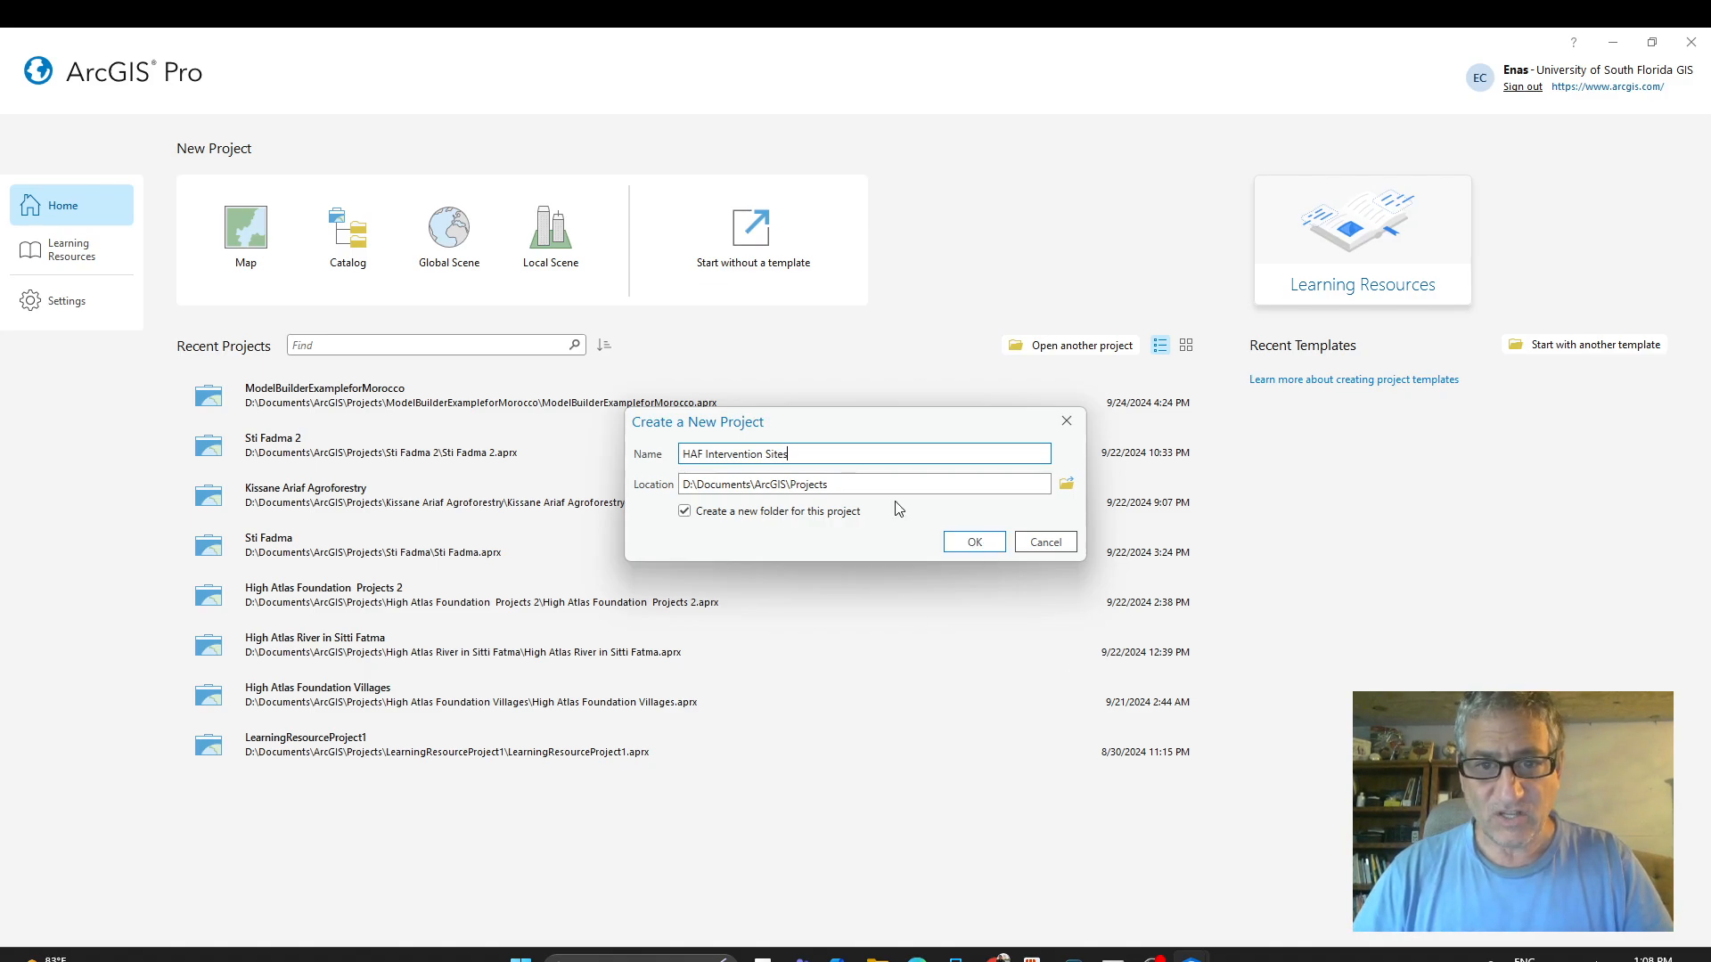
Create the new project in D:\Documents\ArcGIS\Projects with its own folder, named HAF Intervention Site Villages.
click(971, 542)
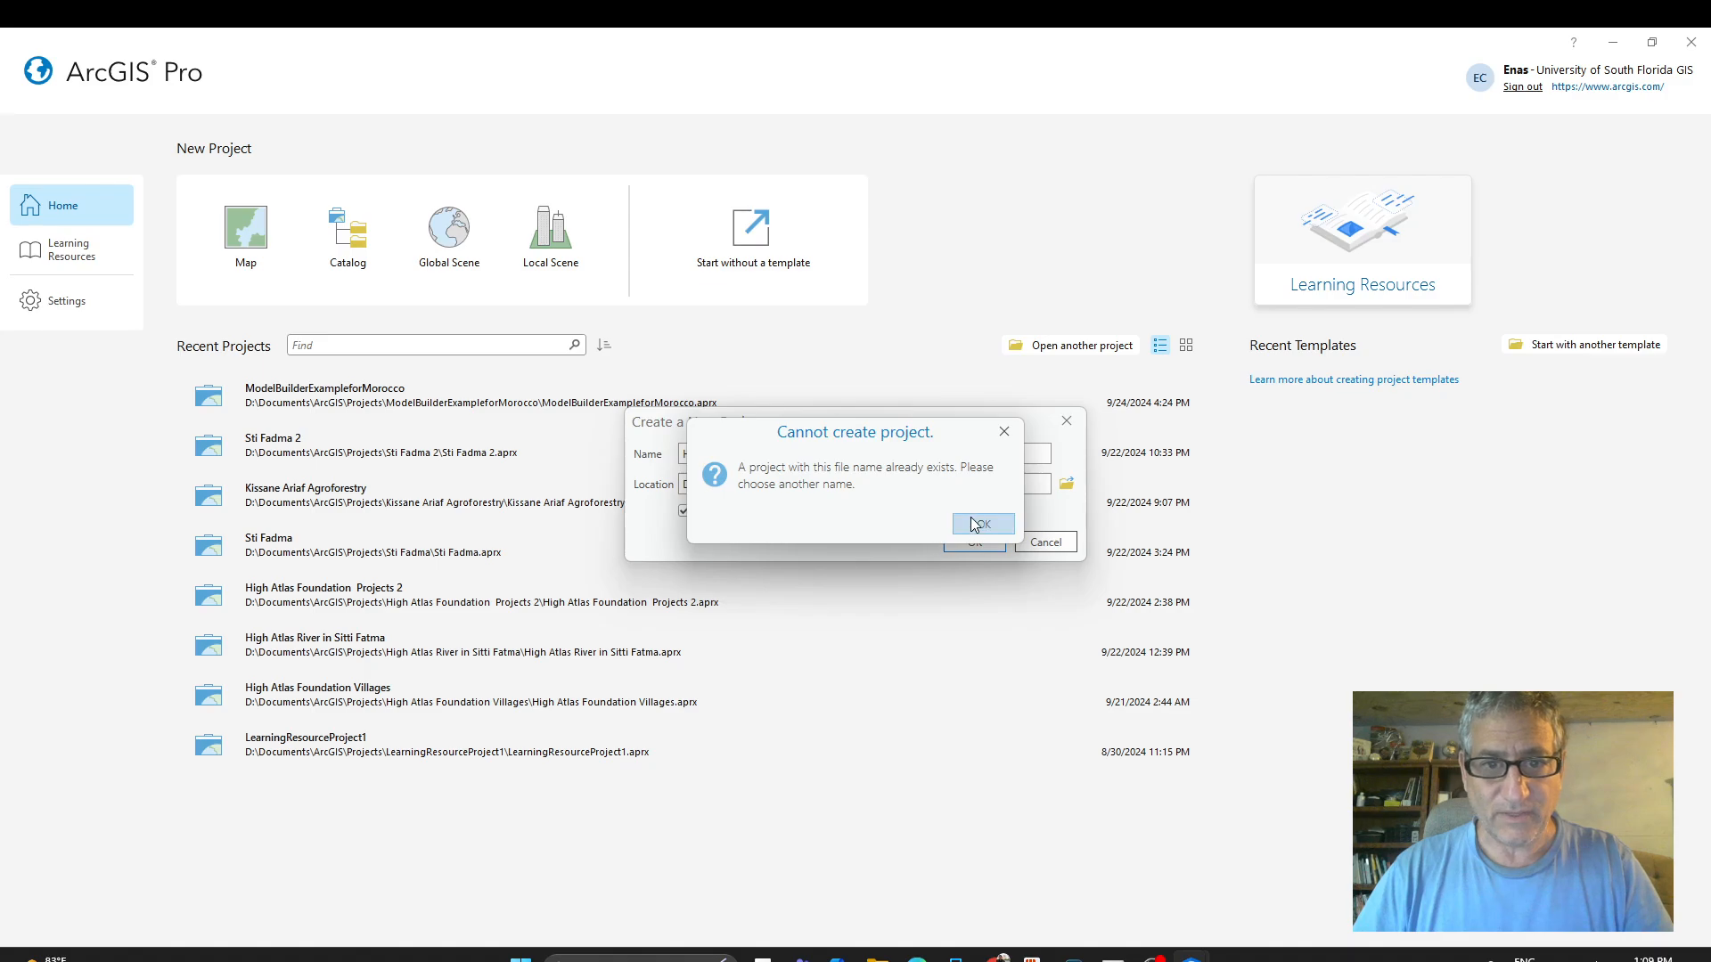
click(983, 525)
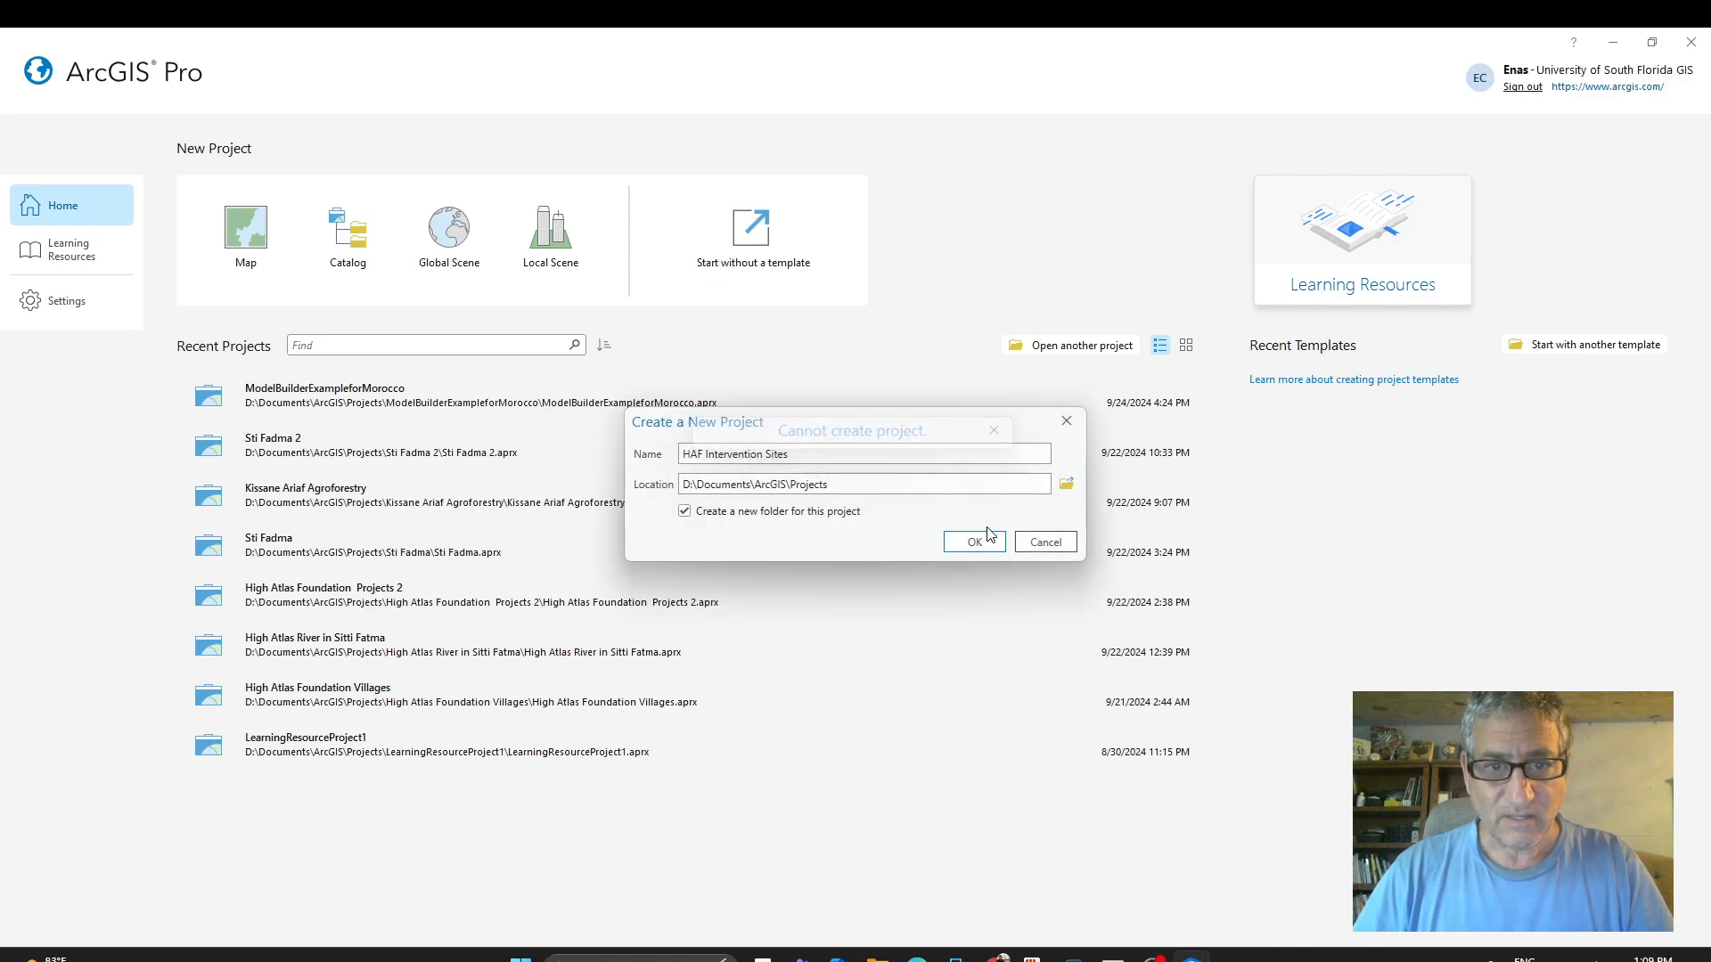
click(845, 452)
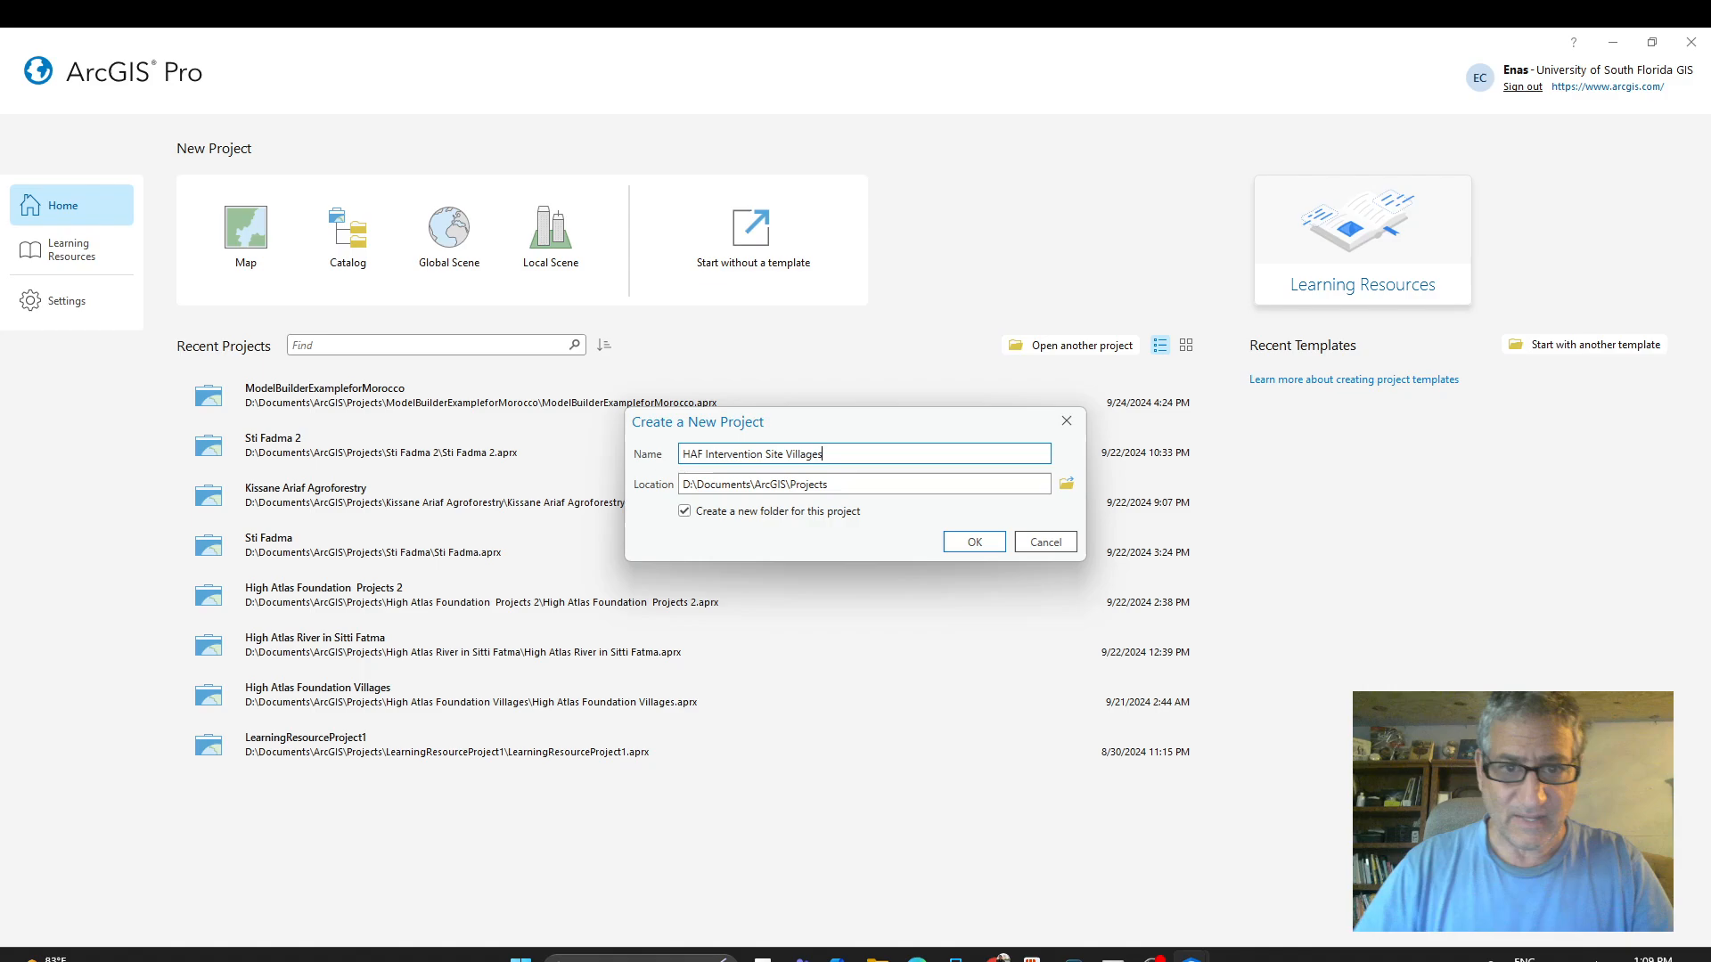
click(971, 551)
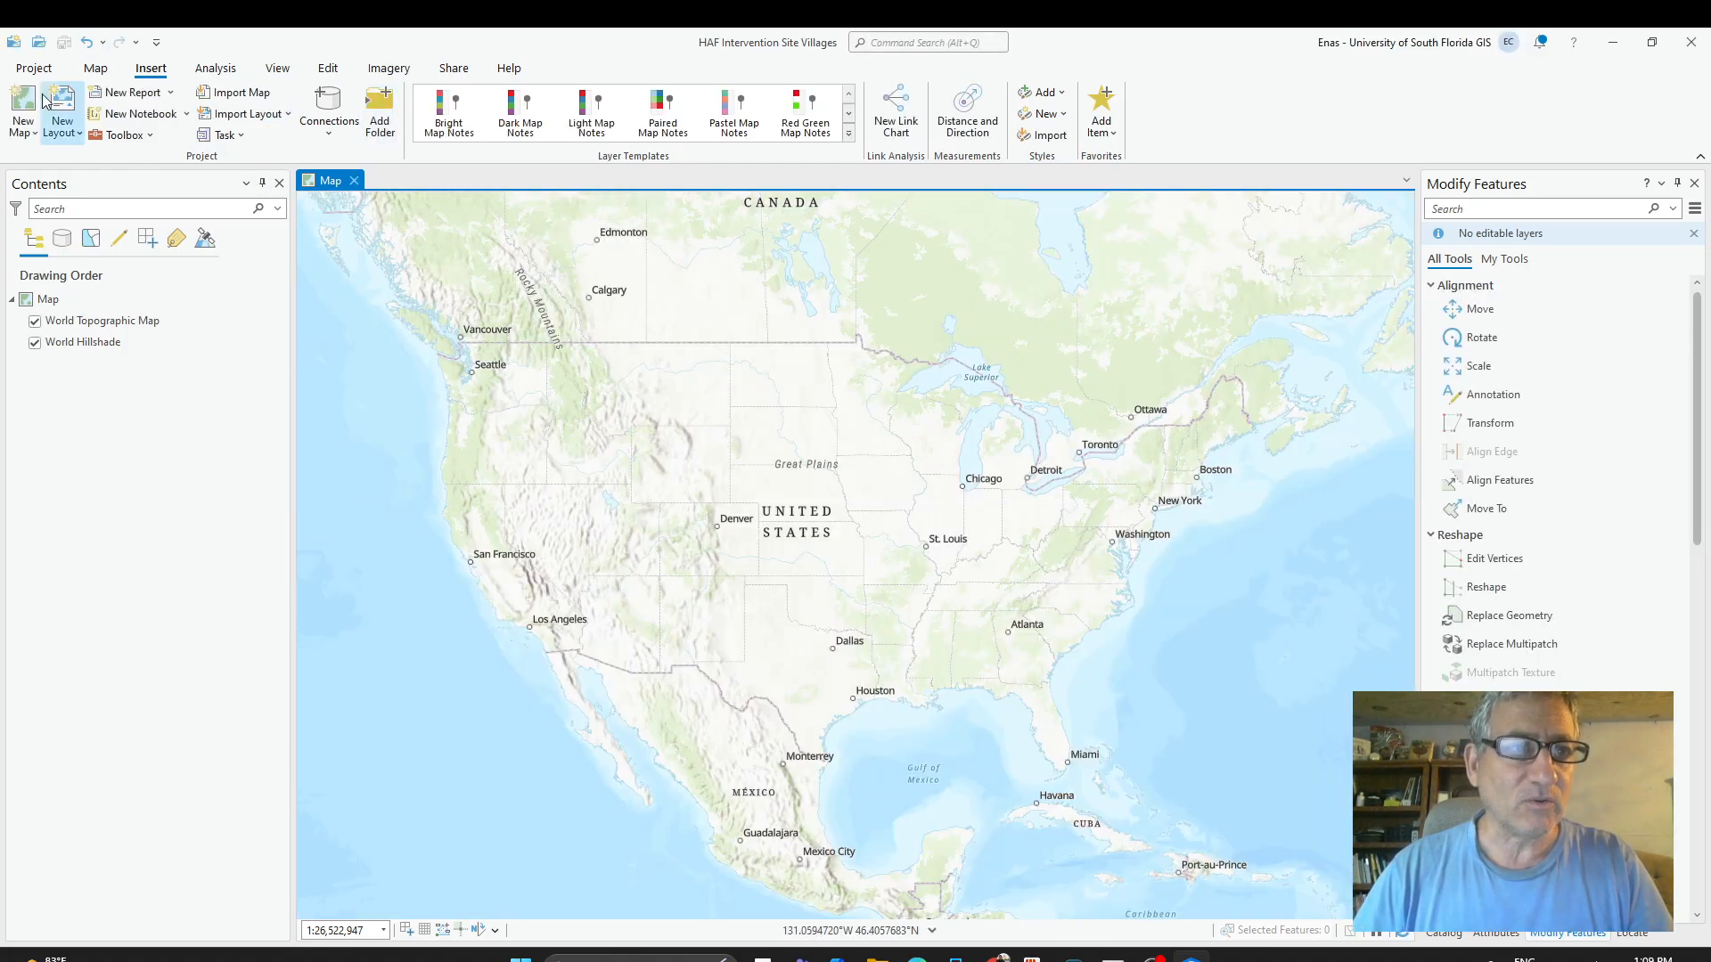
Change the map's basemap to Imagery Hybrid.
click(94, 70)
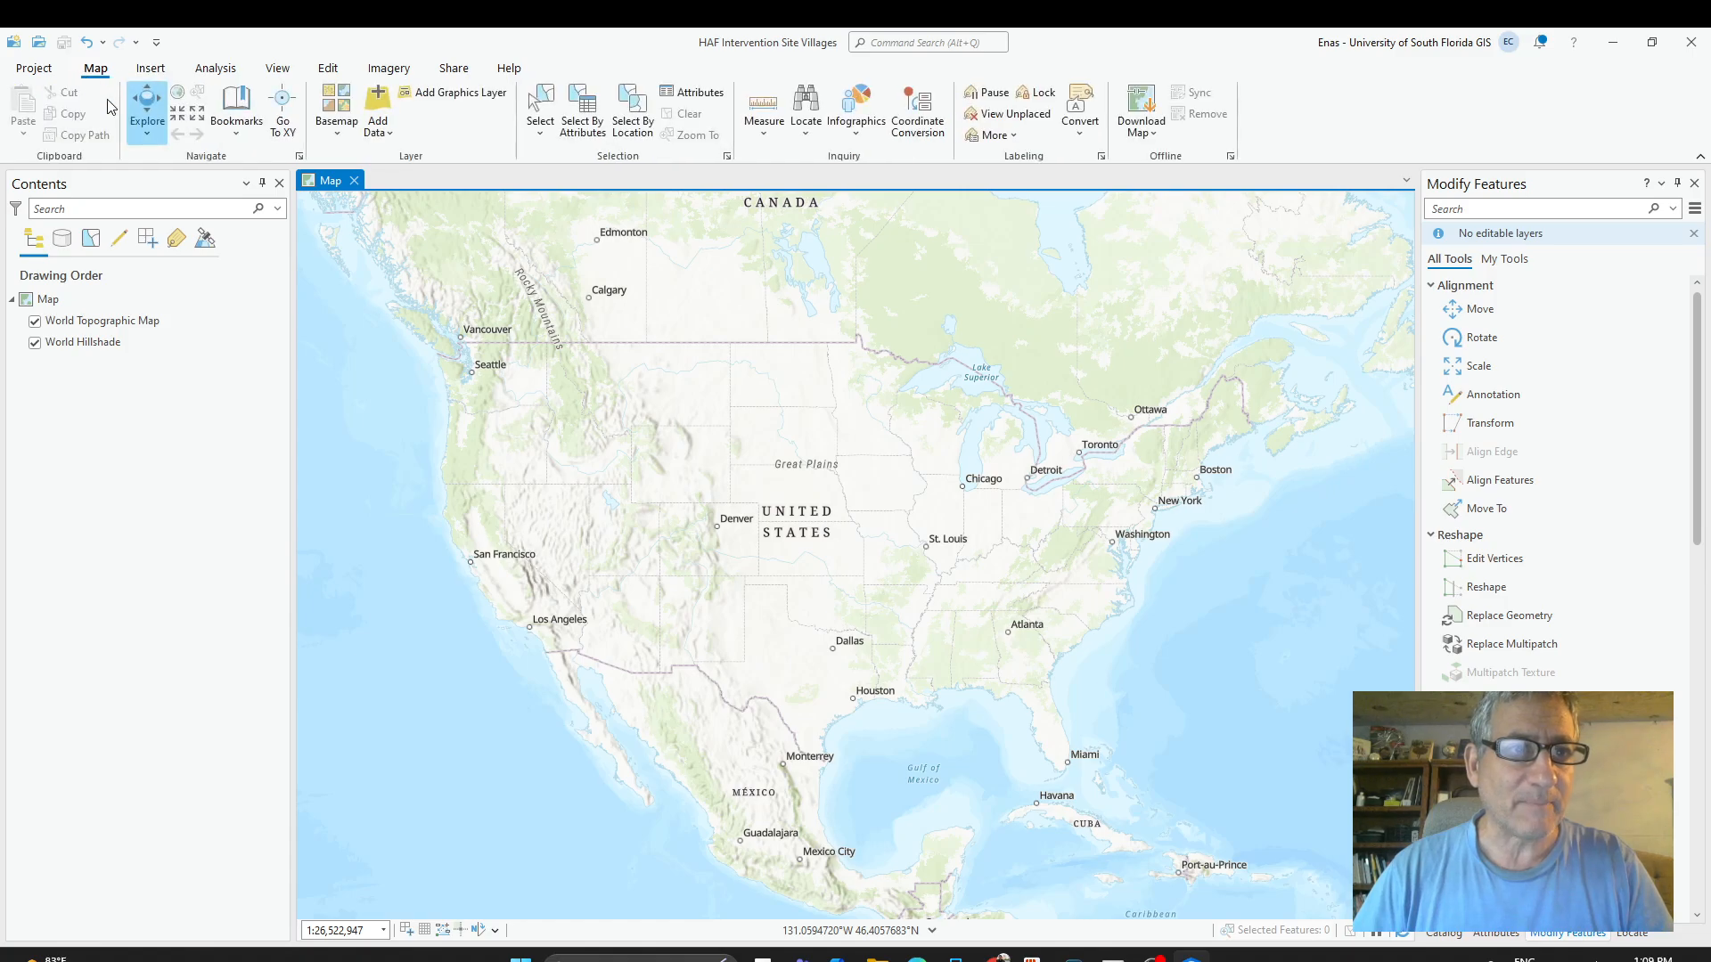
click(334, 128)
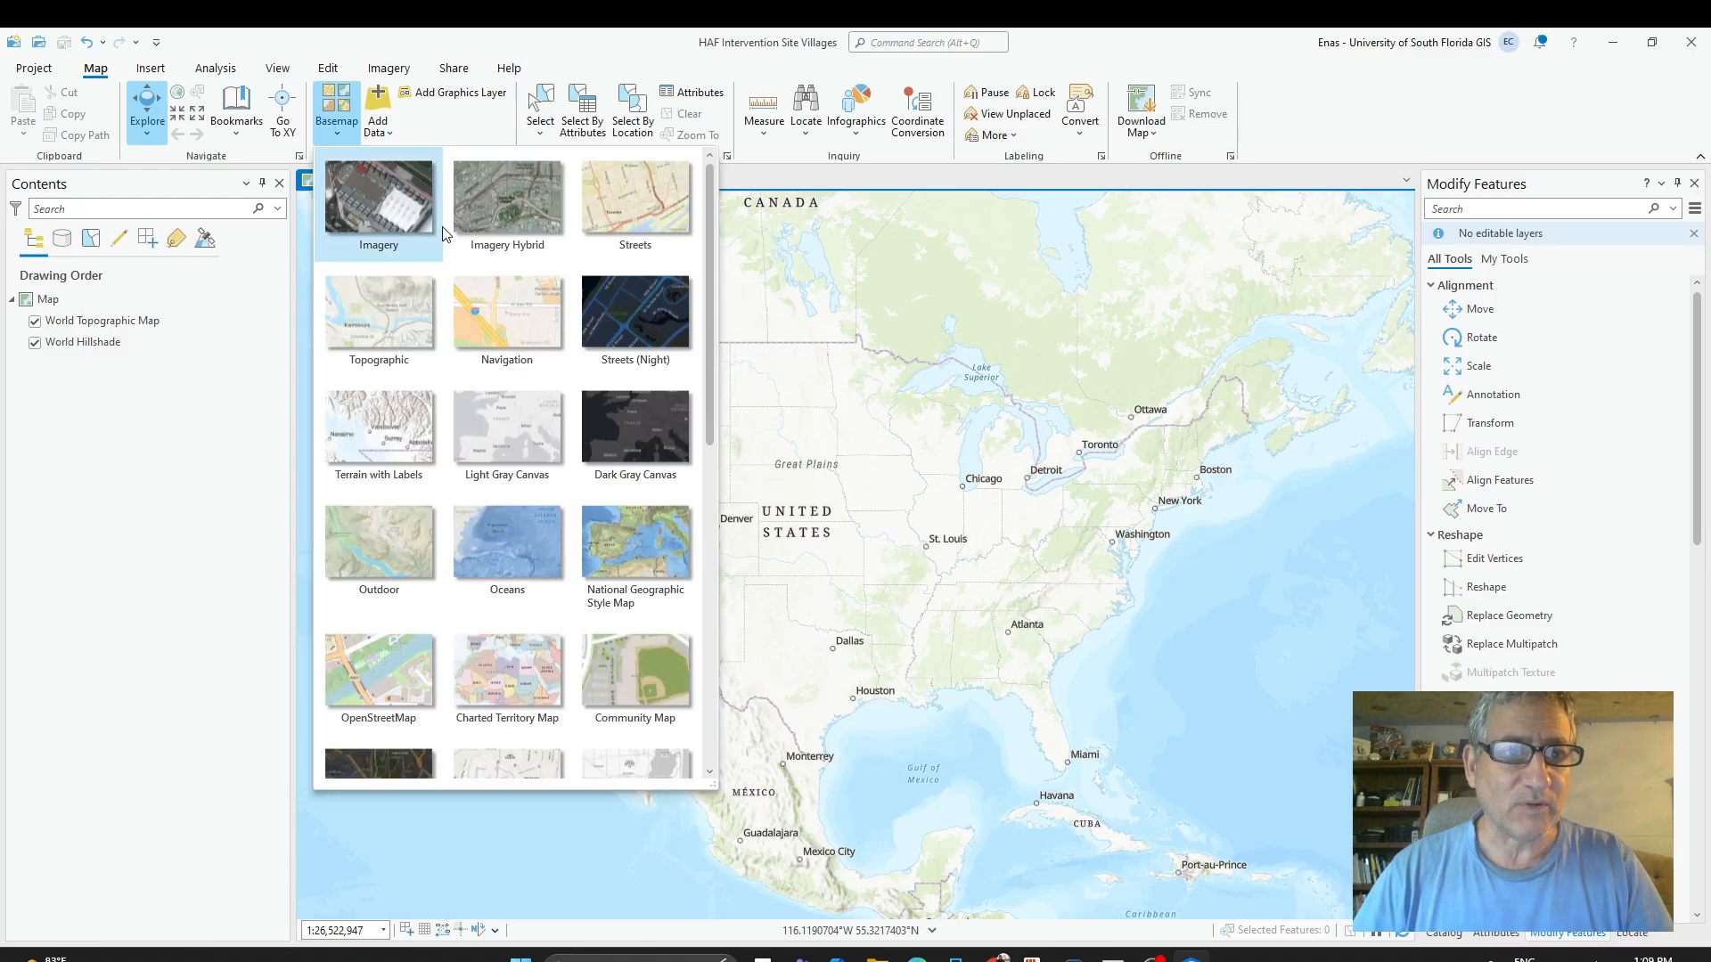
click(510, 199)
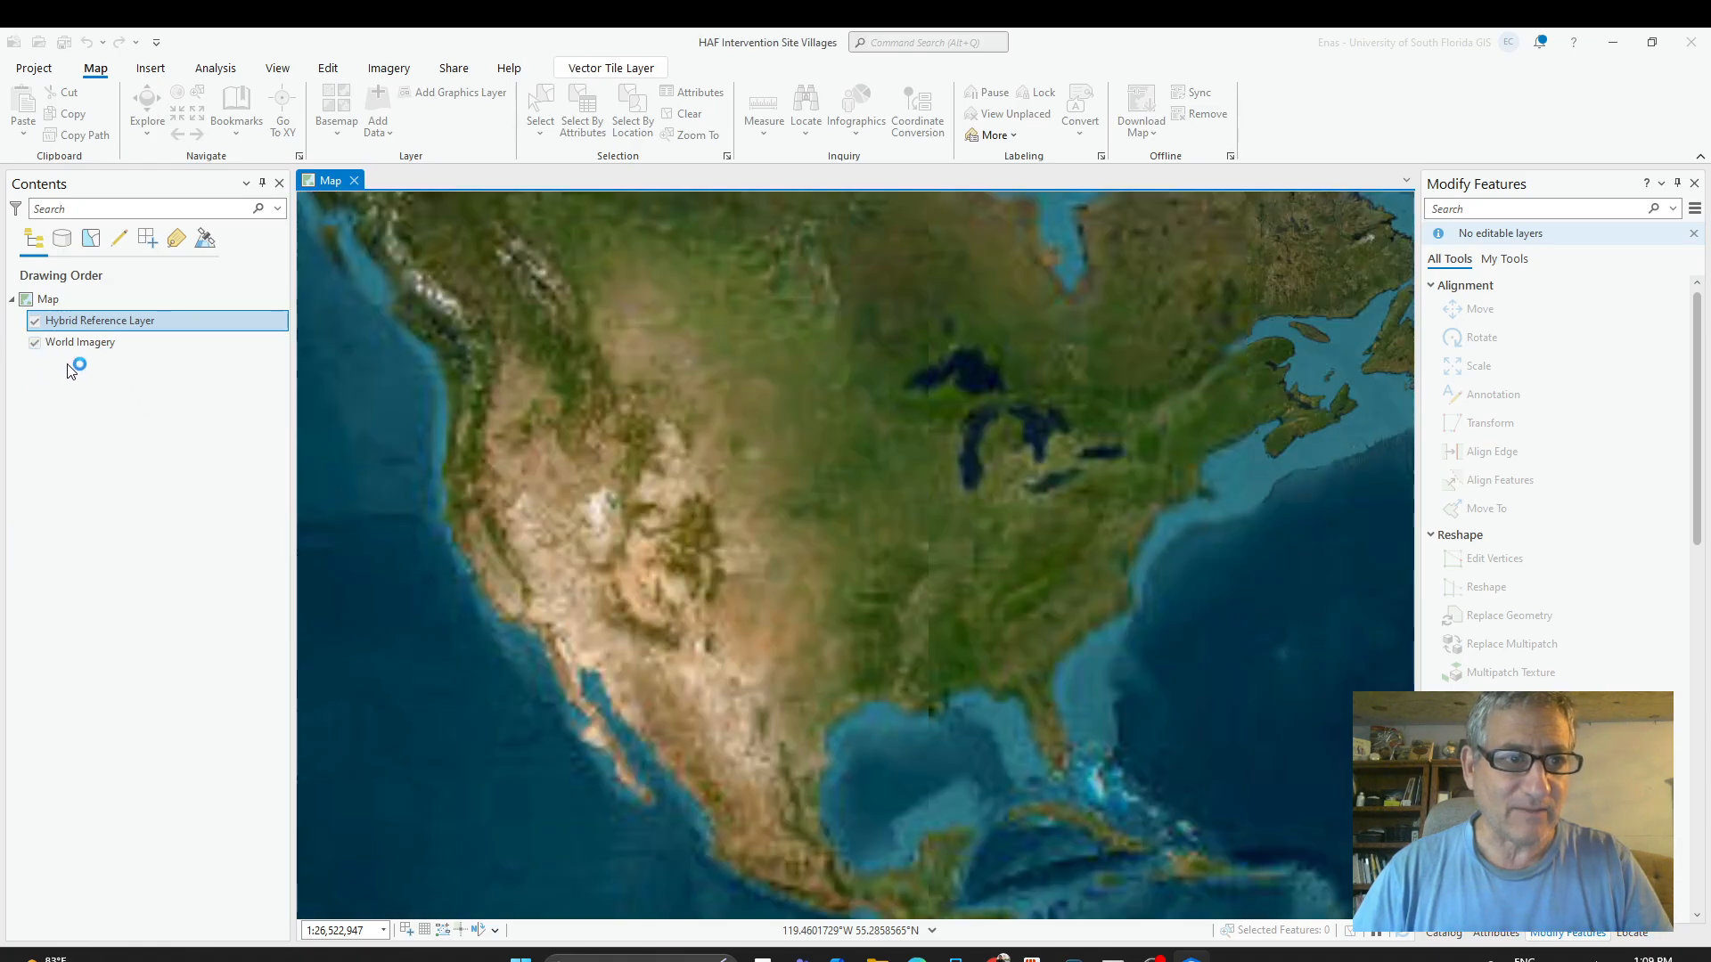
Hide and show the World Imagery and Hybrid Reference Layer layers to examine what each contributes to the map.
click(35, 343)
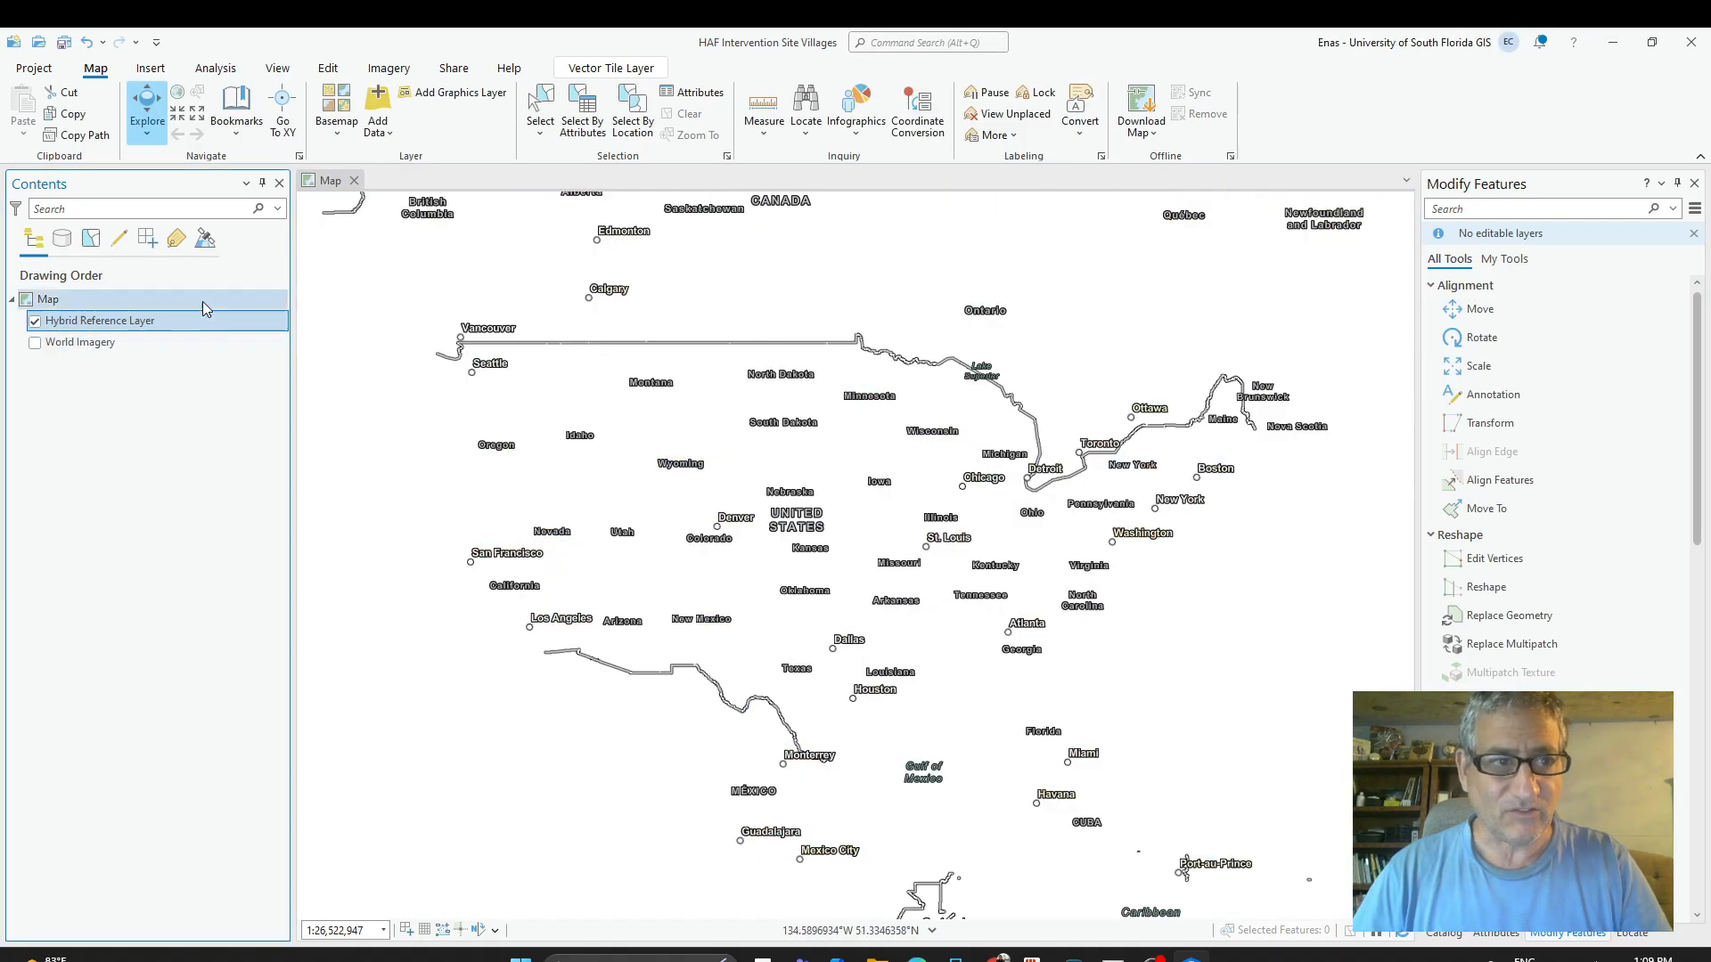
click(34, 323)
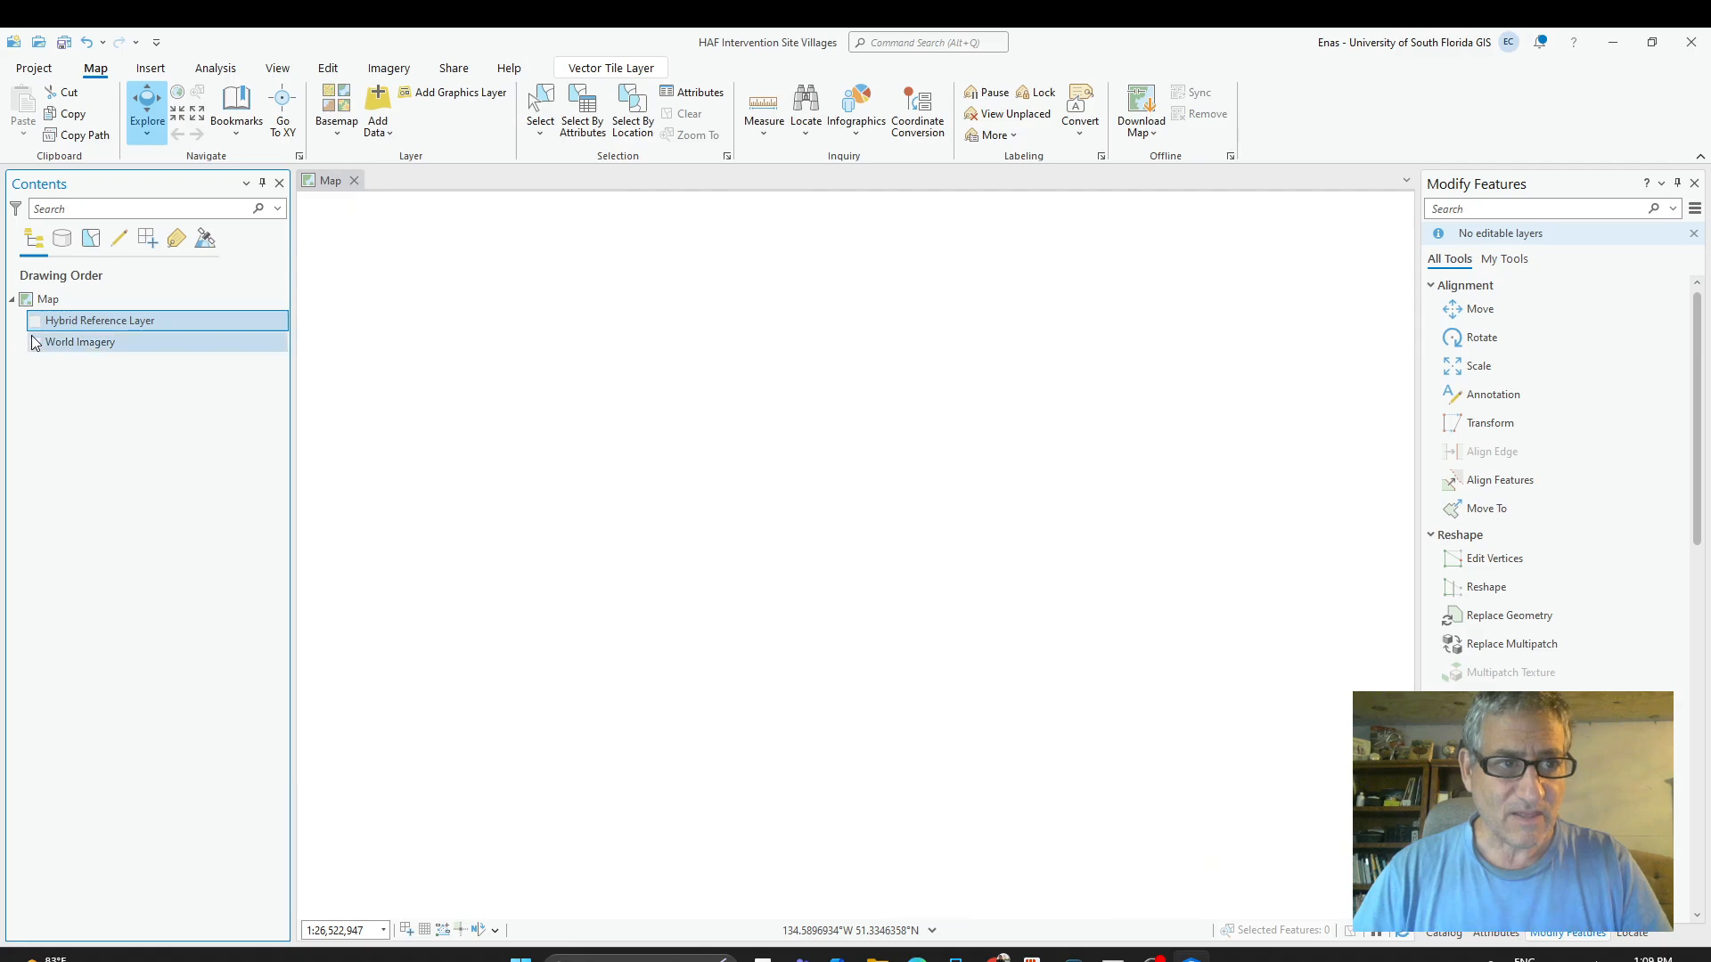
click(34, 344)
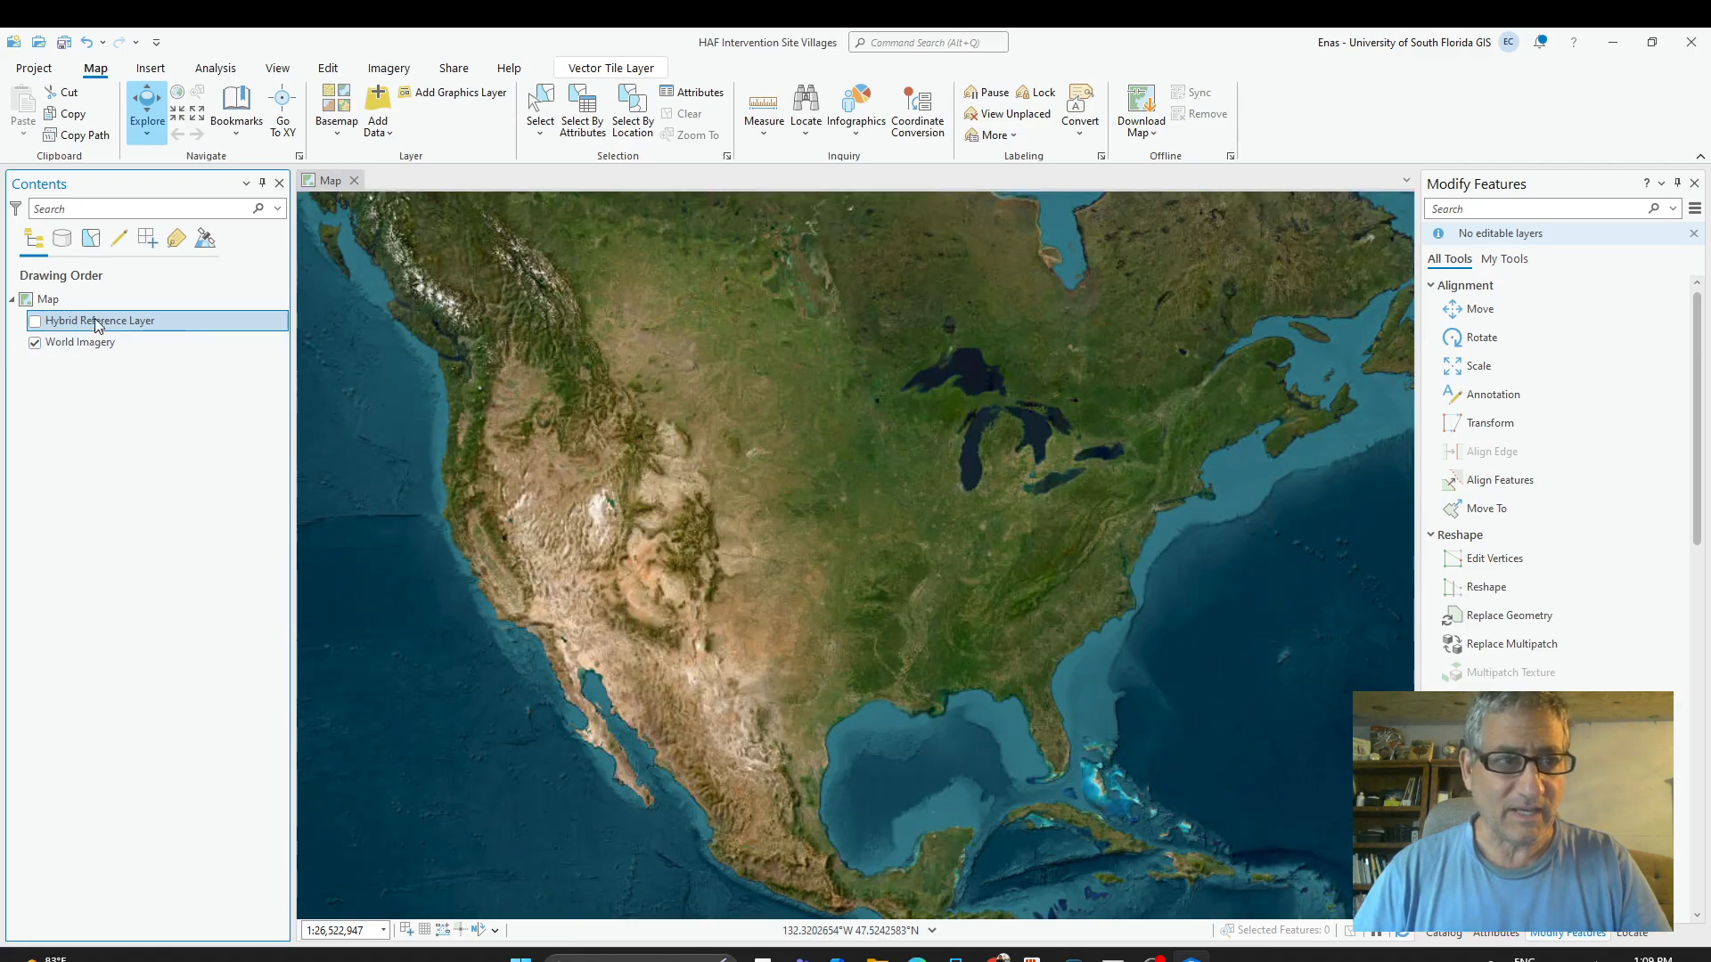
click(34, 322)
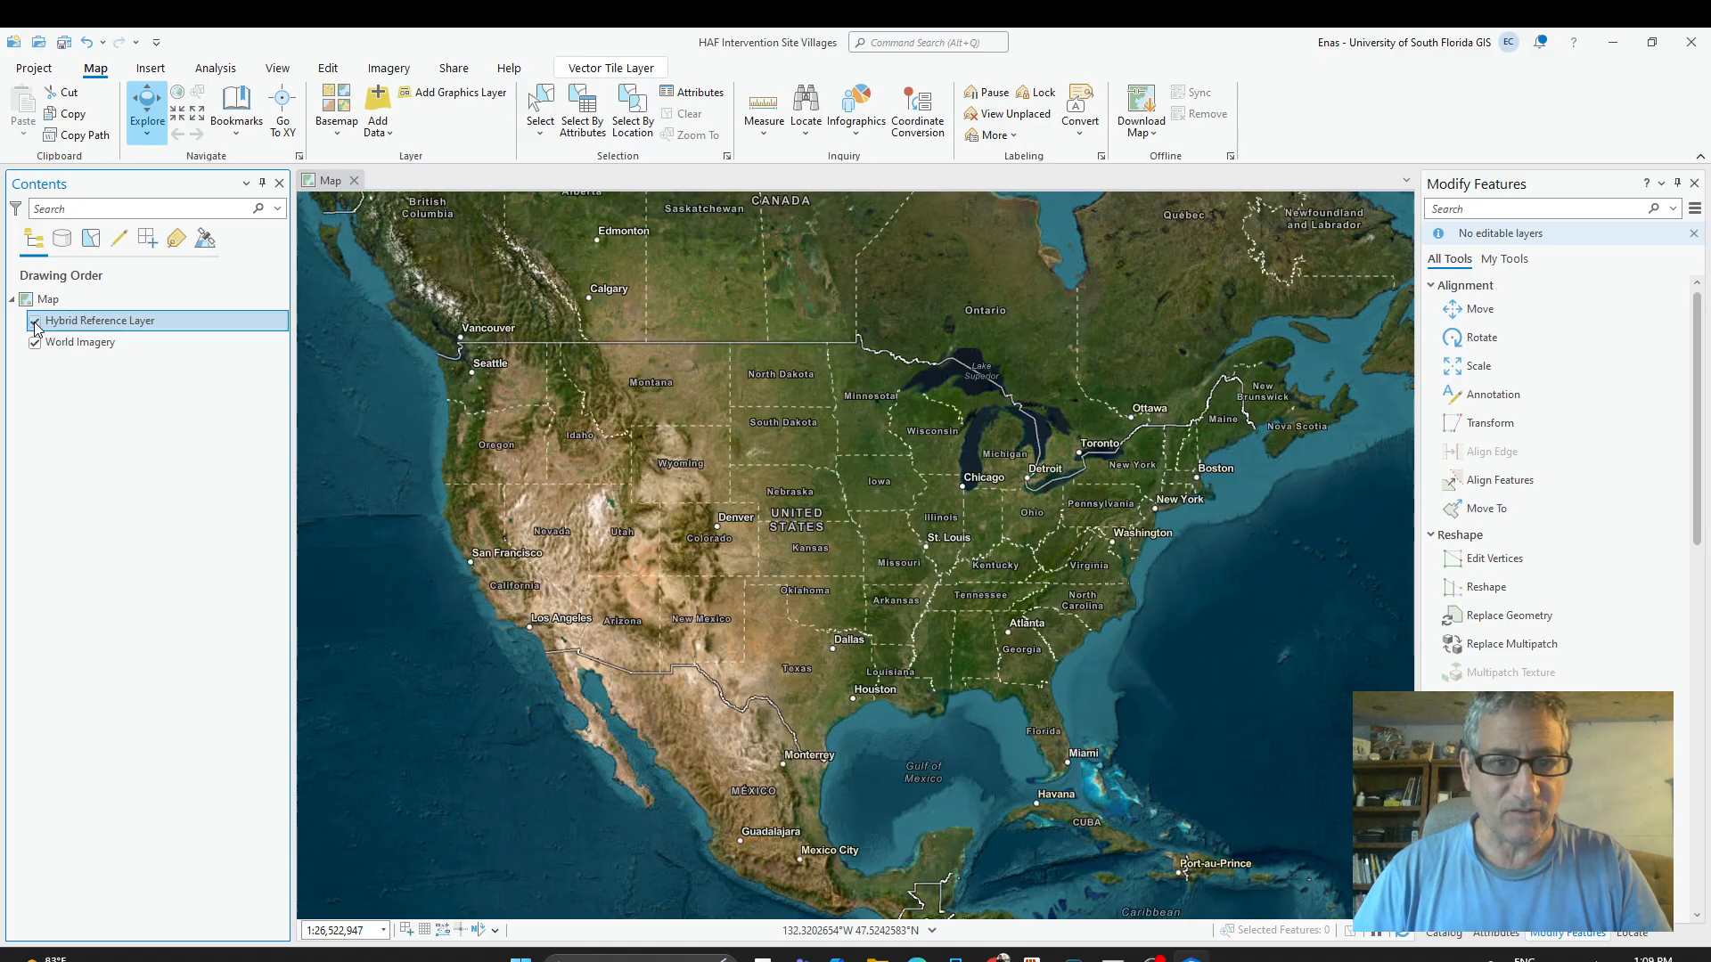
Open the Locate tool for finding a place on the map.
scroll(1039, 626, up, 3)
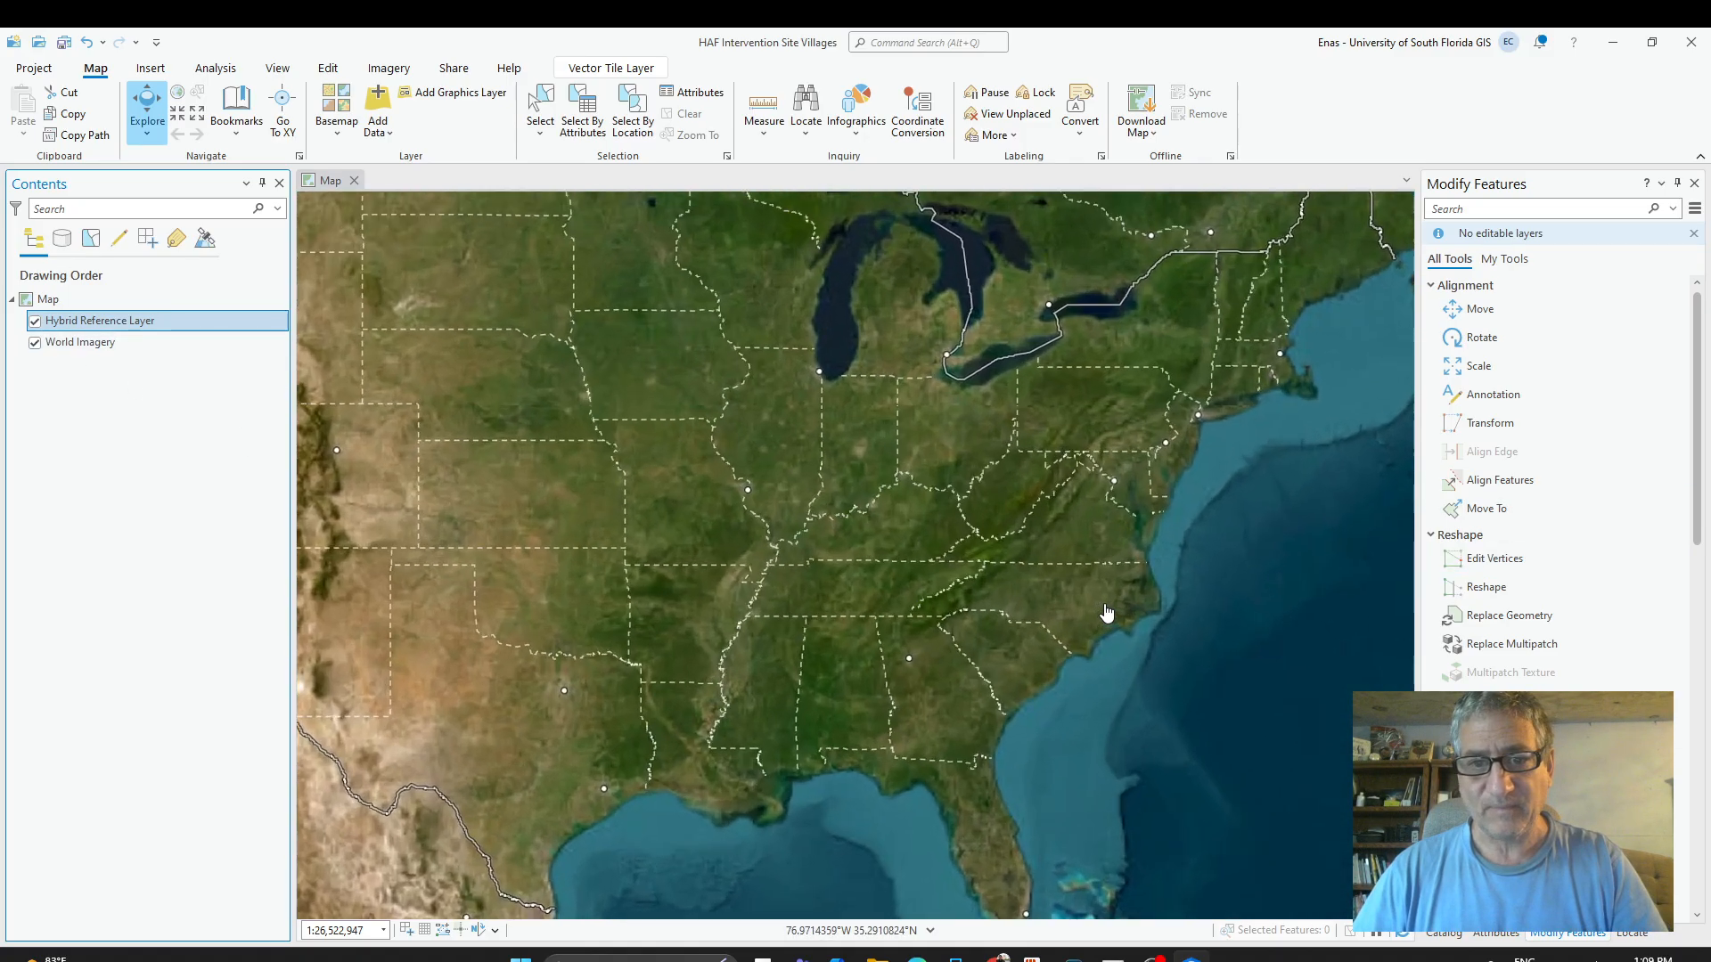
scroll(980, 499, down, 5)
drag(1328, 203, 264, 423)
drag(767, 784, 1516, 291)
drag(1080, 417, 685, 821)
drag(804, 684, 994, 390)
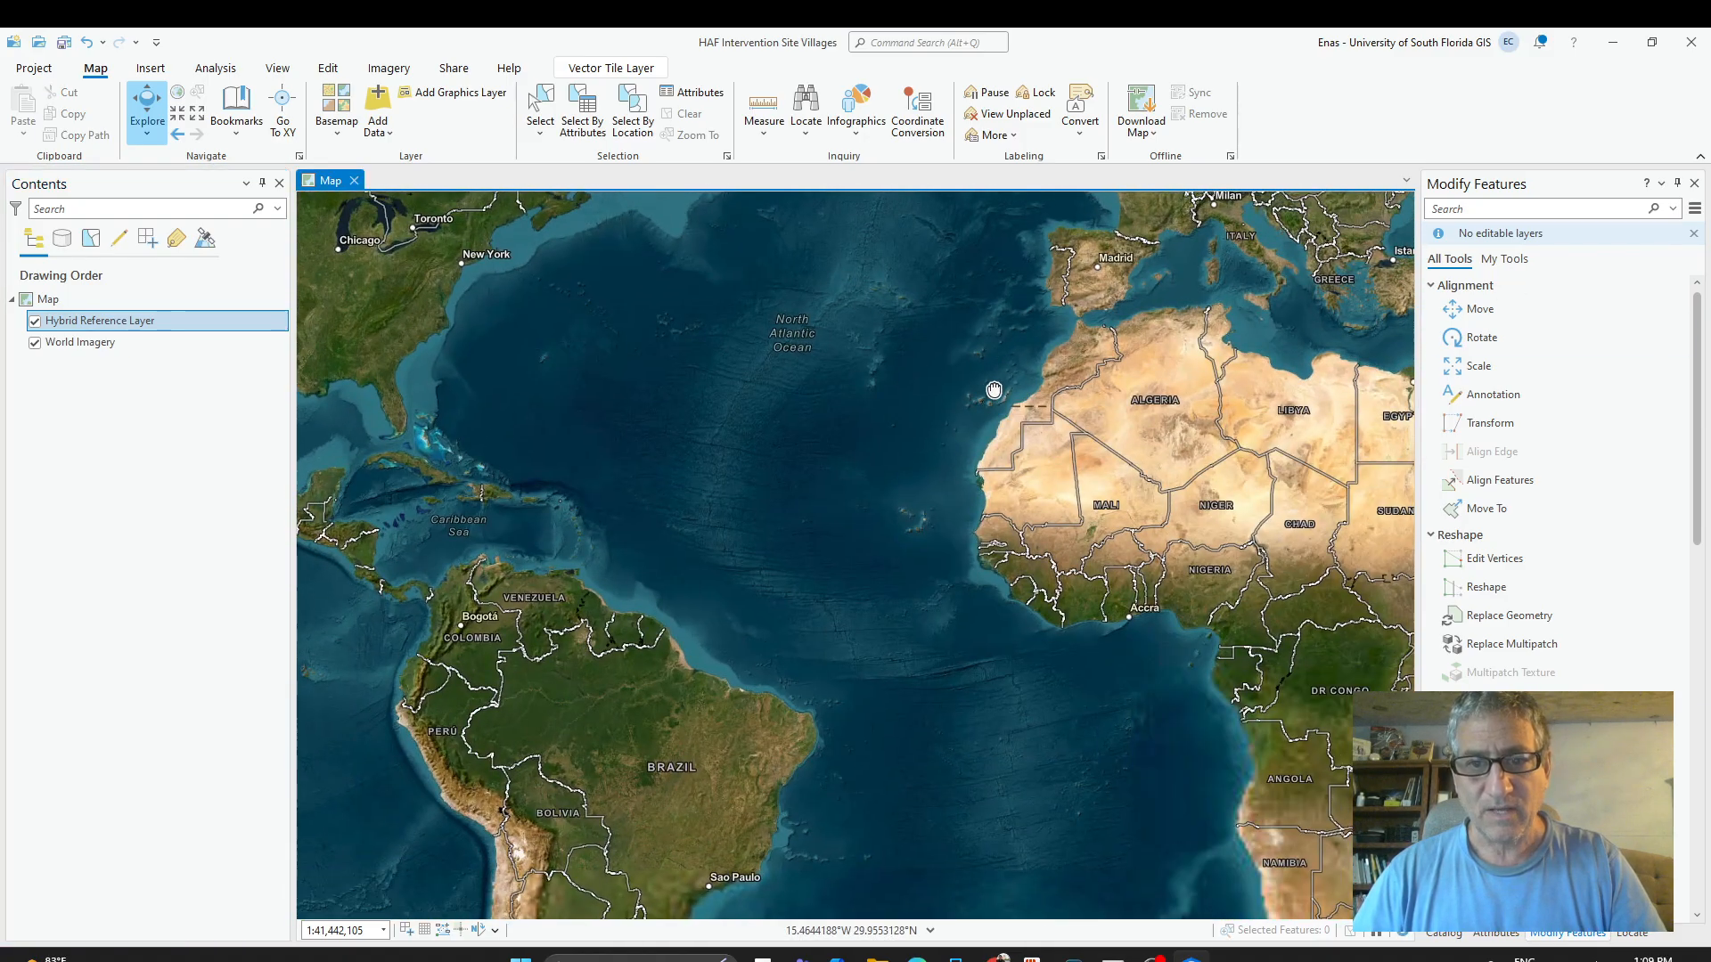
click(805, 105)
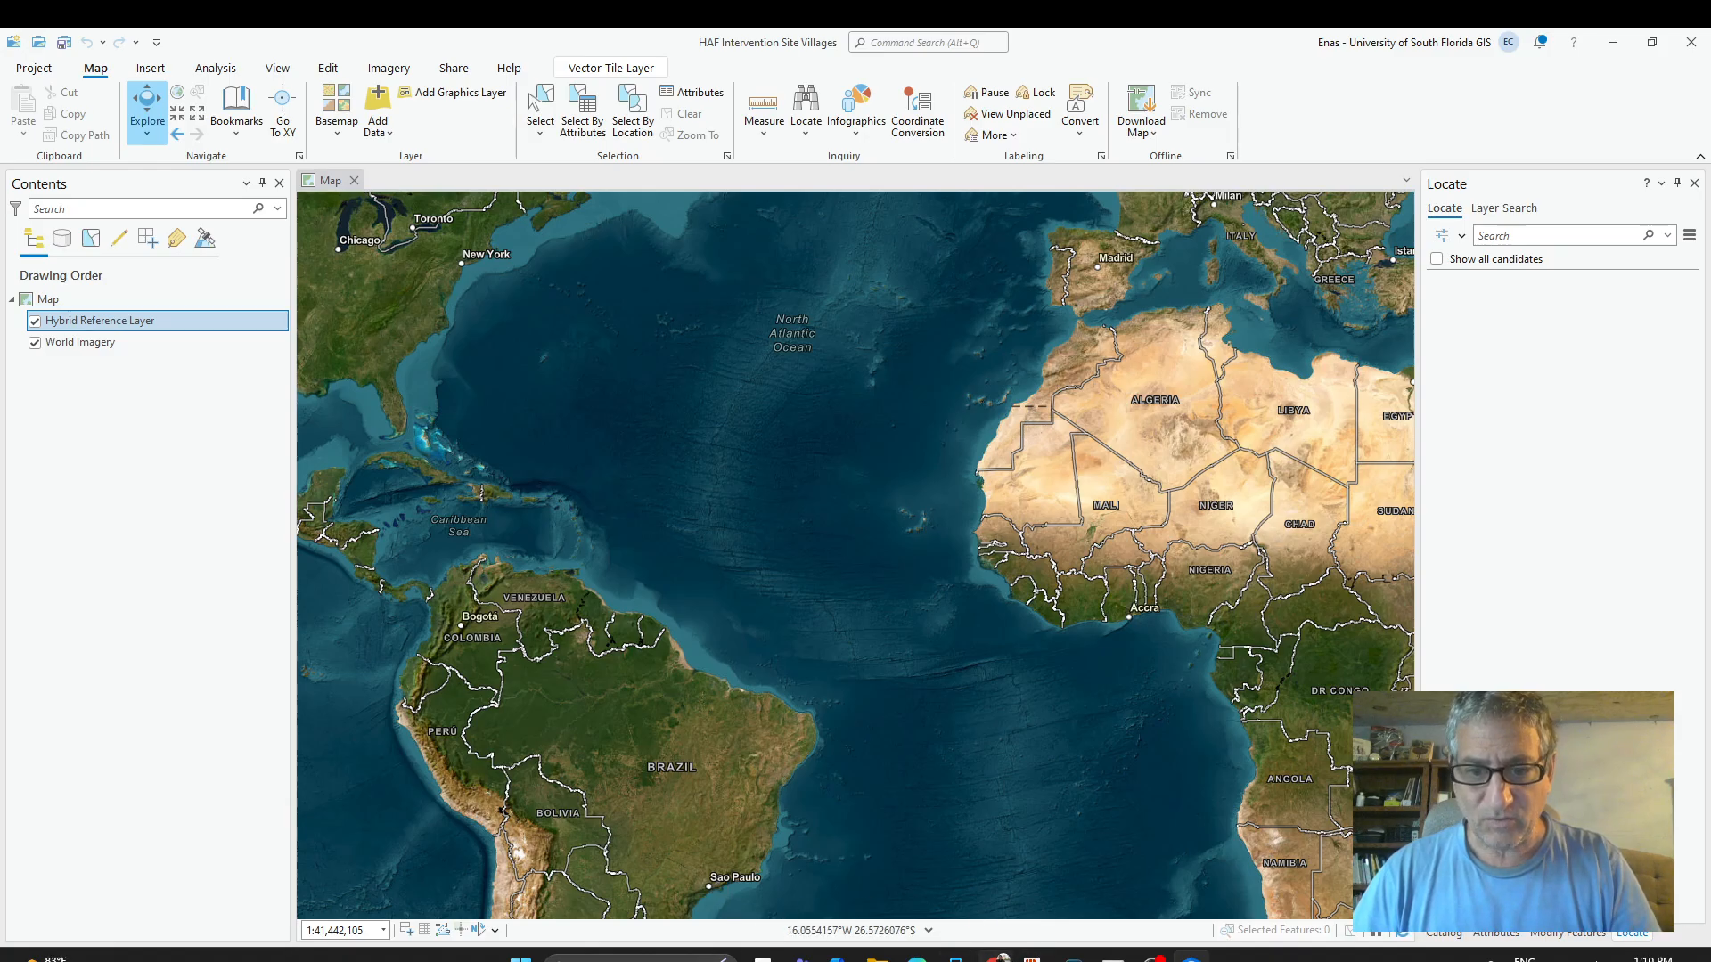
Switch to Google Maps in the browser and copy the marked village's coordinates, 31°11'59.4"N 7°44'27.3"W.
mouse_move(997, 956)
click(996, 874)
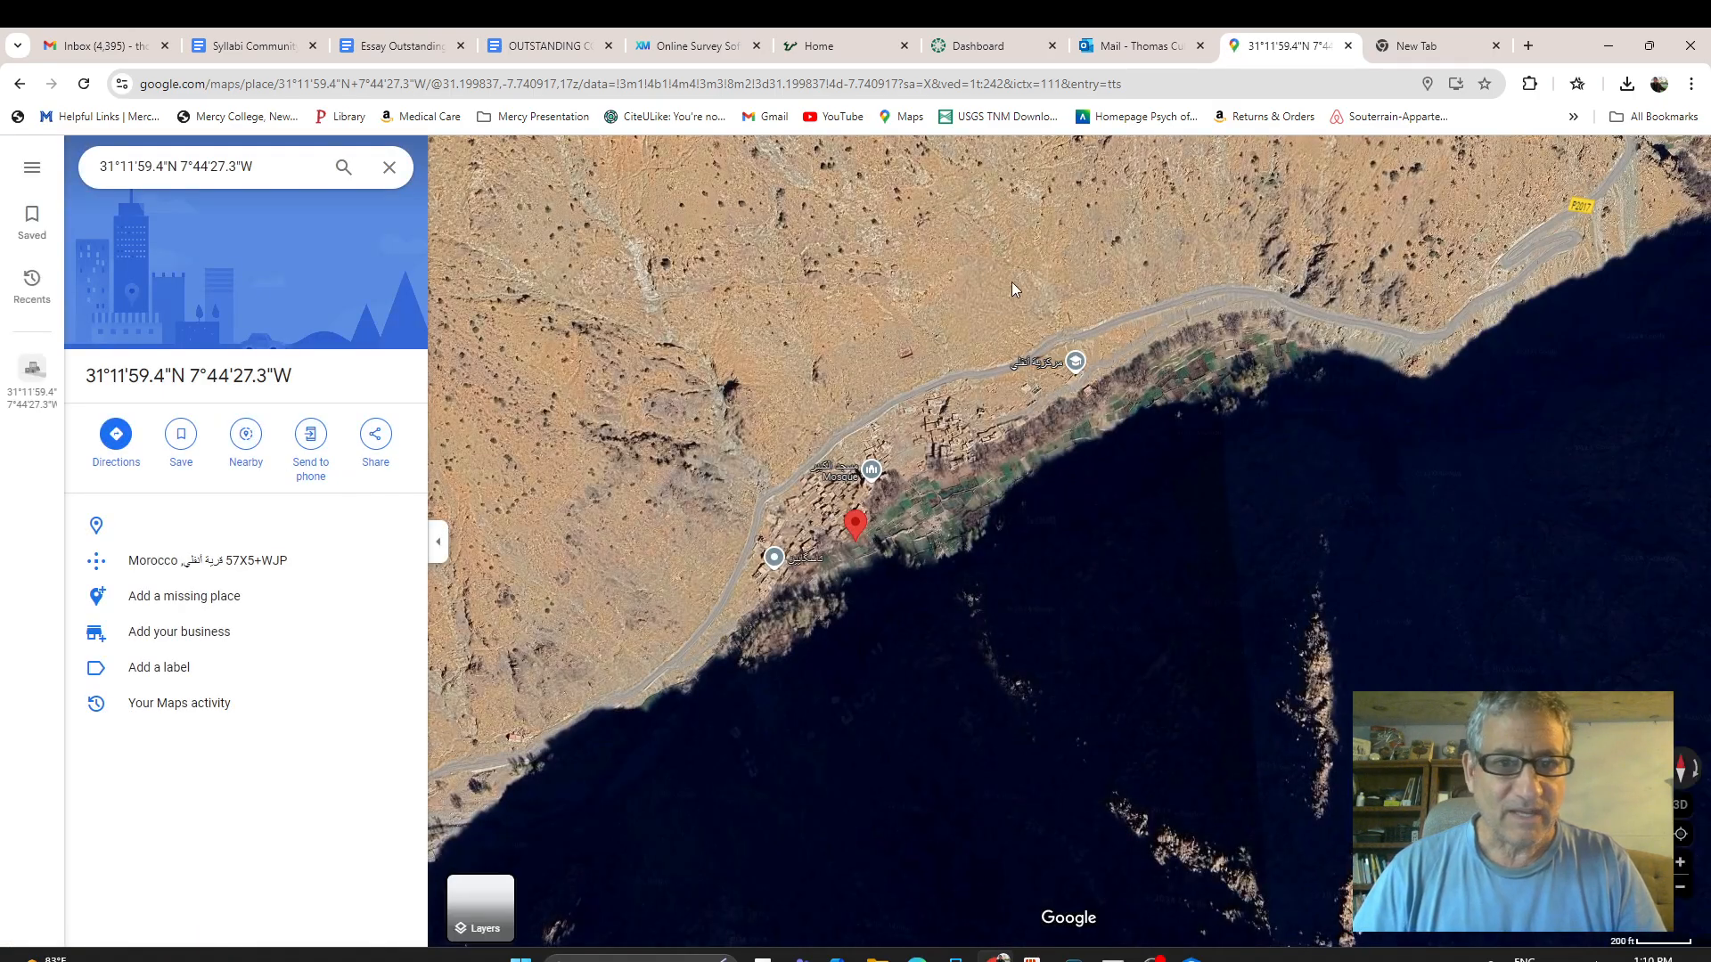
scroll(1034, 507, down, 4)
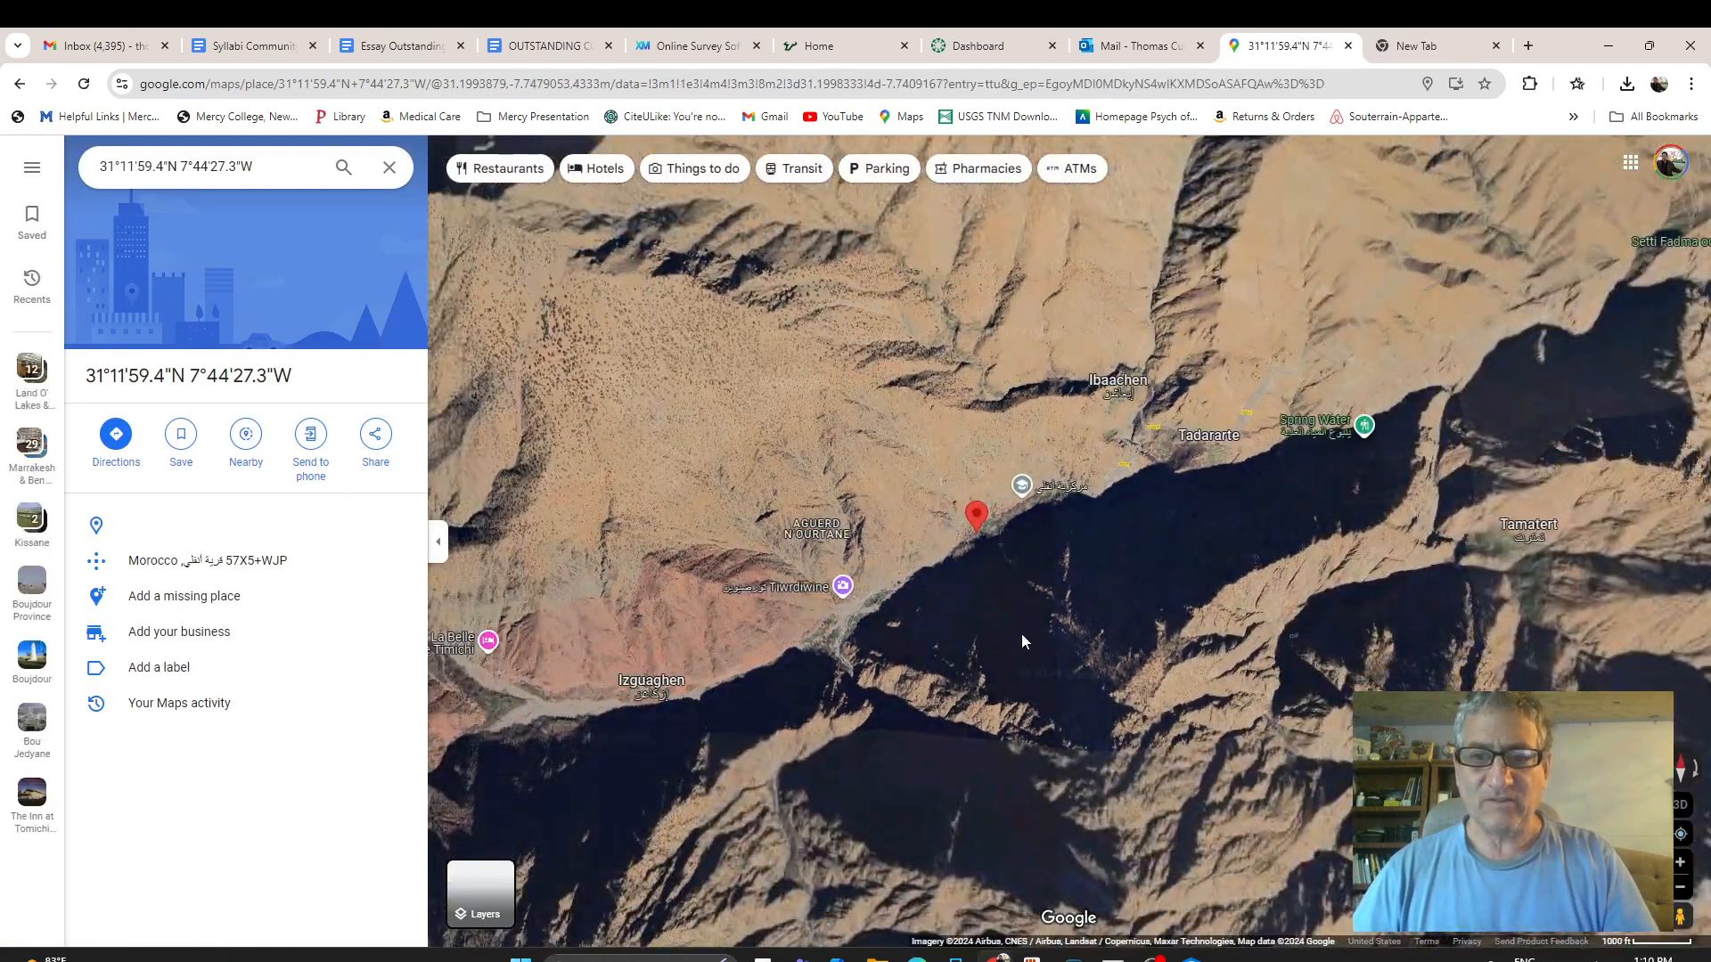
scroll(1025, 637, down, 3)
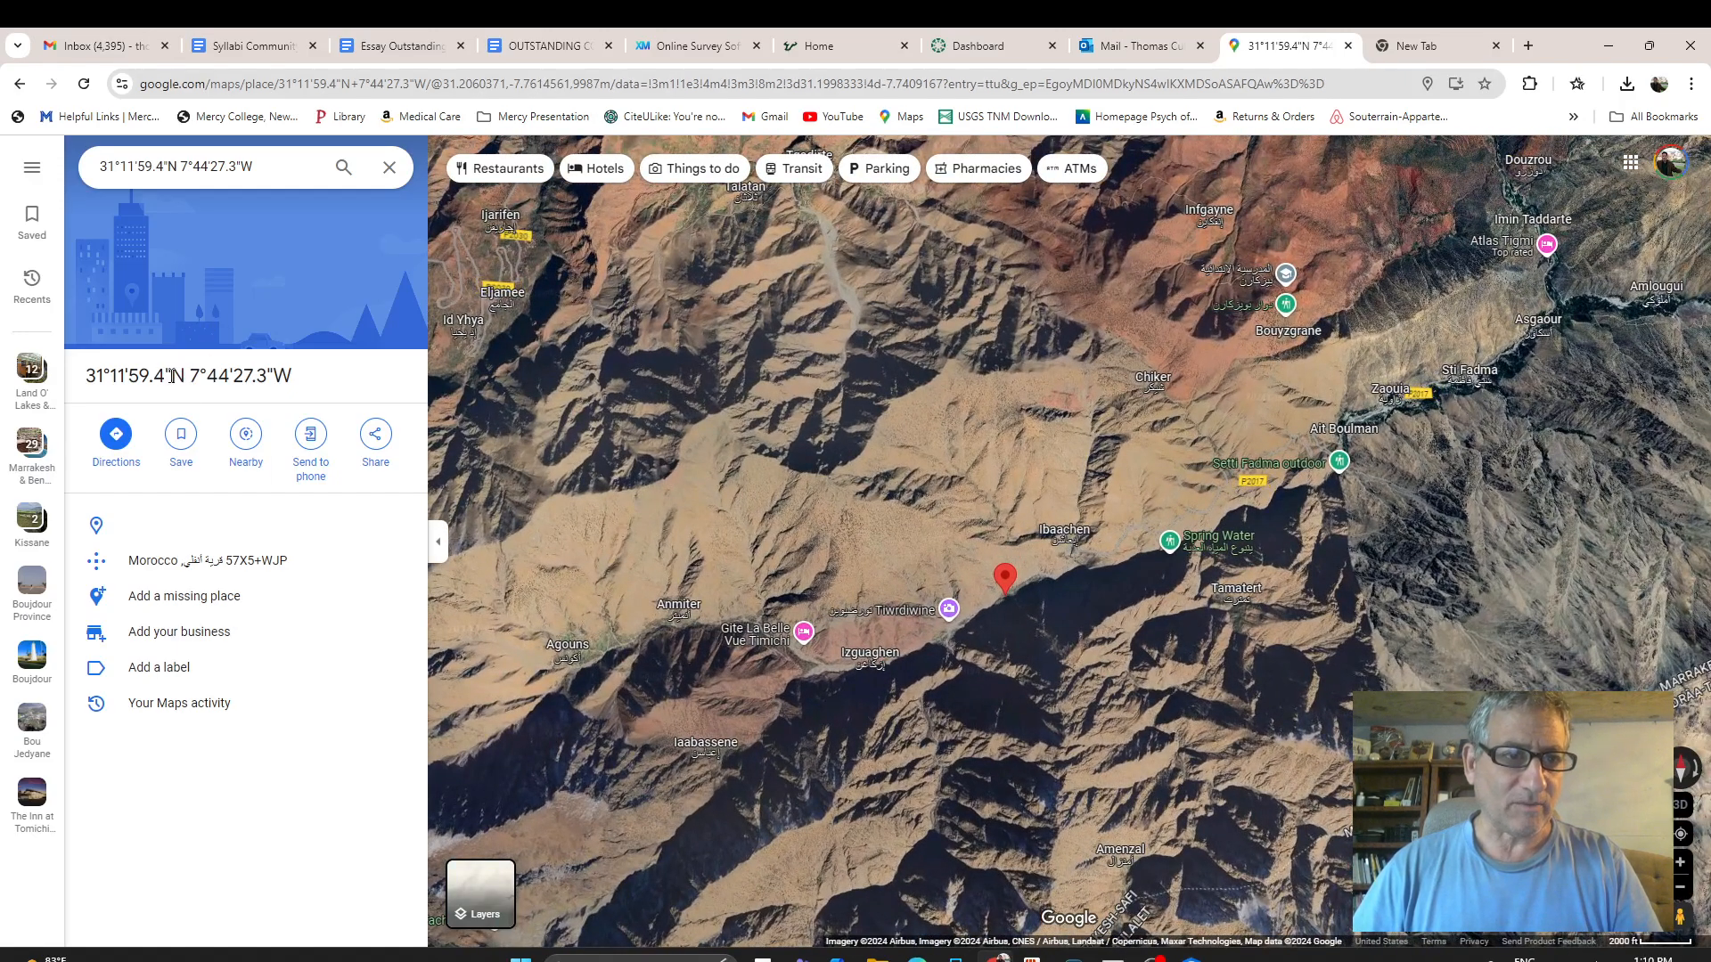
drag(294, 378, 96, 376)
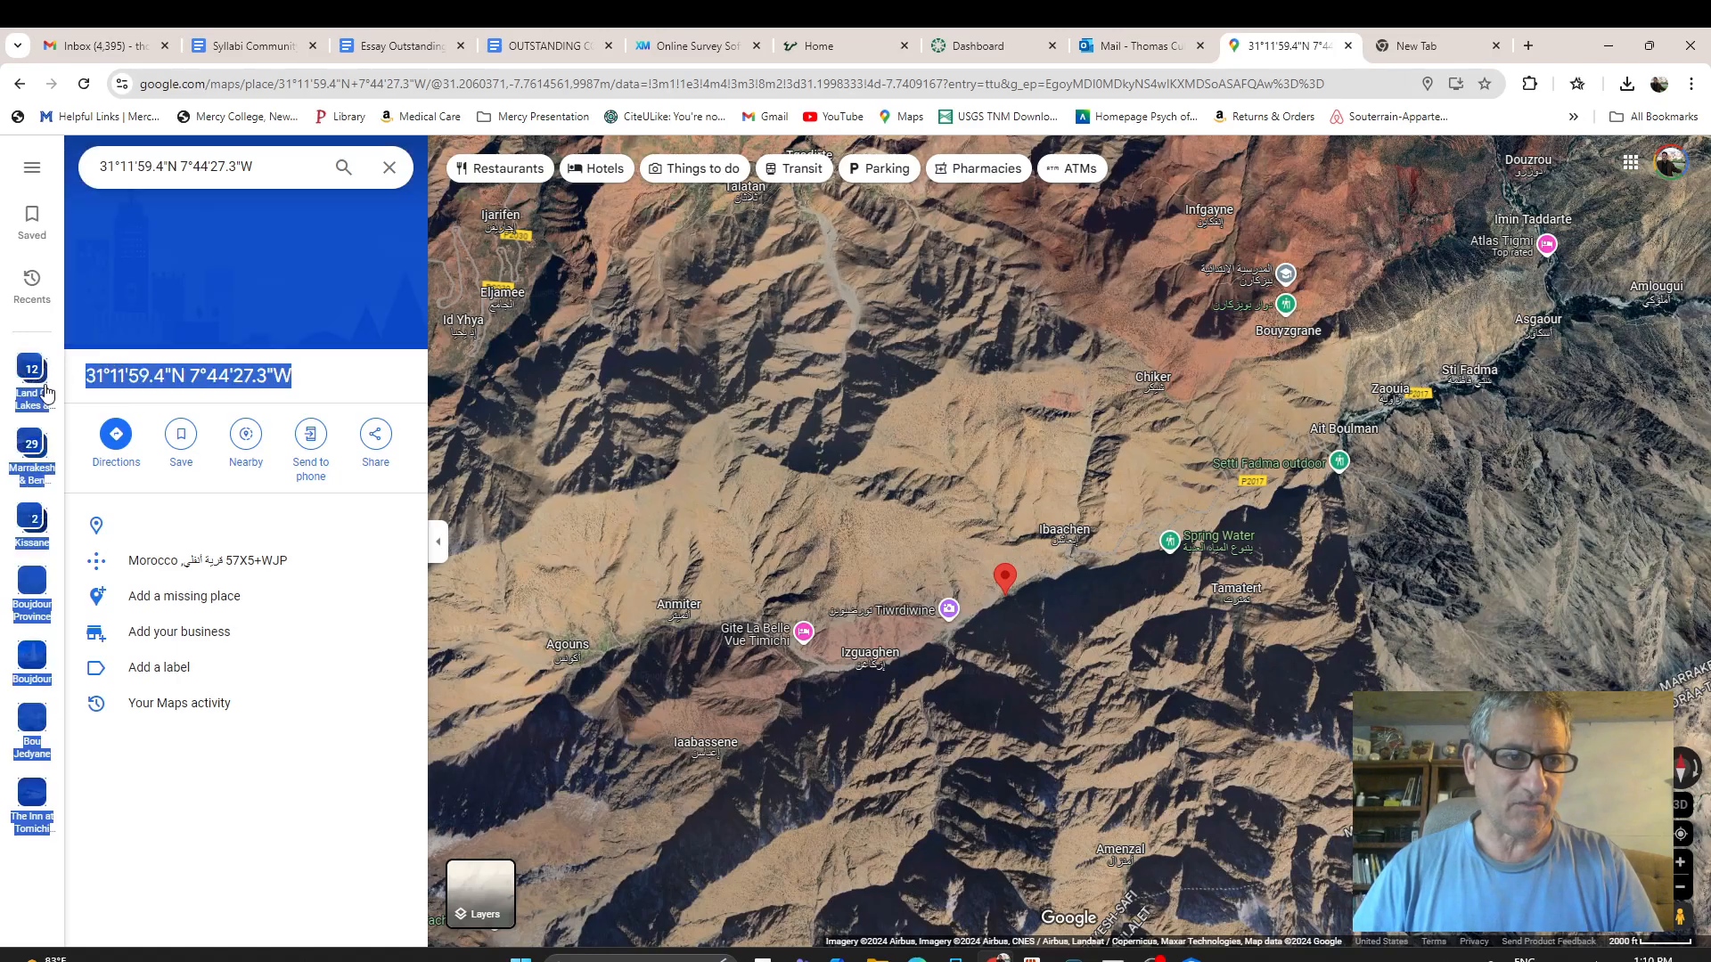
right_click(104, 376)
click(154, 397)
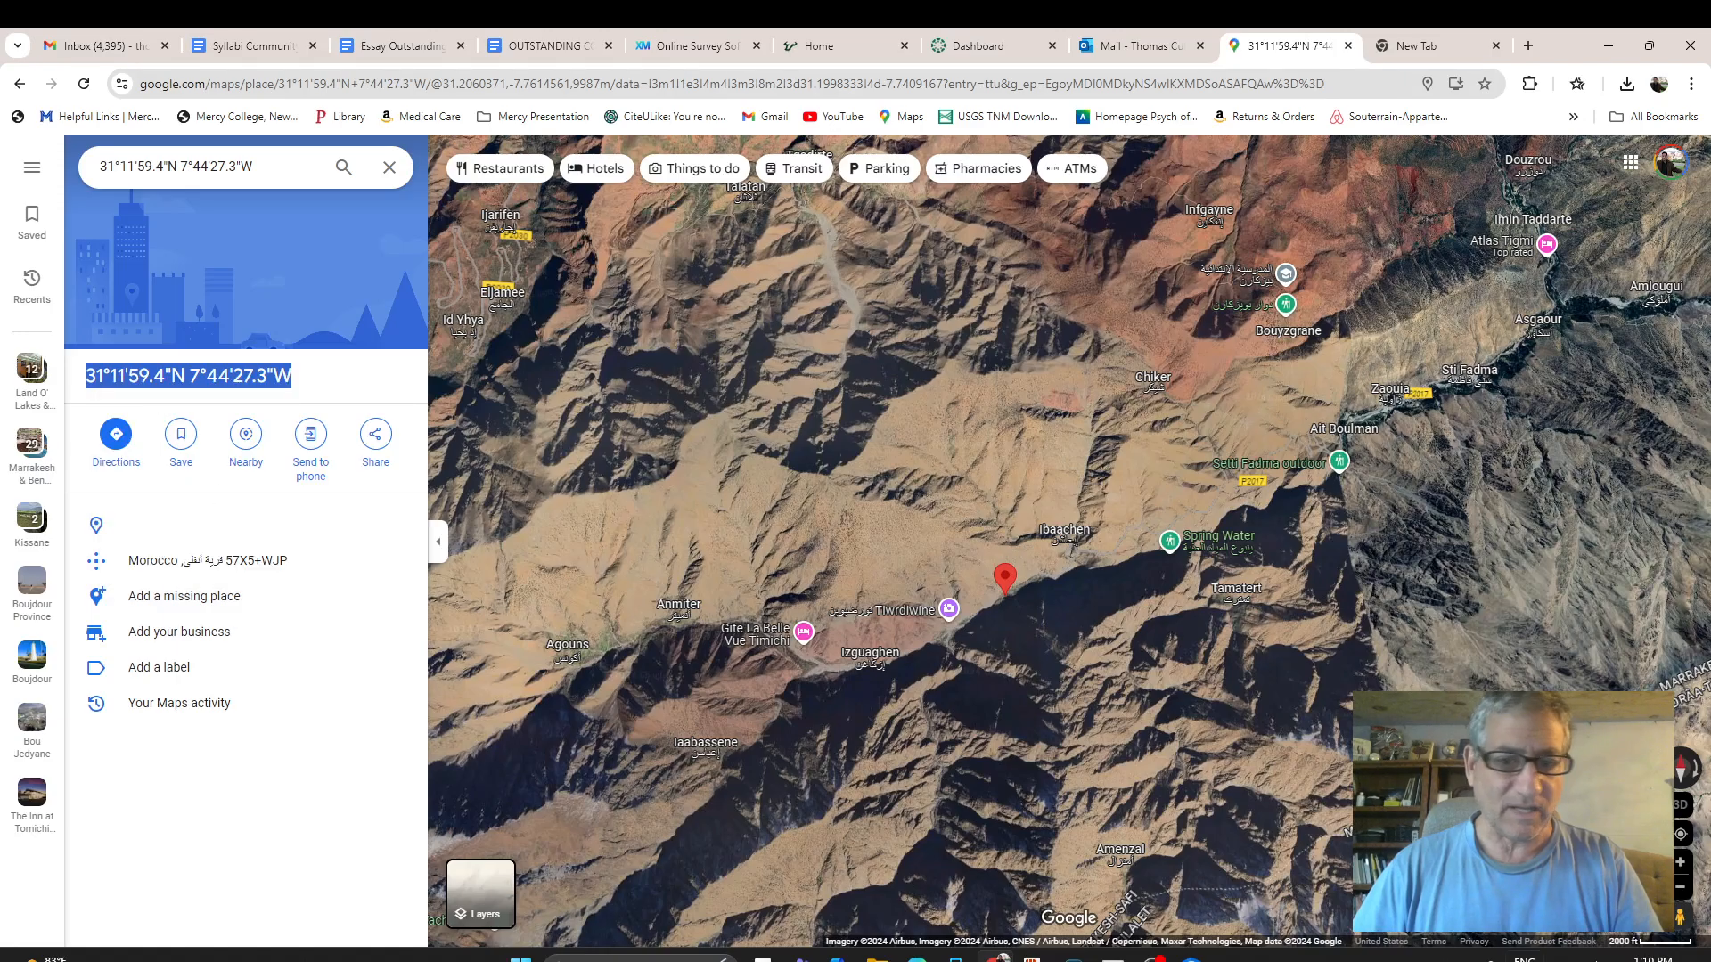
Switch back to ArcGIS Pro and locate the coordinates 31°11'59.4"N 7°44'27.3"W on the map.
click(1191, 959)
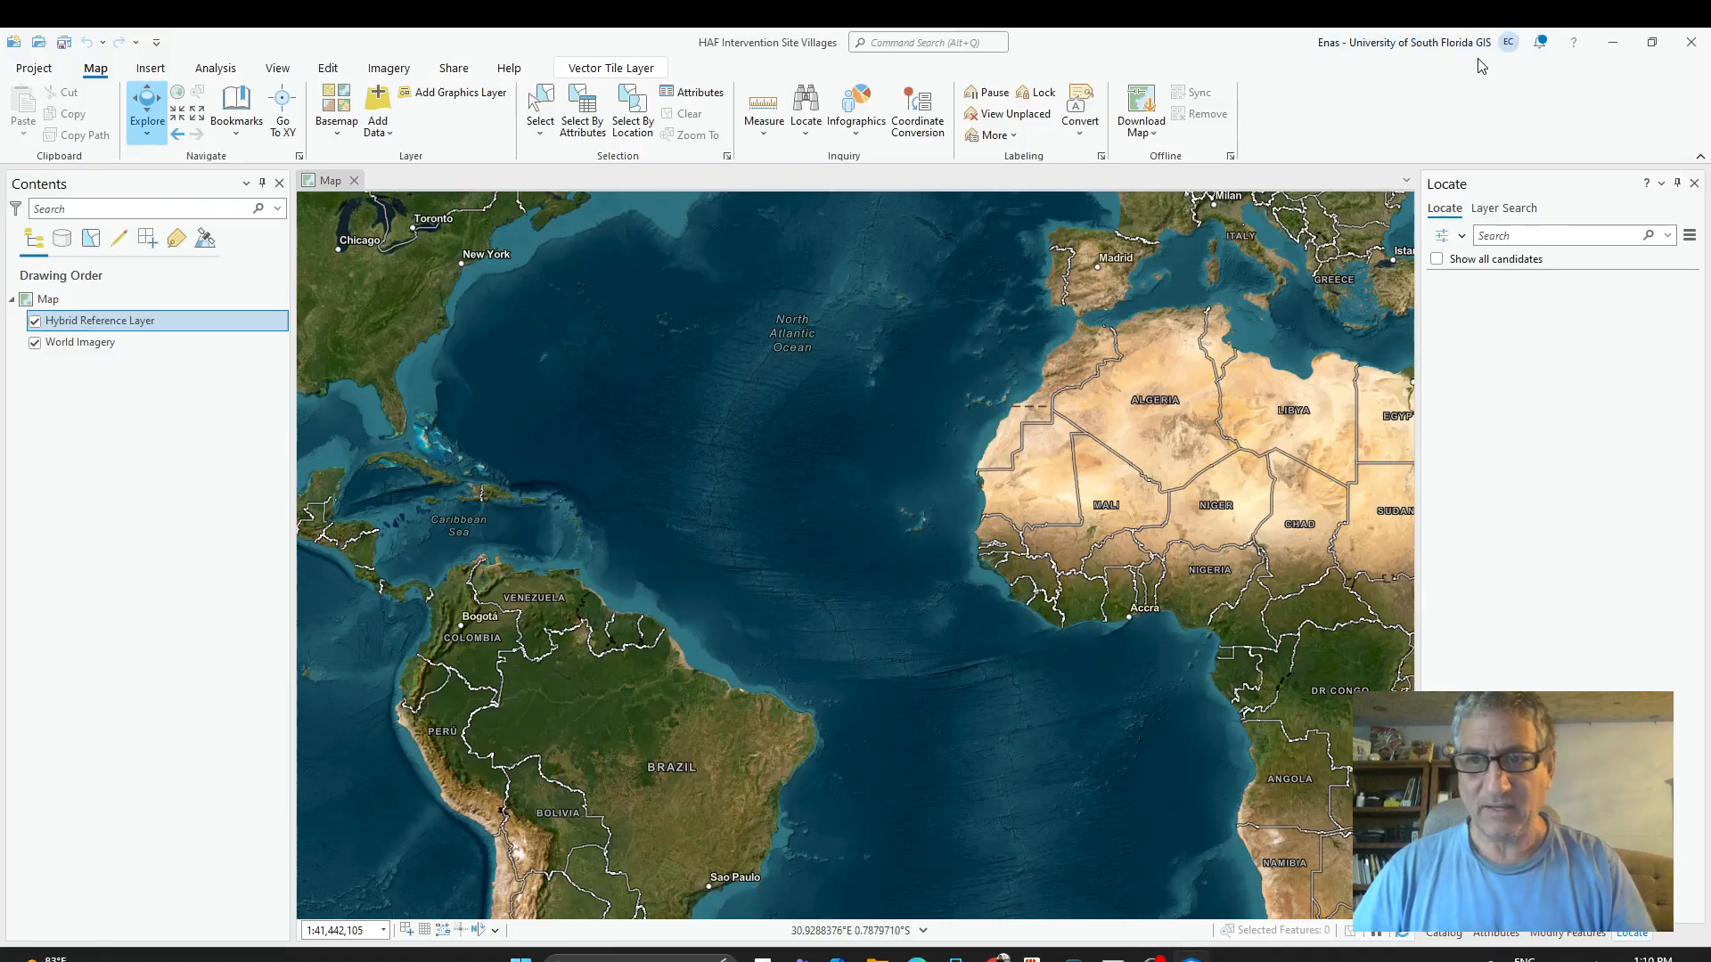
click(1525, 237)
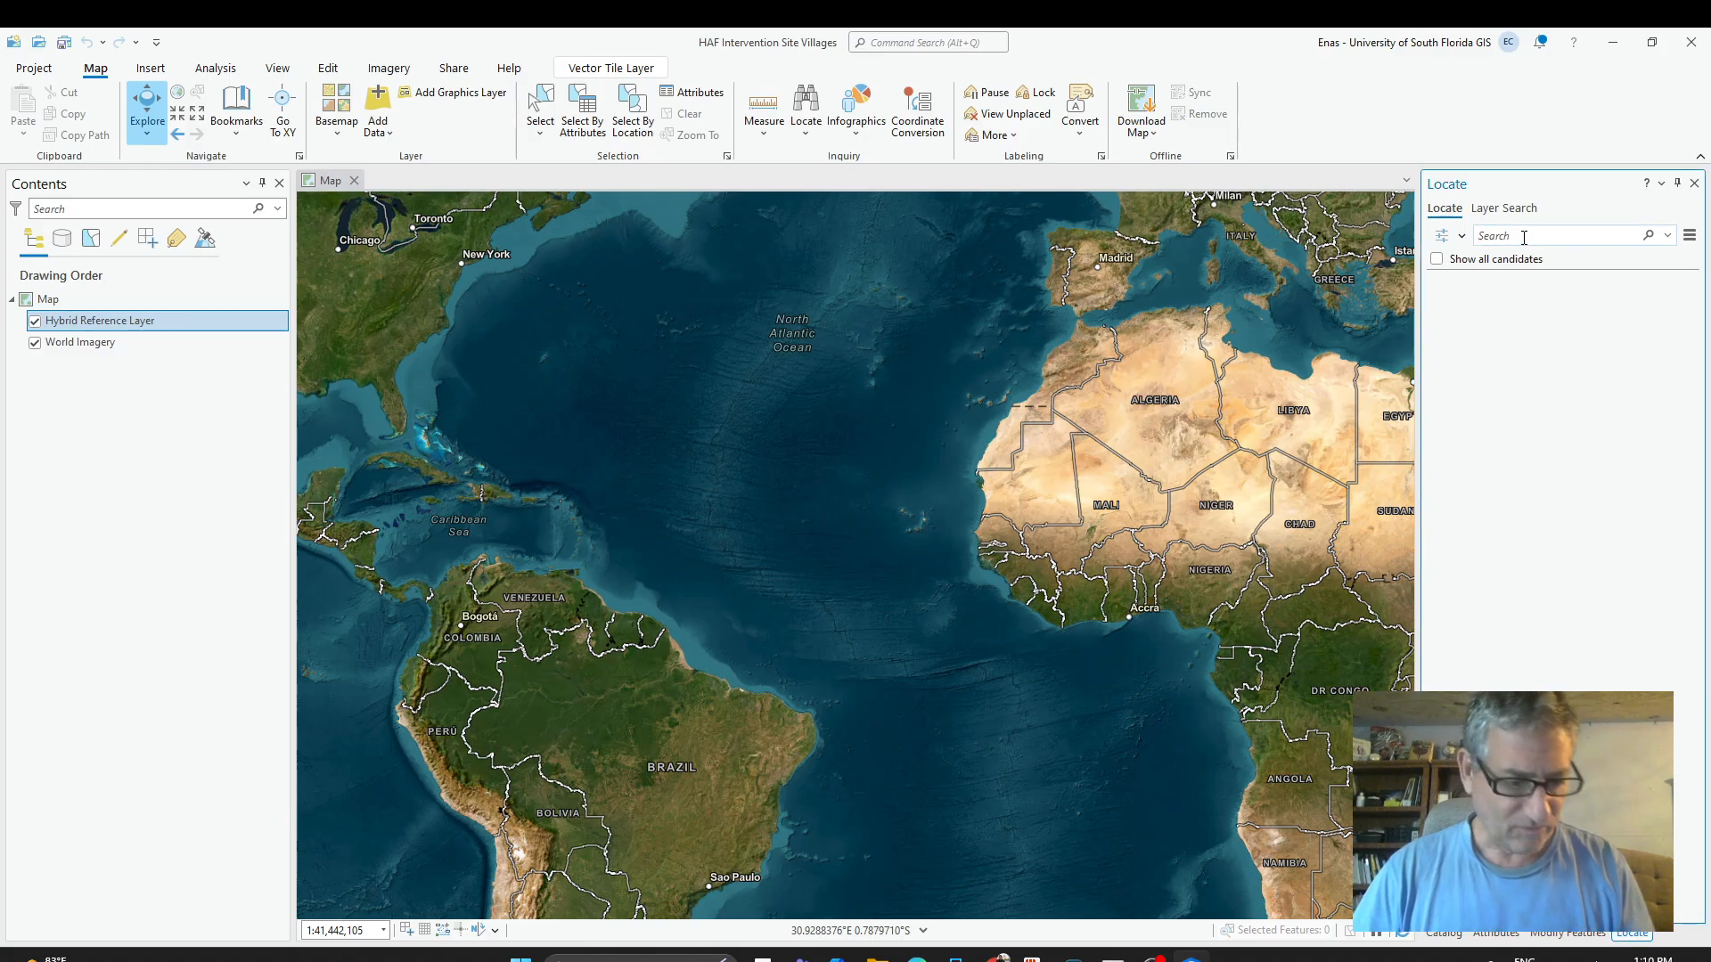
text(31°11'59.4"N 7°44'27.3"W)
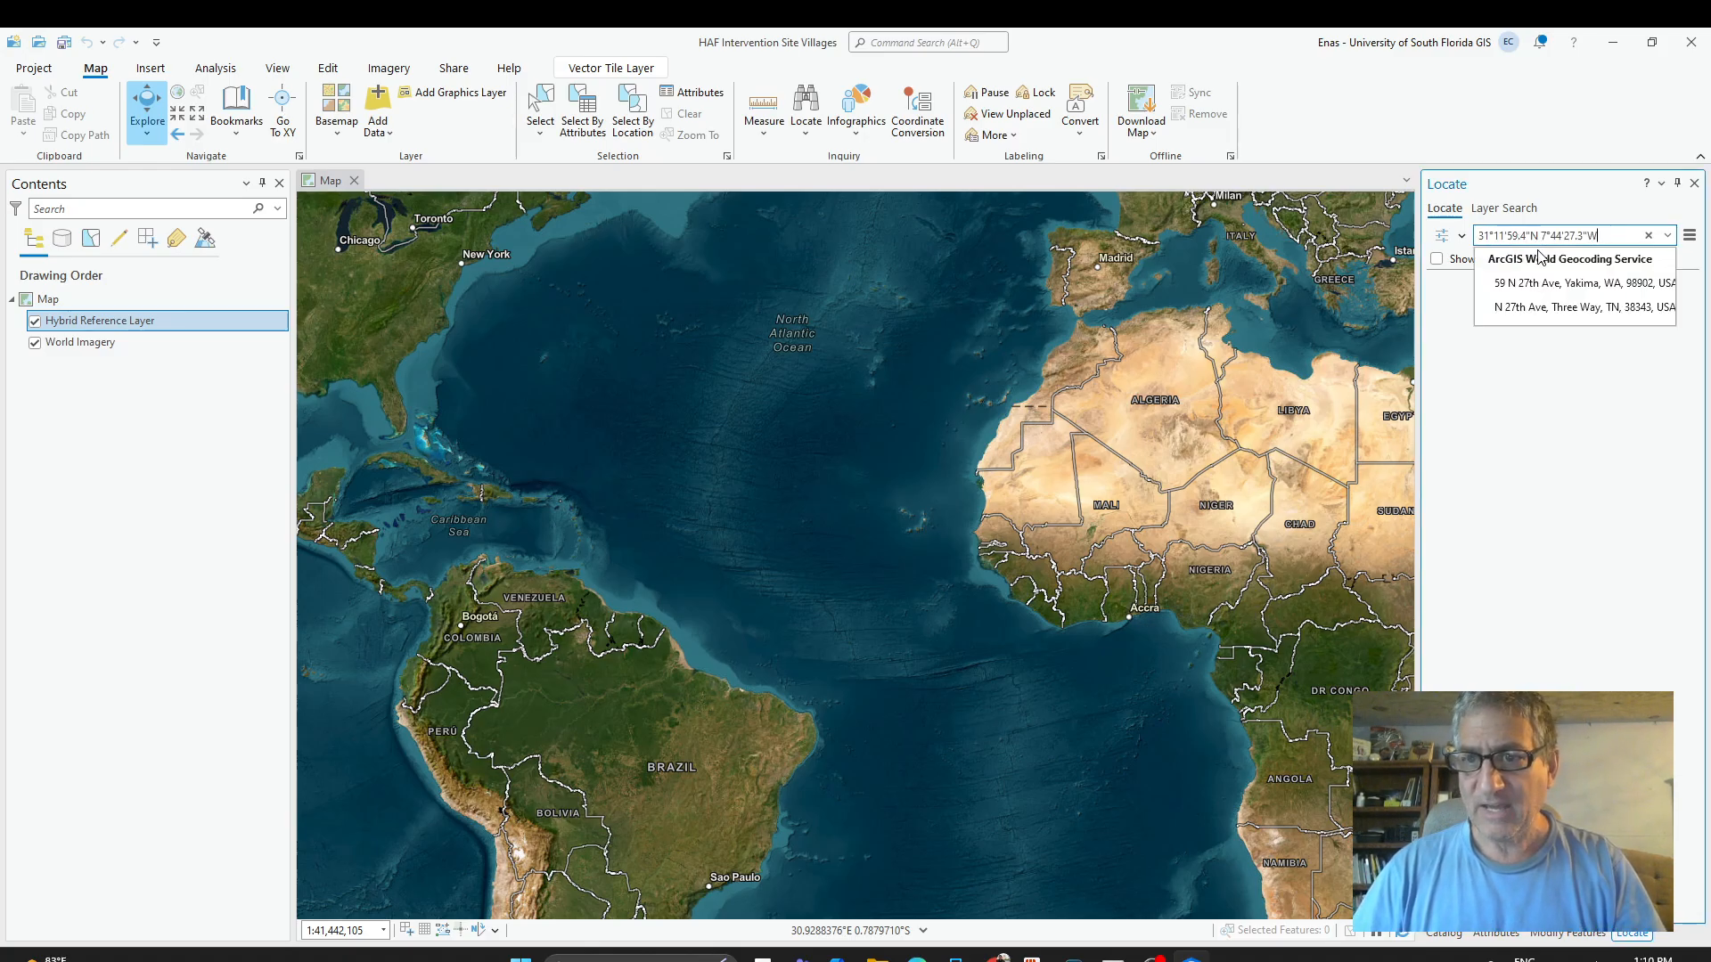
key(Return)
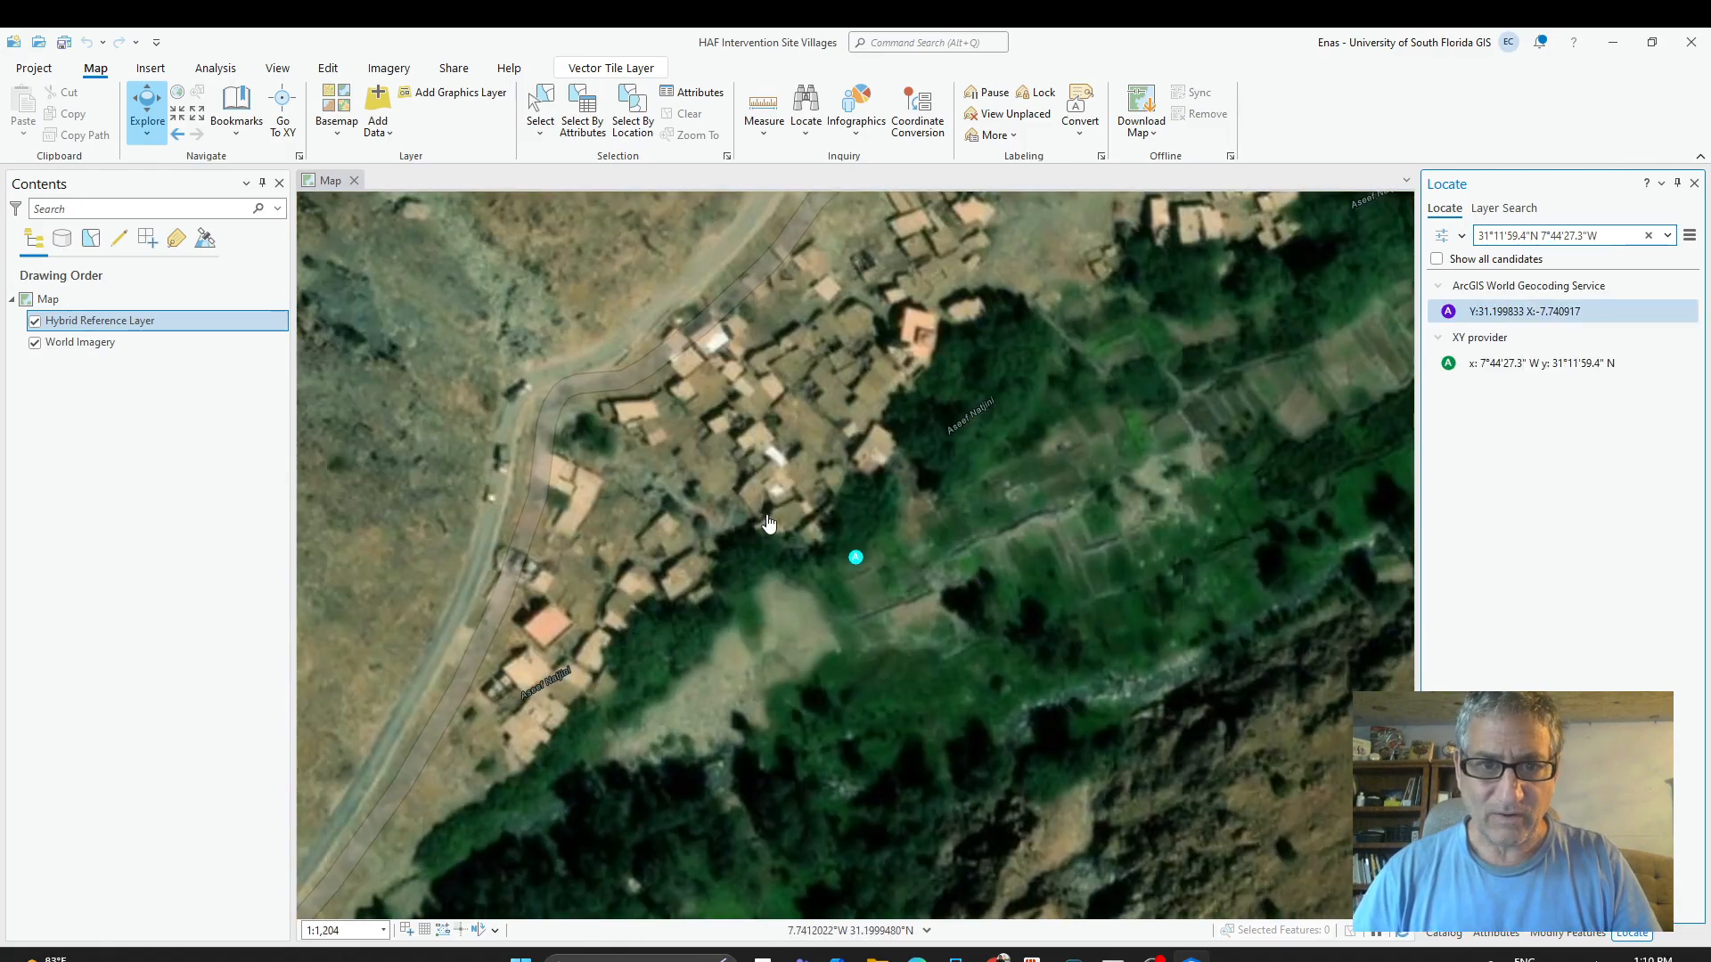
Add the ArcGIS World Geocoding Service result for the village to the map as a graphic.
scroll(802, 521, down, 3)
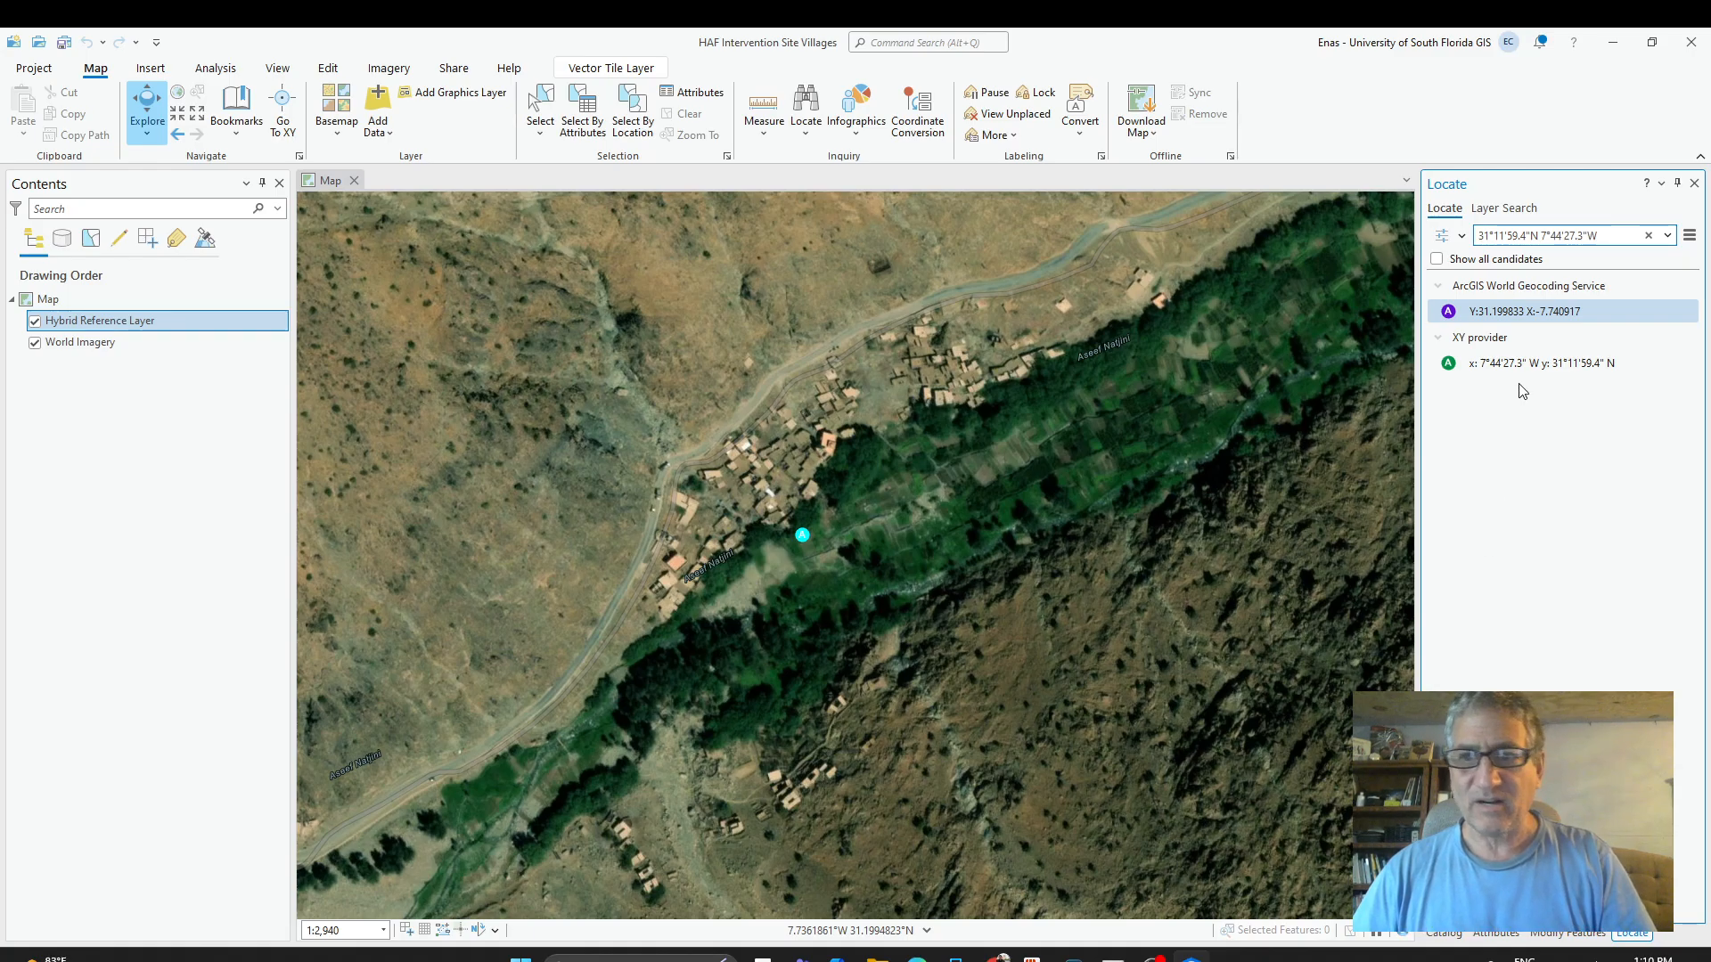
right_click(1501, 315)
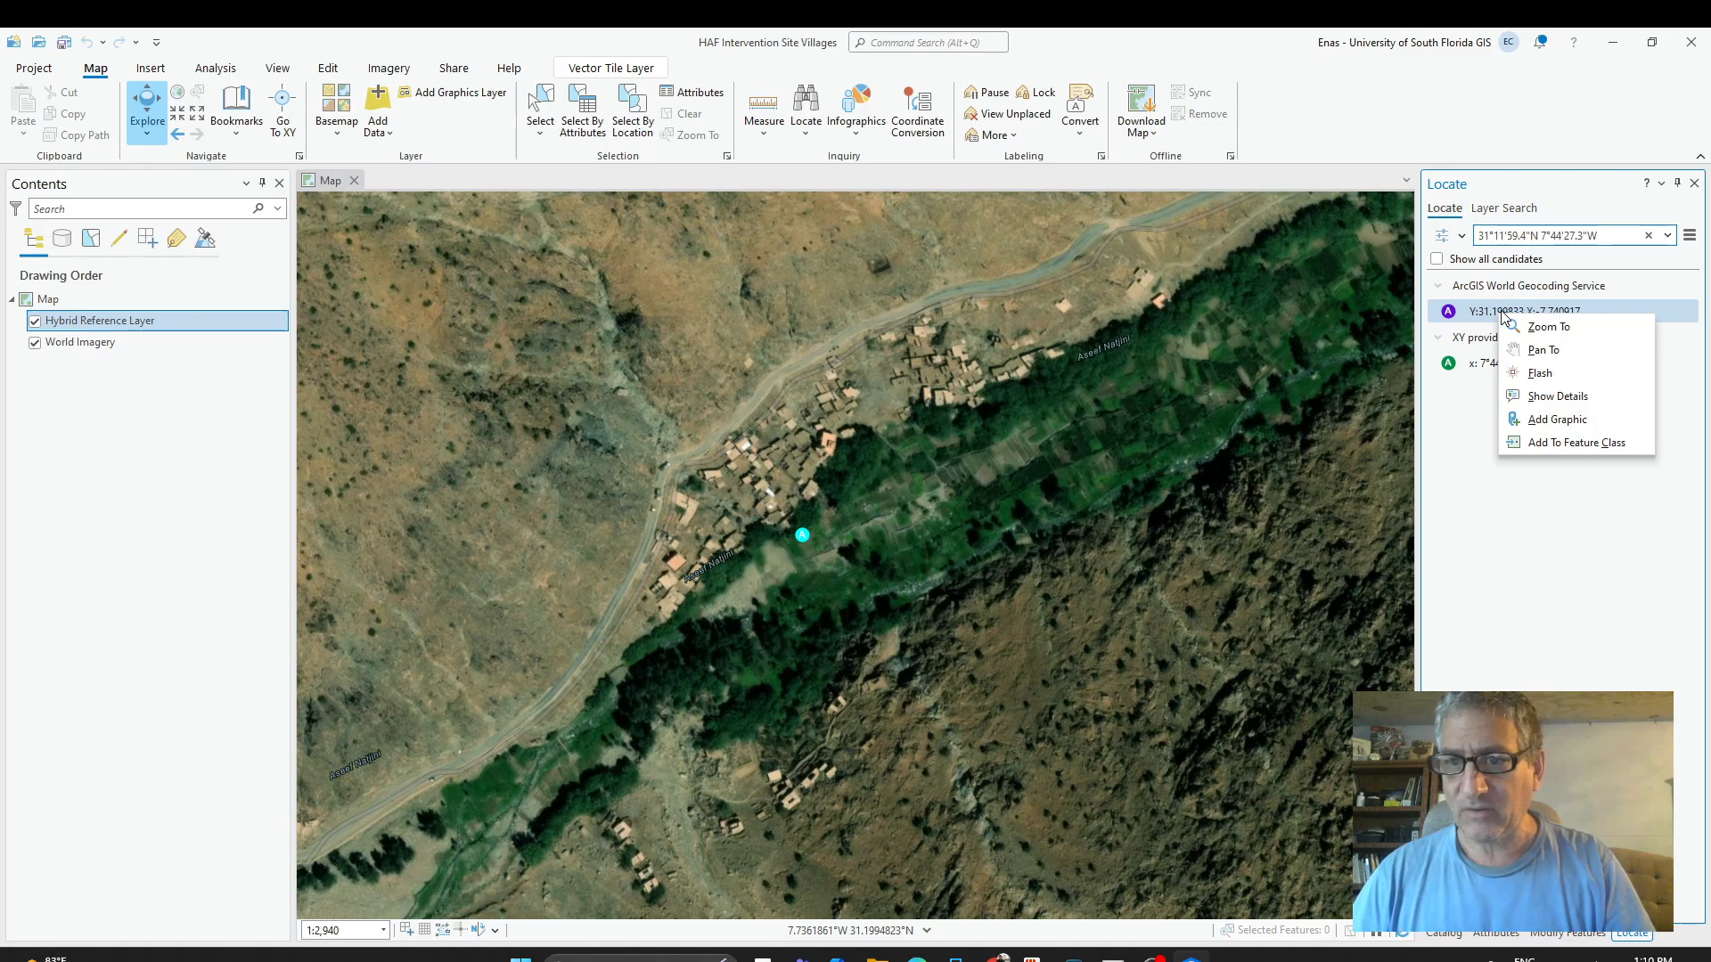
click(1558, 420)
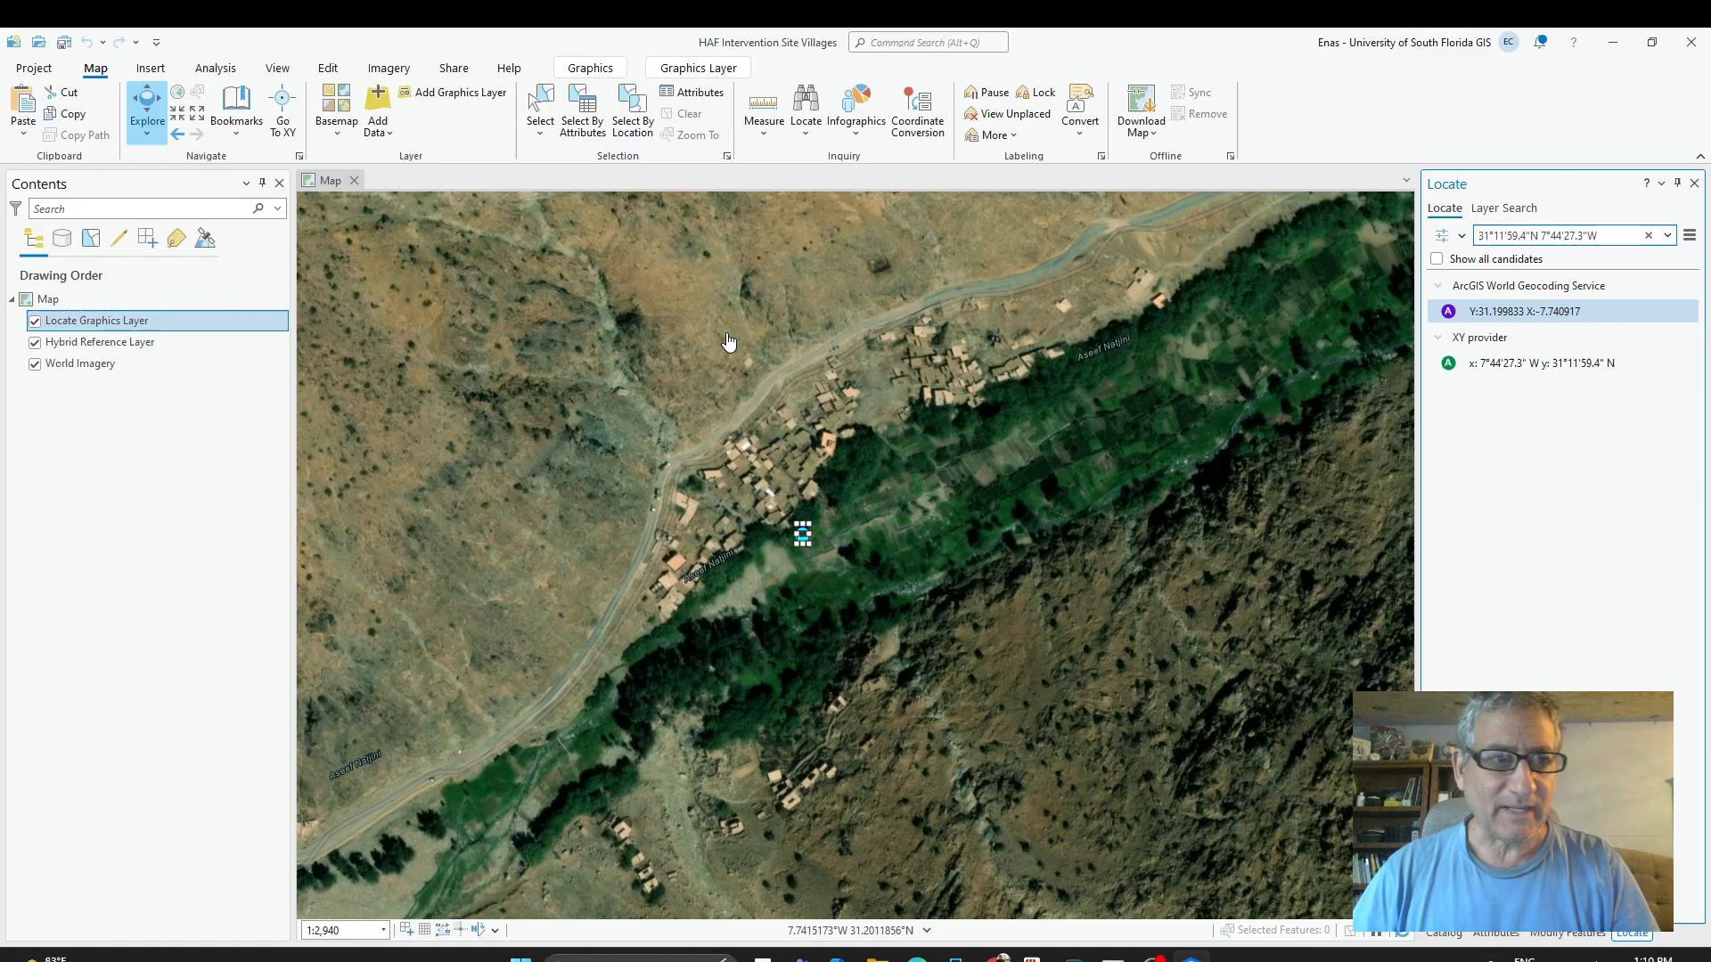
double_click(126, 324)
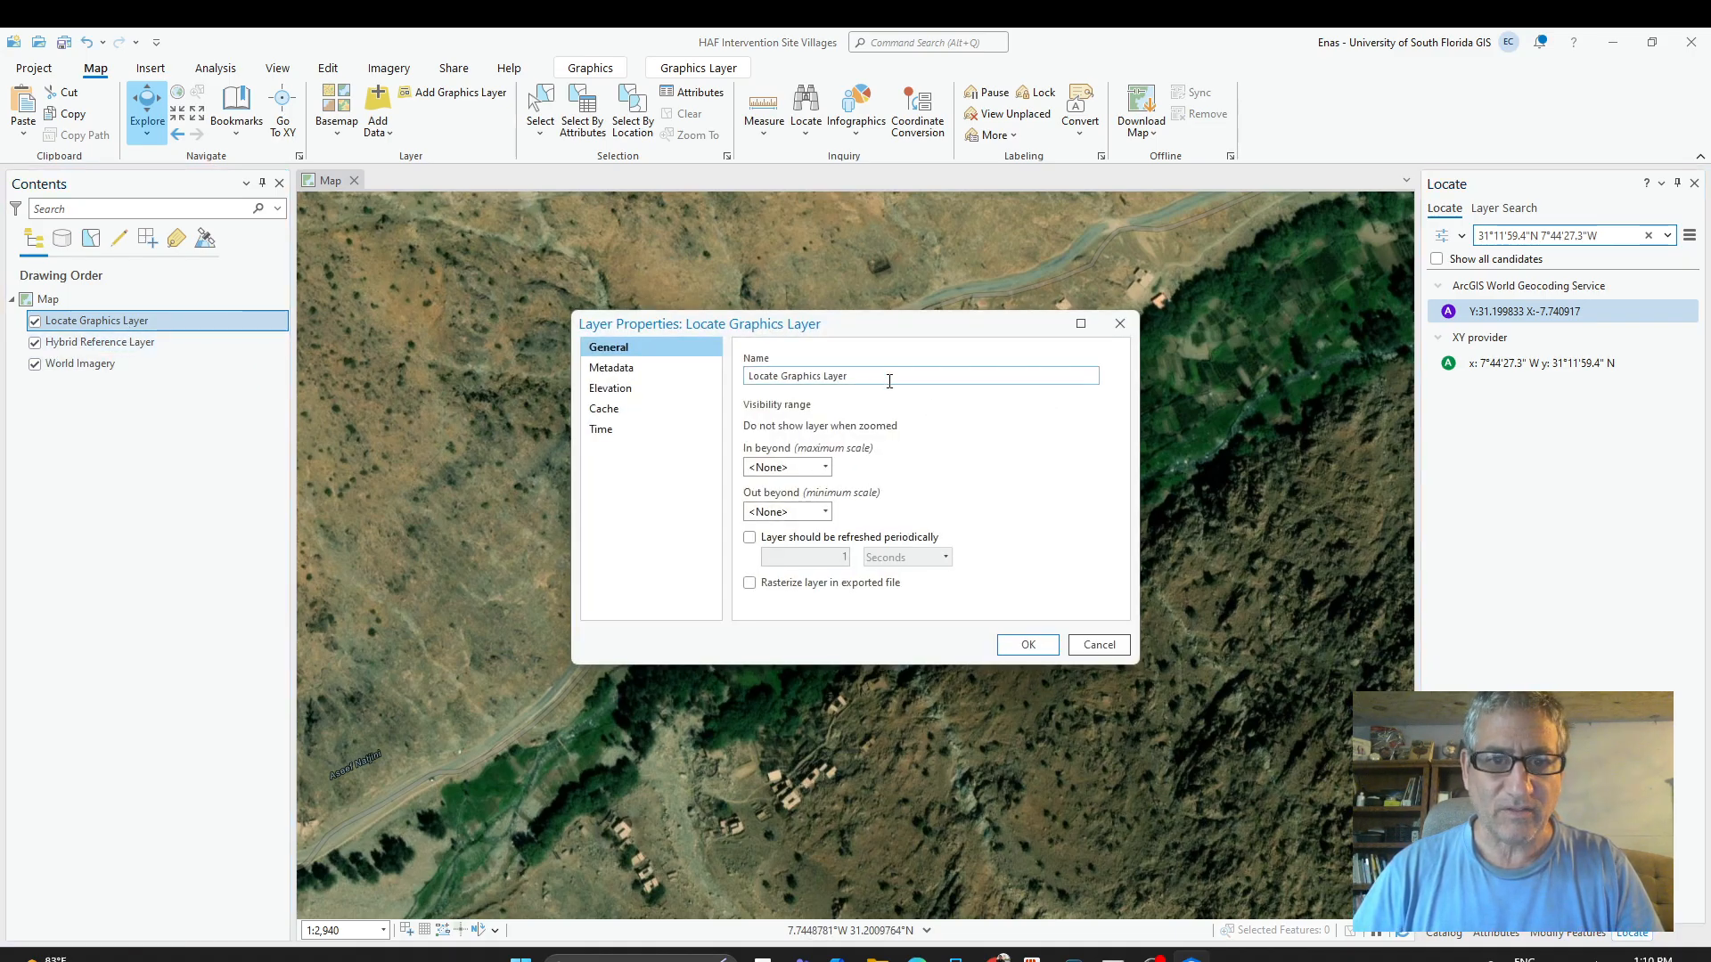
drag(889, 381, 782, 391)
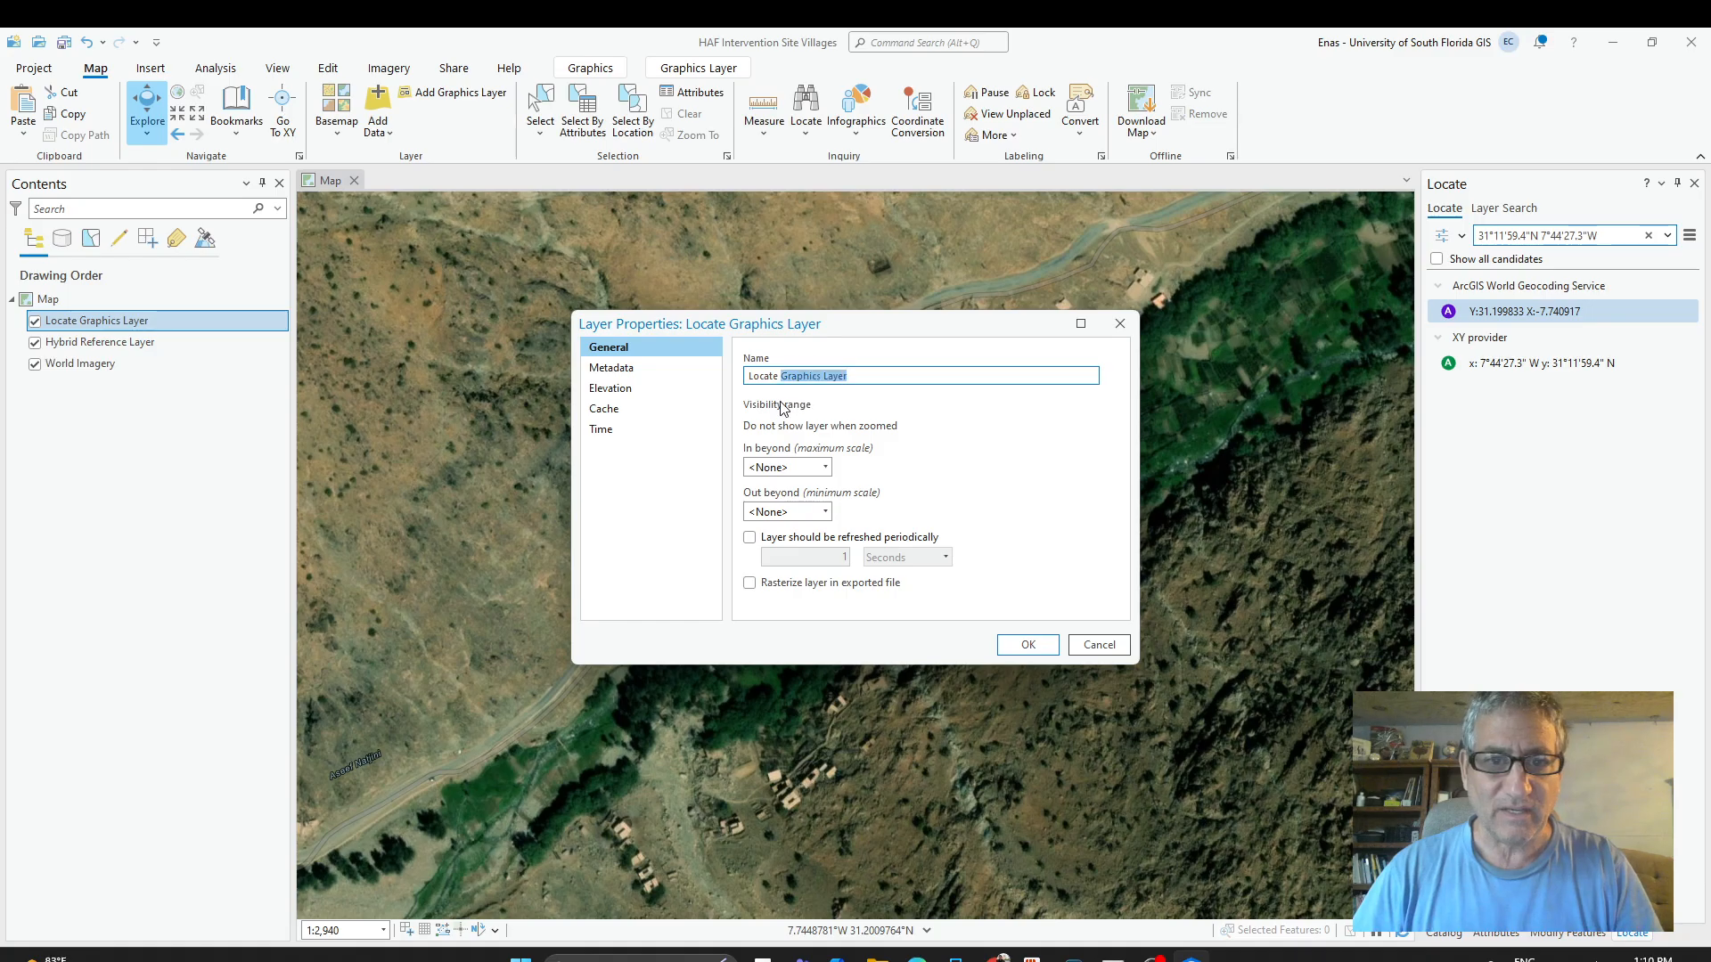
click(1103, 648)
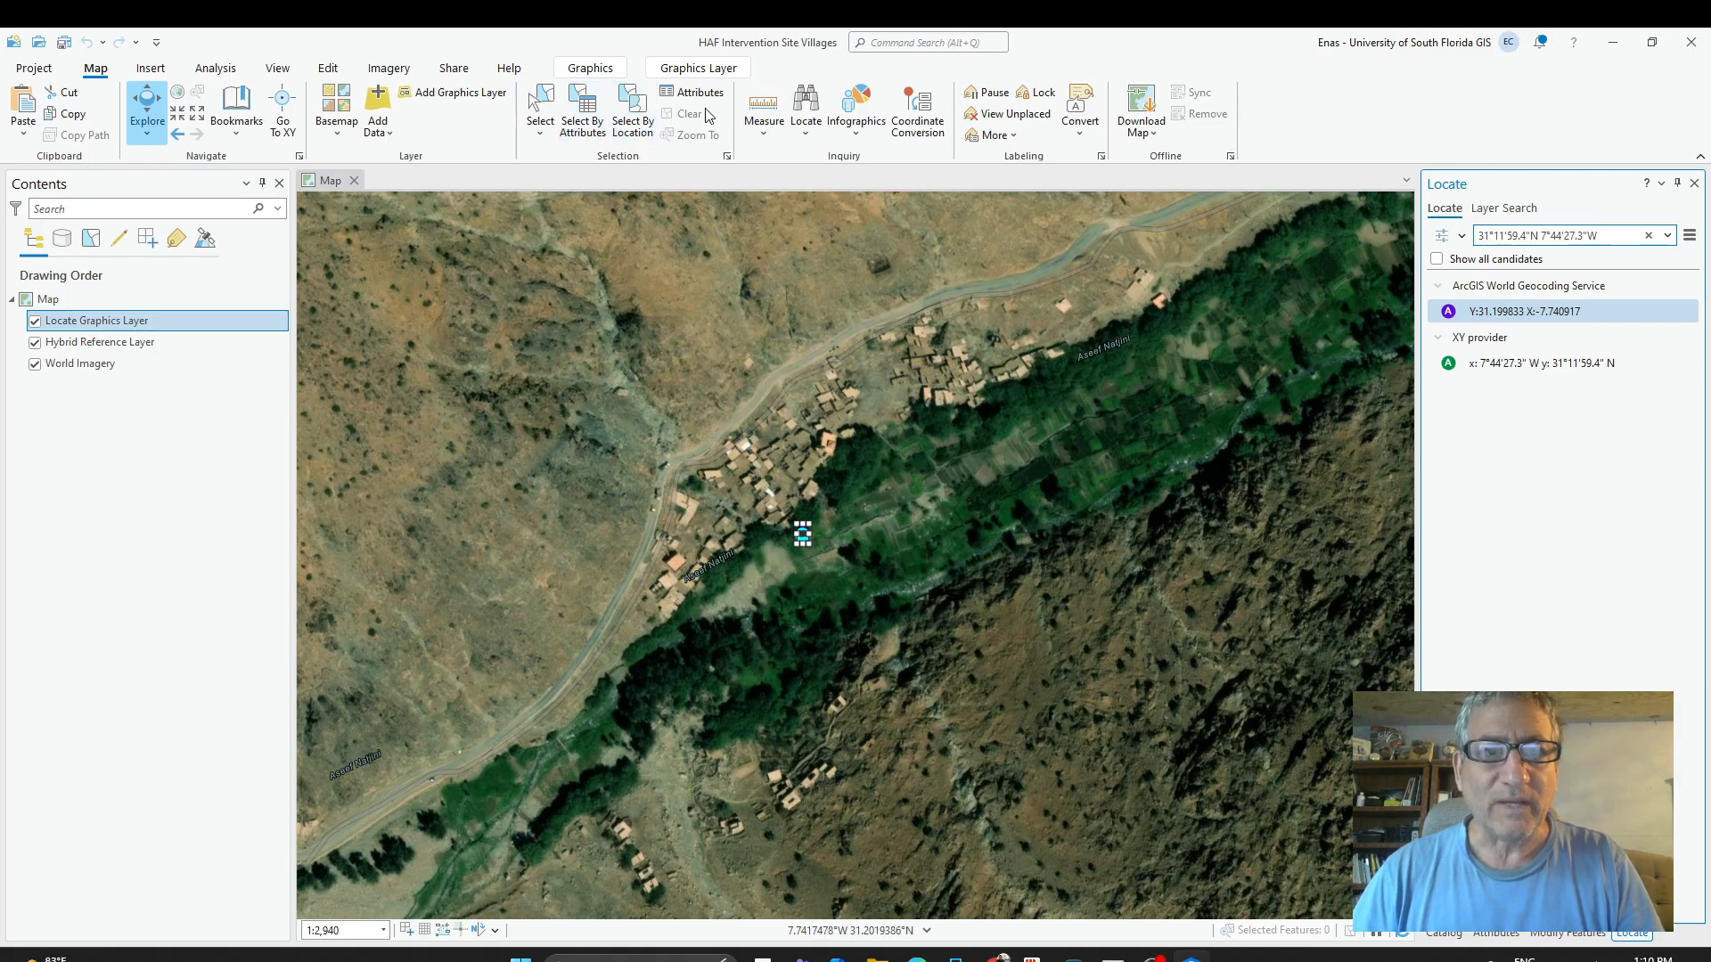
Change the symbol of the located village's point graphic to a red triangle.
click(605, 71)
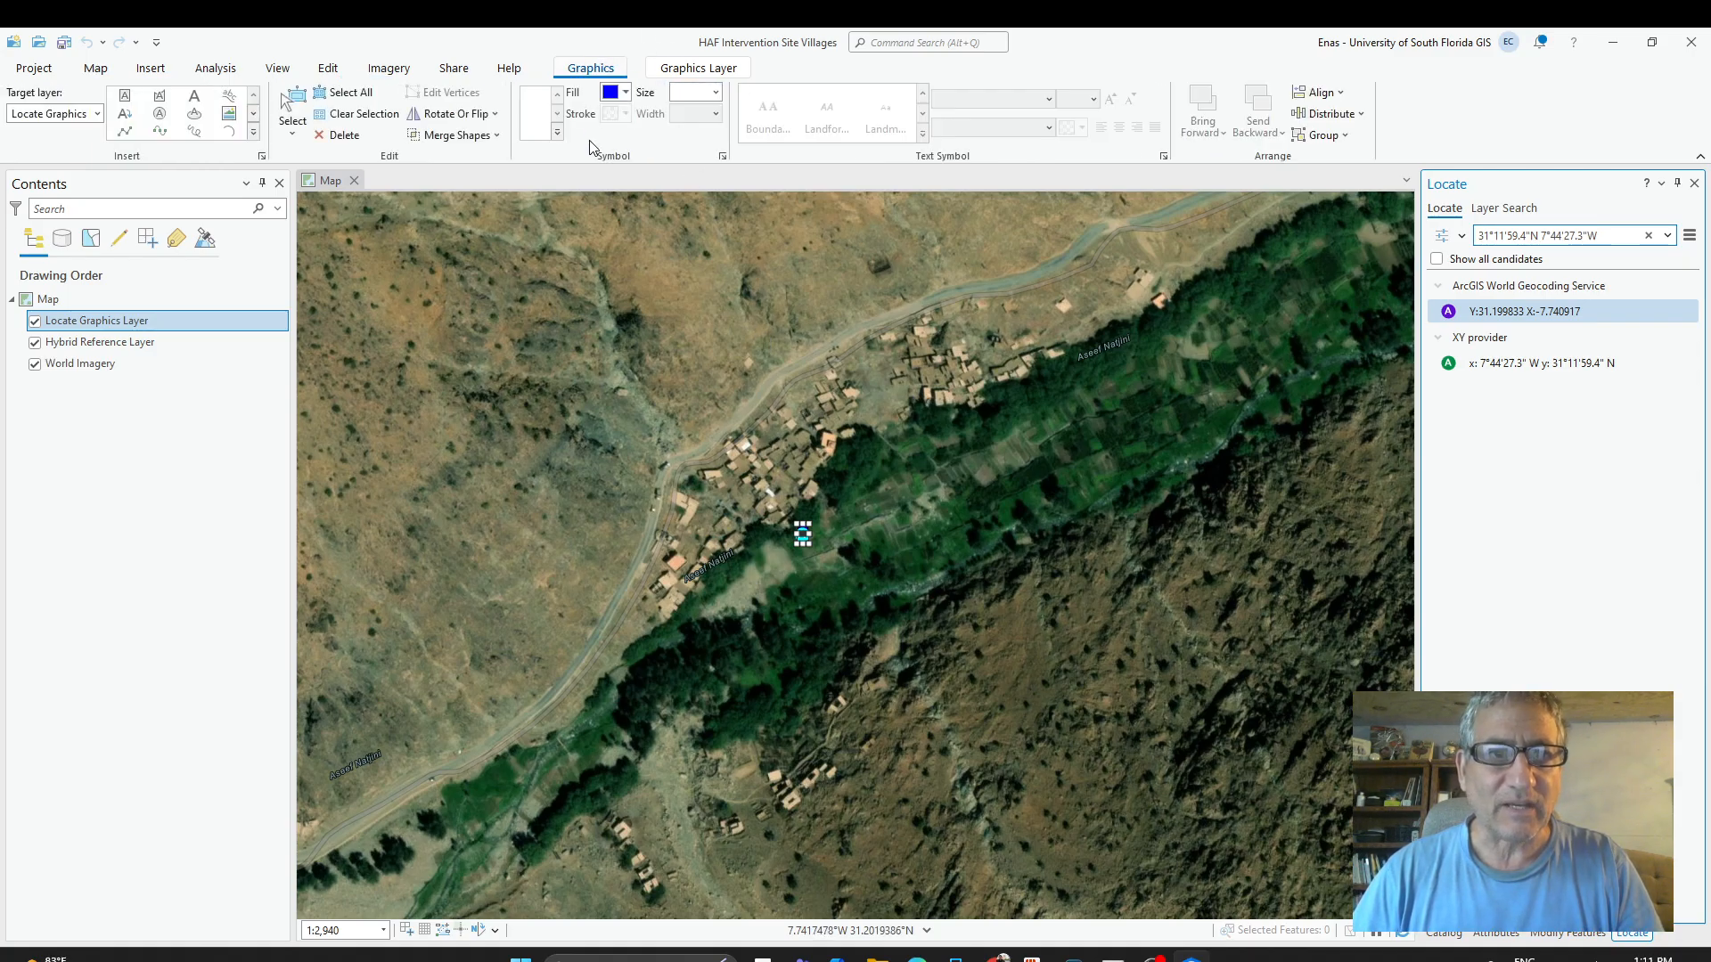
click(698, 68)
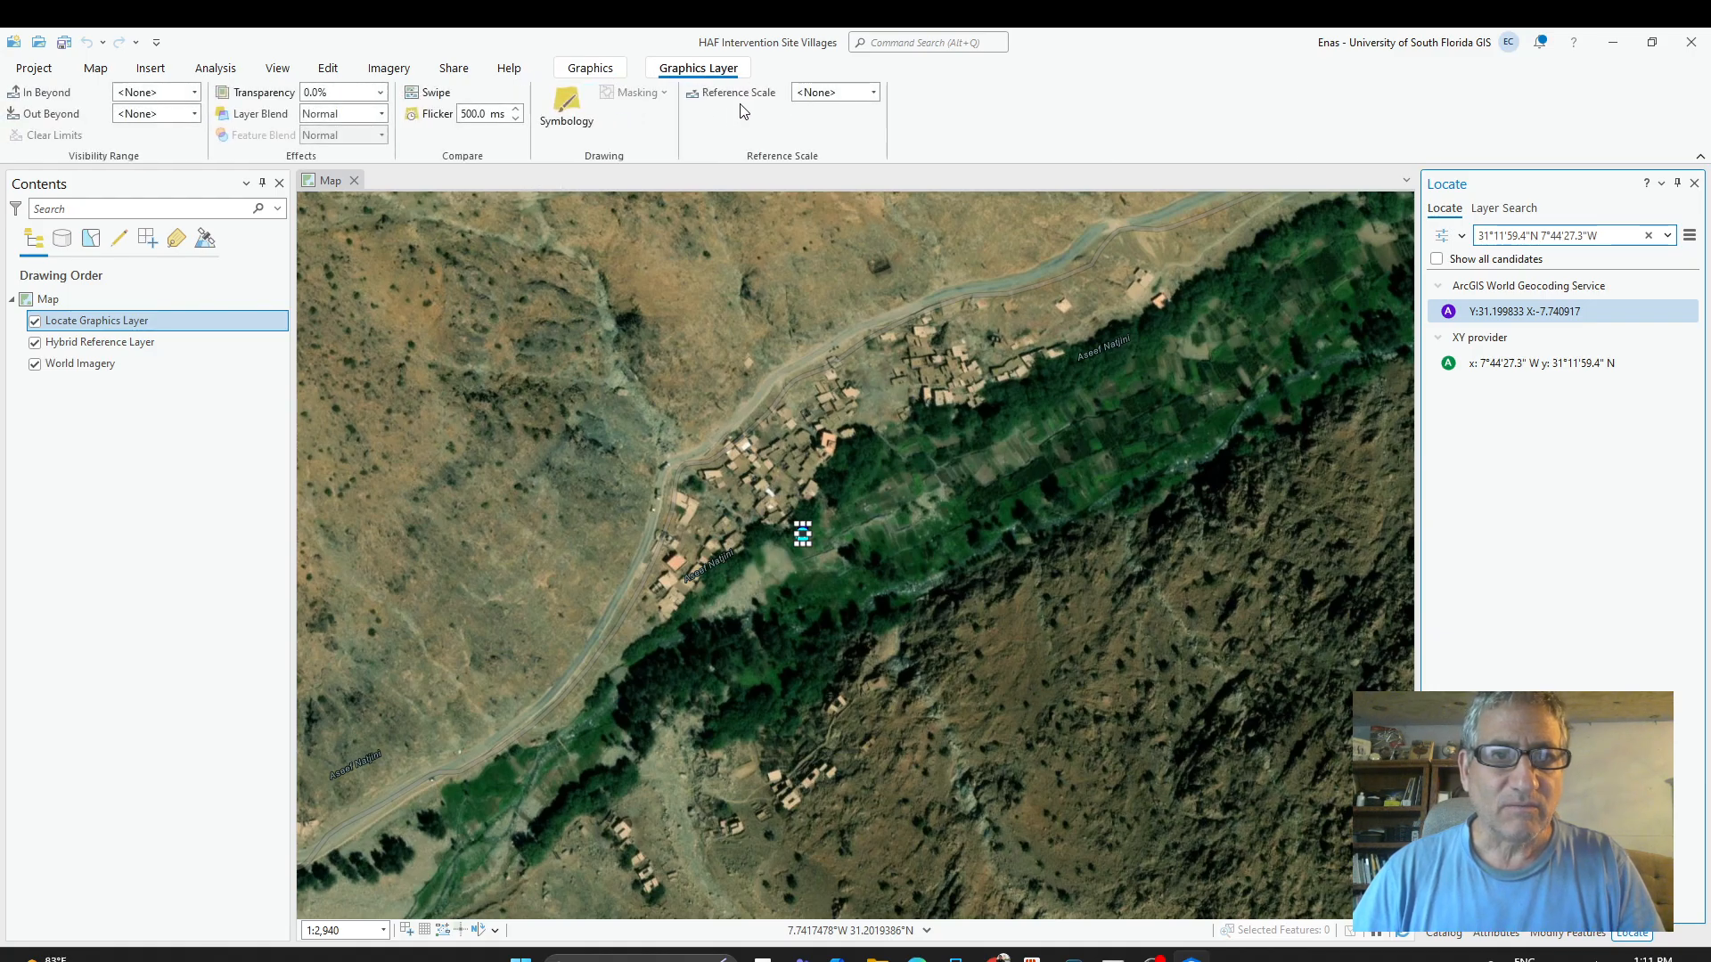
click(612, 71)
click(705, 115)
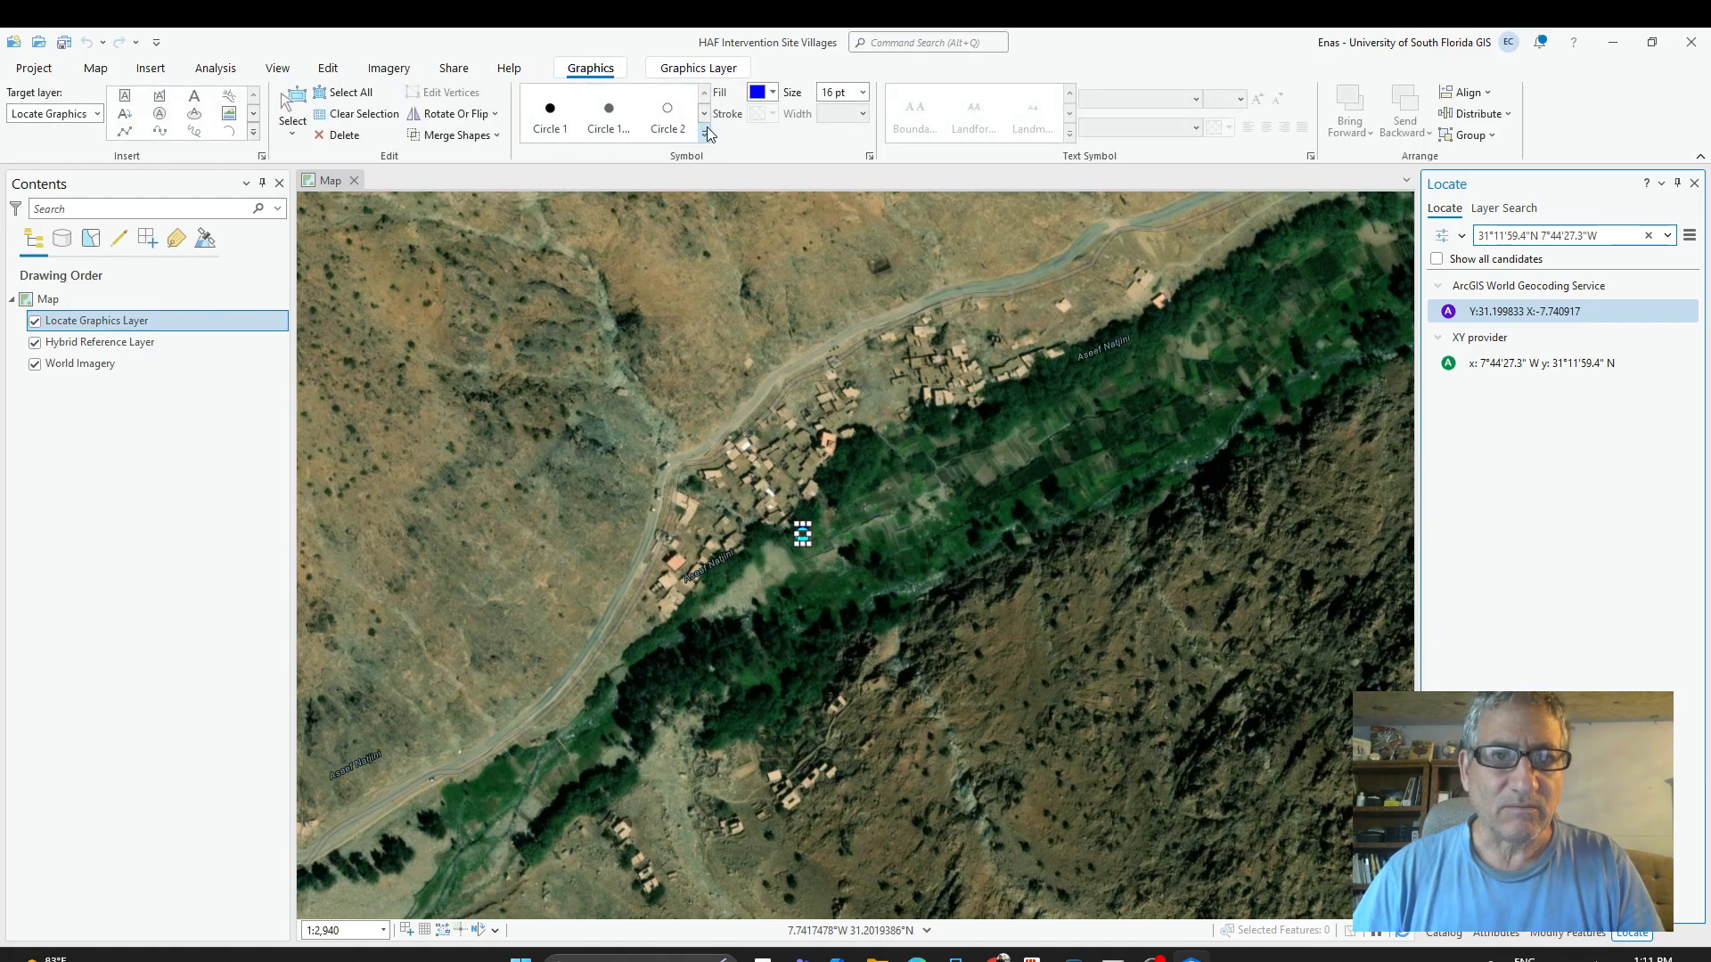
click(705, 115)
click(705, 115)
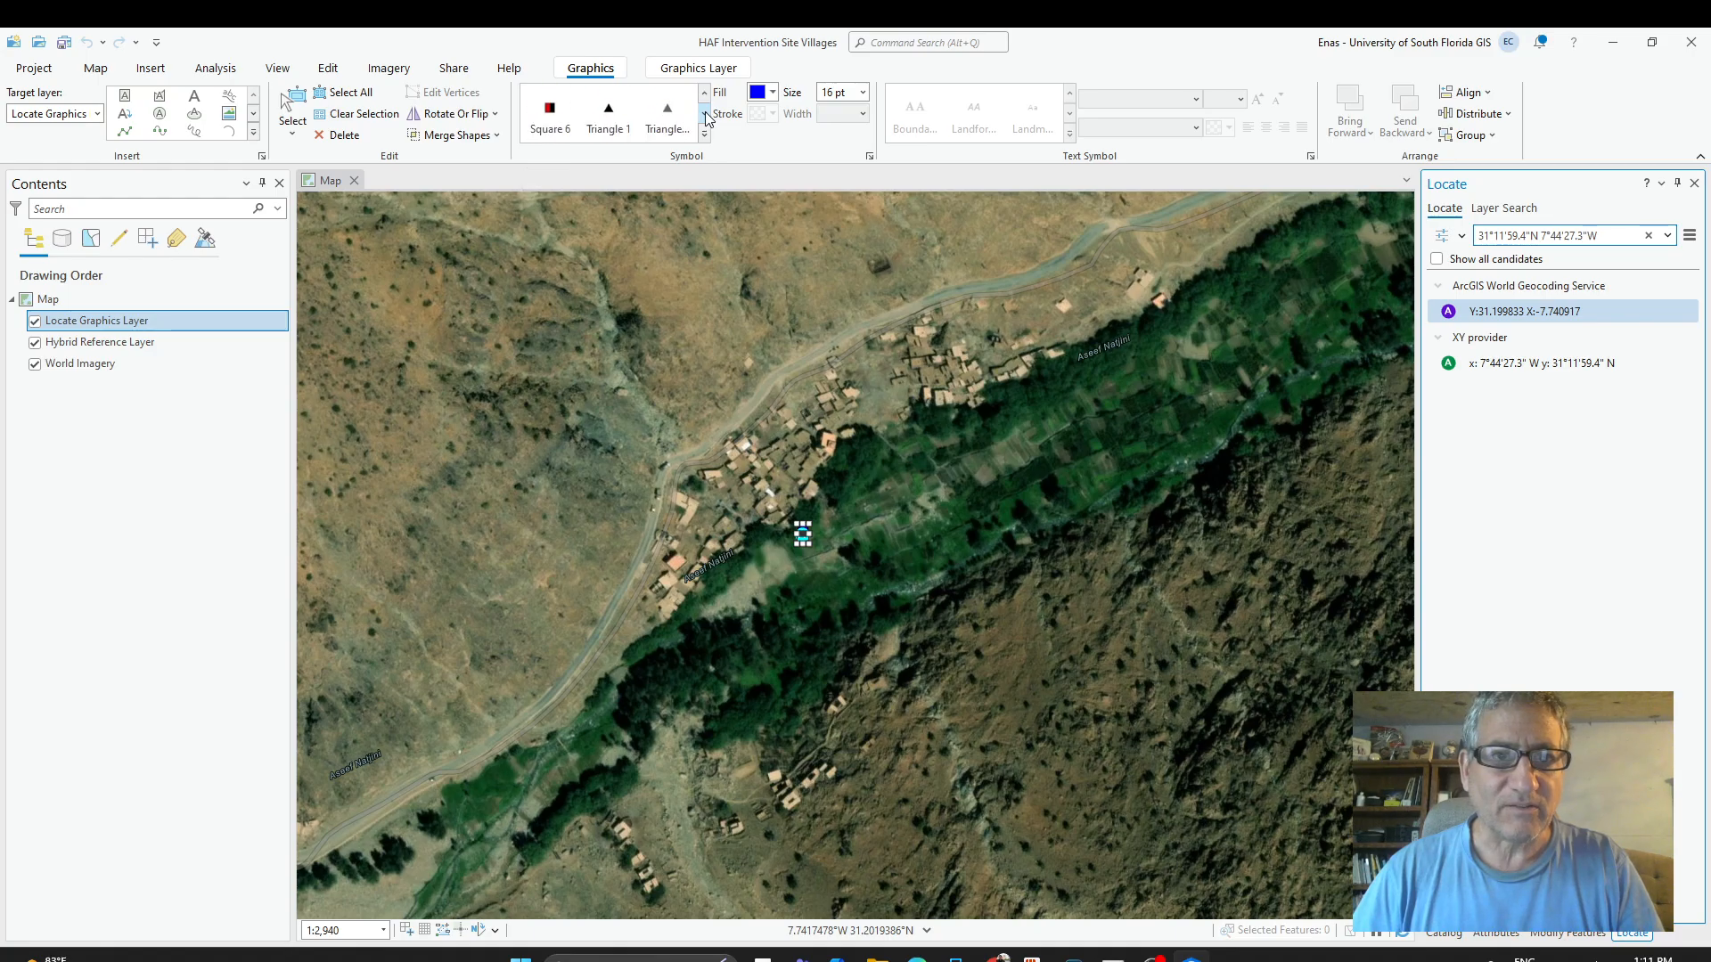
click(705, 115)
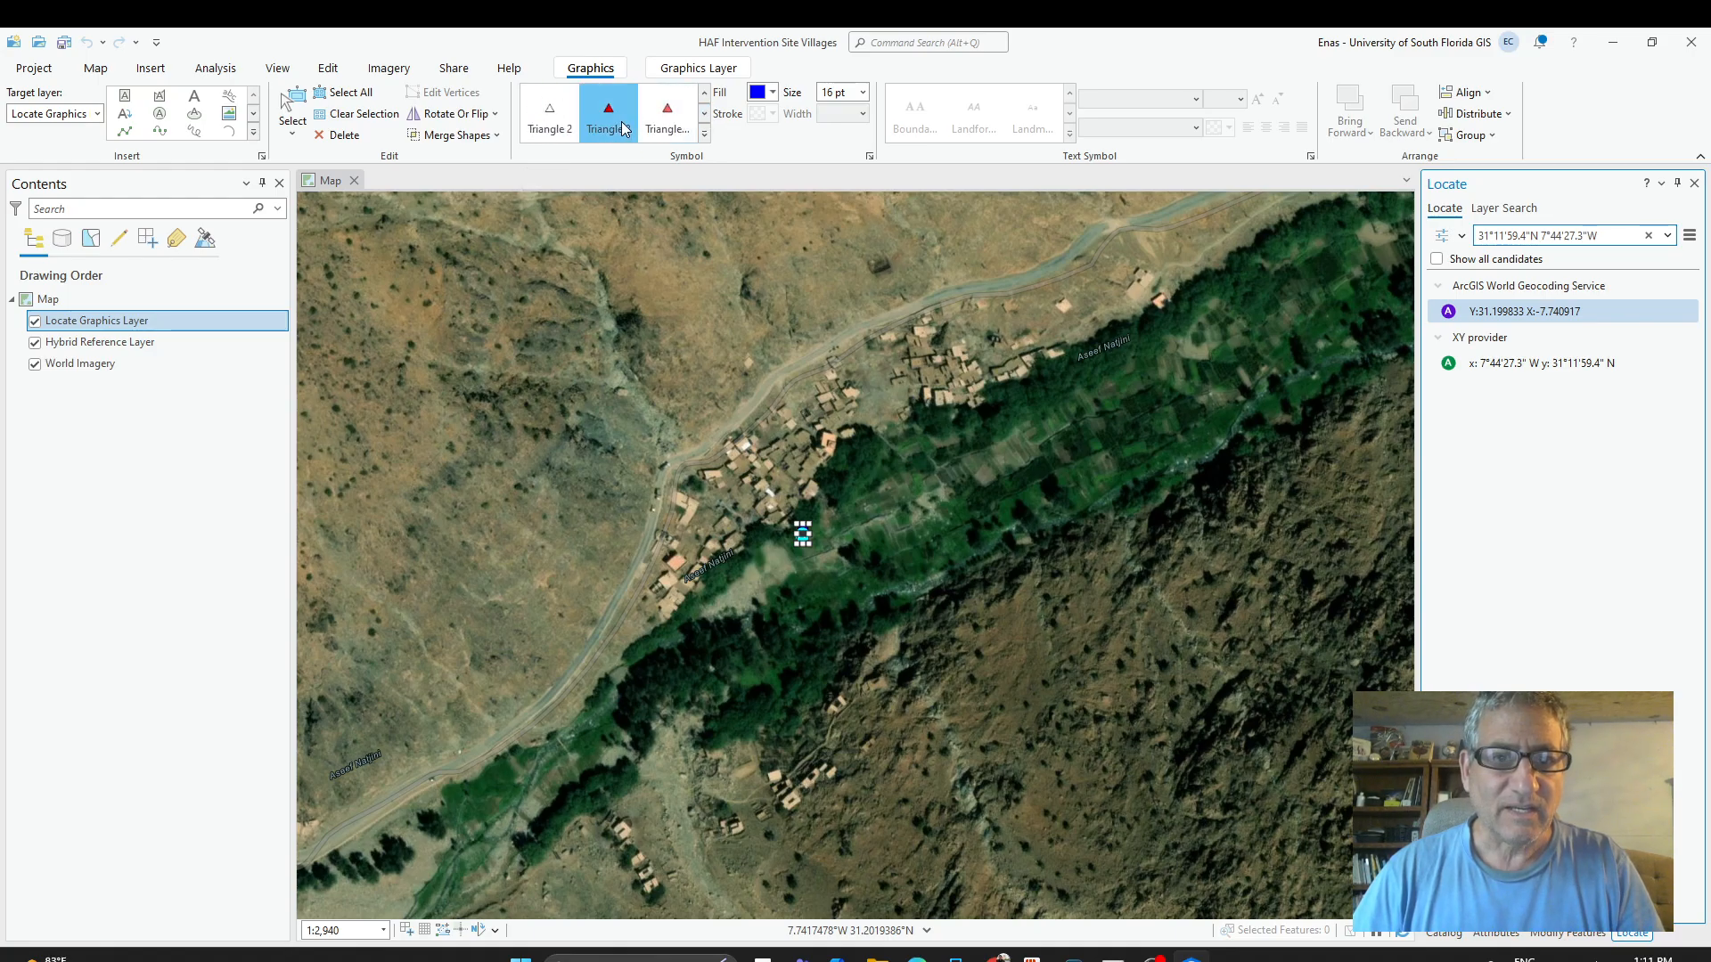
click(664, 121)
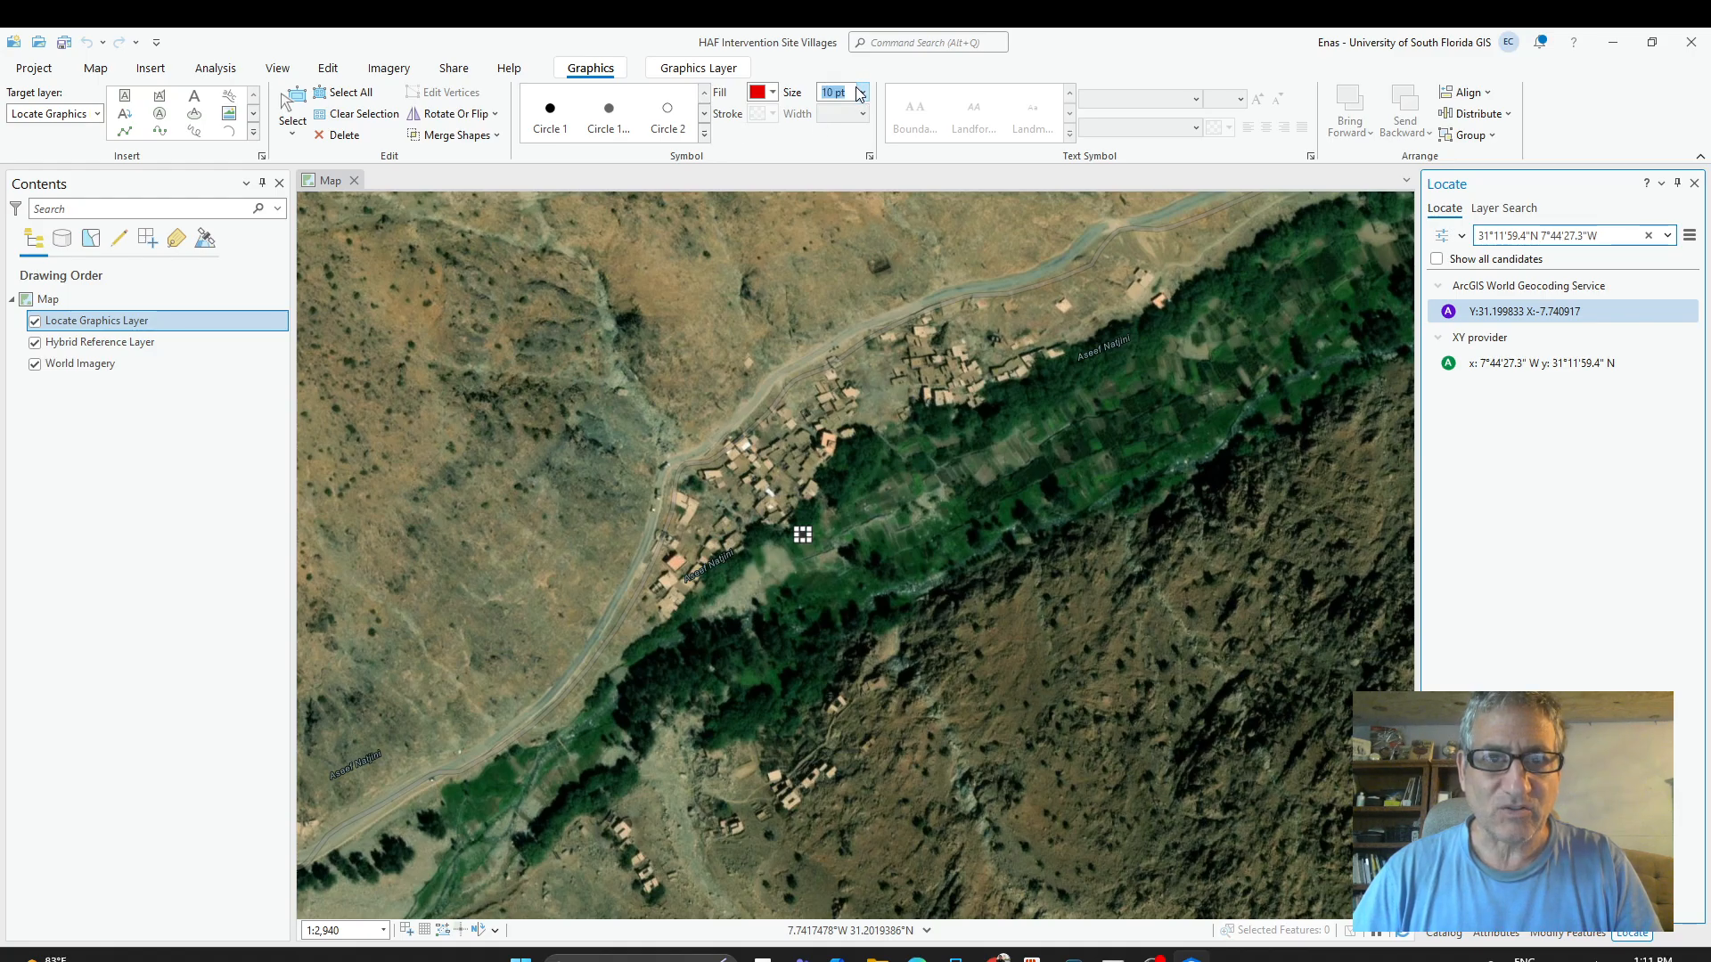
Set the size of the village's red triangle graphic to 20 pt and deselect it.
text(20)
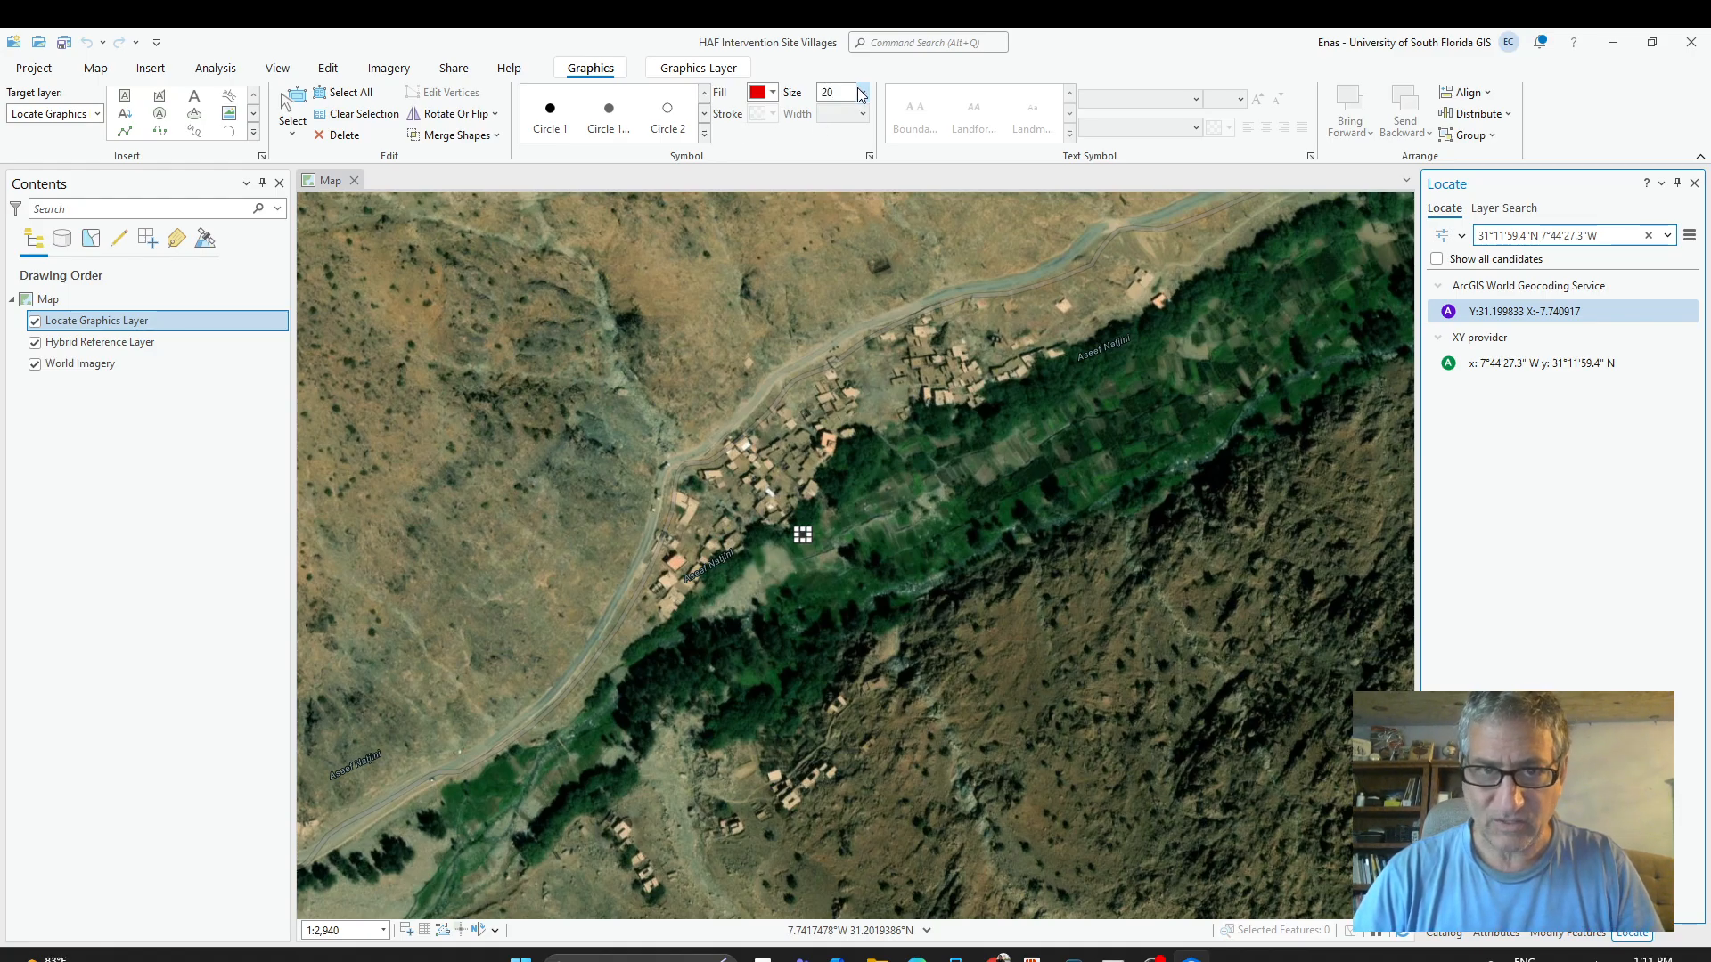
key(Return)
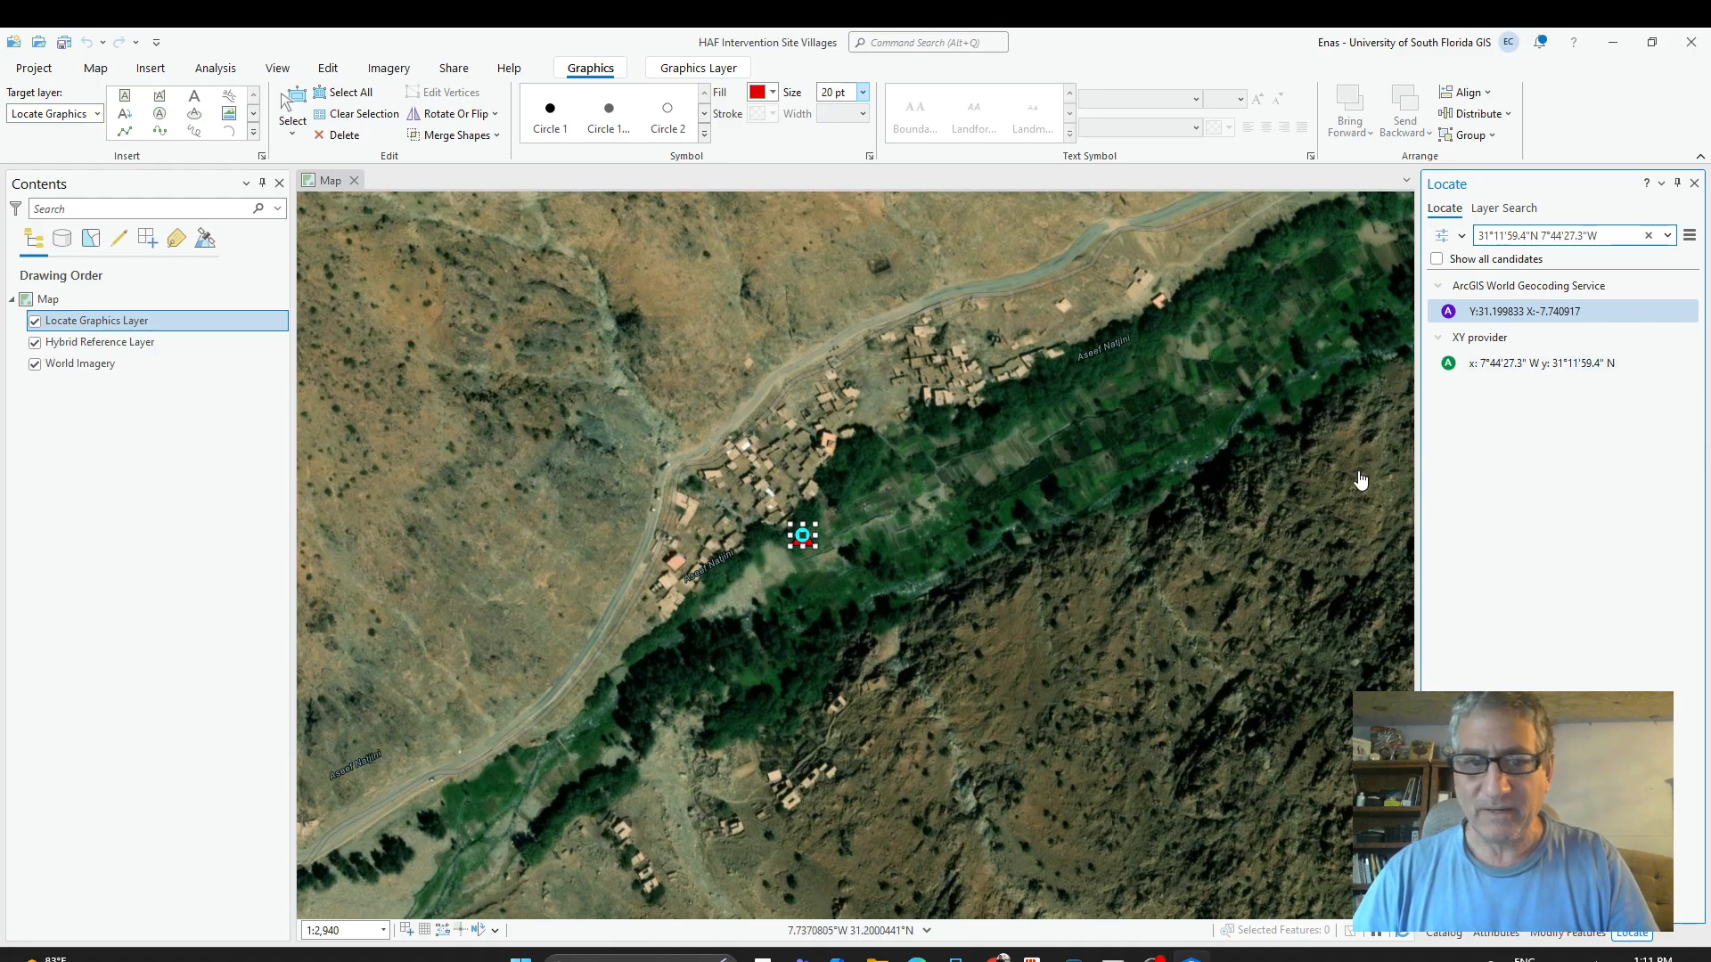
click(349, 121)
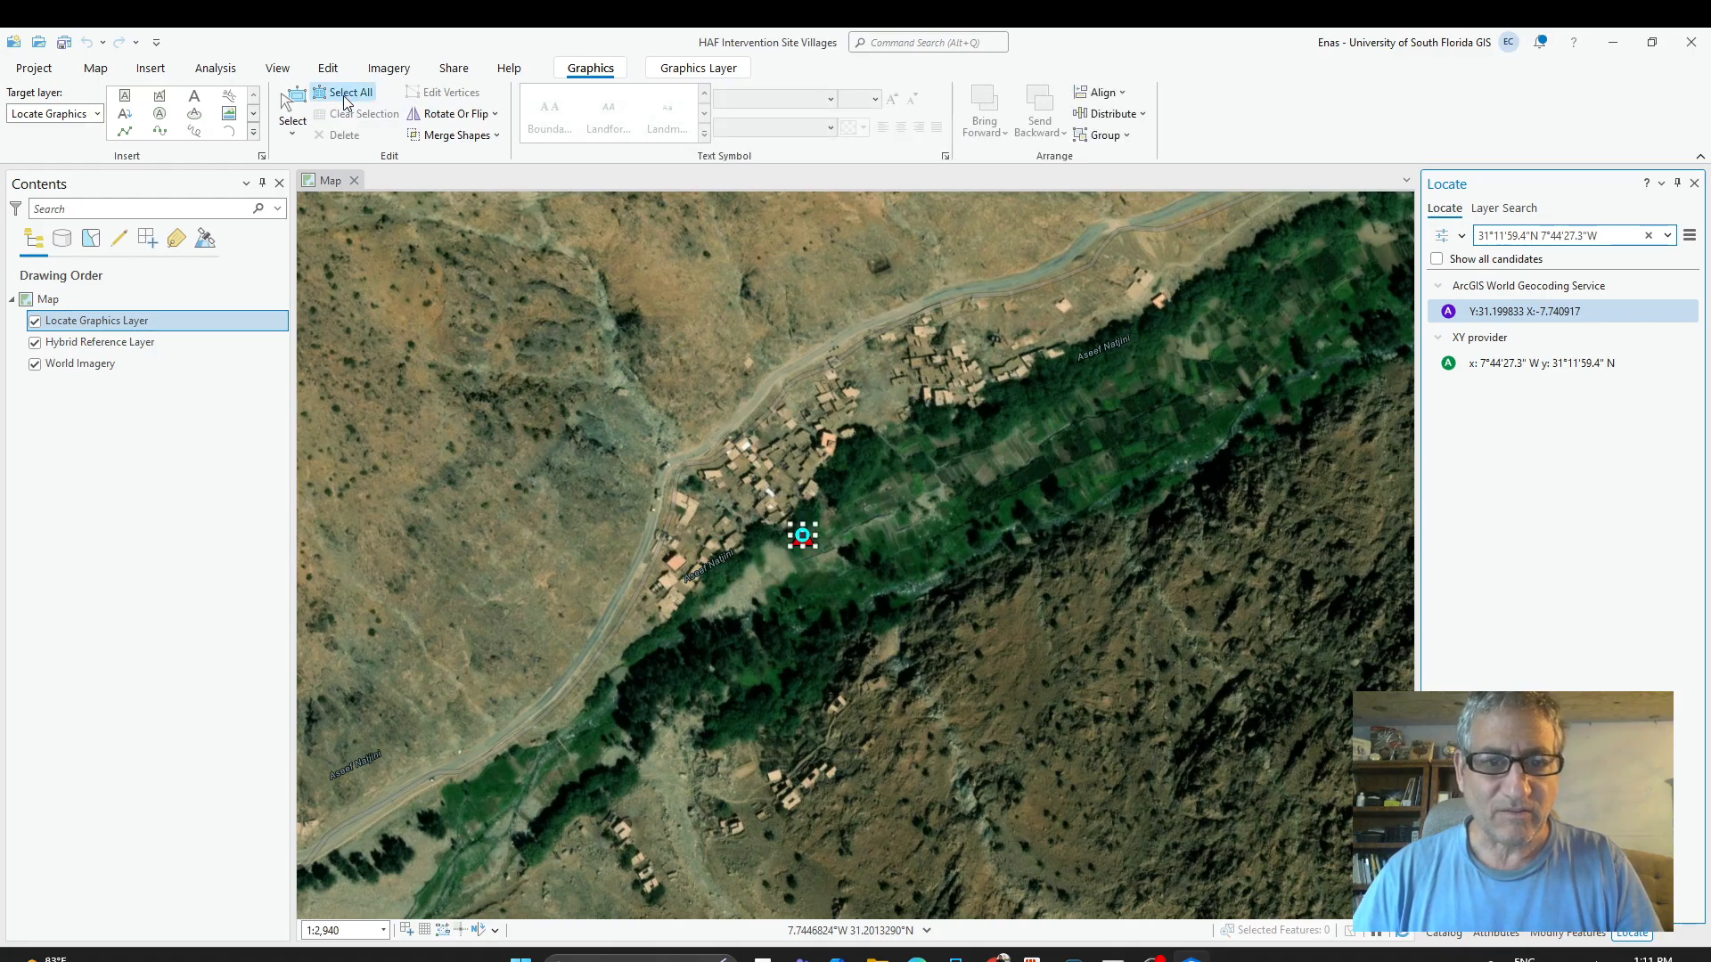
click(348, 122)
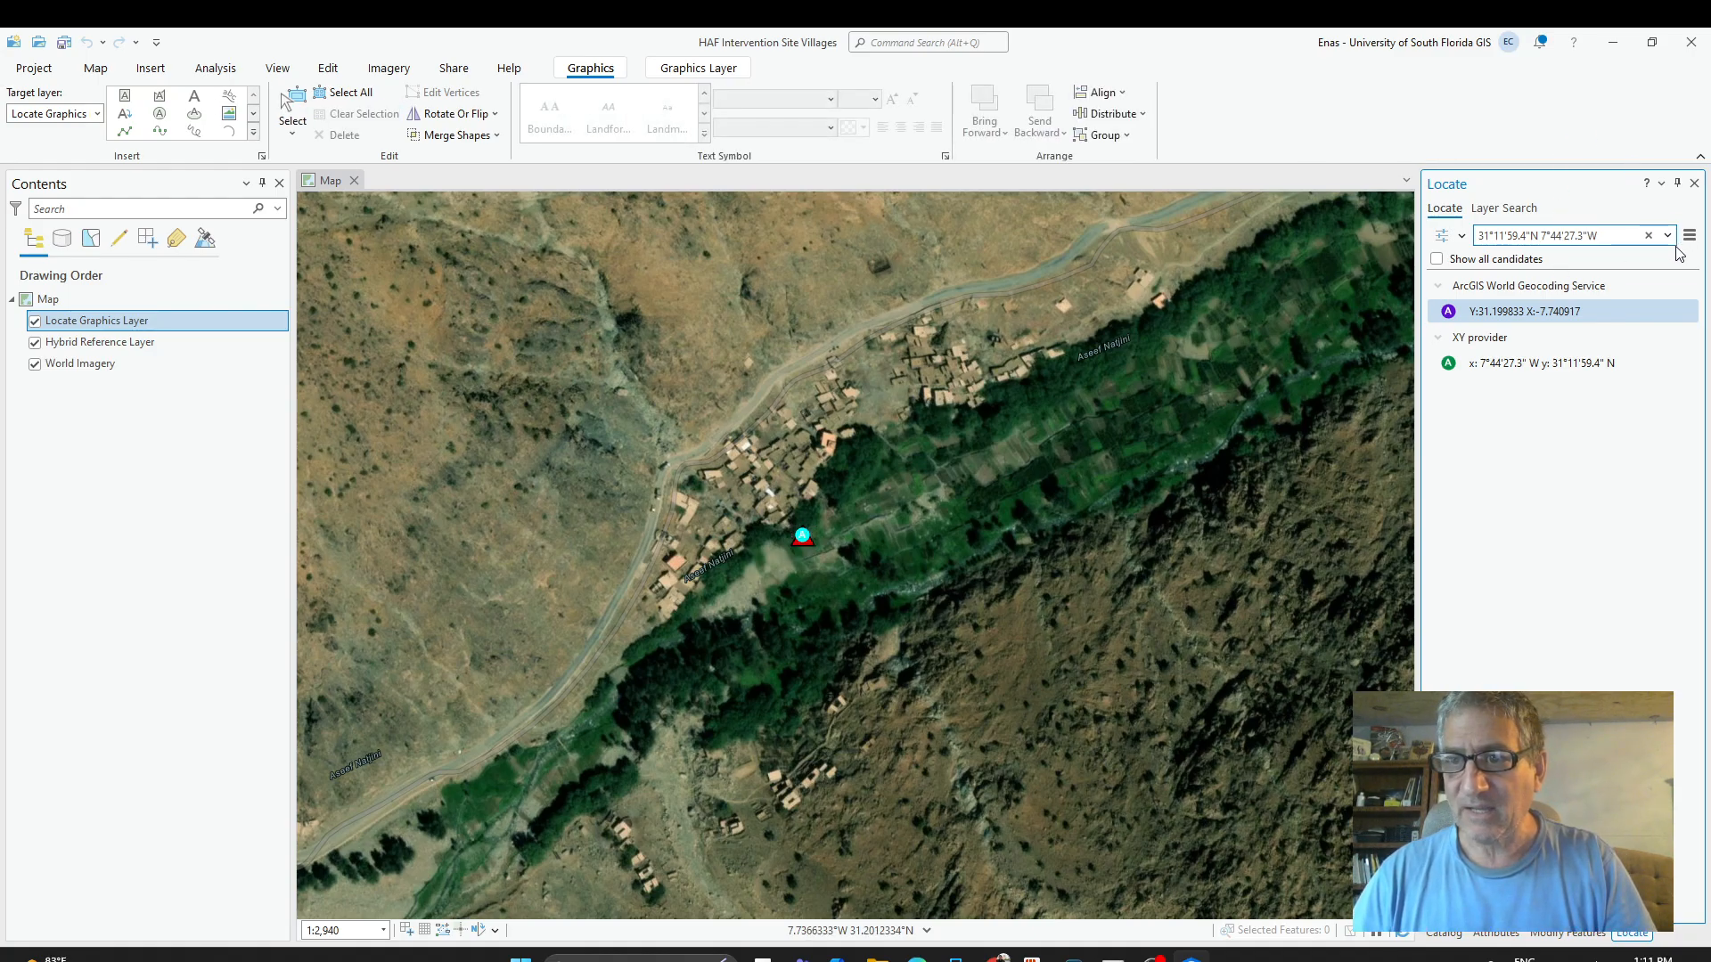
Clear the village coordinates from the Locate search and leave no graphics selected on the map.
click(1648, 235)
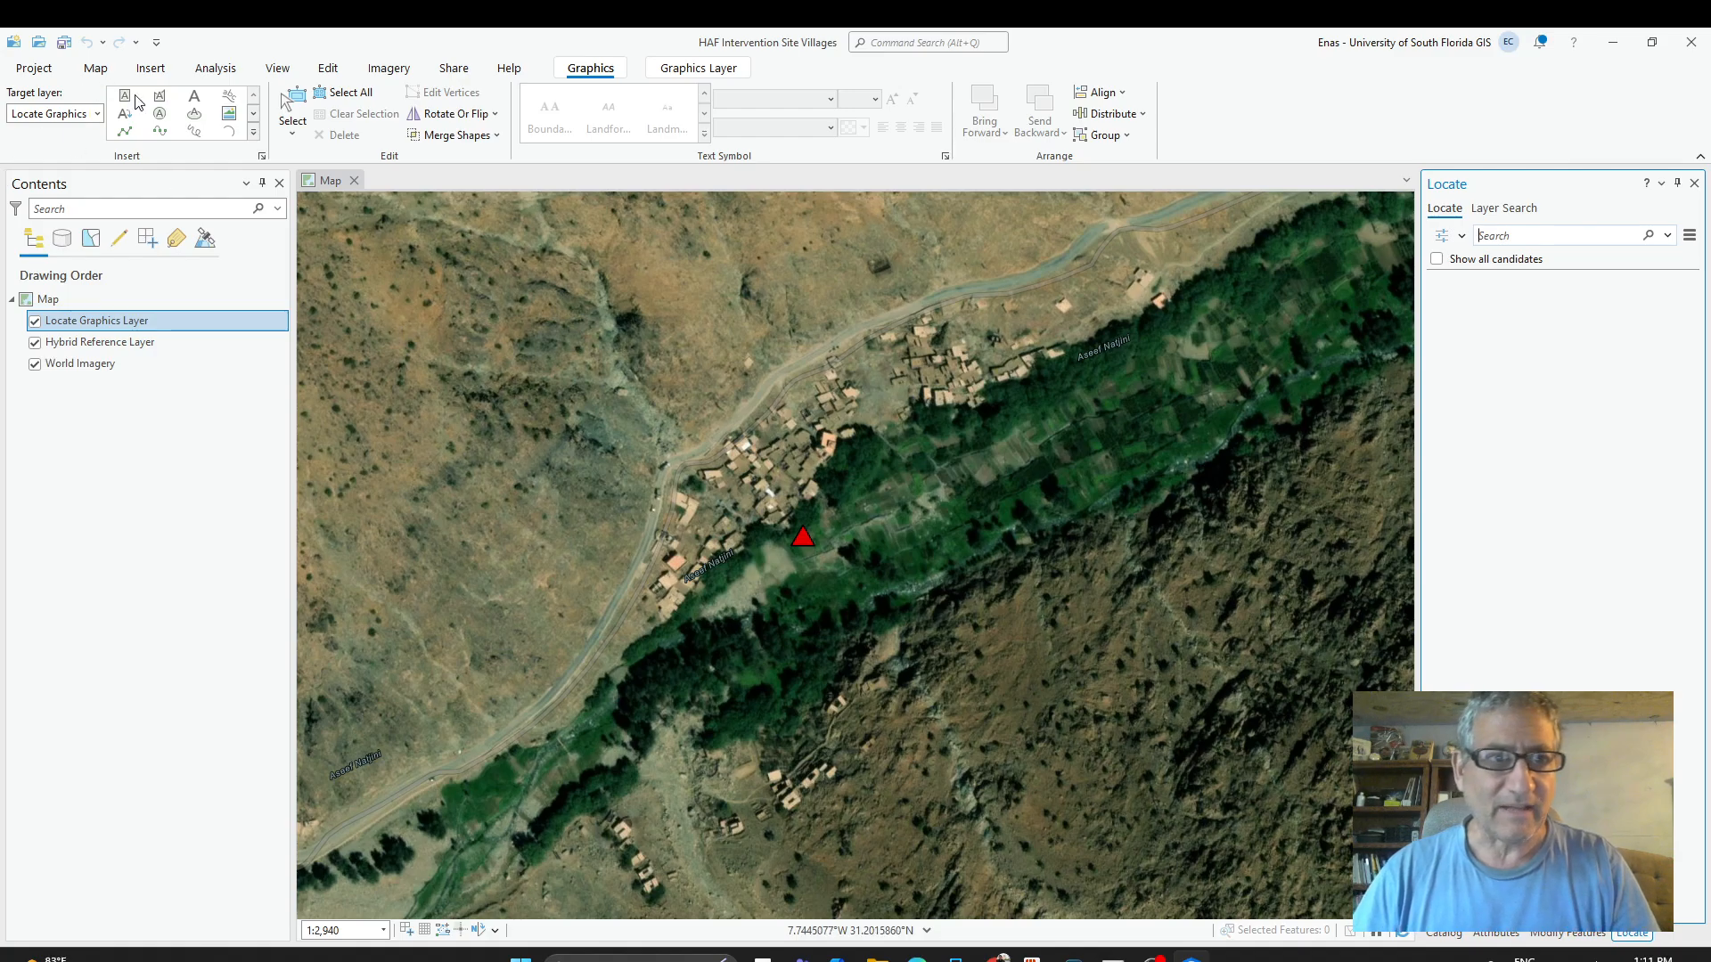
click(360, 93)
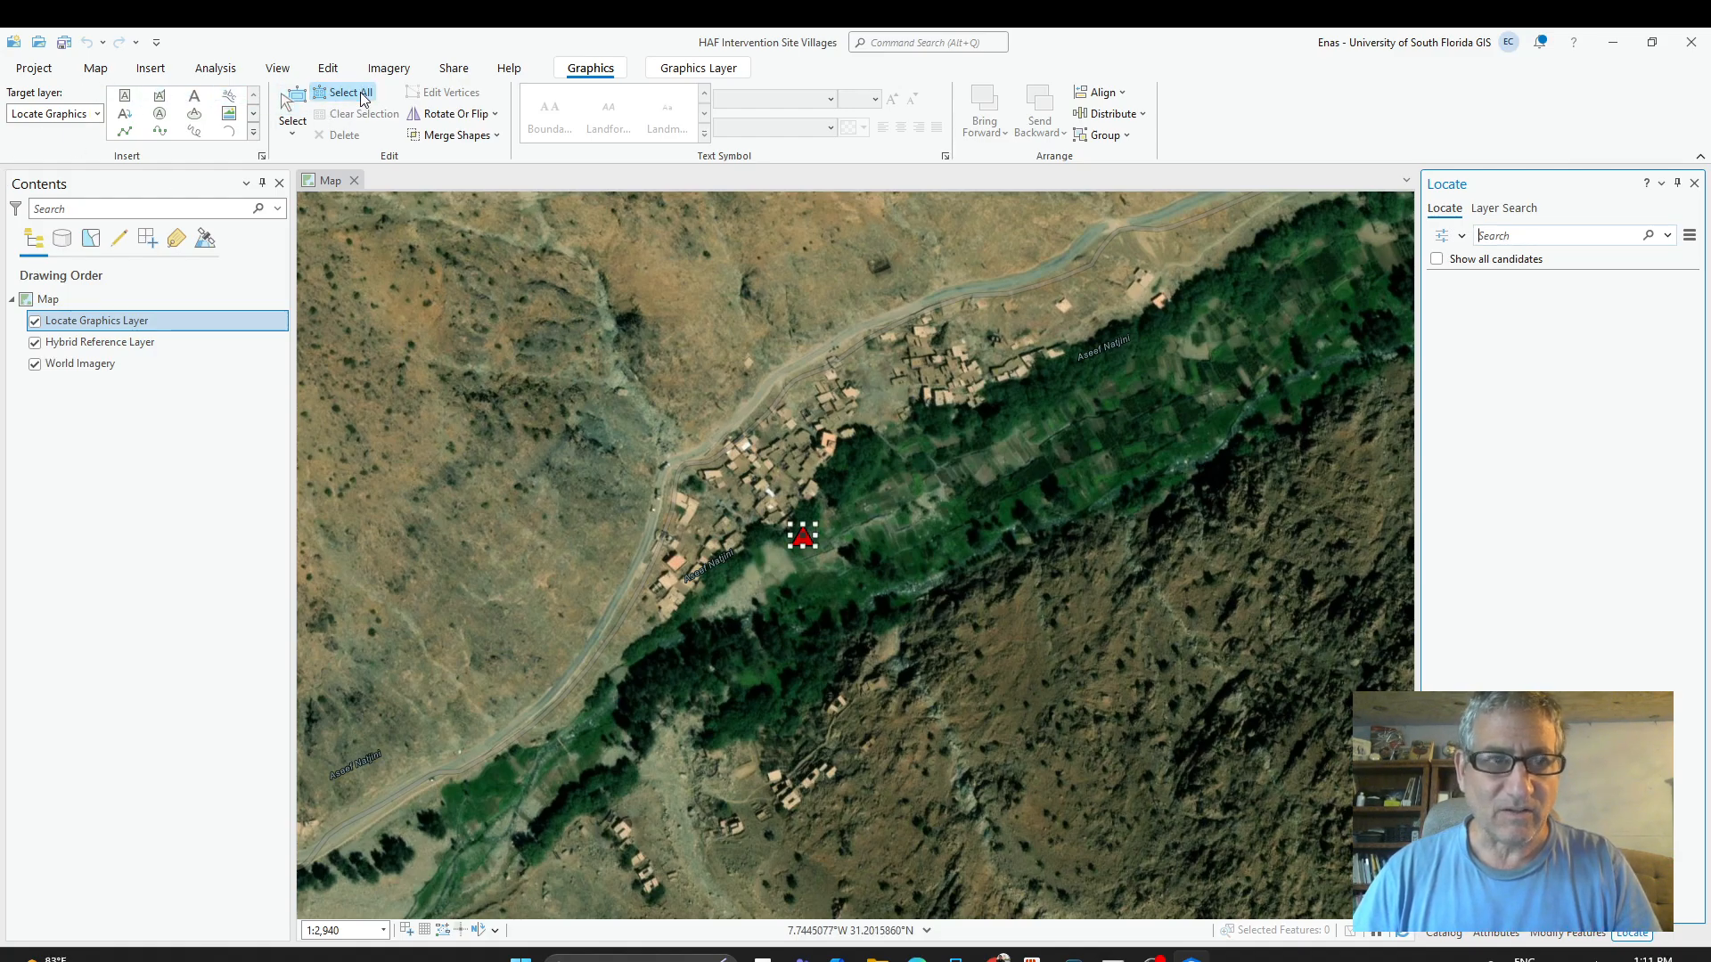
click(343, 114)
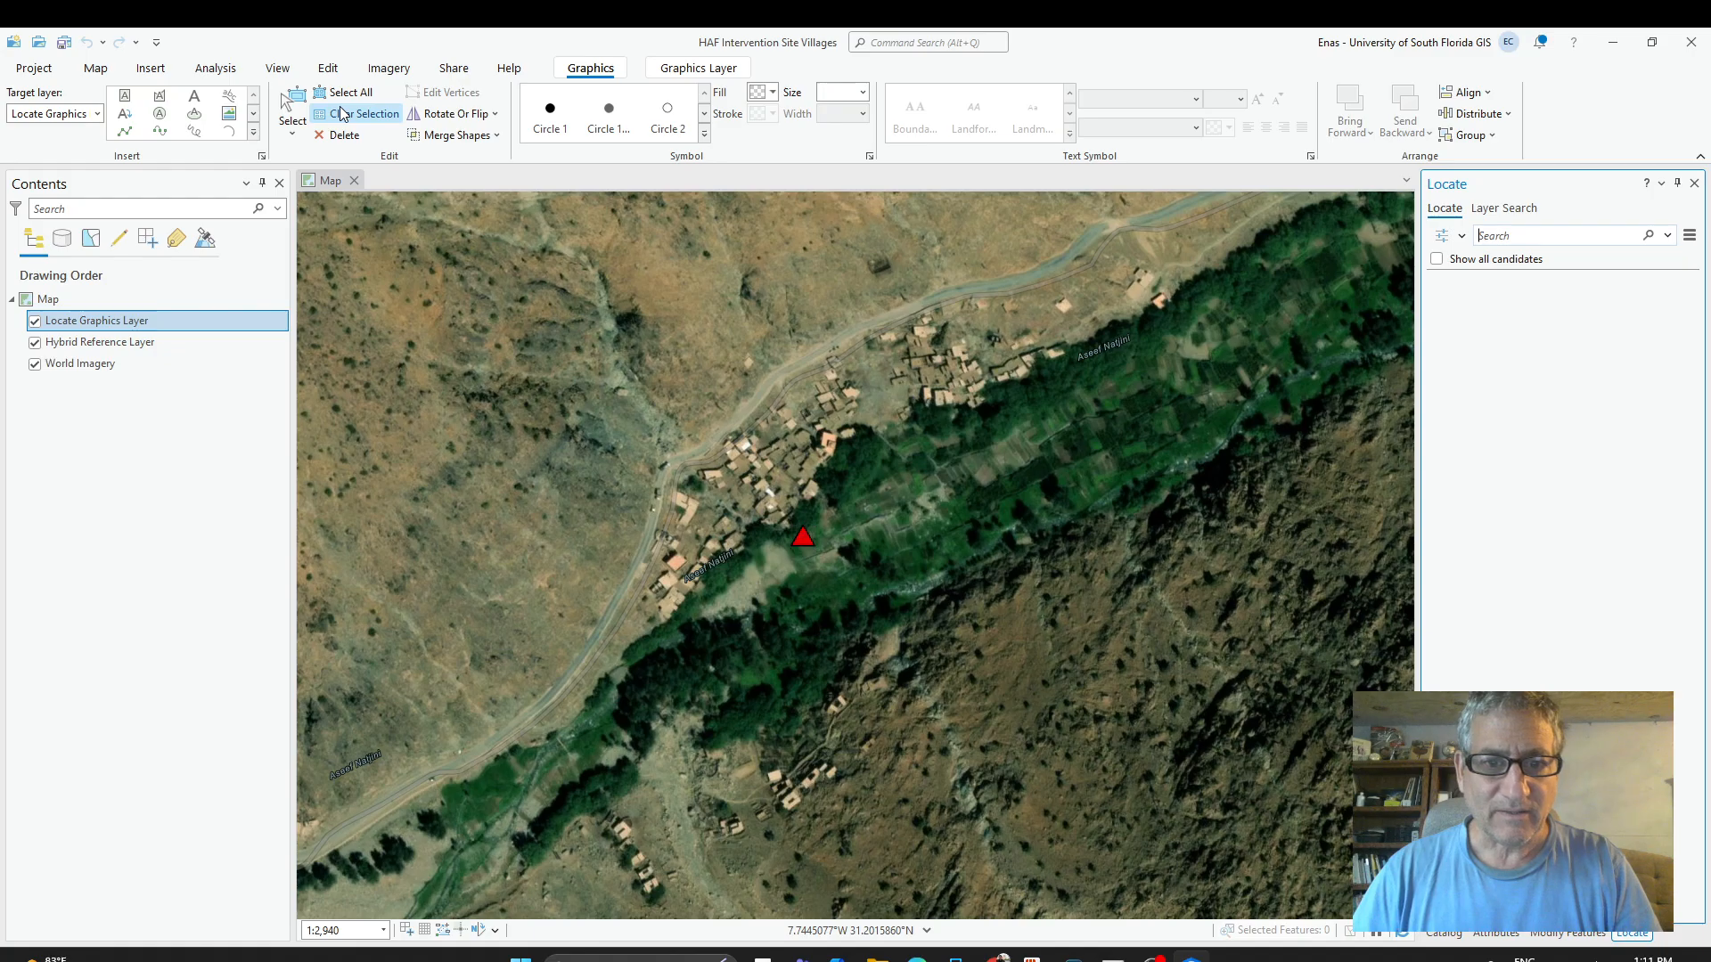
Check the red triangle's placement beside the village and select all graphics in the Locate Graphics Layer.
scroll(943, 718, down, 2)
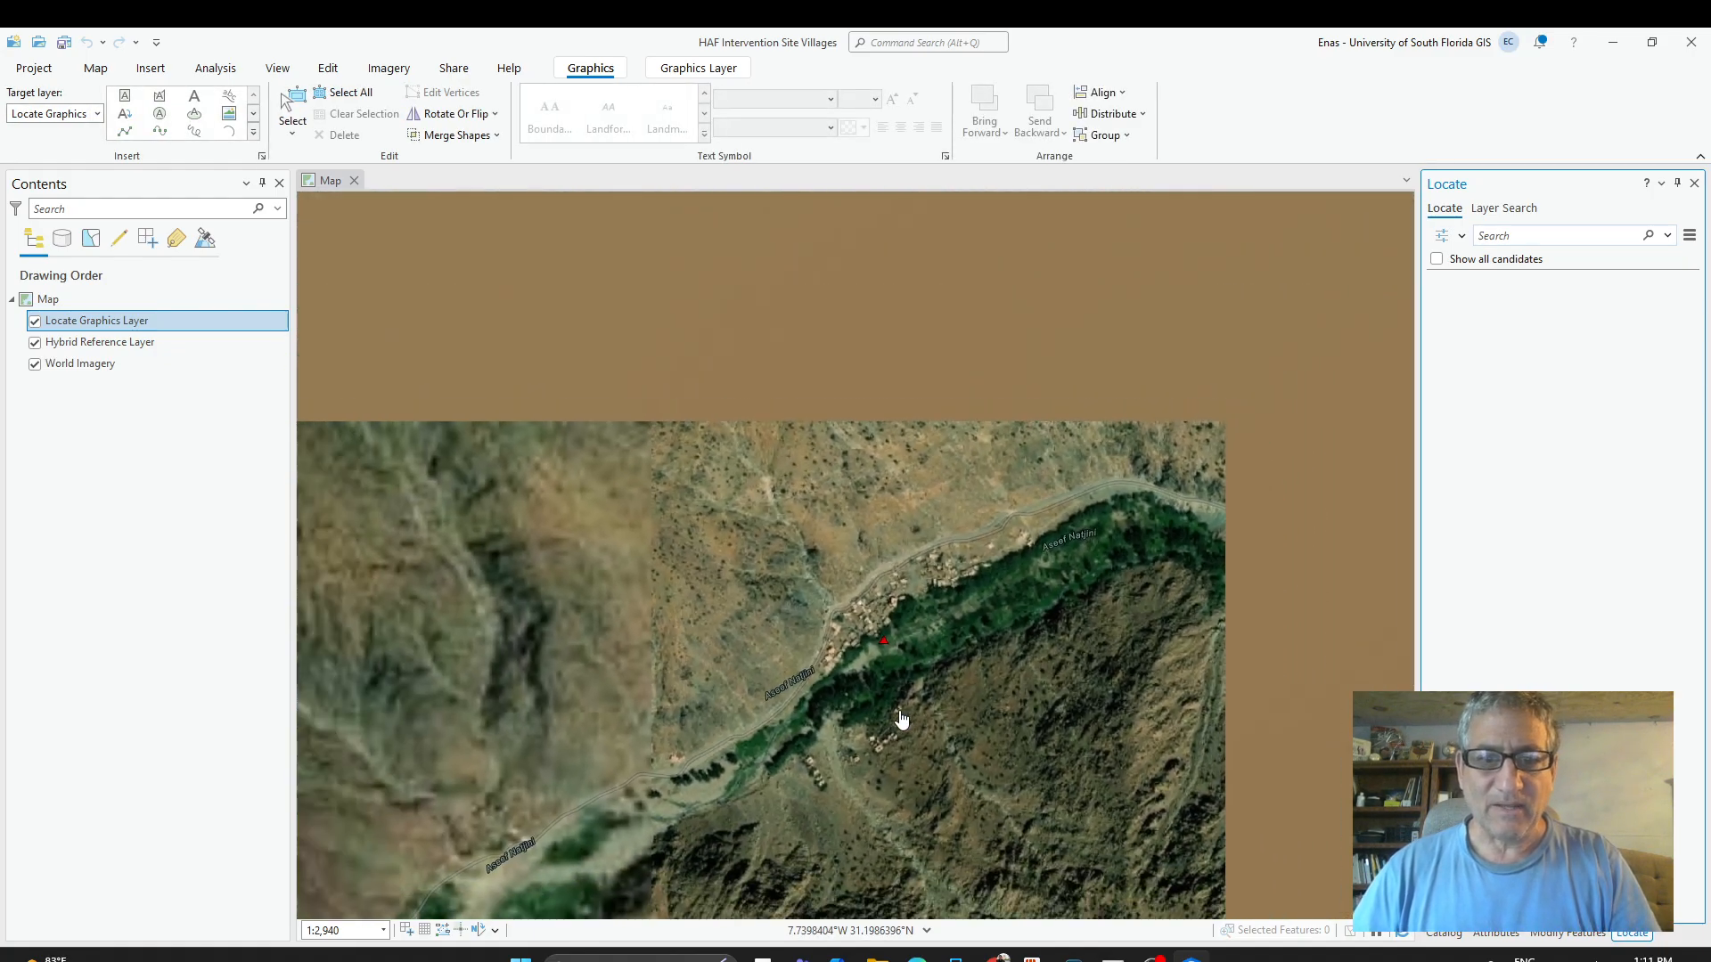
mouse_move(854, 778)
mouse_down()
mouse_move(1081, 412)
mouse_move(1053, 491)
mouse_up()
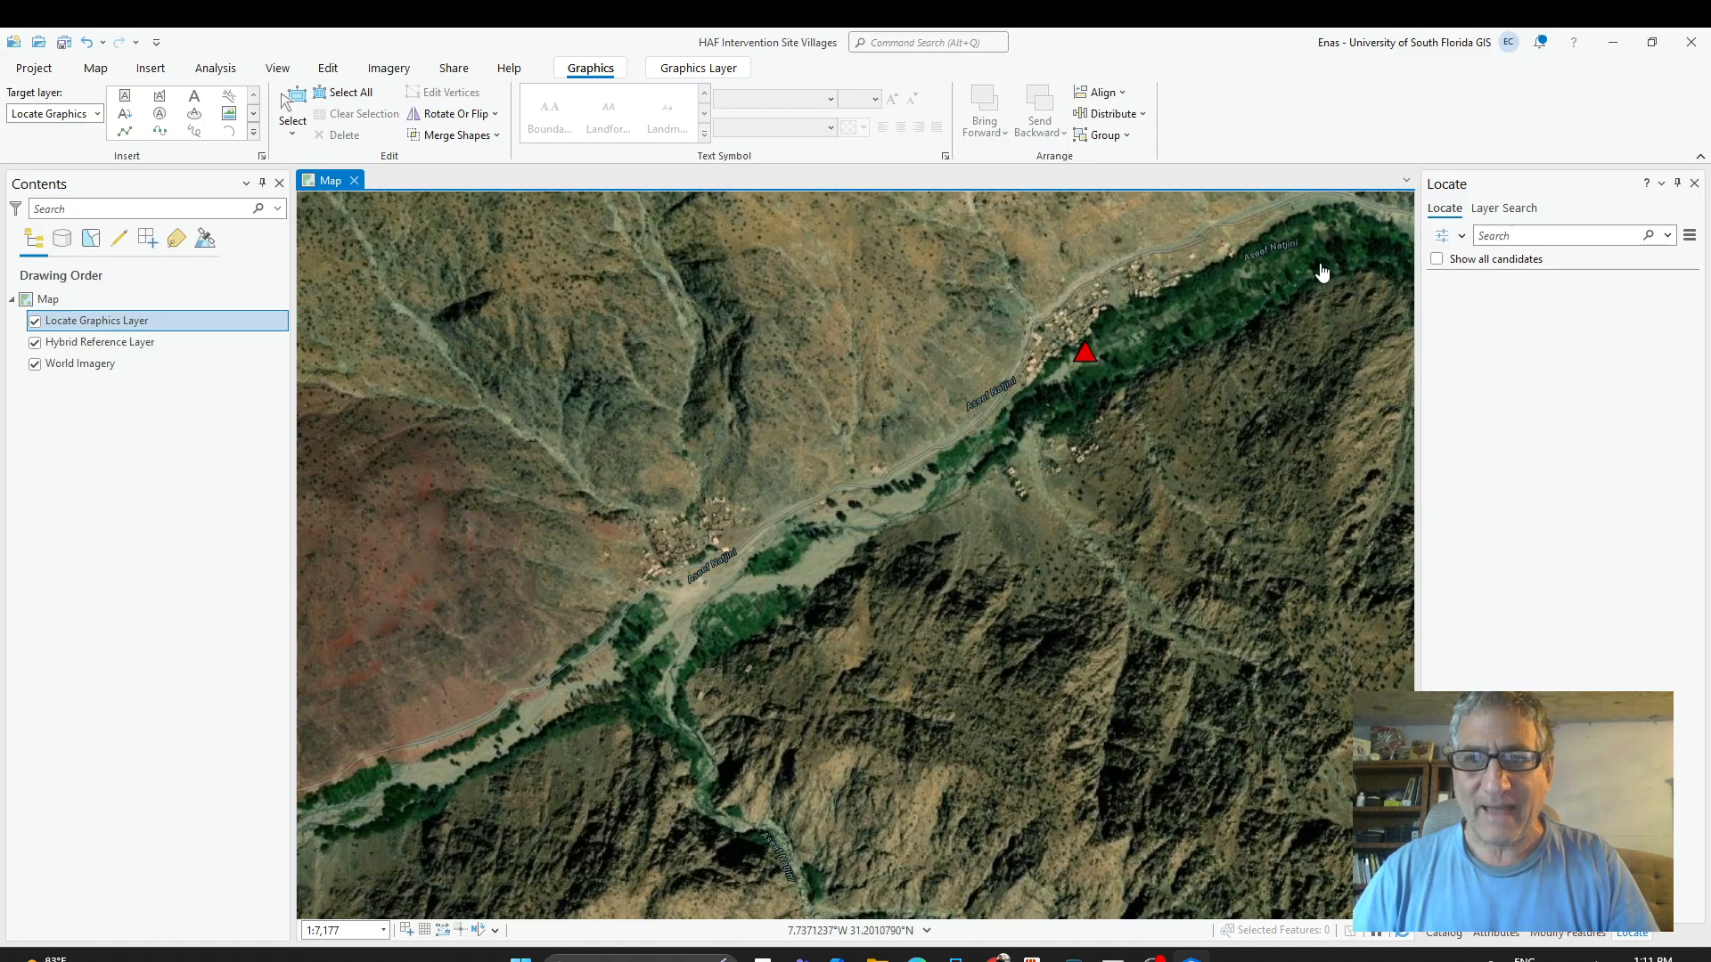
scroll(959, 576, up, 3)
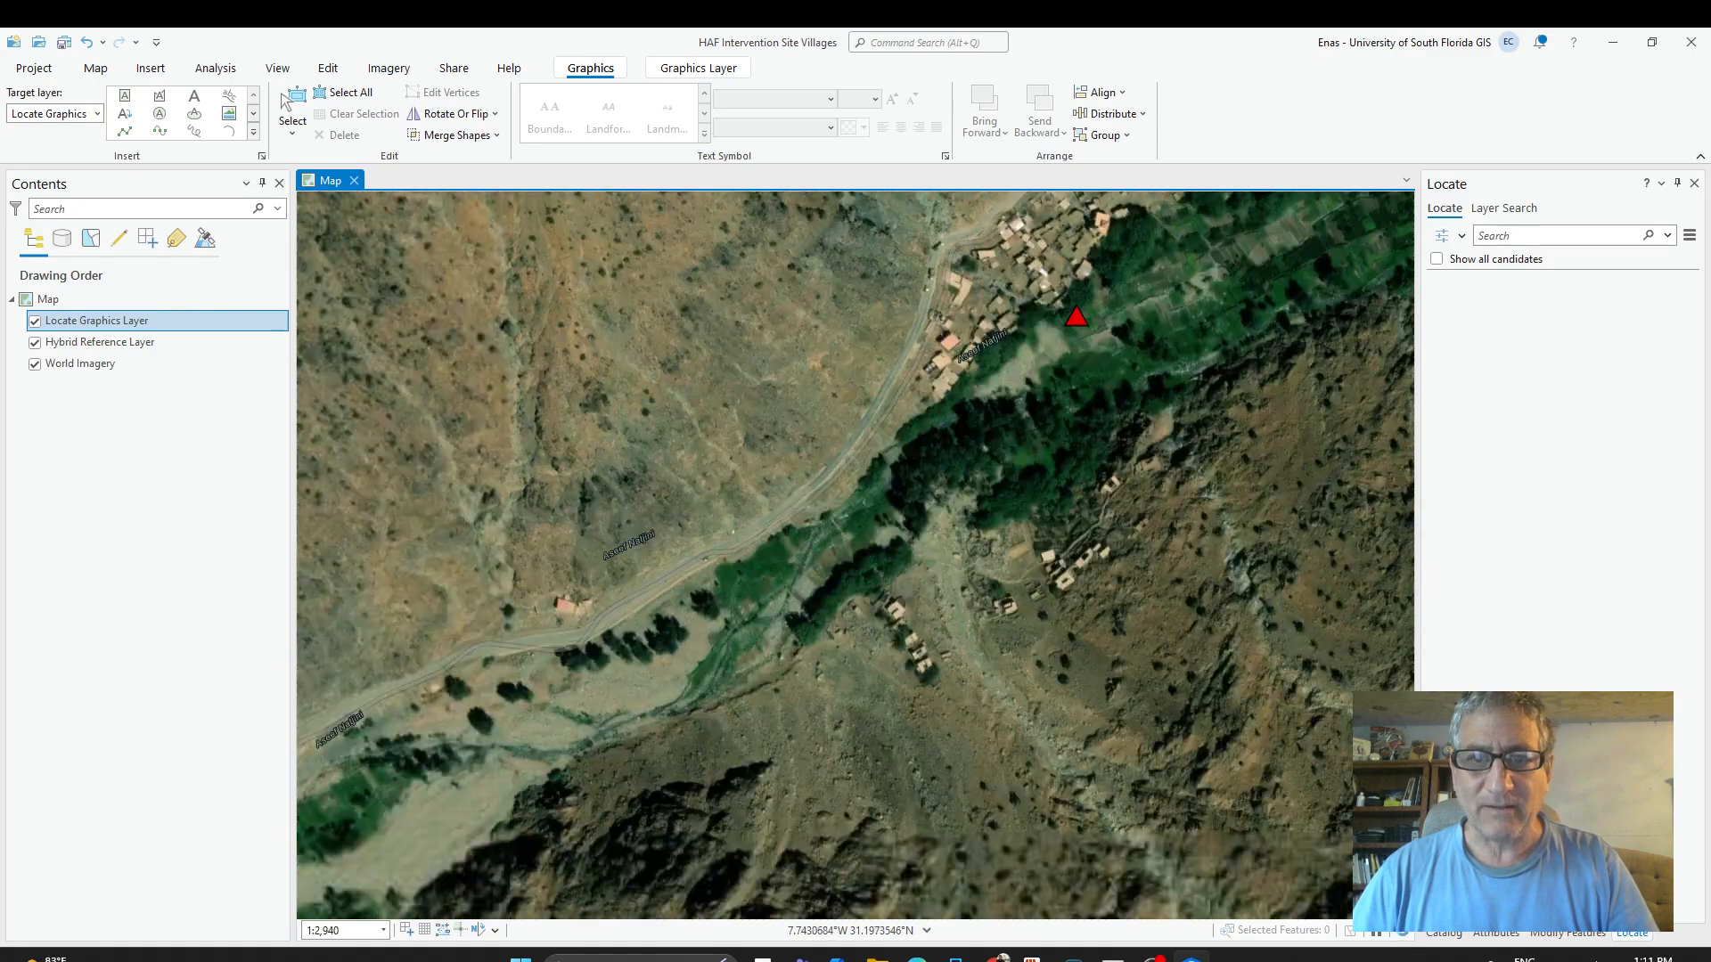
drag(1130, 453, 840, 791)
scroll(680, 795, up, 2)
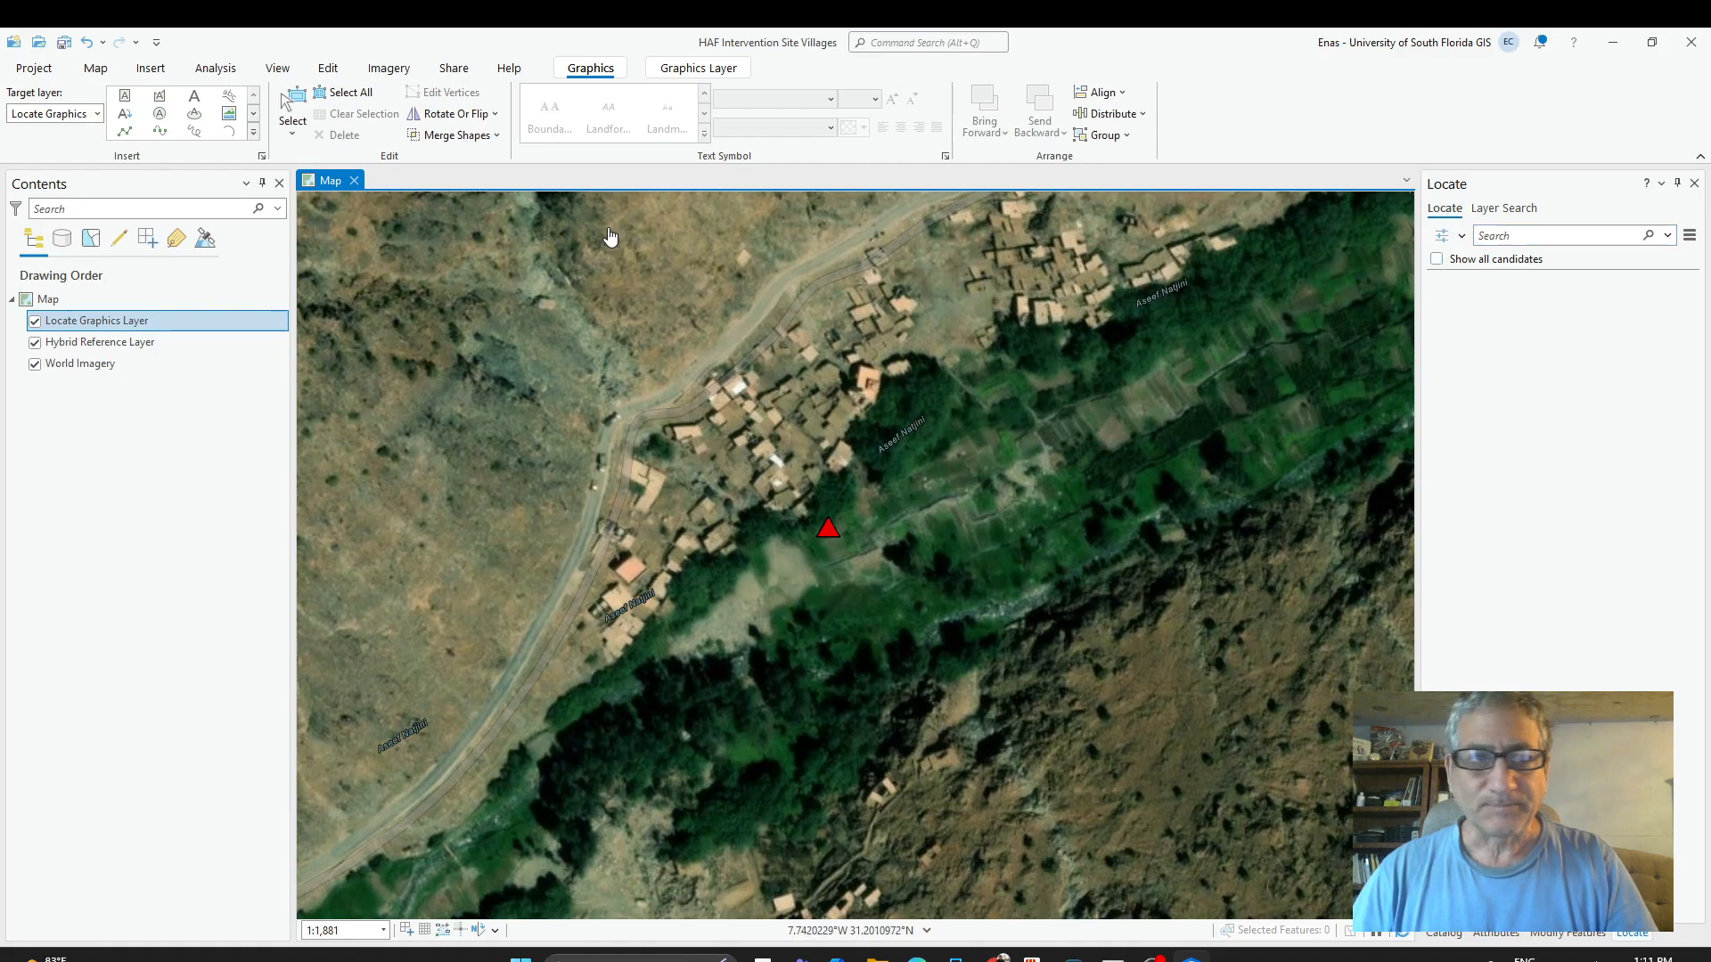
click(348, 92)
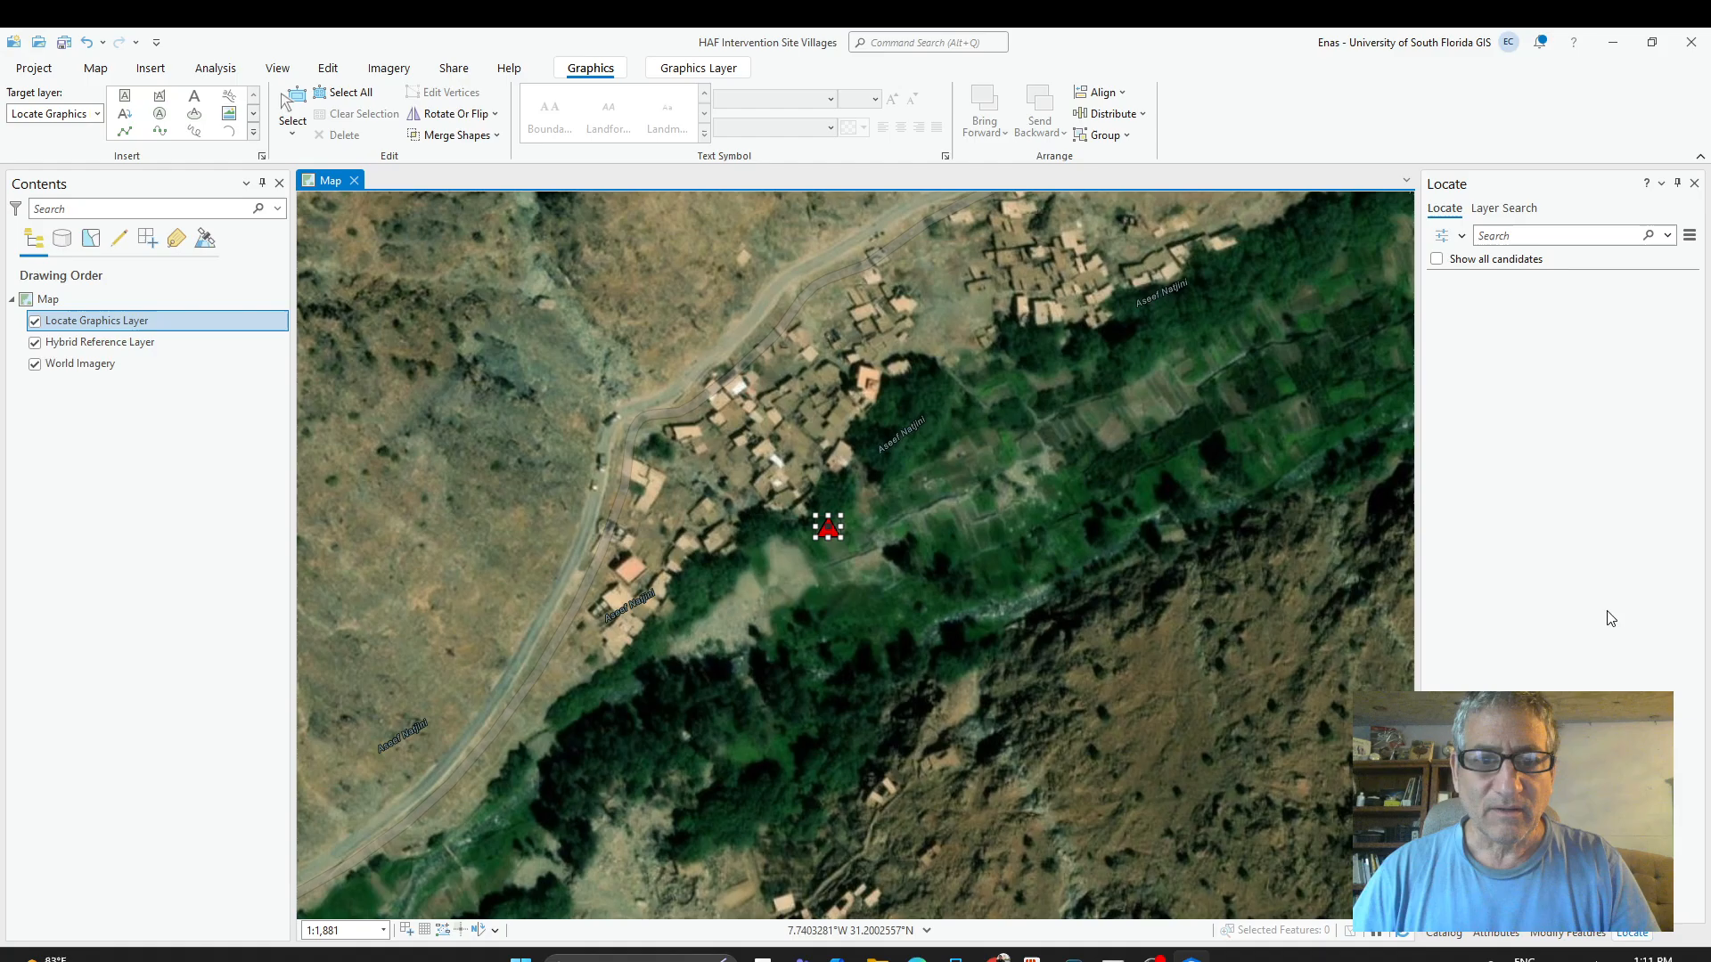
right_click(822, 537)
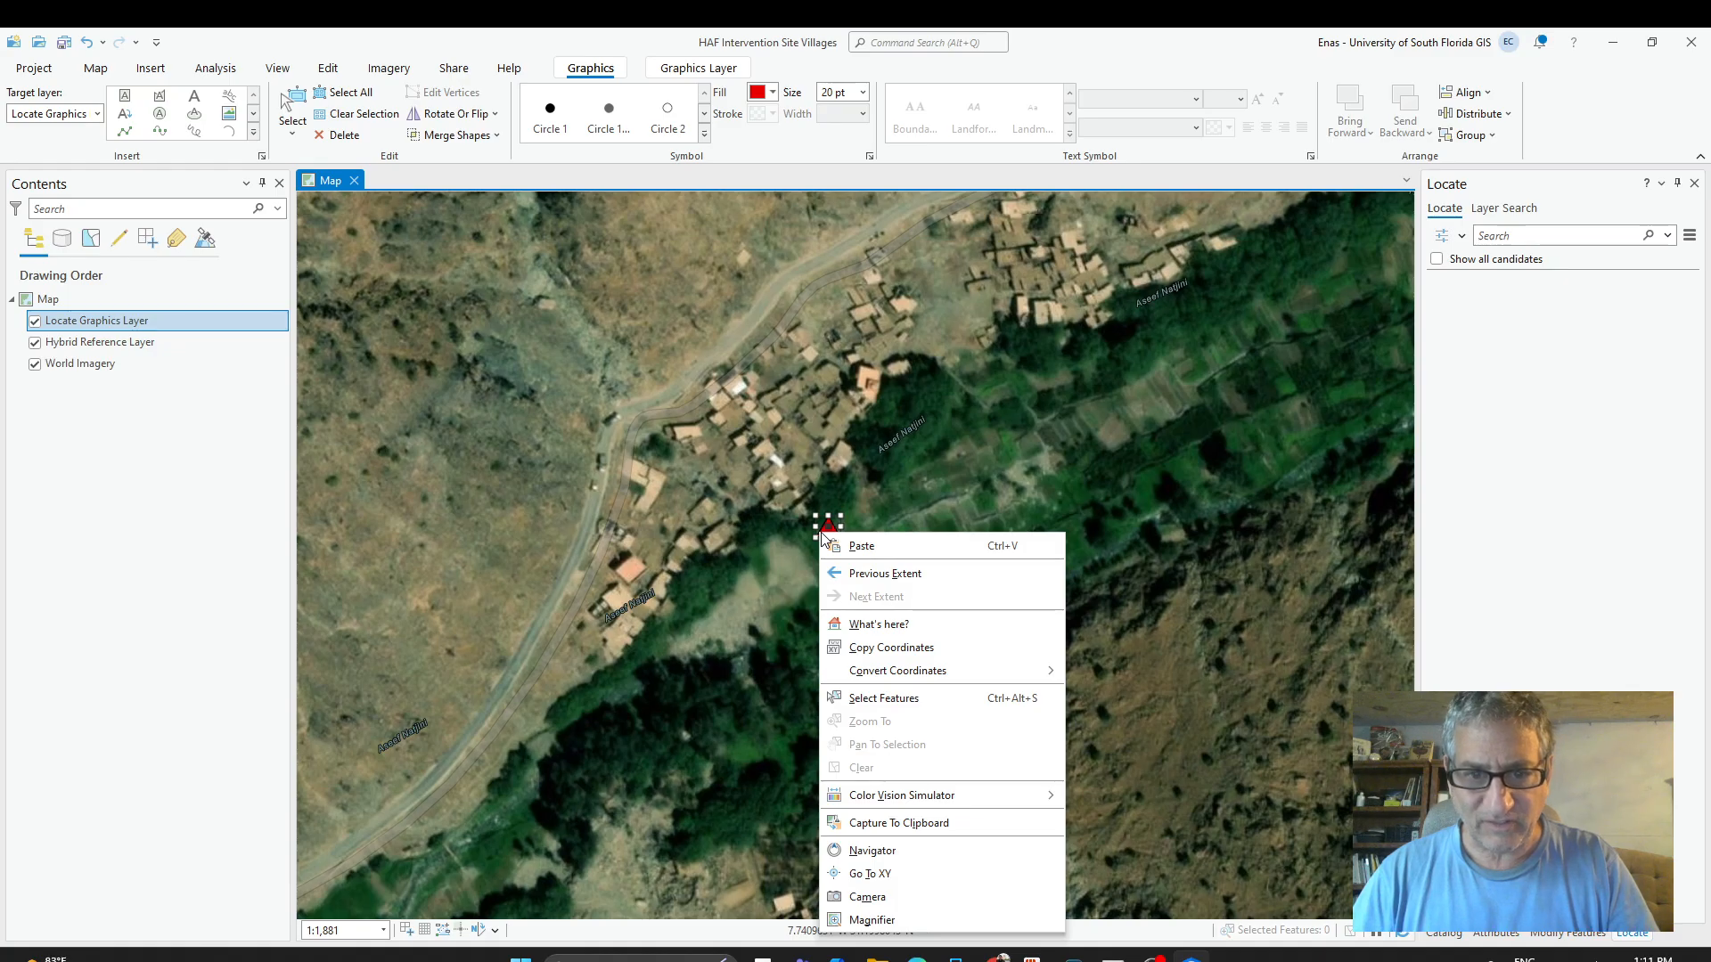
click(1677, 437)
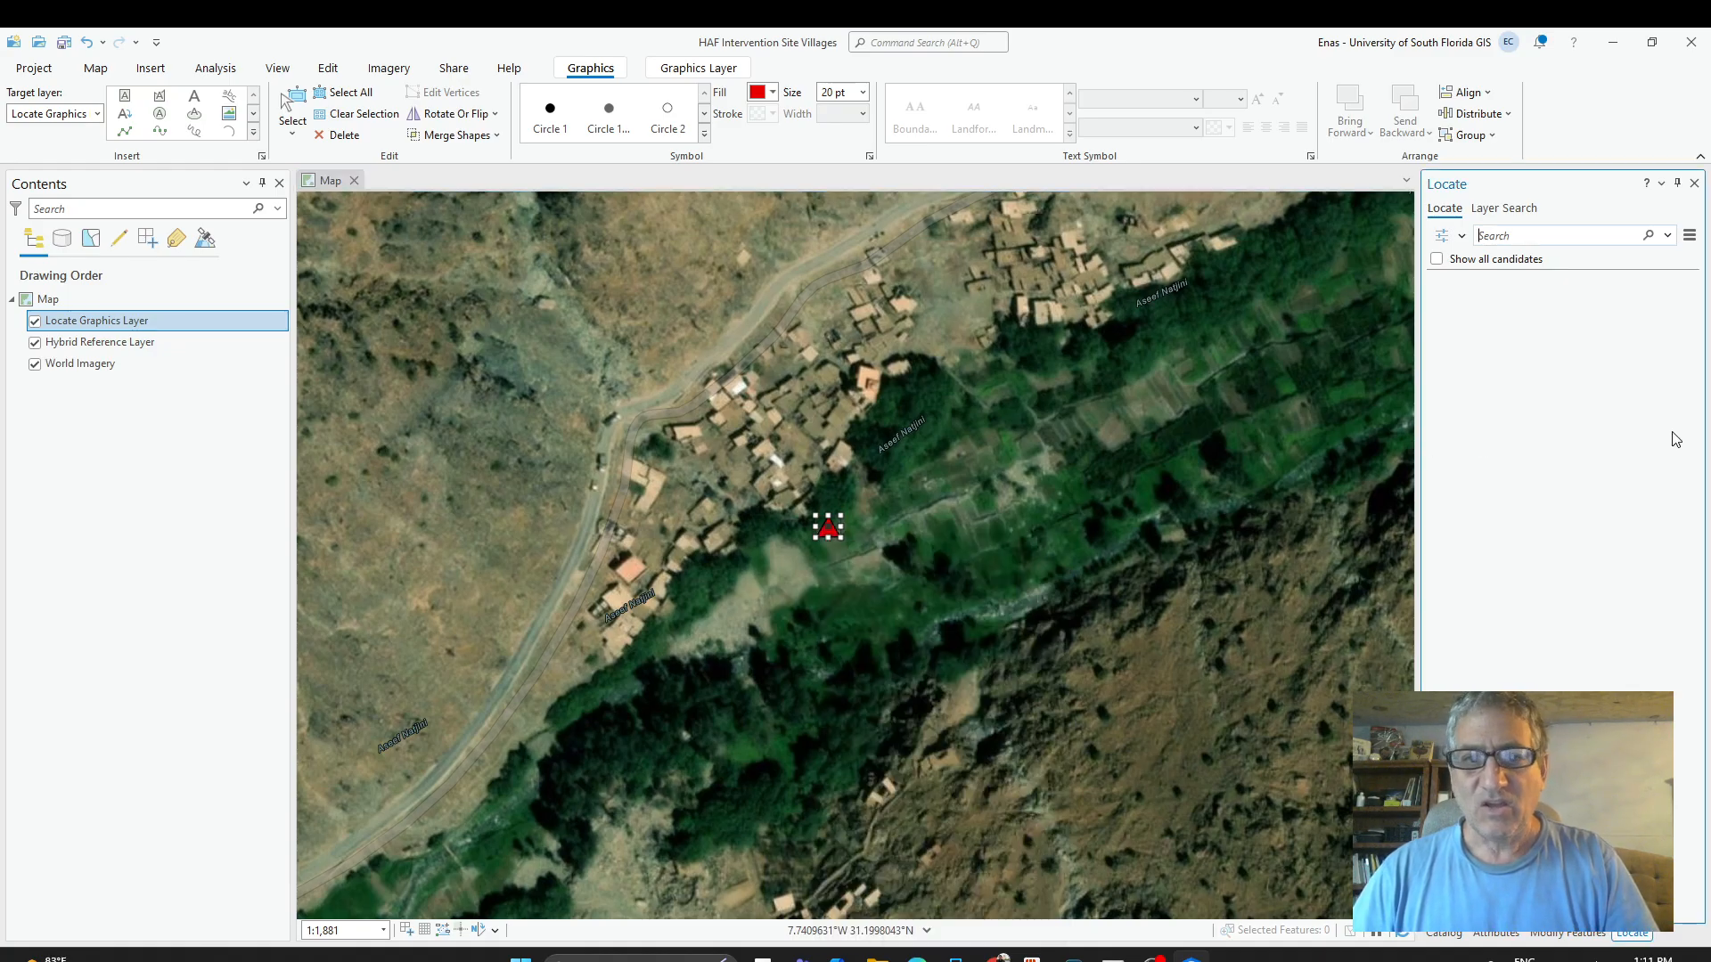
Close Locate and look through the Create Features templates and favorites.
click(1693, 183)
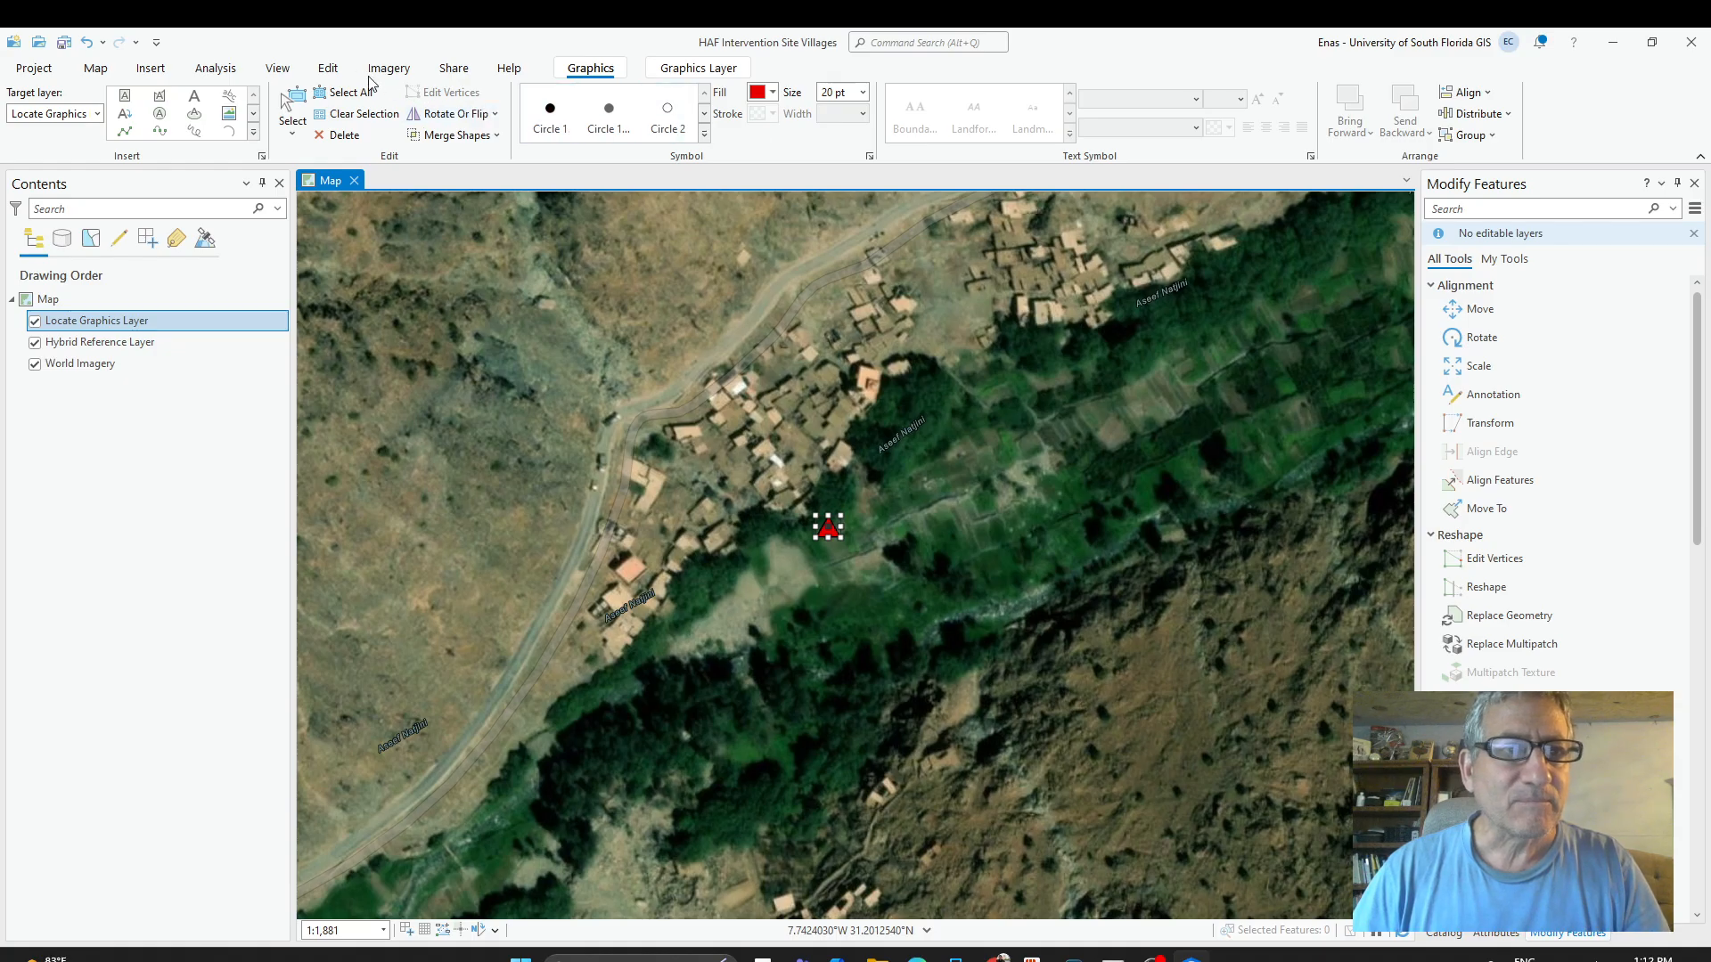
click(216, 68)
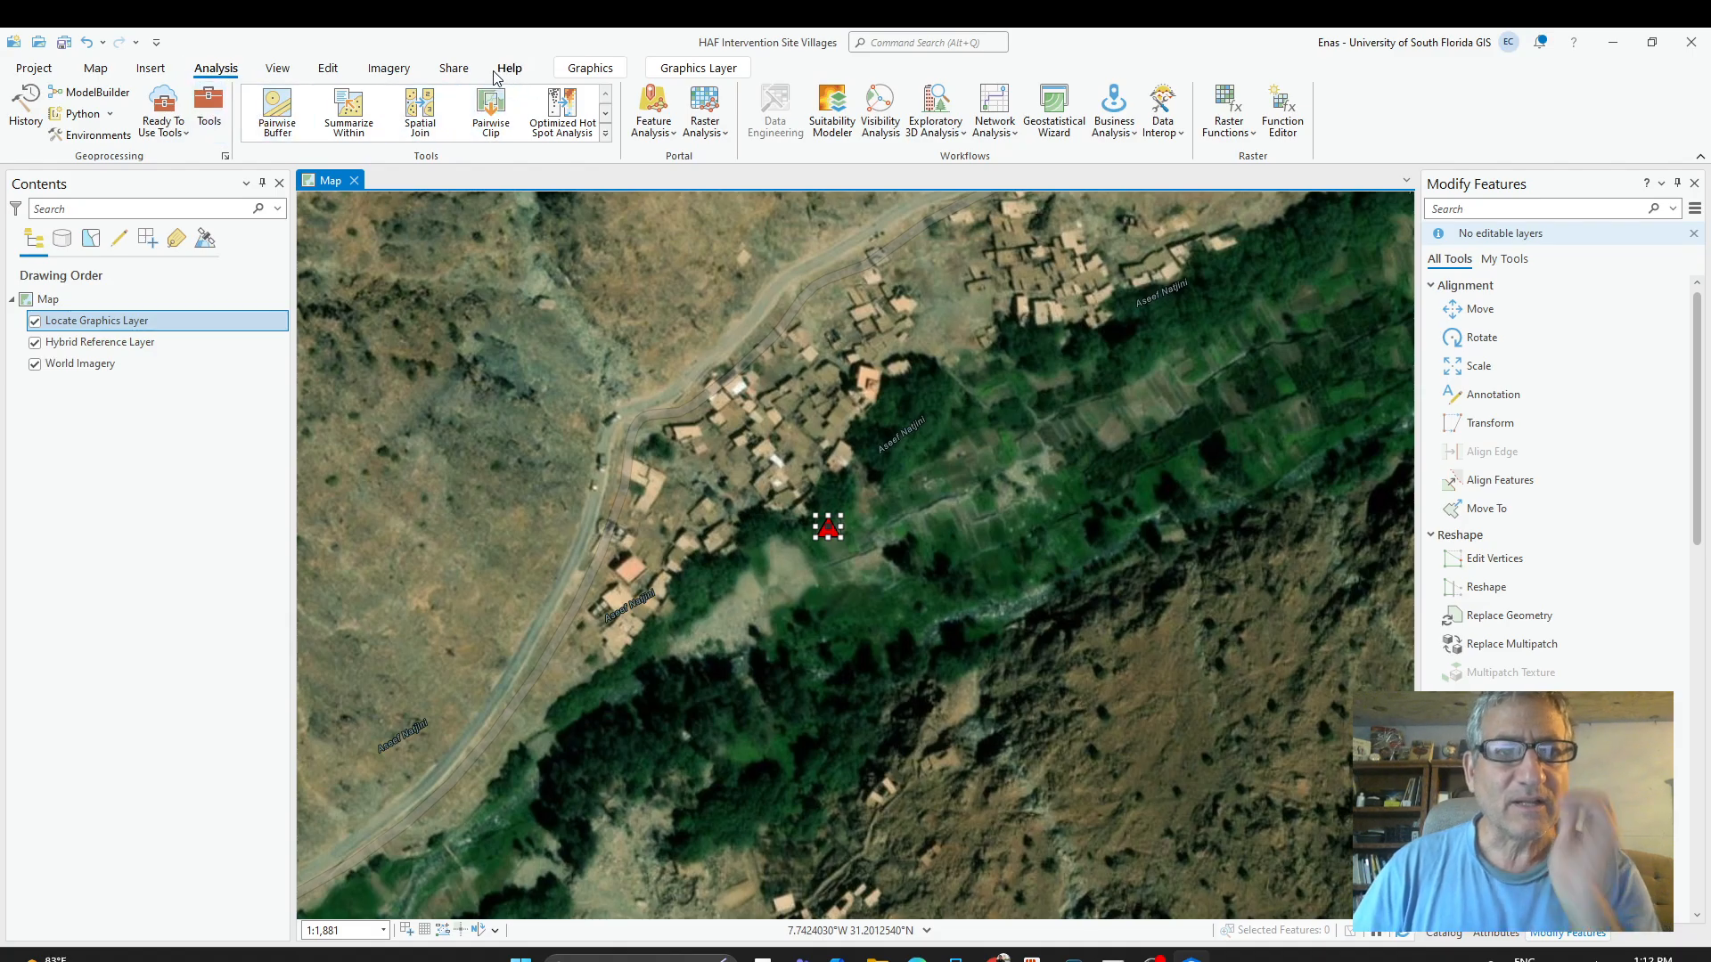
click(331, 71)
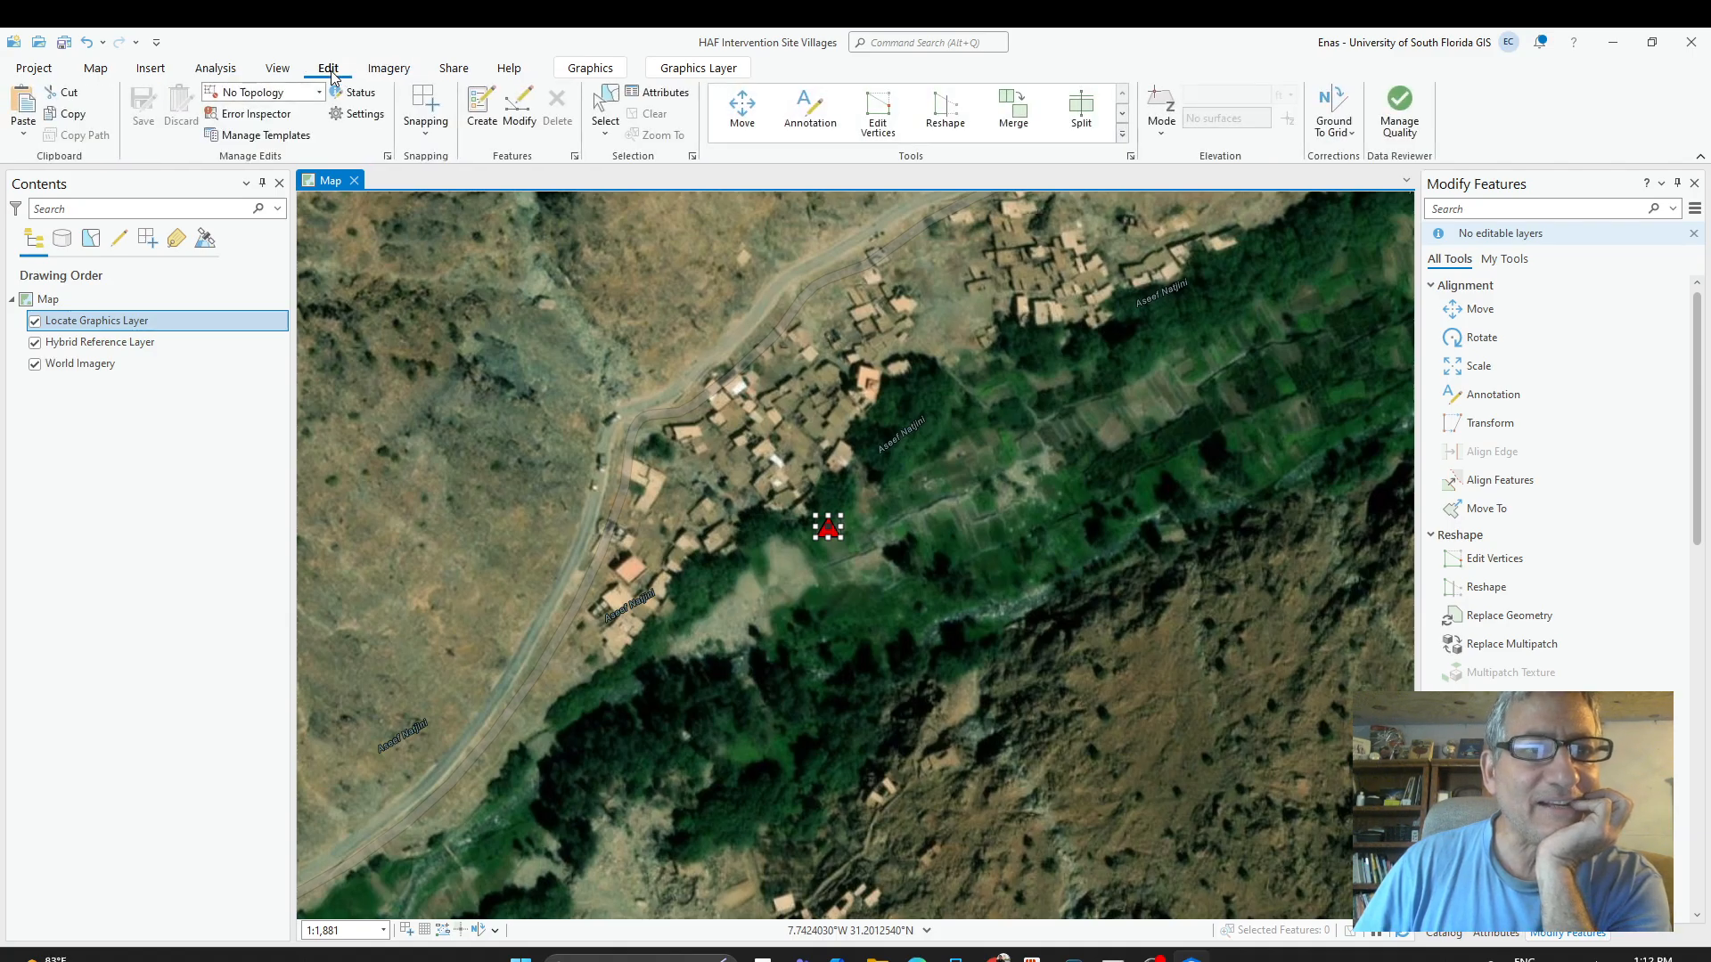
click(487, 101)
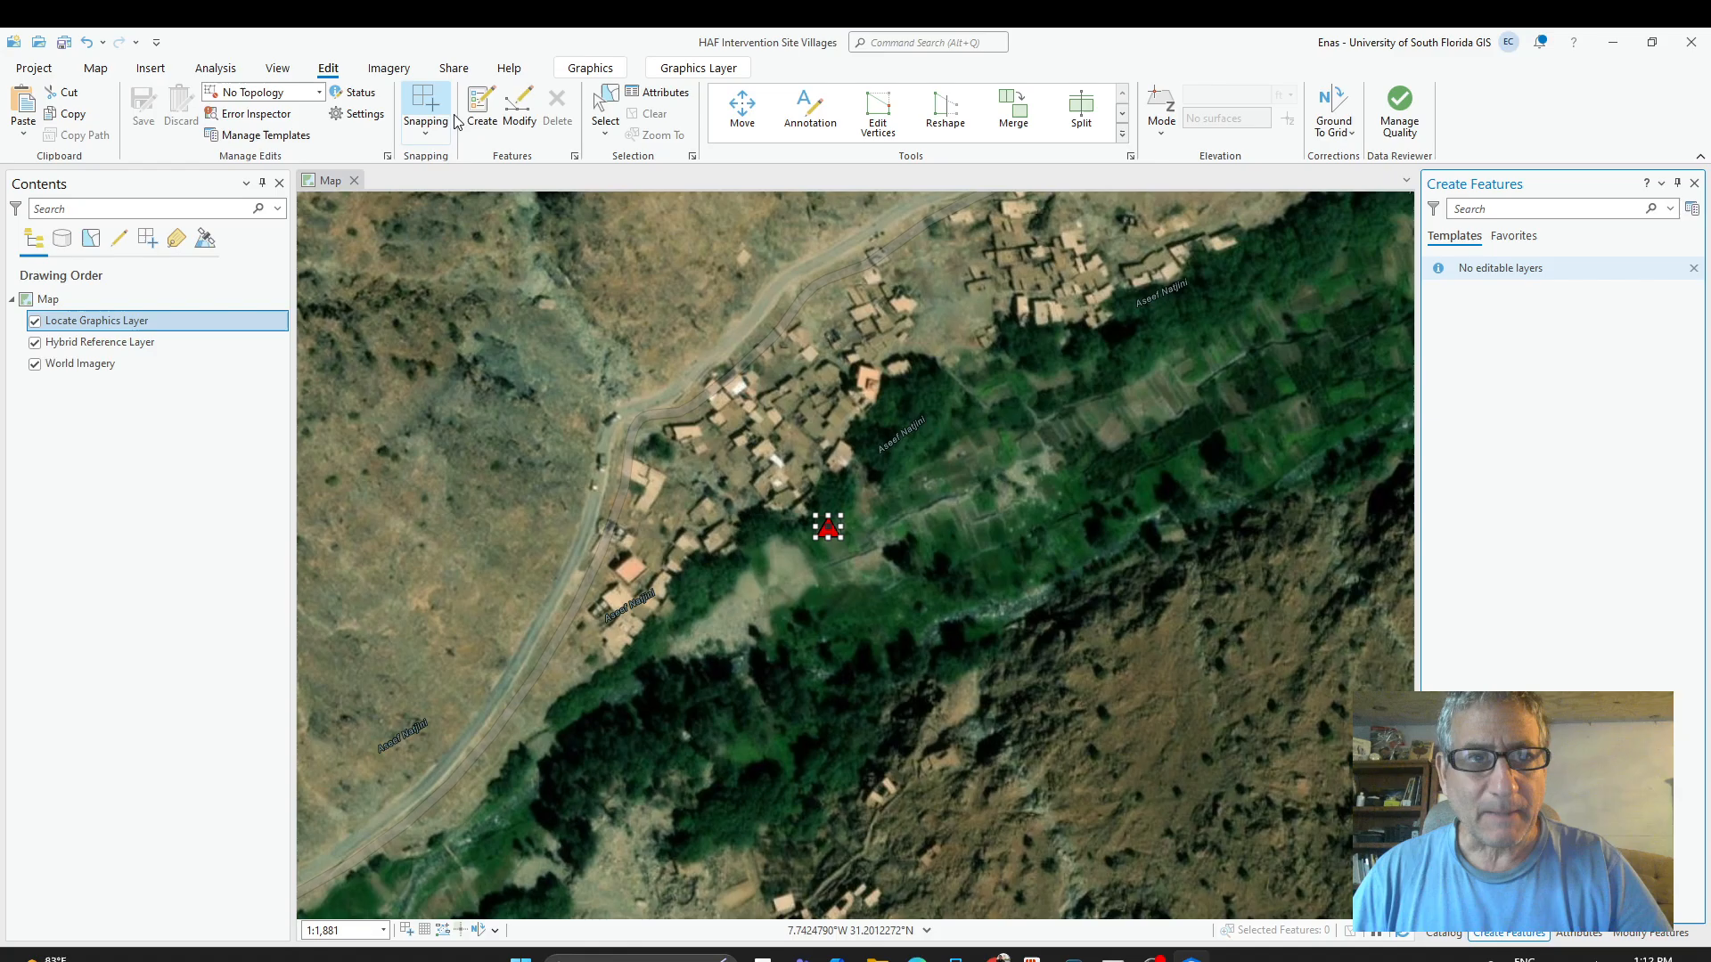
click(493, 117)
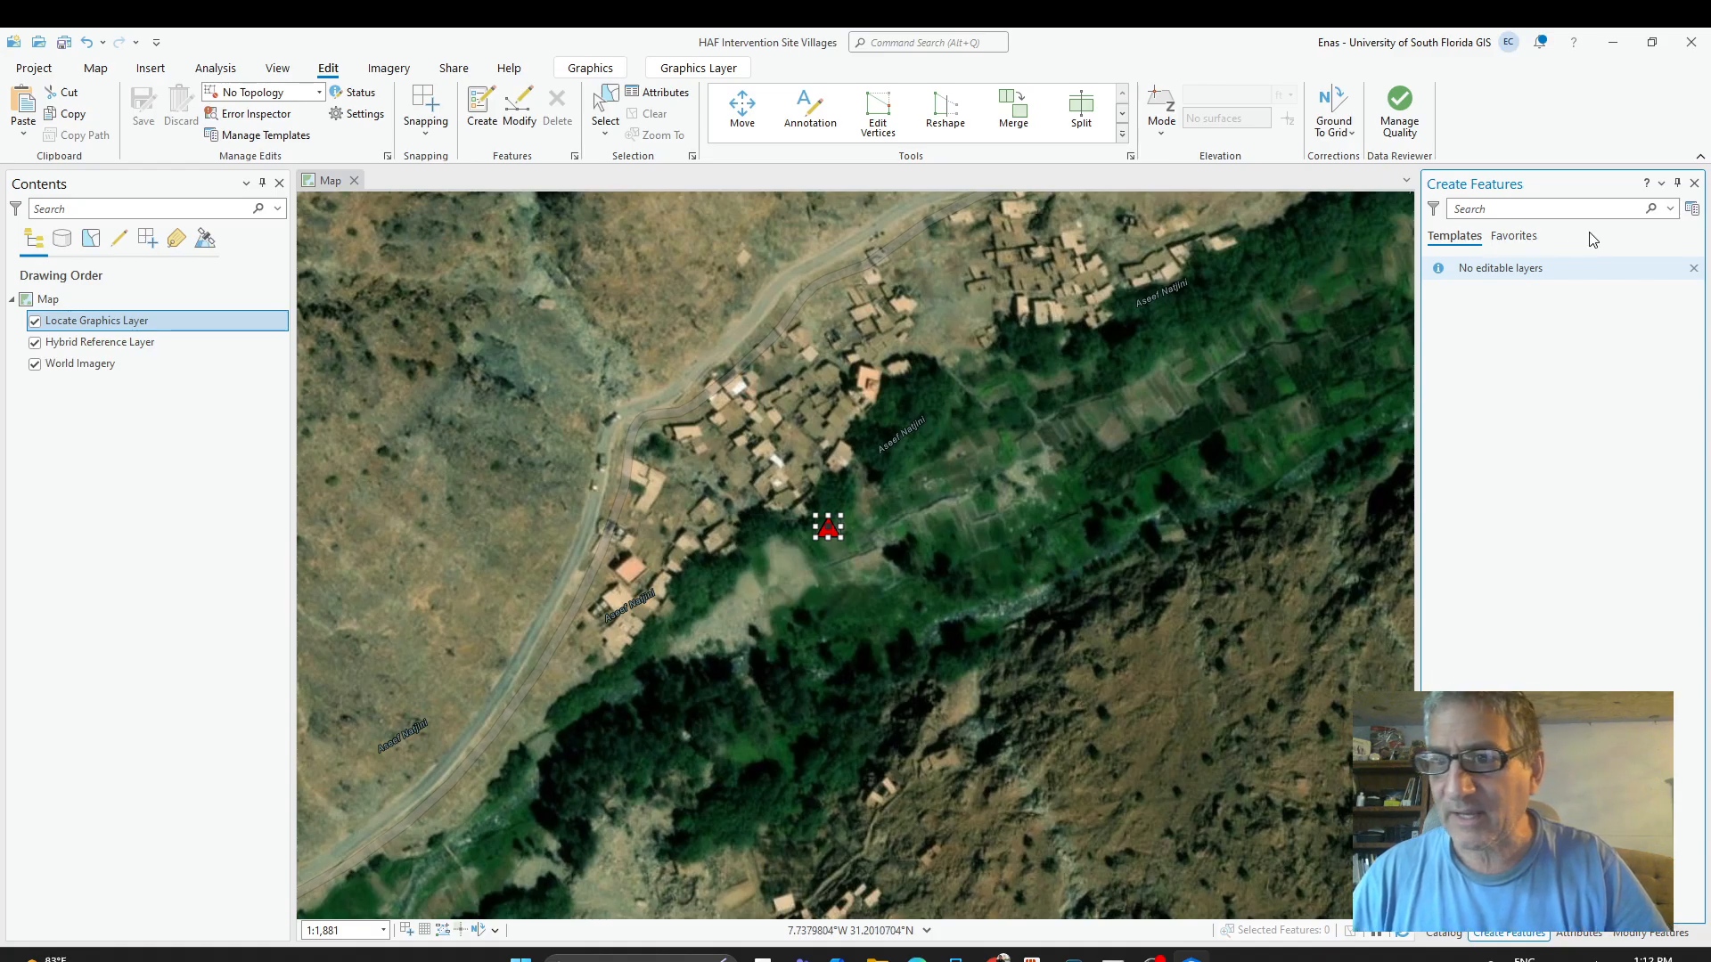
click(1499, 237)
click(1444, 239)
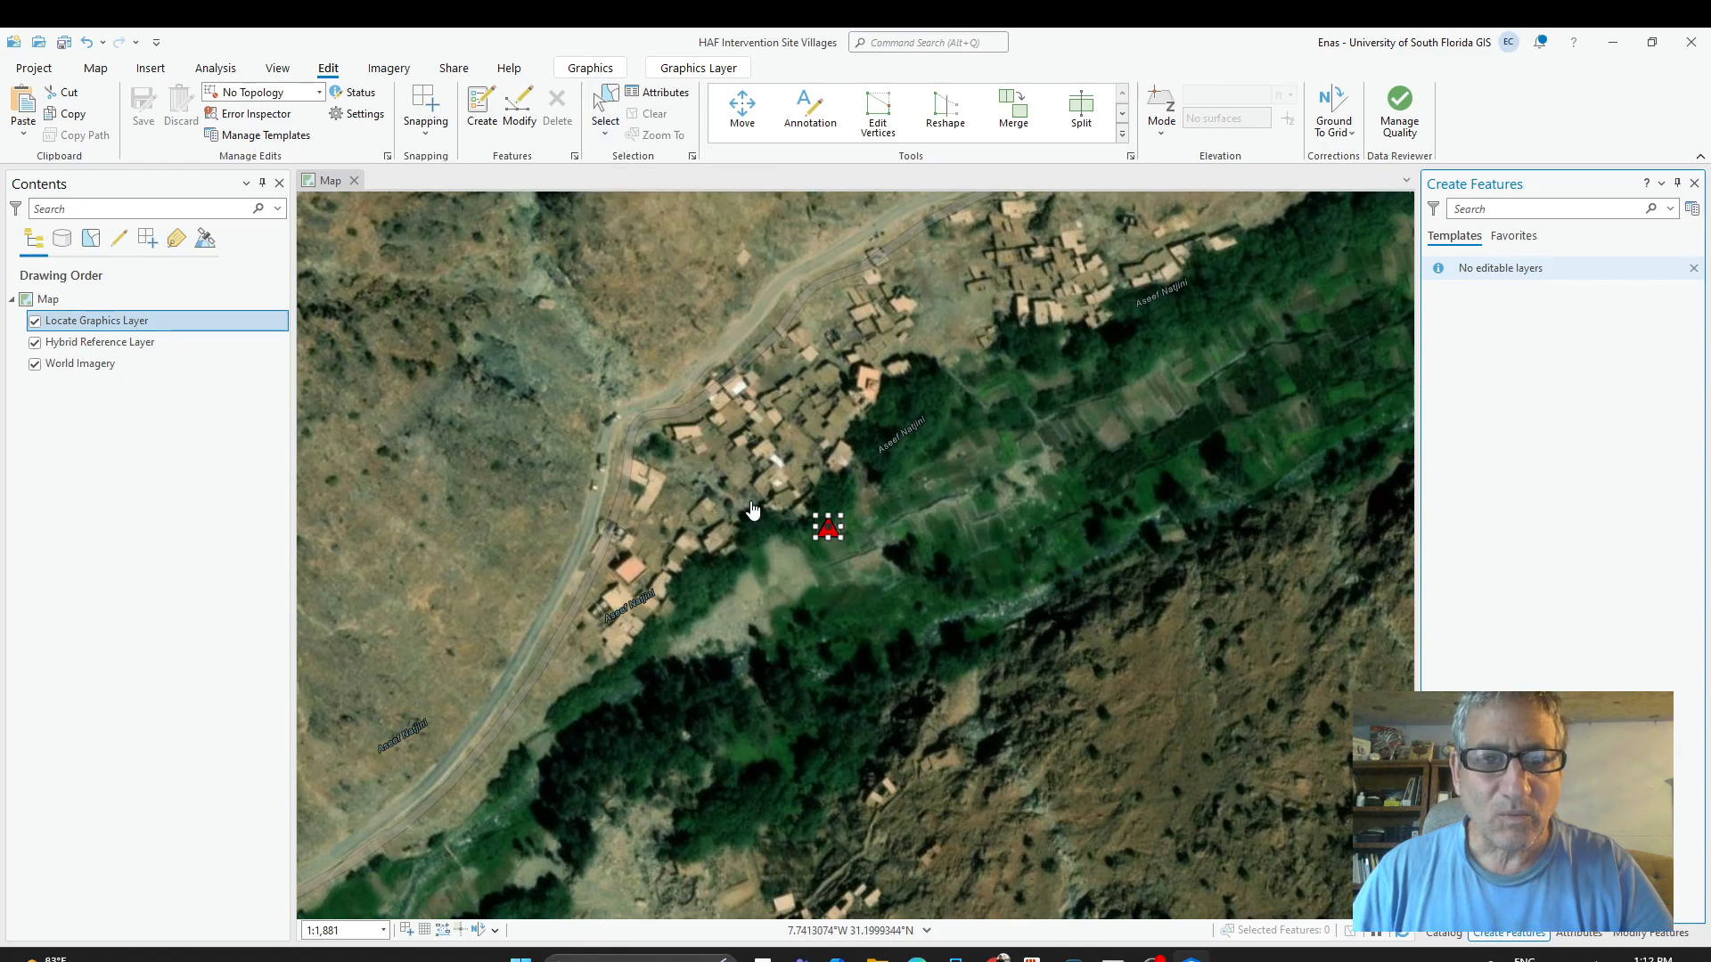
click(737, 573)
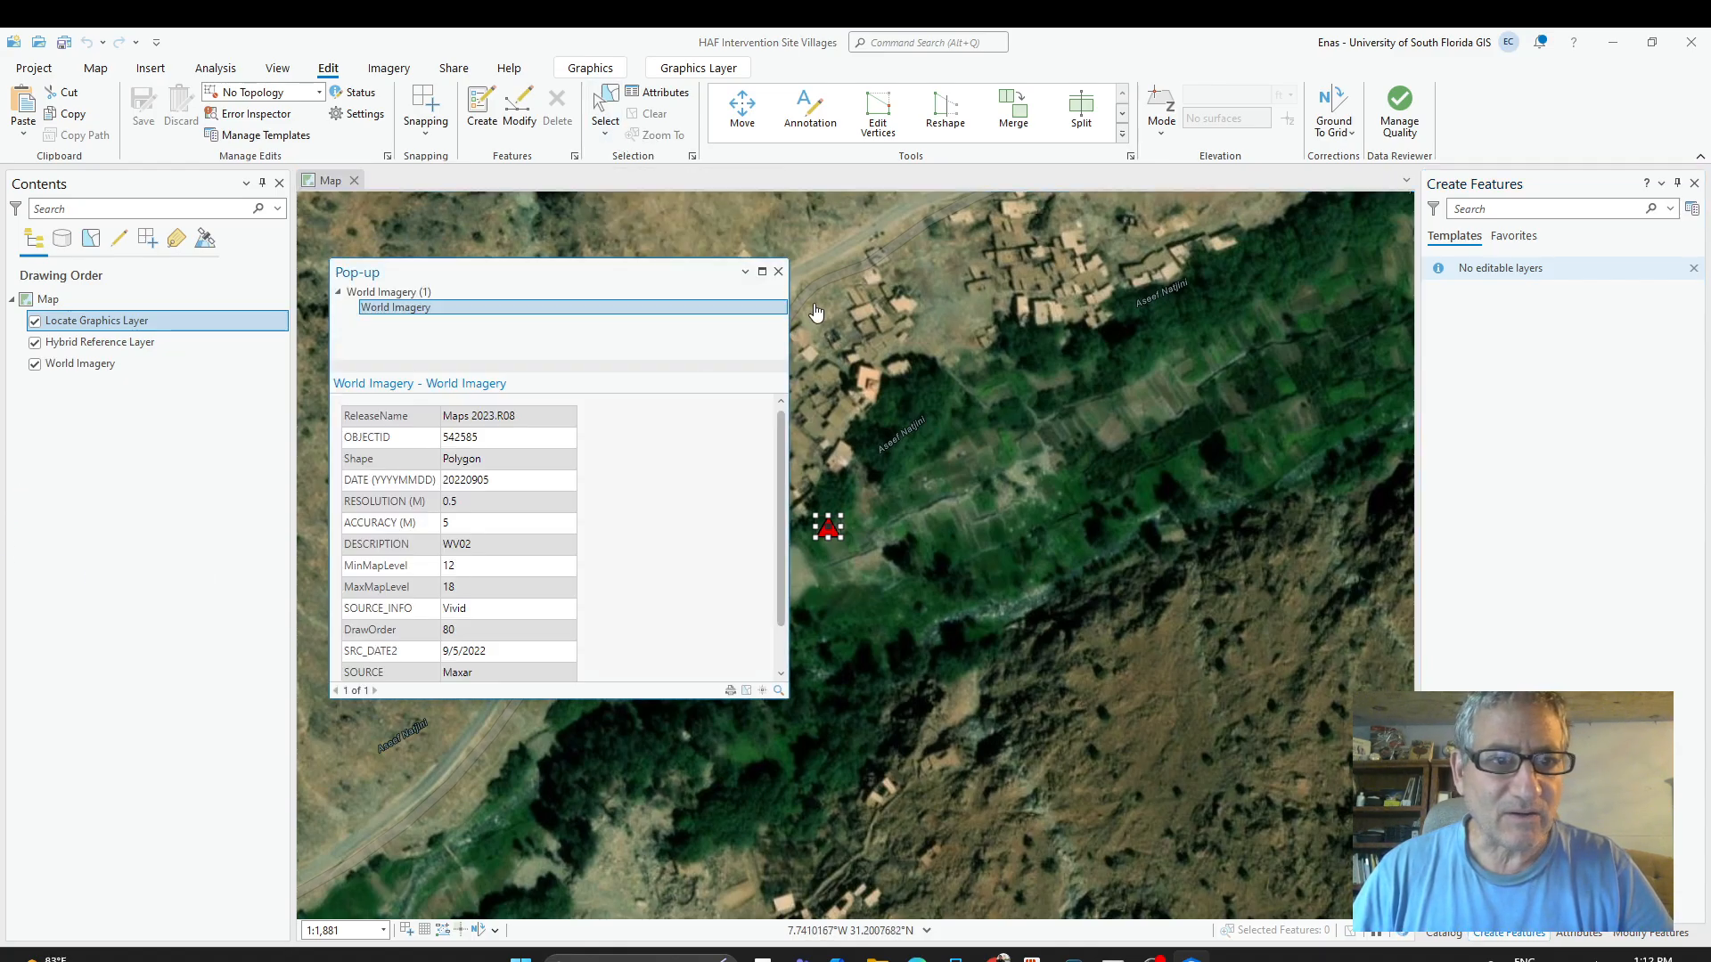
click(778, 271)
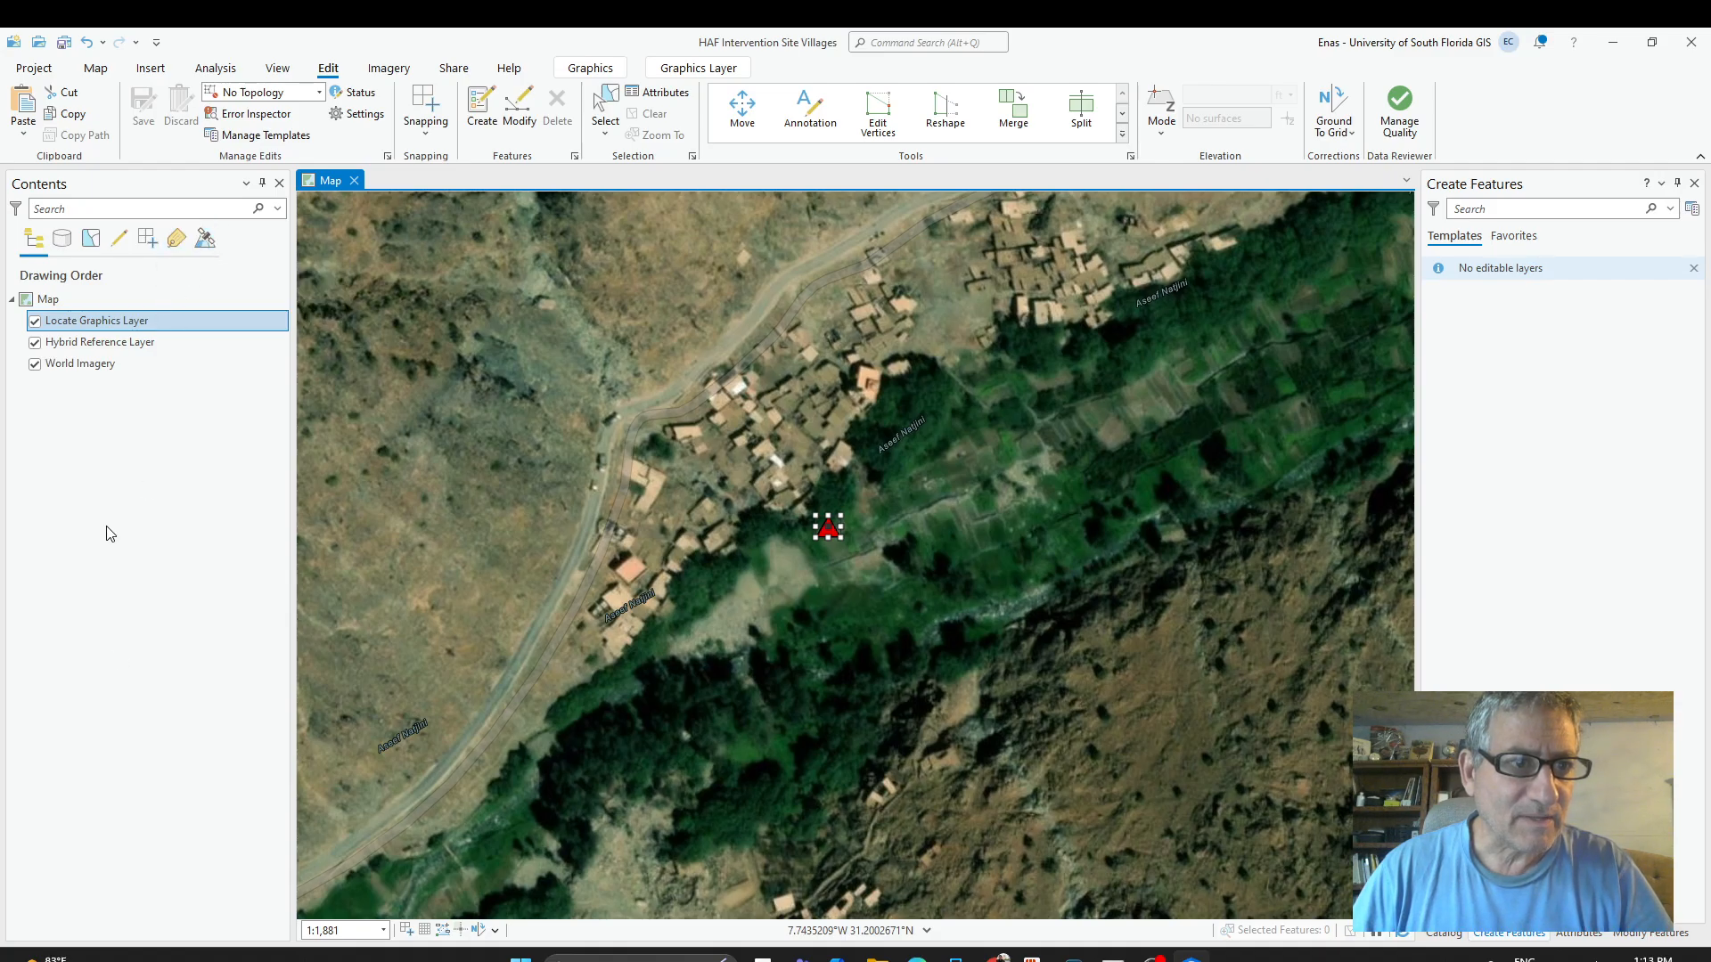
click(94, 432)
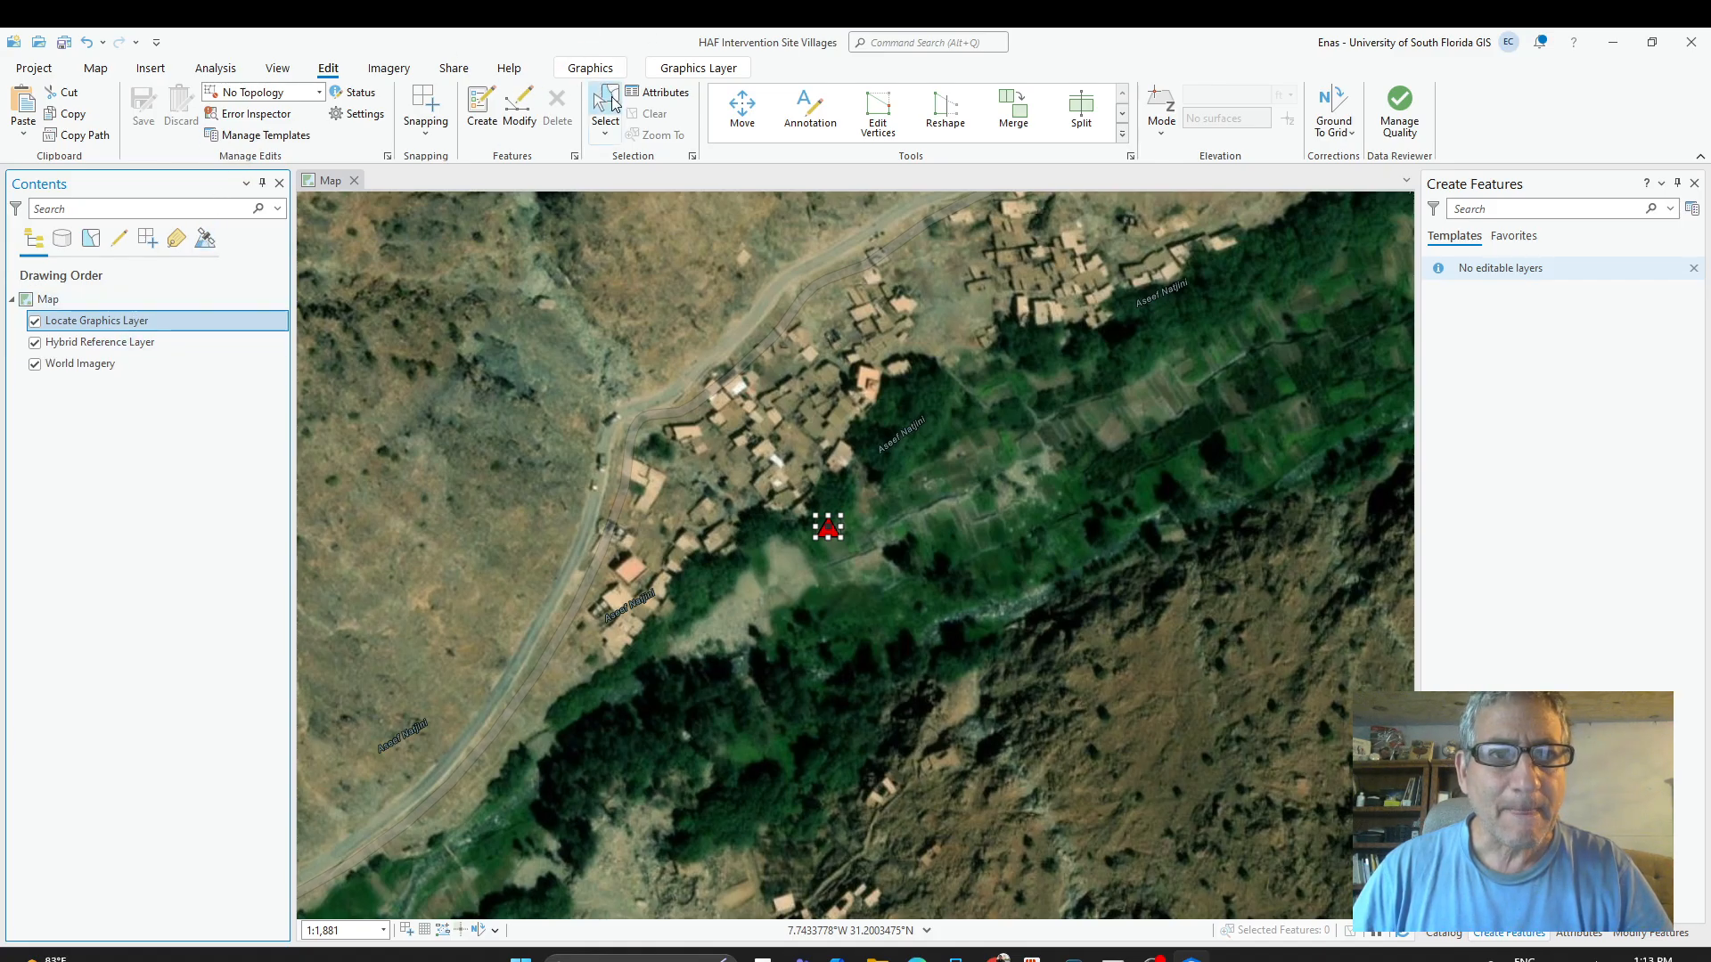
click(692, 70)
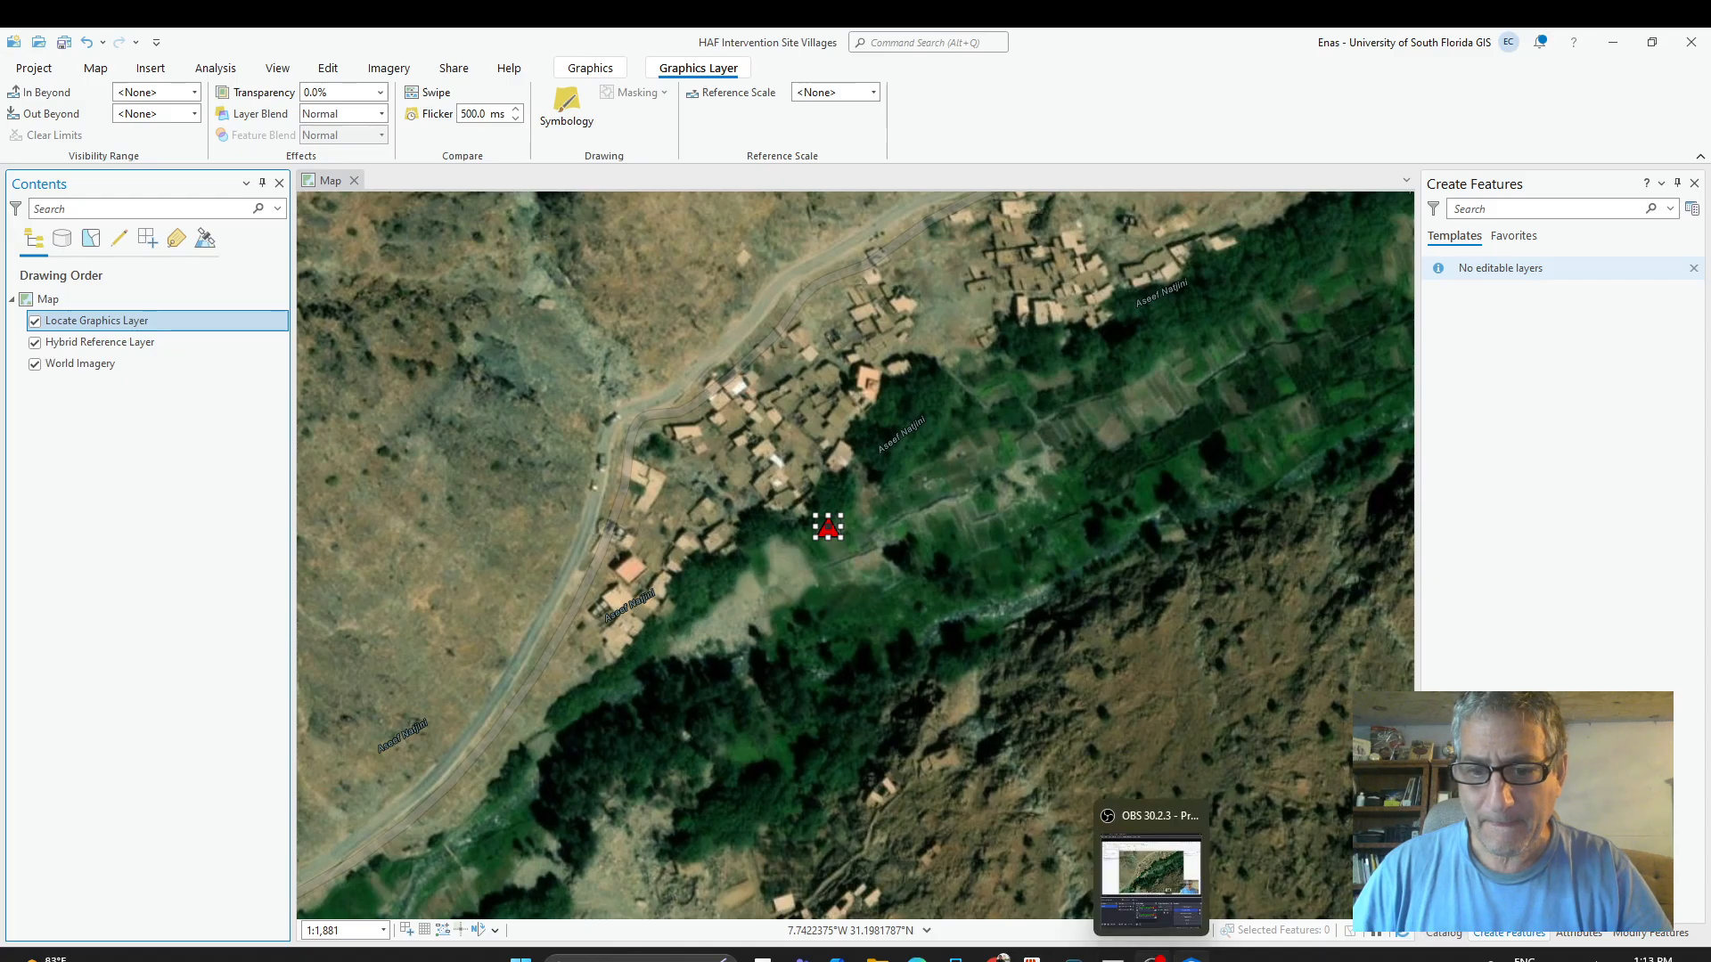
click(1152, 956)
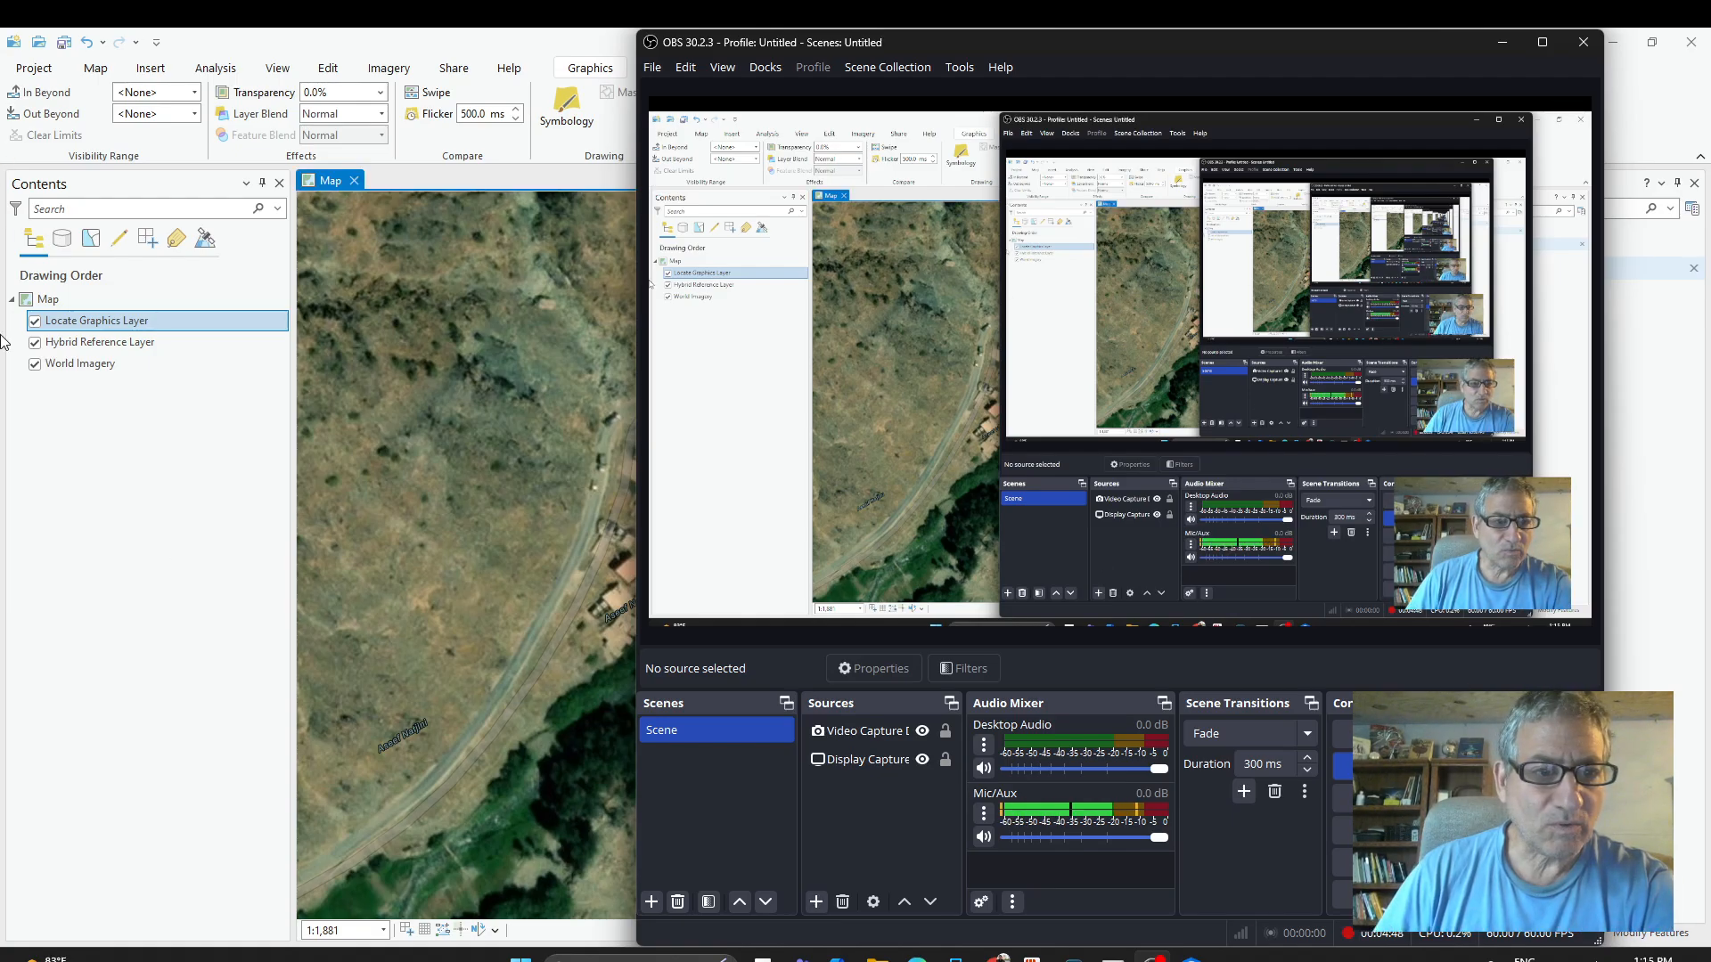
click(100, 507)
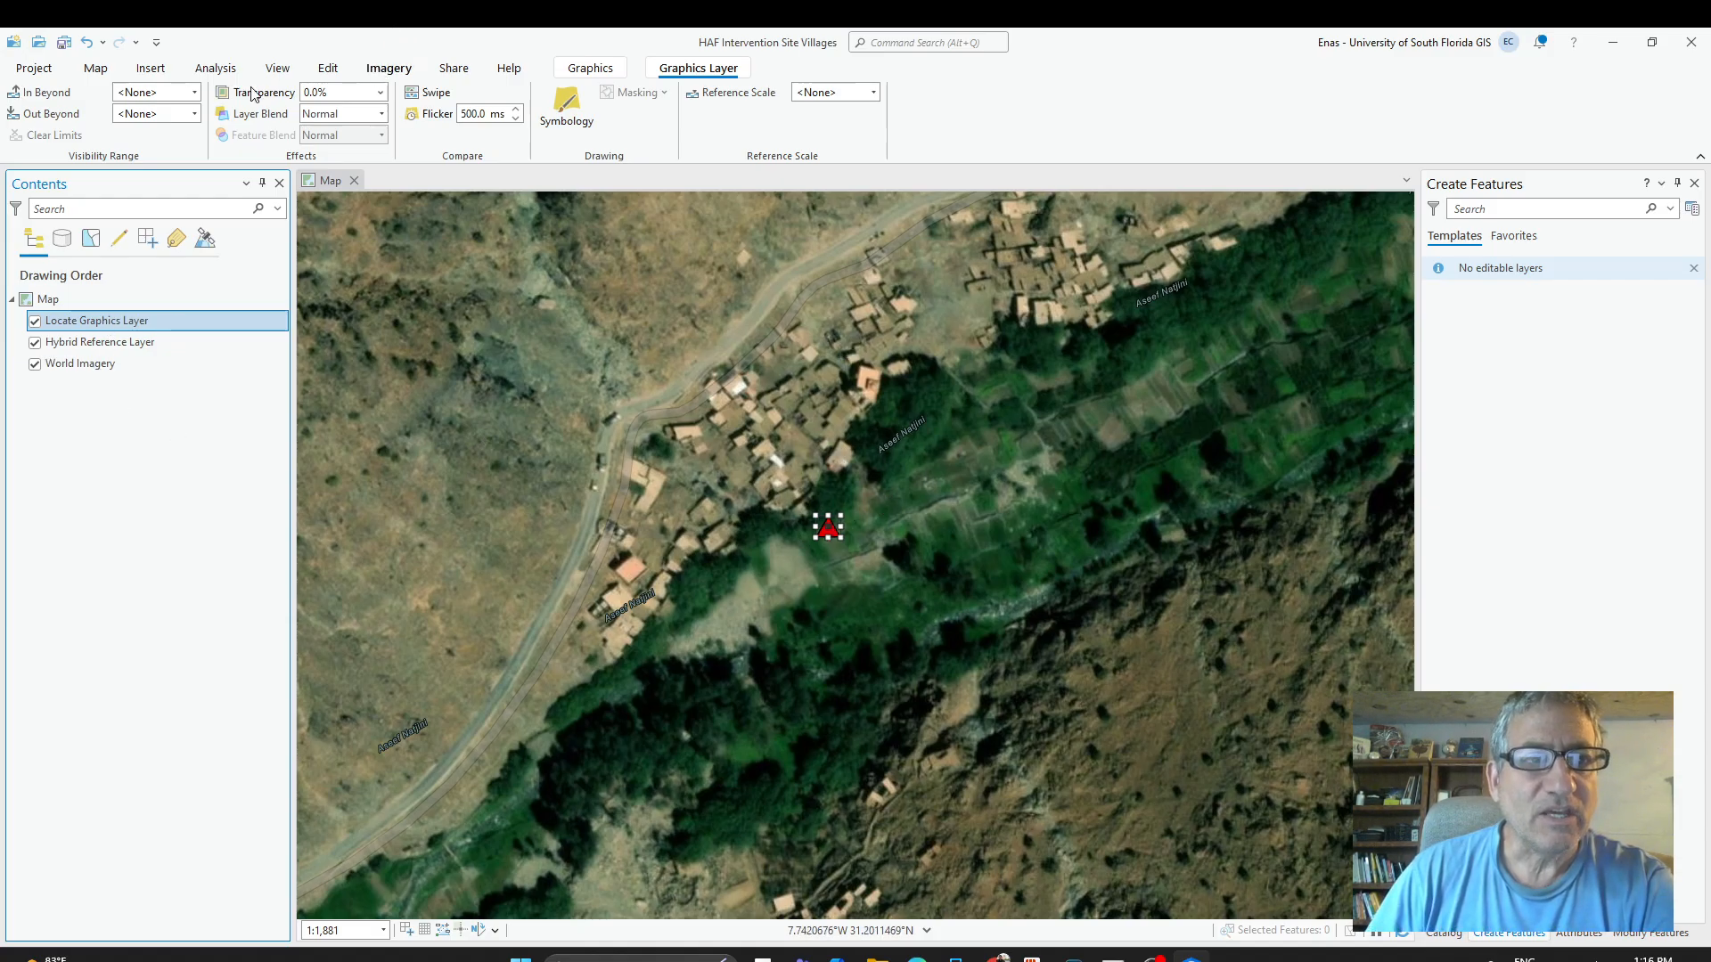
click(328, 68)
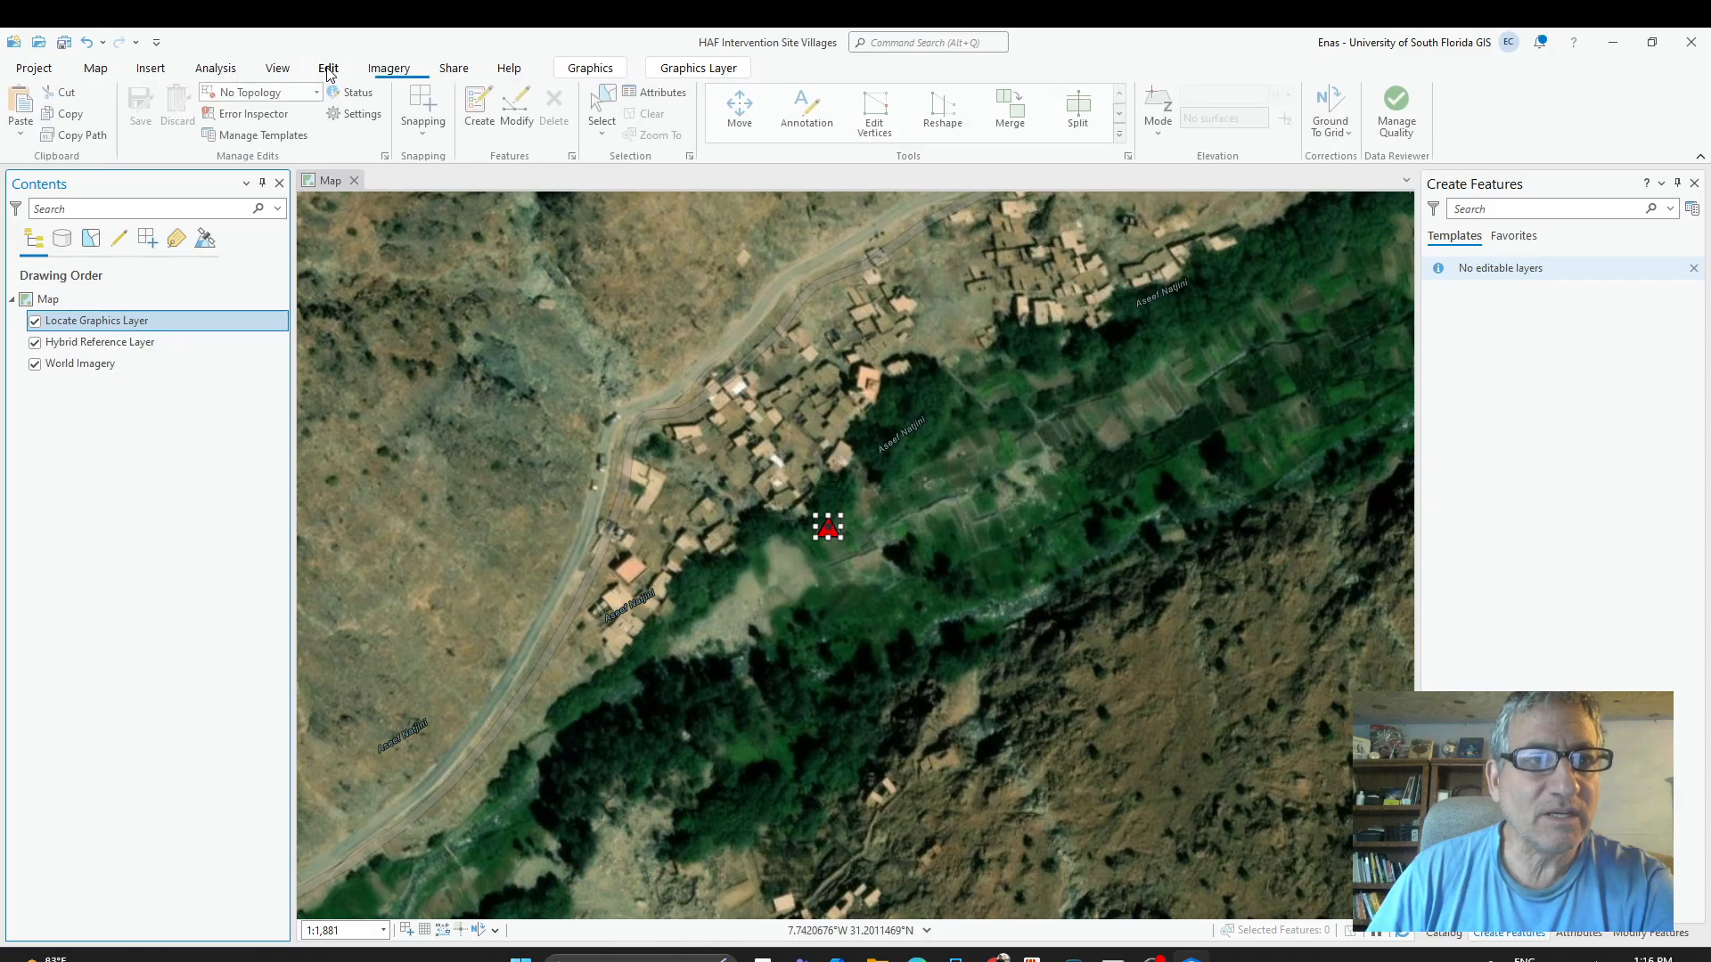
click(93, 71)
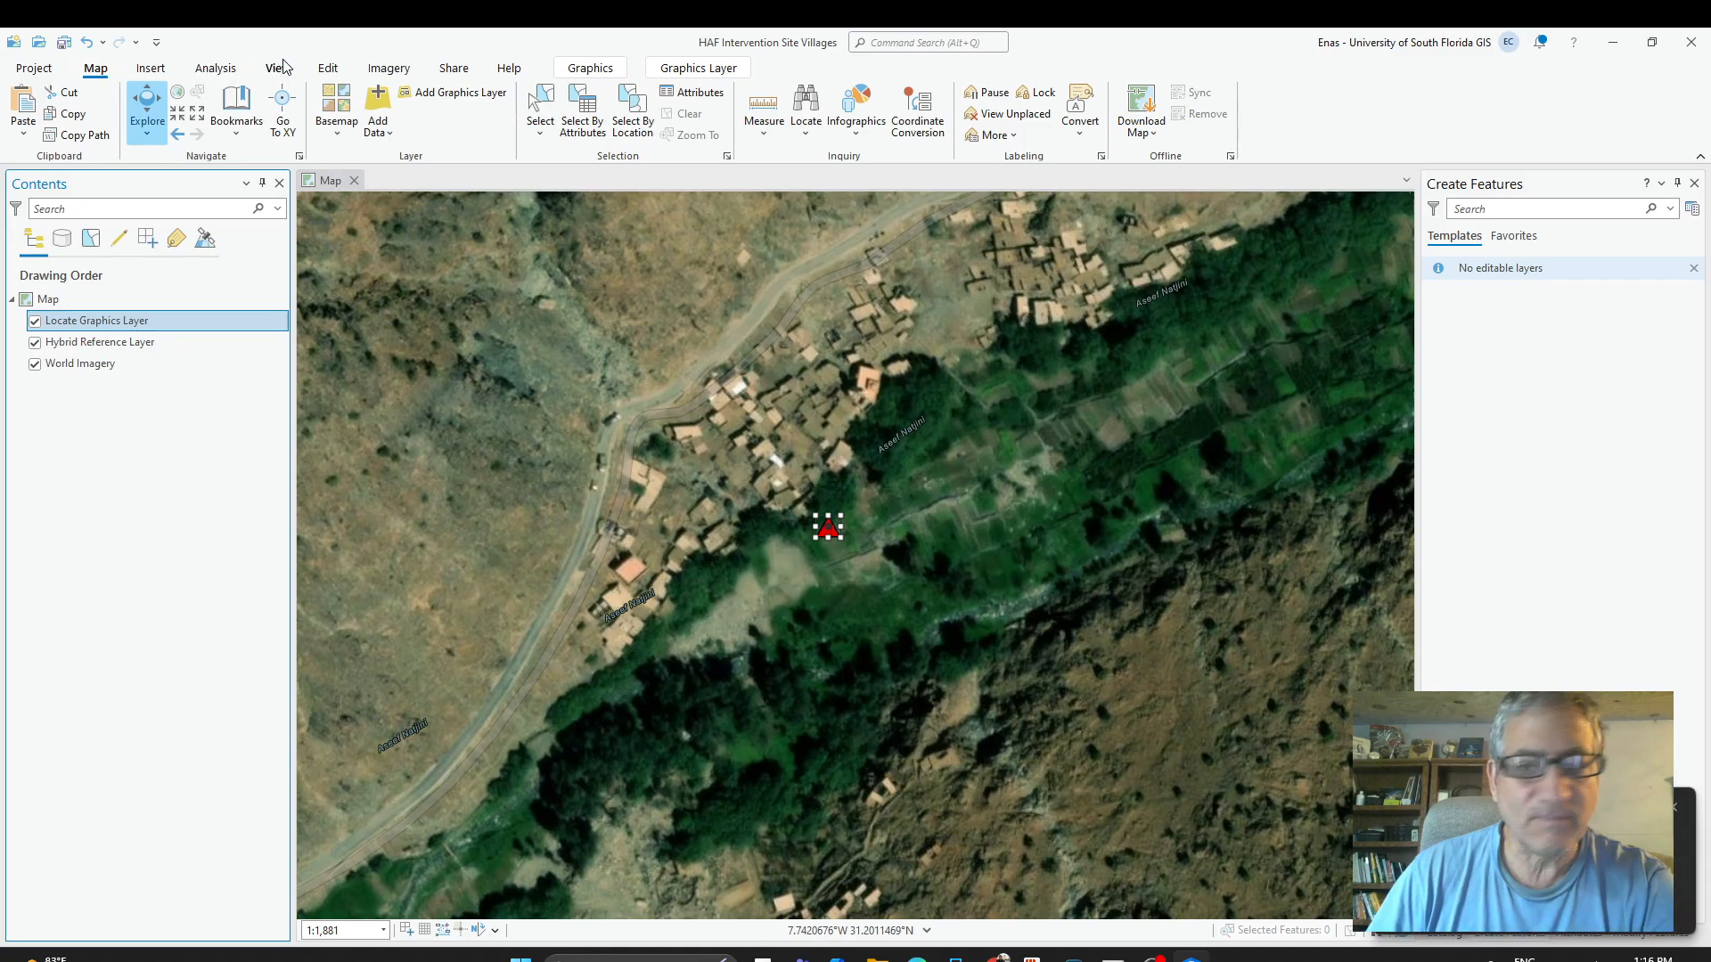
click(339, 75)
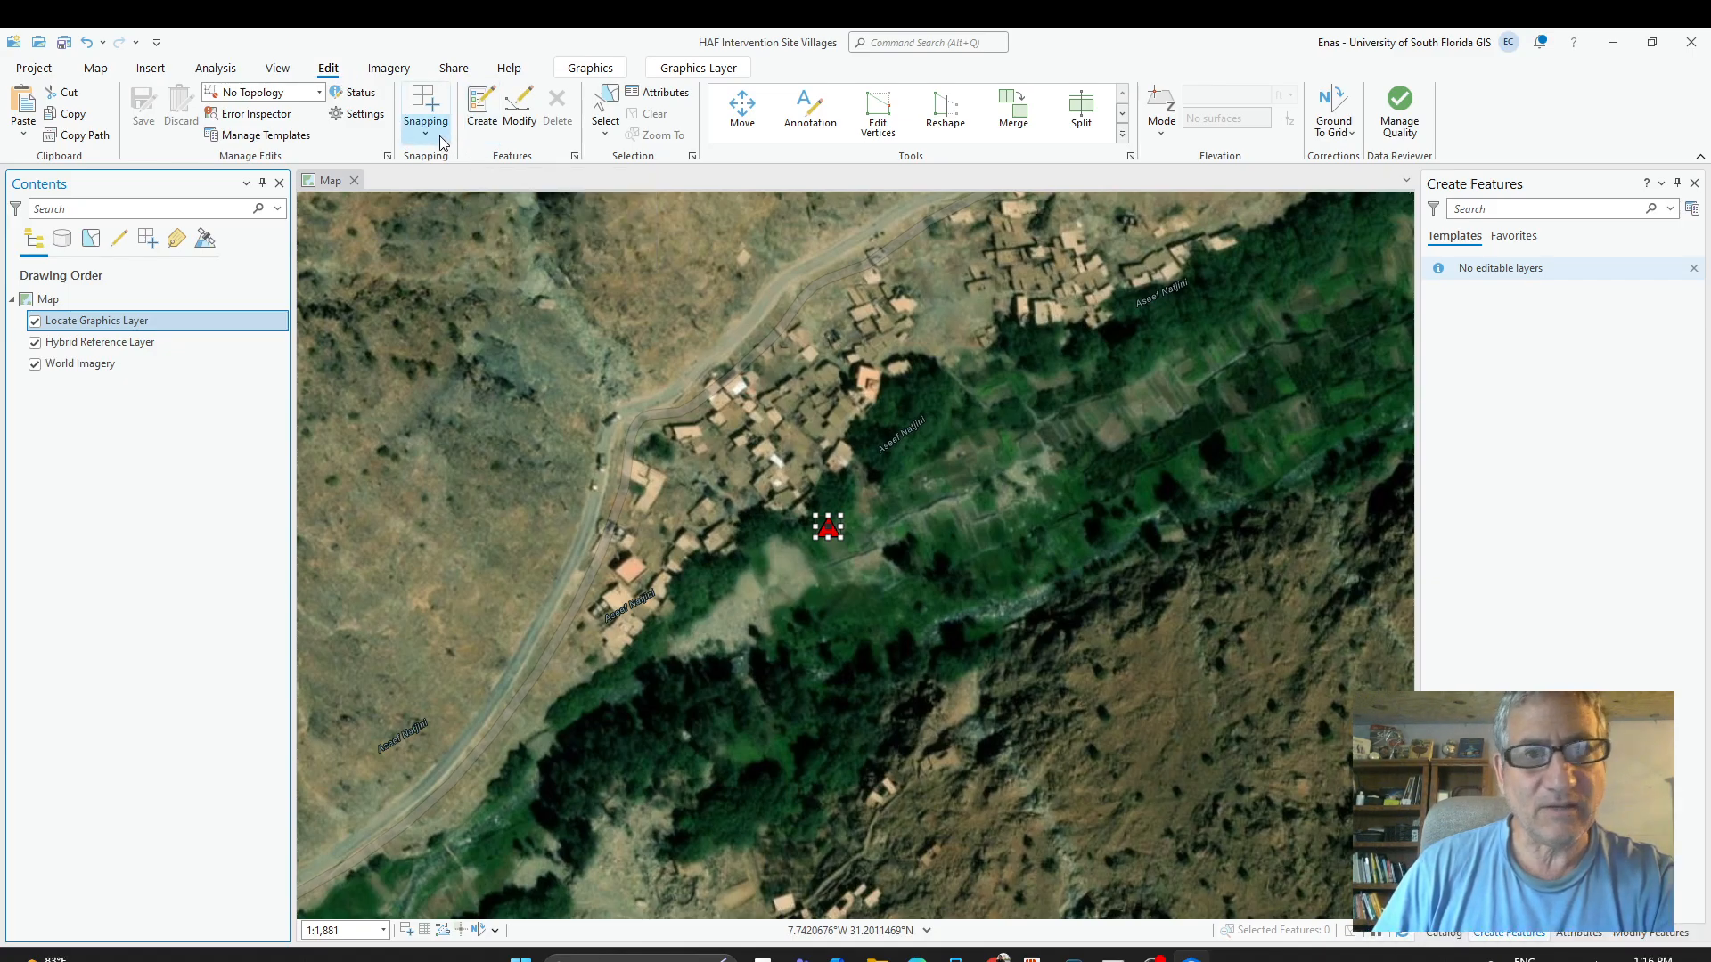
Reset the panes to the default mapping layout, and close and reopen the Catalog pane.
click(278, 68)
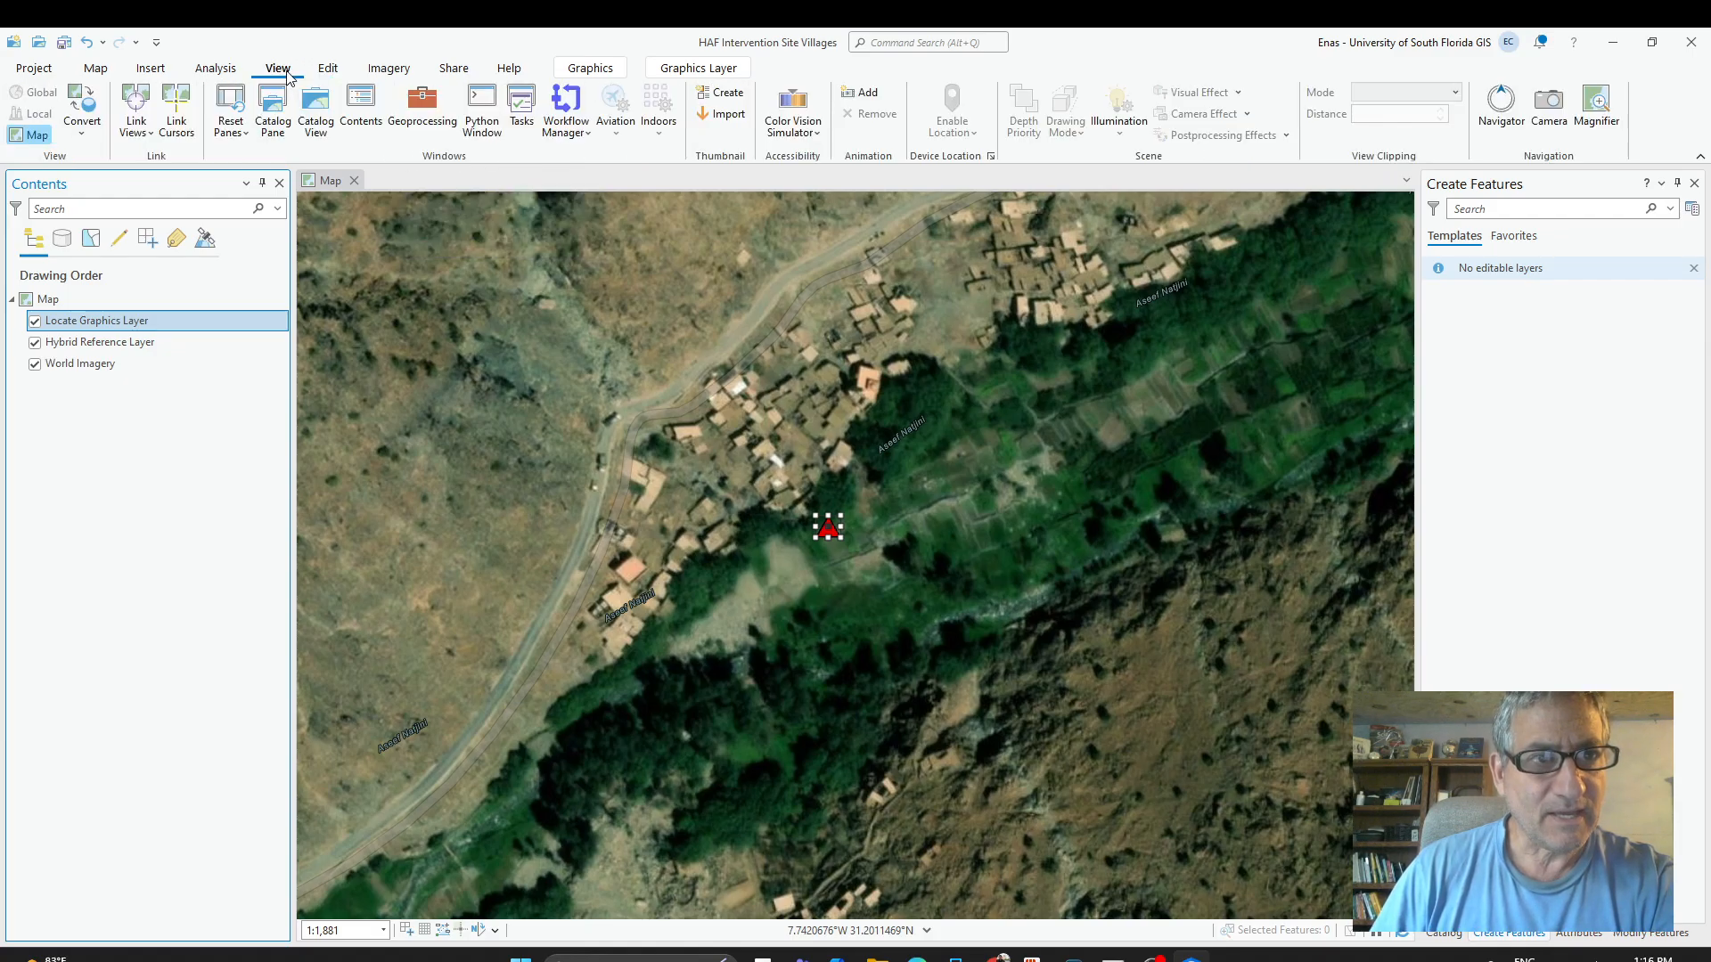
click(238, 134)
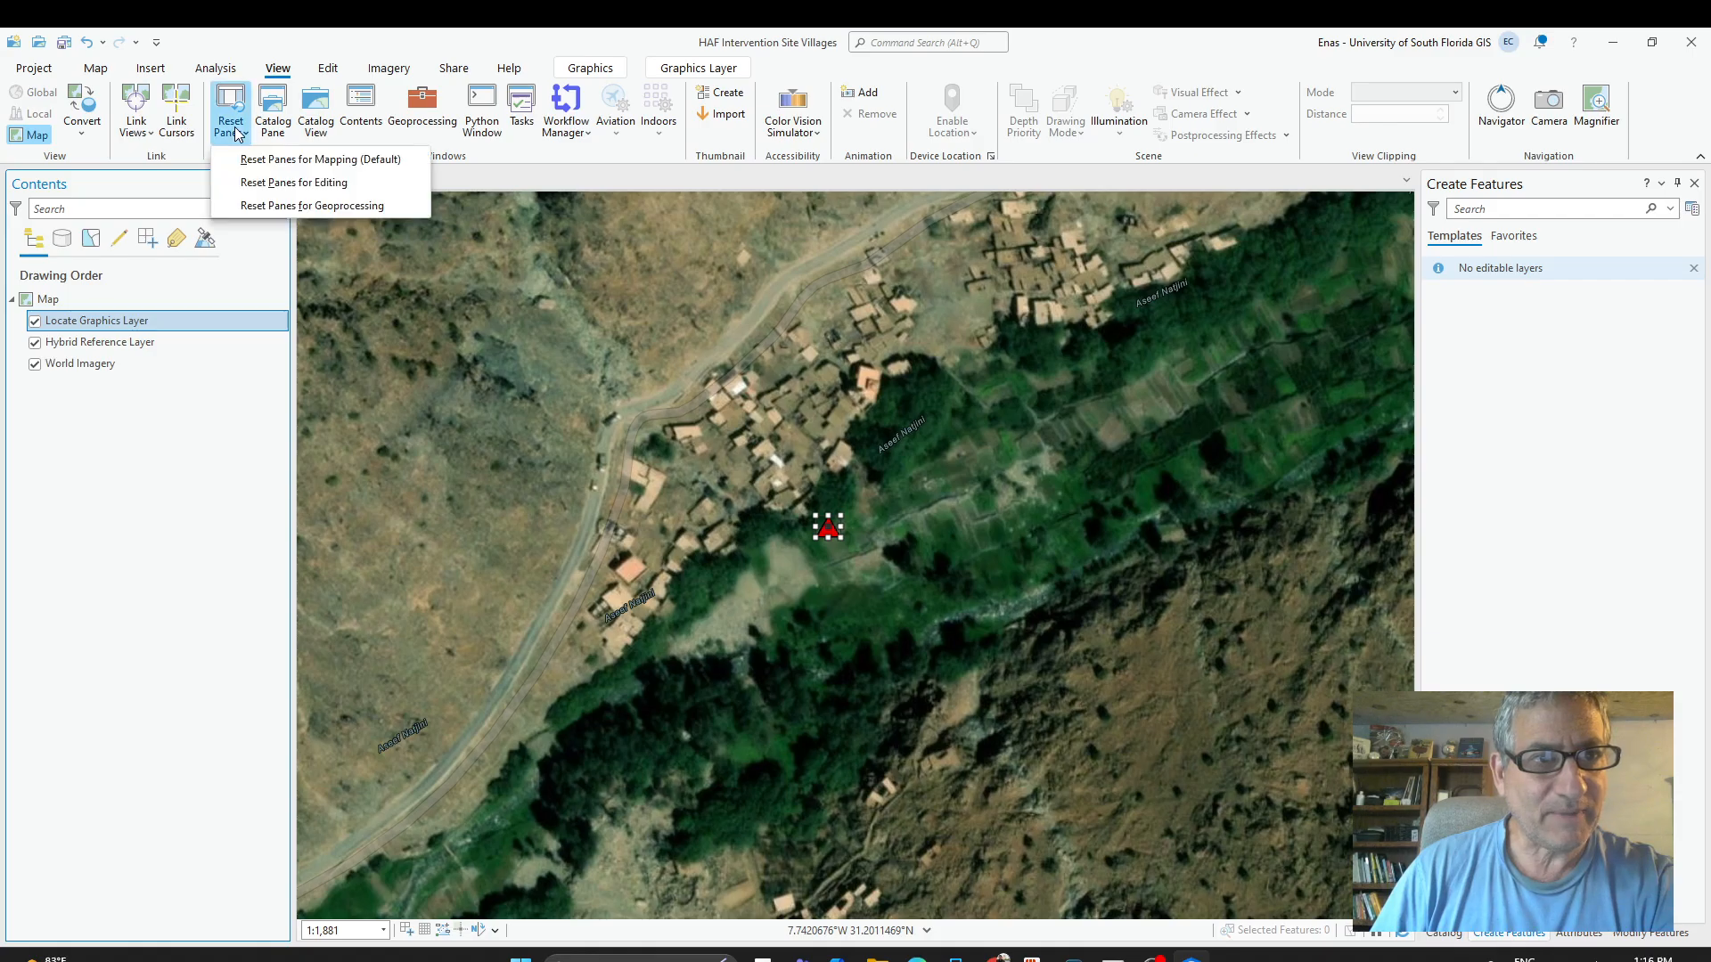
click(298, 161)
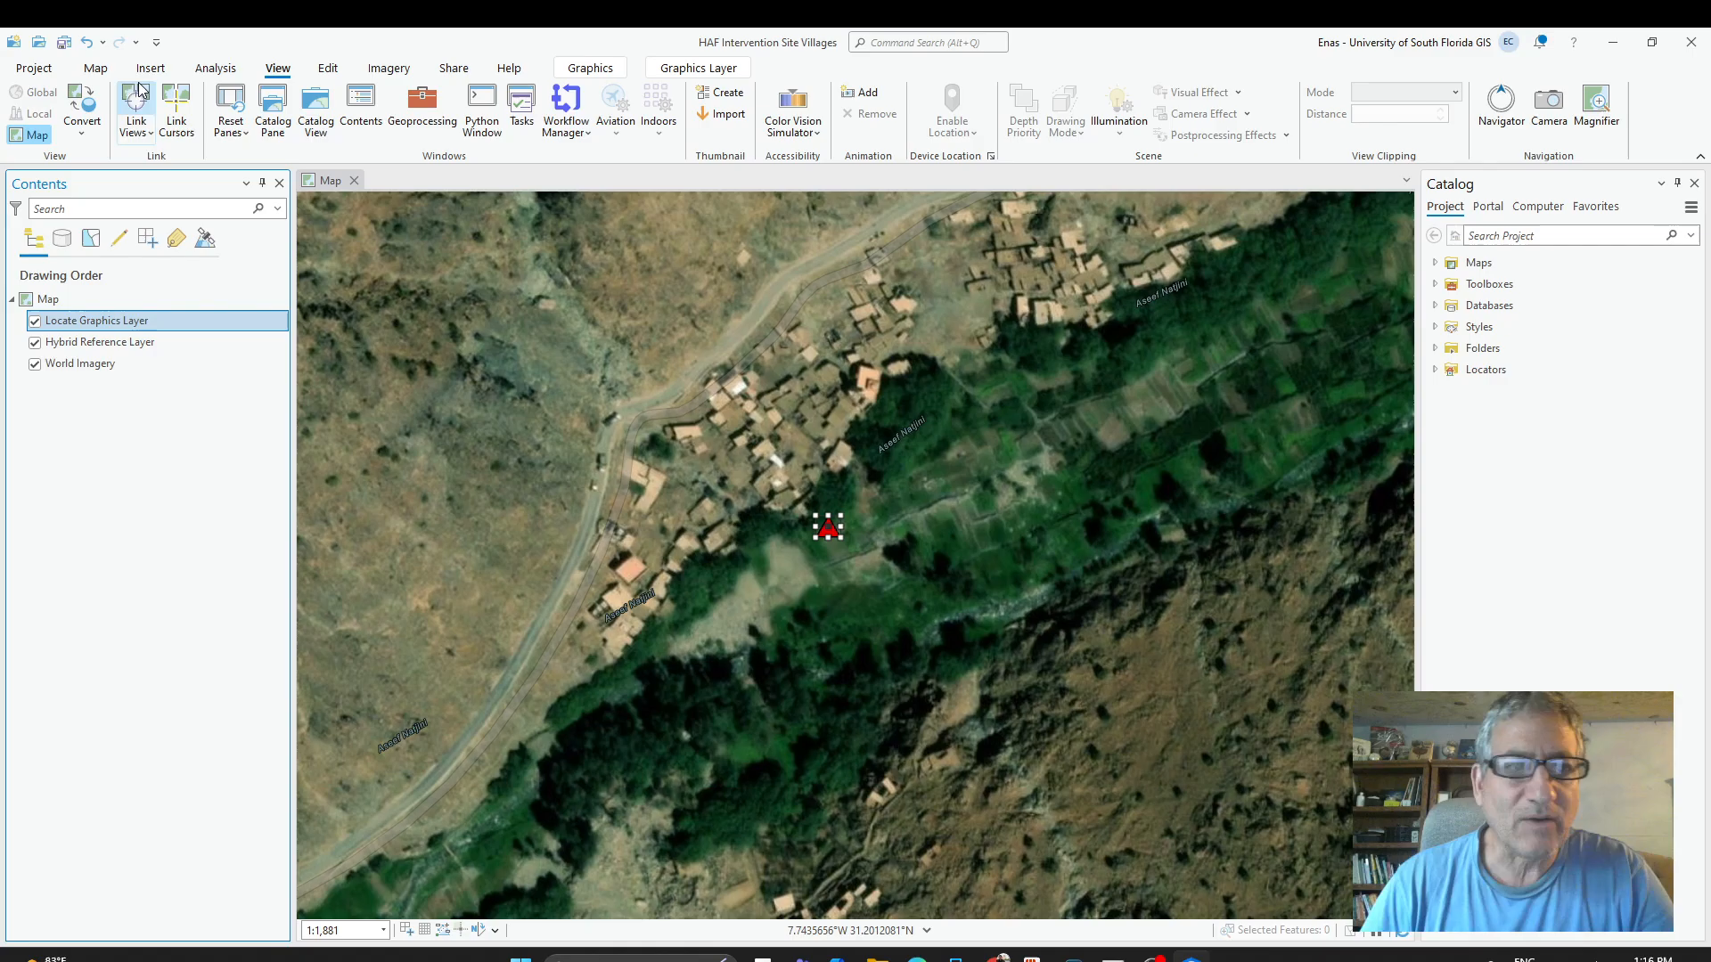
click(285, 104)
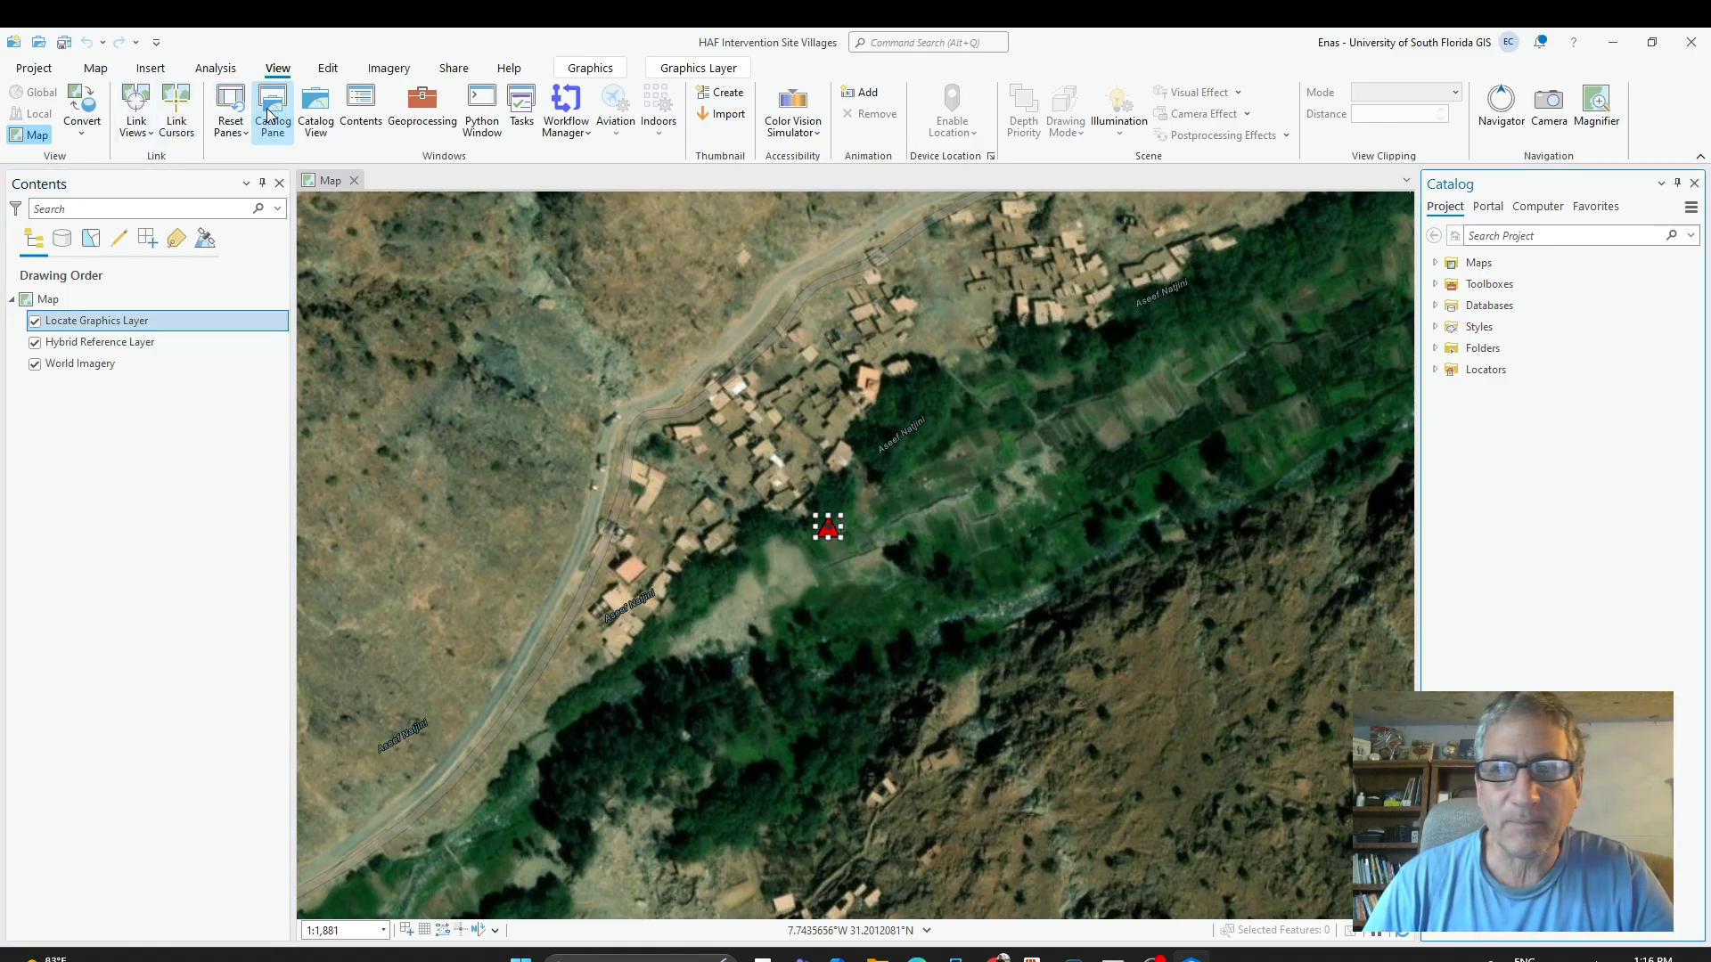
click(1693, 183)
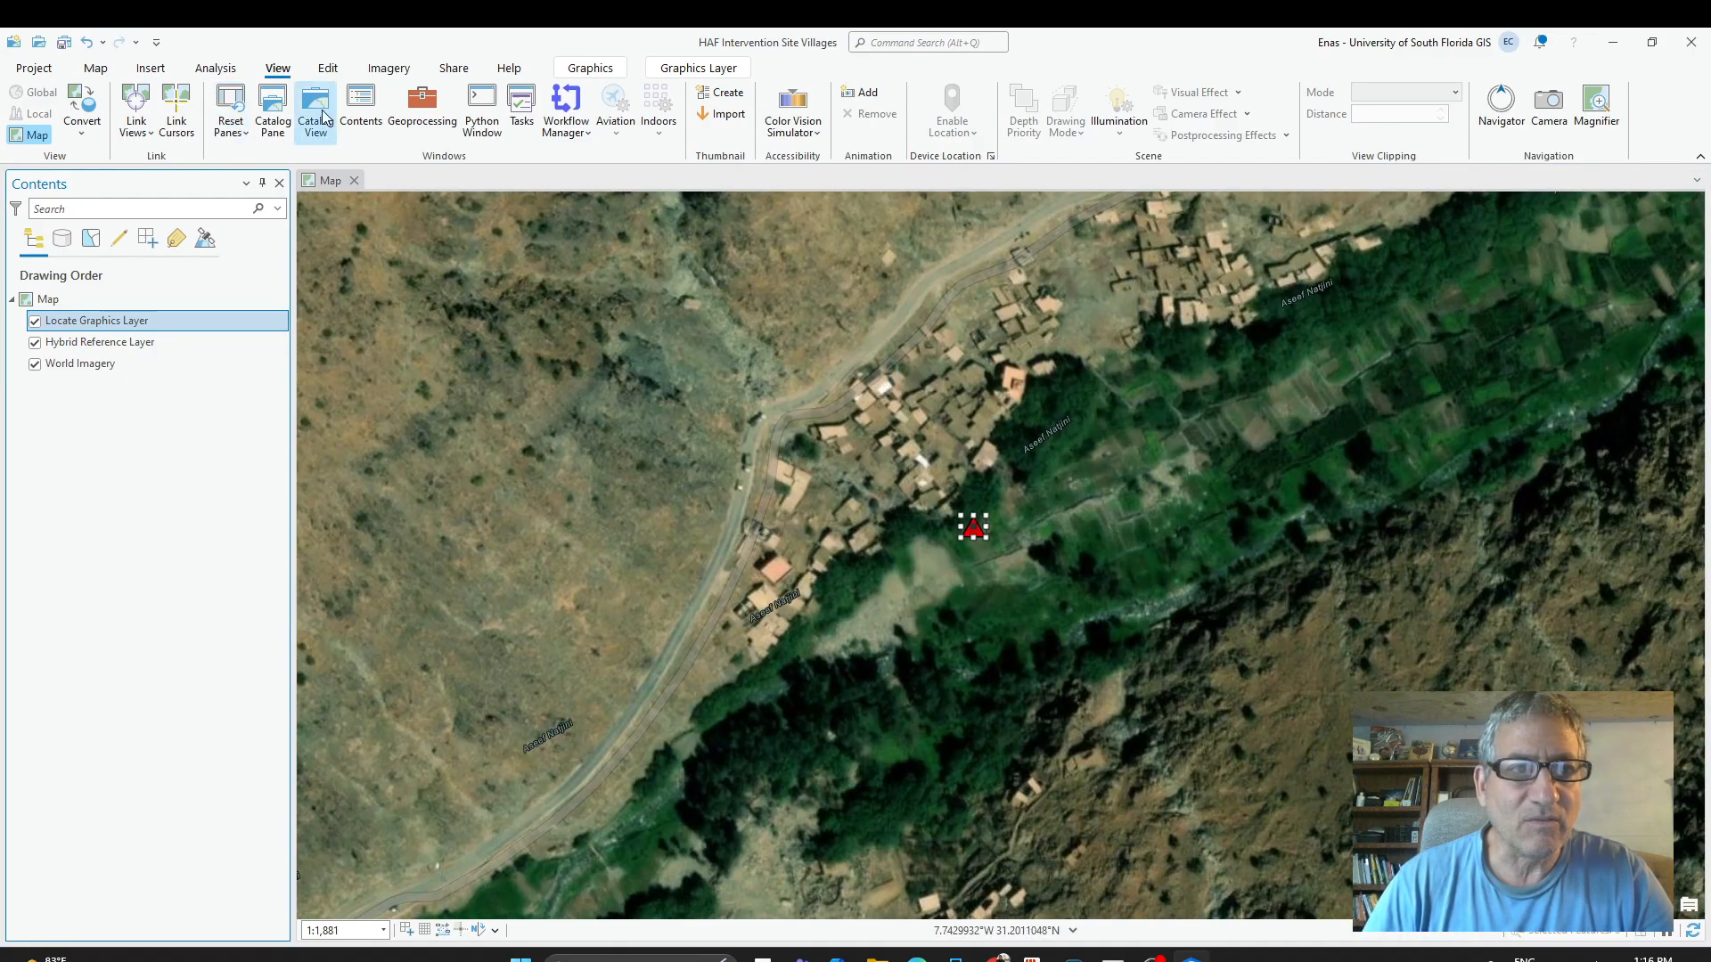
click(273, 111)
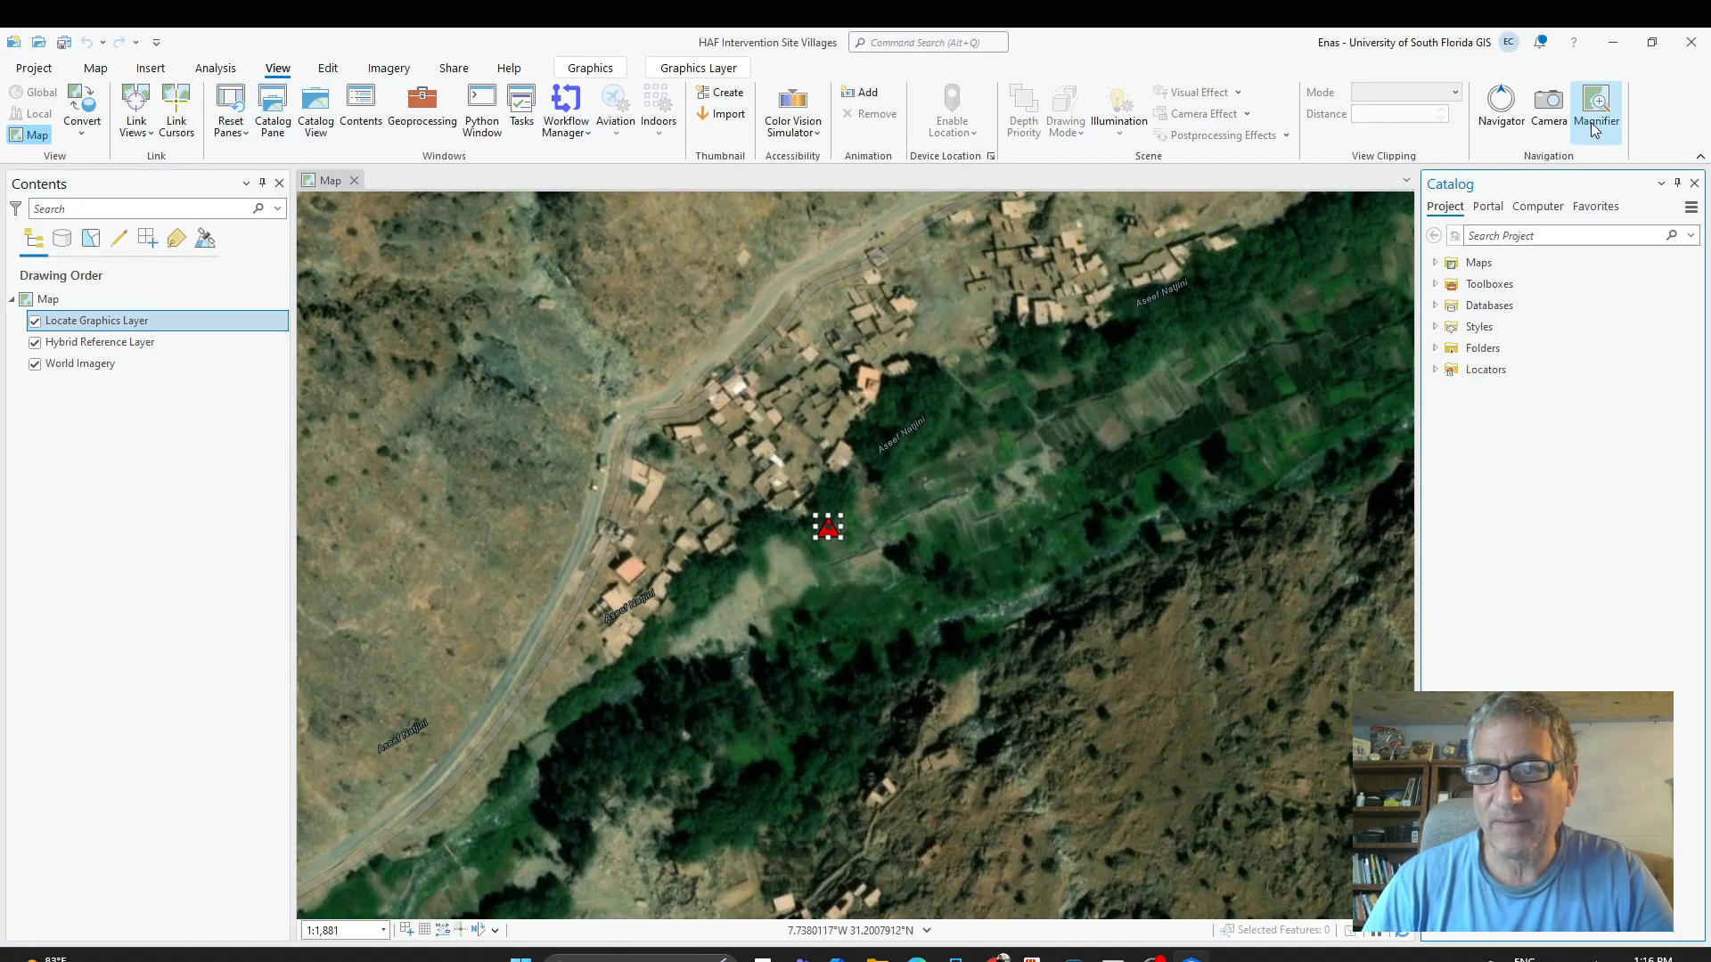
Close the Catalog pane and restore it by resetting the panes to the default mapping layout.
click(1693, 183)
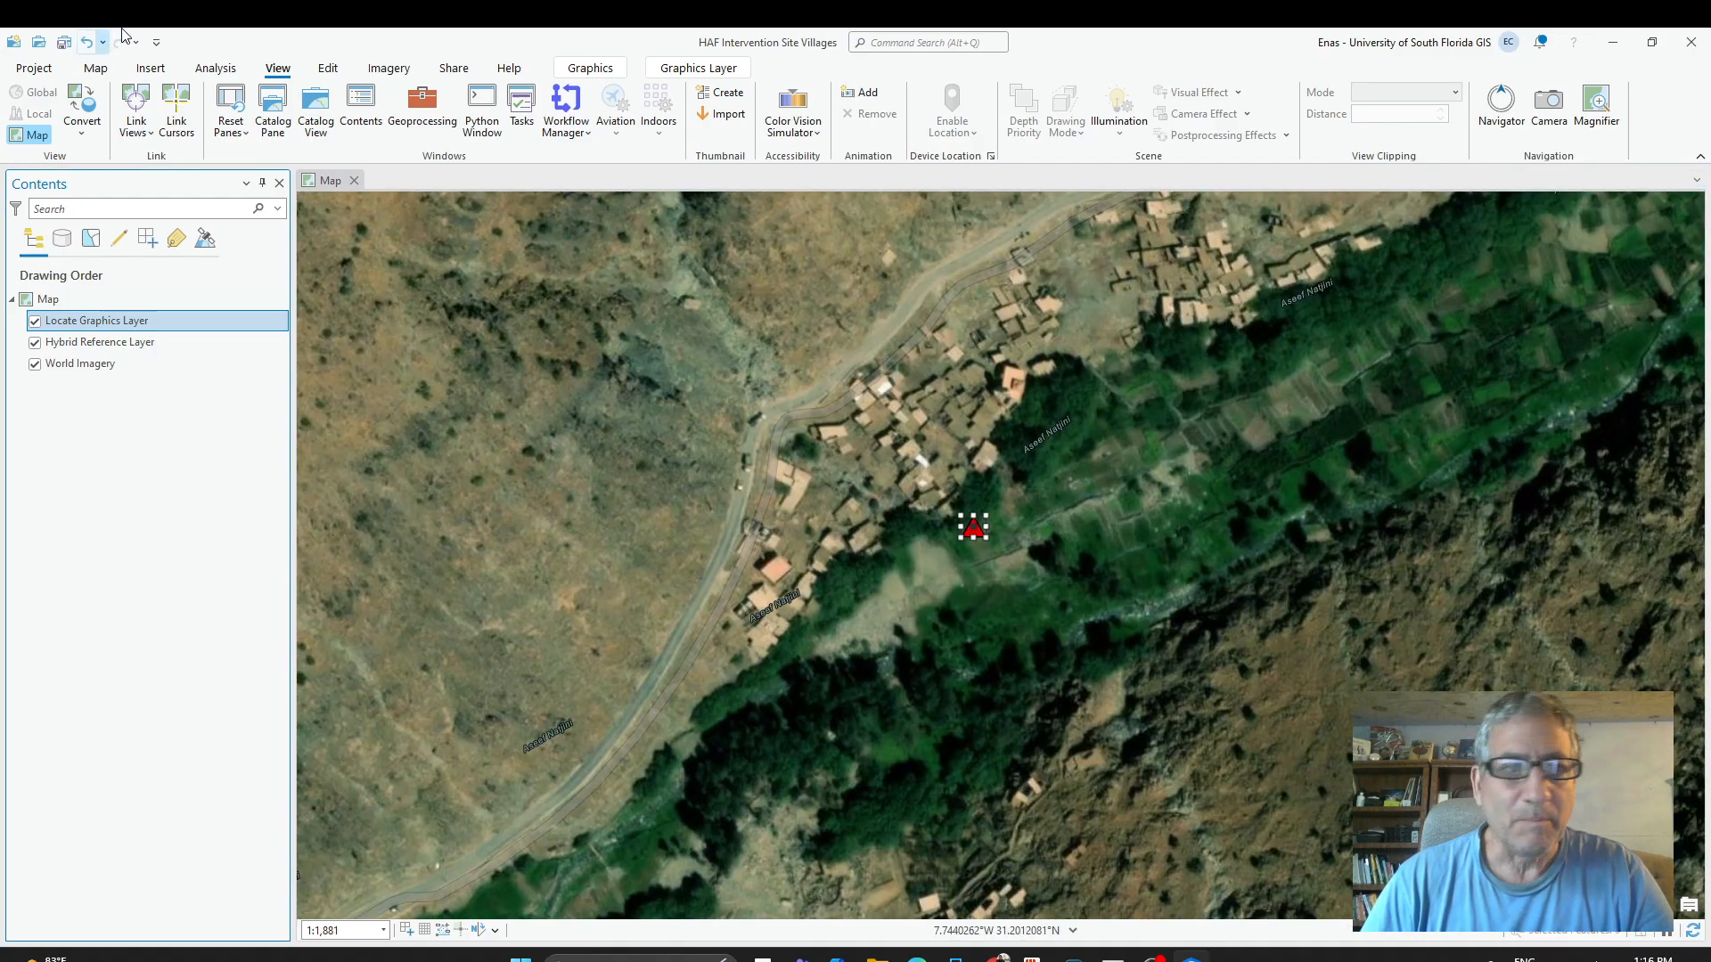
click(238, 143)
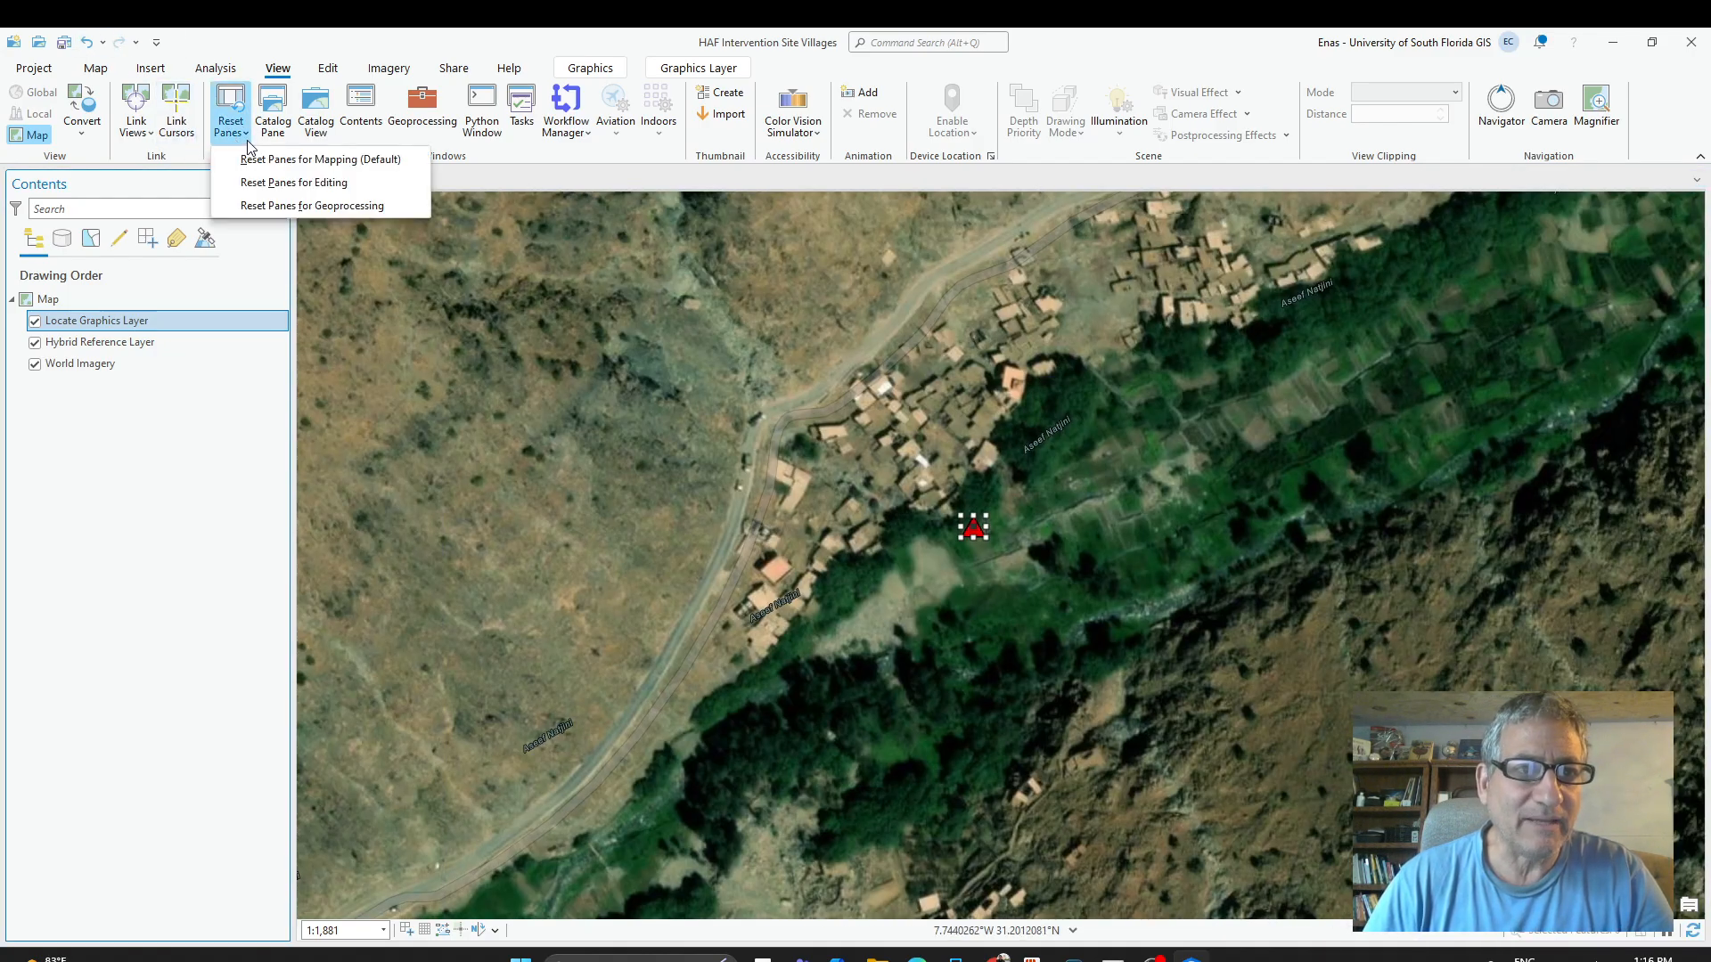
click(272, 160)
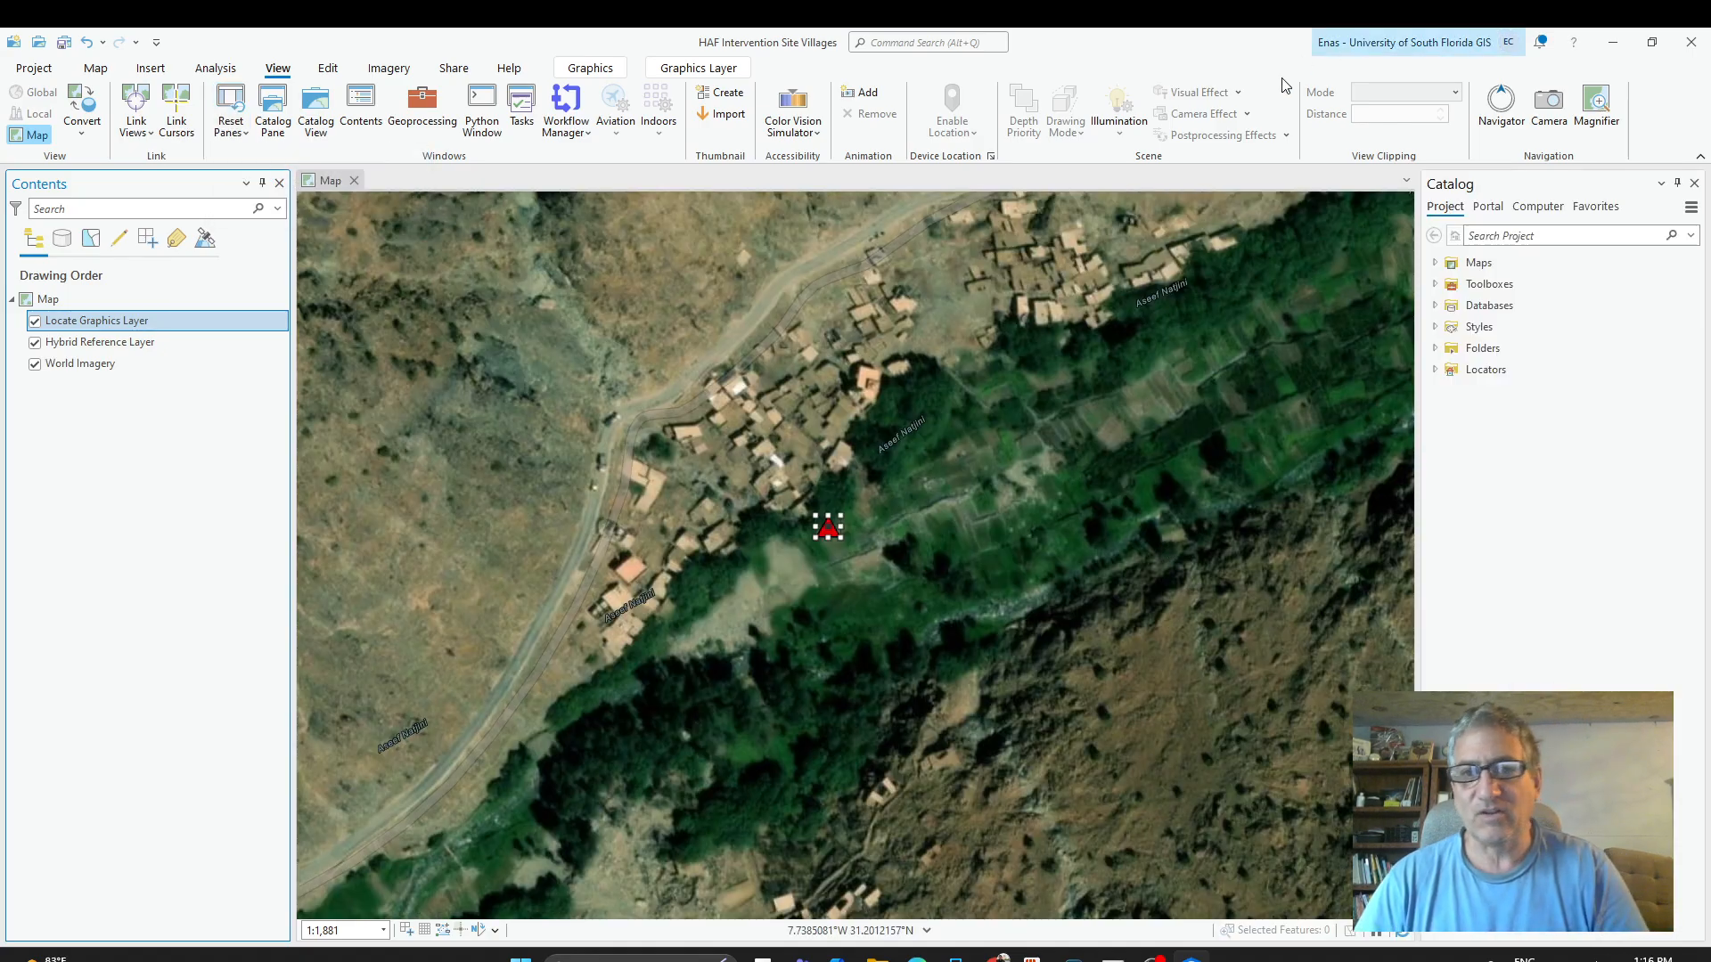
Start a new feature class in HAF Intervention Site Villages.gdb, named VillagePoint with the Point feature type.
click(1436, 306)
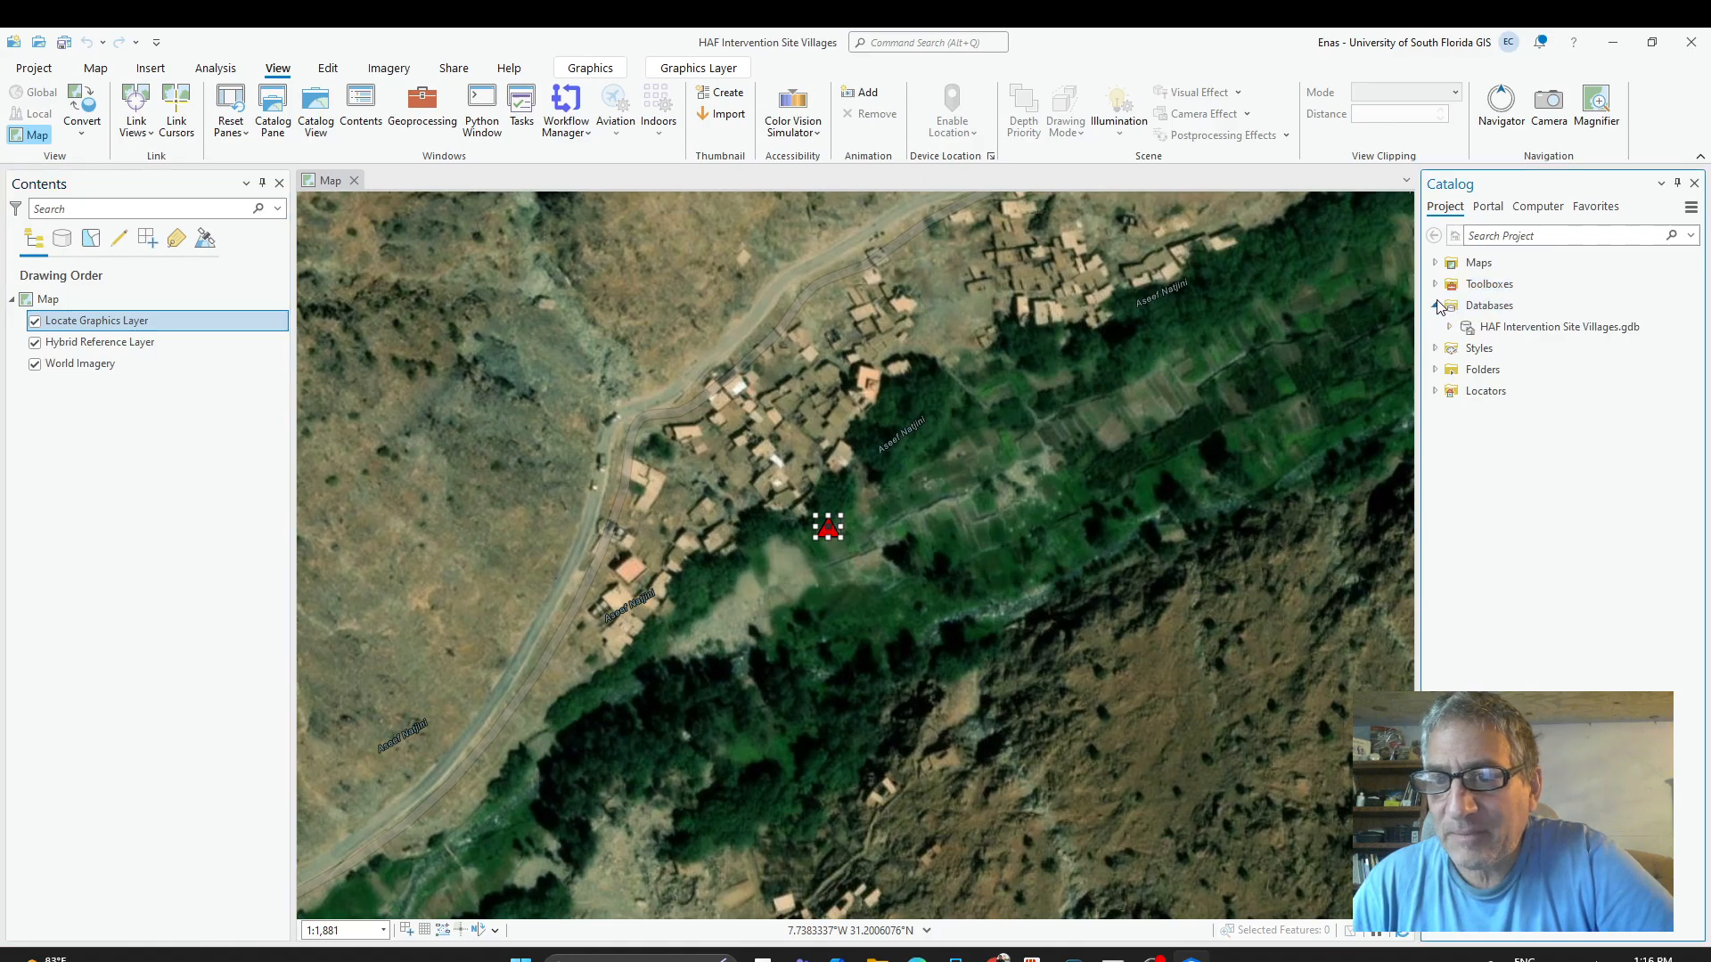
click(1519, 329)
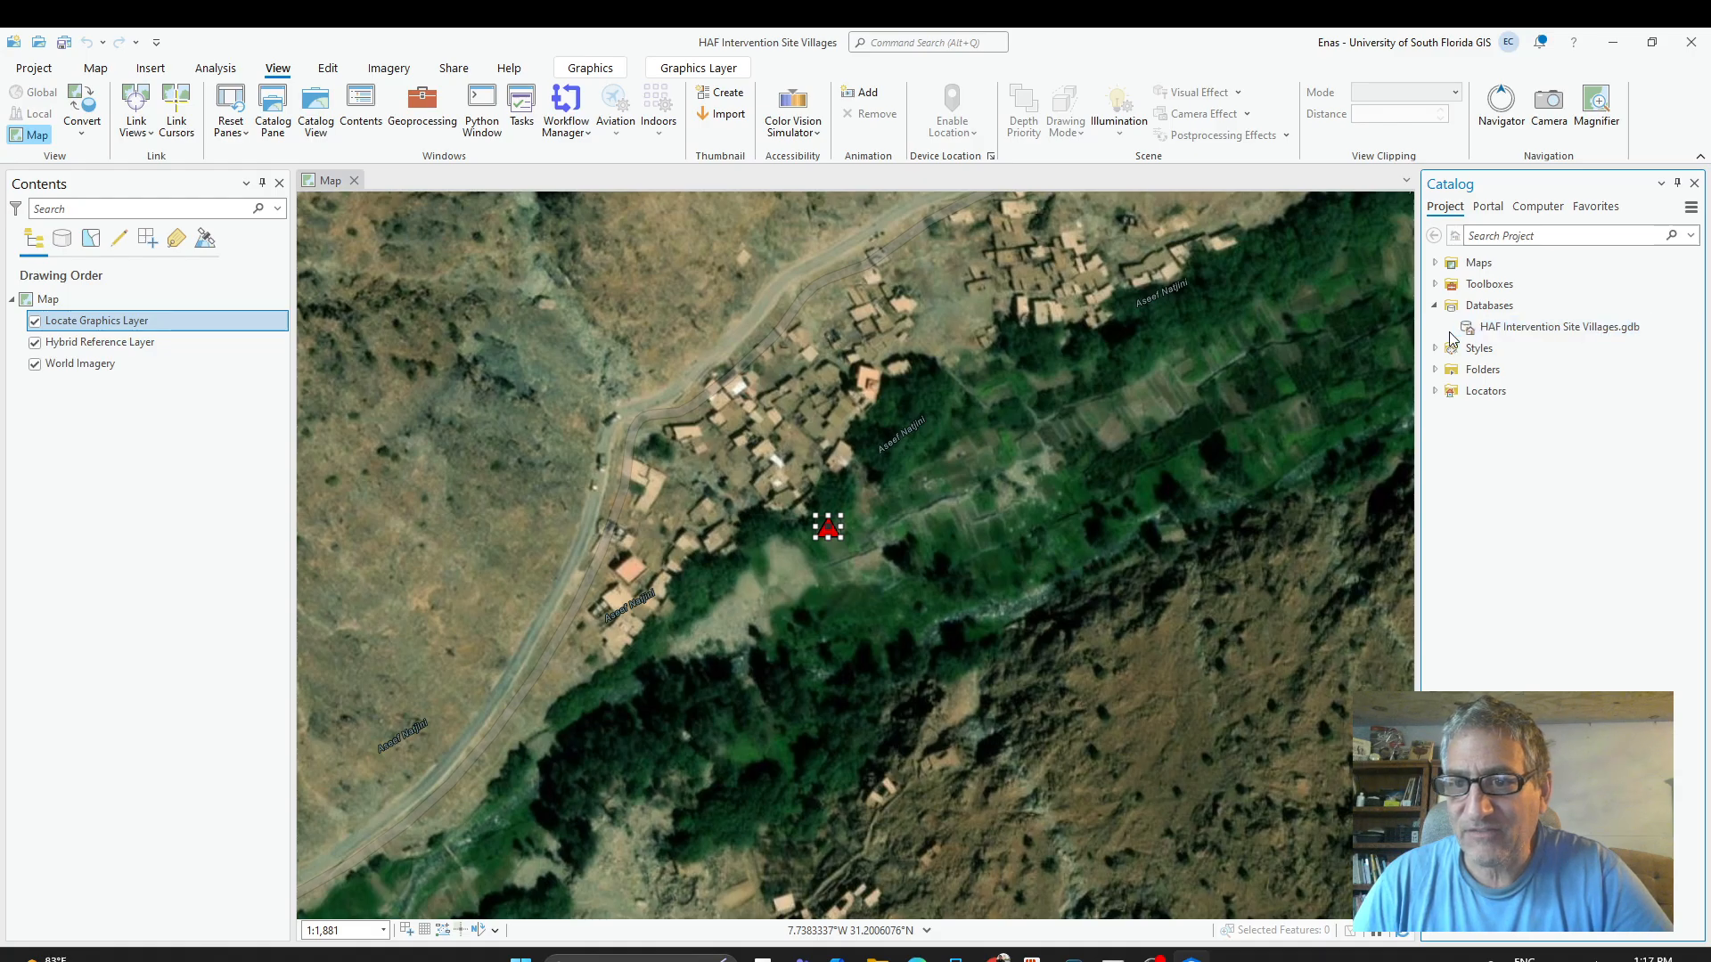
right_click(1517, 333)
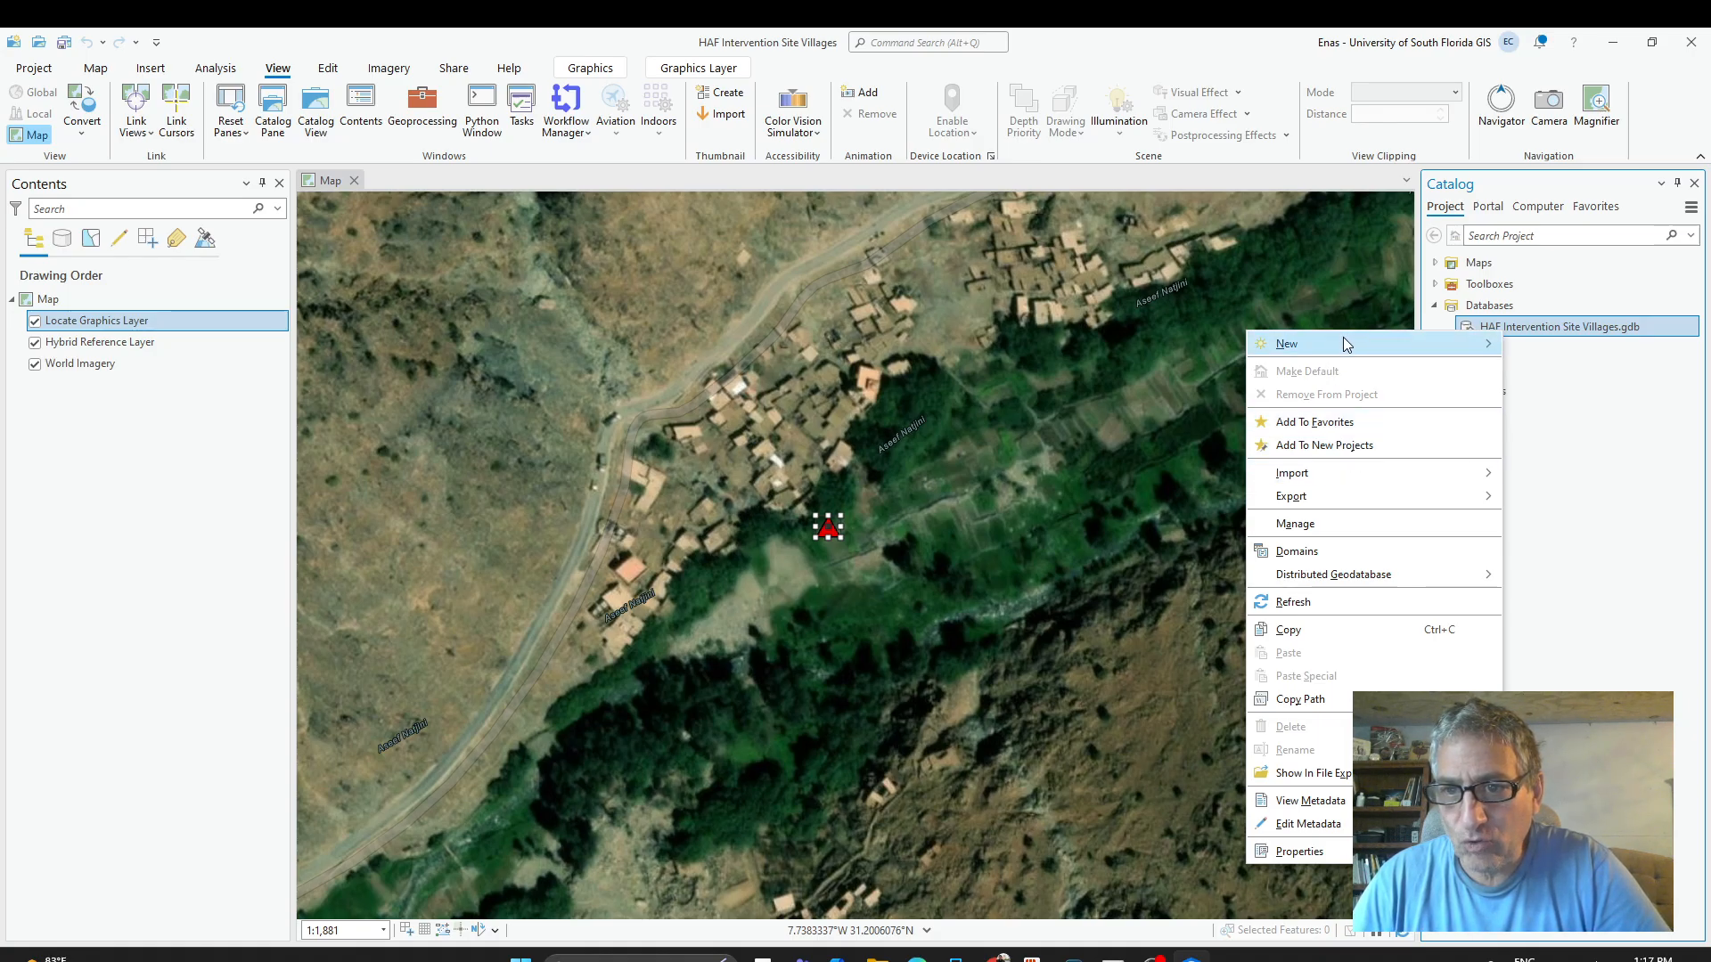
mouse_move(1351, 346)
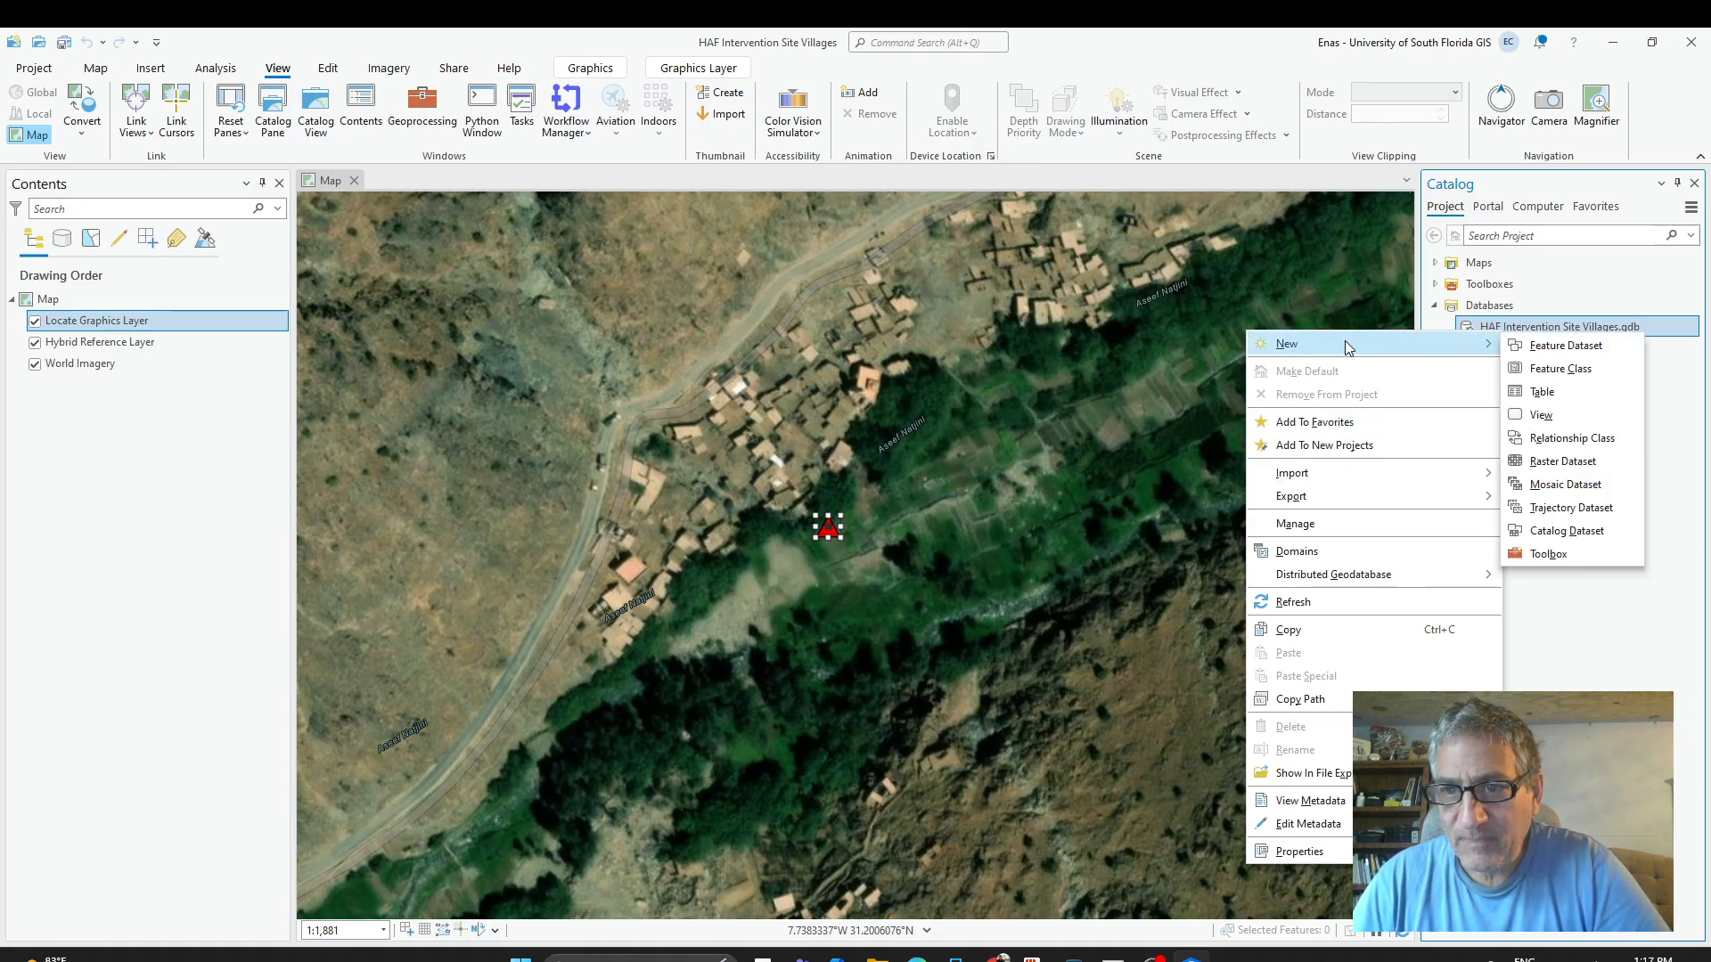
click(1556, 369)
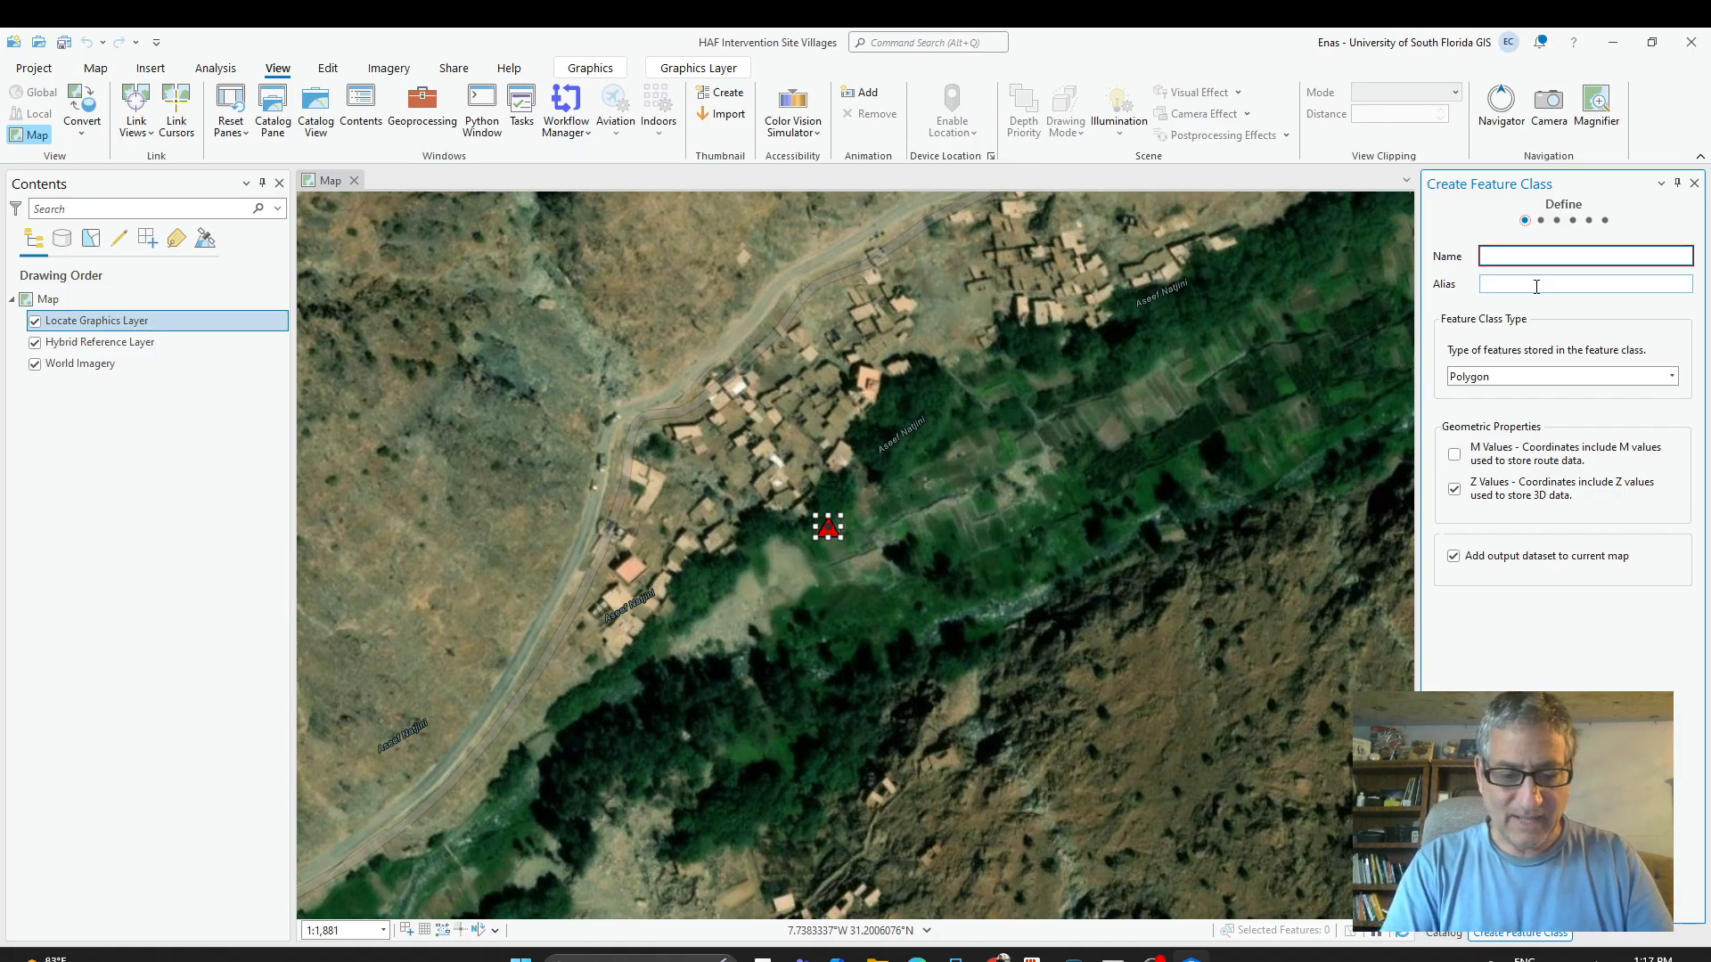
text(VillagePoint)
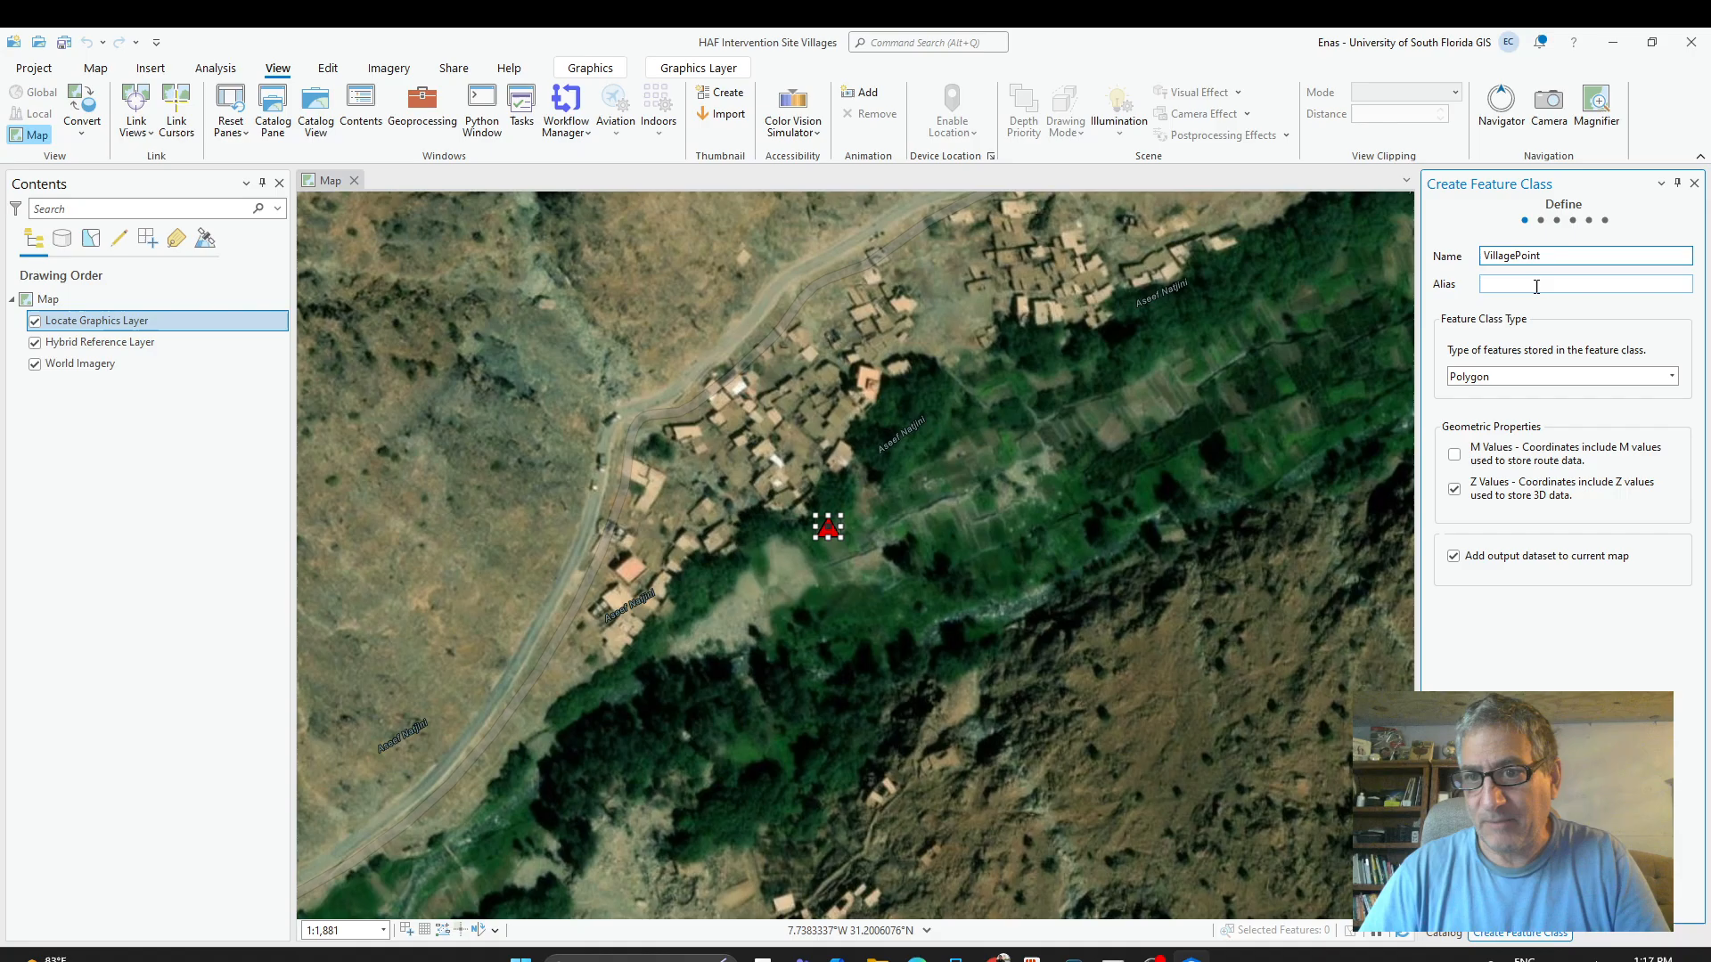
click(1534, 381)
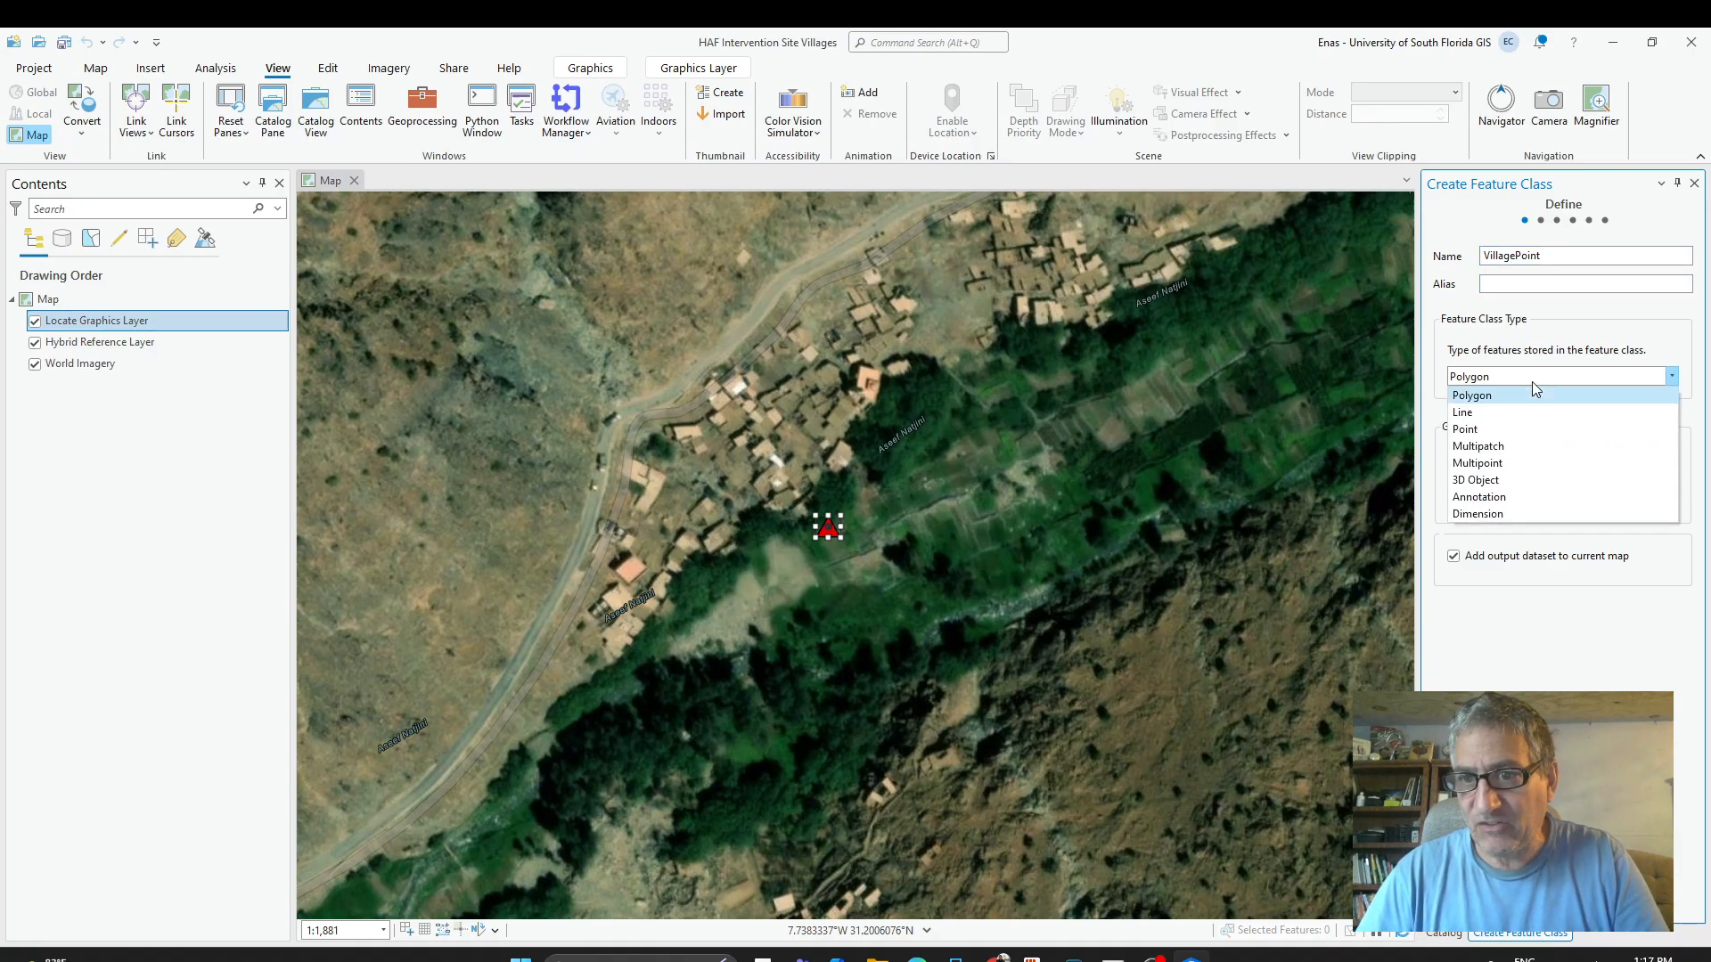
click(1502, 432)
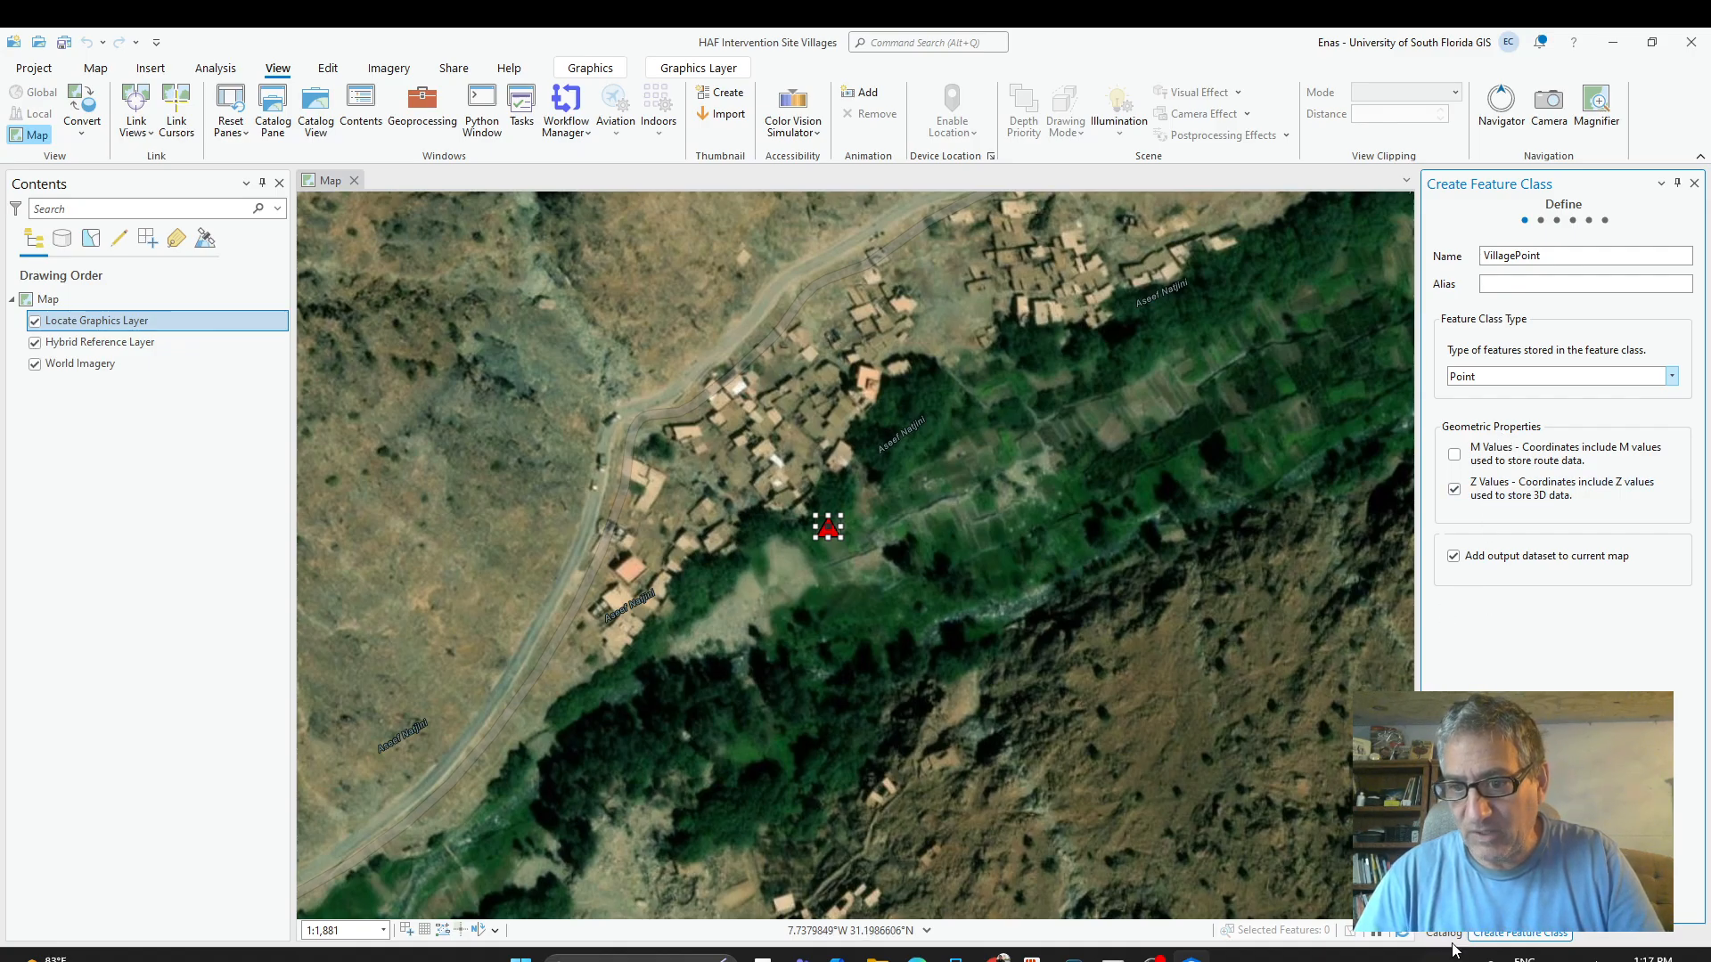
click(1565, 900)
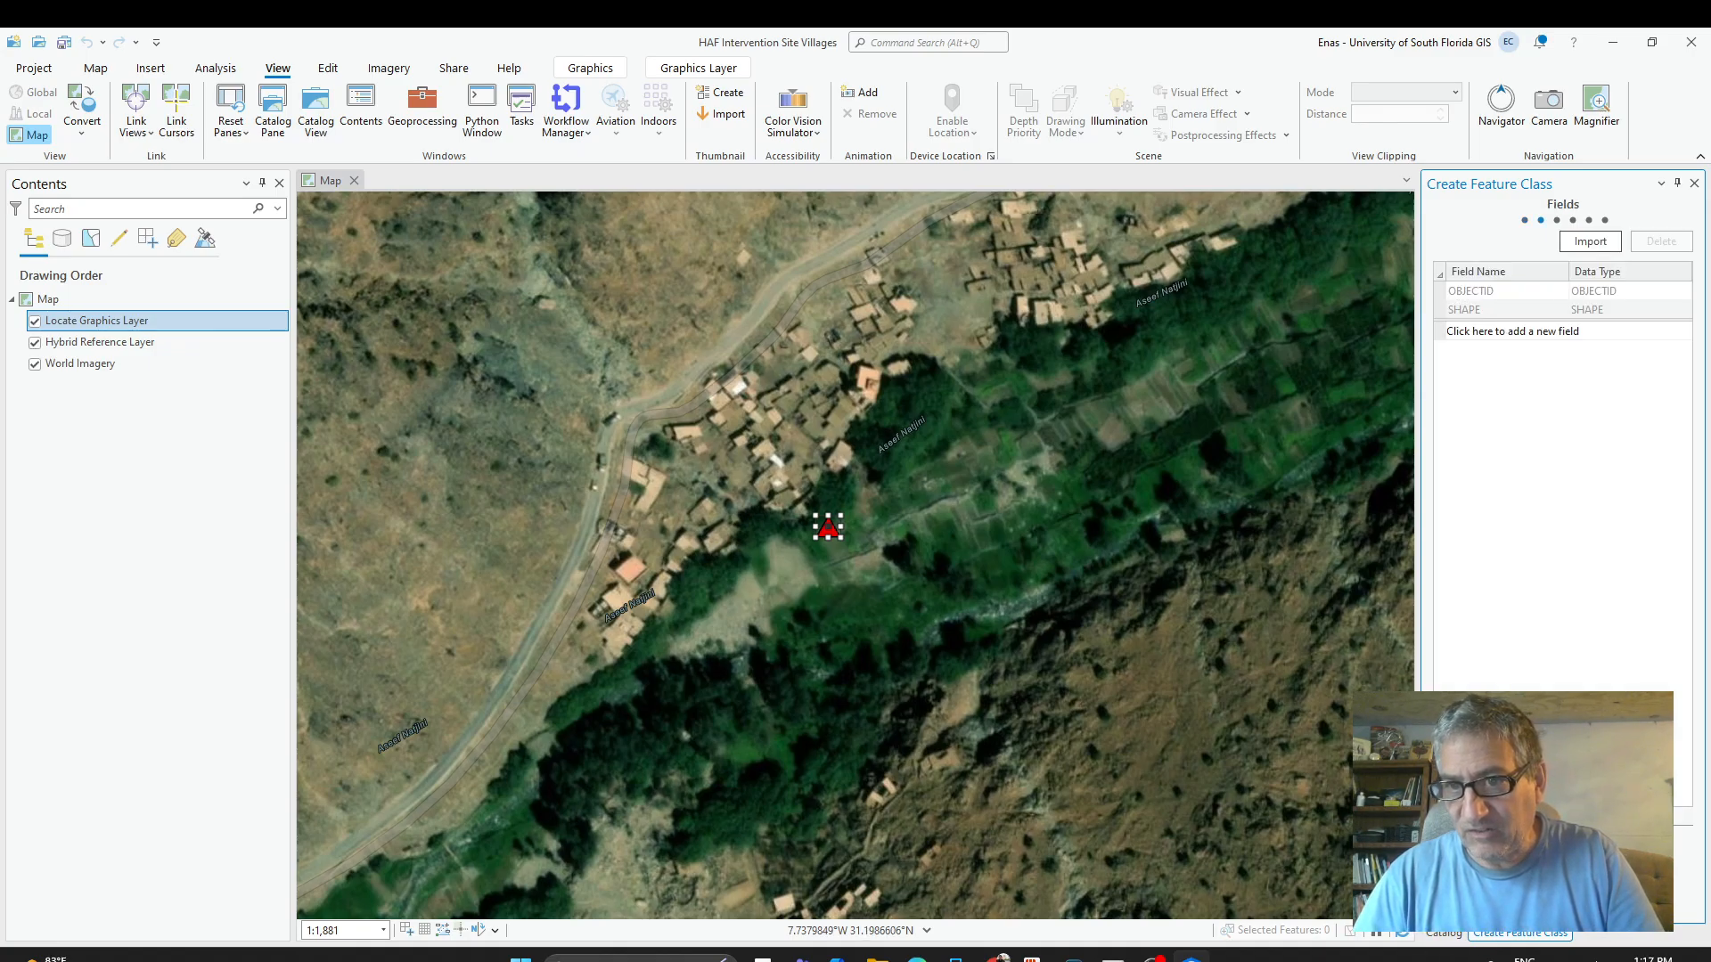
Add a text field named VillageName to the new feature class.
click(1504, 335)
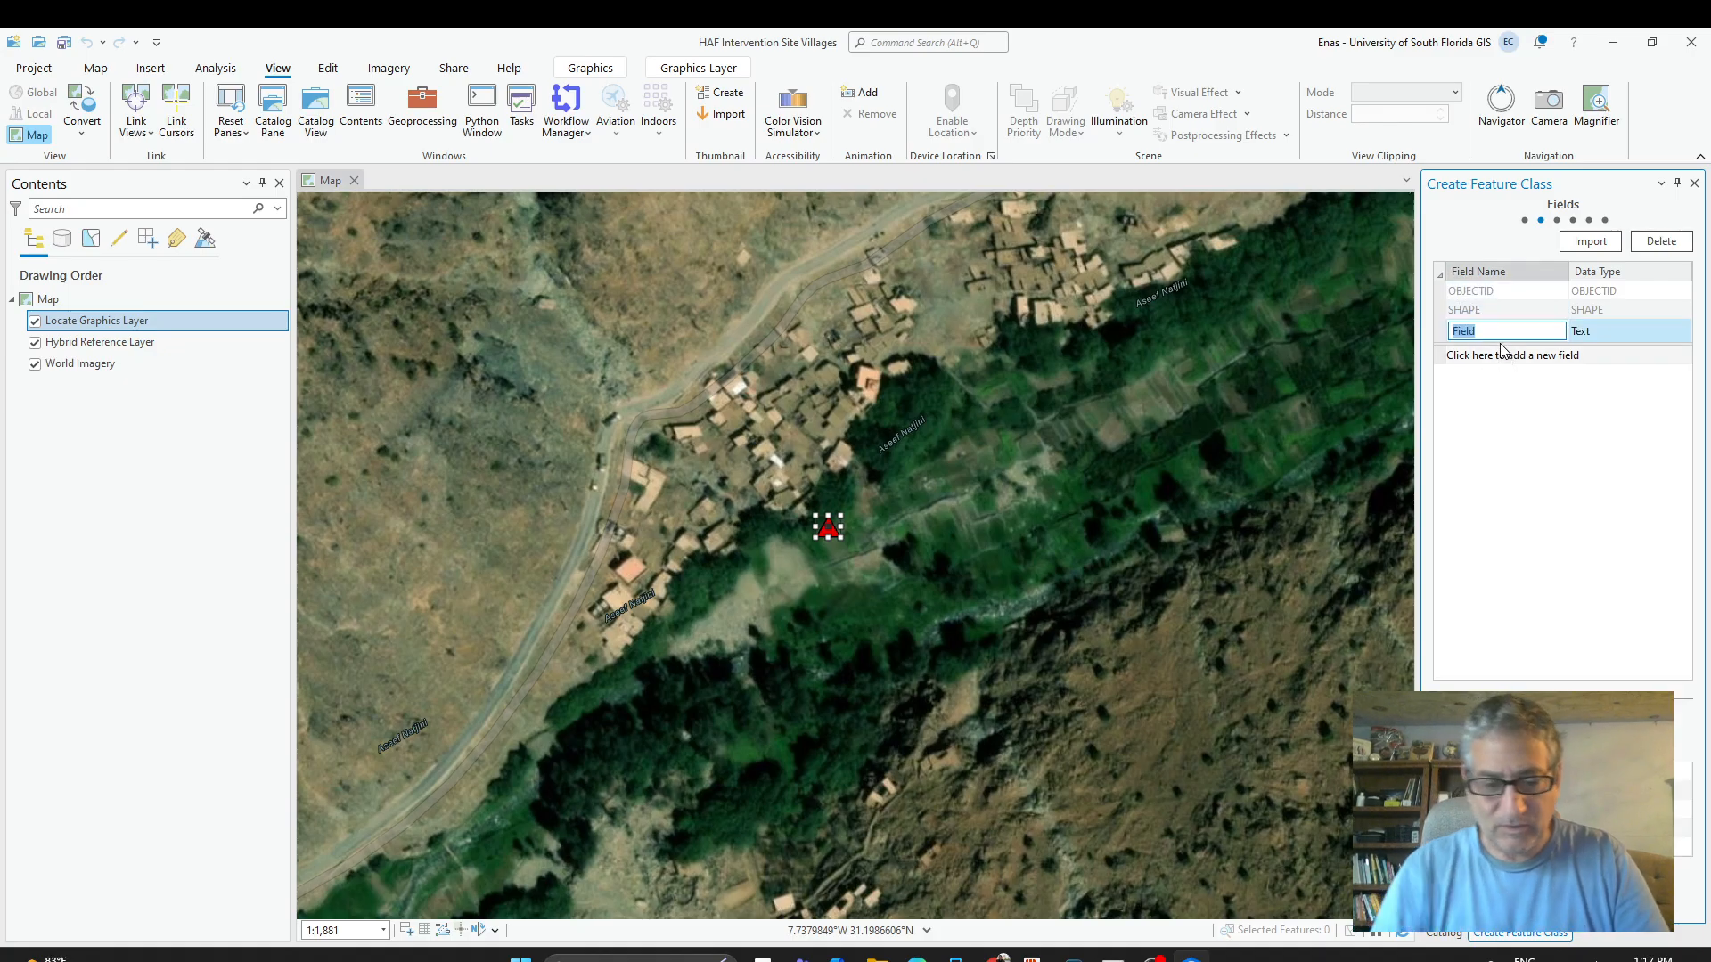
text(Village)
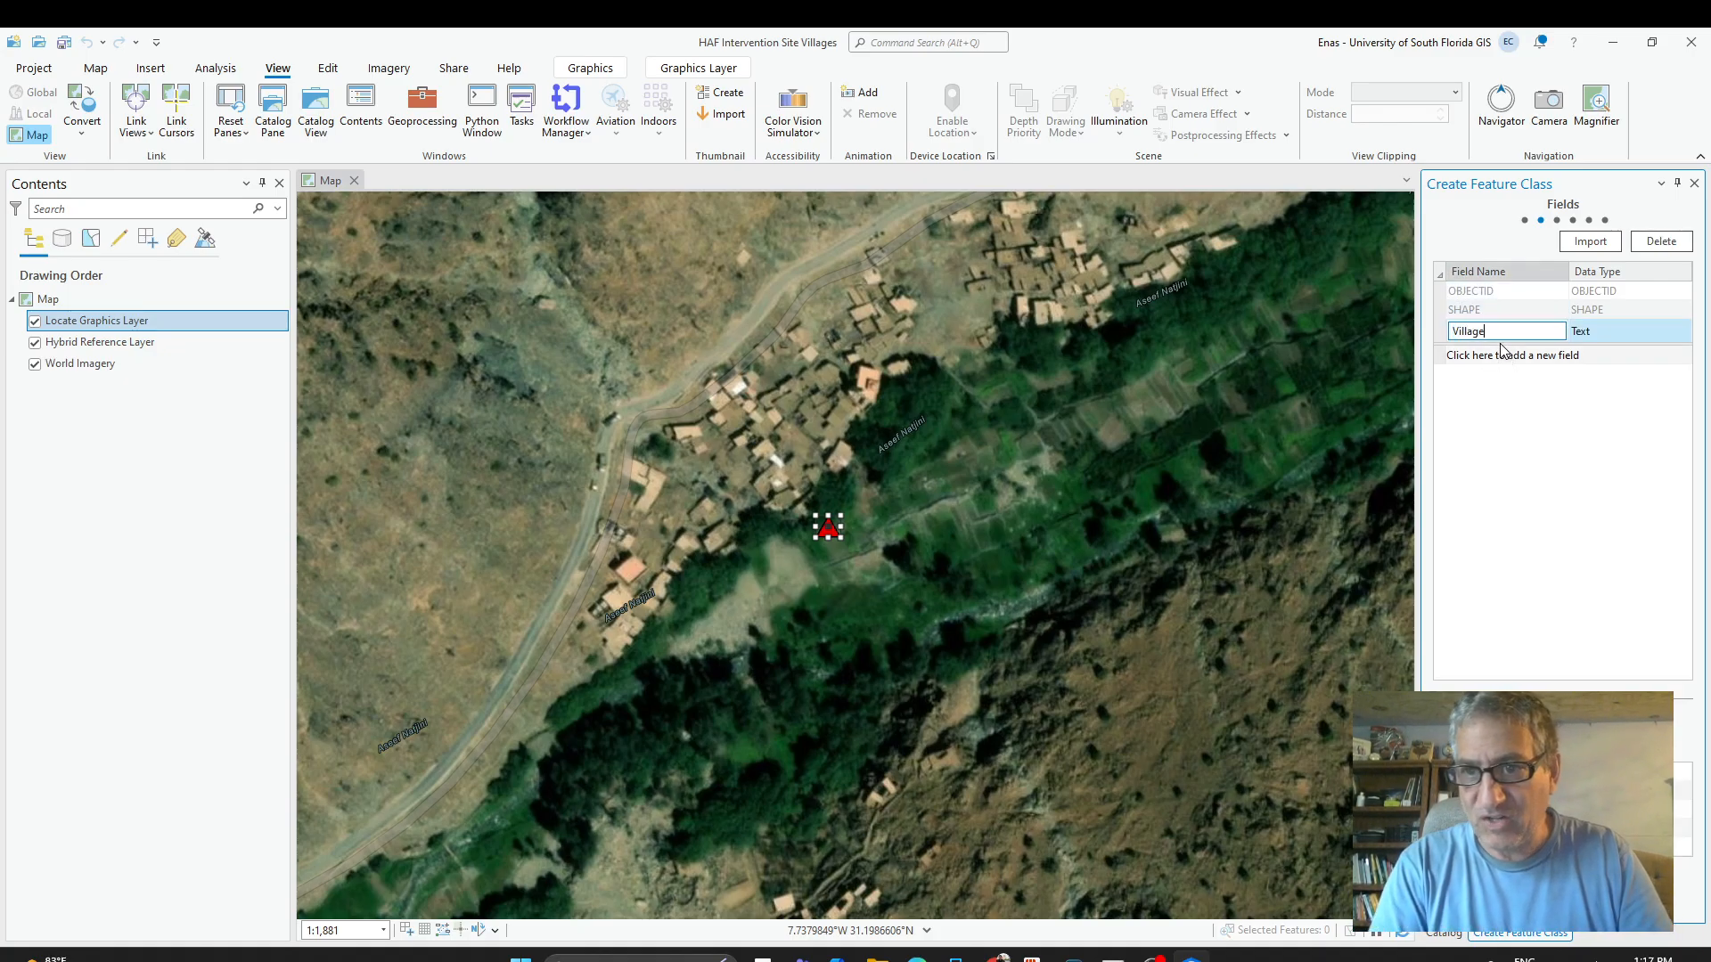
text(Name)
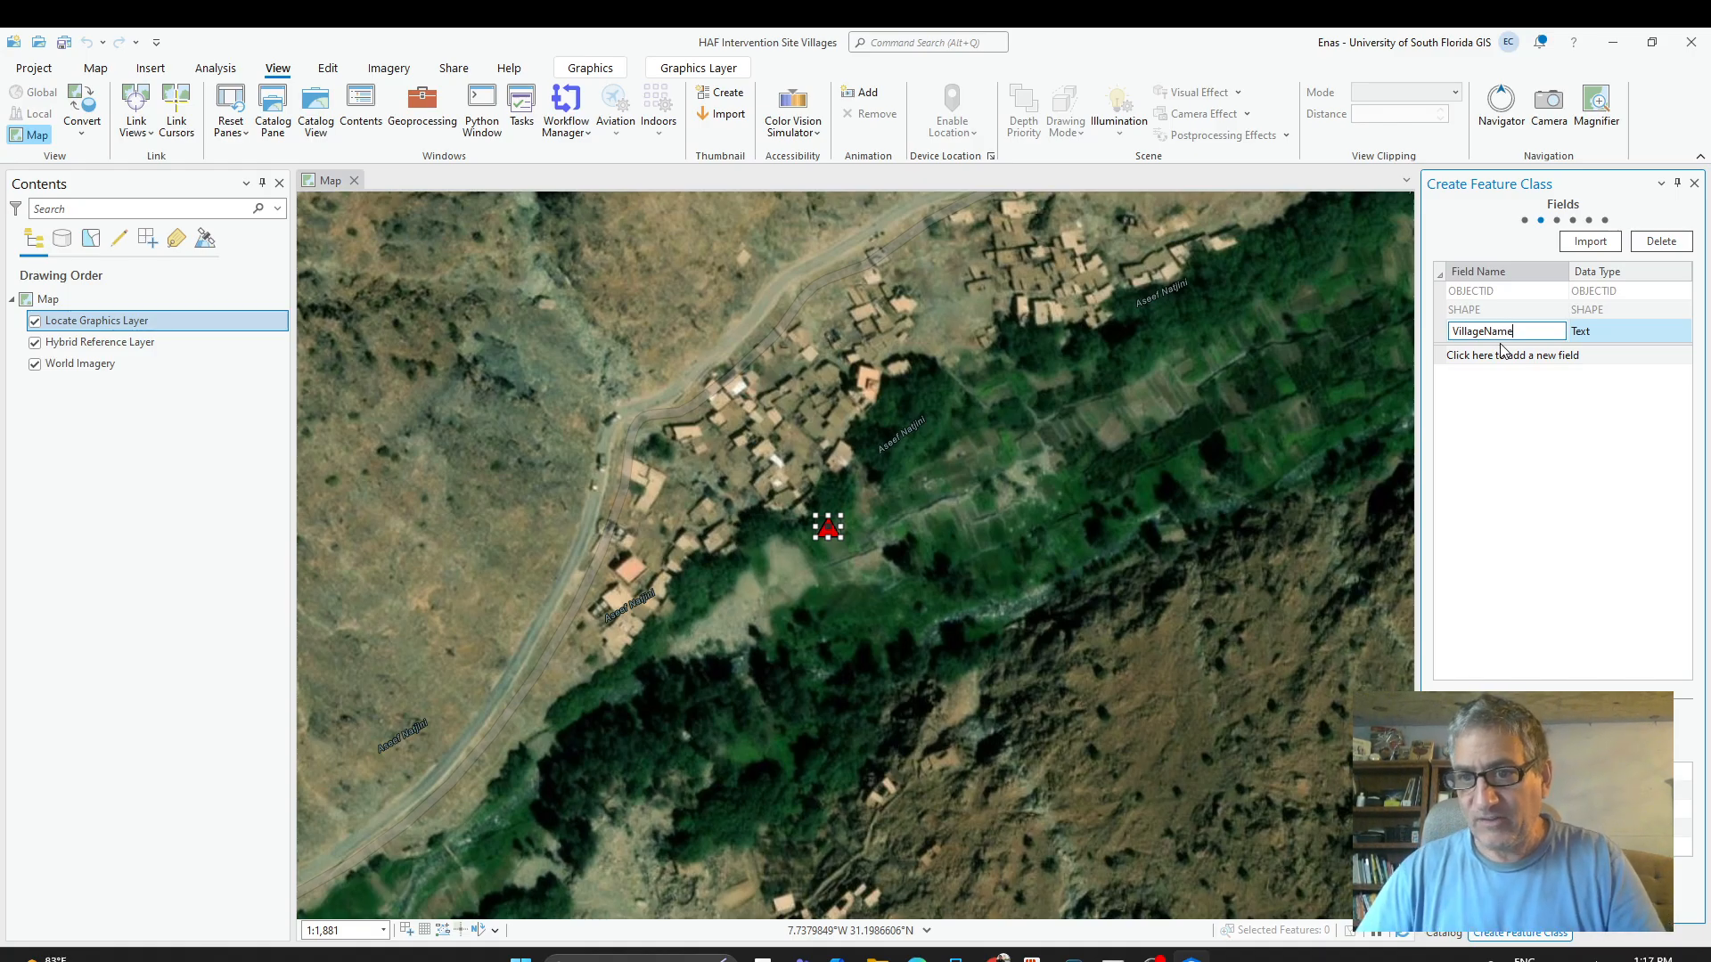
Add a Short Integer field named VillageID and place it above VillageName.
click(1485, 359)
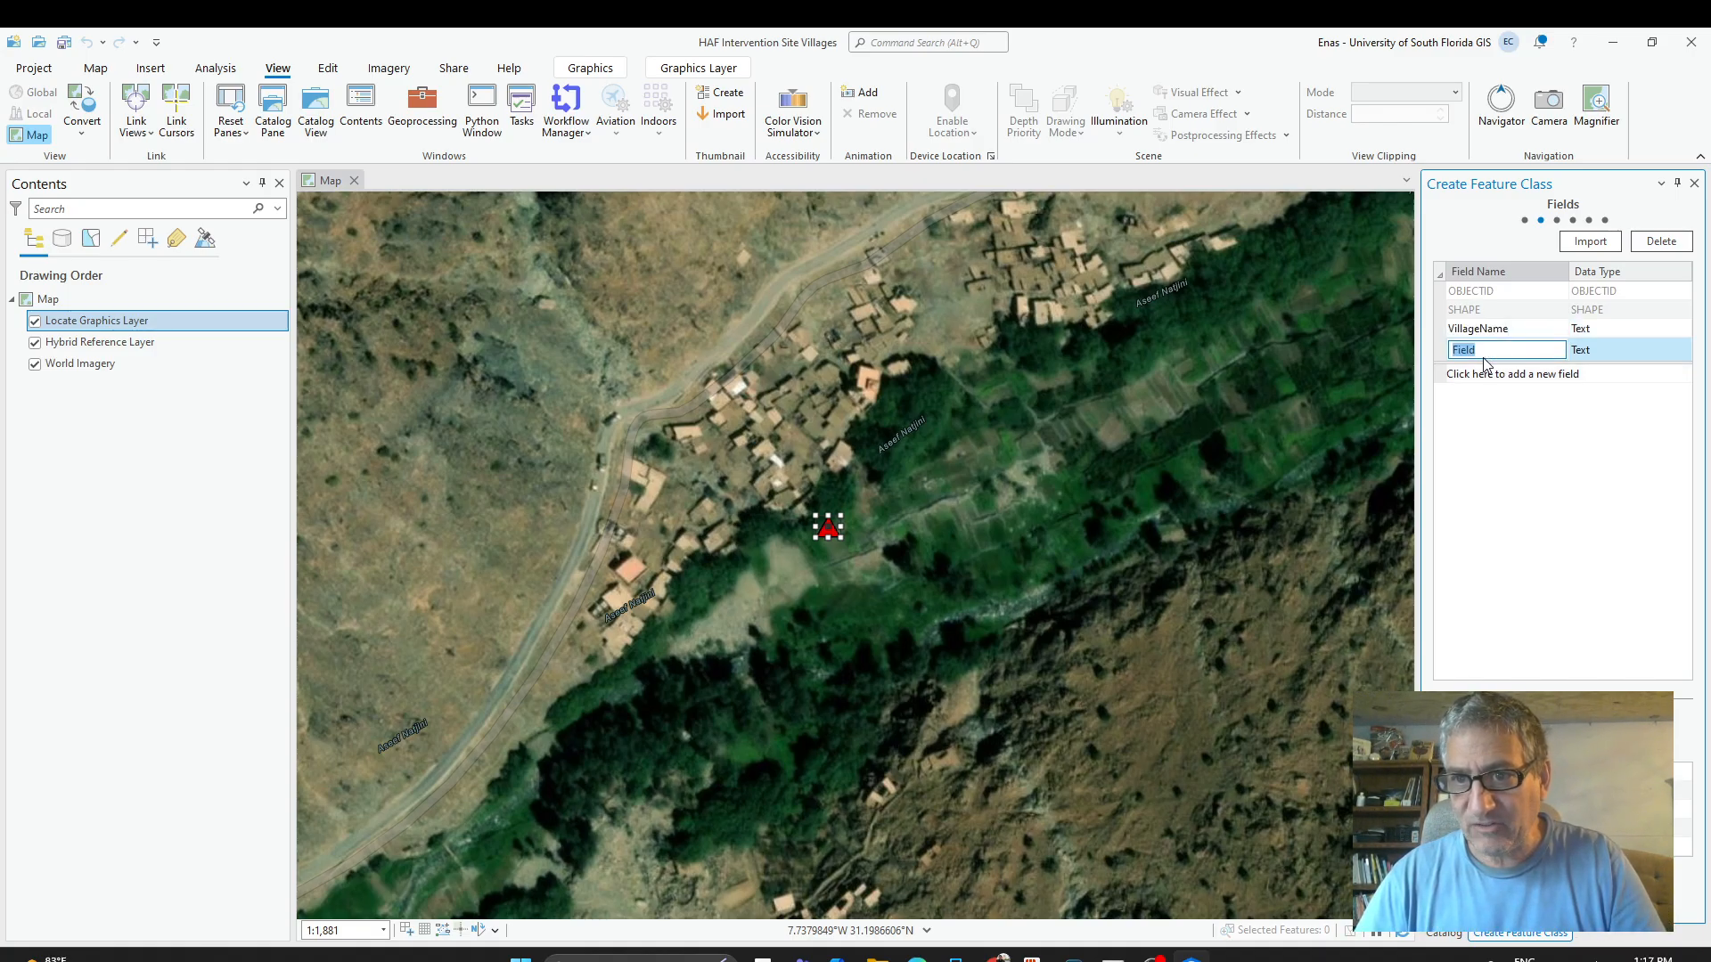
text(VillageID)
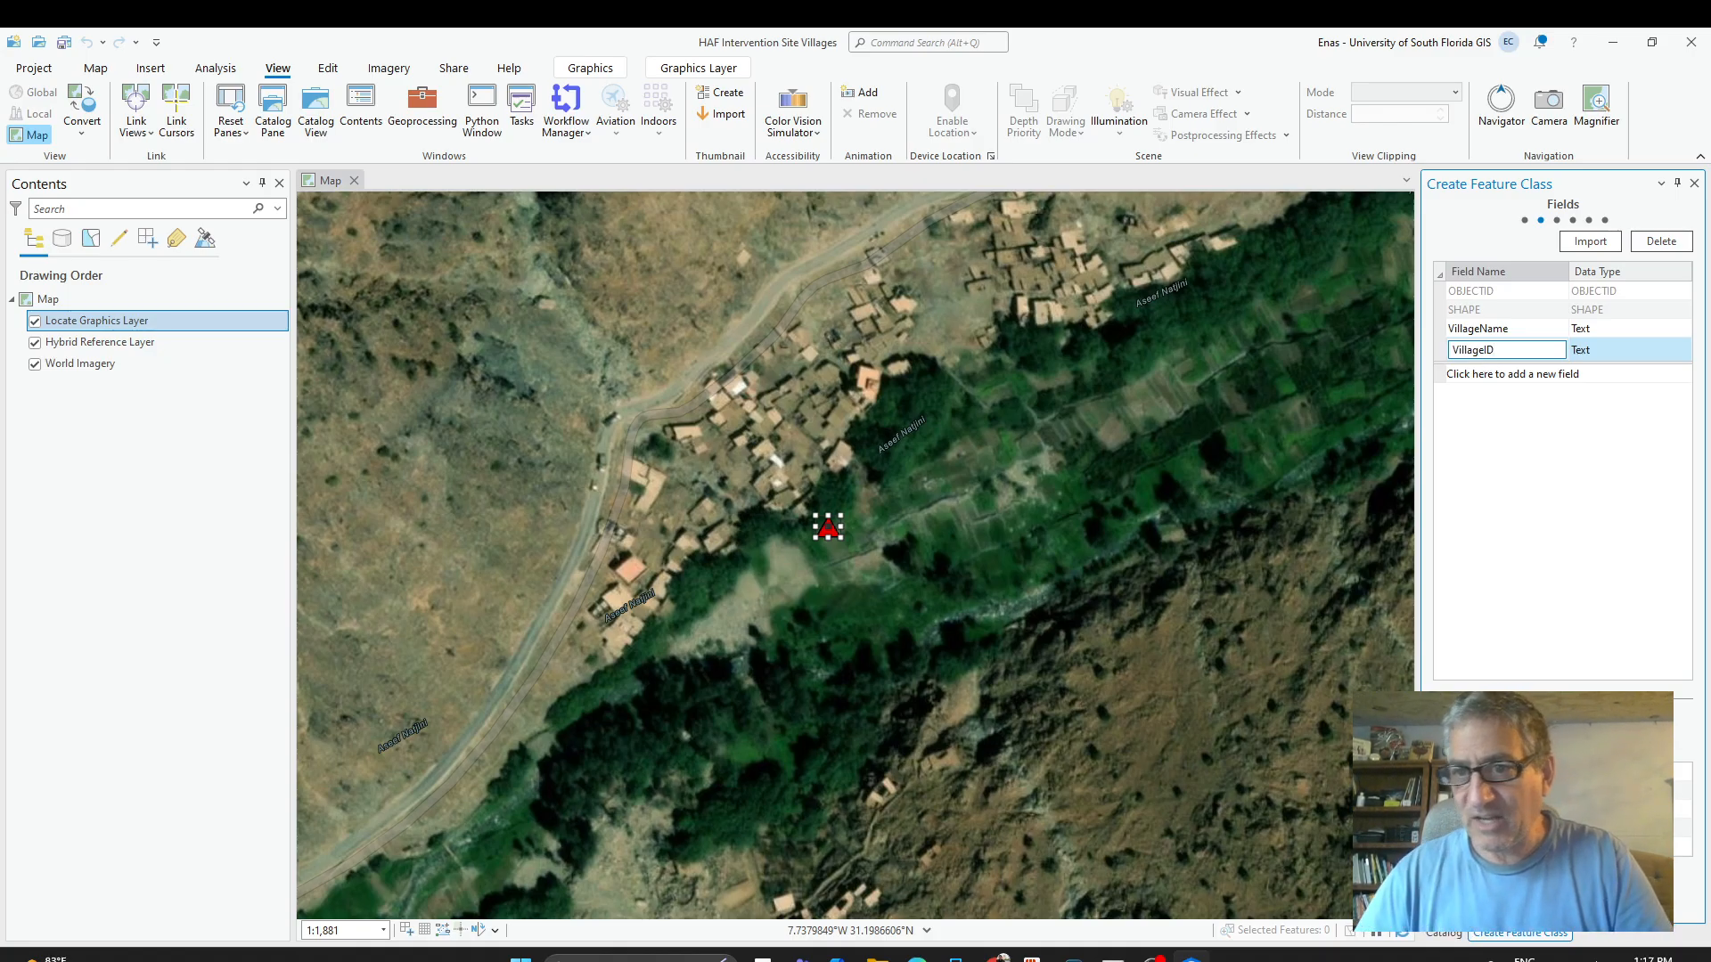
click(1611, 351)
click(1613, 373)
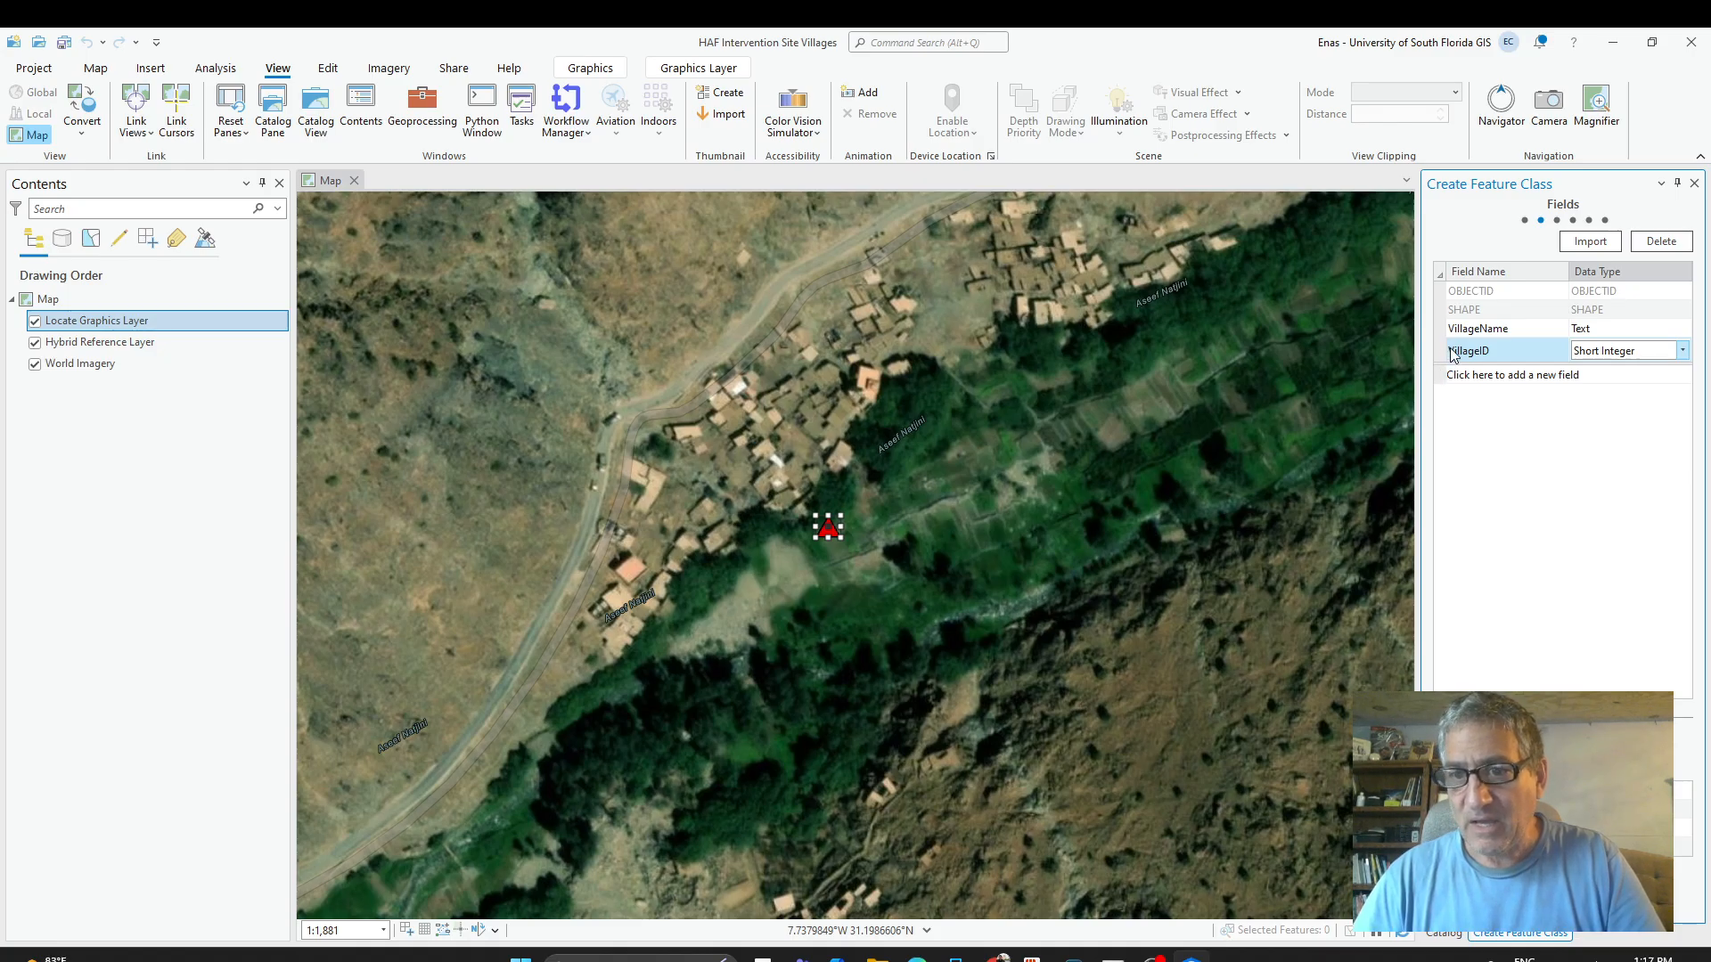
drag(1454, 348, 1466, 325)
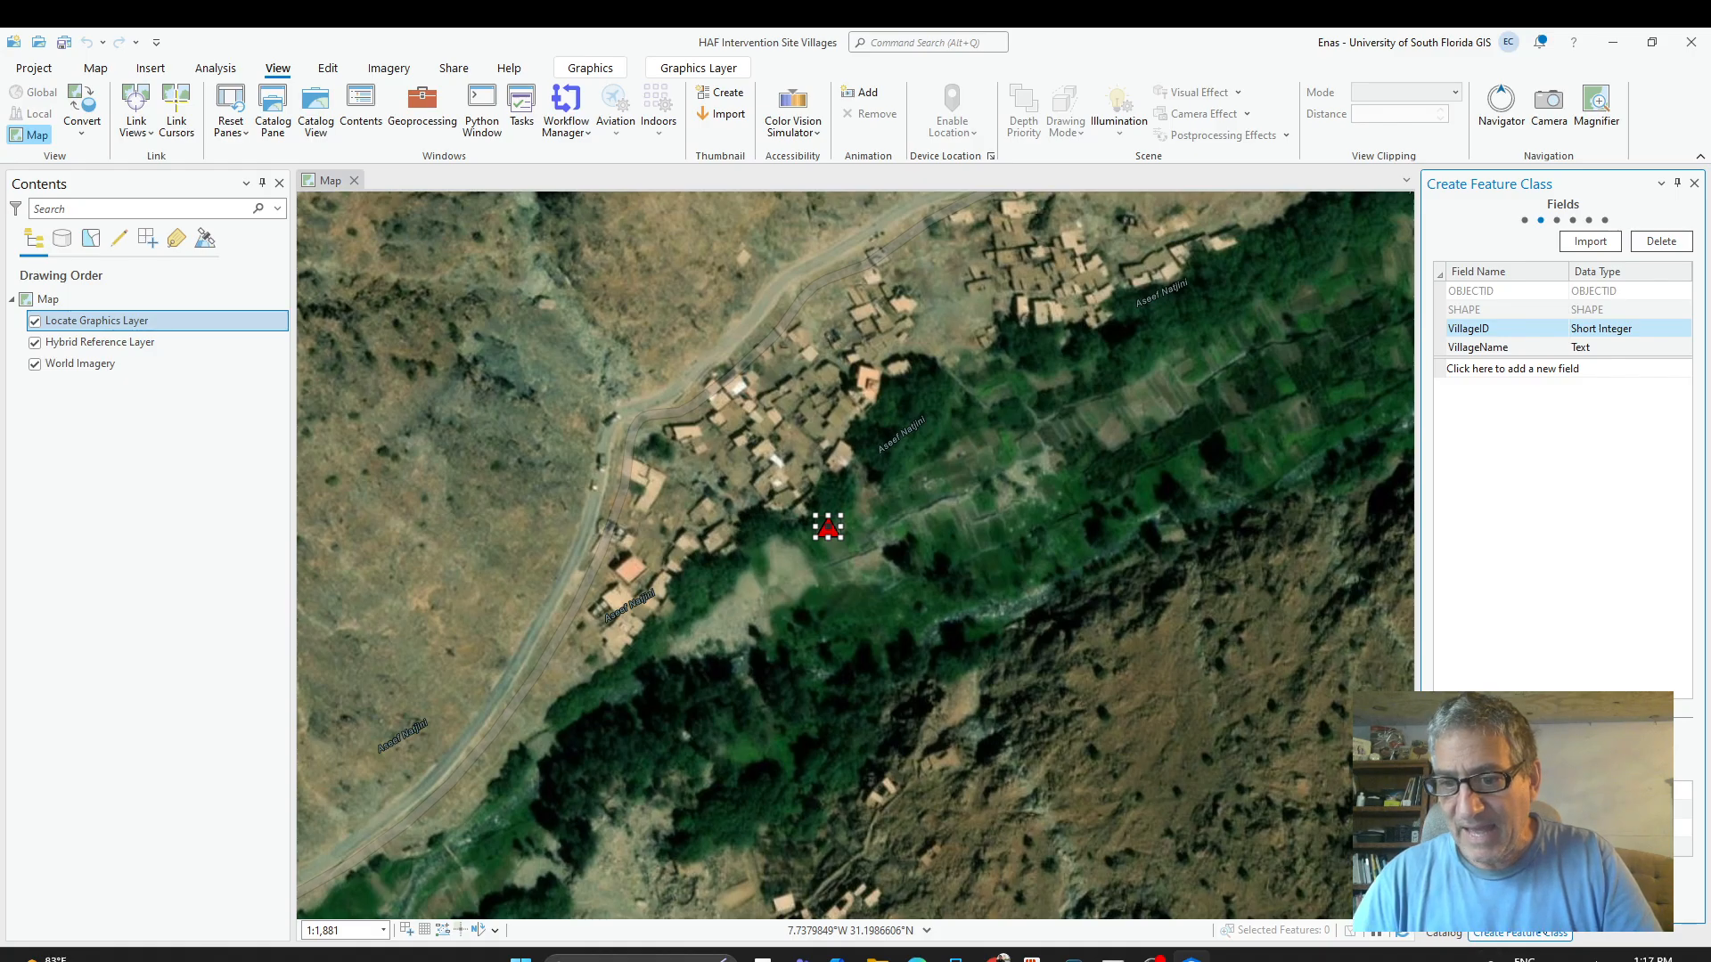
Create the feature class with WGS 1984 Web Mercator (auxiliary sphere) and the default resolution and storage configuration.
click(1564, 903)
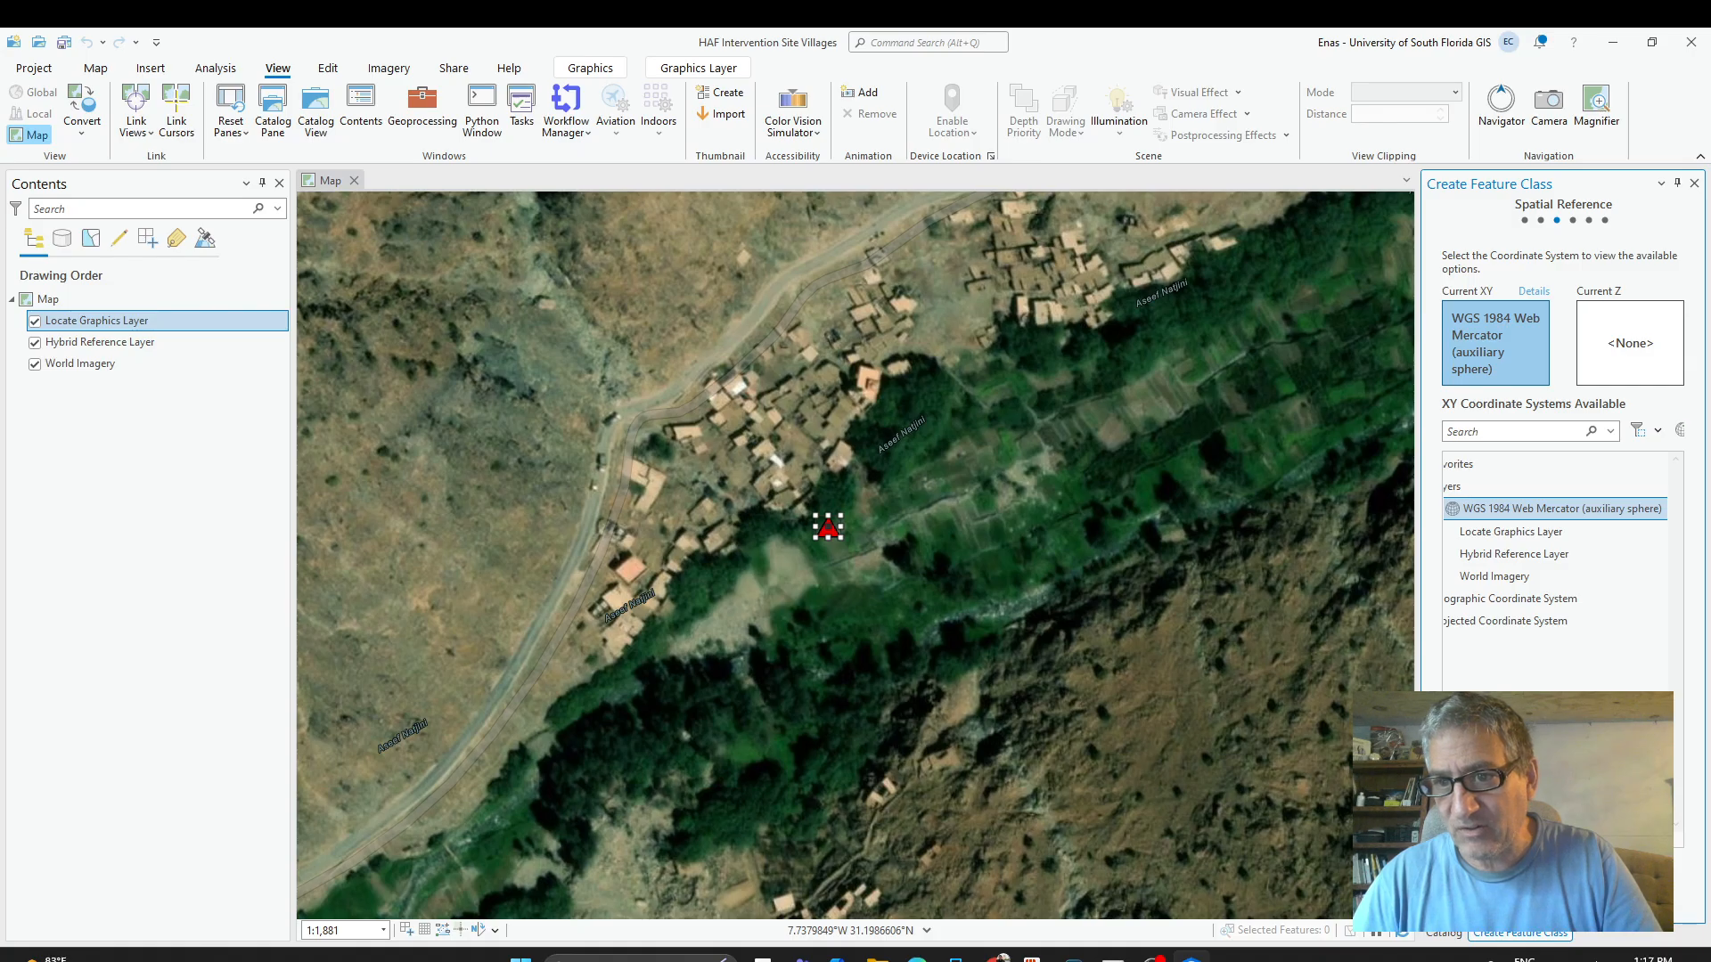
click(1564, 904)
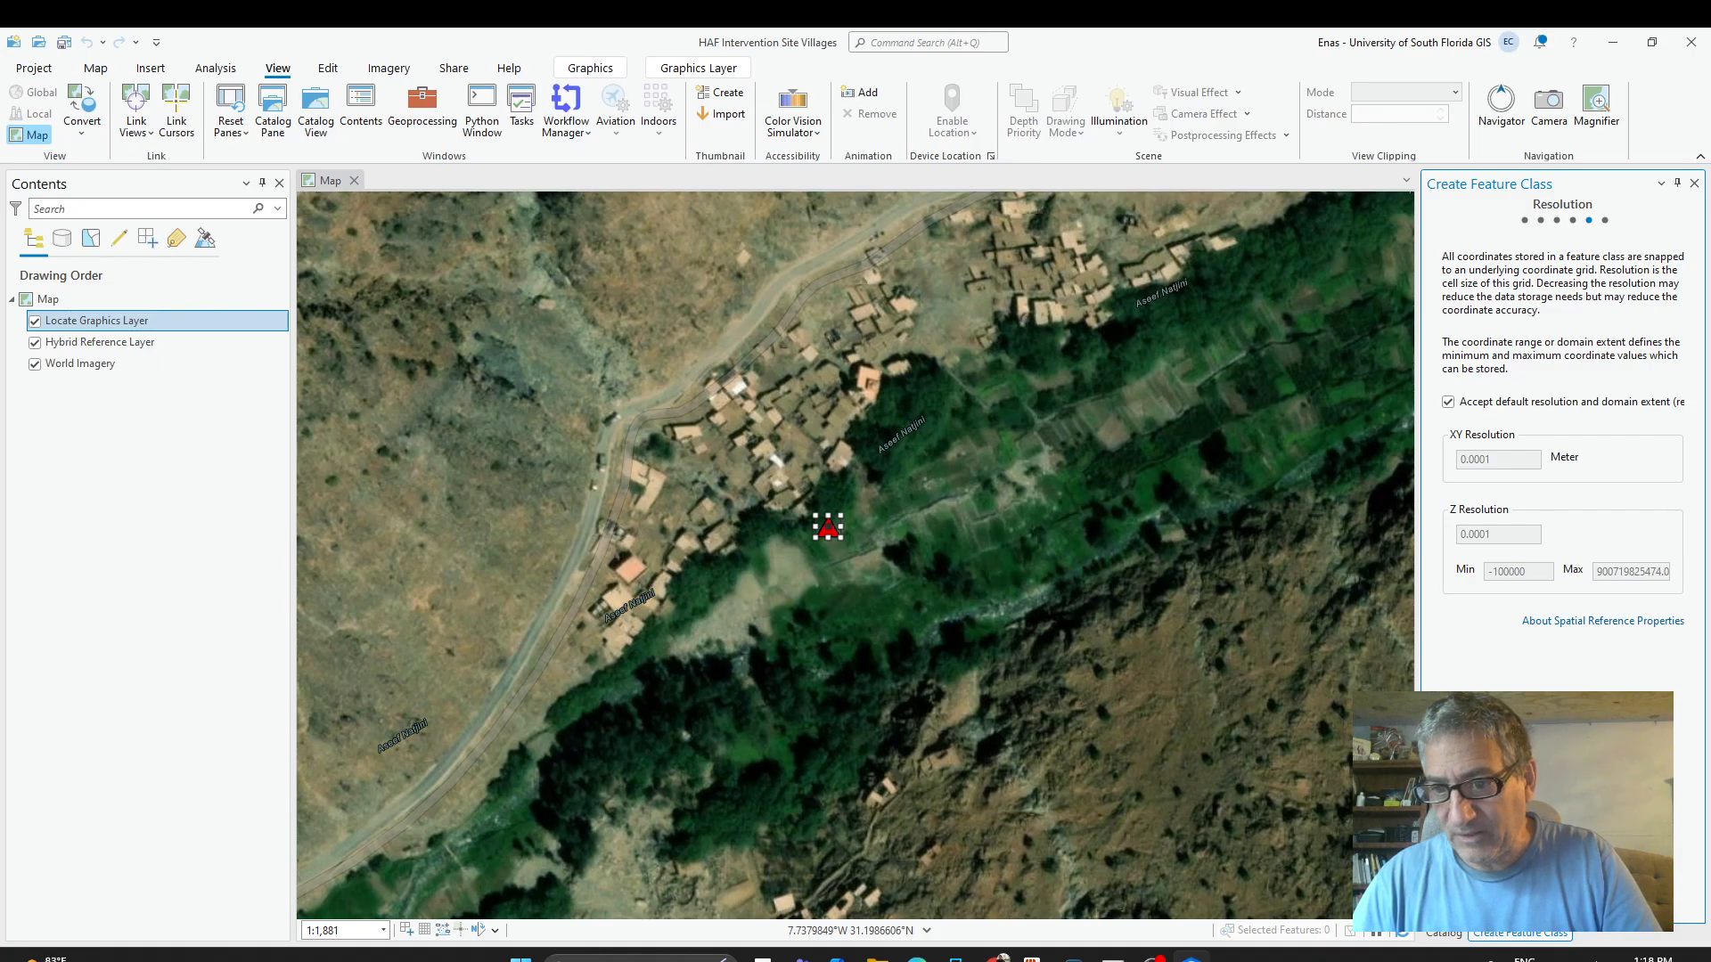
click(1577, 903)
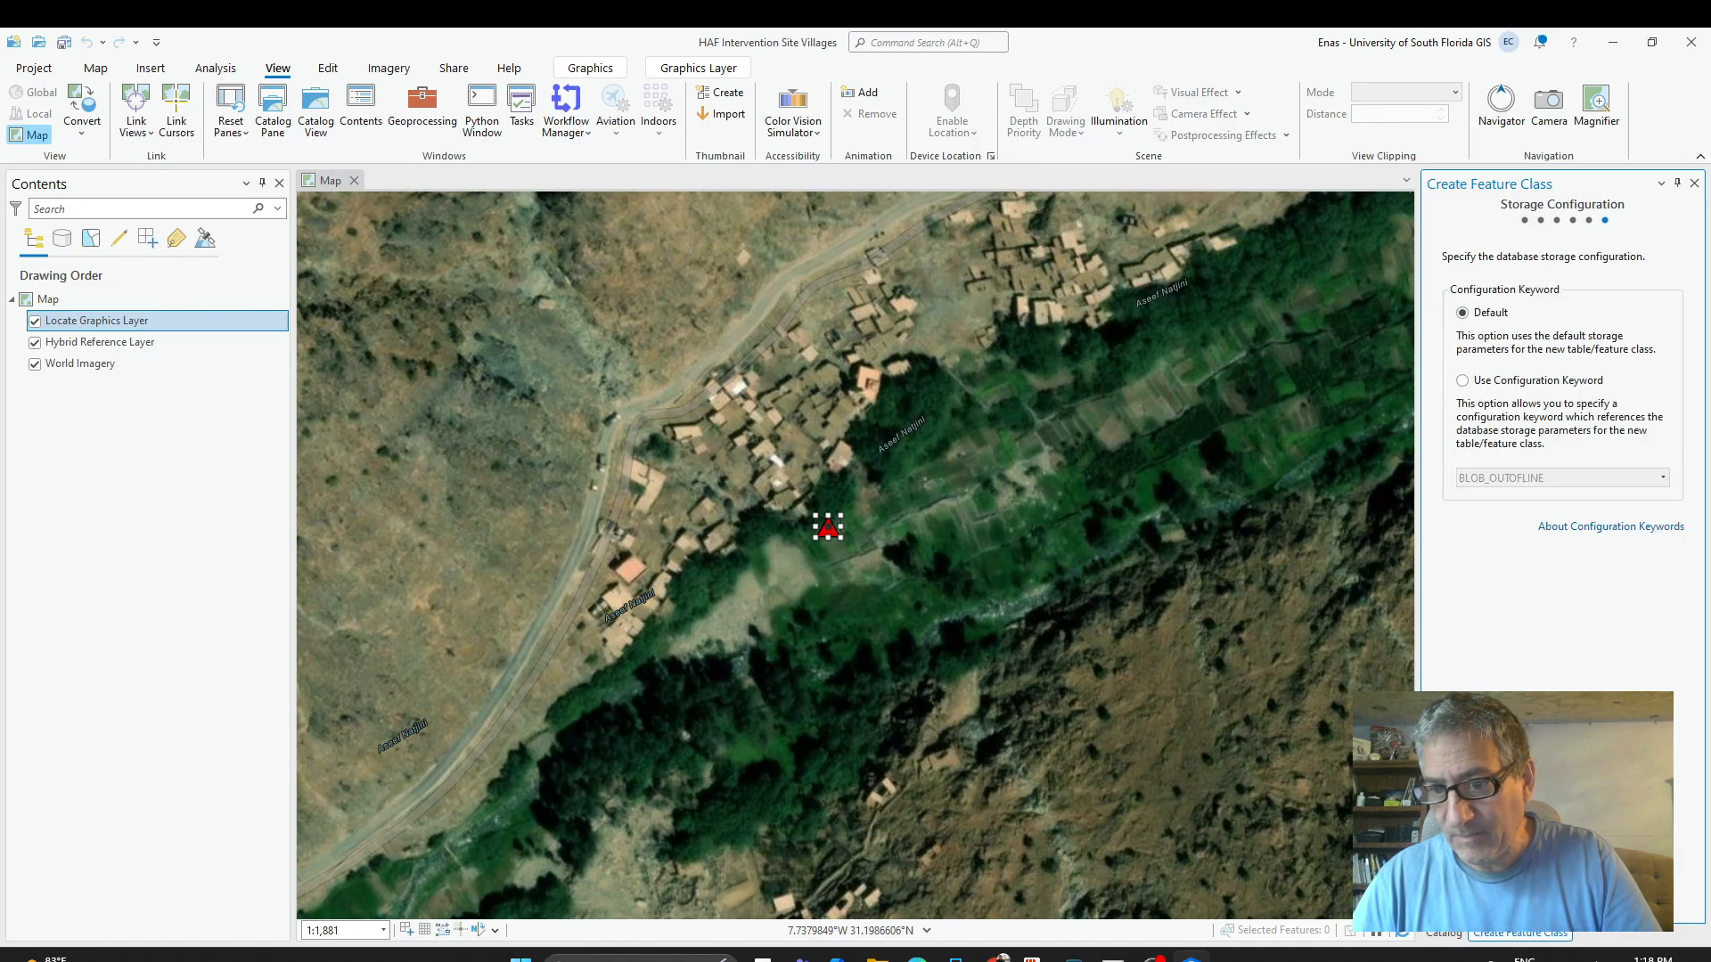
click(1648, 904)
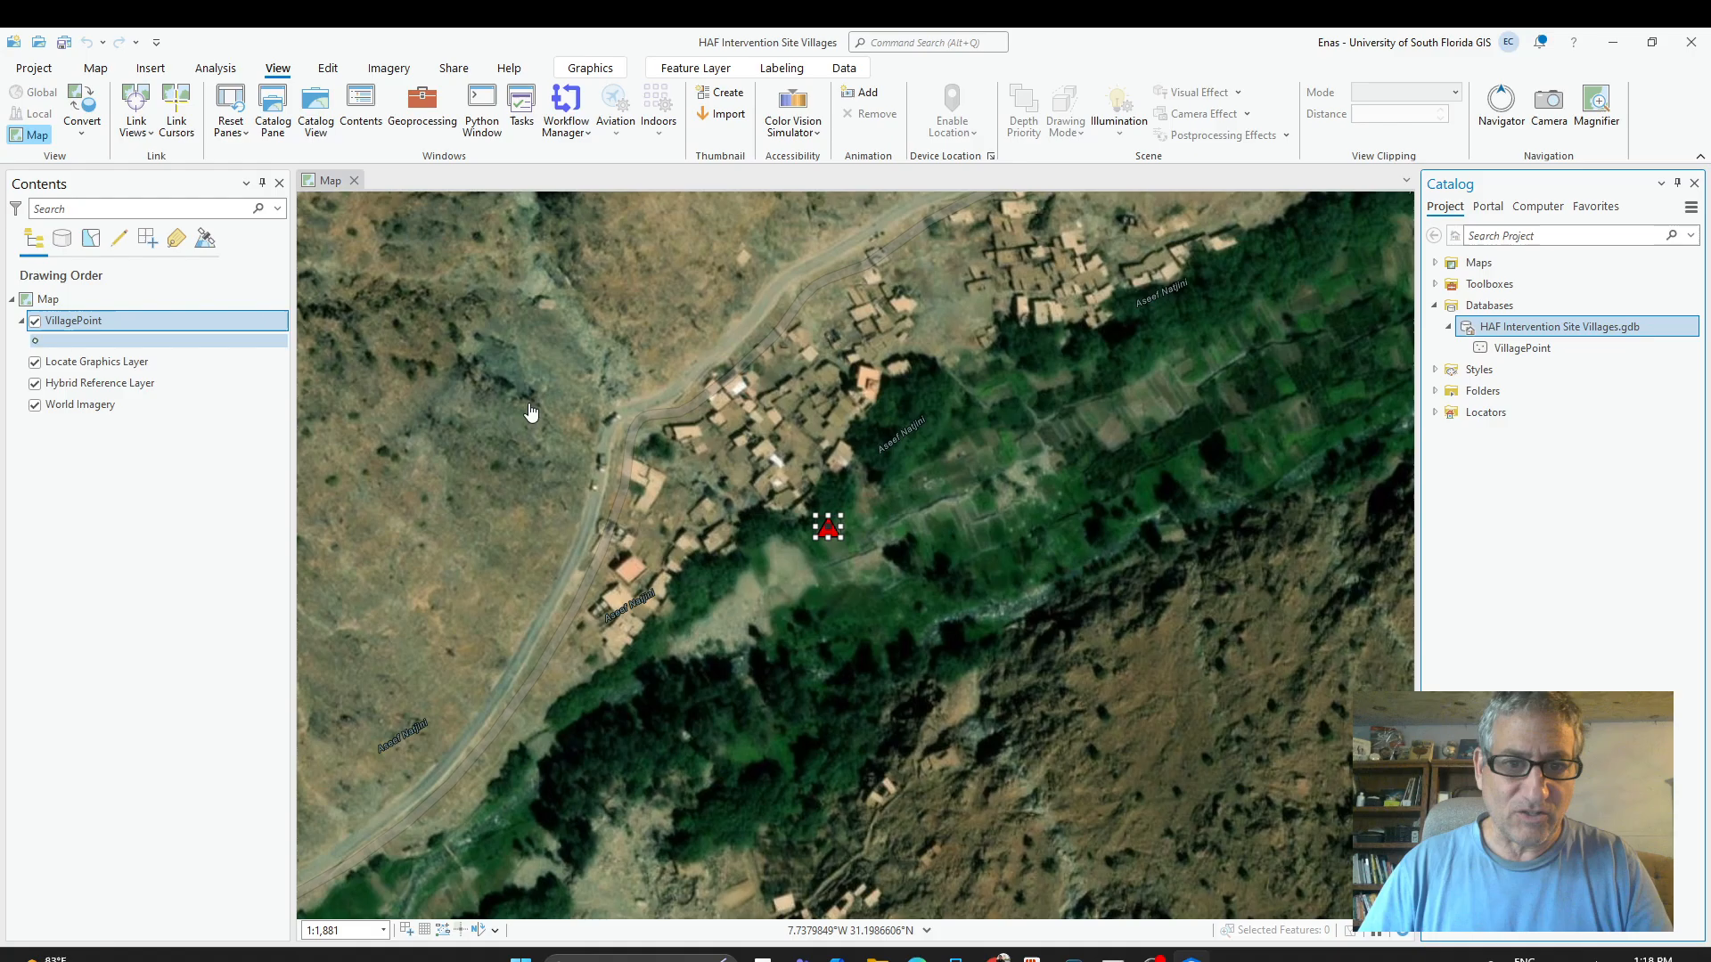
click(1512, 348)
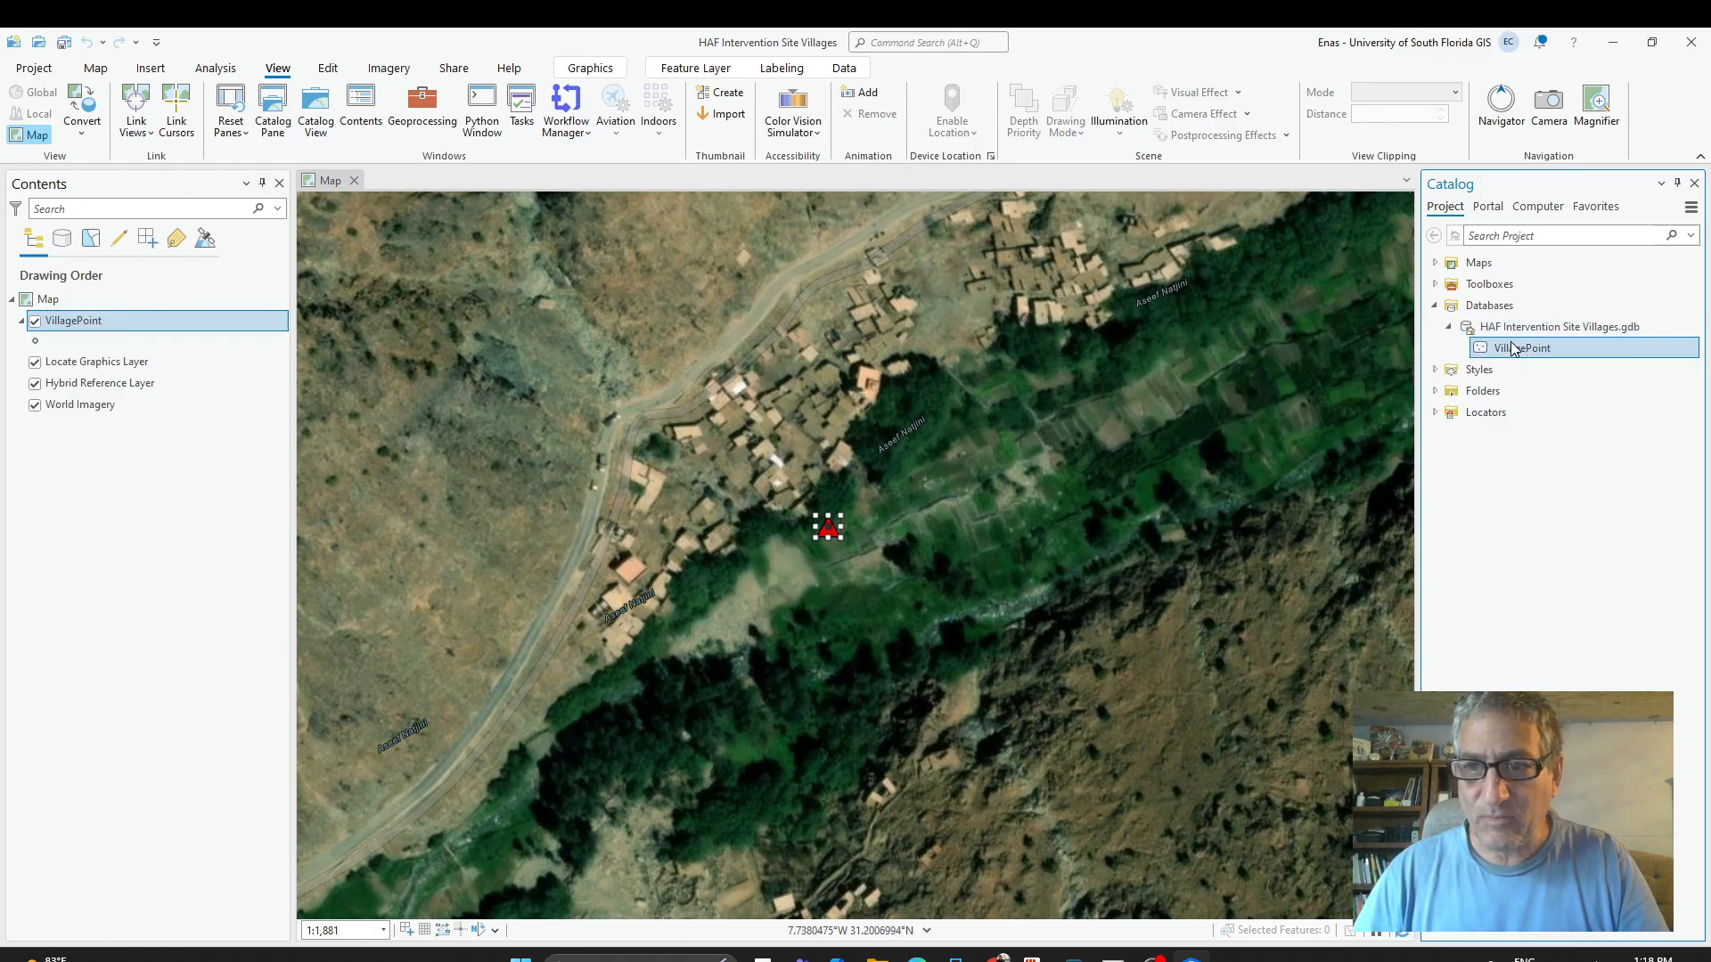
right_click(1512, 348)
key(Escape)
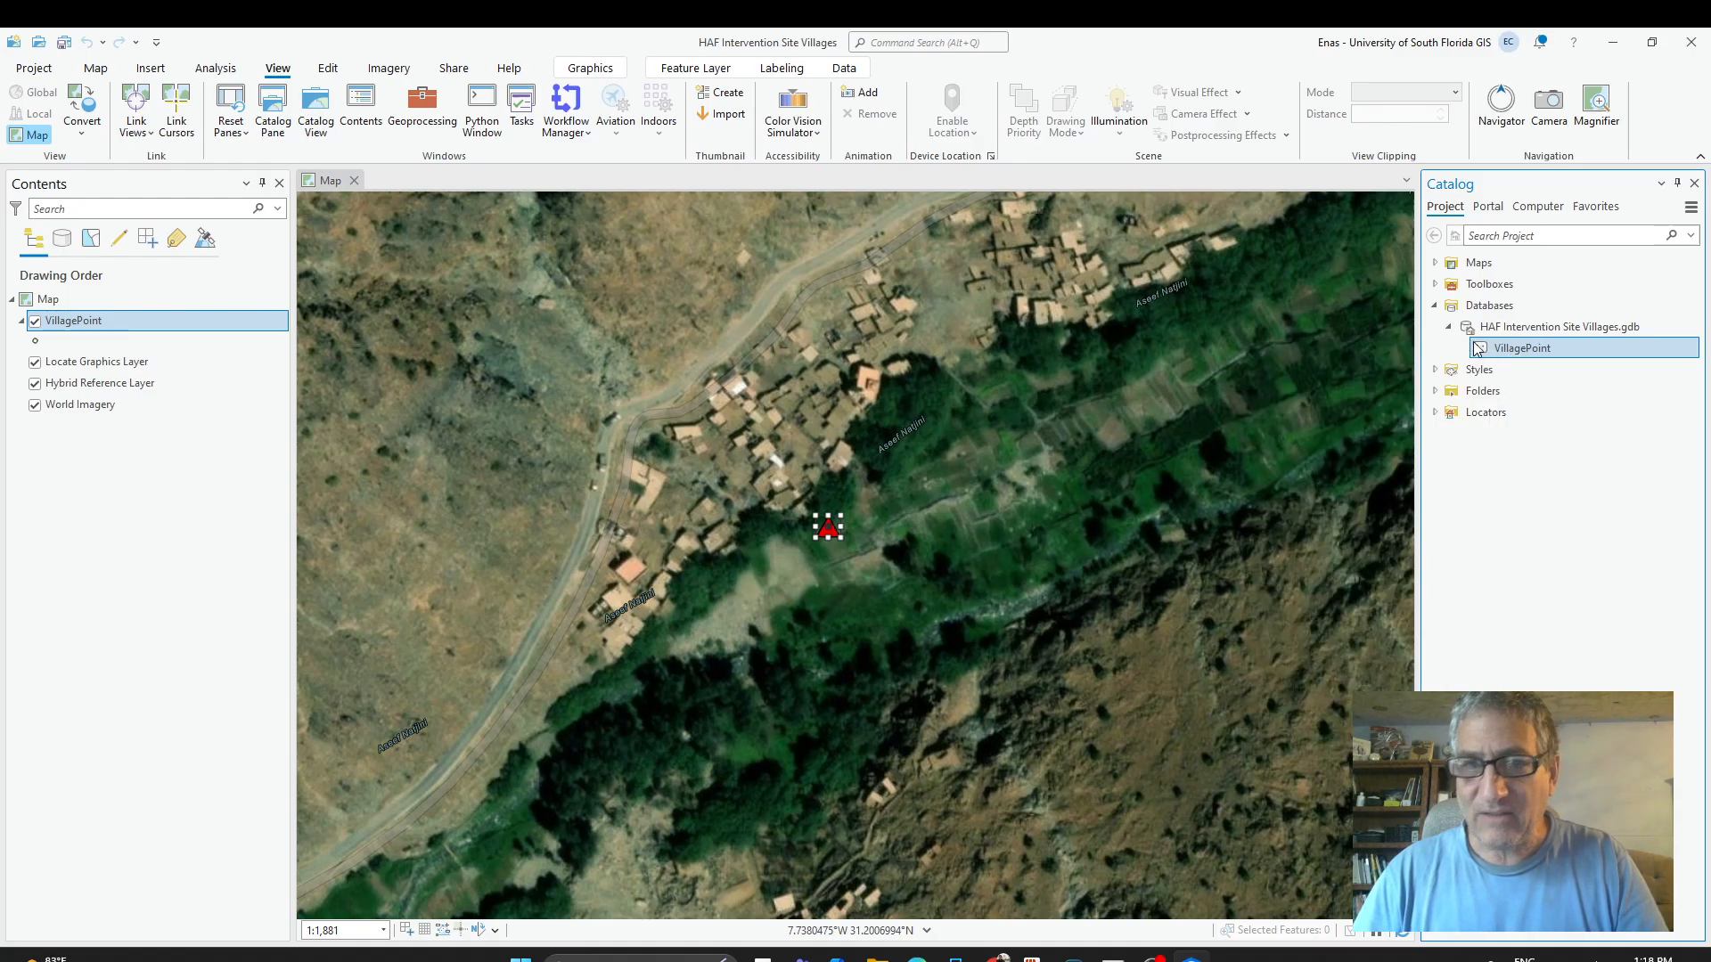
click(1479, 348)
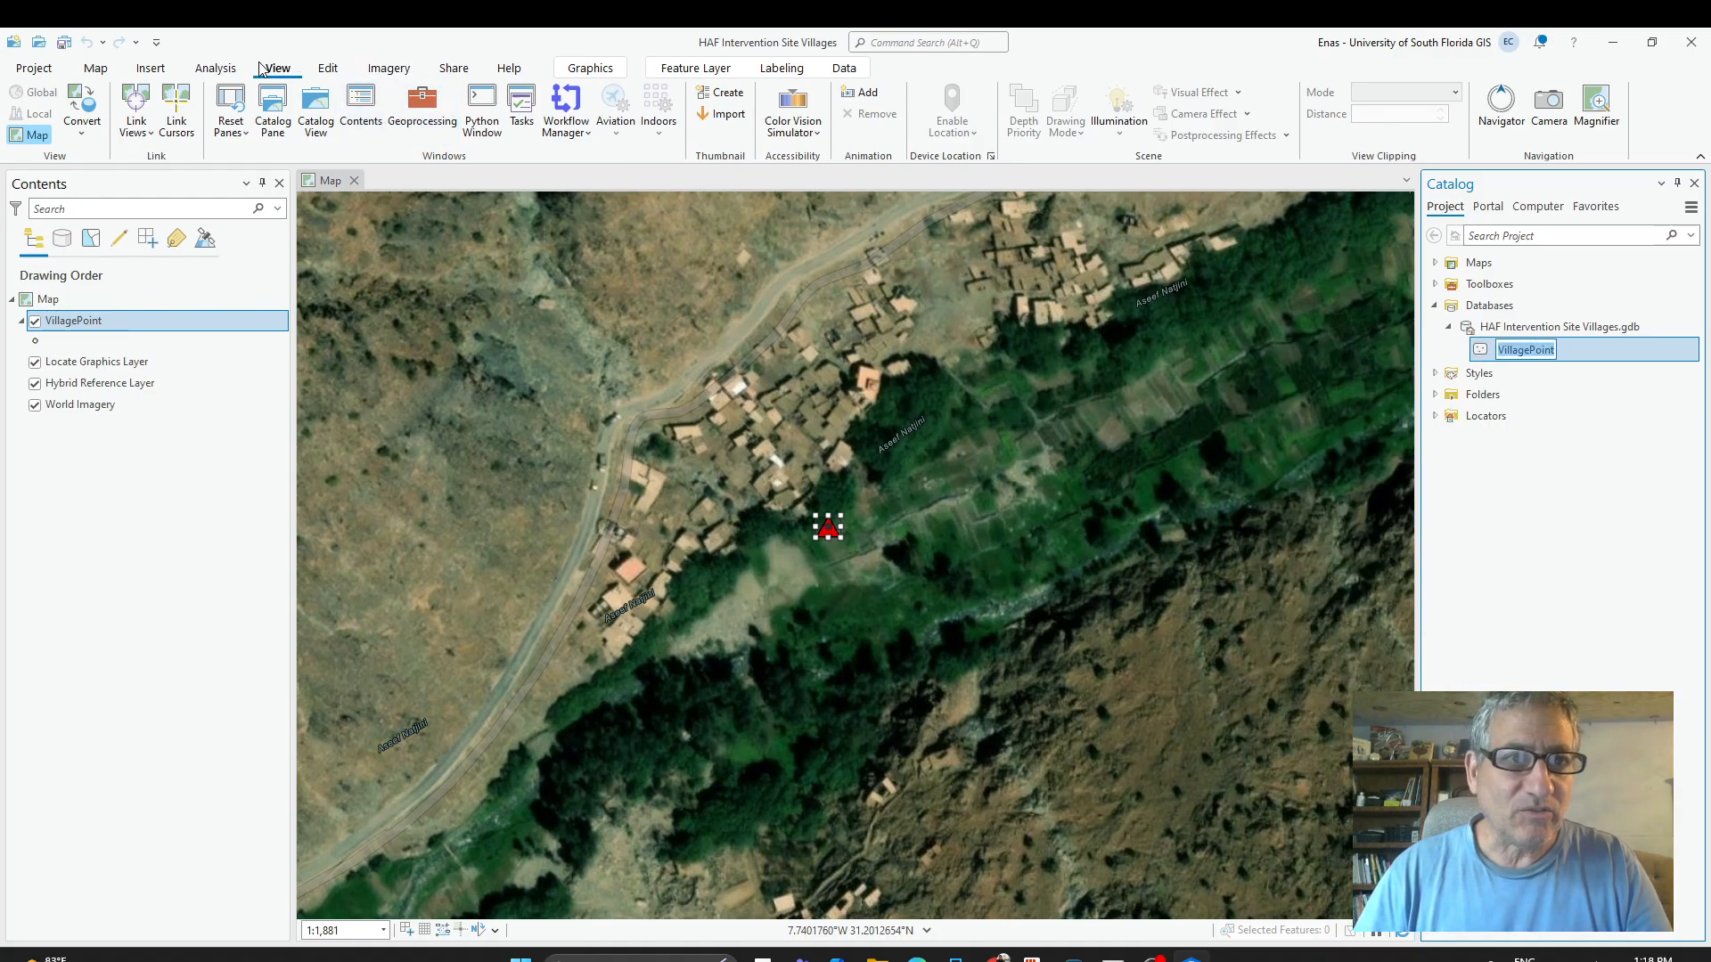
Create a VillagePoint feature among the village buildings, northwest of the red triangle graphic.
click(329, 69)
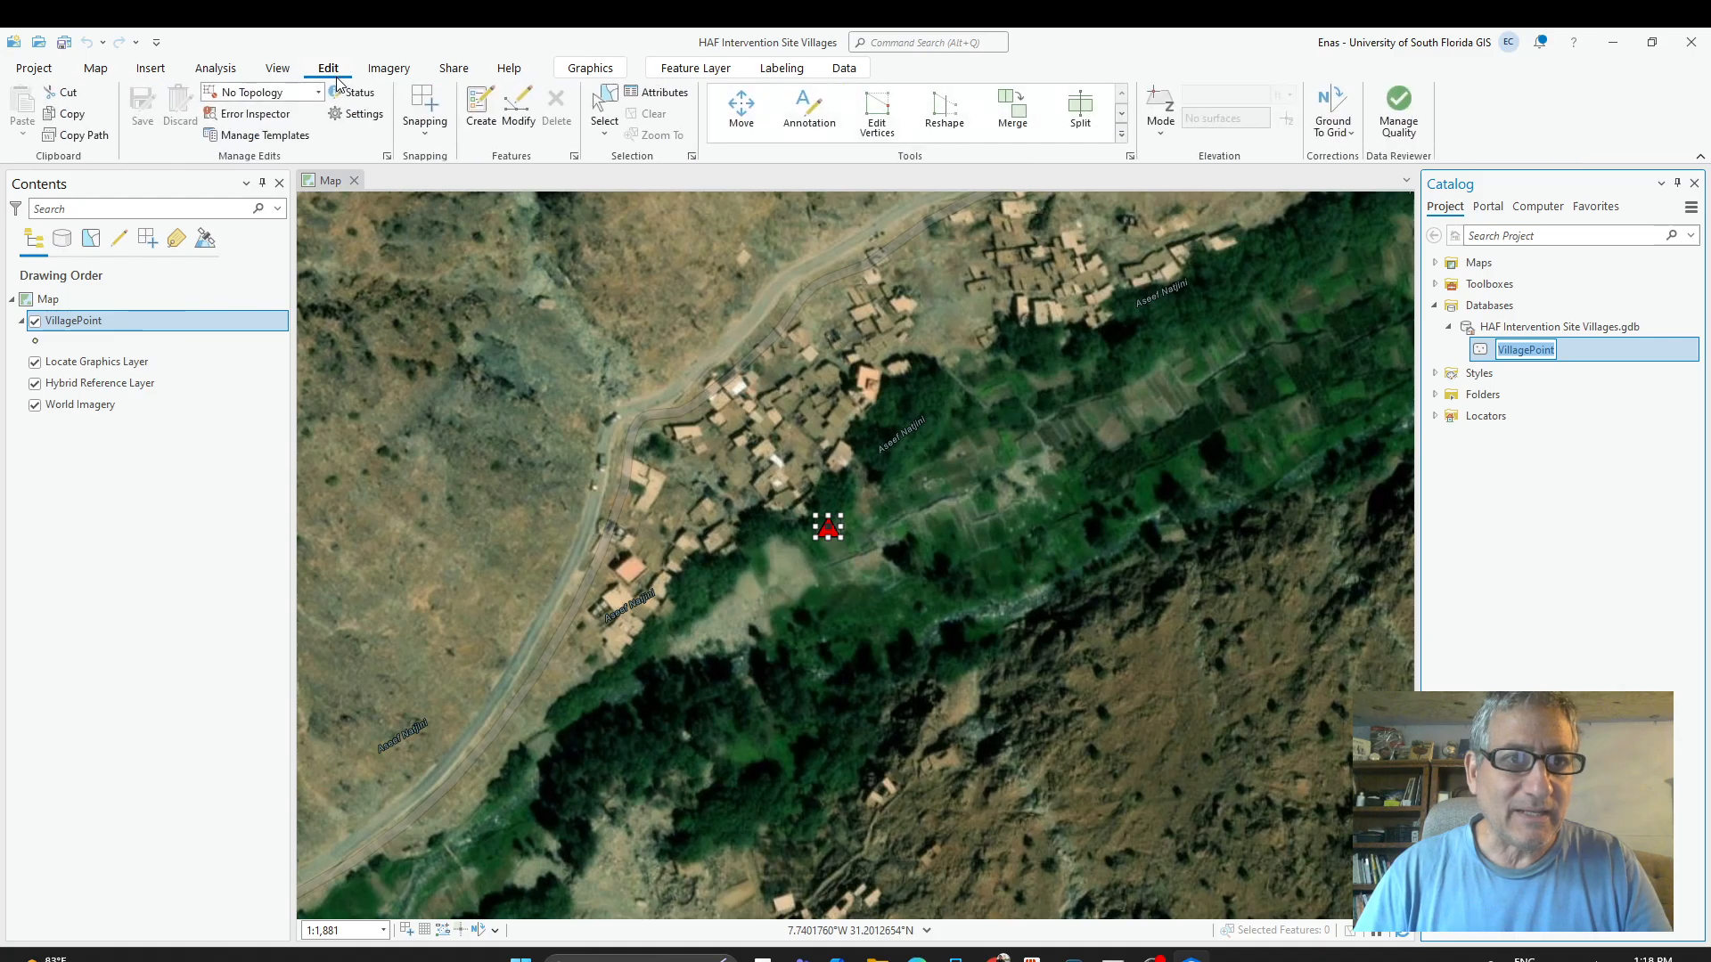
click(481, 109)
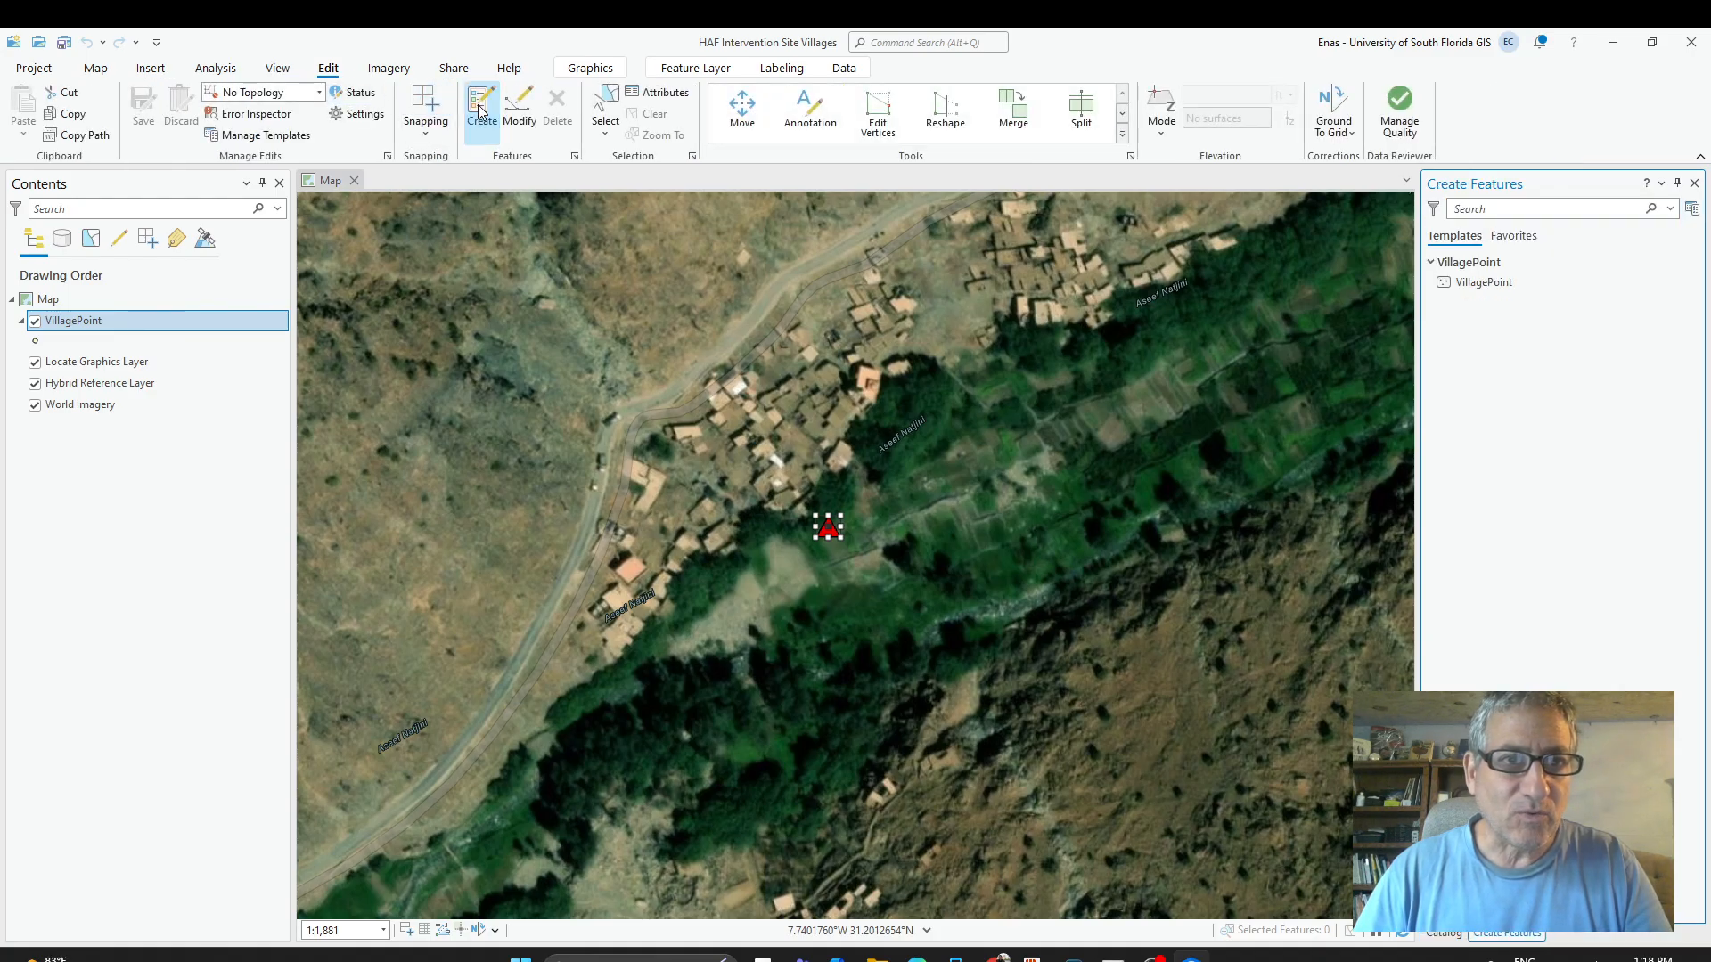
click(1518, 281)
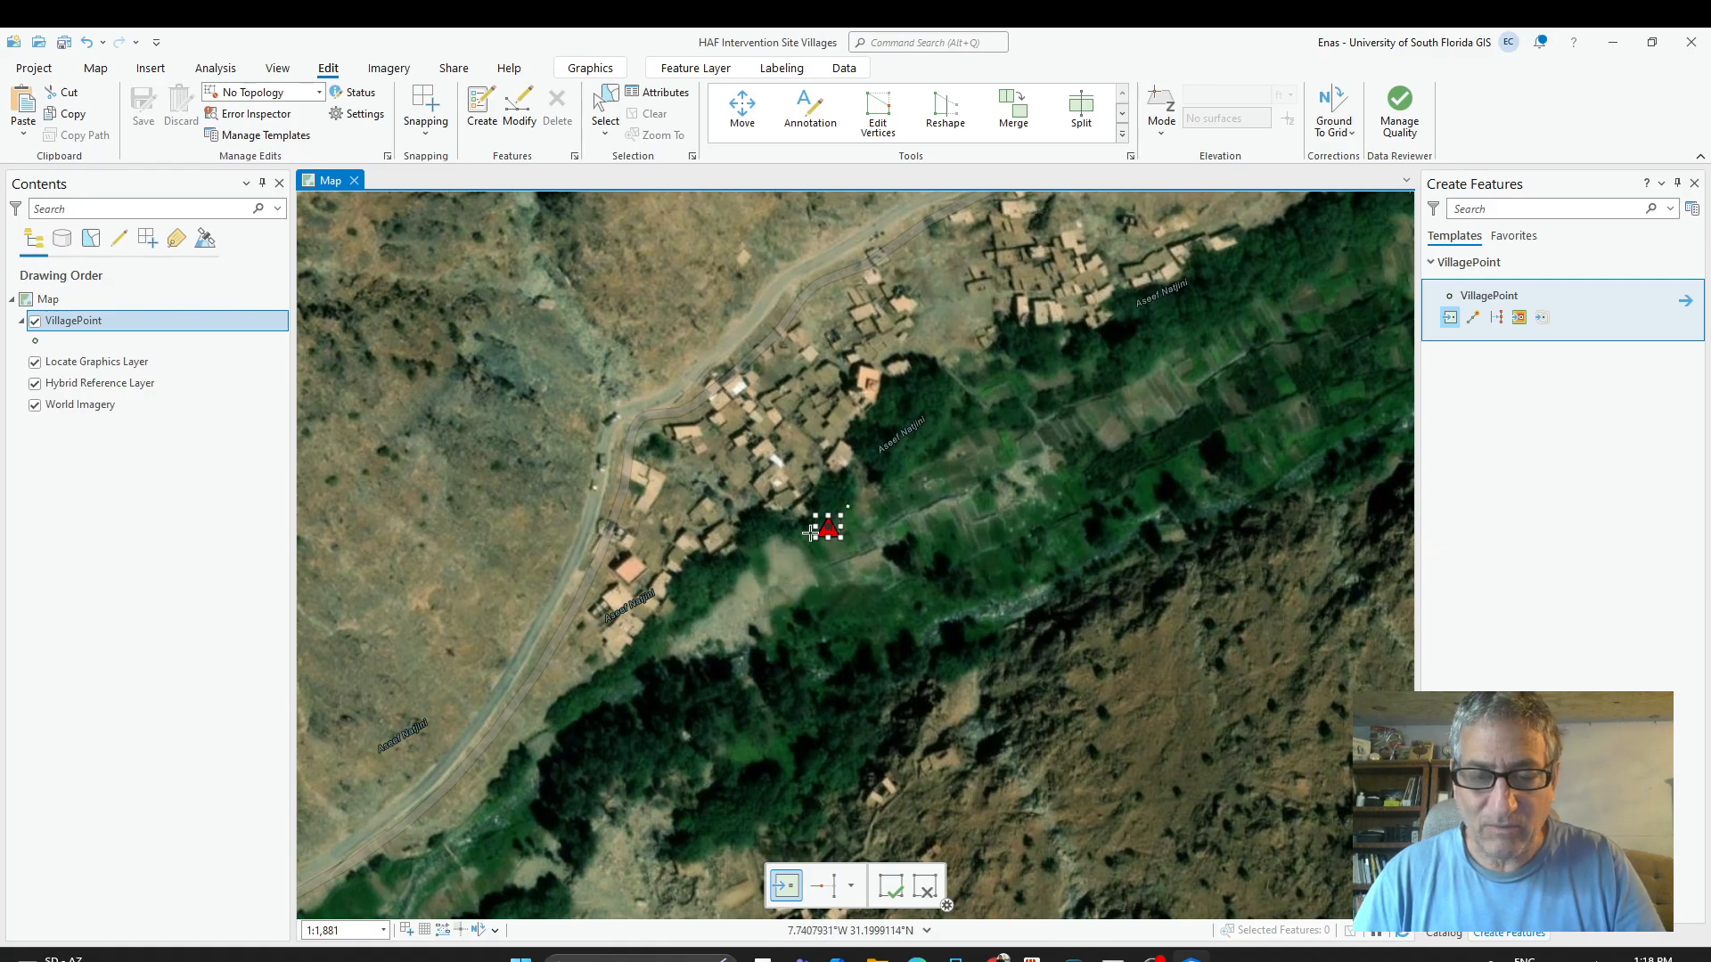
click(724, 463)
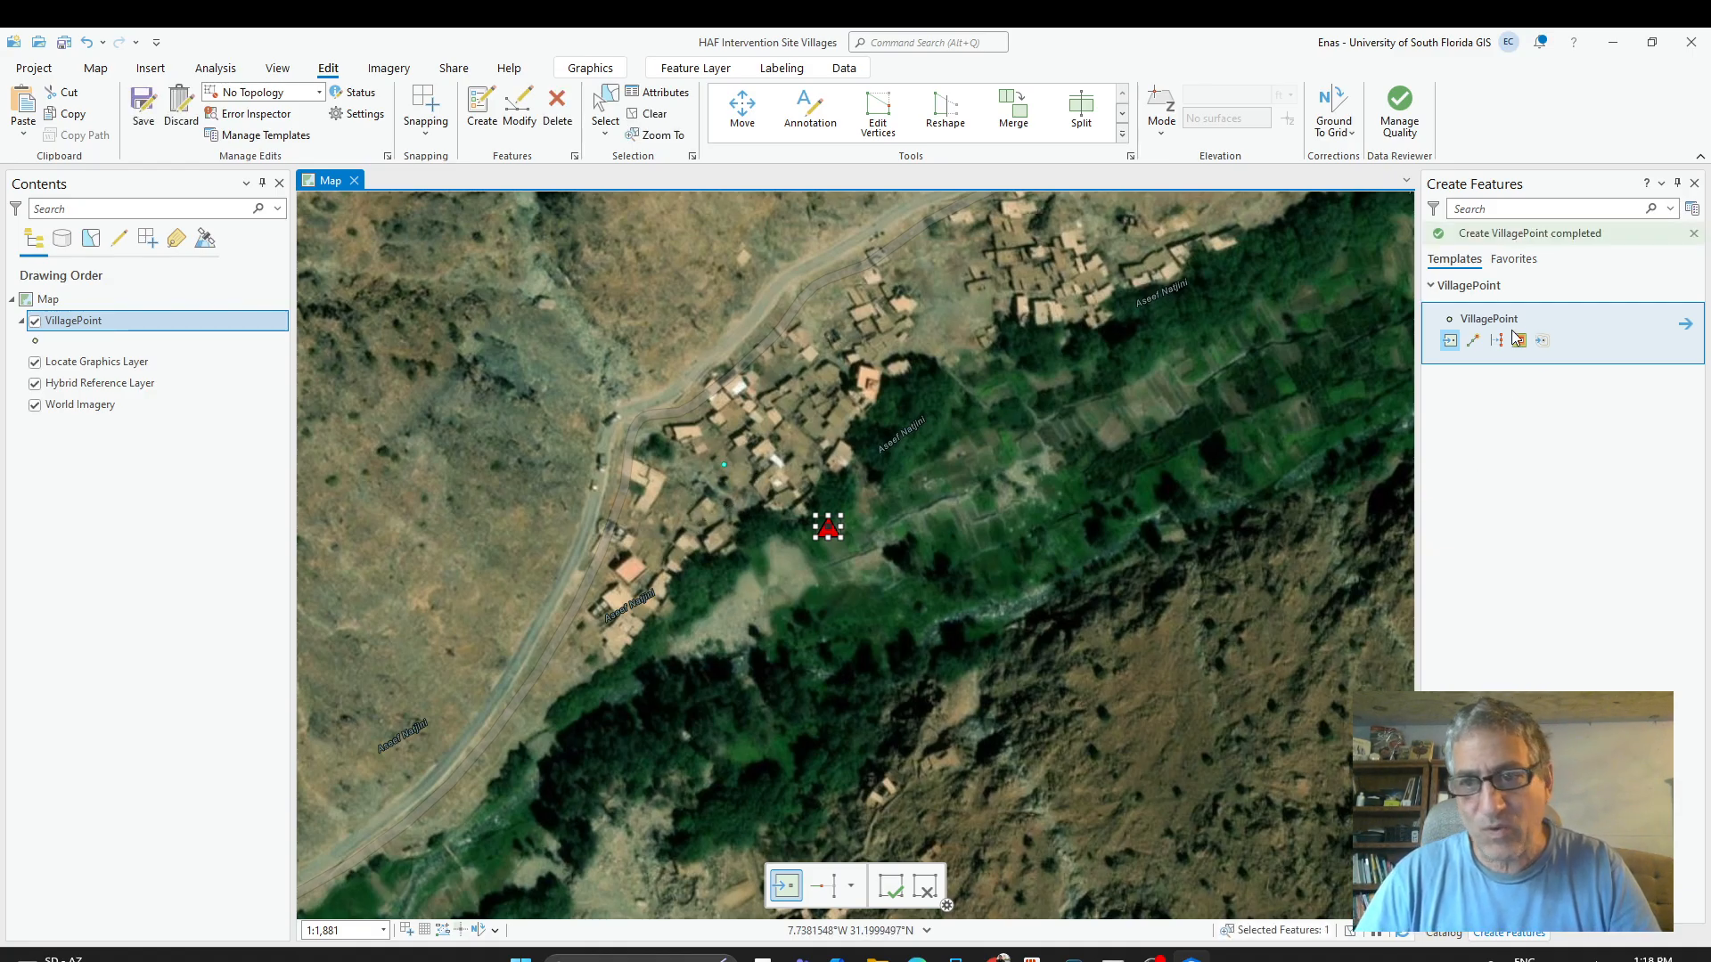
Look at the VillagePoint template's attribute fields, return to the template list and collapse the VillagePoint group.
click(1685, 325)
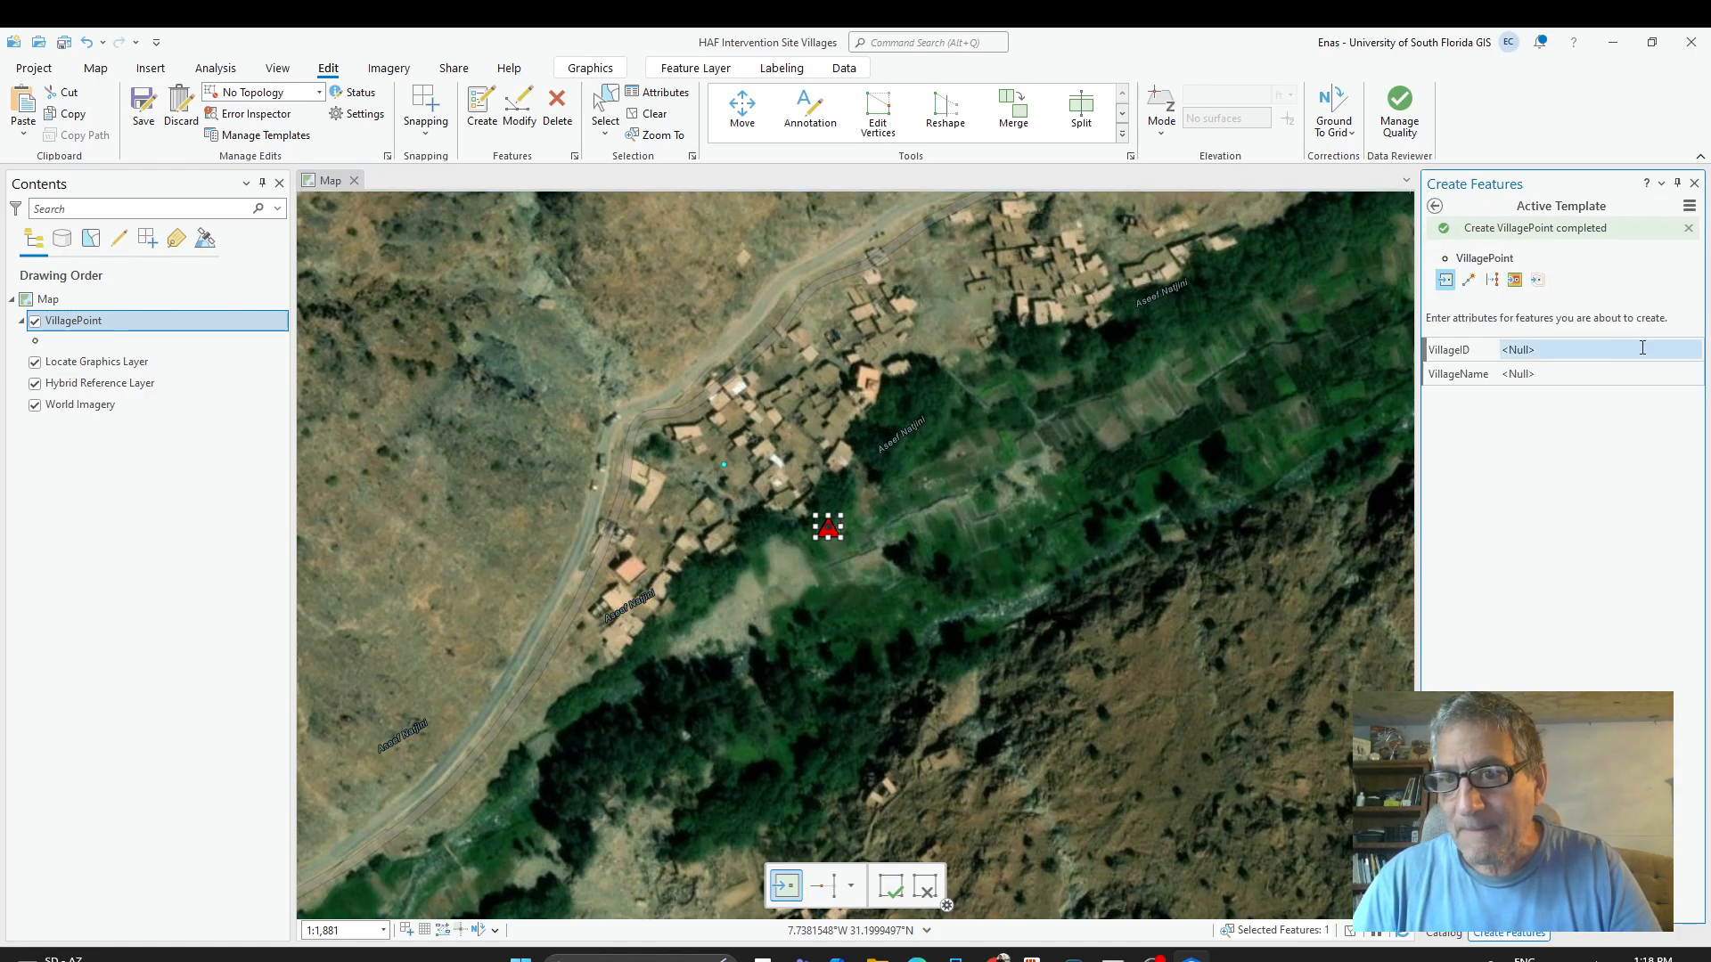
click(1688, 228)
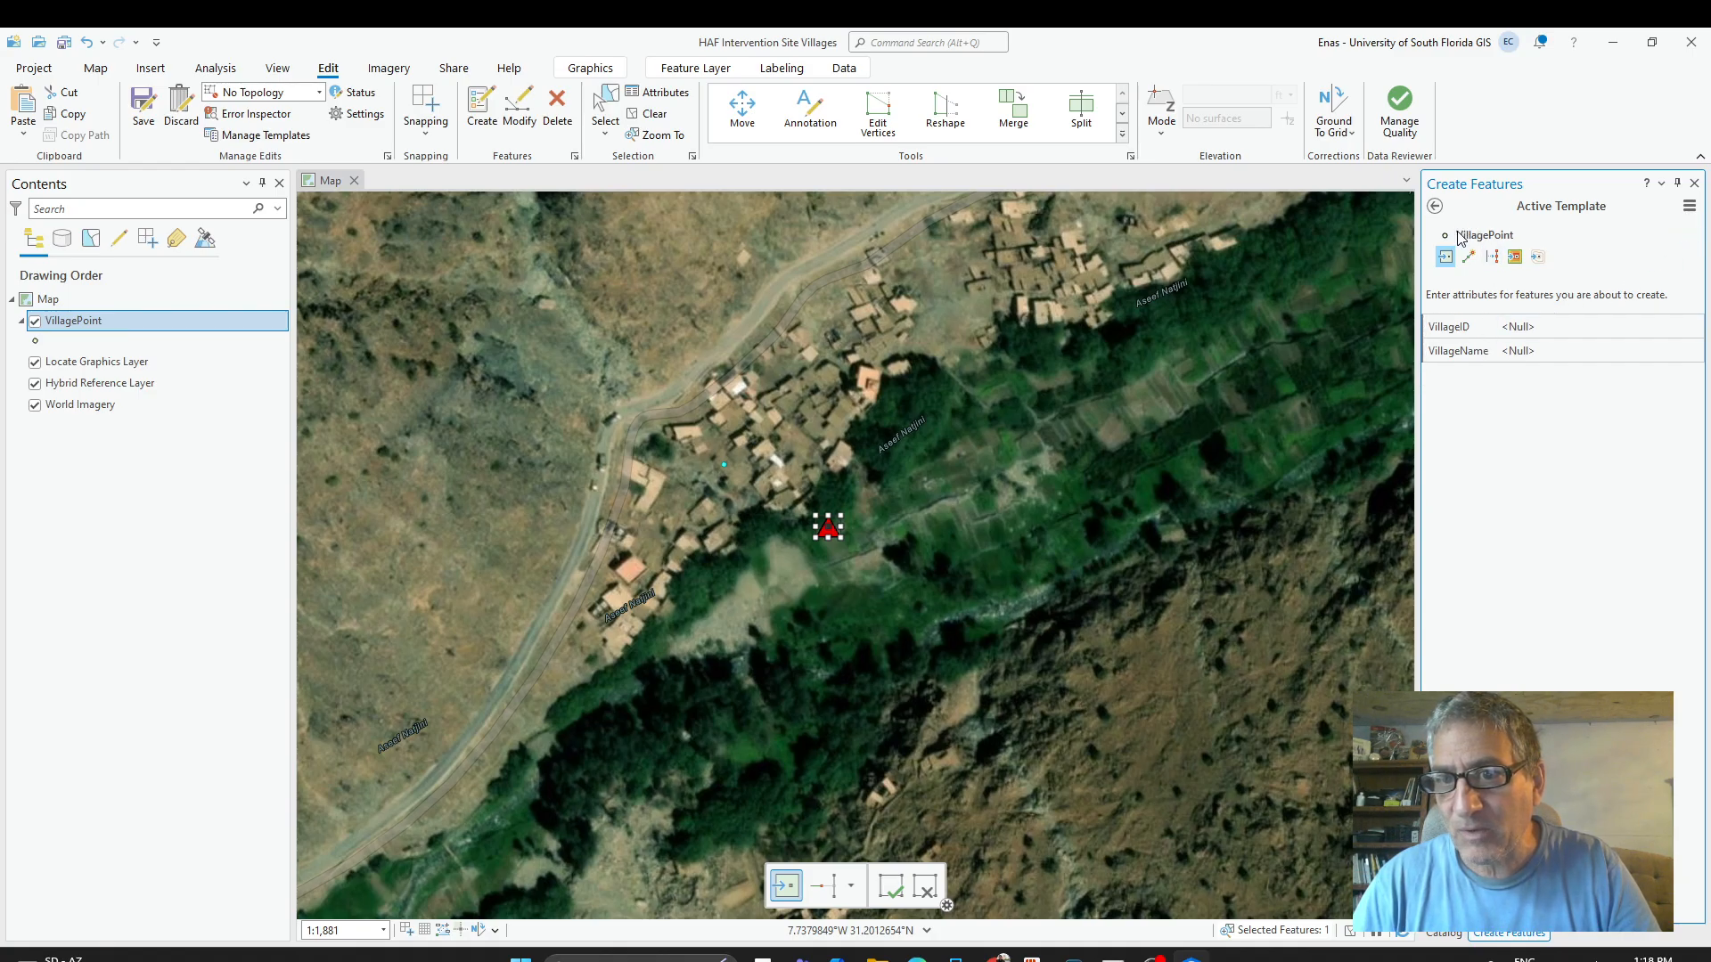
click(1435, 207)
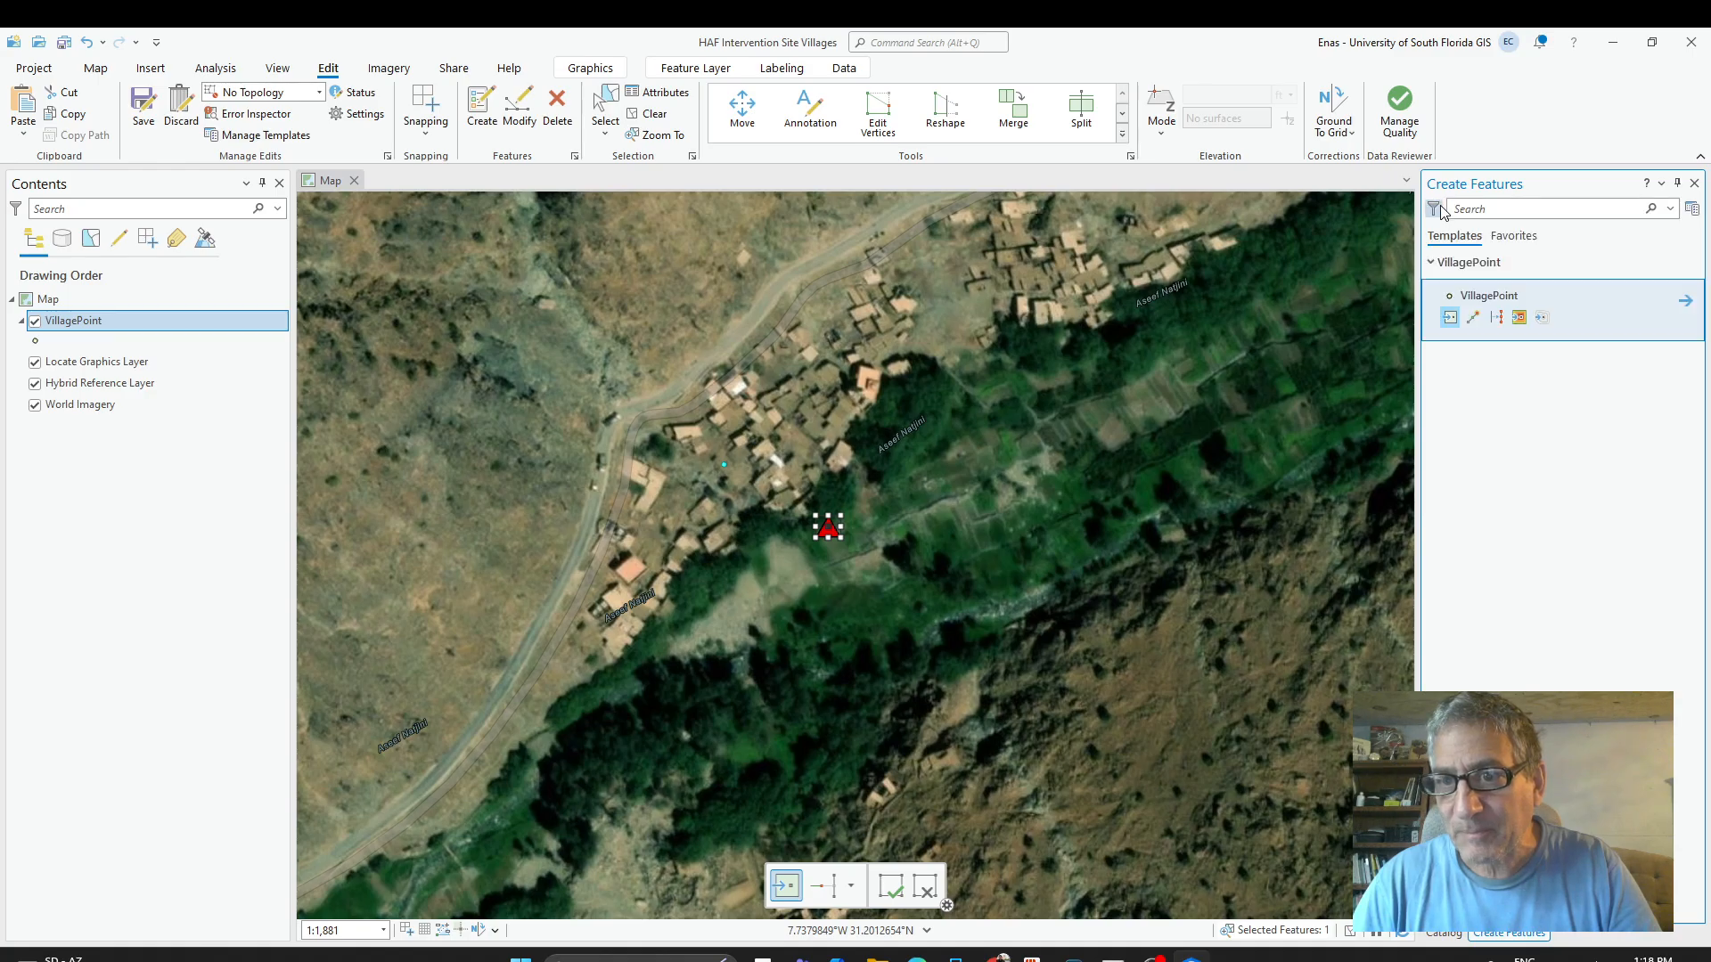
click(1431, 264)
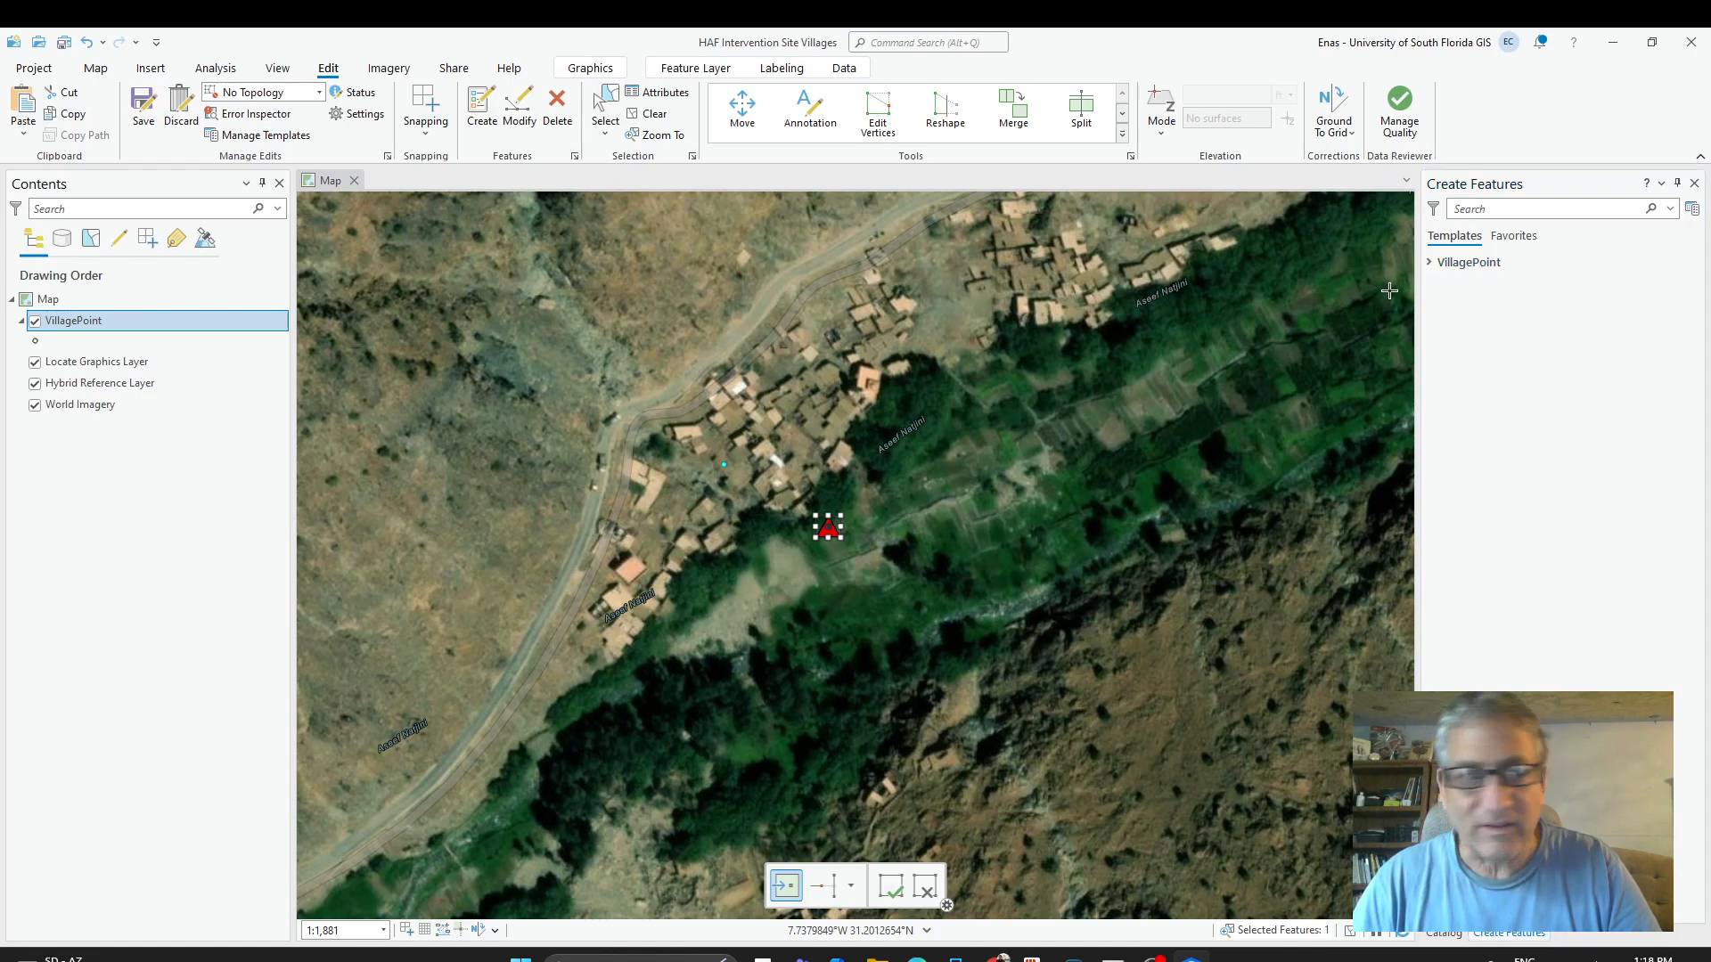
Change the VillagePoint layer's single symbol to Pentagon 1 from the symbol gallery.
click(74, 328)
right_click(73, 329)
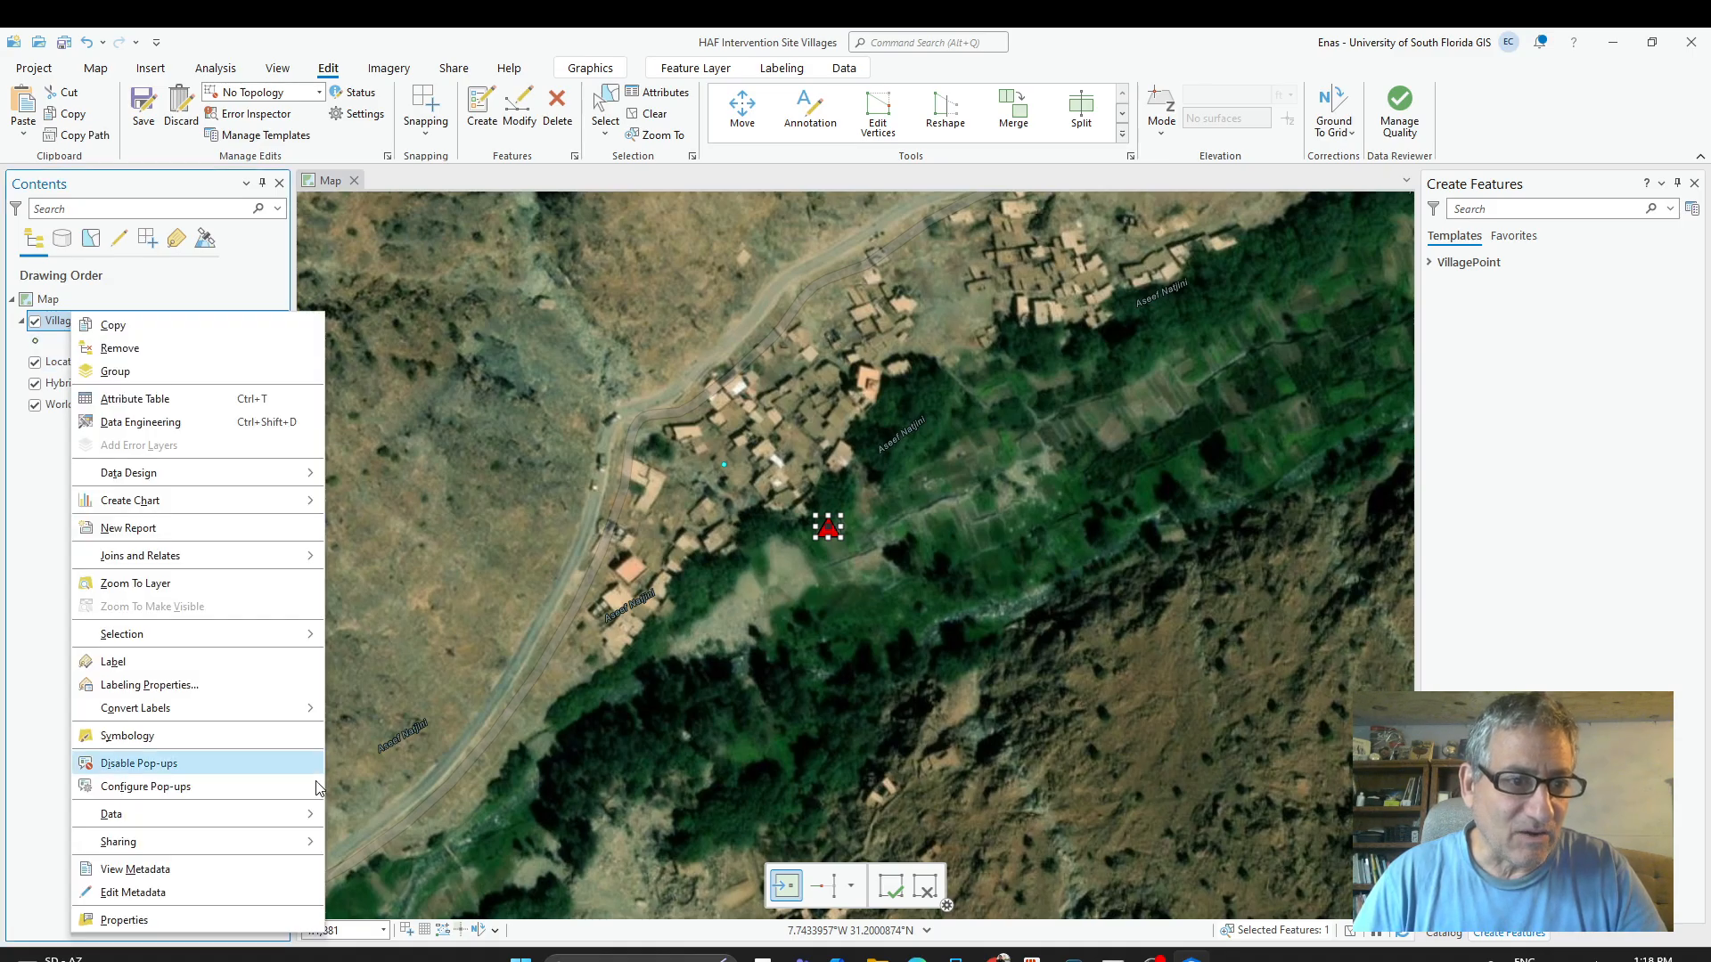
click(165, 736)
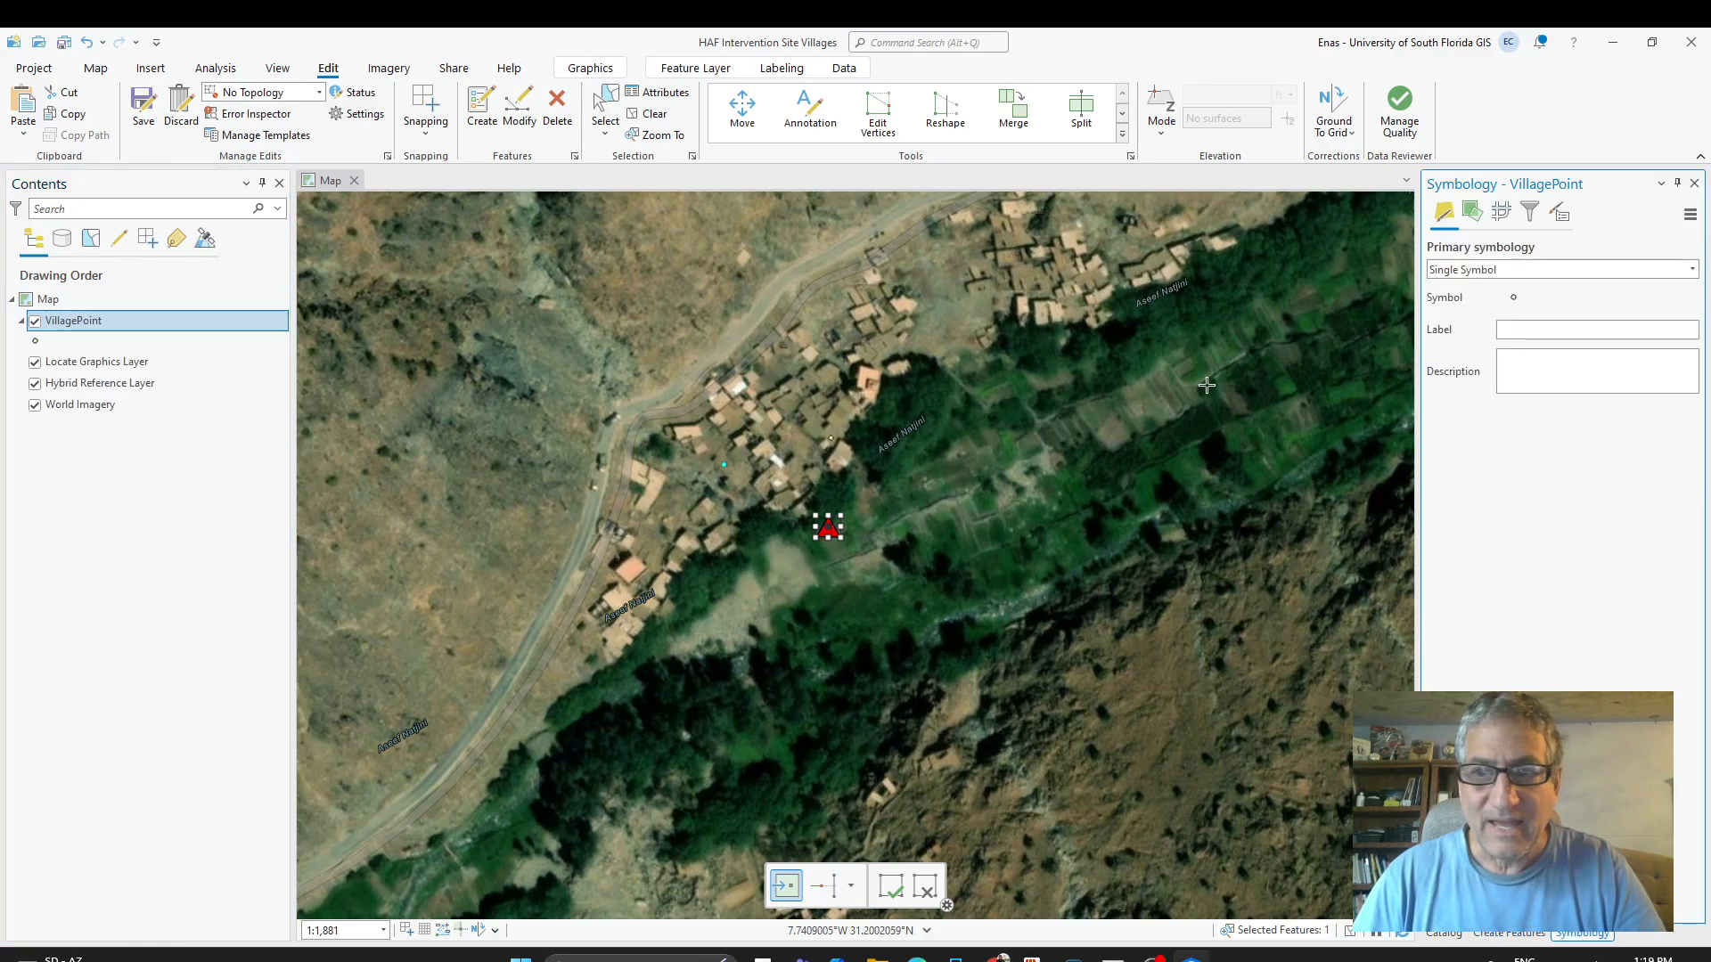
click(1512, 305)
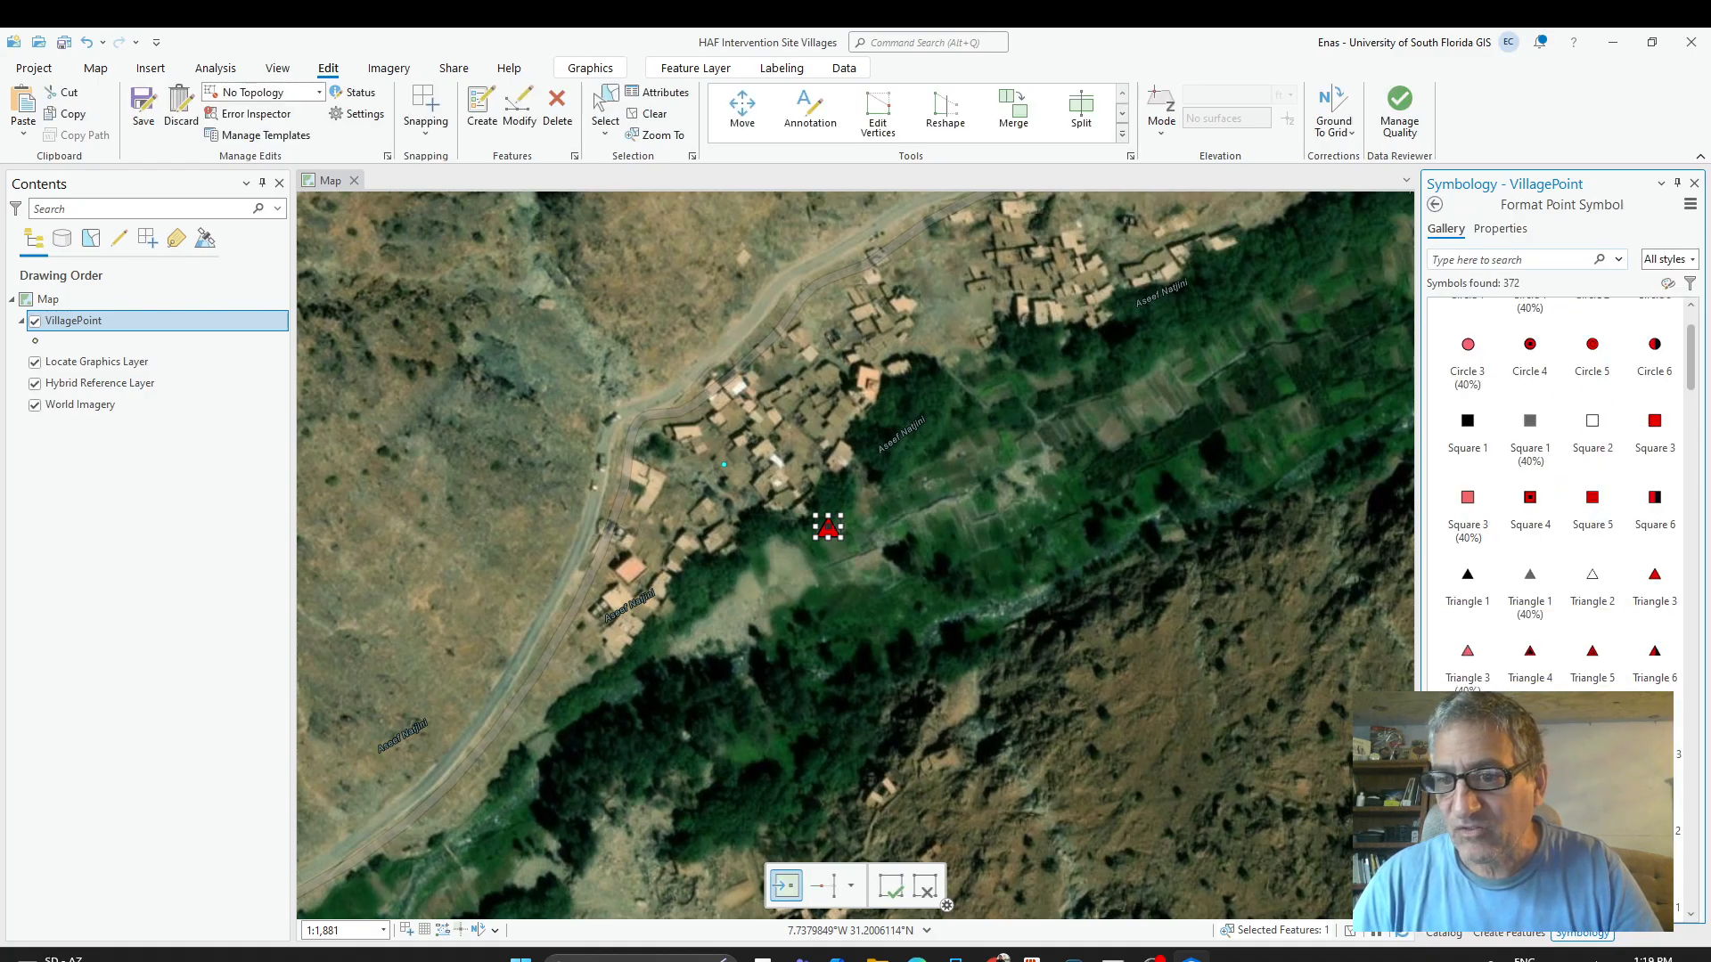
scroll(1561, 494, down, 1)
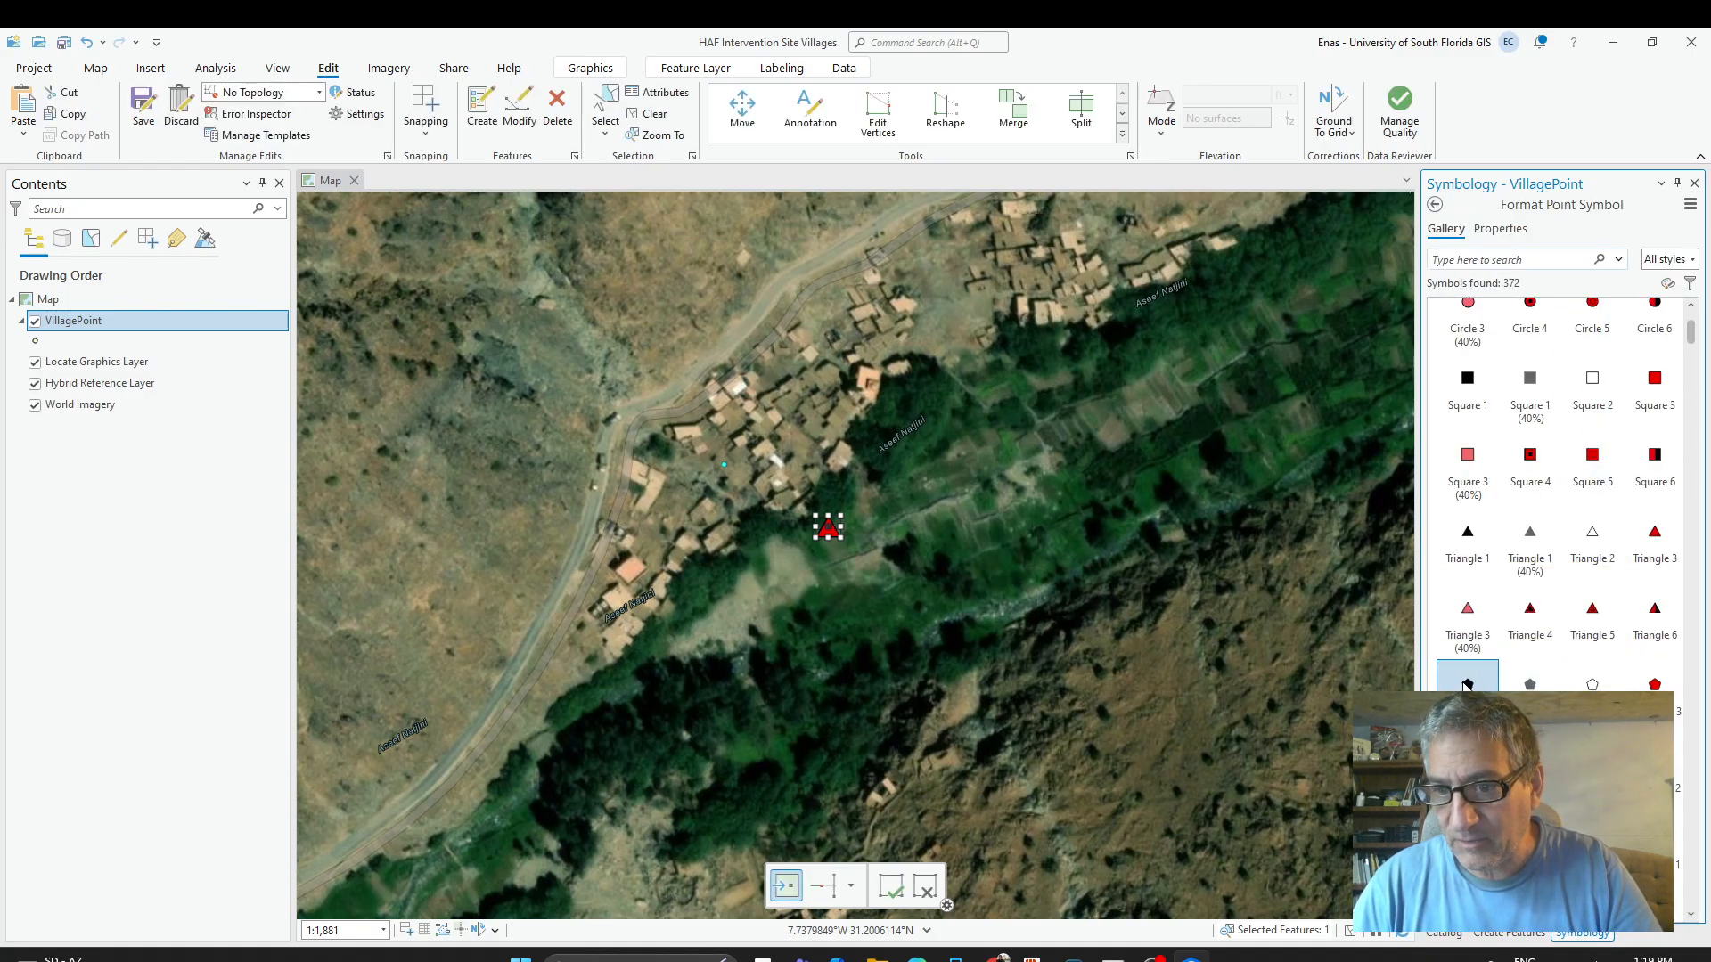
click(1465, 684)
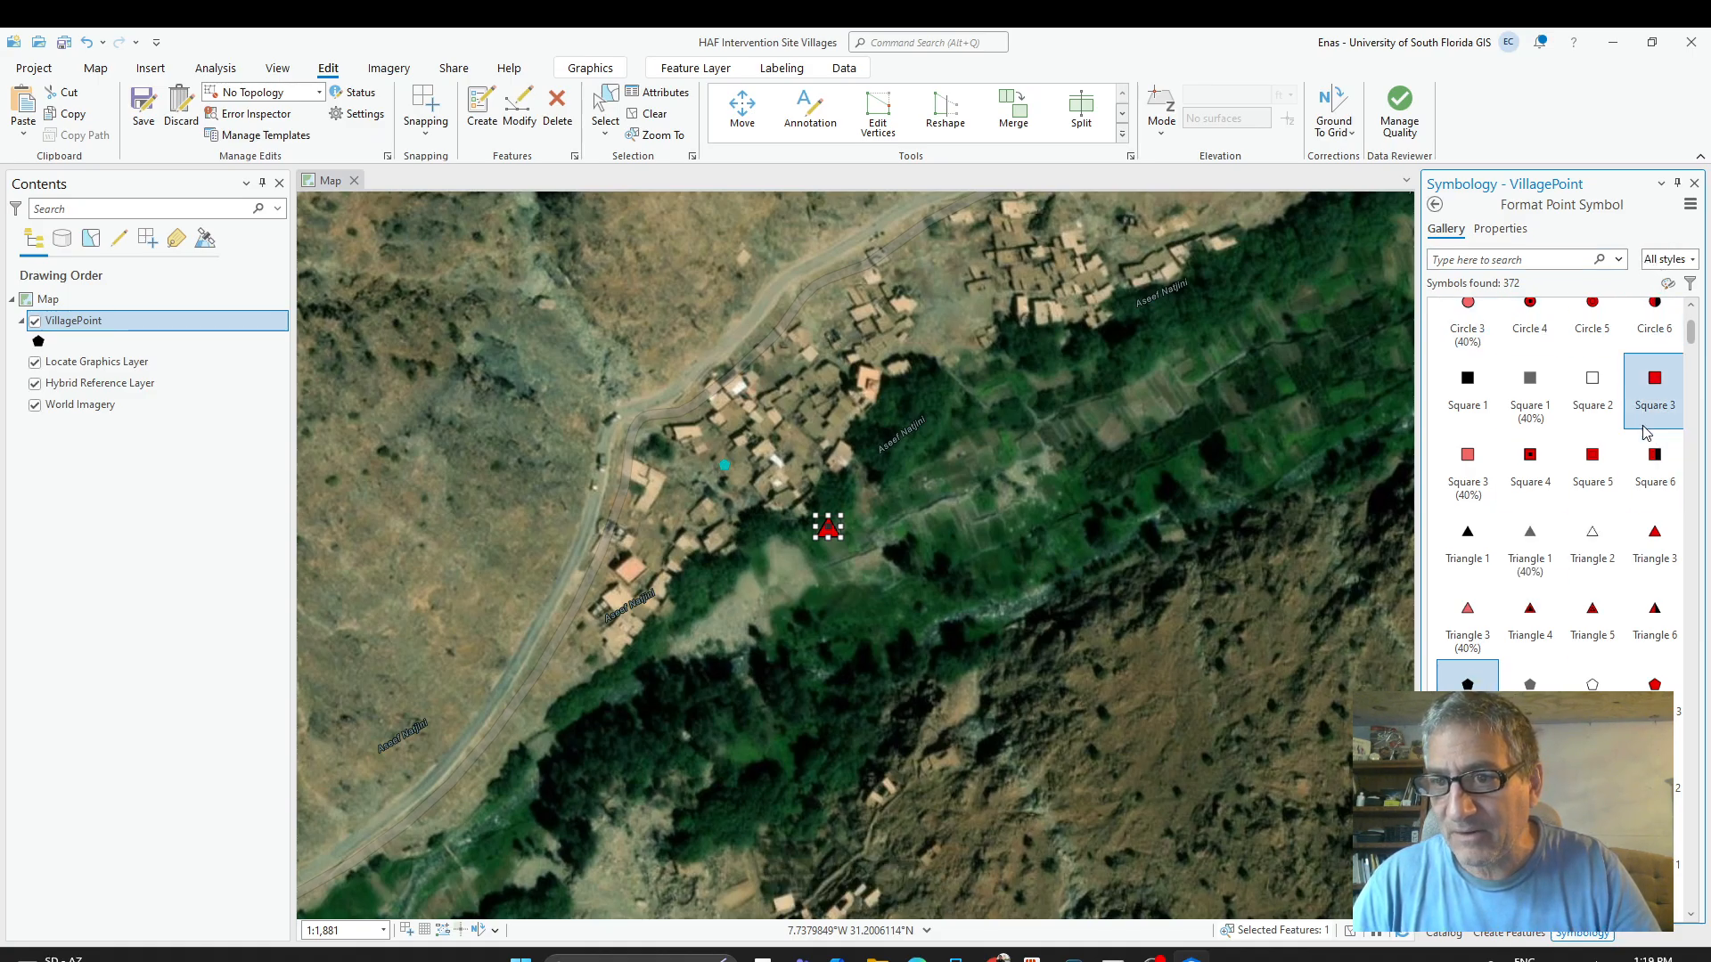
scroll(1640, 429, up, 1)
scroll(1313, 392, up, 2)
scroll(1365, 283, down, 6)
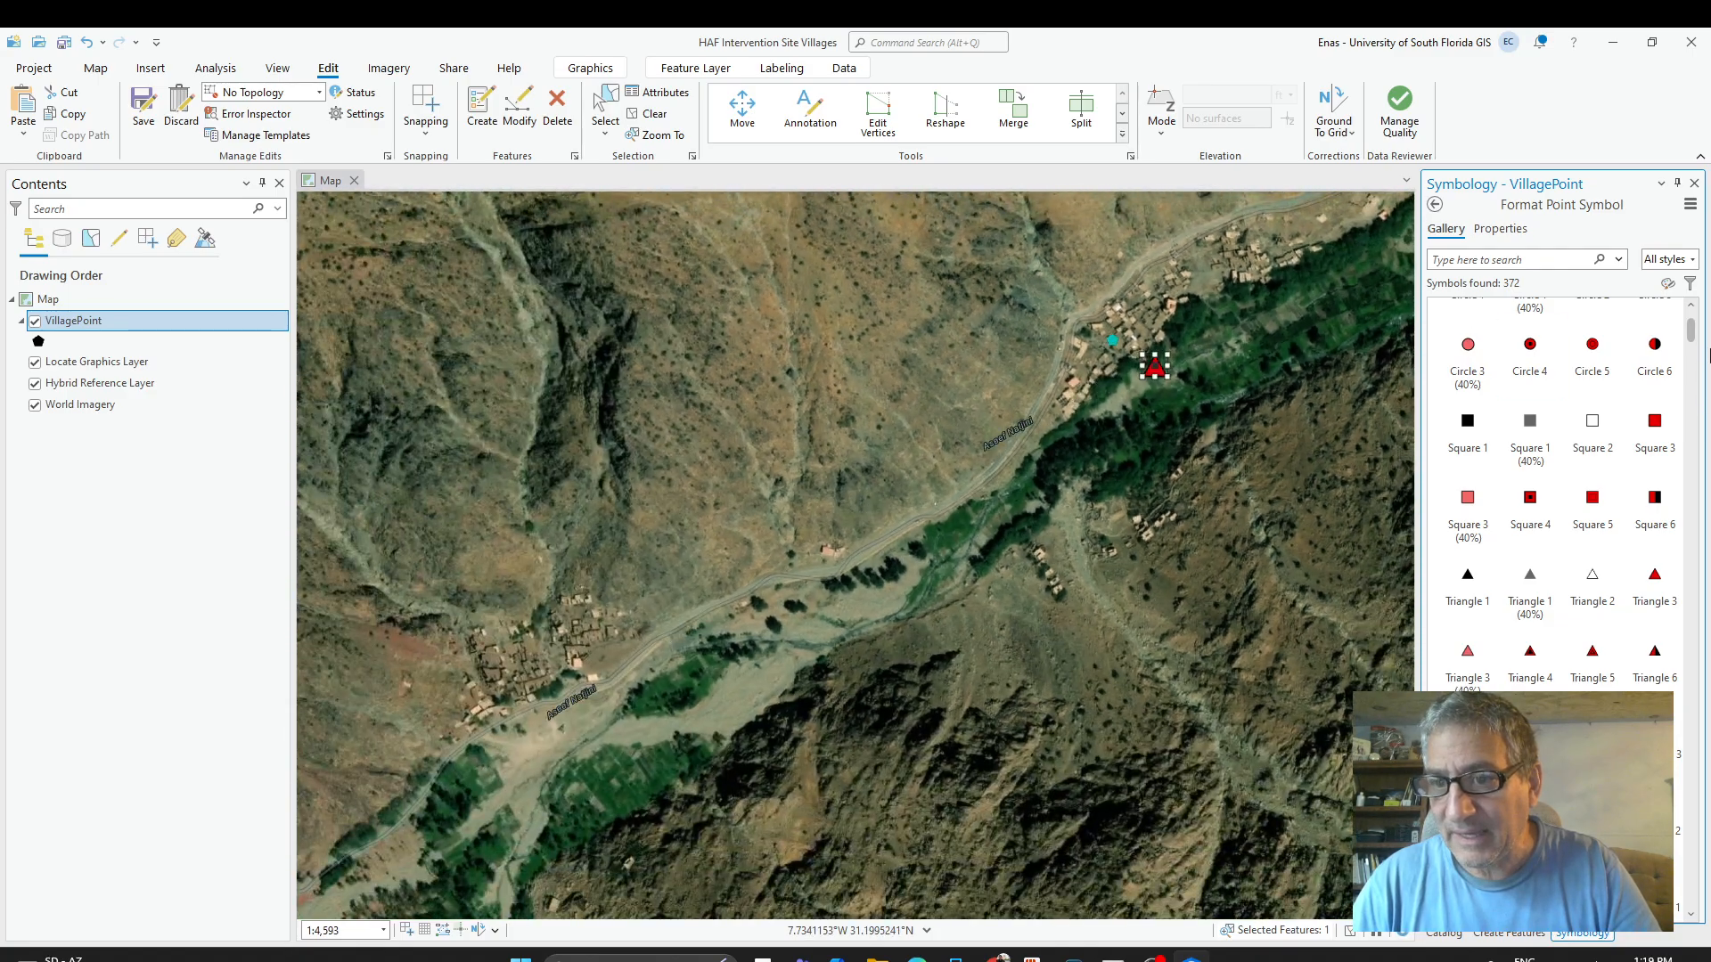
scroll(1527, 648, down, 1)
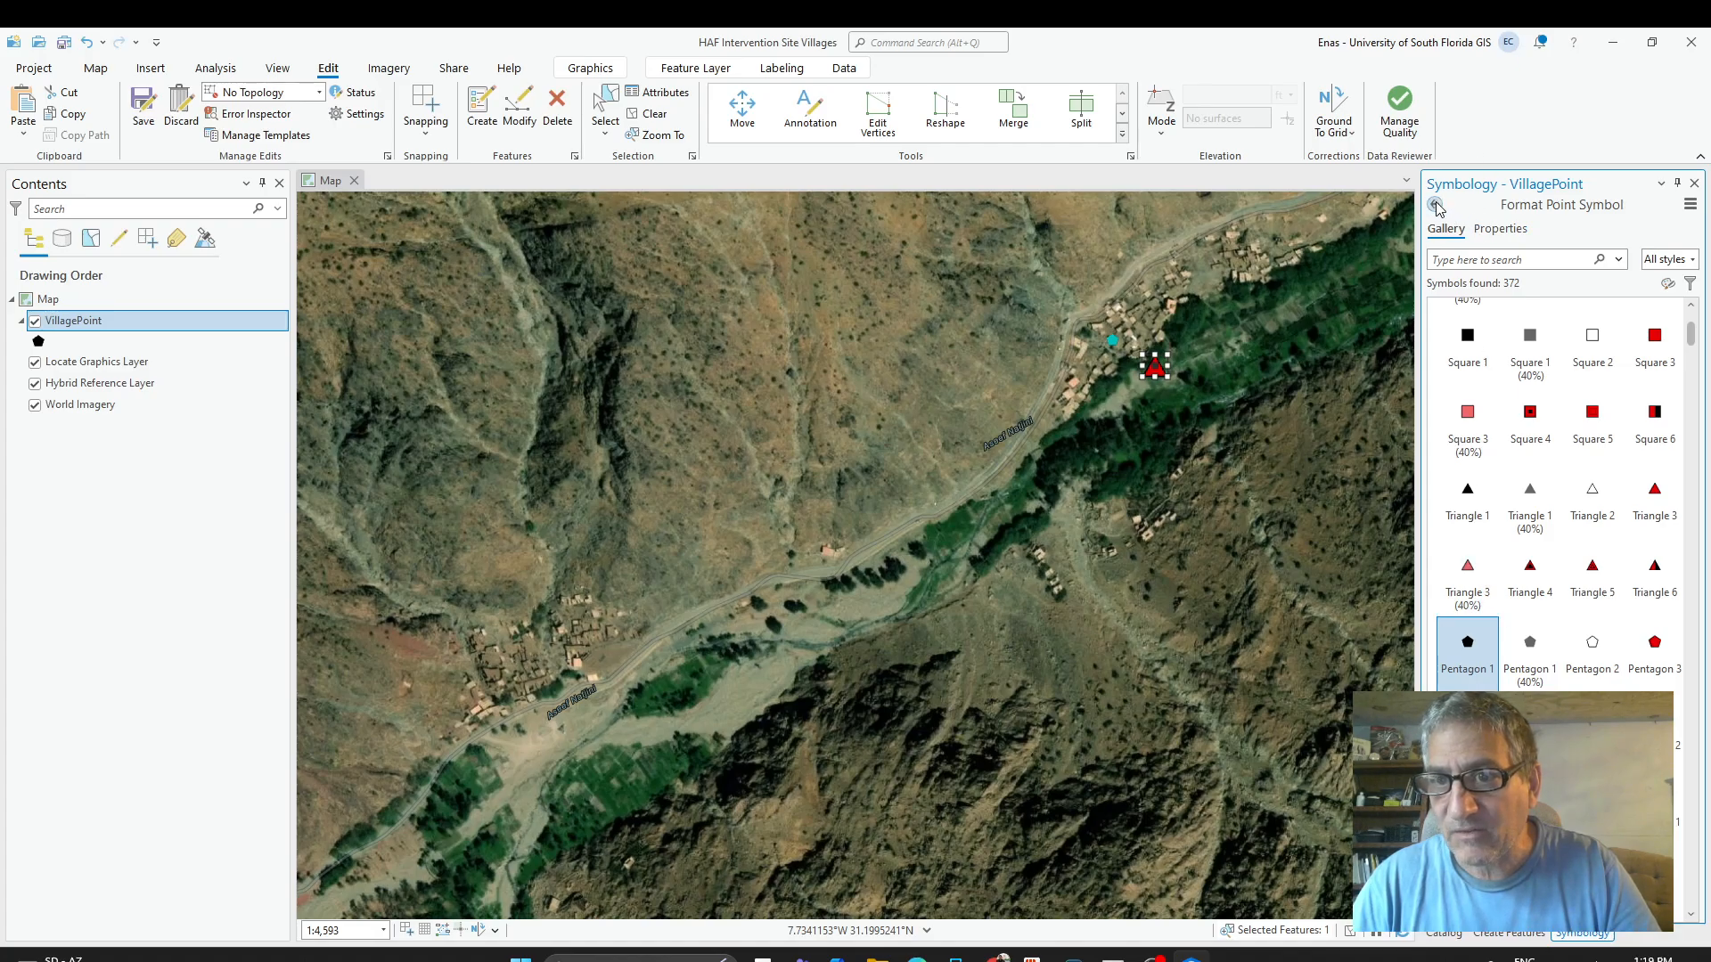
Open the properties of the VillagePoint pentagon symbol and set its size to 20 pt.
click(1486, 230)
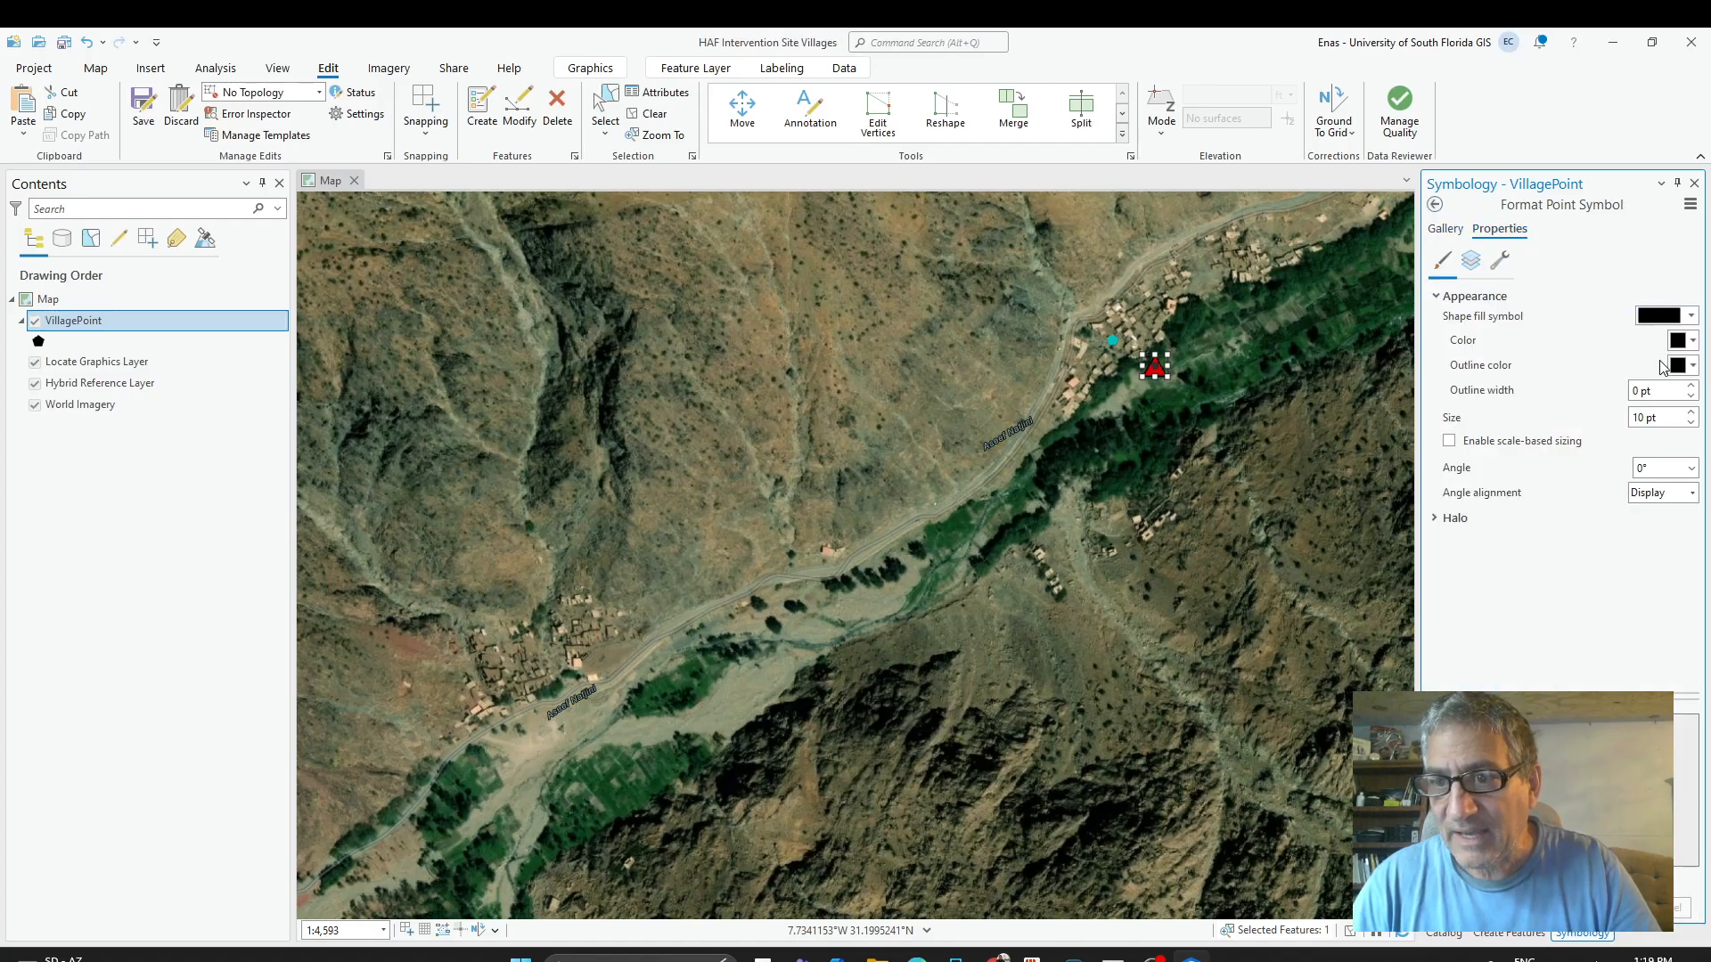
double_click(1653, 419)
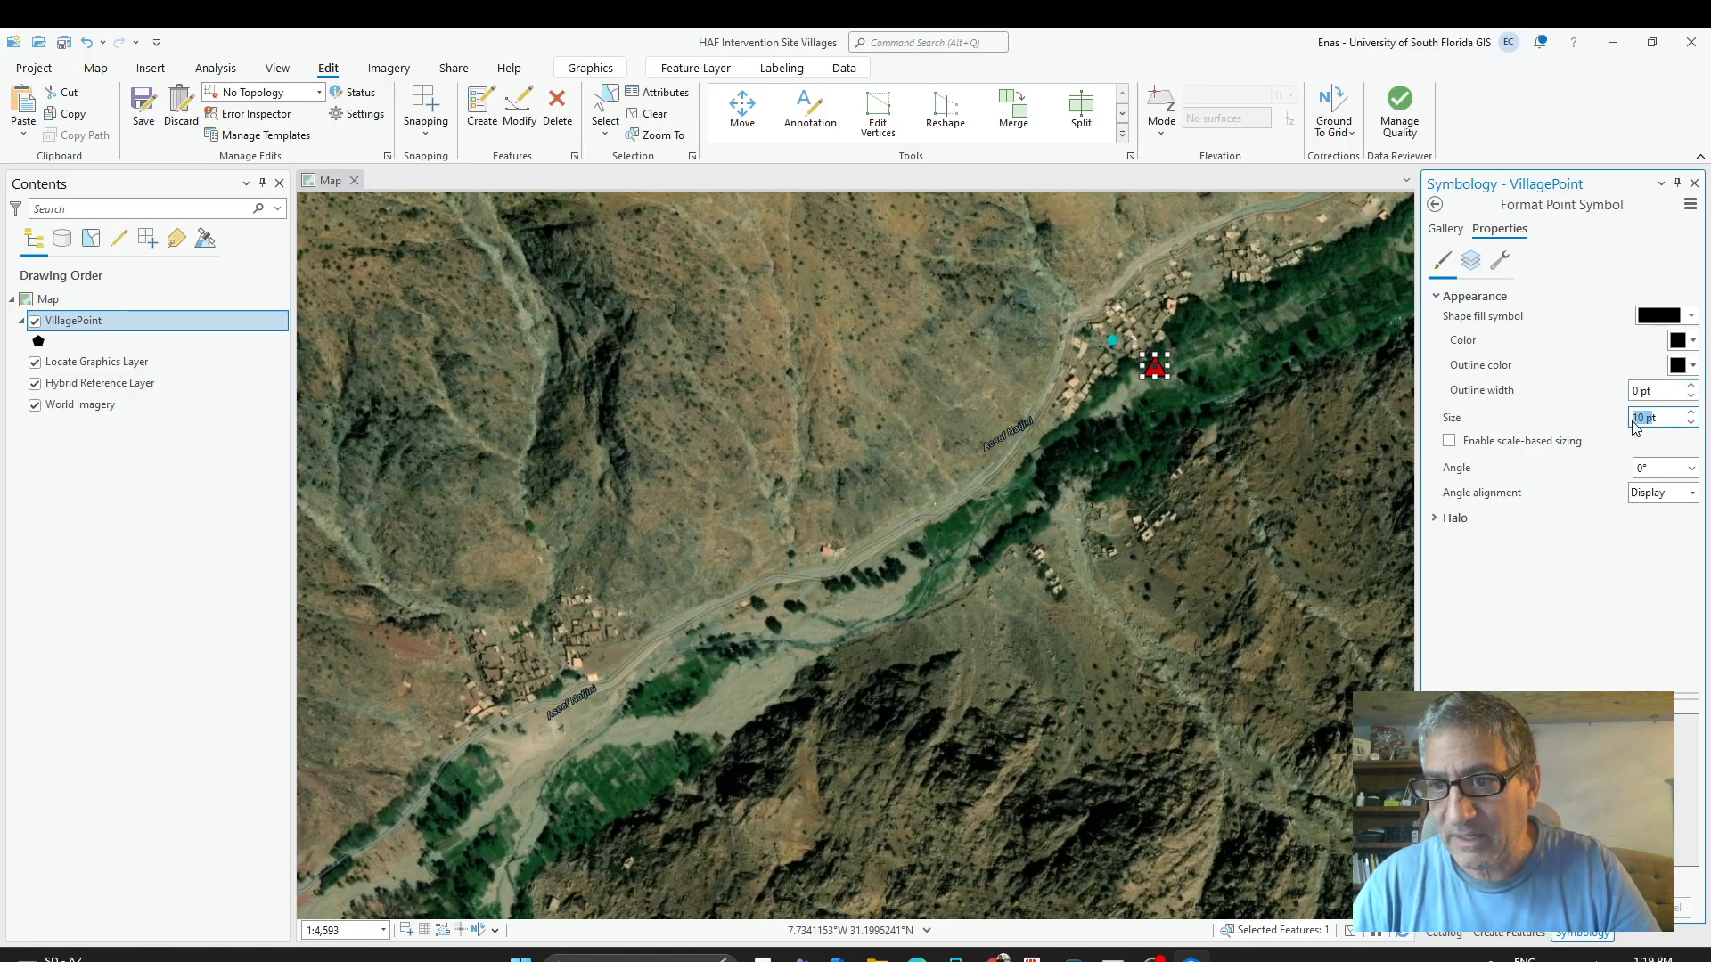
text(20t)
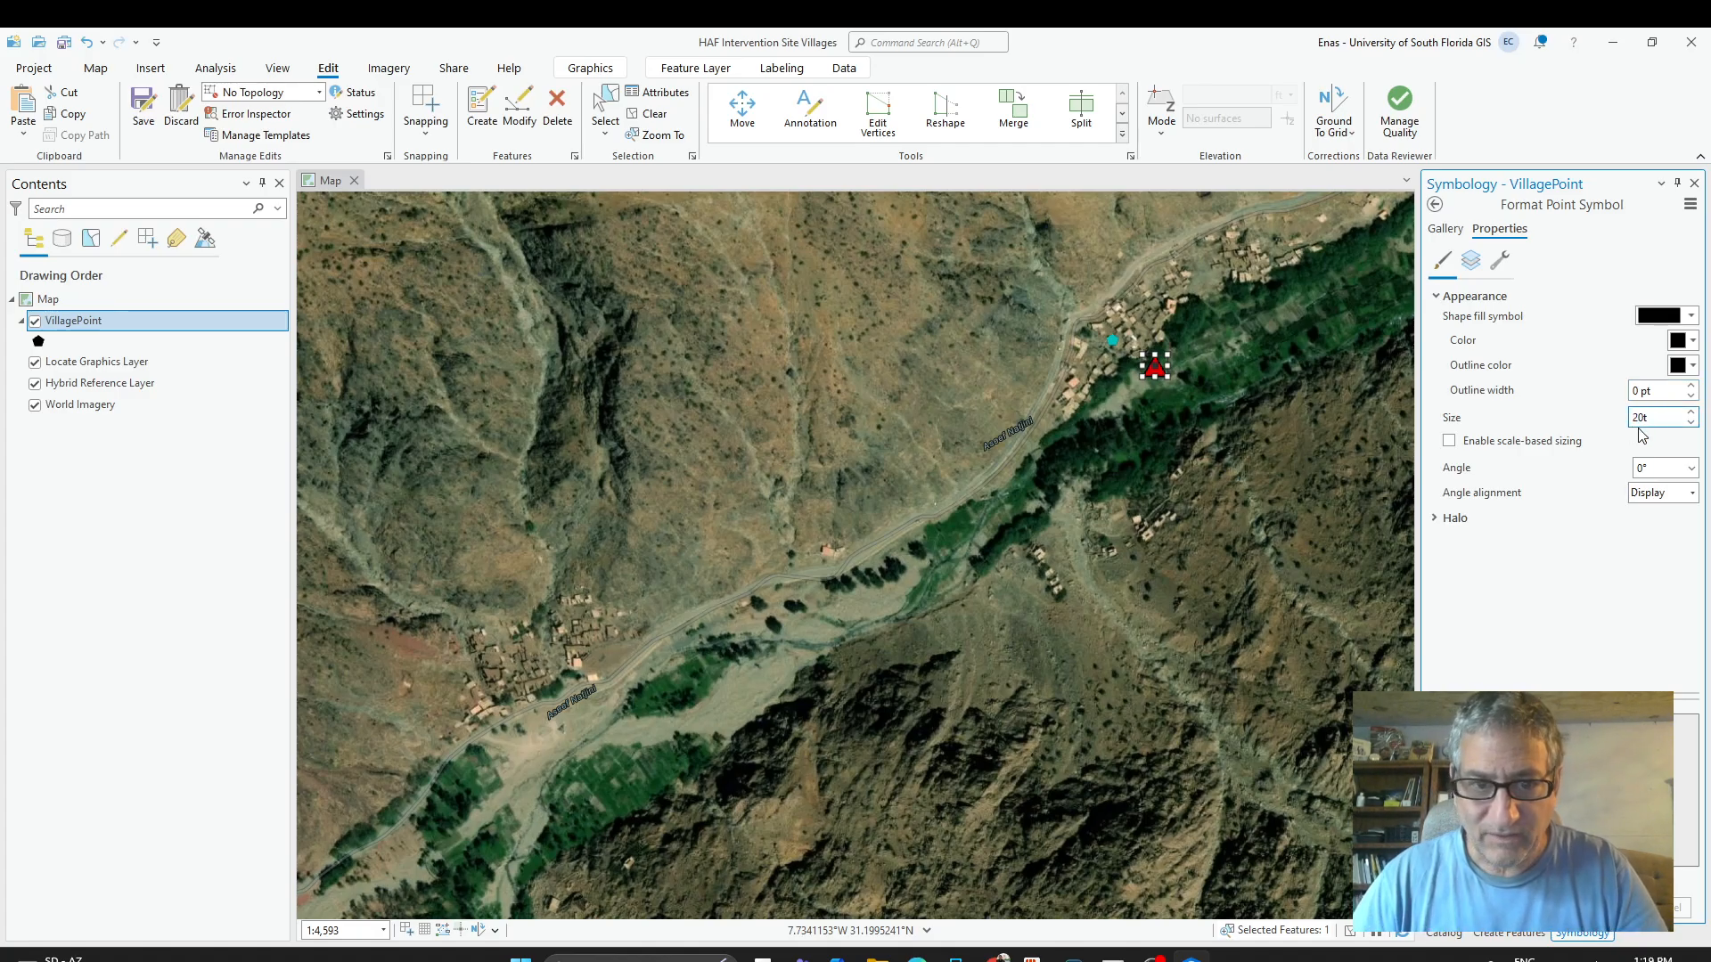
click(1646, 558)
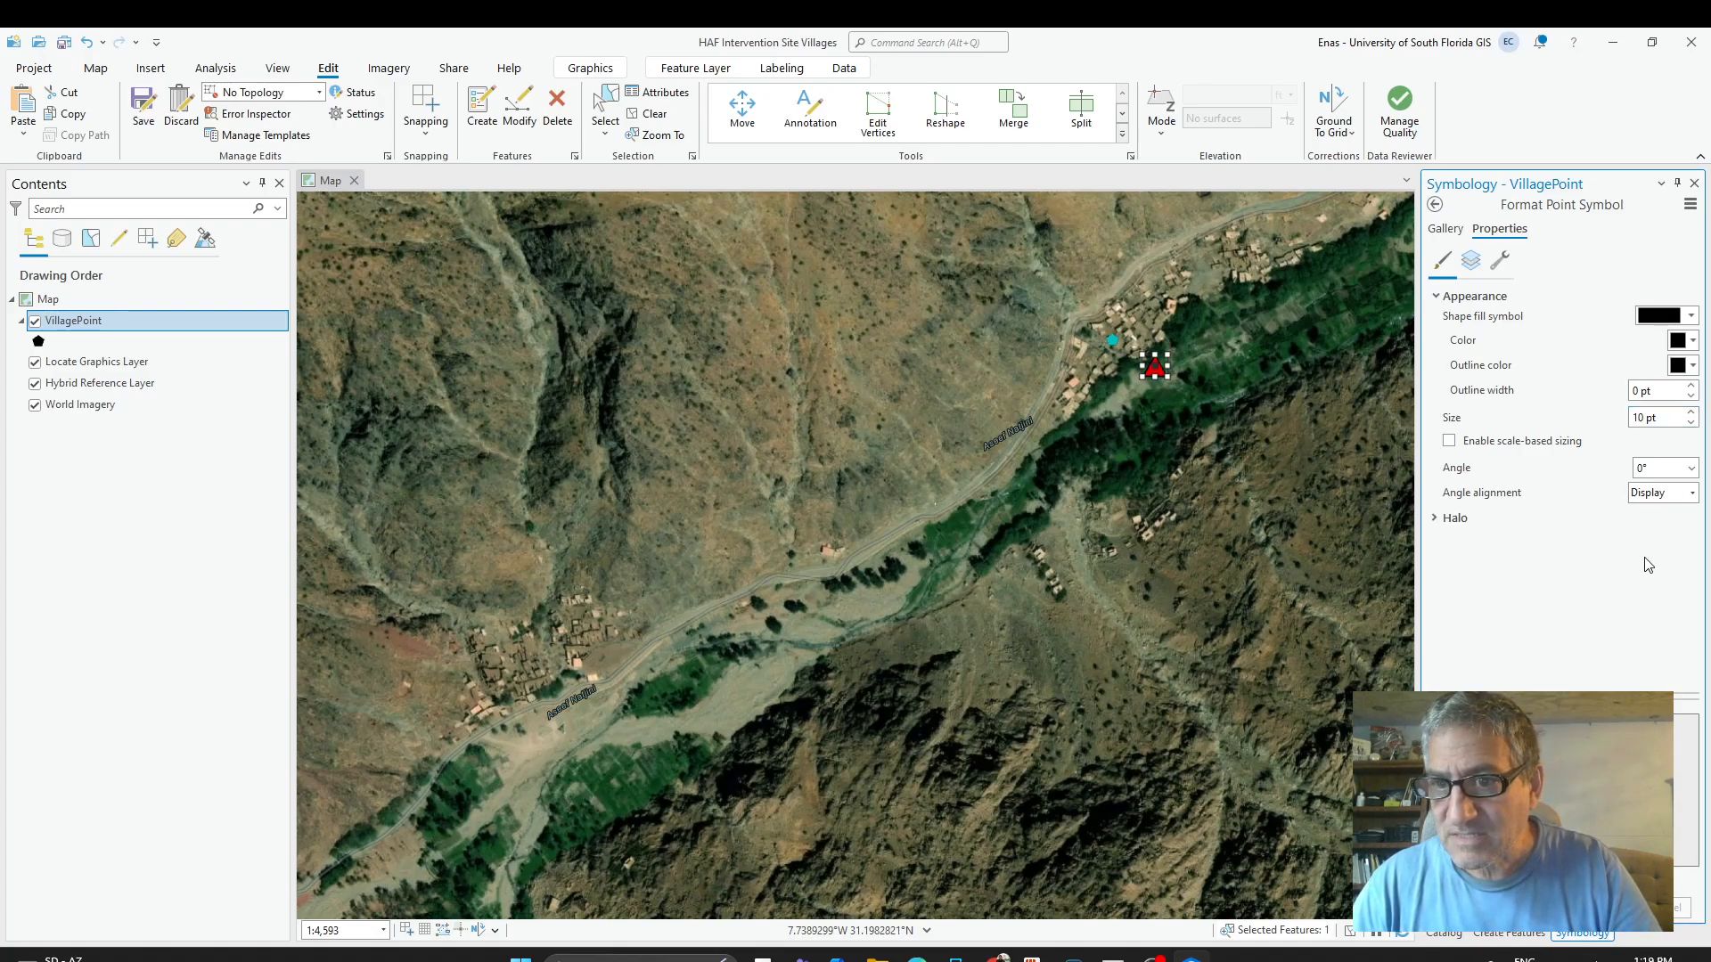
double_click(1649, 415)
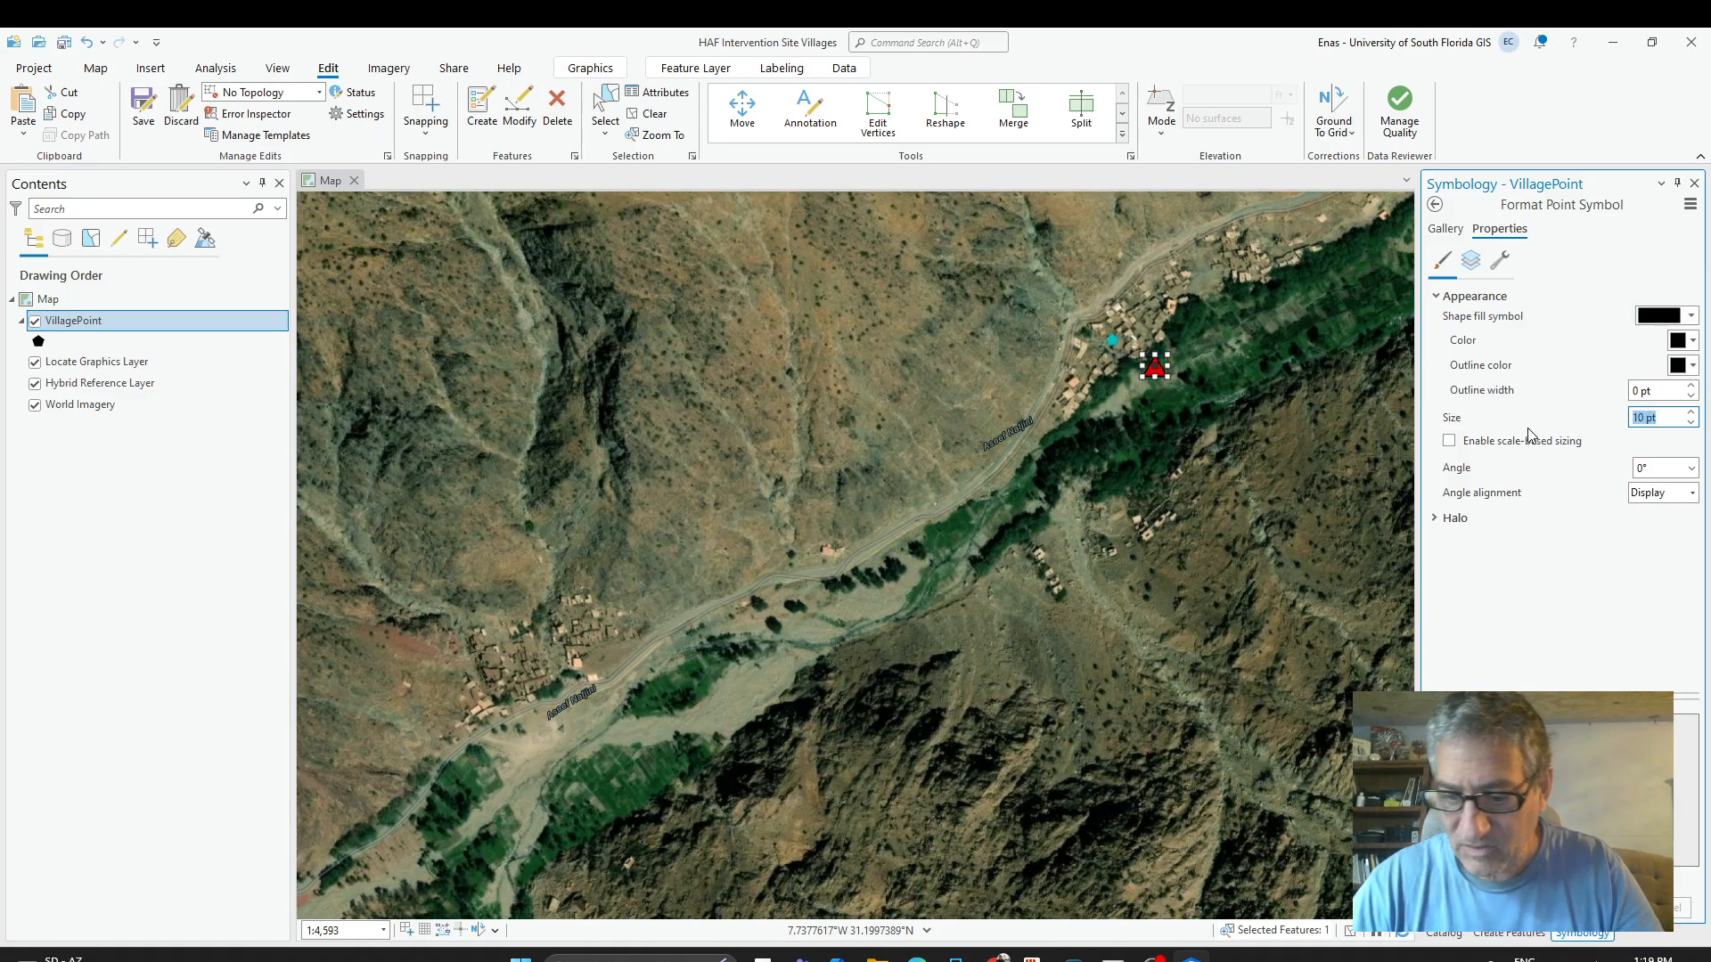
text(20)
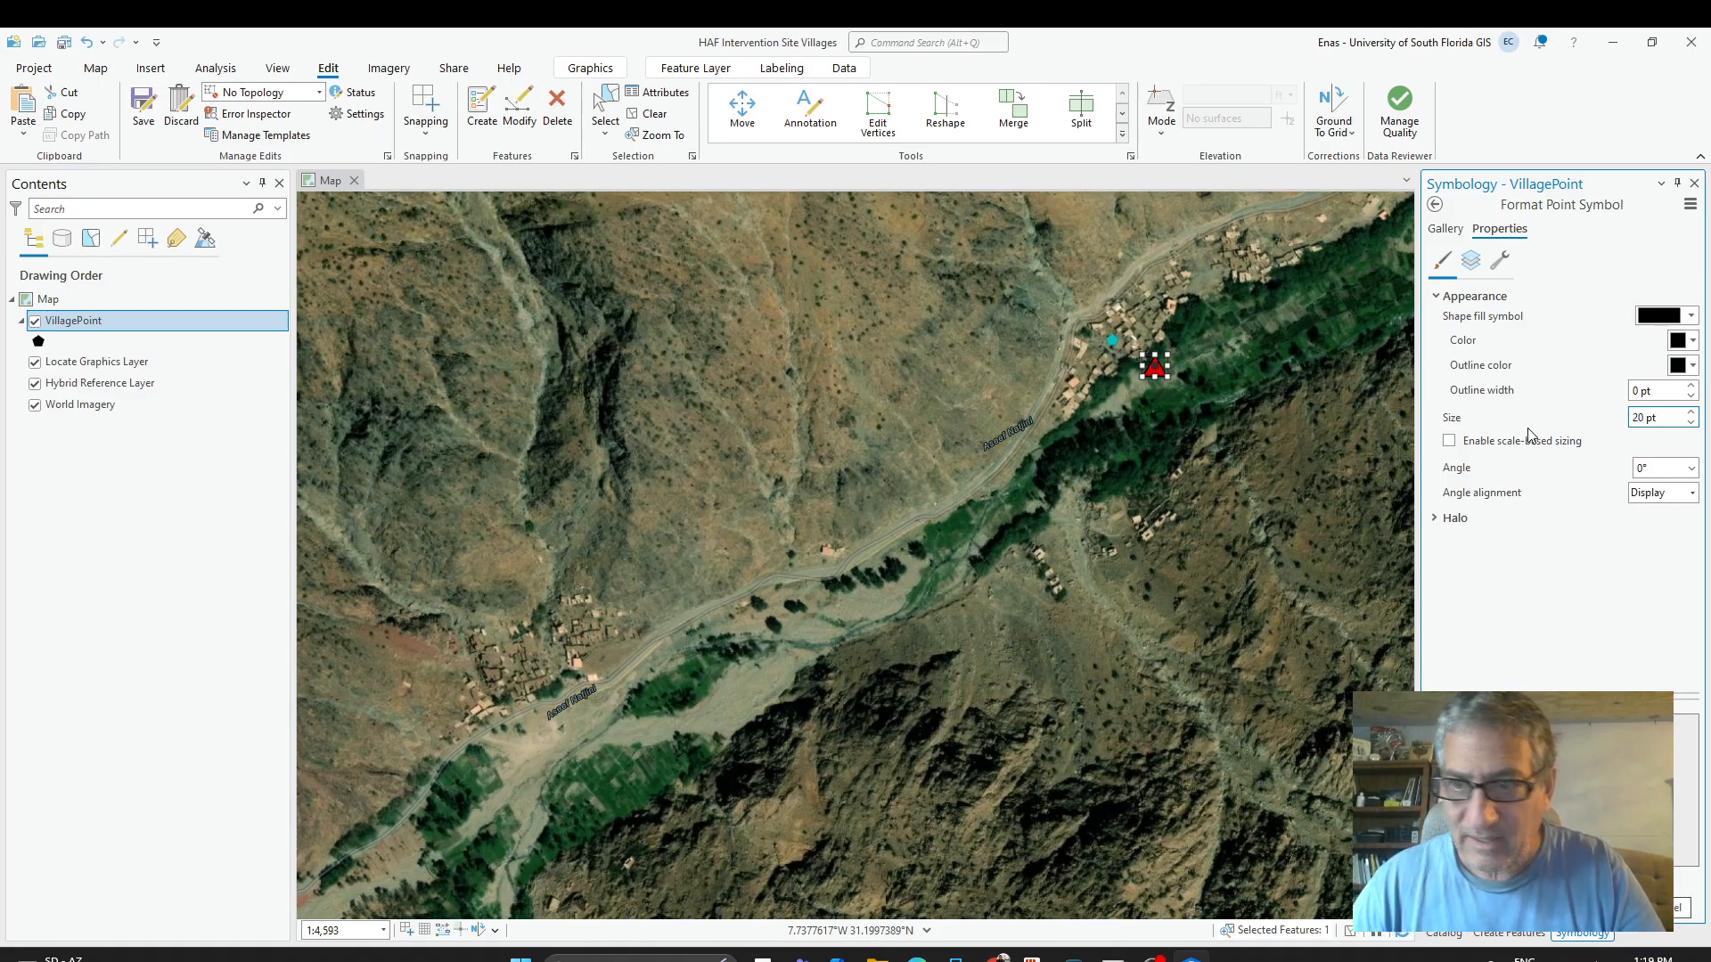
click(1524, 638)
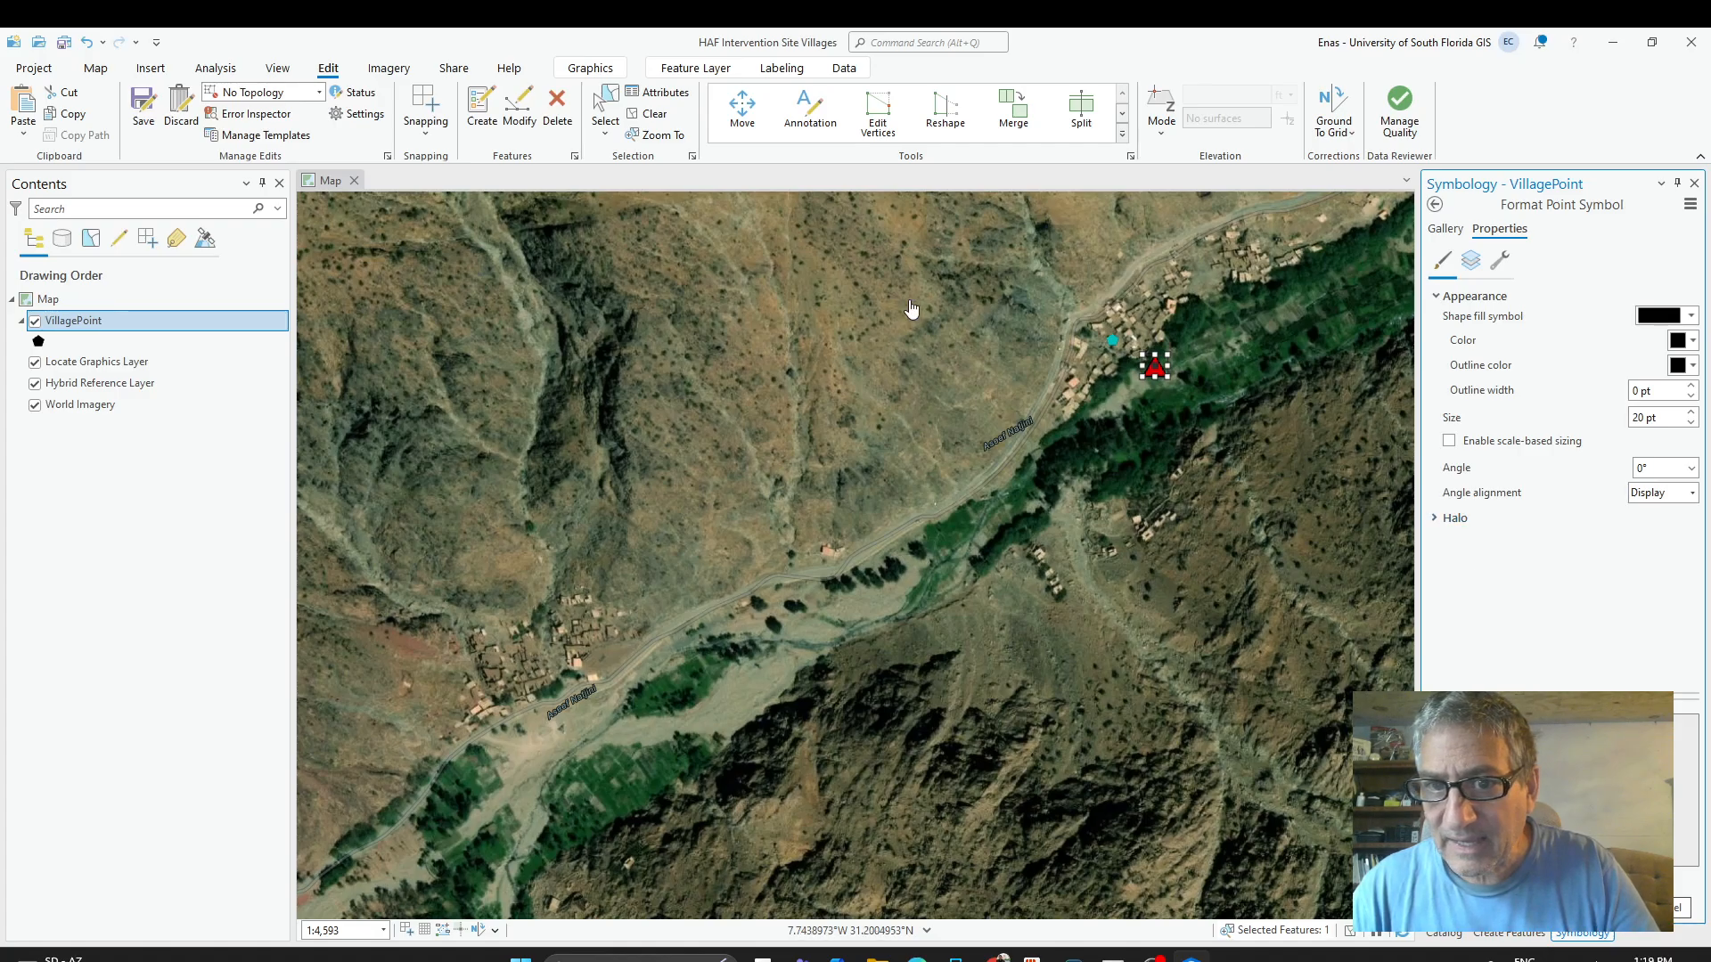
Try a size of 40 pt for the VillagePoint pentagon symbol.
drag(956, 390, 802, 468)
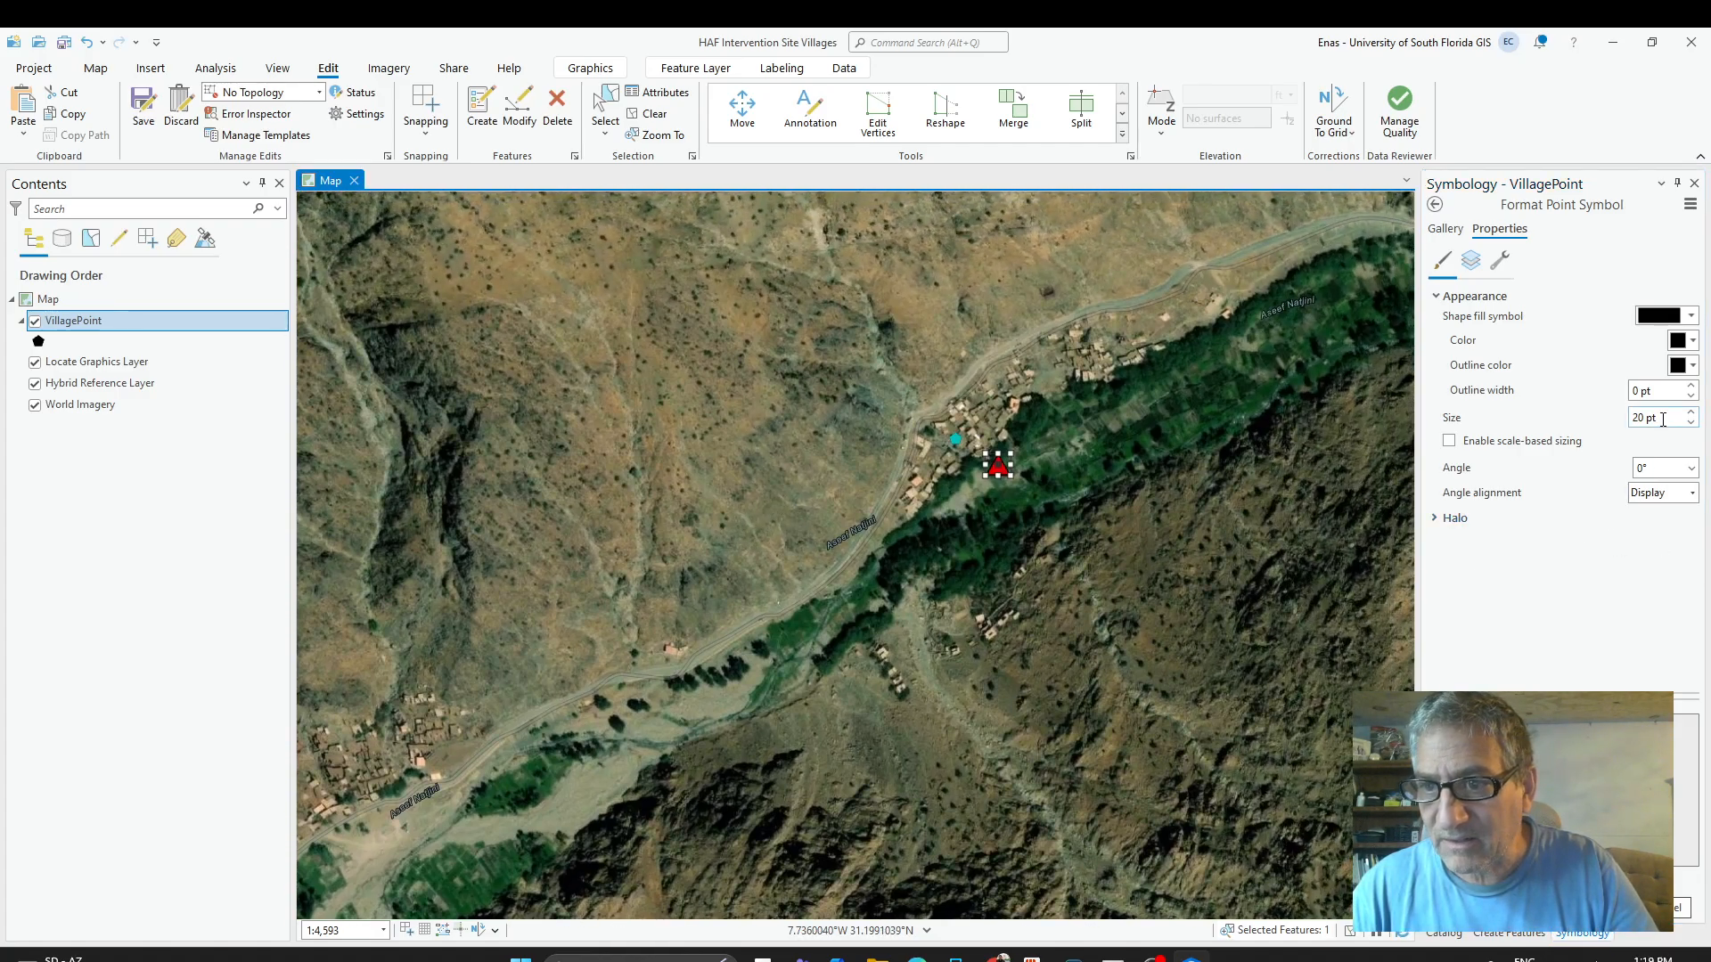
click(1663, 420)
text(40)
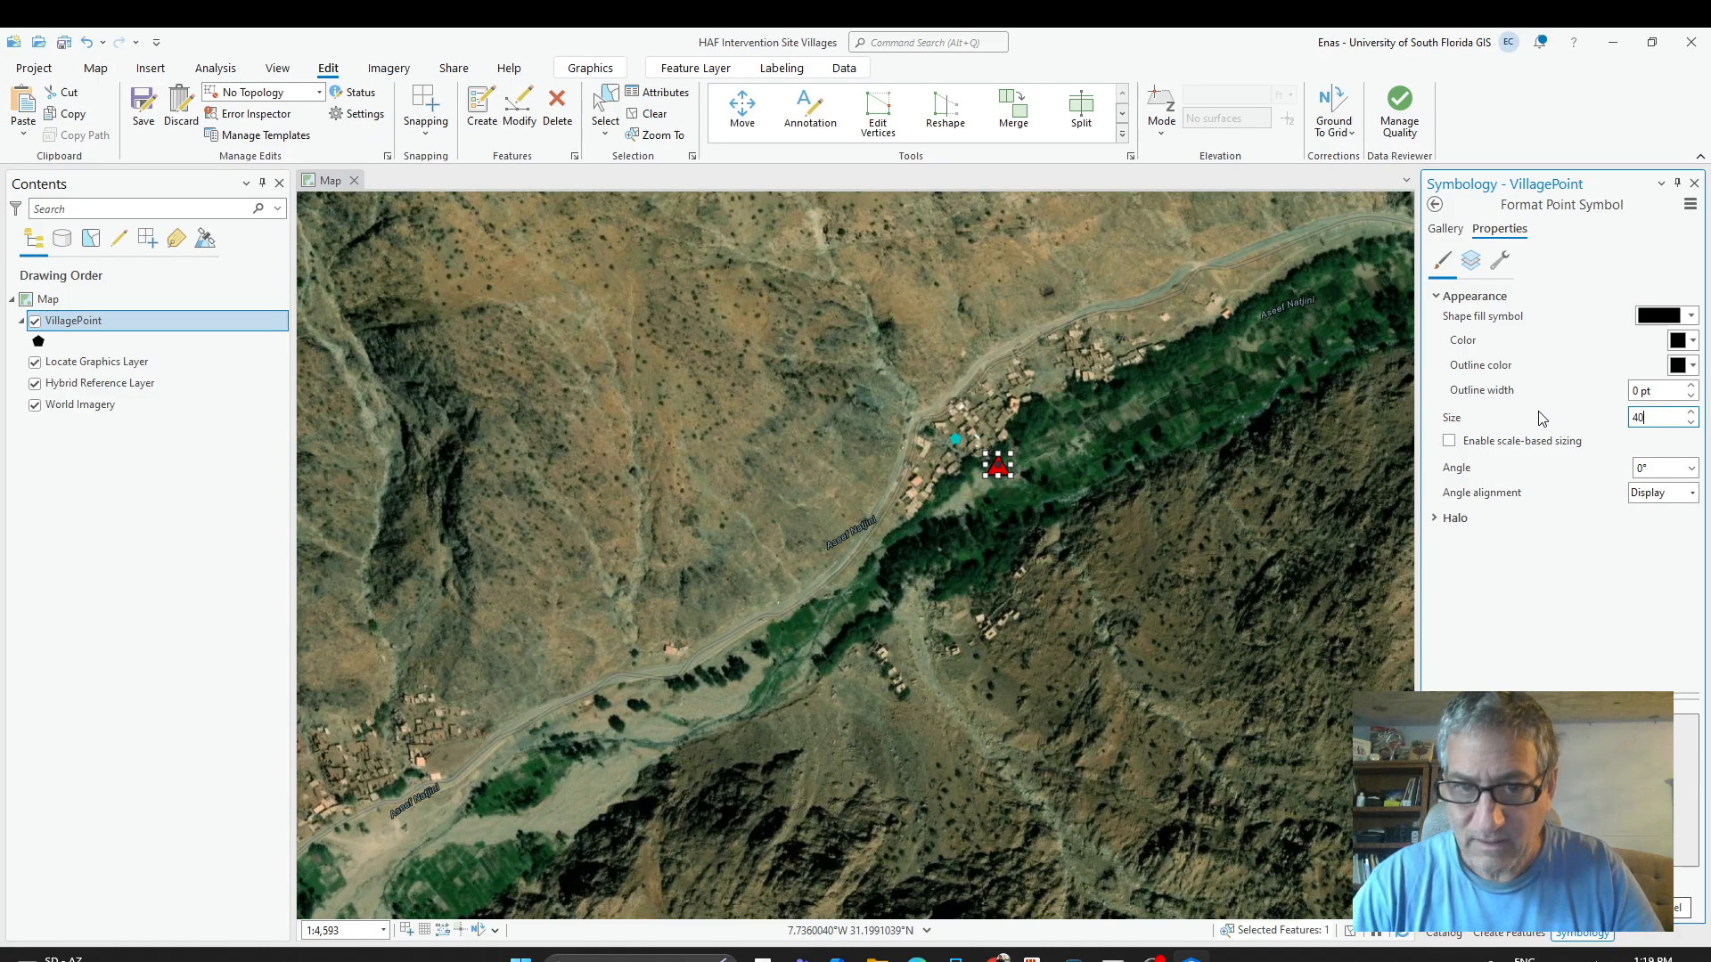
click(1540, 577)
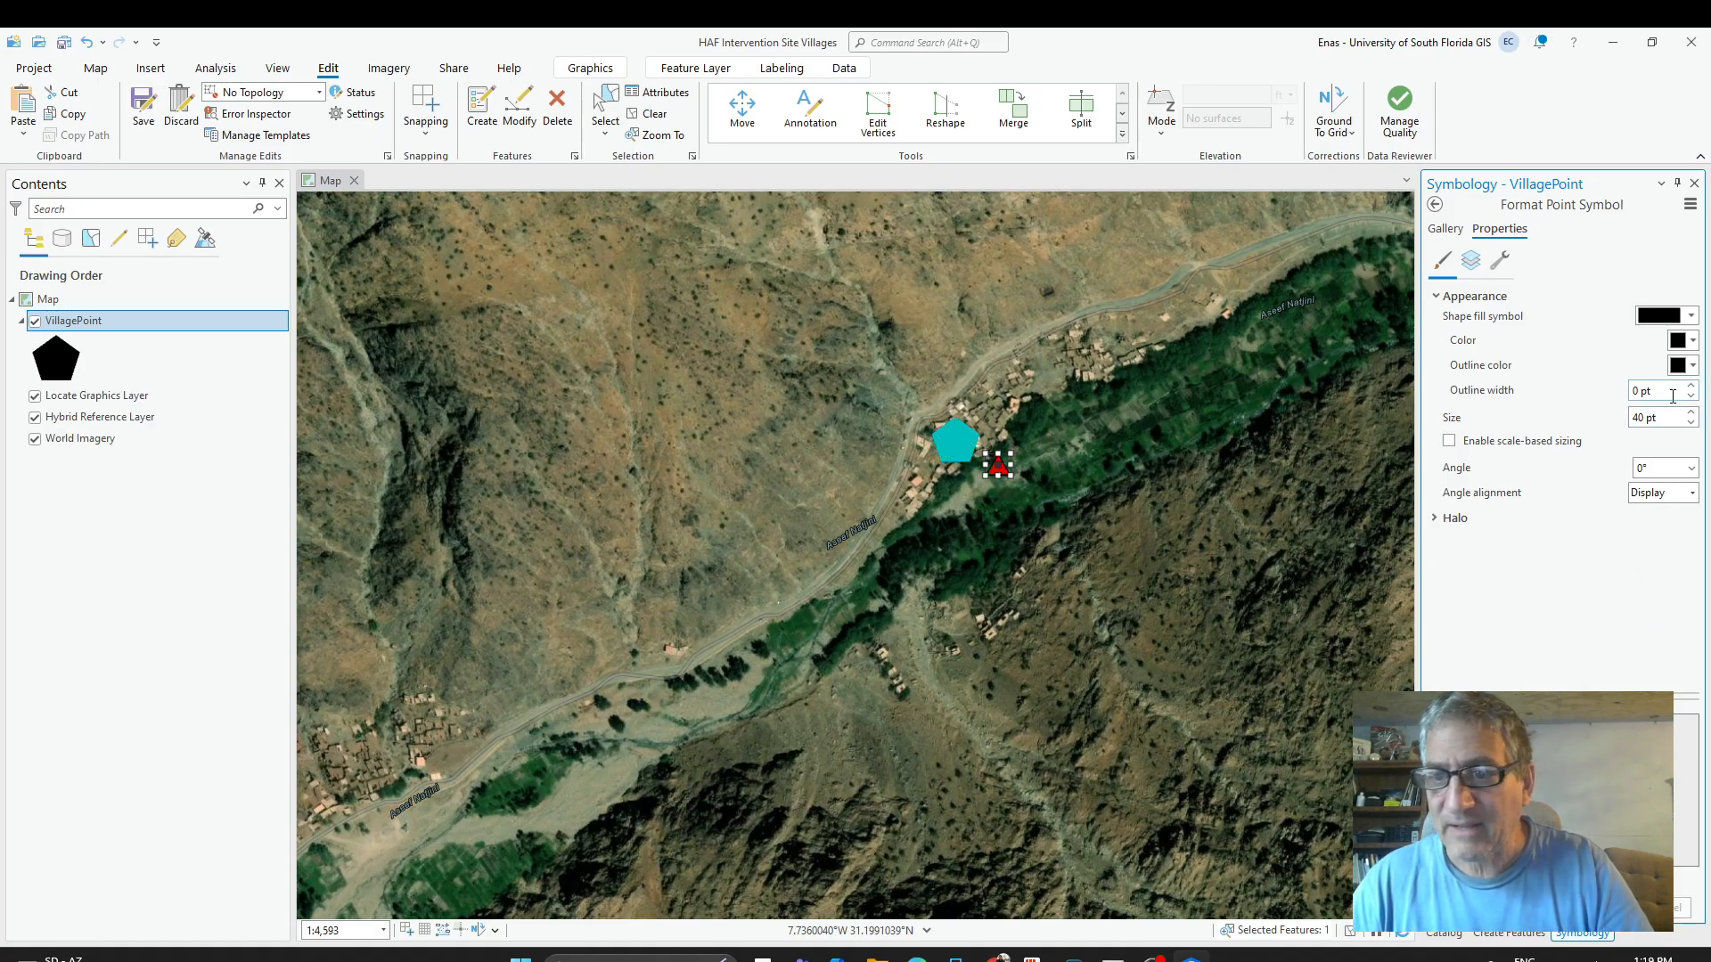
Set the VillagePoint pentagon symbol's size back to 20 pt and its fill color to red.
drag(1664, 418, 1595, 436)
text(2)
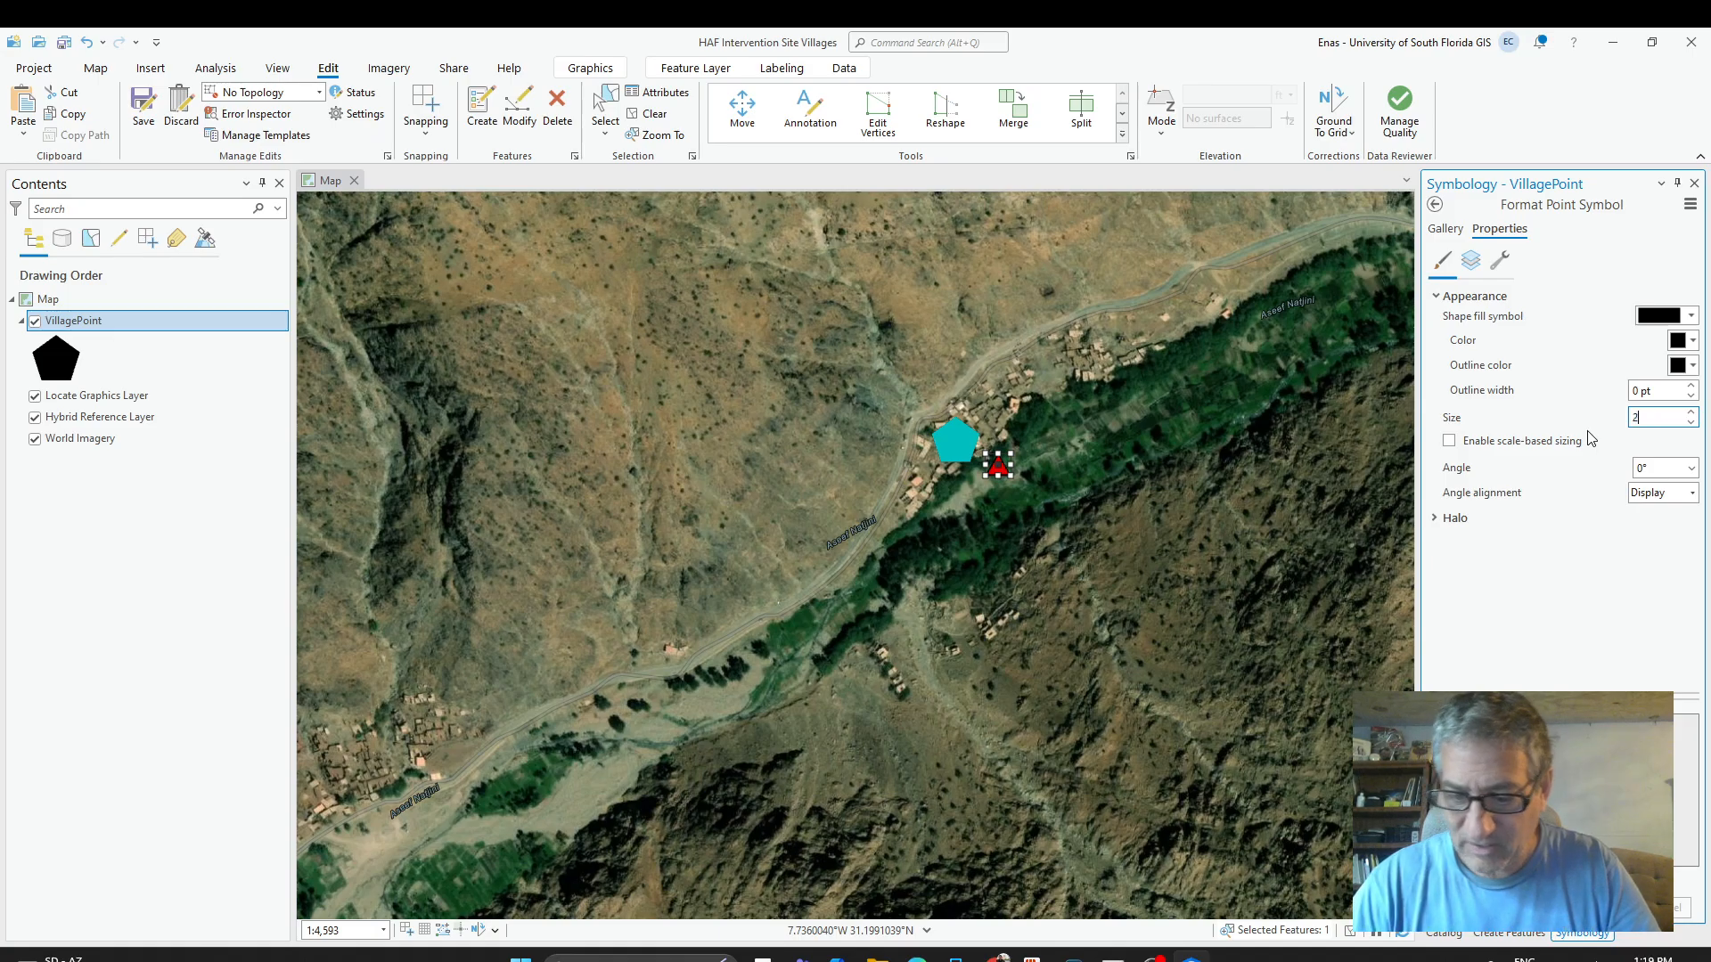
text(0)
key(Return)
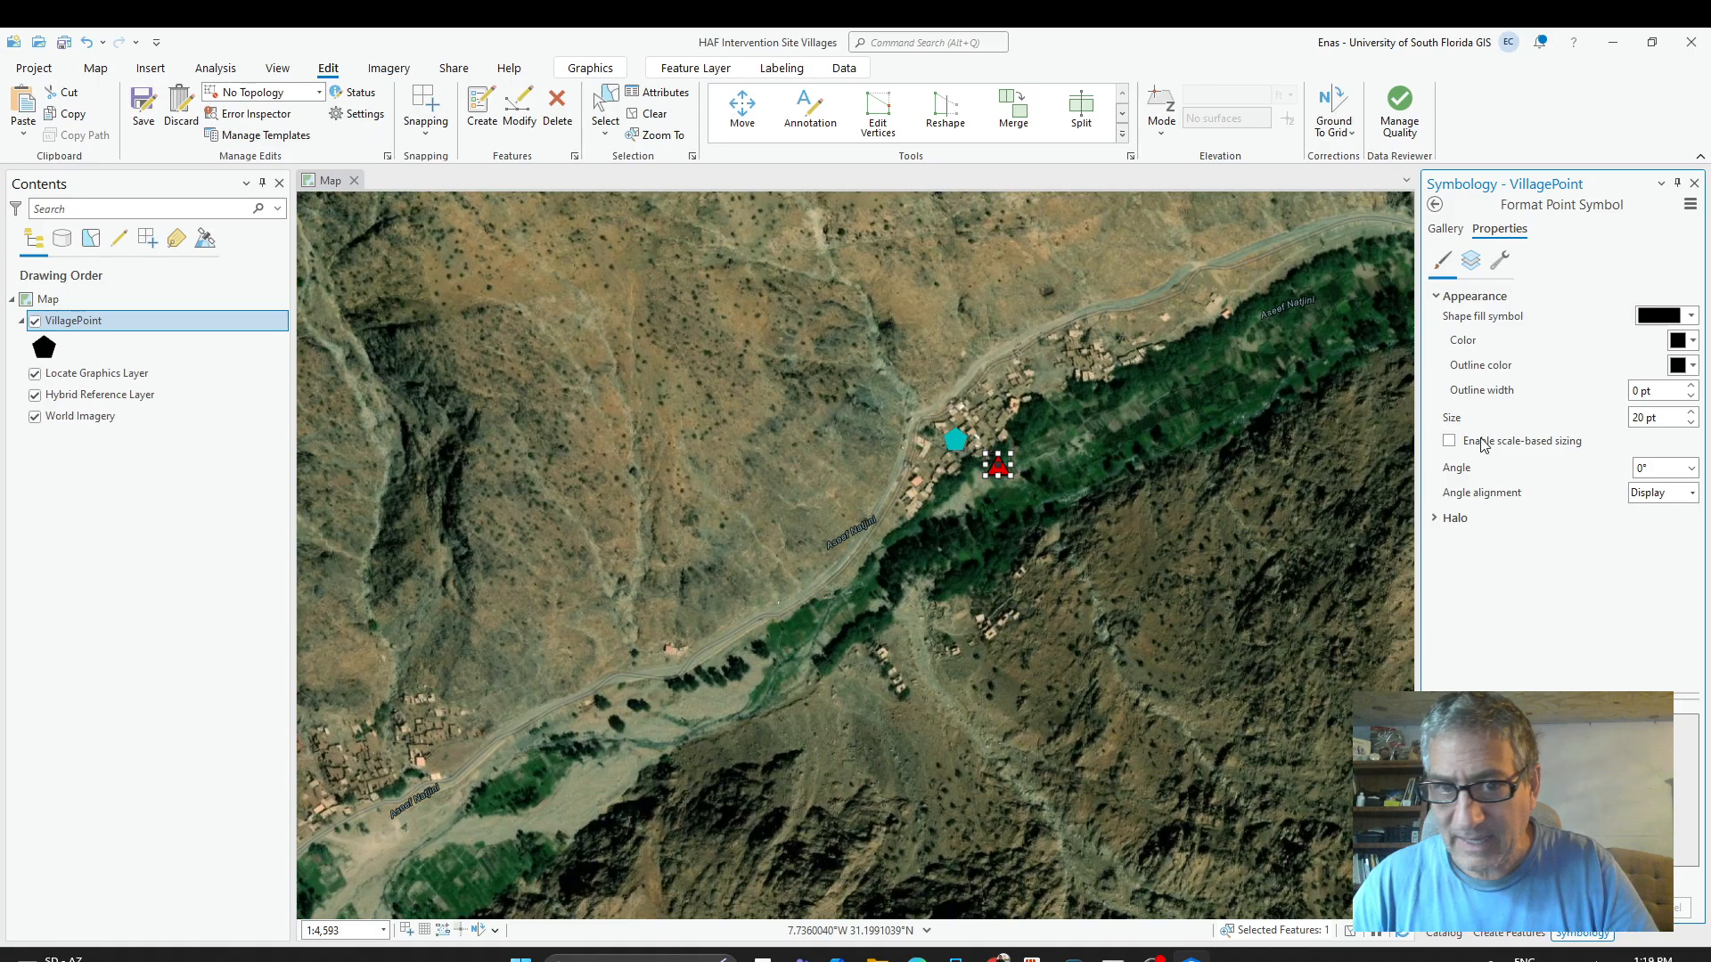
click(1687, 341)
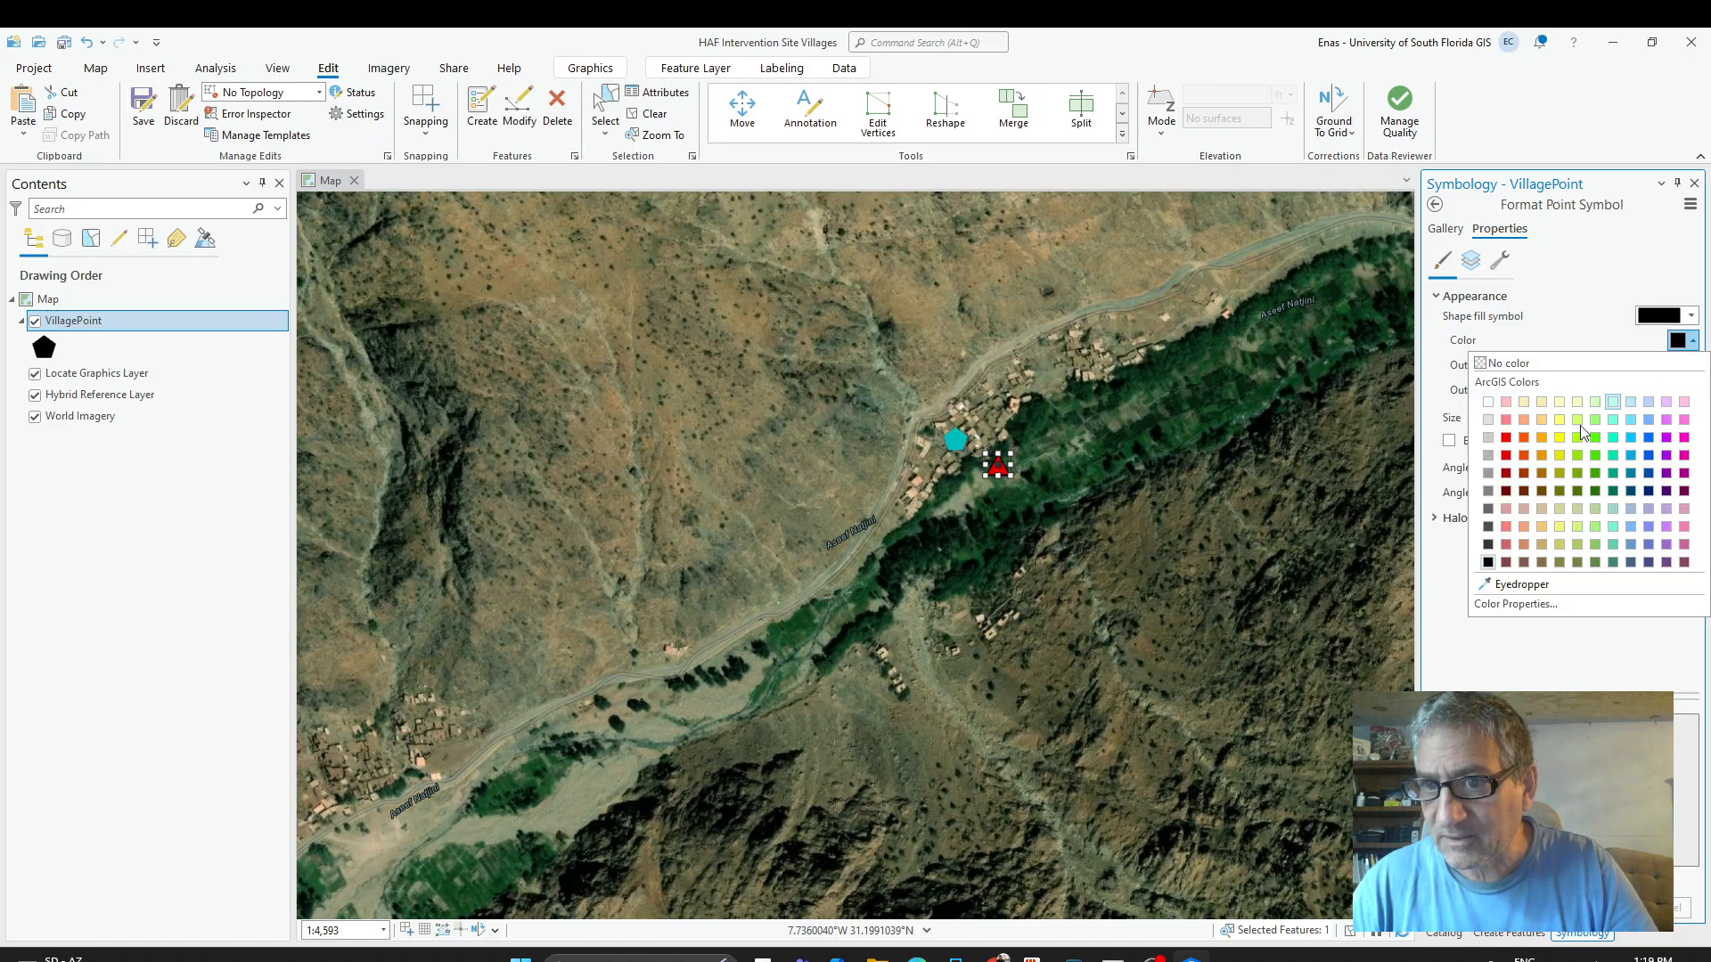
click(1505, 438)
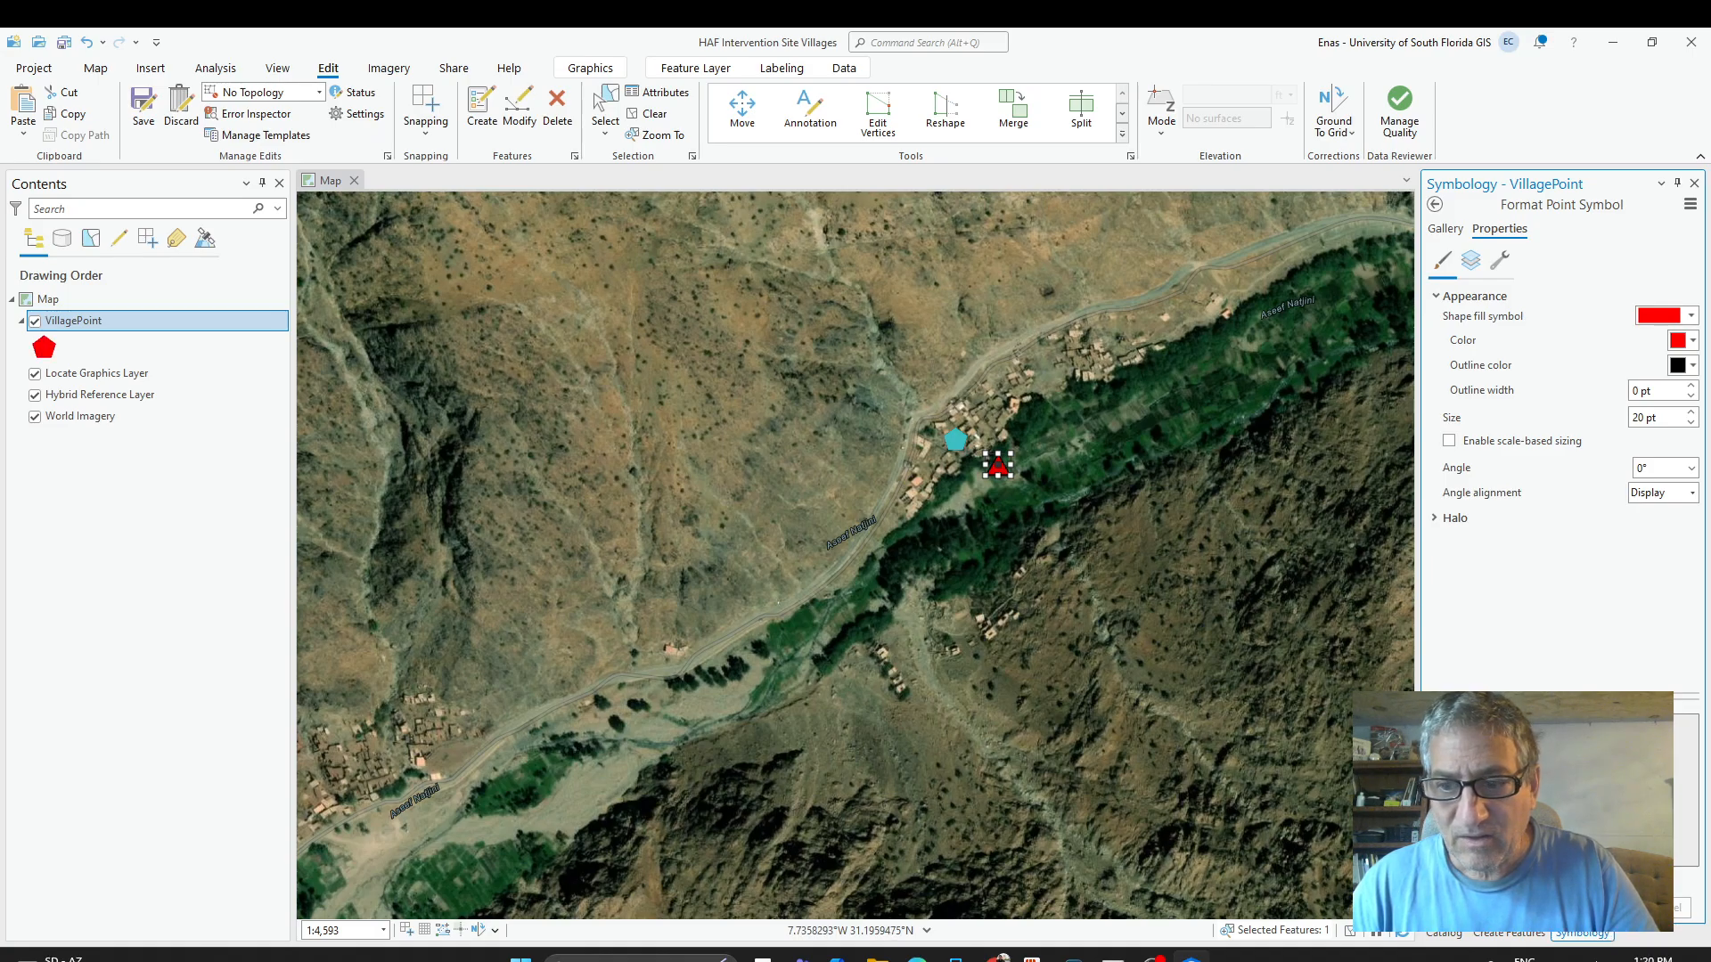
click(956, 626)
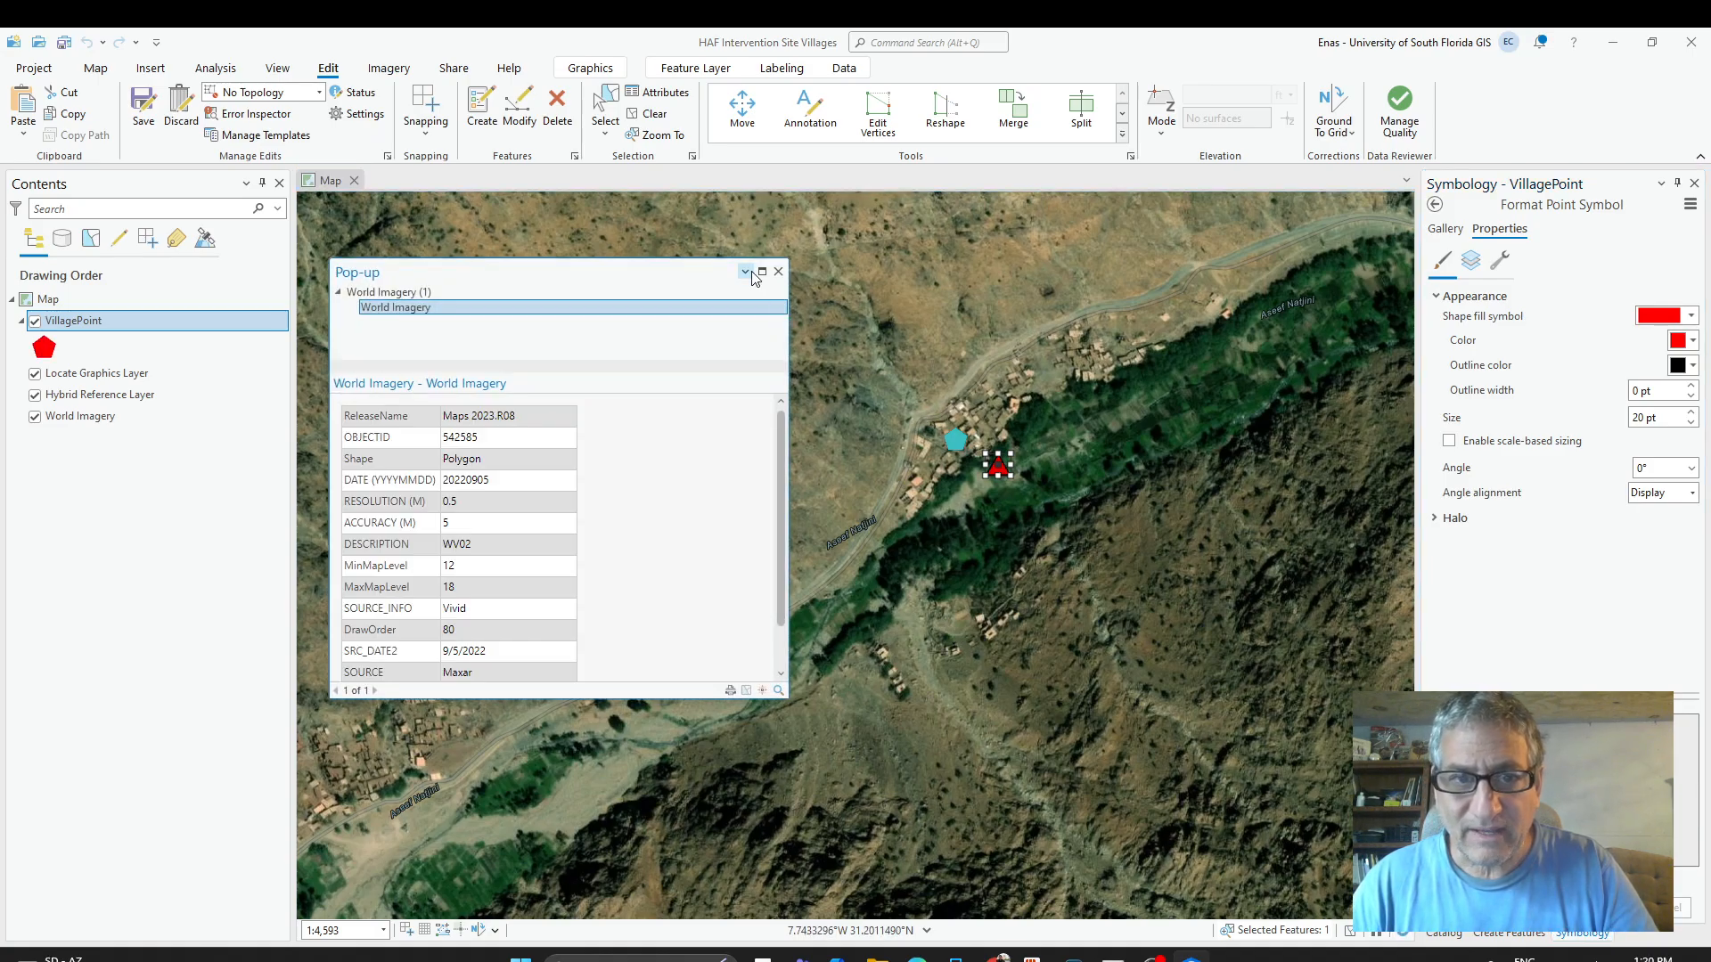
click(777, 273)
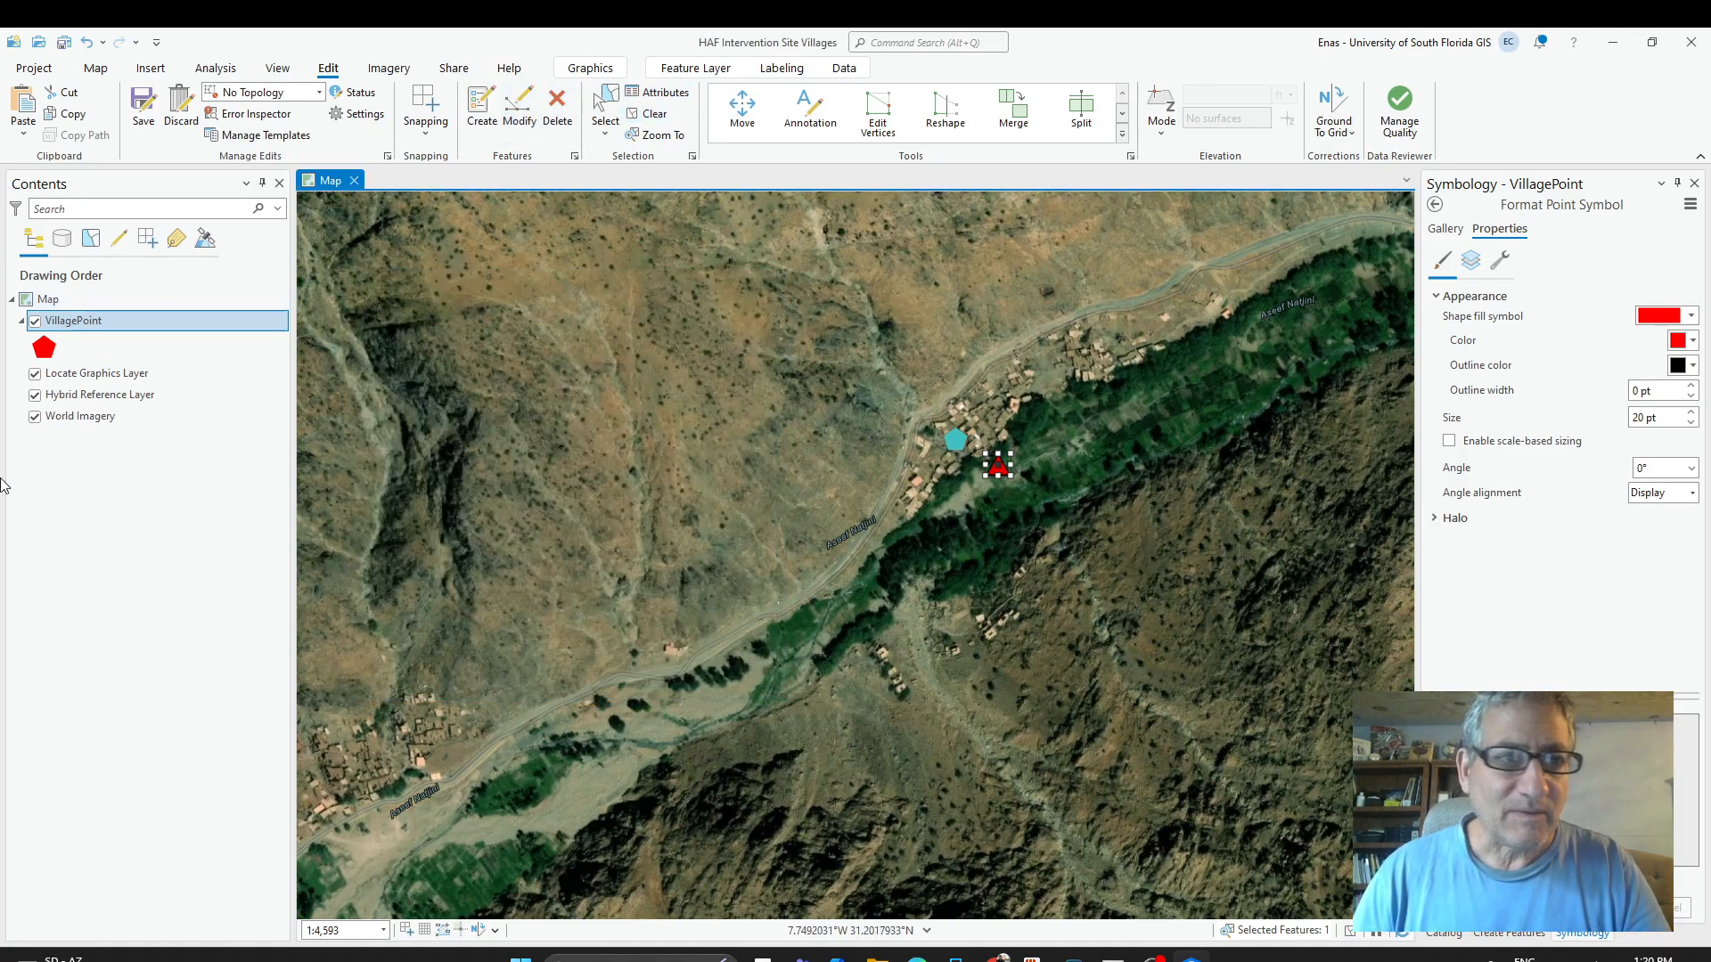
click(35, 332)
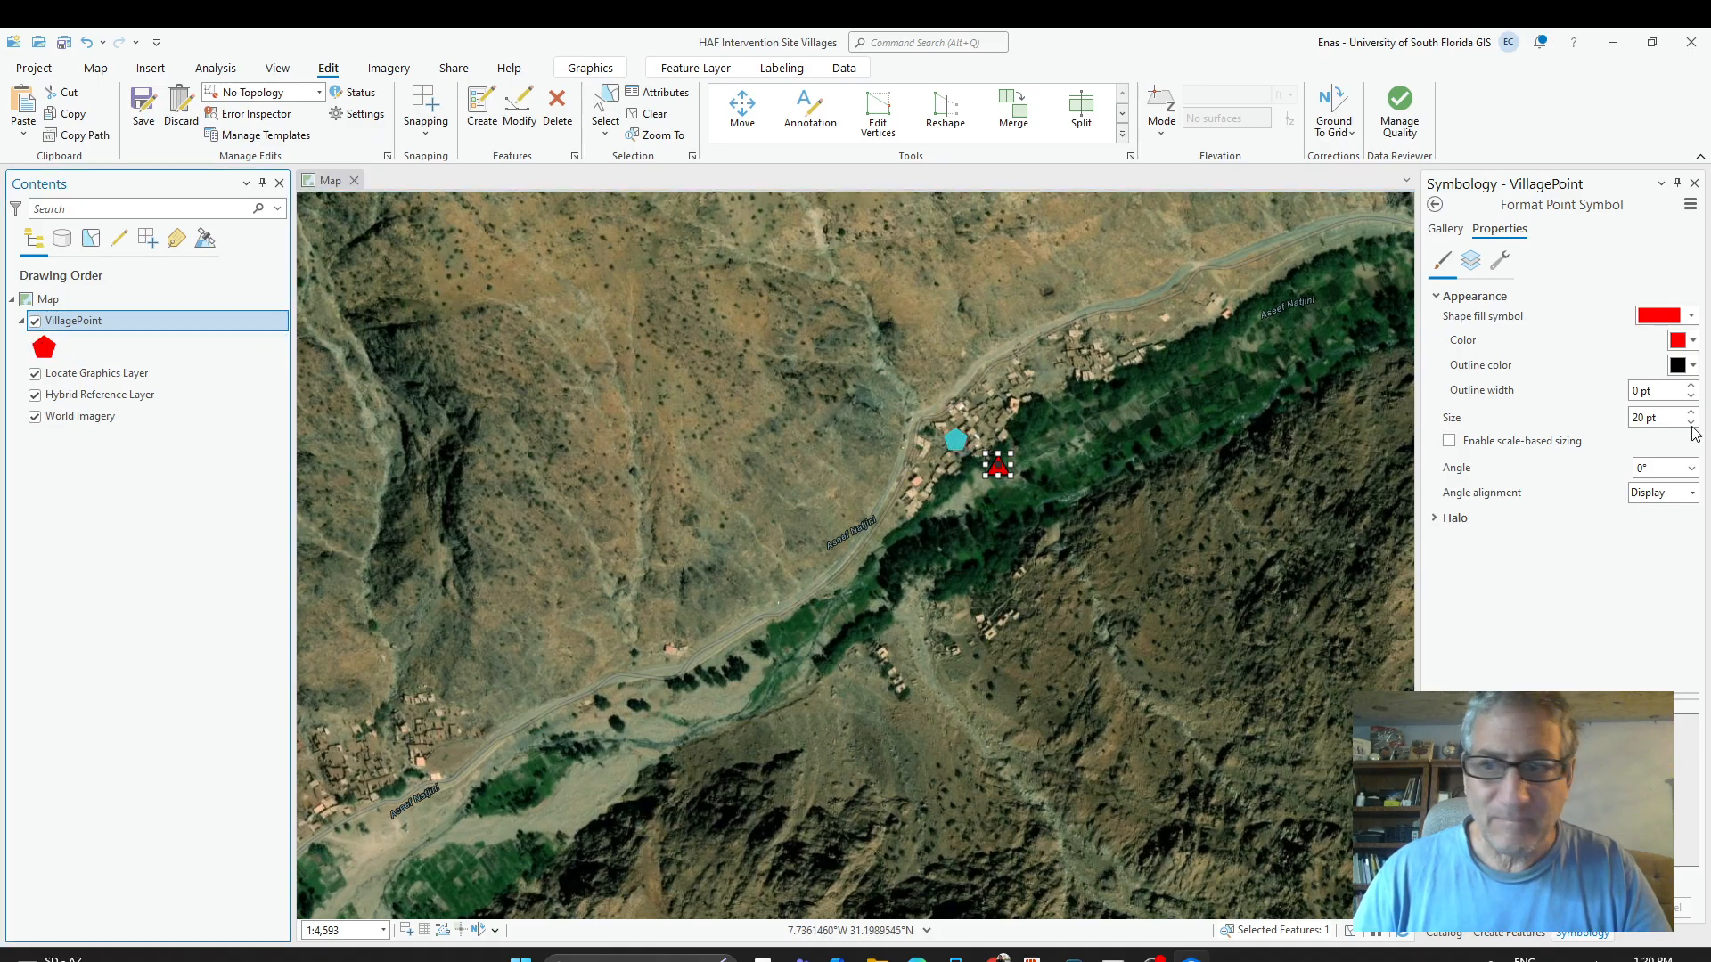
click(1571, 634)
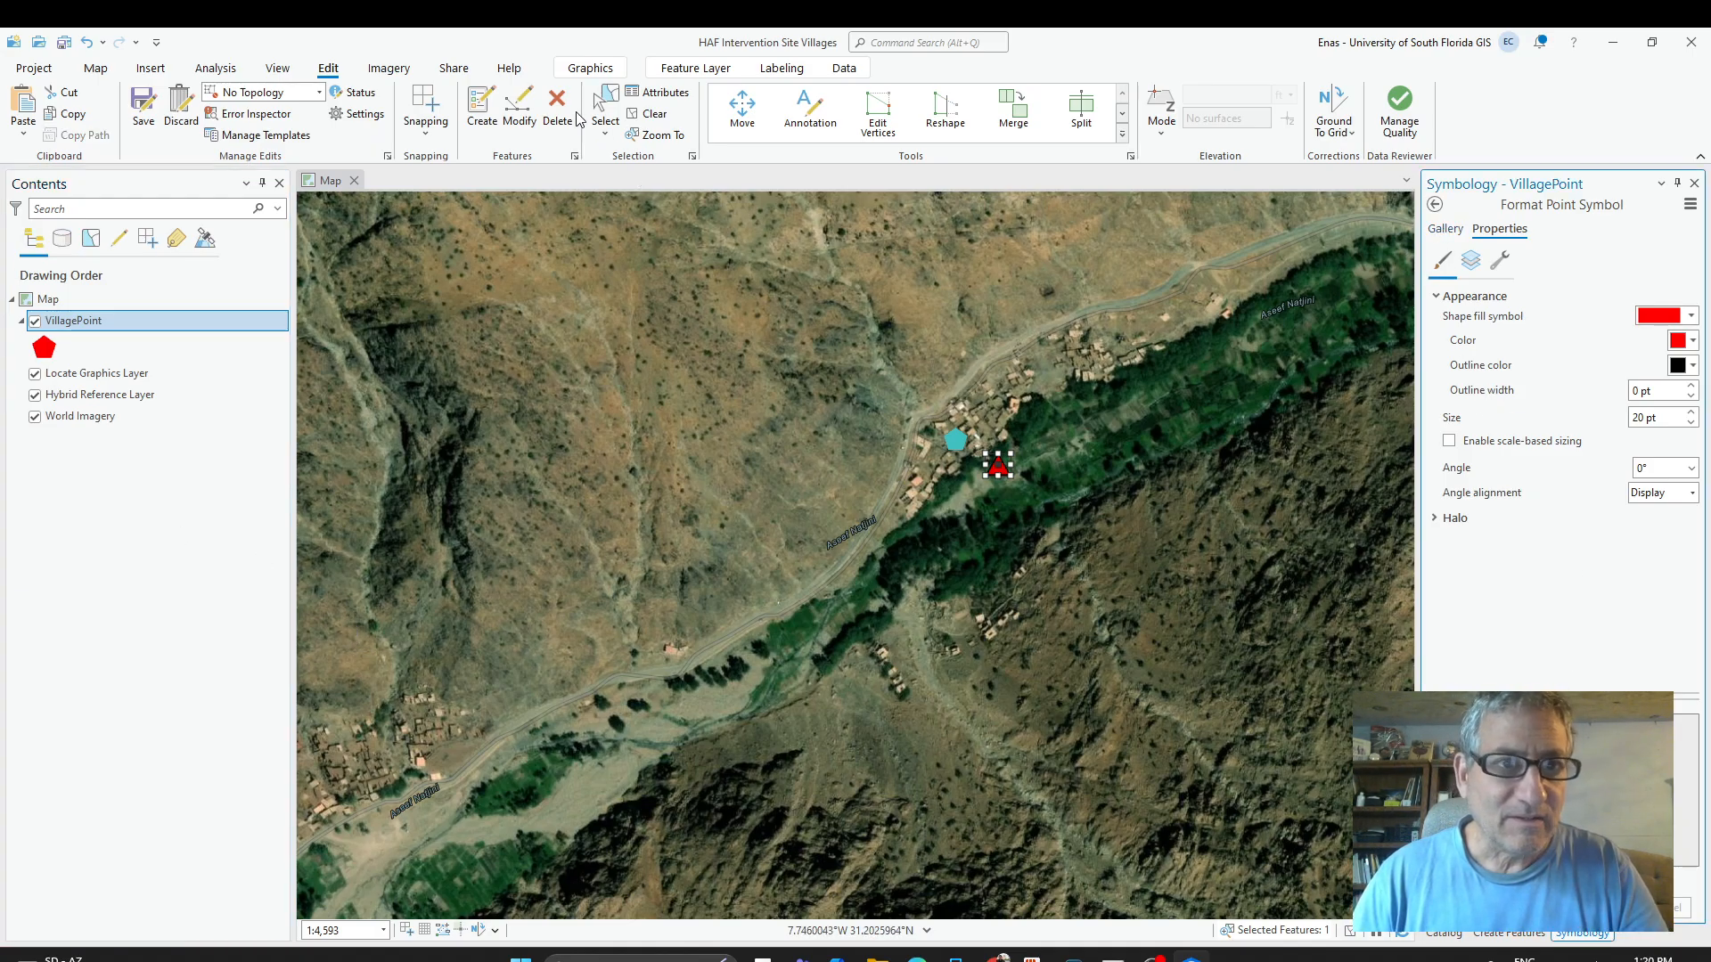
click(996, 488)
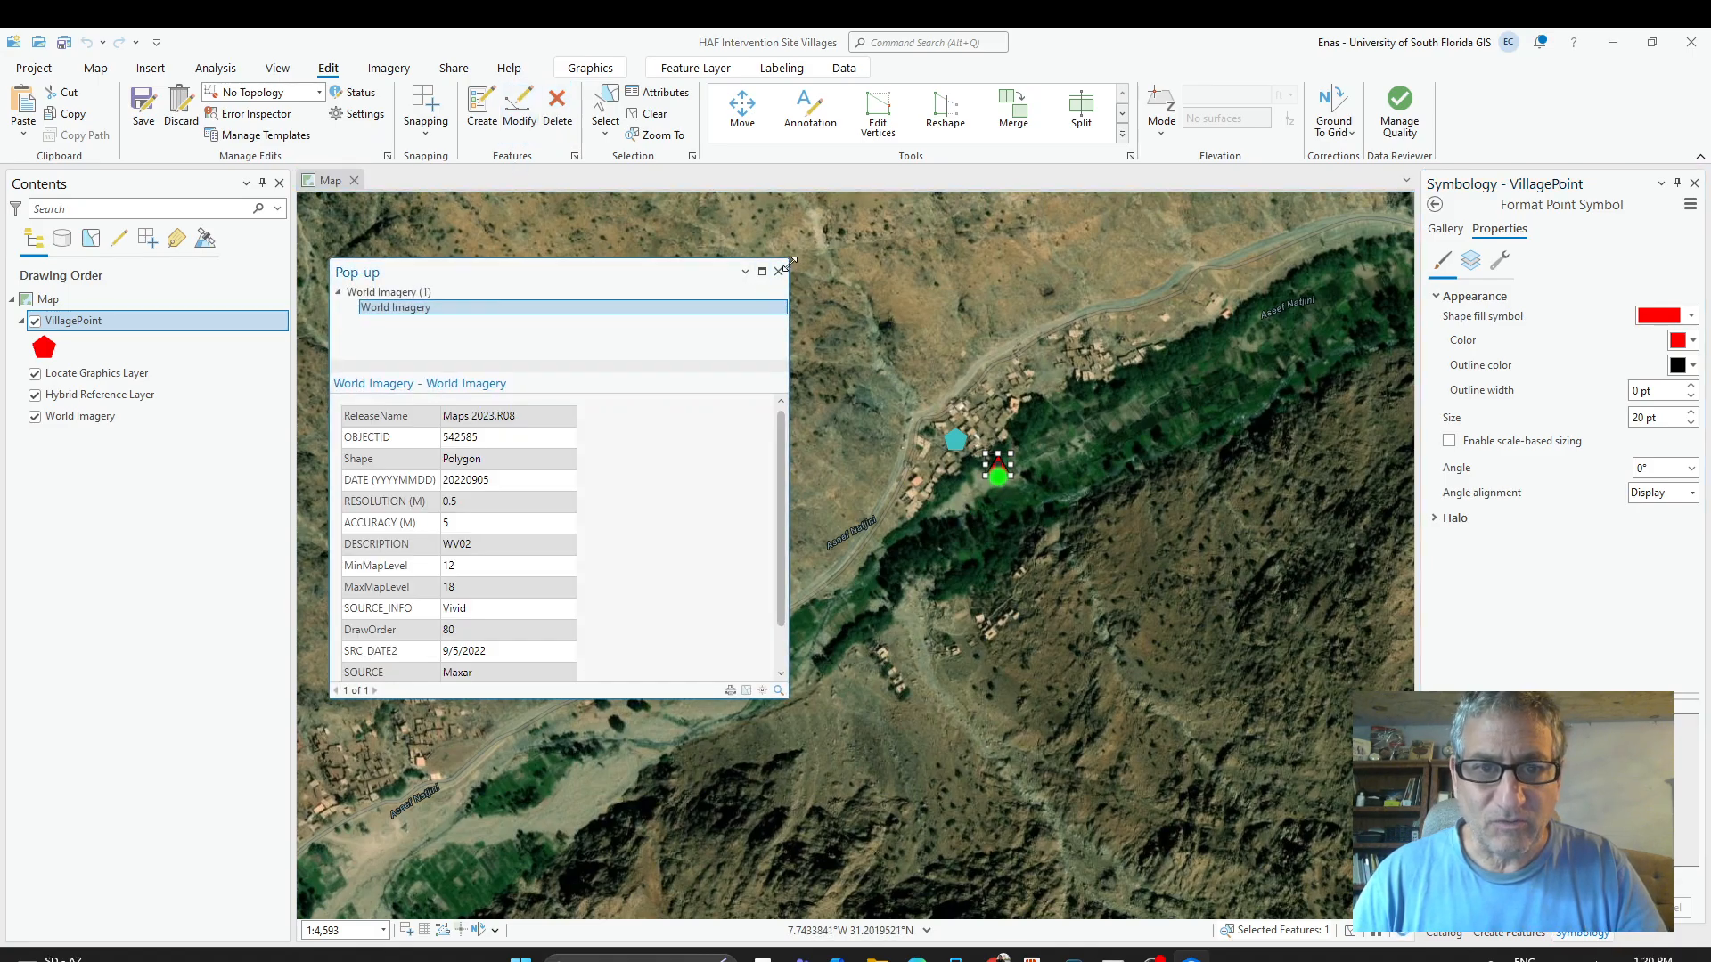
click(779, 271)
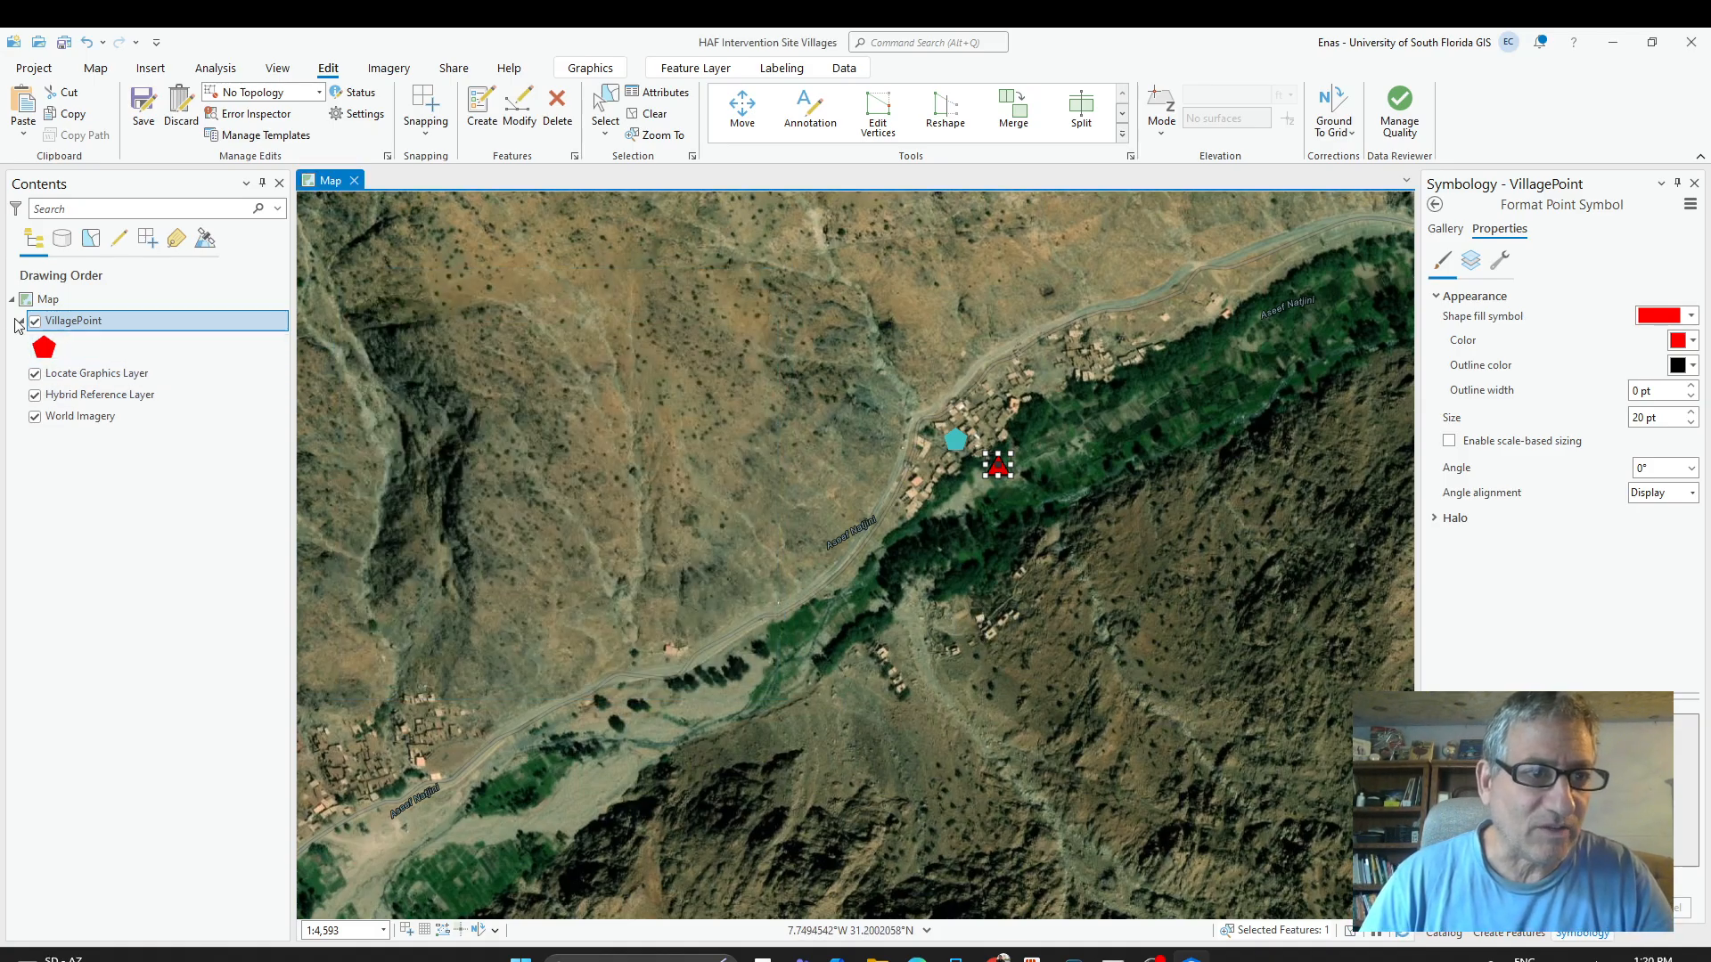
Look through the primary symbology types offered for the VillagePoint layer, leaving Single Symbol in place.
click(104, 381)
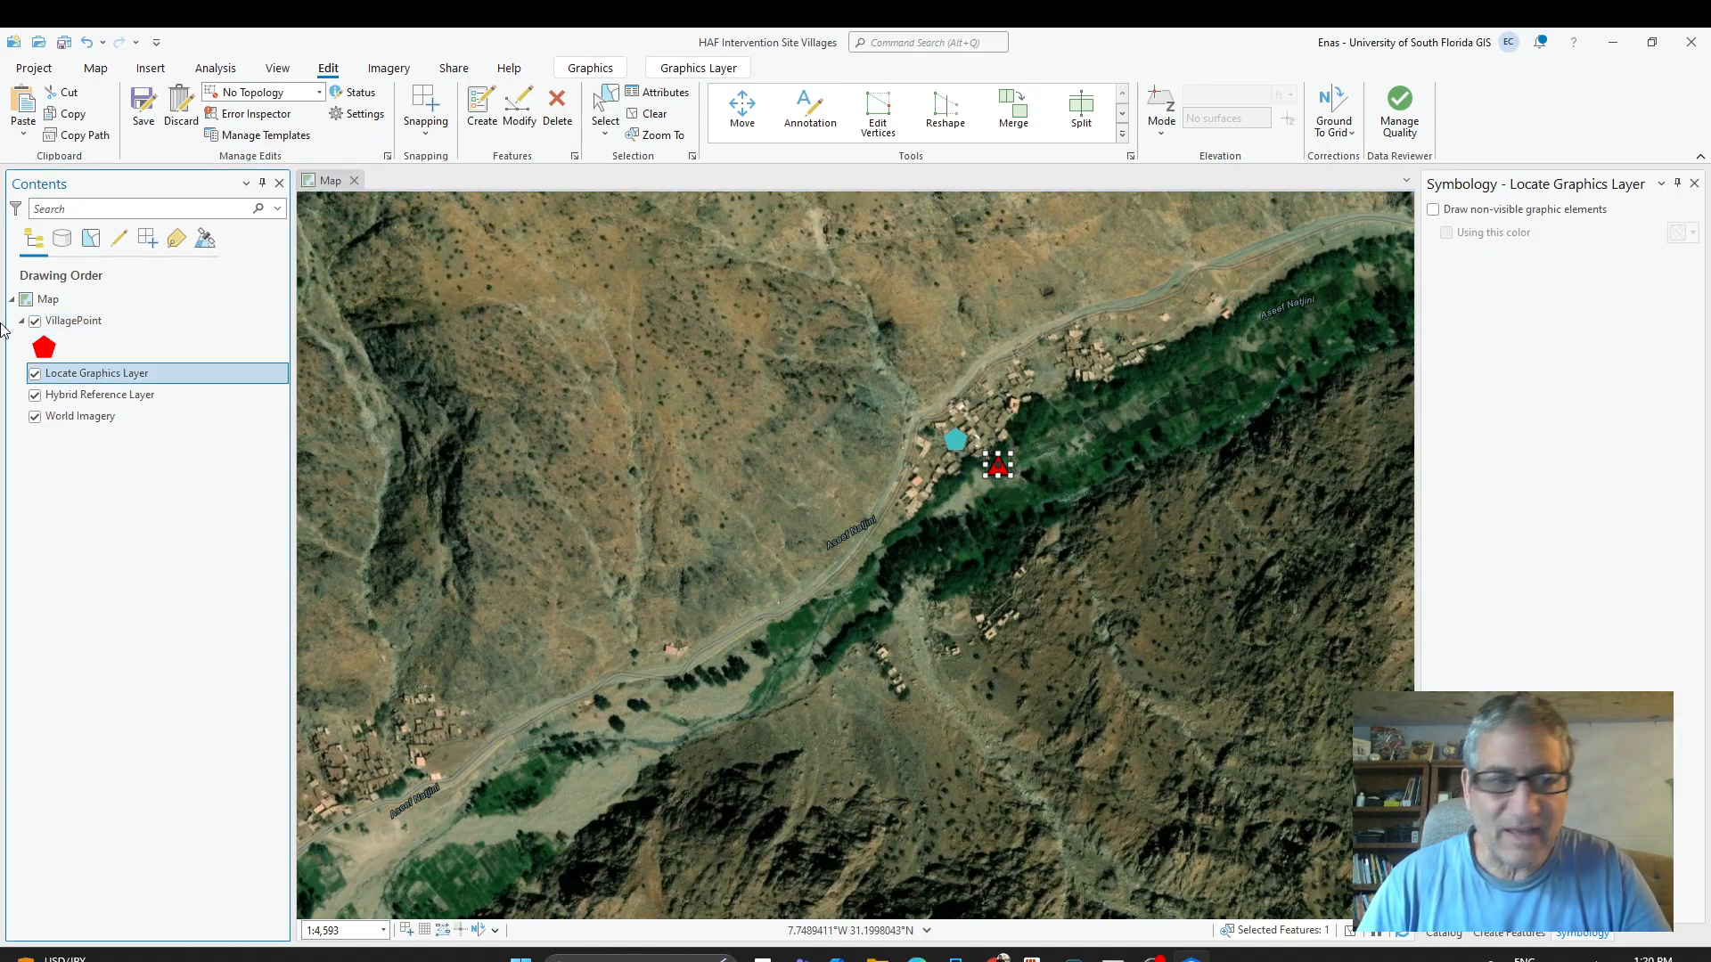
click(96, 323)
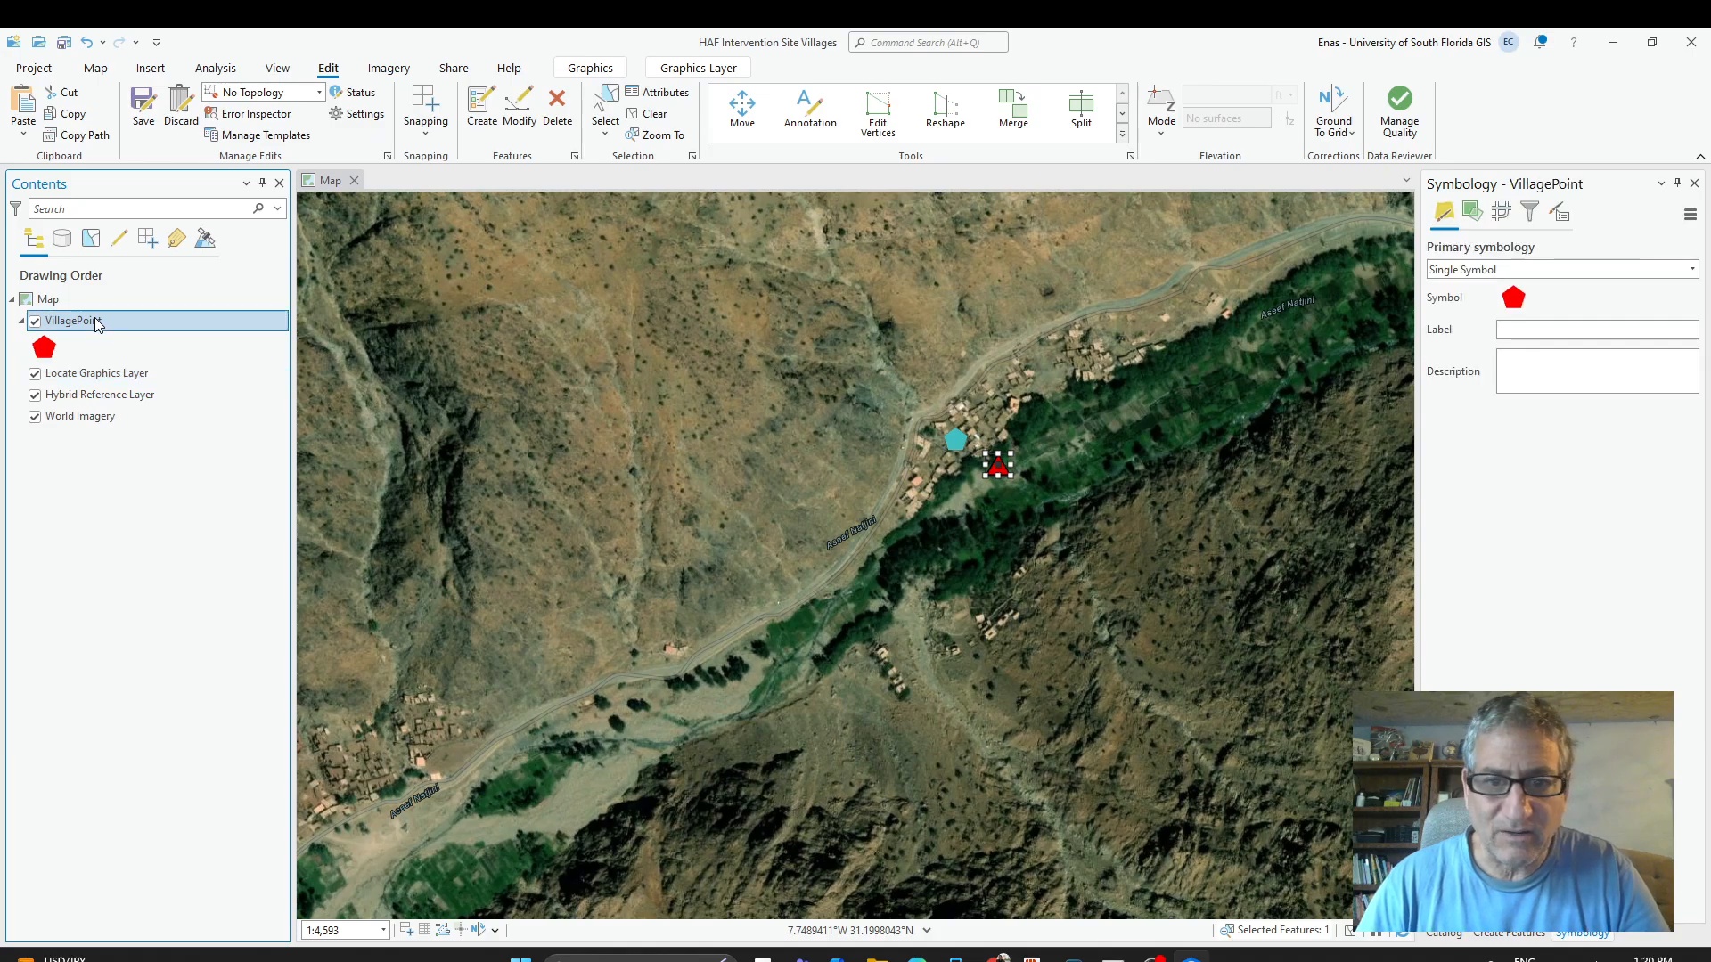
click(1690, 271)
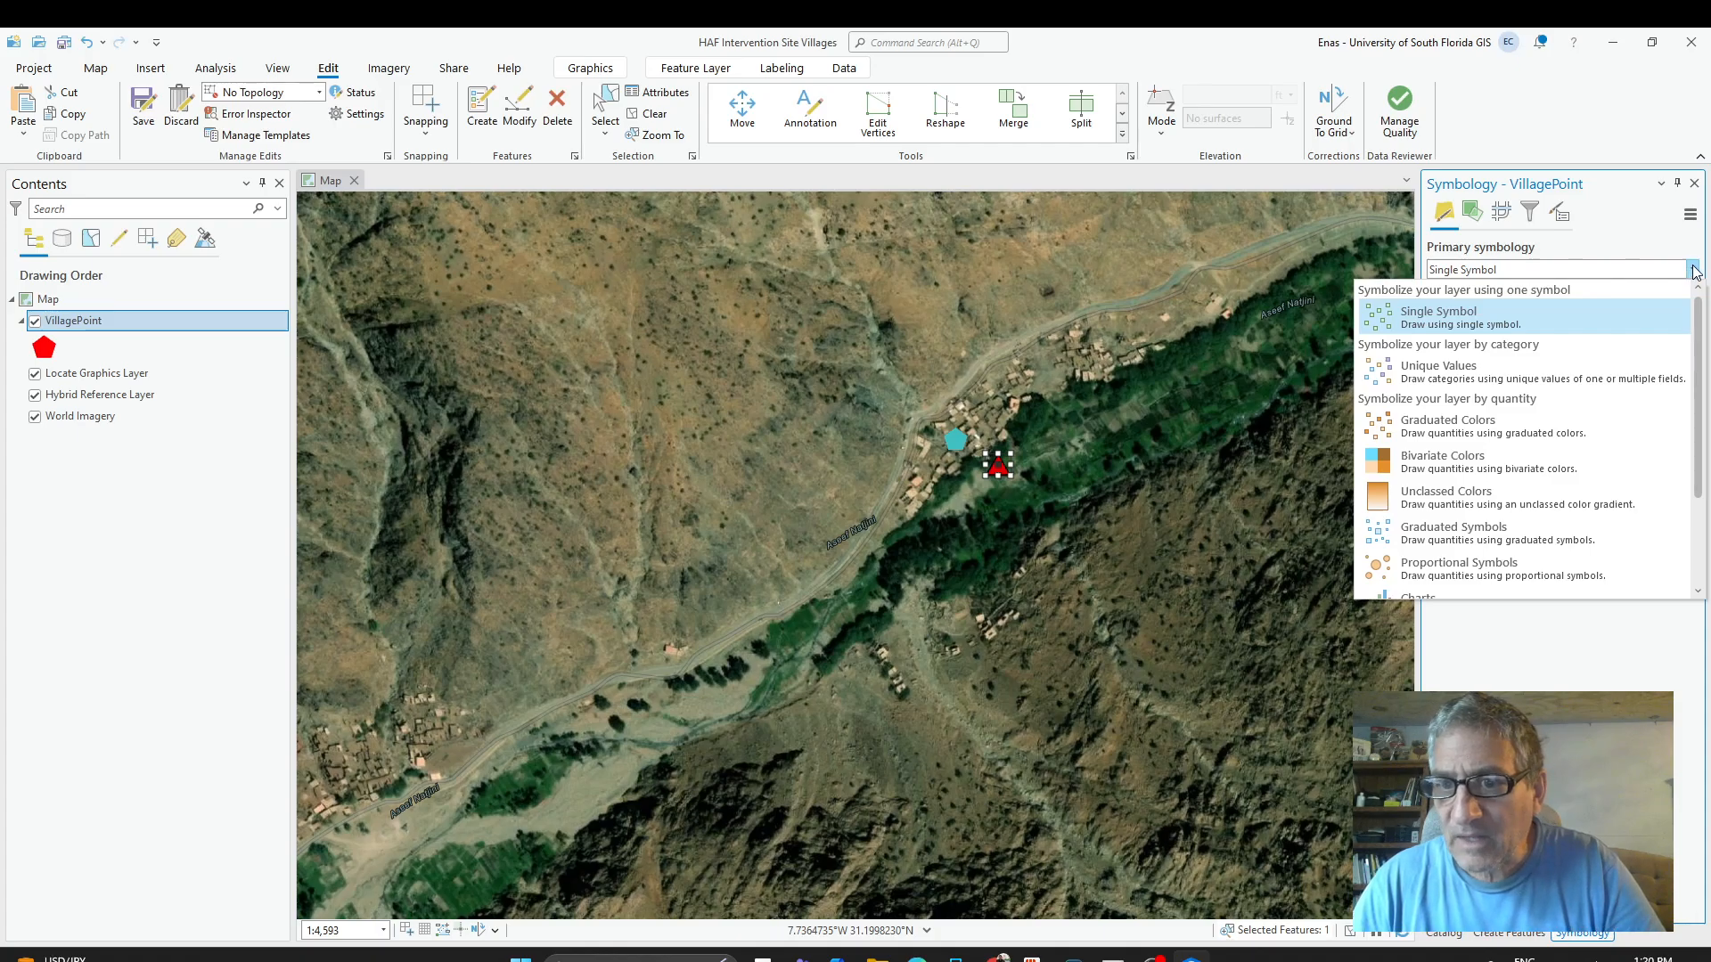
click(1662, 247)
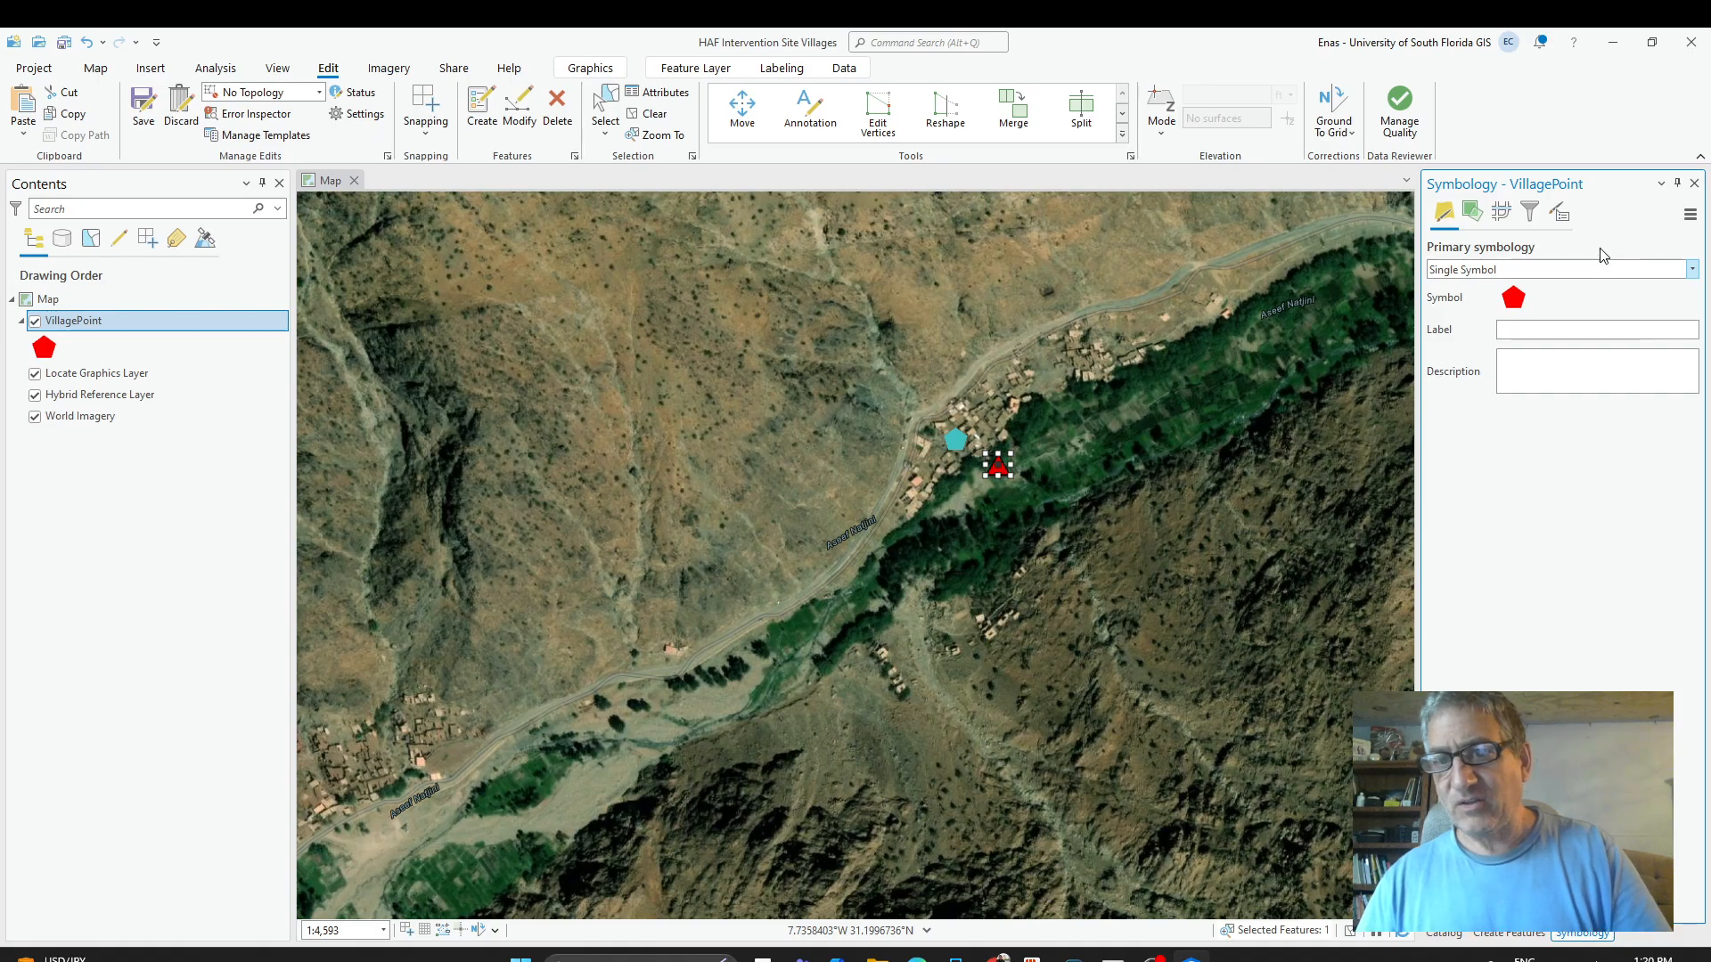
click(1598, 271)
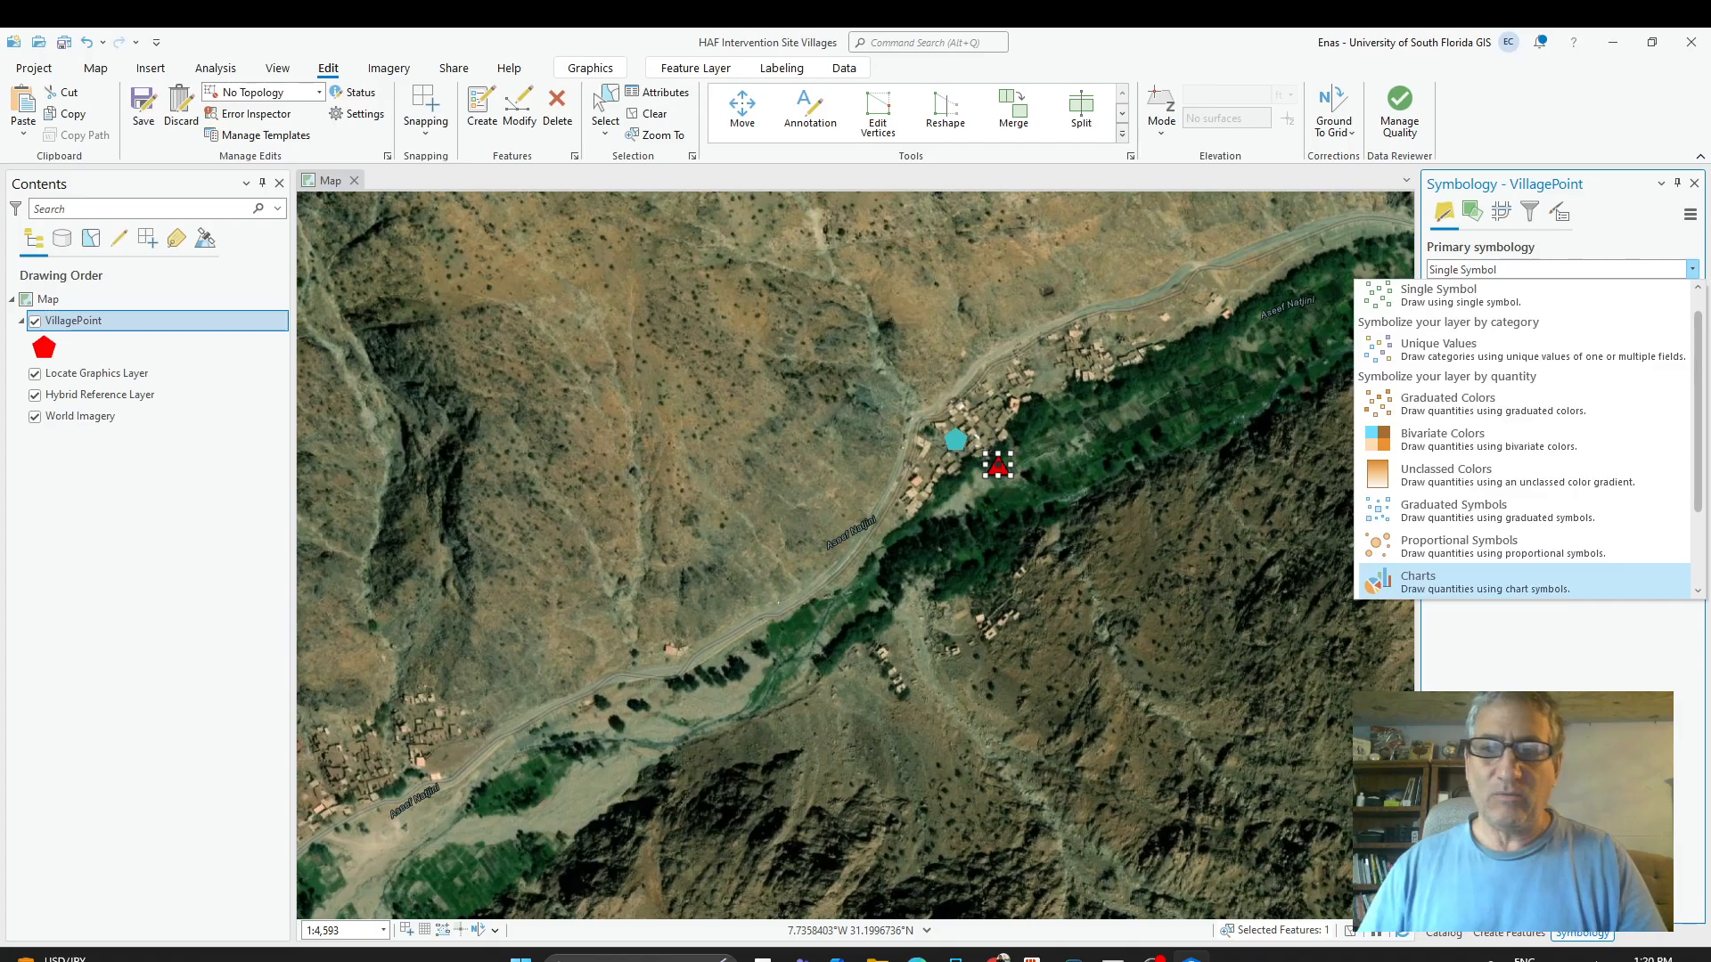
click(1510, 730)
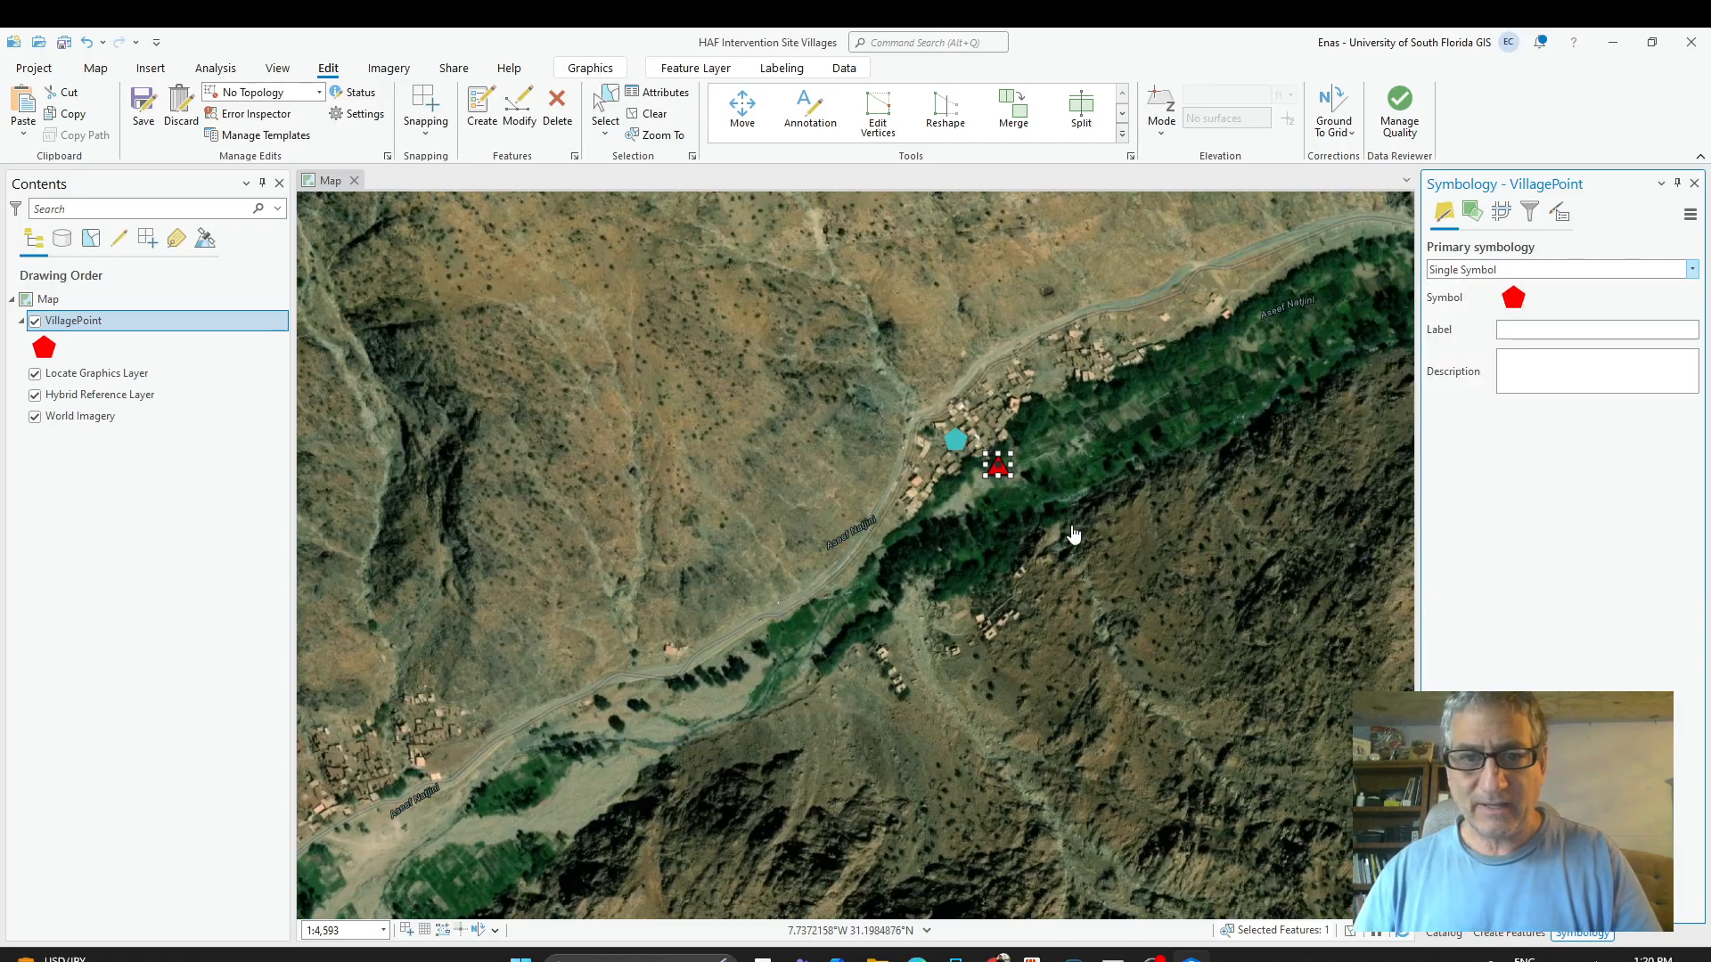
Select the Locate Graphics Layer and open the Locate tool for searching places on the map.
click(84, 376)
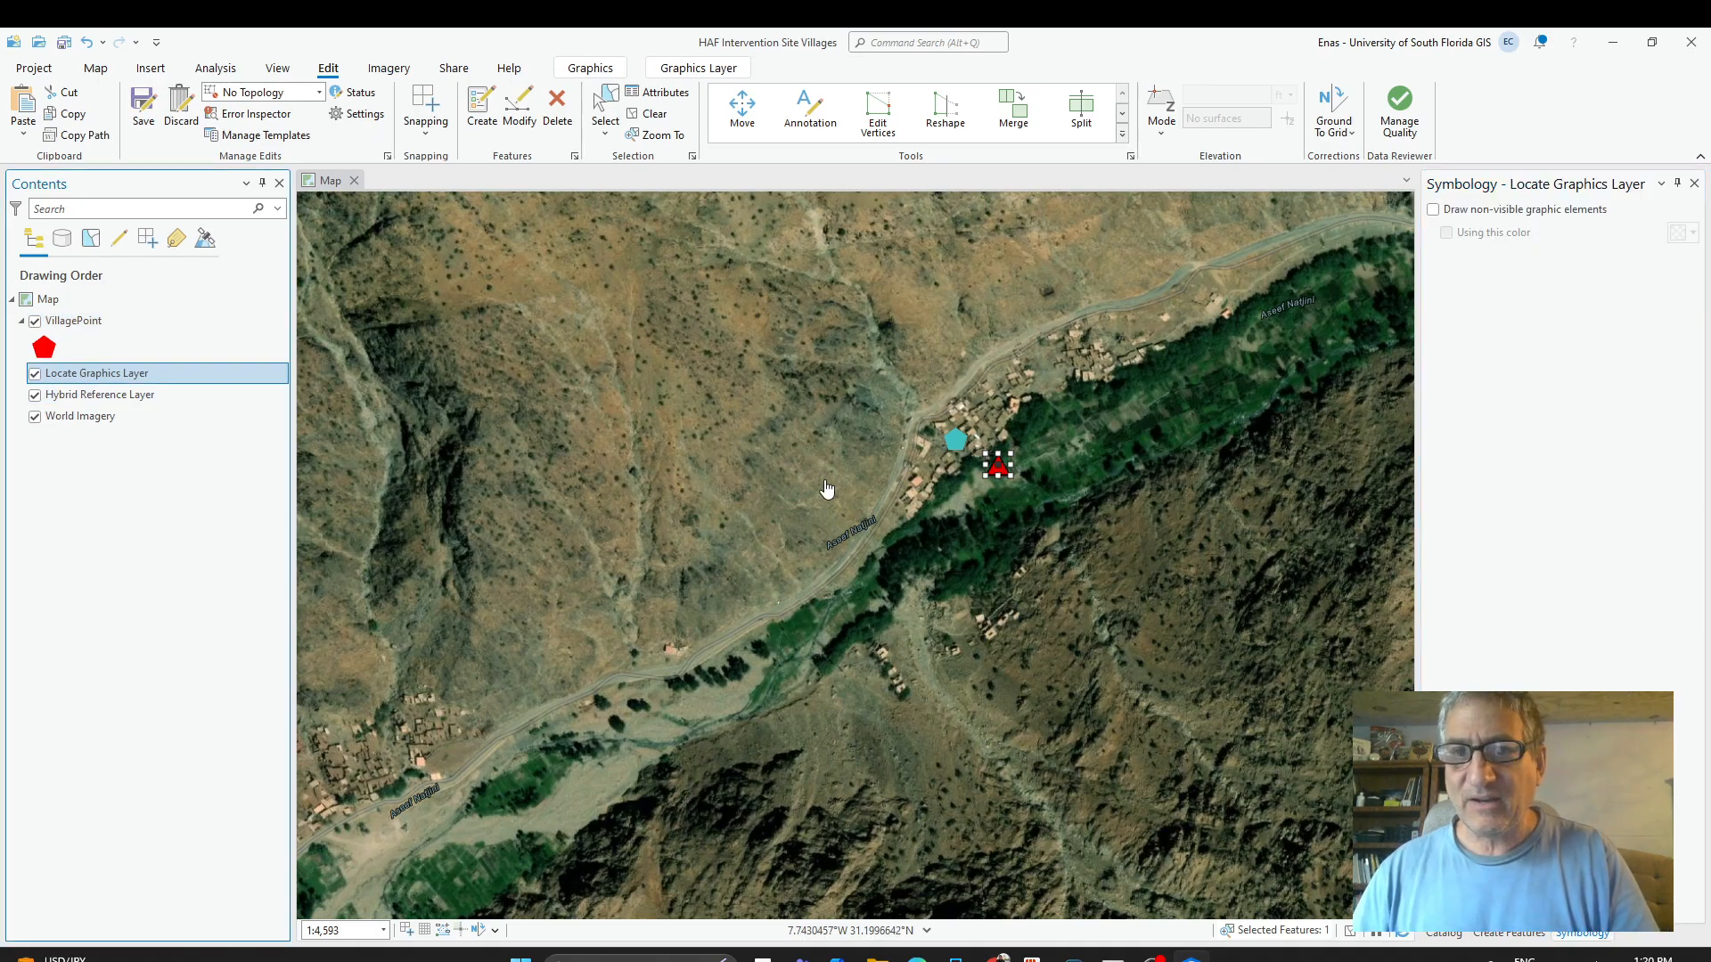
scroll(825, 489, down, 2)
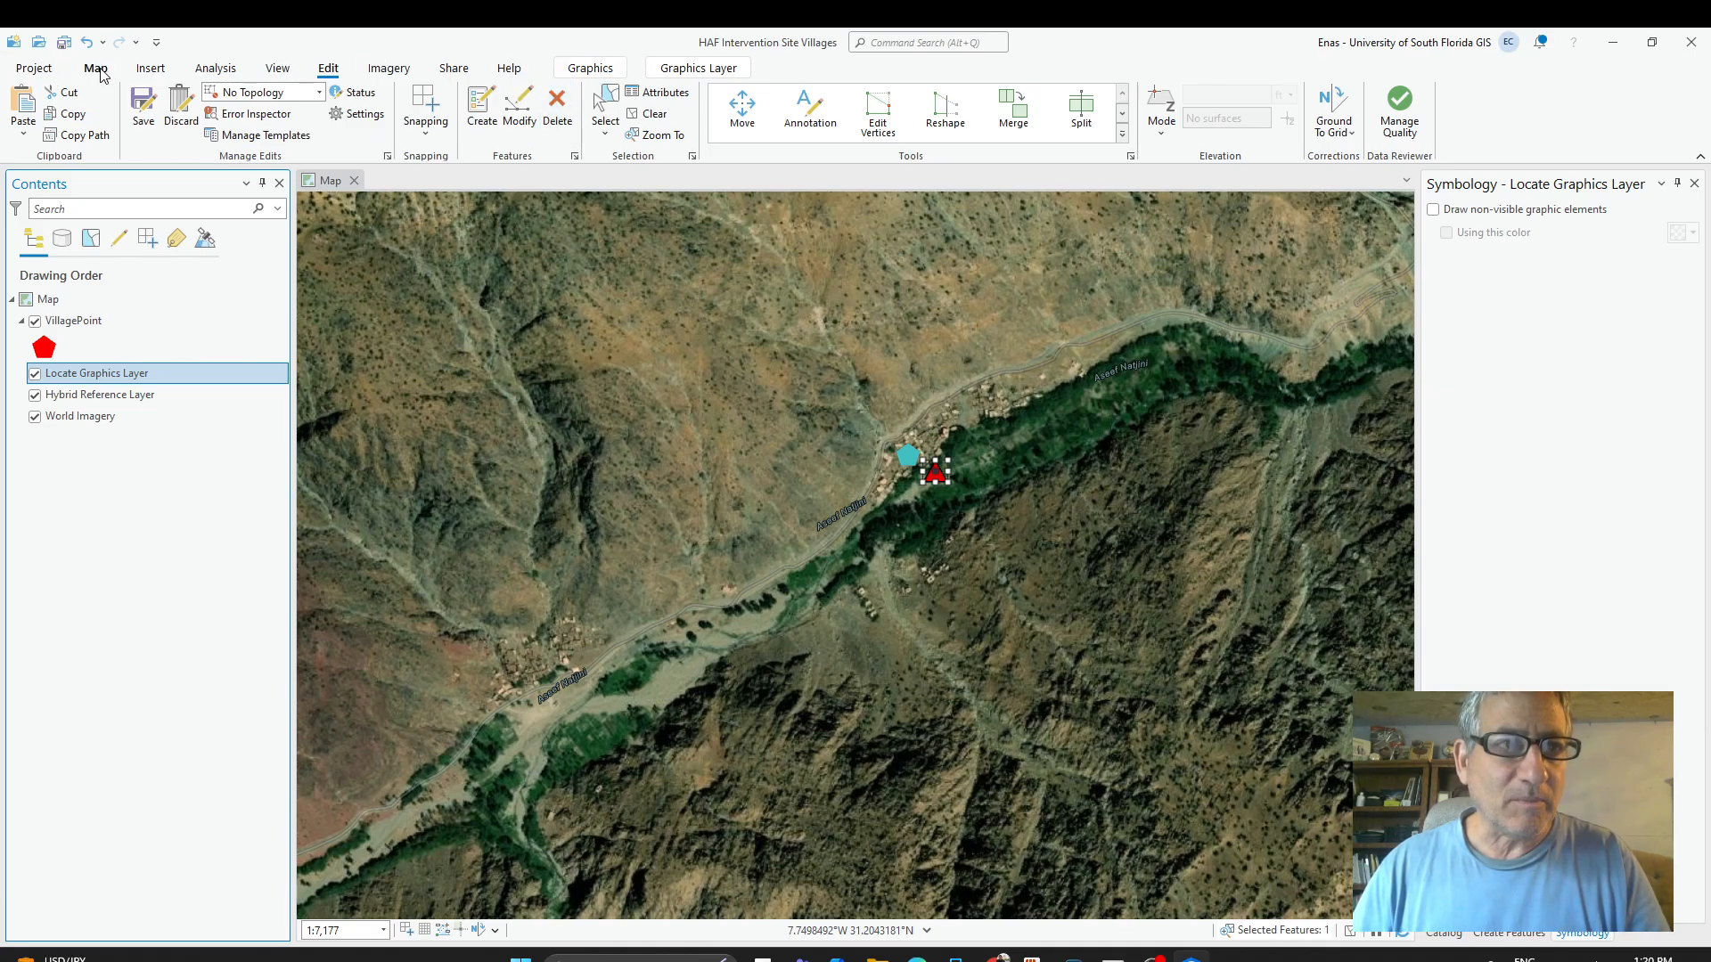
click(98, 71)
click(806, 123)
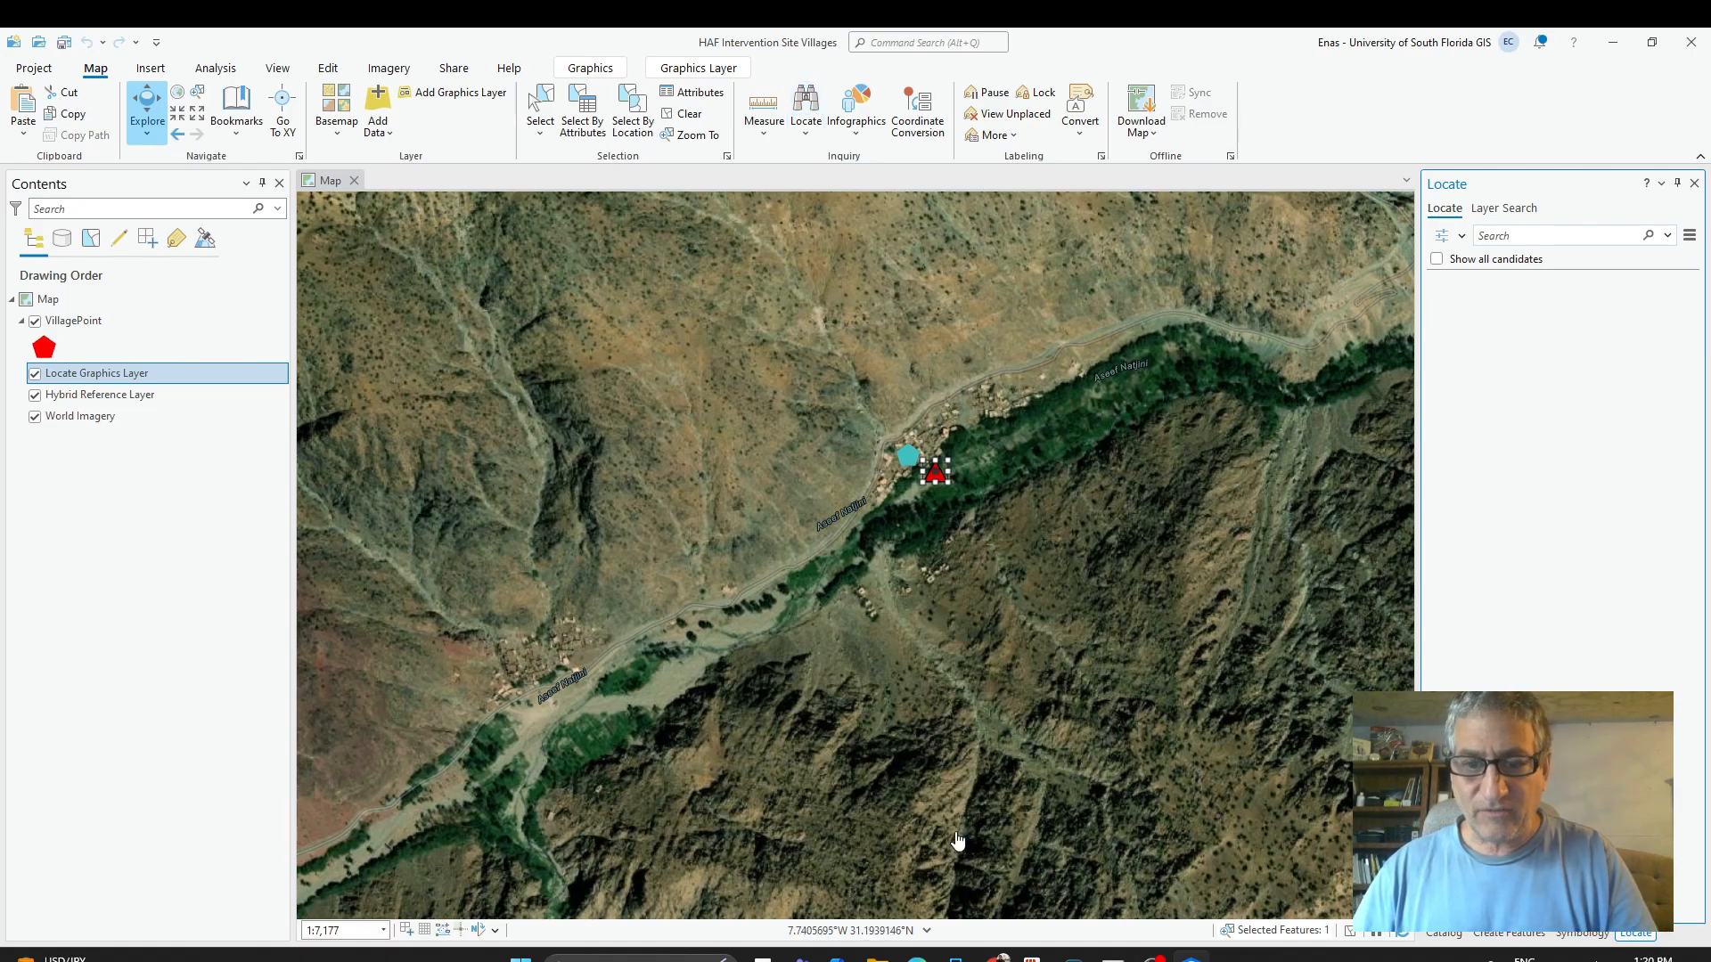
Switch to the browser and find Table 1 of program activities by village in the High Atlas Foundation Water Infrastructure Rehabilitation Program Report.
click(998, 957)
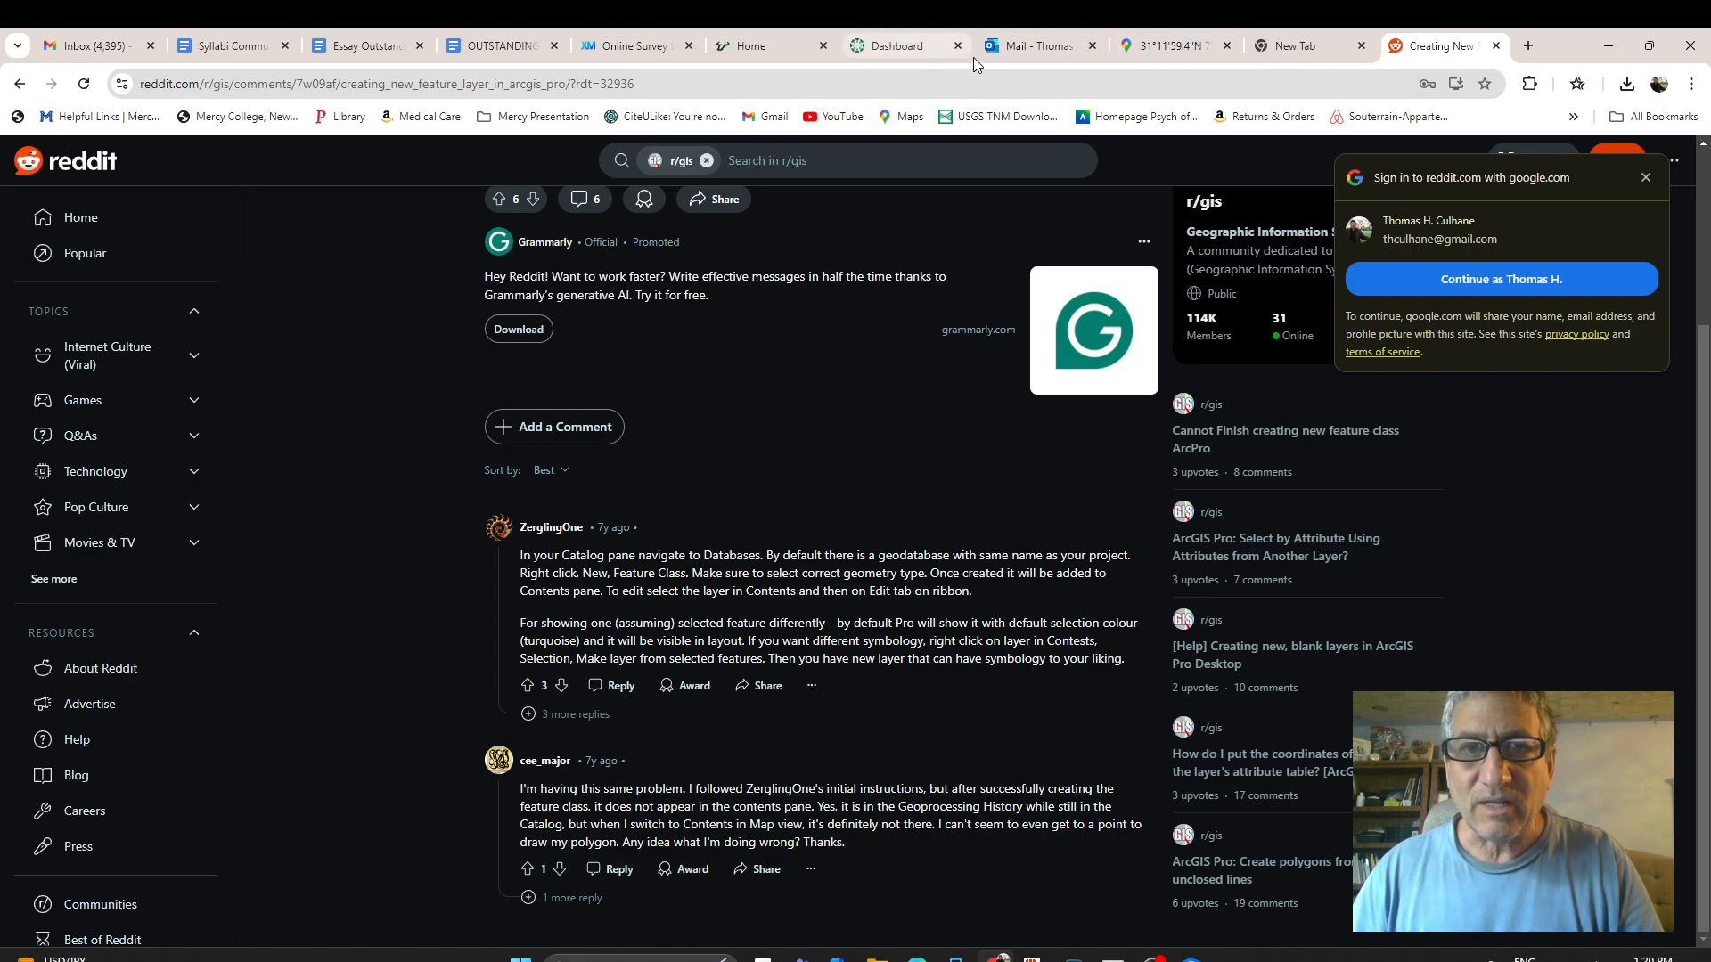
click(1256, 49)
click(1174, 46)
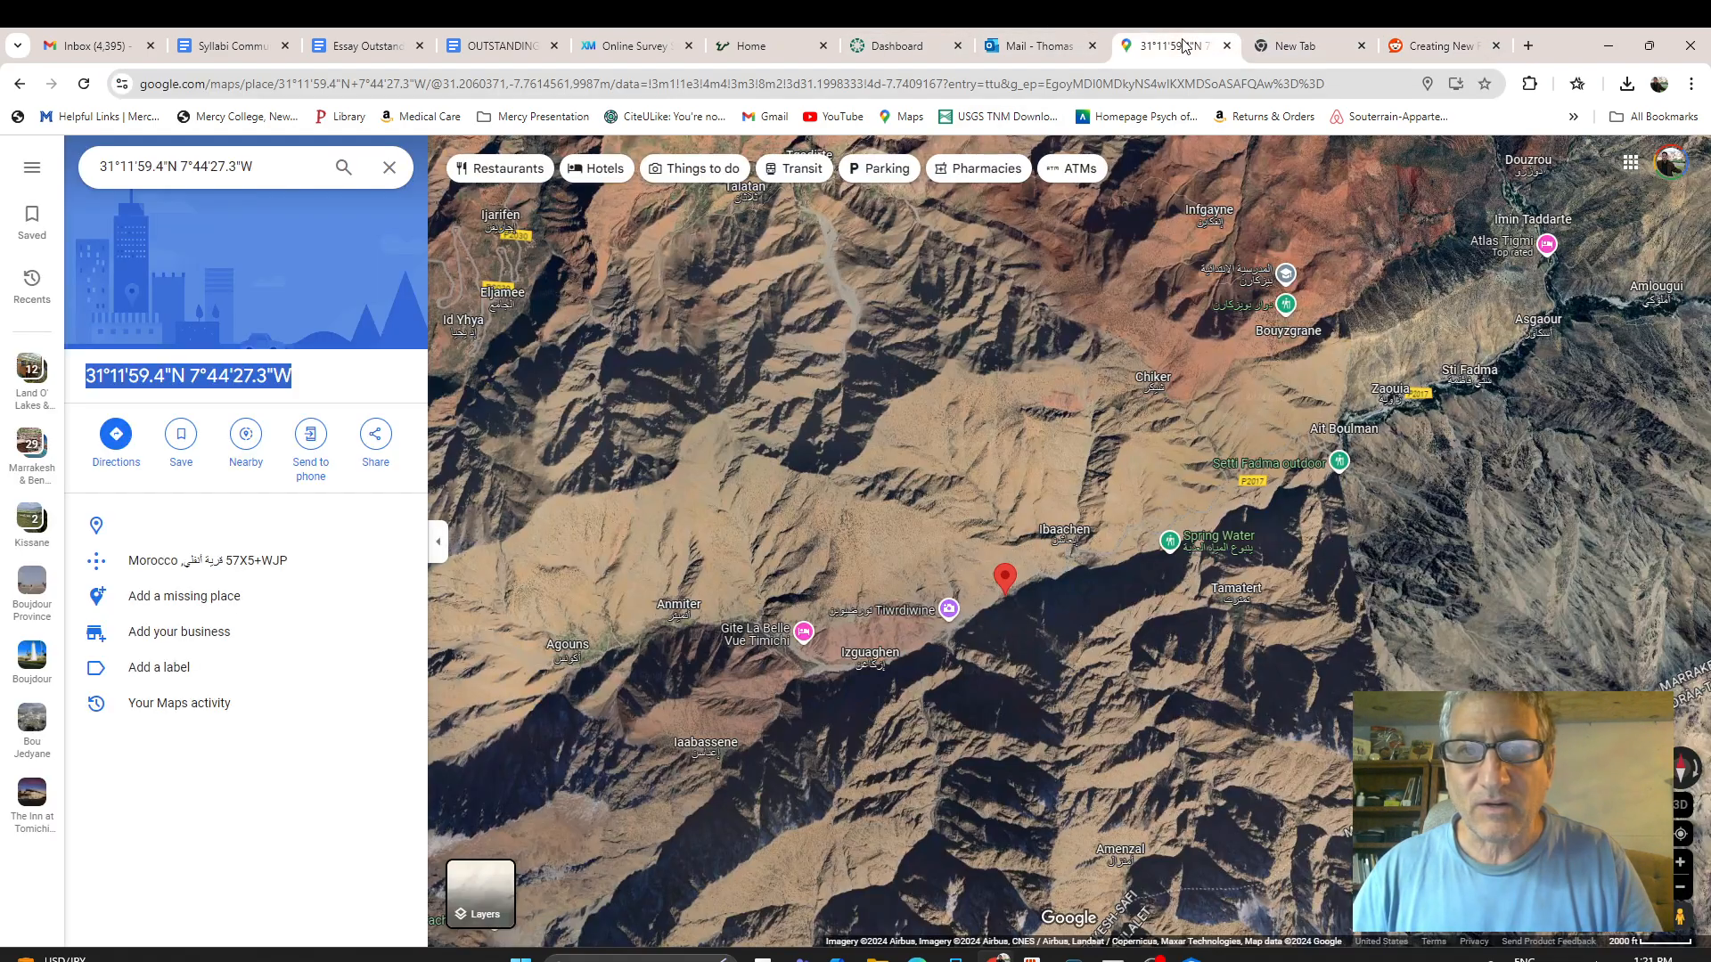
click(1050, 52)
click(1148, 47)
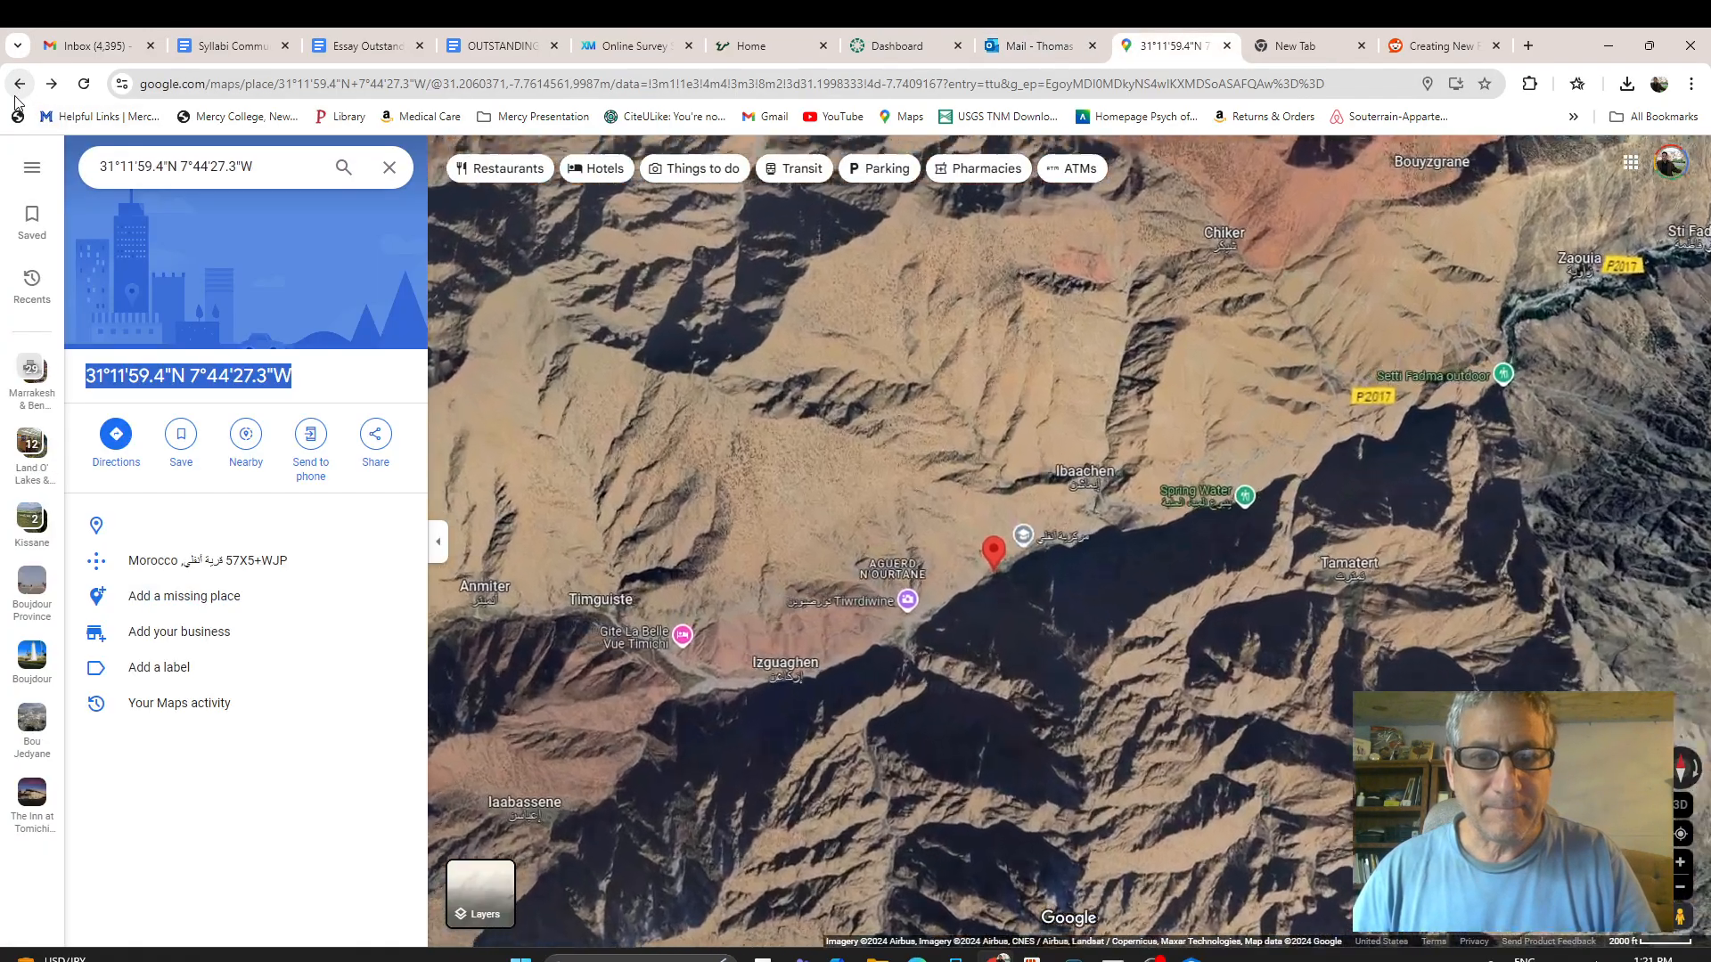
click(17, 88)
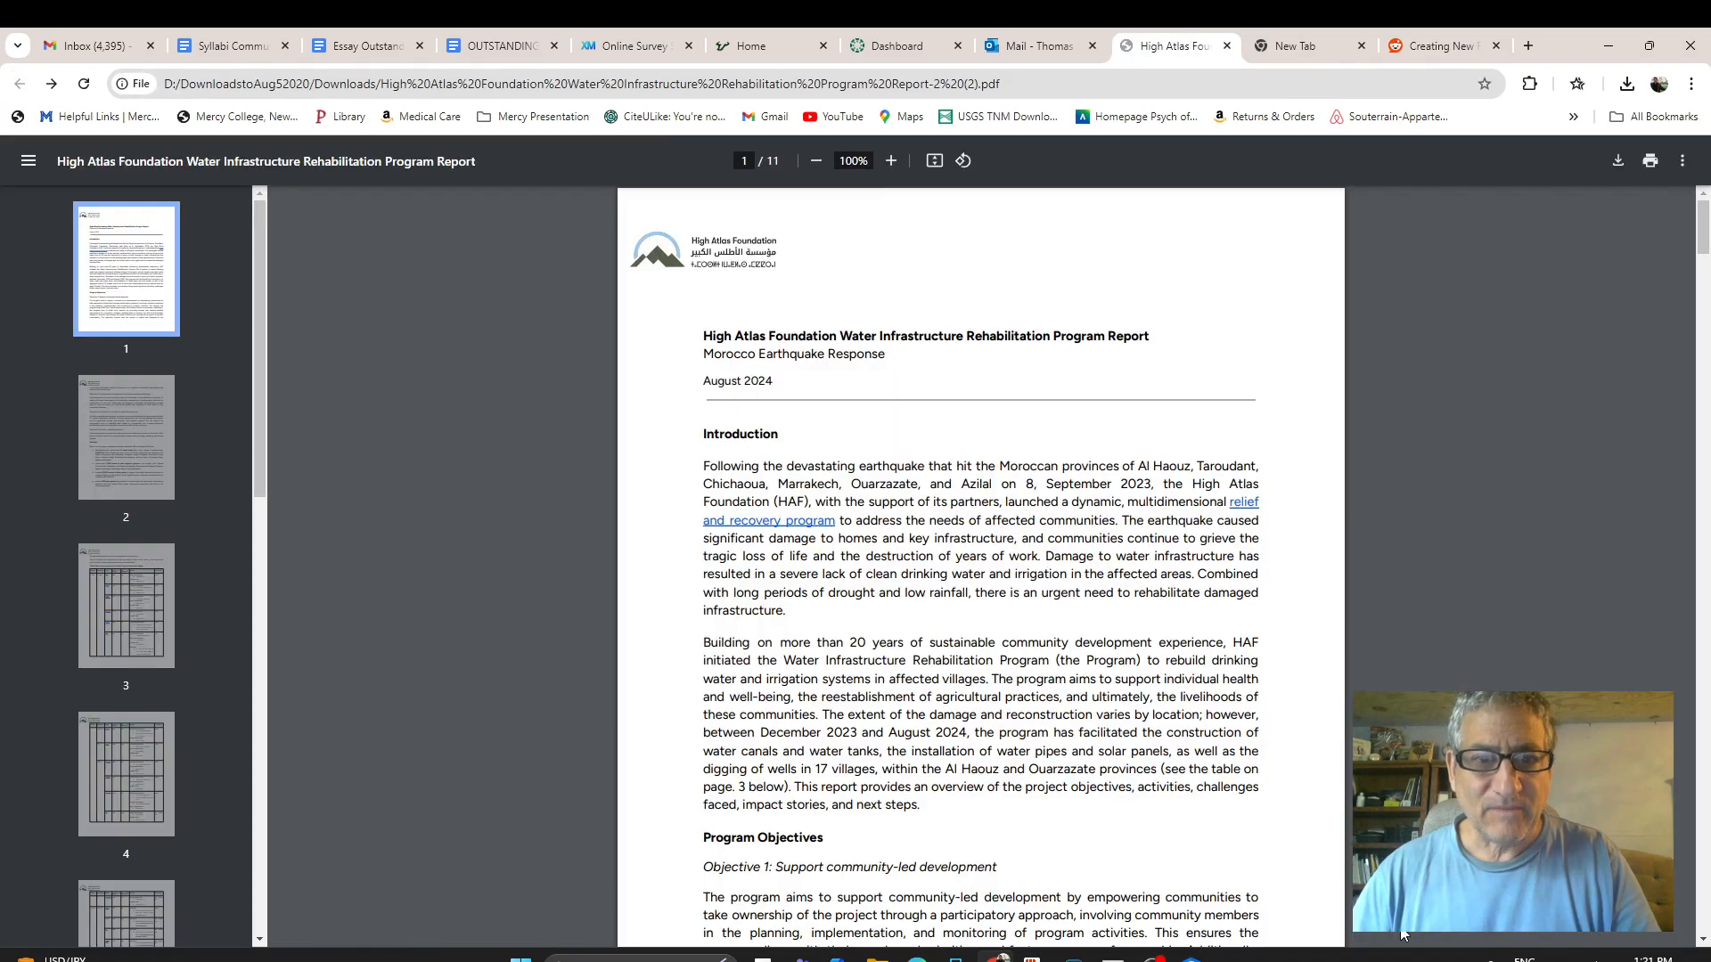
scroll(1272, 782, down, 4)
scroll(1272, 782, down, 20)
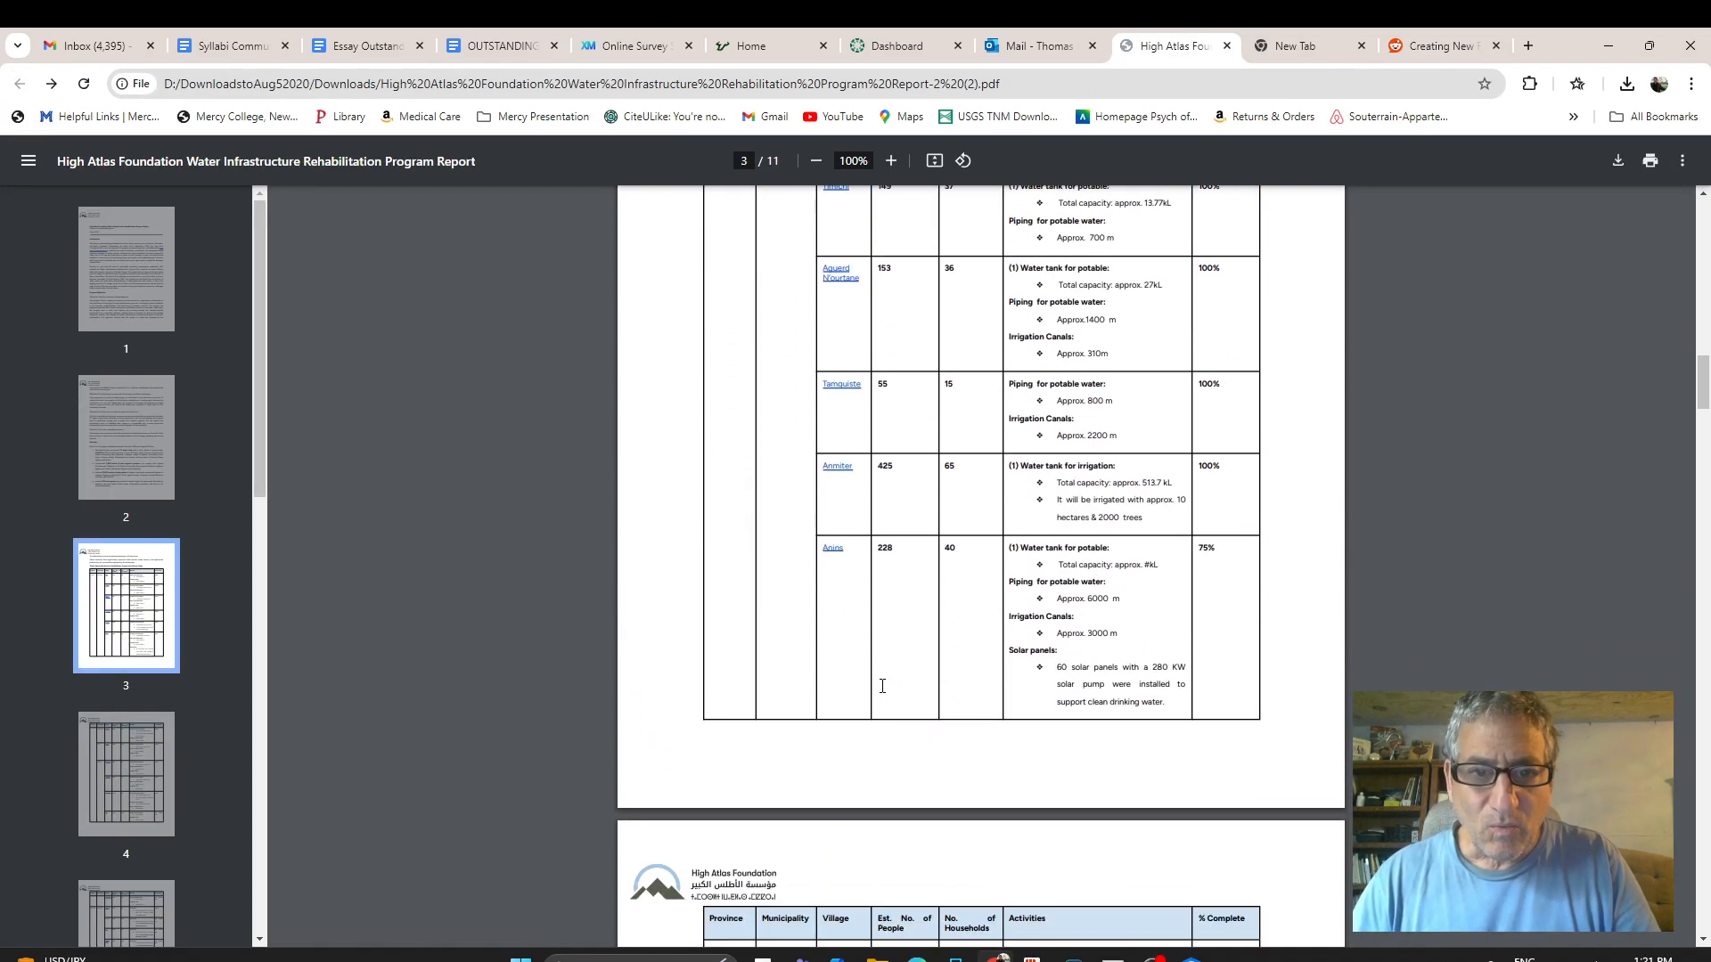
scroll(677, 516, up, 4)
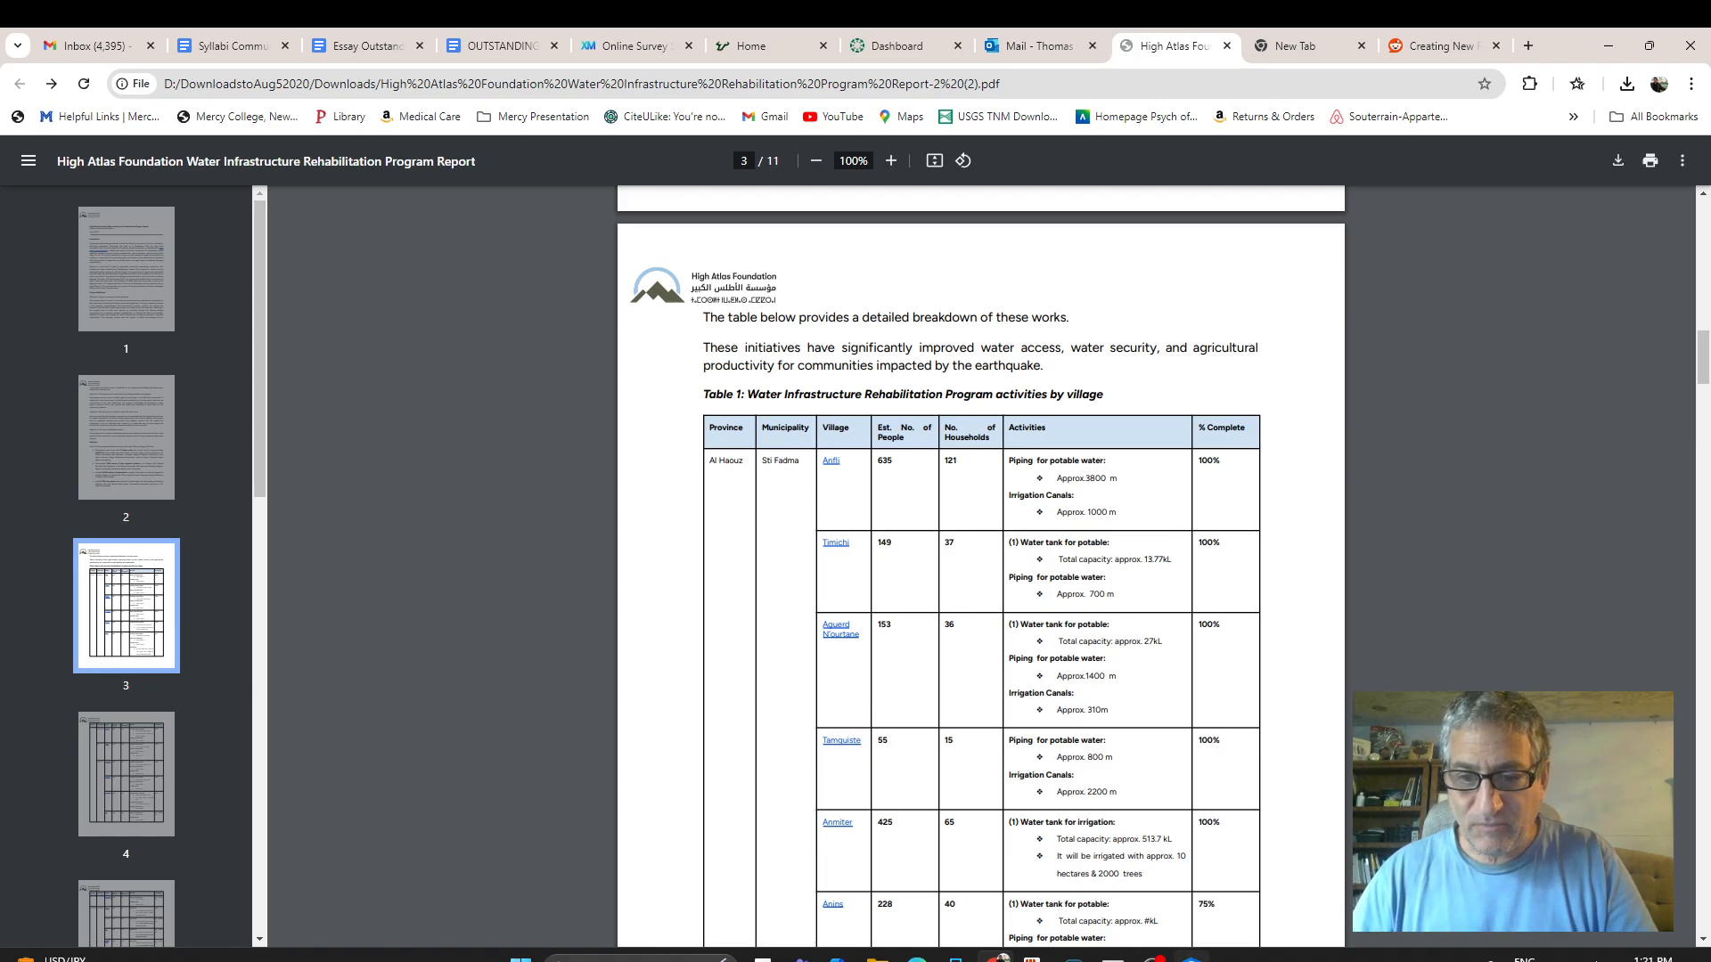
Switch back to ArcGIS Pro and, in the VillagePoint attribute table, set the point's VillageID to 1 and VillageName to Anfli.
click(1191, 959)
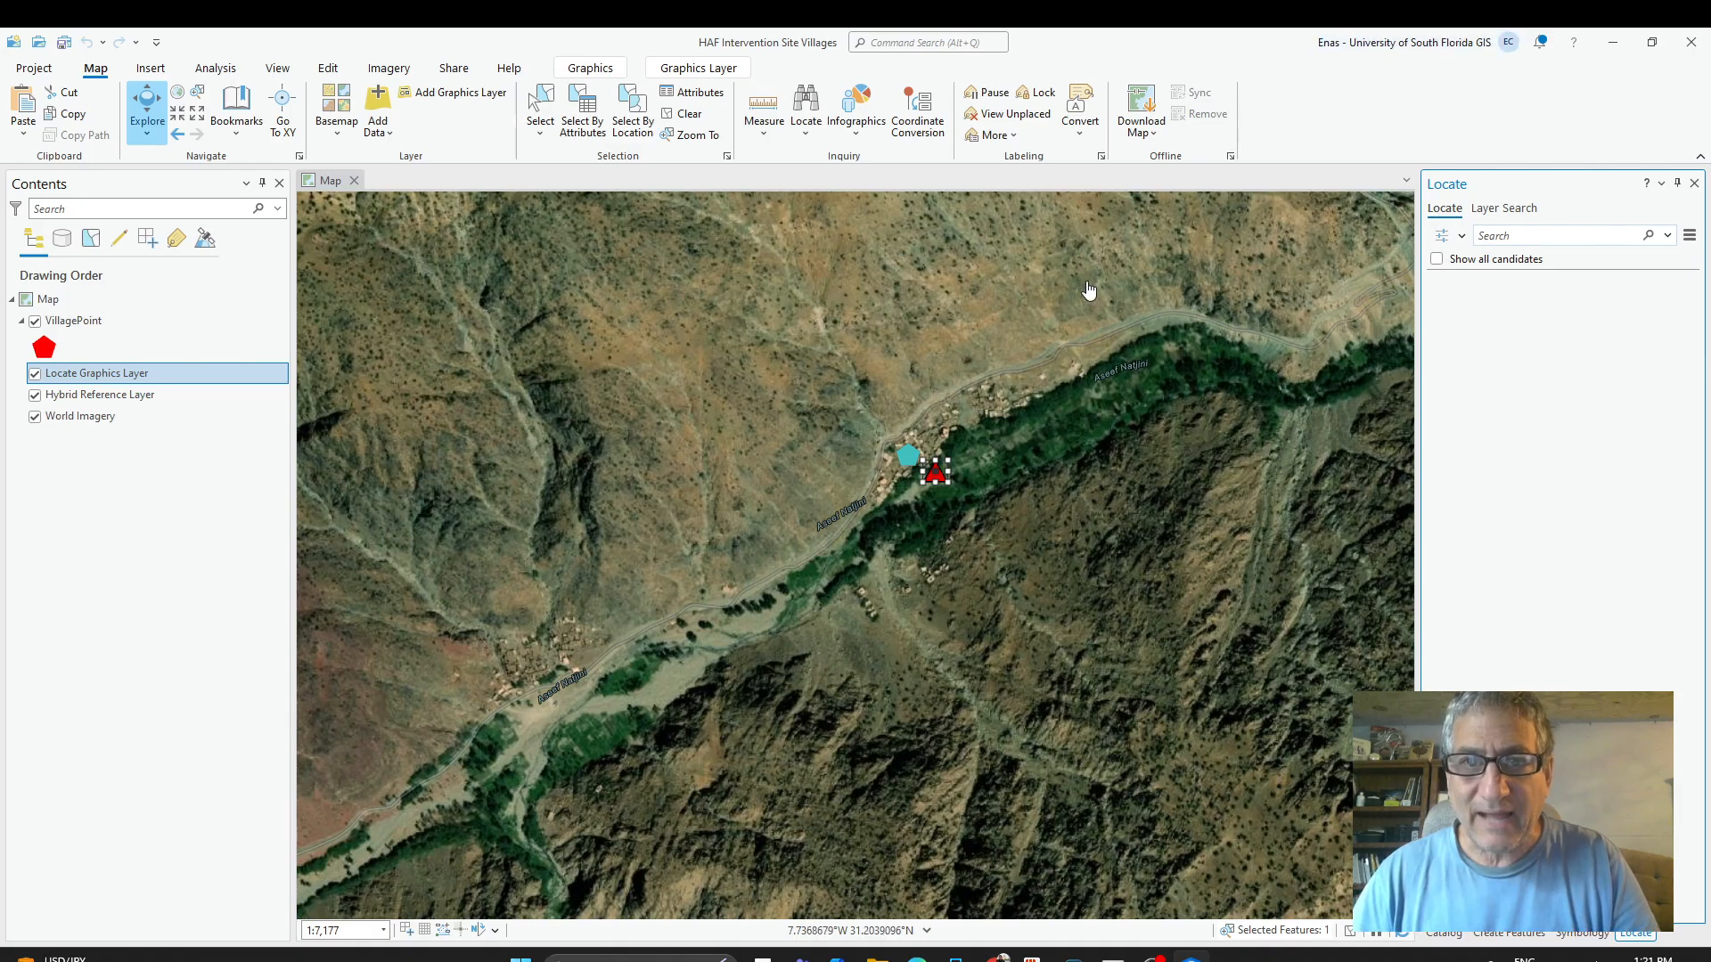
click(86, 328)
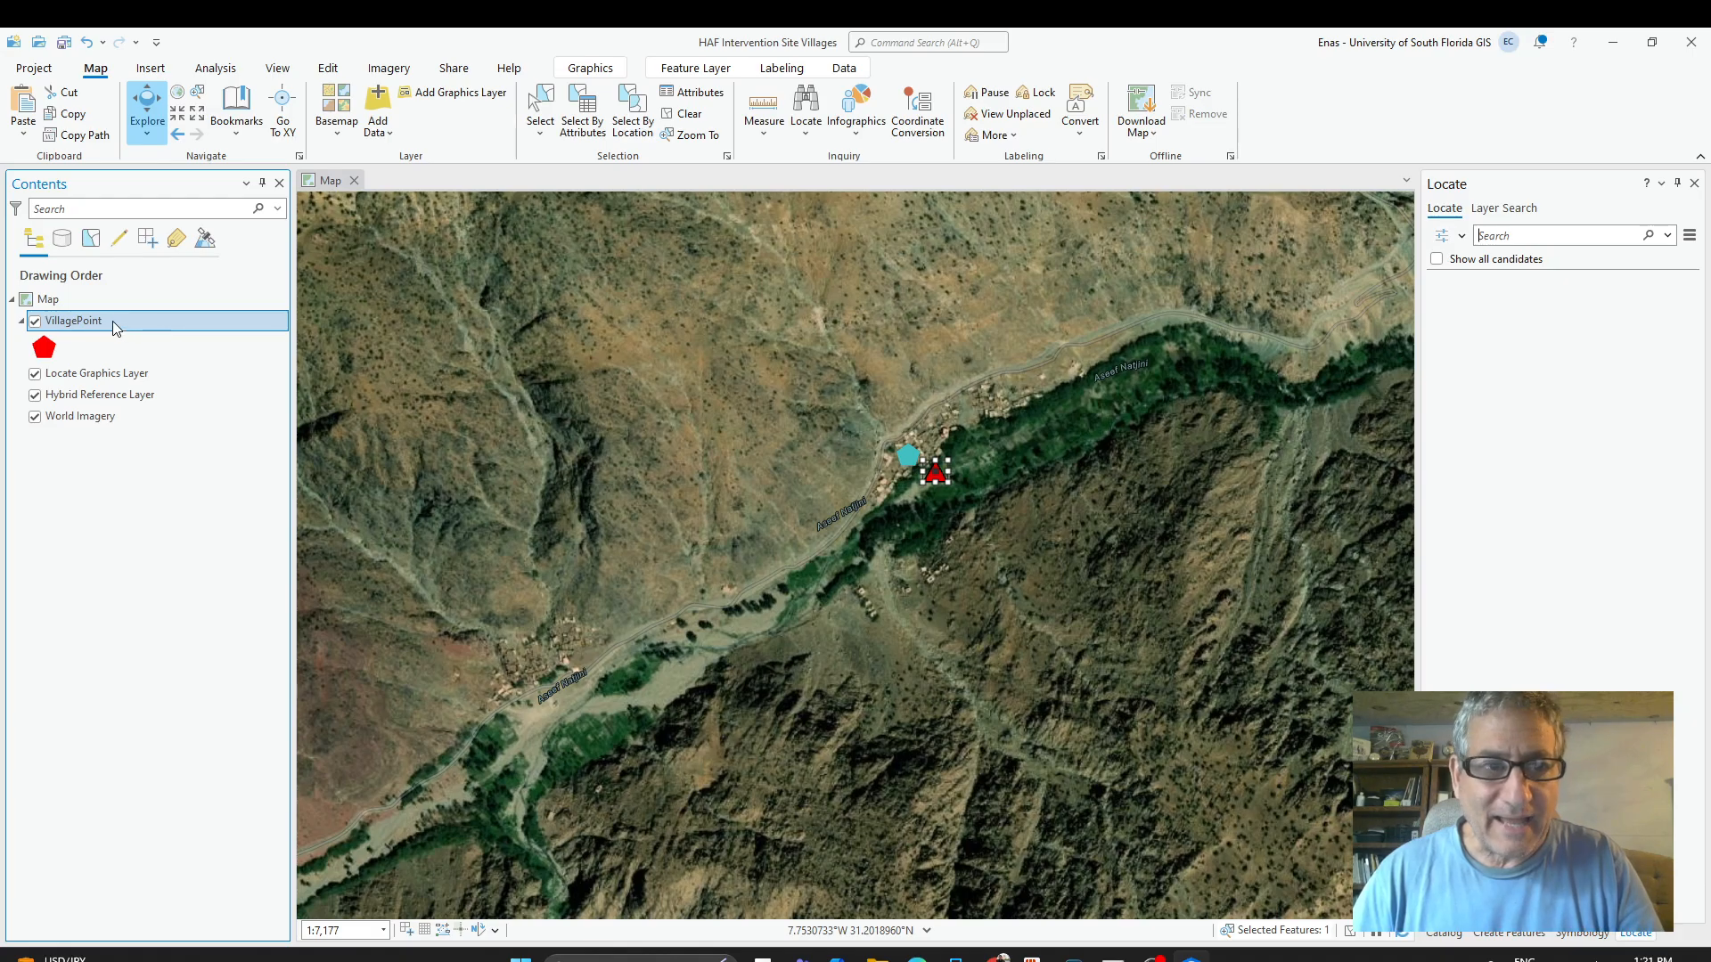
right_click(61, 334)
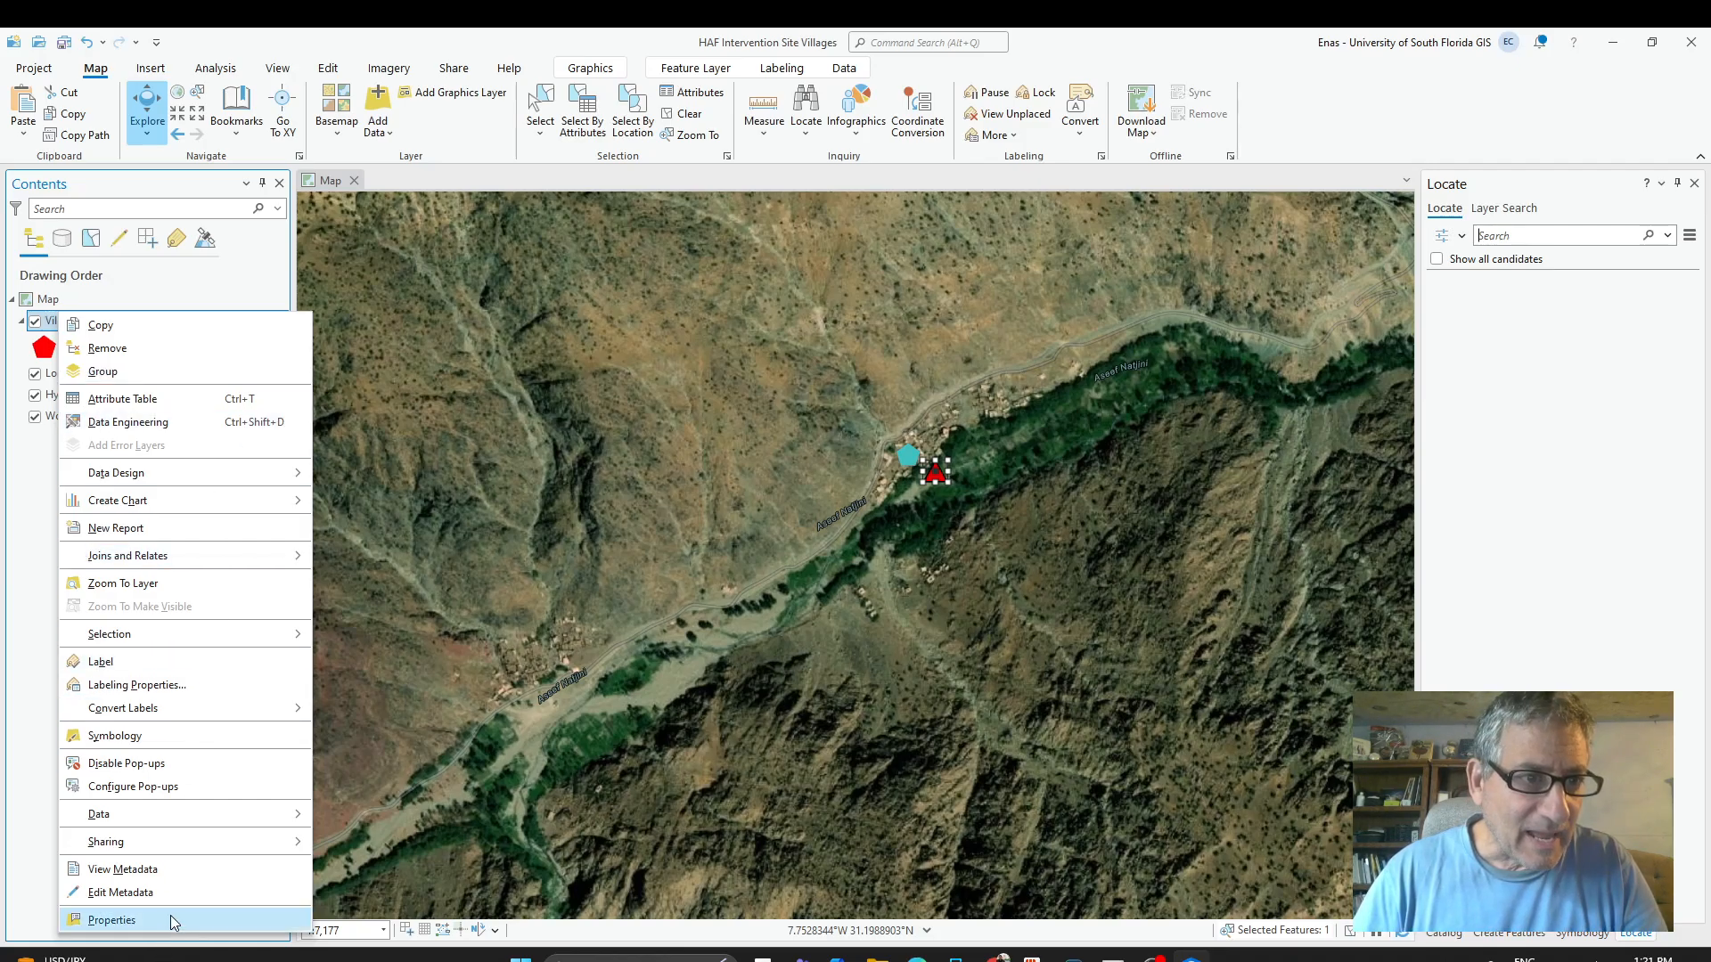
click(131, 400)
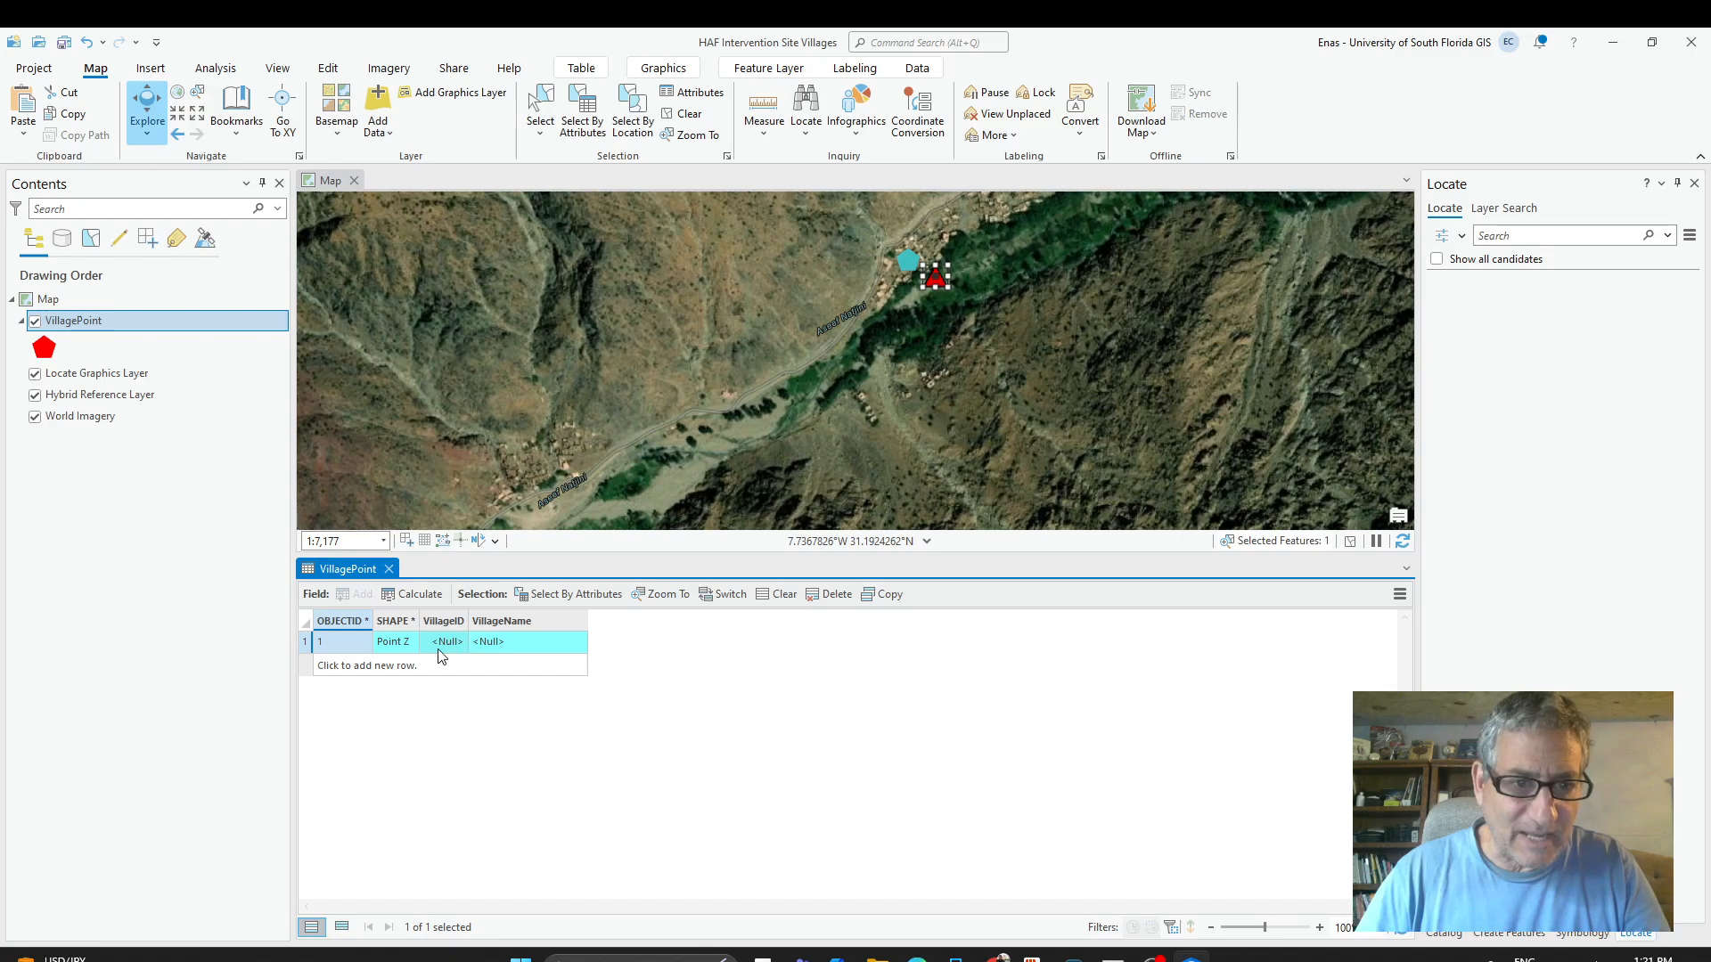
click(439, 648)
click(455, 649)
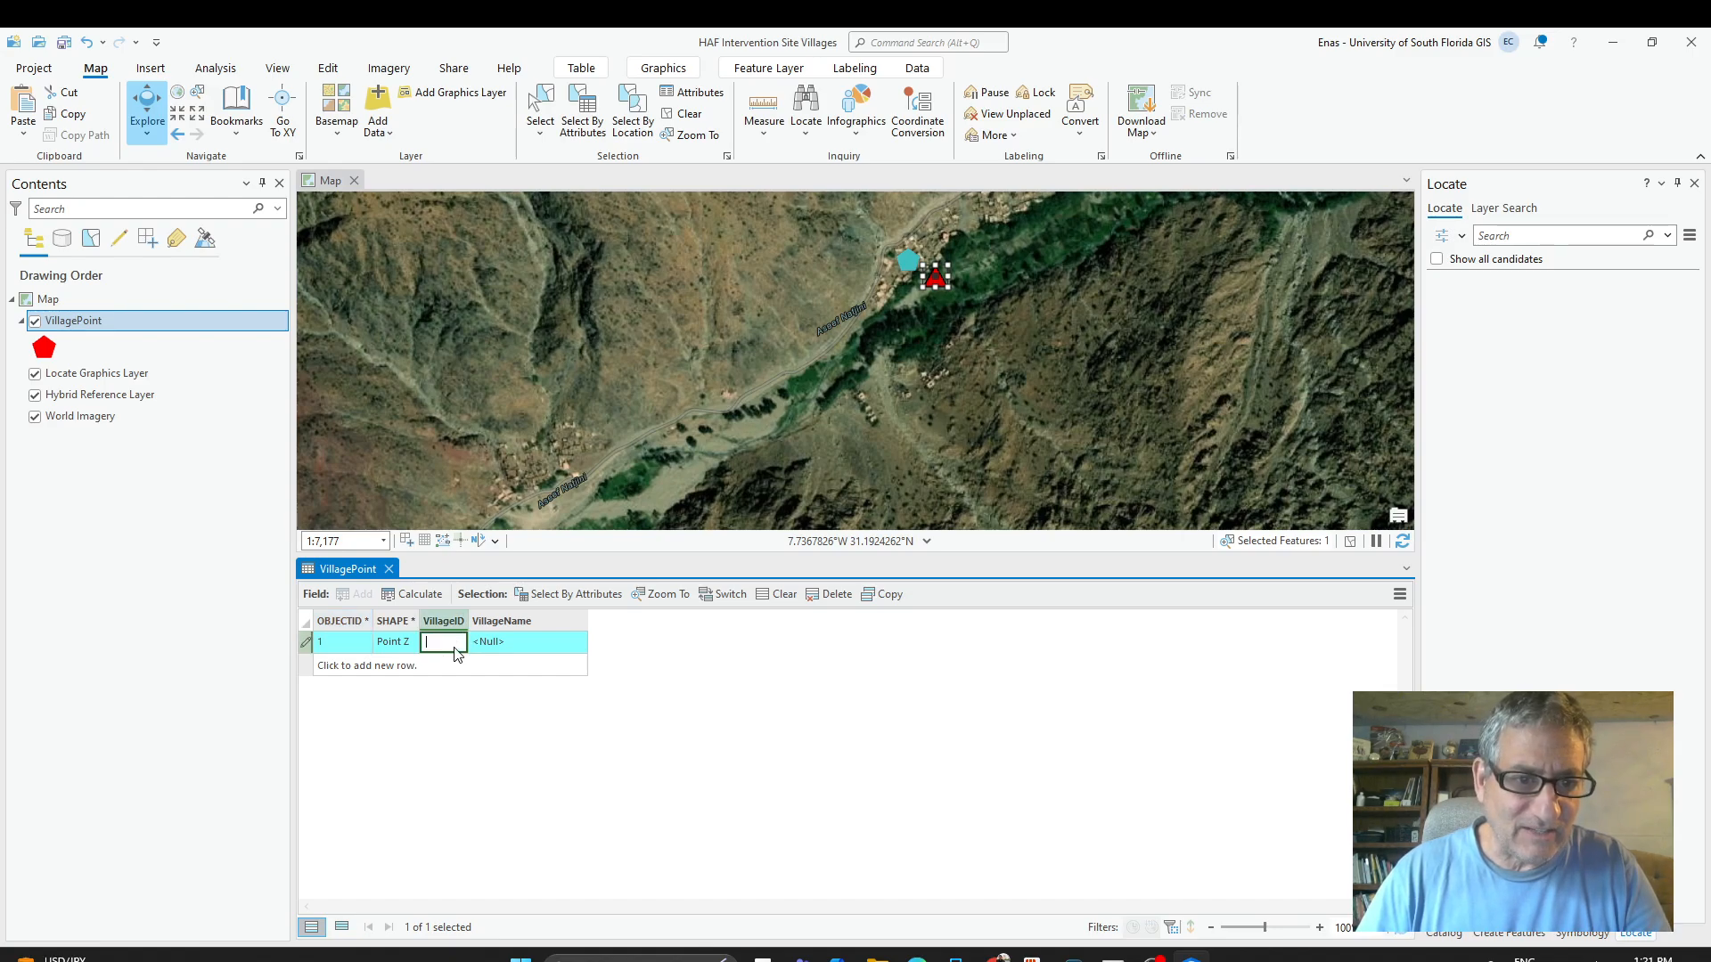
text(1)
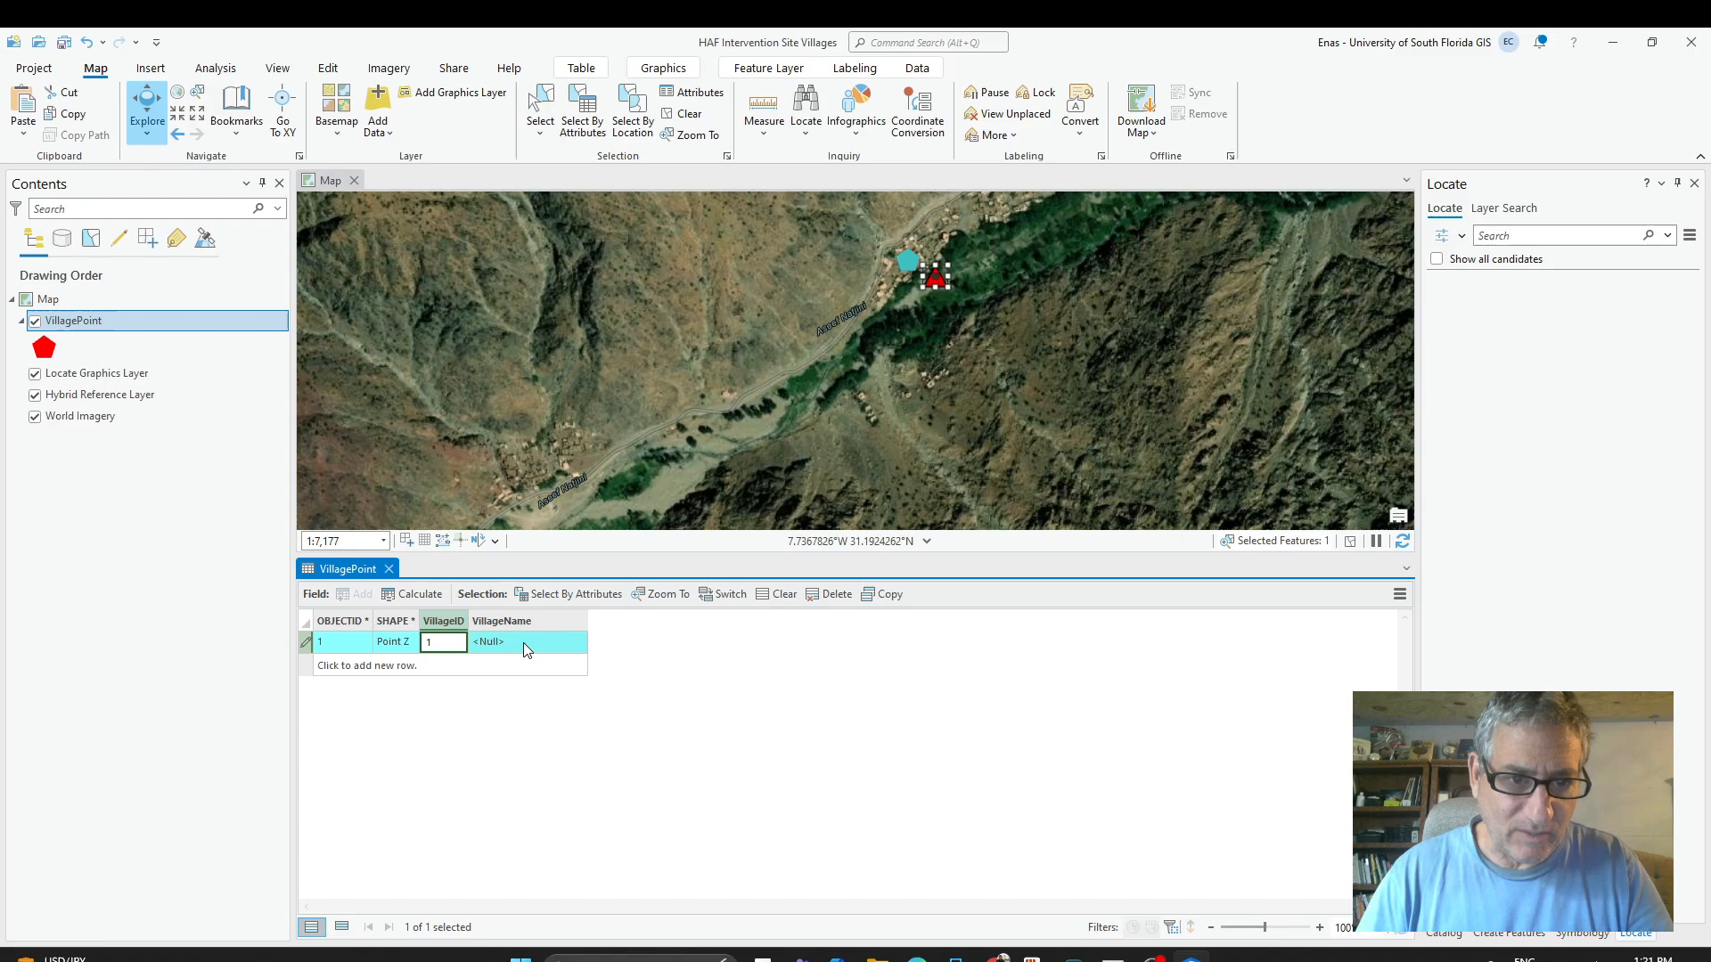
click(520, 646)
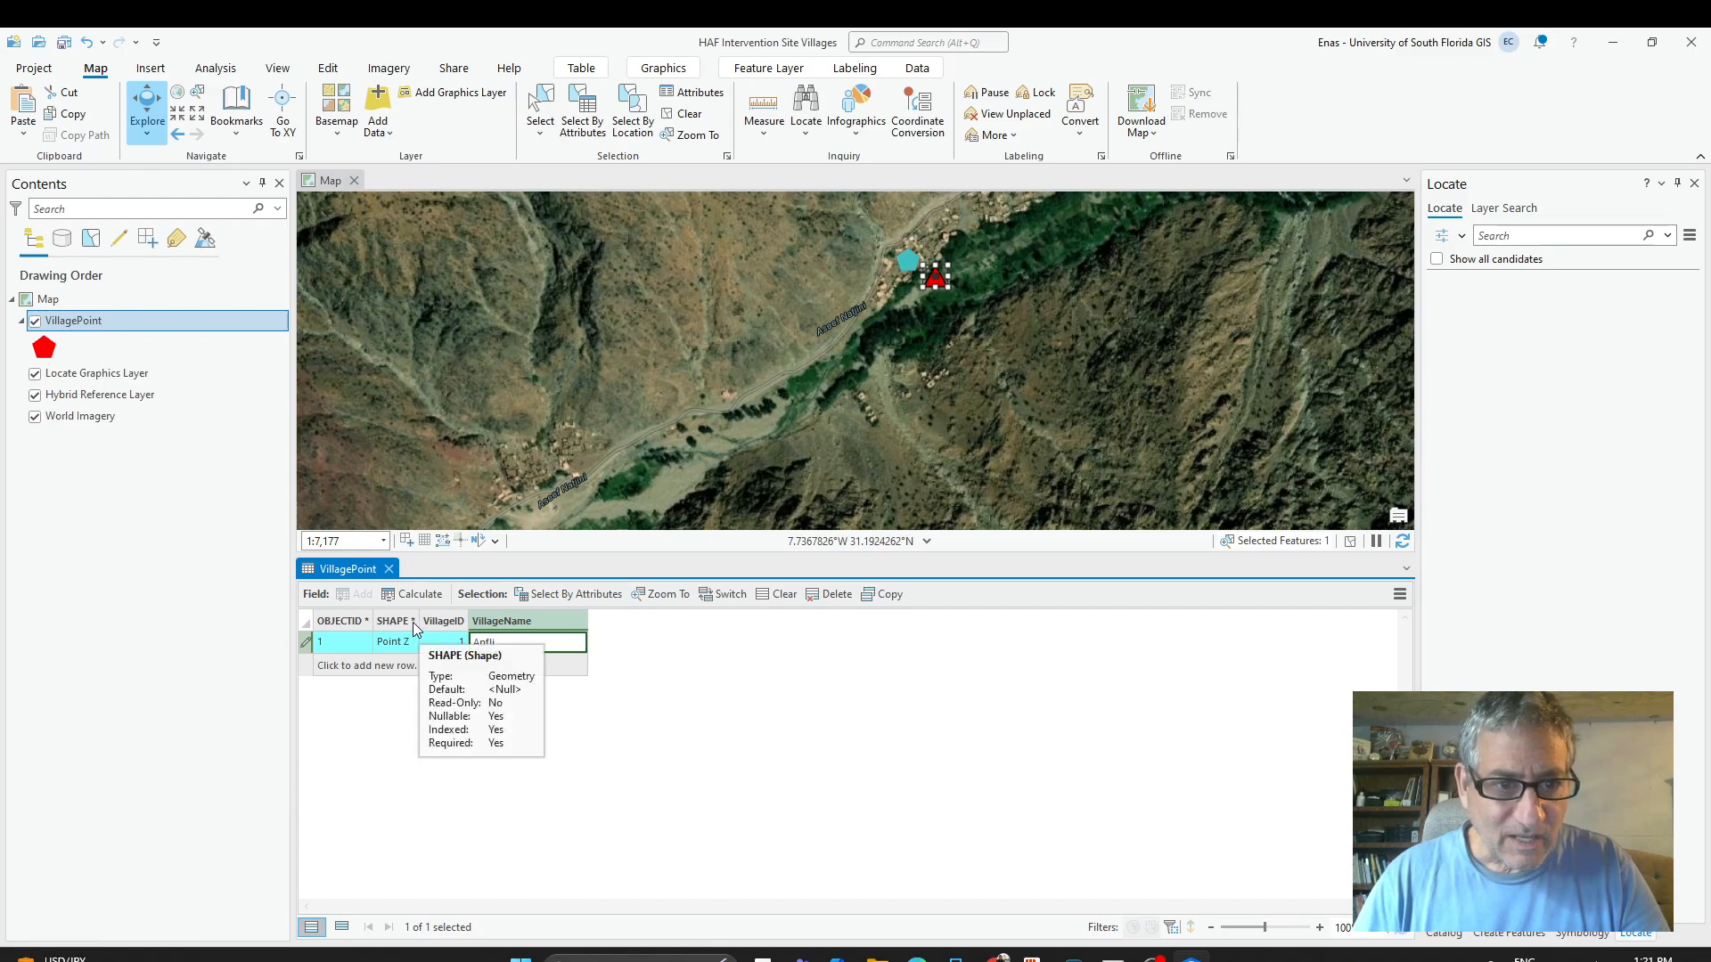
Zoom the map to the point of the Anfli record in the attribute table.
double_click(308, 641)
right_click(307, 647)
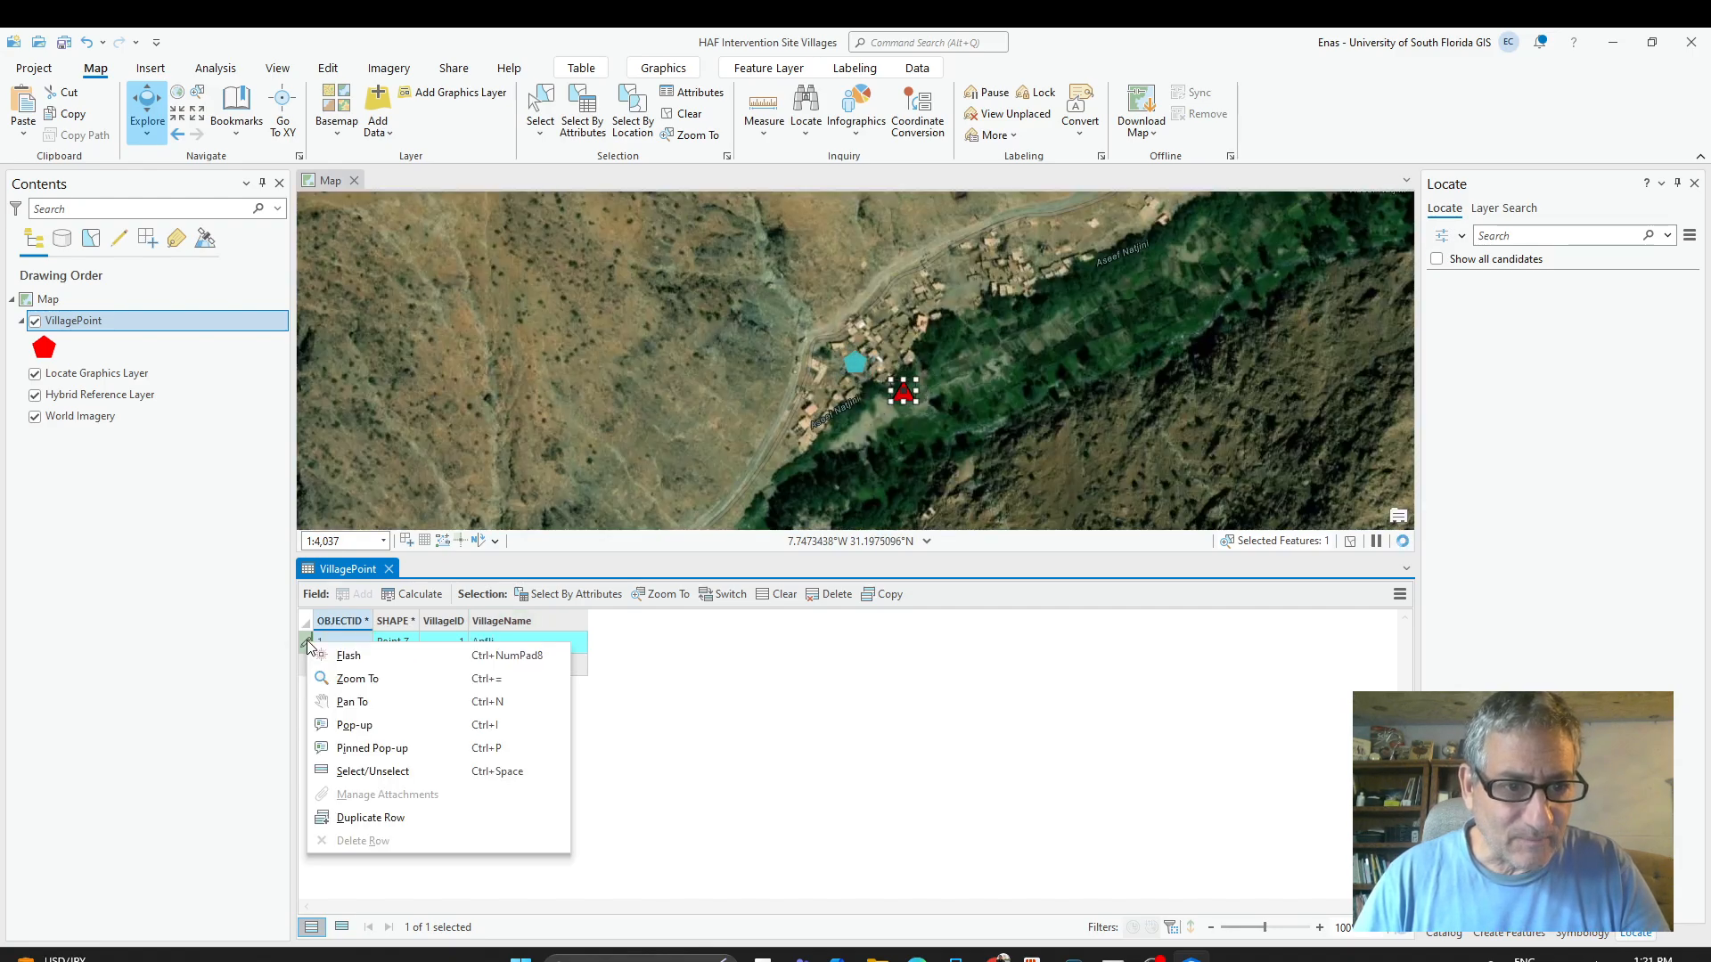
key(Escape)
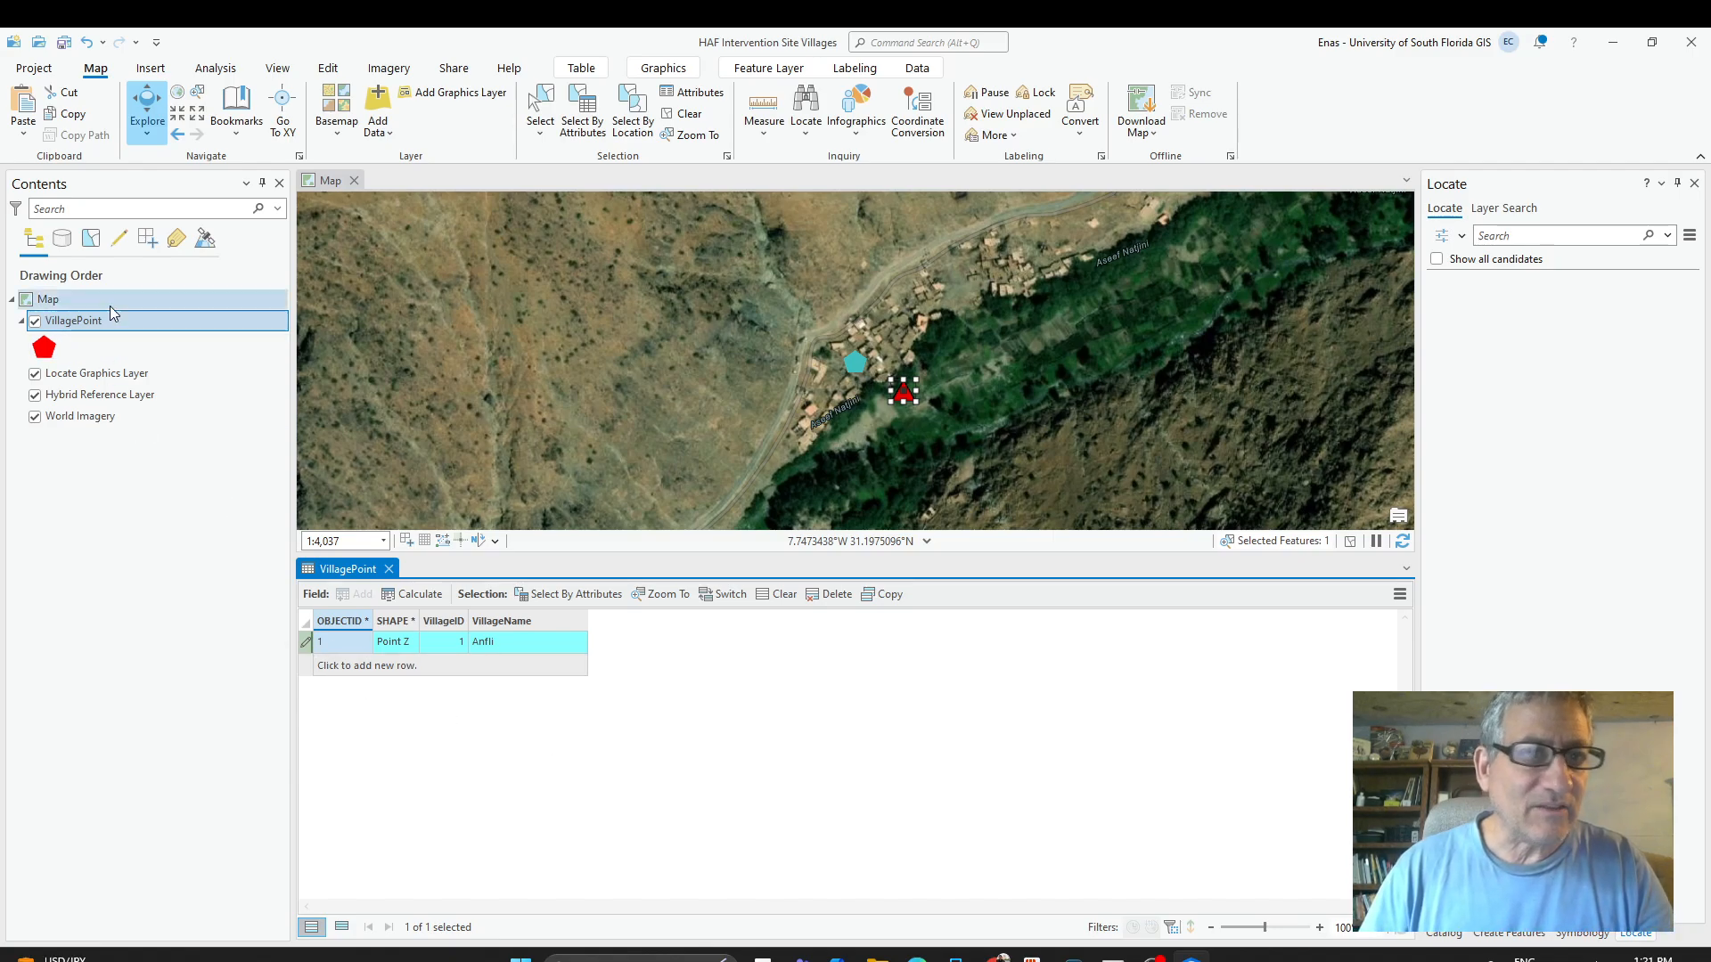
Examine the selected village point's attribute fields and its geometry coordinates.
click(680, 101)
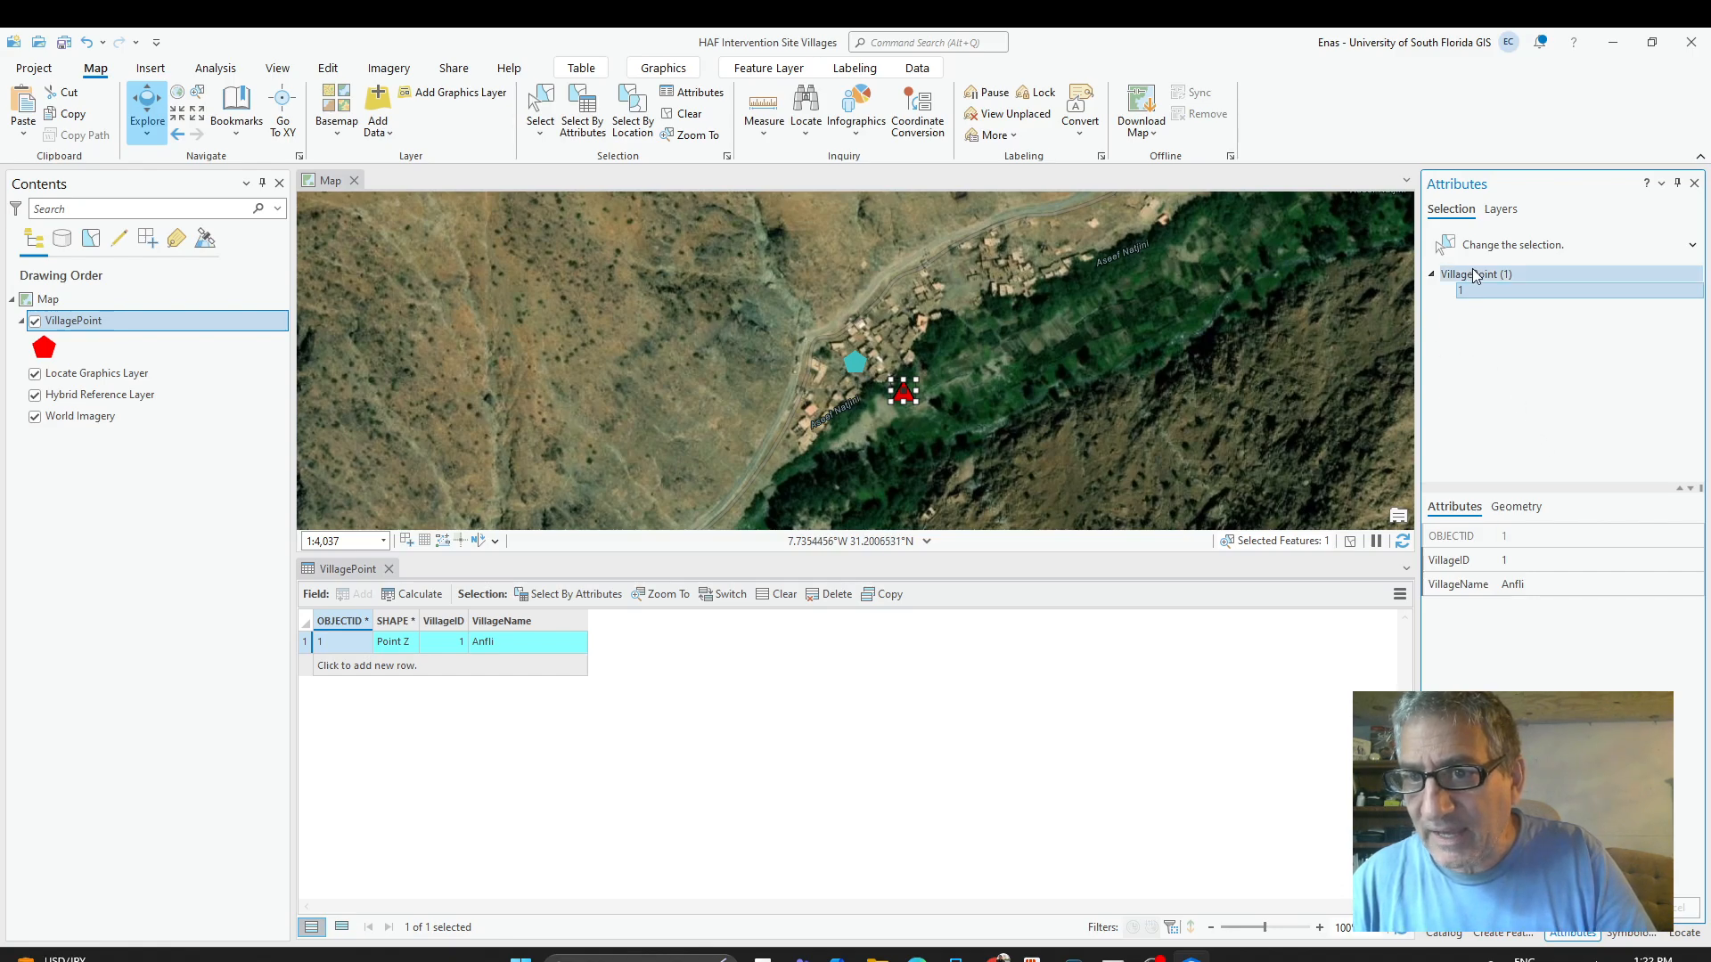
right_click(1449, 594)
click(1458, 676)
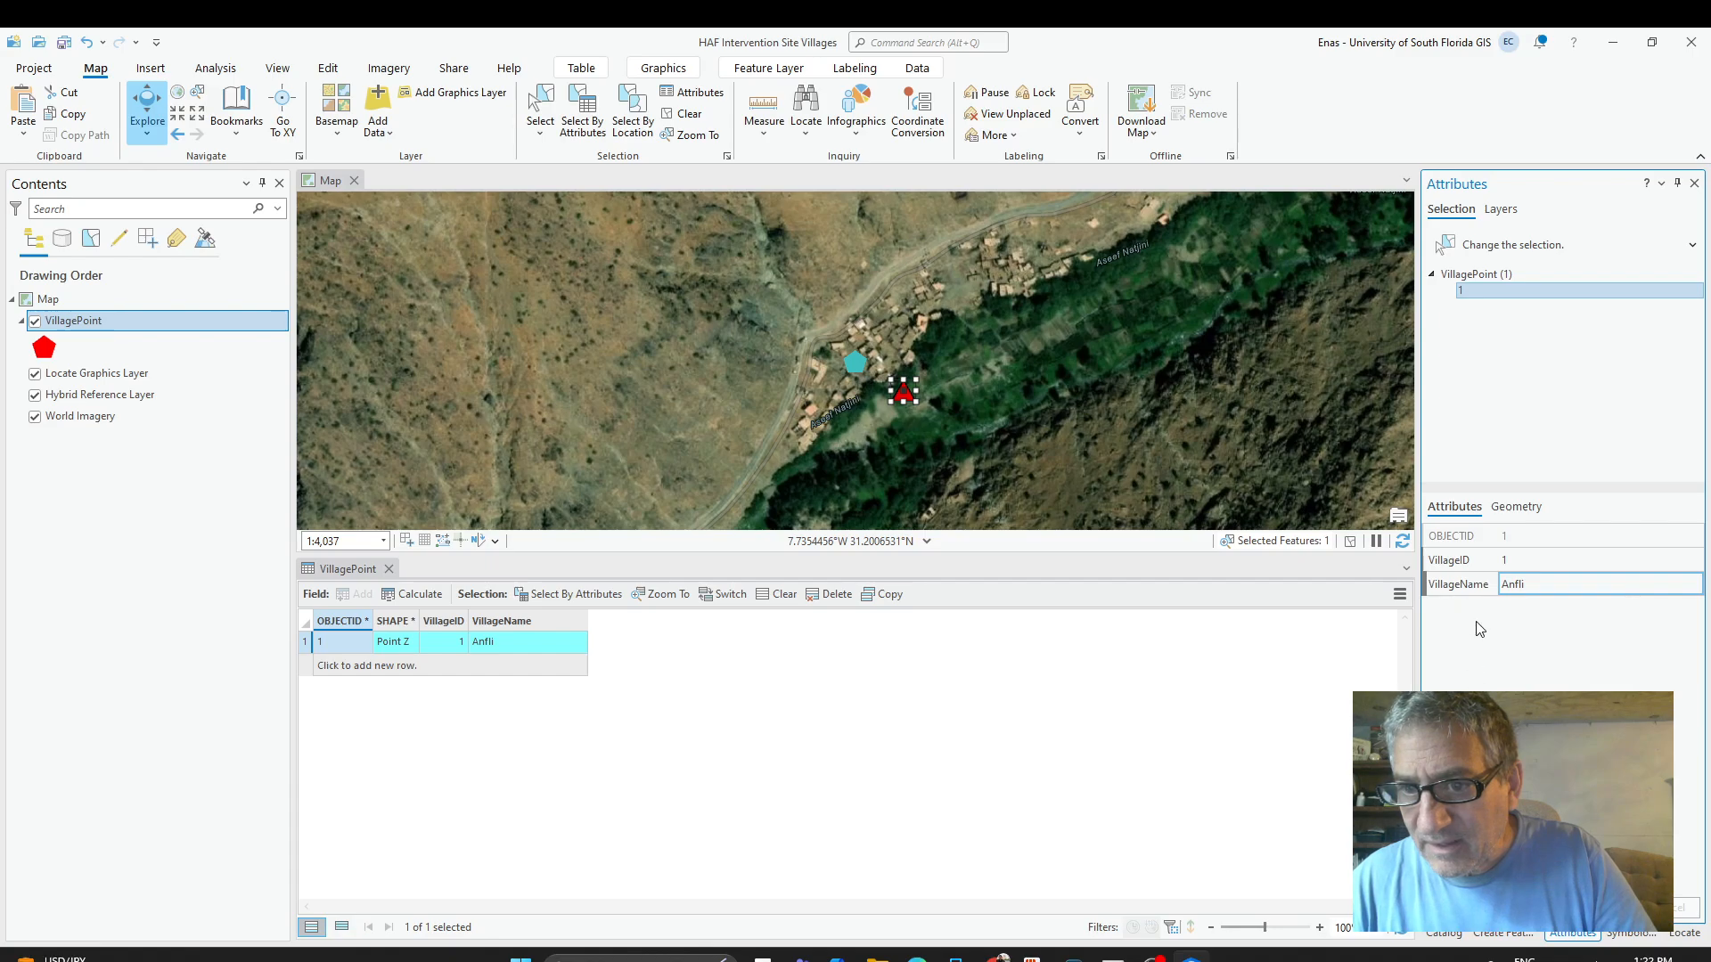
right_click(1436, 602)
click(1445, 690)
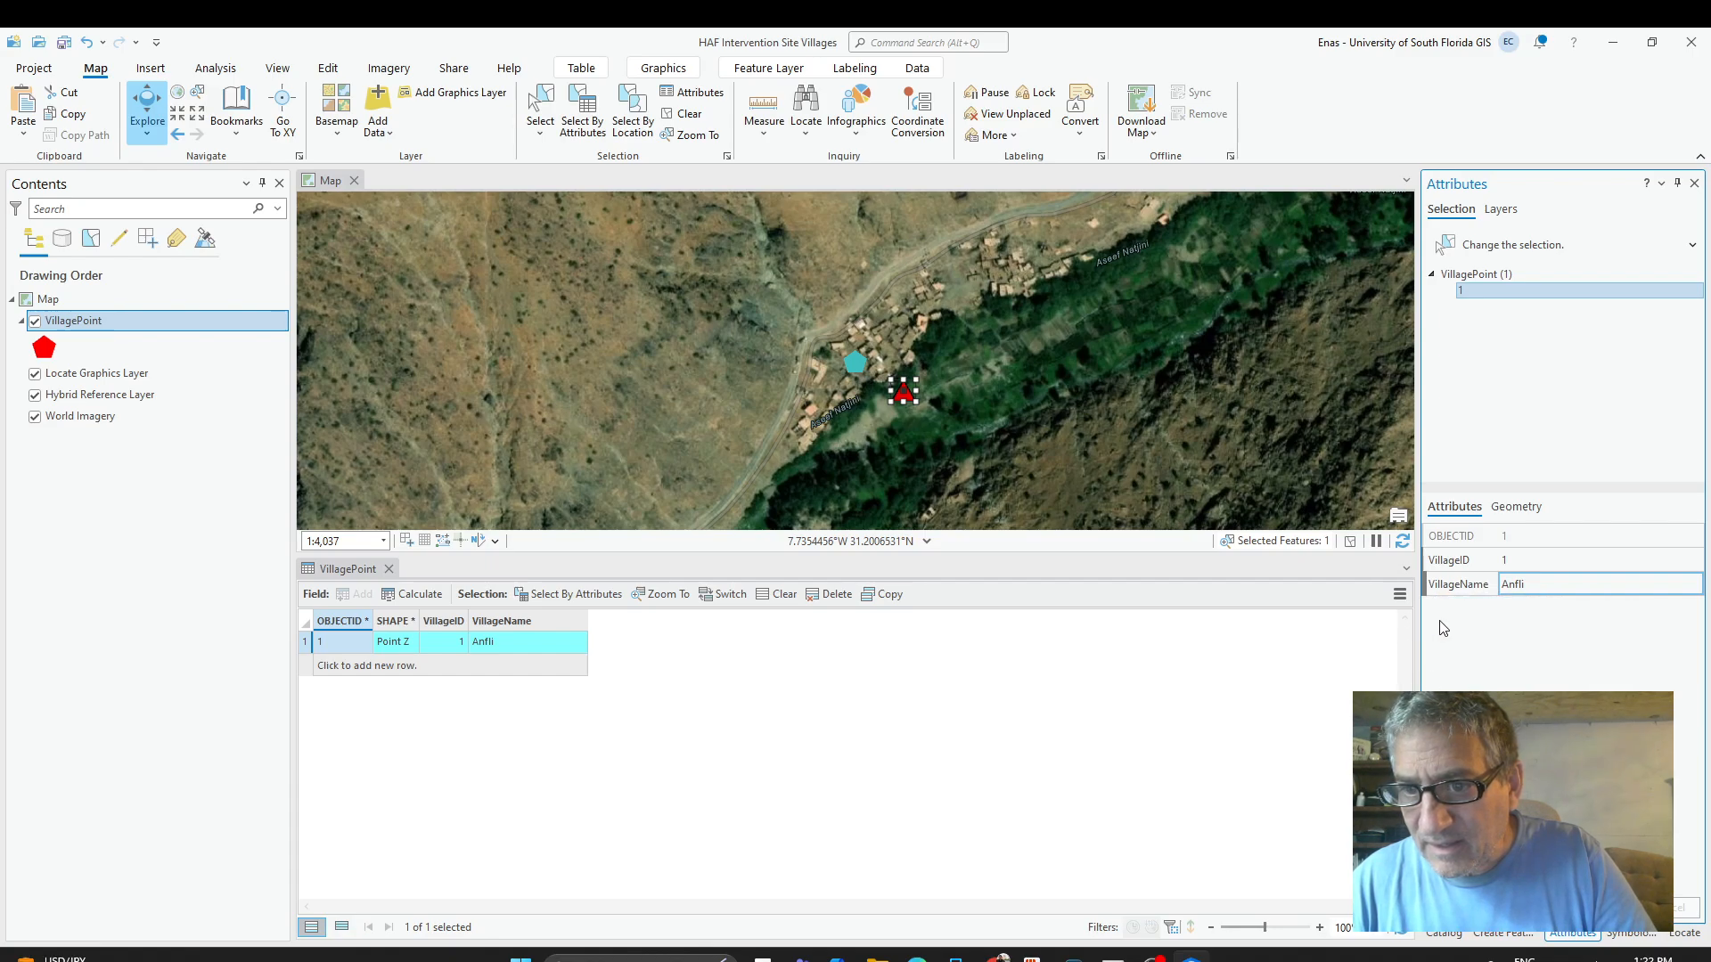
click(1515, 508)
click(1459, 510)
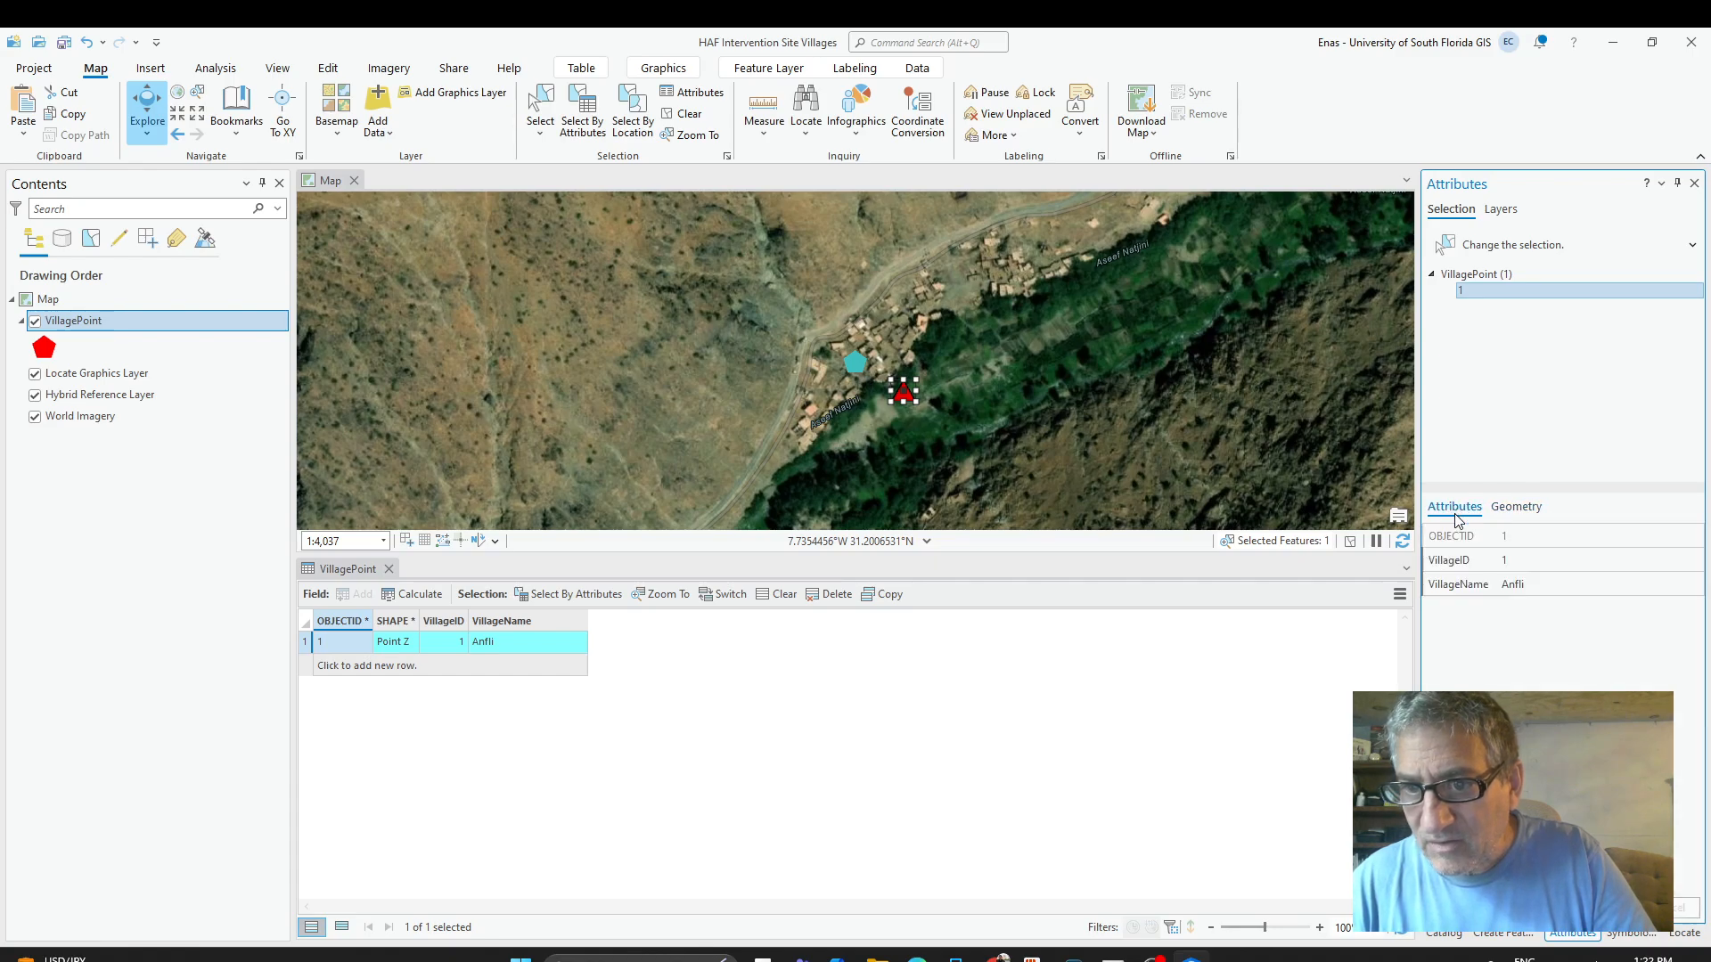
click(1512, 508)
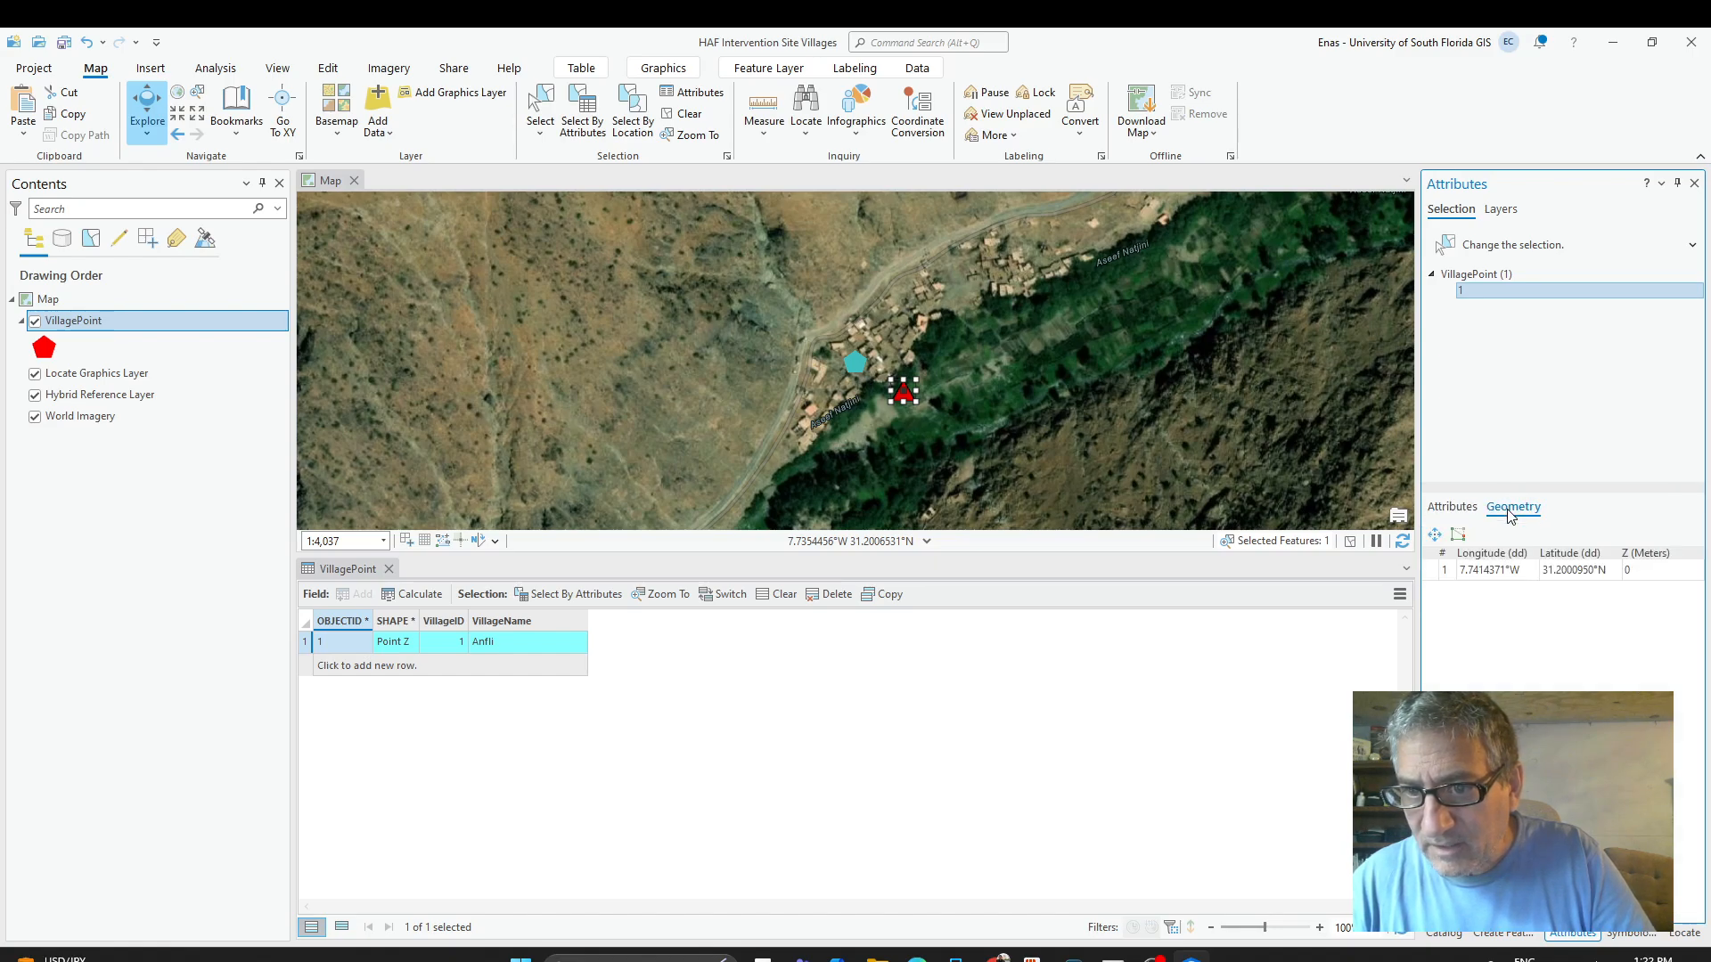
click(1450, 510)
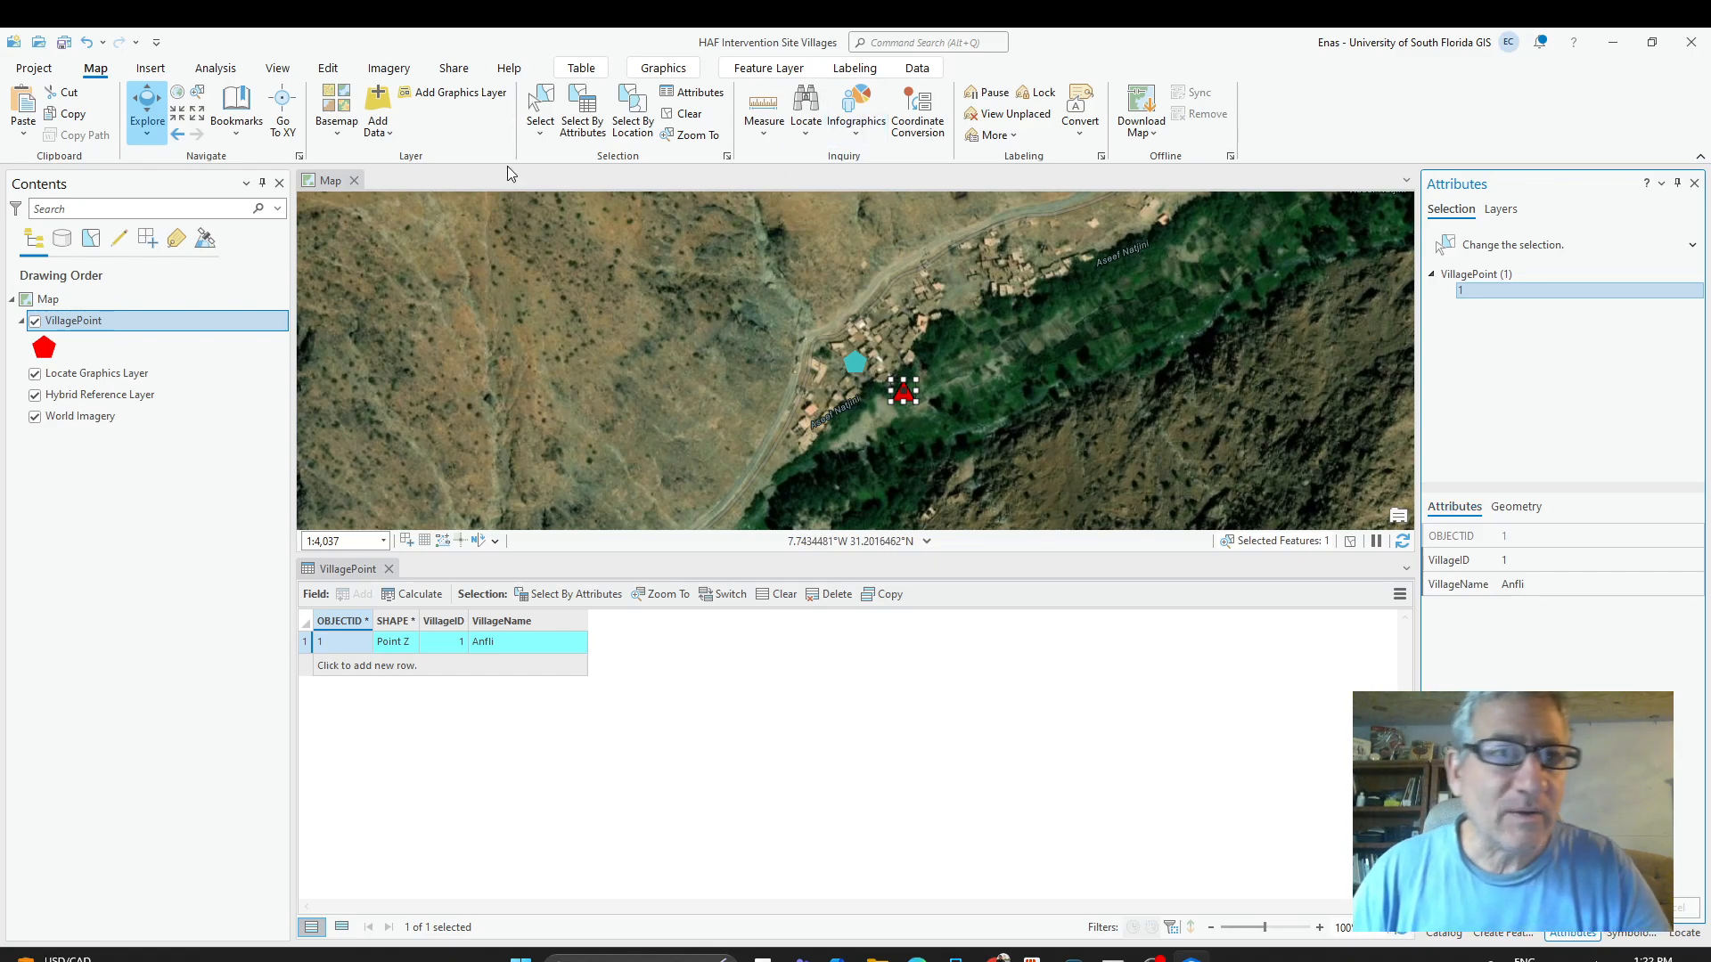
Close the VillagePoint attribute table and return to the full map view.
click(328, 69)
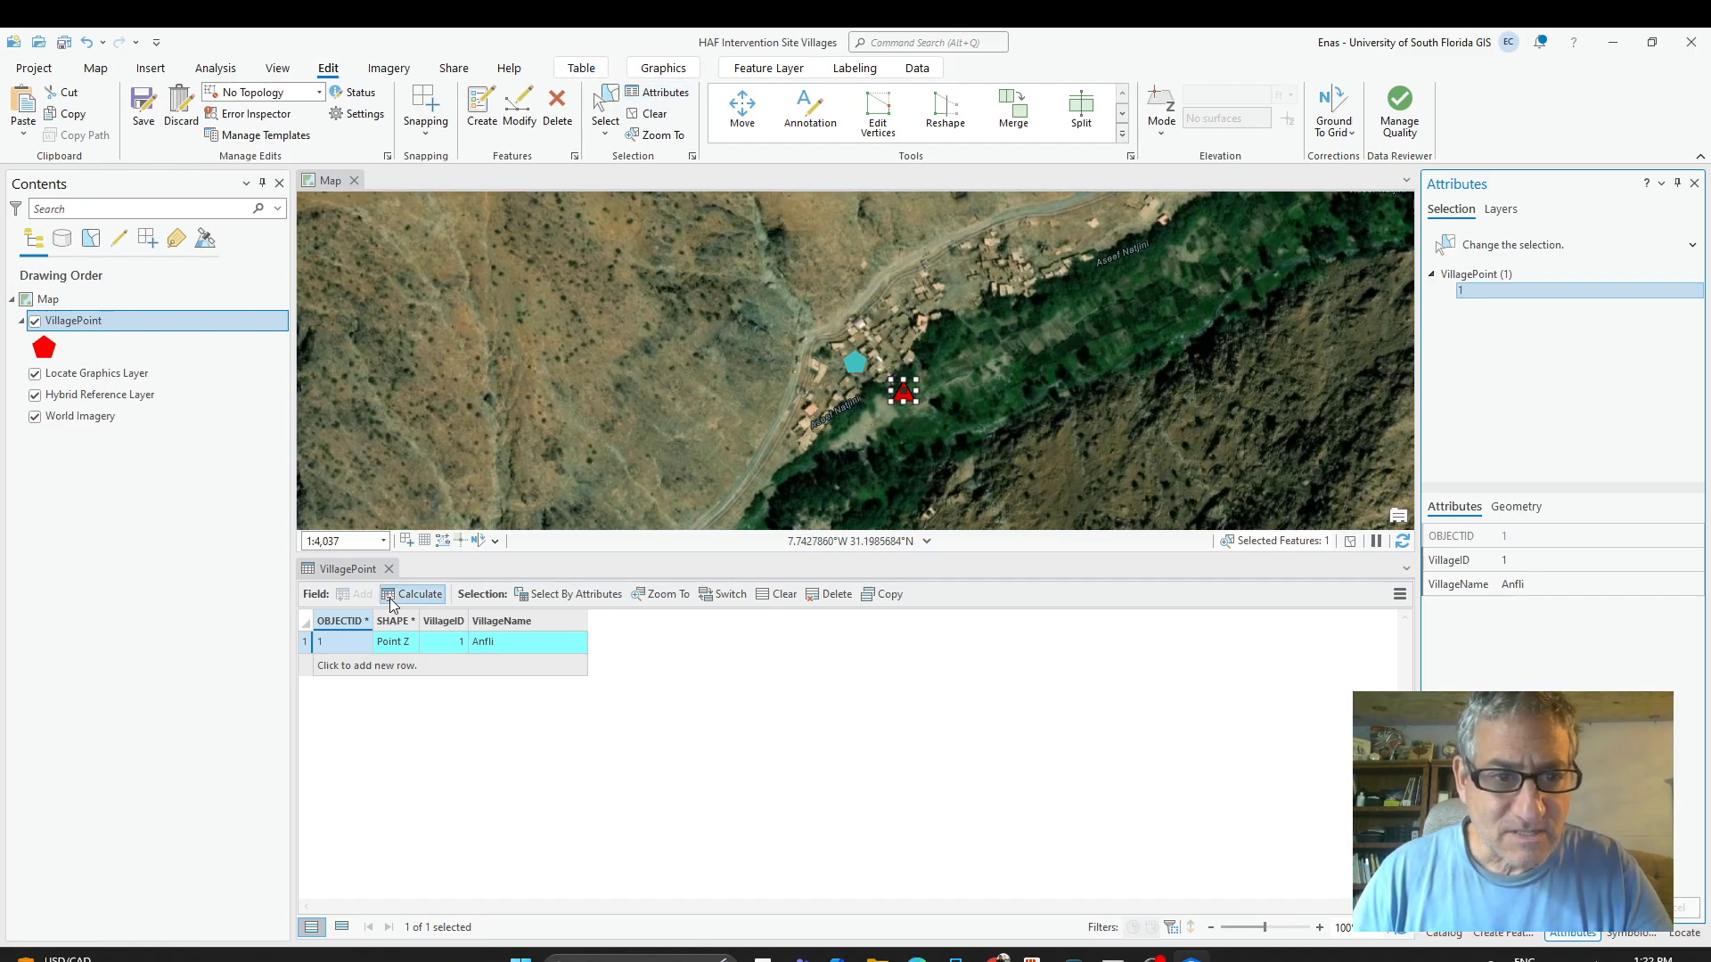
click(398, 568)
click(389, 568)
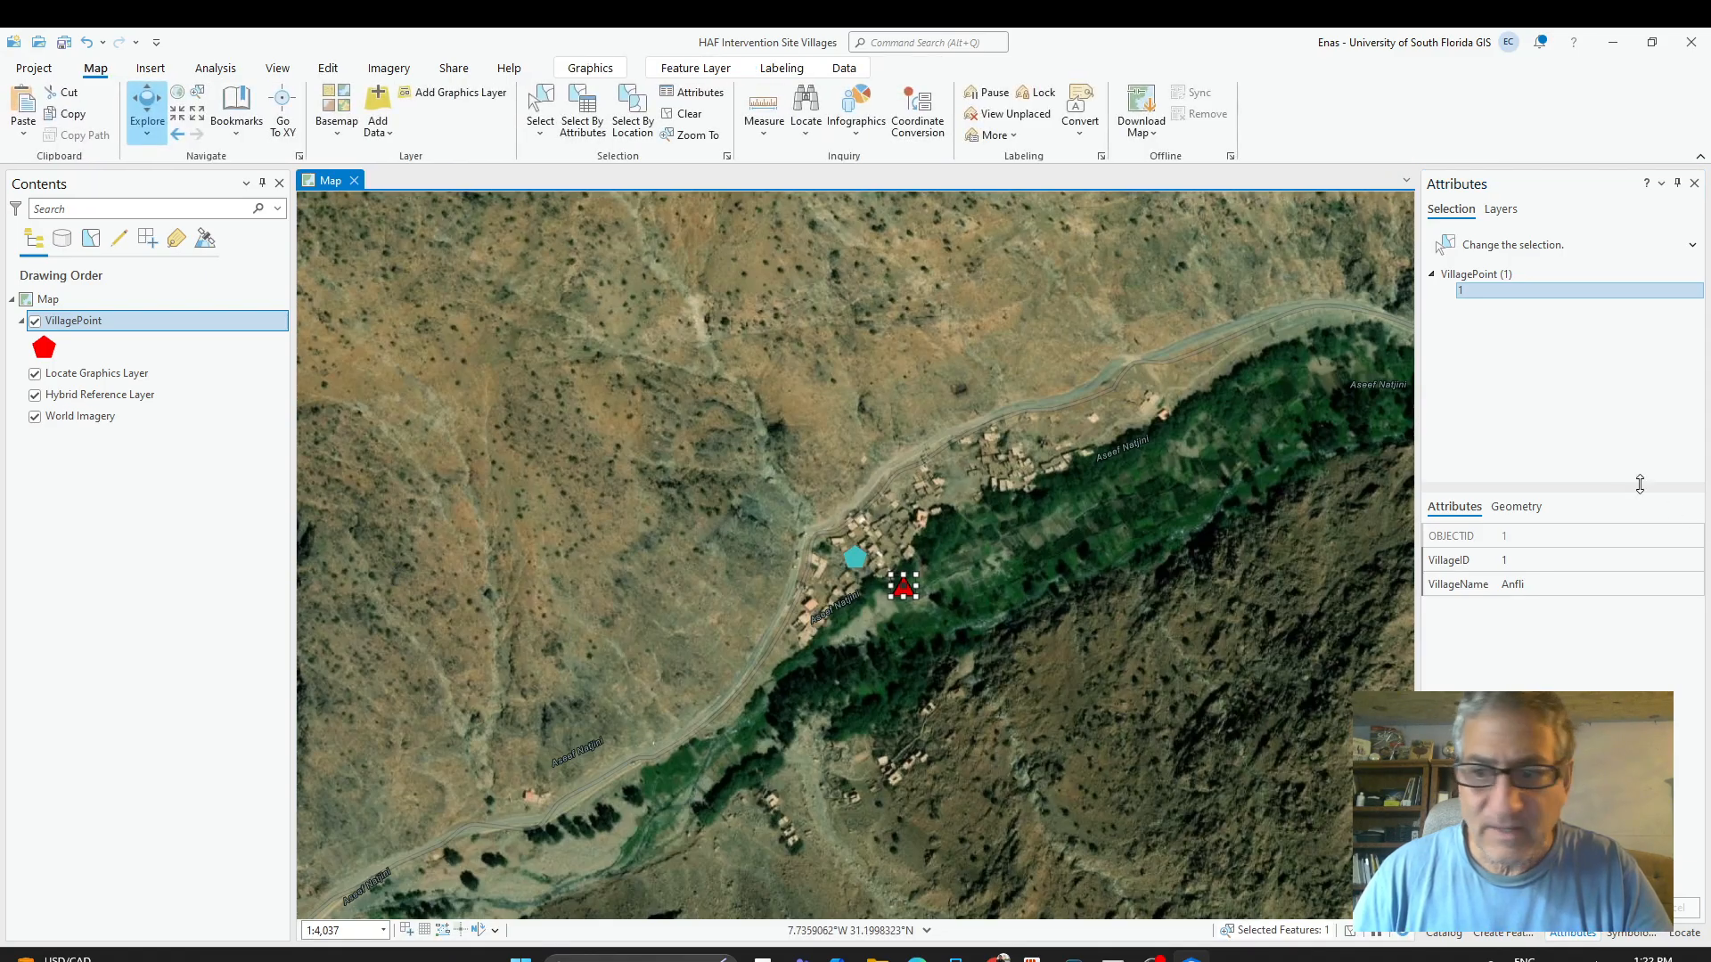
click(1504, 621)
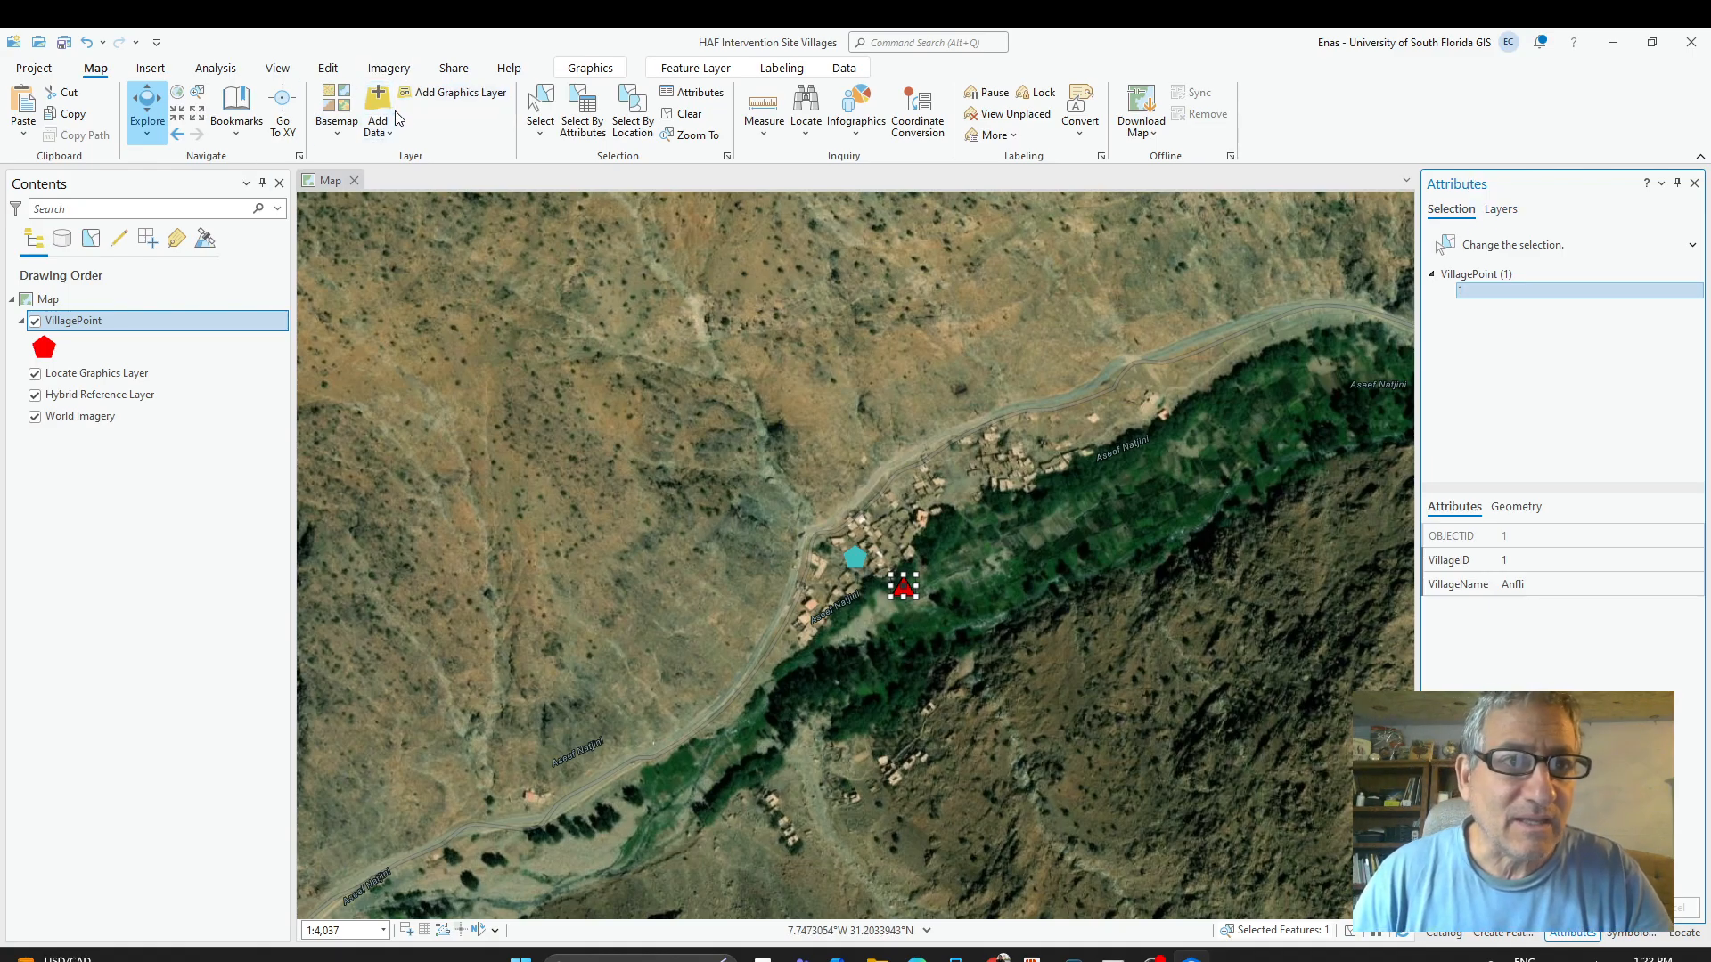
click(392, 134)
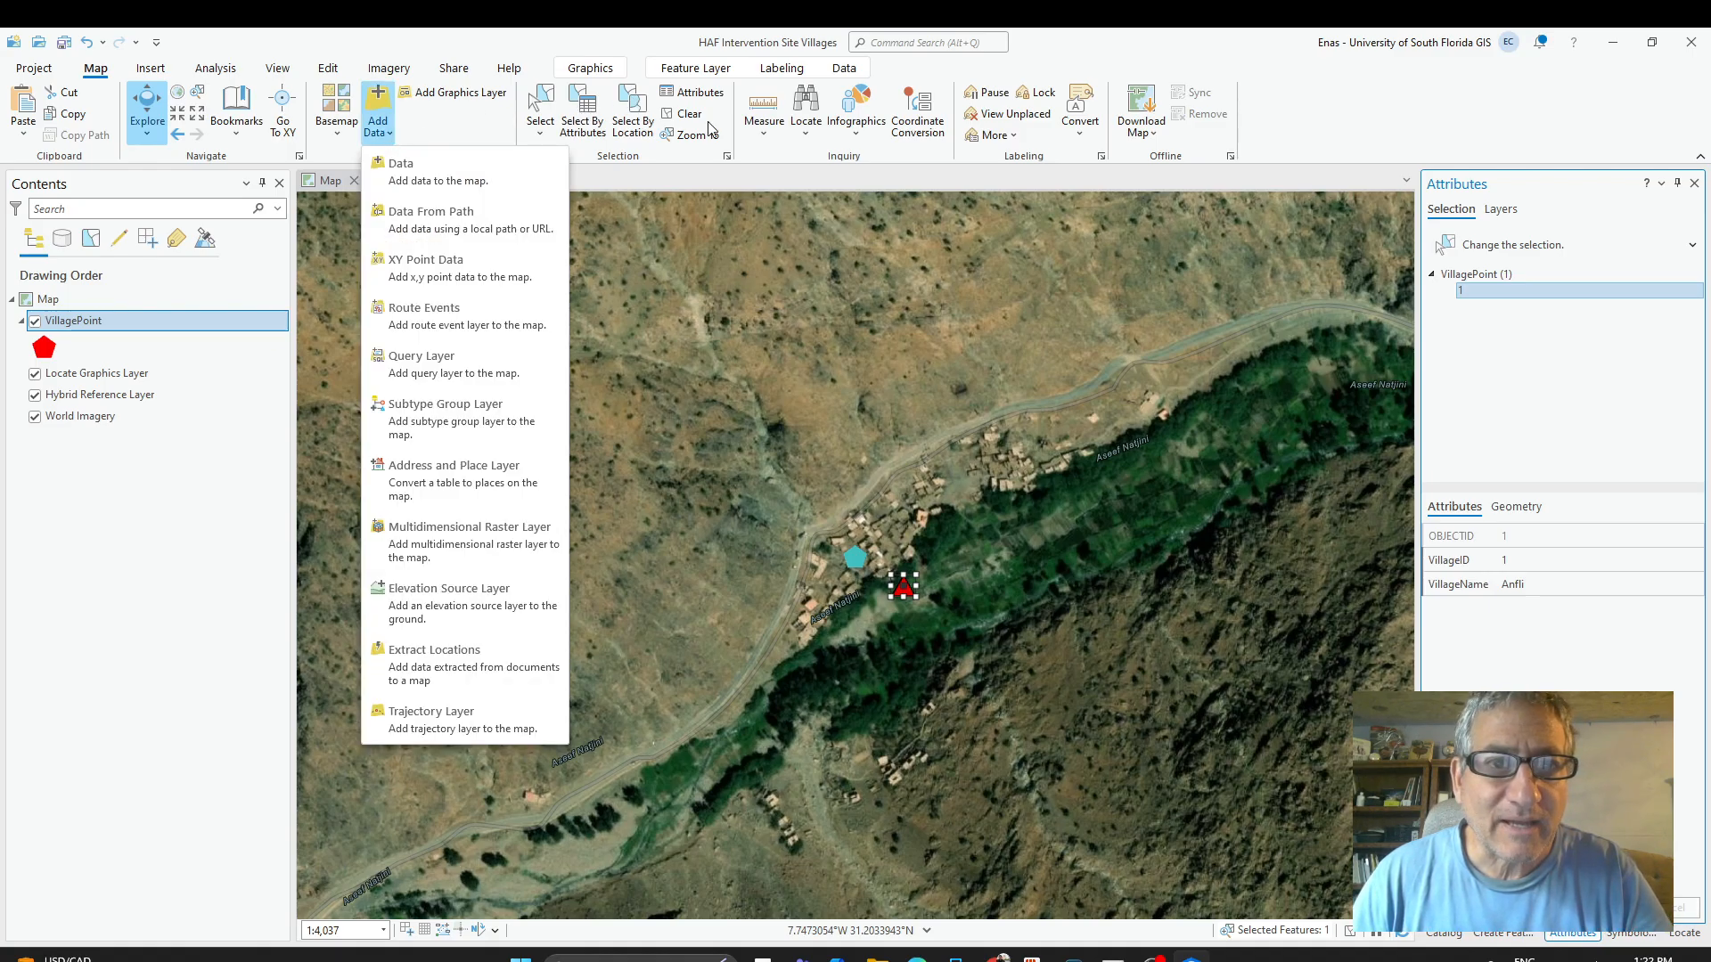
click(189, 621)
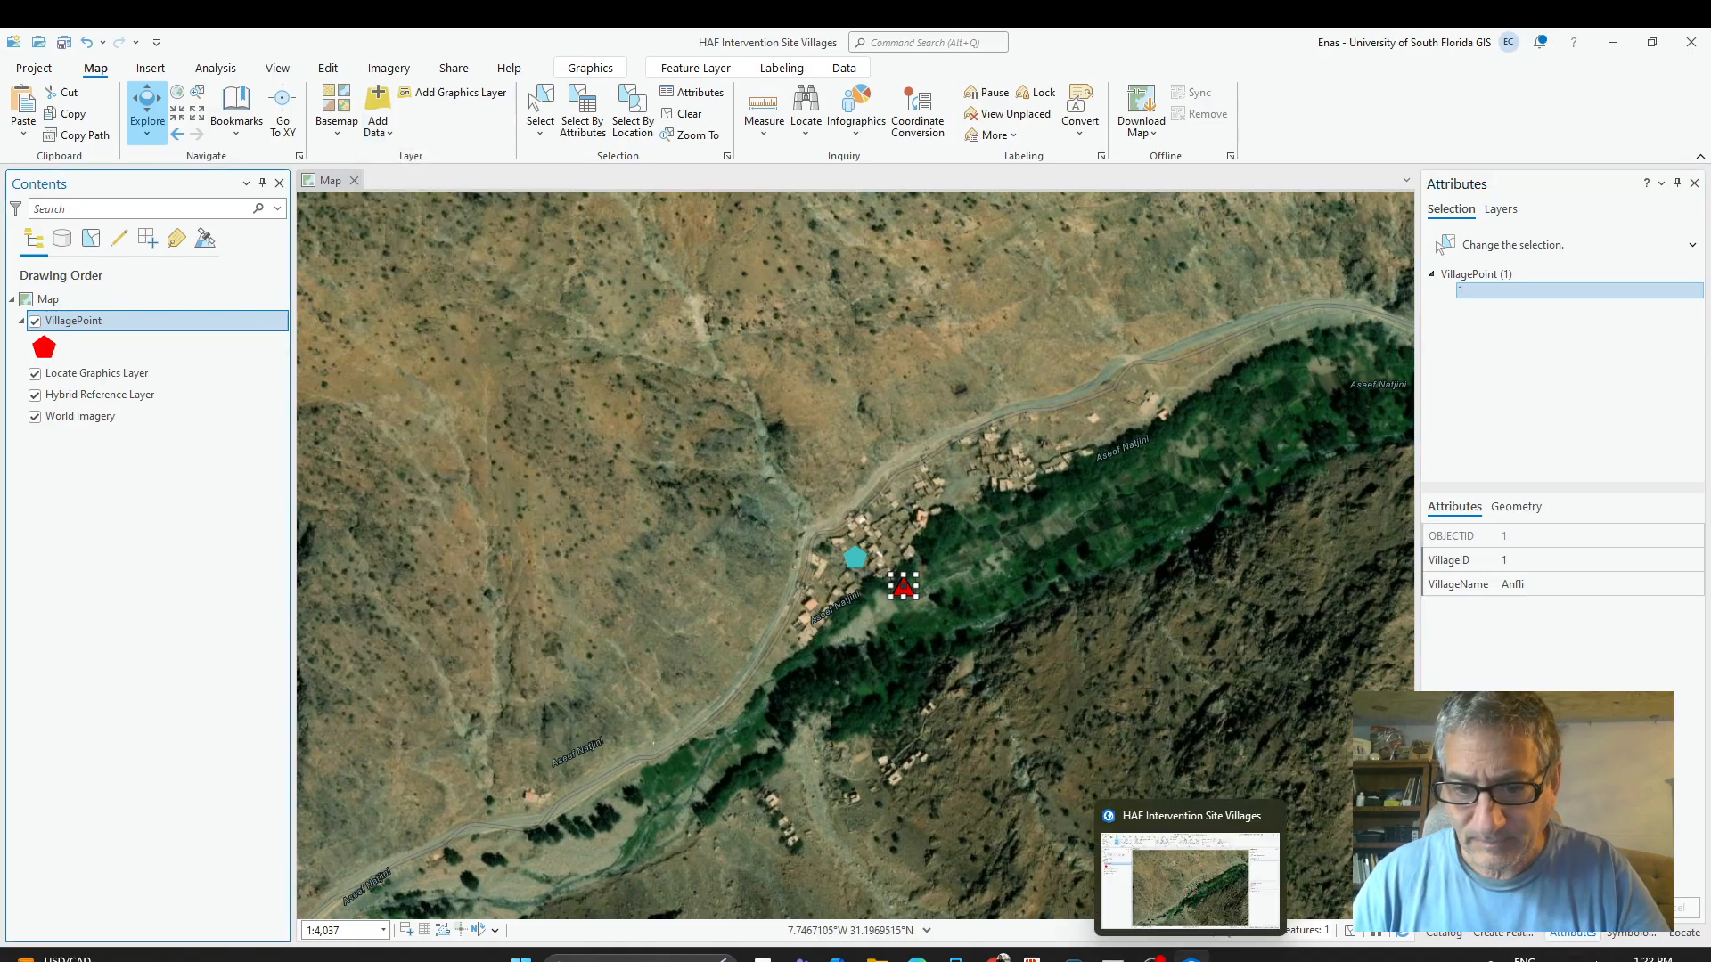
click(1192, 959)
mouse_move(1191, 958)
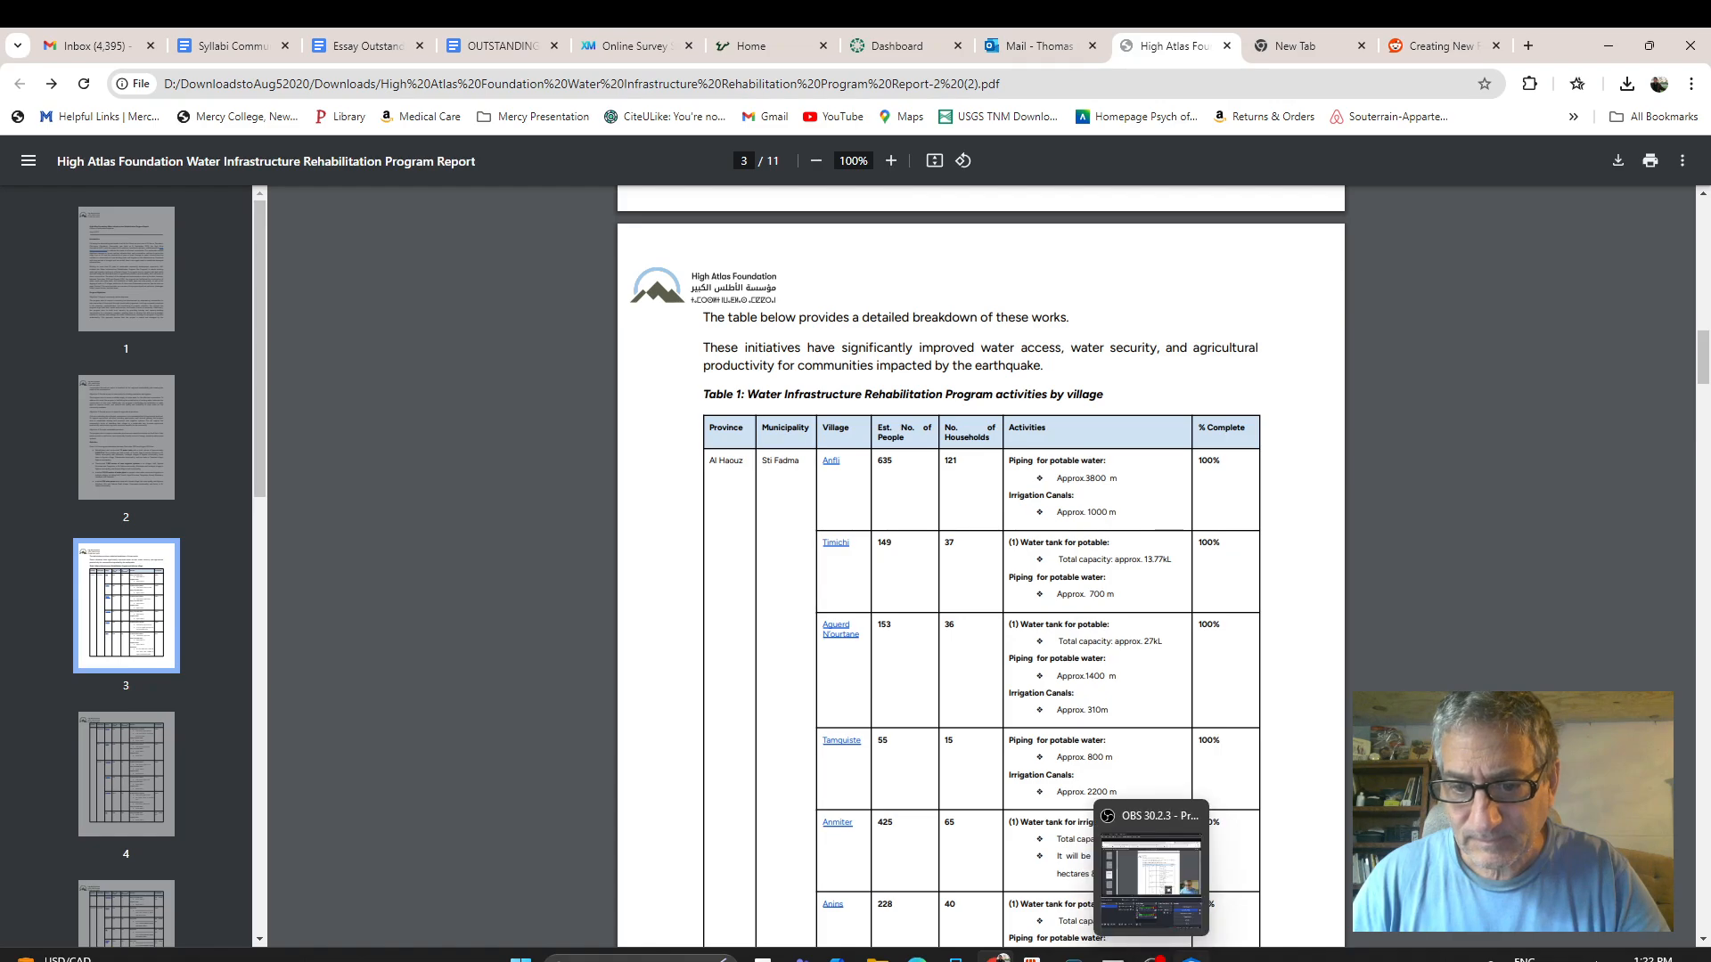
click(997, 958)
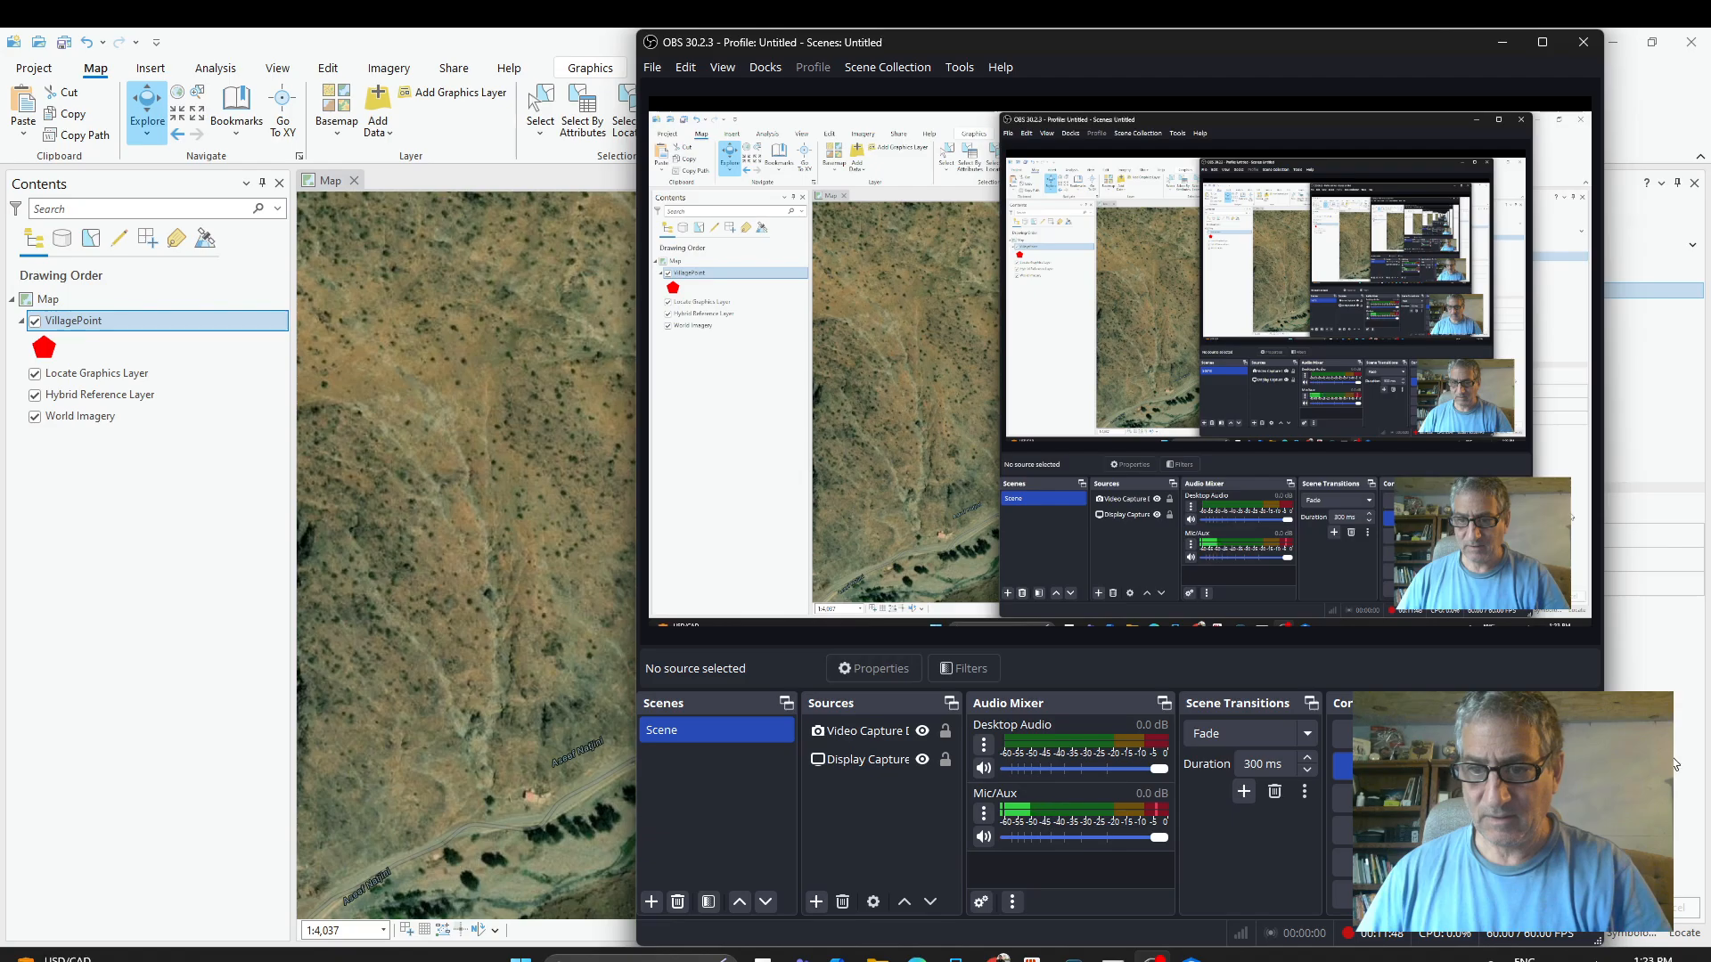
click(156, 627)
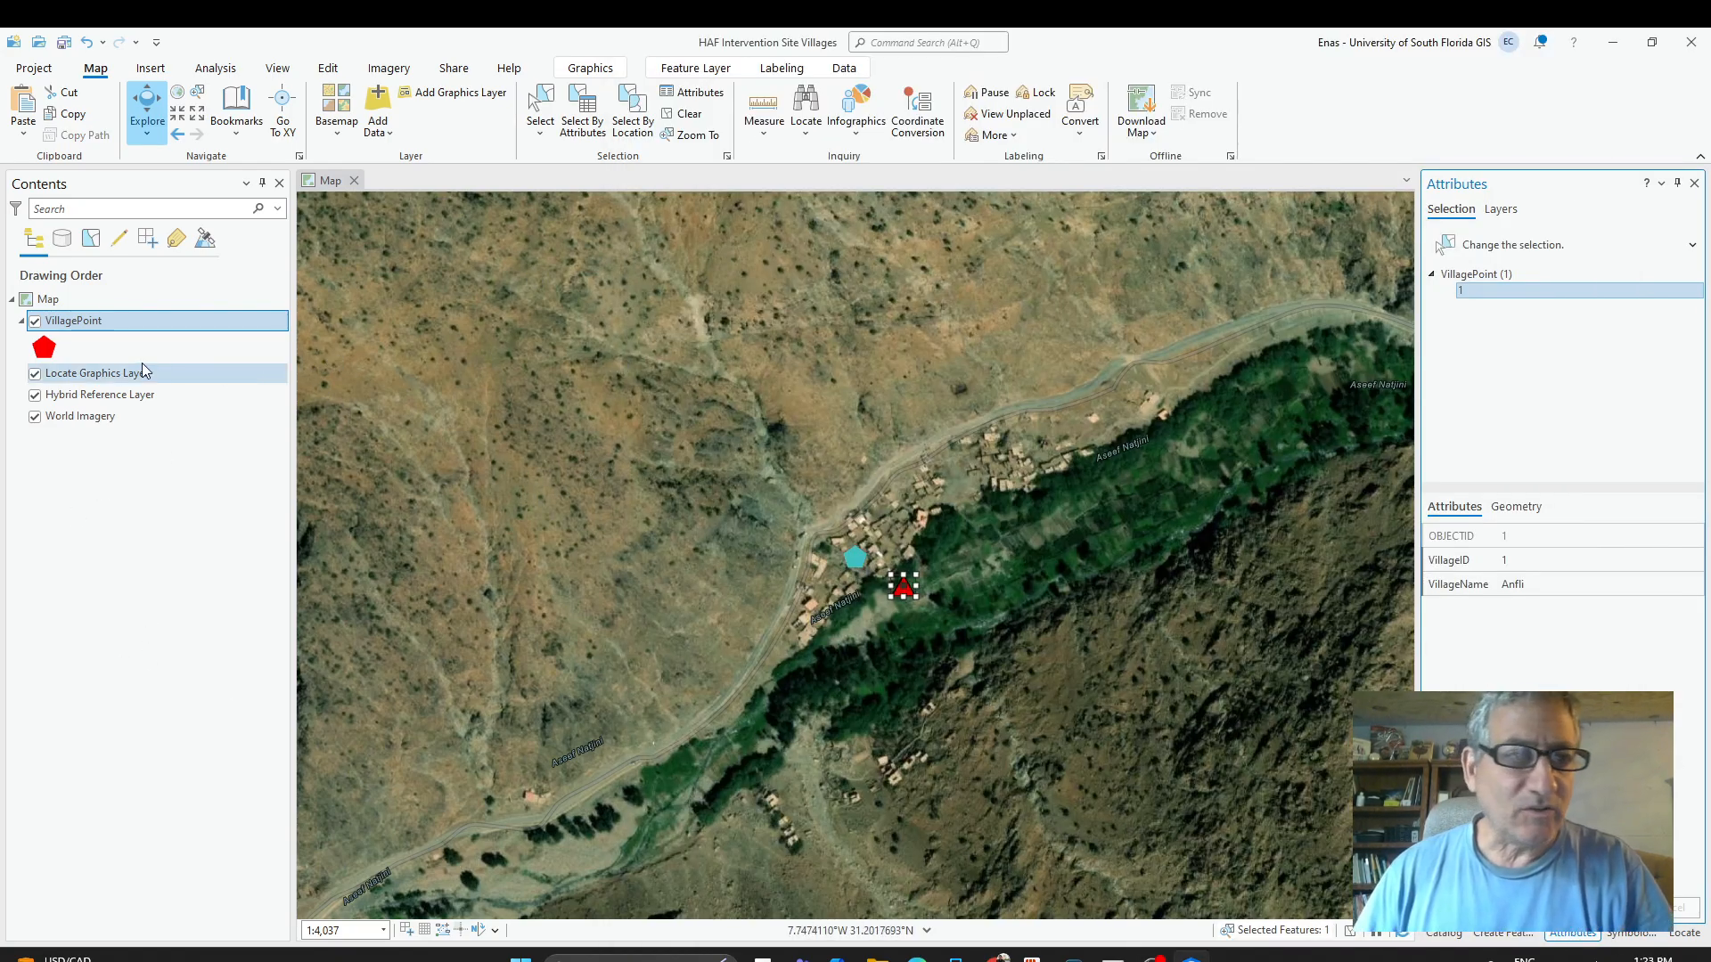
Open the field design view of the VillagePoint layer.
click(80, 327)
right_click(80, 328)
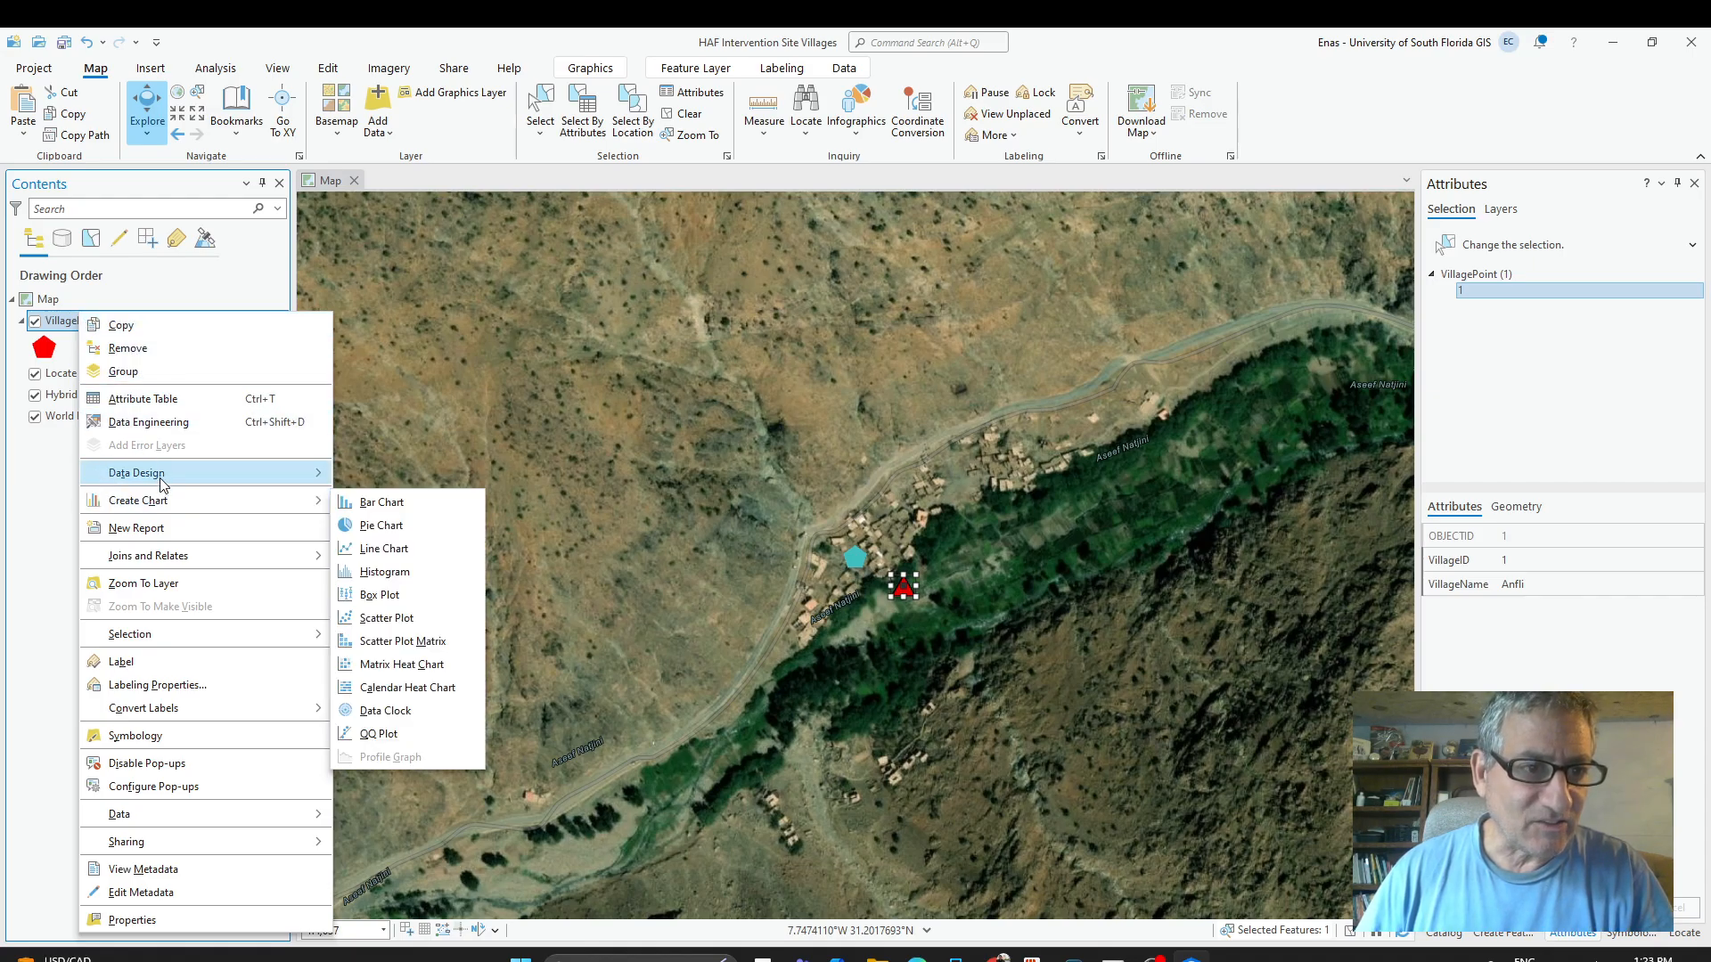
mouse_move(163, 484)
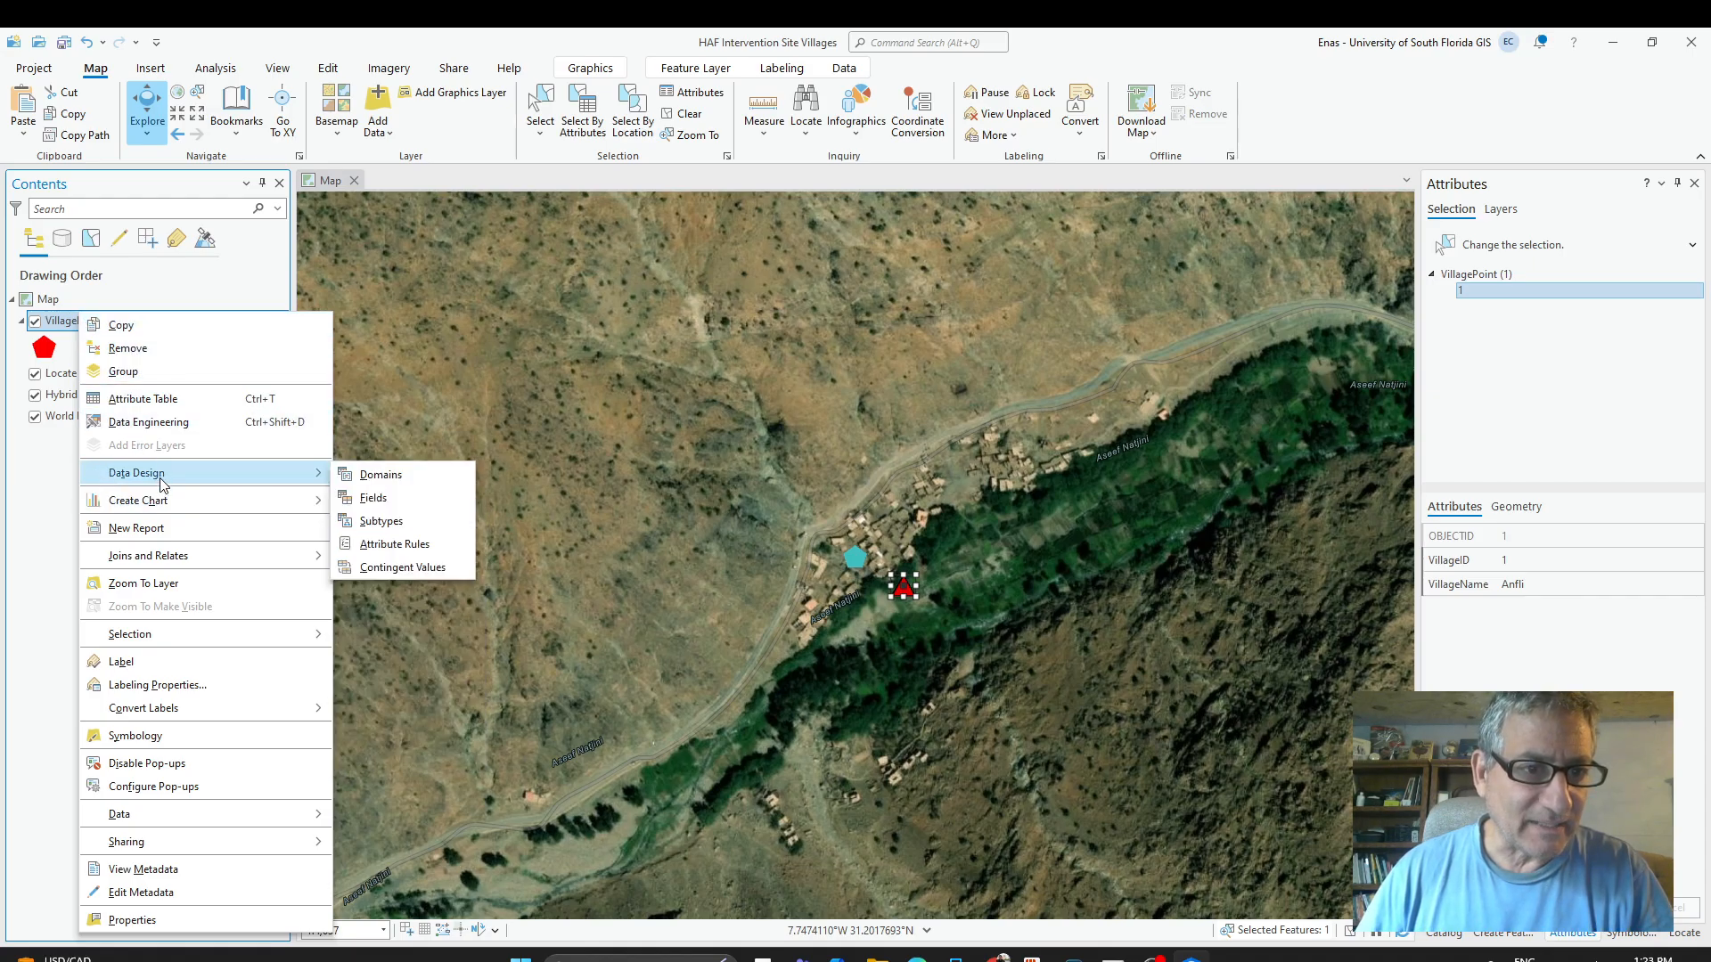
click(388, 500)
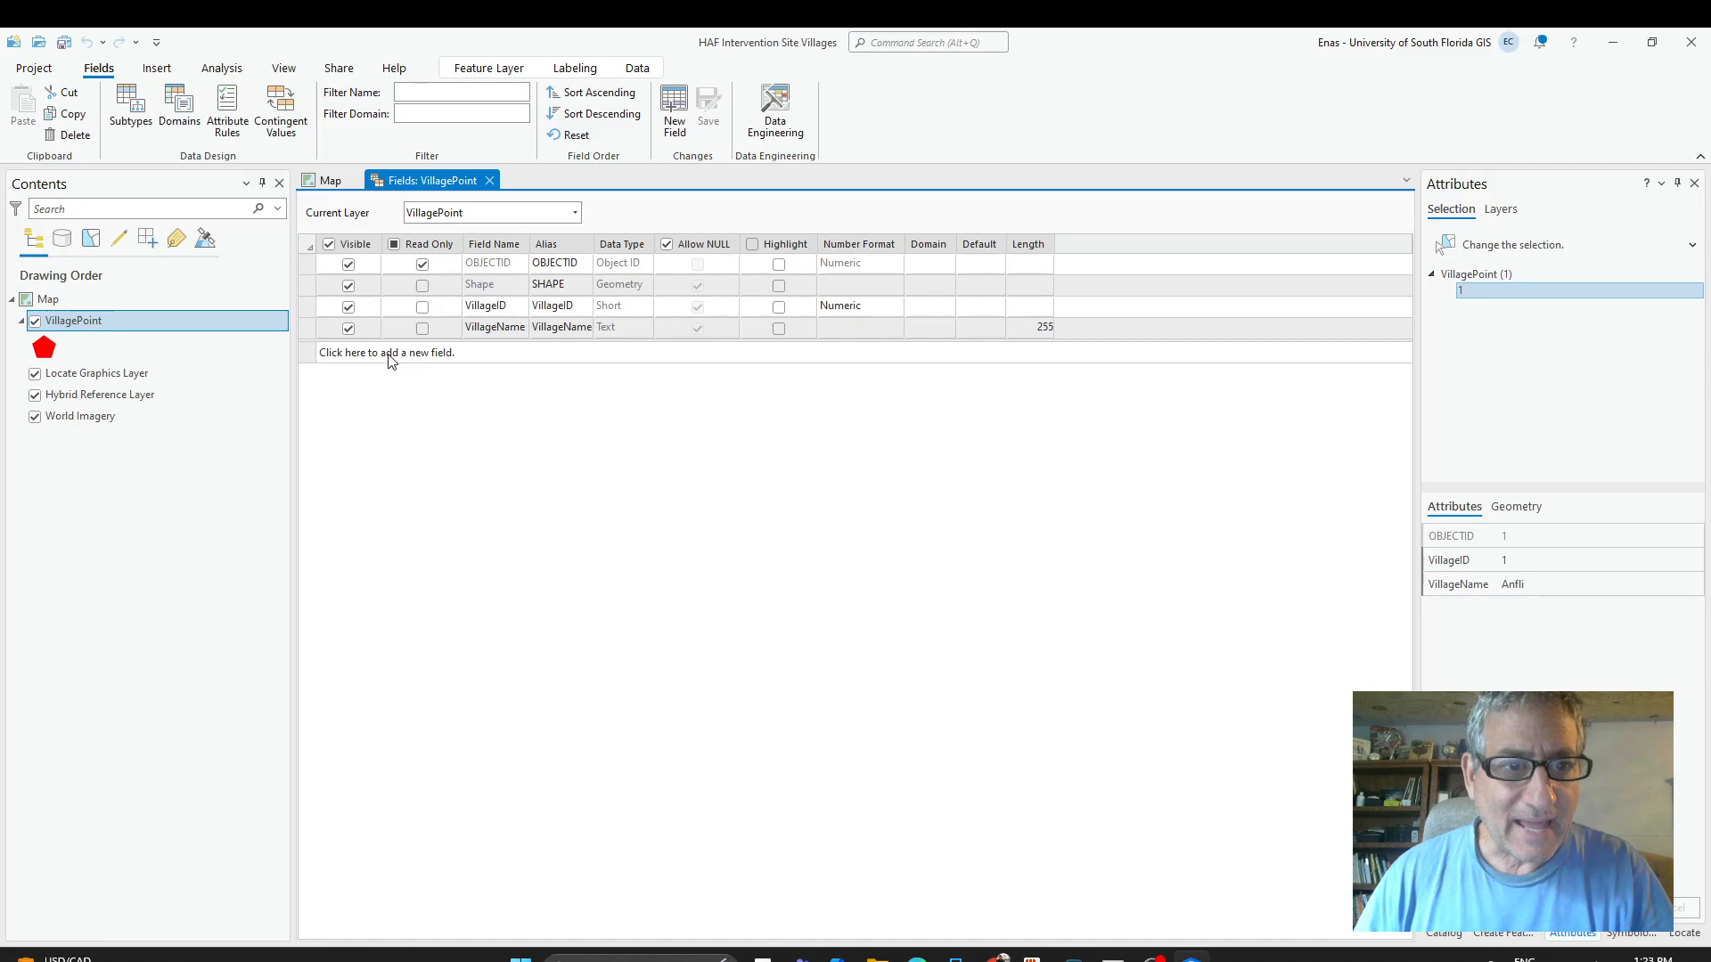
Add a field named Coordinates with the Text data type to the VillagePoint layer.
click(426, 354)
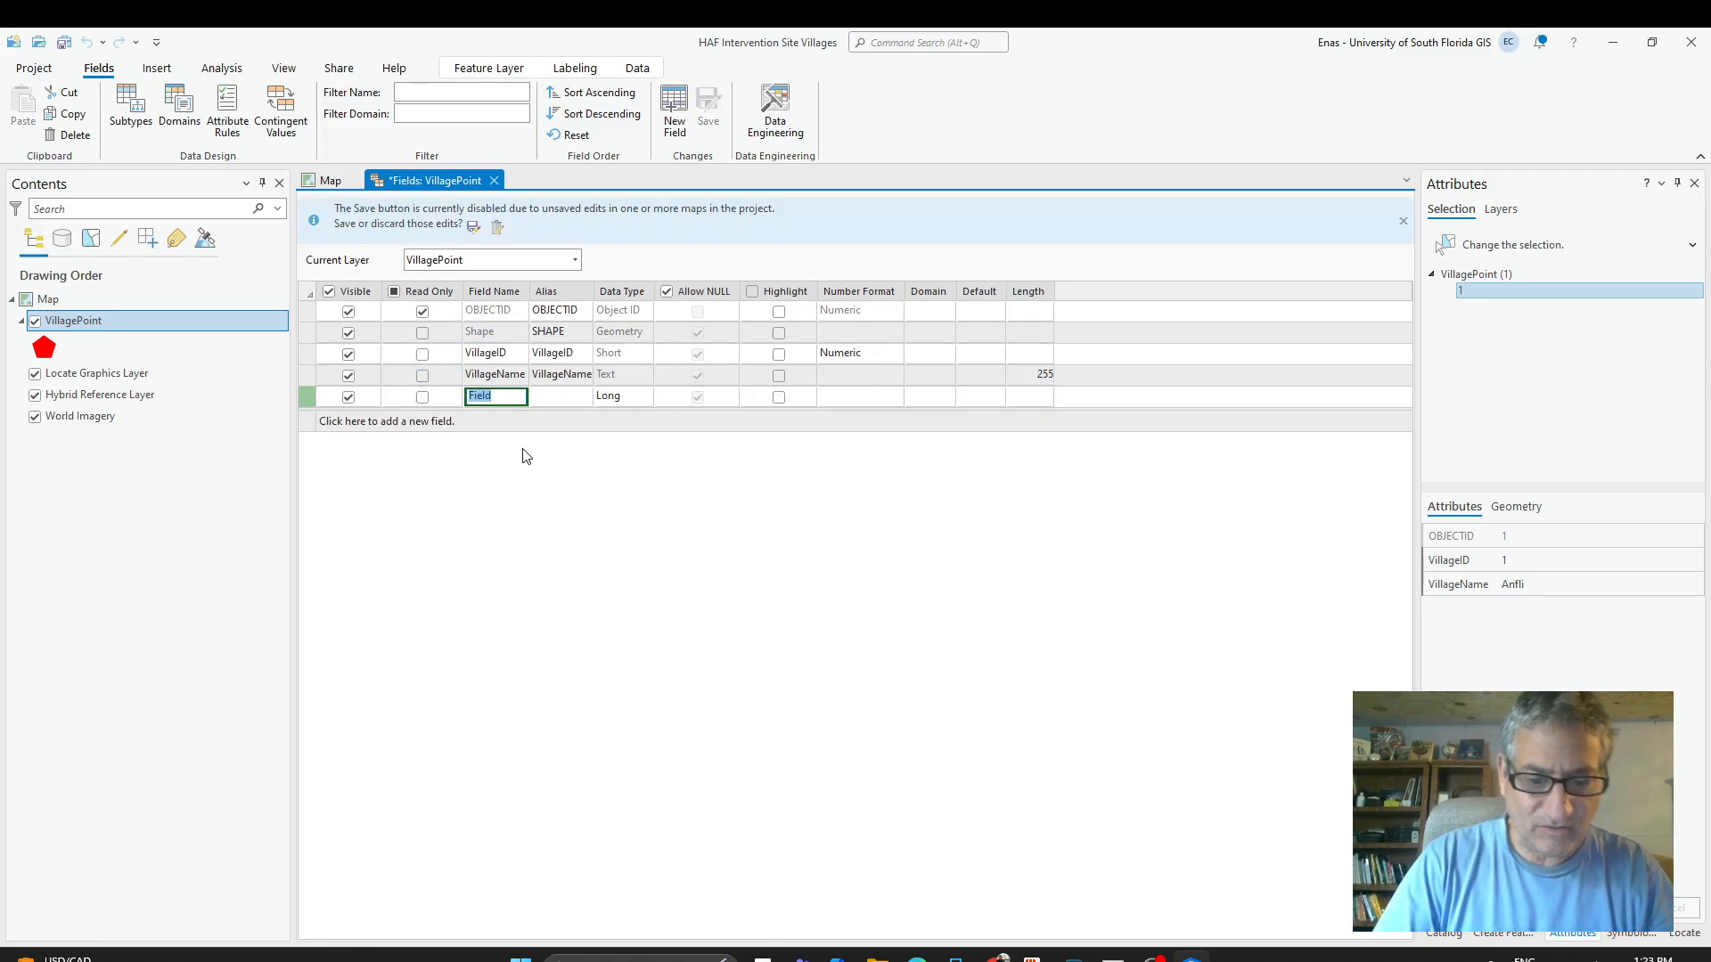
text(Co)
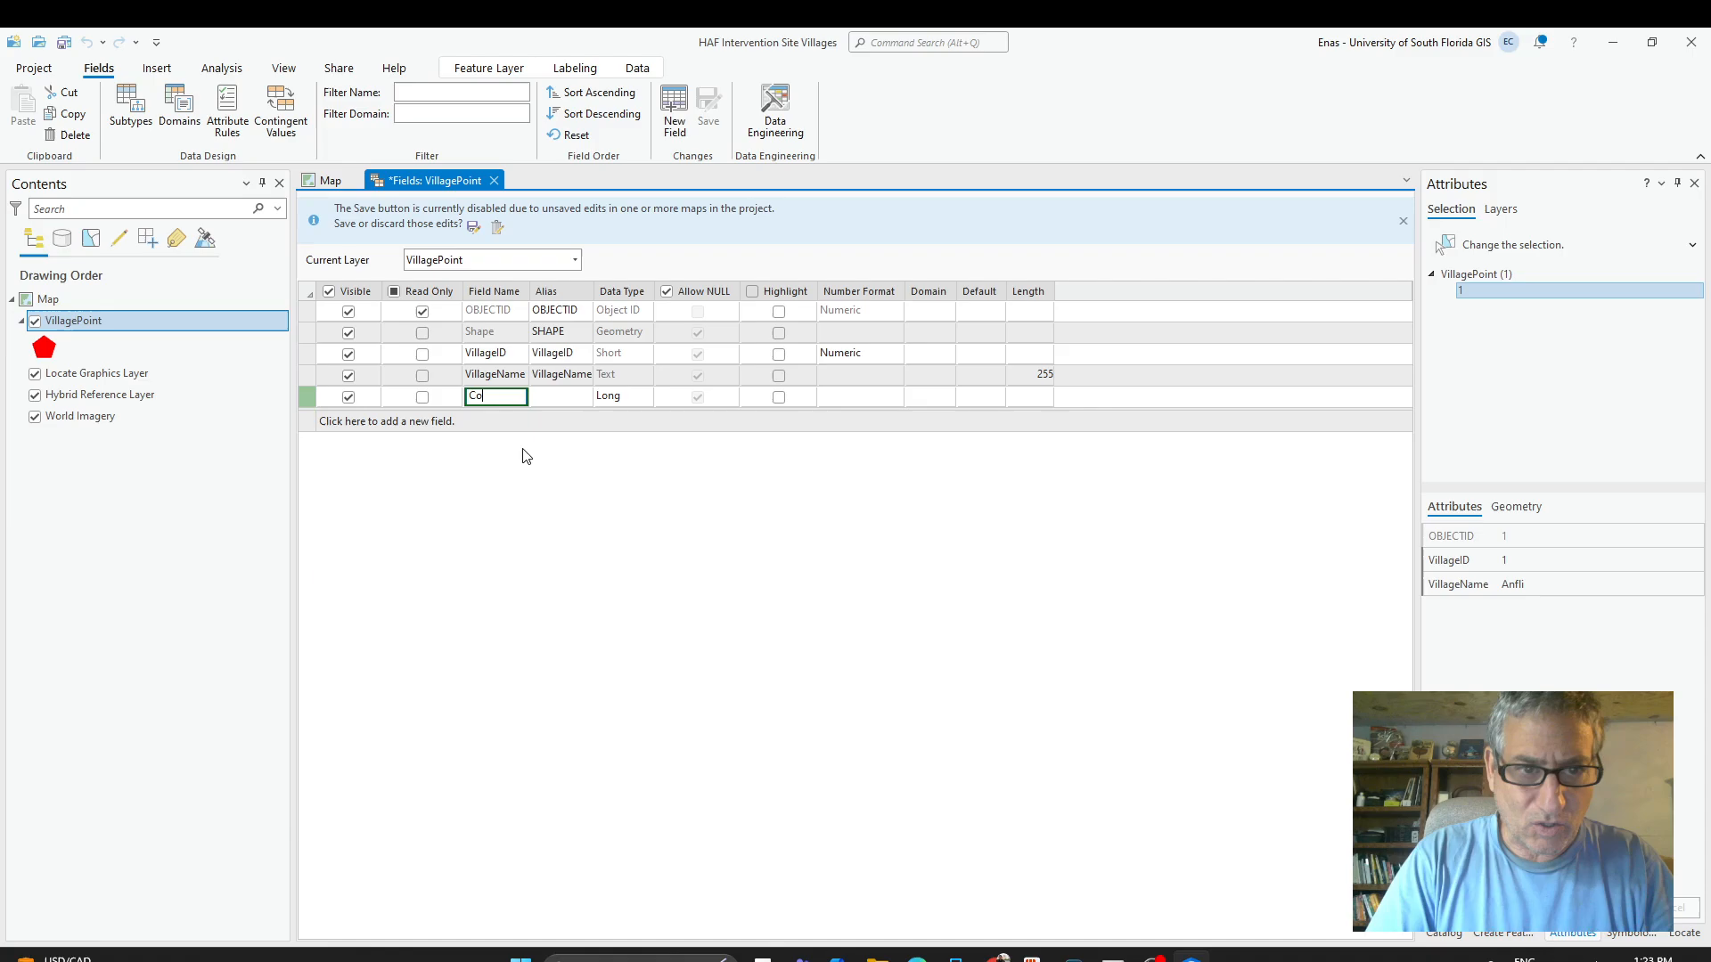
text(ordinates)
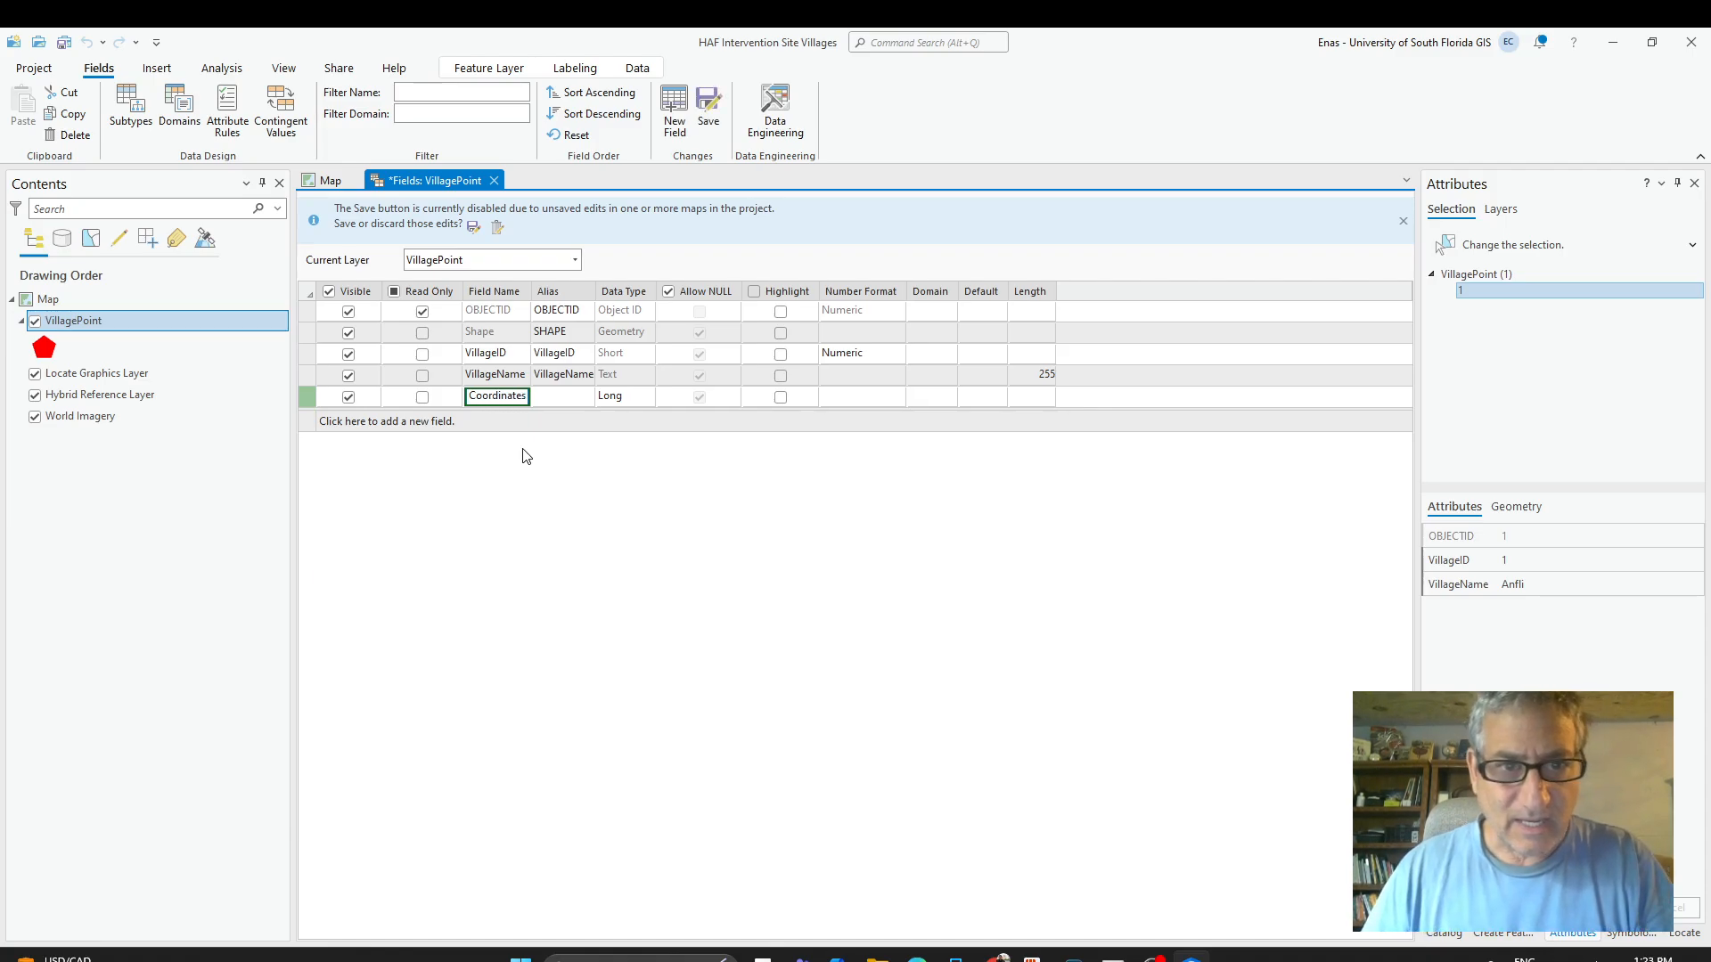
click(617, 399)
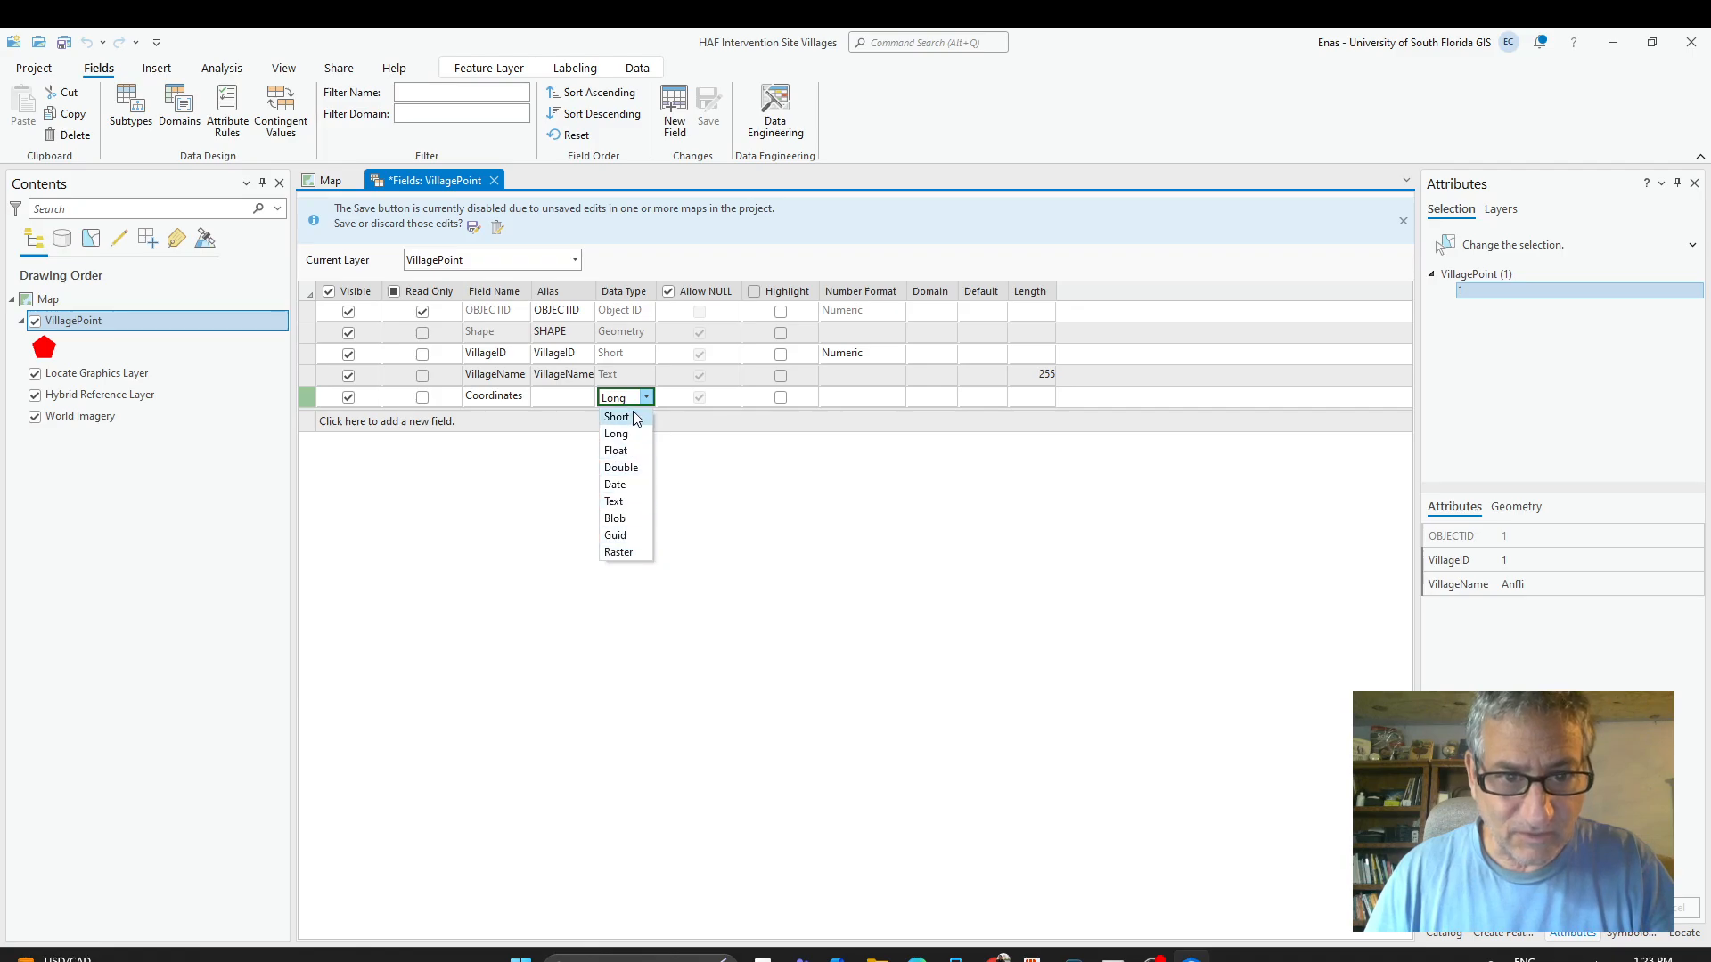
click(624, 504)
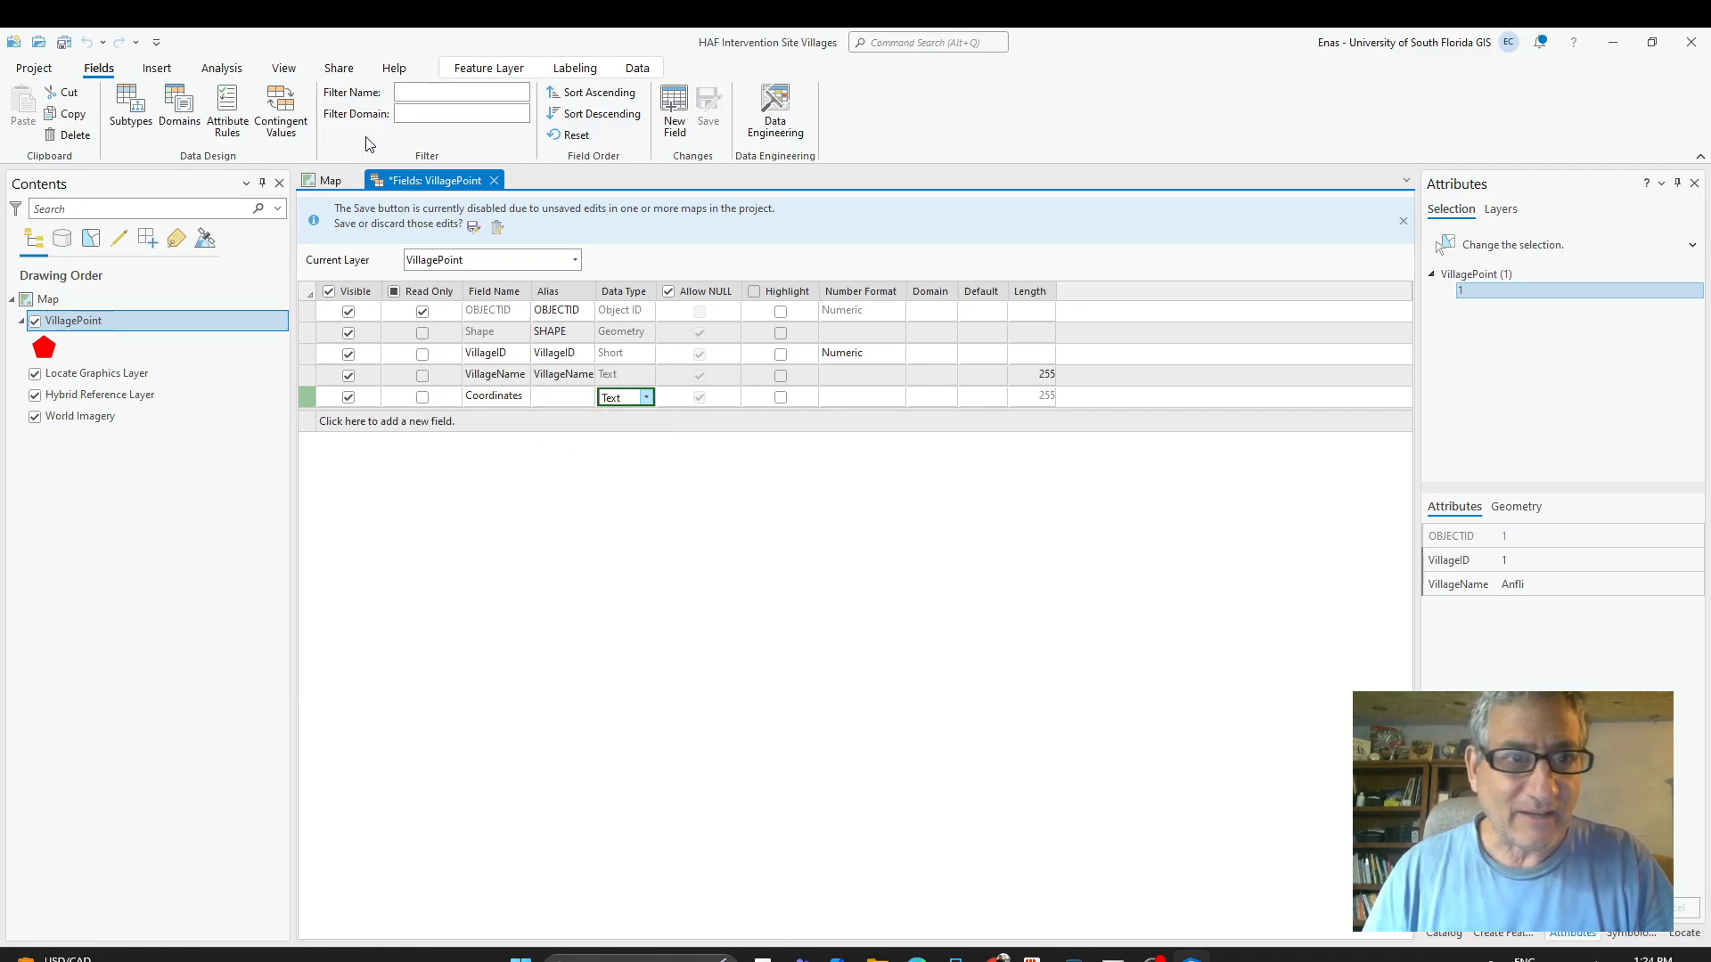
Try to close the VillagePoint fields view while saving the new Coordinates field.
click(493, 181)
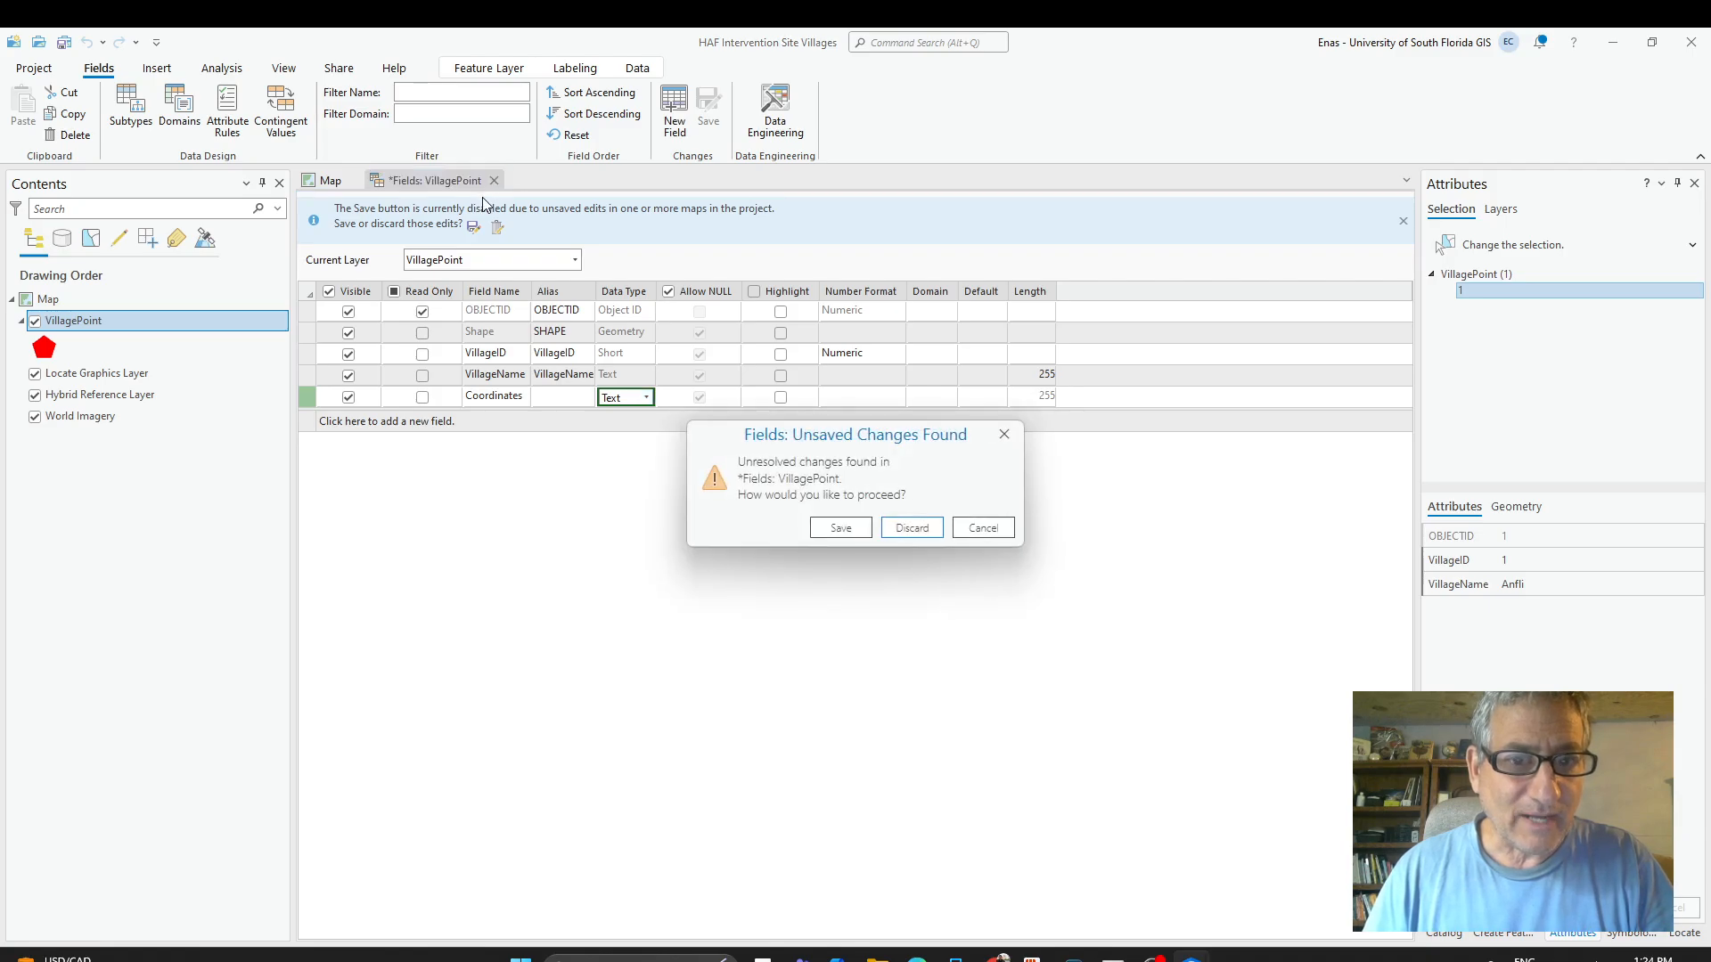
click(841, 527)
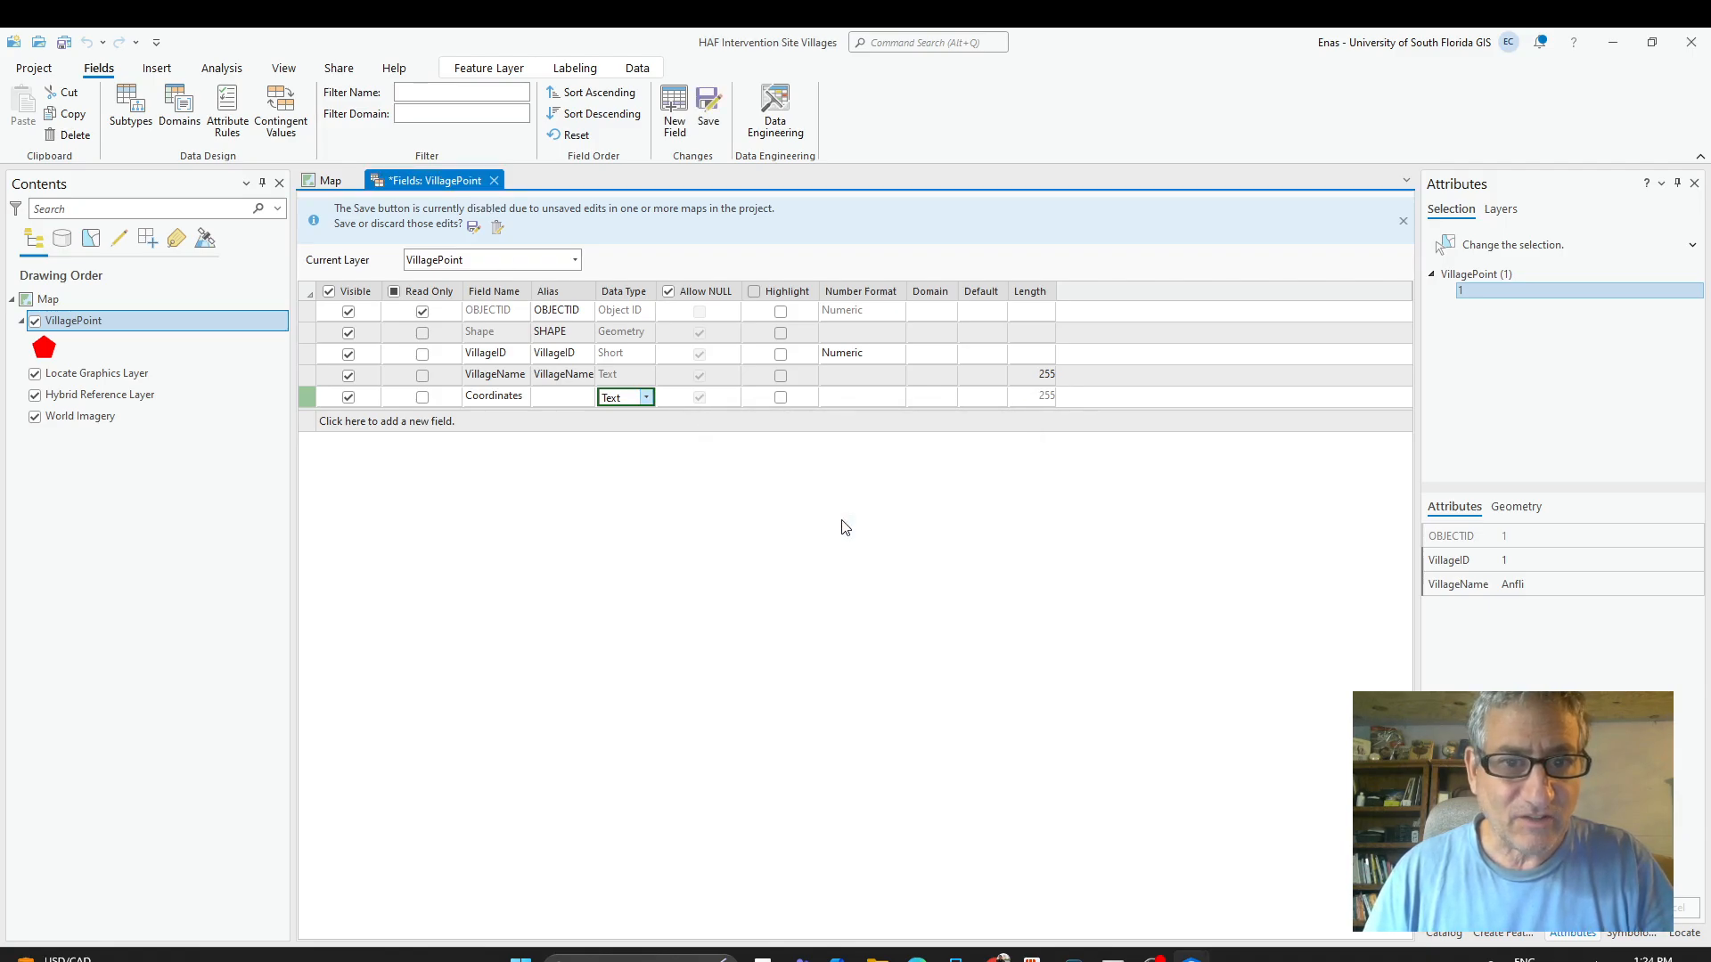
click(492, 182)
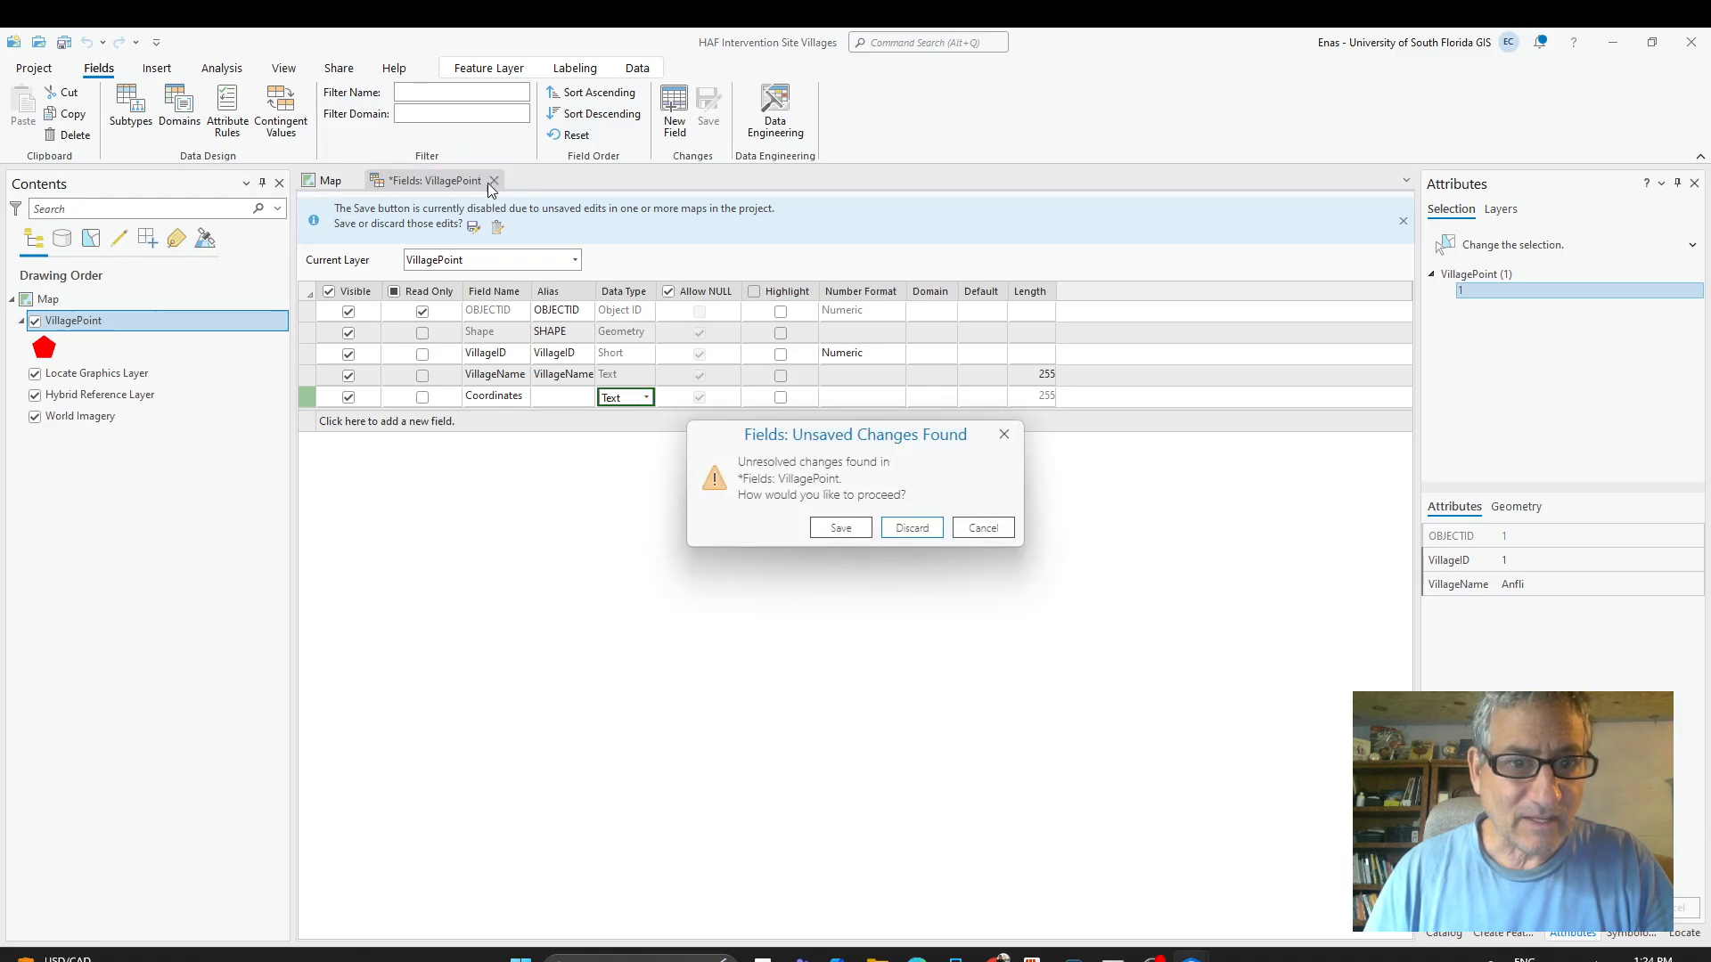
click(838, 529)
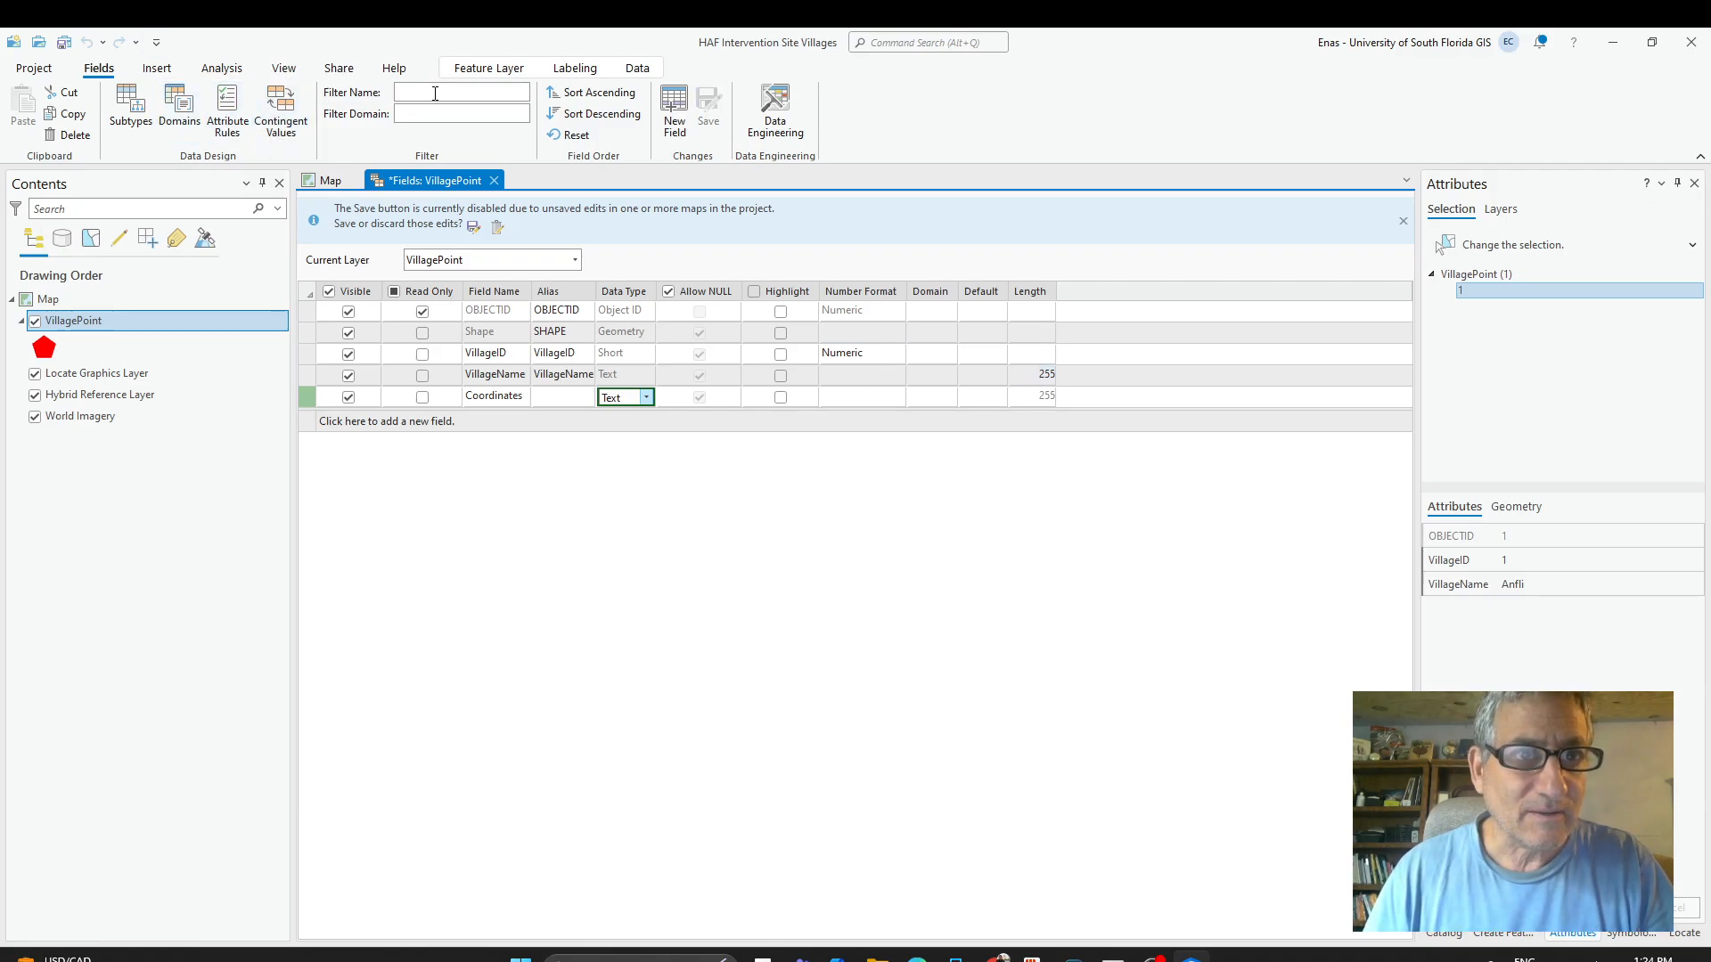
scroll(422, 112, down, 2)
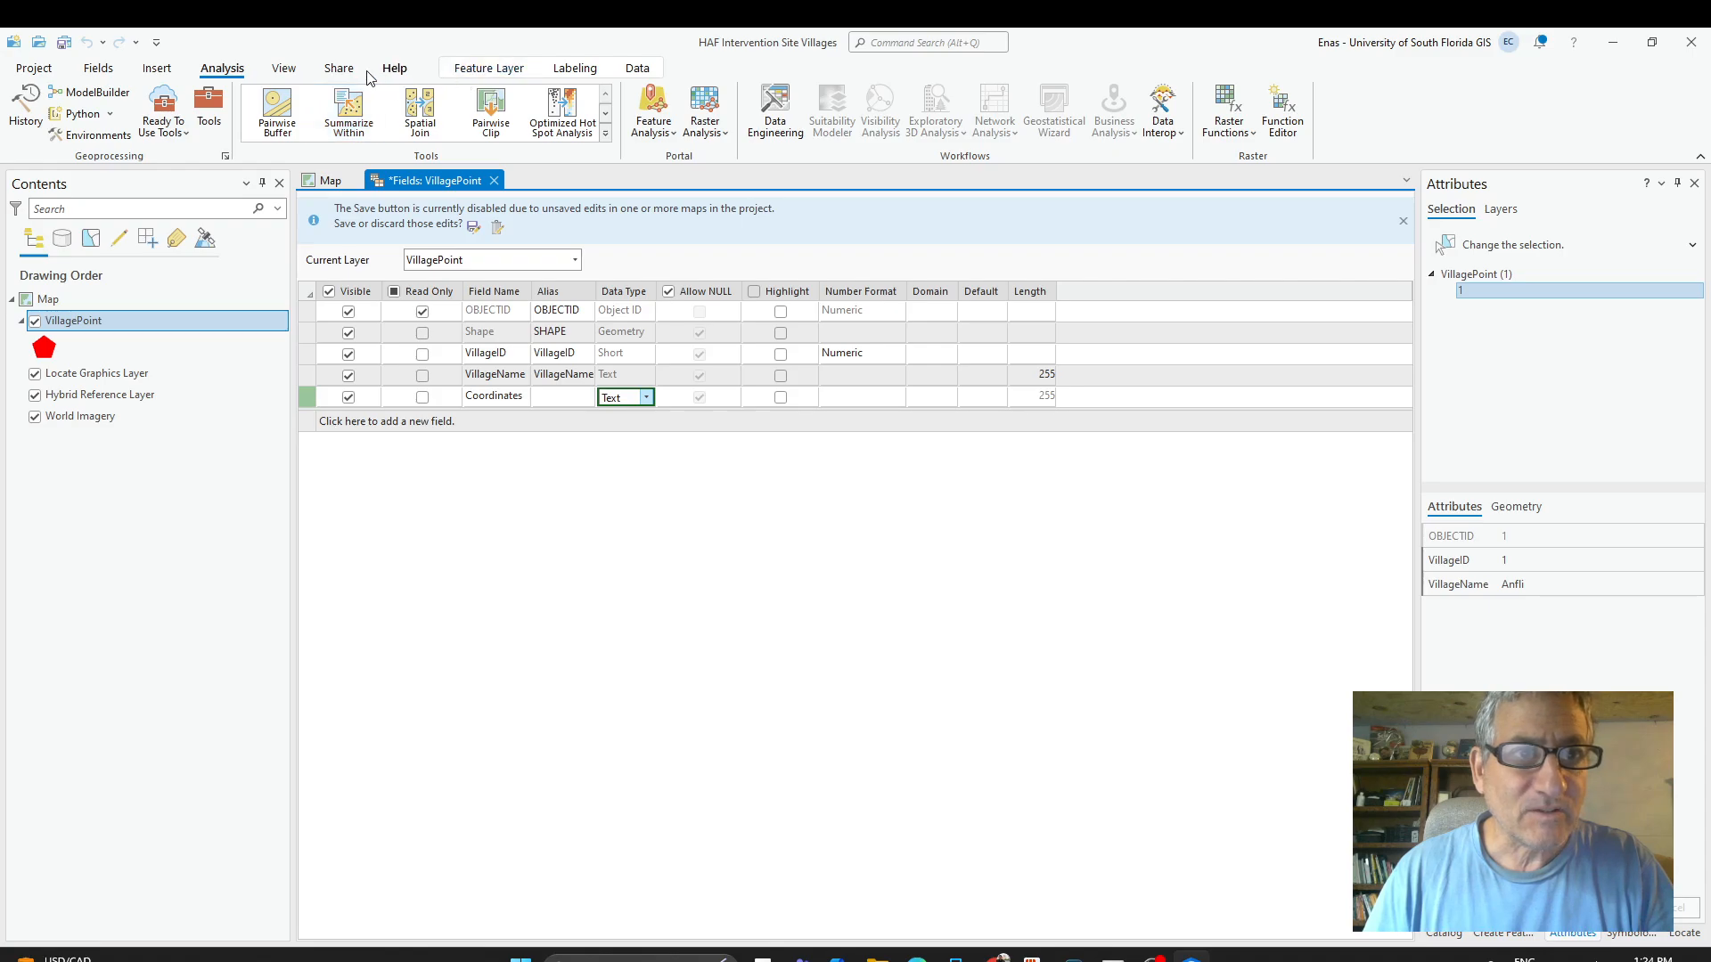
scroll(368, 70, down, 1)
scroll(615, 105, up, 1)
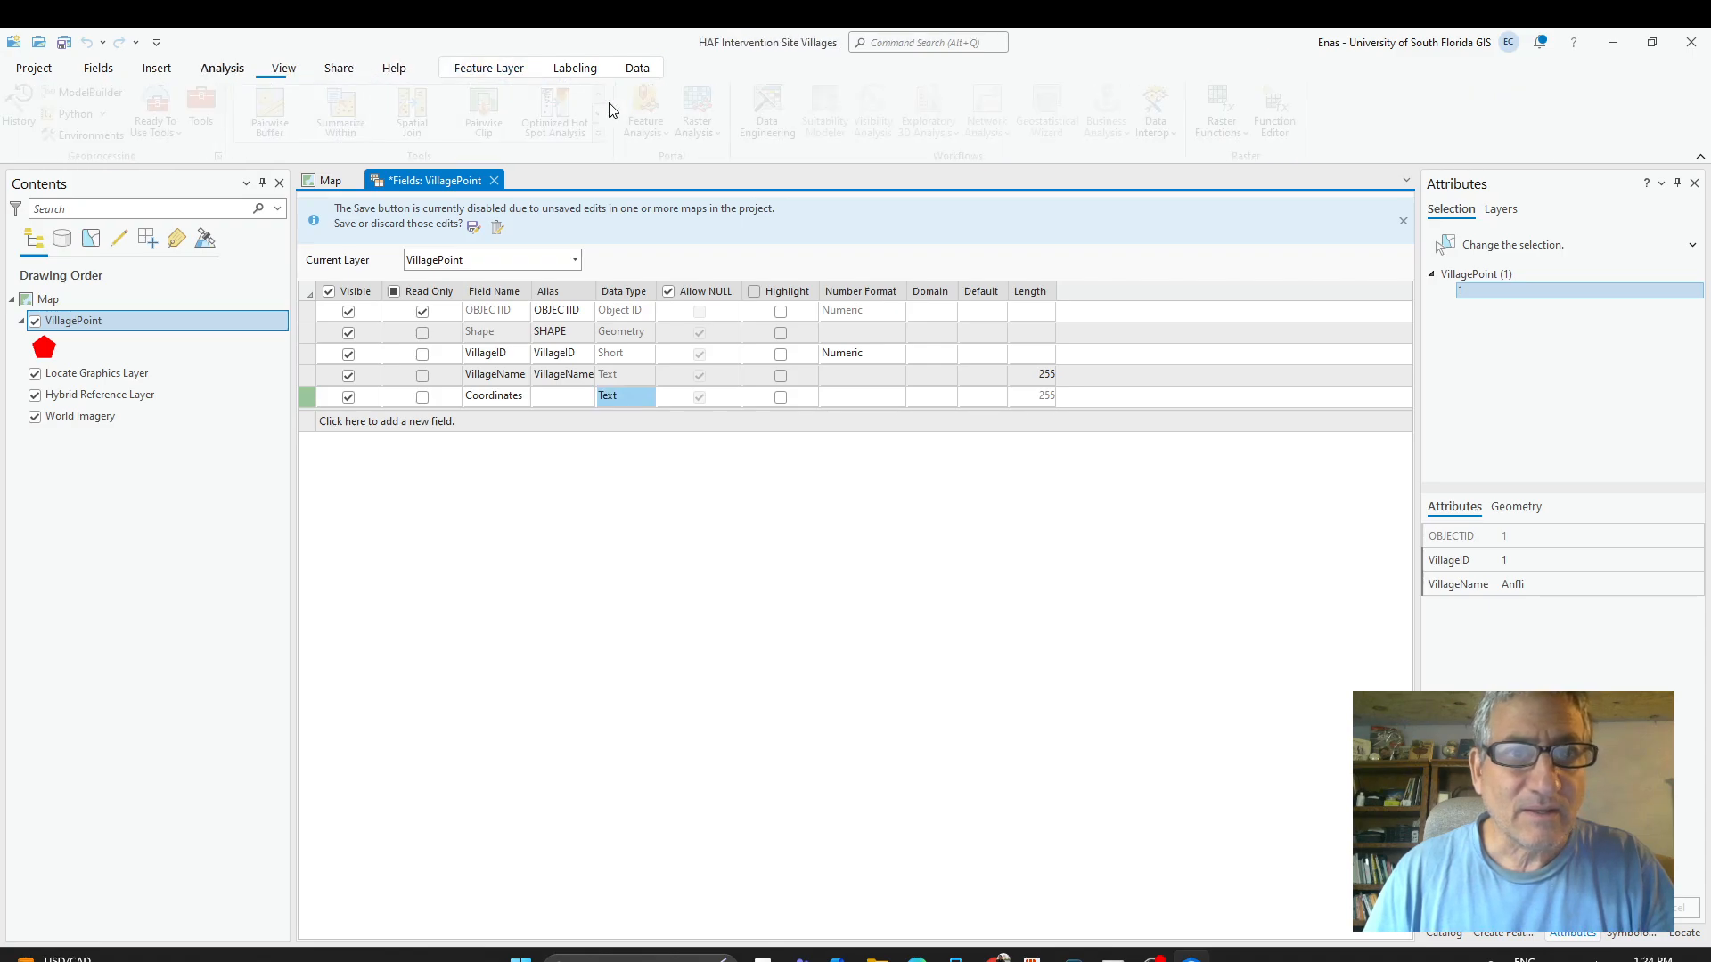
Save the project's pending map edits, and close the VillagePoint fields view with its field changes saved.
click(638, 71)
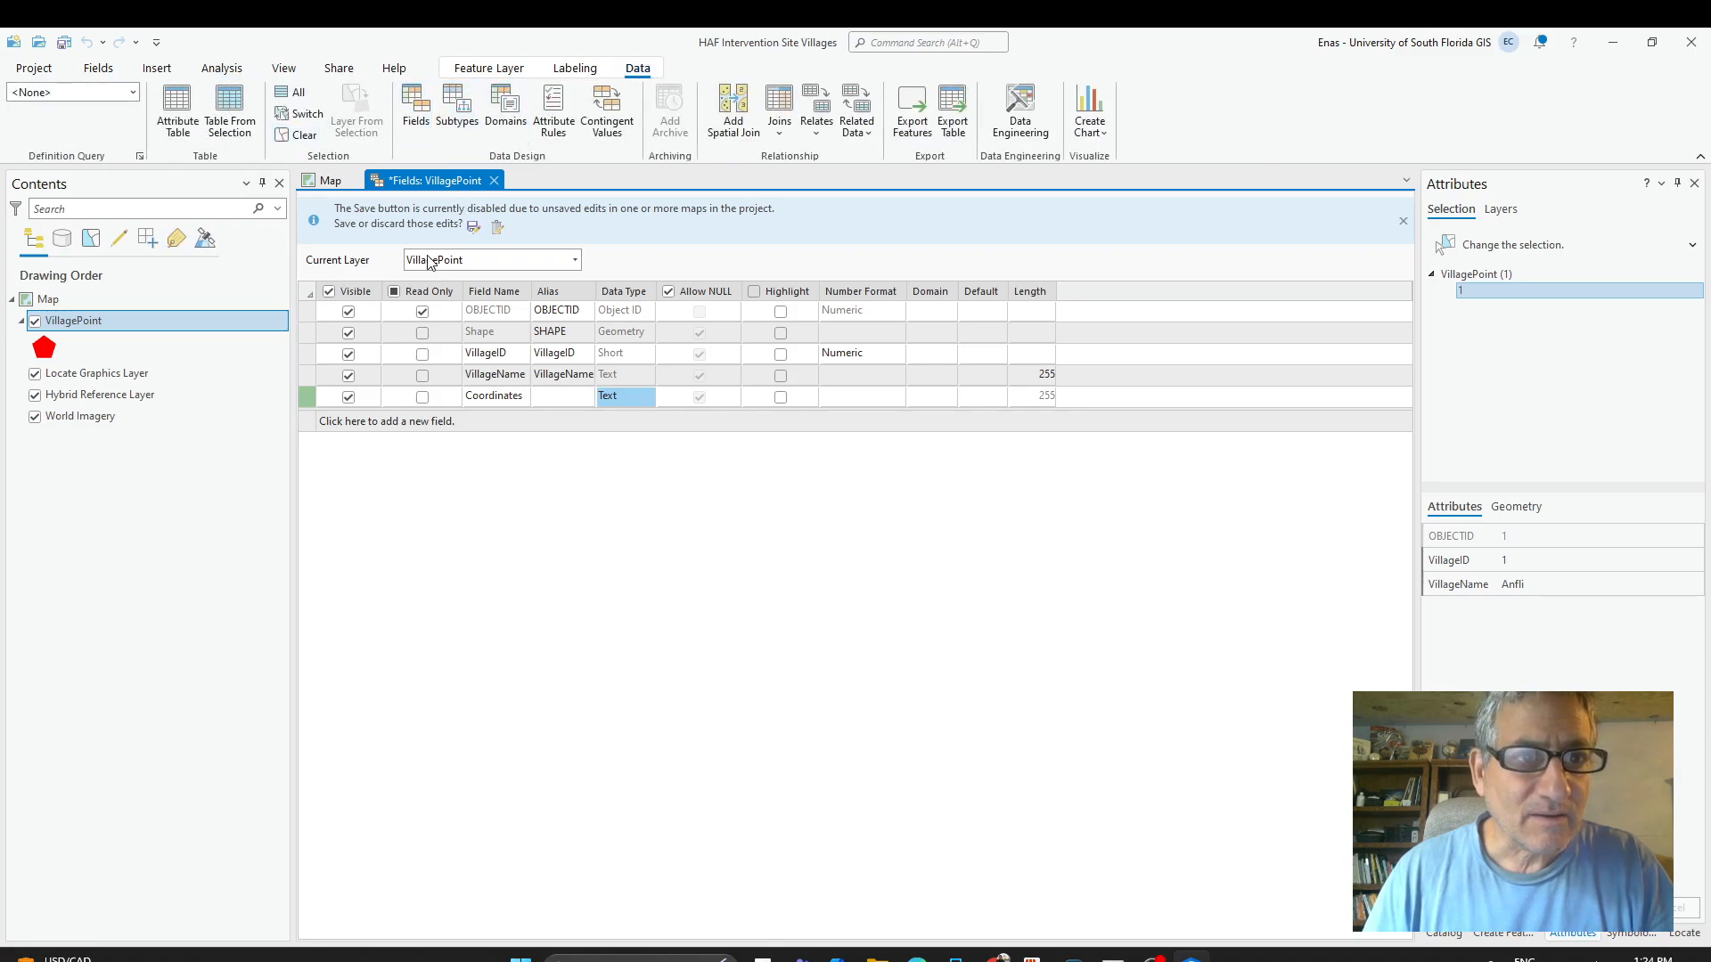
click(472, 224)
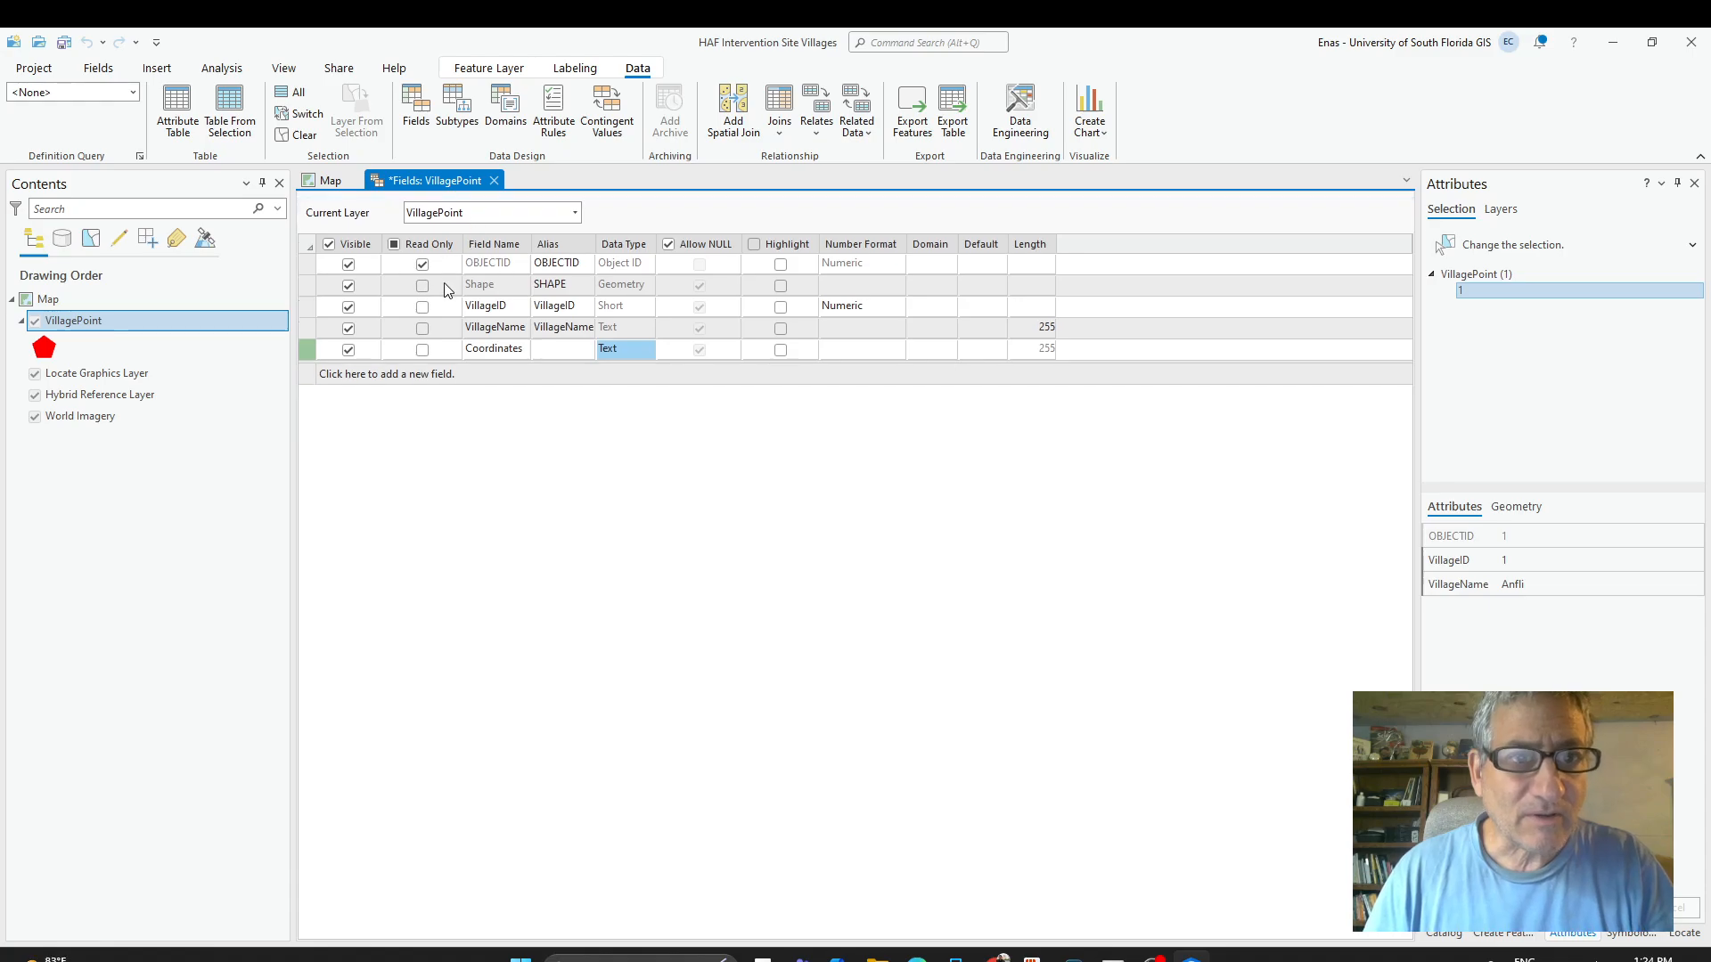
click(494, 180)
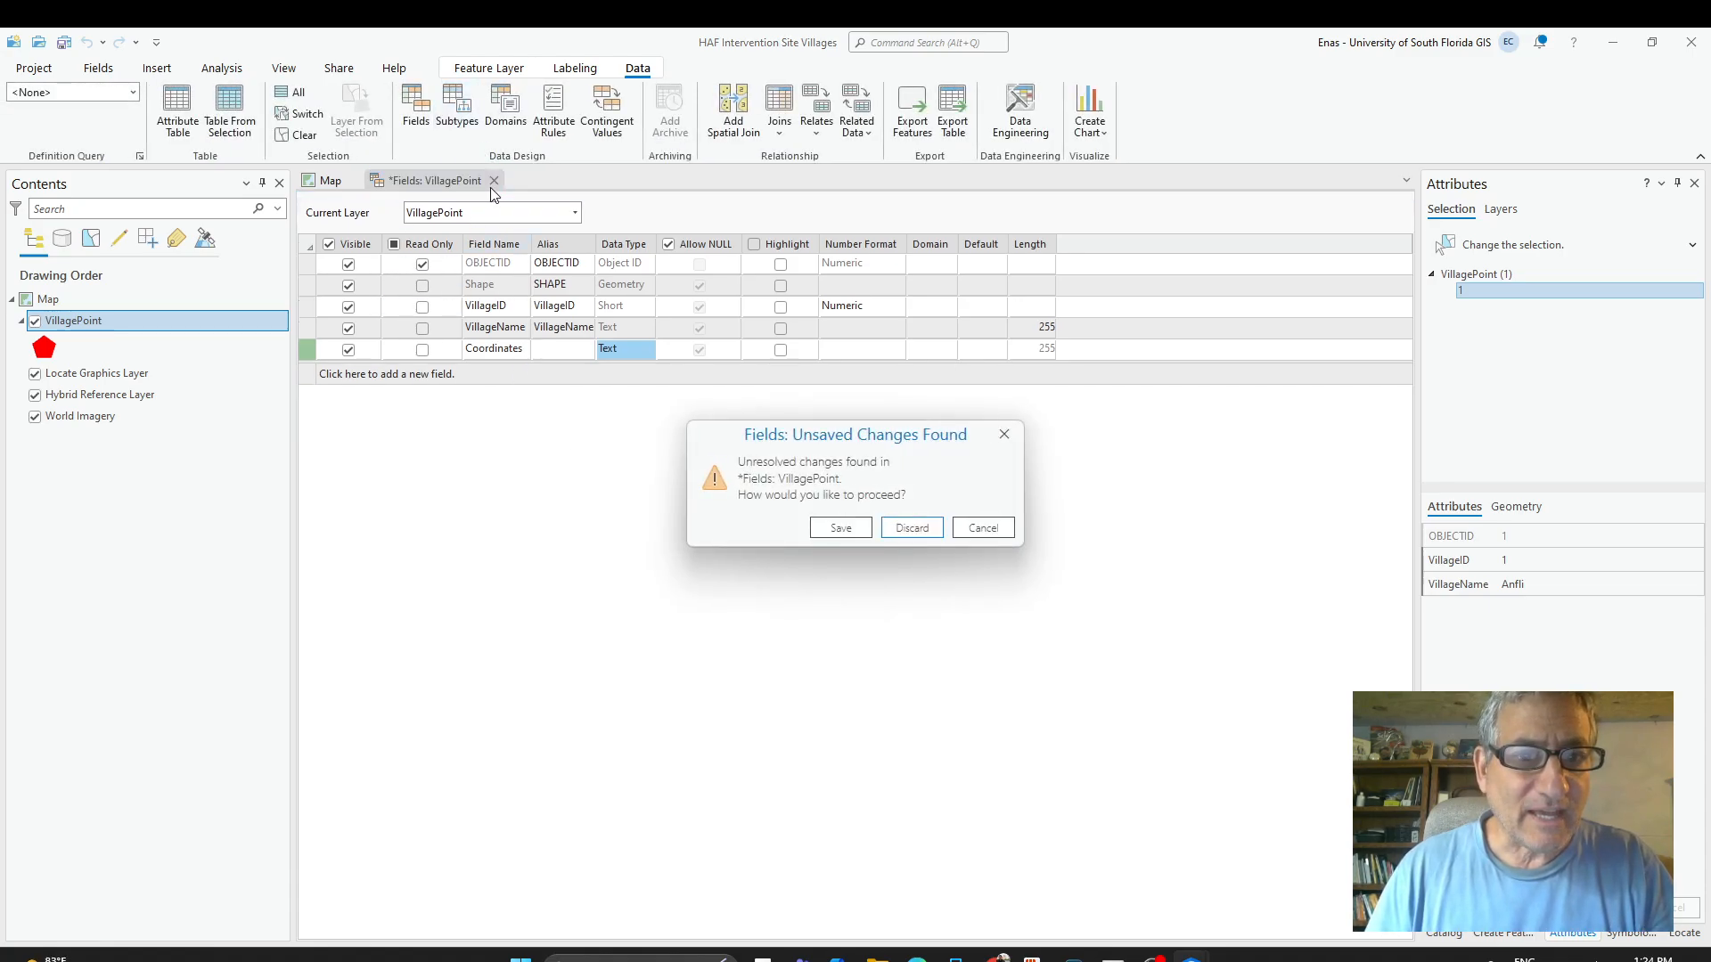
click(840, 529)
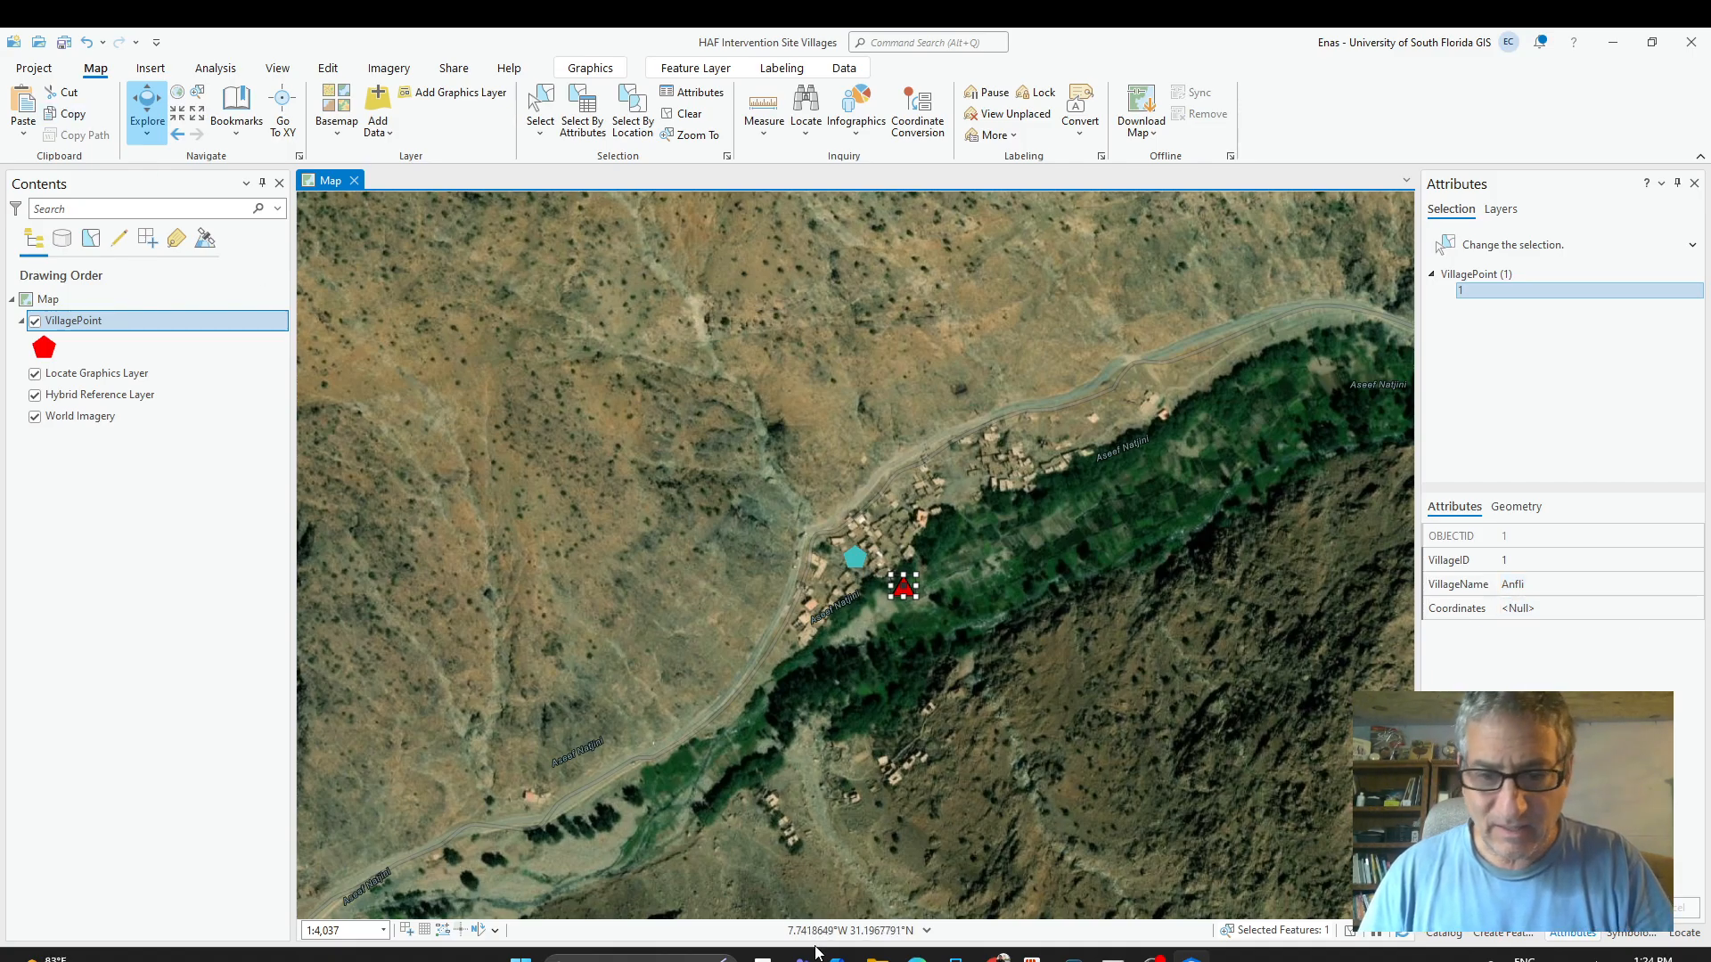
Switch to the HAF report in Chrome, open the Anfli village link in a new tab and copy its coordinates from Google Maps.
click(1000, 955)
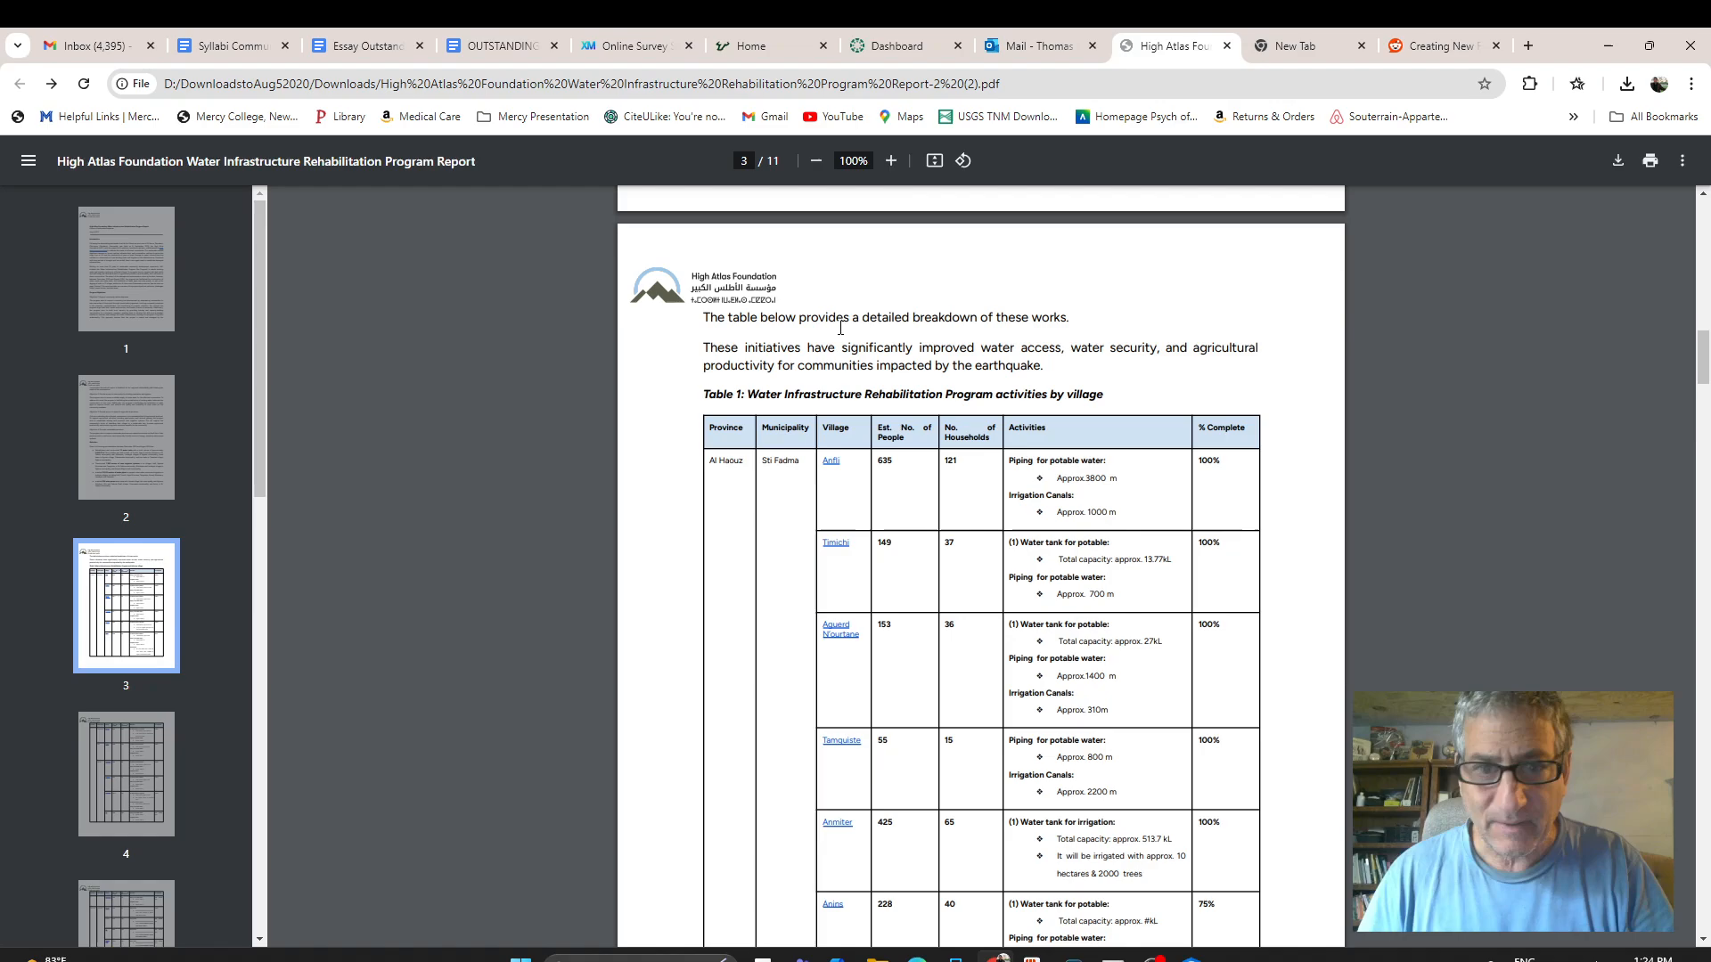
right_click(833, 461)
click(895, 481)
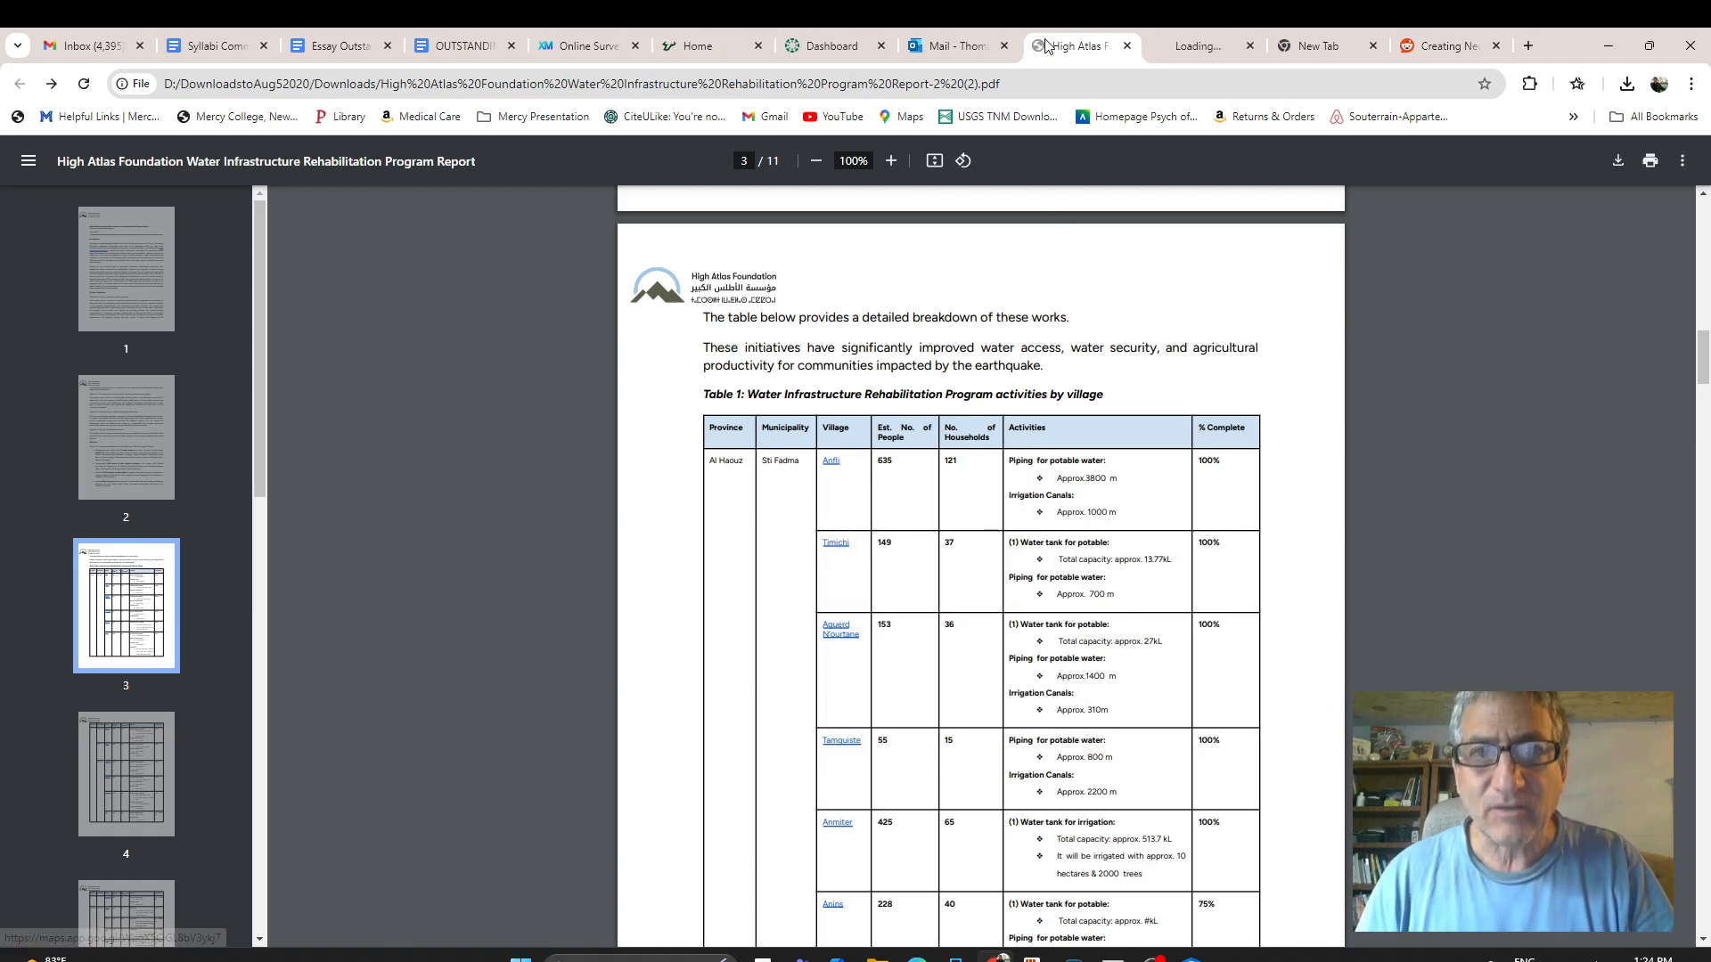
click(1203, 45)
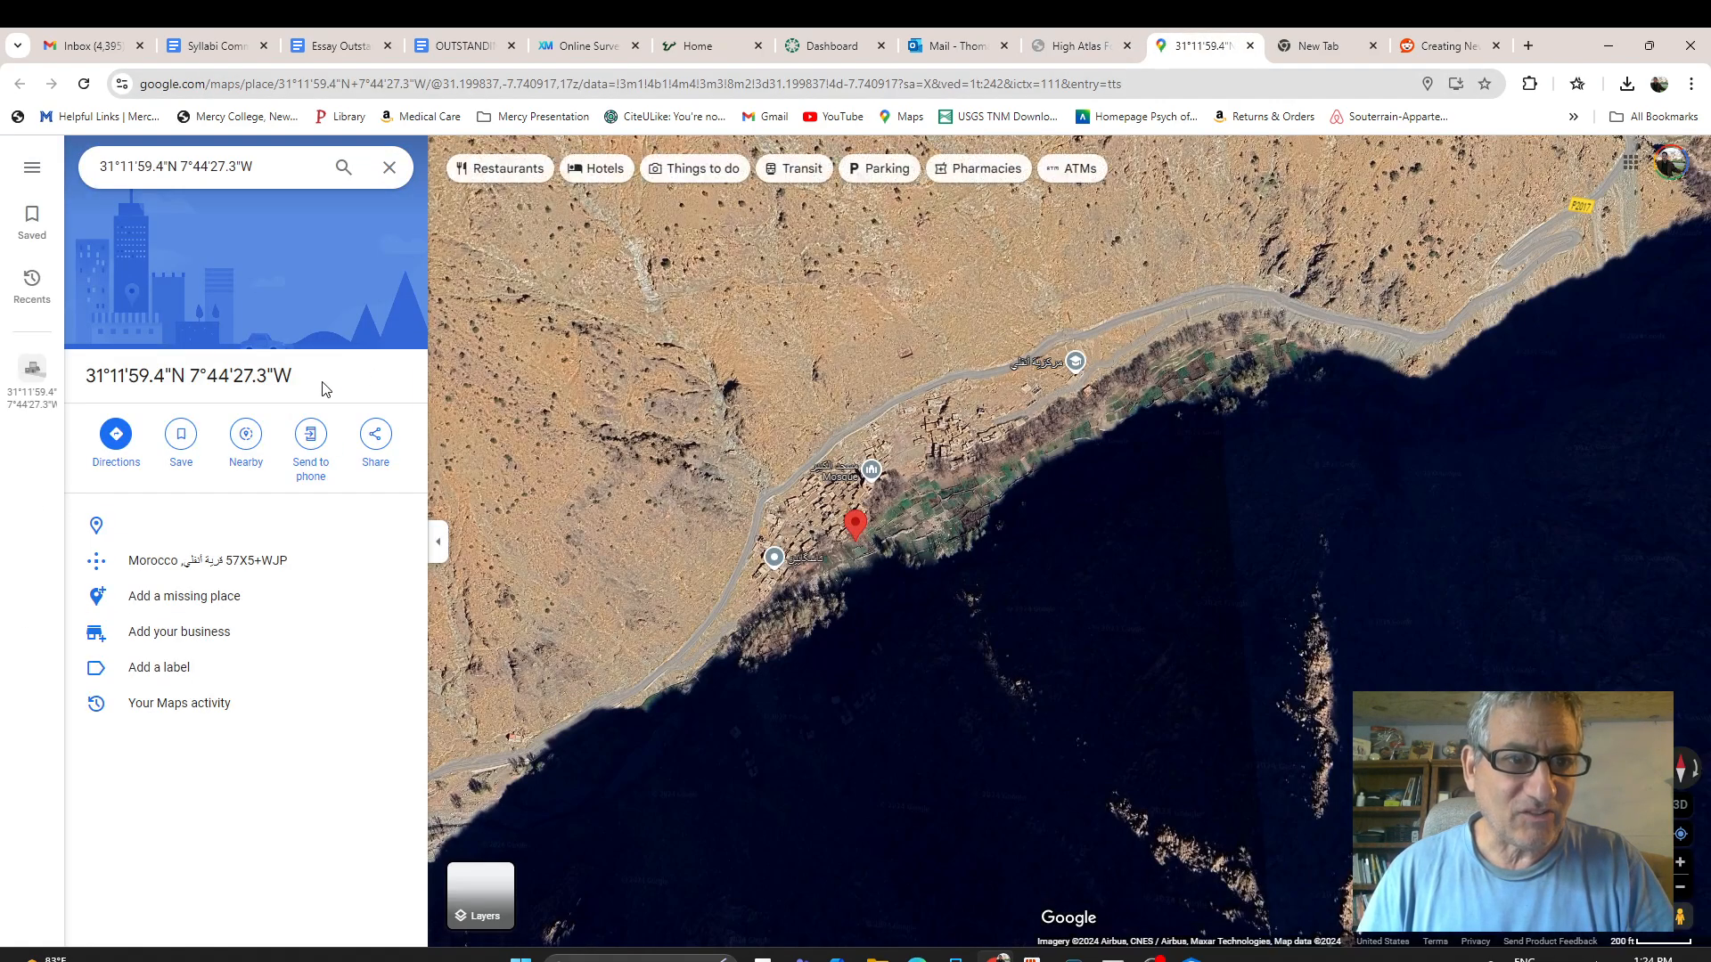
drag(299, 376, 89, 395)
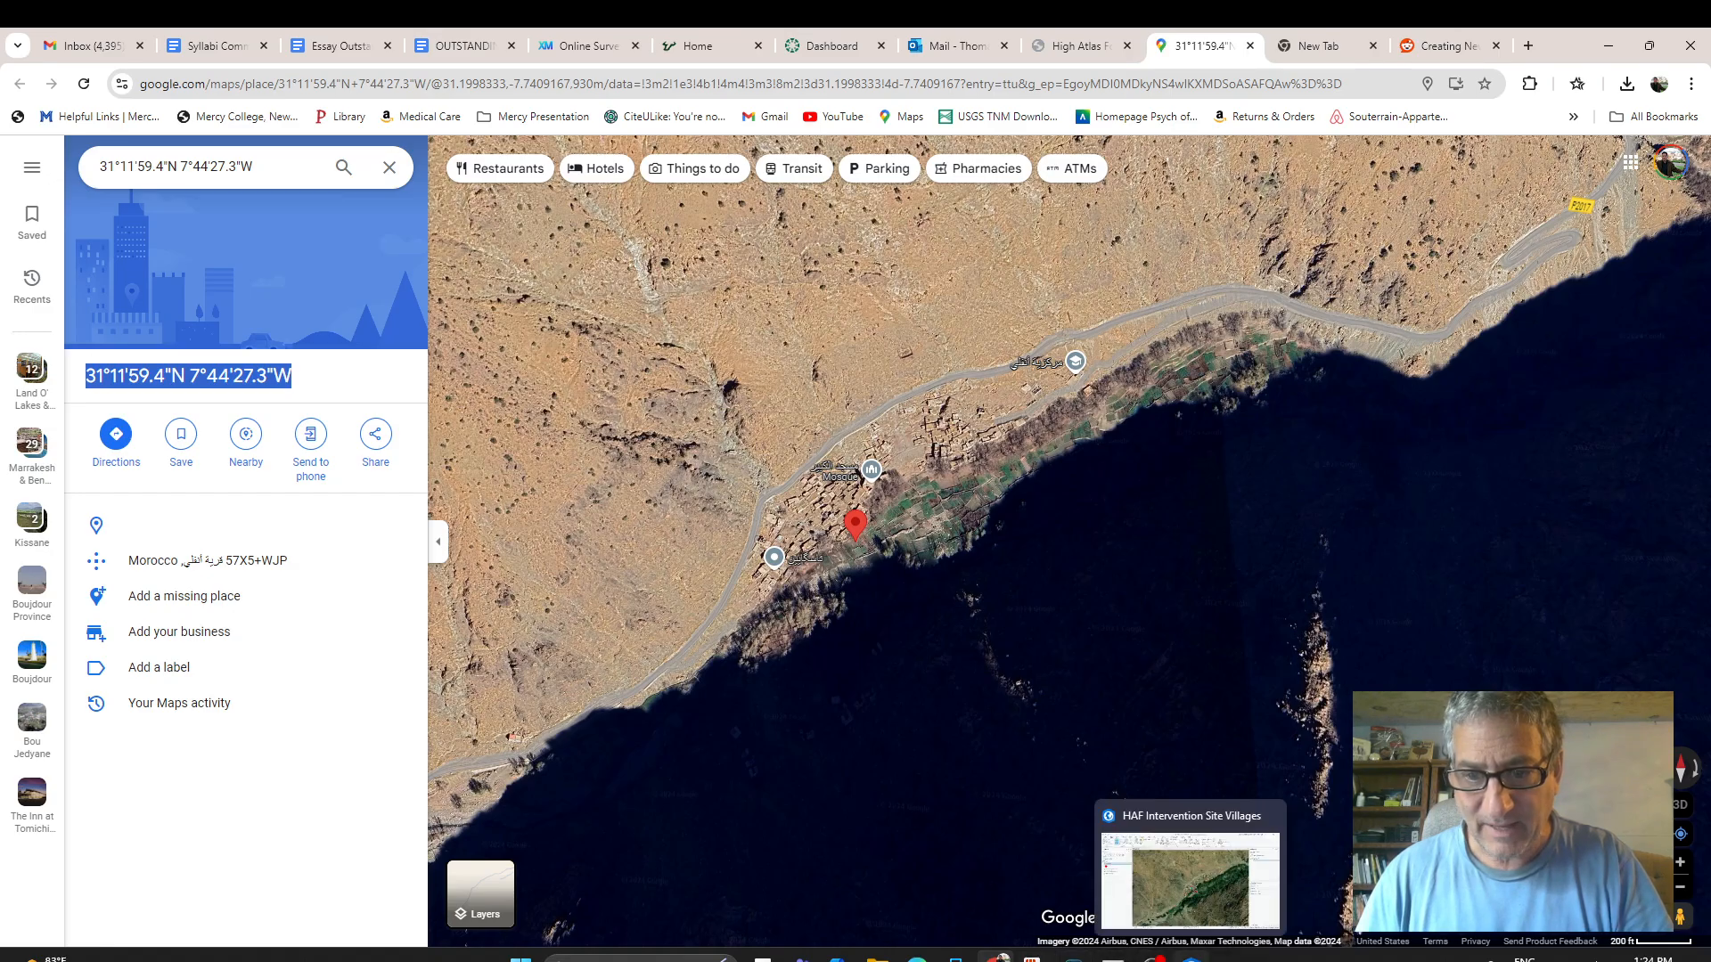
Back in ArcGIS Pro, enter 31°11'59.4"N 7°44'27.3"W as the Anfli record's Coordinates in the VillagePoint attribute table, and close the table.
click(1191, 960)
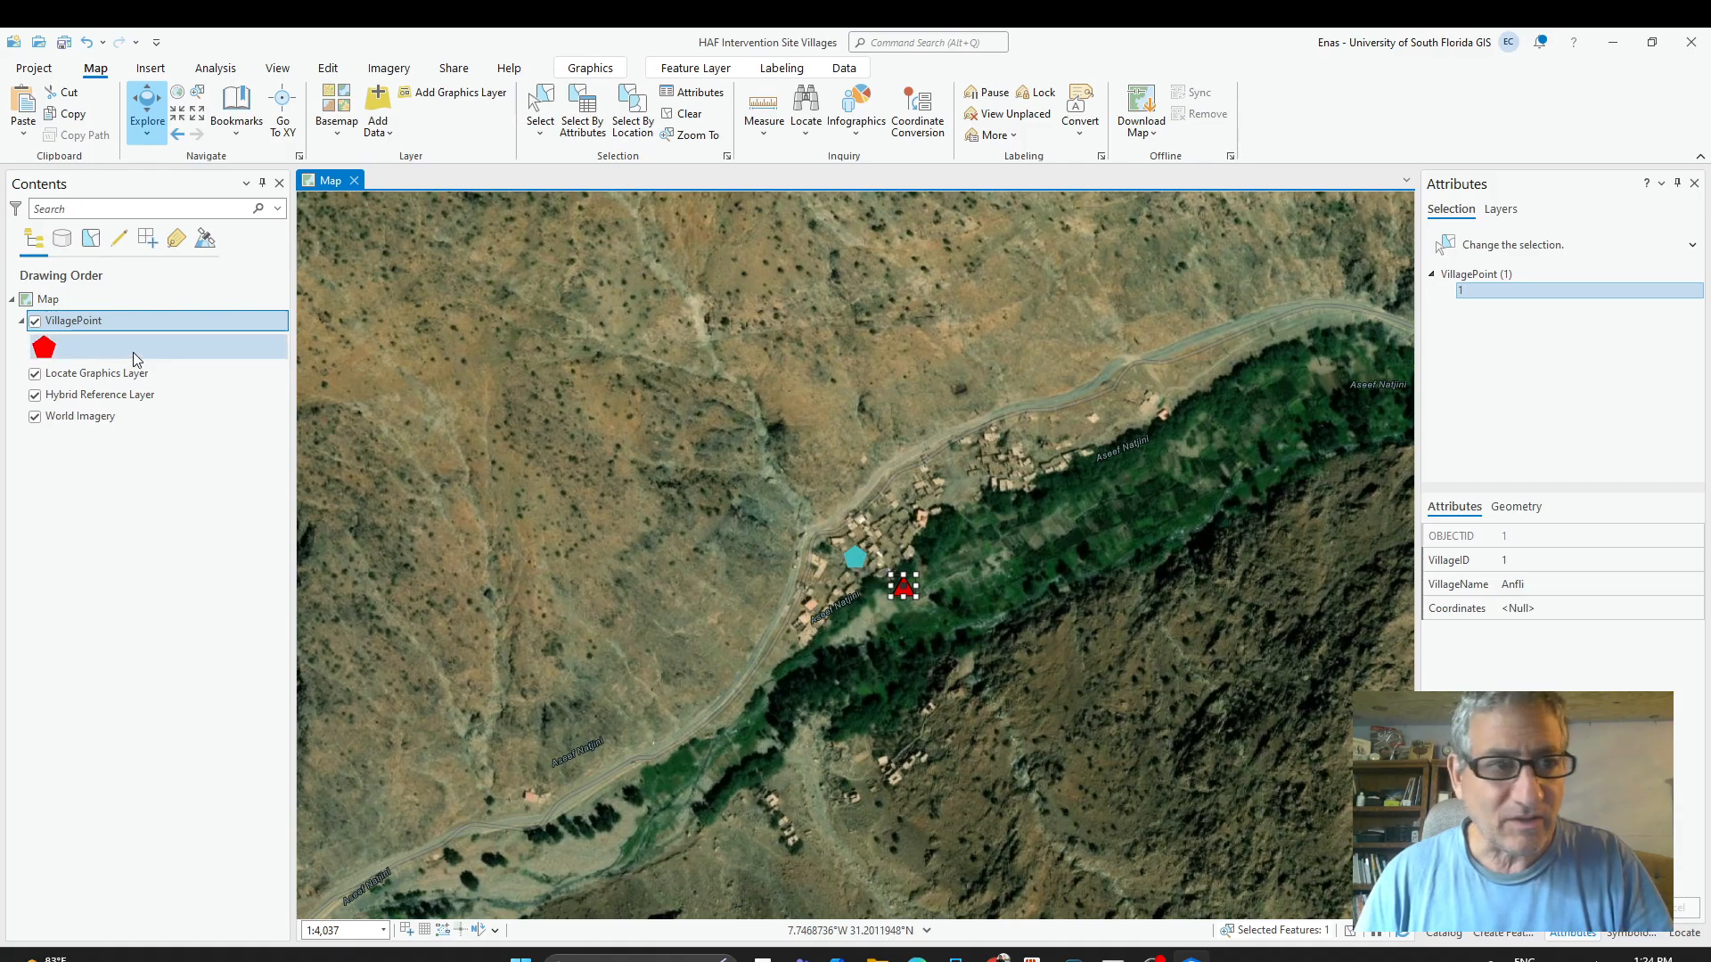
right_click(102, 320)
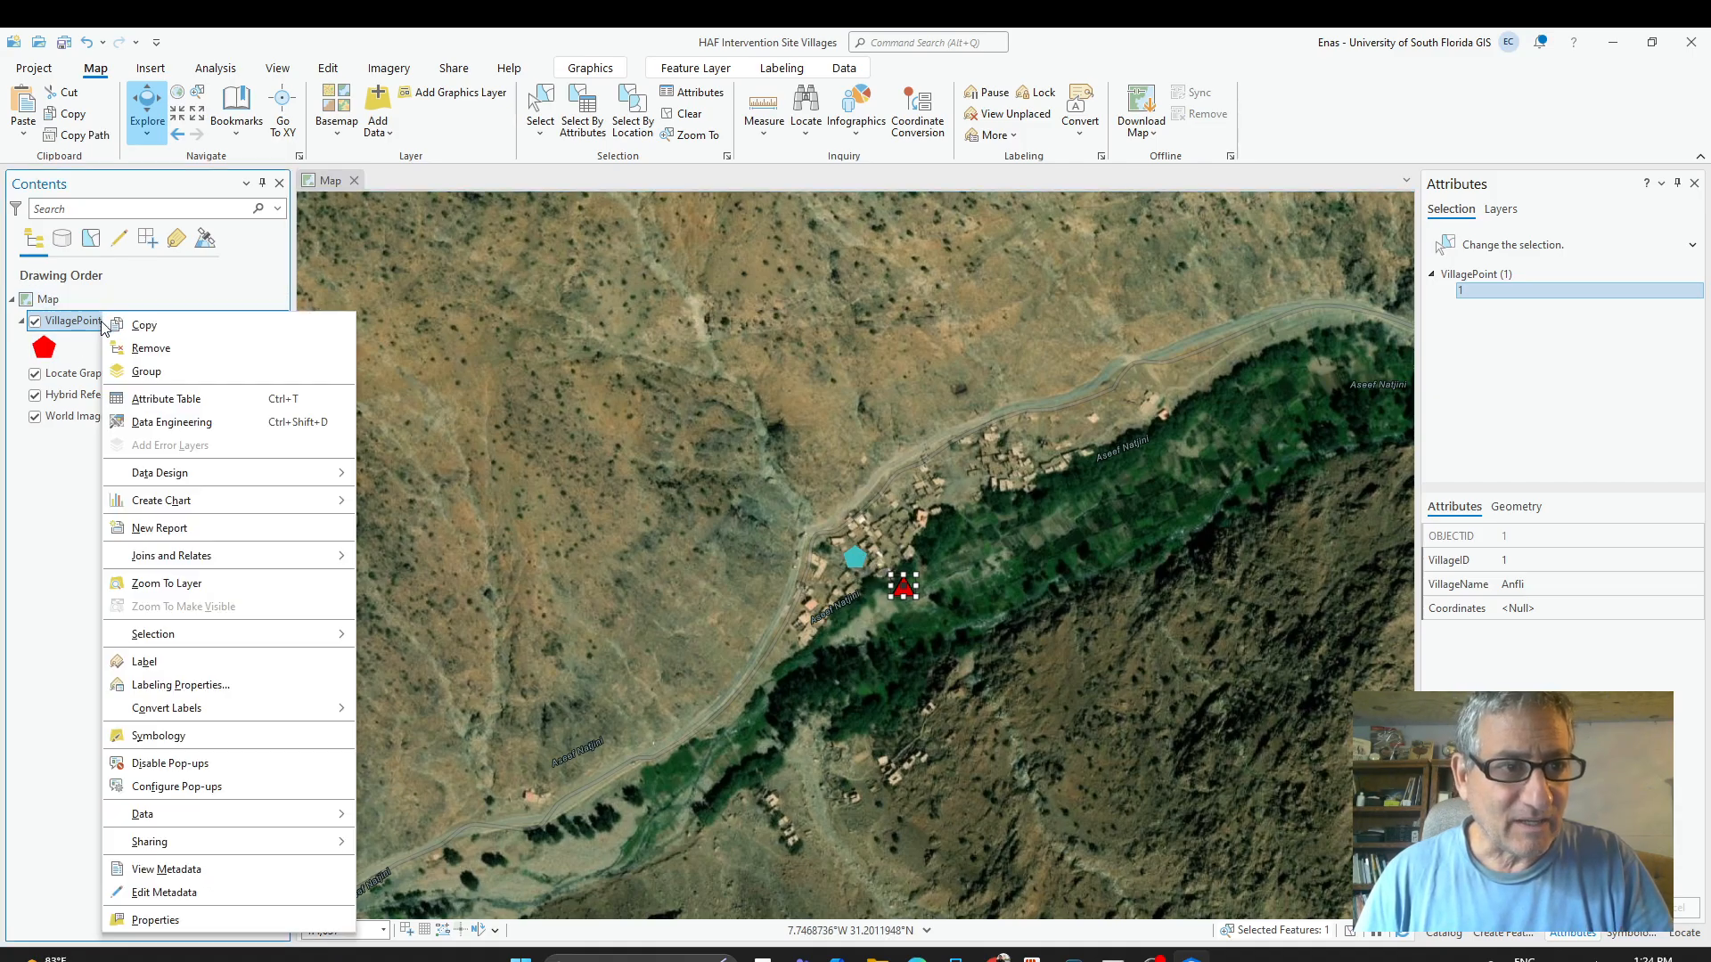
click(163, 407)
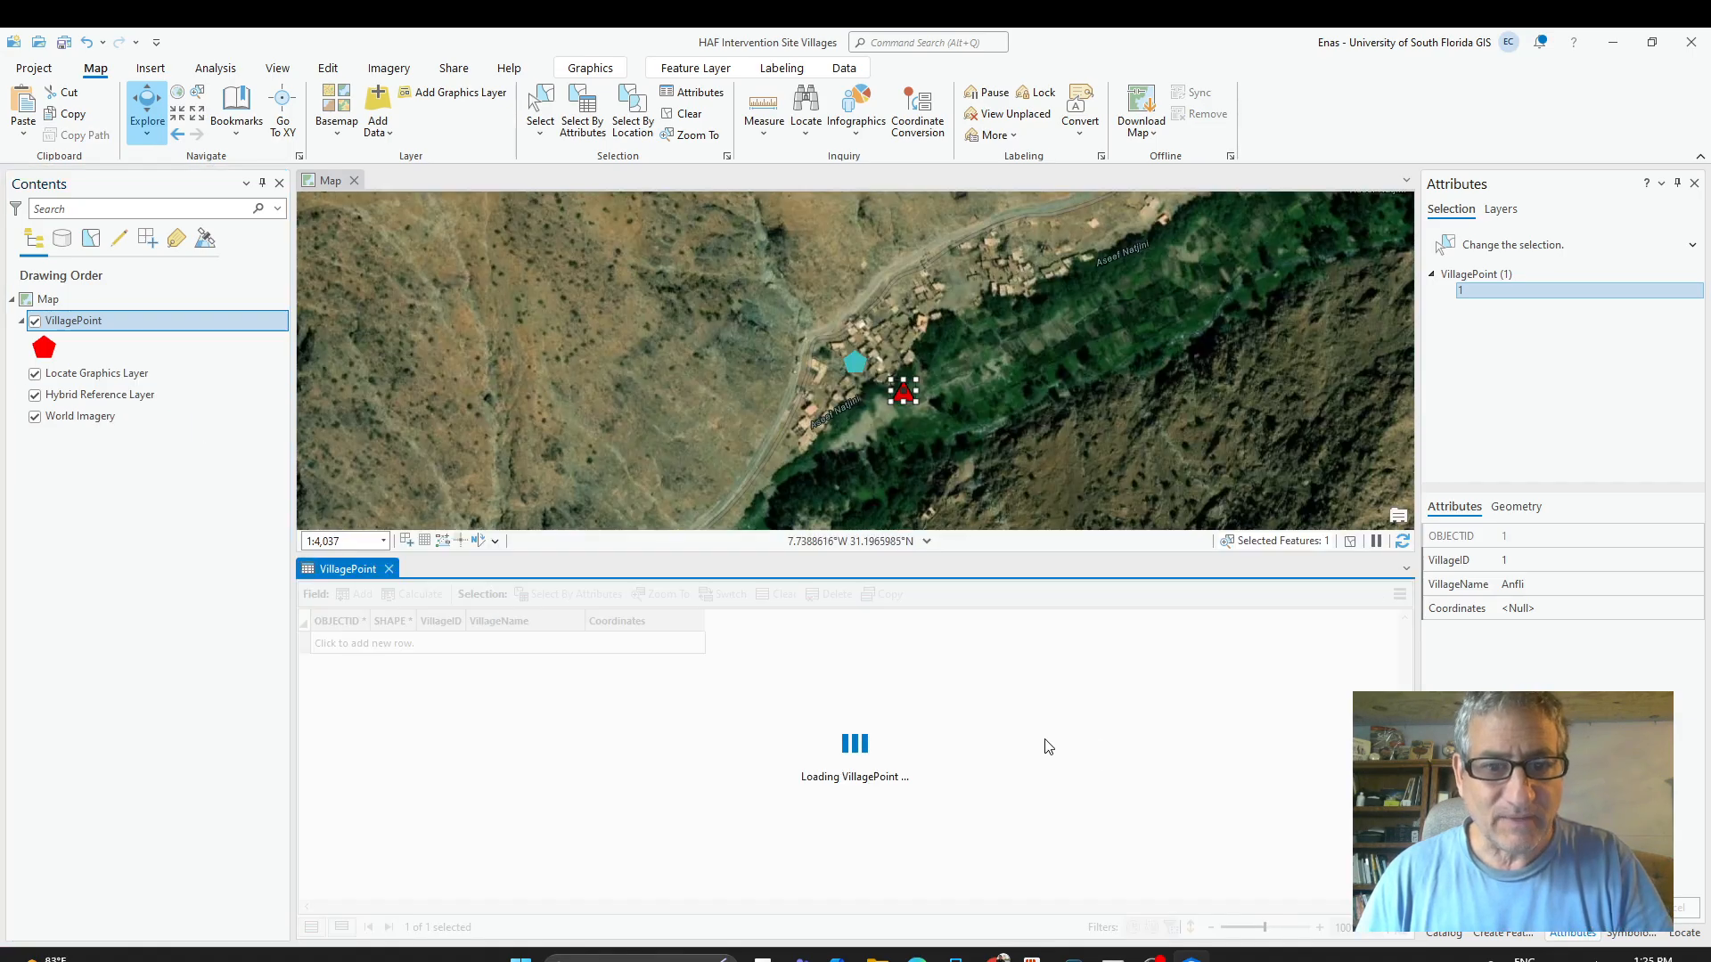
click(638, 641)
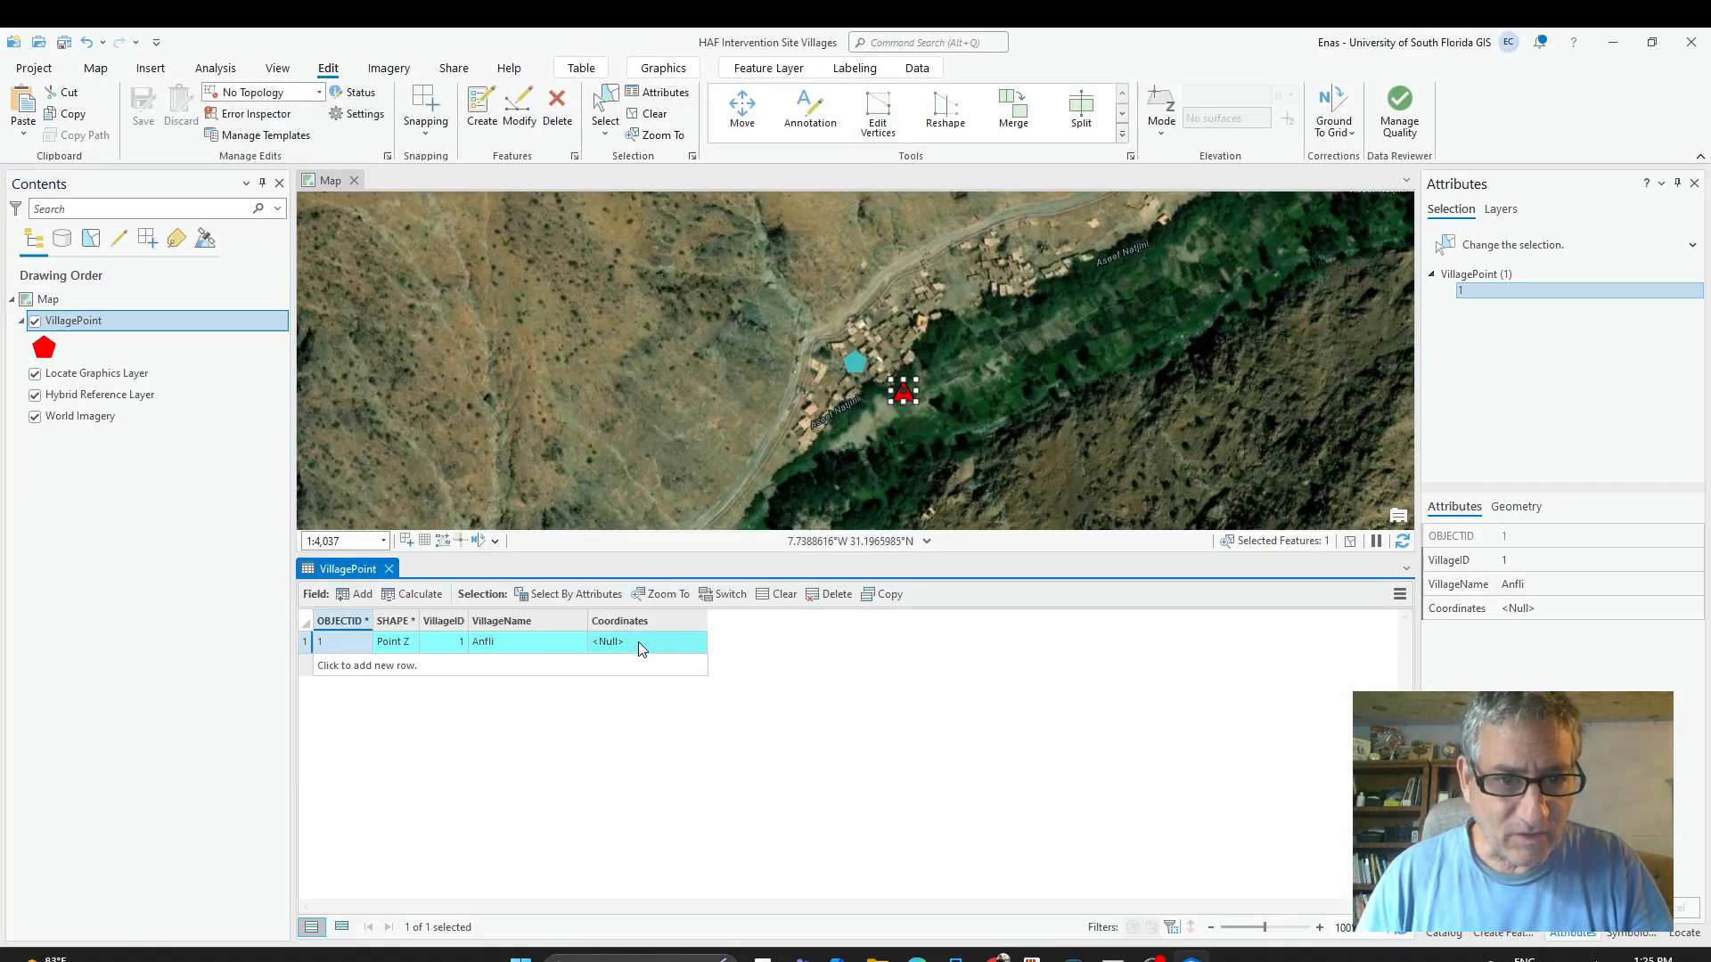
click(612, 645)
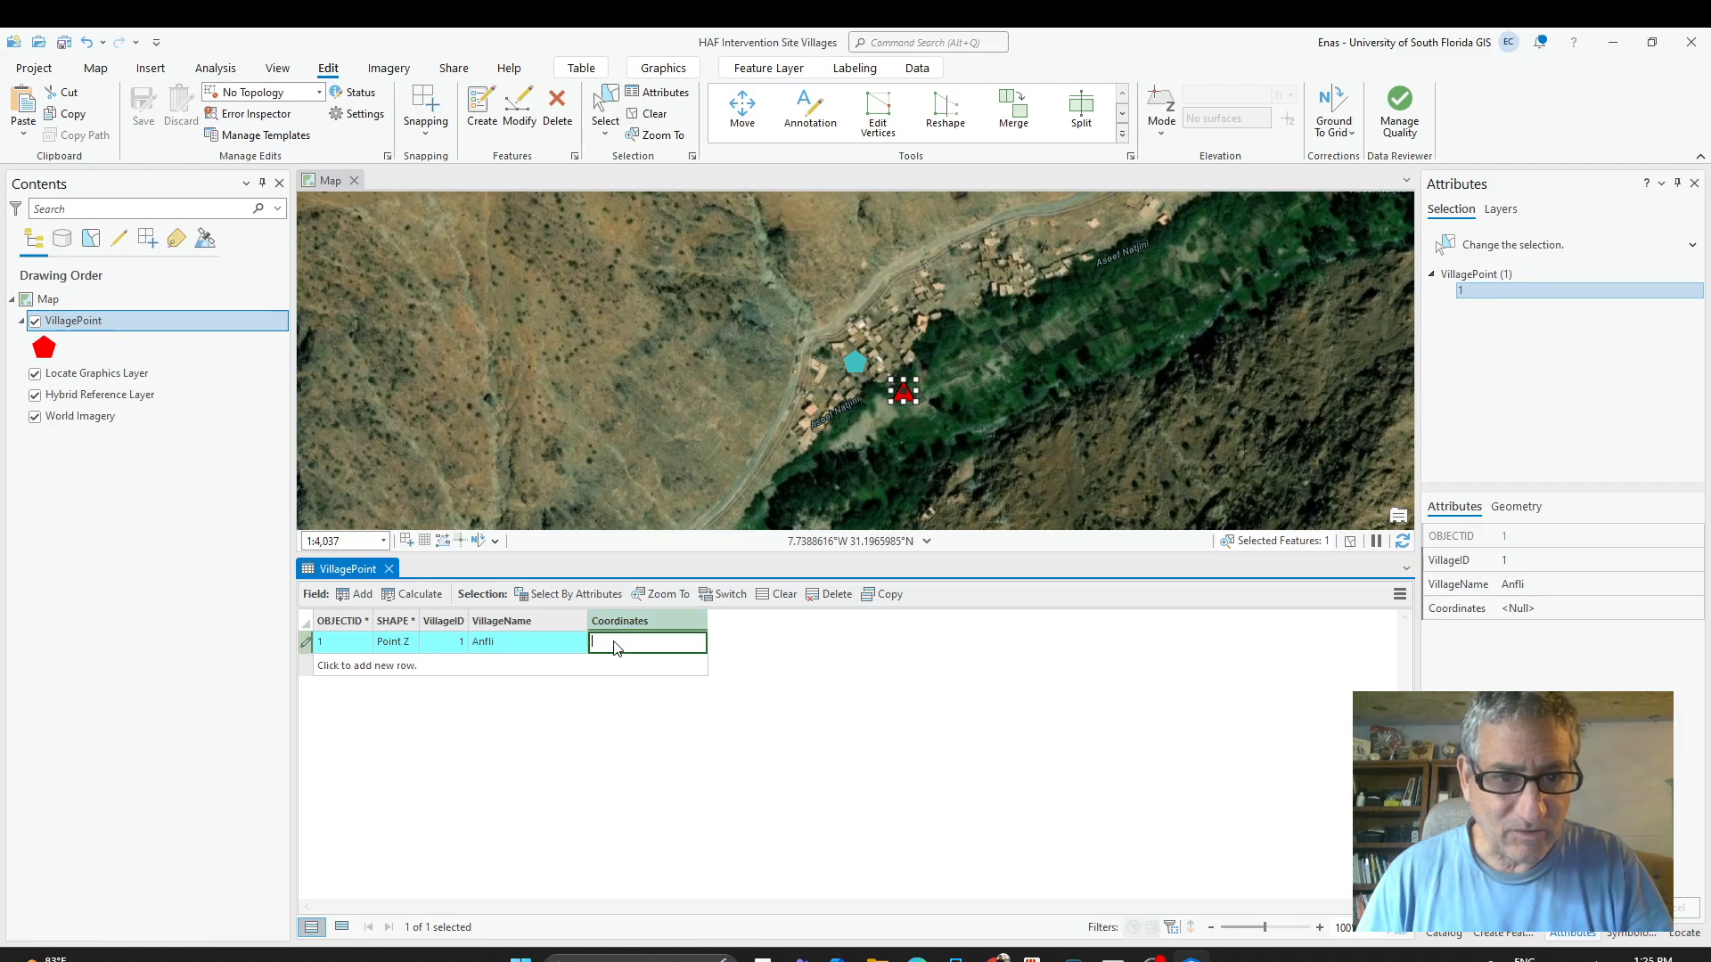
text(31°41'59.4"N 7°44'27.3"W)
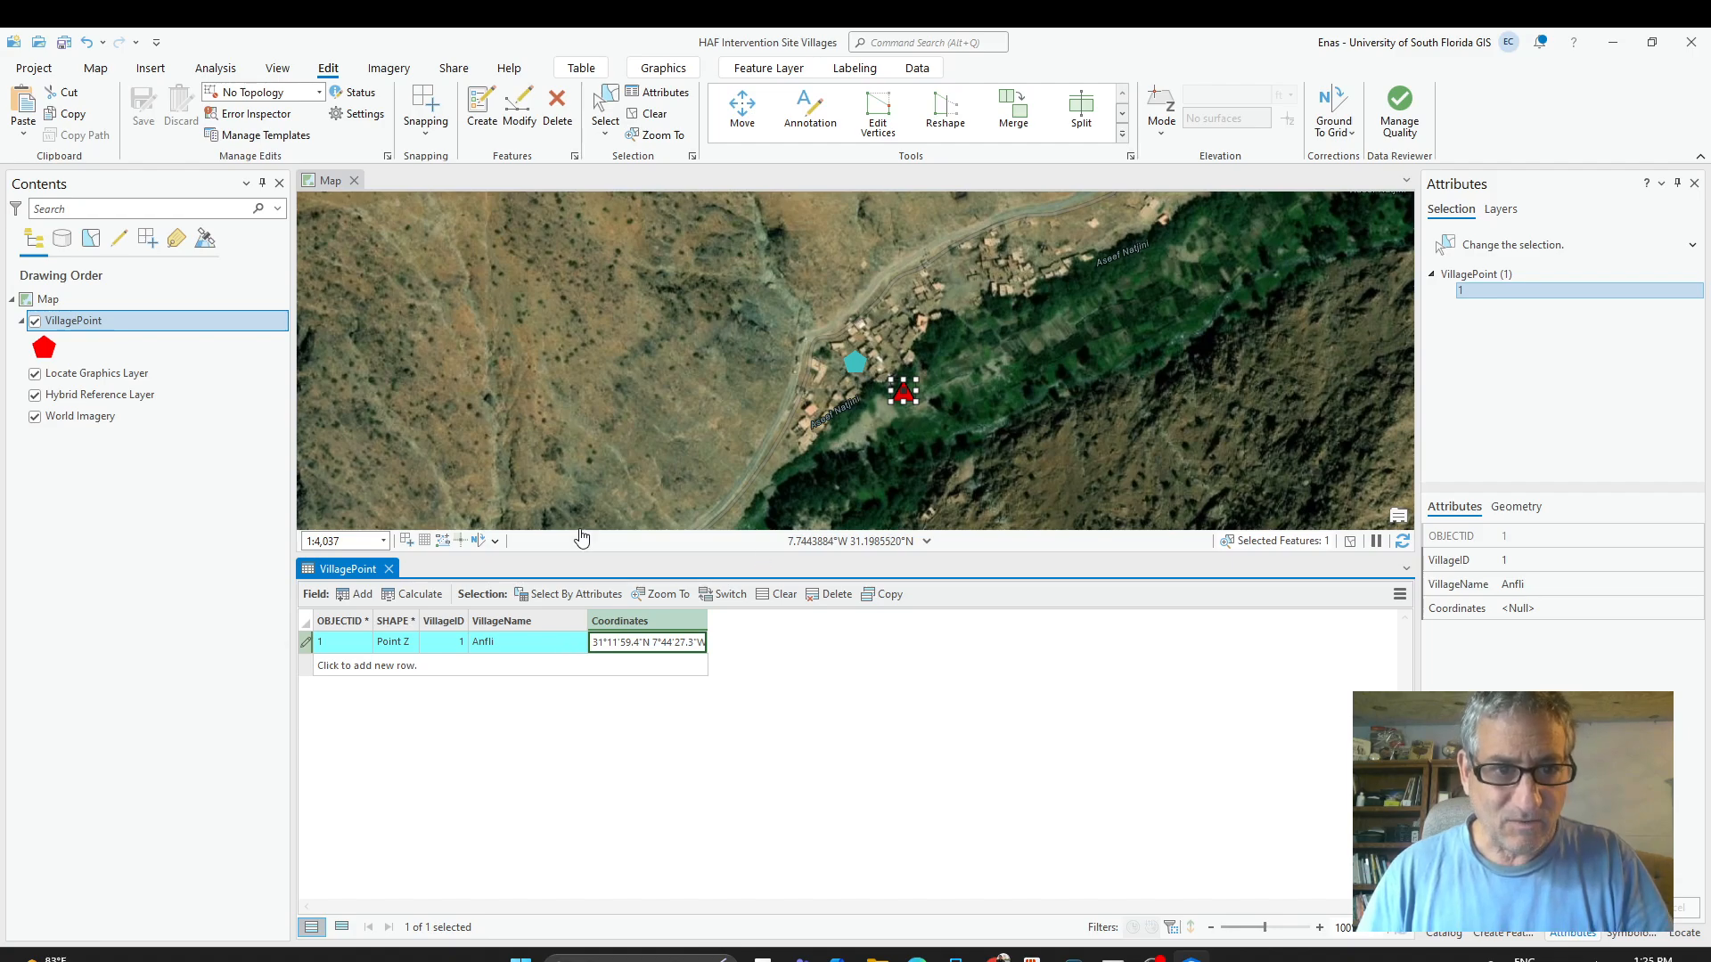
click(388, 570)
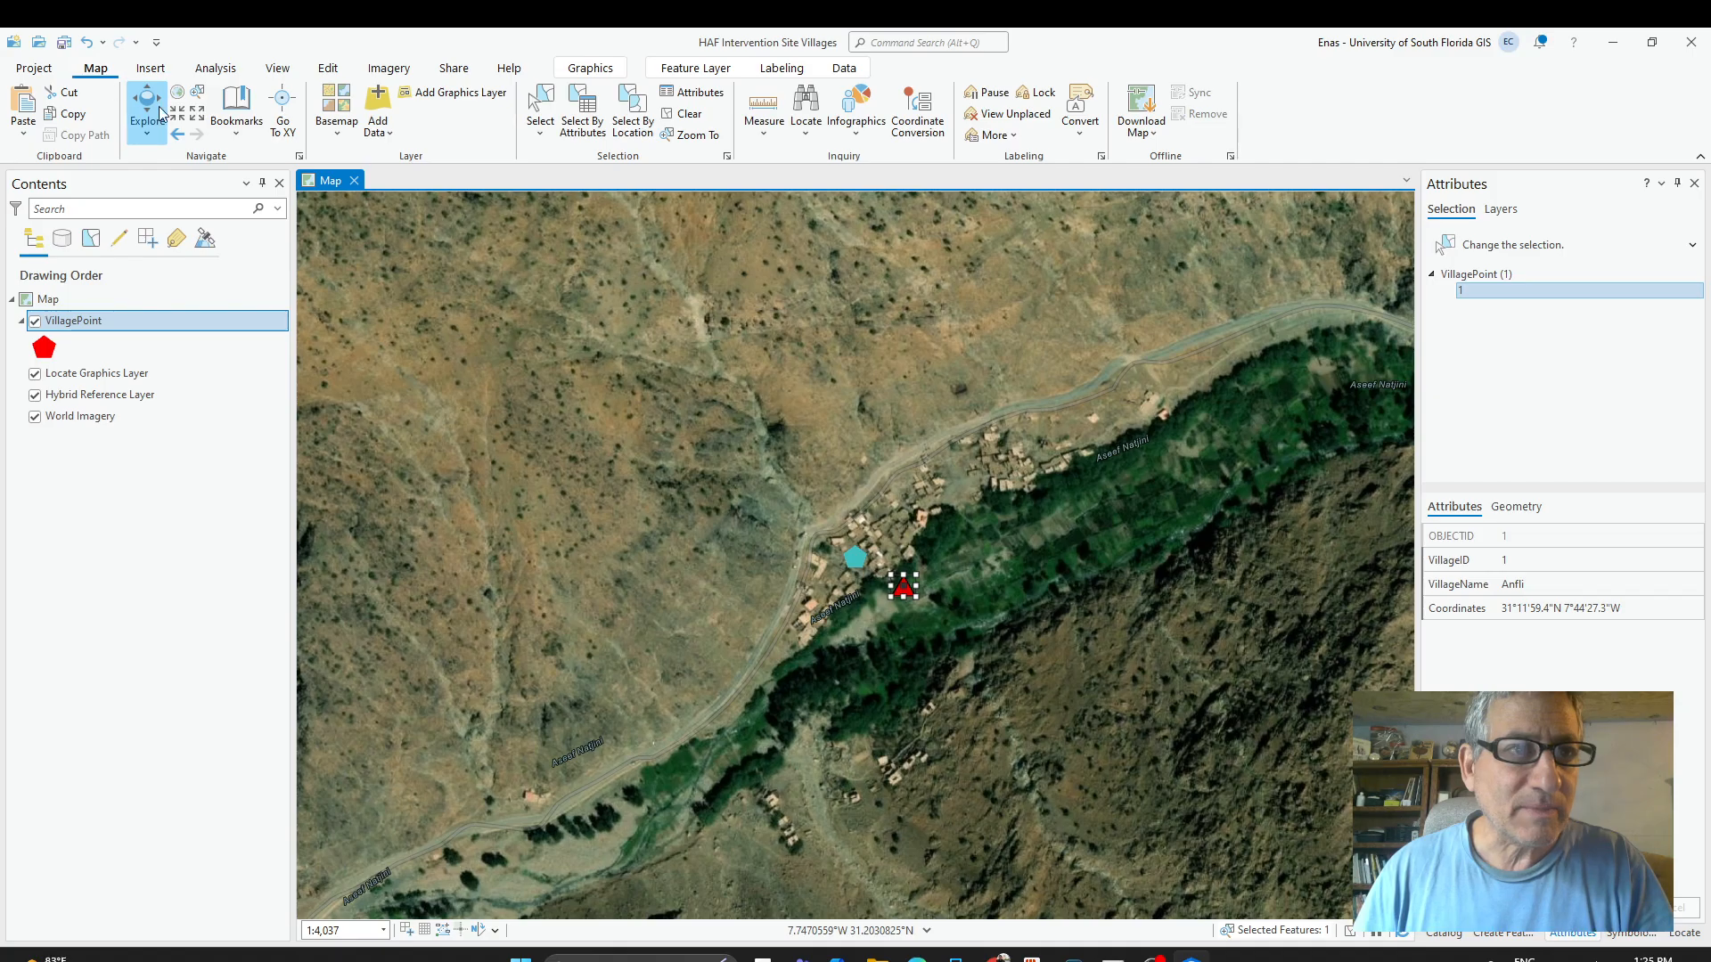
Reset the panes to the default mapping layout, leaving the VillagePoint feature class name in the catalog unedited.
click(276, 71)
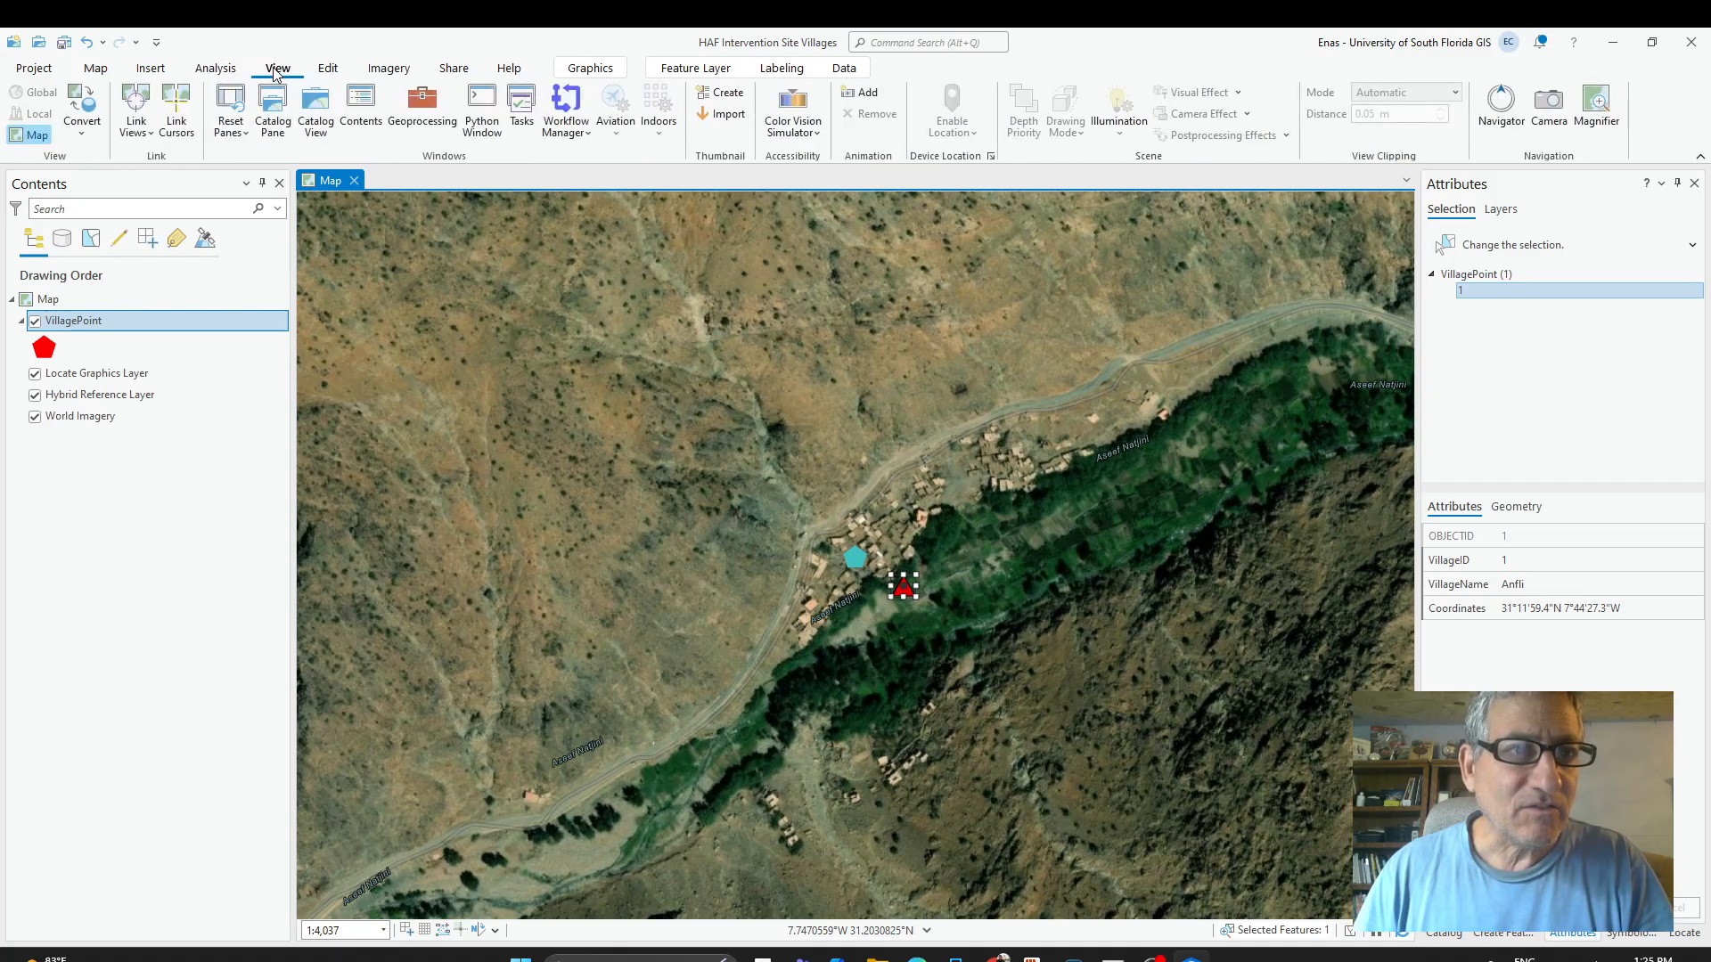
click(239, 127)
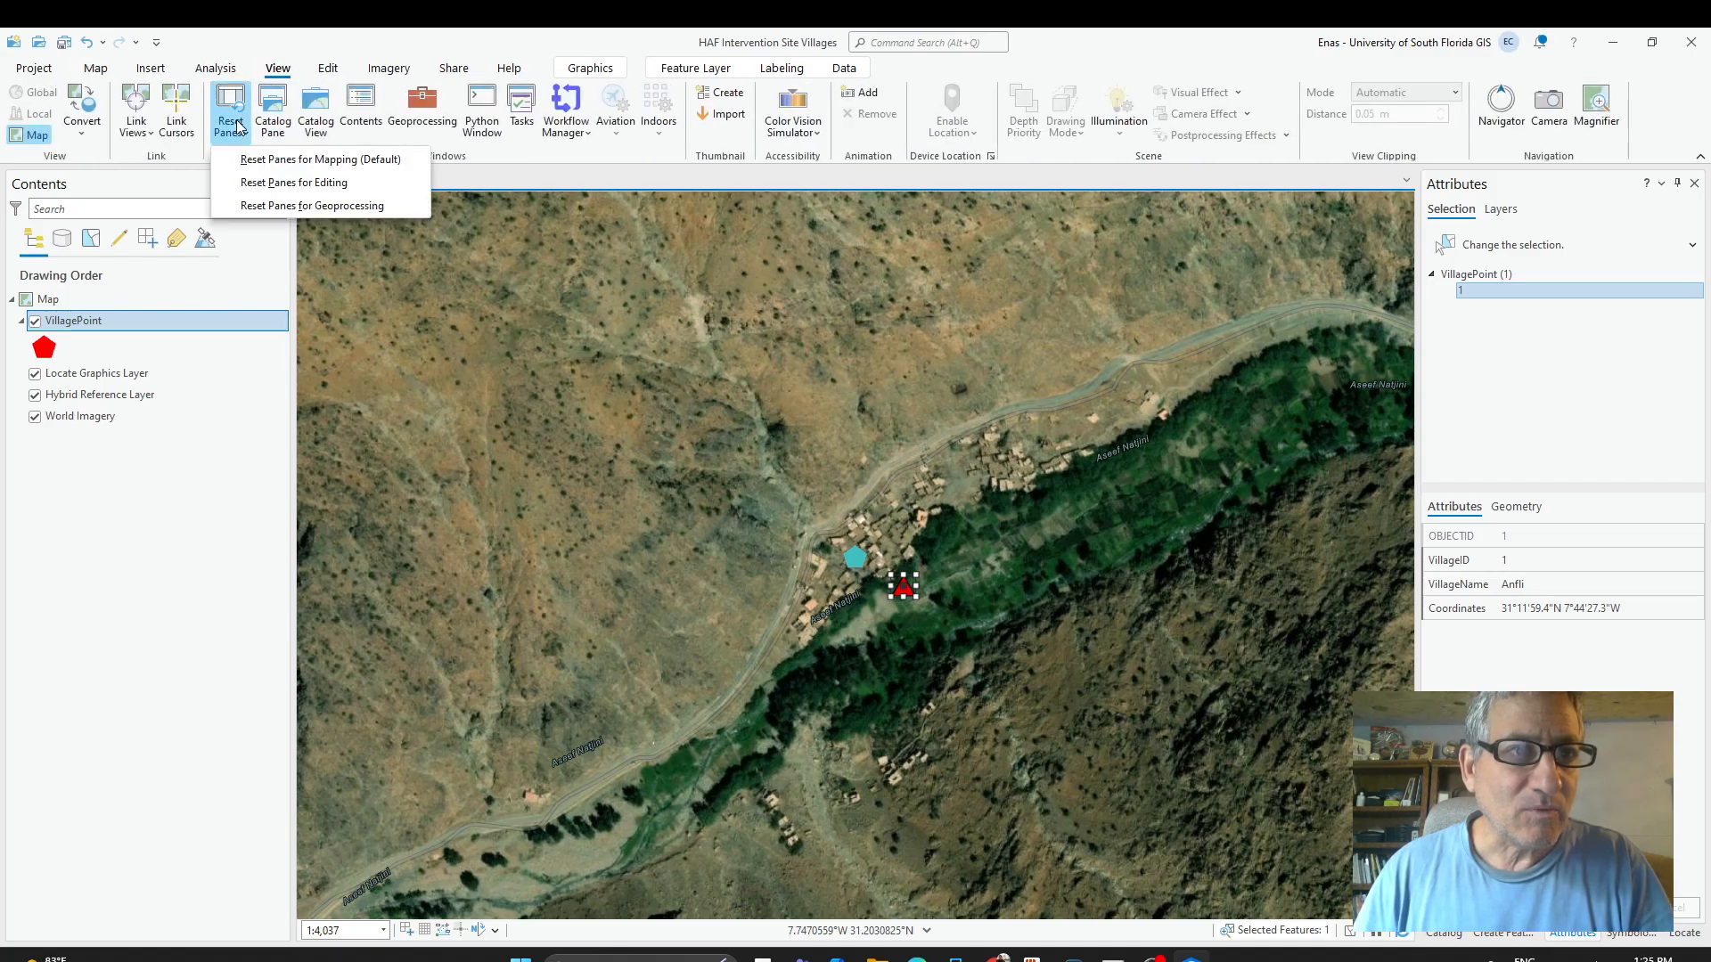
click(276, 164)
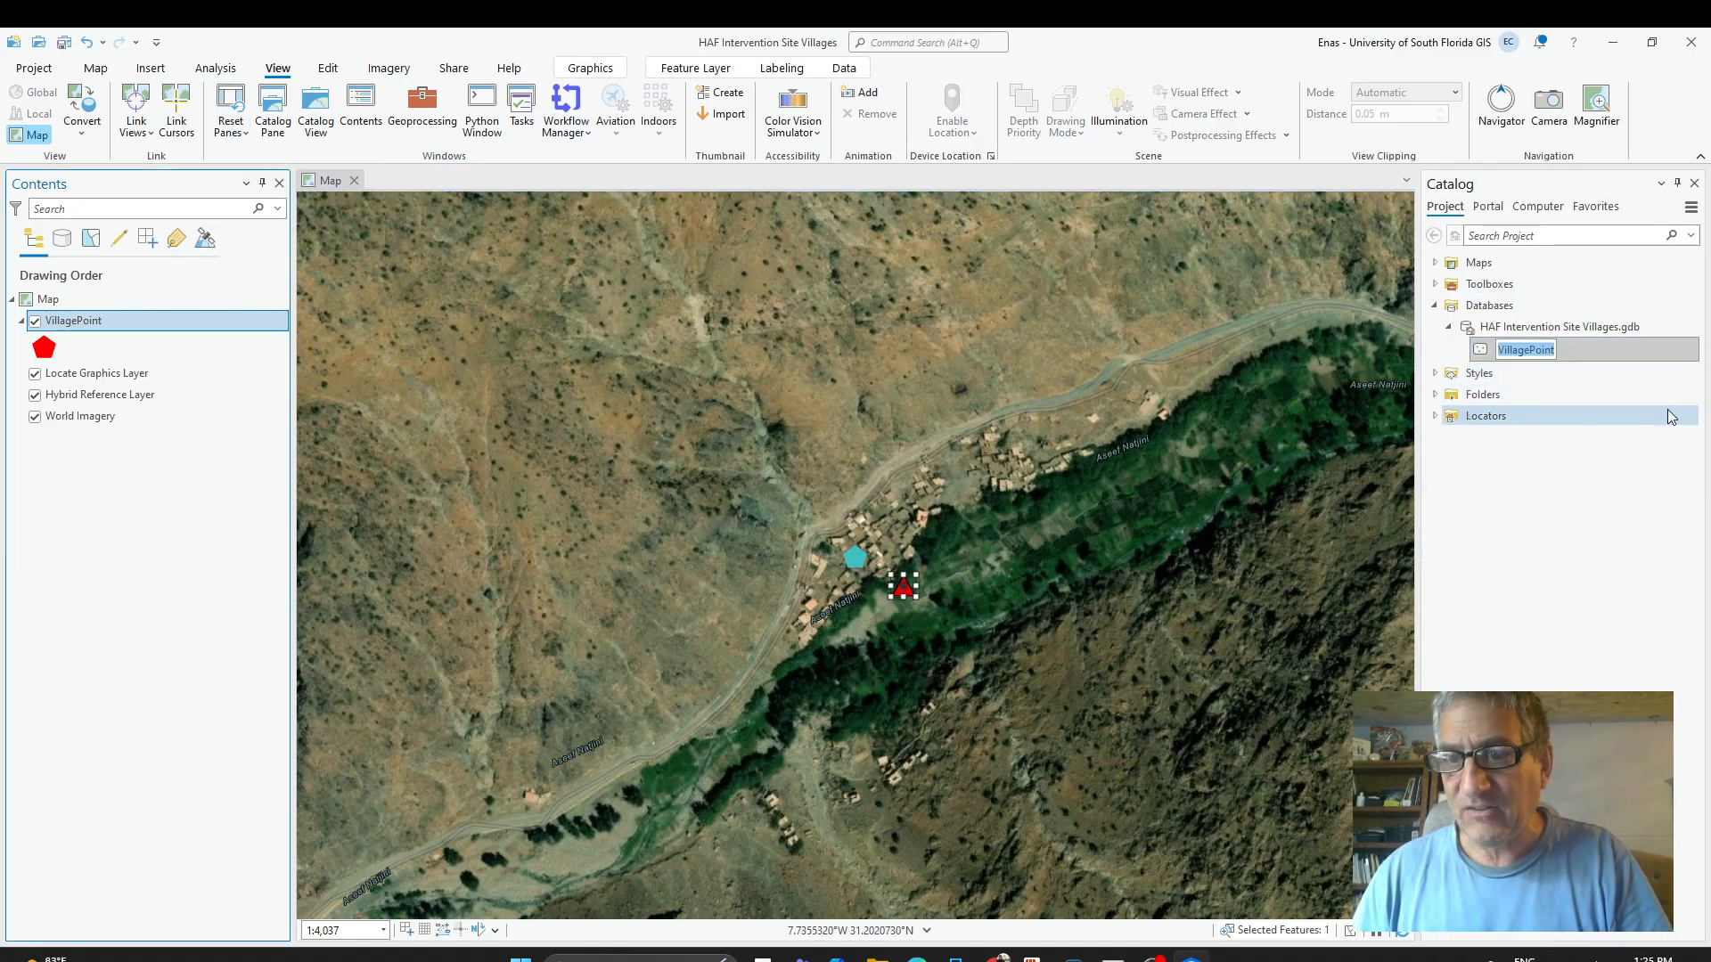
click(1512, 481)
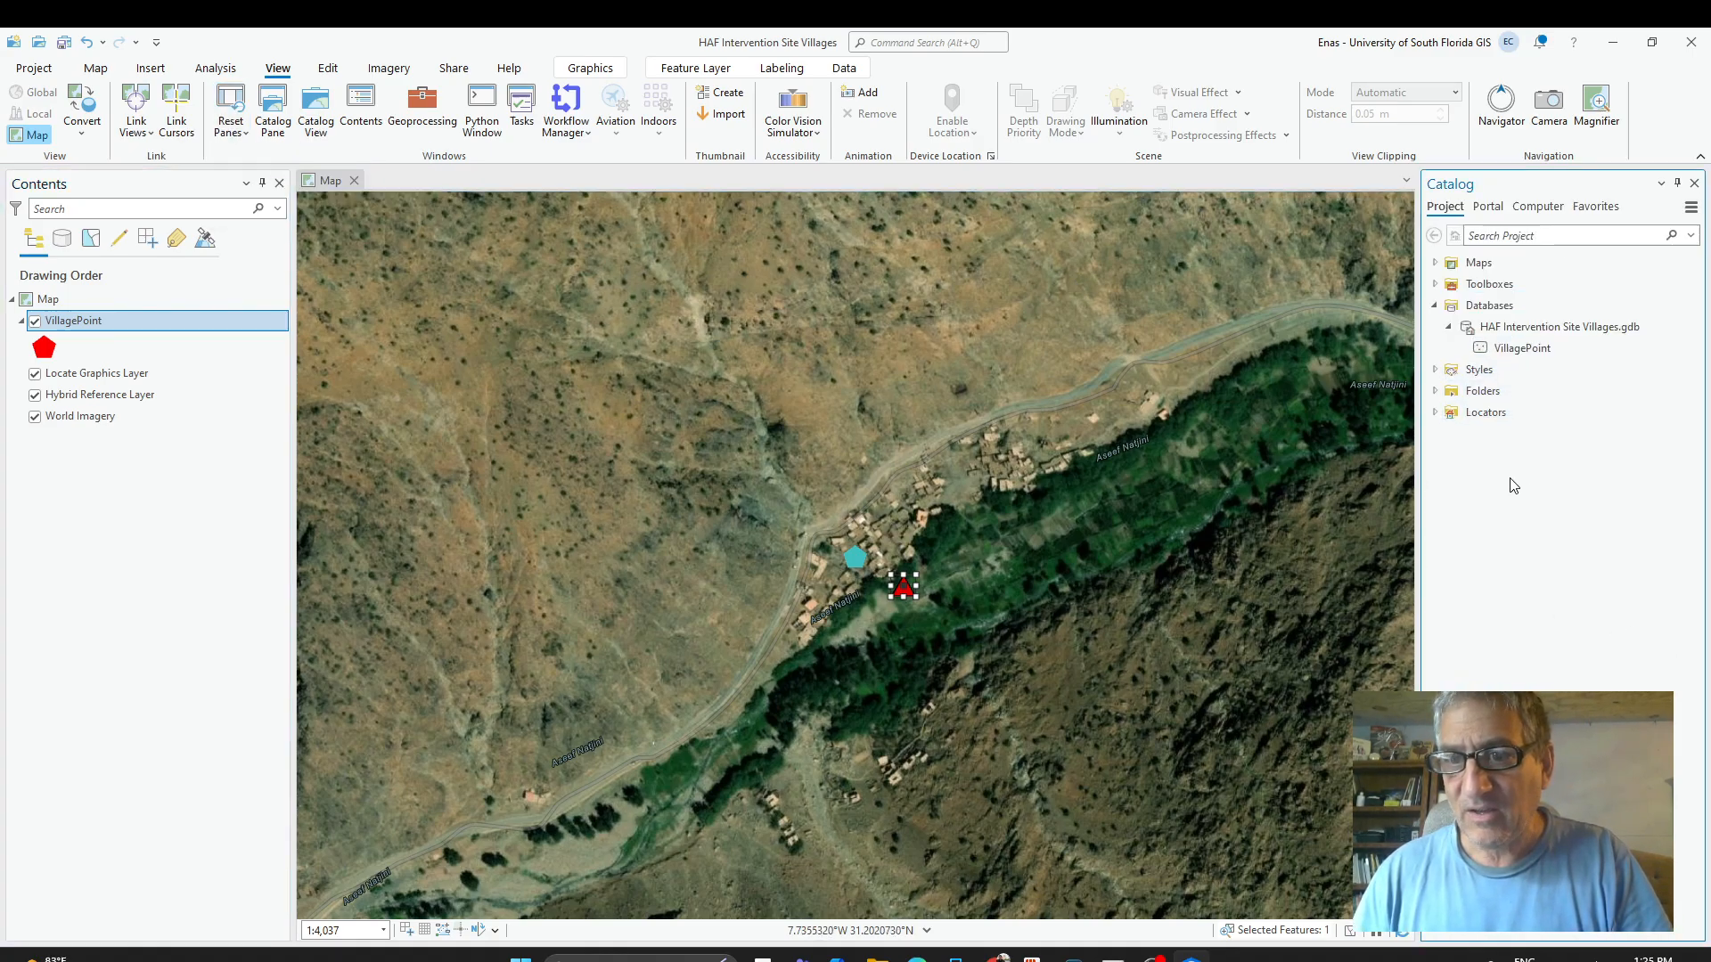
Add the VillagePoint feature class from the HAF Intervention Site Villages geodatabase to the current map.
right_click(1480, 354)
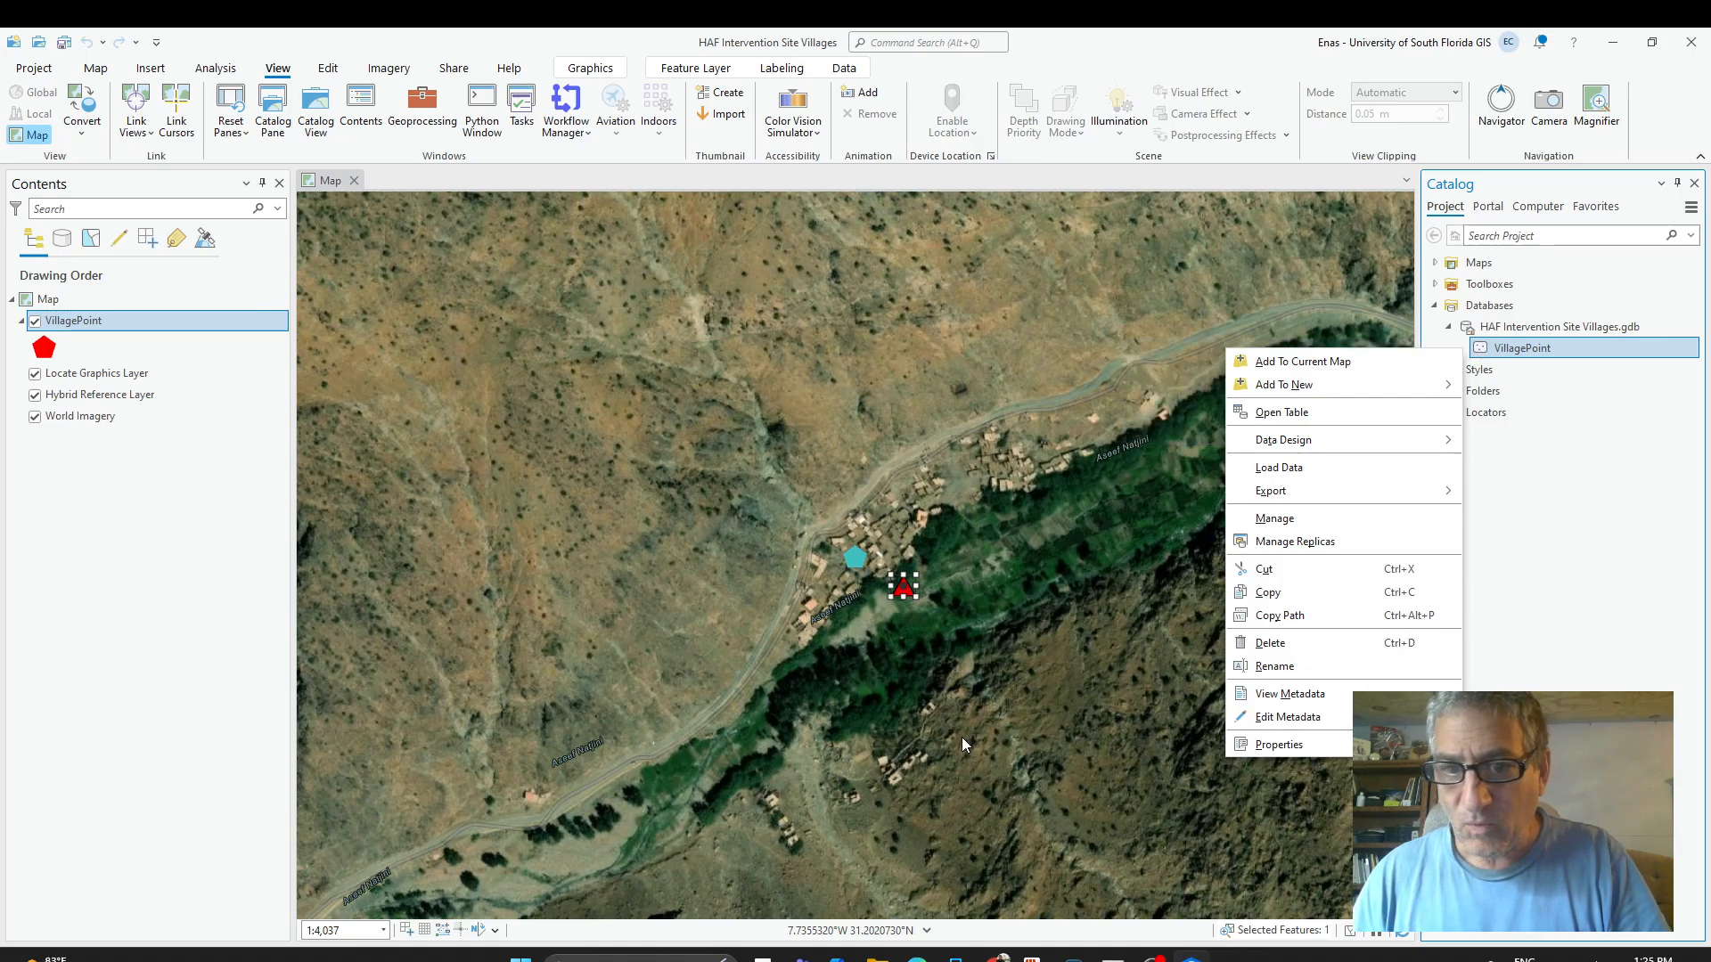
click(1503, 610)
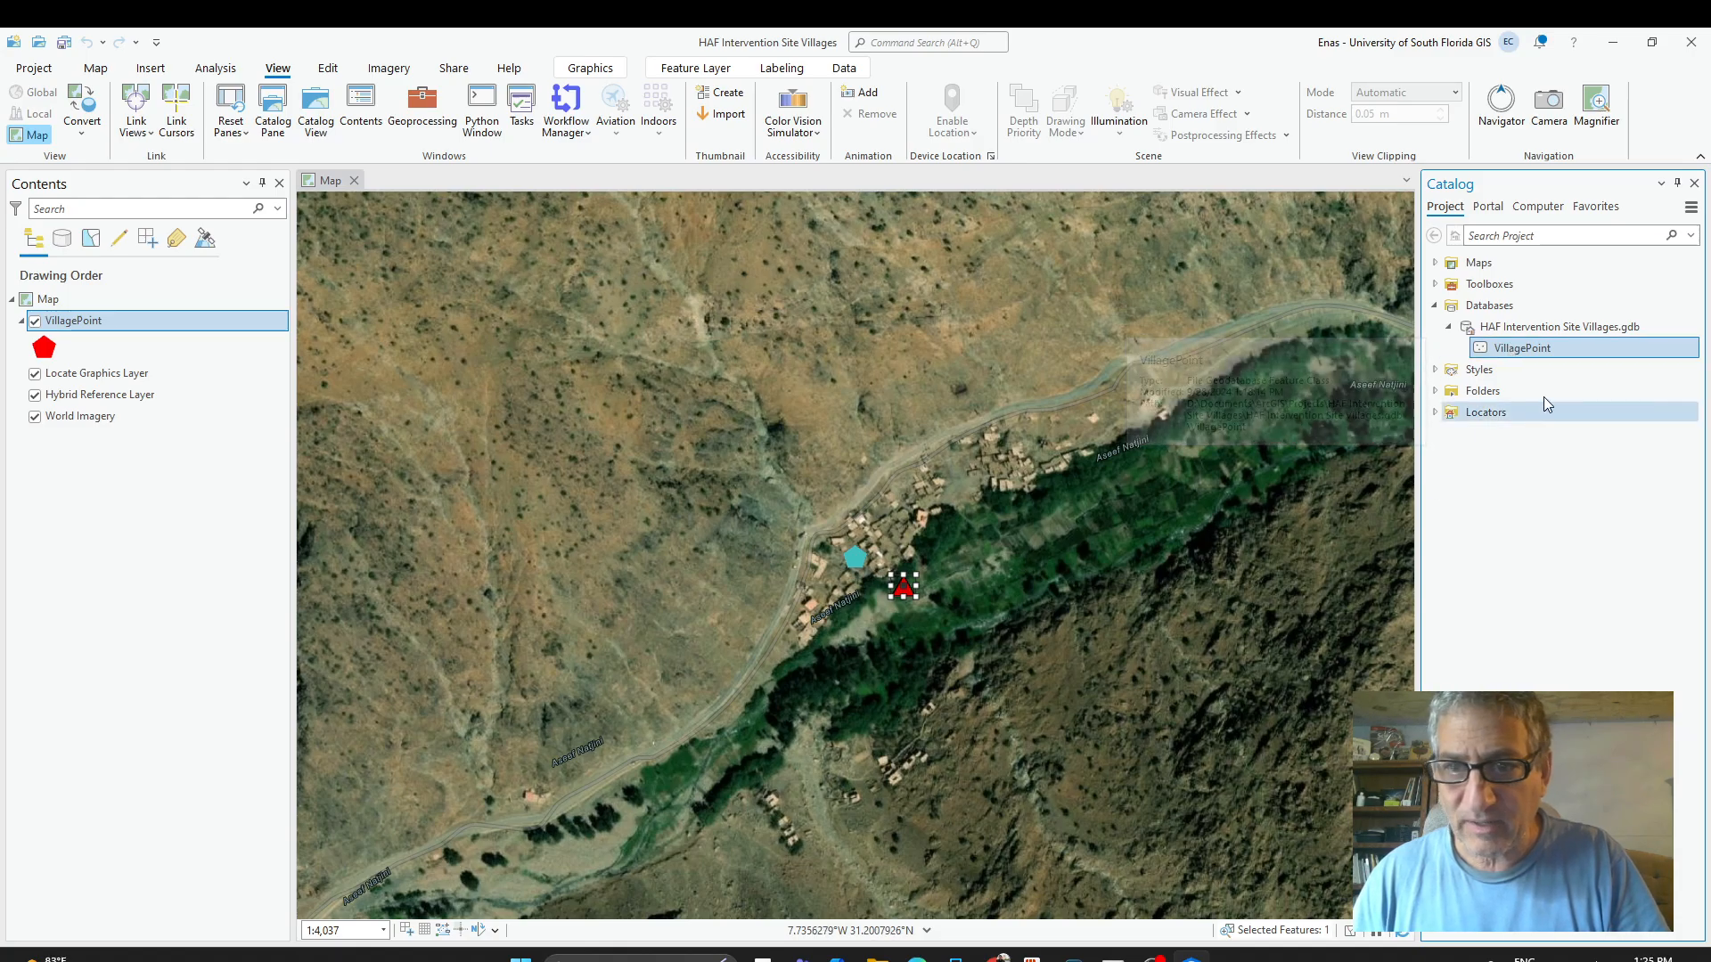
right_click(1488, 356)
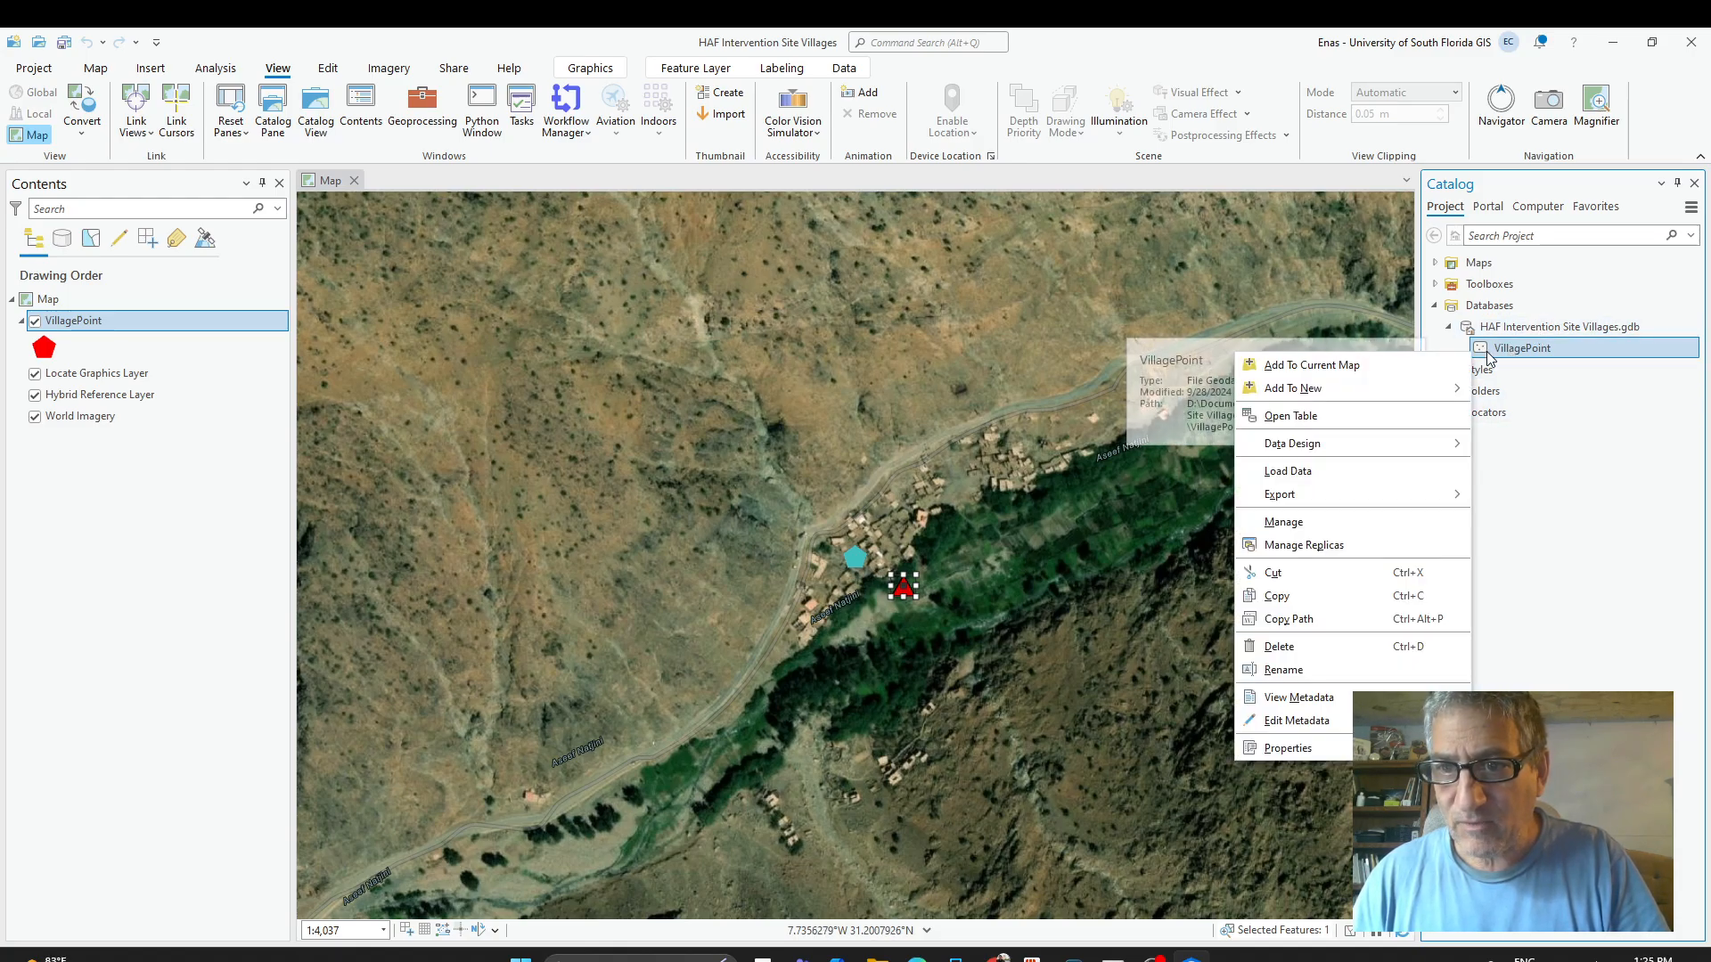
click(1388, 362)
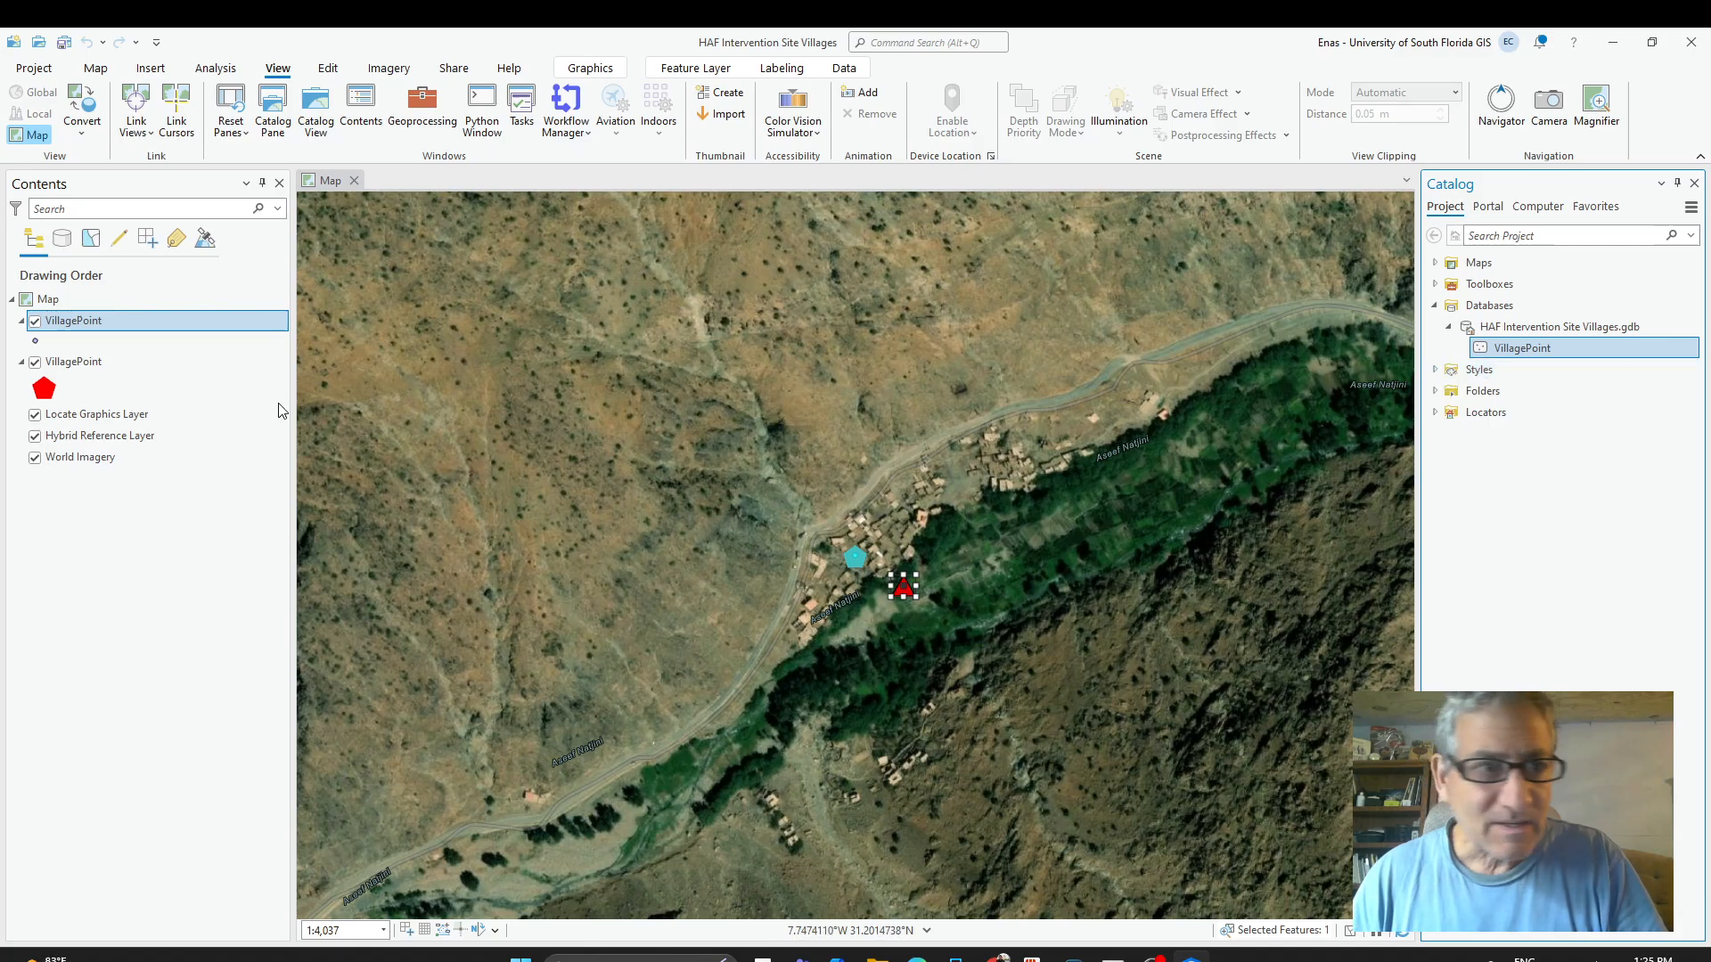
Remove the duplicate VillagePoint layer with the small default point symbol from the map, keeping the red pentagon layer.
right_click(86, 326)
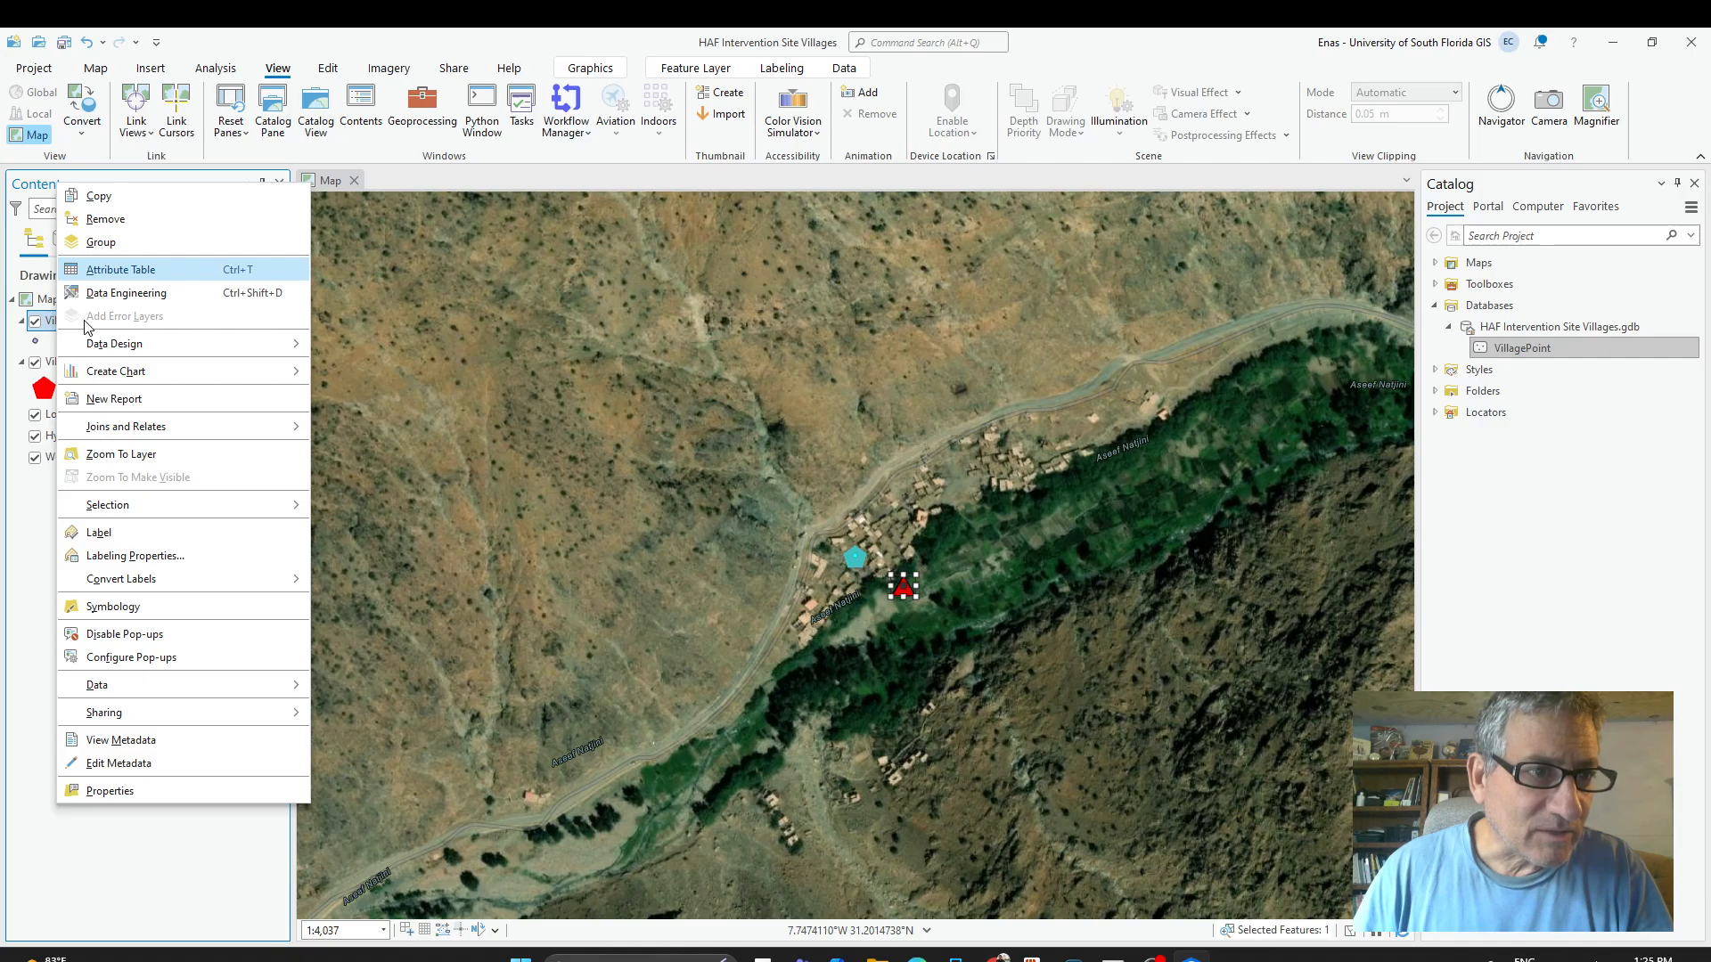
click(104, 218)
click(87, 323)
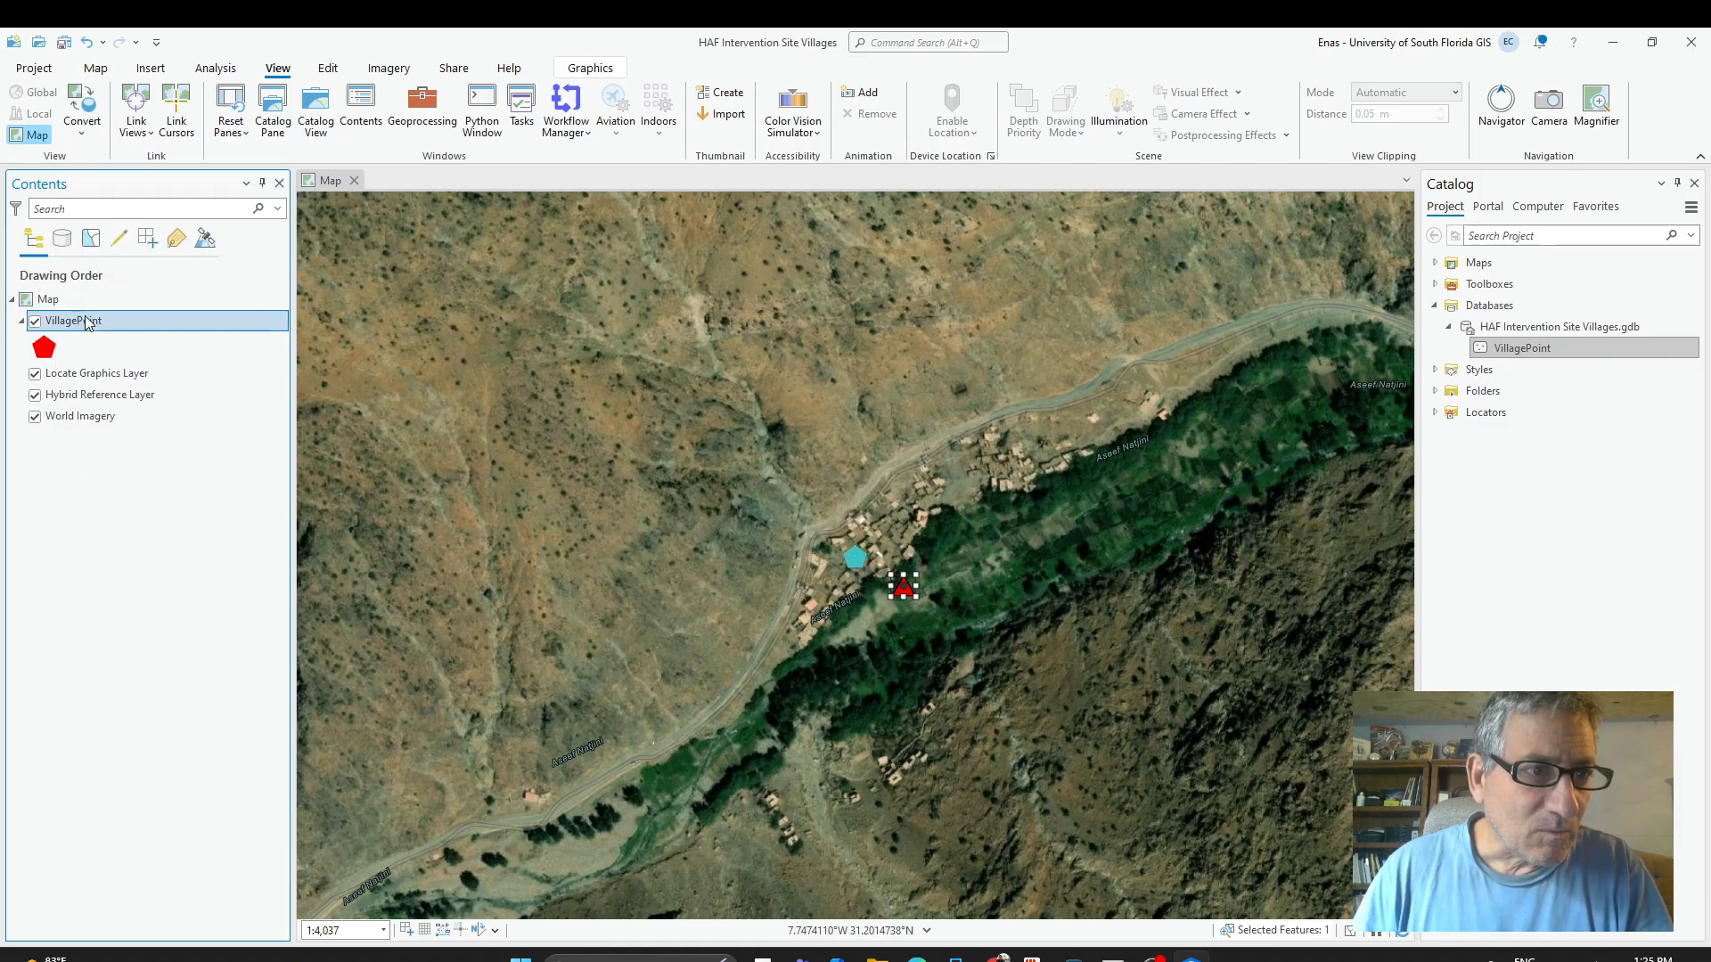
right_click(1506, 357)
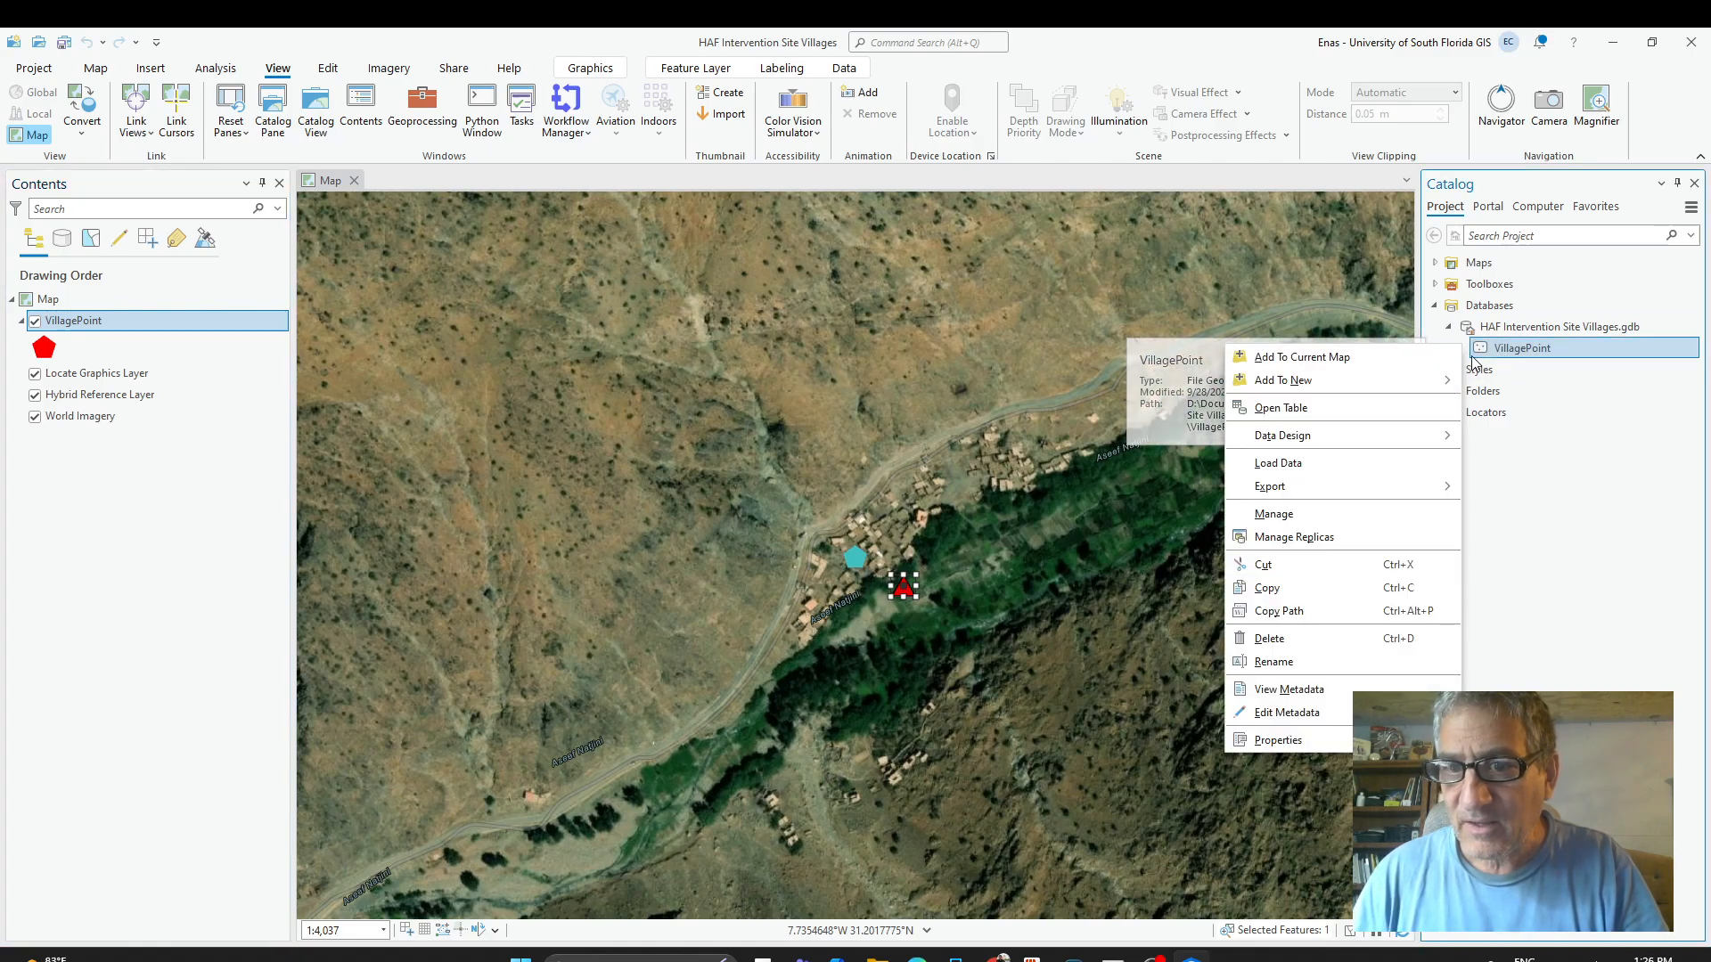
mouse_move(1311, 390)
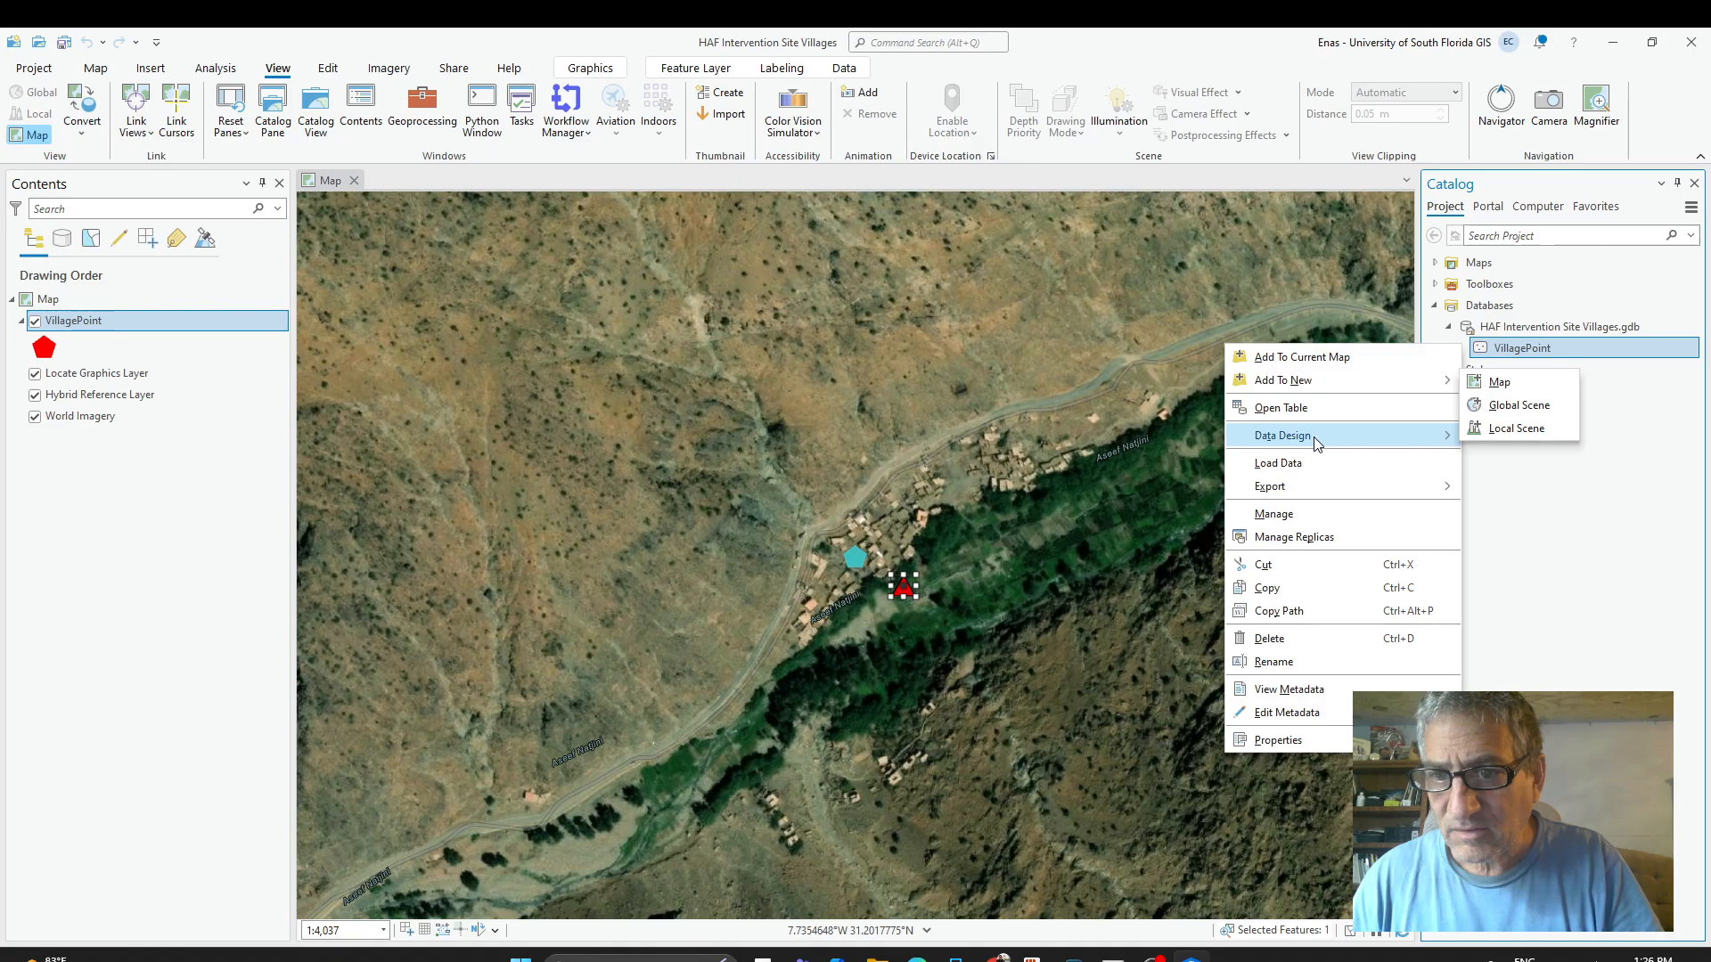
click(1628, 674)
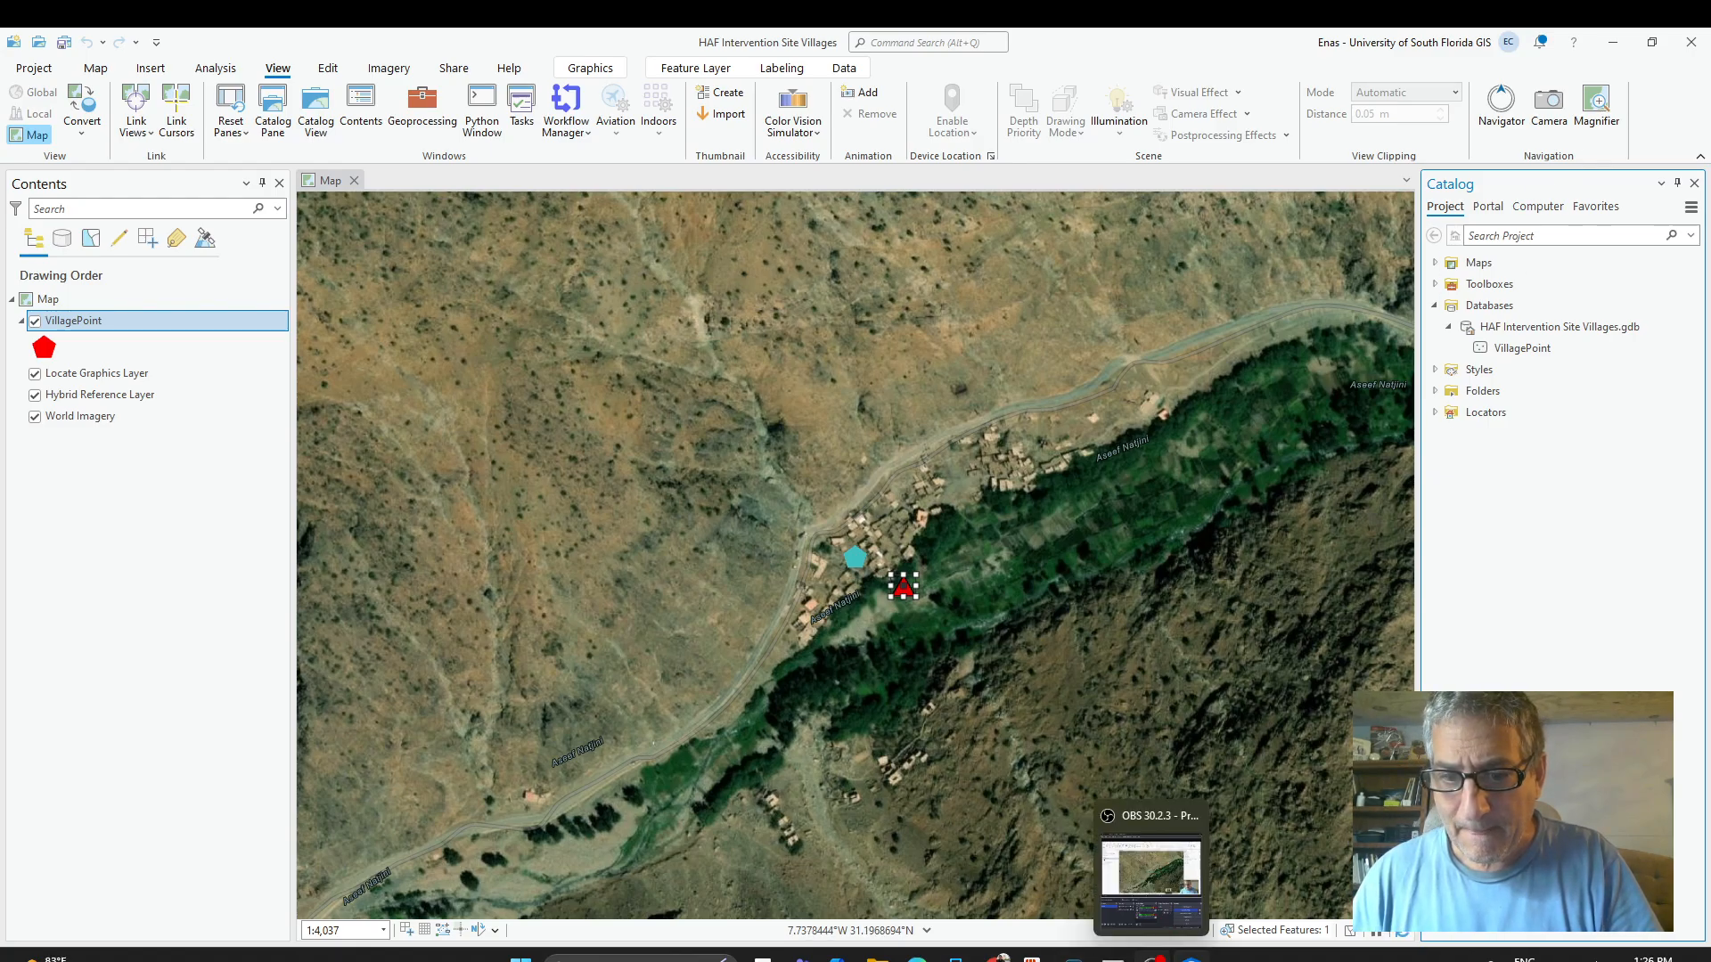
click(1152, 957)
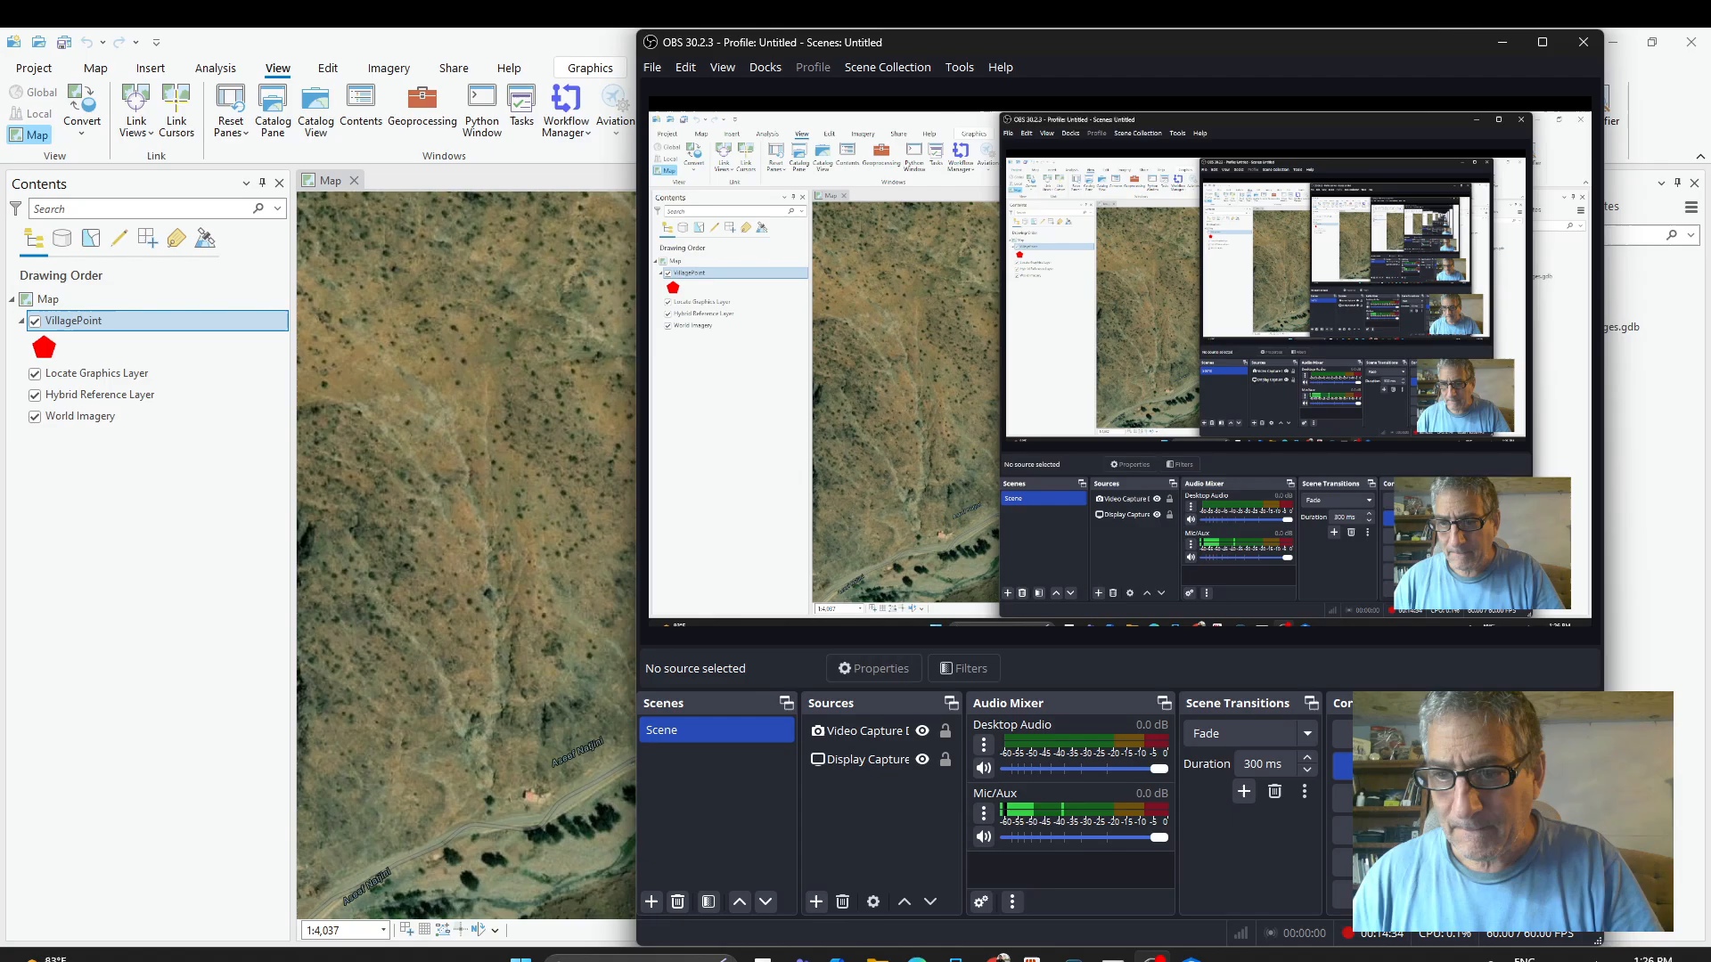
click(1637, 739)
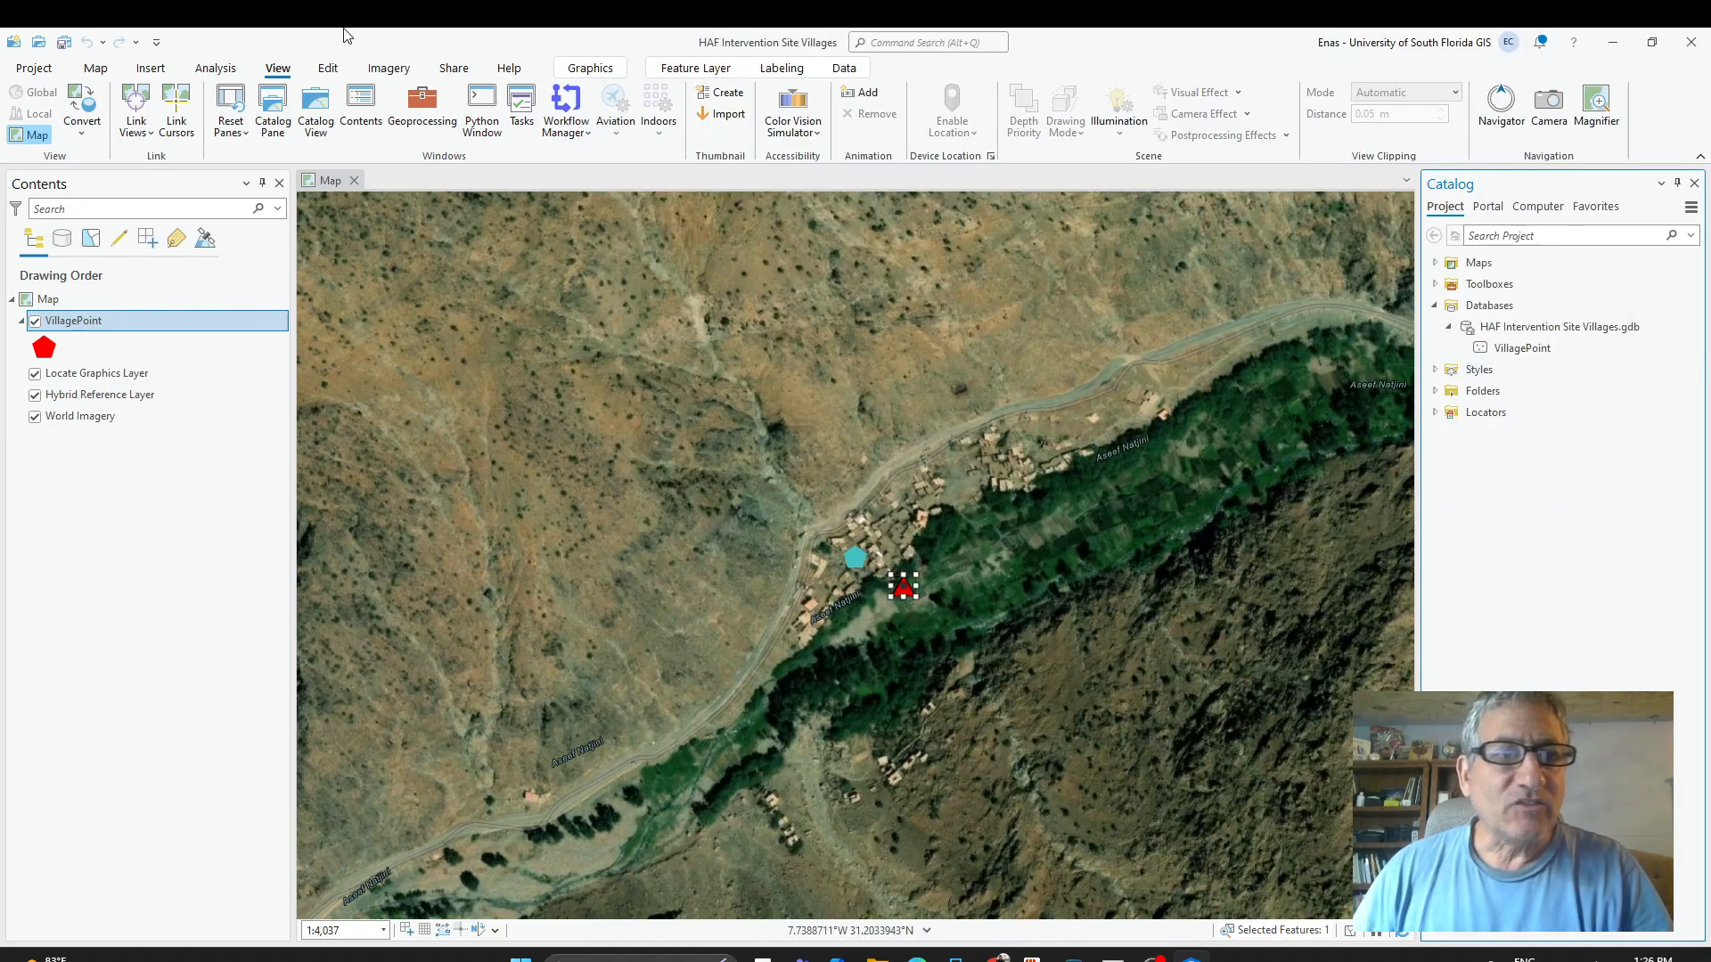
Examine the river valley southwest of the Anfli marker on the imagery for the next village's surroundings.
click(331, 70)
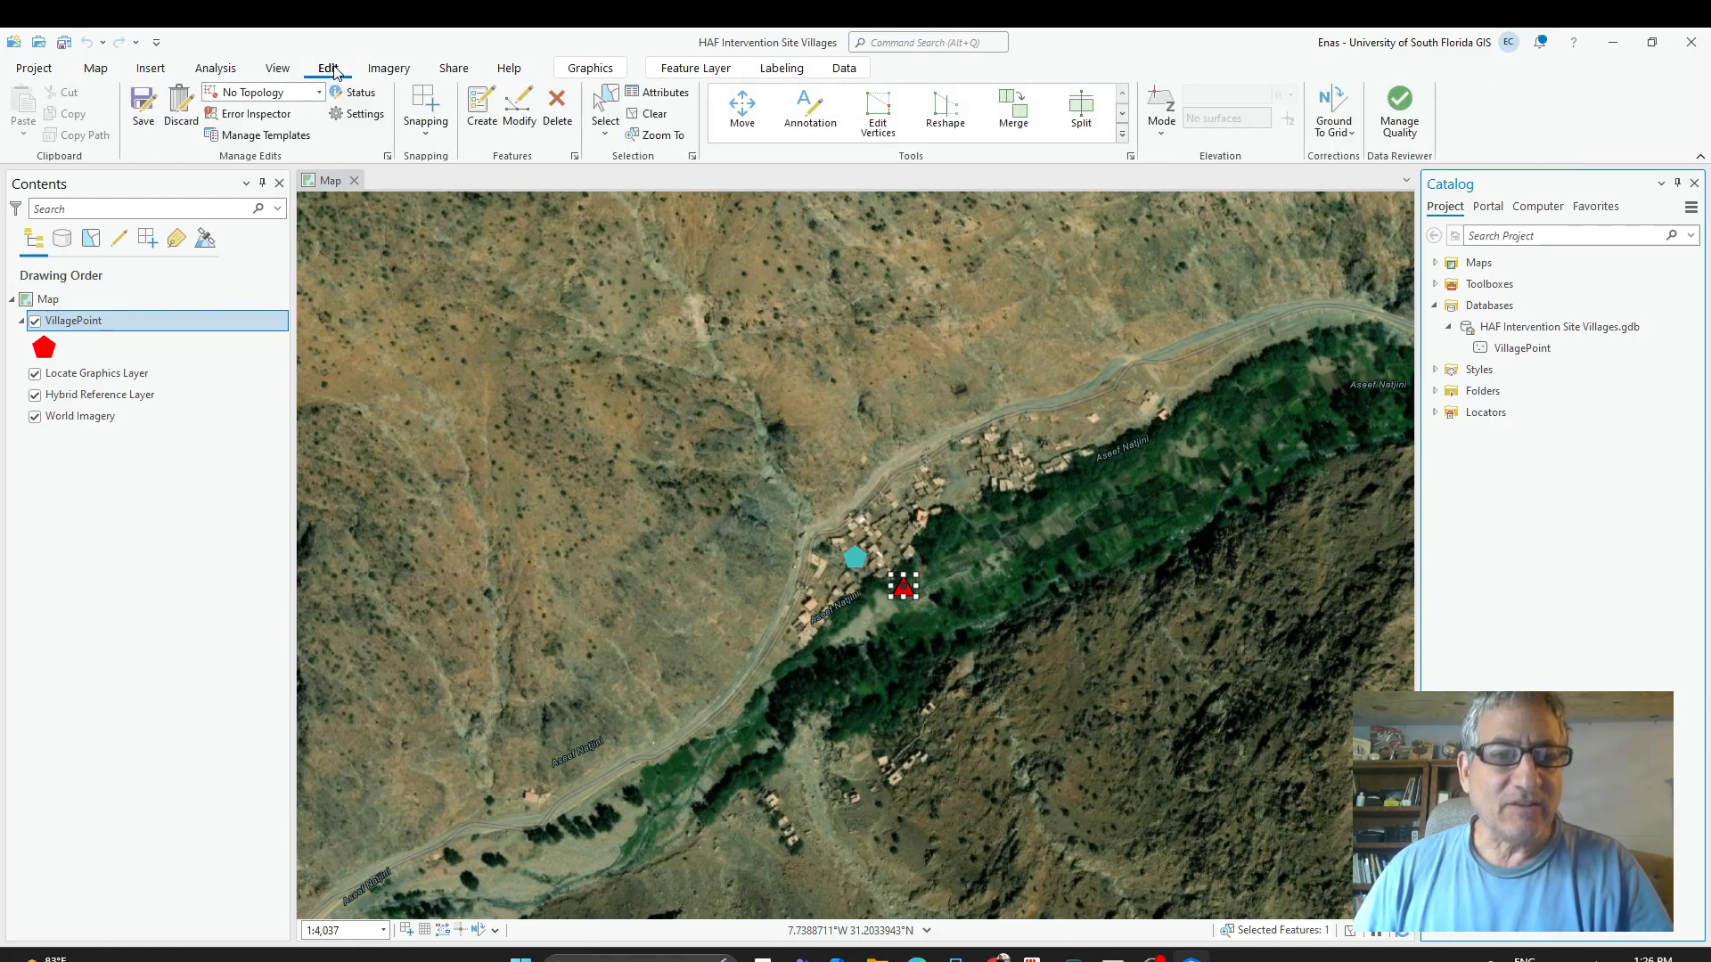
scroll(824, 646, down, 3)
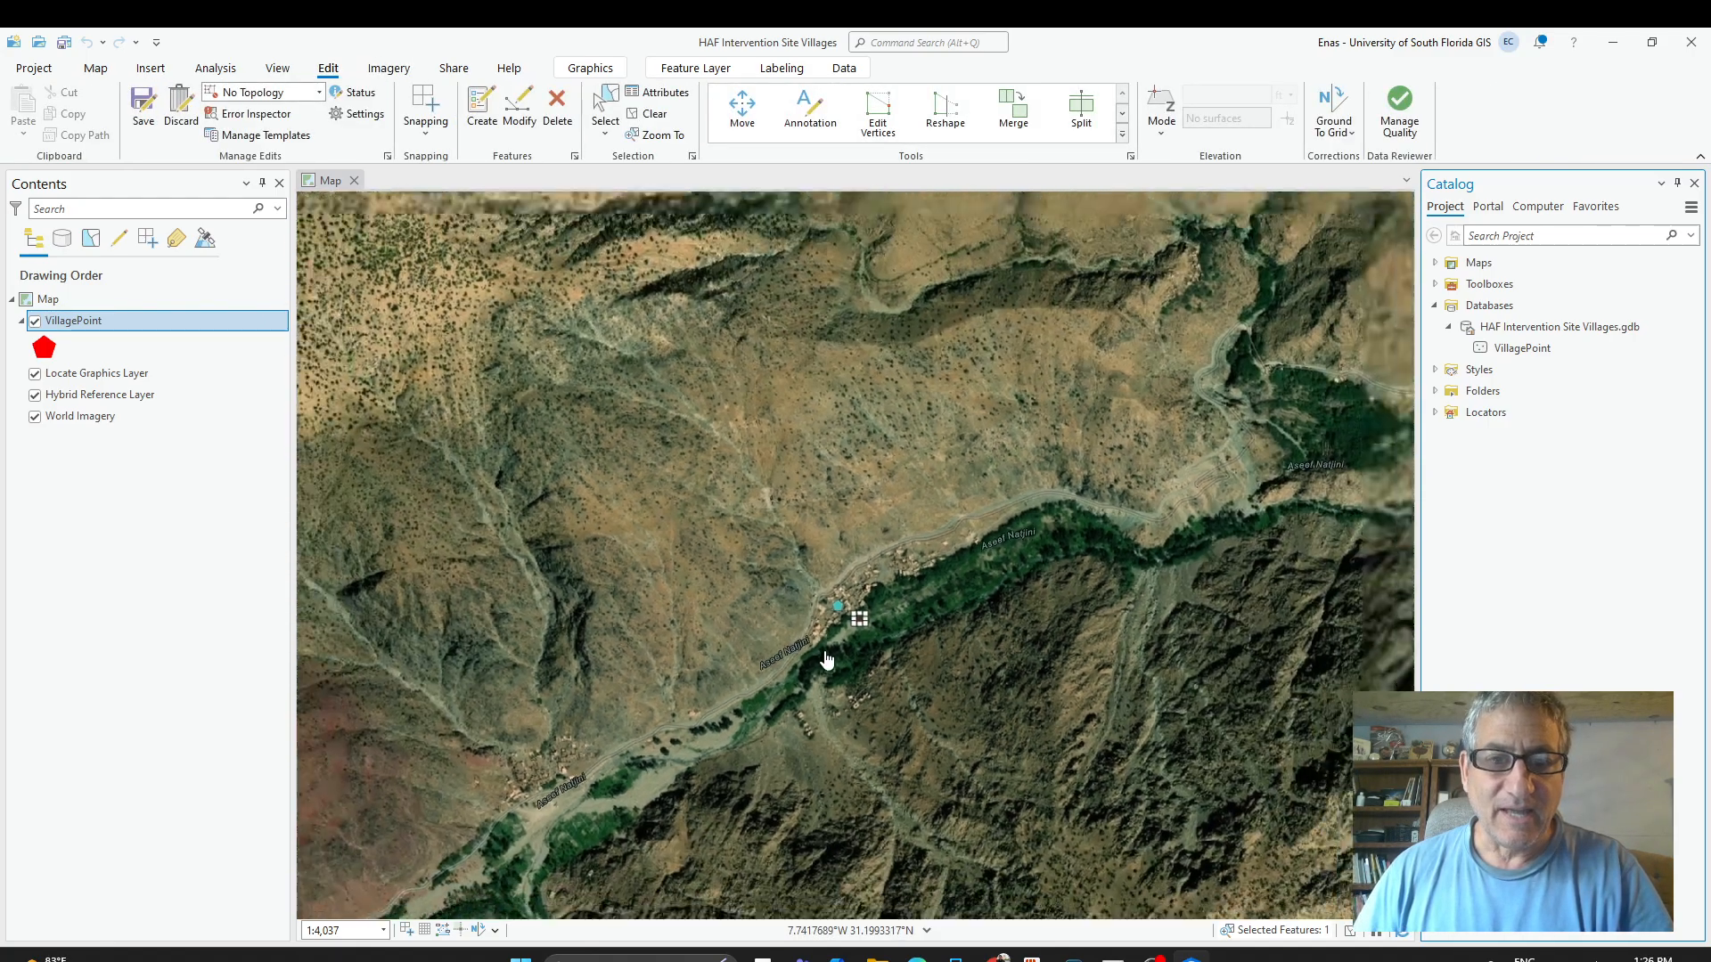
drag(755, 666, 934, 616)
scroll(971, 588, down, 3)
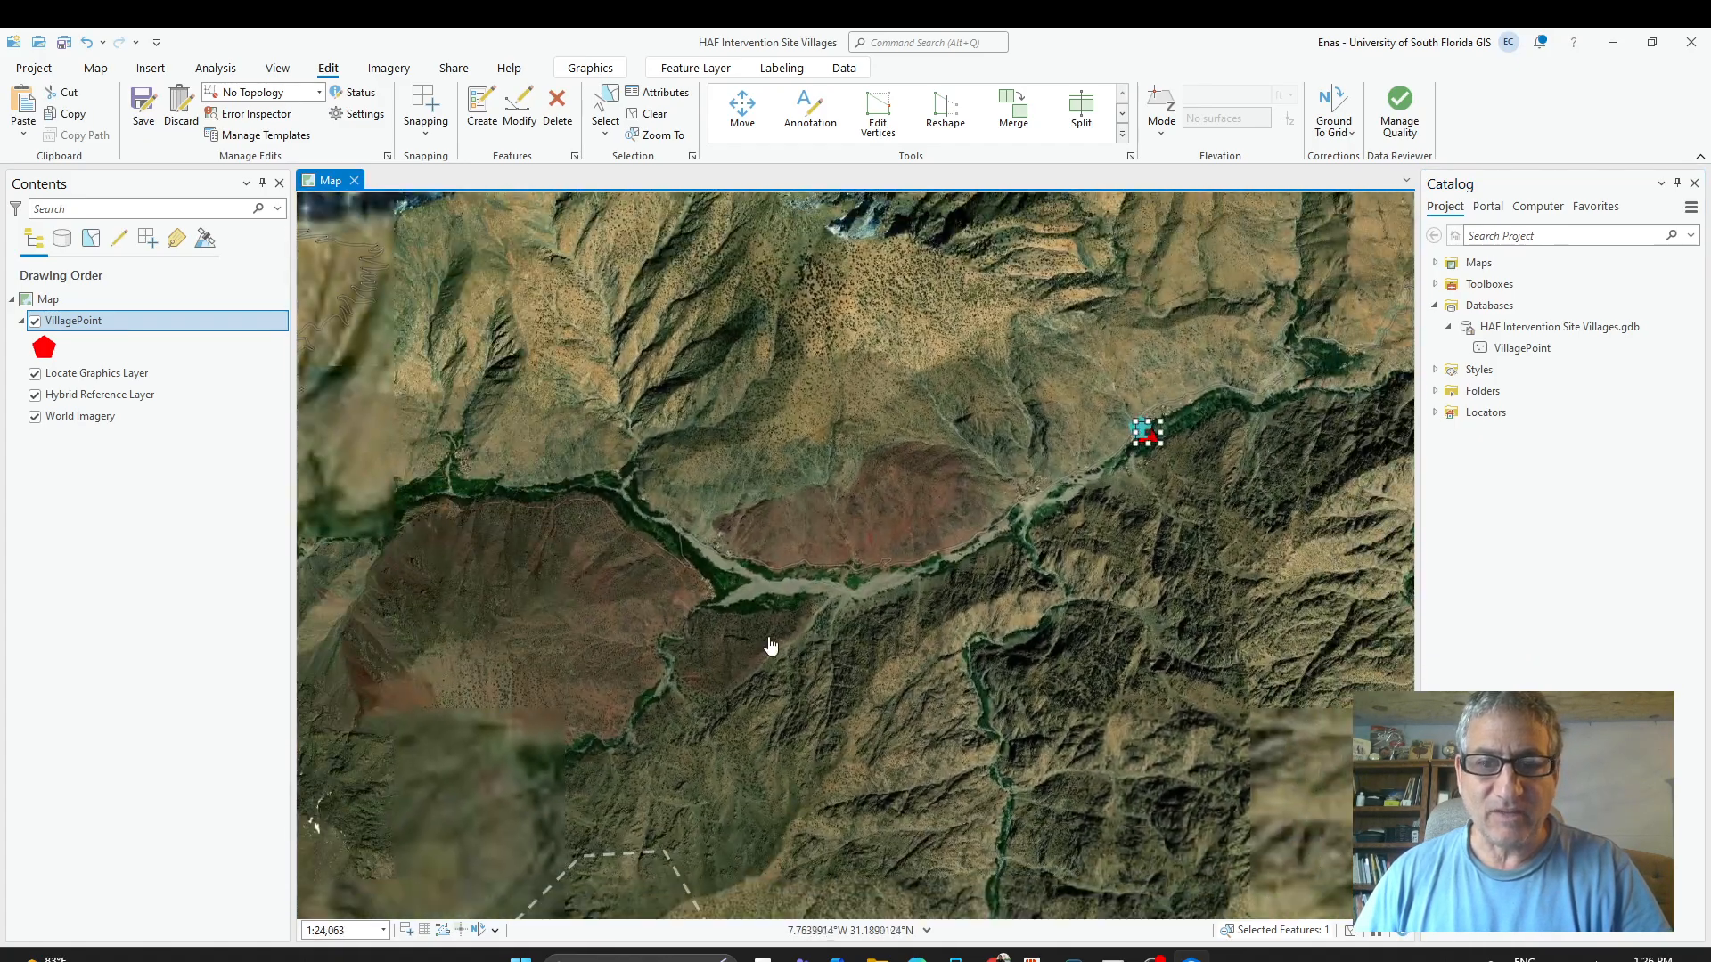
drag(767, 649, 829, 667)
scroll(784, 654, up, 2)
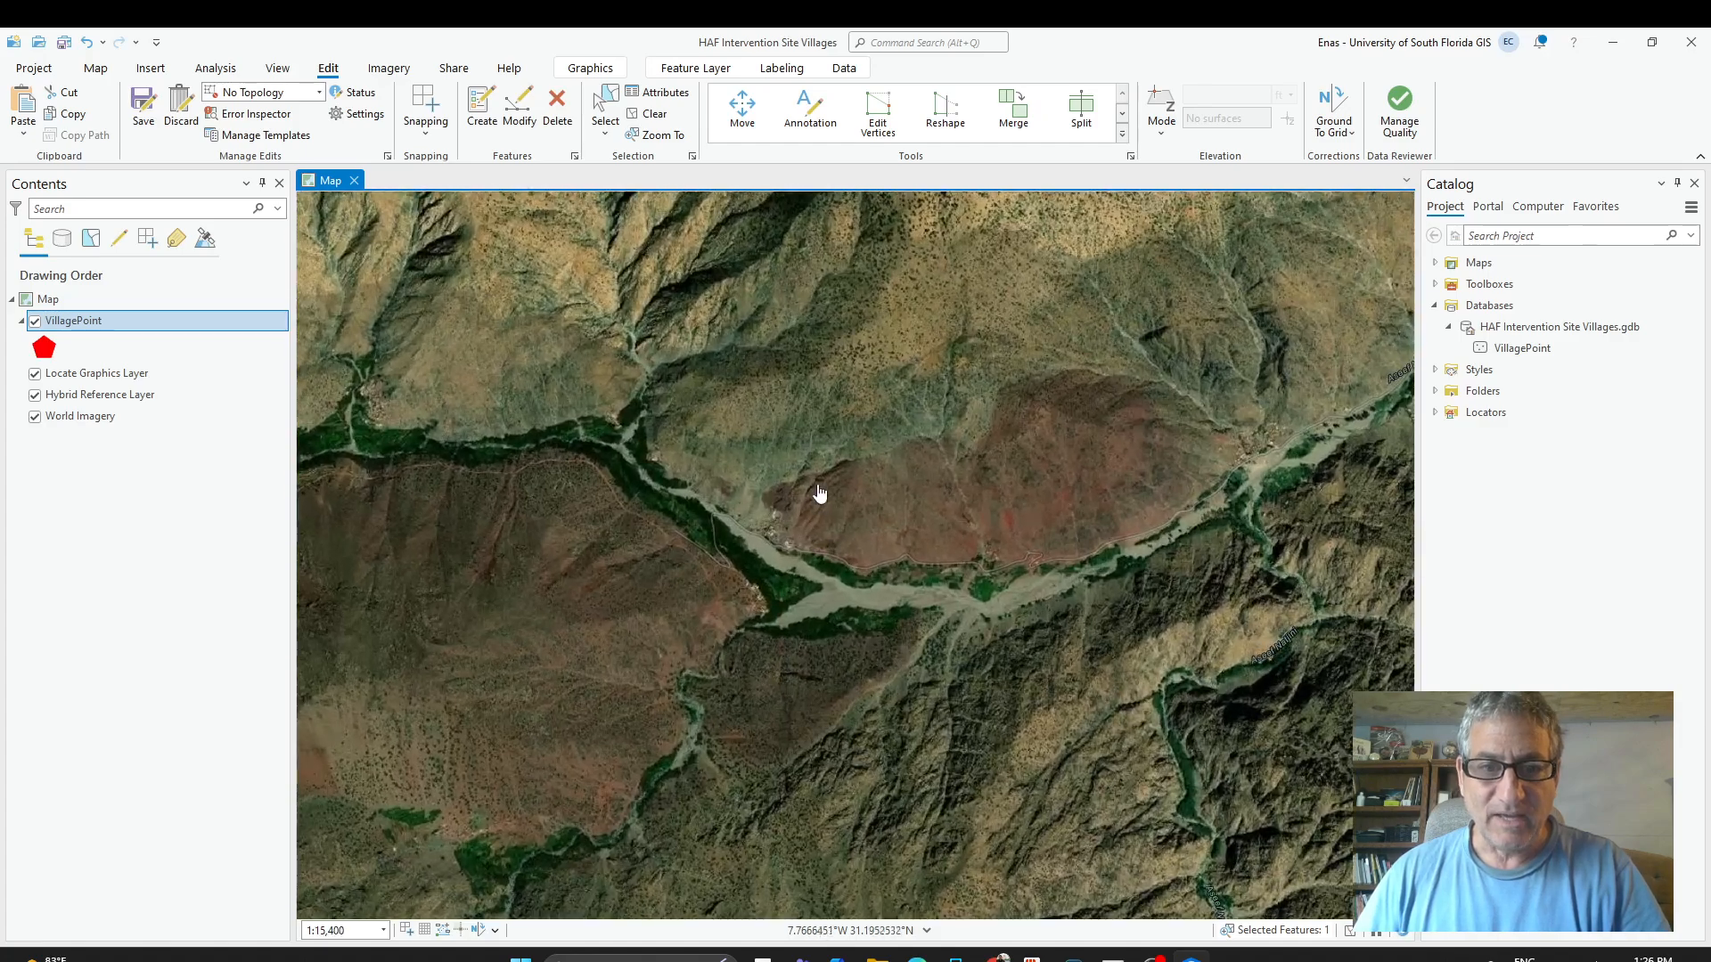
drag(1287, 604, 1165, 650)
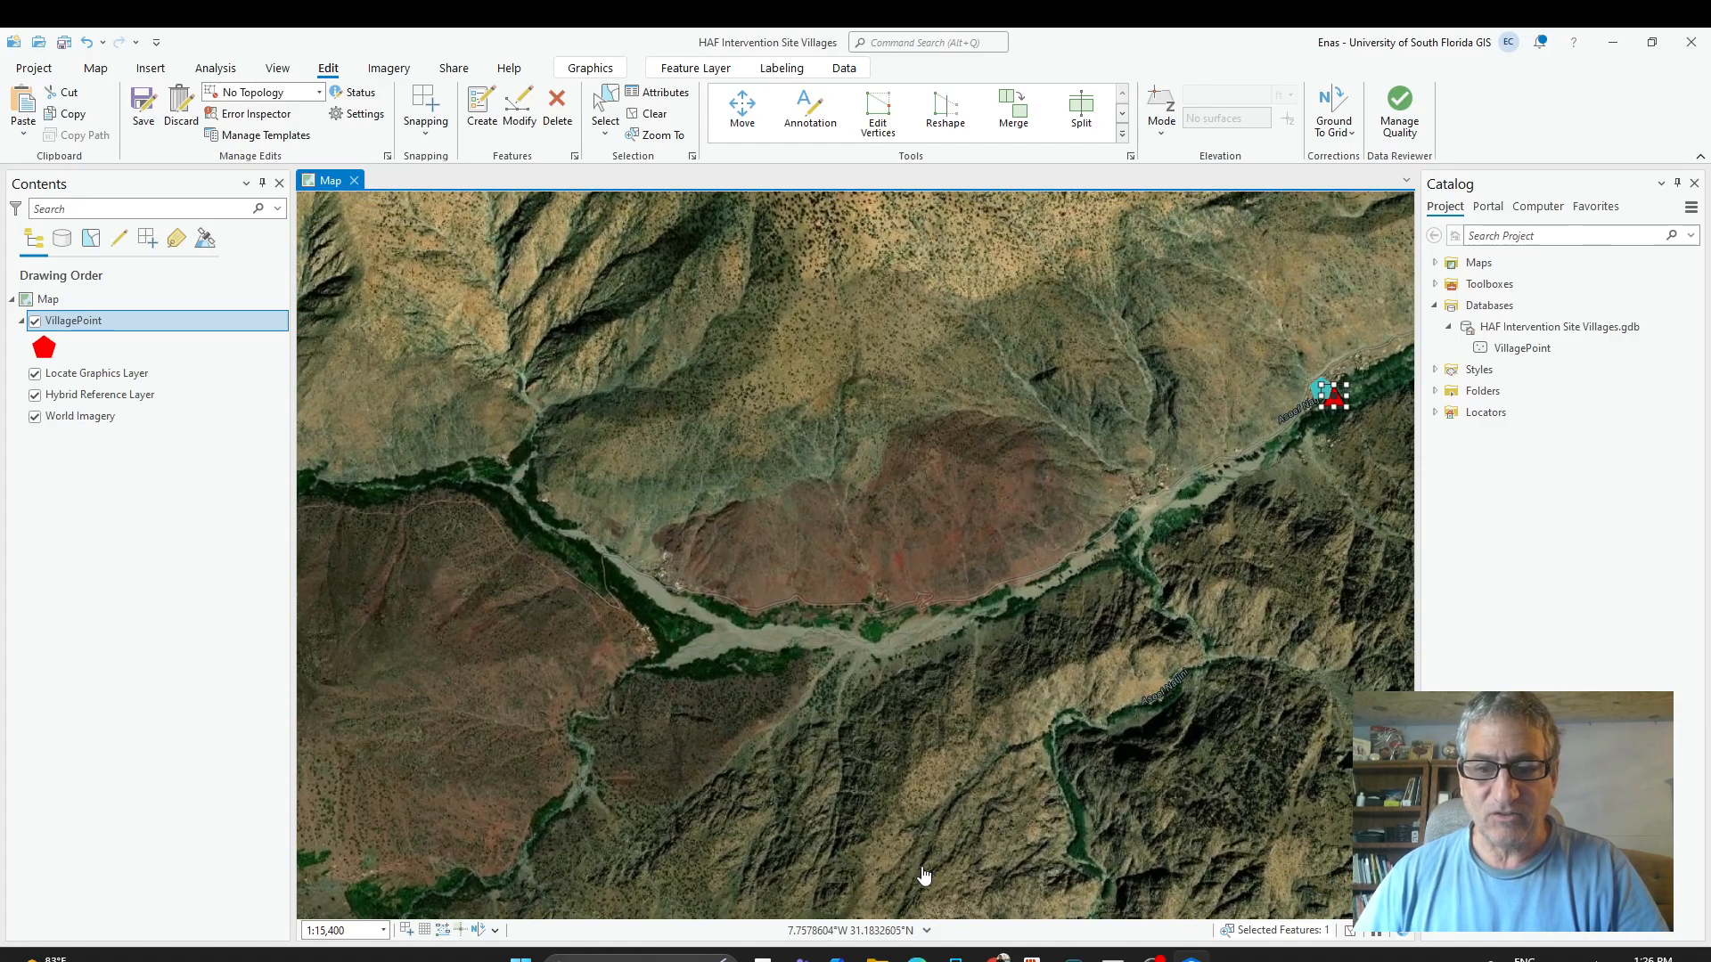
Switch to Chrome, open the Timichi village location from the HAF report and copy its coordinates from Google Maps.
click(998, 958)
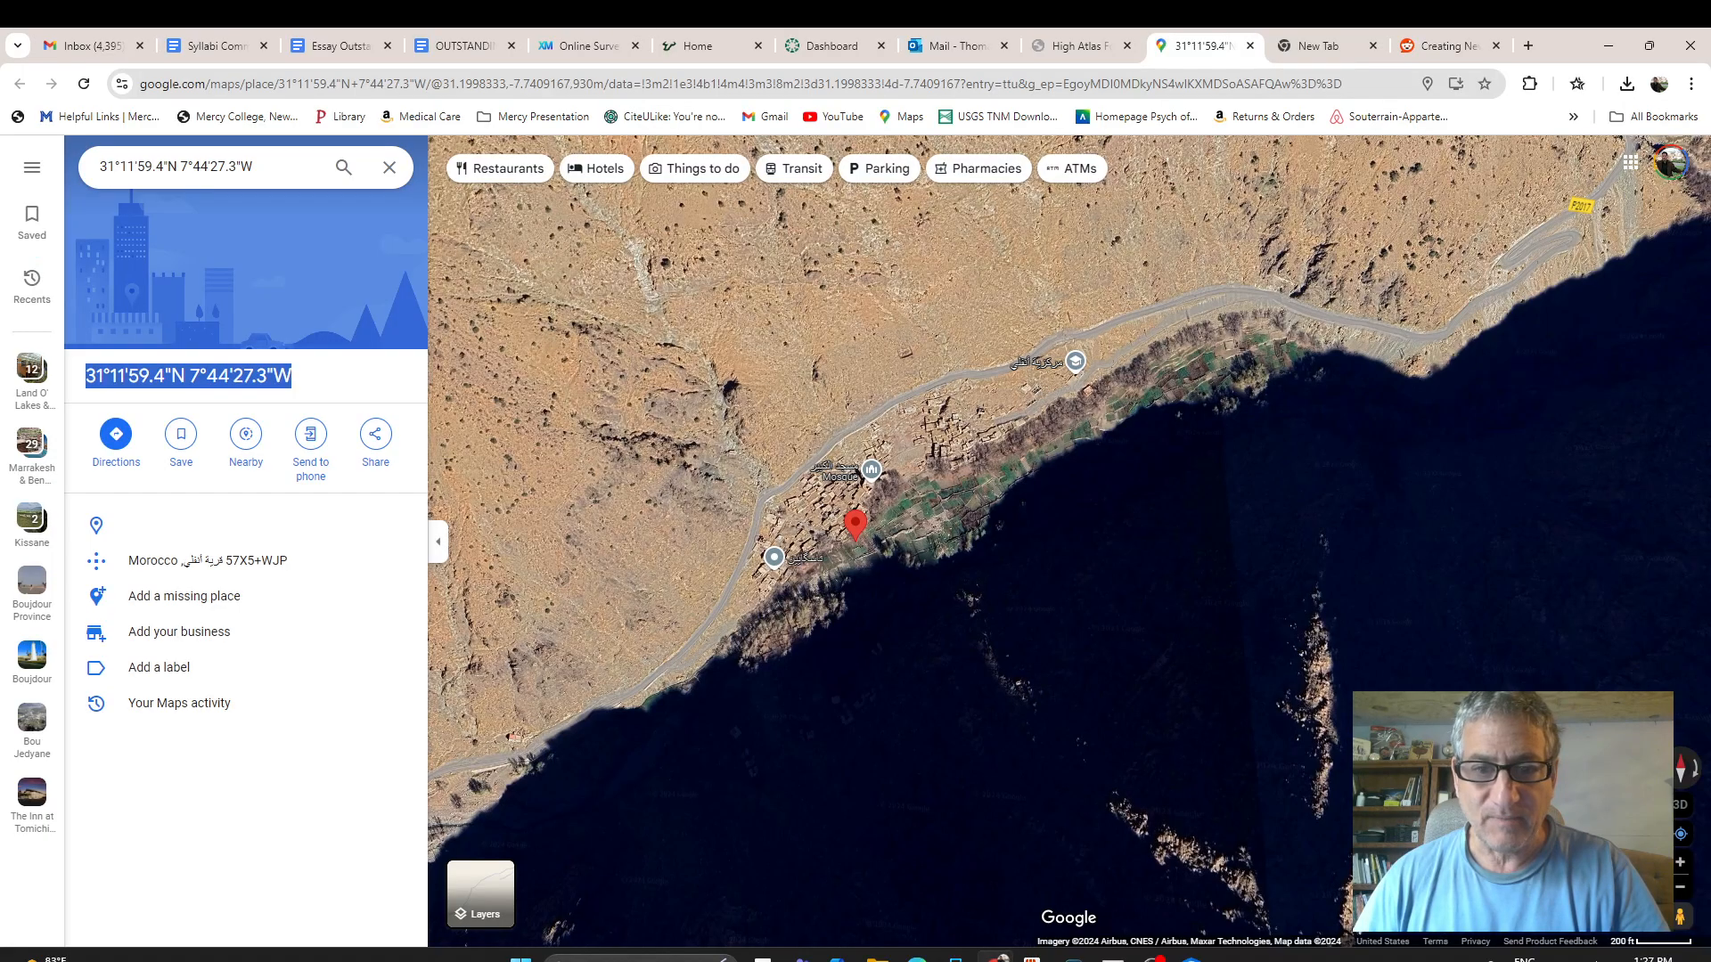
click(1111, 52)
scroll(909, 783, down, 2)
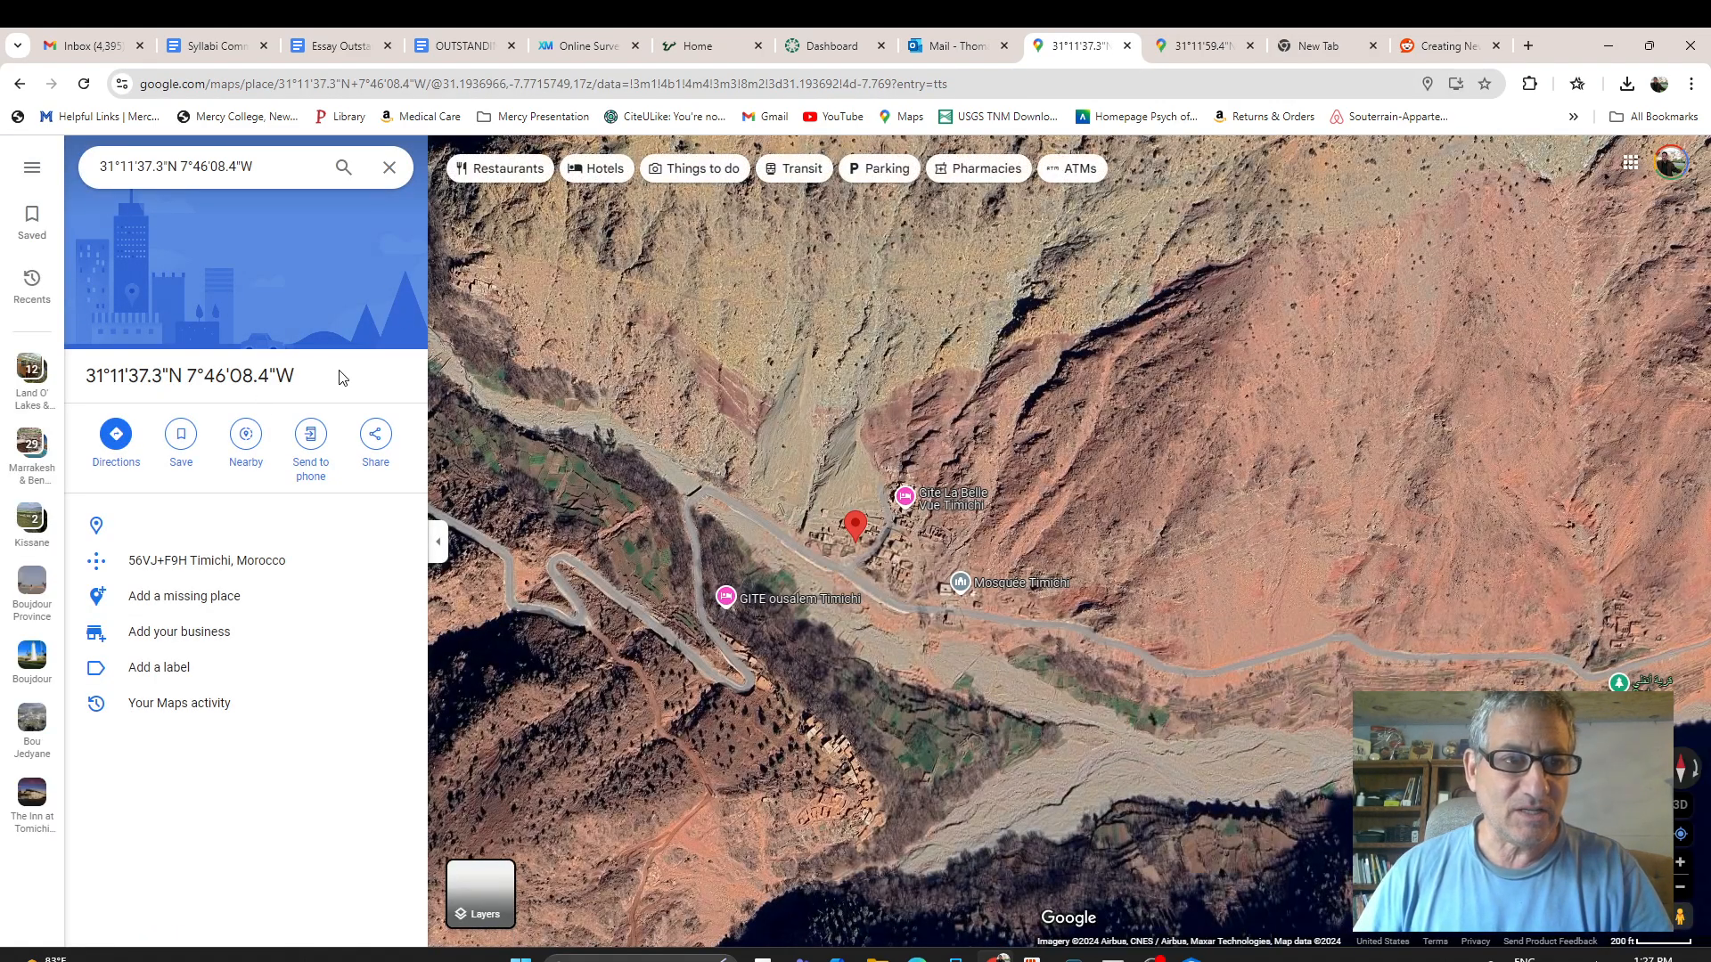
drag(338, 375, 90, 390)
key(ctrl+c)
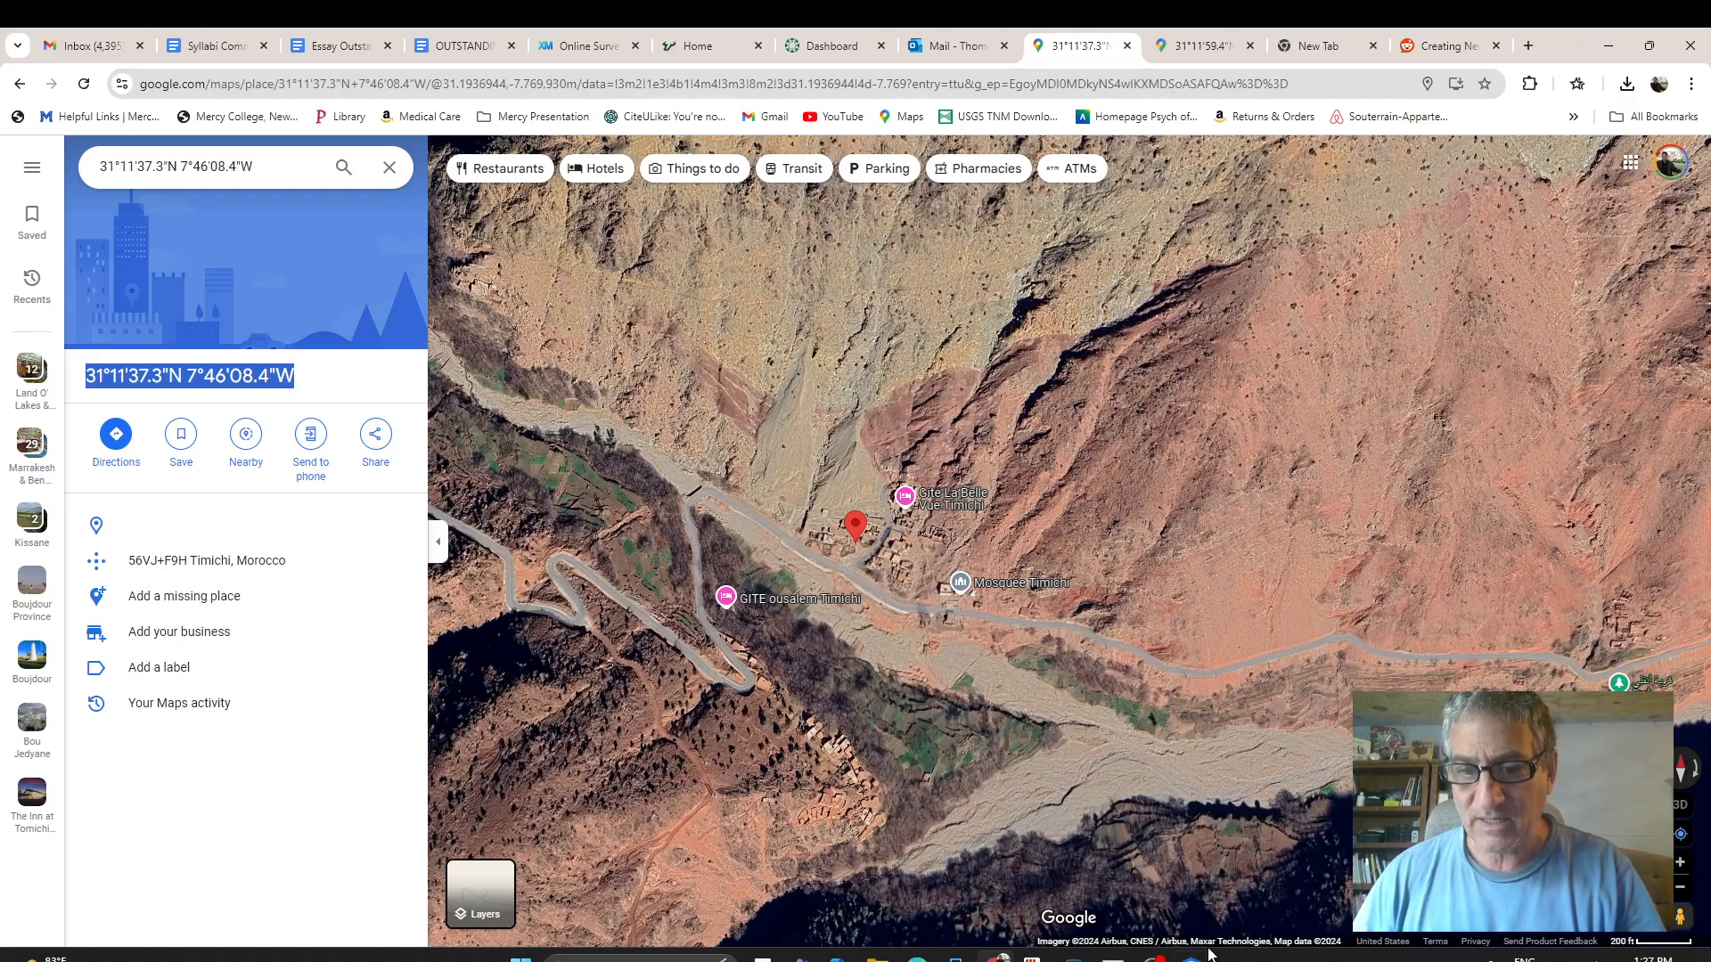
Back in ArcGIS Pro, locate 31°11'37.3"N 7°46'08.4"W and add the ArcGIS World Geocoding Service result as a graphic.
key(alt+Tab)
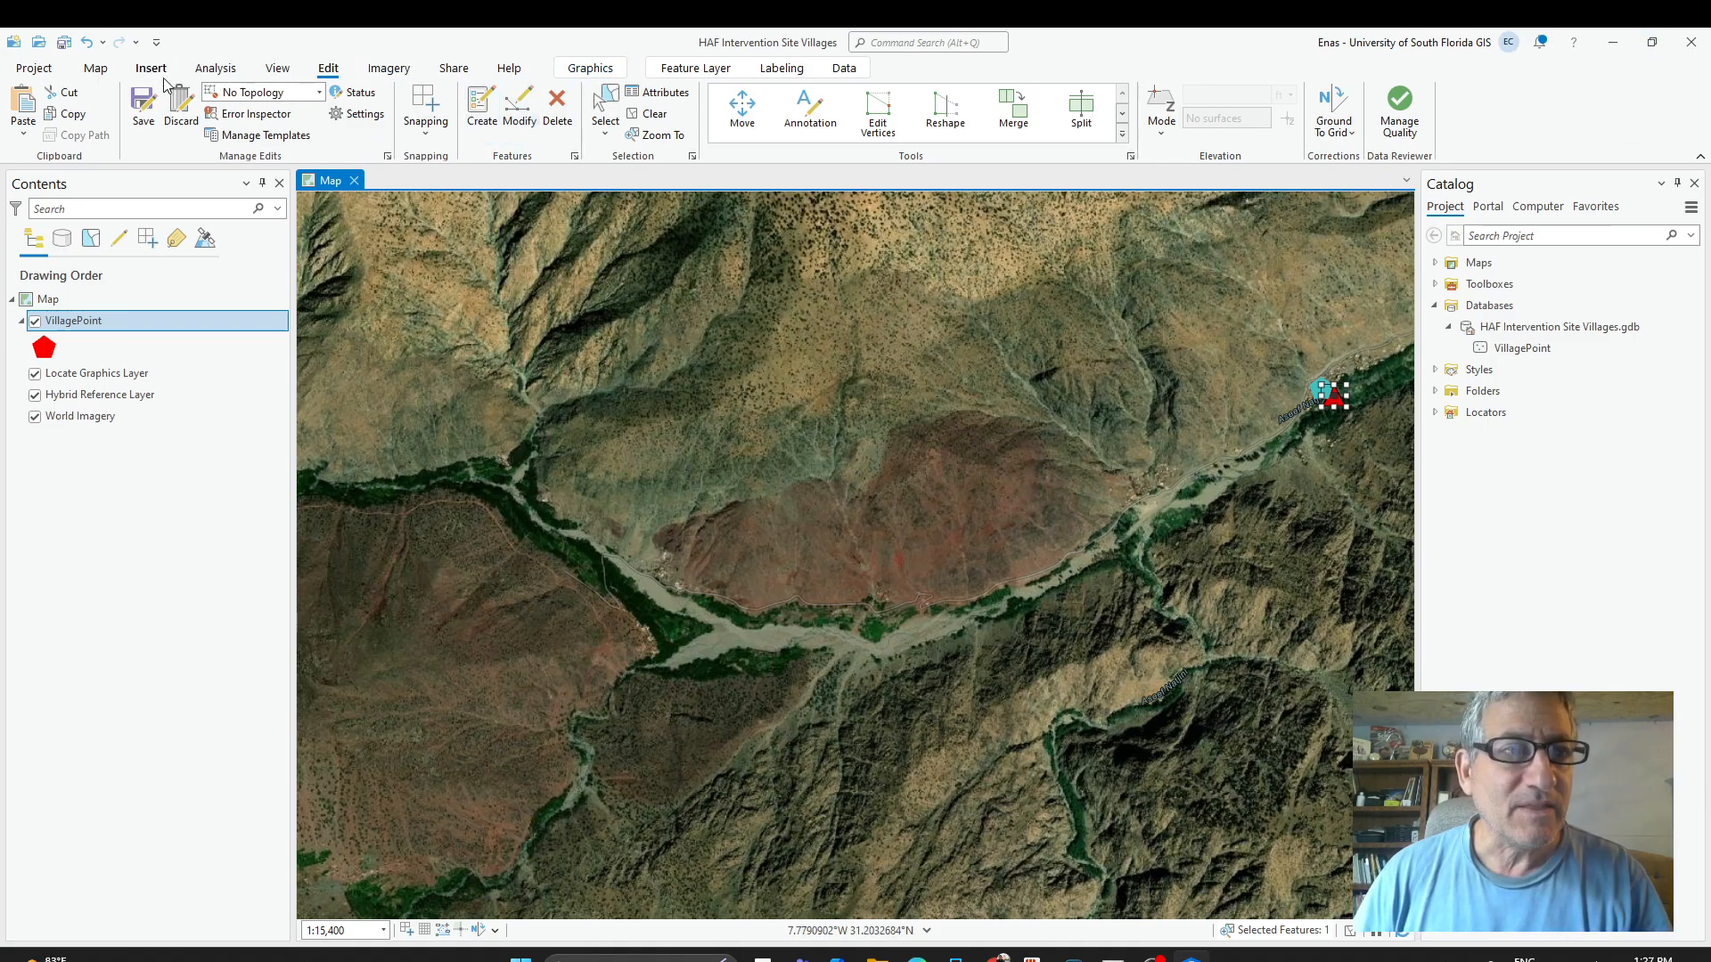
click(93, 71)
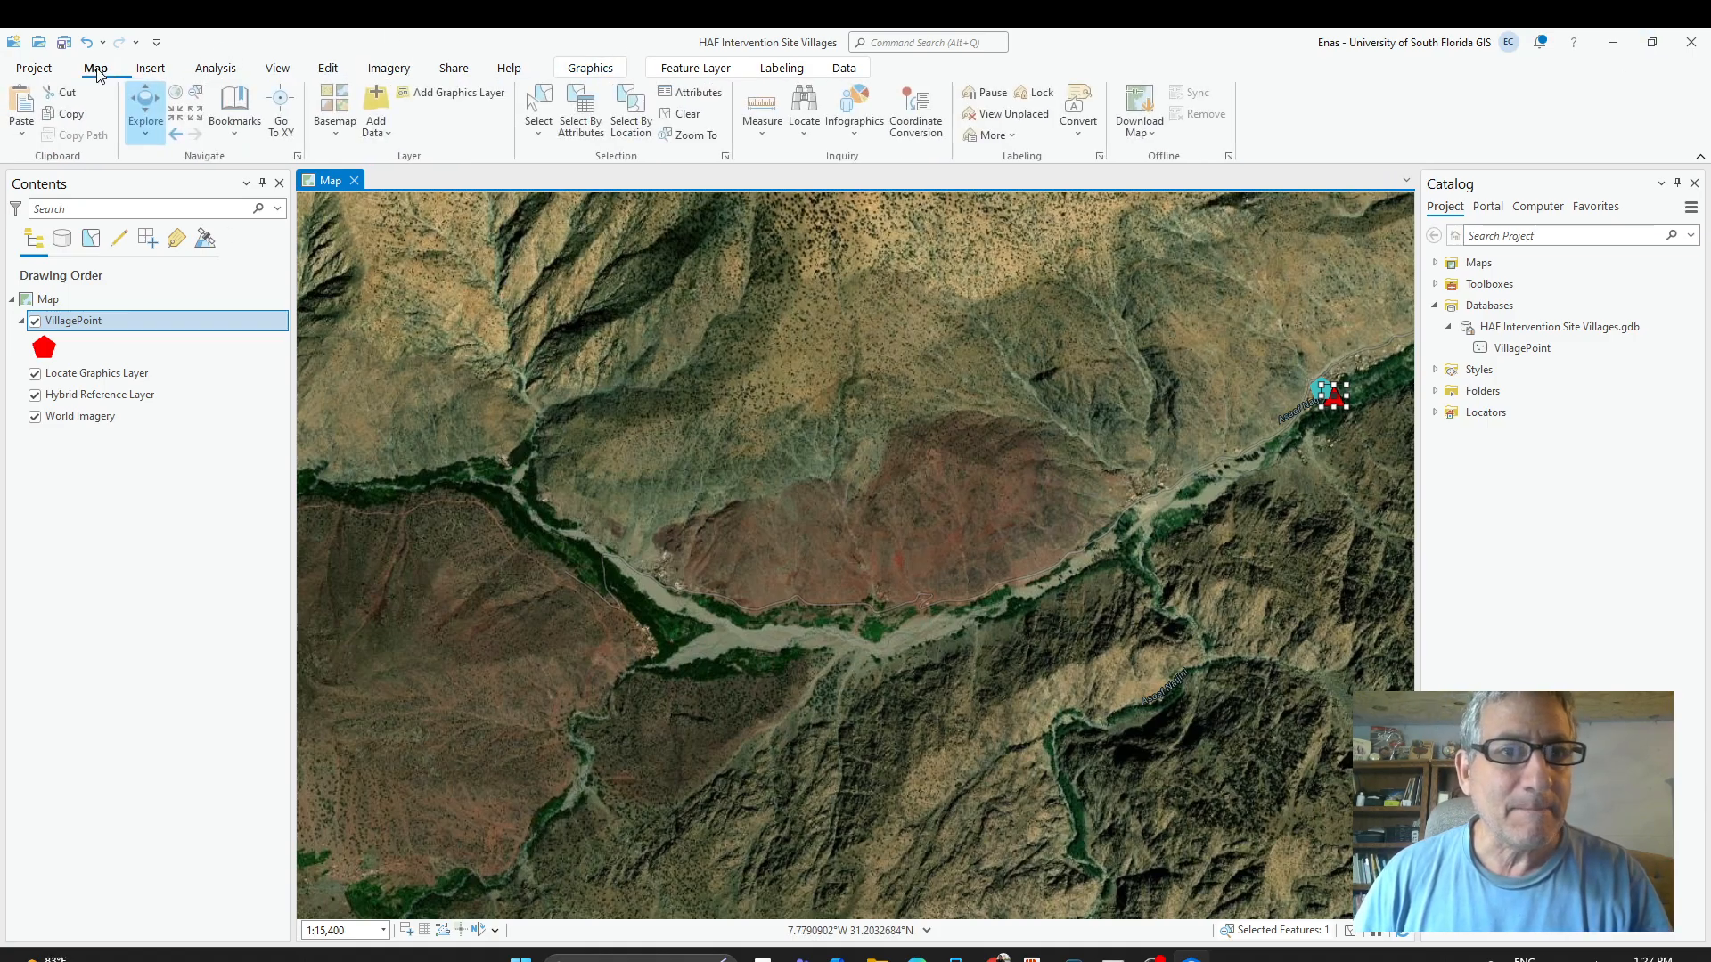
click(816, 104)
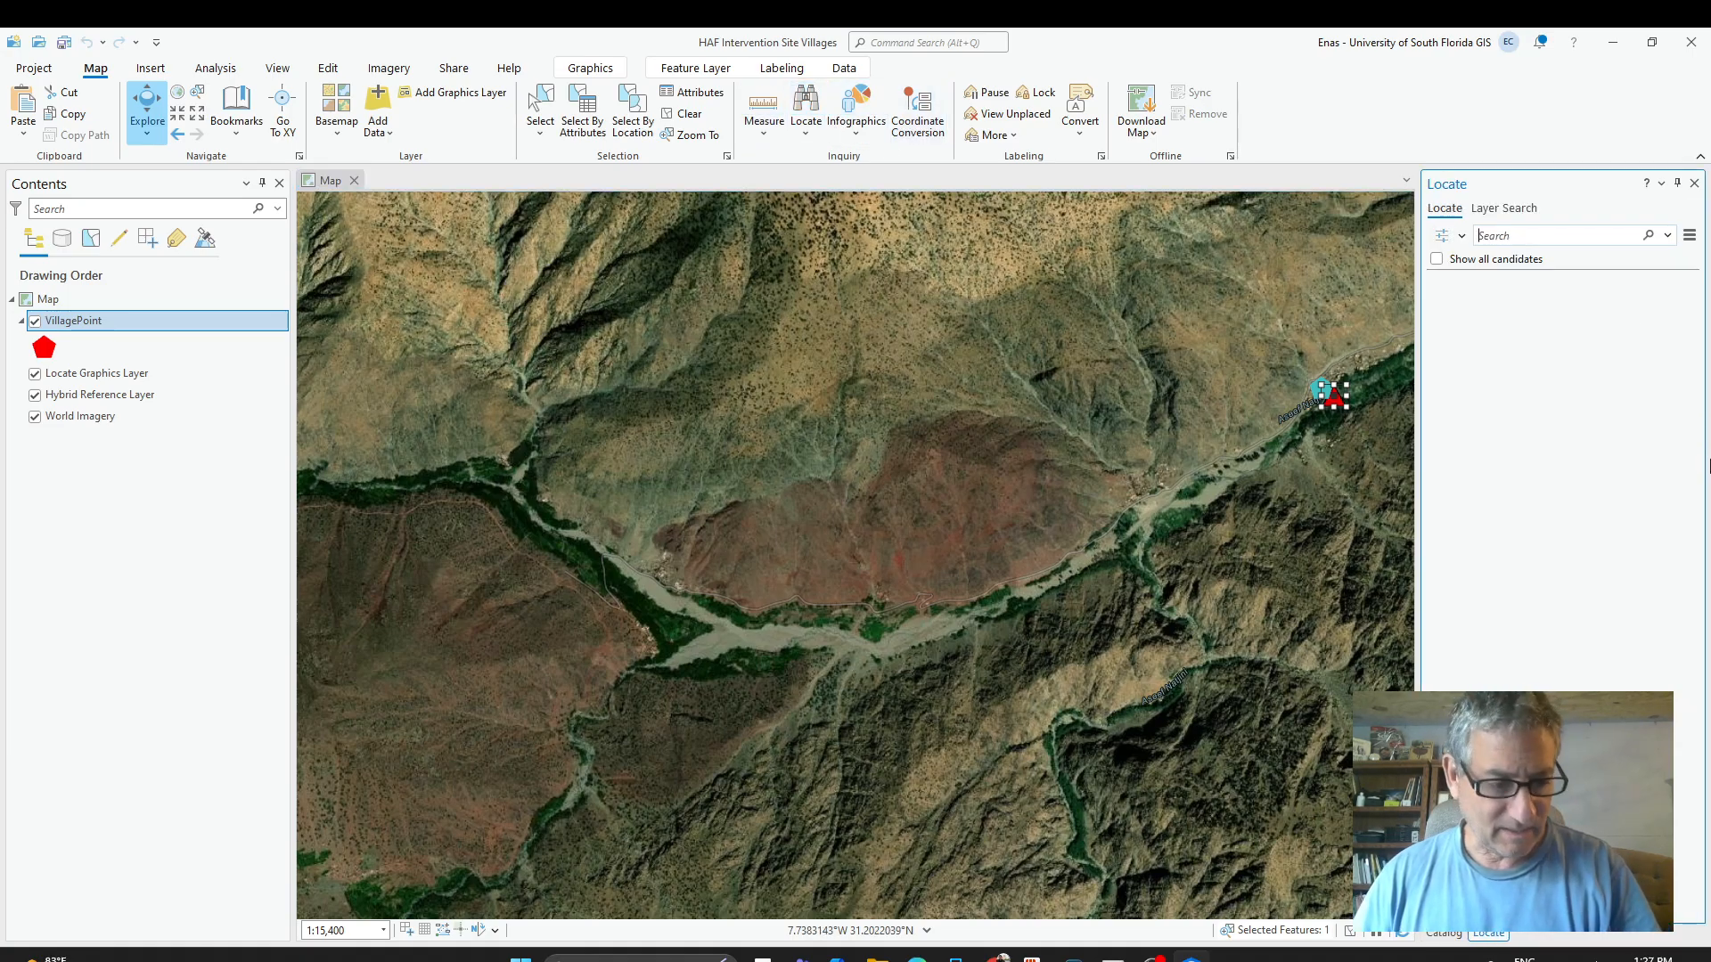
key(ctrl+v)
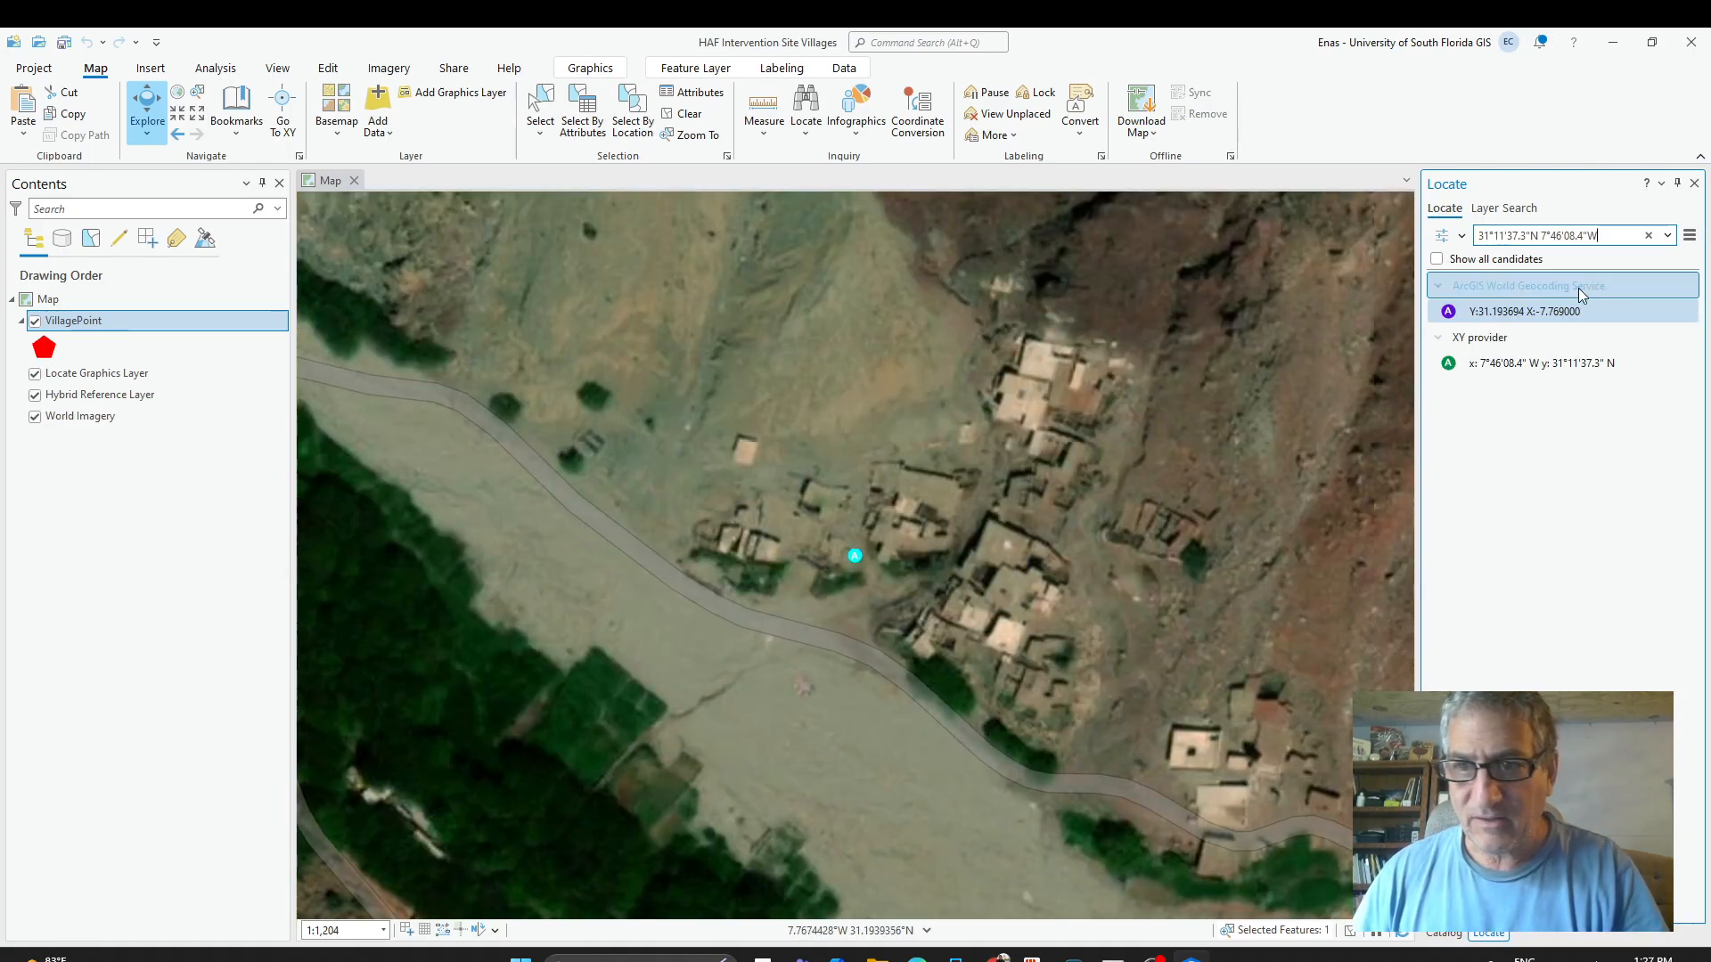
right_click(1520, 315)
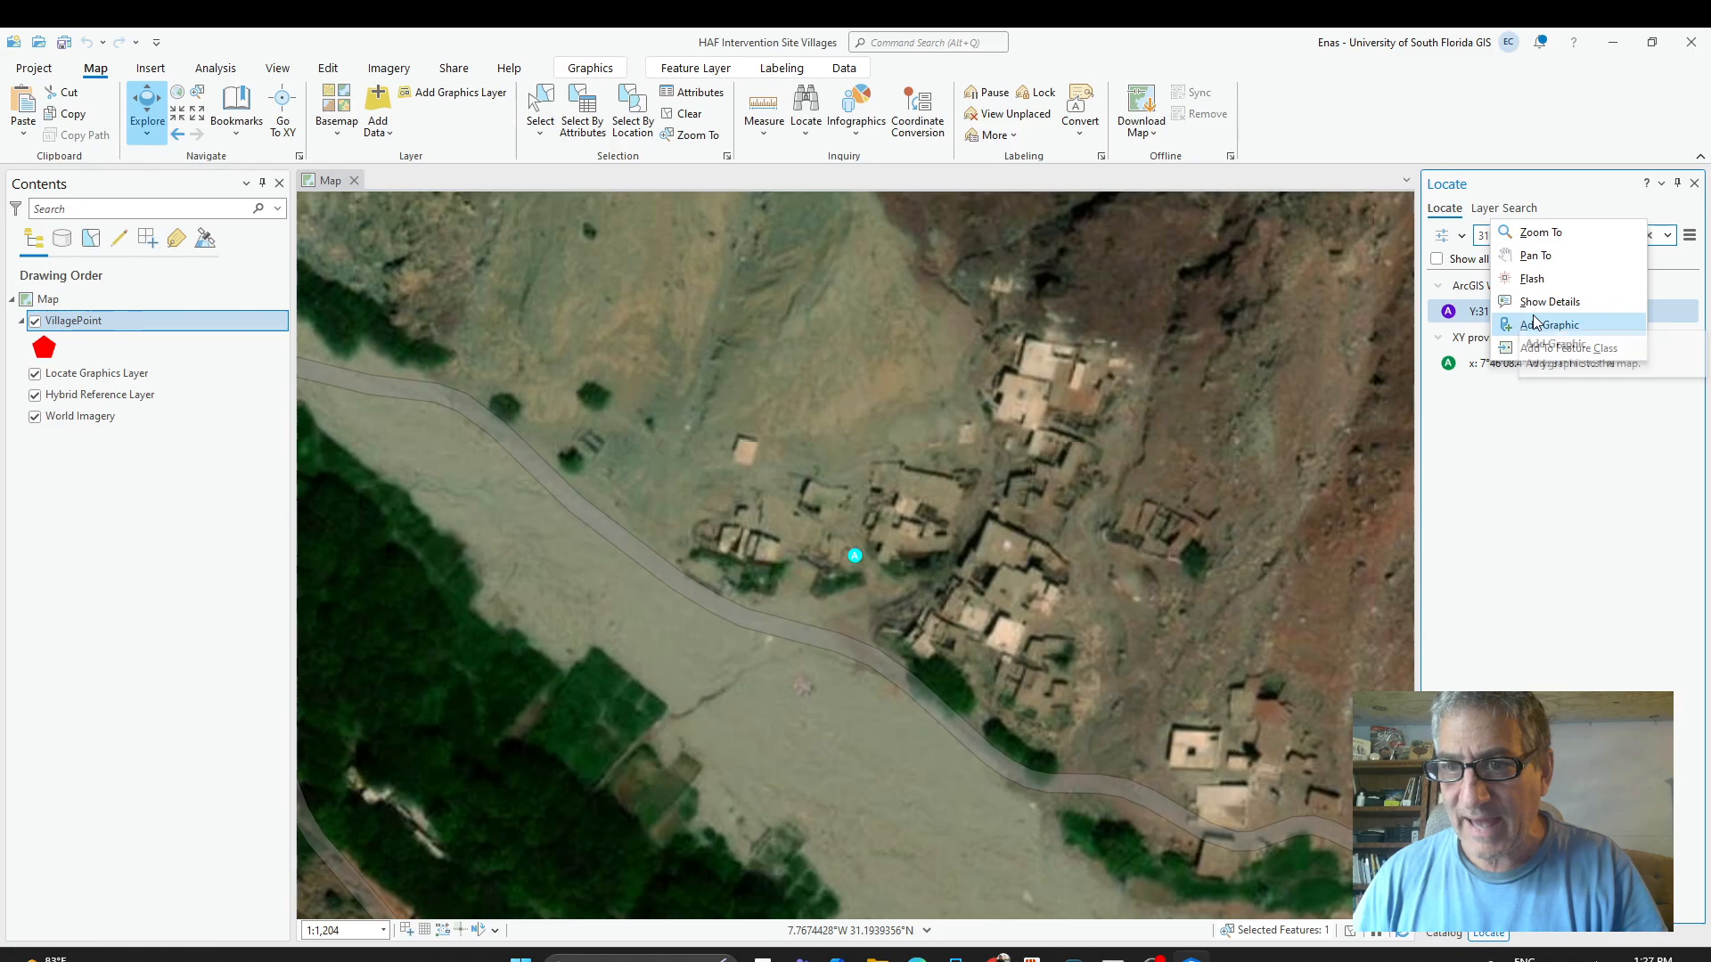
click(1537, 322)
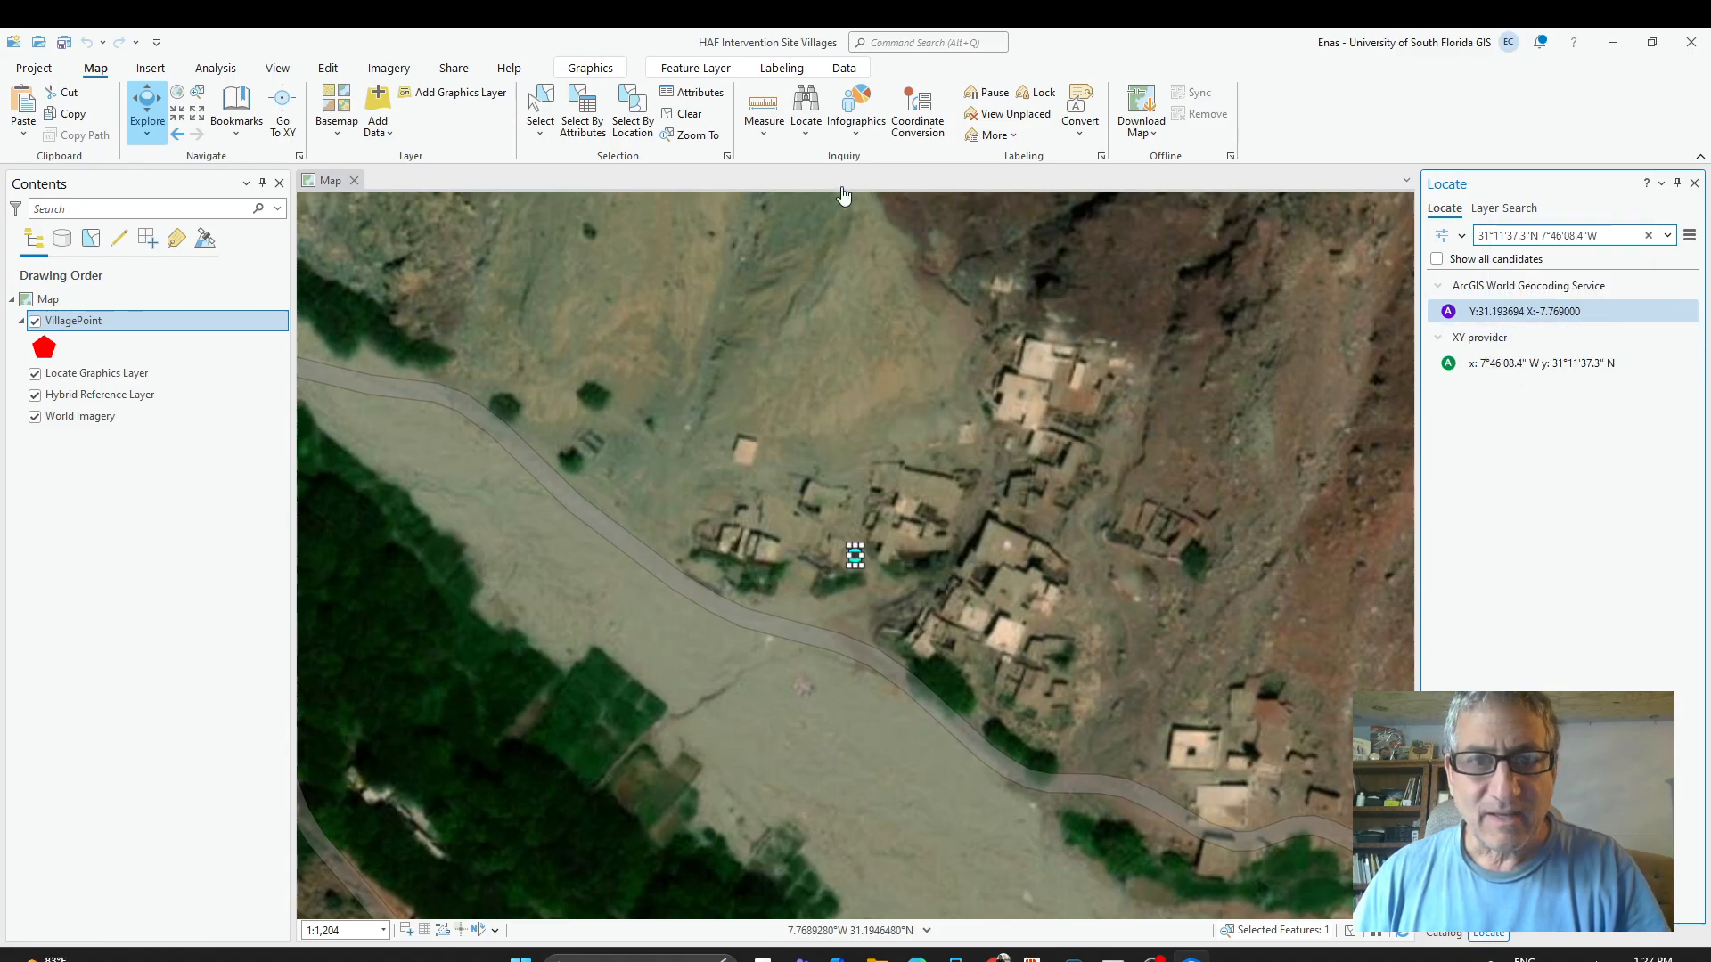
Symbolize the new Timichi graphic with the red Triangle 3 symbol at a size of 20 pt.
click(590, 68)
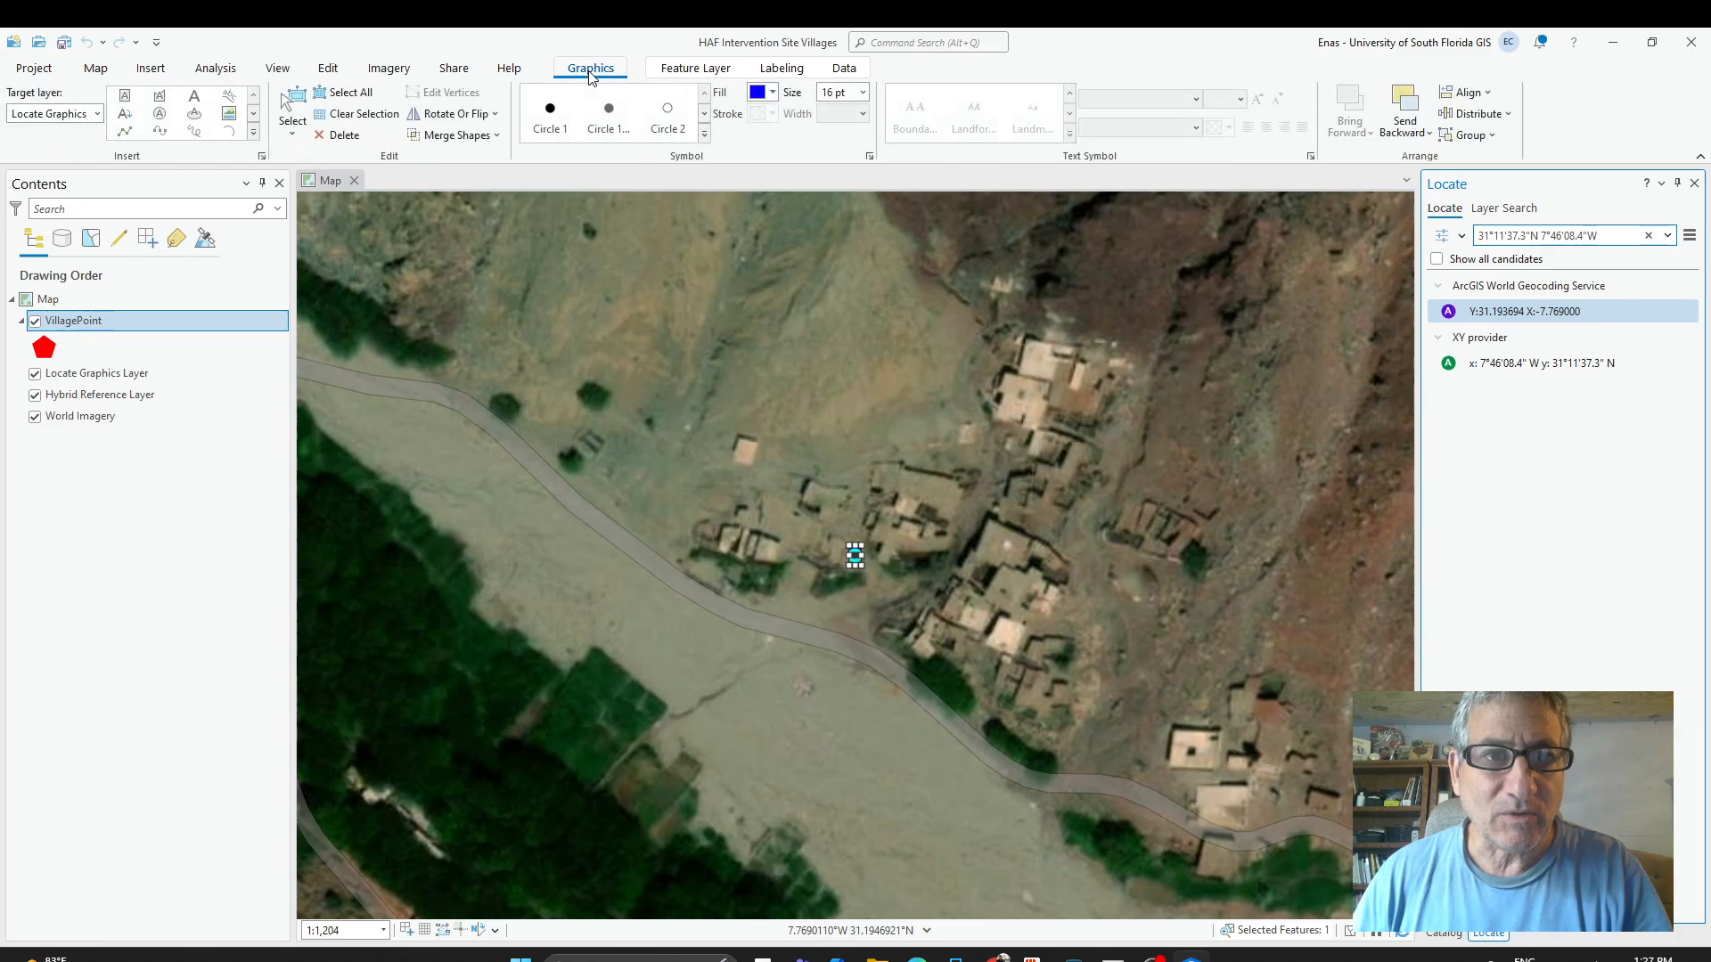
click(705, 116)
click(705, 117)
click(704, 117)
click(705, 116)
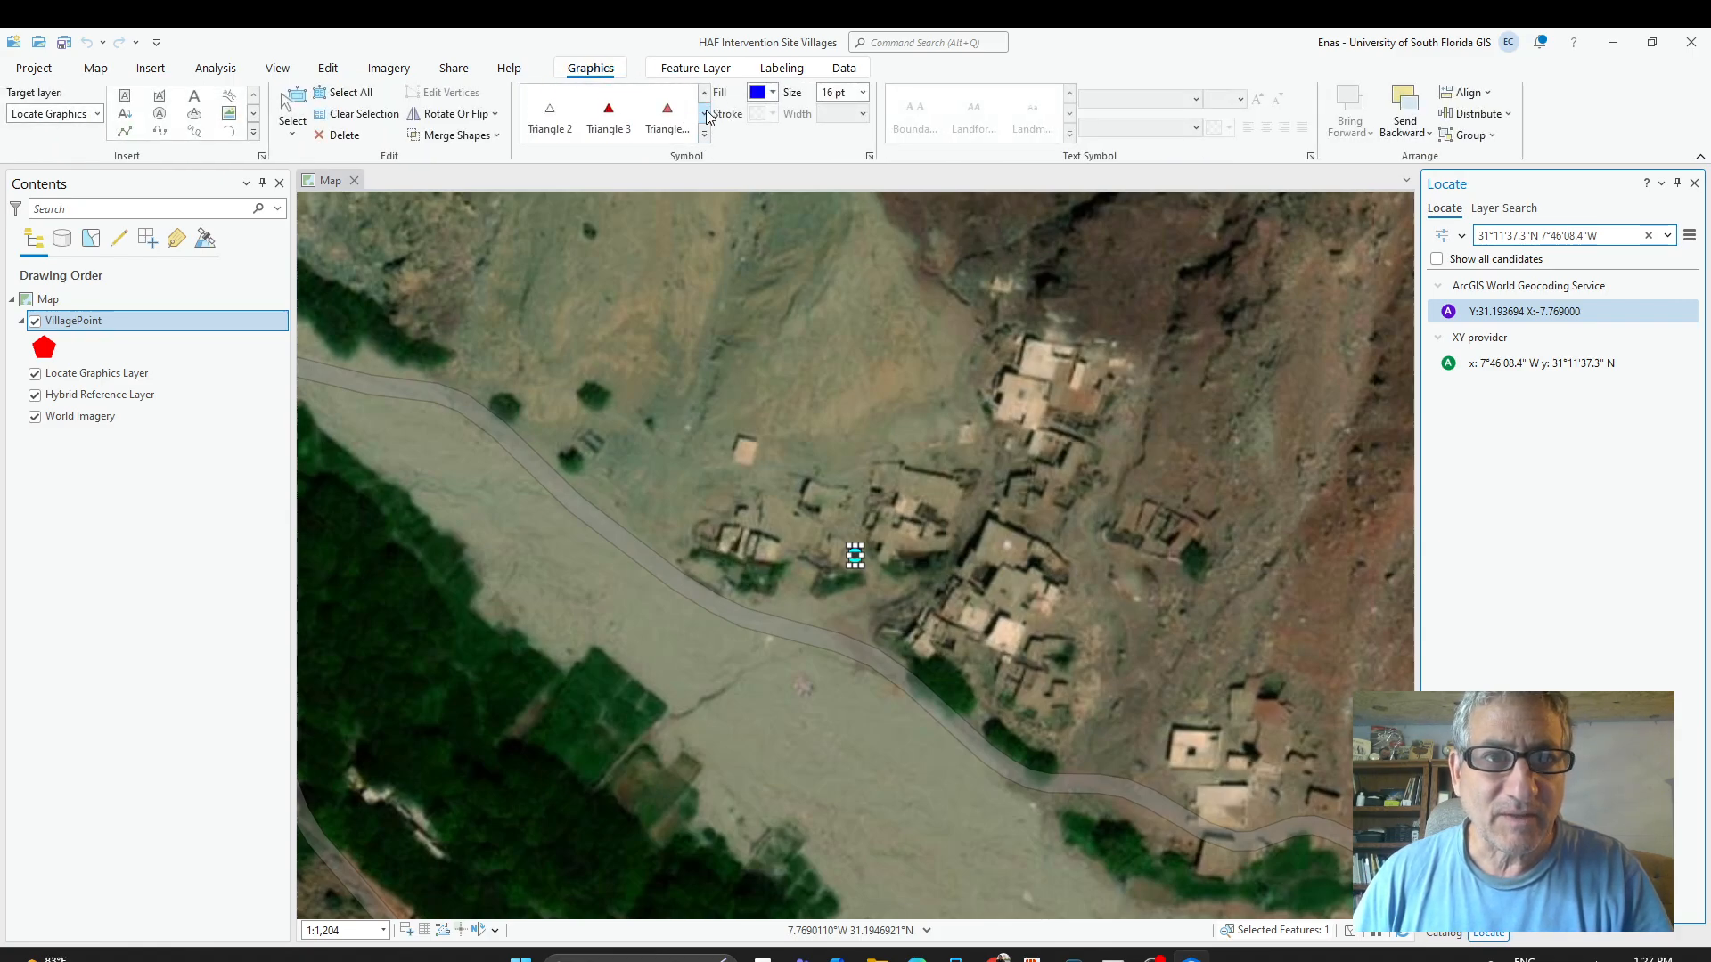
click(606, 128)
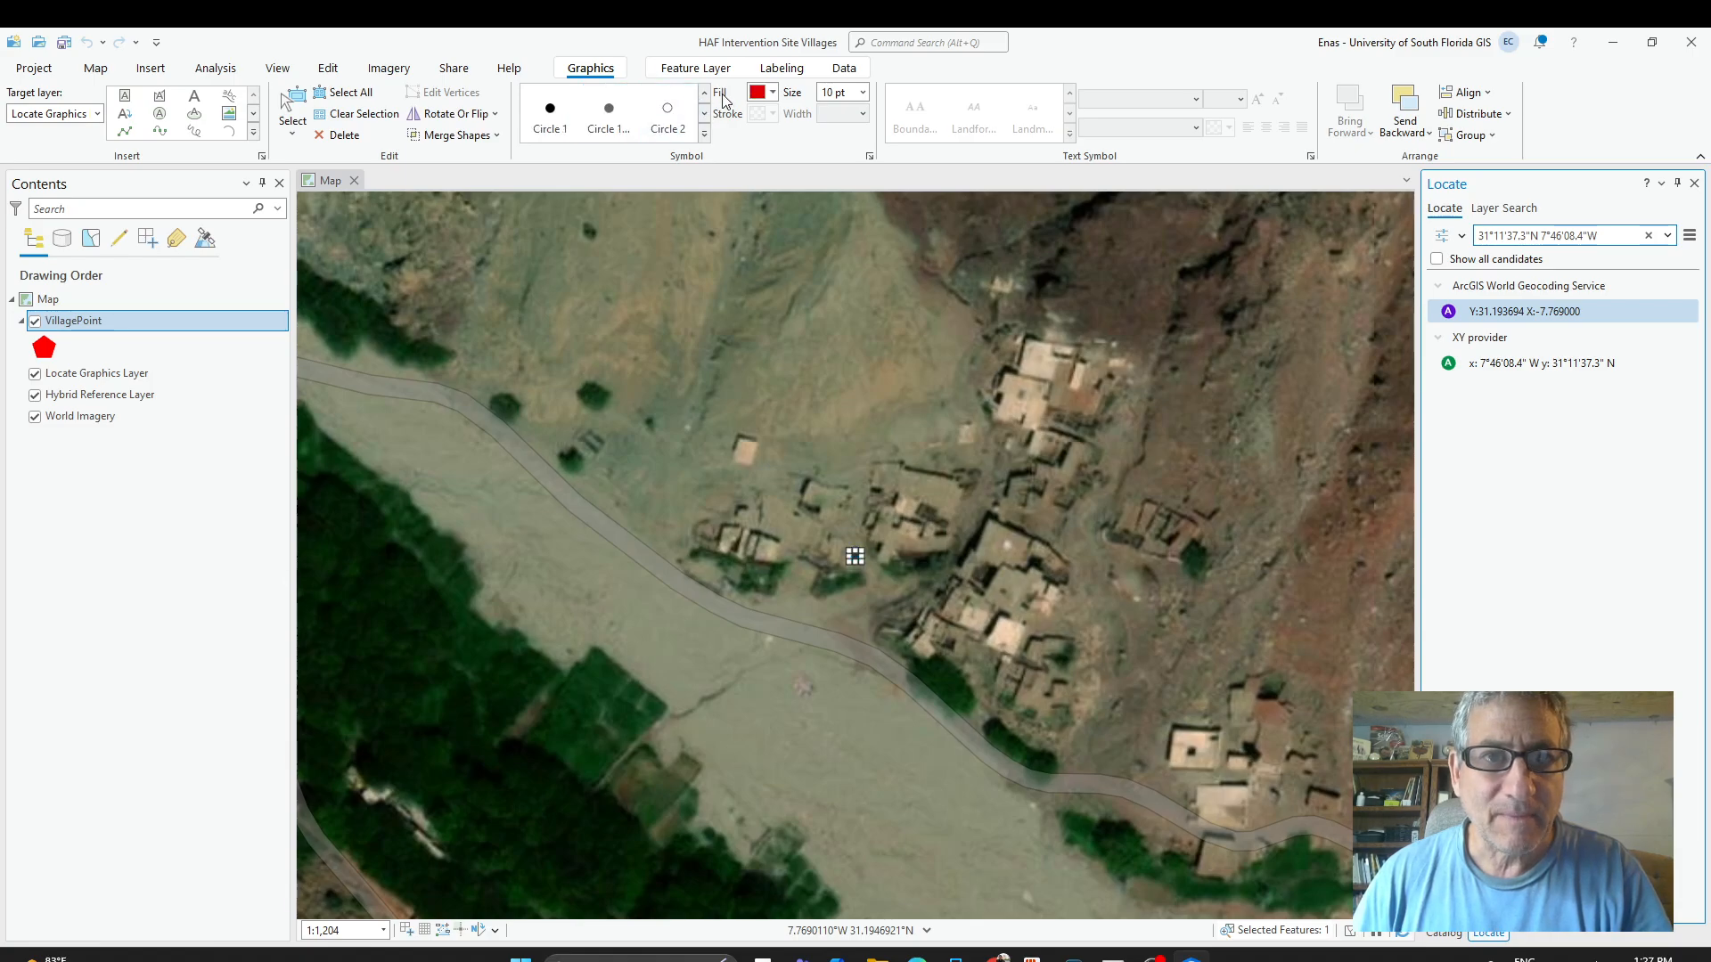
click(832, 92)
text(20)
key(Return)
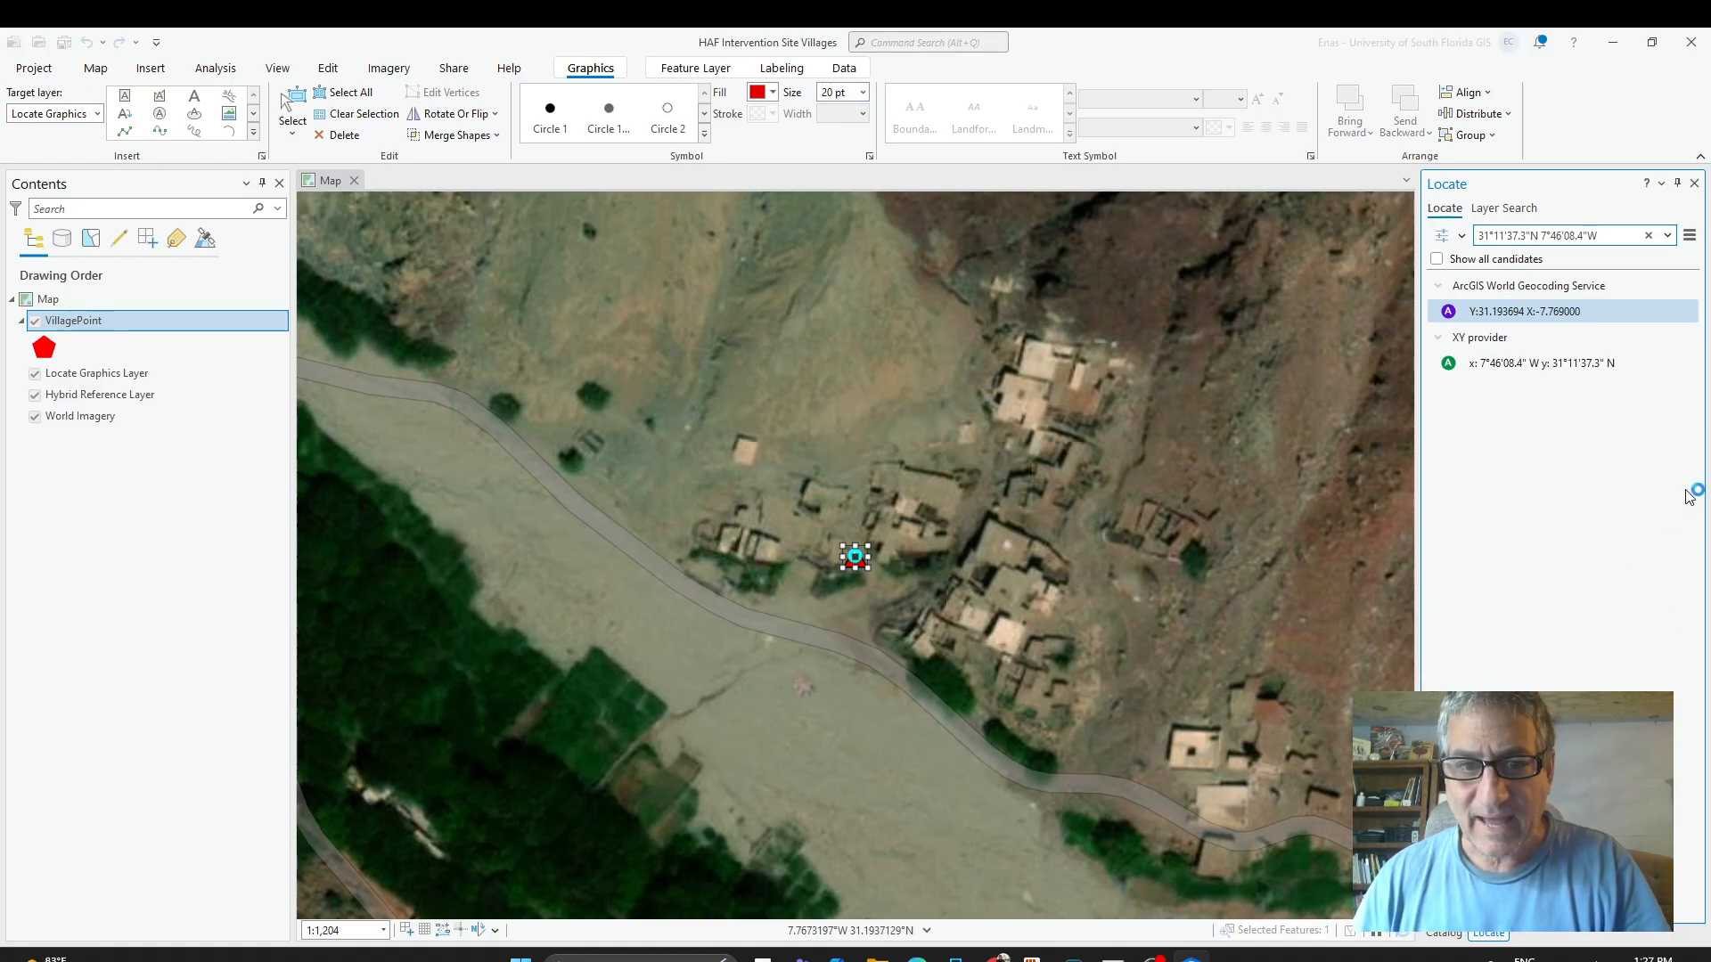
Compare the Timichi marker's surroundings on the ArcGIS Pro imagery with the same area in Google Maps in Chrome.
scroll(821, 577, down, 4)
scroll(822, 577, down, 6)
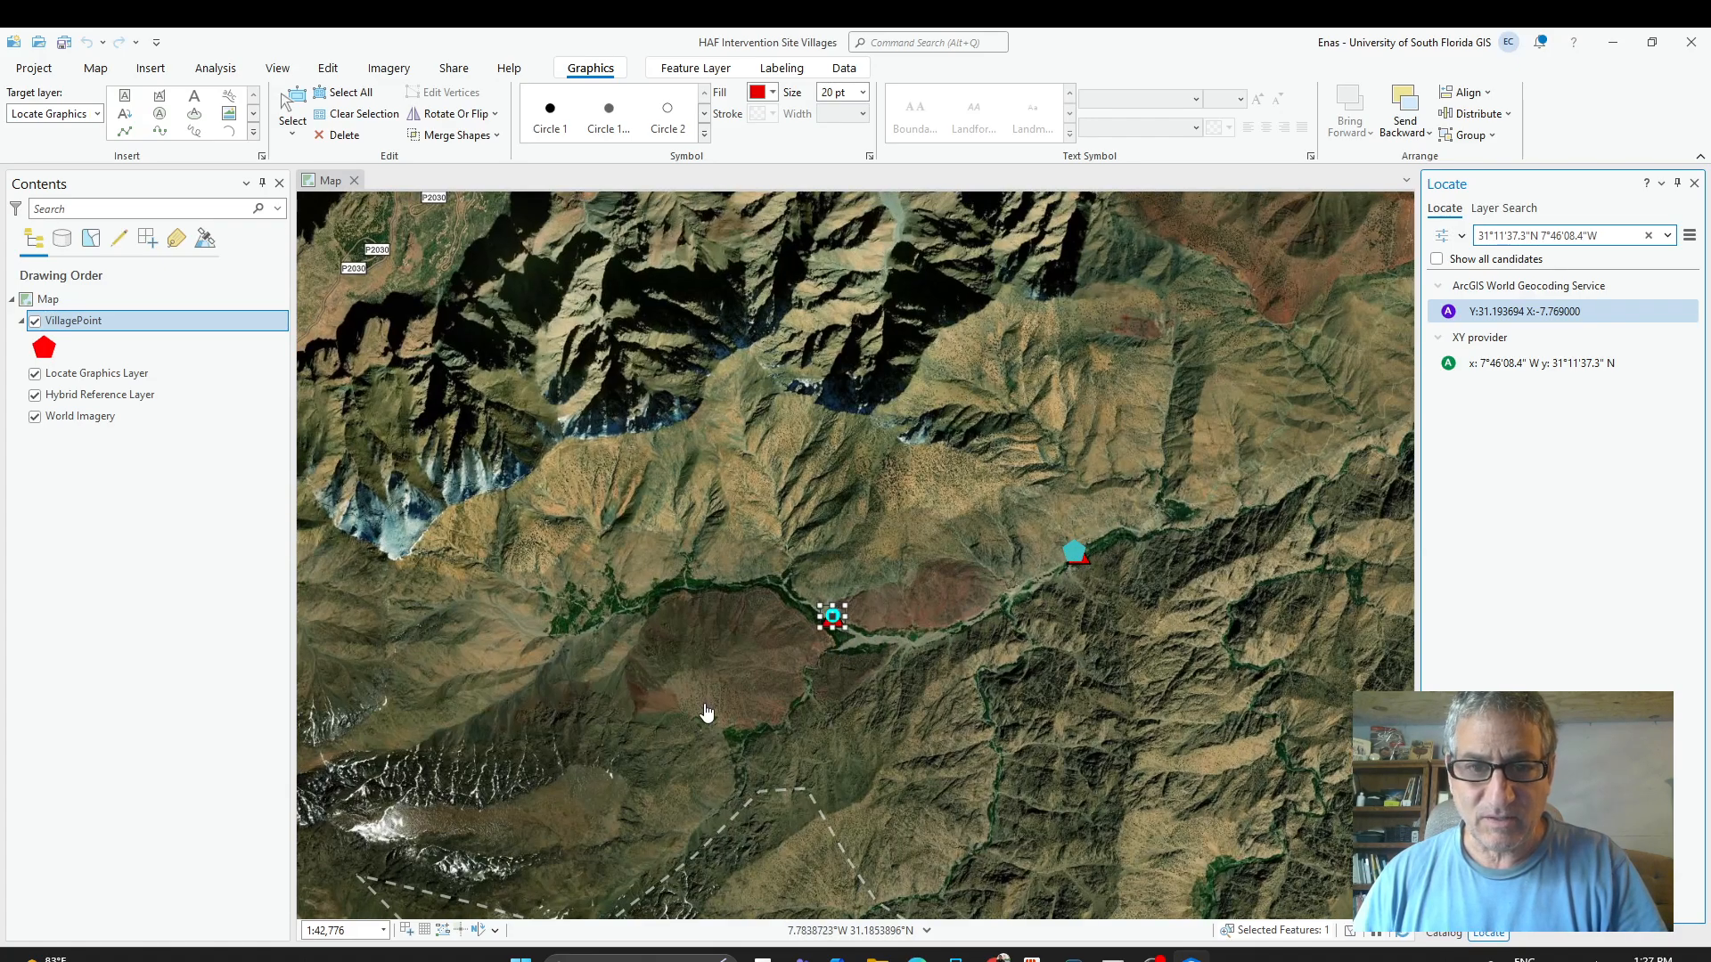
scroll(713, 704, up, 4)
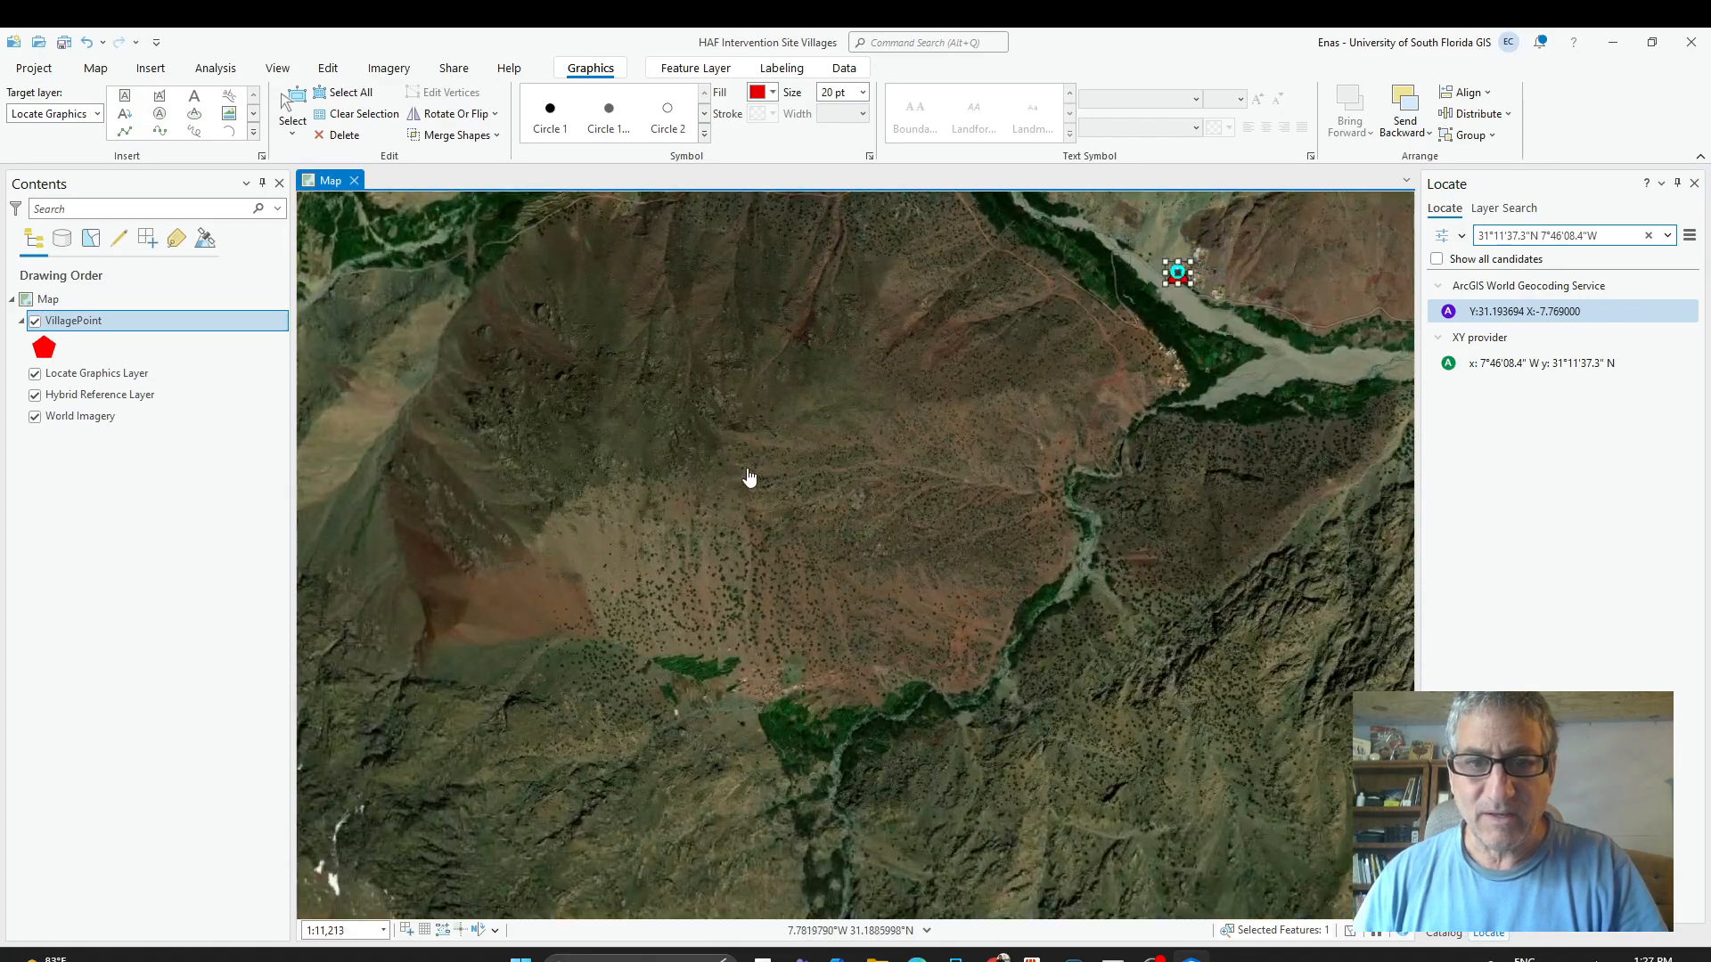
drag(748, 478, 459, 585)
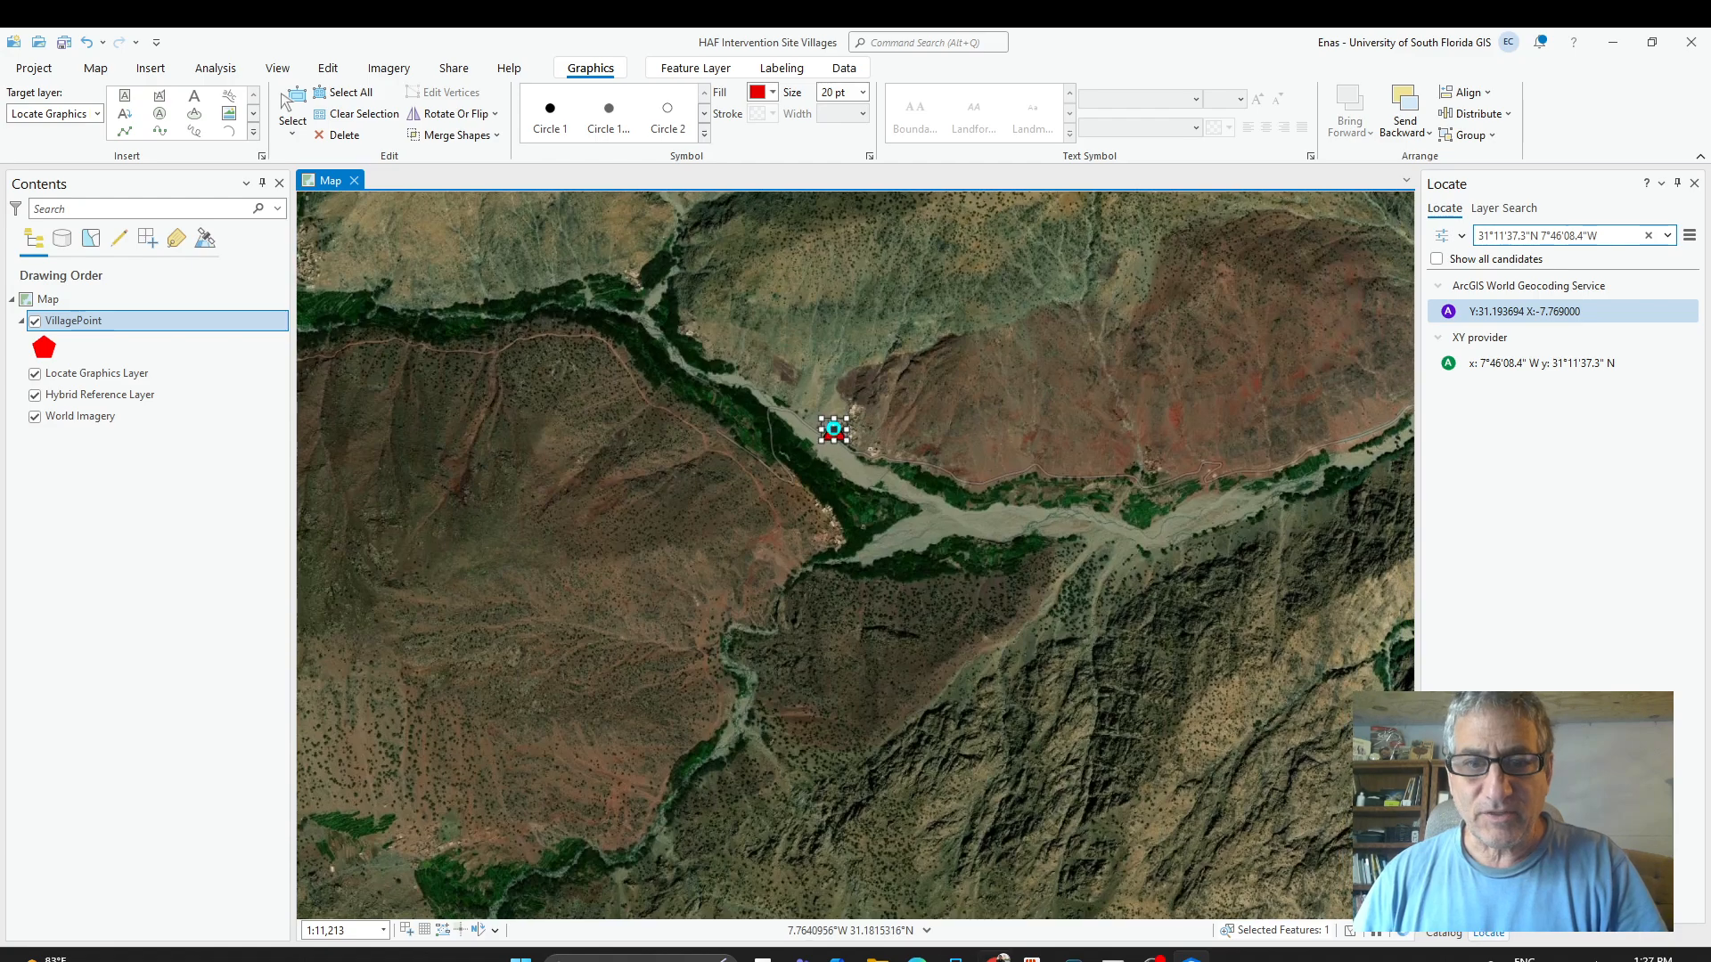
click(997, 959)
scroll(962, 699, down, 5)
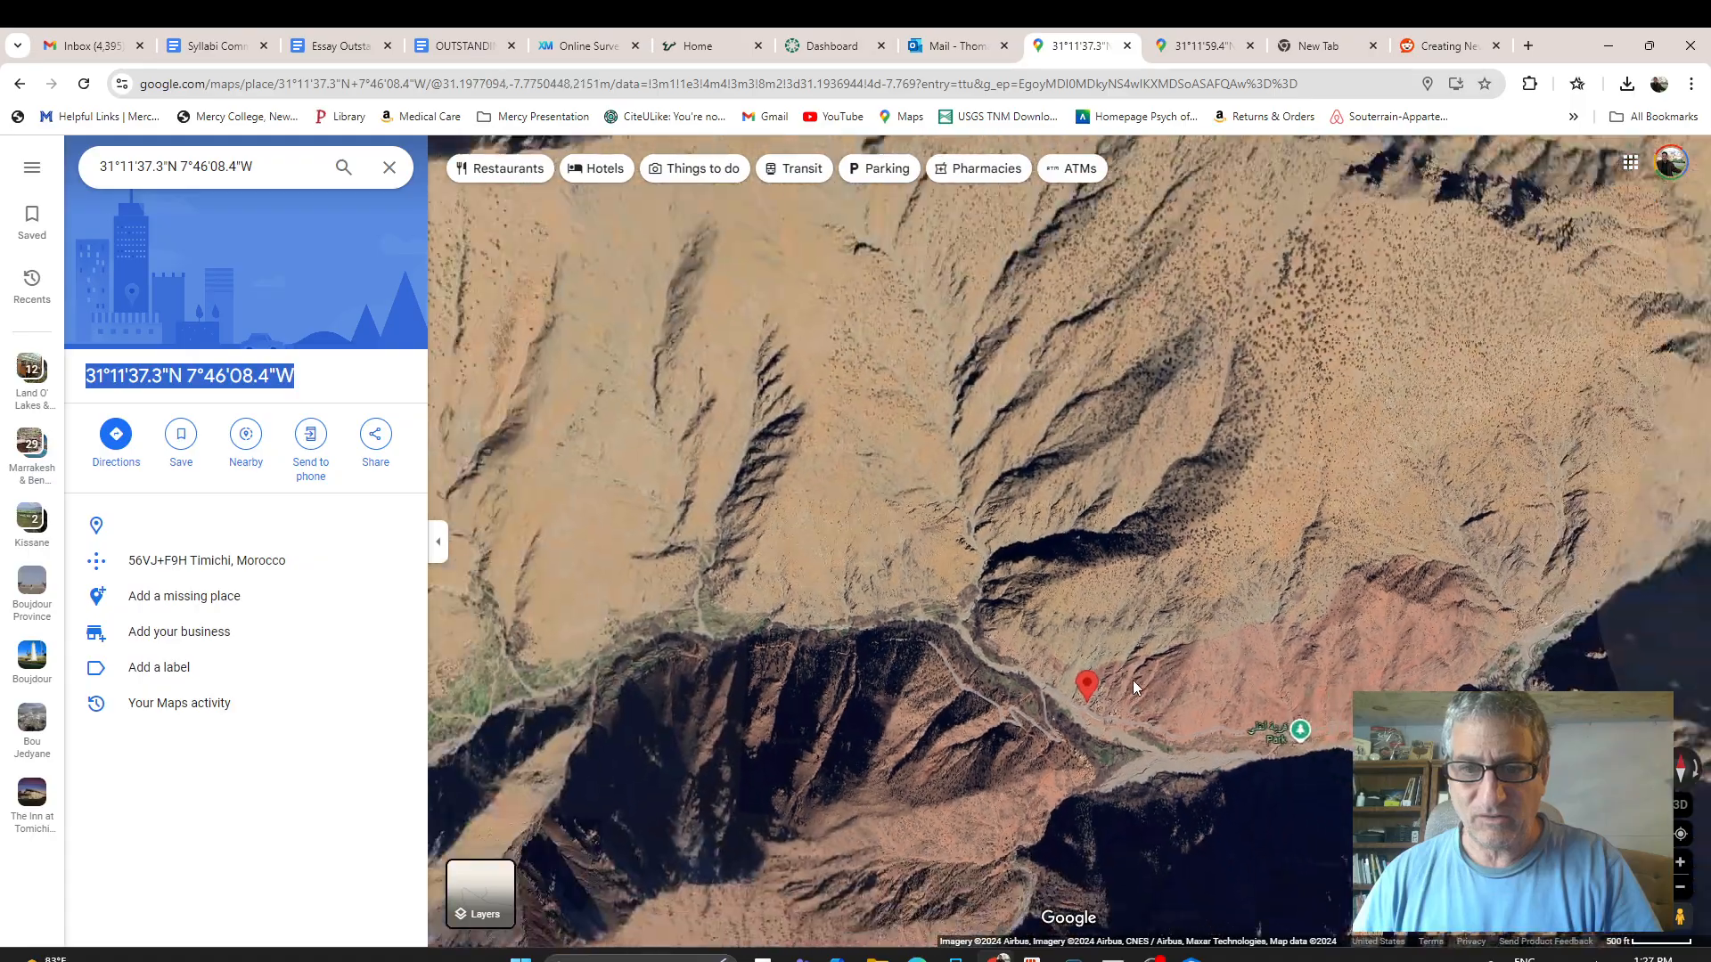
drag(1134, 682, 875, 404)
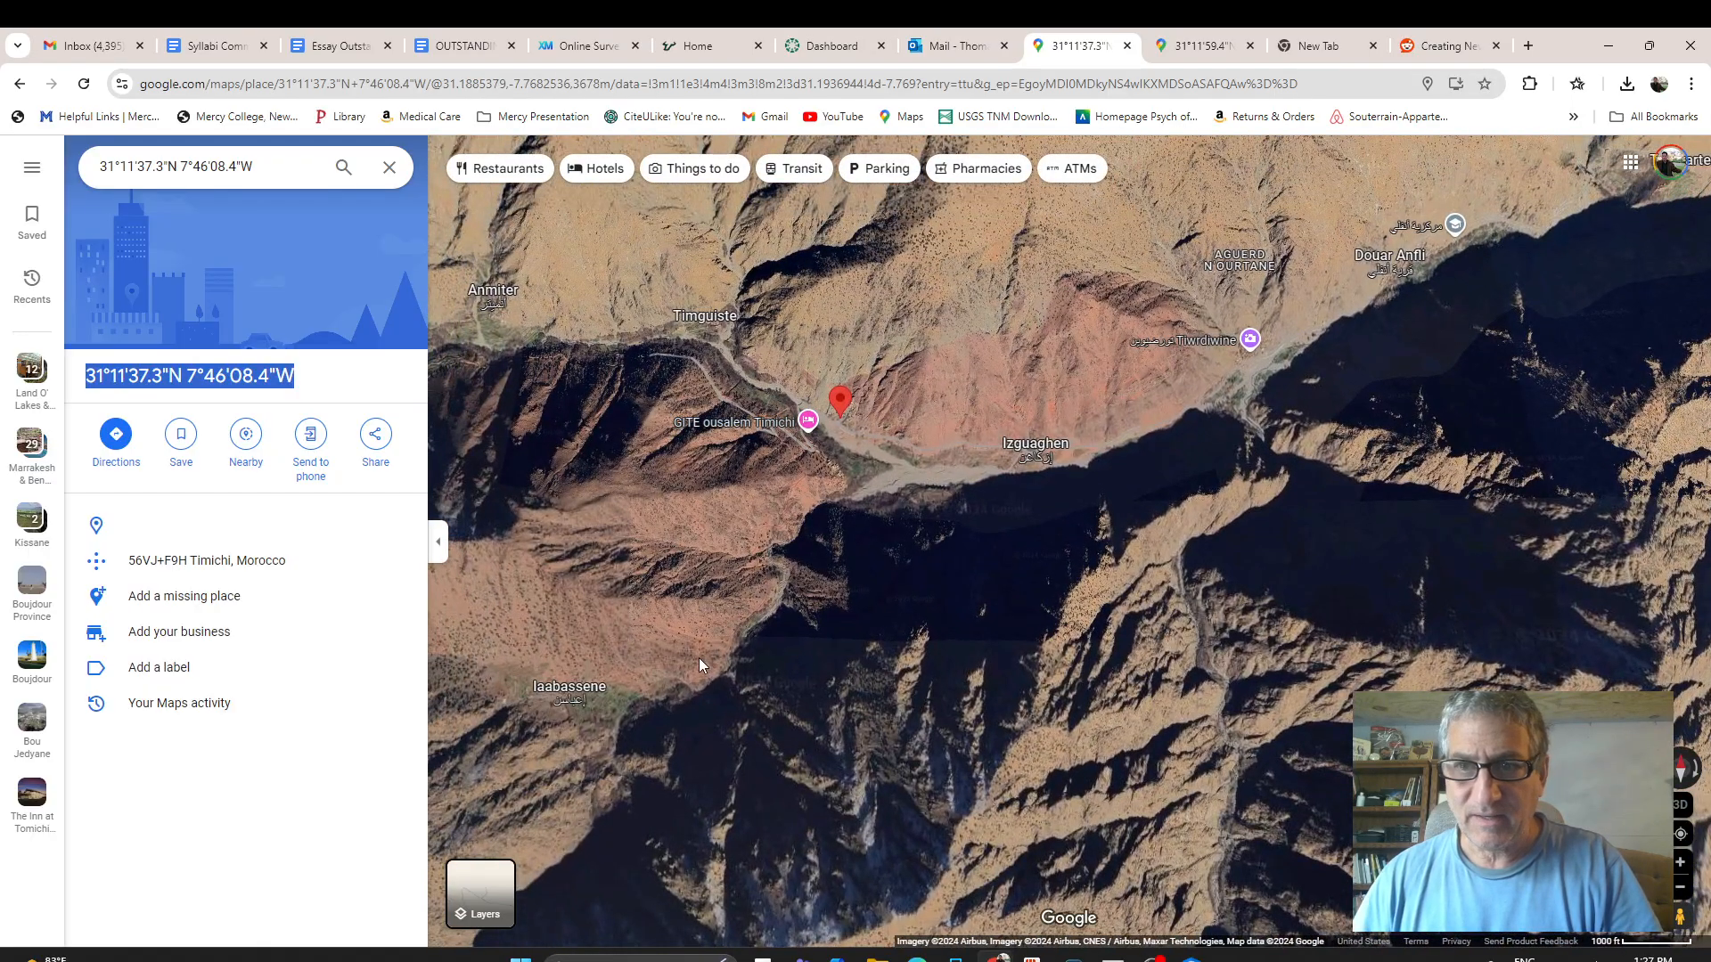
drag(823, 496, 968, 621)
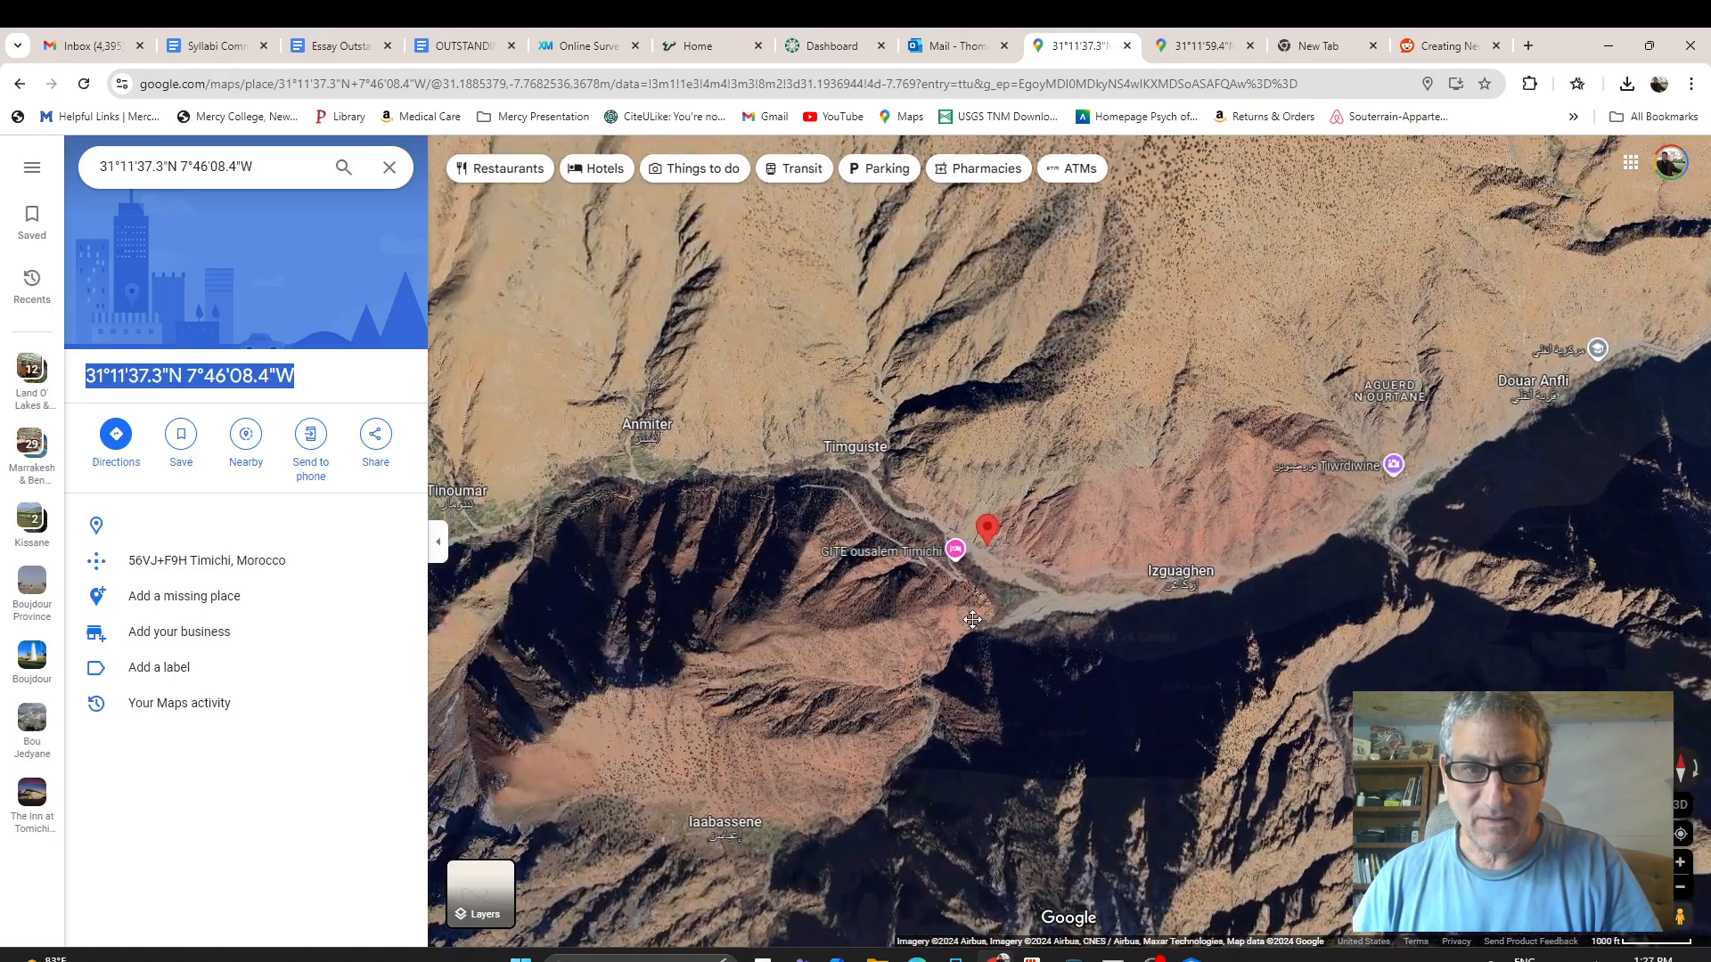
scroll(969, 621, up, 2)
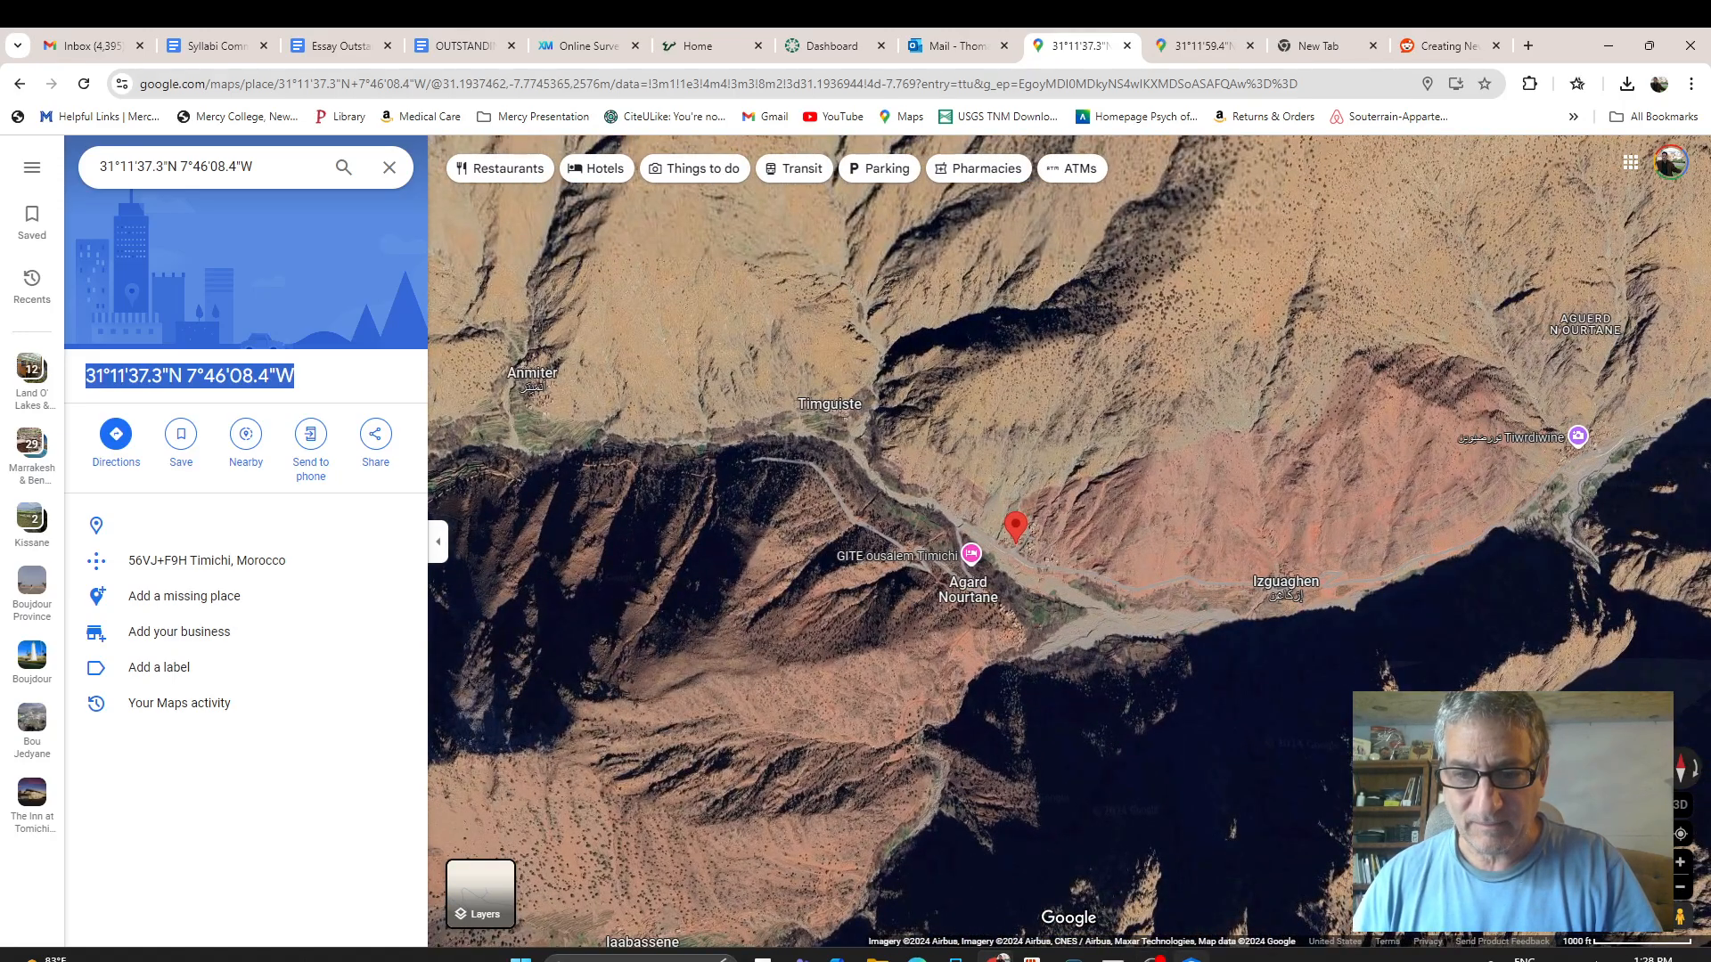
Return to ArcGIS Pro and clear the selection of the Timichi triangle graphic.
mouse_move(1222, 959)
click(1190, 878)
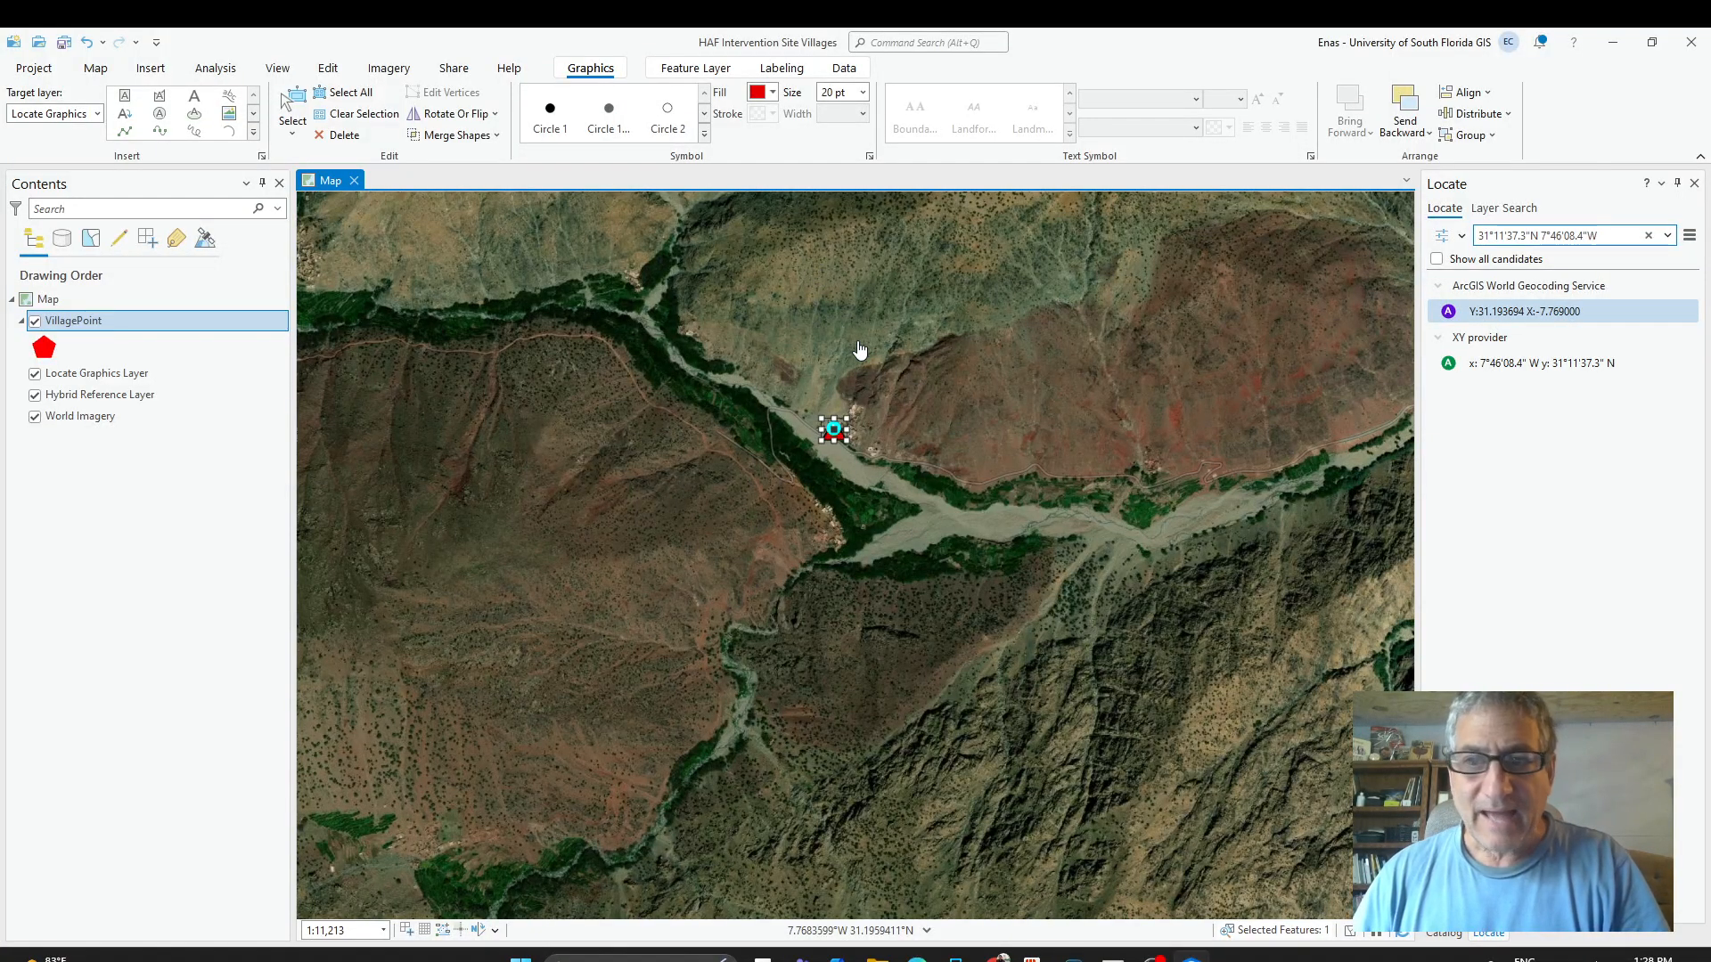
scroll(851, 349, up, 2)
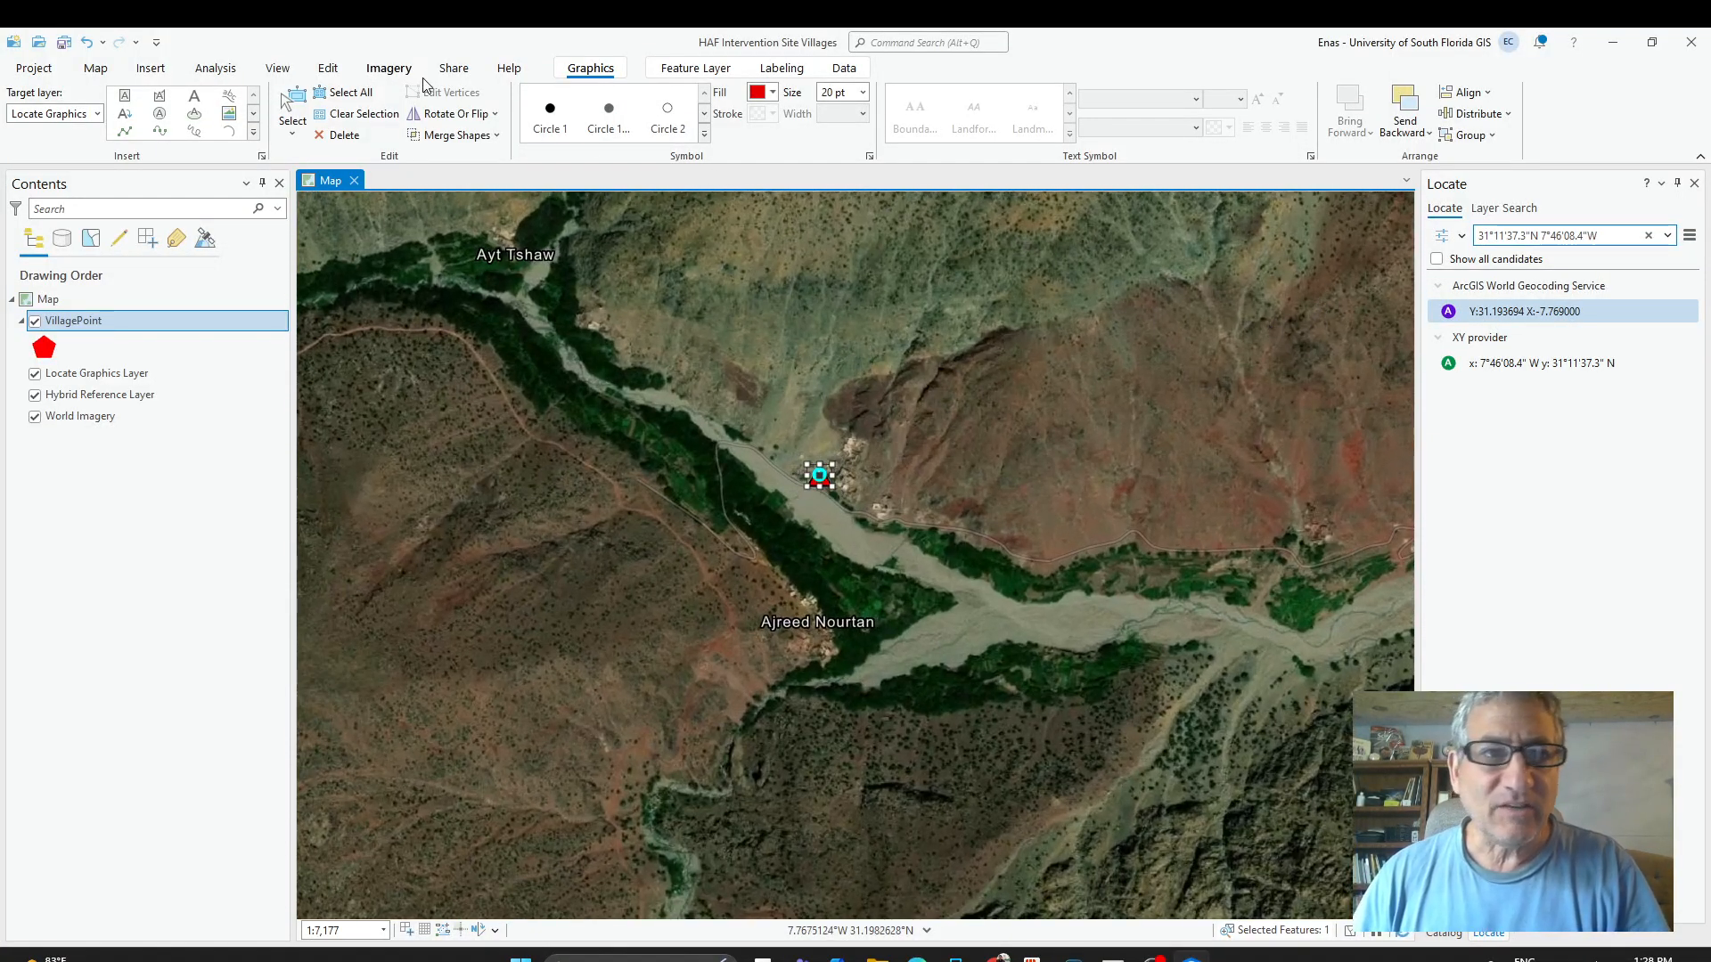
click(350, 123)
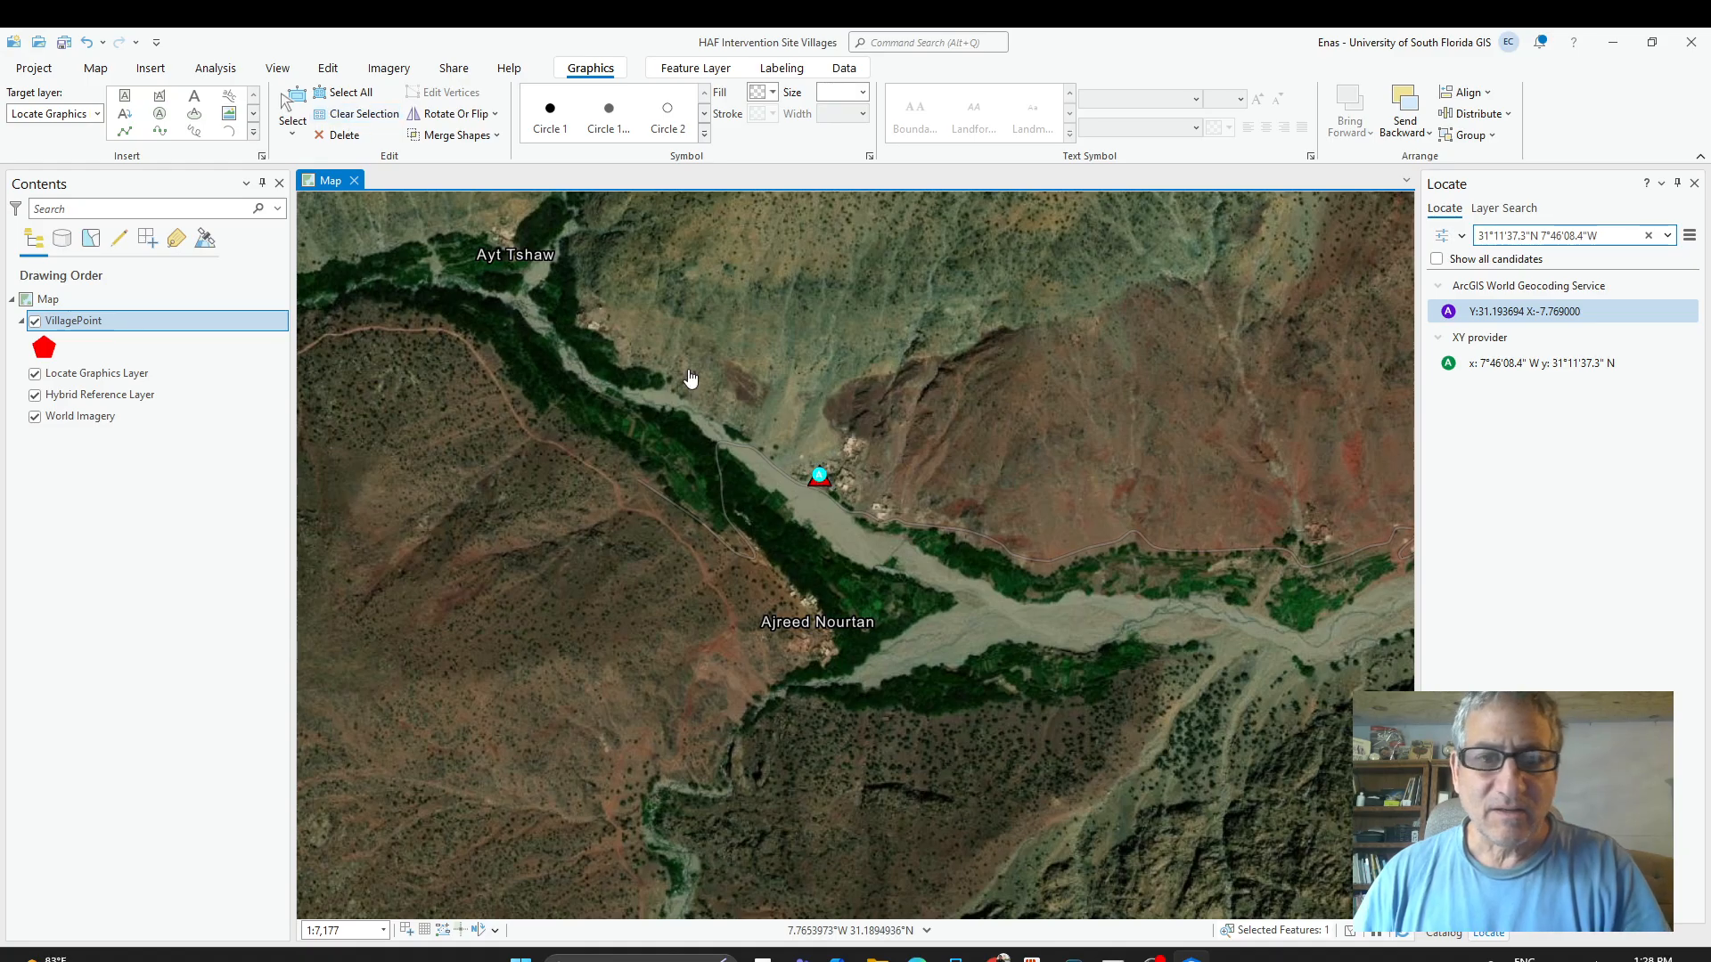
Clear the coordinate search and check the Timichi triangle up close, switching the Locate Graphics Layer off and back on.
click(1648, 235)
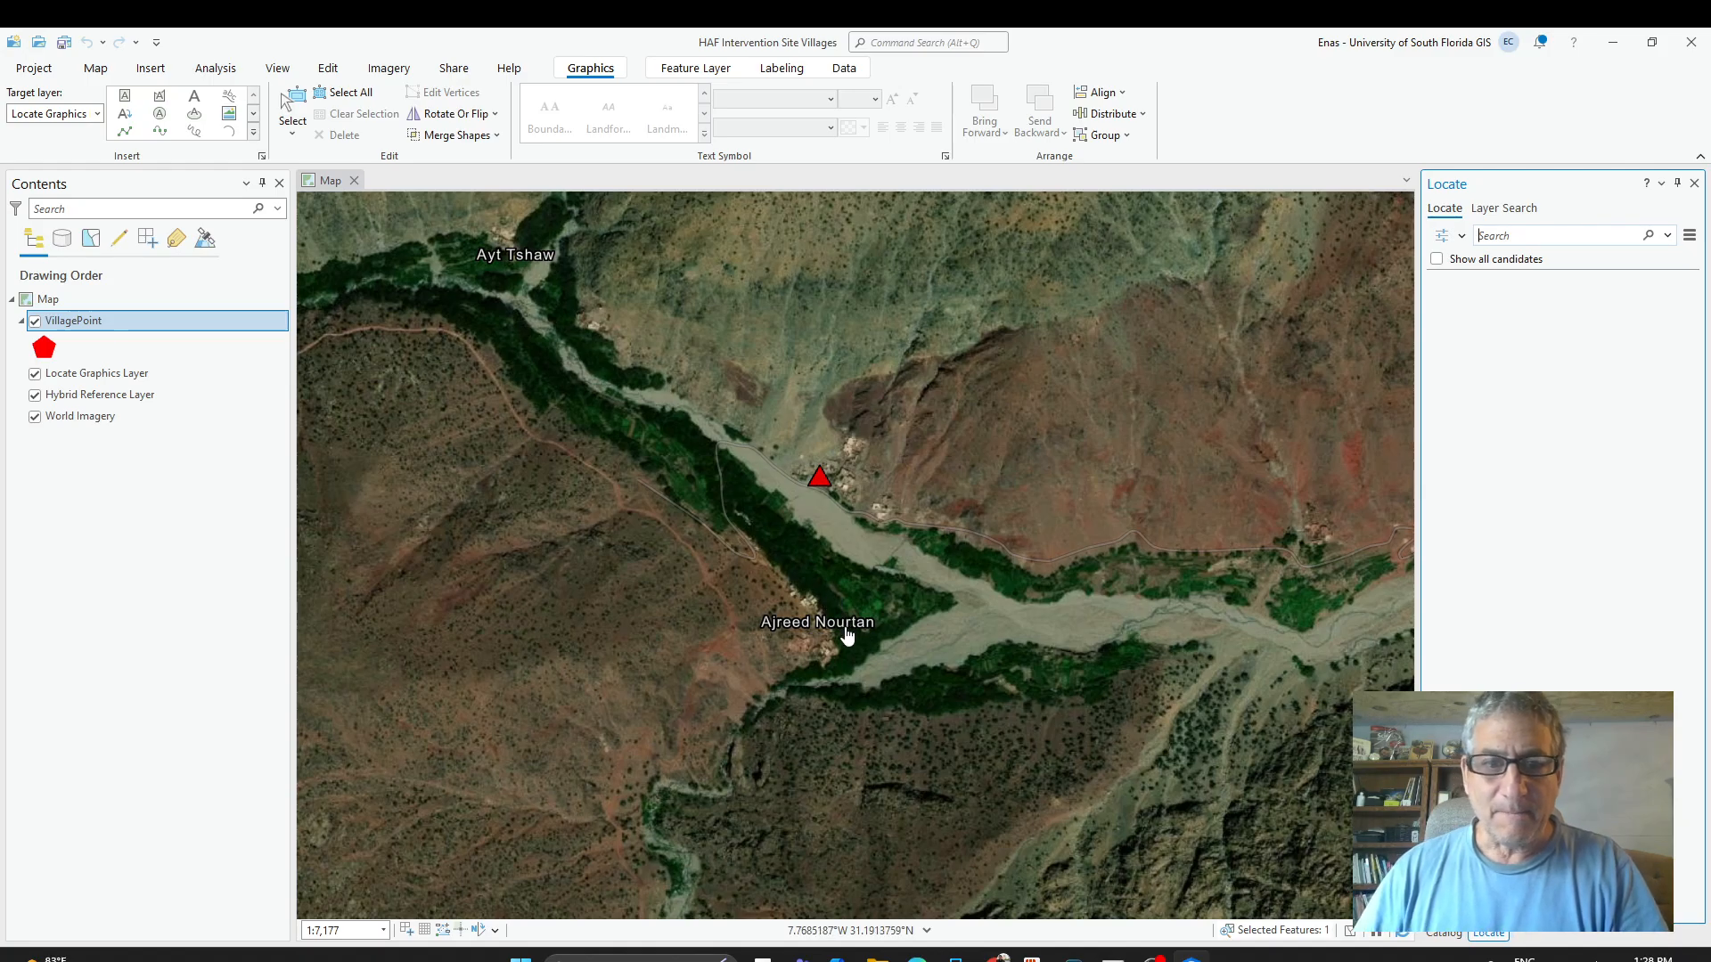
drag(867, 660, 913, 685)
scroll(913, 685, up, 5)
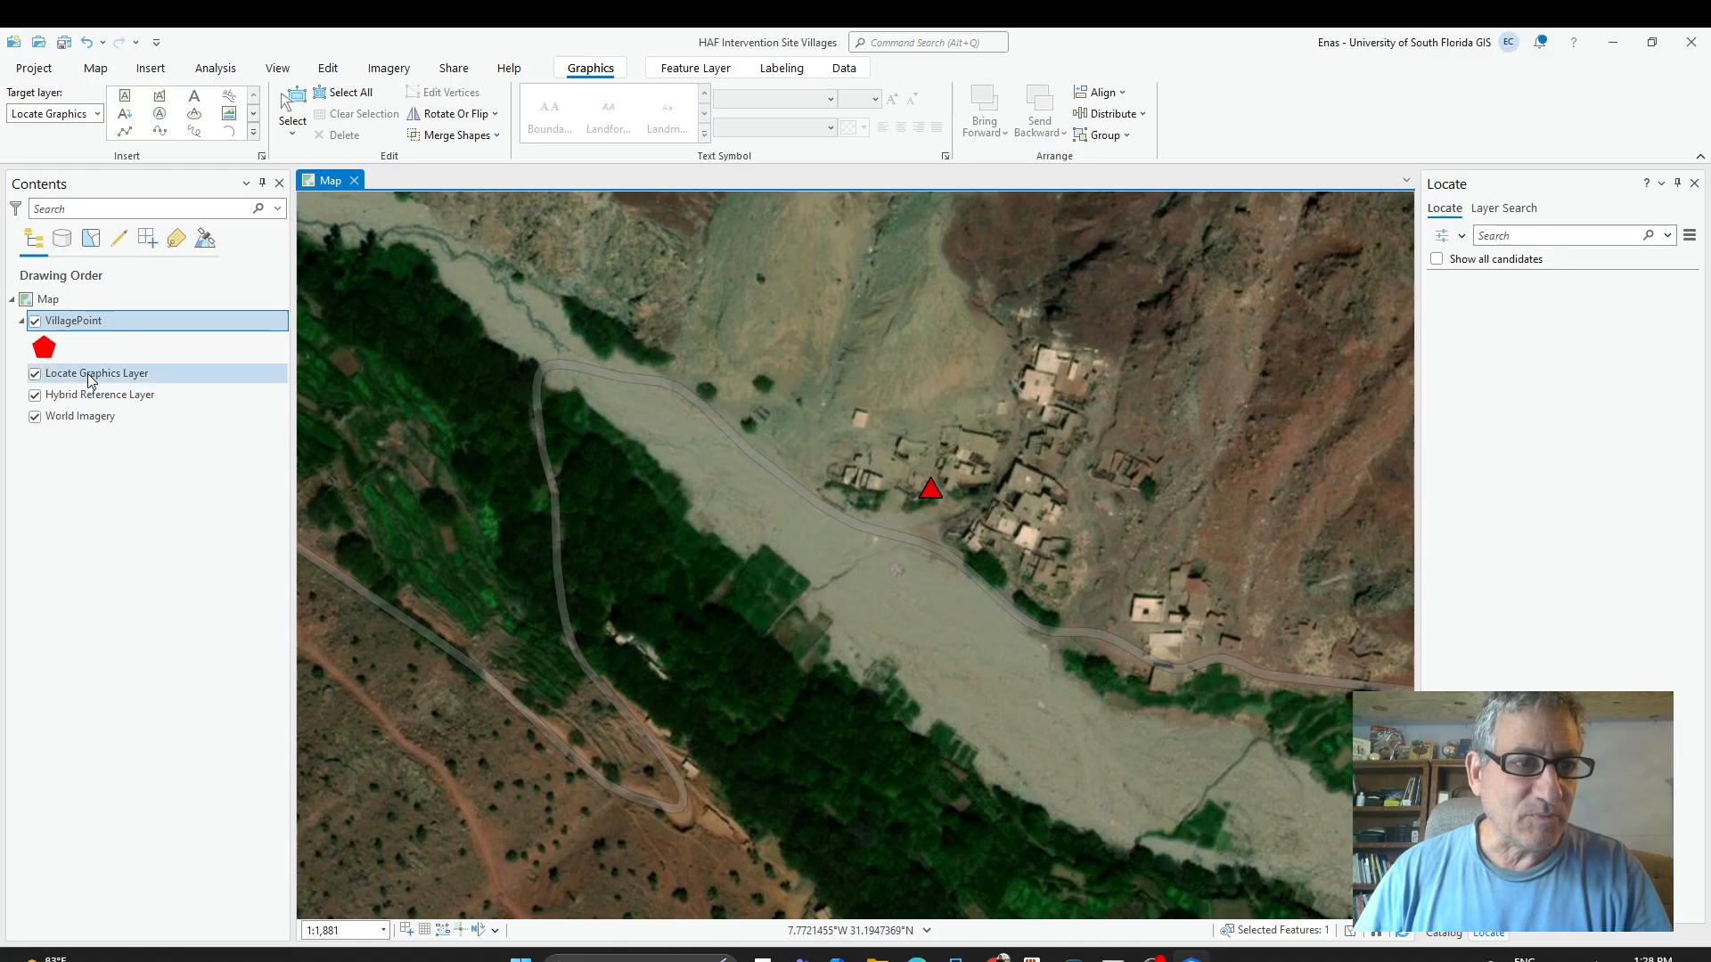
click(37, 376)
click(37, 376)
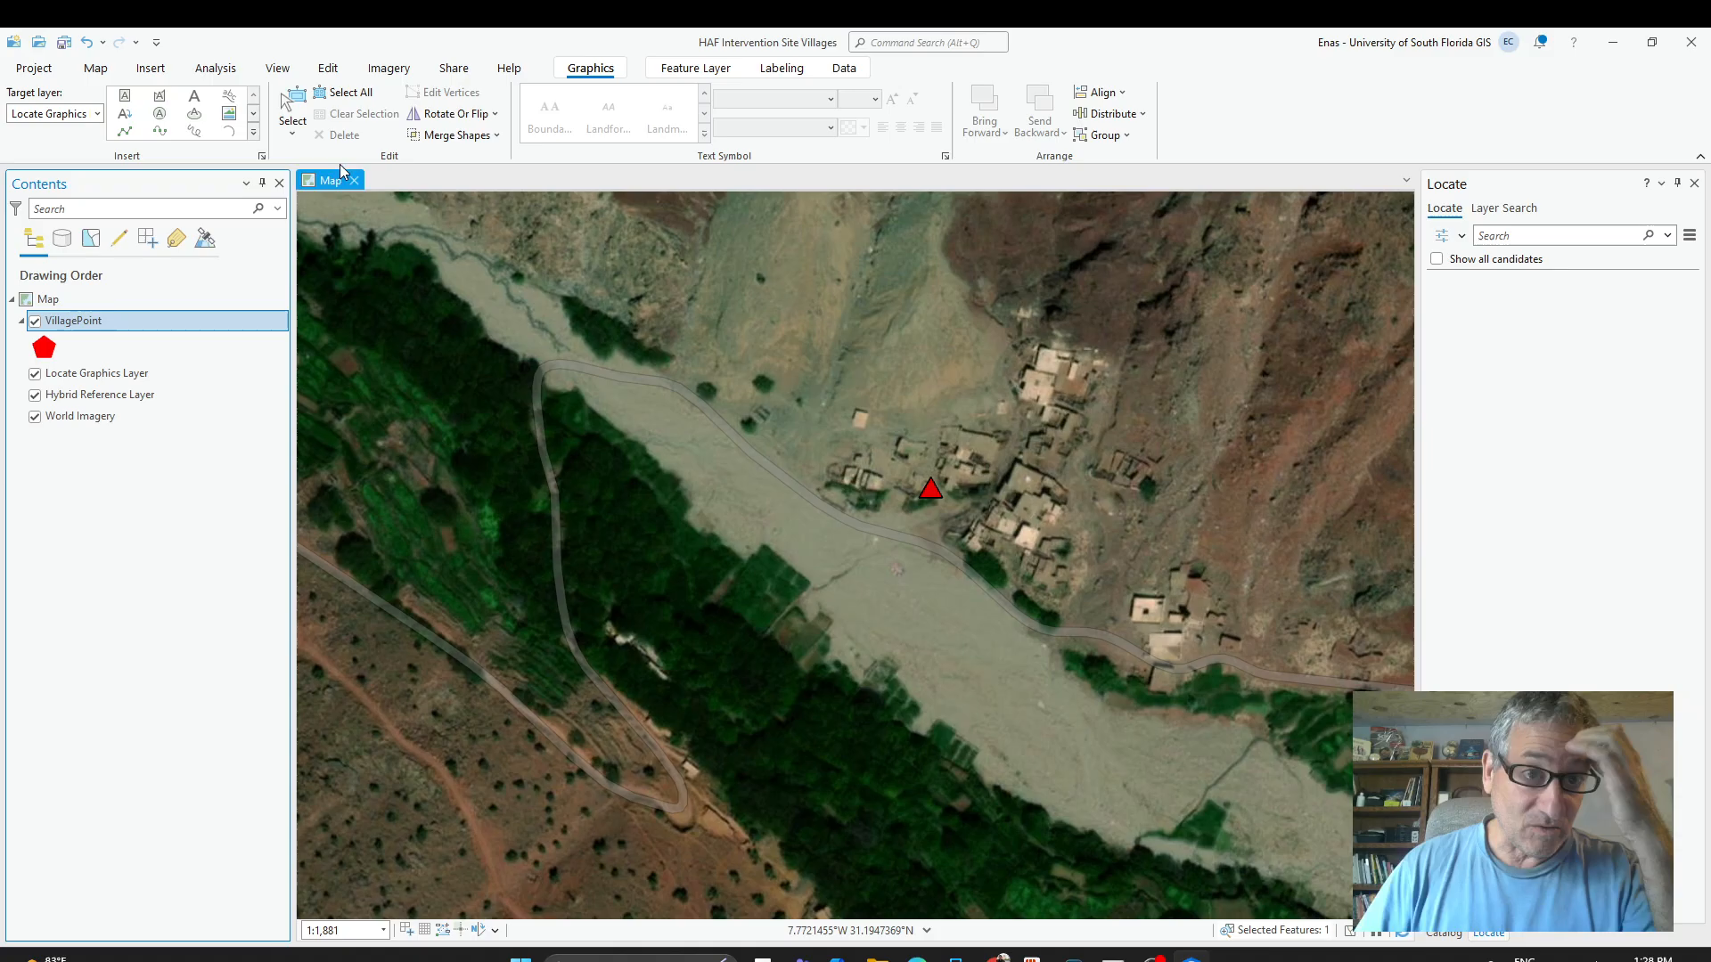
Create a new VillagePoint feature just northwest of the red Timichi triangle, at the edge of the village buildings.
click(328, 71)
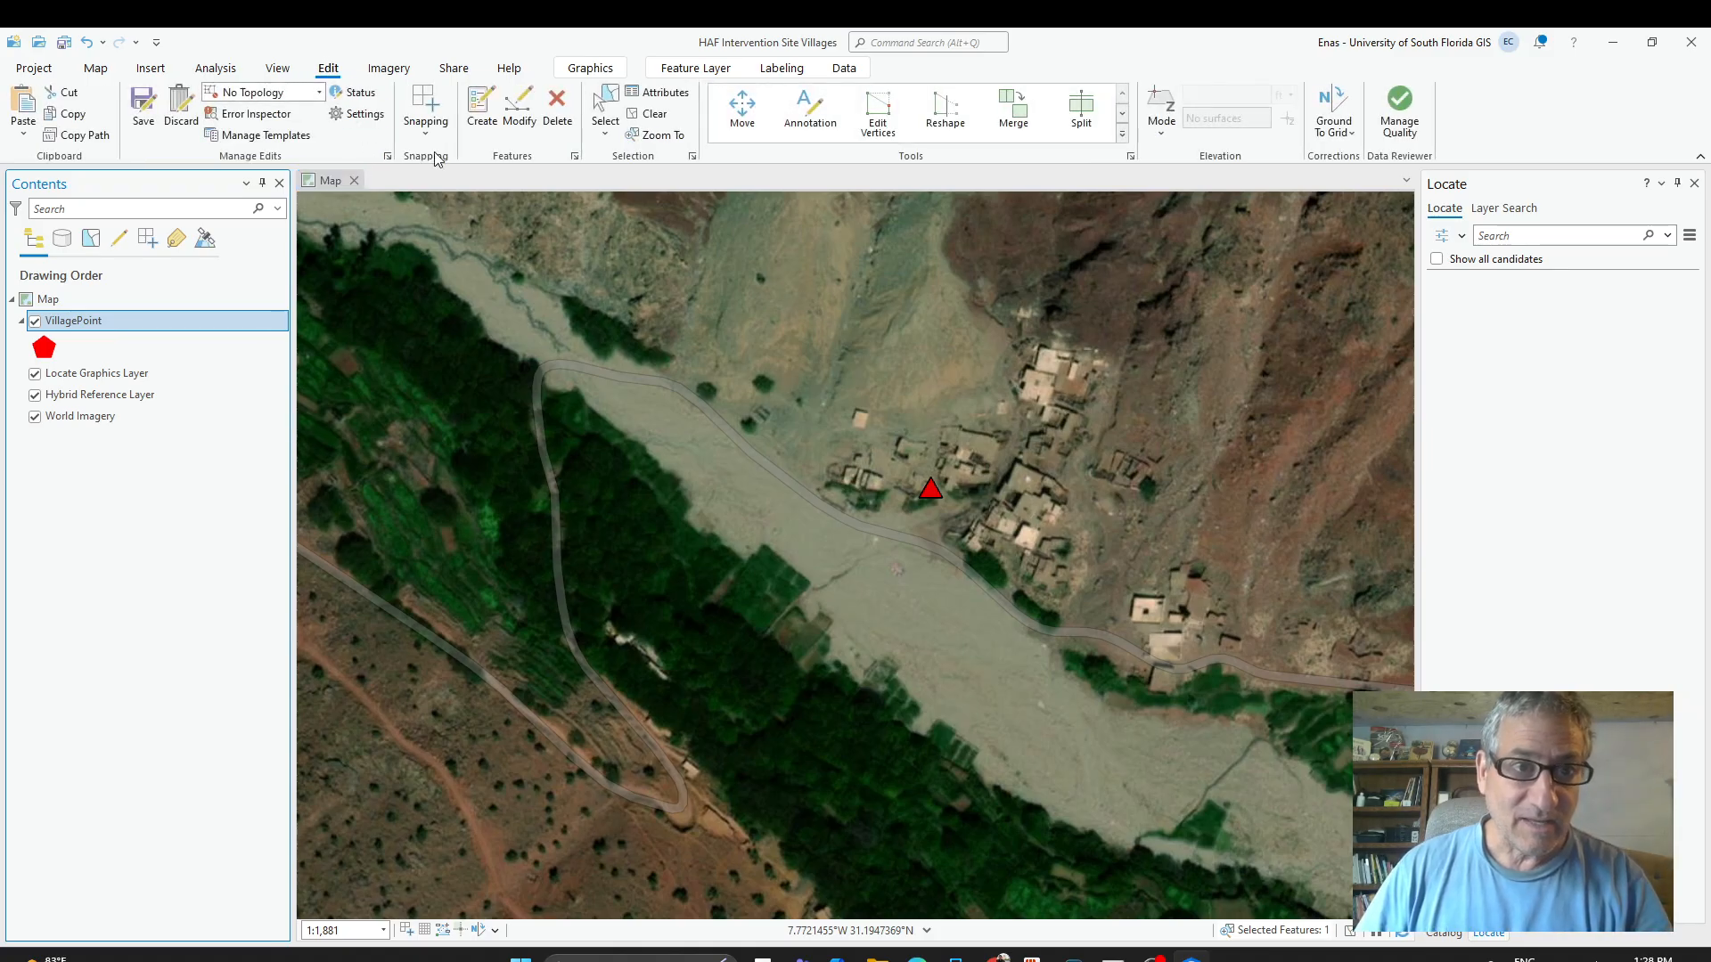
click(480, 118)
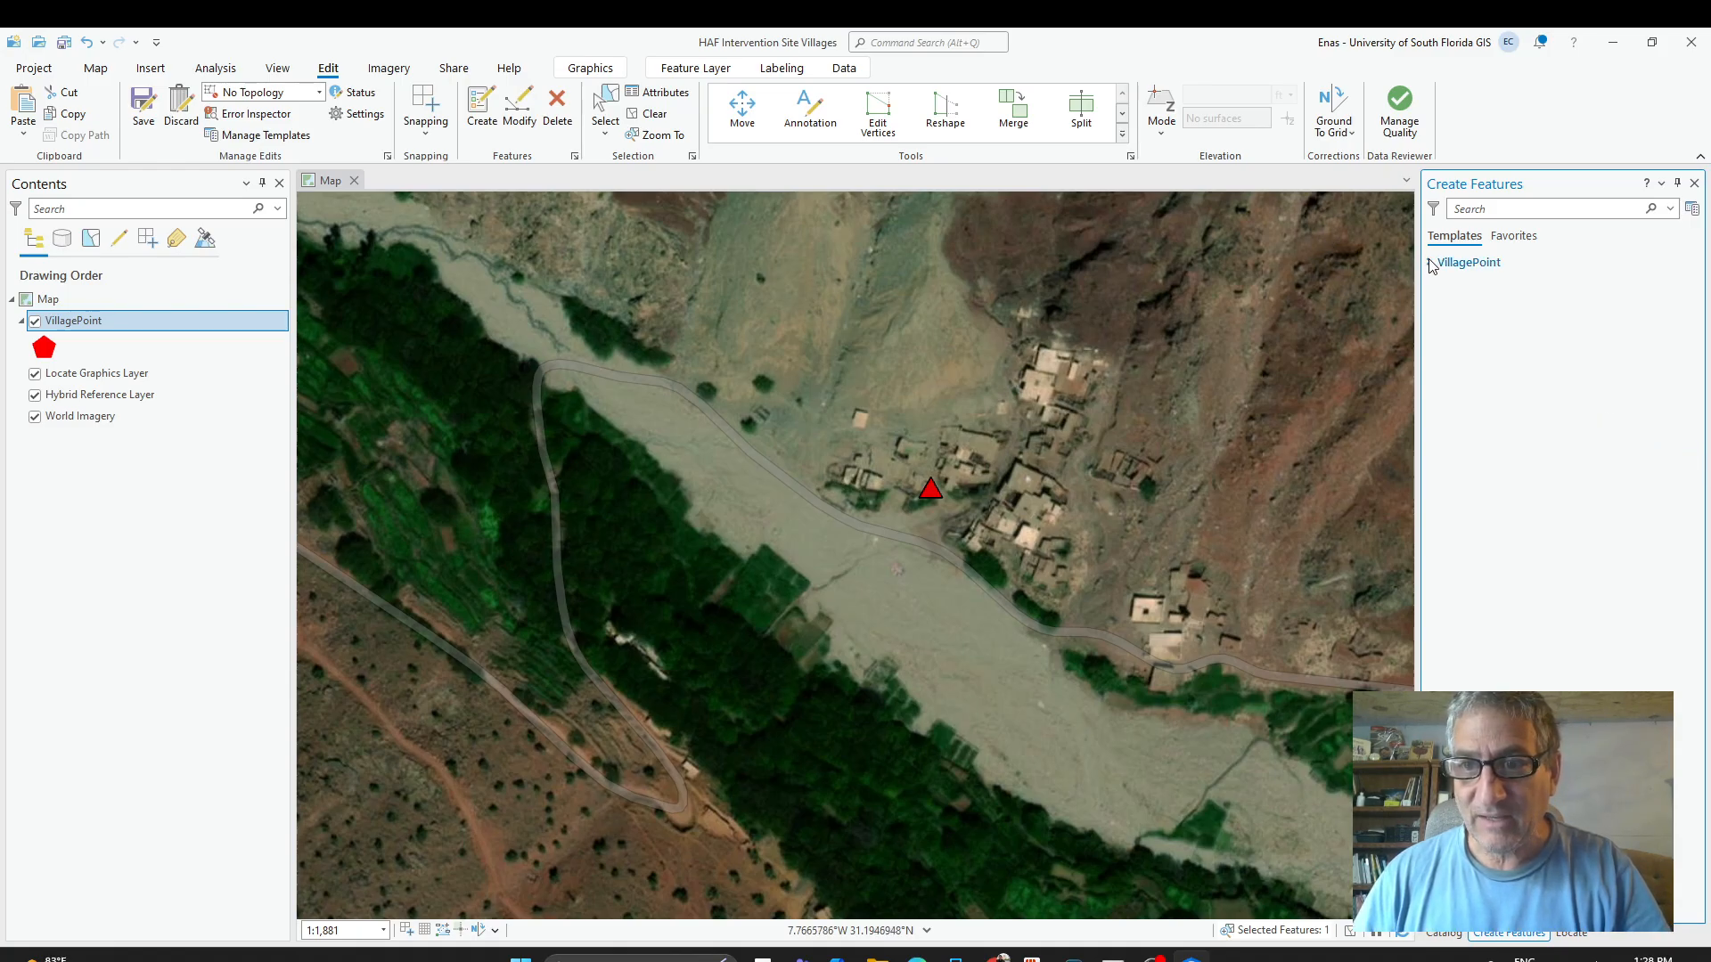
click(1488, 283)
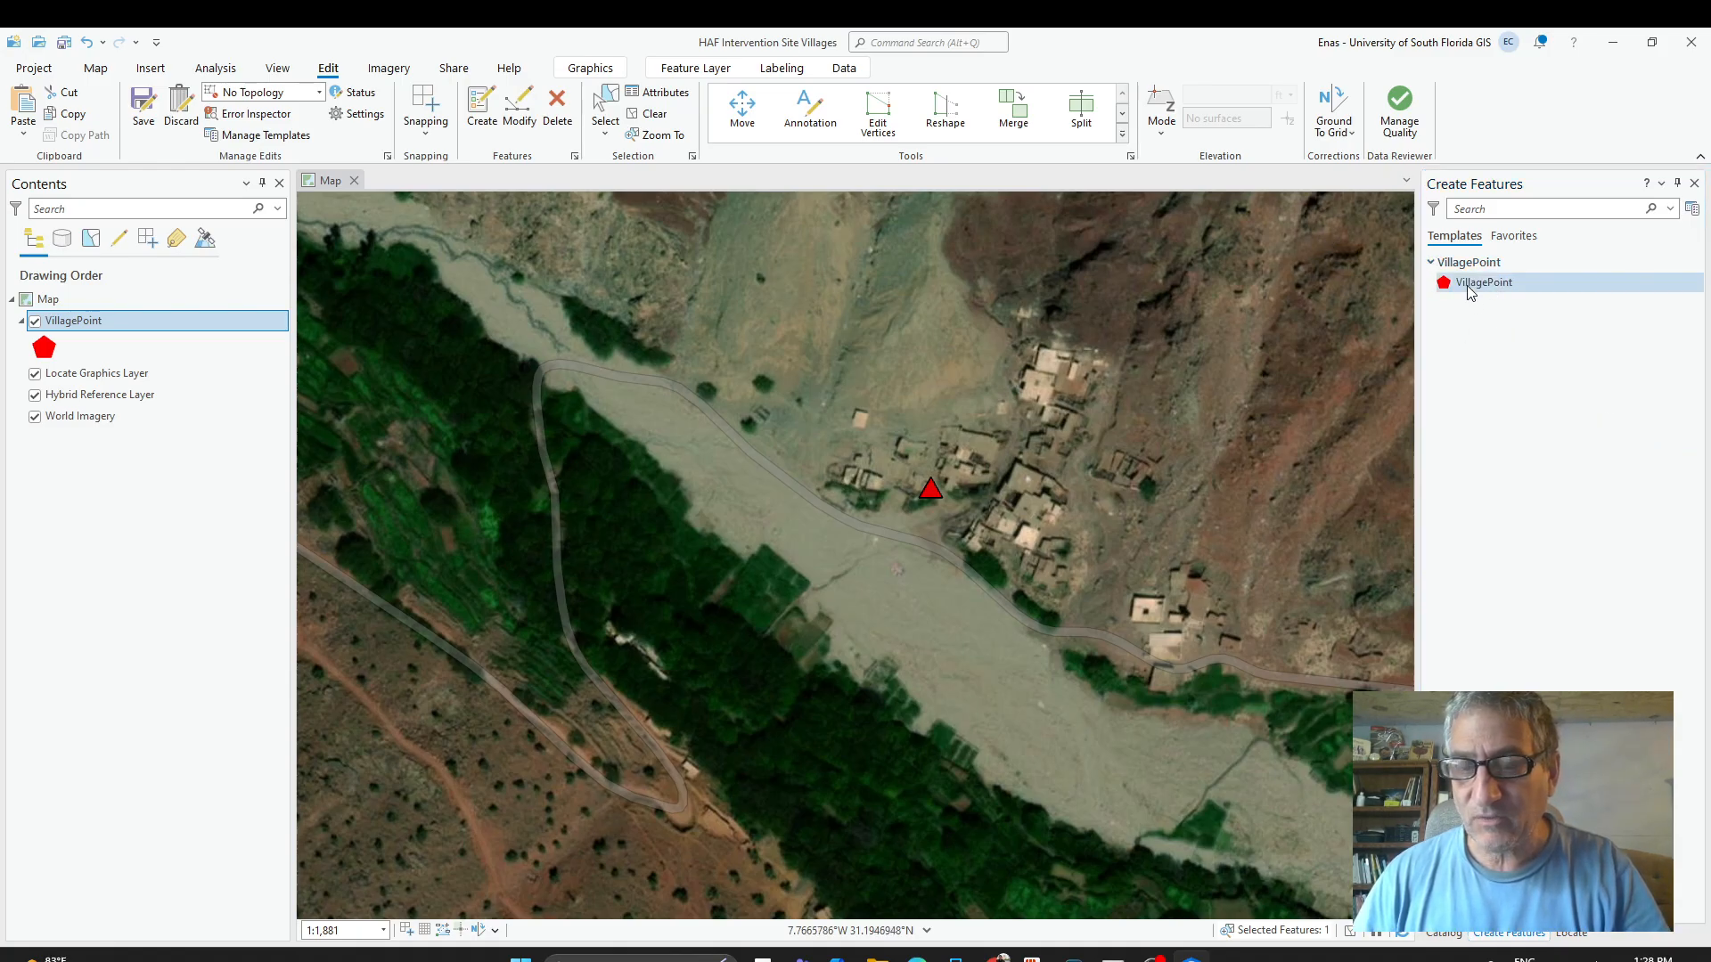
click(1470, 292)
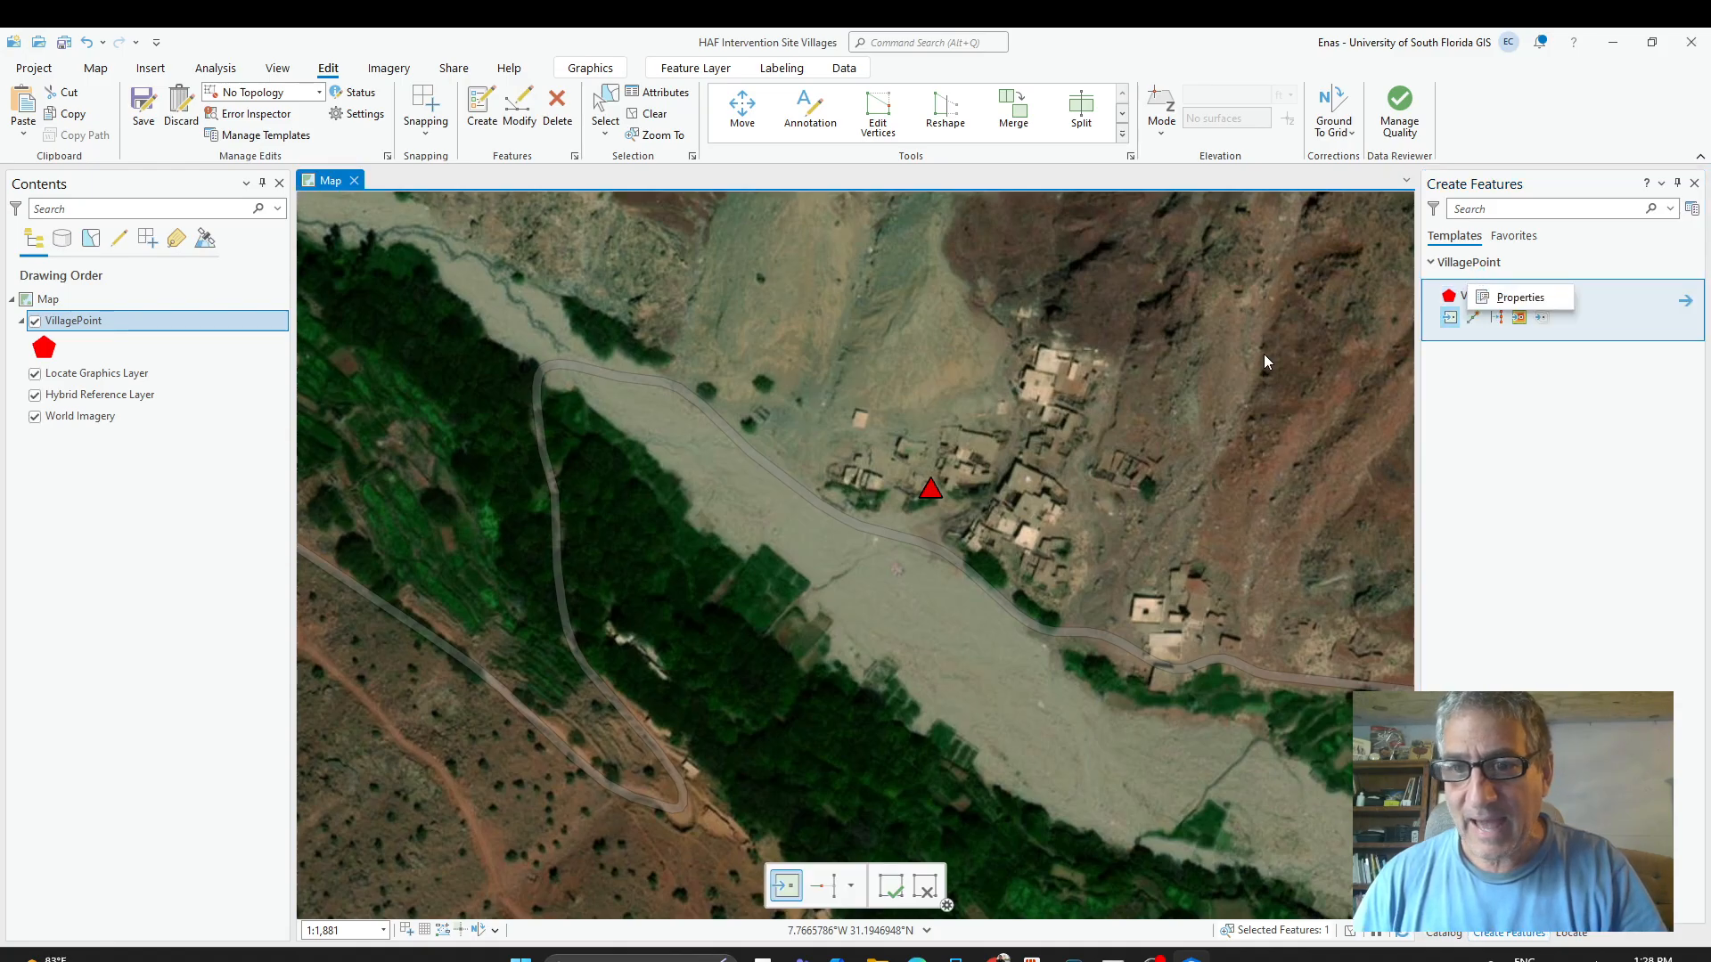
click(1570, 299)
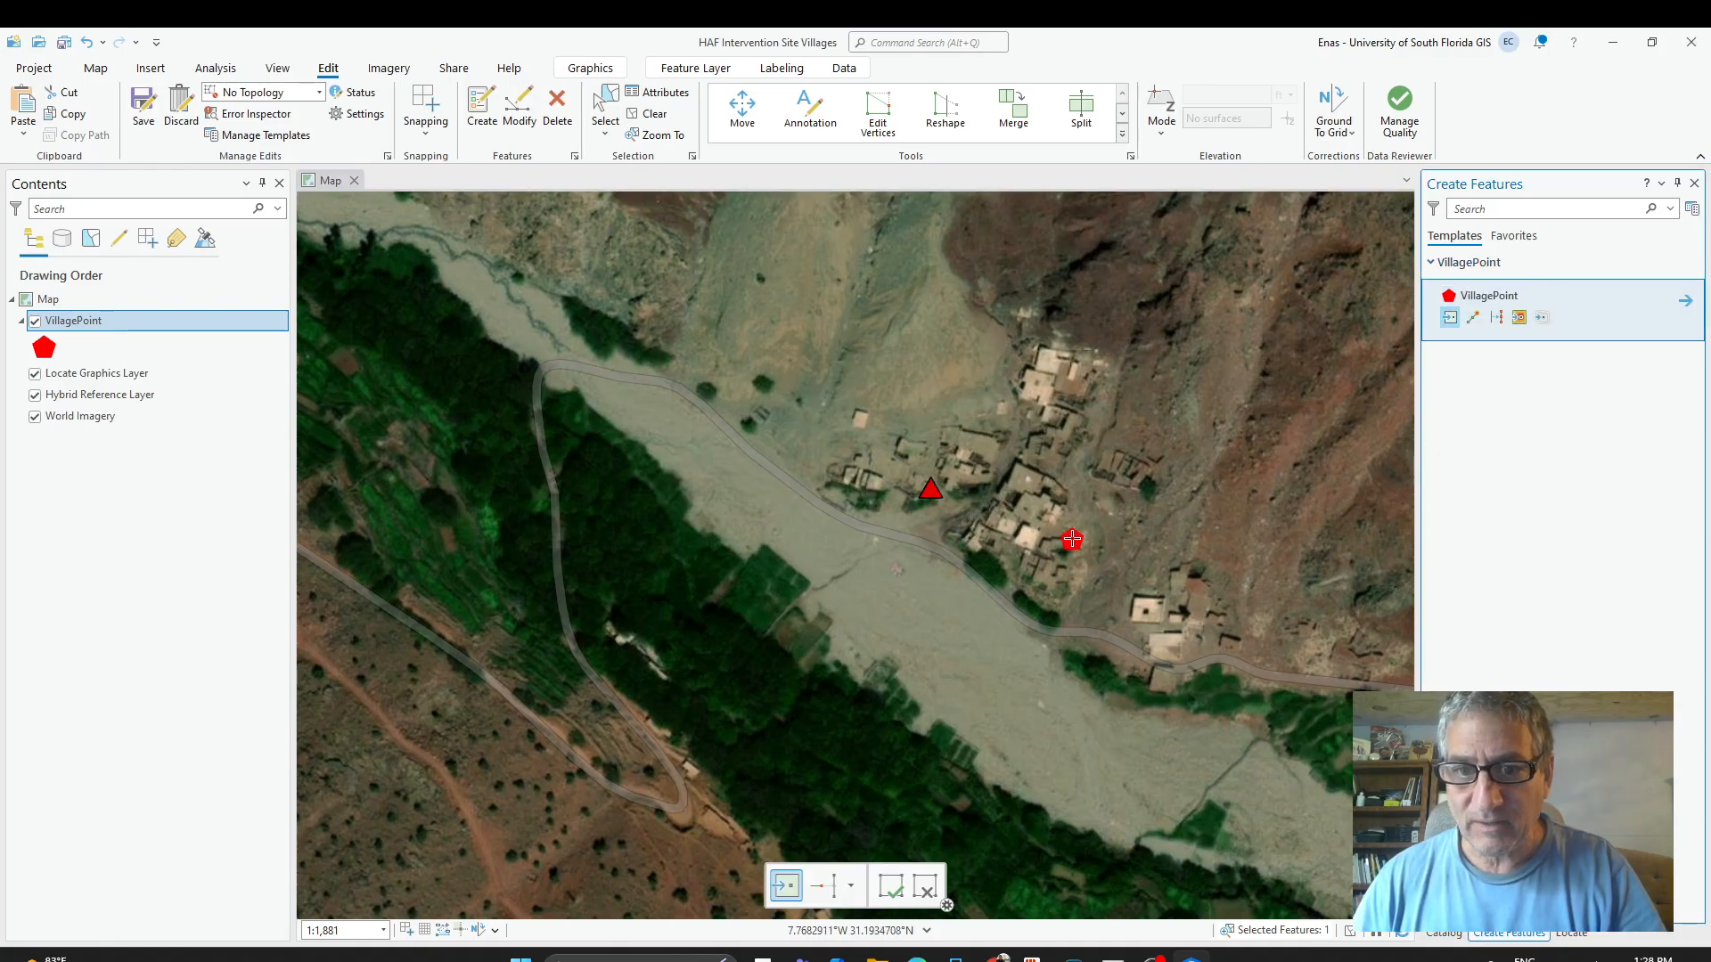
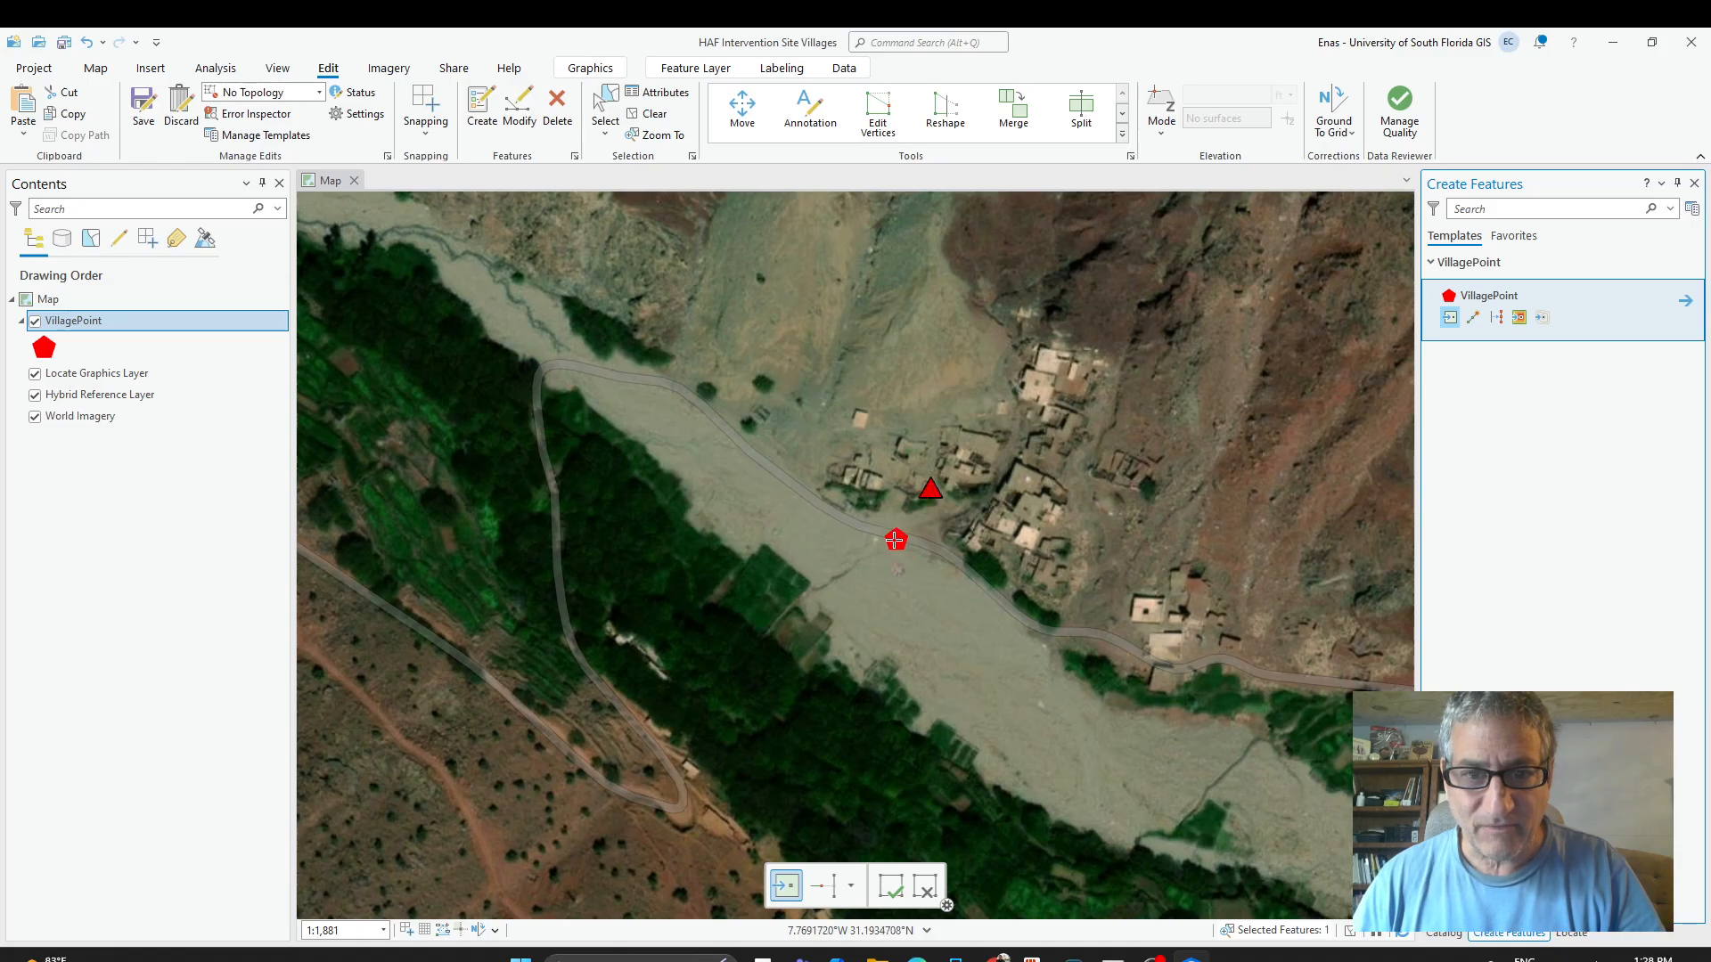
click(817, 453)
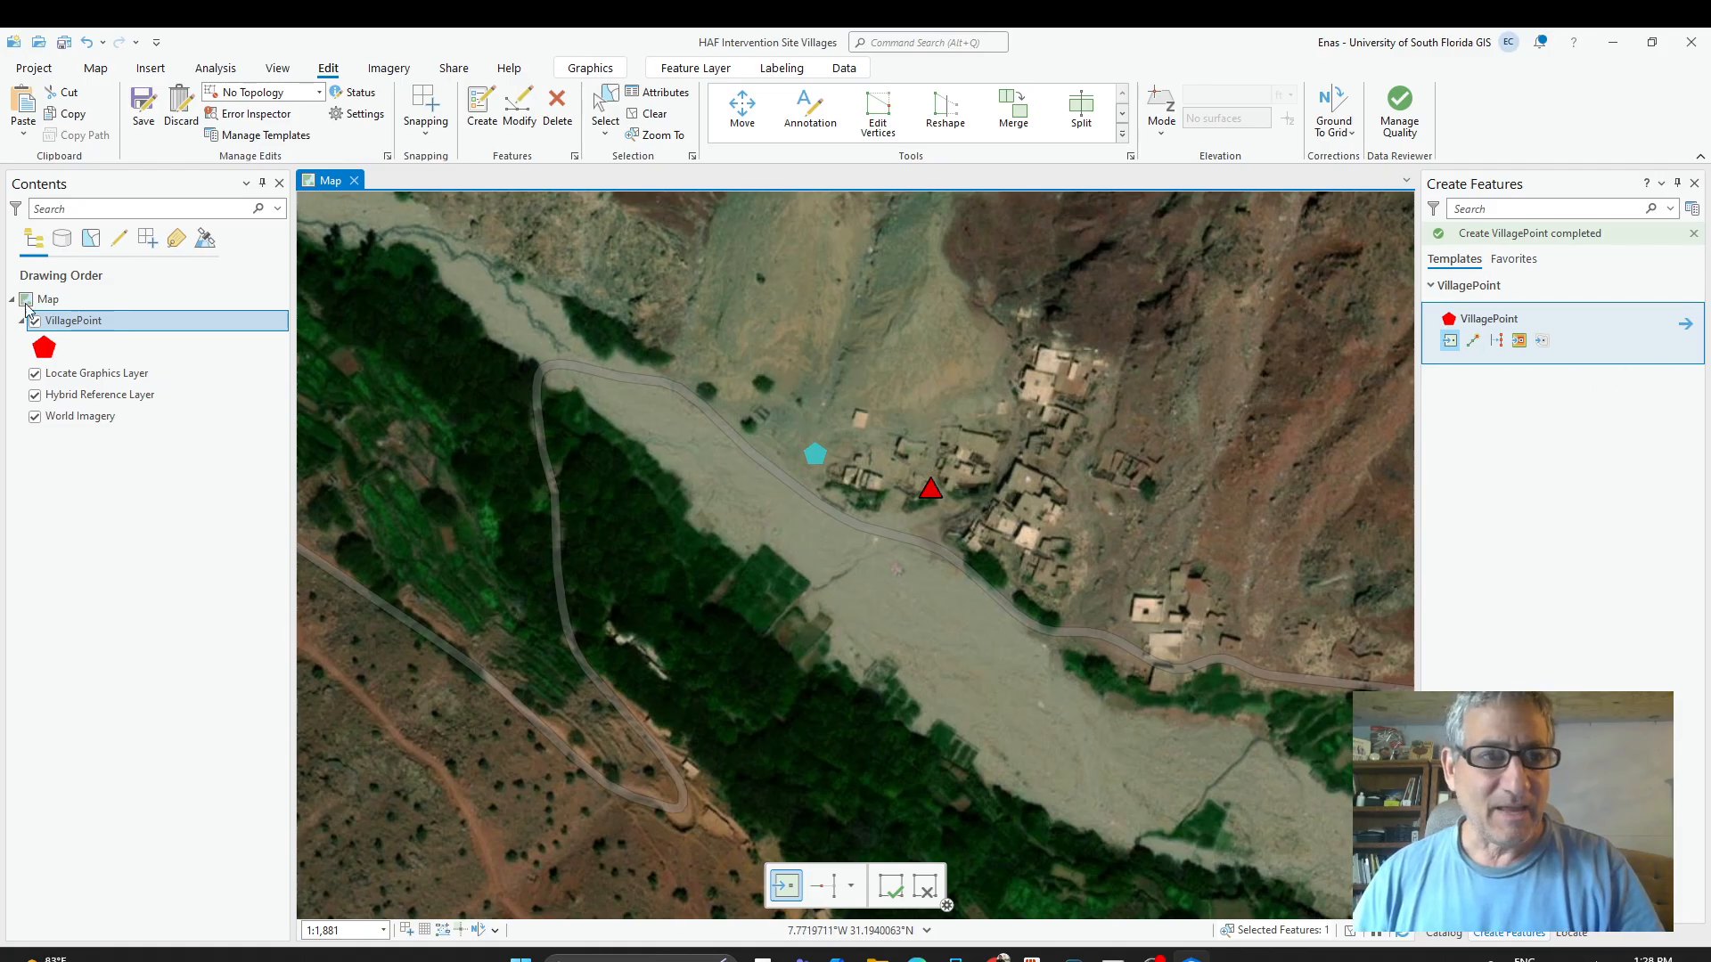
In the VillagePoint attribute table, give the new point VillageID 2, VillageName Timichi and Coordinates 31°11'37.3"N 7°46'08.4"W.
right_click(80, 326)
click(114, 344)
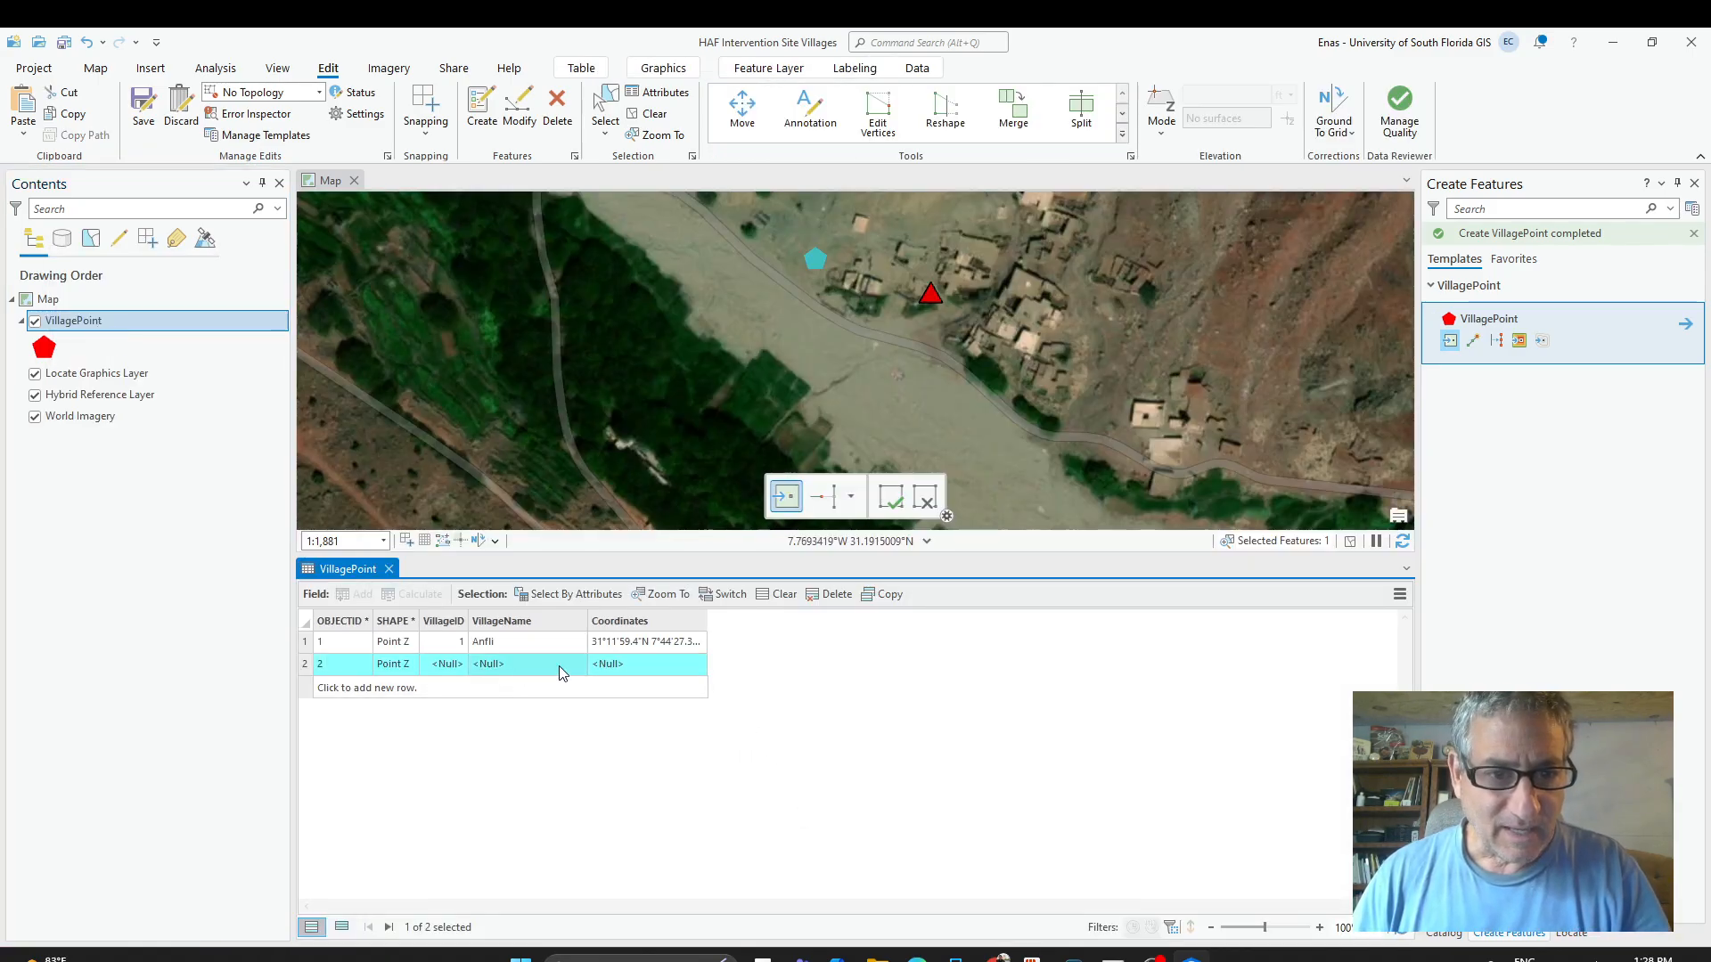
click(450, 665)
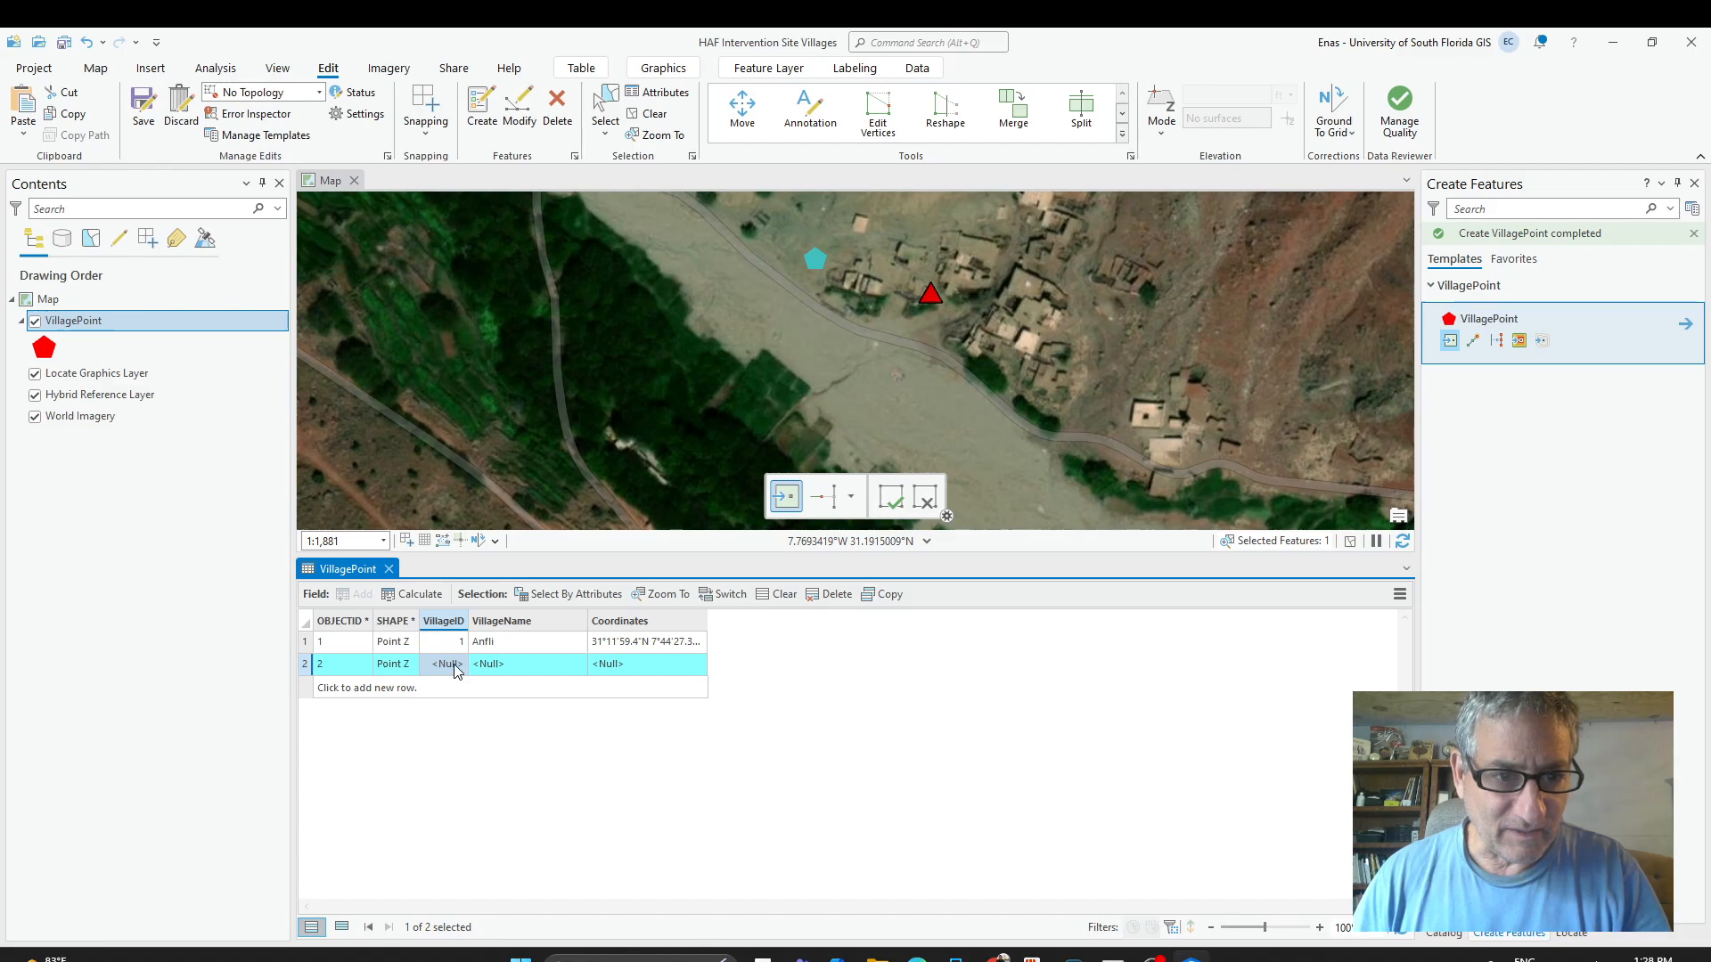
click(455, 669)
text(2)
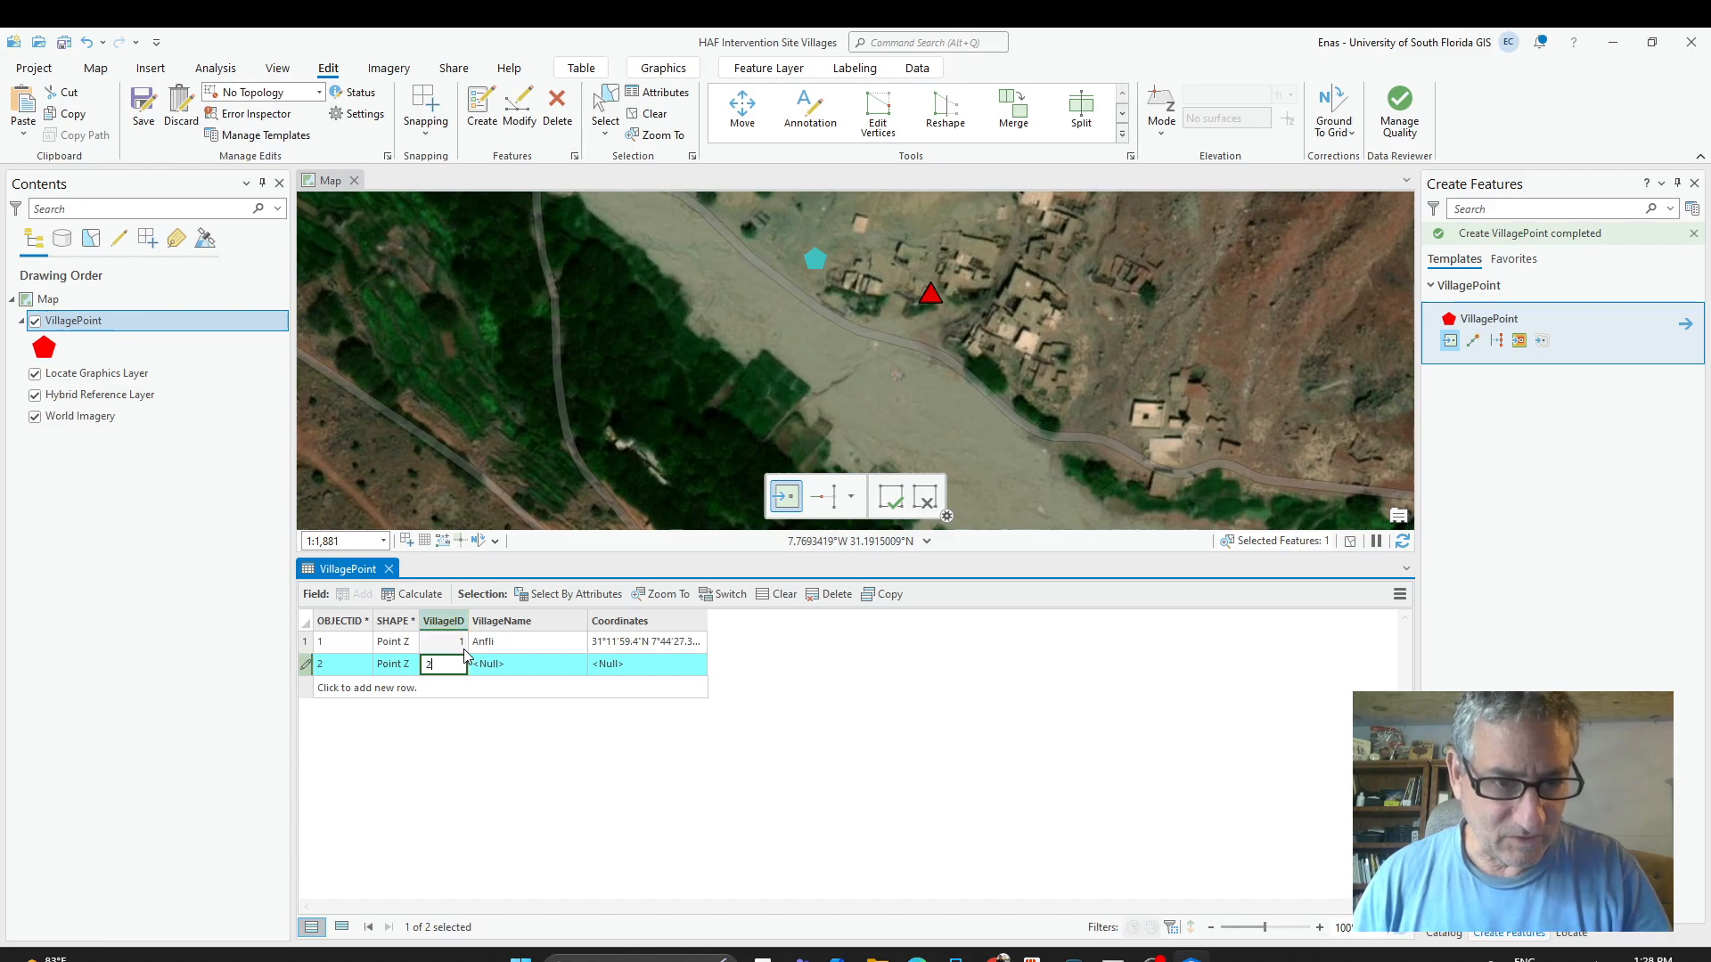
click(527, 660)
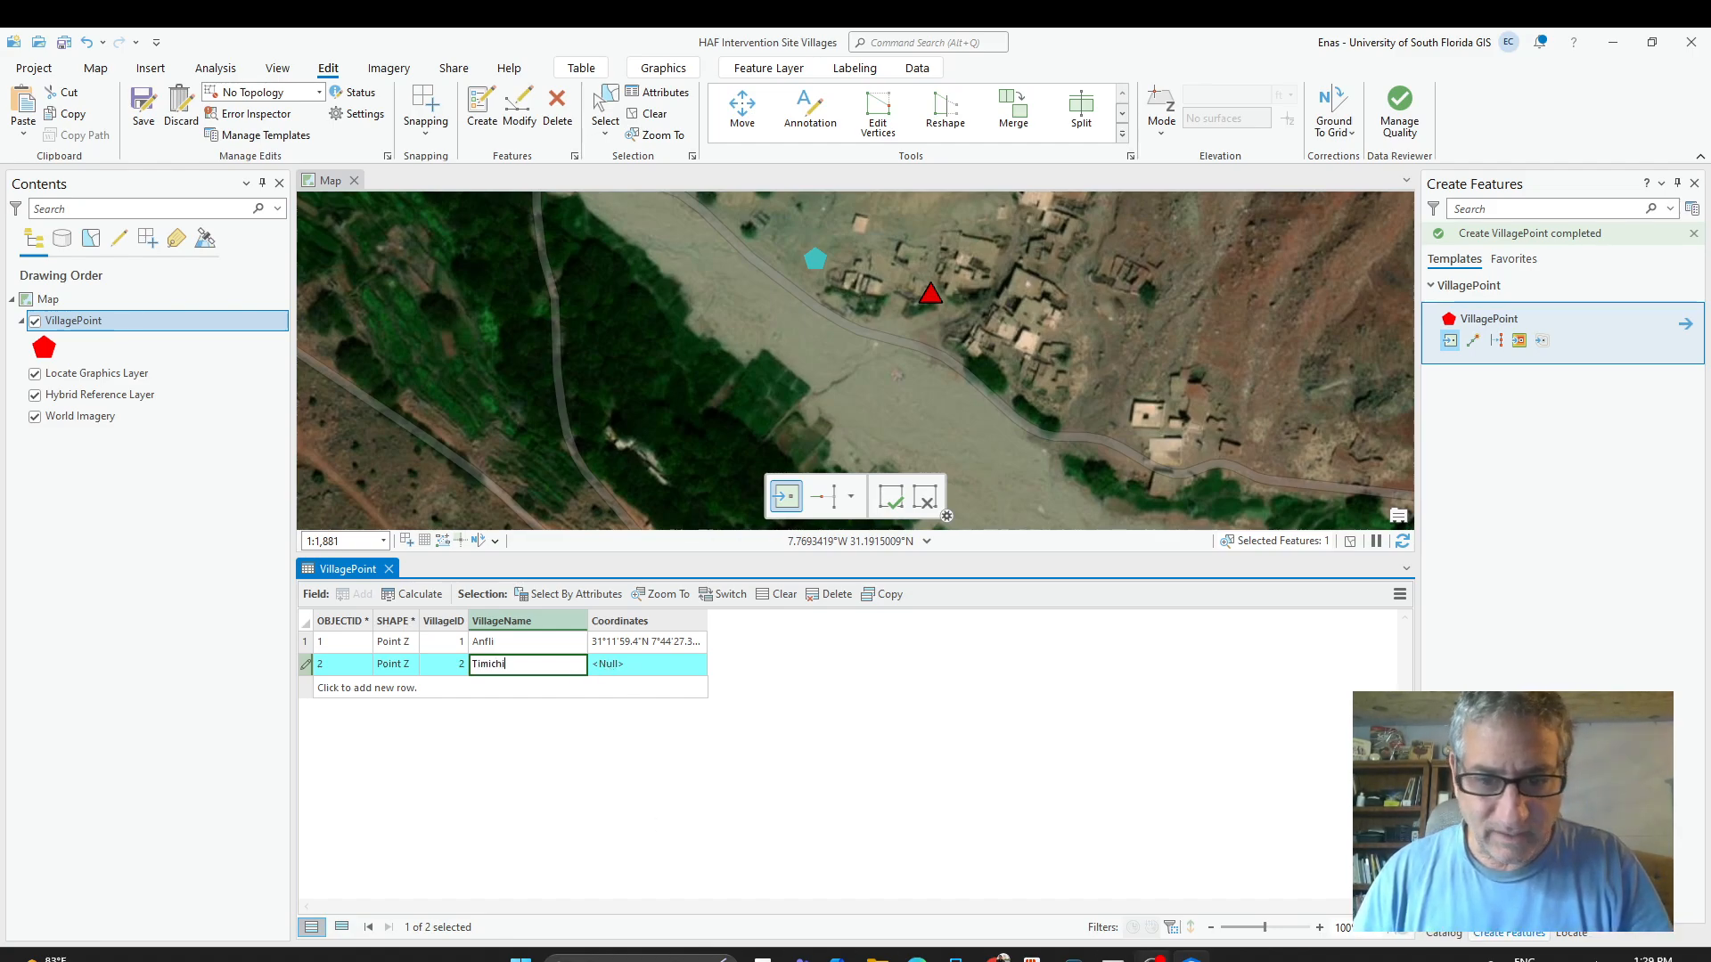
click(629, 664)
text(31°11'37.3"N 7°46'08.4"W)
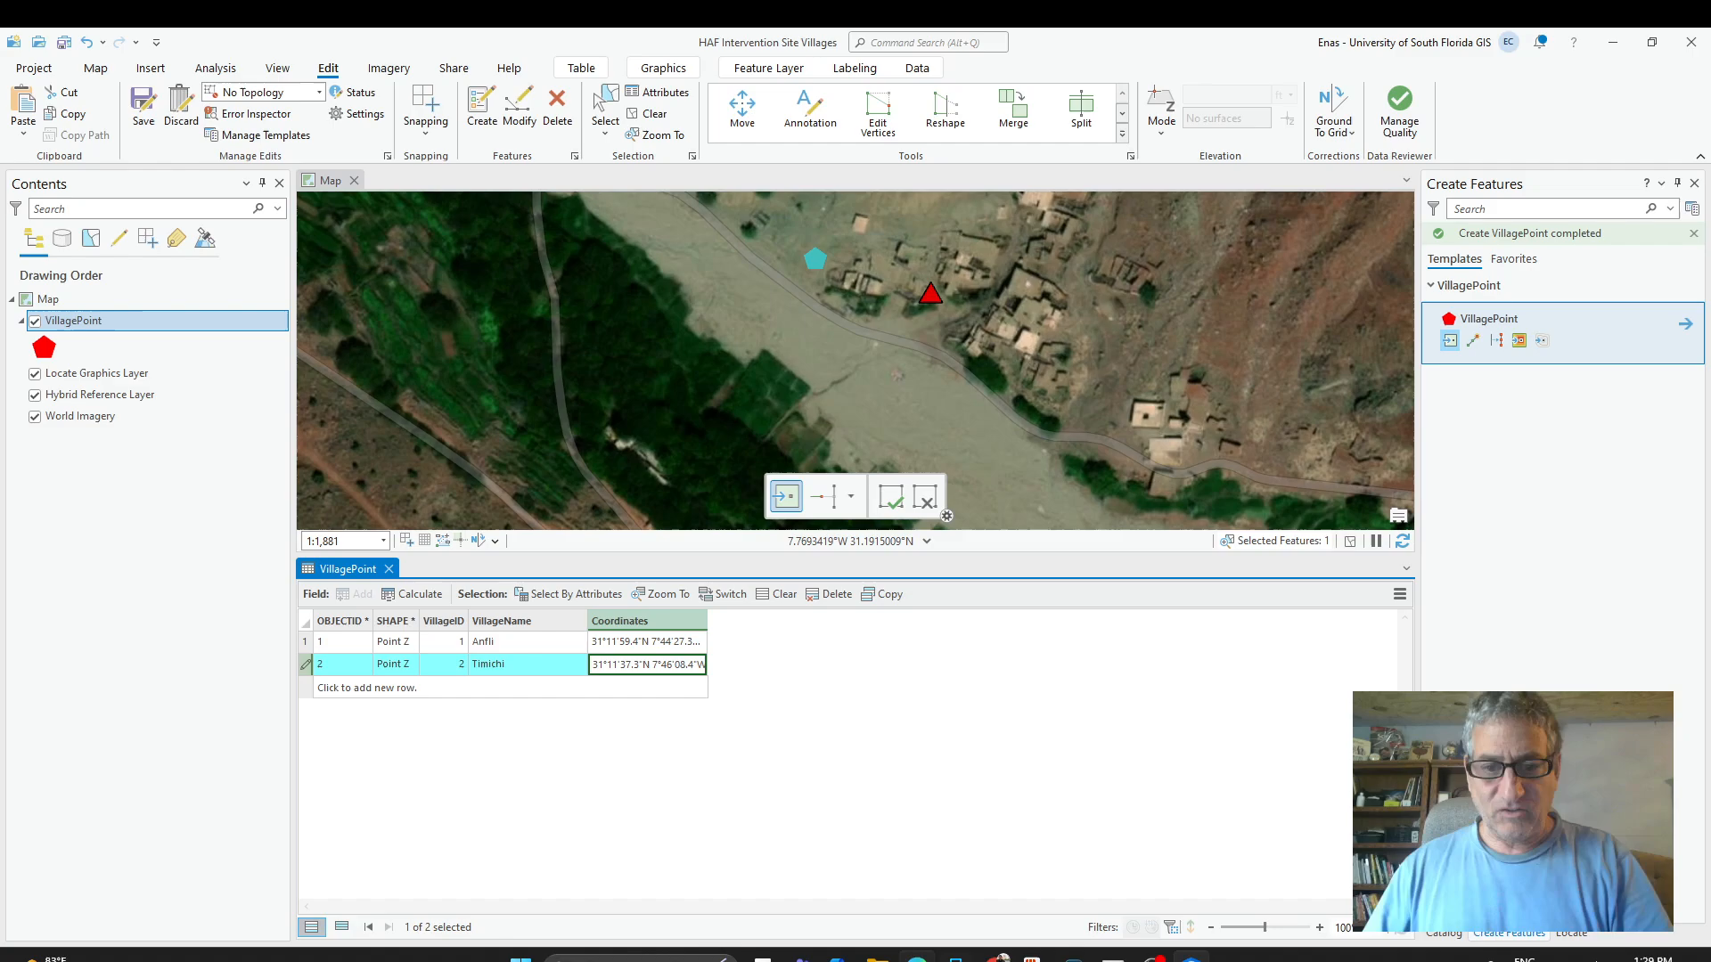
Switch to Chrome, return to the High Atlas Foundation report and open the Aguerd N'ourtane village link from Table 1 in a new tab.
mouse_move(1000, 957)
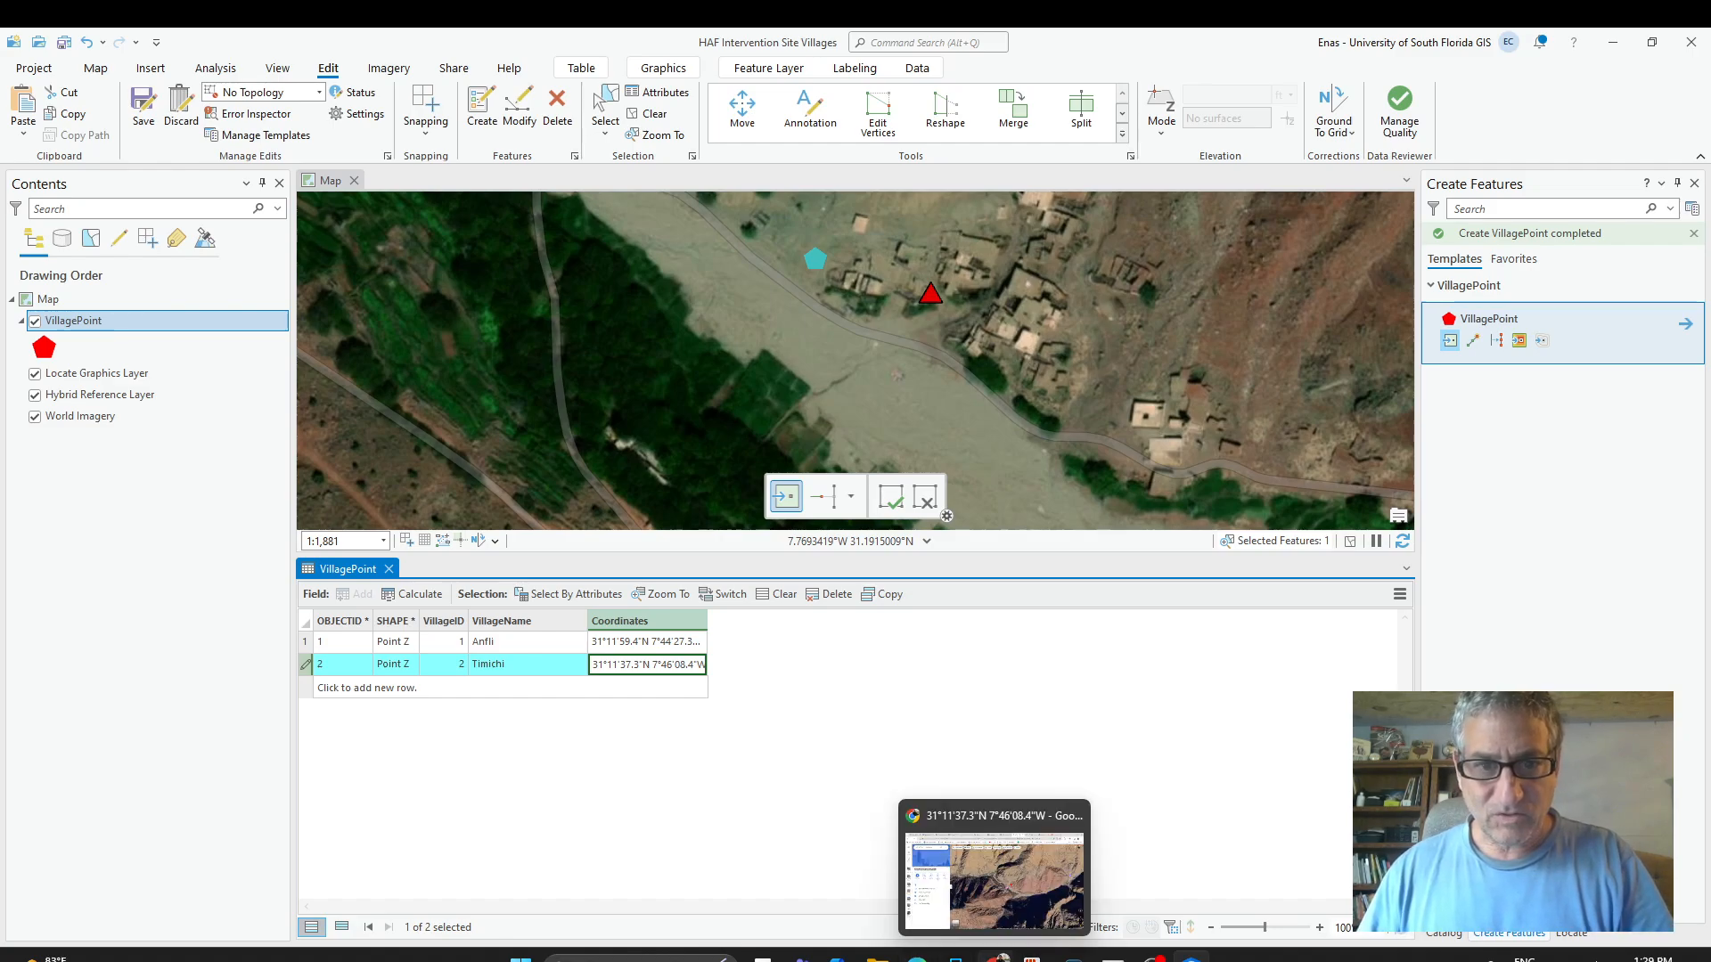
click(925, 891)
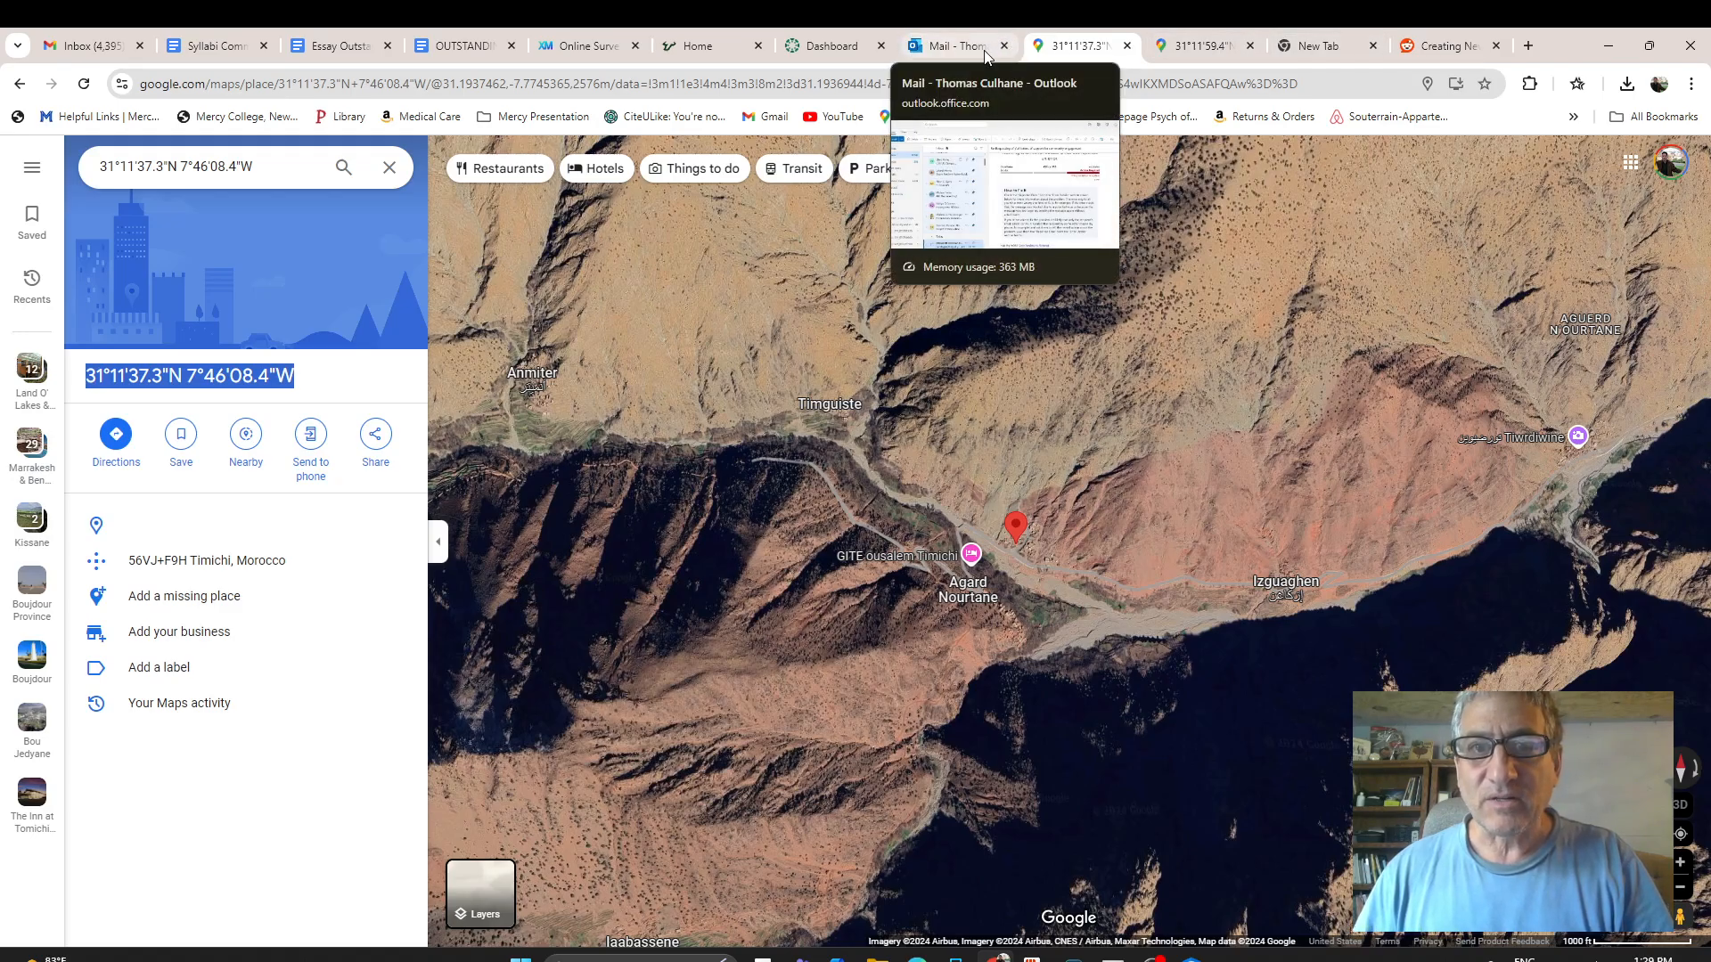
click(18, 88)
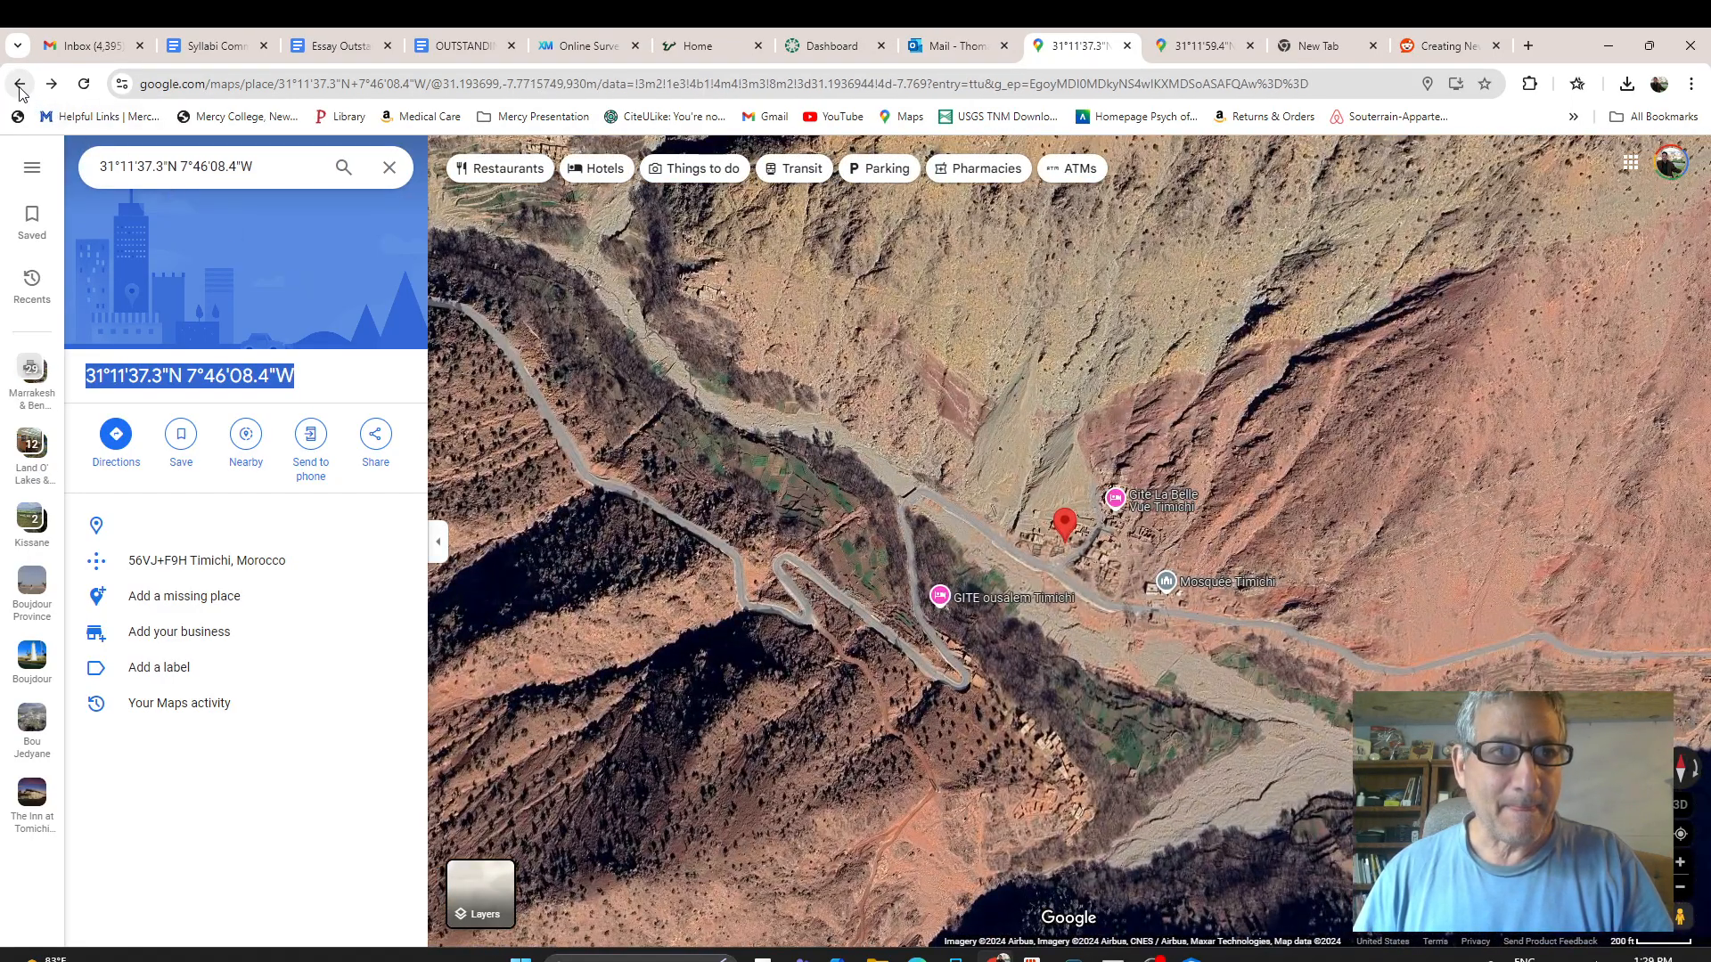
click(19, 84)
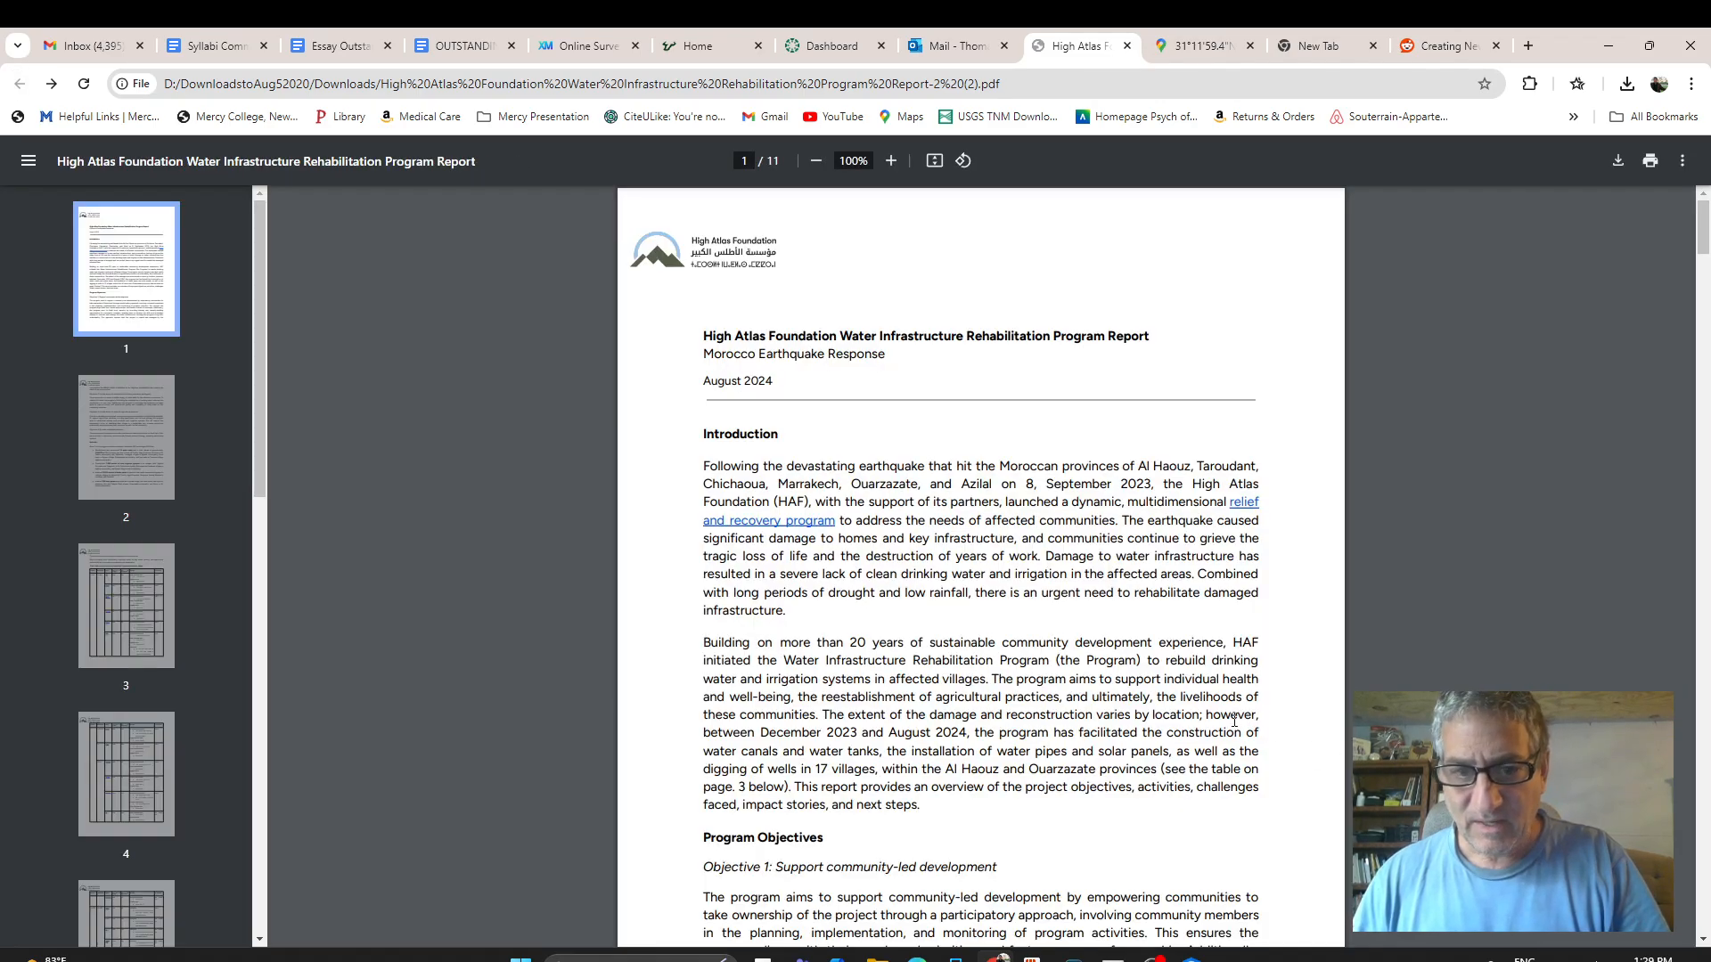
scroll(1234, 719, down, 20)
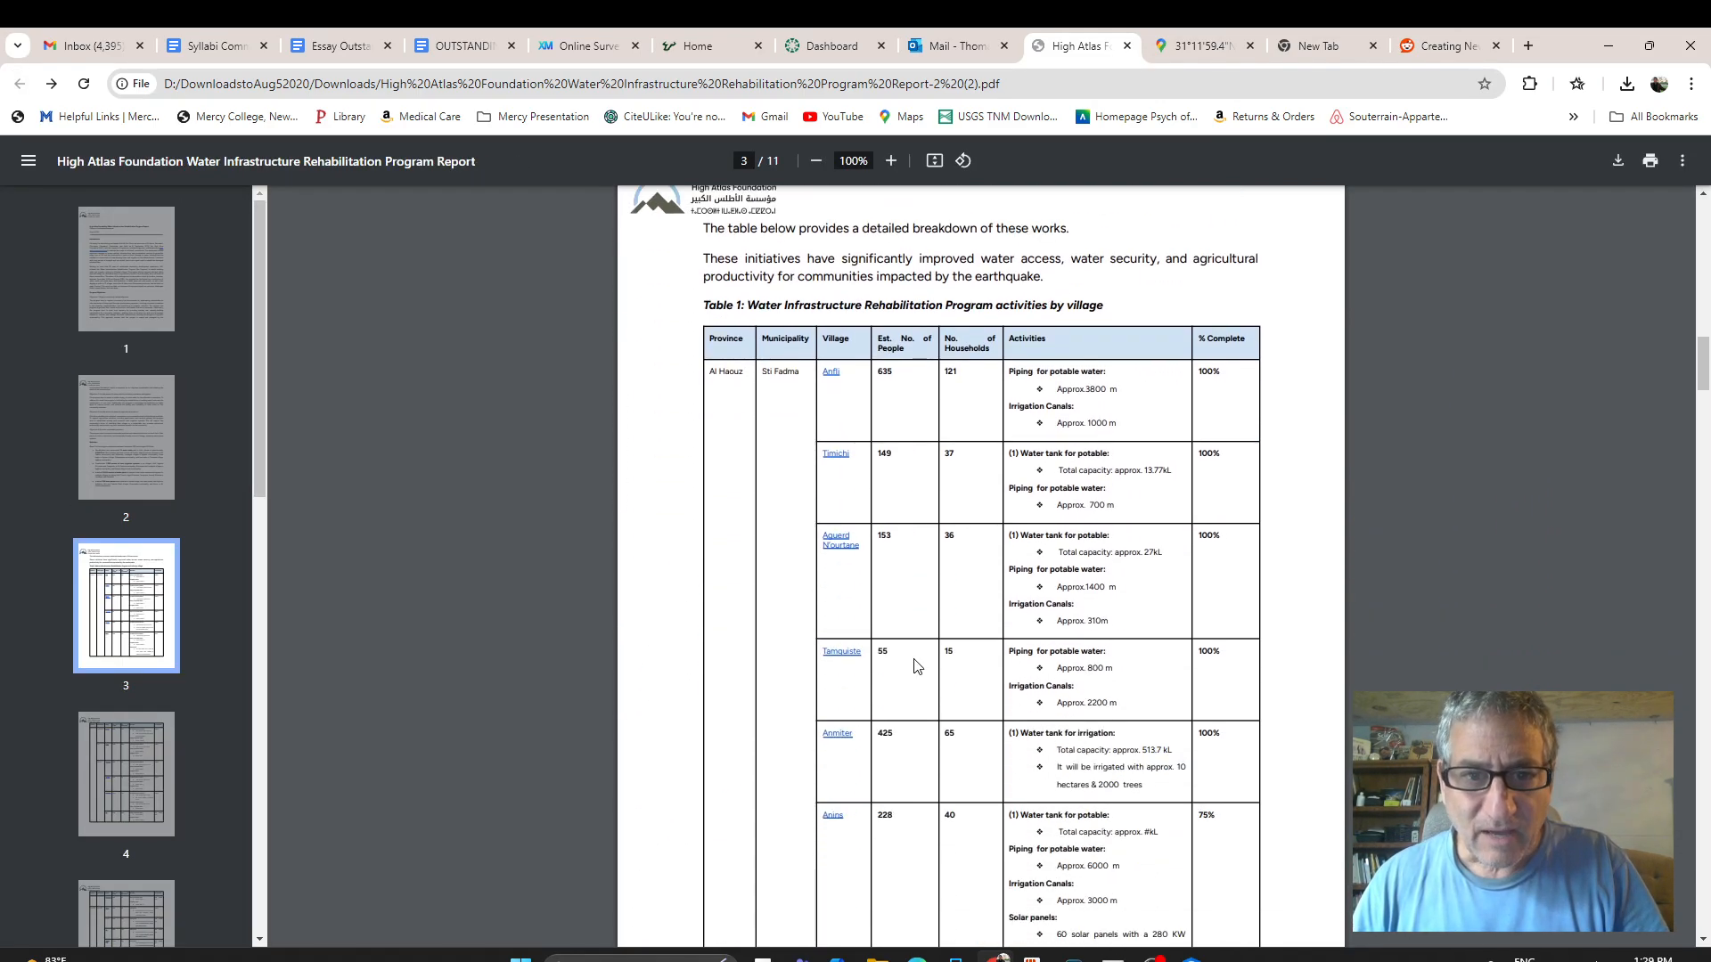
right_click(838, 550)
click(875, 557)
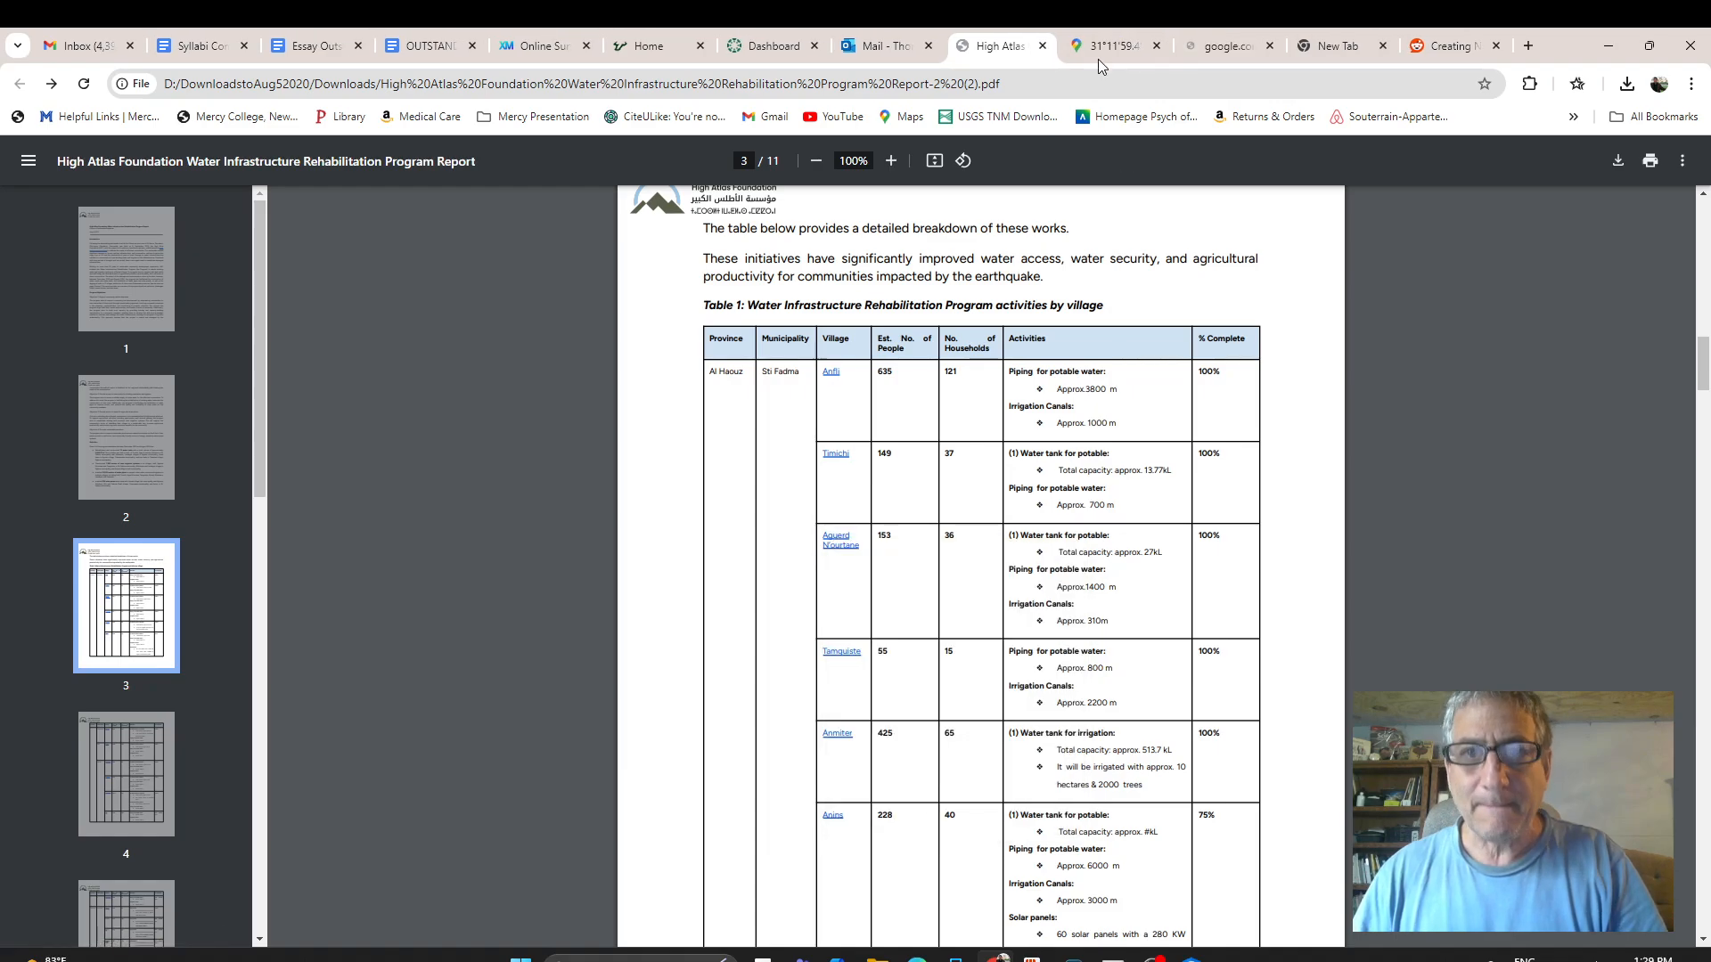
Copy the coordinates 31°12'00.0"N 7°45'00.0"W from the Aguerd N'ourtane location in Google Maps.
click(1232, 48)
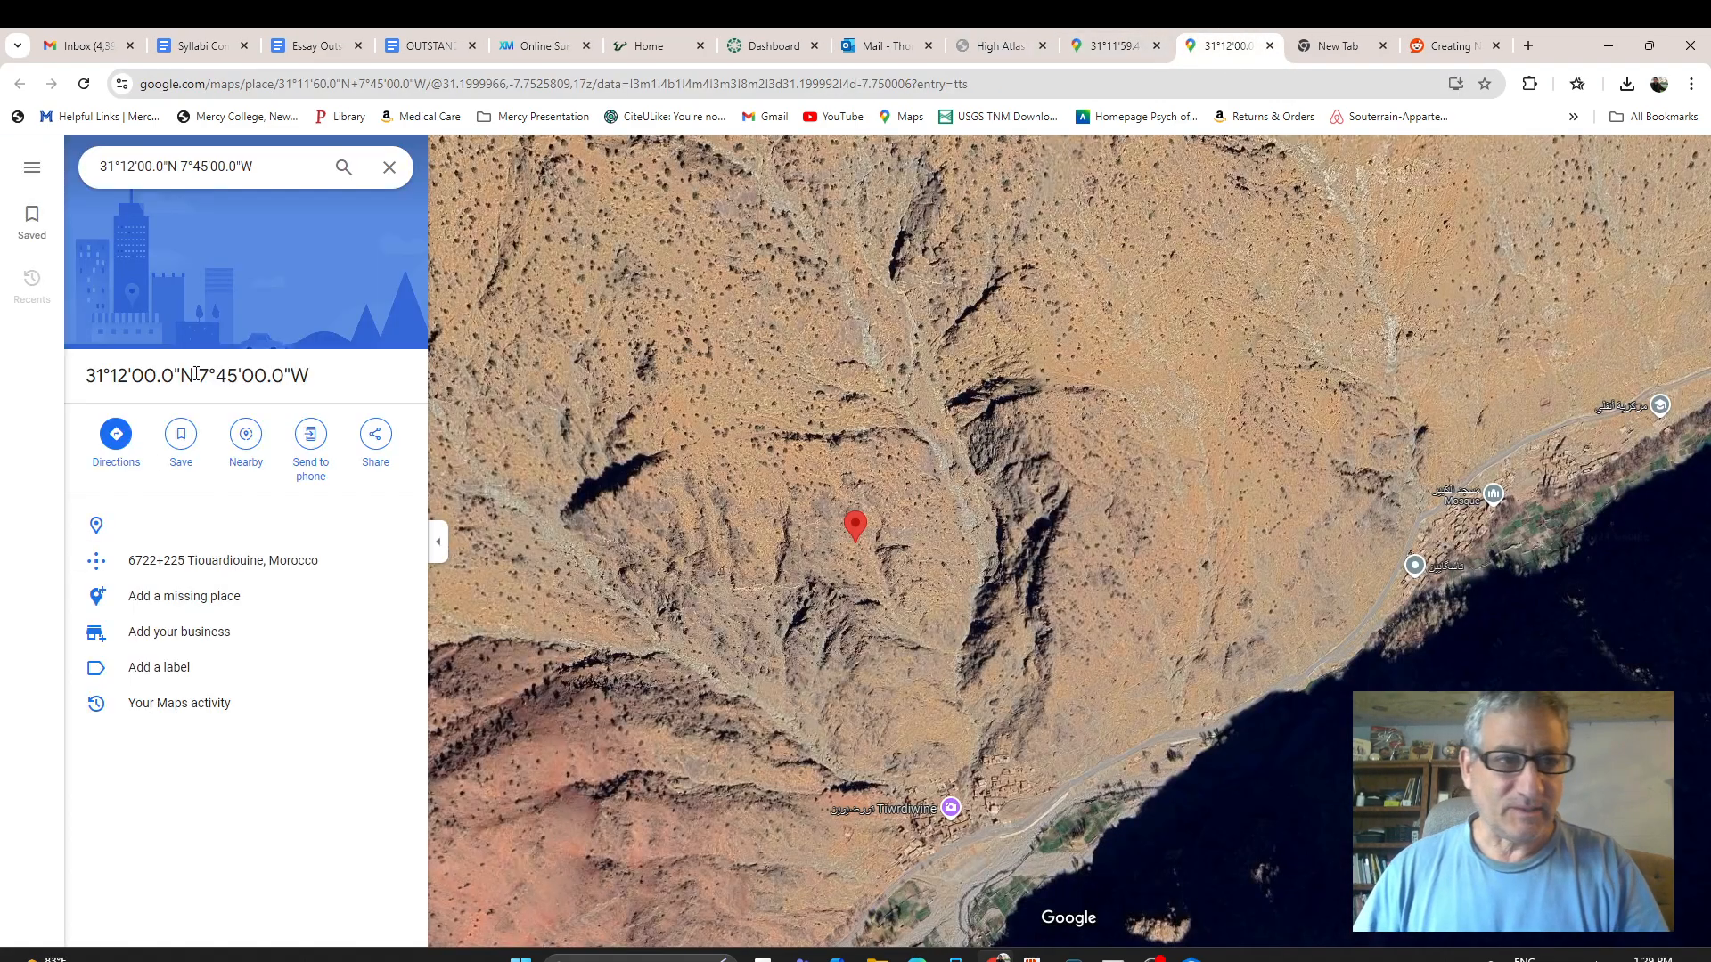
triple_click(275, 384)
key(ctrl+c)
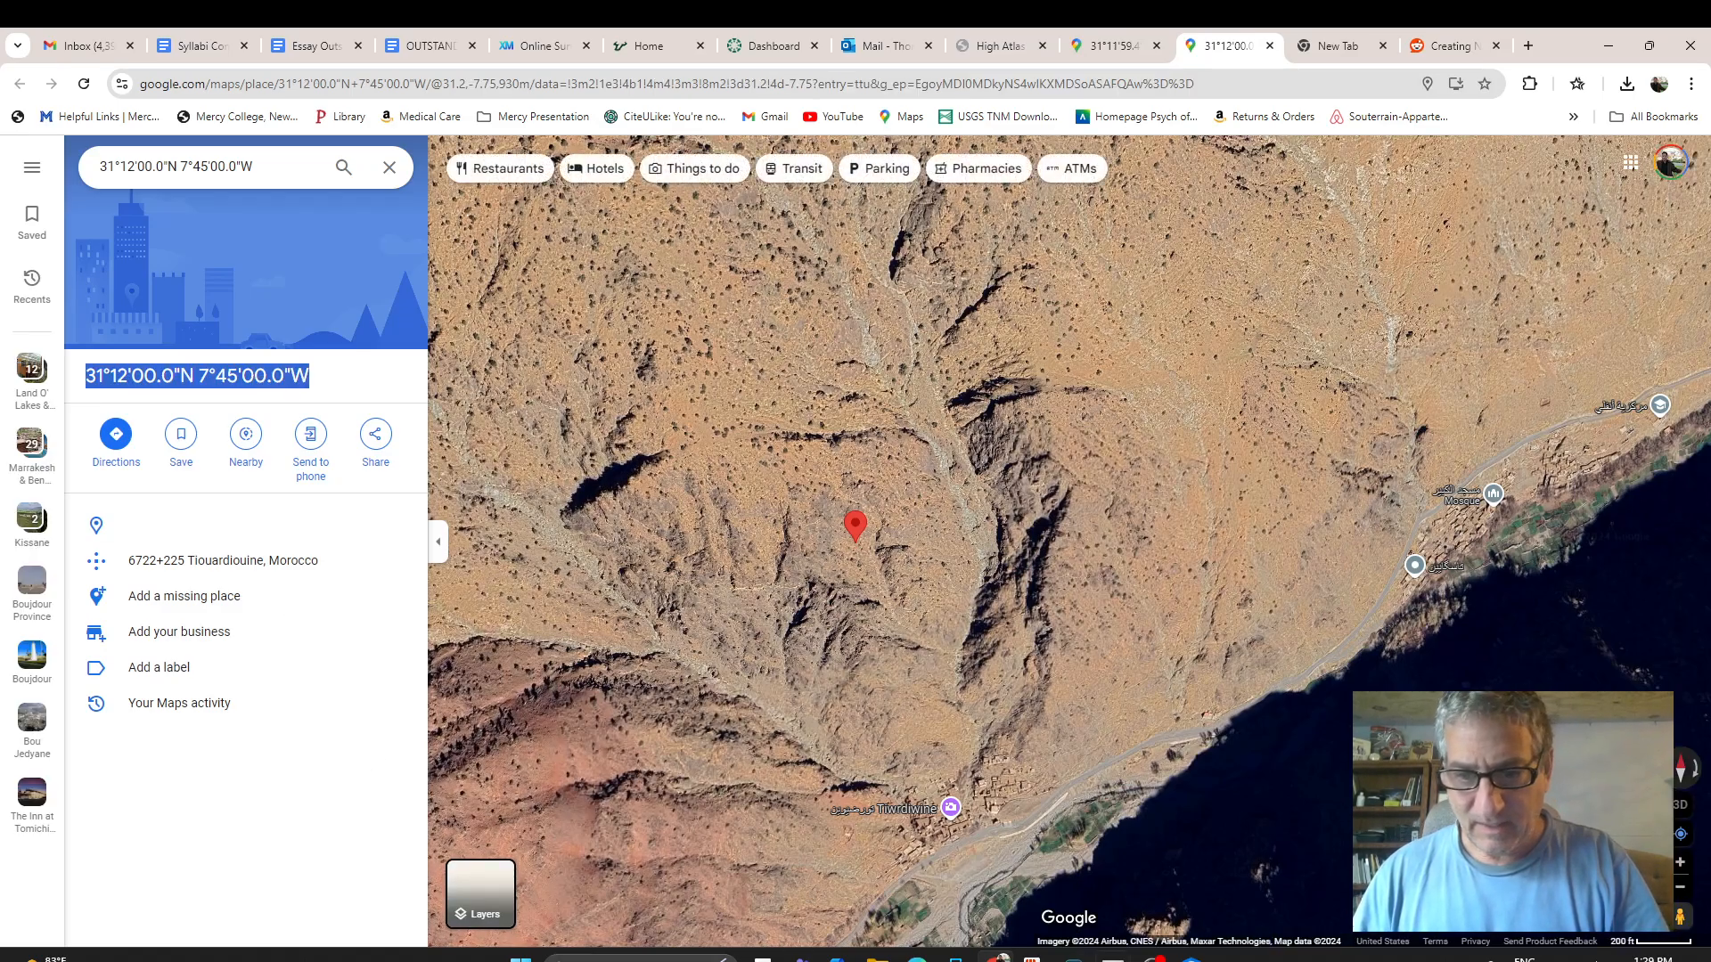
Back in ArcGIS Pro, locate 31°12'00.0"N 7°45'00.0"W and add the ArcGIS World Geocoding Service result as a graphic.
click(1192, 958)
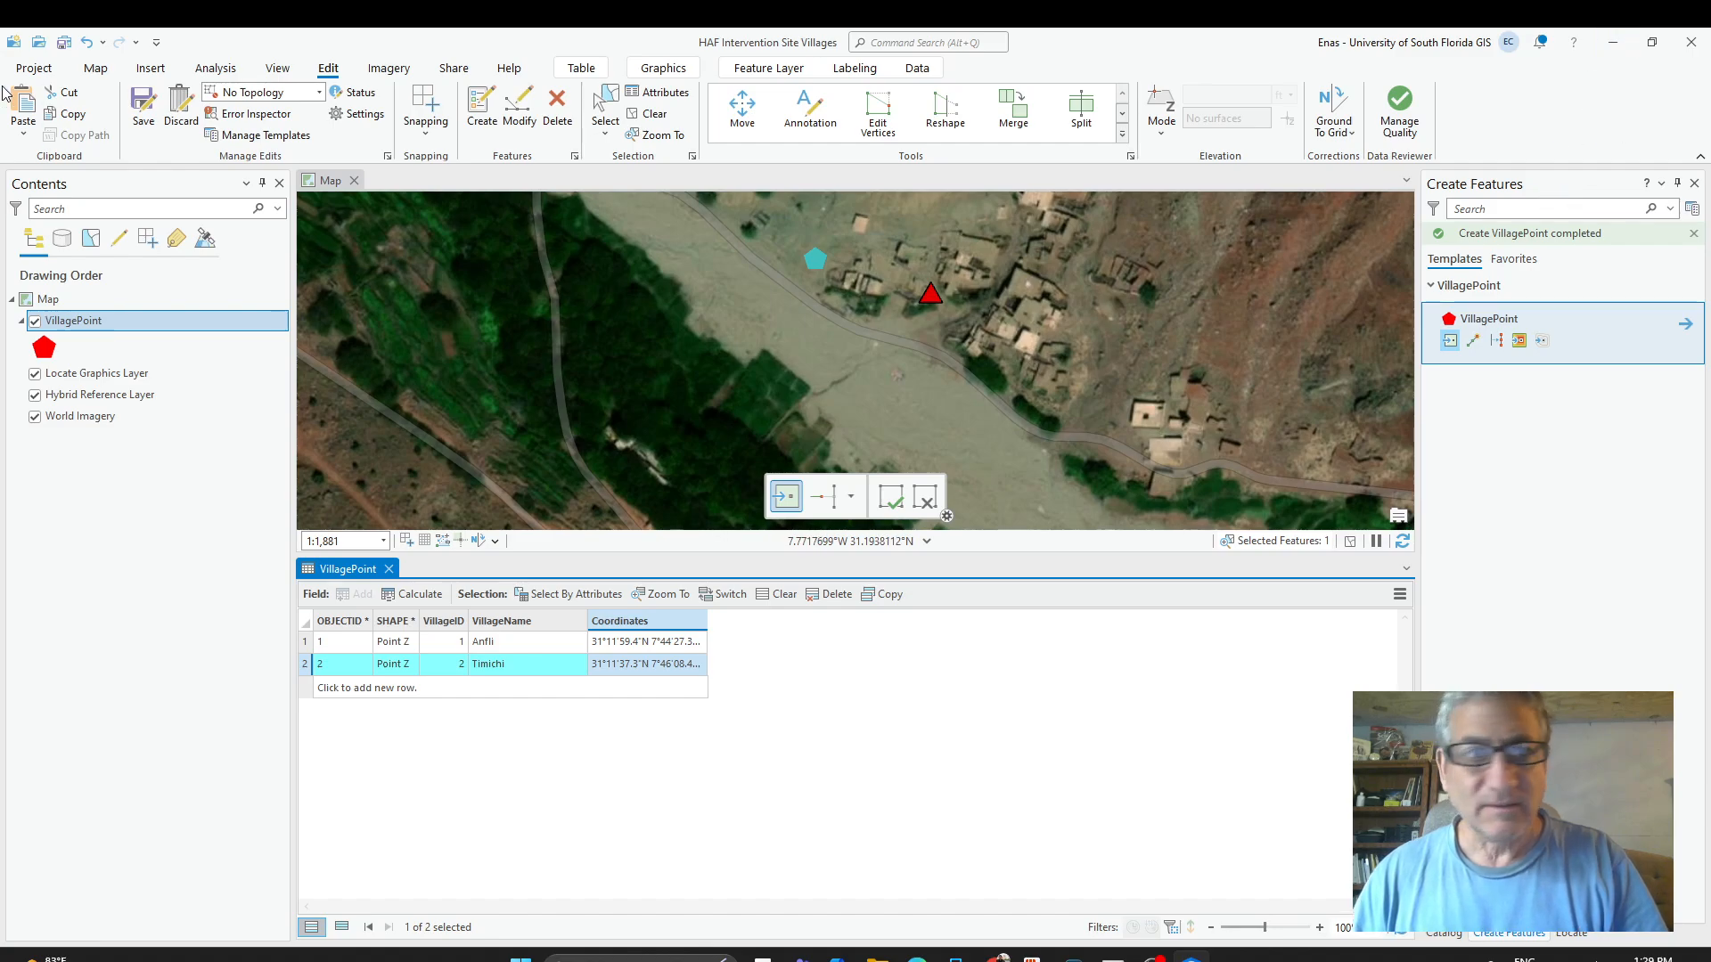
click(88, 74)
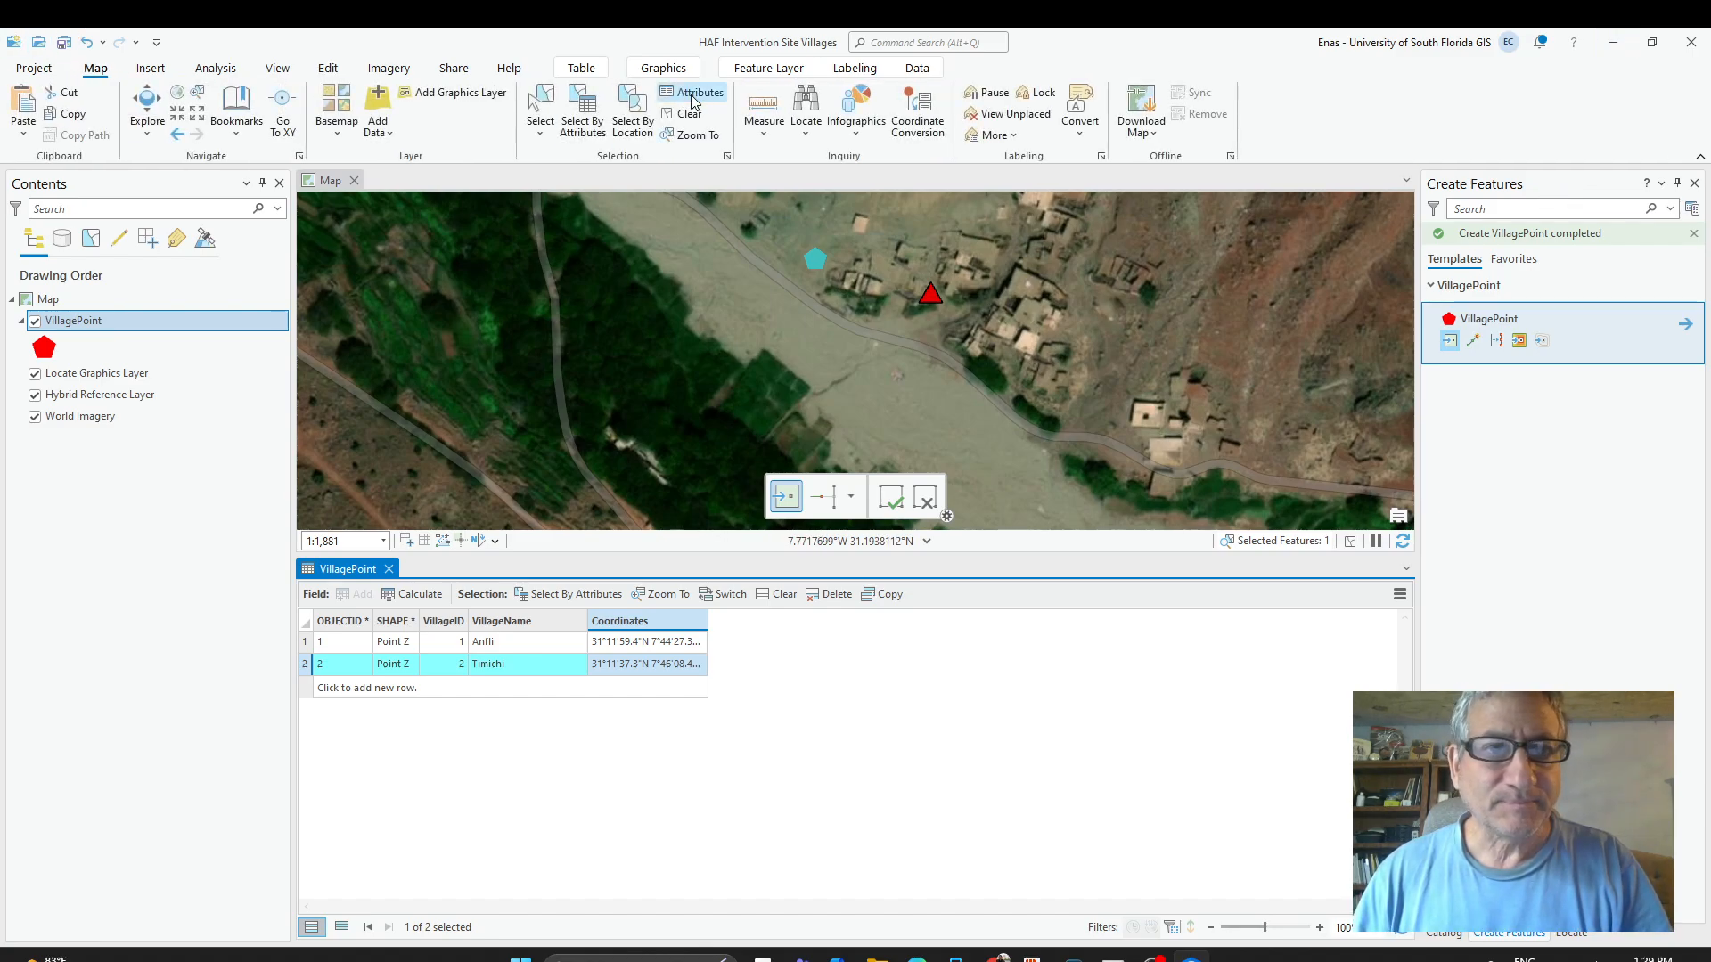
click(805, 111)
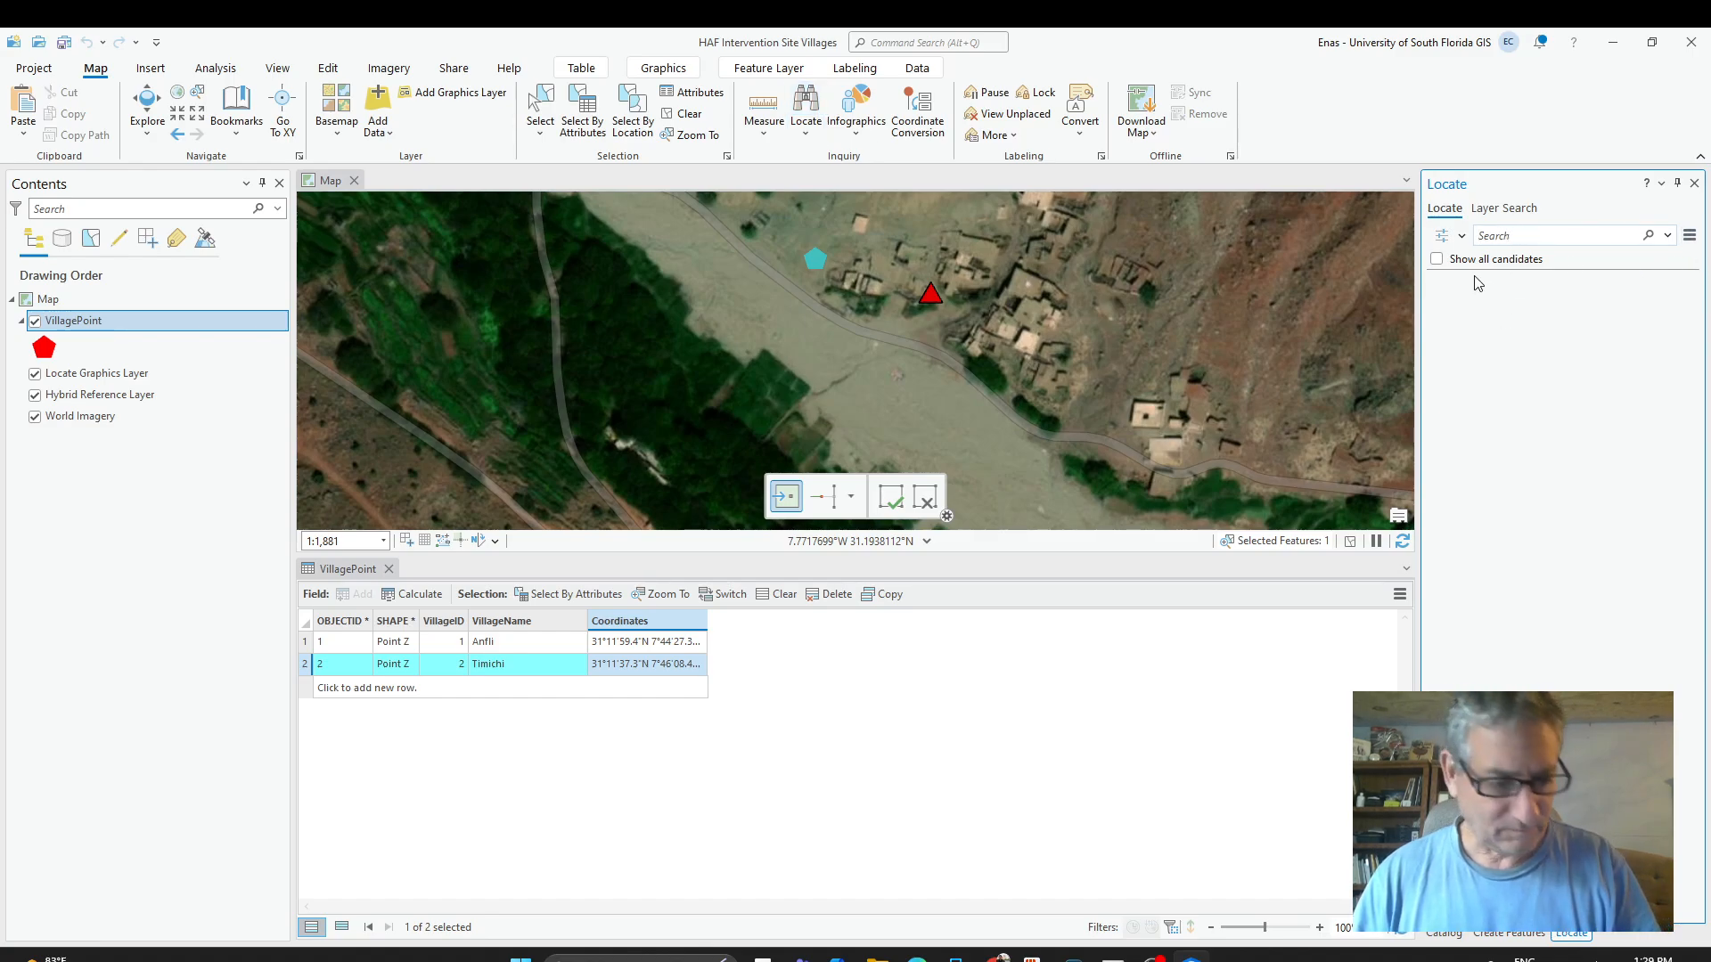
key(ctrl+v)
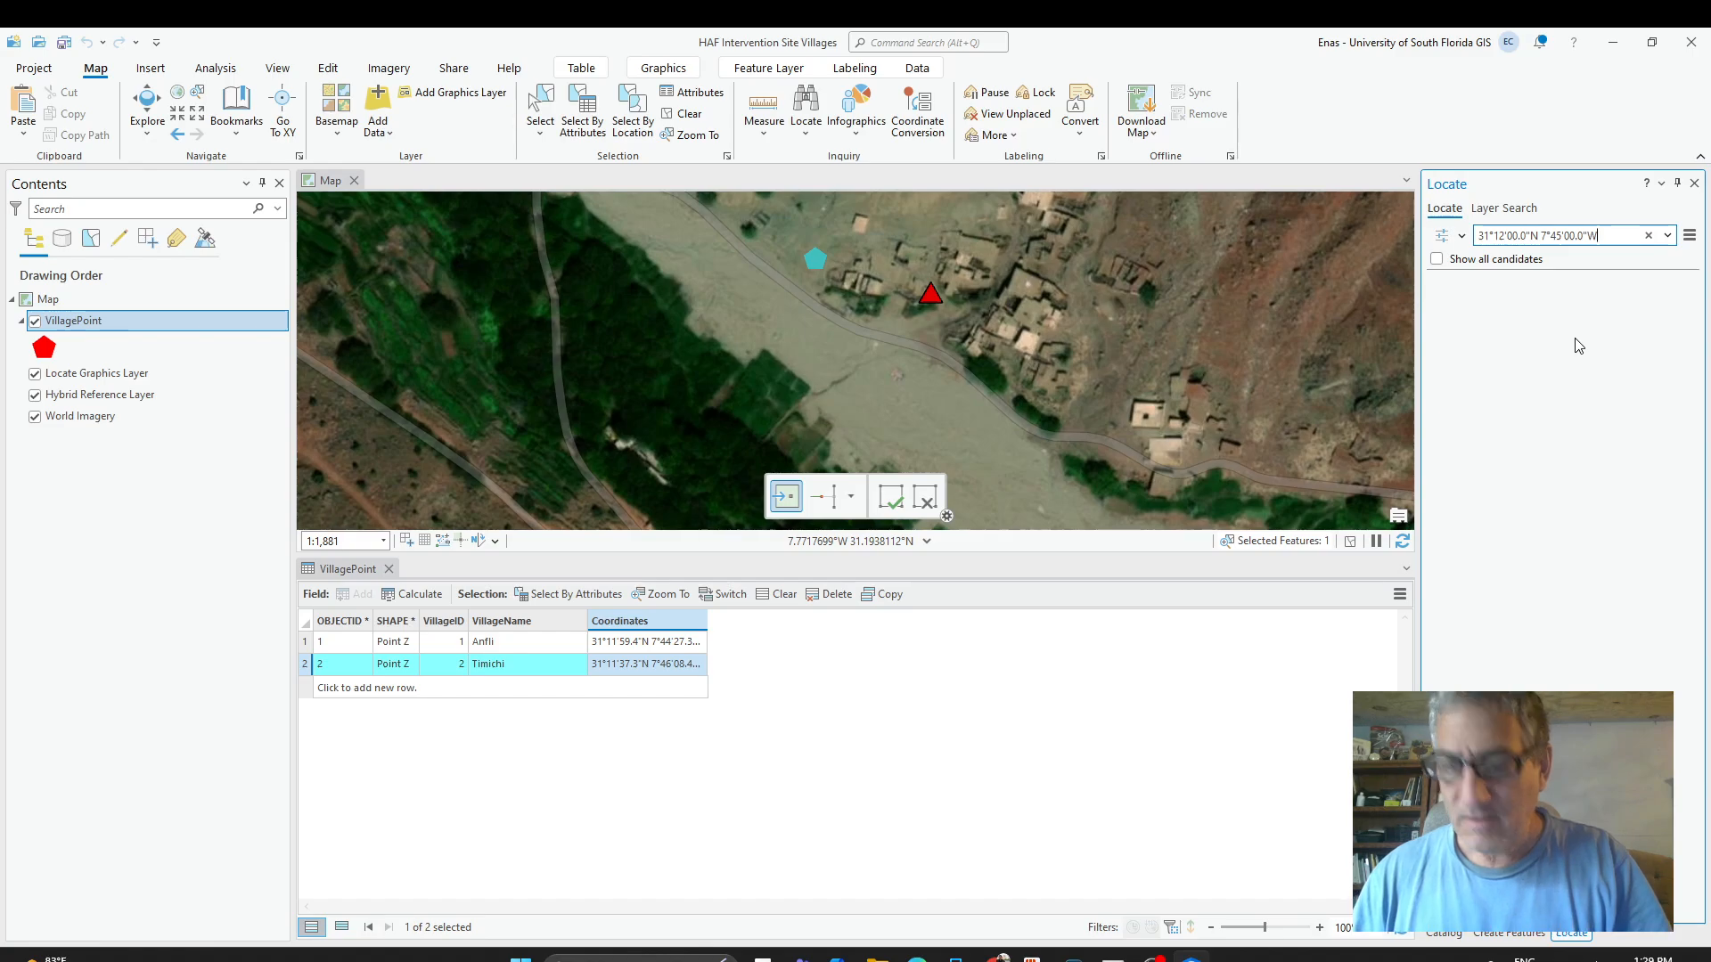
key(Return)
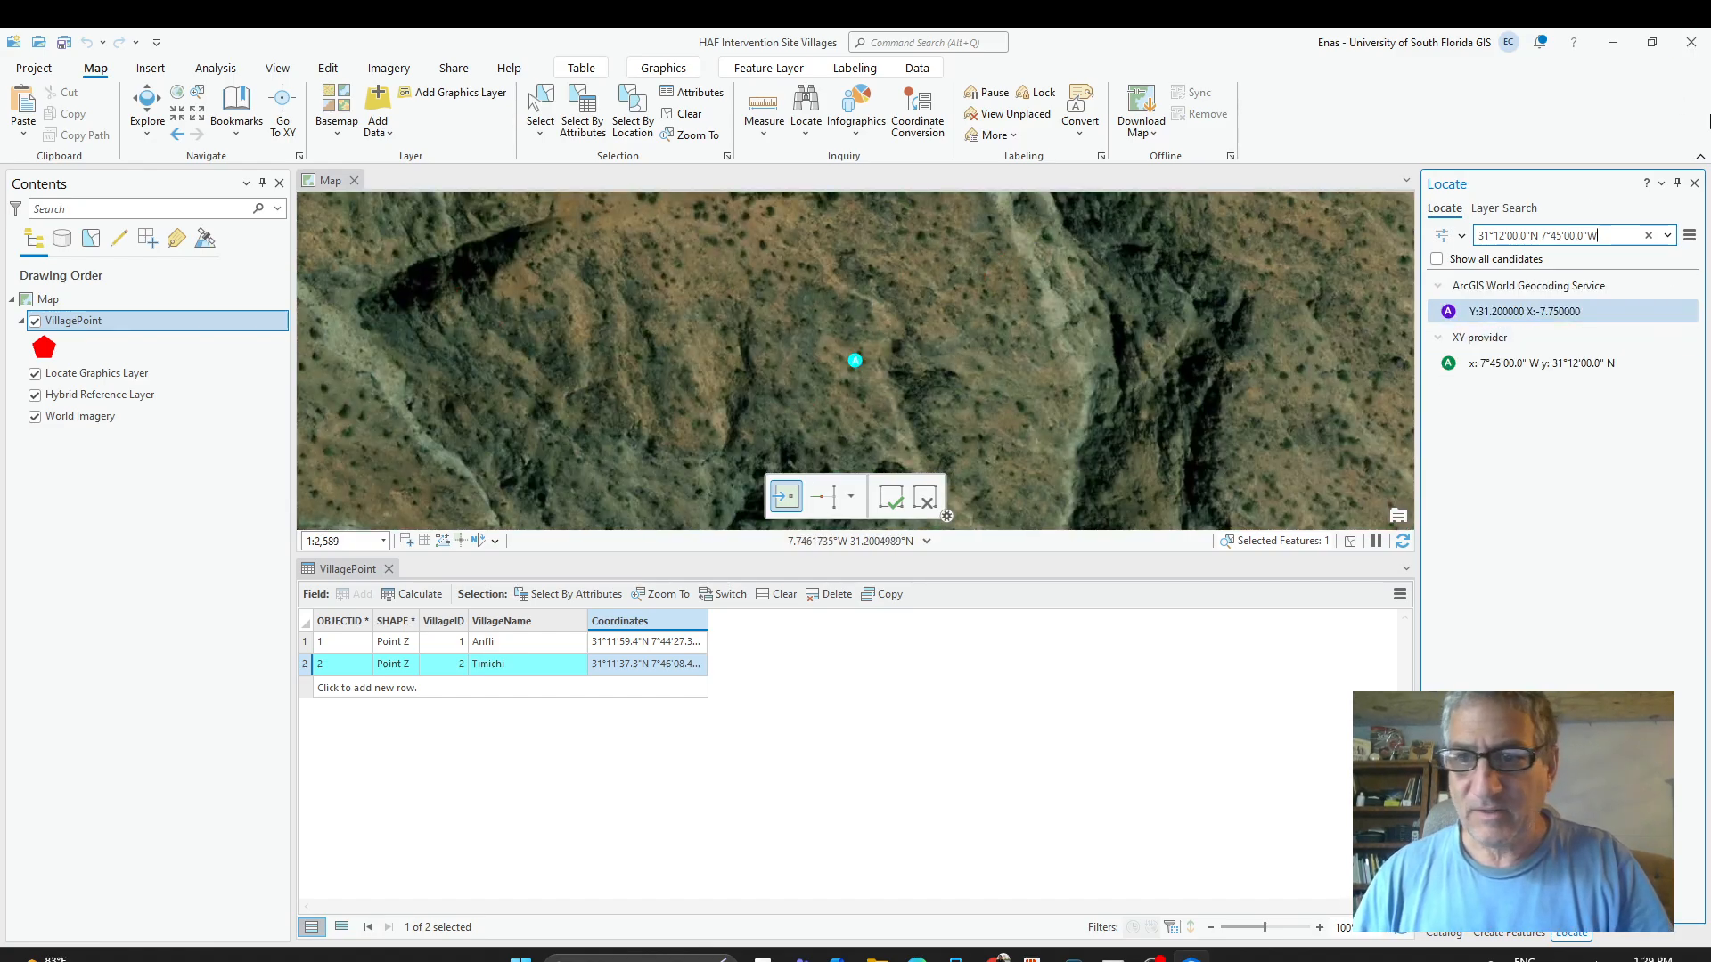
right_click(1475, 325)
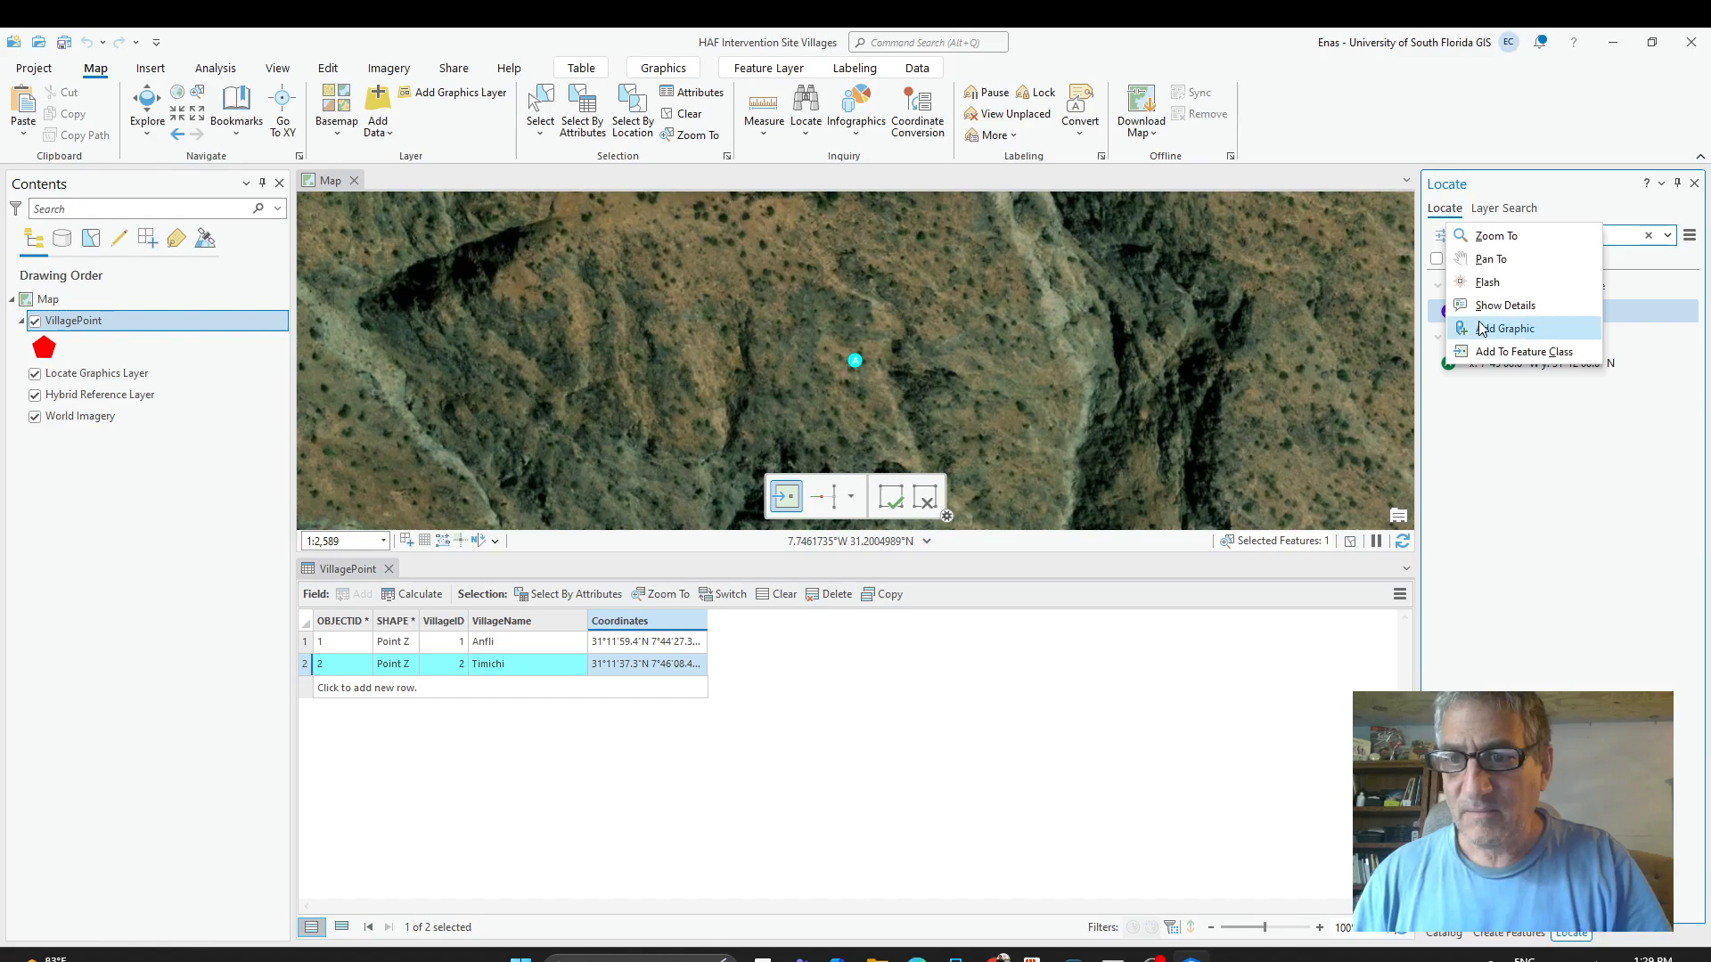
click(1504, 329)
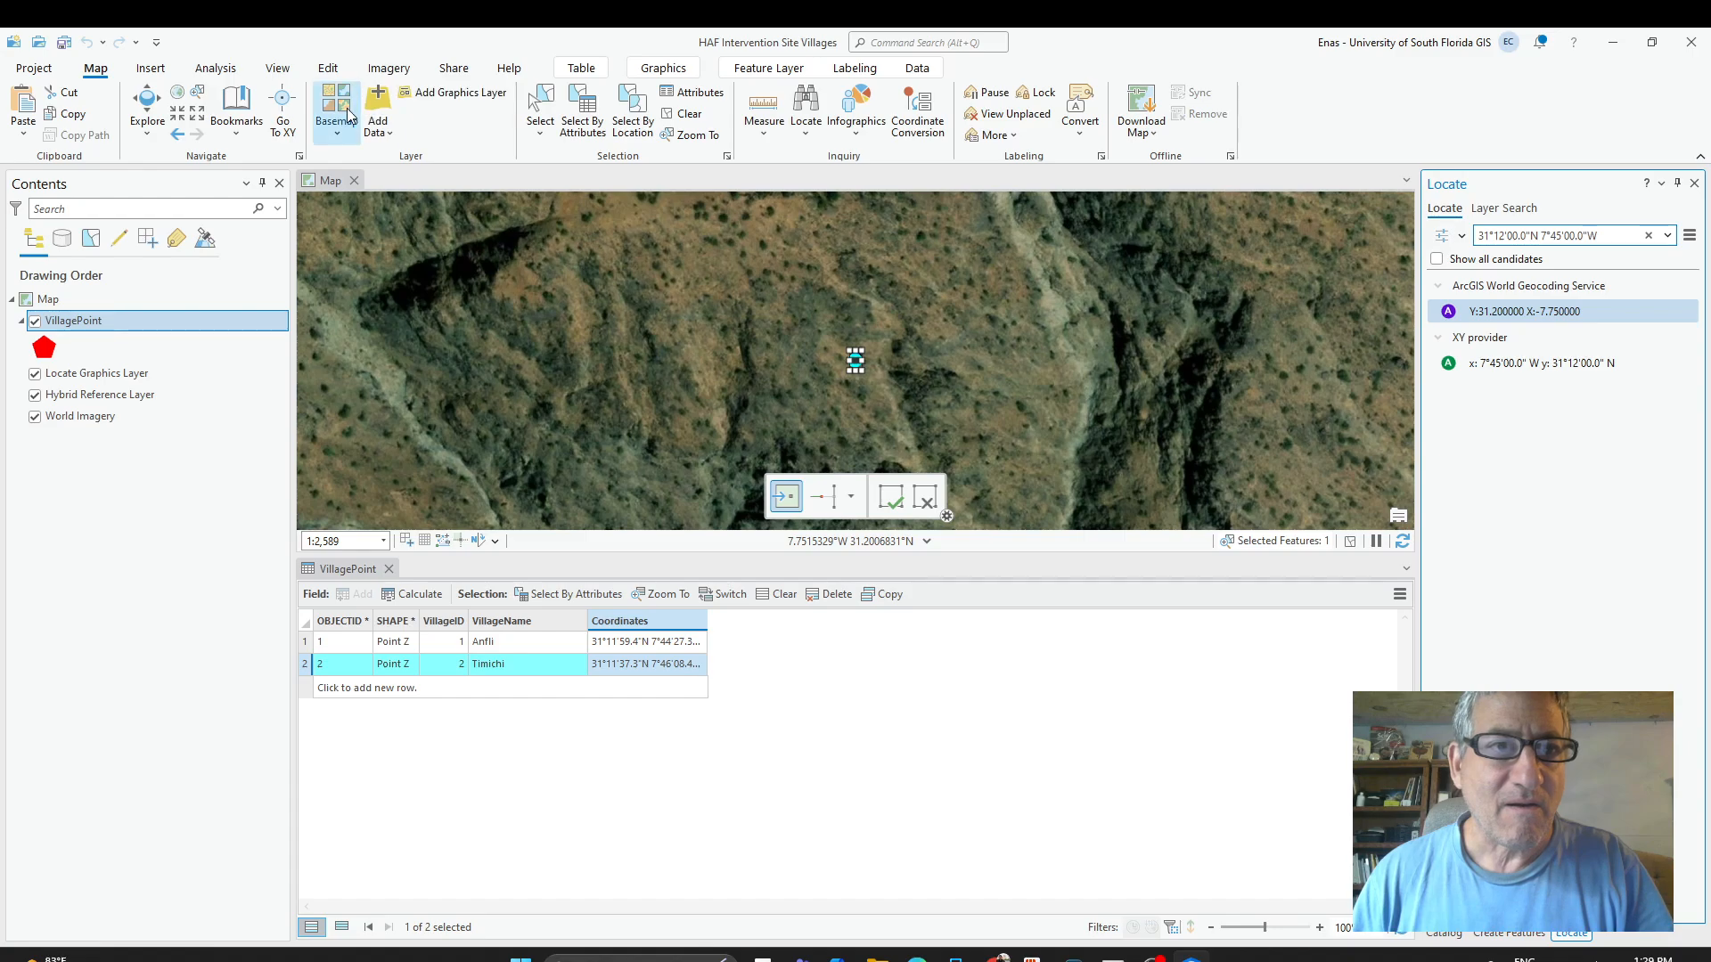
Look for the new graphic's symbol options, select the Locate Graphics Layer and add the geocoding result as a graphic again.
click(668, 71)
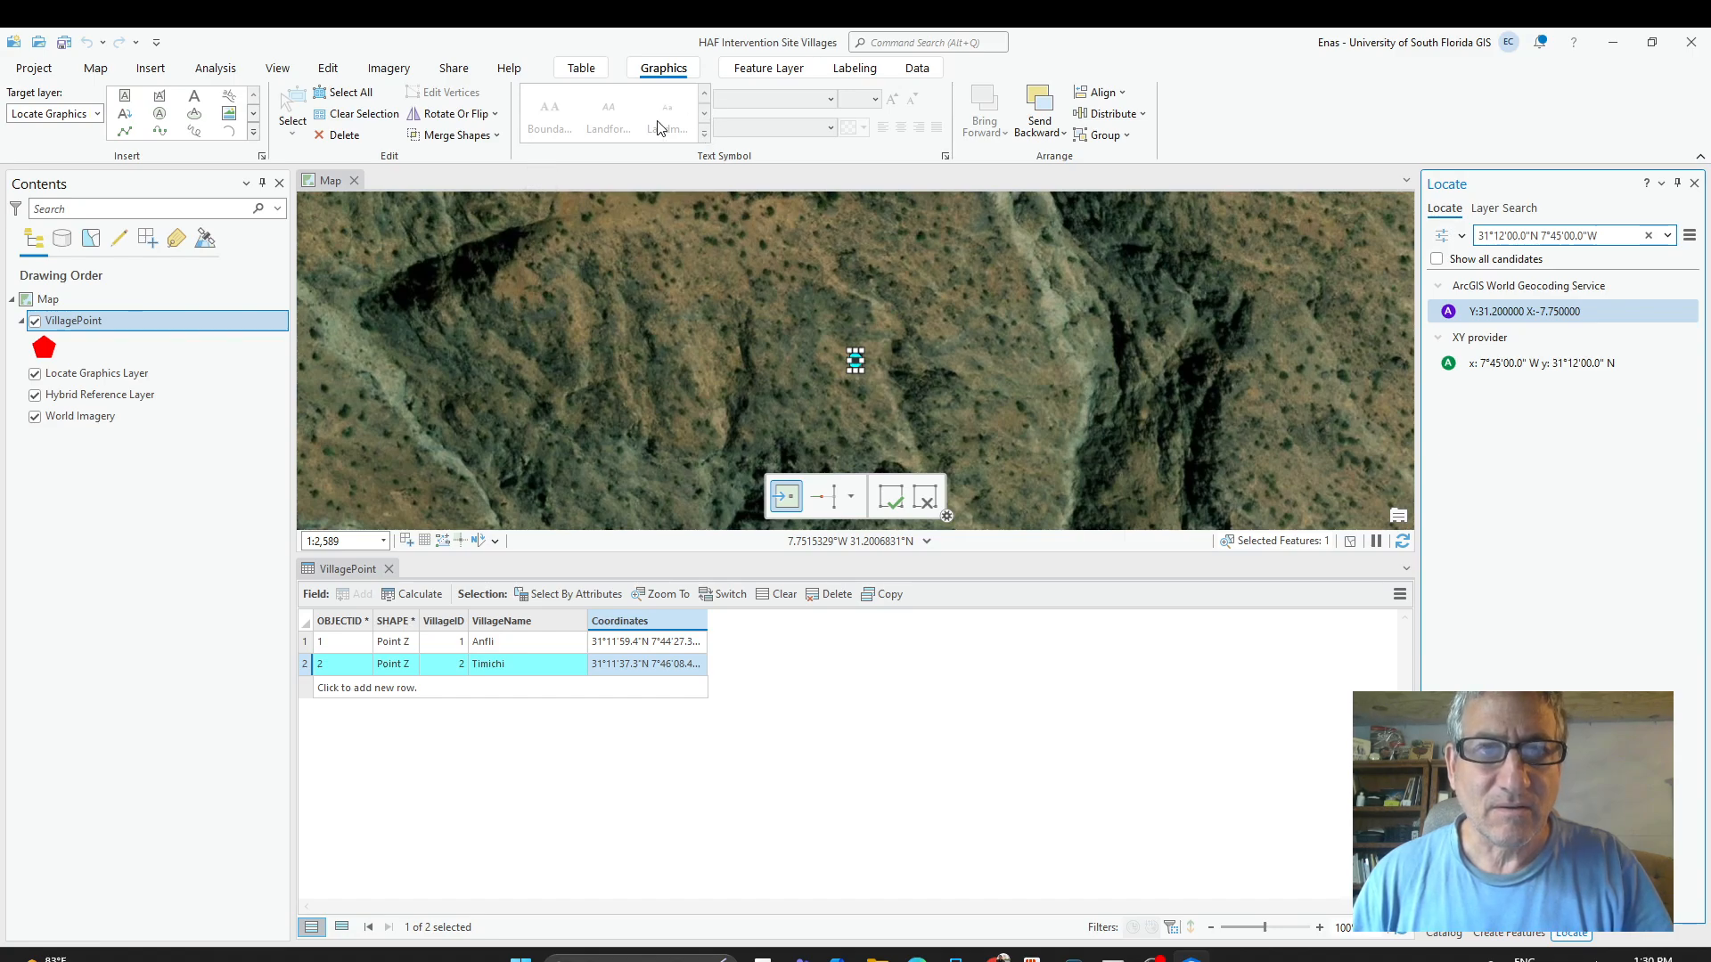
scroll(672, 94, down, 1)
click(673, 71)
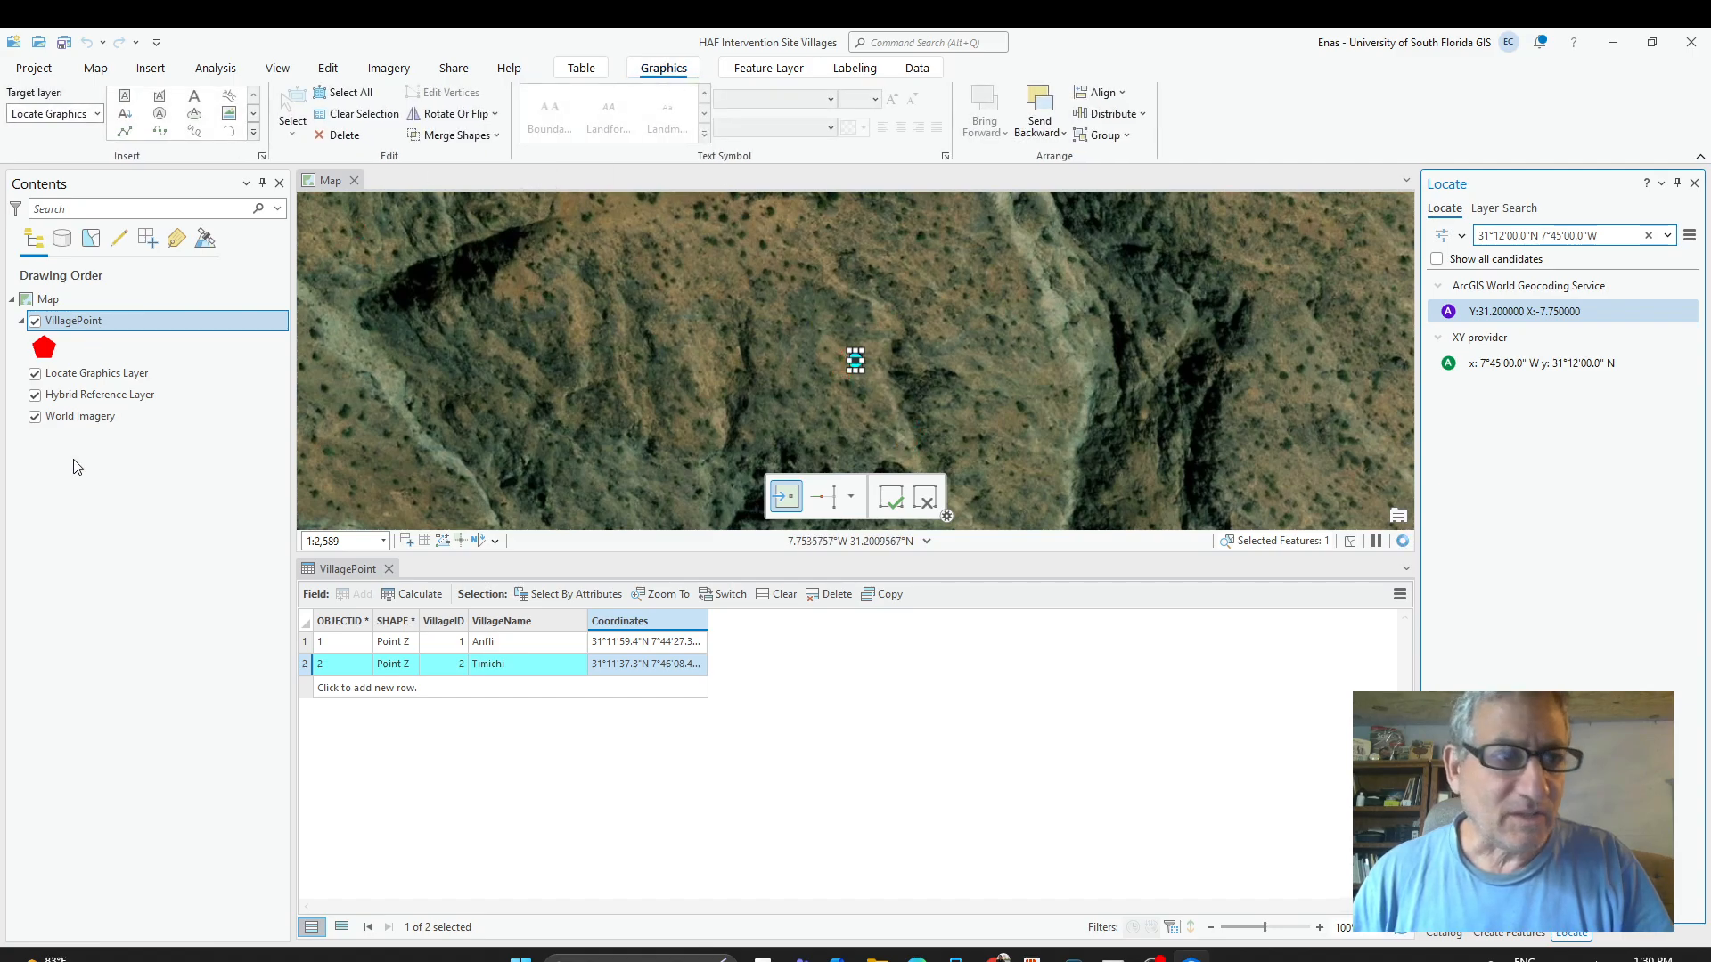
click(89, 376)
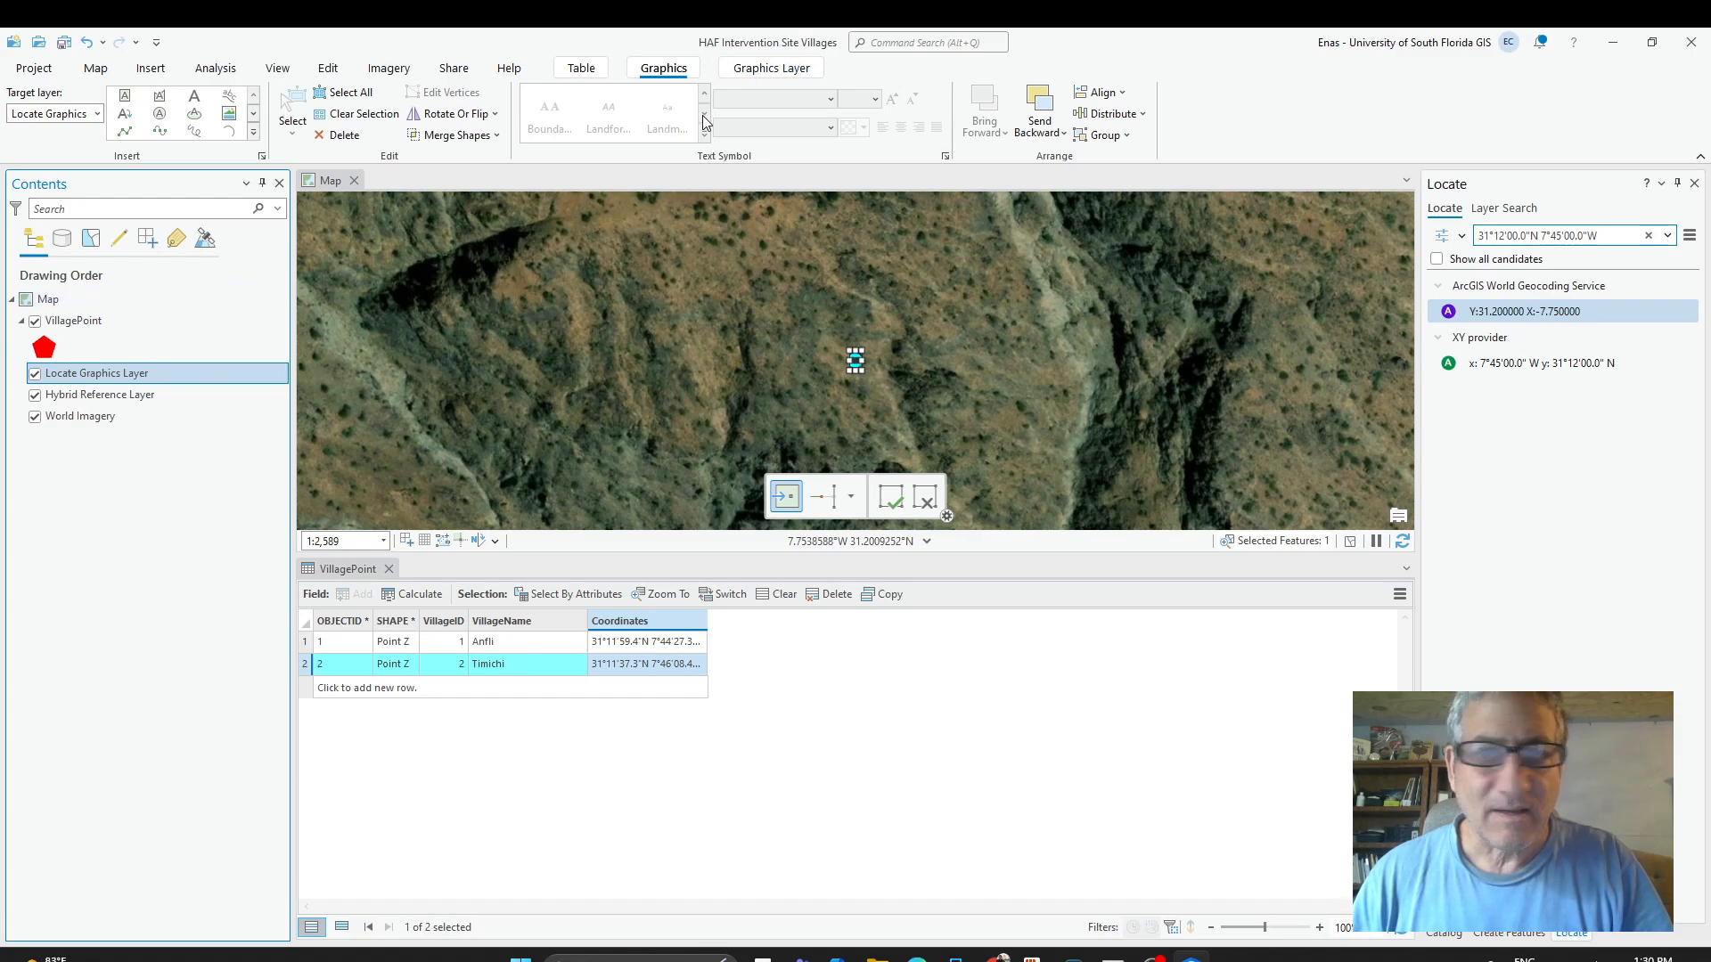
right_click(1478, 314)
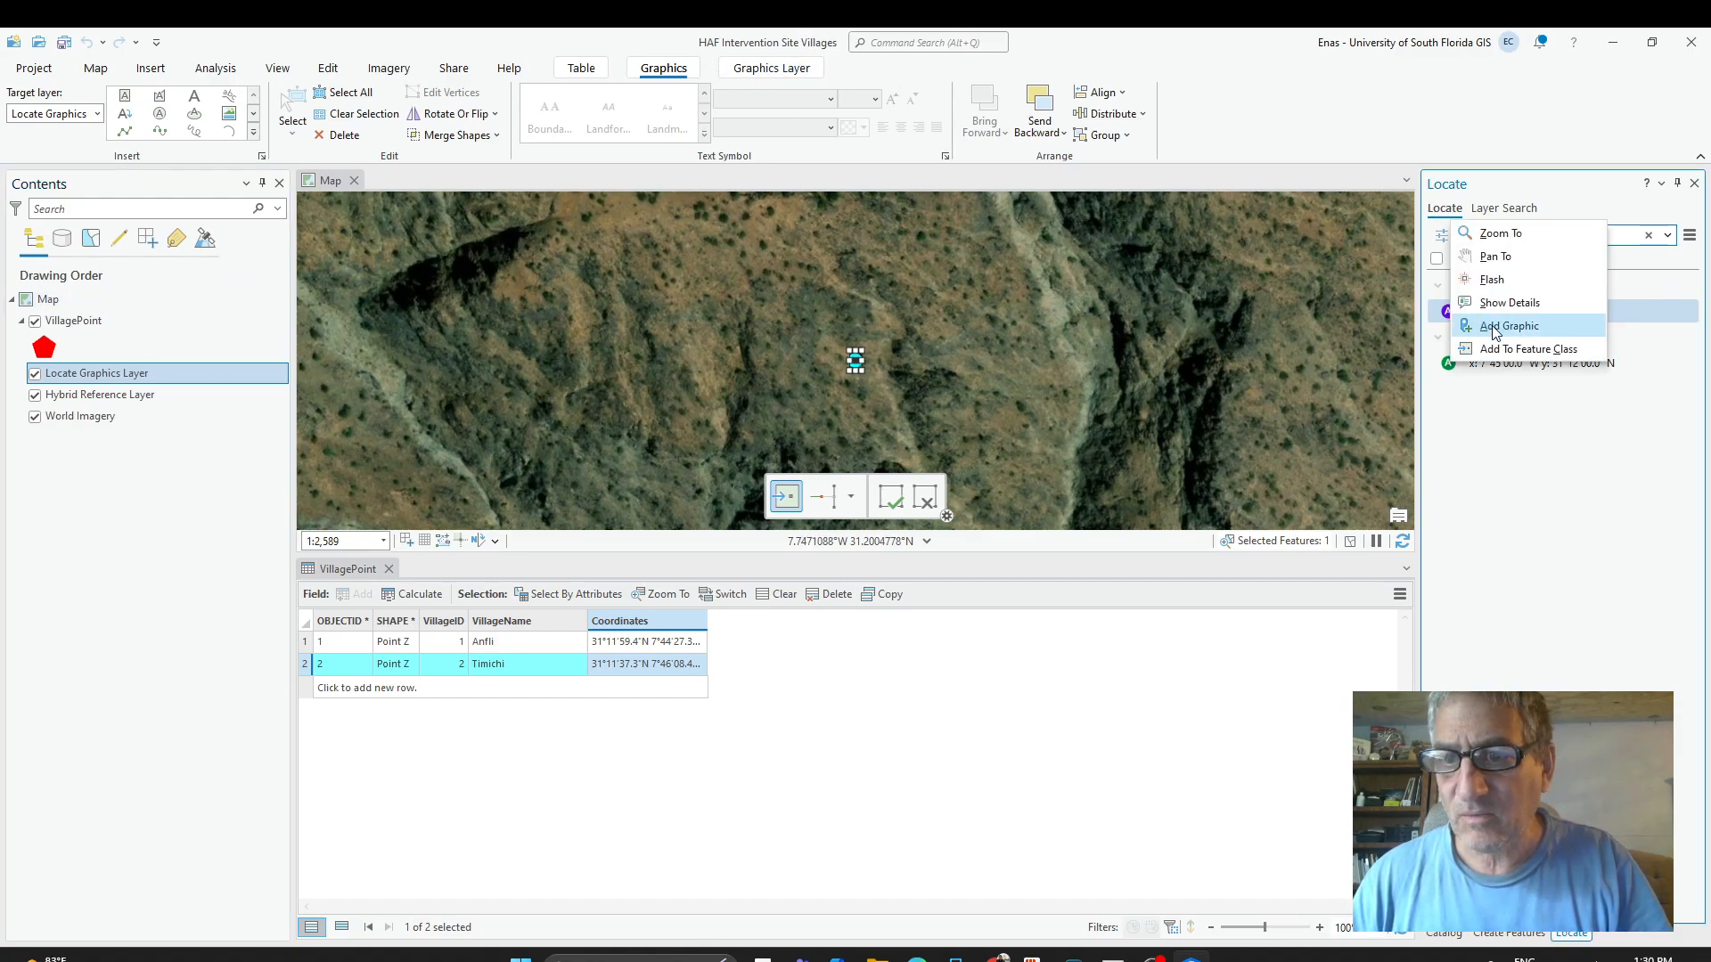
click(1506, 327)
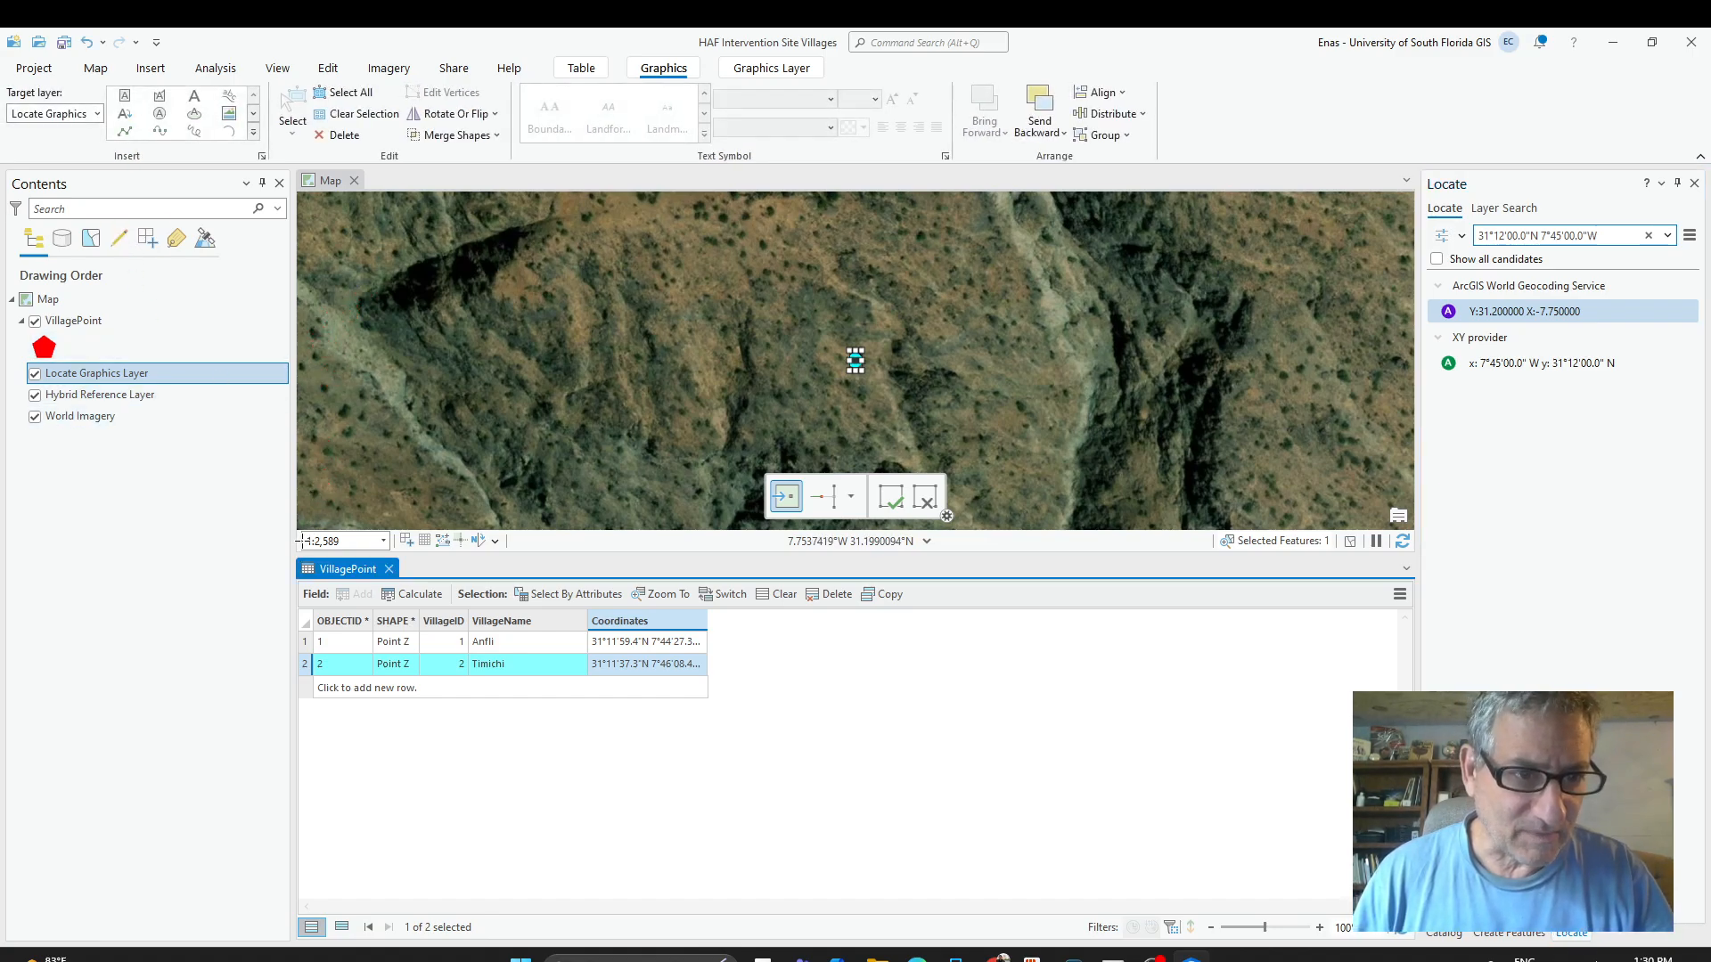
Save all pending edits to the VillagePoint features.
click(328, 68)
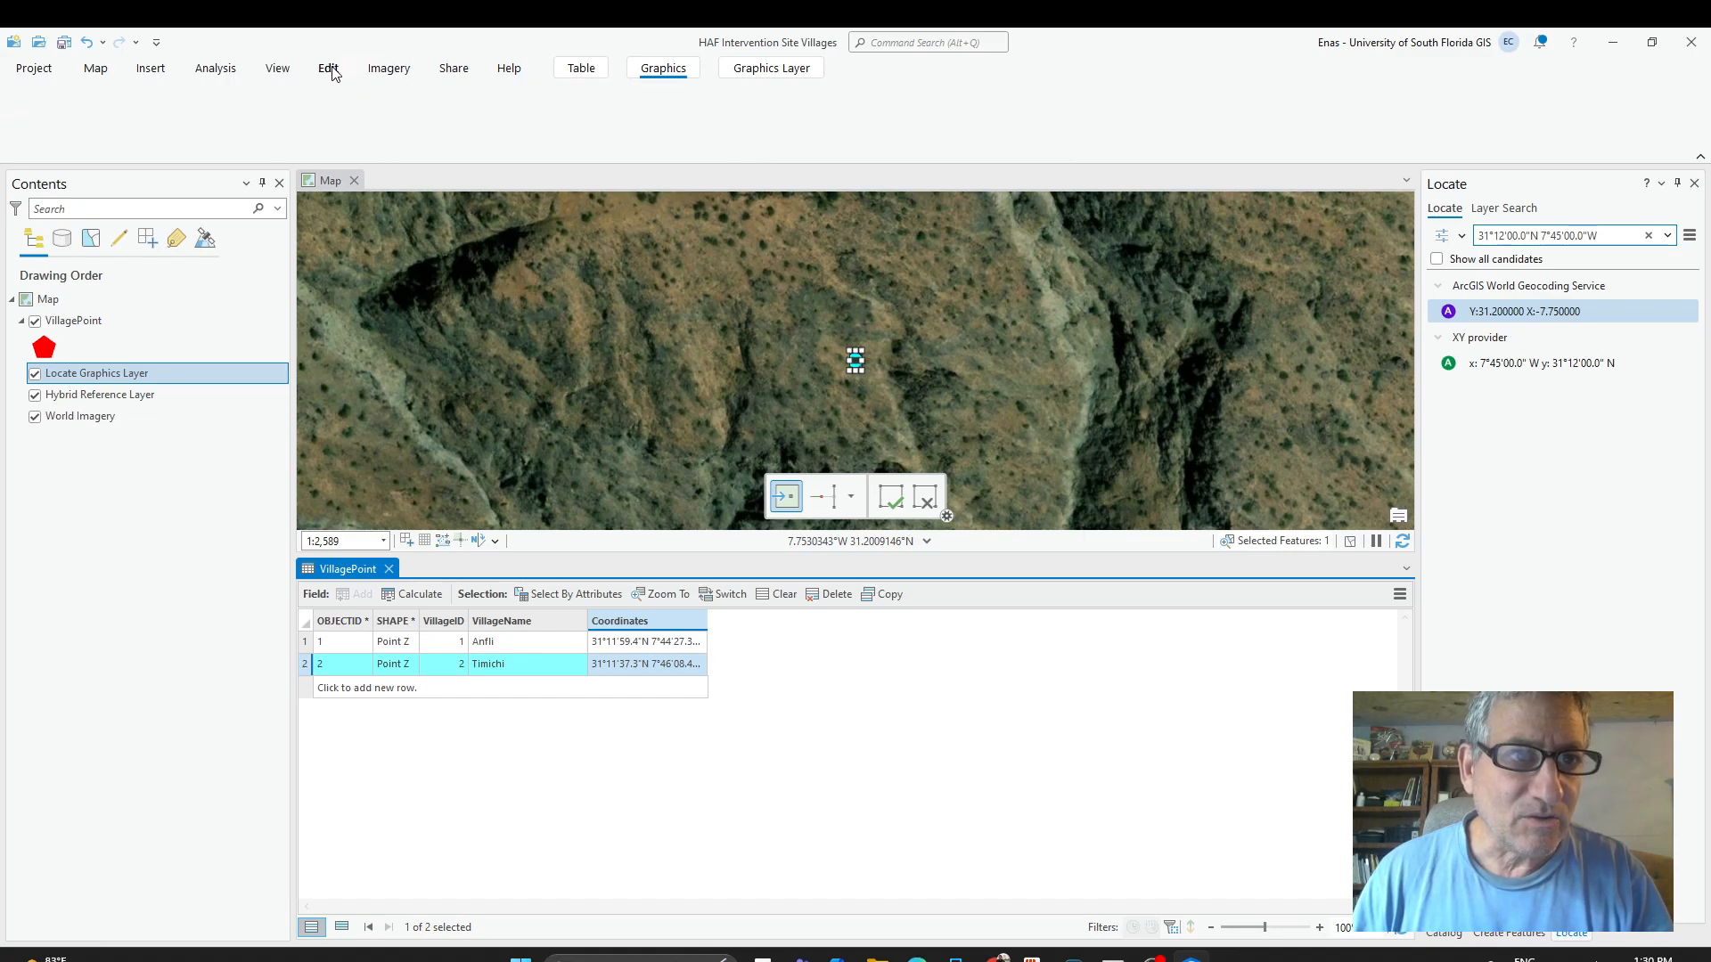
click(142, 109)
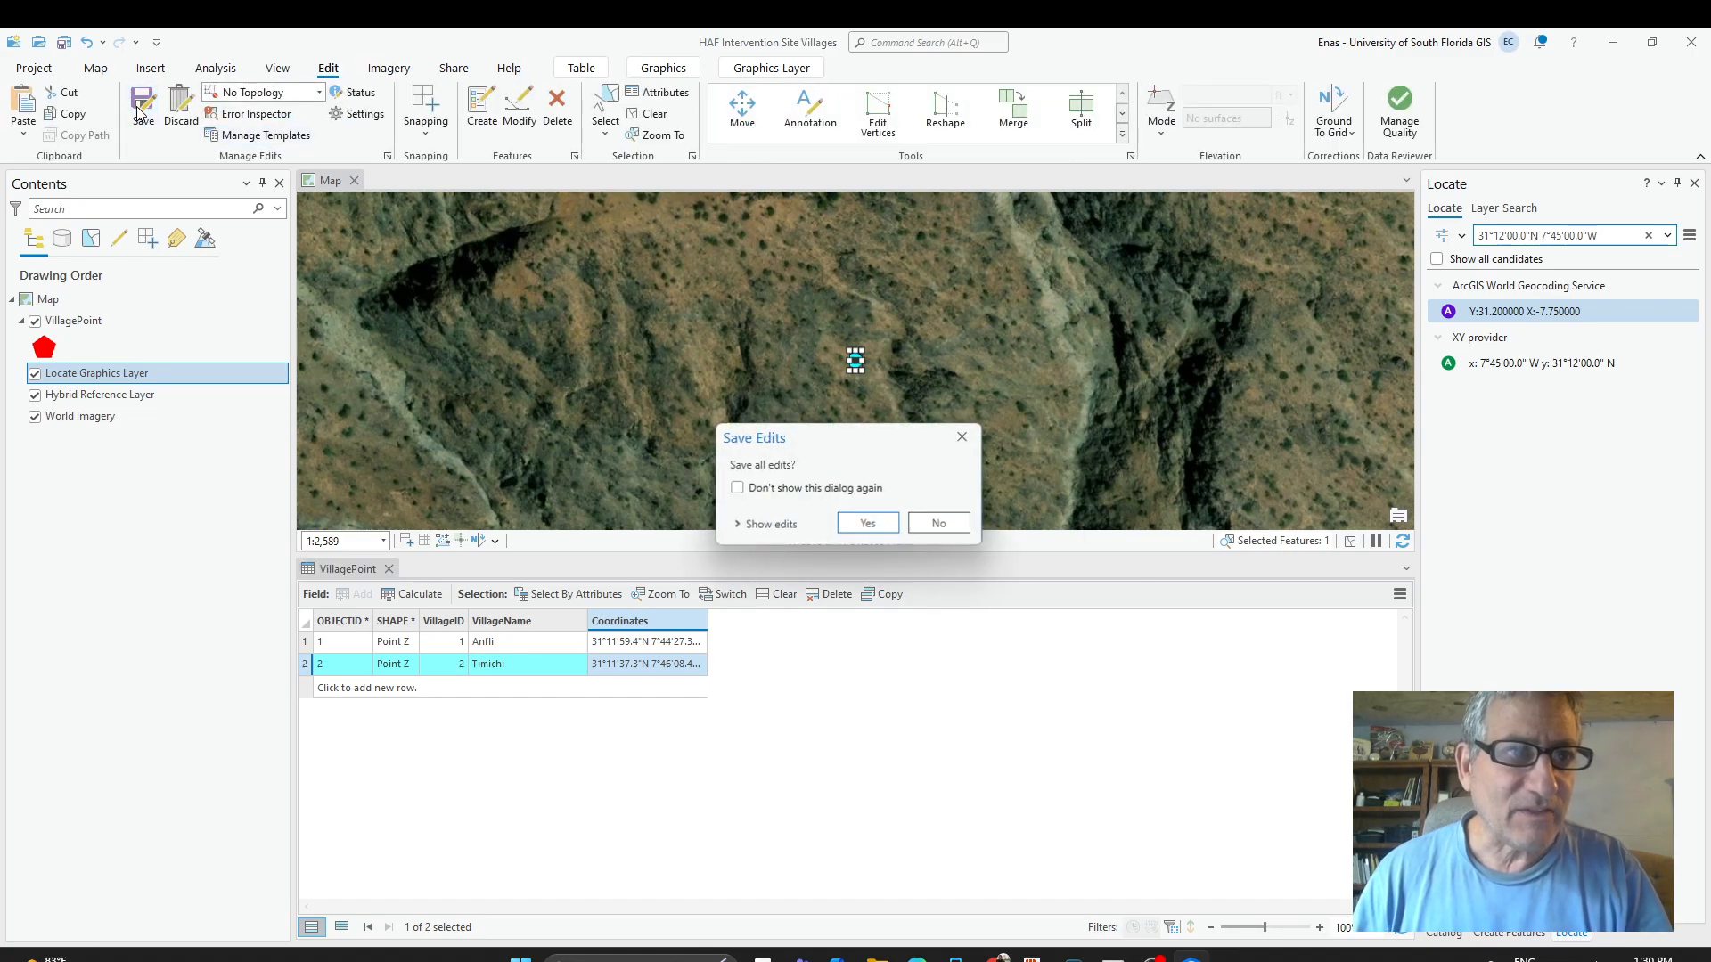
click(868, 524)
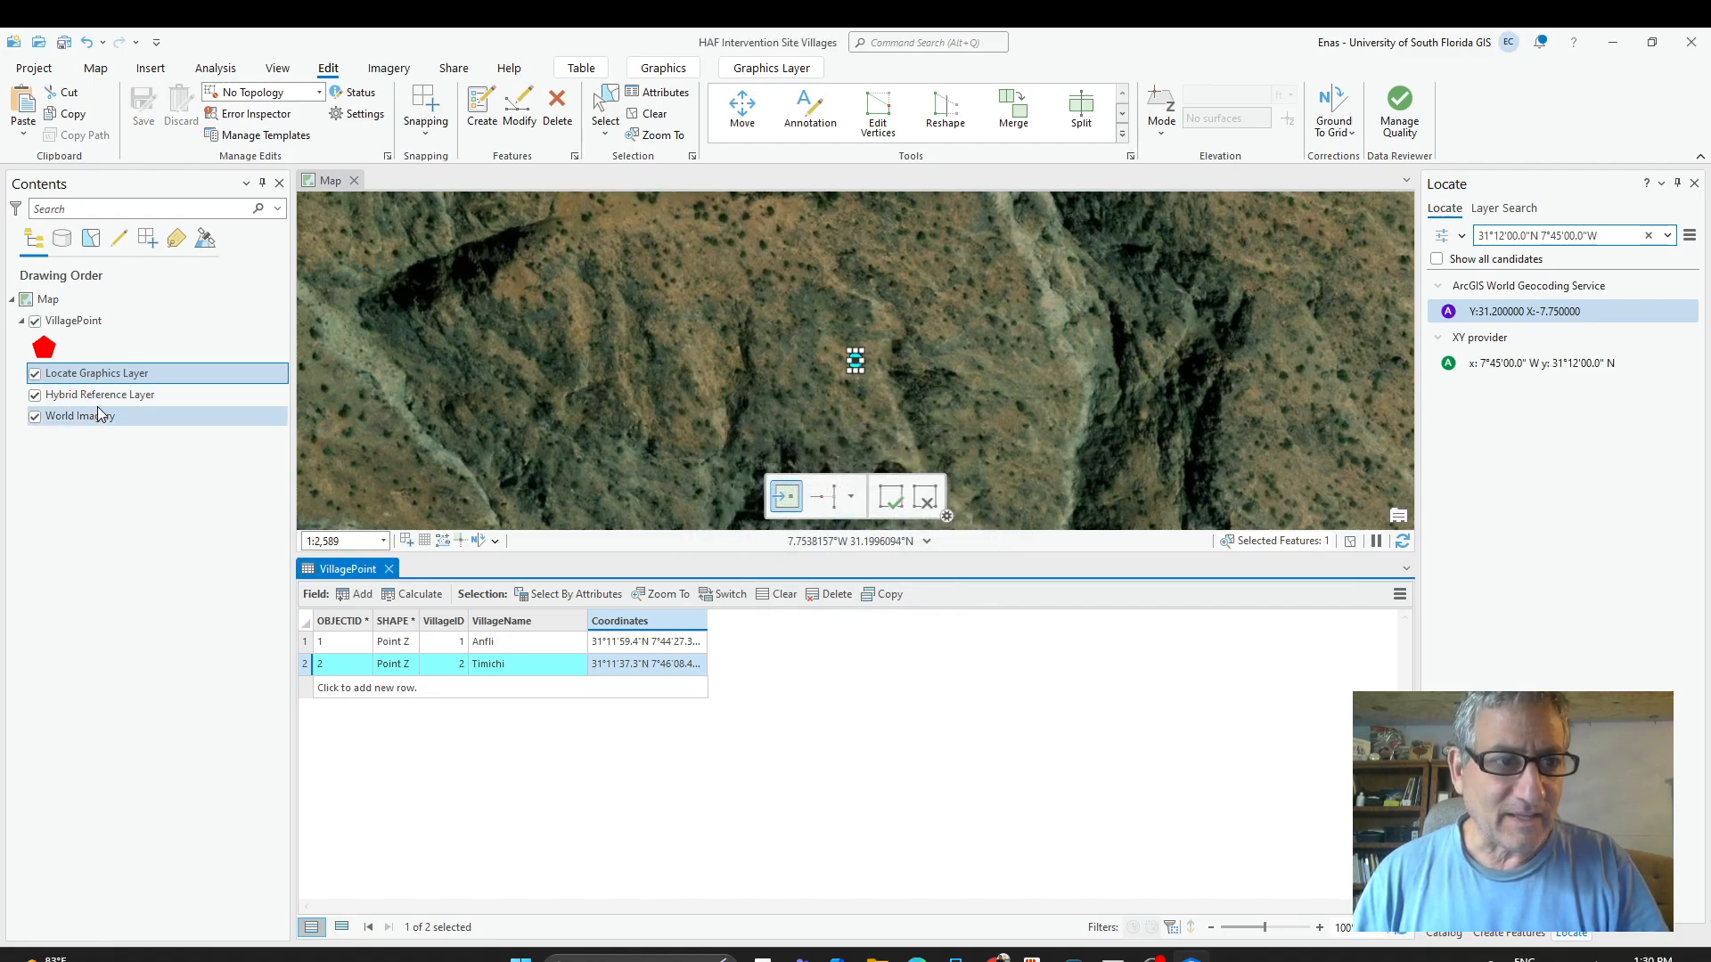
Add the ArcGIS World Geocoding Service result as a graphic again and look for its symbol options.
right_click(1499, 312)
click(1527, 320)
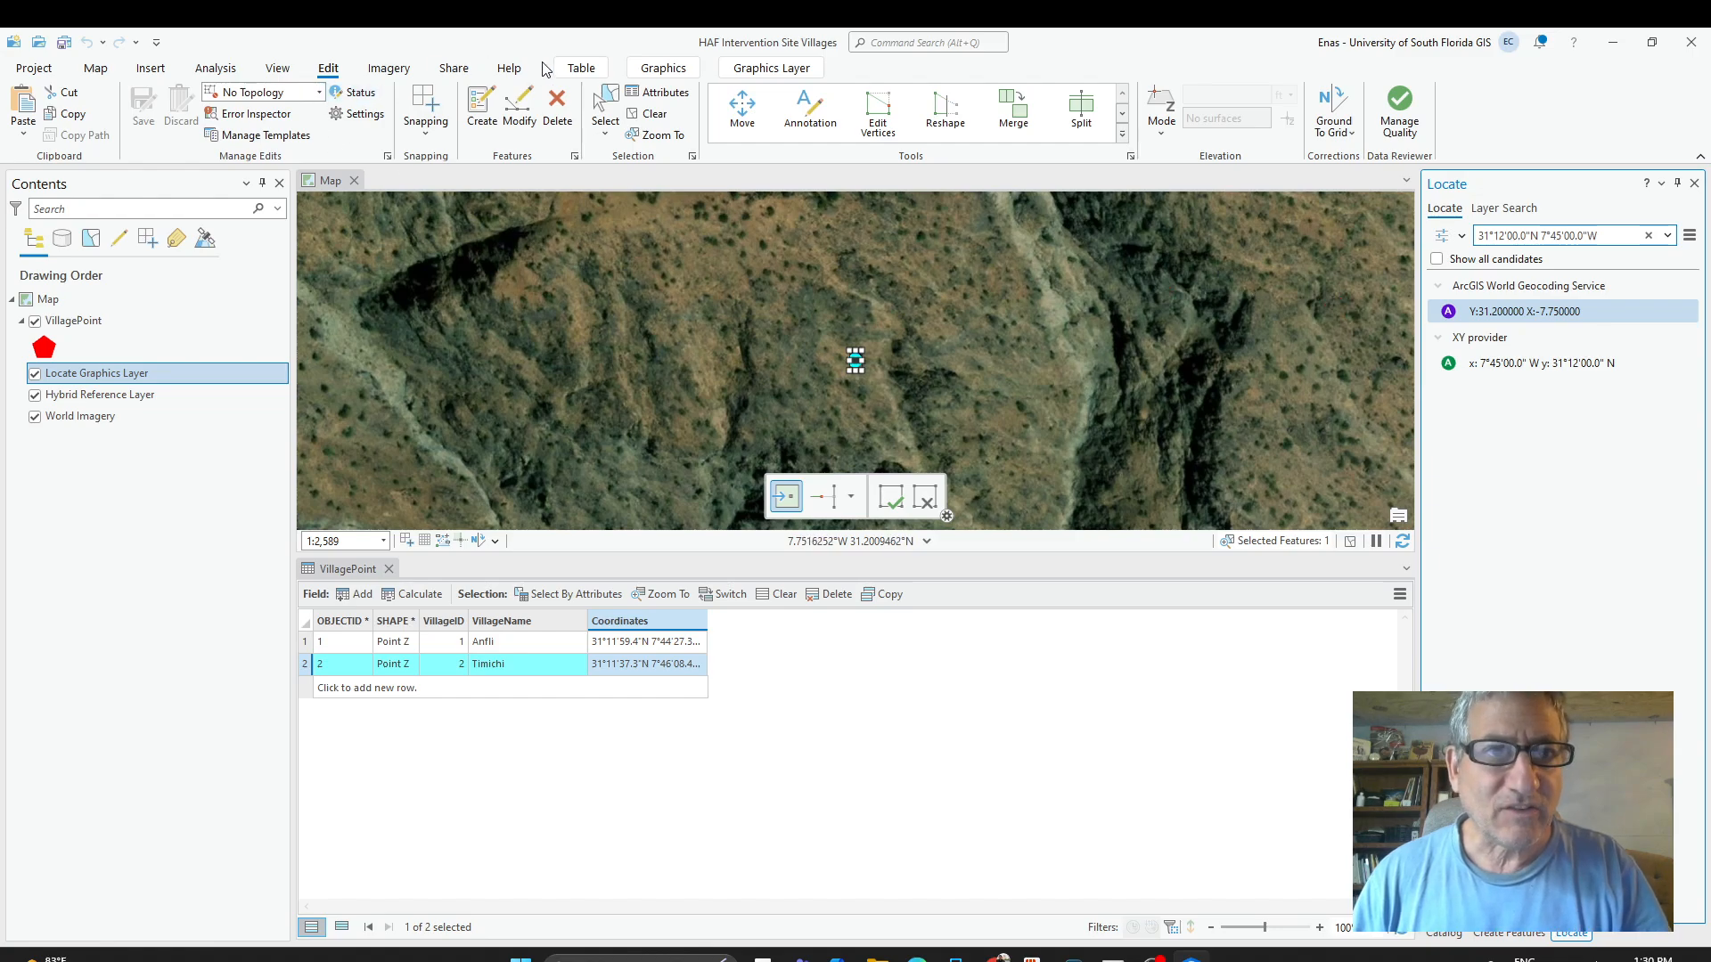
click(649, 70)
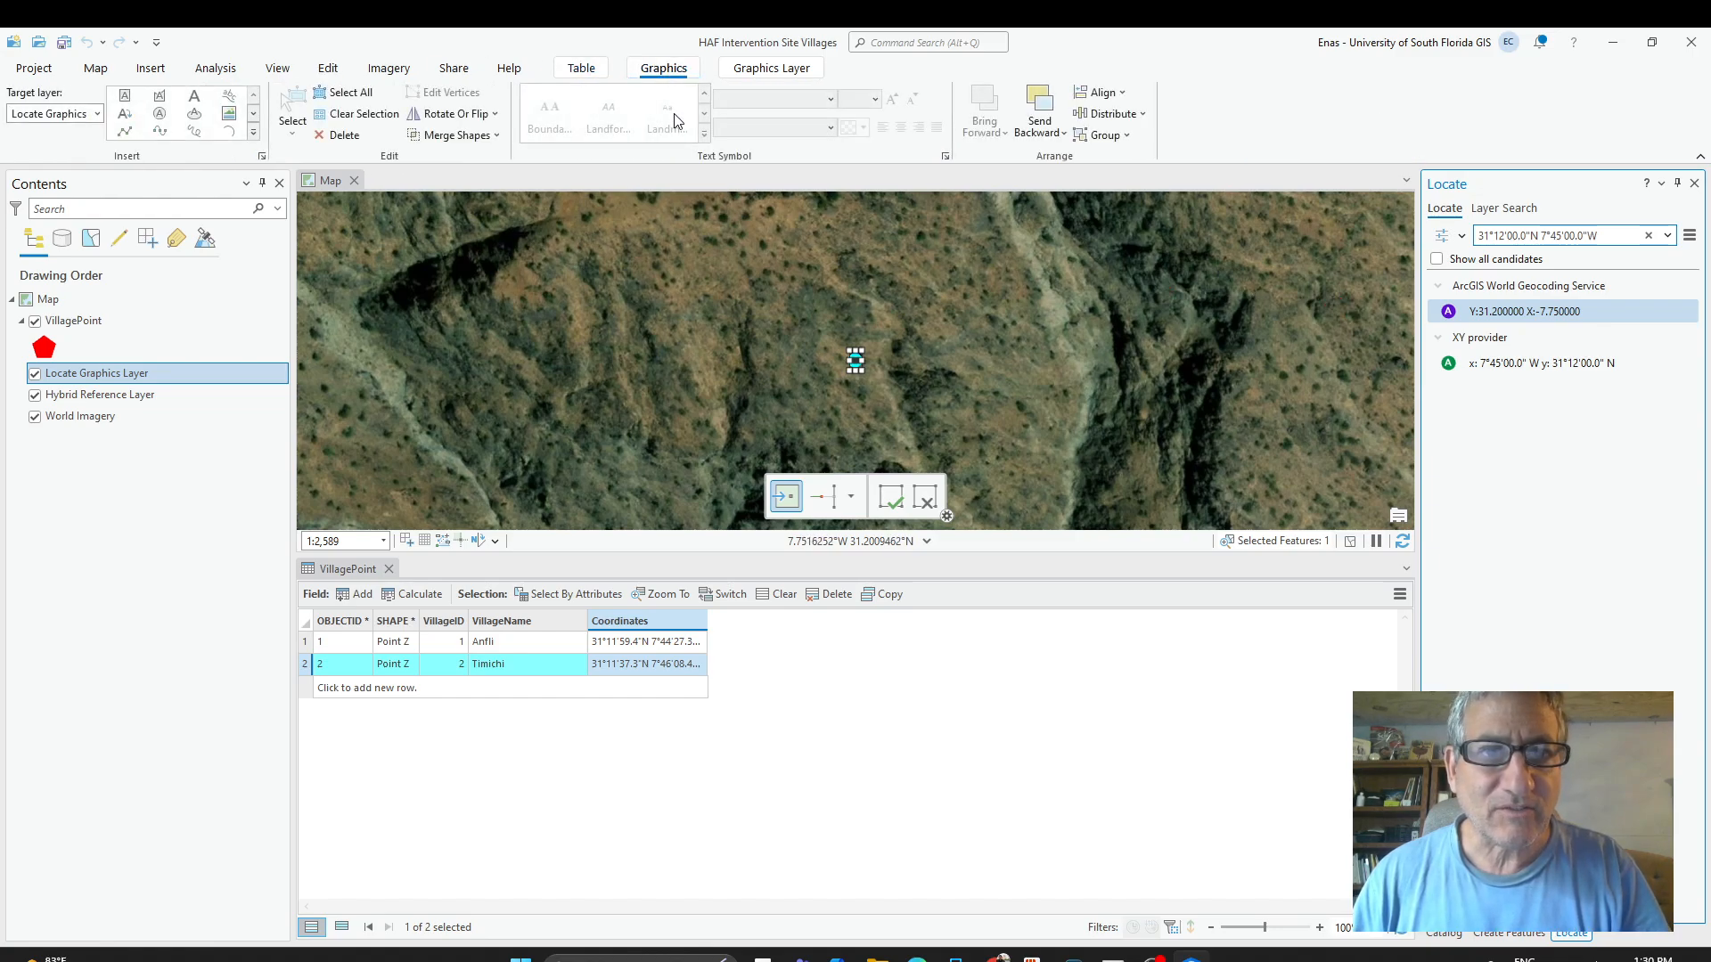
scroll(668, 123, down, 1)
scroll(660, 125, up, 2)
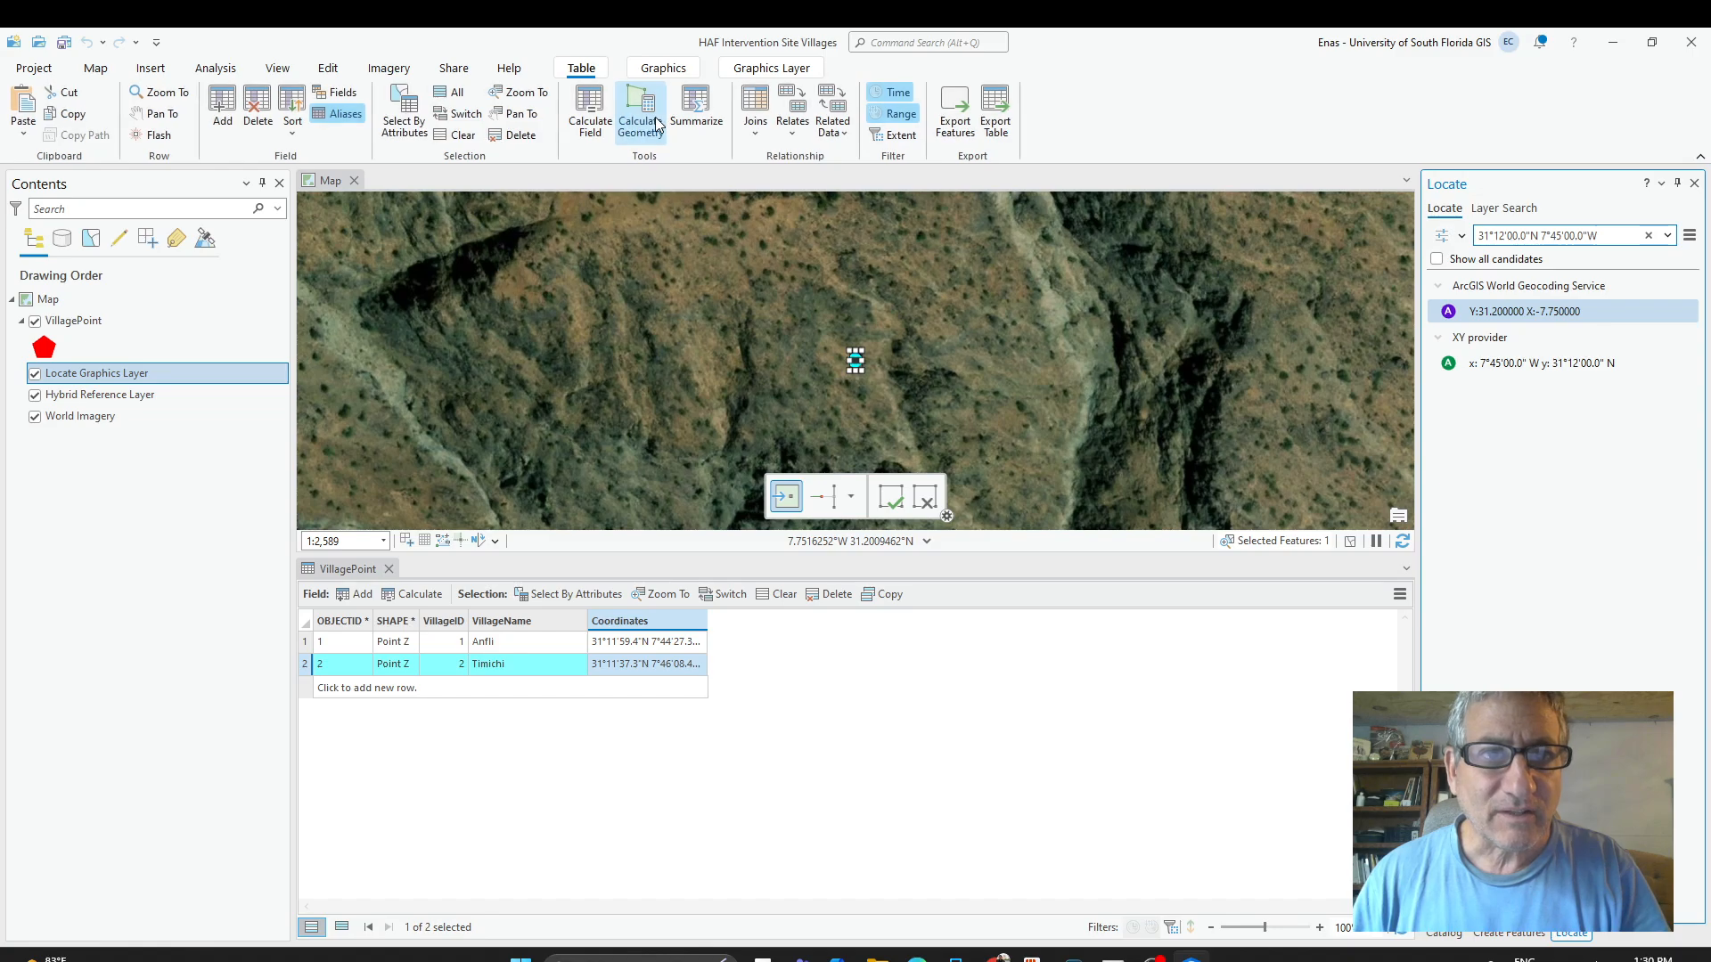
click(664, 67)
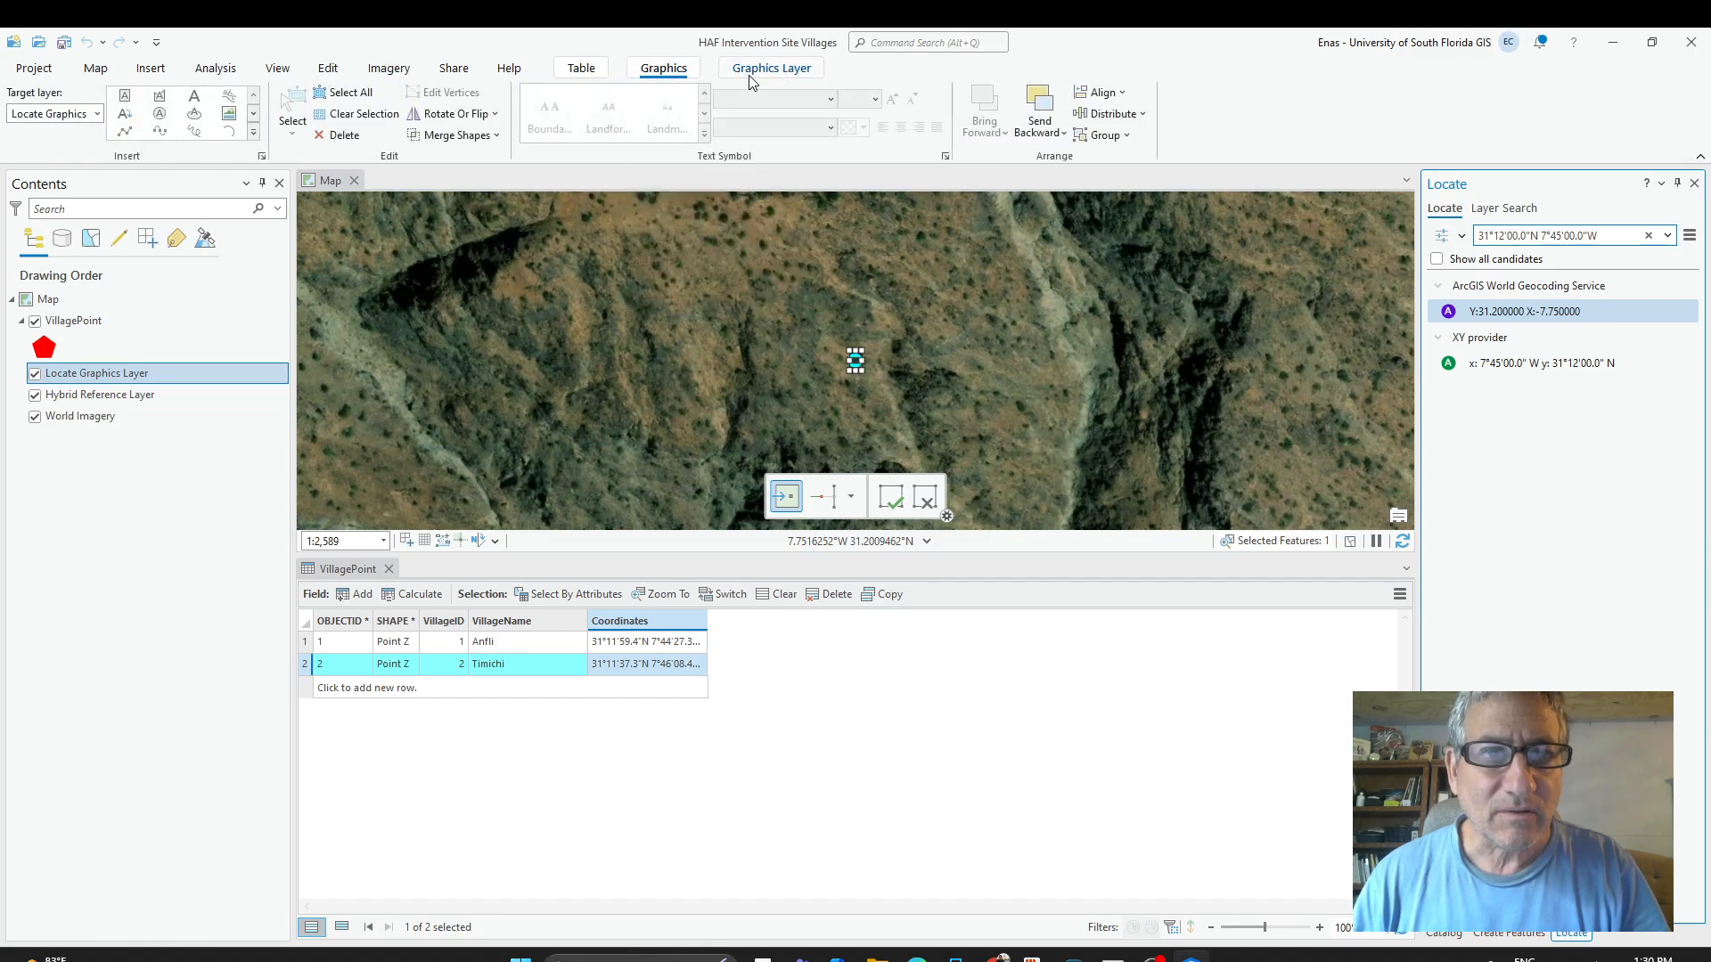
click(751, 73)
click(664, 68)
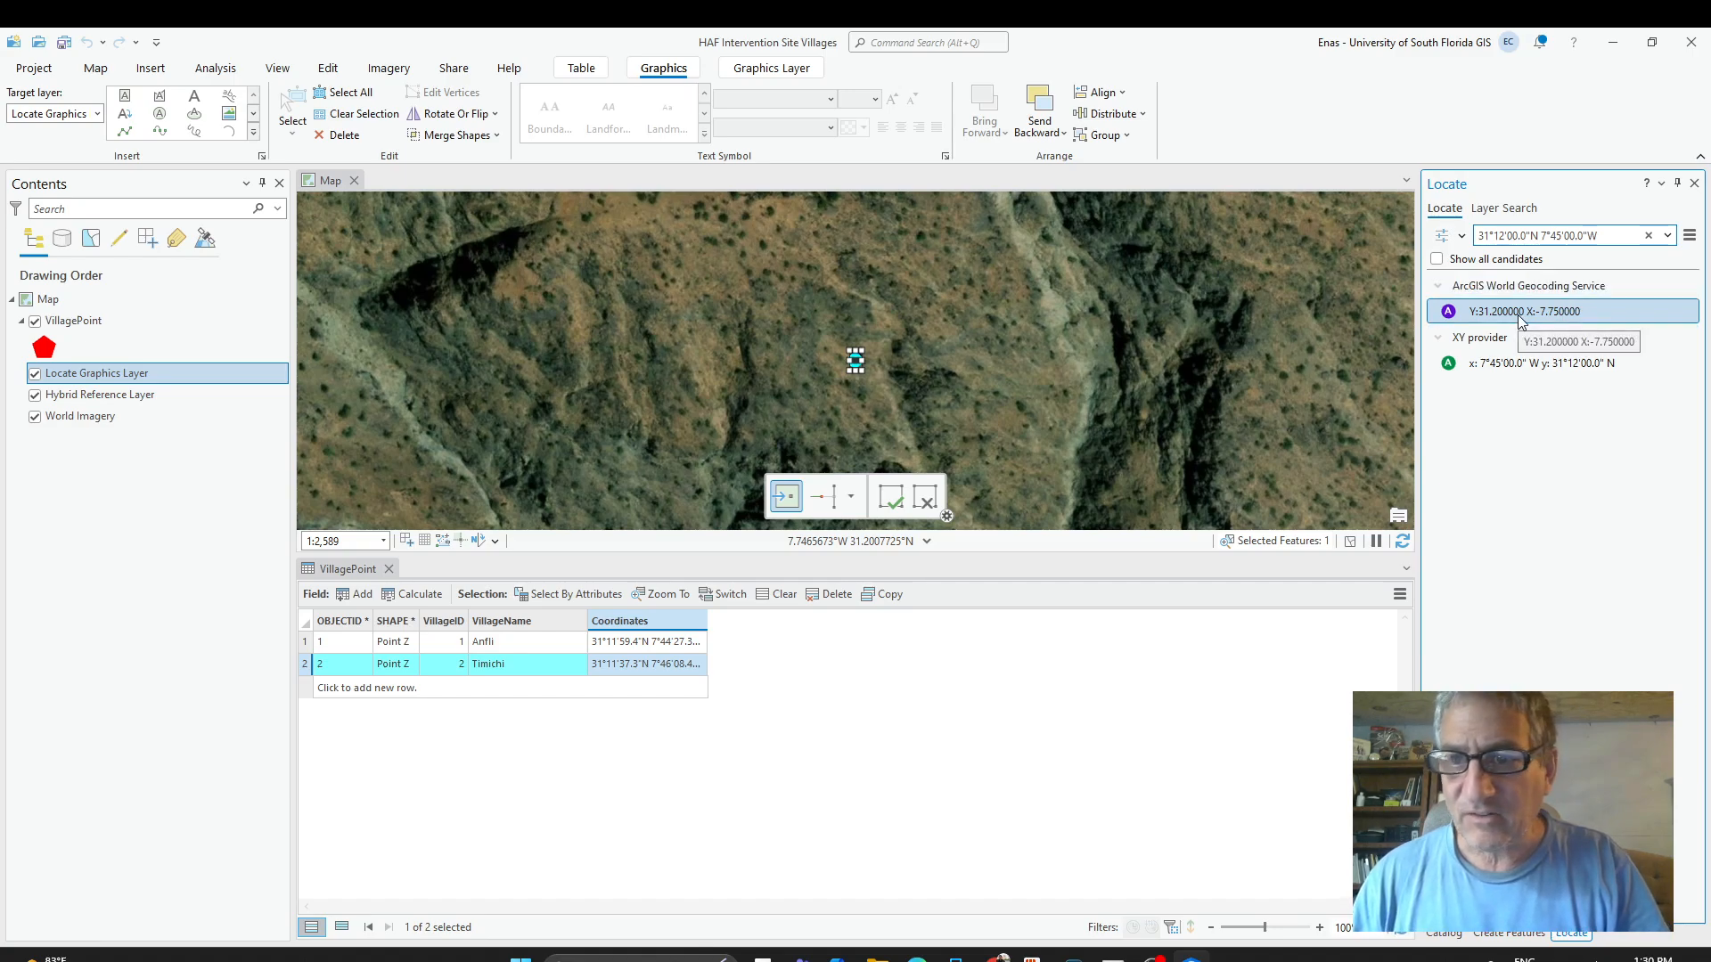
Close the VillagePoint attribute table, select the Locate Graphics Layer, and close the Locate and Create Features panes.
click(397, 808)
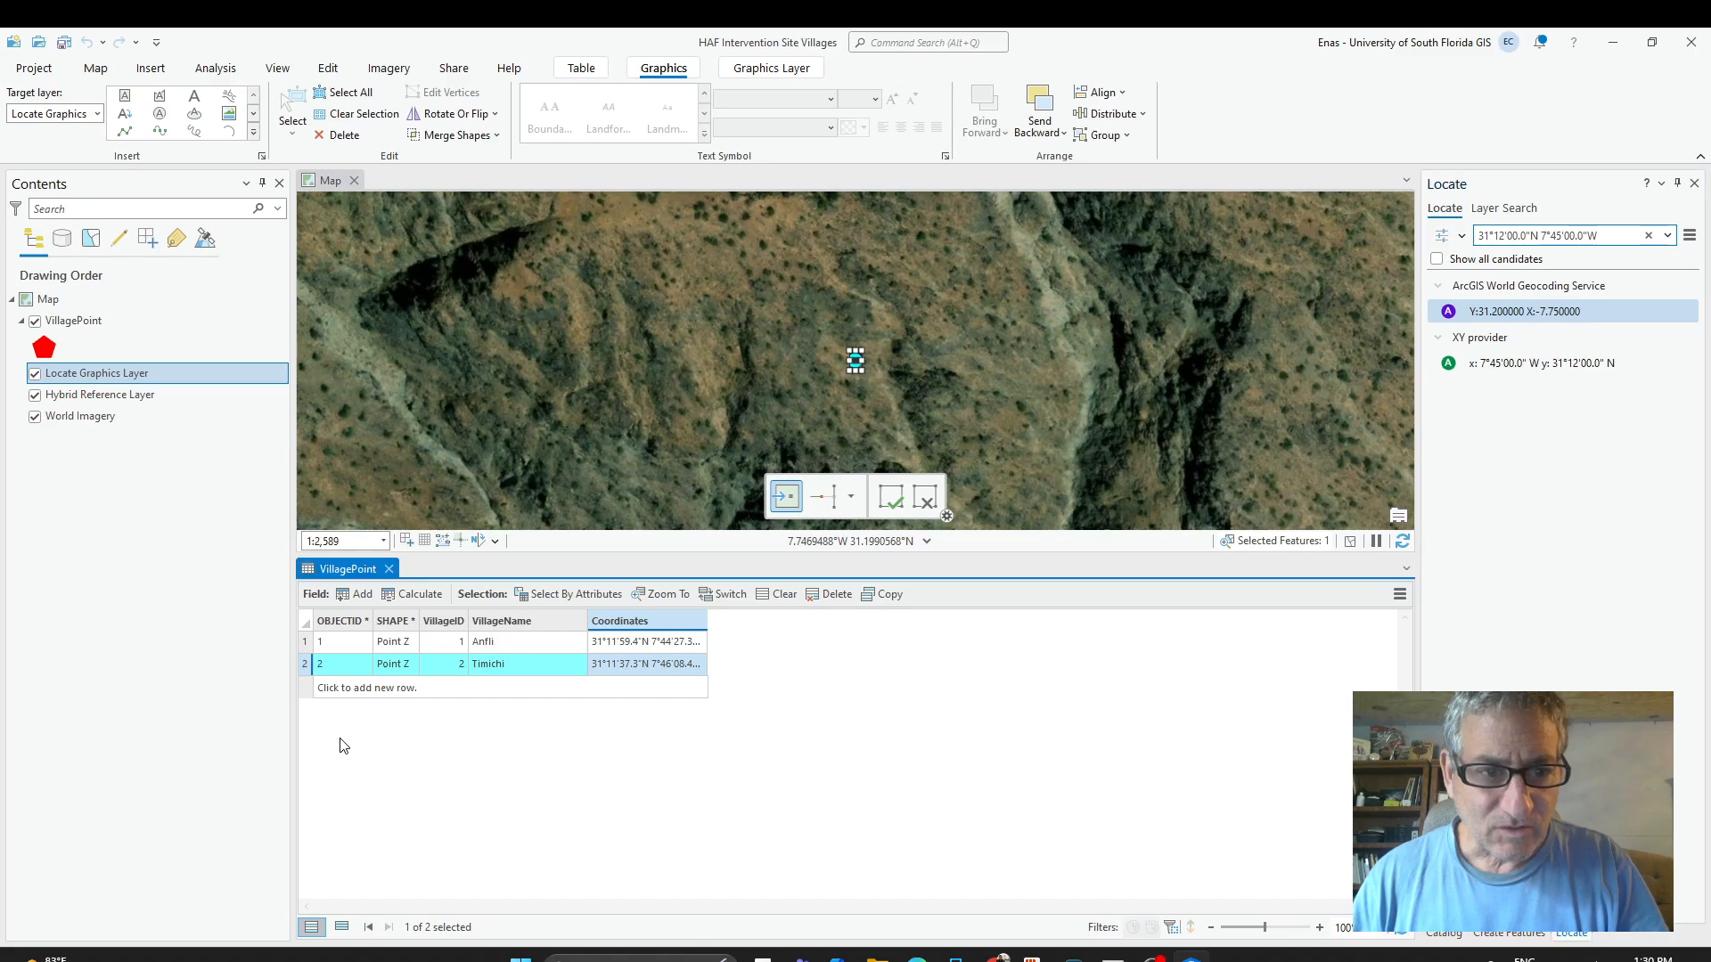
click(390, 569)
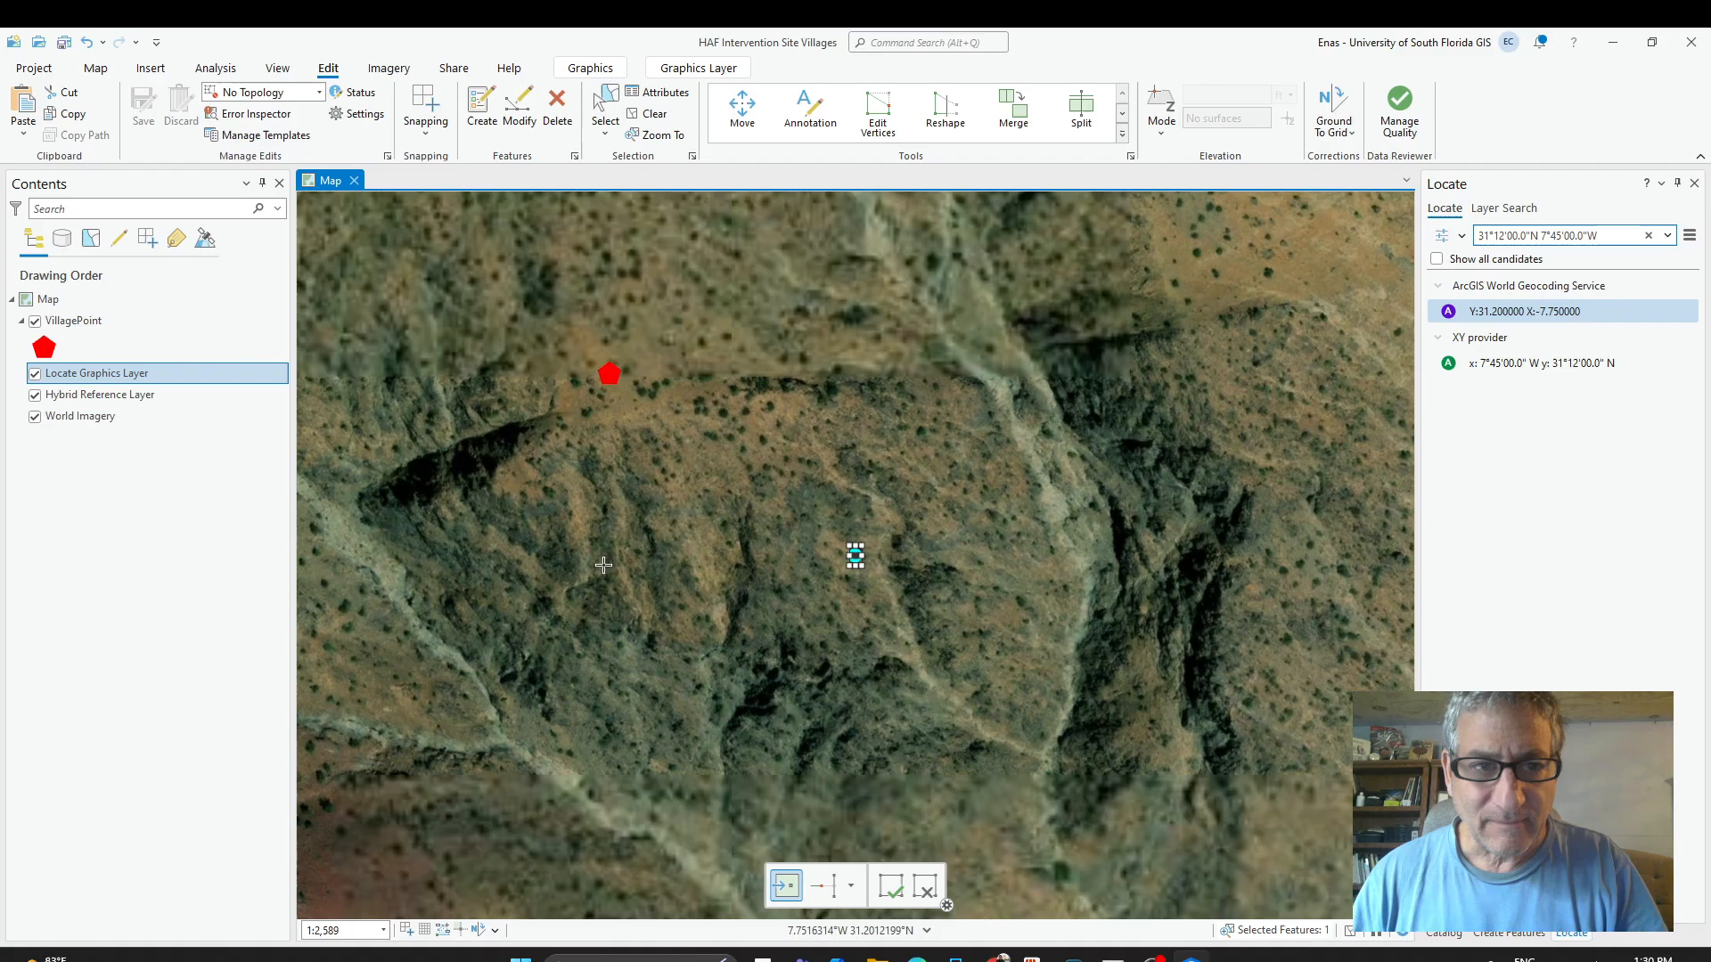
click(68, 404)
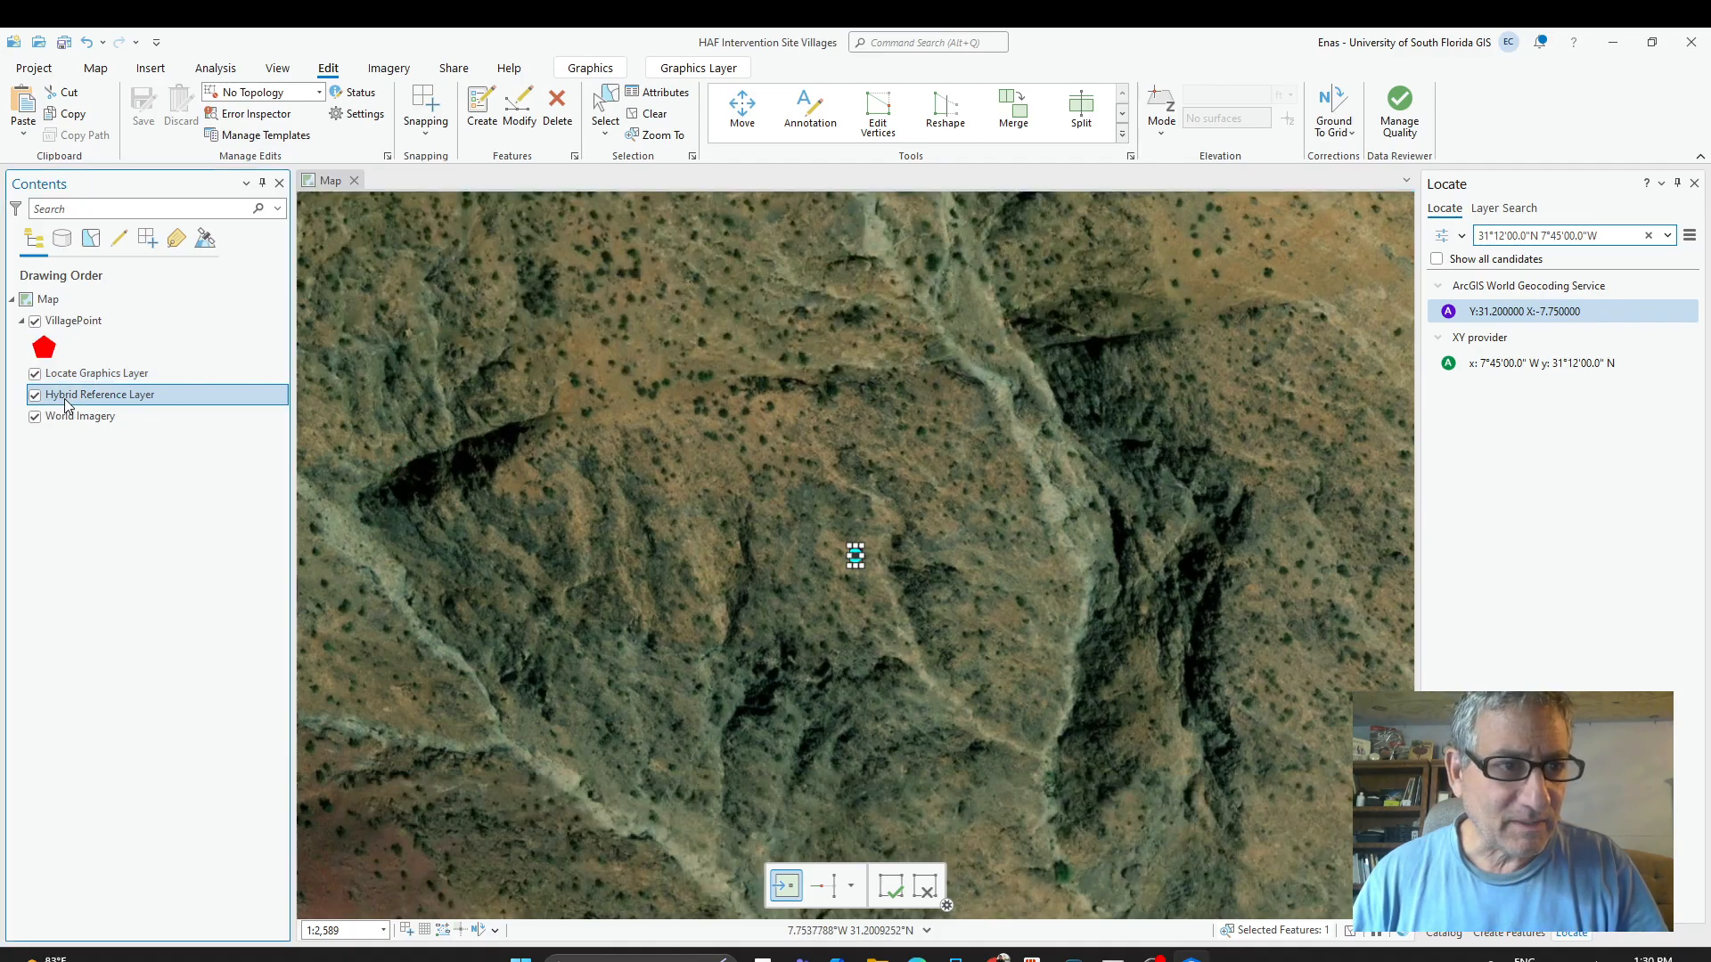
click(57, 374)
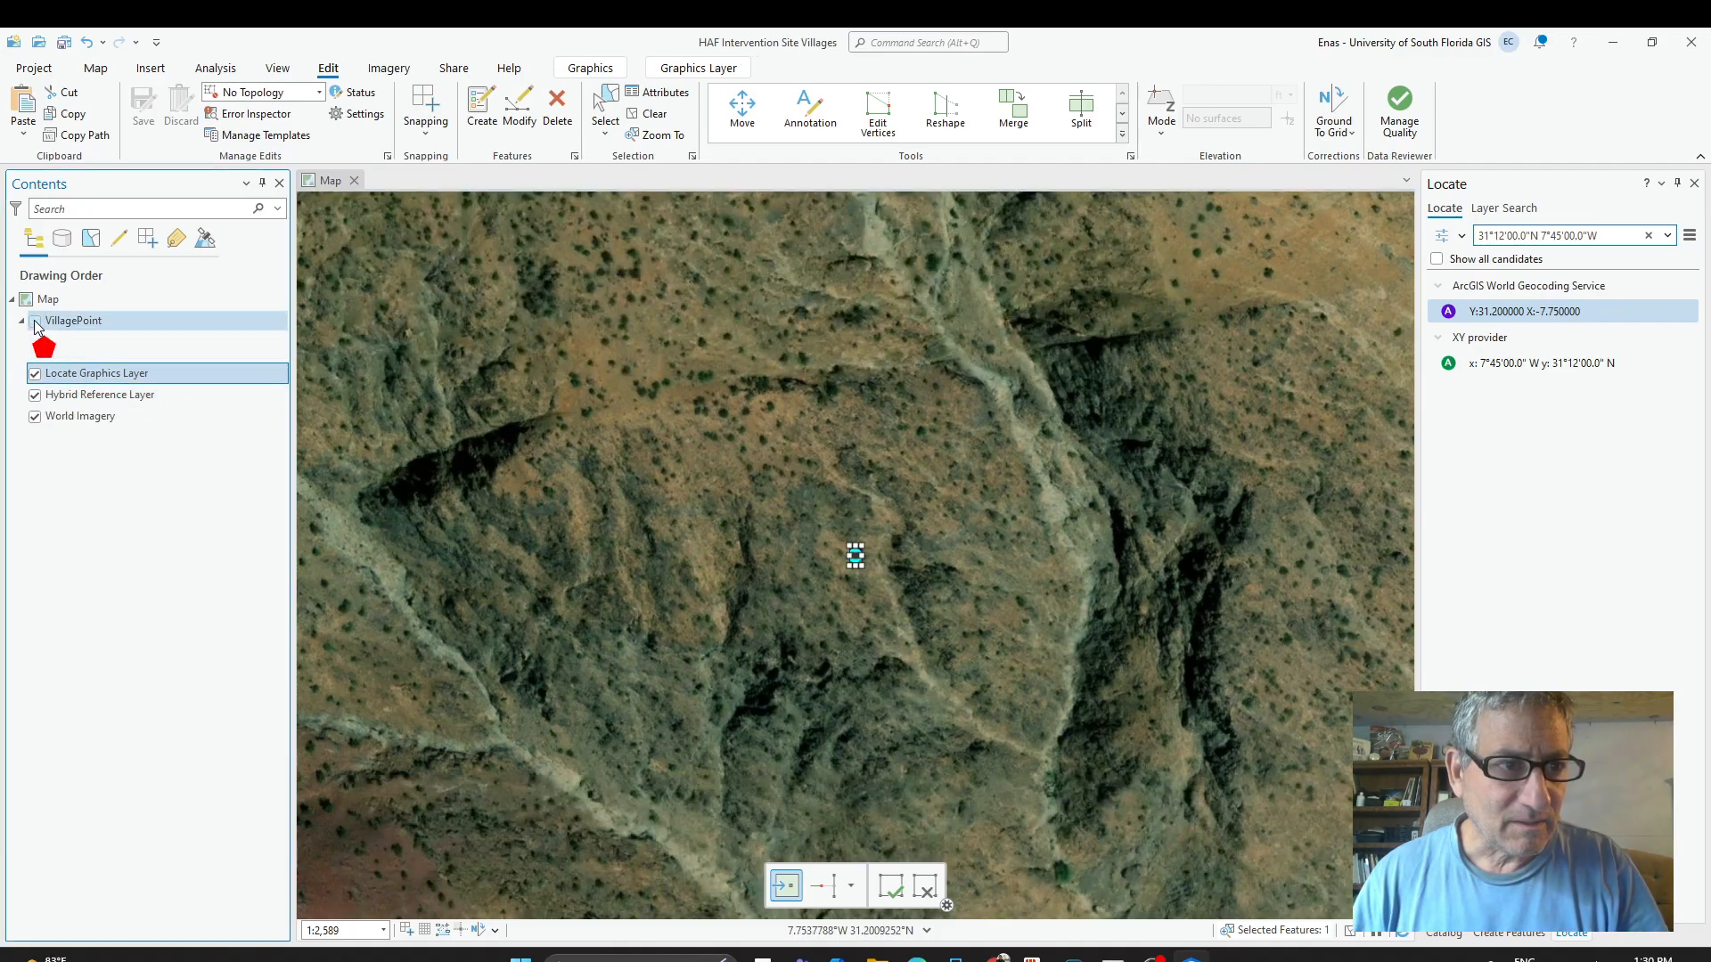
click(1694, 185)
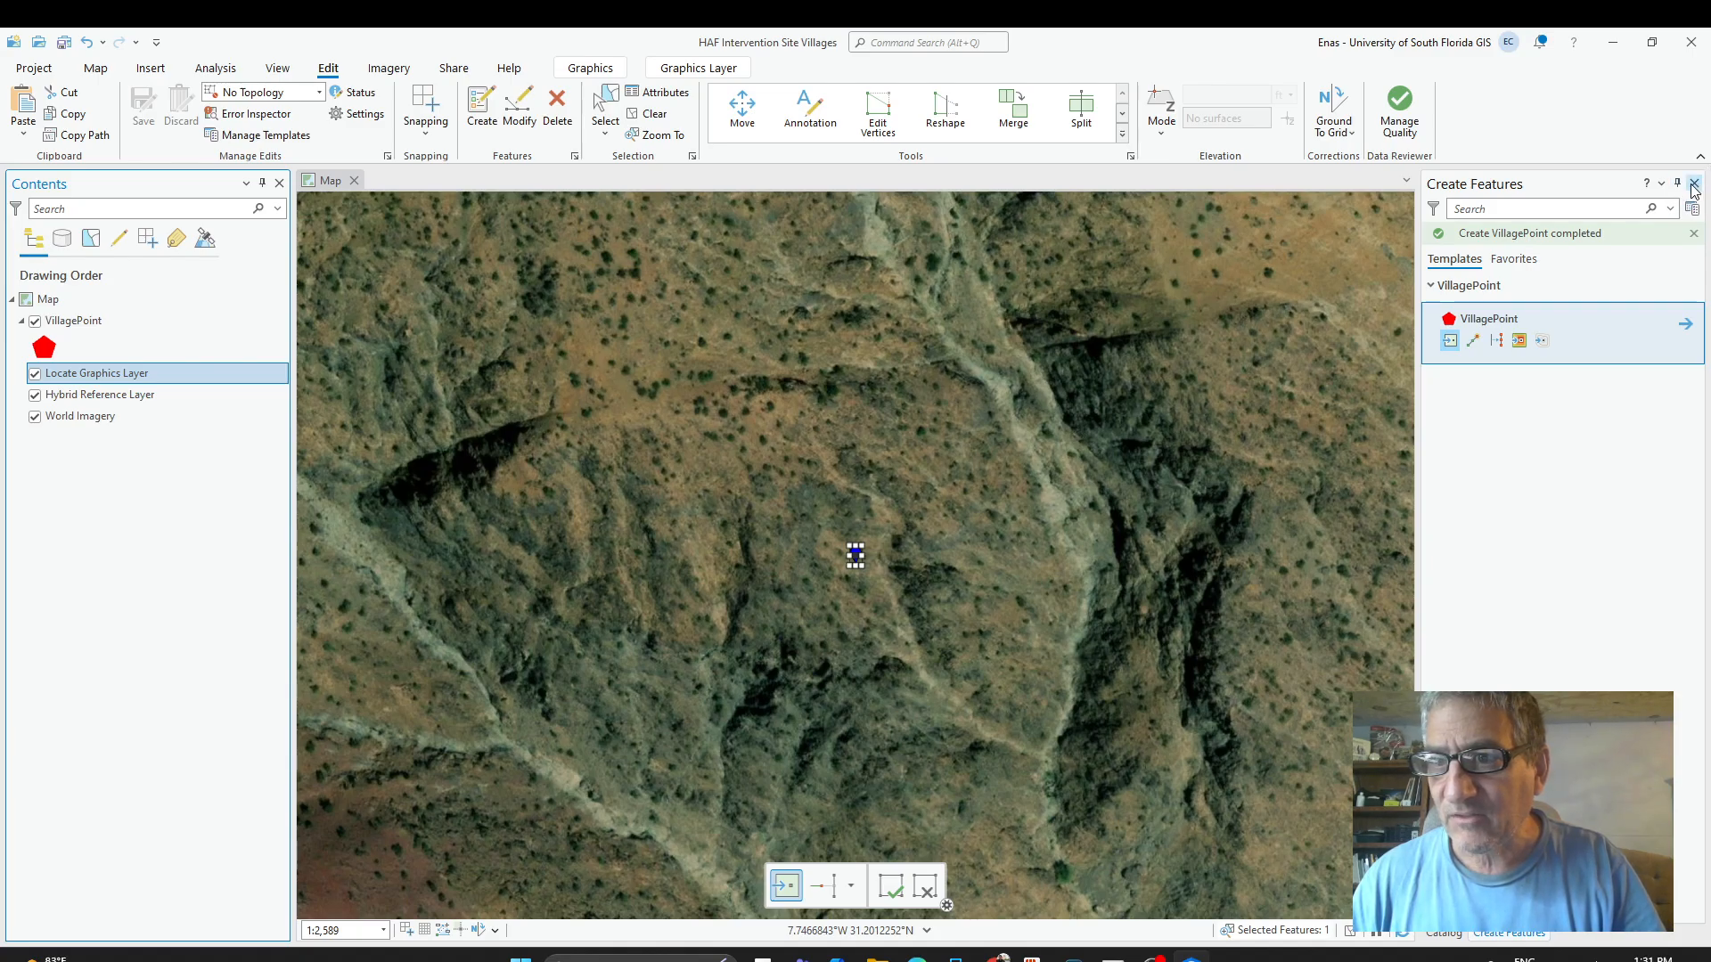
click(1693, 184)
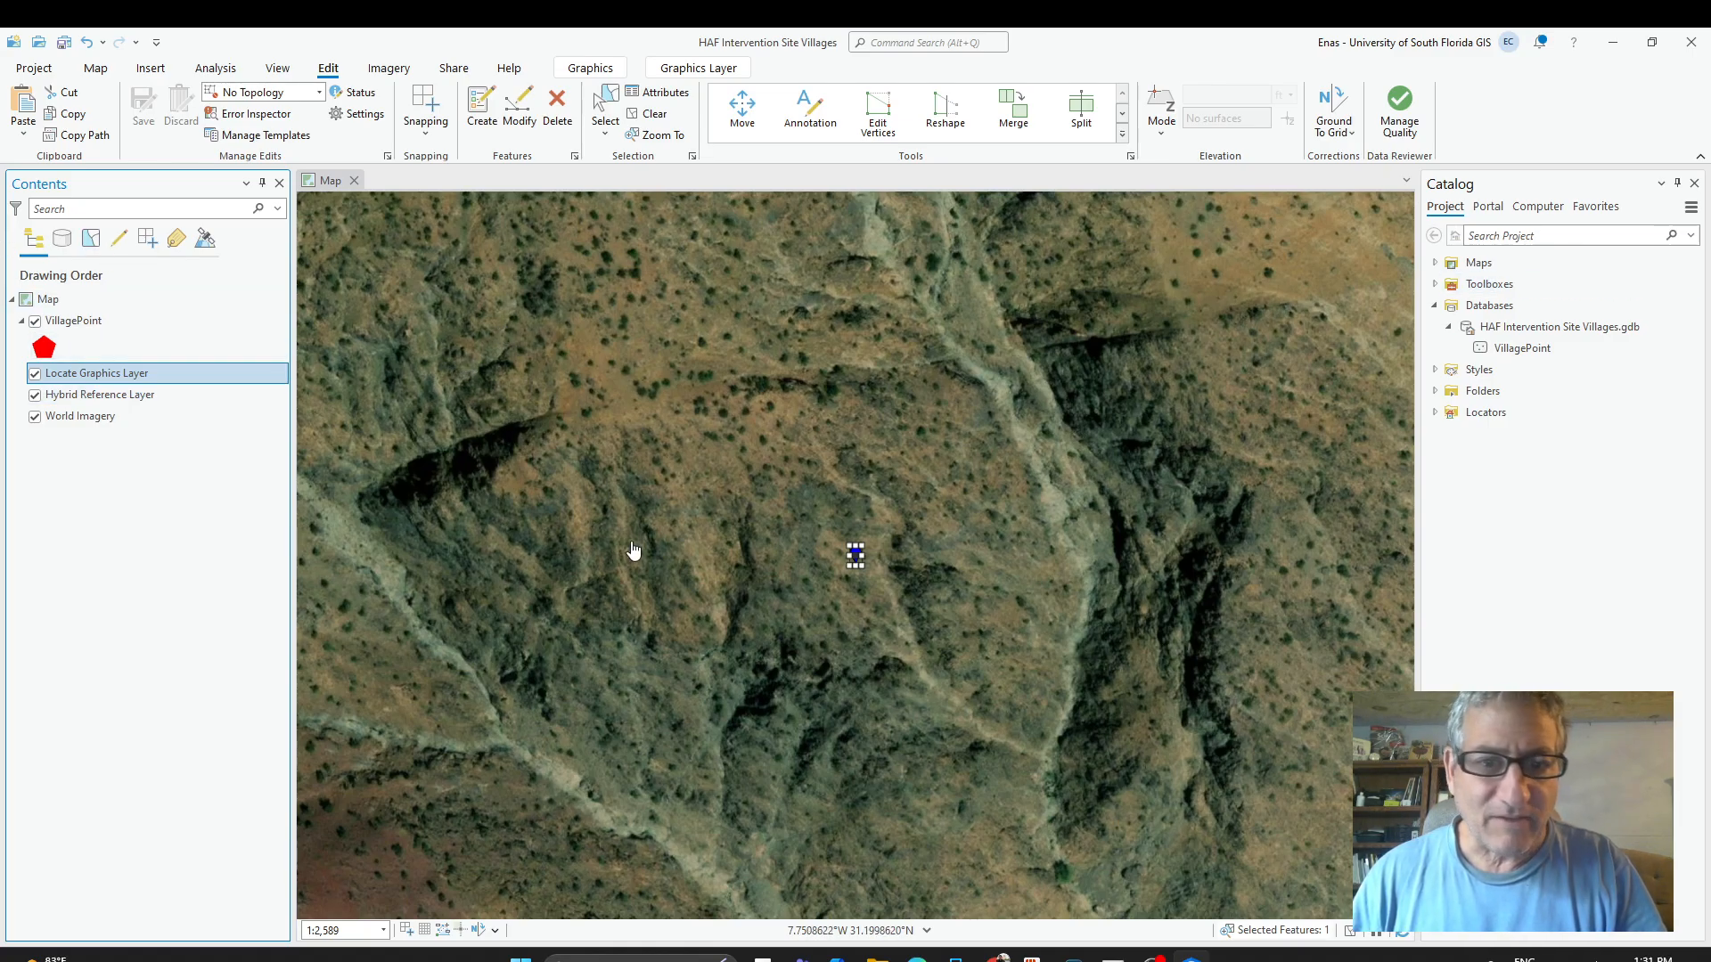
Change the located point graphic's symbol to Triangle 3 and set its size to 20 pt.
scroll(723, 539, up, 3)
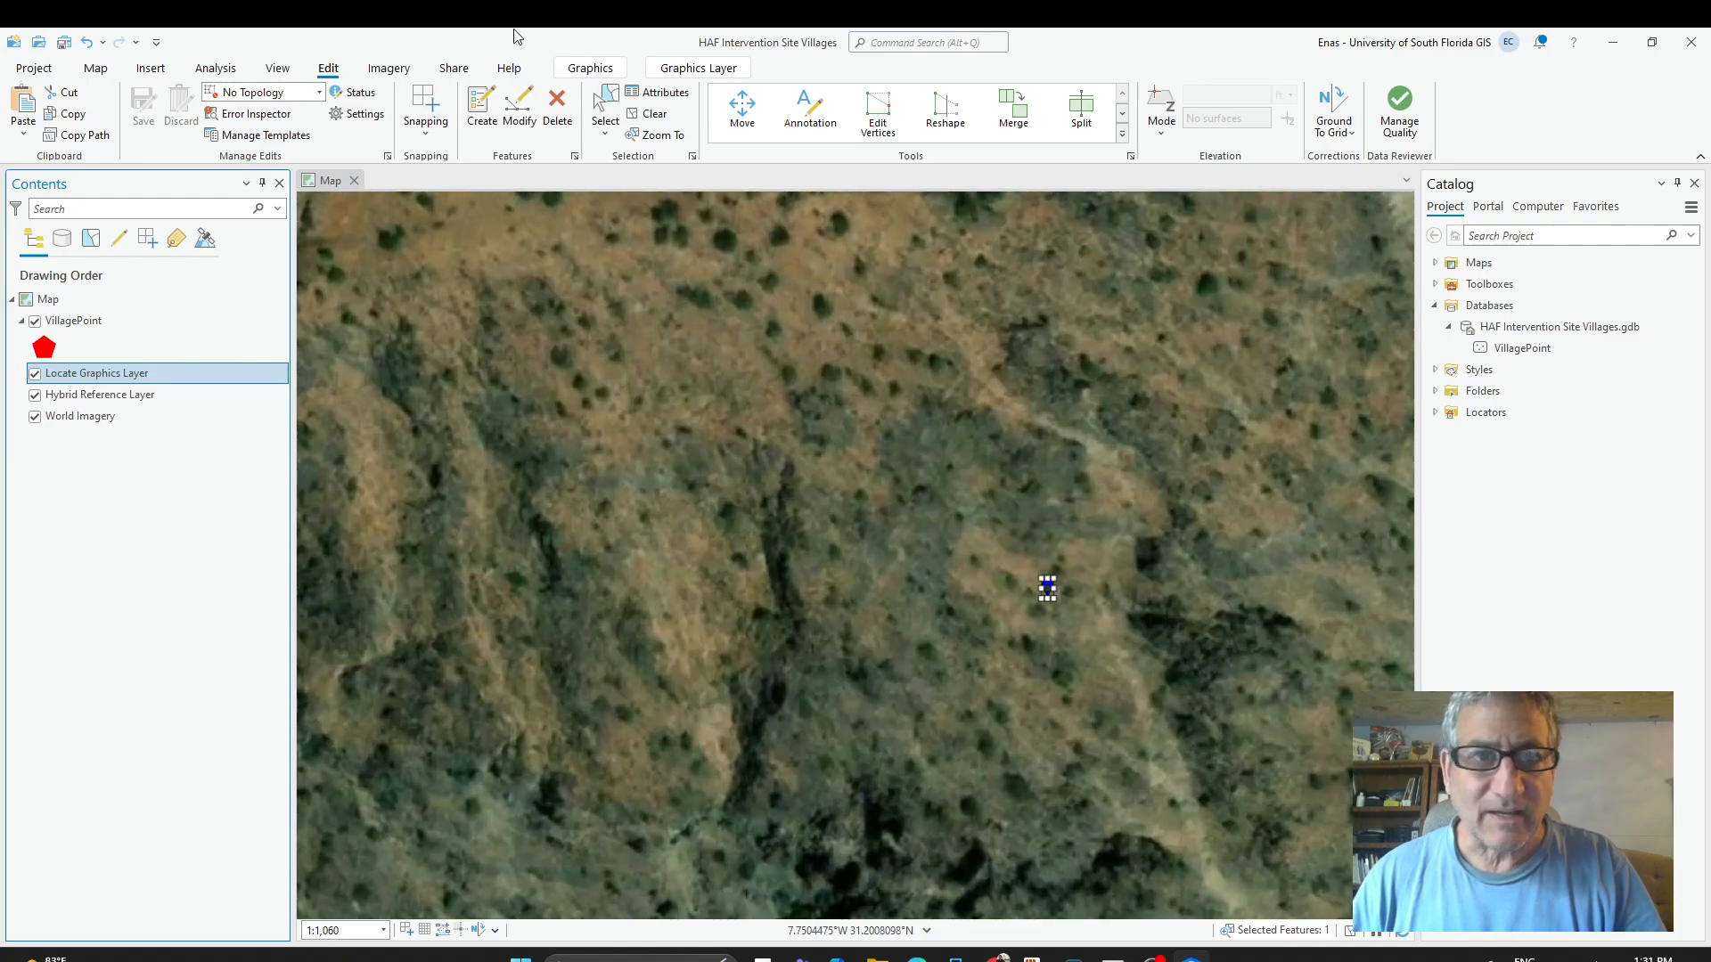
click(597, 71)
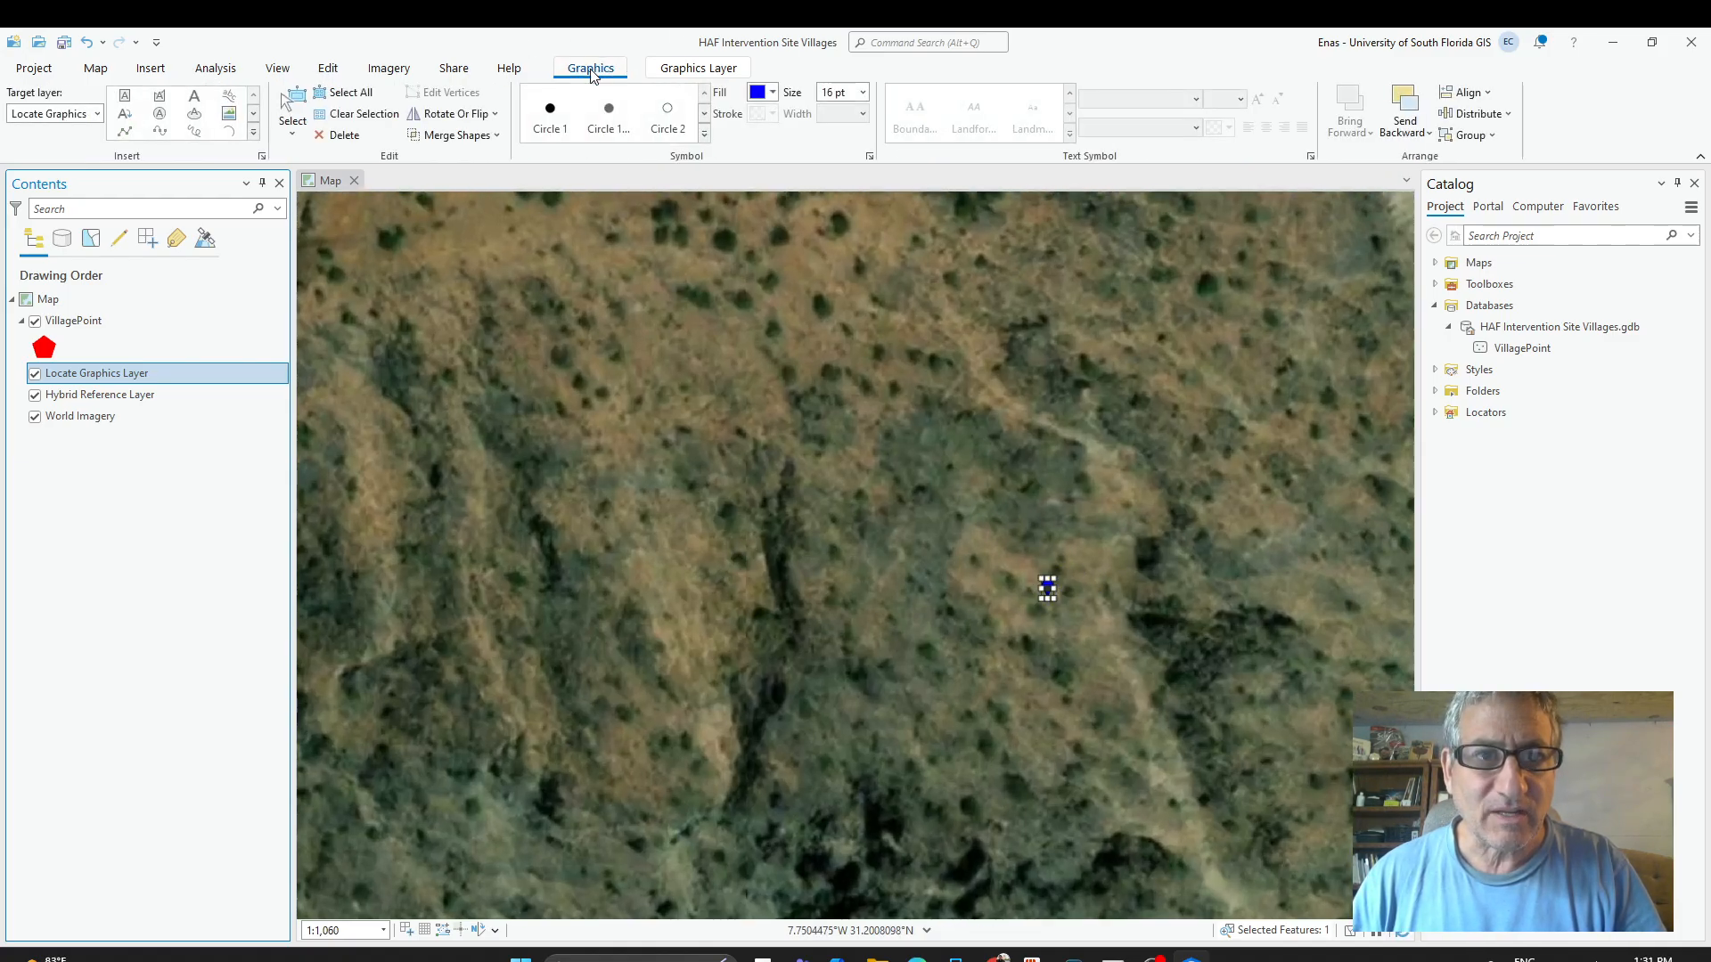
click(704, 113)
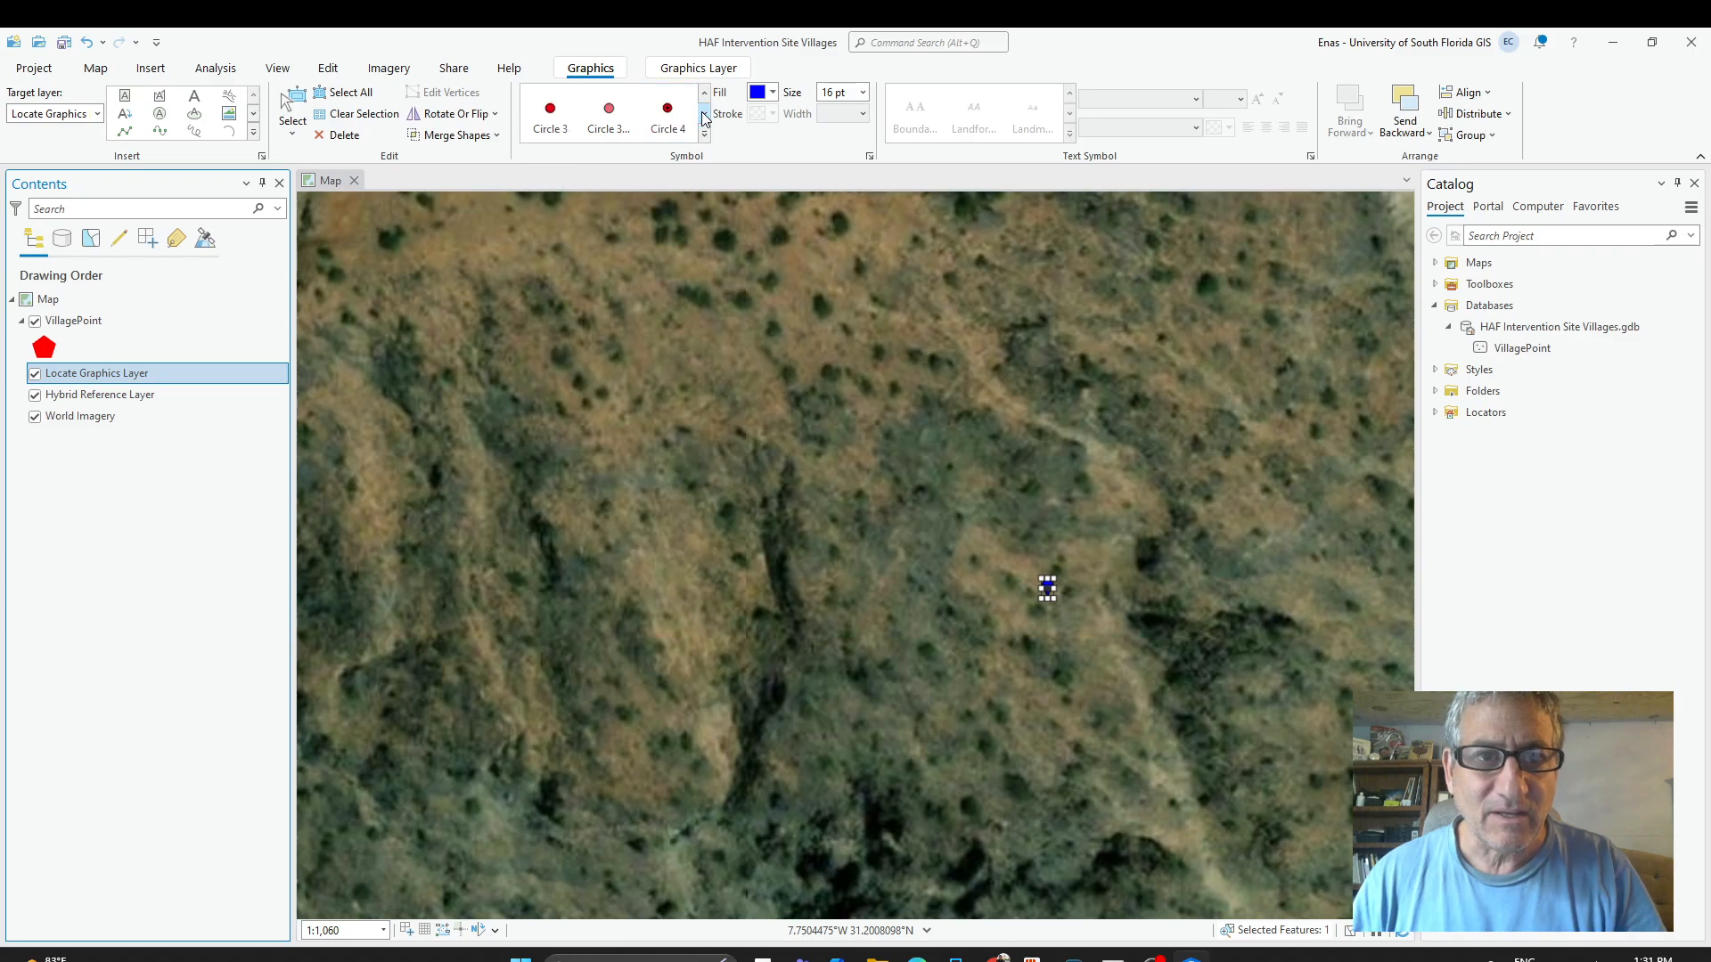
click(704, 113)
click(705, 113)
click(705, 114)
scroll(608, 115, up, 4)
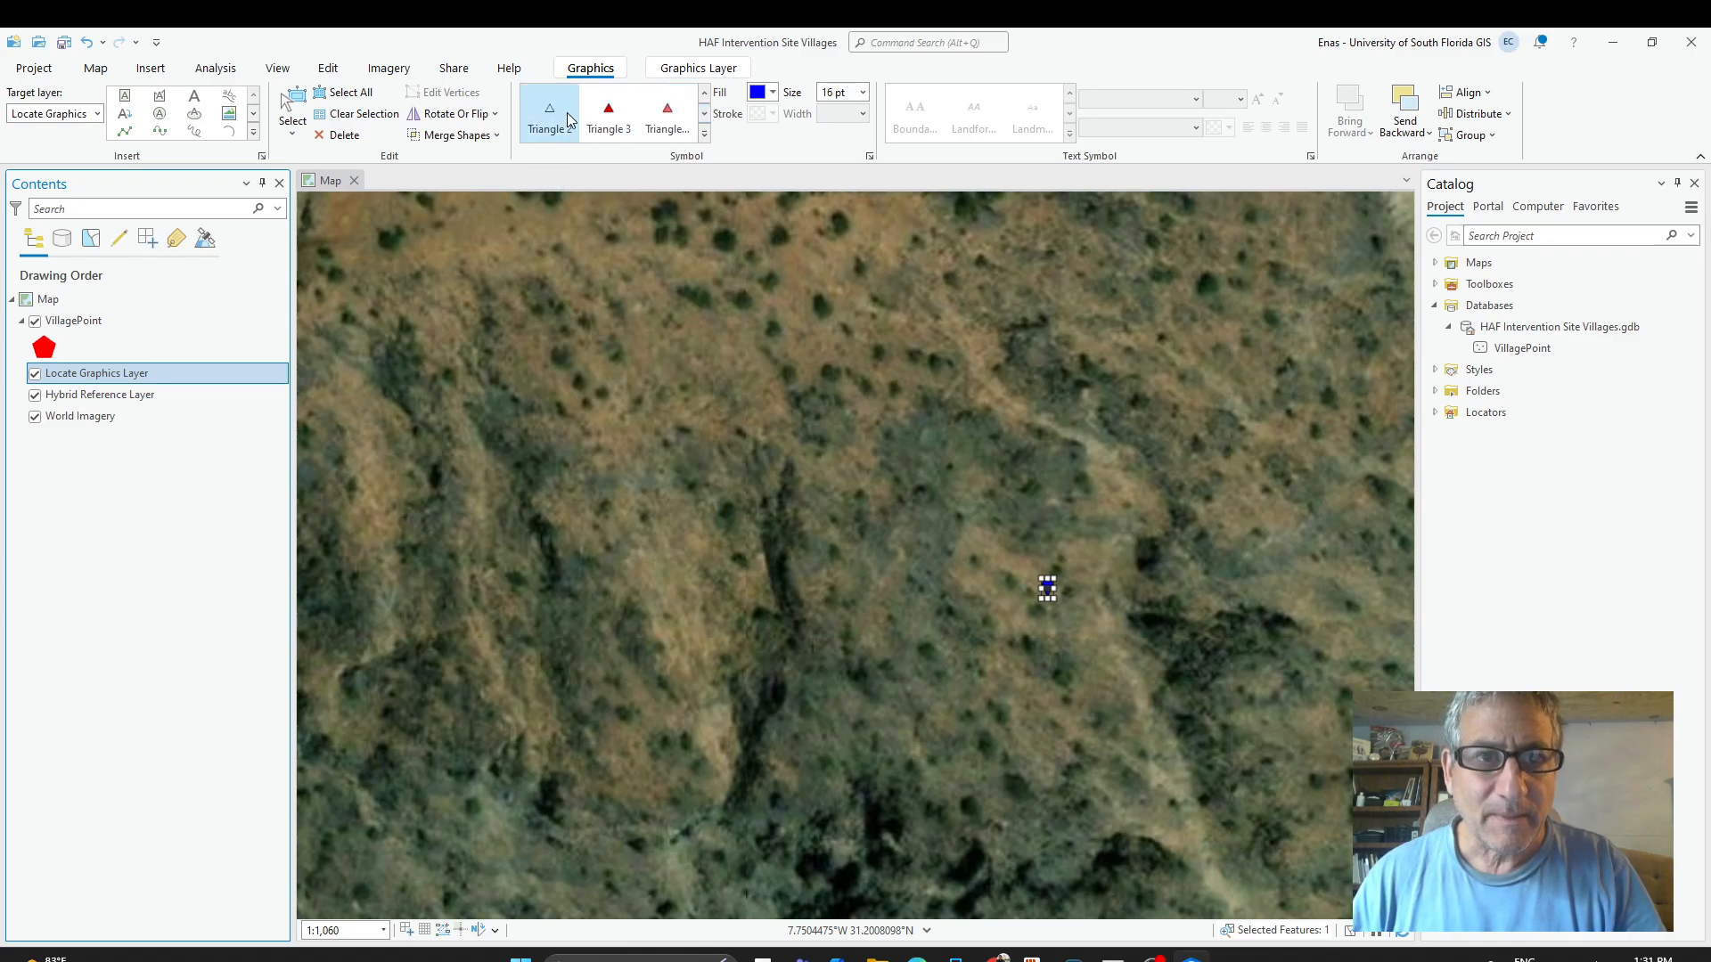
click(615, 121)
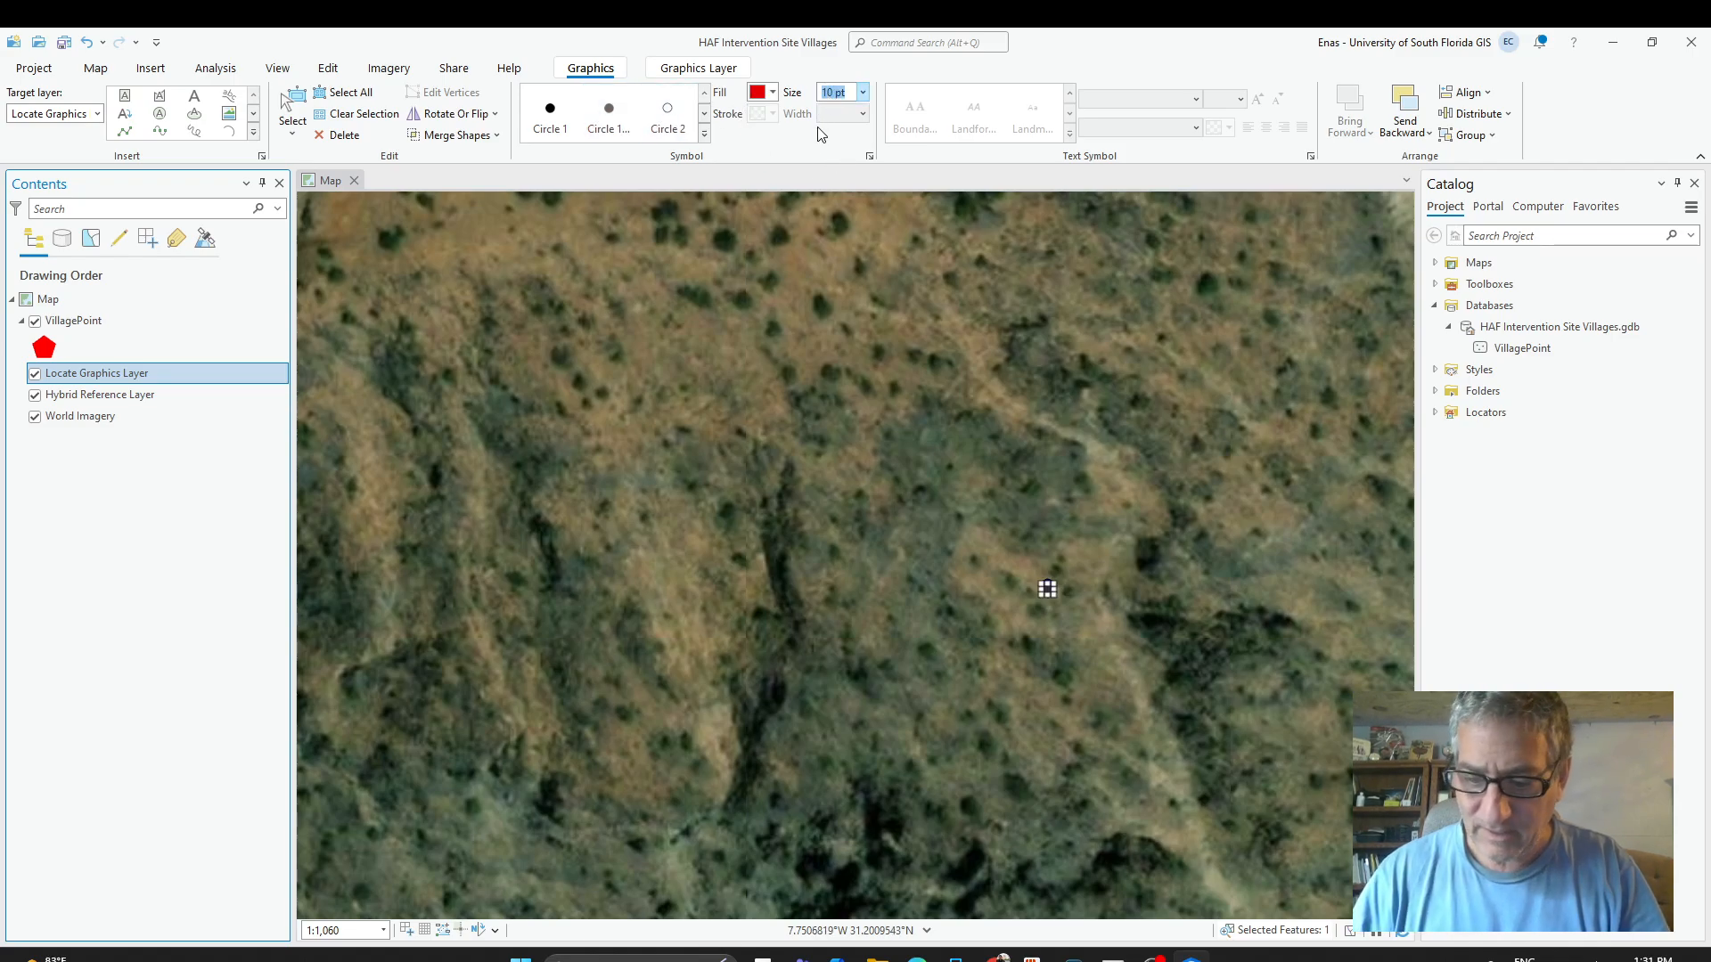
text(20)
key(Return)
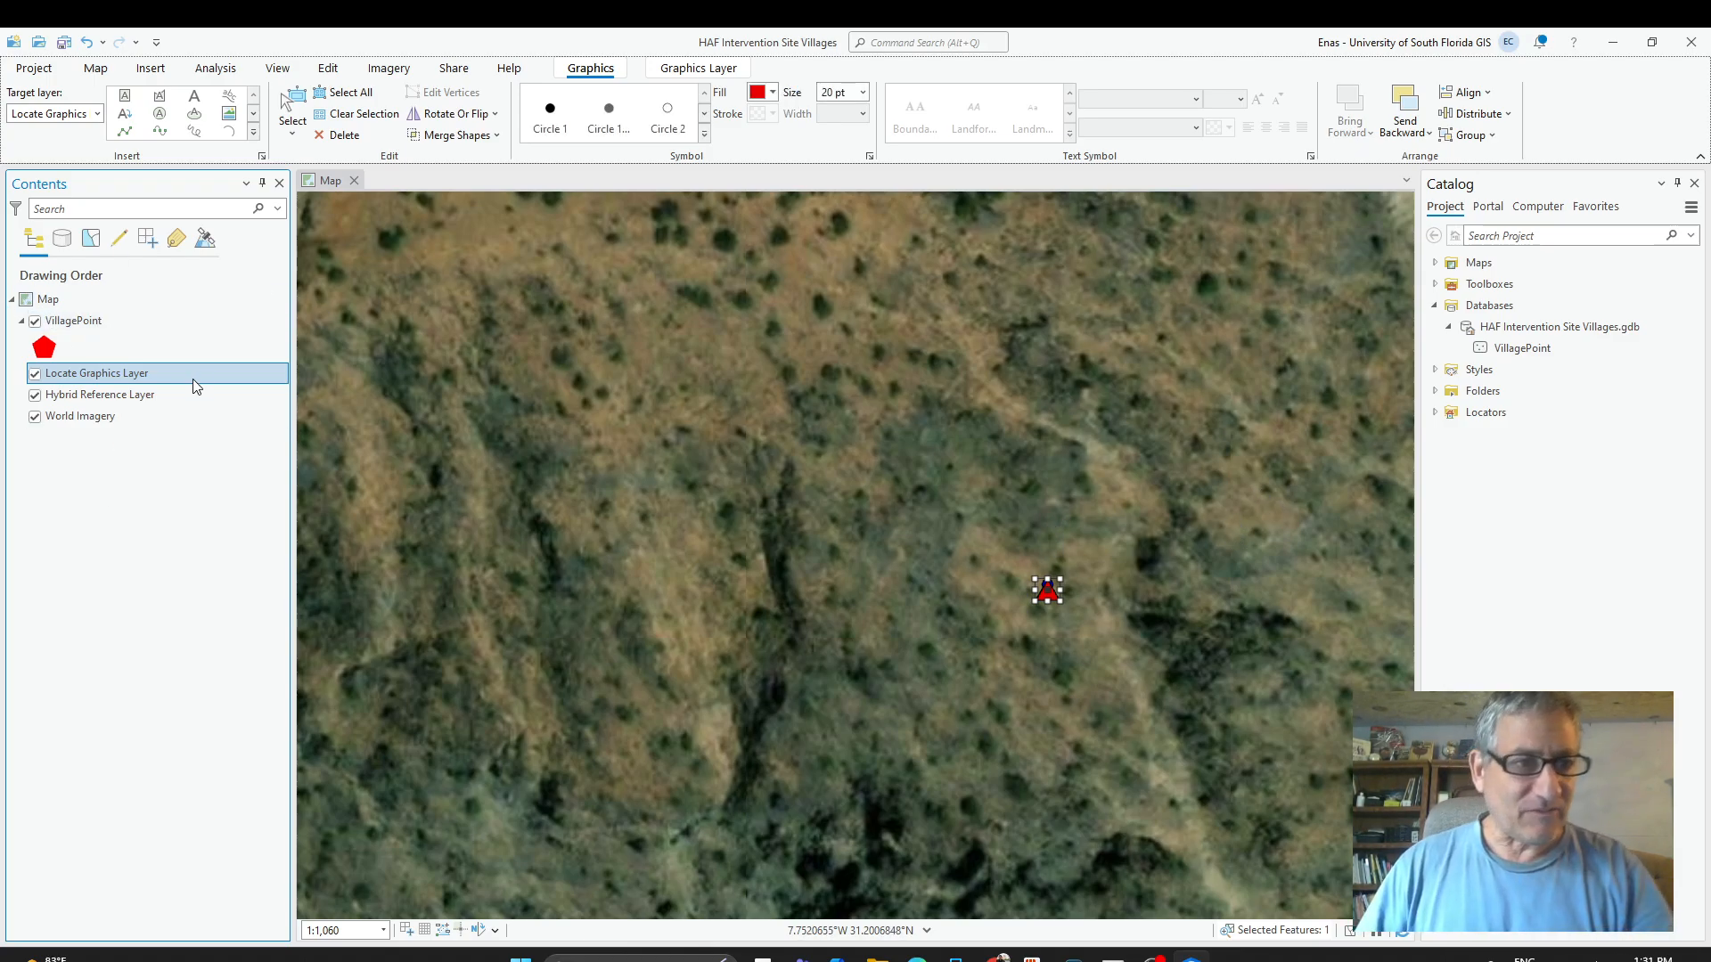
Select the VillagePoint layer, examine the triangle marker's surroundings, and switch to Chrome to compare them with the Google Maps location.
click(93, 324)
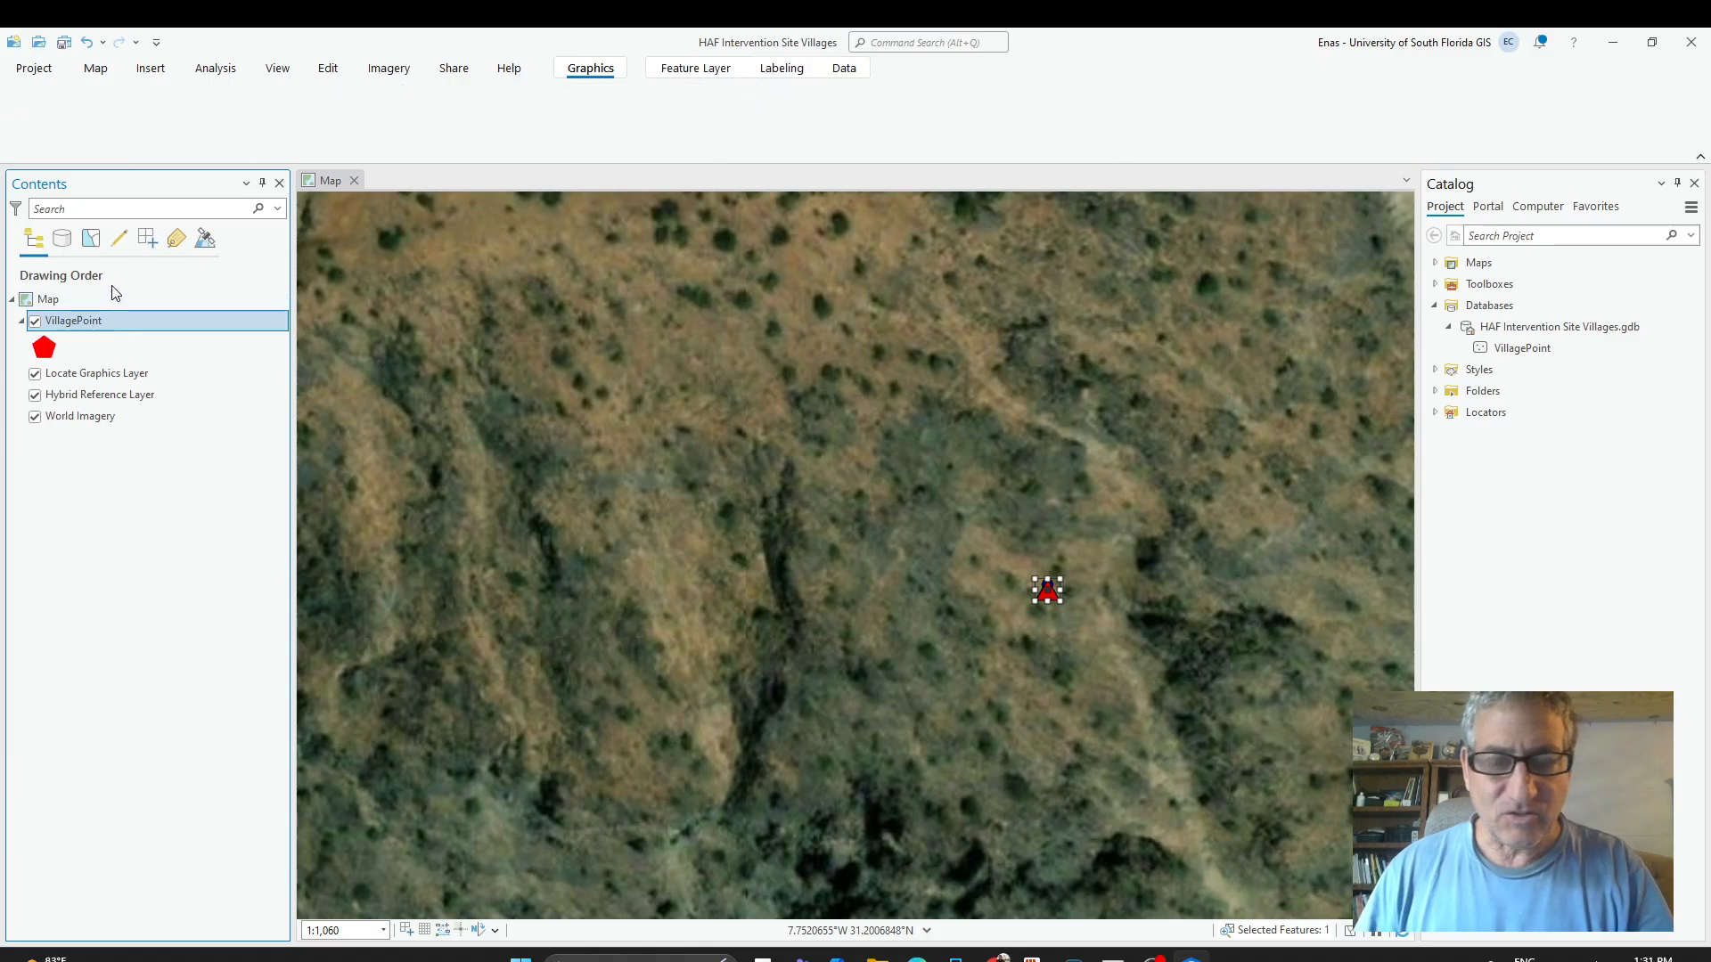
scroll(1060, 606, up, 2)
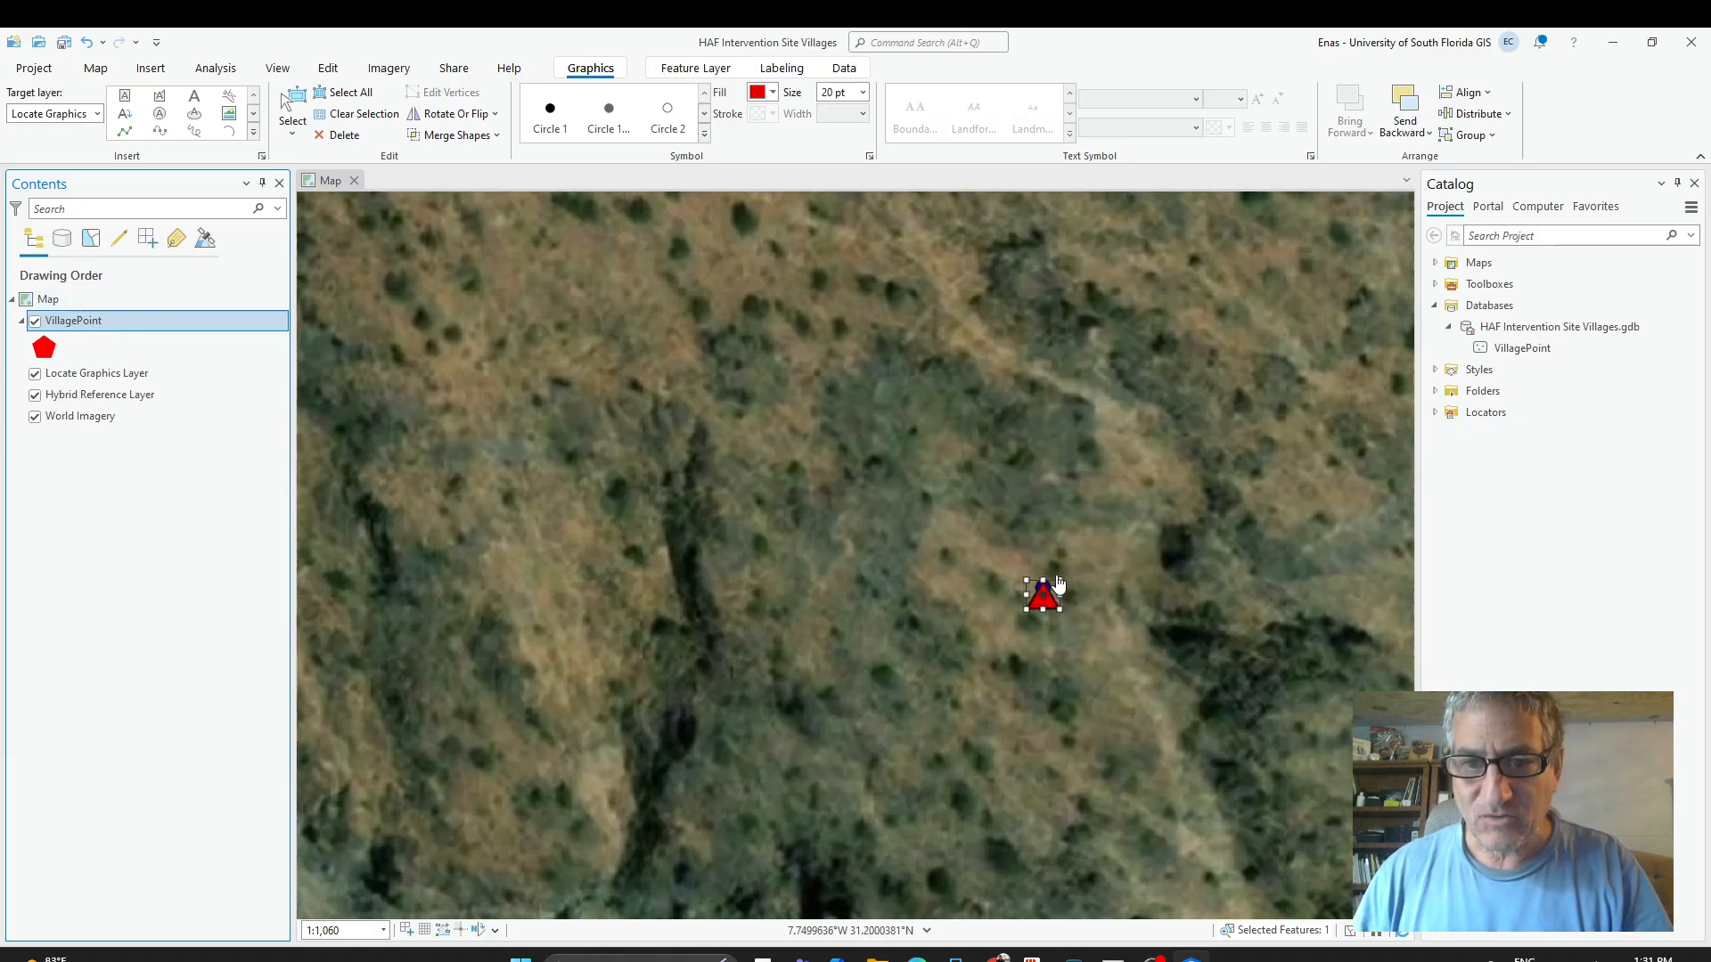
scroll(1056, 640, down, 6)
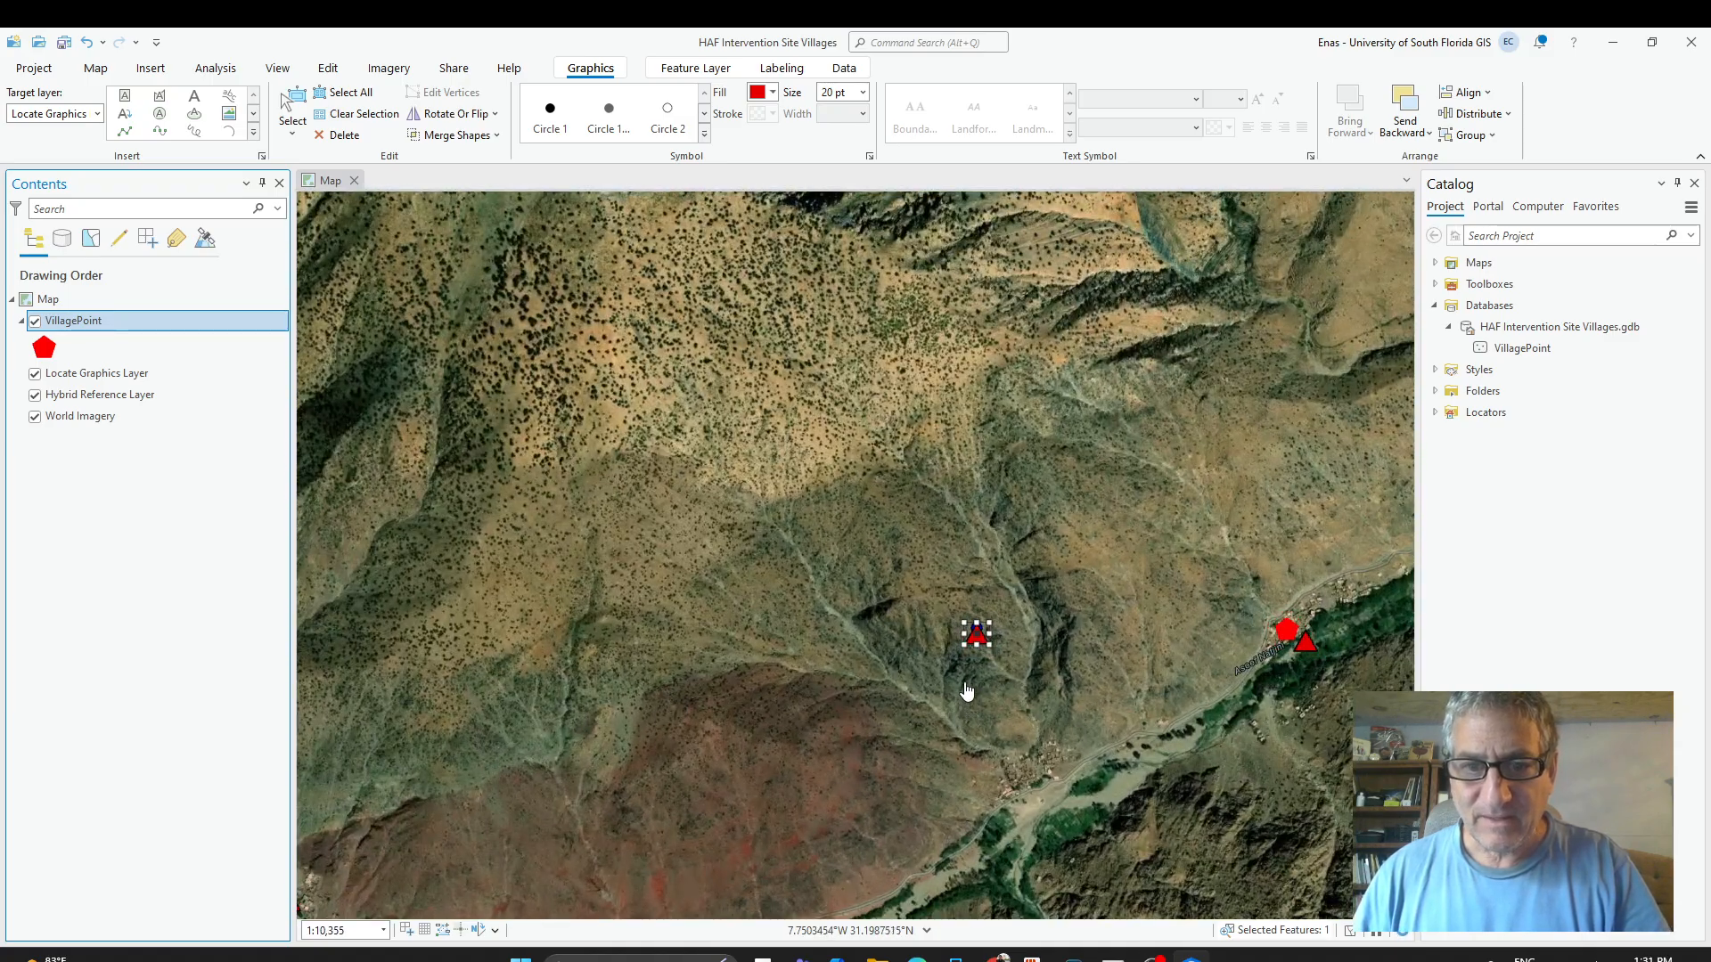
scroll(941, 703, up, 1)
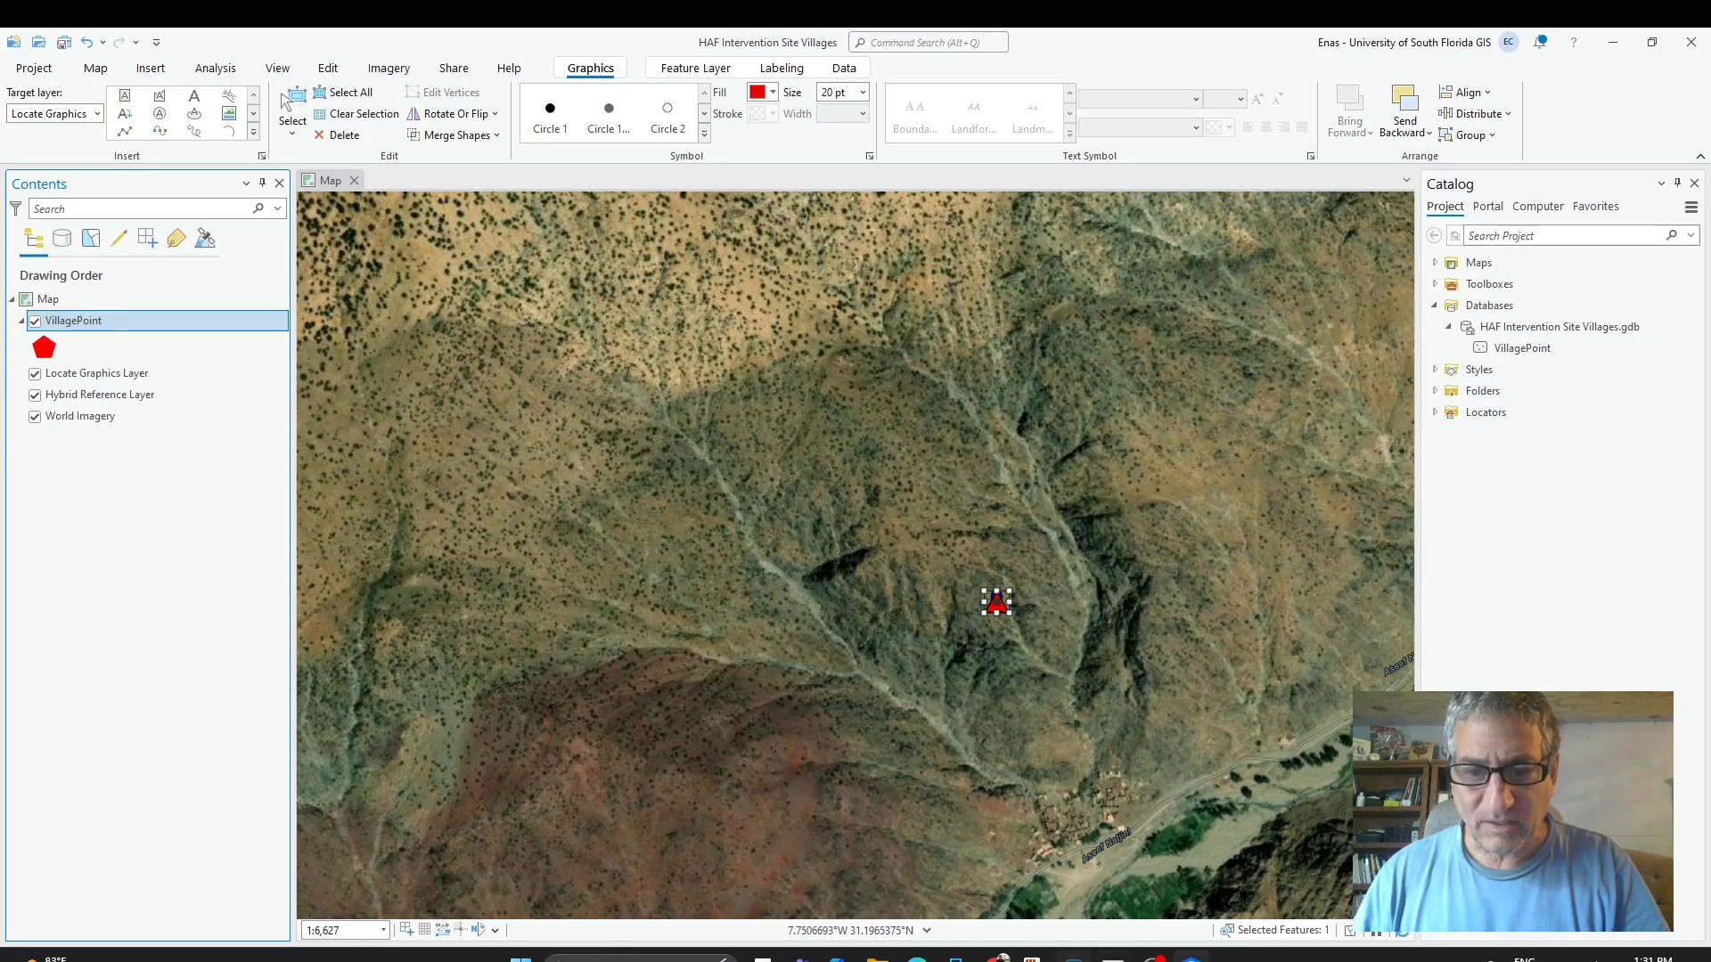
mouse_move(1191, 958)
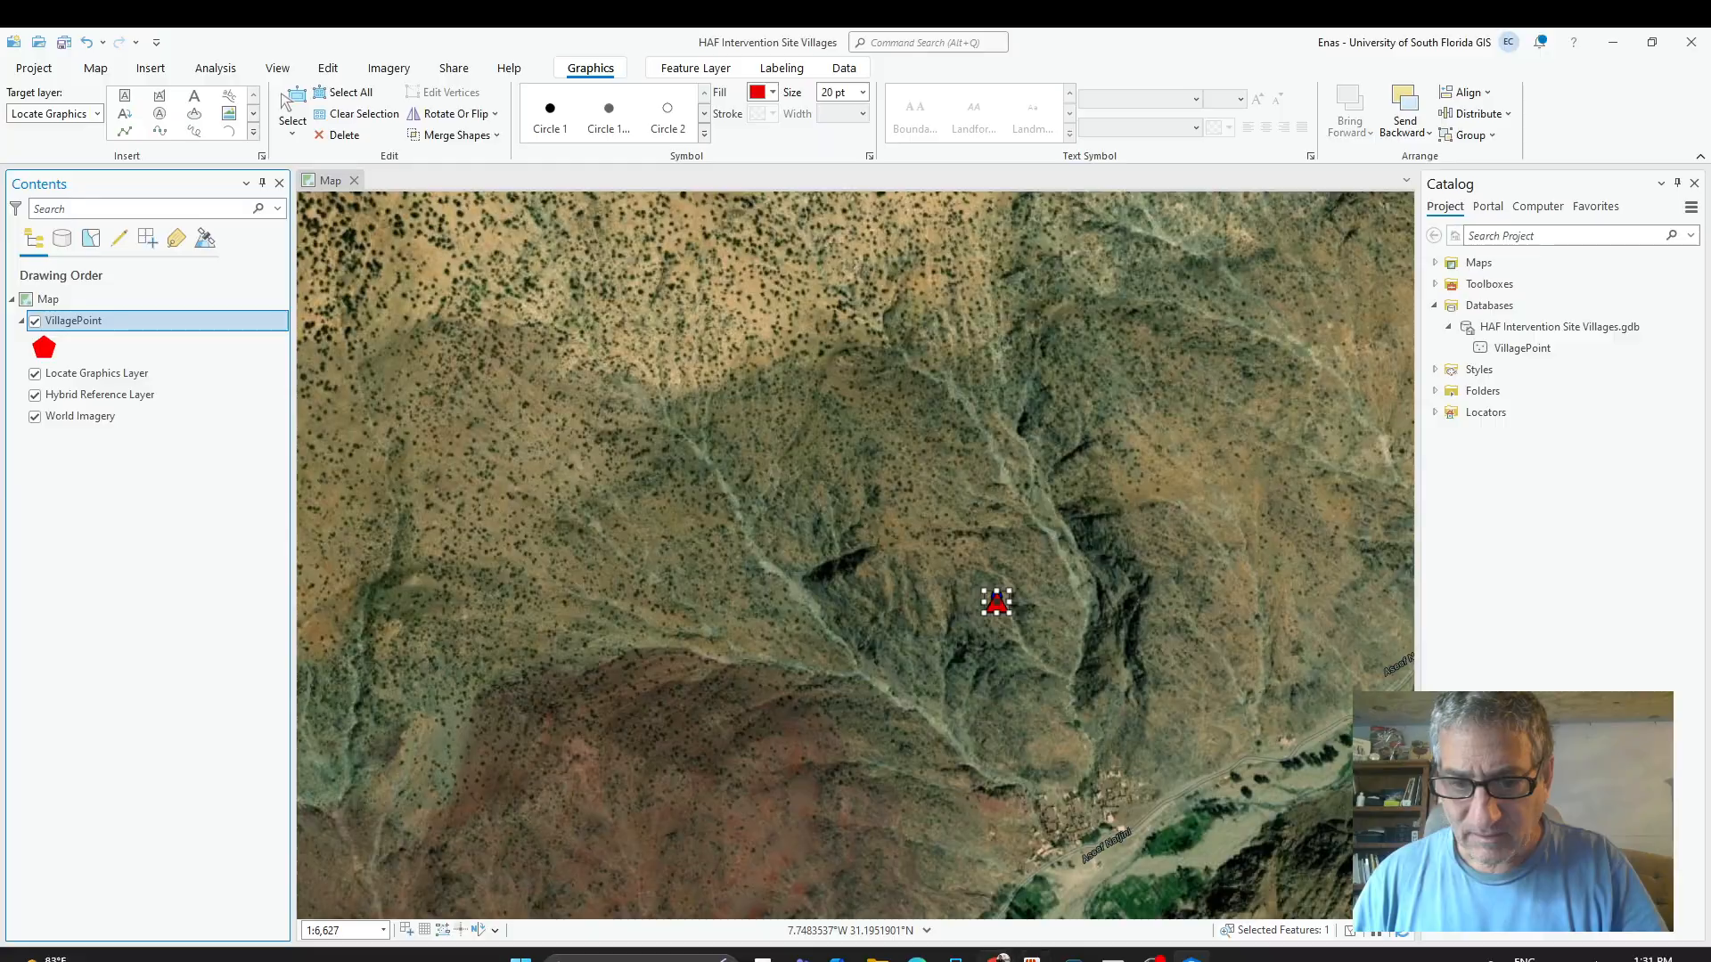
click(997, 959)
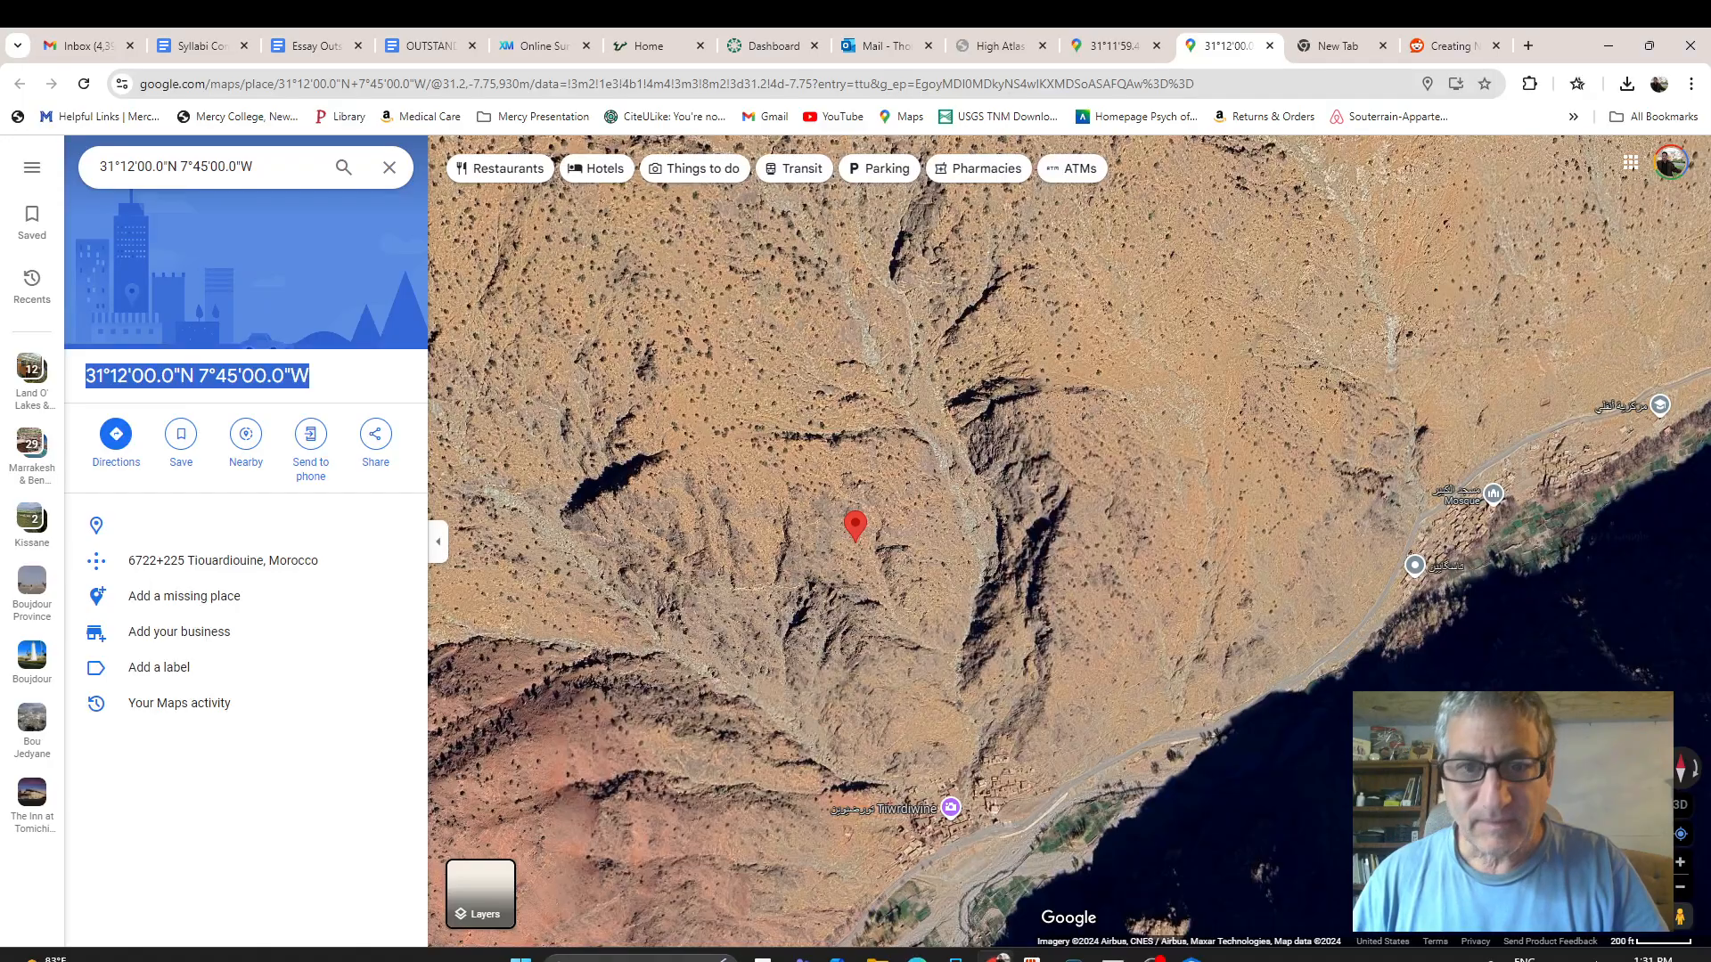
Reopen the Aguerd N'ourtane link from the High Atlas Foundation report to check its location, and return to Table 1.
click(1116, 57)
click(986, 59)
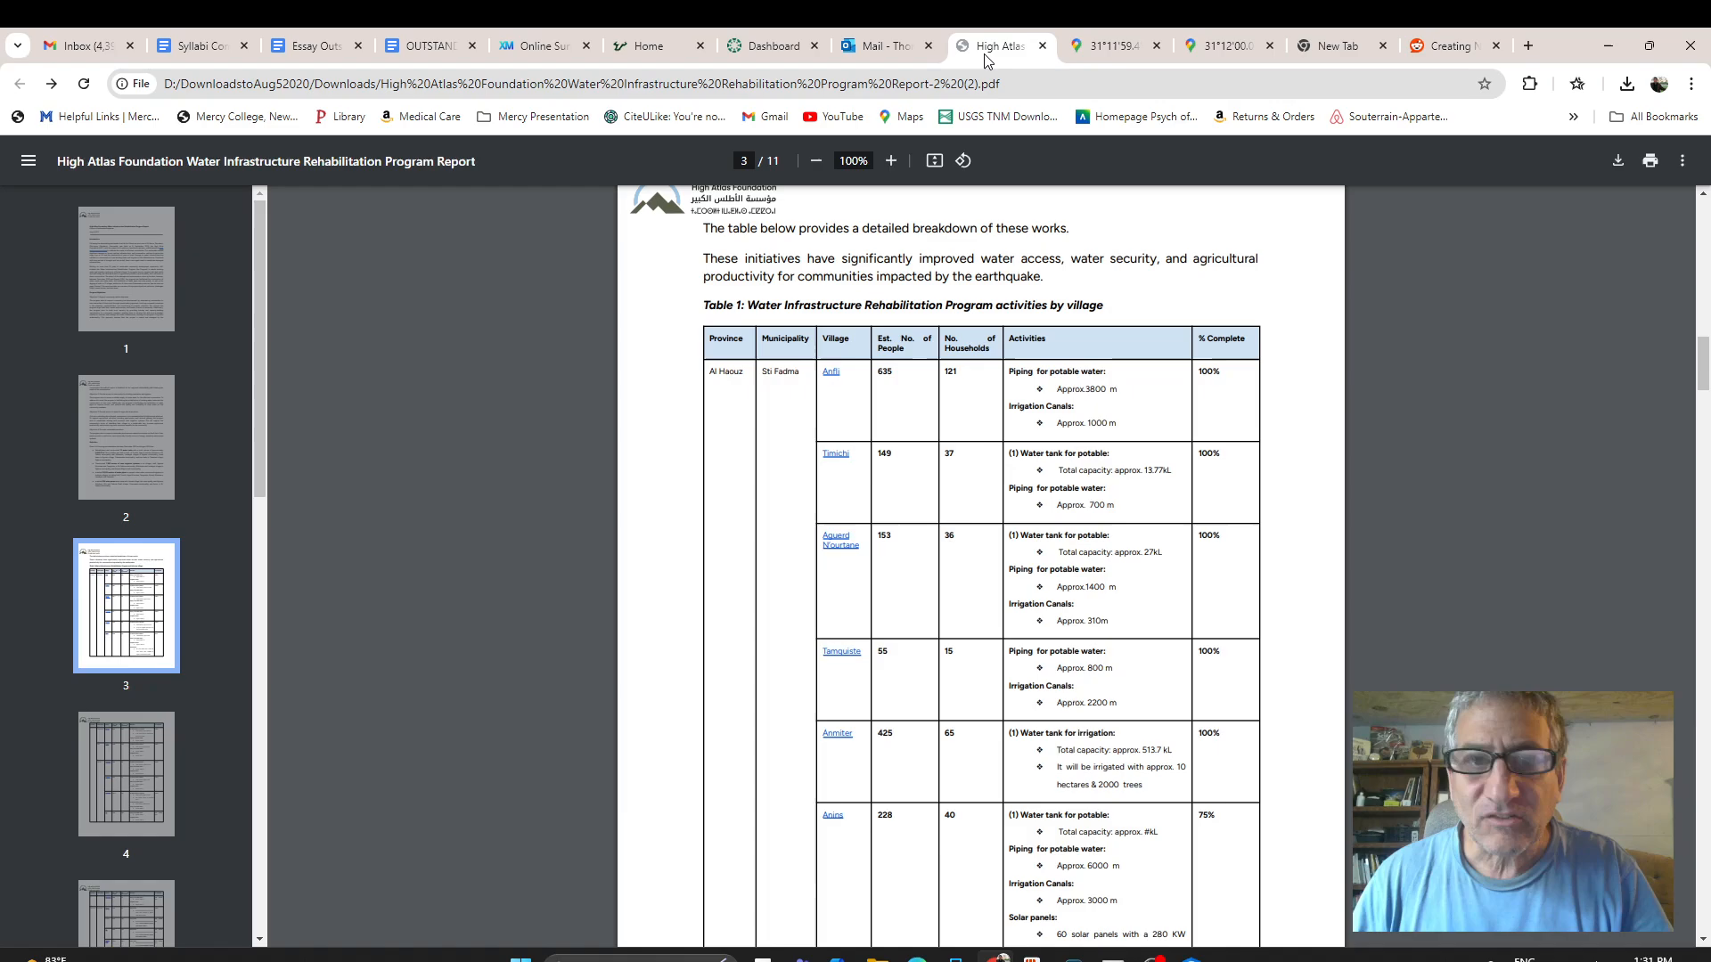
right_click(836, 554)
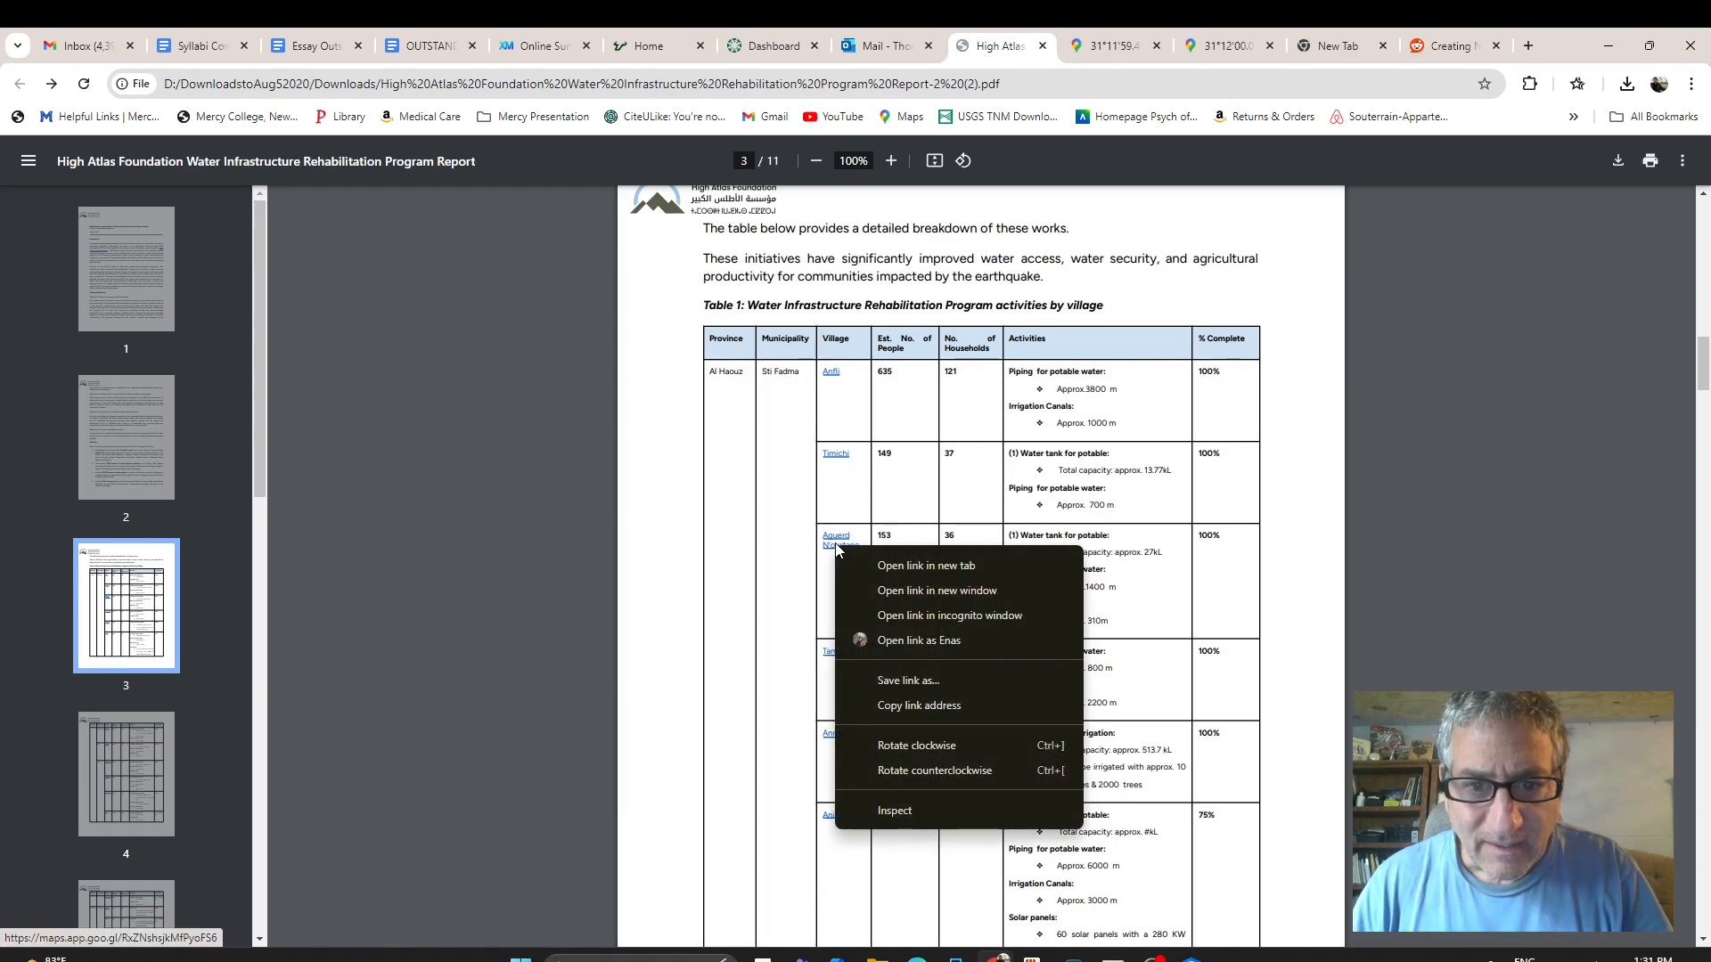
click(828, 546)
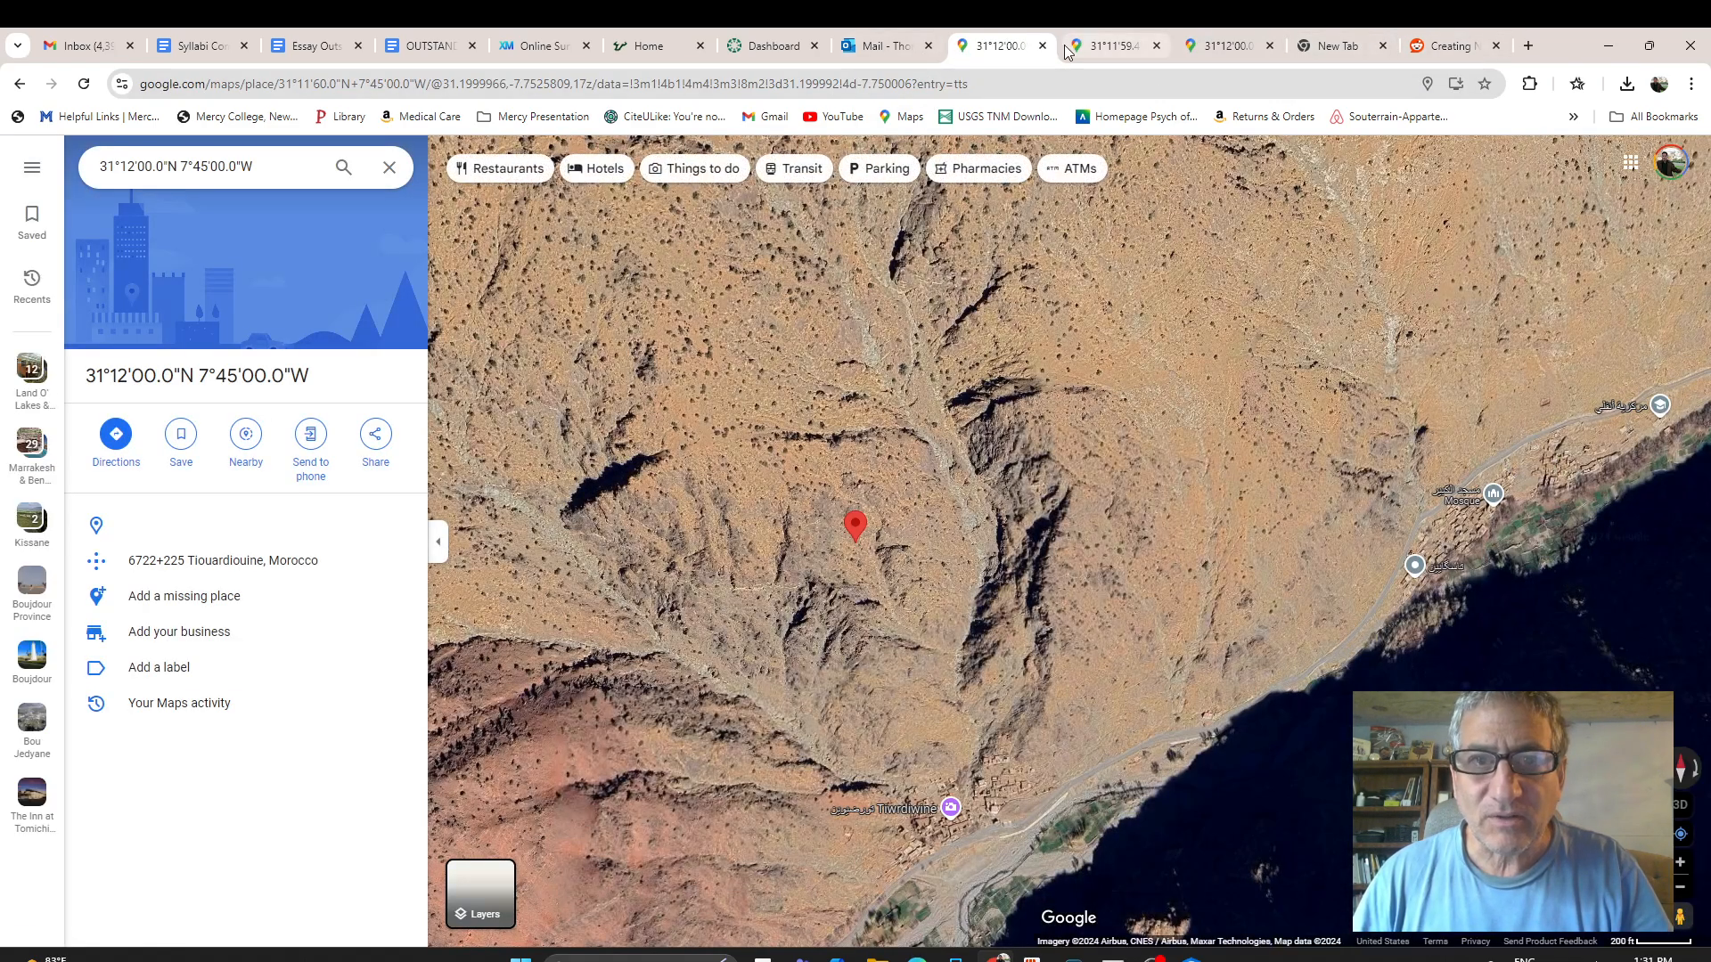
click(18, 89)
scroll(723, 566, down, 4)
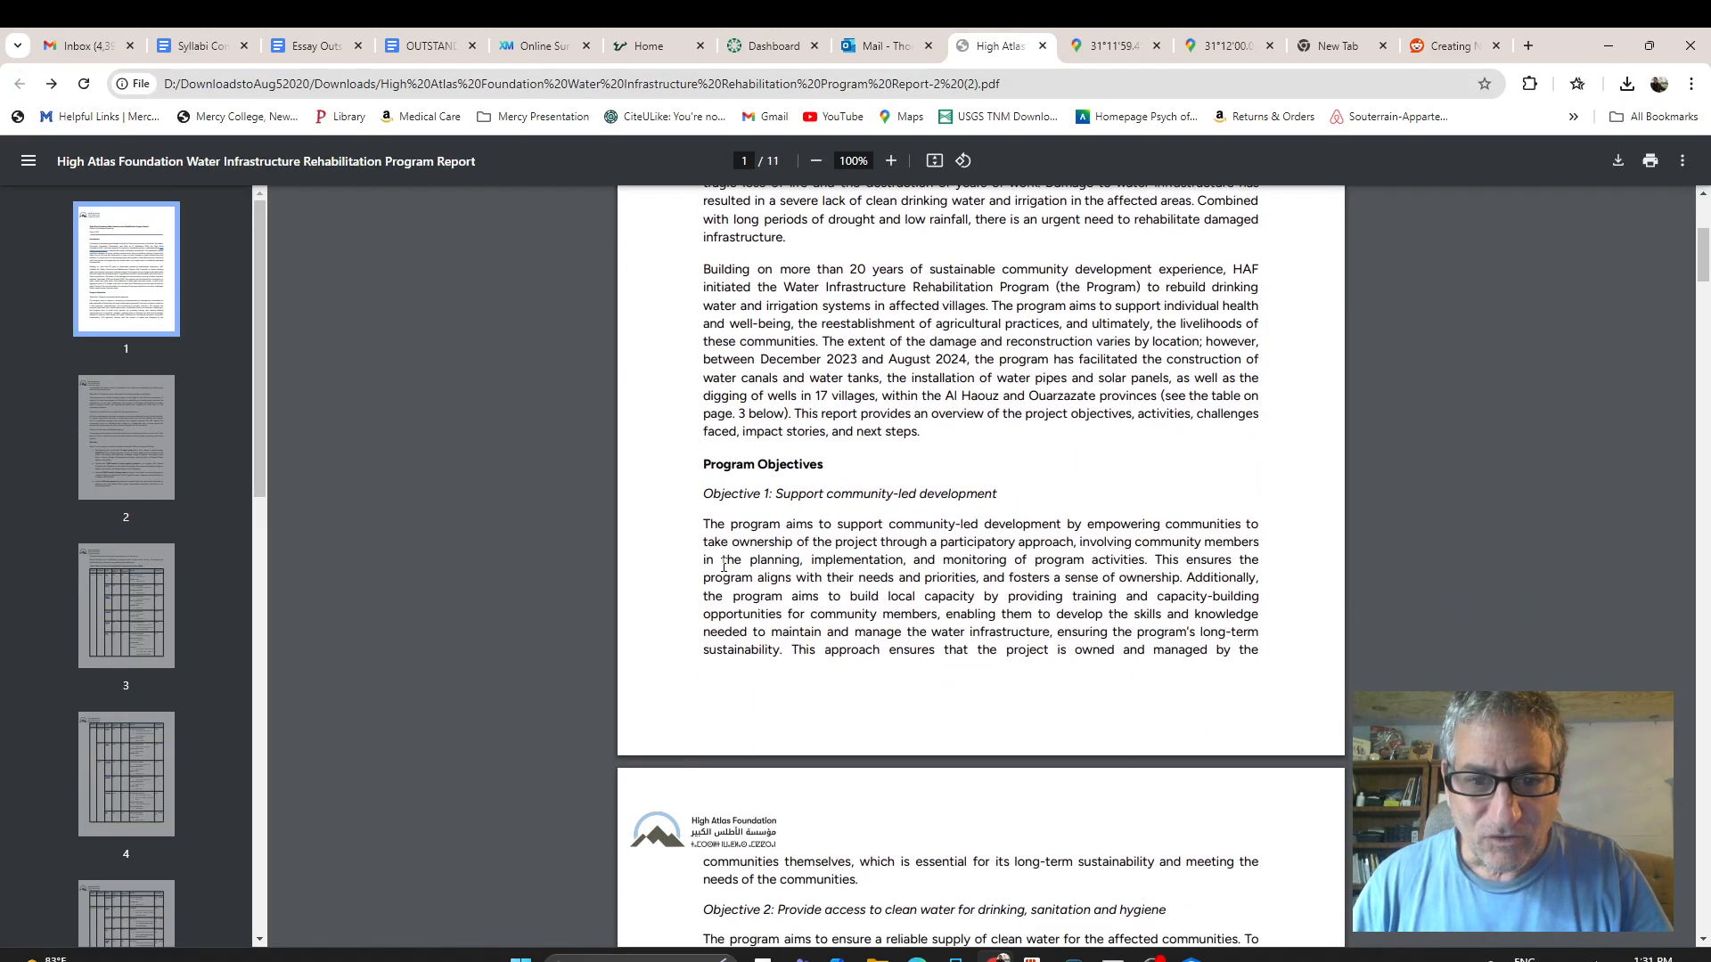
scroll(724, 565, down, 15)
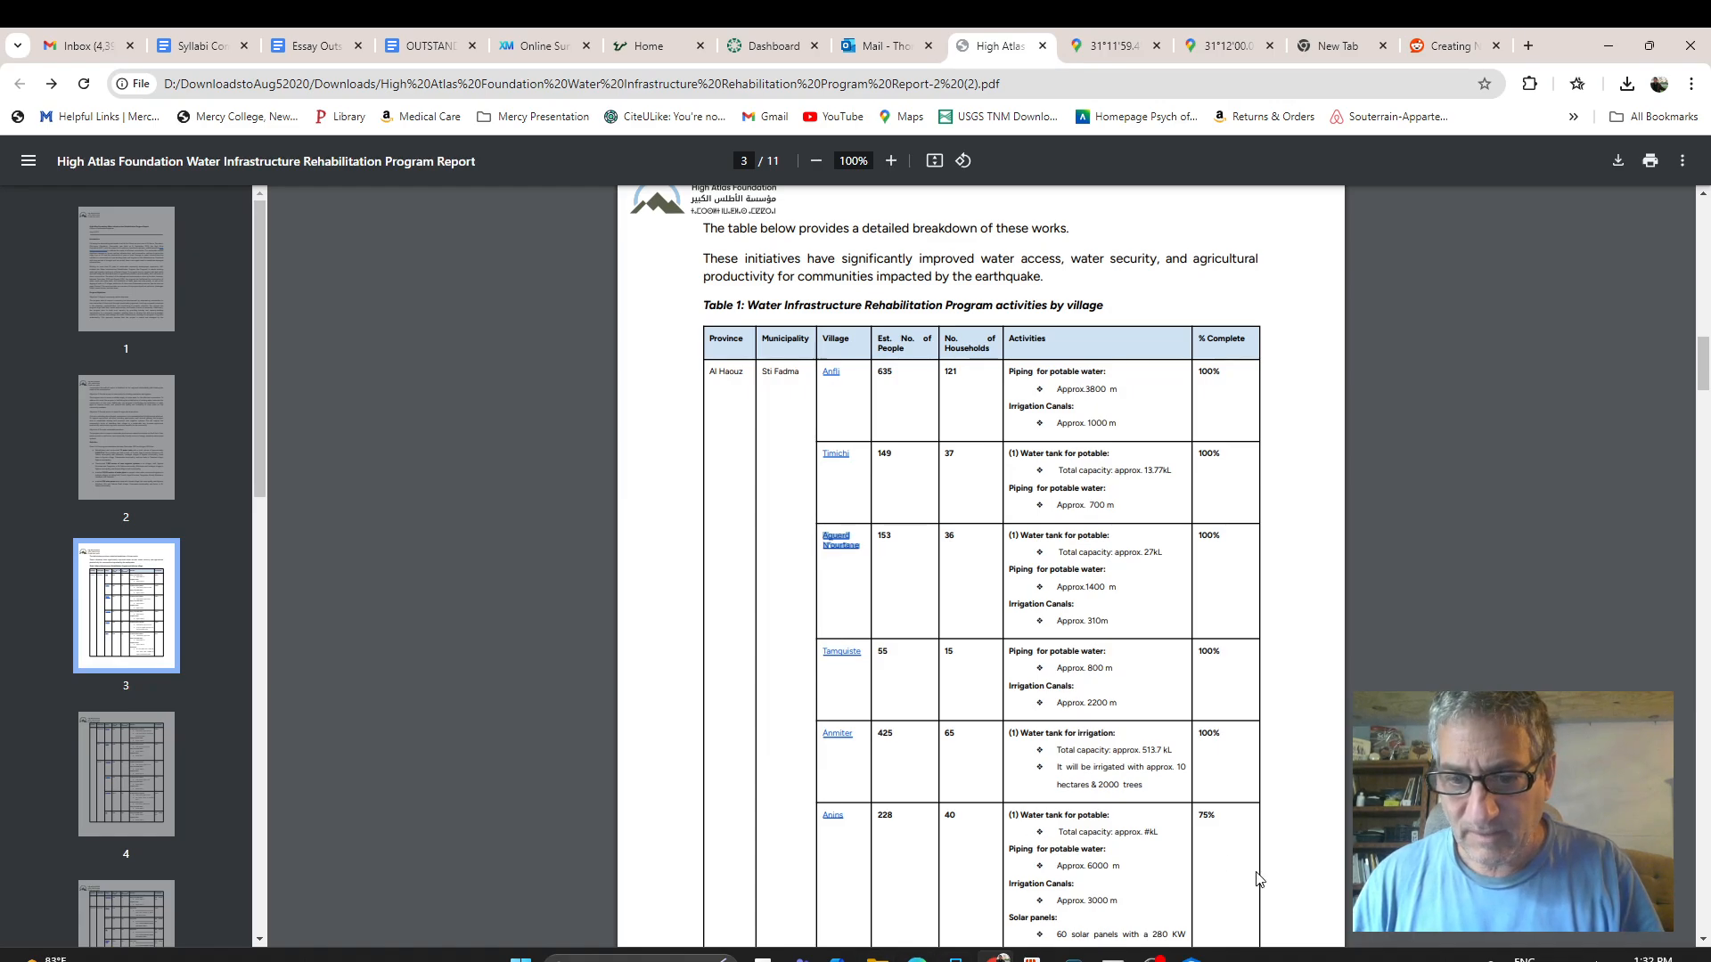
Switch to ArcGIS Pro, open the VillagePoint attribute table, and add an empty third record.
click(1192, 958)
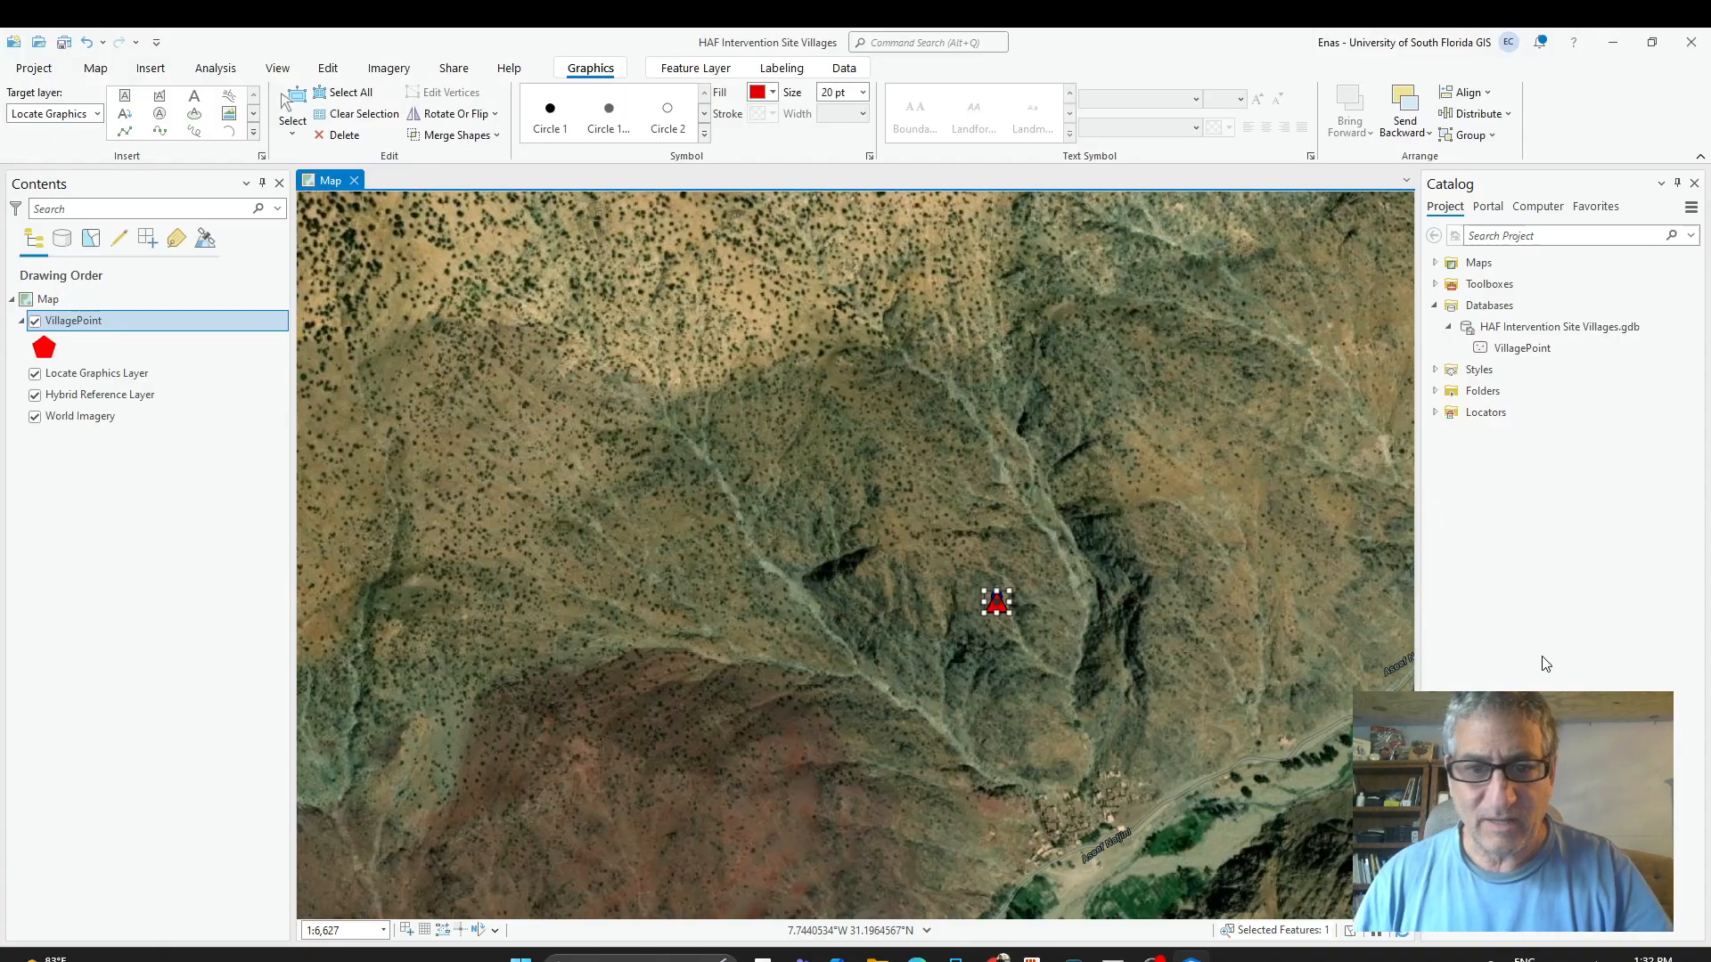
right_click(68, 321)
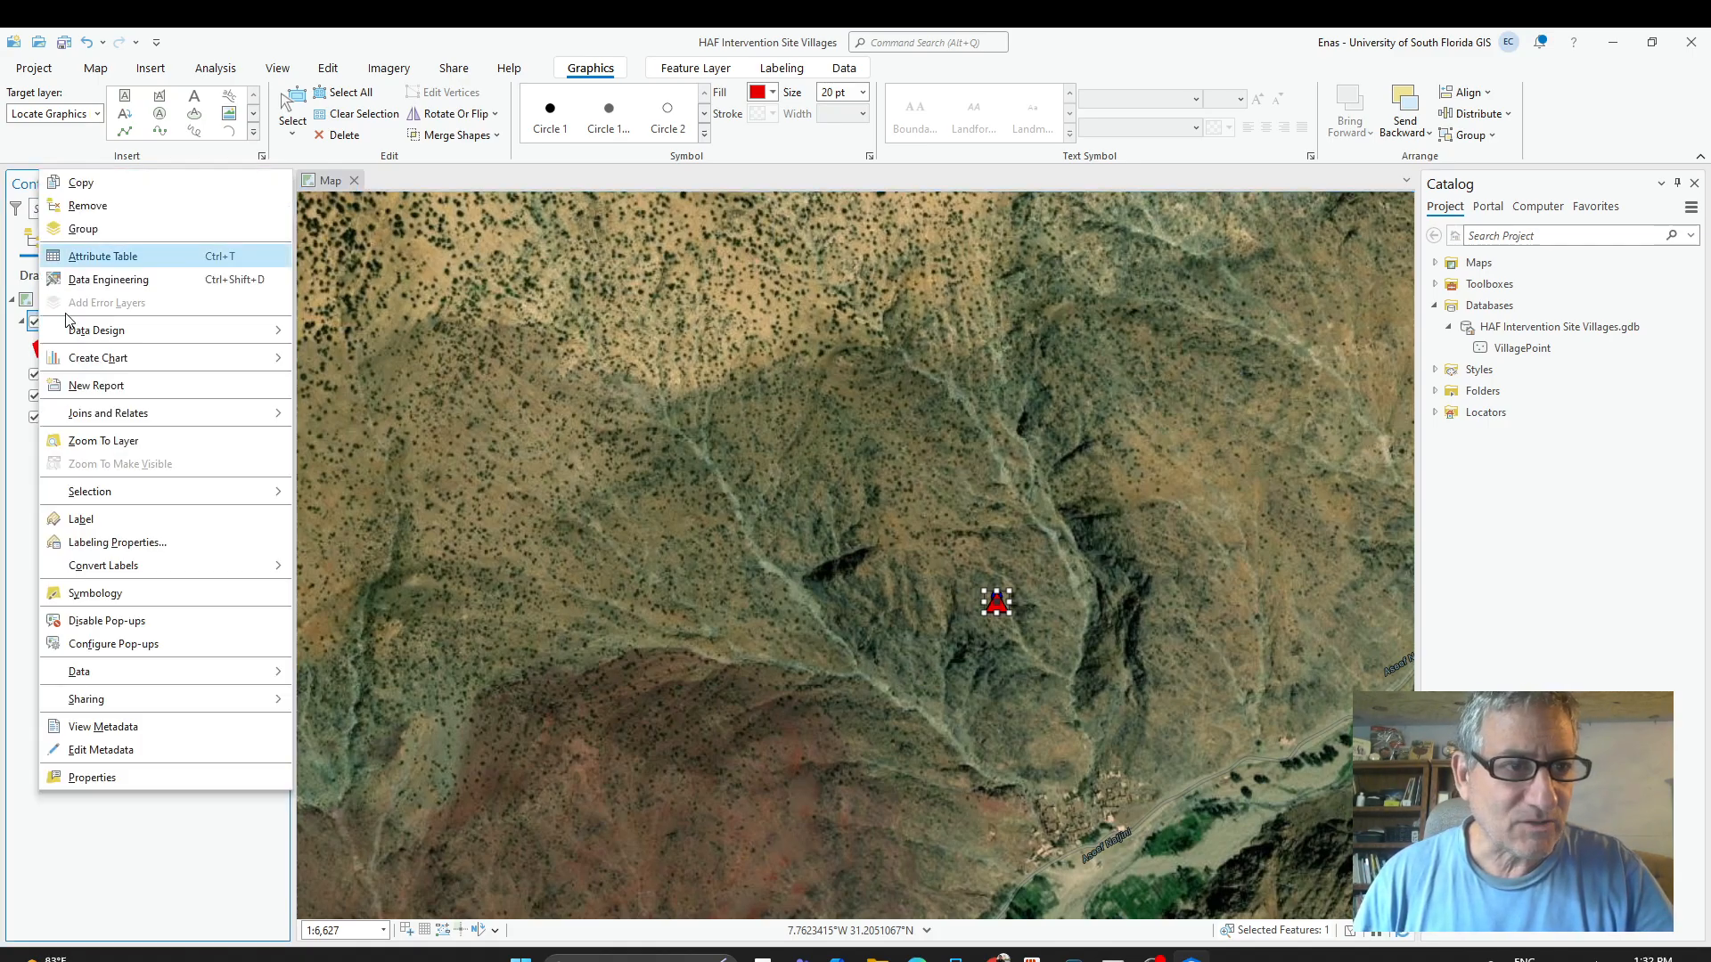
click(118, 257)
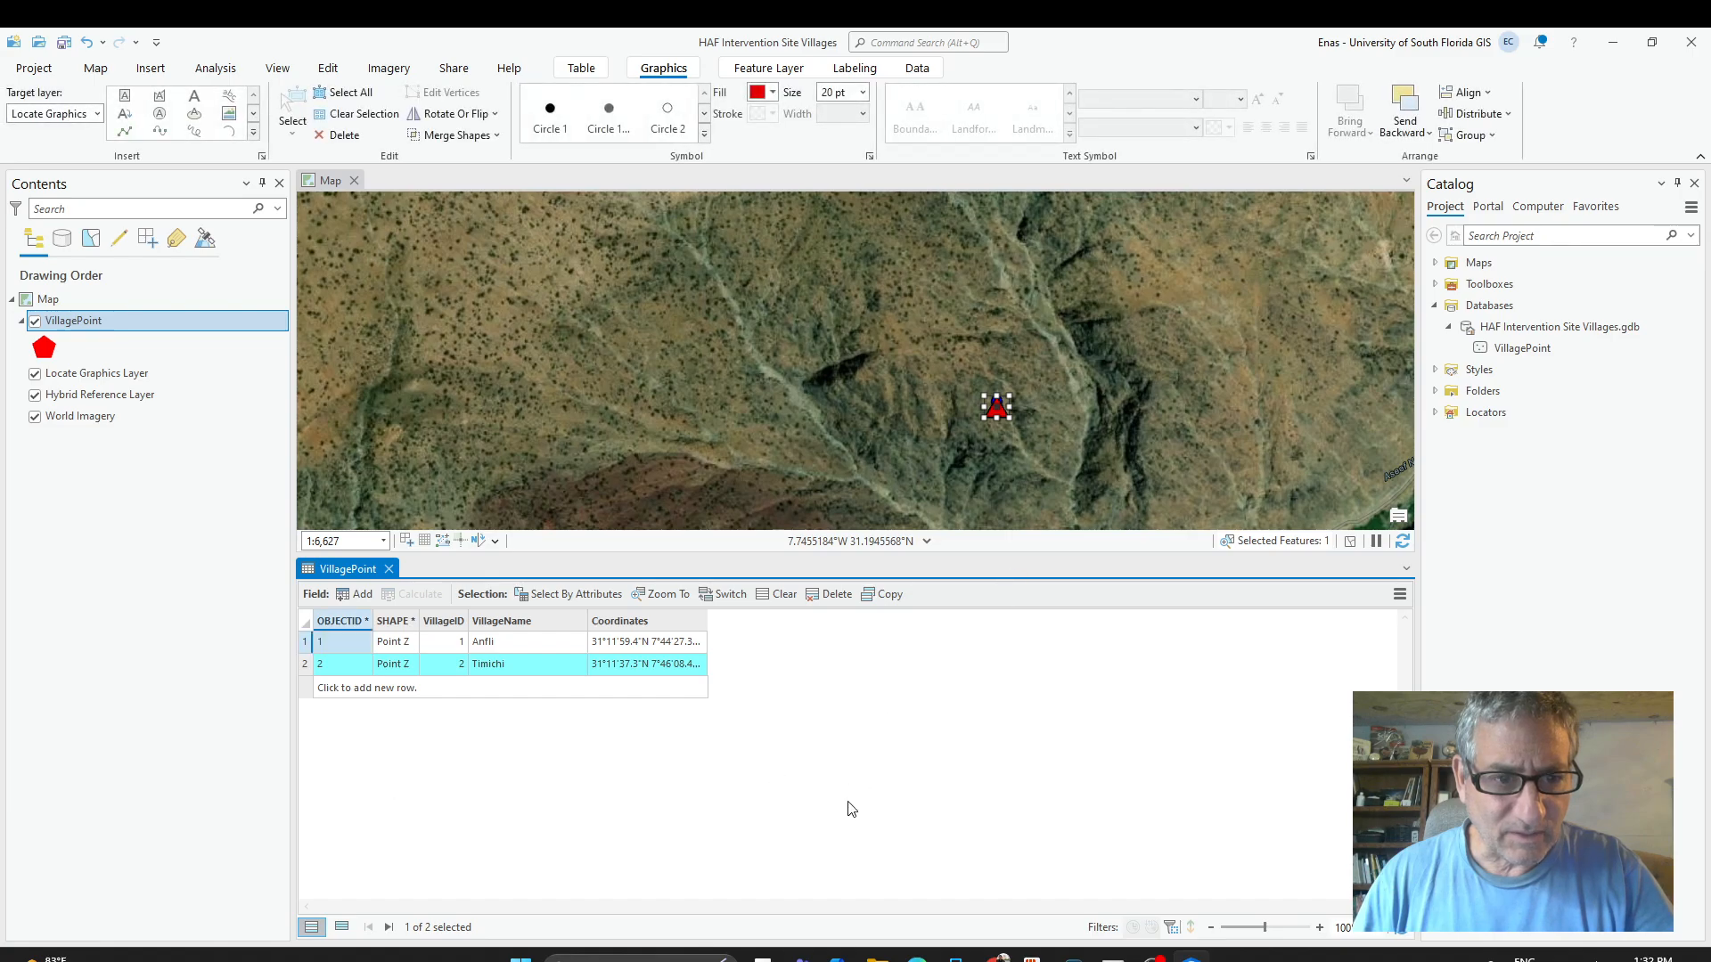
click(348, 695)
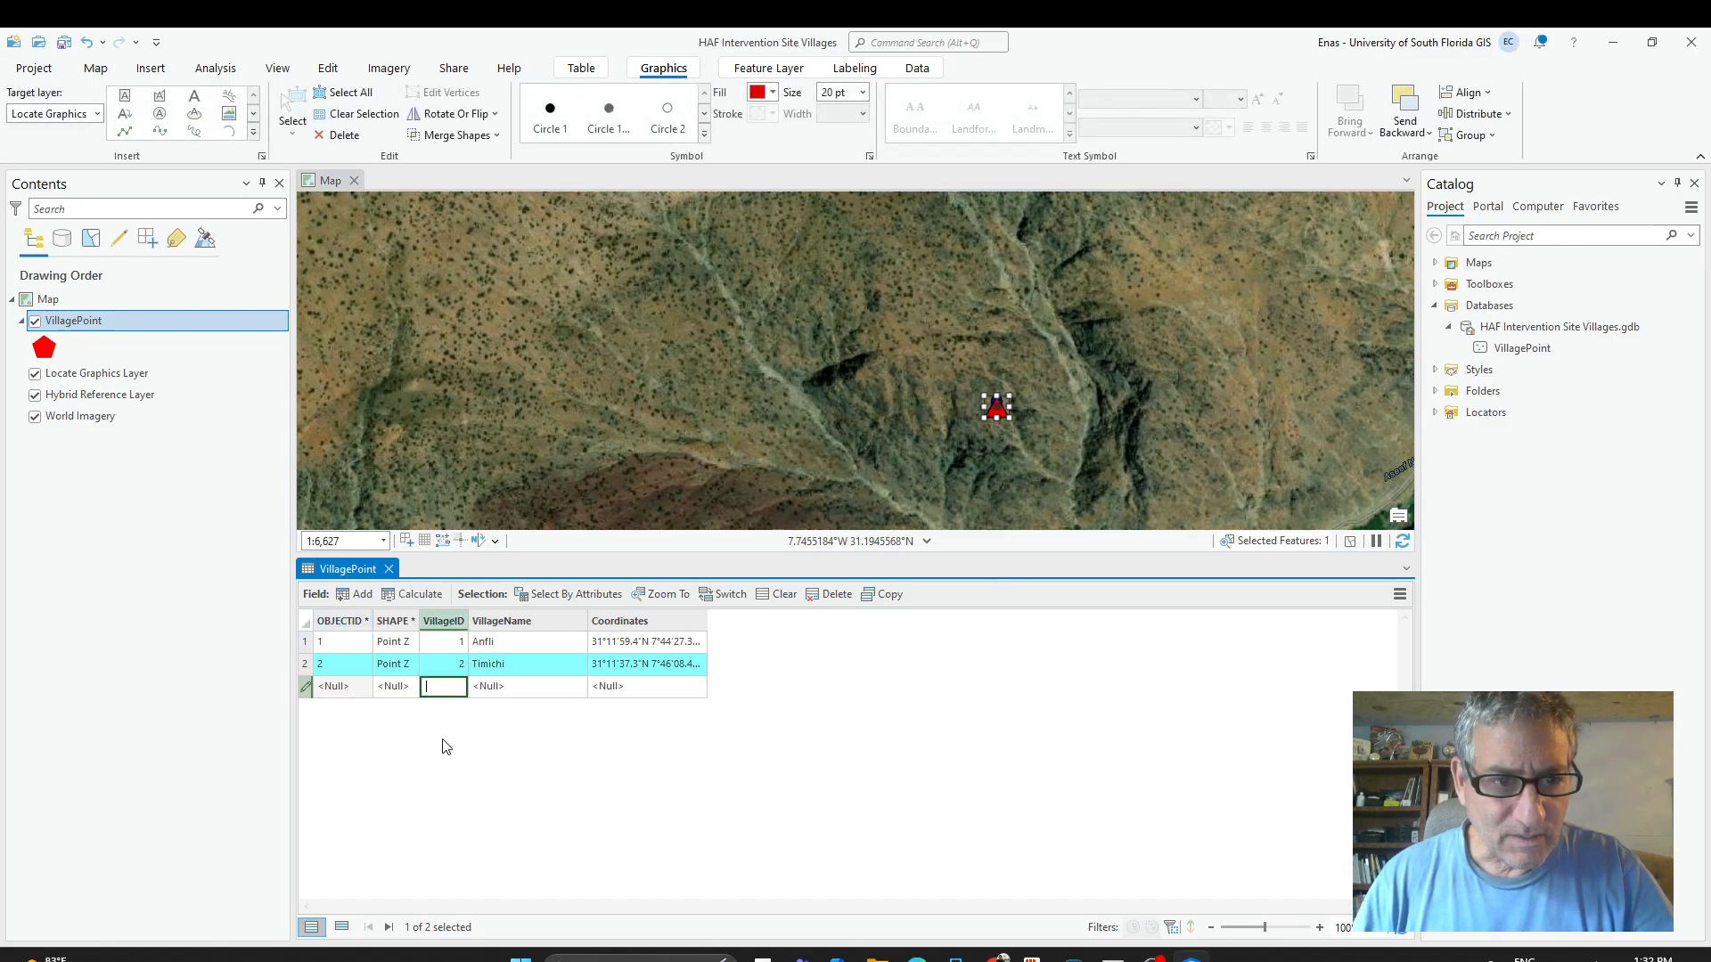
click(345, 685)
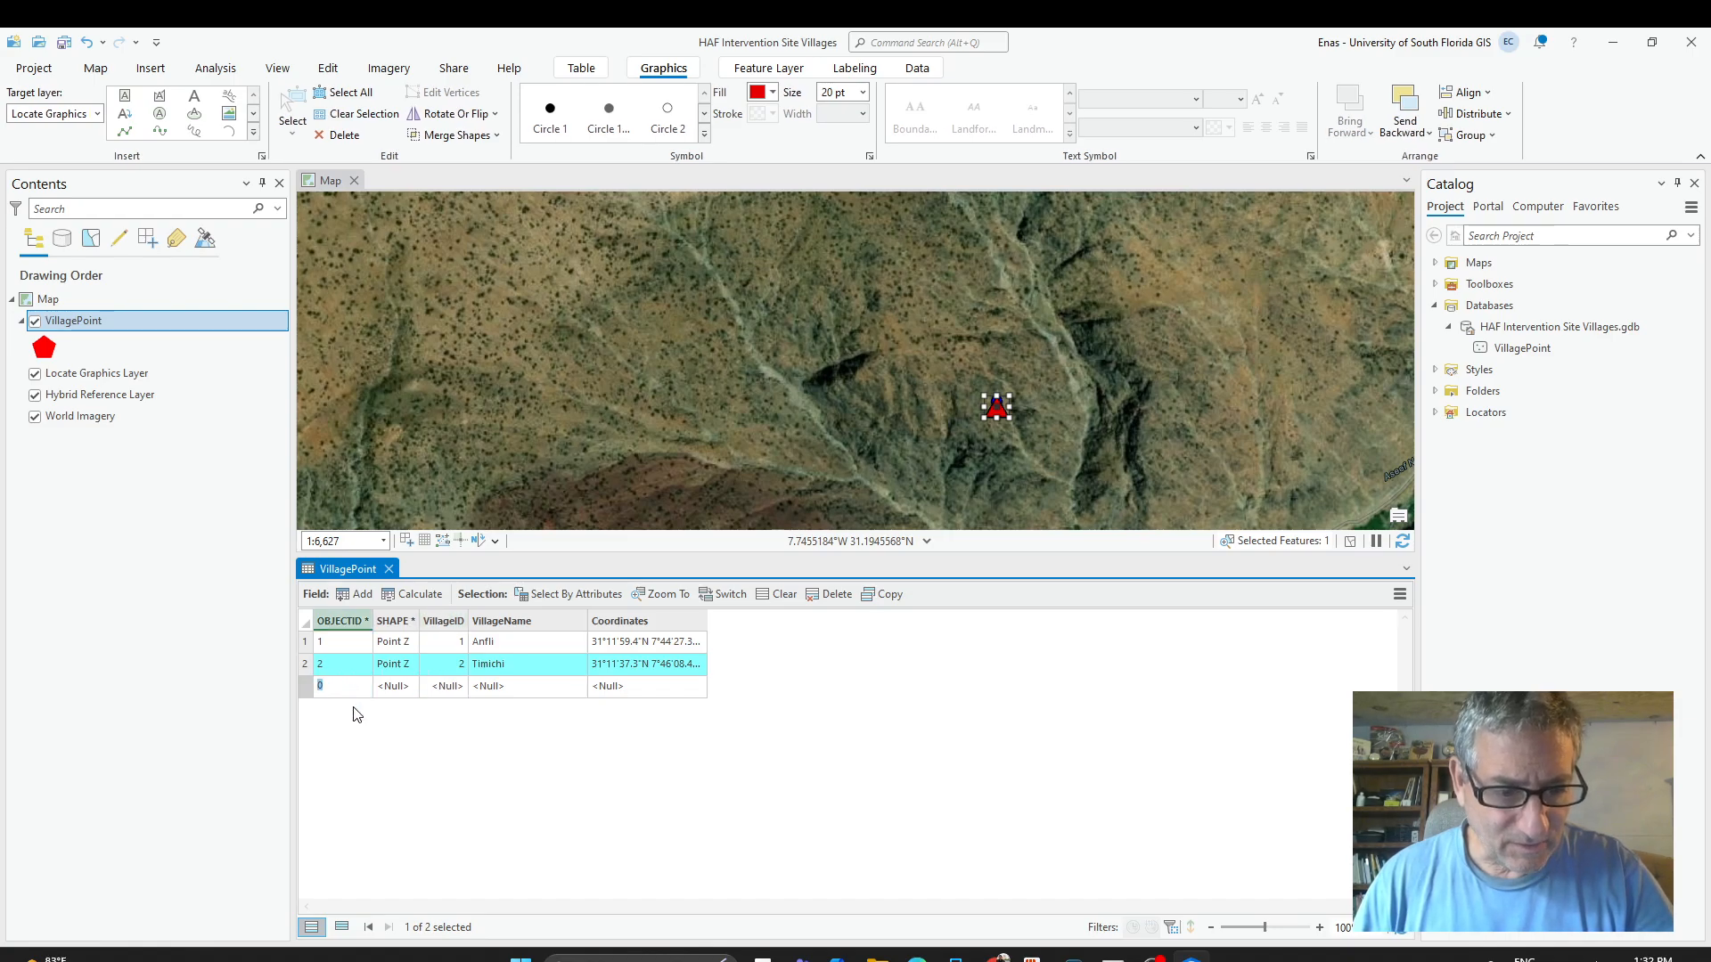
click(405, 689)
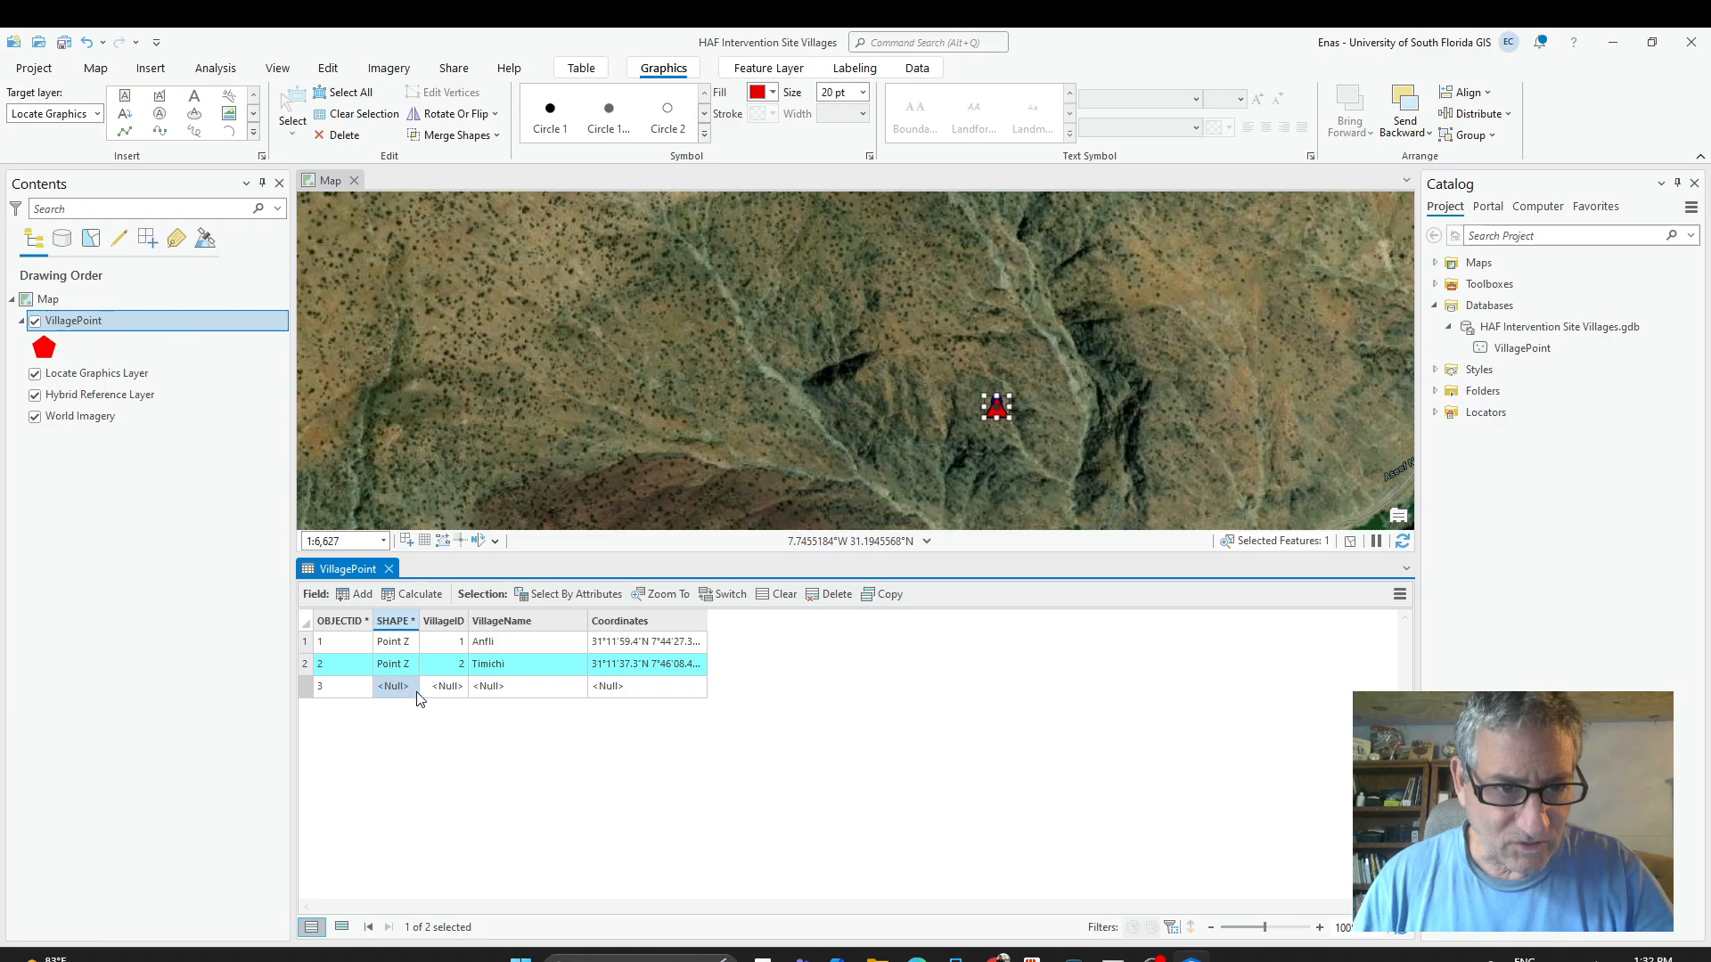
double_click(512, 687)
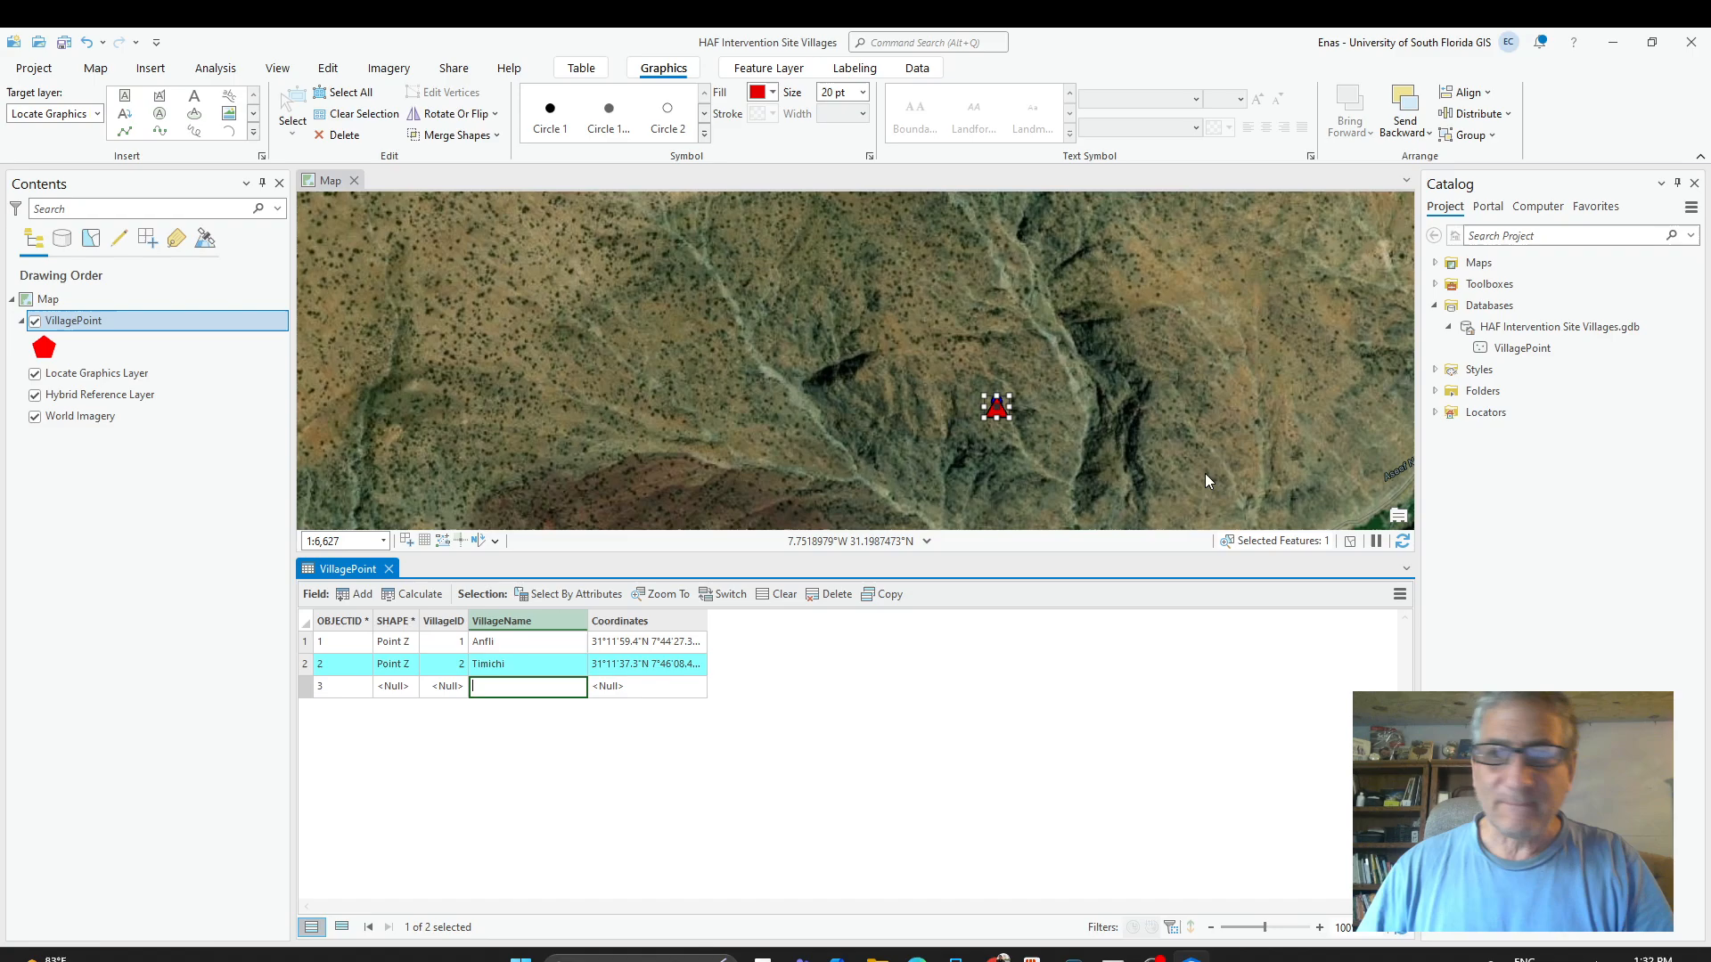
Create a new VillagePoint feature just beside the red triangle graphic marking the Aguerd N'ourtane location.
click(328, 69)
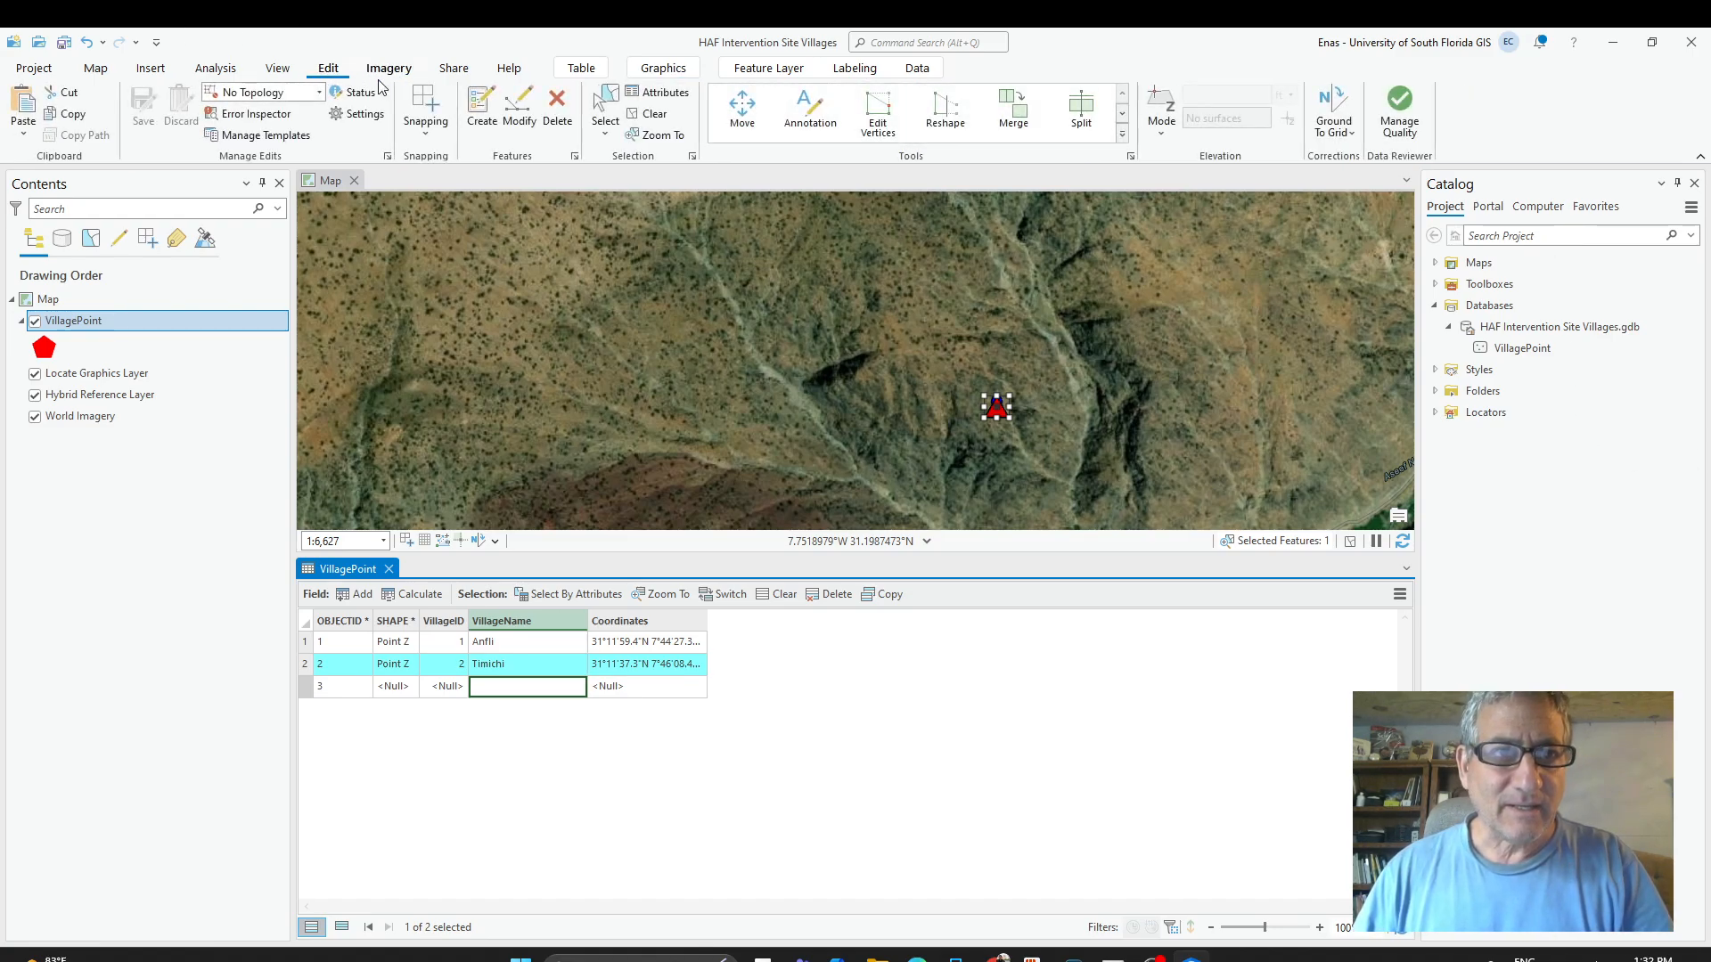
click(479, 120)
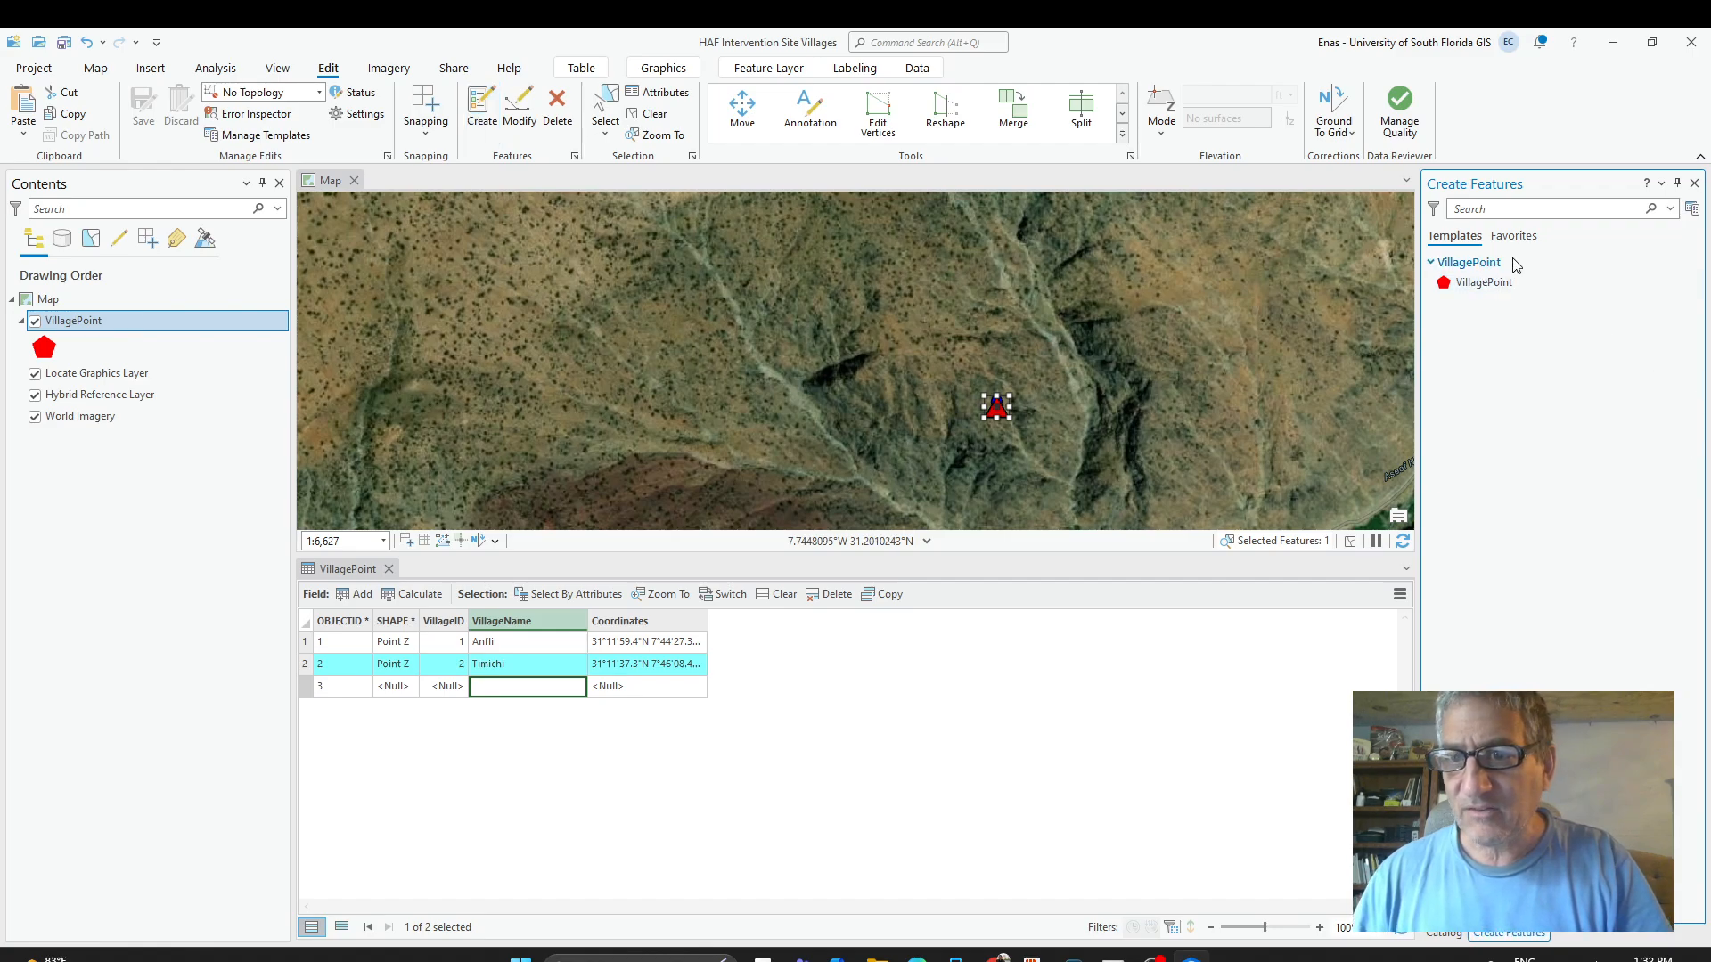
click(1482, 285)
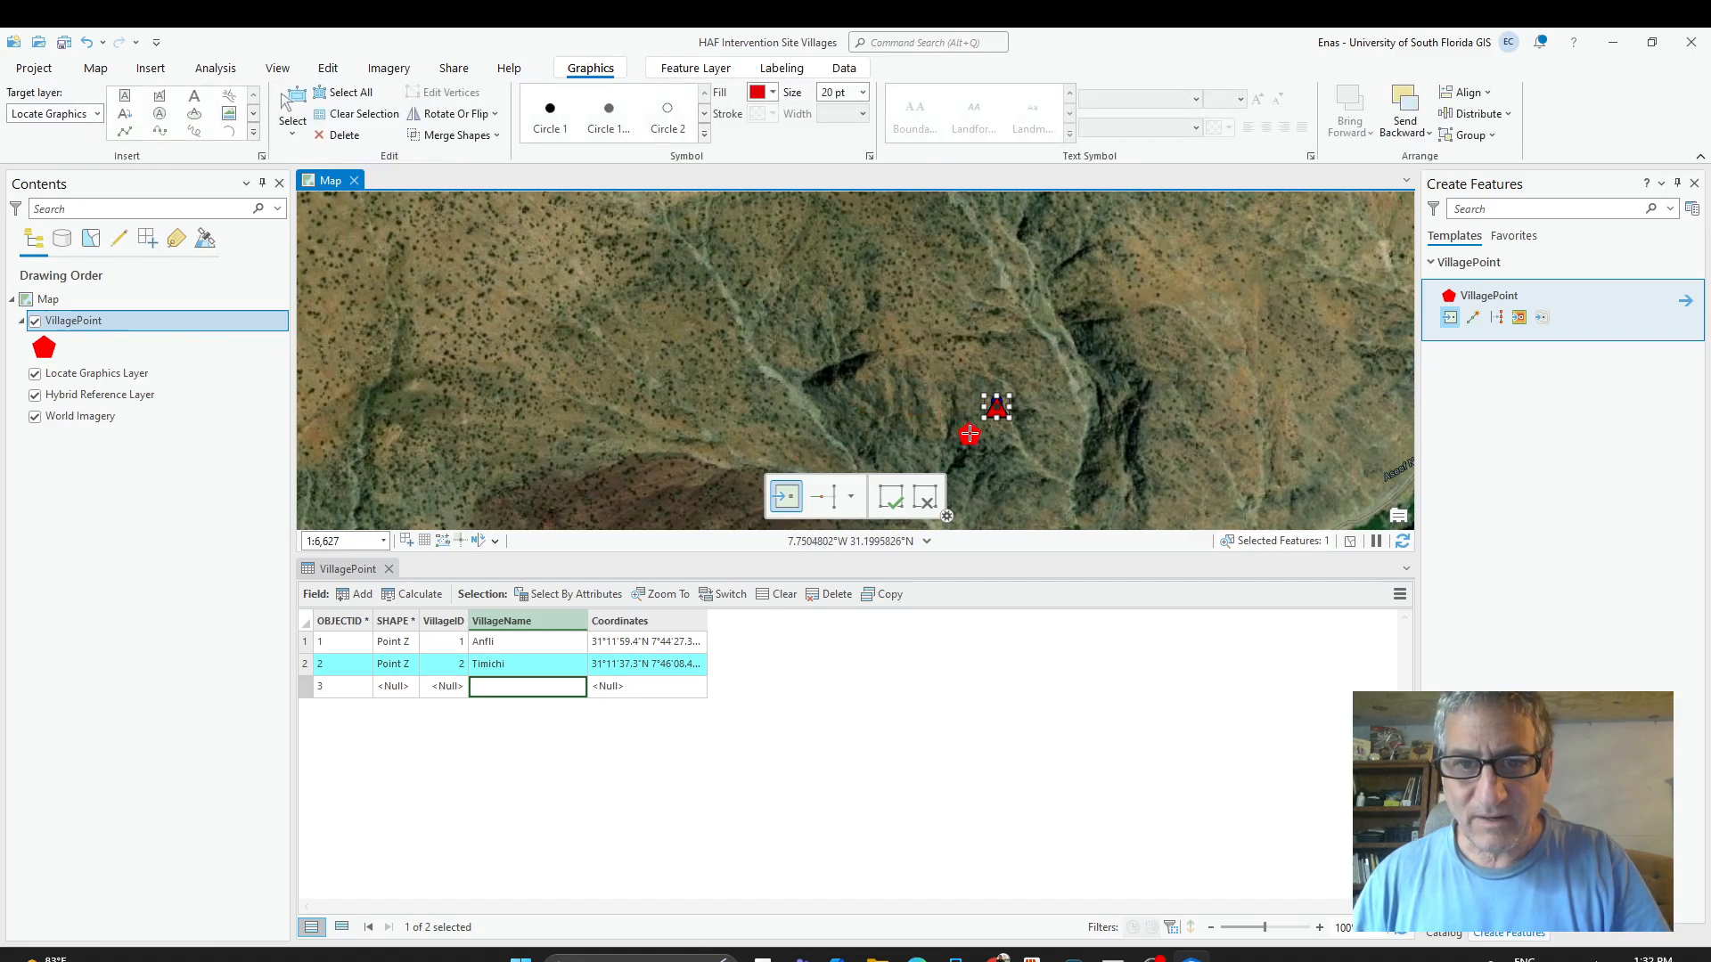
scroll(968, 428, up, 3)
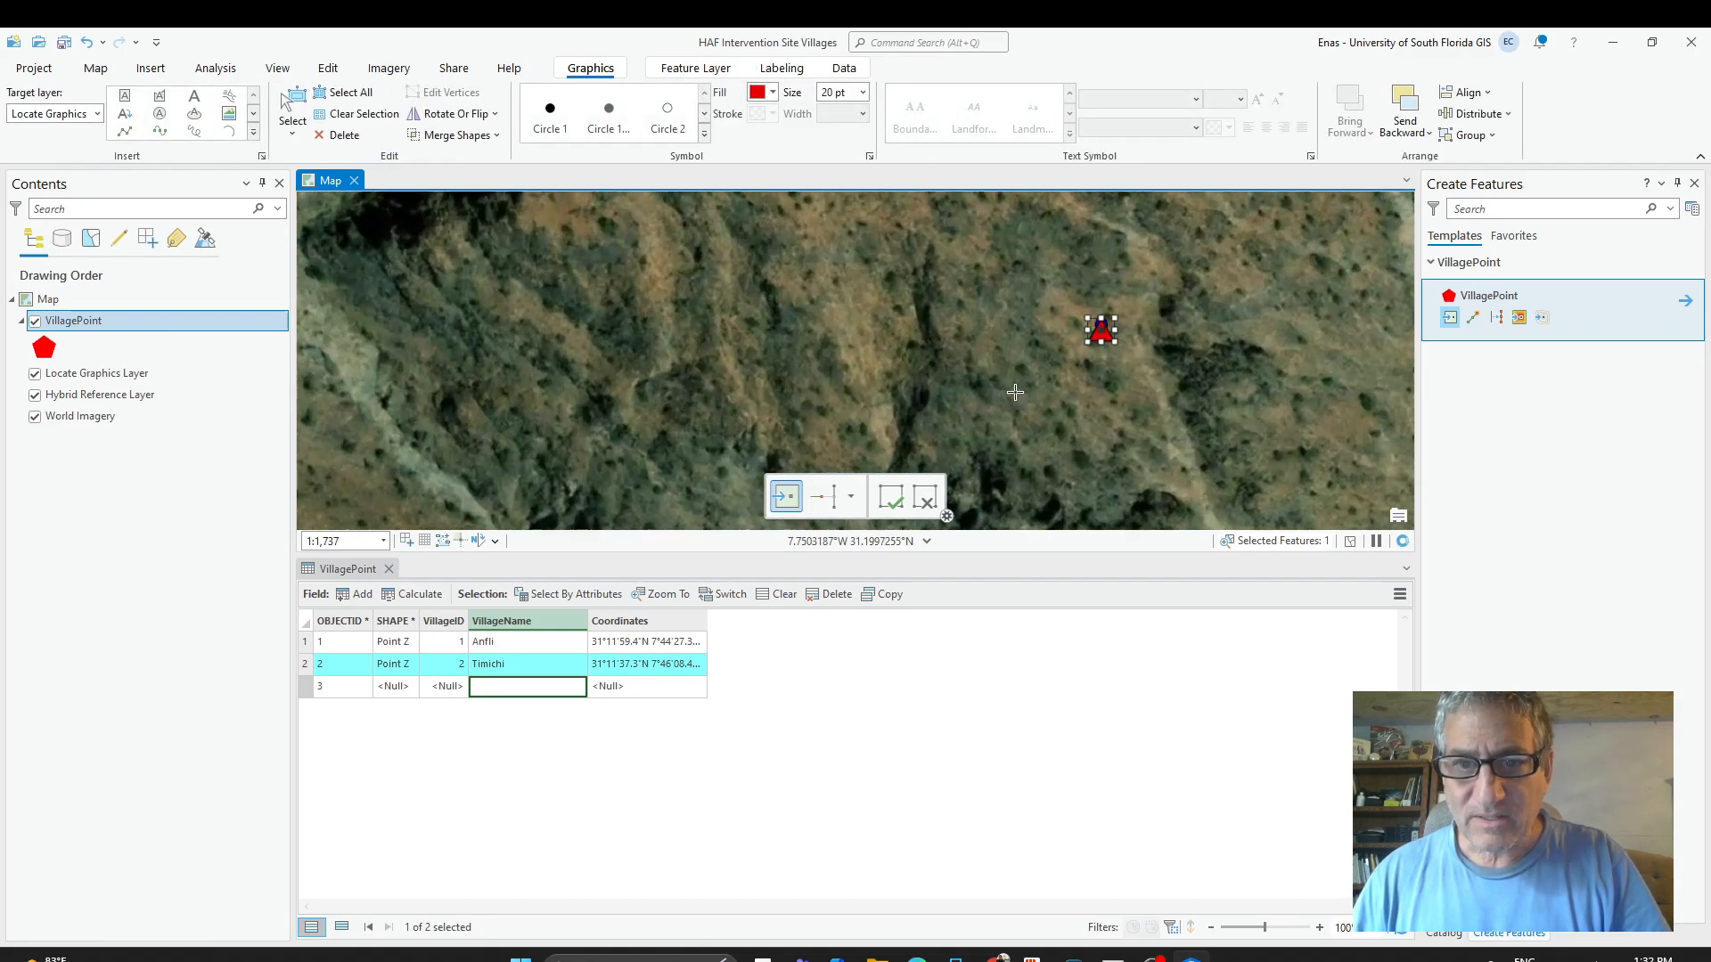
scroll(1103, 334, up, 3)
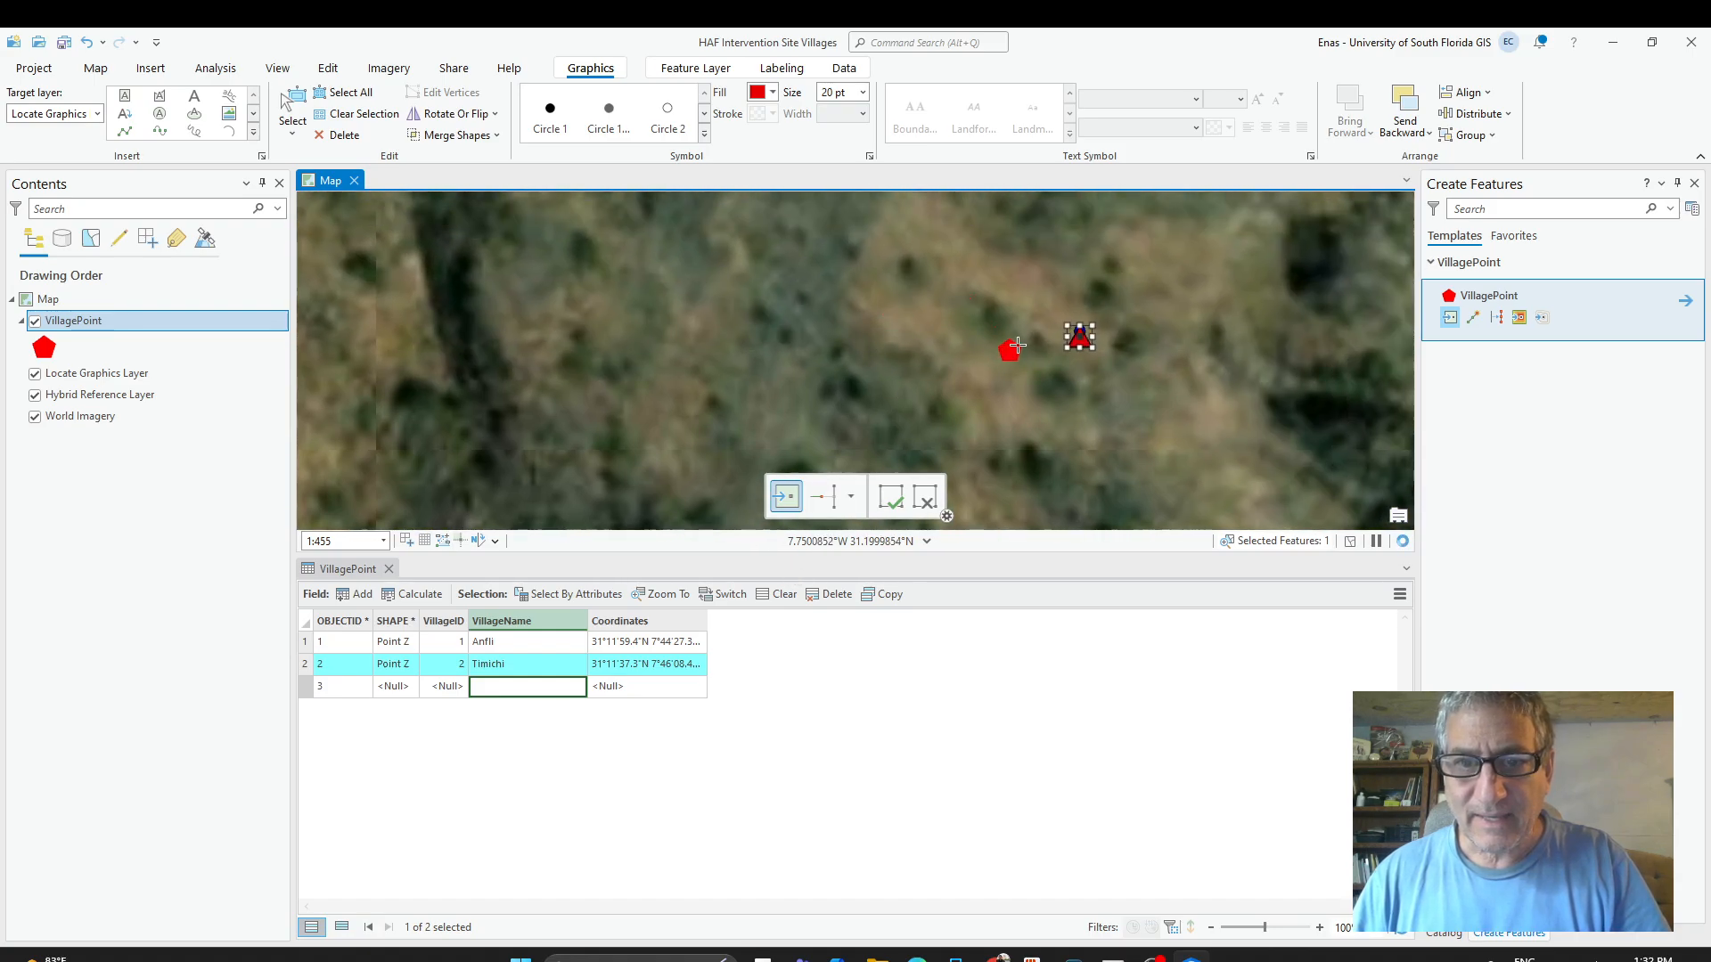
scroll(1053, 348, up, 2)
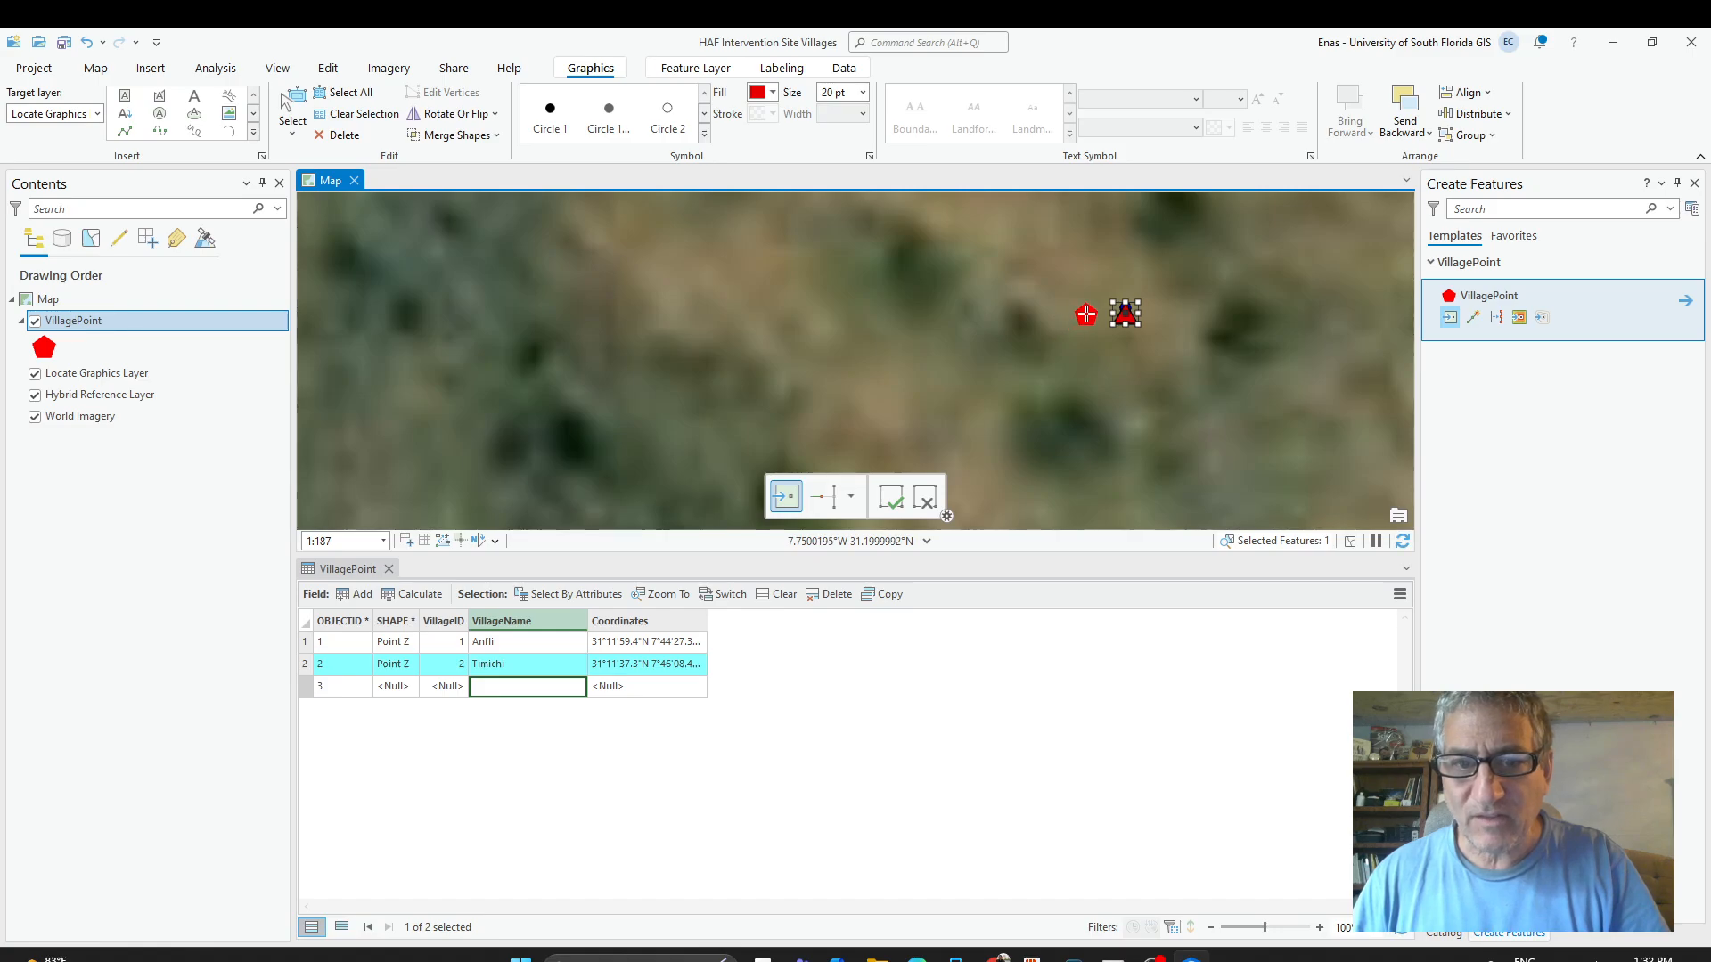
click(1086, 313)
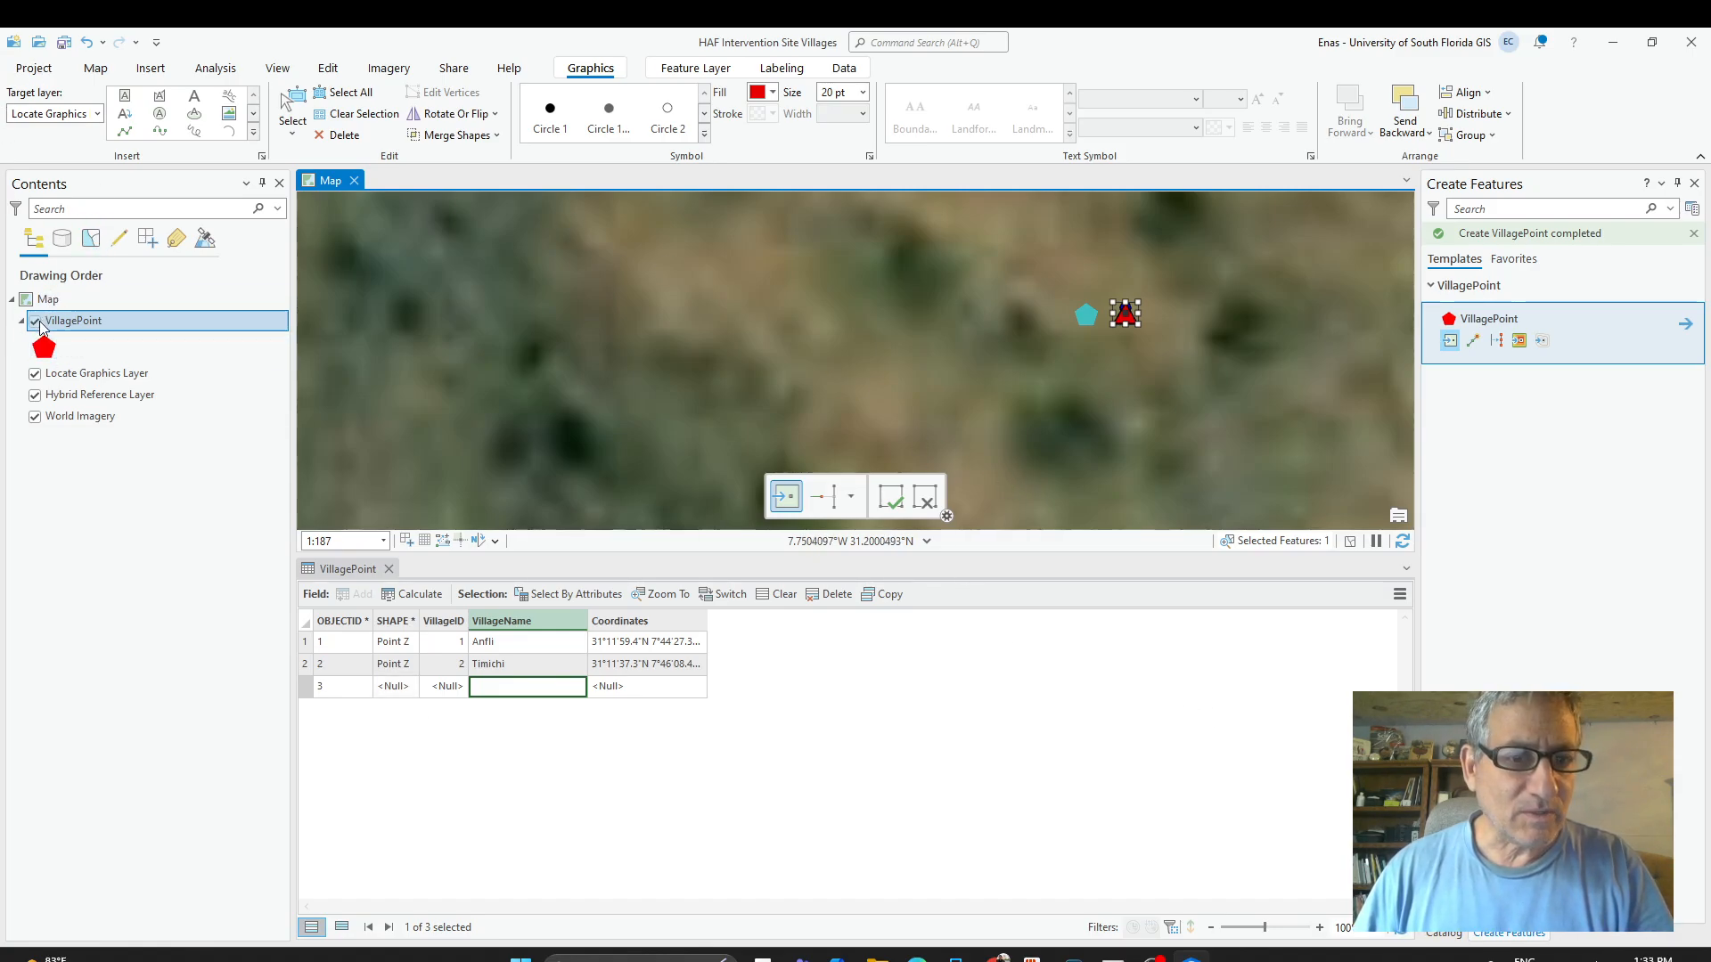
Close the attribute table, compare the new point's surroundings with the report's Aguerd N'ourtane location in Google Maps, and return to ArcGIS Pro.
click(388, 568)
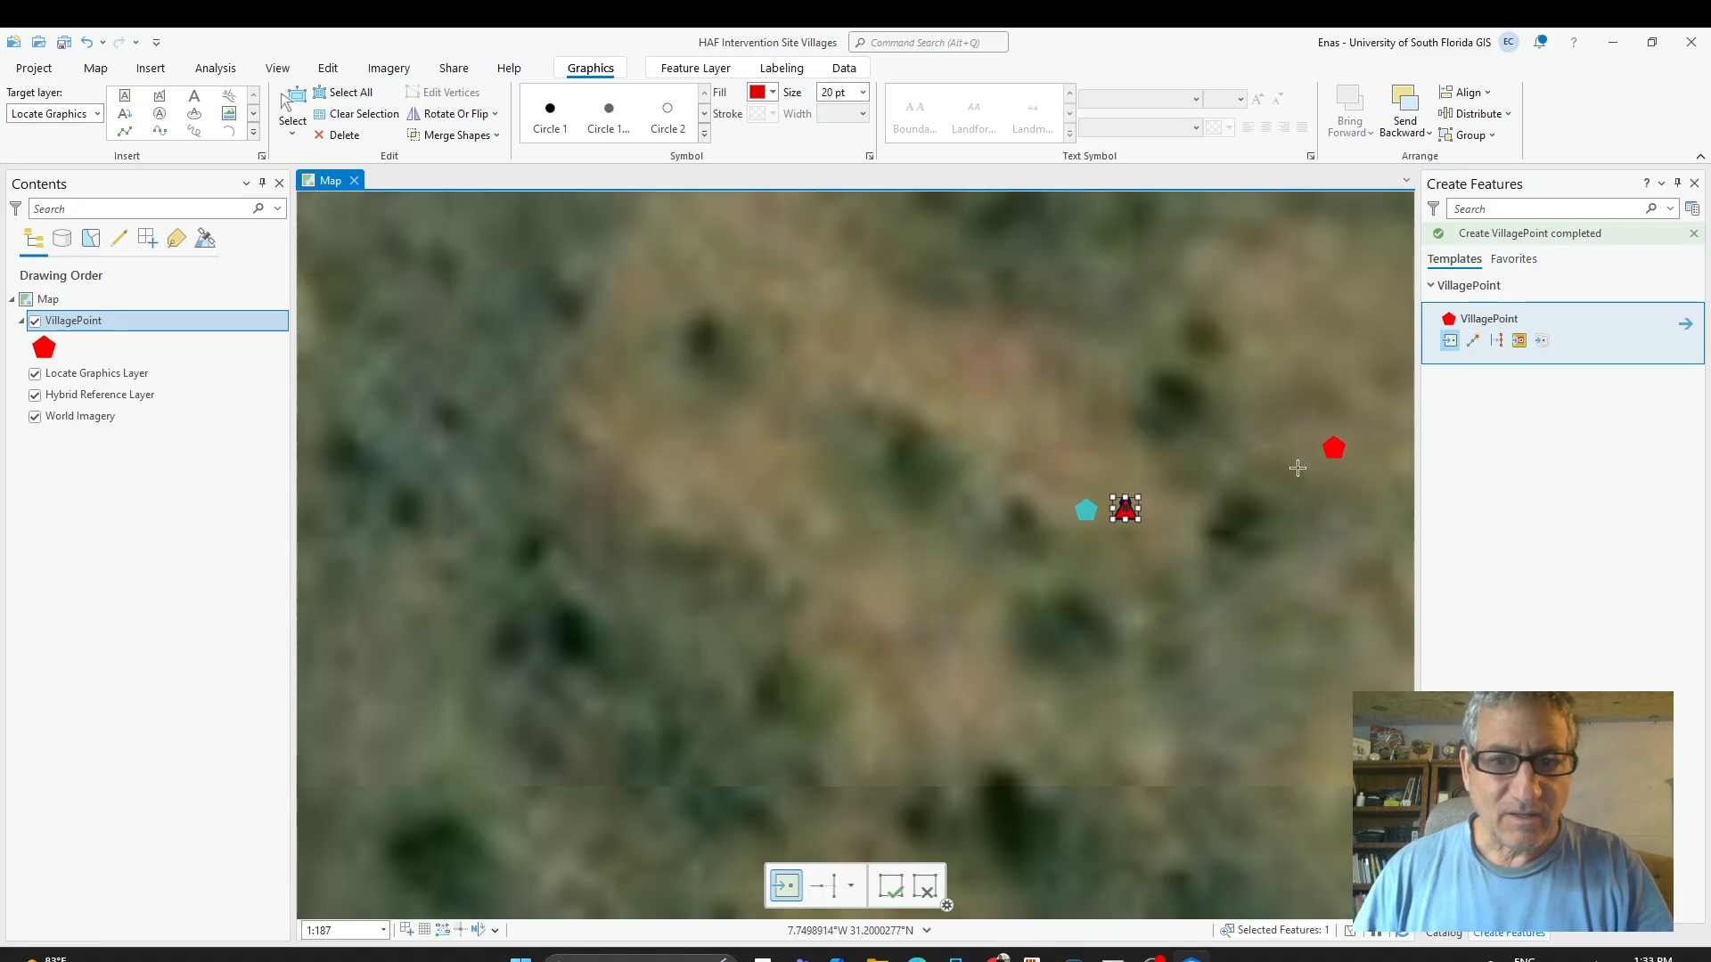
scroll(1133, 561, down, 5)
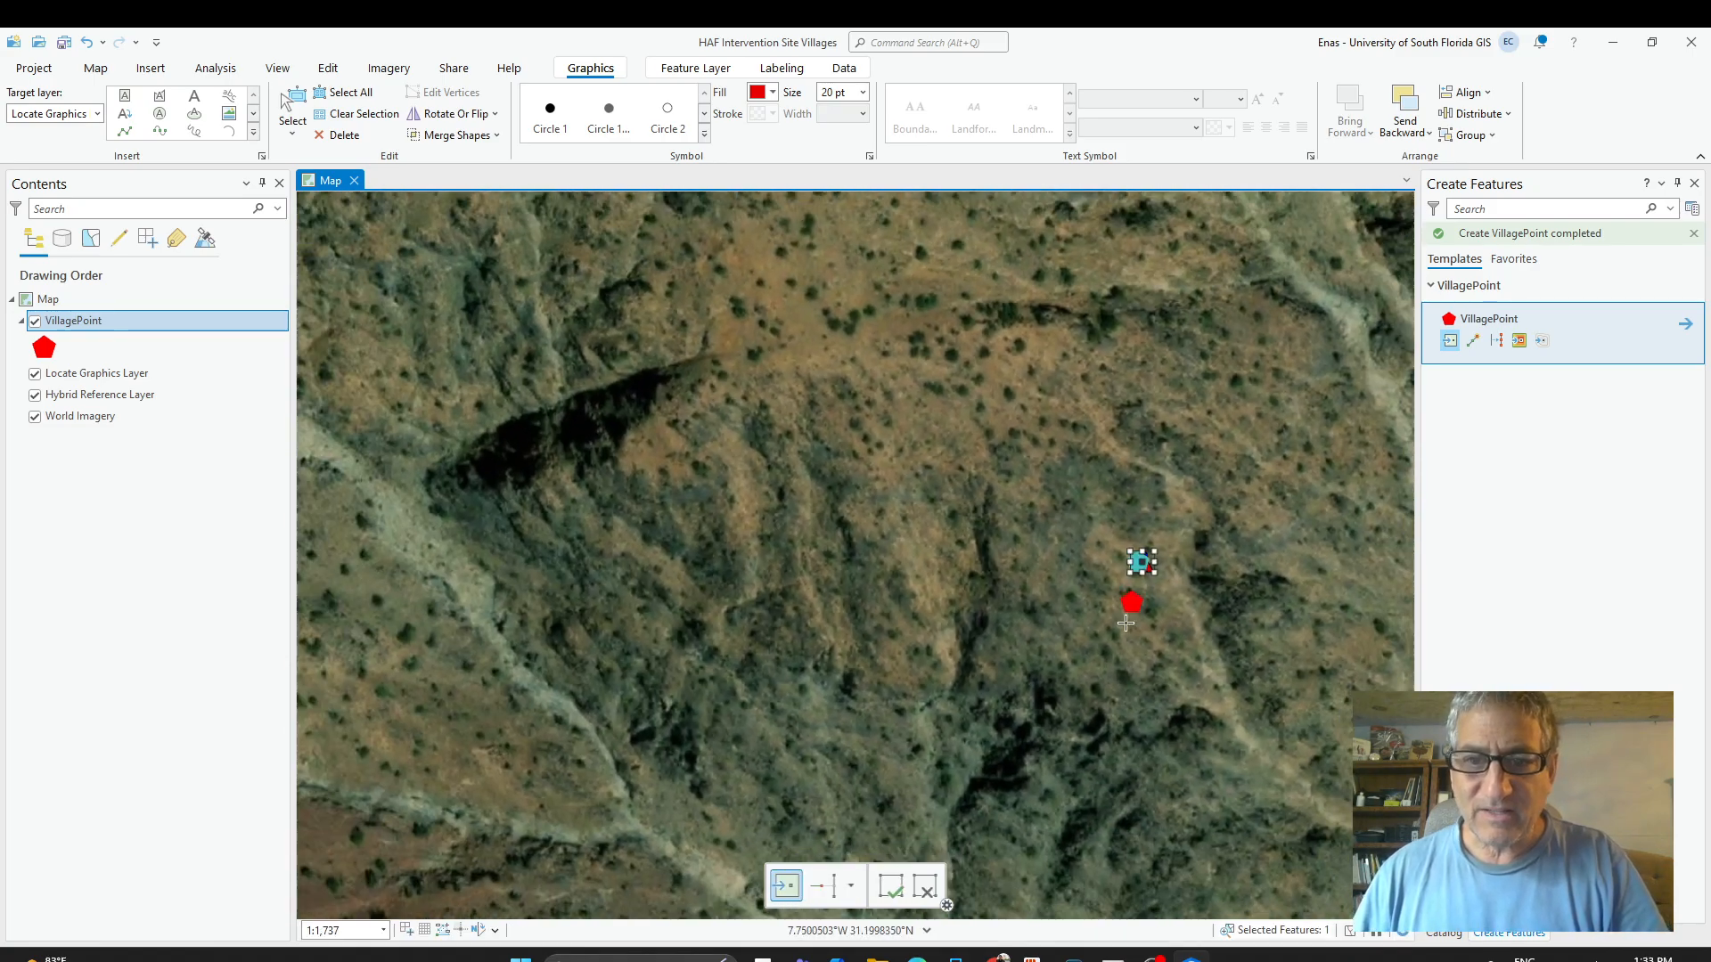
scroll(1126, 623, down, 4)
drag(1112, 892, 923, 588)
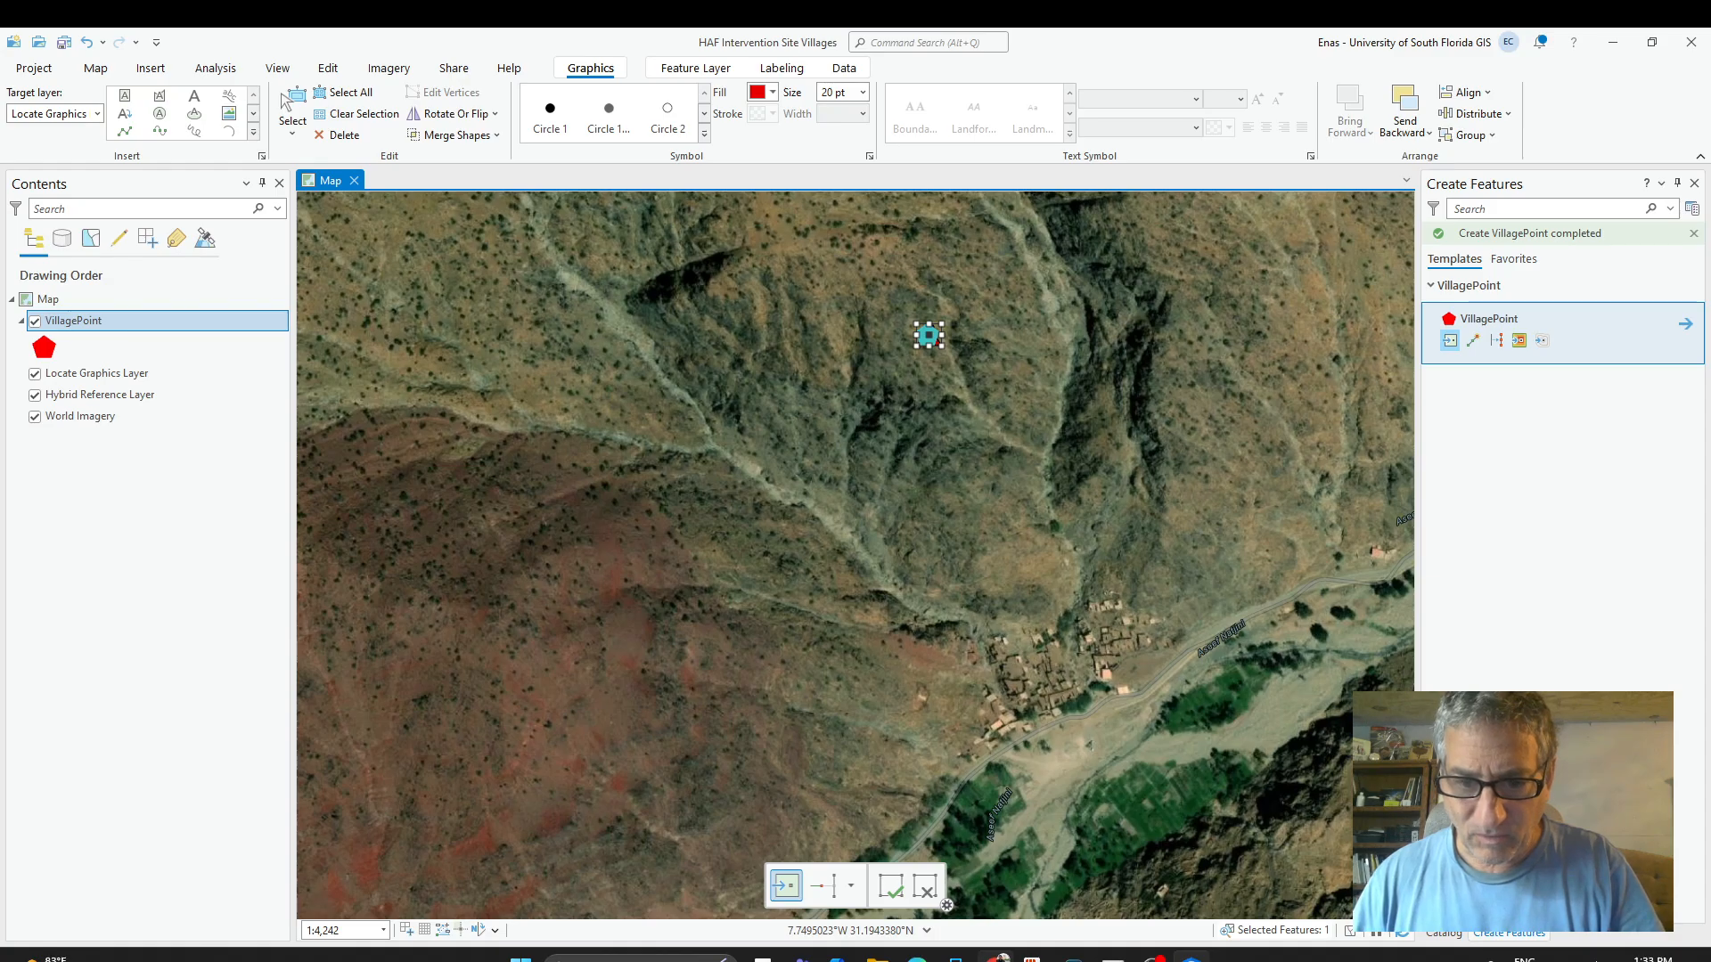
click(999, 958)
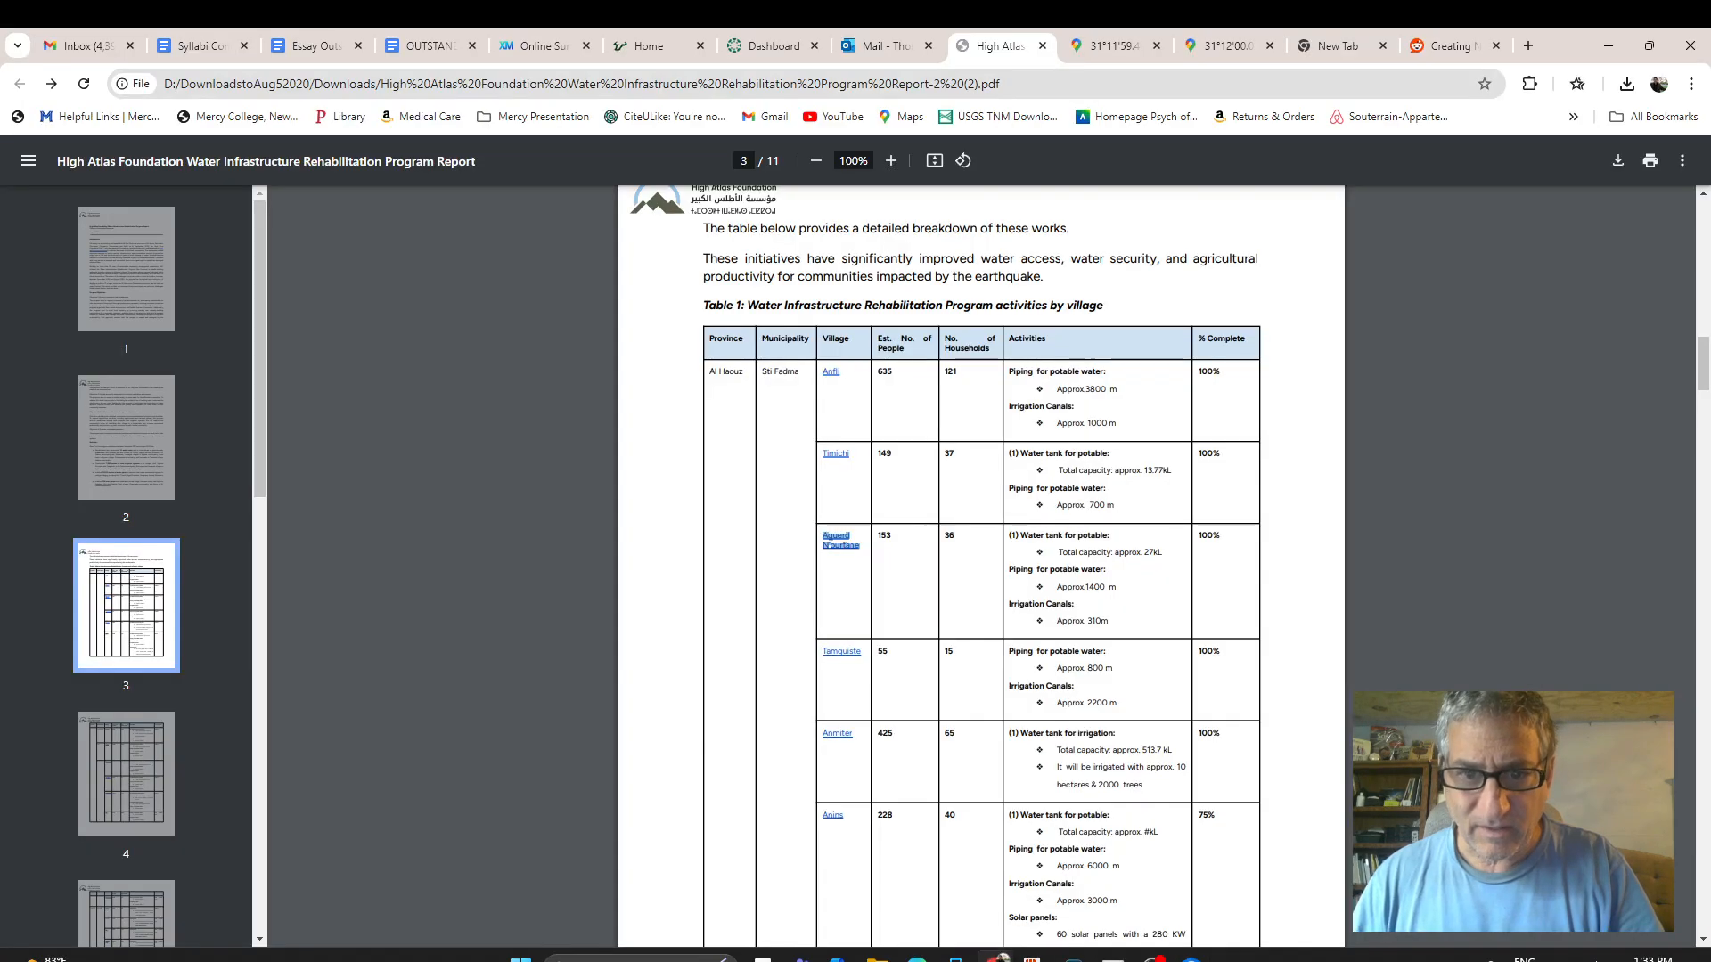
click(831, 551)
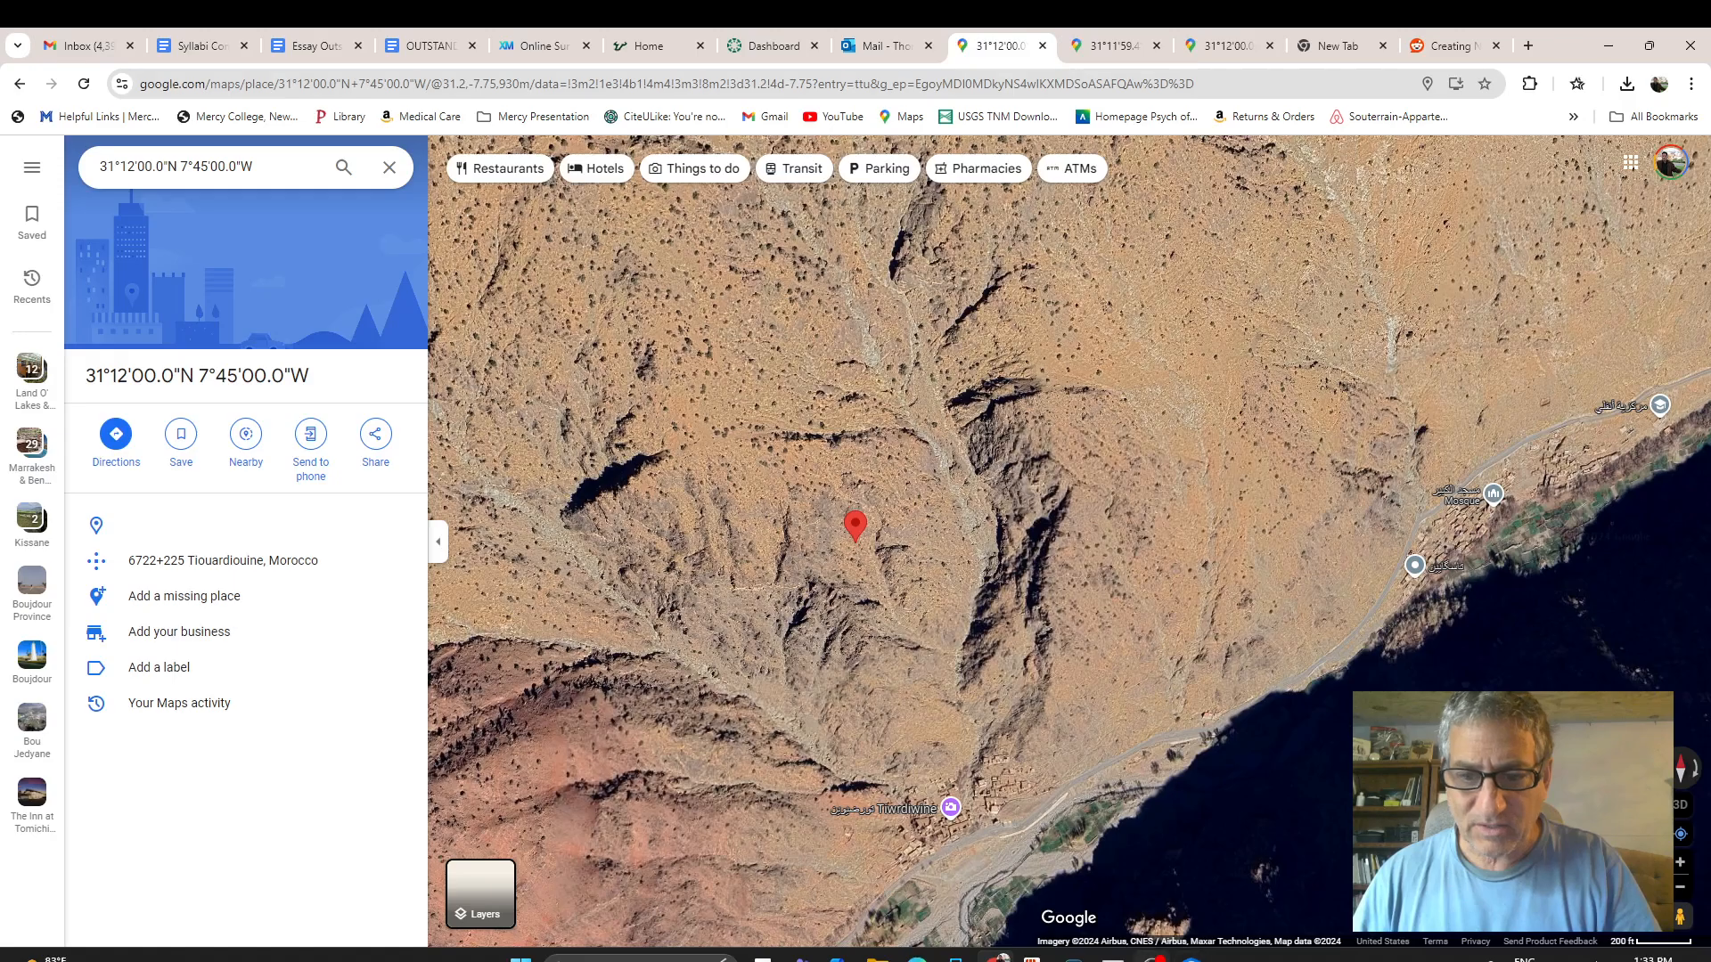
click(1191, 959)
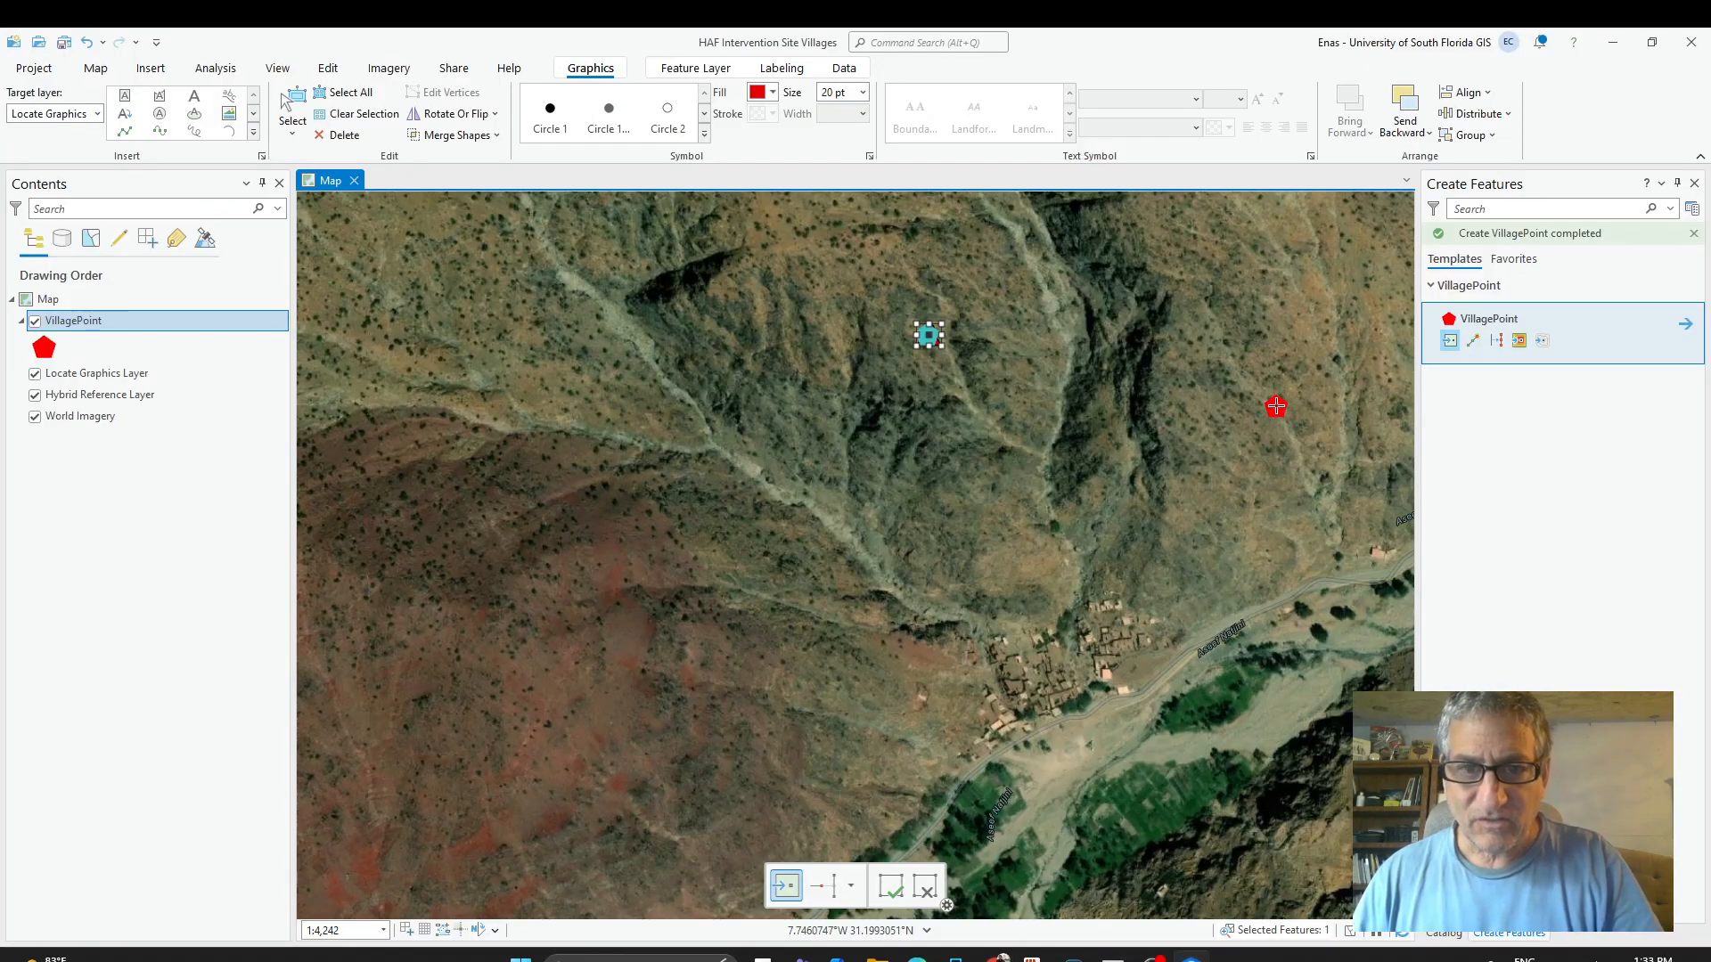
Hide and reshow the Locate Graphics Layer to check the new point, and clear the graphic selection.
click(1694, 234)
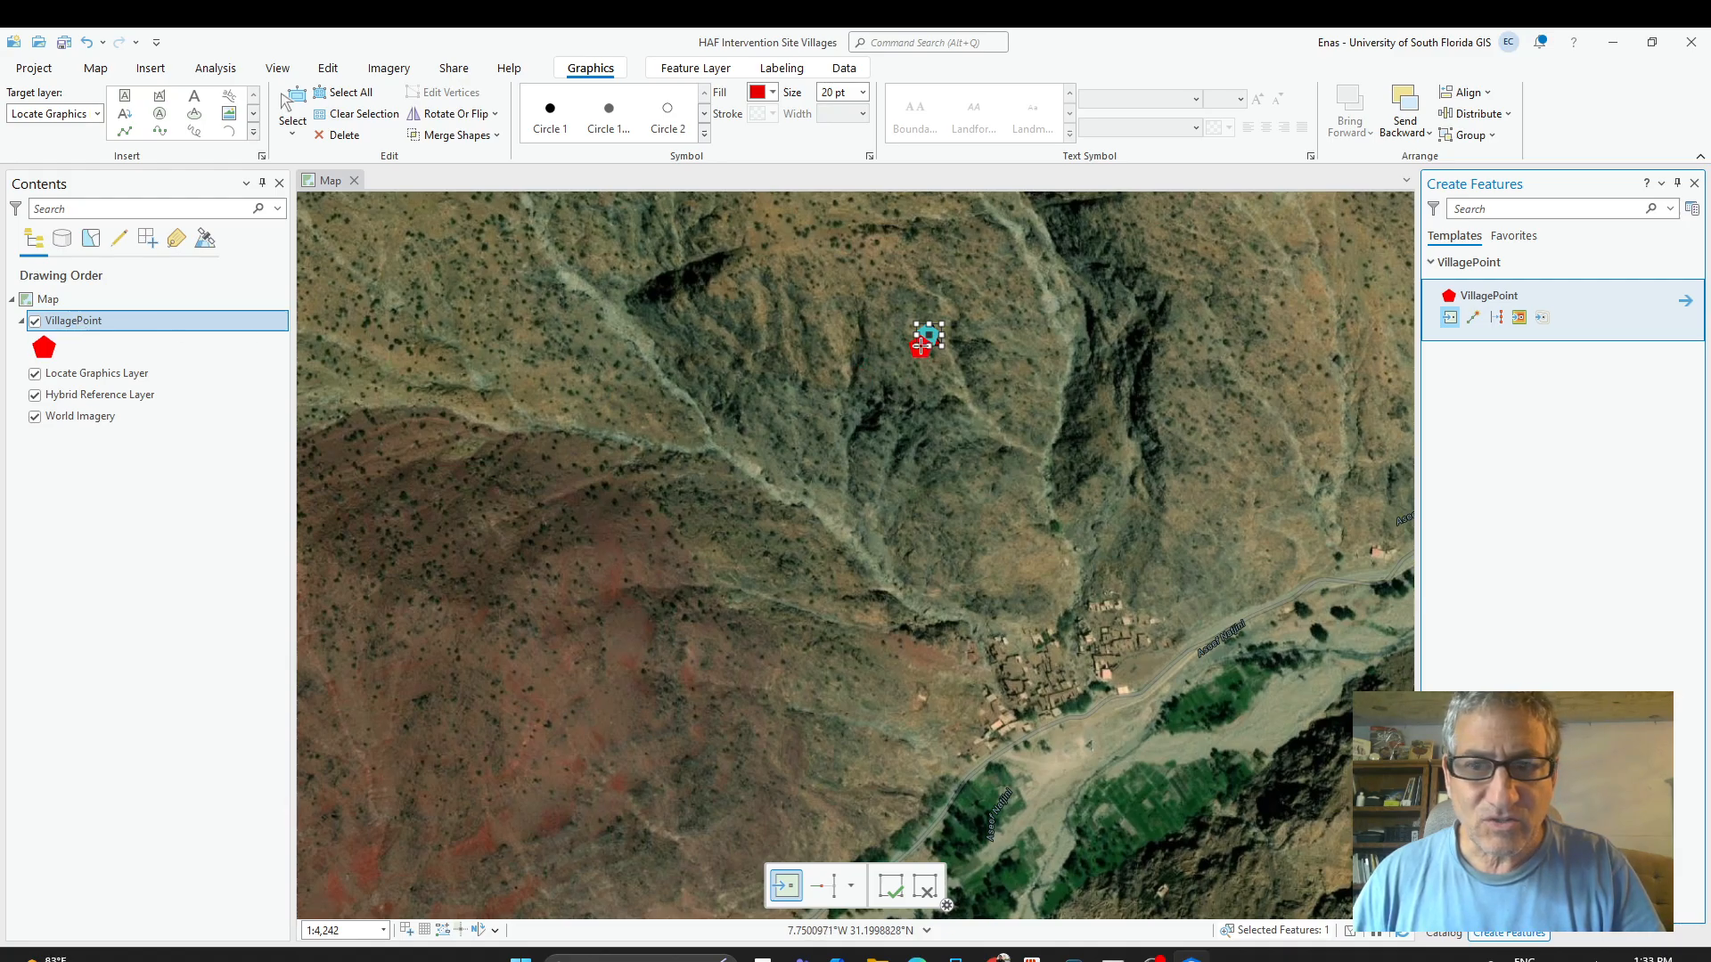
click(37, 374)
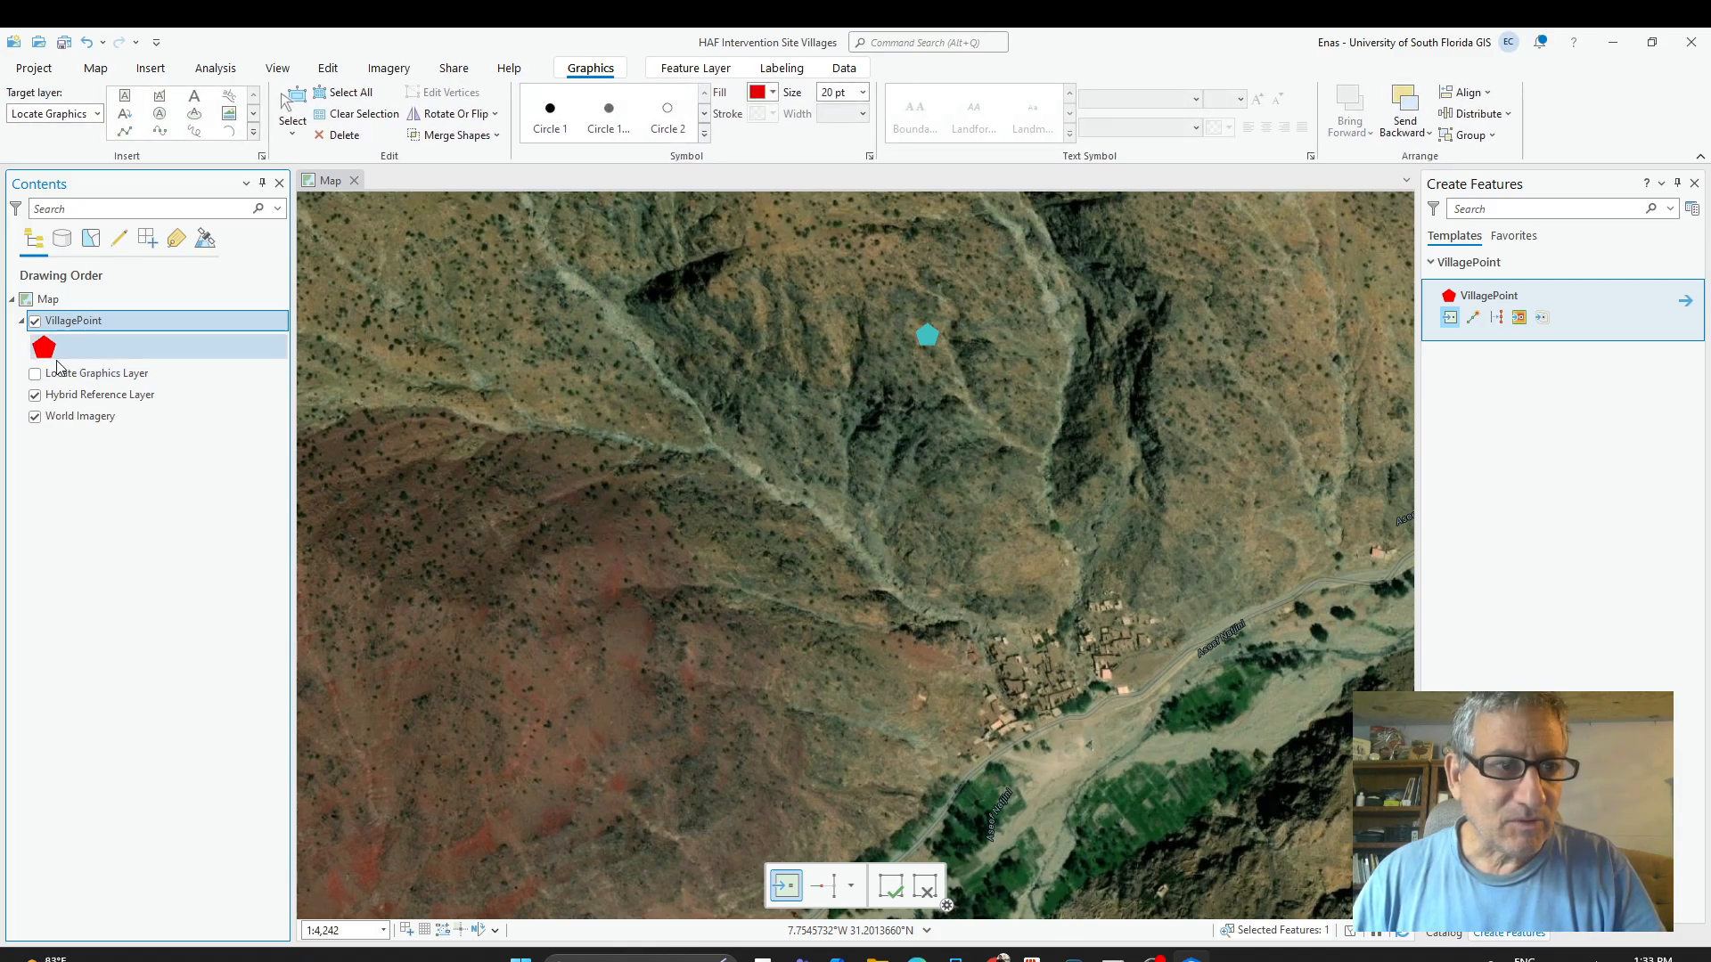
click(36, 375)
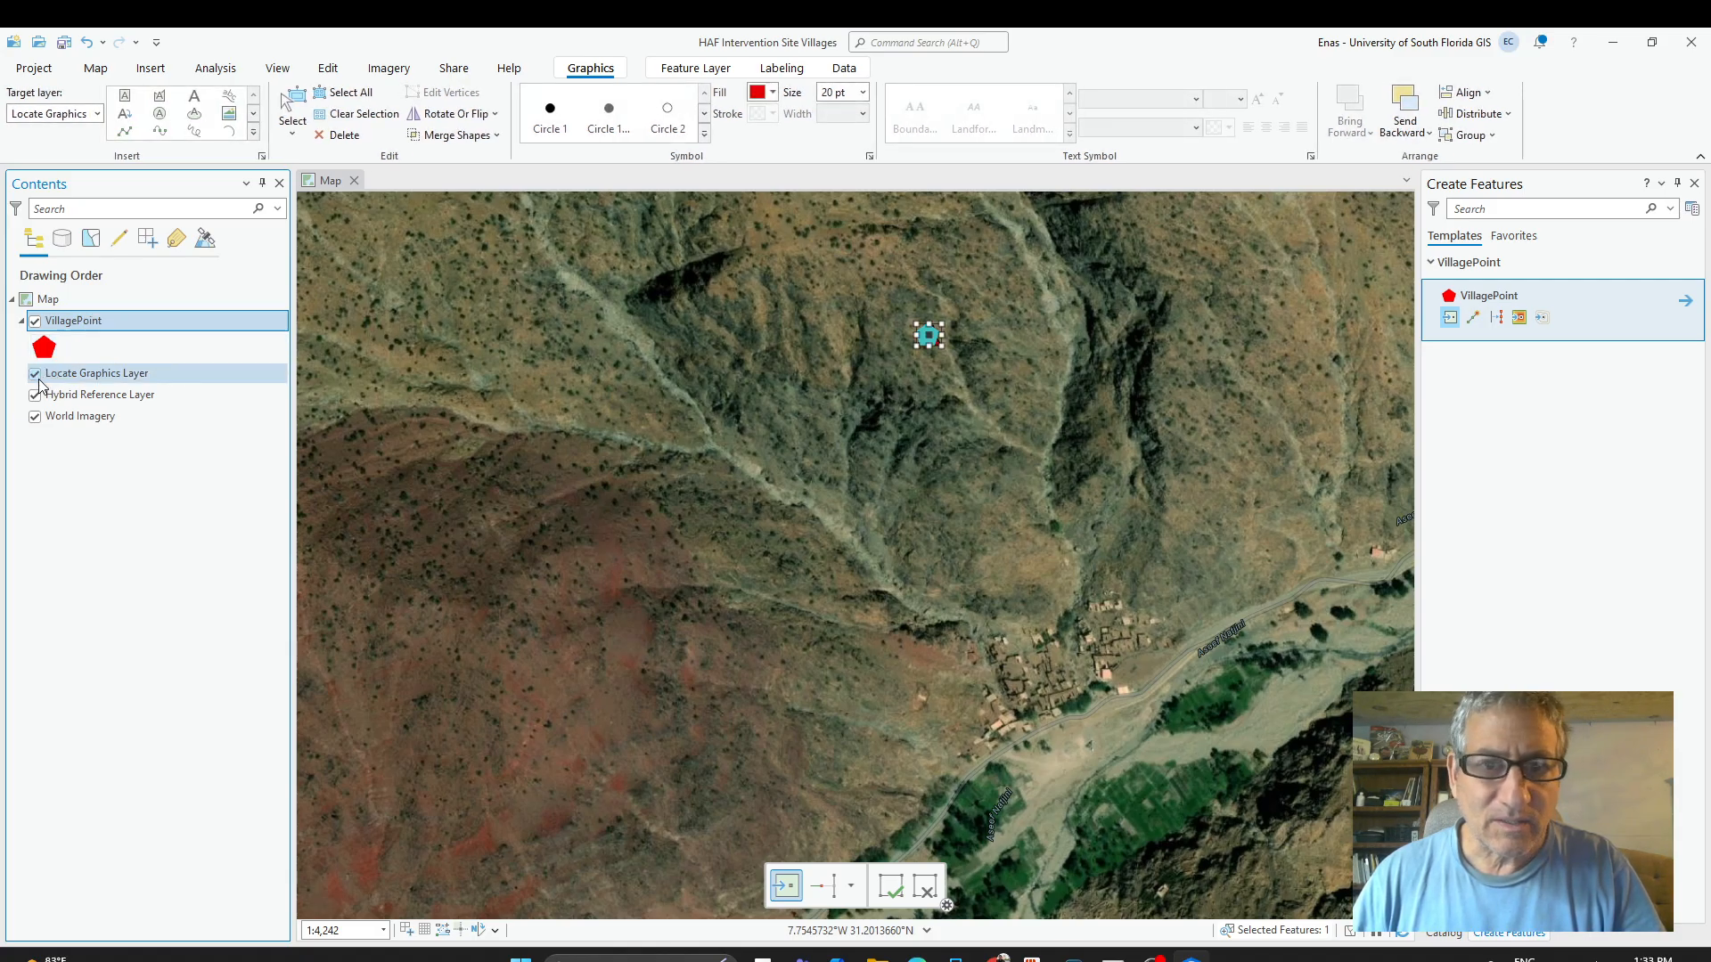
click(84, 320)
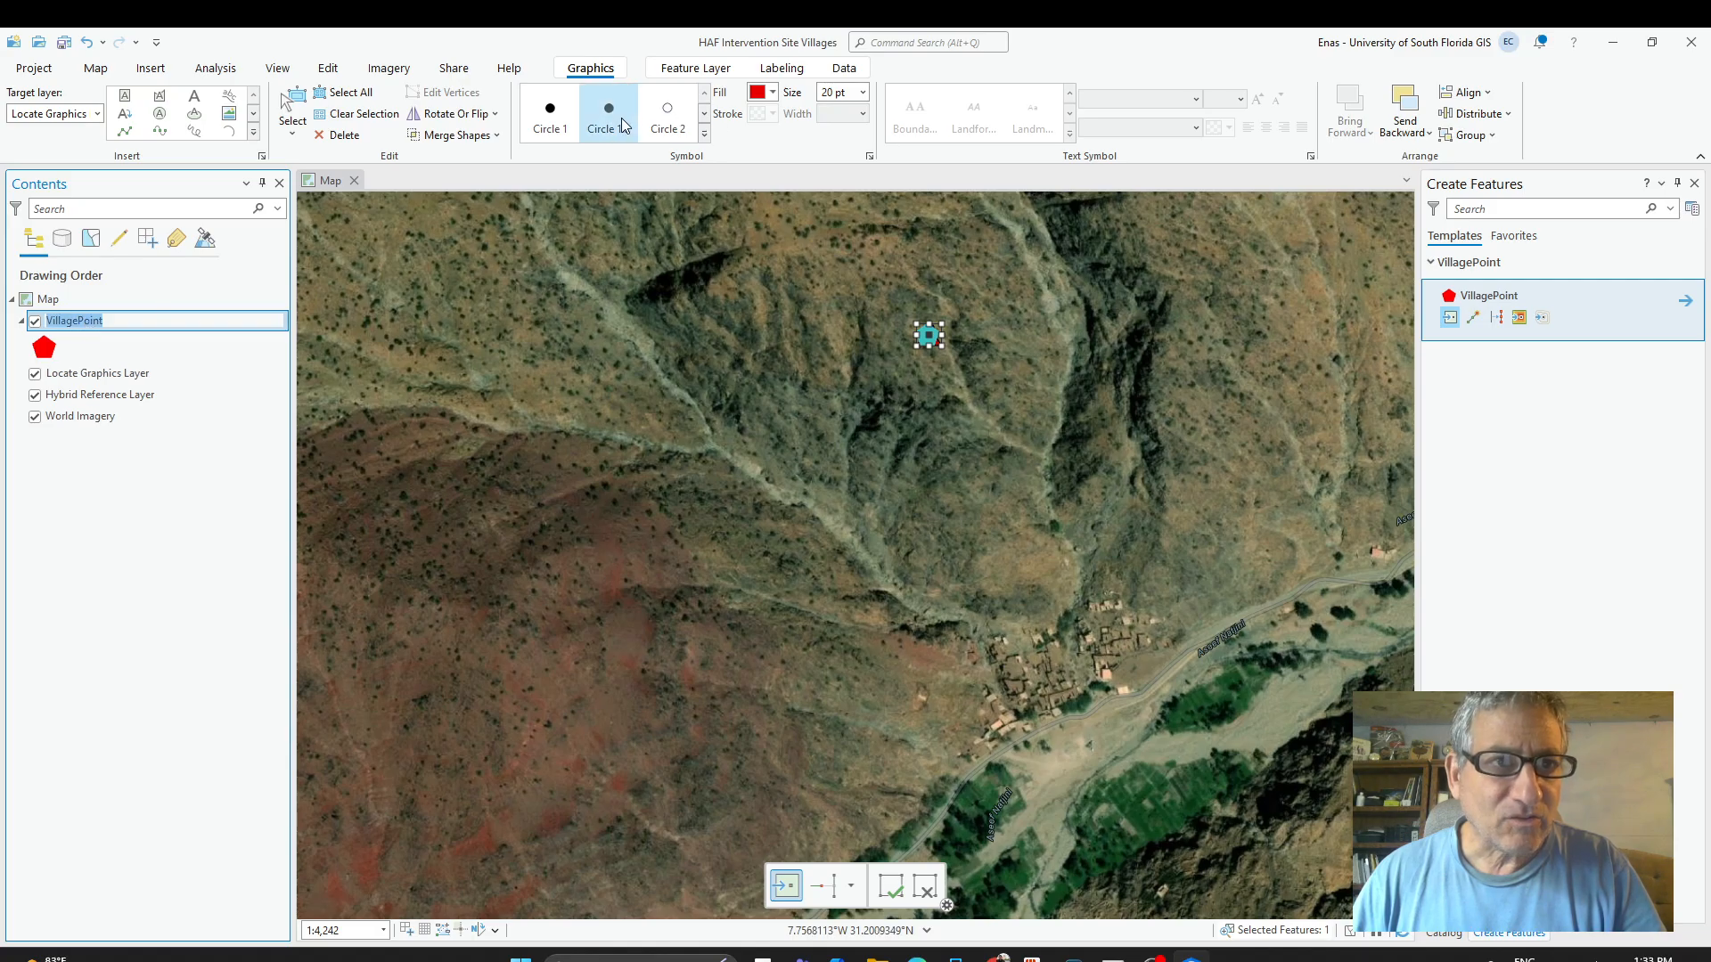
click(362, 120)
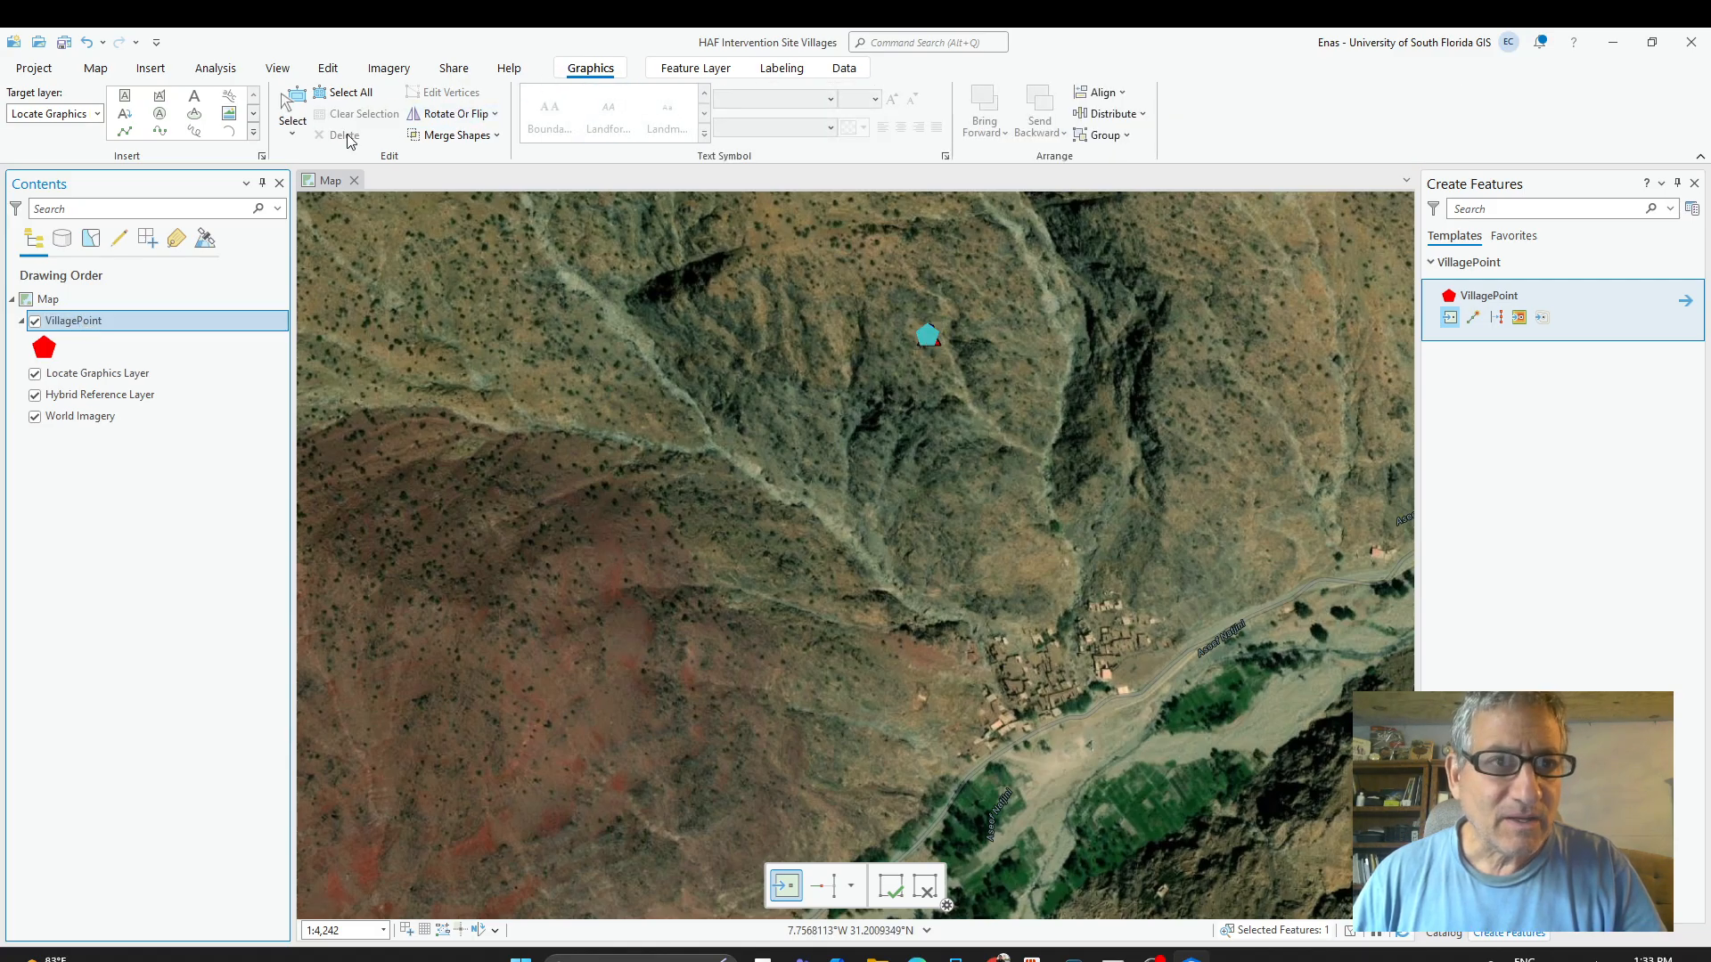
Reopen the VillagePoint attribute table and close the Create Features pane, keeping the village points in view.
right_click(86, 322)
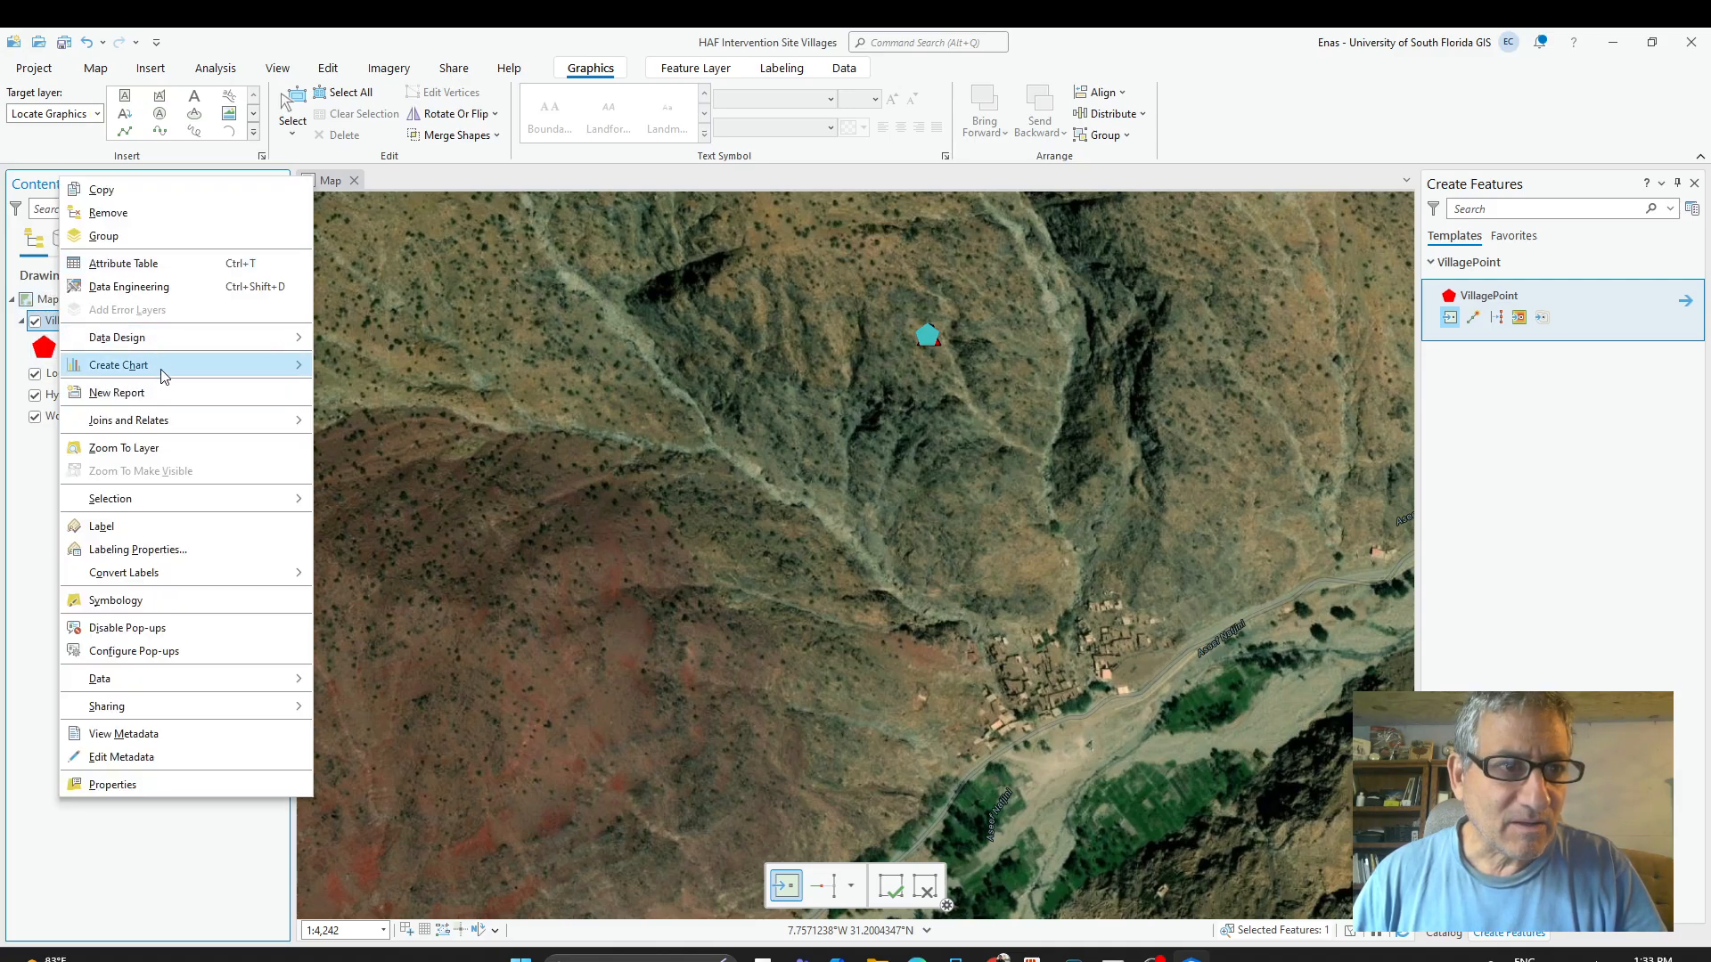
click(169, 267)
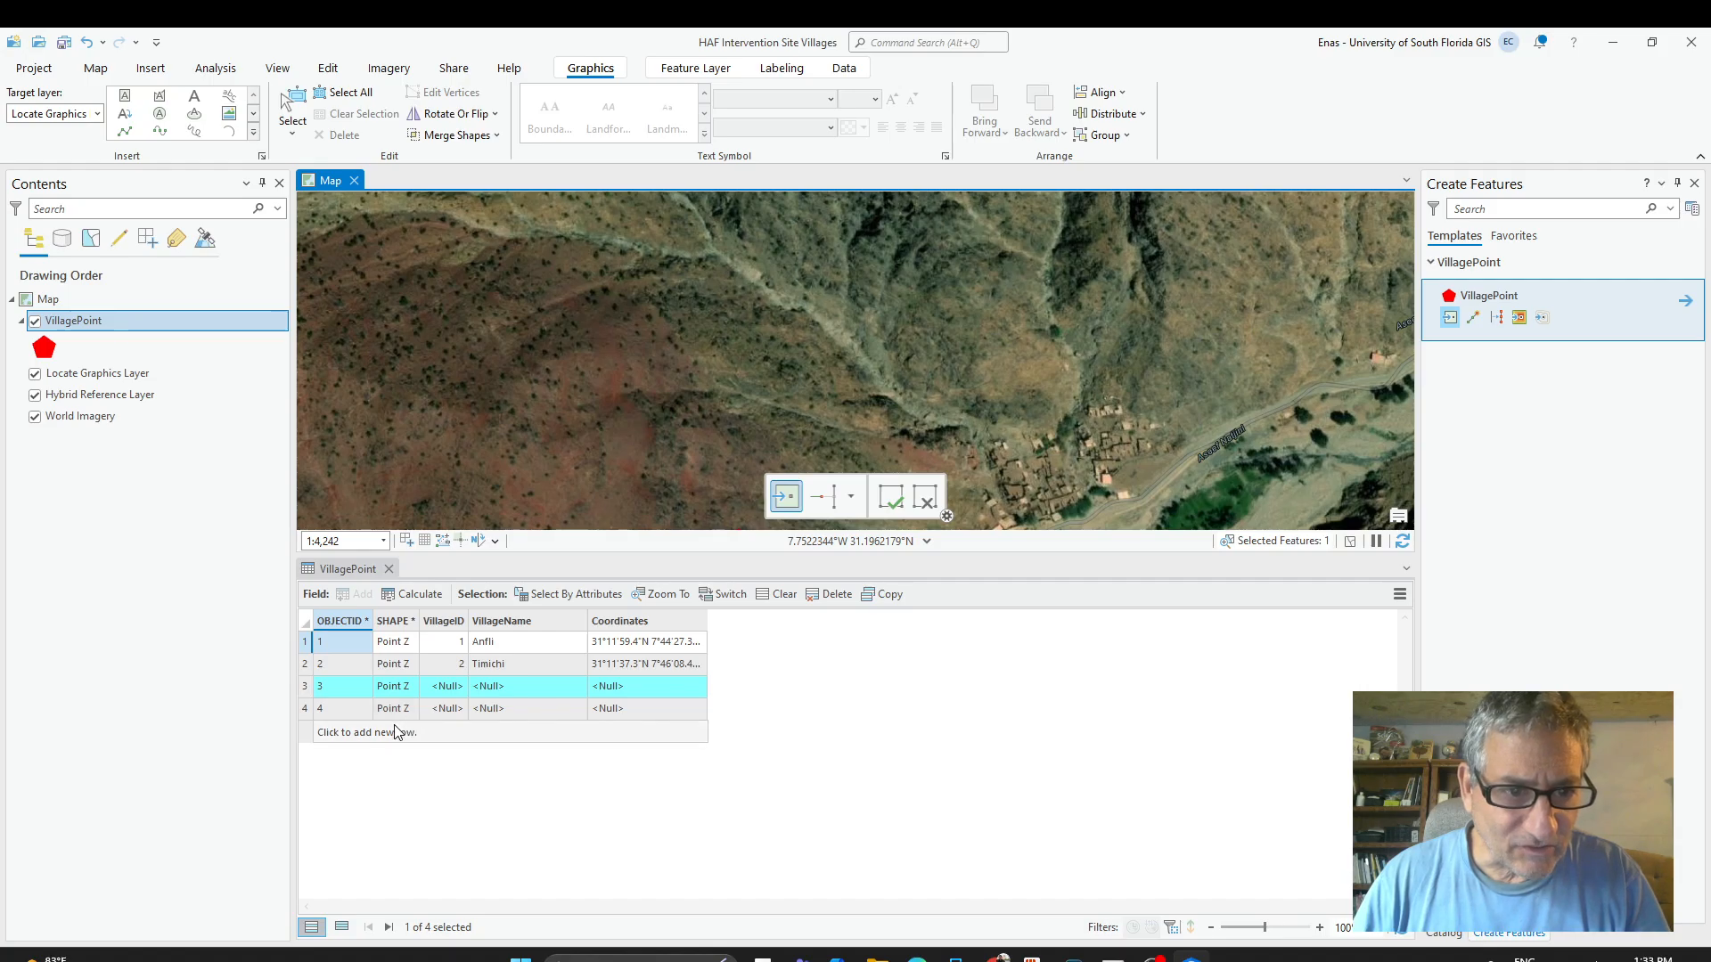
scroll(1068, 398, down, 6)
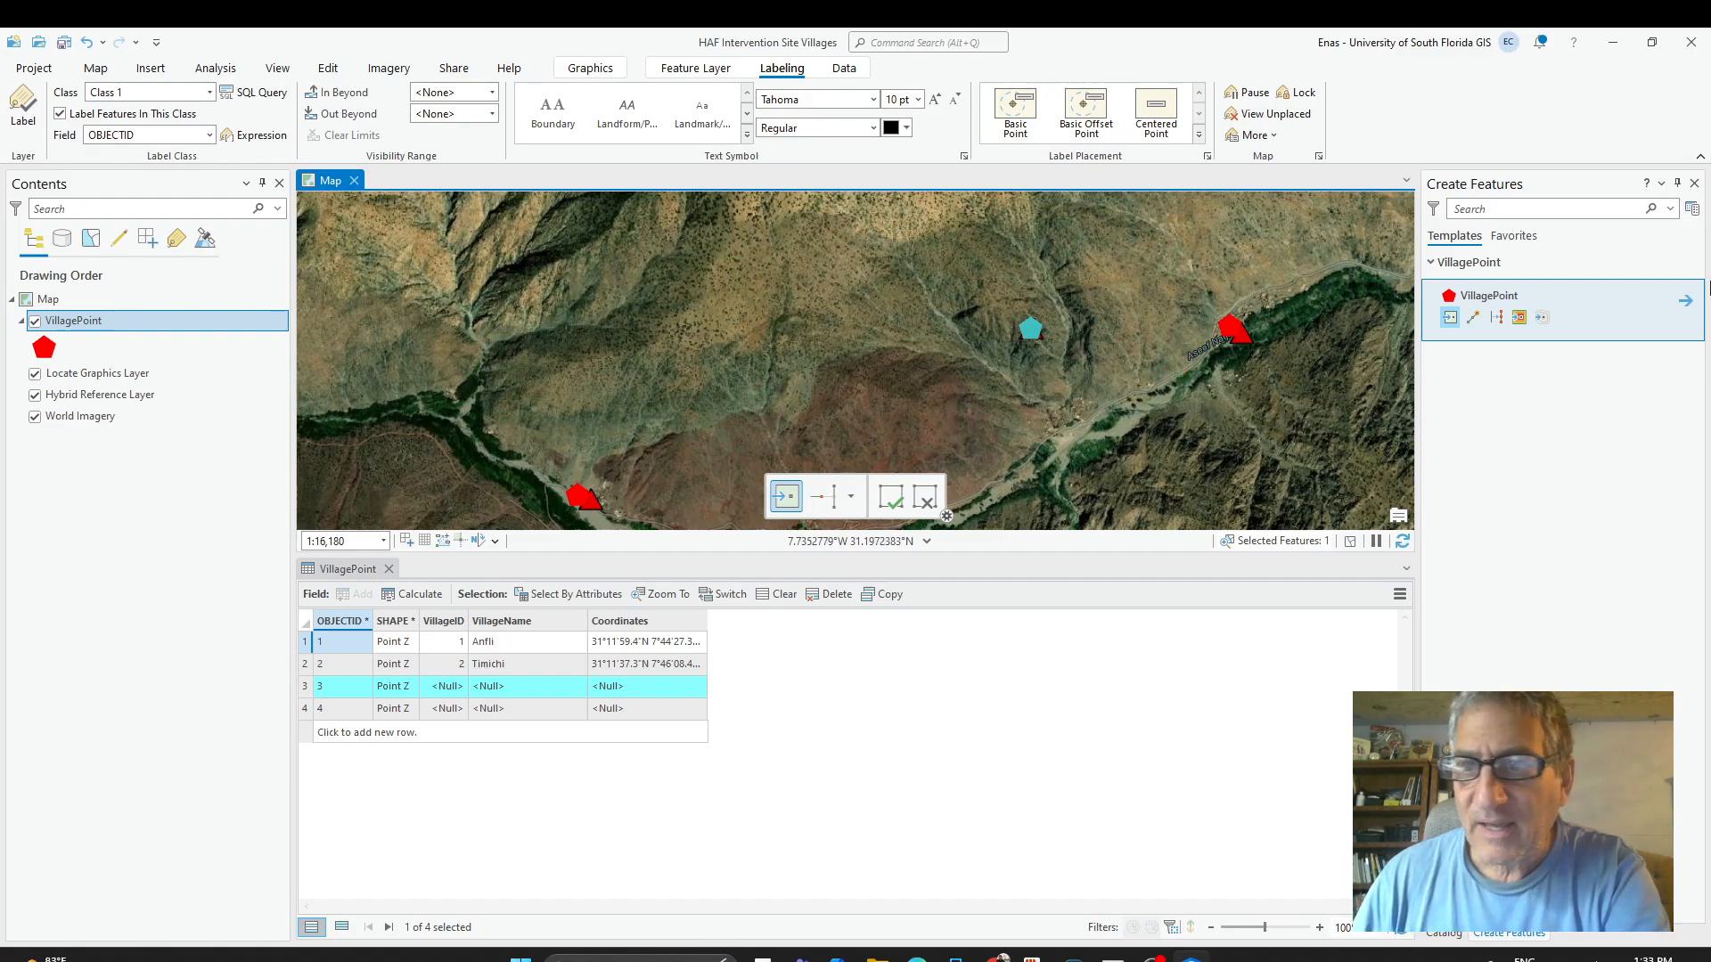
click(1694, 183)
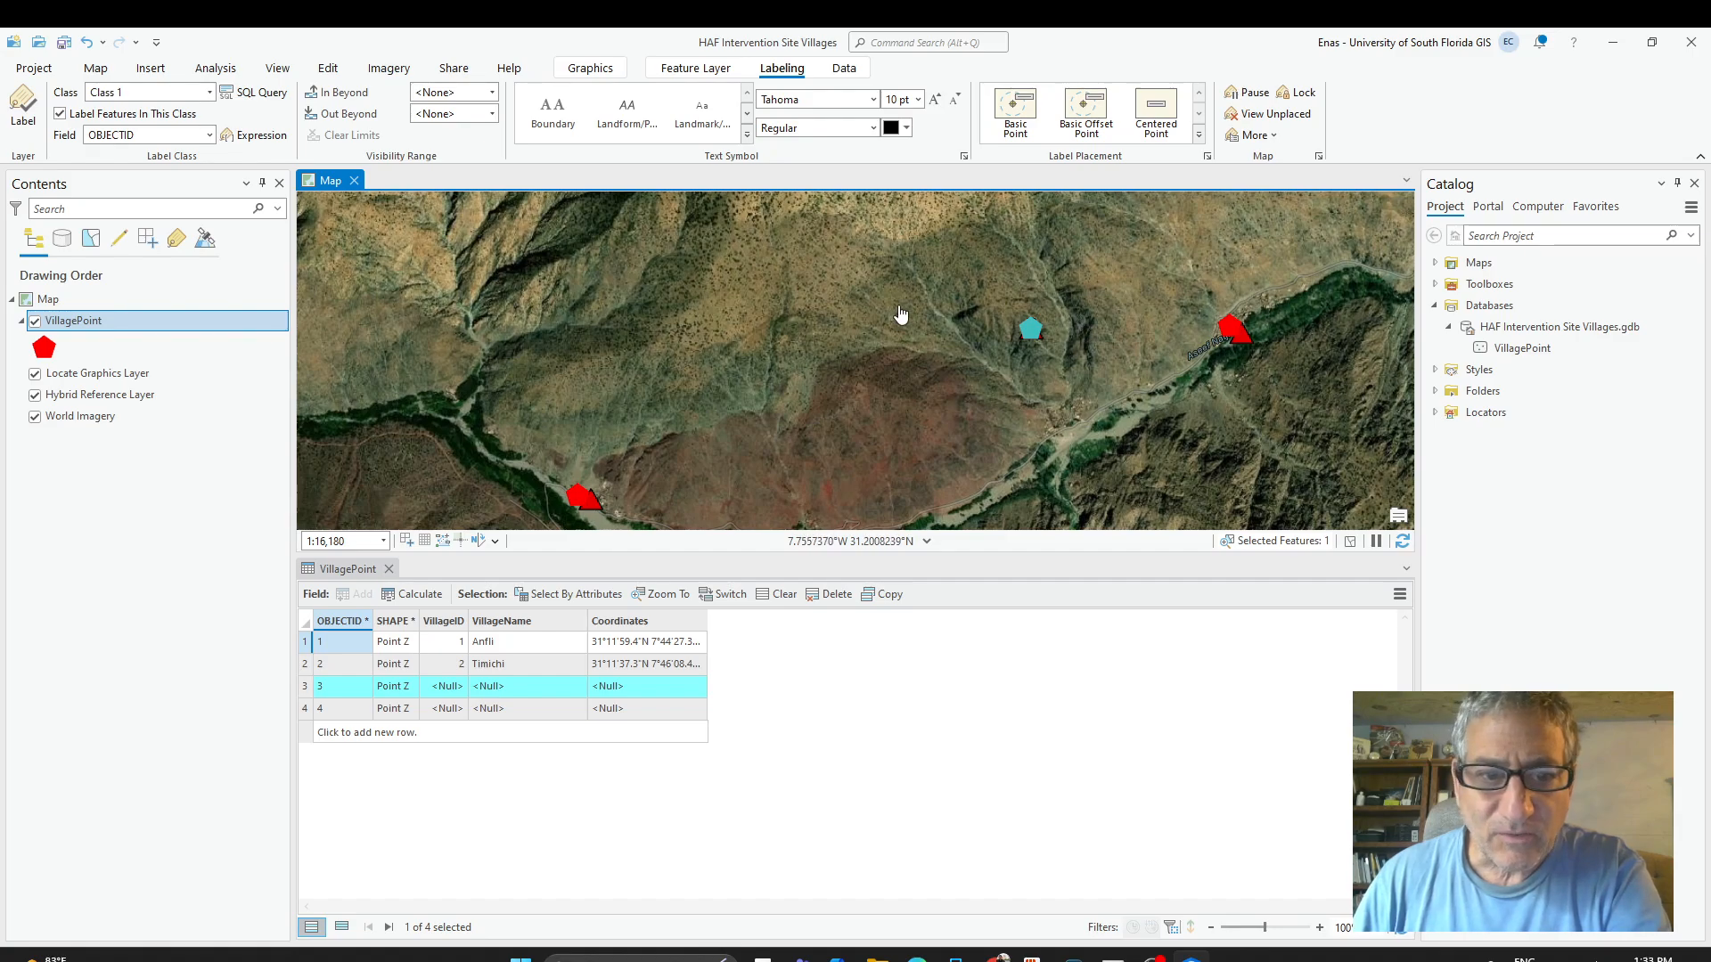
scroll(900, 314, down, 2)
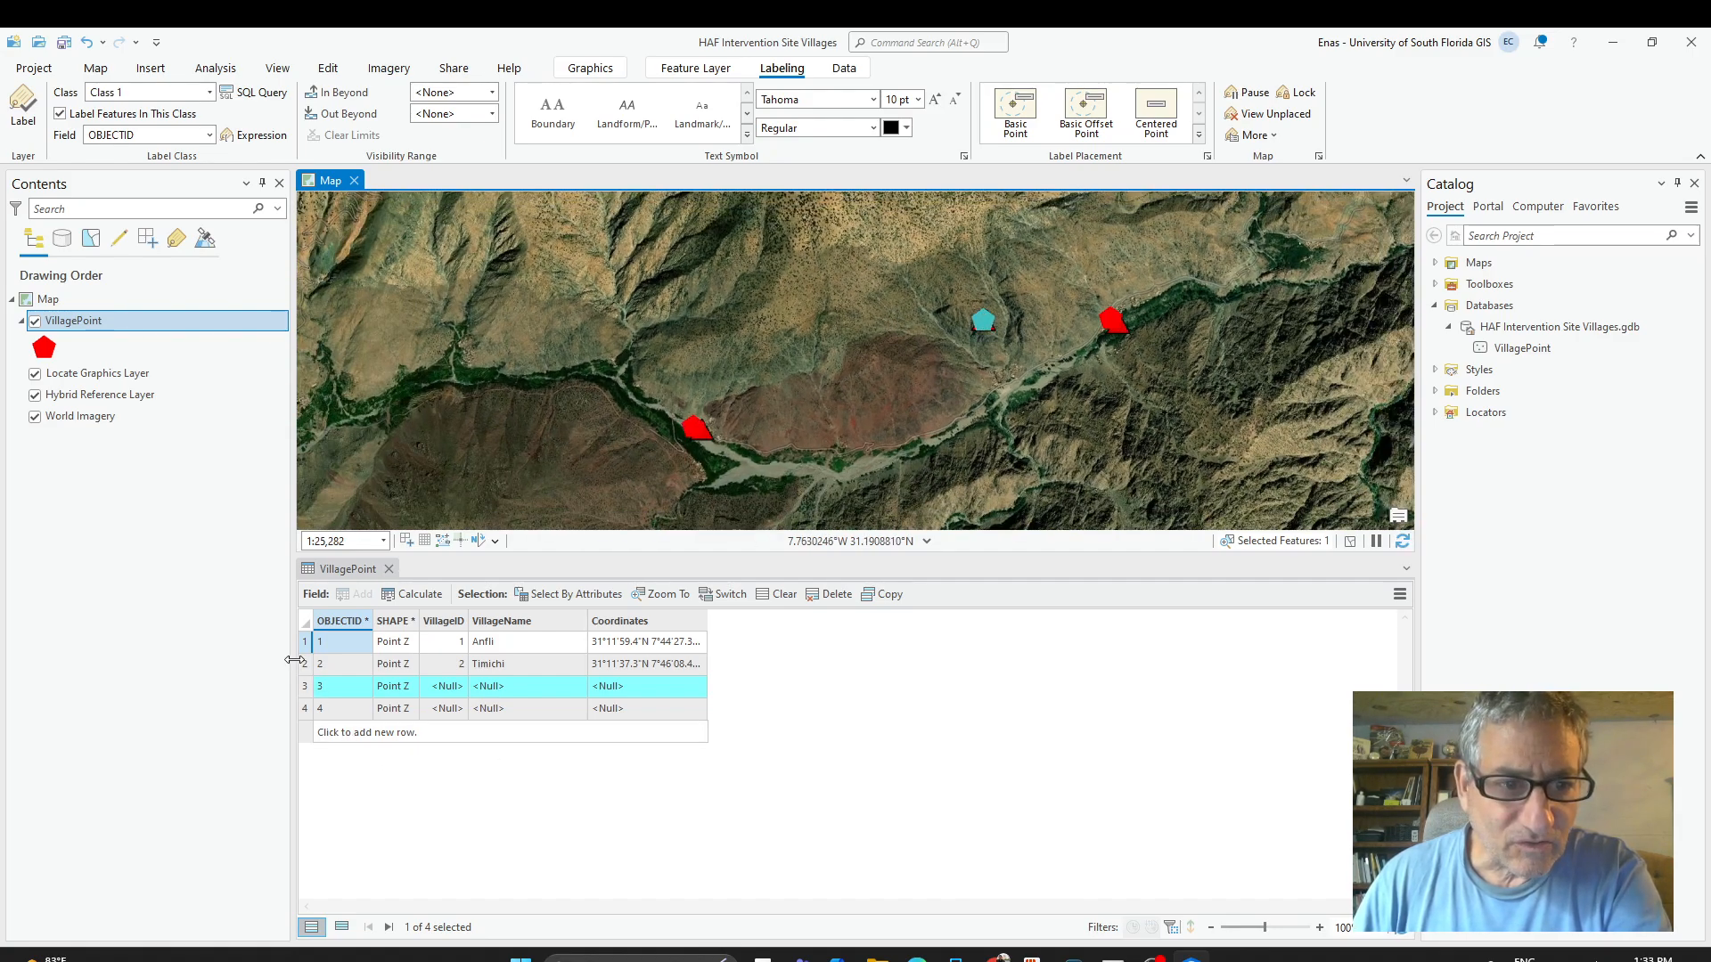
Check the VillagePoint records against the points on the map, focusing on the newly placed Aguerd N'ourtane point.
click(331, 638)
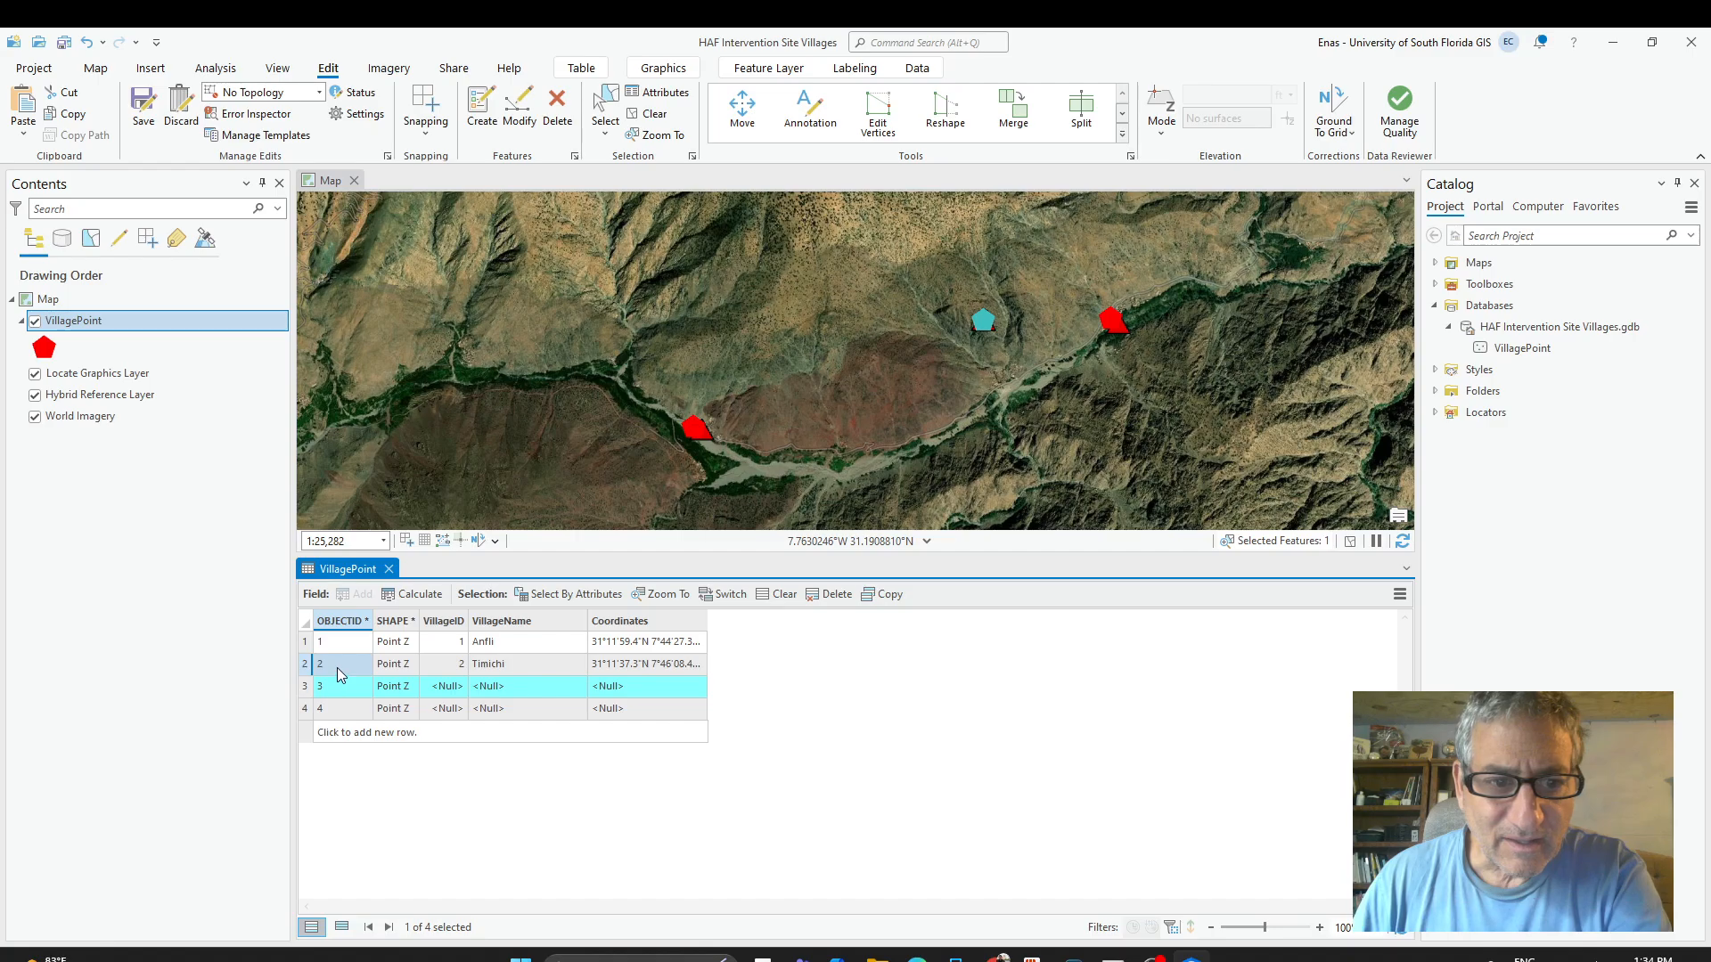
click(339, 707)
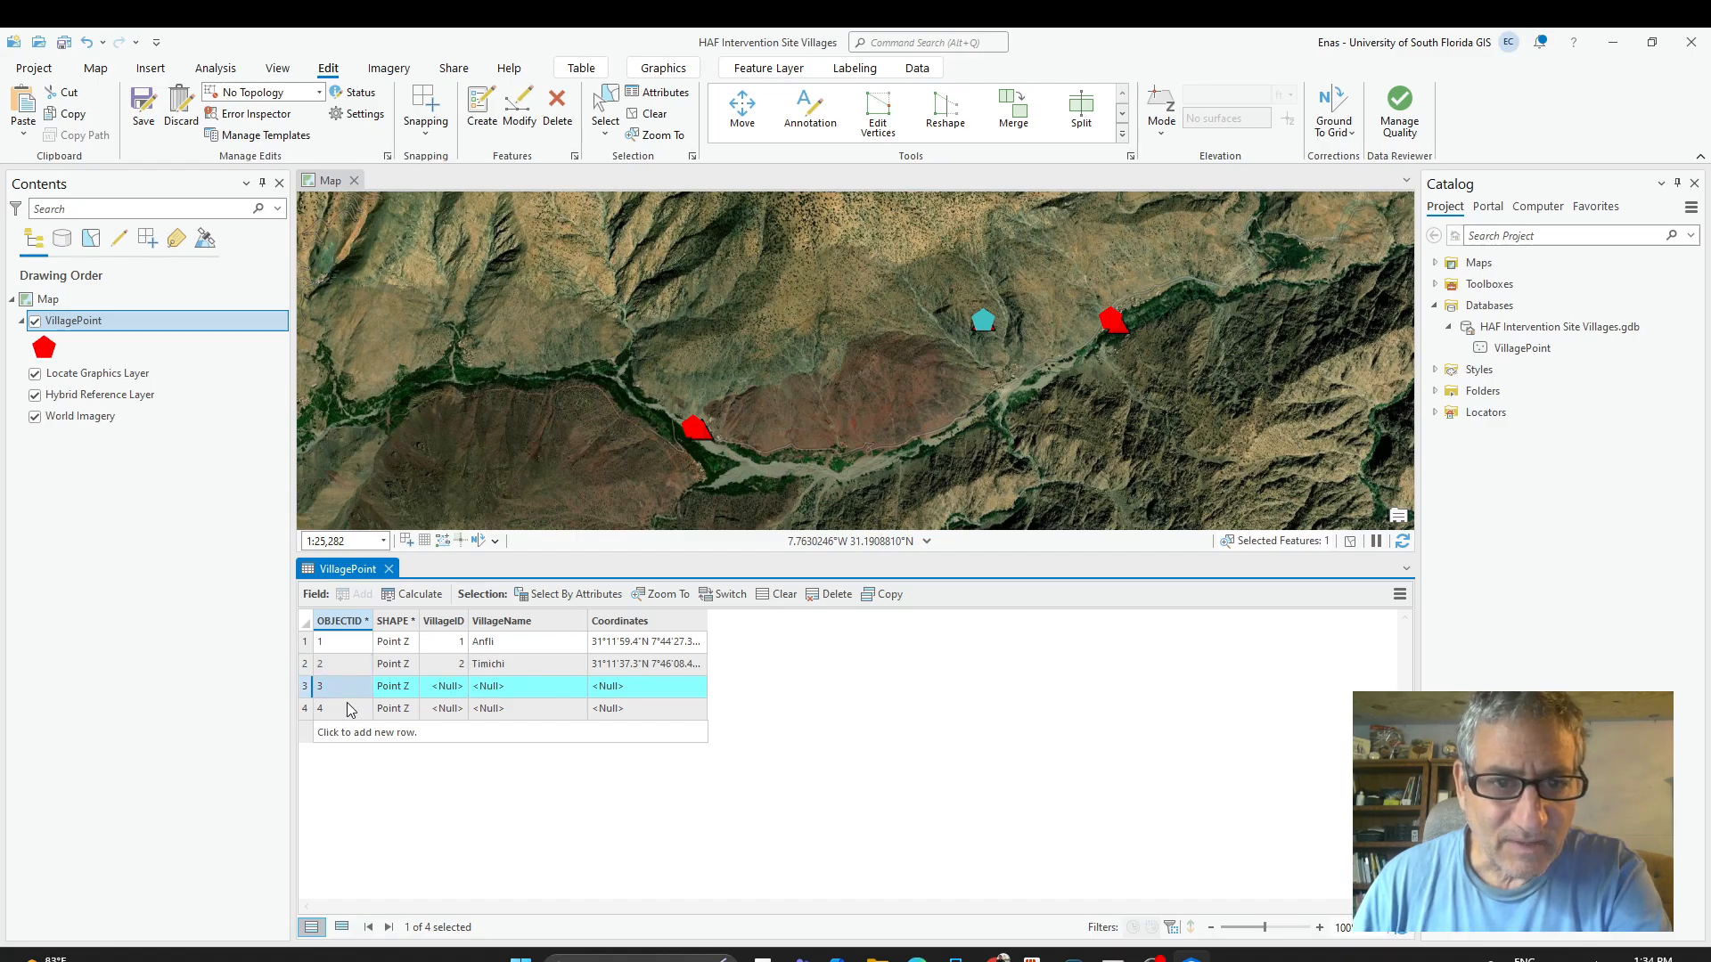
scroll(784, 392, up, 3)
drag(779, 431, 679, 431)
scroll(680, 431, up, 2)
drag(1156, 244, 649, 394)
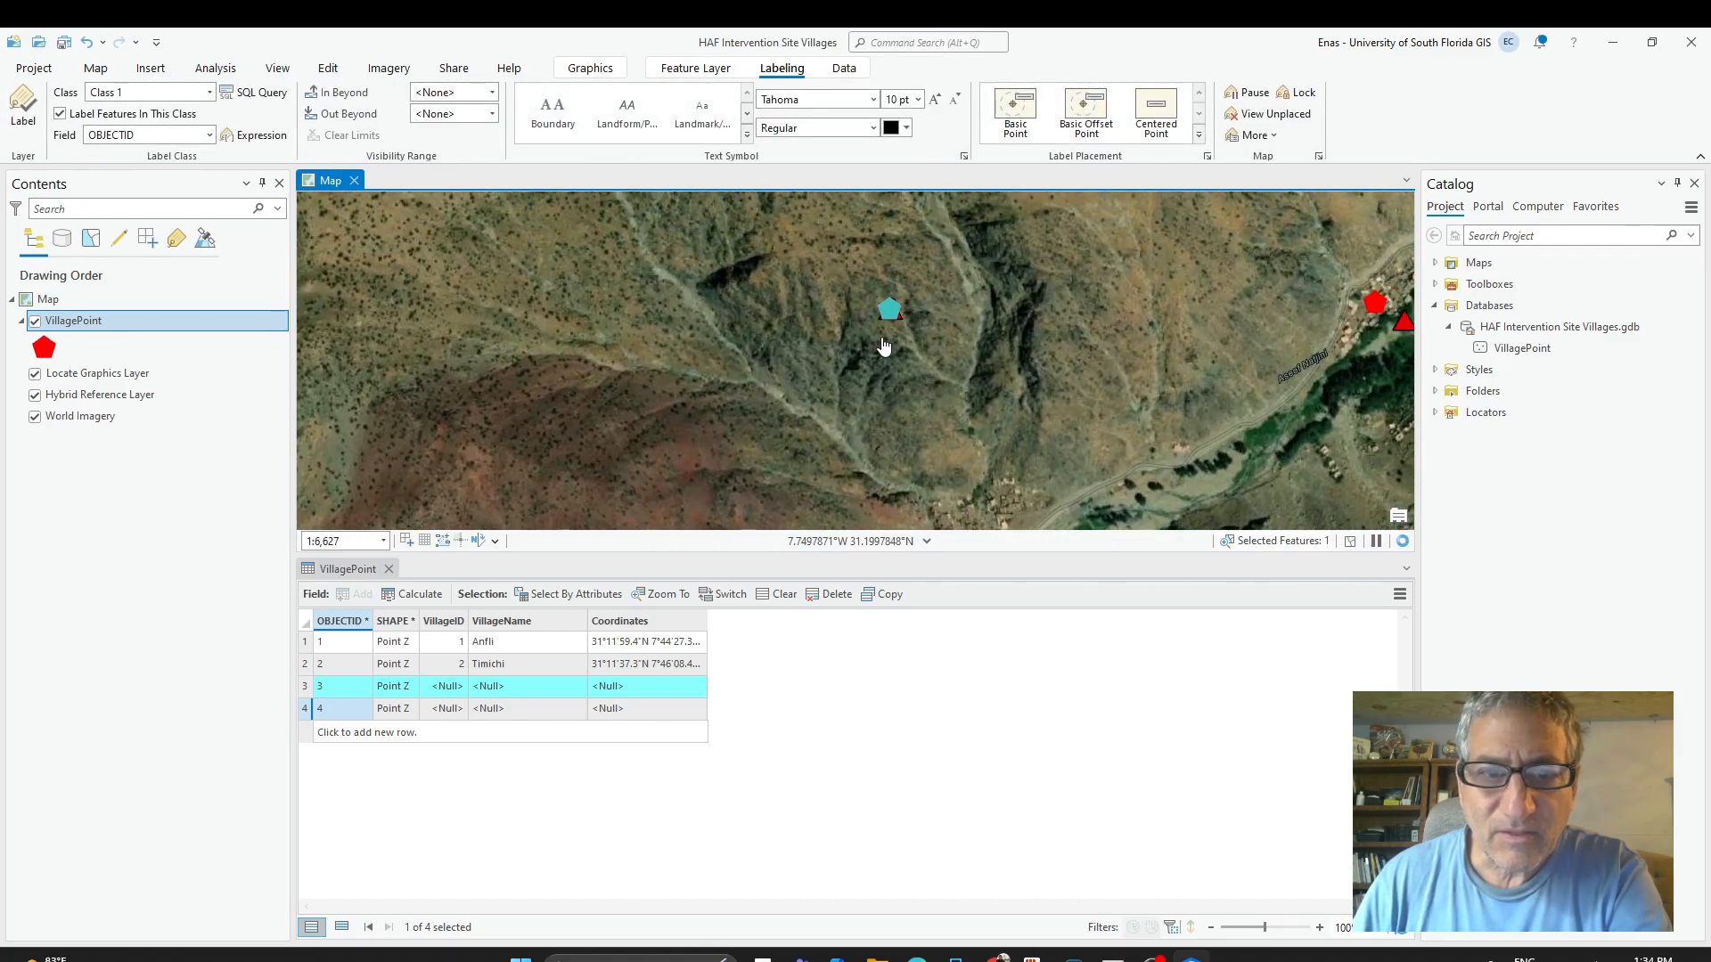
Set the VillageID of the third VillagePoint record to 3.
click(453, 687)
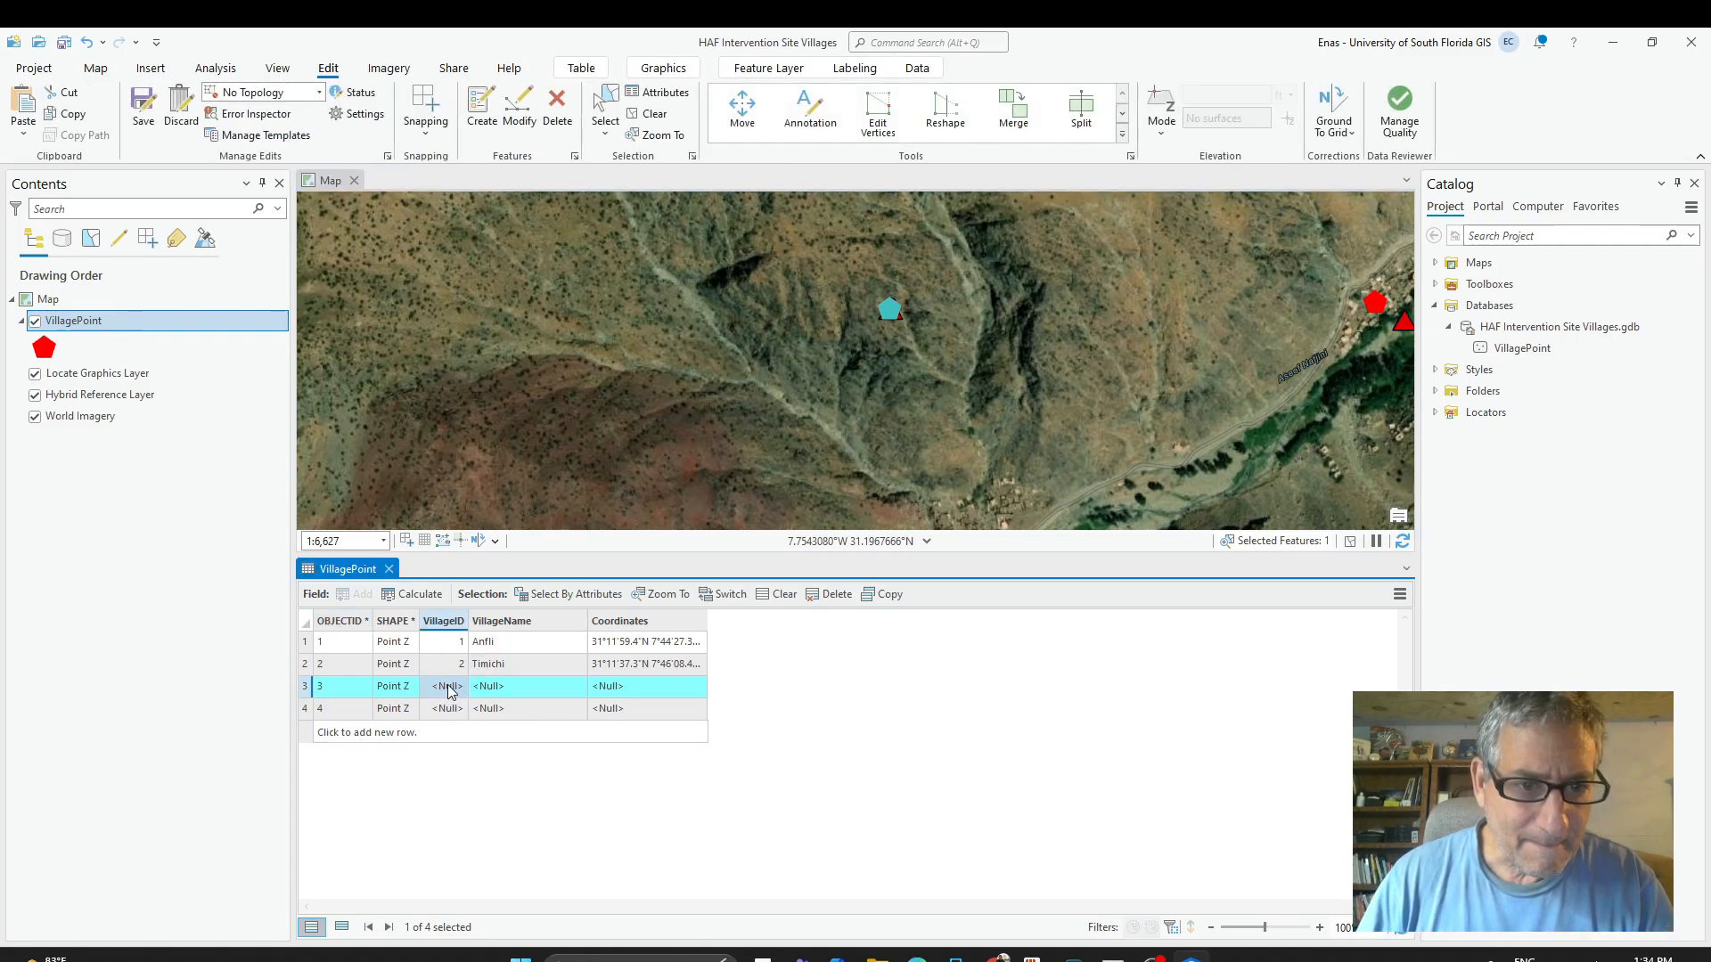
click(450, 693)
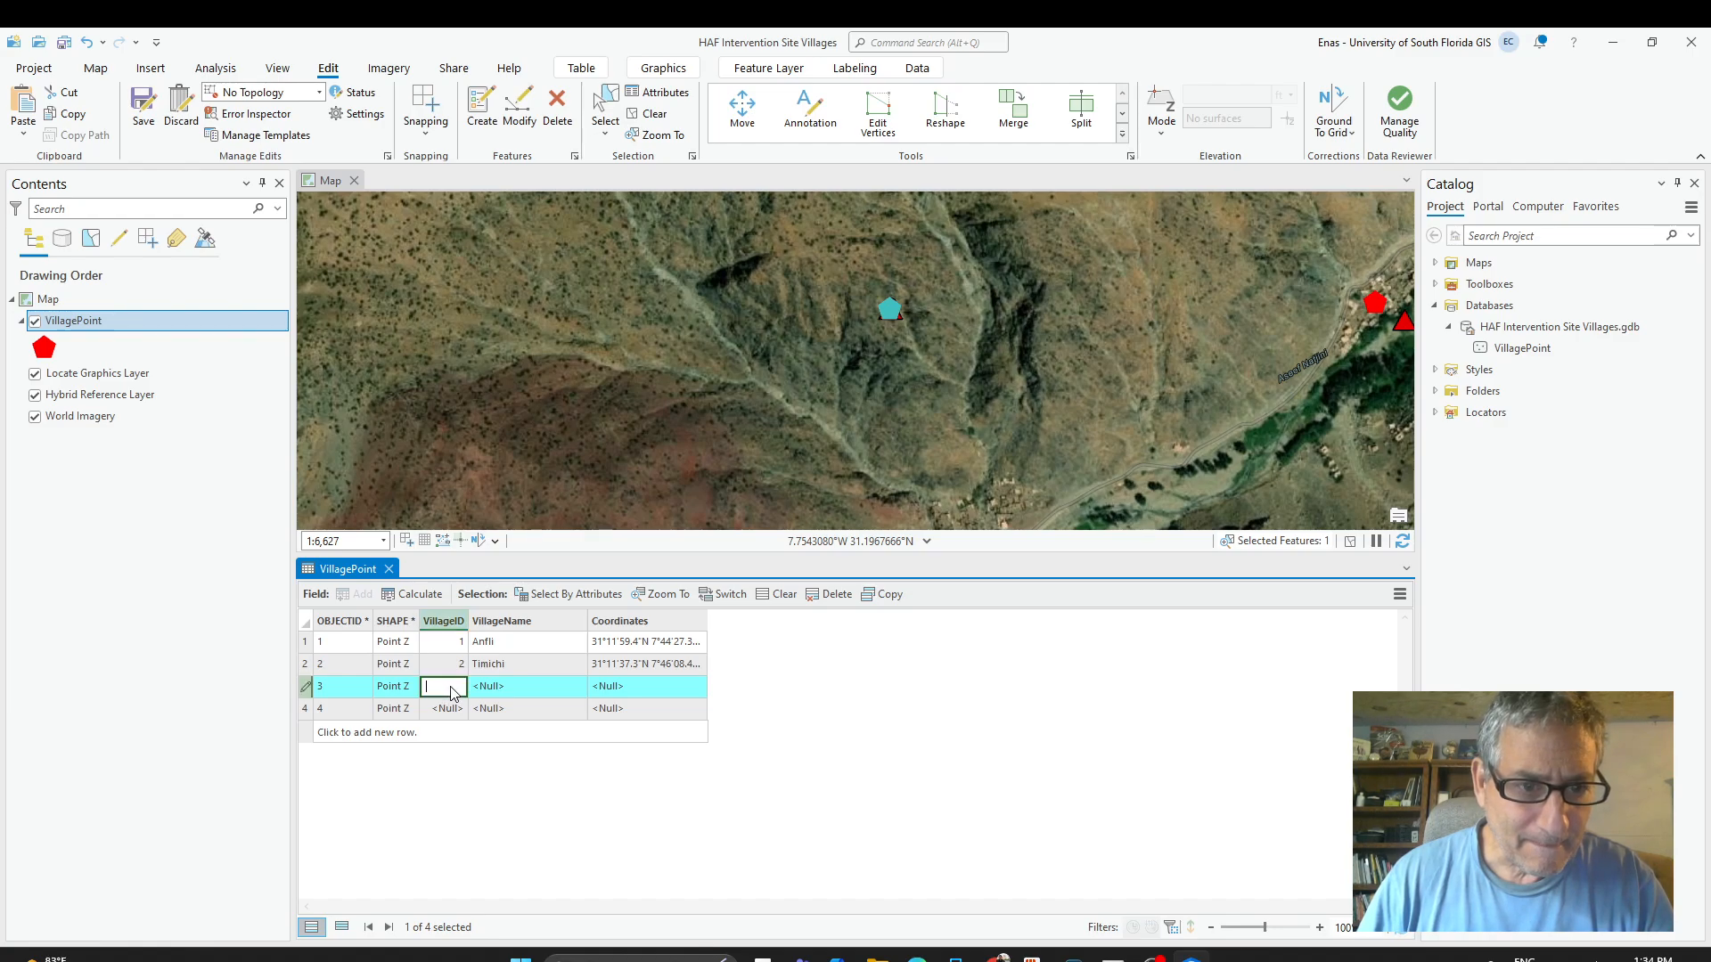
text(3)
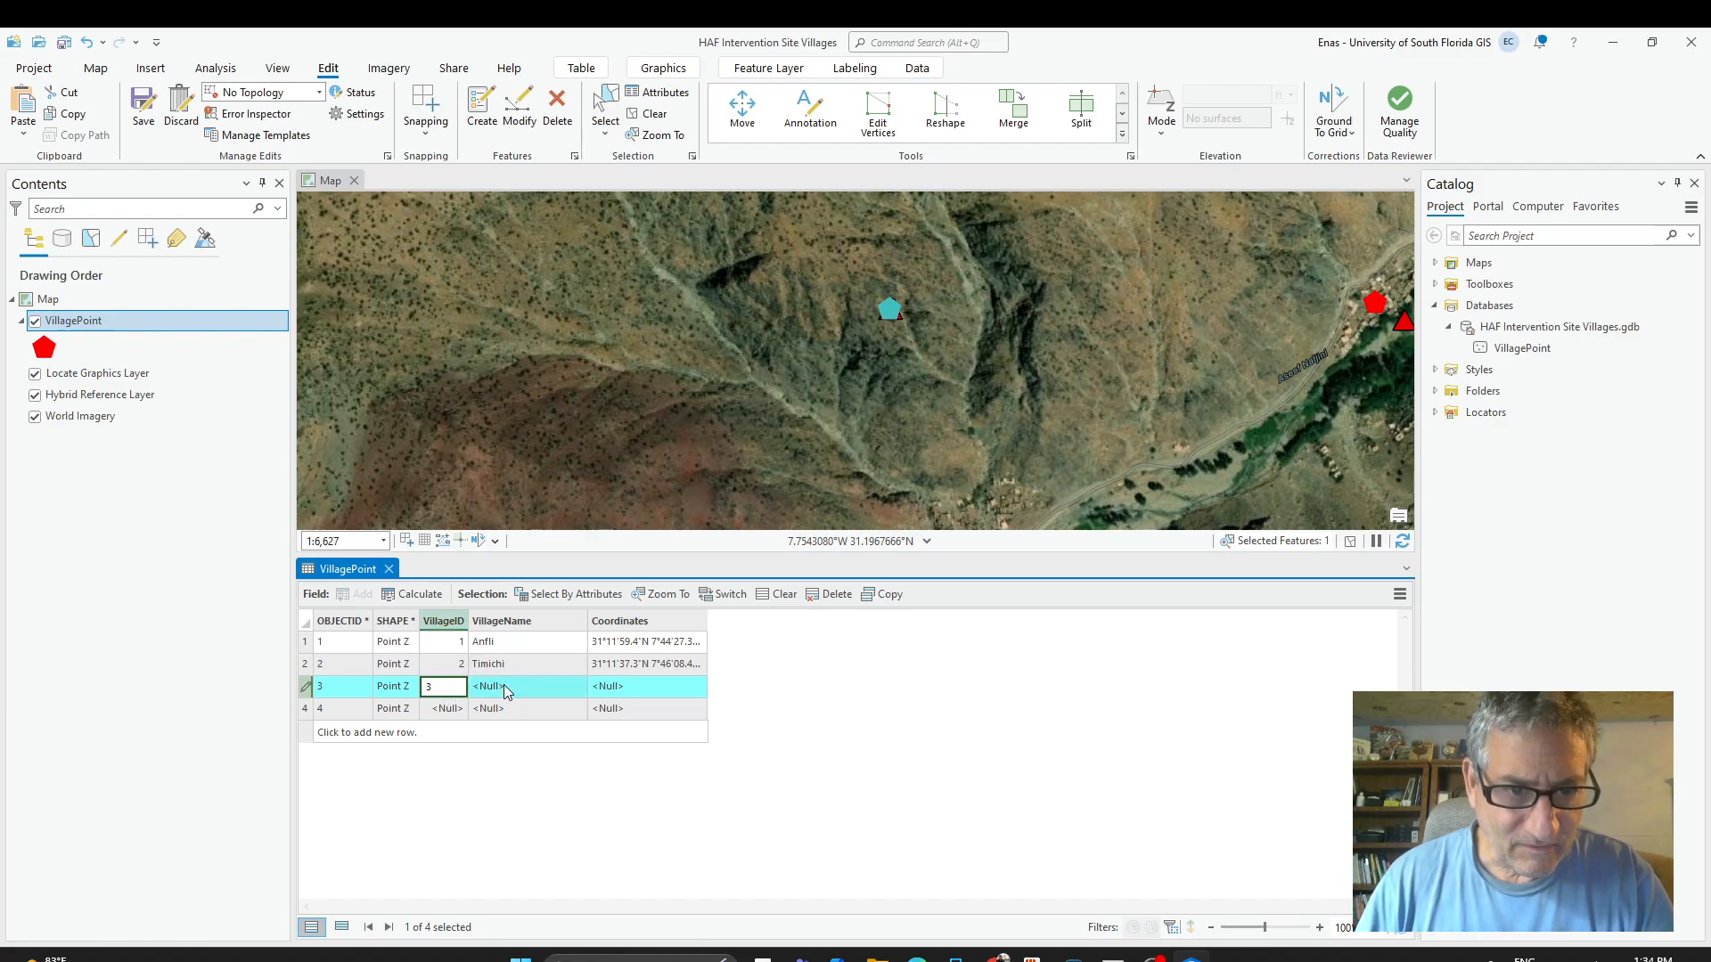
Enter Aguerd N'ourtane as the VillageName of the third record, keeping the name on a single line.
click(504, 684)
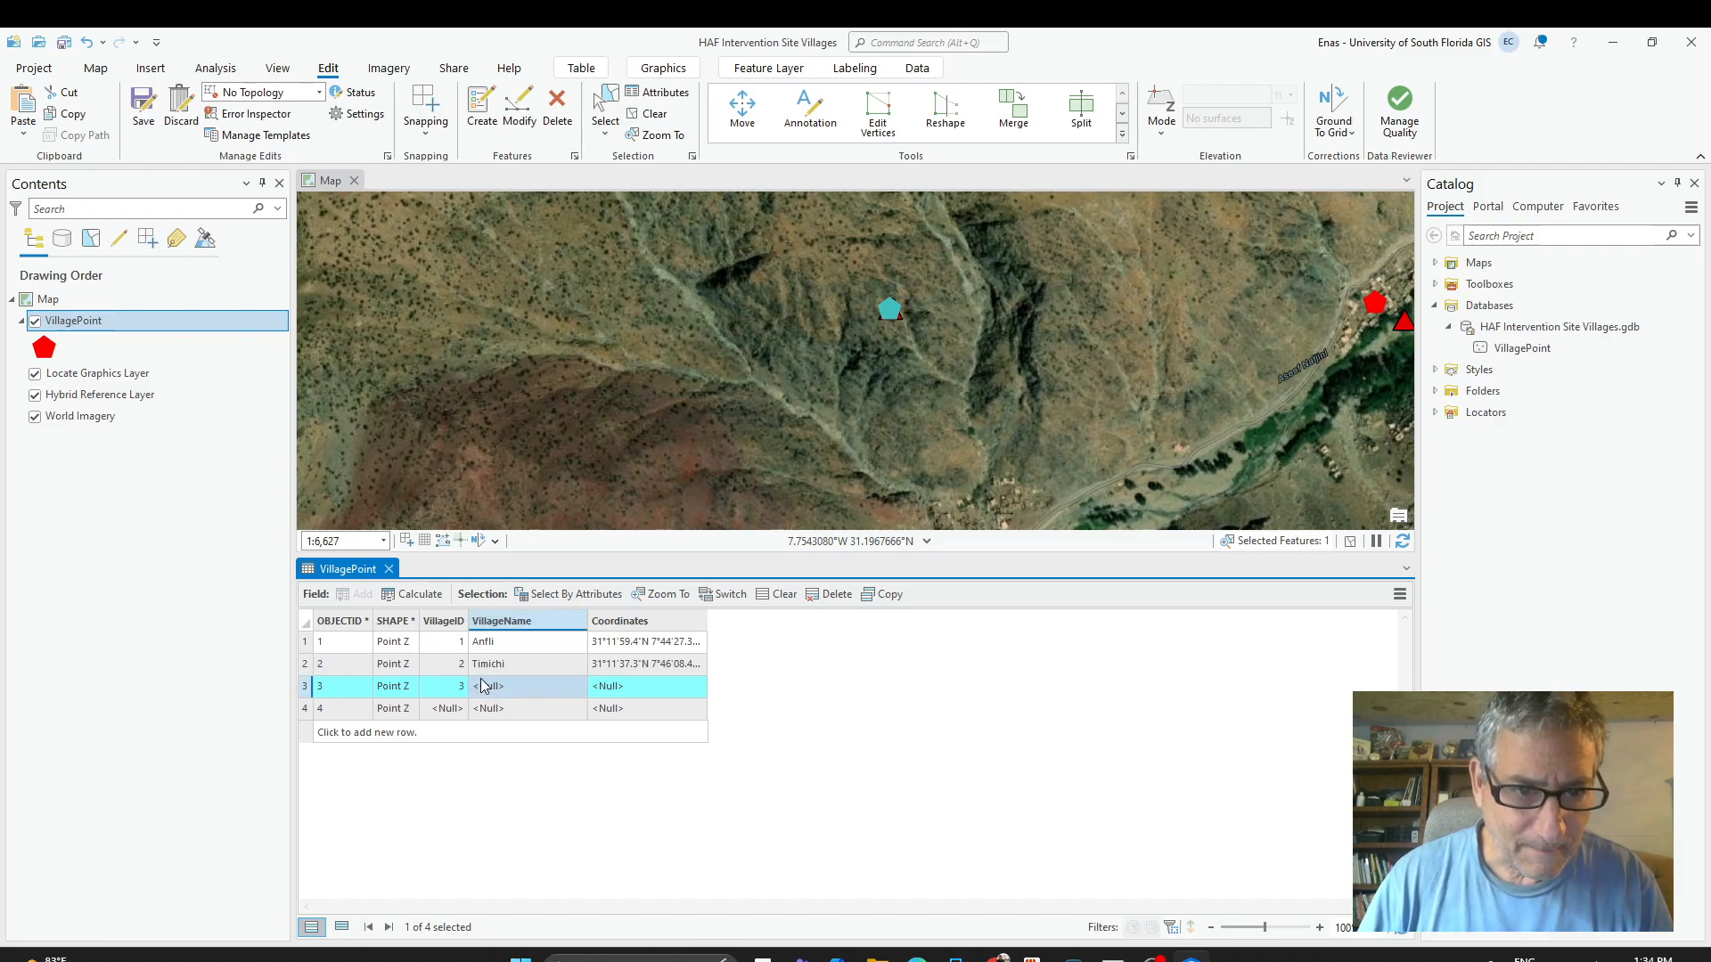
double_click(482, 686)
key(Escape)
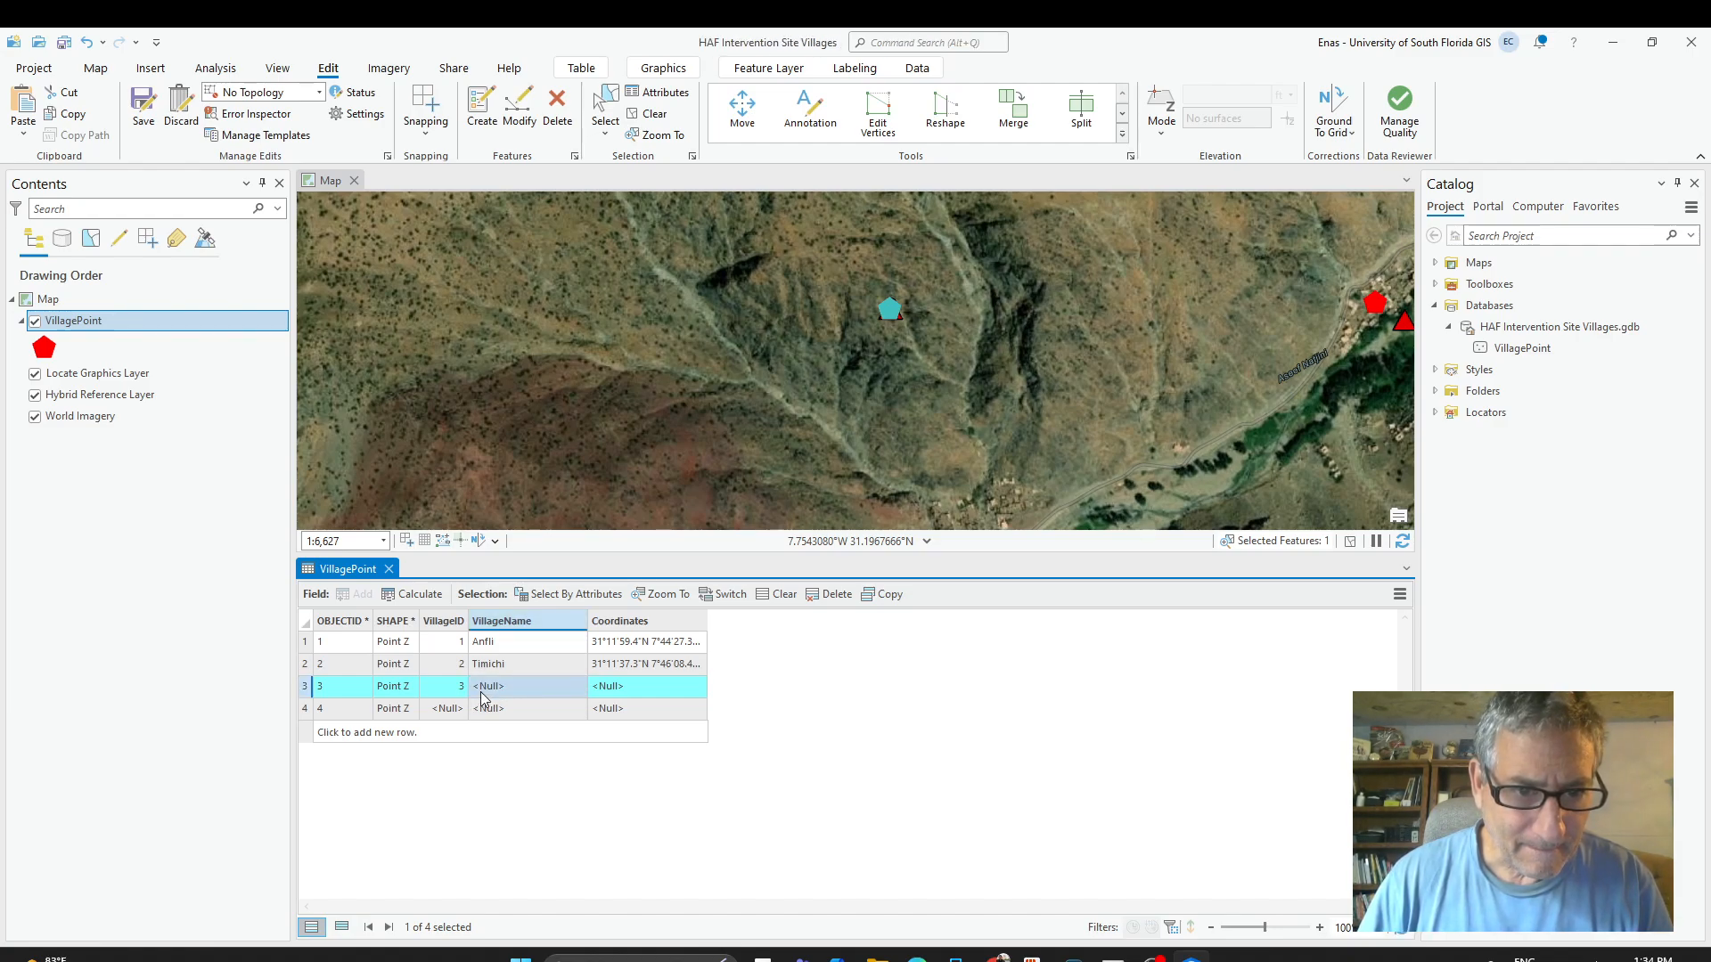
double_click(480, 692)
key(Escape)
double_click(481, 690)
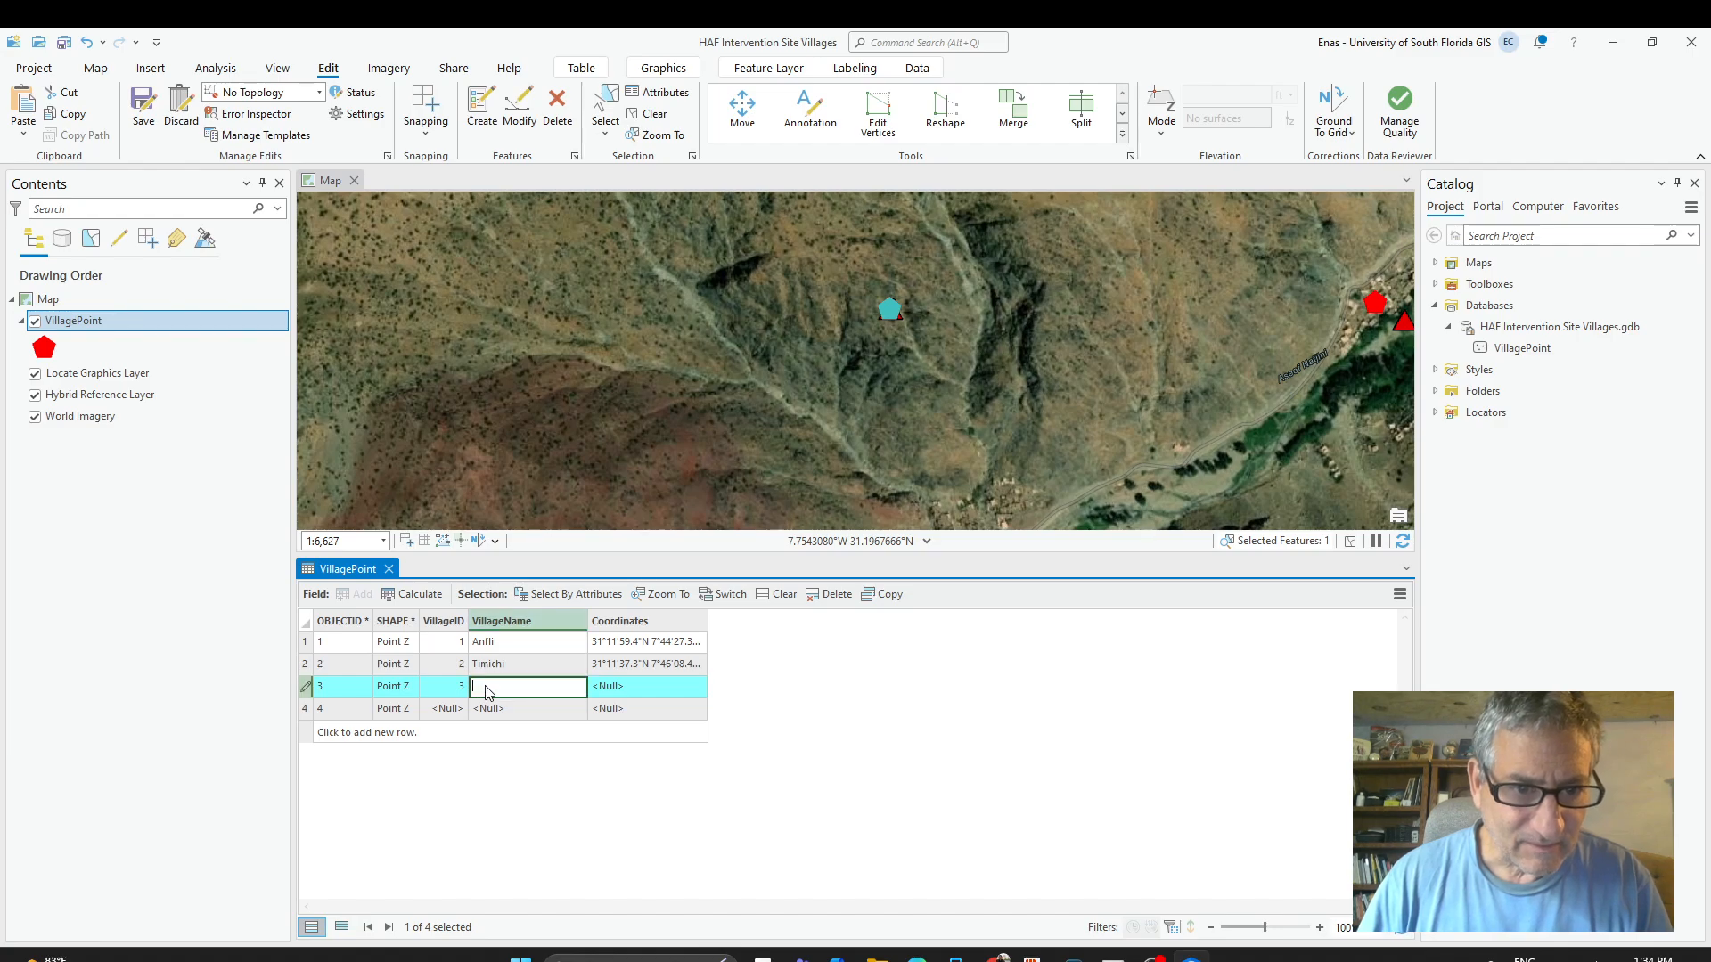
text(Aguerd N'ourtane)
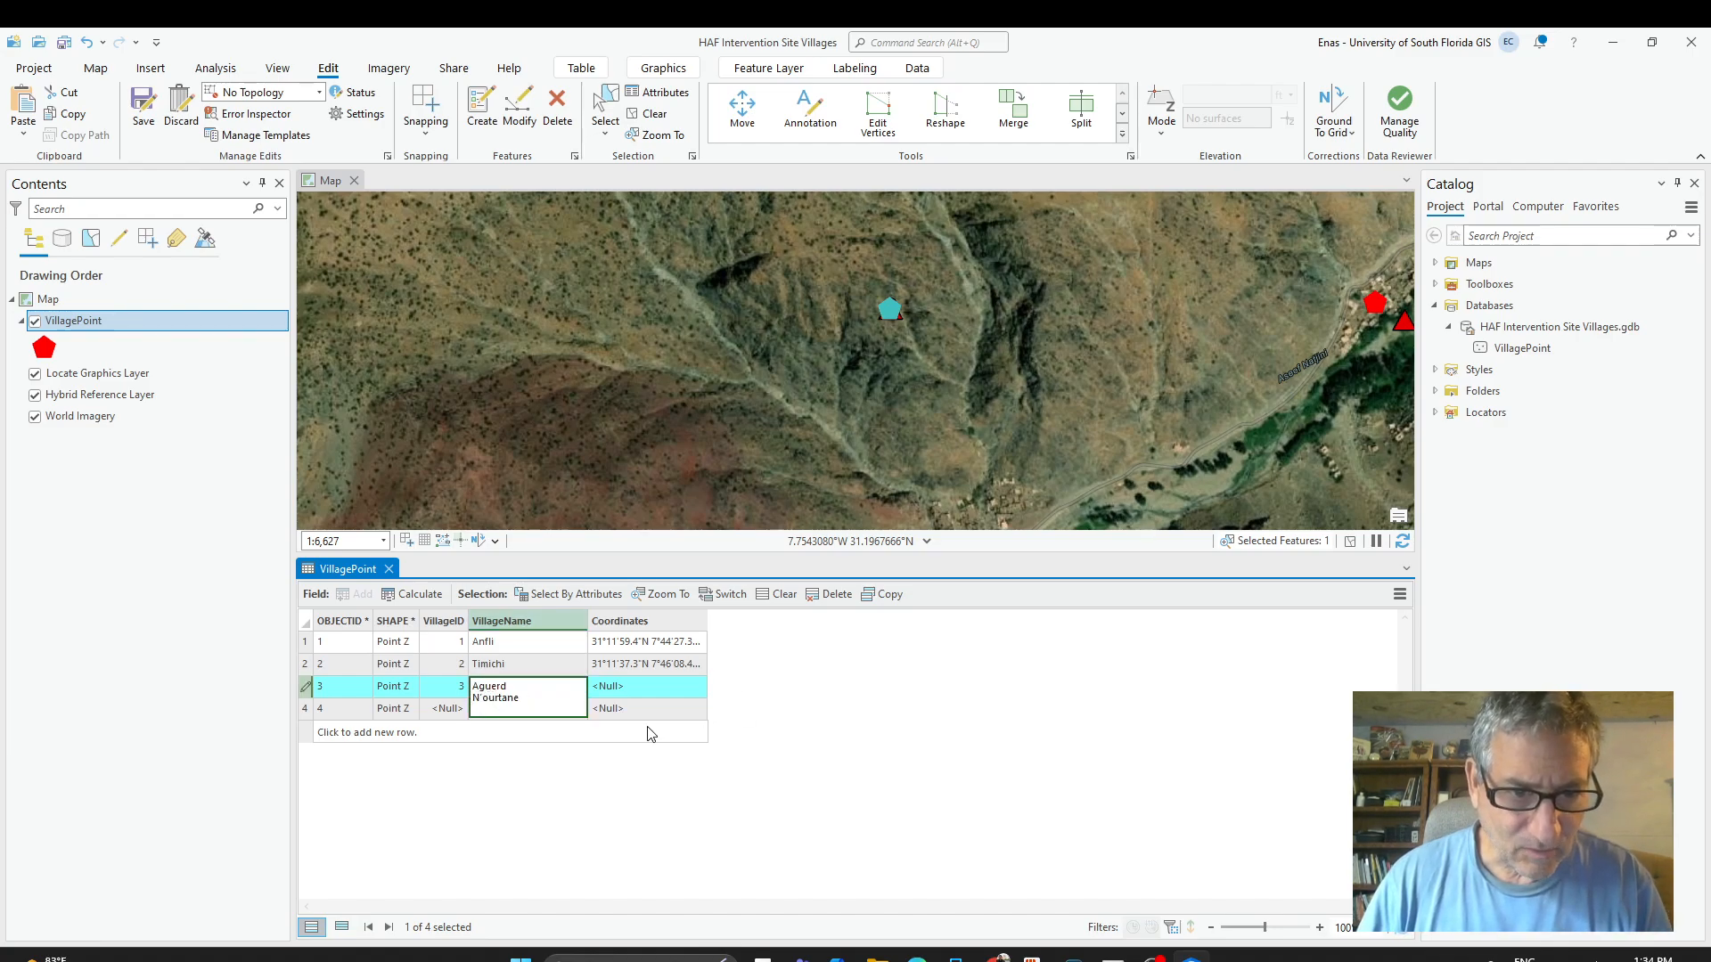
click(475, 700)
key(BackSpace)
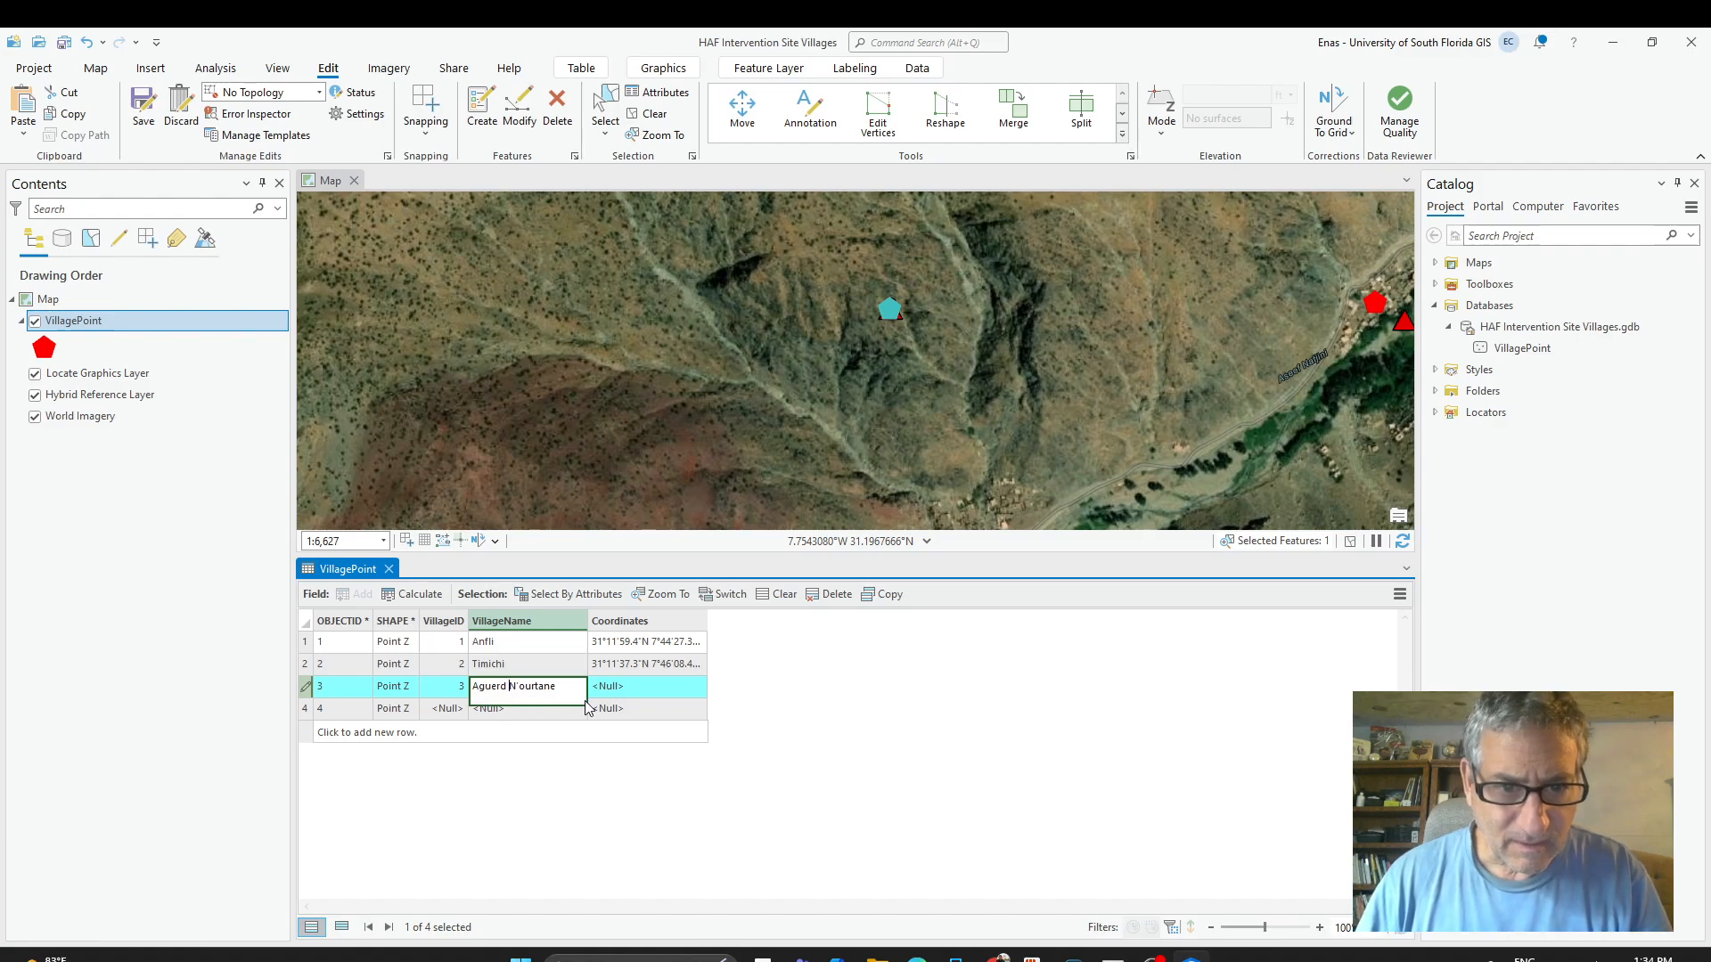
Switch to Google Maps in Chrome and copy the Aguerd N'ourtane coordinates 31°12'00.0"N 7°45'00.0"W.
click(613, 691)
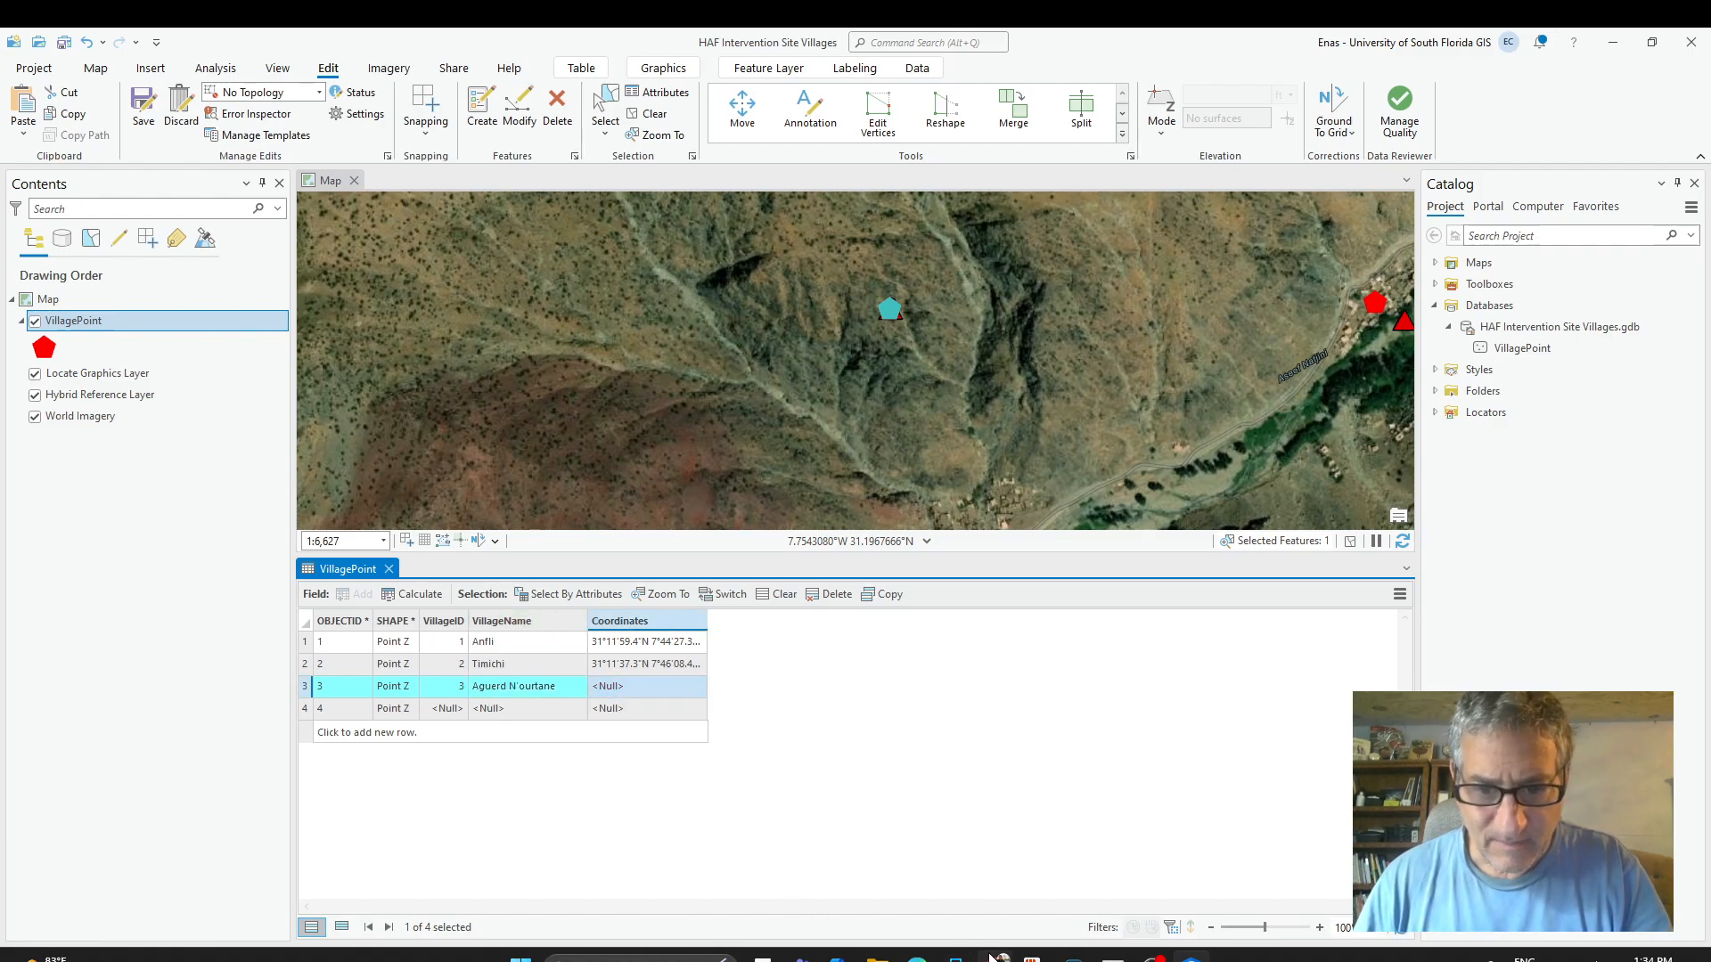
mouse_move(999, 957)
click(992, 878)
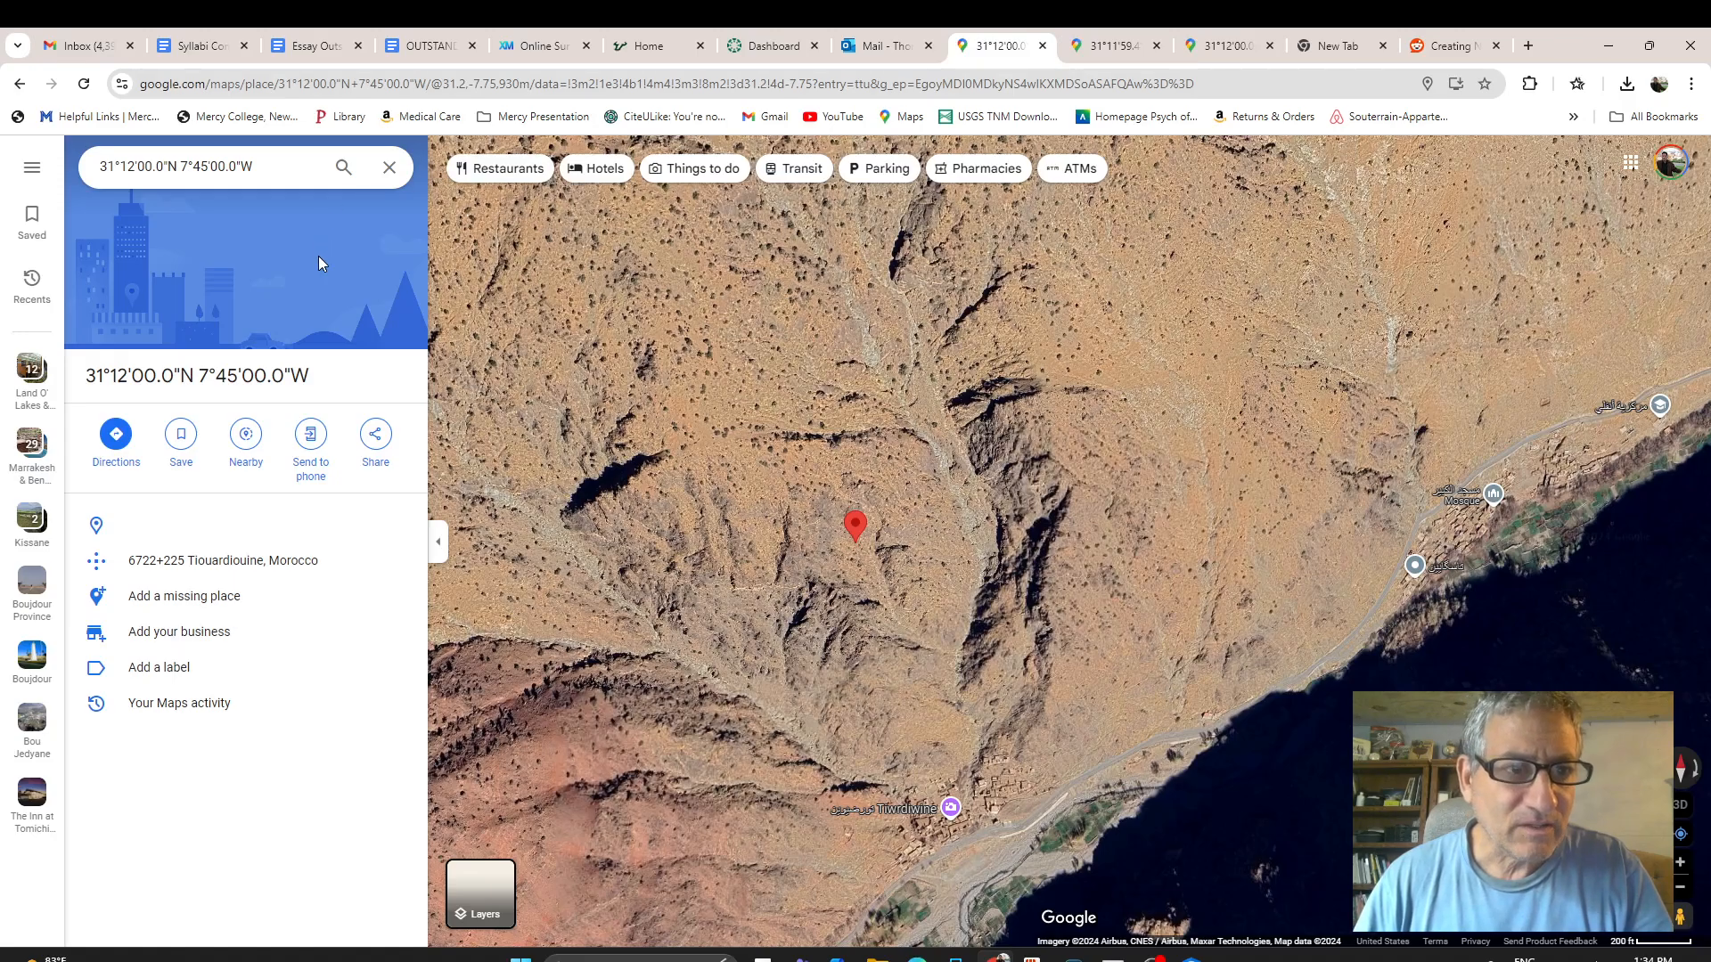
triple_click(260, 384)
key(ctrl+c)
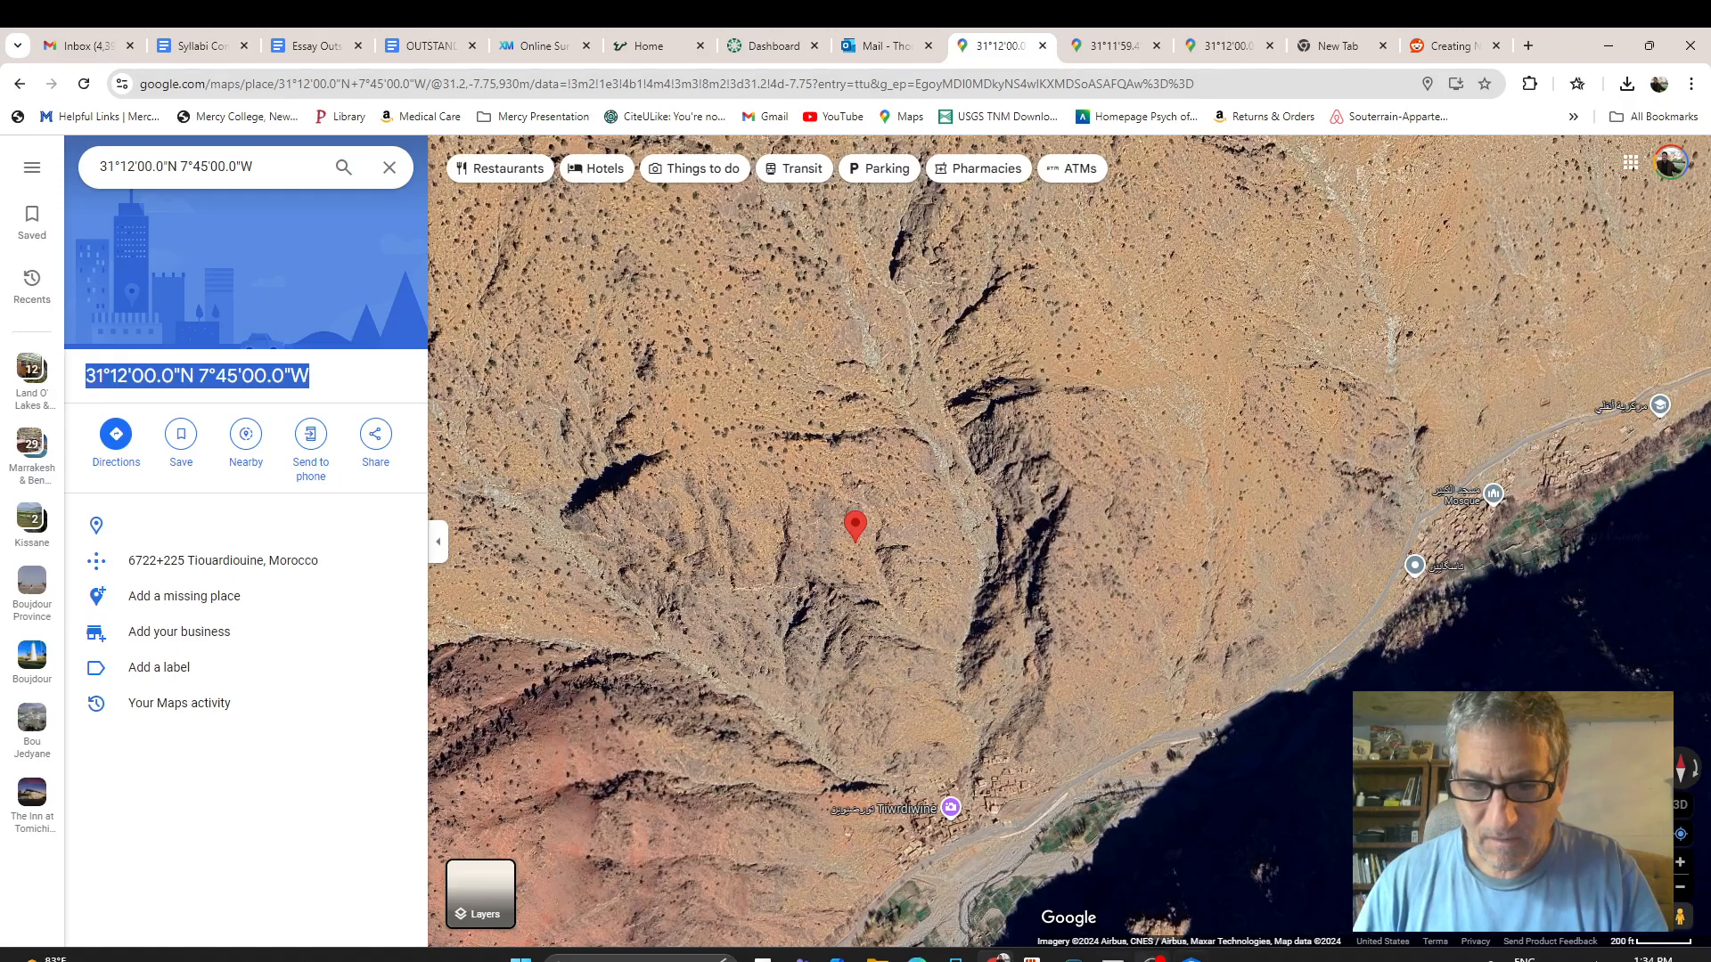
Return to ArcGIS Pro, paste 31°12'00.0"N 7°45'00.0"W as the third record's Coordinates, and save all edits.
click(1194, 956)
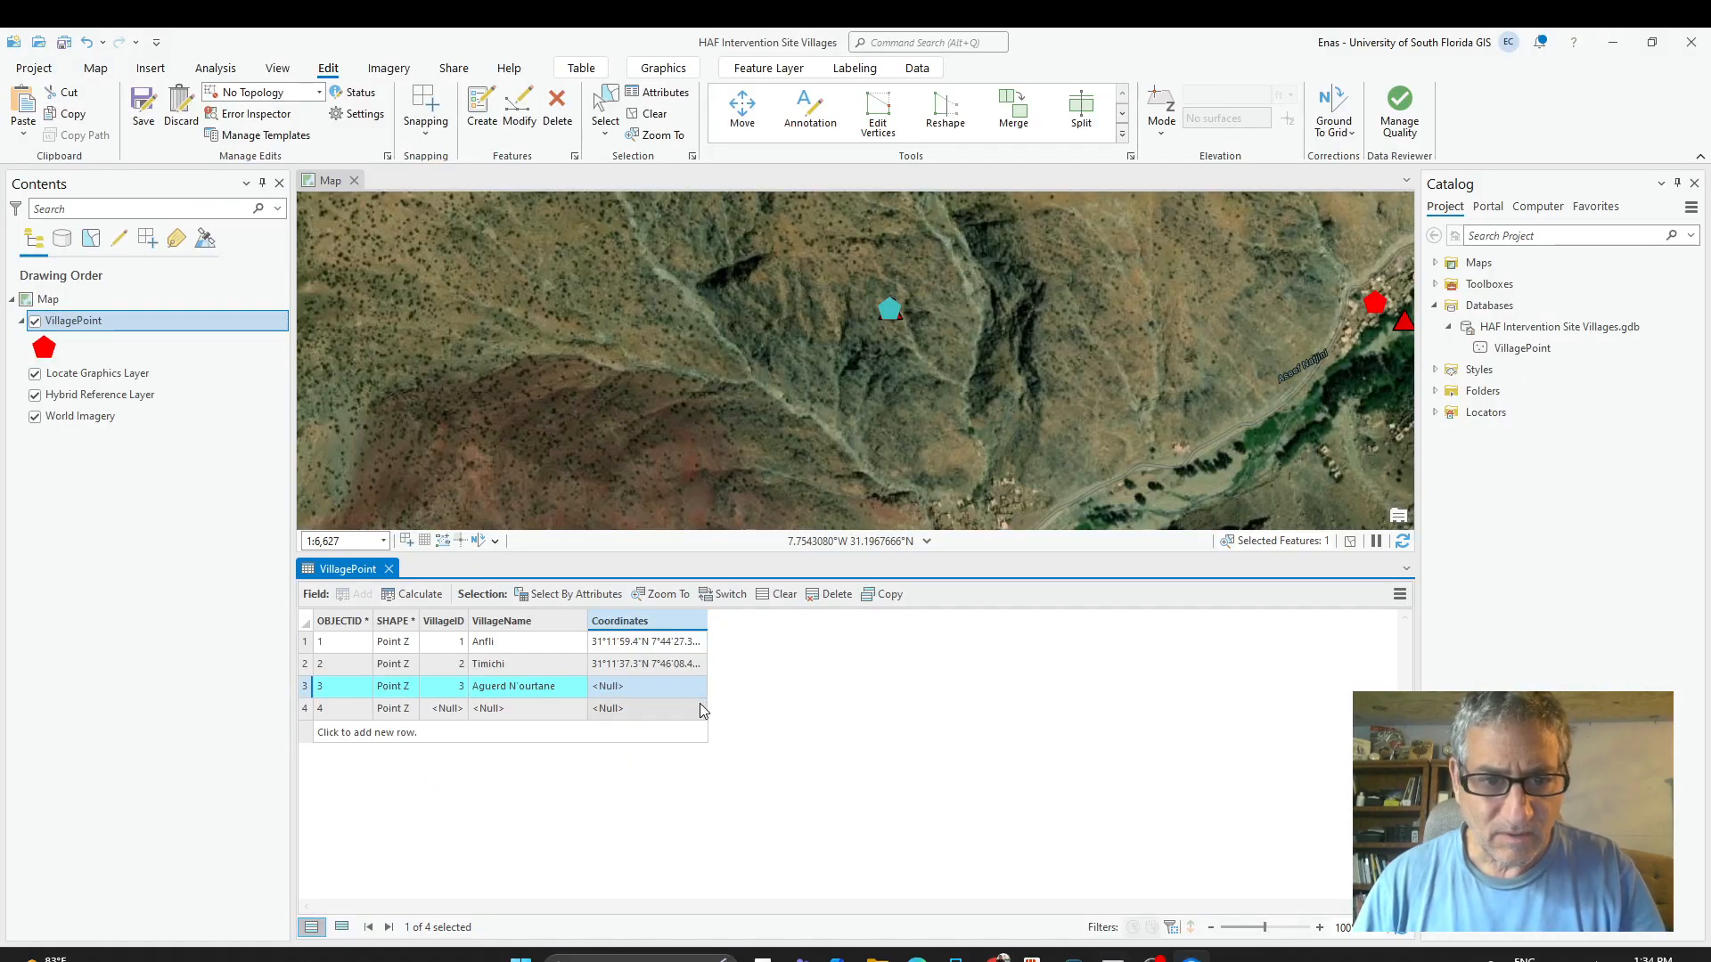
double_click(621, 688)
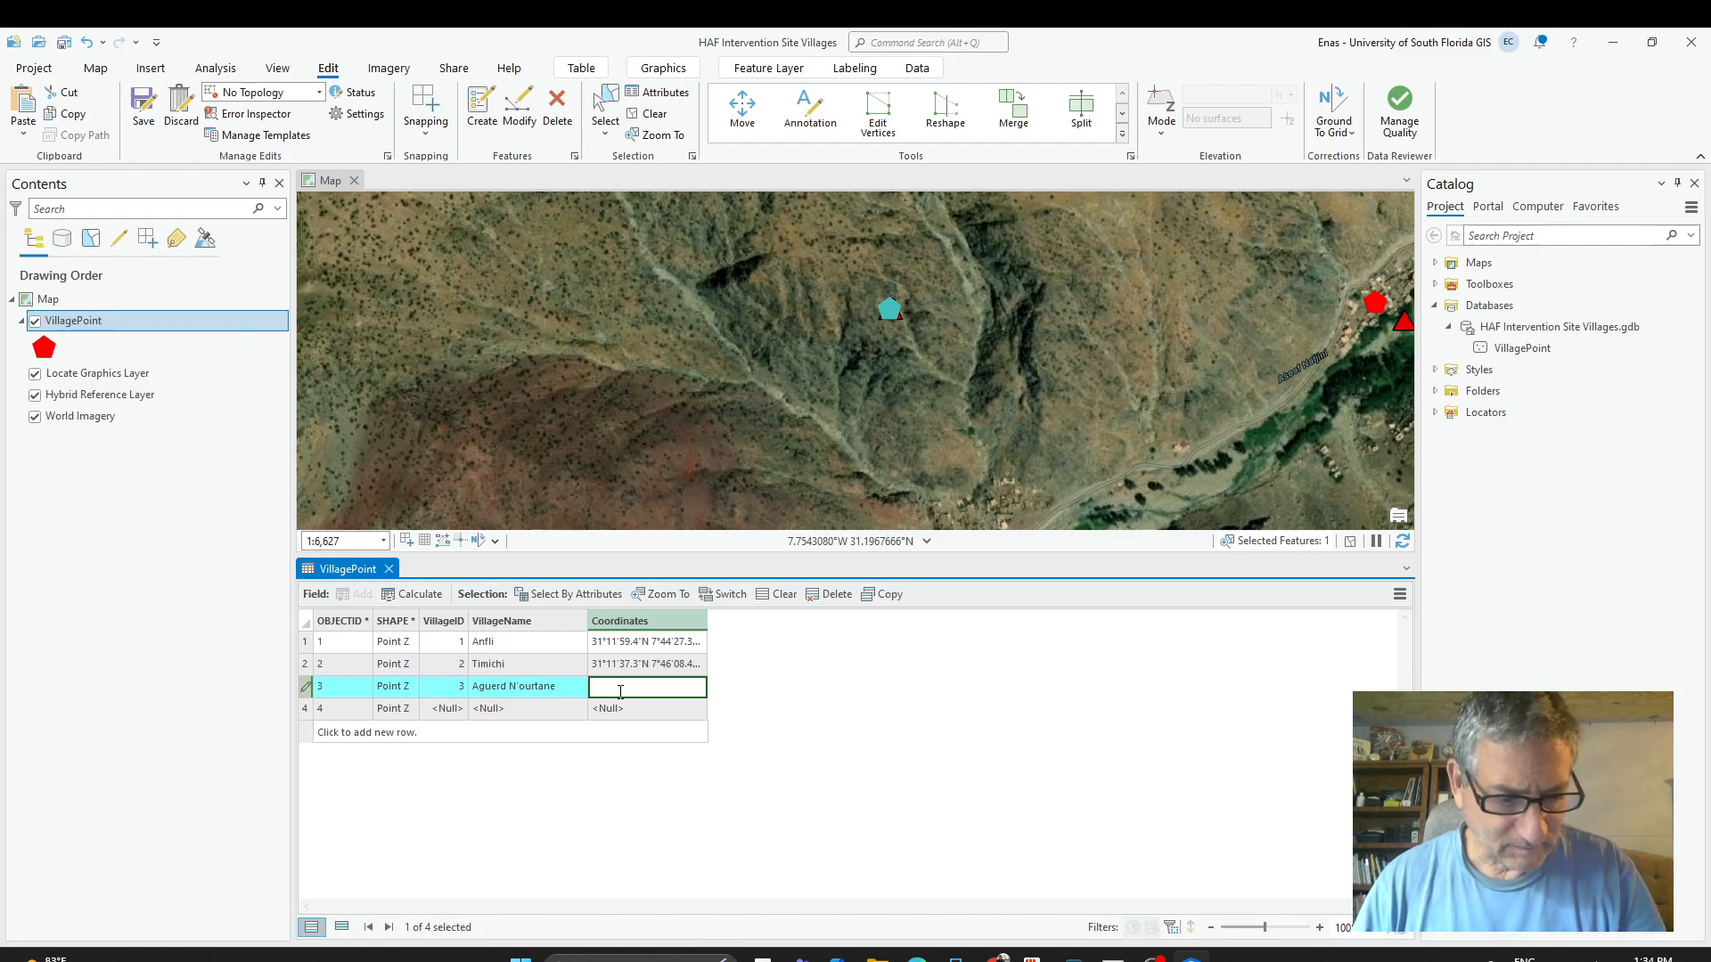
key(ctrl+v)
key(Return)
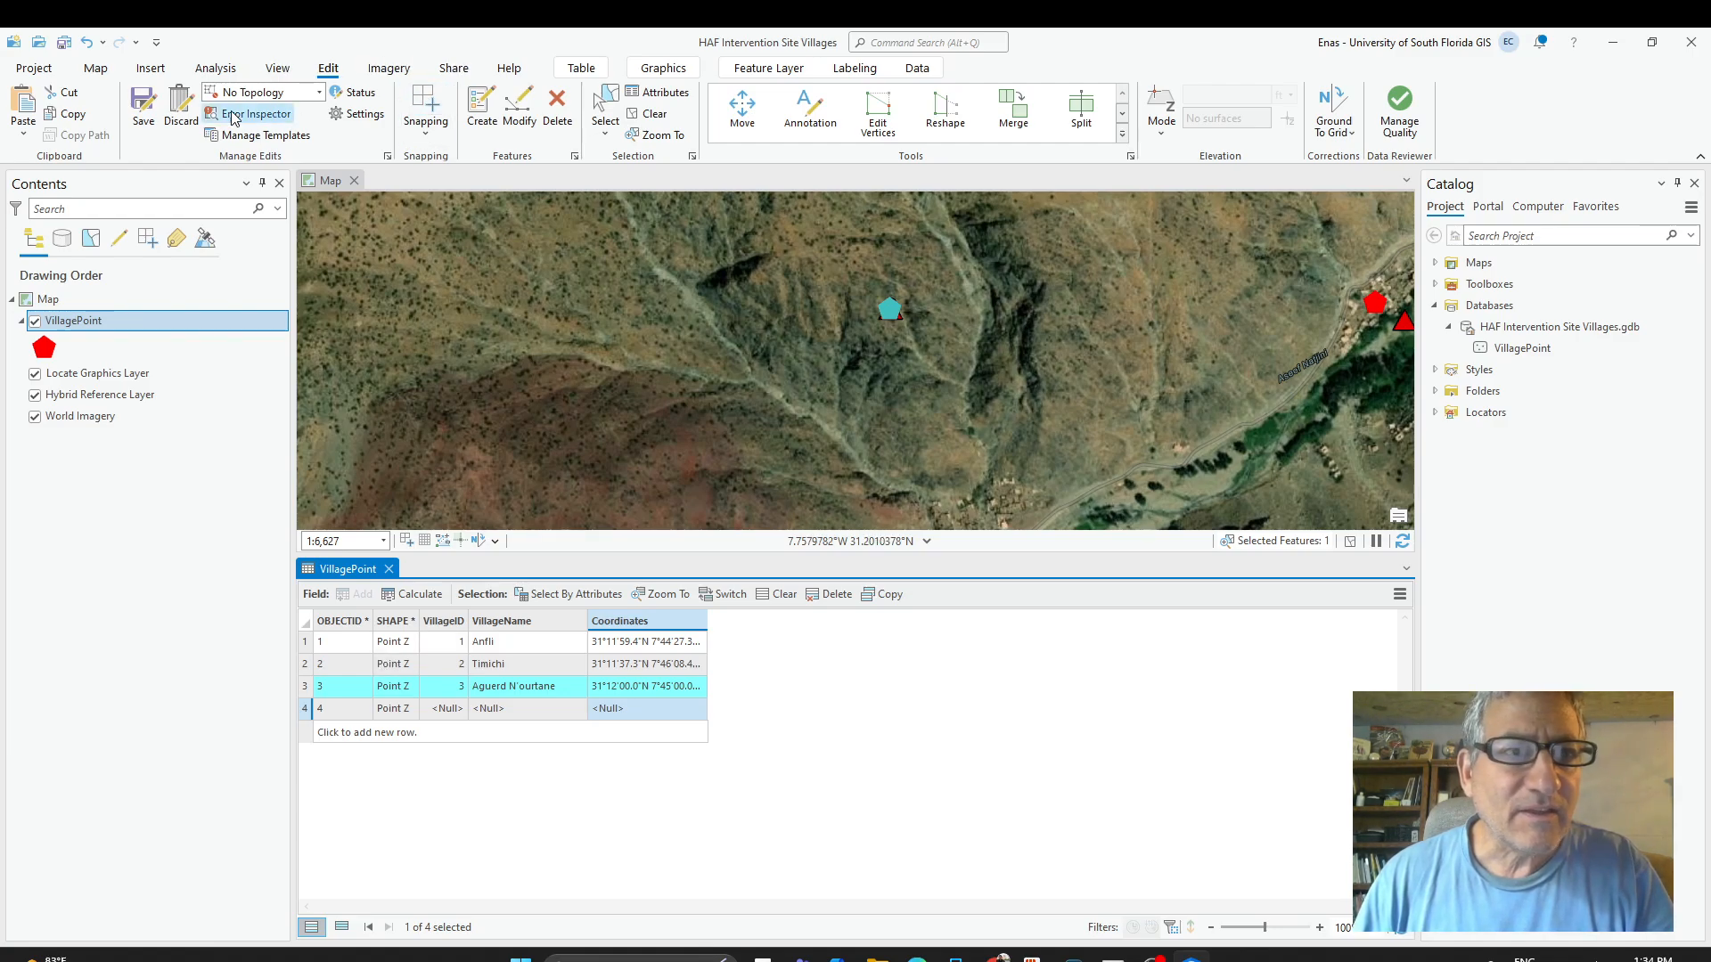
click(146, 104)
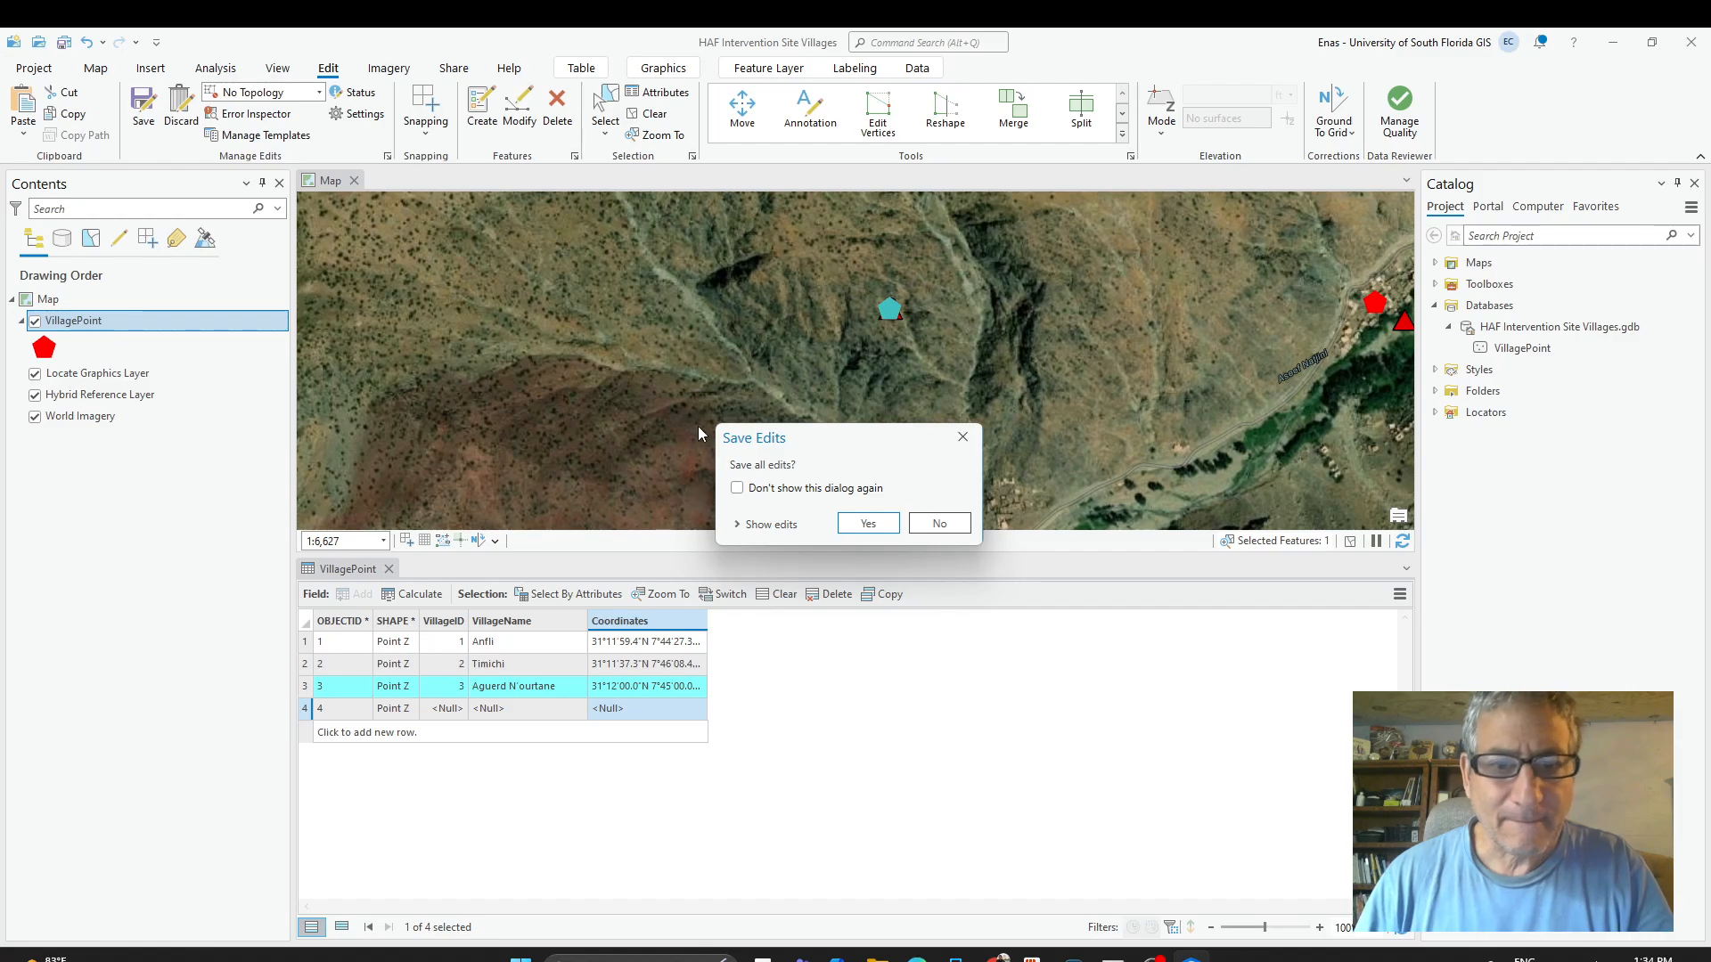
click(868, 525)
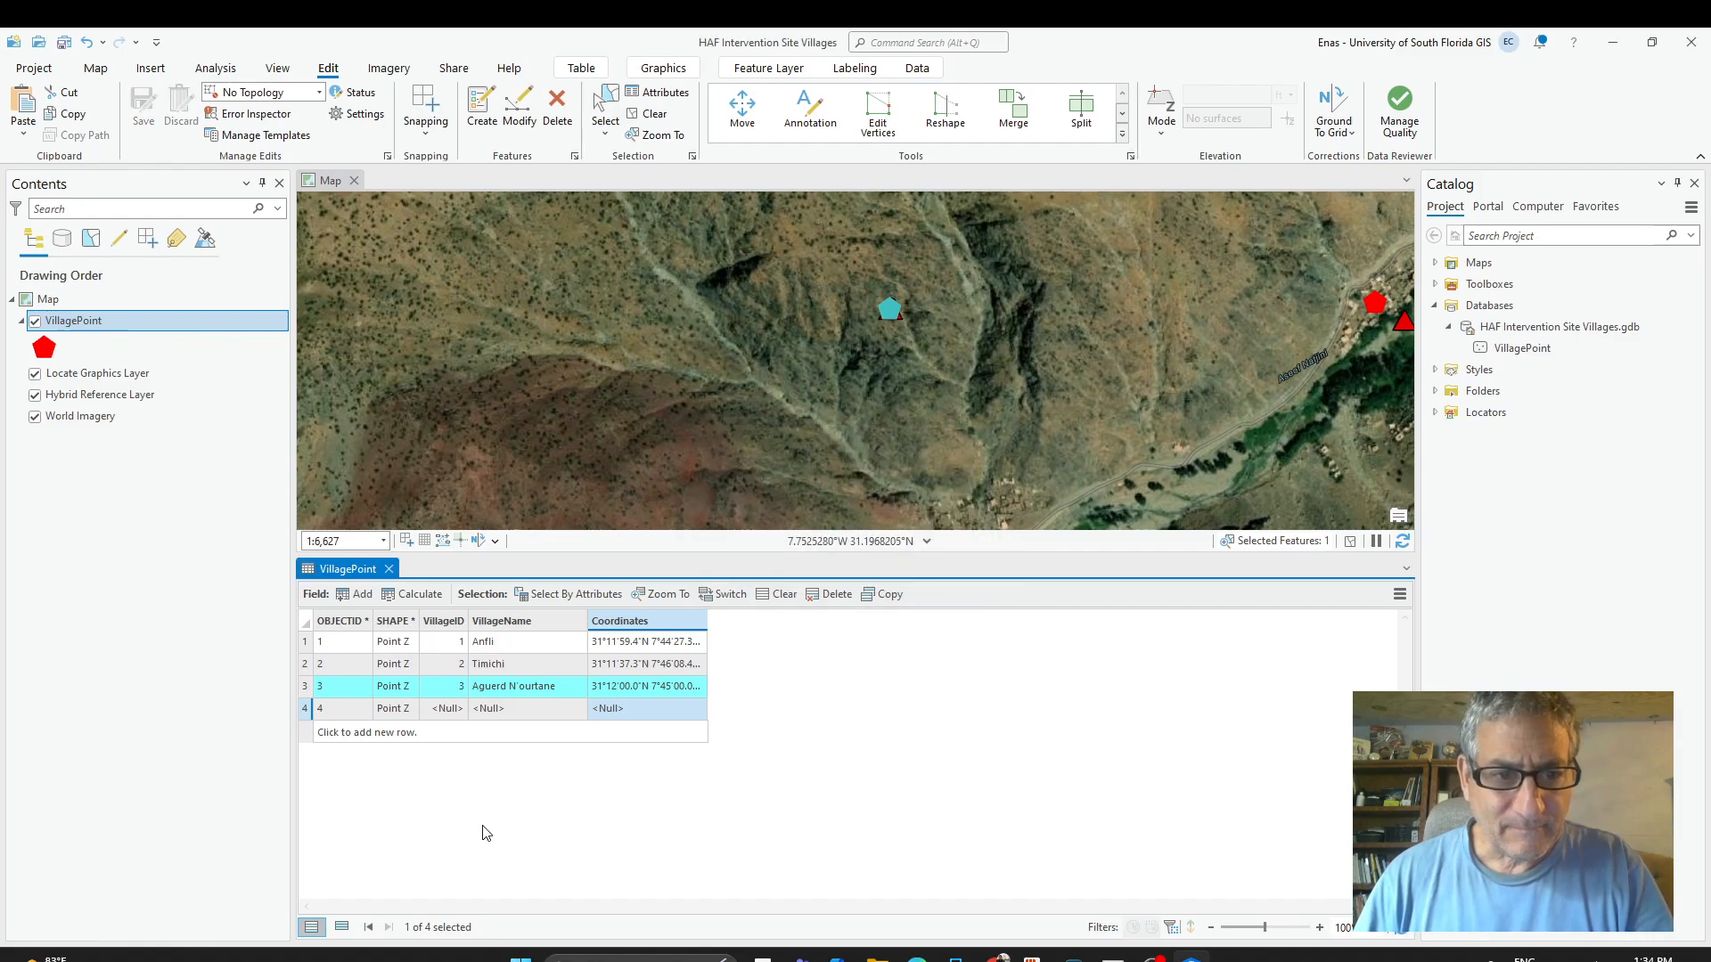
Delete the empty fourth record from the VillagePoint table, keeping the three village points in view on the map.
right_click(511, 714)
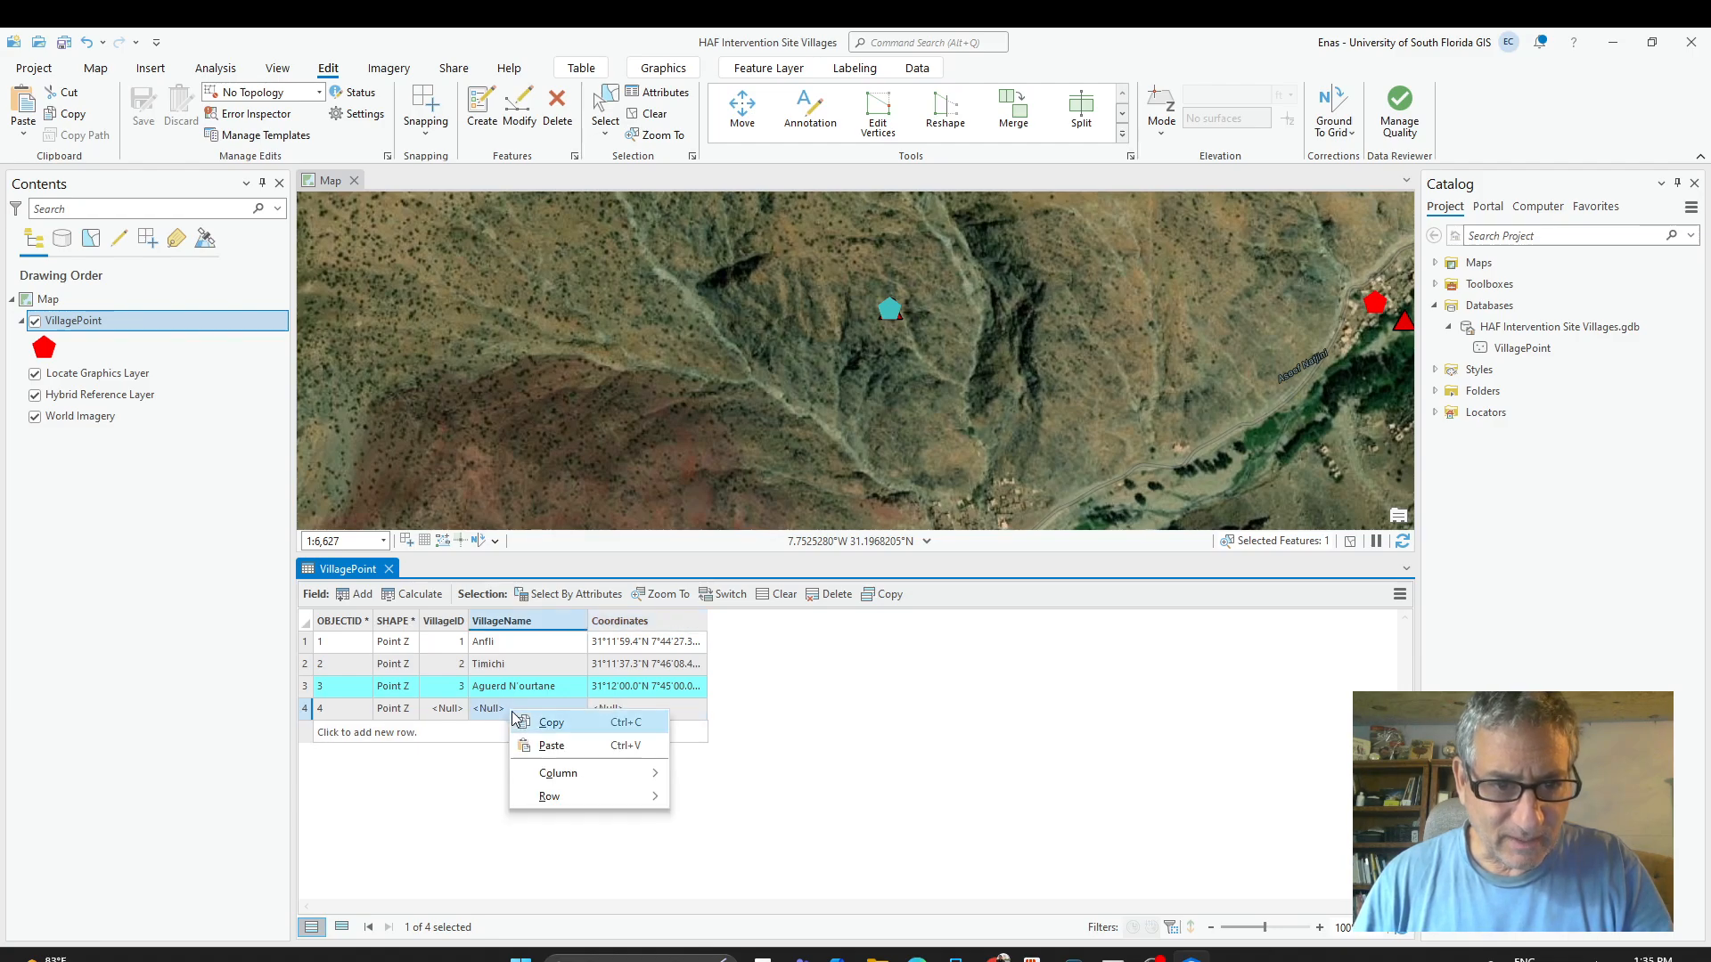
click(306, 715)
right_click(306, 714)
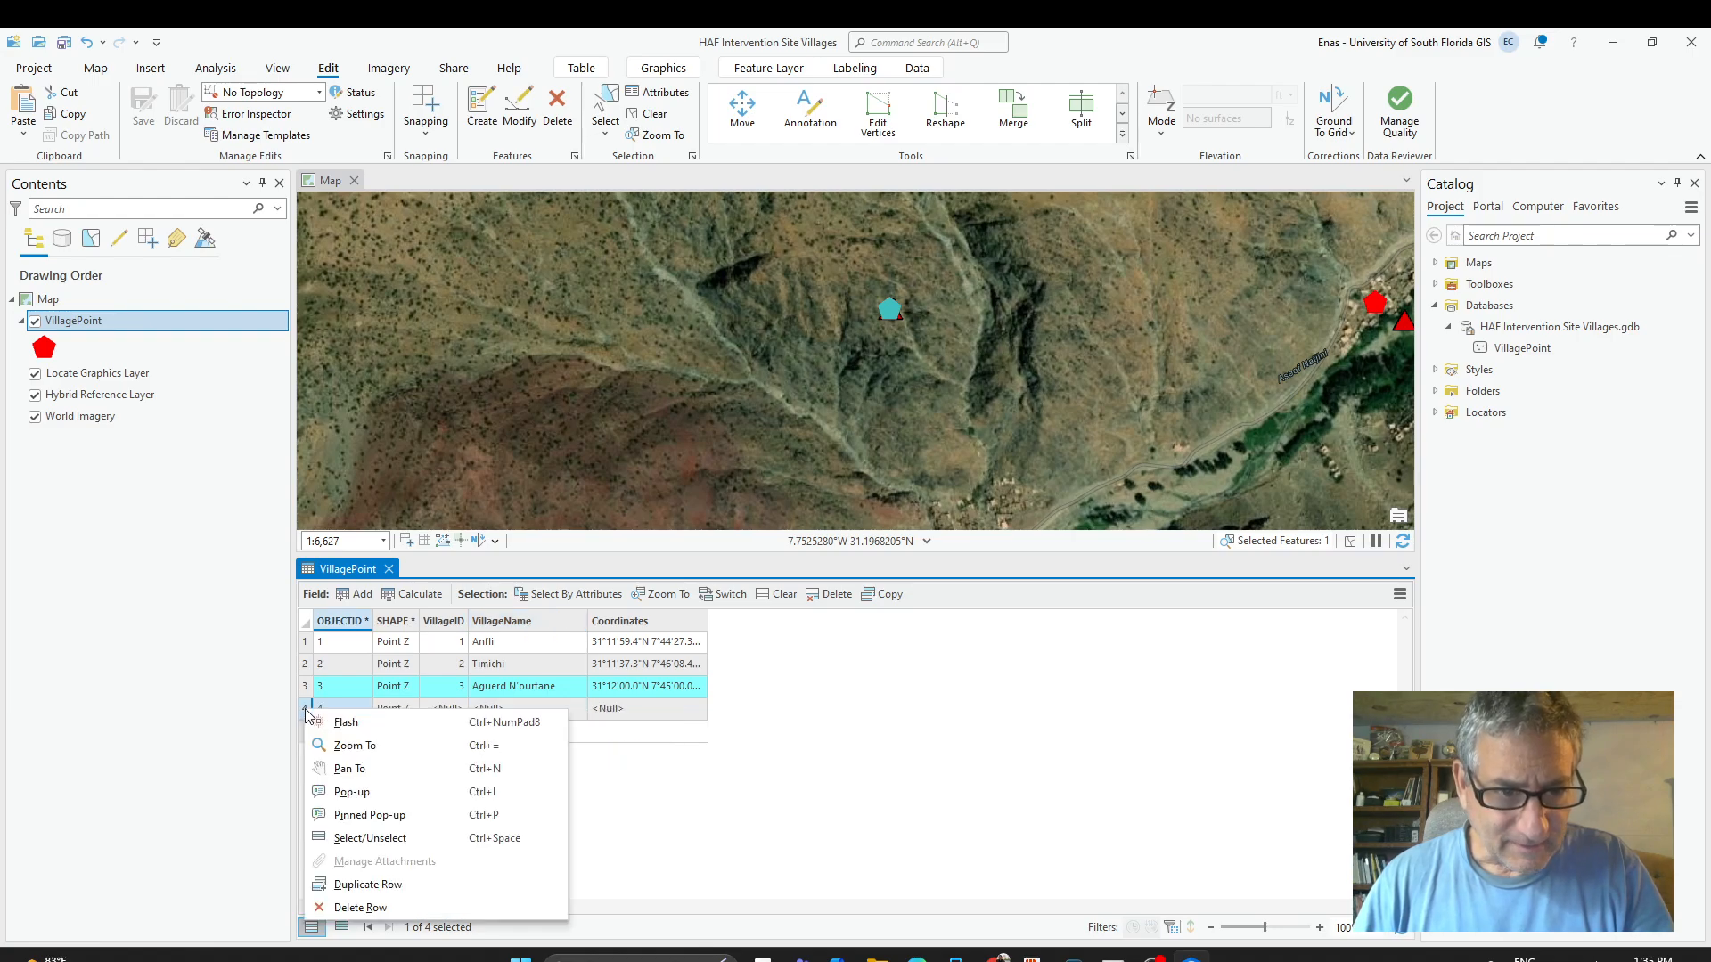
click(375, 907)
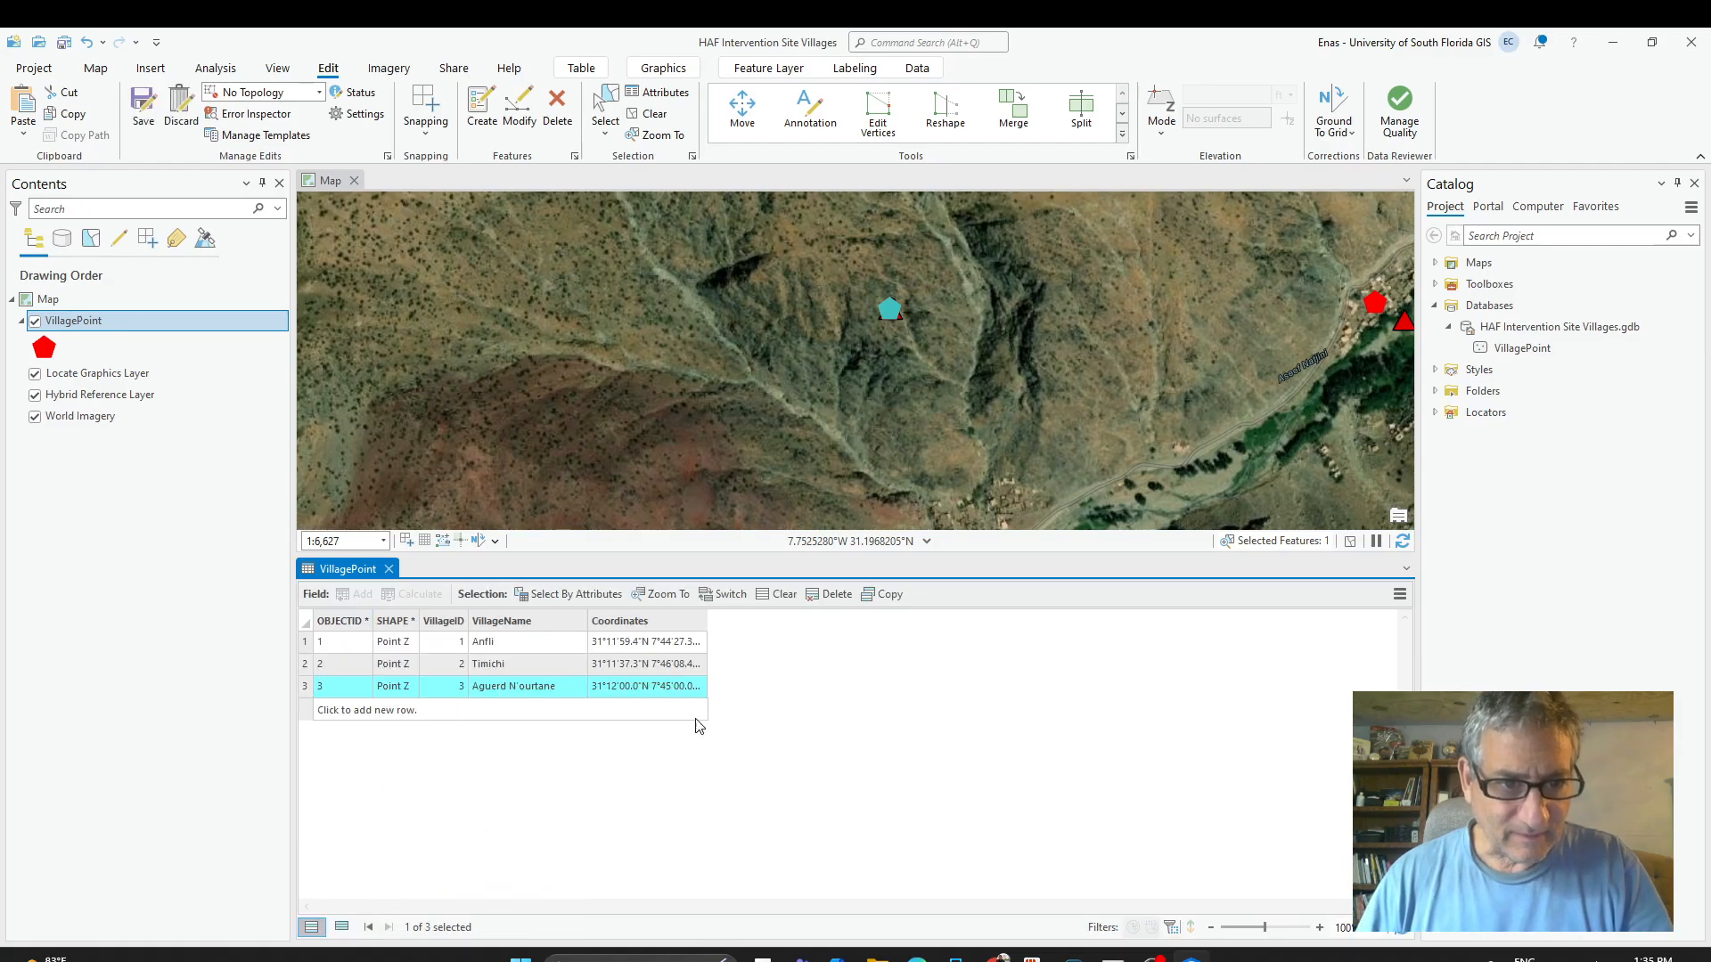
scroll(978, 354, down, 5)
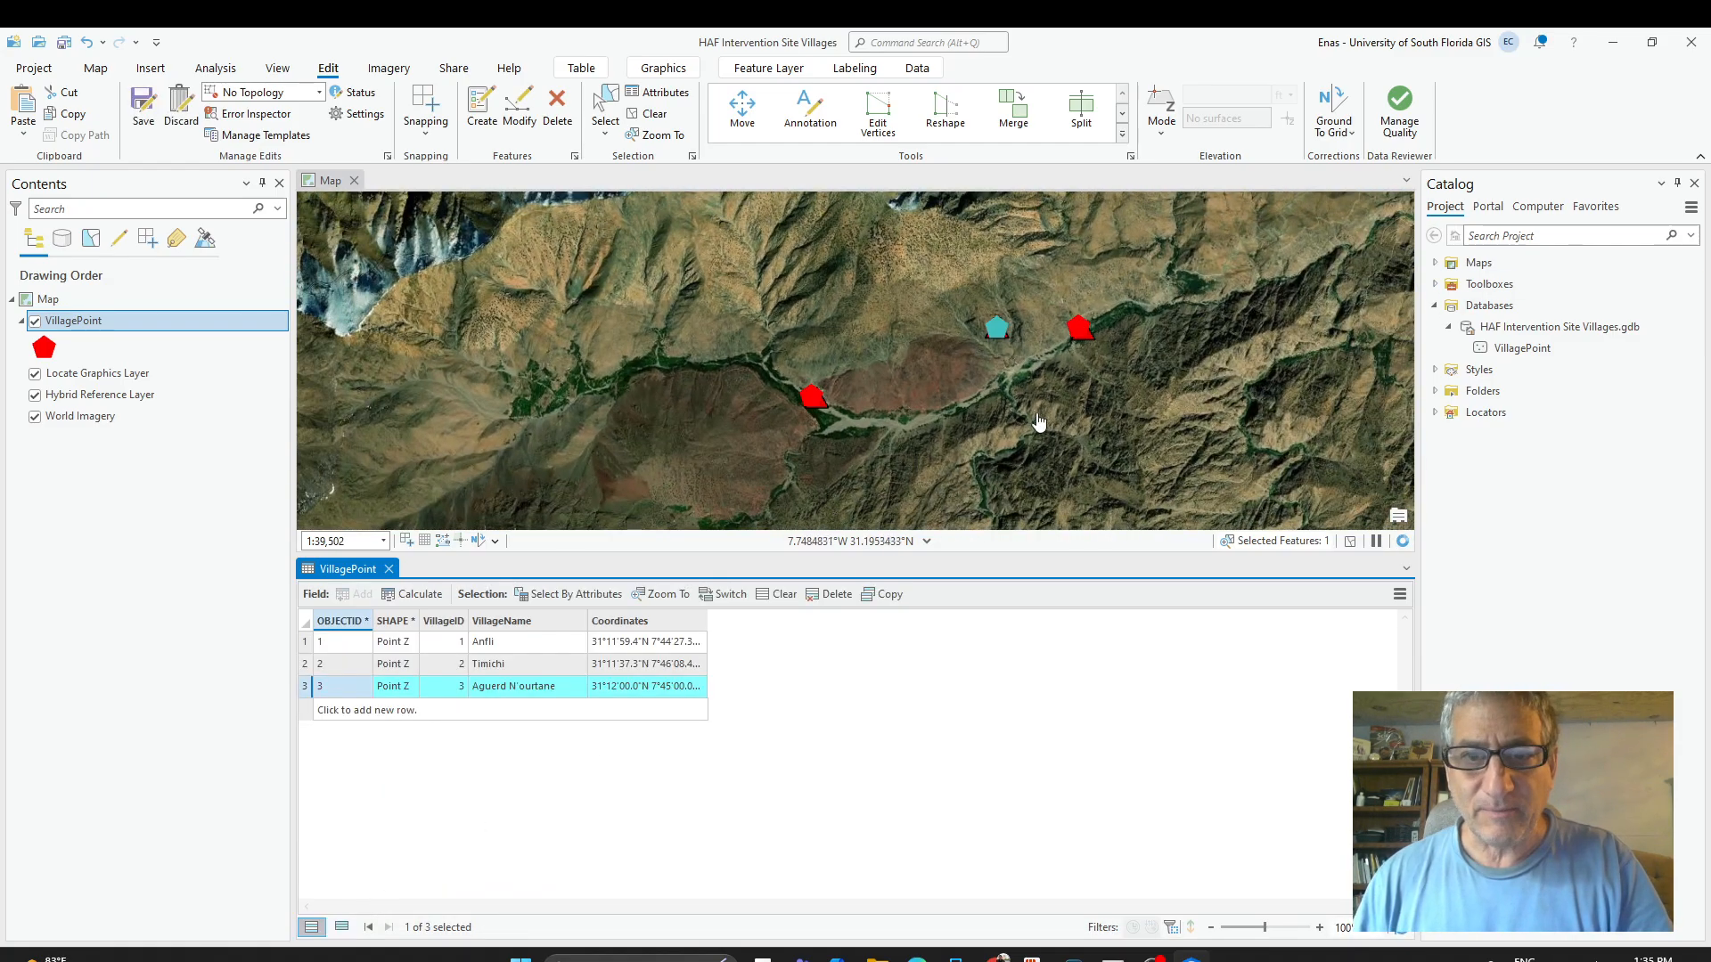
scroll(1030, 426, up, 2)
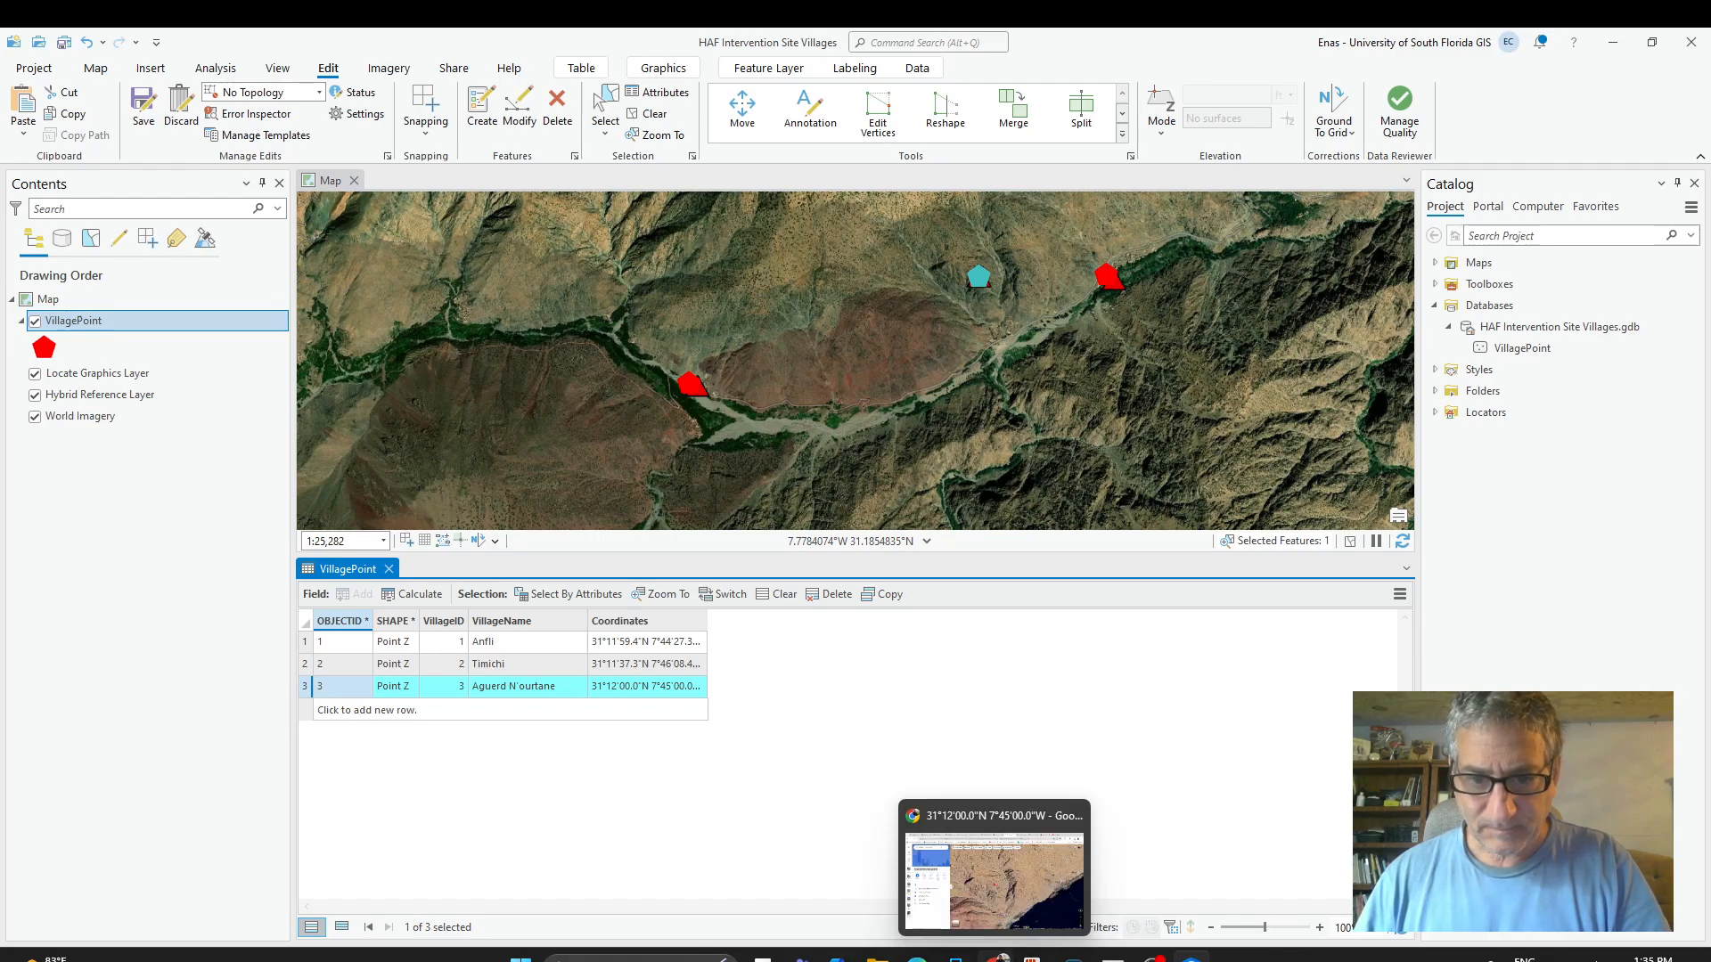
Switch to Chrome, go back to the High Atlas Foundation report's Table 1, and open the Tamguiste village's location link.
click(997, 959)
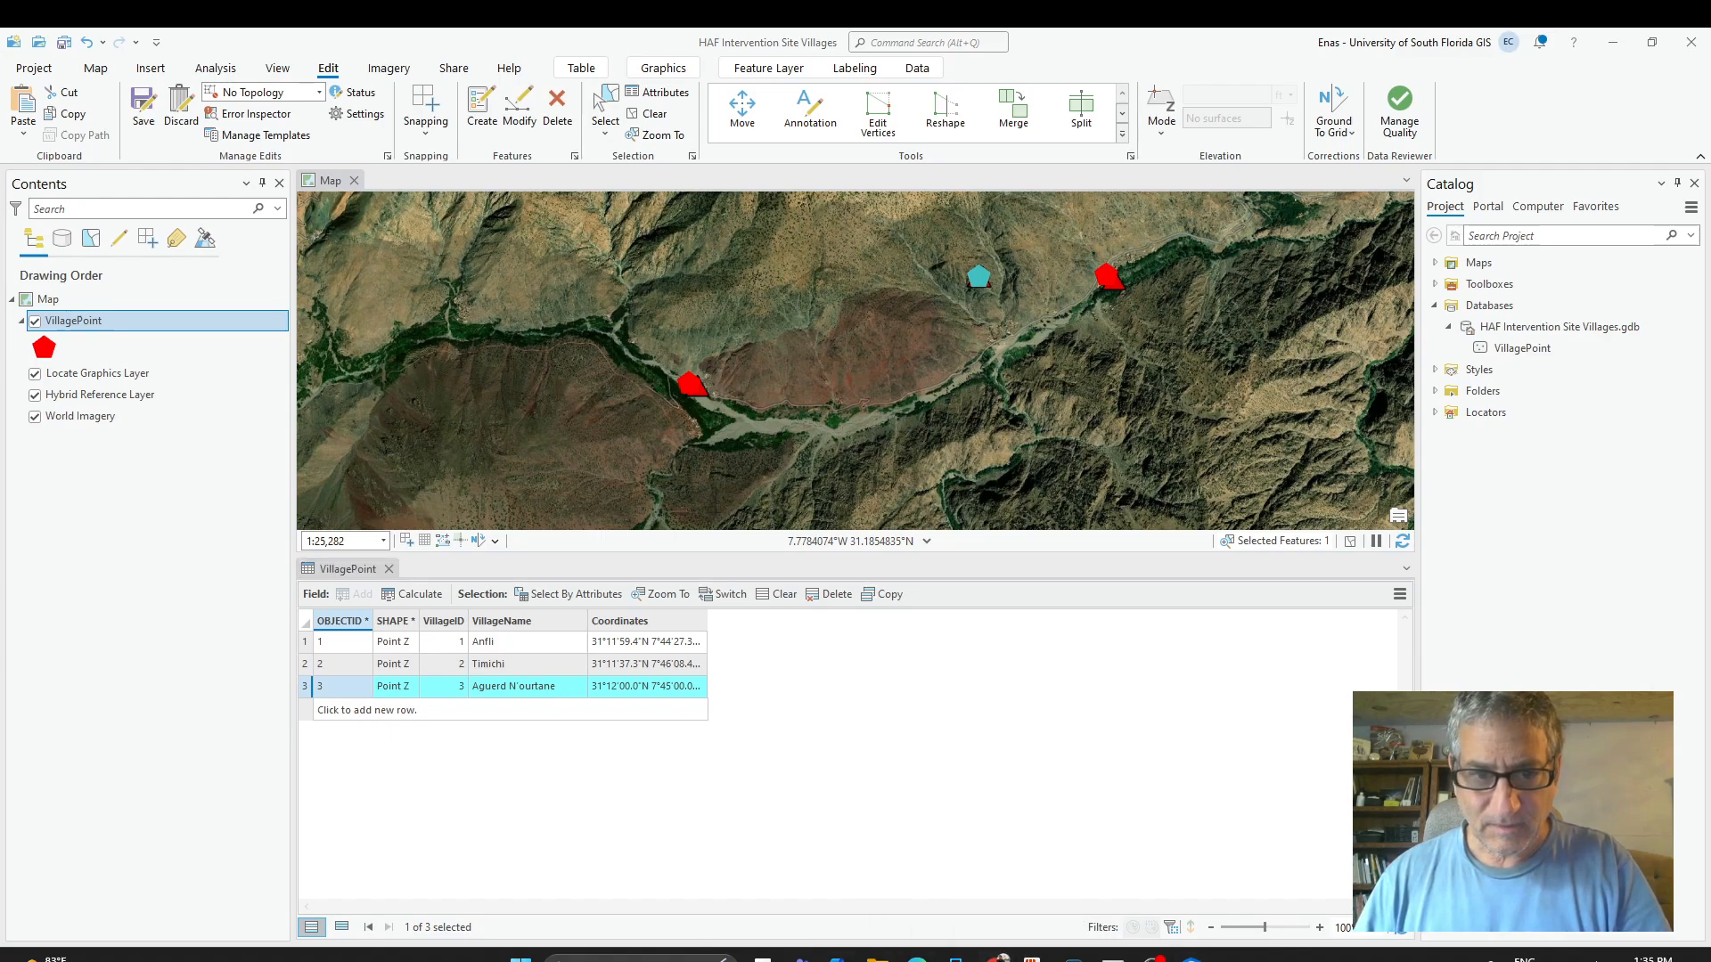
click(992, 891)
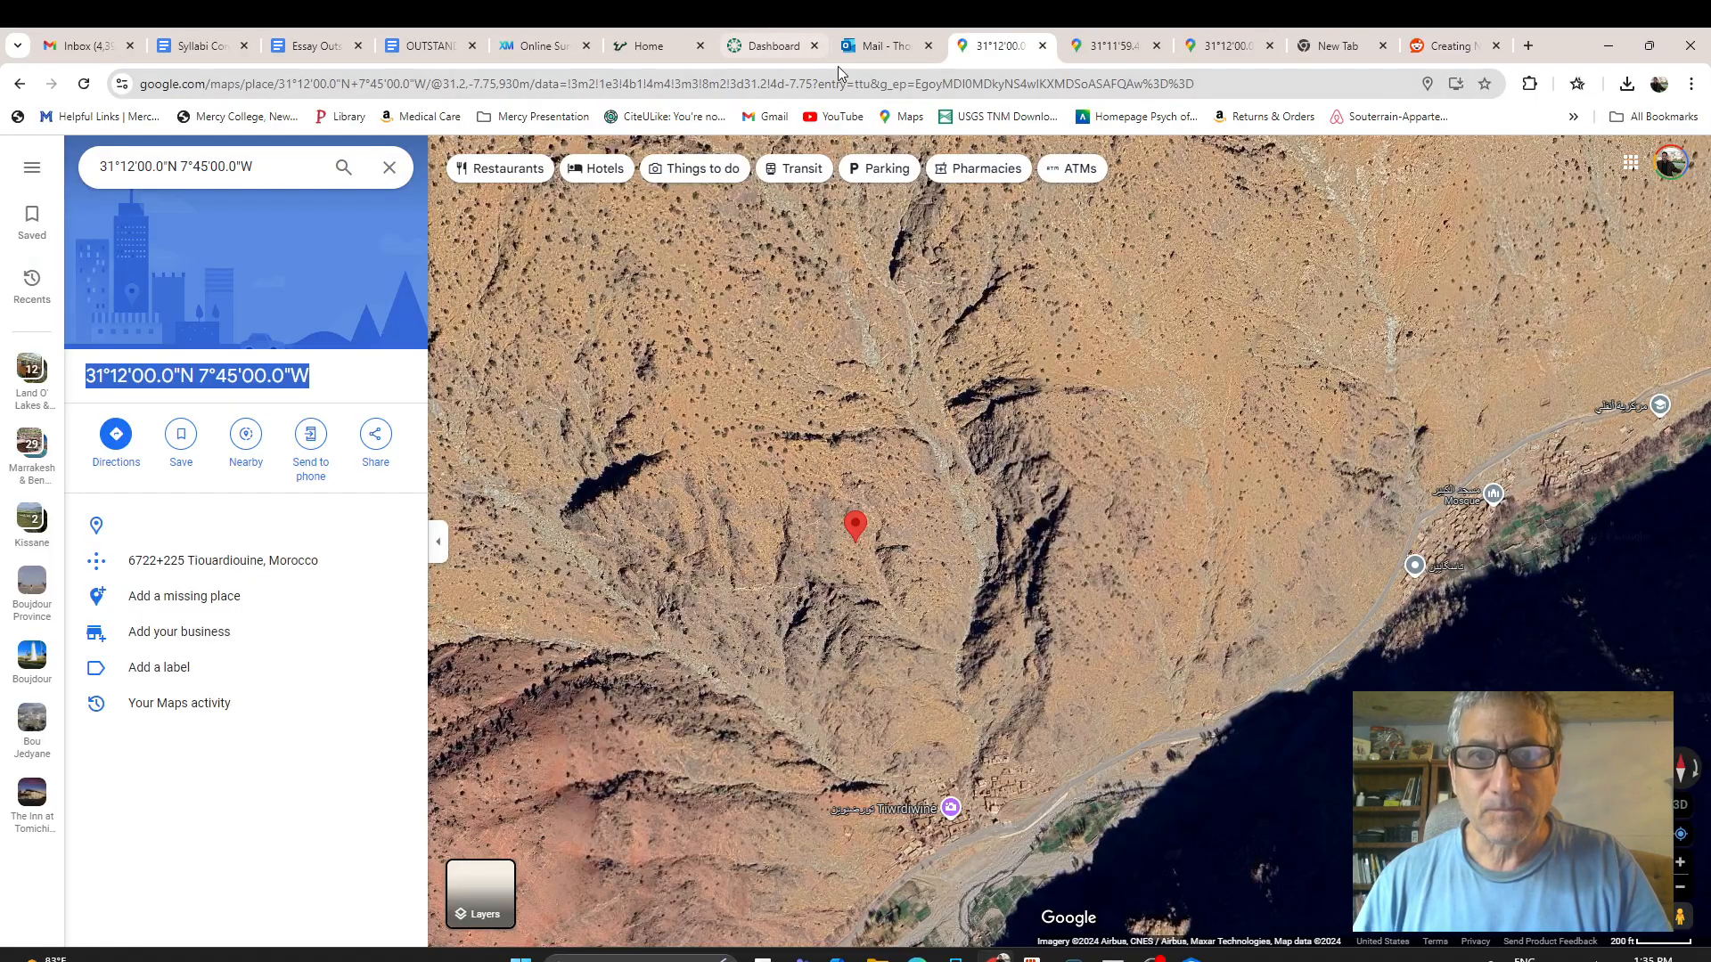
click(18, 89)
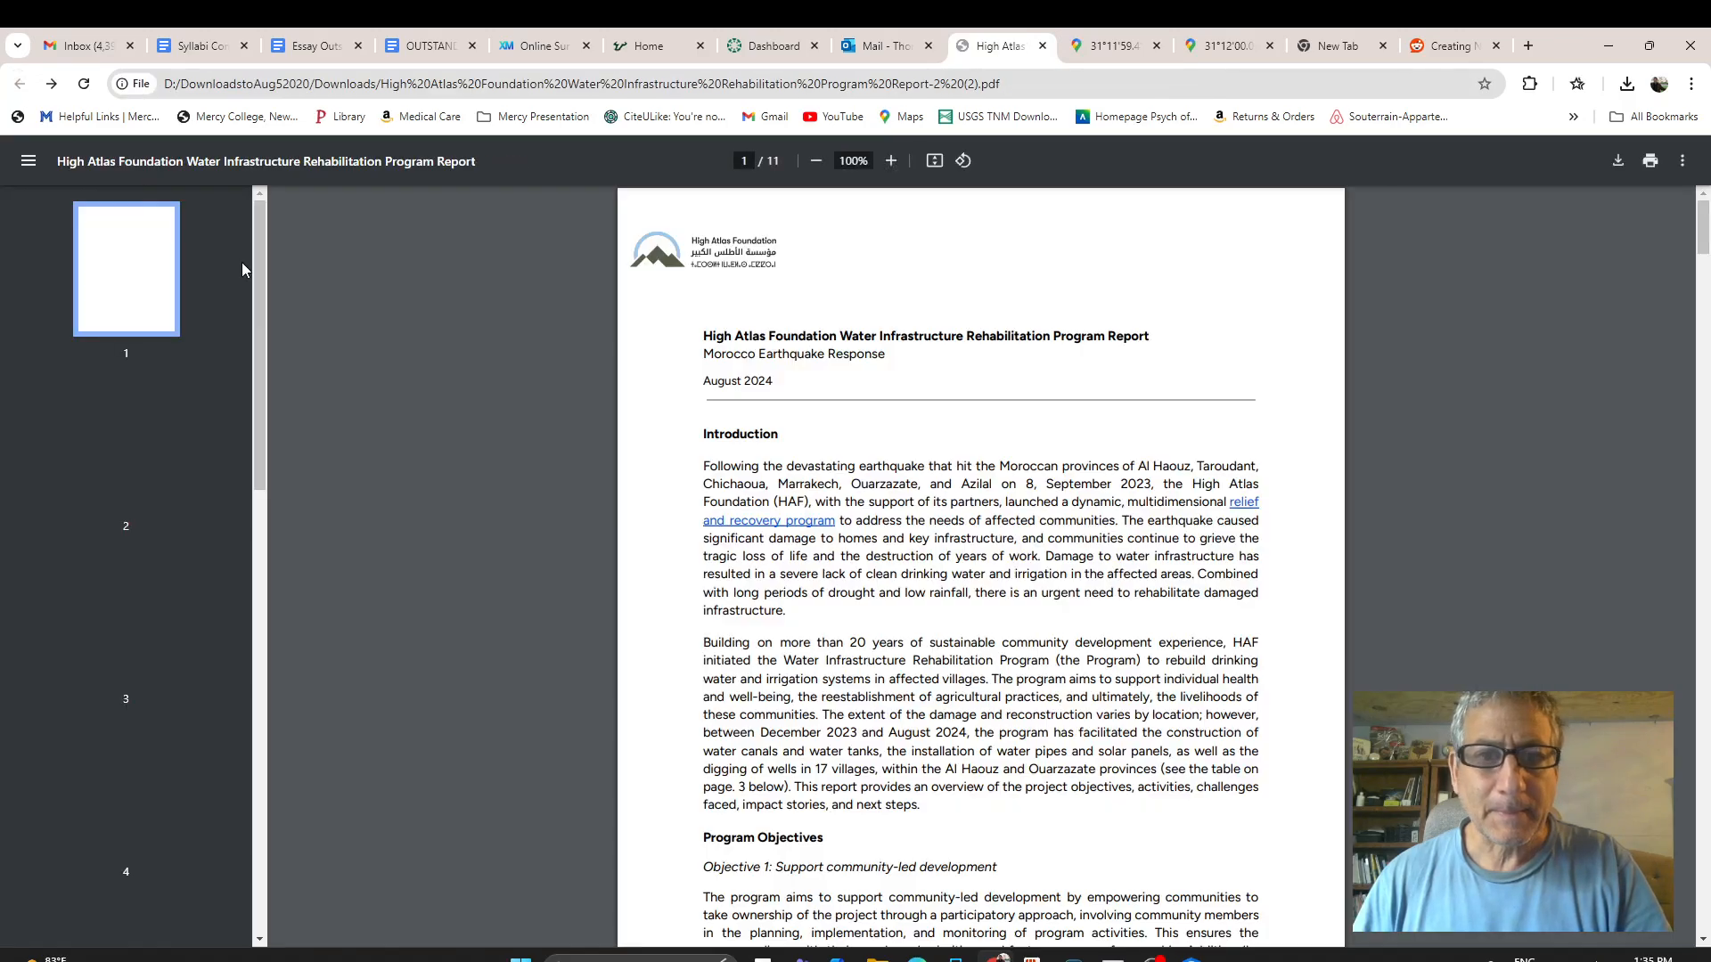
scroll(1212, 757, down, 10)
scroll(1212, 757, down, 15)
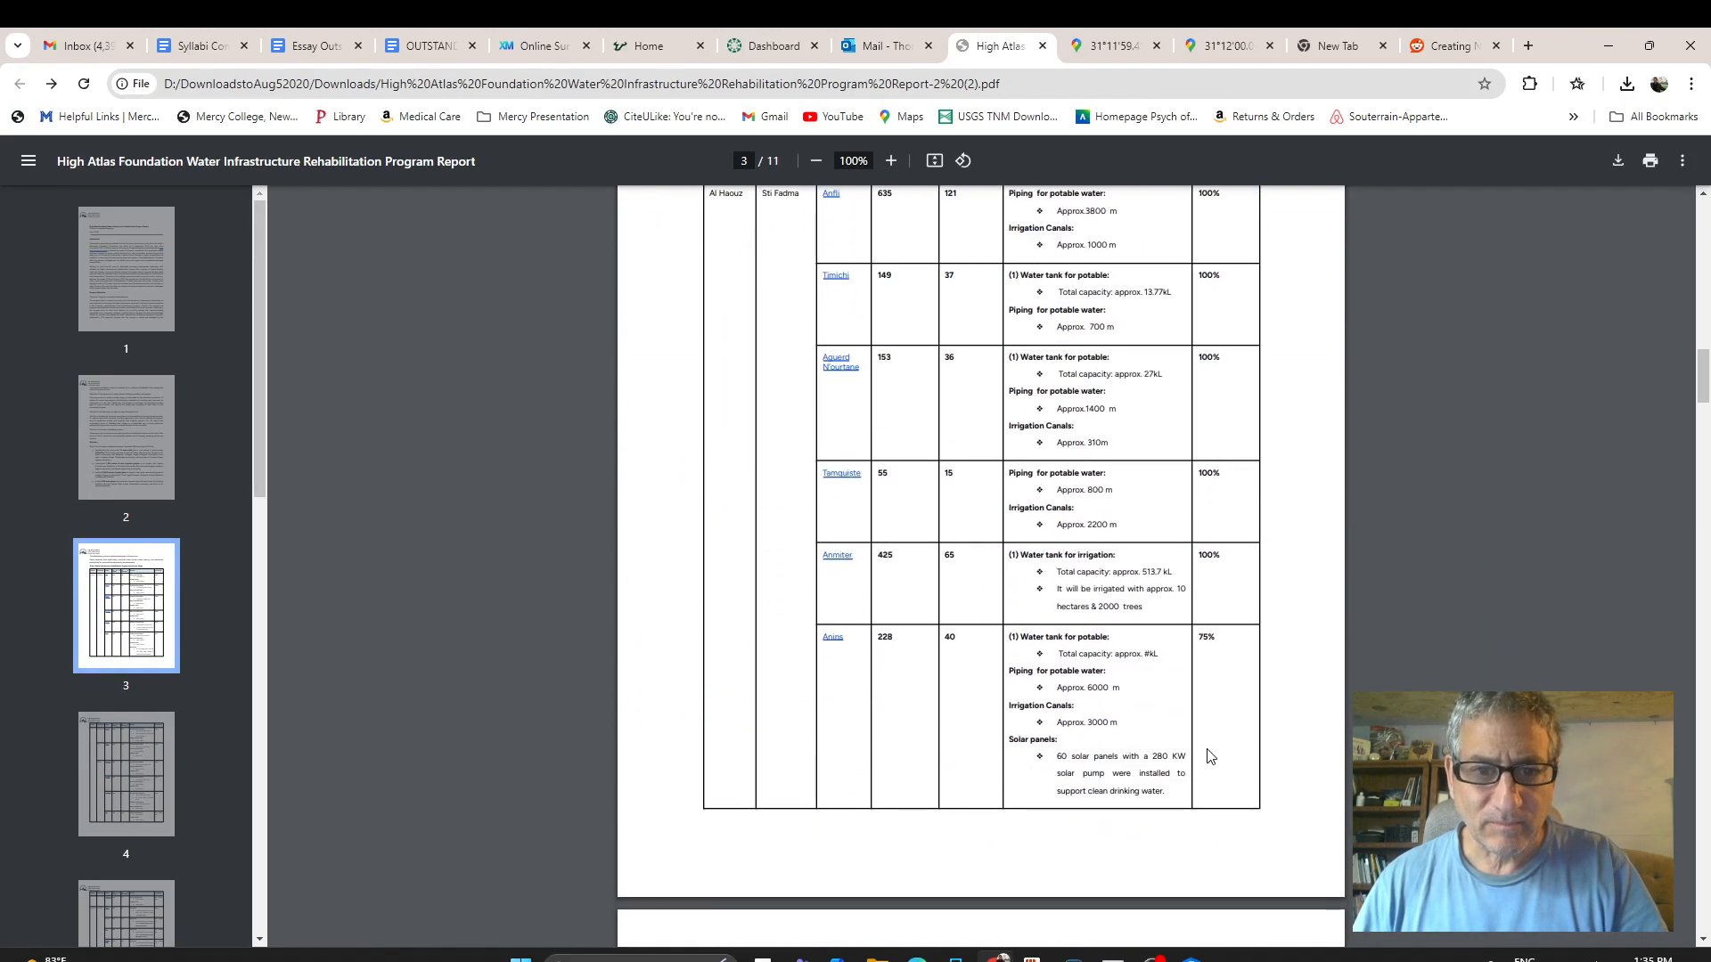
scroll(1190, 746, up, 1)
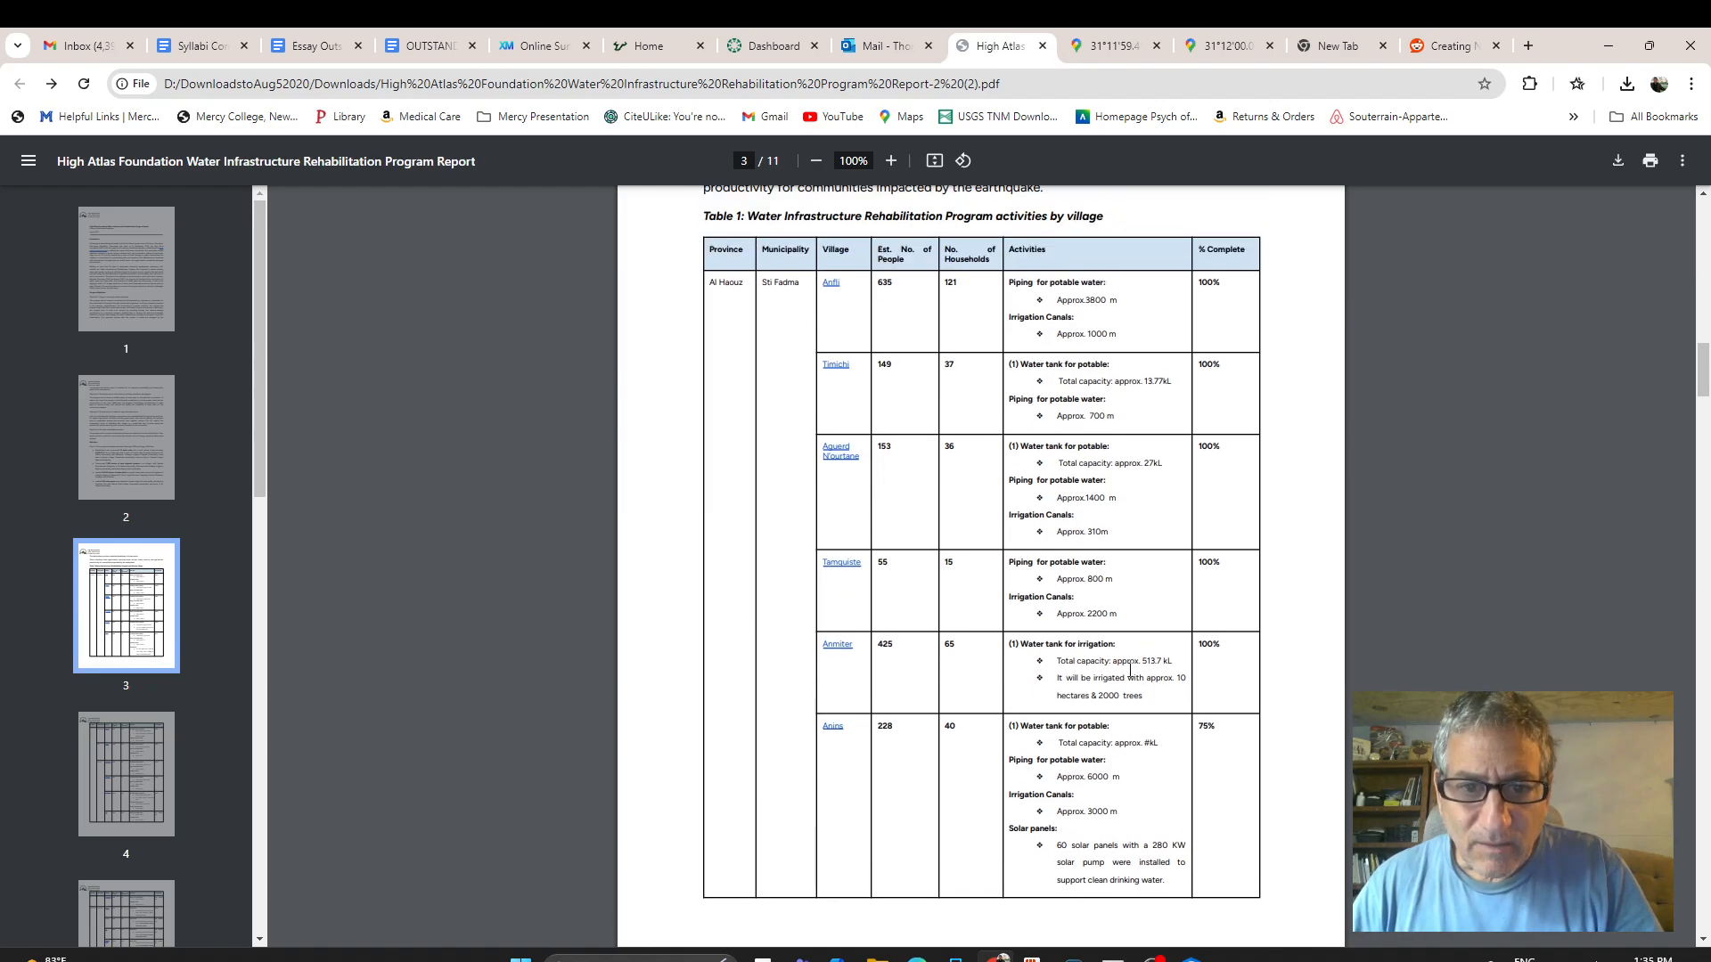
scroll(1095, 674, down, 4)
scroll(1095, 674, up, 4)
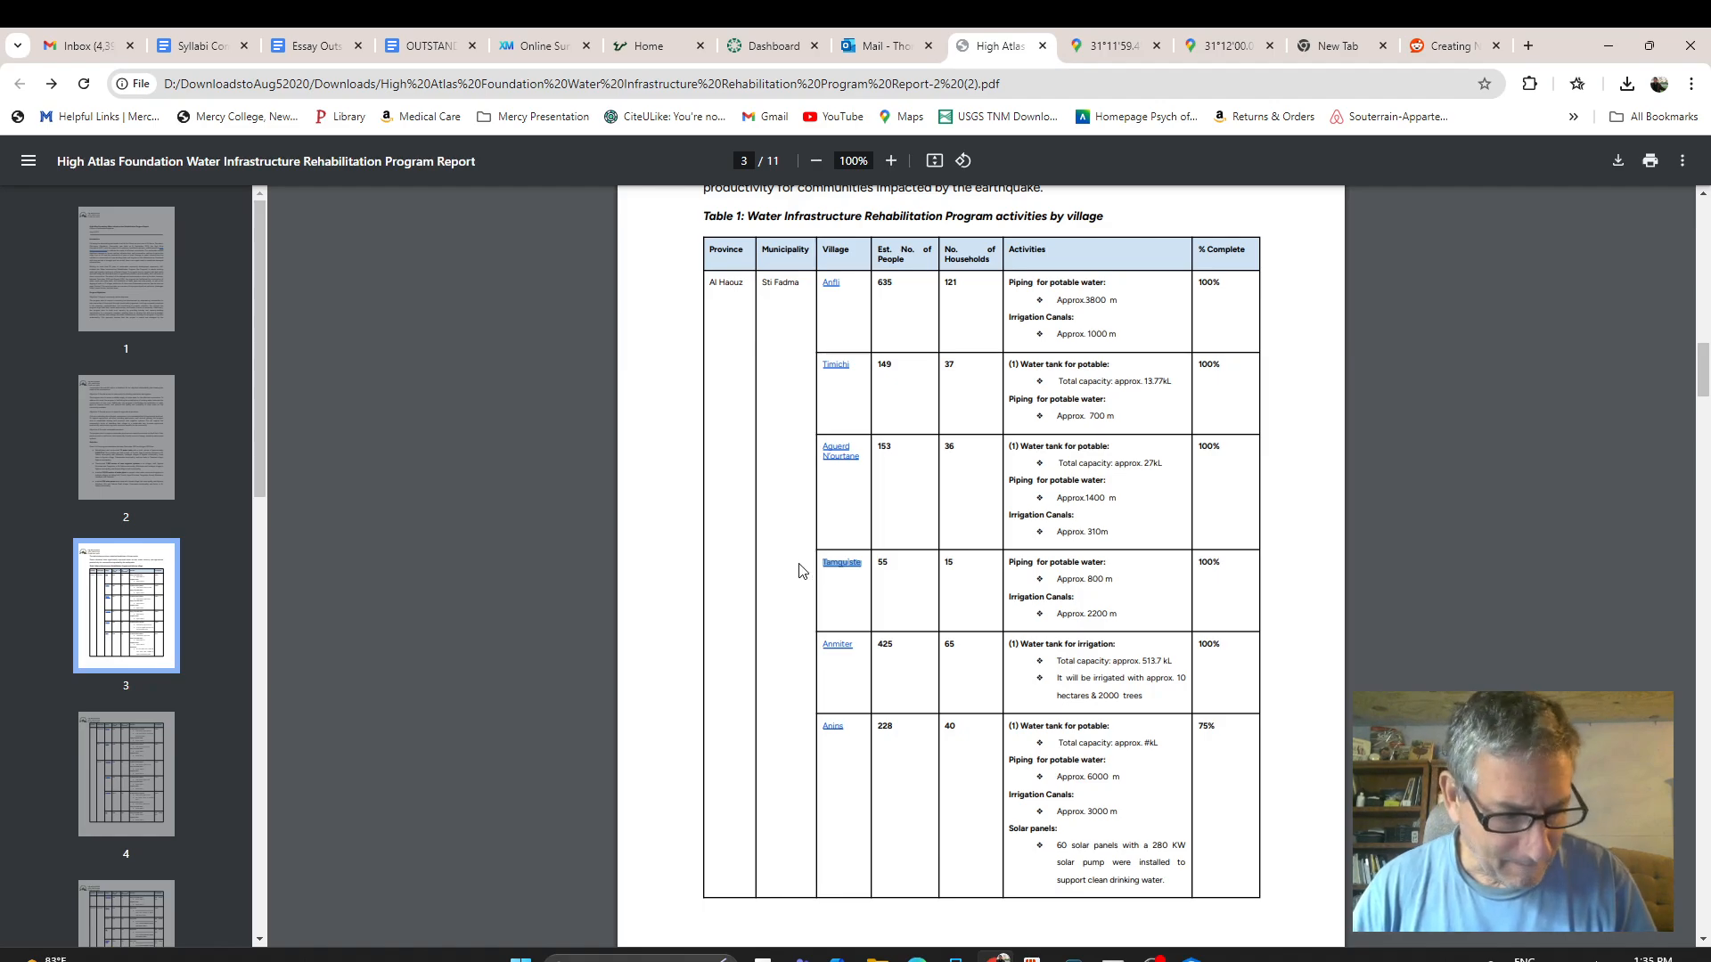
click(845, 566)
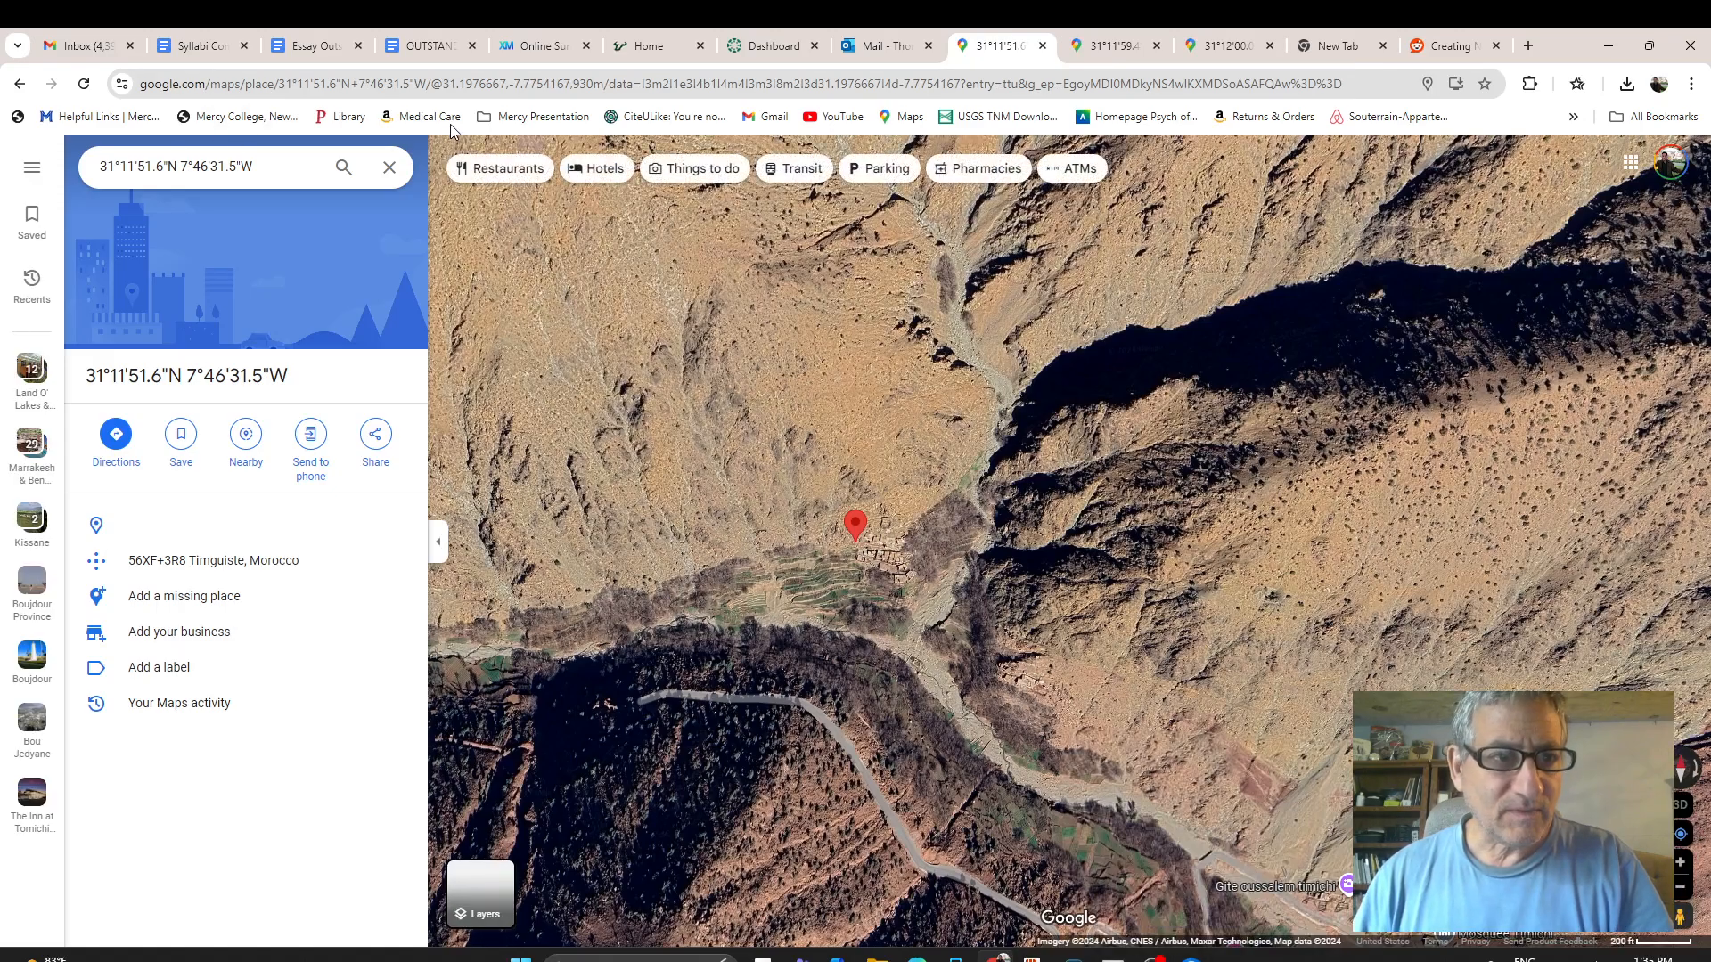
Copy Tamguiste's coordinates 31°11'51.6"N 7°46'31.5"W from Google Maps, switch to ArcGIS Pro, and search for them with Locate.
drag(305, 379, 76, 359)
key(ctrl+c)
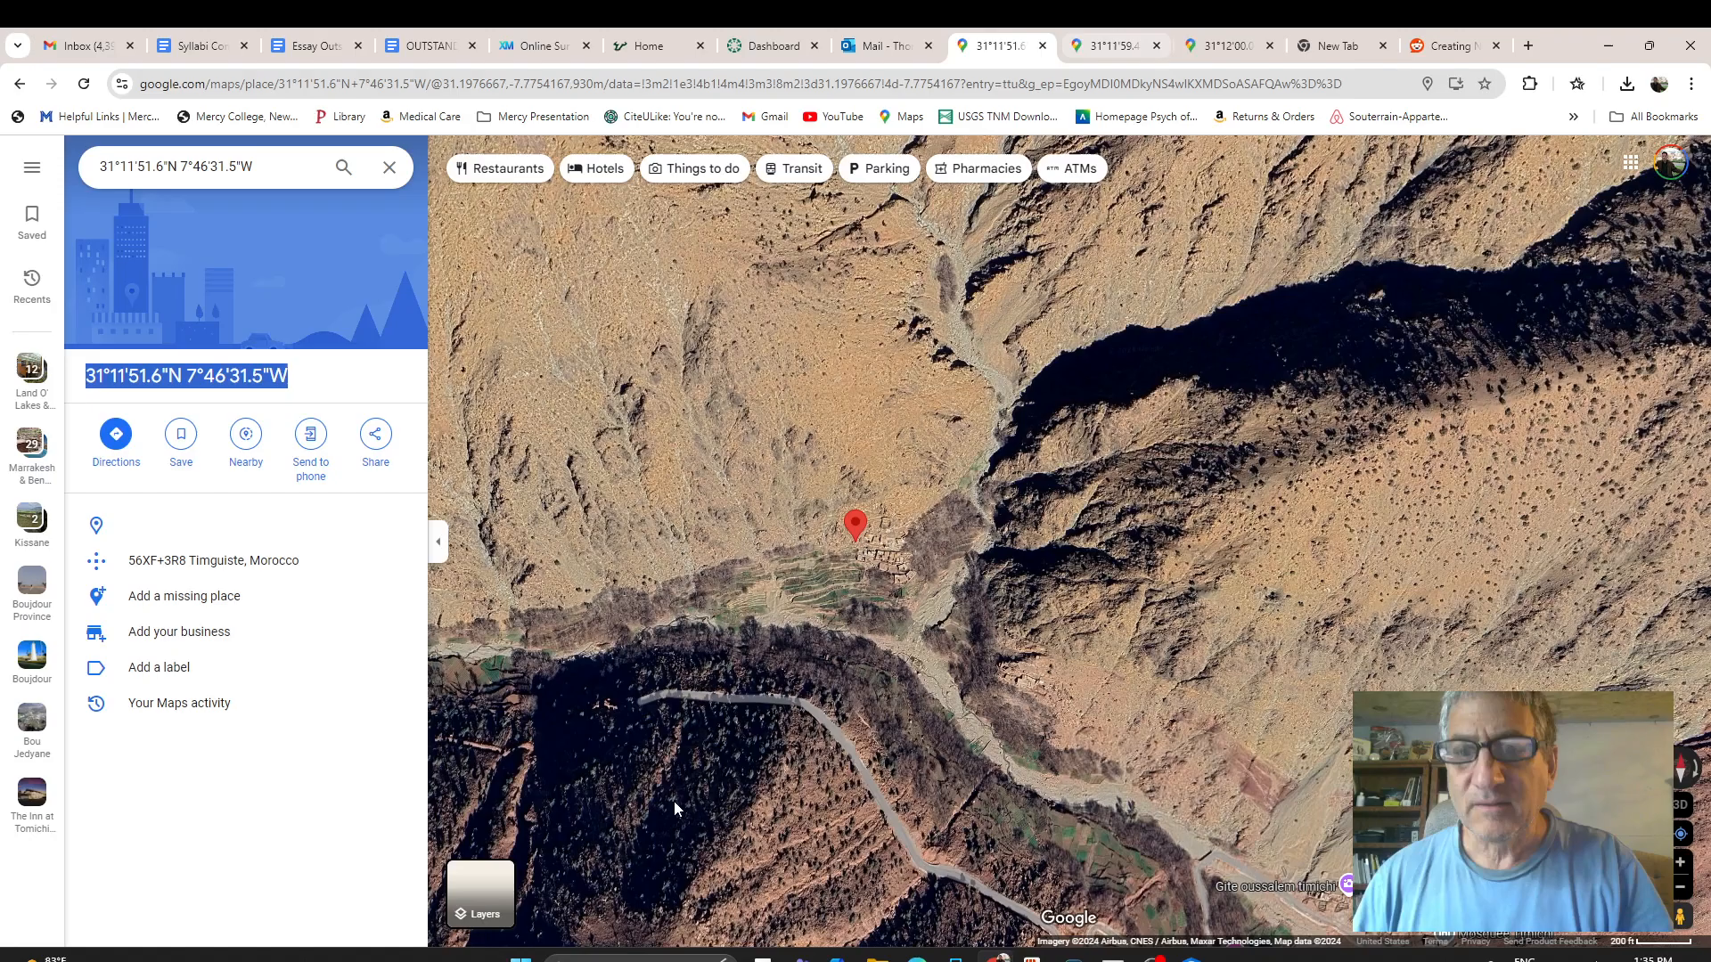
click(1191, 959)
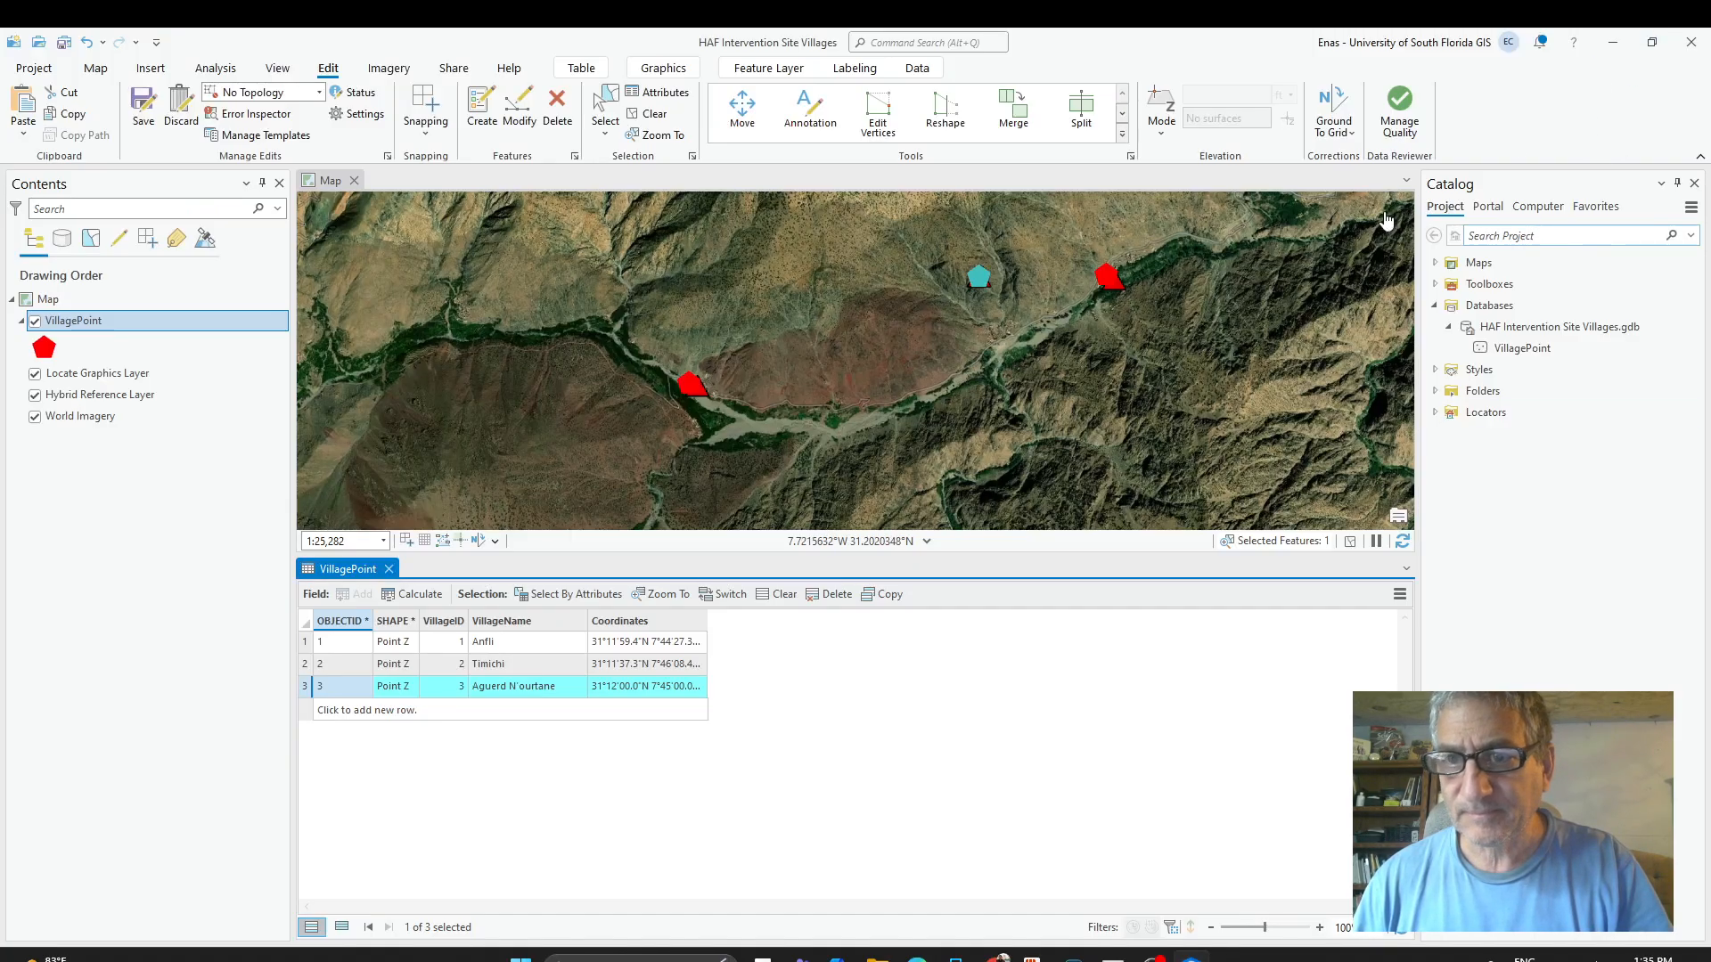
click(92, 71)
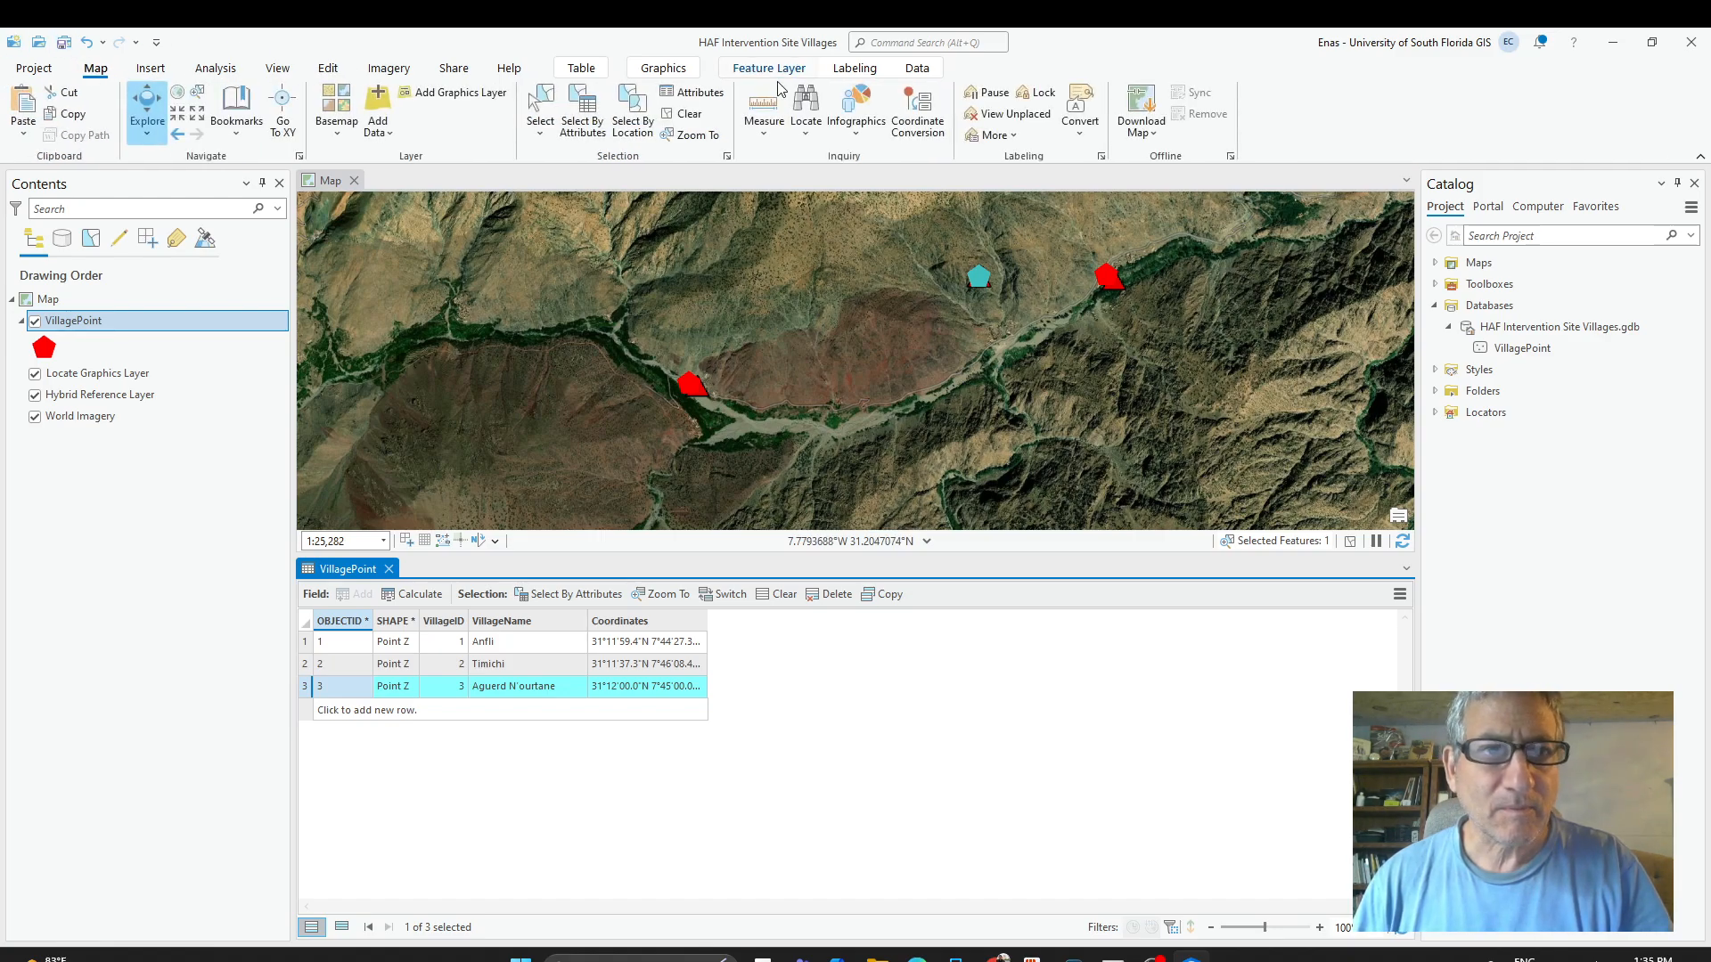
click(805, 111)
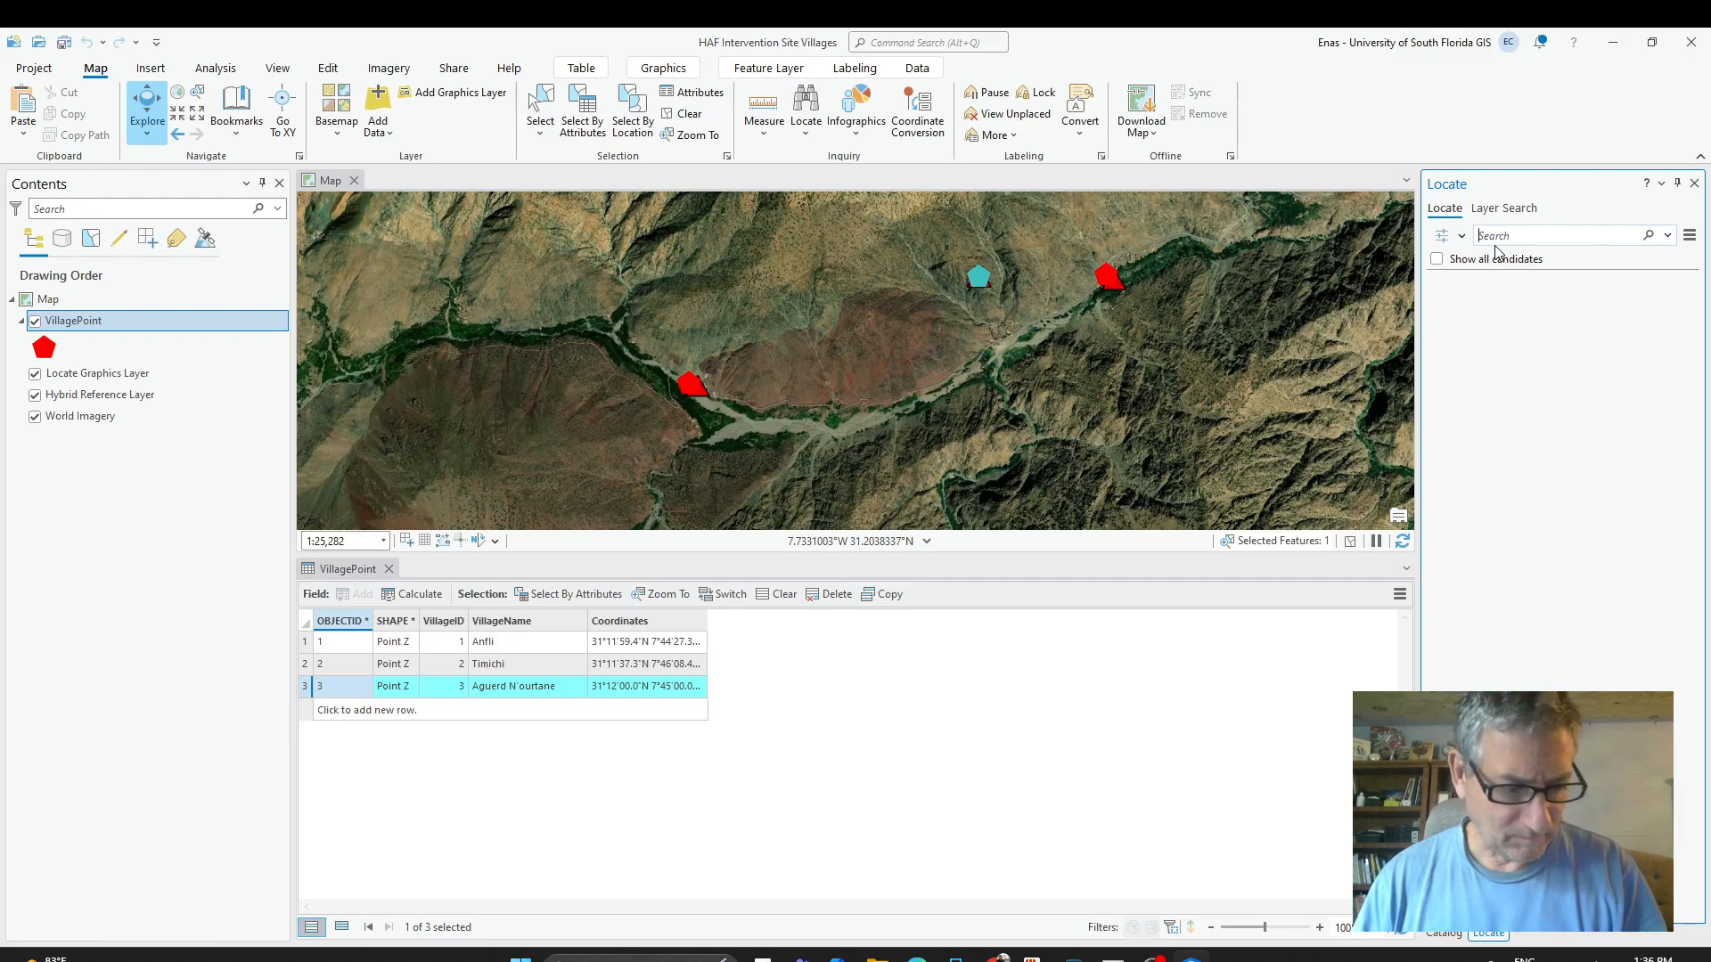
key(ctrl+v)
key(Return)
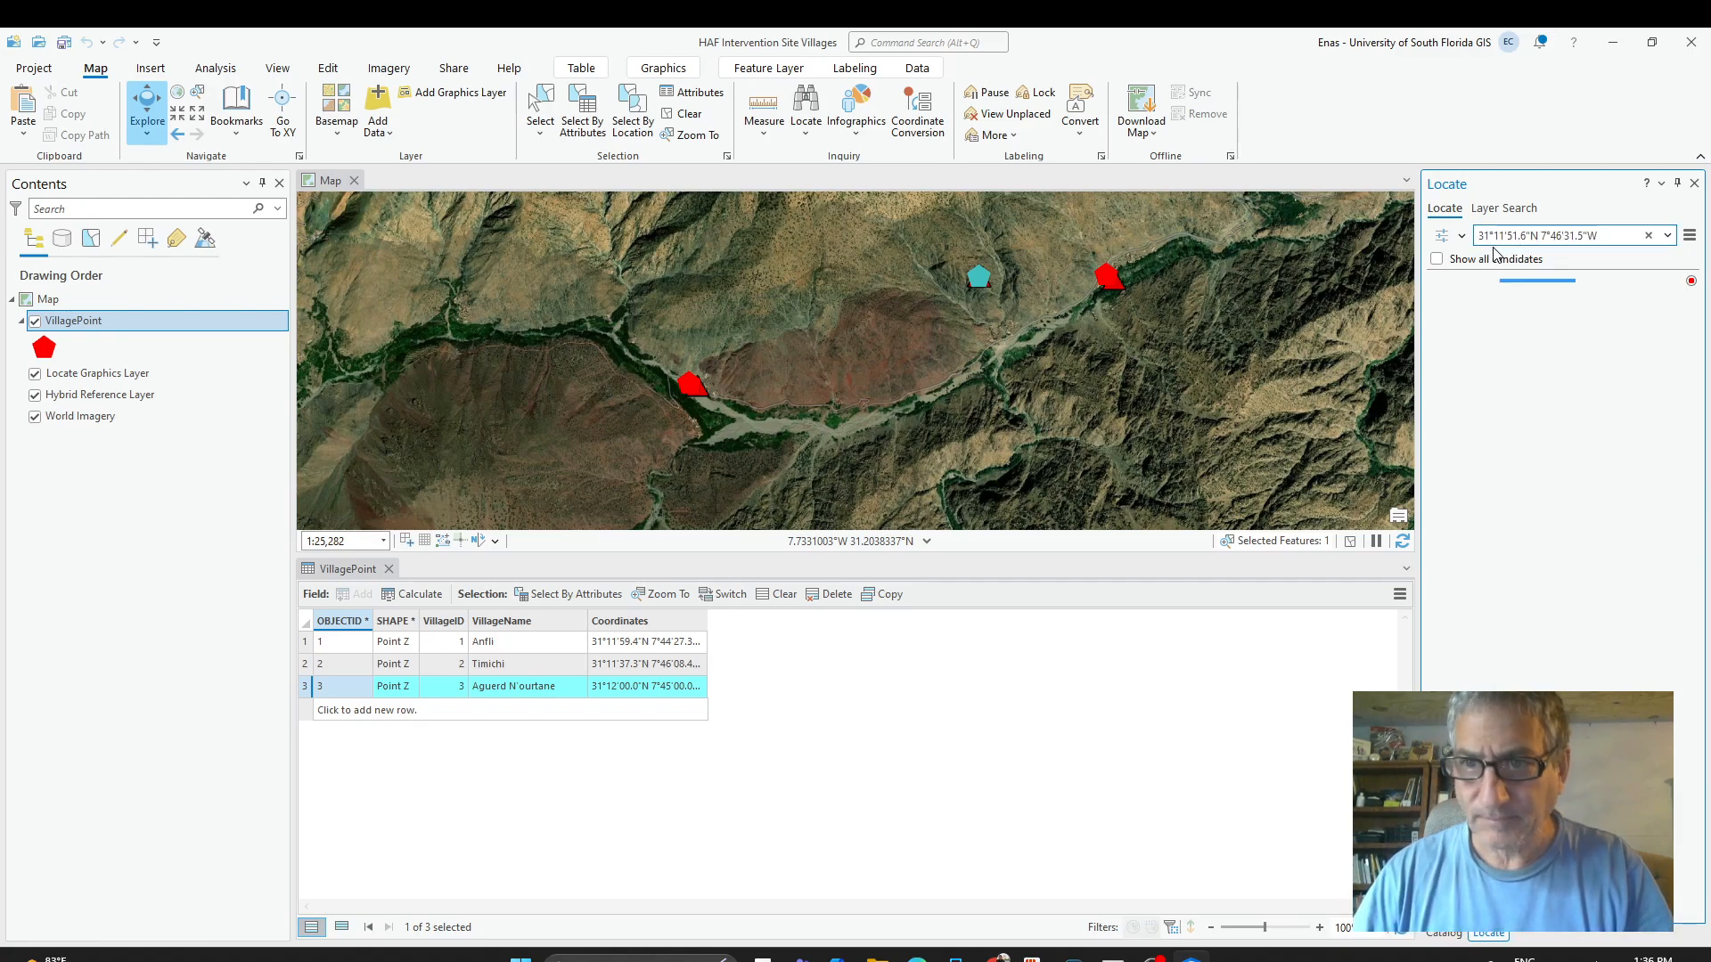
Add the located coordinate 31°11'51.6"N 7°46'31.5"W from the geocoding results to the map as a graphic.
scroll(893, 322, up, 4)
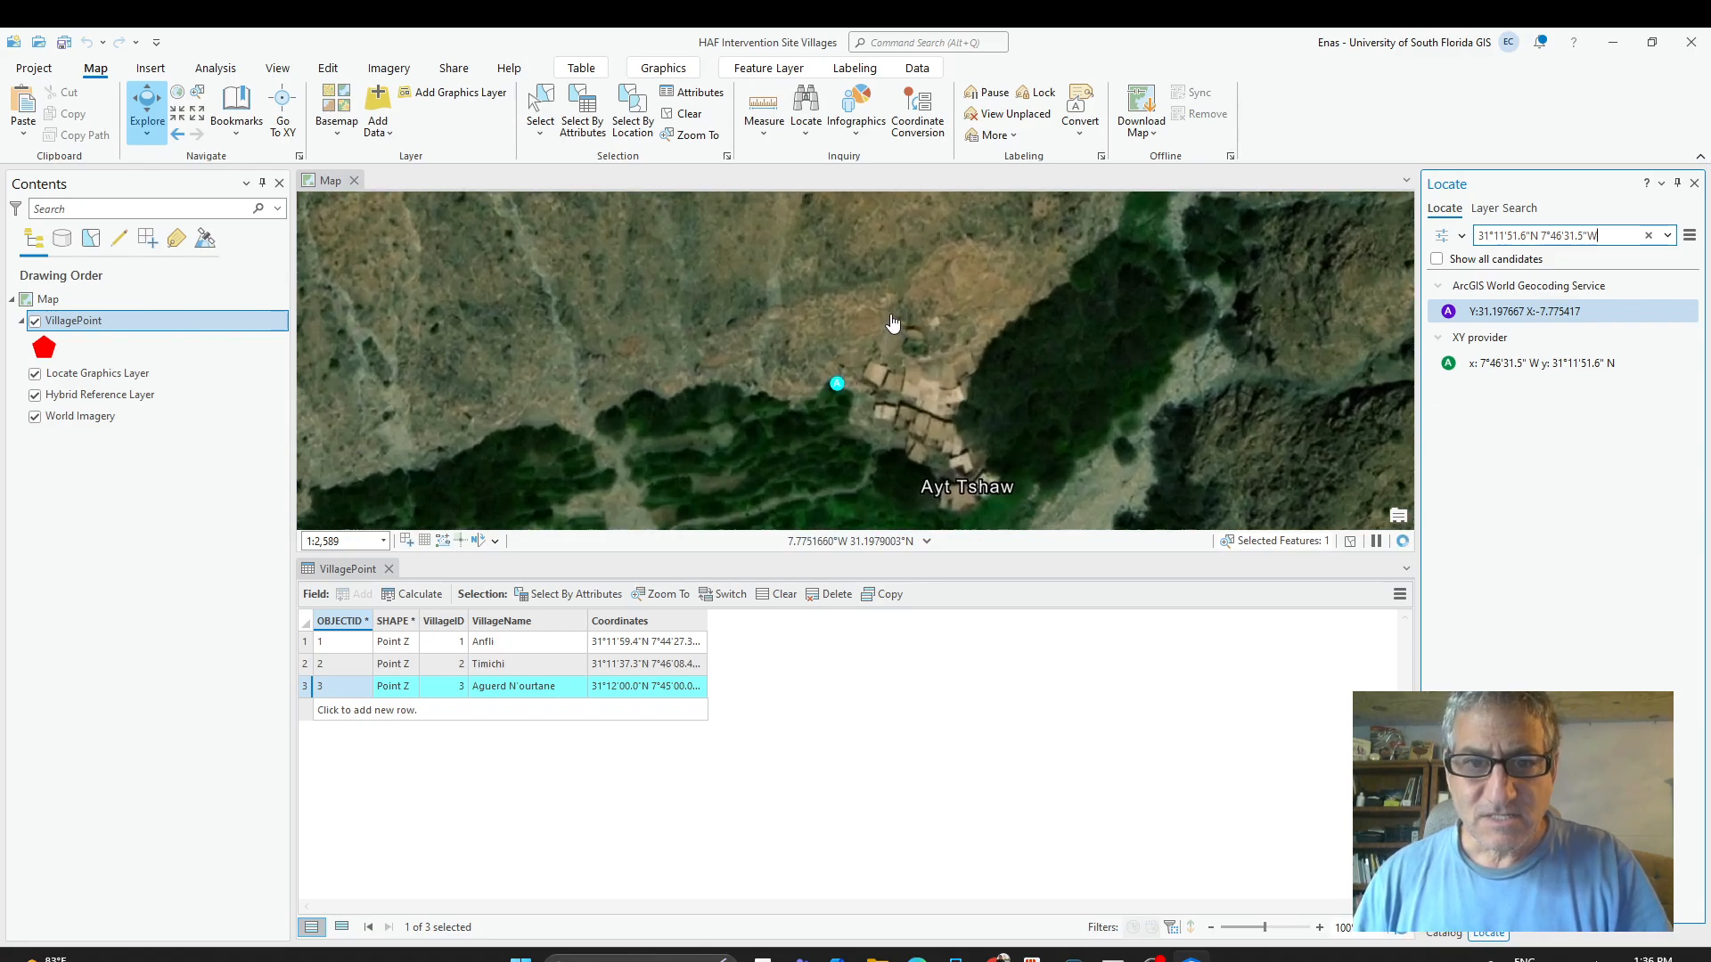
drag(973, 372, 1014, 241)
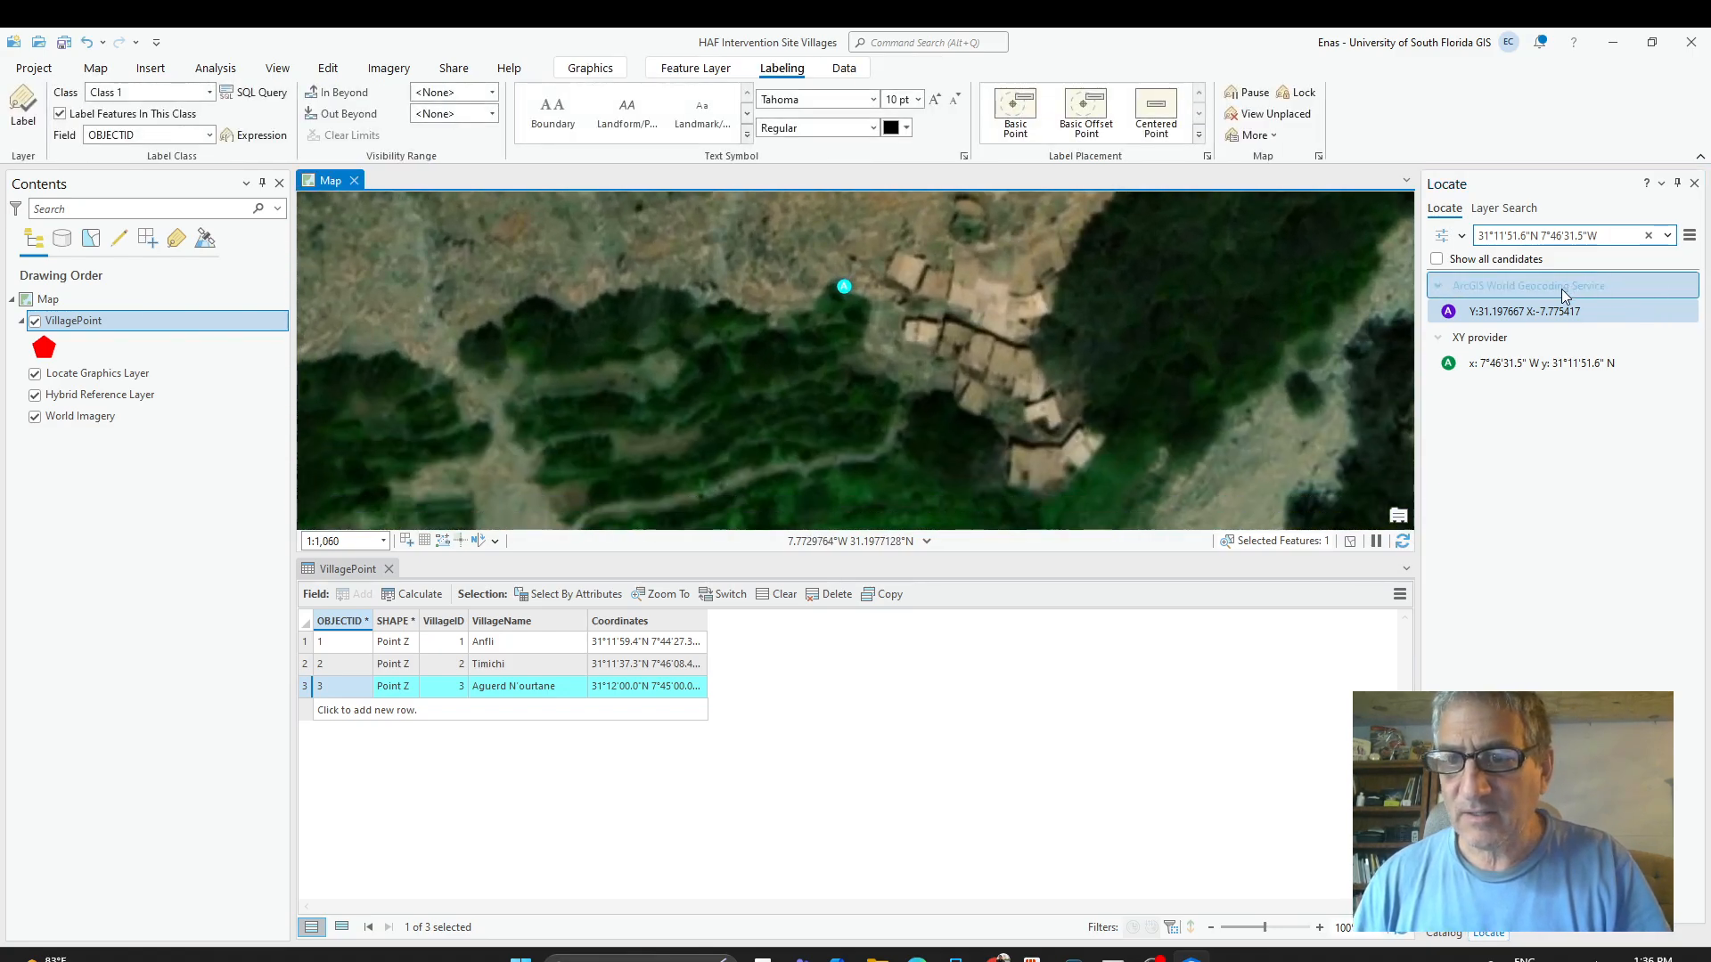
right_click(1534, 312)
click(1567, 321)
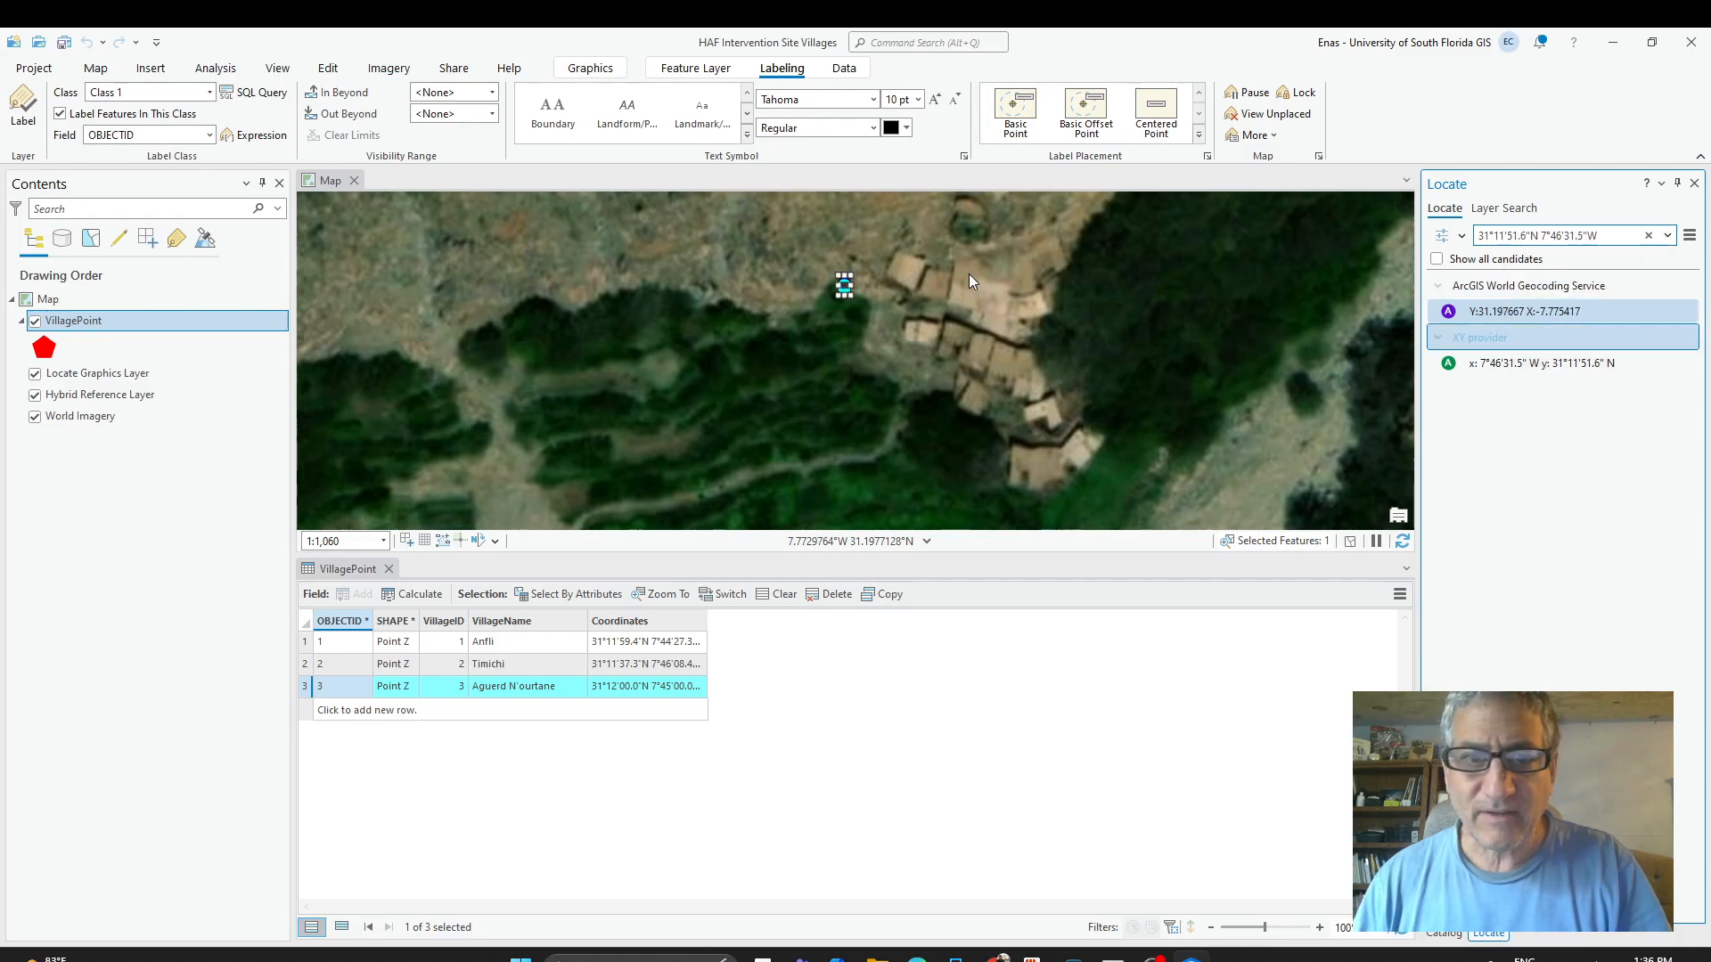
Change the located point graphic's symbol to the red Triangle 3 at 20 pt and clear the graphic selection.
click(593, 67)
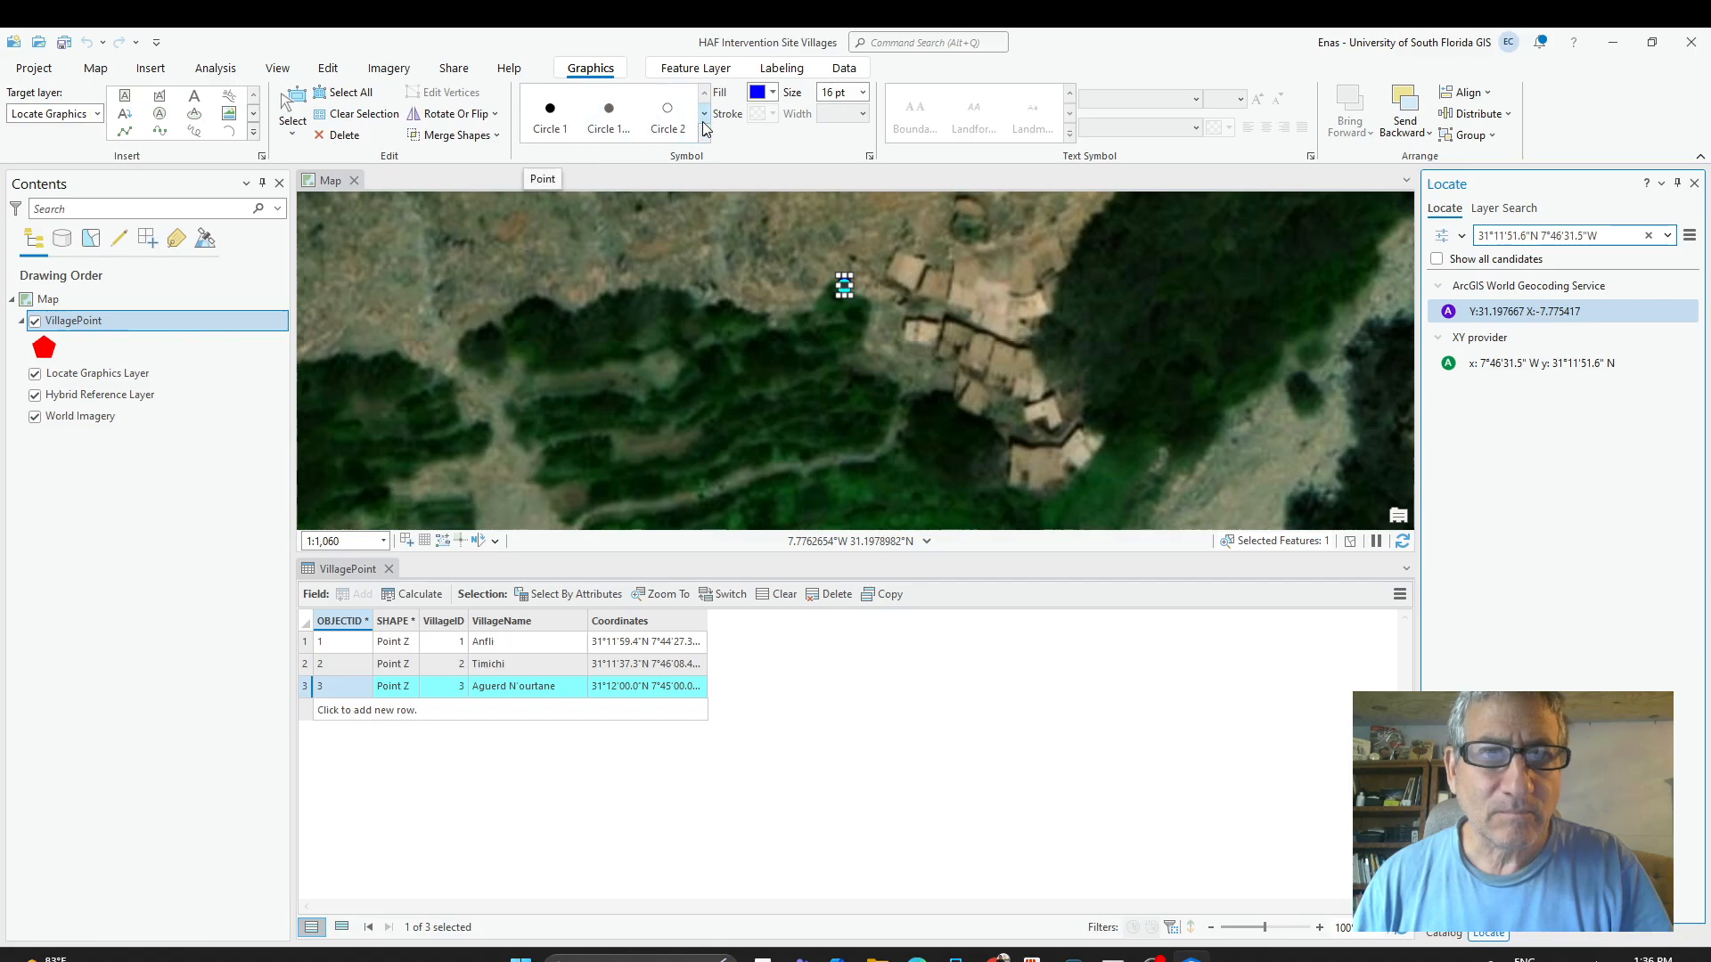
scroll(702, 125, down, 4)
scroll(704, 128, down, 1)
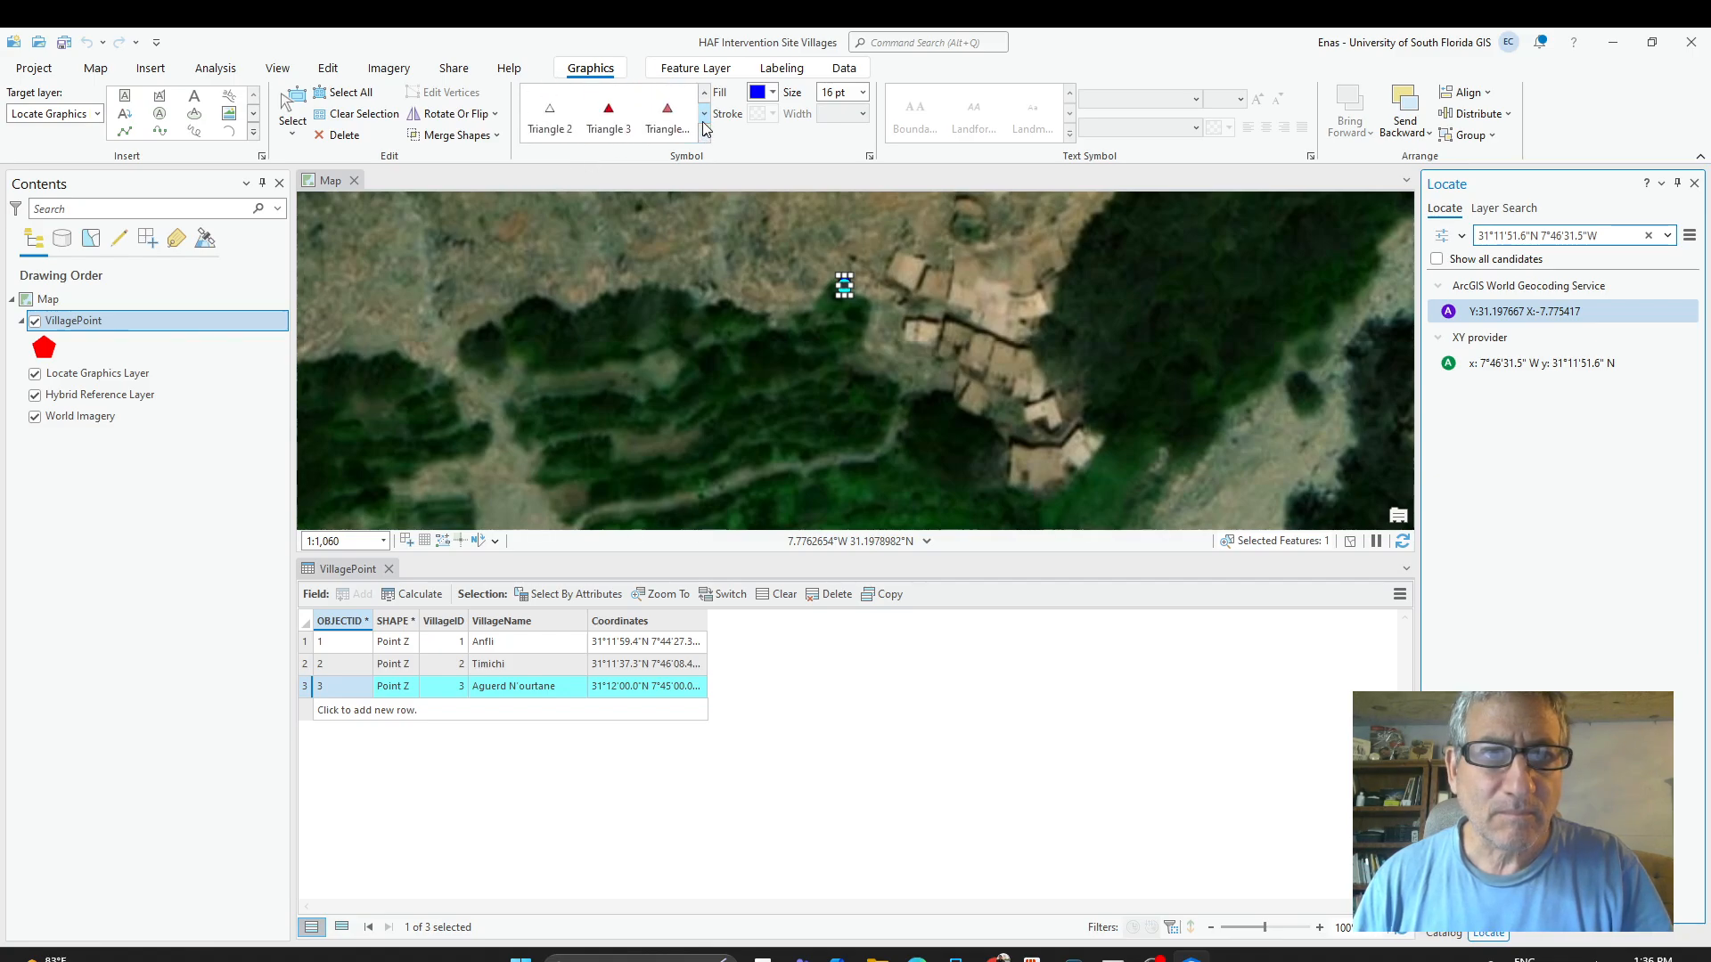
click(606, 132)
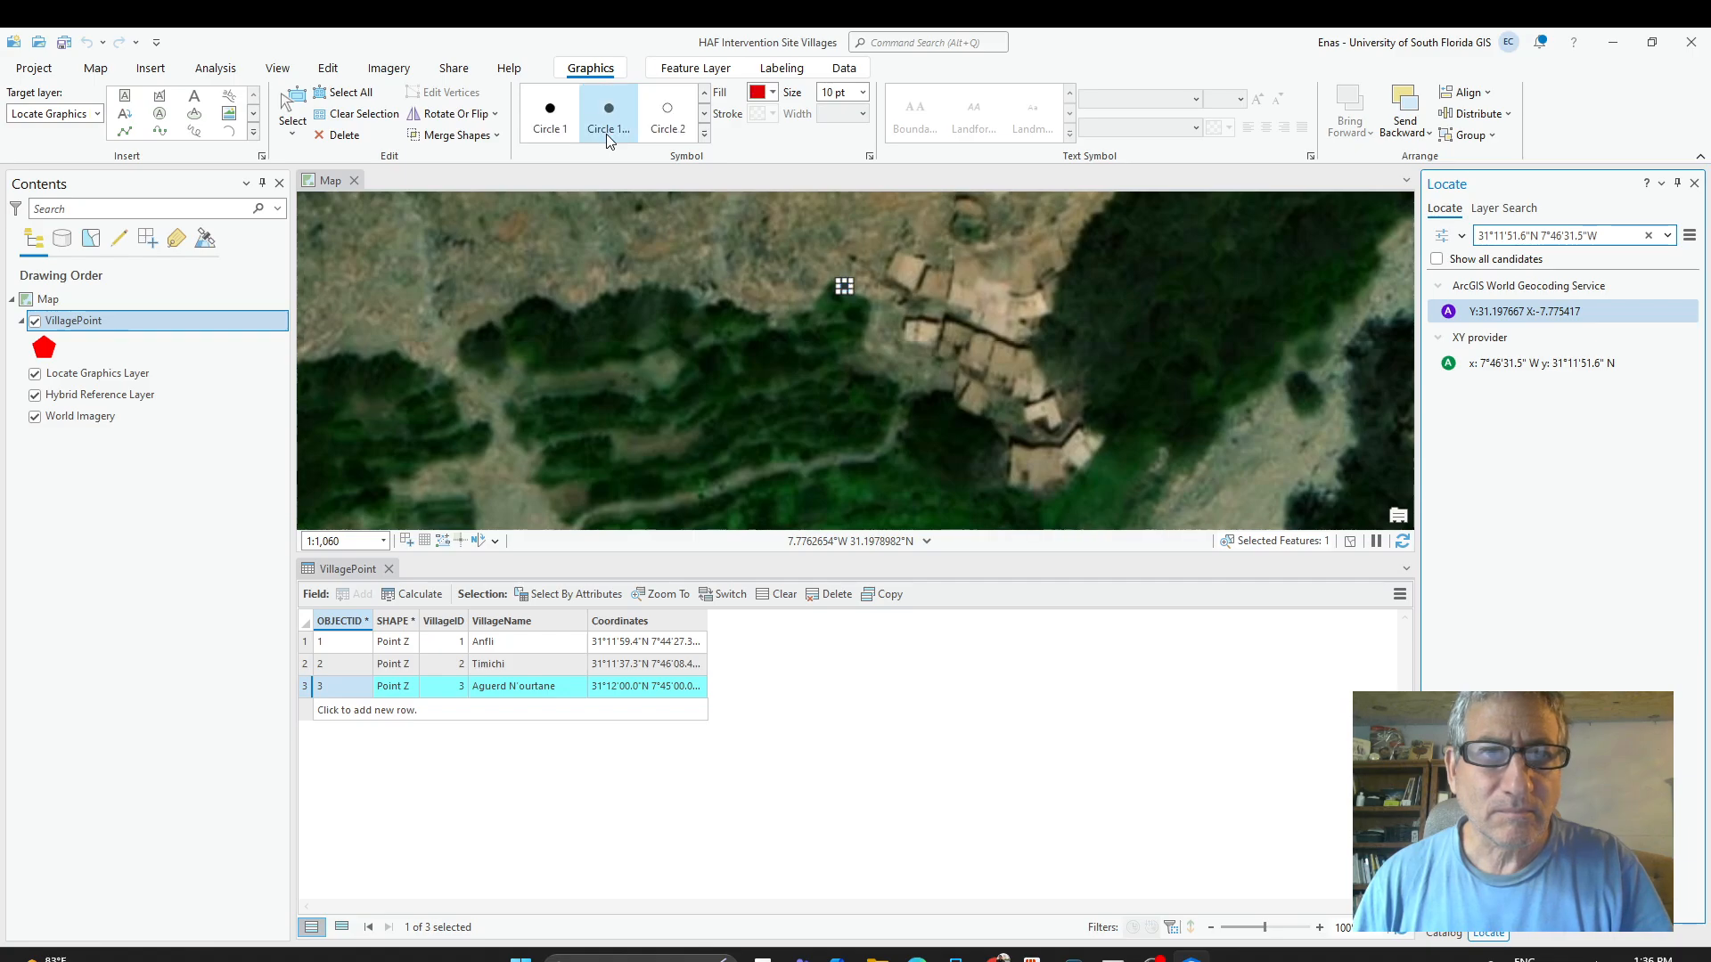
click(834, 93)
text(20)
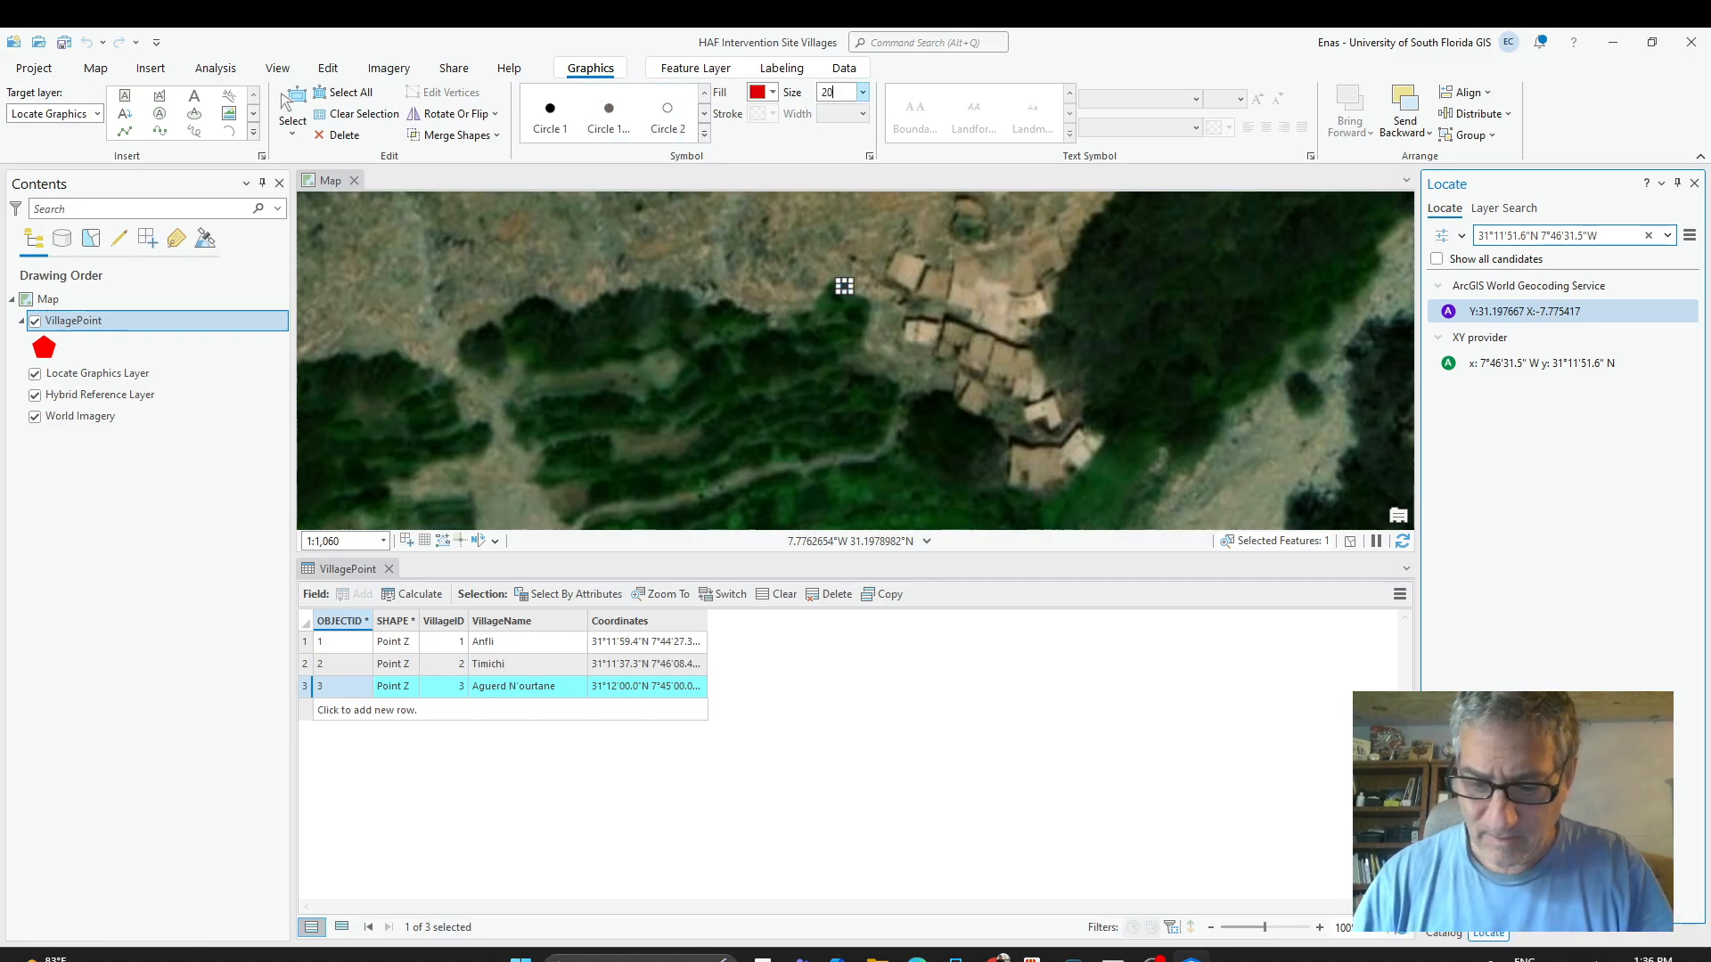
key(Return)
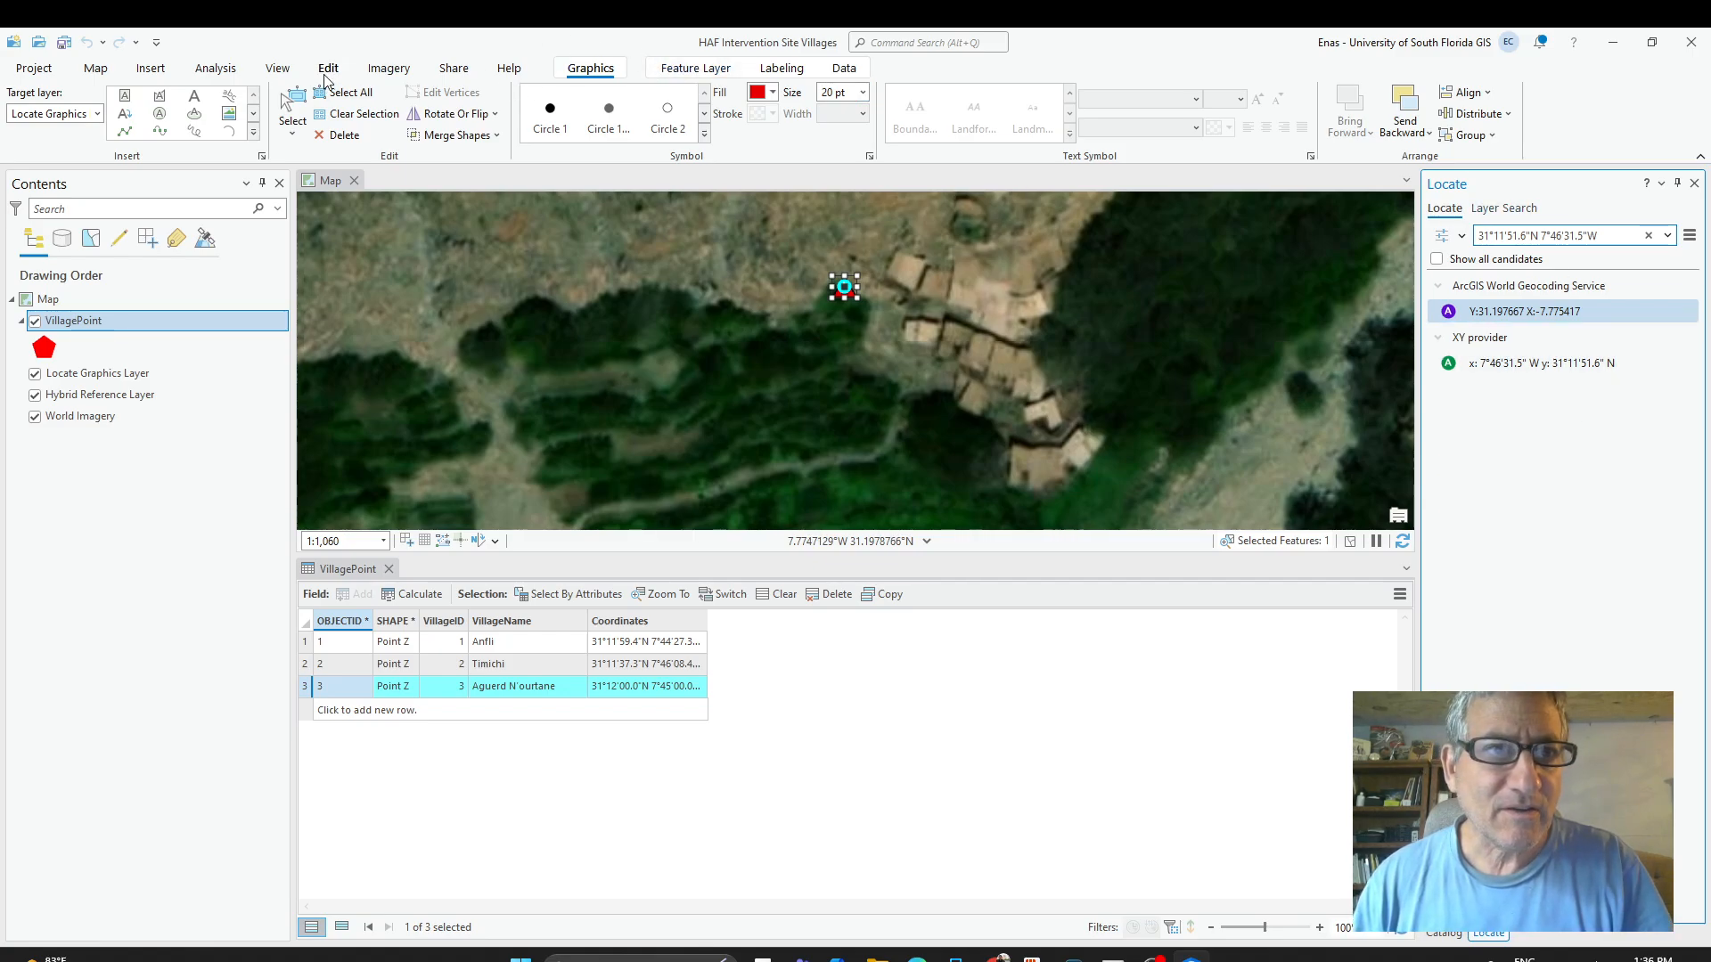
click(356, 114)
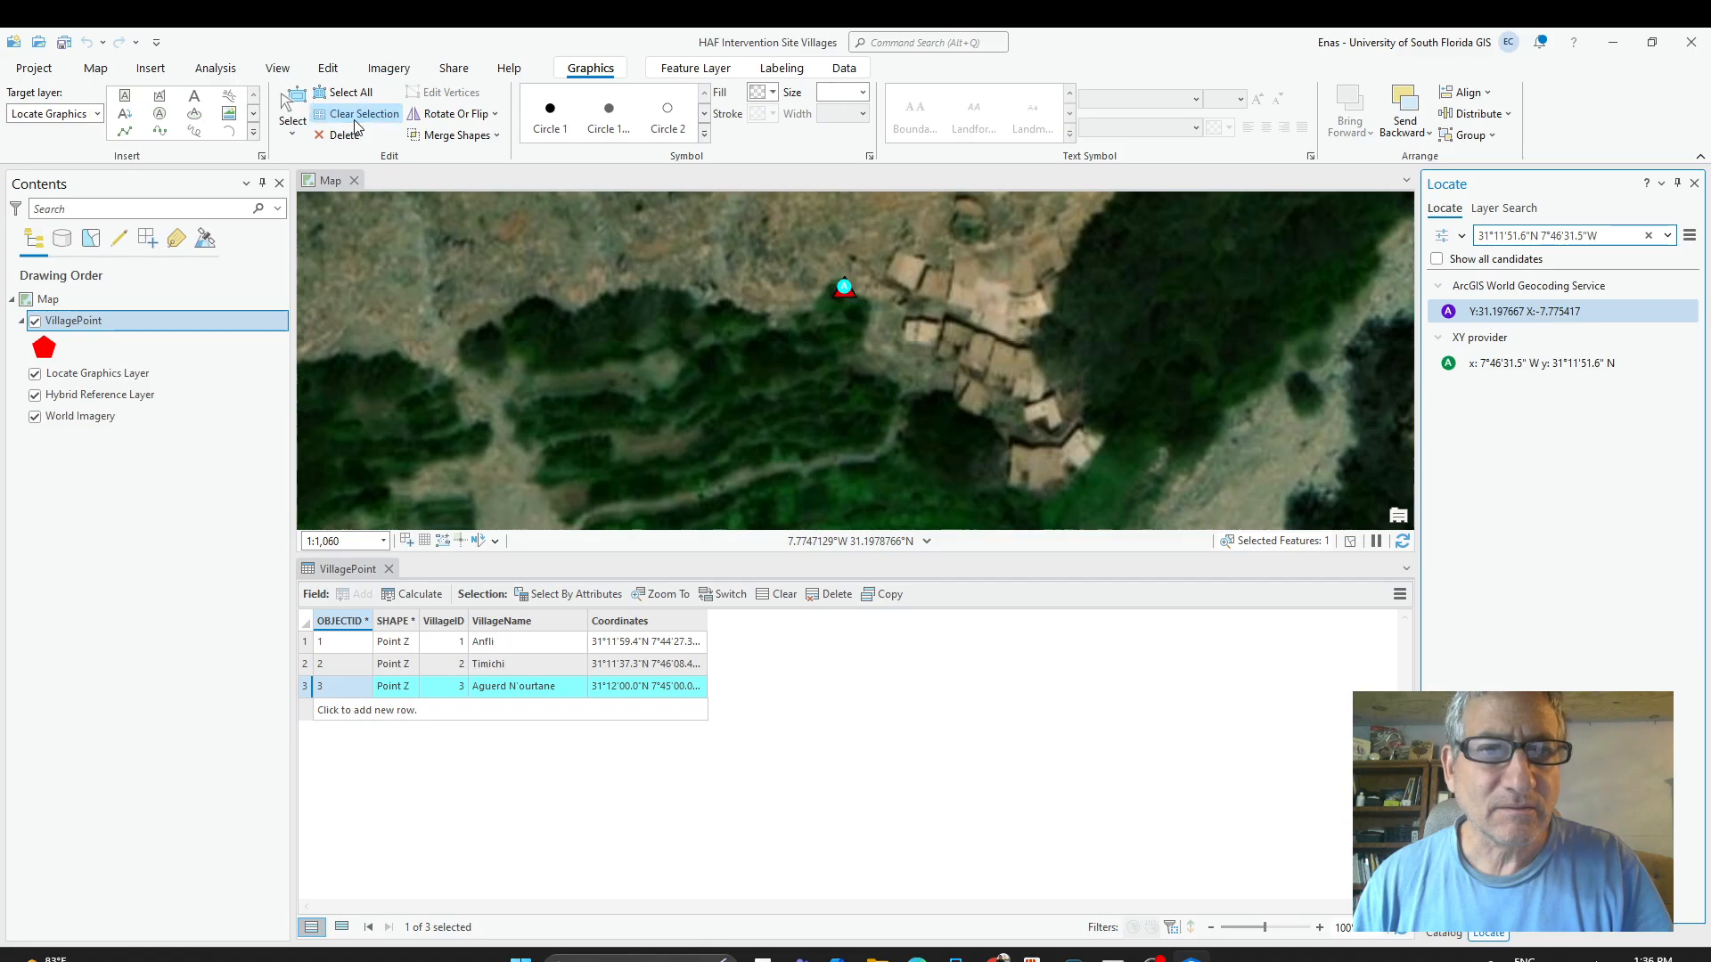
Close the Locate pane and create a new VillagePoint feature just west of the red triangle marker.
scroll(871, 366, up, 2)
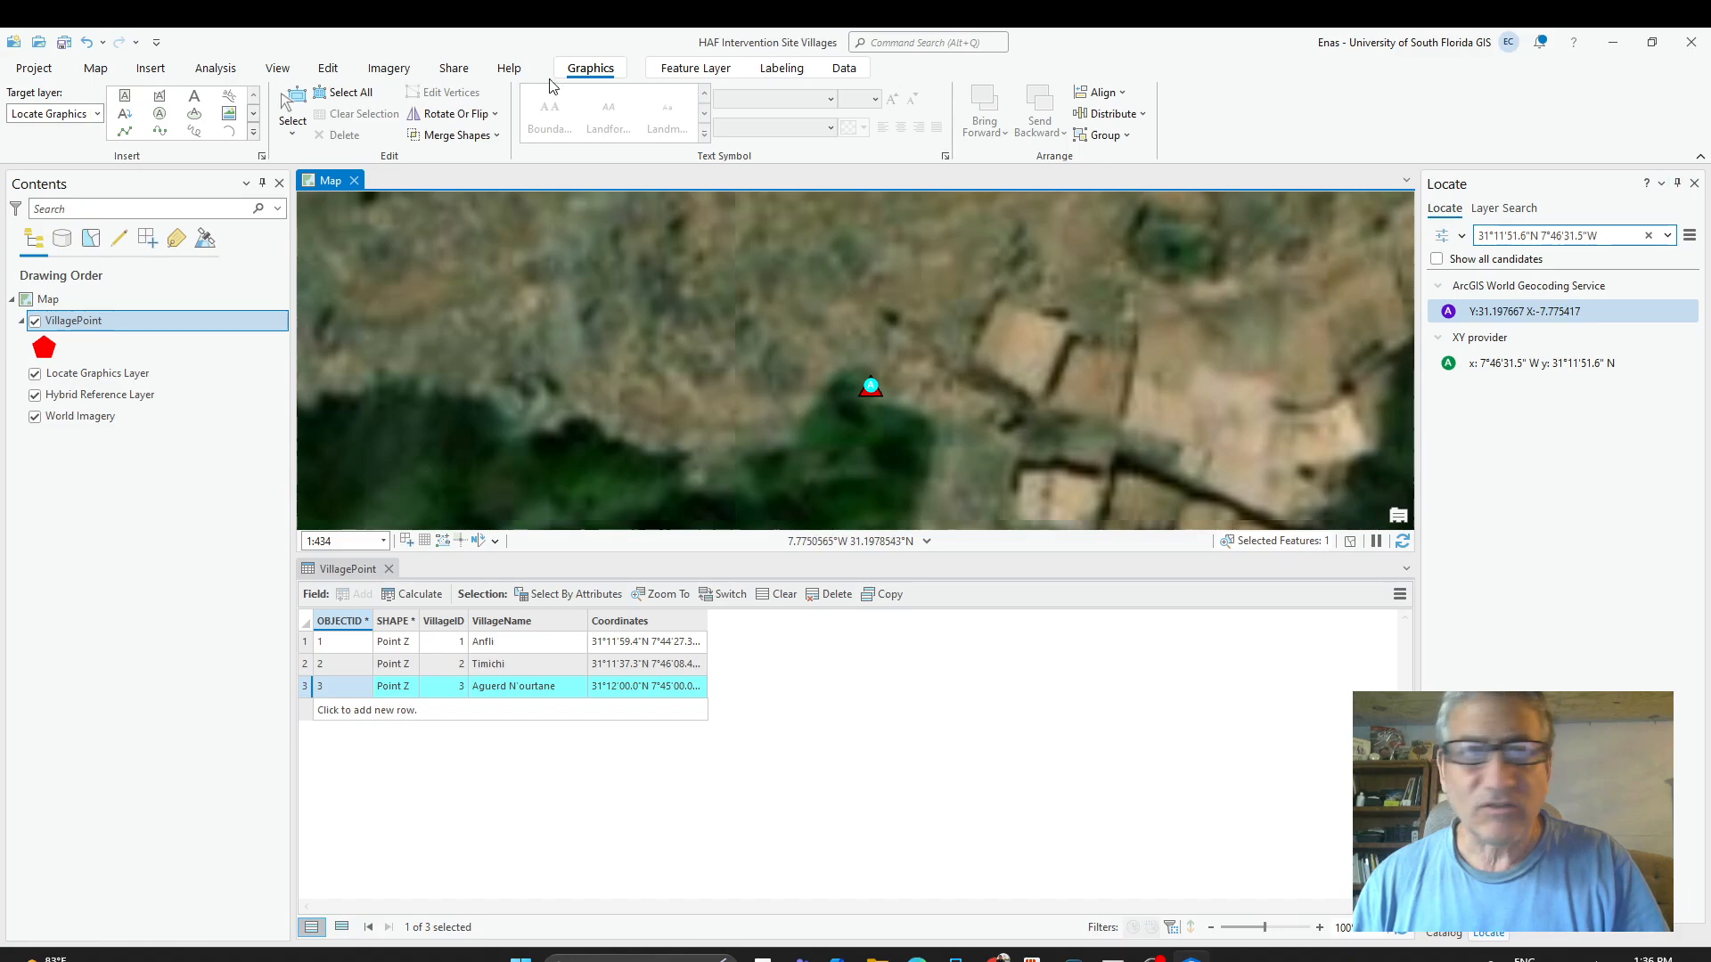
click(328, 68)
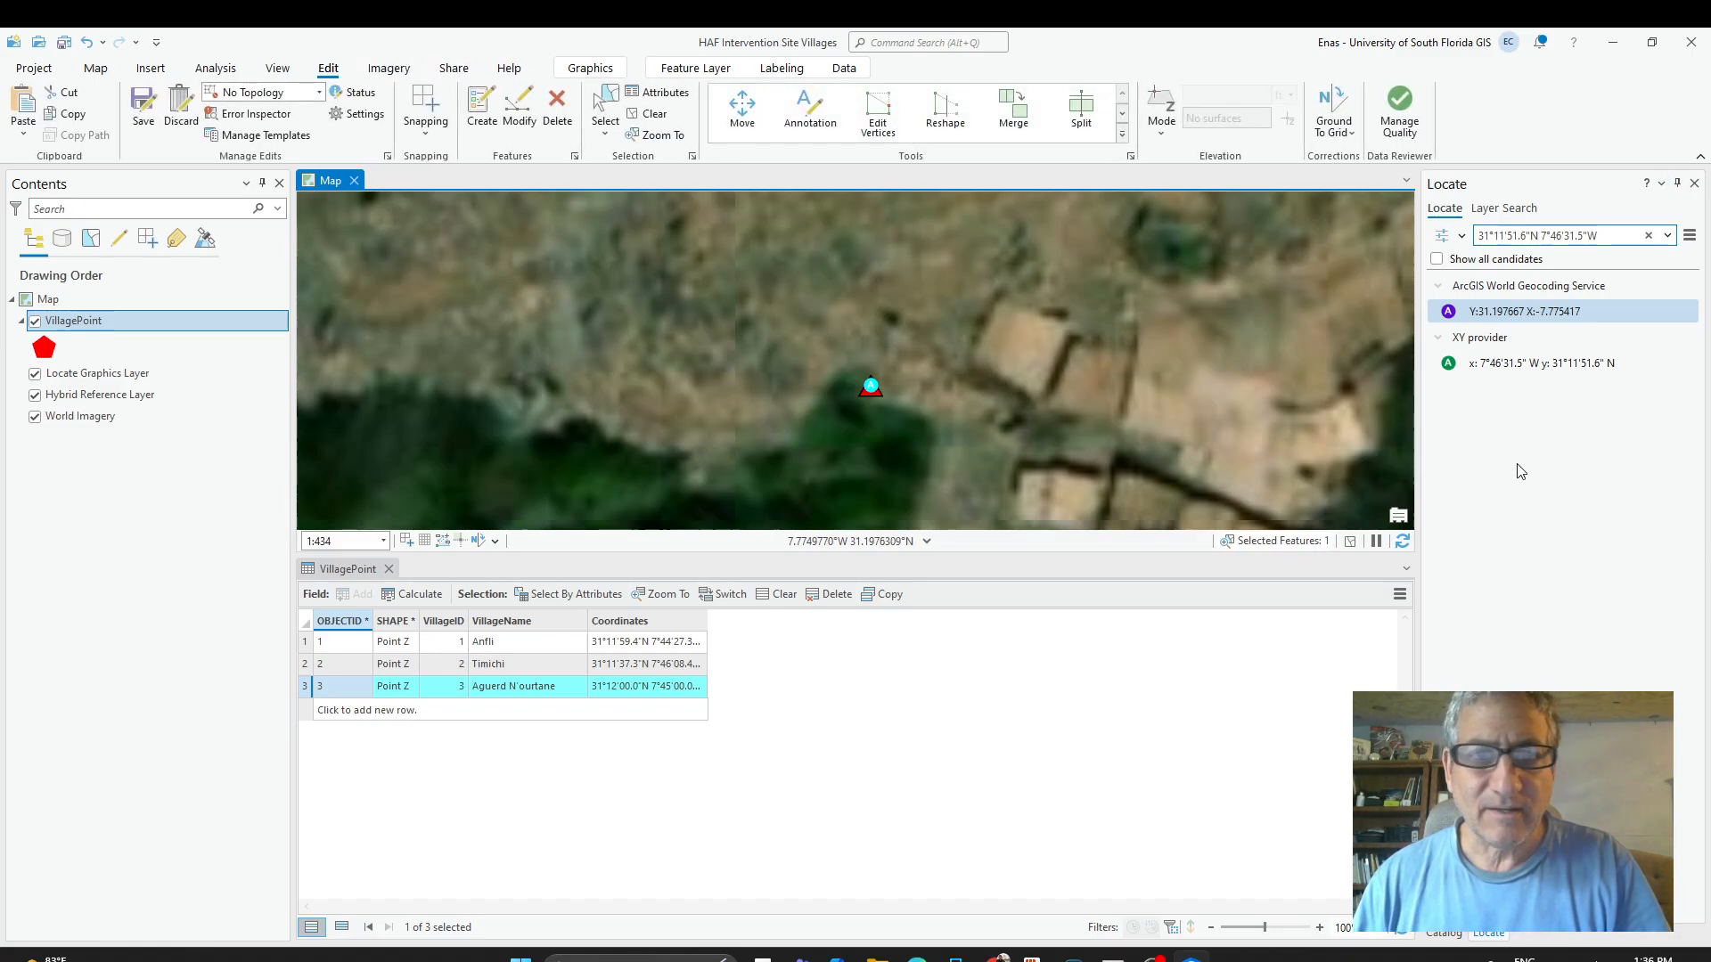
click(1695, 184)
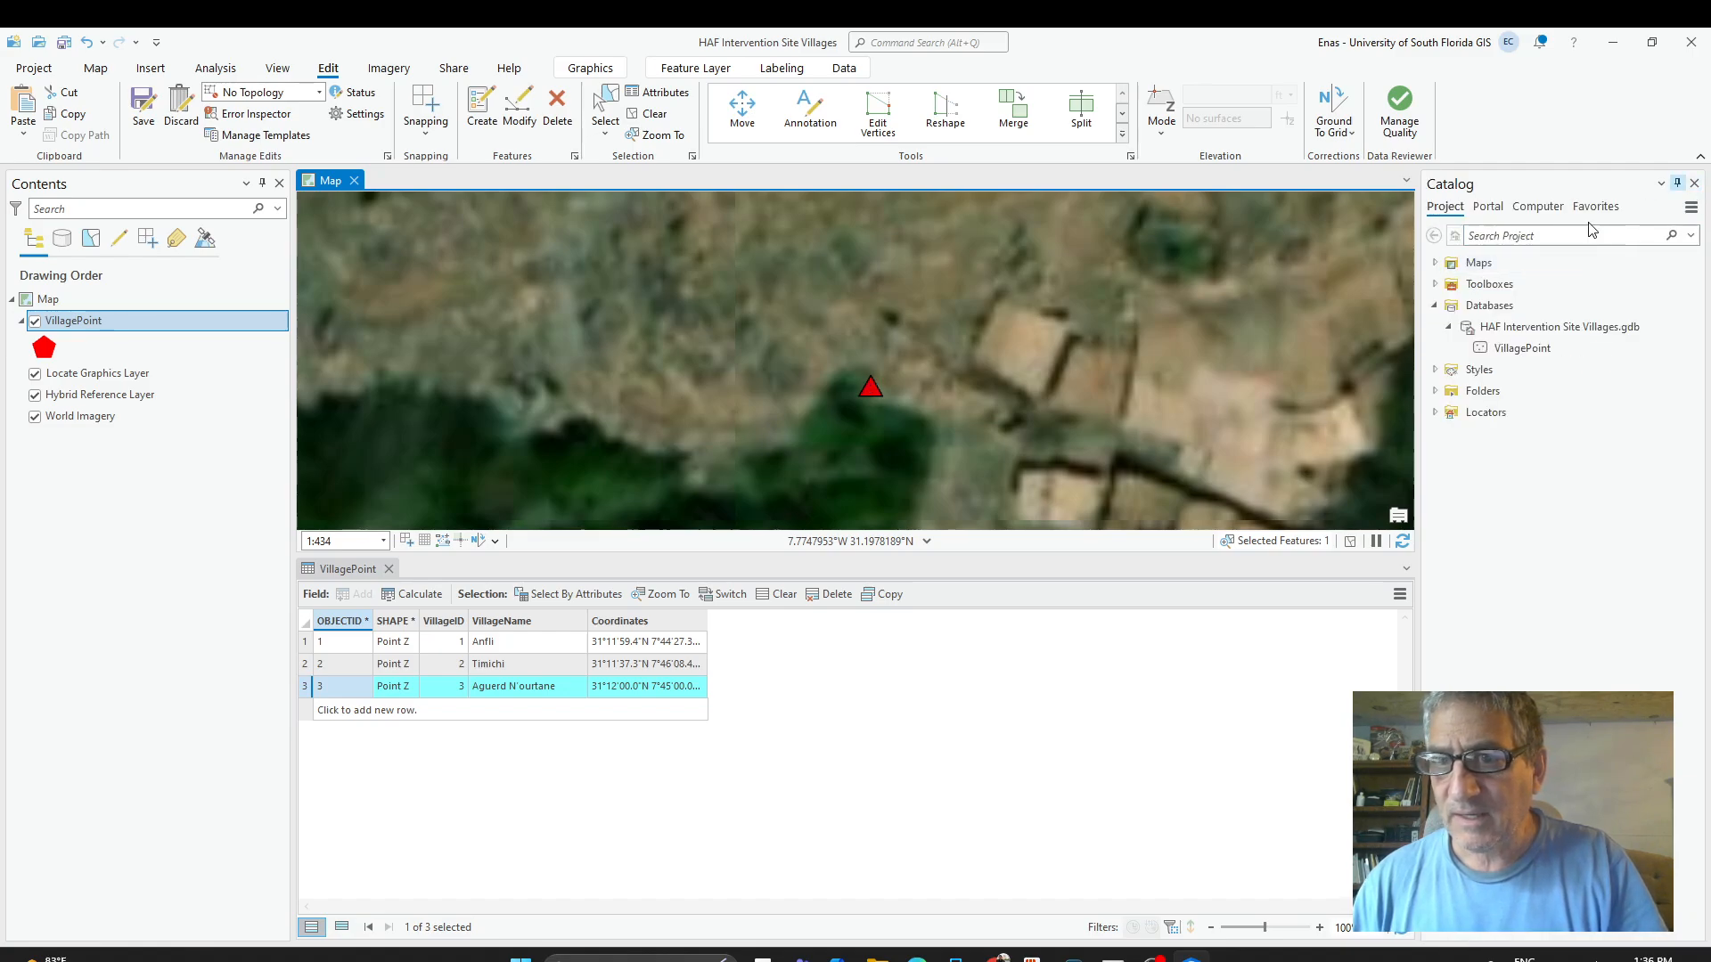
click(482, 104)
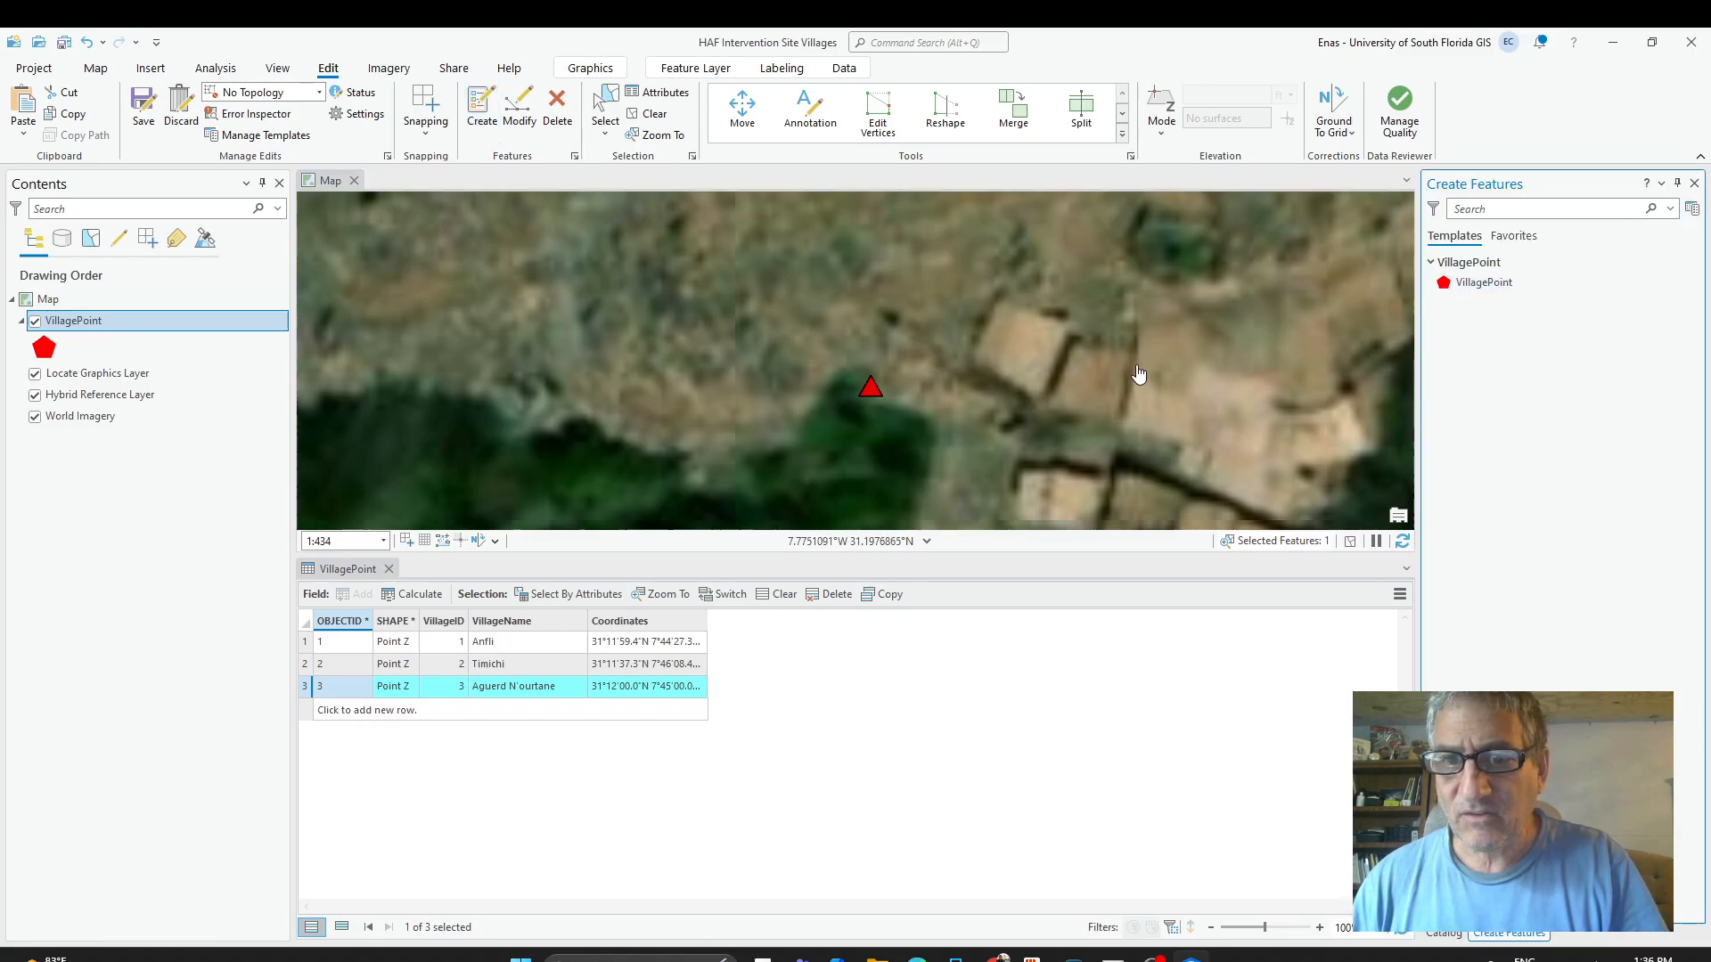
click(1505, 281)
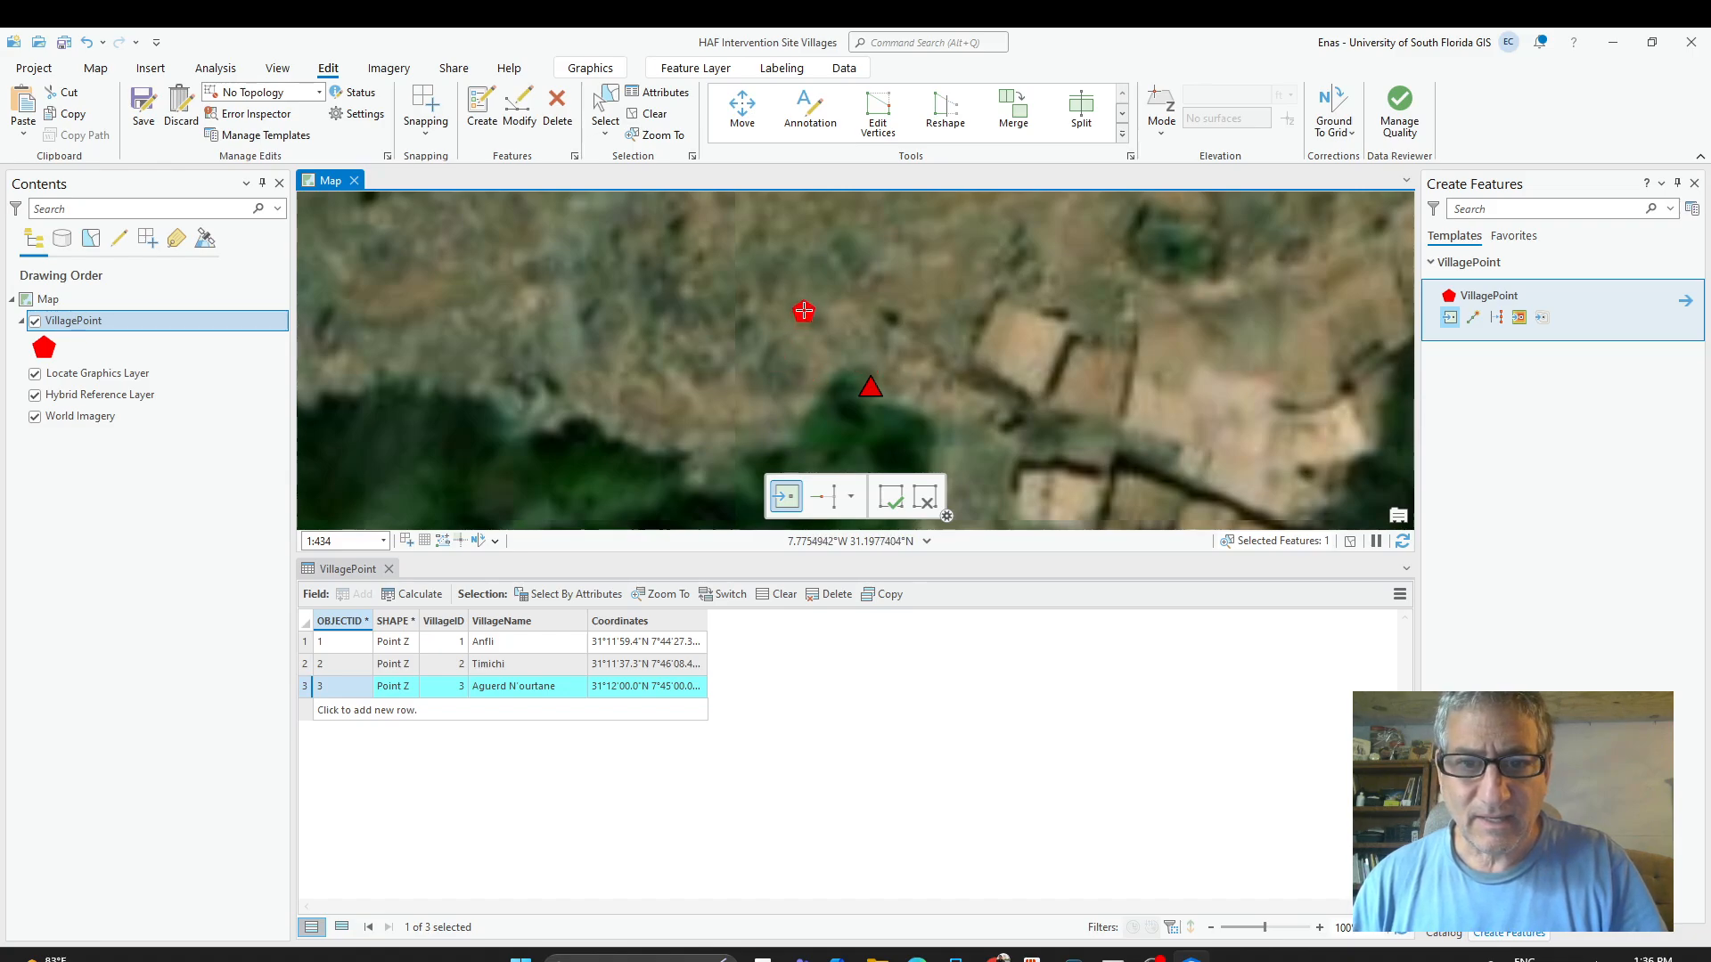
scroll(908, 383, down, 3)
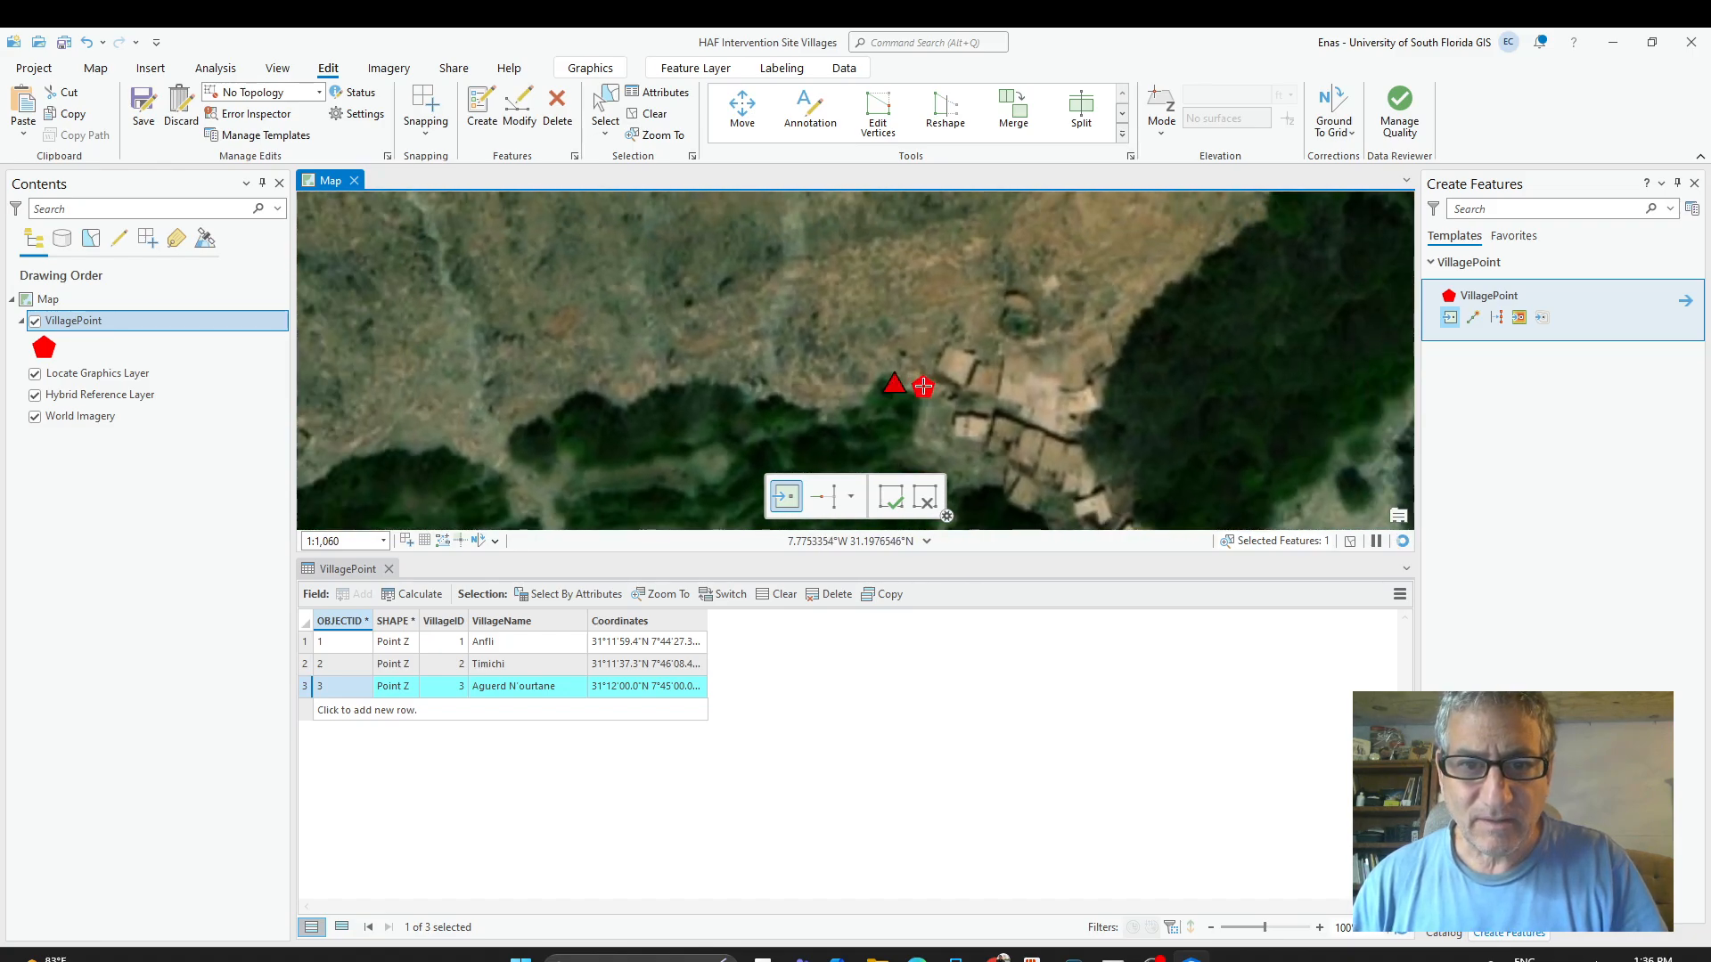
click(873, 382)
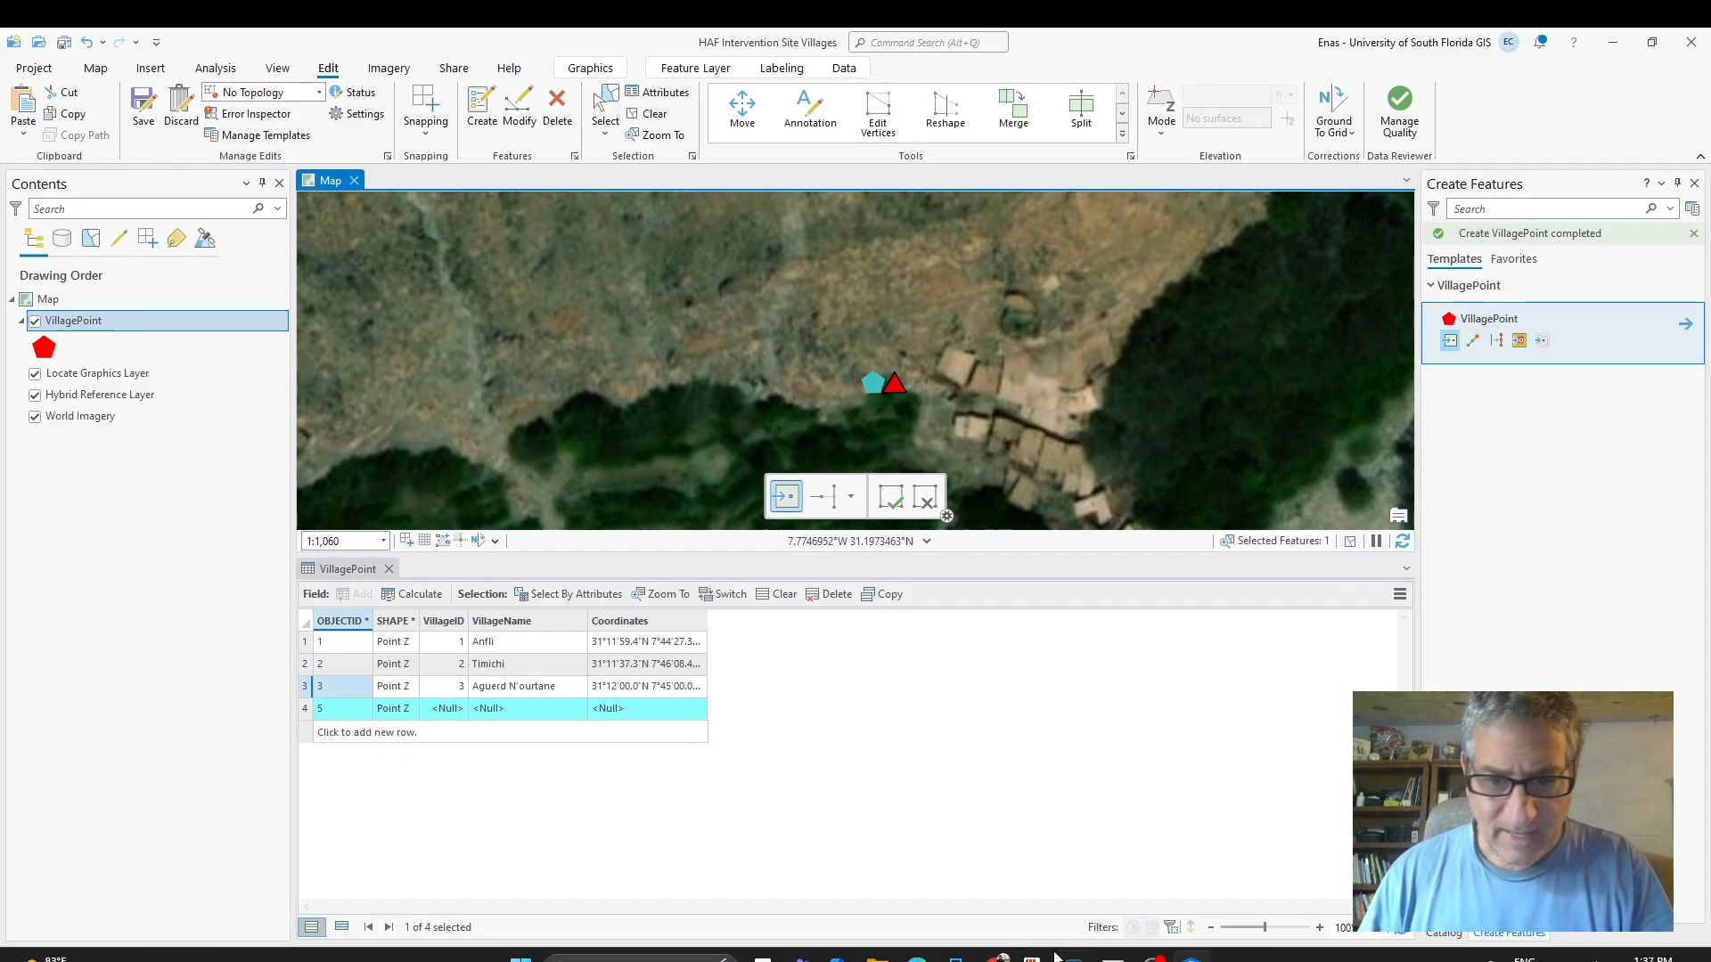
Switch to the browser, return to the High Atlas Foundation report PDF and select the village name Tamguiste in the page 3 table.
key(alt+Tab)
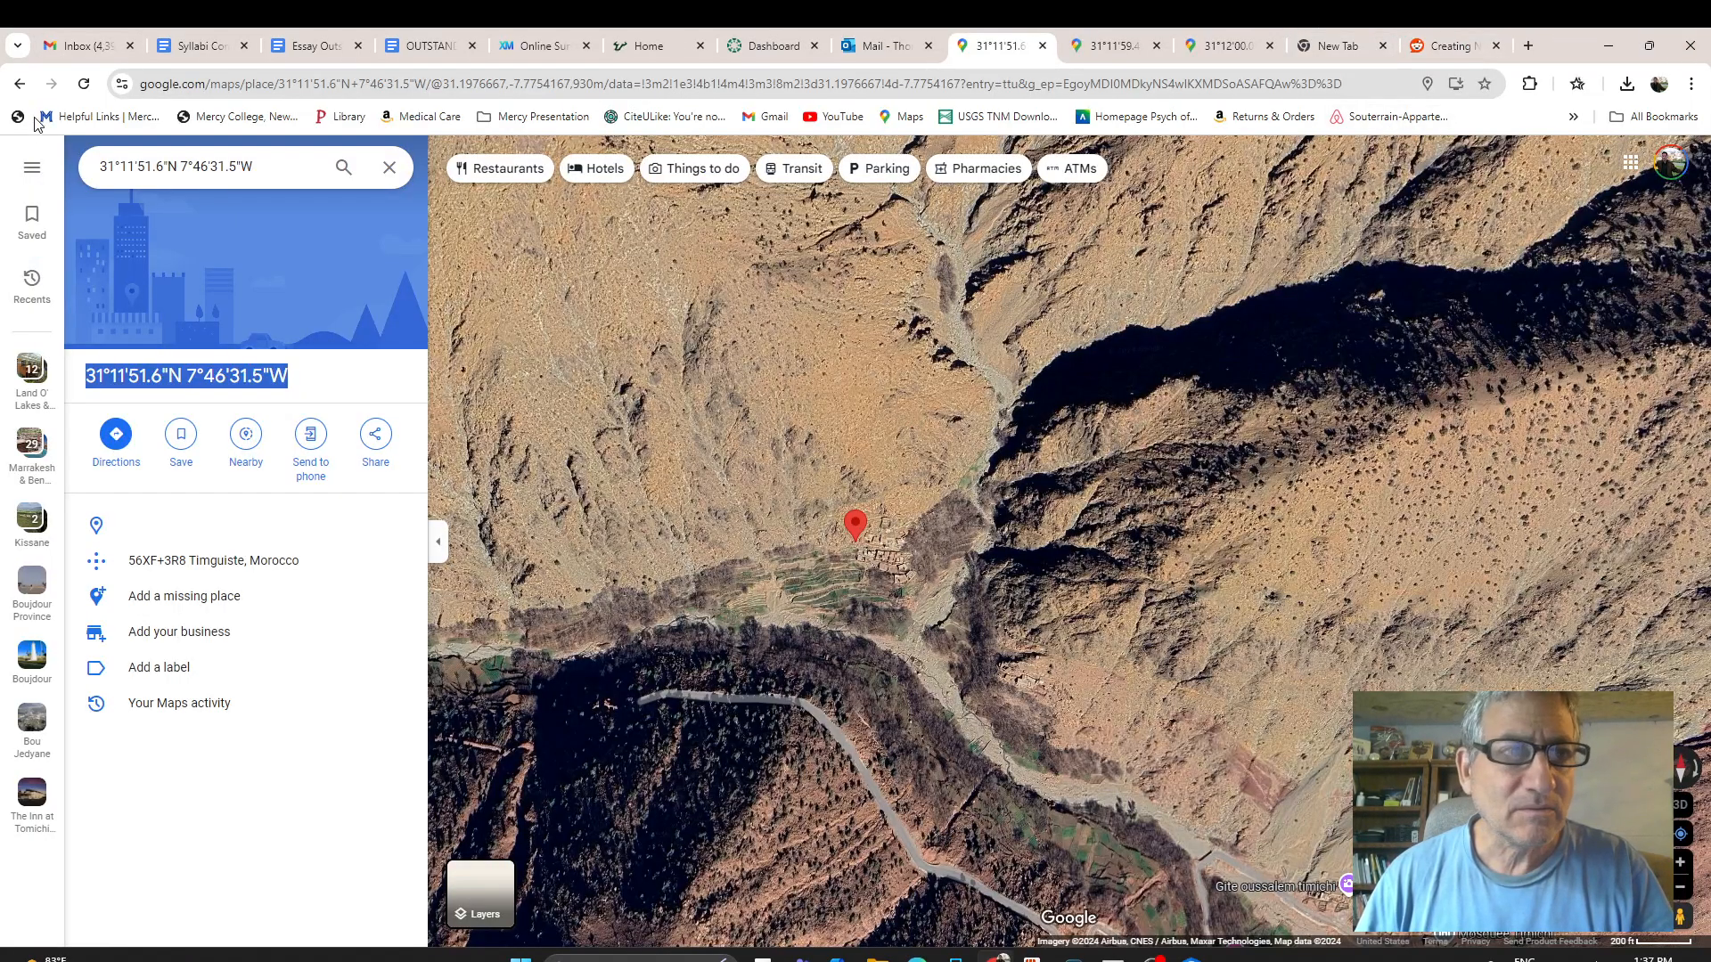
click(20, 83)
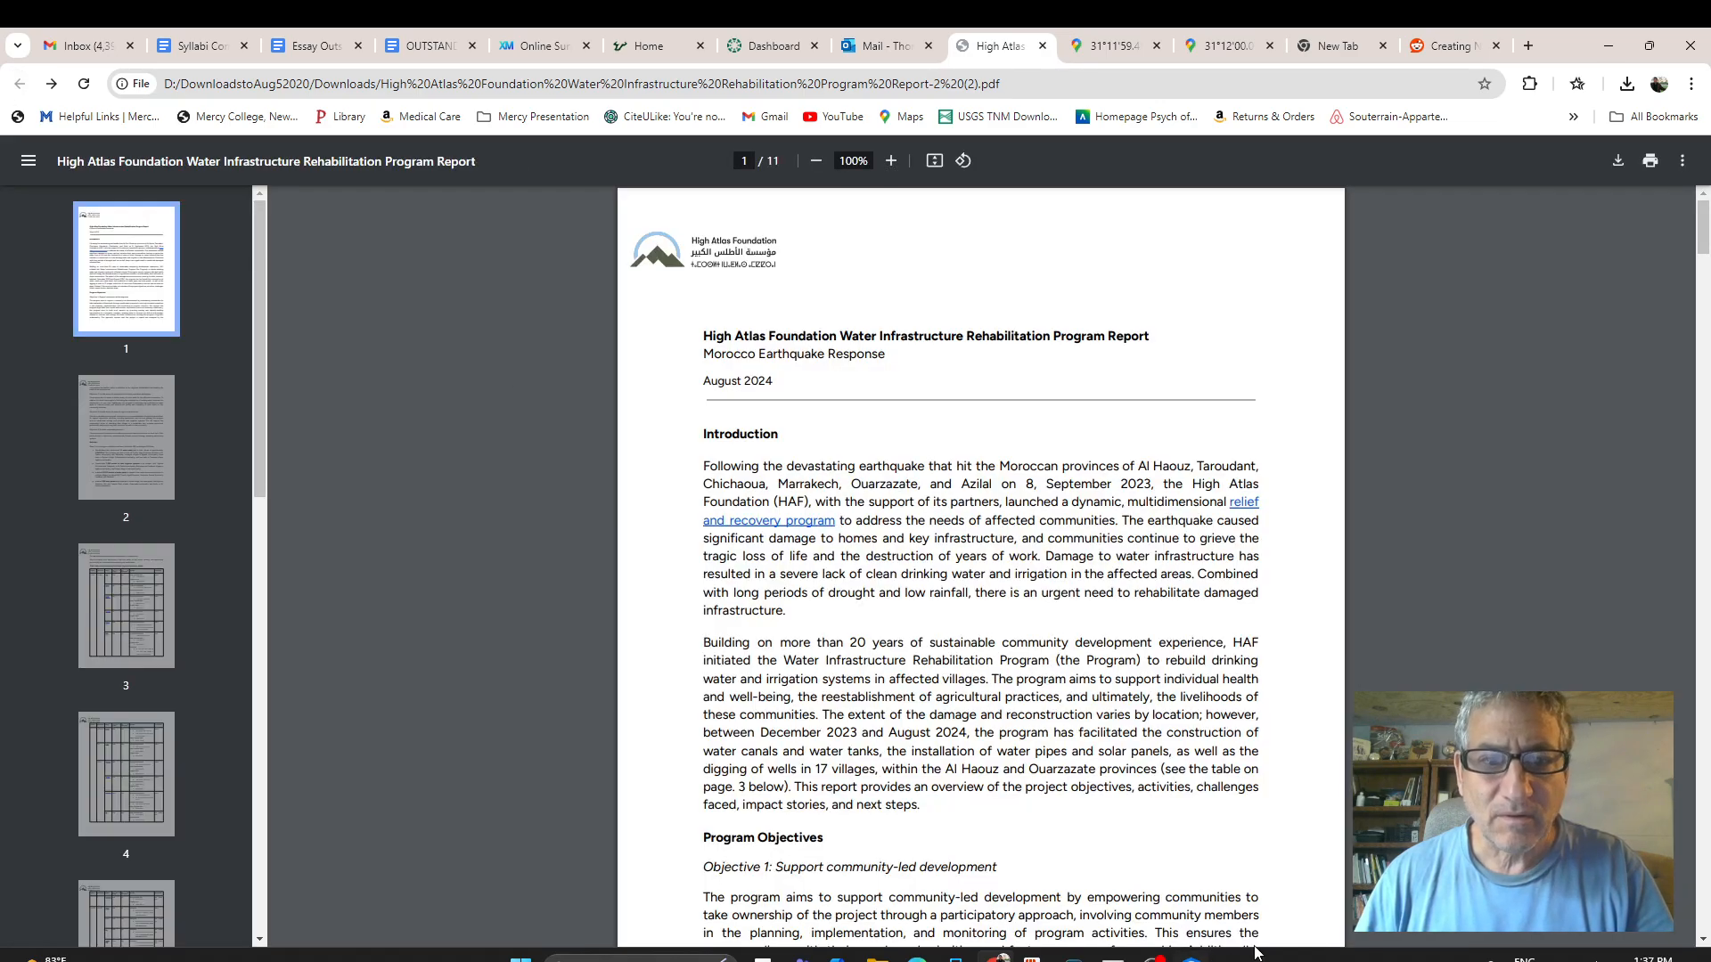
scroll(752, 671, down, 20)
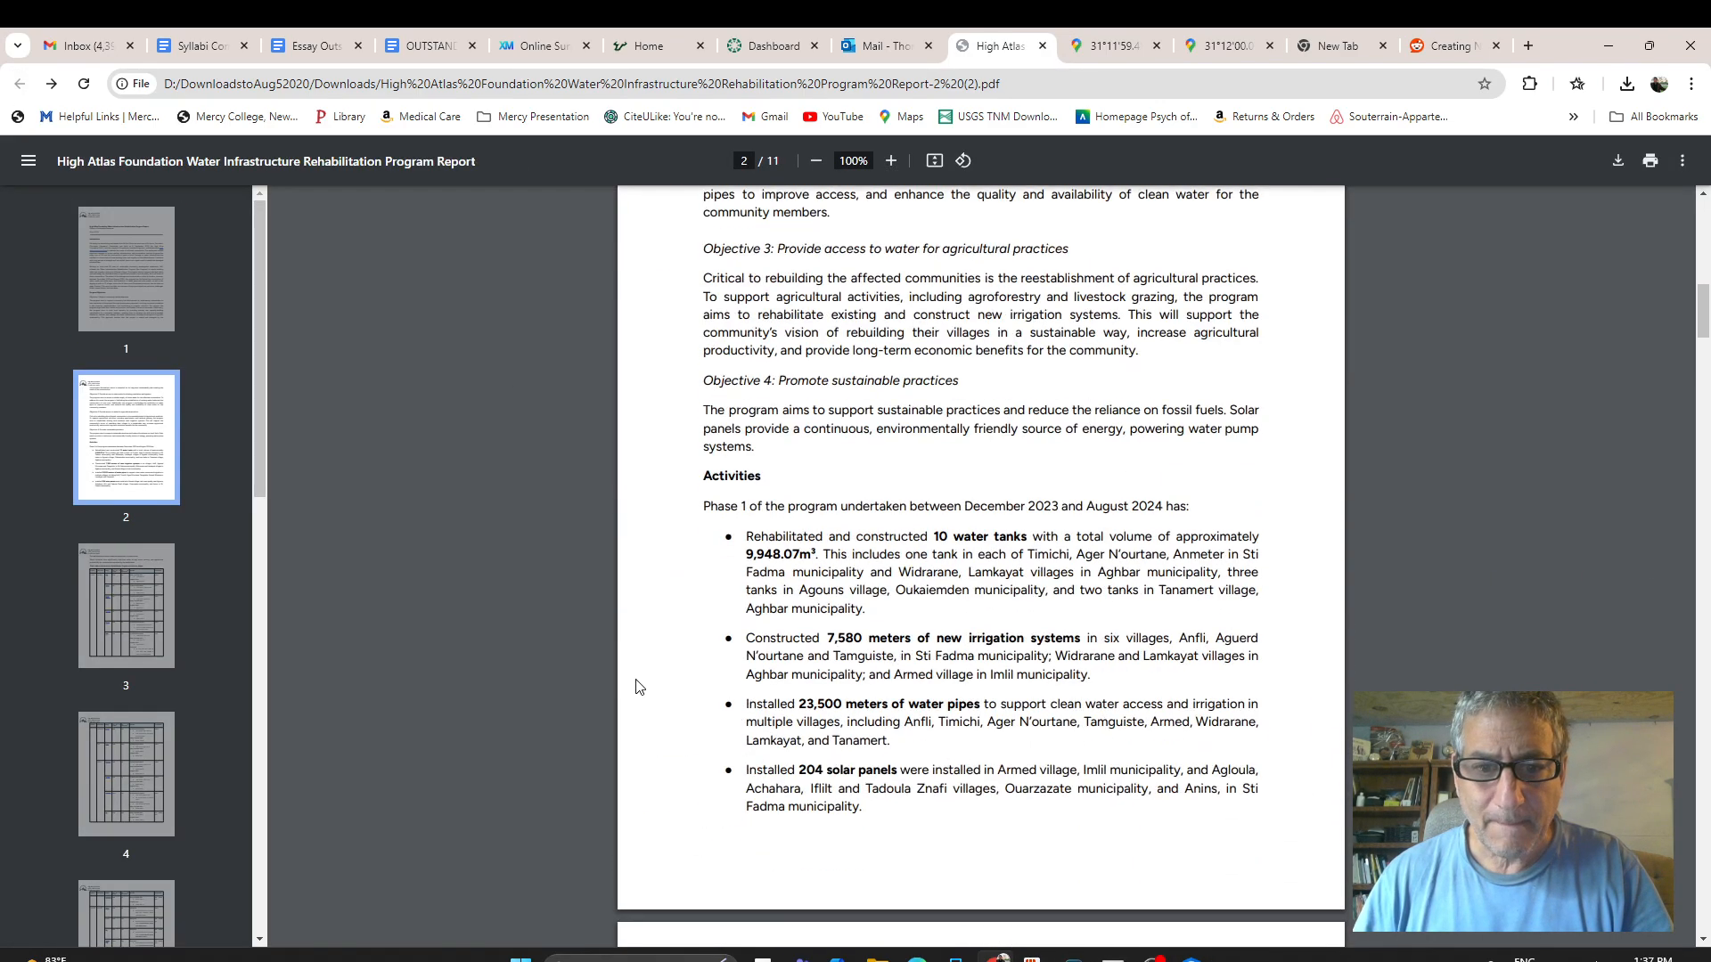
scroll(753, 671, down, 1)
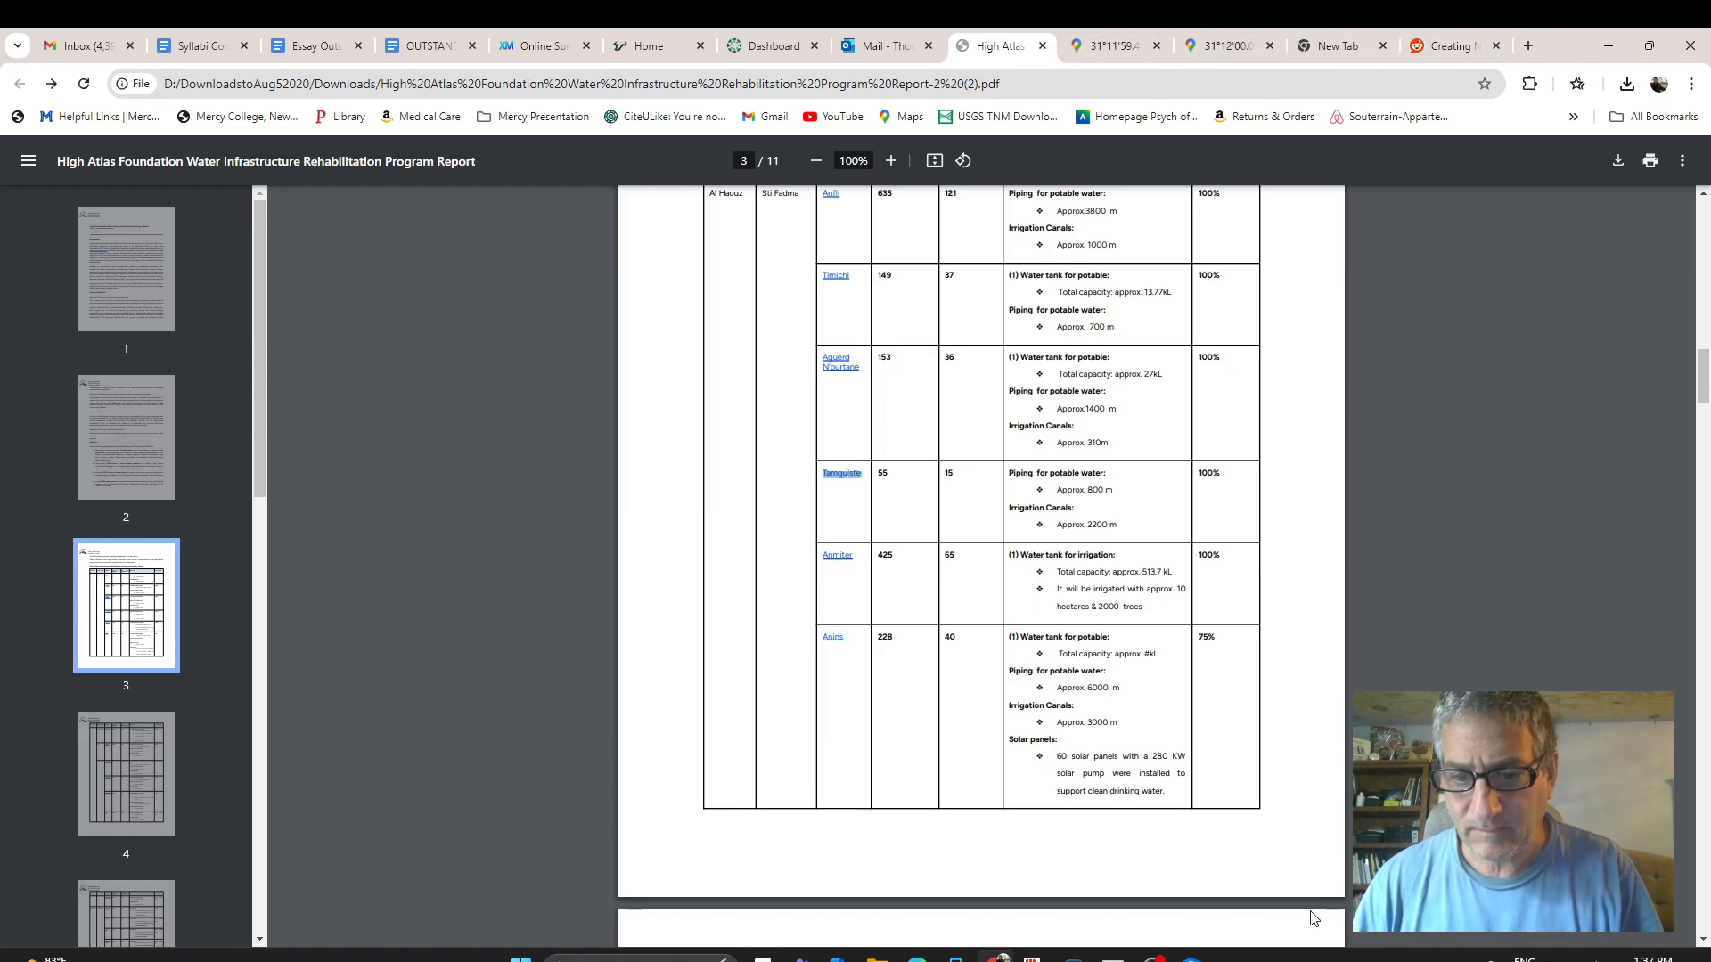
Switch to ArcGIS Pro and fill the new VillagePoint row with VillageName Tamguiste and VillageID 4.
click(1191, 951)
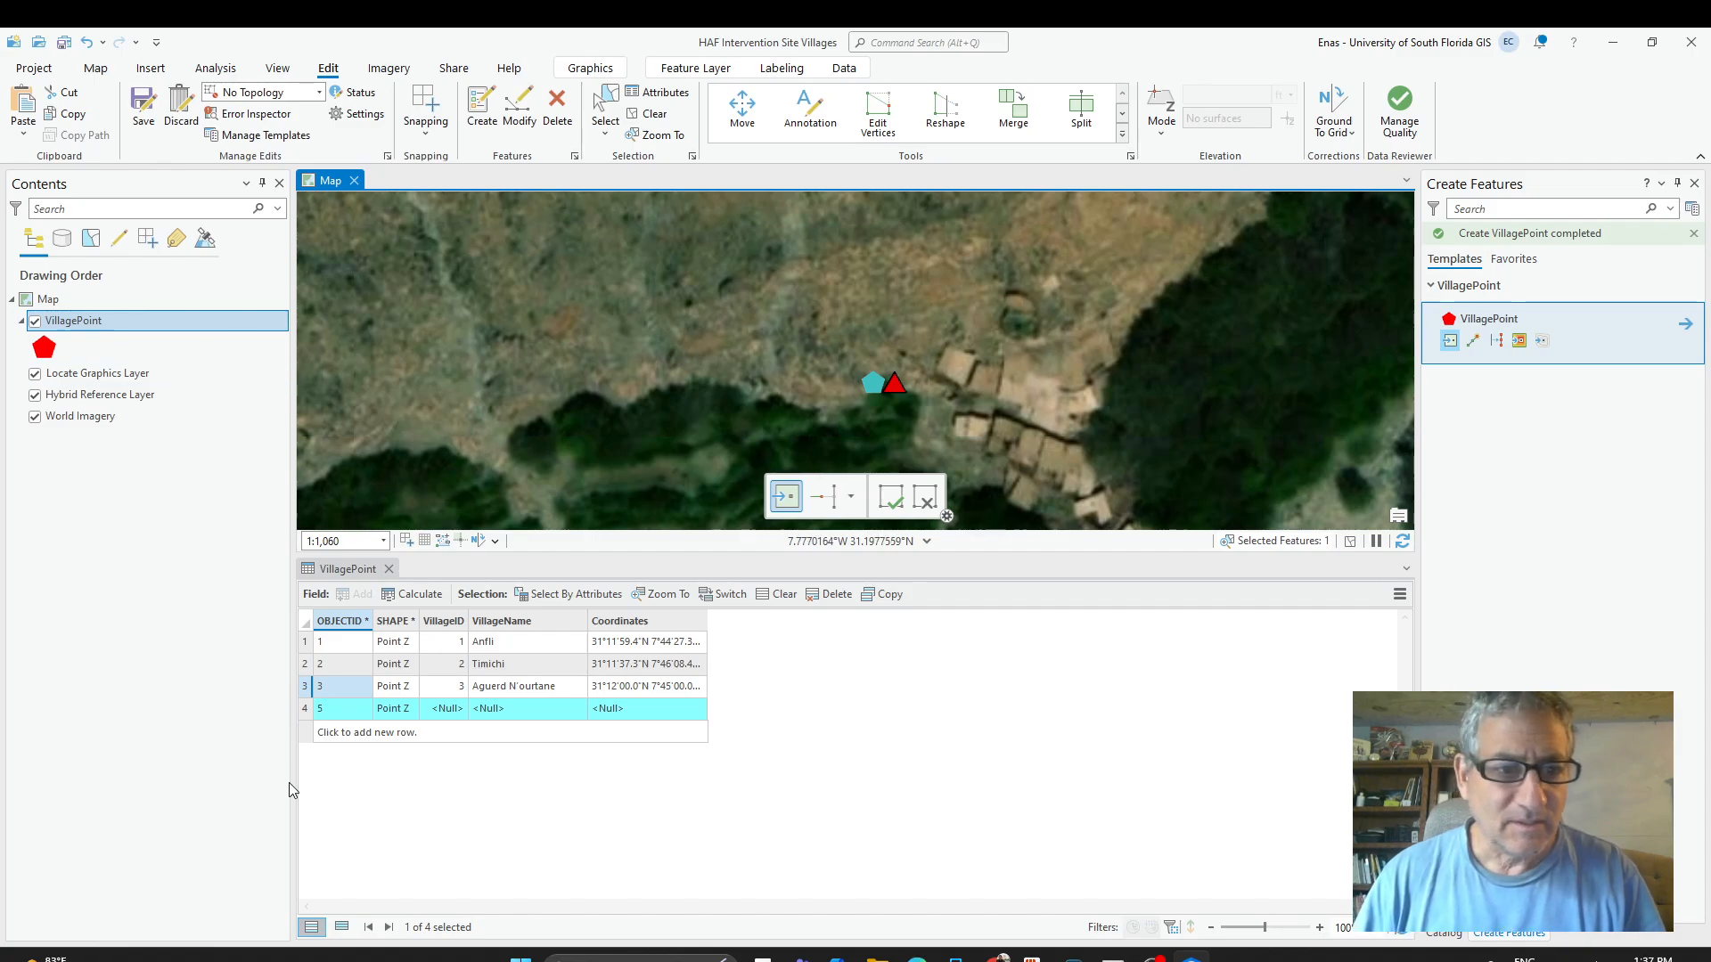
click(501, 709)
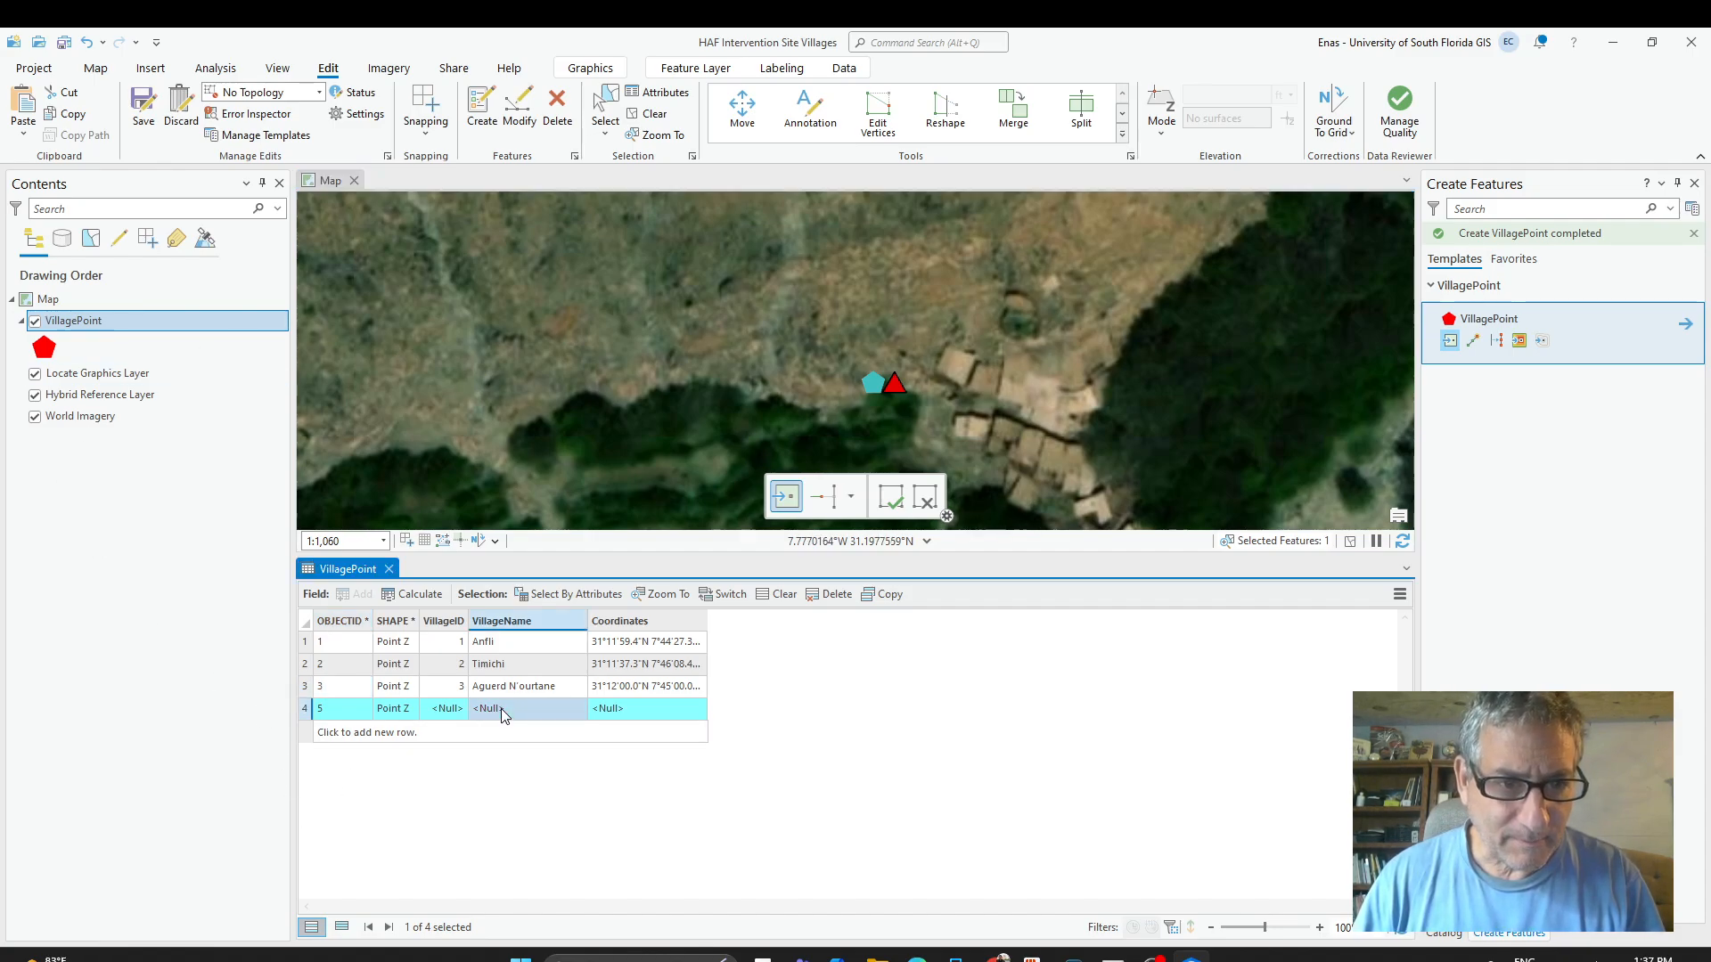
click(502, 709)
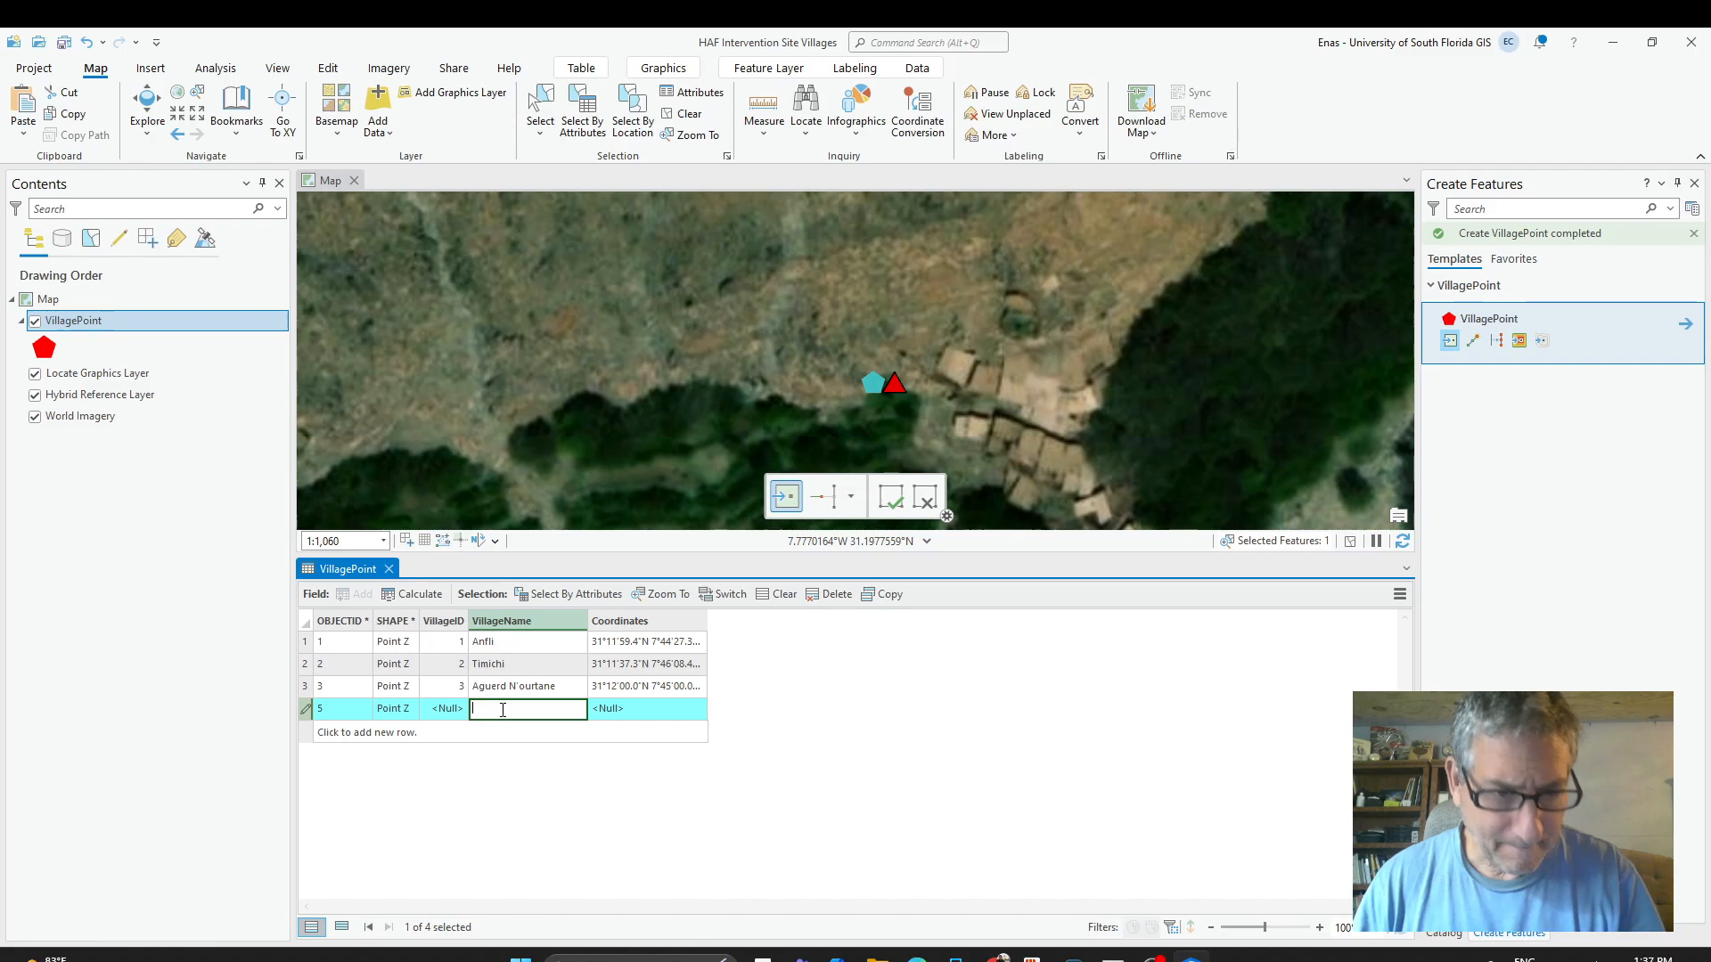
text(Tamguiste)
click(449, 711)
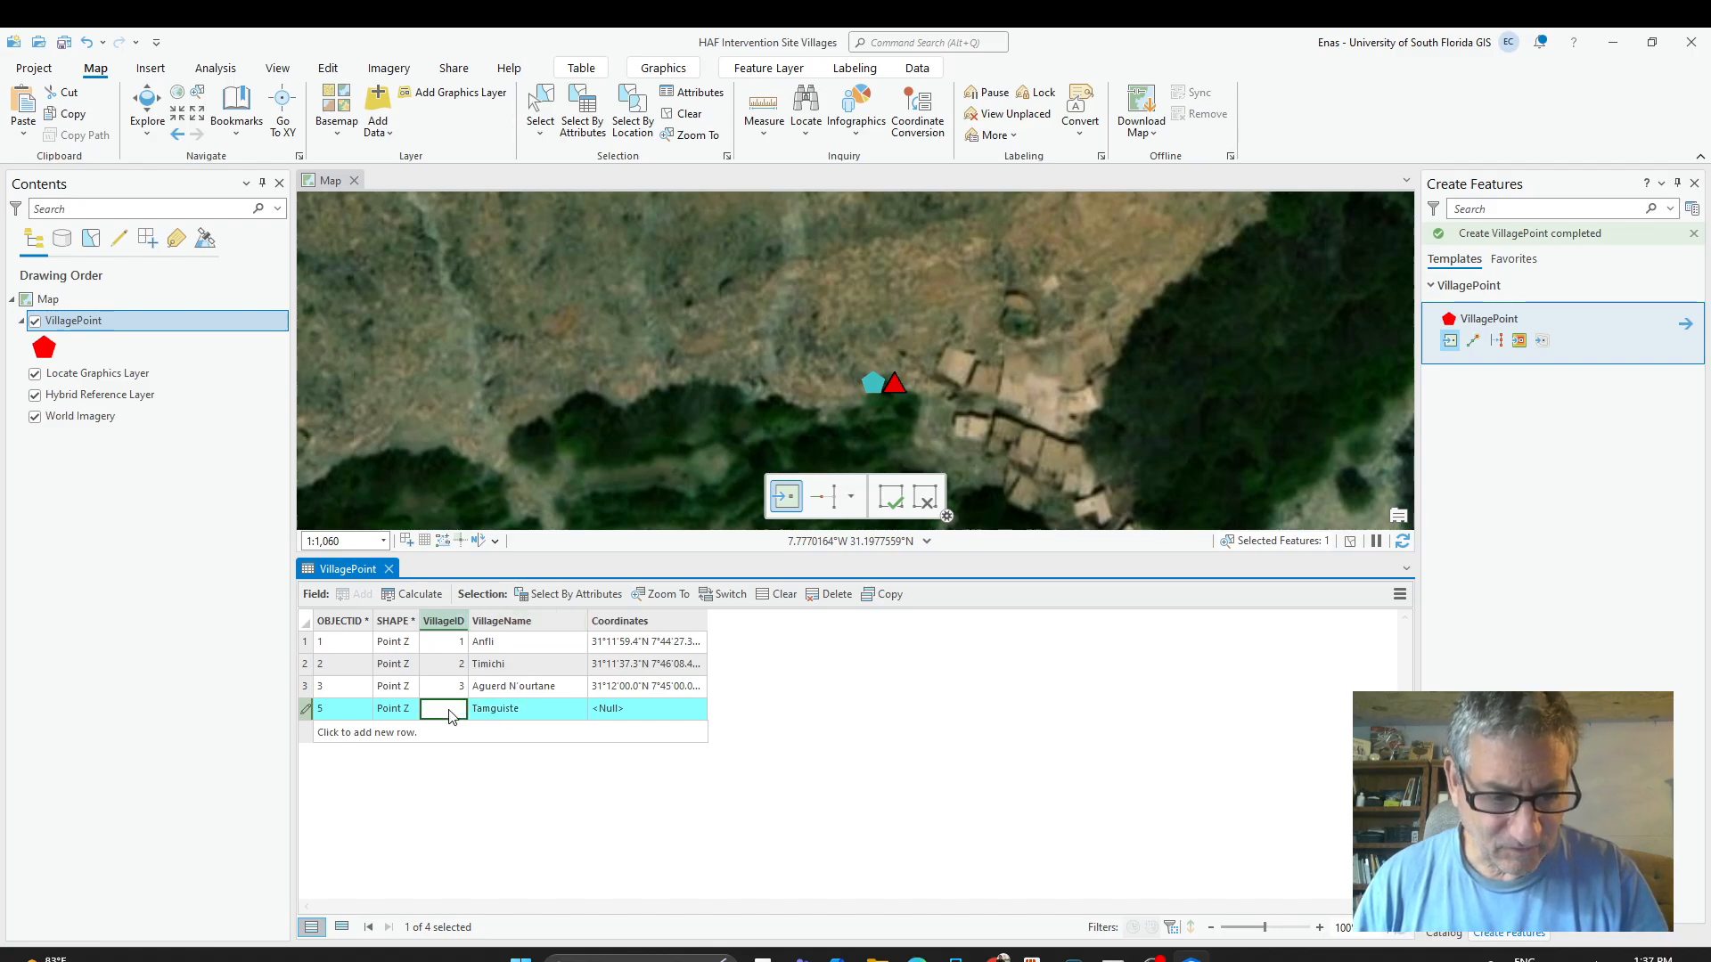
text(4)
click(659, 714)
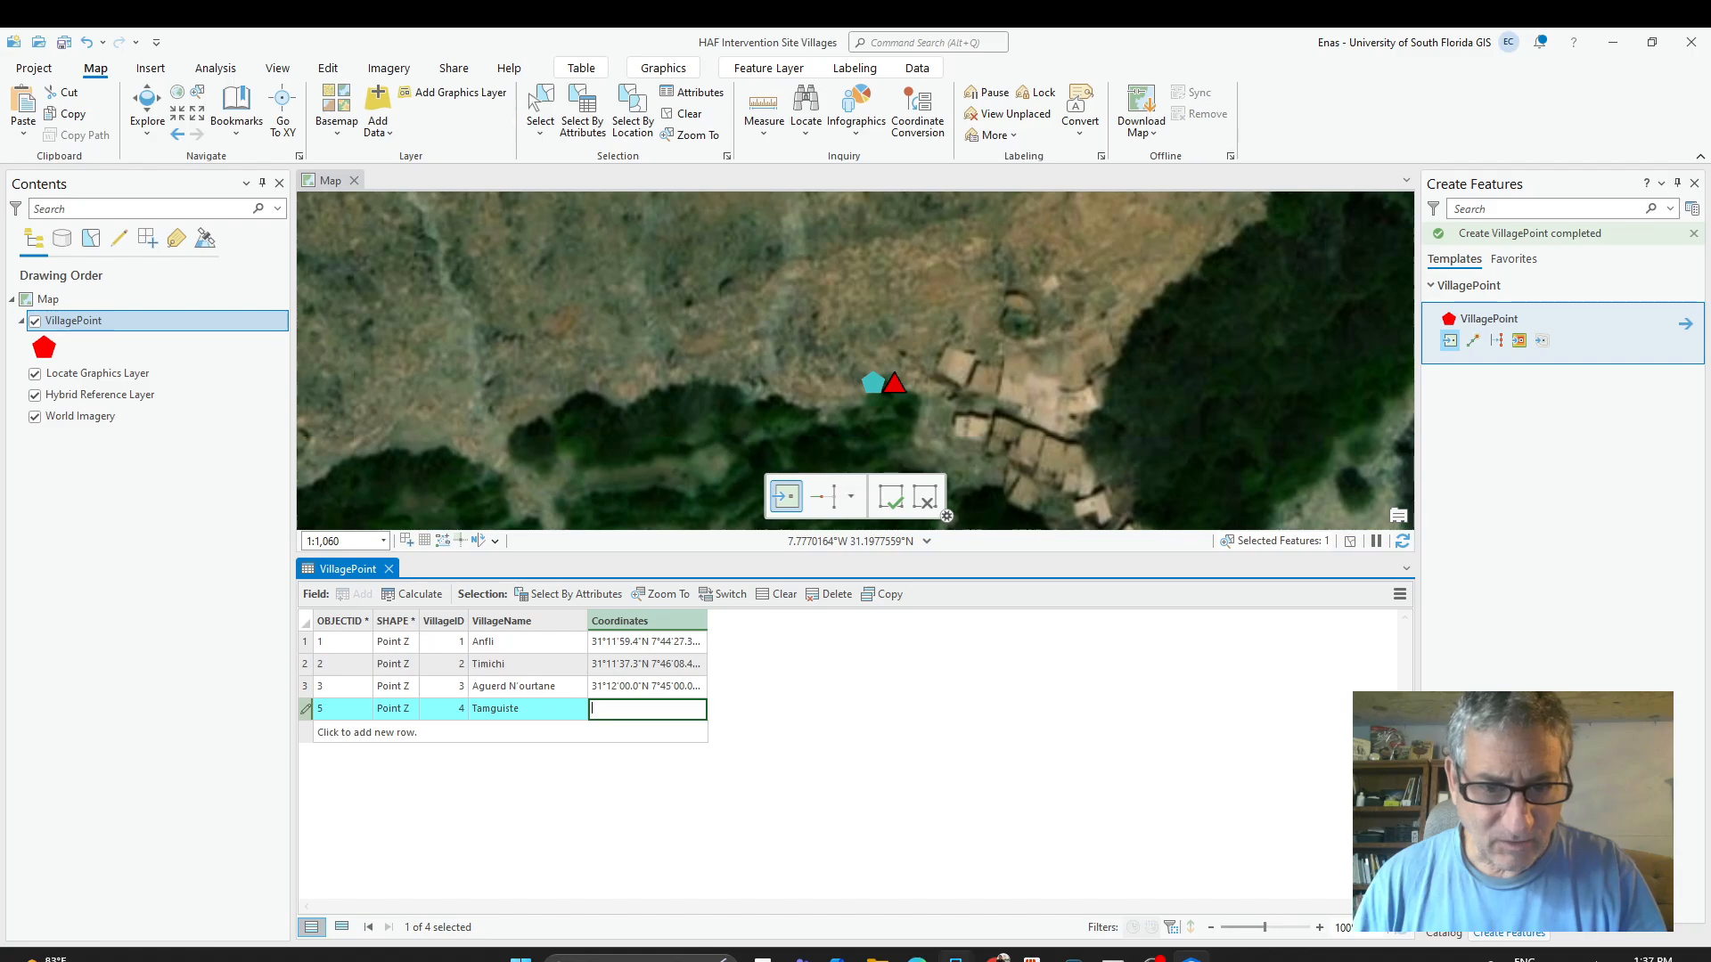
Switch to the browser, open the report's Tamguiste map link in a new tab and close the two older Google Maps village tabs.
key(alt+Tab)
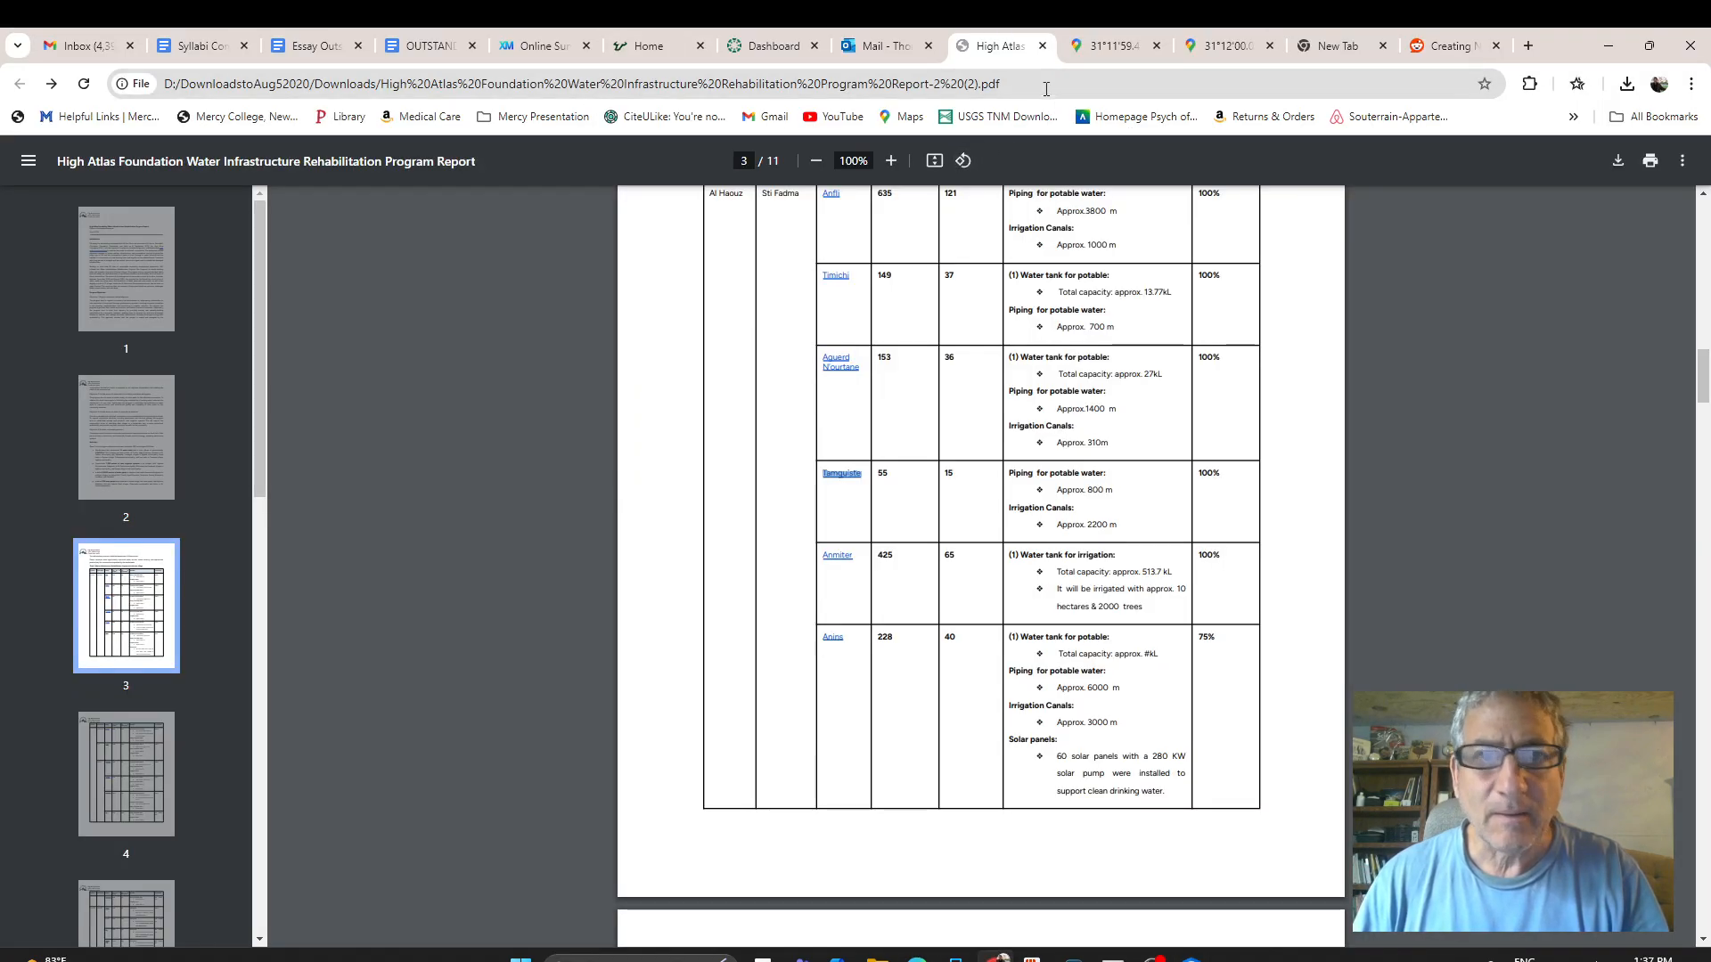
right_click(832, 486)
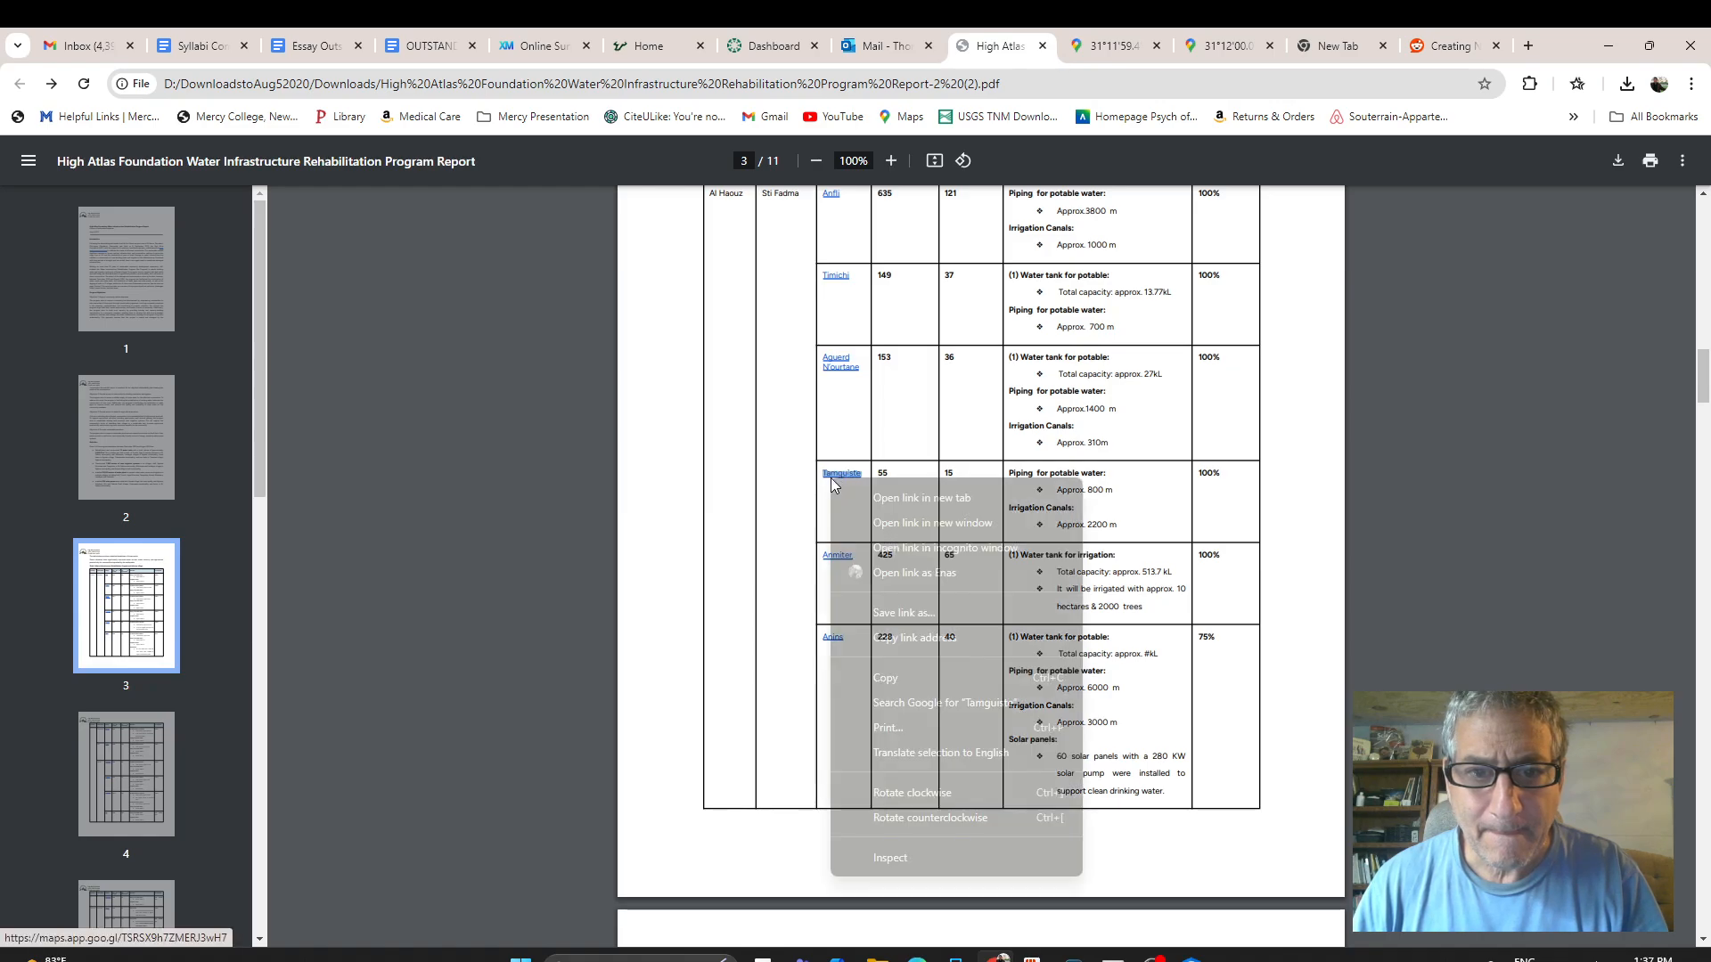
click(882, 496)
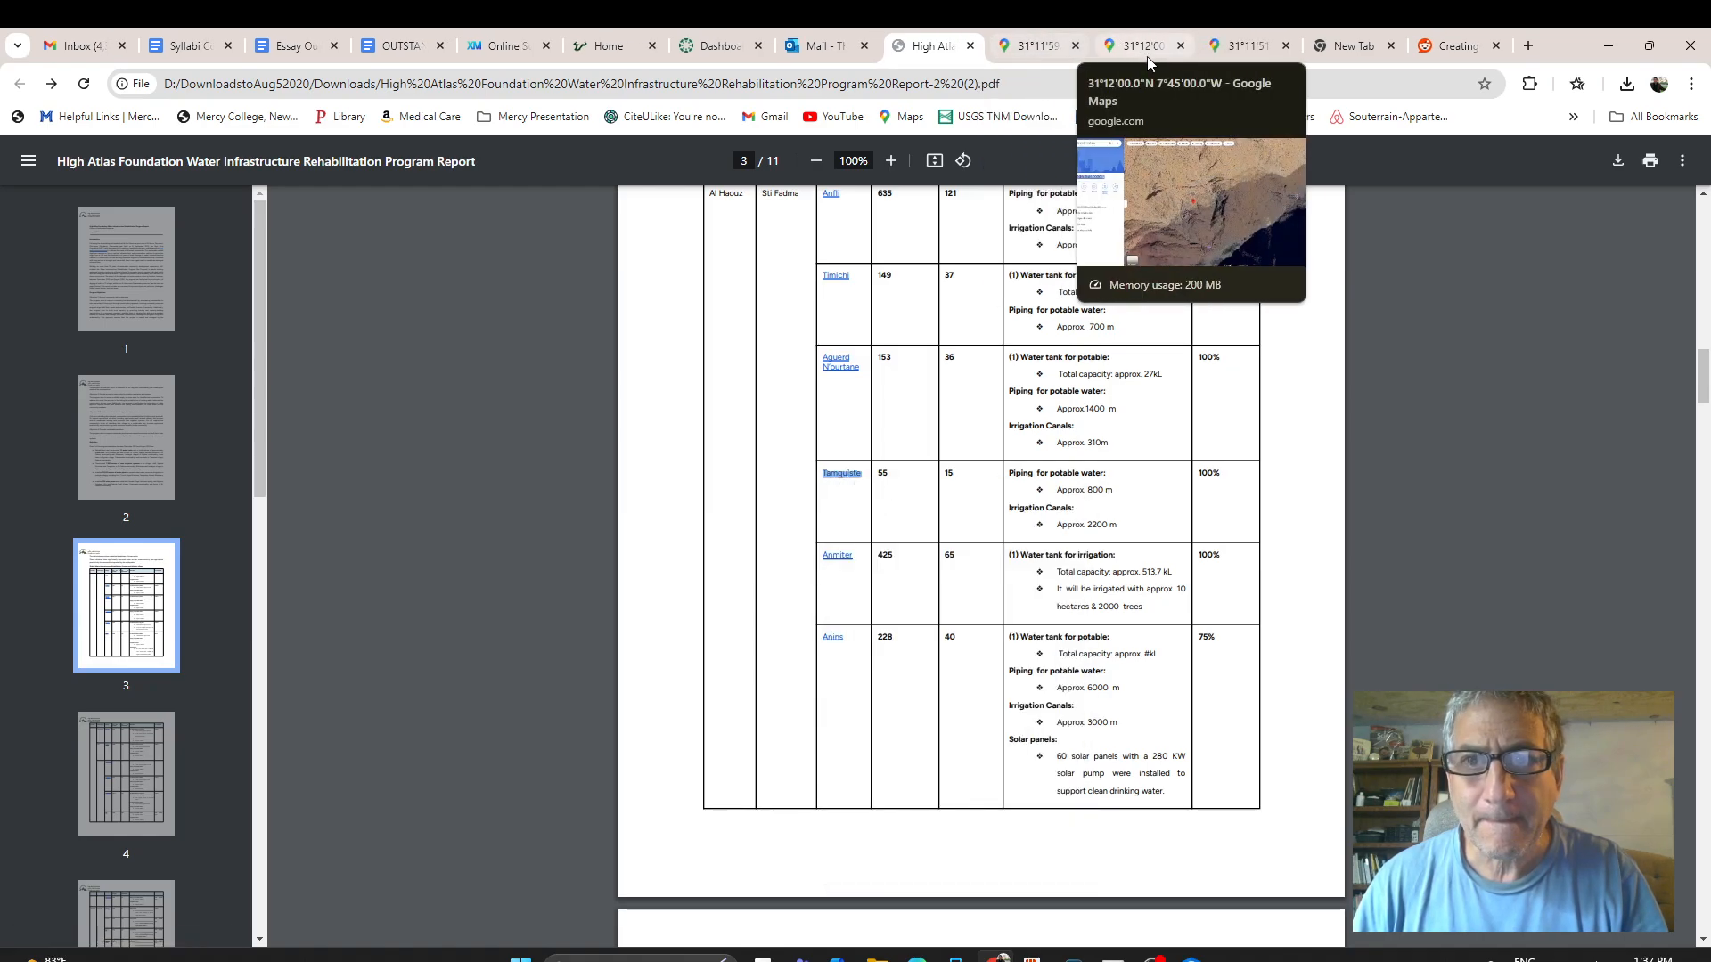
click(1035, 57)
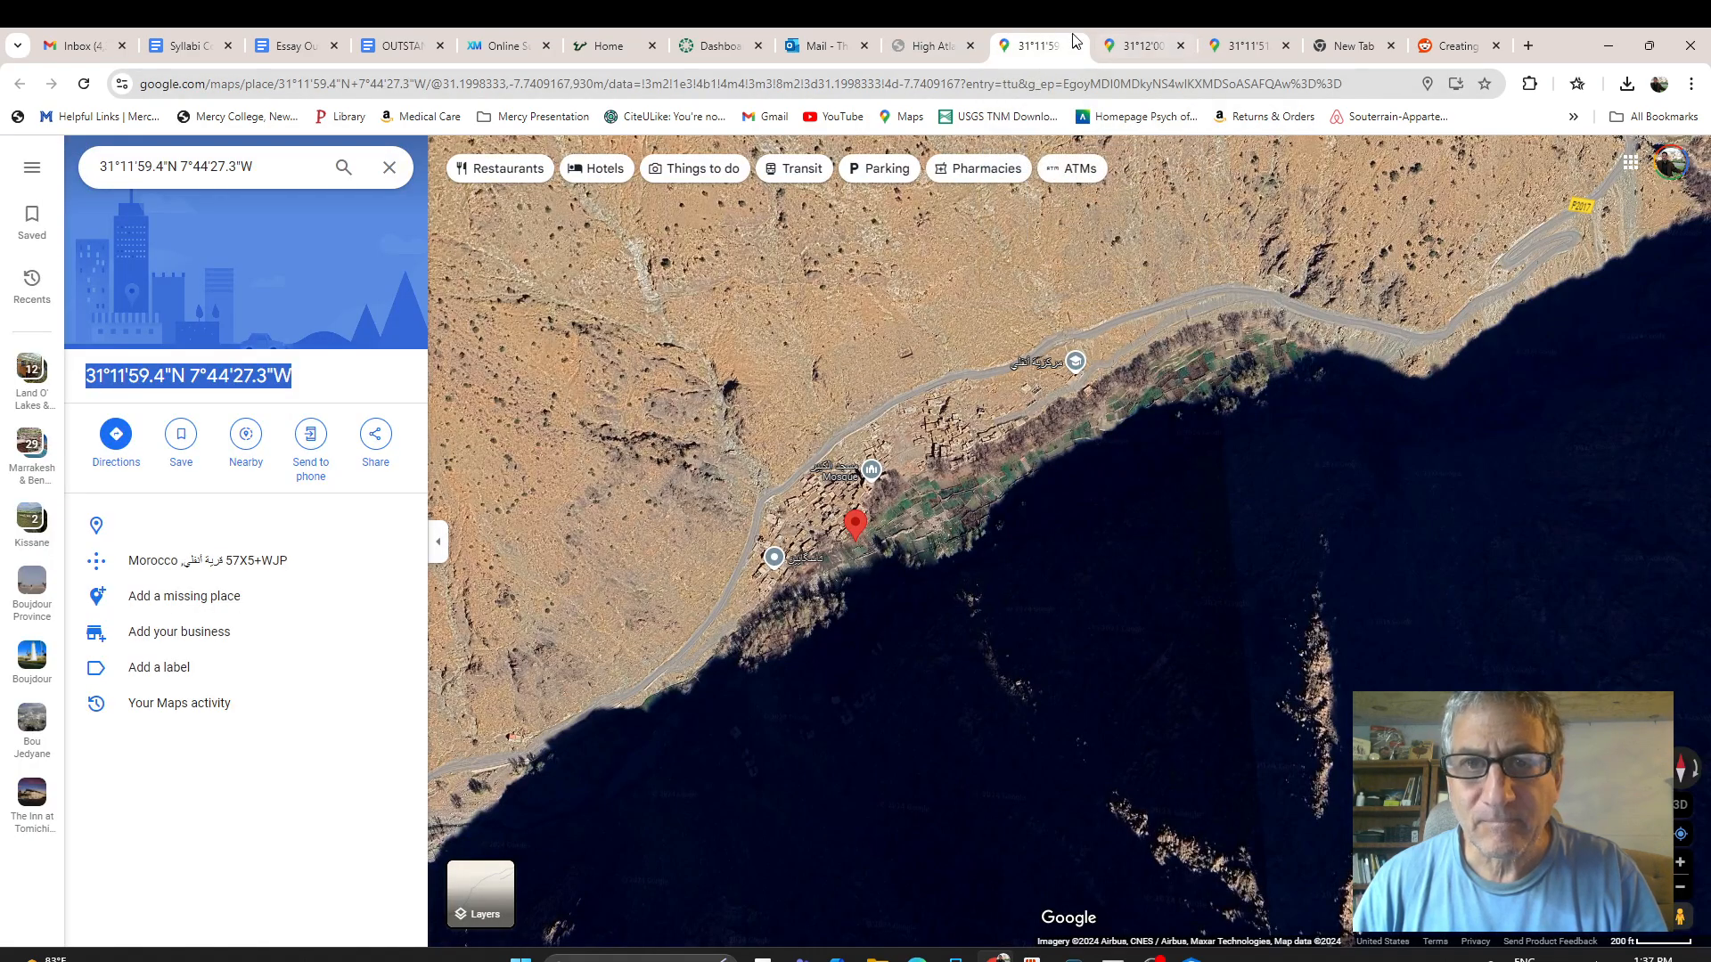
click(1076, 49)
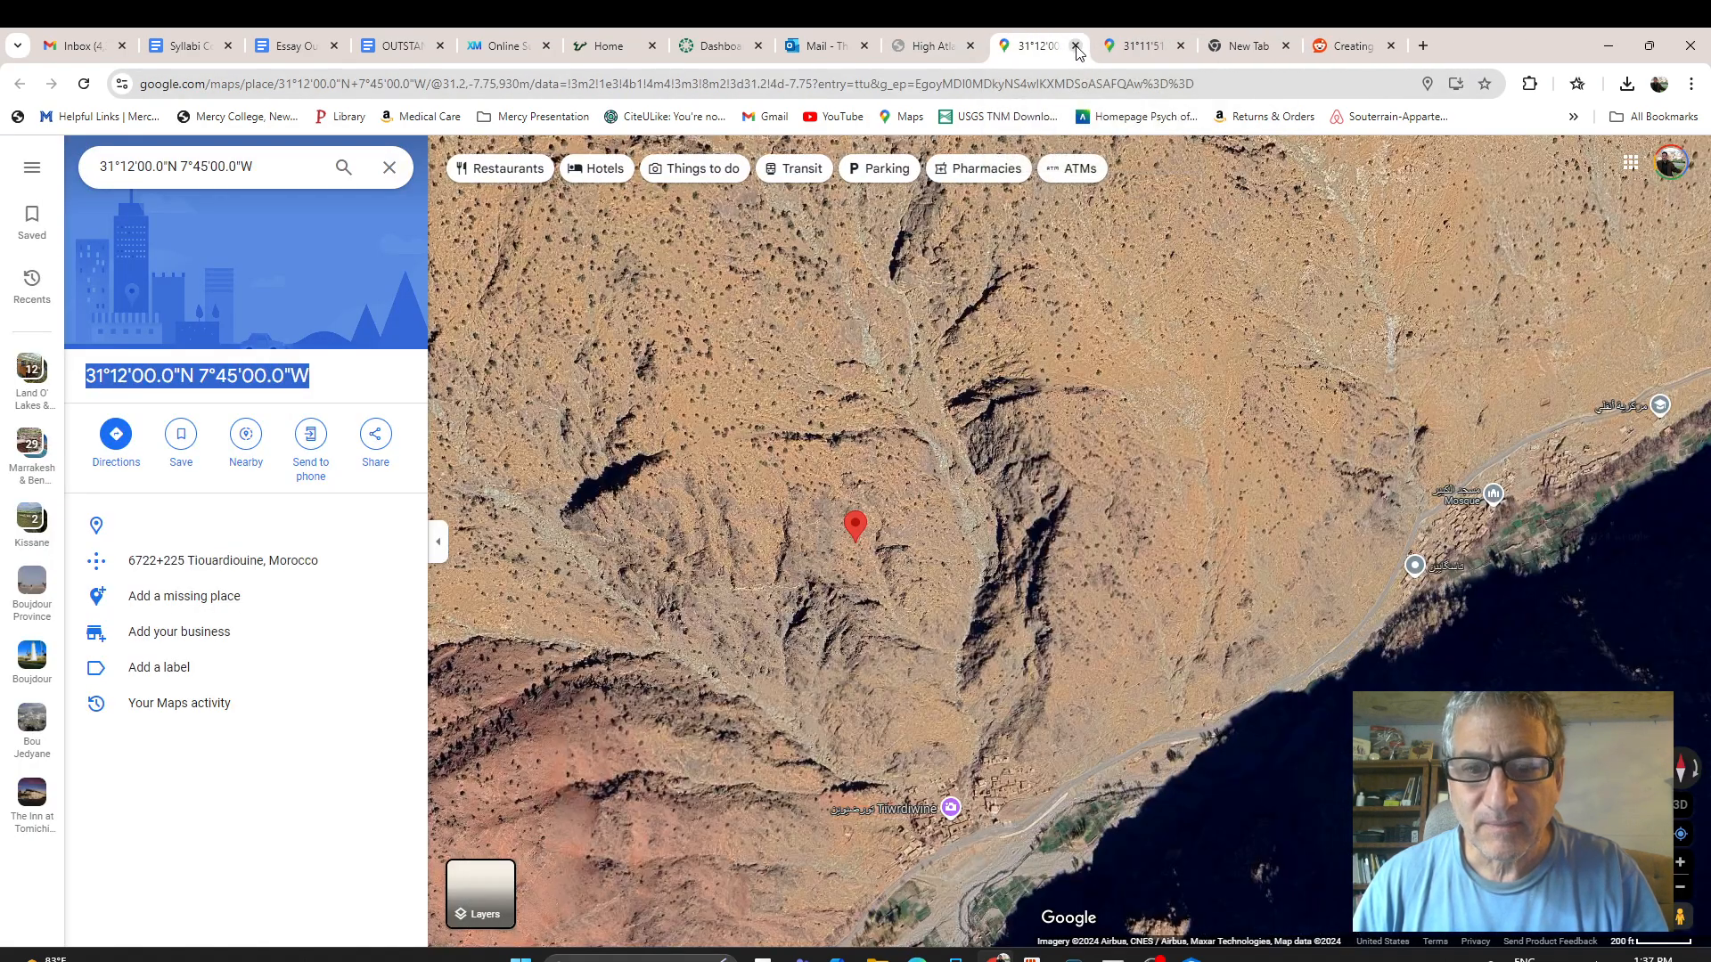
click(1076, 49)
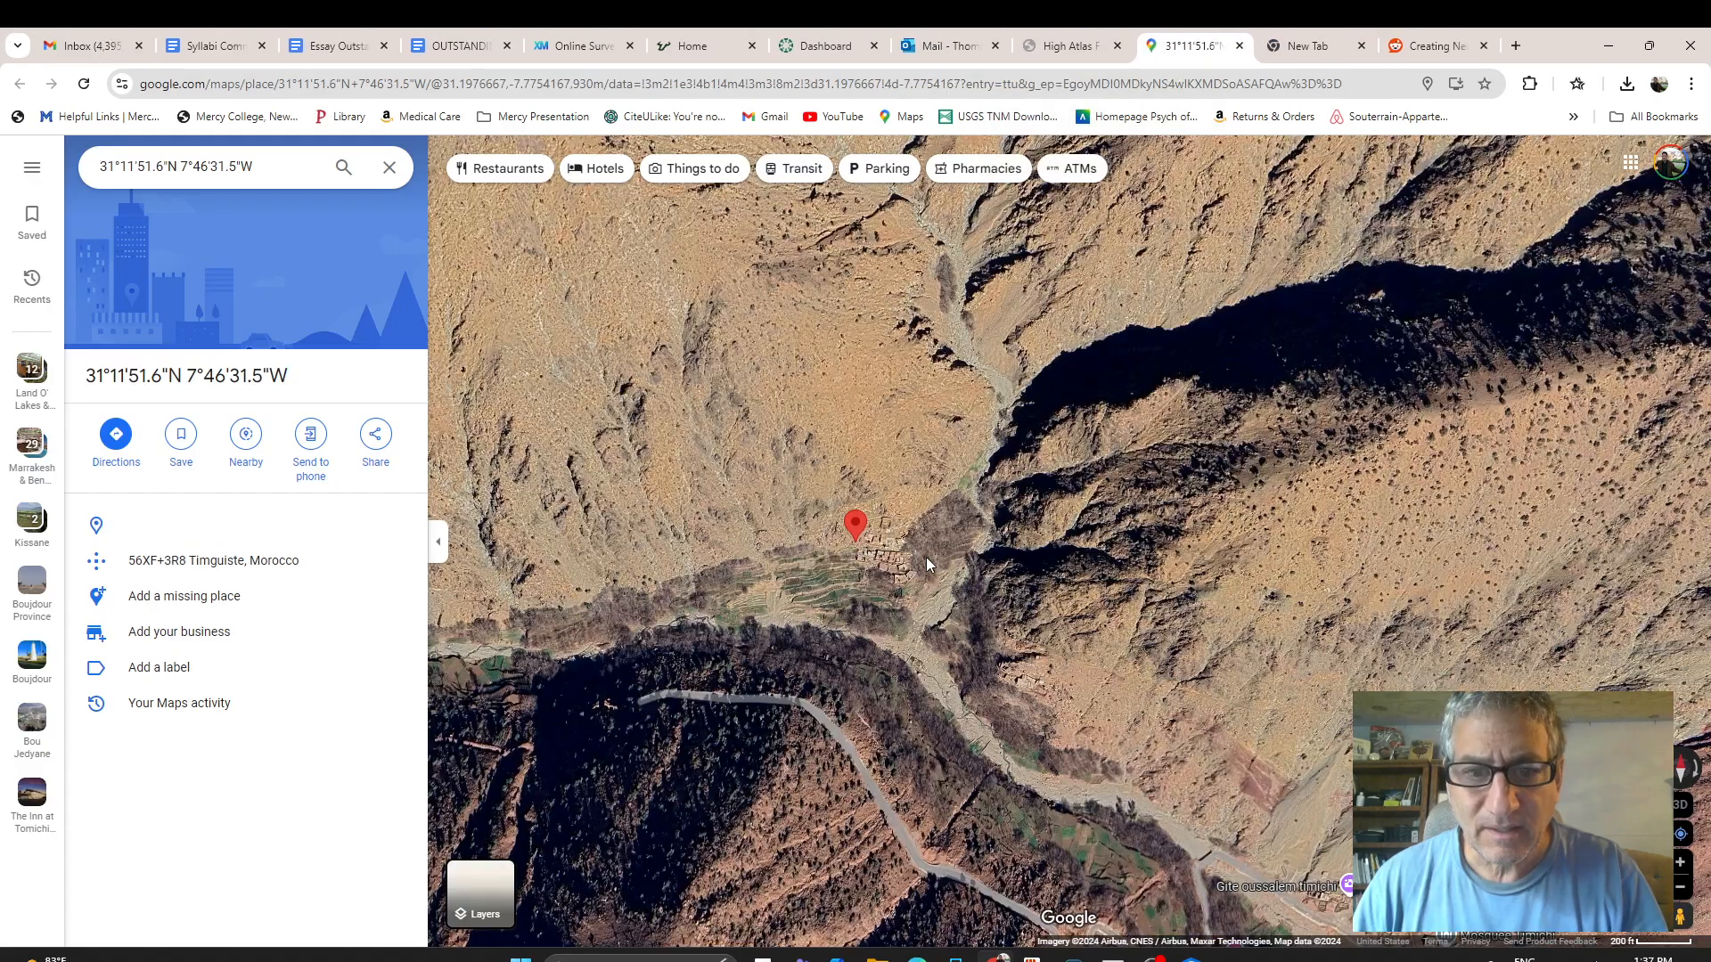
Copy Tamguiste's coordinates 31°11'51.6"N 7°46'31.5"W from Google Maps and switch back to ArcGIS Pro.
scroll(875, 579, up, 3)
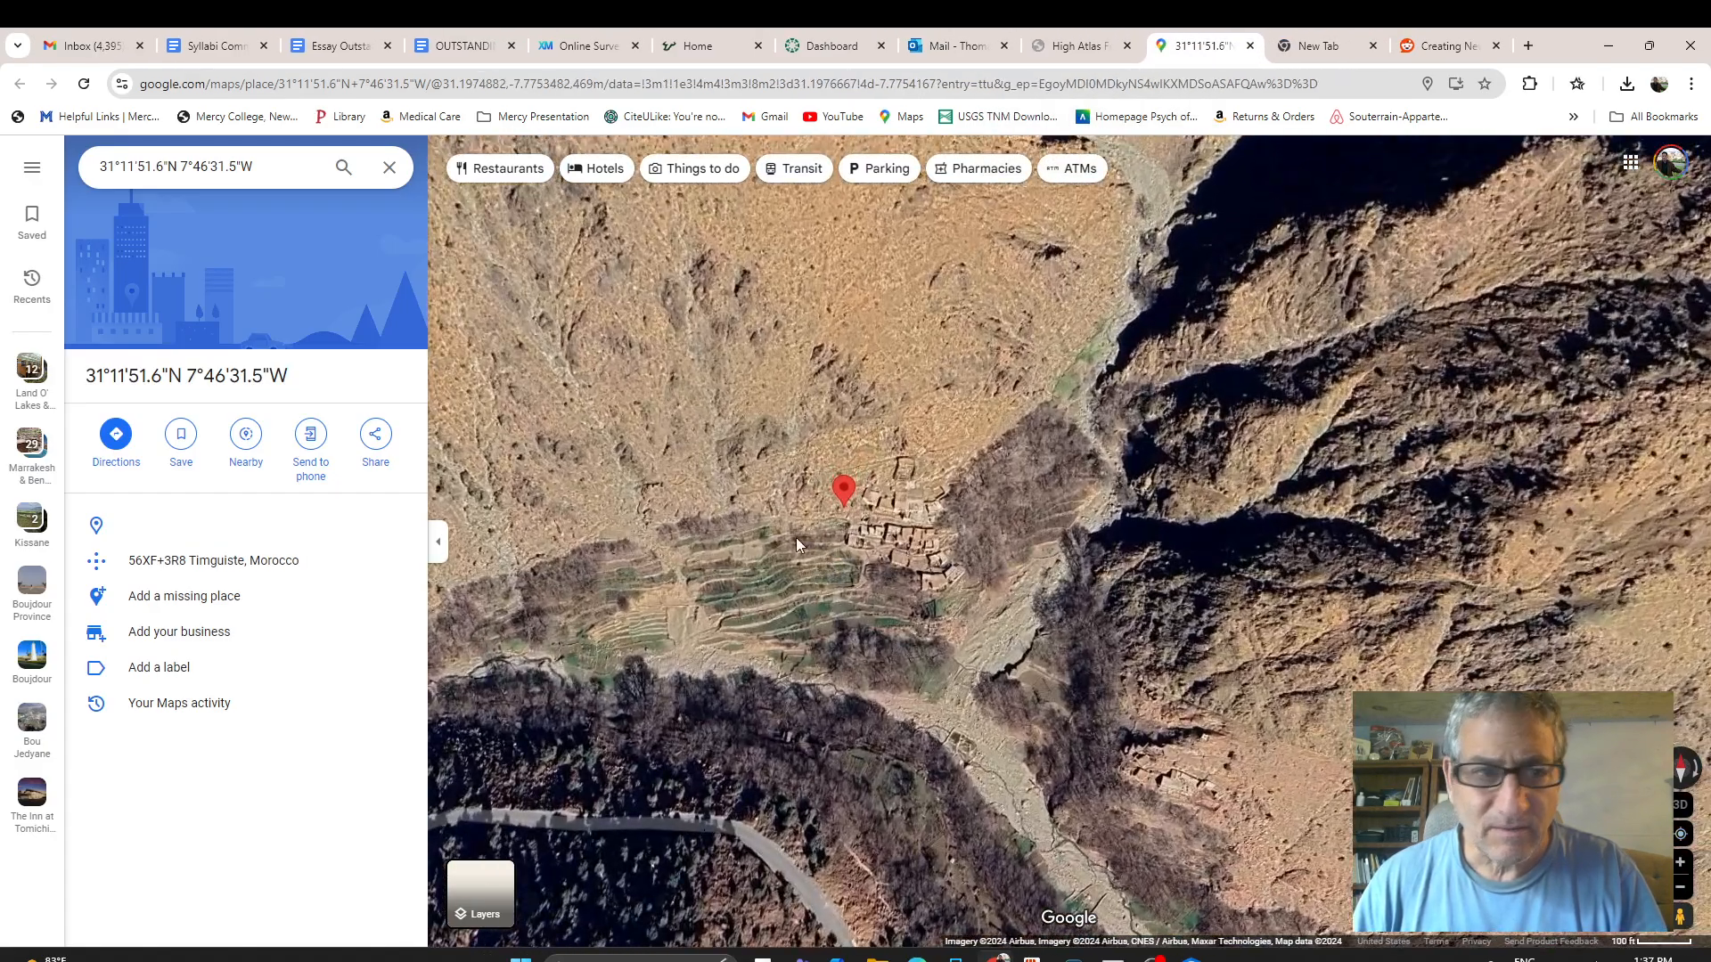
drag(311, 375, 87, 375)
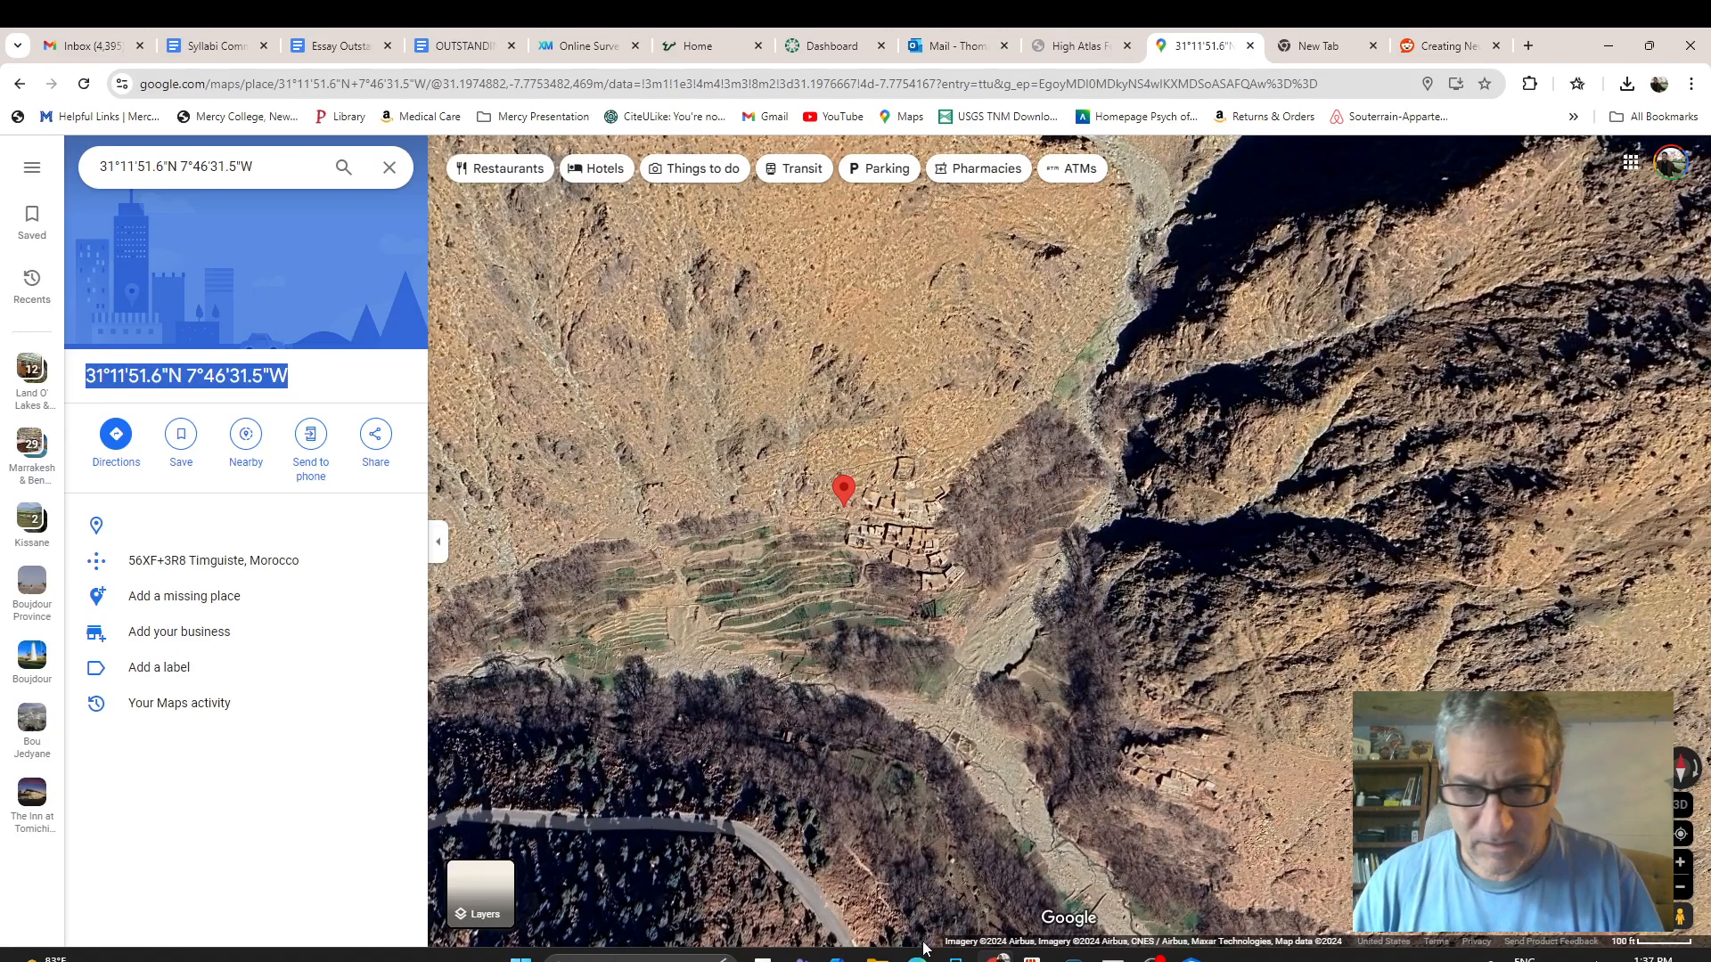
mouse_move(1000, 959)
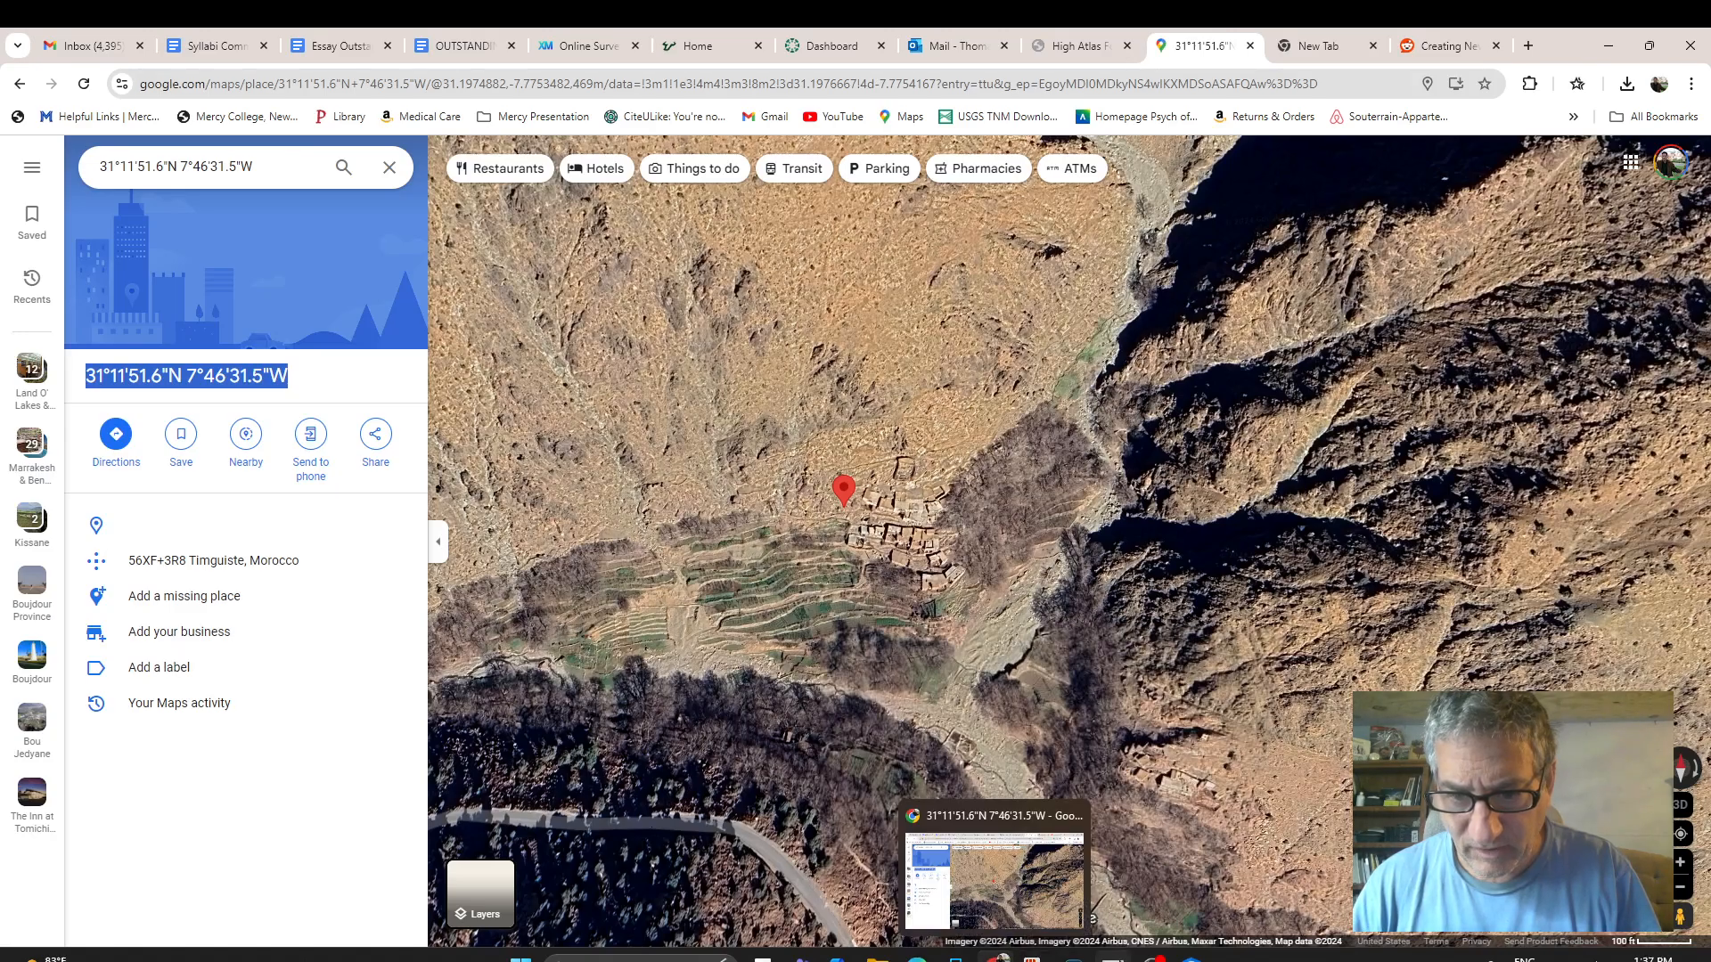
click(1191, 959)
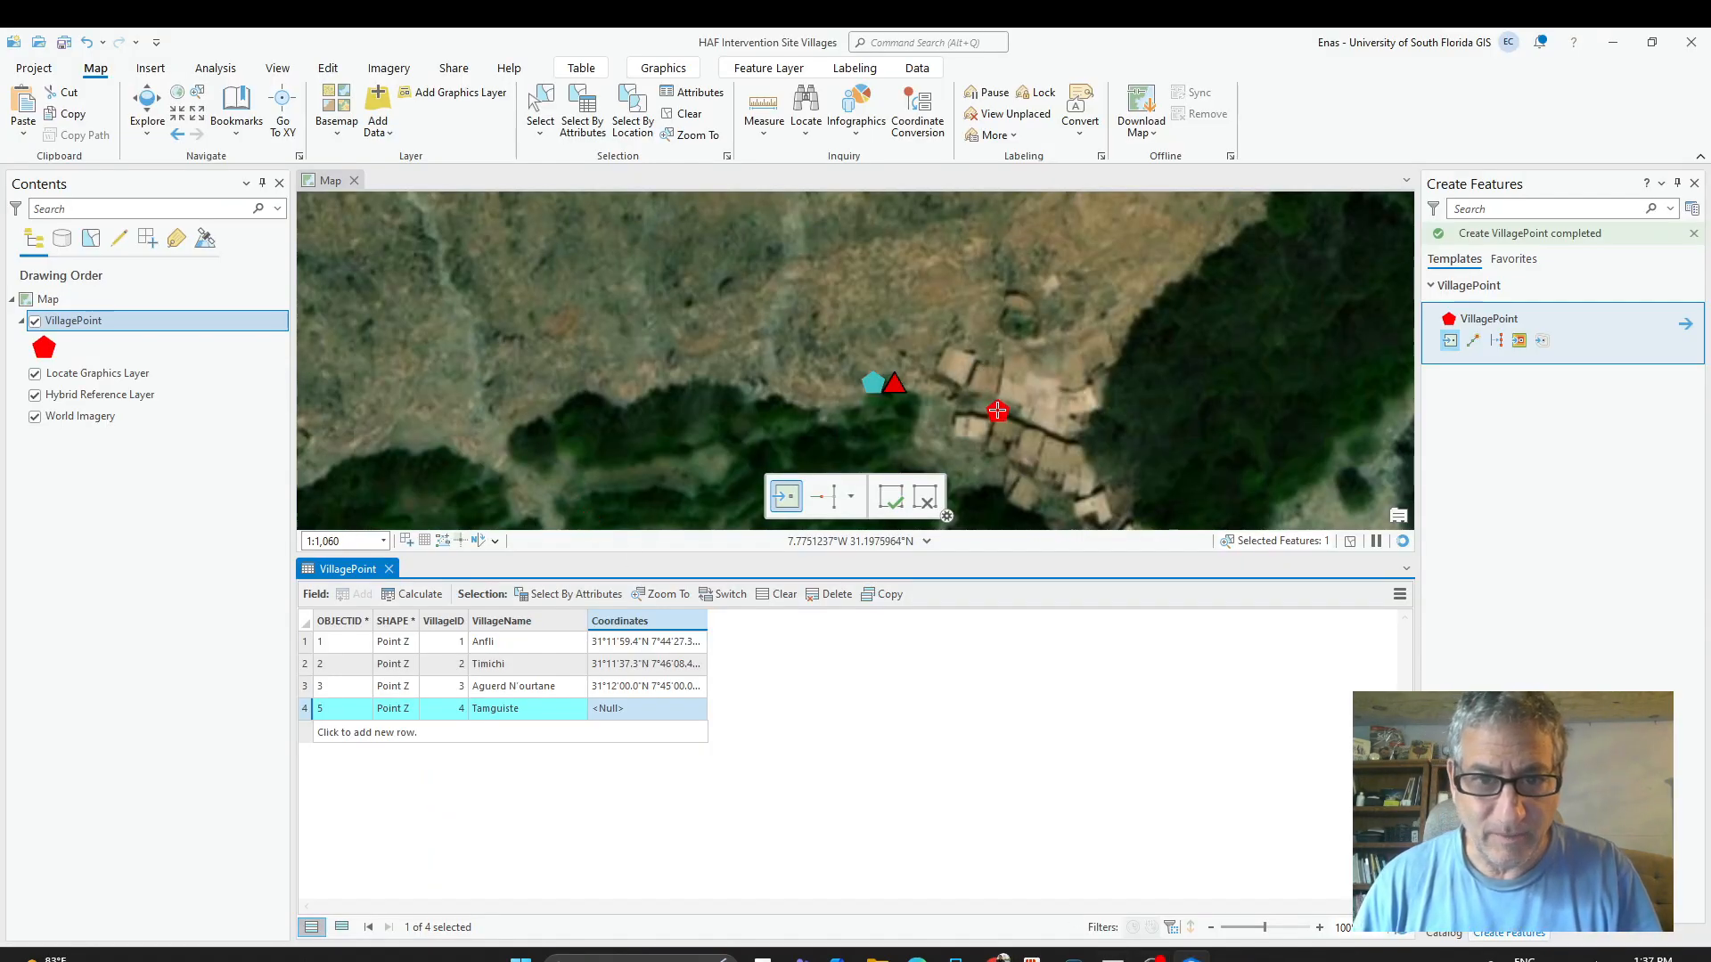
Fill the Coordinates value of the Tamguiste row with 31°11'51.6"N 7°46'31.5"W.
click(636, 707)
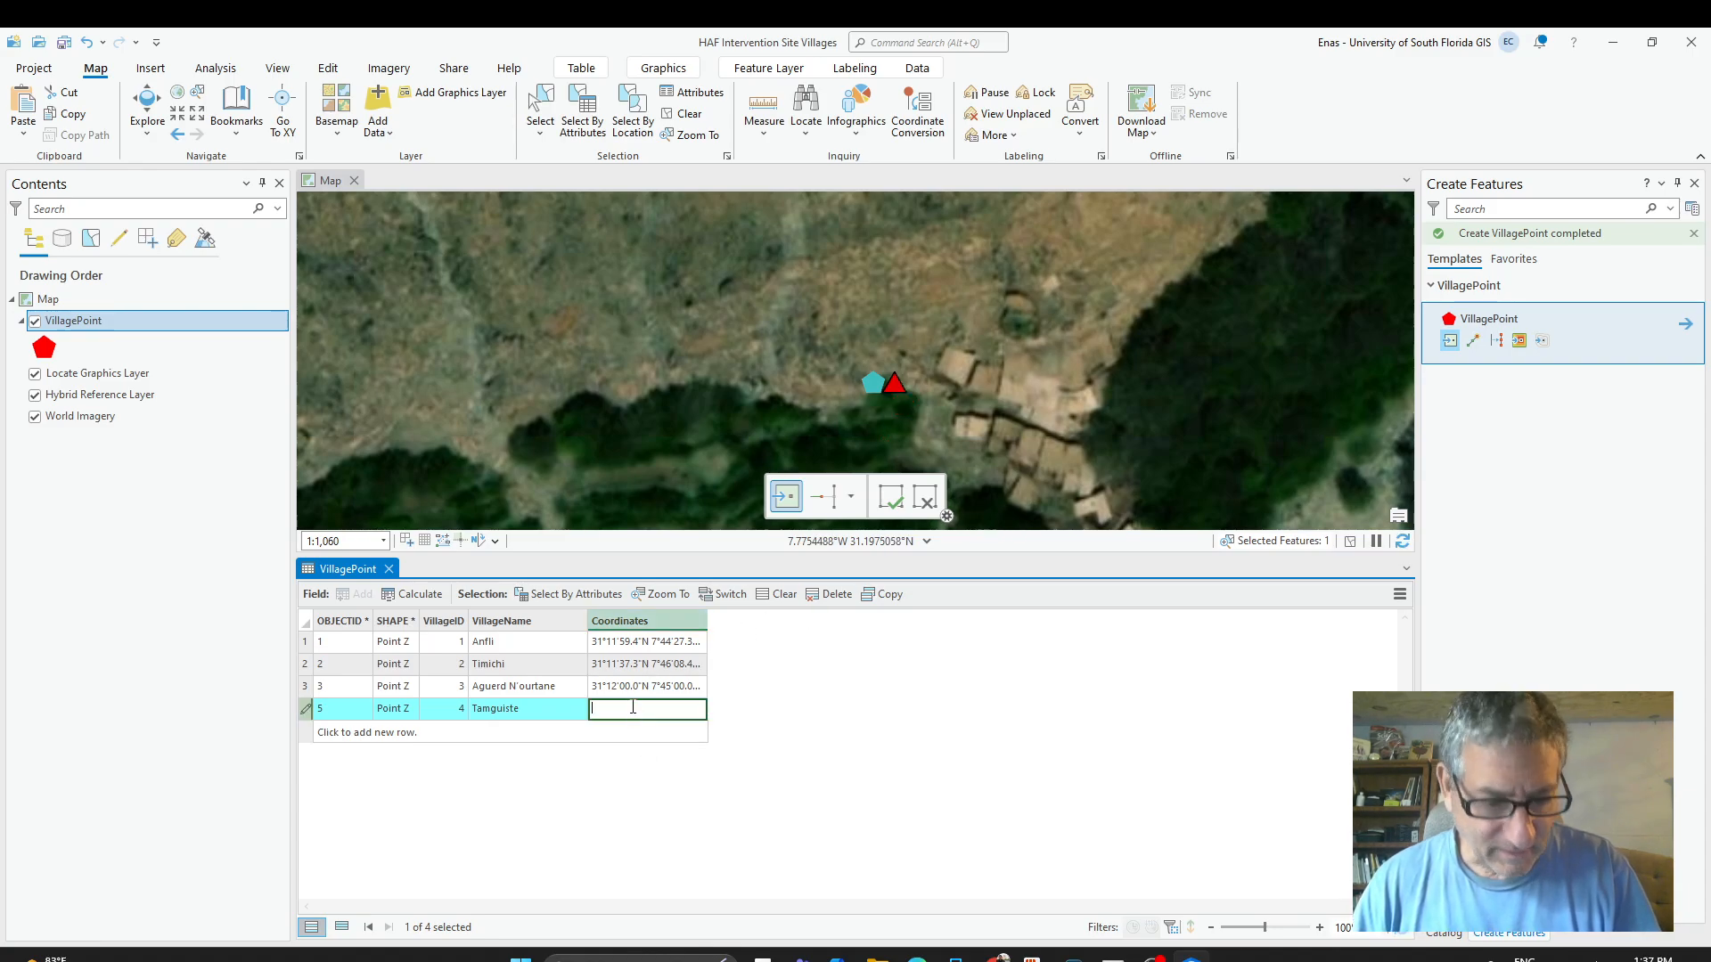
text(31°11'51.5"N 7°46'31.5"W)
key(Return)
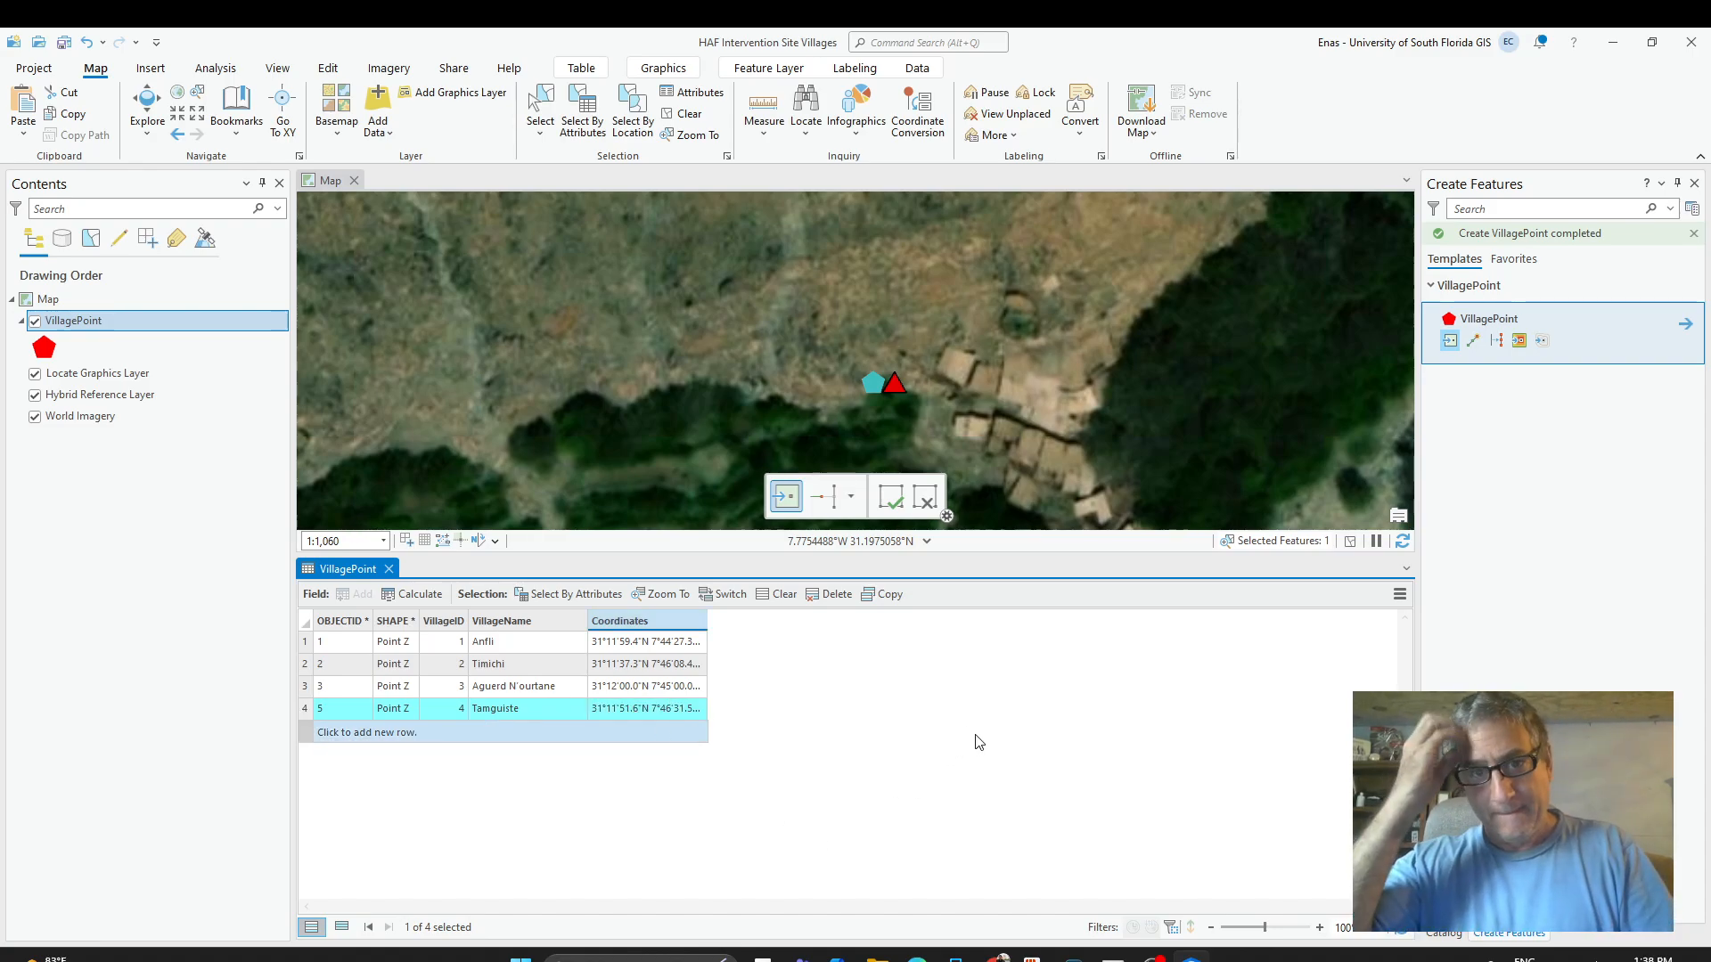
Close the VillagePoint attribute table and open the Fields design view of the VillagePoint layer.
scroll(860, 308, down, 5)
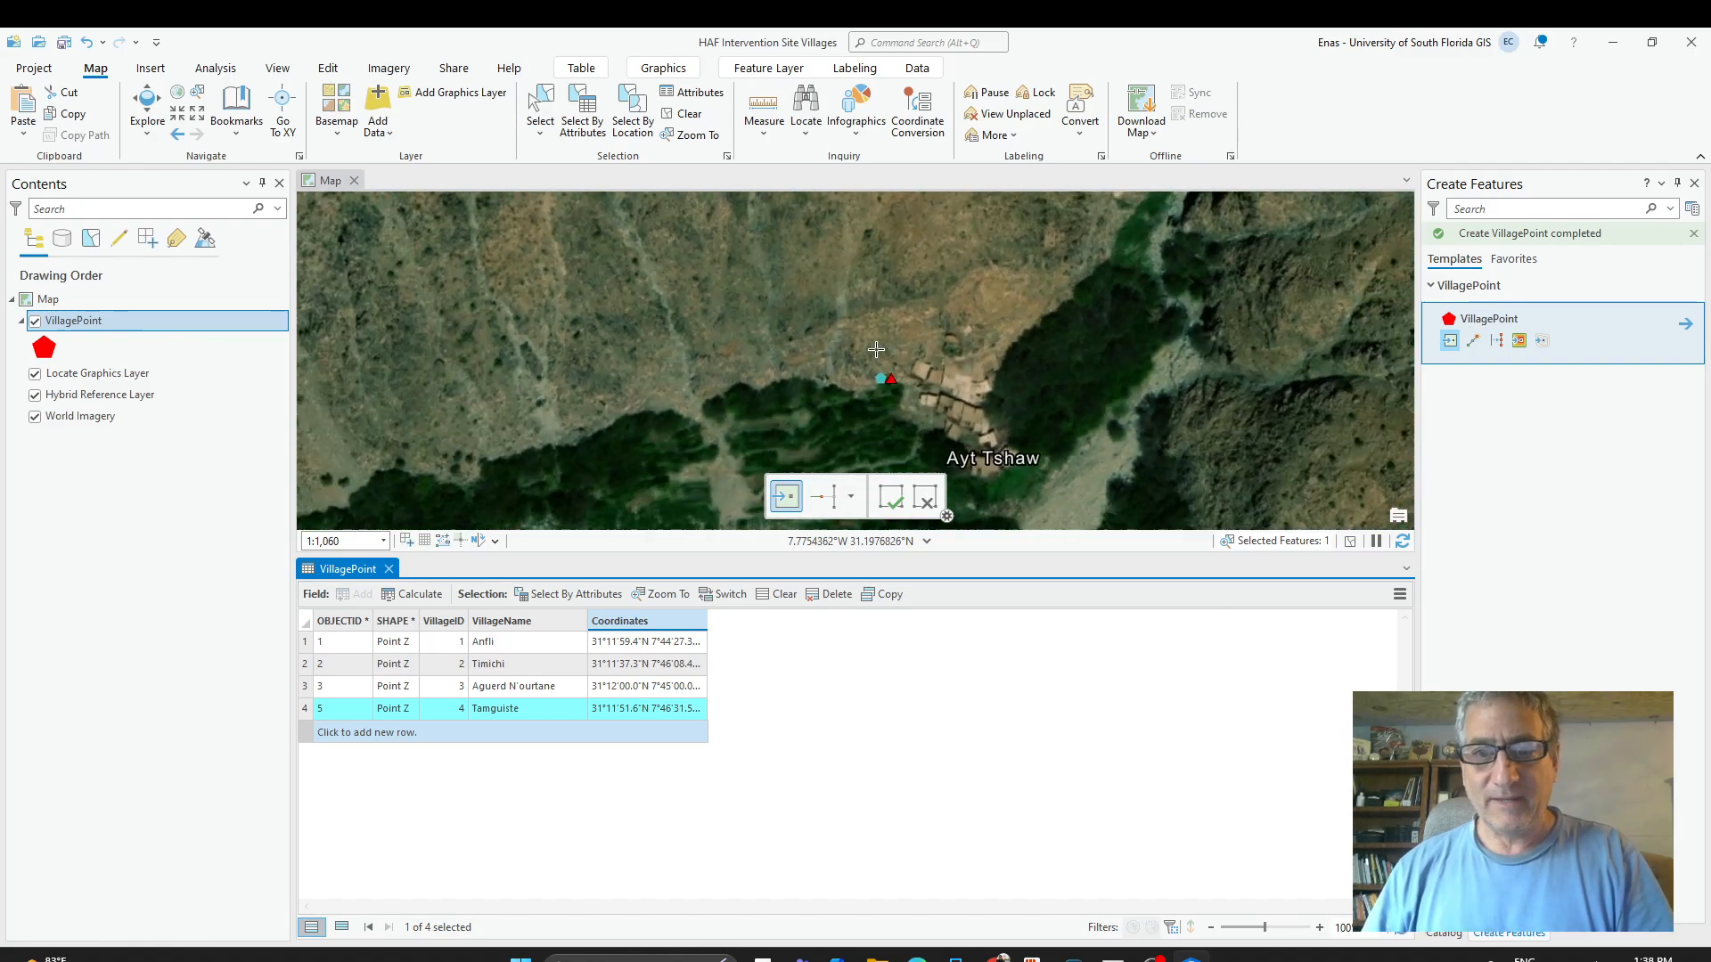
scroll(855, 317, down, 2)
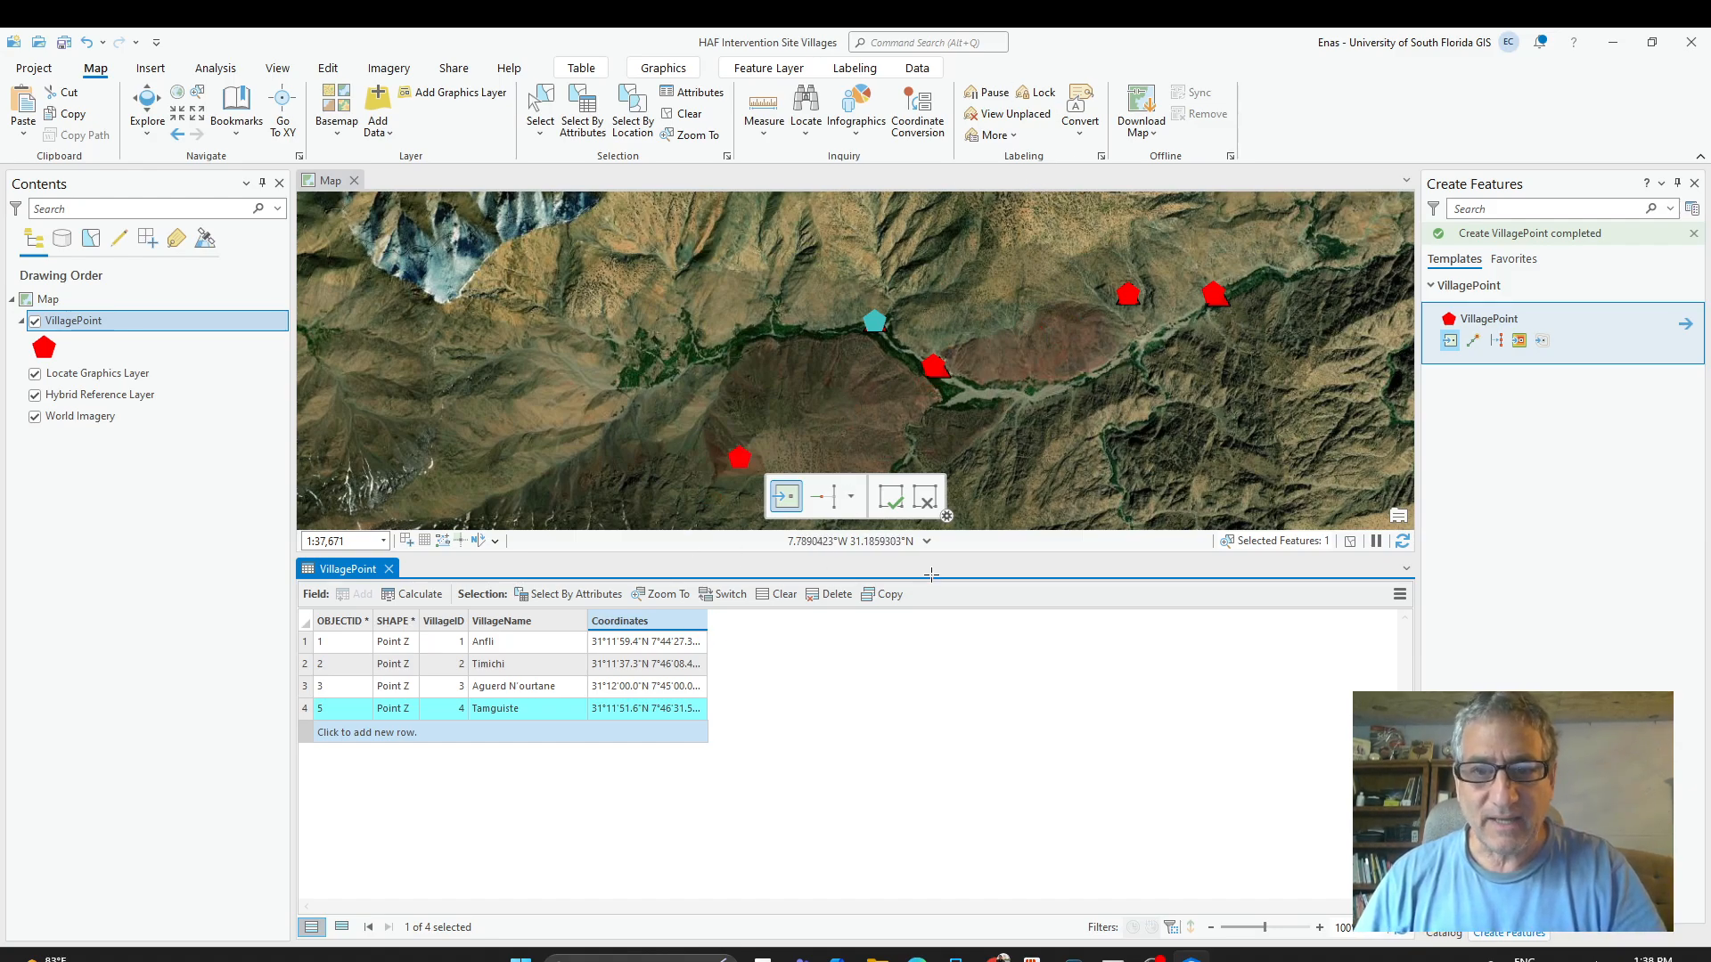
click(1029, 338)
scroll(1025, 340, down, 2)
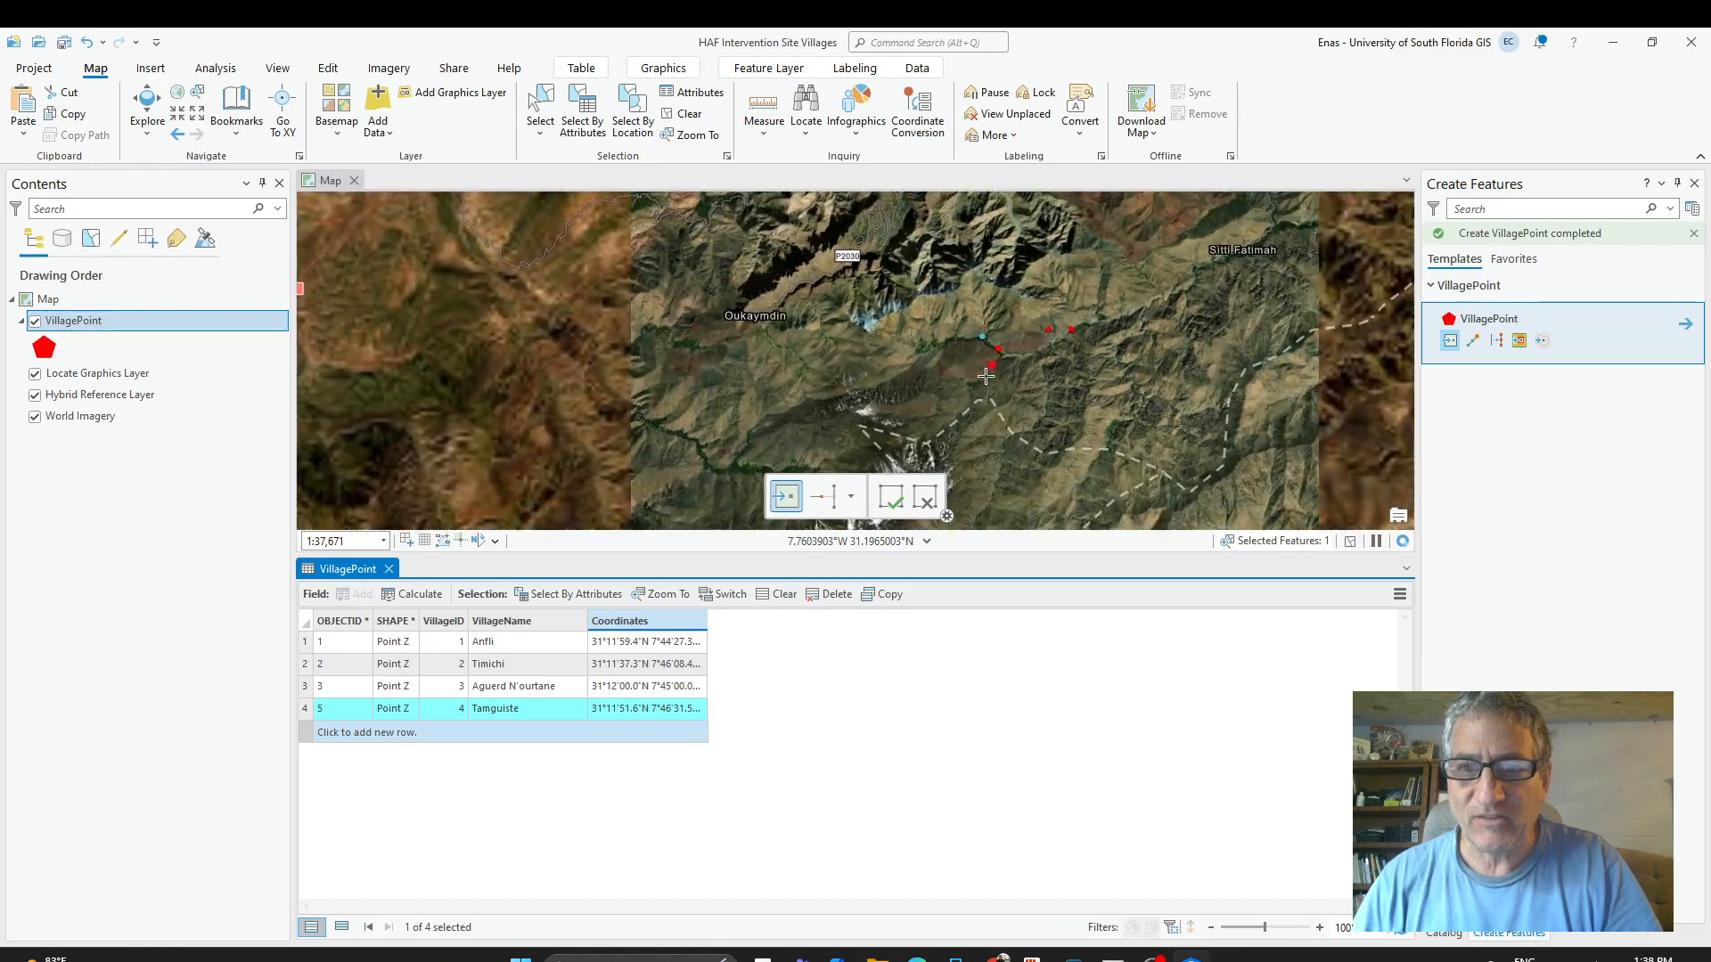
scroll(973, 358, up, 2)
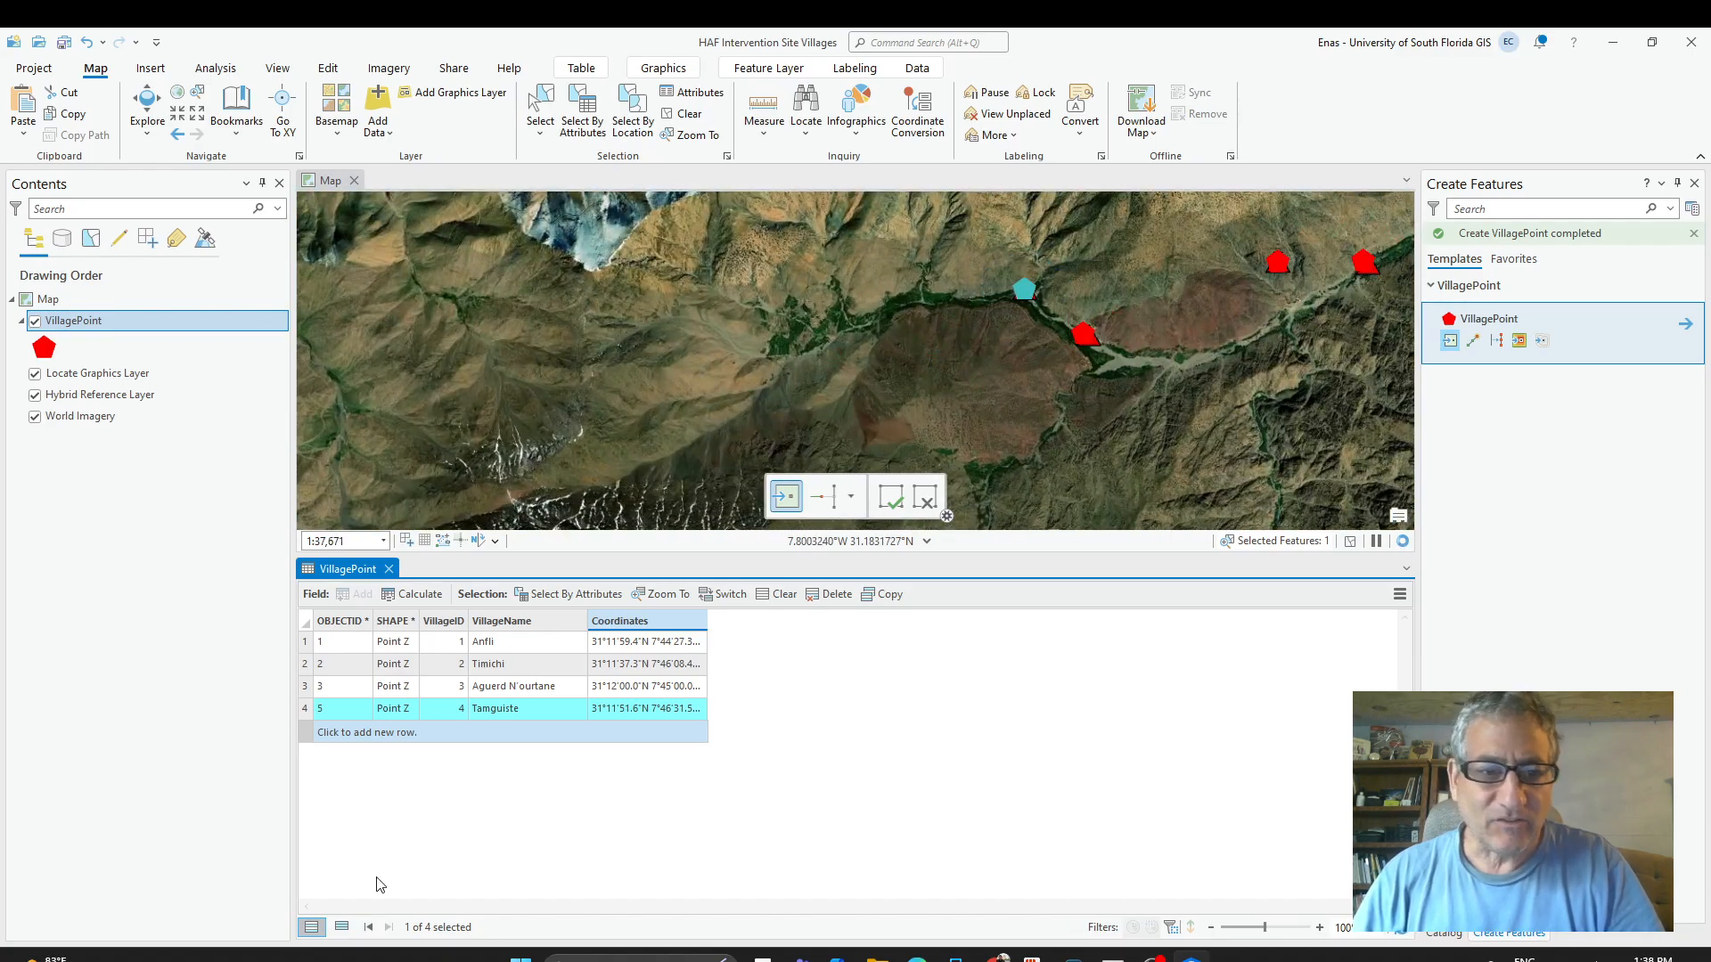
click(389, 569)
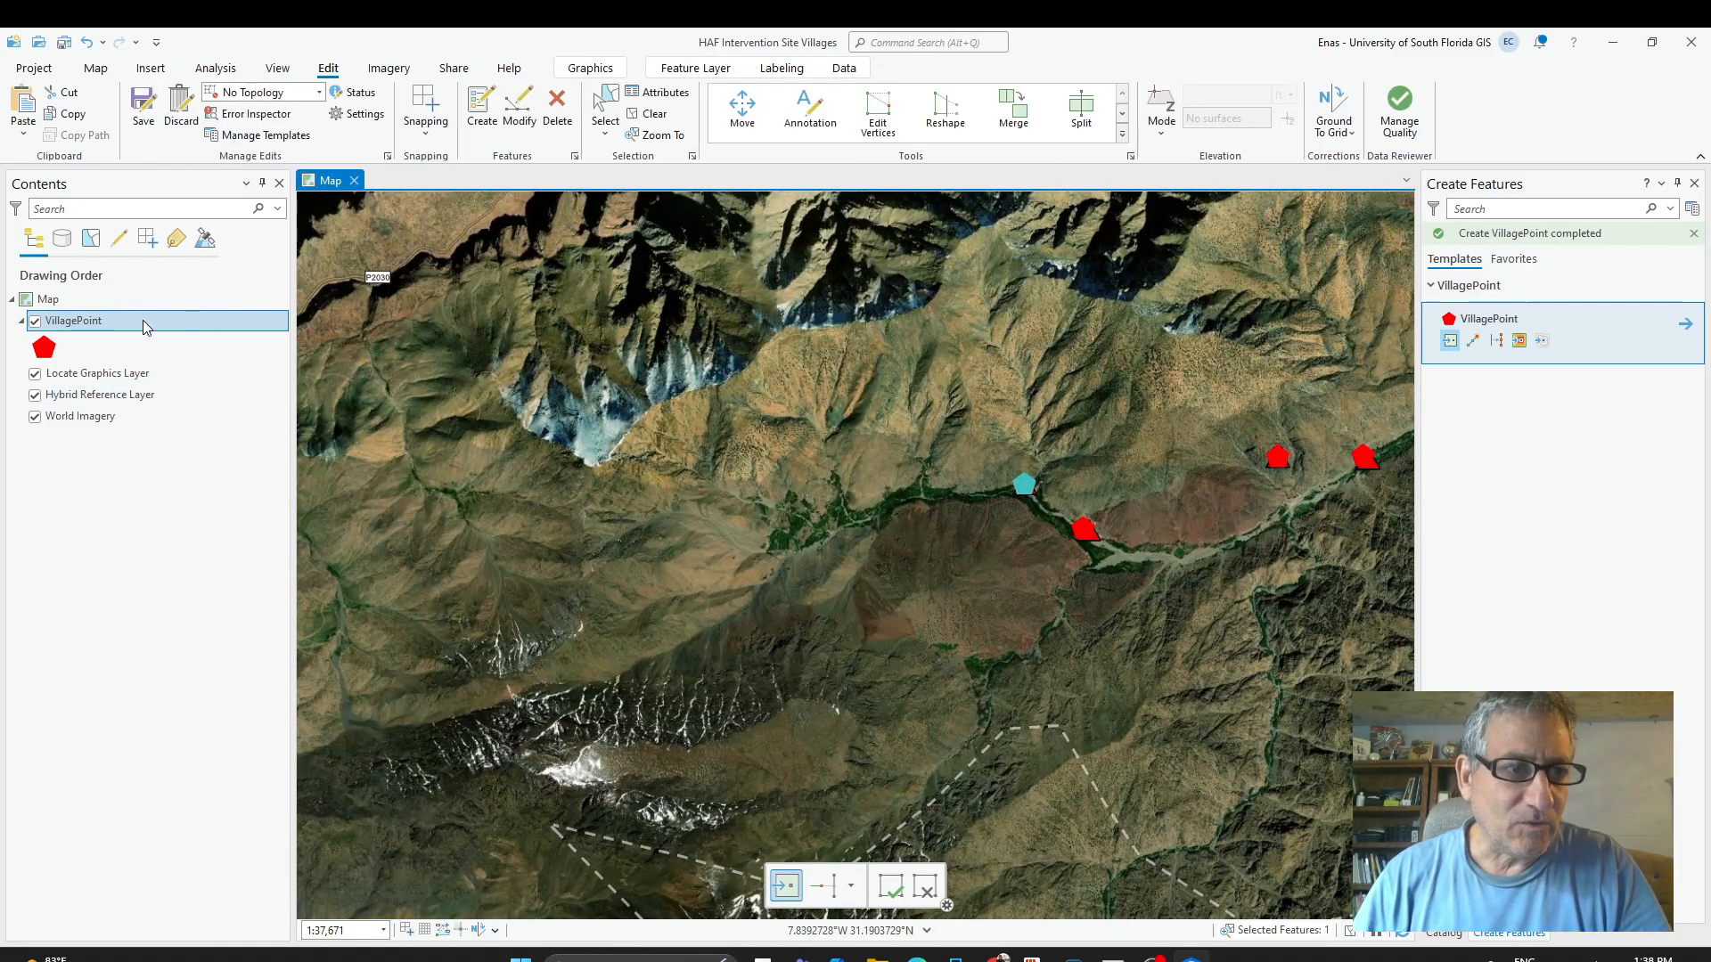
right_click(68, 322)
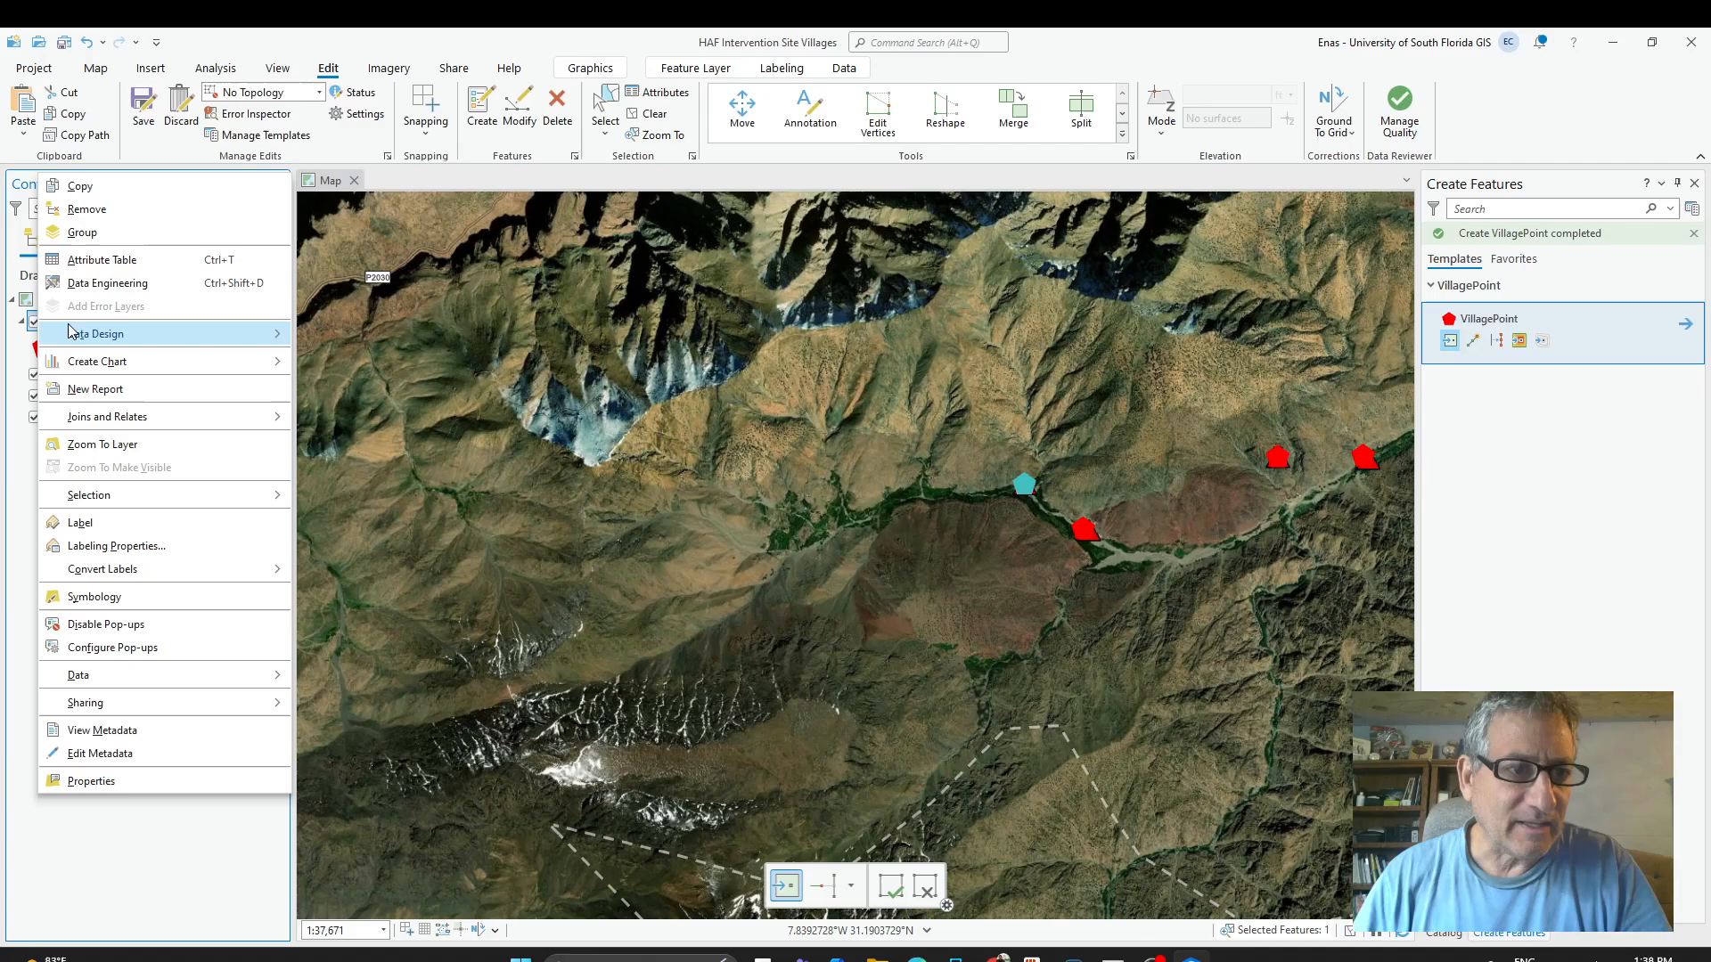
mouse_move(124, 332)
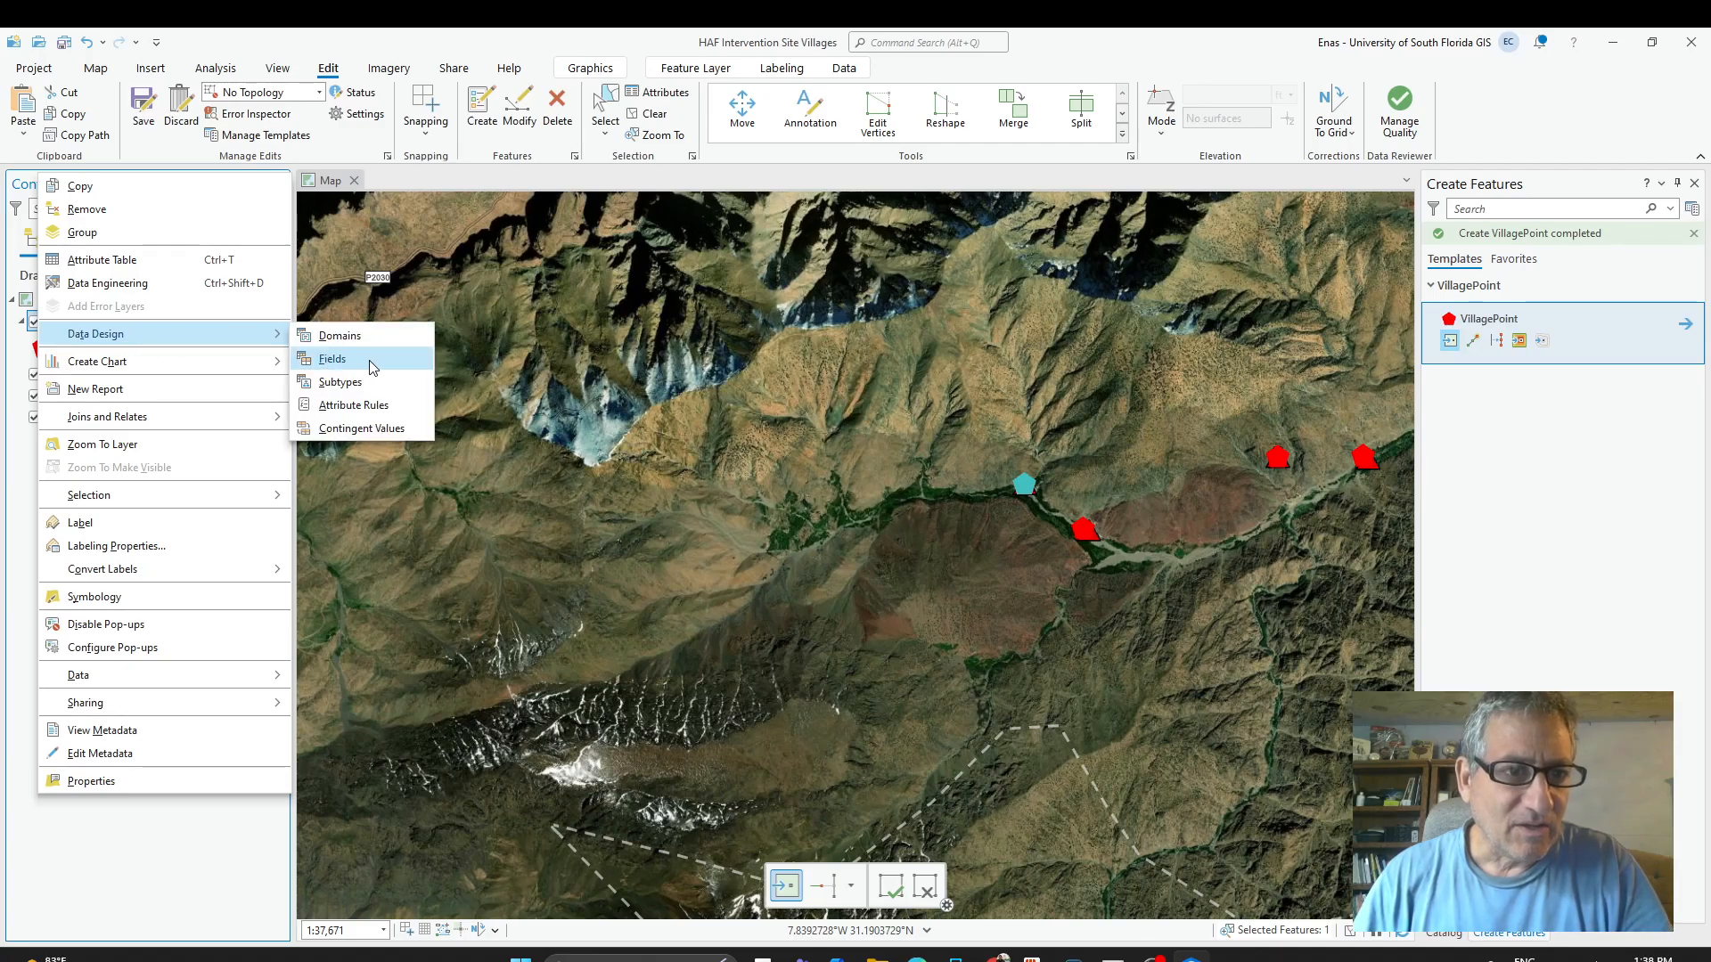
click(370, 361)
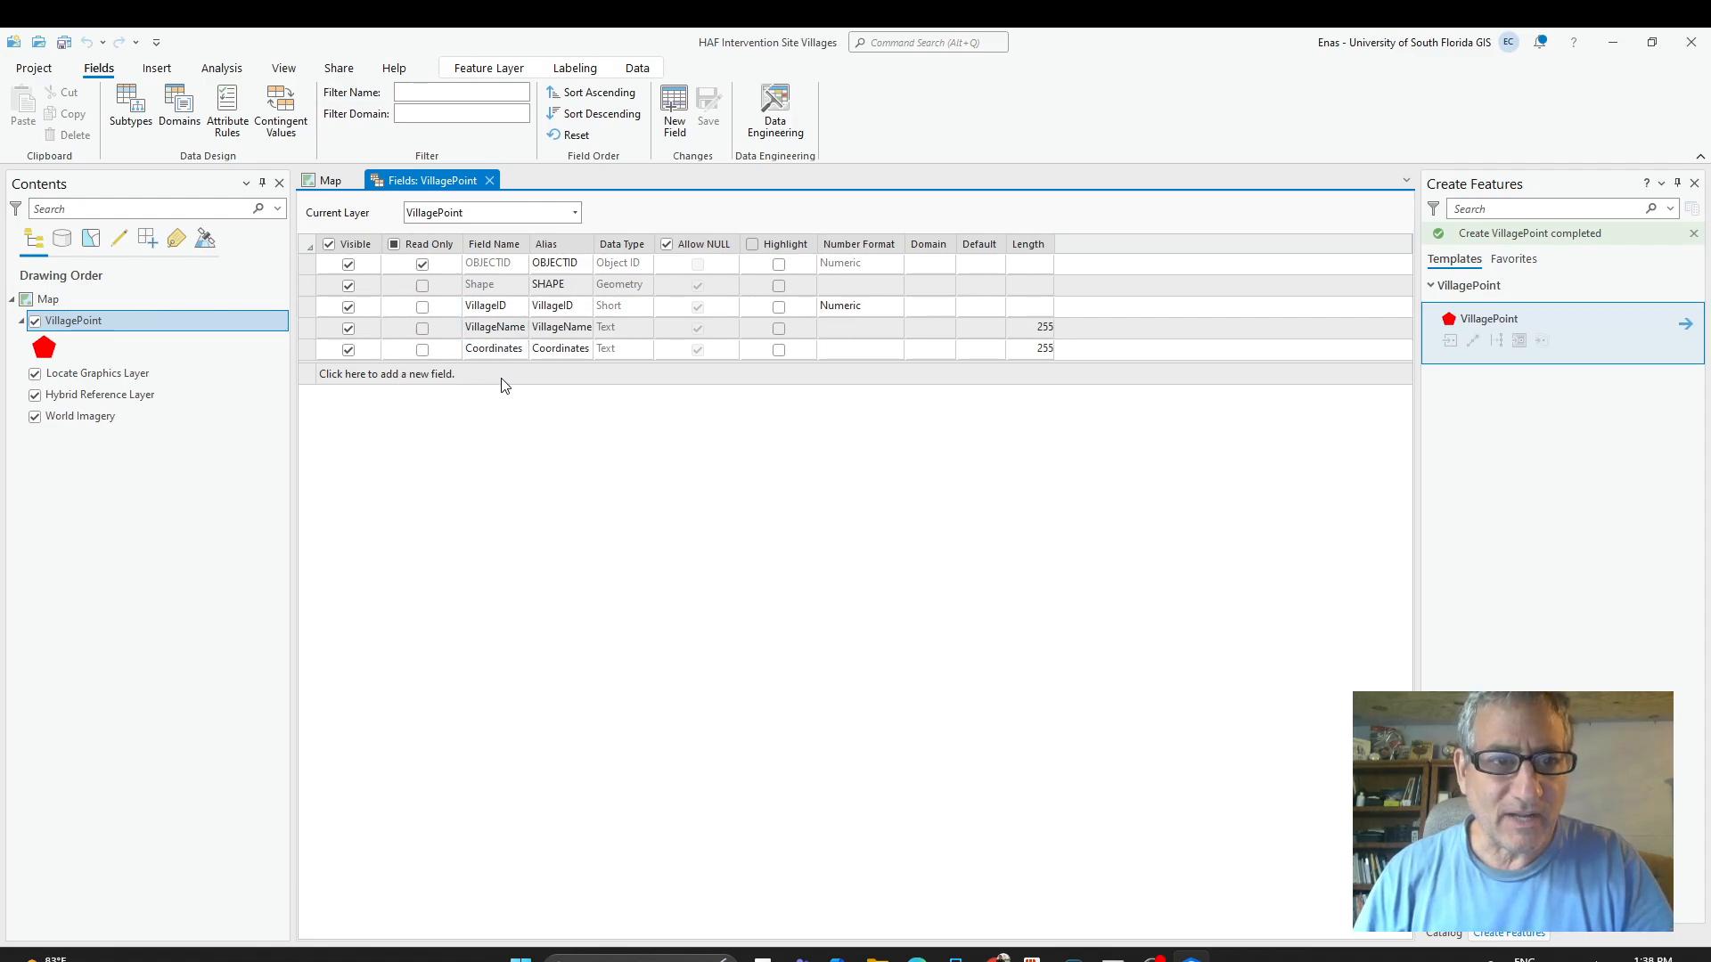
Switch to the browser, check the column headings of Table 1 in the High Atlas Foundation report, and return to ArcGIS Pro.
click(998, 959)
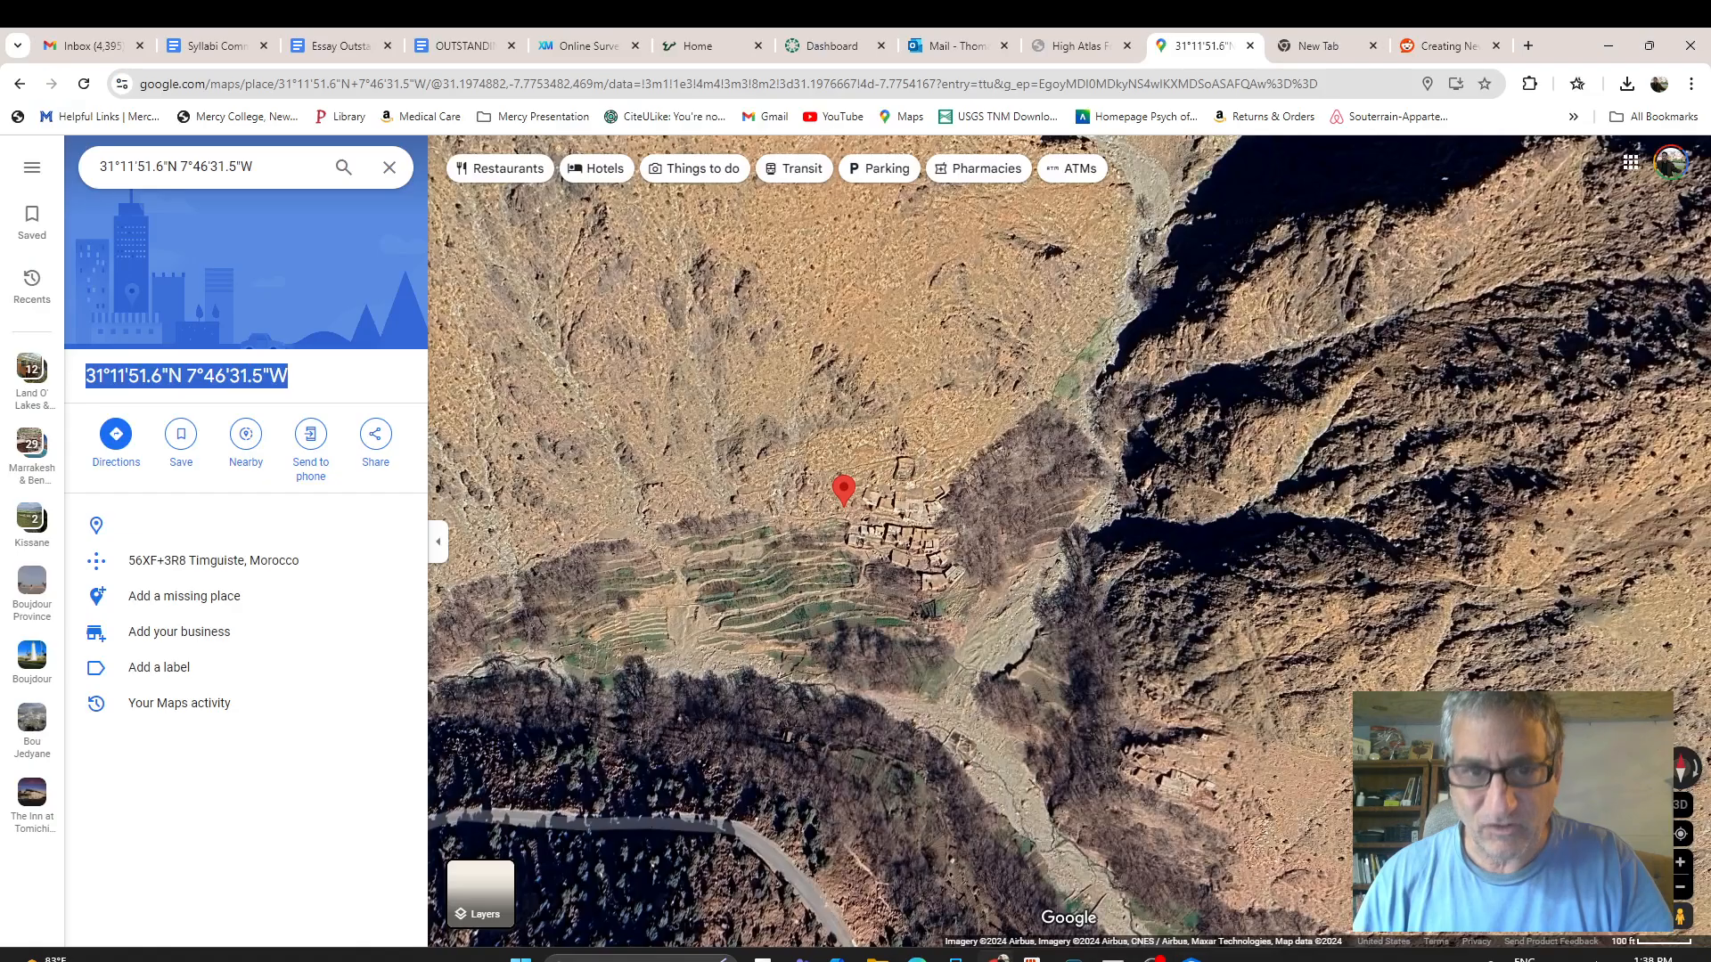
click(1087, 47)
scroll(938, 611, up, 4)
scroll(906, 347, down, 2)
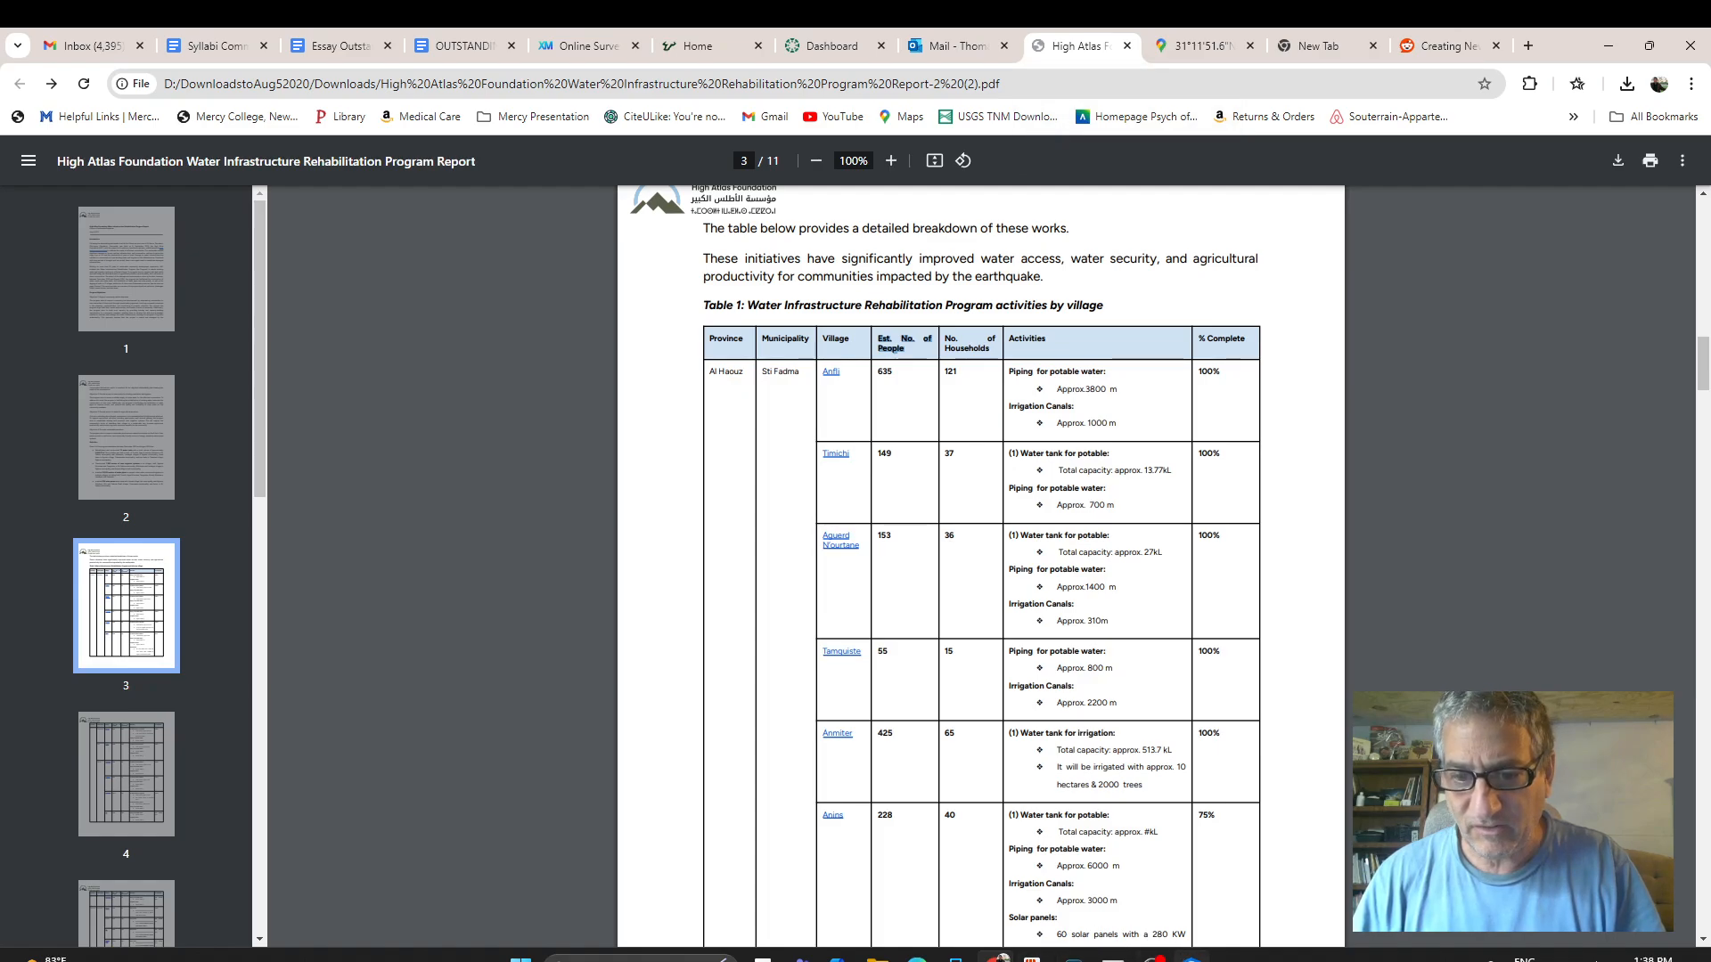
click(1191, 958)
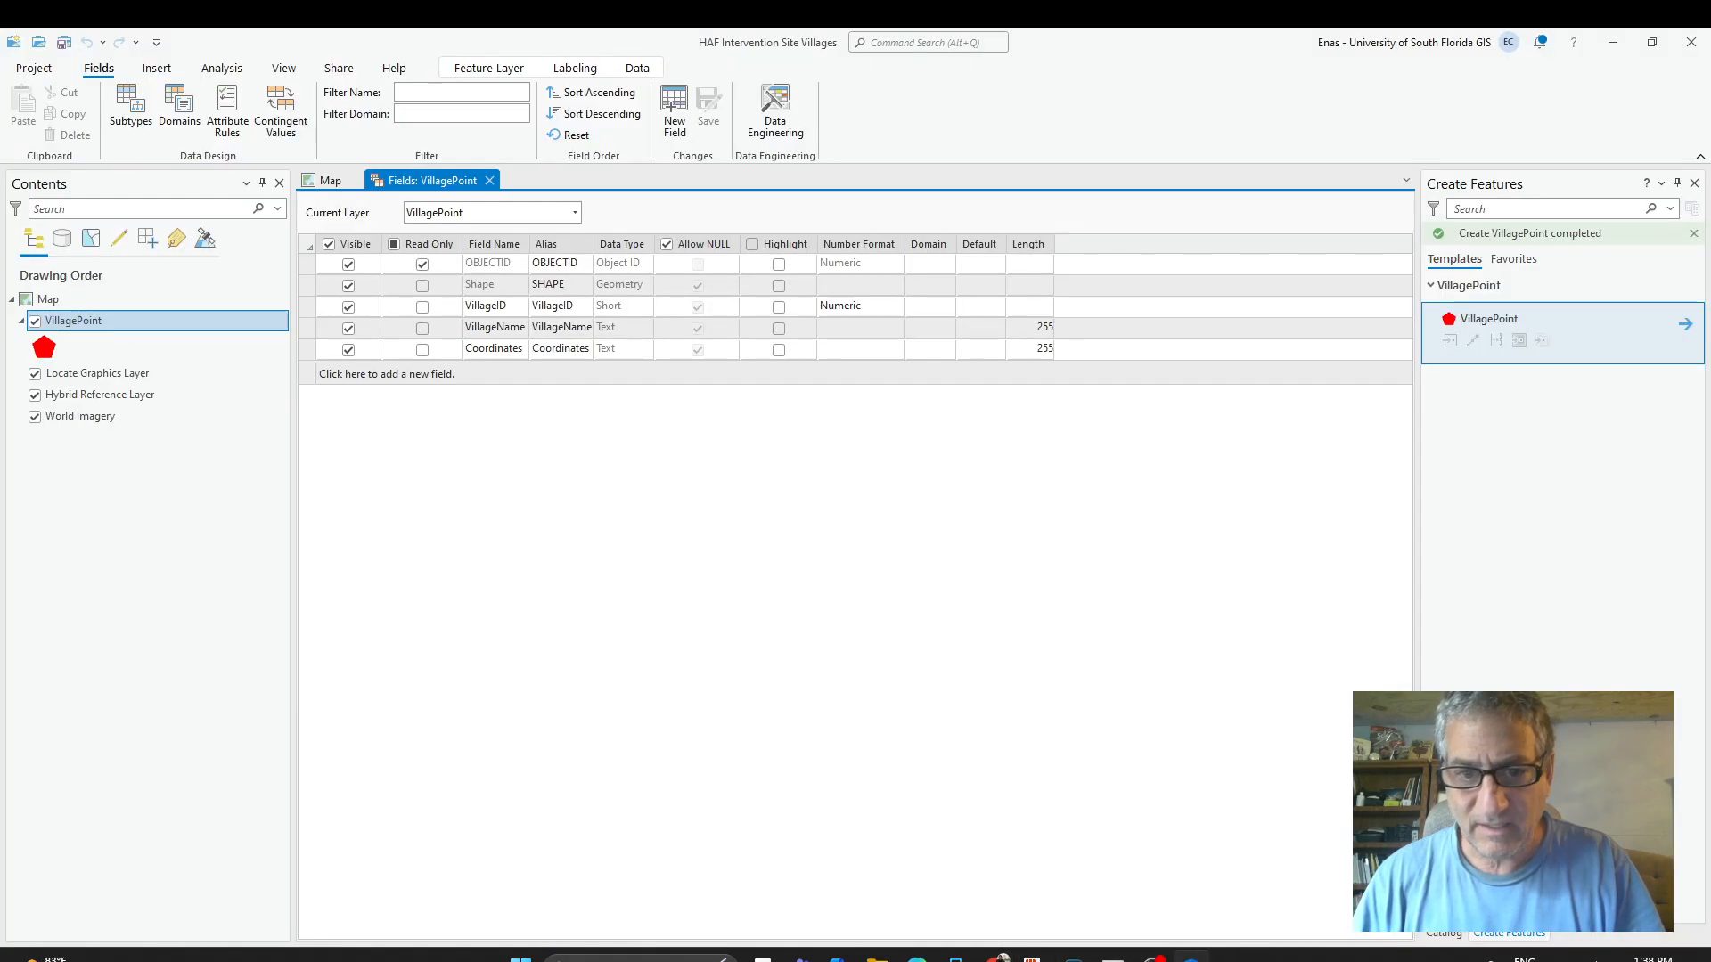
Add a new field named EstNumberPeople with data type Text to the VillagePoint layer.
click(393, 374)
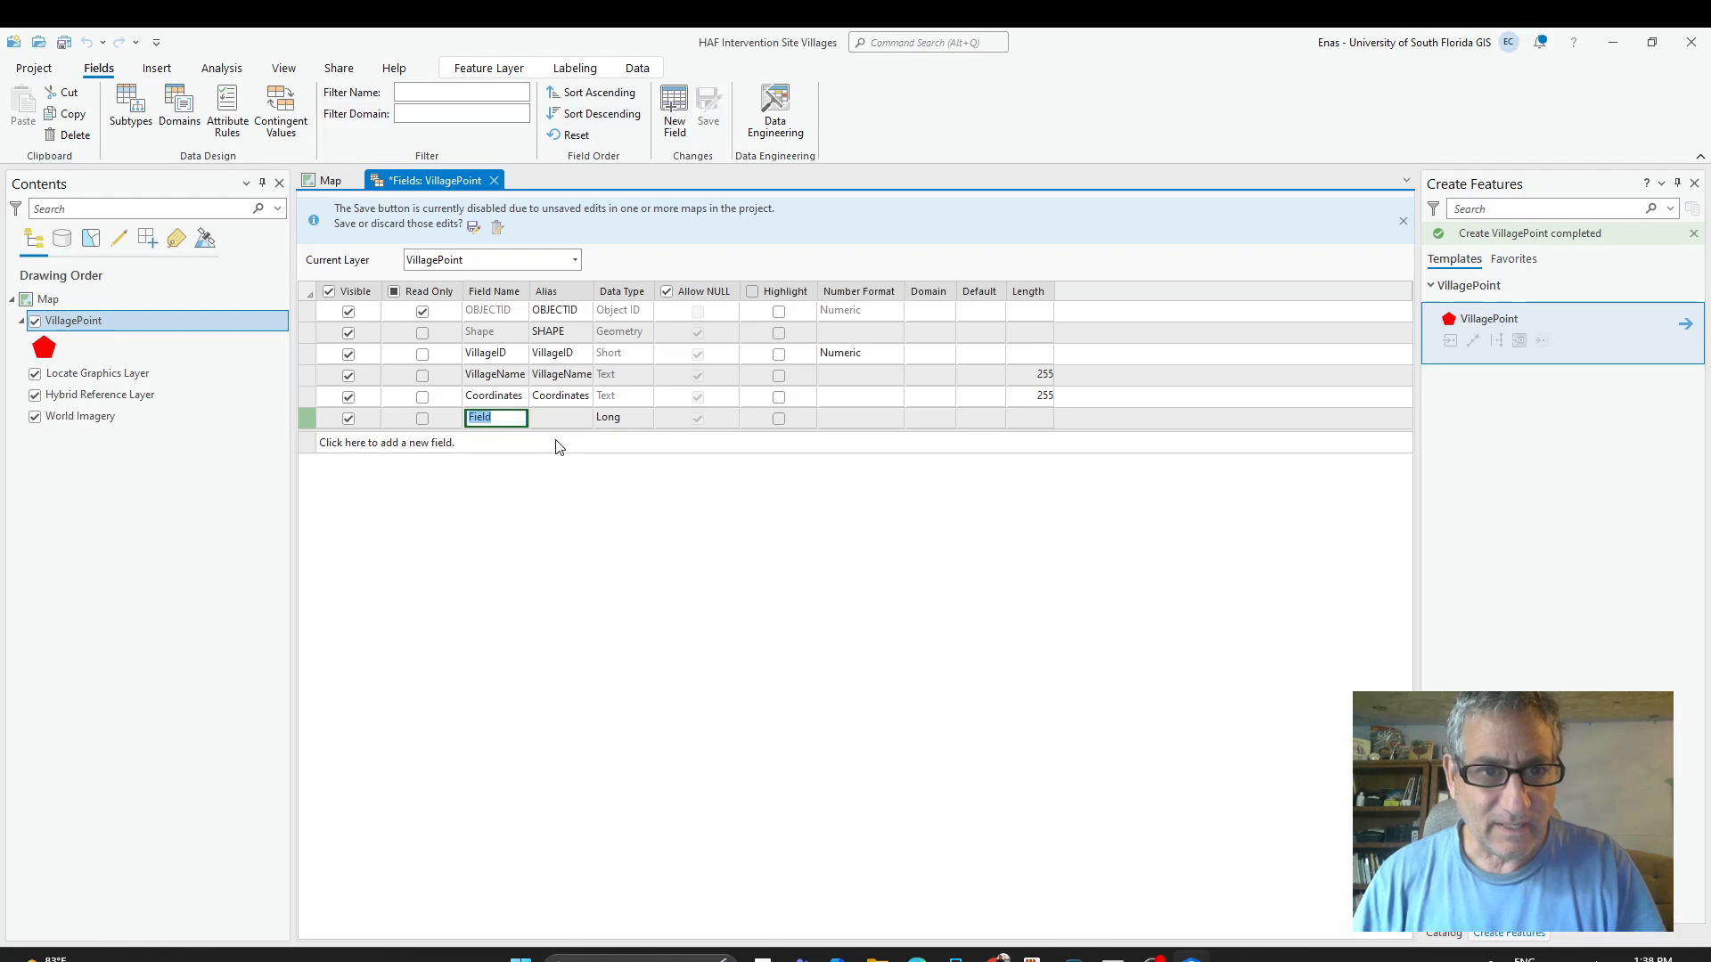
click(619, 420)
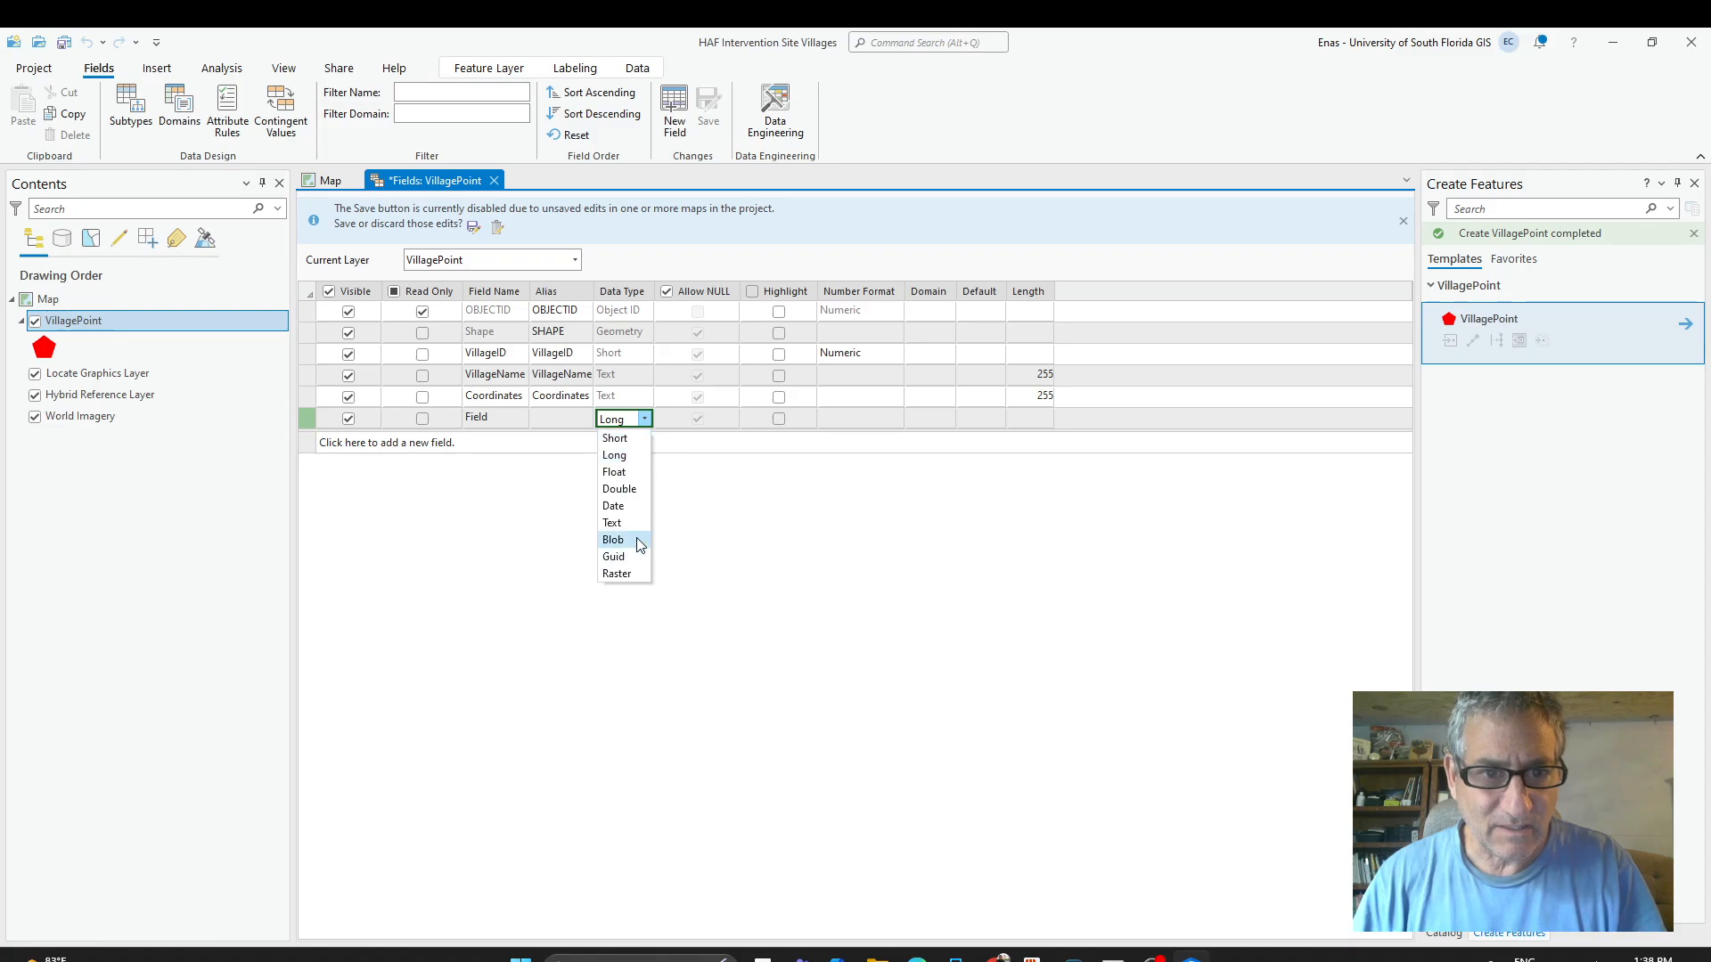
click(612, 523)
click(515, 419)
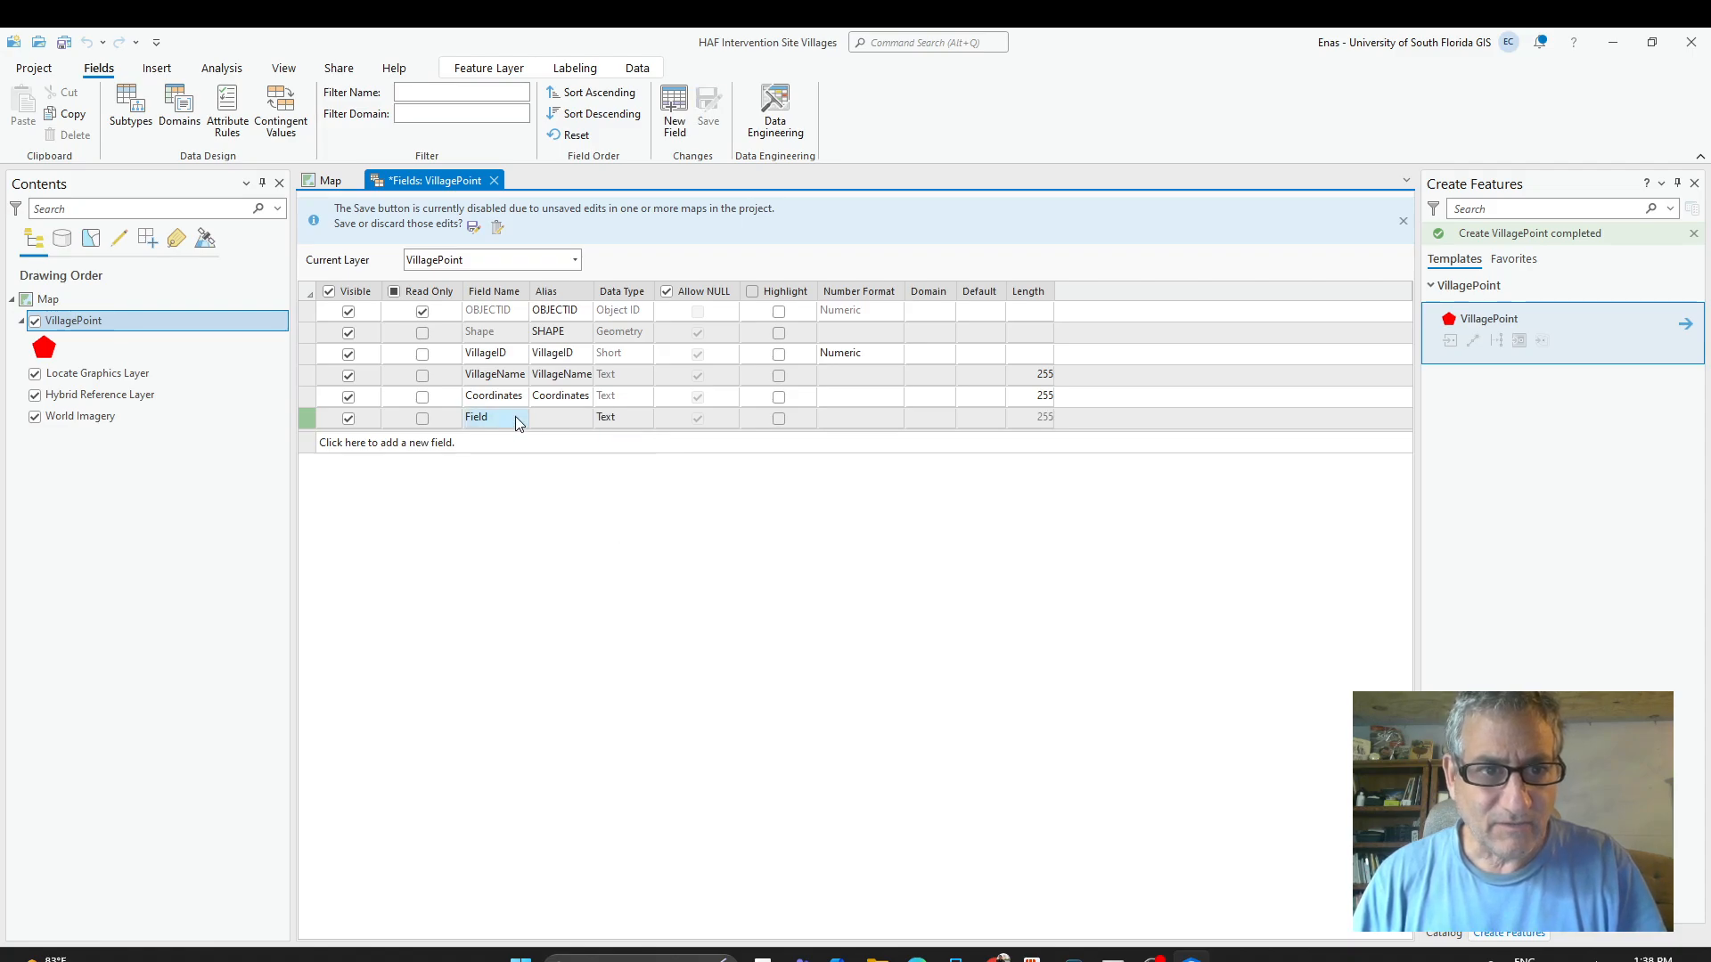
text(Est)
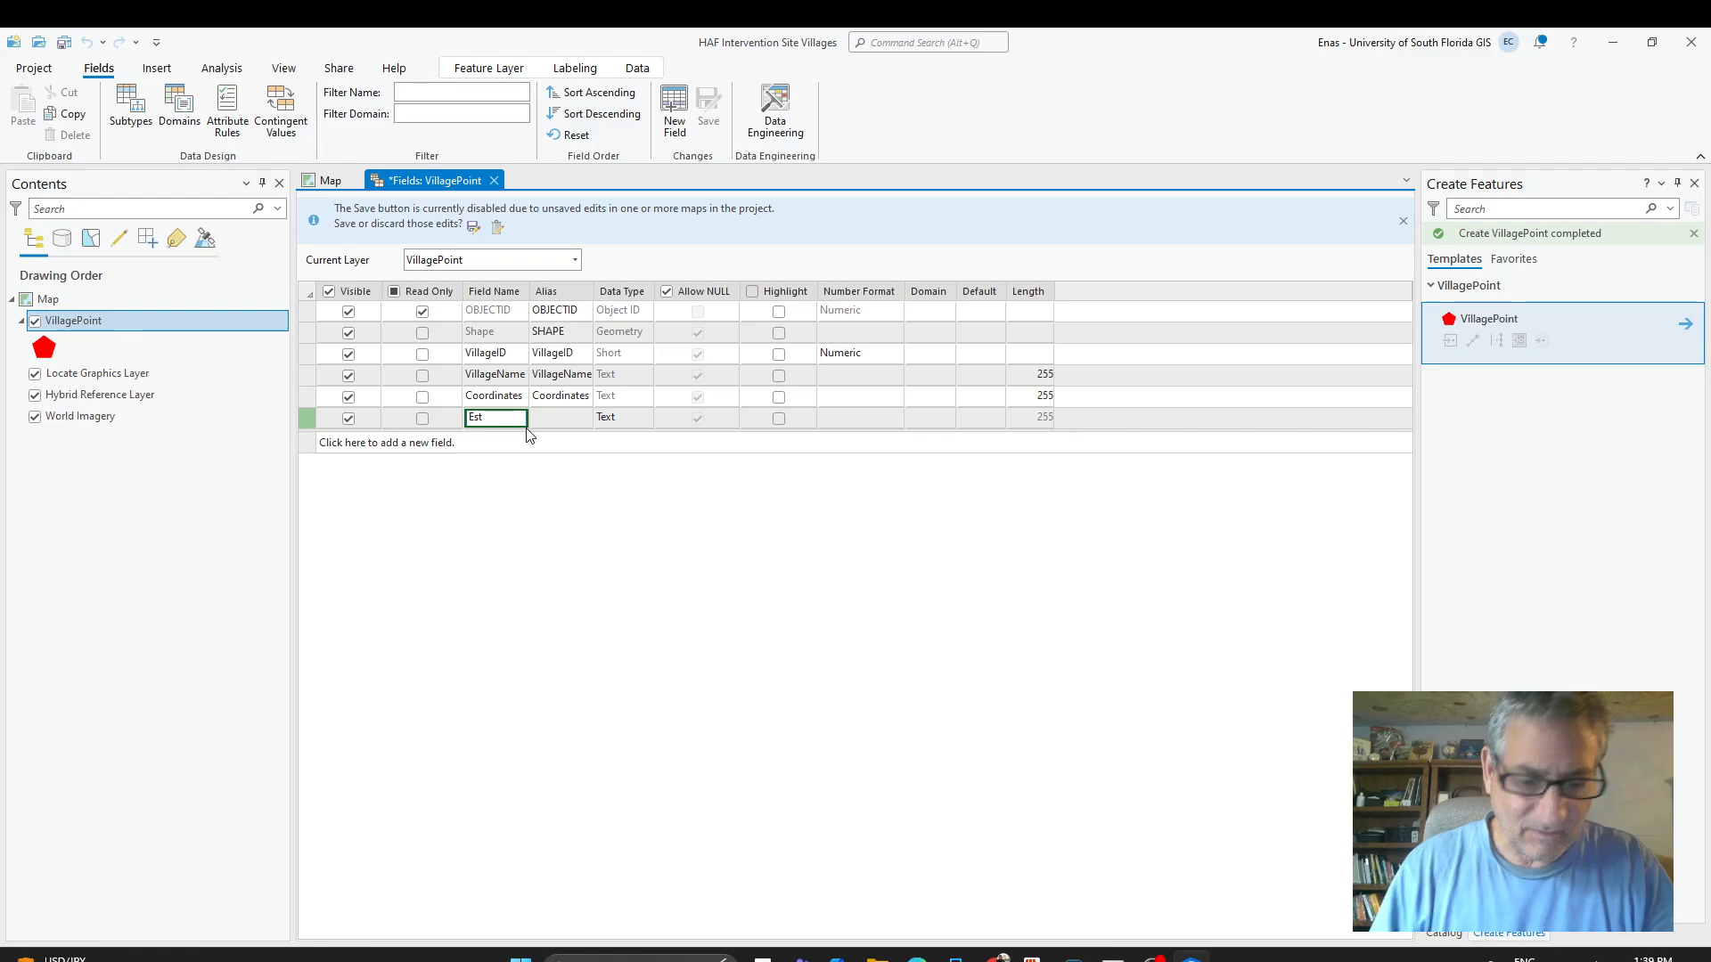
text(No)
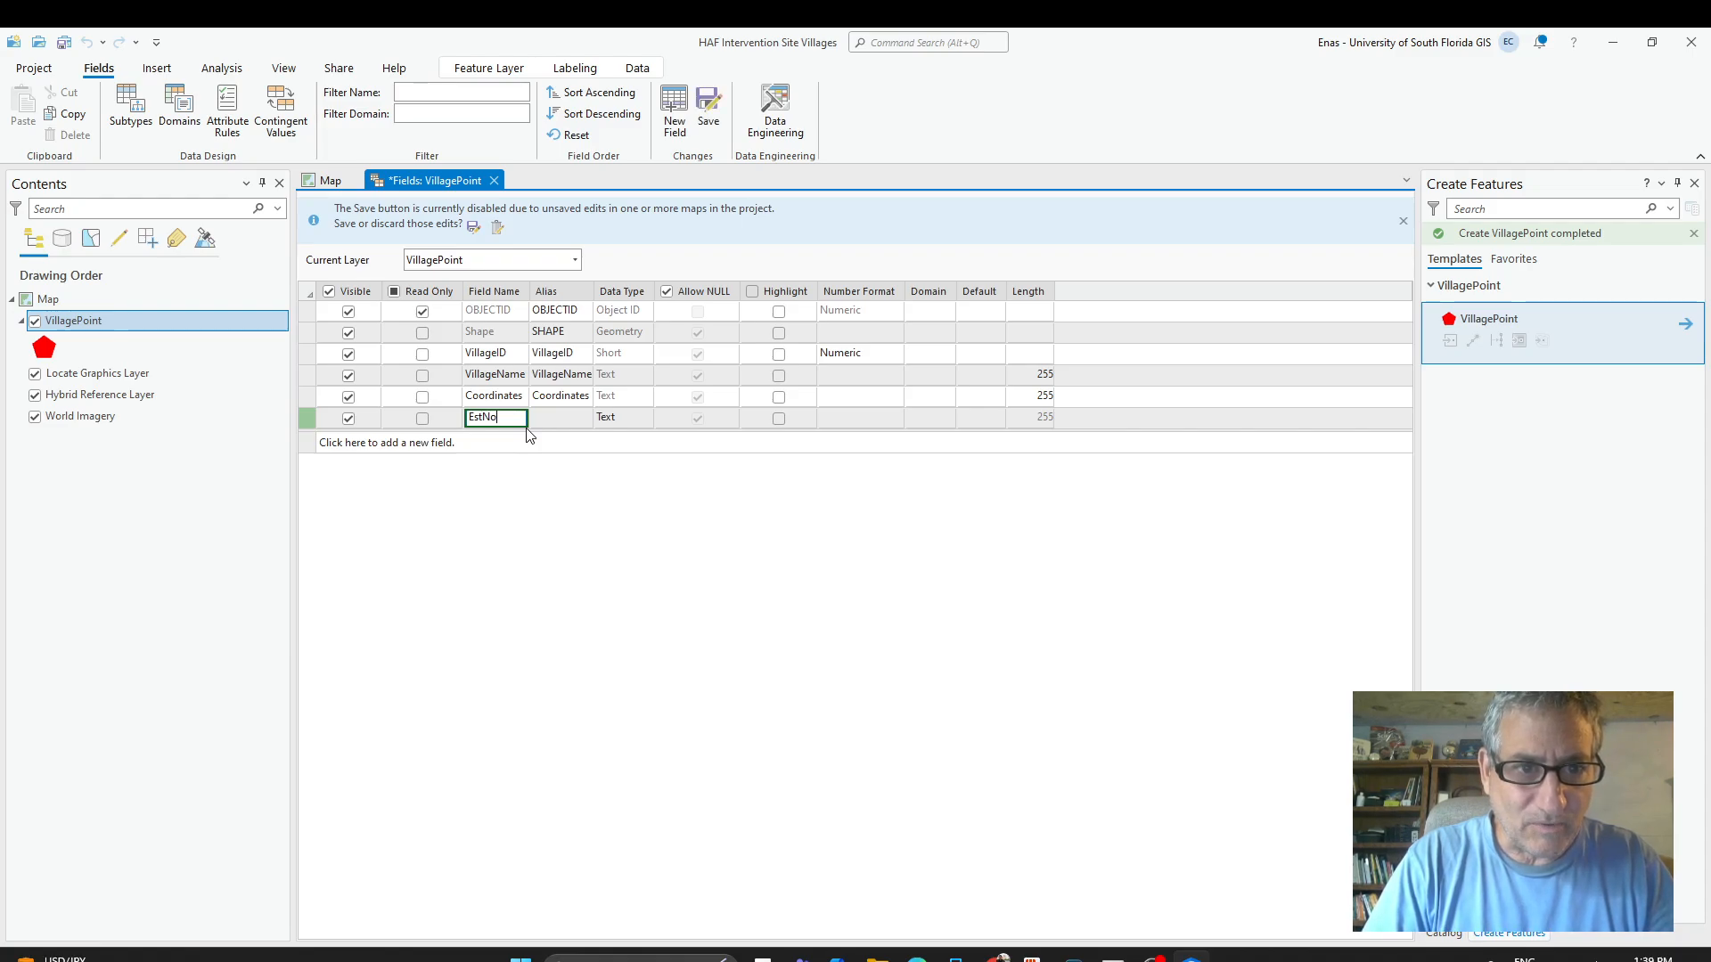
key(BackSpace)
key(BackSpace)
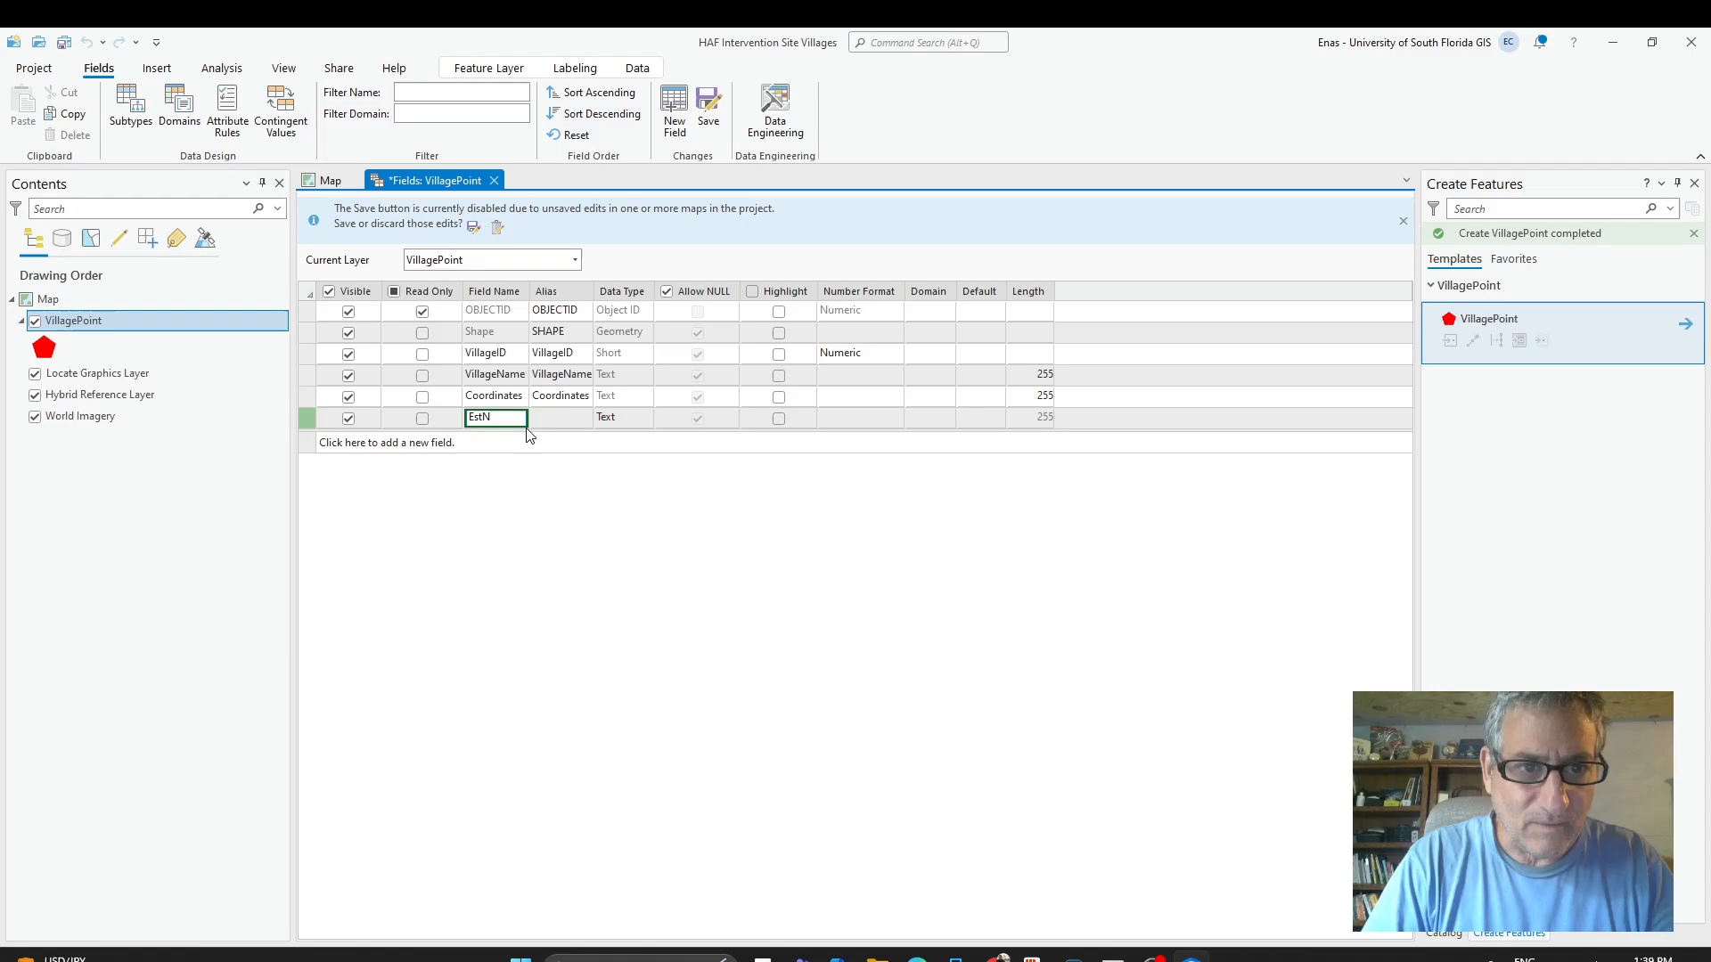
text(umberP)
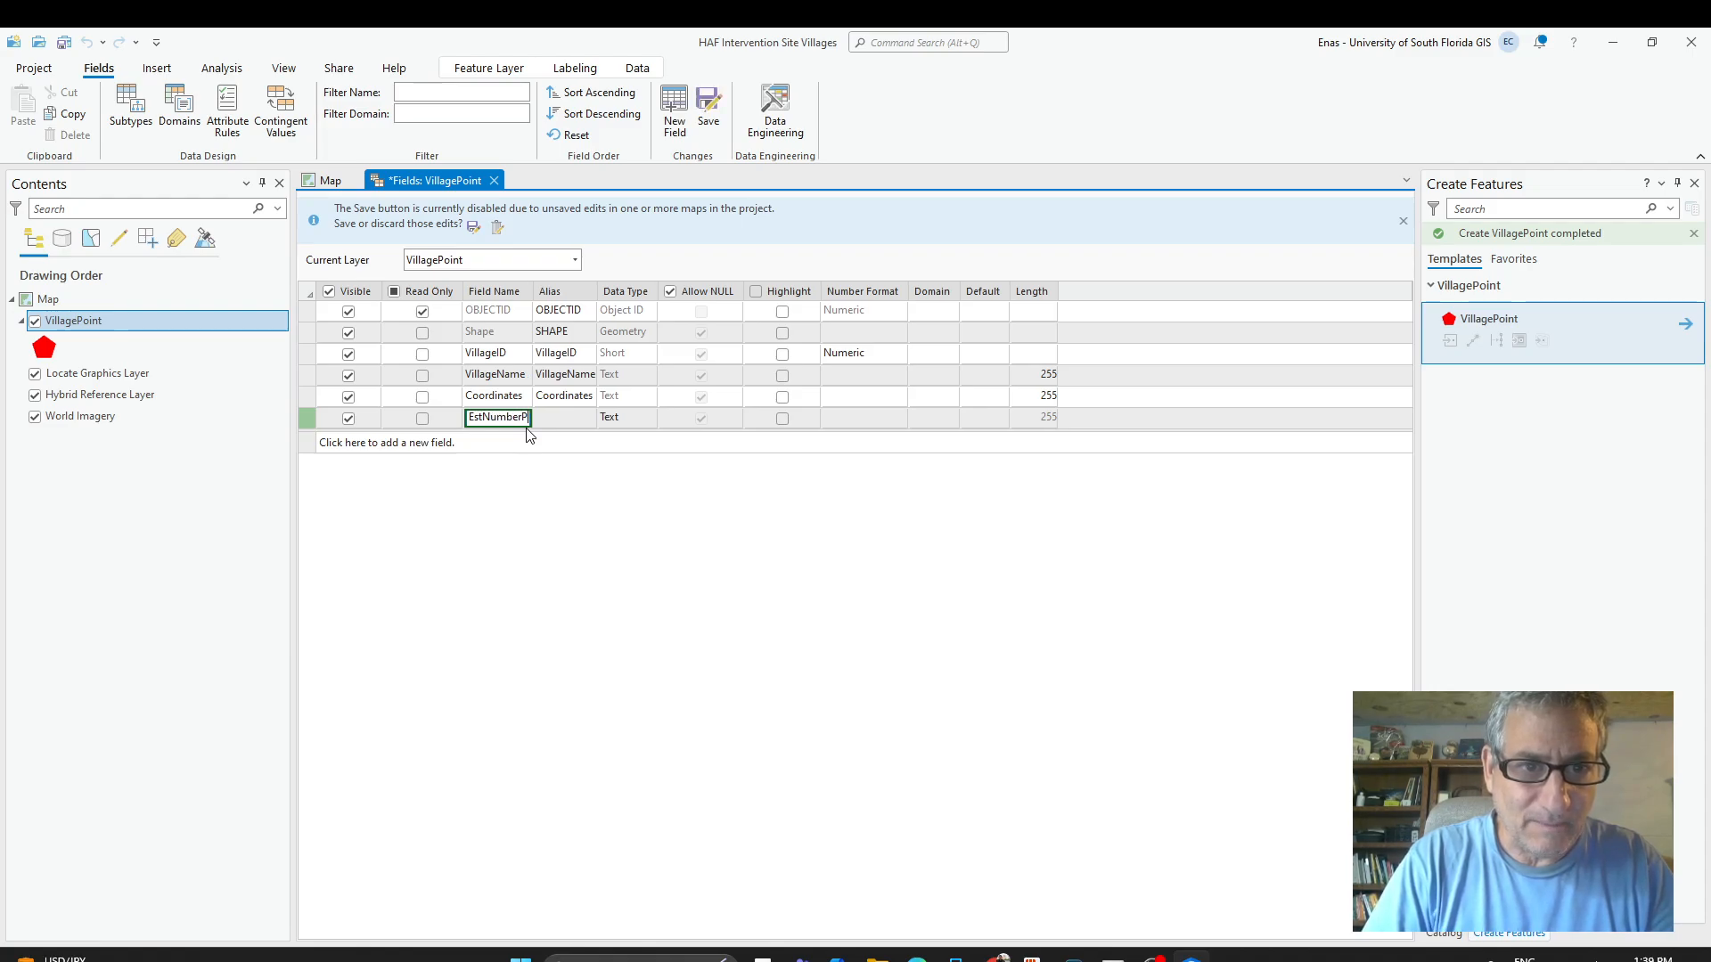
text(eople)
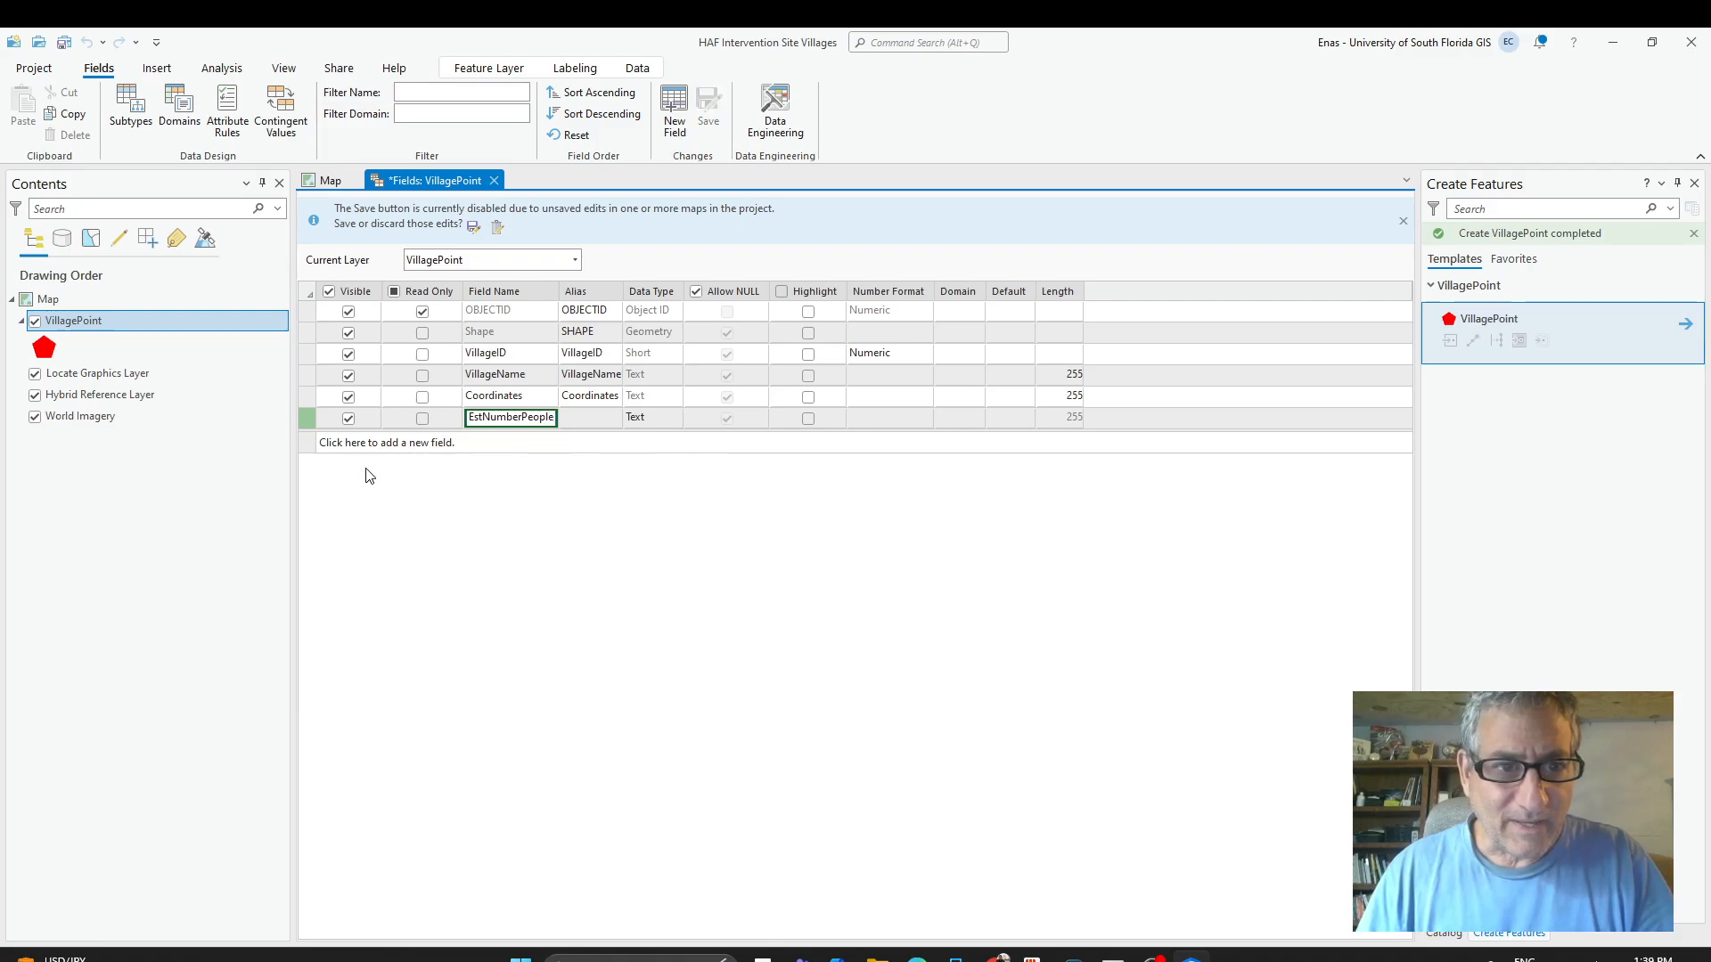
Add a Text field named NumberHouseholds to VillagePoint, checking the matching column heading in the report in the browser.
click(356, 442)
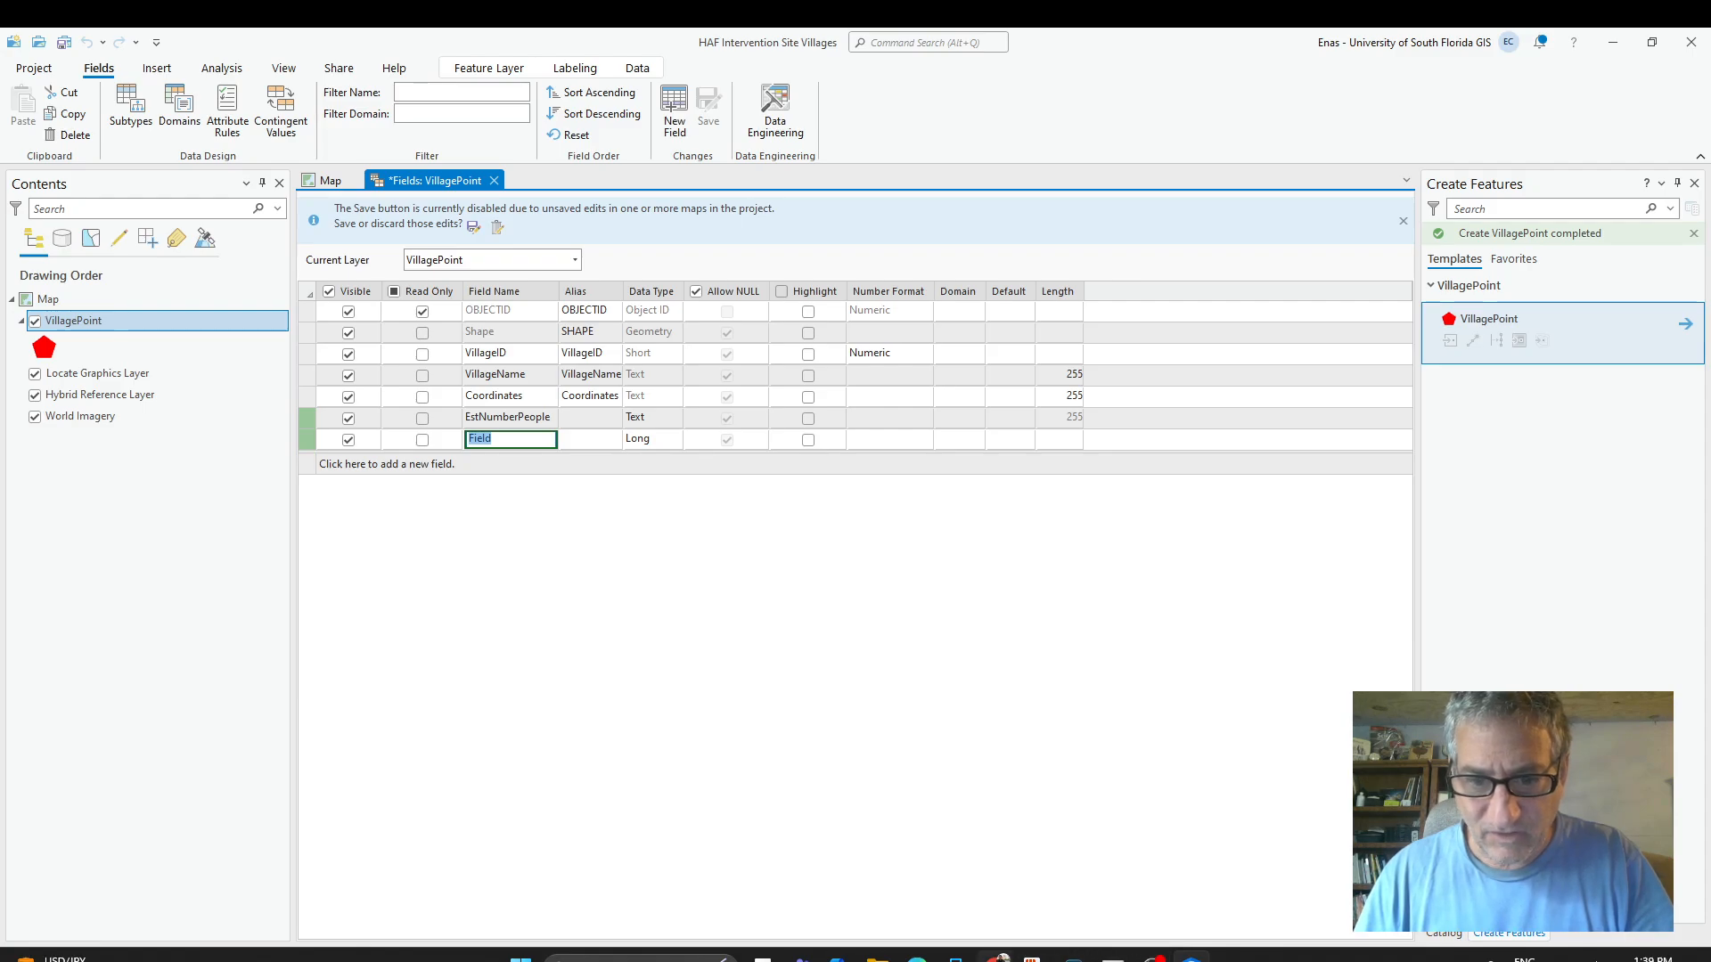
click(999, 956)
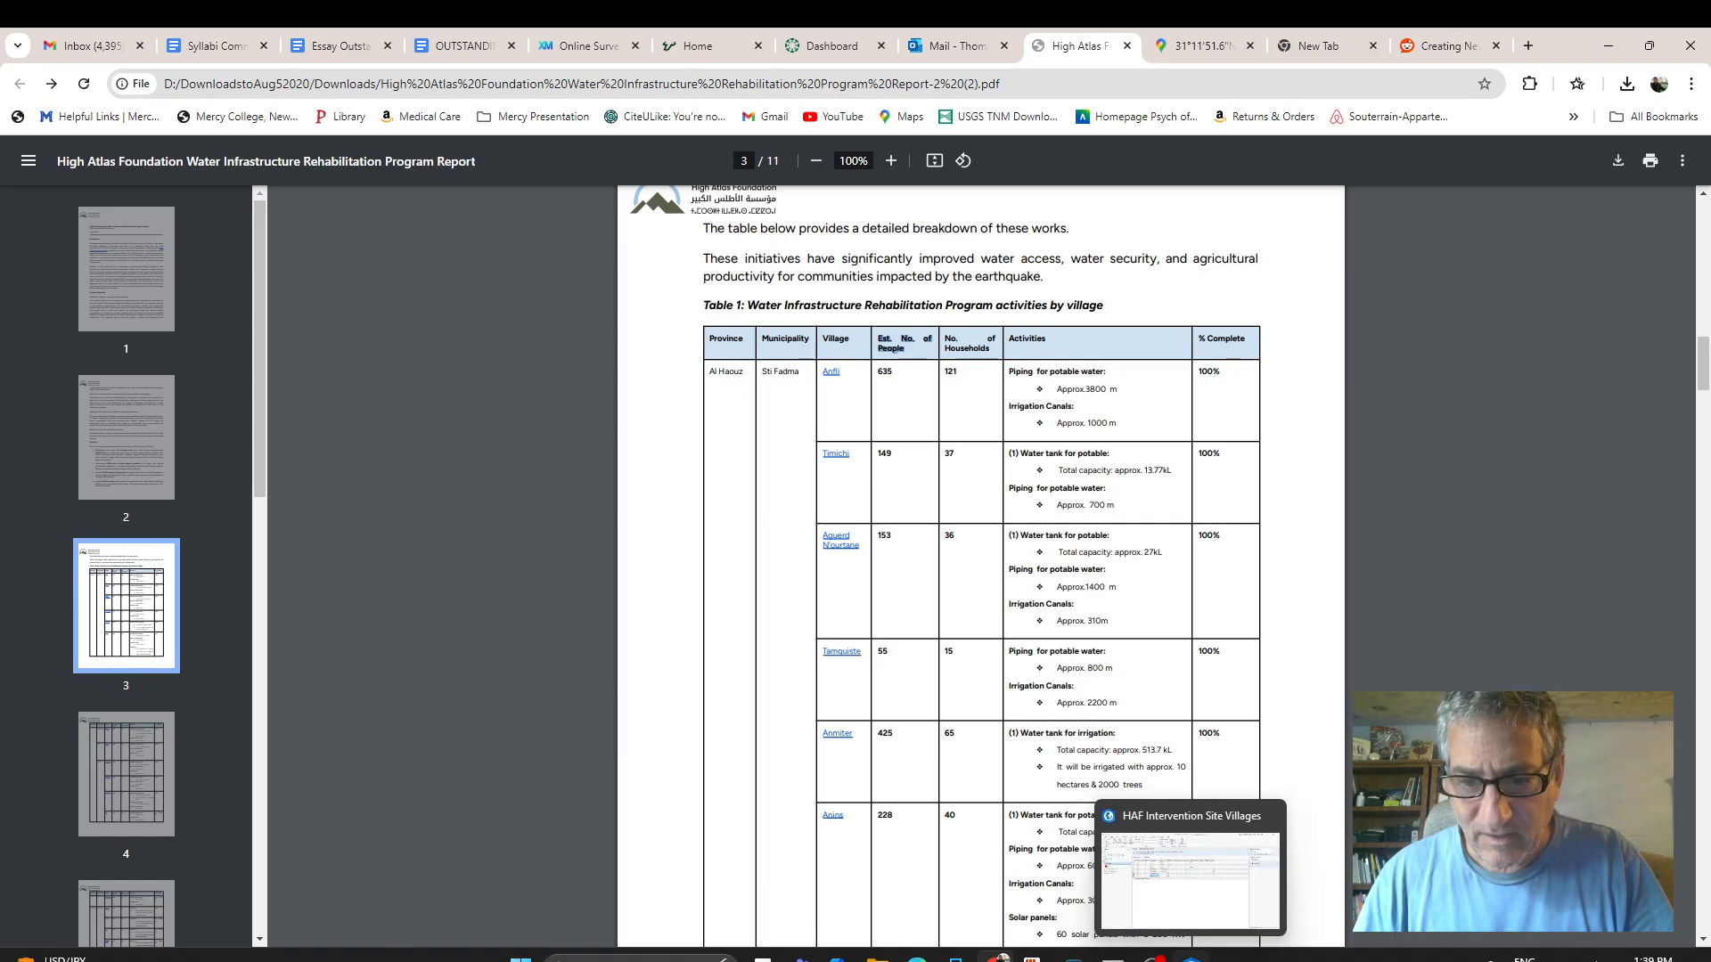
click(1191, 958)
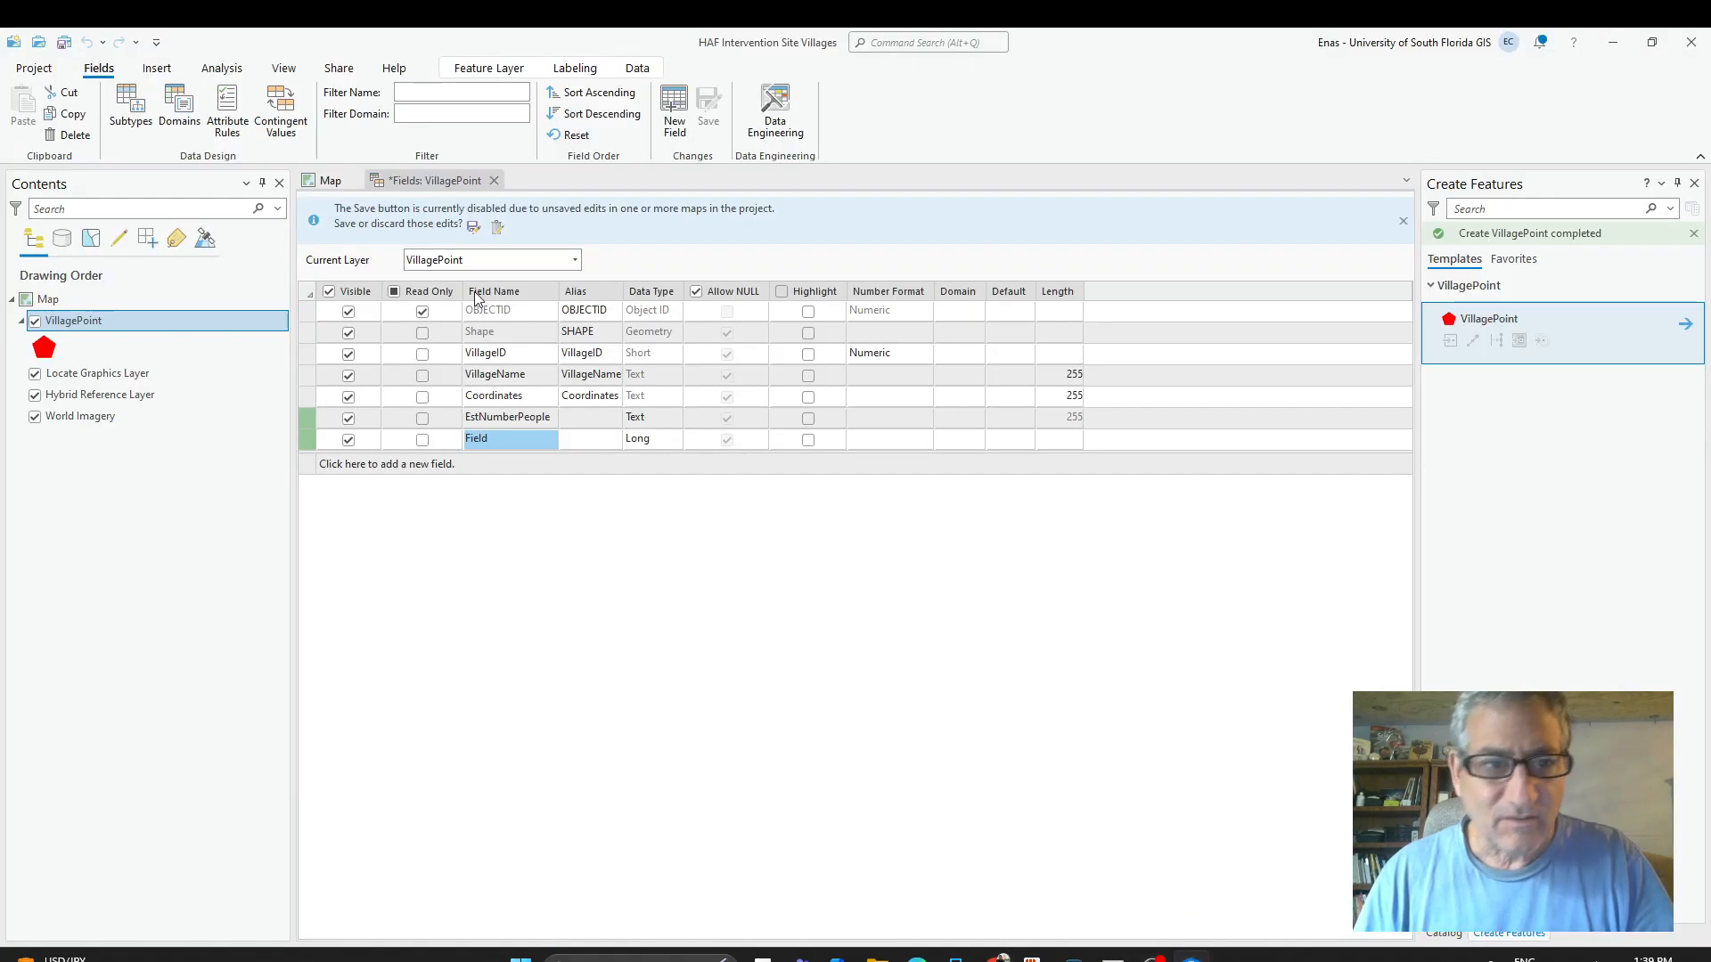
click(488, 440)
text(N)
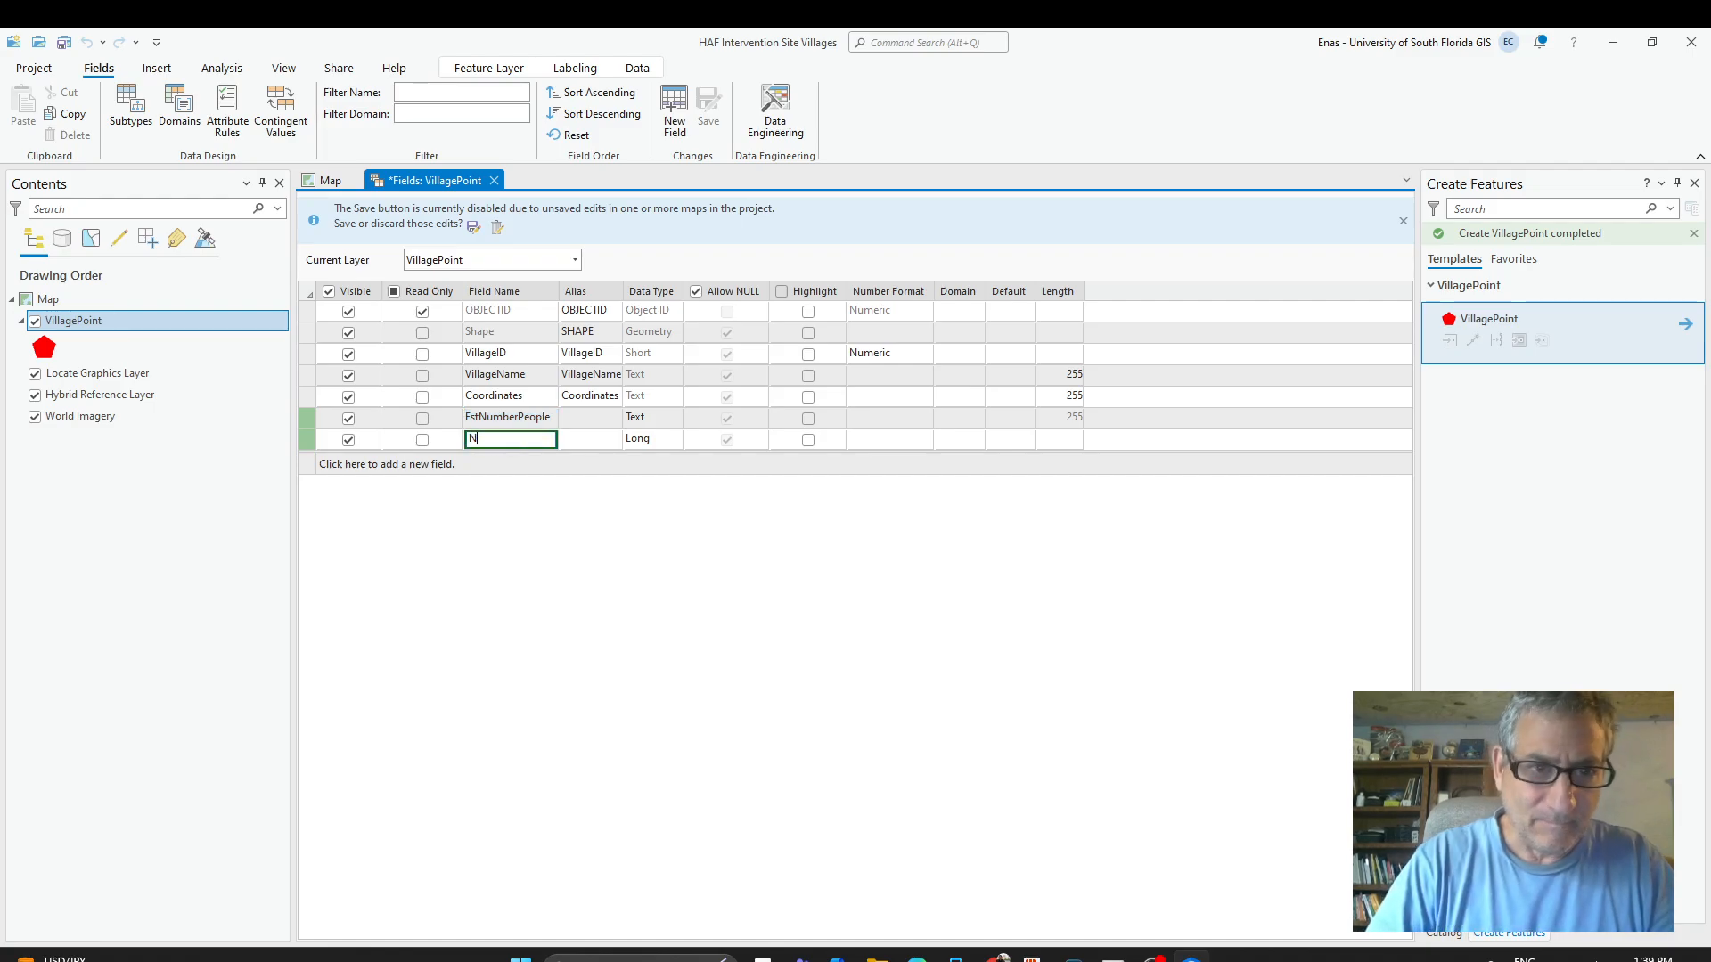
text(umberH)
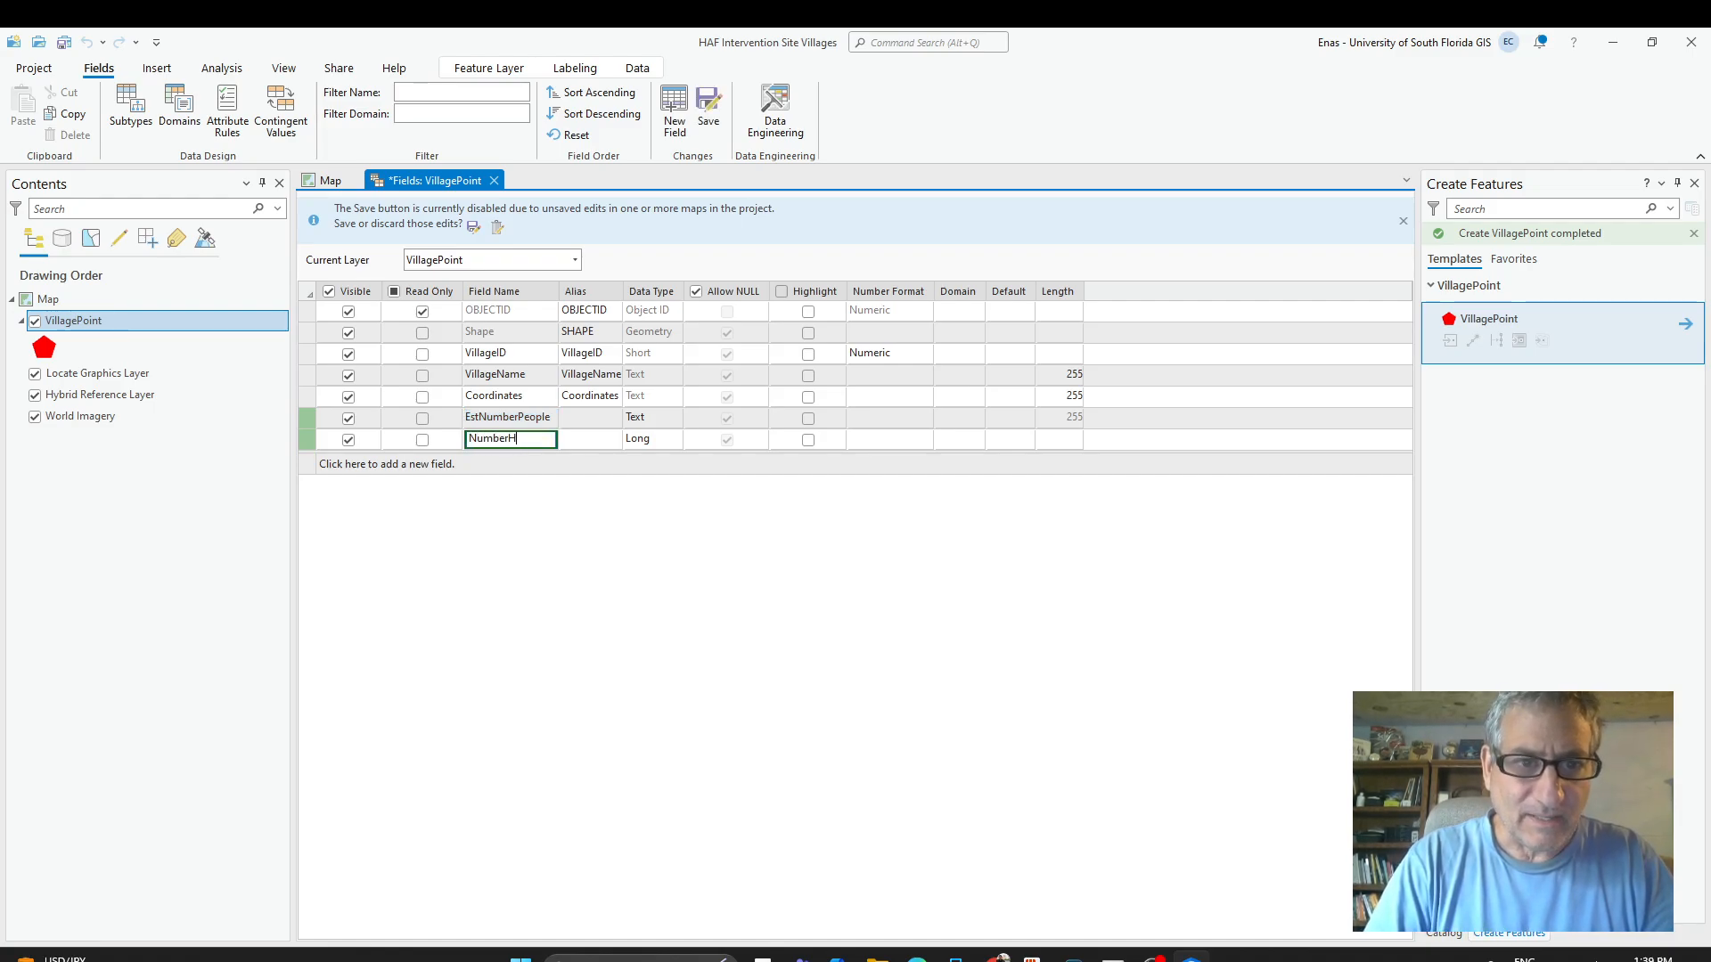
text(ouseholds)
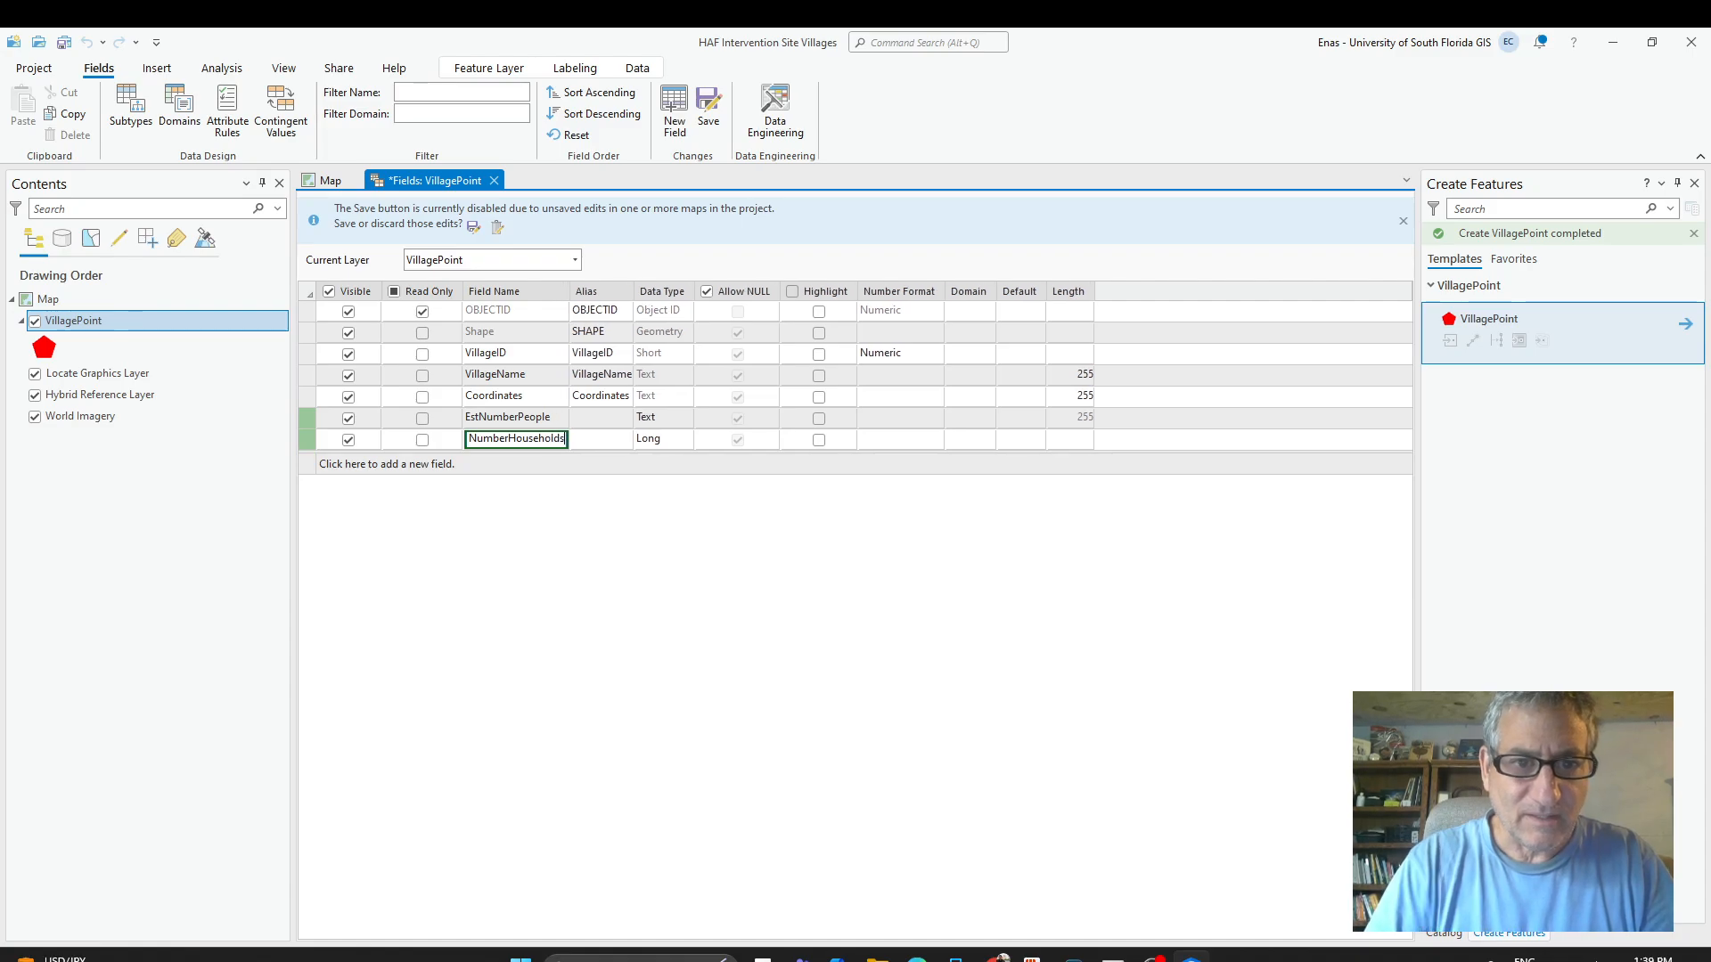
click(649, 440)
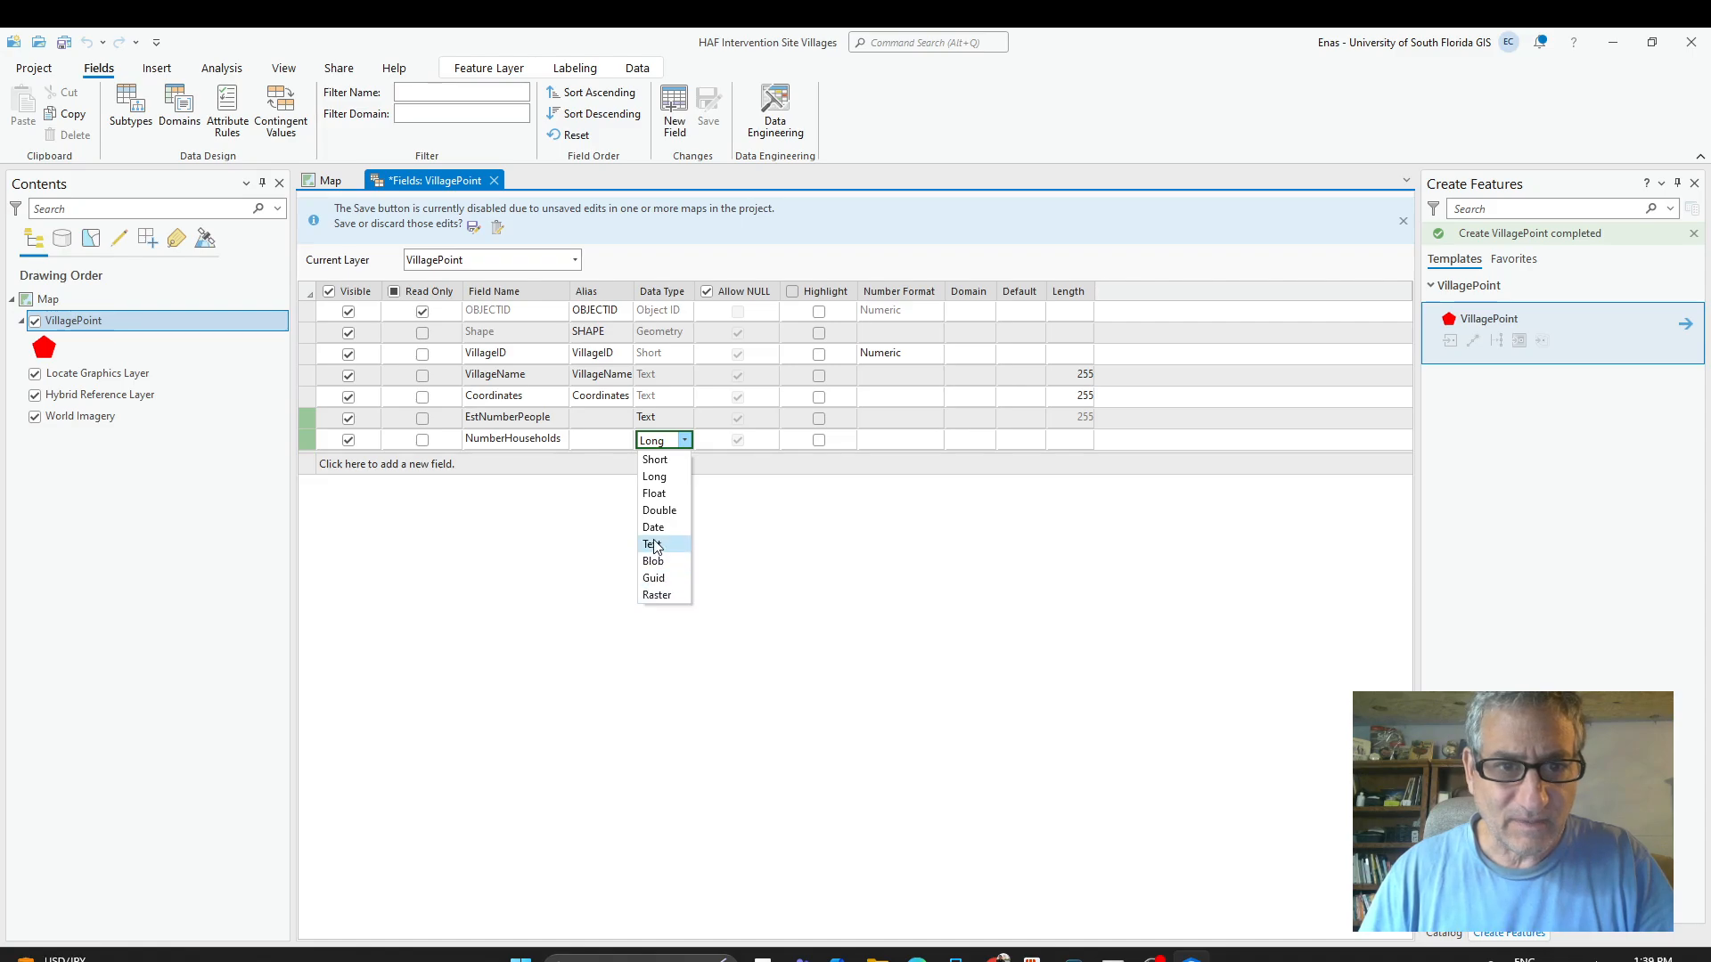
click(654, 544)
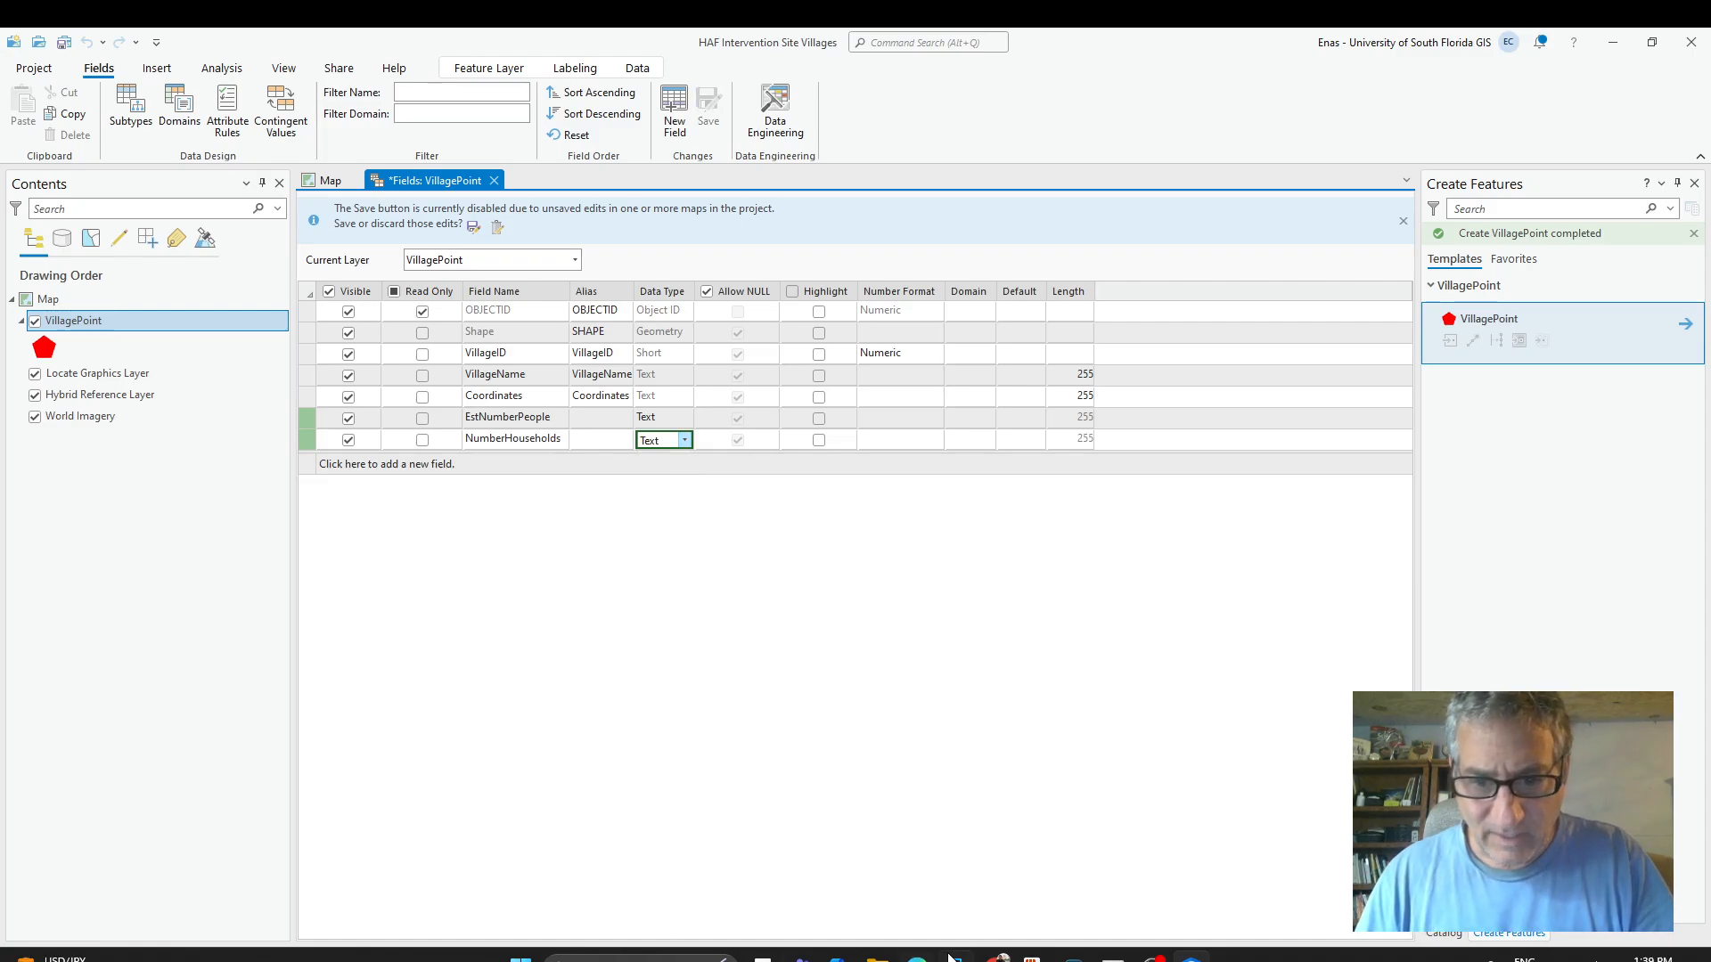
Check the next Table 1 heading in the browser's report, return to ArcGIS Pro, and add a Text field named Activities to VillagePoint.
click(998, 959)
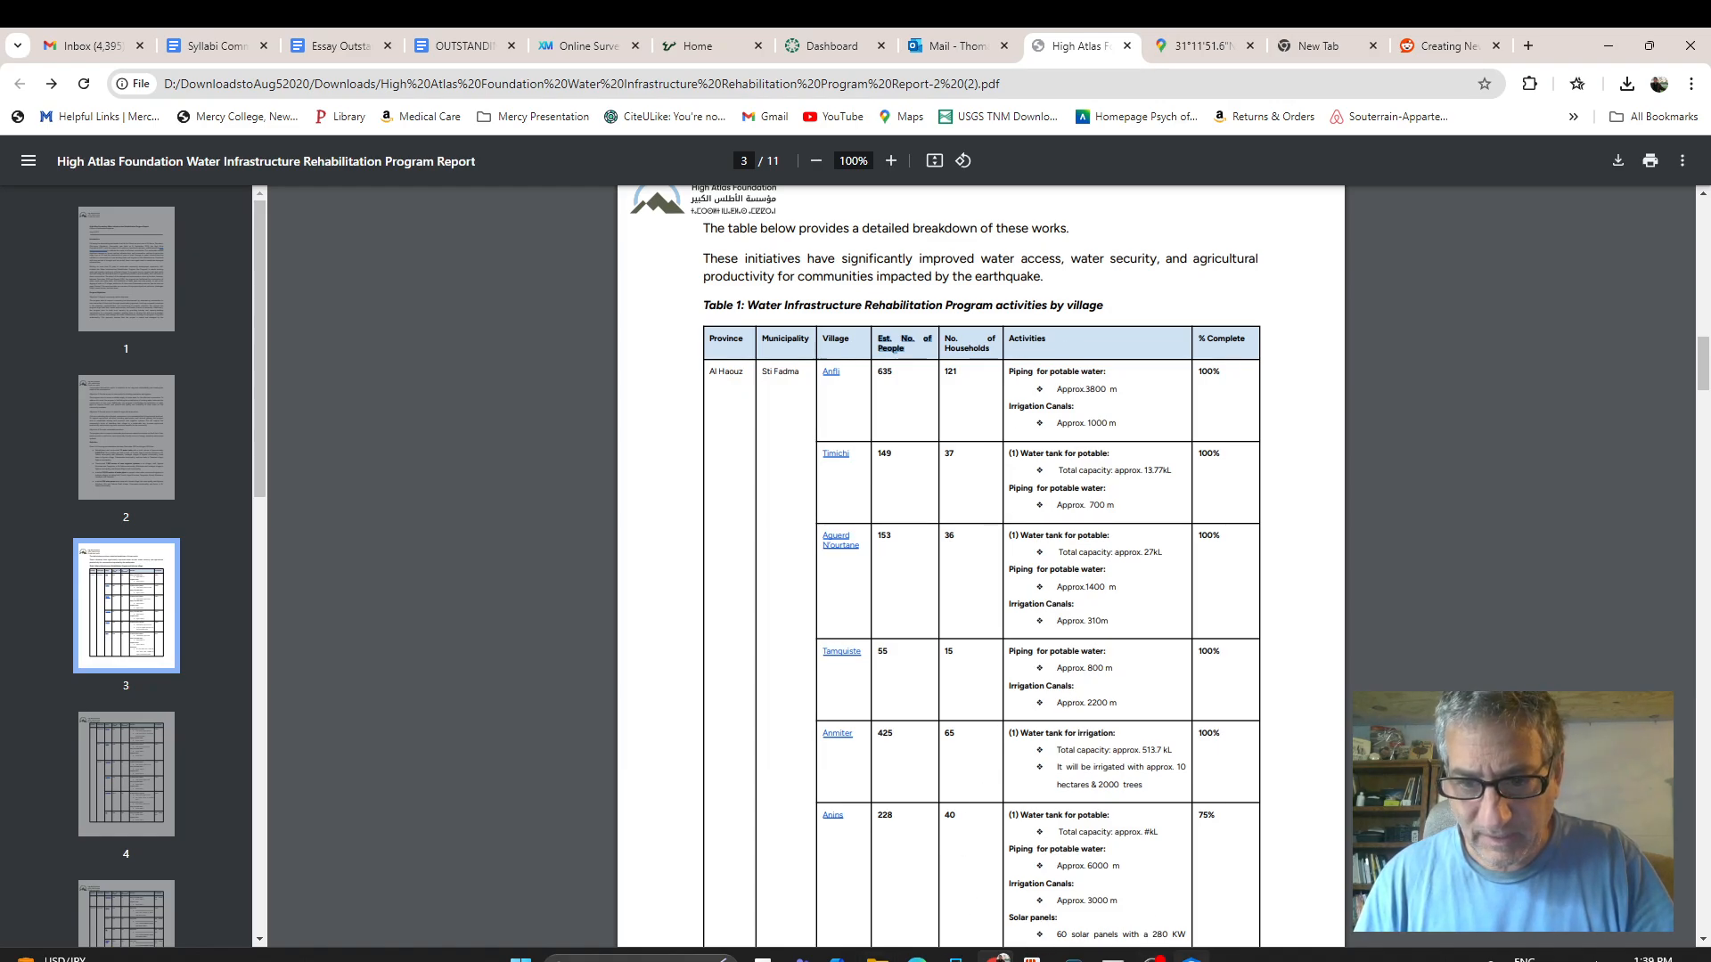
click(1190, 958)
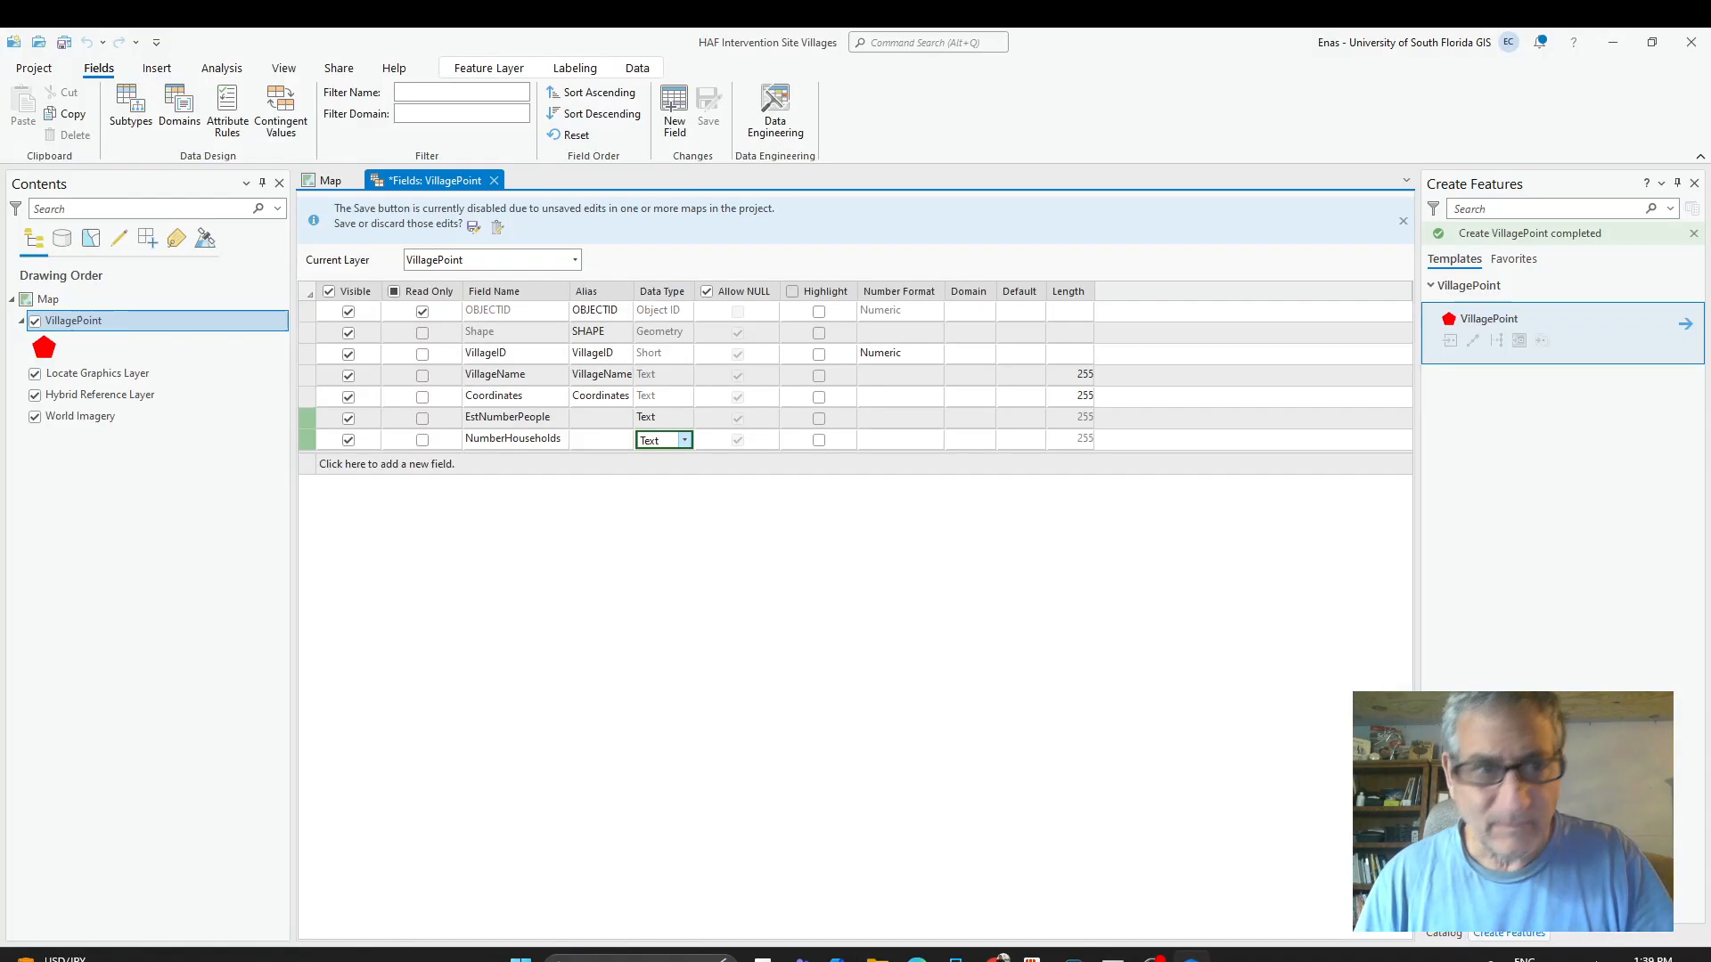
click(387, 464)
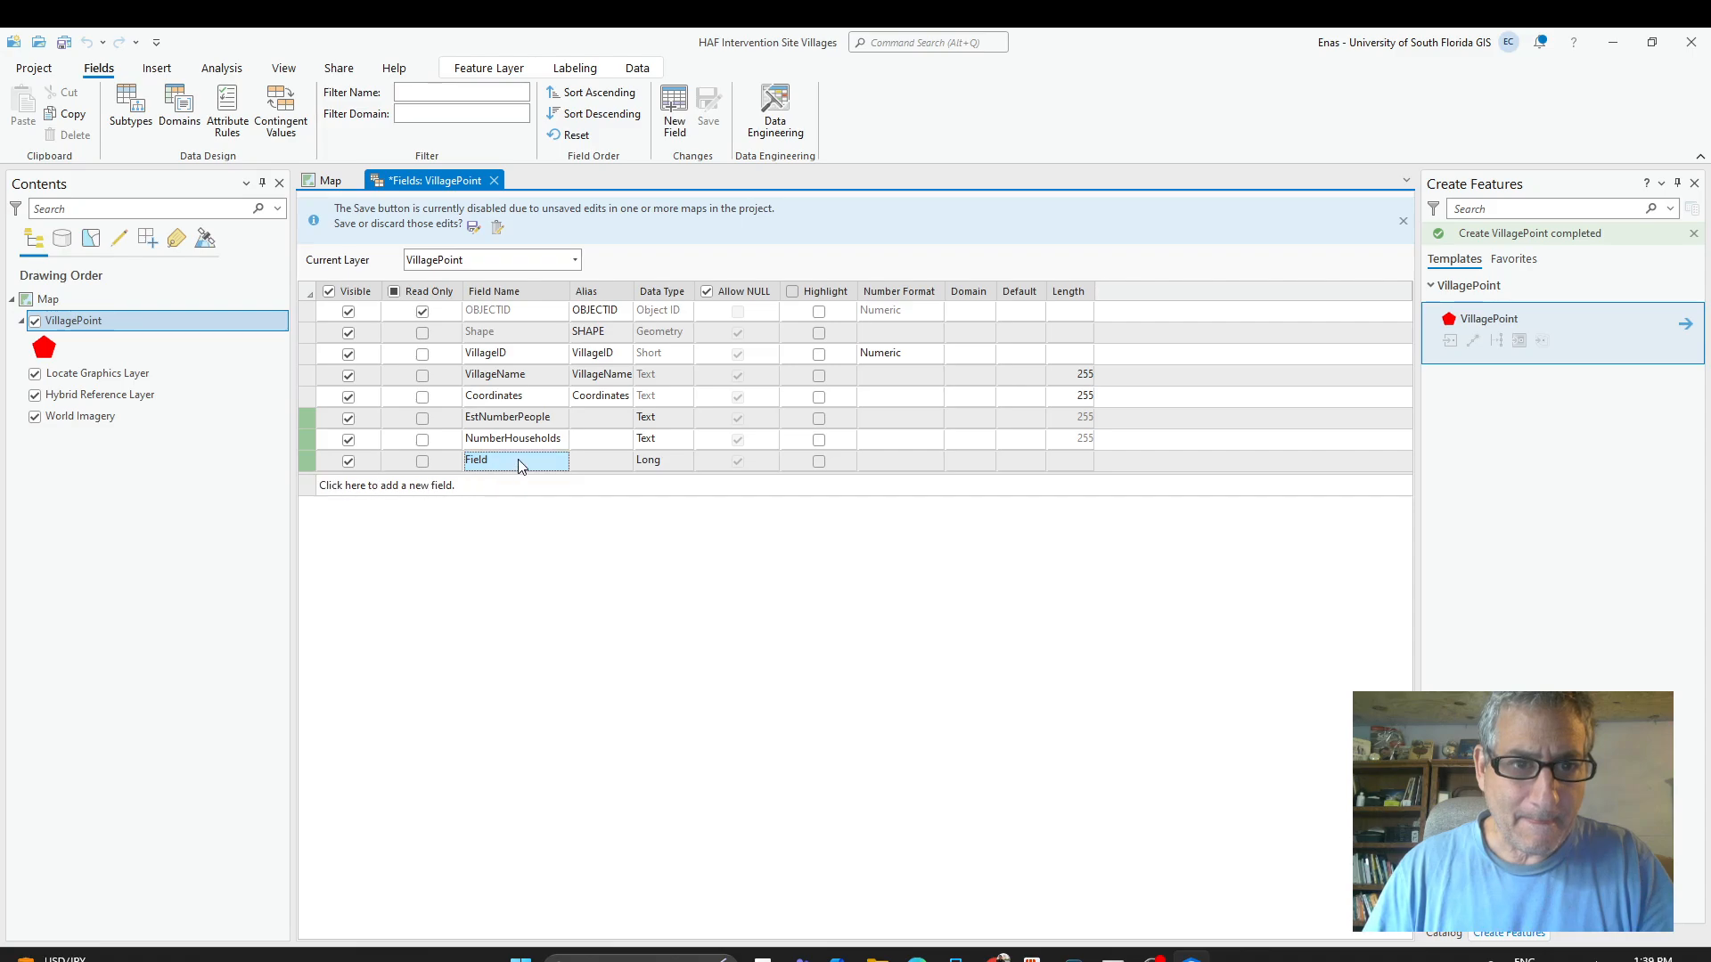
key(Return)
double_click(484, 466)
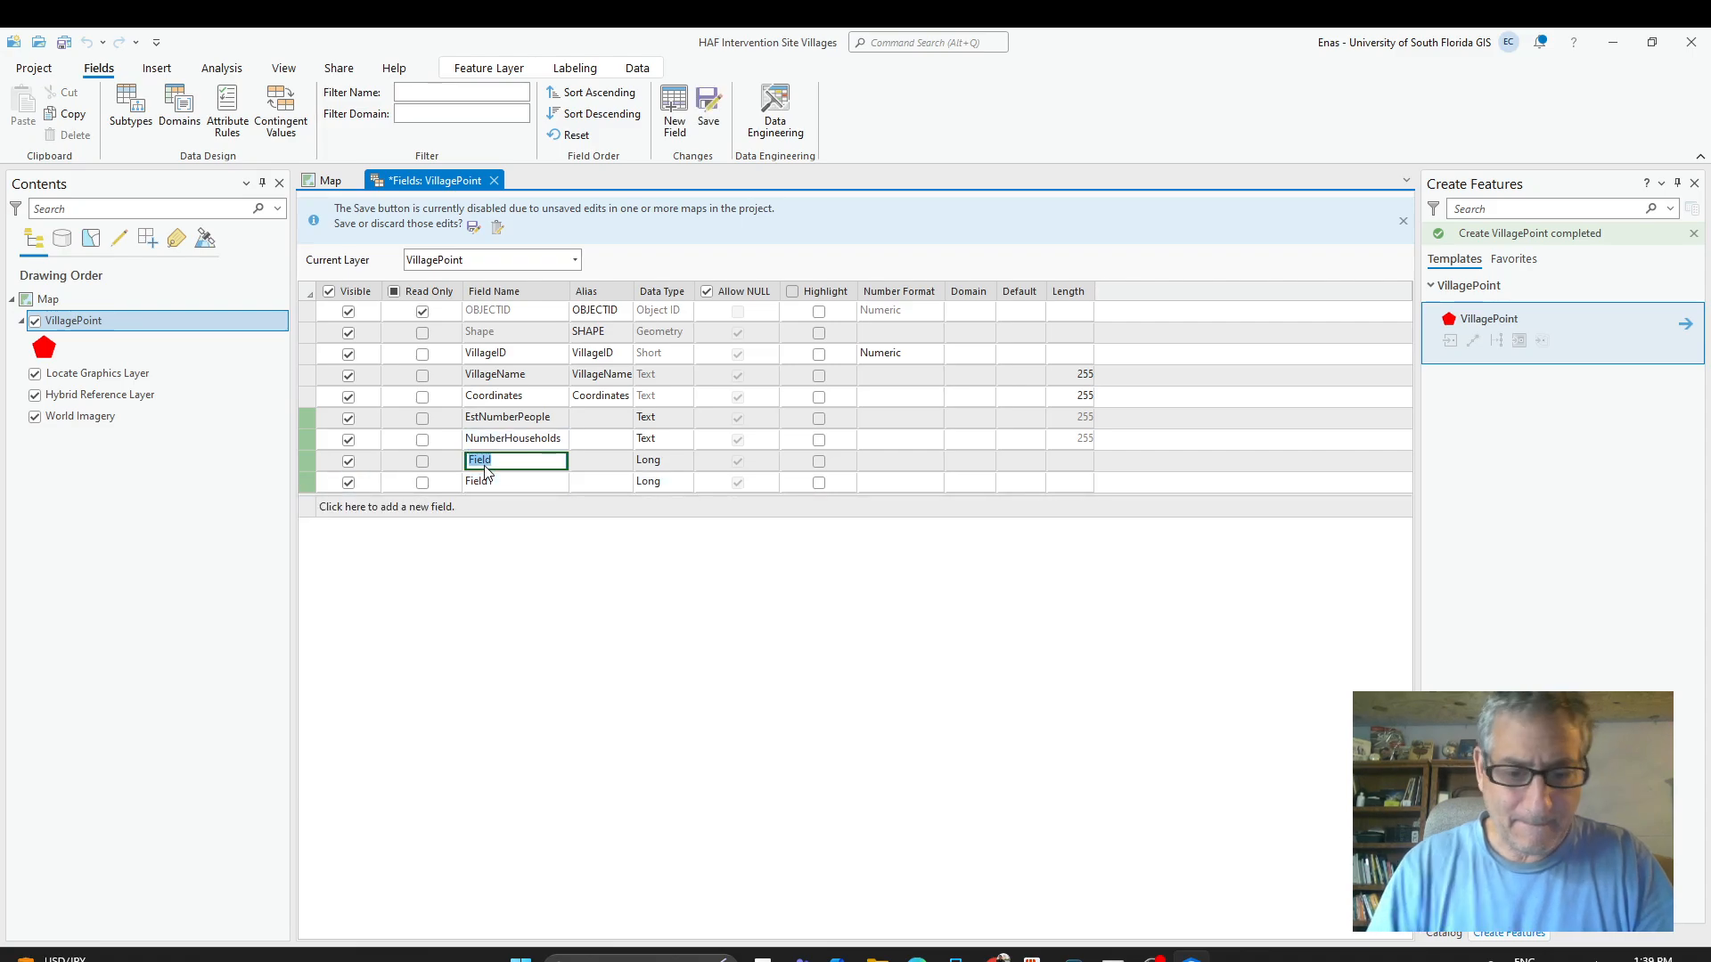
text(Activitie)
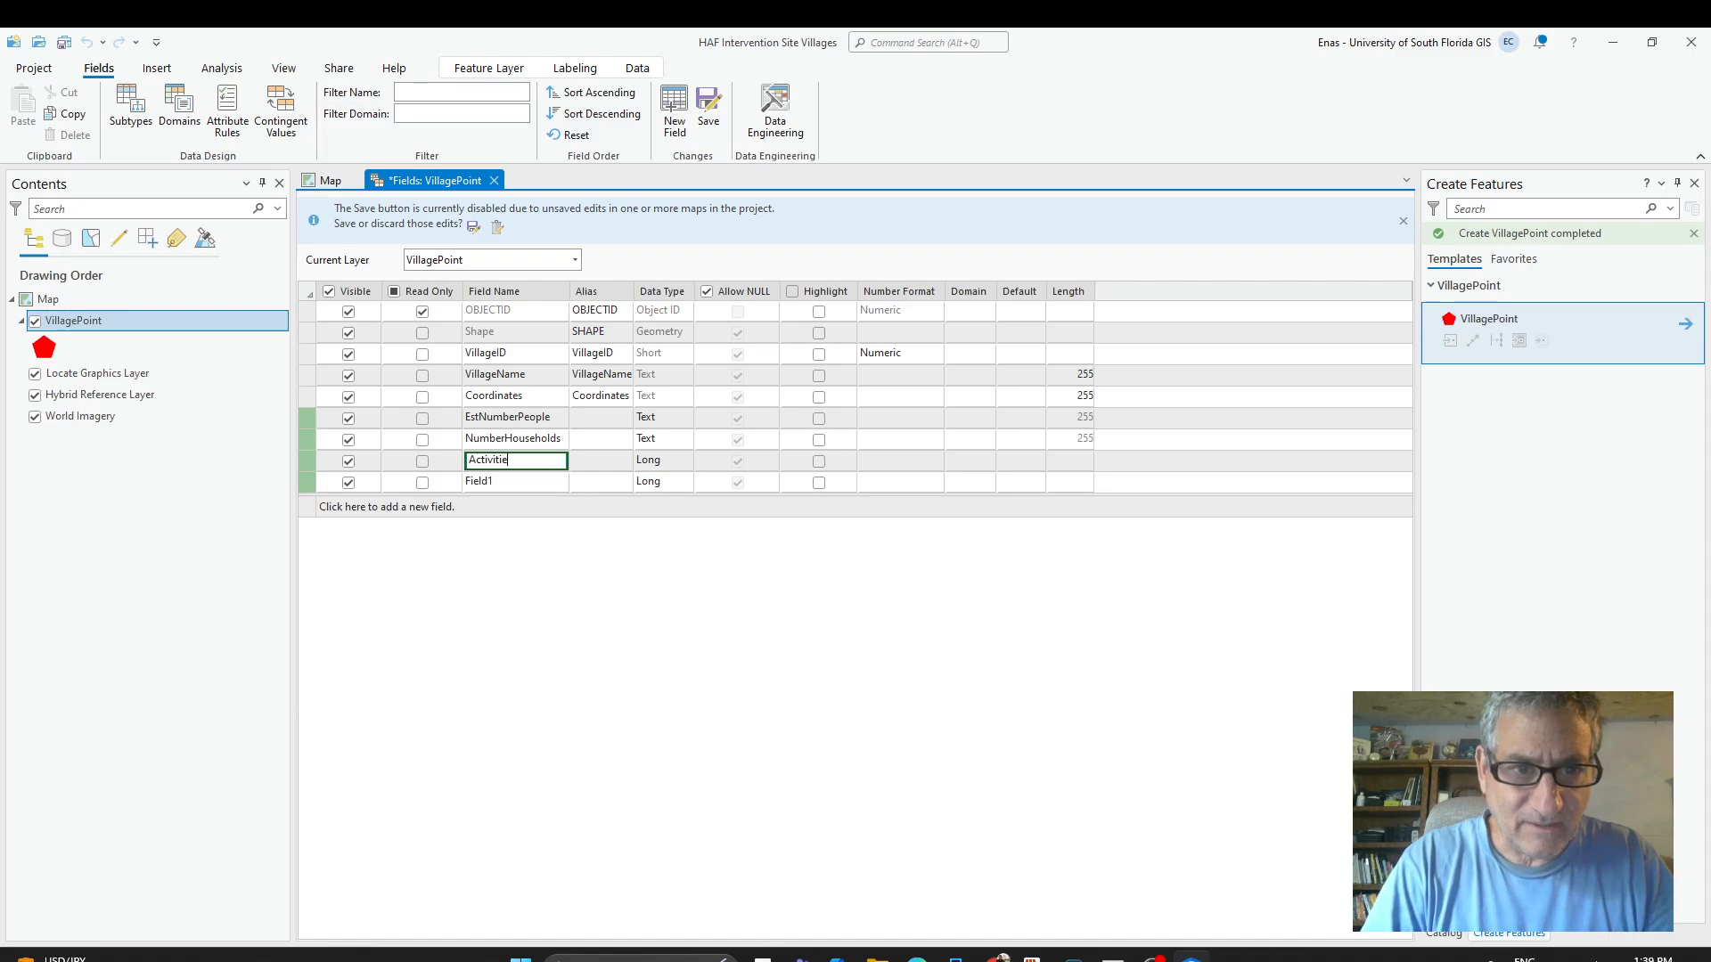
text(s)
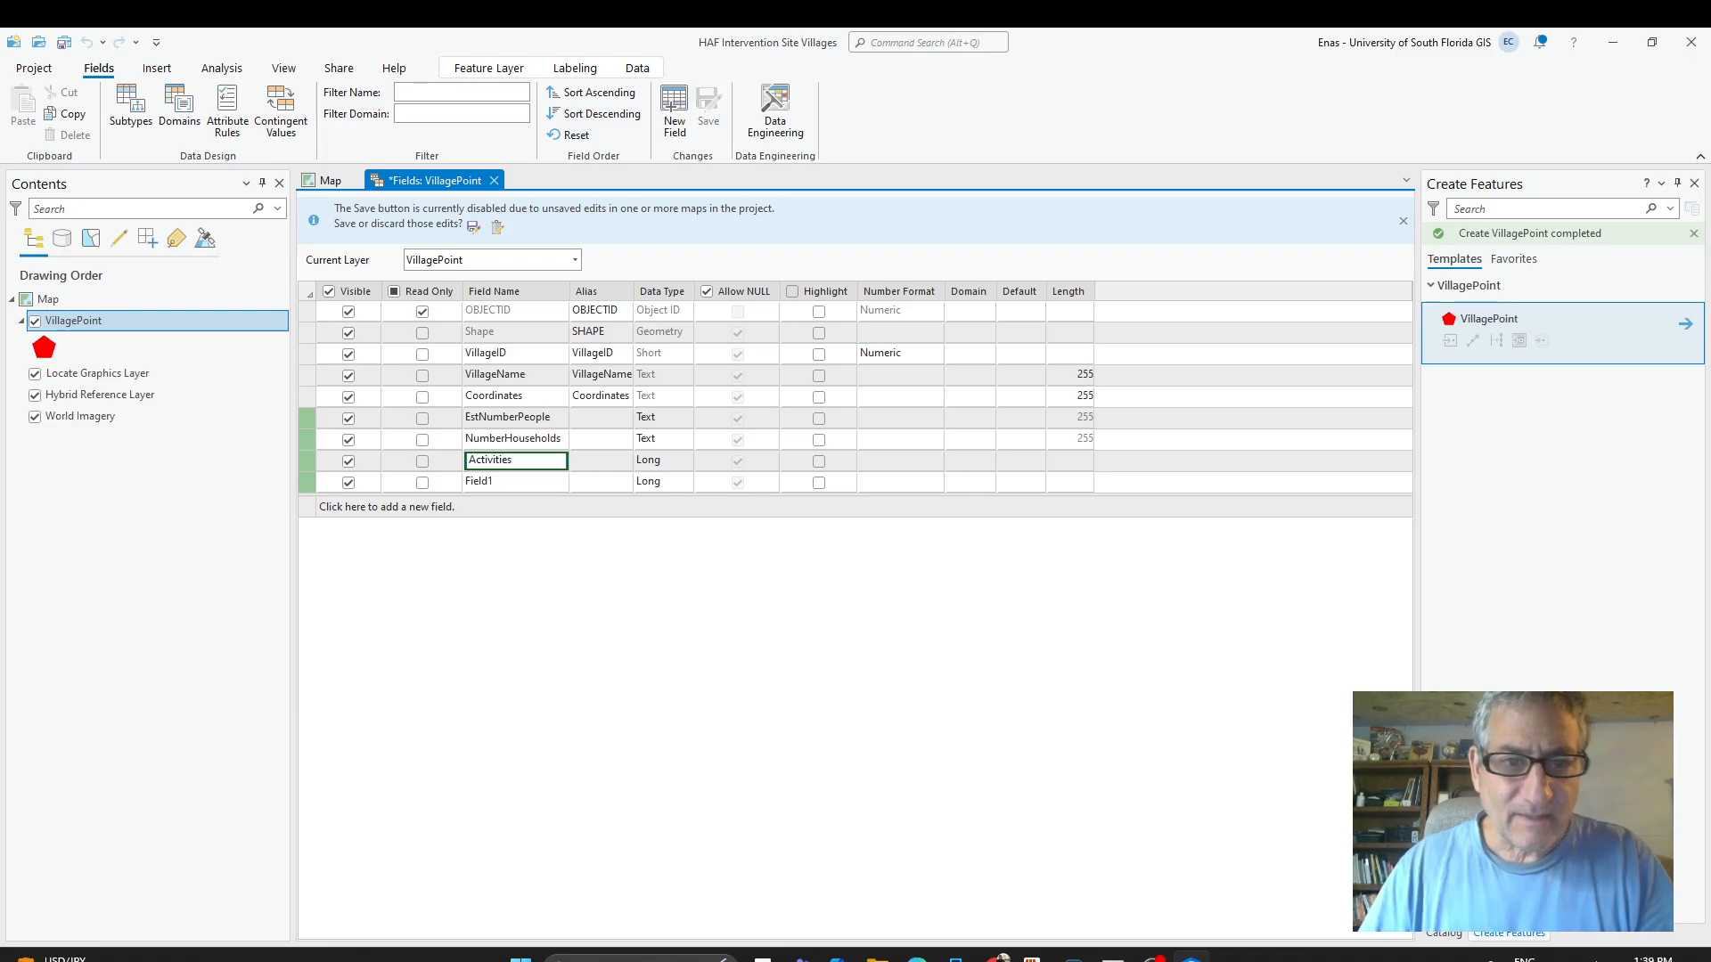
click(655, 470)
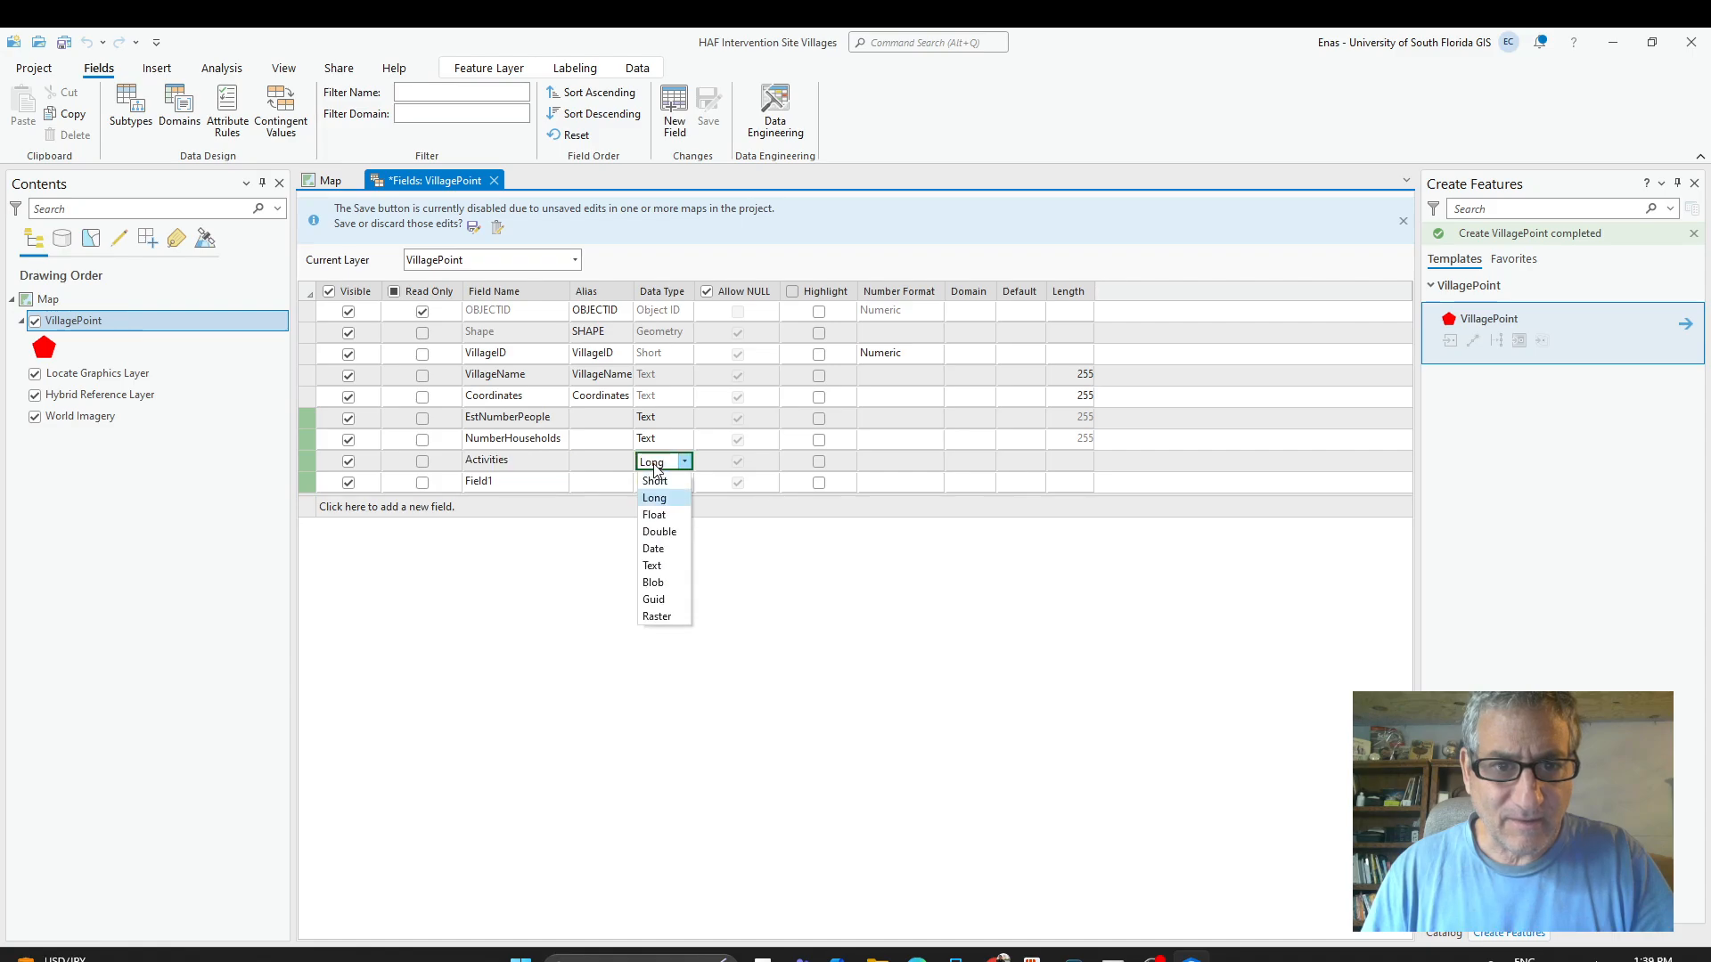
click(666, 562)
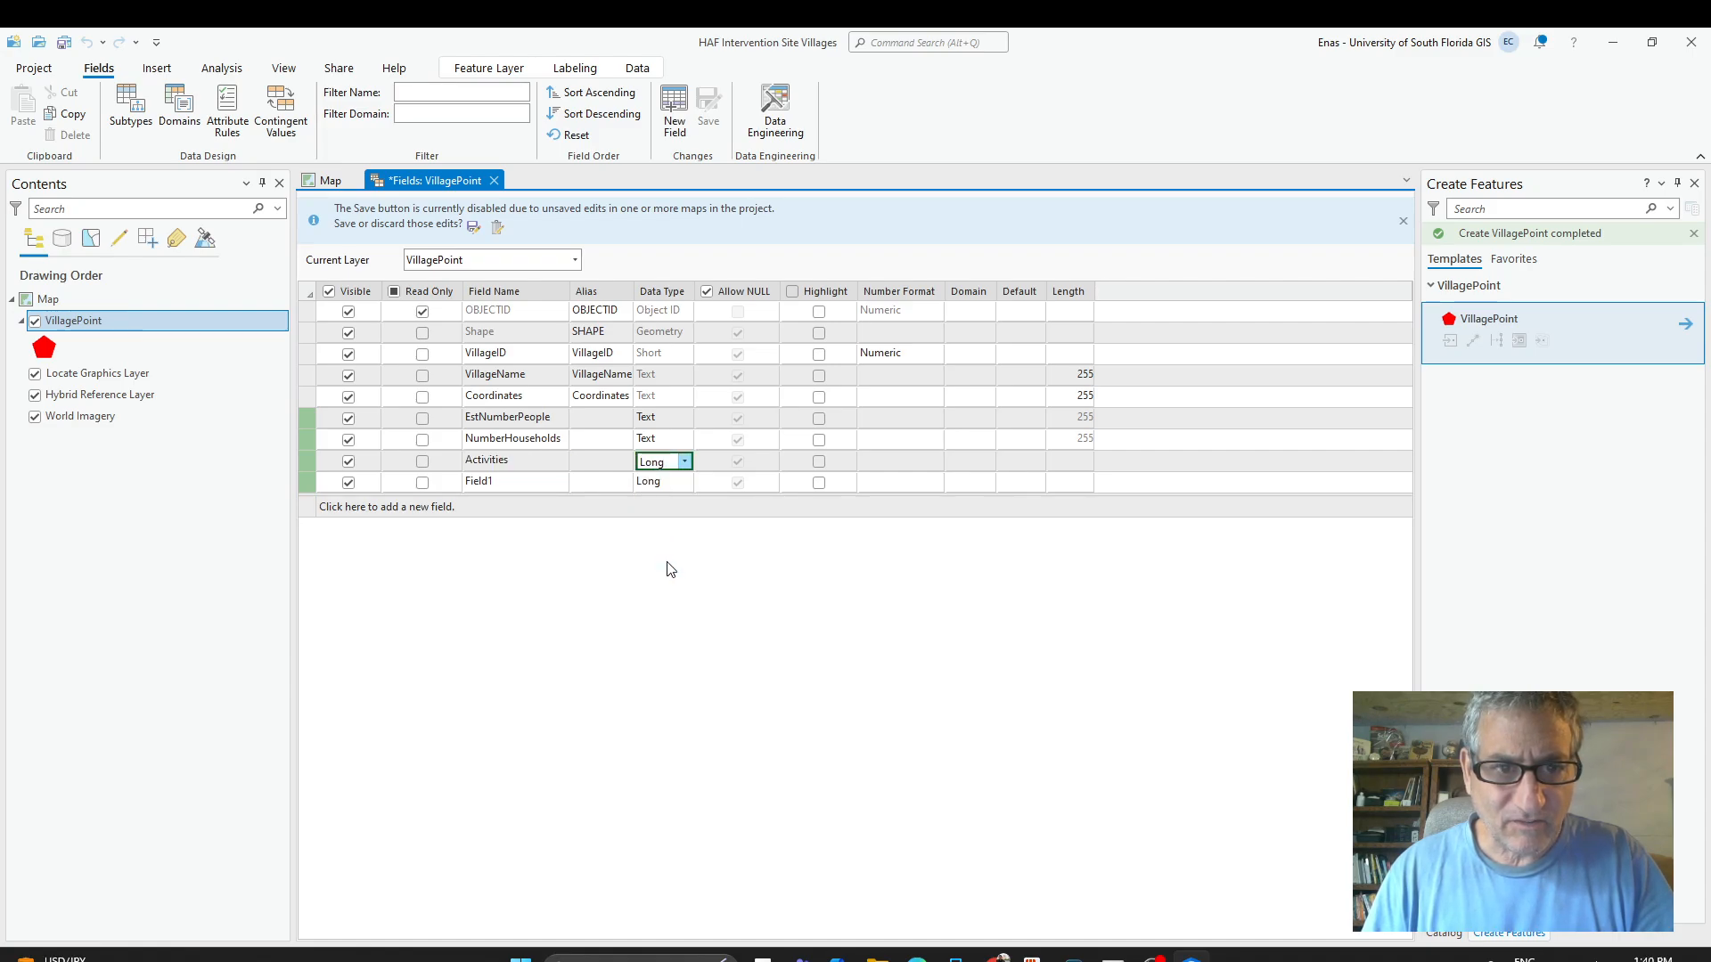
Name the remaining new VillagePoint field PercentComplete and set its data type to Long.
click(506, 475)
click(505, 474)
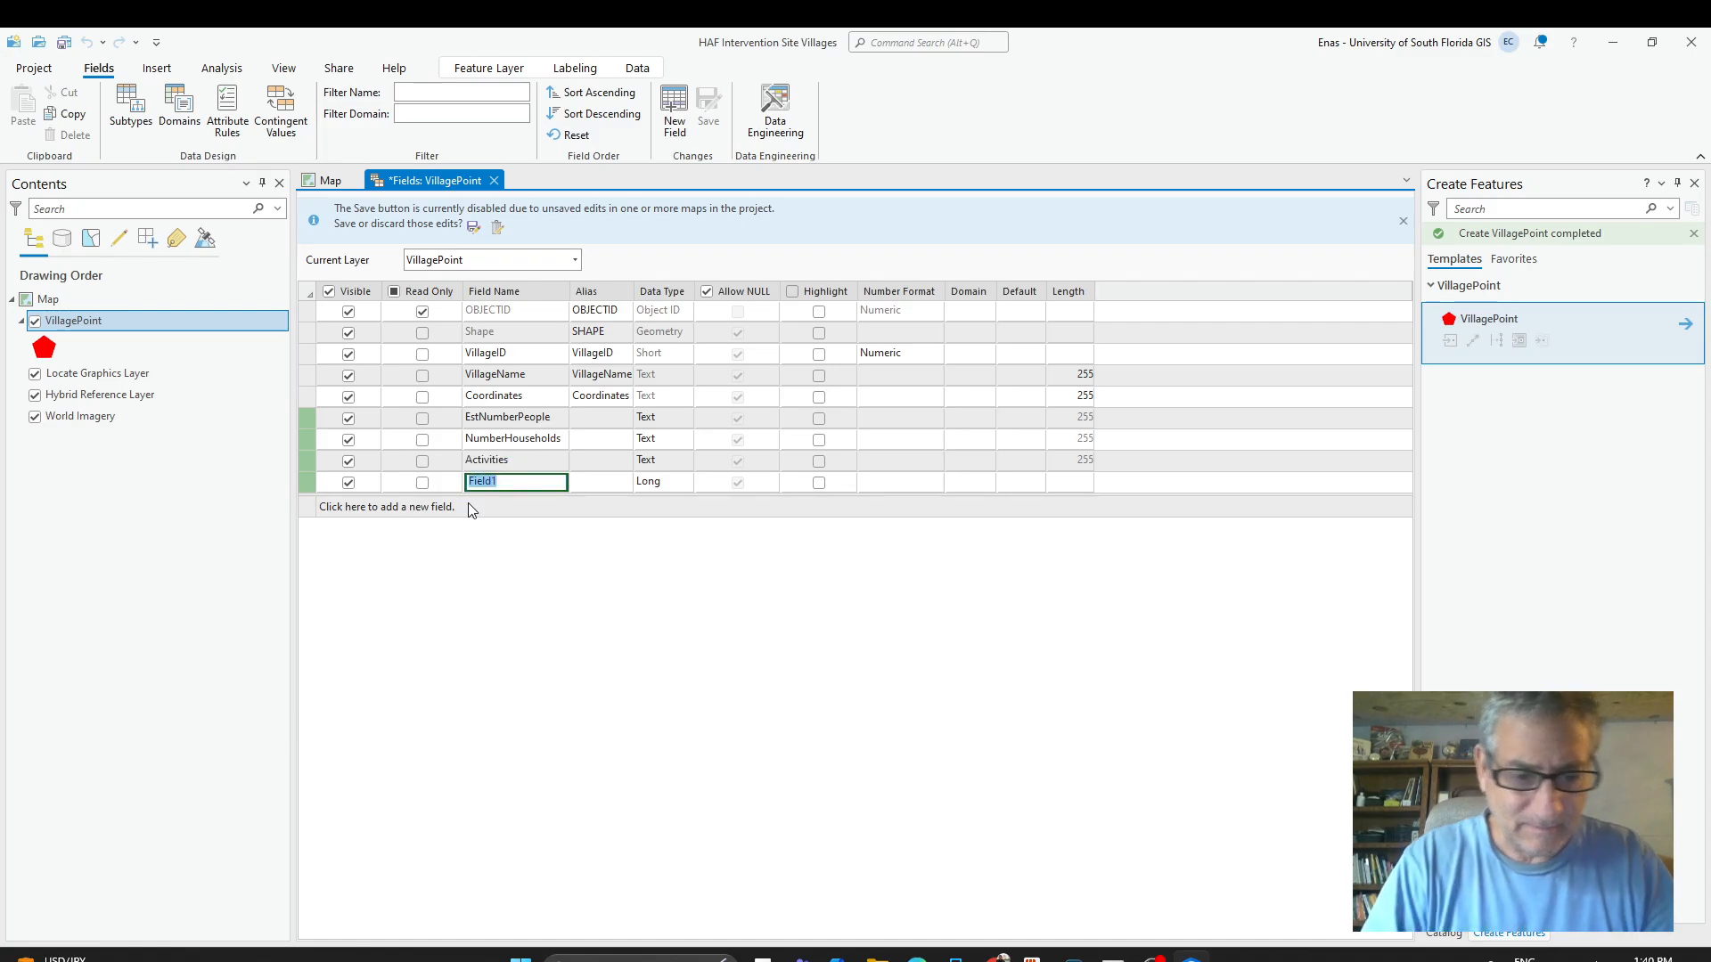
text(Pe)
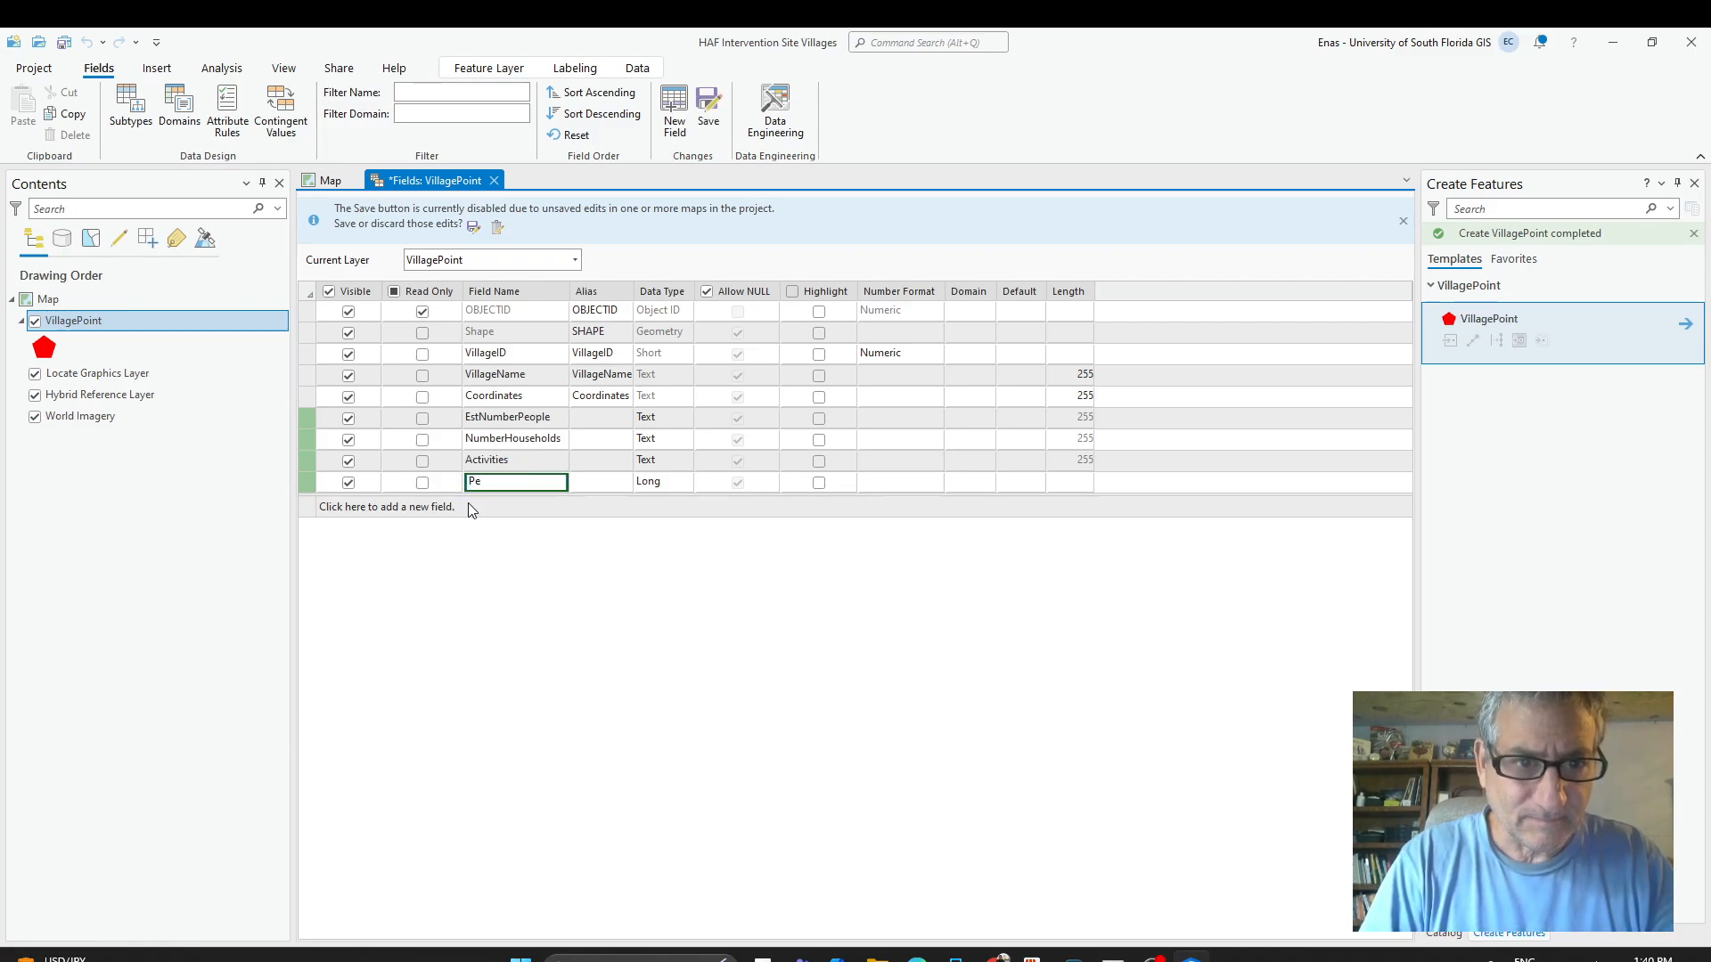
text(rcentC)
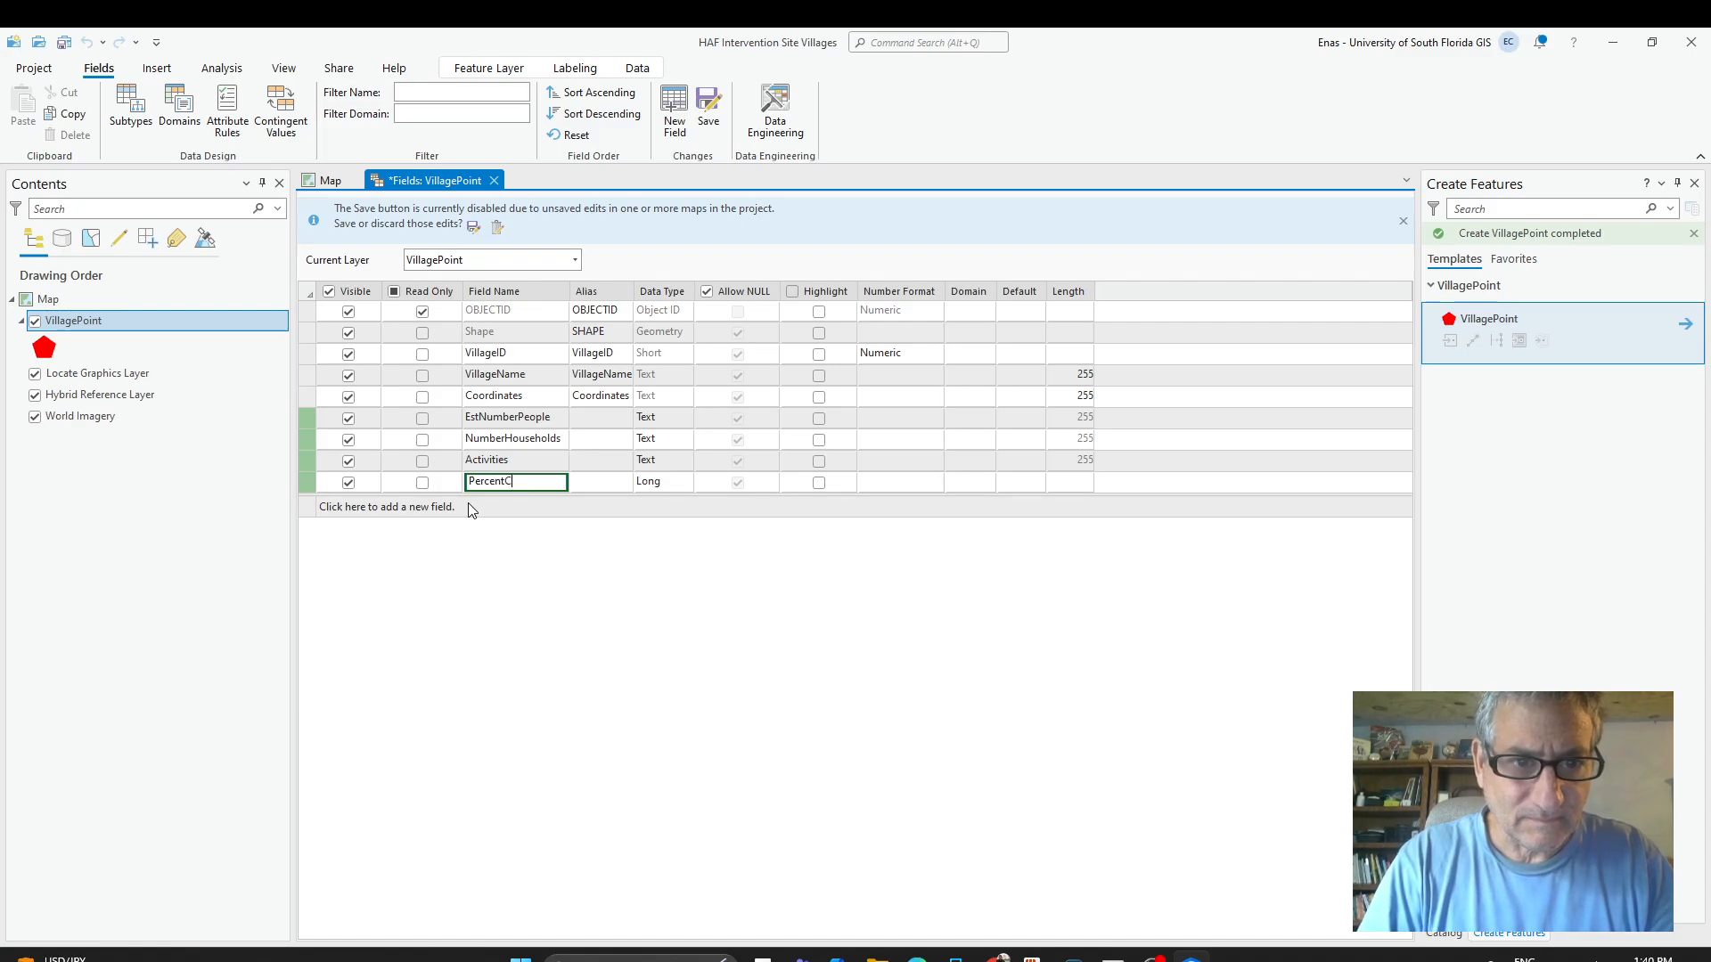
text(omplete)
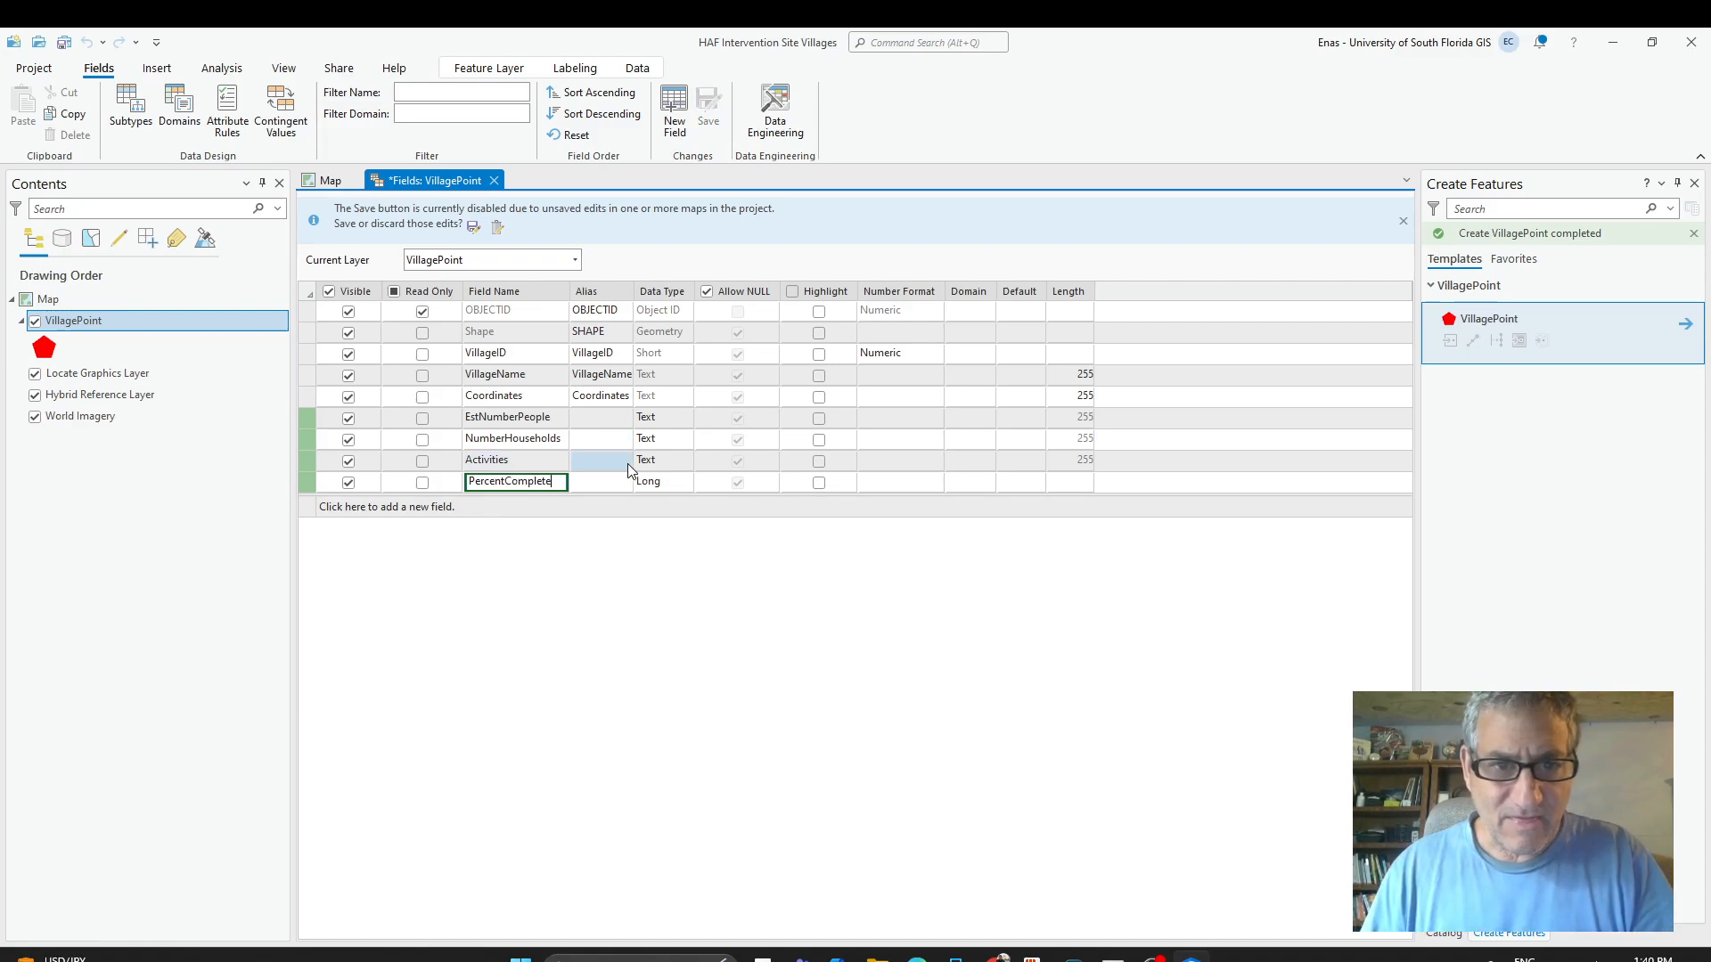
click(670, 483)
click(670, 483)
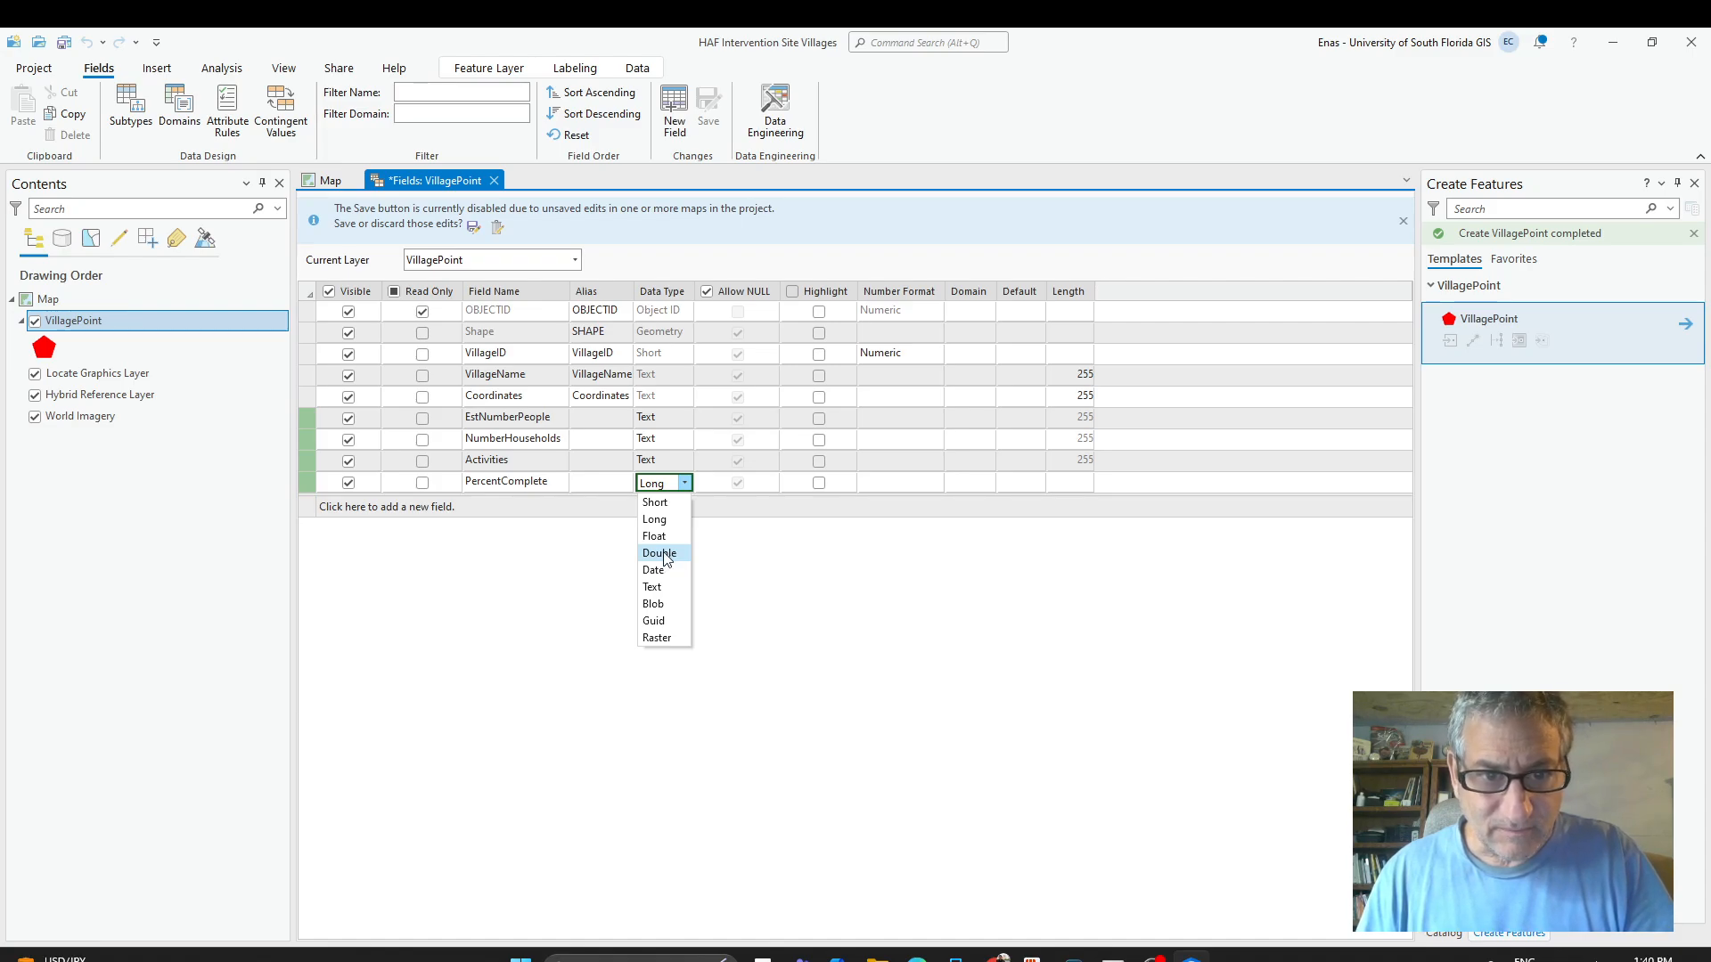
click(667, 520)
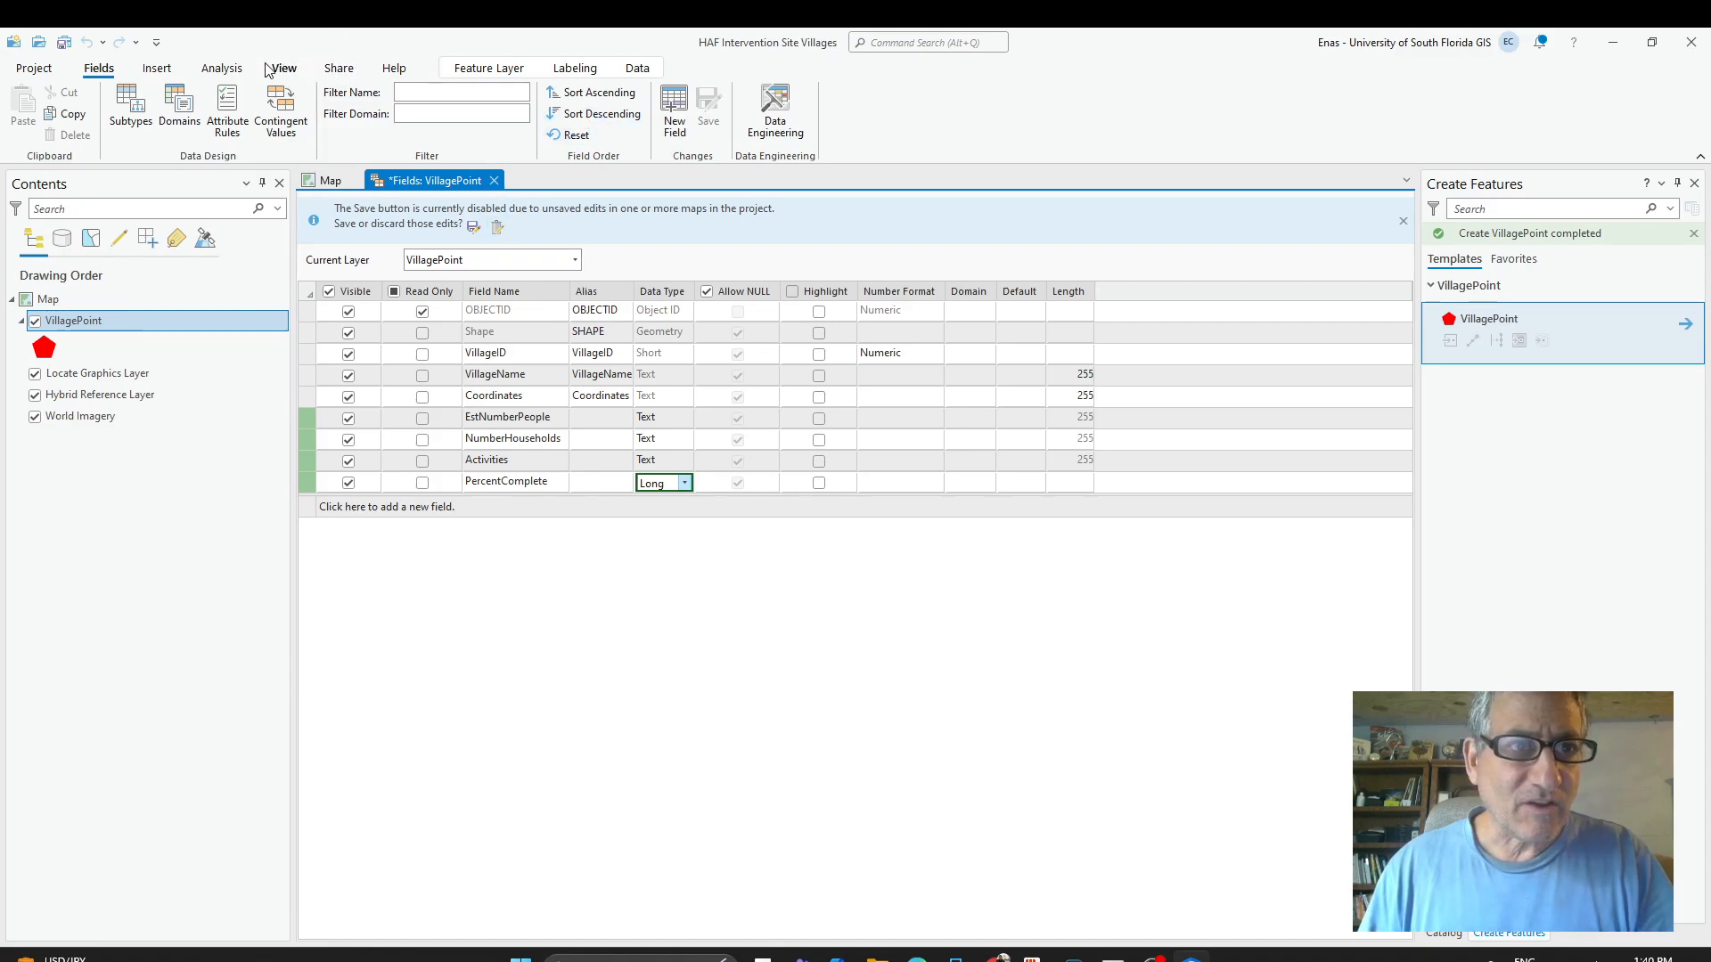
Save the pending map edits and close the VillagePoint Fields view, saving the new fields.
click(221, 68)
scroll(360, 98, down, 6)
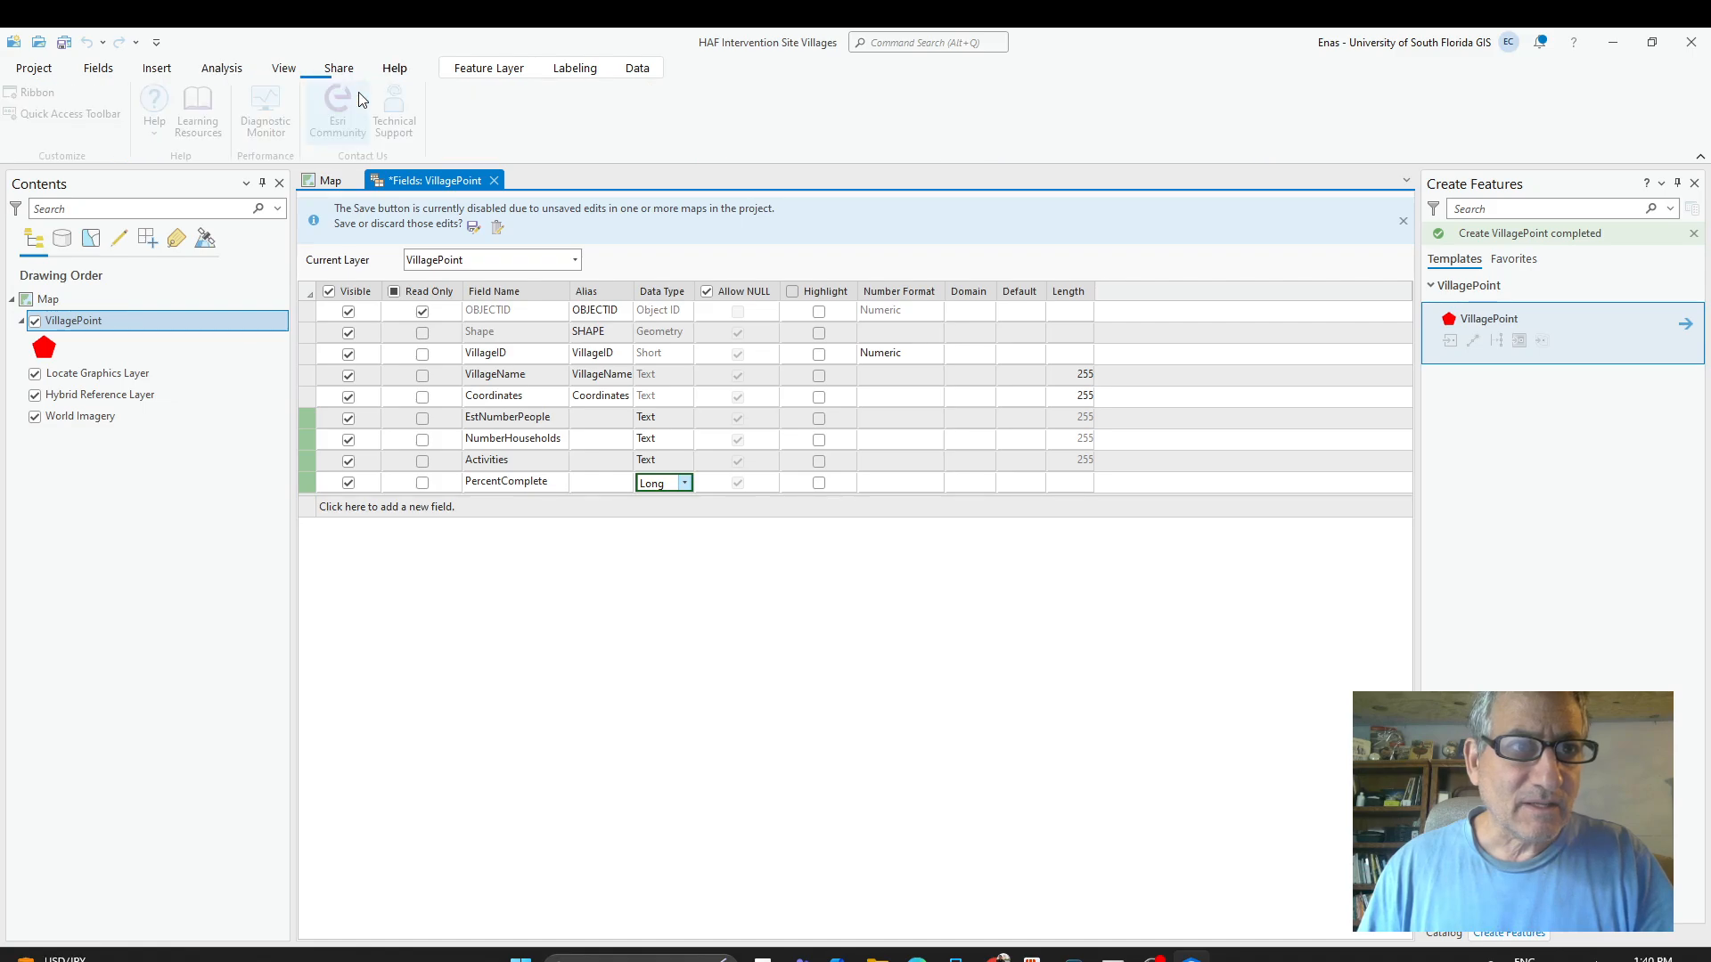
scroll(361, 101, up, 3)
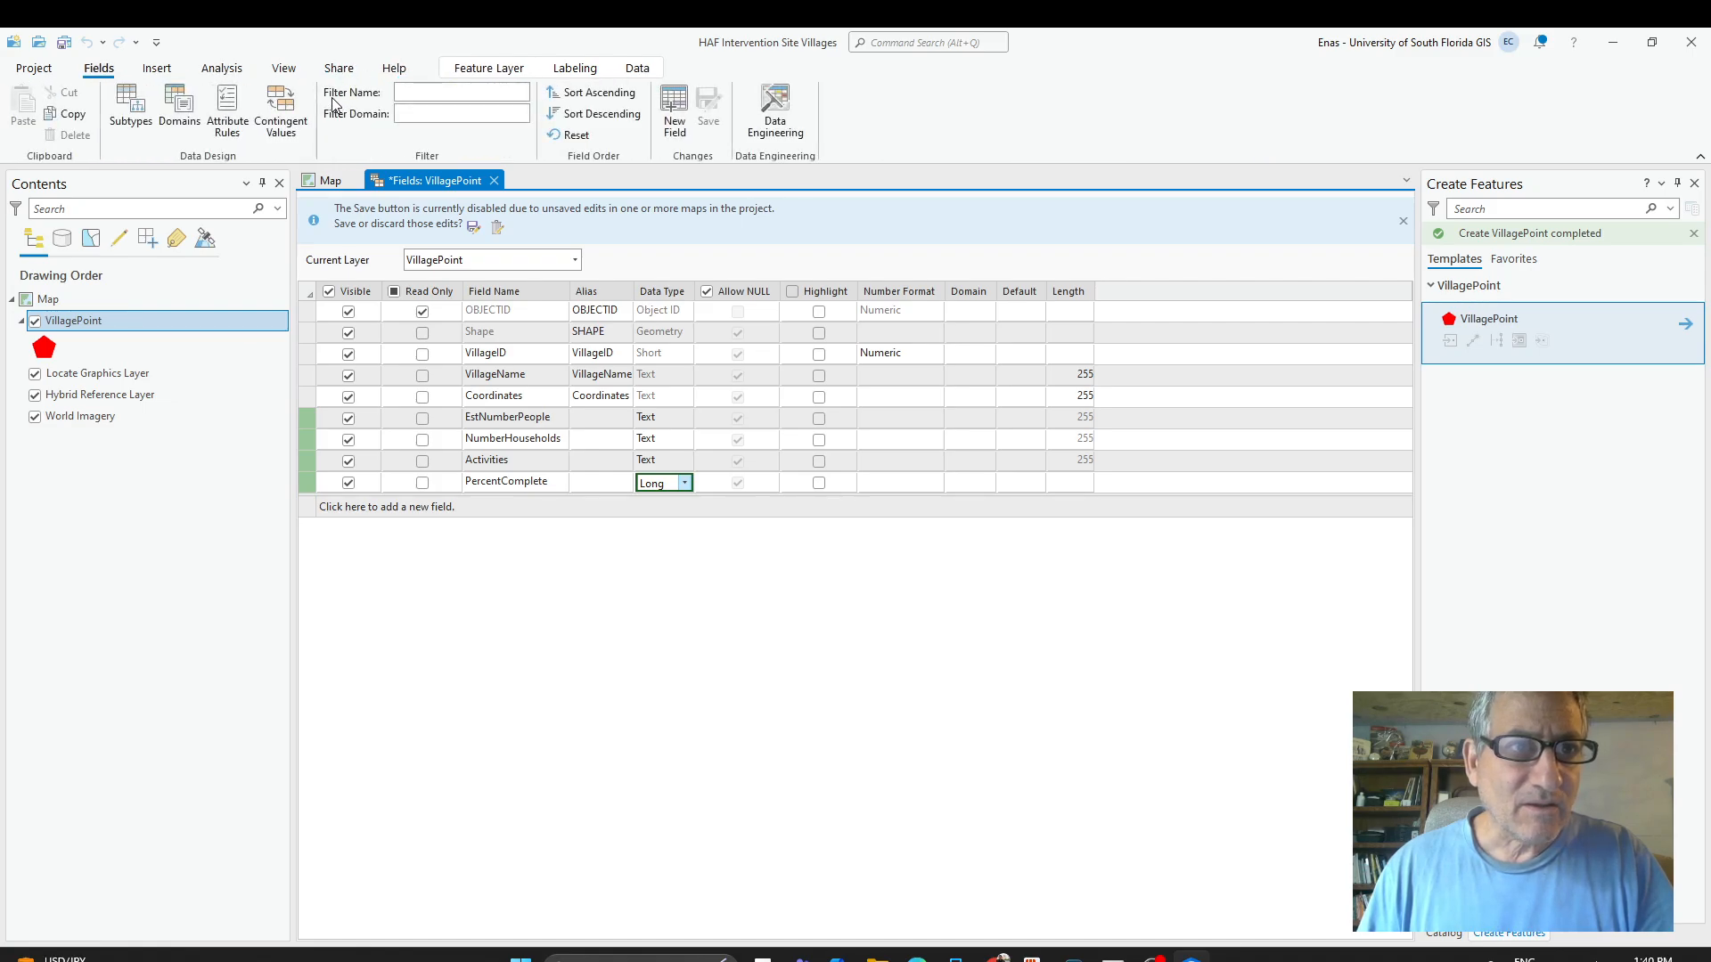
click(473, 227)
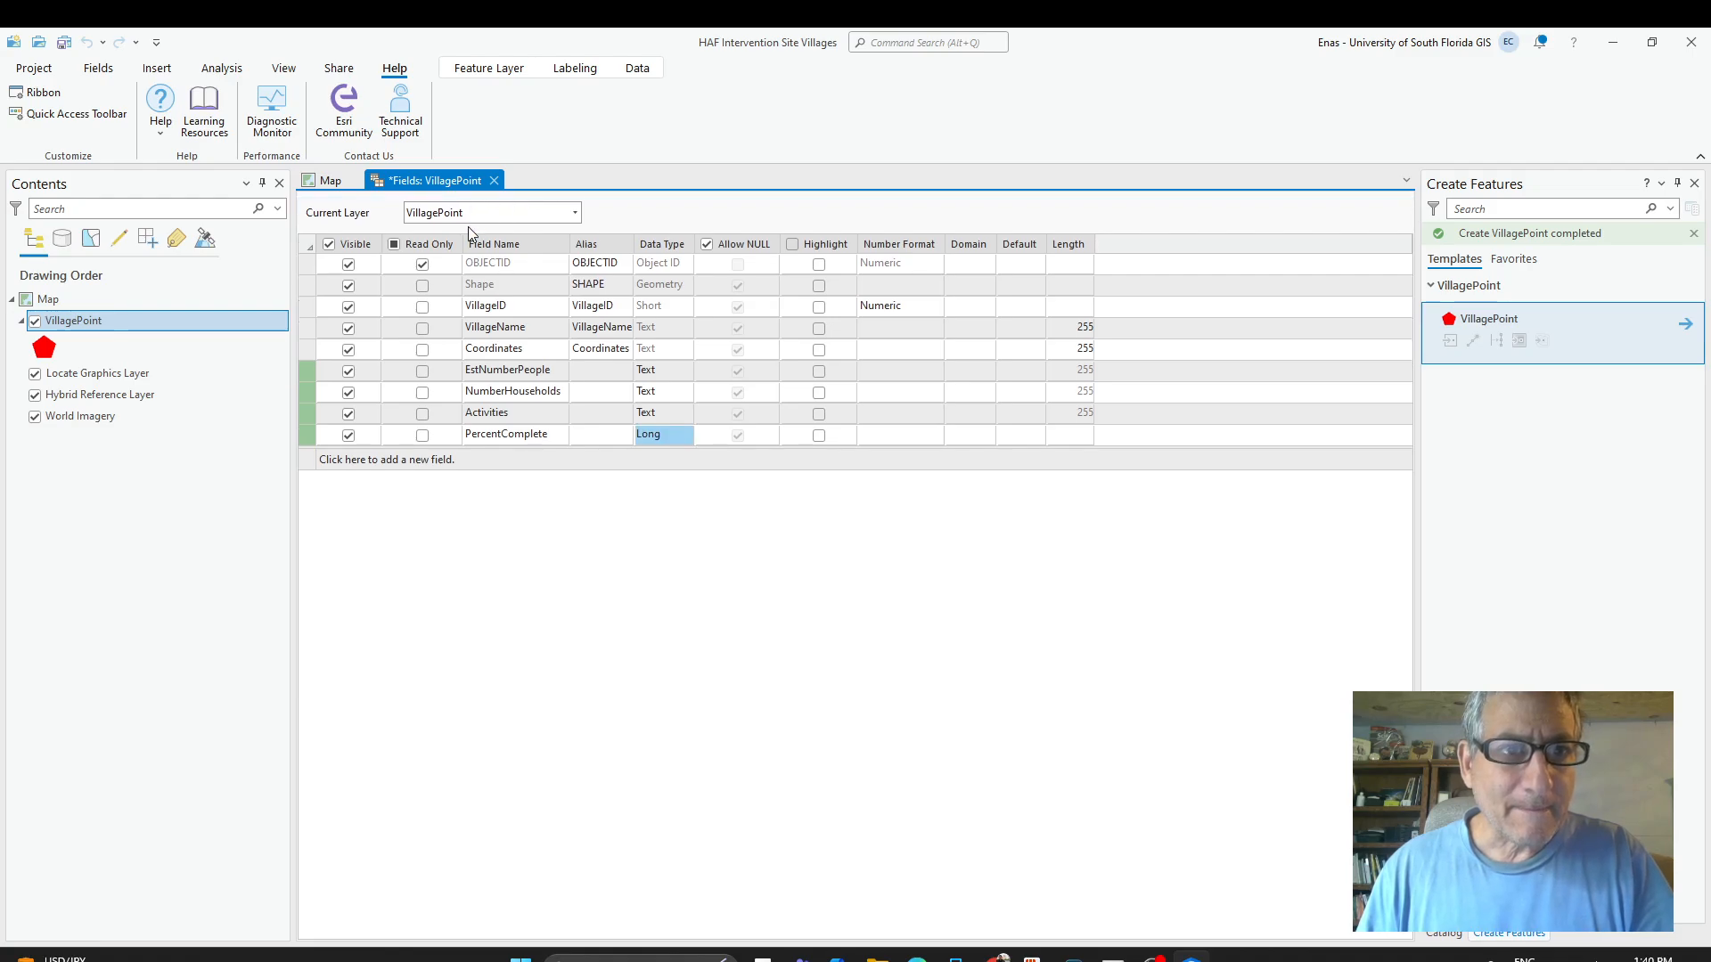
click(493, 181)
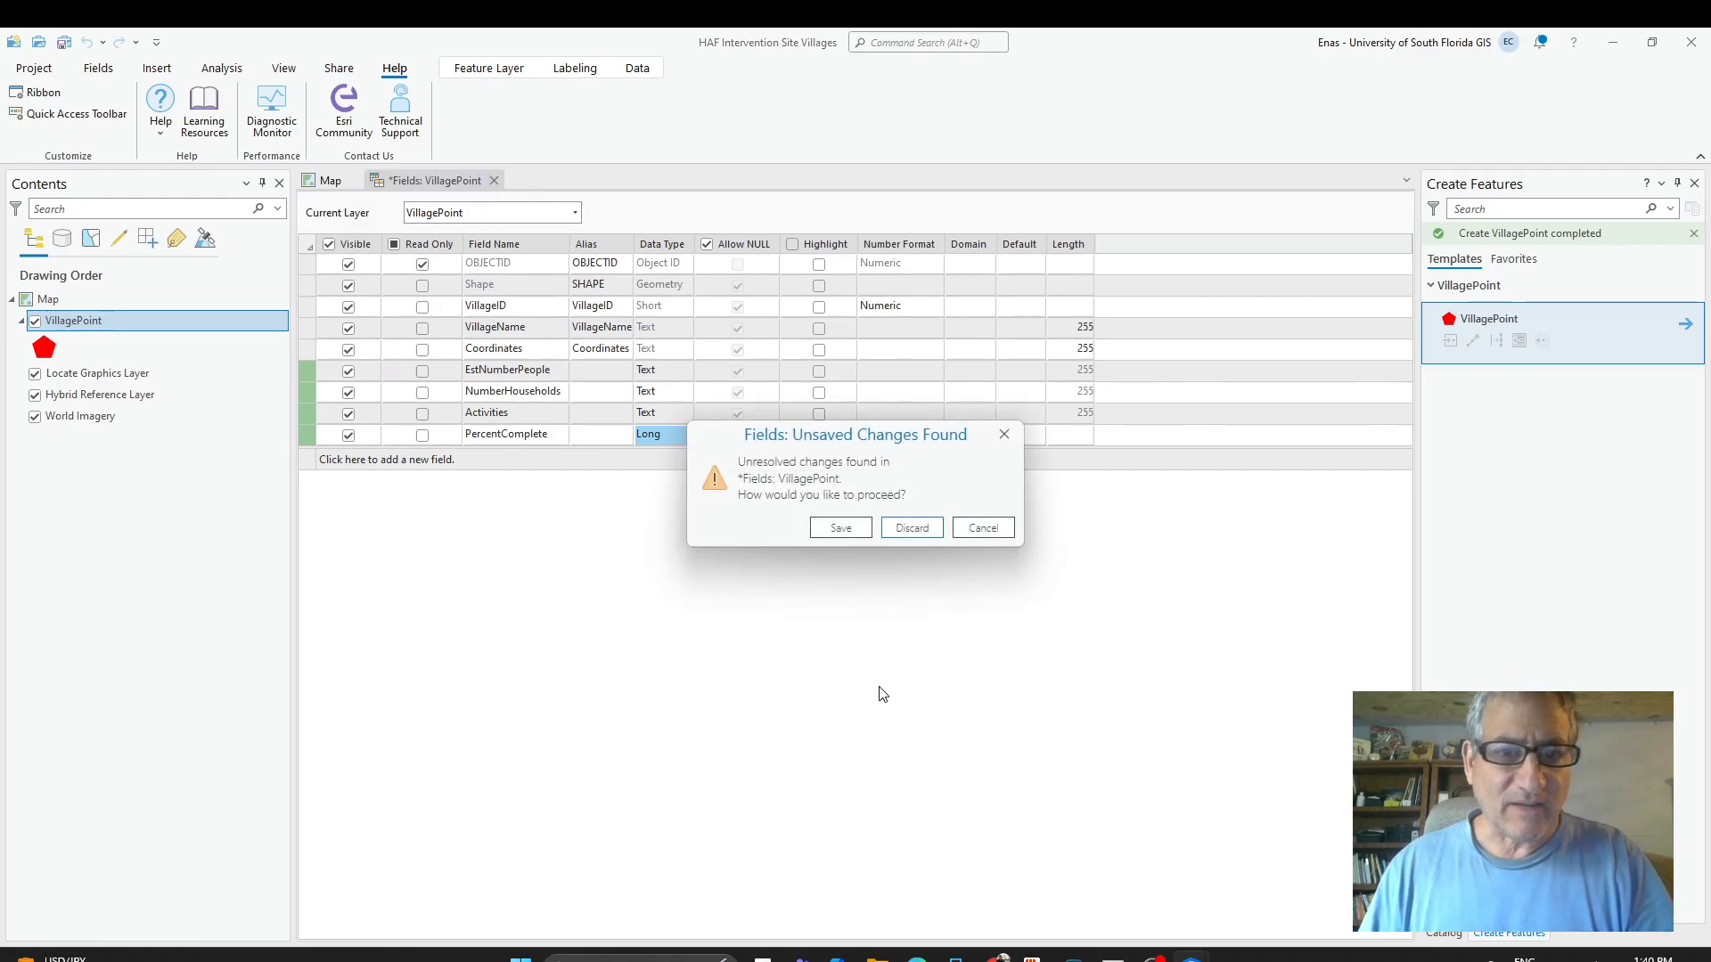
click(823, 526)
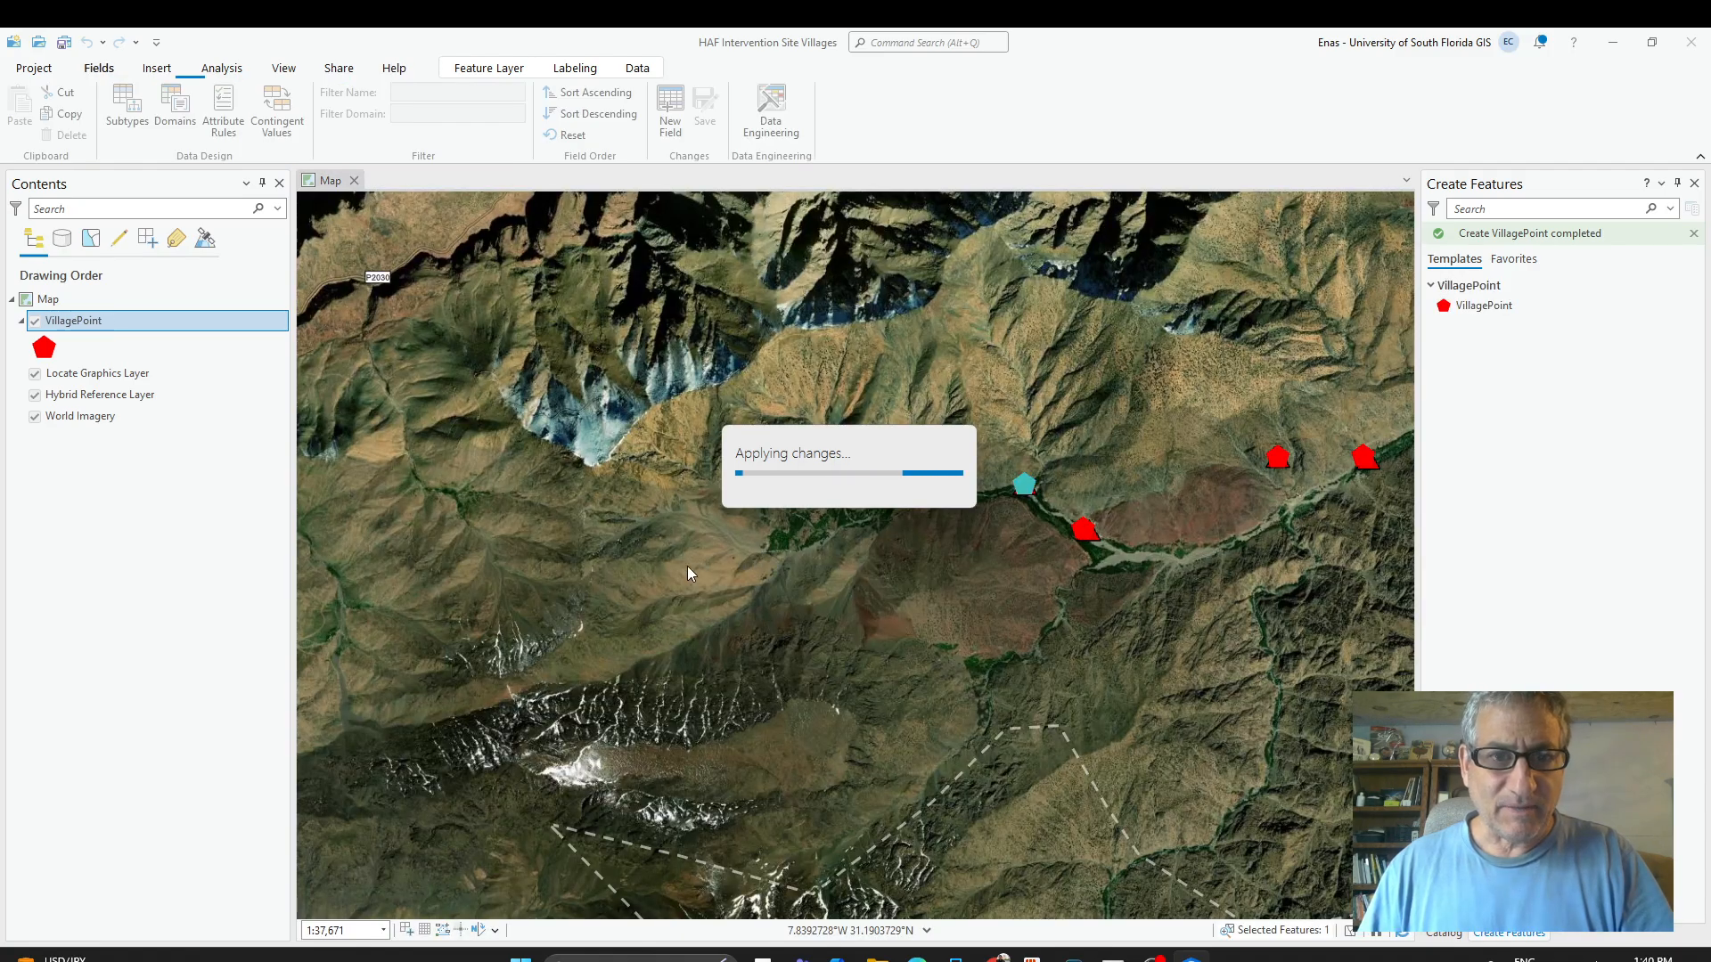
Open the attribute table of the VillagePoint layer.
drag(1096, 634, 680, 600)
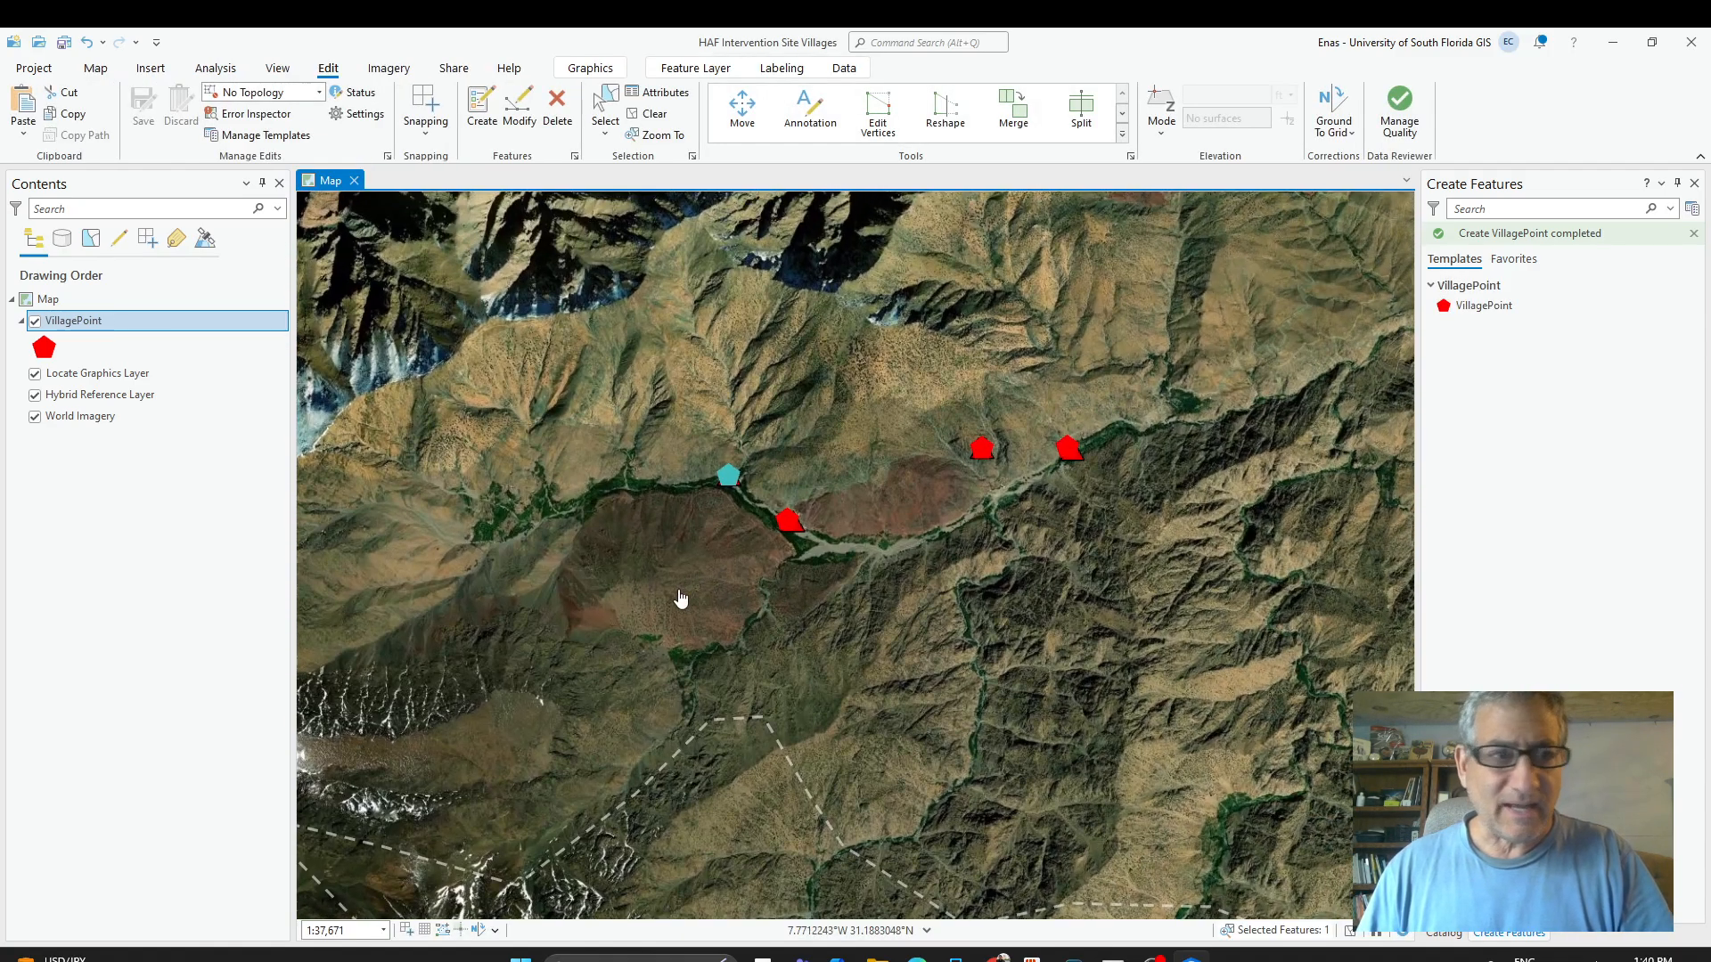
right_click(105, 322)
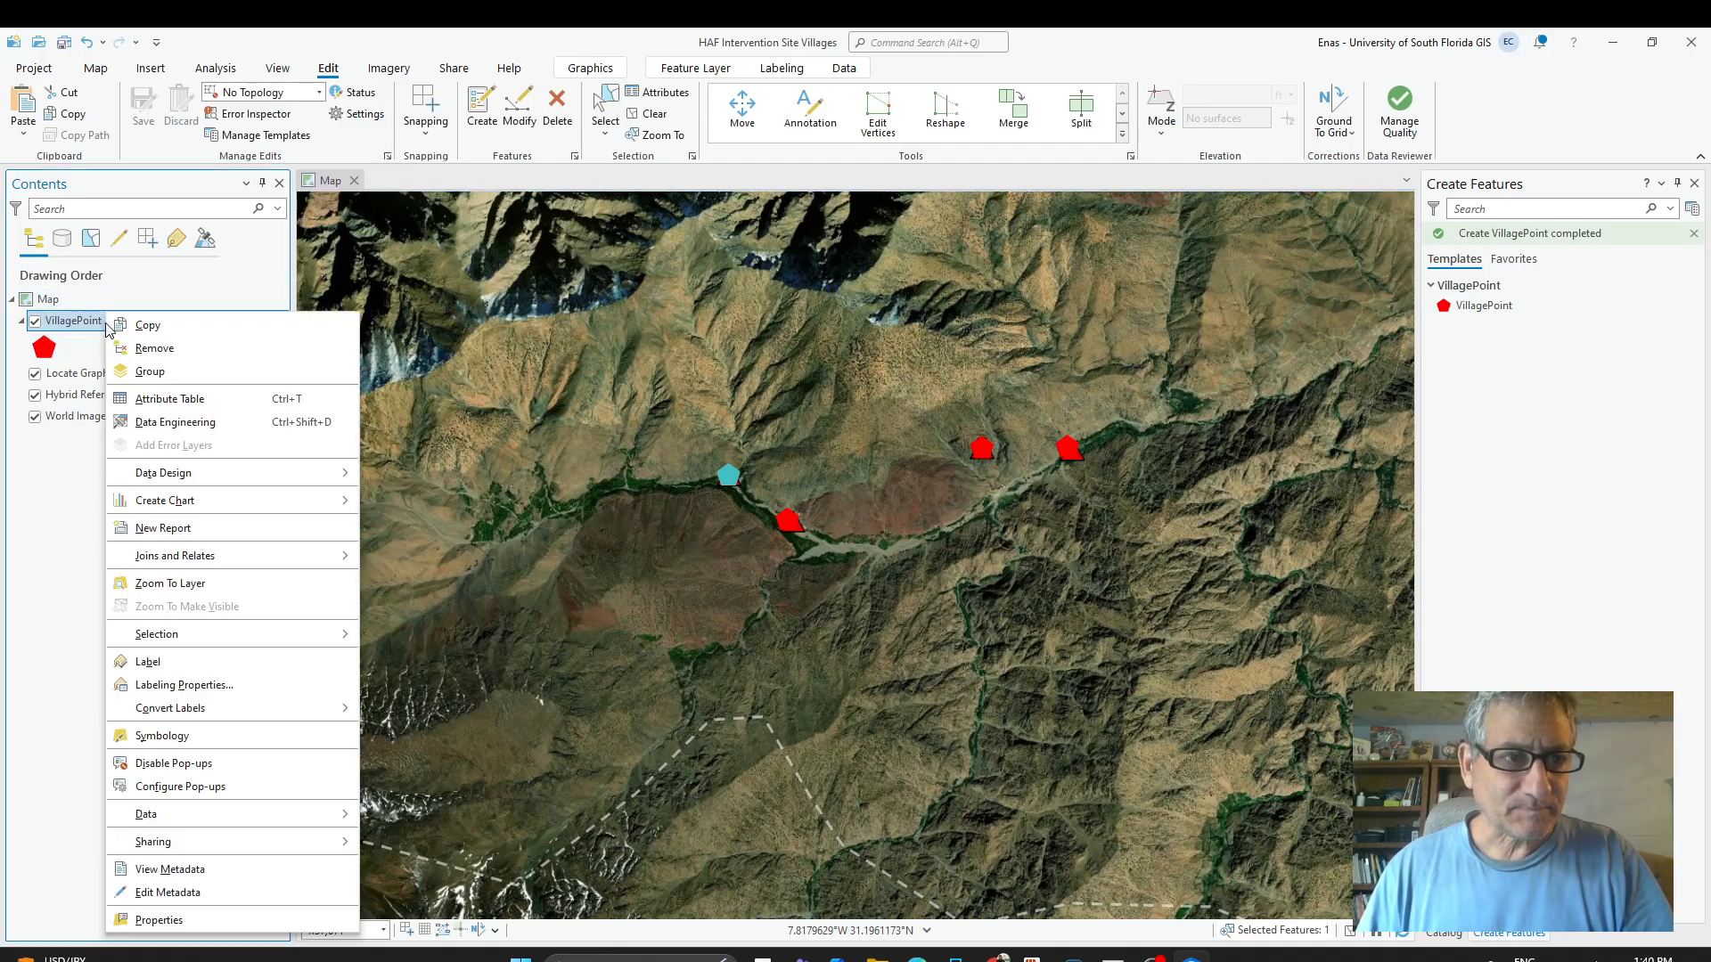
click(189, 403)
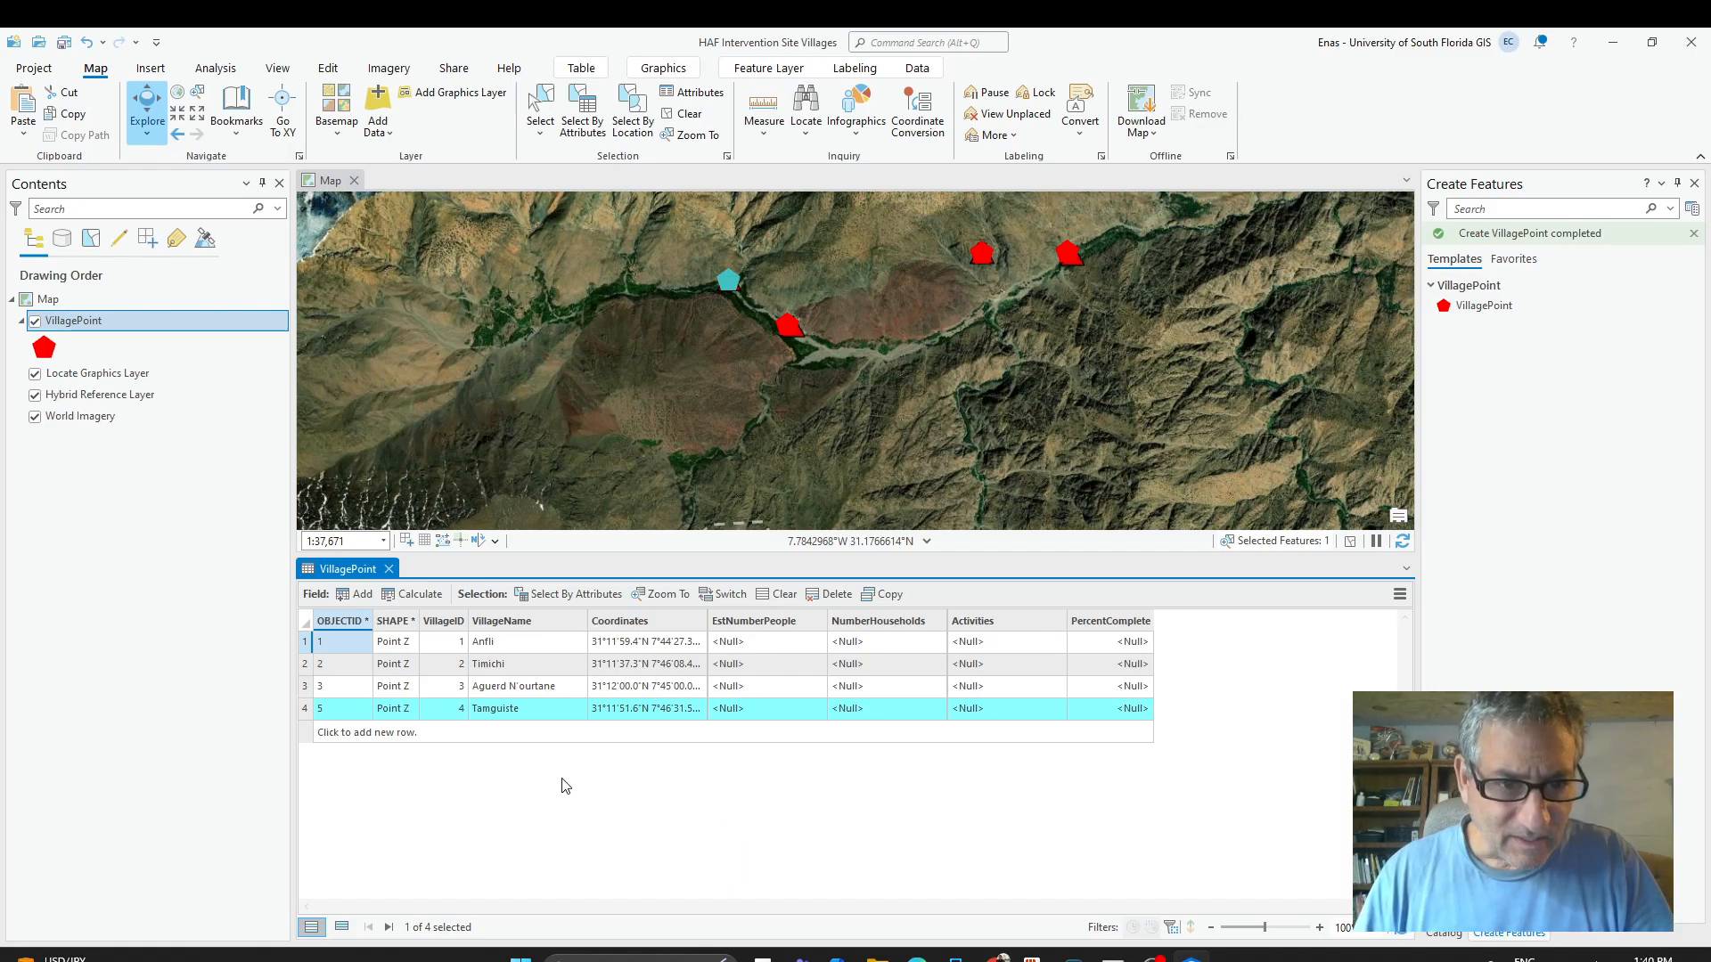
Check Tamguiste's figures in the browser's report and set its EstNumberPeople to 55, NumberHouseholds to 15 and PercentComplete to 100 in ArcGIS Pro.
click(998, 958)
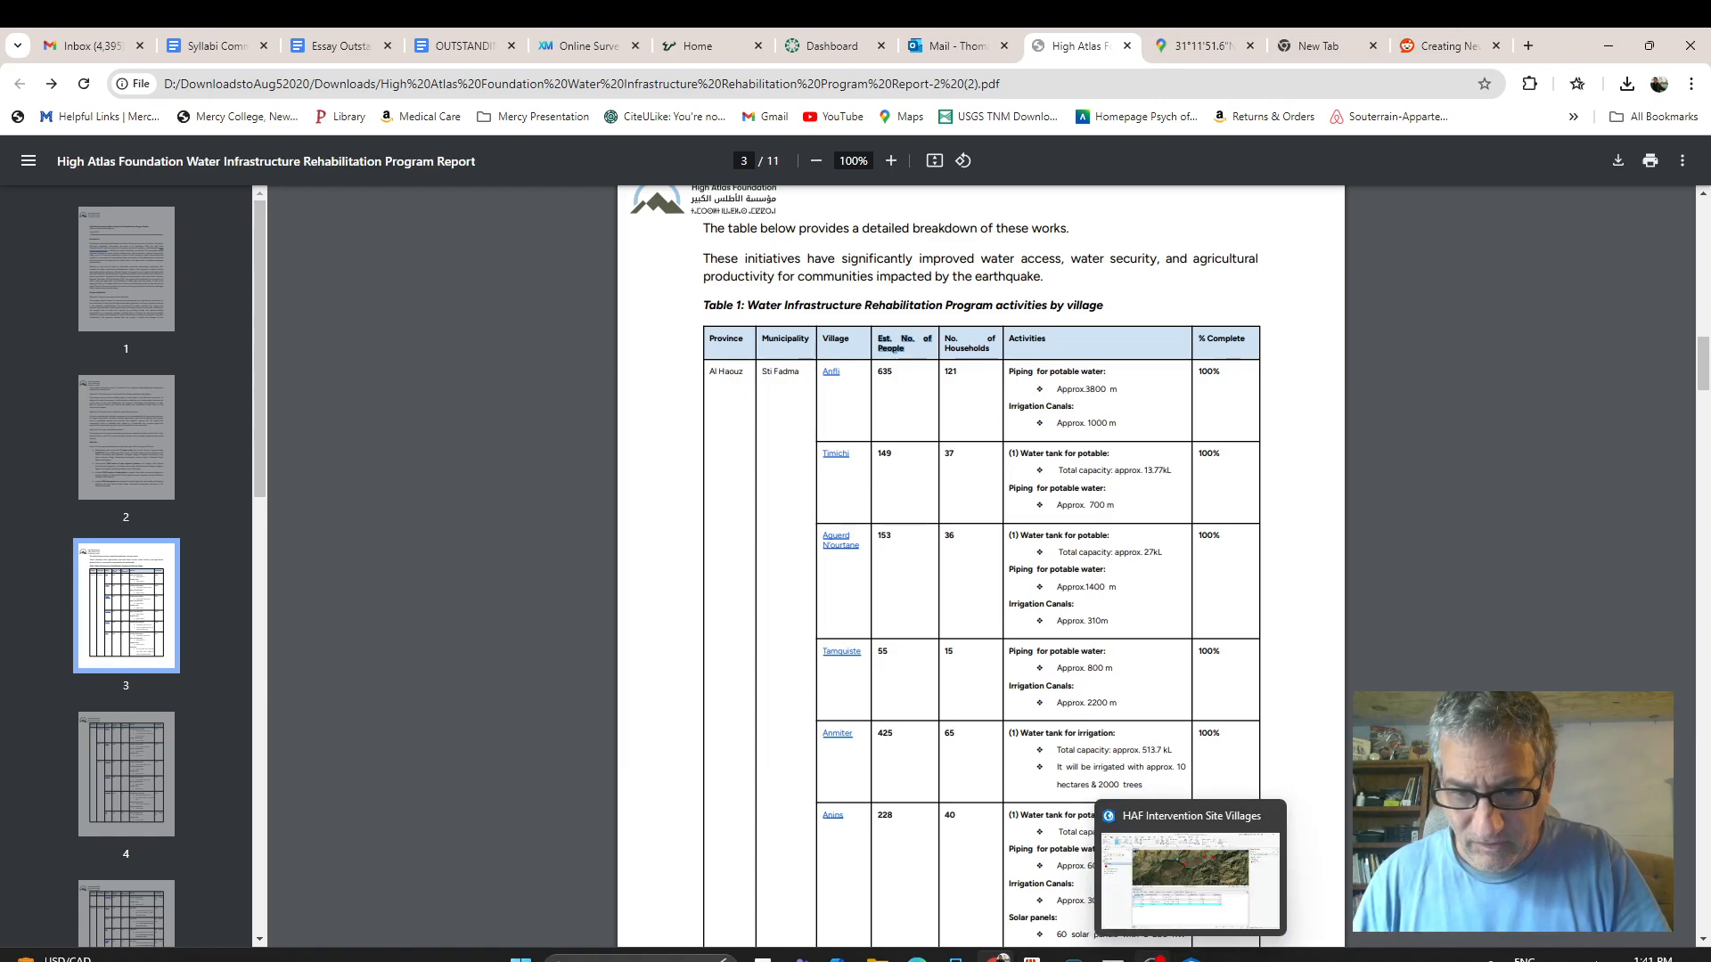
click(1191, 958)
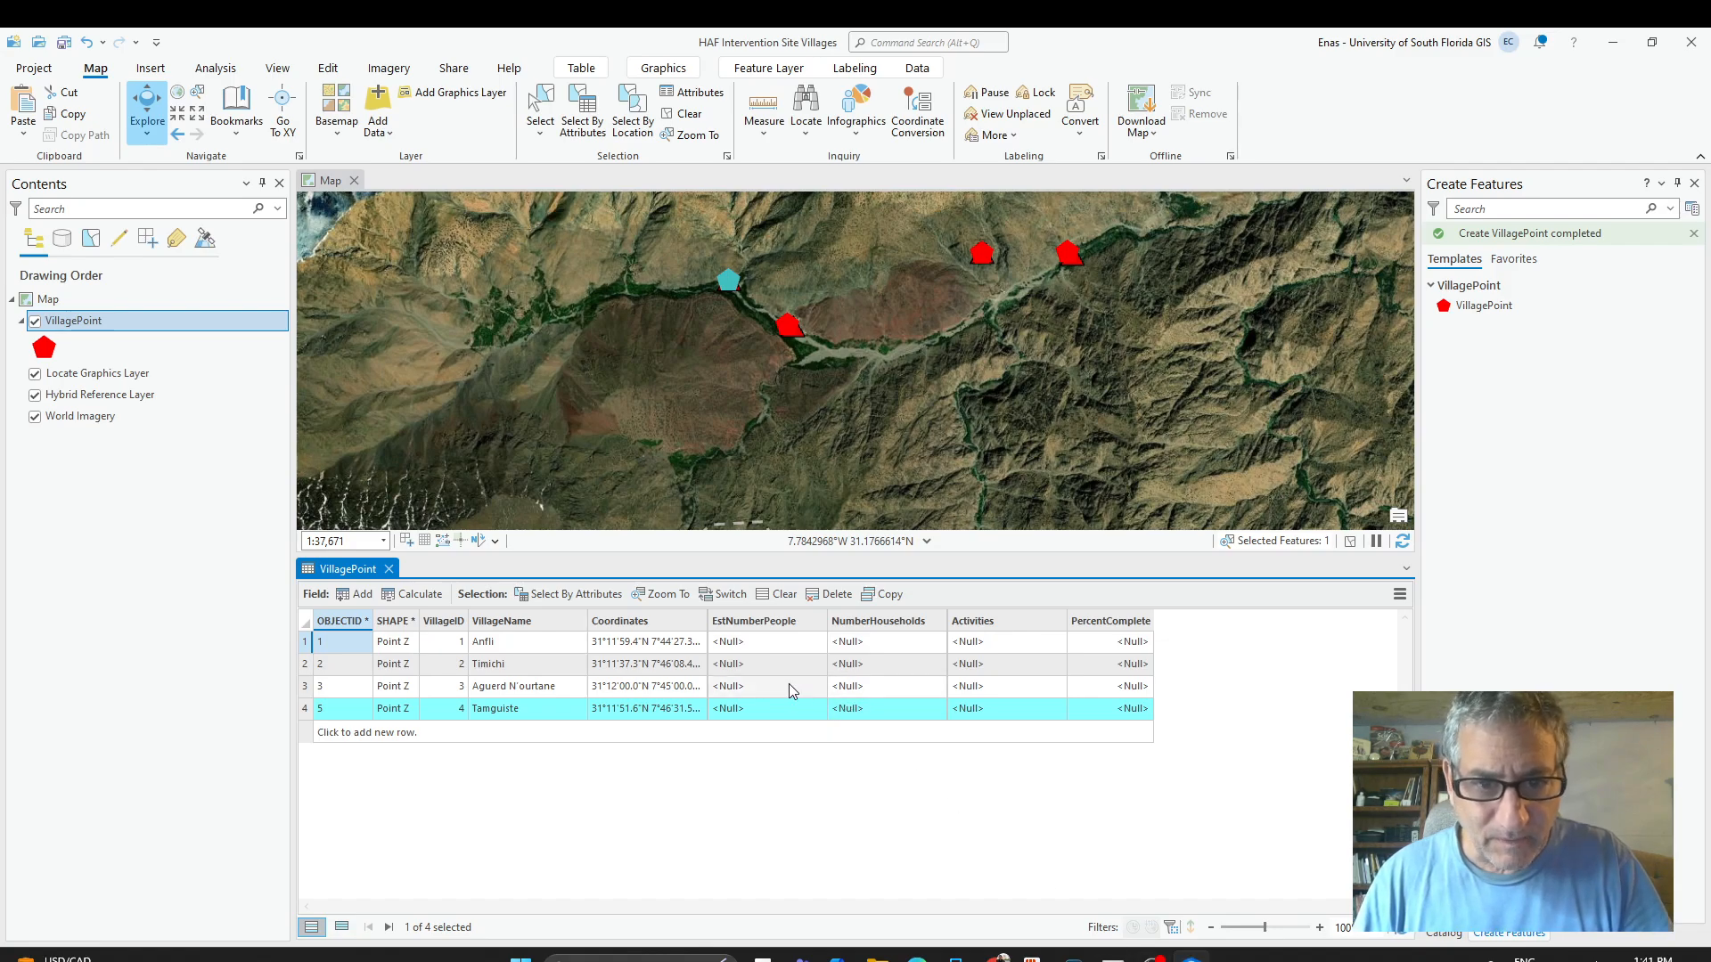
click(740, 710)
click(745, 712)
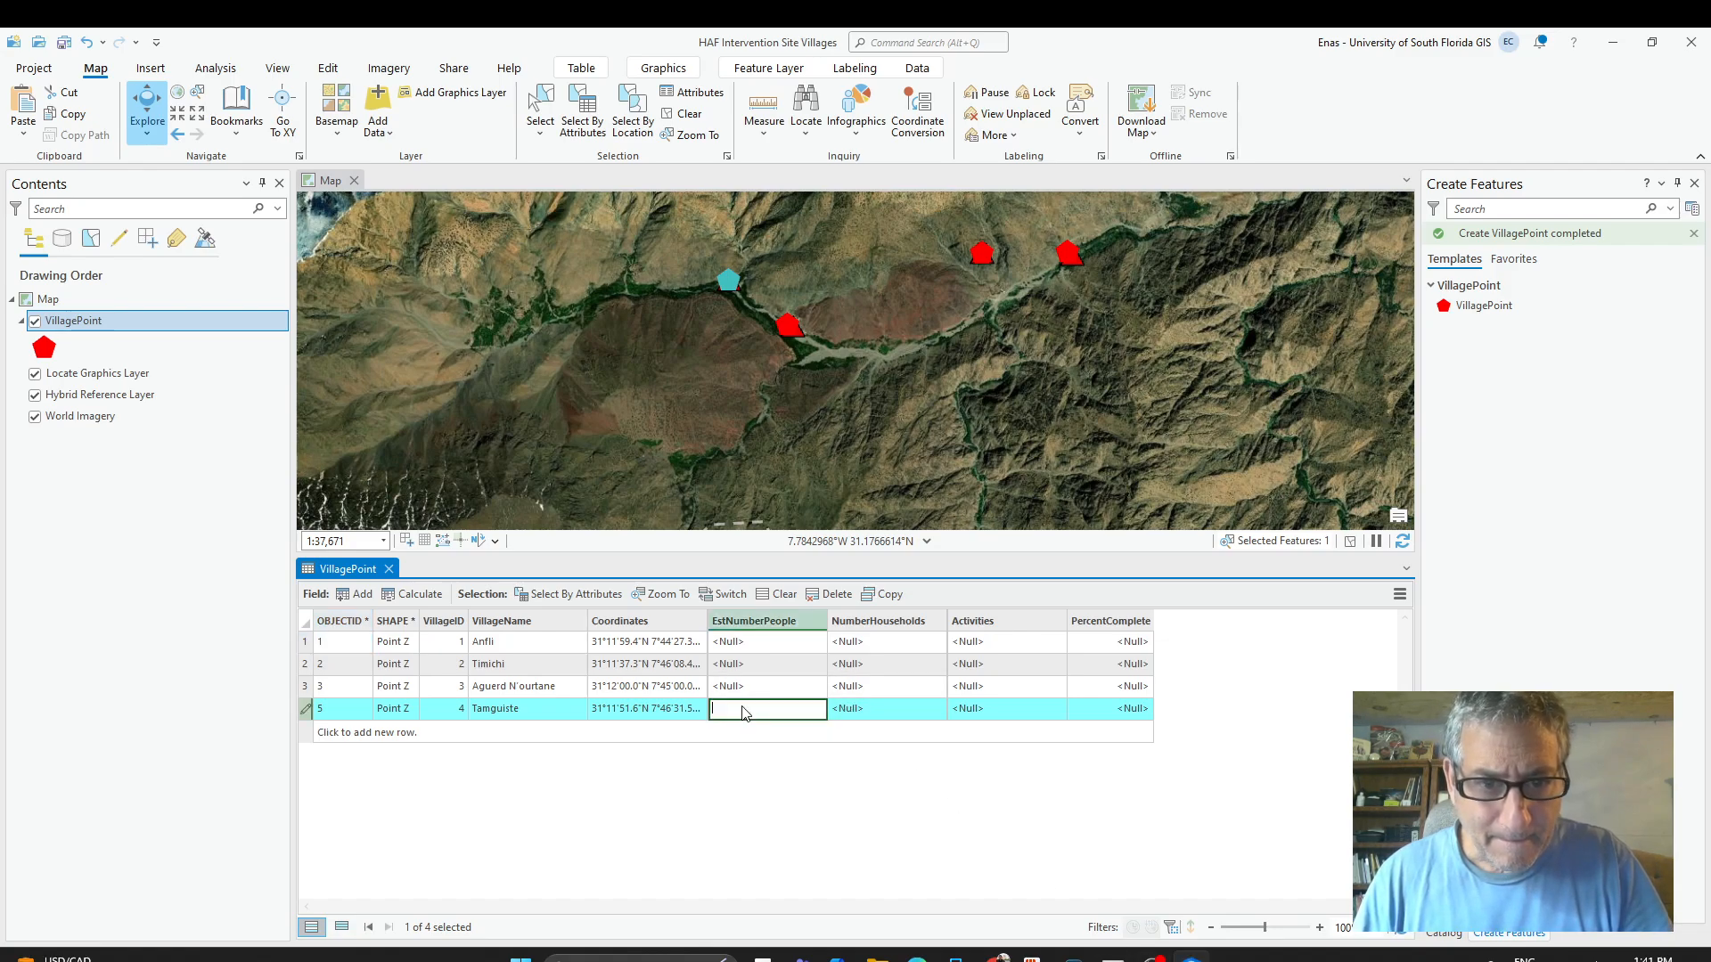
text(55)
click(860, 710)
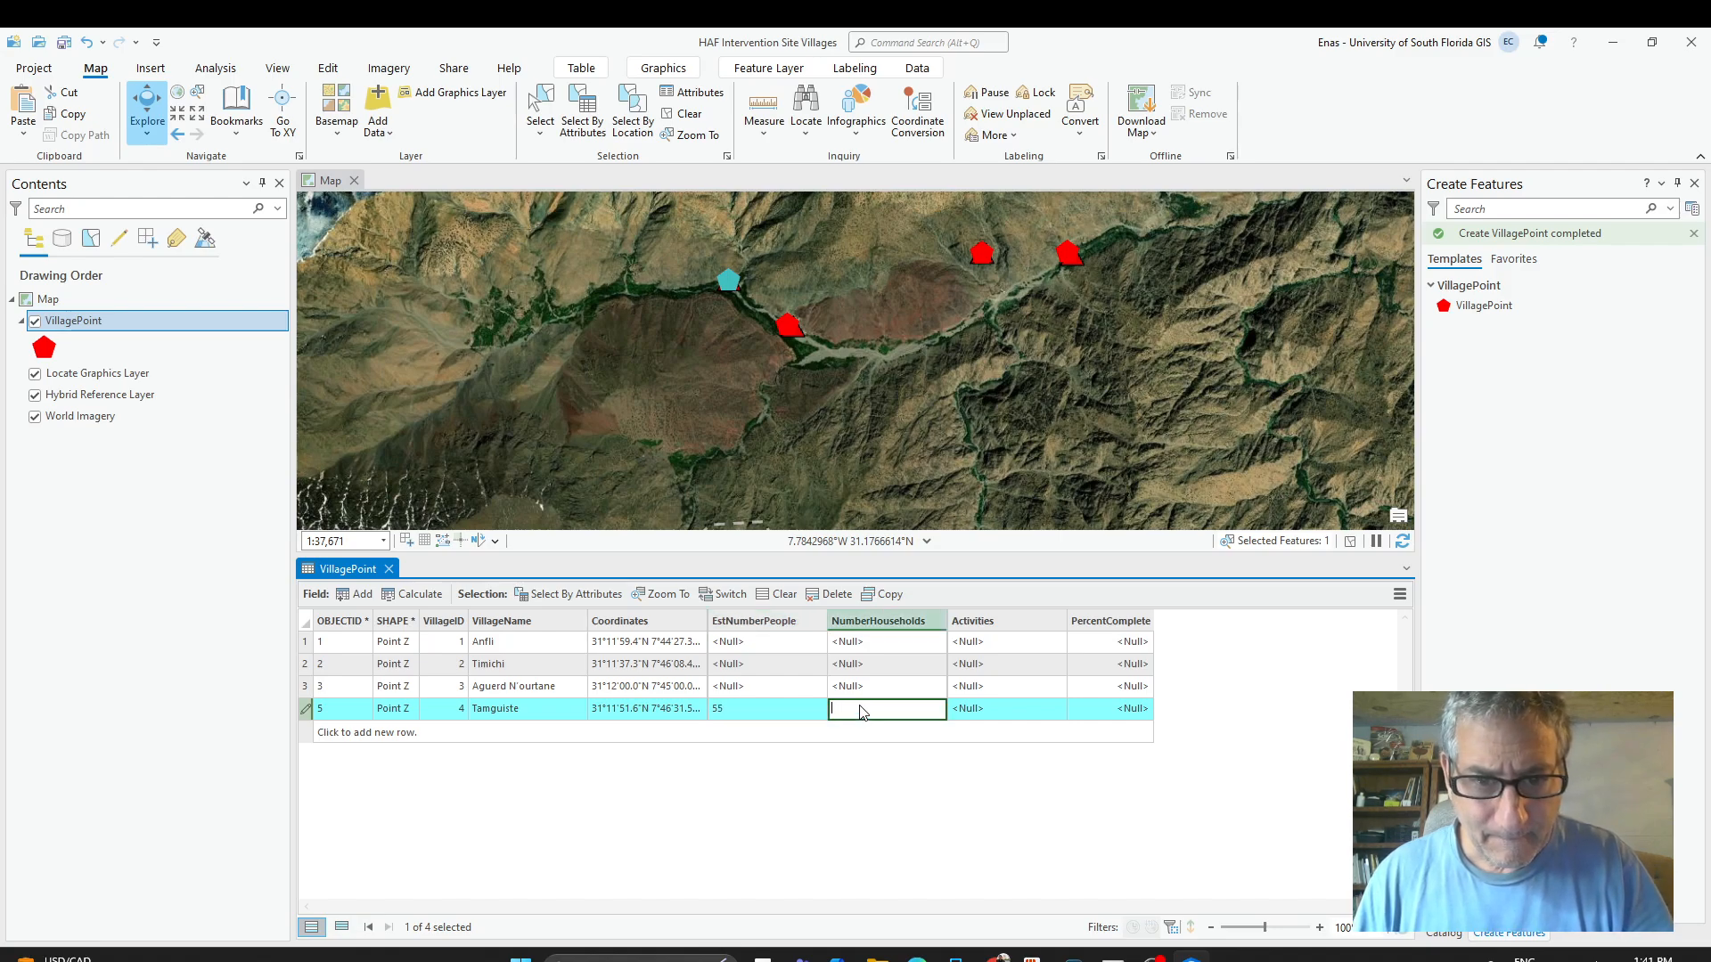
click(980, 708)
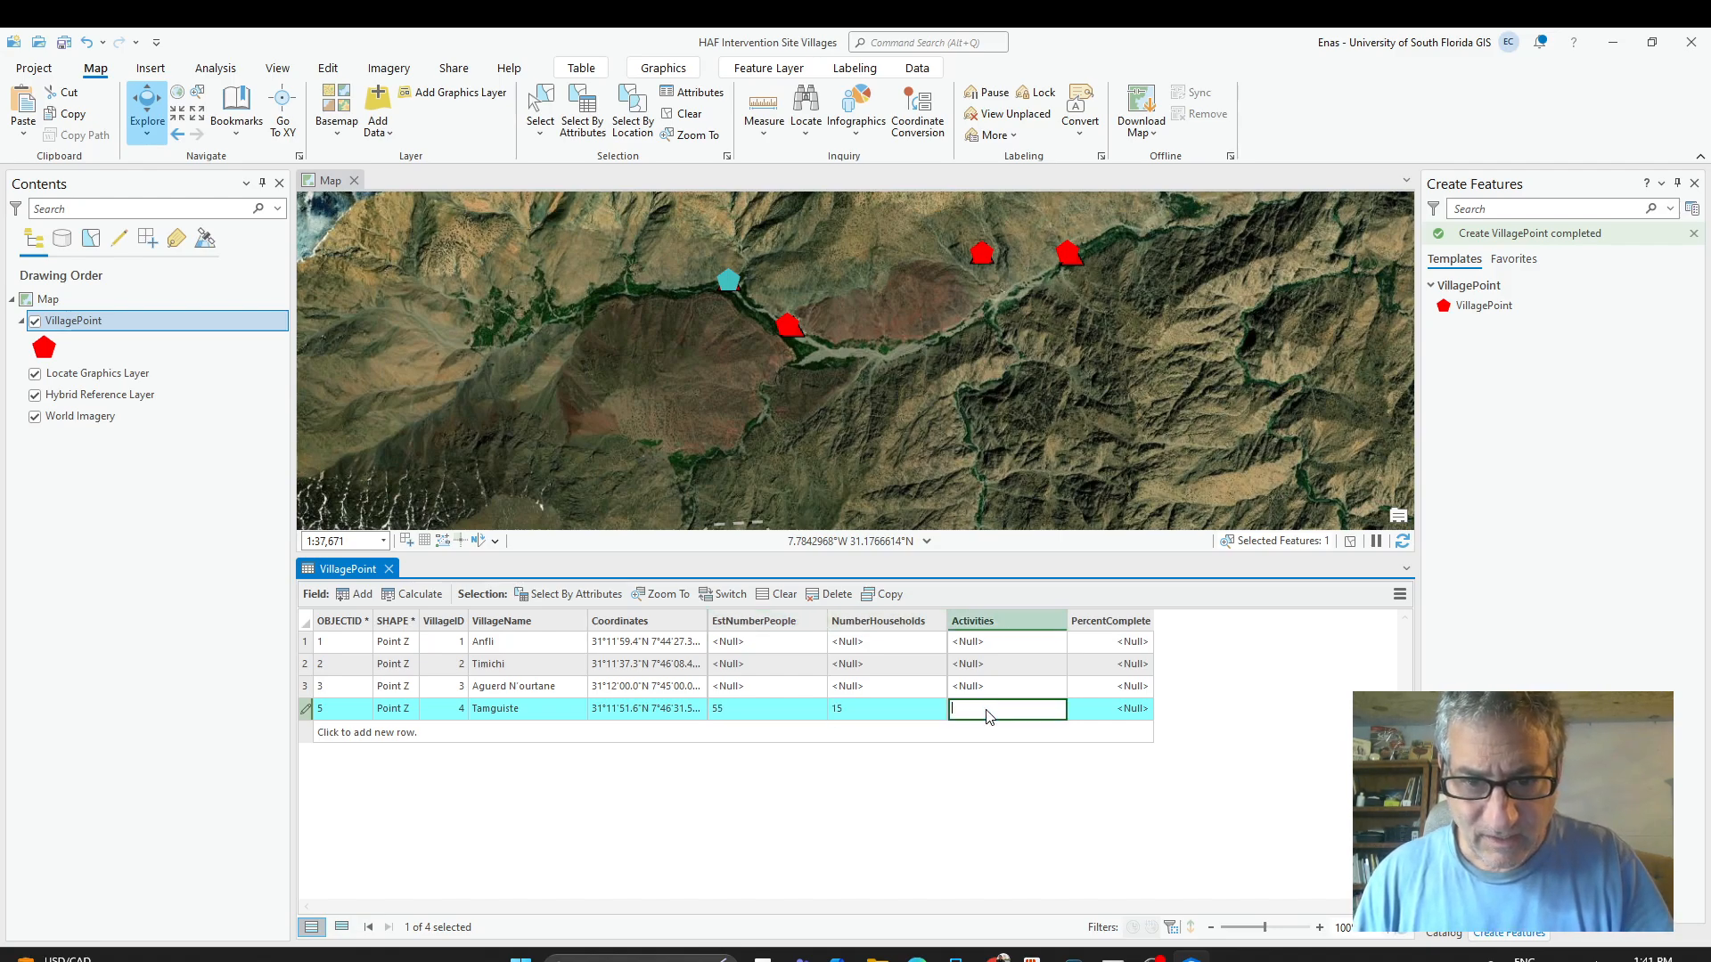
click(1134, 713)
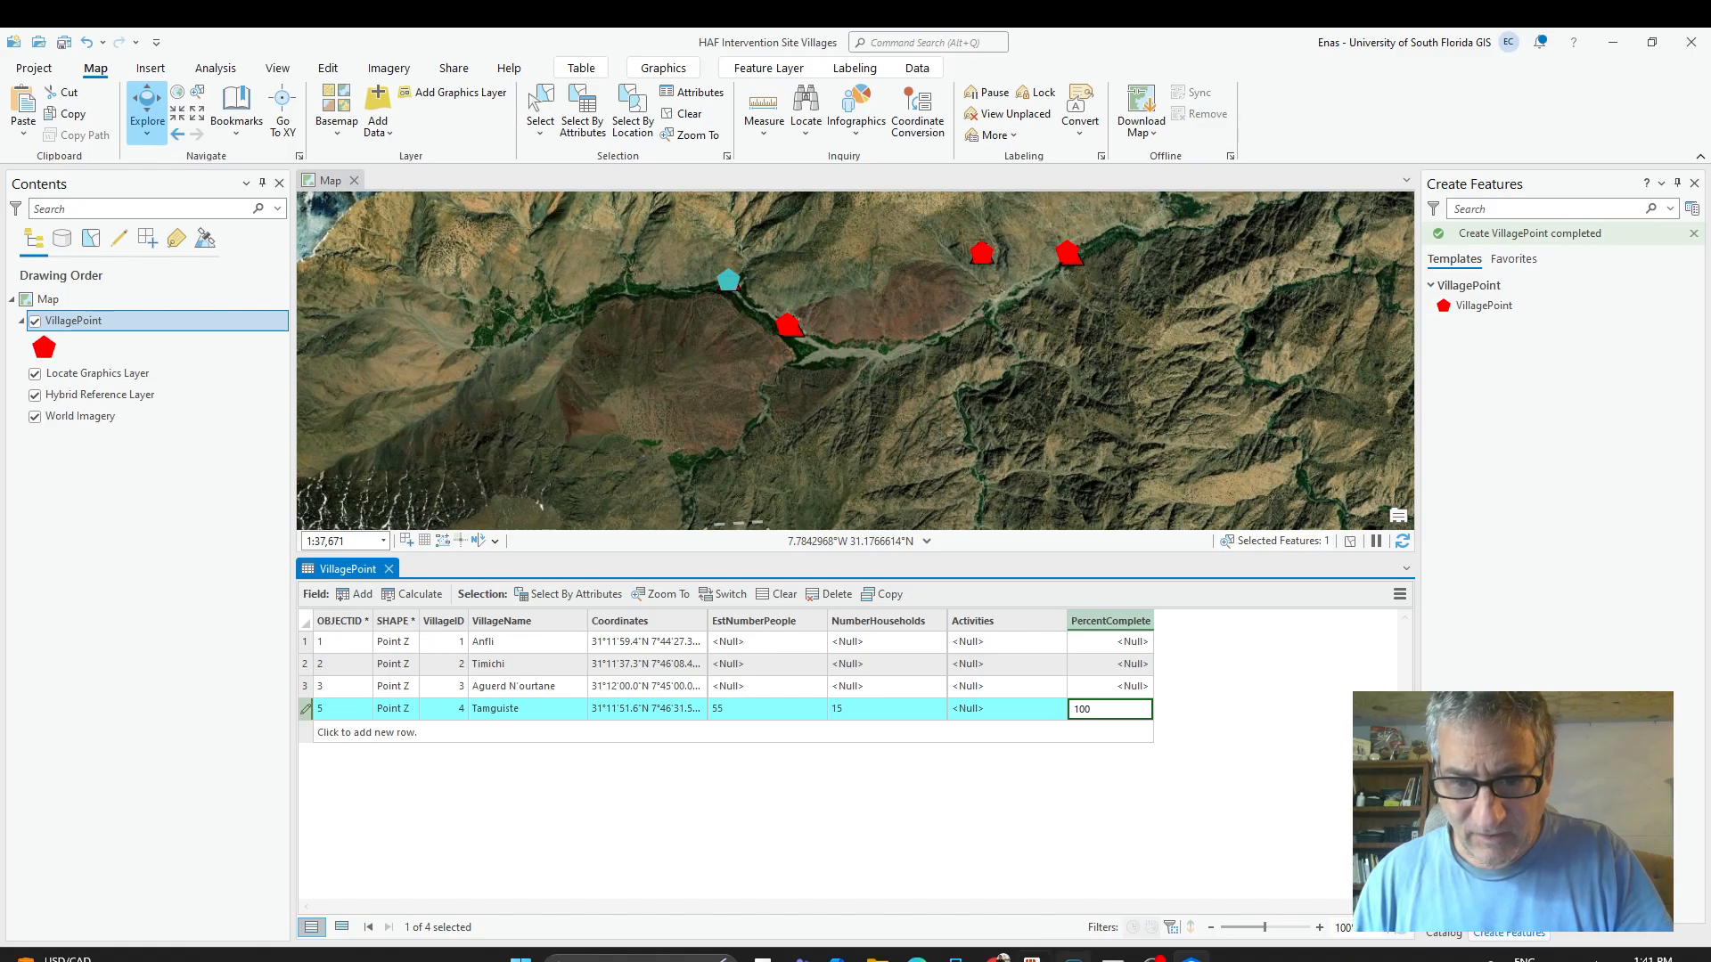
Switch to the browser, copy Tamguiste's activities text from Table 1 of the report, and return to ArcGIS Pro.
click(1000, 957)
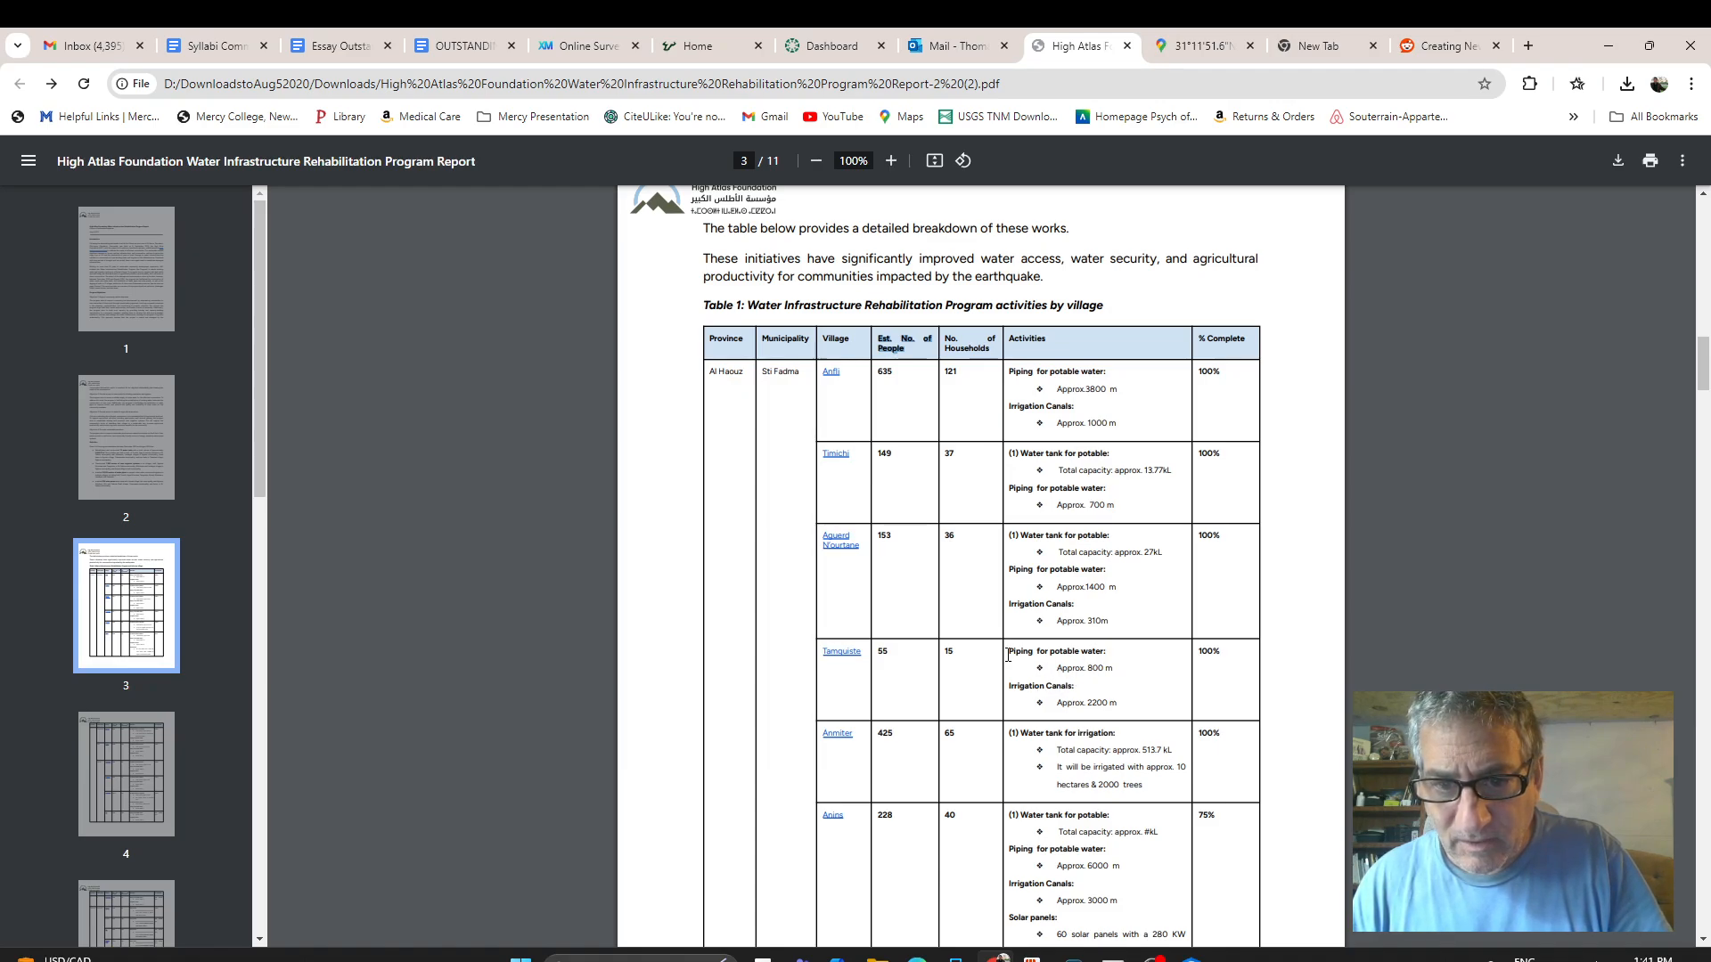
drag(1007, 655, 1148, 718)
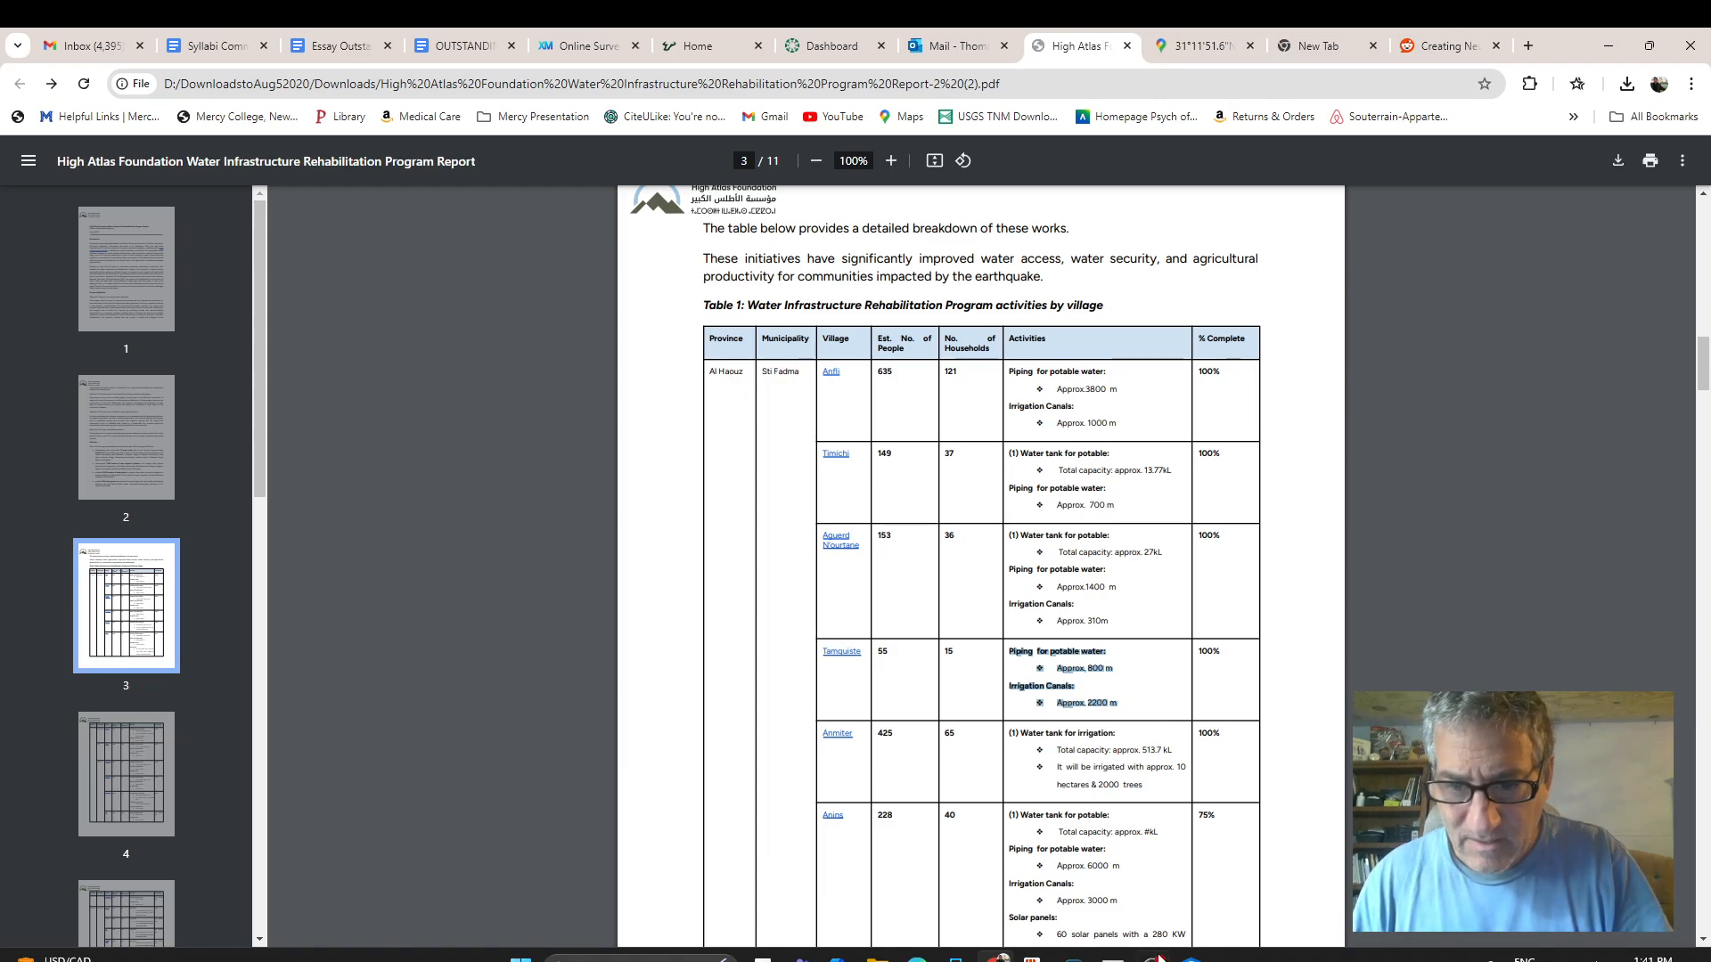
mouse_move(1158, 958)
click(1158, 860)
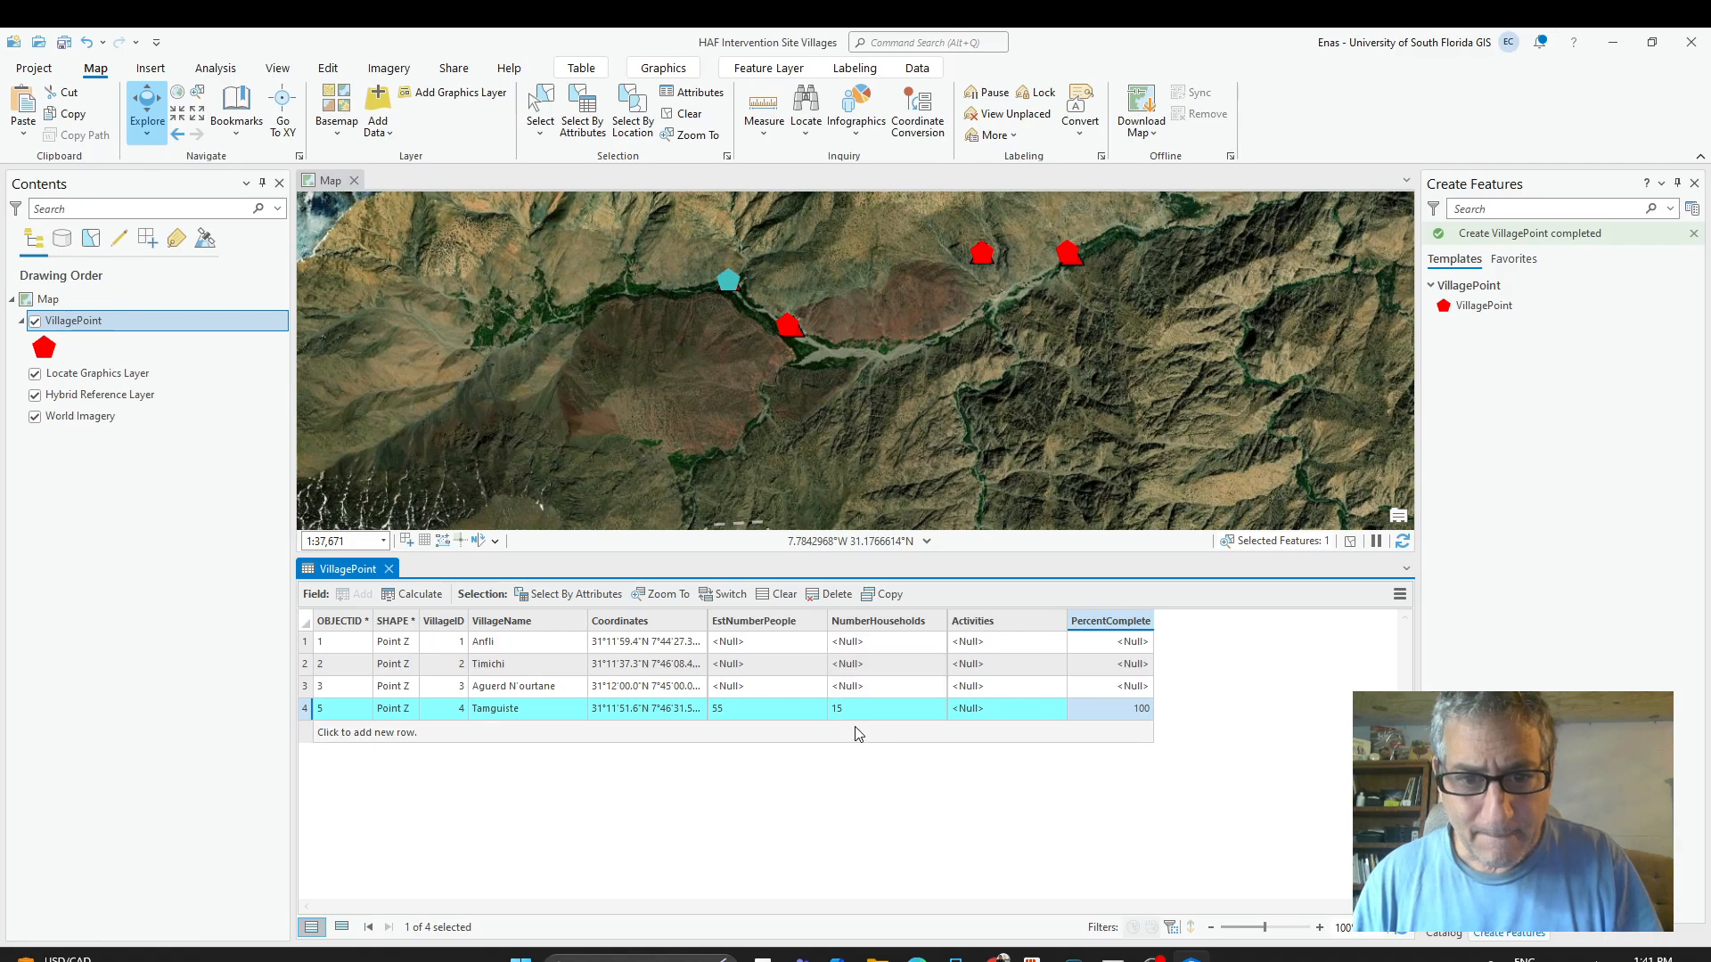
Paste the copied piping and irrigation canal text into Tamguiste's Activities cell and widen the Activities column to review the full entry.
click(970, 711)
click(970, 710)
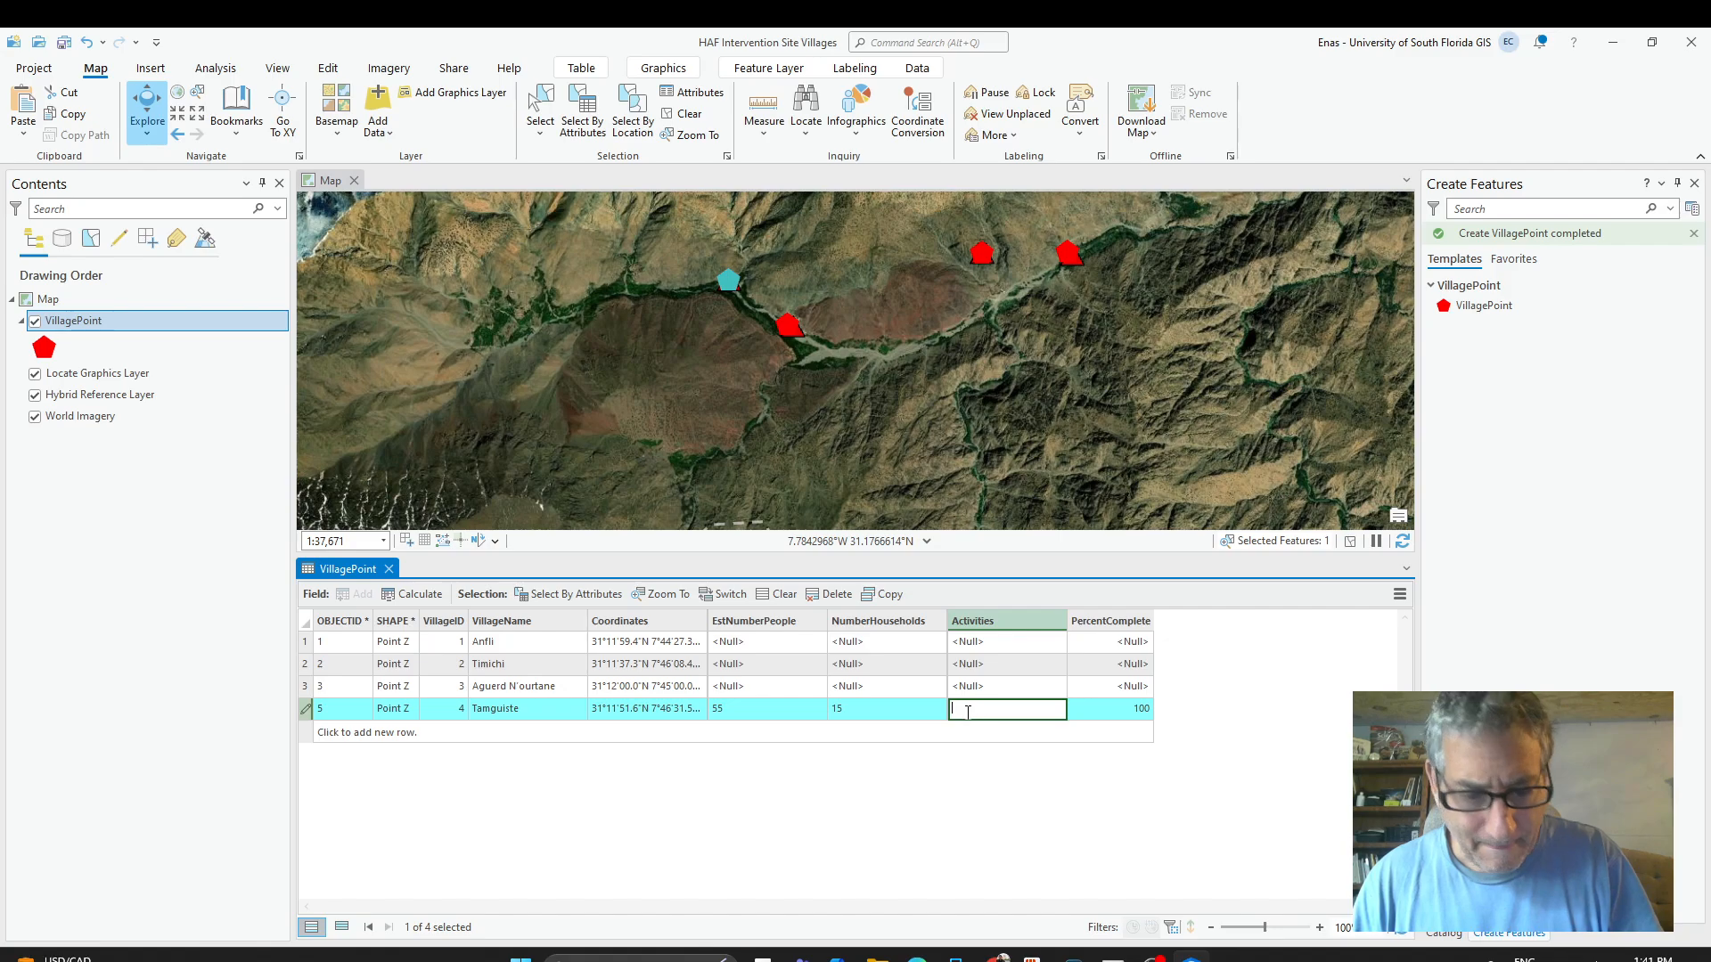
text(Piping for potable water: ❖ Approx. 800 m Irrigation Canals: ❖ Approx. 2200 m)
key(Return)
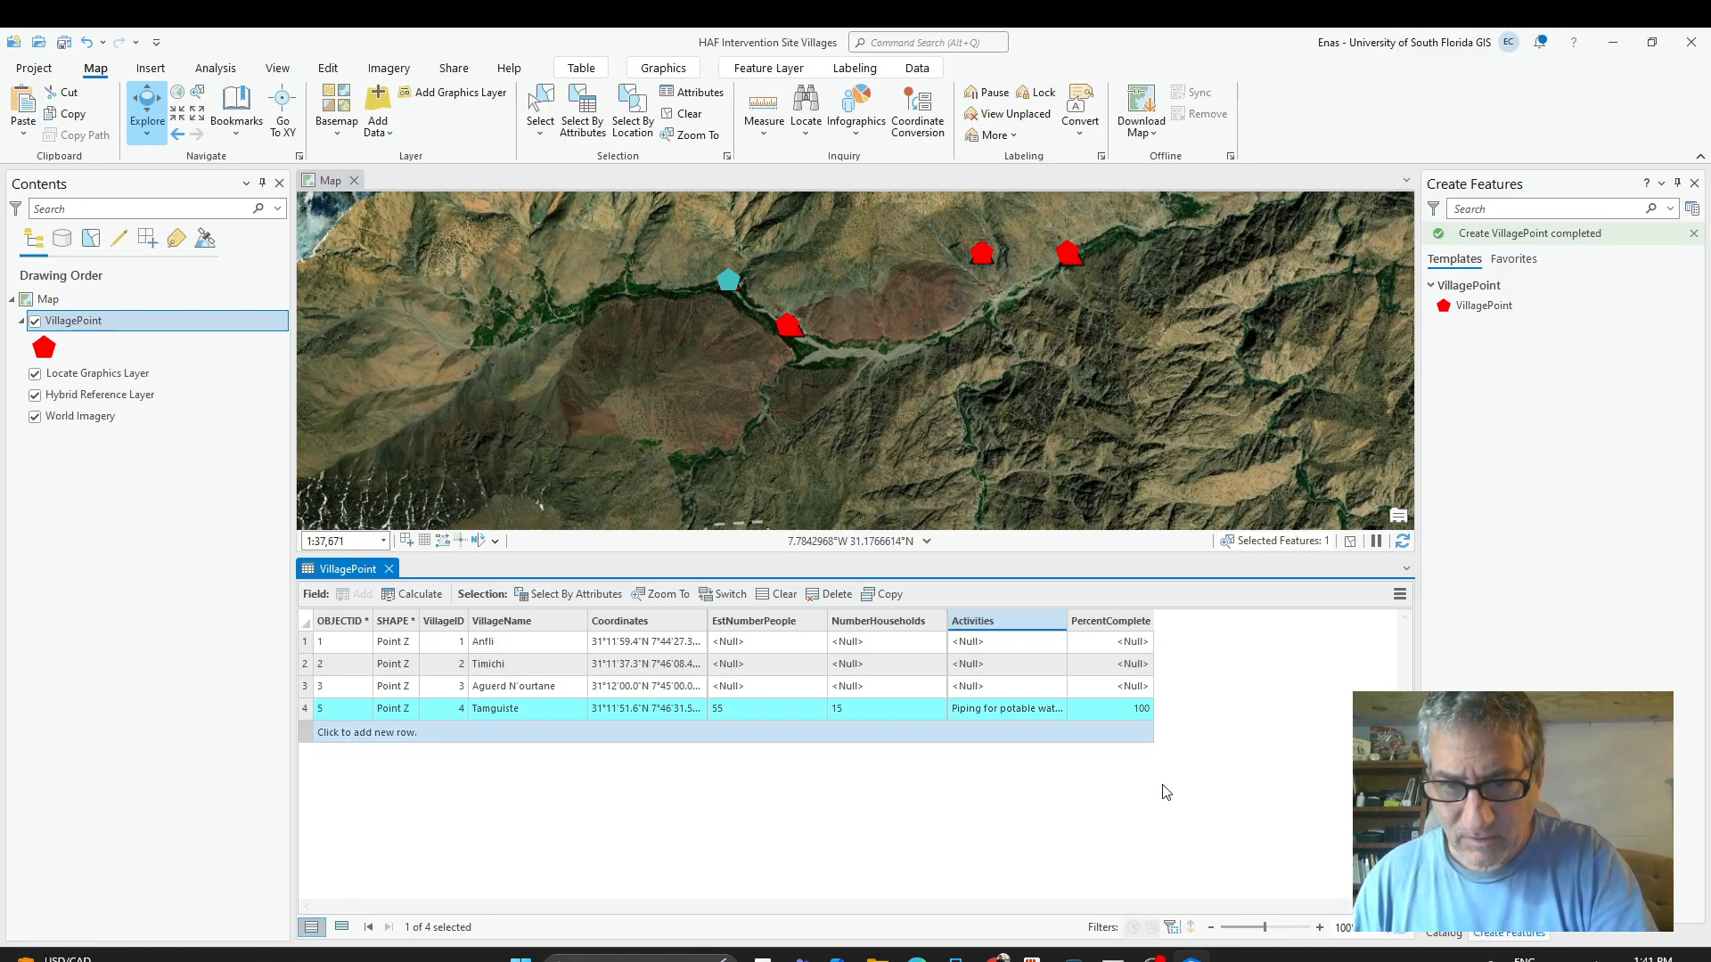
double_click(1068, 621)
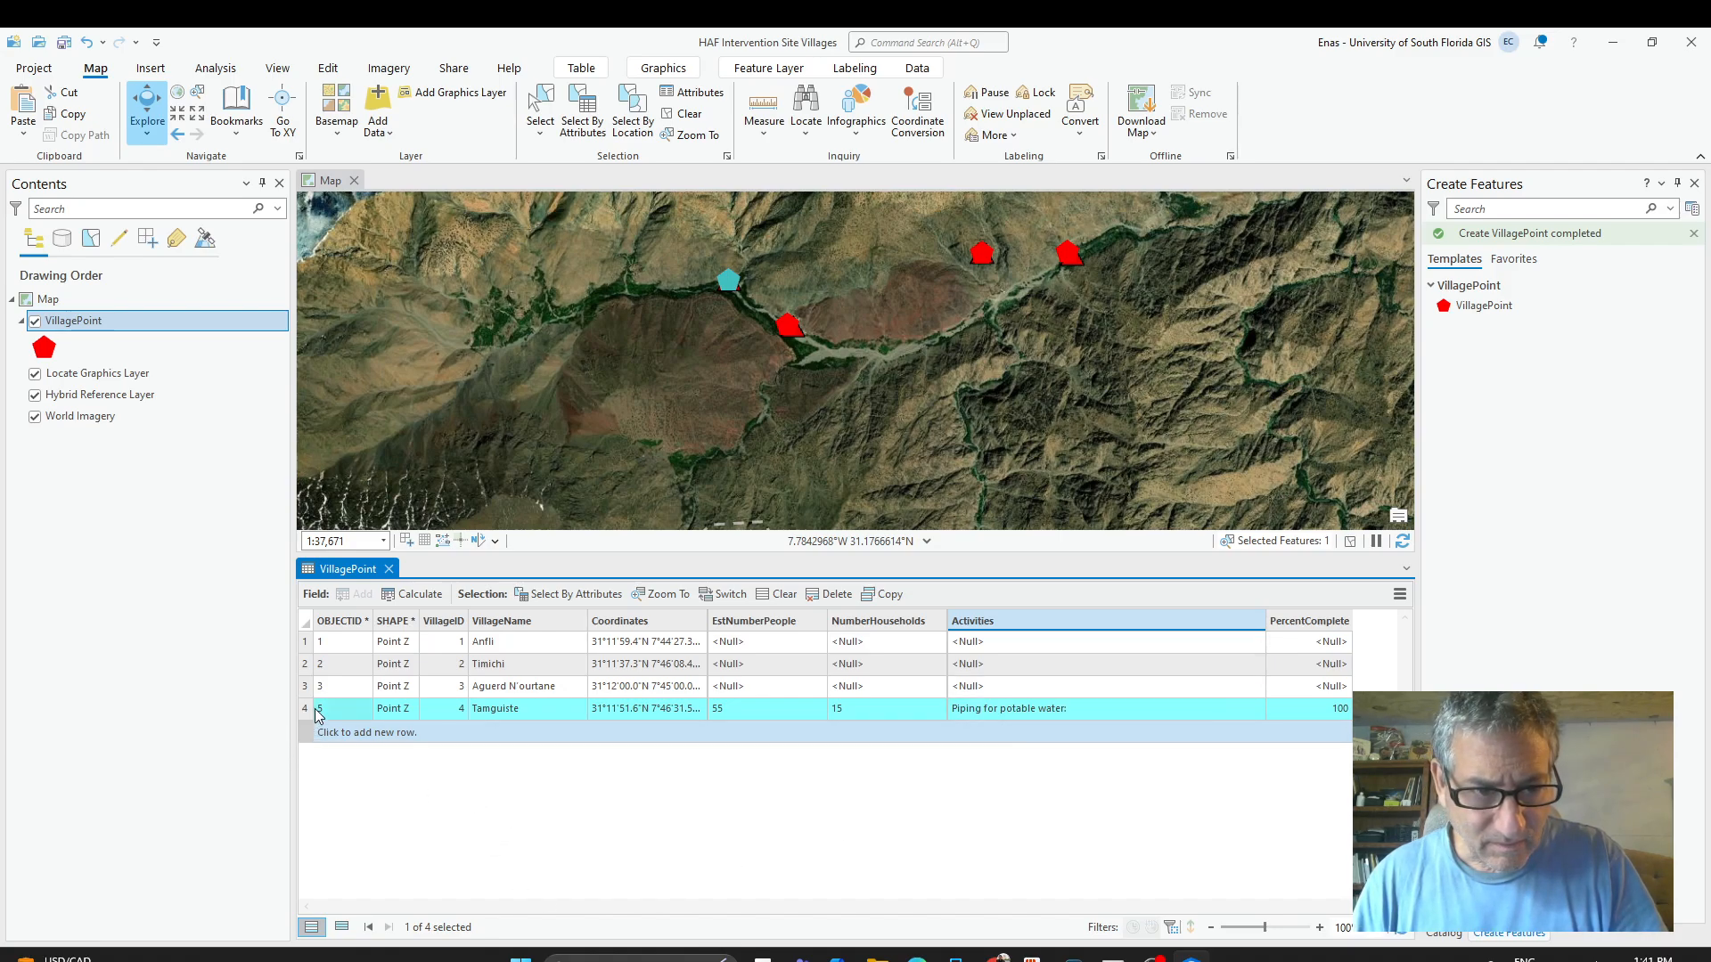
double_click(1087, 710)
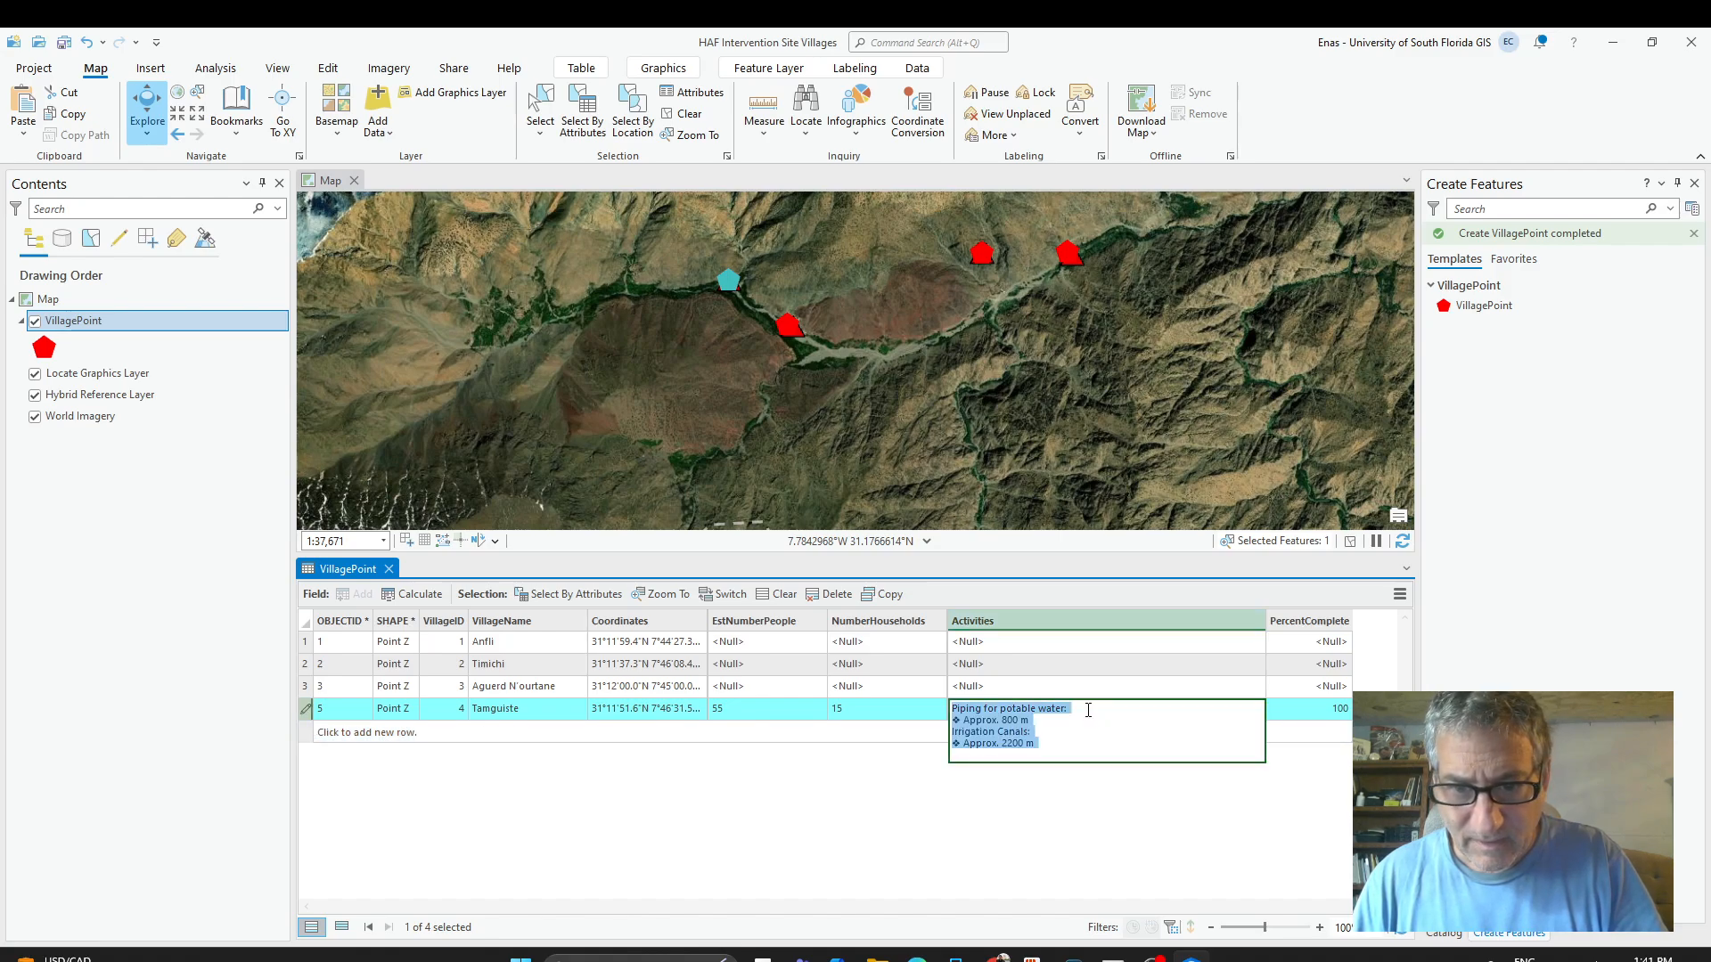
Remove the line breaks from Tamguiste's Activities text so it runs on one line, and widen the Activities column to fit it.
click(959, 722)
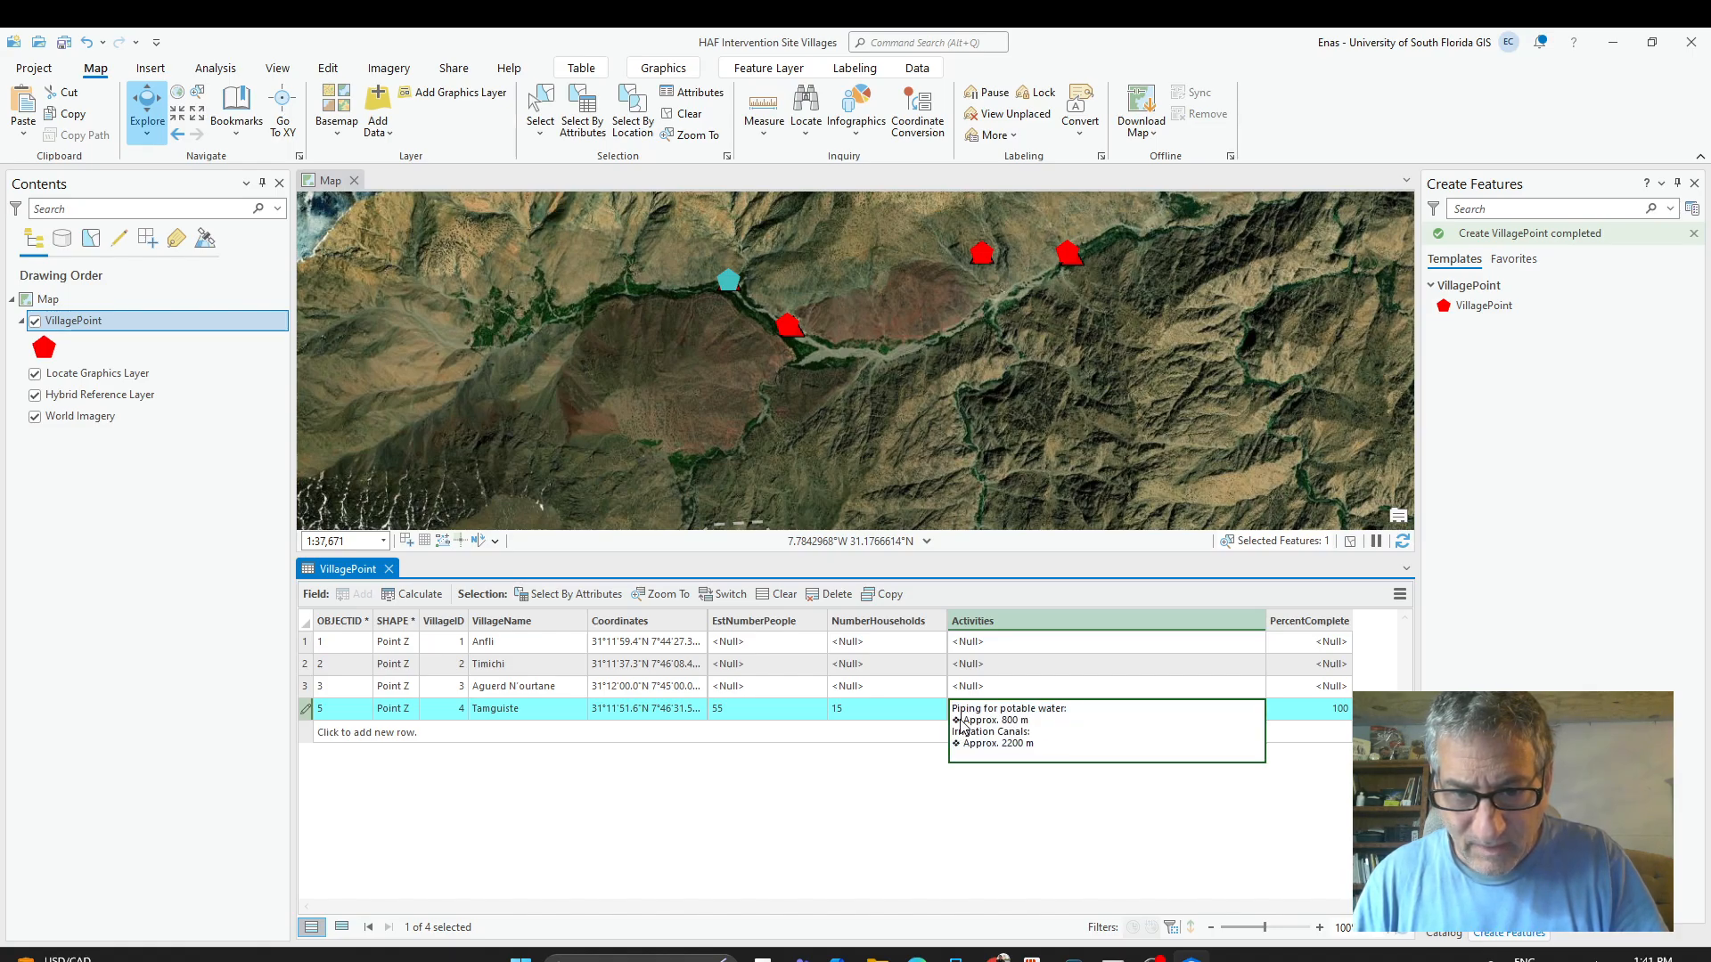
key(BackSpace)
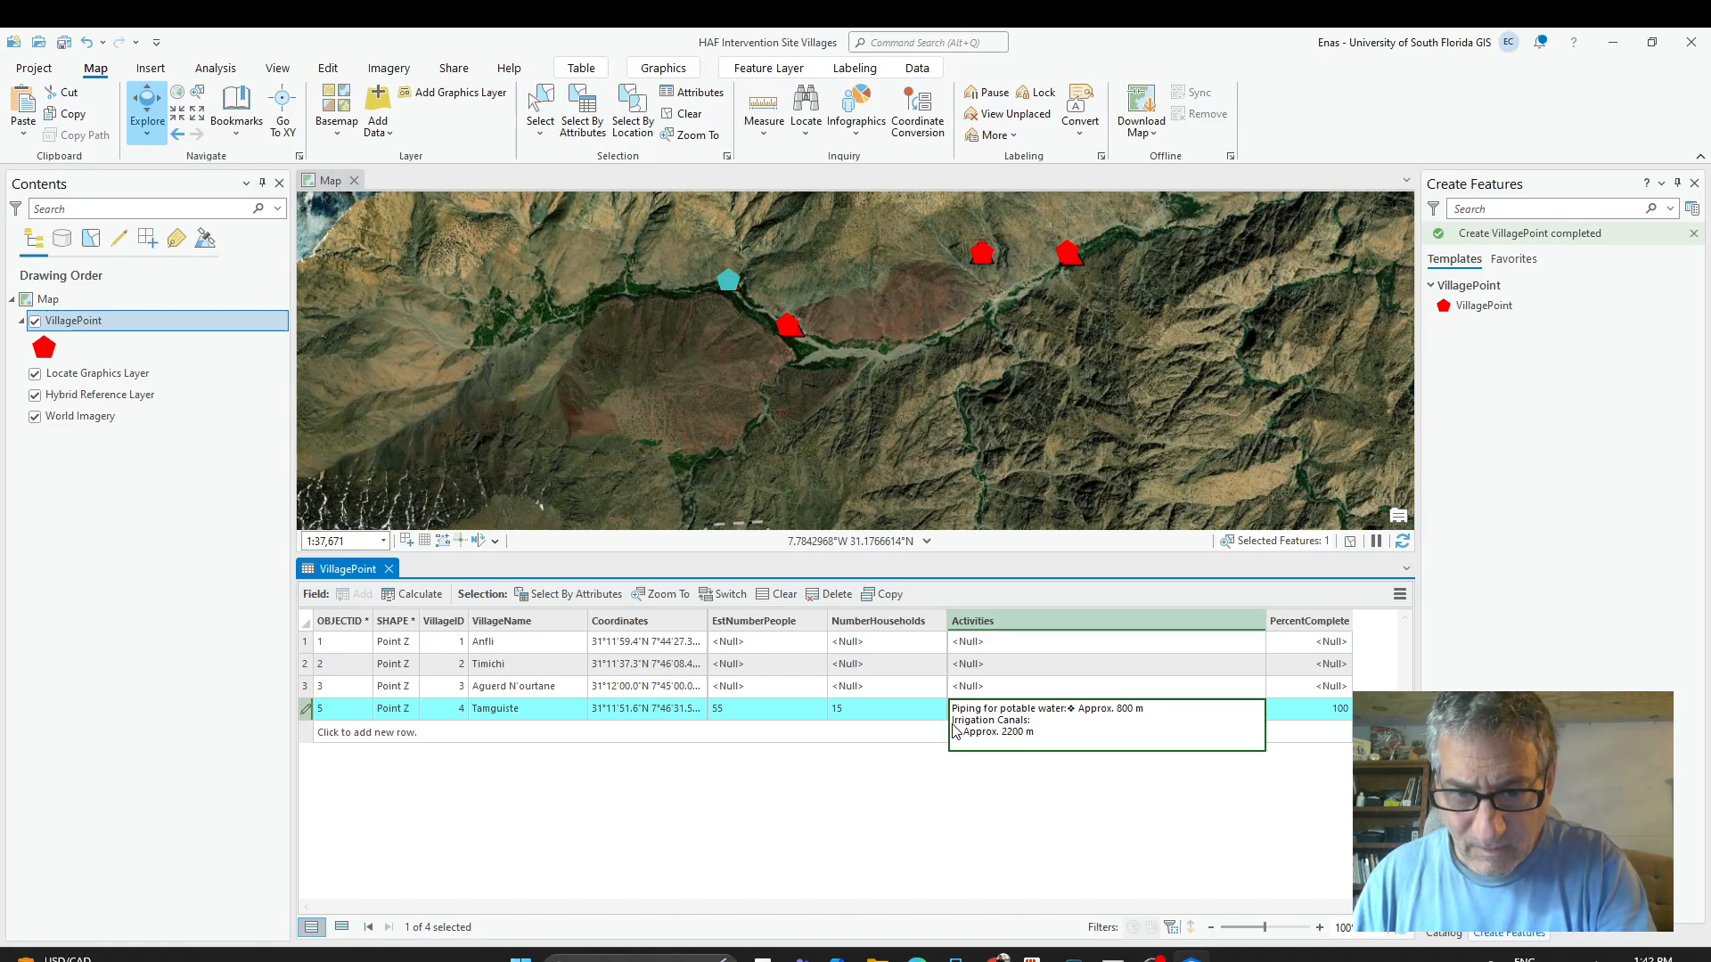
key(BackSpace)
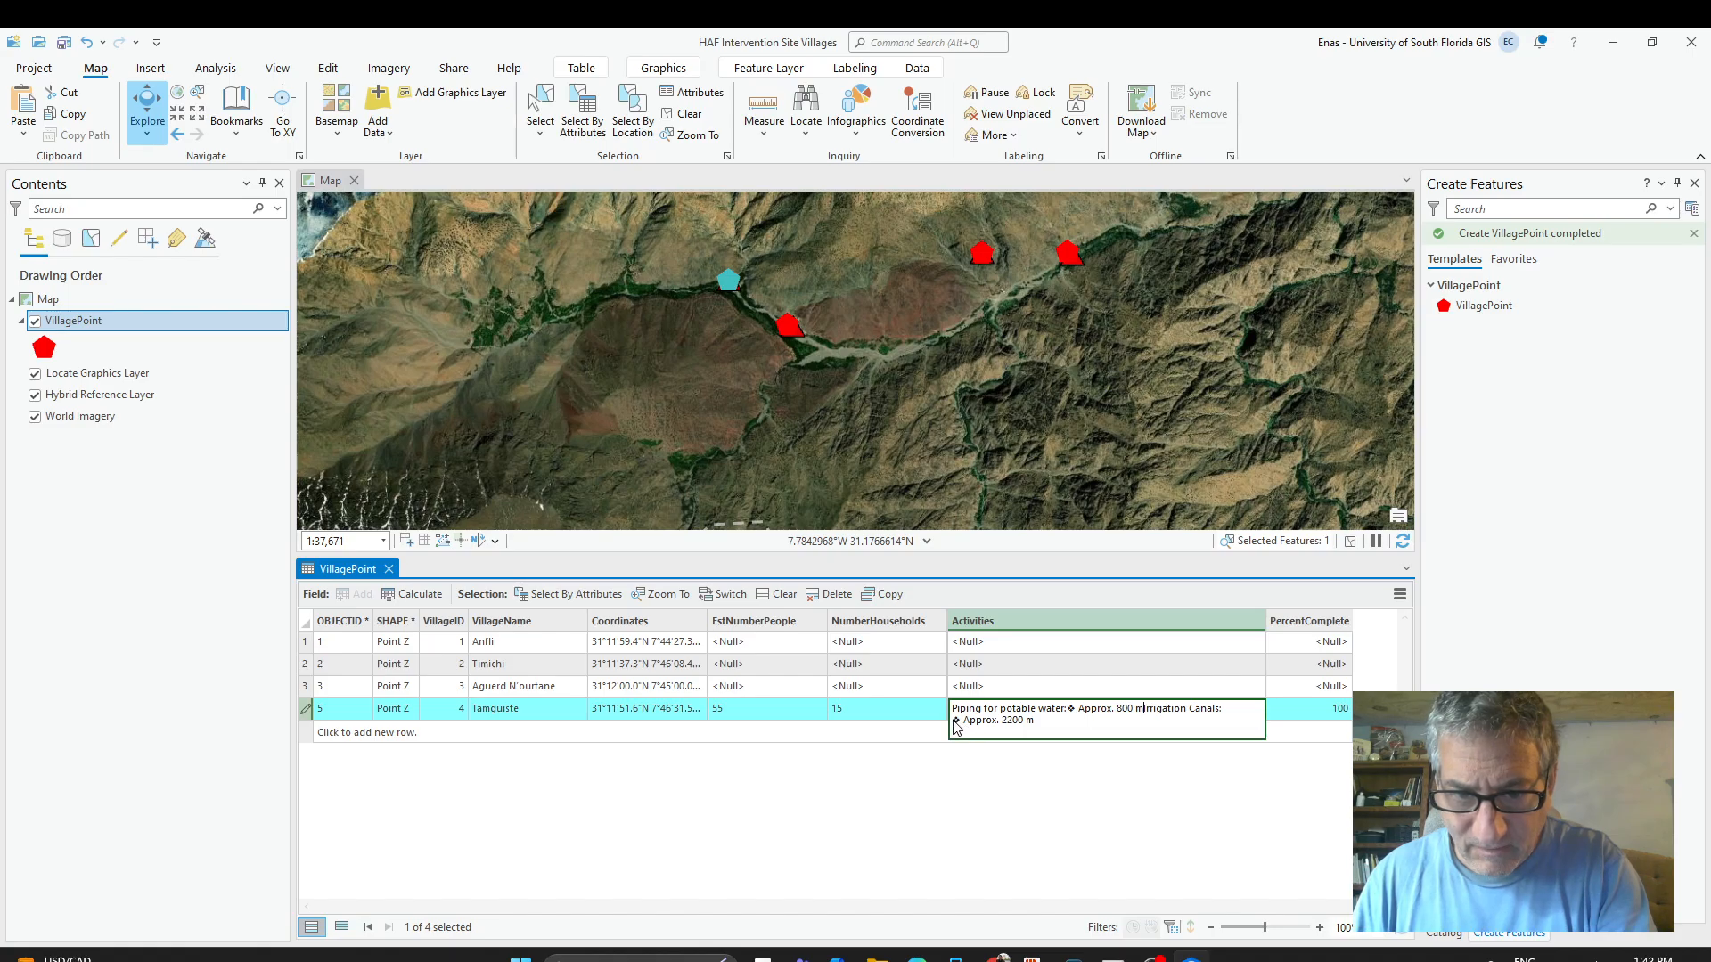
key(BackSpace)
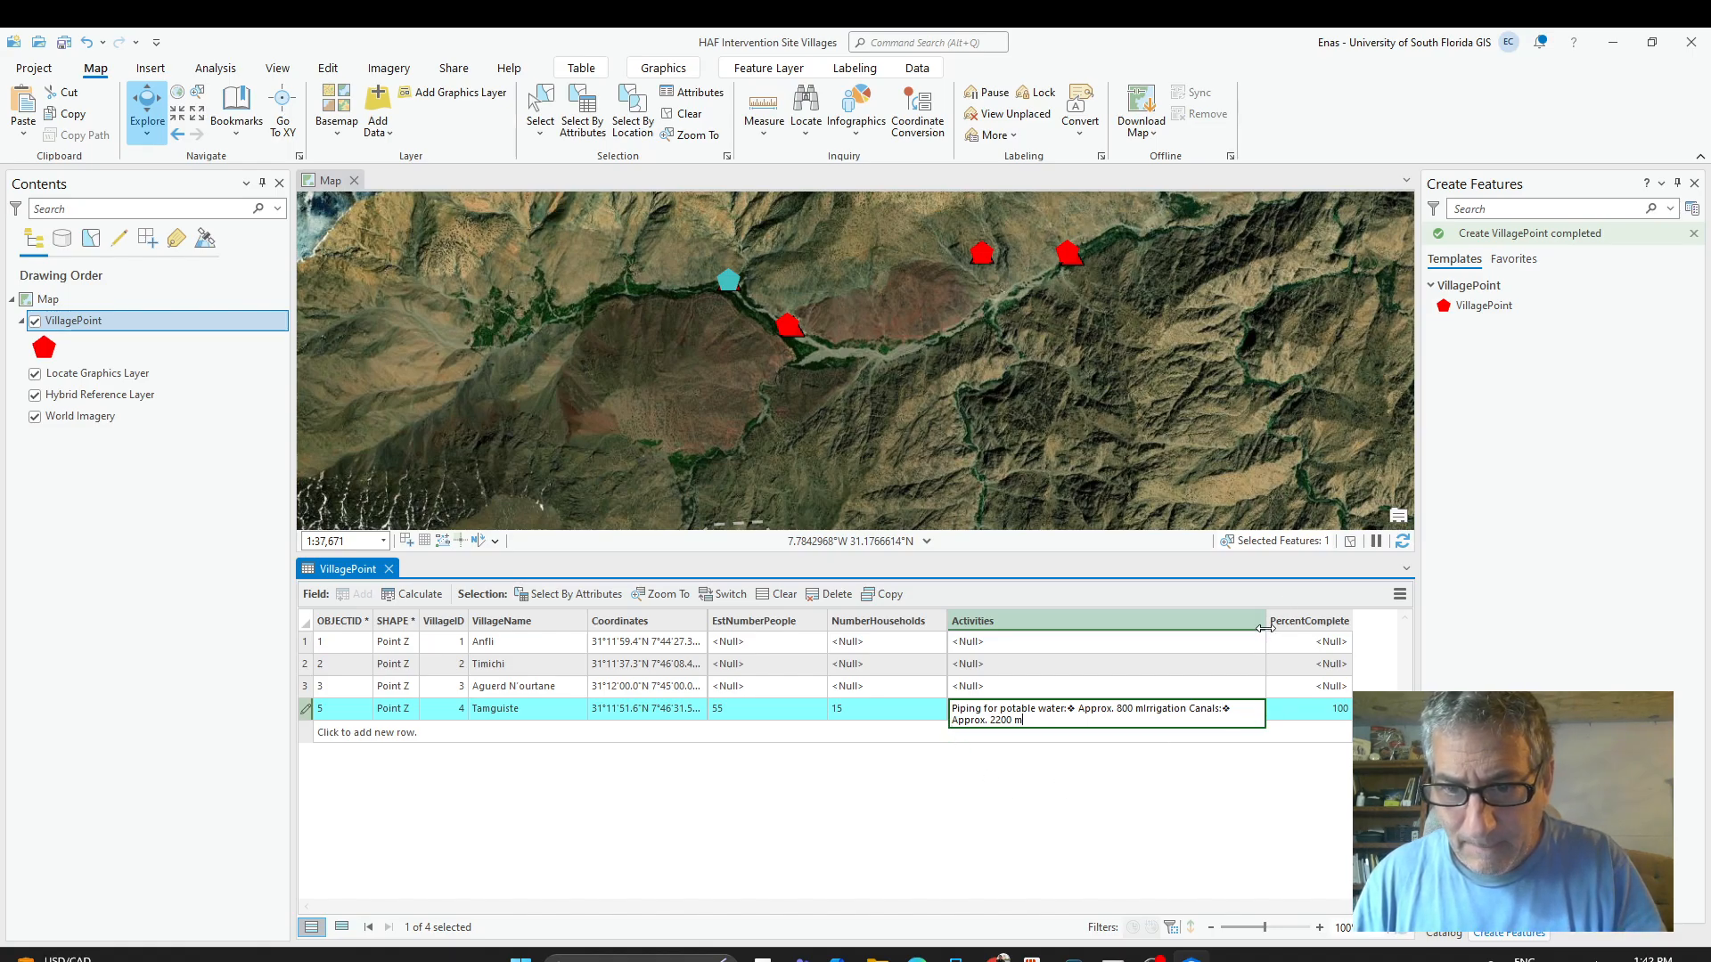
drag(1265, 621, 1357, 621)
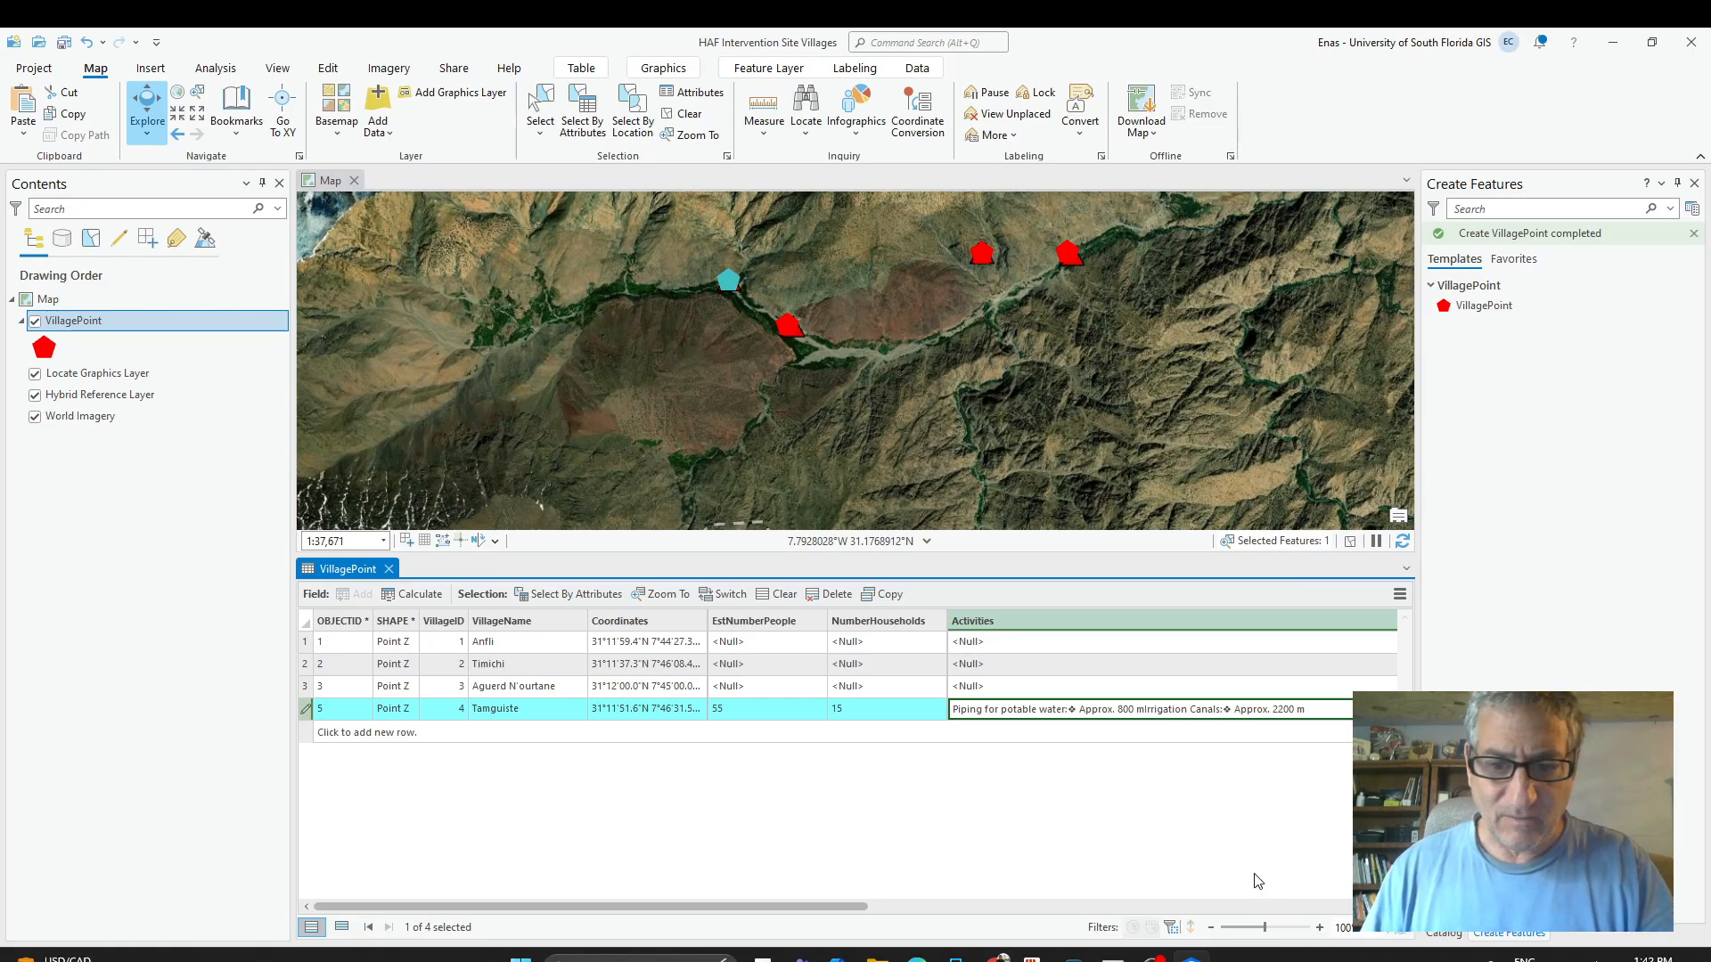
Switch to the browser, copy Aguerd N'ourtane's activities text from Table 1 of the report, and return to ArcGIS Pro.
click(998, 959)
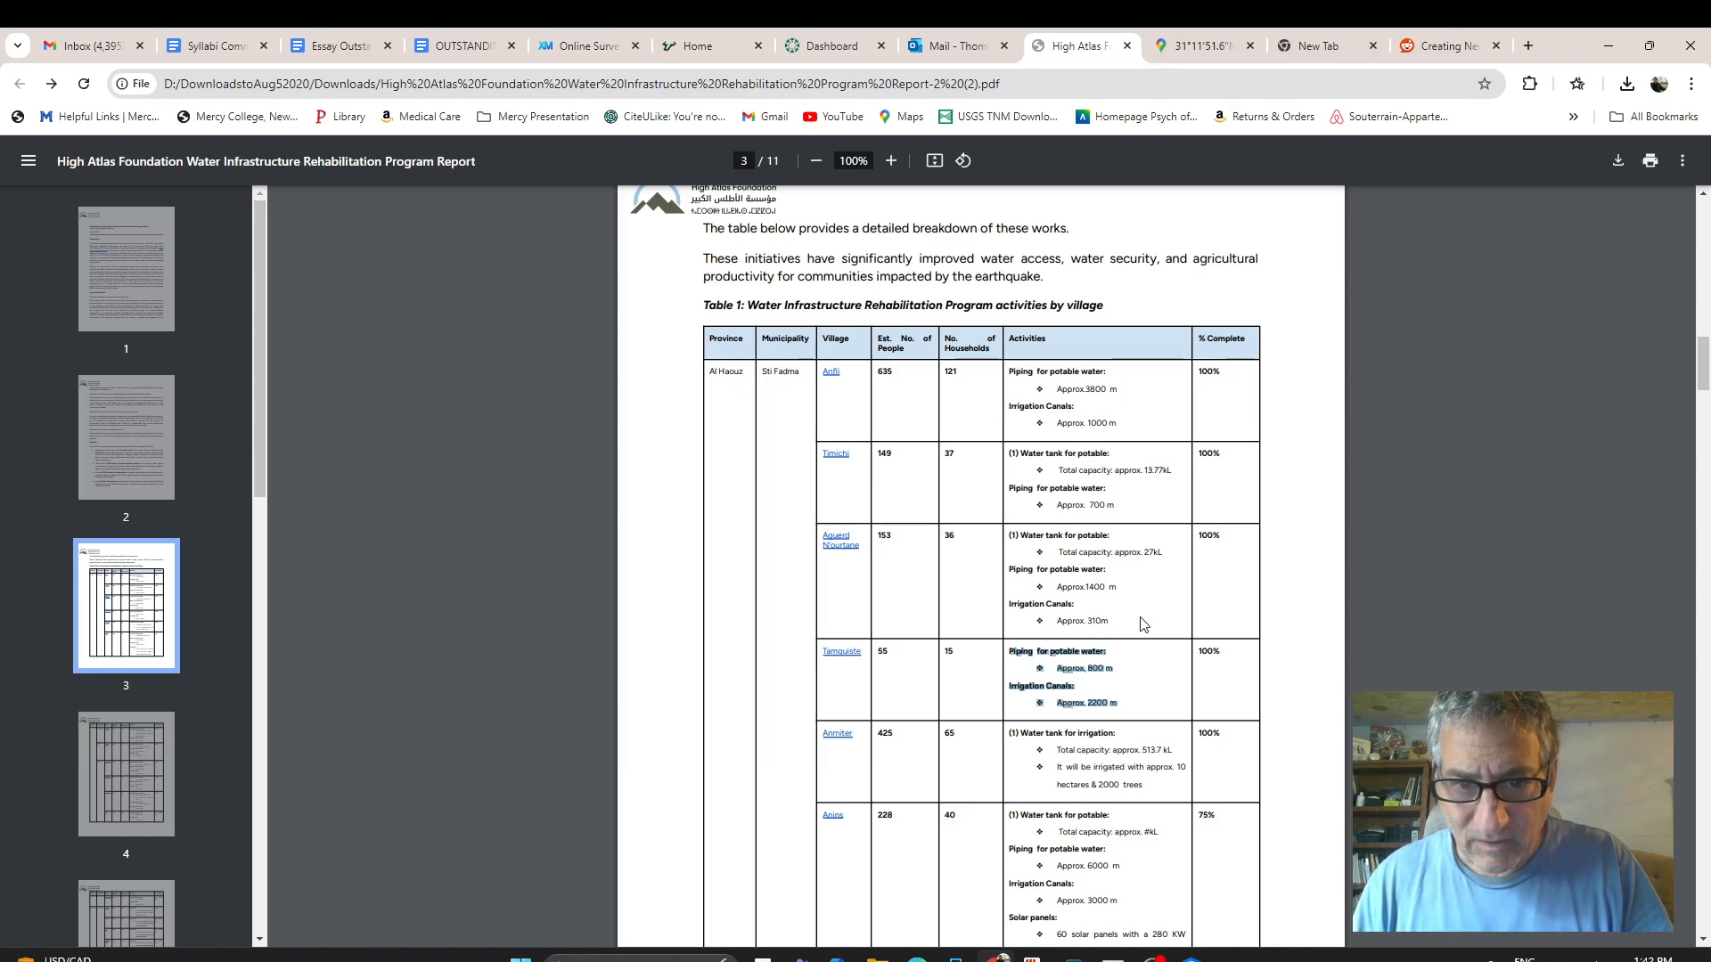
drag(1113, 617, 1007, 512)
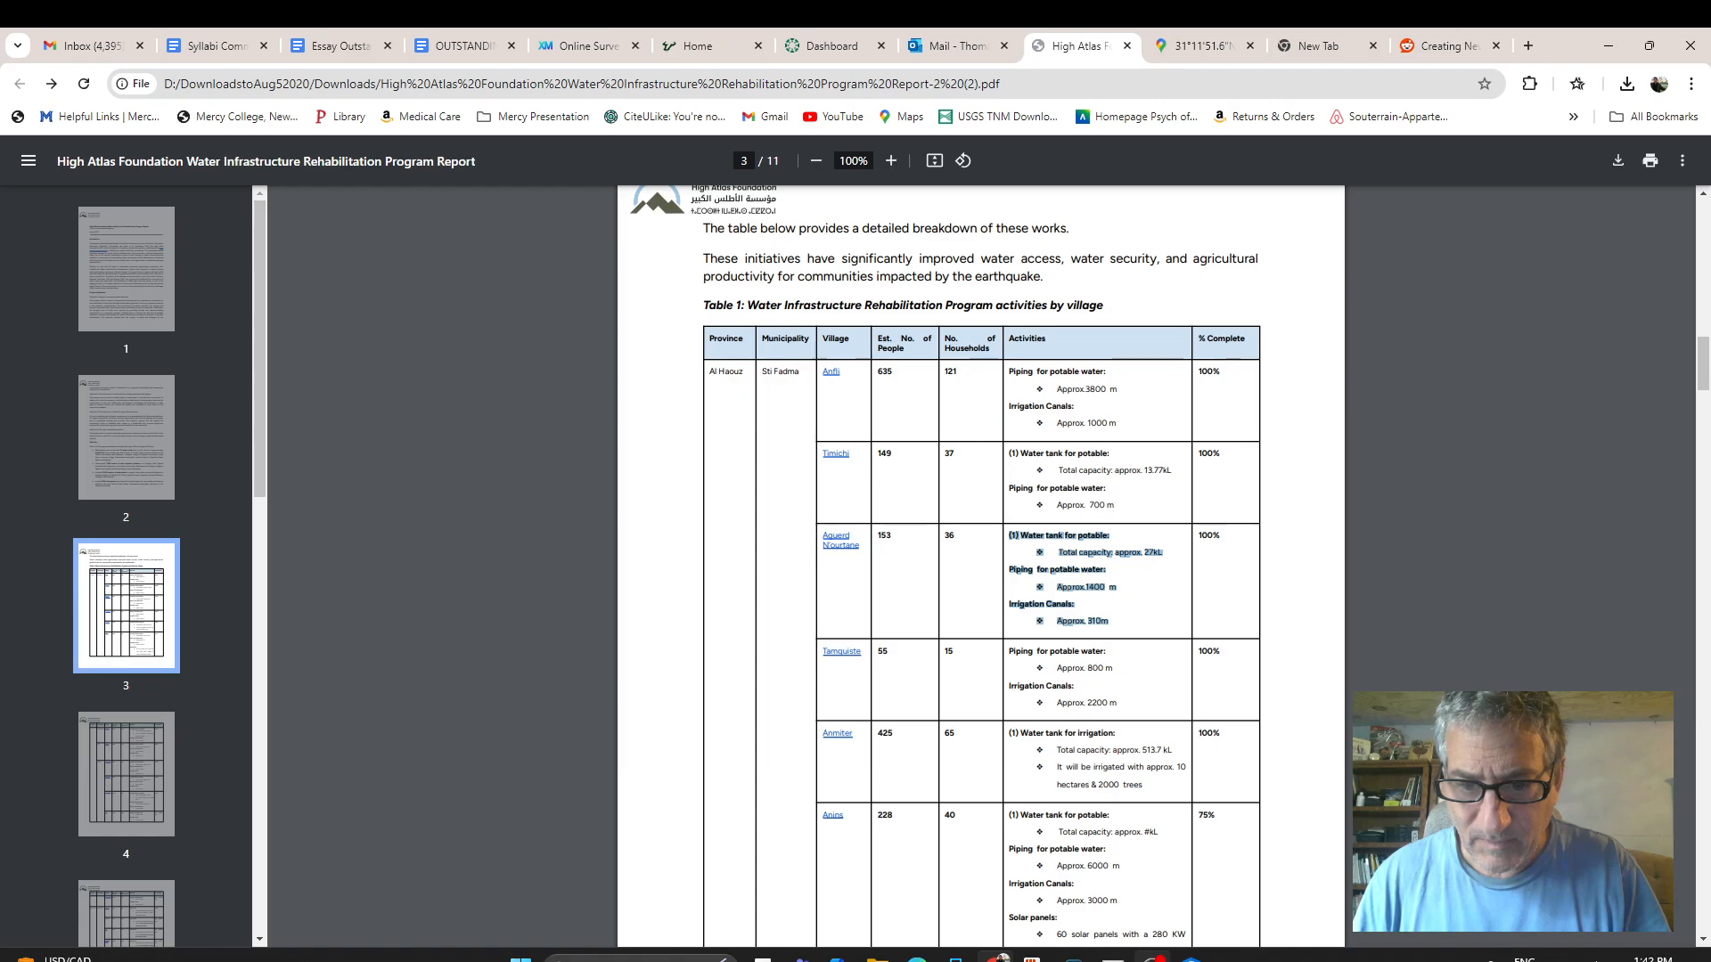
mouse_move(1152, 958)
click(1117, 922)
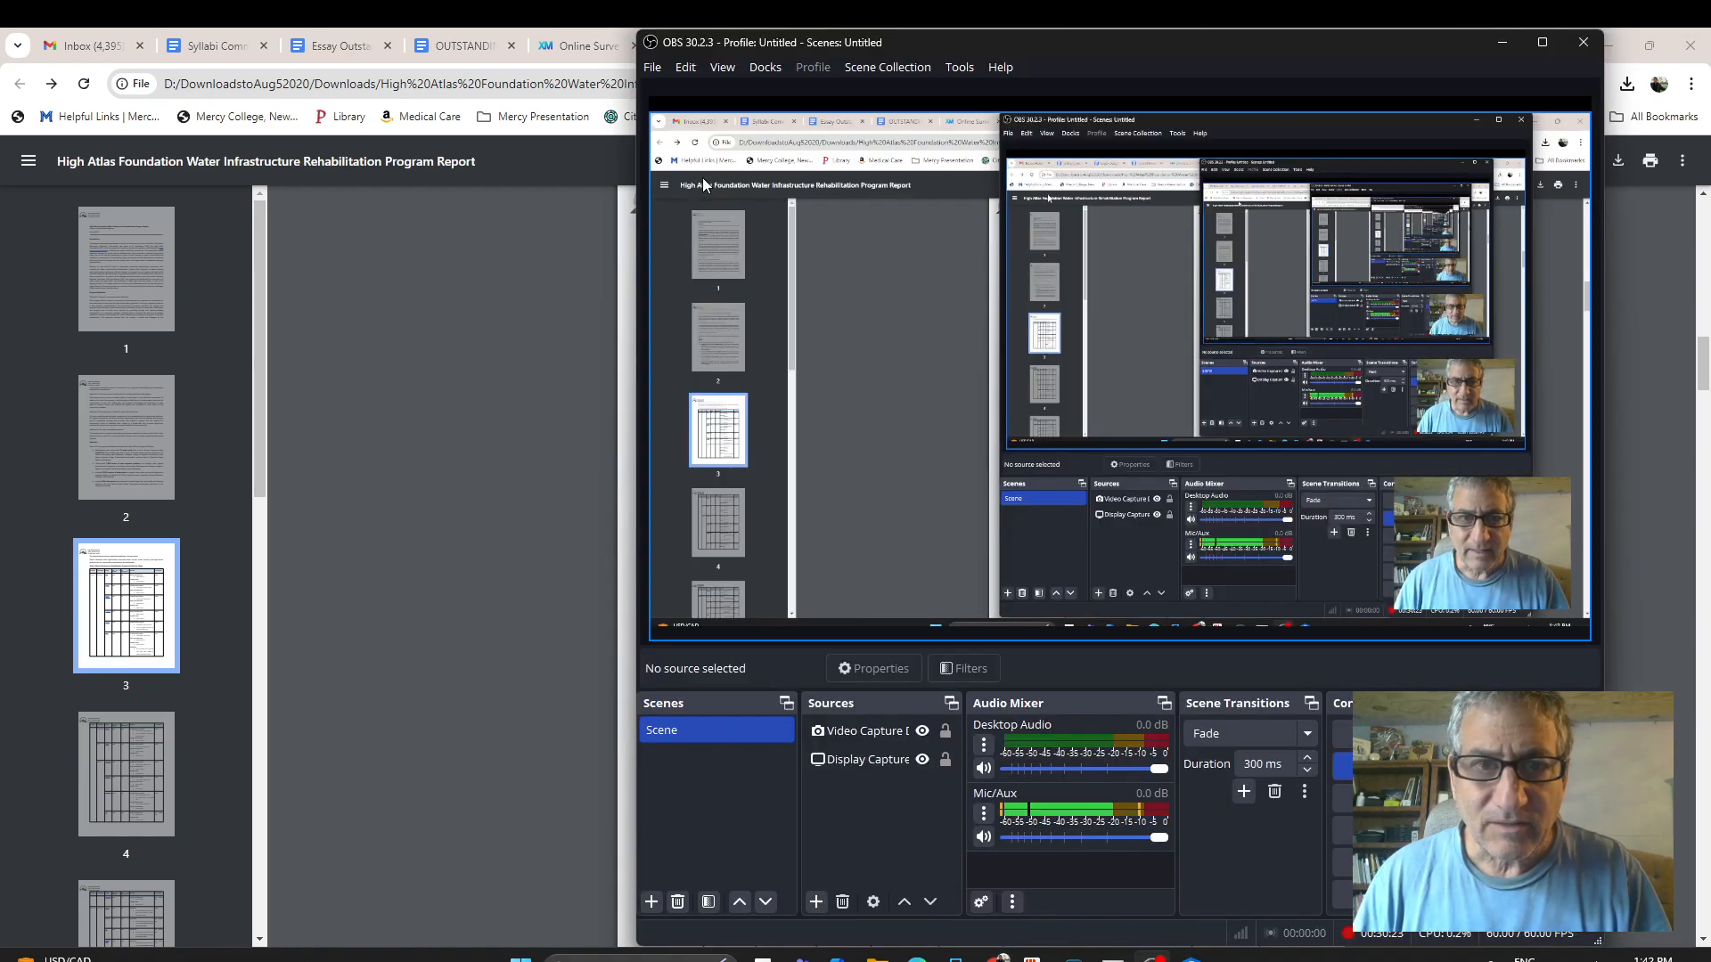
click(471, 312)
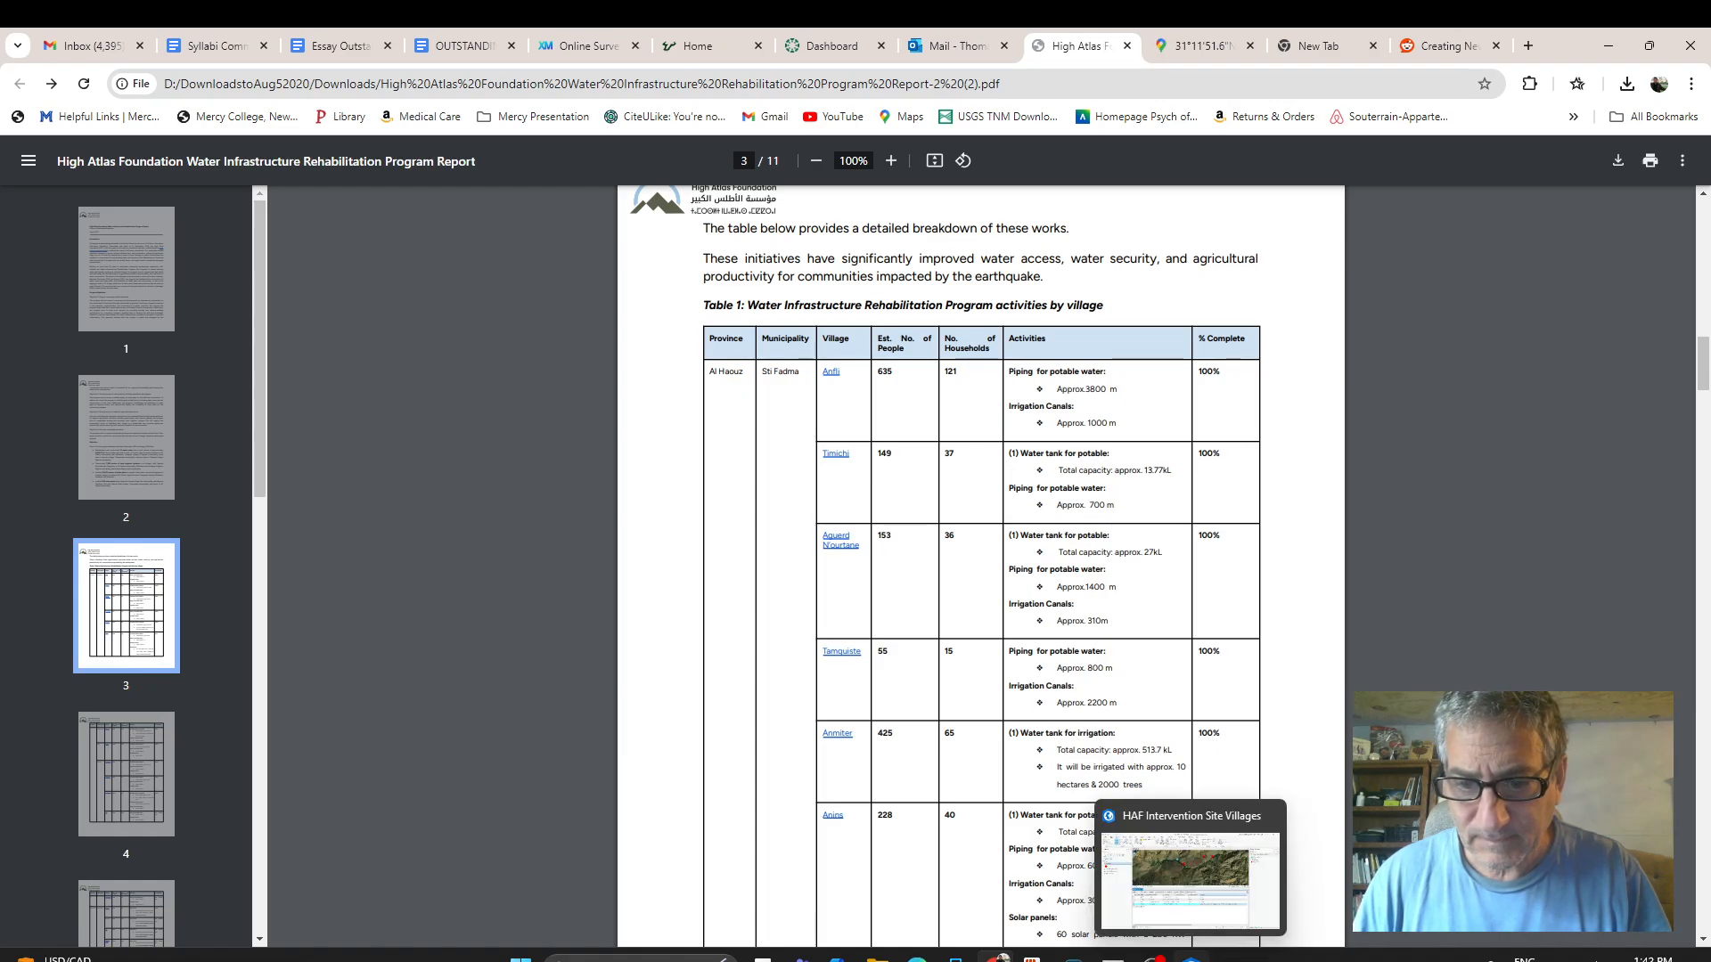
click(1192, 959)
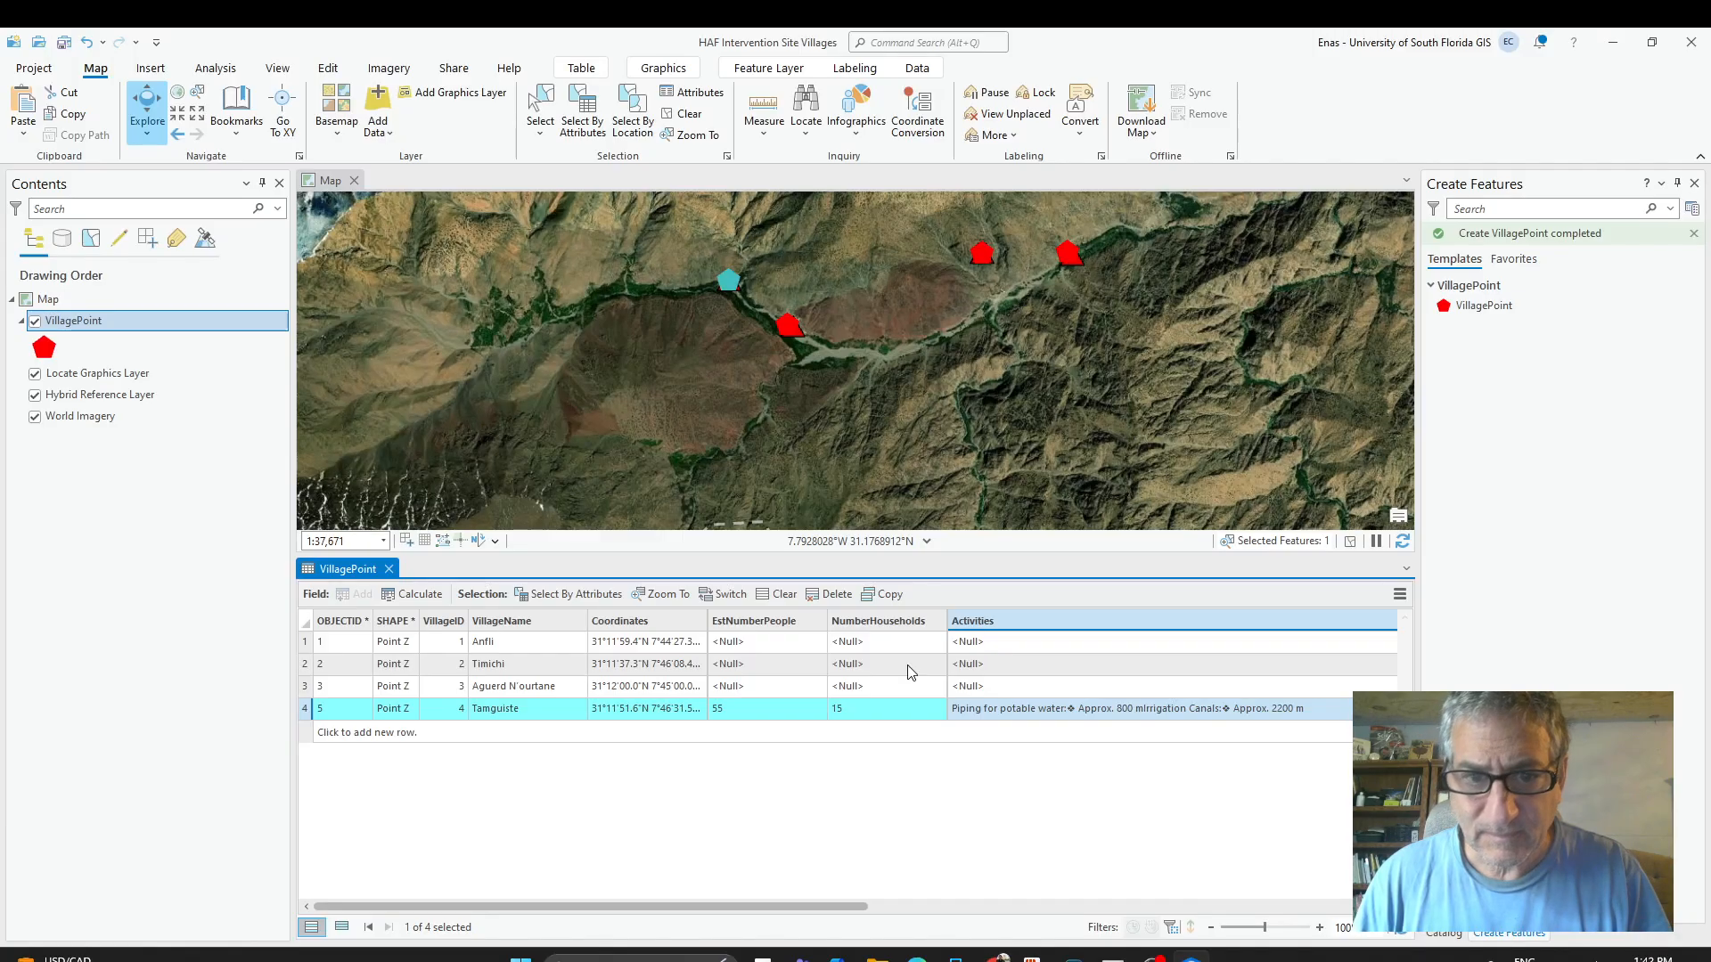
Set Aguerd N'ourtane's EstNumberPeople to 153 and NumberHouseholds to 36.
click(759, 685)
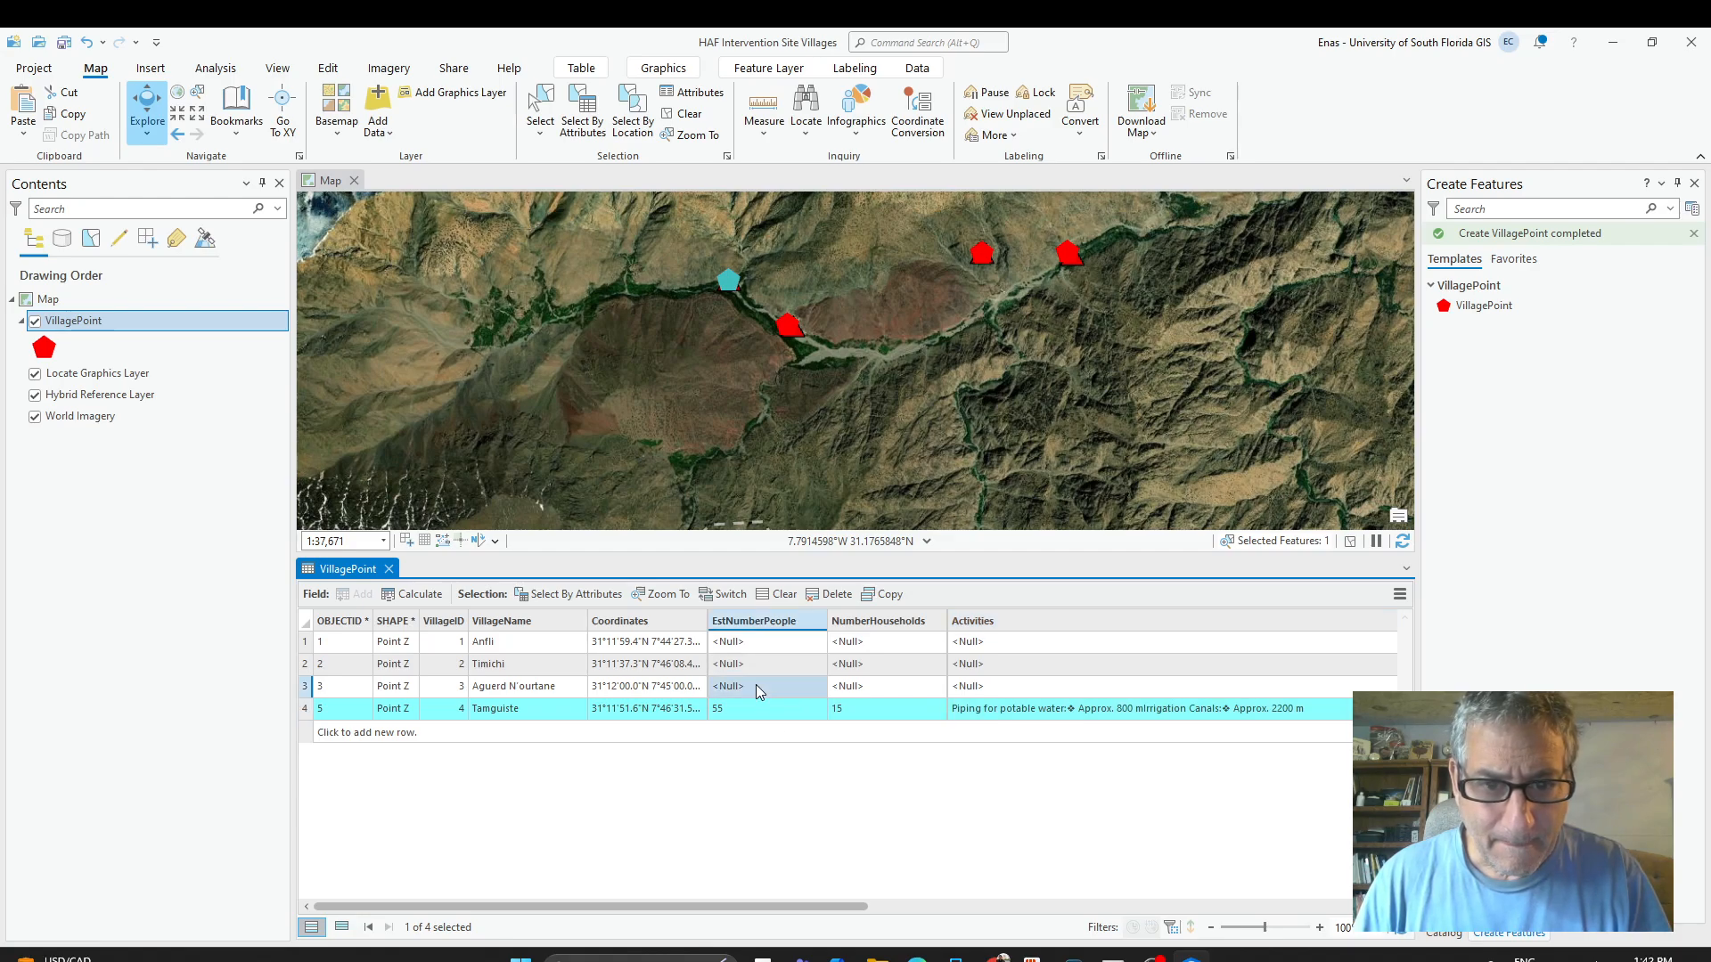
click(755, 684)
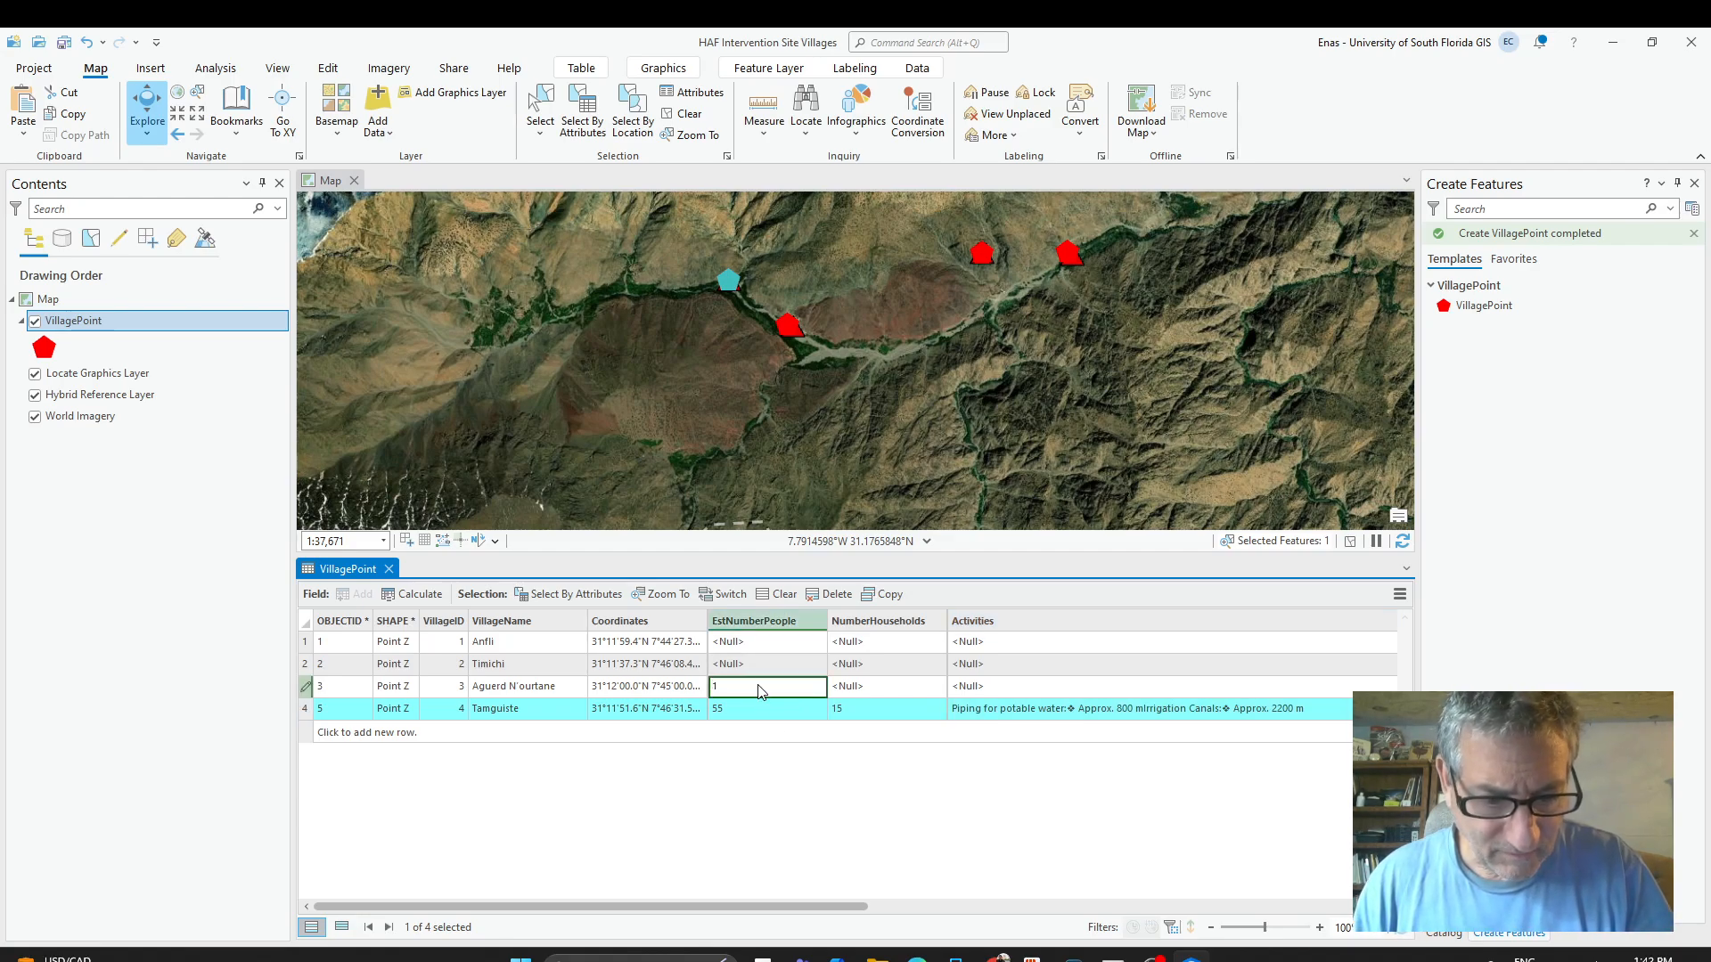
click(848, 691)
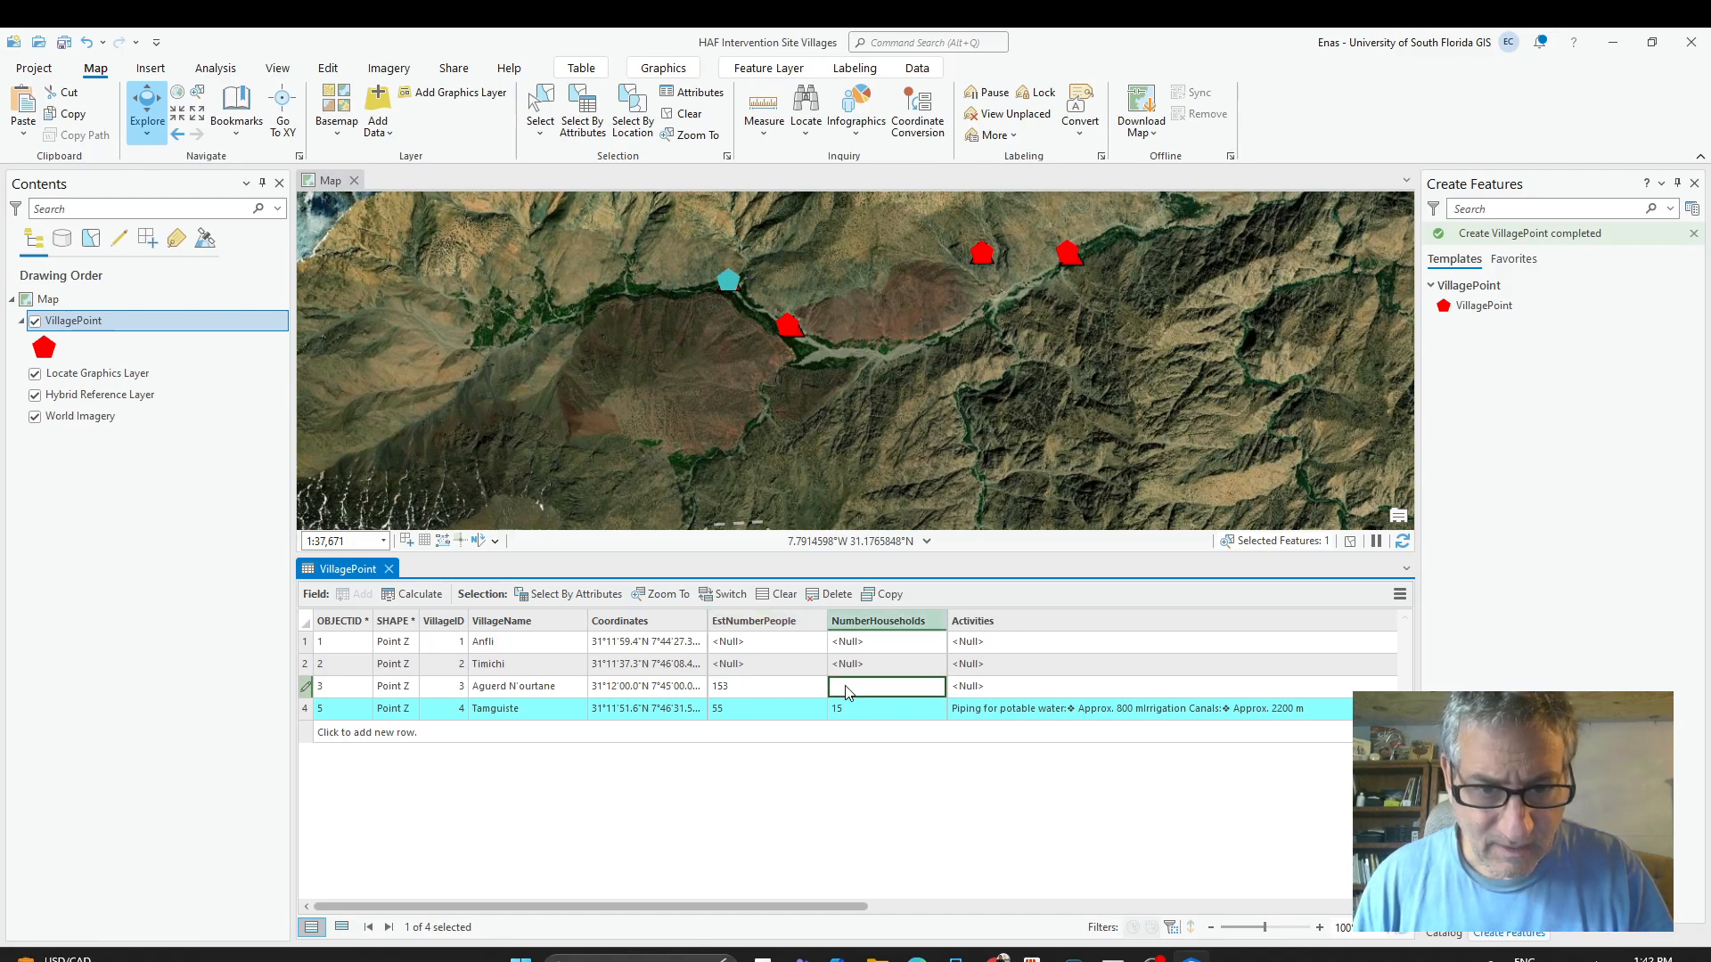
click(847, 692)
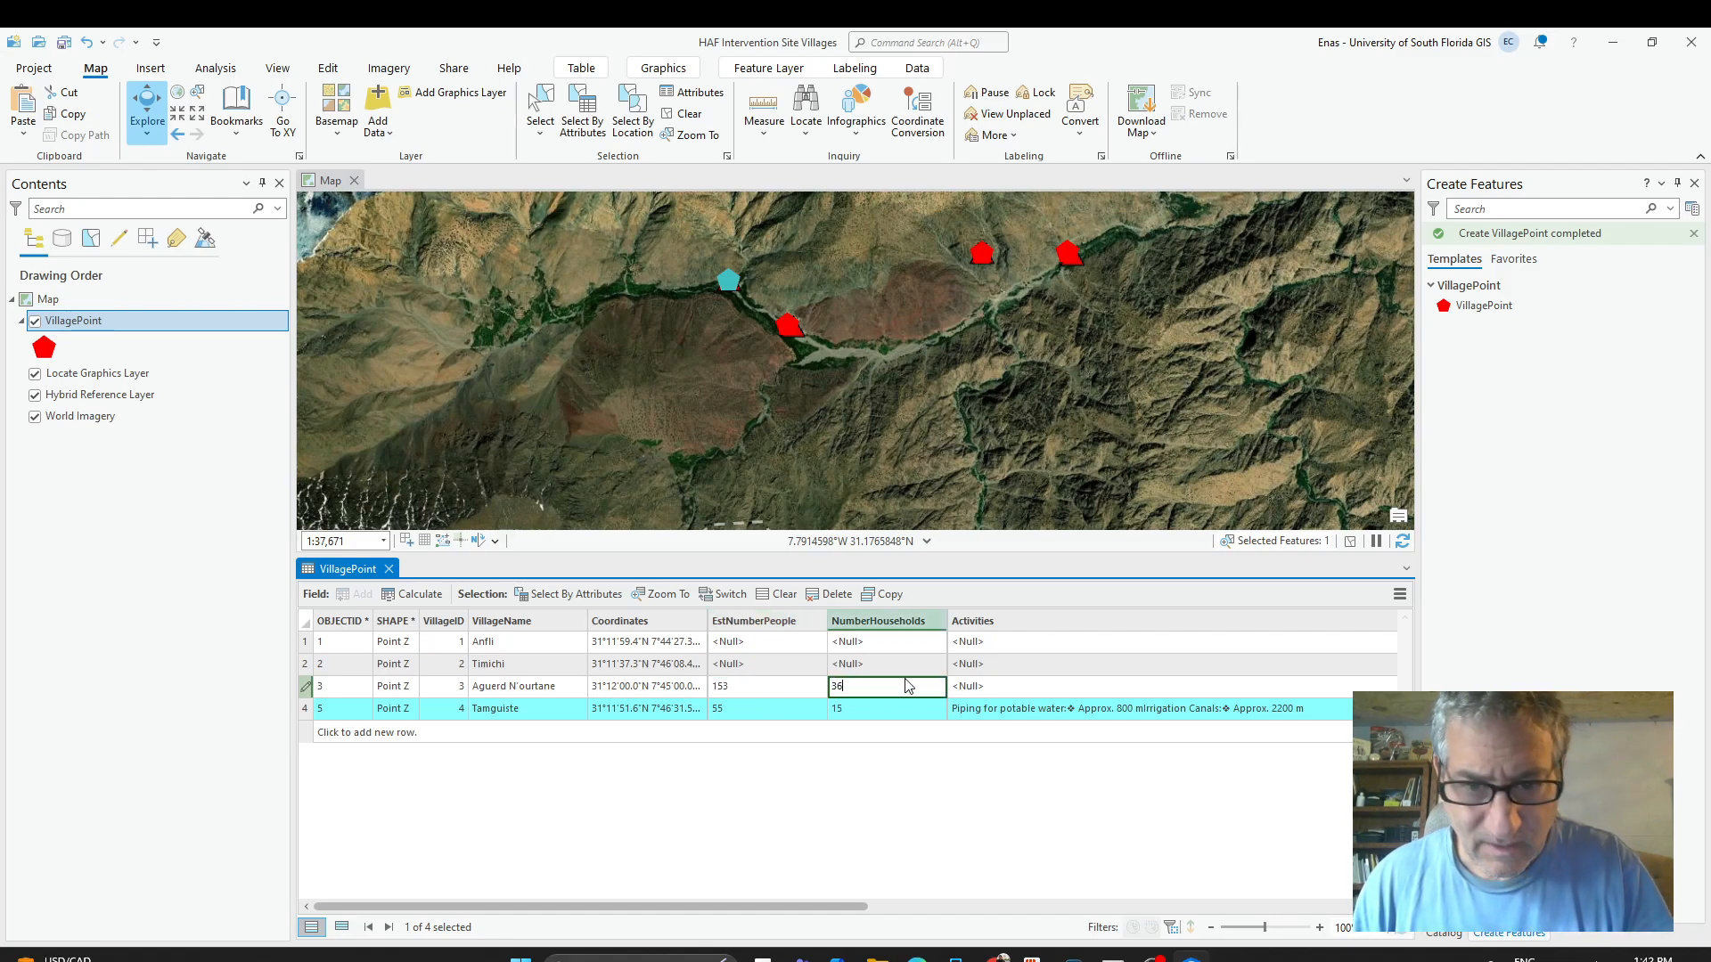
Paste the copied water tank, piping and irrigation canal text into Aguerd N'ourtane's Activities cell.
click(962, 693)
click(962, 692)
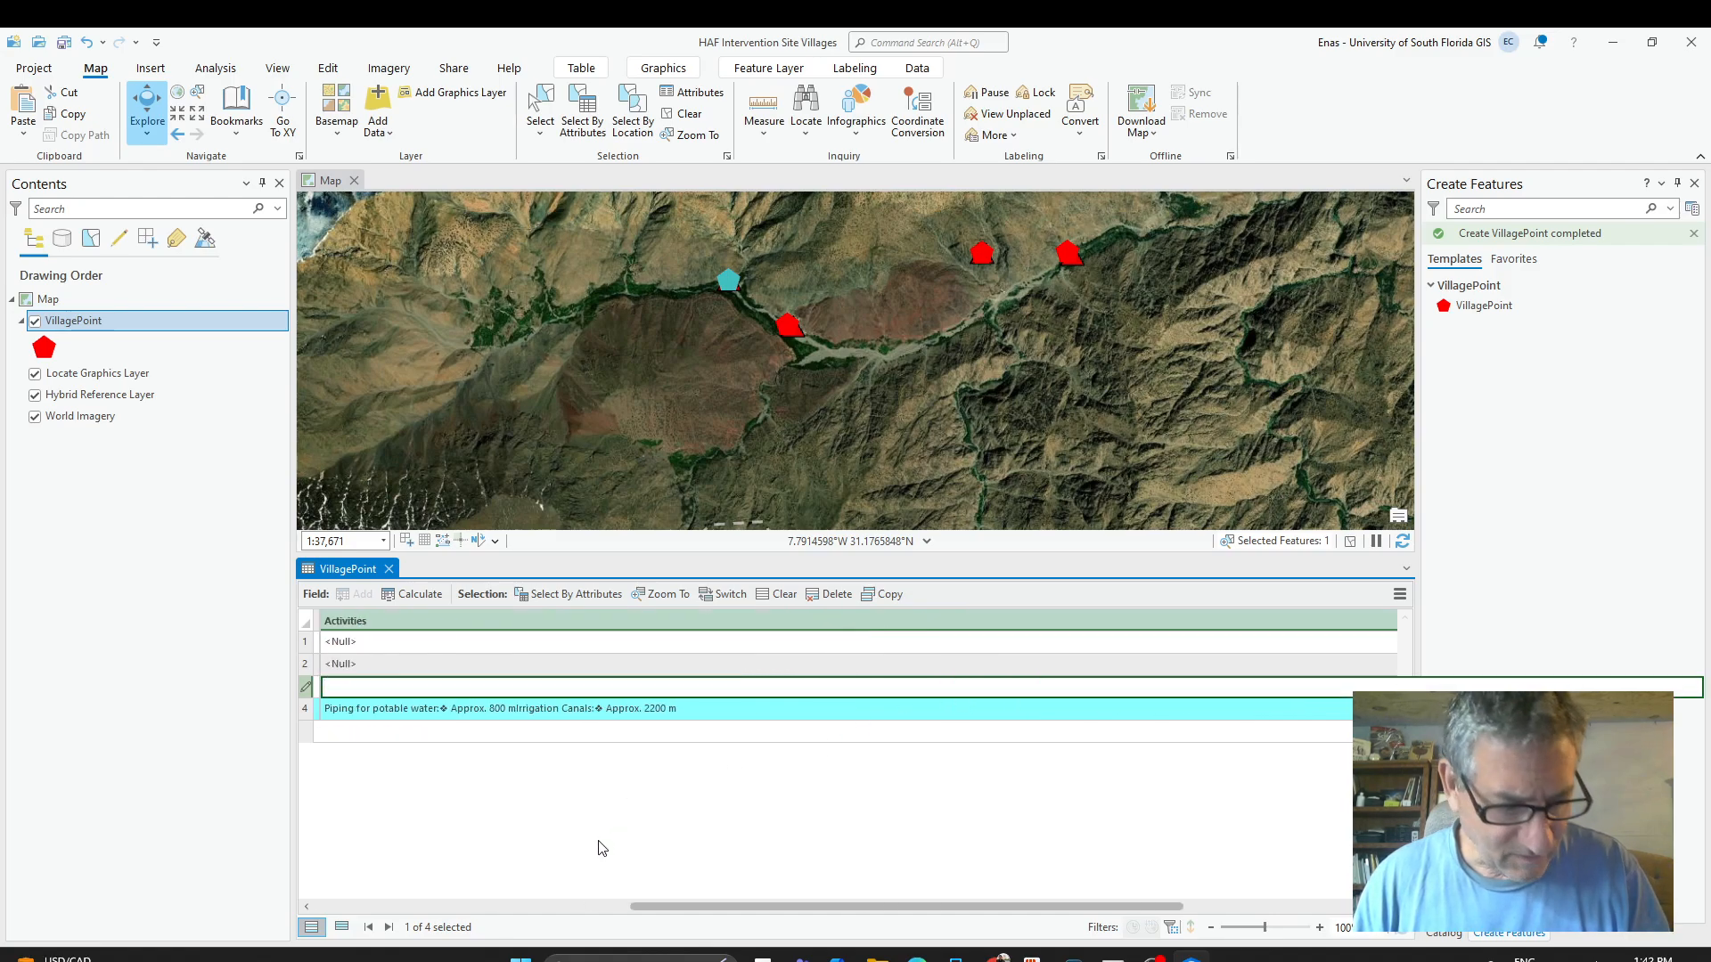
text((1) Water tank for potable: ❖ Total capacity: approx. 27kL Piping for potable water: ❖ Approx.1400 m Irrigation Canals: ❖ Approx. 310m)
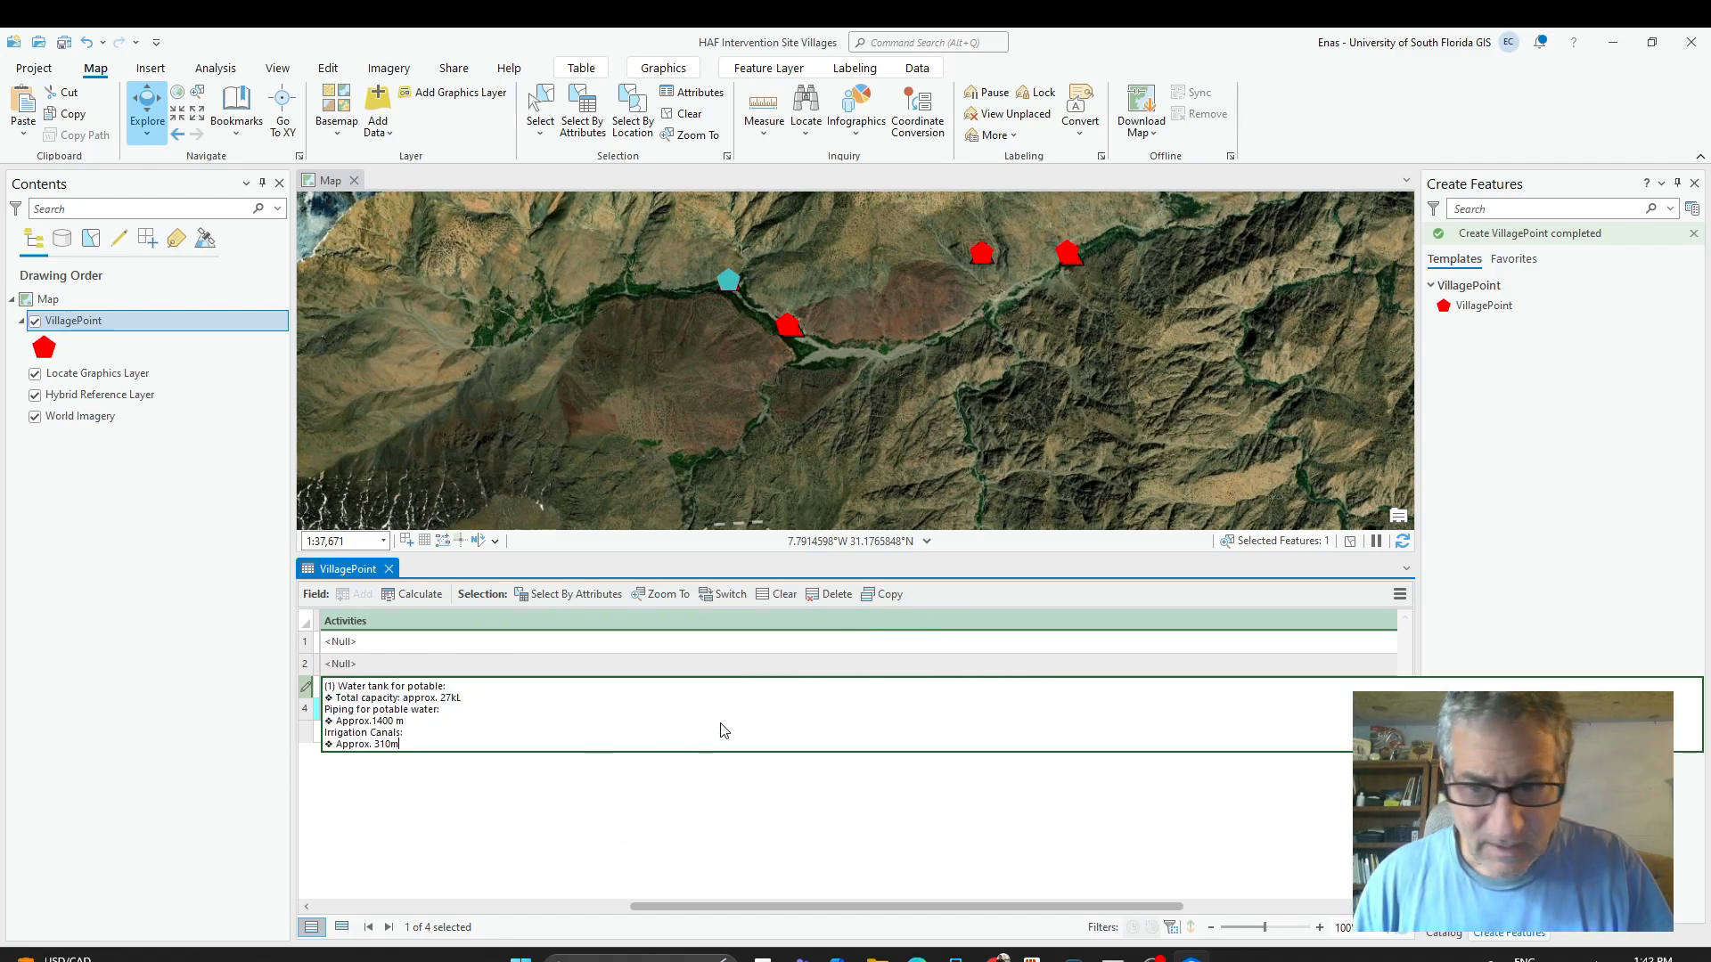
click(1184, 771)
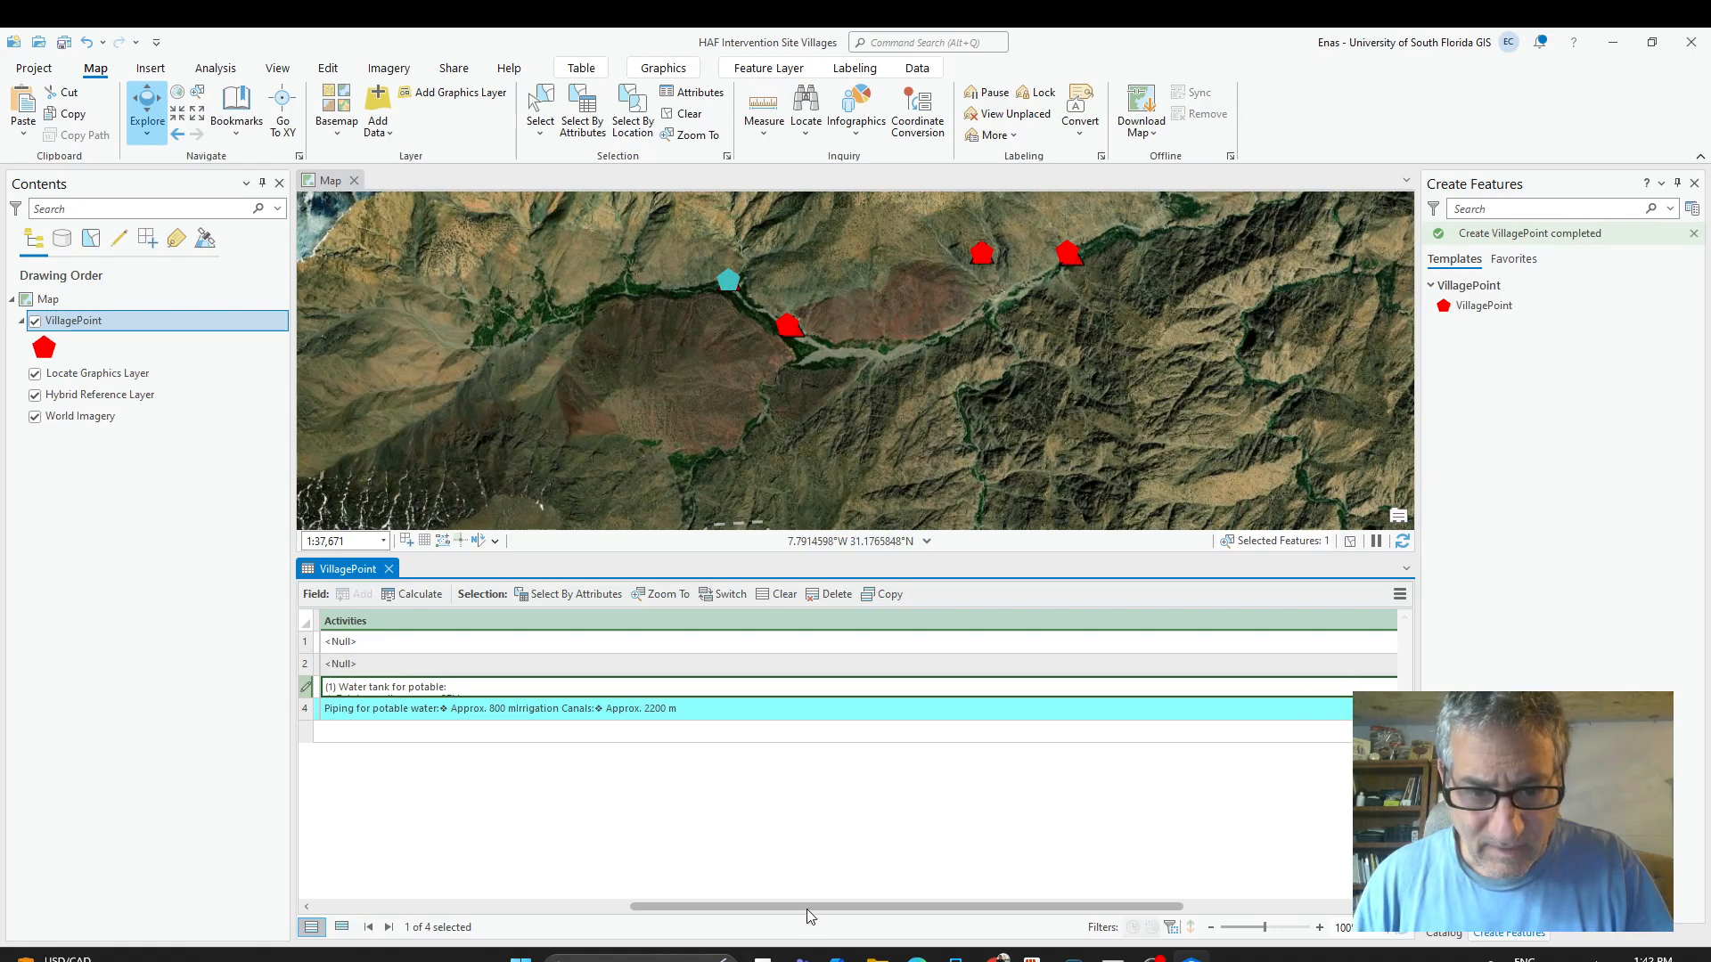
Check Aguerd N'ourtane's completion figure in the browser's report and set its PercentComplete to 100 in ArcGIS Pro.
drag(805, 908, 1004, 904)
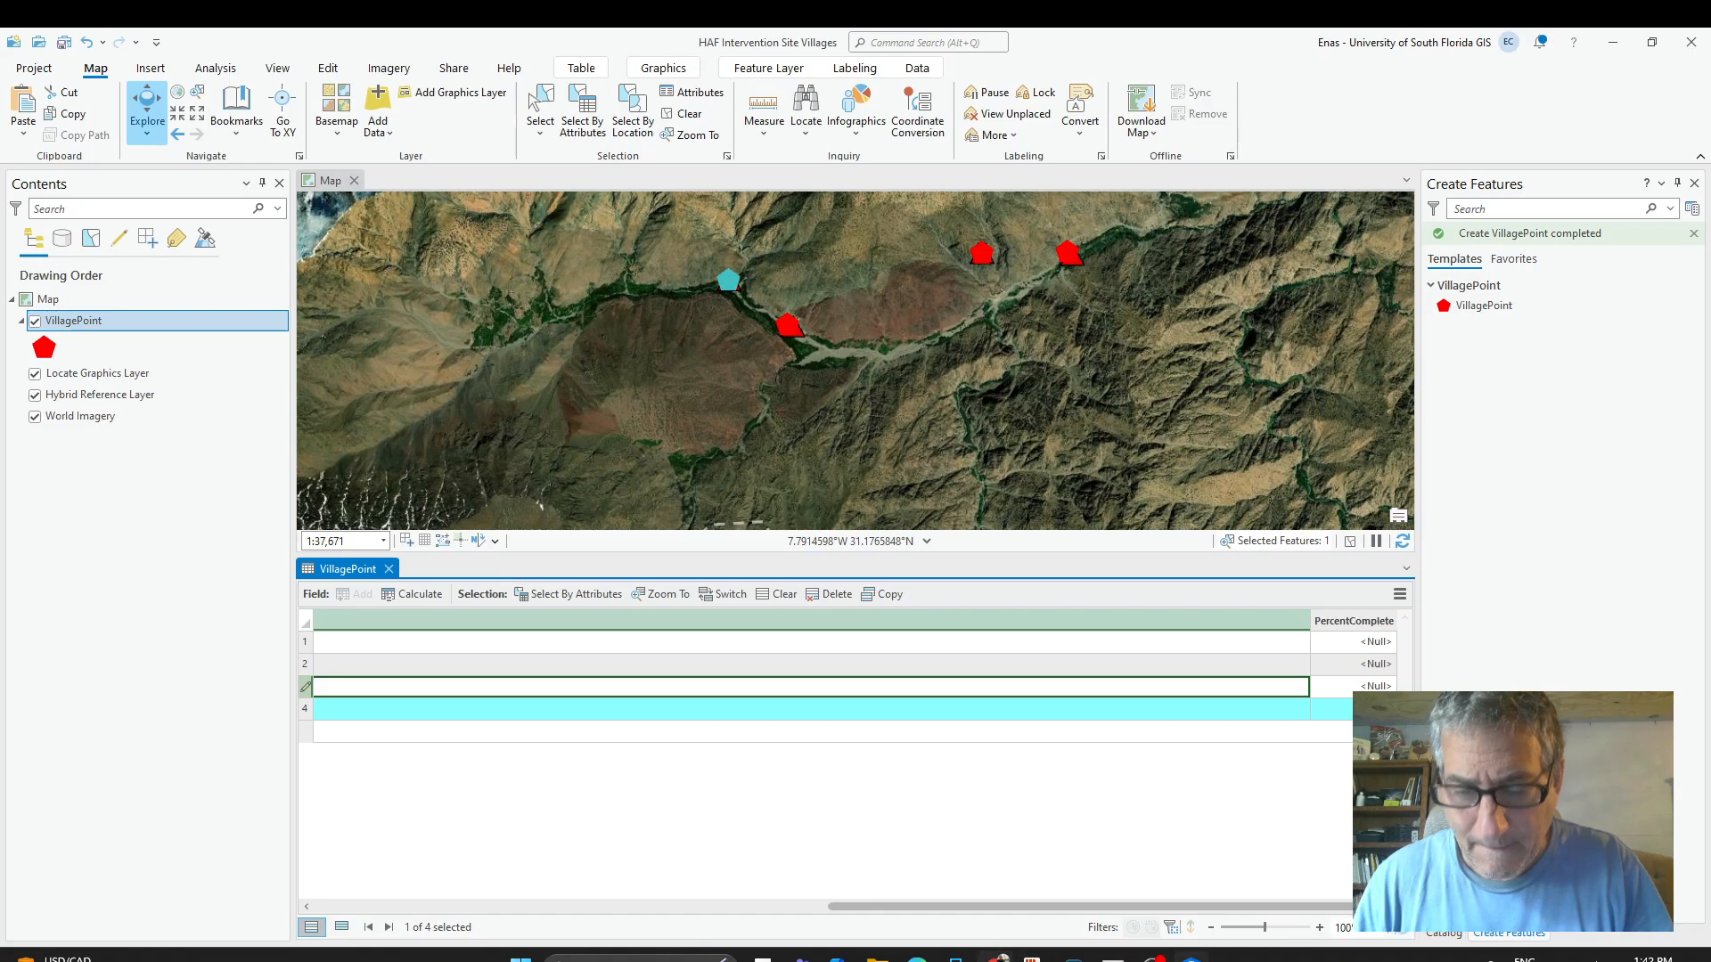
click(998, 959)
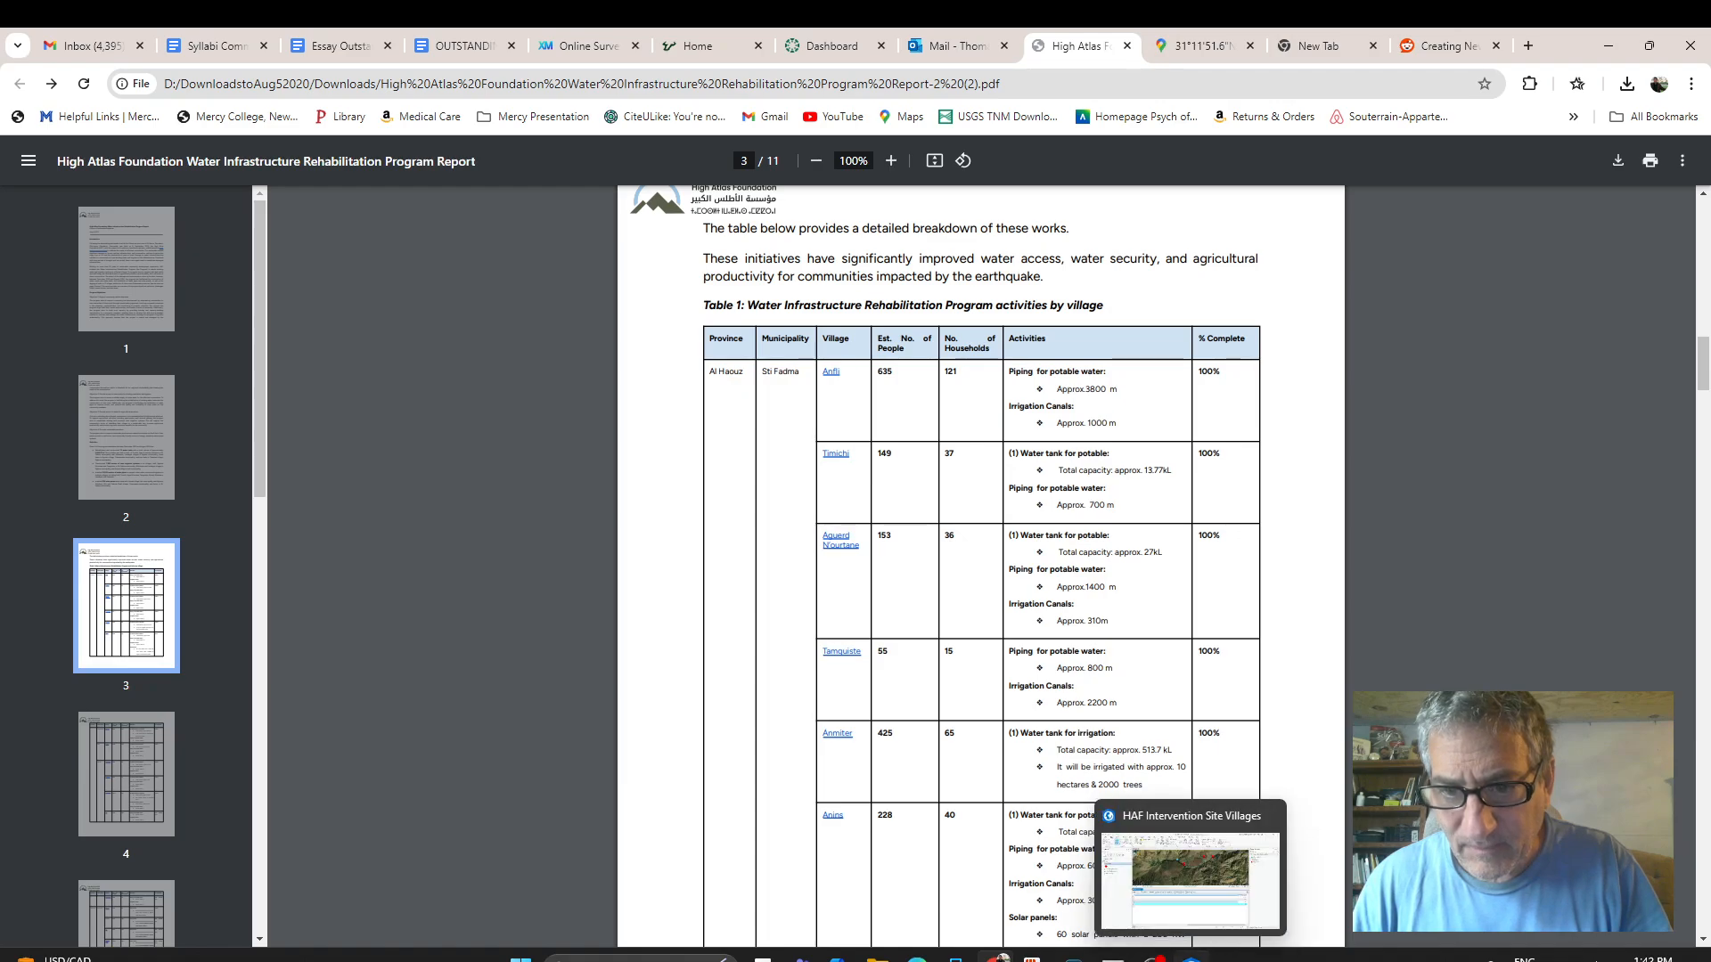
click(1192, 958)
click(1362, 687)
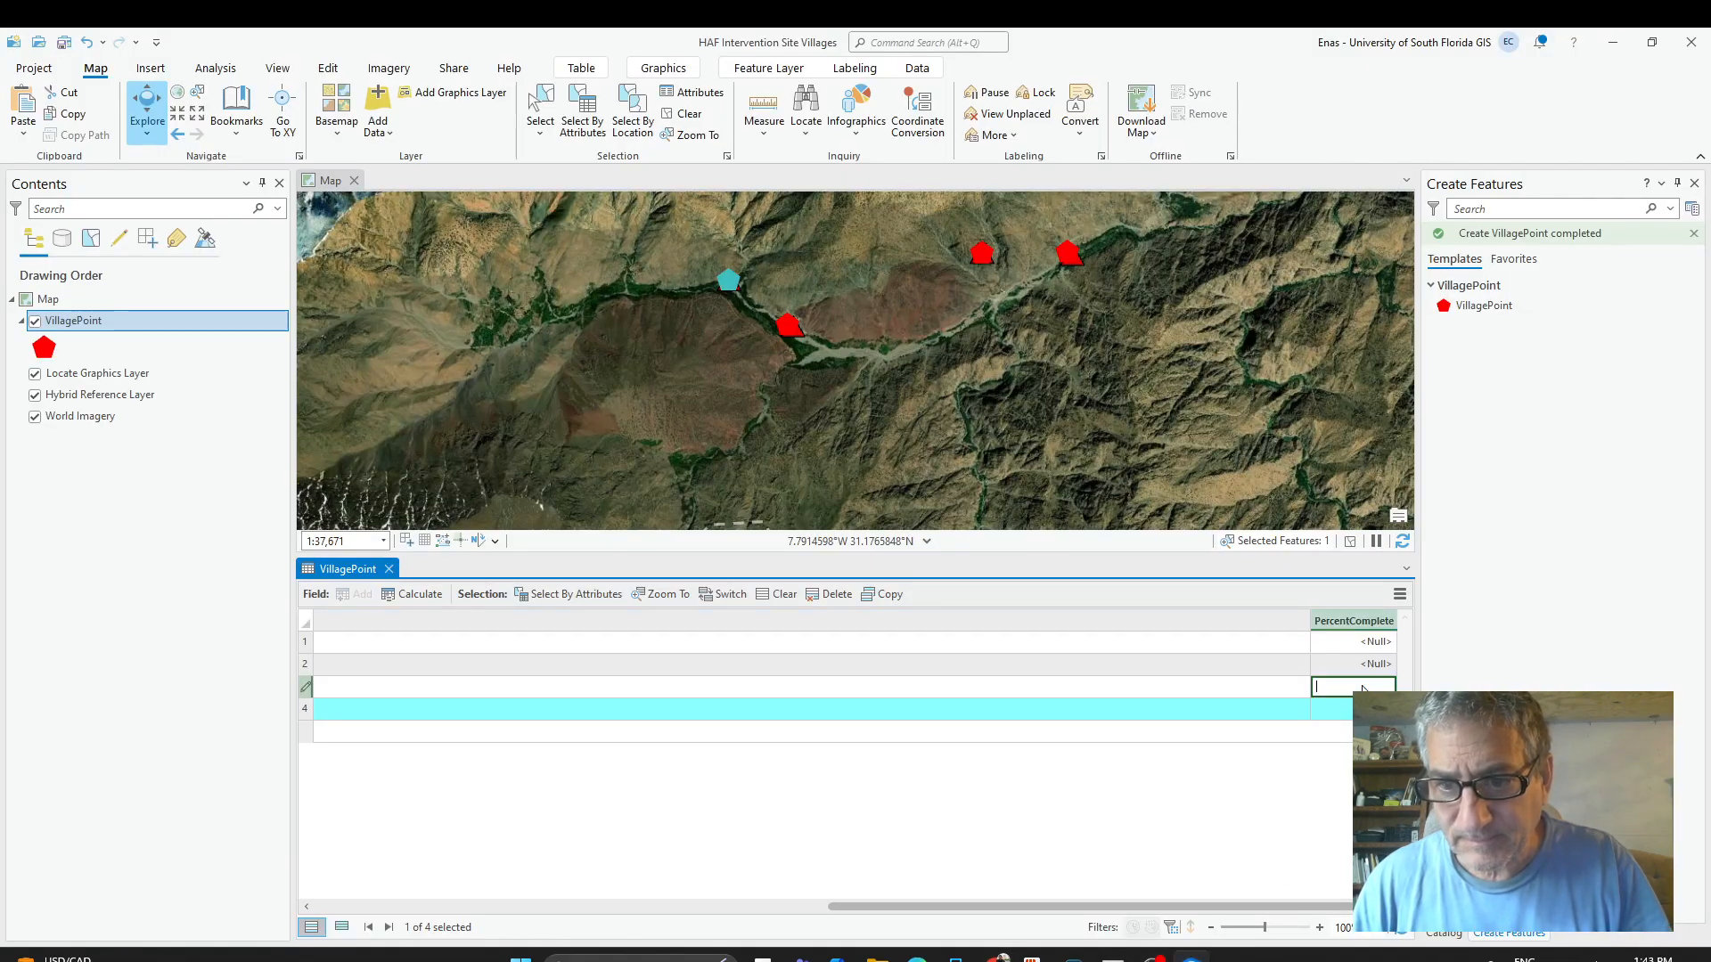
text(100)
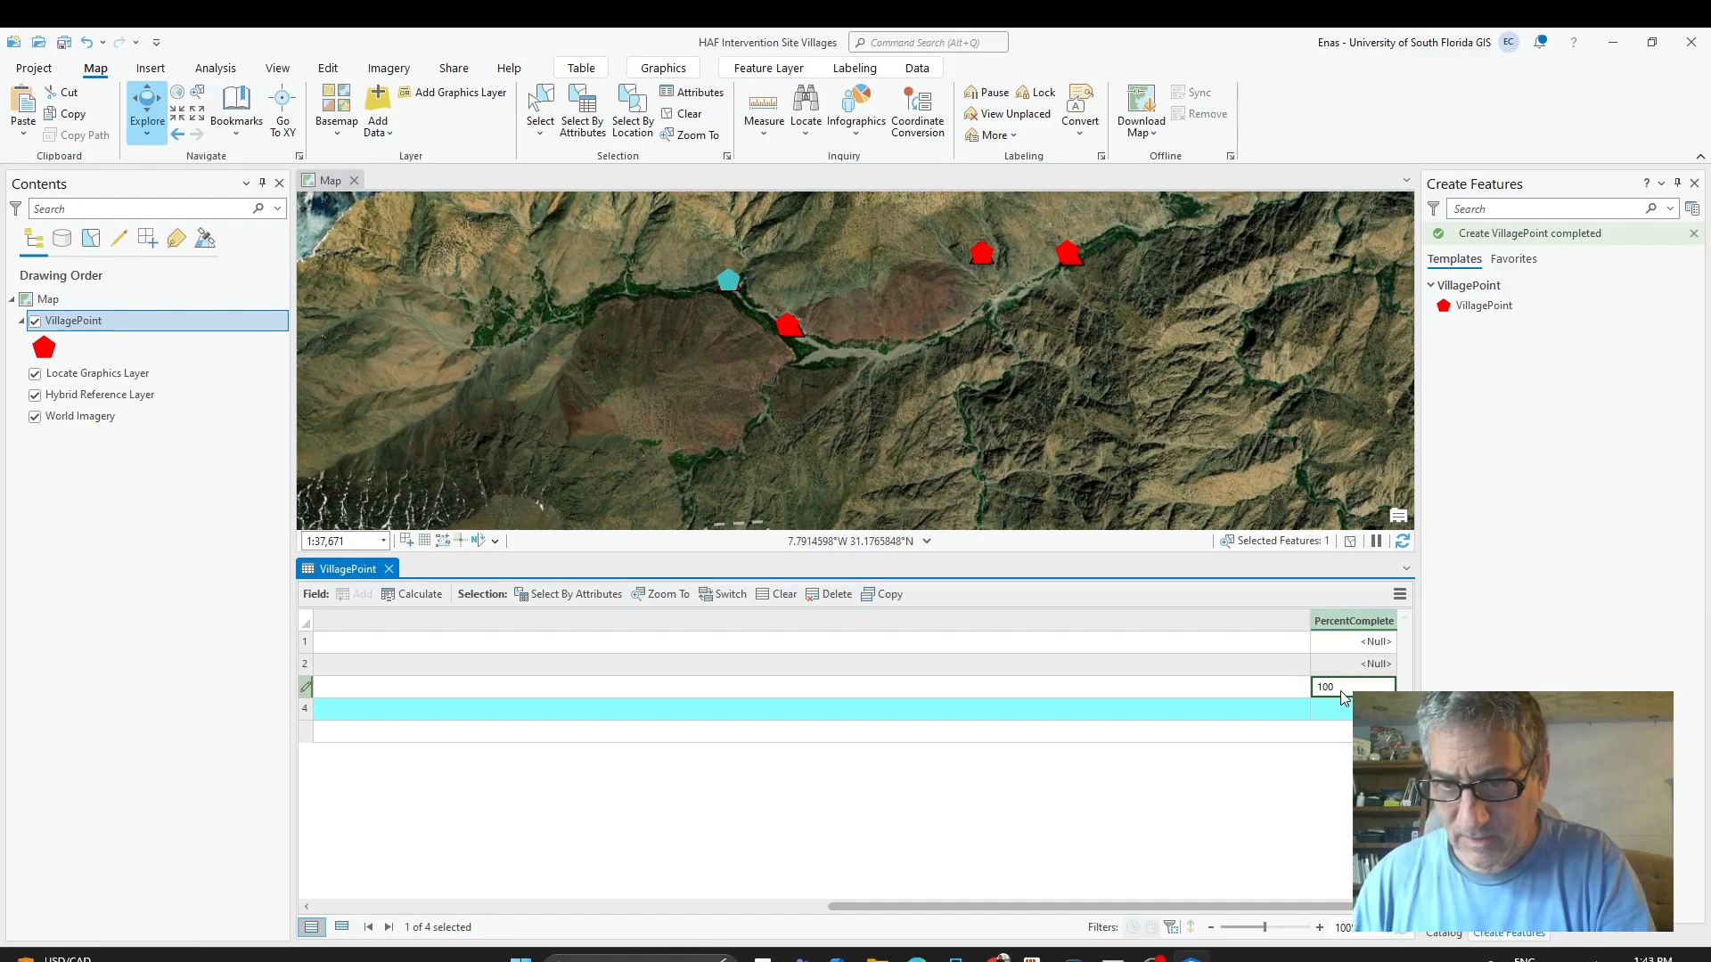
Set PercentComplete to 100 for both Timichi and Anfli.
click(1361, 663)
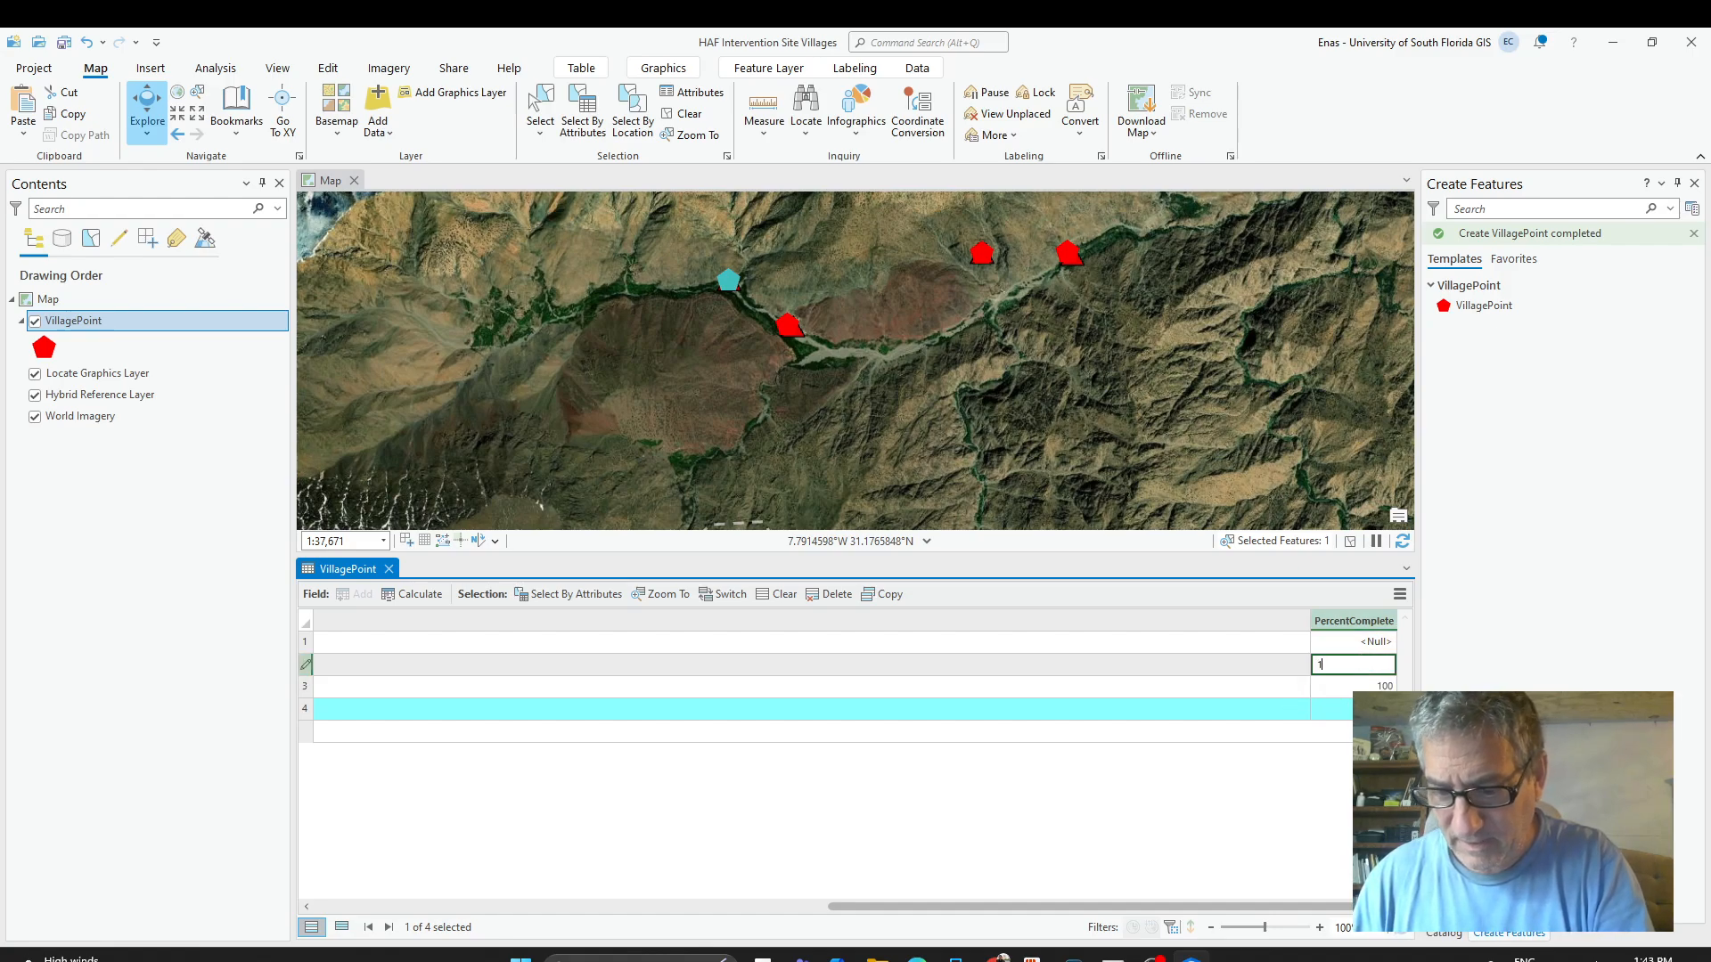
text(100)
click(1366, 643)
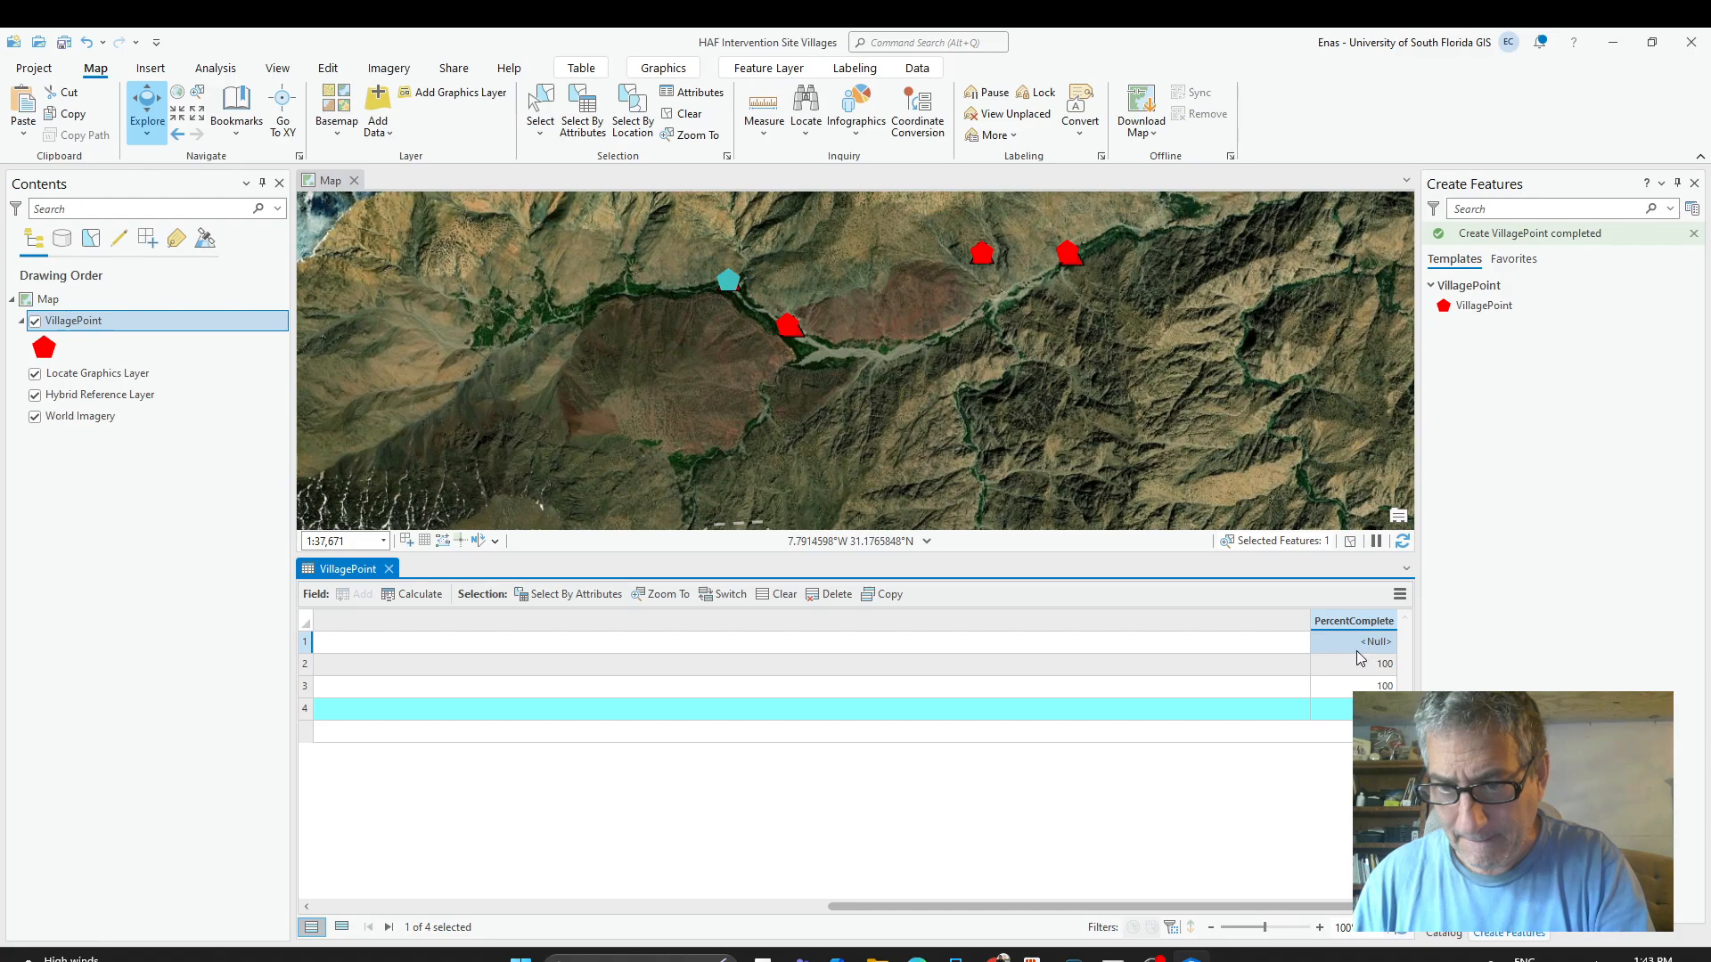
click(1356, 645)
text(100)
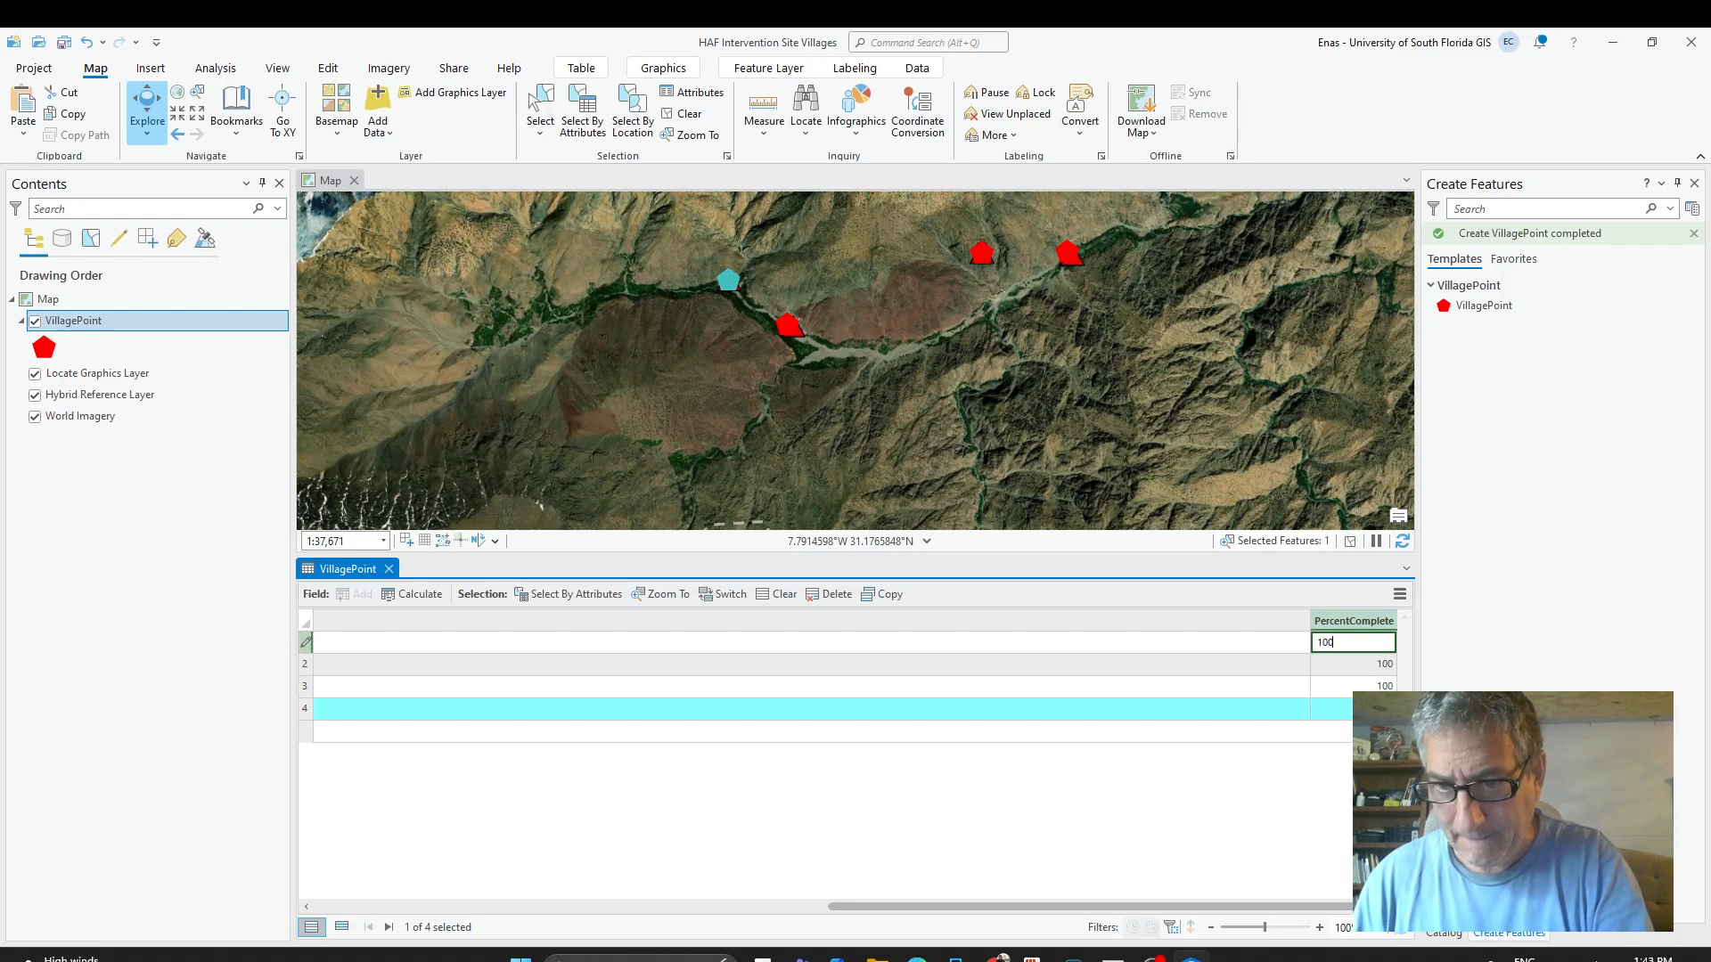
key(Return)
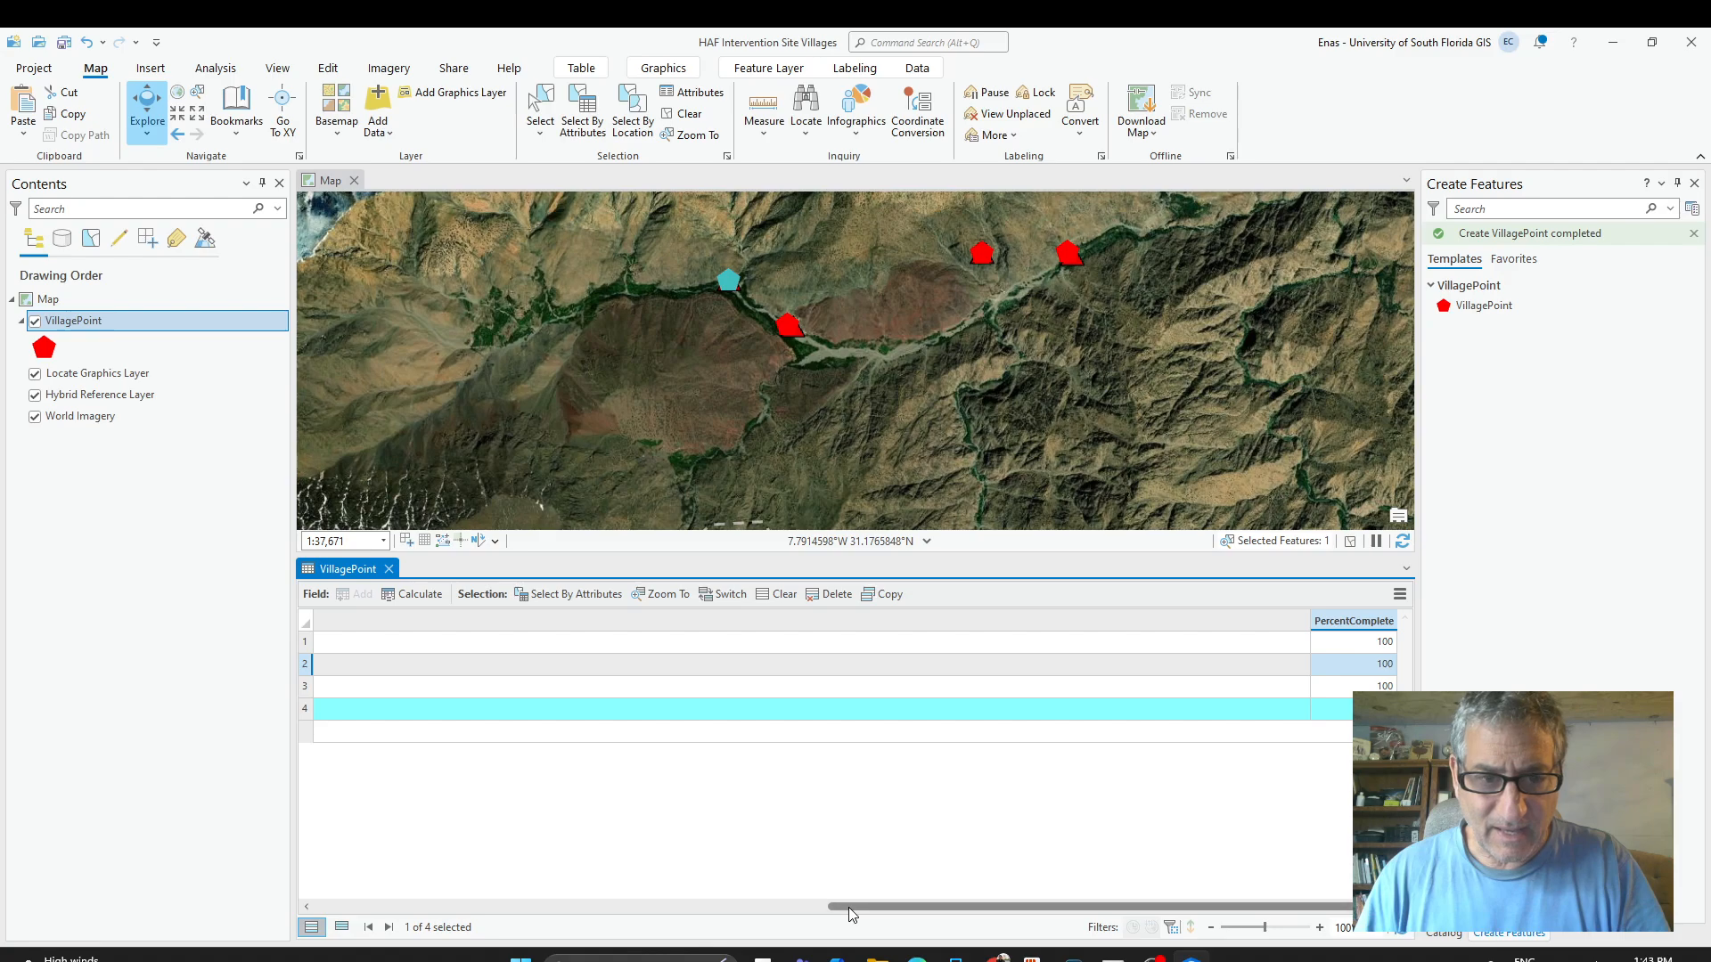
Save all edits to the VillagePoint features and close the attribute table.
drag(848, 907, 329, 907)
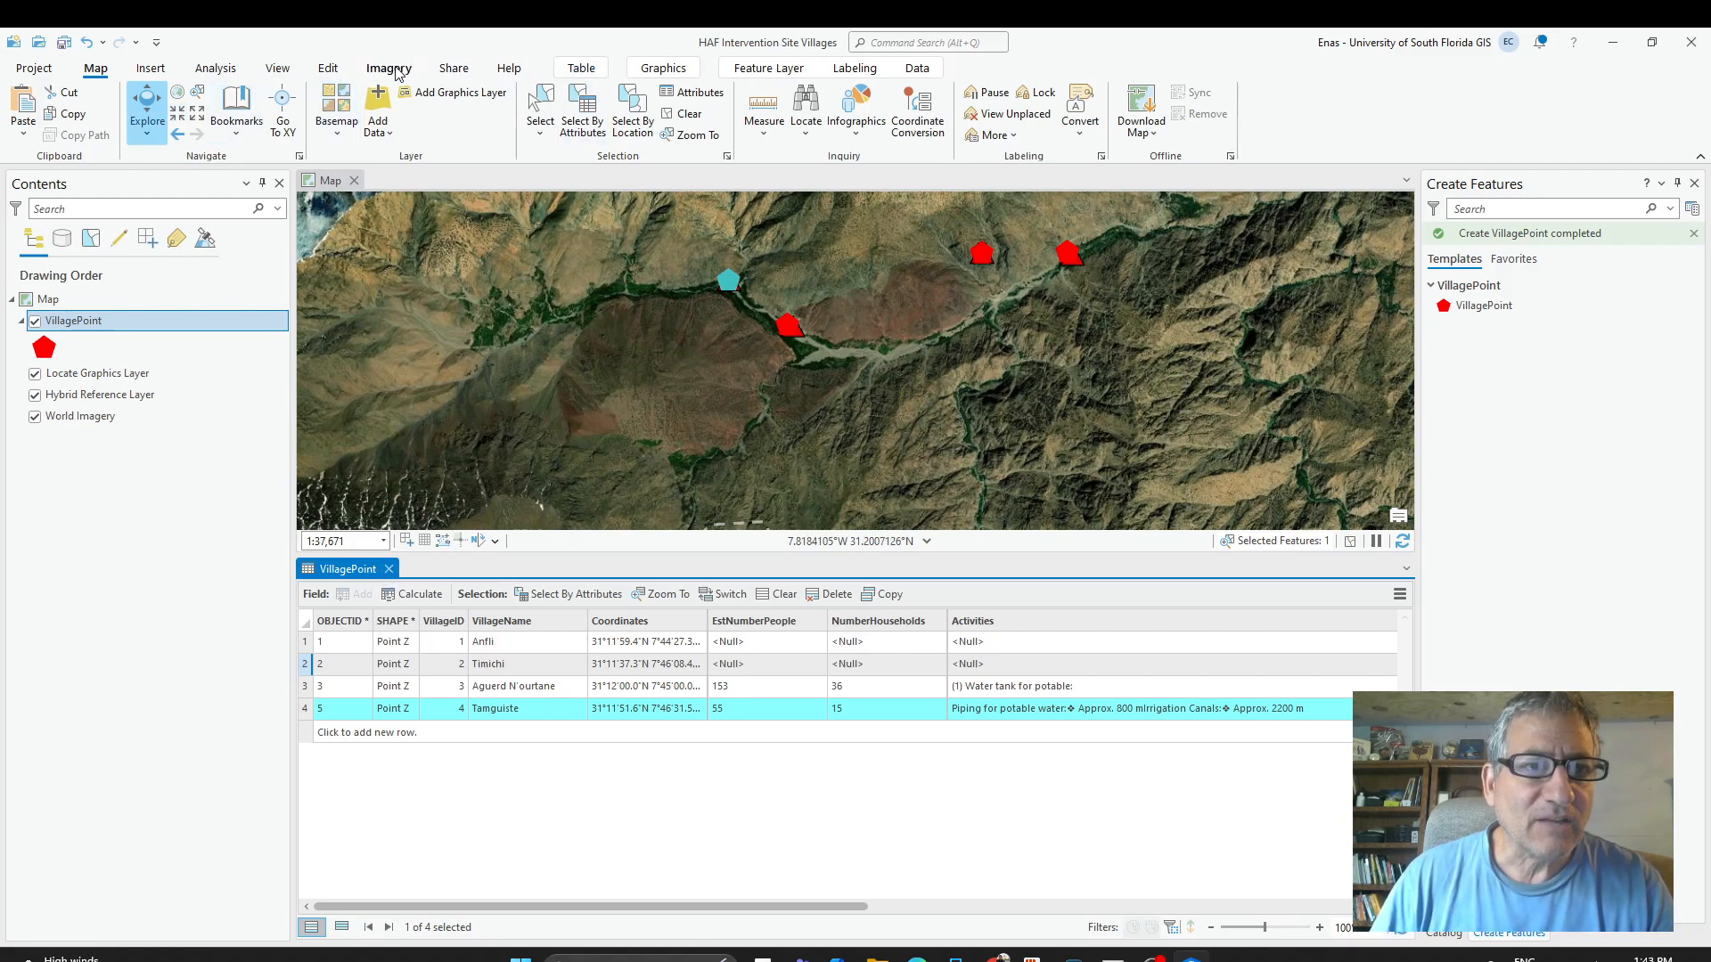
click(324, 71)
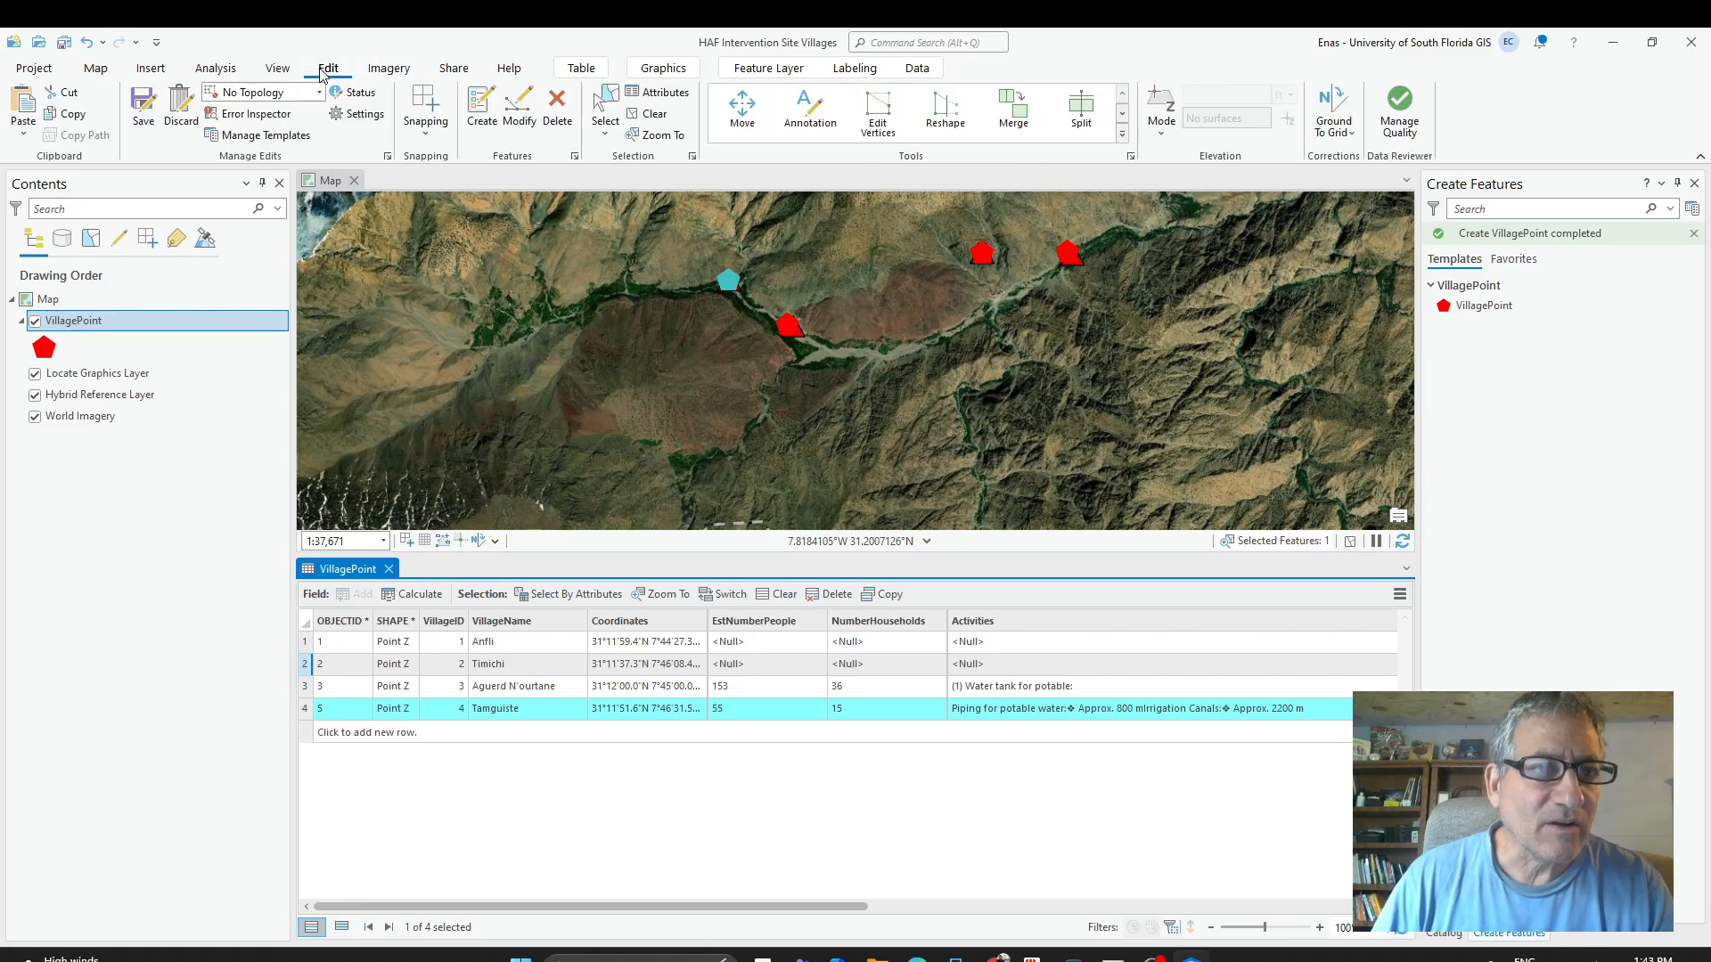
click(145, 112)
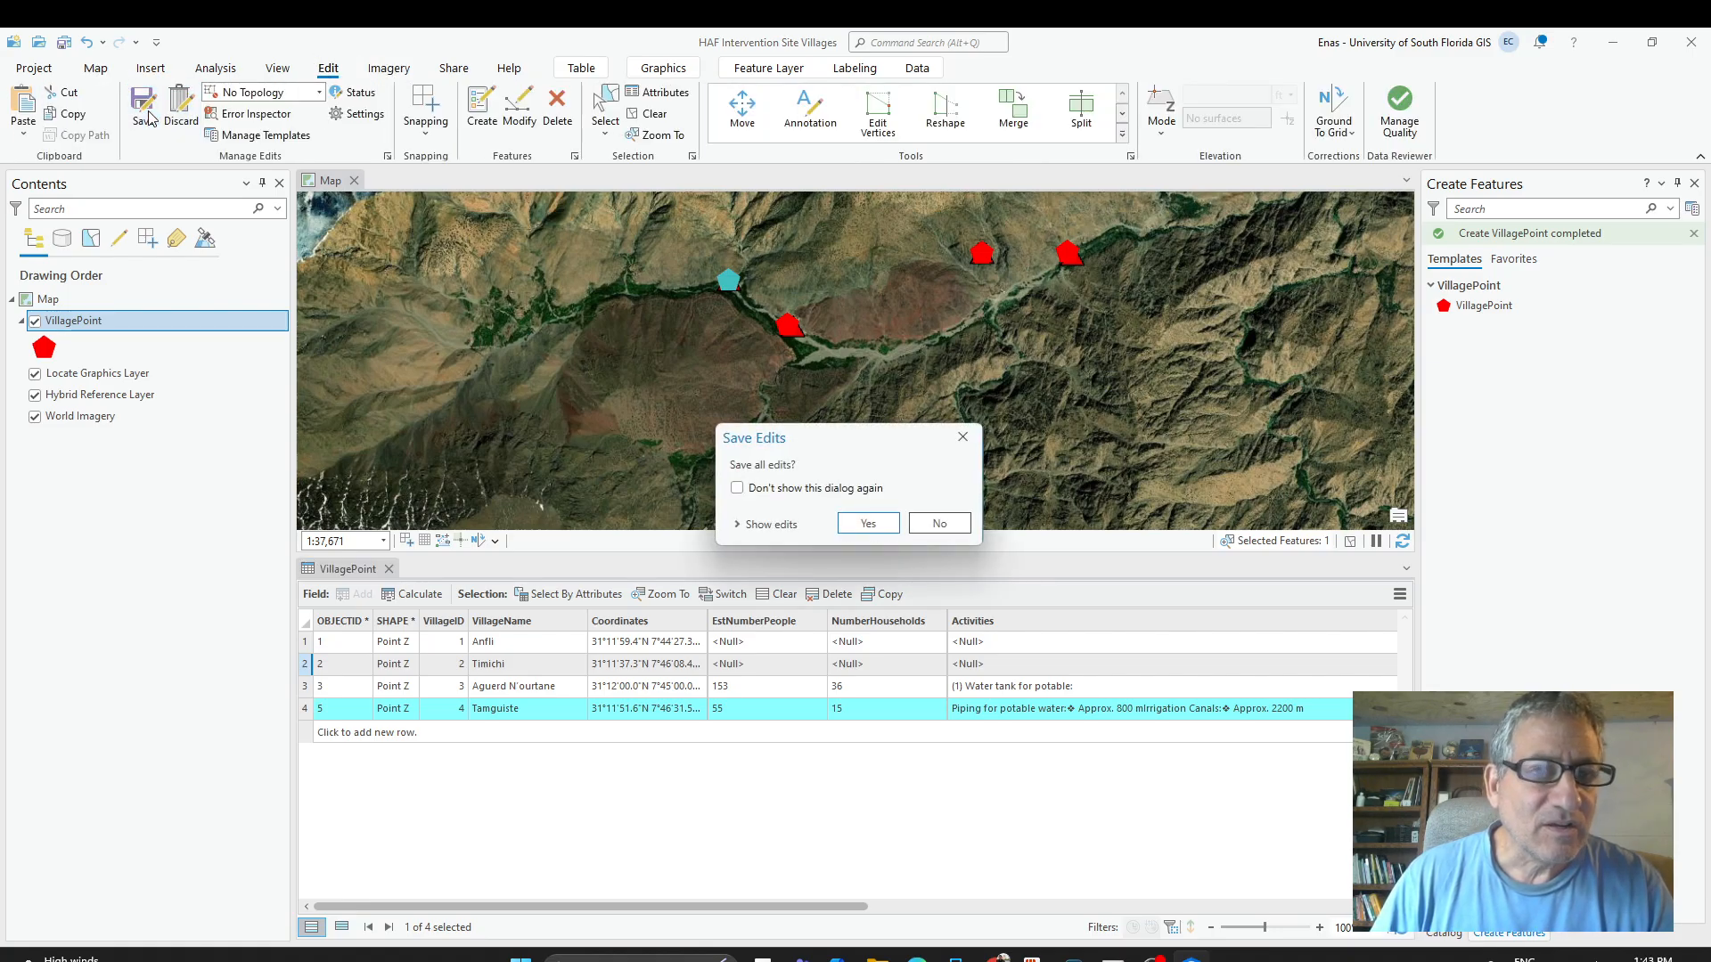
click(864, 524)
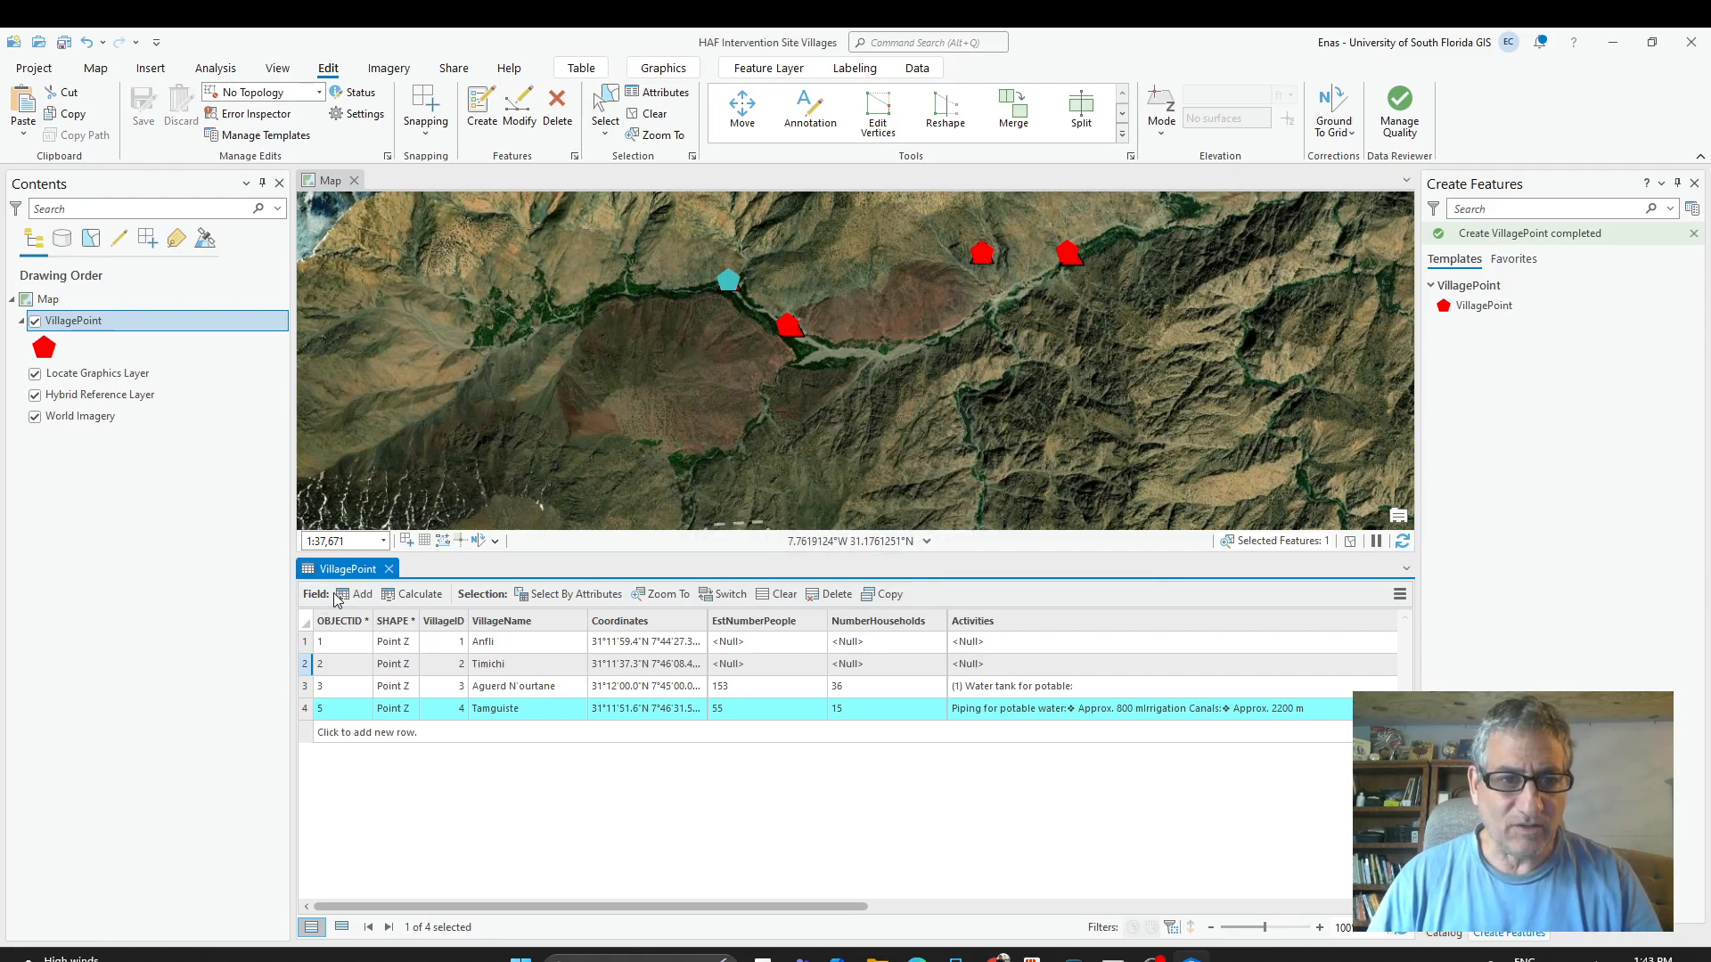
click(389, 570)
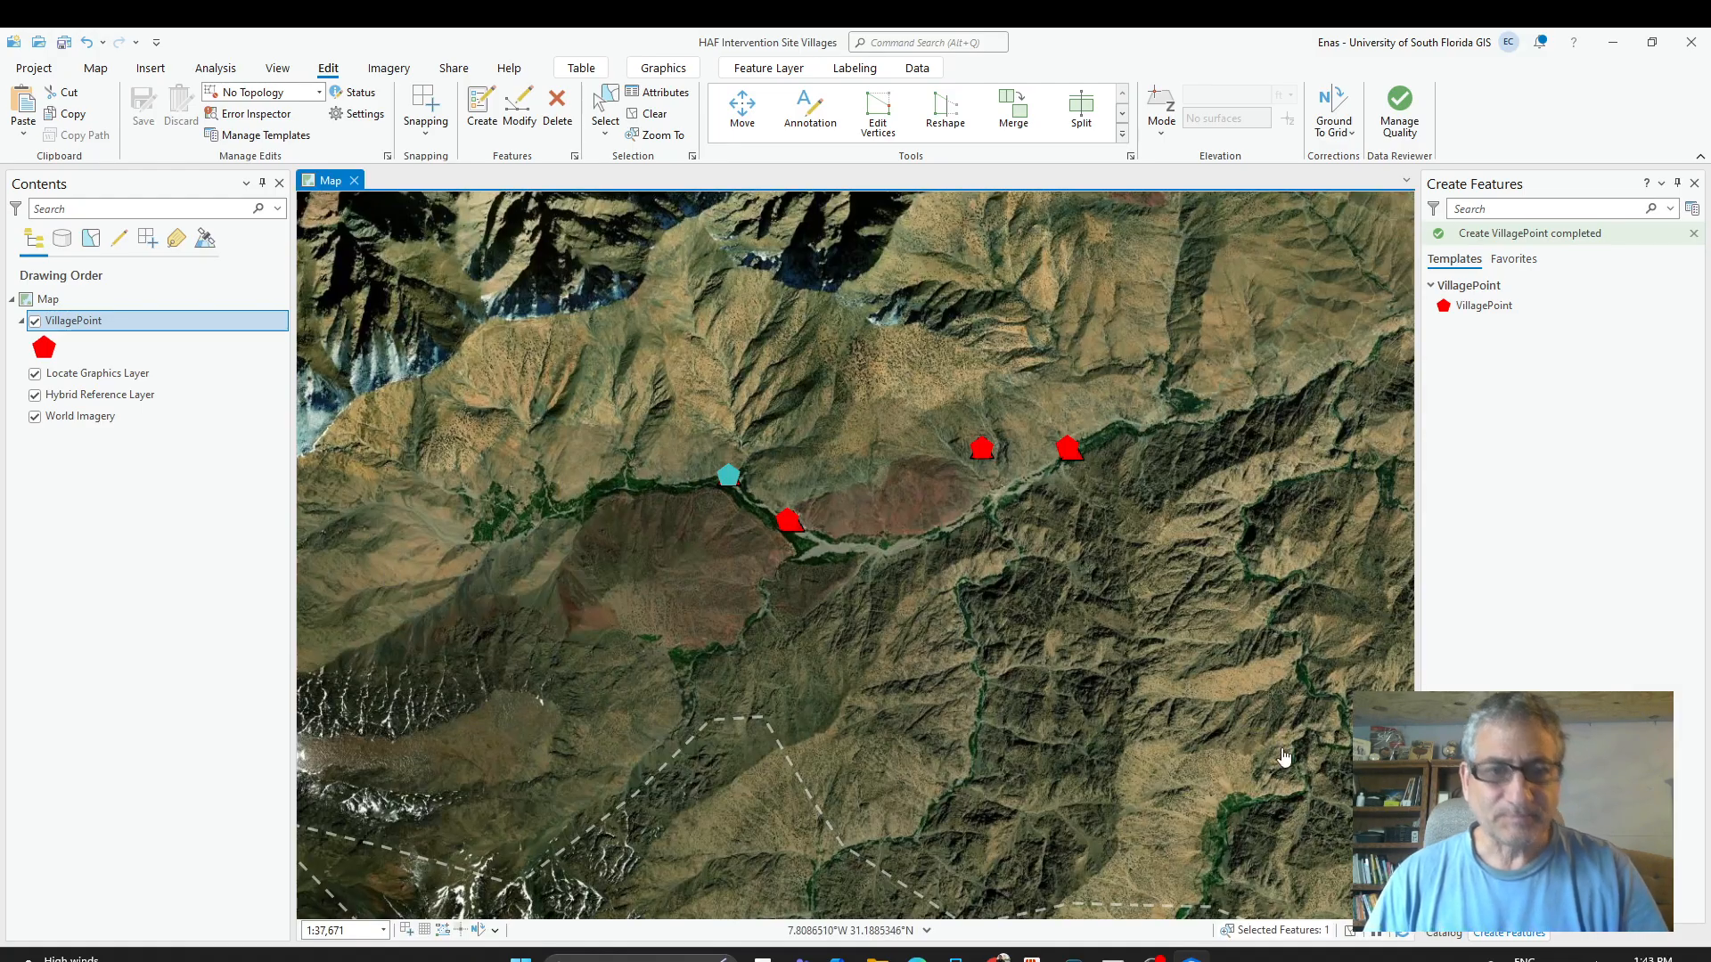
Examine the locations of the four village points on the satellite map at several scales.
scroll(1039, 672, down, 3)
scroll(1029, 648, up, 2)
scroll(1029, 648, down, 4)
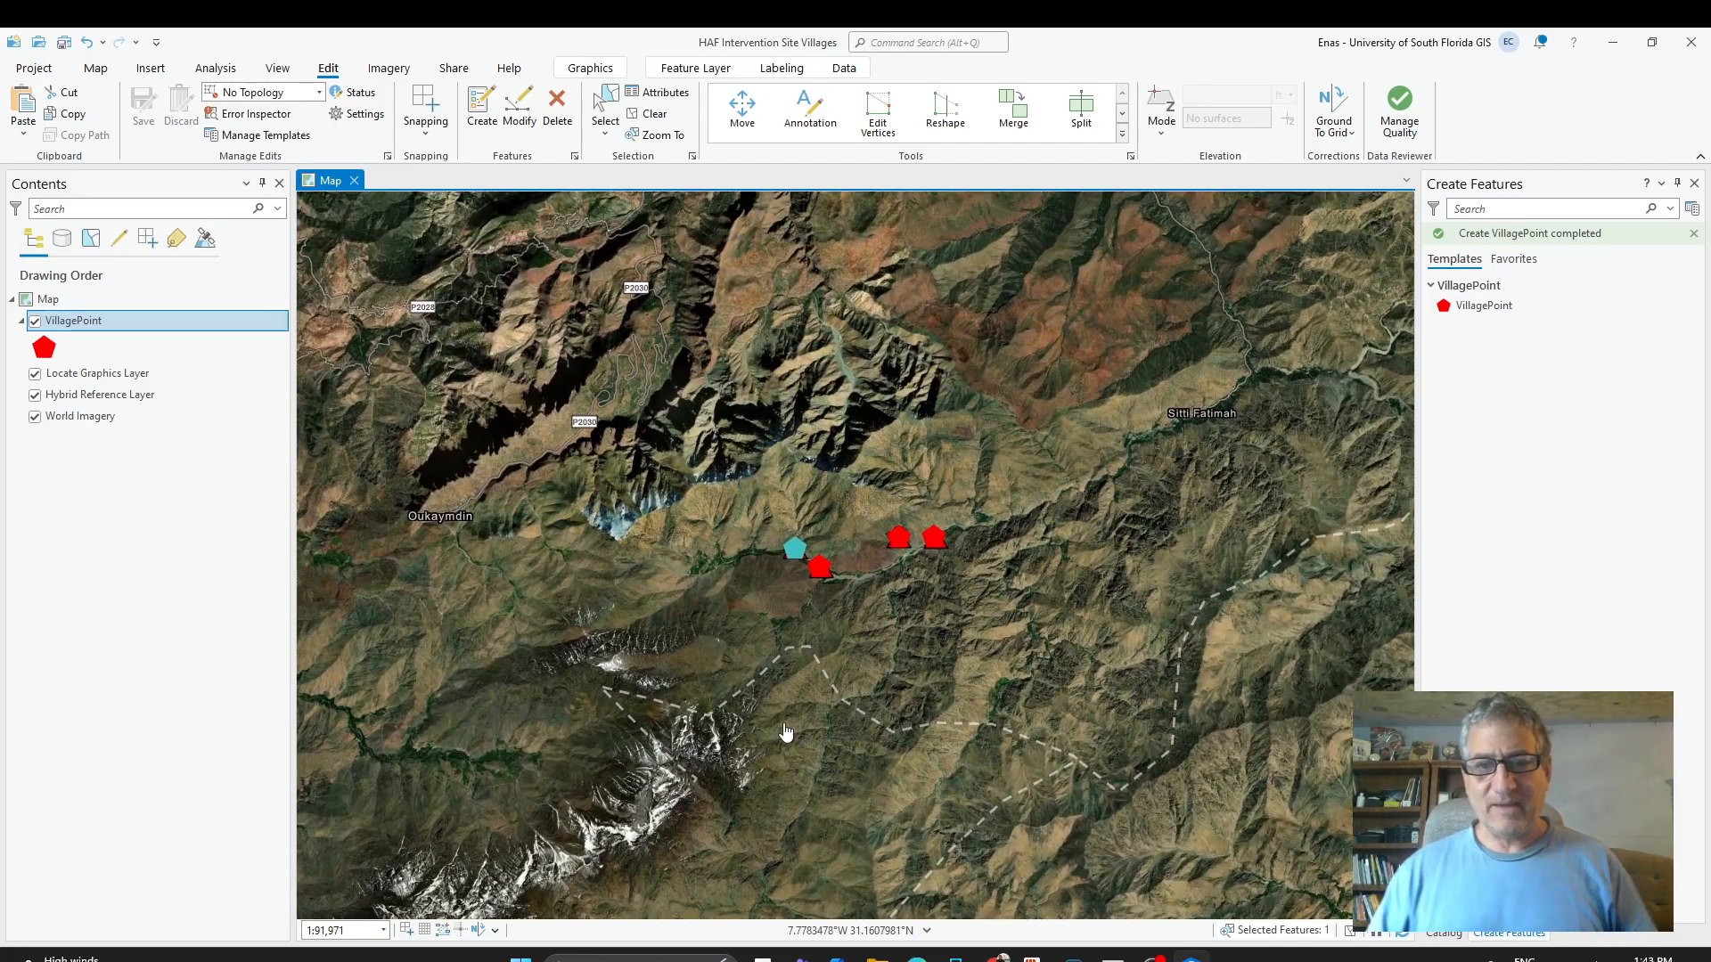
scroll(974, 606, up, 4)
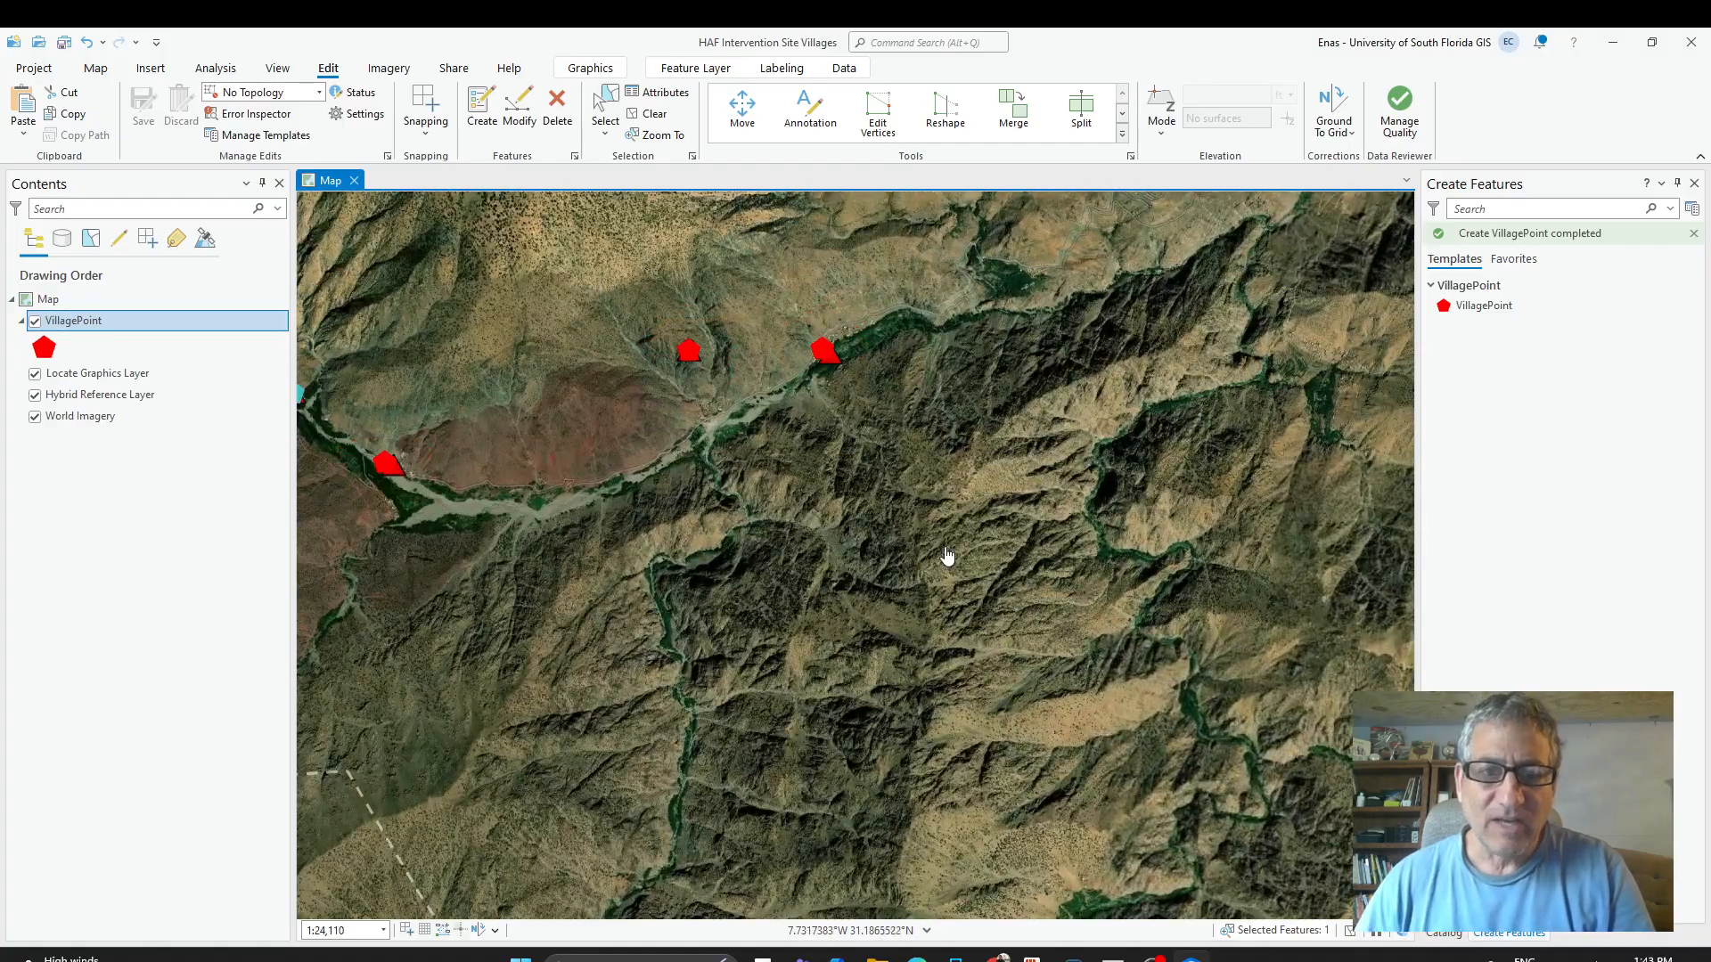
drag(705, 452, 947, 568)
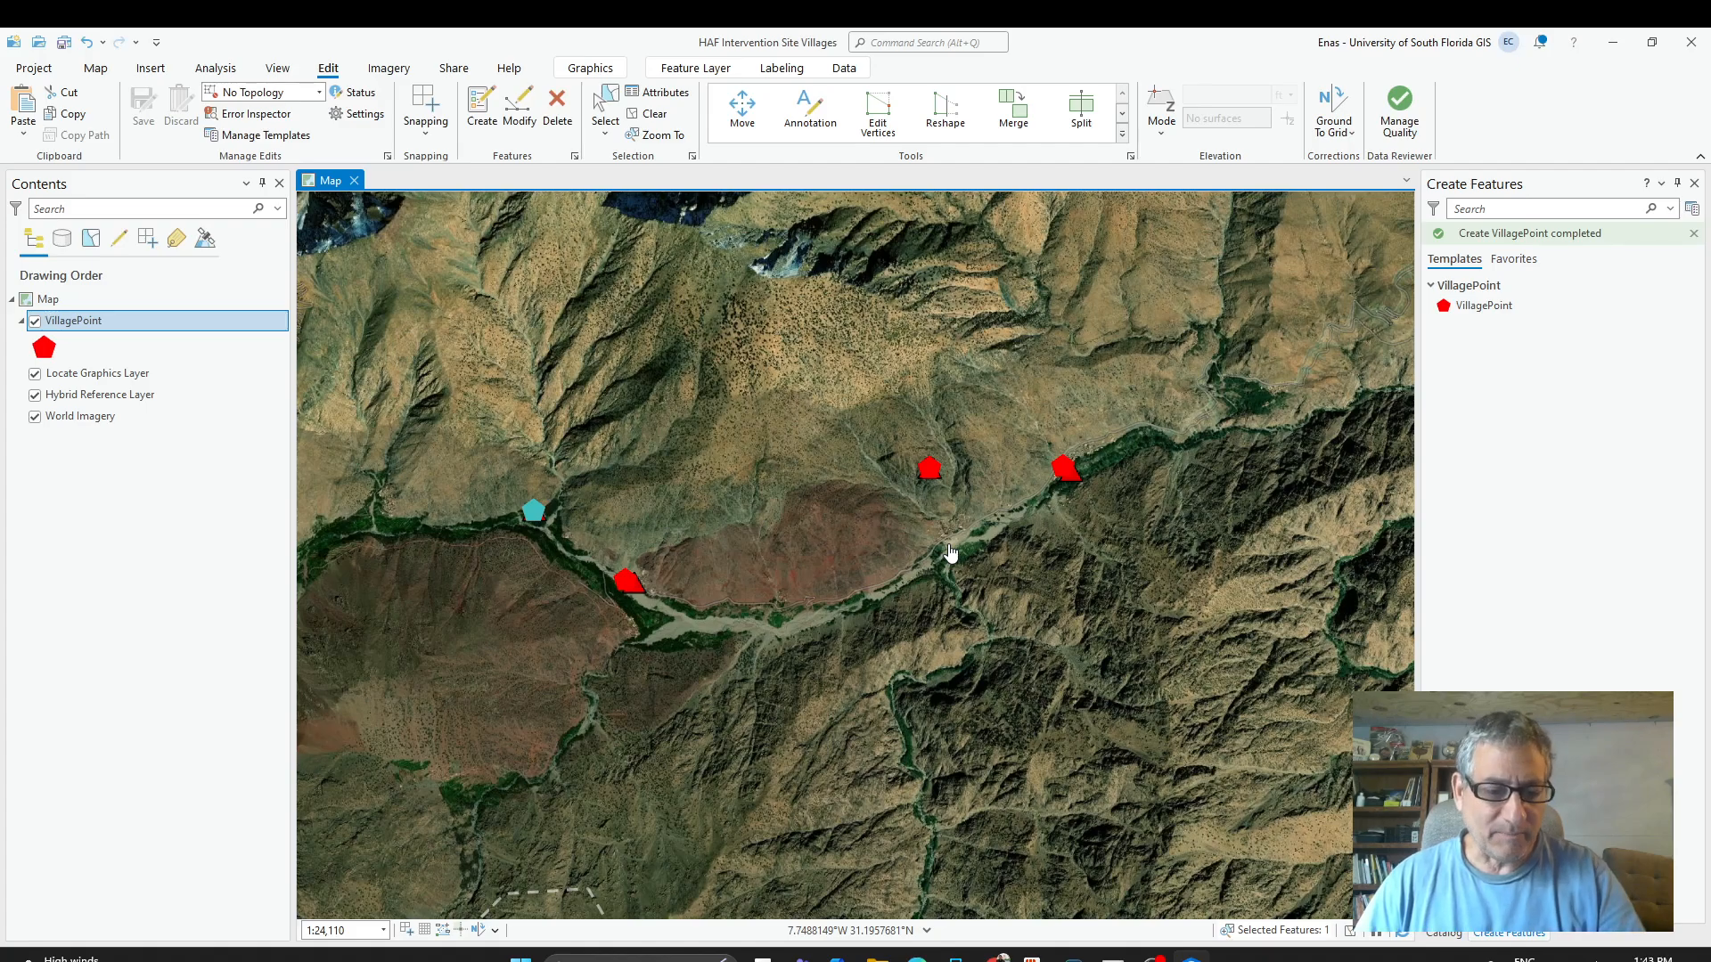
scroll(891, 693, down, 2)
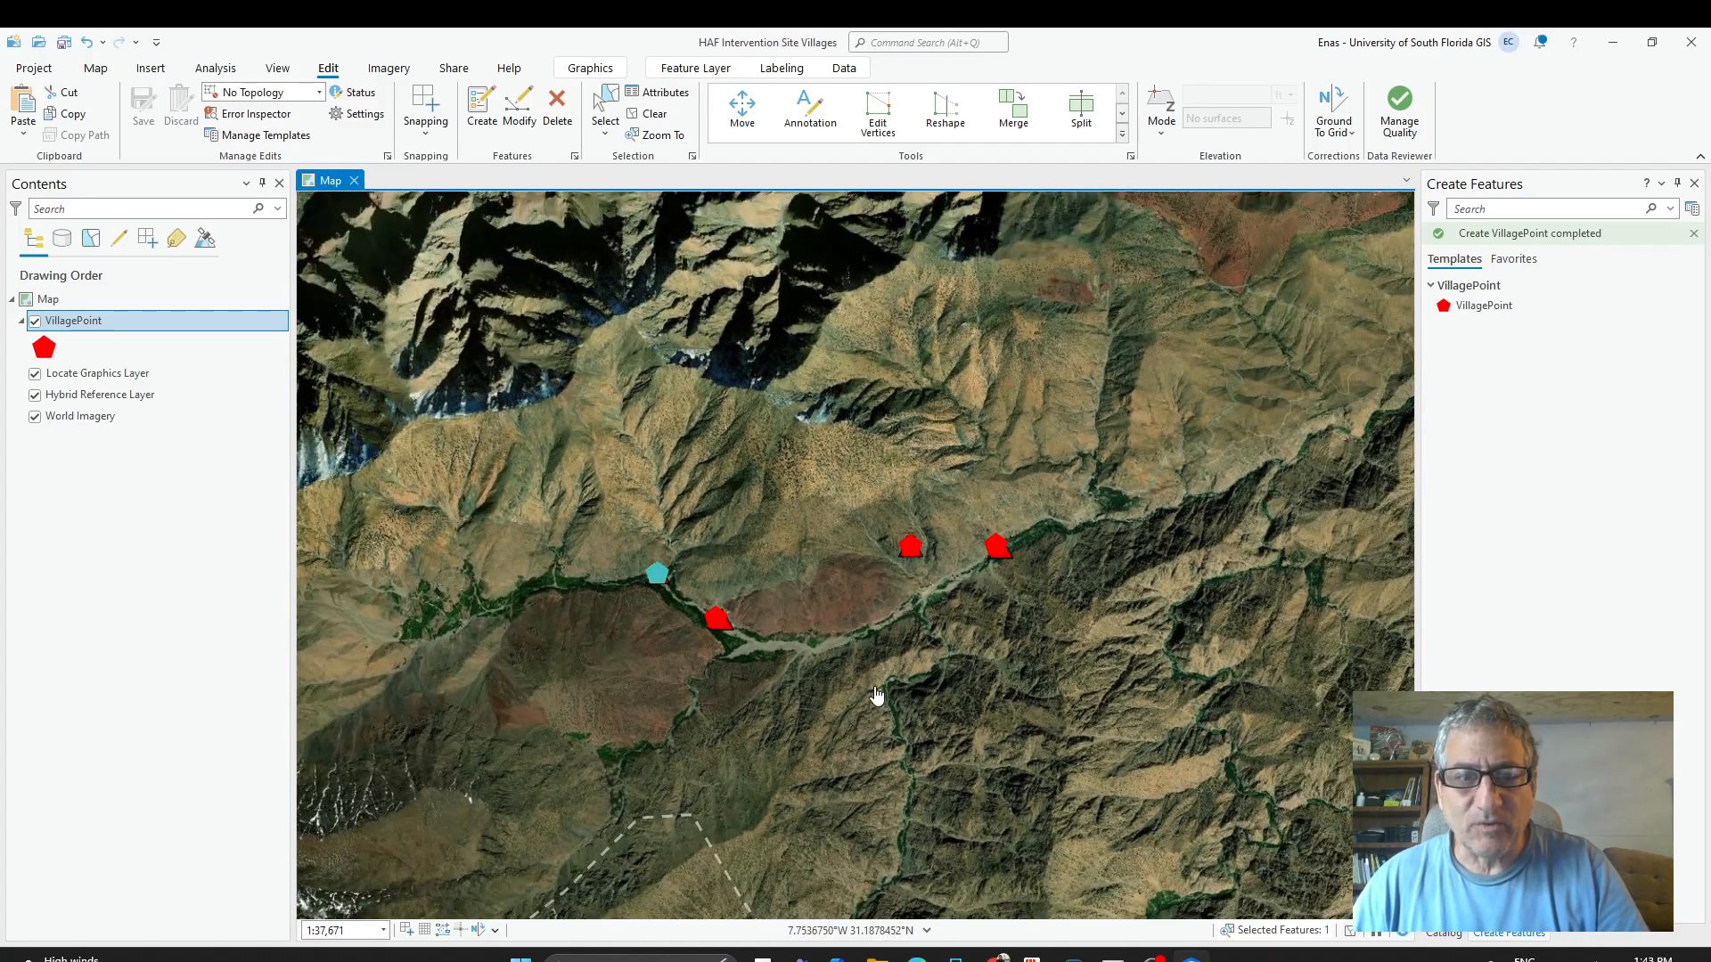
scroll(882, 691, up, 2)
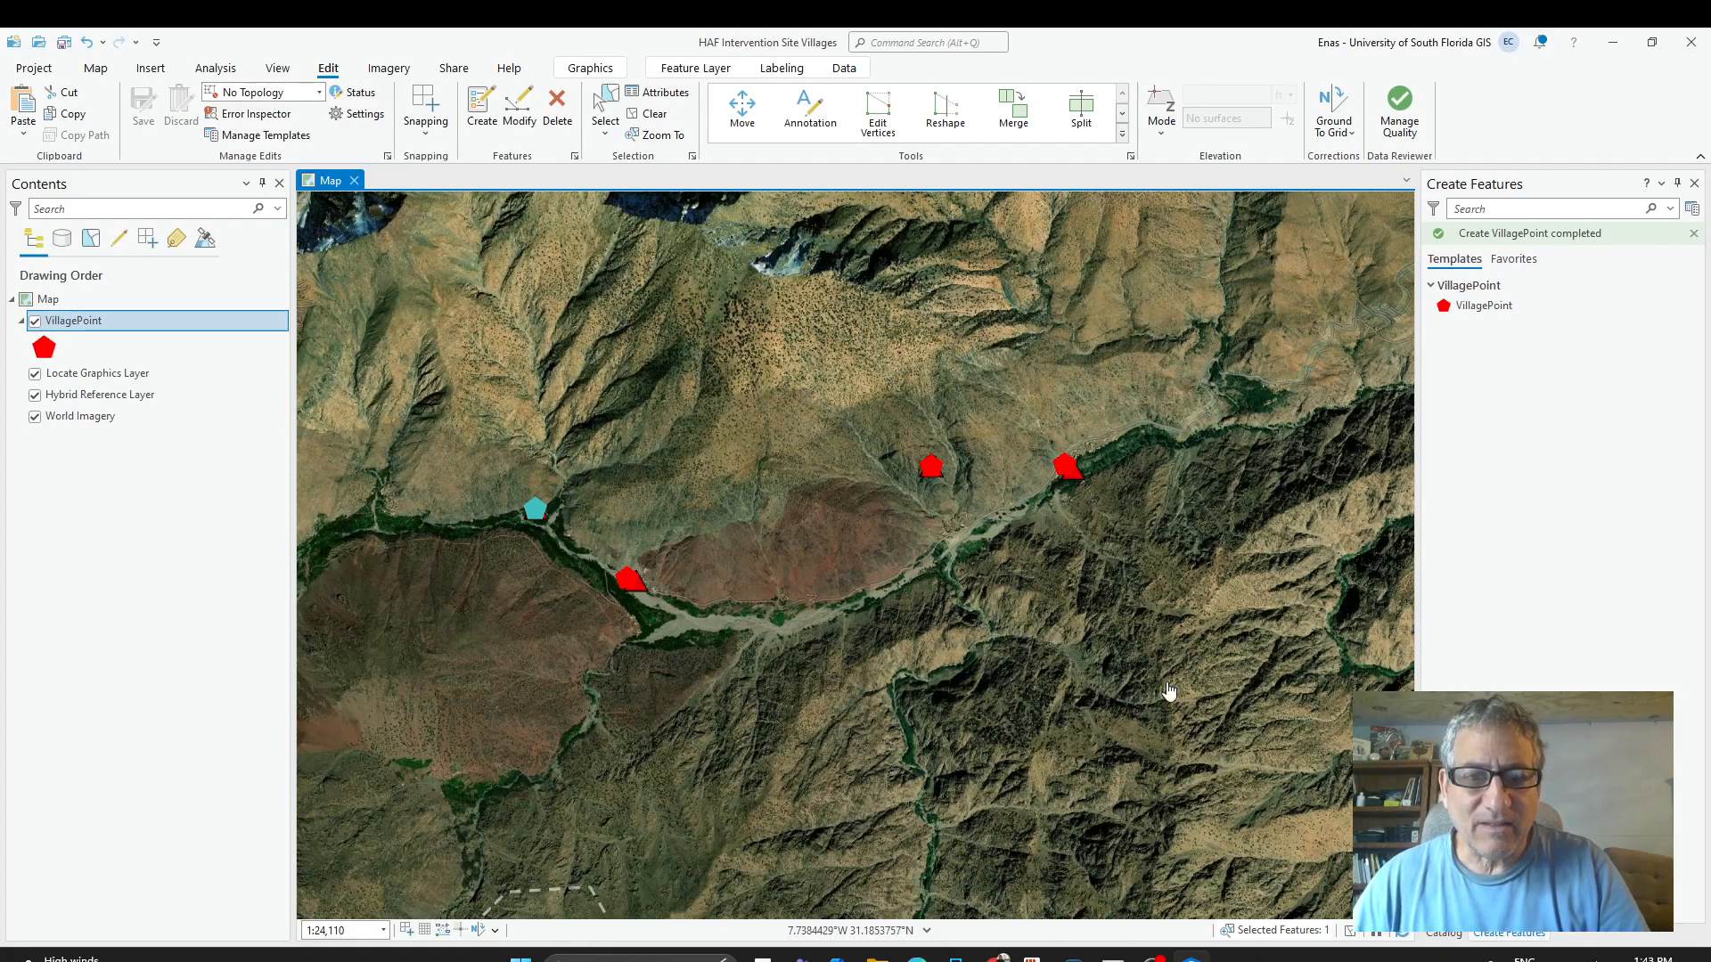
Add a new local scene to the project.
scroll(516, 638, down, 4)
drag(517, 645, 710, 602)
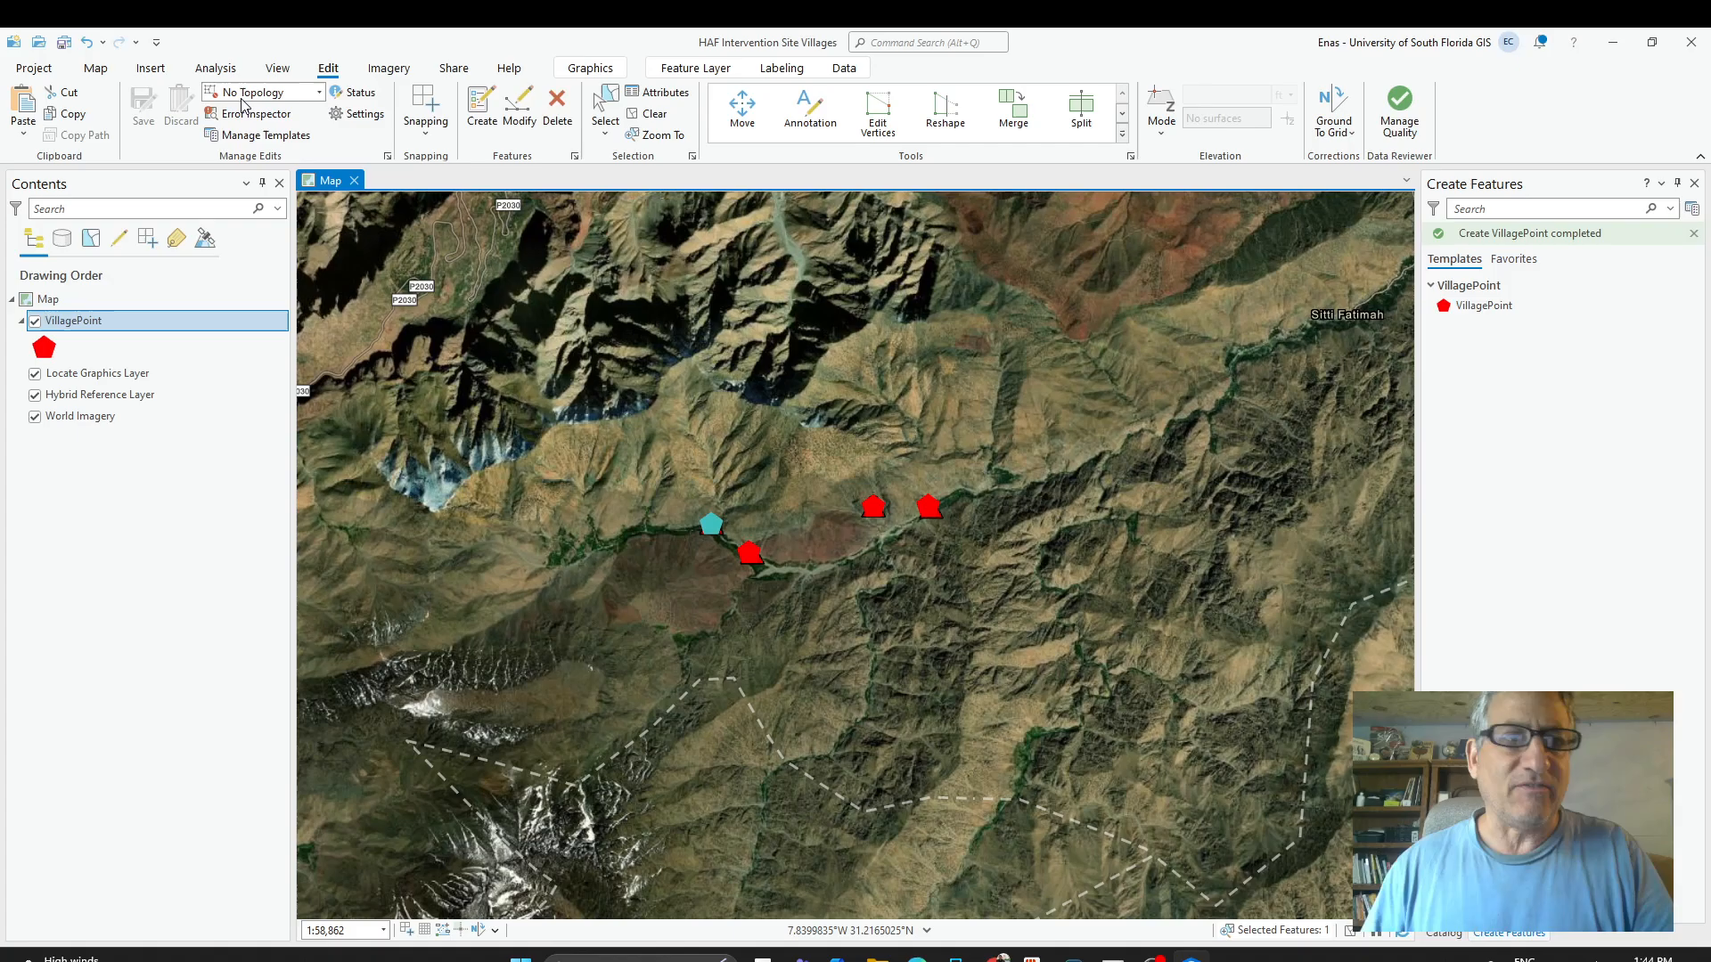
click(95, 69)
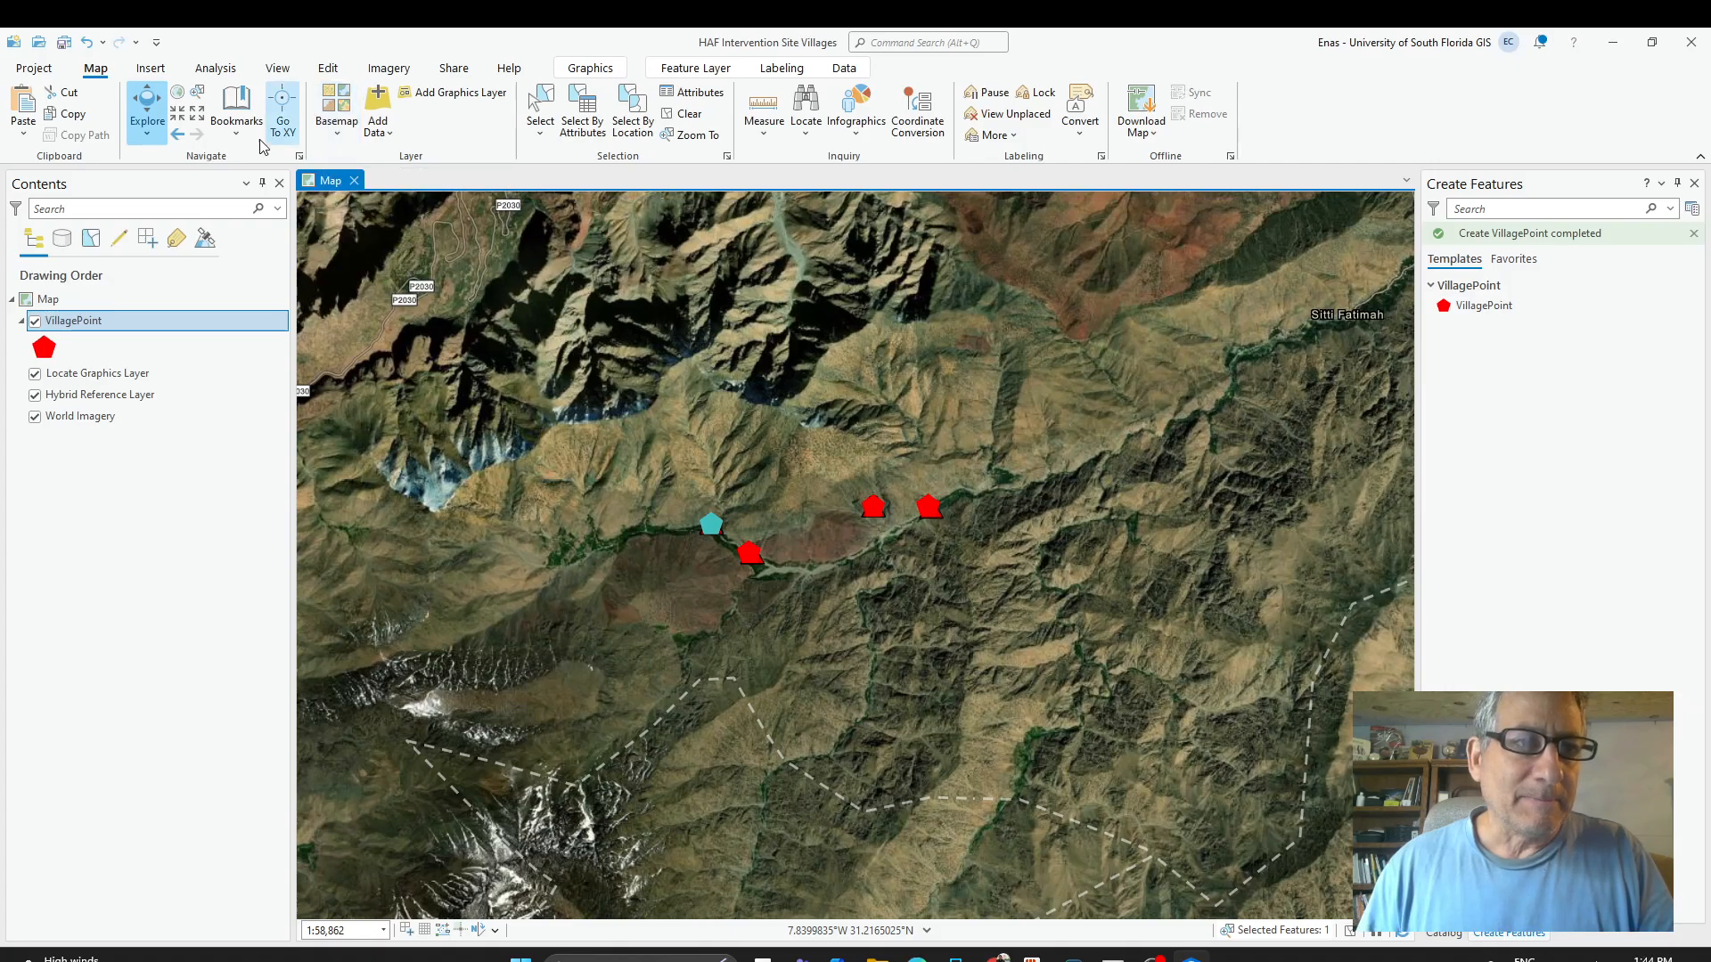
click(148, 71)
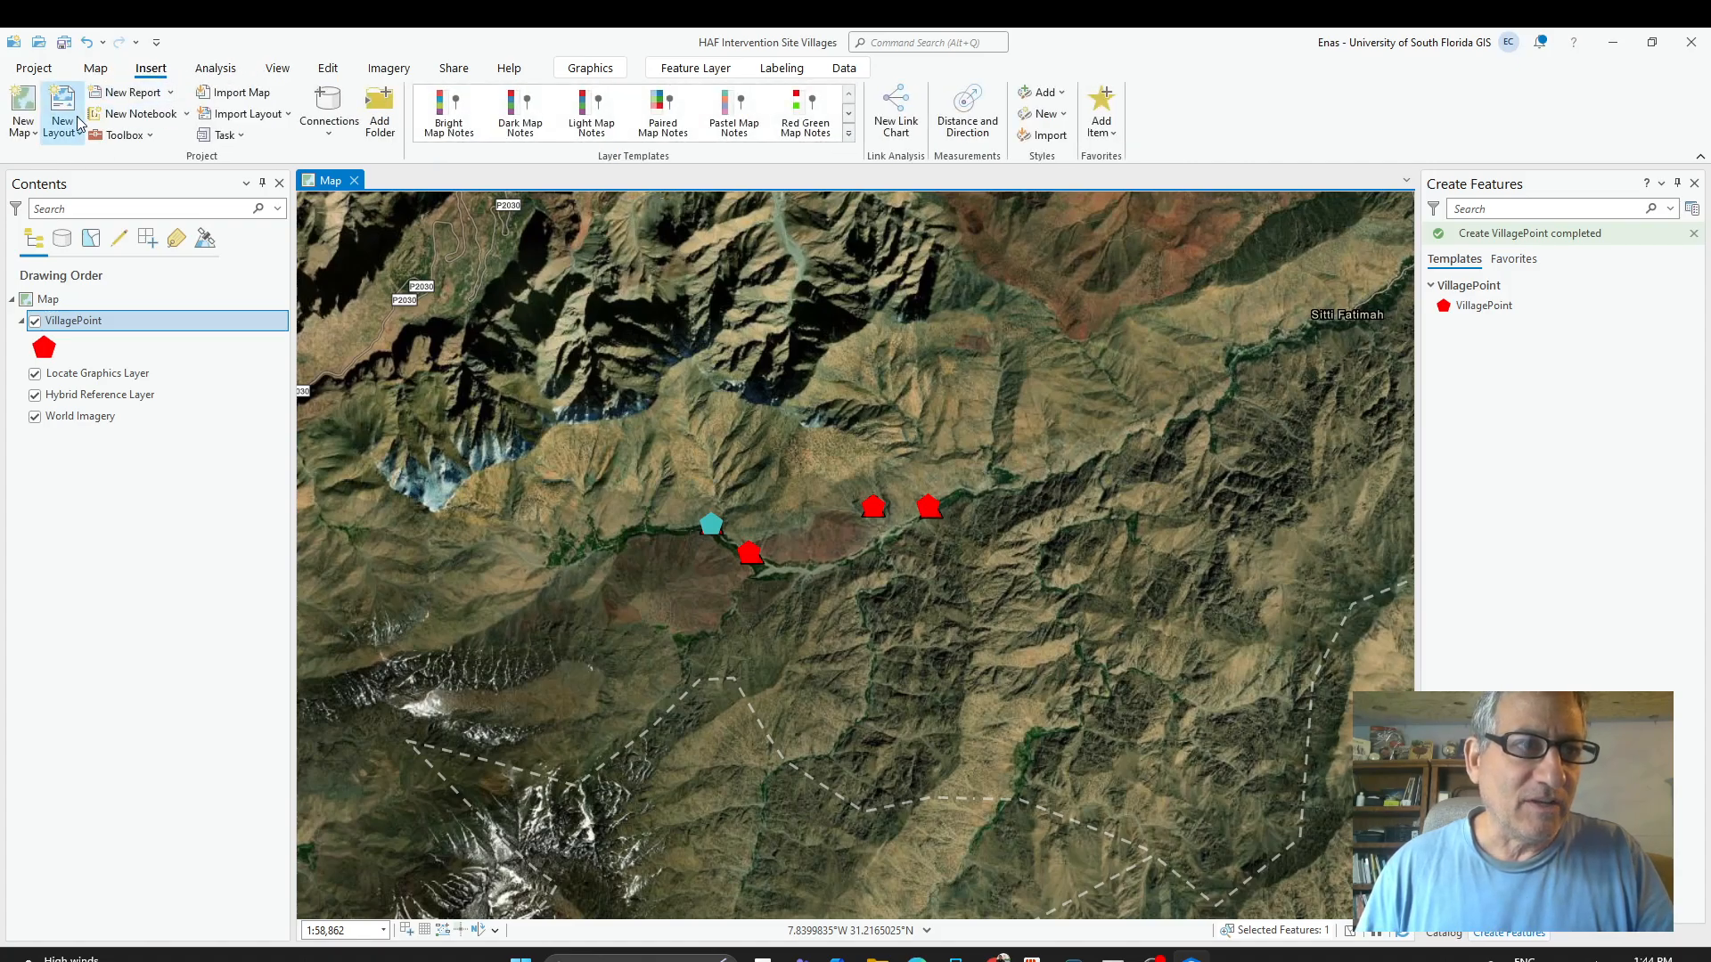
click(34, 134)
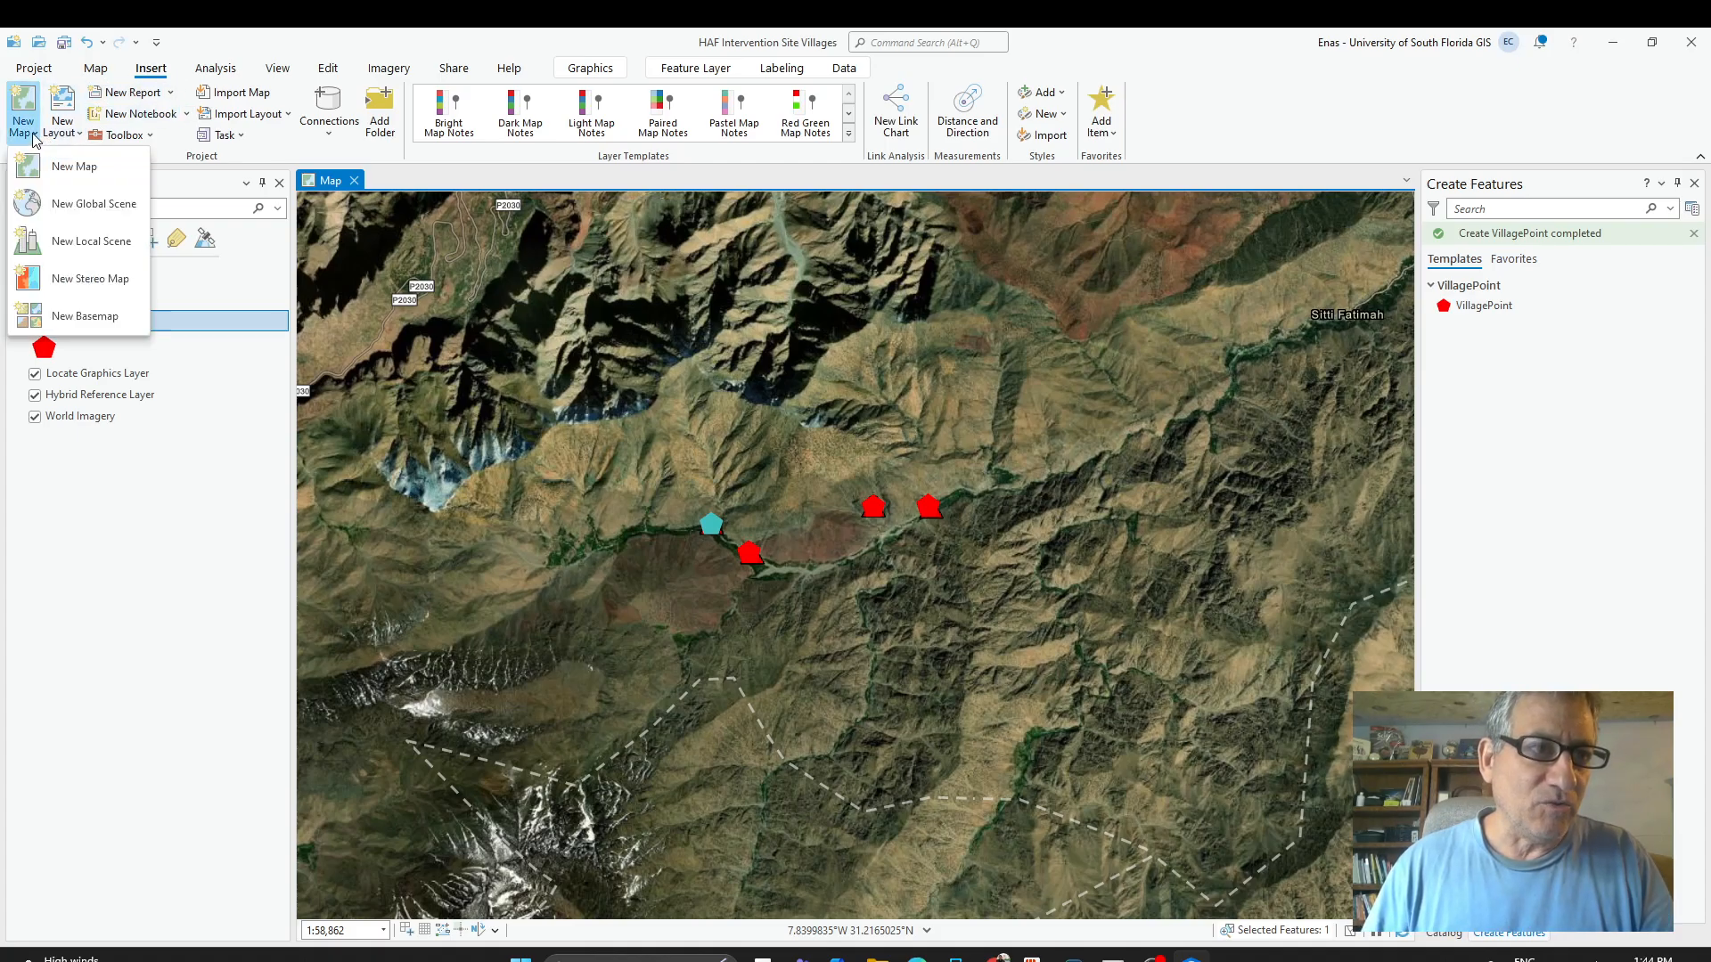
click(64, 247)
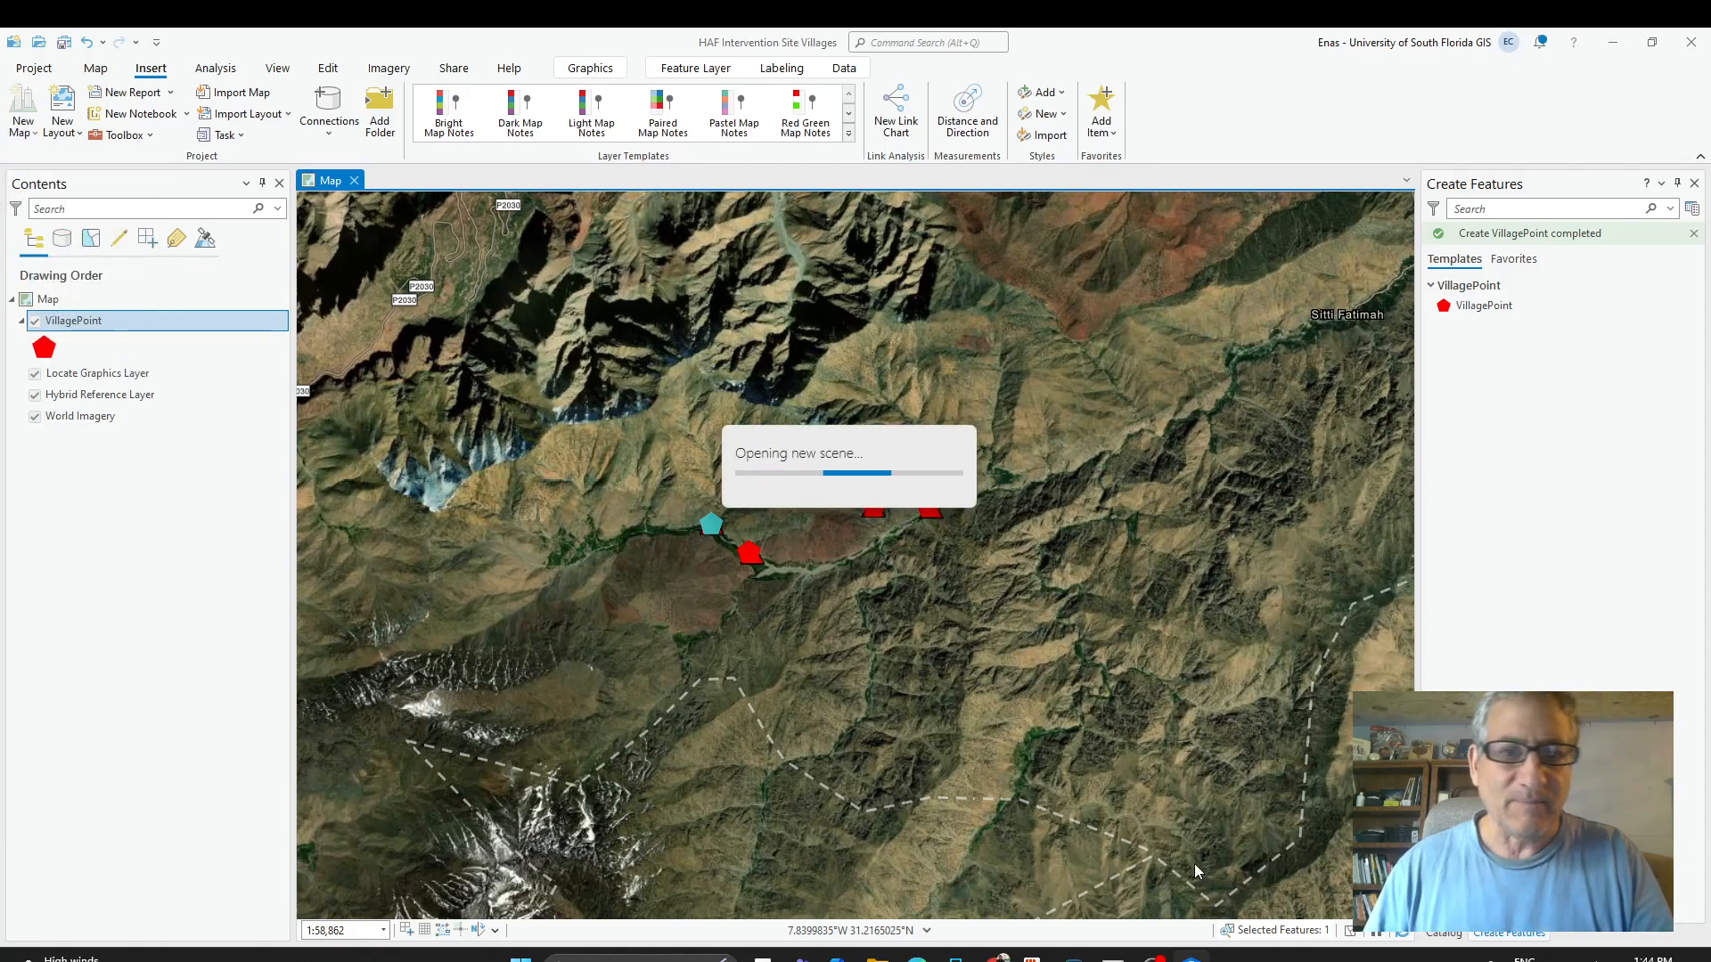
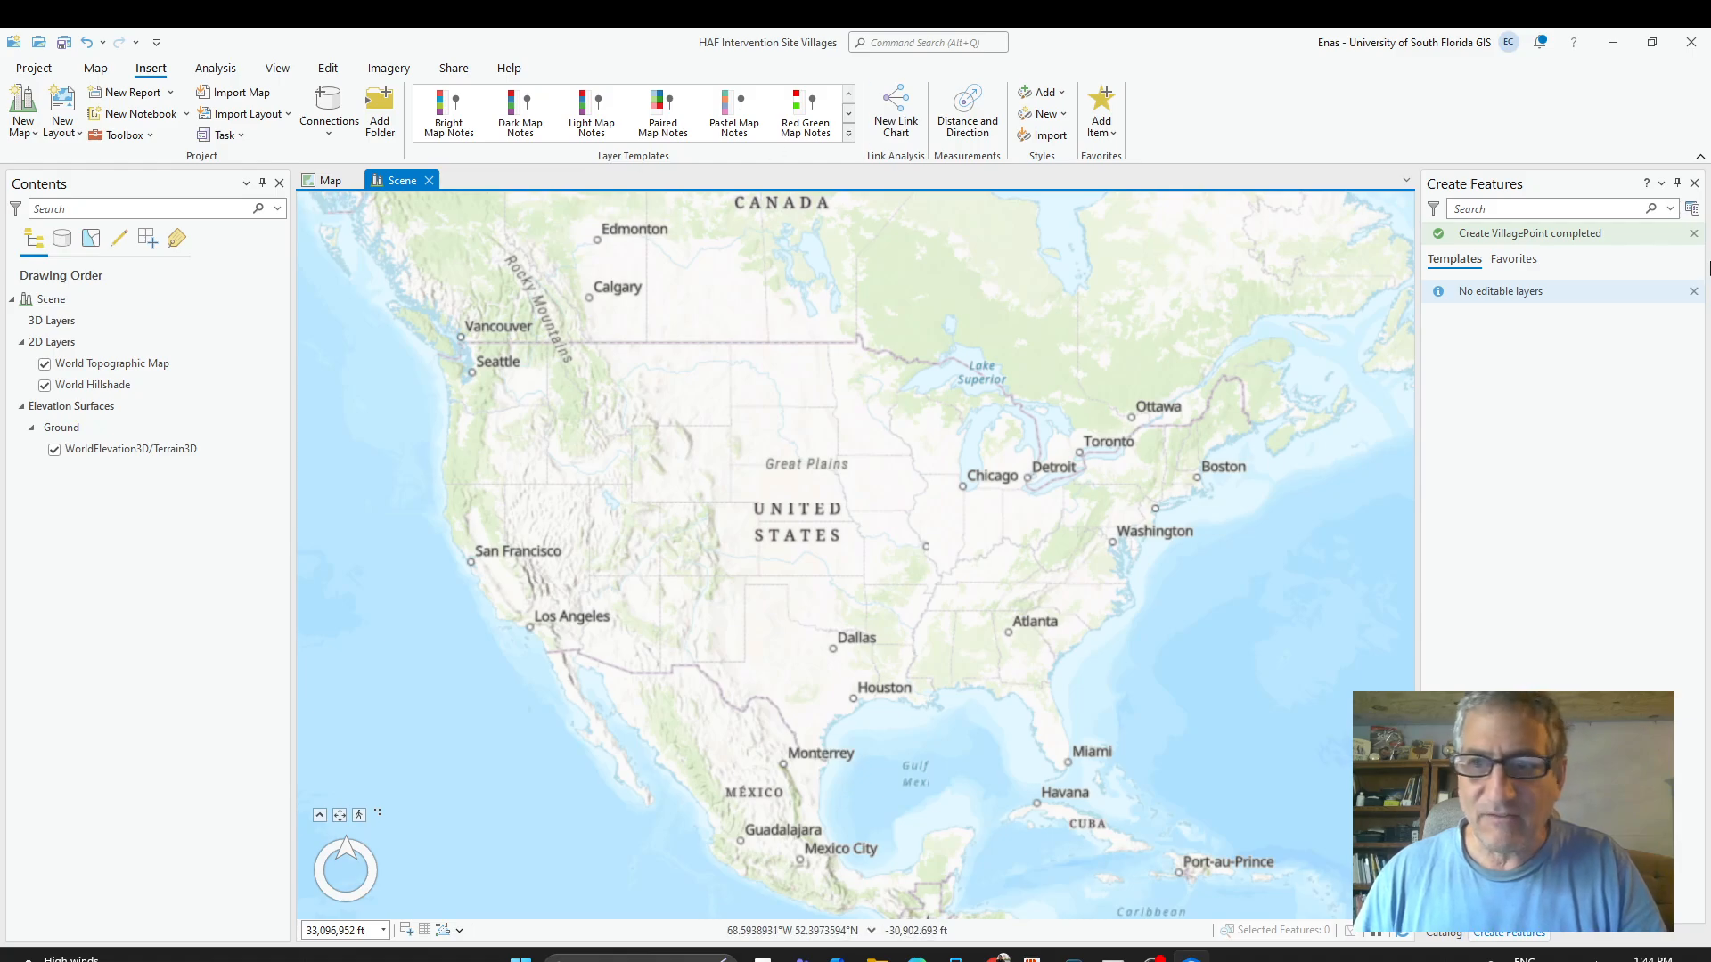
Add the VillagePoint feature class from HAF Intervention Site Villages.gdb to the scene's 3D layers.
click(331, 184)
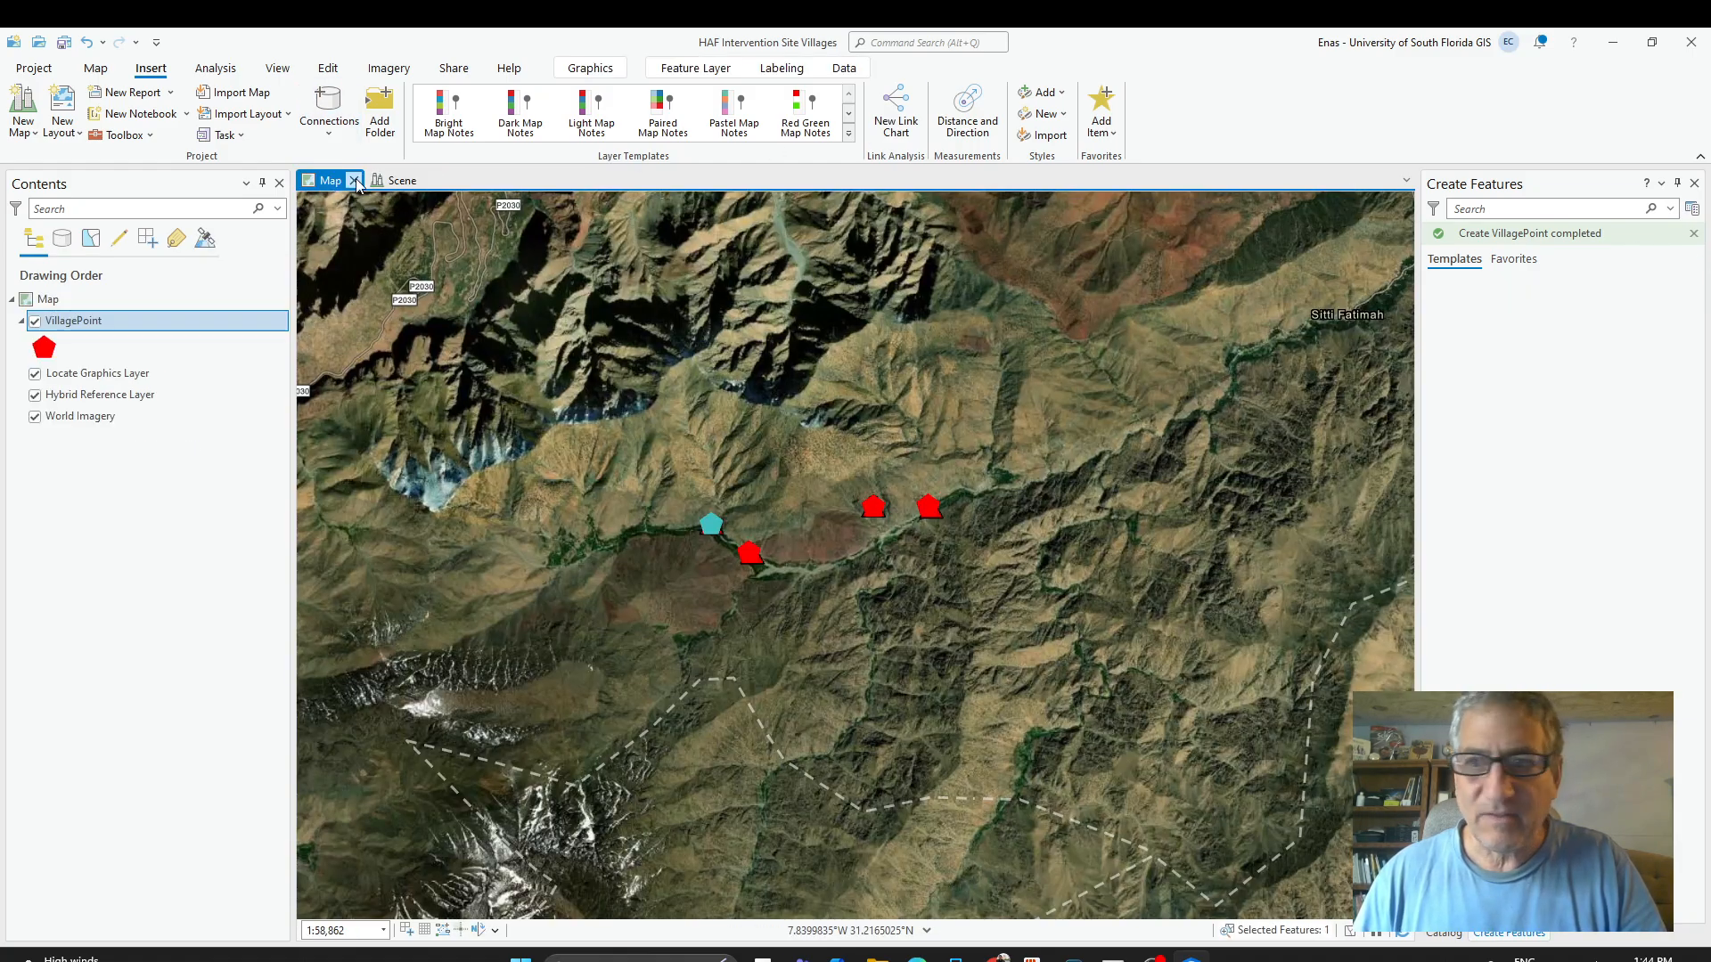
click(404, 184)
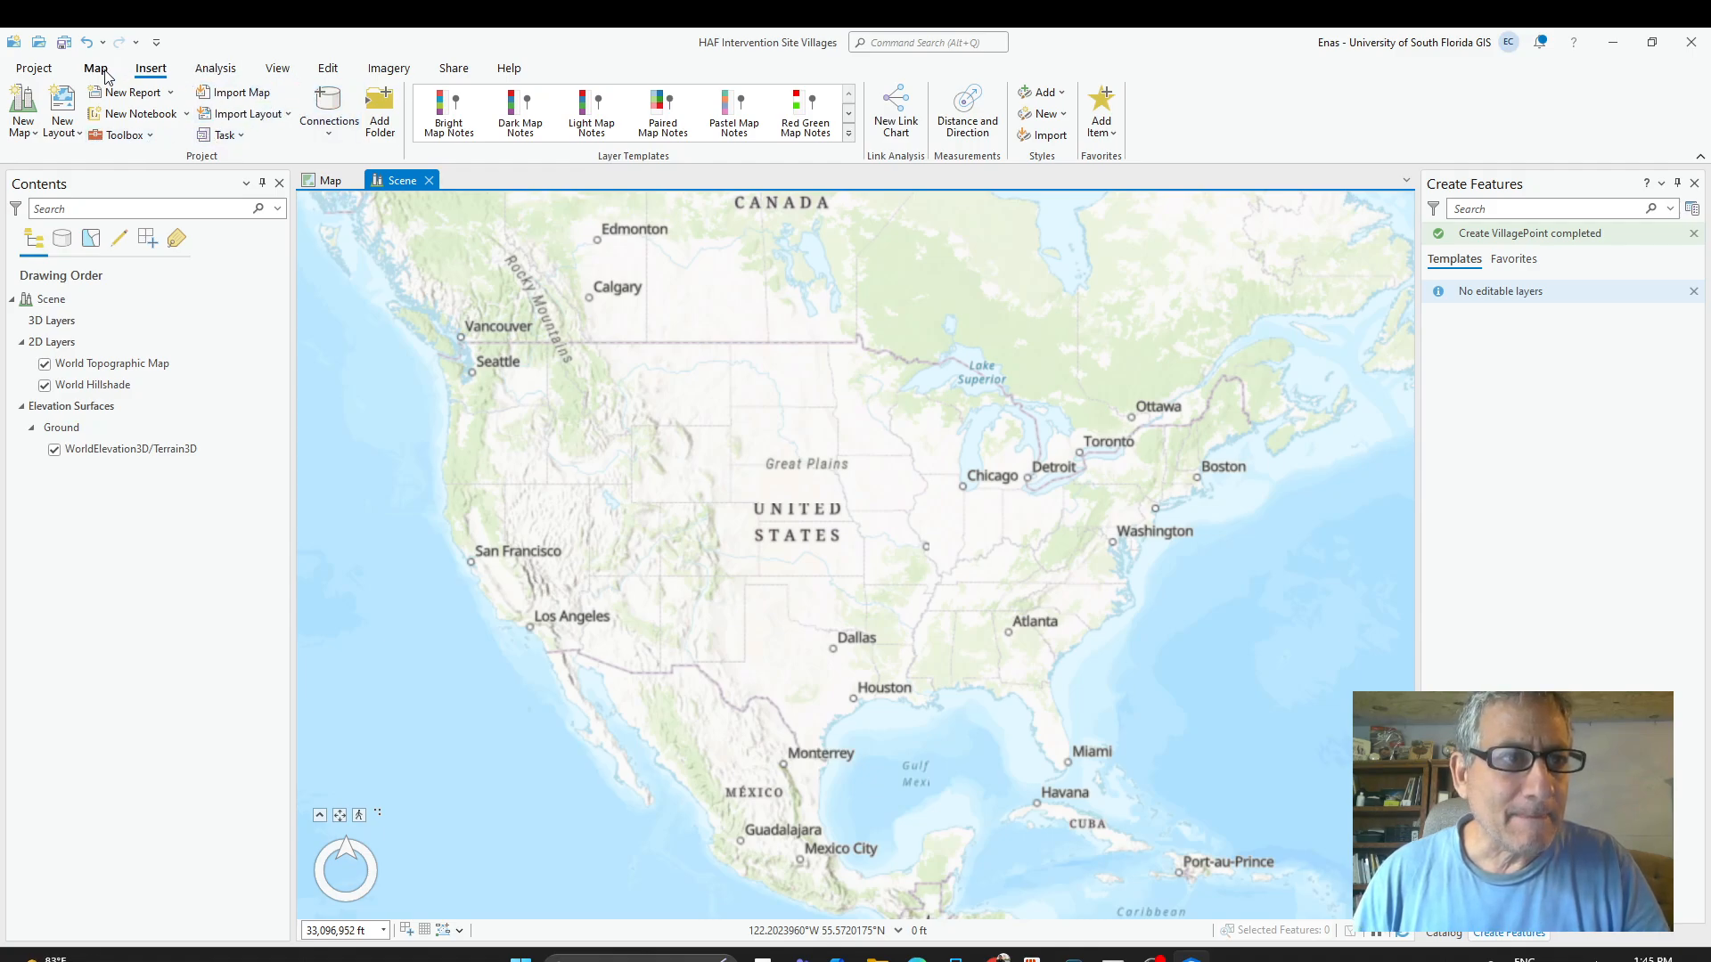
click(277, 69)
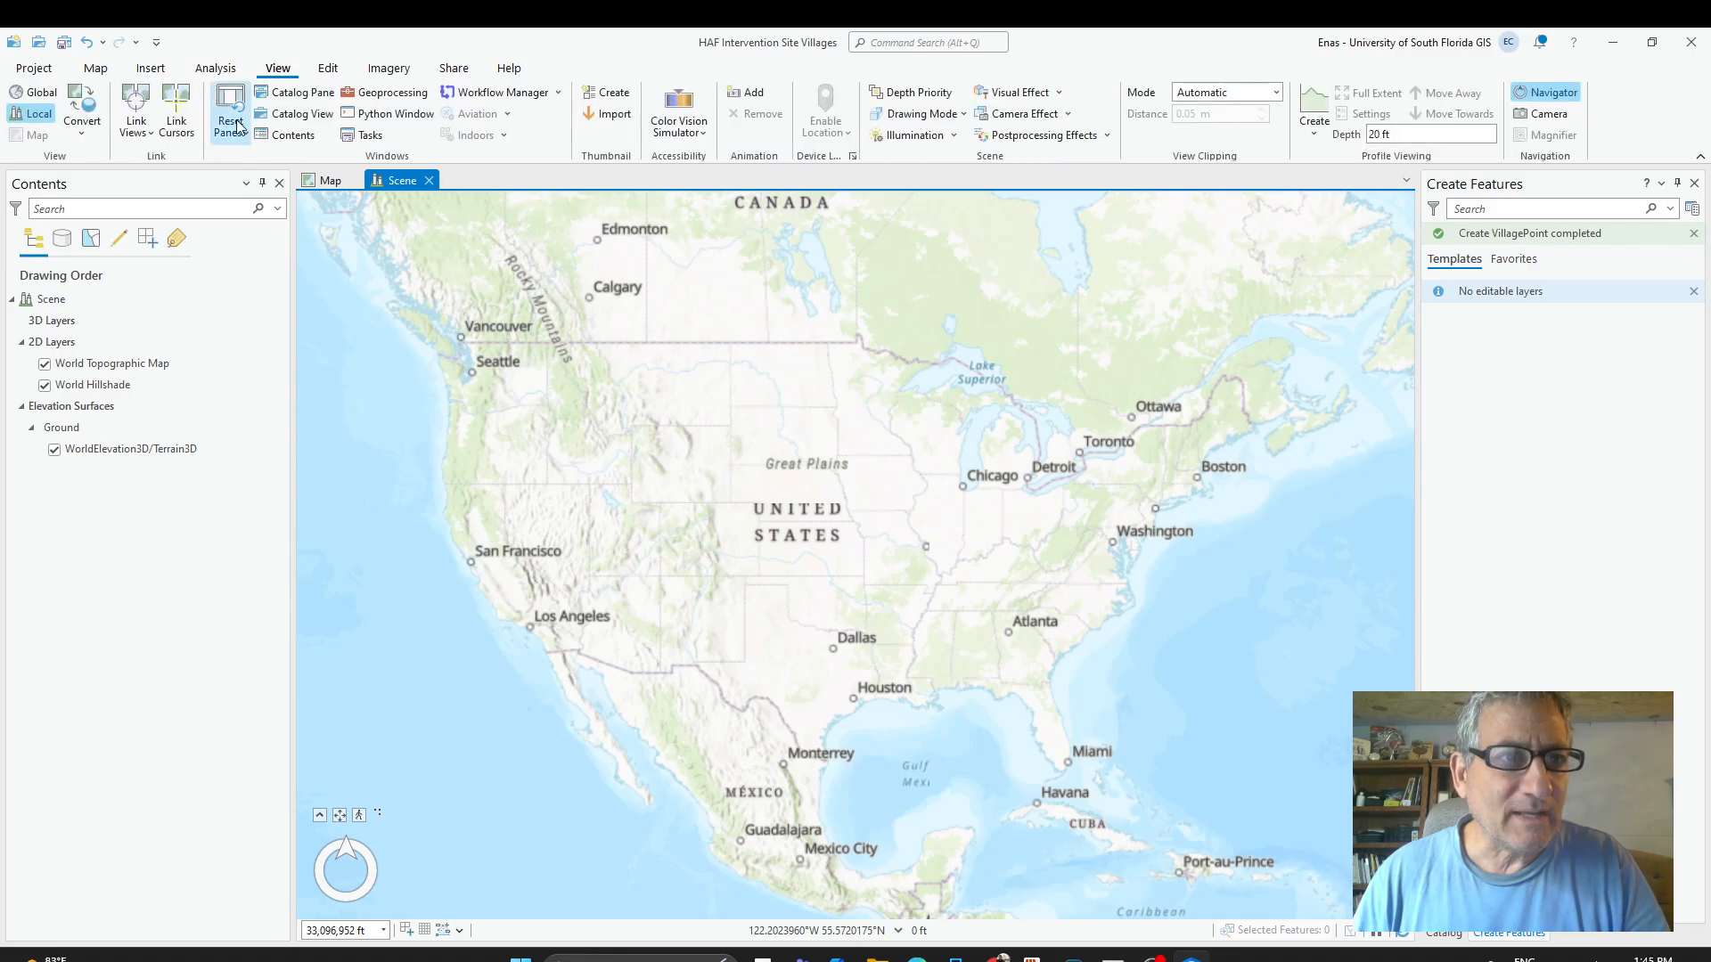
click(292, 92)
click(1484, 348)
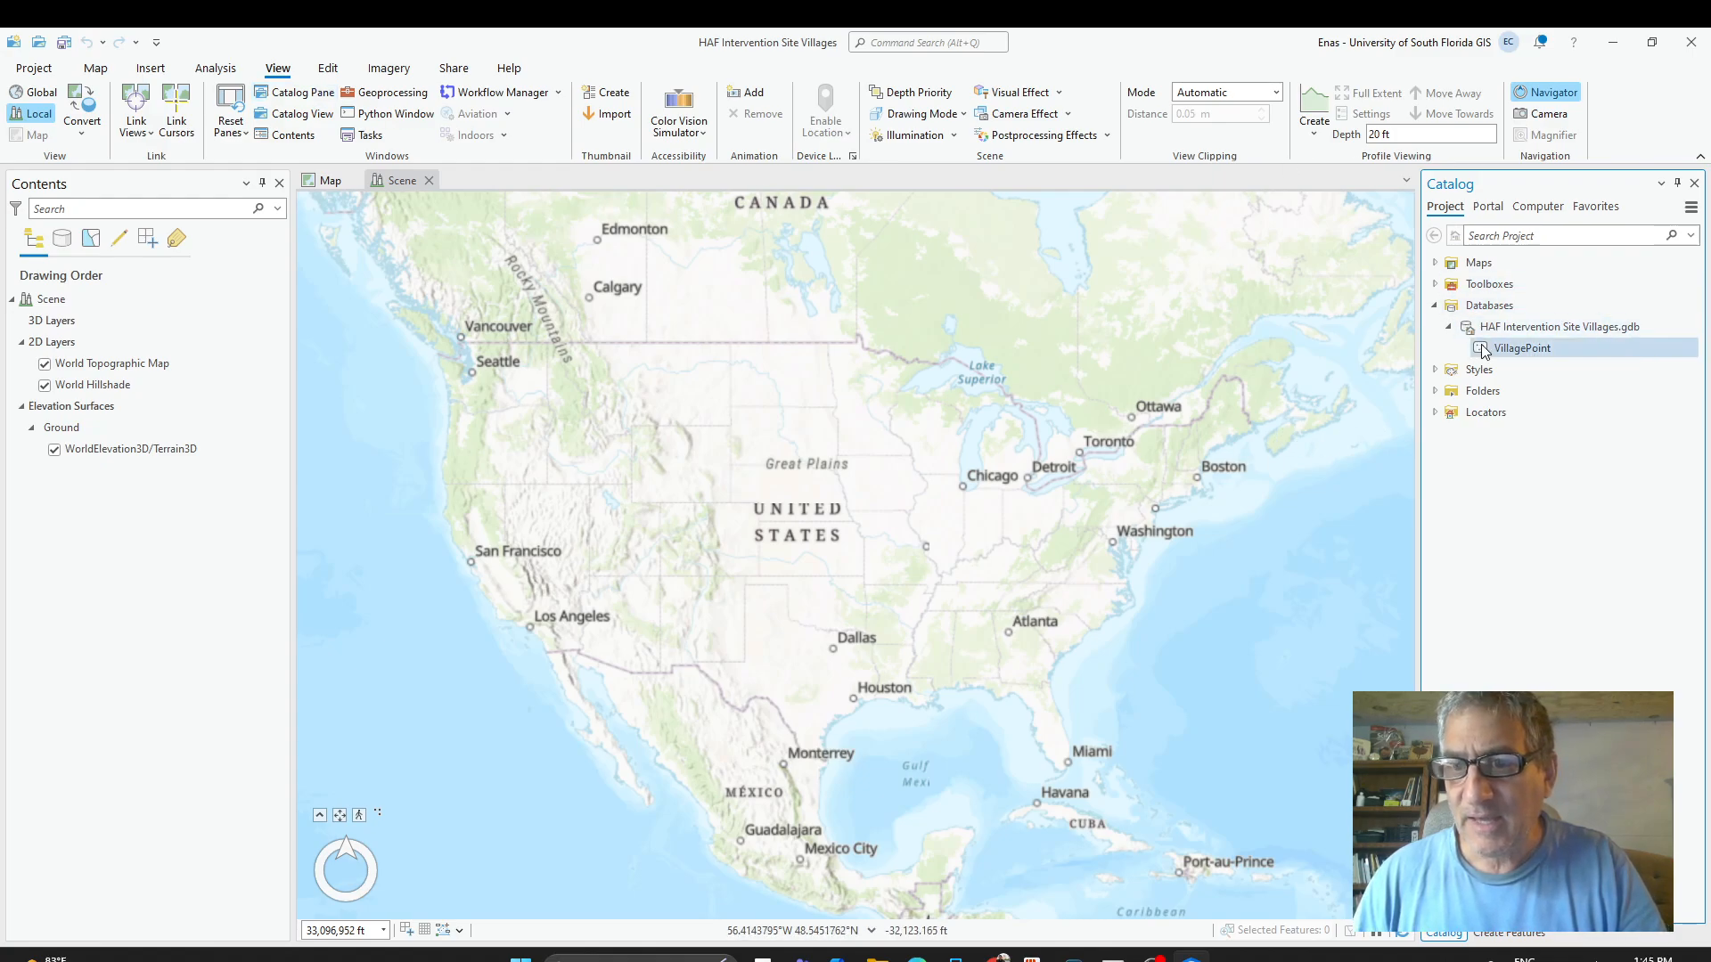
mouse_move(1485, 348)
mouse_down()
mouse_move(1247, 392)
mouse_move(5, 470)
mouse_move(77, 374)
mouse_move(89, 451)
mouse_move(122, 361)
mouse_move(109, 349)
mouse_up()
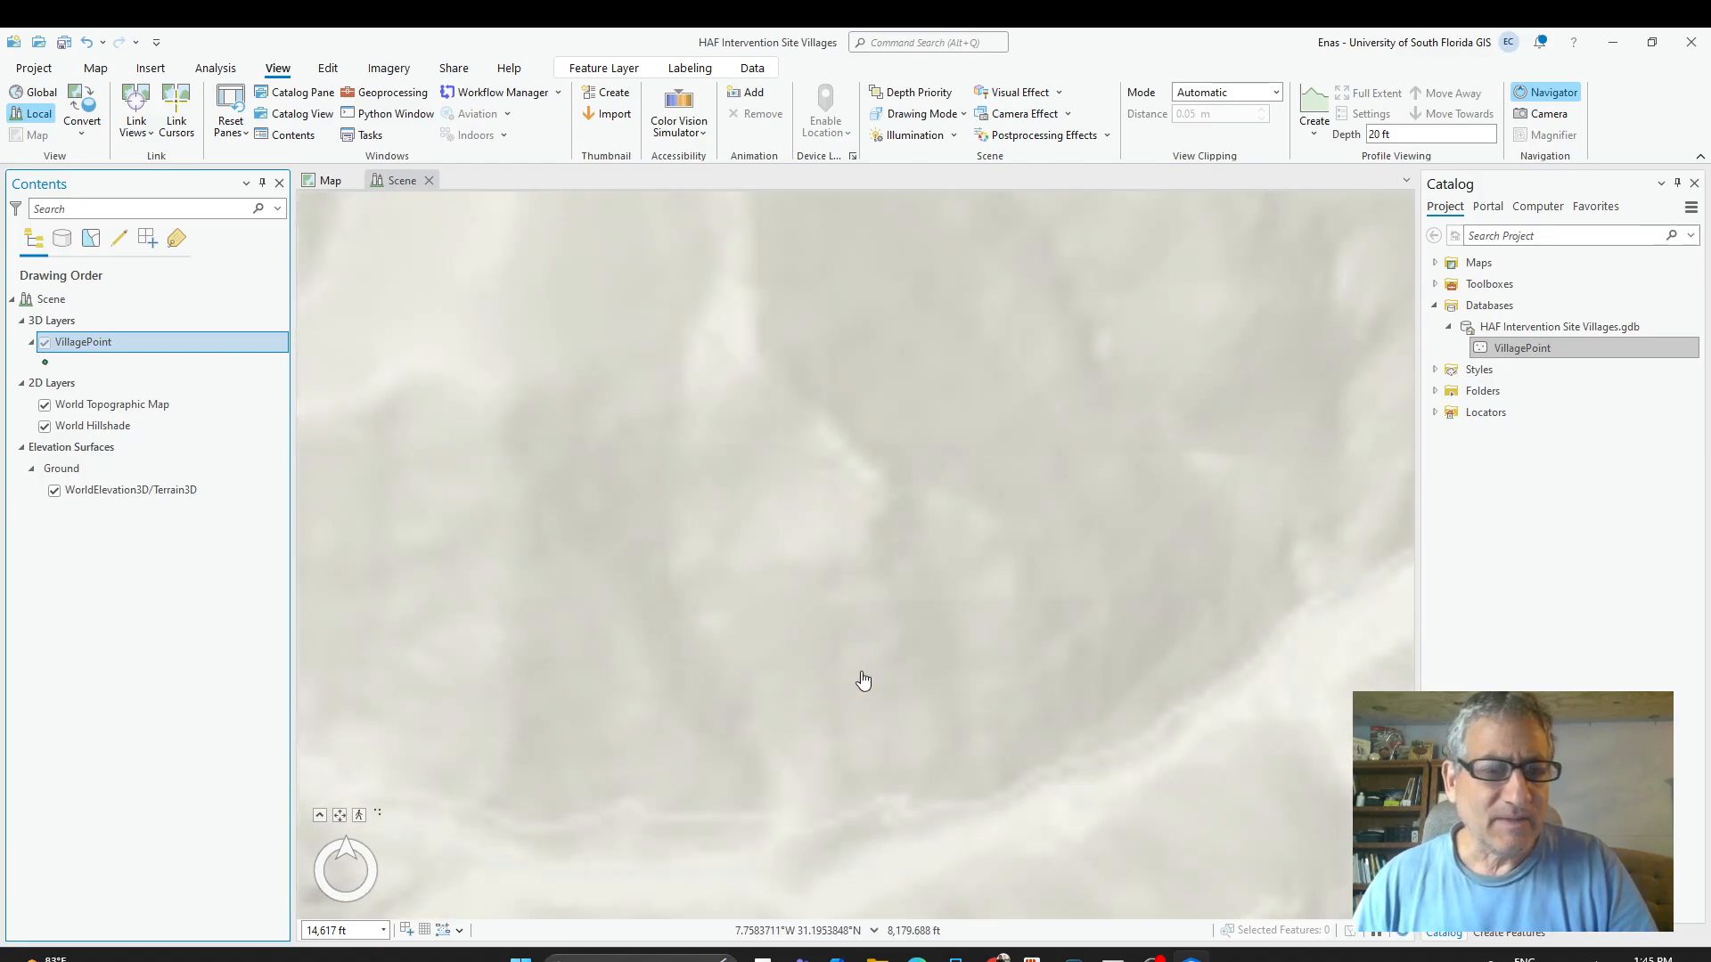
Examine the mountain terrain around the villages in the 3D scene from several tilted viewpoints and scales.
scroll(852, 779, down, 4)
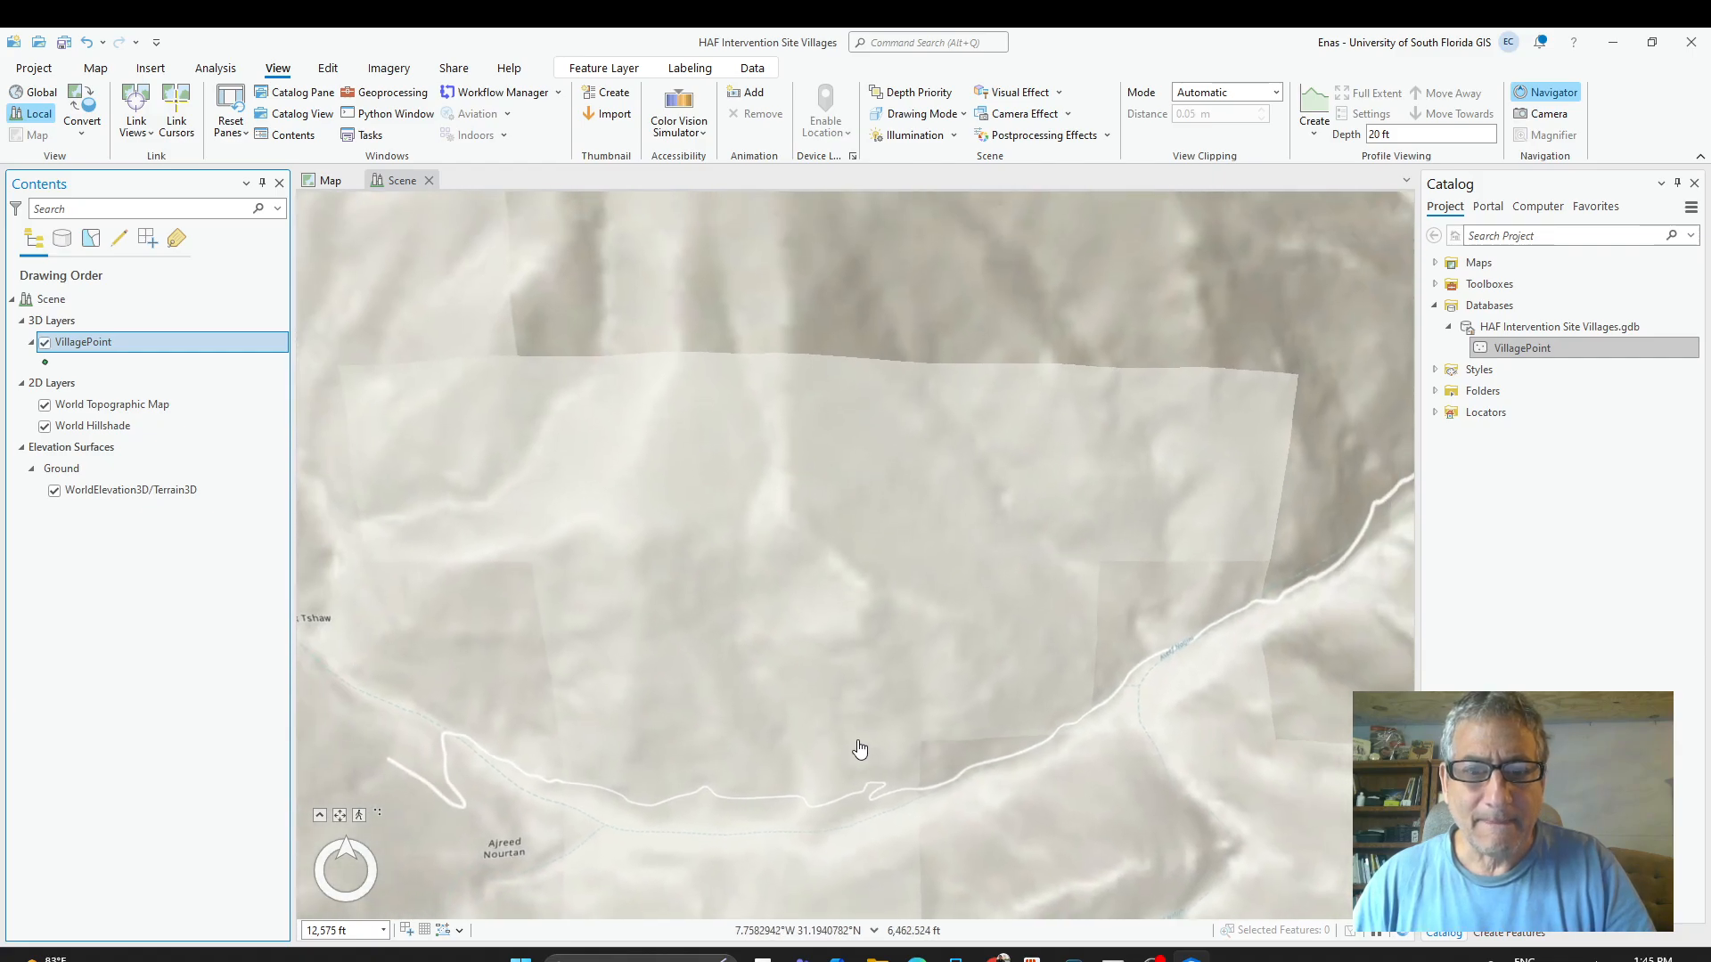
drag(955, 796, 1042, 570)
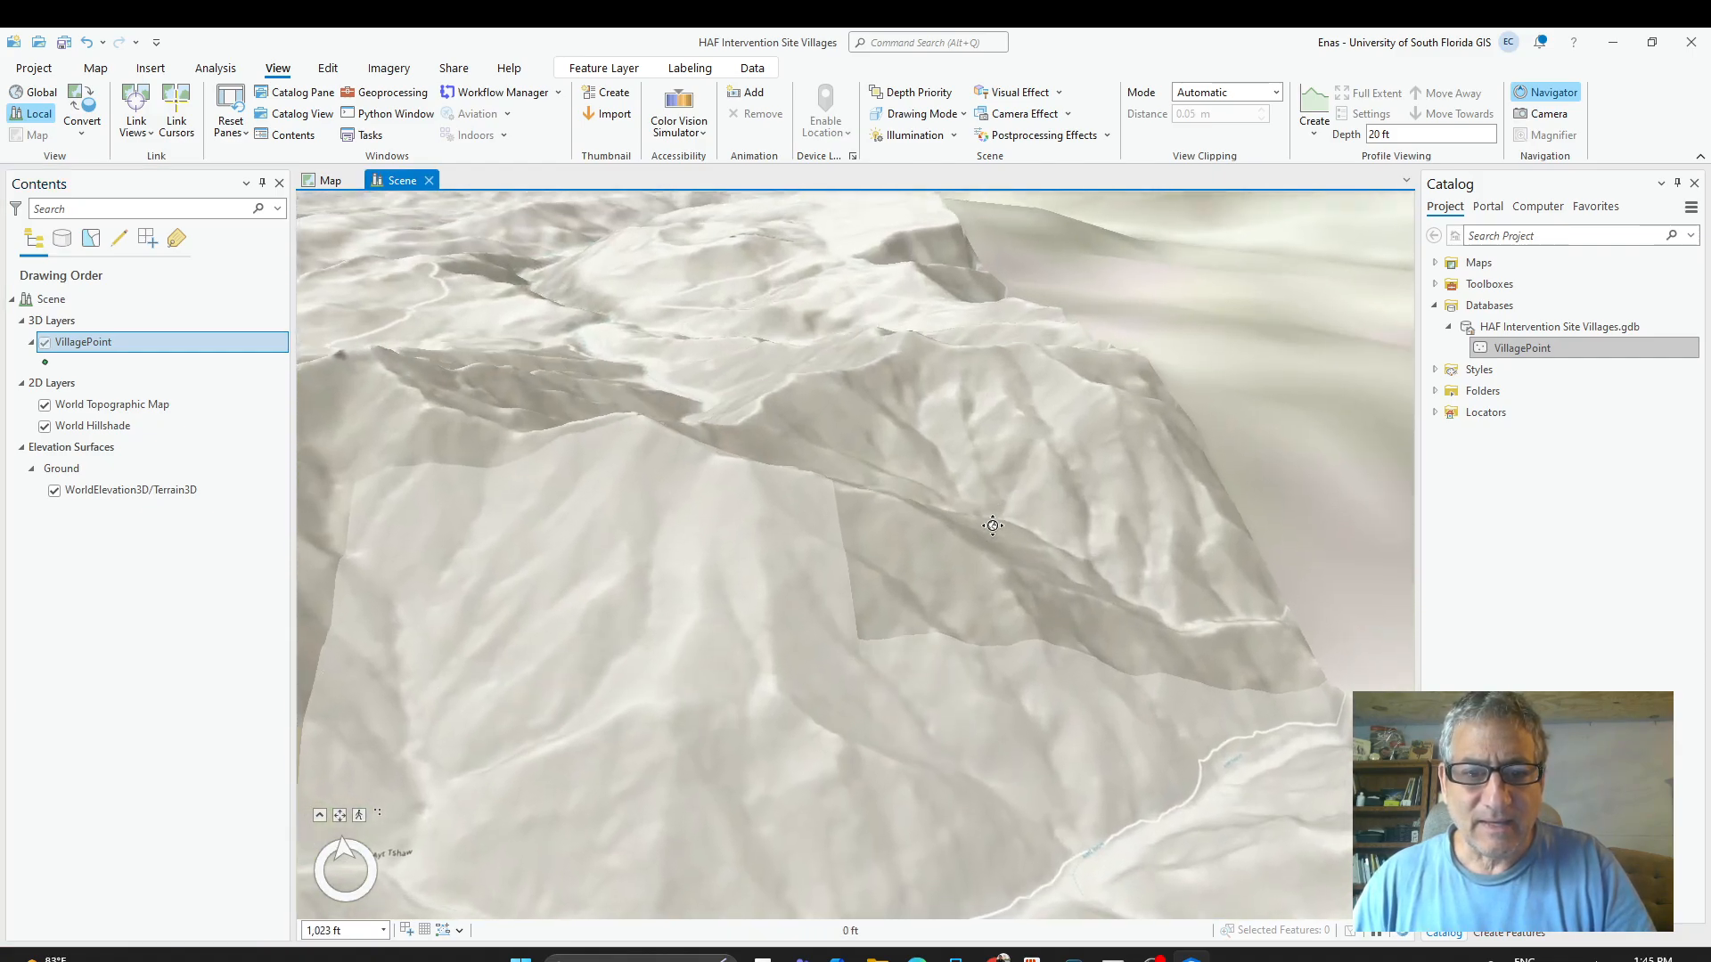
drag(781, 699, 871, 409)
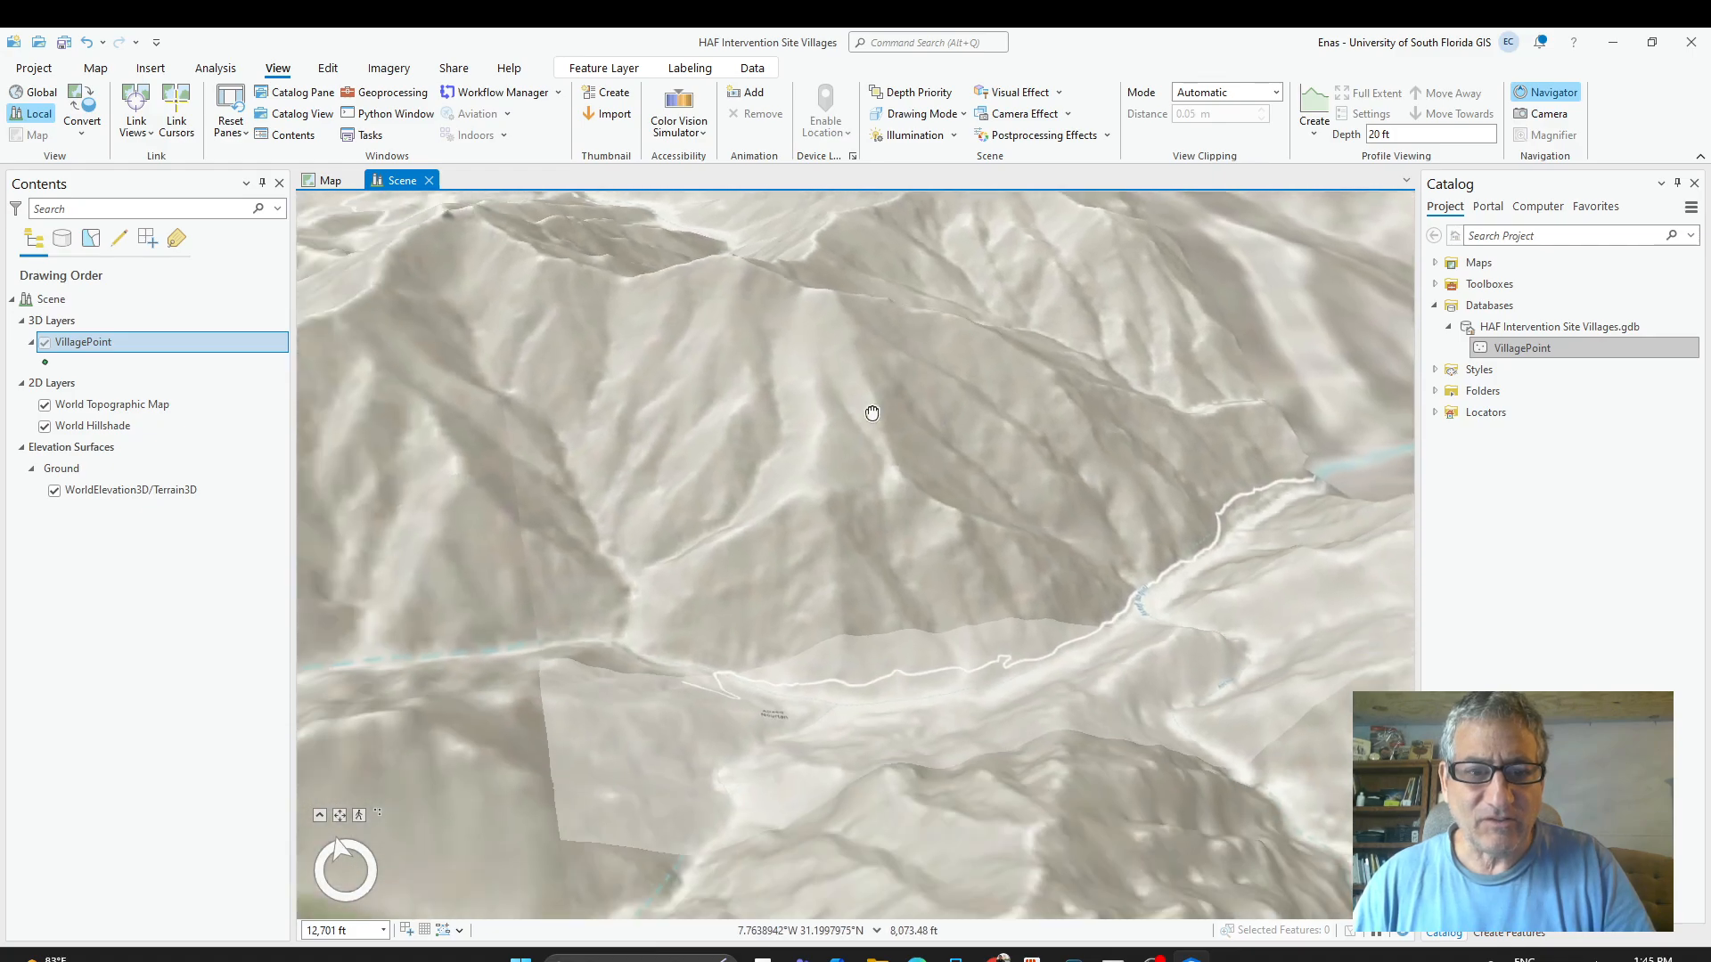
drag(944, 757, 992, 550)
drag(1054, 643, 1063, 574)
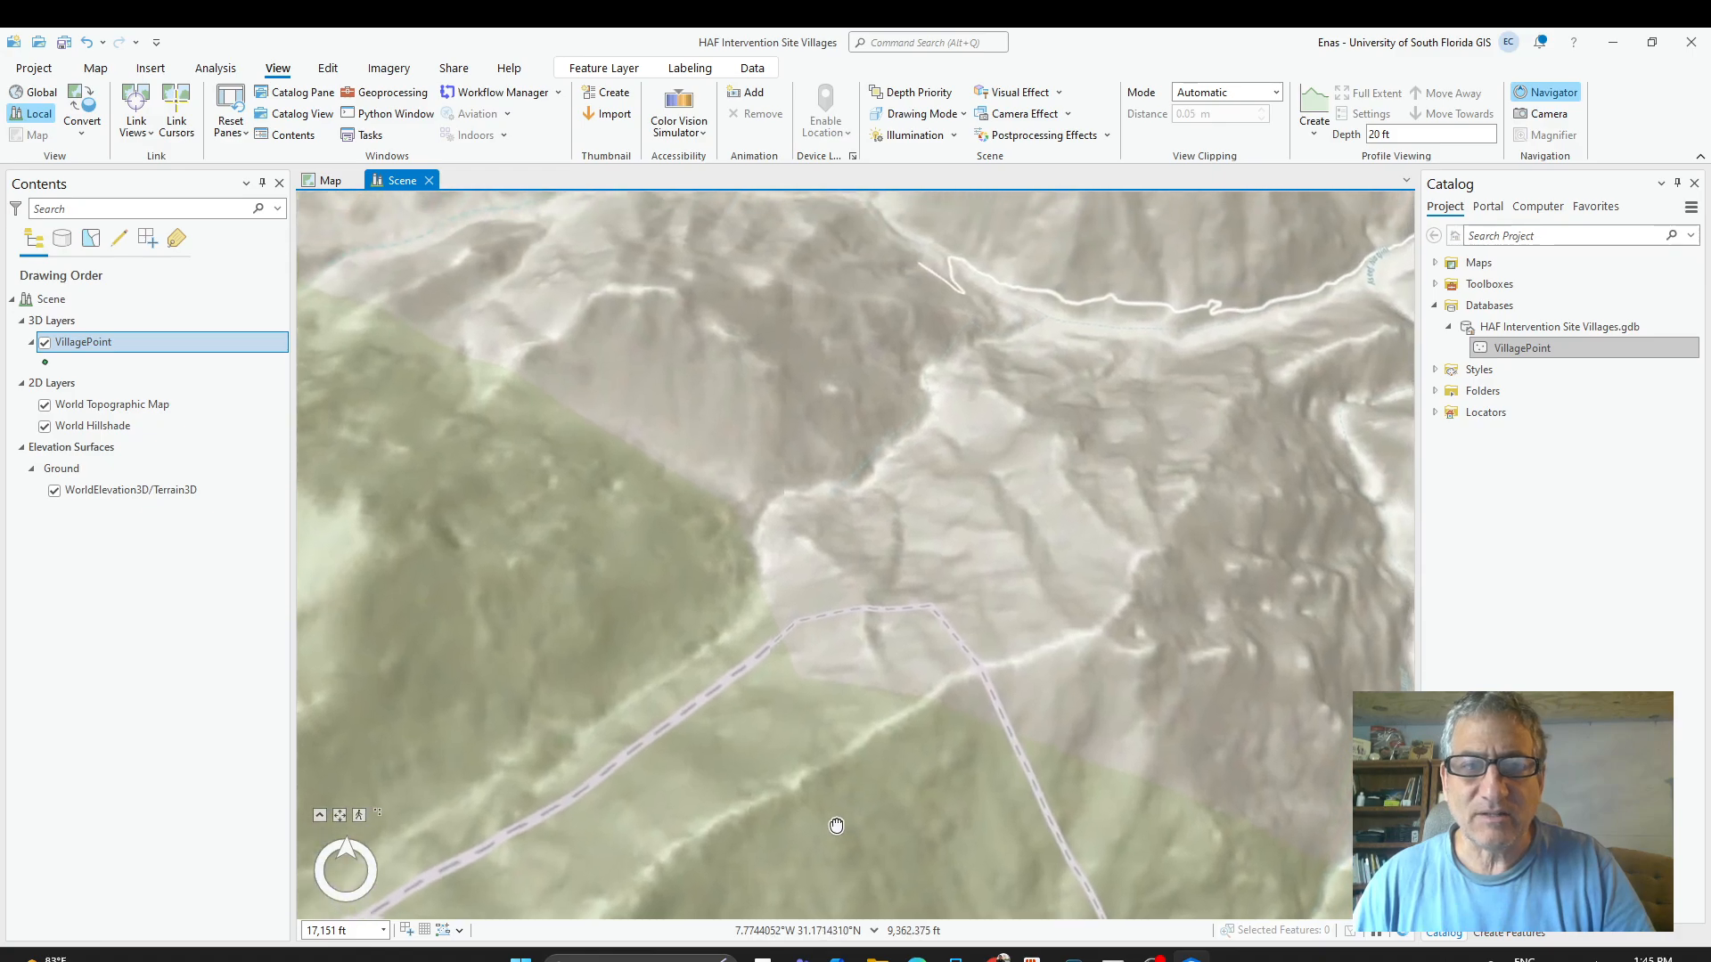
drag(836, 826, 893, 596)
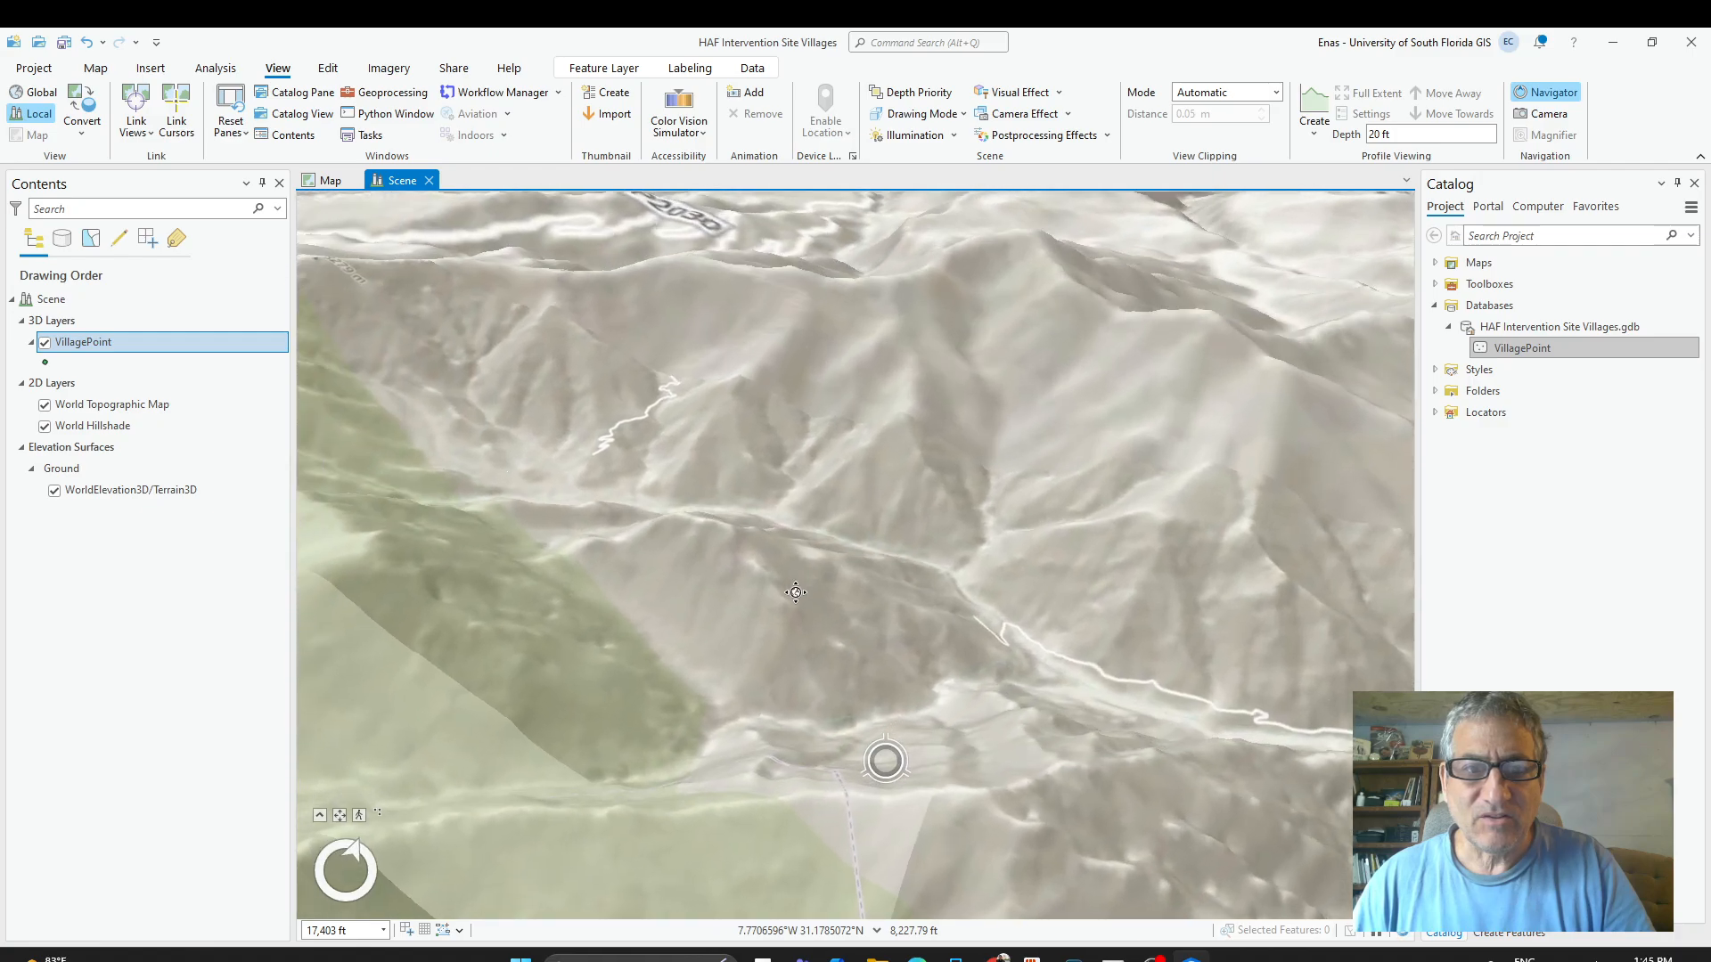
scroll(713, 667, down, 4)
scroll(704, 686, down, 3)
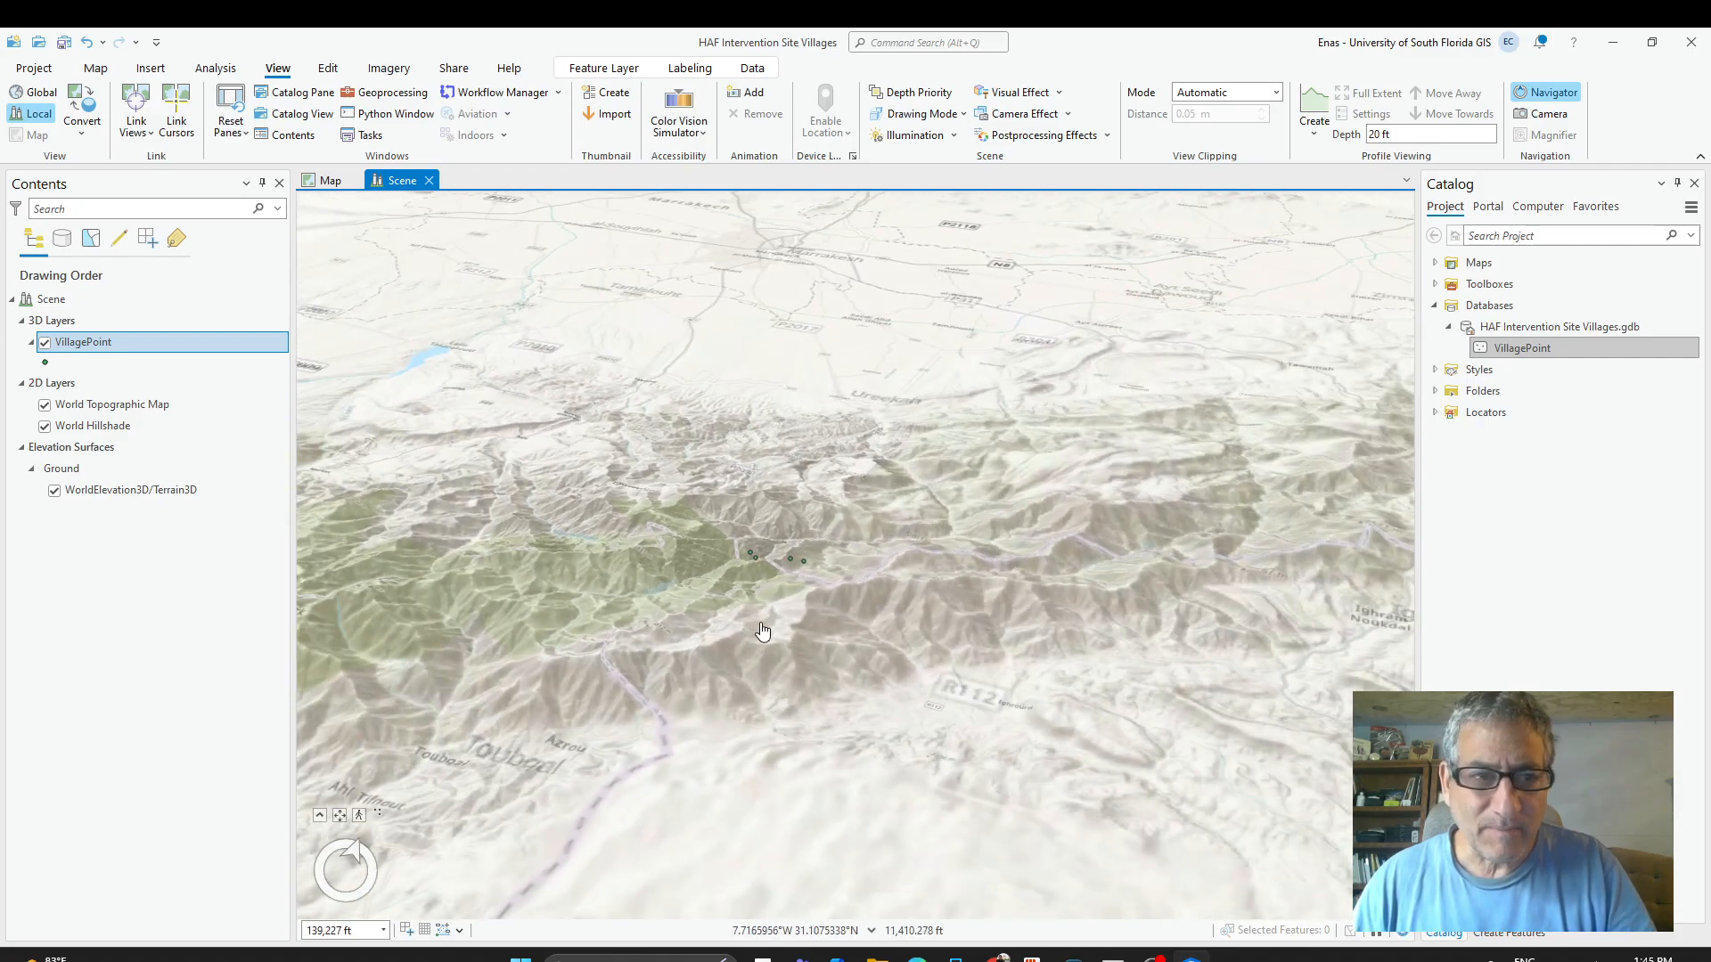
scroll(781, 779, up, 5)
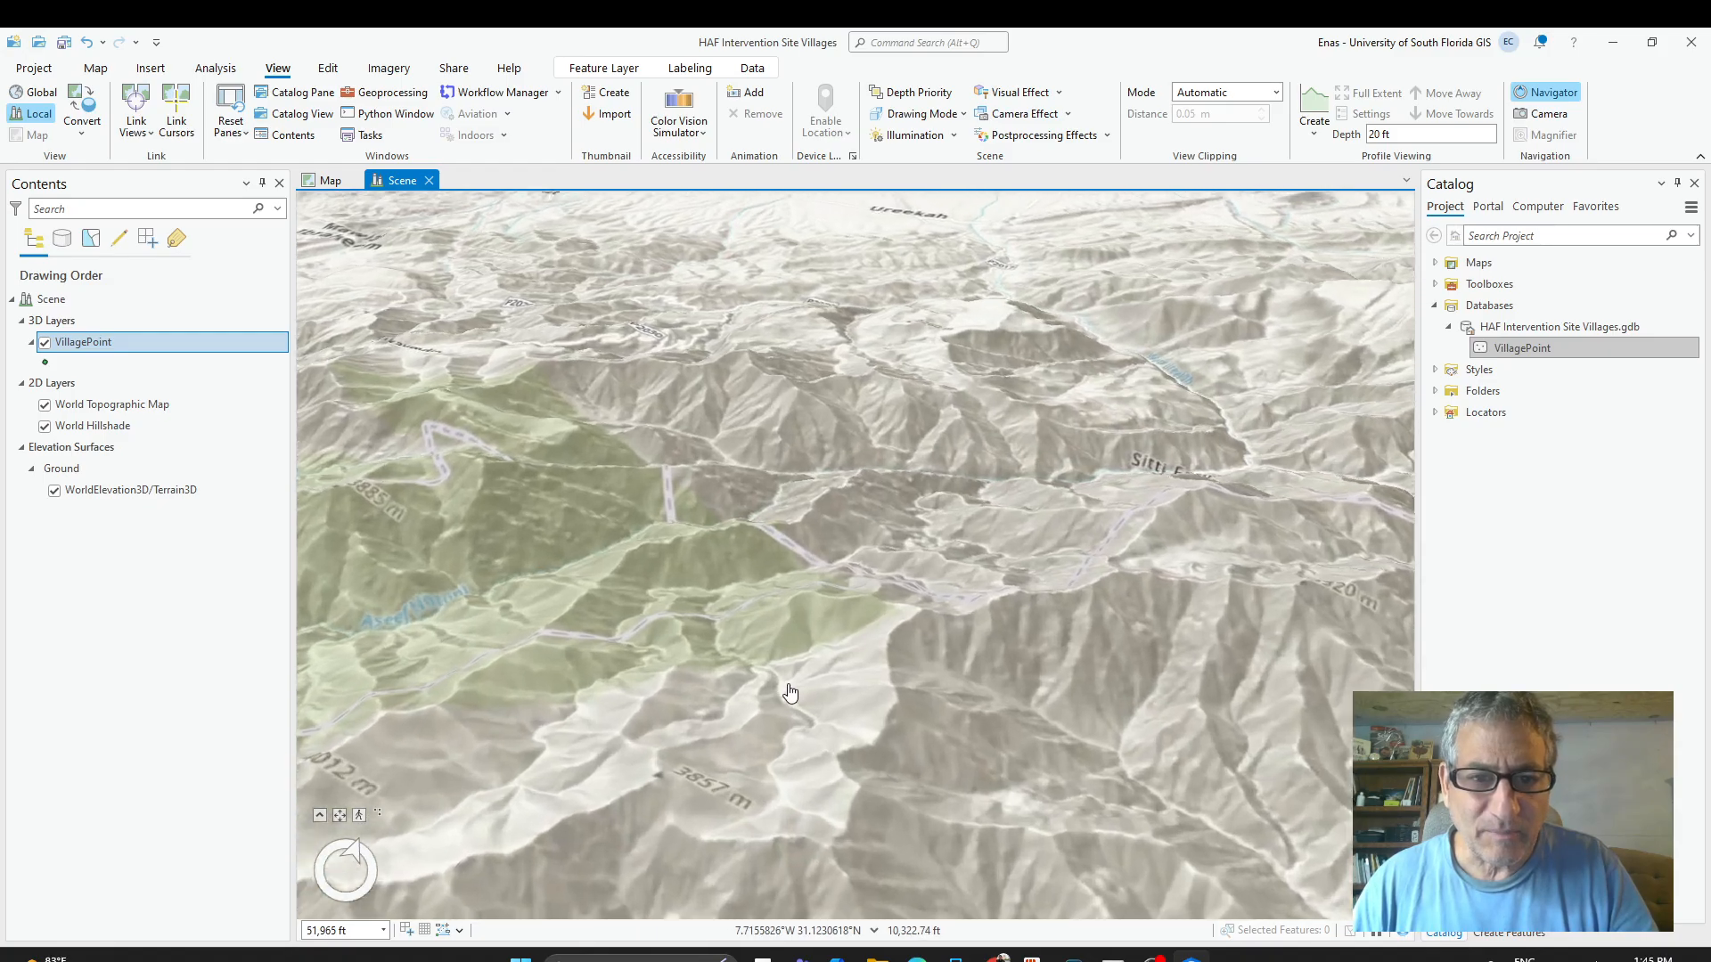
drag(800, 685, 874, 492)
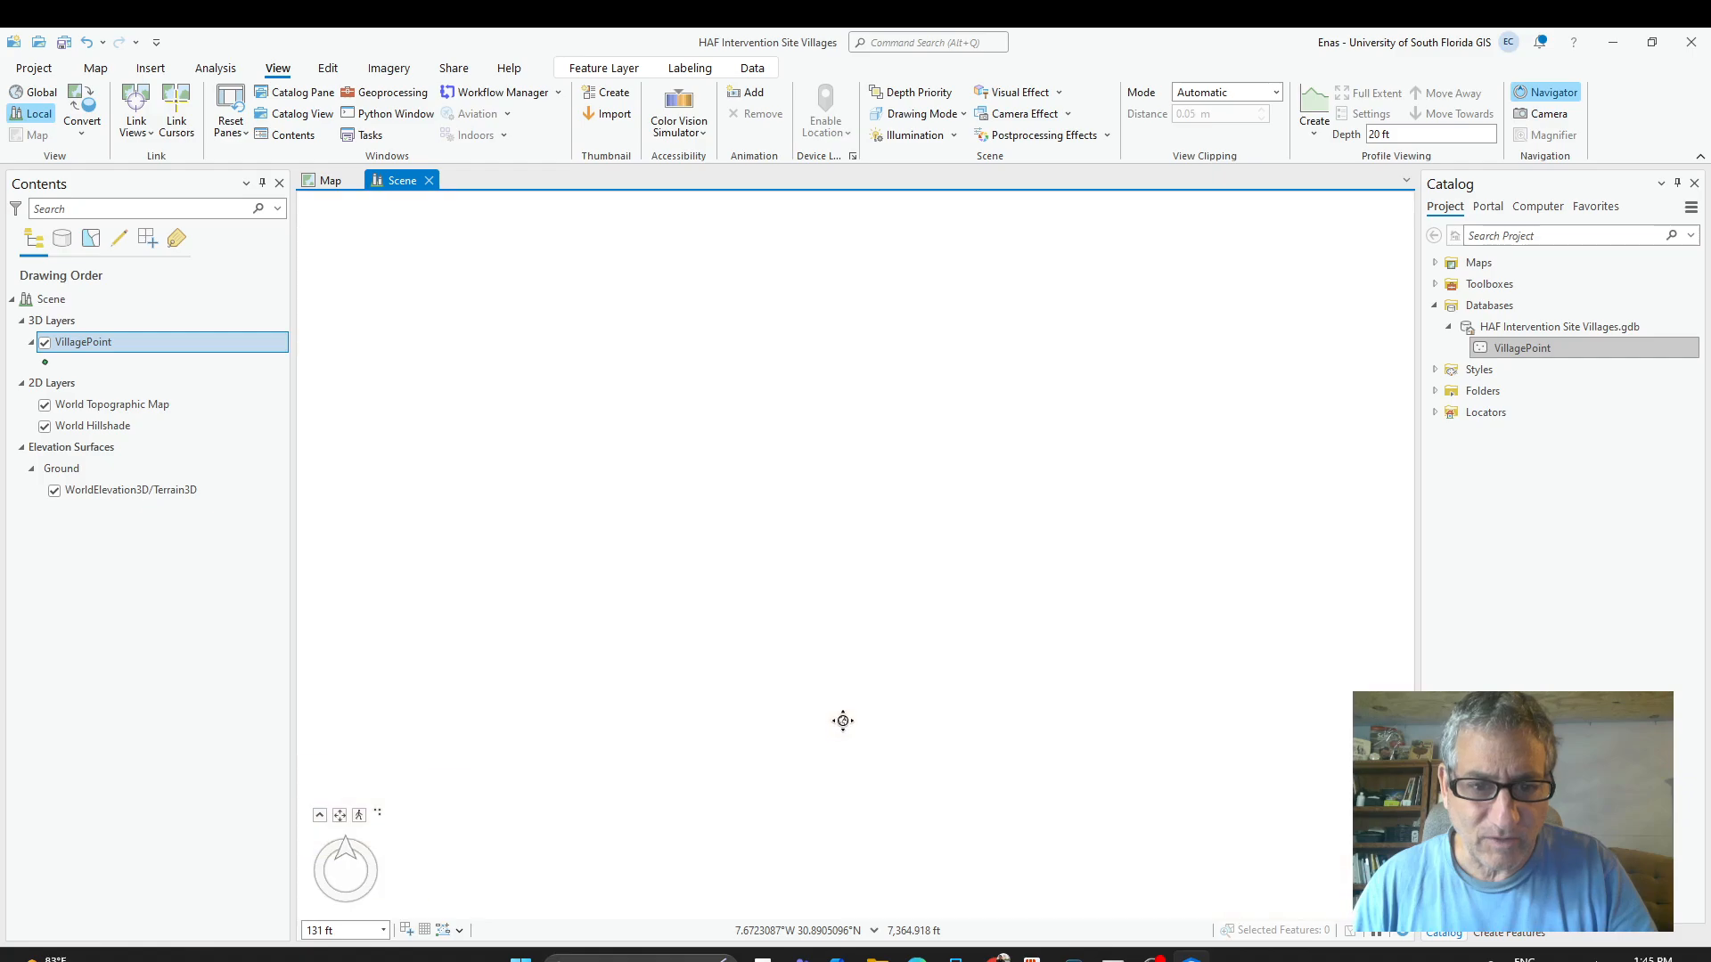
drag(843, 721, 824, 900)
drag(848, 448, 826, 571)
scroll(826, 552, down, 2)
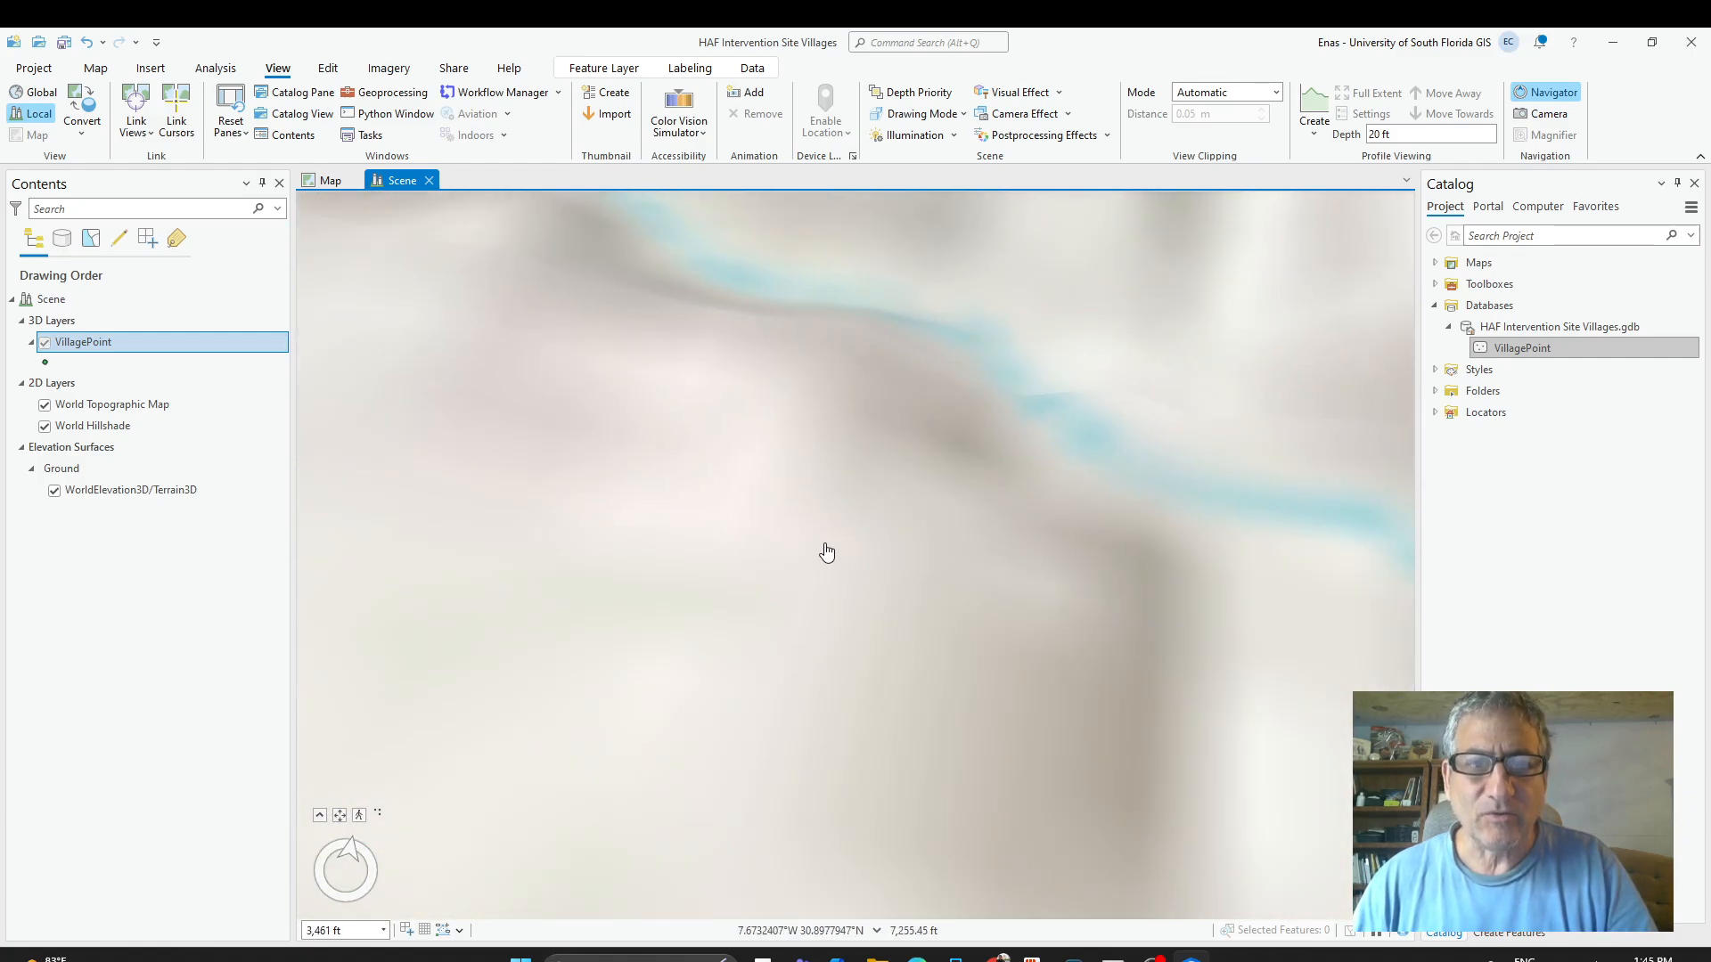
scroll(827, 552, down, 5)
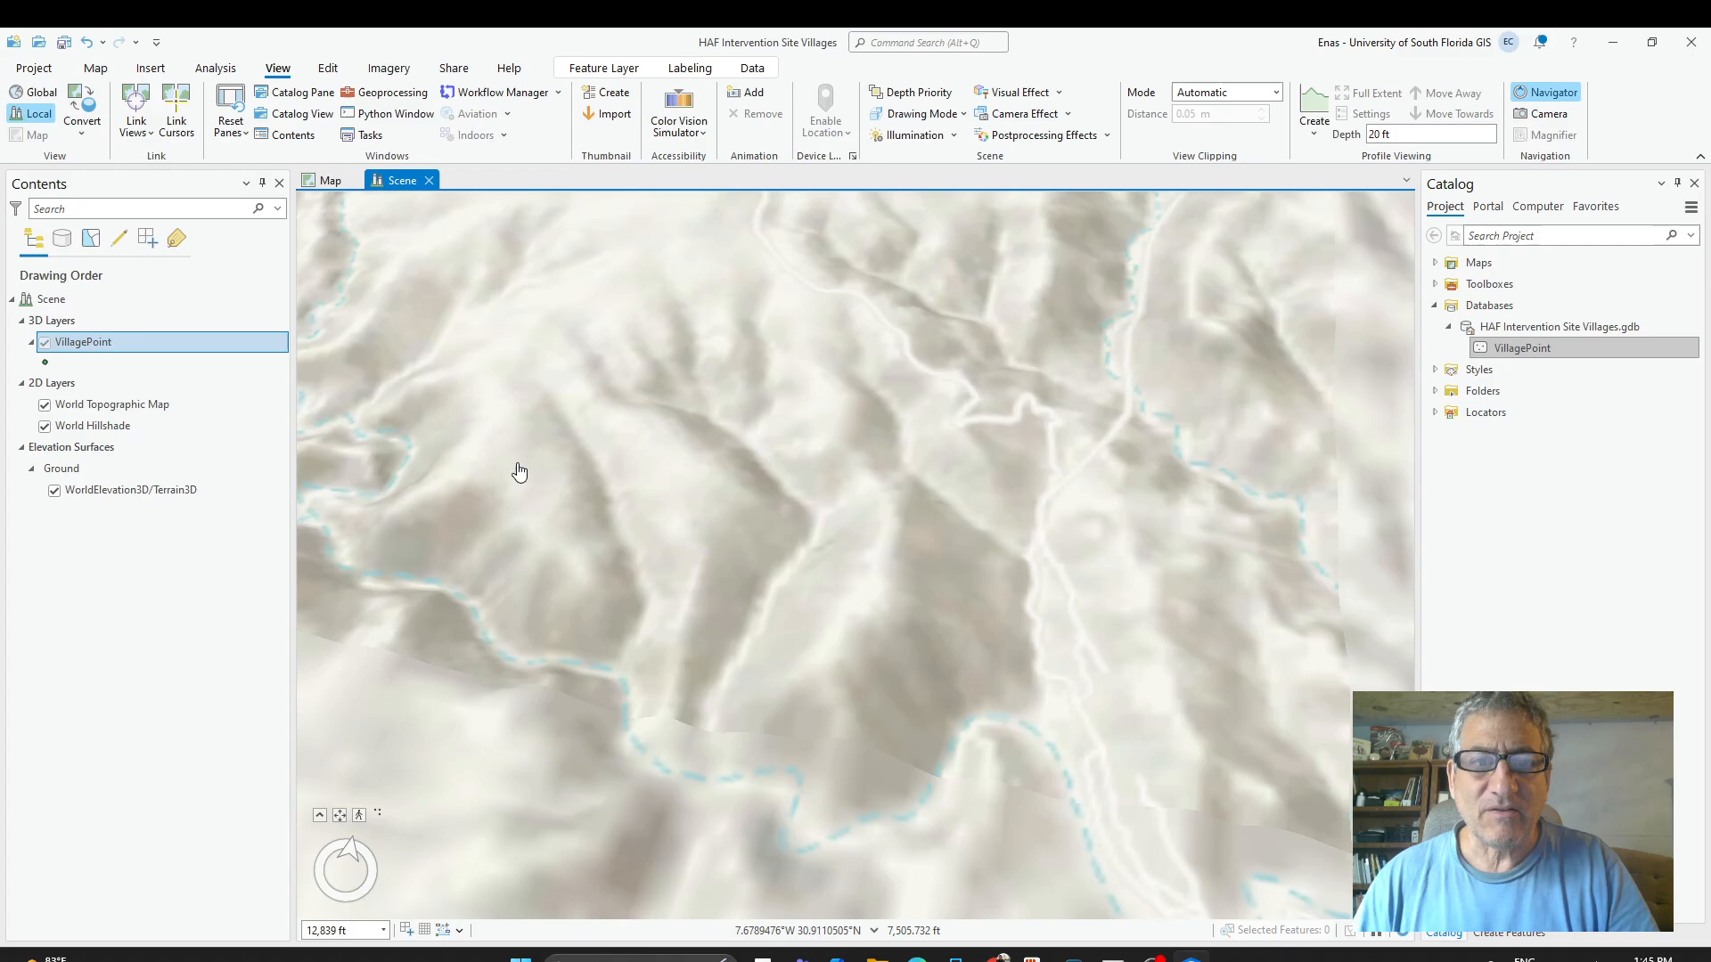
mouse_move(986, 496)
mouse_down()
mouse_move(1016, 361)
mouse_move(1002, 468)
mouse_up()
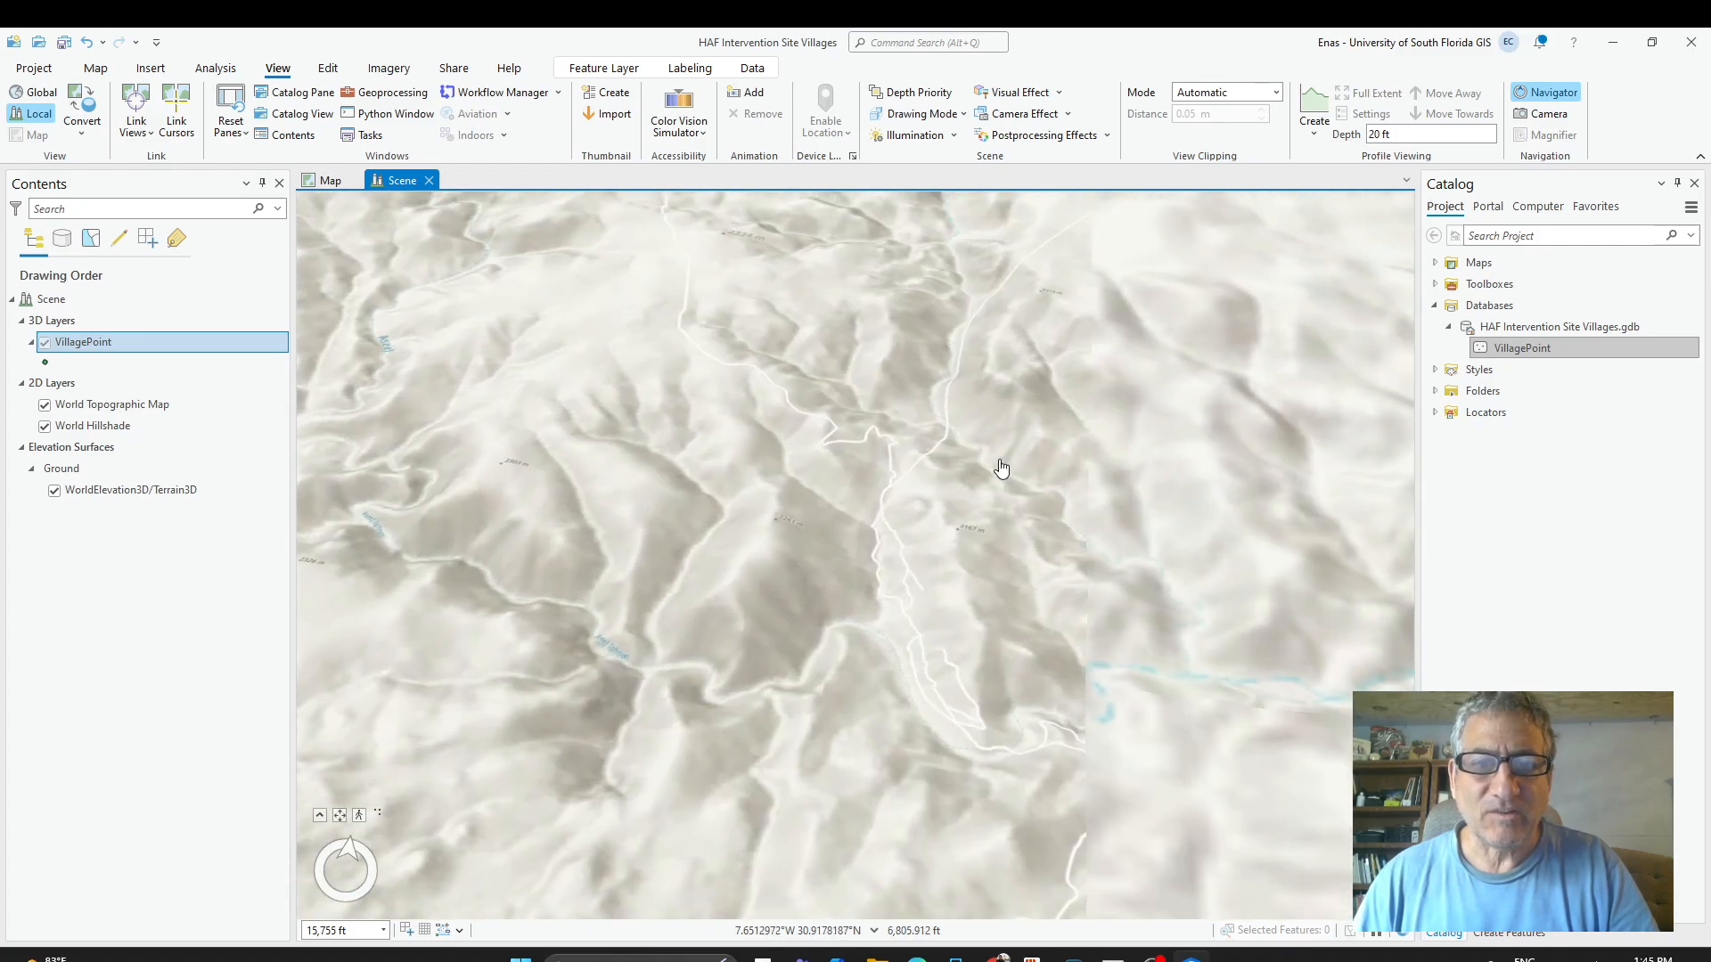
scroll(950, 504, up, 6)
drag(898, 452, 887, 375)
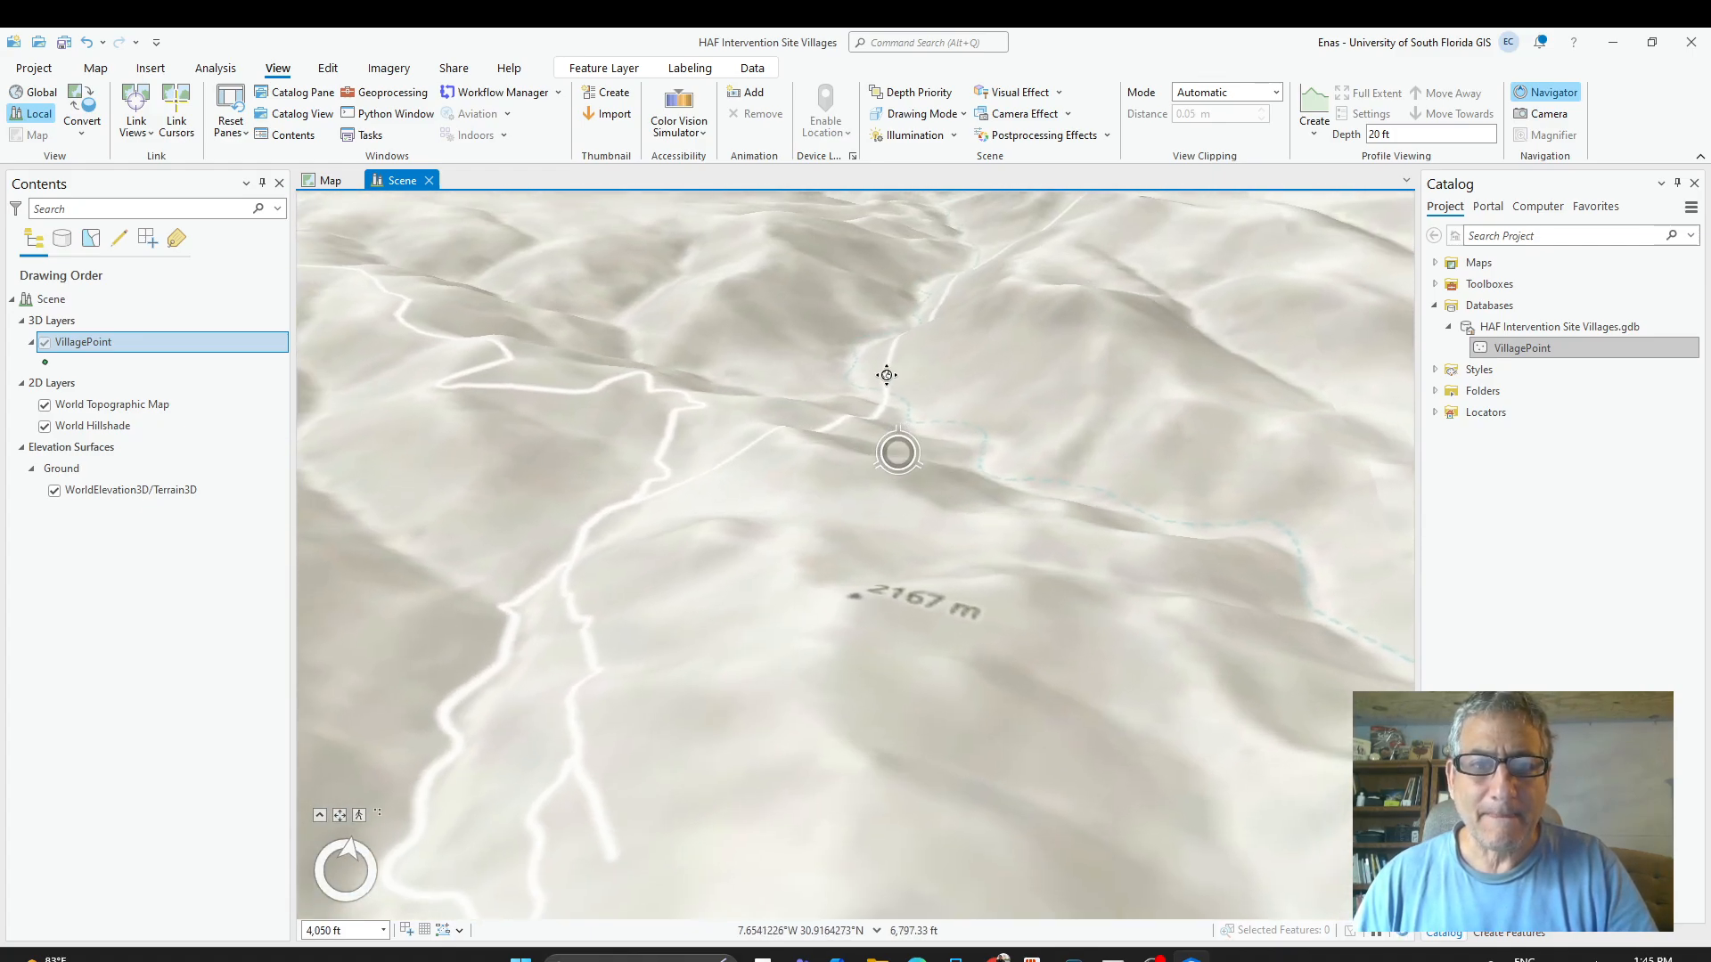
Color the scene's VillagePoint symbol red and set its size to 20 pt.
click(63, 365)
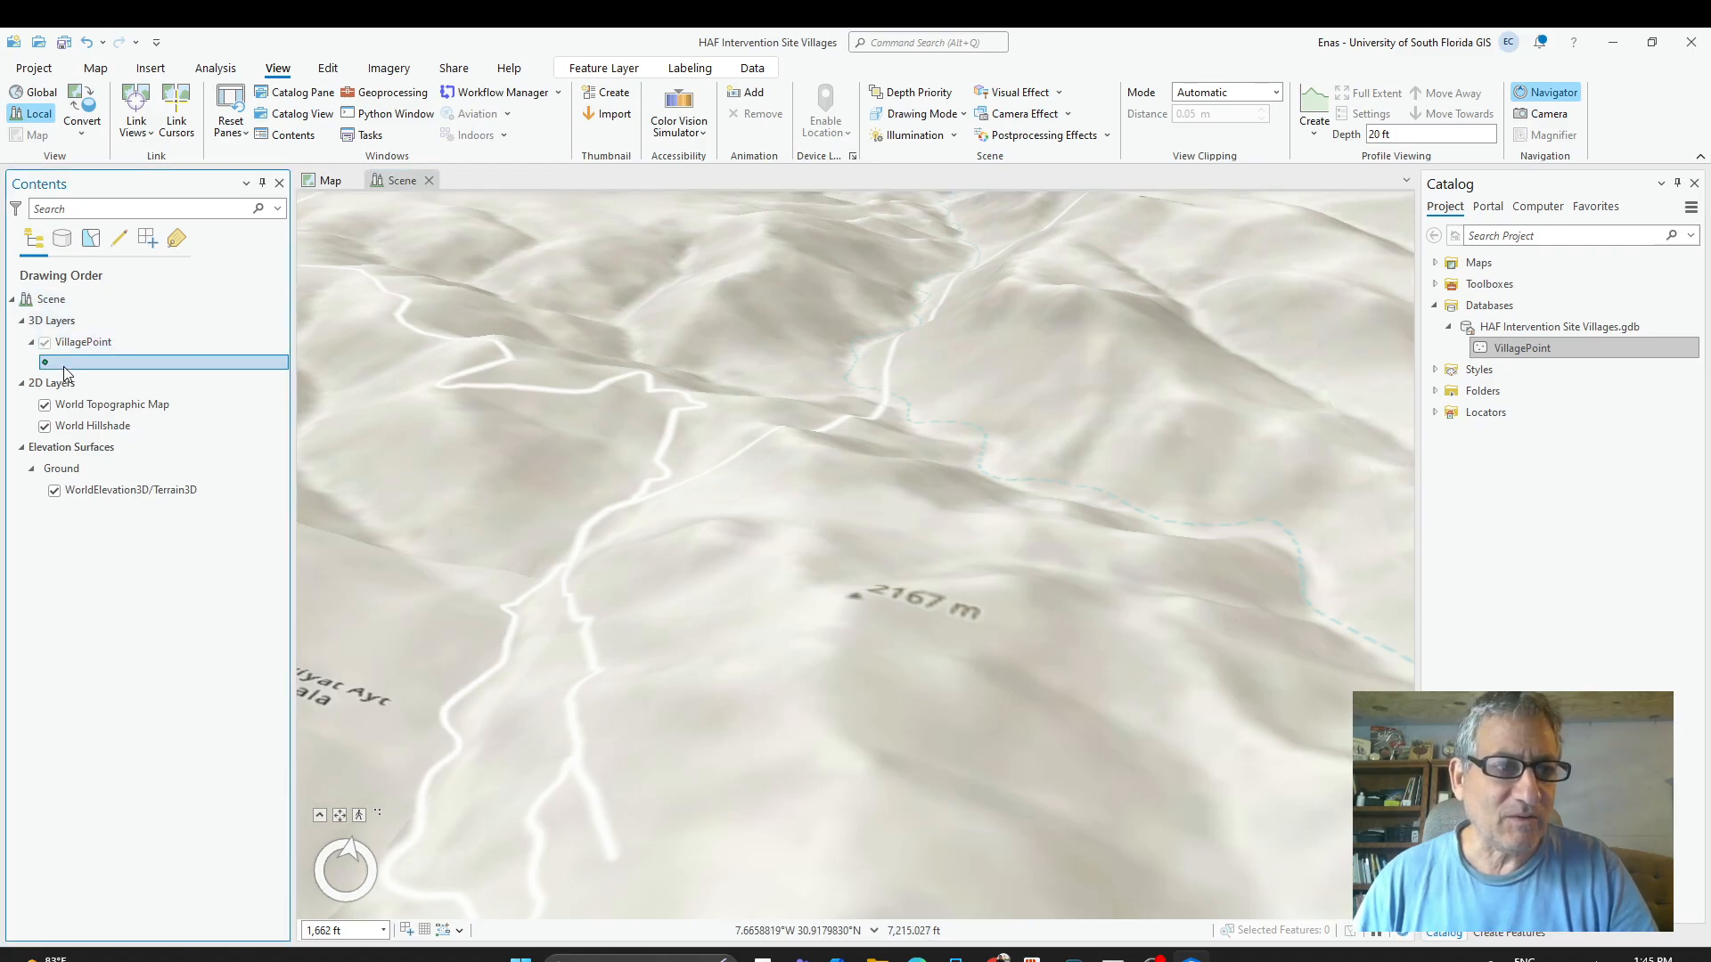
right_click(64, 368)
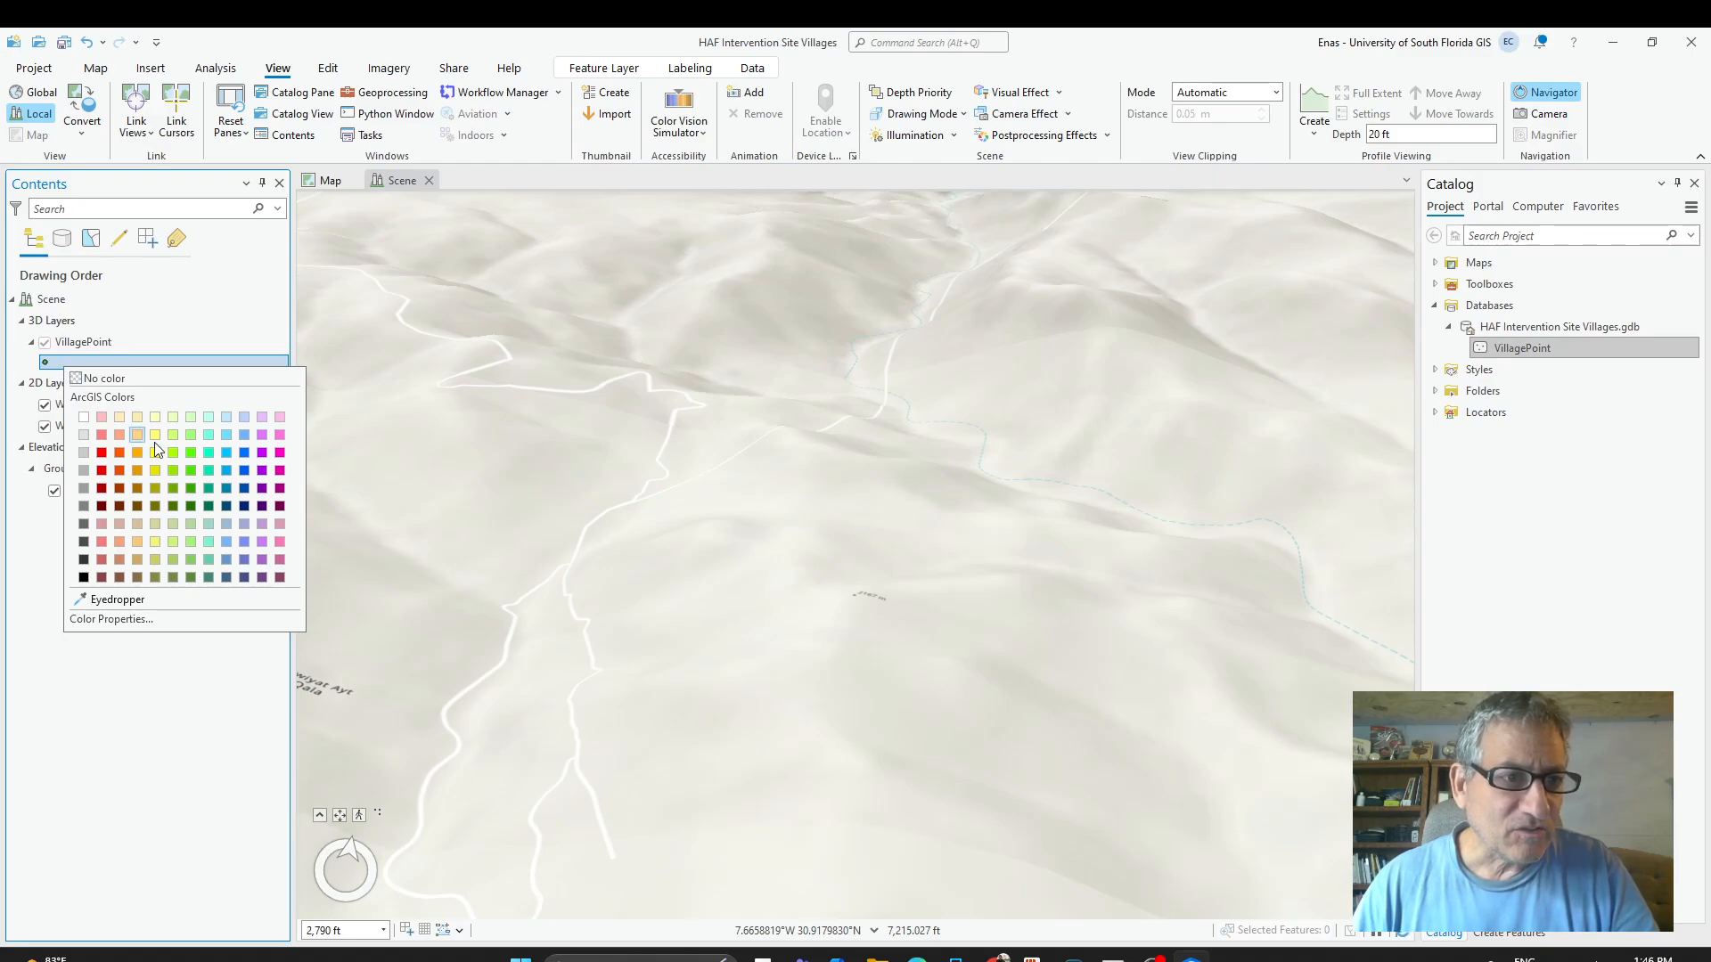
click(103, 473)
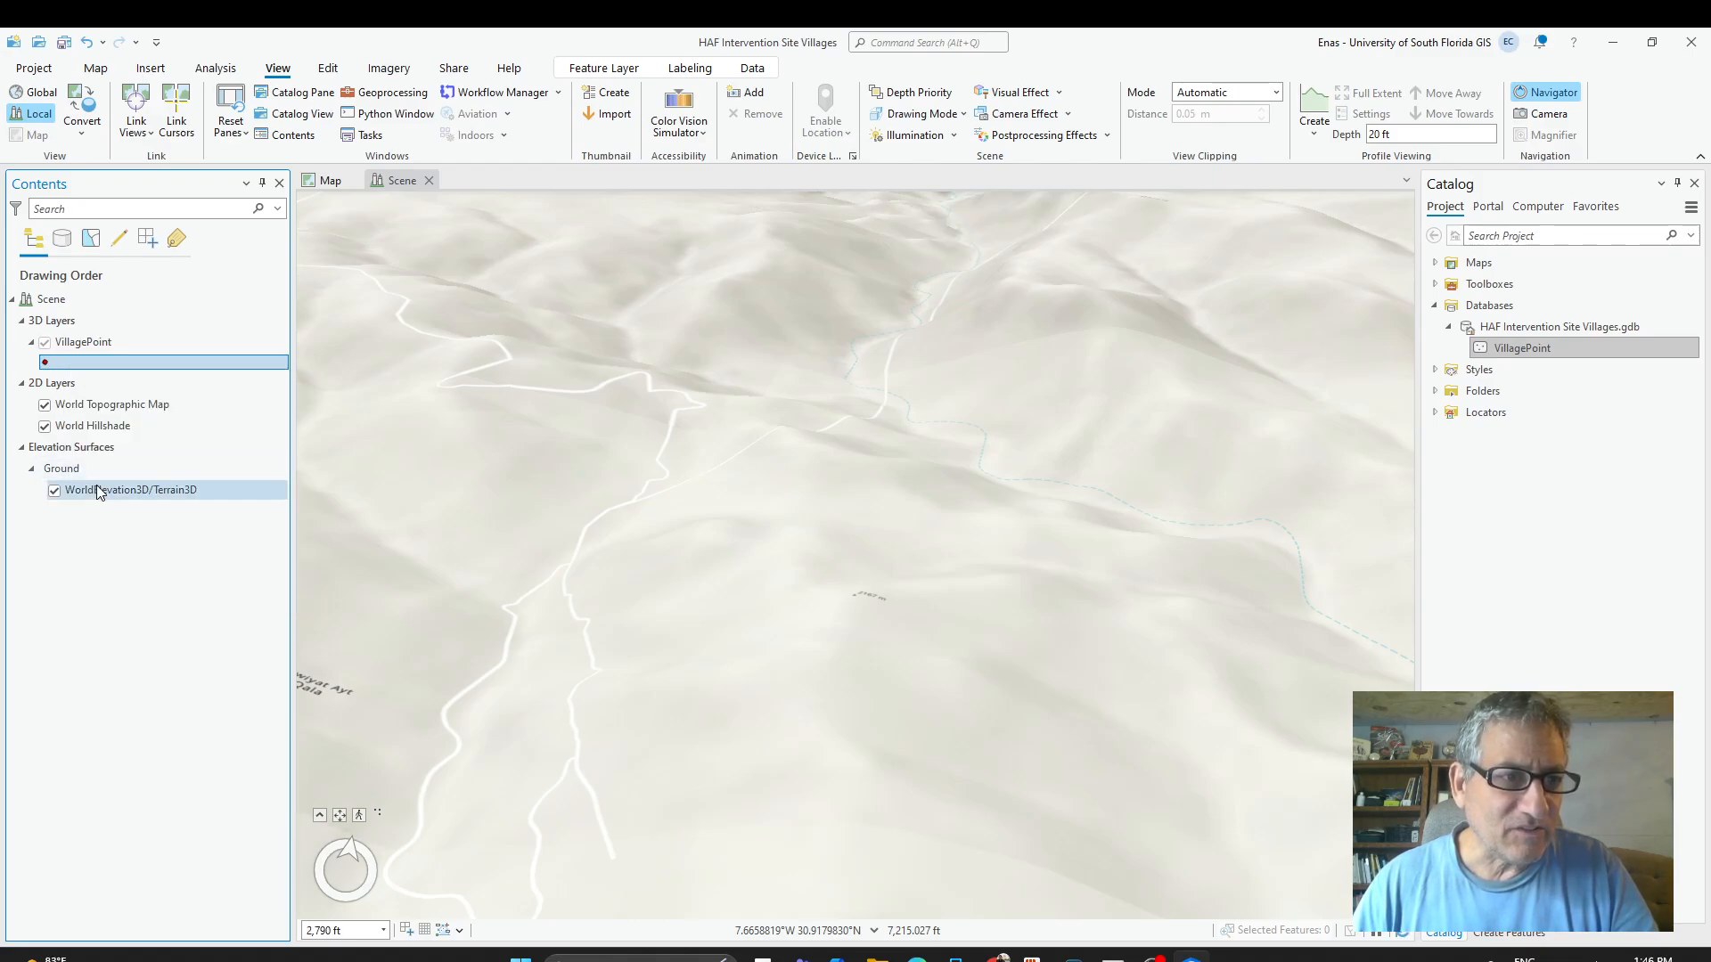
right_click(84, 341)
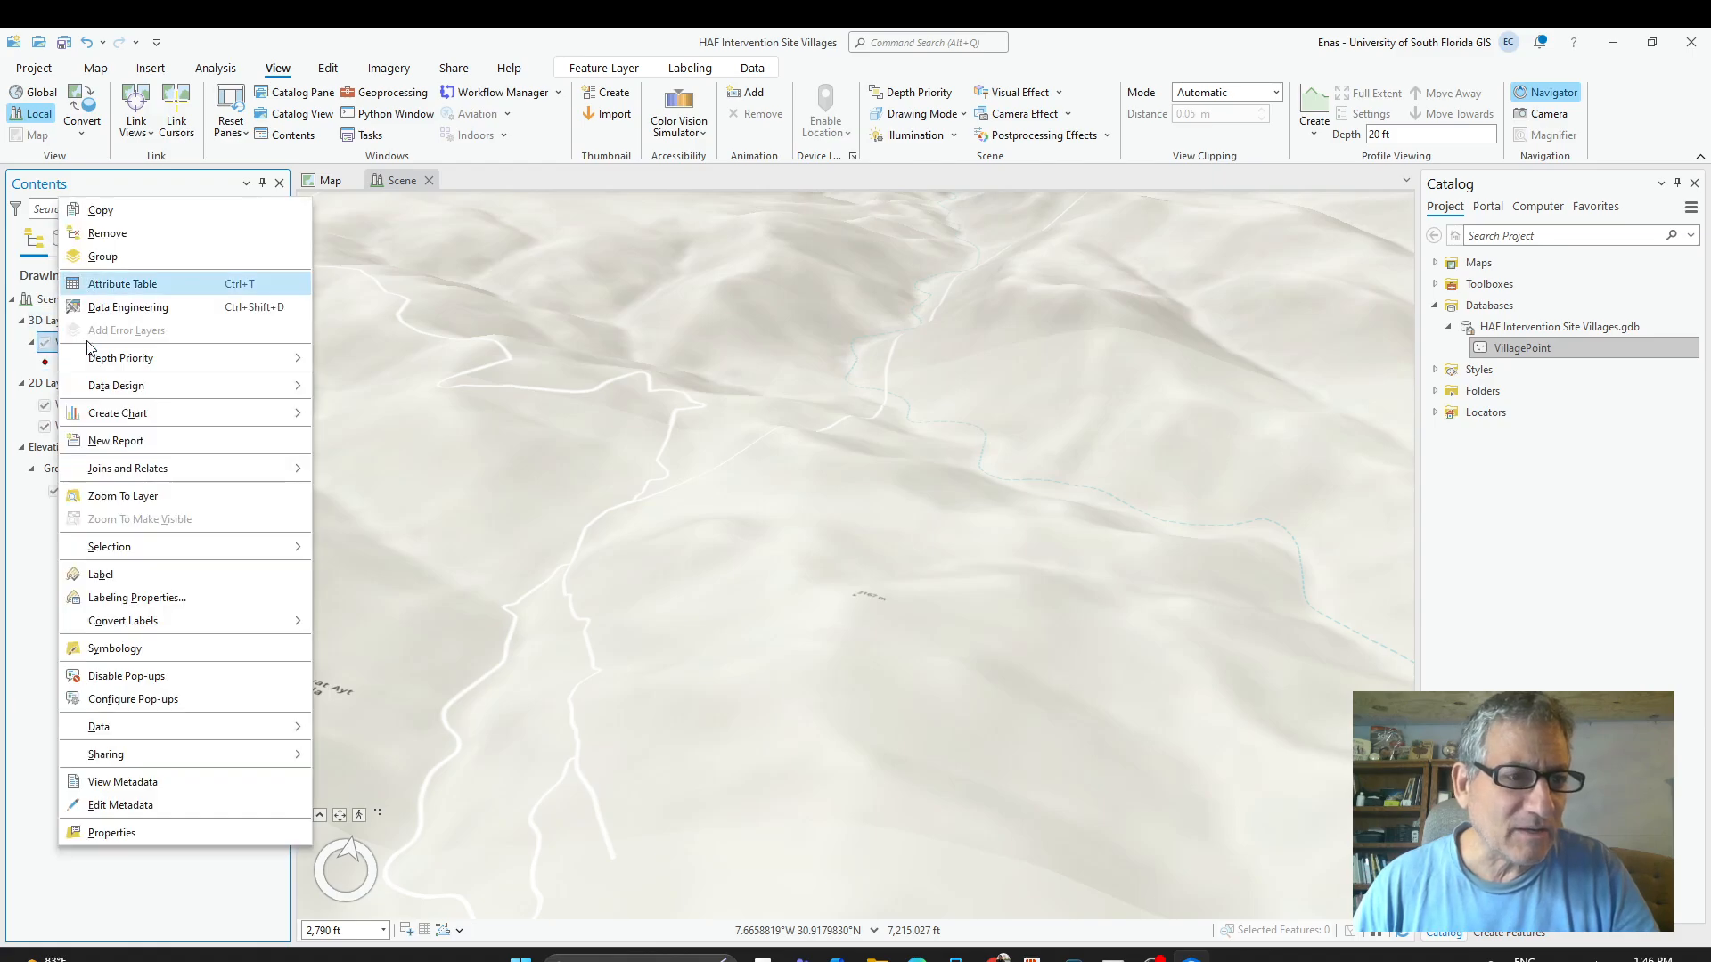
click(169, 649)
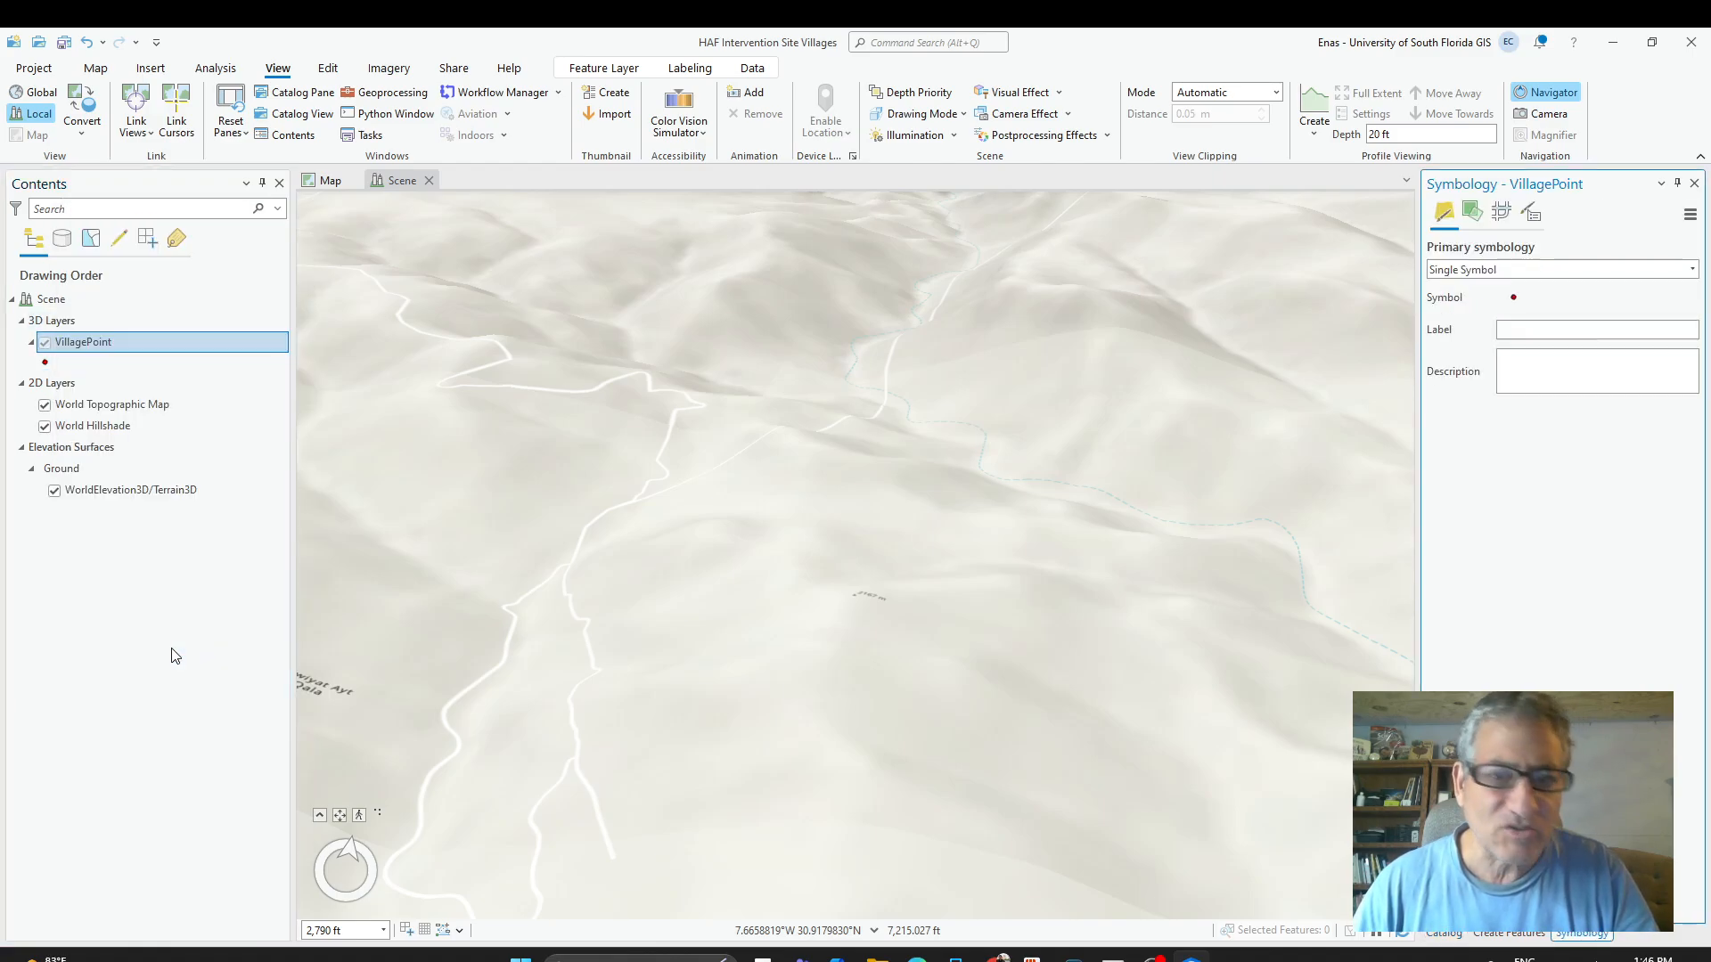
click(1513, 301)
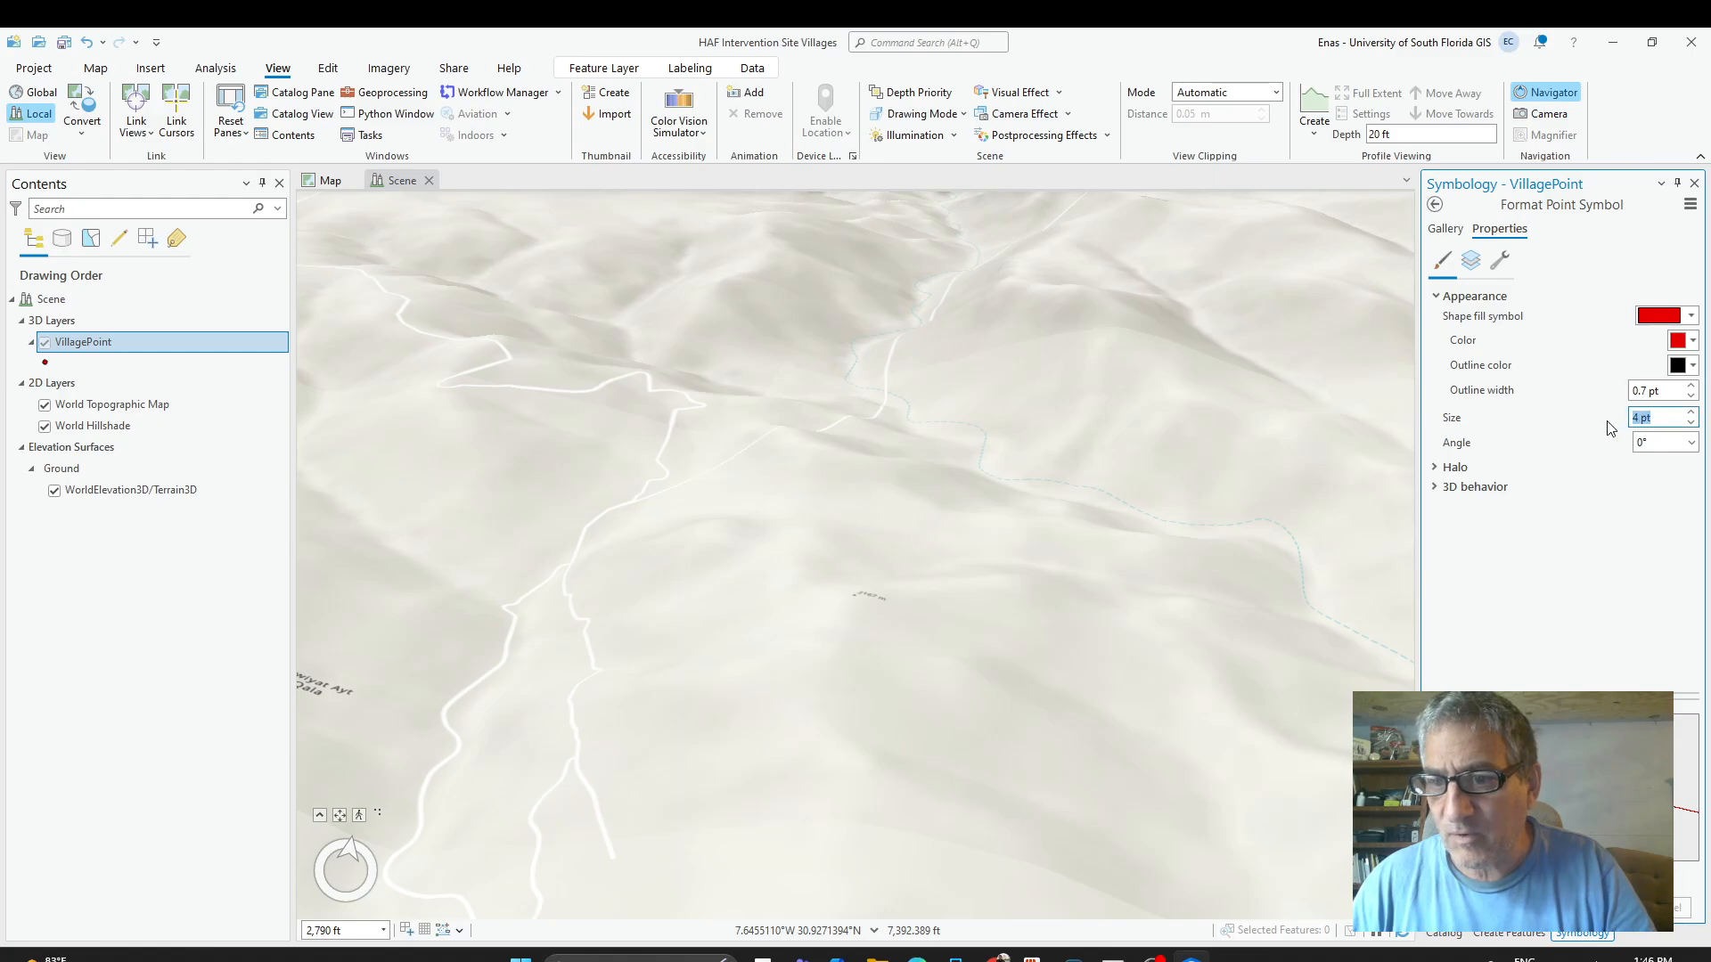
text(20)
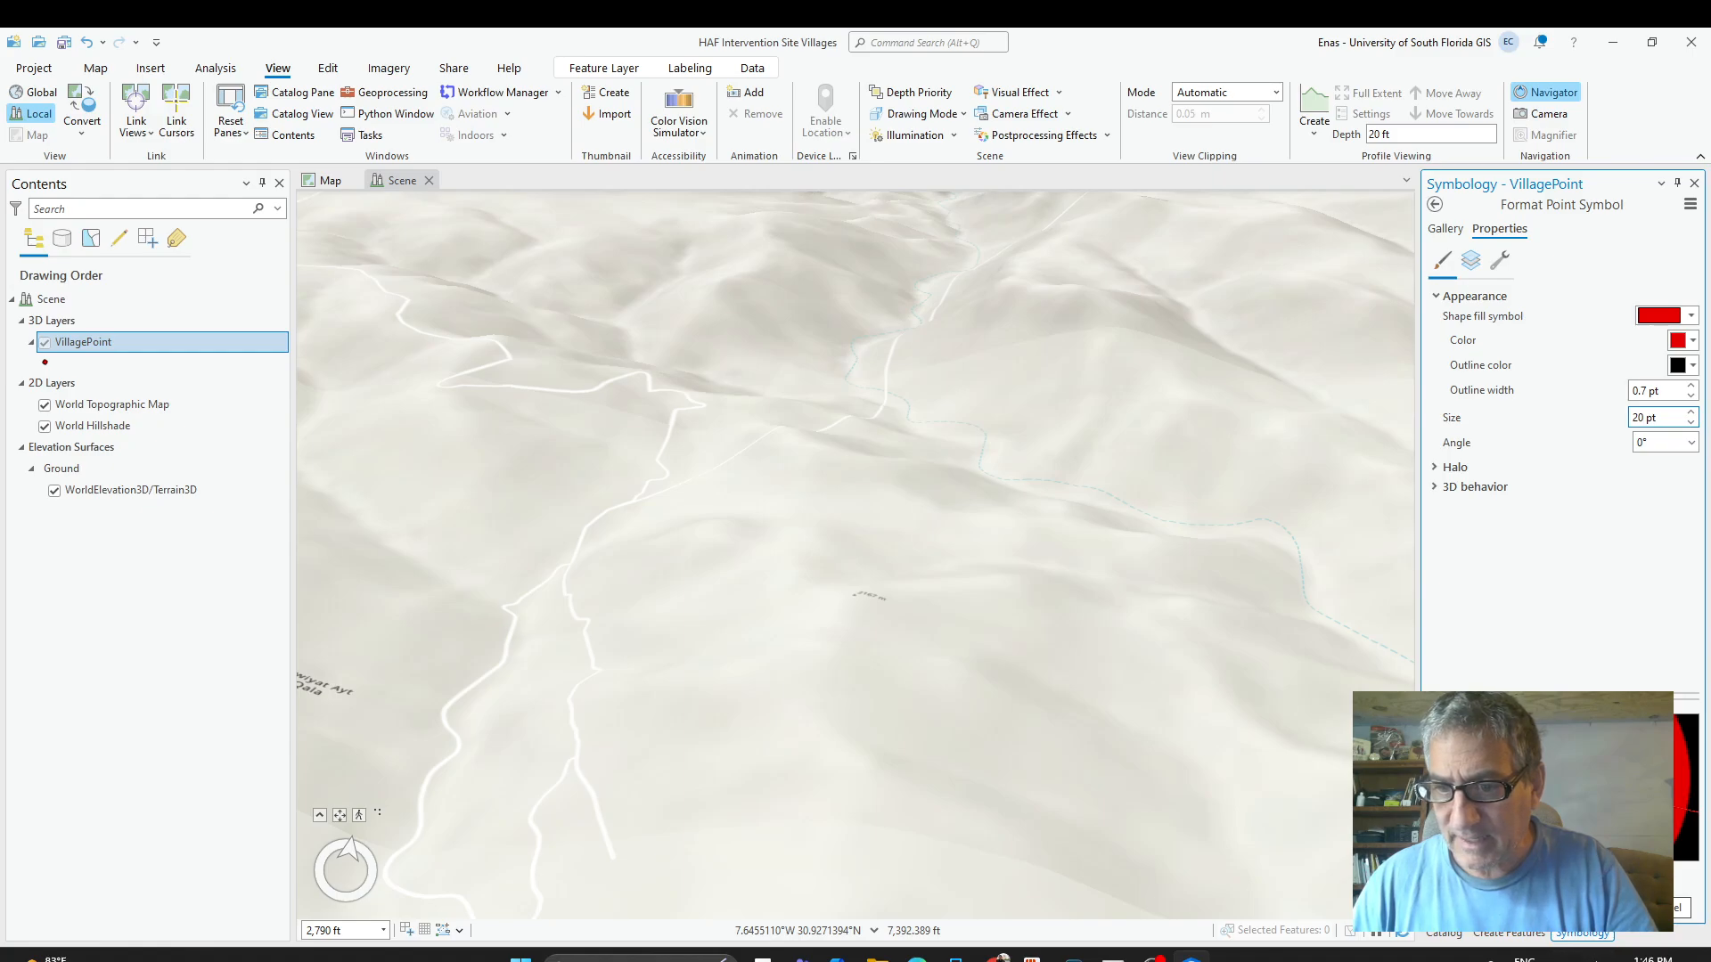
Zoom the scene to the full extent of the VillagePoint layer.
scroll(611, 481, down, 5)
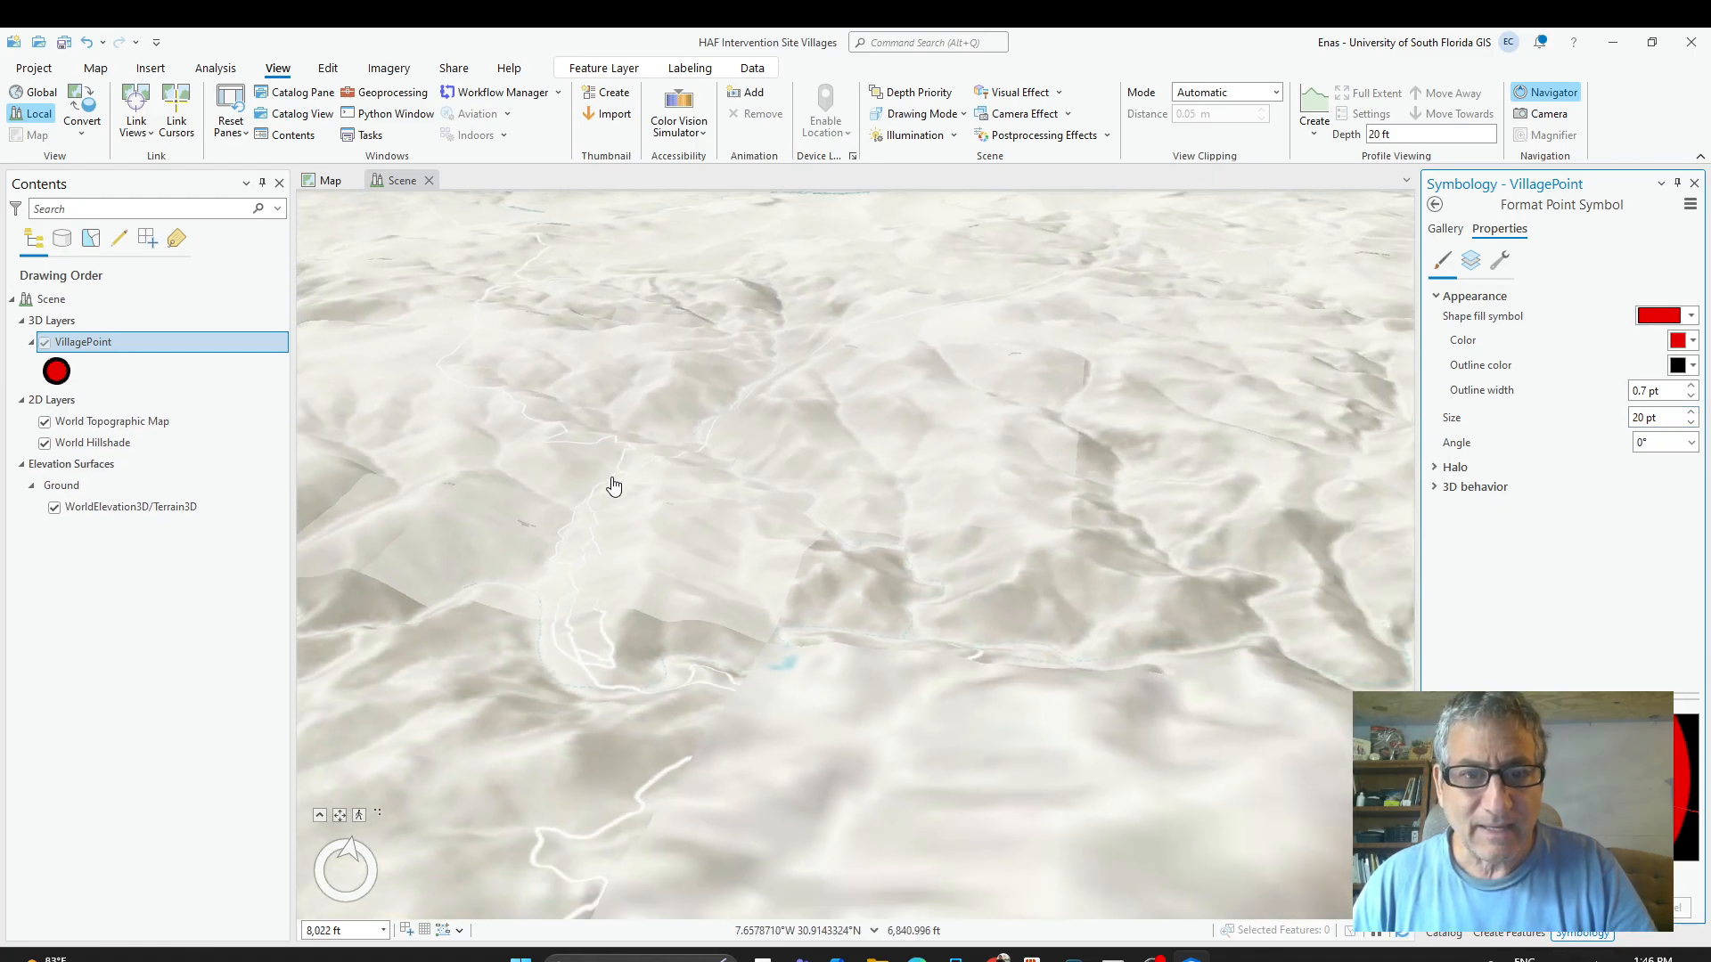
scroll(614, 483, down, 3)
right_click(126, 372)
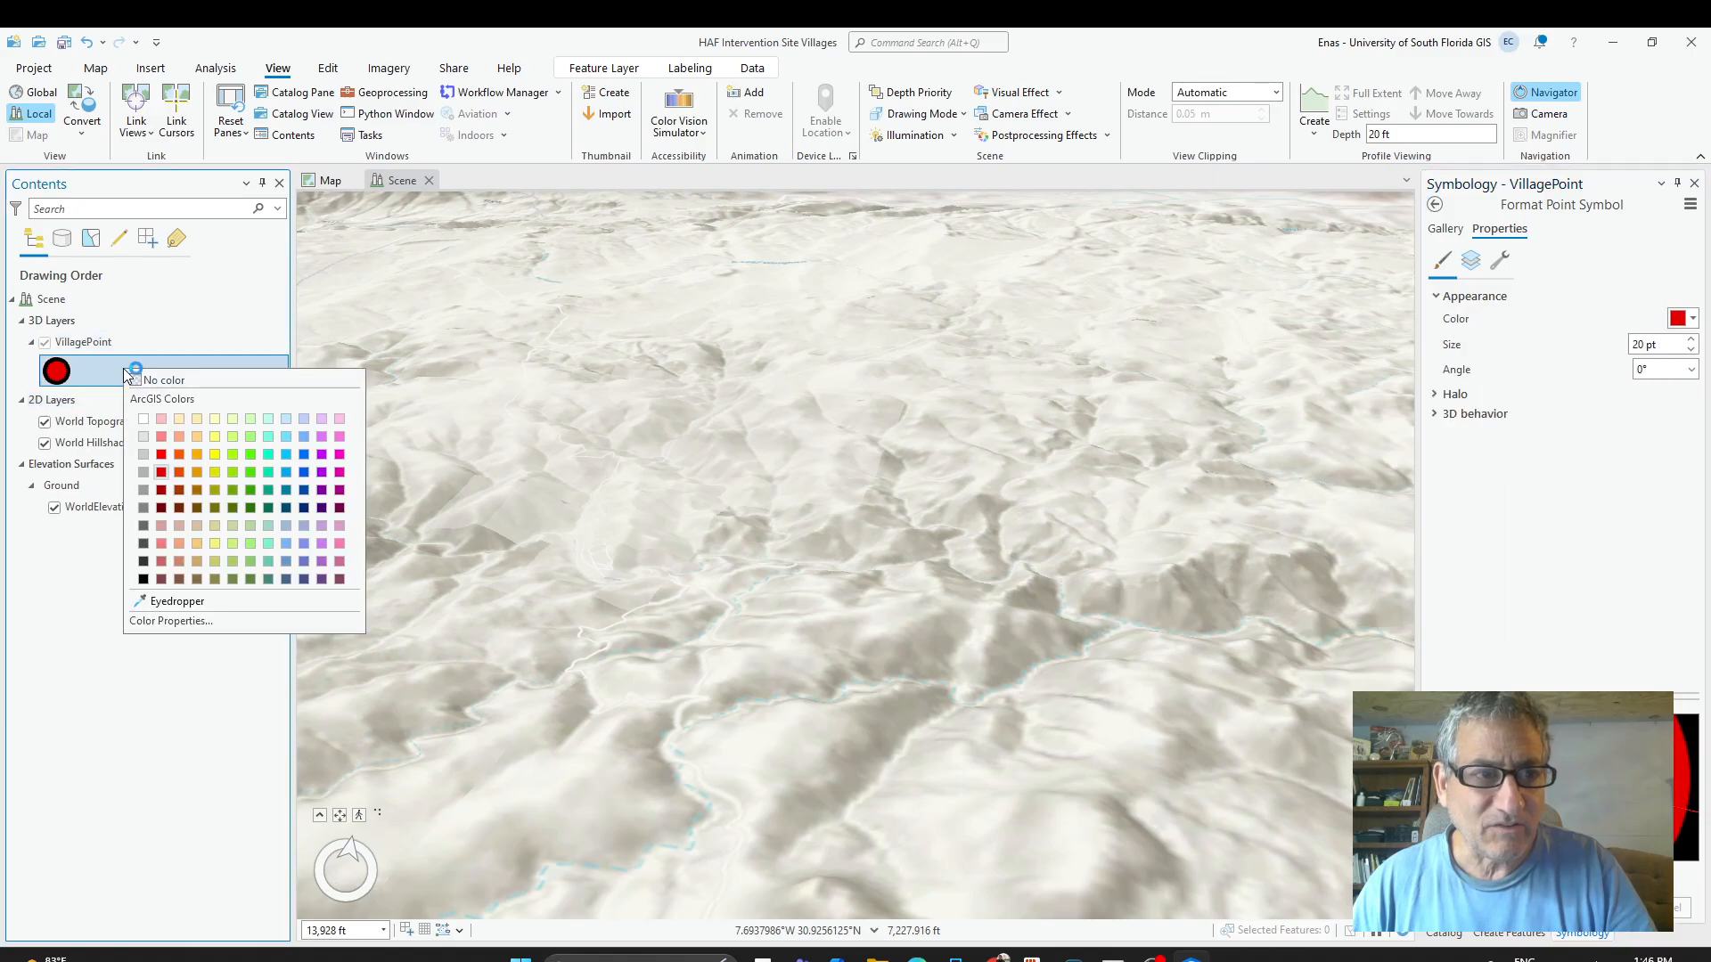
right_click(87, 329)
right_click(60, 340)
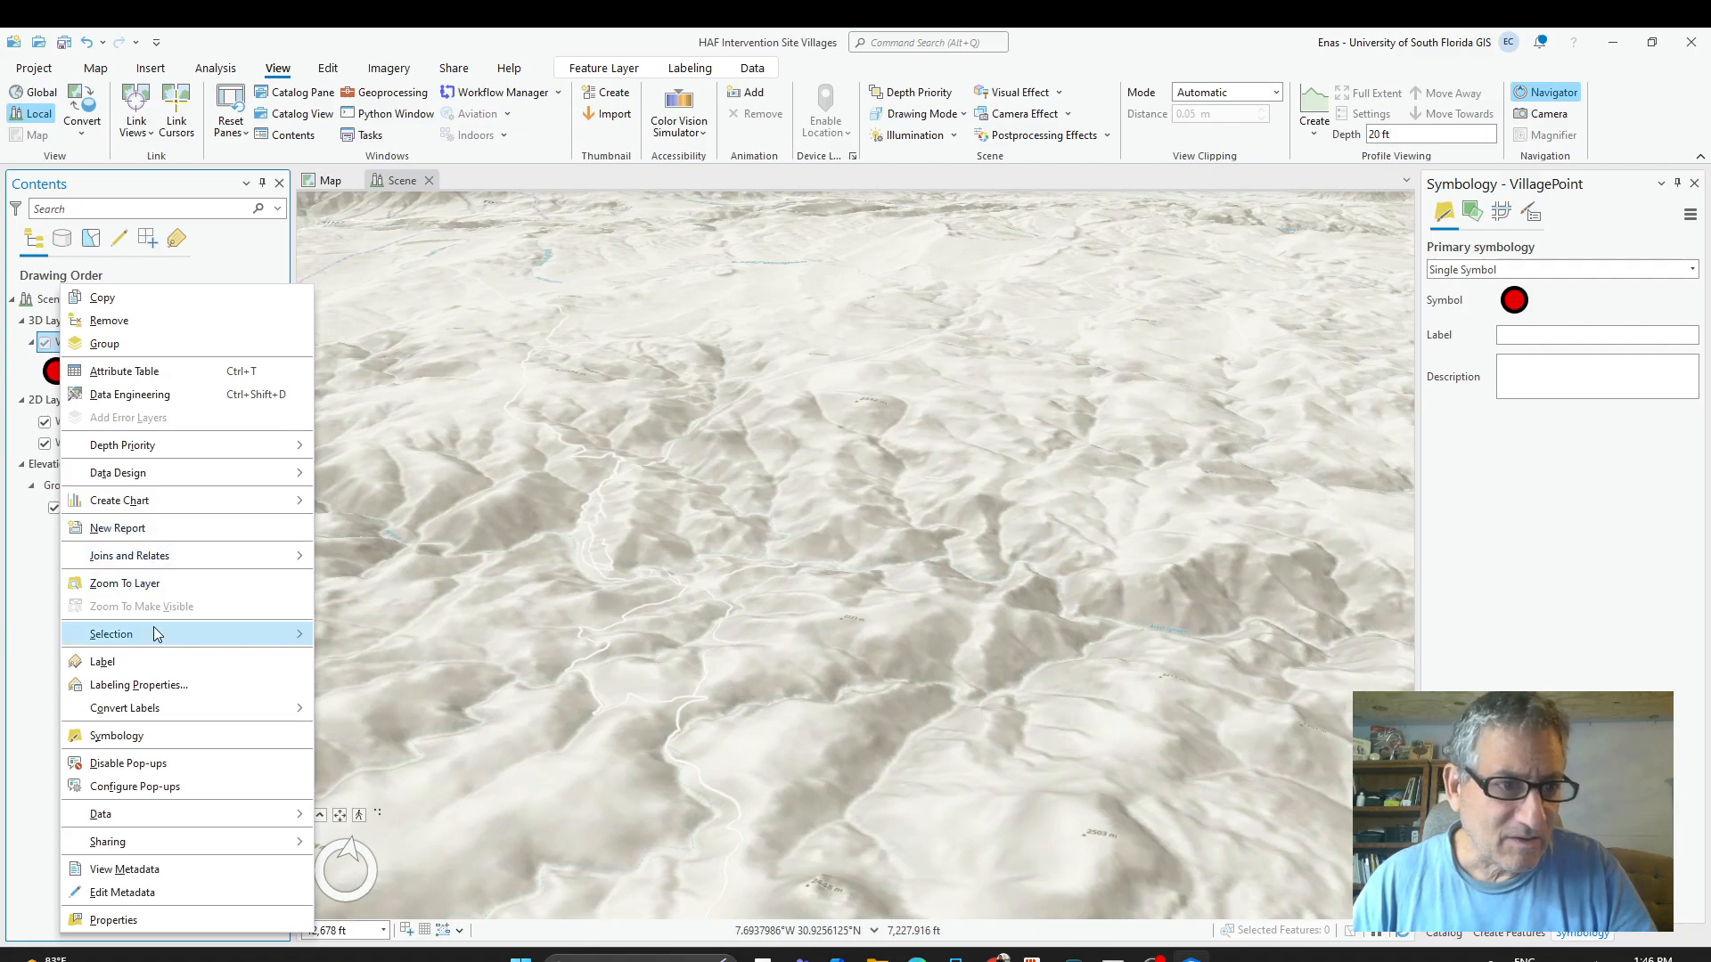
click(159, 584)
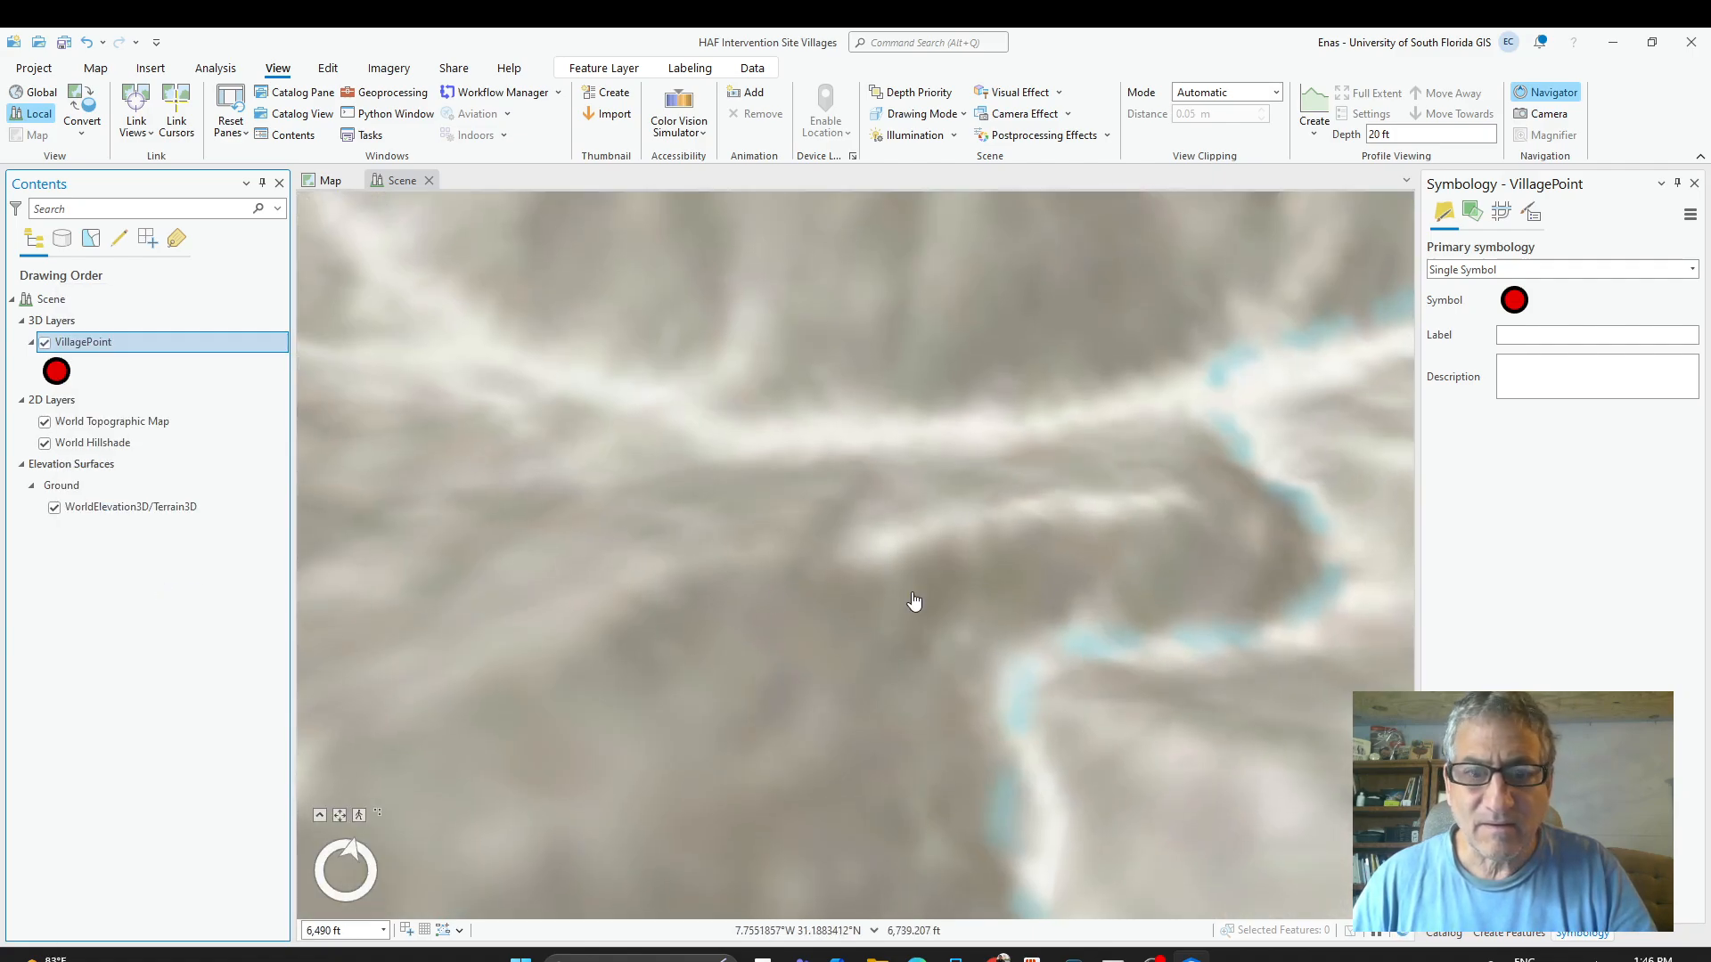
Examine the placement of the village points on the topographic terrain from wider and differently tilted viewpoints.
scroll(918, 603, down, 6)
drag(913, 909, 965, 743)
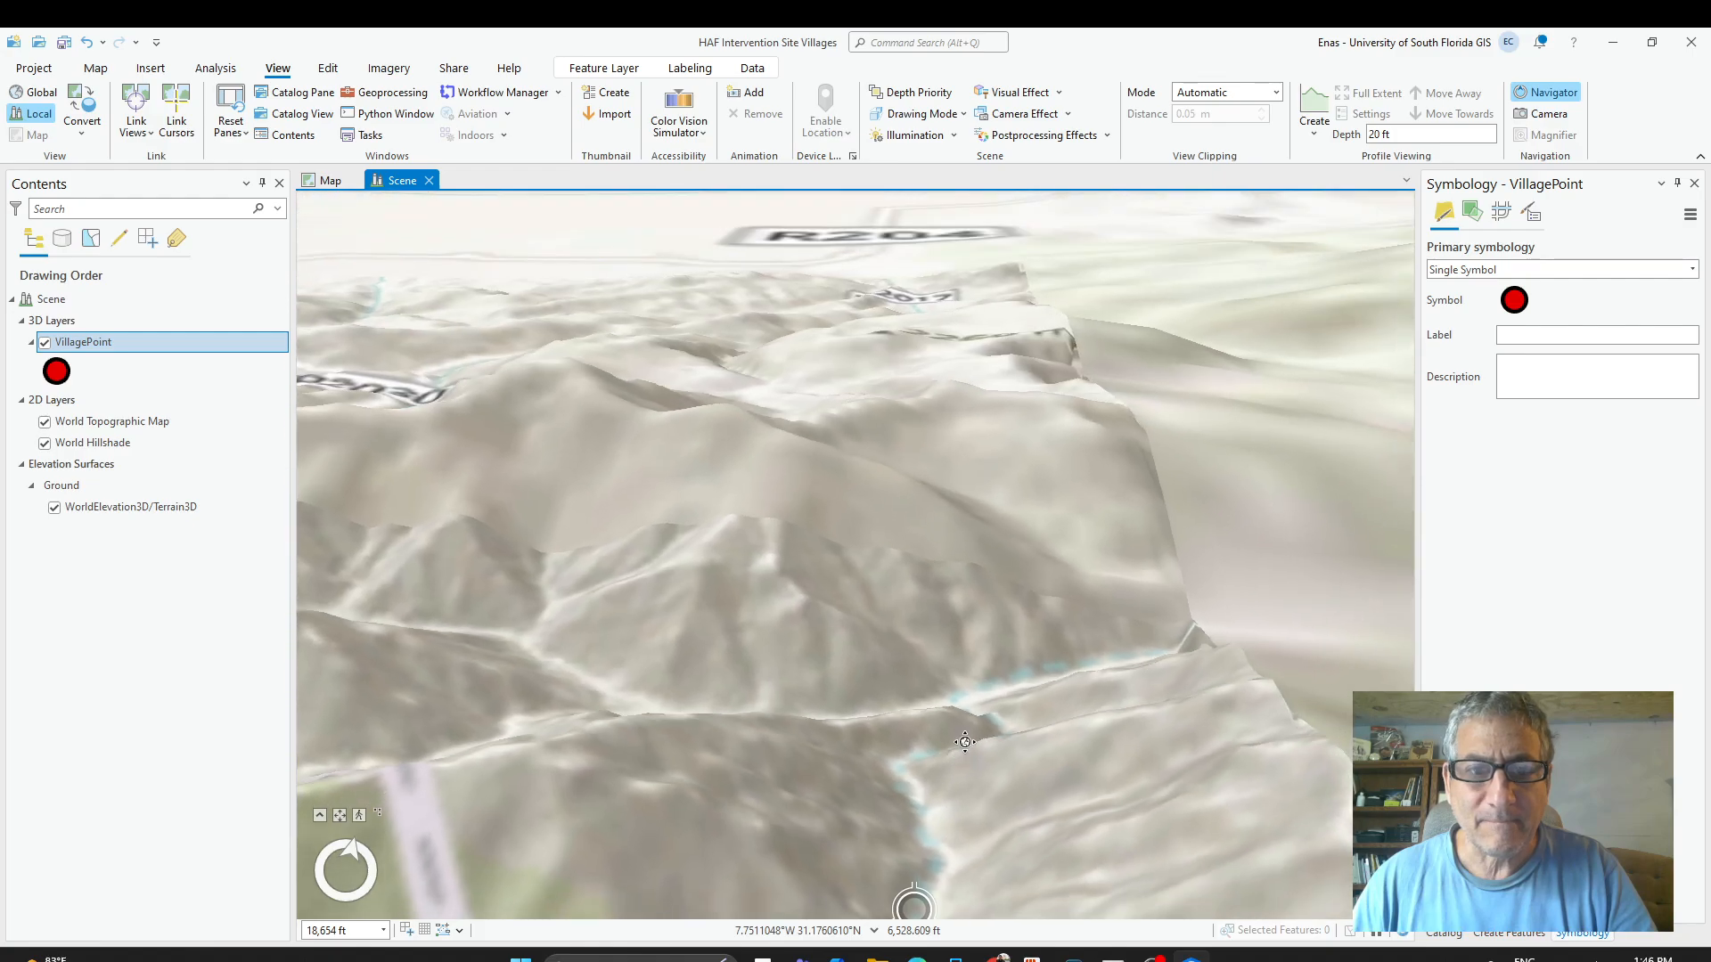
scroll(954, 764, down, 4)
drag(936, 833, 878, 957)
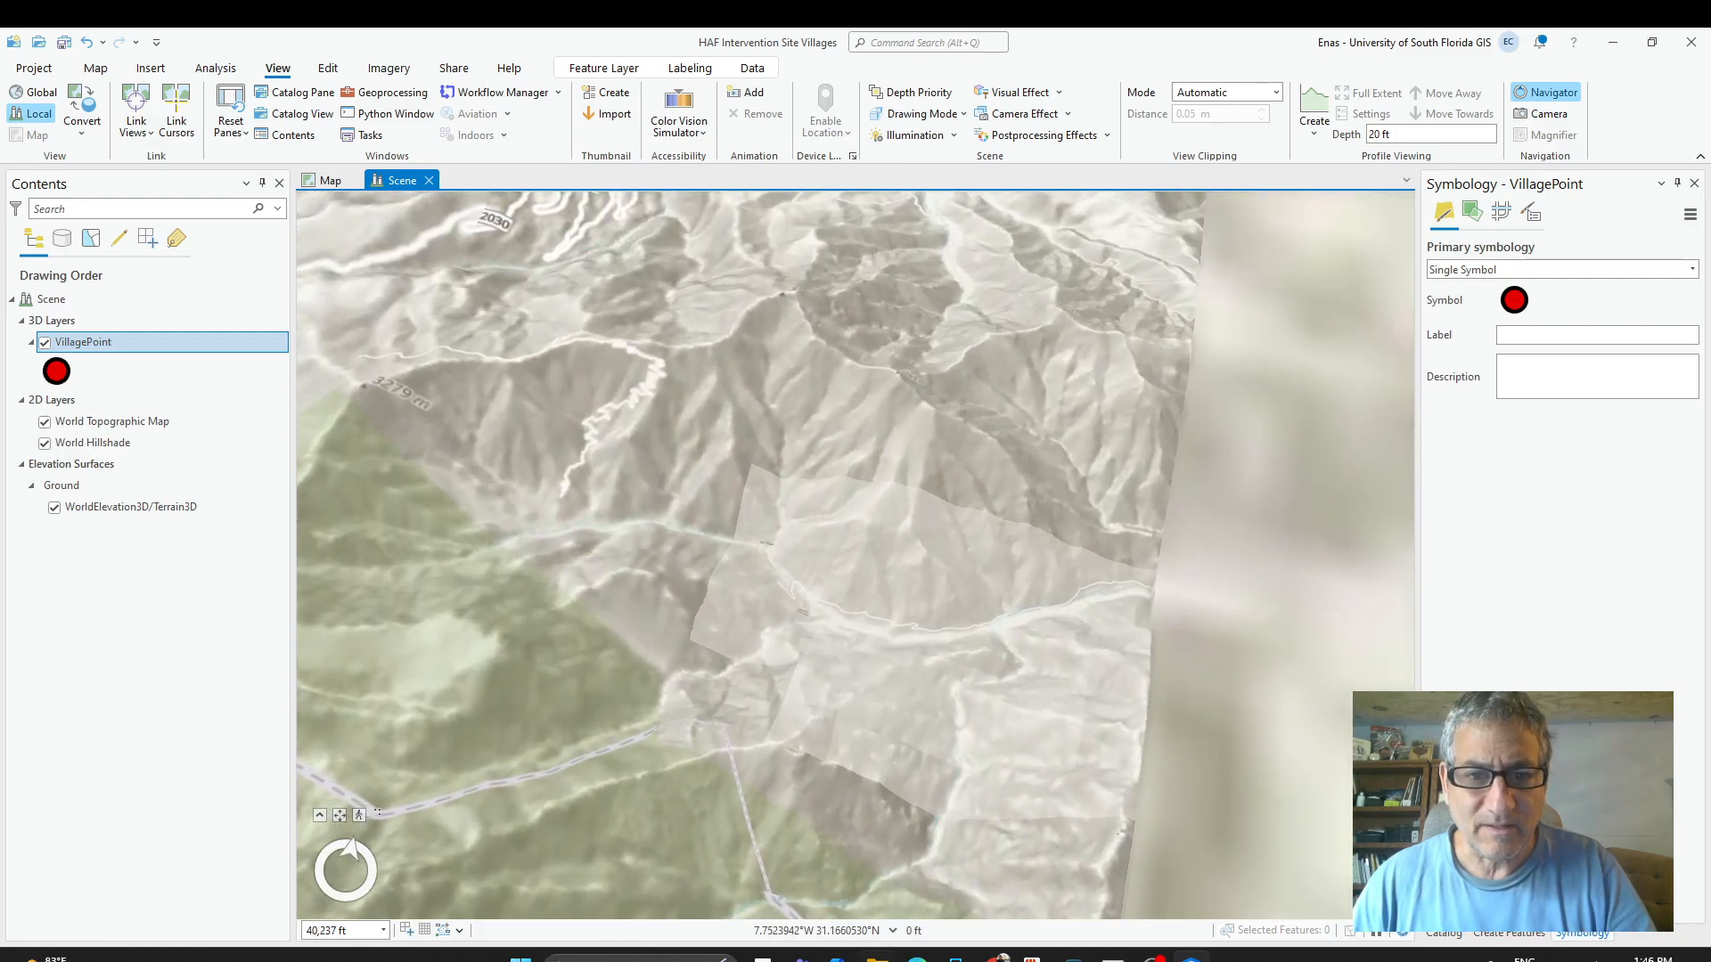
scroll(852, 891, down, 2)
scroll(1005, 672, down, 3)
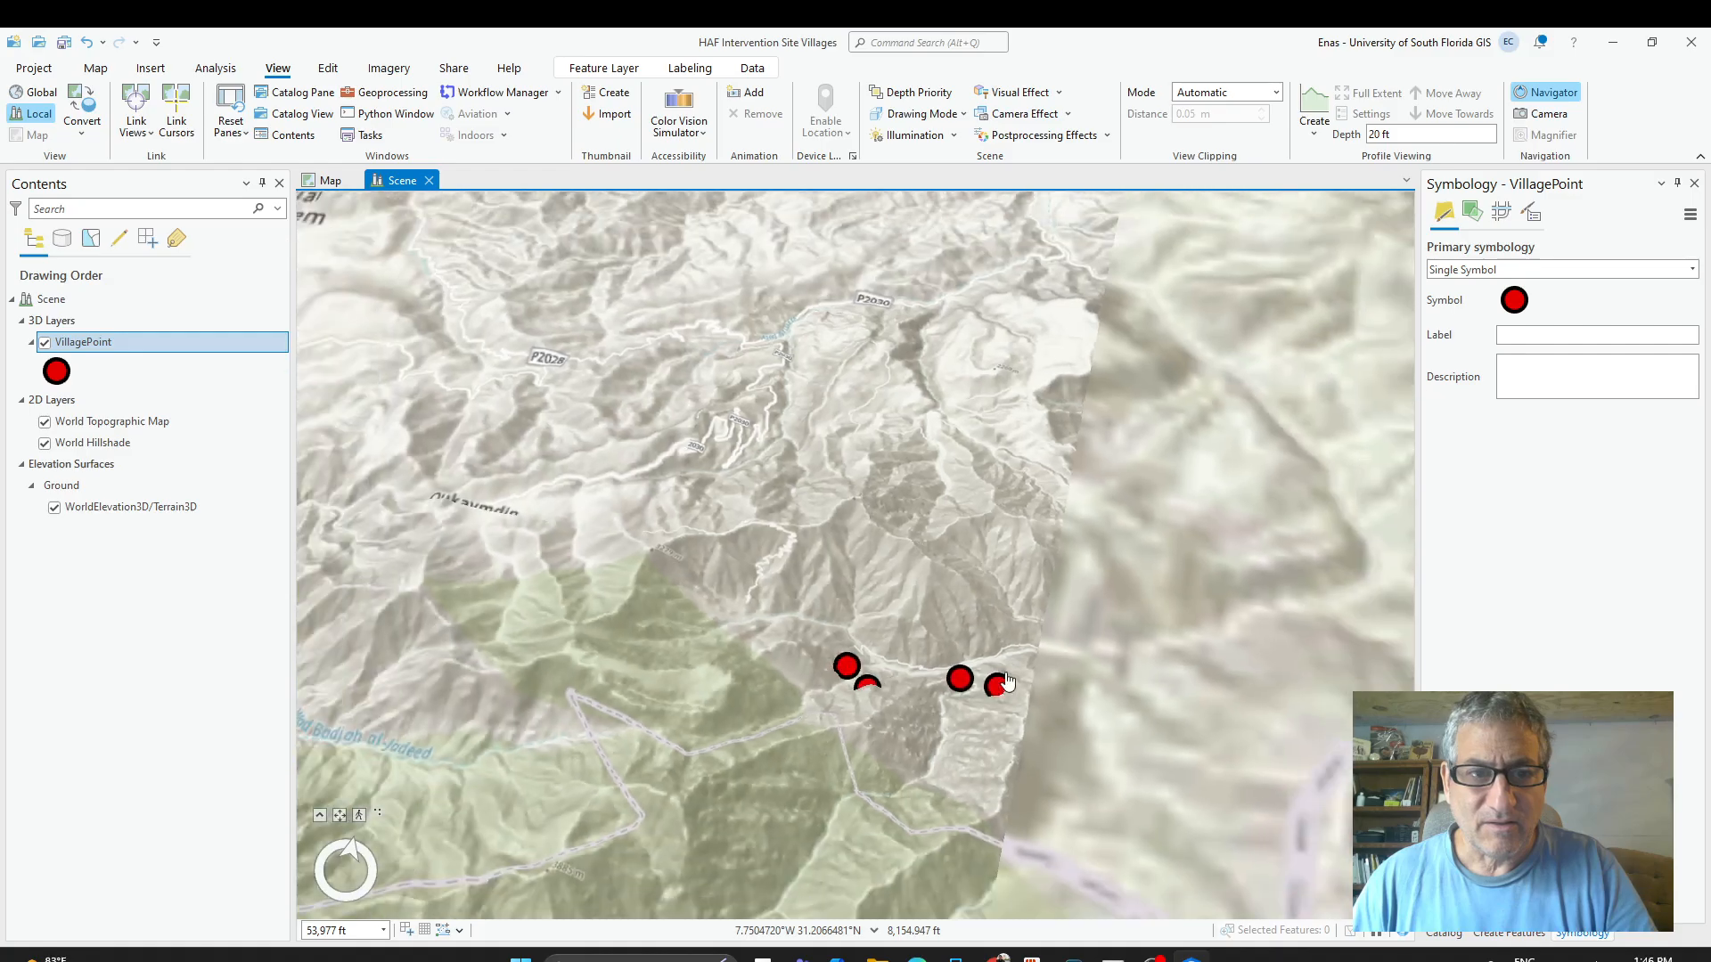
drag(1005, 671, 1024, 723)
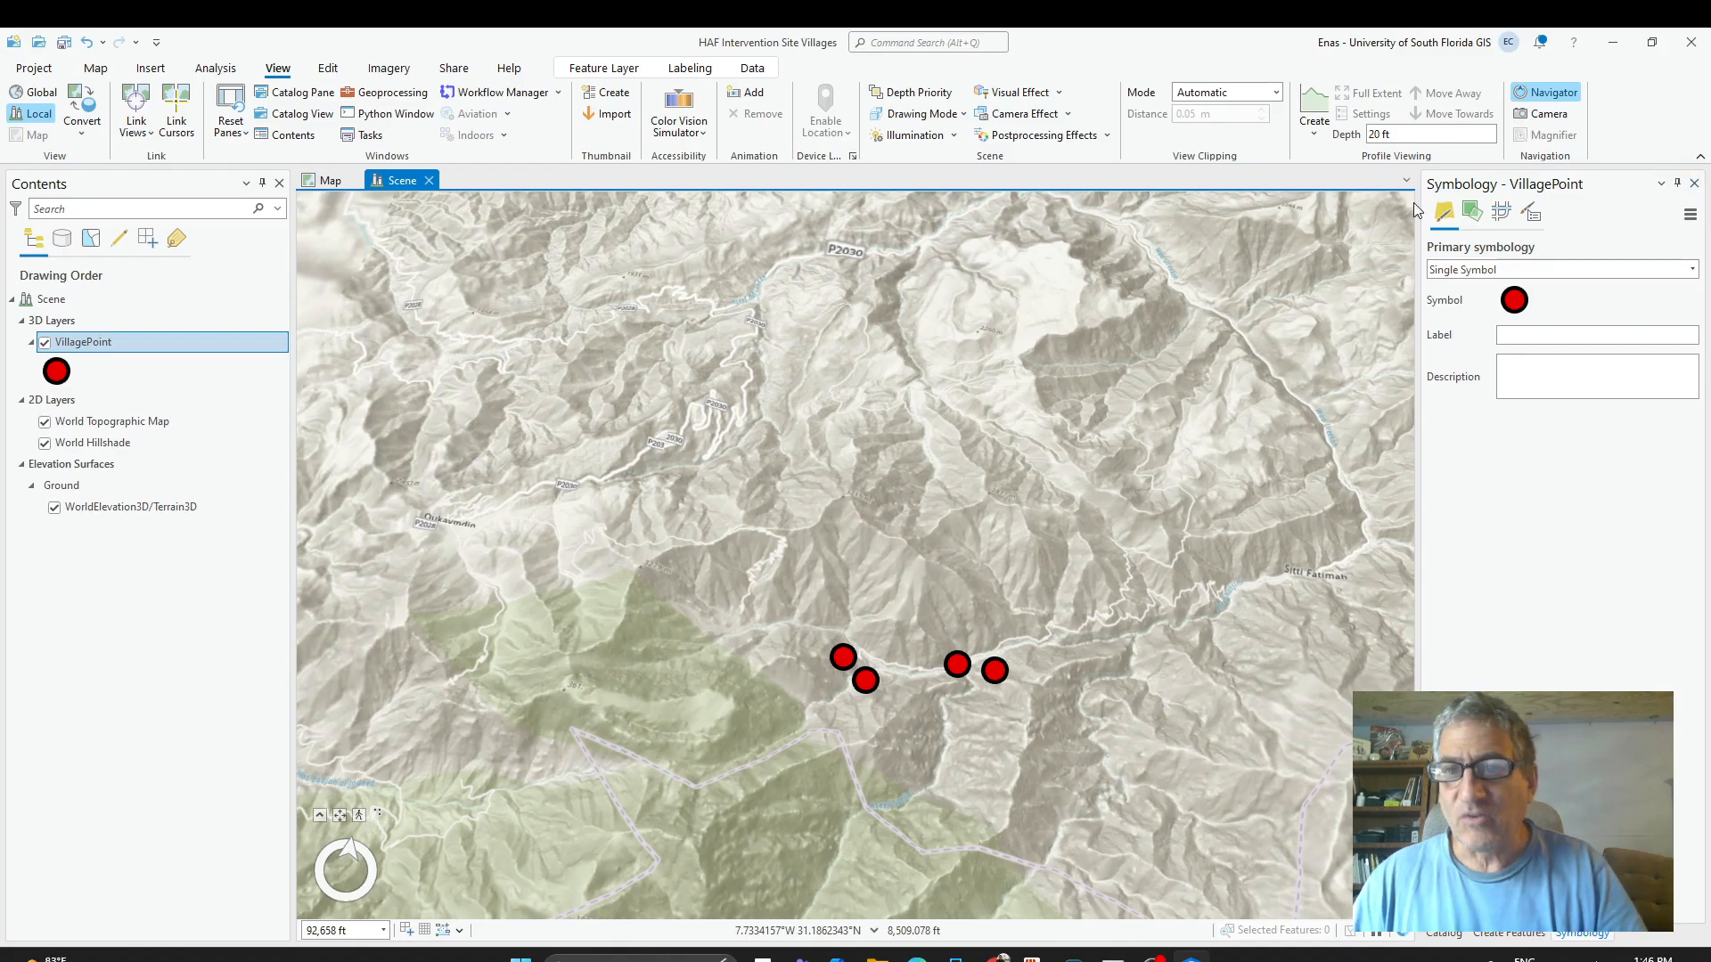
drag(1212, 896, 1203, 940)
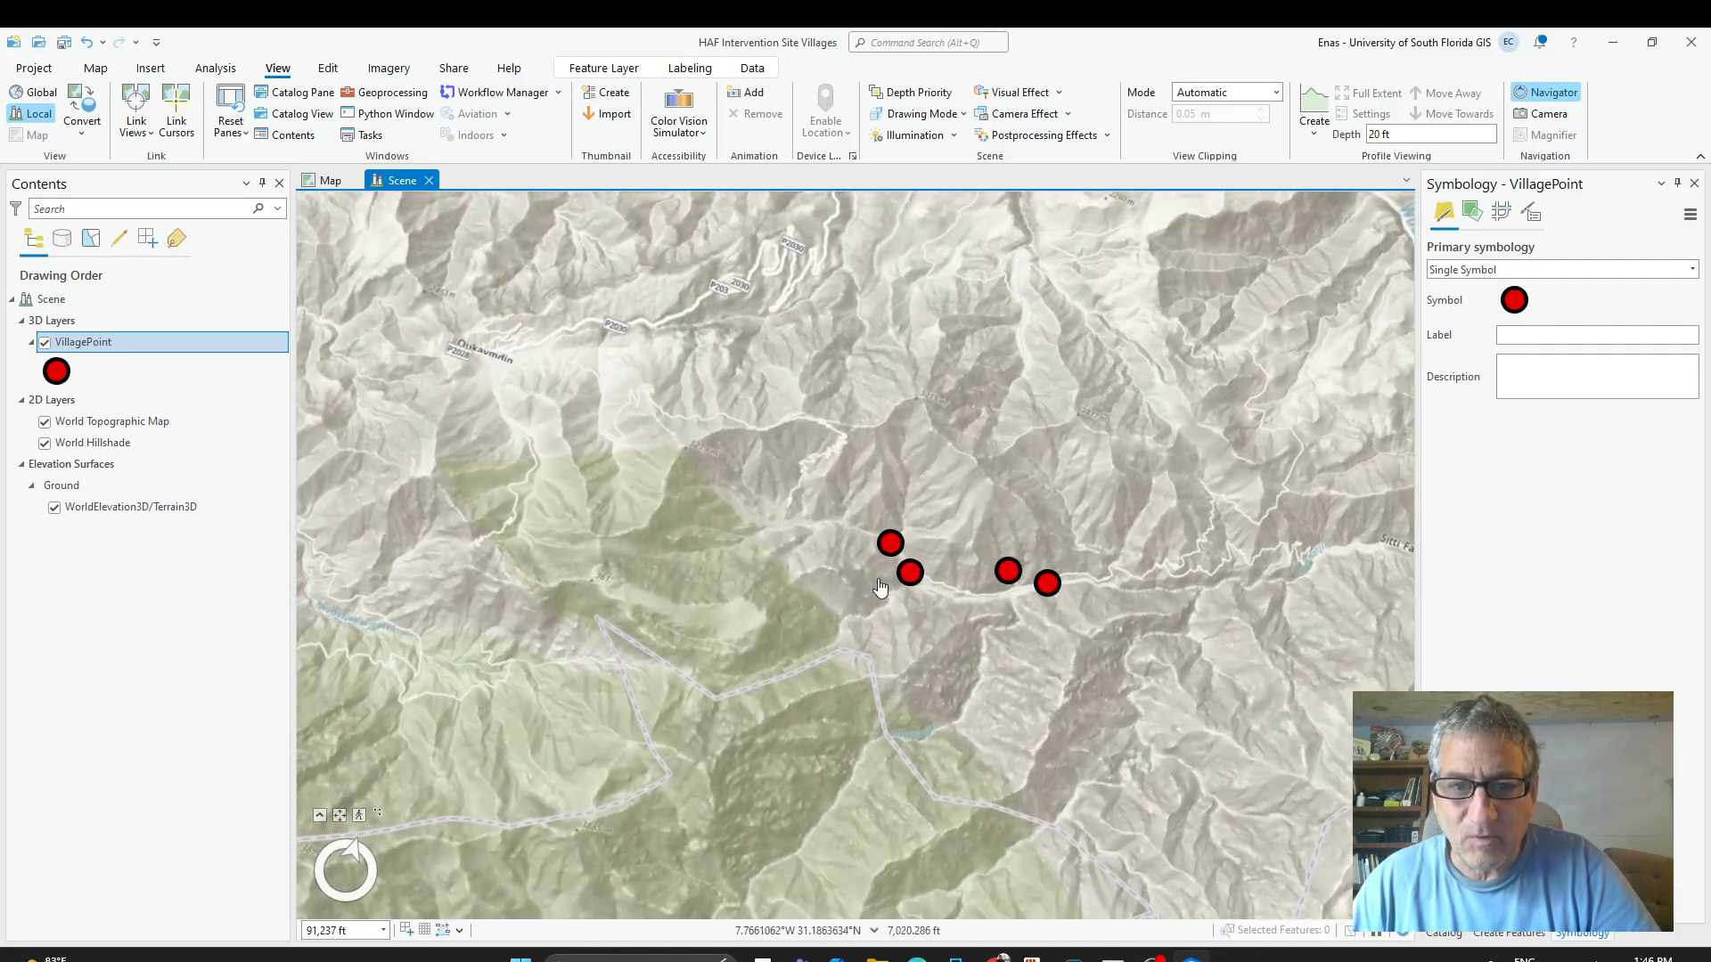
drag(920, 581, 944, 573)
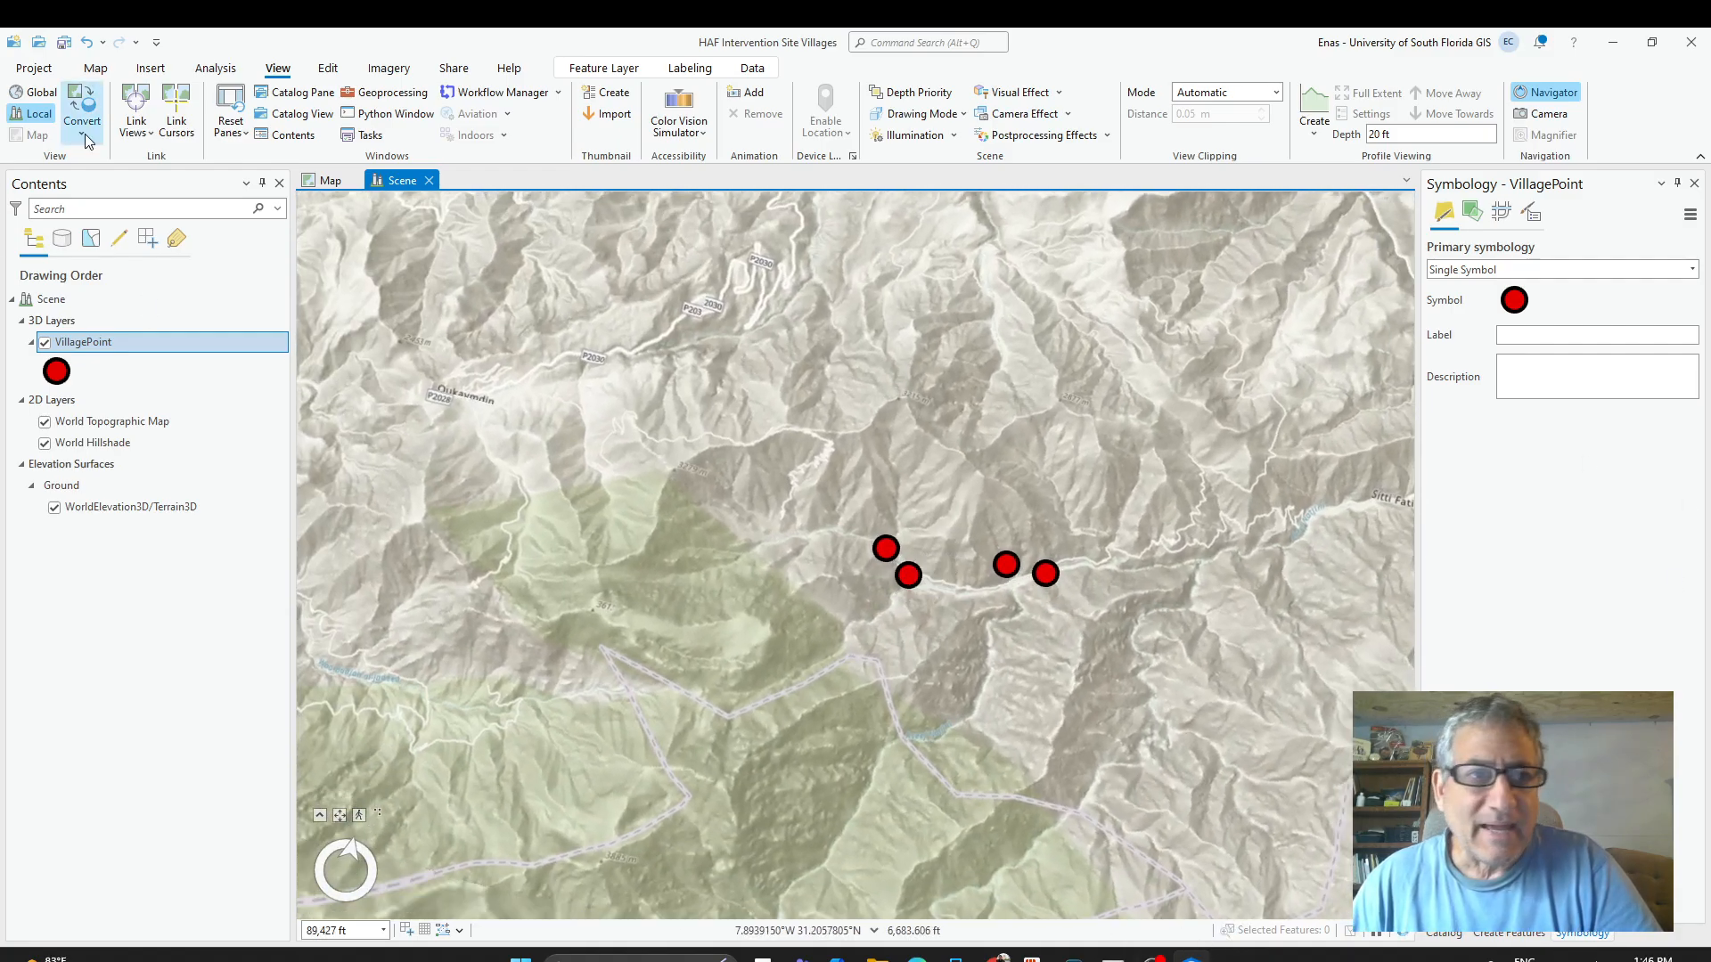
Change the scene's basemap to Imagery Hybrid.
click(96, 69)
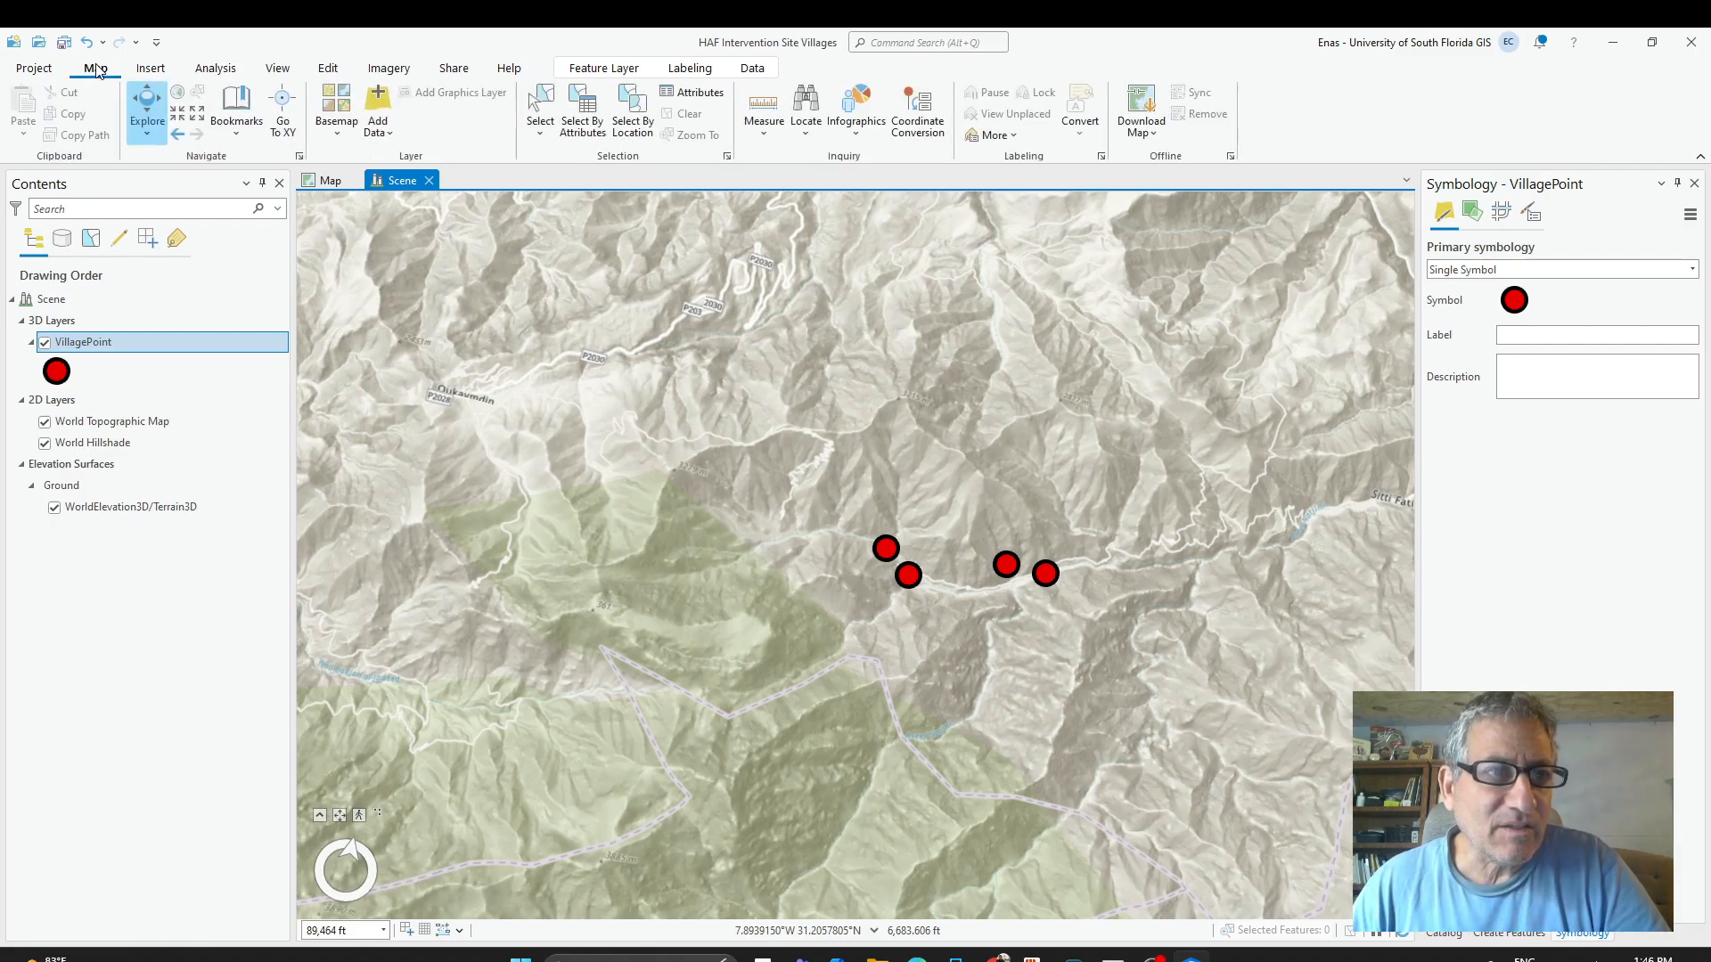
click(332, 129)
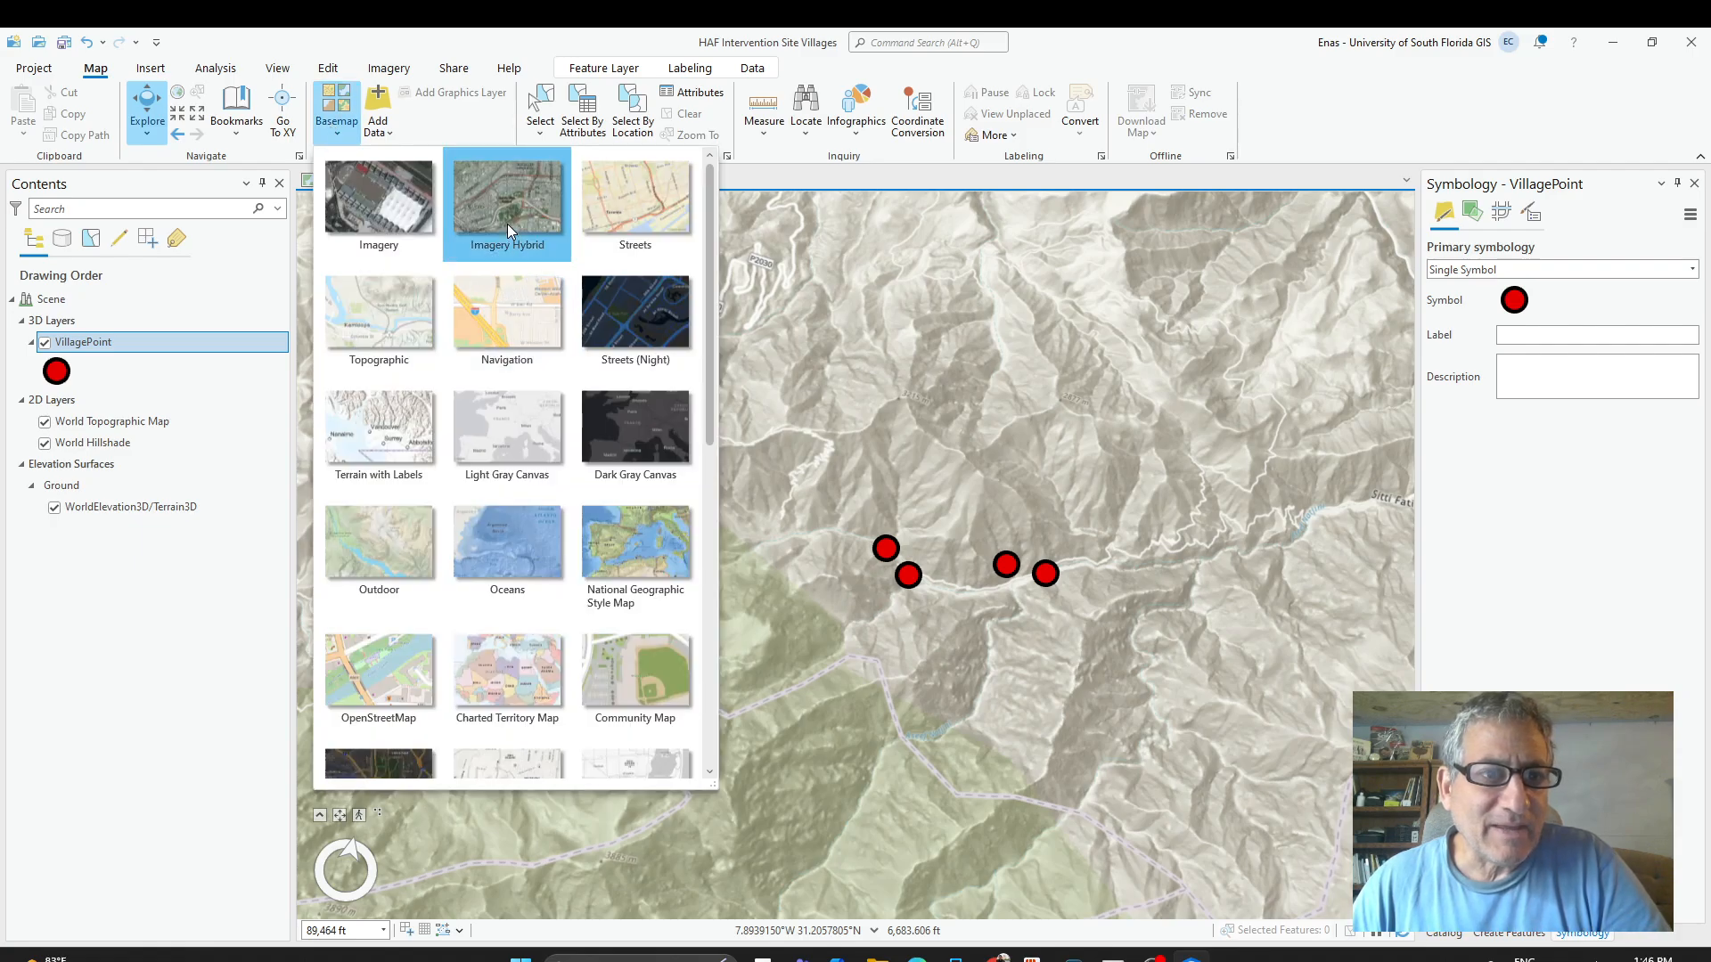
click(481, 221)
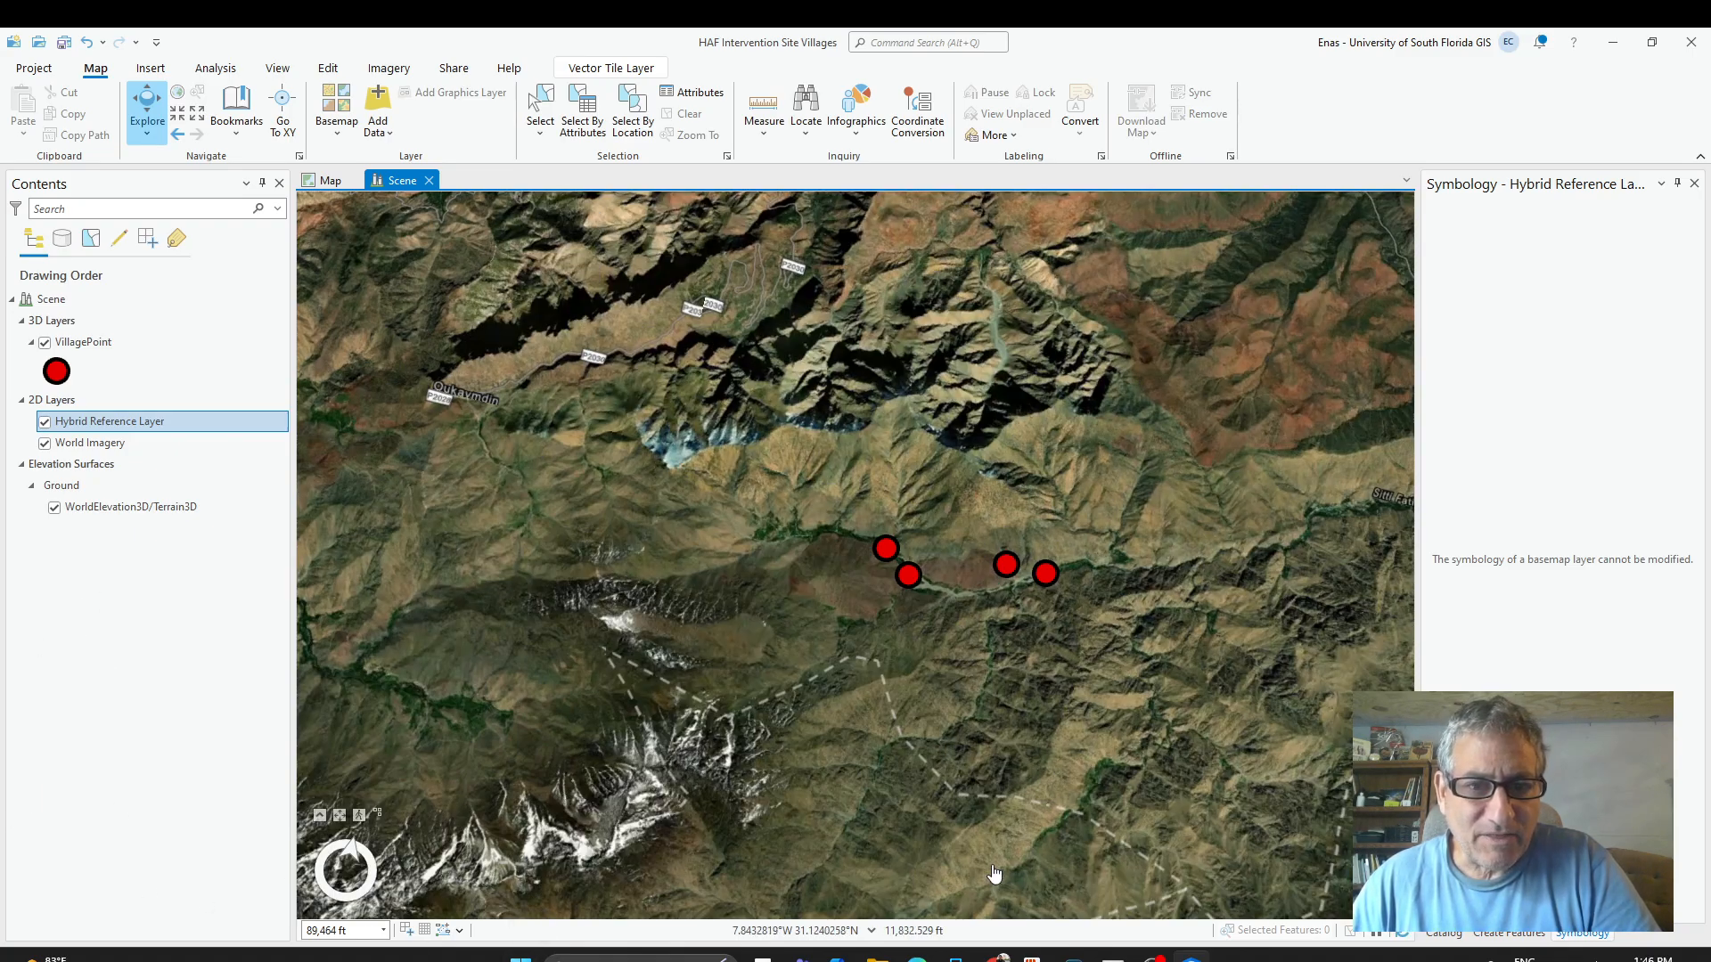
Examine the valley around the villages on the satellite imagery at close range and from several angles.
drag(1023, 773, 1015, 712)
scroll(1015, 614, up, 8)
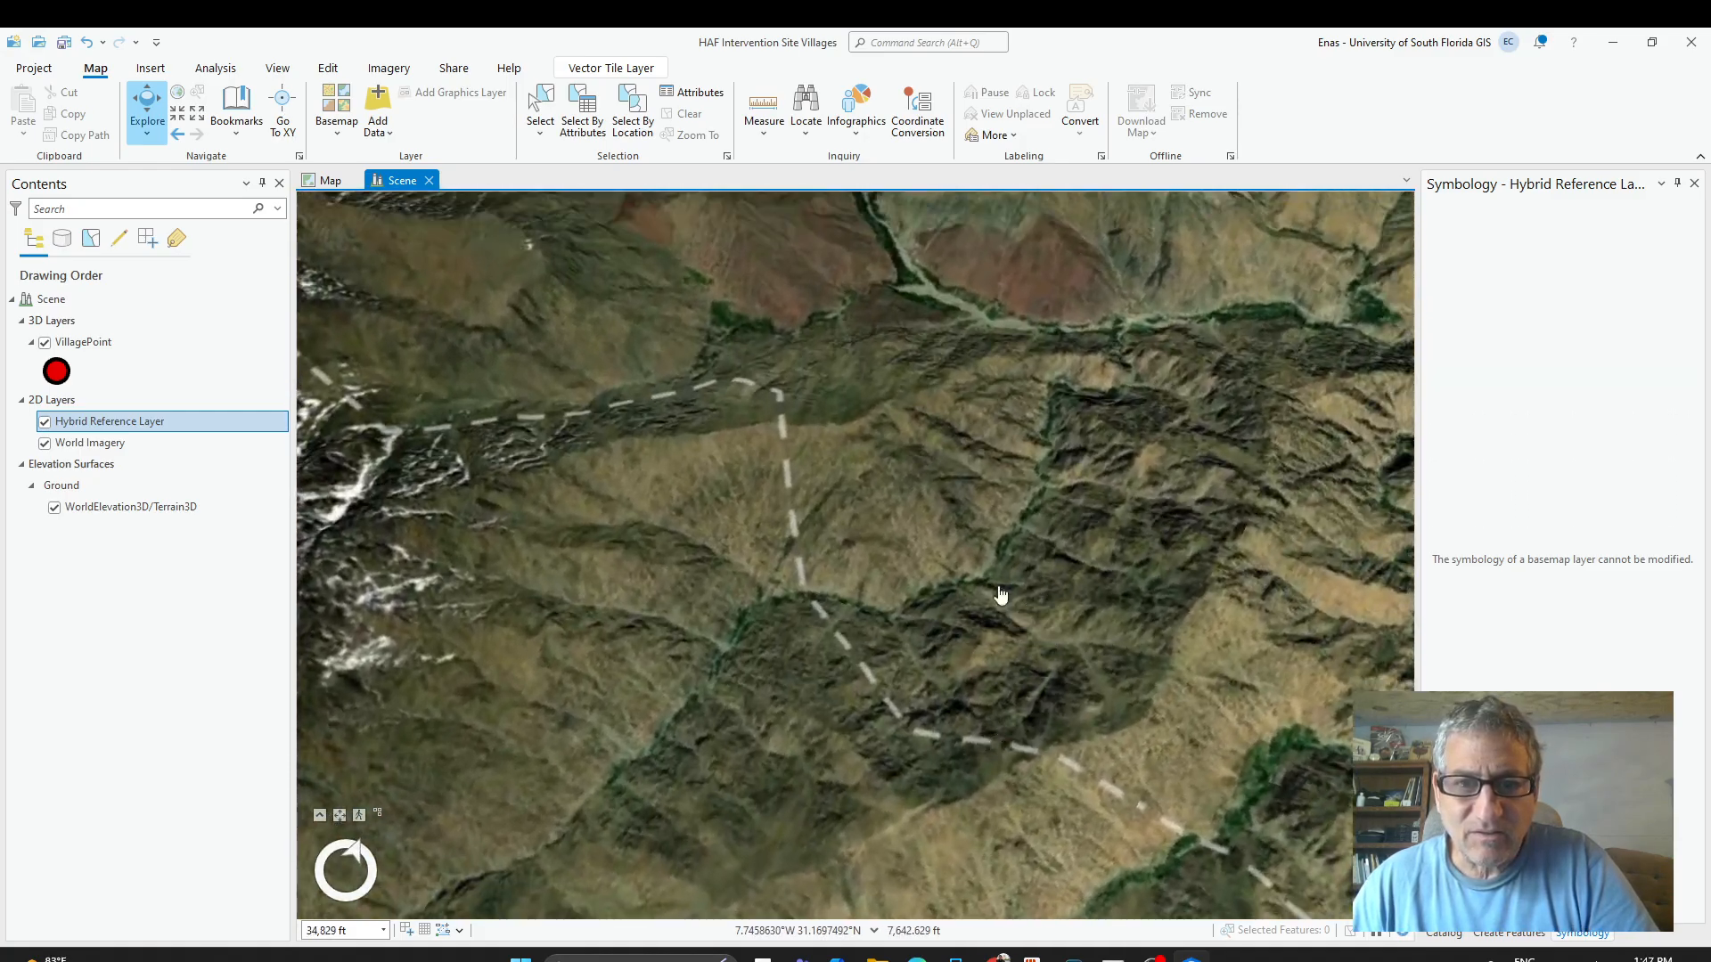
drag(993, 378, 970, 472)
drag(947, 409, 987, 508)
scroll(931, 611, up, 2)
scroll(850, 676, up, 8)
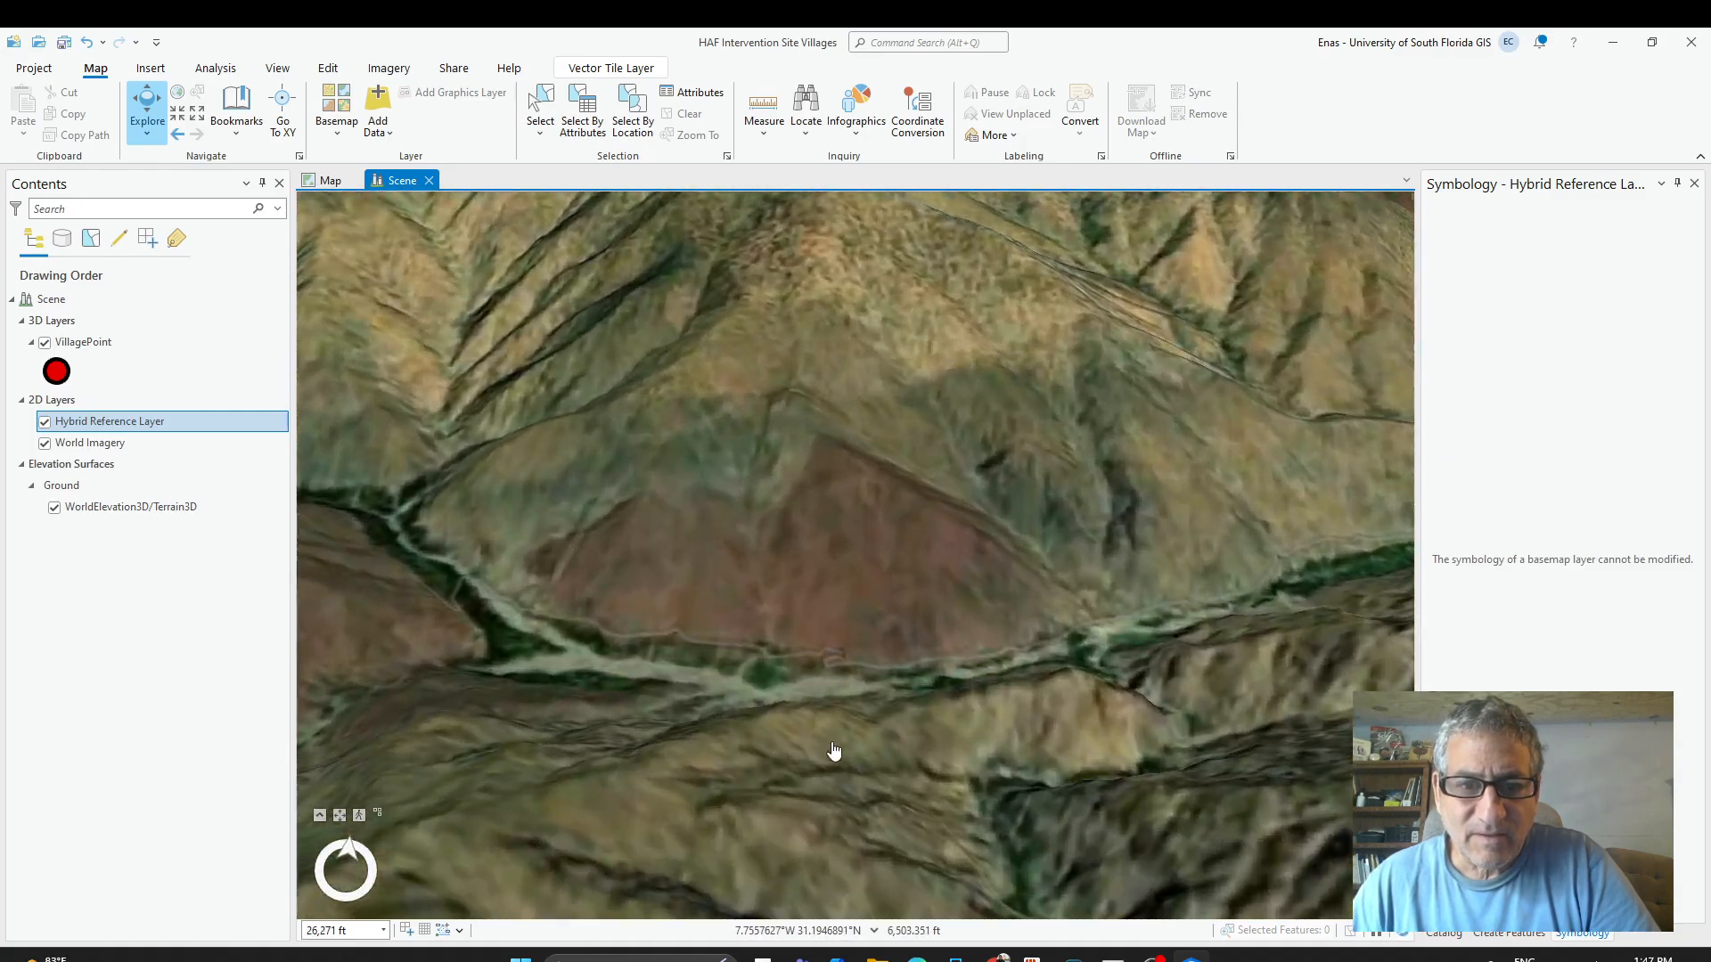
scroll(832, 732, up, 1)
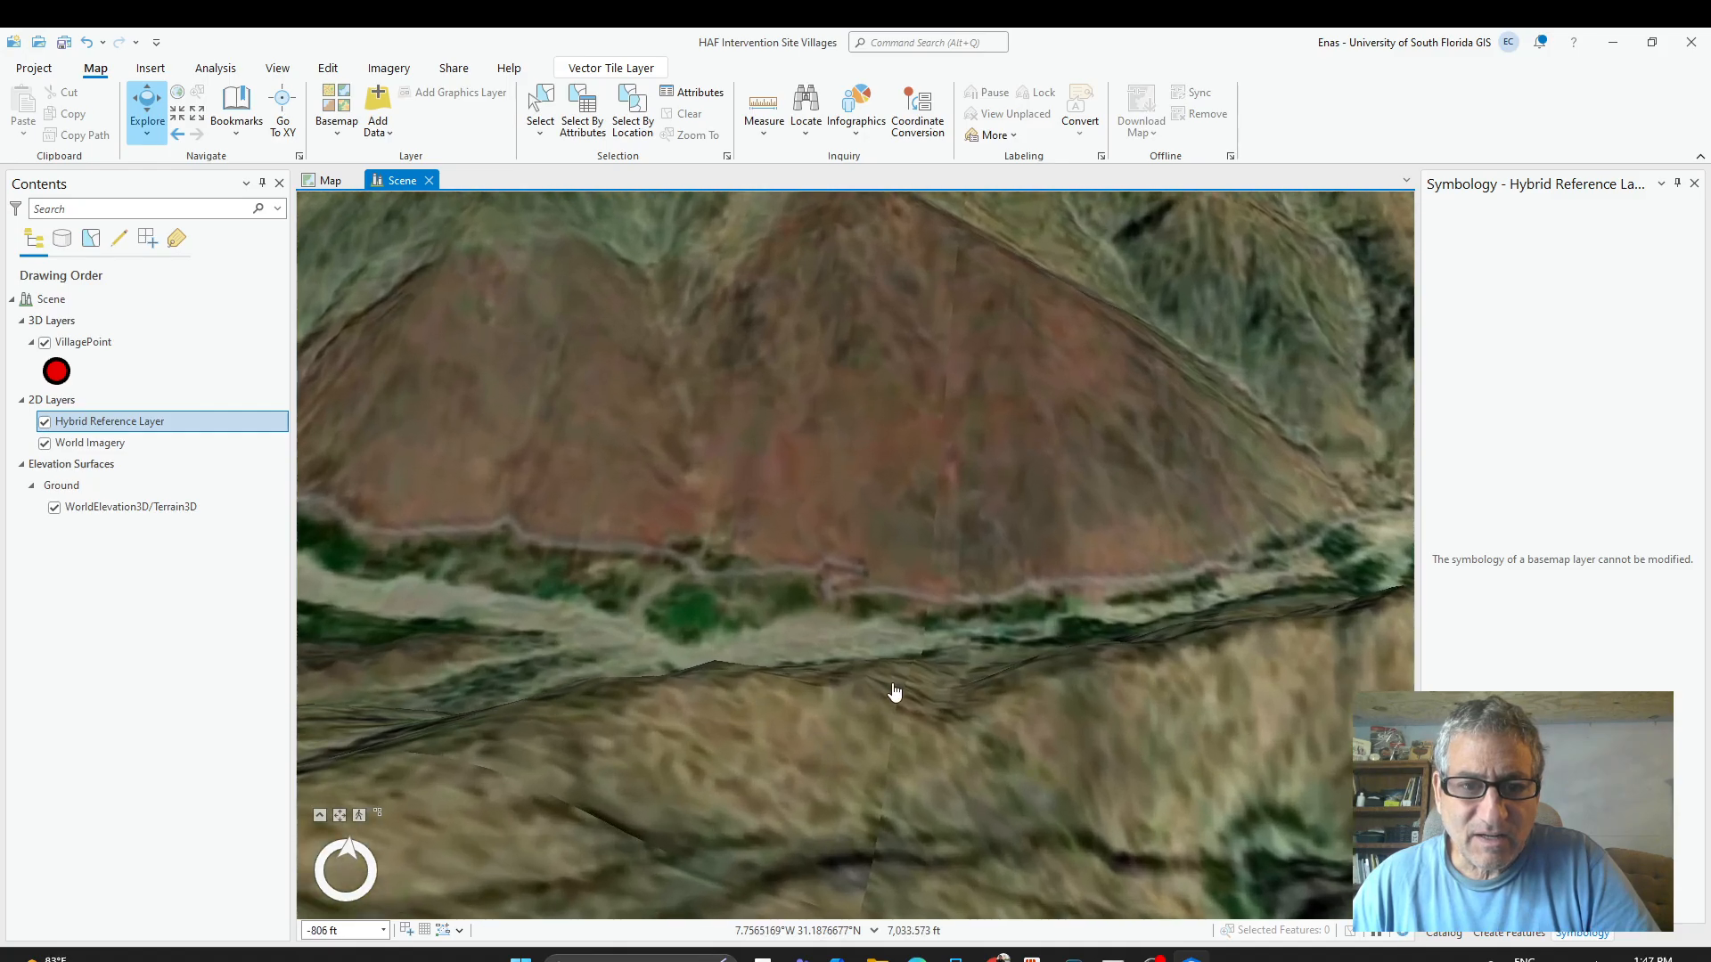
drag(791, 688, 599, 720)
scroll(580, 695, down, 1)
scroll(581, 695, down, 4)
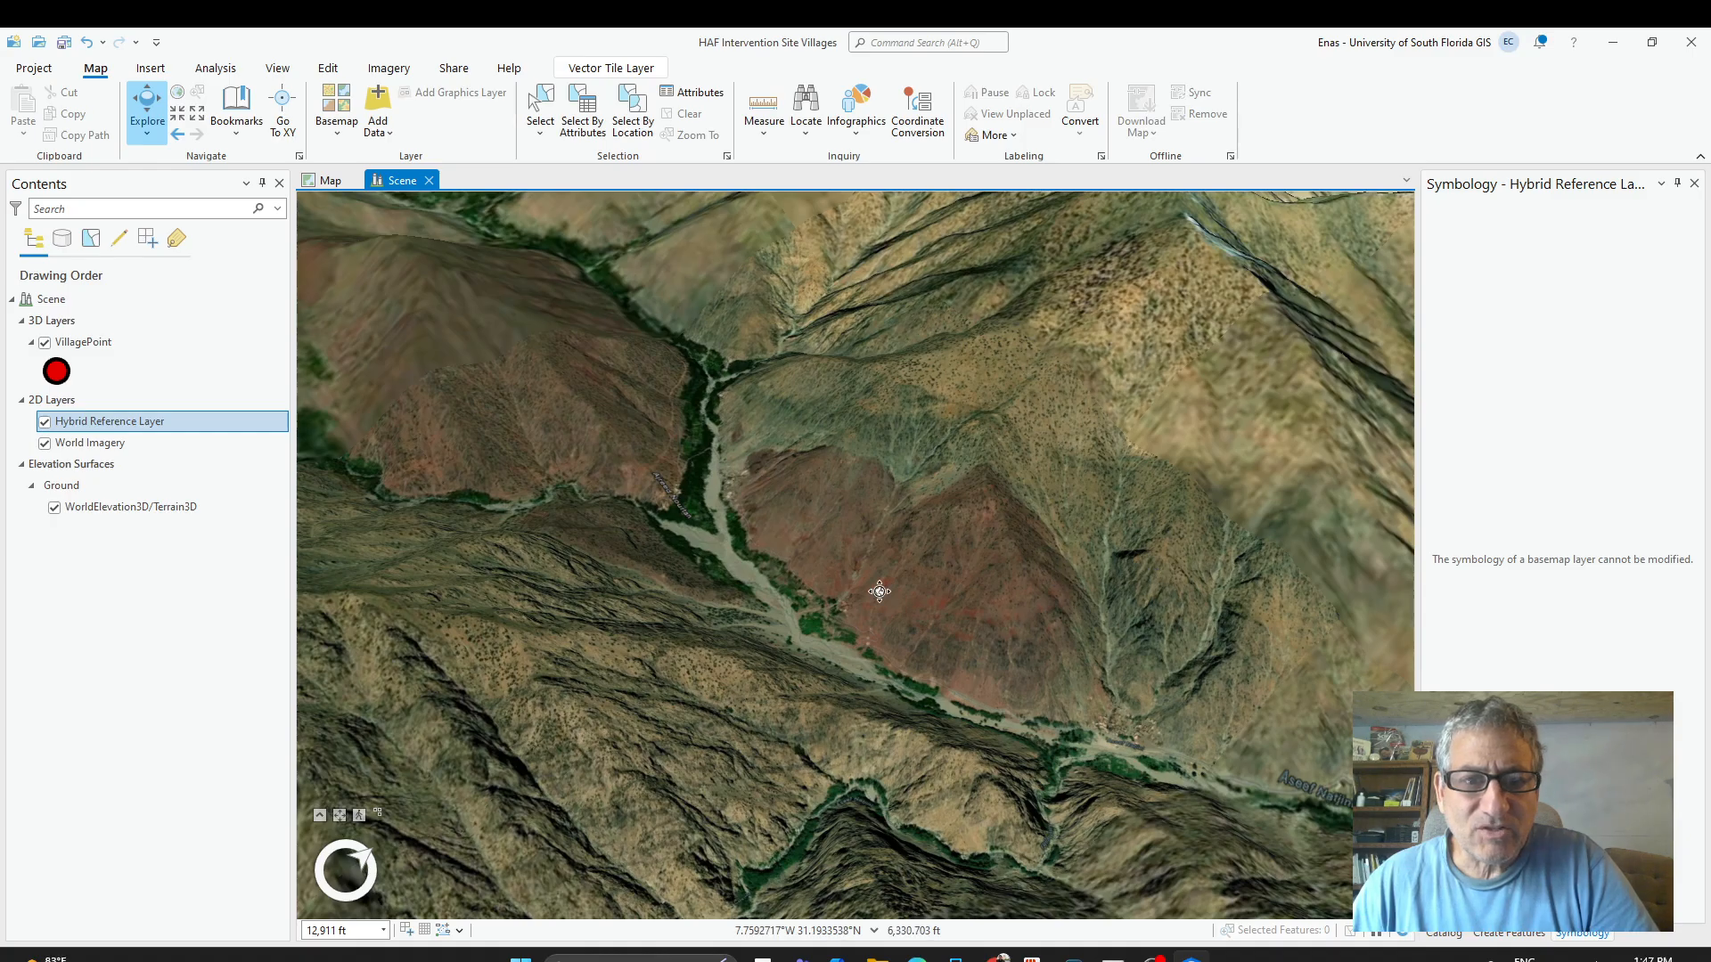
drag(879, 592, 1019, 574)
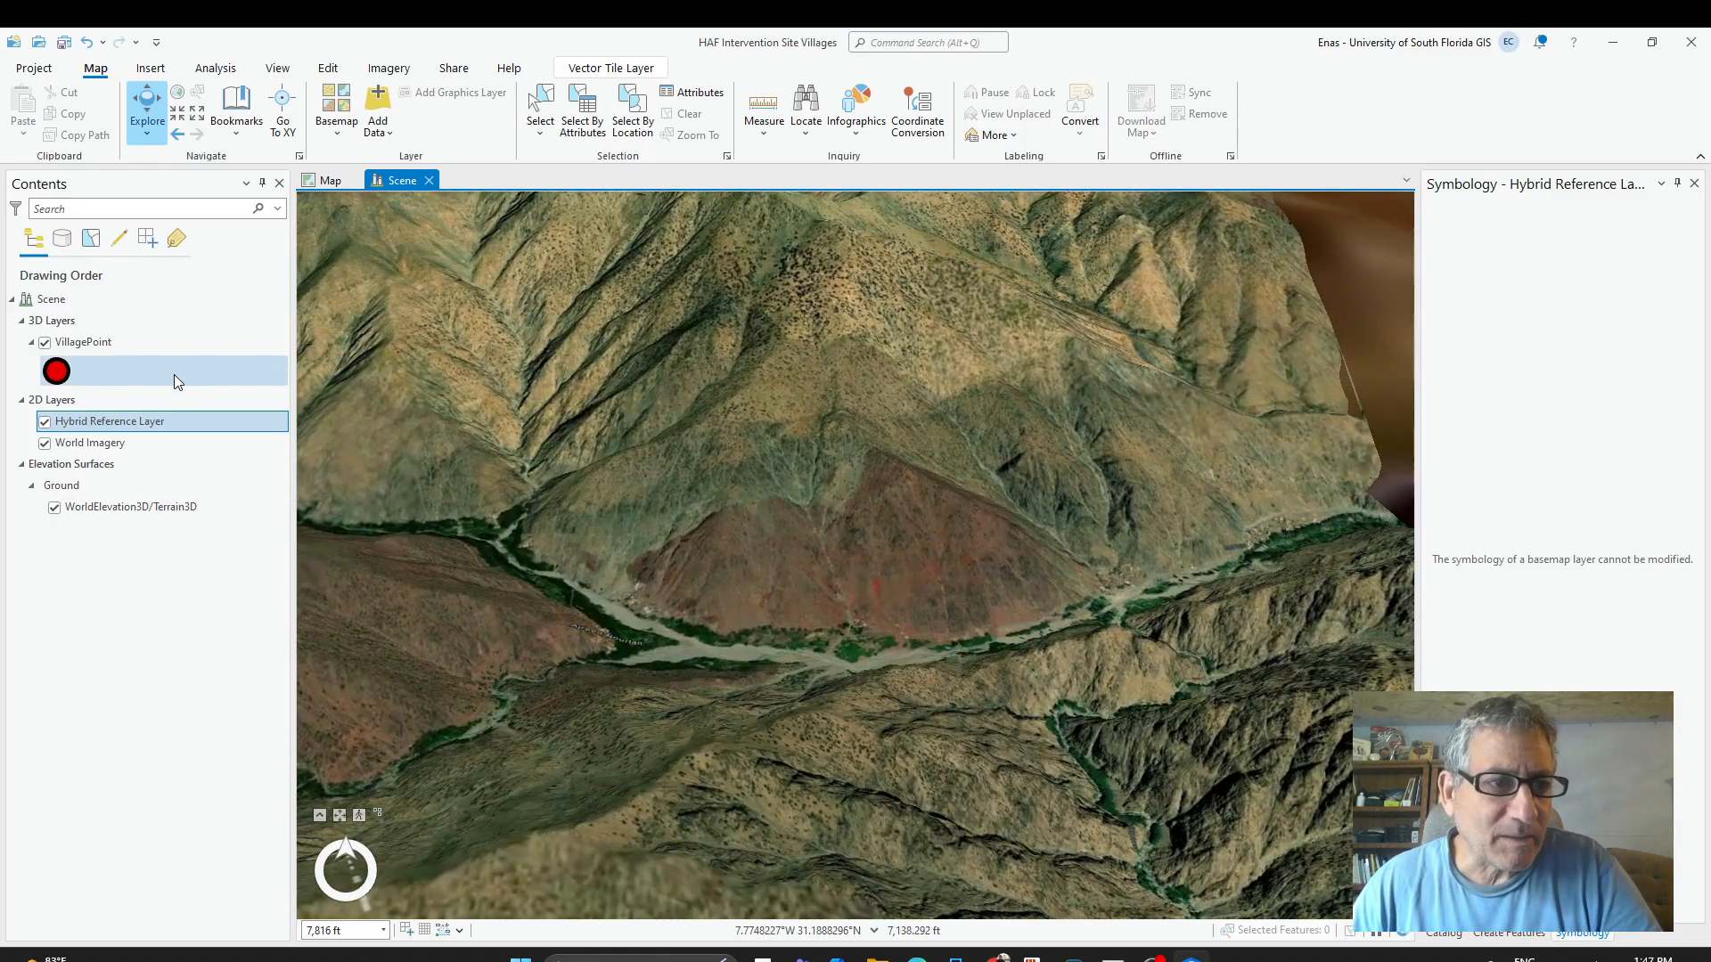
Review the VillagePoint layer's symbology types, advanced symbology options, symbol layer drawing and vary-by-attribute settings.
click(105, 348)
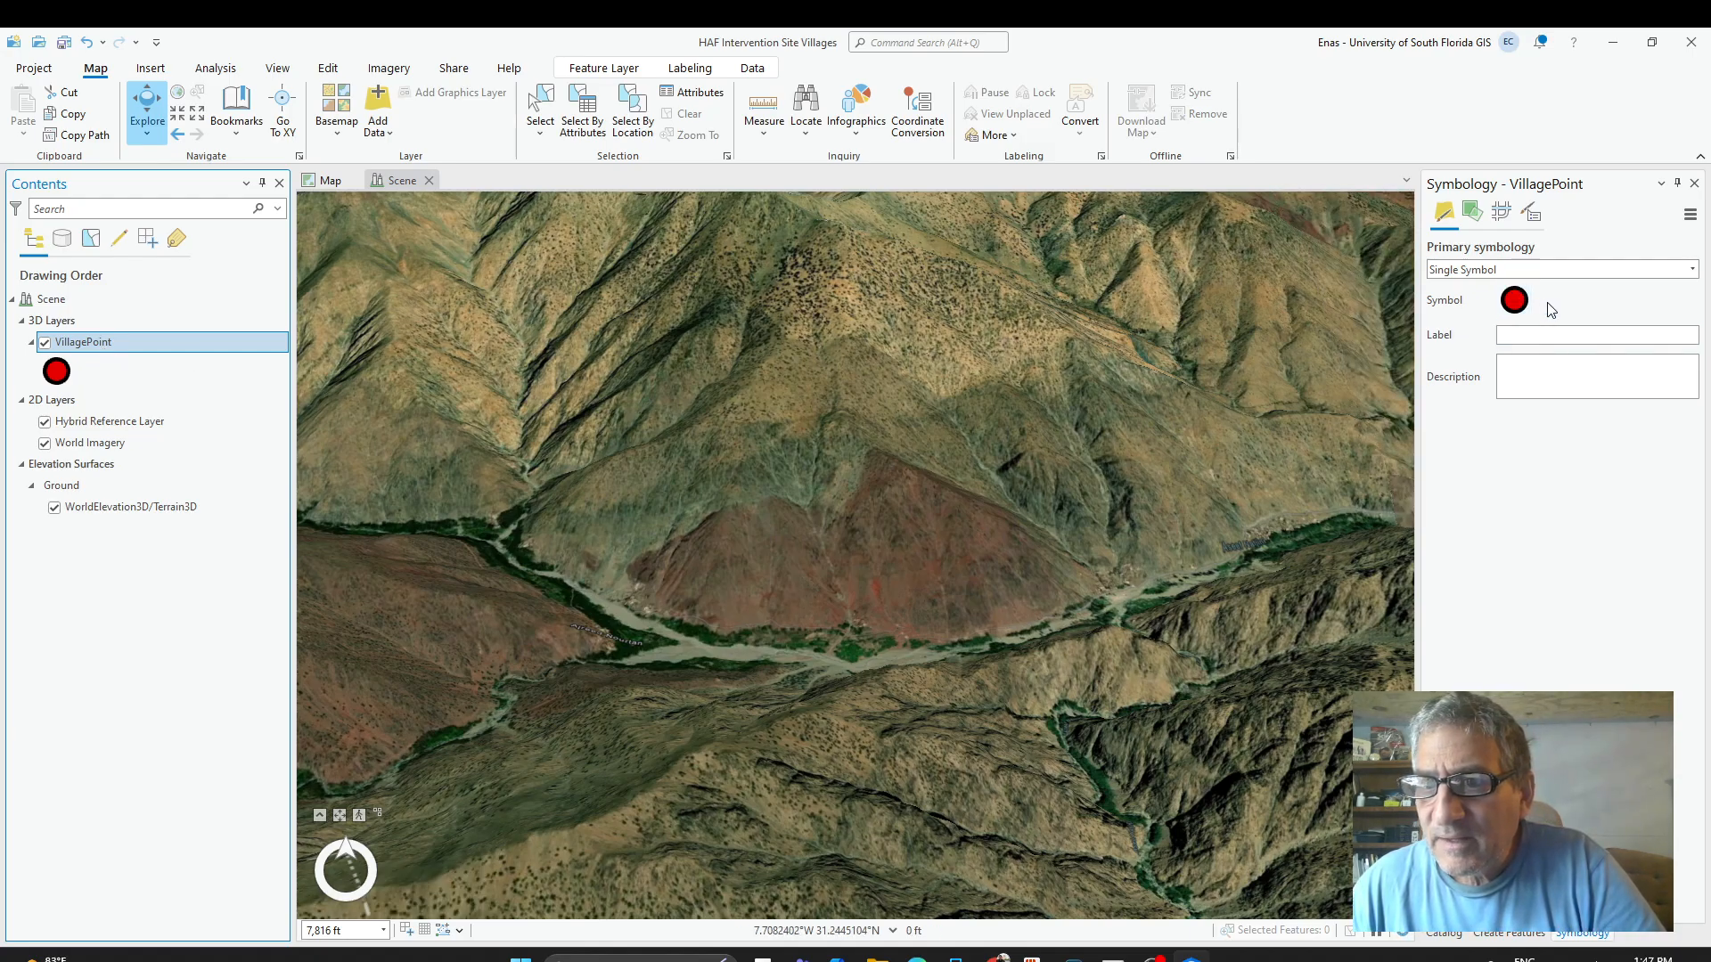
click(1545, 305)
click(1569, 270)
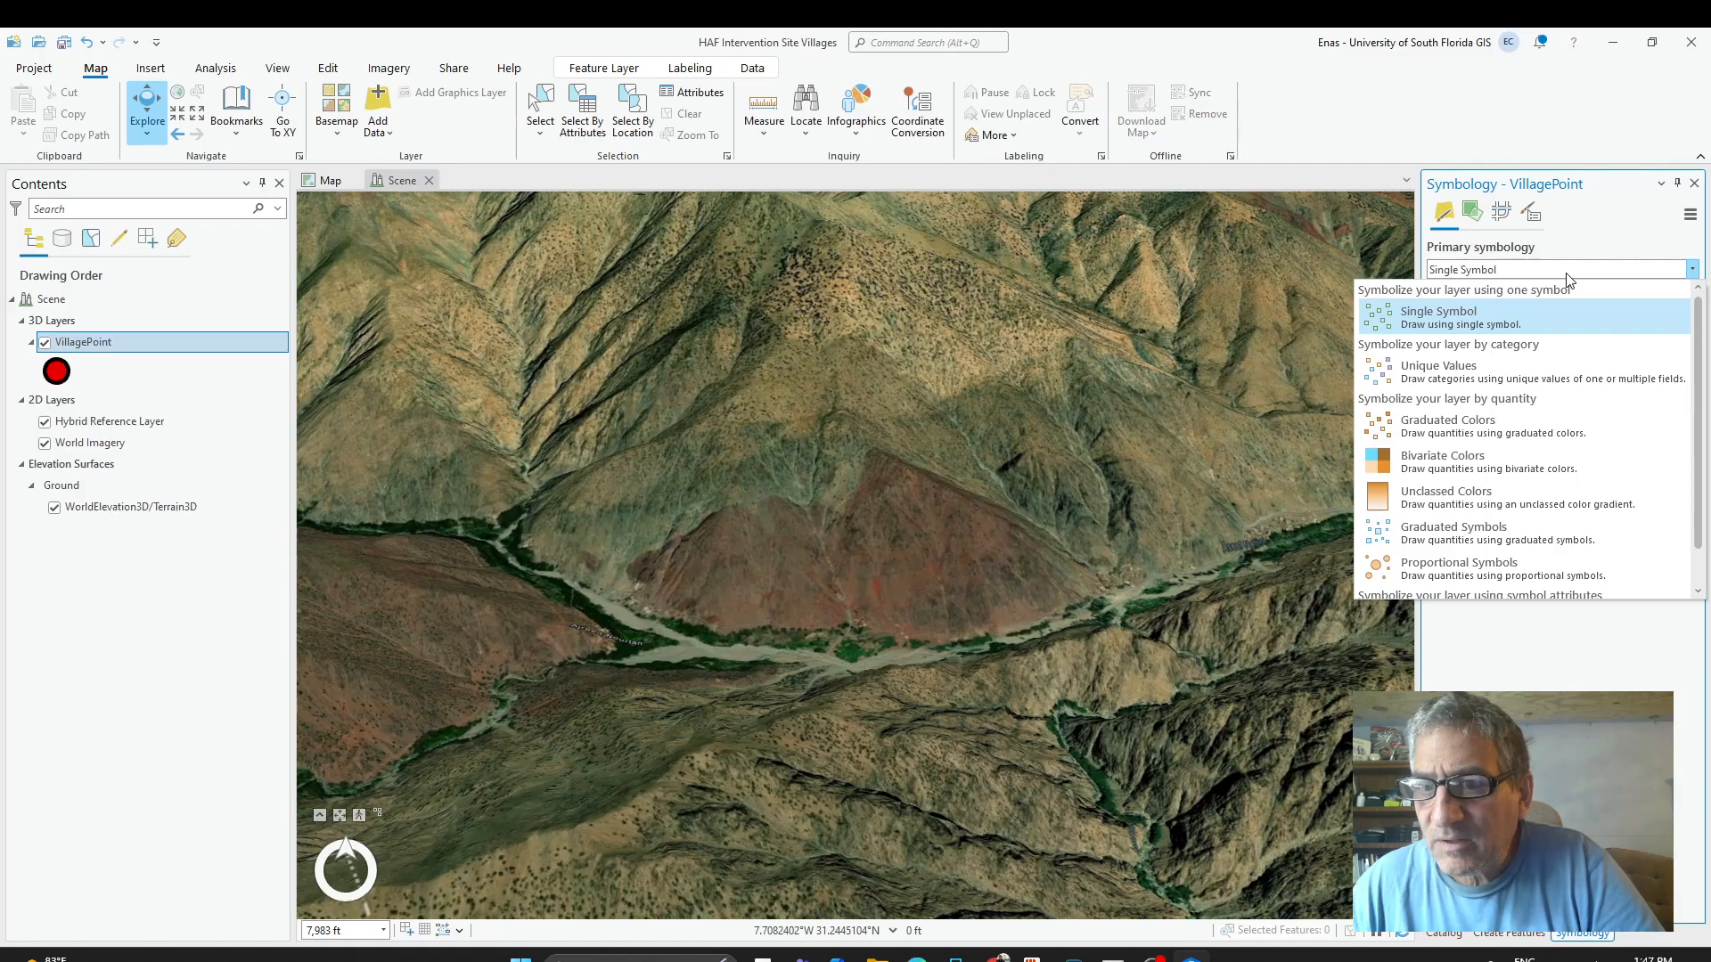
click(1568, 279)
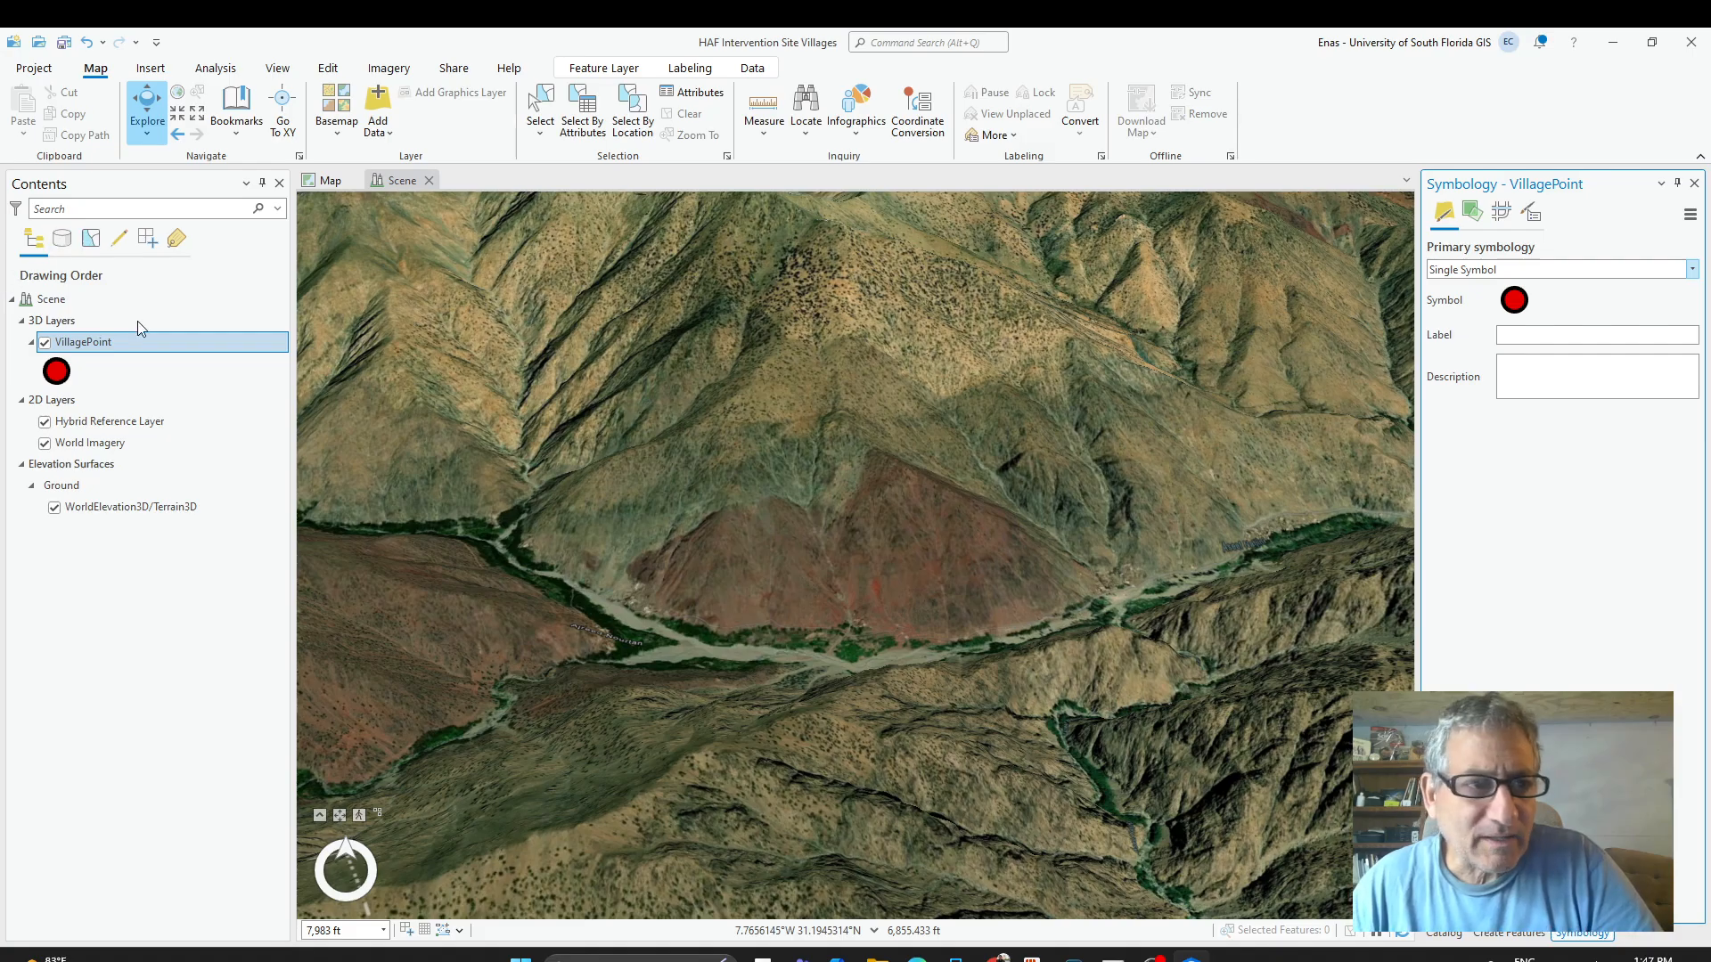
right_click(94, 360)
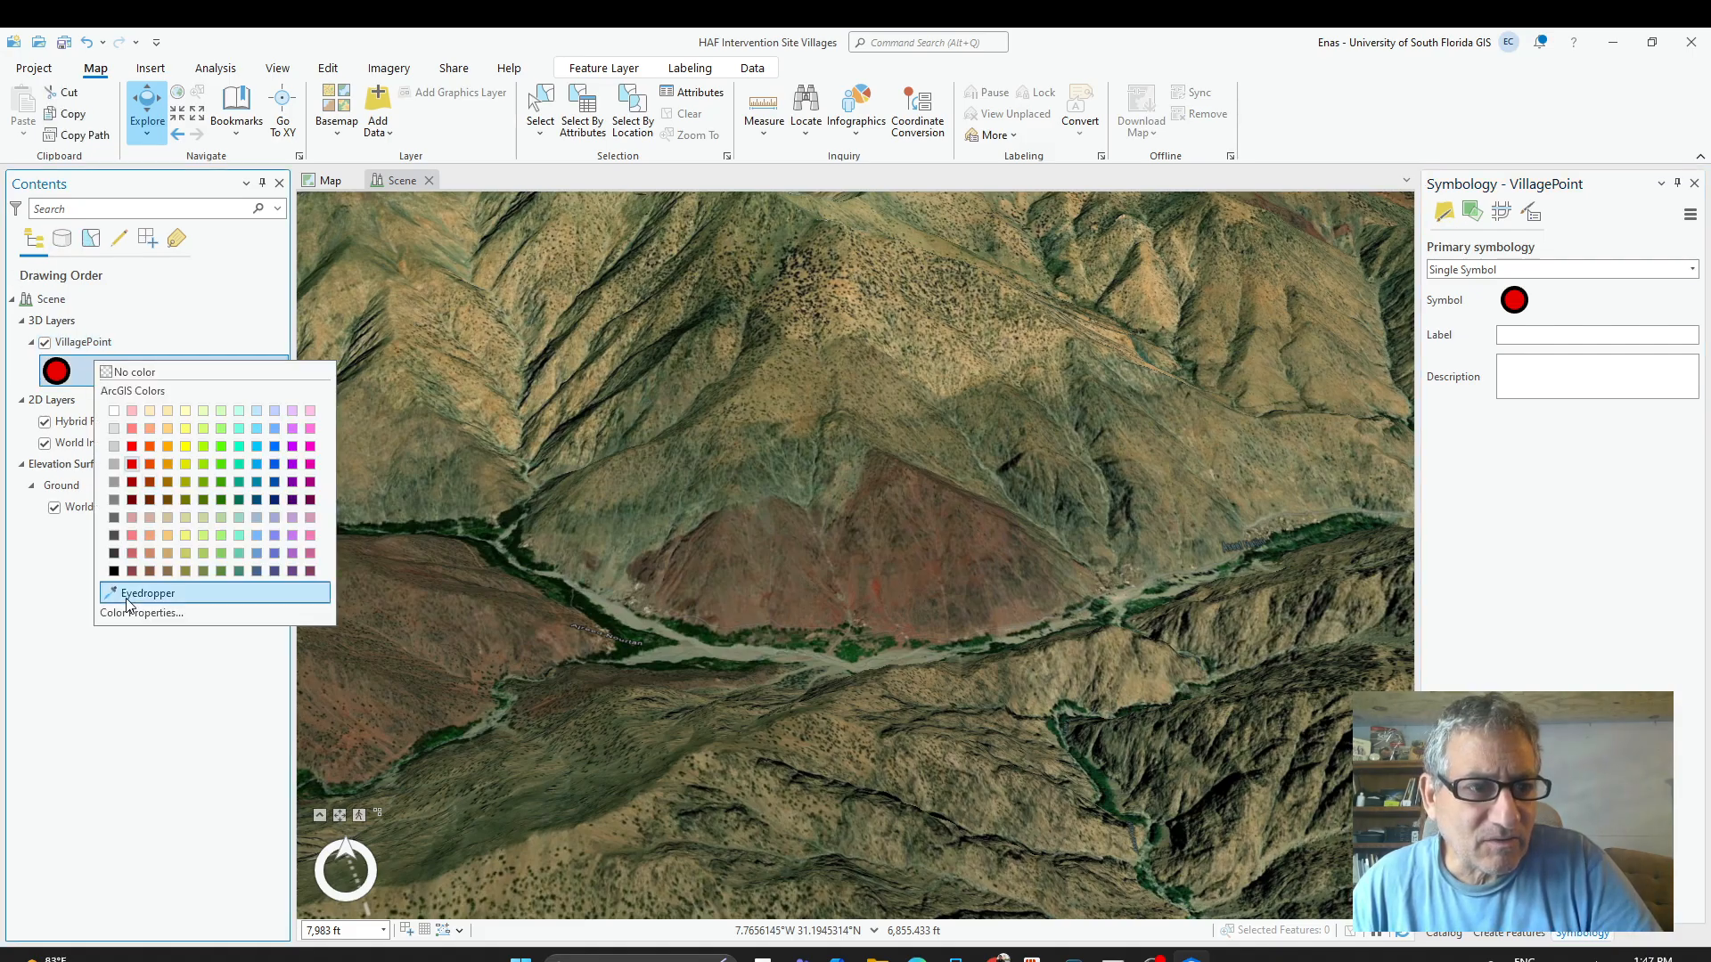
right_click(110, 342)
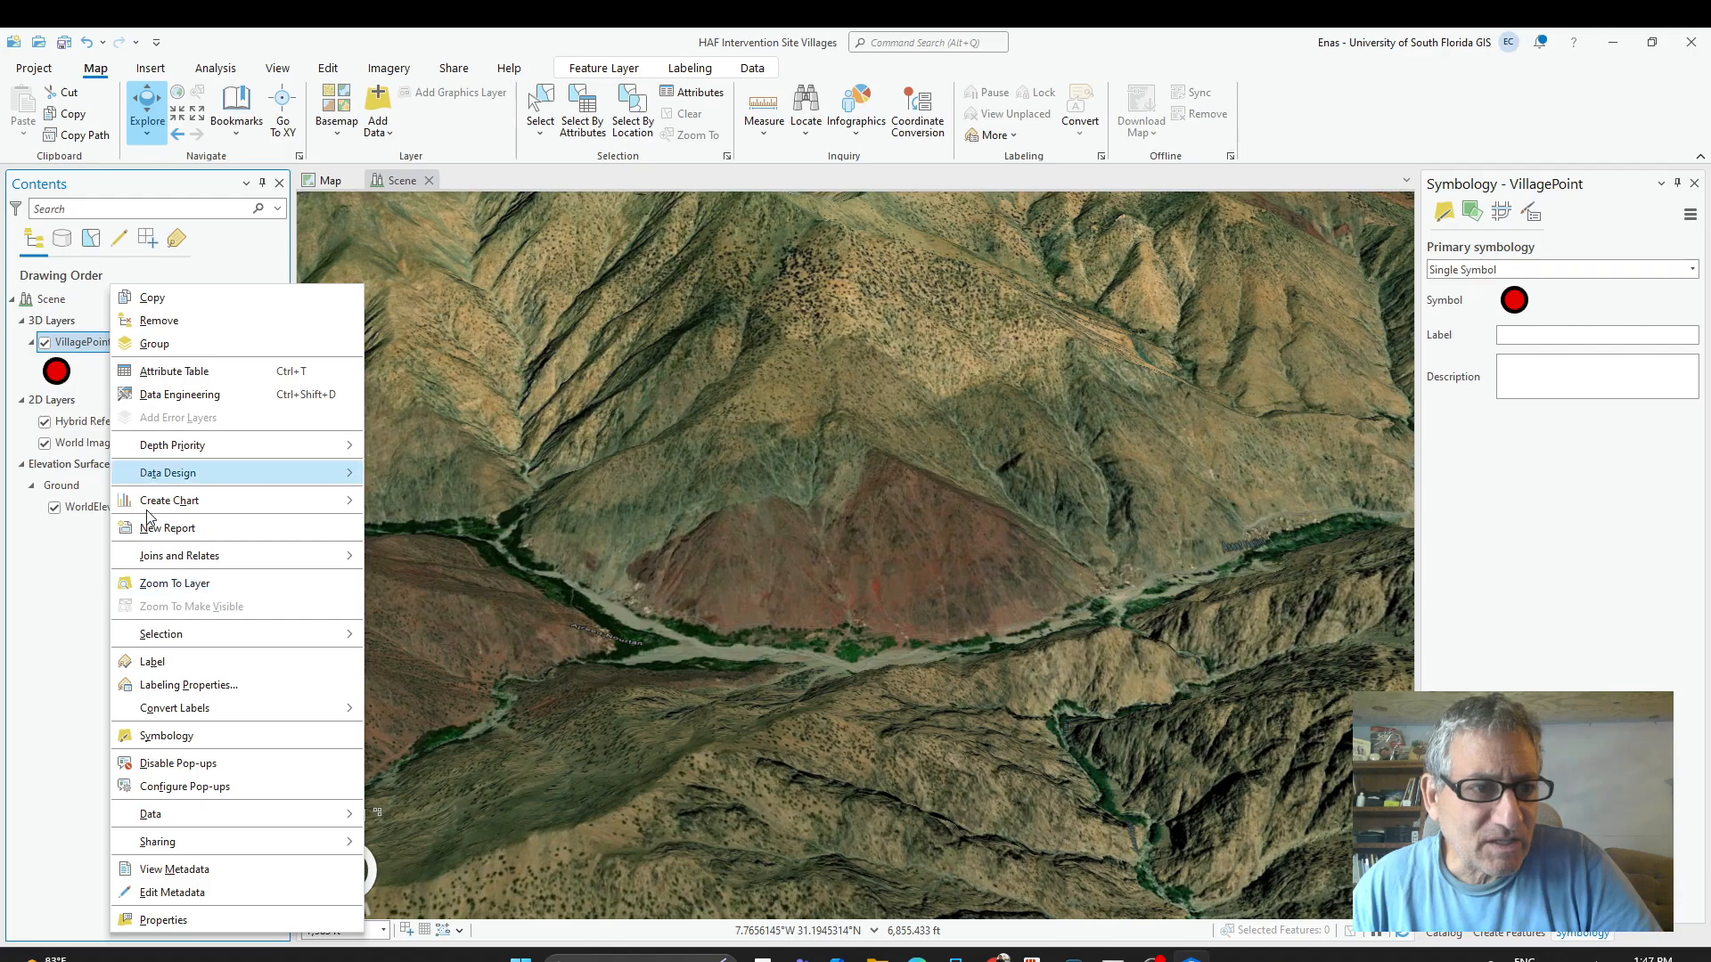
click(166, 736)
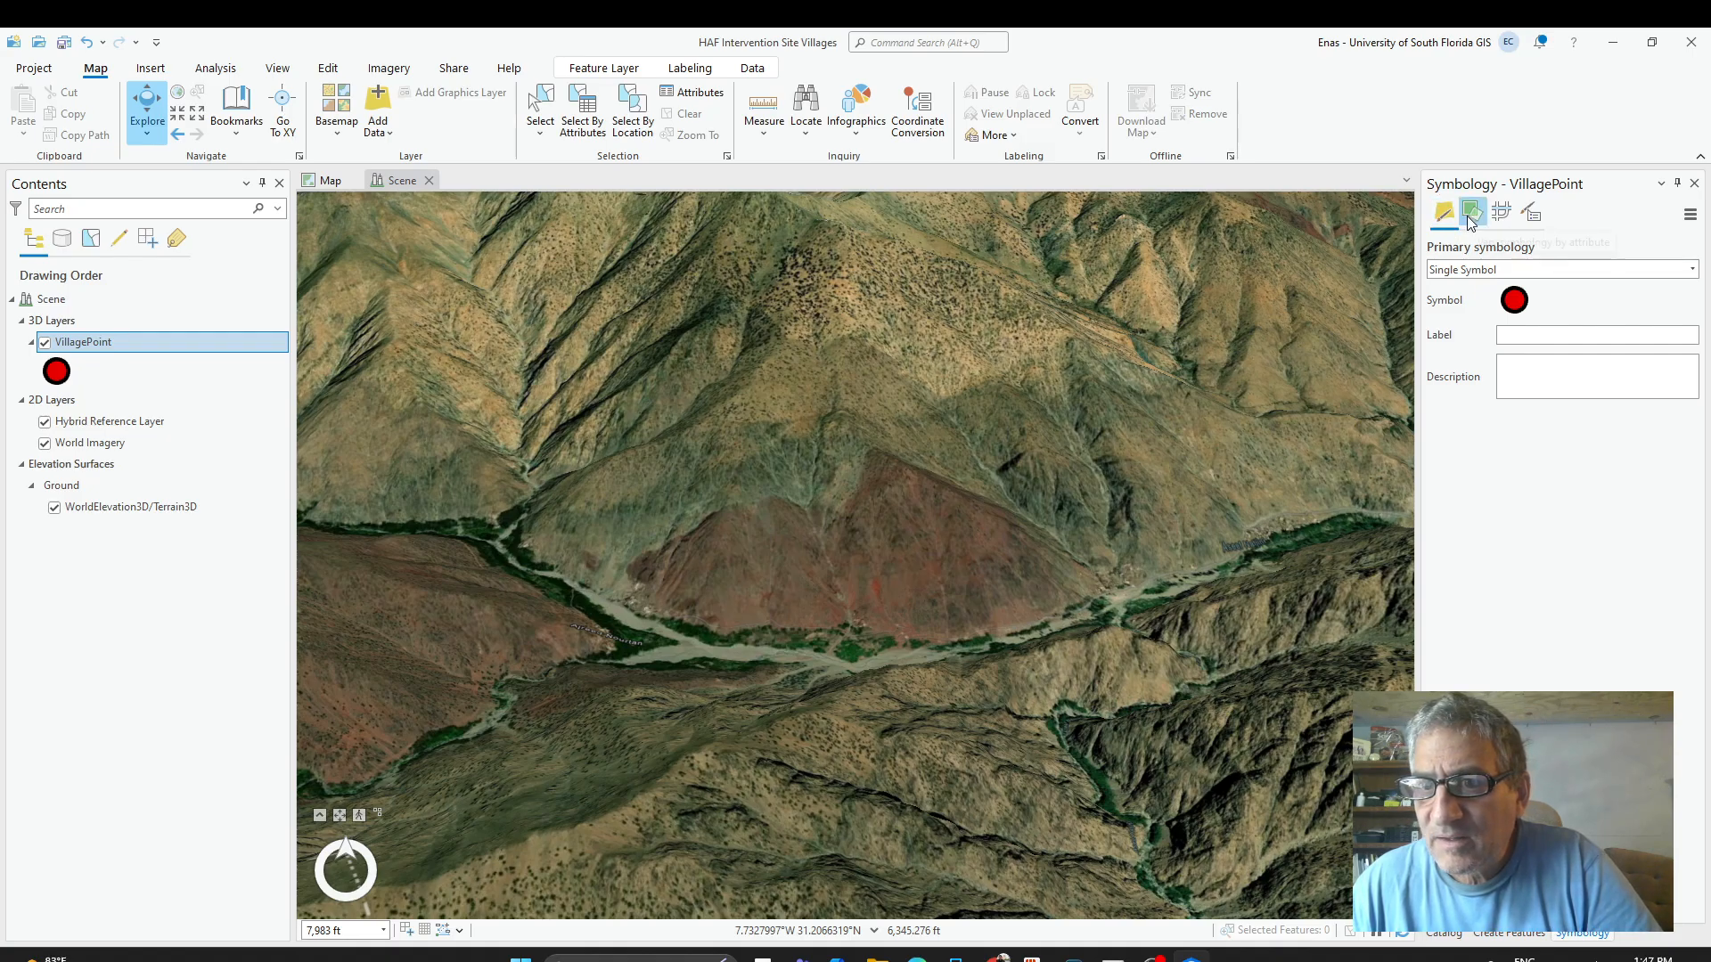
click(1542, 219)
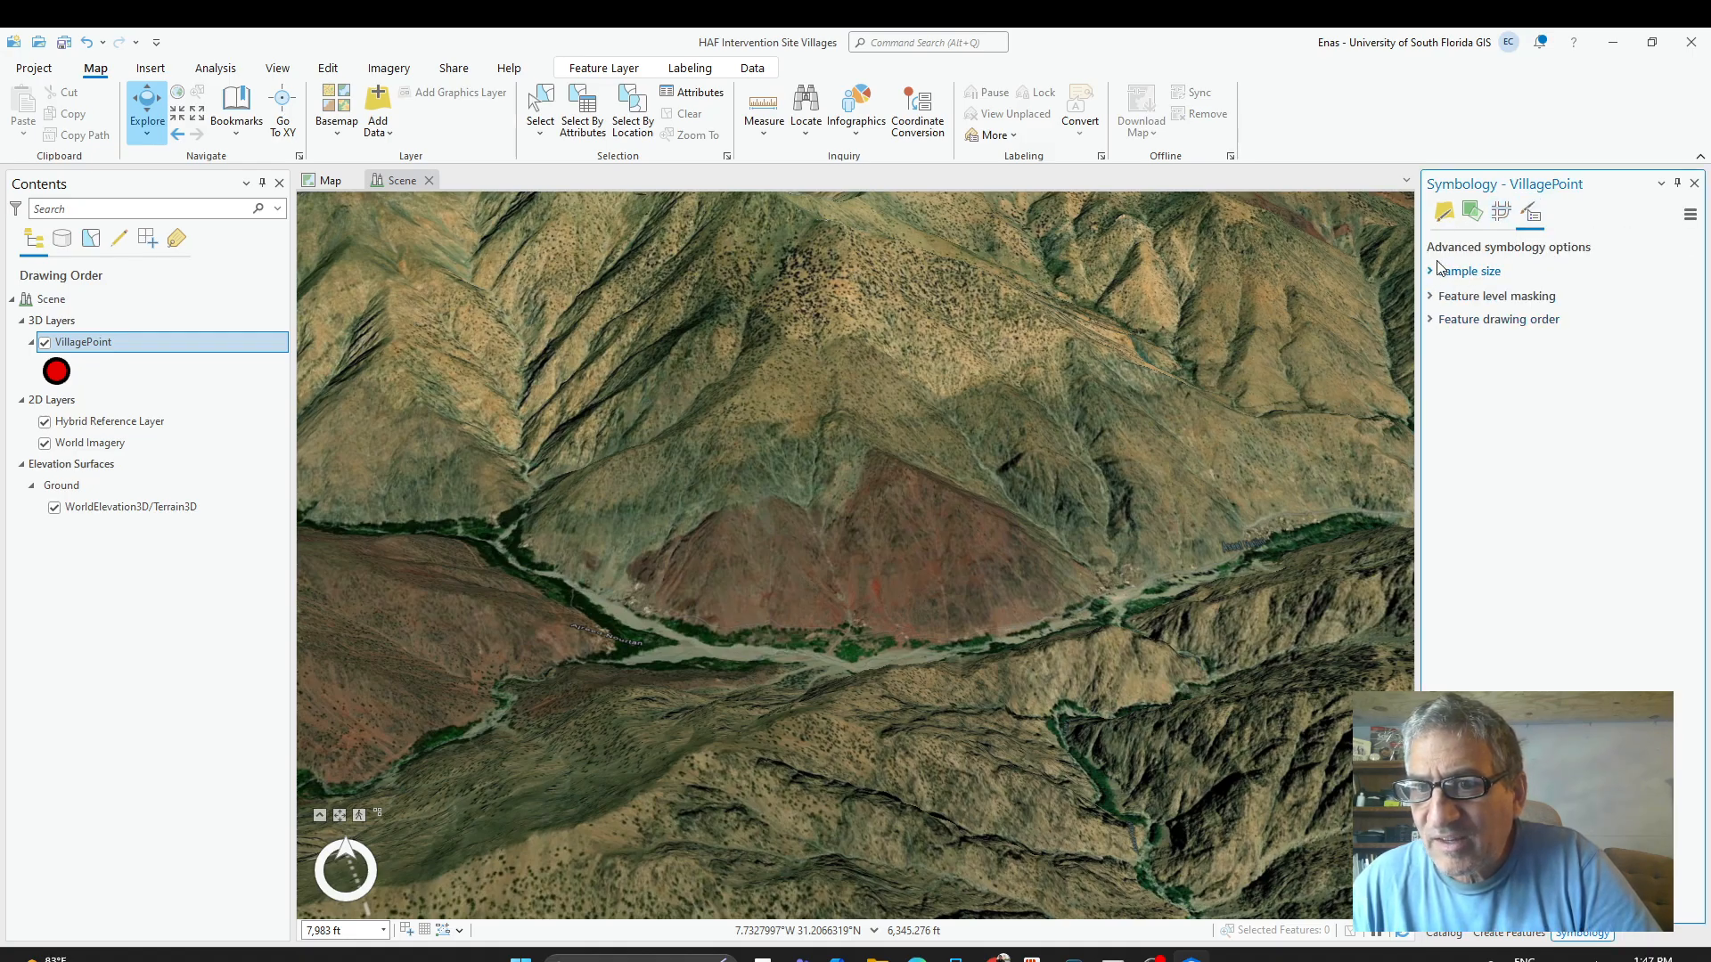
click(1498, 220)
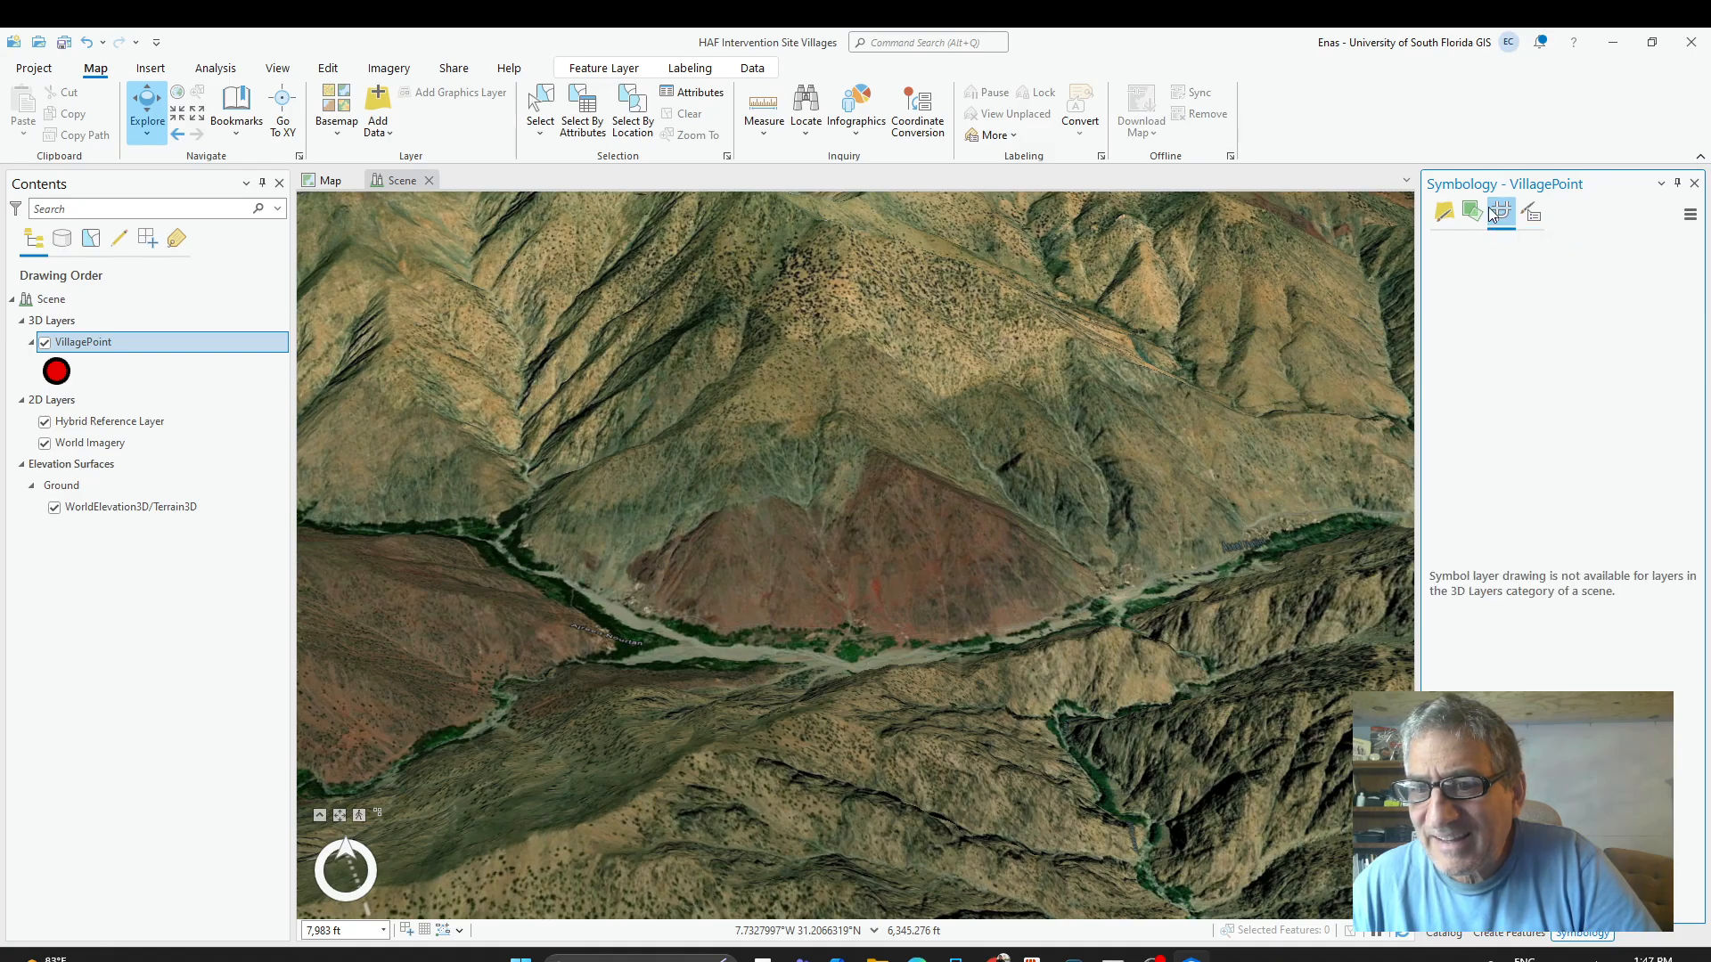
click(1472, 212)
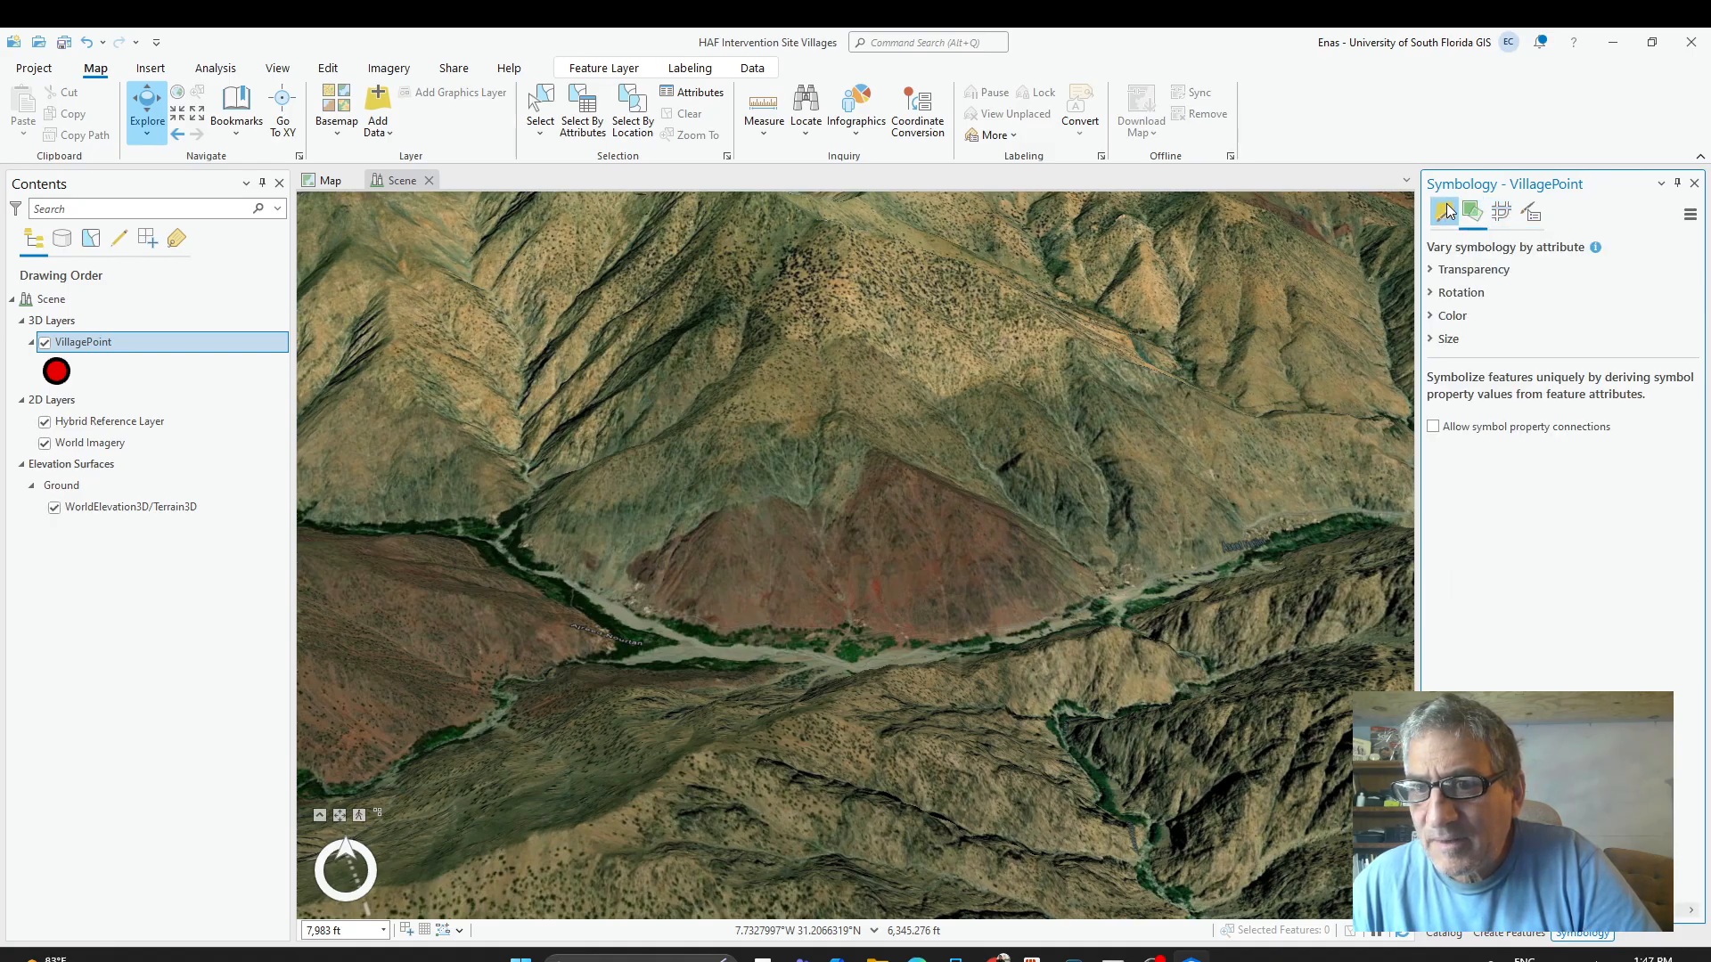
click(1450, 213)
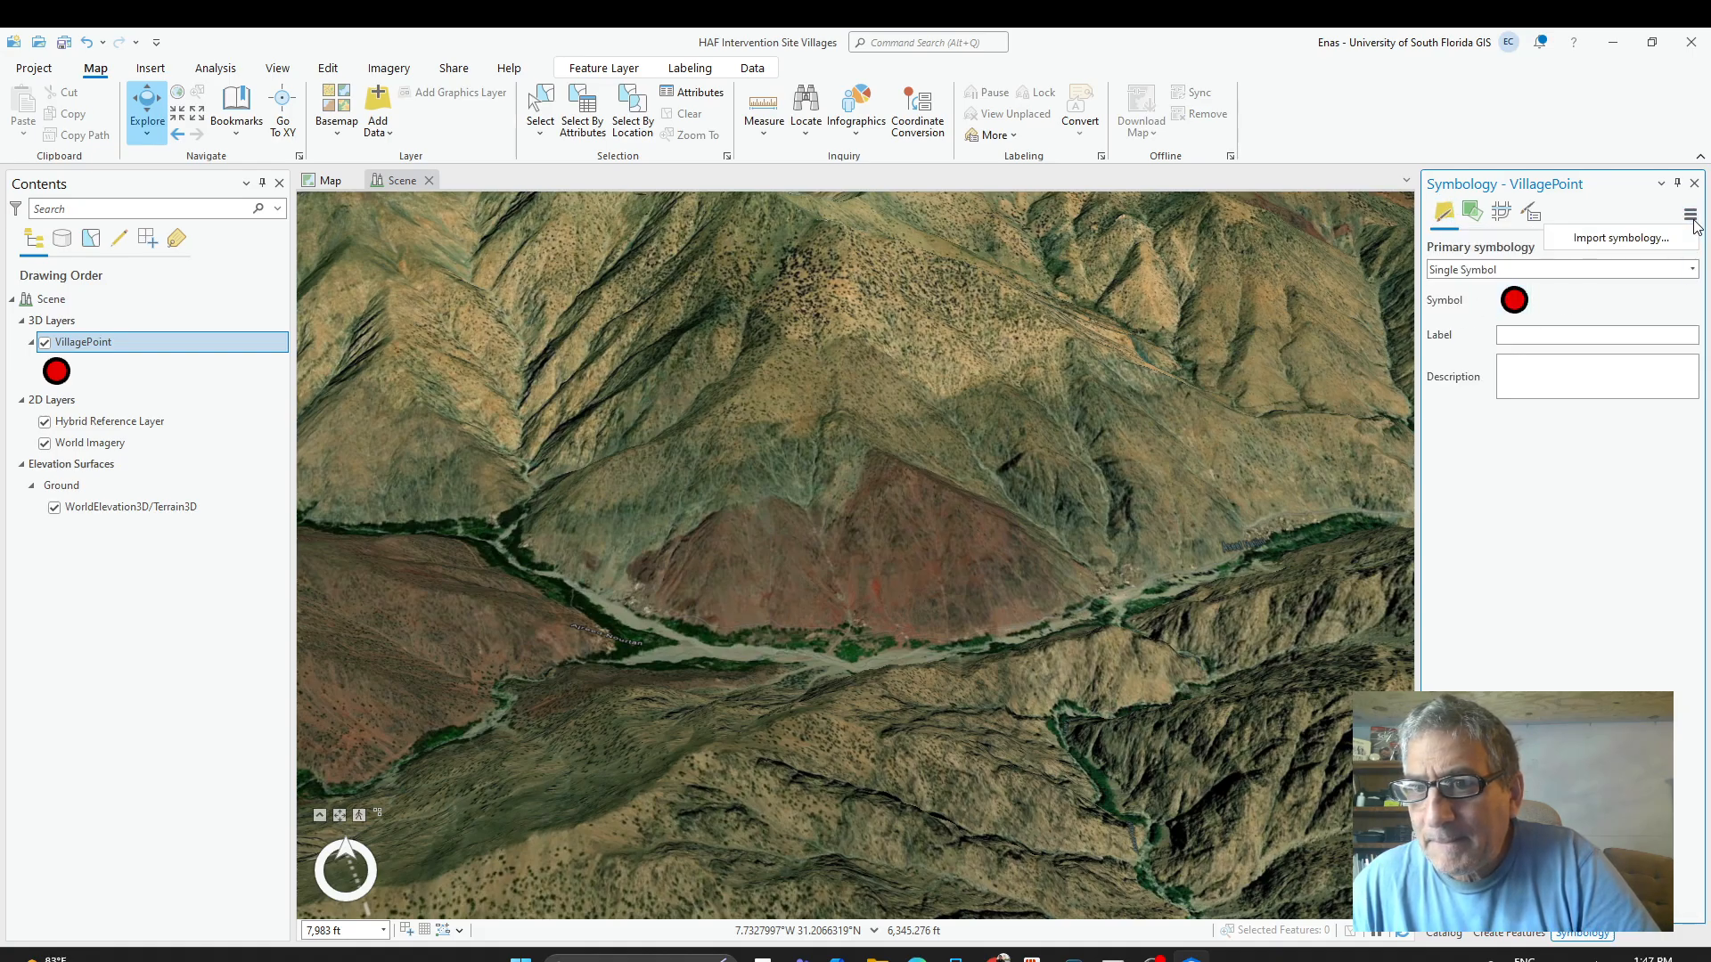
Inspect the village valley and surrounding mountains on the imagery from farther out, and close the VillagePoint symbology settings.
drag(1092, 660, 1050, 848)
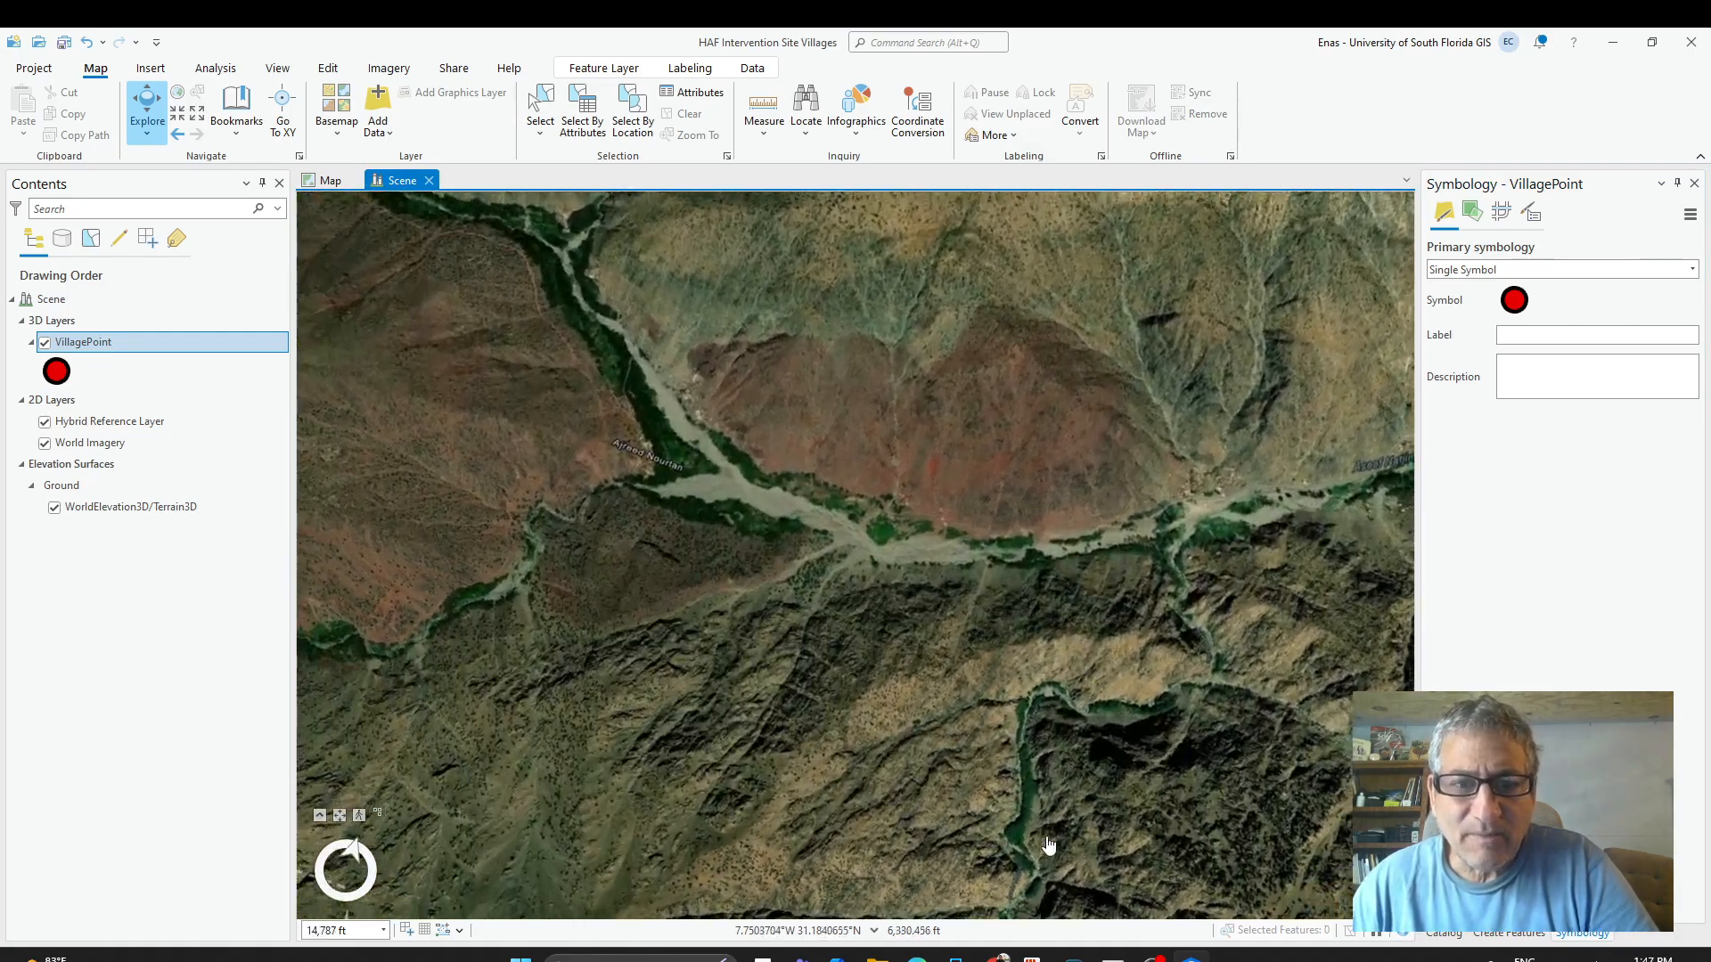
scroll(1006, 784, down, 5)
drag(1016, 740, 1105, 747)
scroll(851, 572, up, 2)
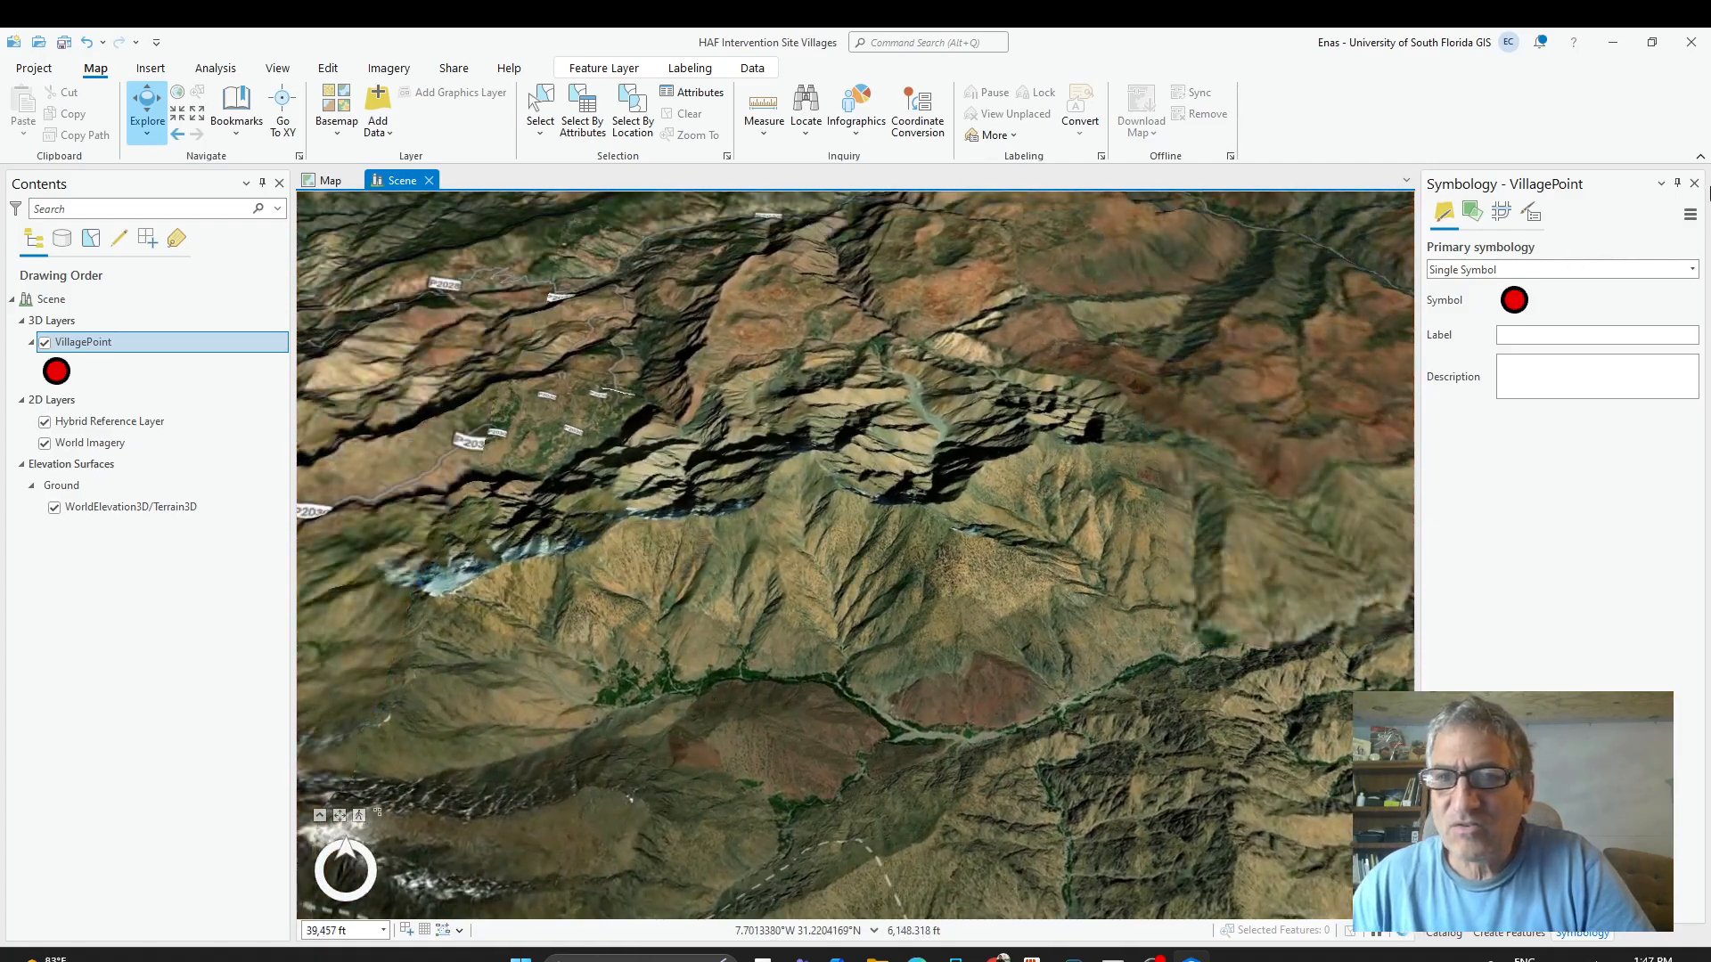
click(1694, 184)
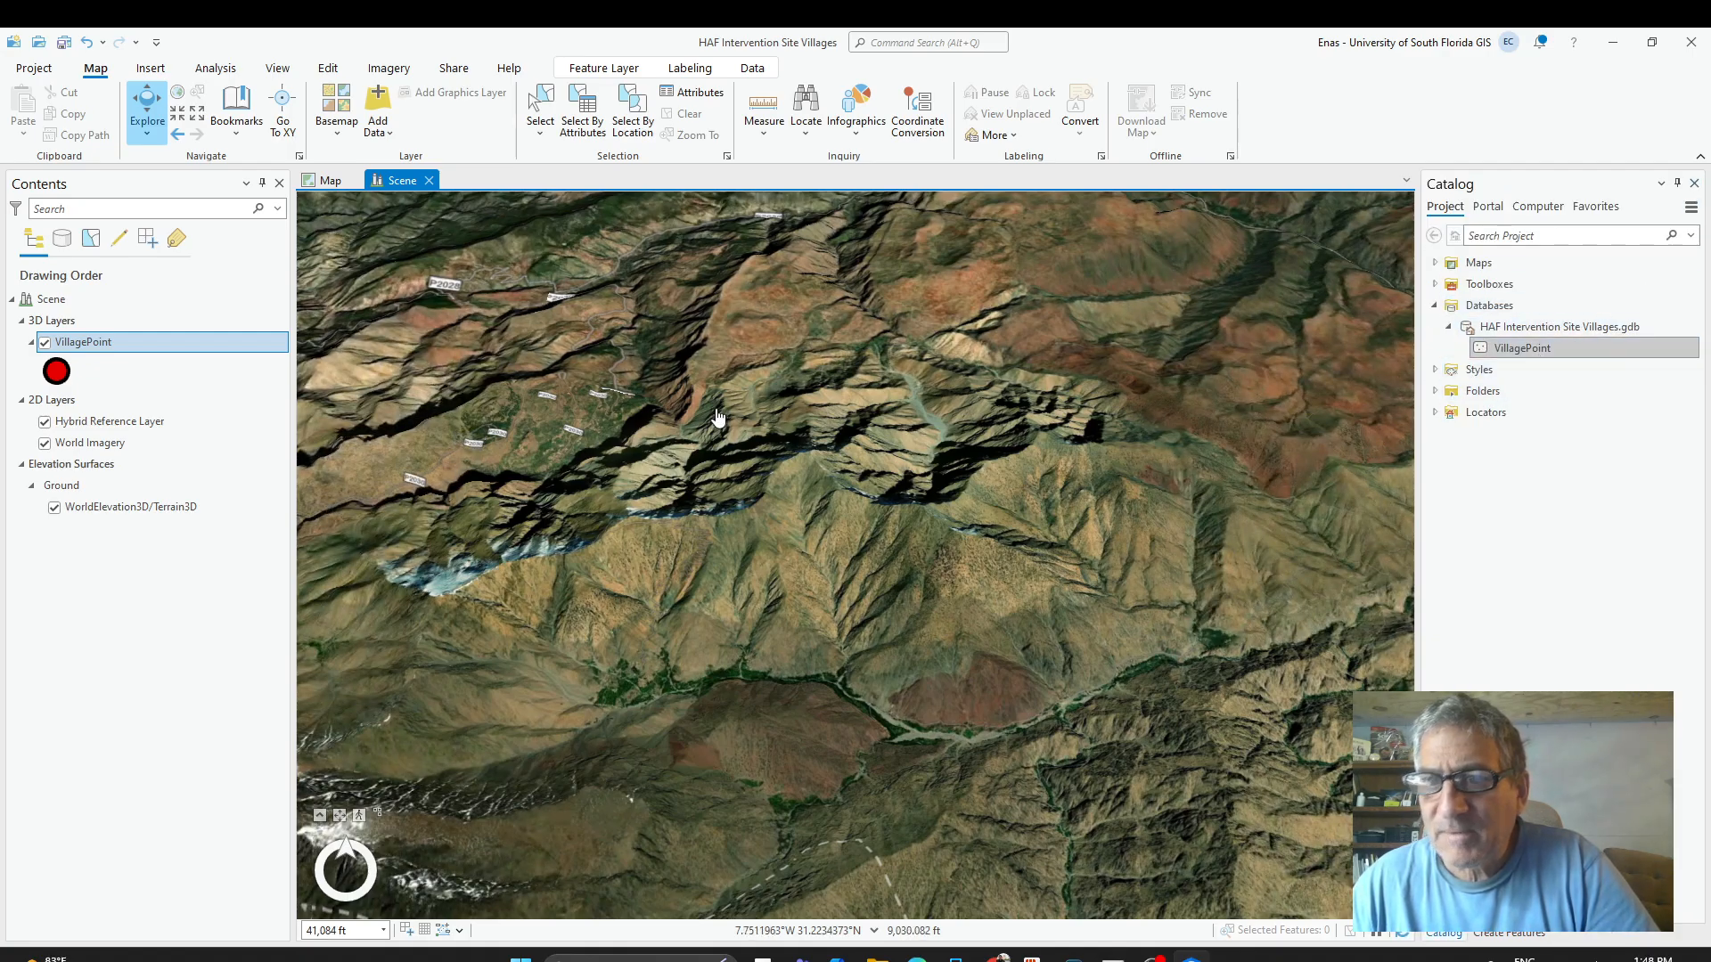
drag(989, 548, 650, 605)
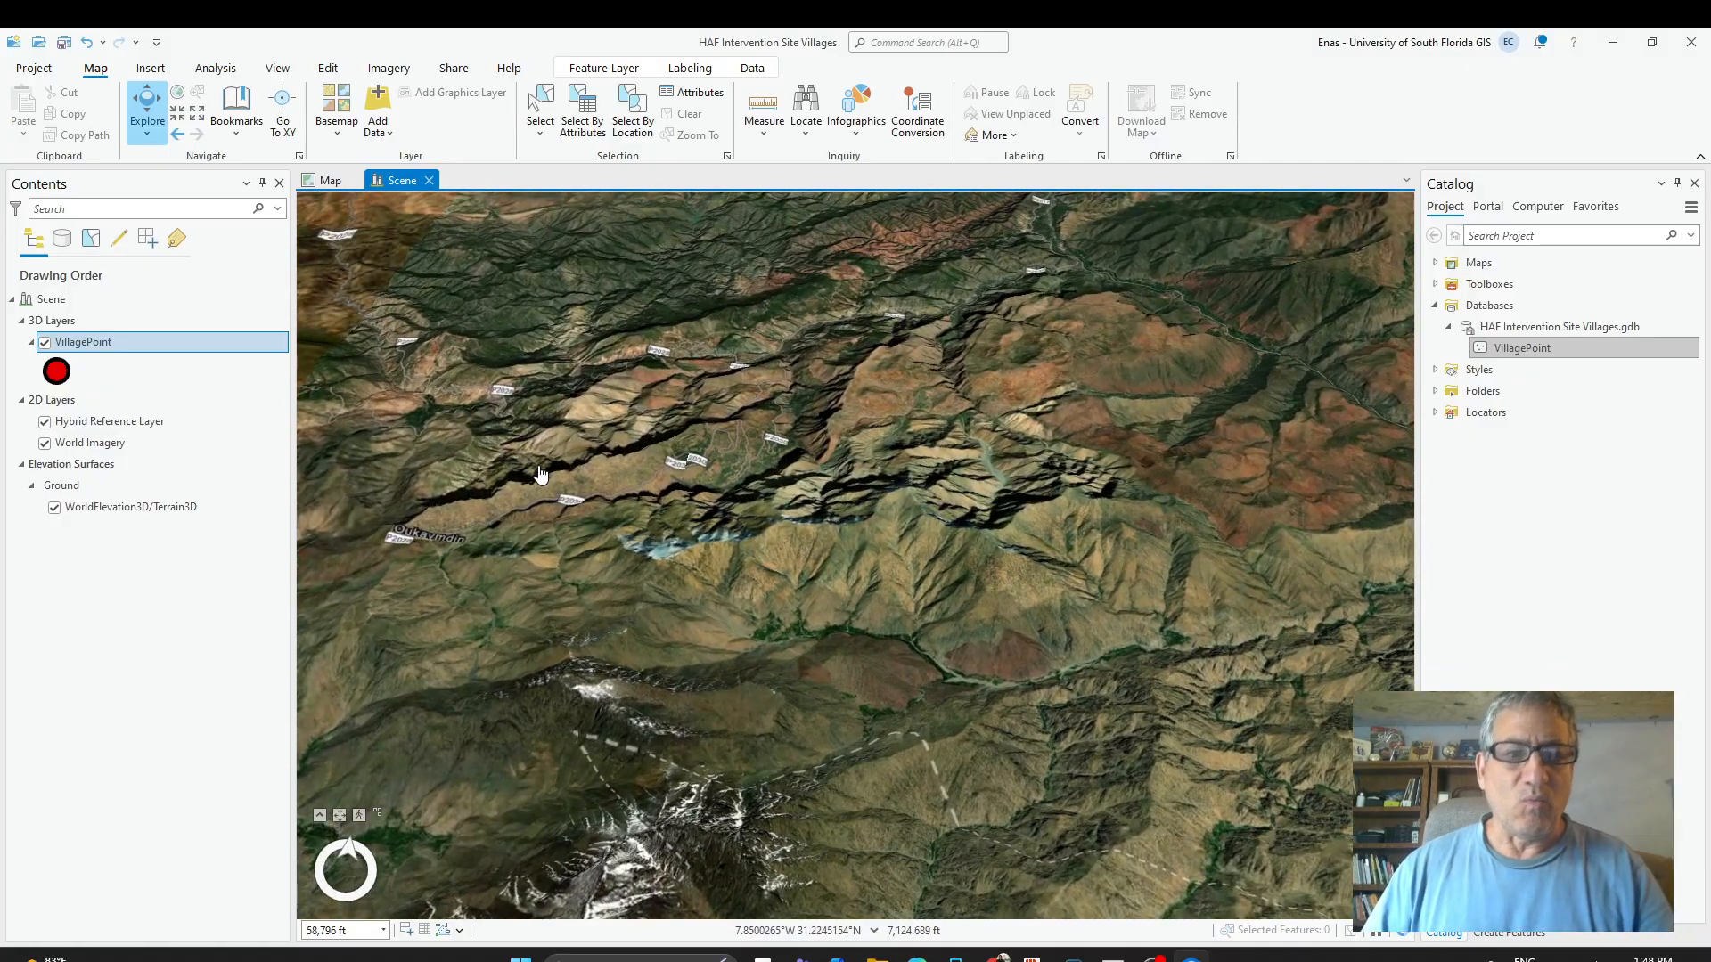
Turn the WorldElevation3D/Terrain3D ground surface off and back on to compare the village points with and without terrain.
click(54, 508)
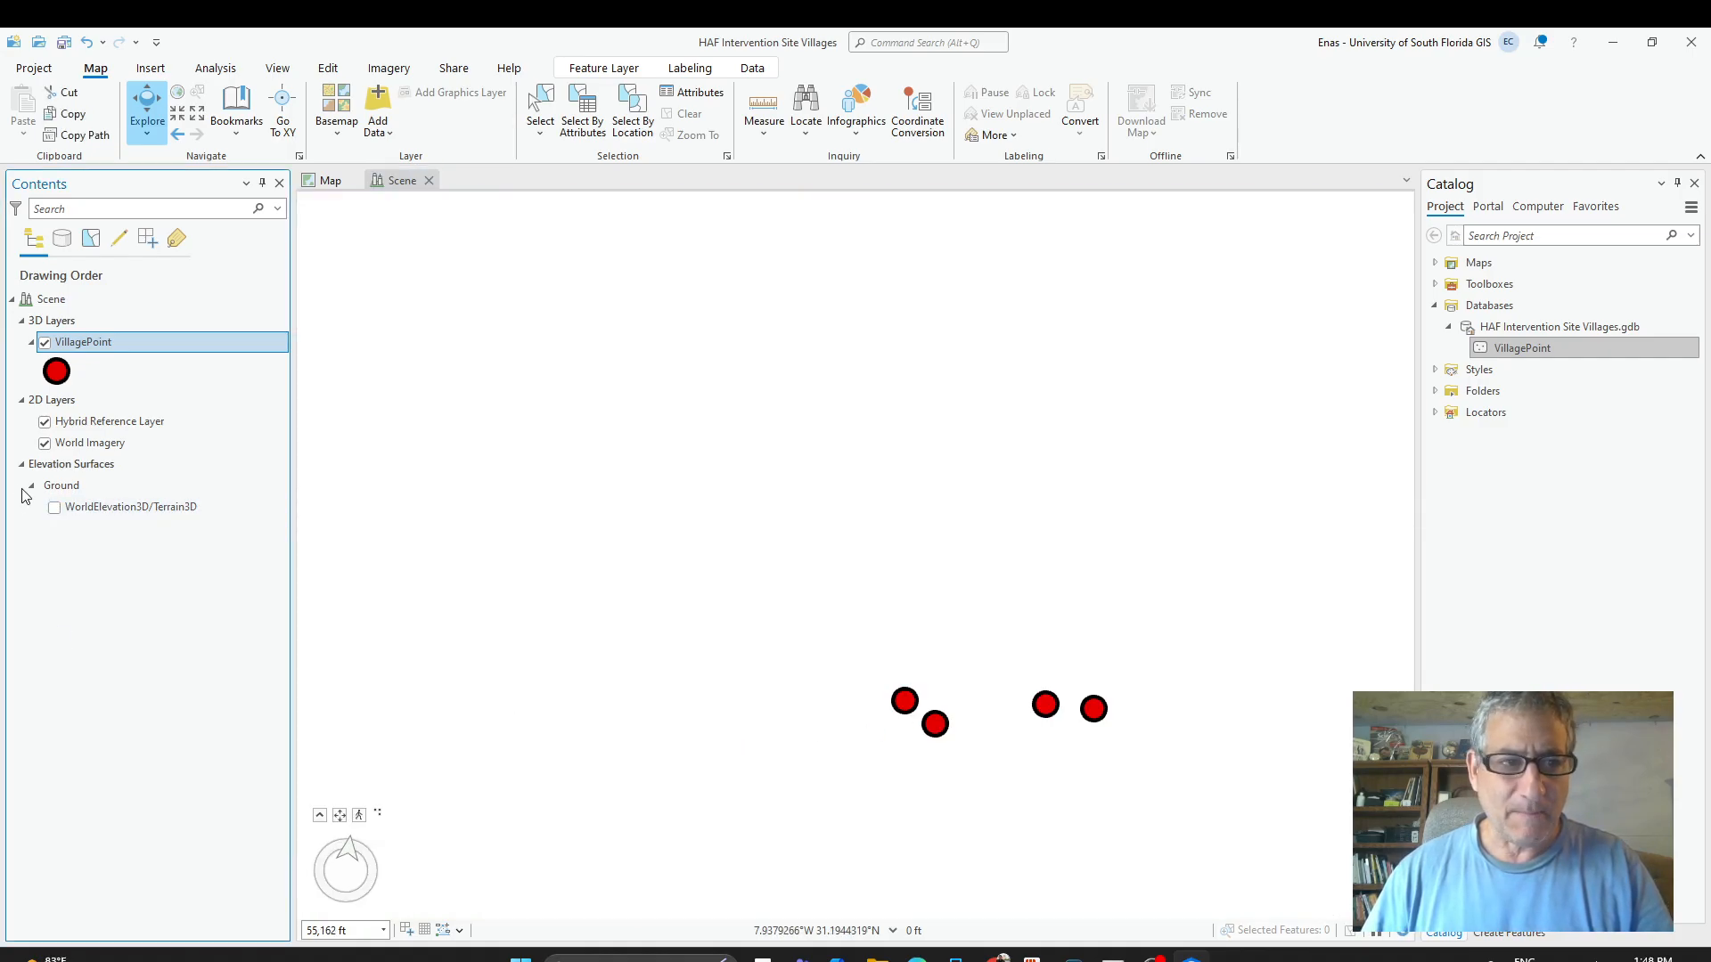
click(55, 507)
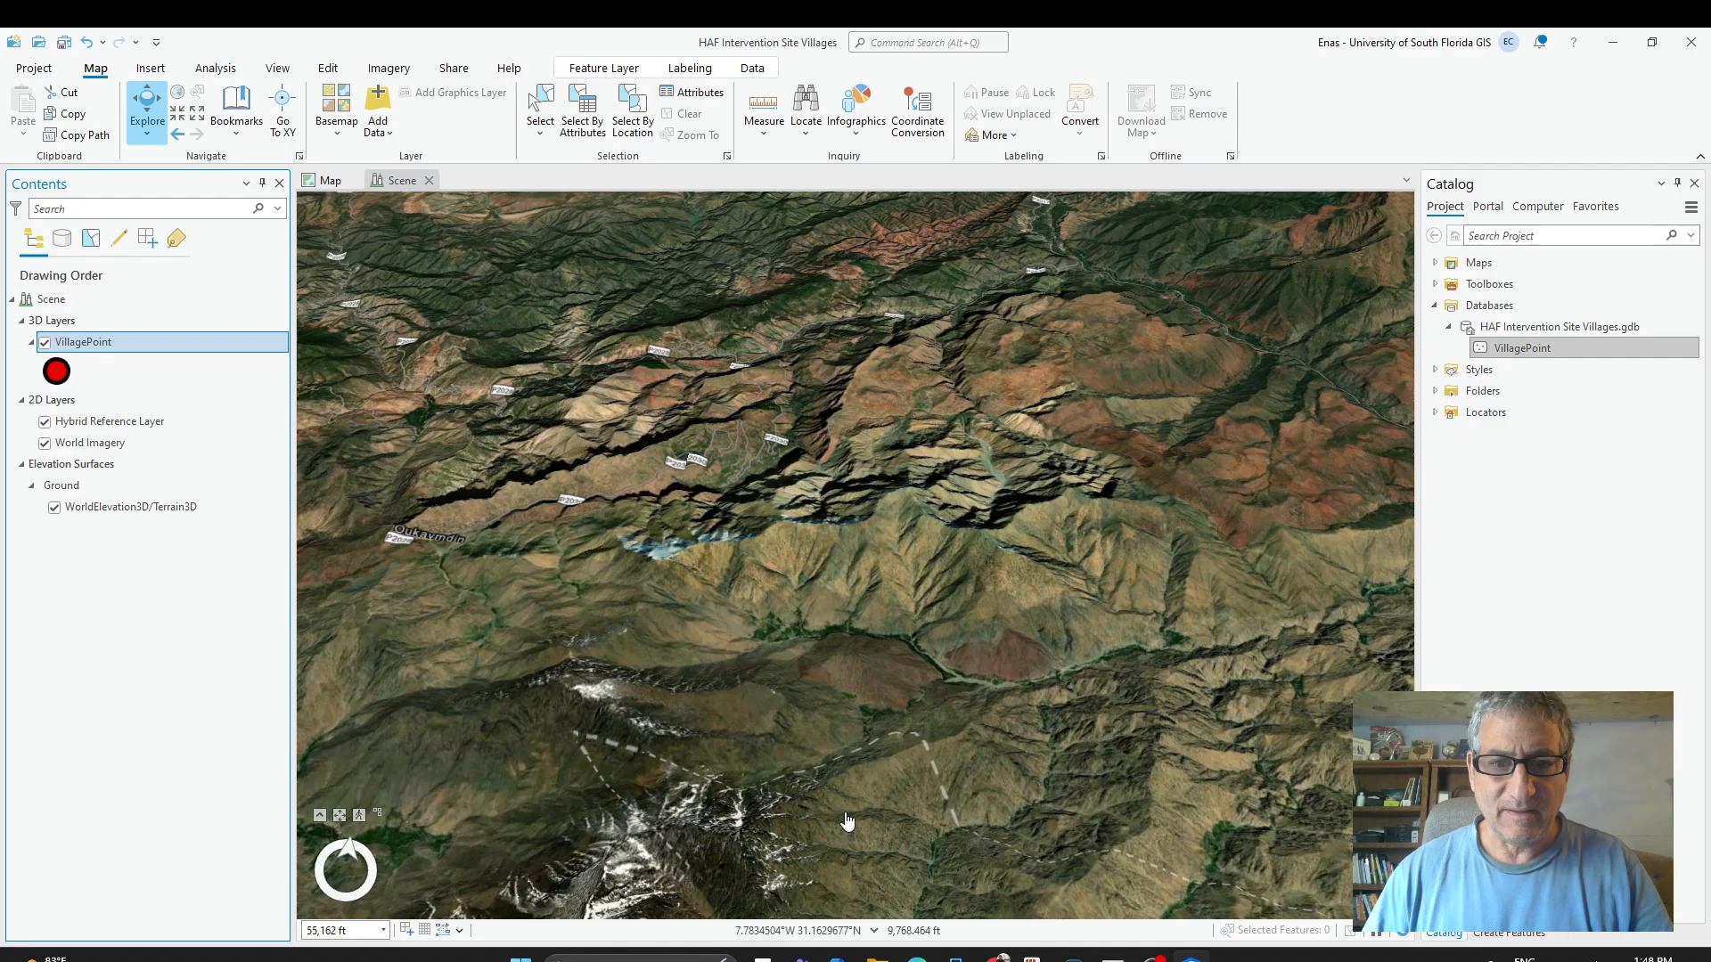
drag(970, 861, 1051, 528)
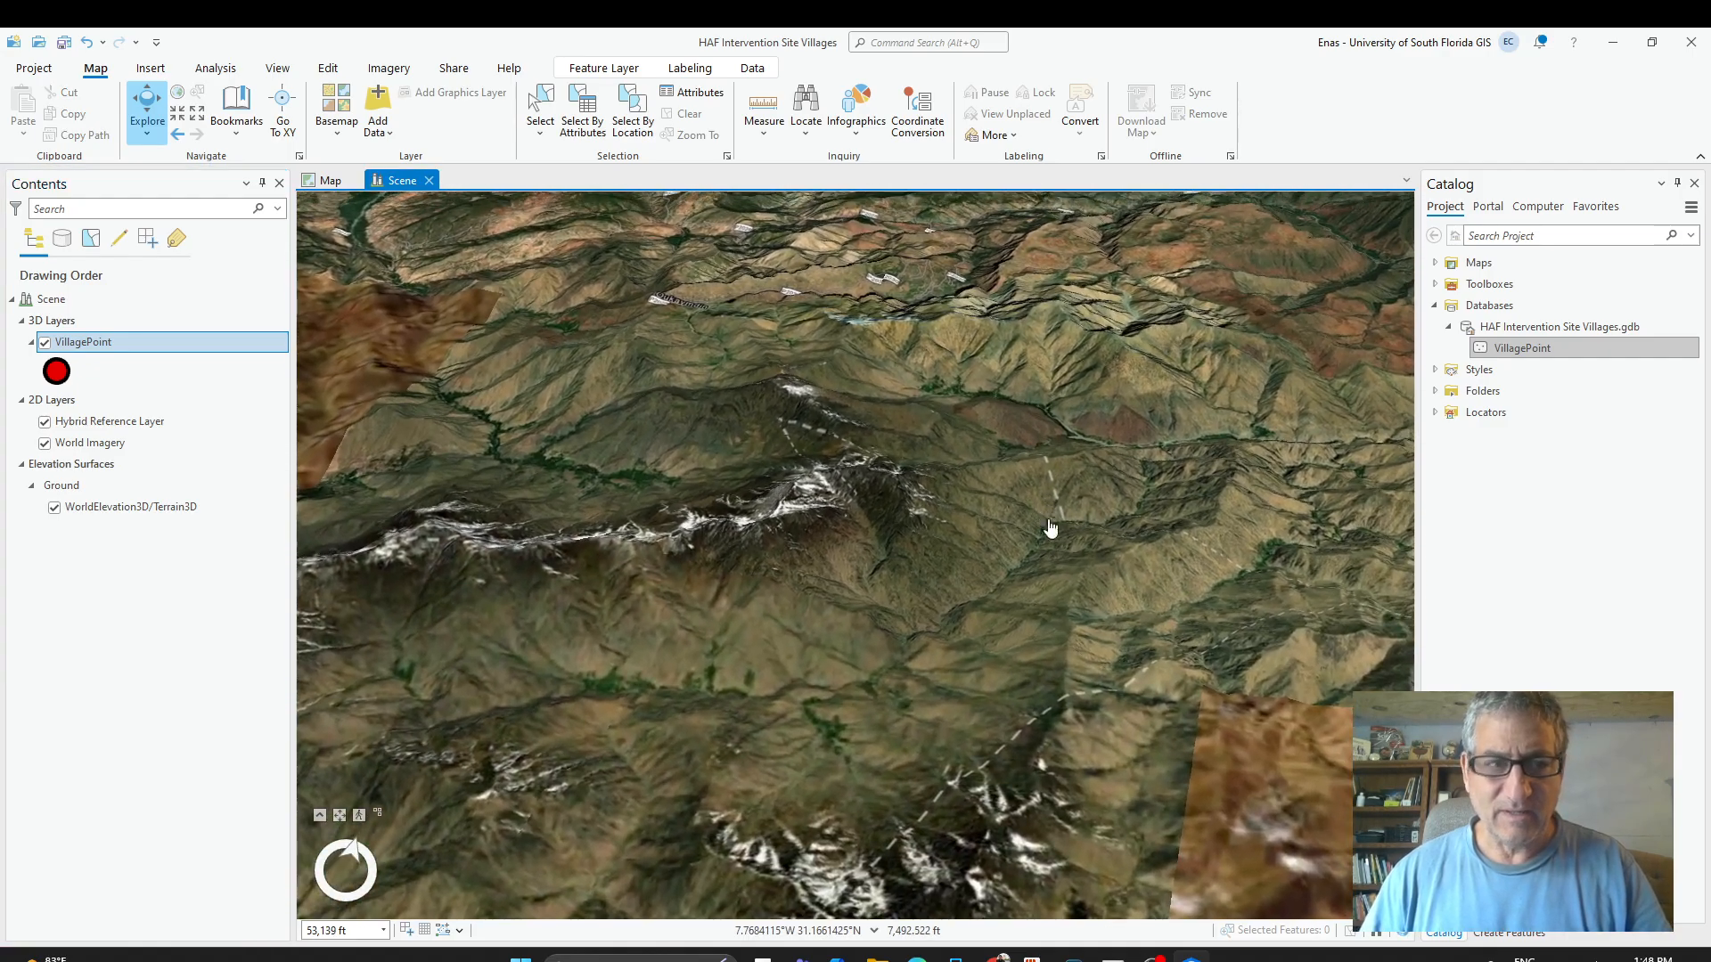
Compare the village points in a wider, tilted view of the valley with the Terrain3D elevation surface switched off and on again.
click(54, 510)
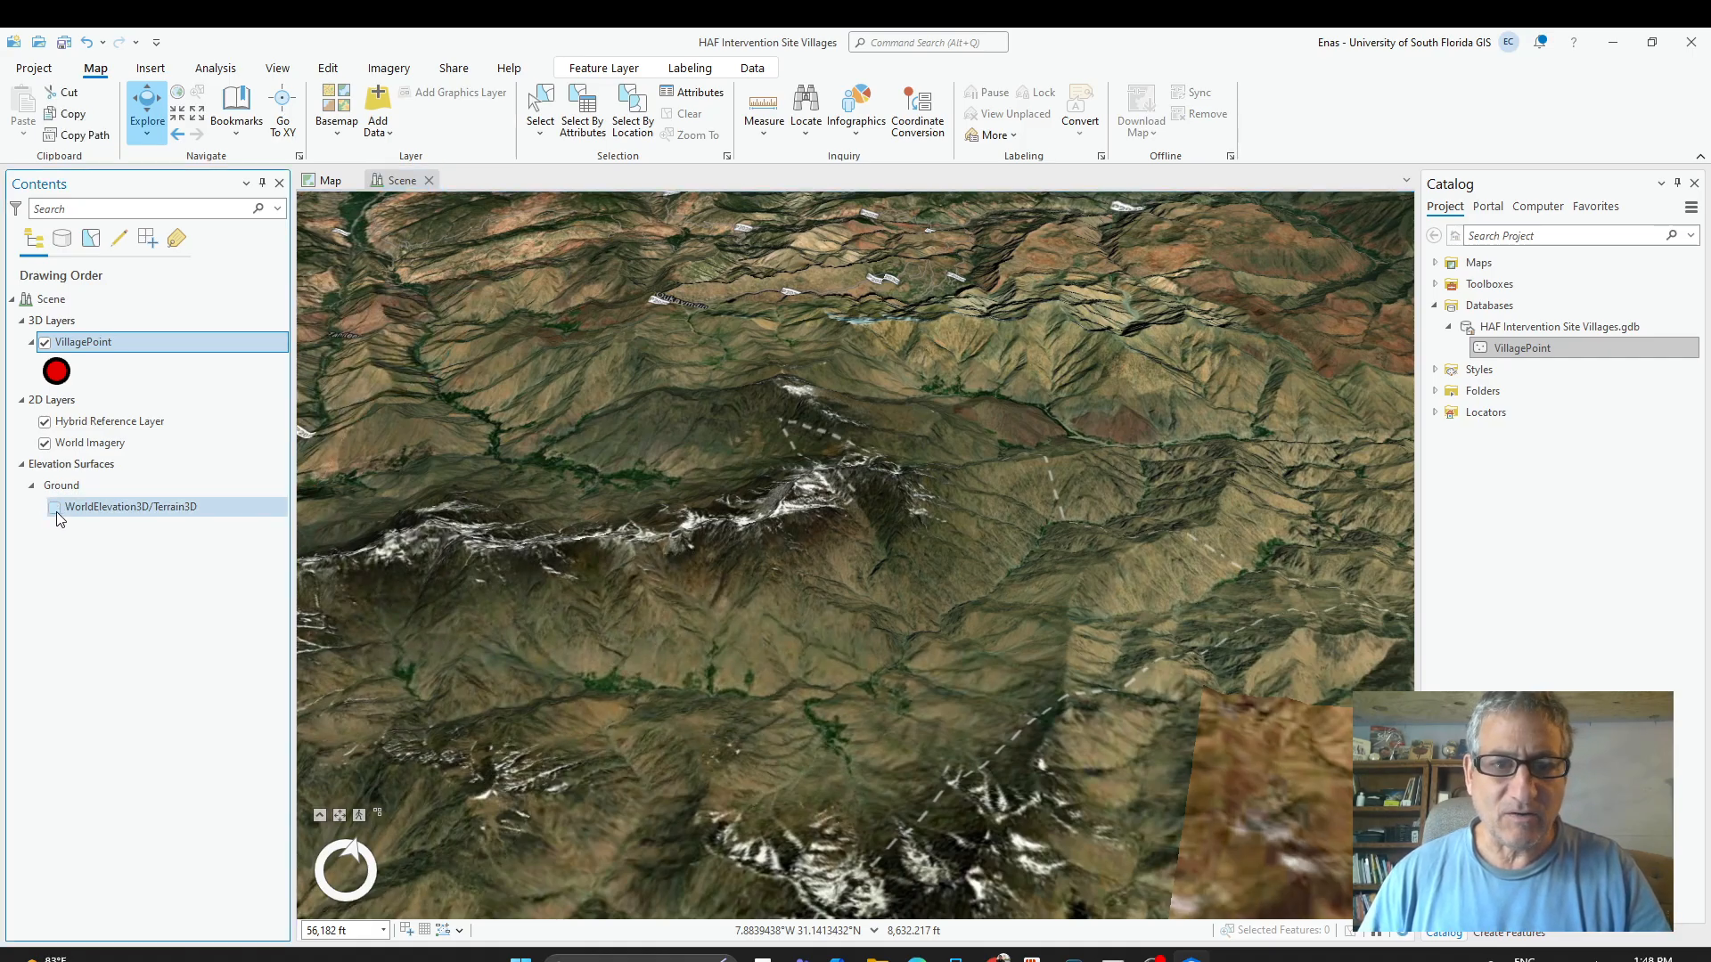
drag(1016, 723, 1053, 619)
mouse_move(821, 730)
mouse_down()
mouse_move(891, 531)
mouse_move(872, 630)
mouse_move(816, 726)
mouse_up()
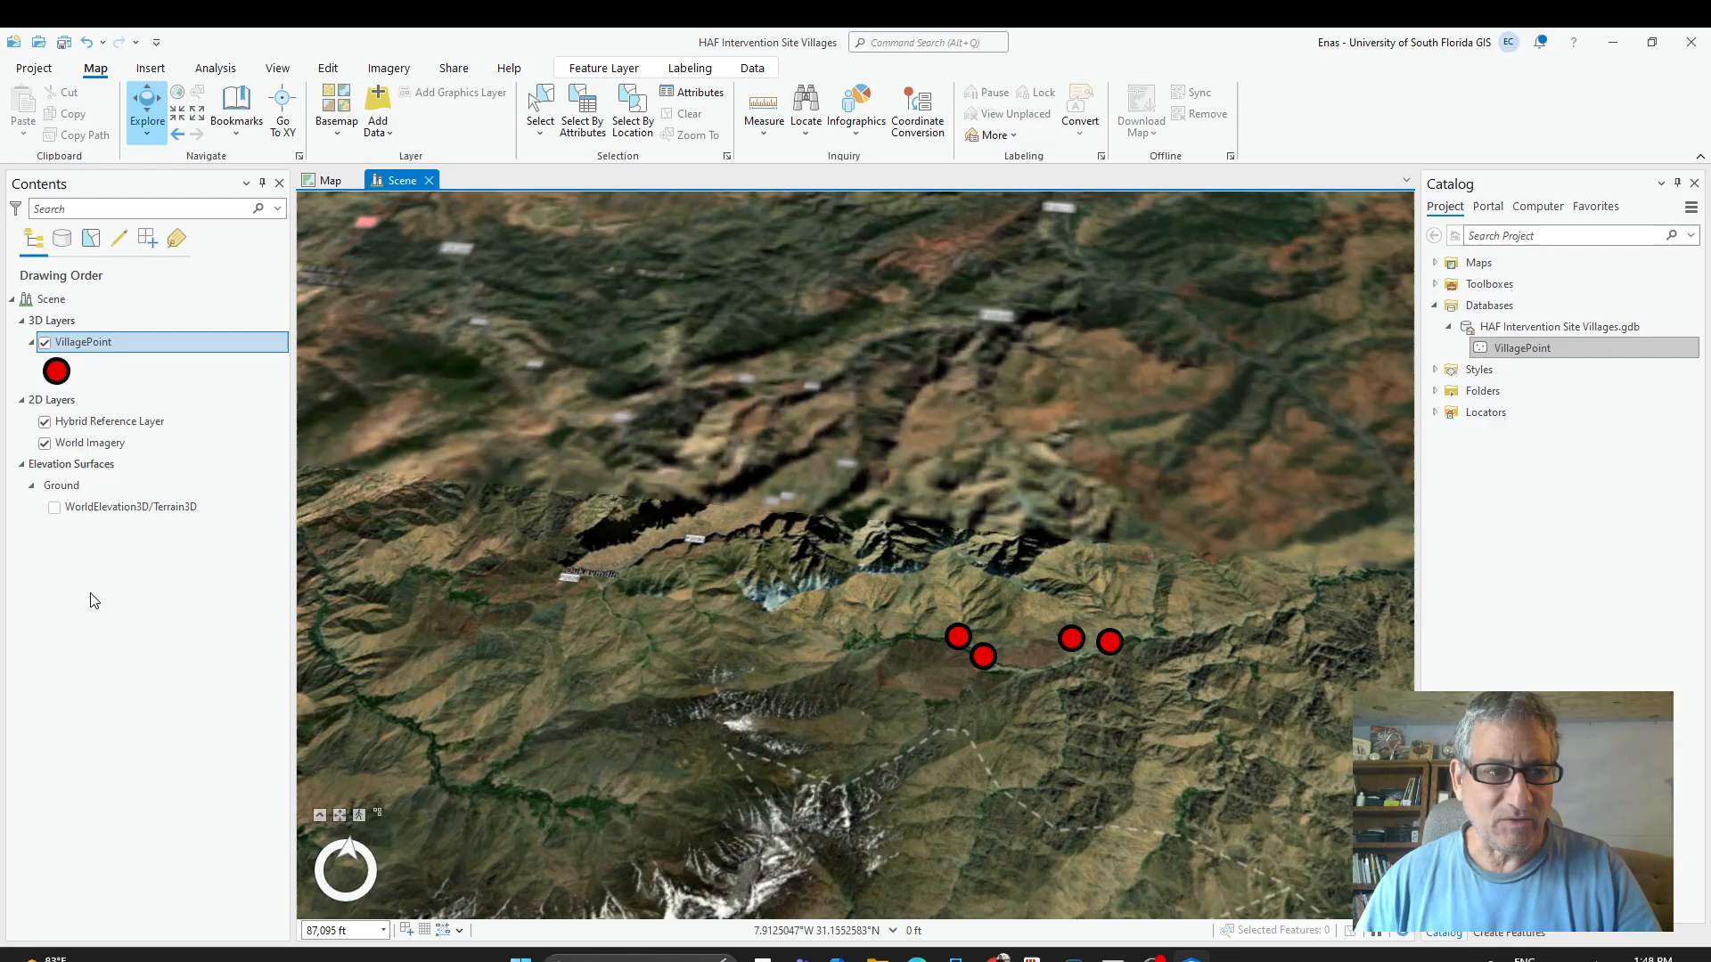
click(54, 508)
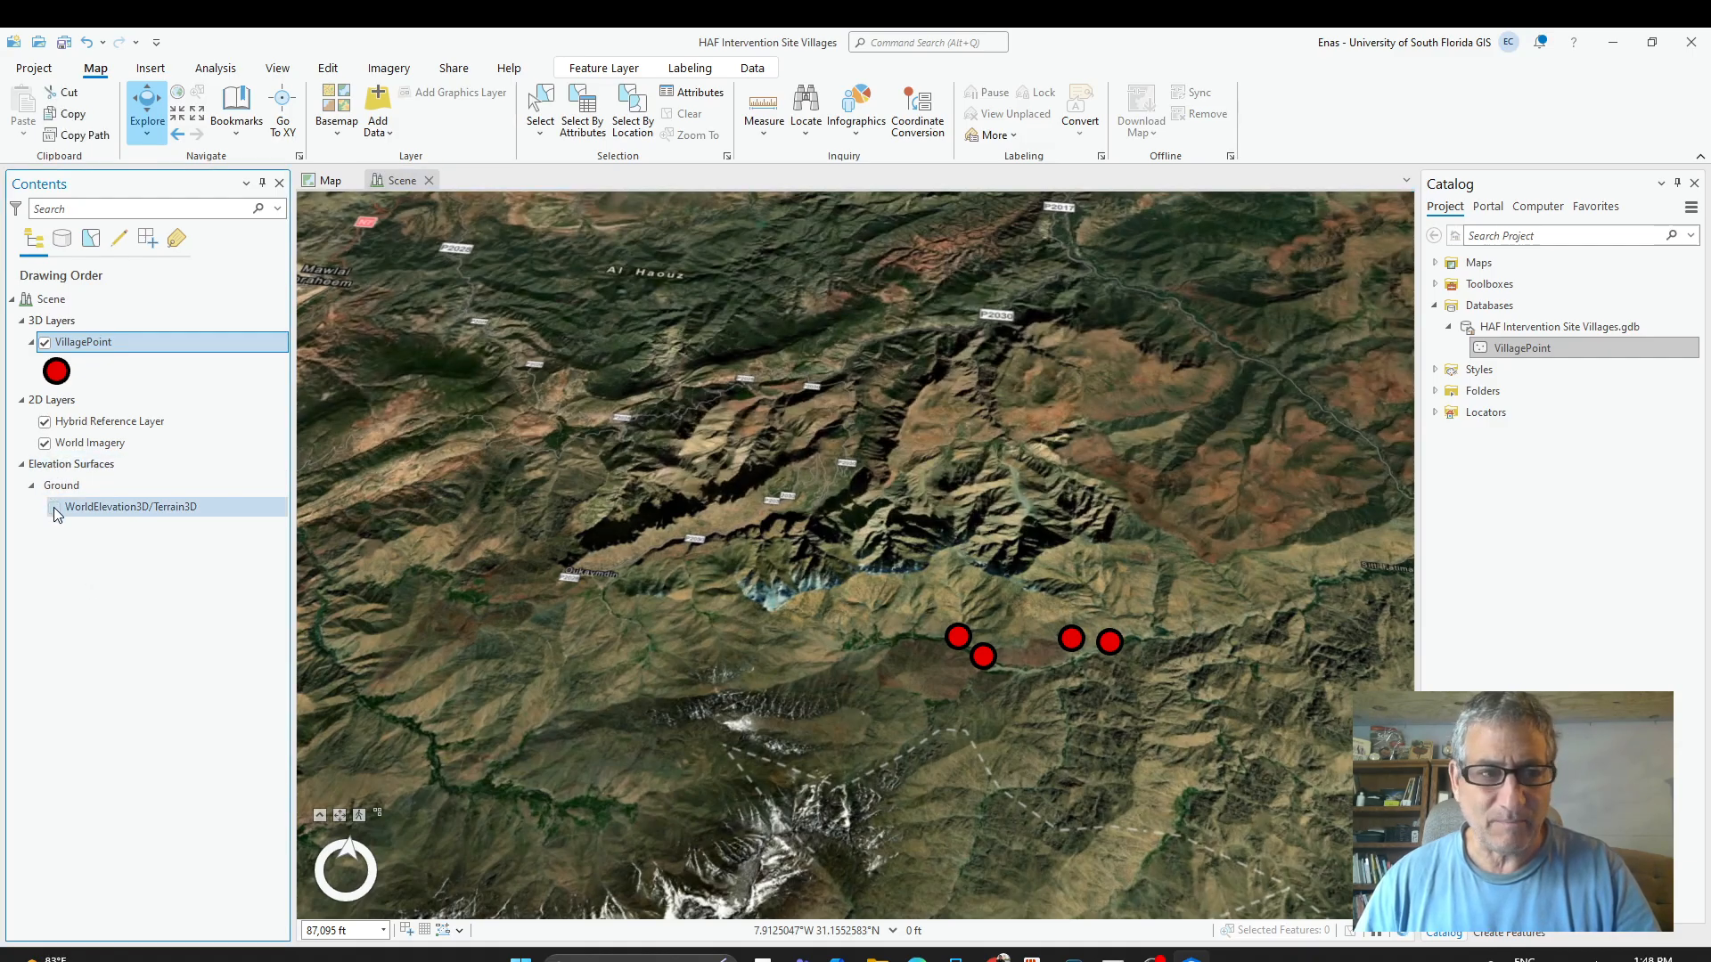
click(55, 508)
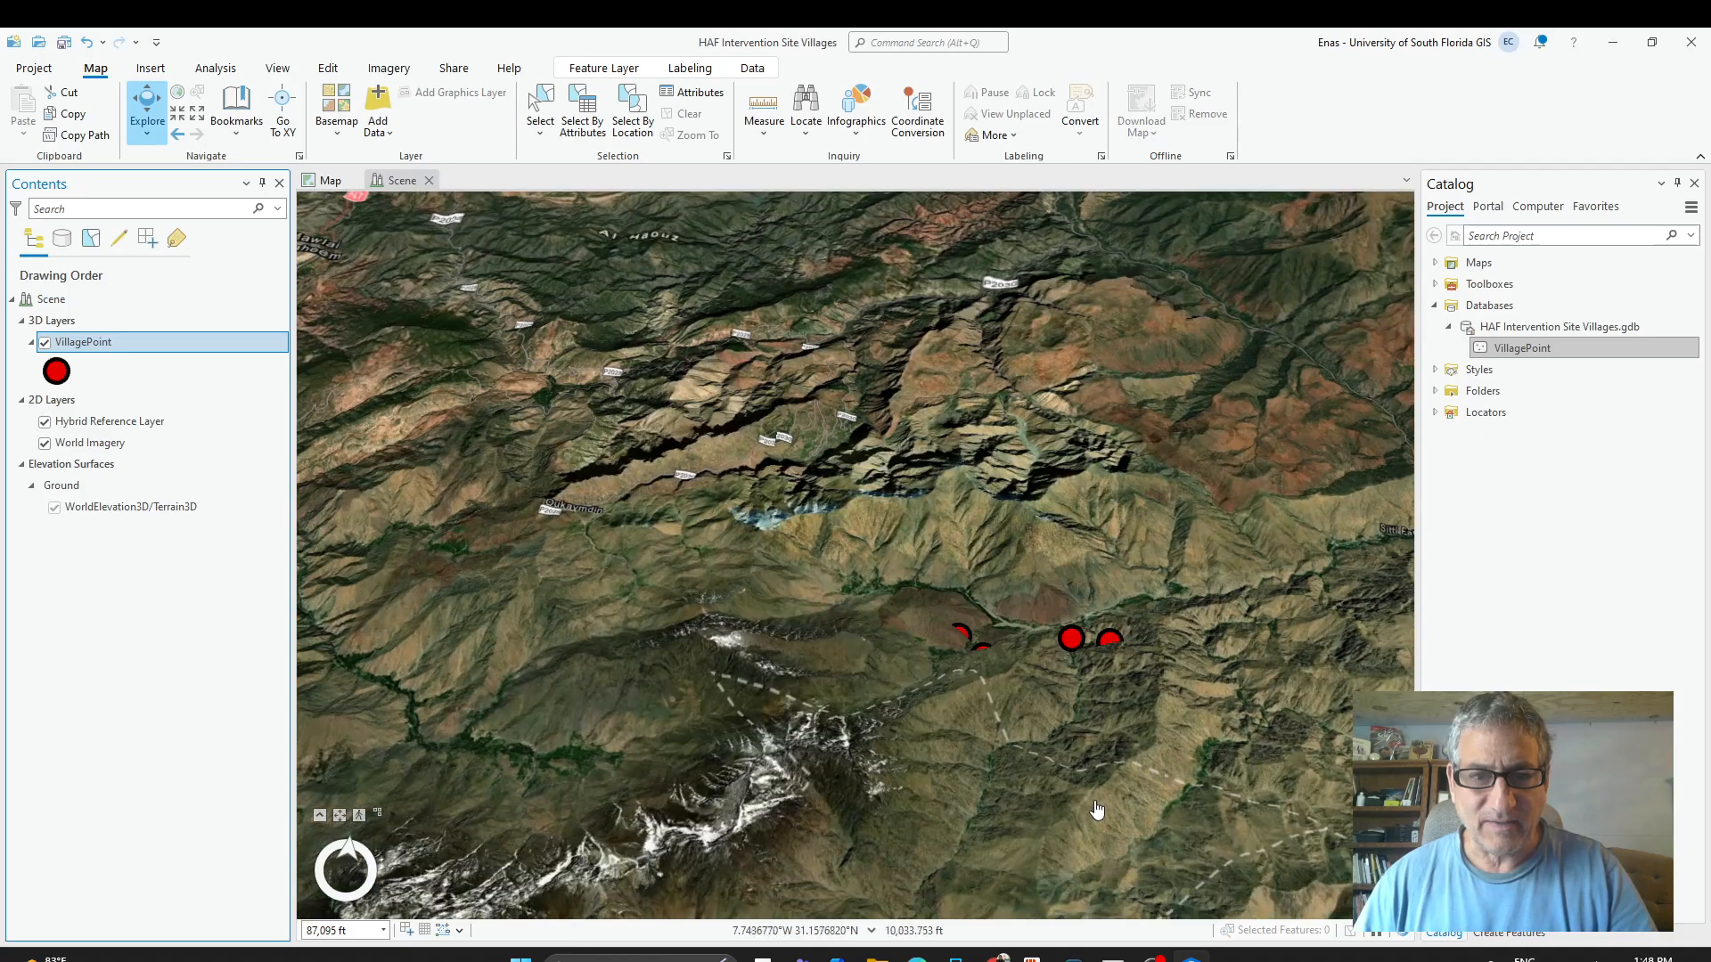
drag(1072, 808, 1087, 860)
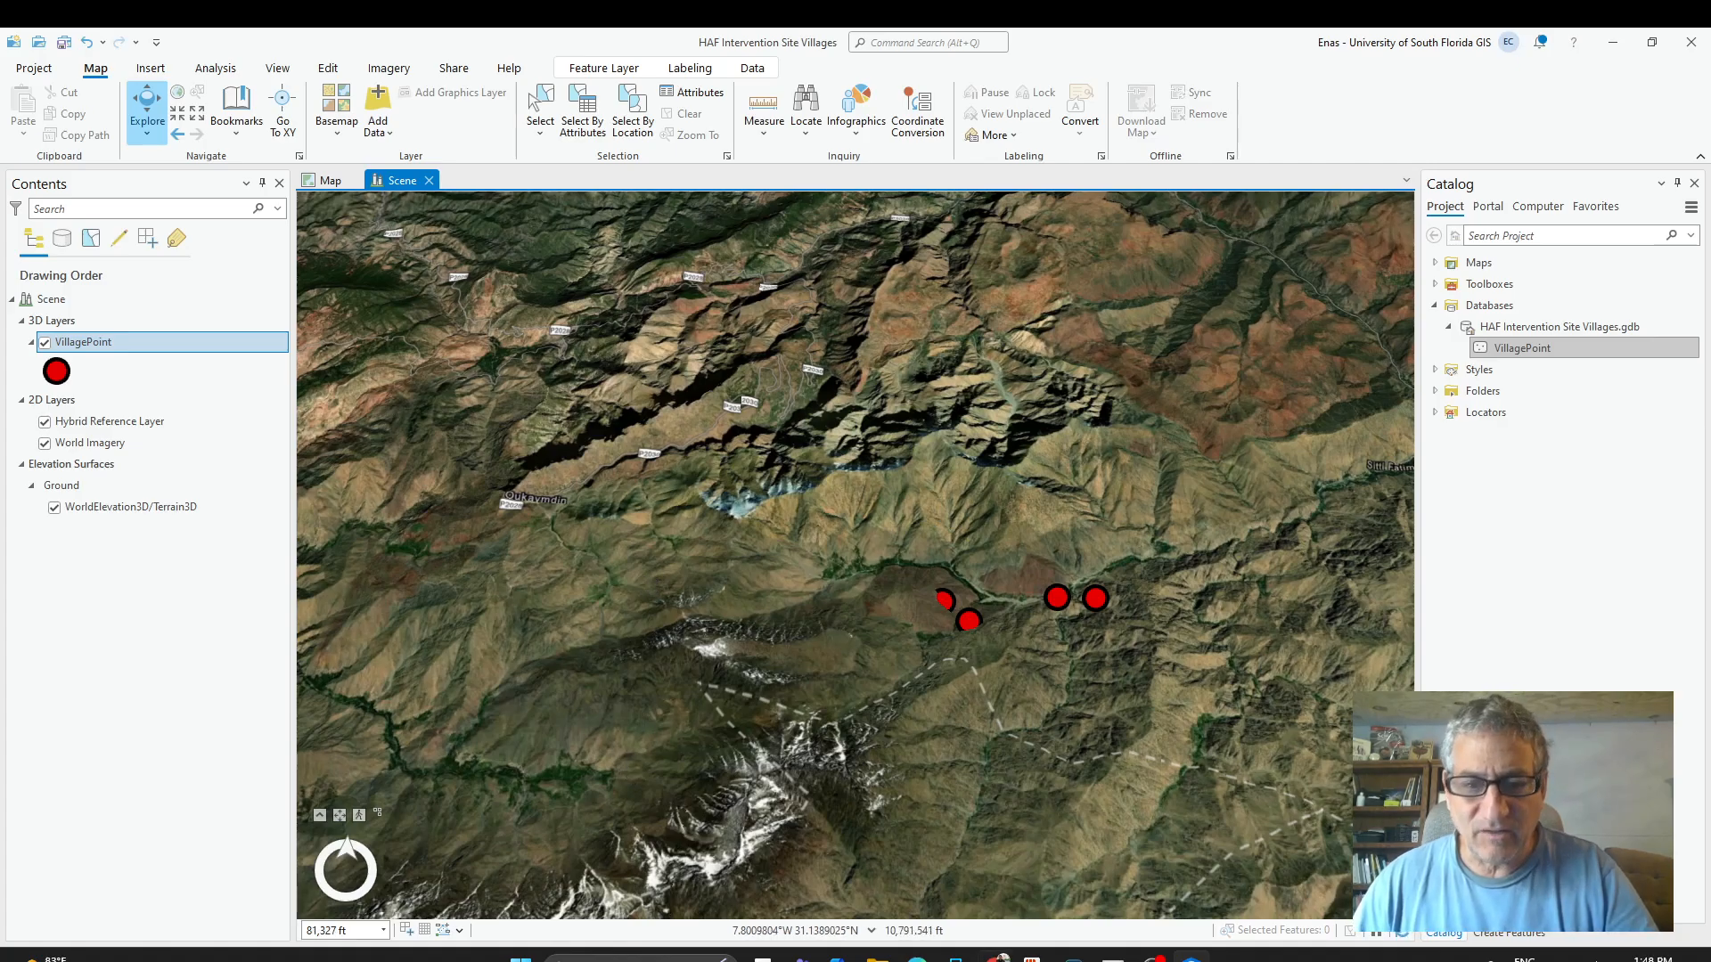
Switch to the web browser and open the USGS website, usgs.gov, in a new tab.
click(1000, 957)
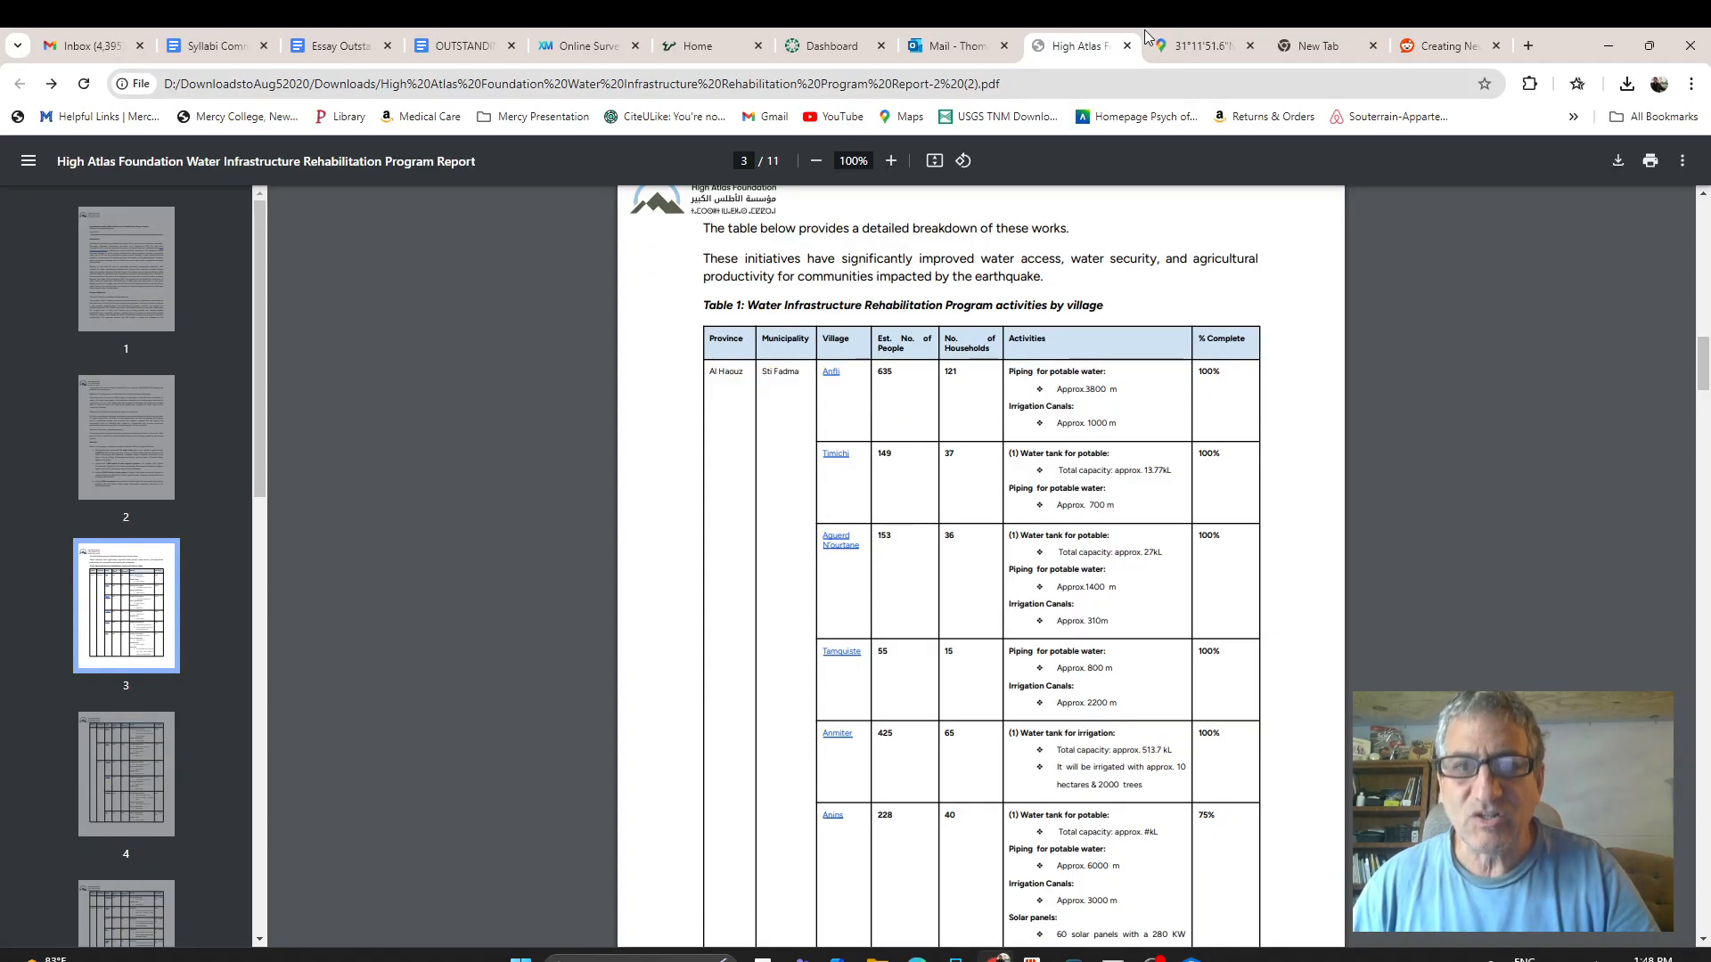
click(1528, 46)
text(usf)
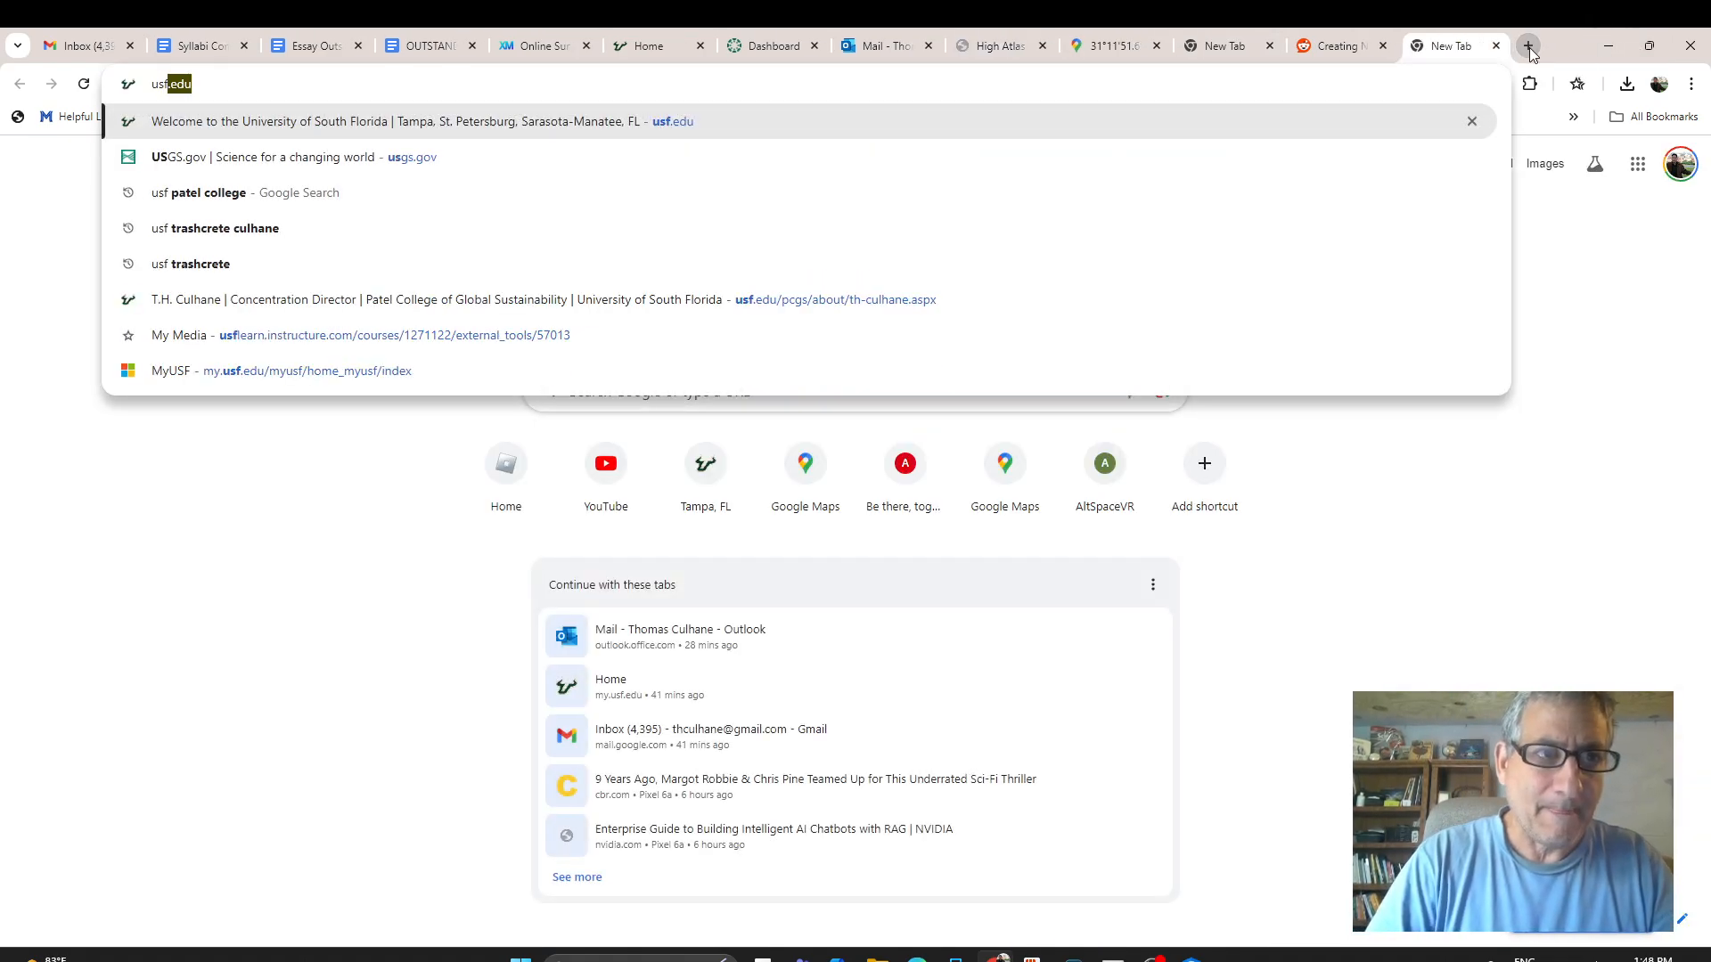
text(g)
key(BackSpace)
key(BackSpace)
text(gs)
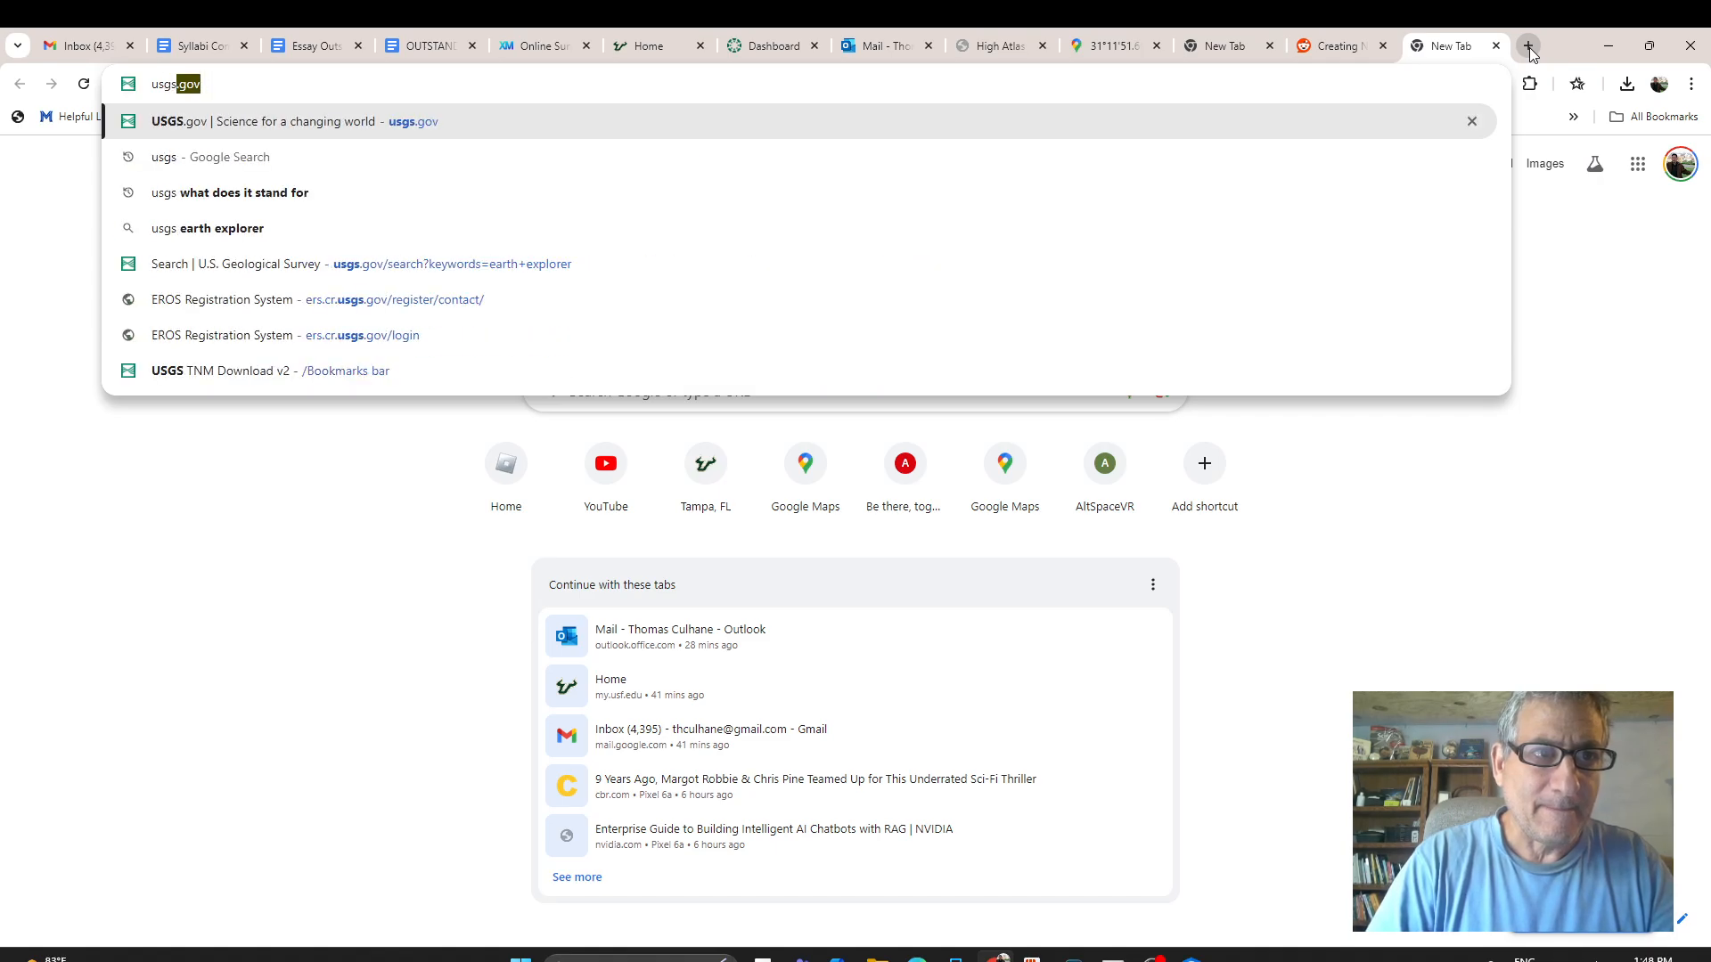
key(Return)
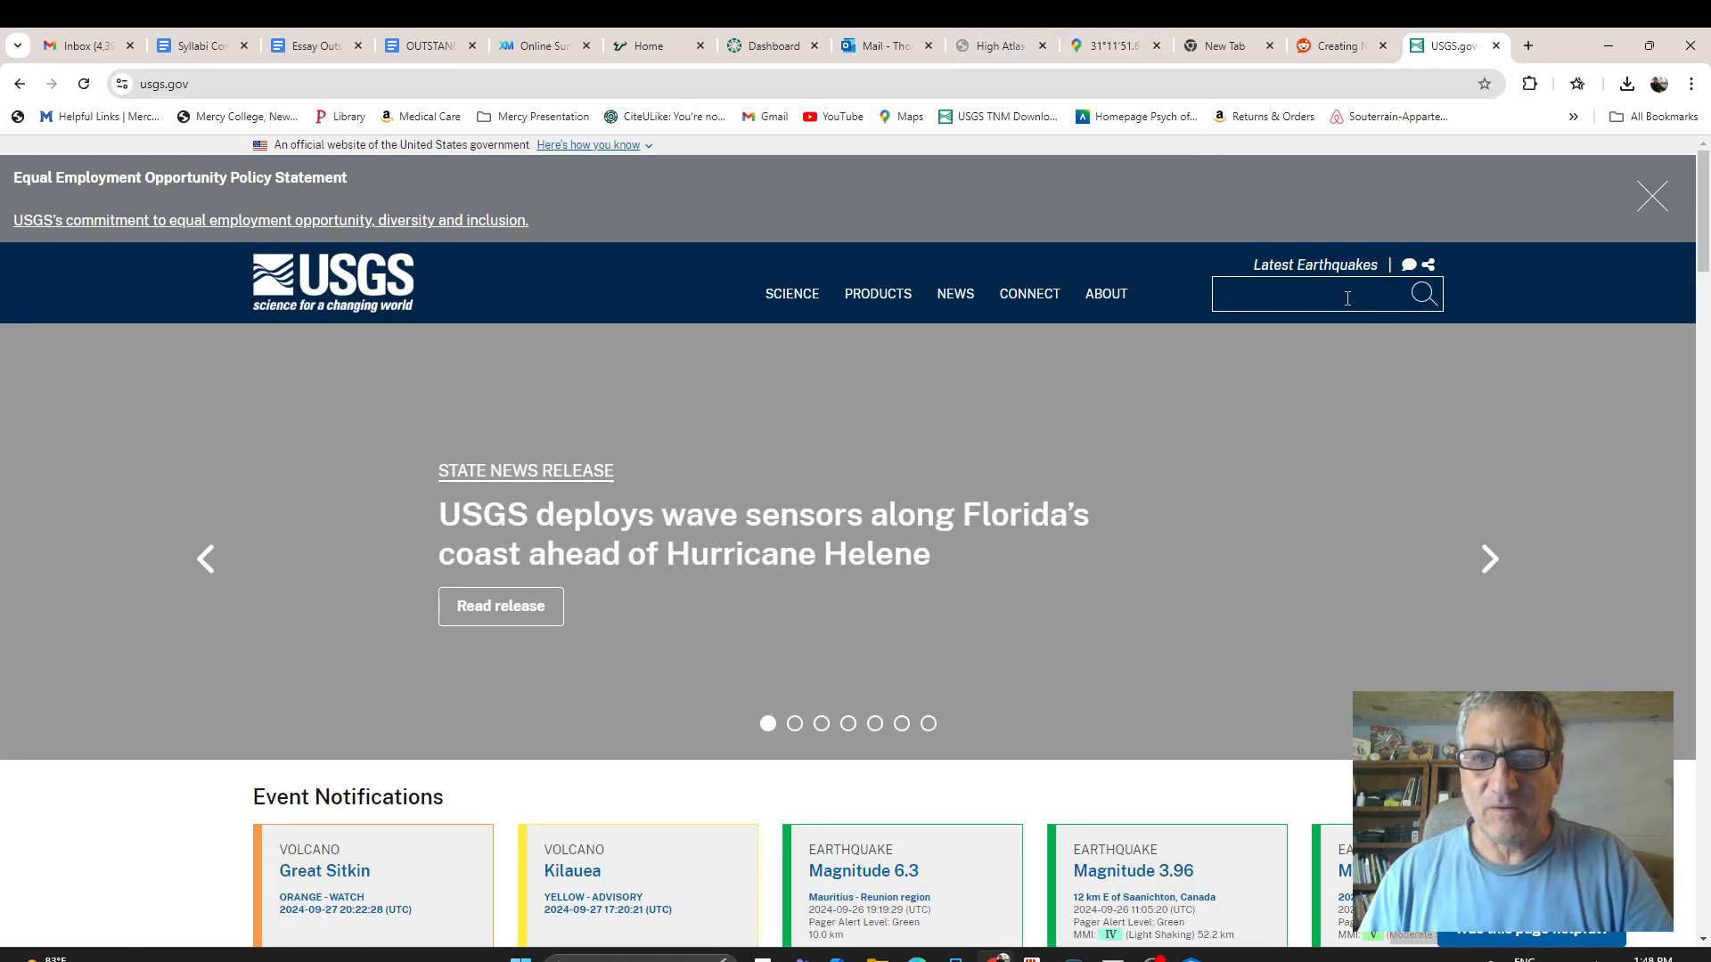
Search the USGS site for "earth explorer" and open EarthExplorer.
click(1344, 300)
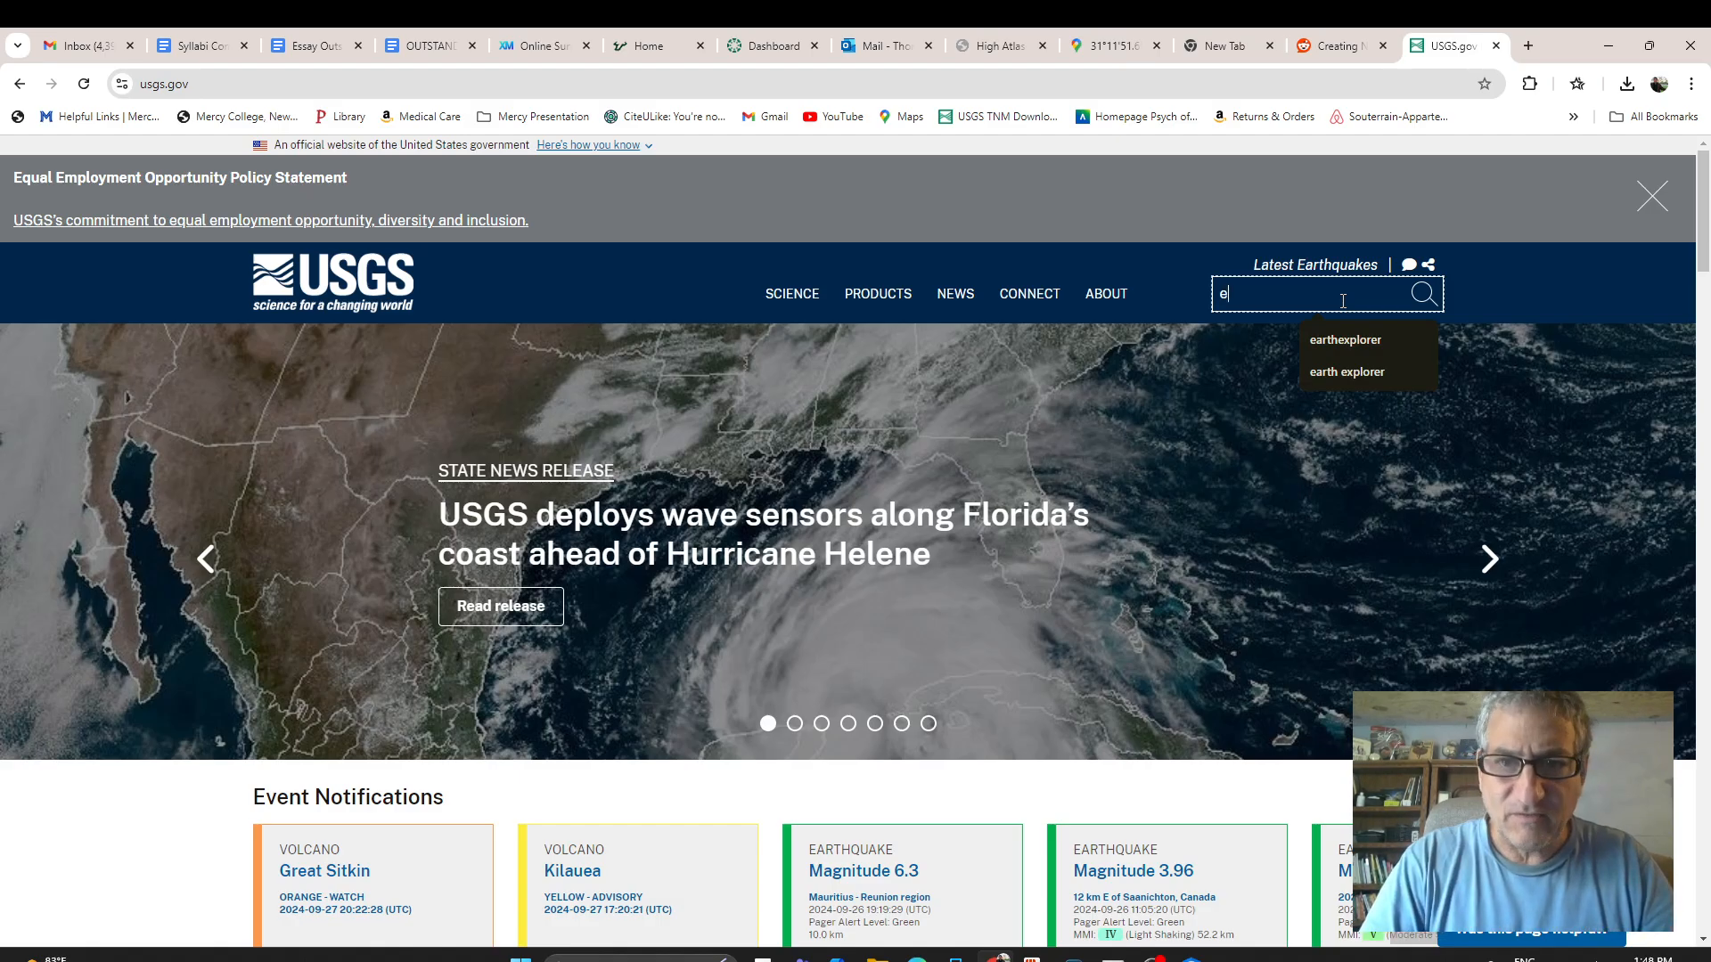
text(earth explorer)
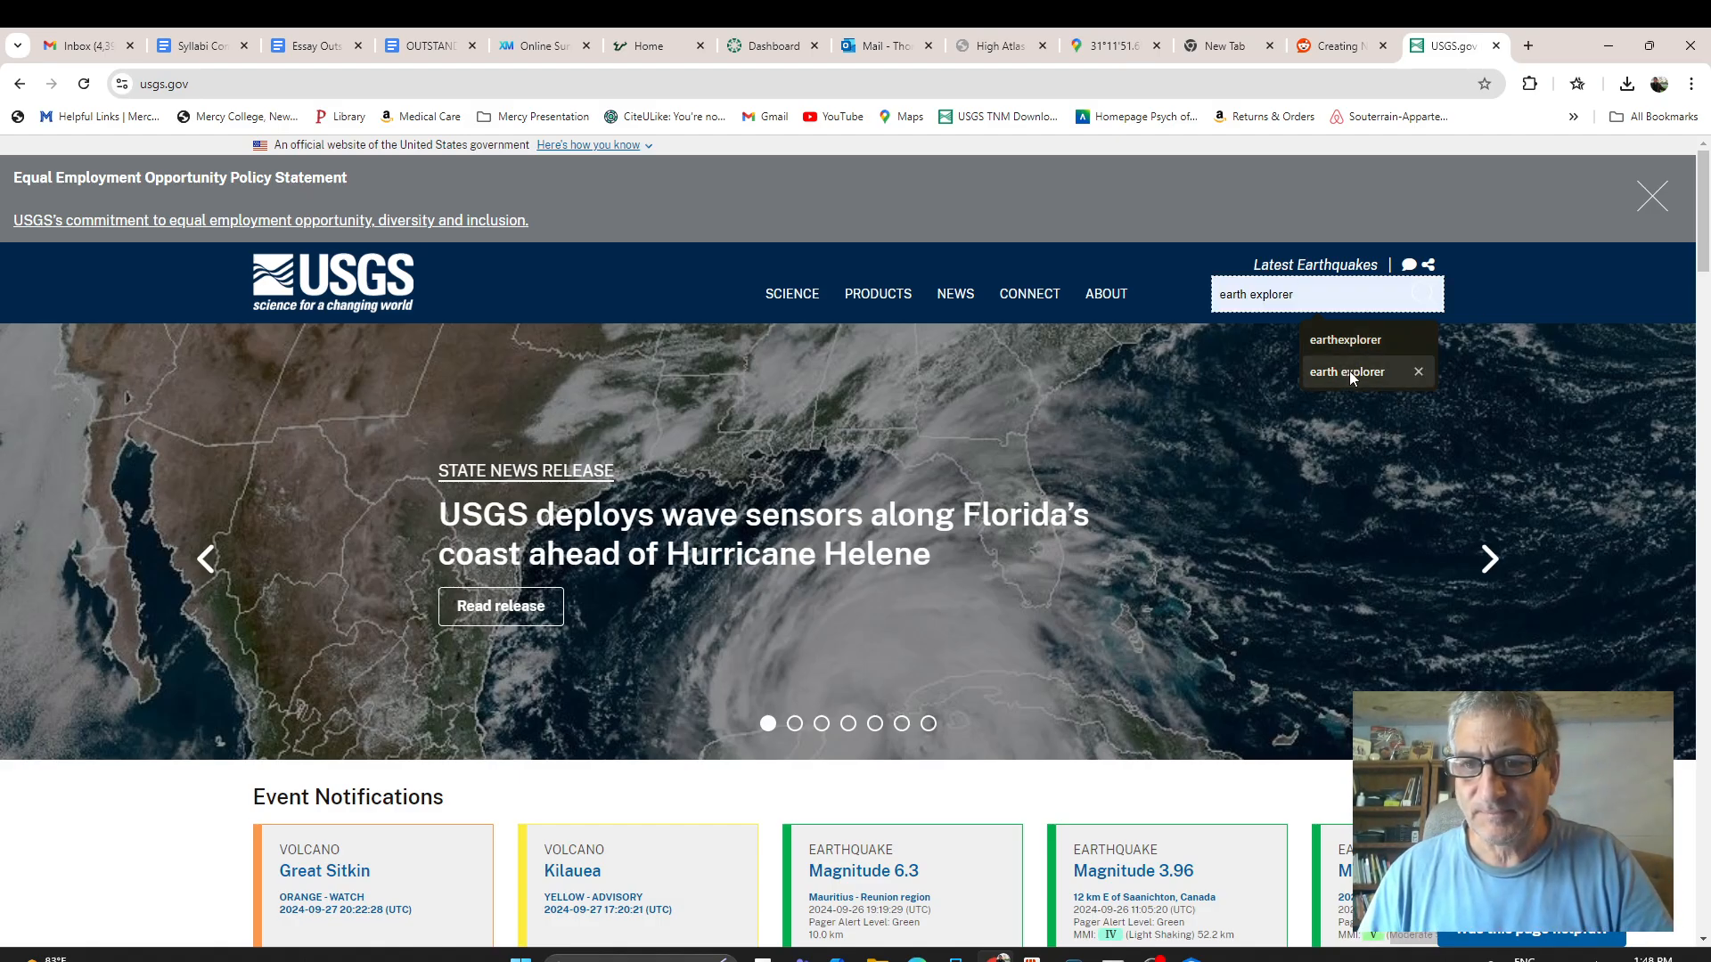
click(1347, 372)
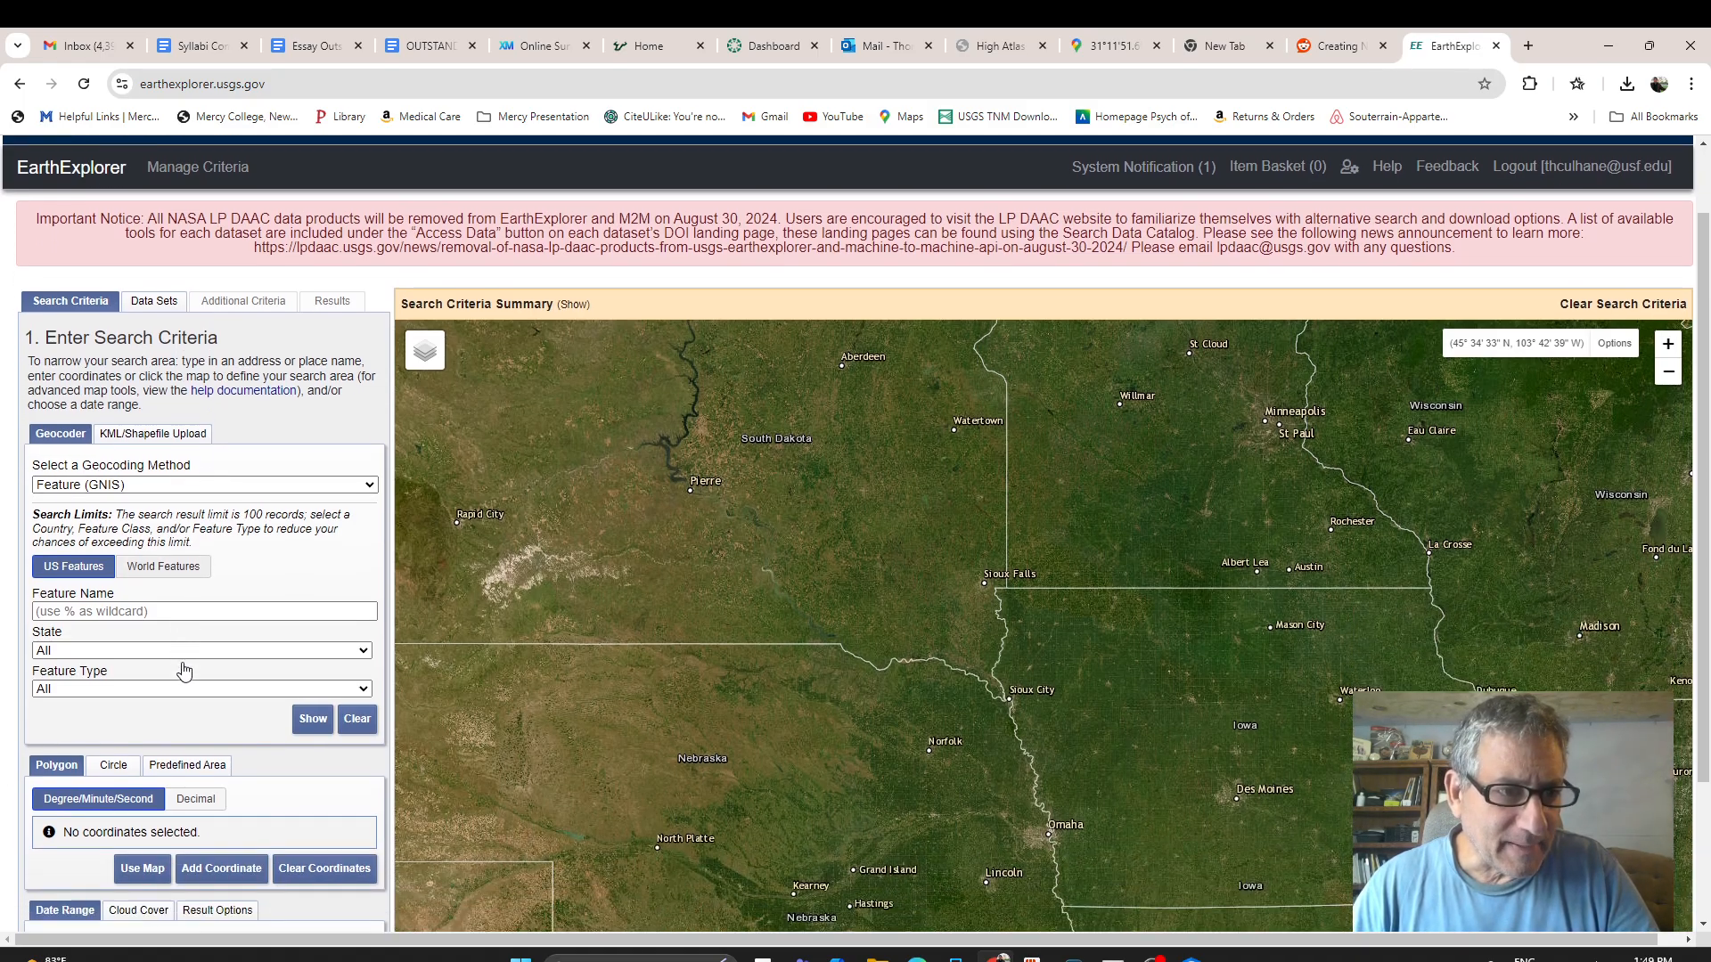
Geocode Timichi with the Address/Place method and add the Timichi, Morocco result to the search area on the map.
scroll(182, 664, down, 1)
click(242, 483)
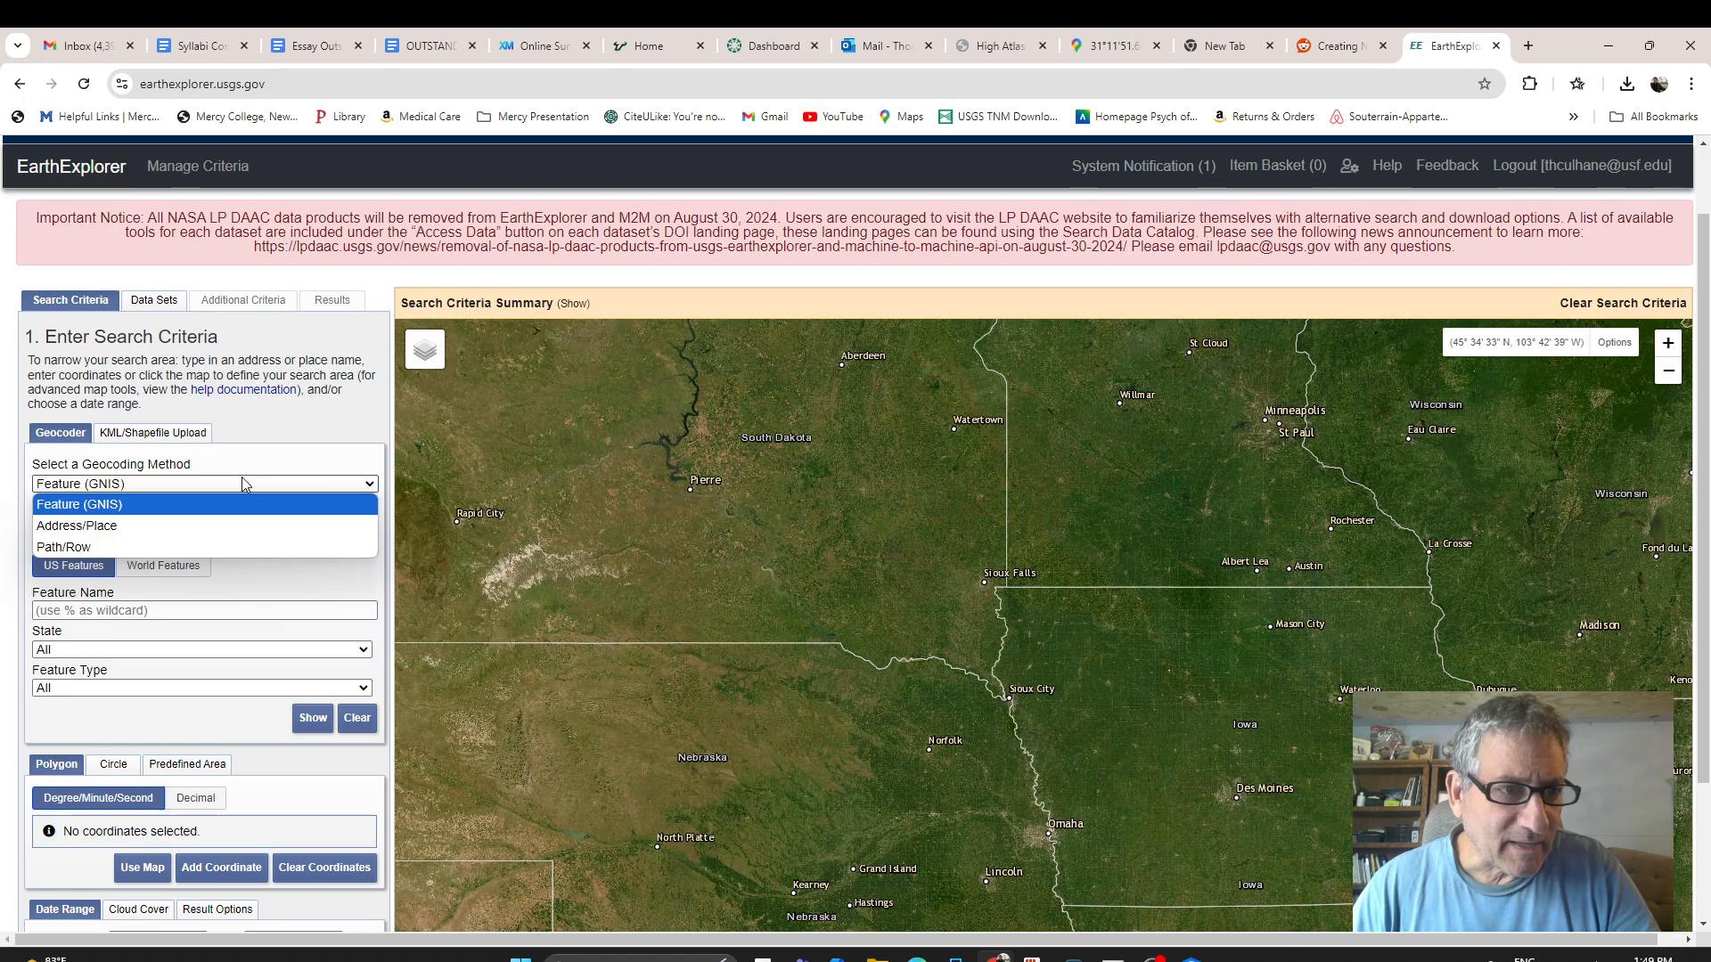
click(189, 526)
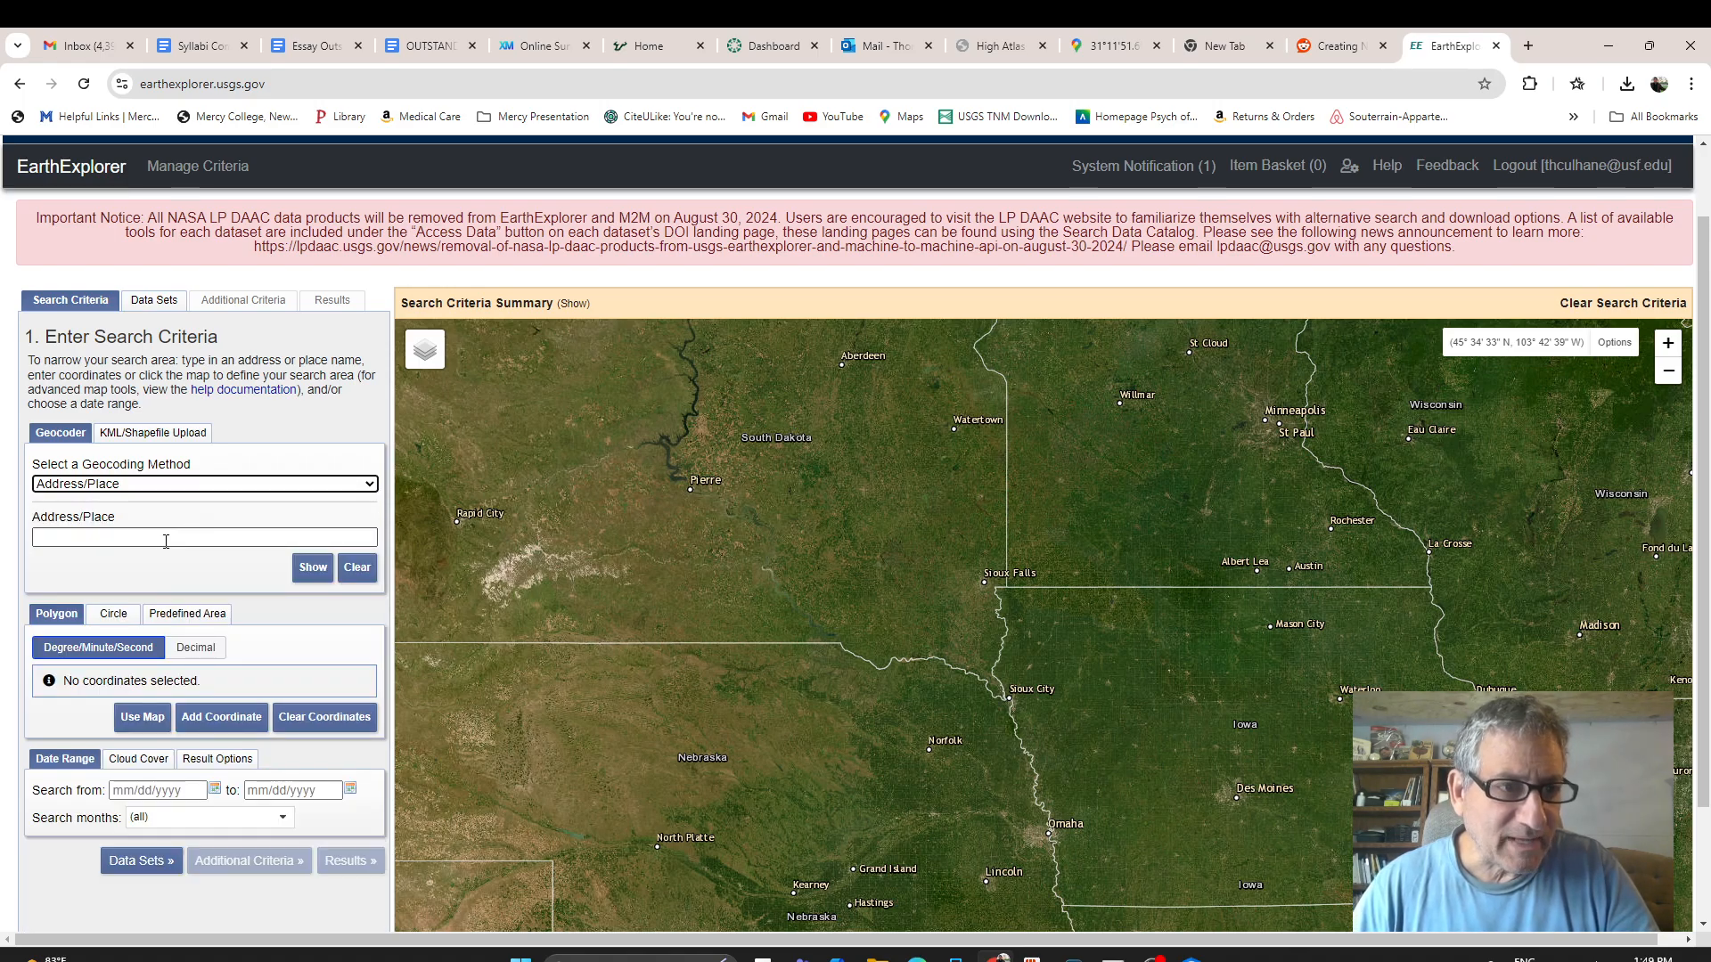
click(160, 539)
text(Timichi)
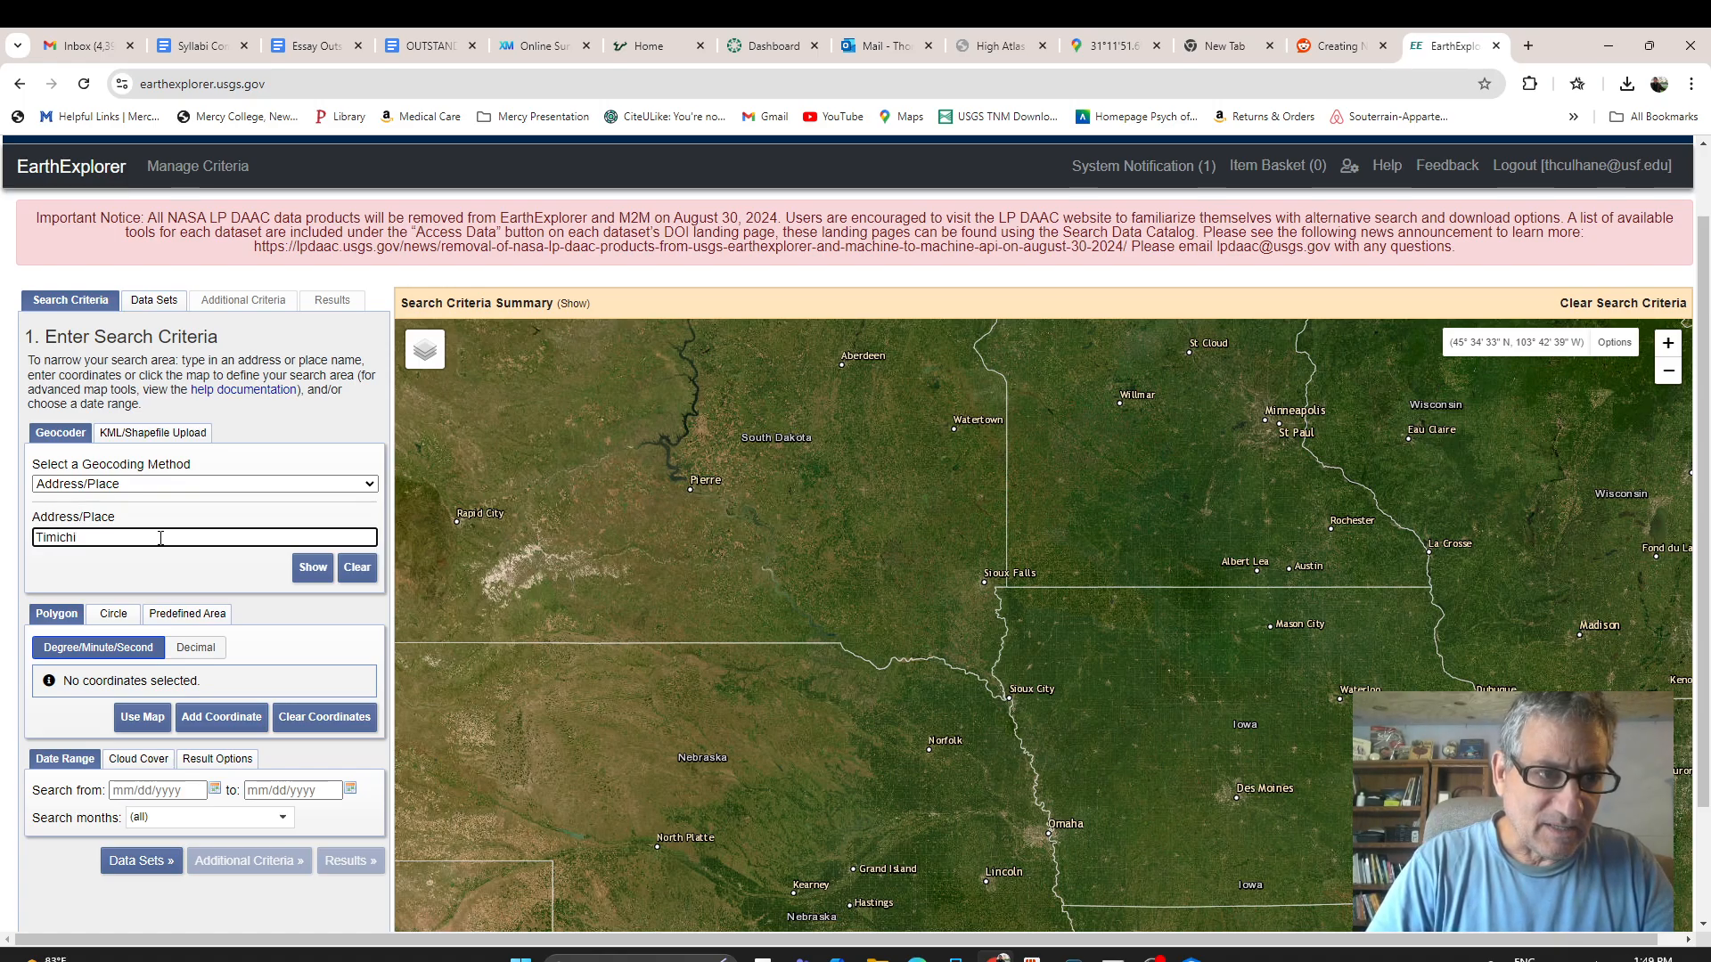
key(Return)
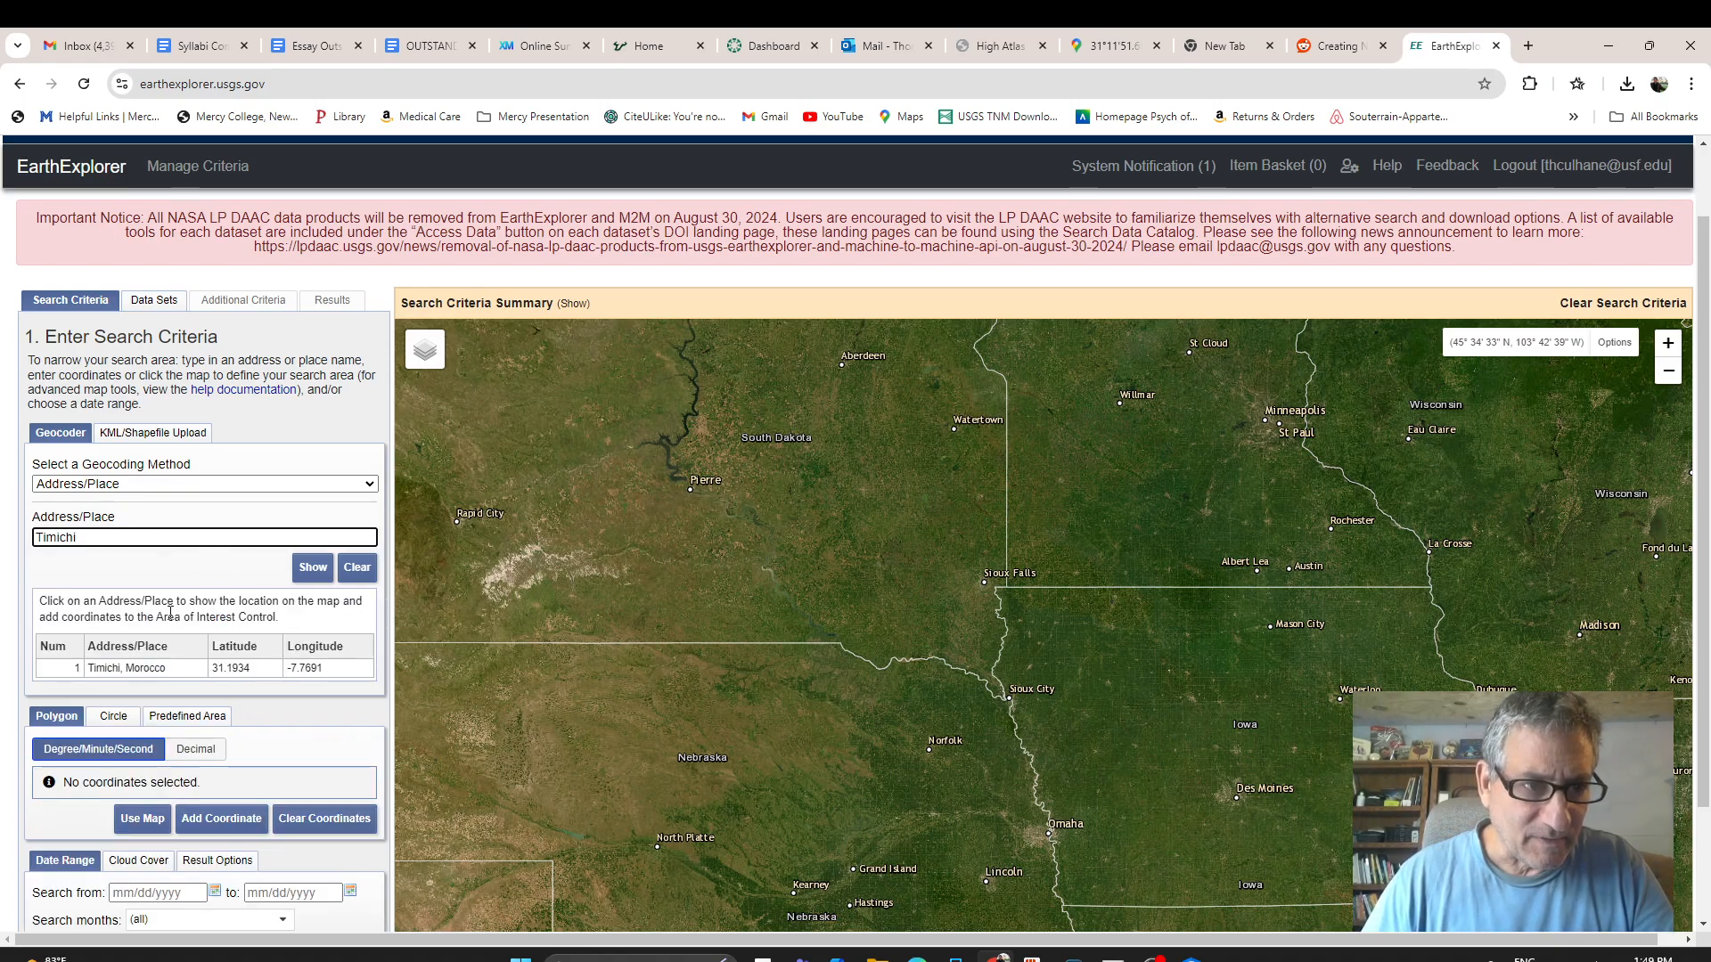
click(143, 668)
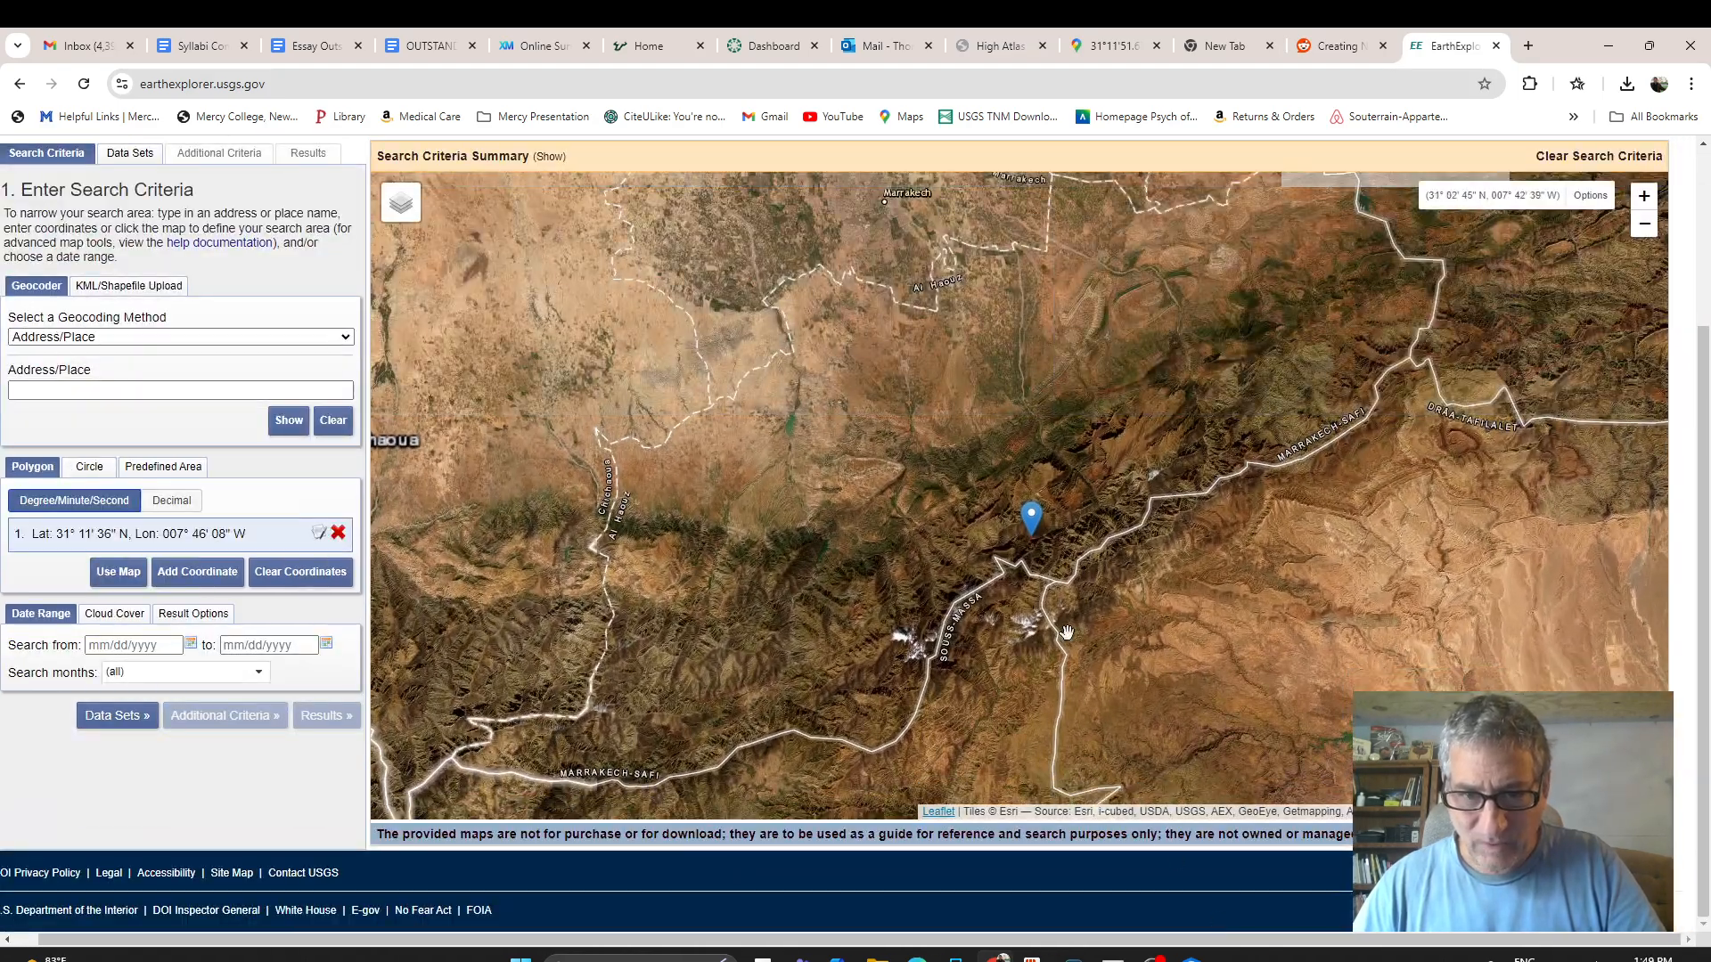
scroll(1104, 628, up, 1)
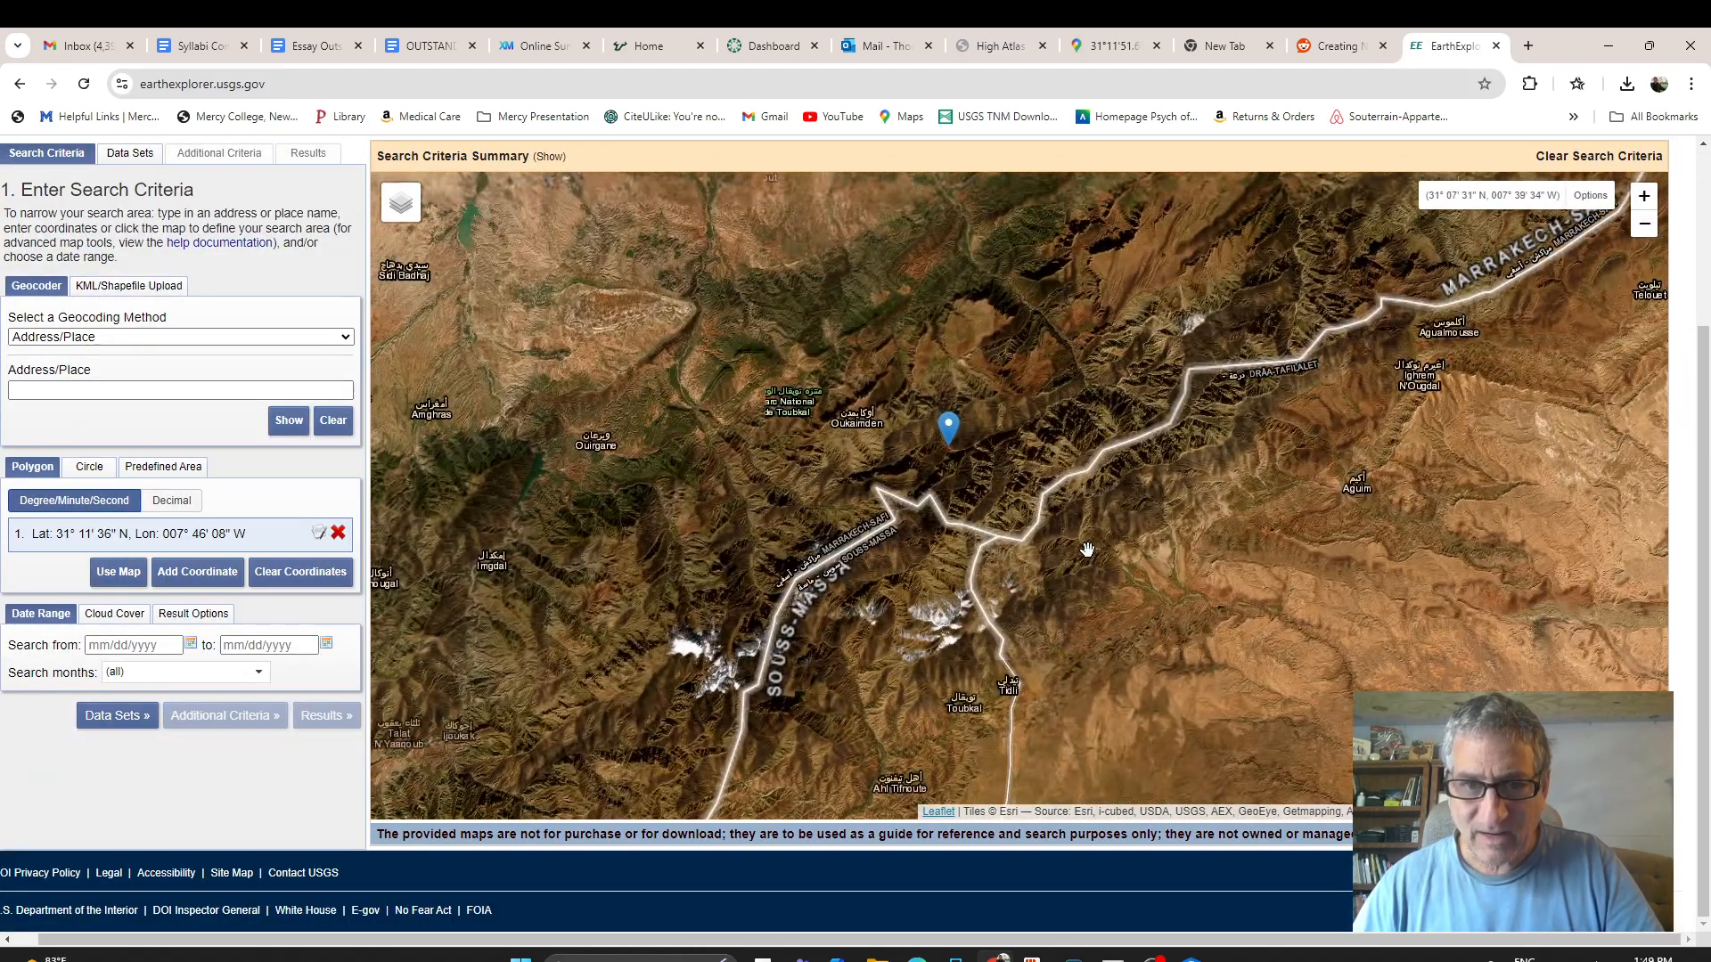
drag(1087, 549, 1149, 605)
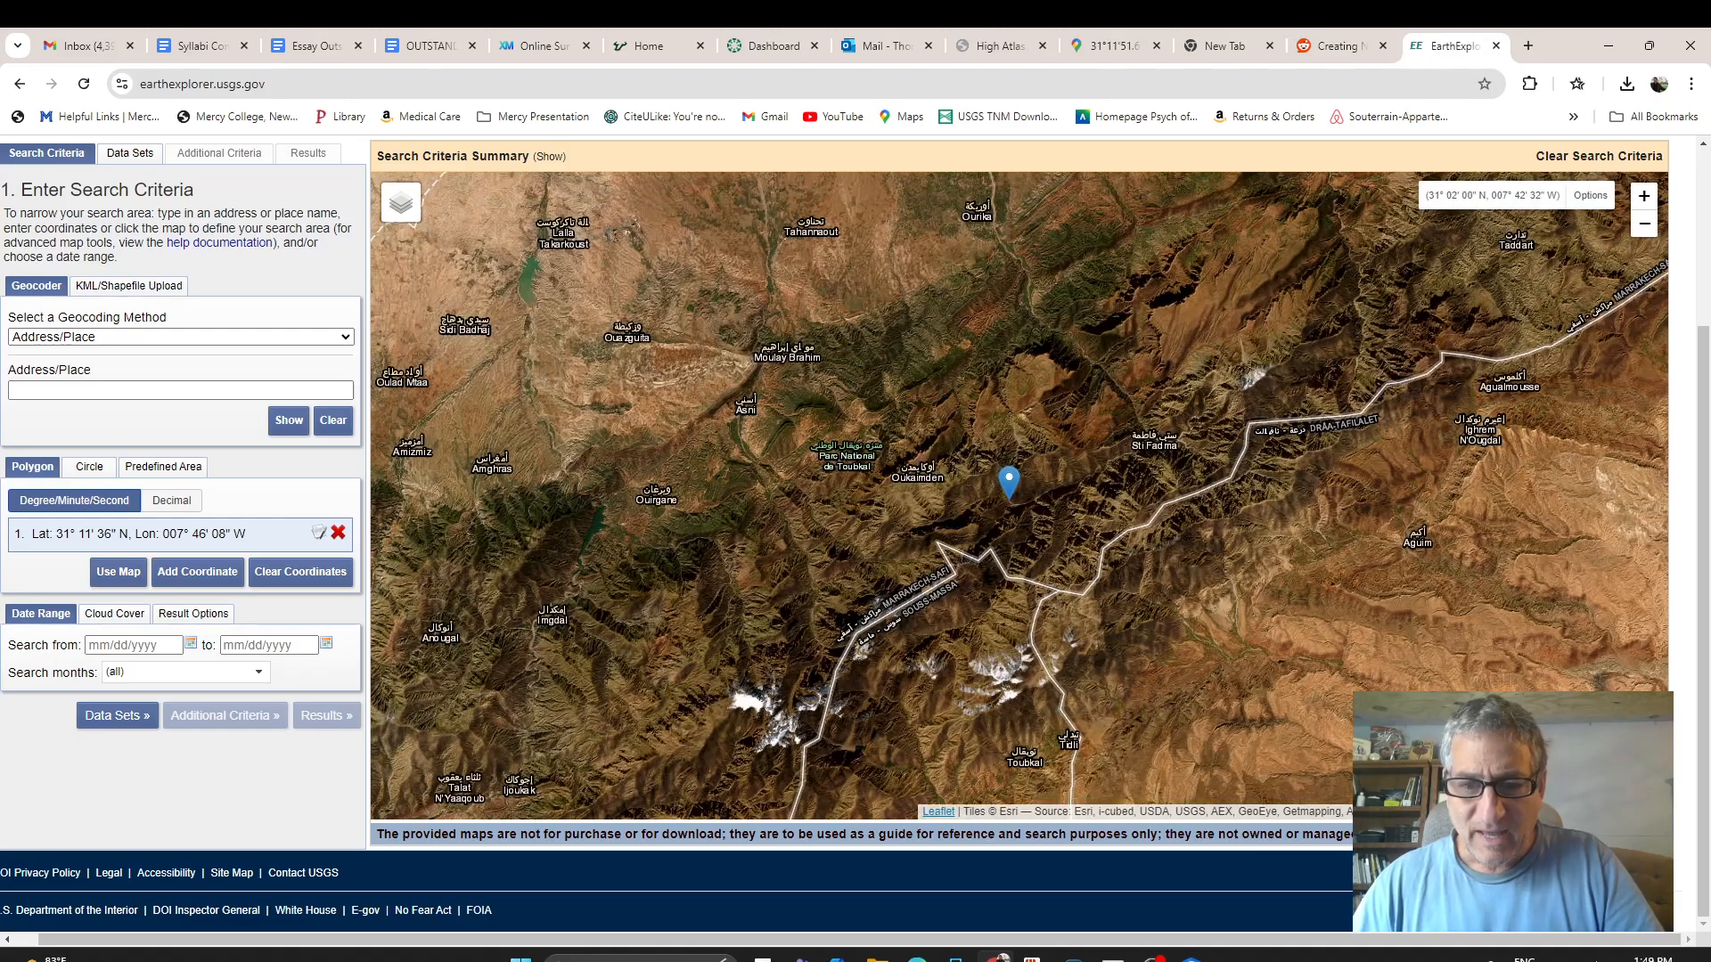
Switch to the 2D map in ArcGIS Pro and examine where the village points lie relative to the surrounding mountains and towns.
click(1191, 958)
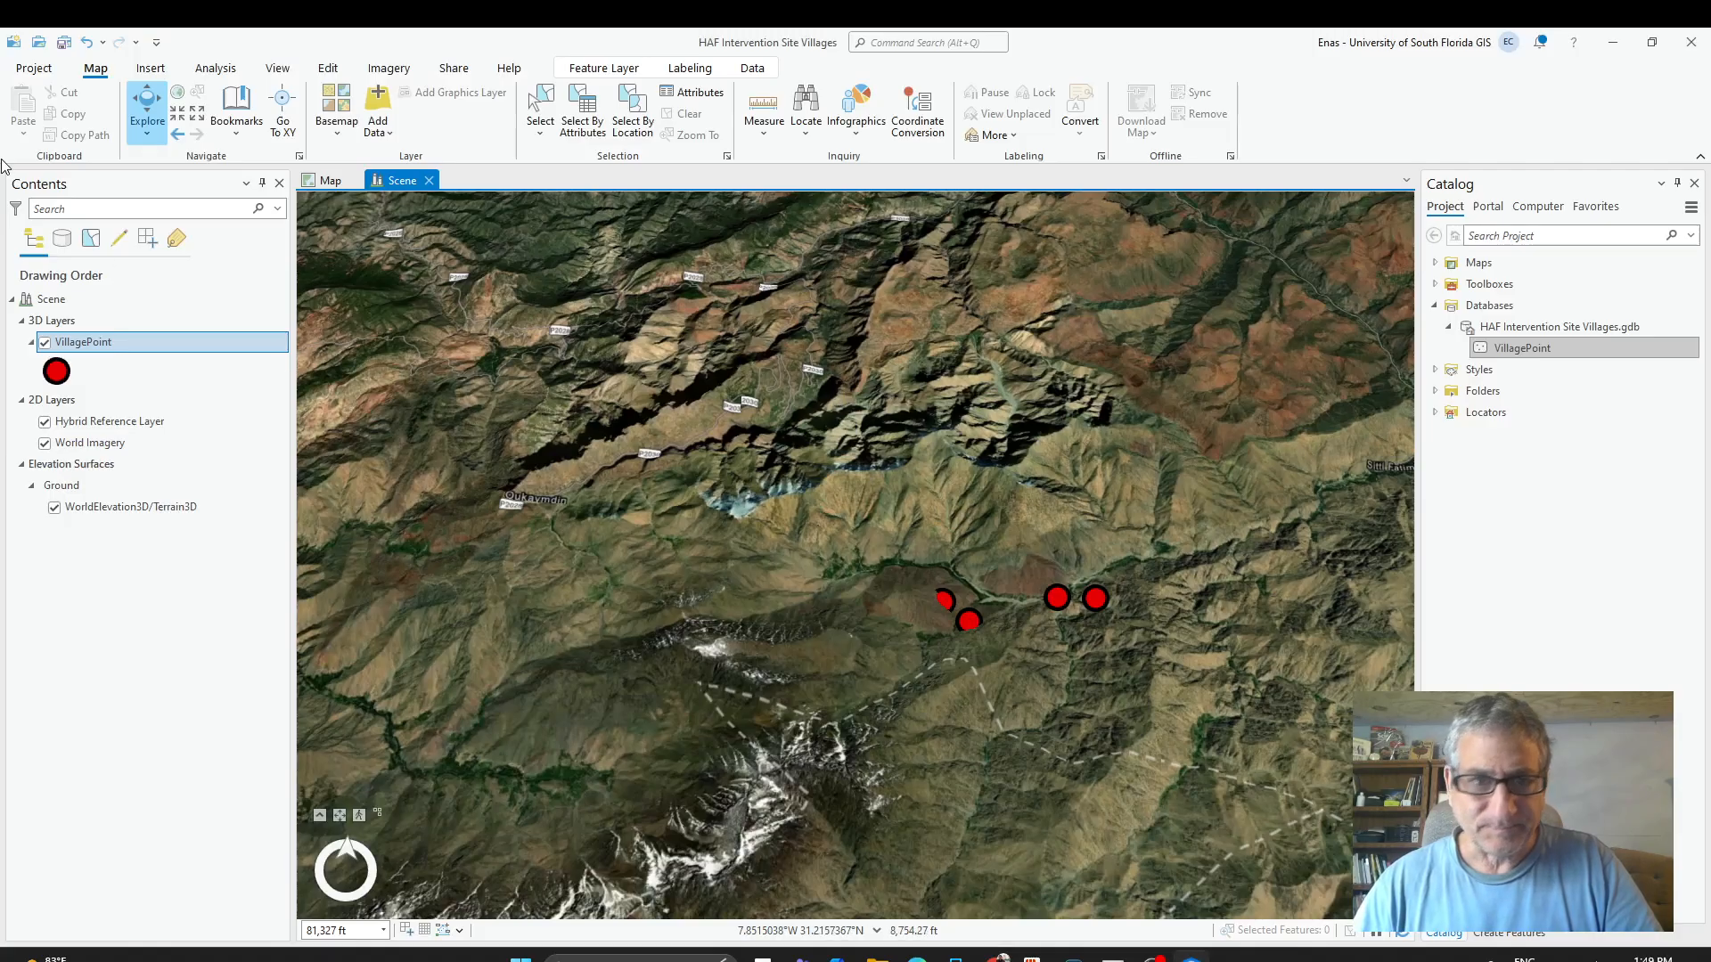
click(330, 181)
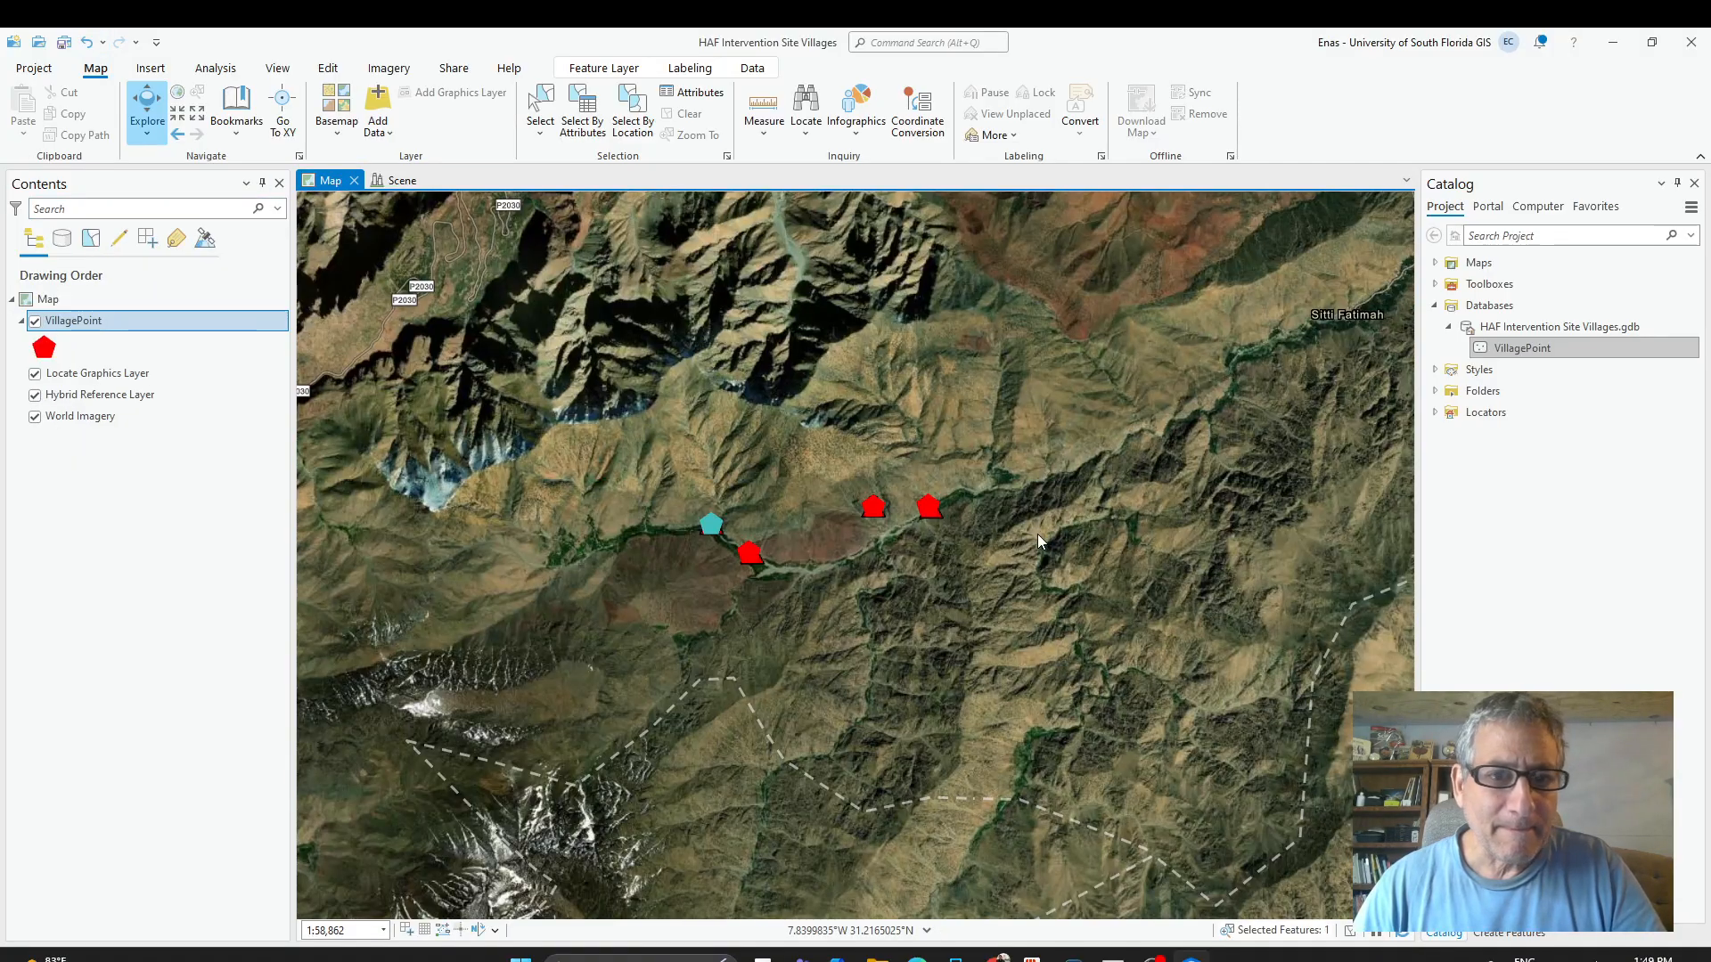
scroll(1037, 532, down, 4)
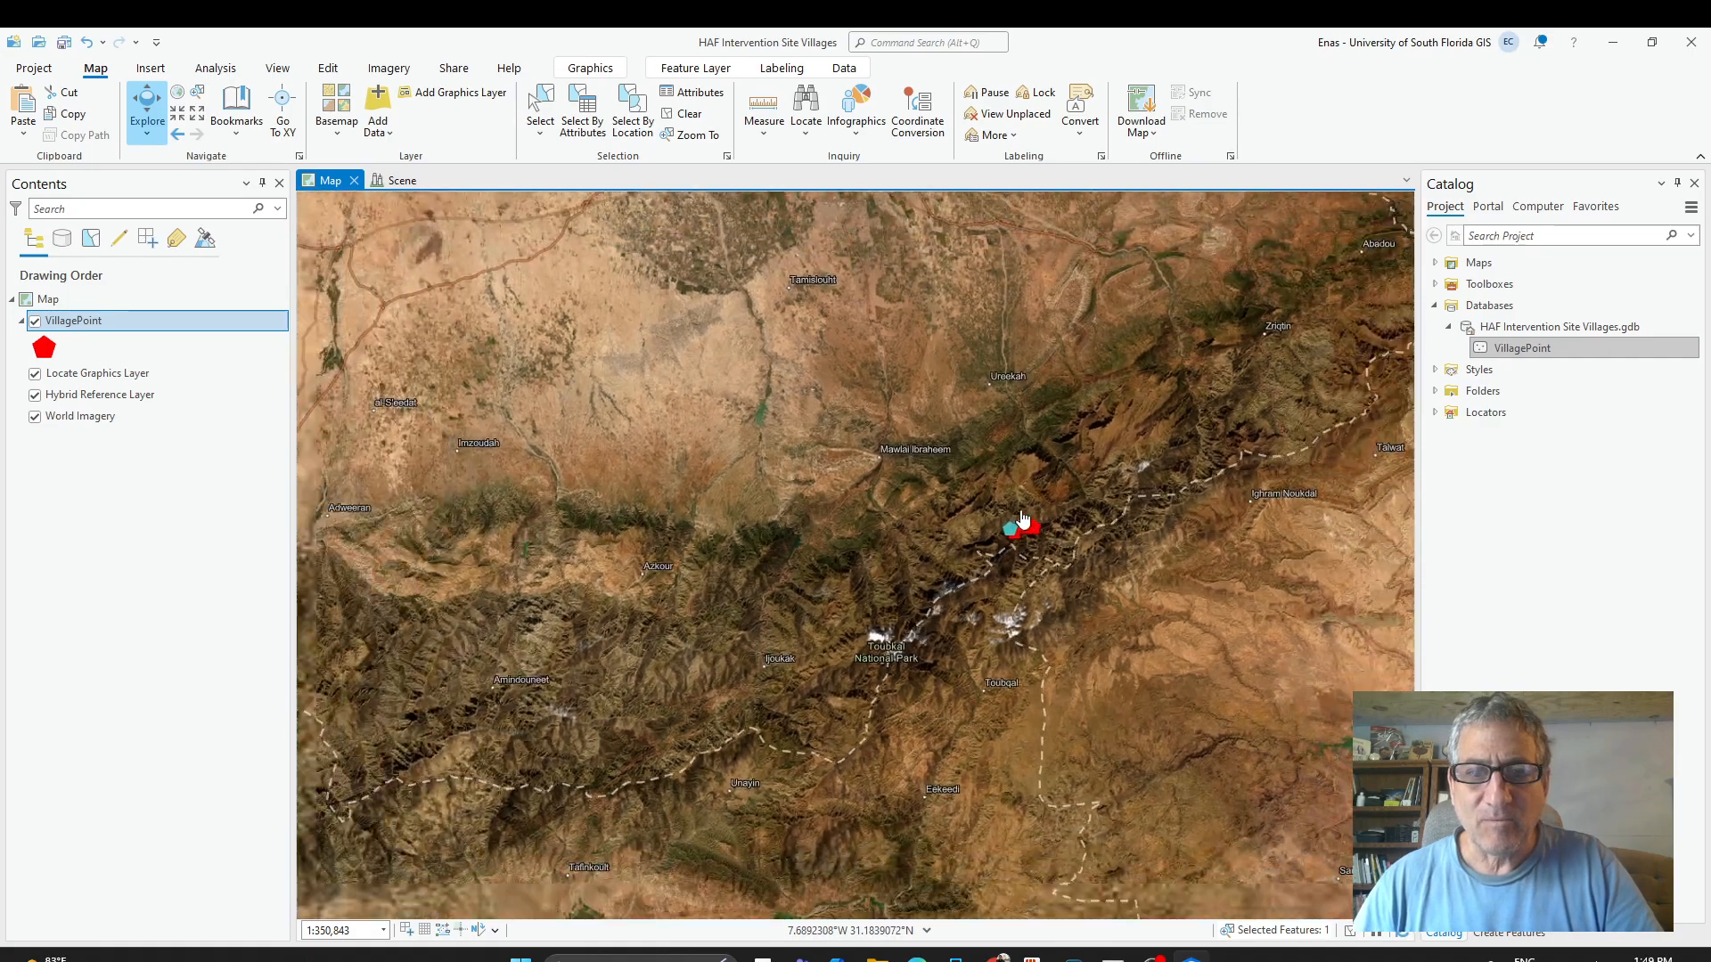
drag(1035, 662, 950, 728)
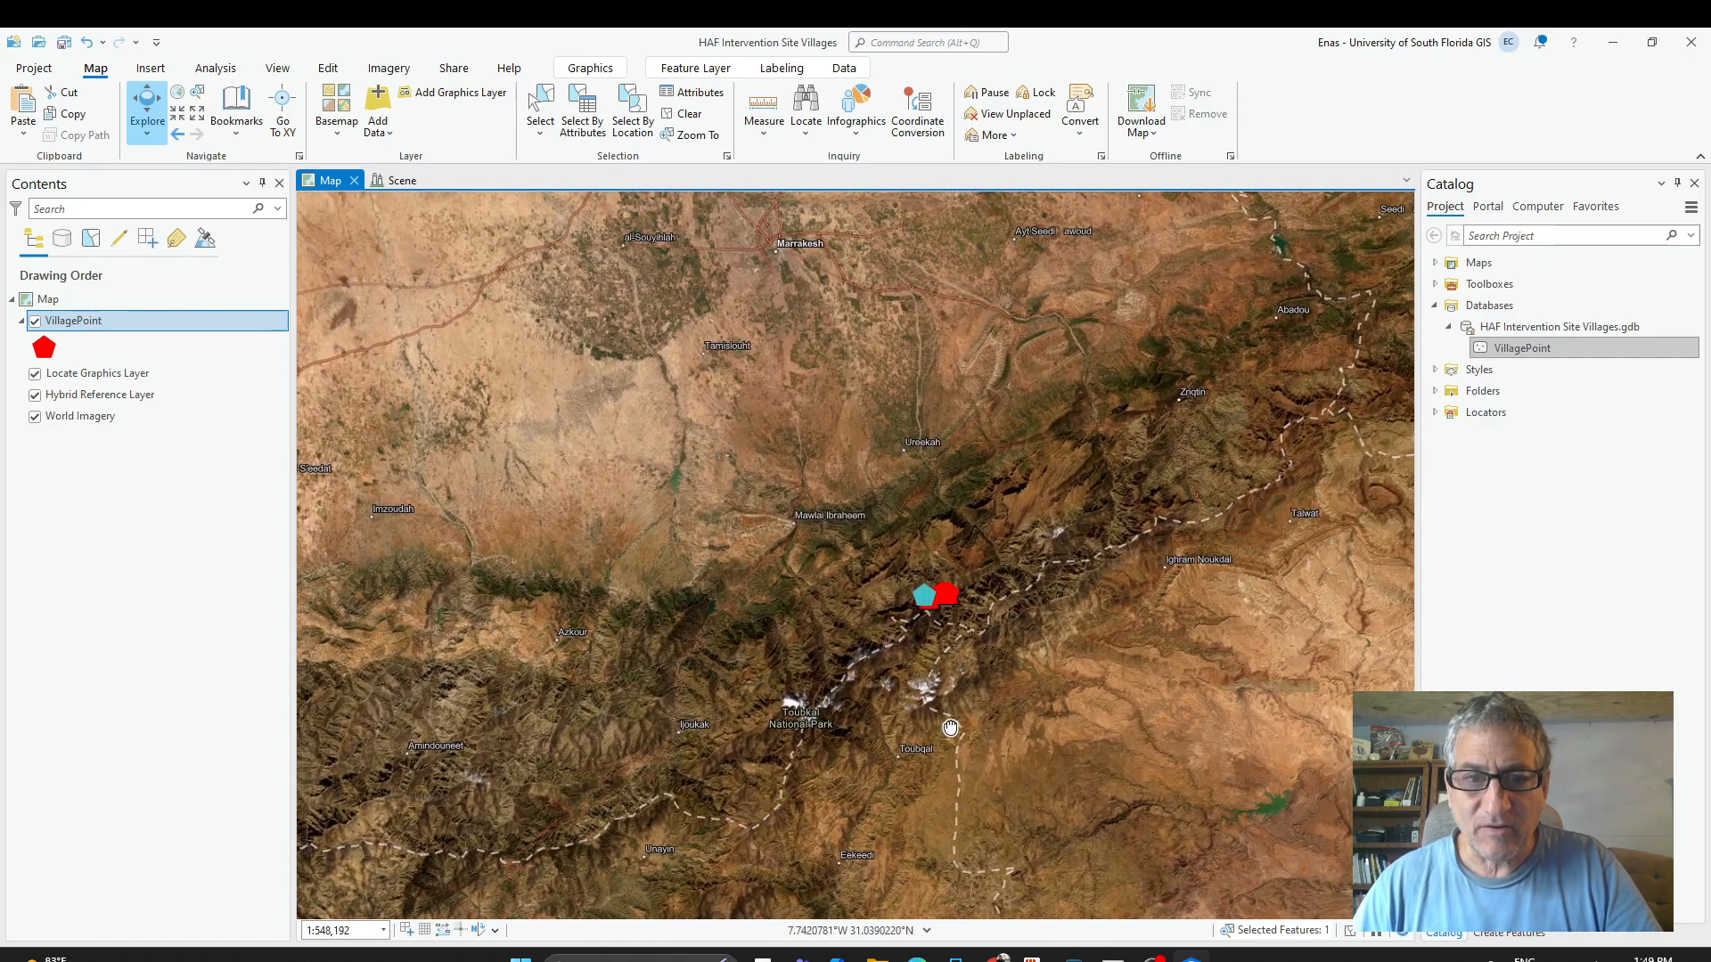
scroll(1066, 643, up, 3)
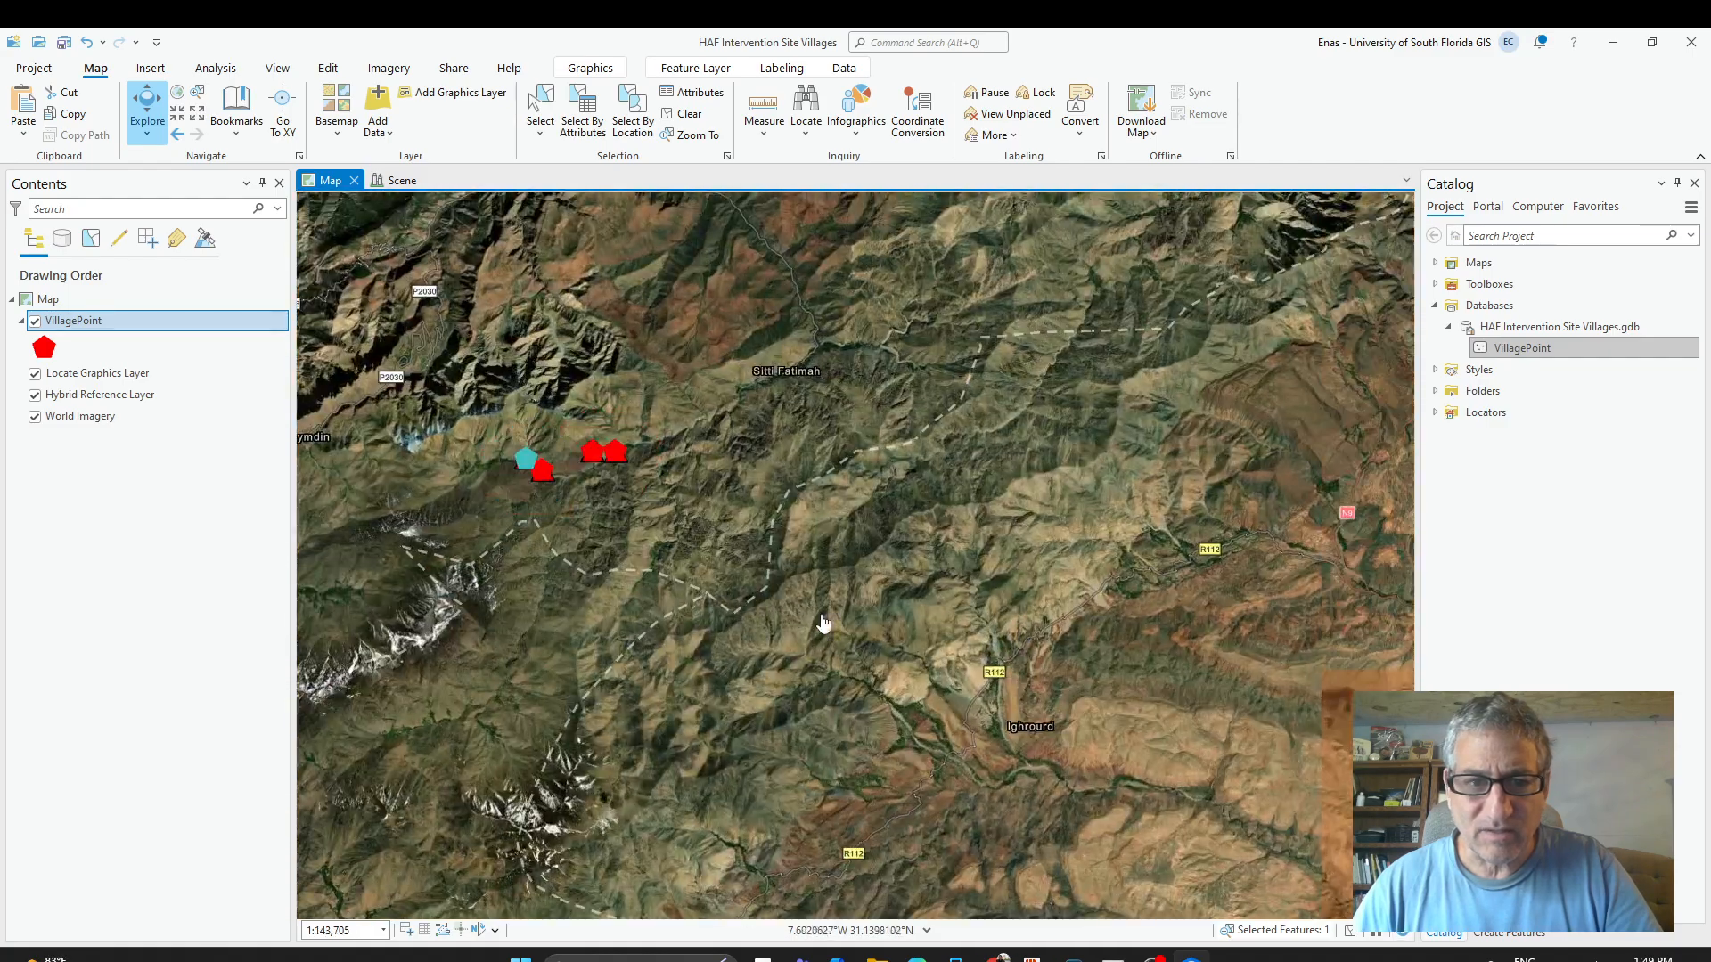
drag(823, 623, 1126, 717)
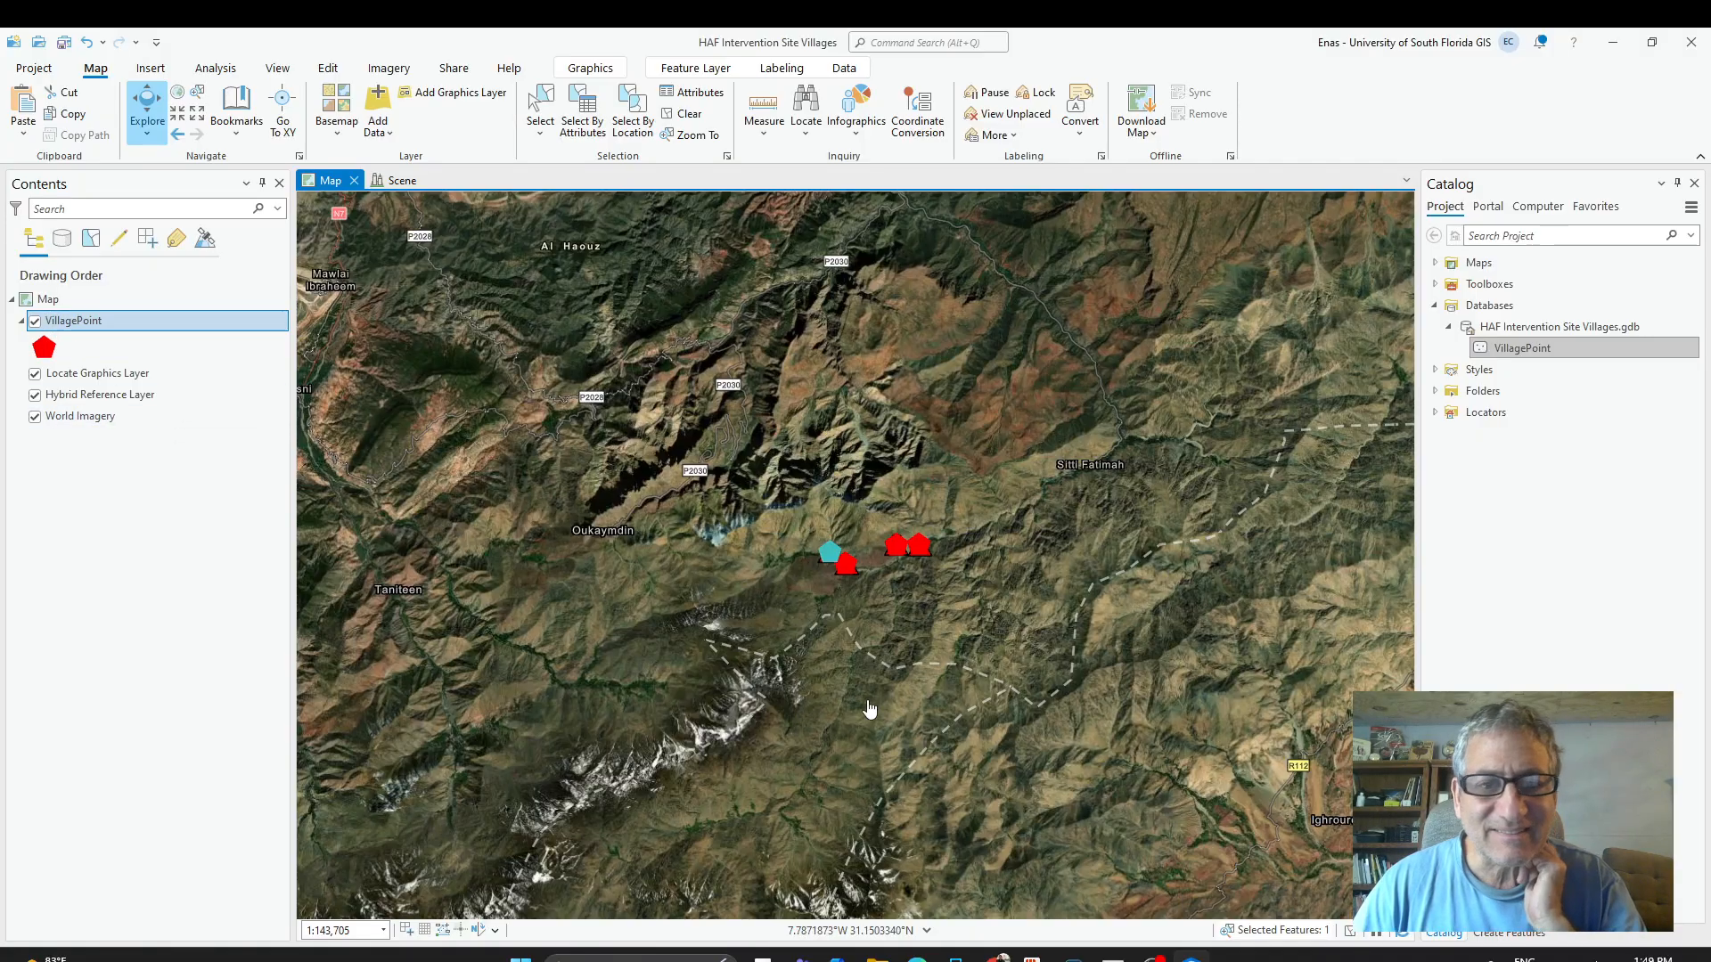
scroll(947, 624, up, 2)
drag(840, 565, 989, 726)
scroll(988, 725, down, 3)
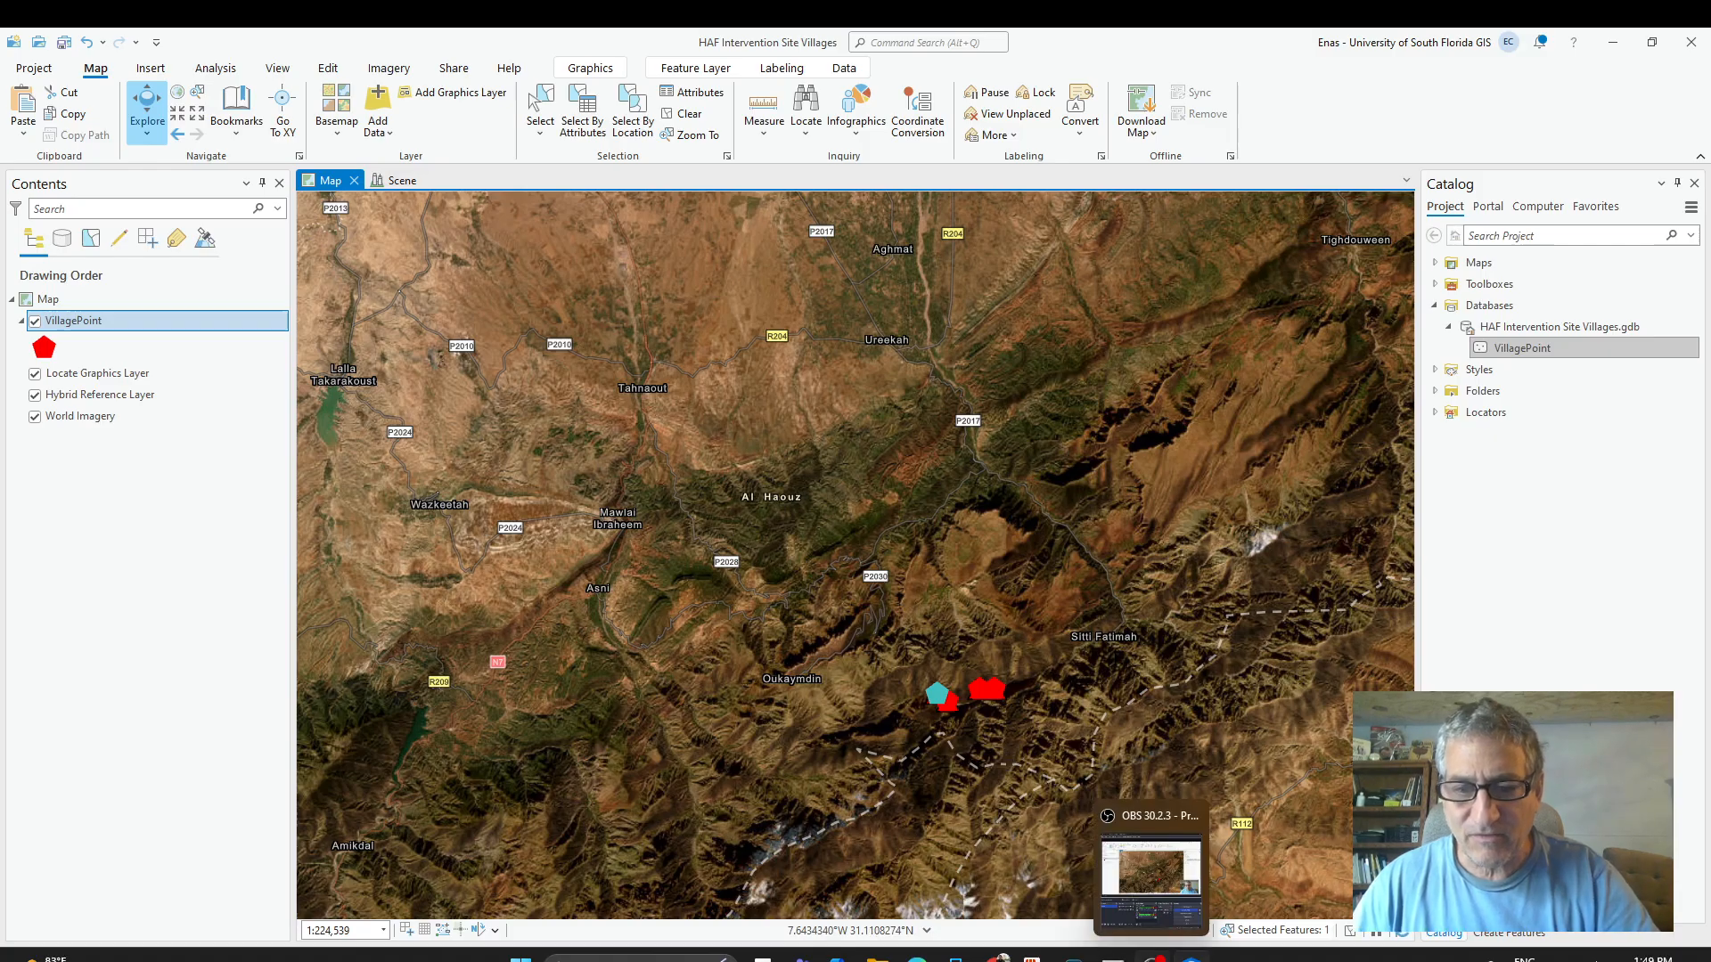
Switch back to EarthExplorer and define the search polygon from the map extent, spanning 30°59'00" to 31°24'37" N and 7°15'40" to 8°15'39" W.
click(1191, 958)
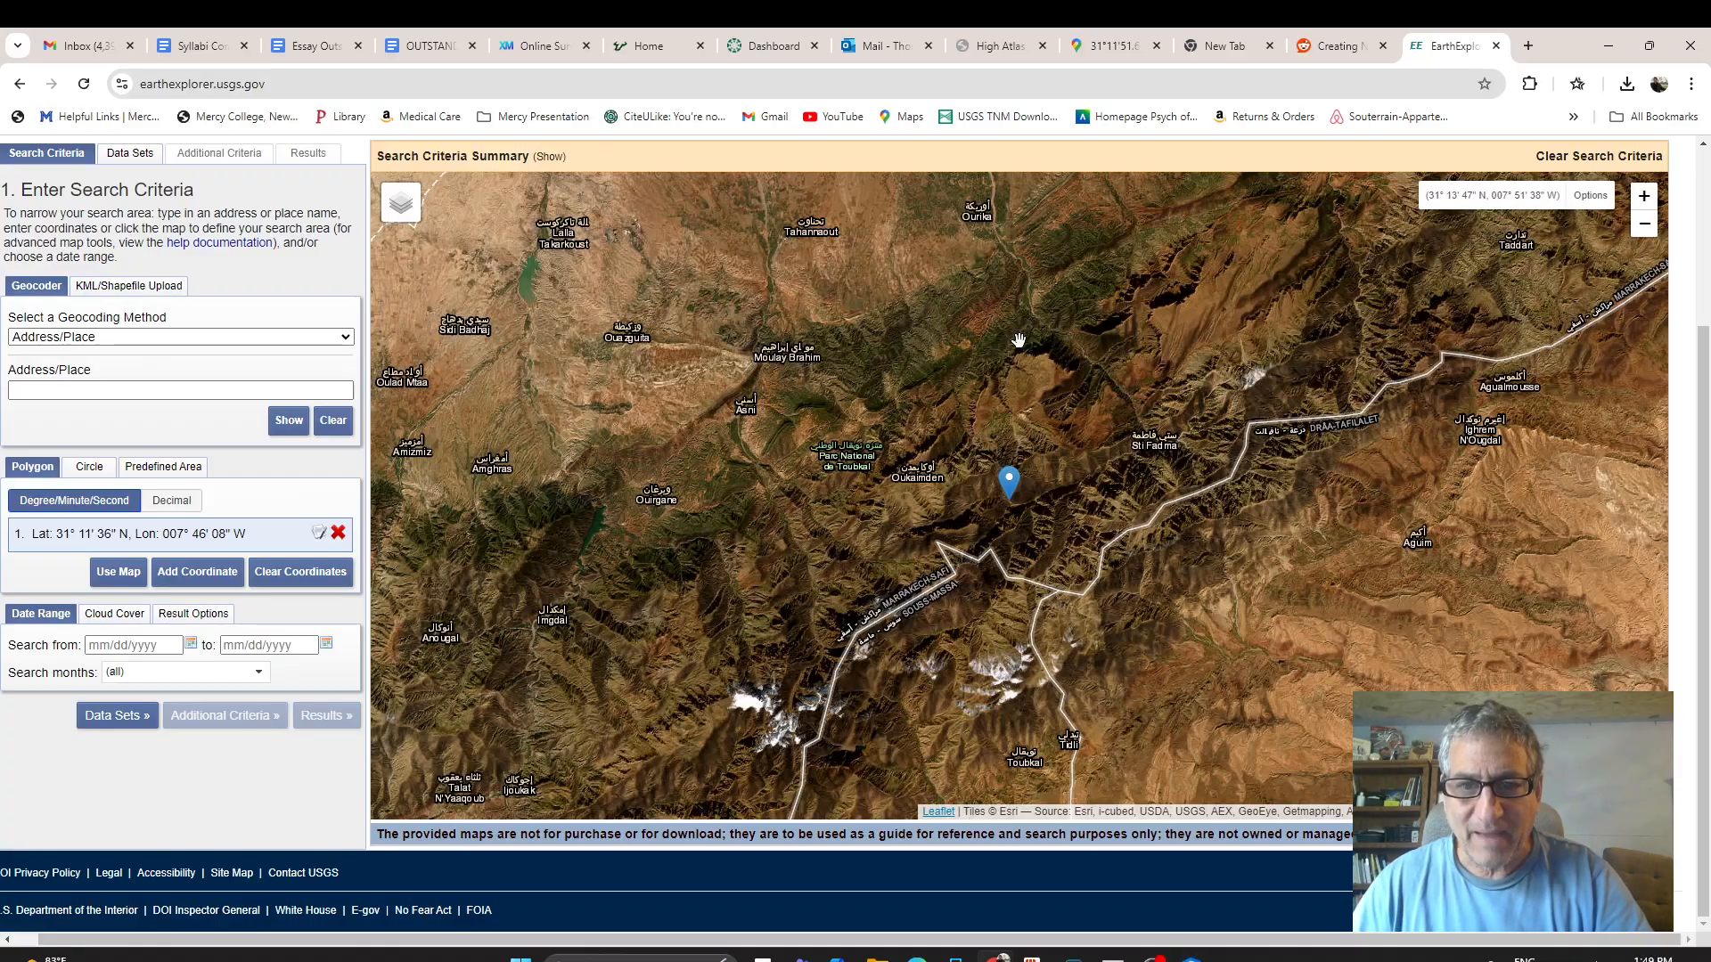
click(109, 580)
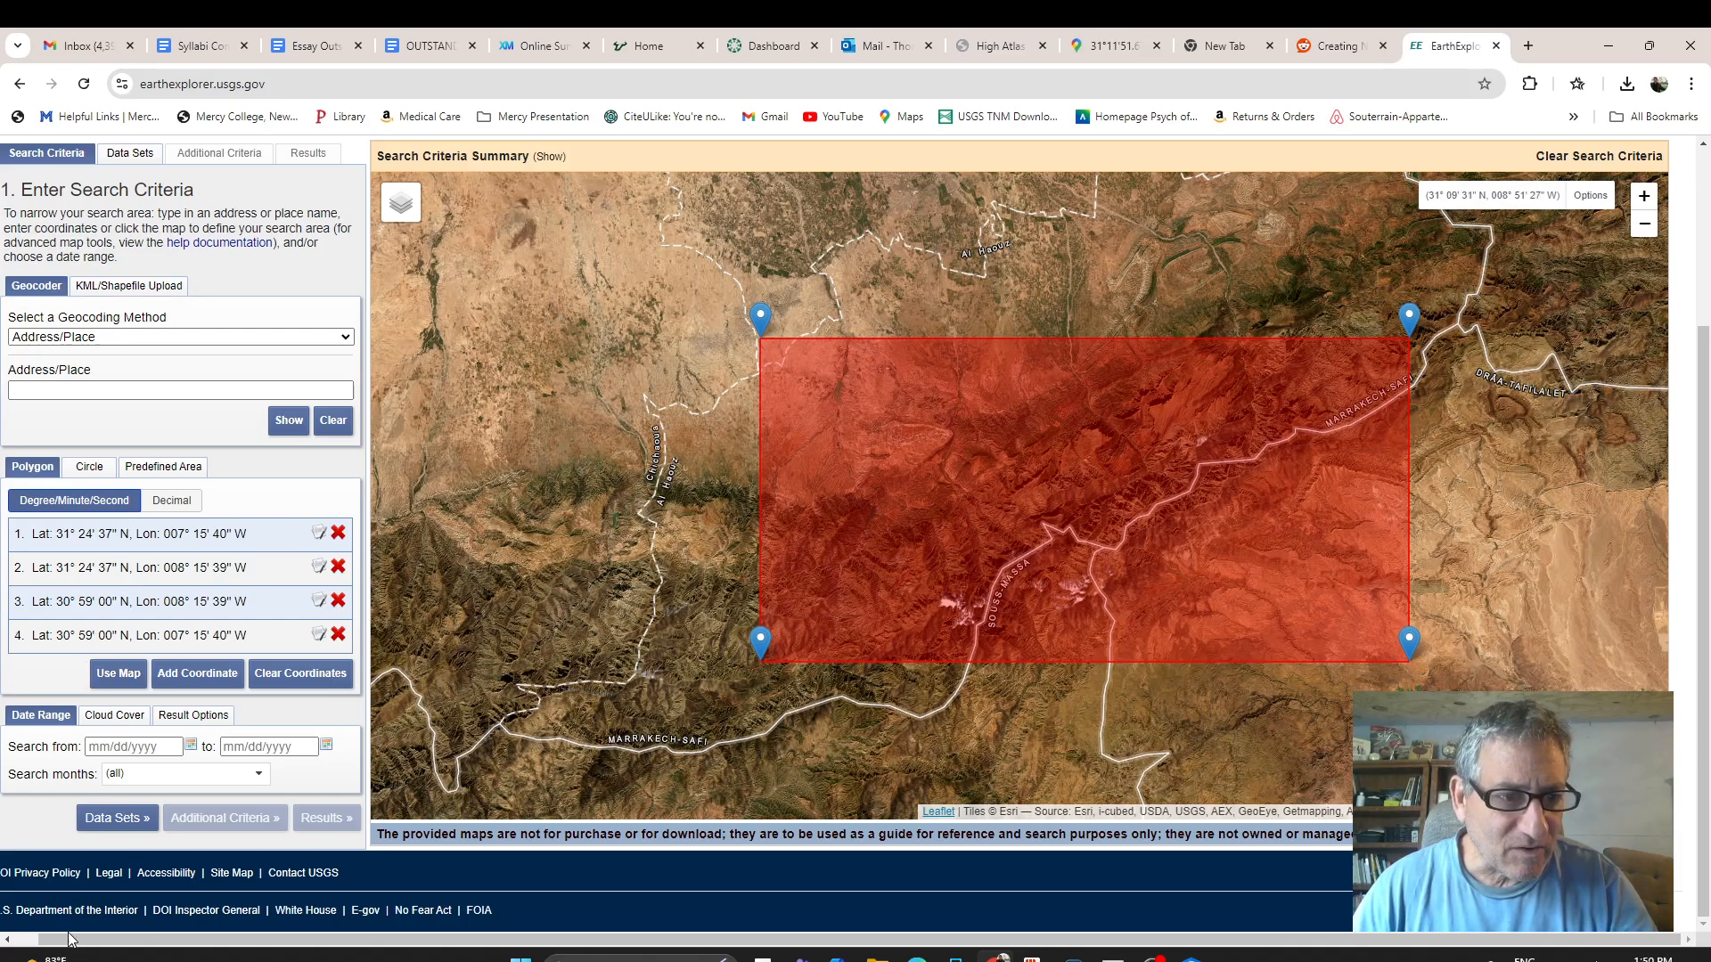
Select the SRTM 1 Arc-Second Global digital elevation data set and run the search for the defined area.
click(116, 817)
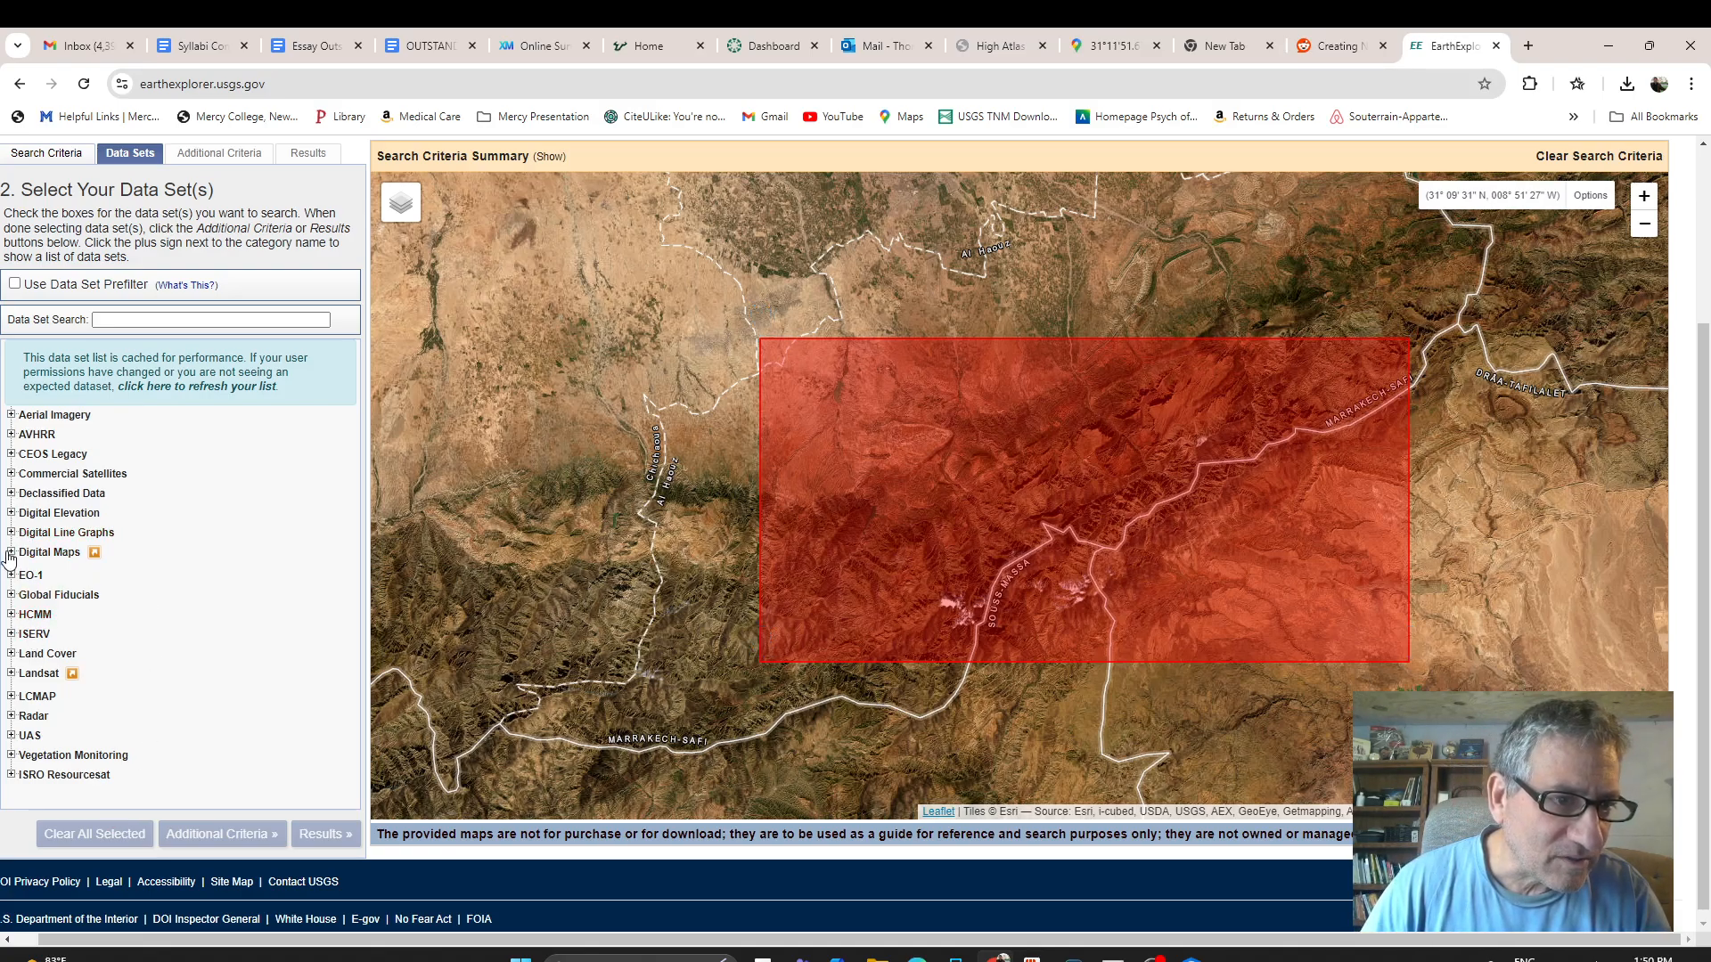
click(12, 513)
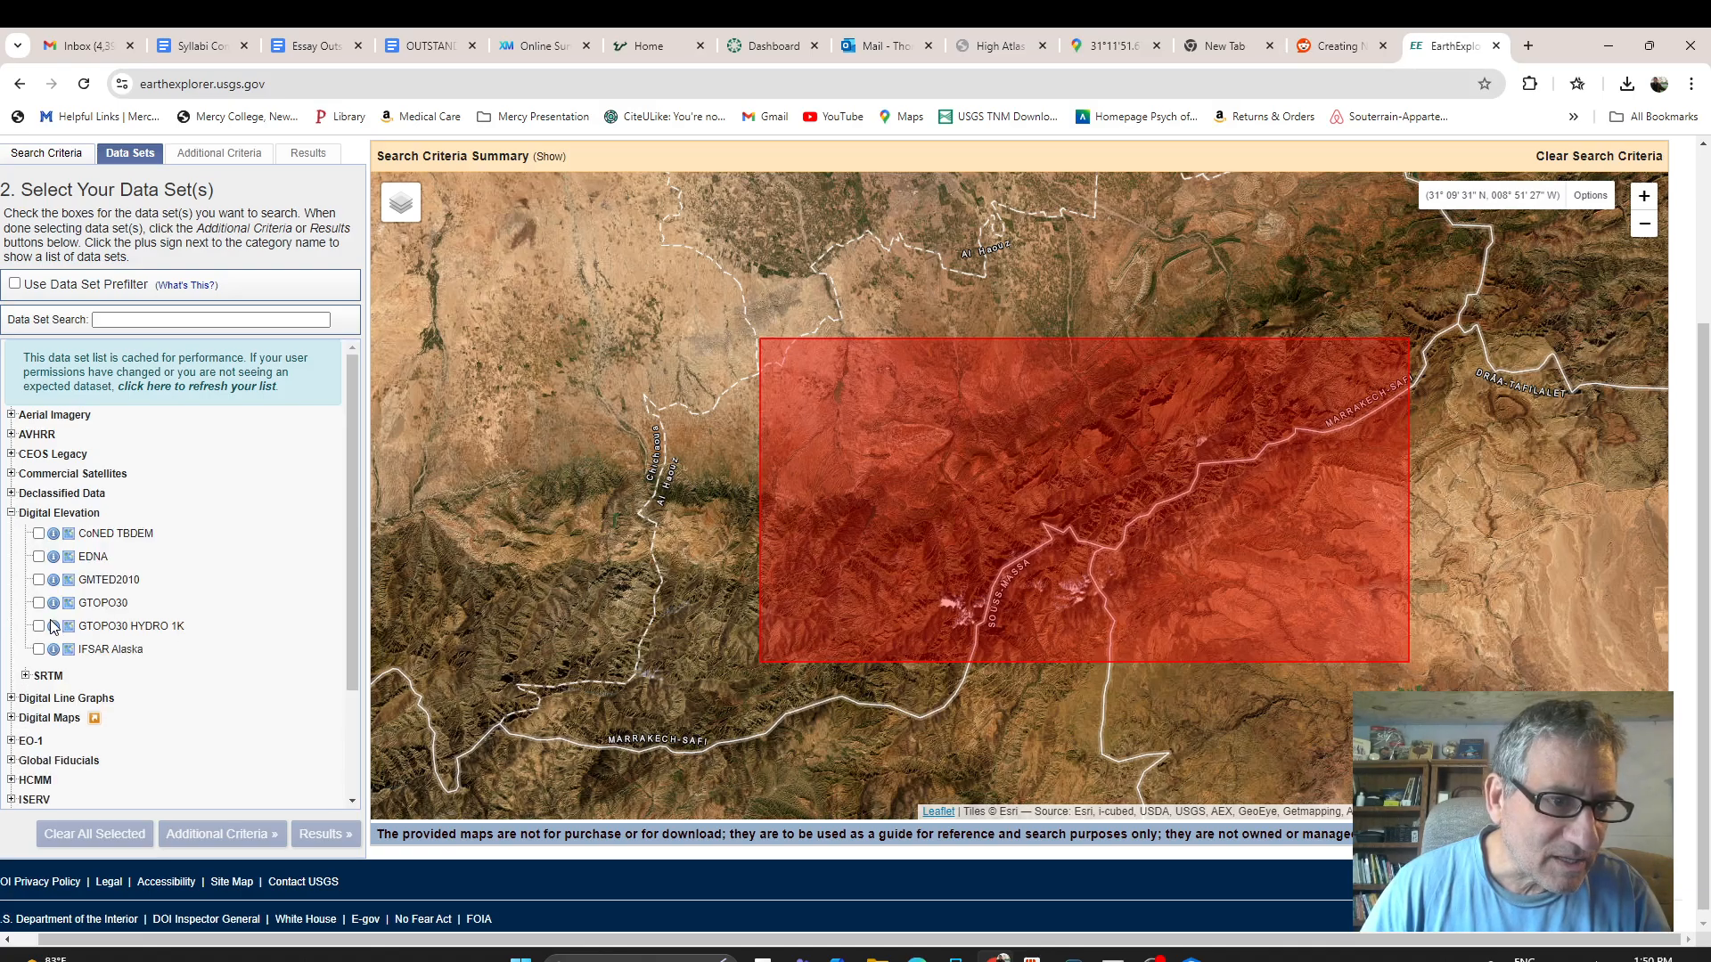
click(26, 676)
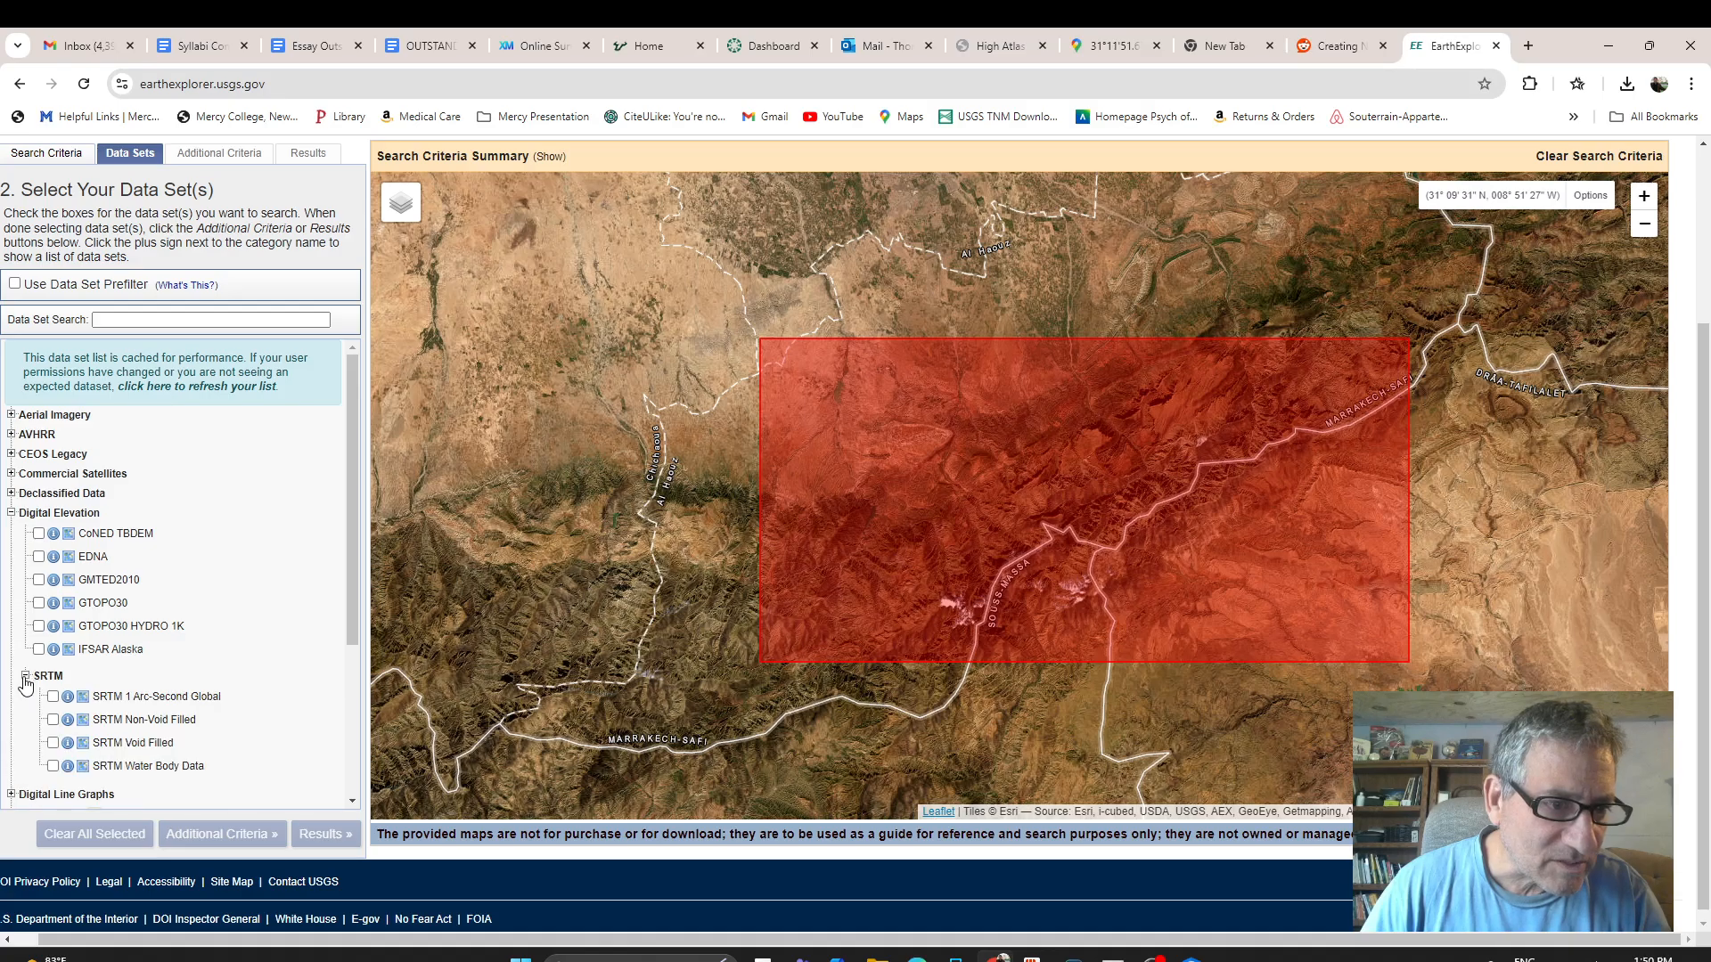
click(156, 701)
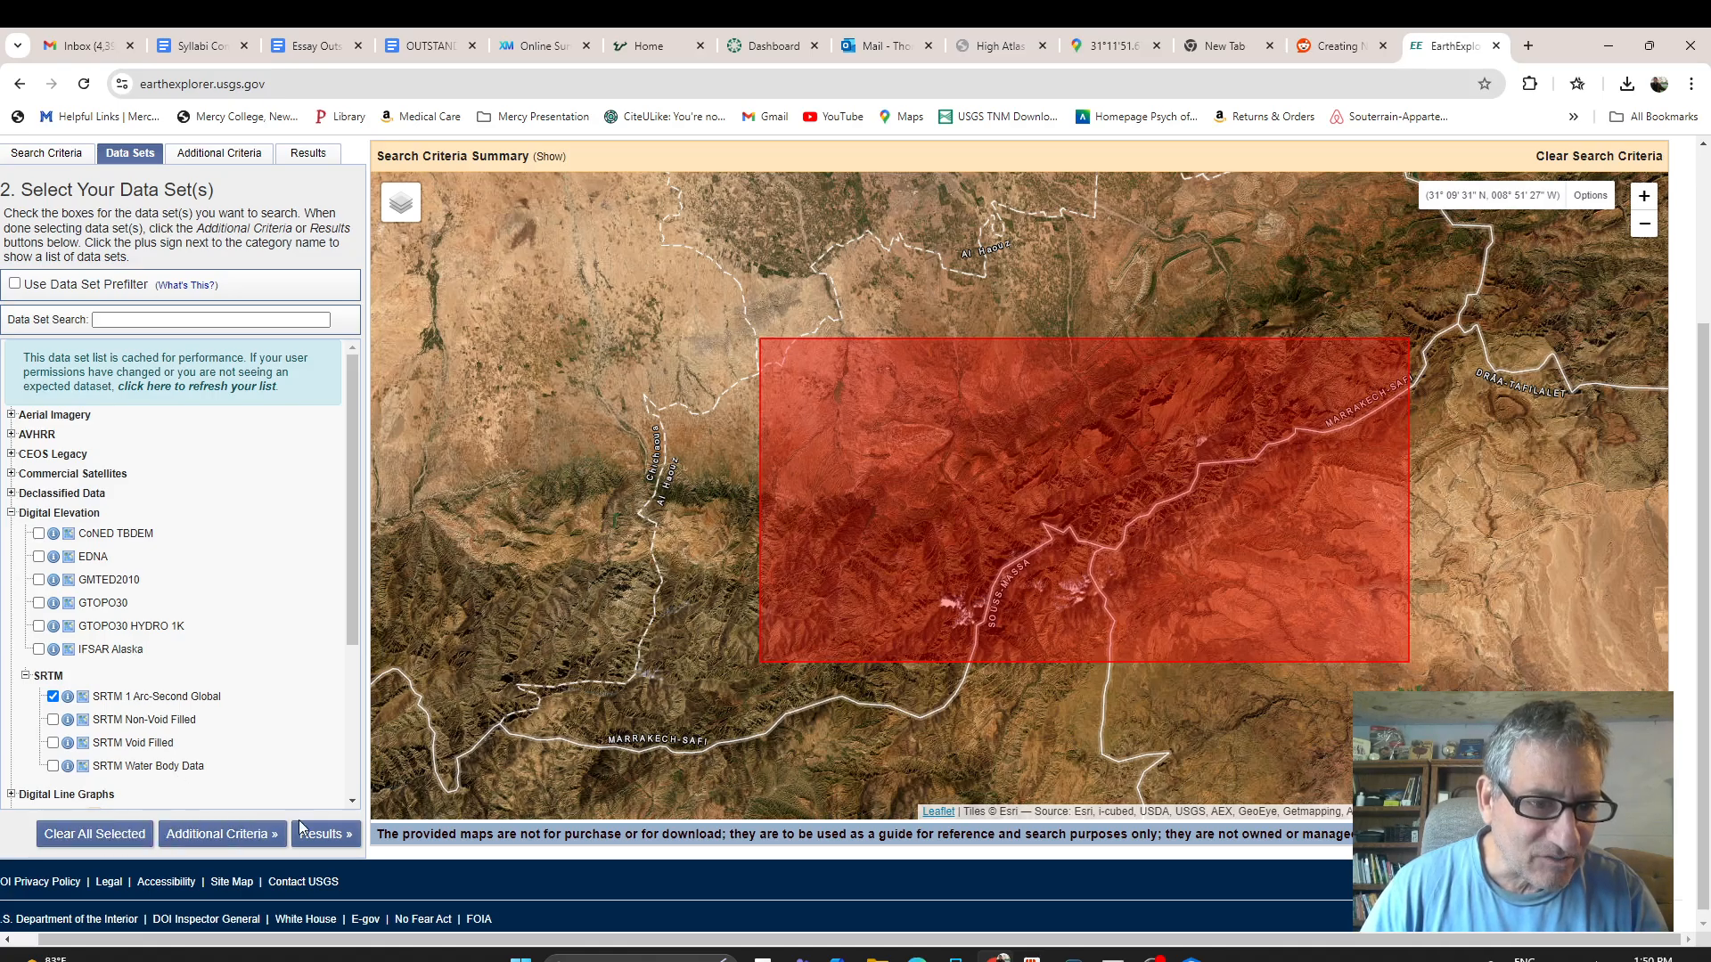
click(323, 834)
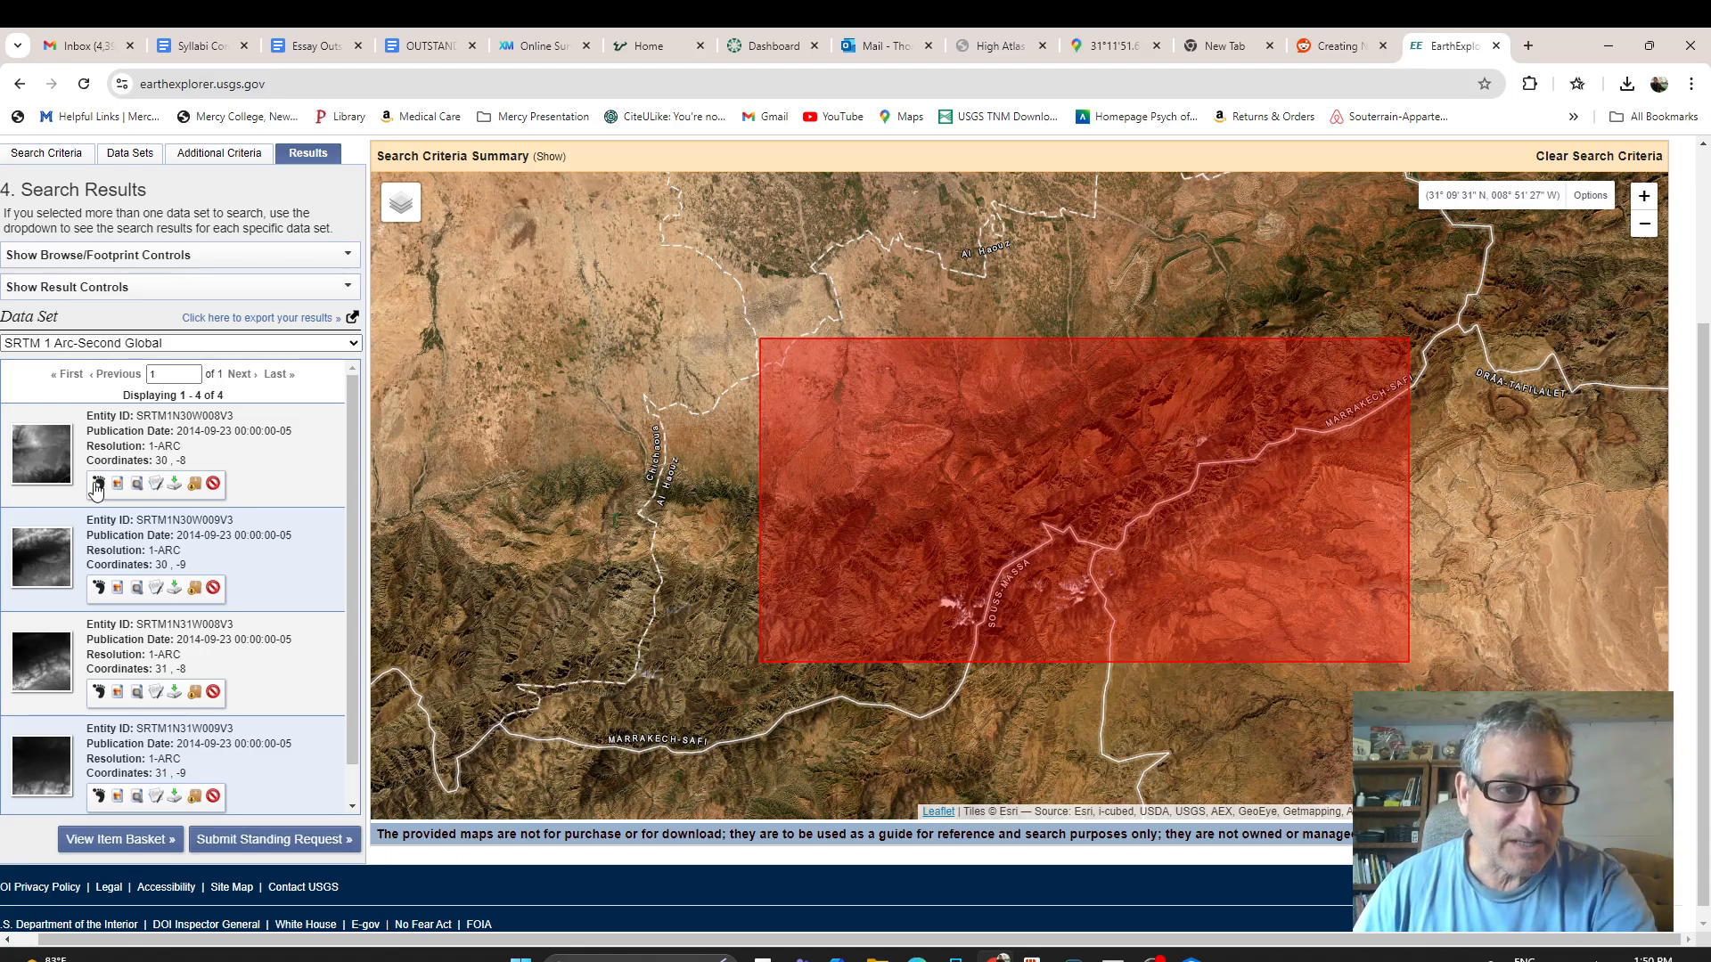
Show the footprint of SRTM tile SRTM1N30W008V3 on the map and compare it with the search area.
click(98, 485)
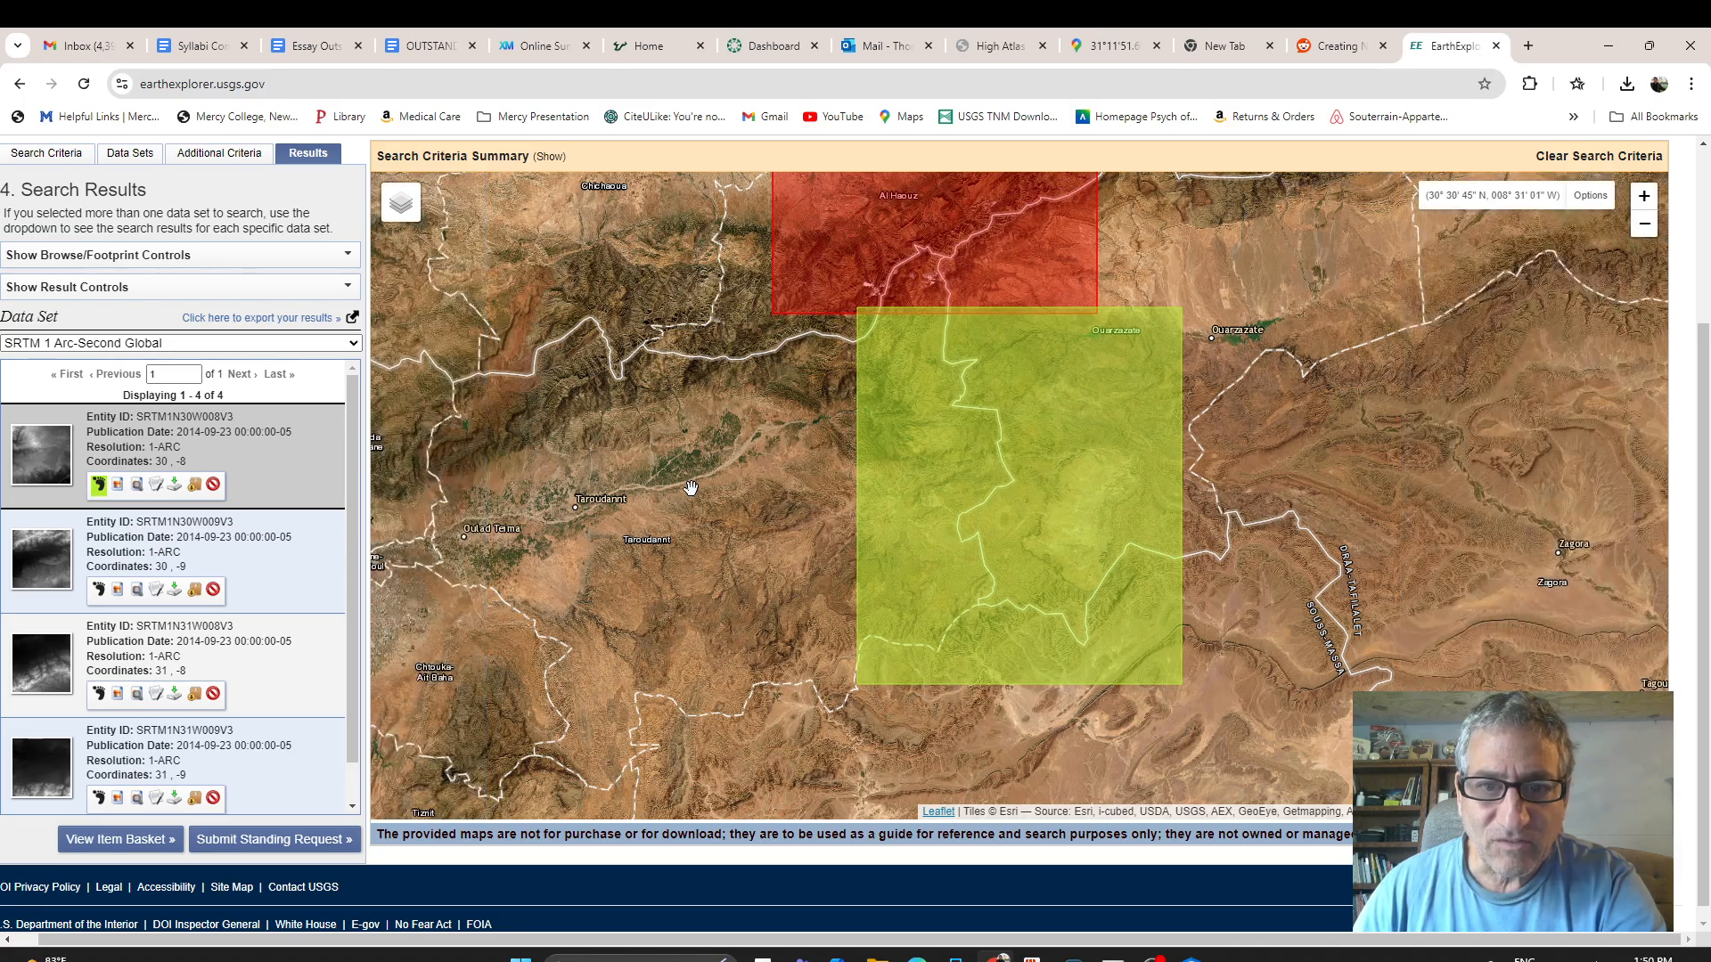
drag(756, 370, 726, 485)
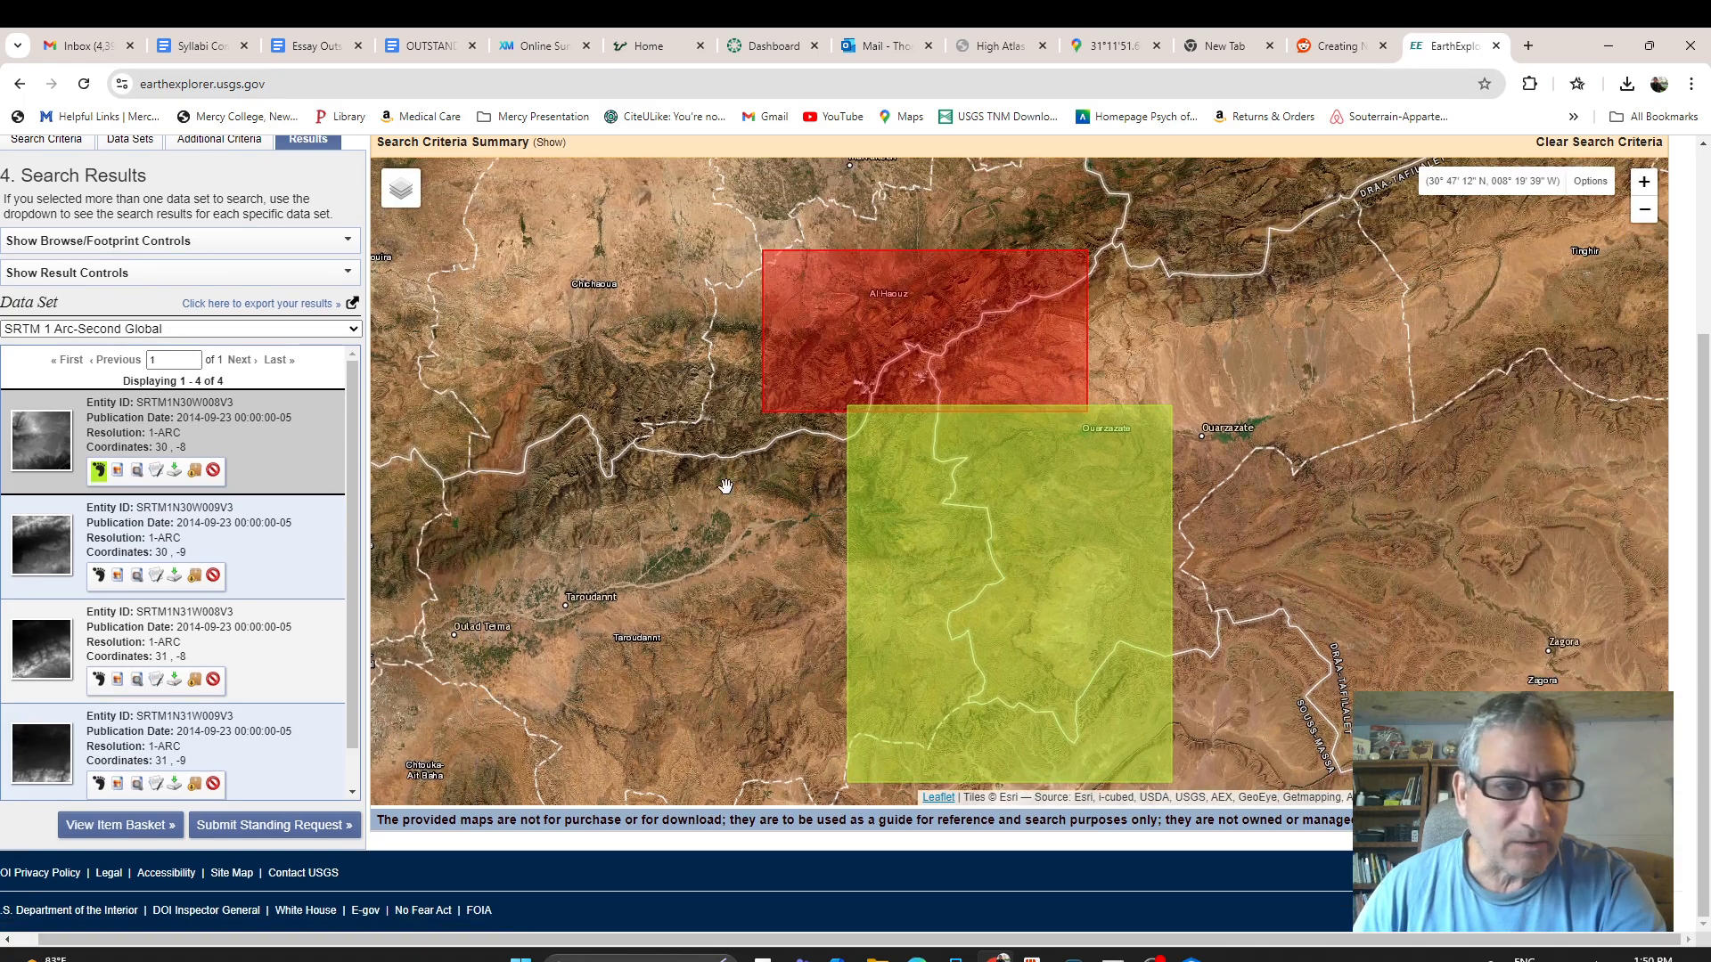
Show the footprints of tiles SRTM1N30W009V3 and SRTM1N31W008V3 in turn and compare them with the search area.
click(98, 470)
click(98, 575)
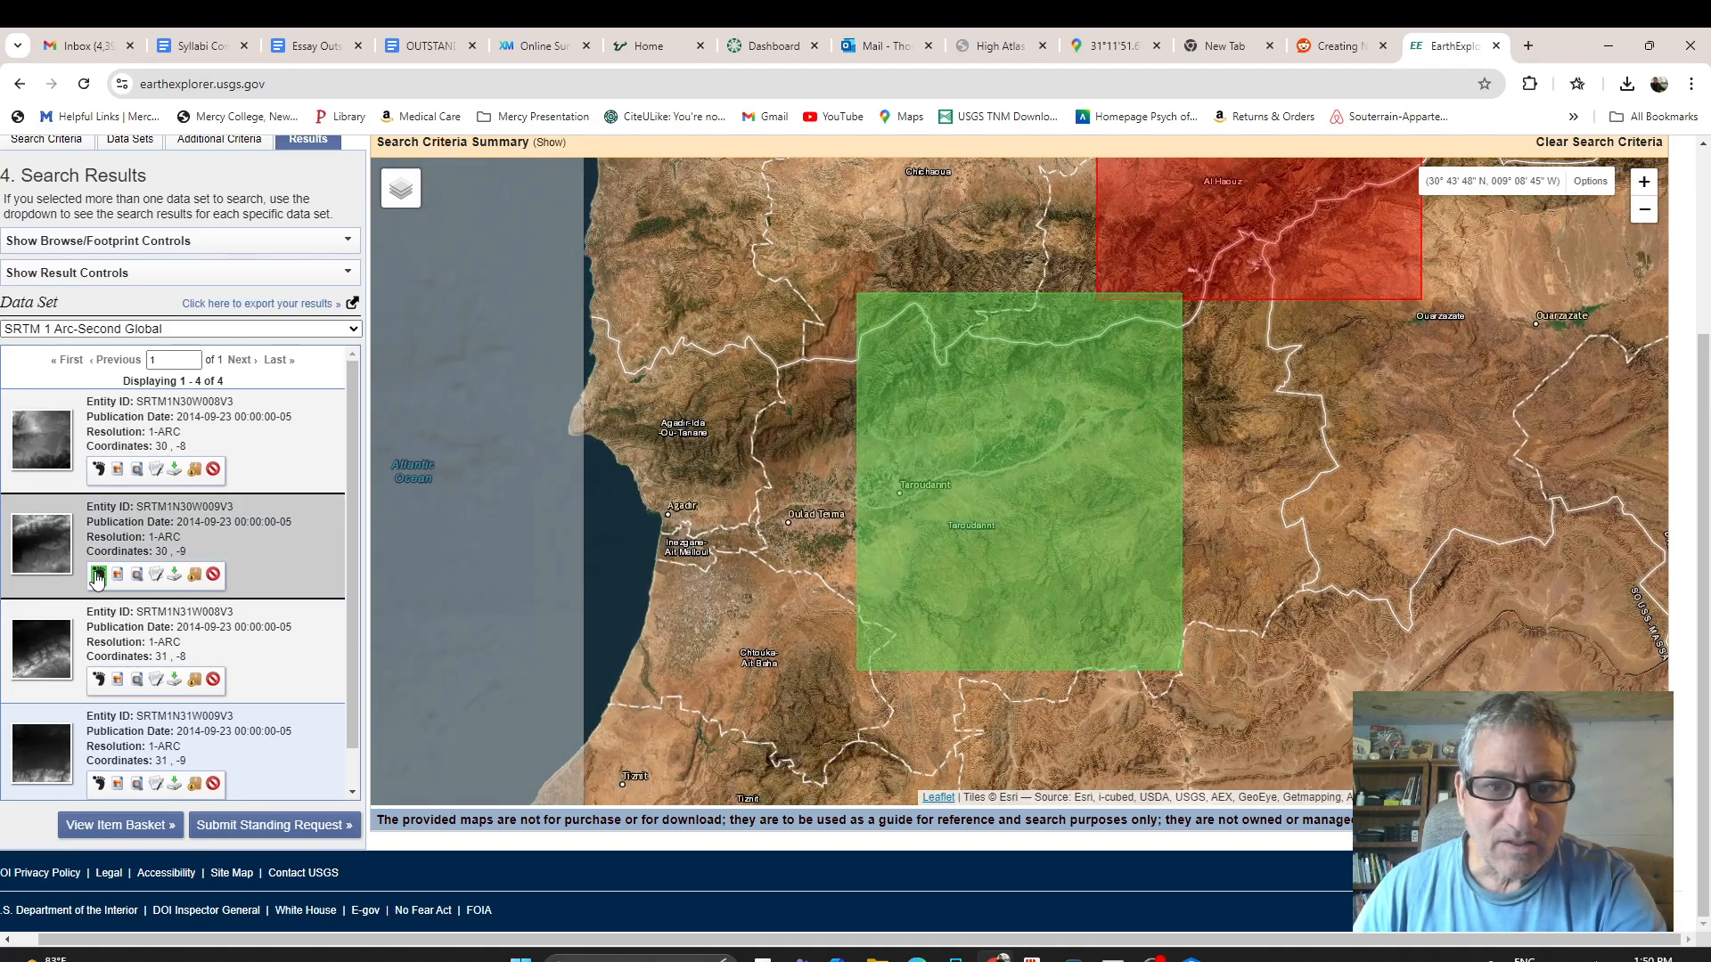
click(99, 574)
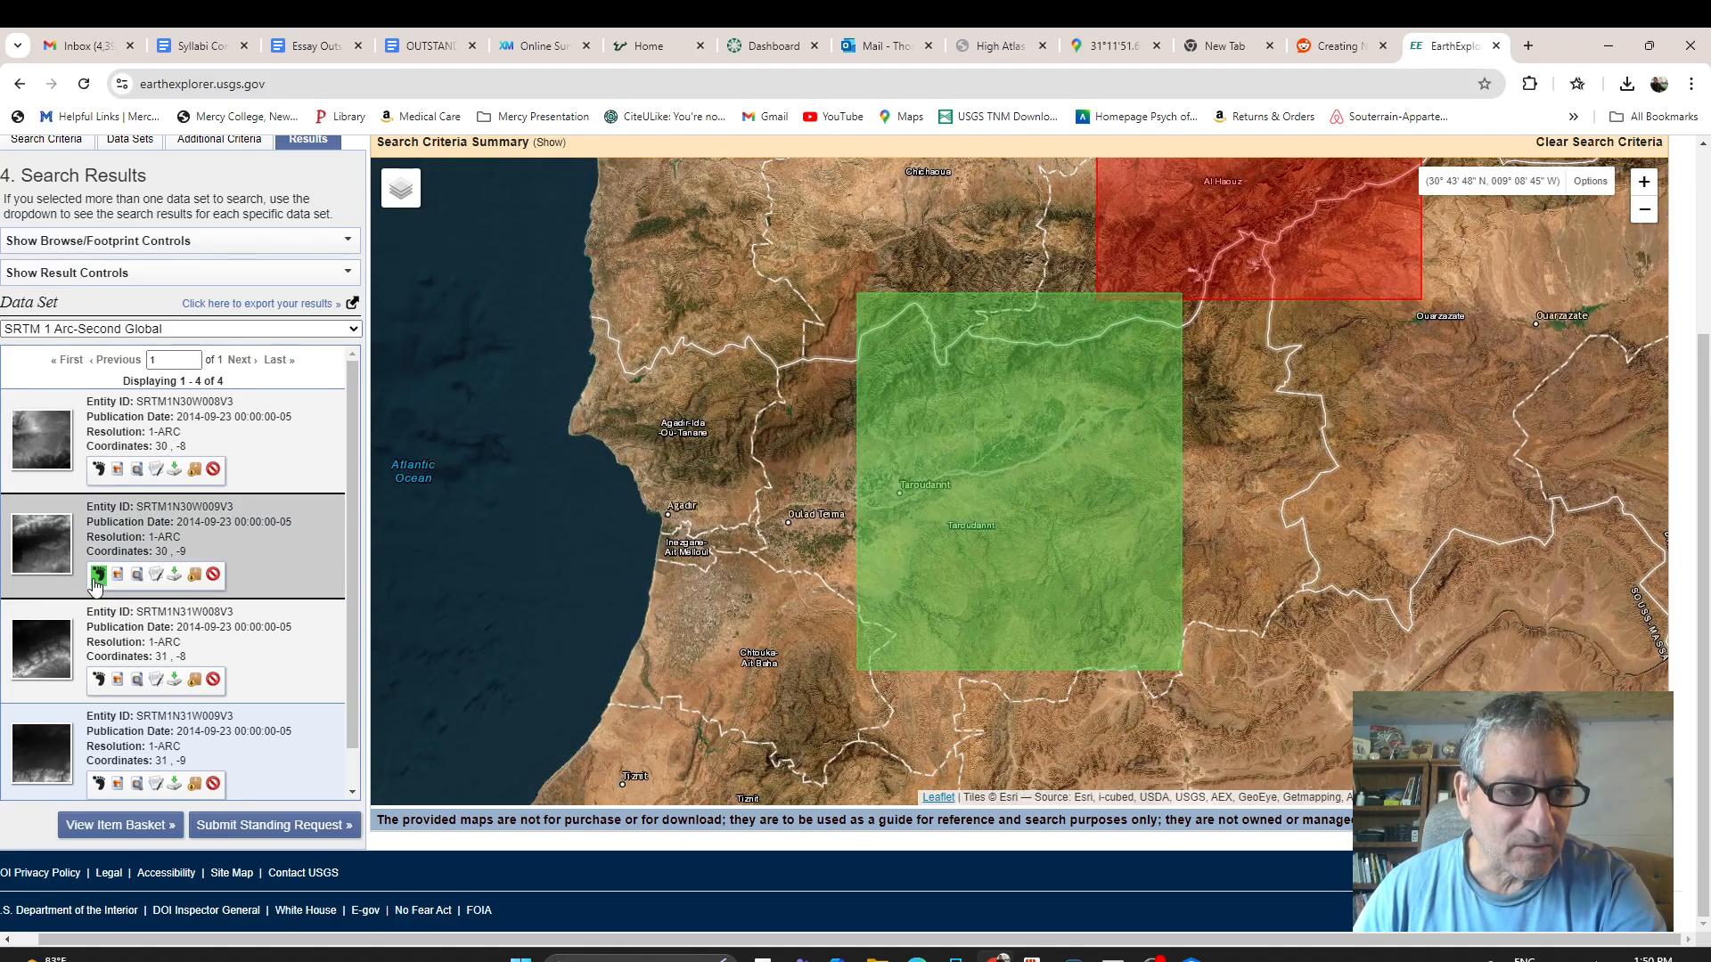
click(96, 681)
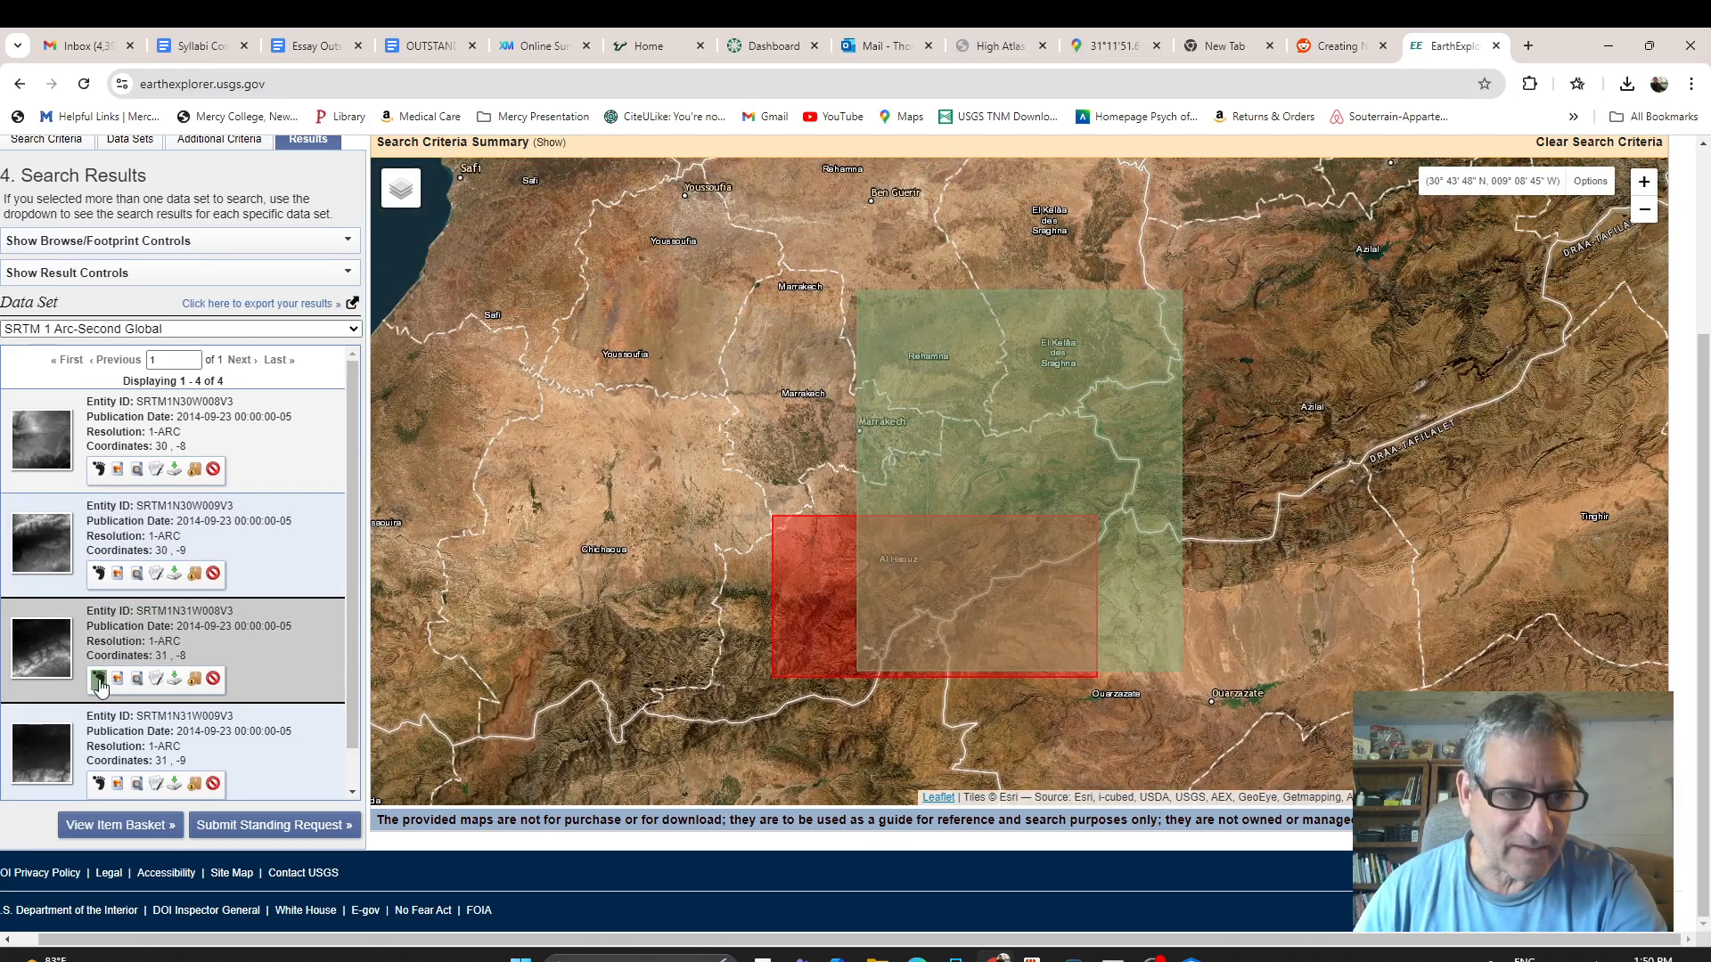
Download tile SRTM1N31W008V3 in GeoTIFF 1 Arc-second format and dismiss the download options.
click(174, 681)
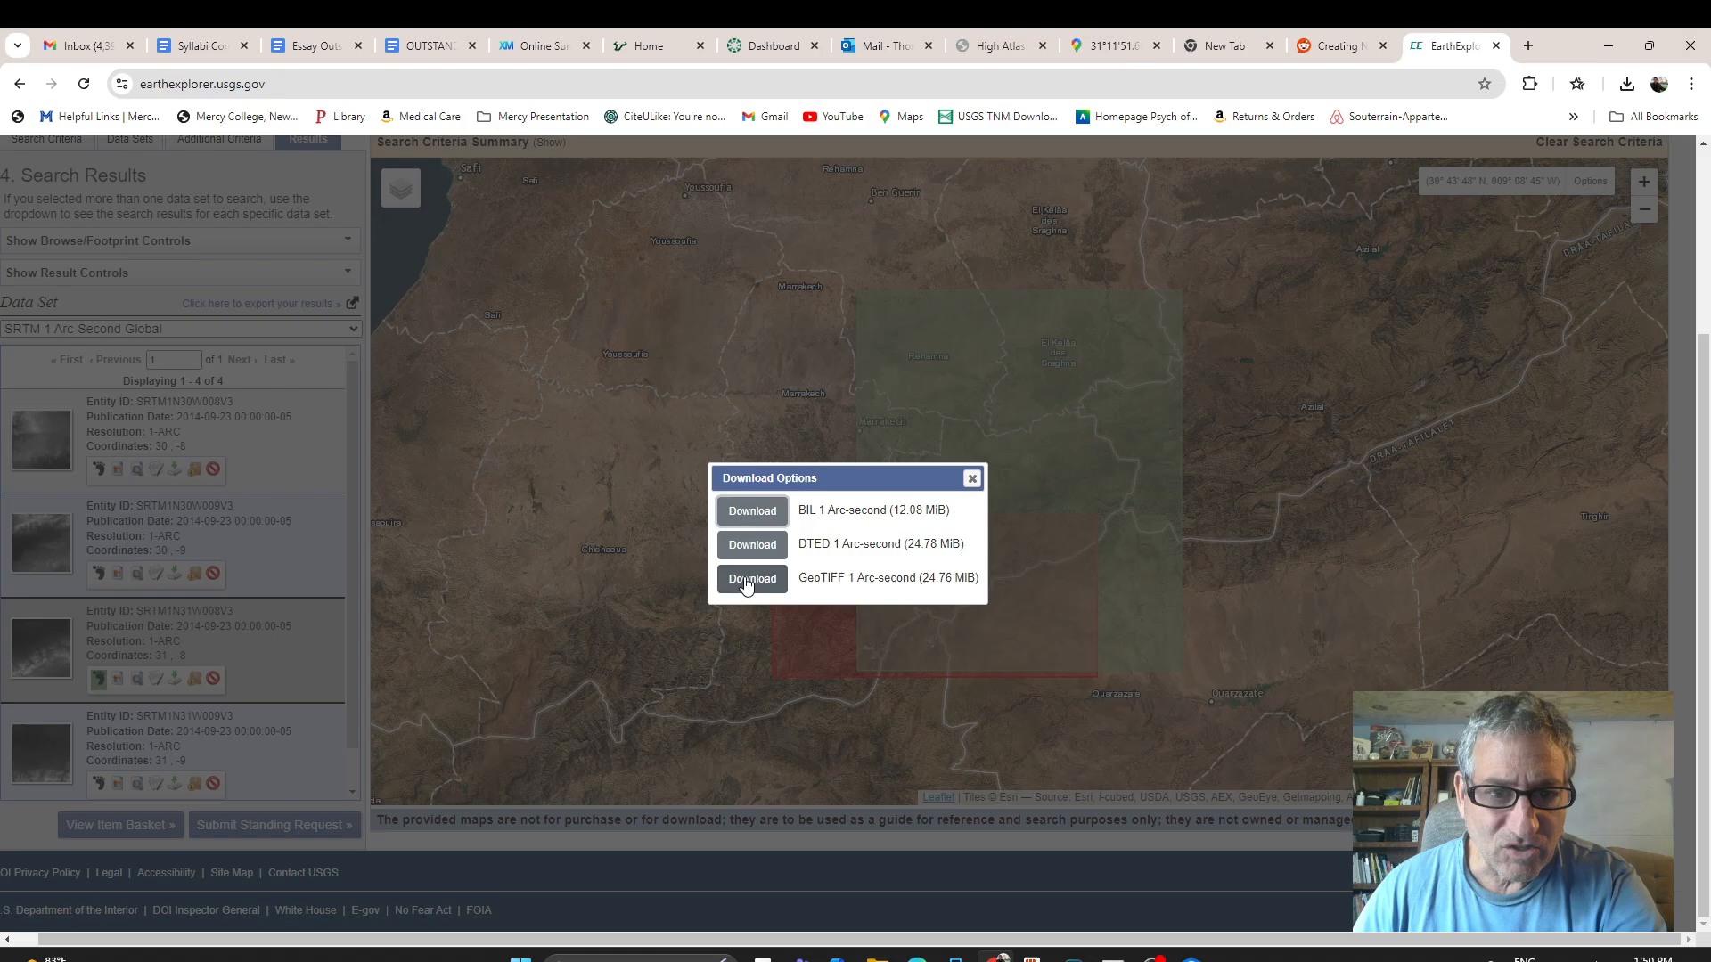
click(746, 584)
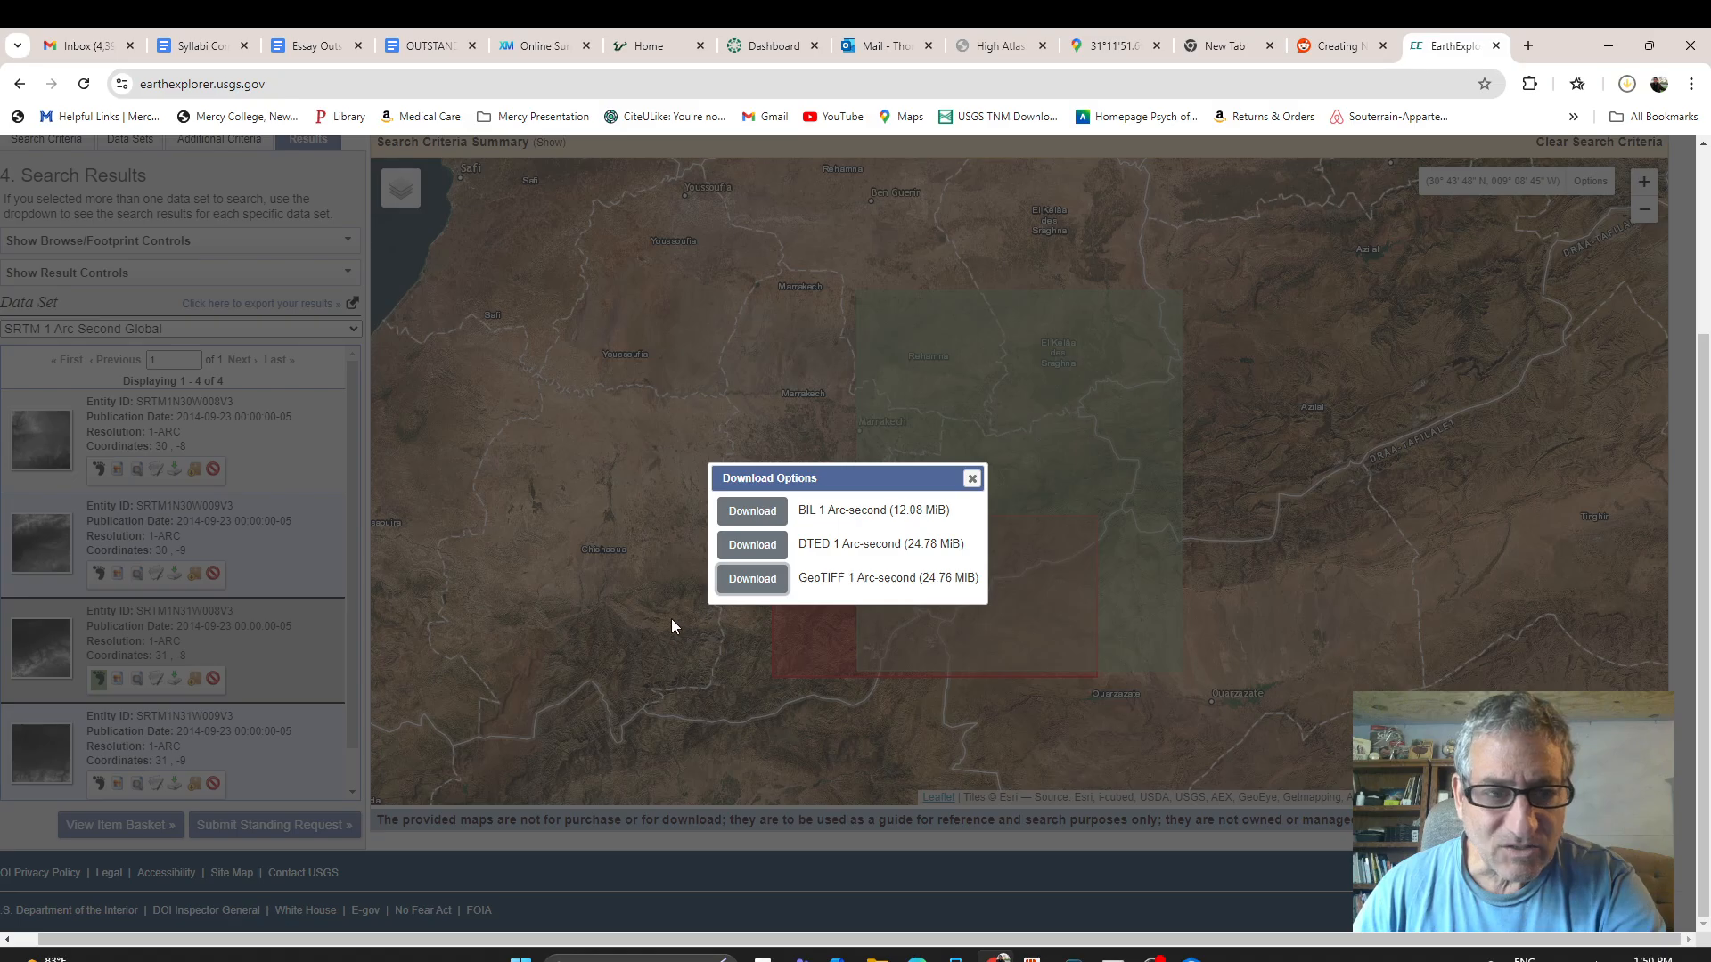
click(971, 480)
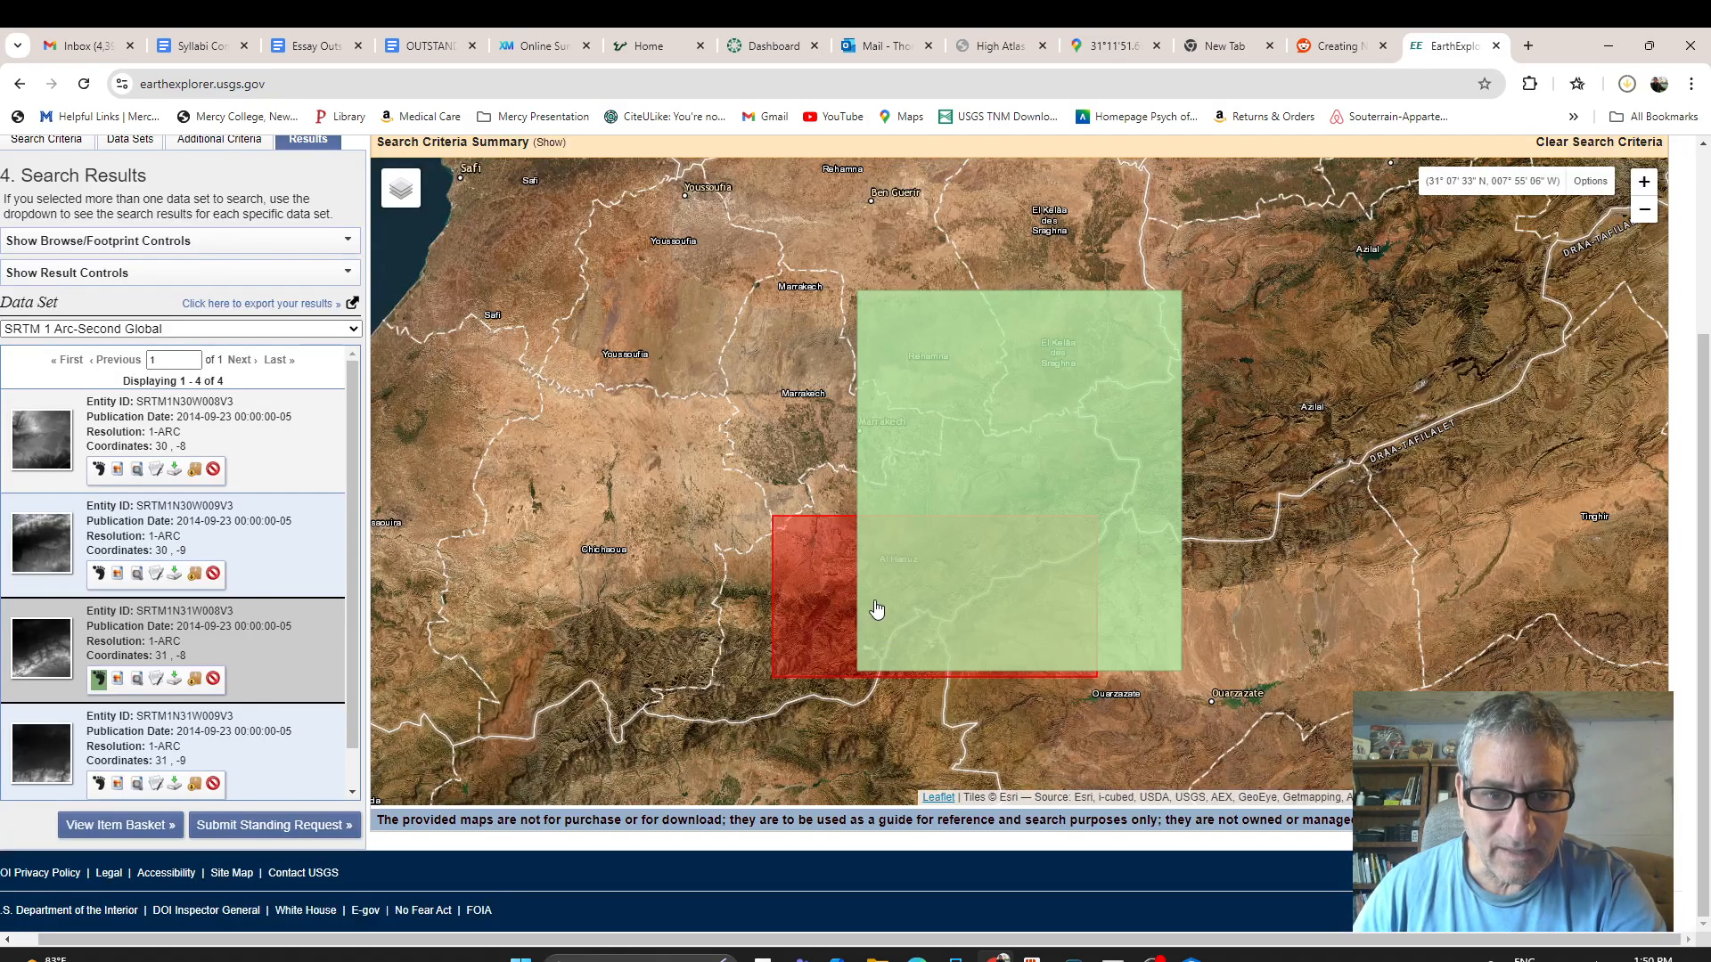
Show the footprints of SRTM1N31W009V3, SRTM1N30W008V3 and SRTM1N30W009V3 alongside SRTM1N31W008V3 to compare their coverage with the search area.
click(98, 786)
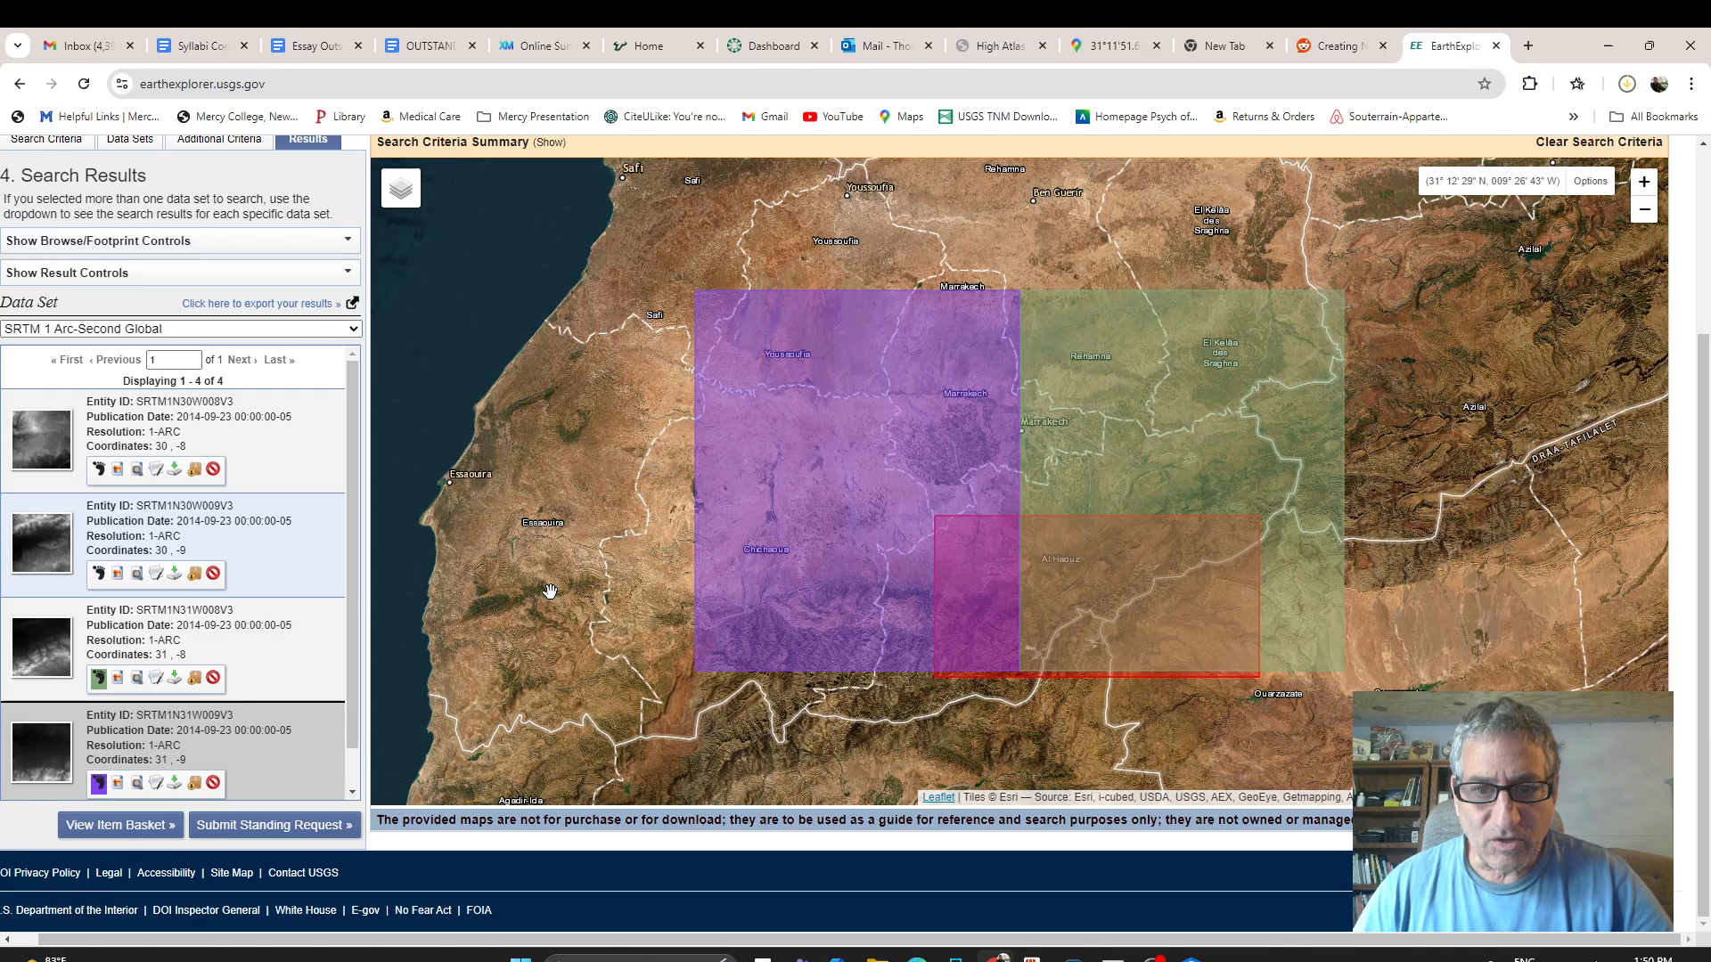
scroll(135, 679, down, 1)
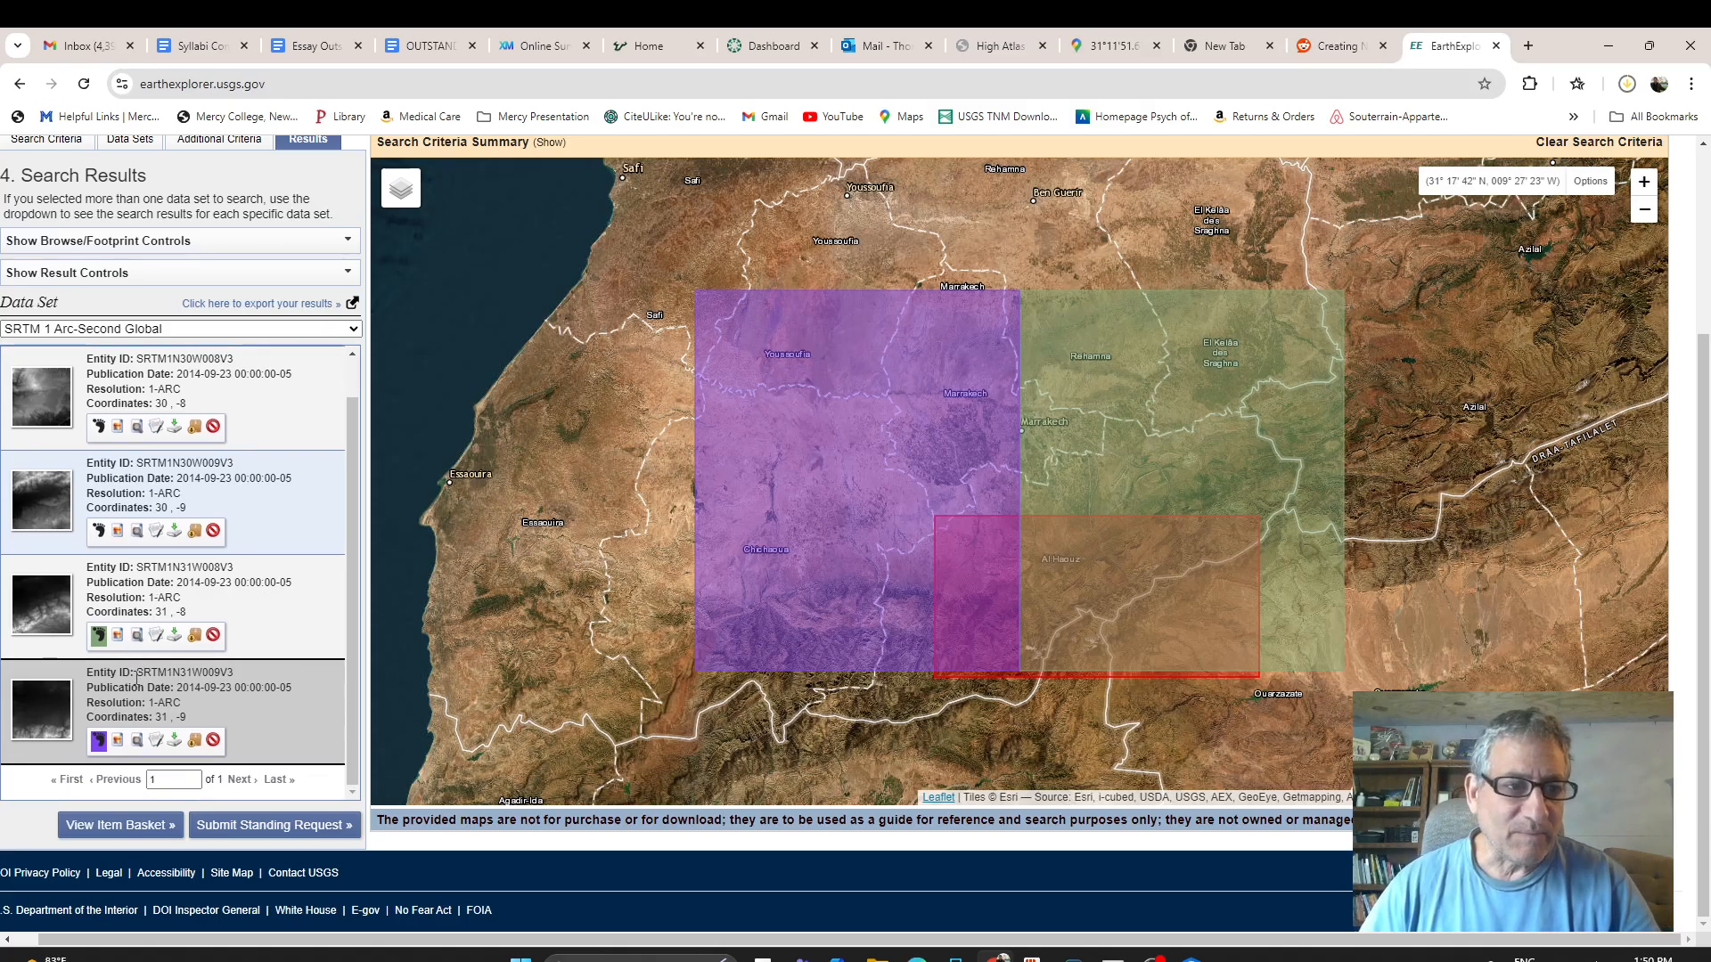
click(99, 429)
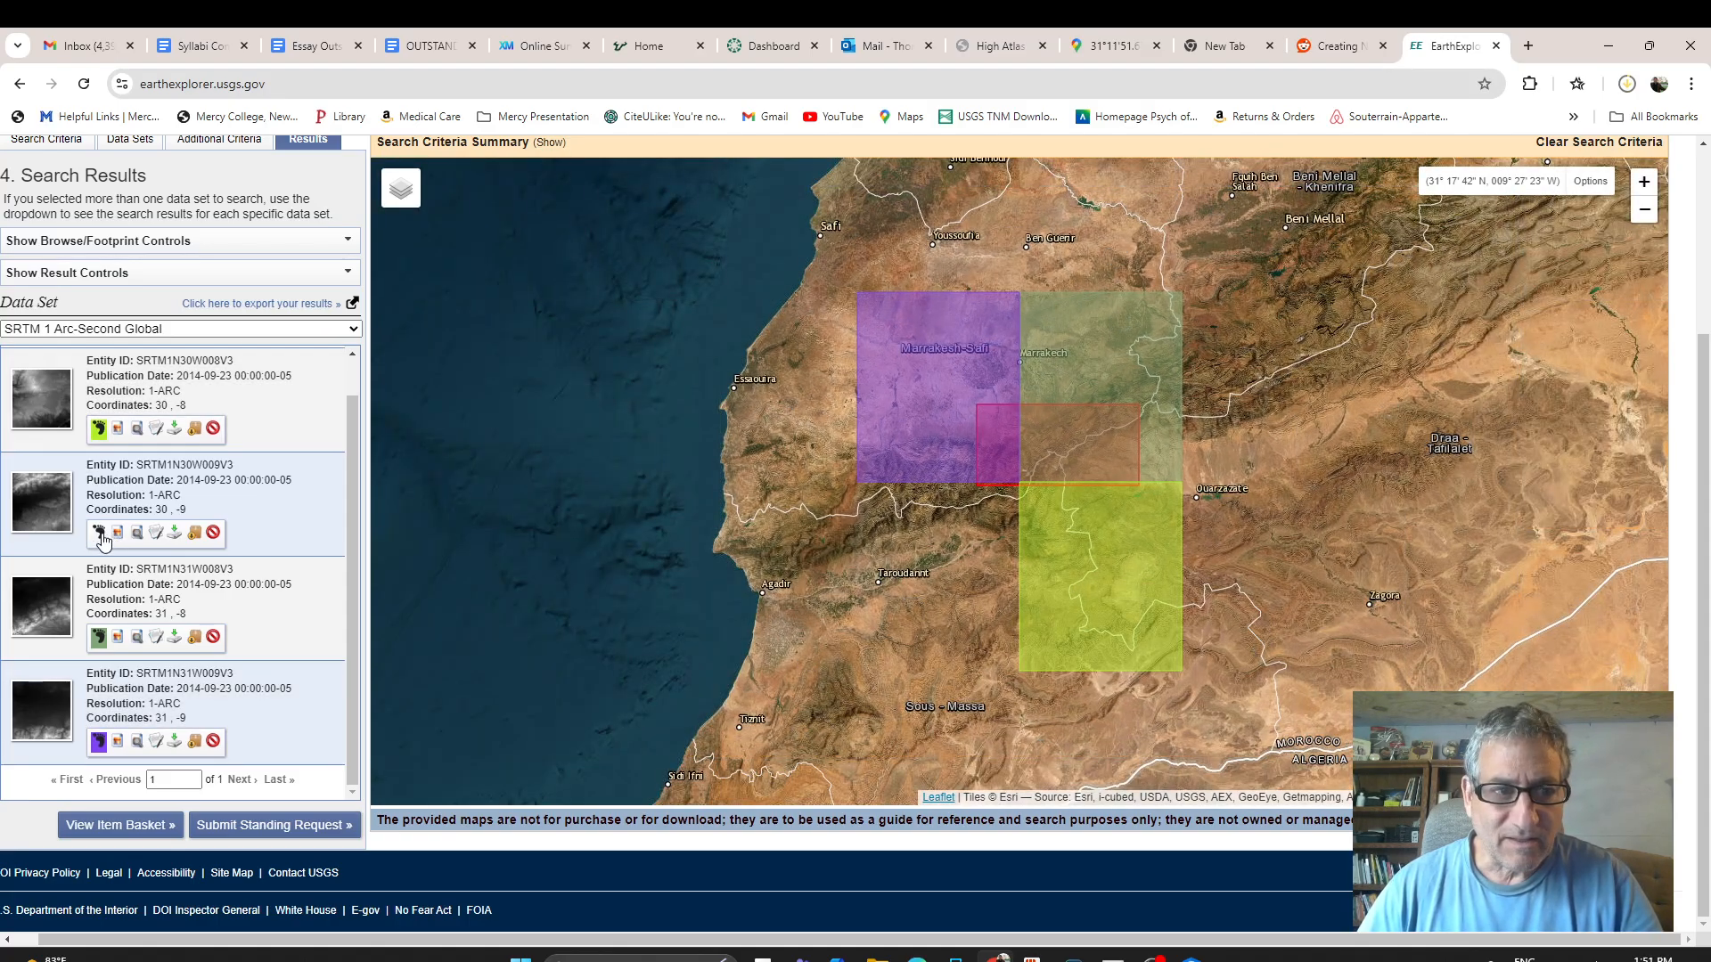
click(99, 532)
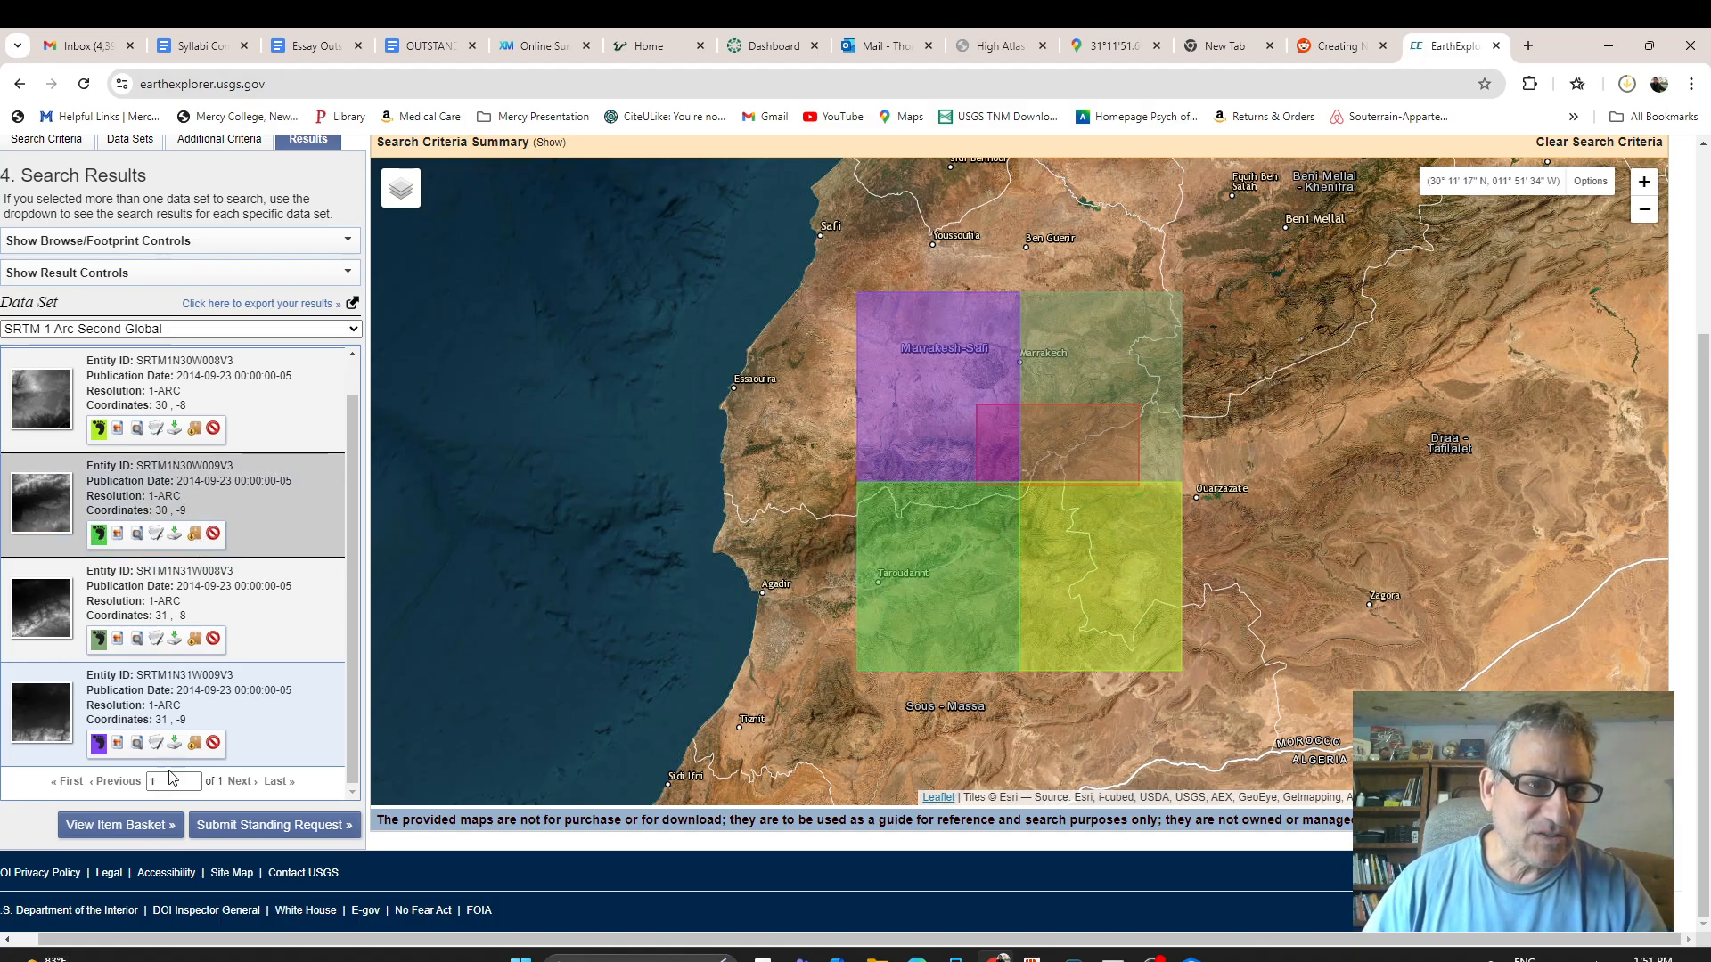
Download tile SRTM1N31W009V3 in GeoTIFF 1 Arc-second format and dismiss the download options.
scroll(167, 776, down, 1)
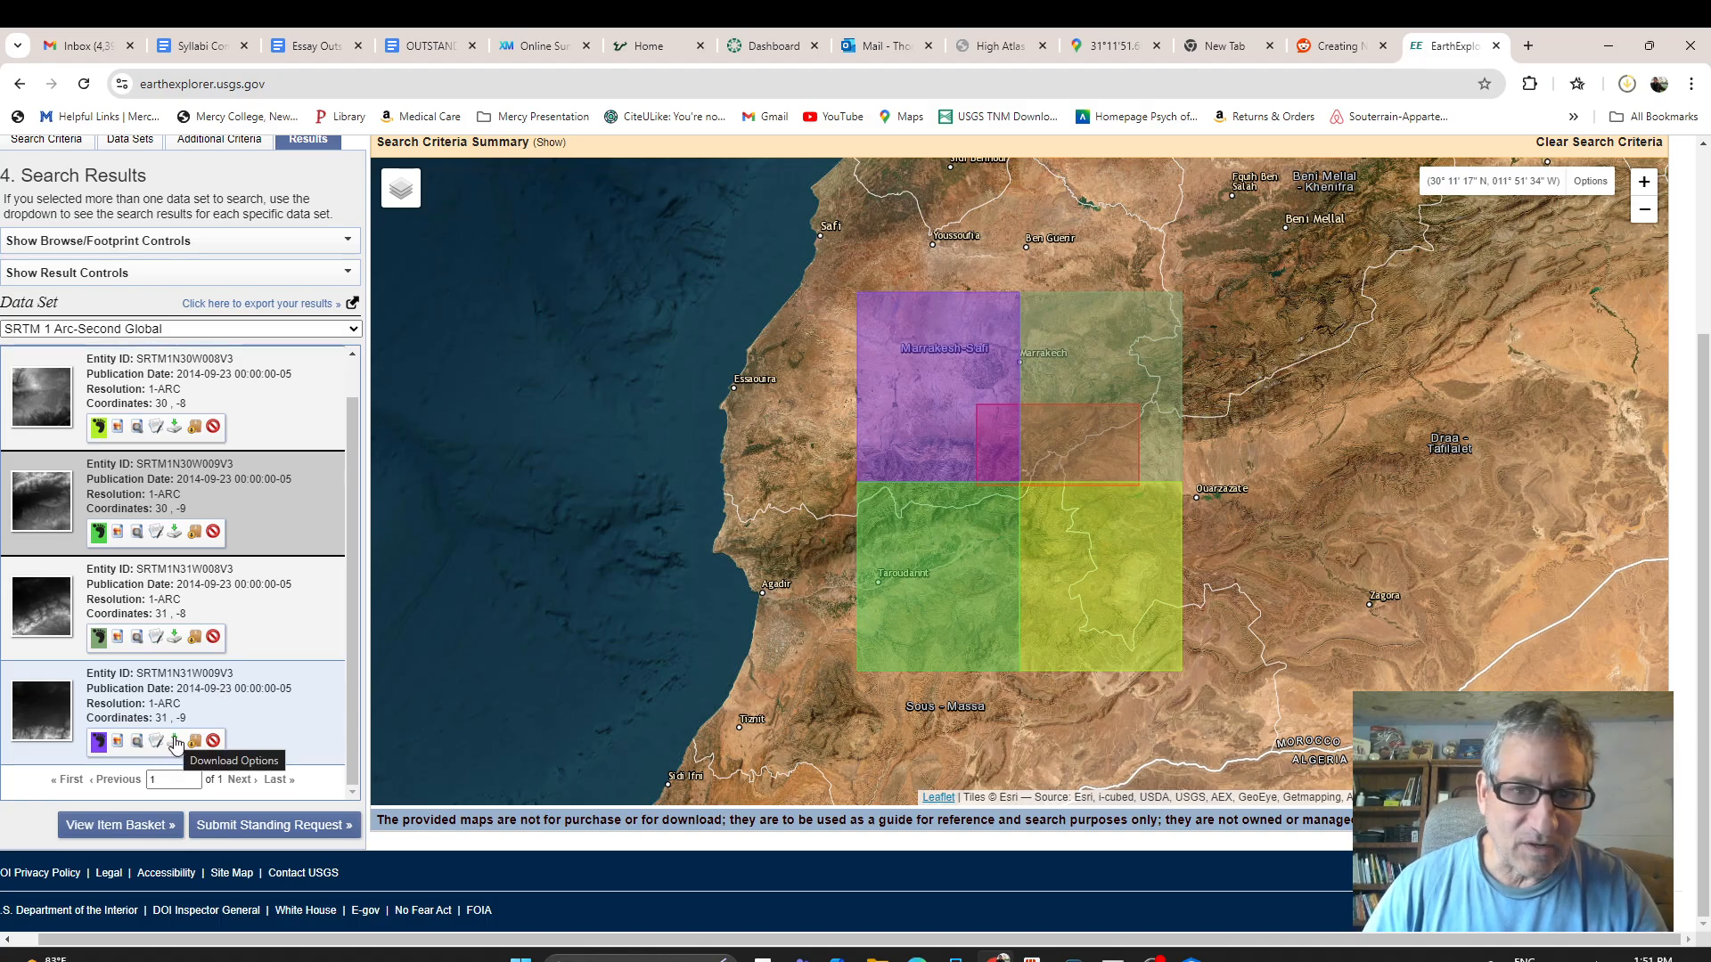
click(176, 743)
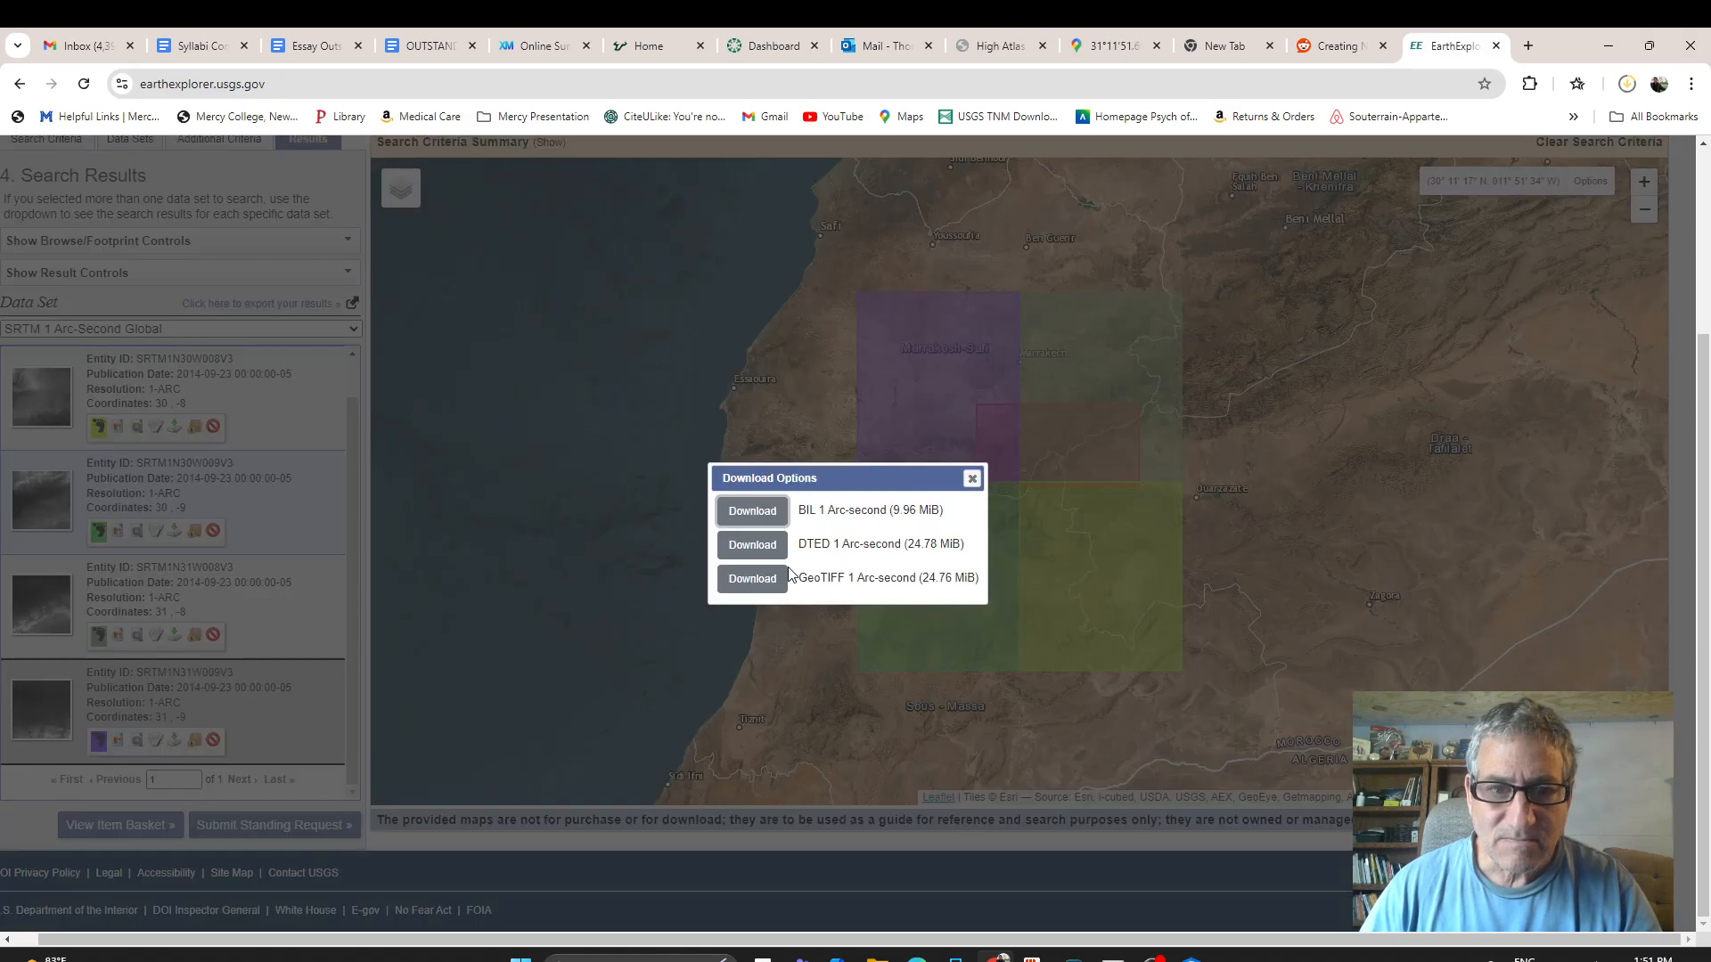
click(764, 584)
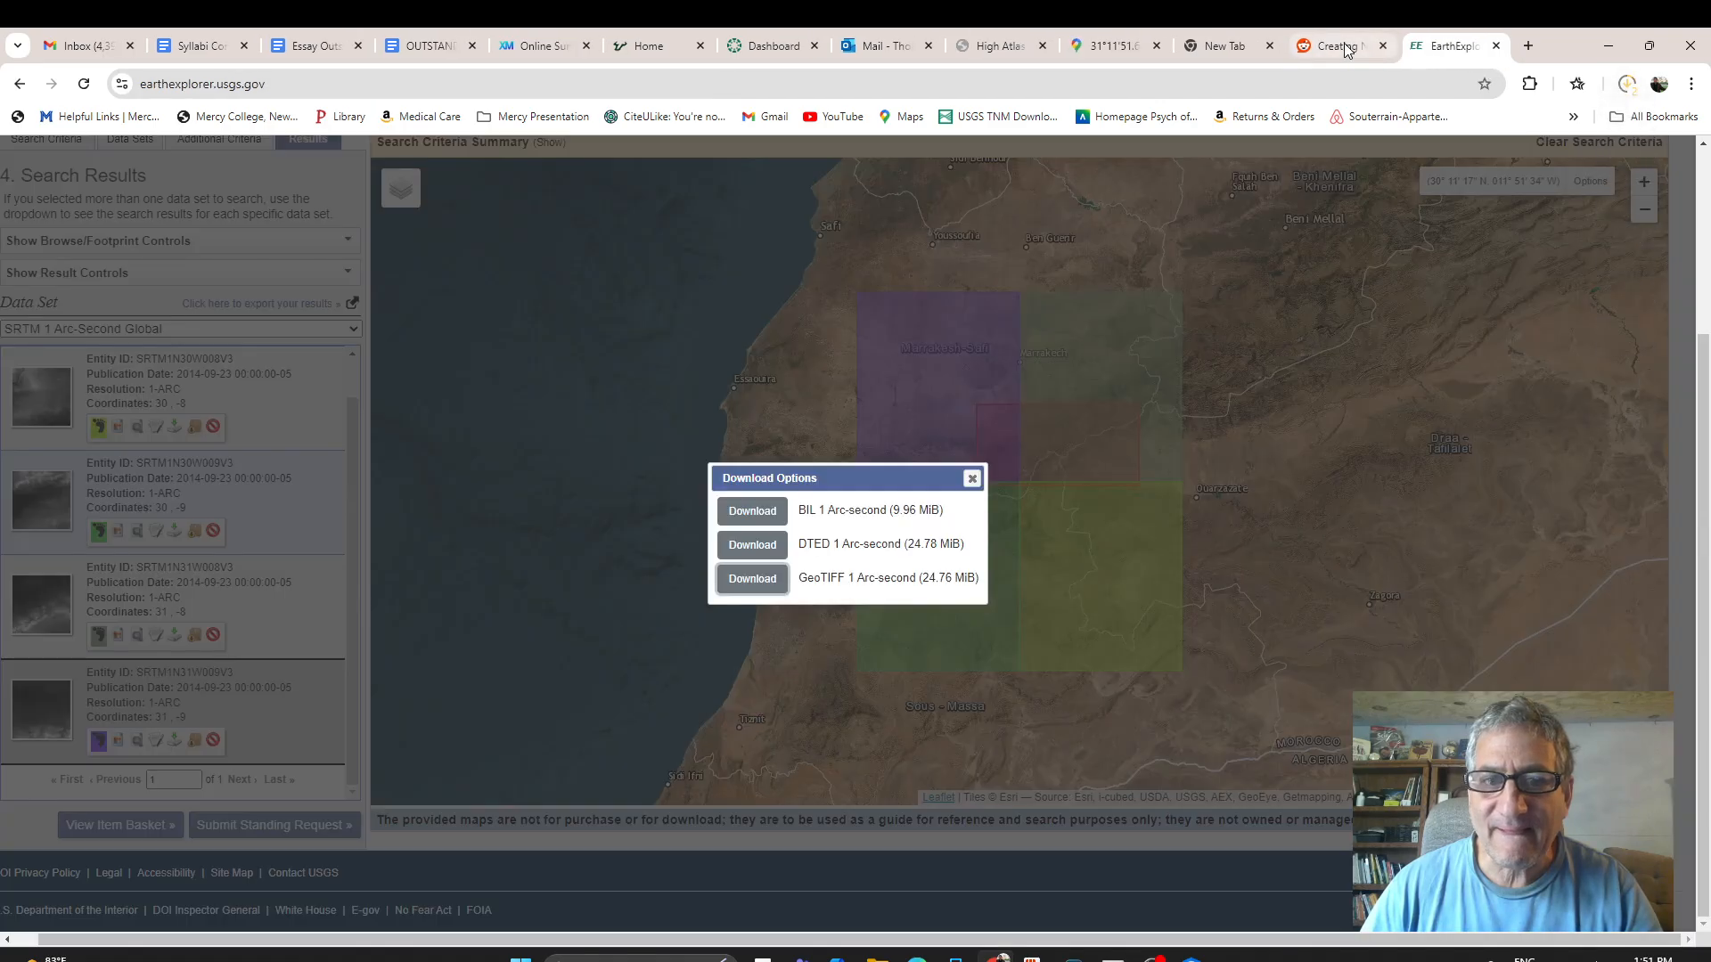
click(1344, 43)
click(1461, 53)
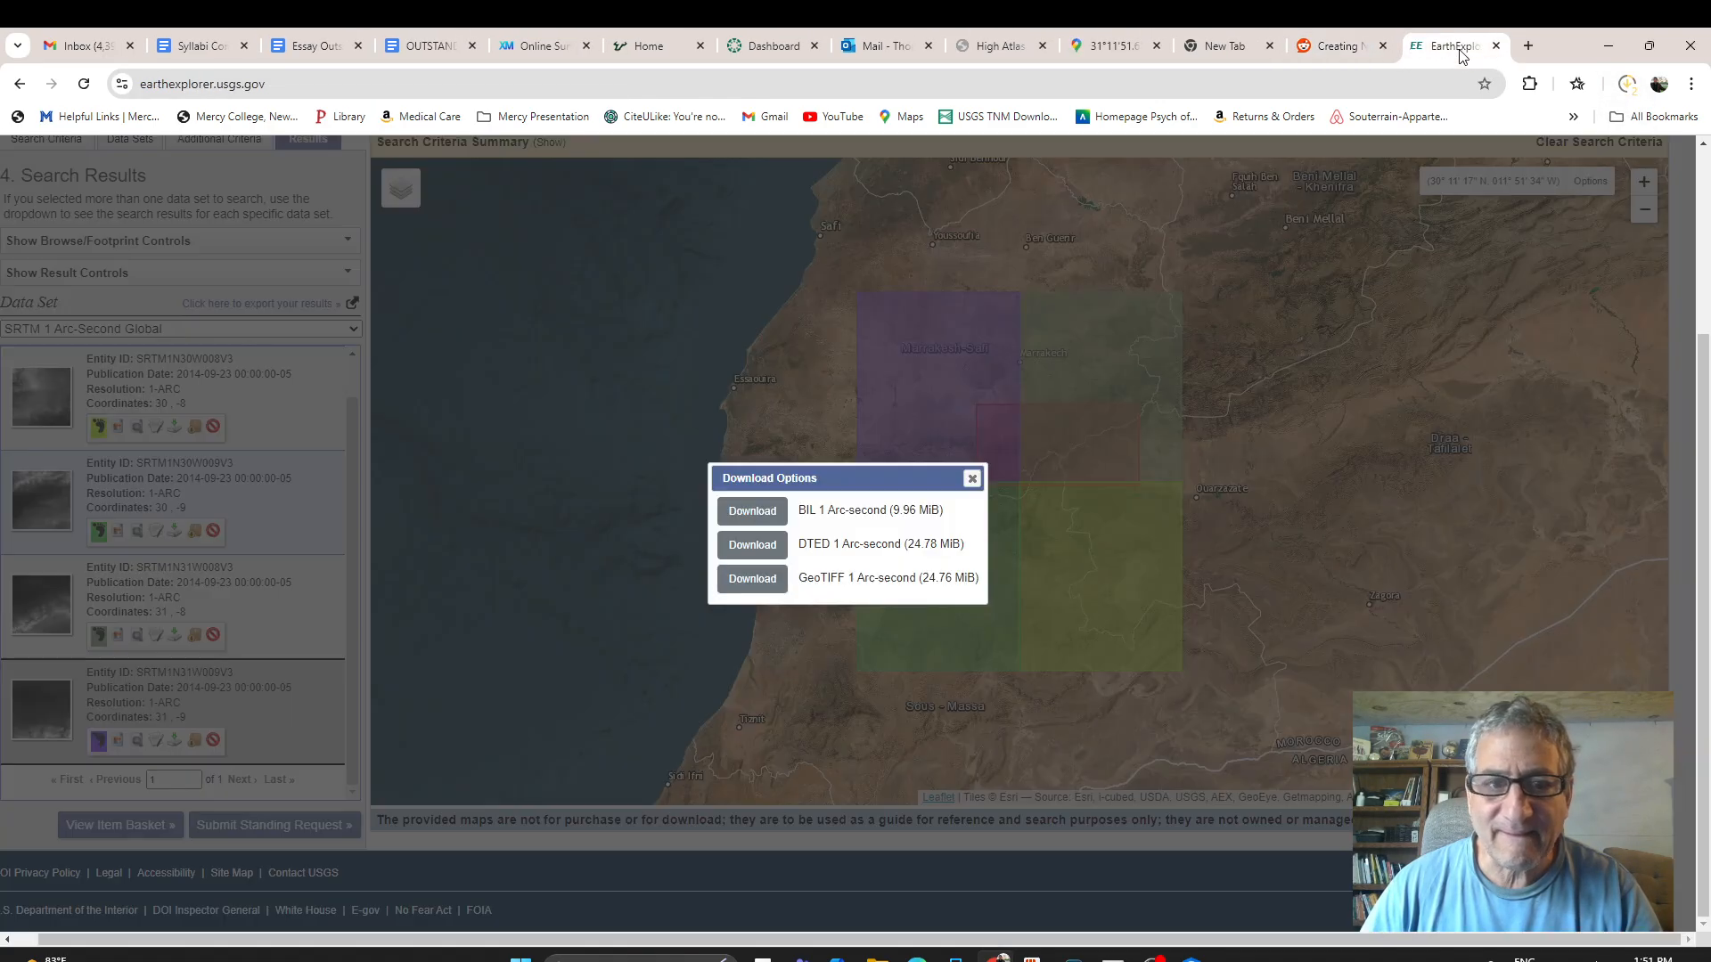
click(972, 478)
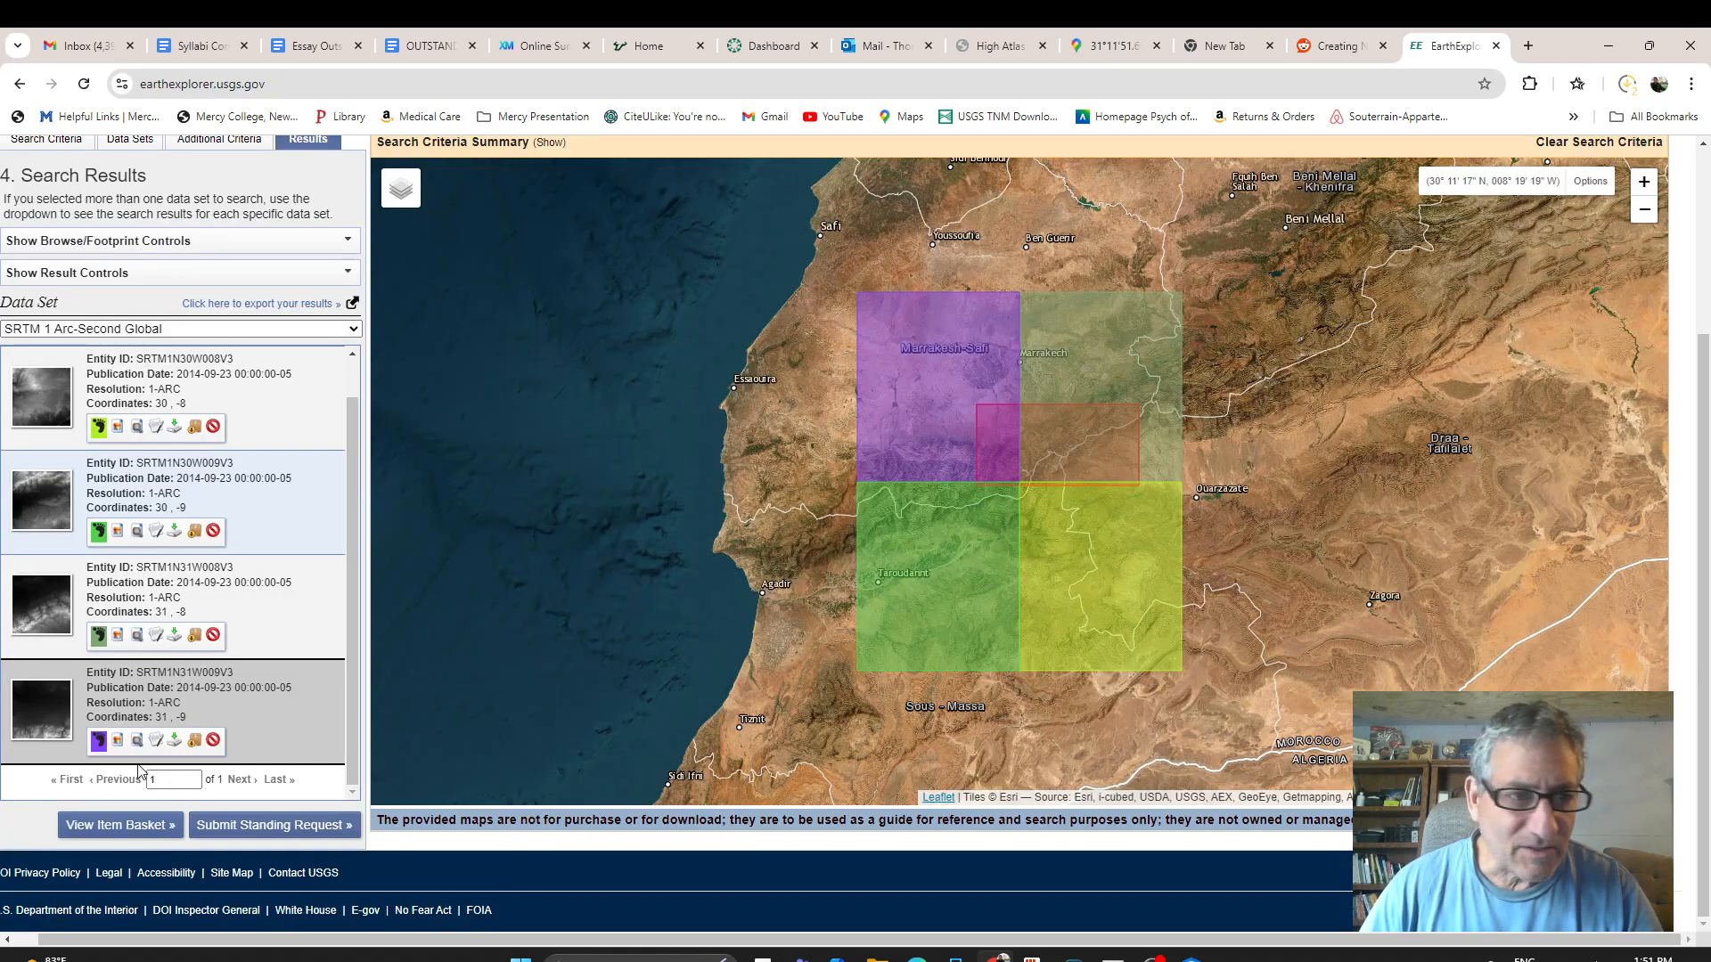
Recheck the footprint of SRTM1N30W009V3 and download tile SRTM1N30W008V3 in GeoTIFF 1 Arc-second format.
click(90, 538)
click(93, 537)
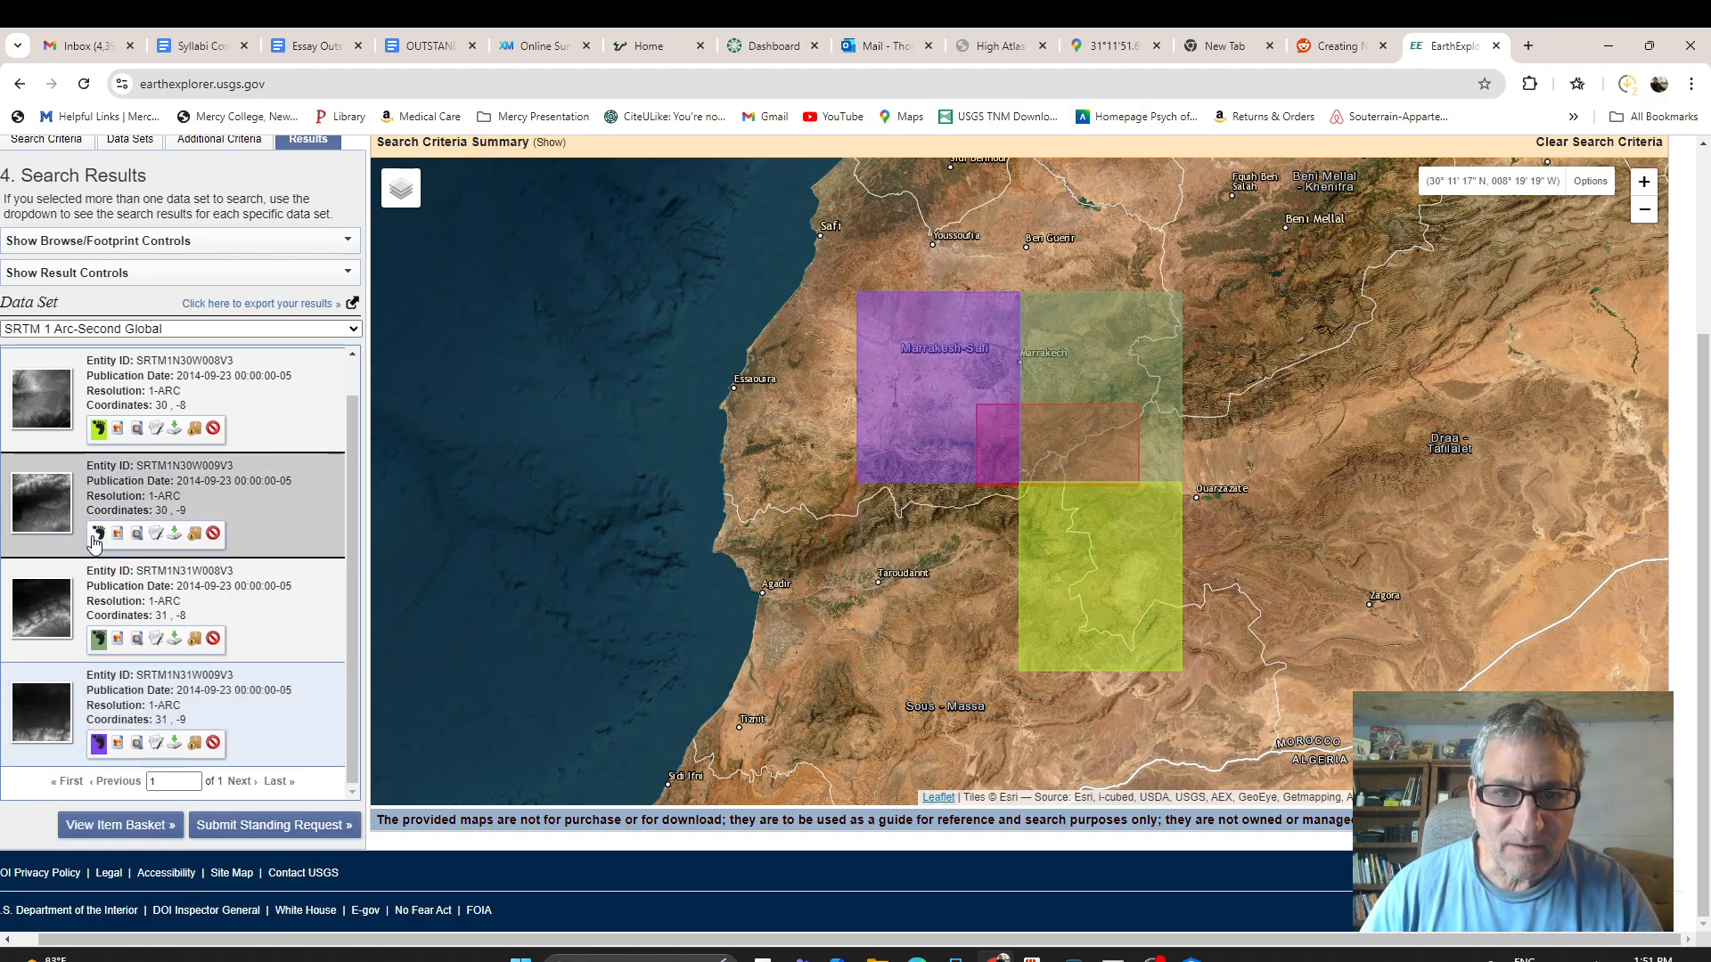
click(94, 538)
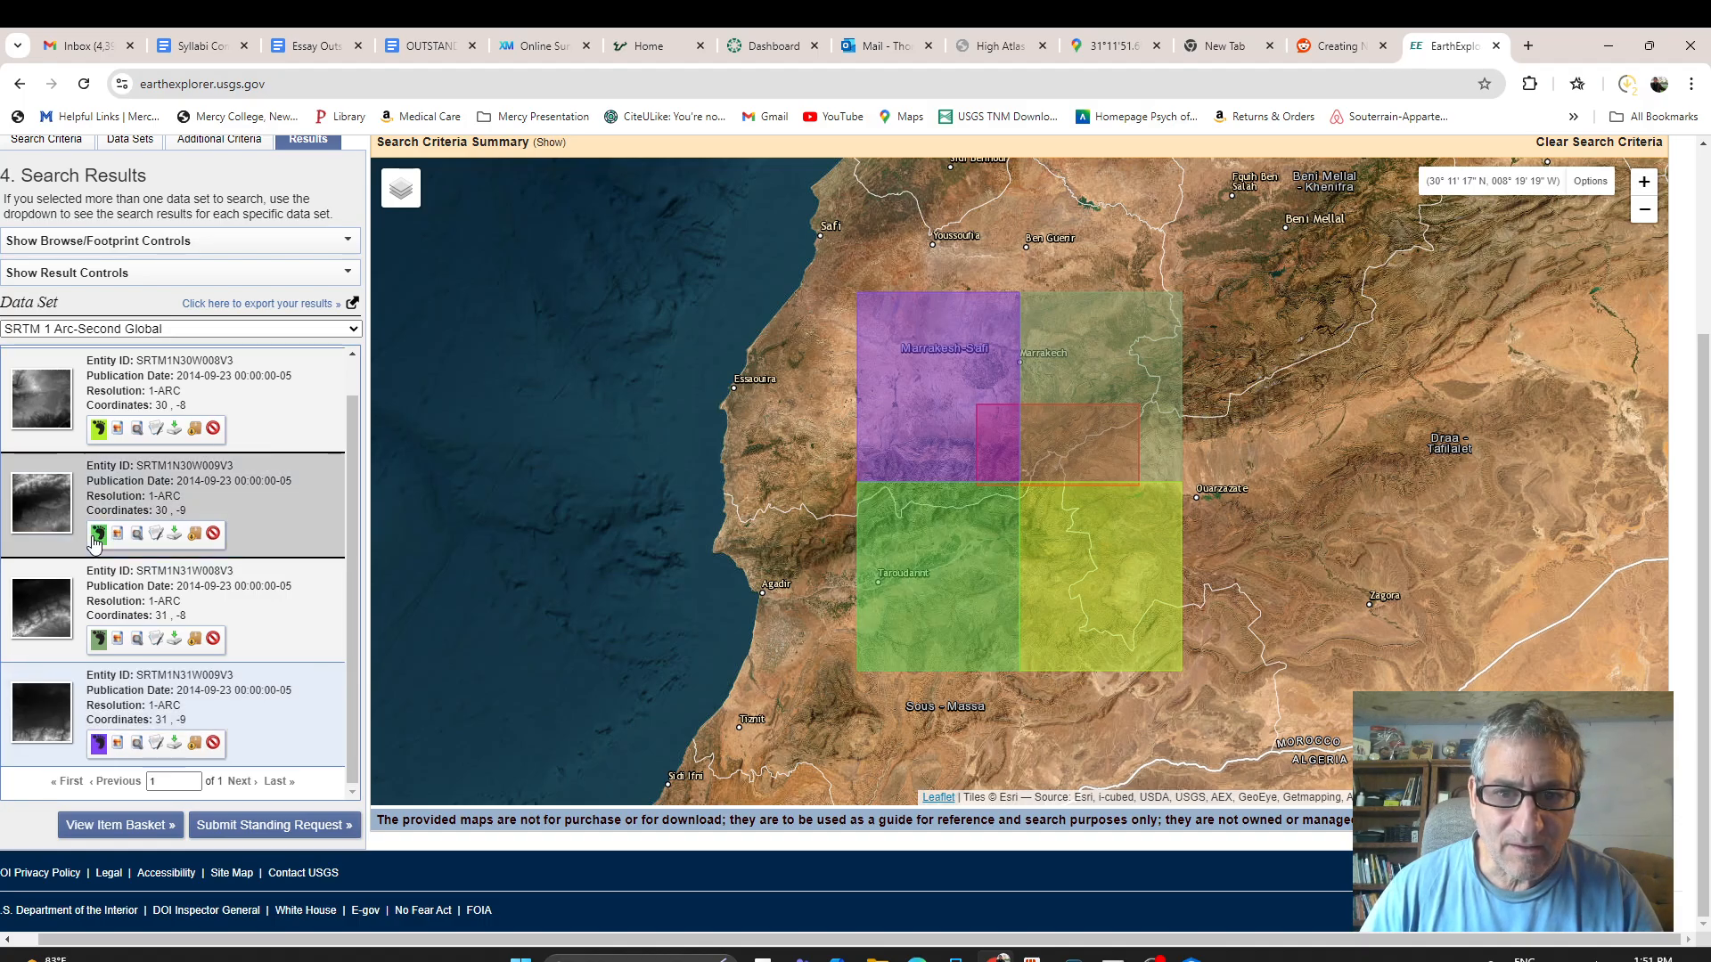
click(175, 429)
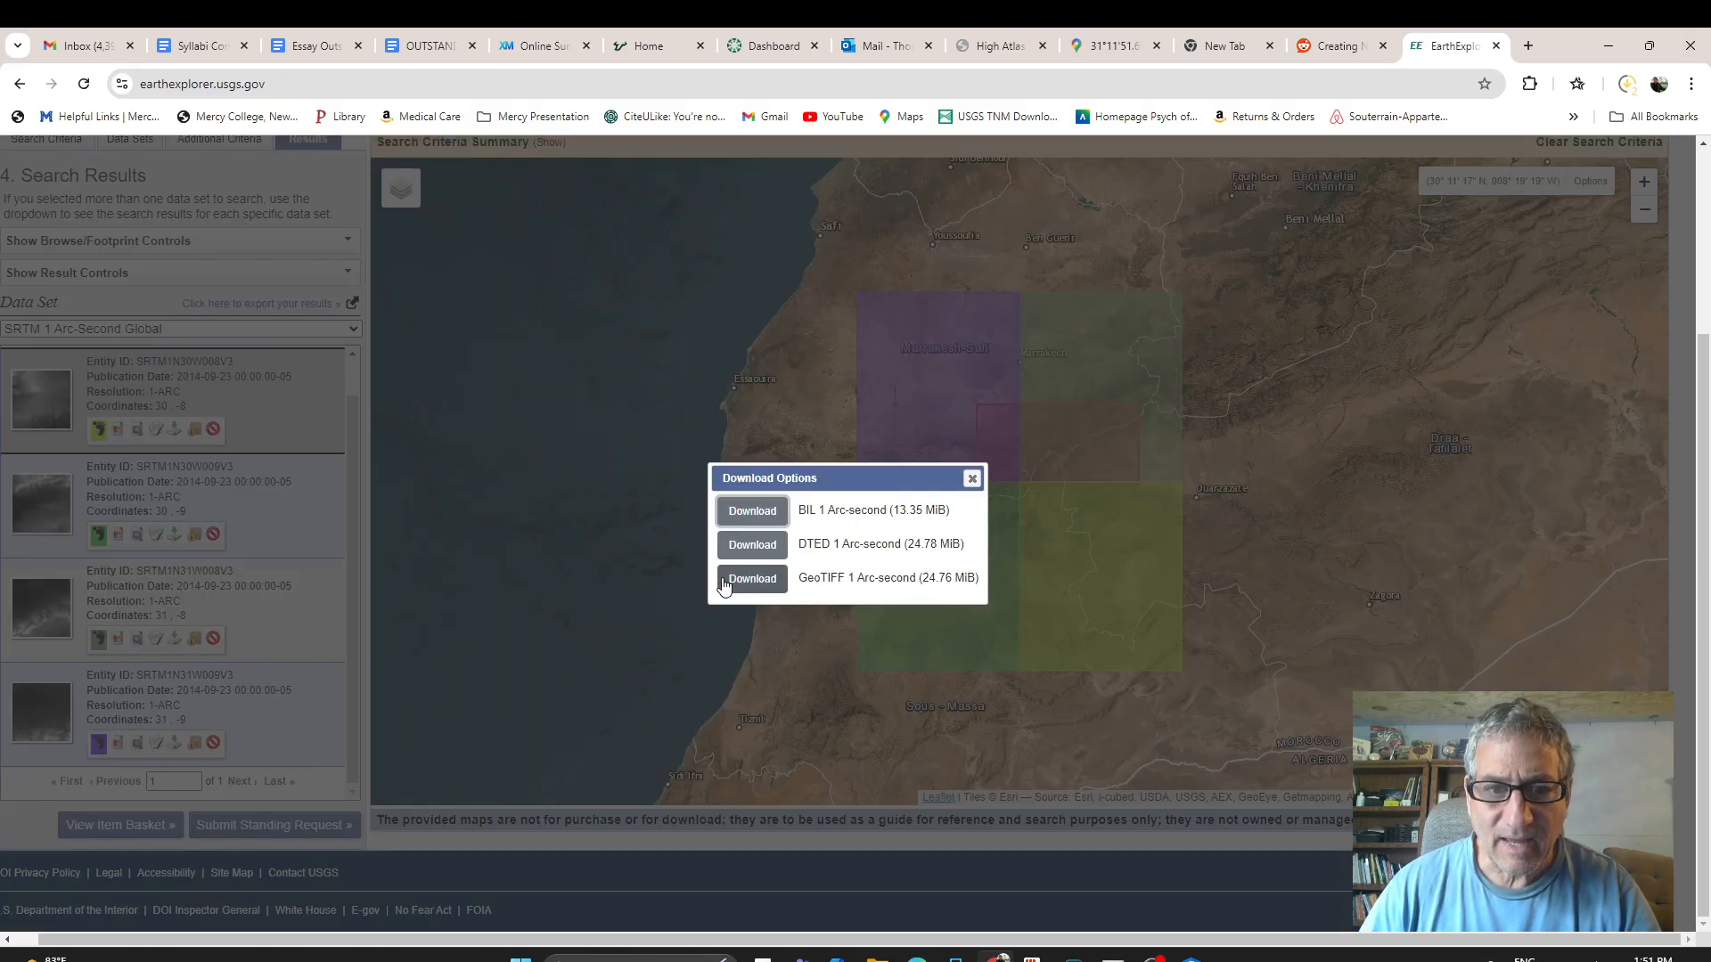
click(724, 581)
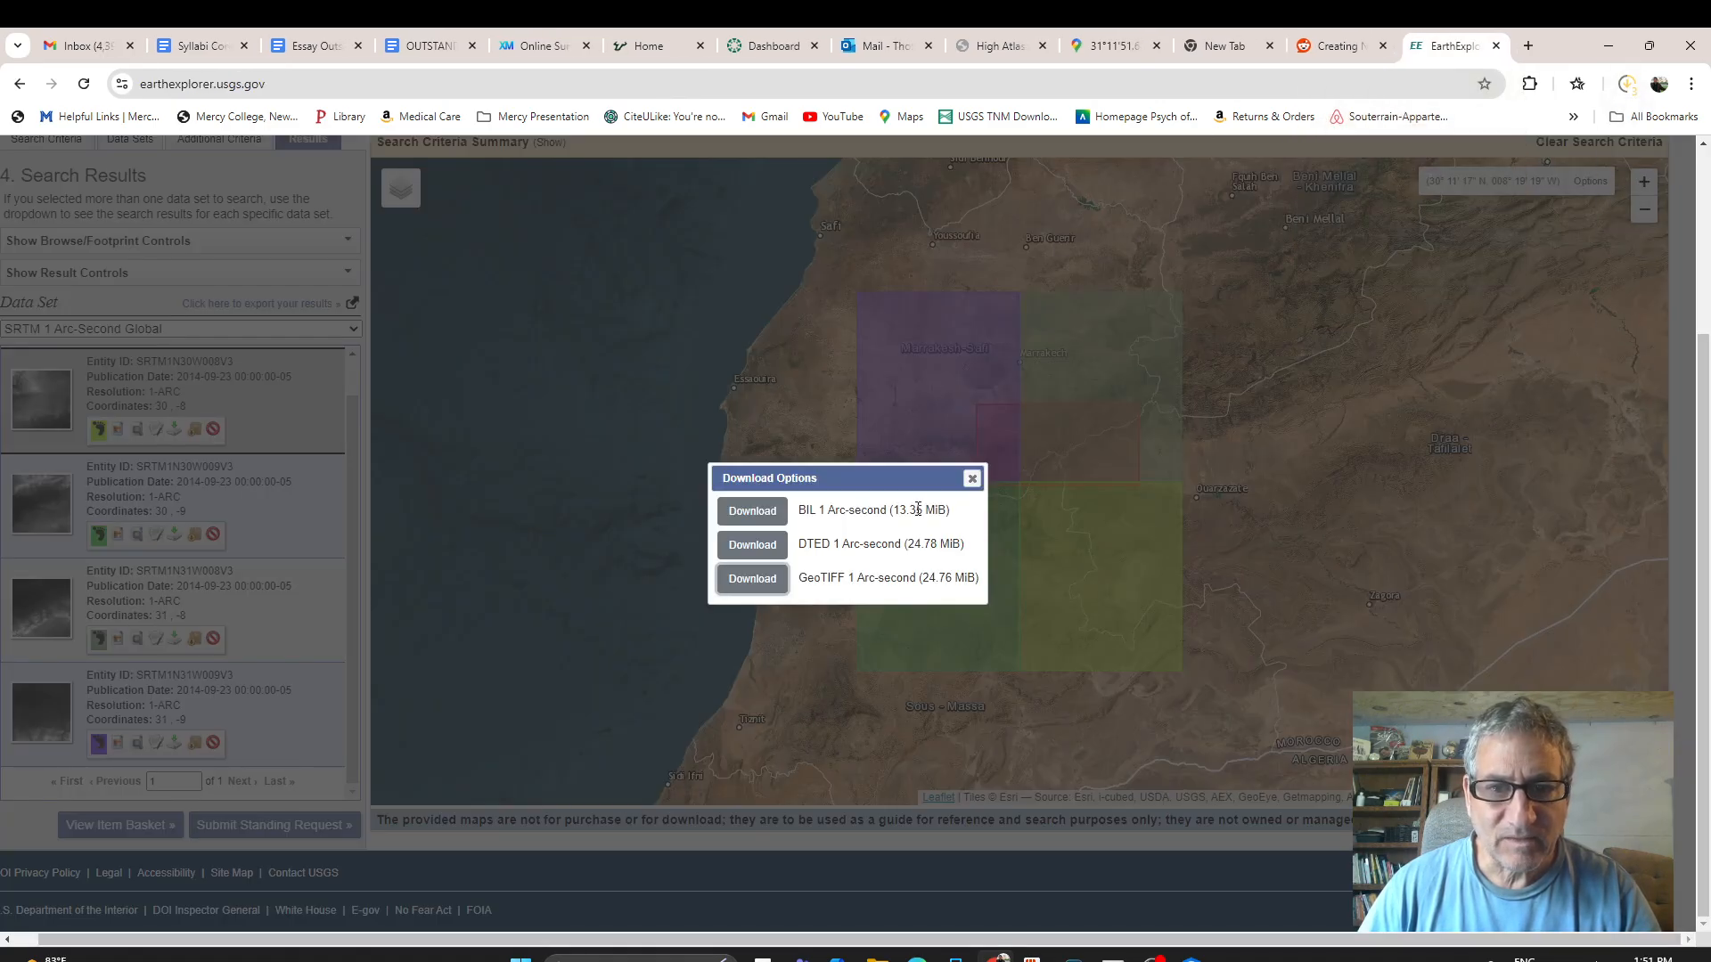
click(973, 479)
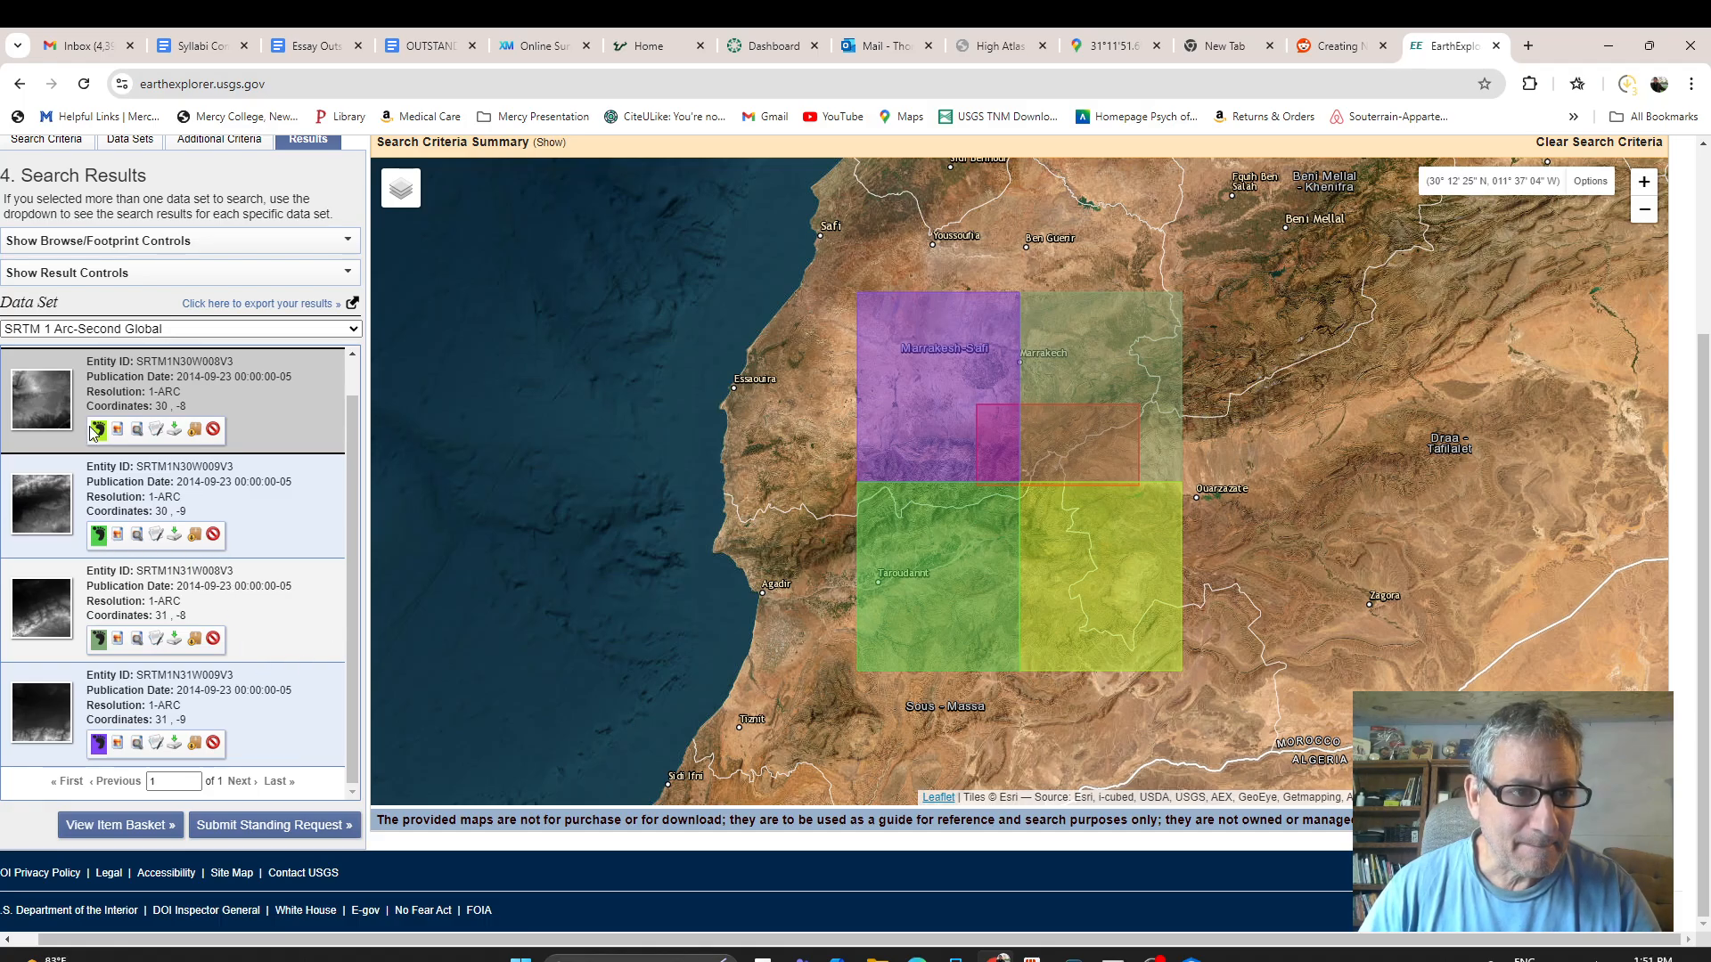
Toggle the tile footprints to identify which map squares SRTM1N30W008V3 and SRTM1N30W009V3 cover, keeping only SRTM1N30W008V3 hidden.
click(99, 539)
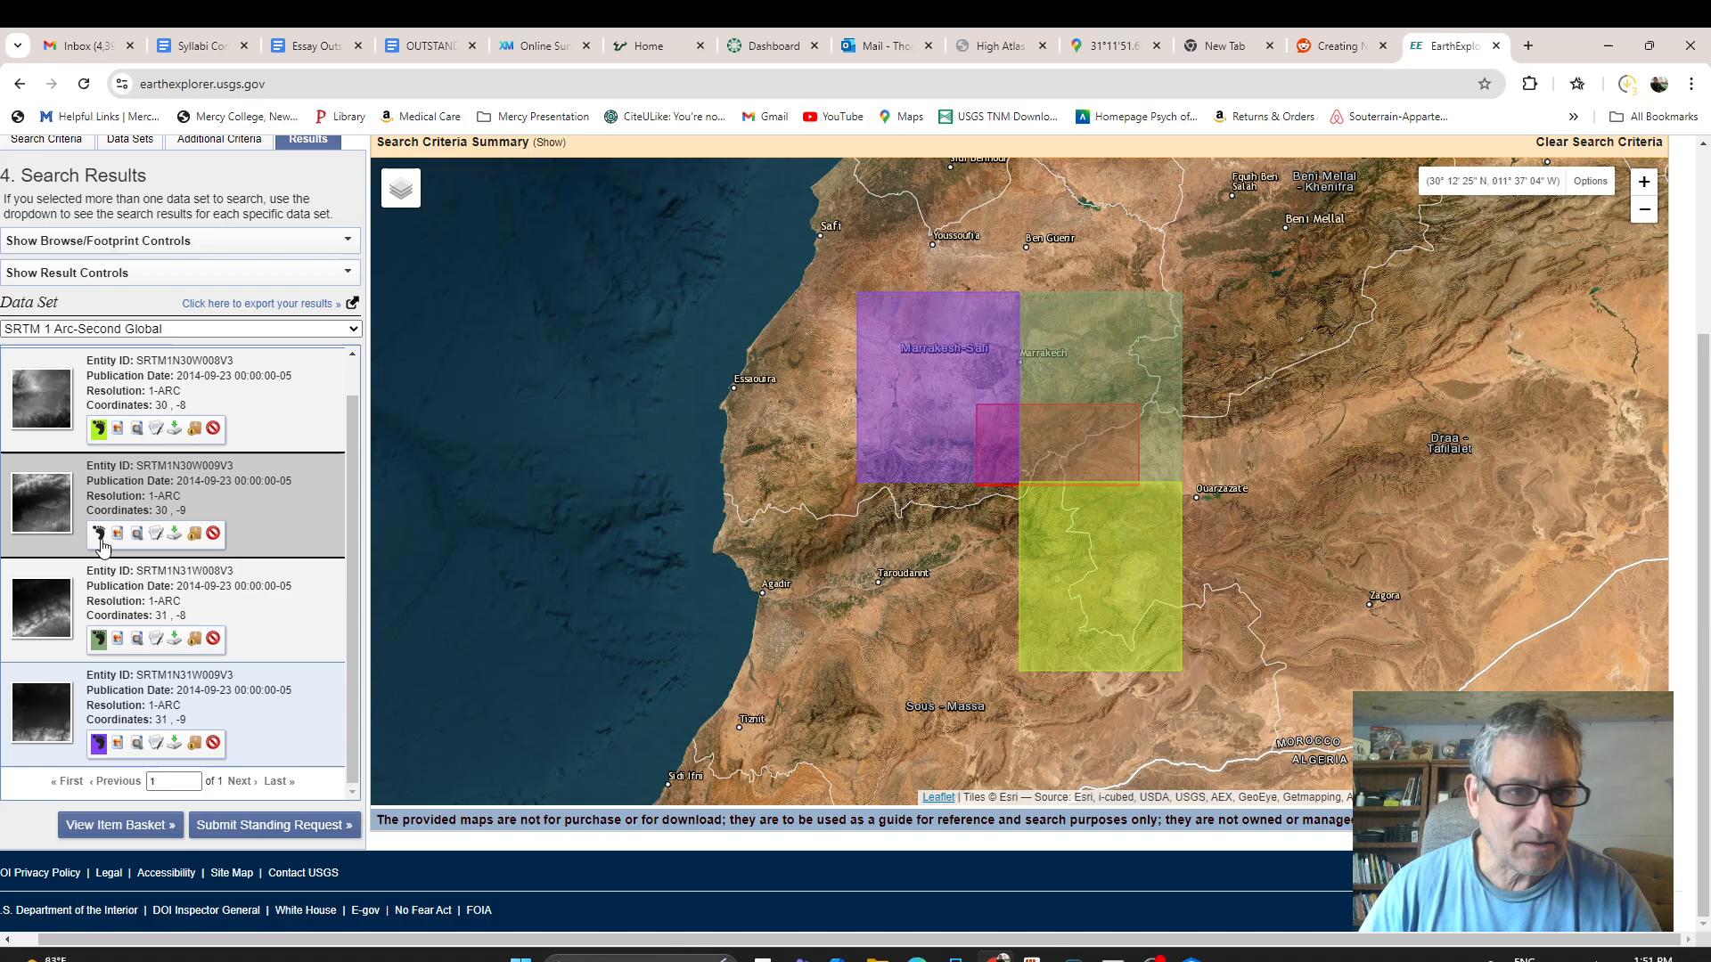
click(97, 757)
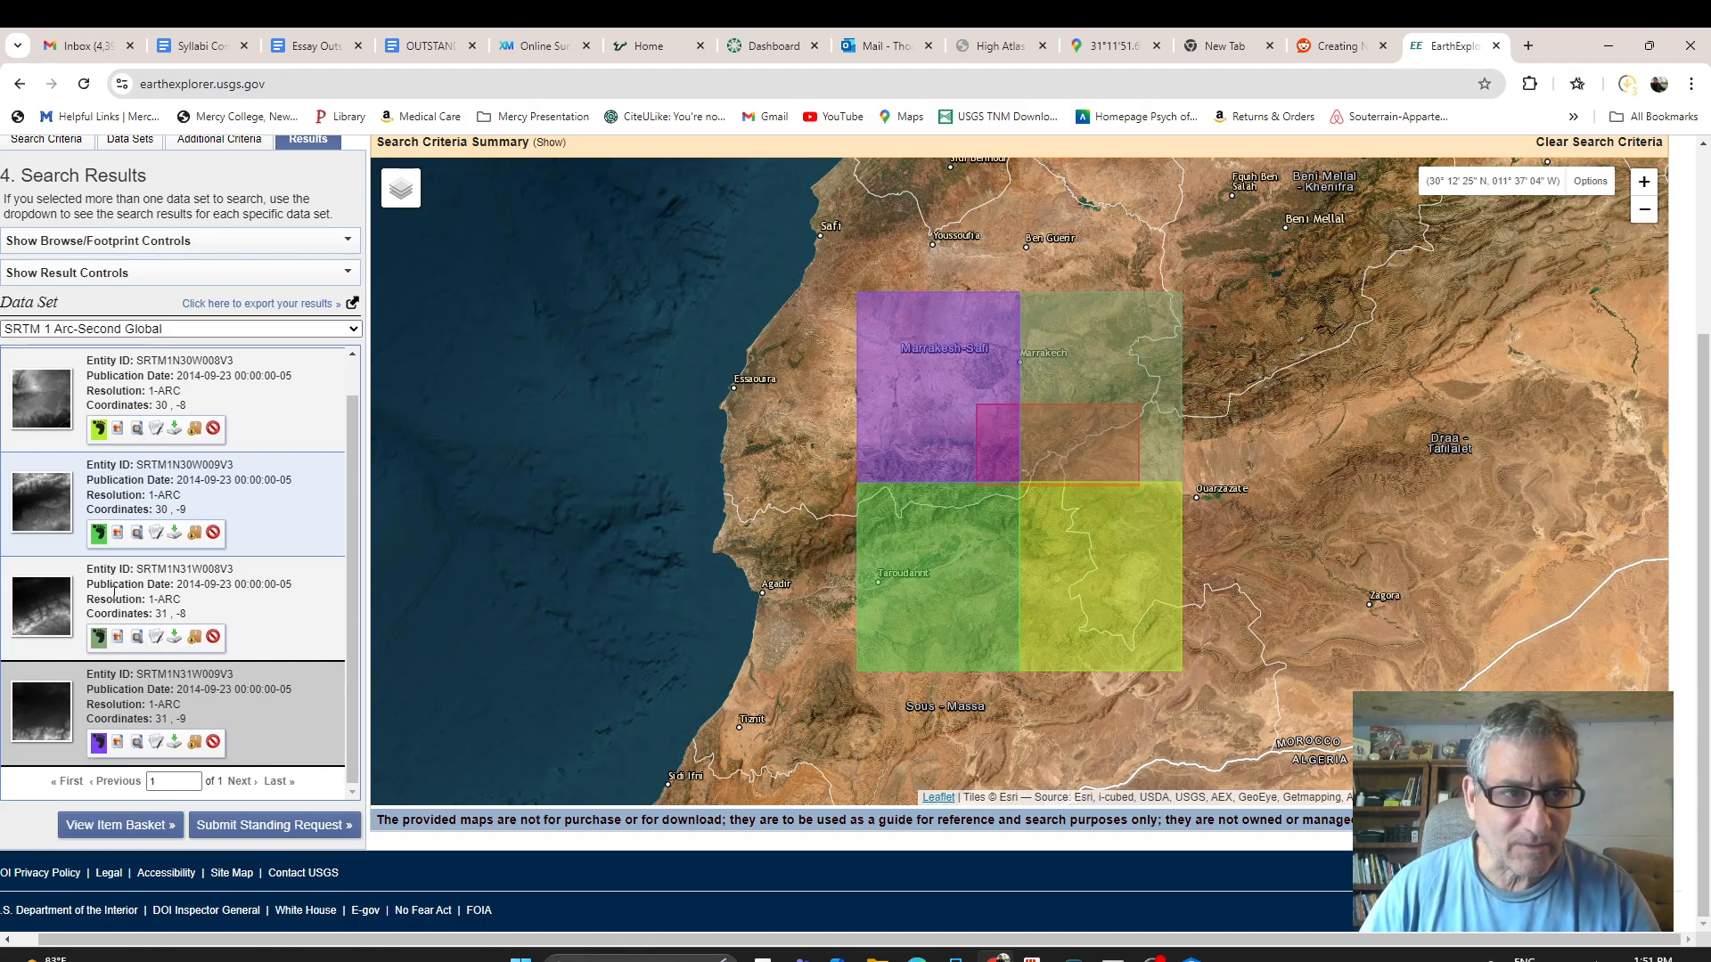
click(97, 431)
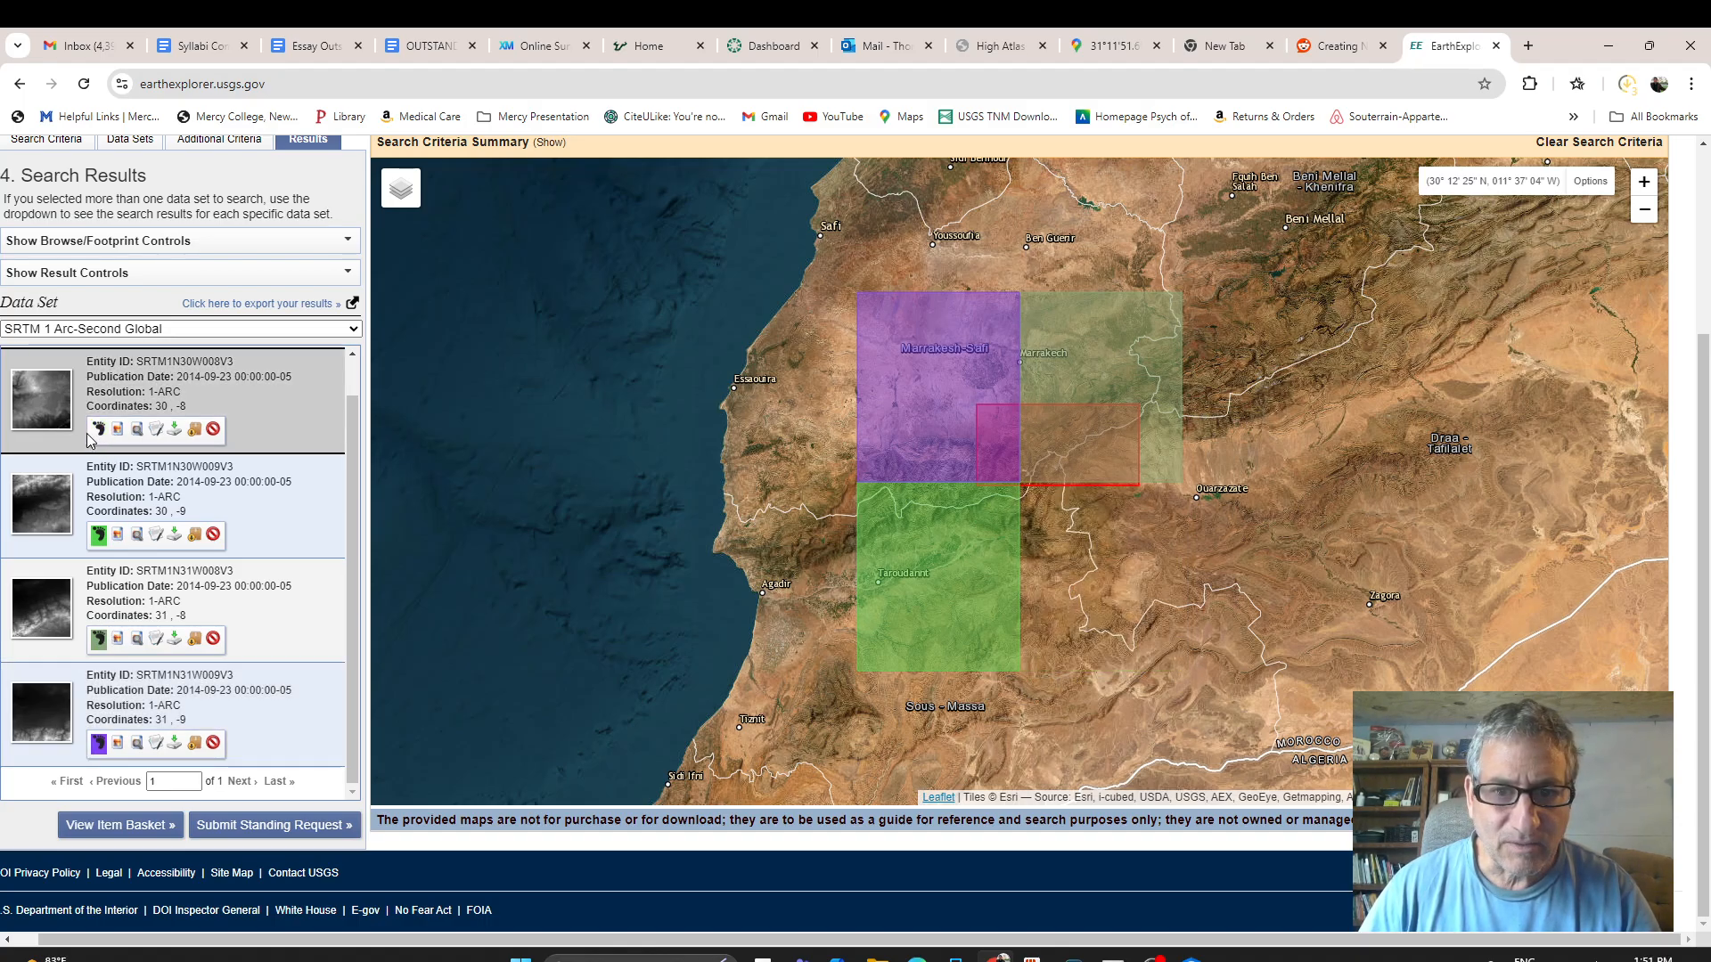
click(98, 534)
click(96, 536)
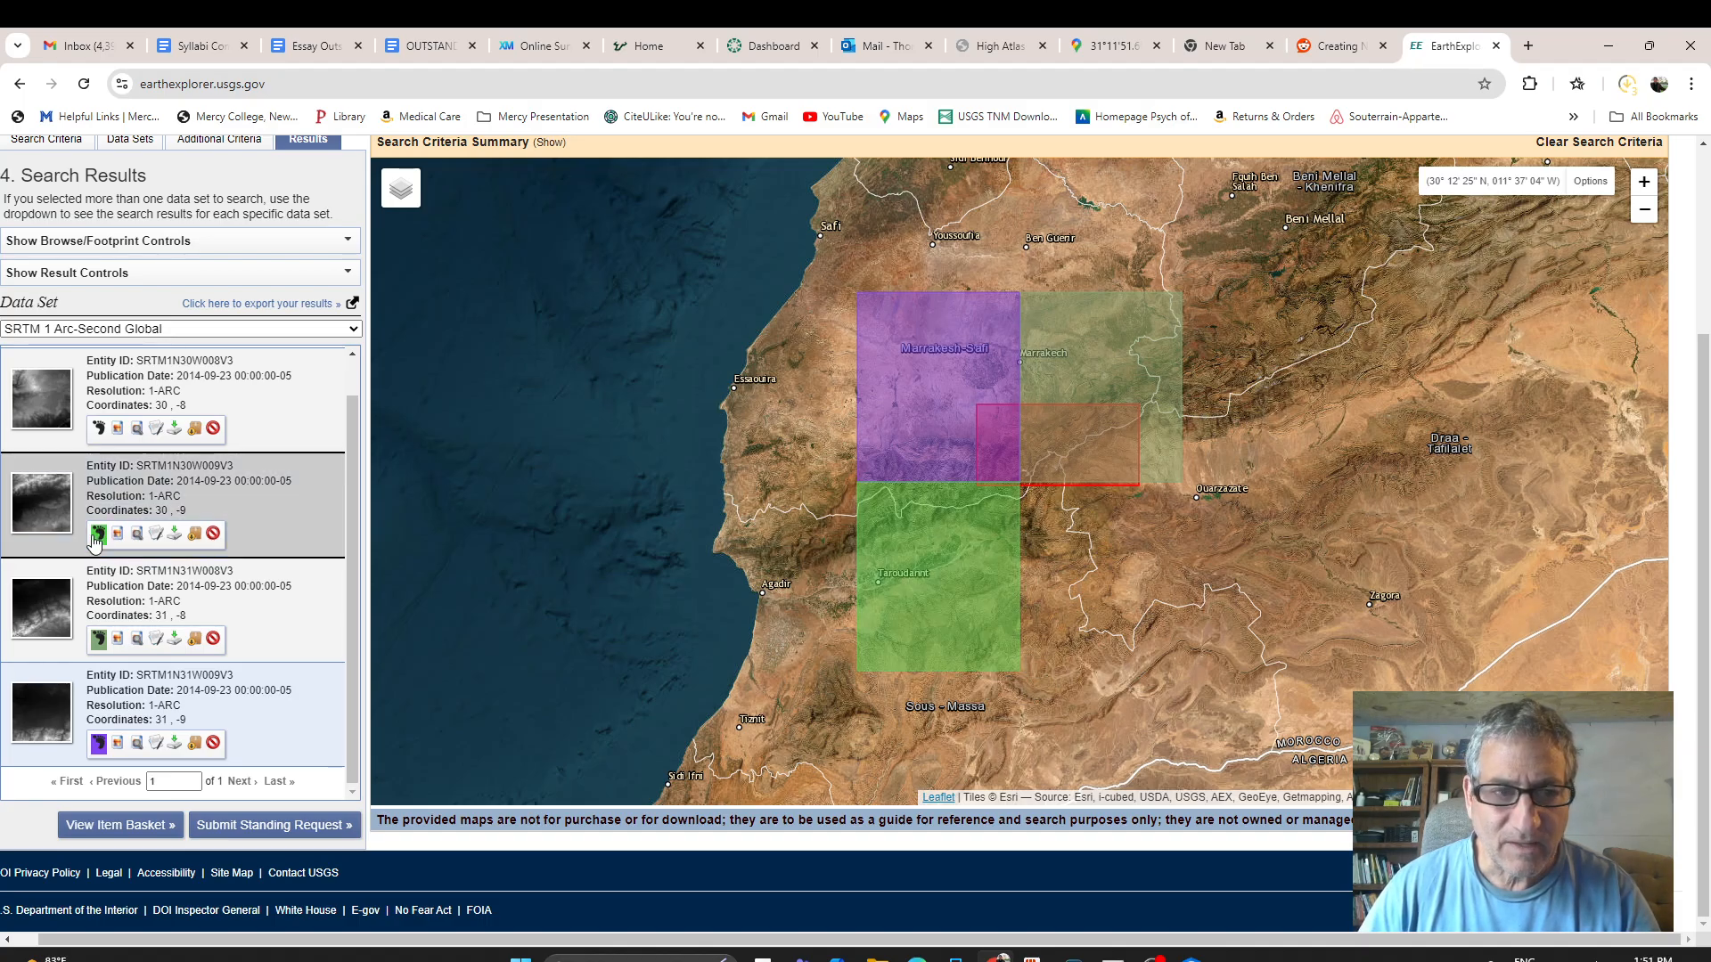
Download tile SRTM1N30W009V3 in GeoTIFF 1 Arc-second format and dismiss the download options.
click(175, 534)
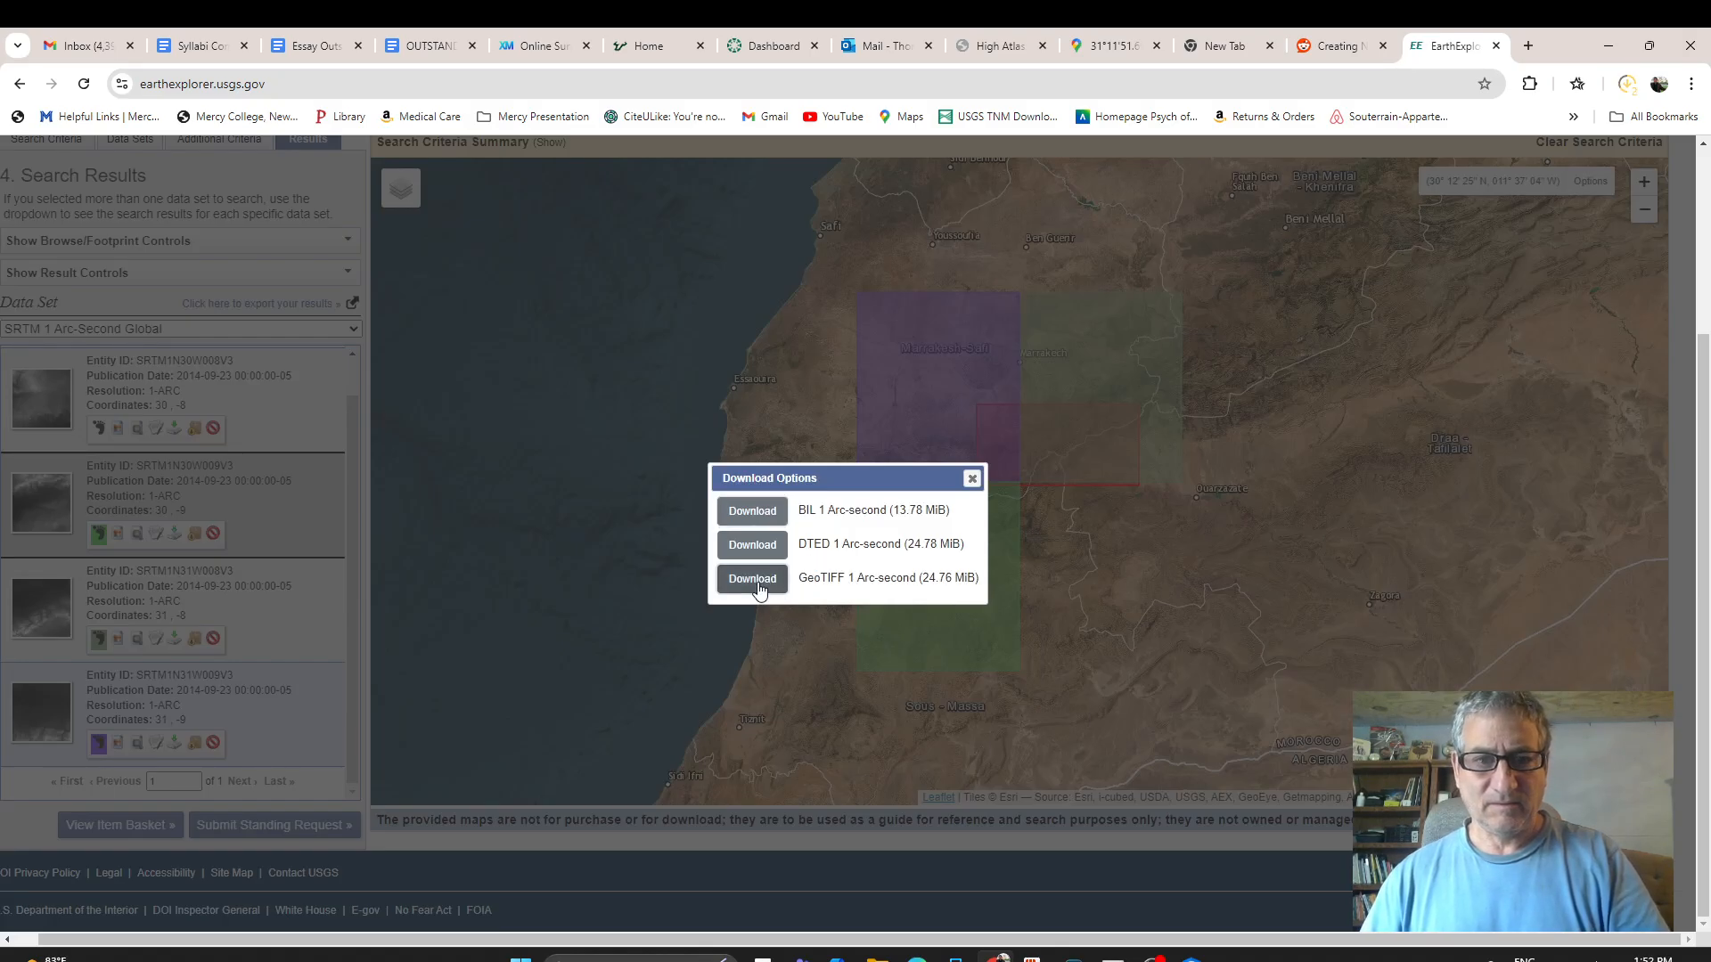
click(756, 580)
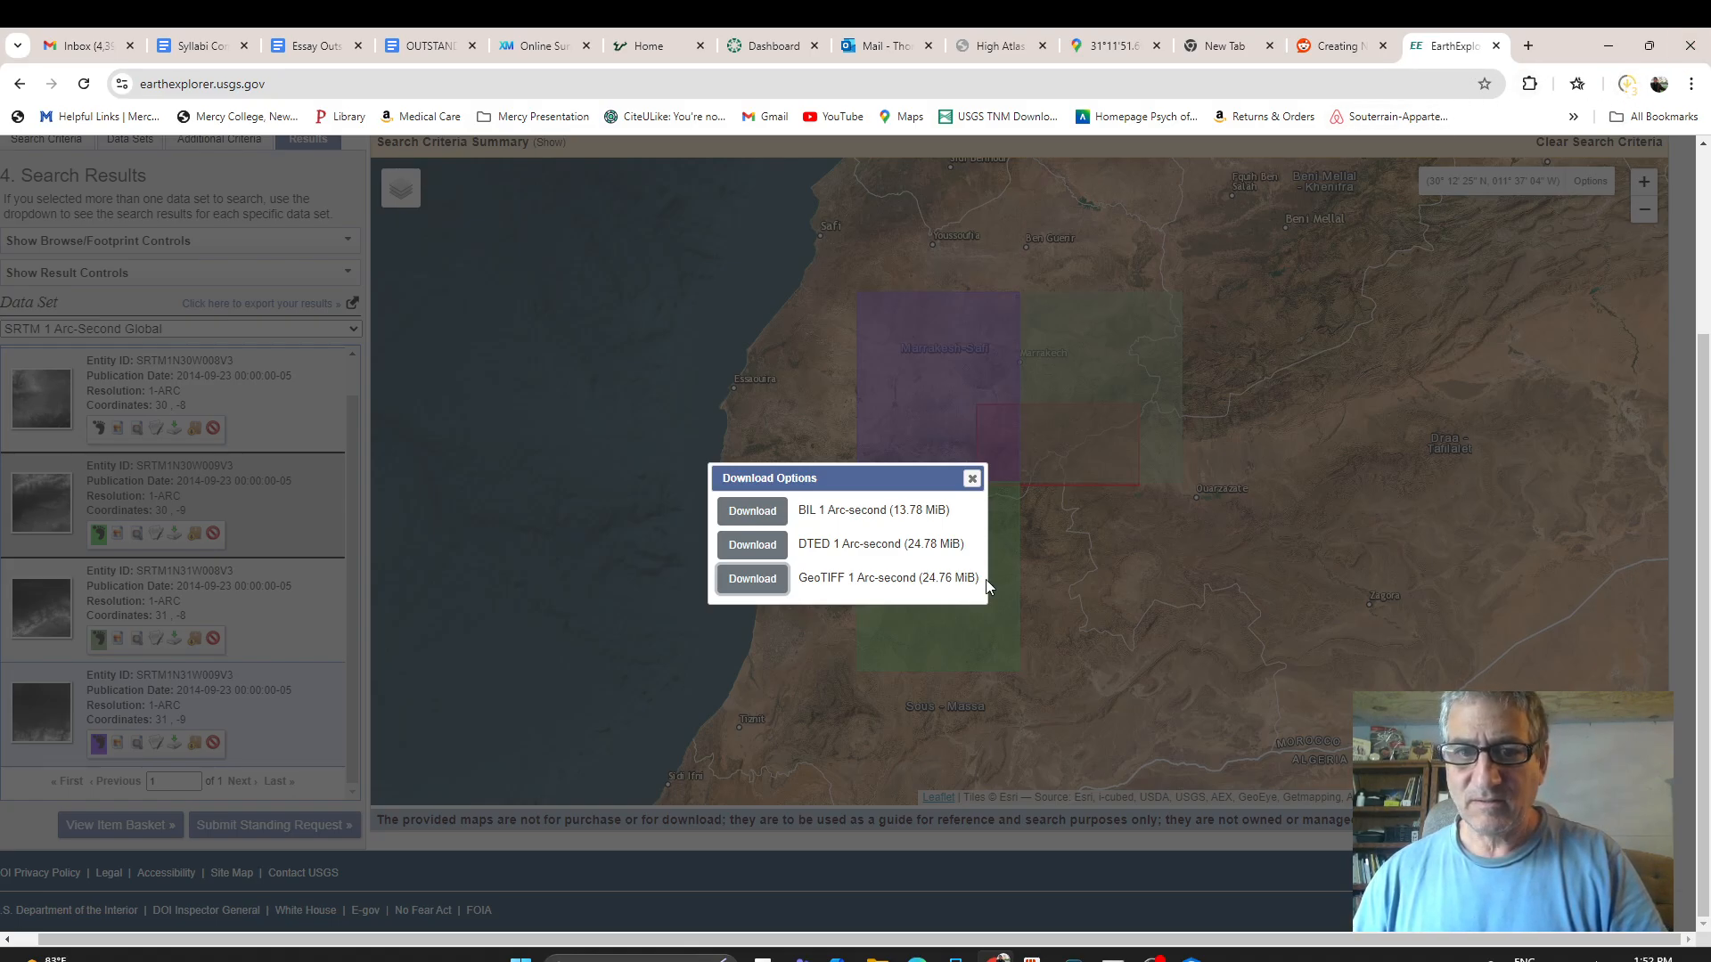
click(972, 479)
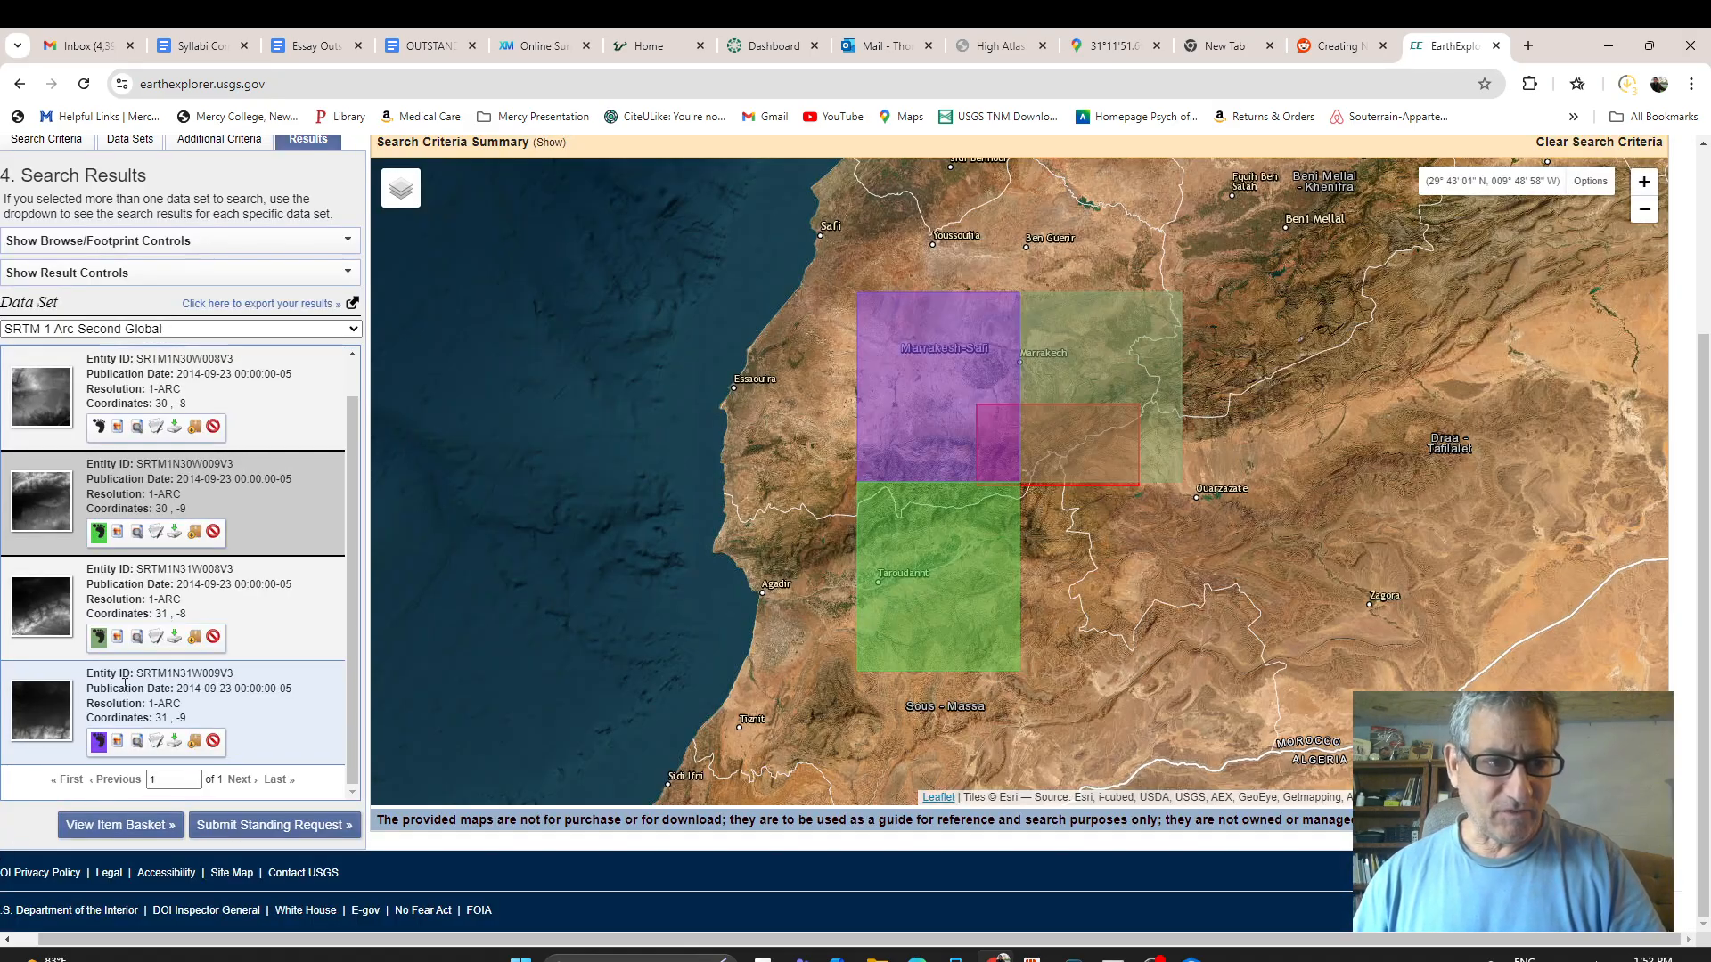
Show the SRTM1N30W008V3 footprint again and overlay the browse images of all four SRTM tiles on the map.
click(100, 428)
click(117, 430)
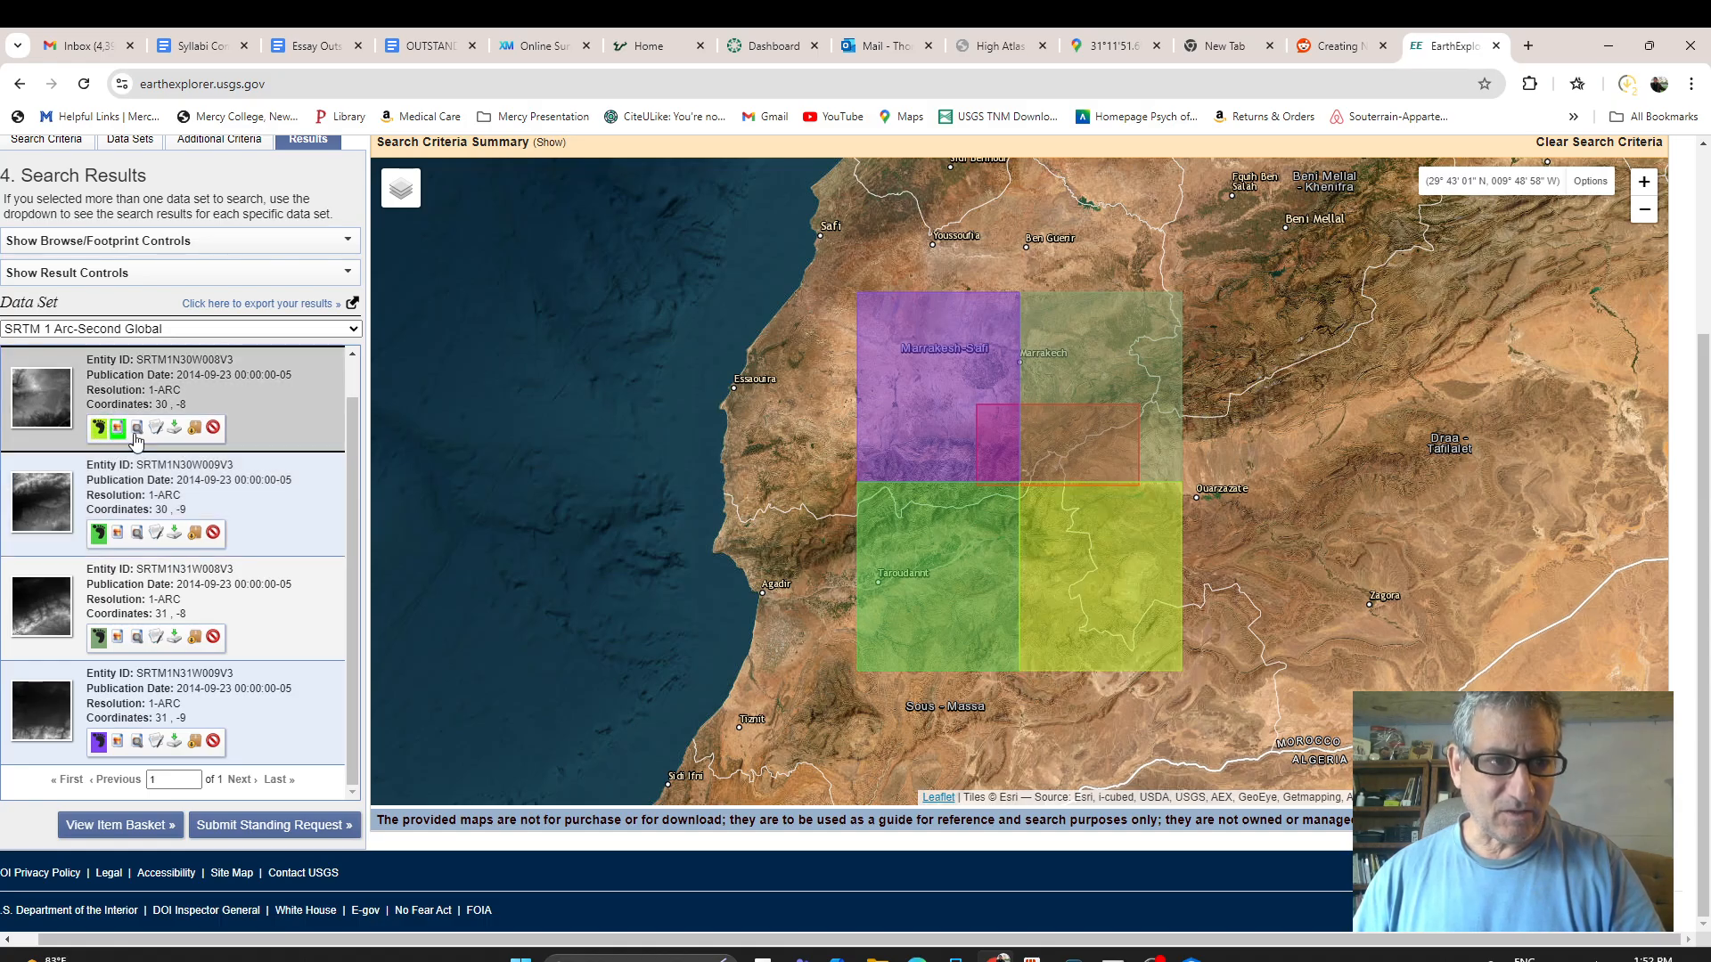
click(117, 532)
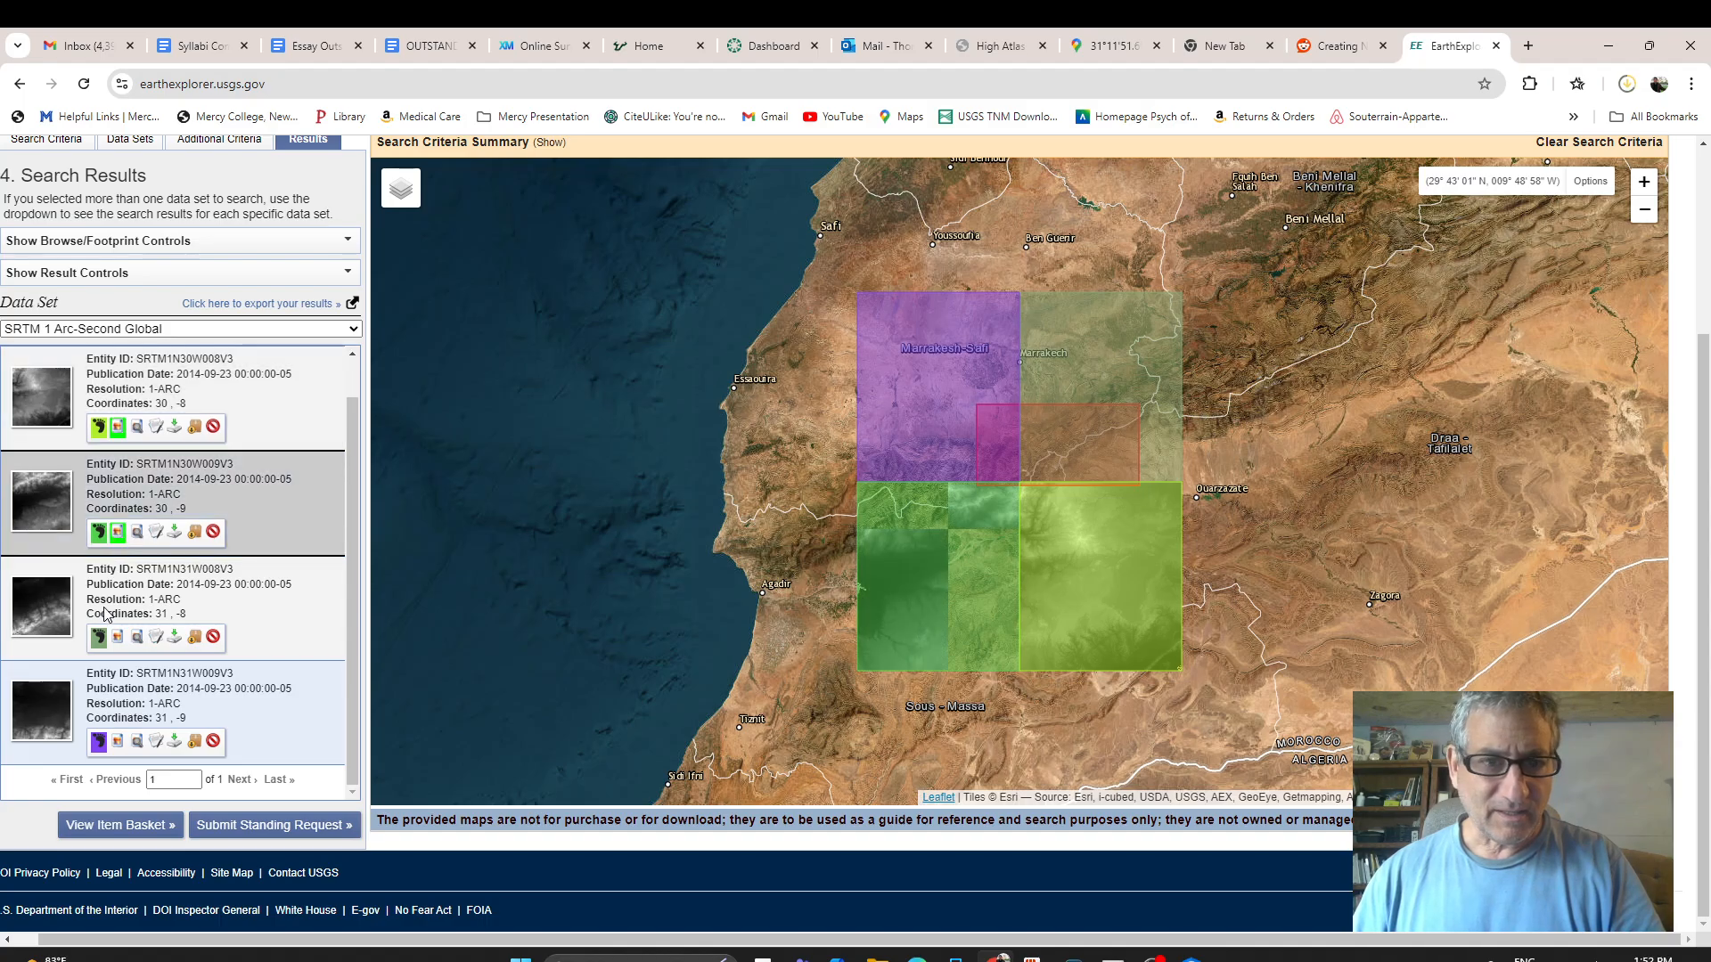
click(118, 637)
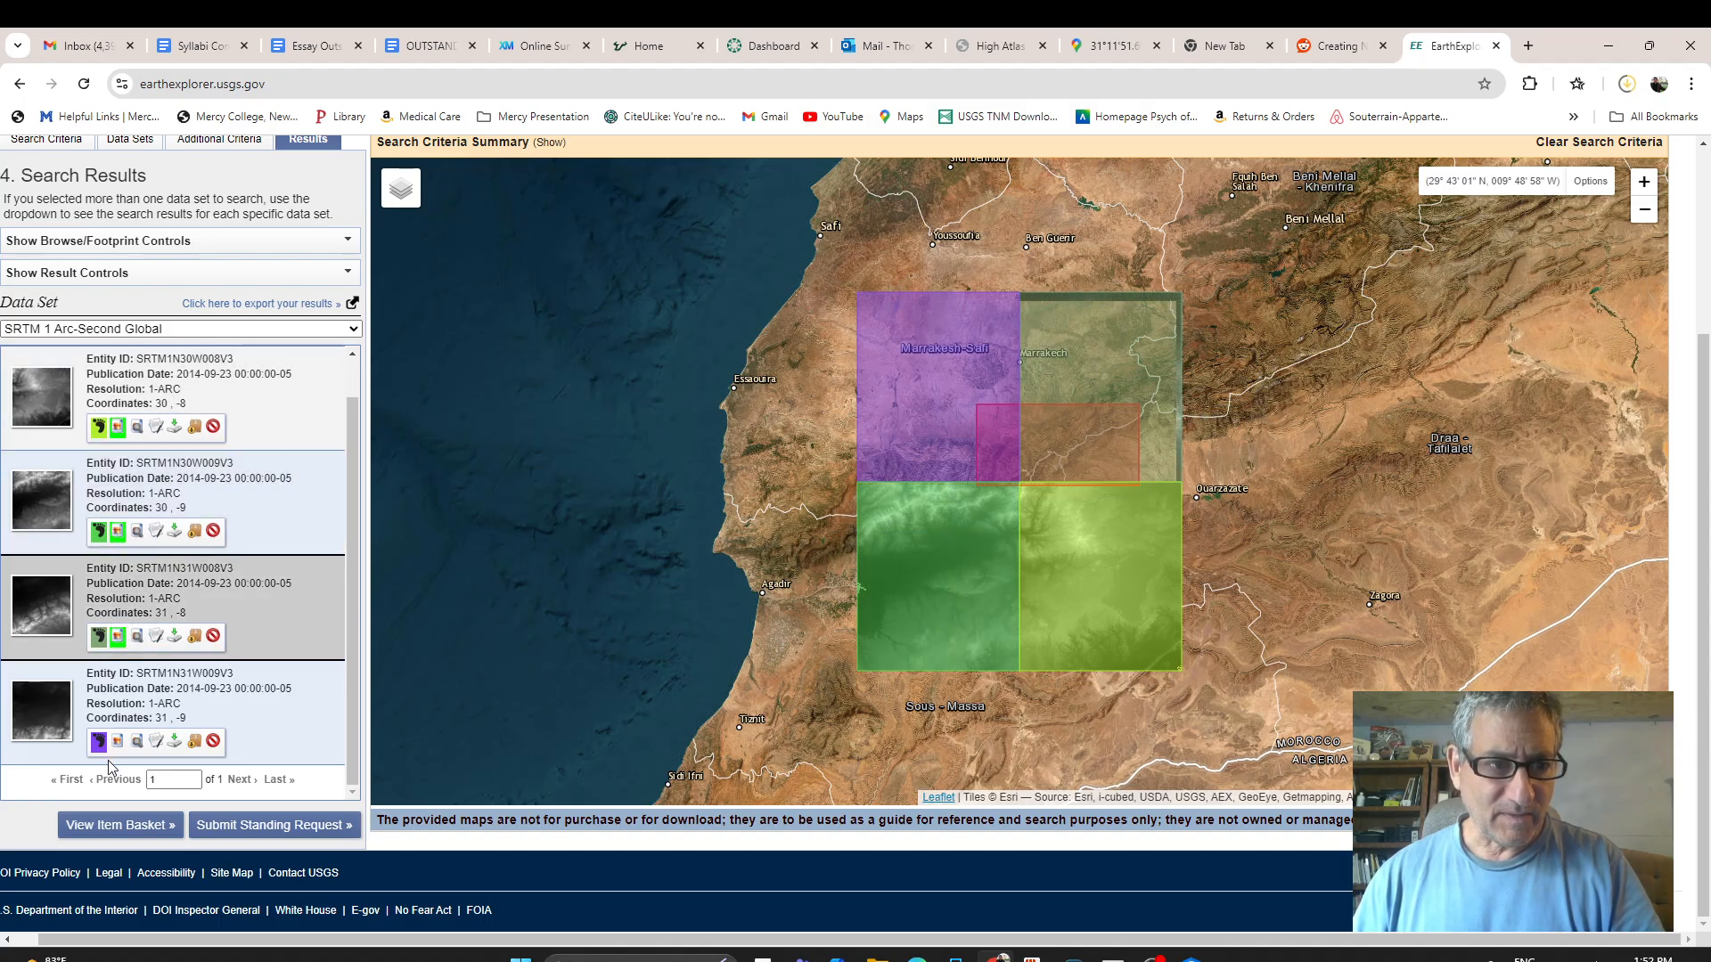
click(119, 742)
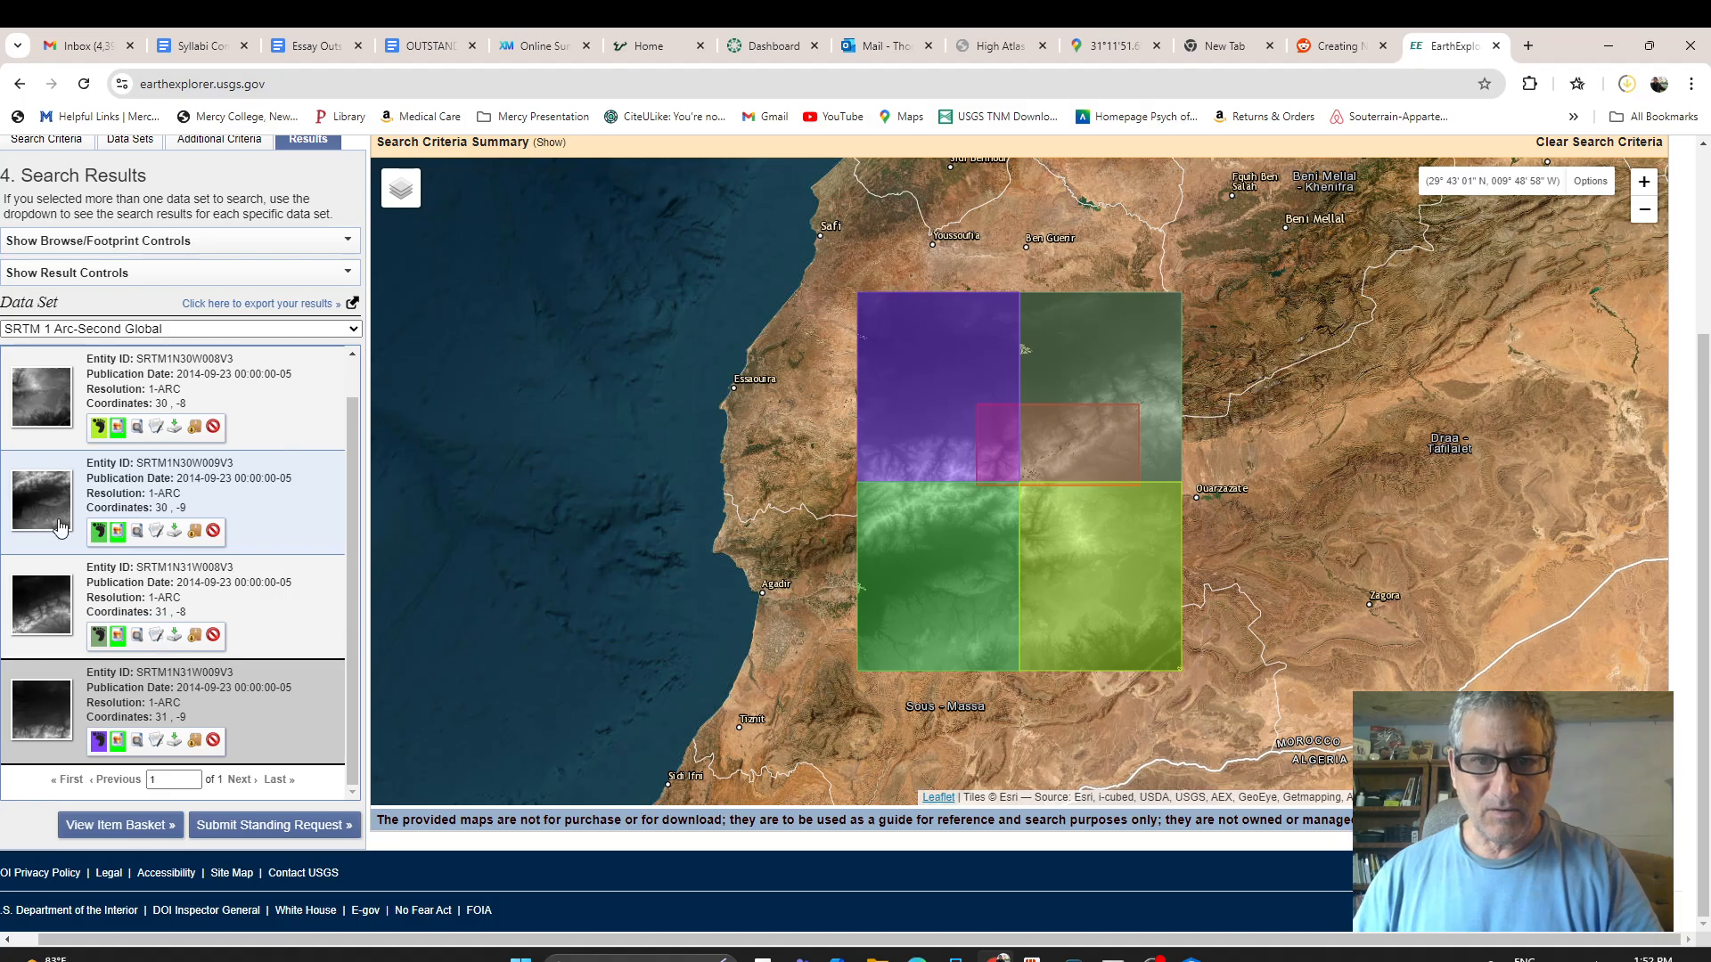
Hide the footprints of all four SRTM tiles so only their browse images overlay the map with the search area.
click(100, 429)
click(99, 534)
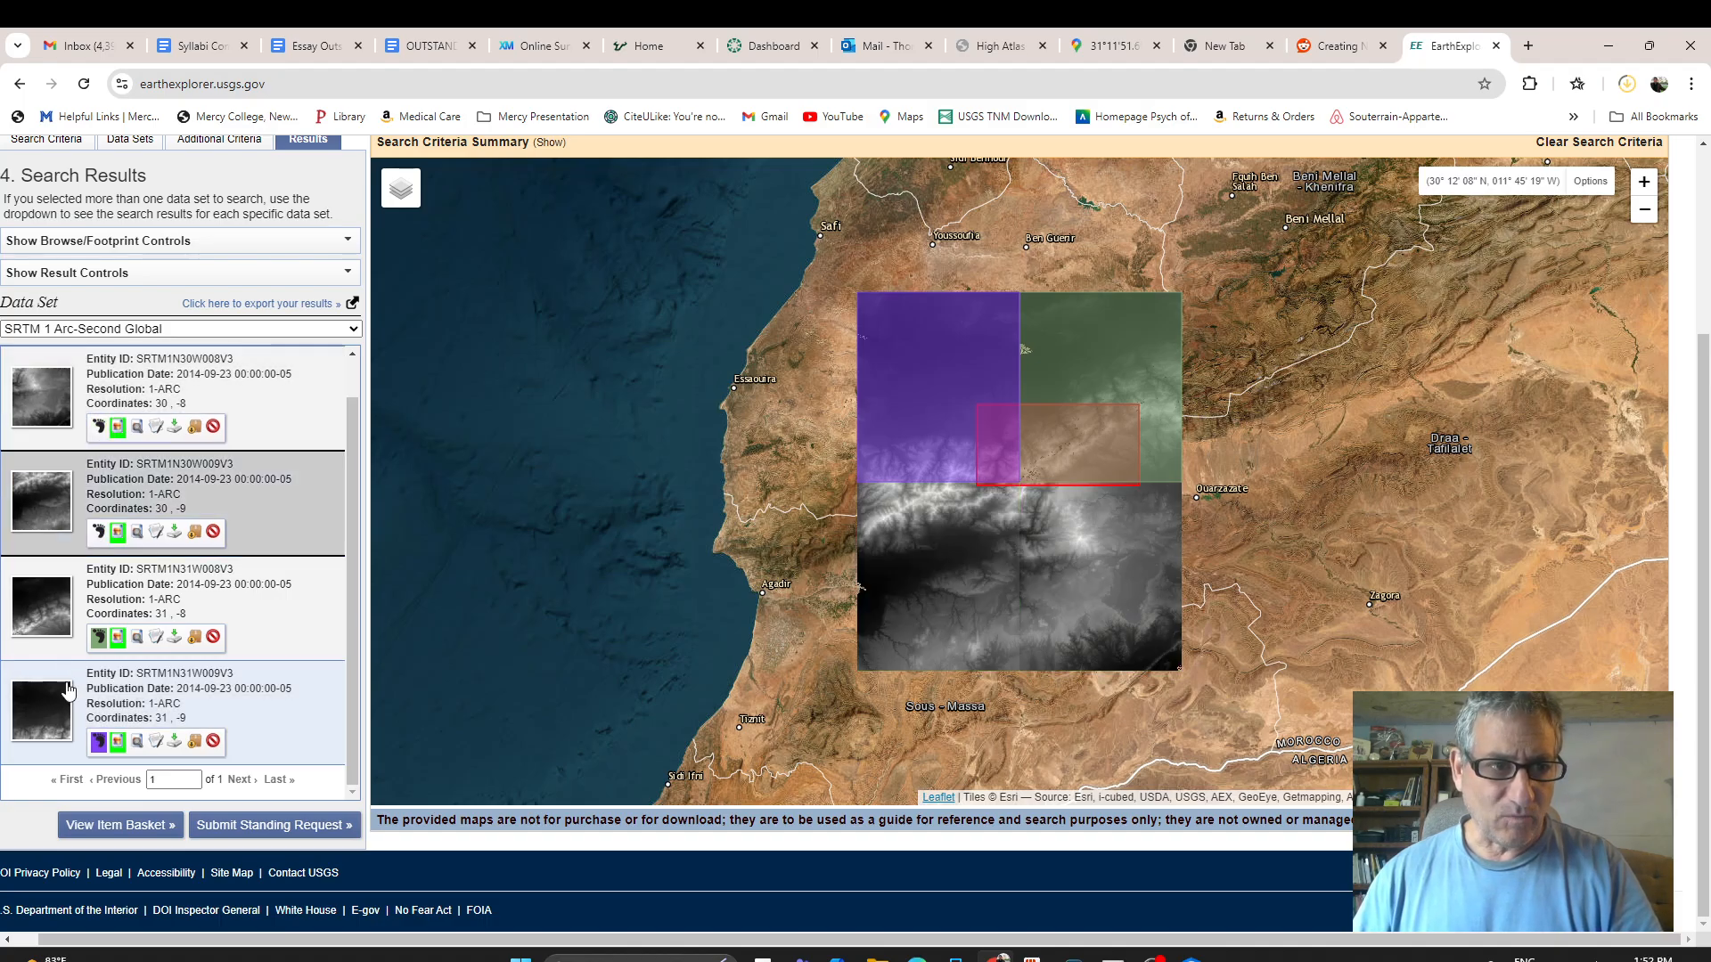
click(100, 638)
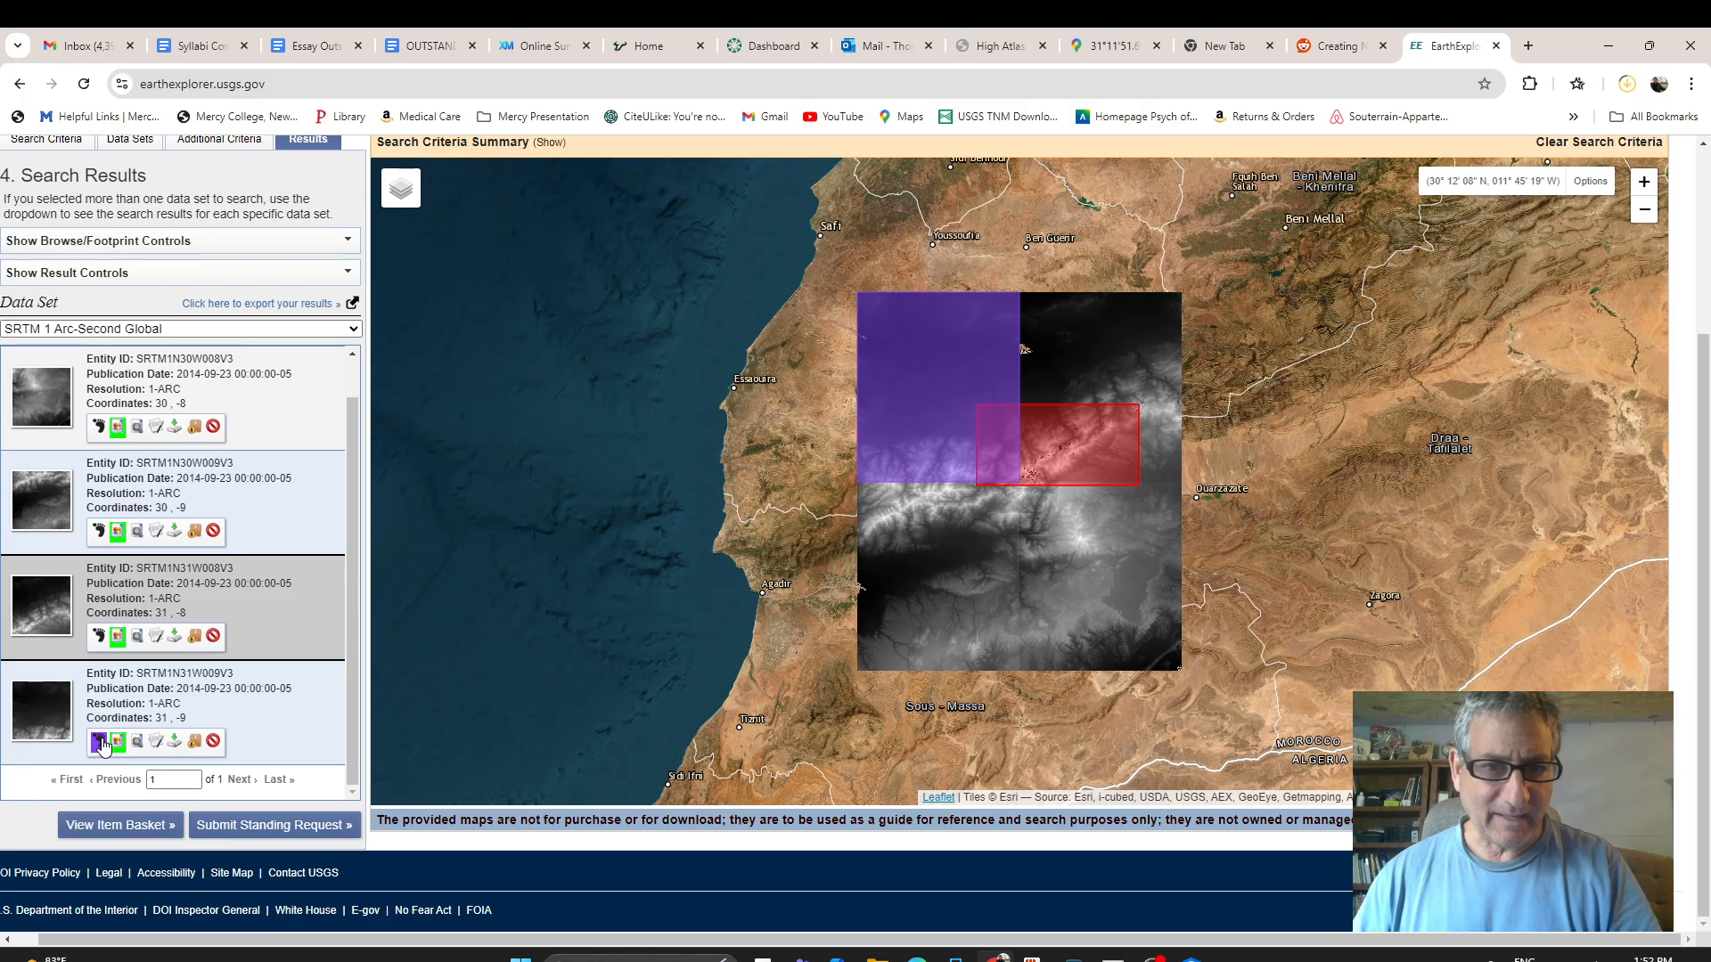
click(99, 742)
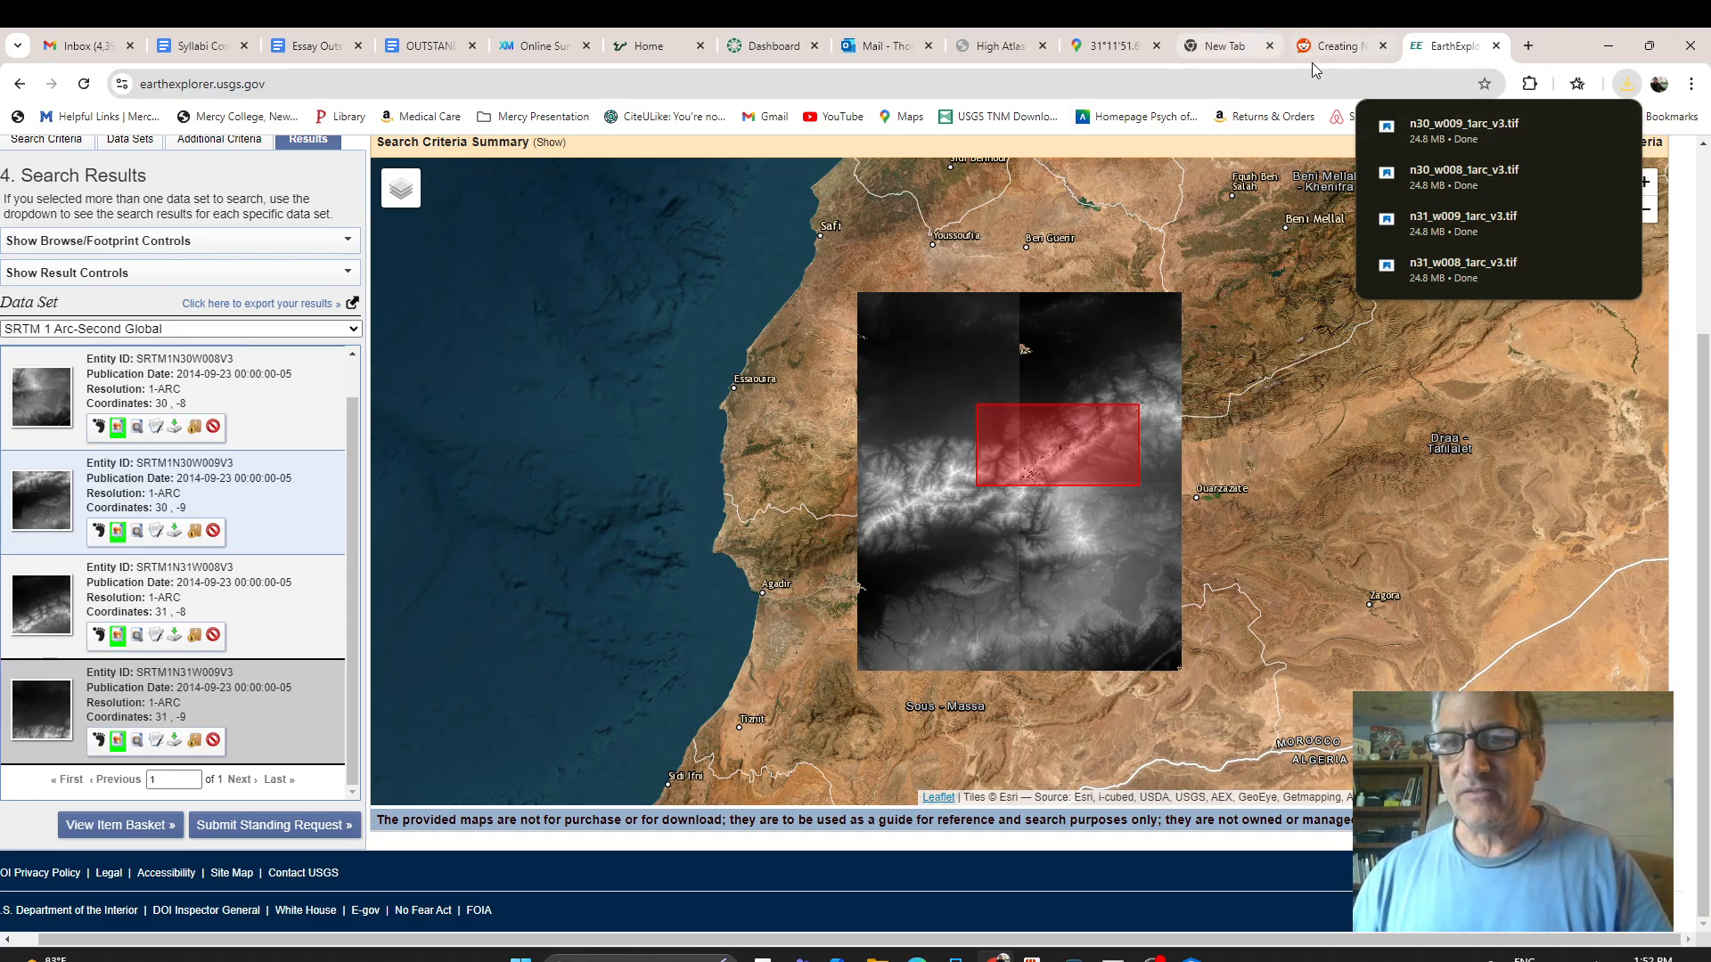
Open the downloaded file n30_w009_1arc_v3.tif to view the elevation raster.
click(1427, 141)
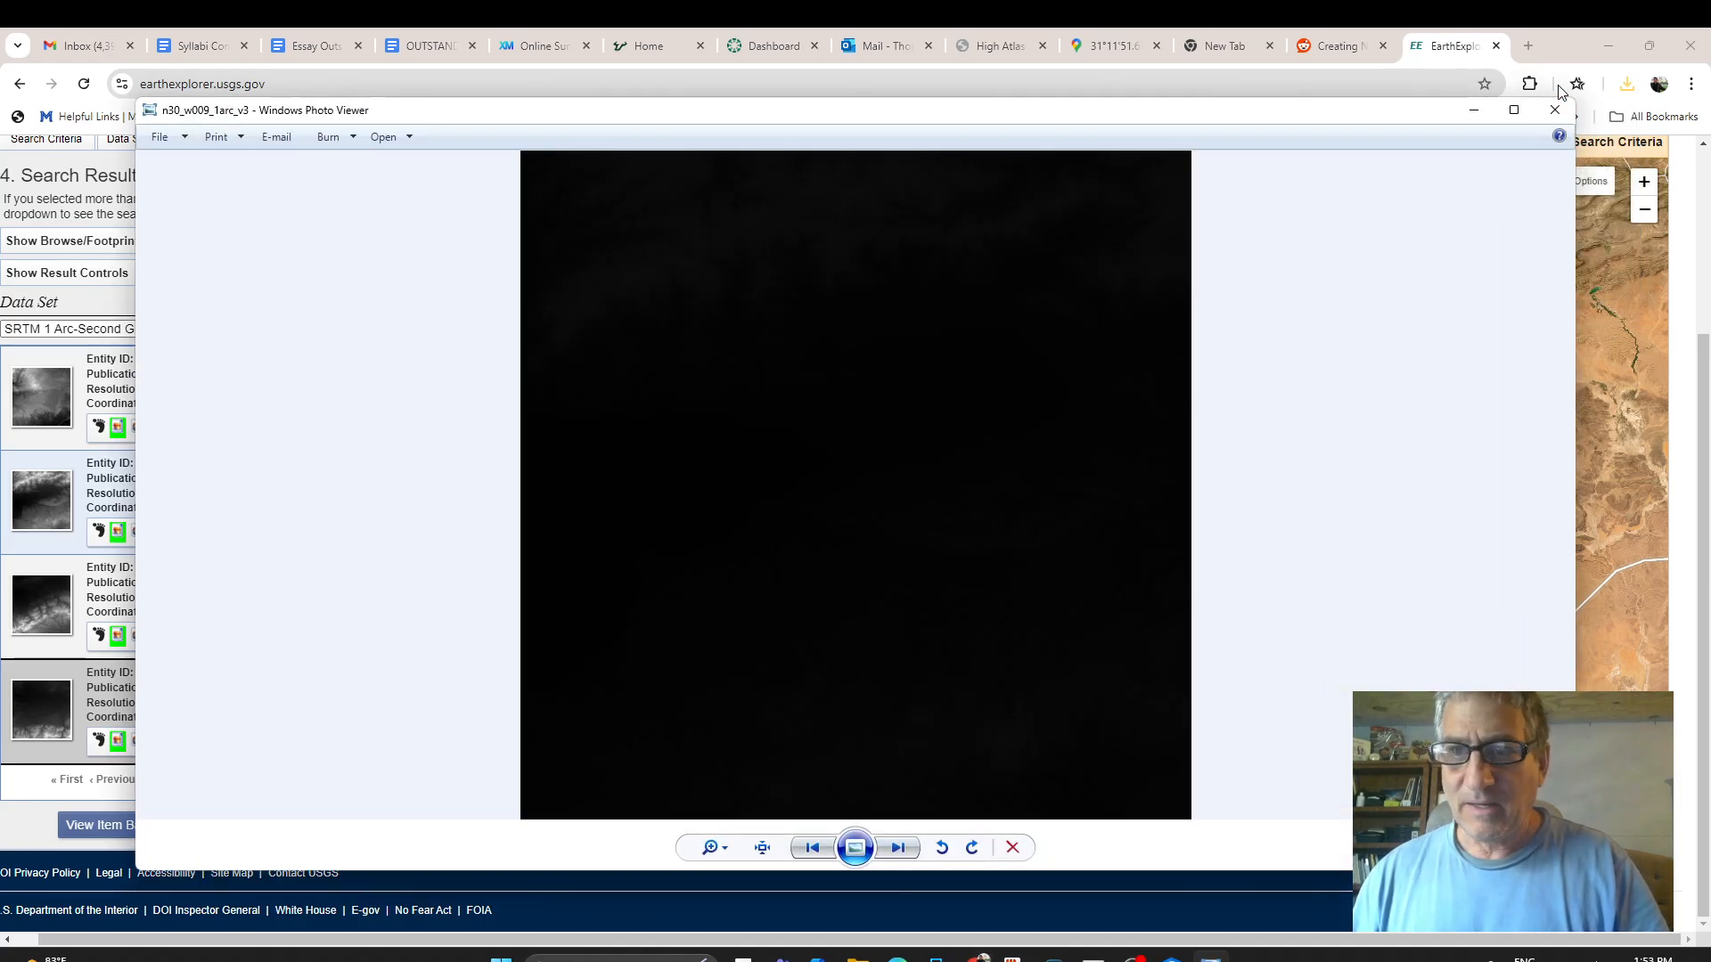
Close the raster preview and show the downloaded n30_w009_1arc_v3.tif in its Downloads folder.
click(1555, 110)
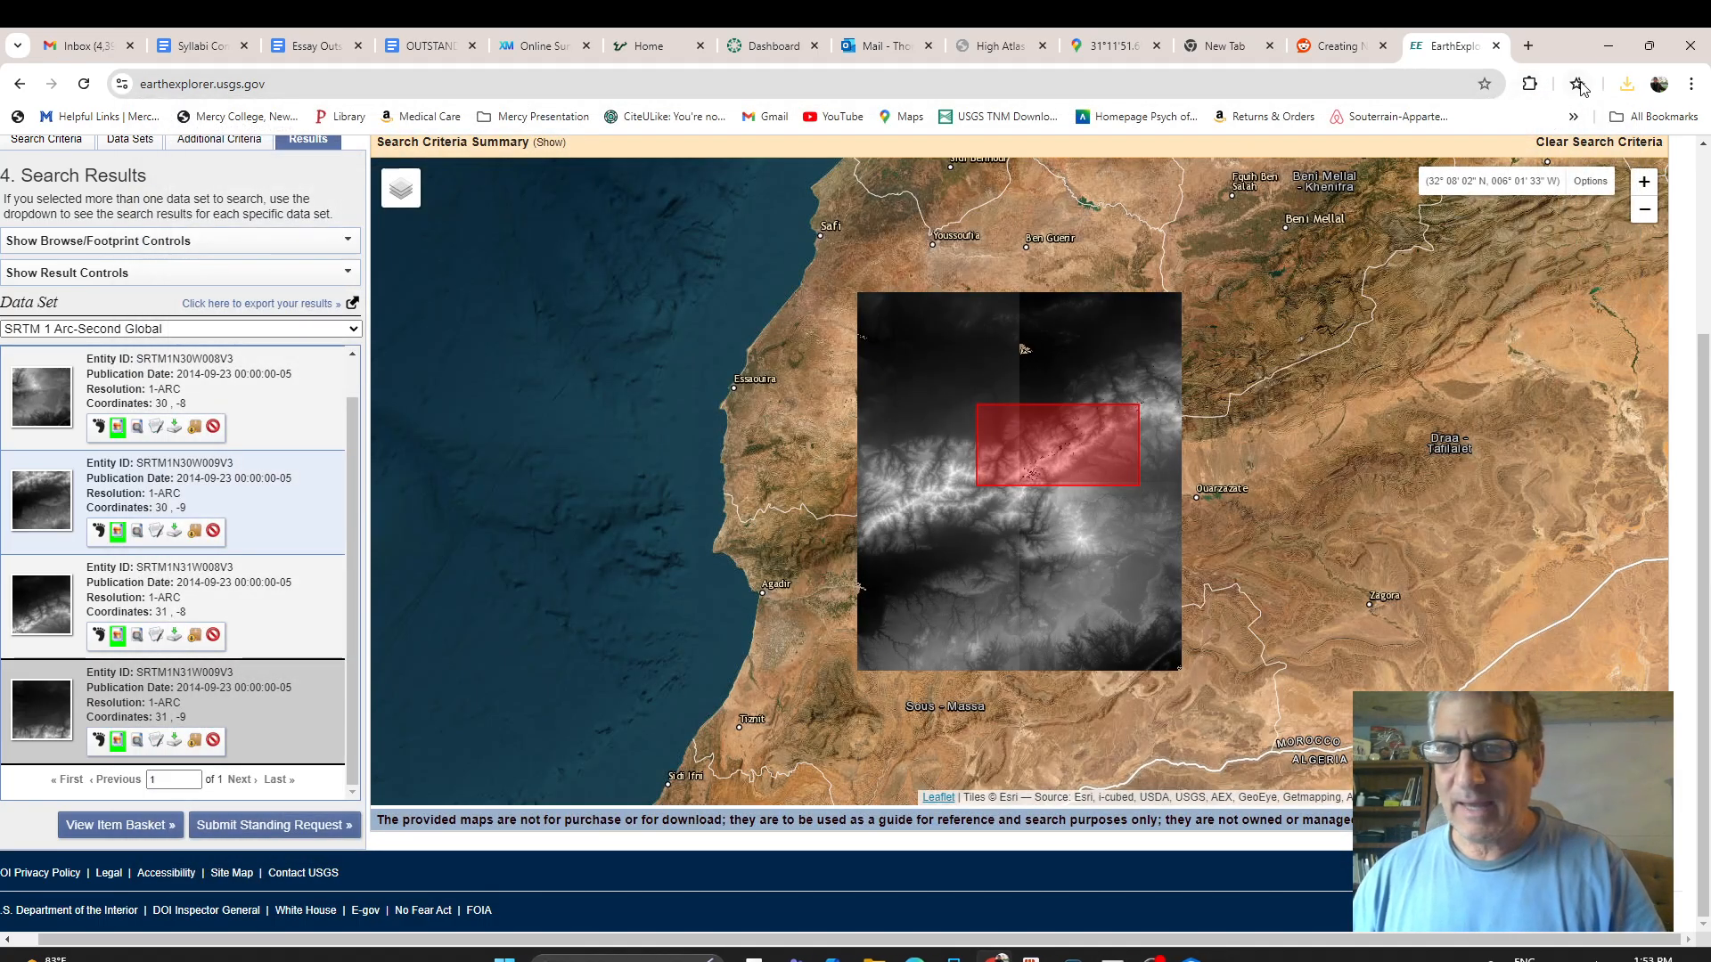
click(1627, 87)
click(1627, 87)
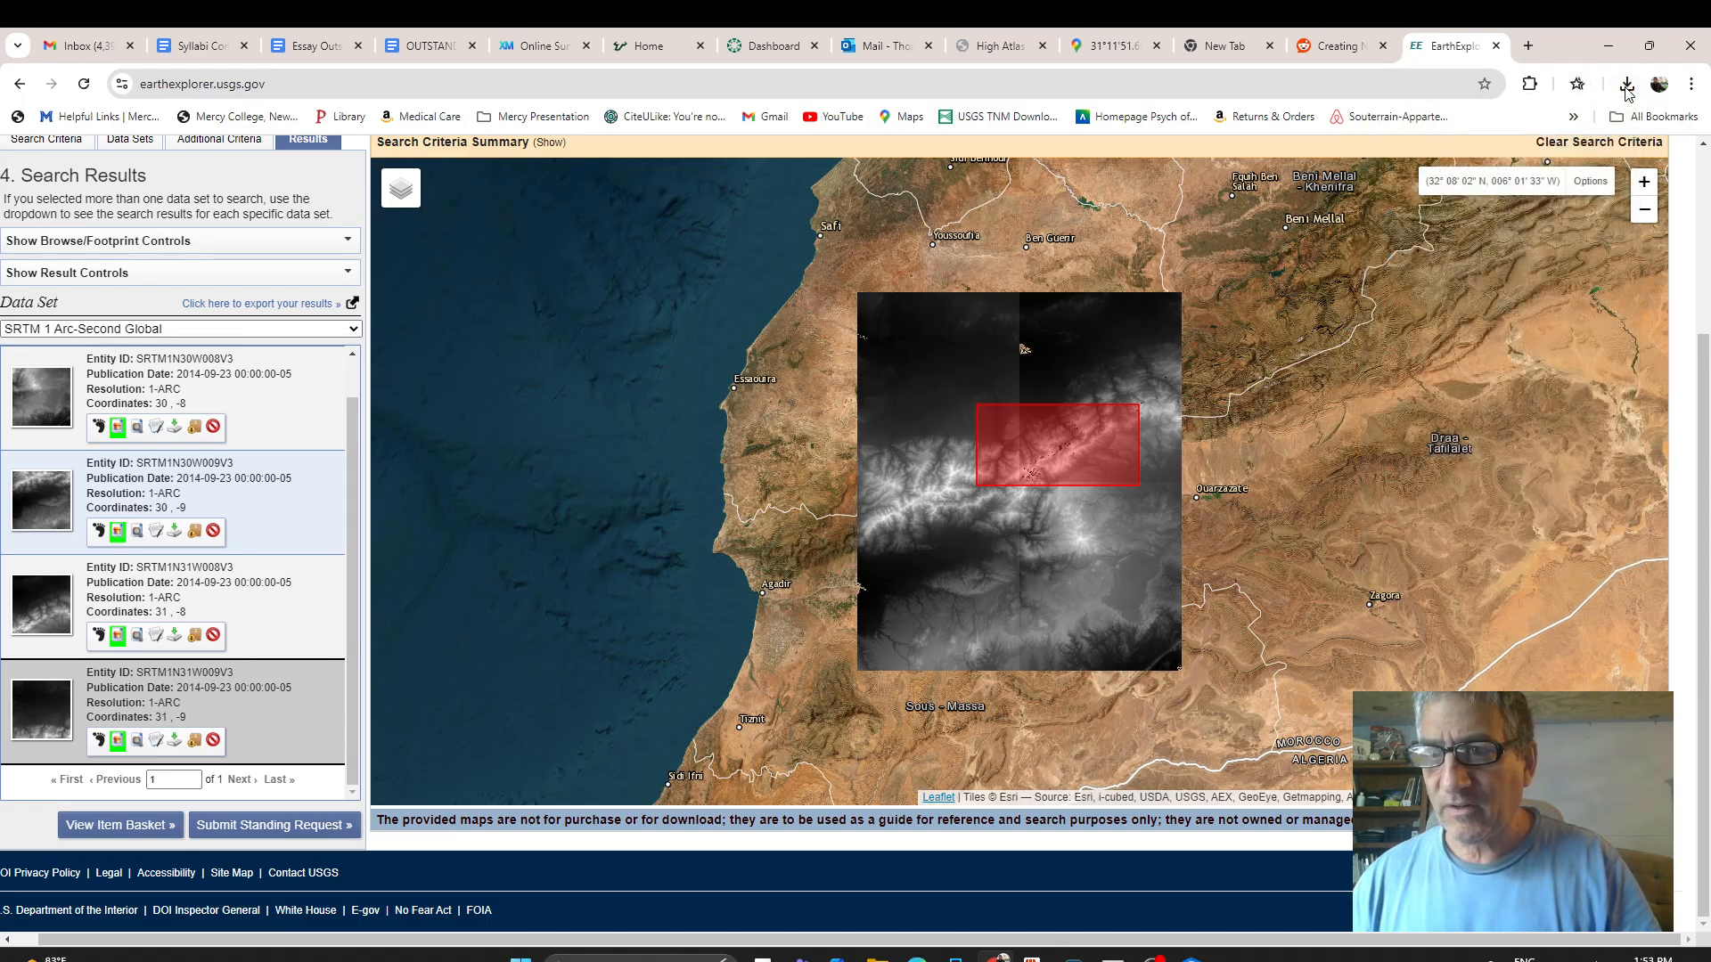
click(1626, 87)
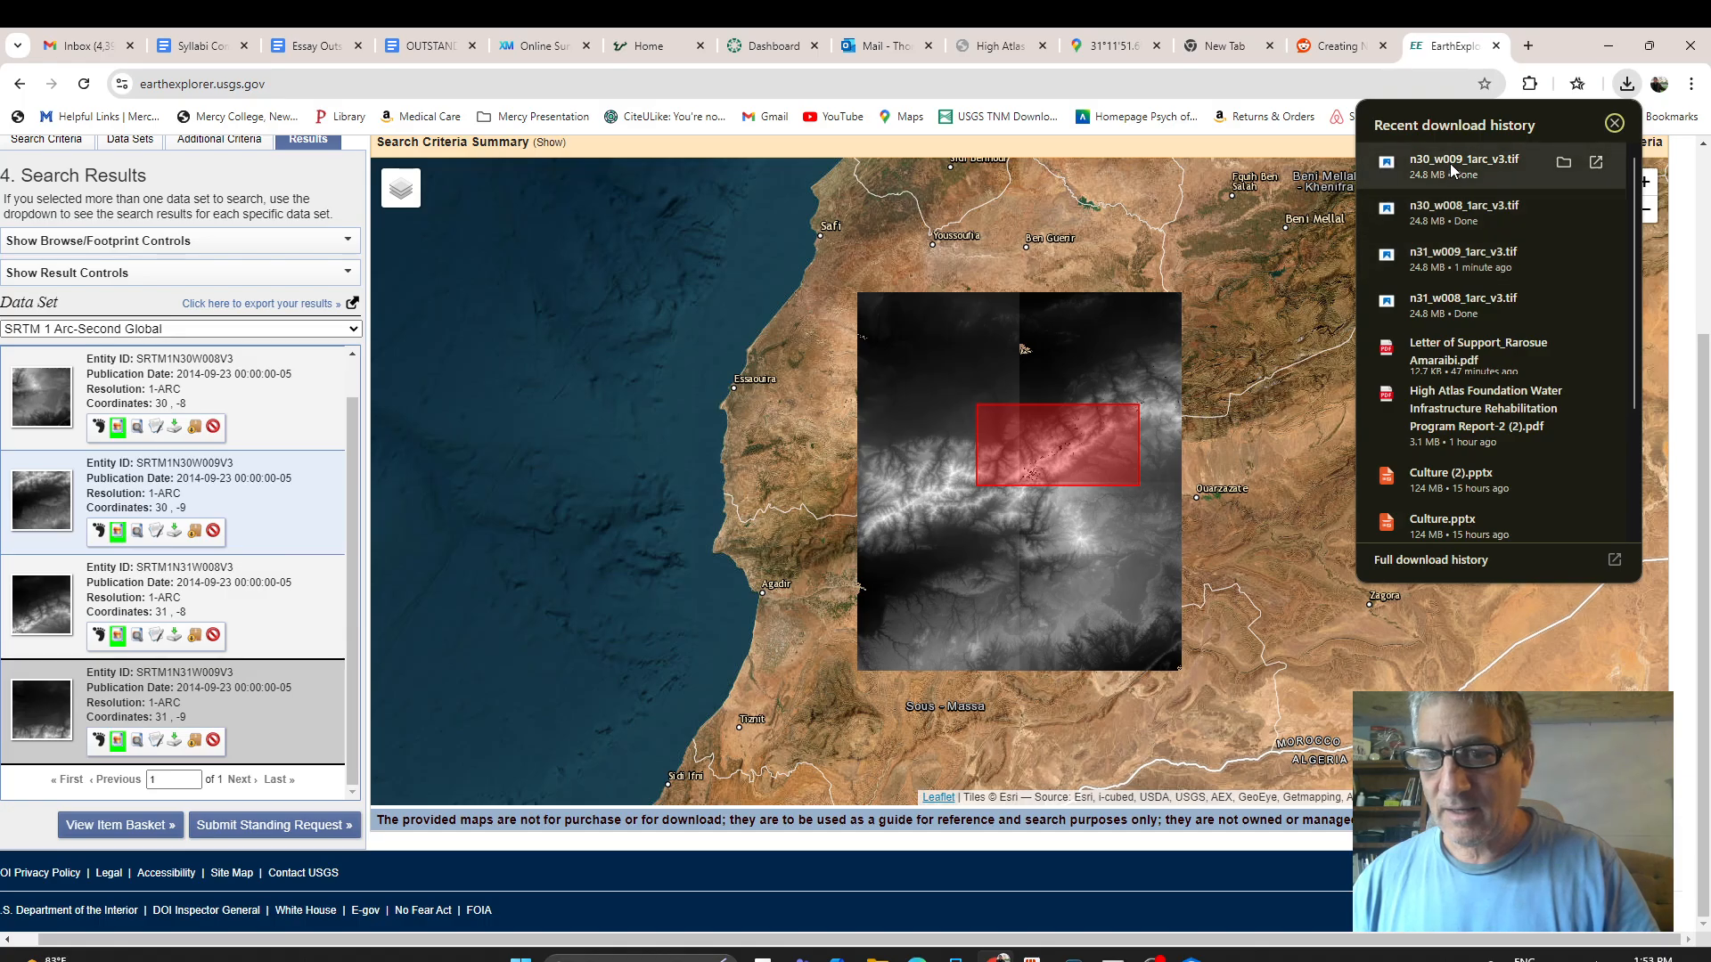
right_click(1454, 170)
click(1513, 253)
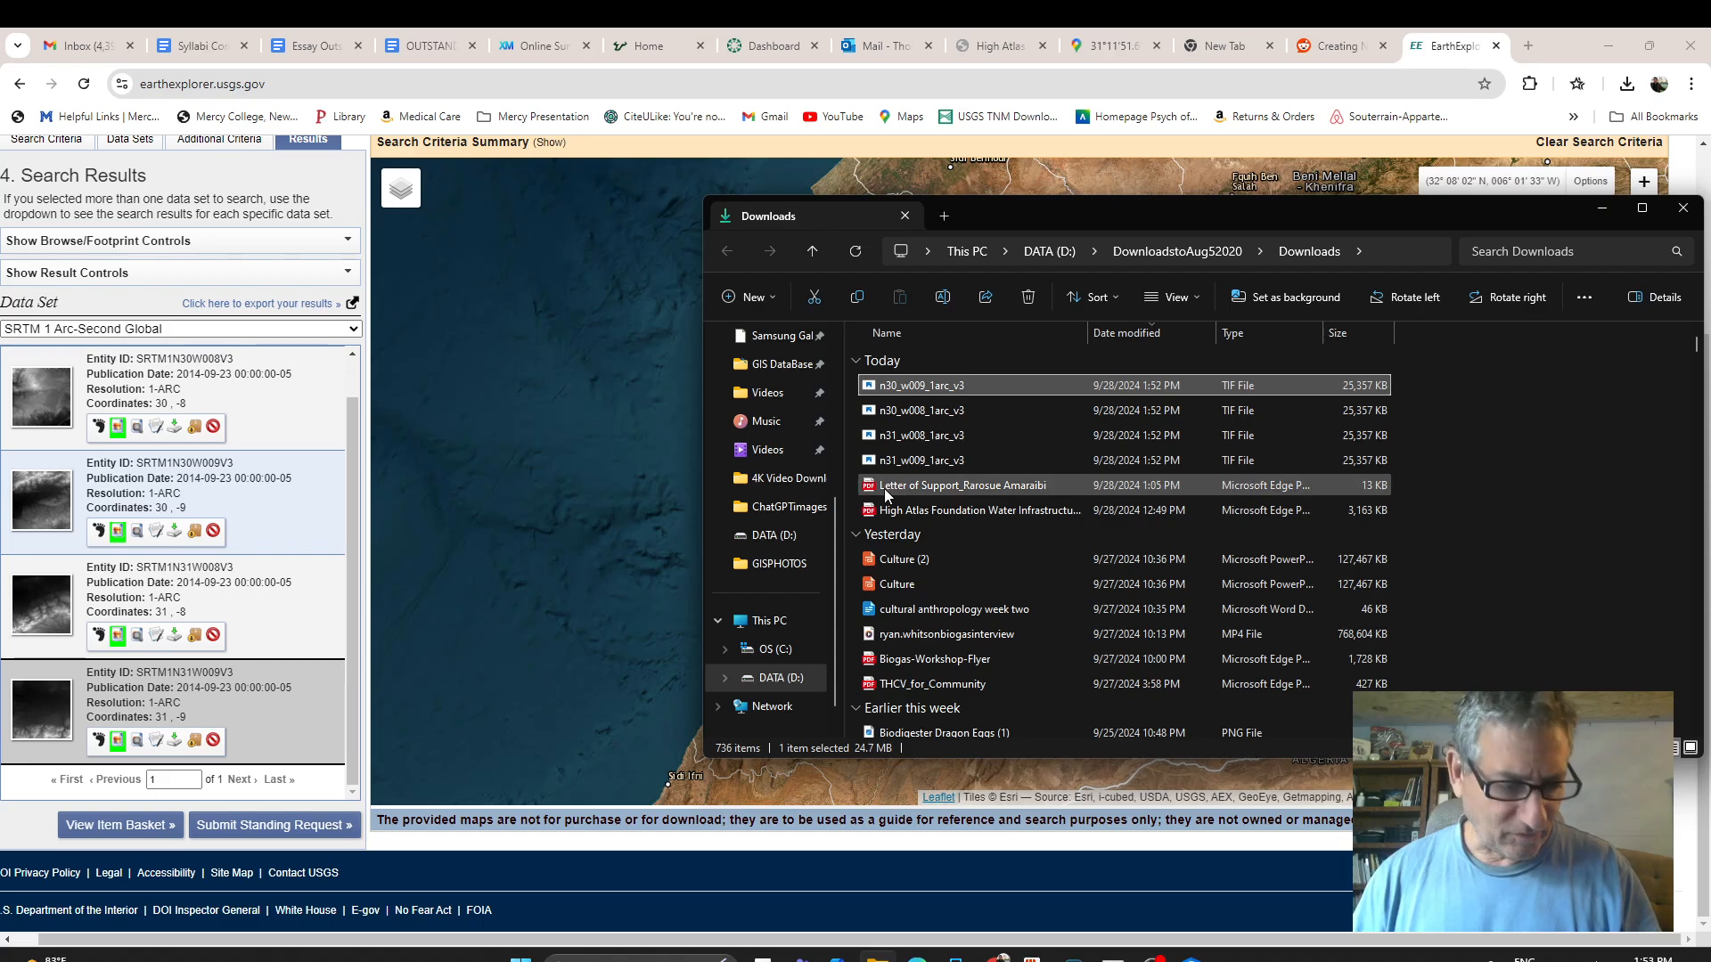
Move the four SRTM TIF files from Downloads into the GISPHOTOS folder.
shift+click(893, 460)
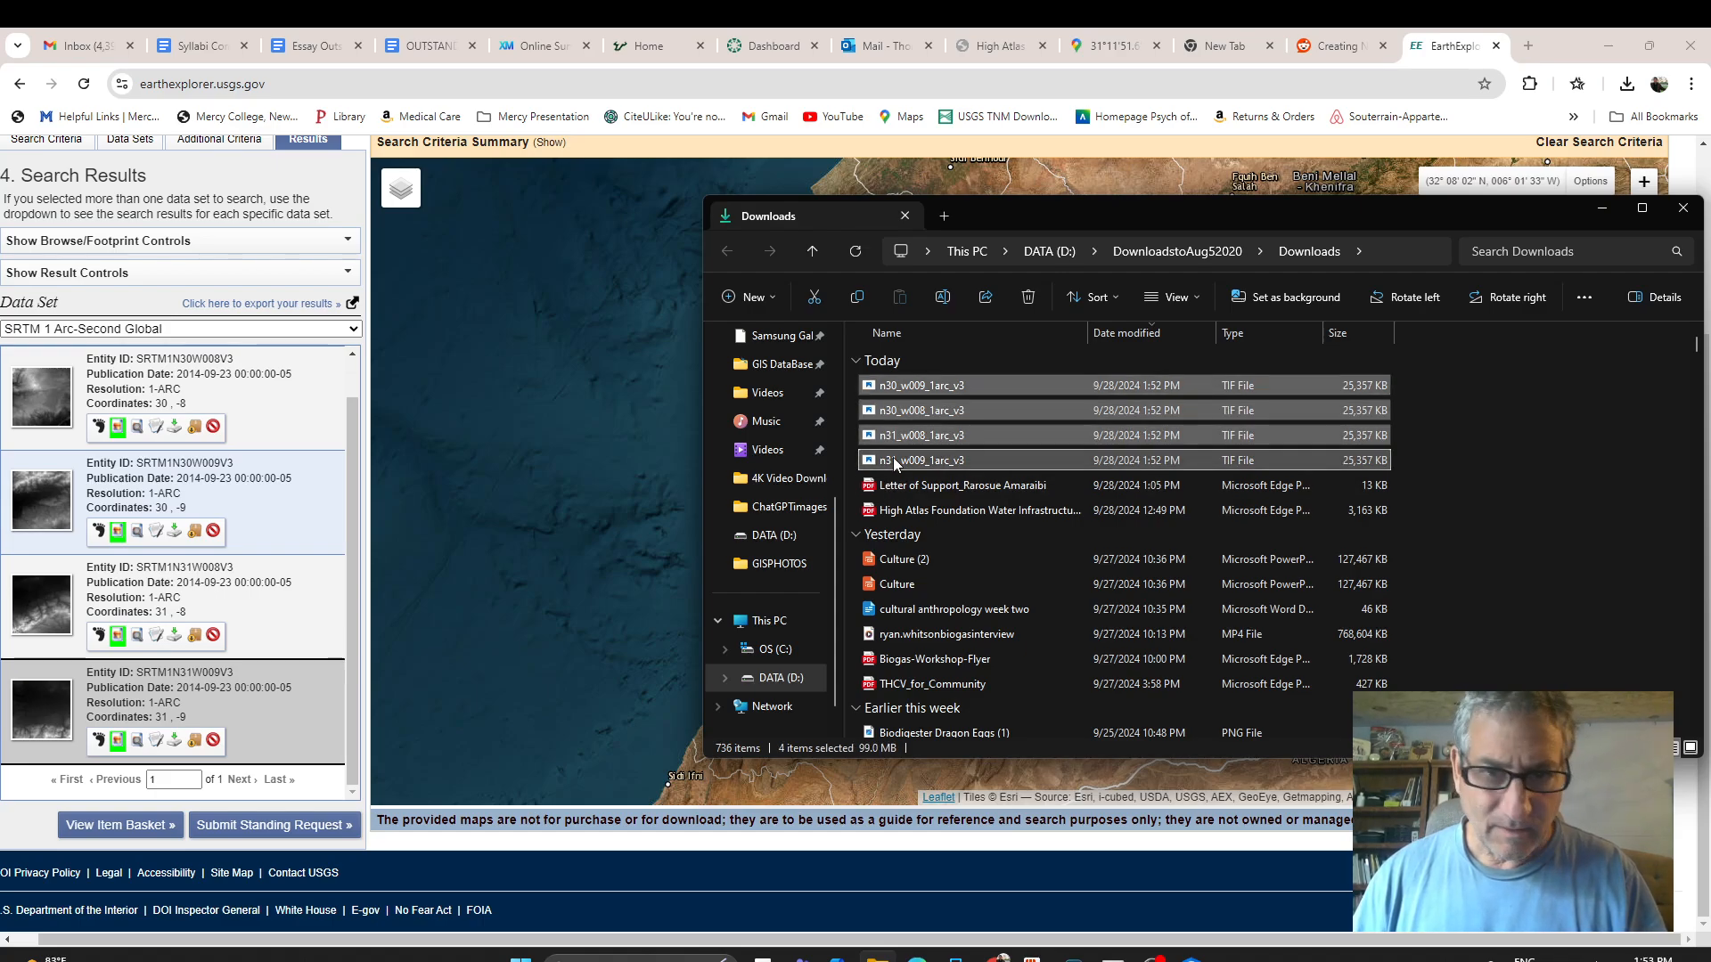
right_click(897, 445)
click(894, 377)
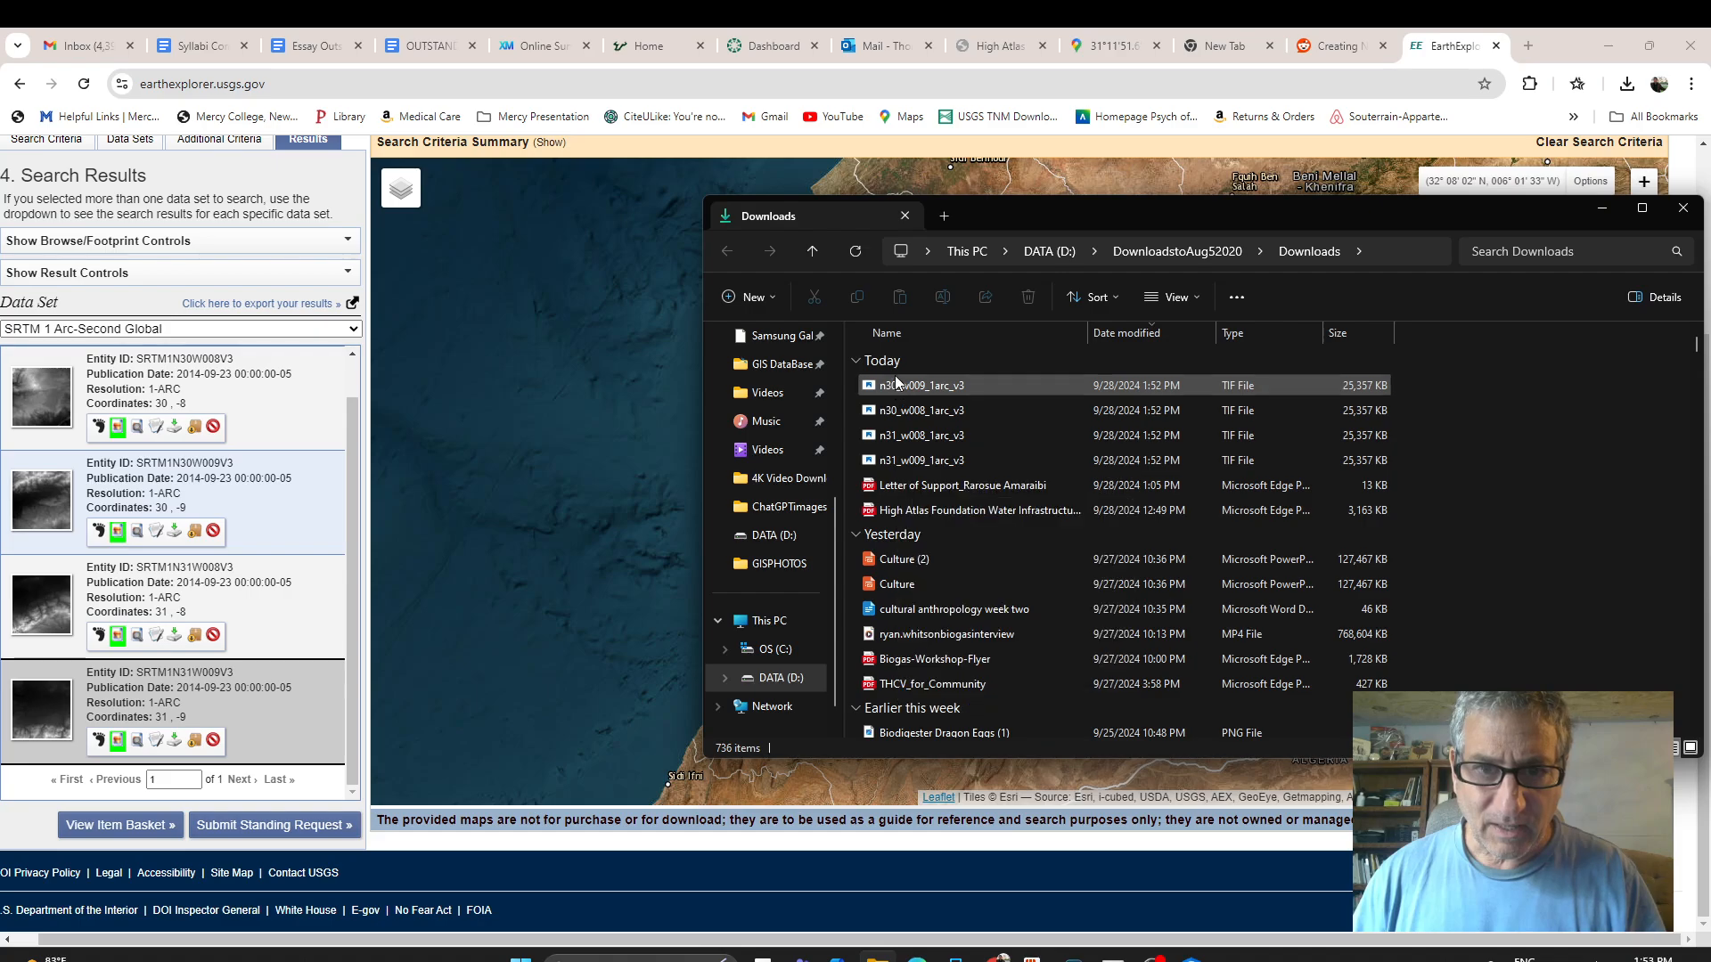
shift+click(908, 460)
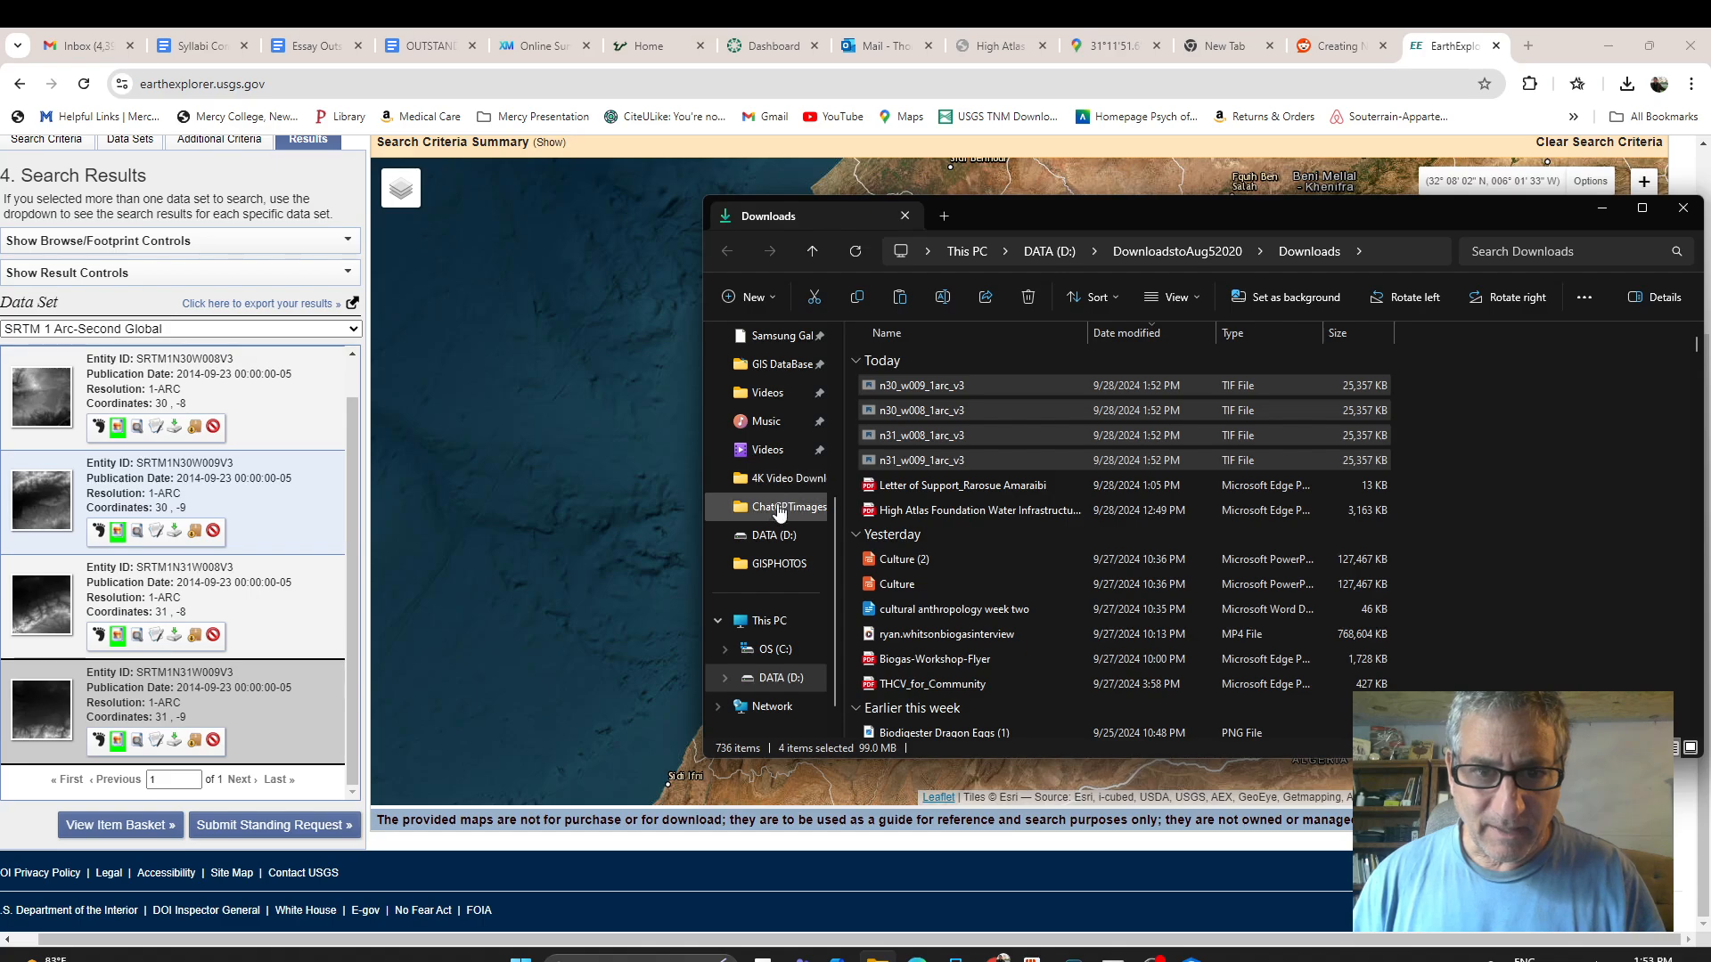
click(783, 570)
scroll(1130, 728, down, 3)
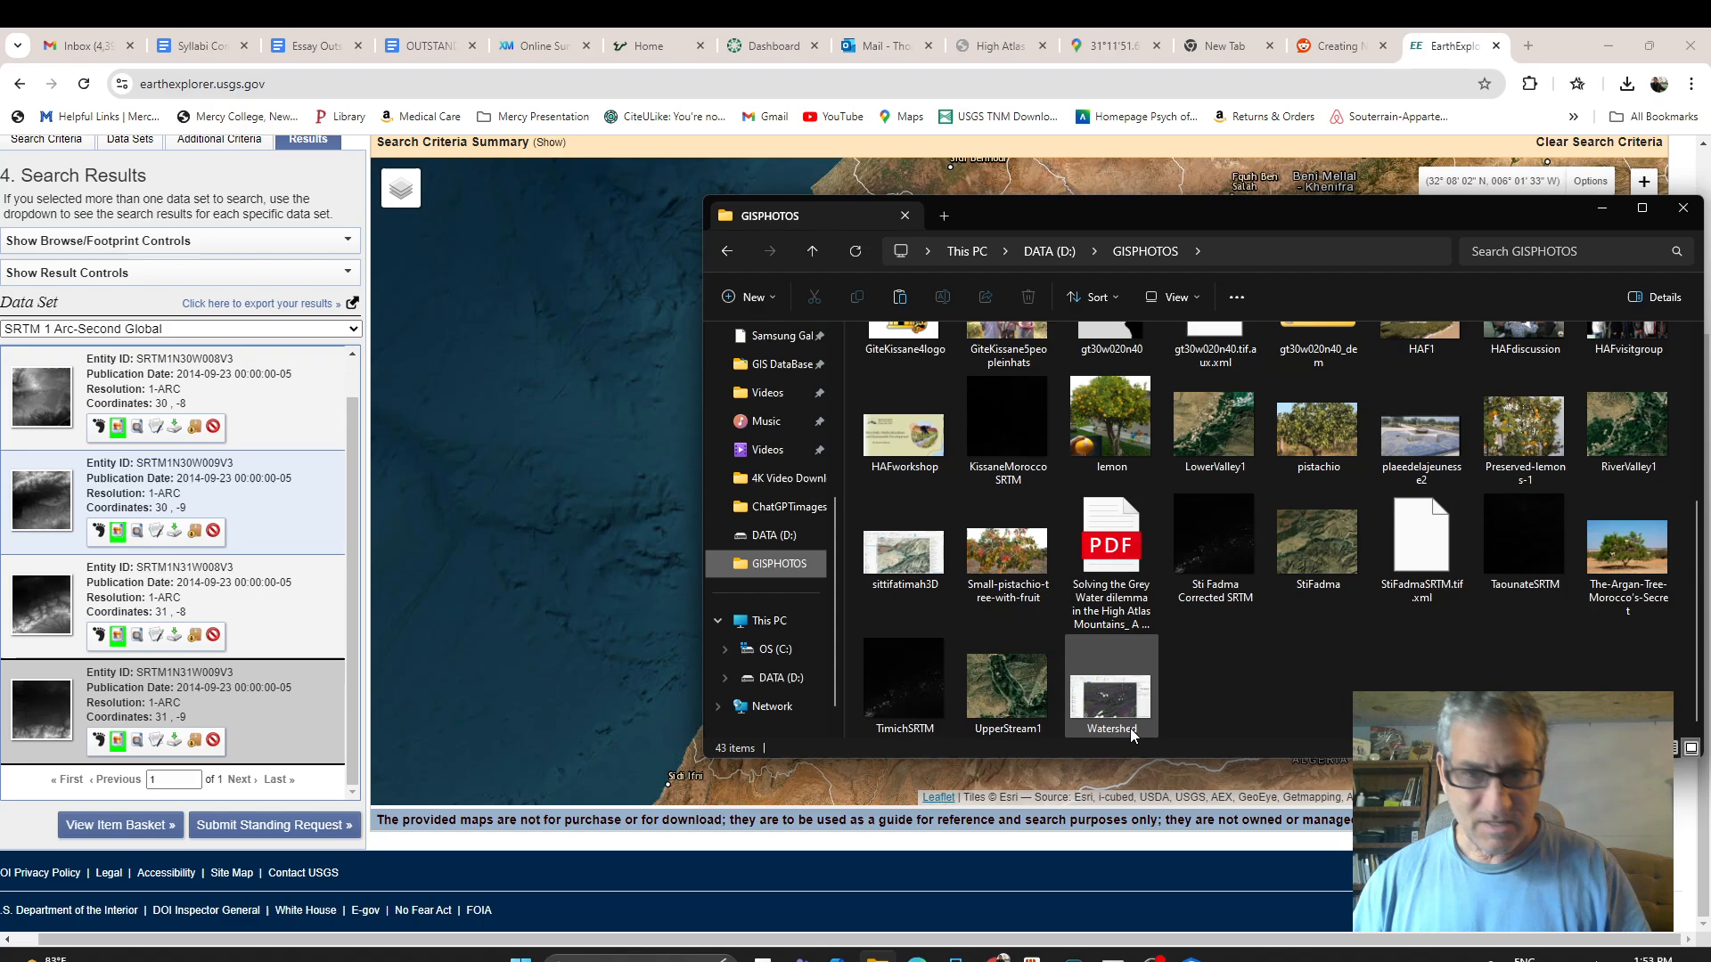
right_click(1279, 675)
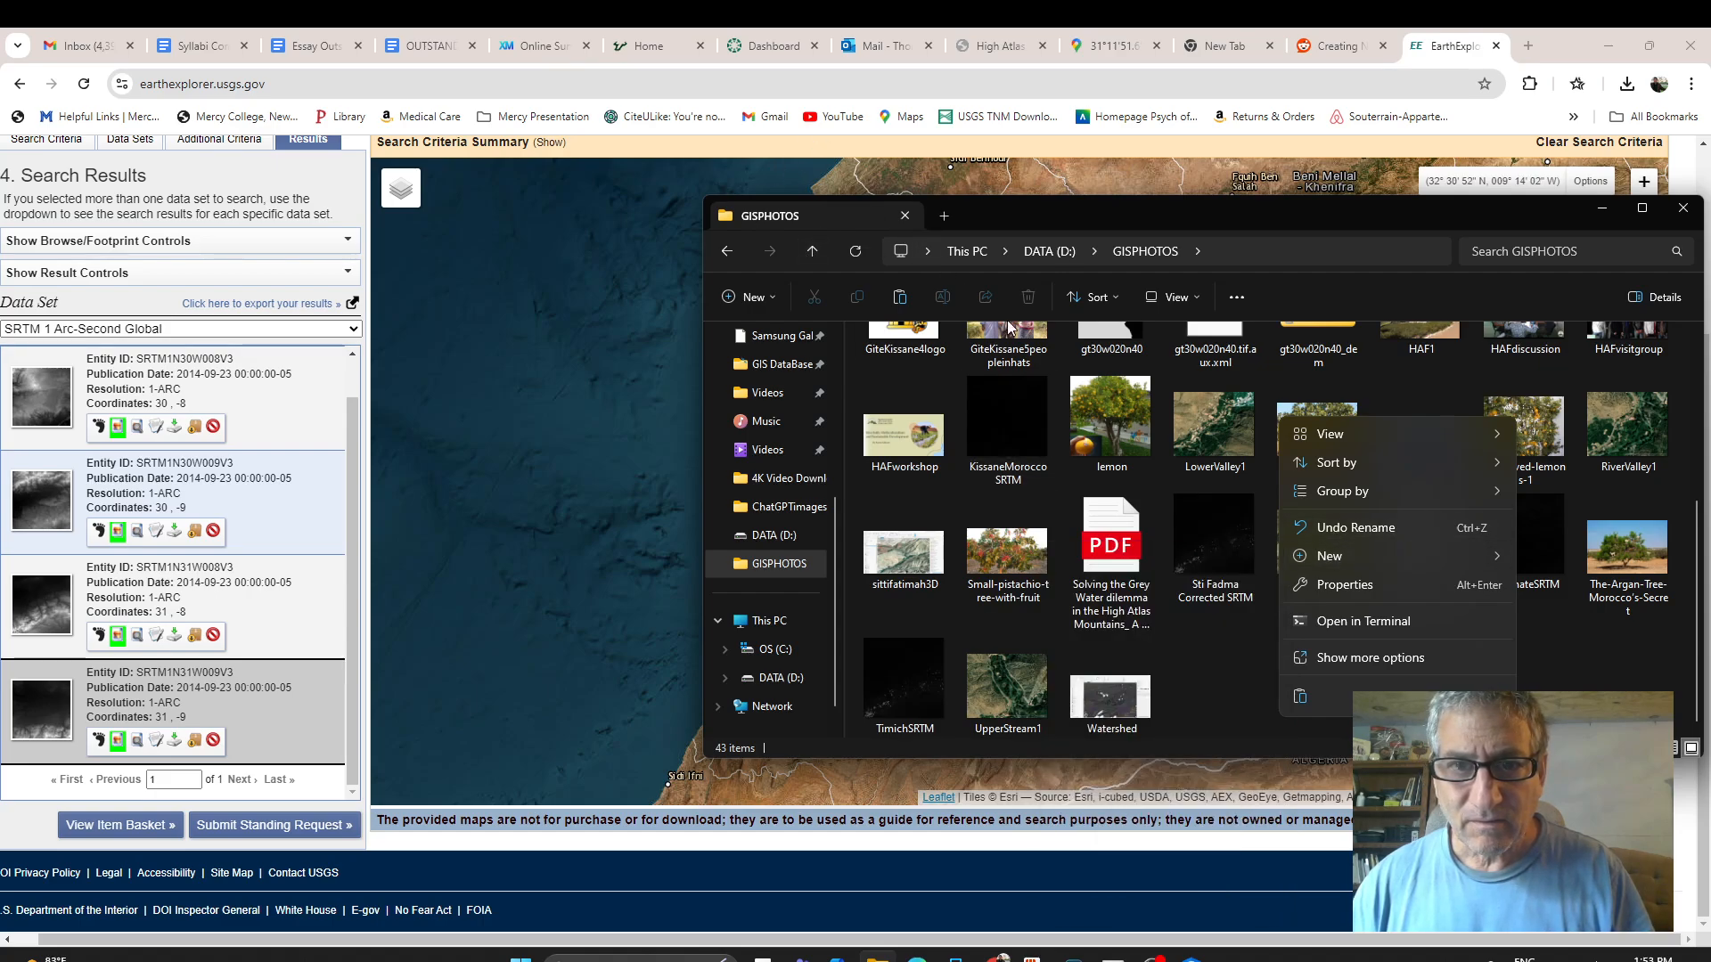
click(1299, 699)
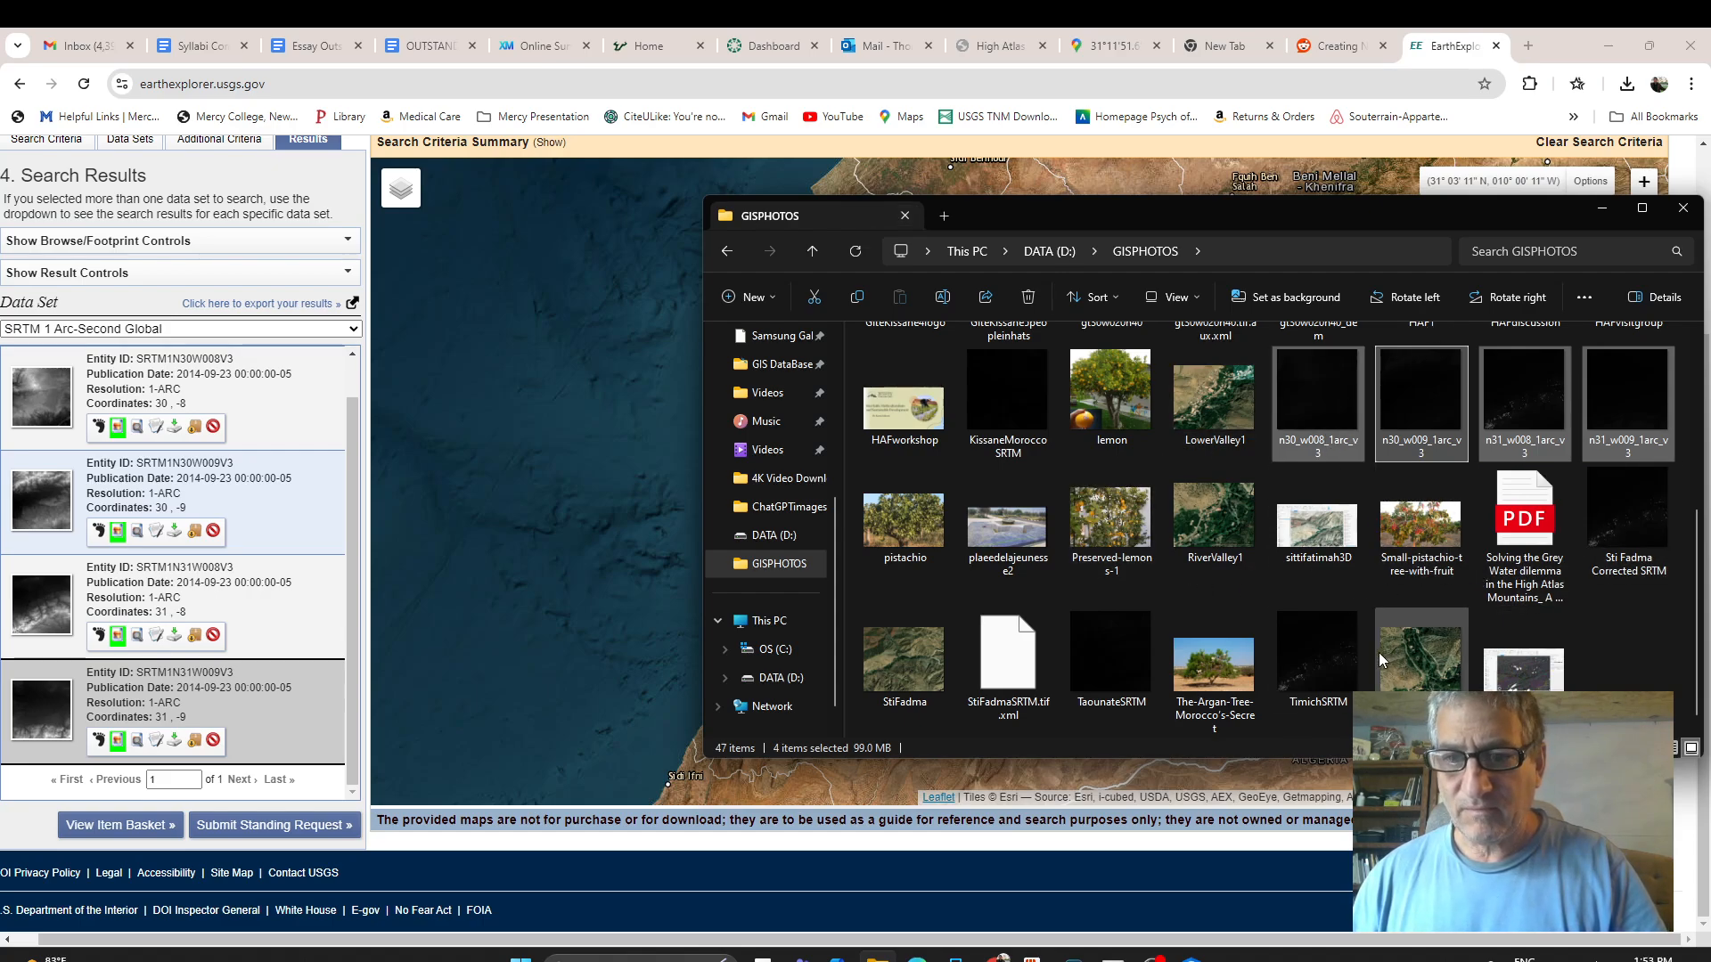
Create a new folder named HighAtlasMountainsSRTMmaps inside GISPHOTOS.
right_click(1616, 651)
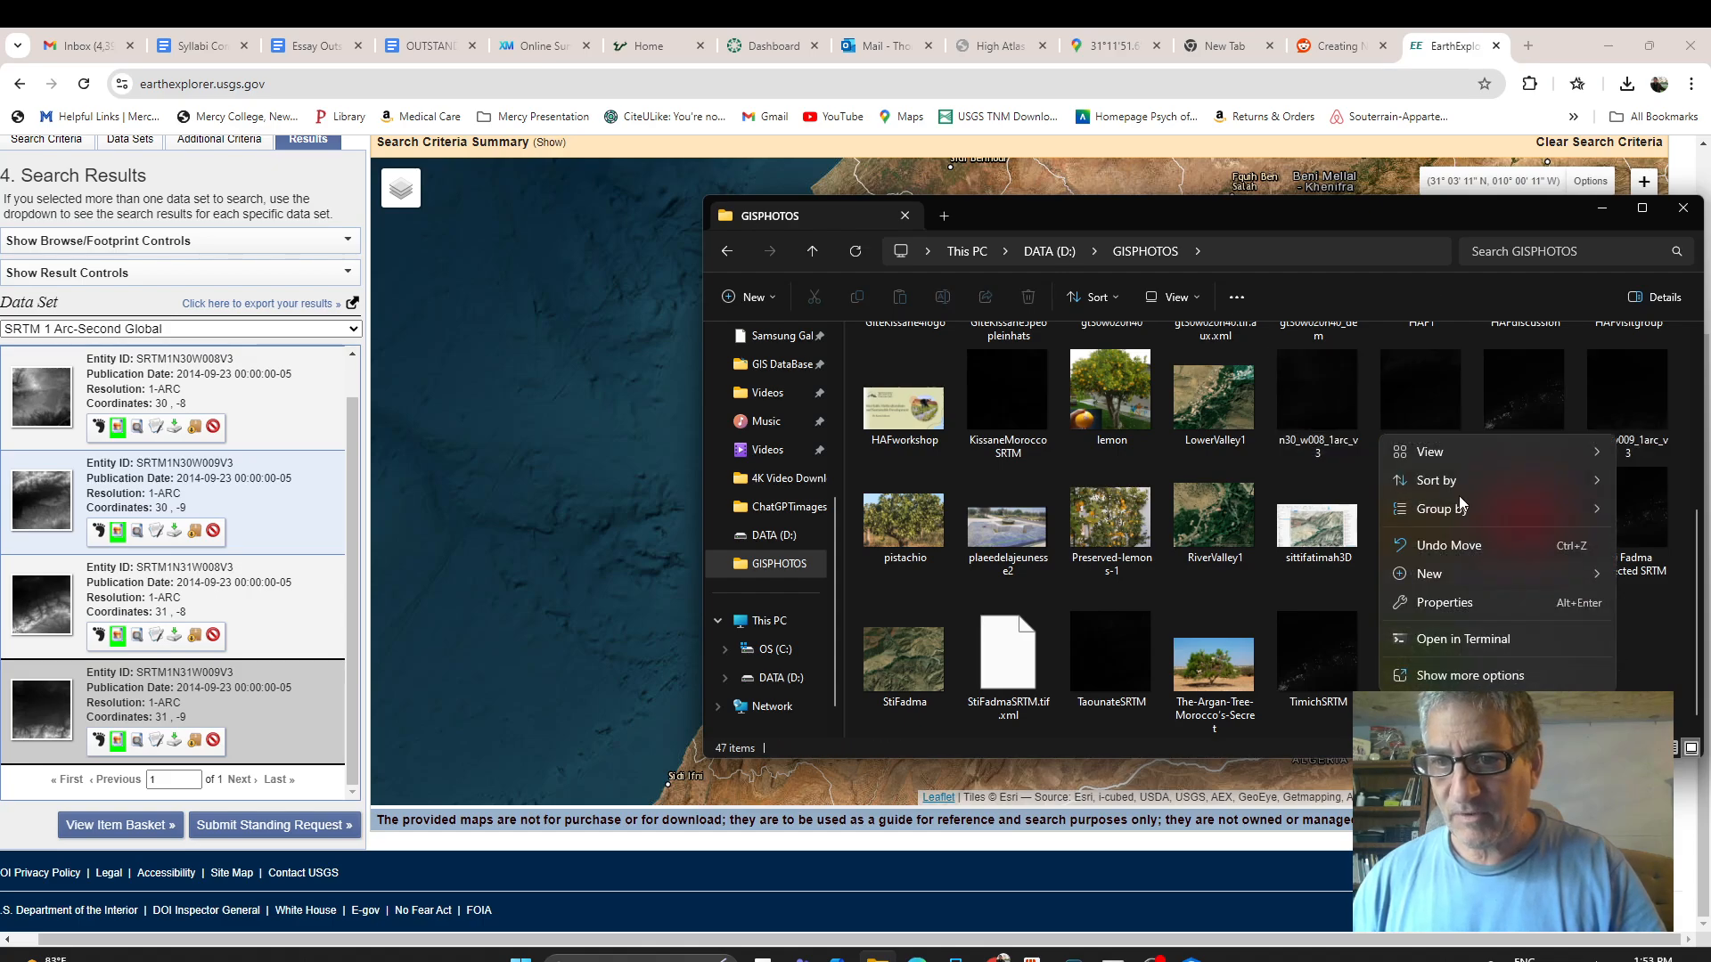
mouse_move(1451, 581)
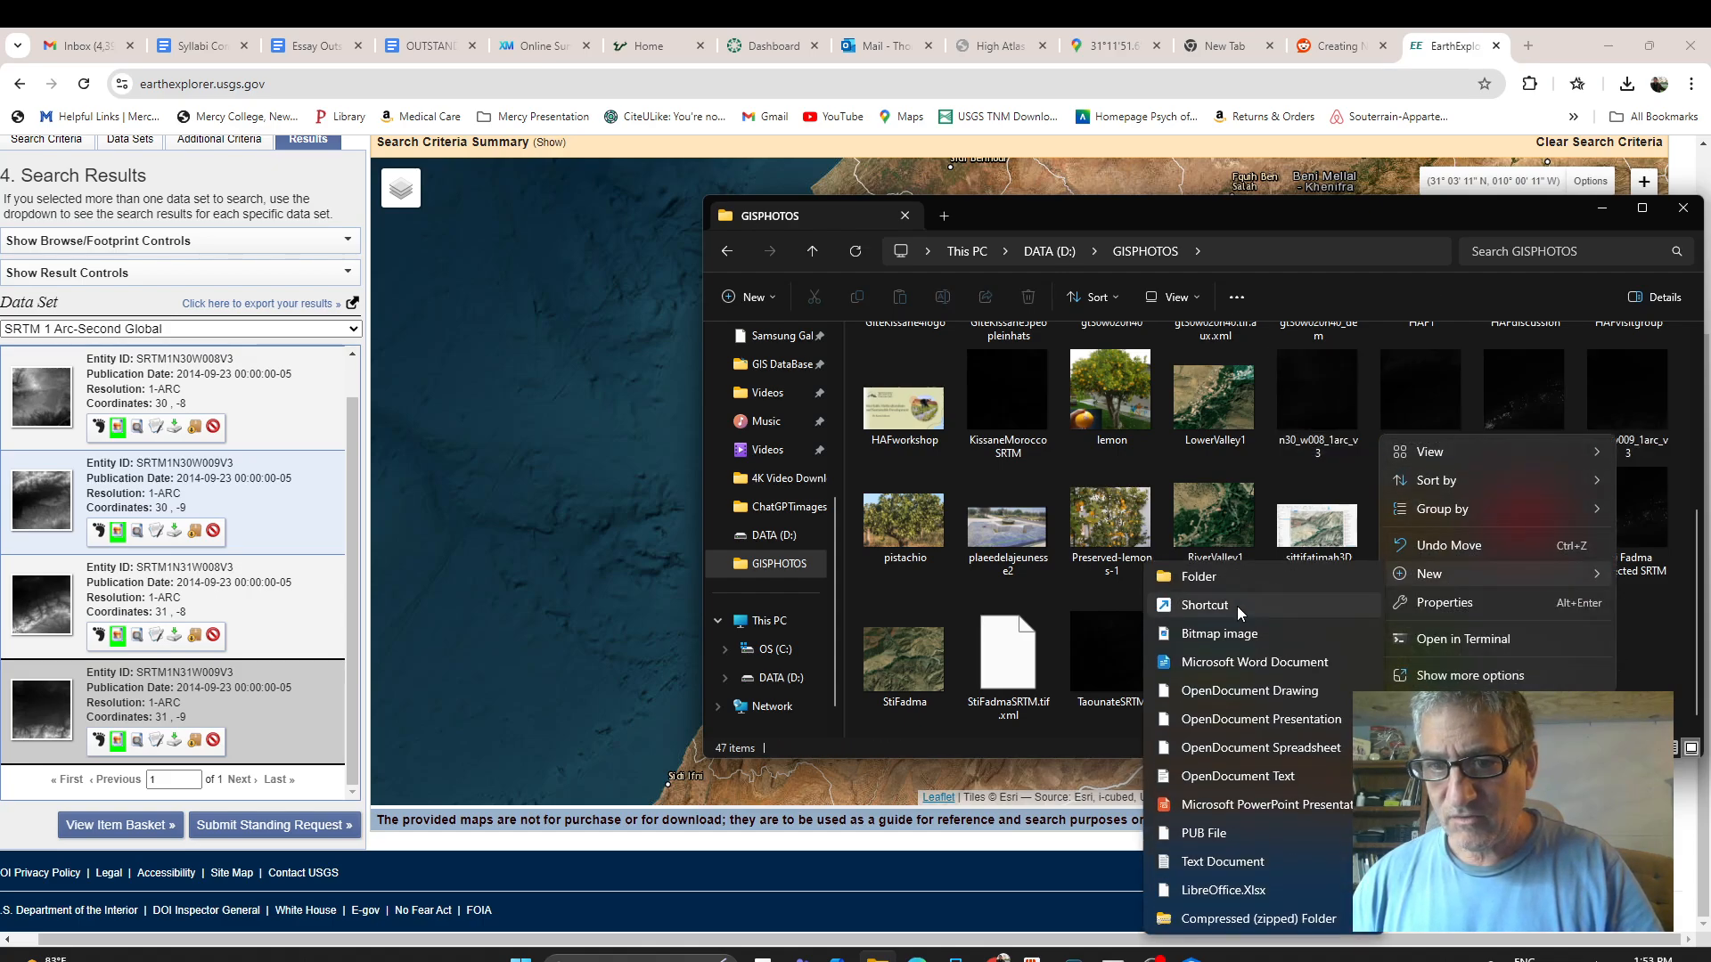
click(1212, 575)
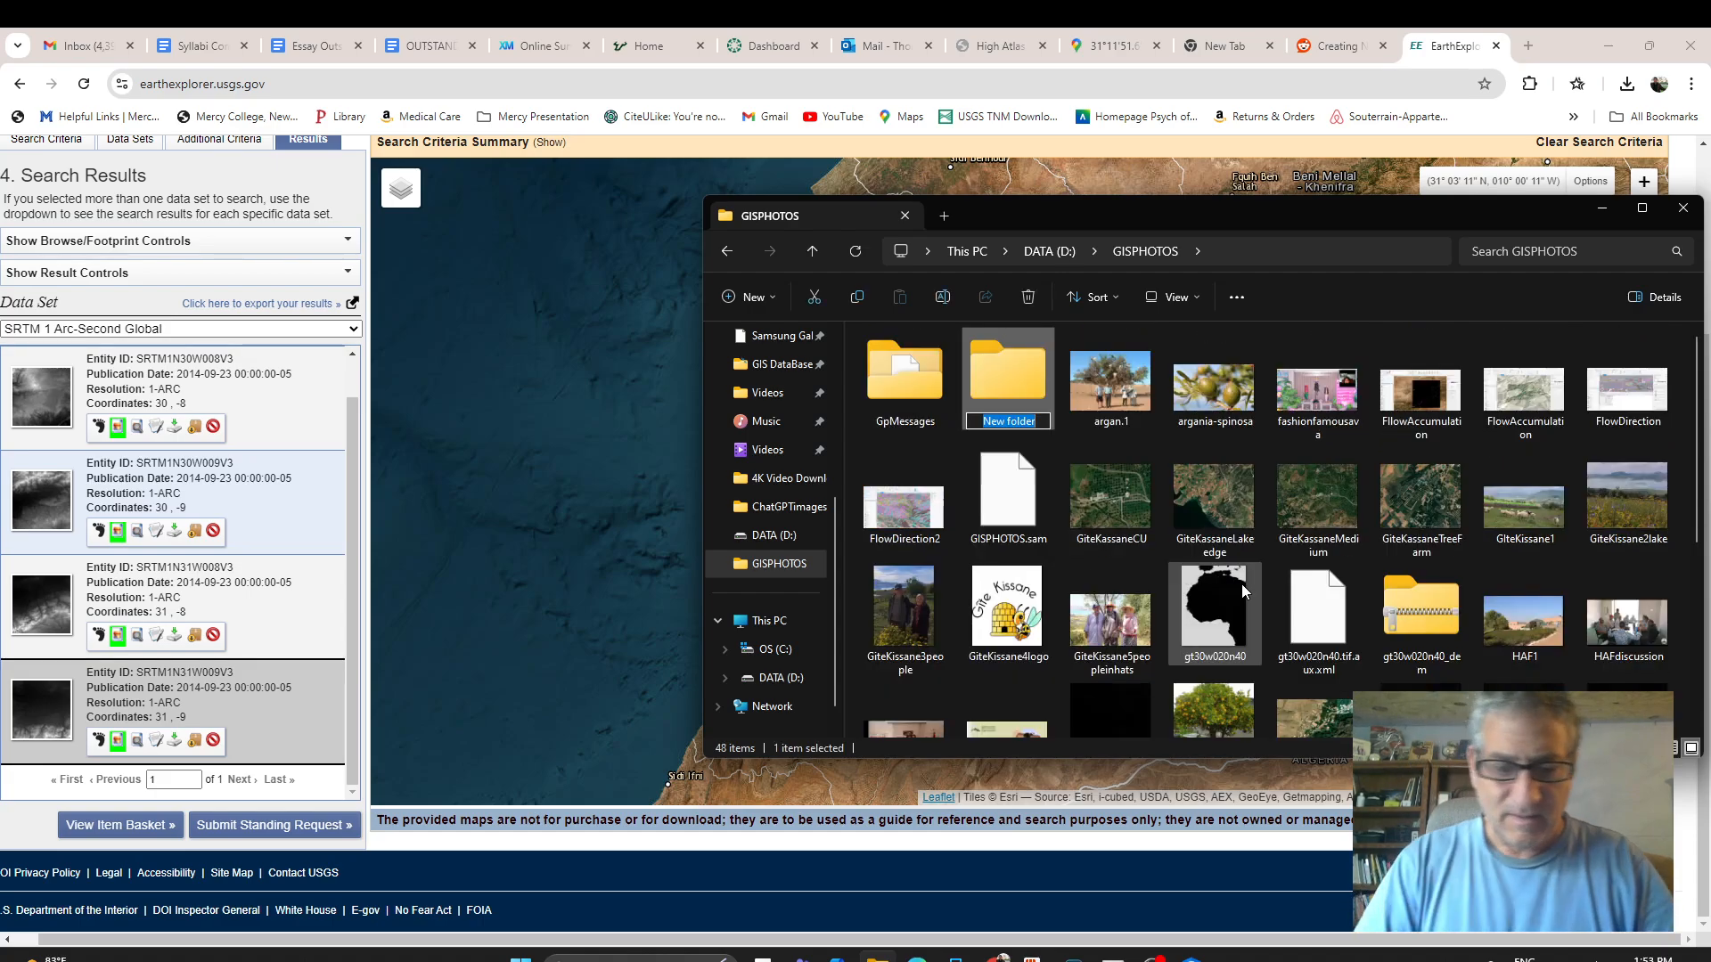
text(HighAtlas)
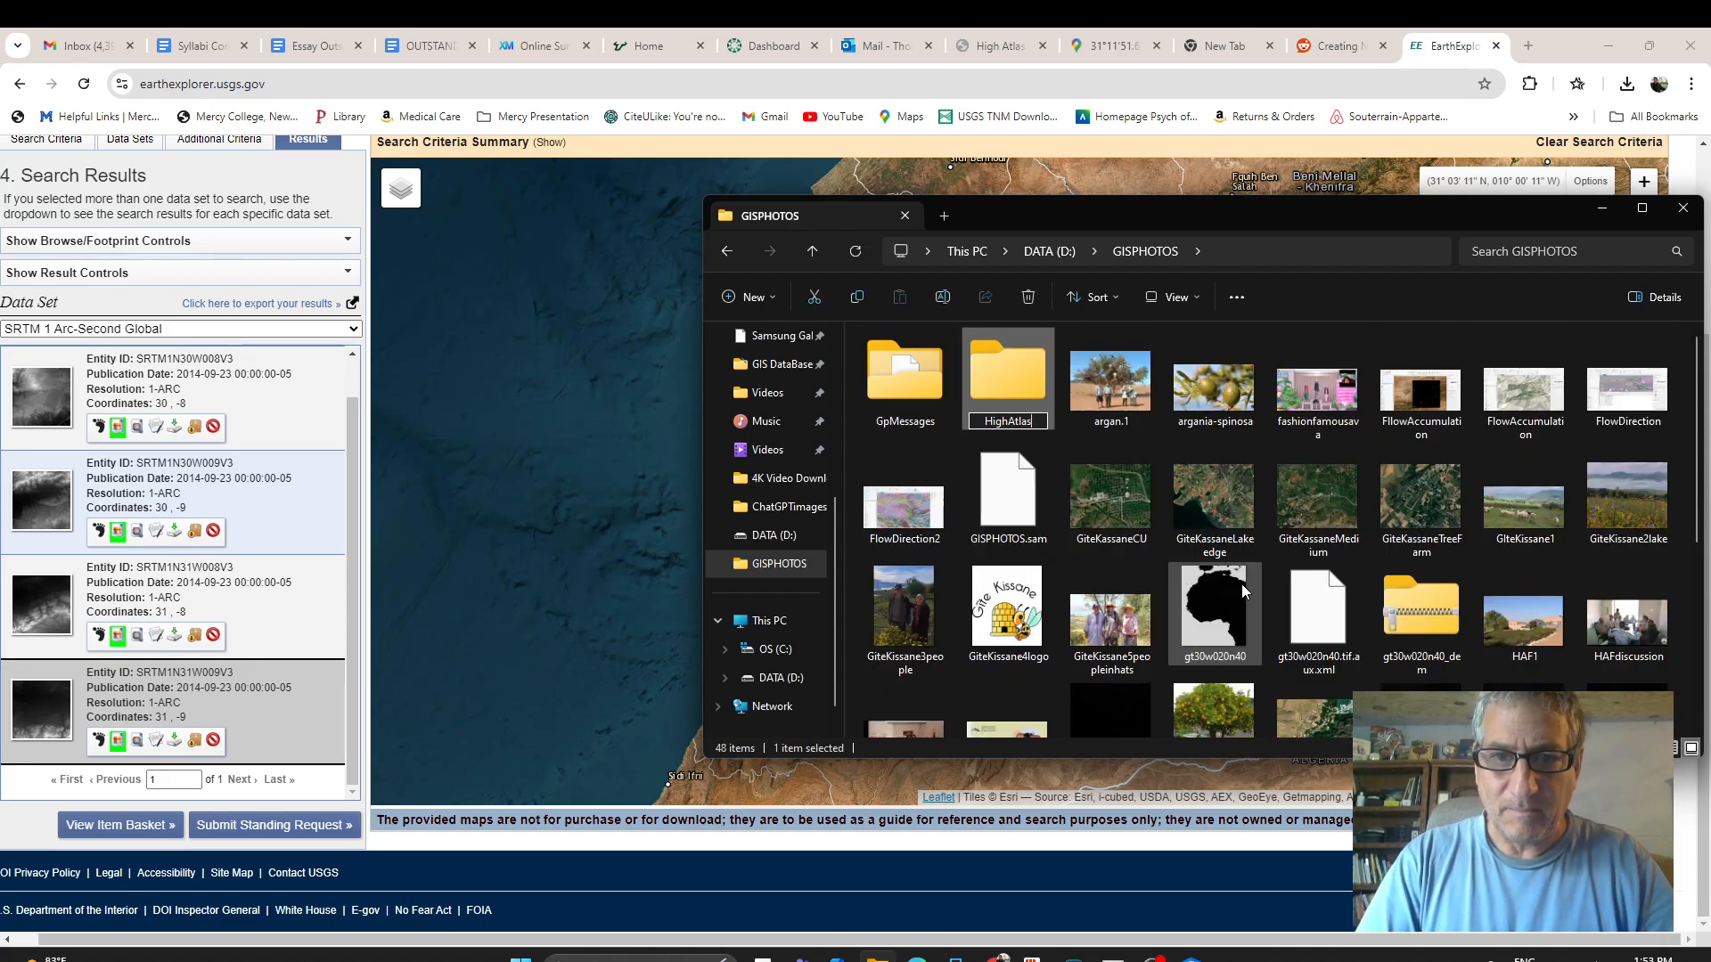
text(Mountains)
key(Return)
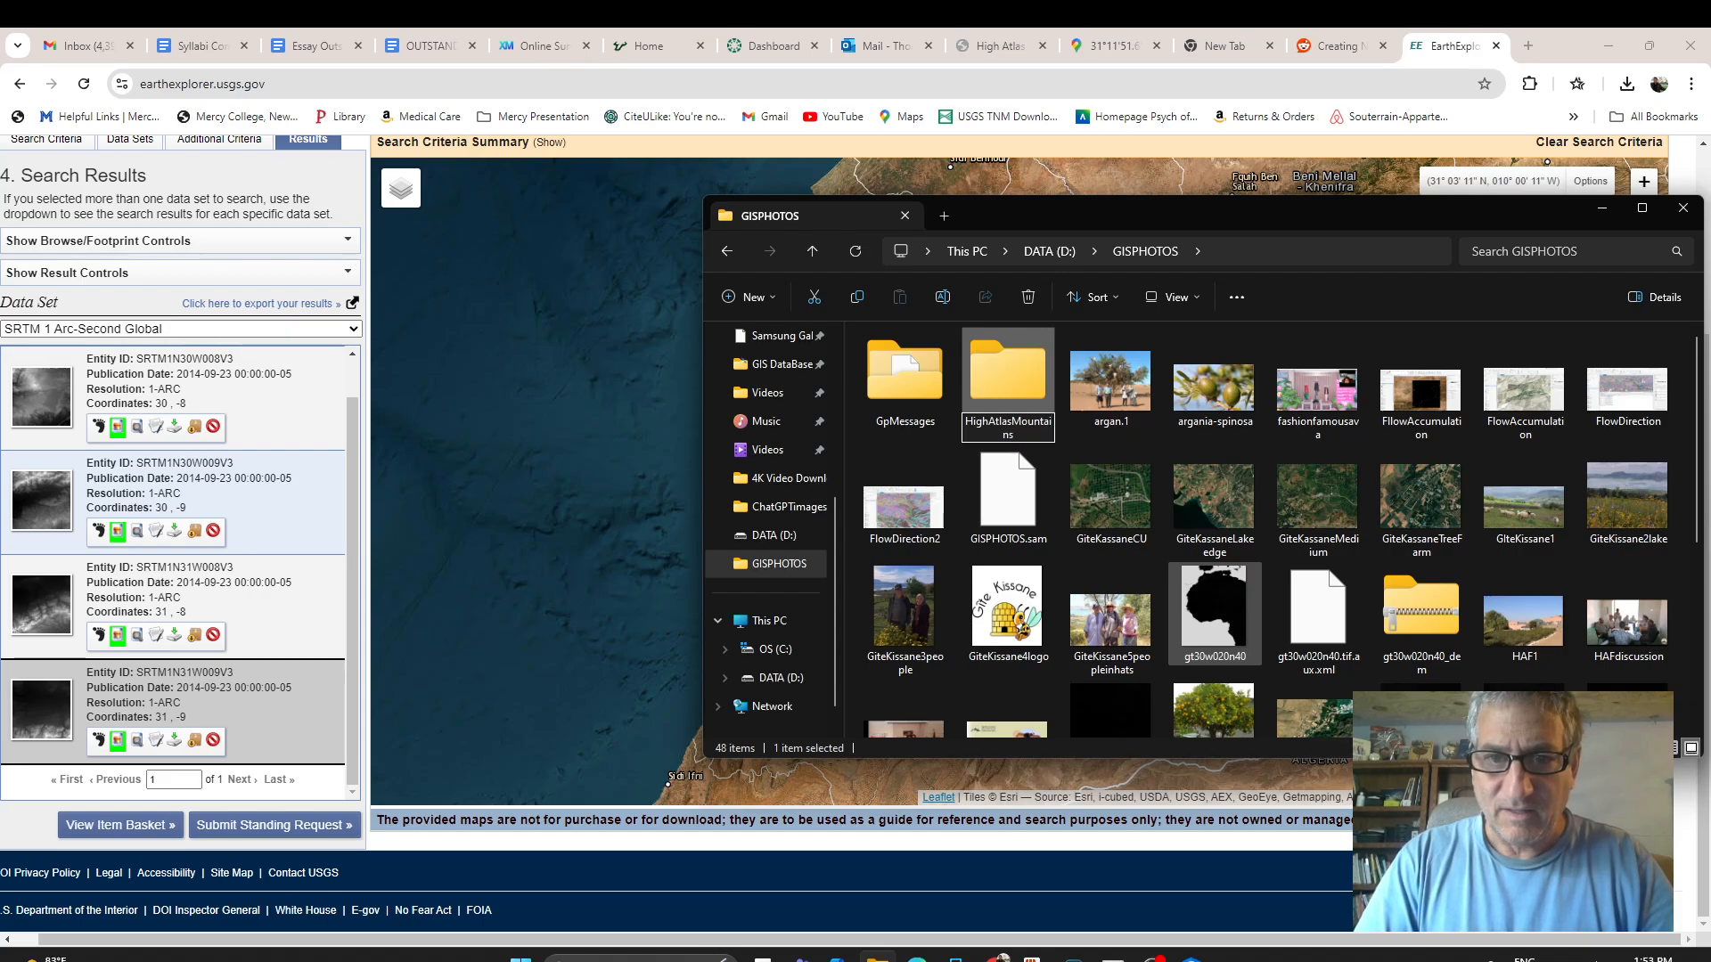
text(SRT)
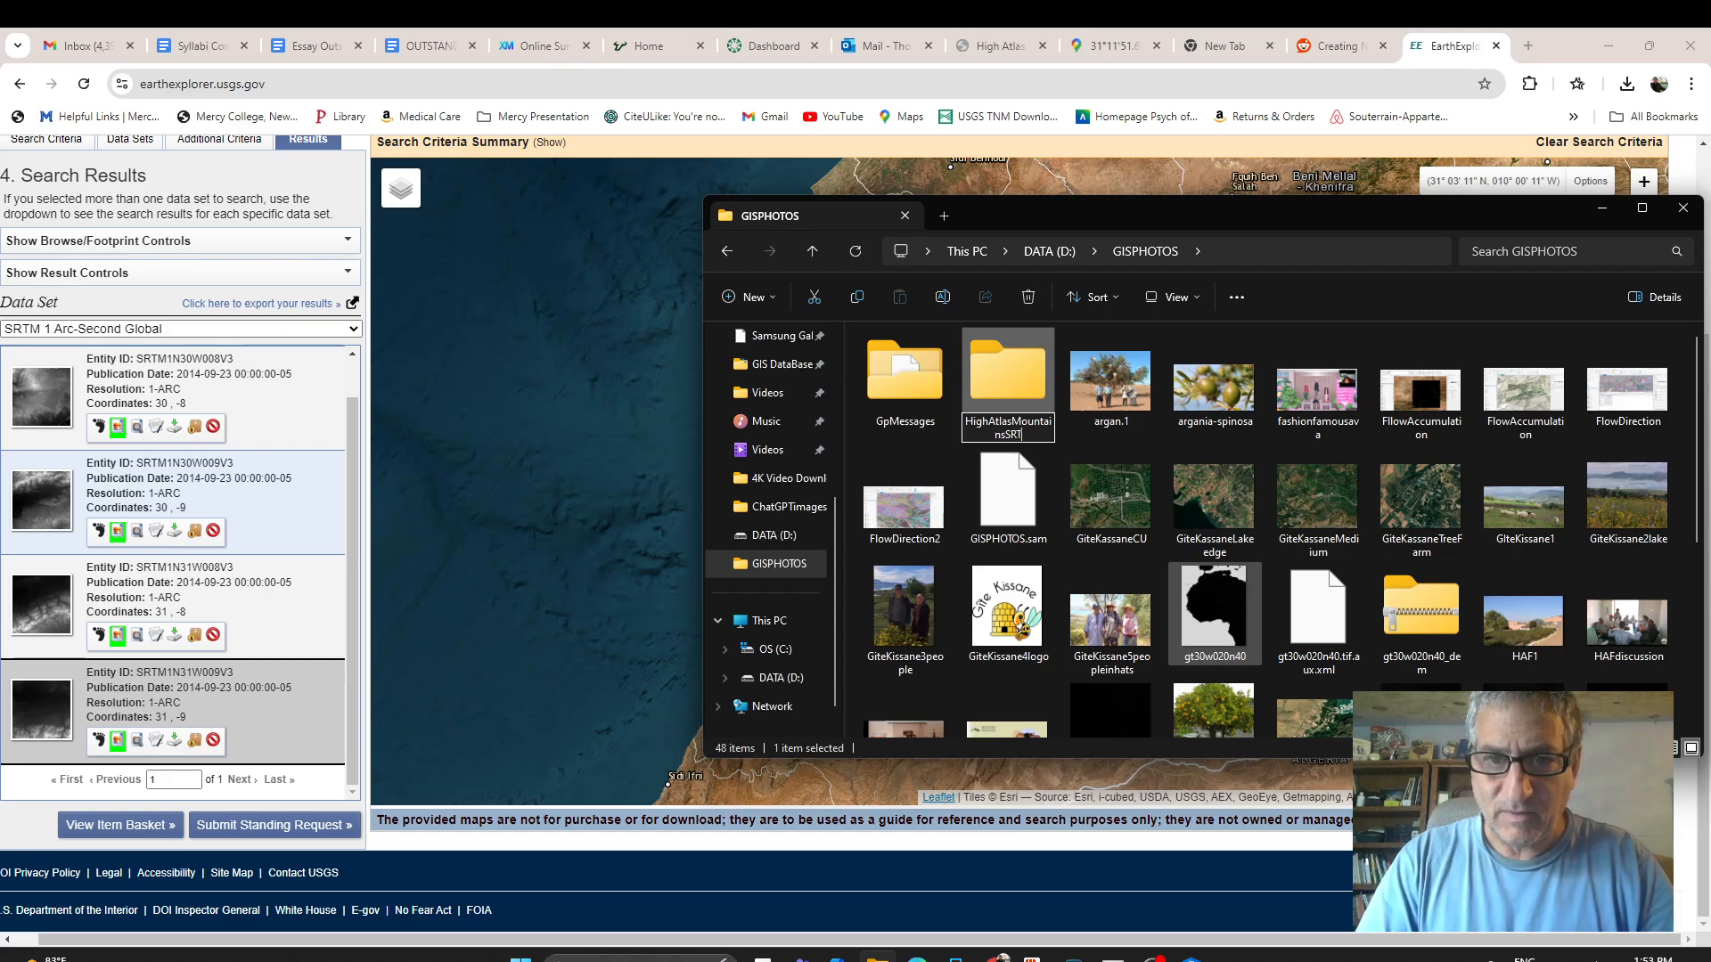
text(Mmaps)
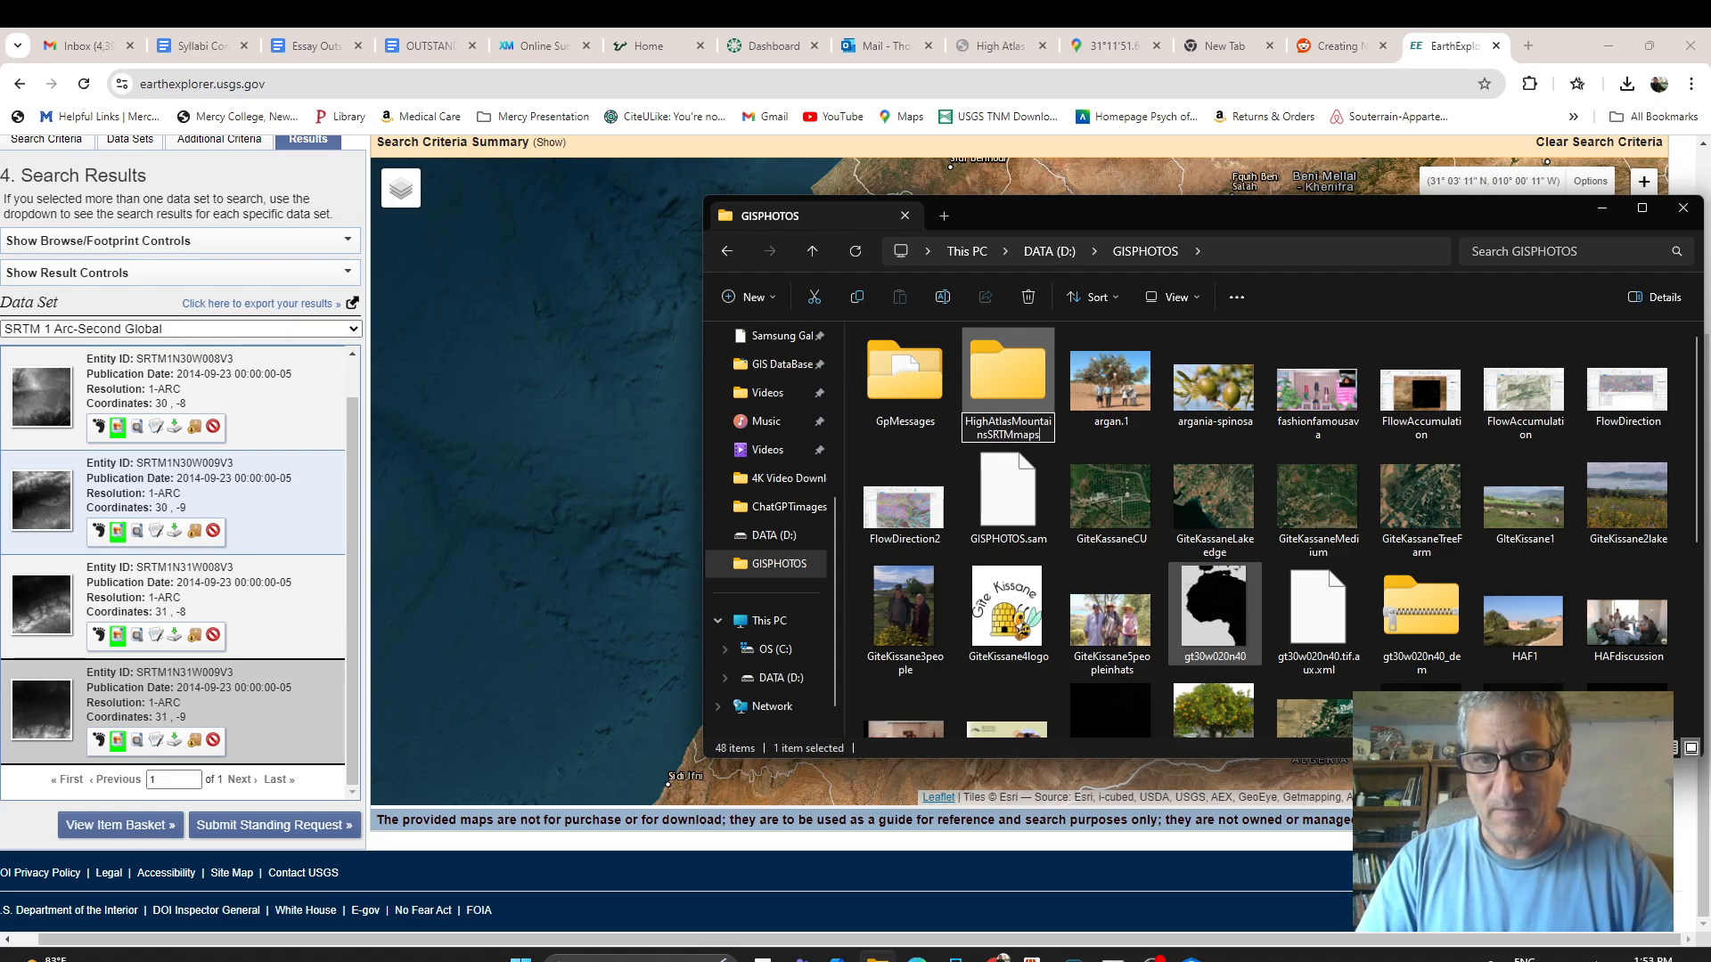
key(Return)
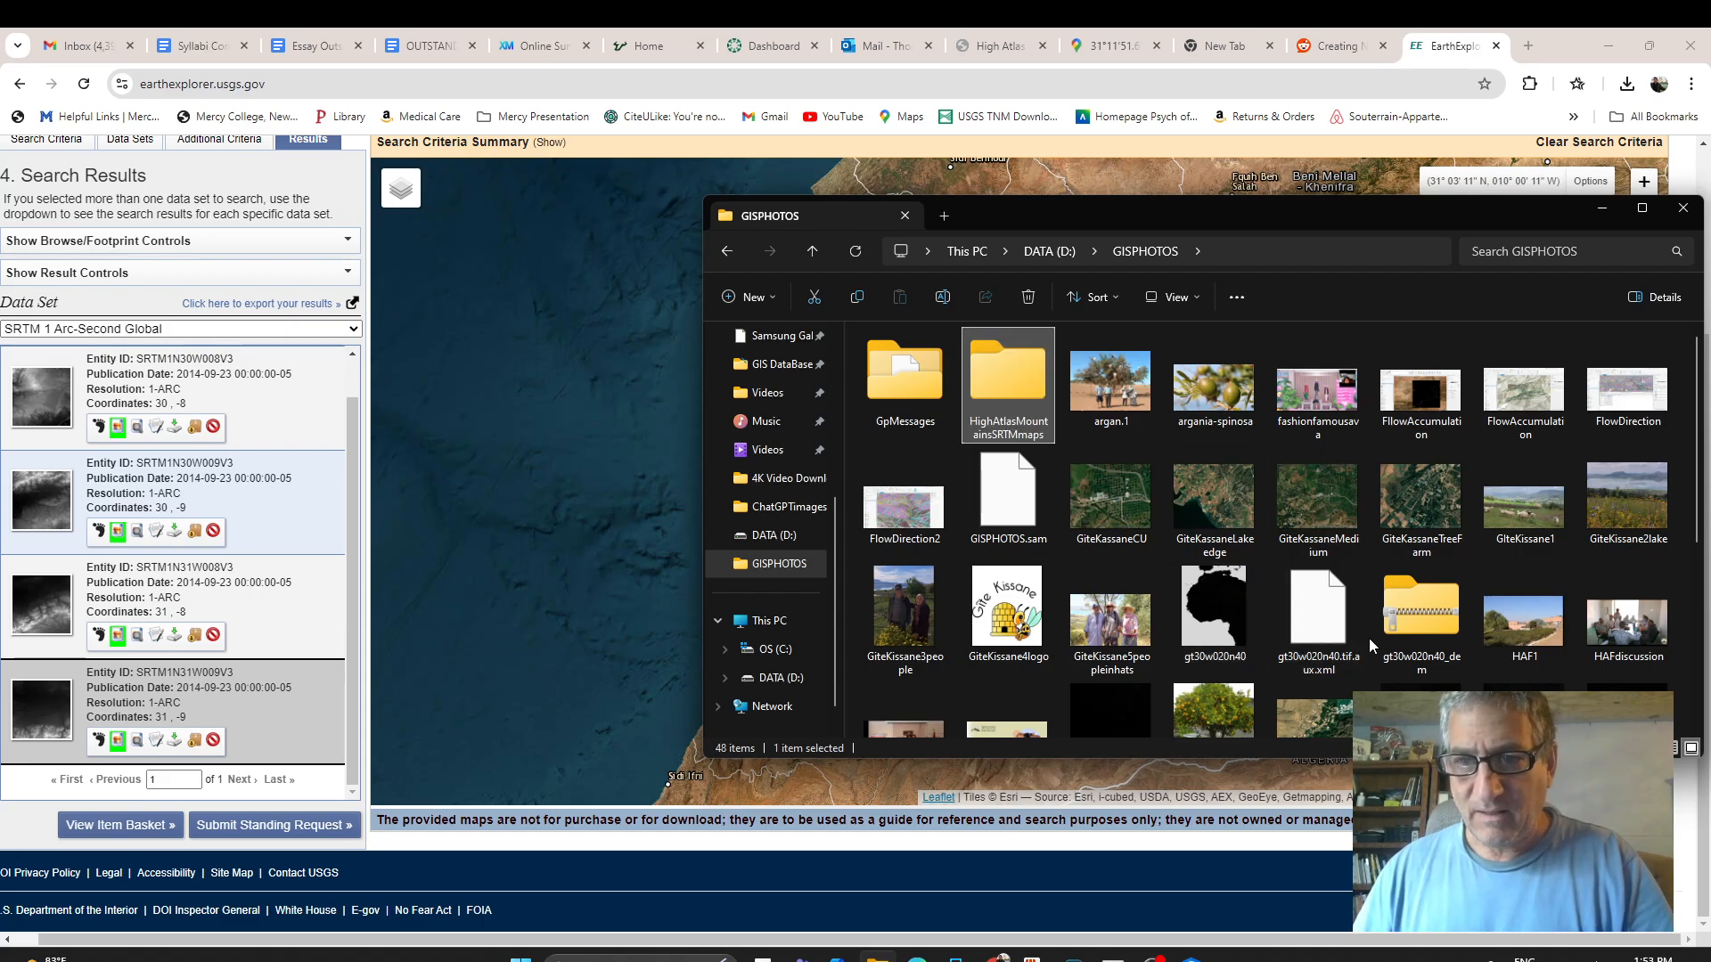
Move the four n30 and n31 1arc_v3 SRTM files into the HighAtlasMountainsSRTMmaps folder.
scroll(1368, 638, down, 3)
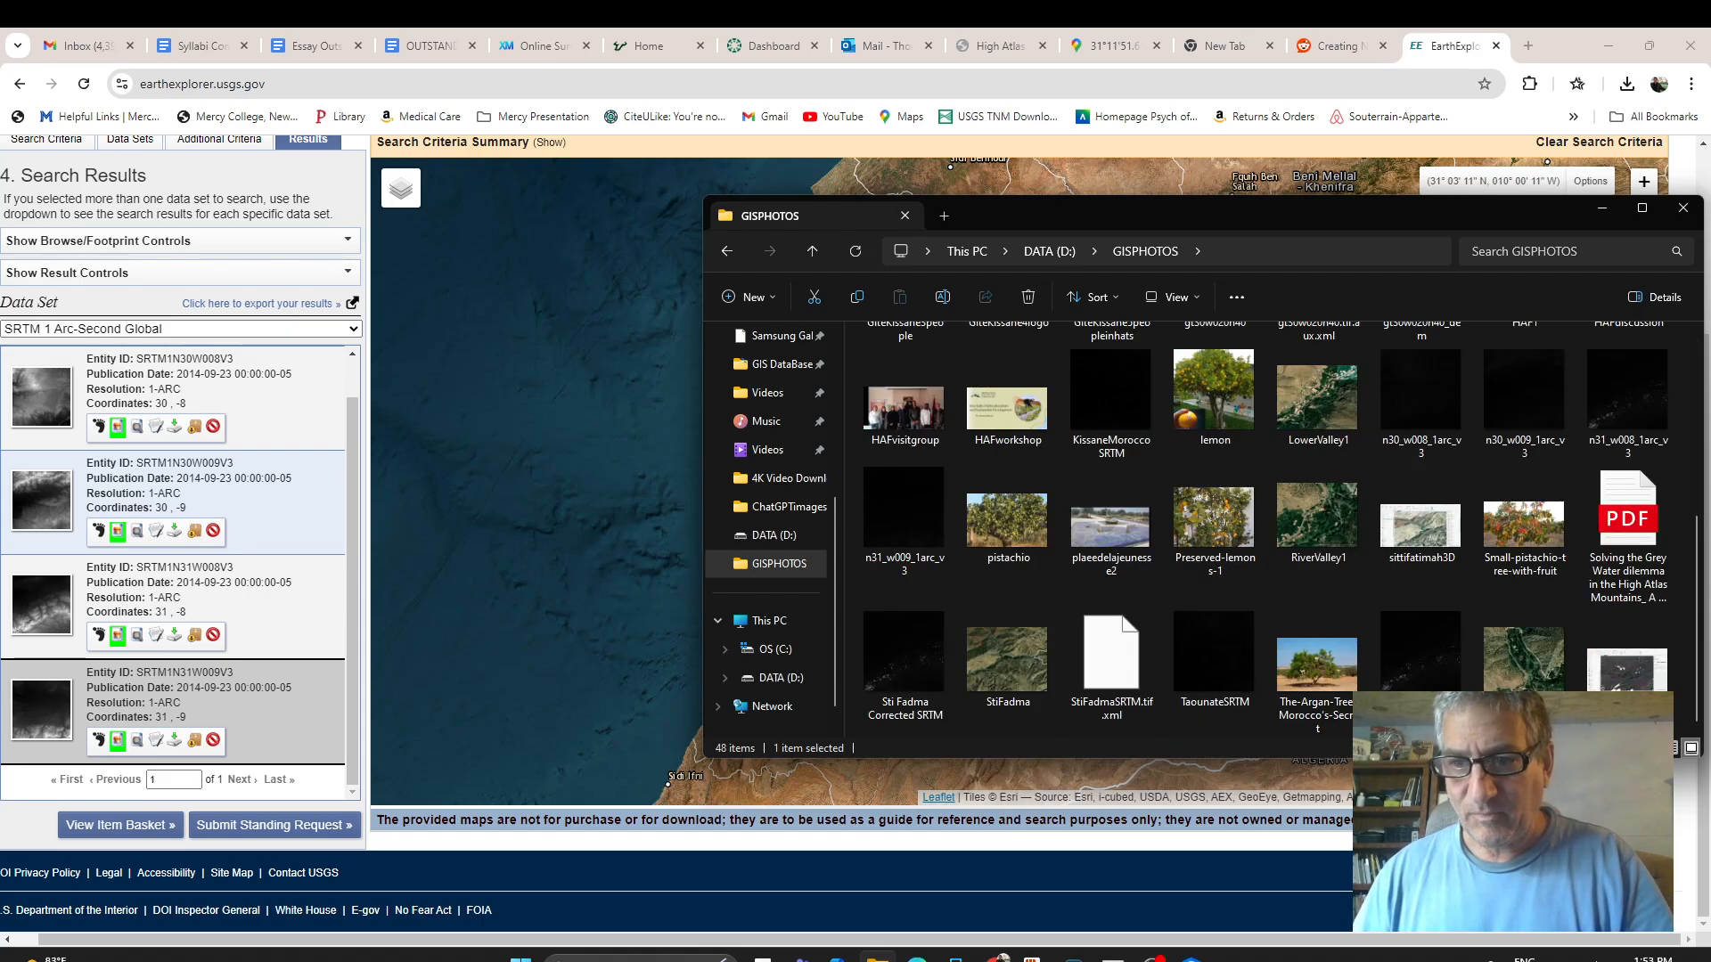
click(1423, 411)
ctrl+click(1531, 404)
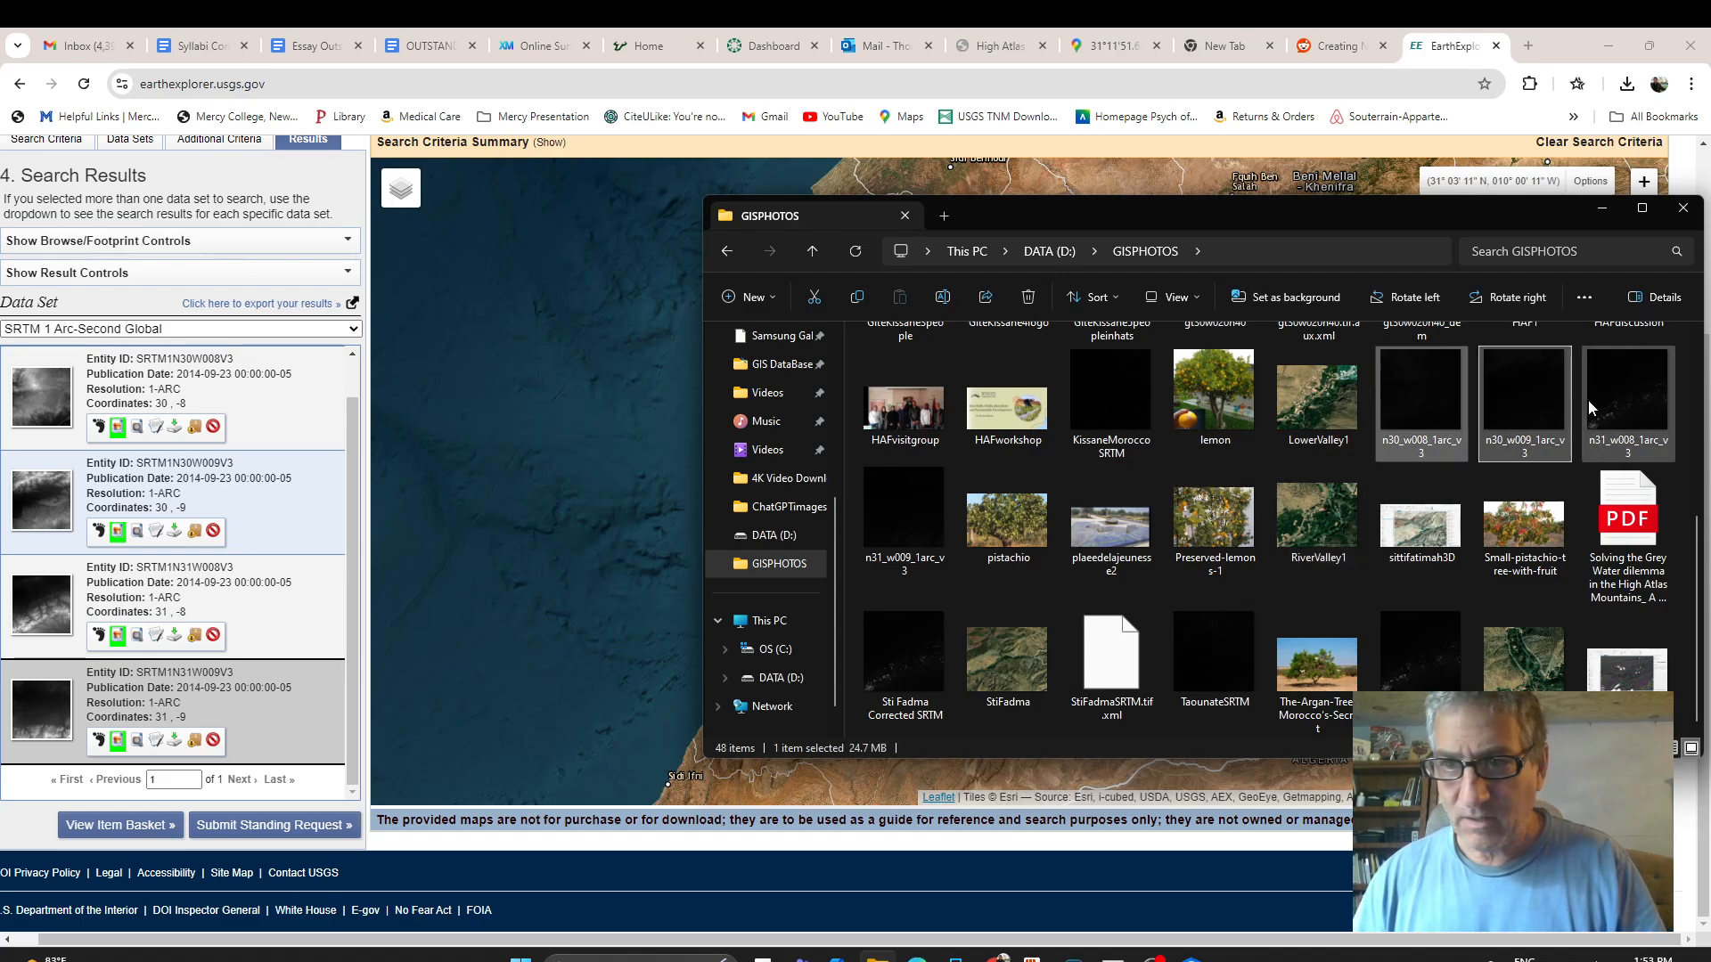
ctrl+click(1627, 408)
ctrl+click(928, 522)
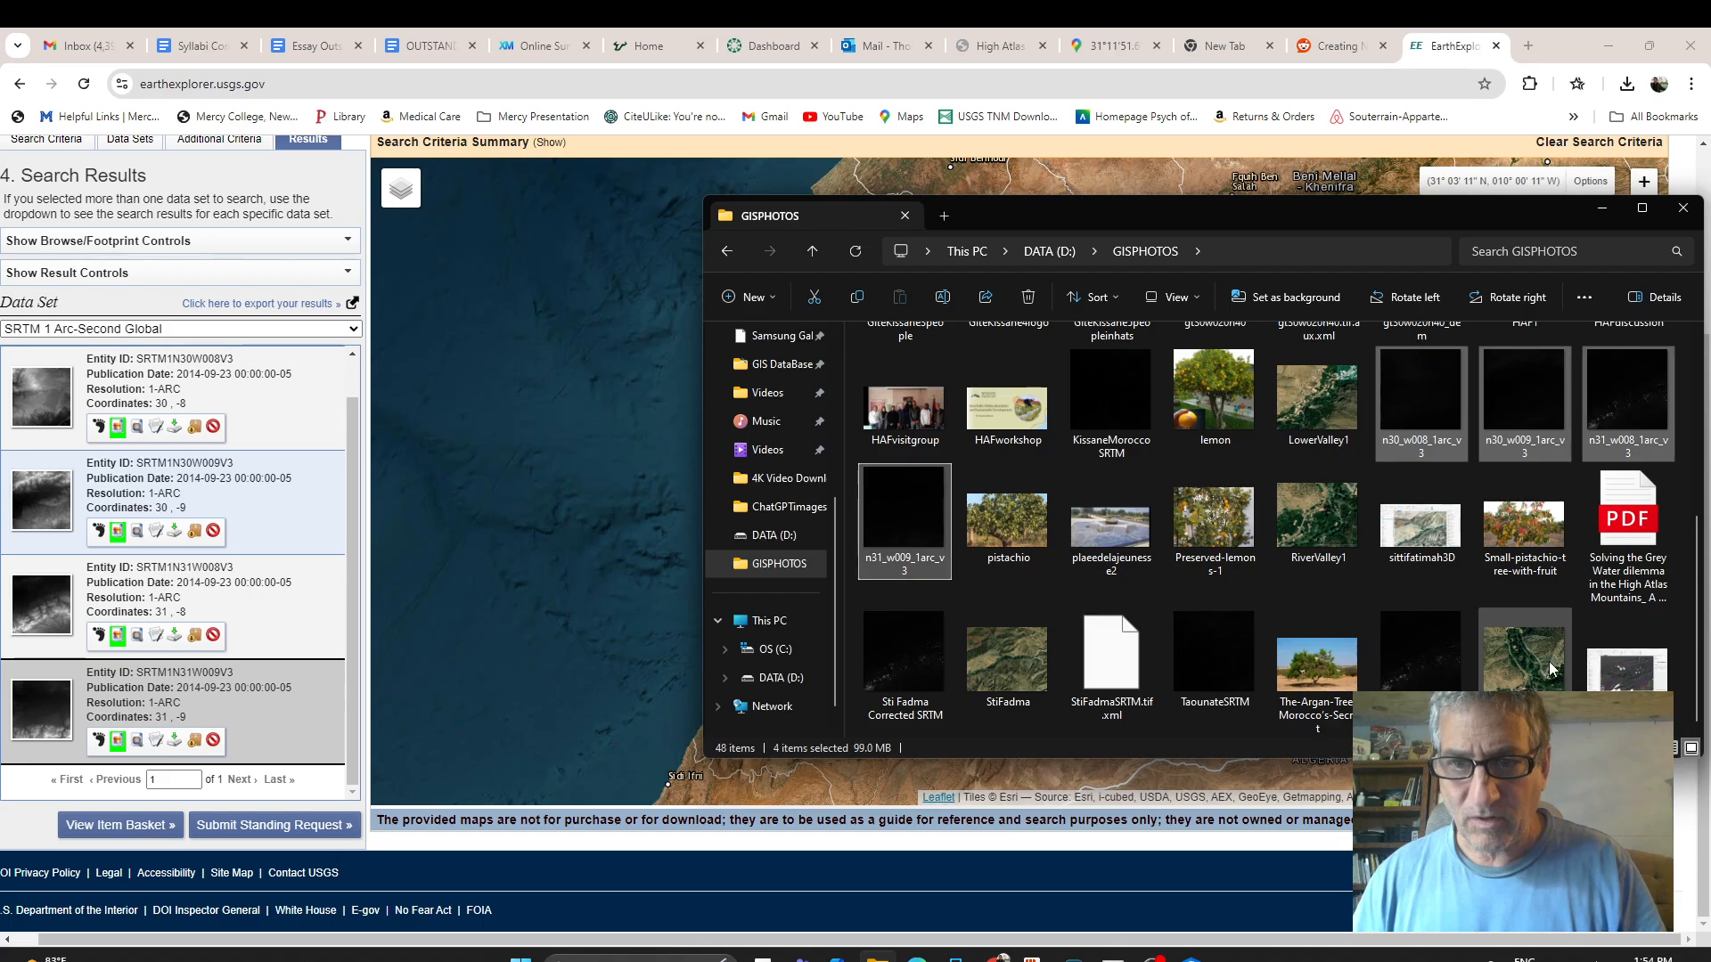
scroll(1552, 672, up, 3)
scroll(1552, 673, down, 3)
scroll(1552, 673, up, 3)
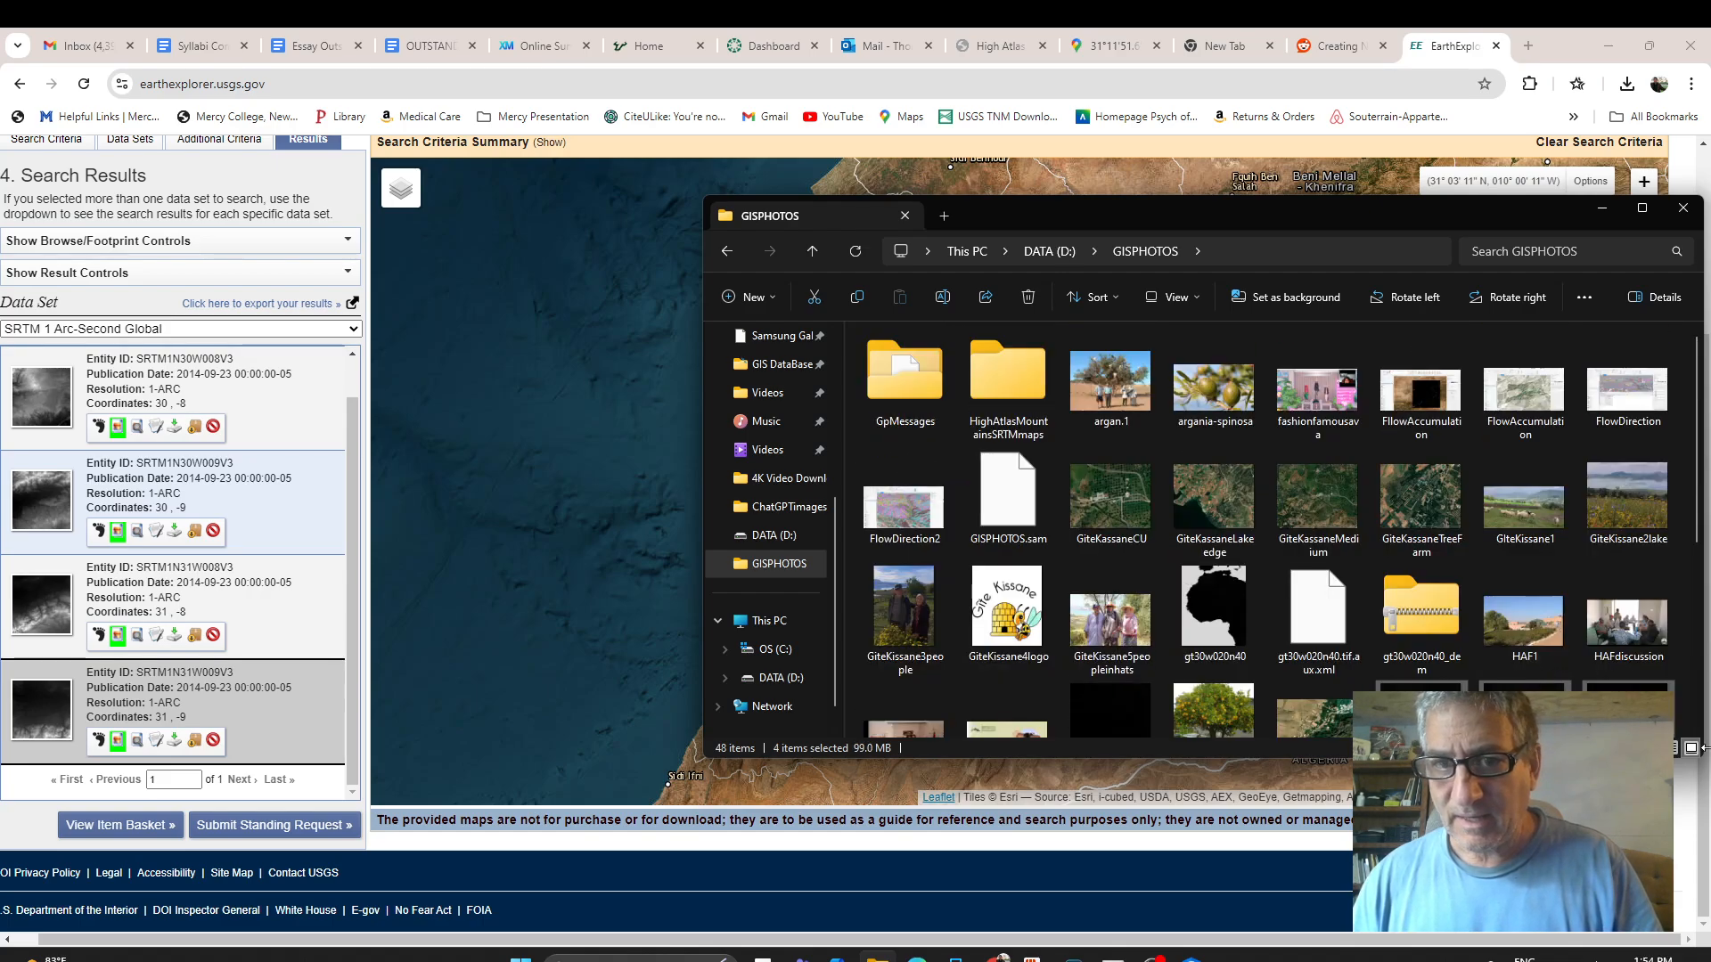
drag(1421, 704, 983, 375)
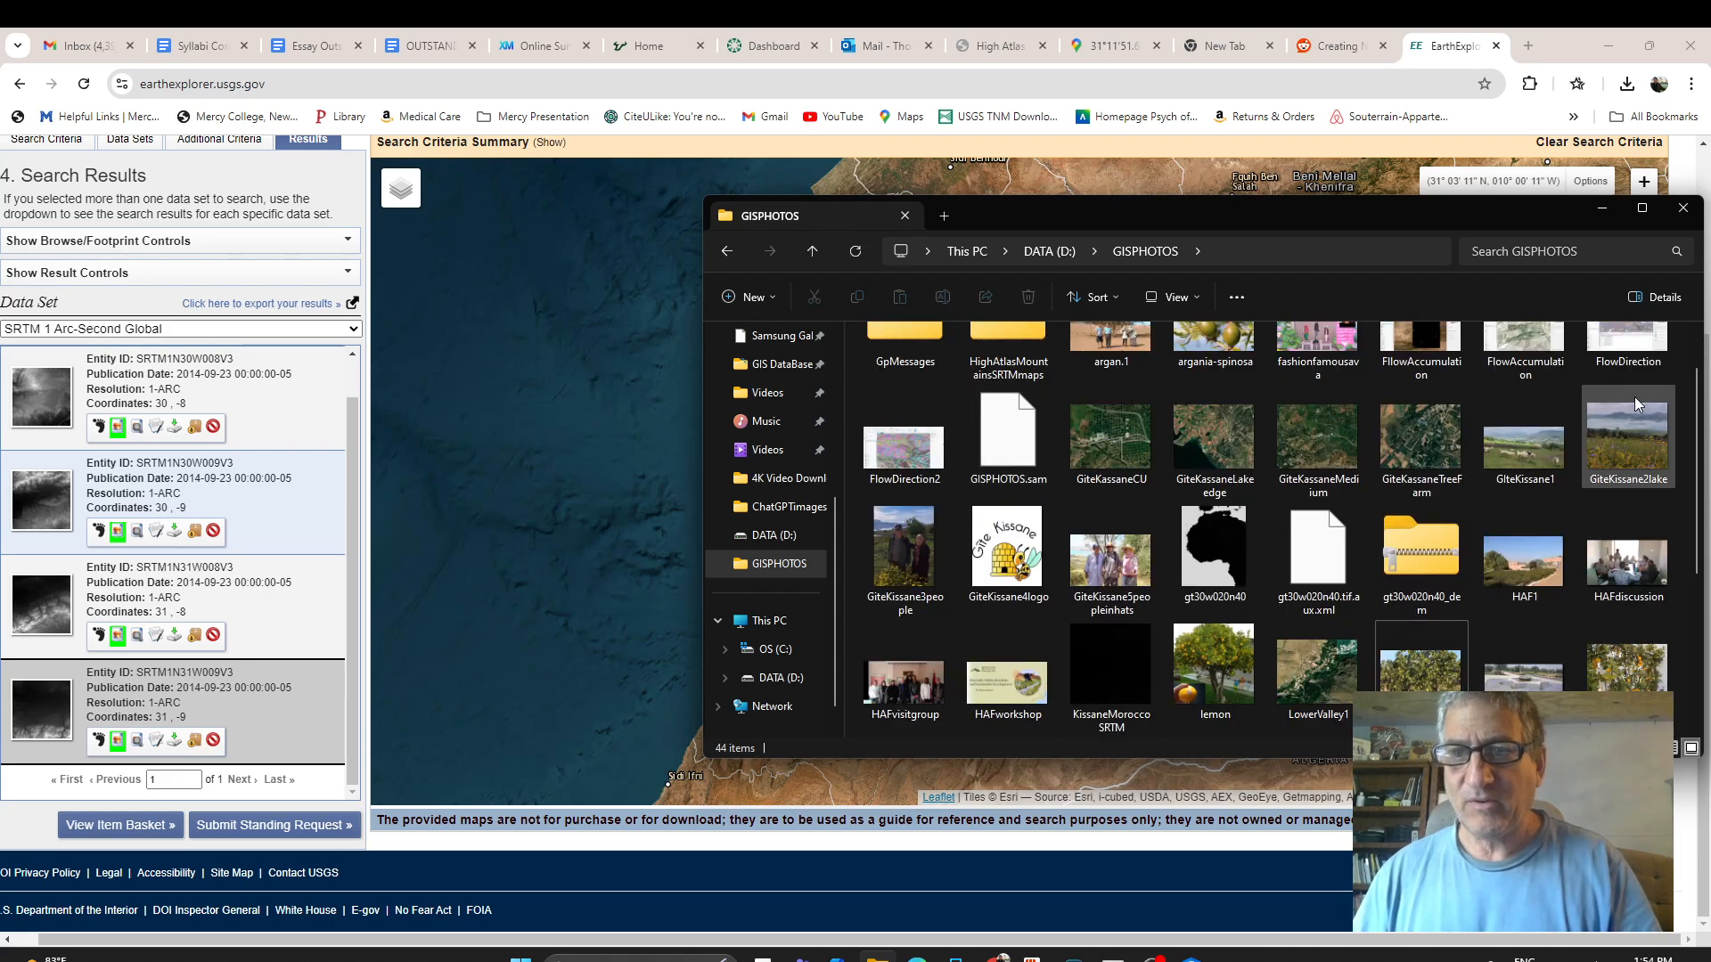
Close the GISPHOTOS folder window and switch to the HAF Intervention Site Villages project in ArcGIS Pro.
click(1698, 219)
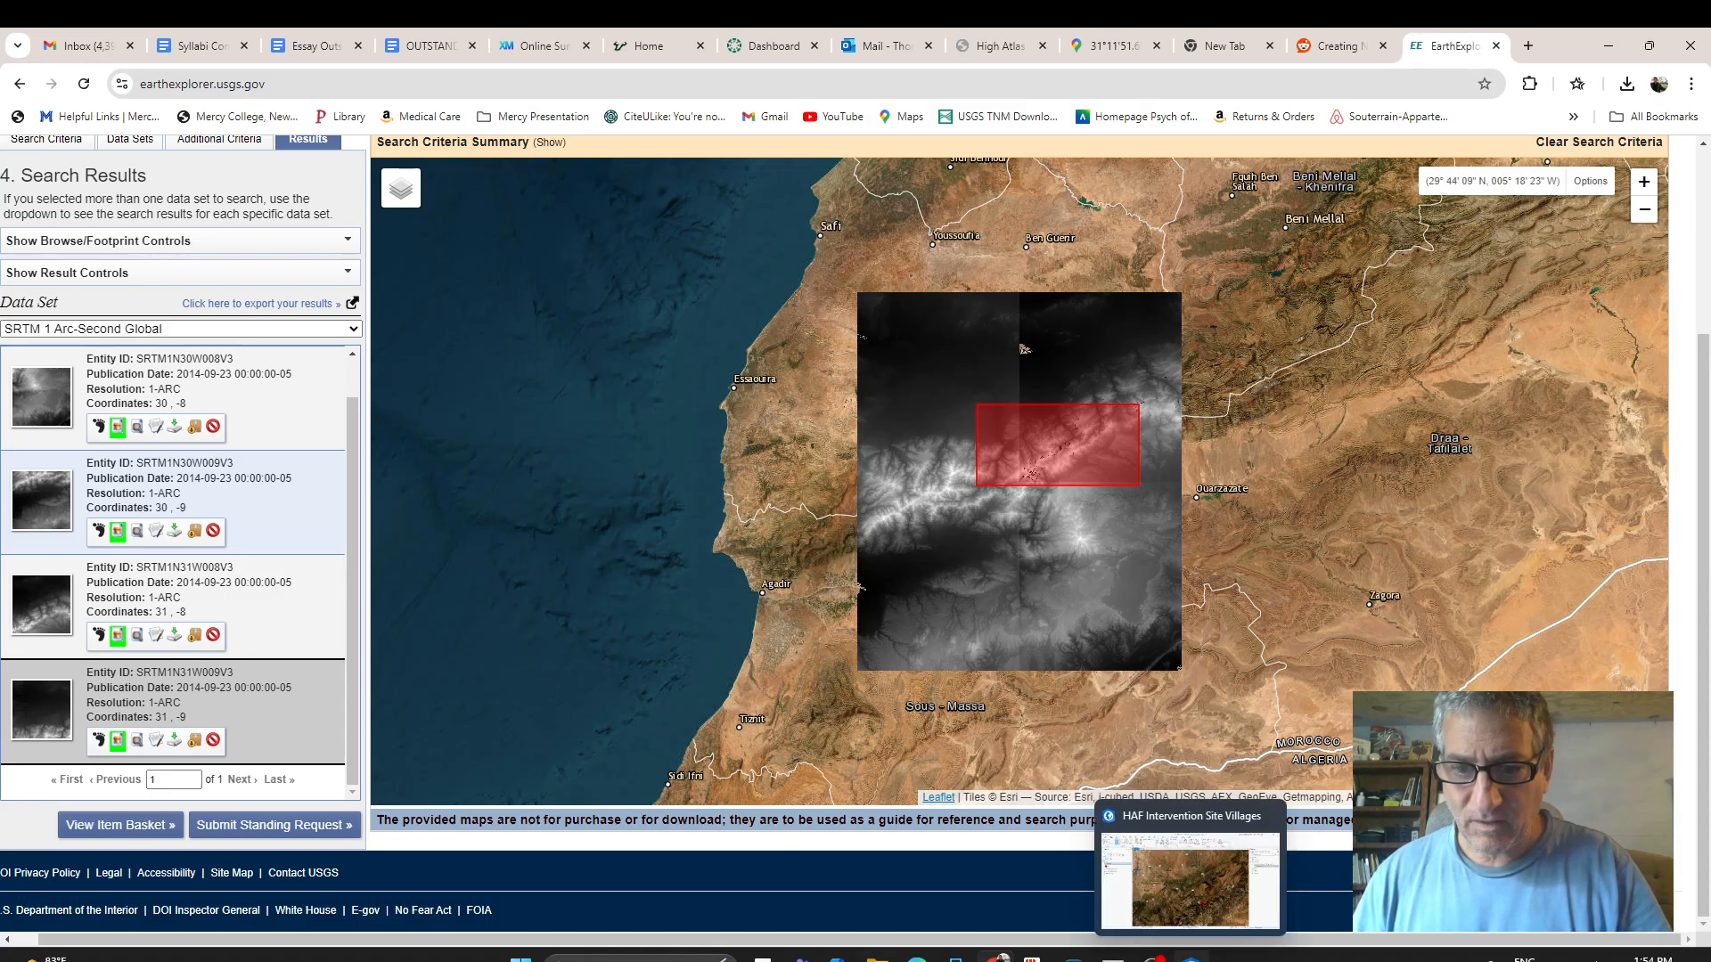
click(1192, 957)
scroll(954, 420, down, 3)
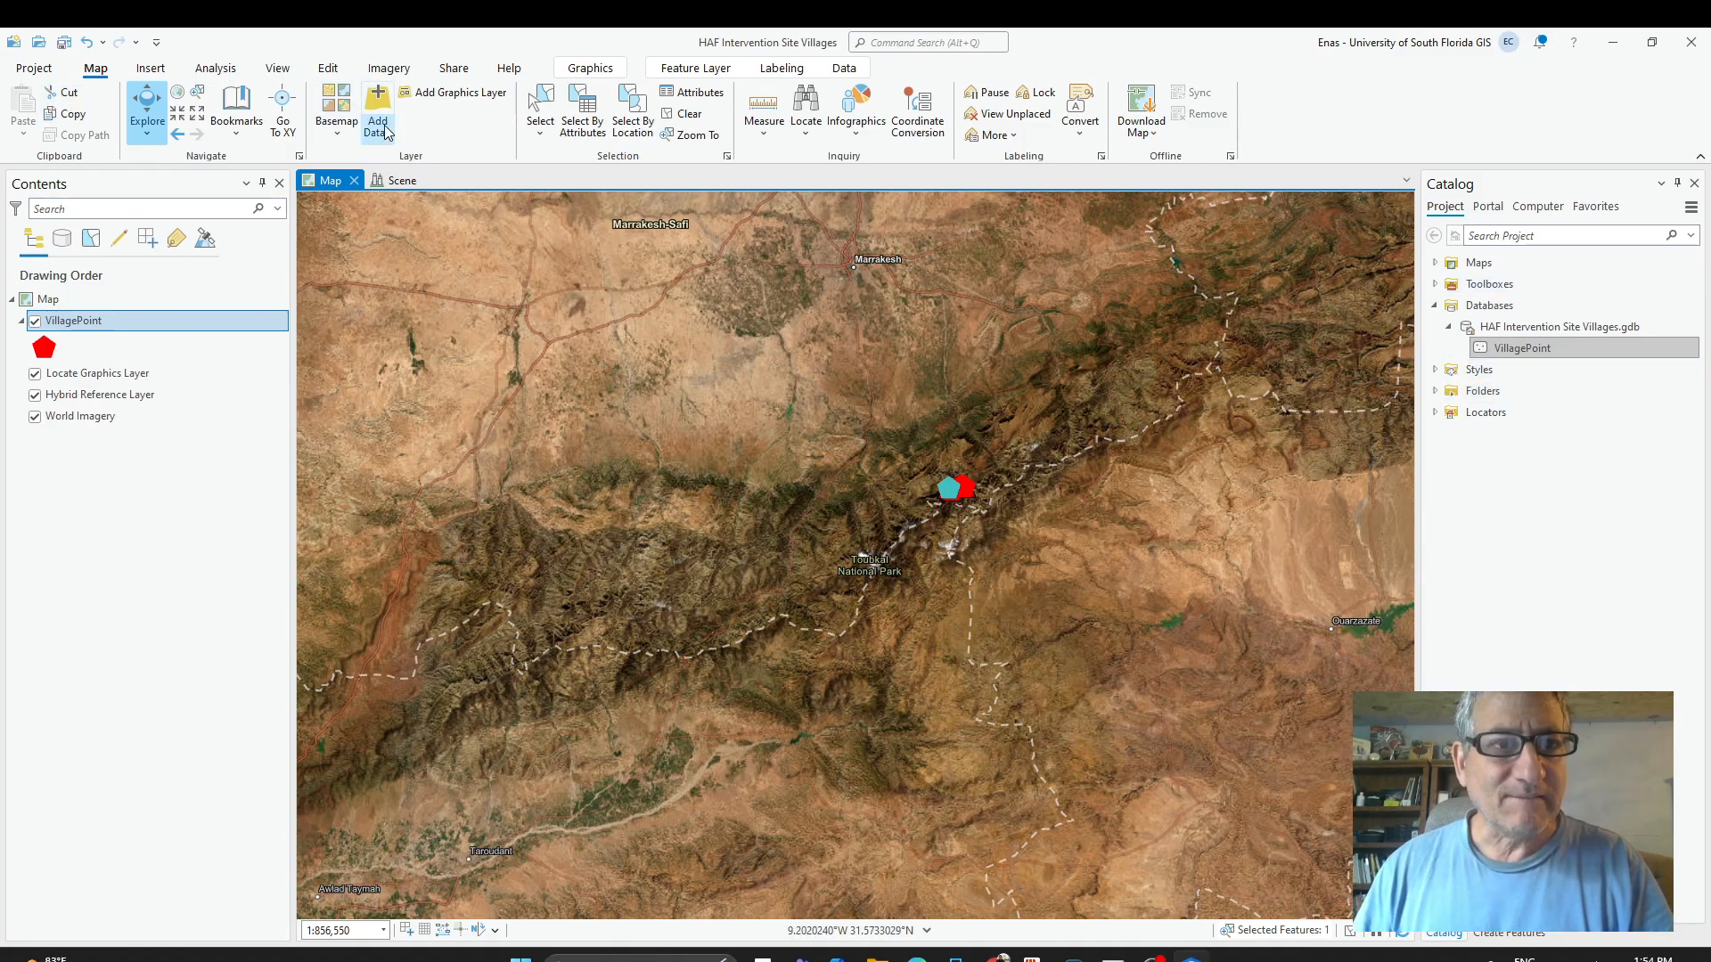
right_click(1490, 330)
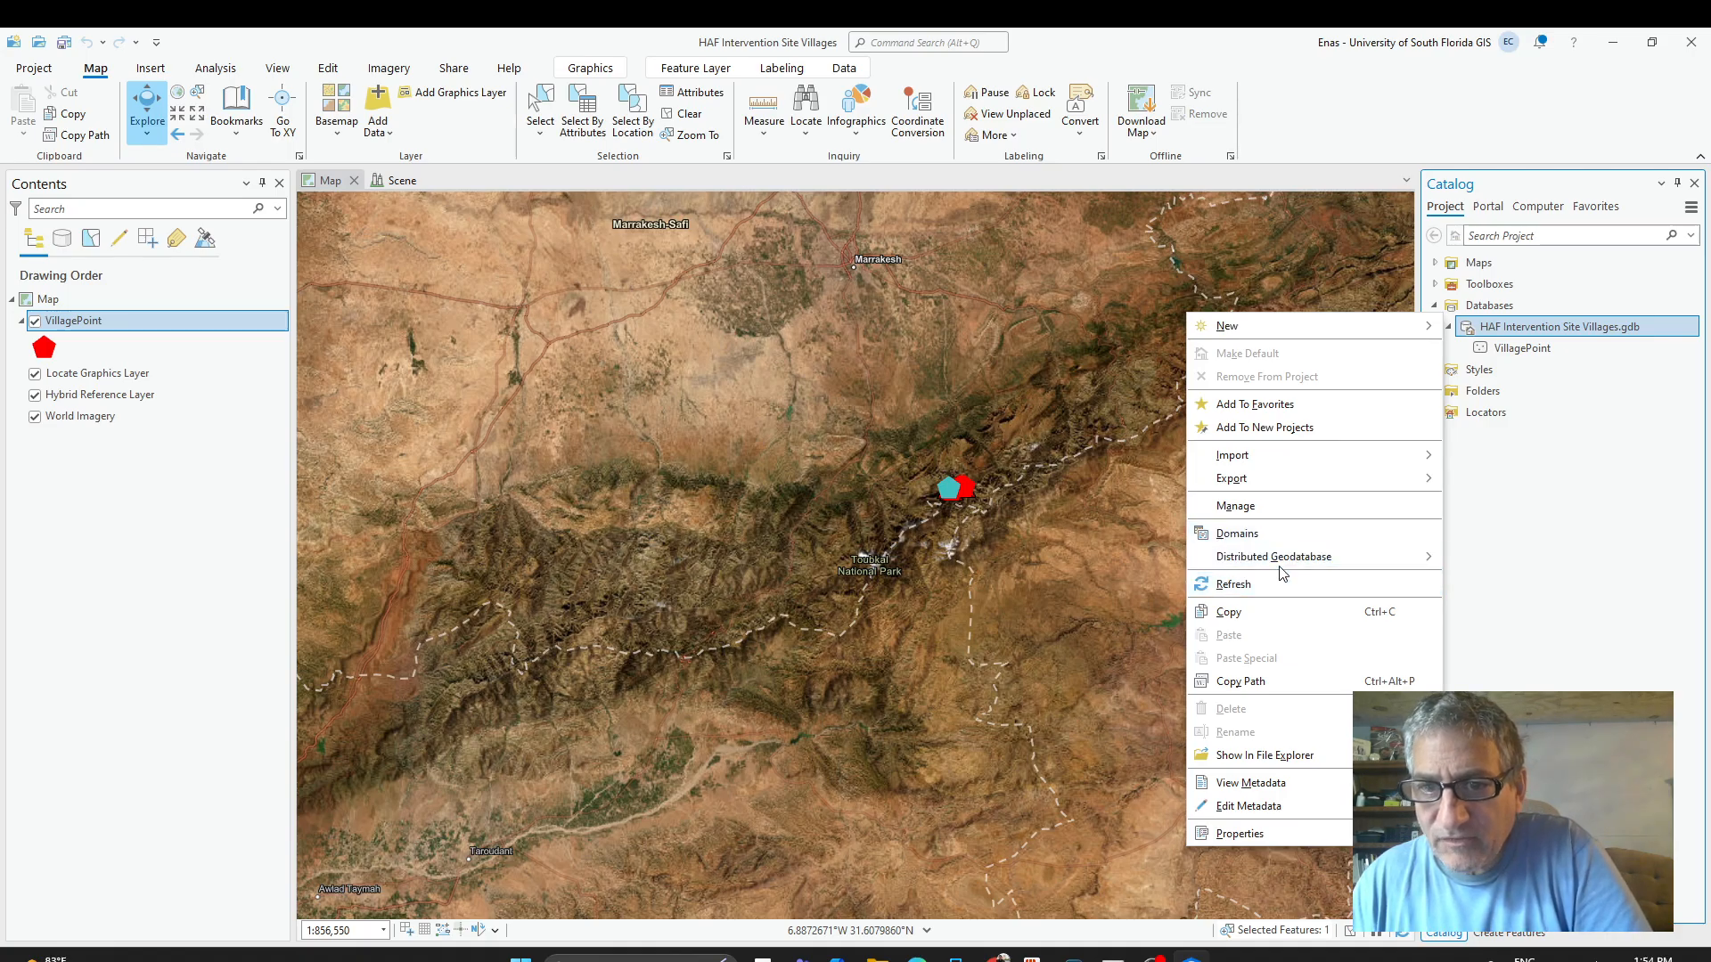
mouse_move(1312, 496)
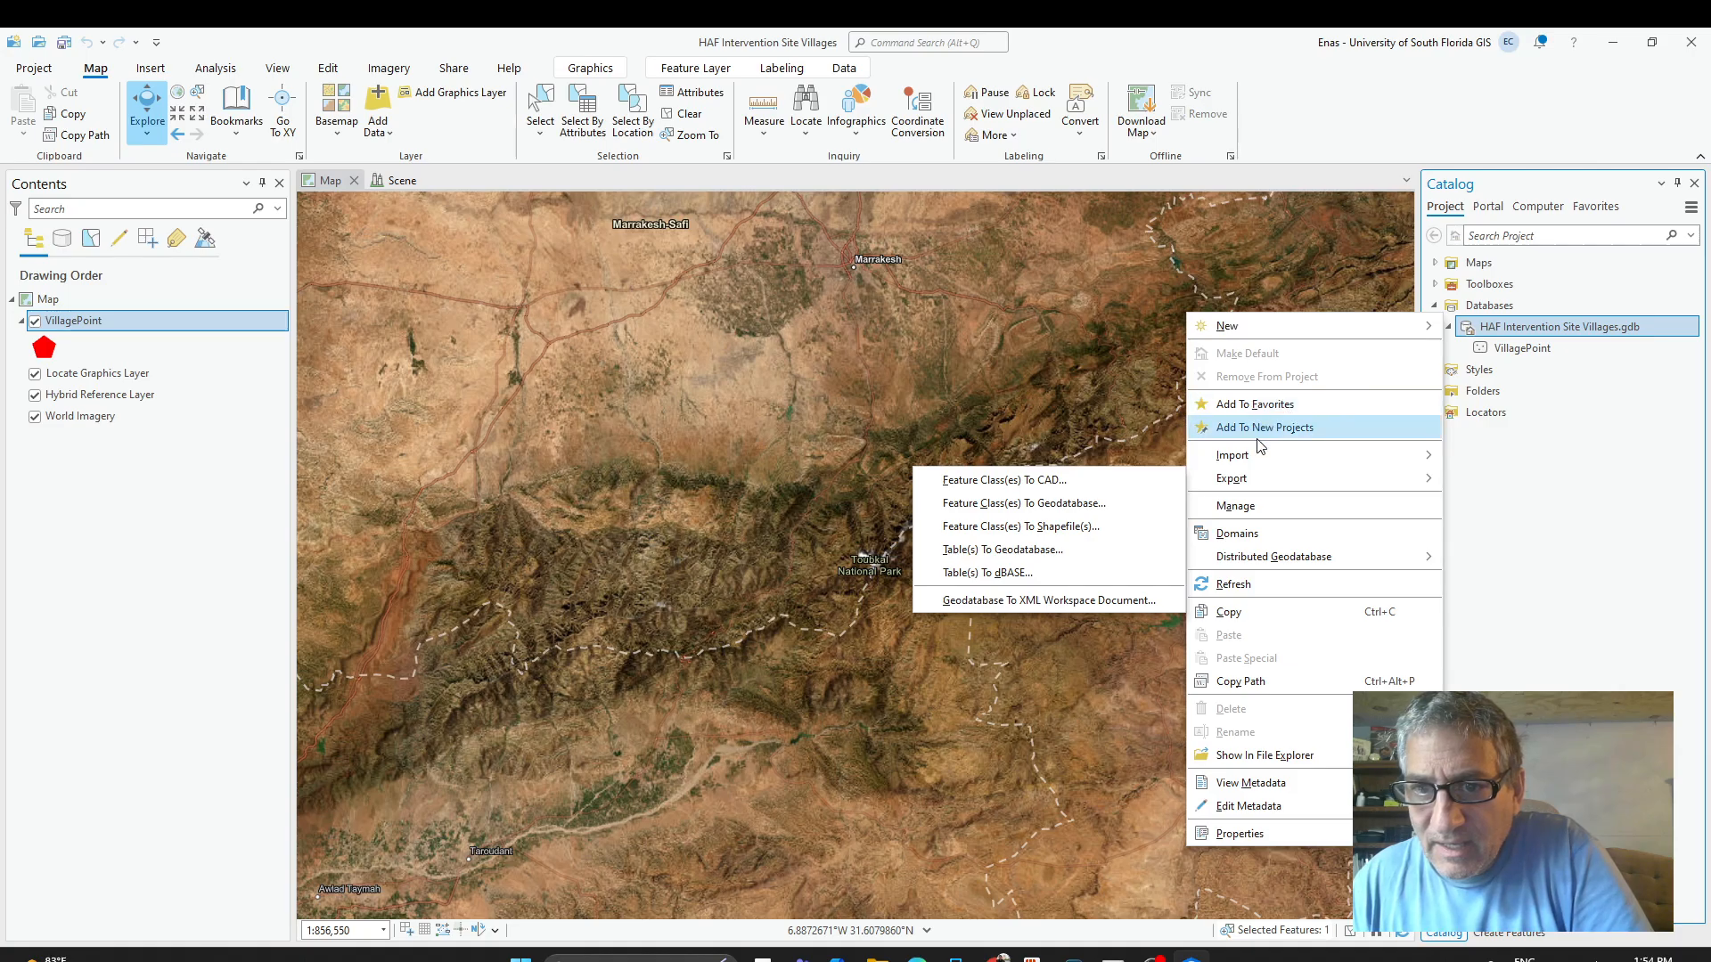
mouse_move(1258, 331)
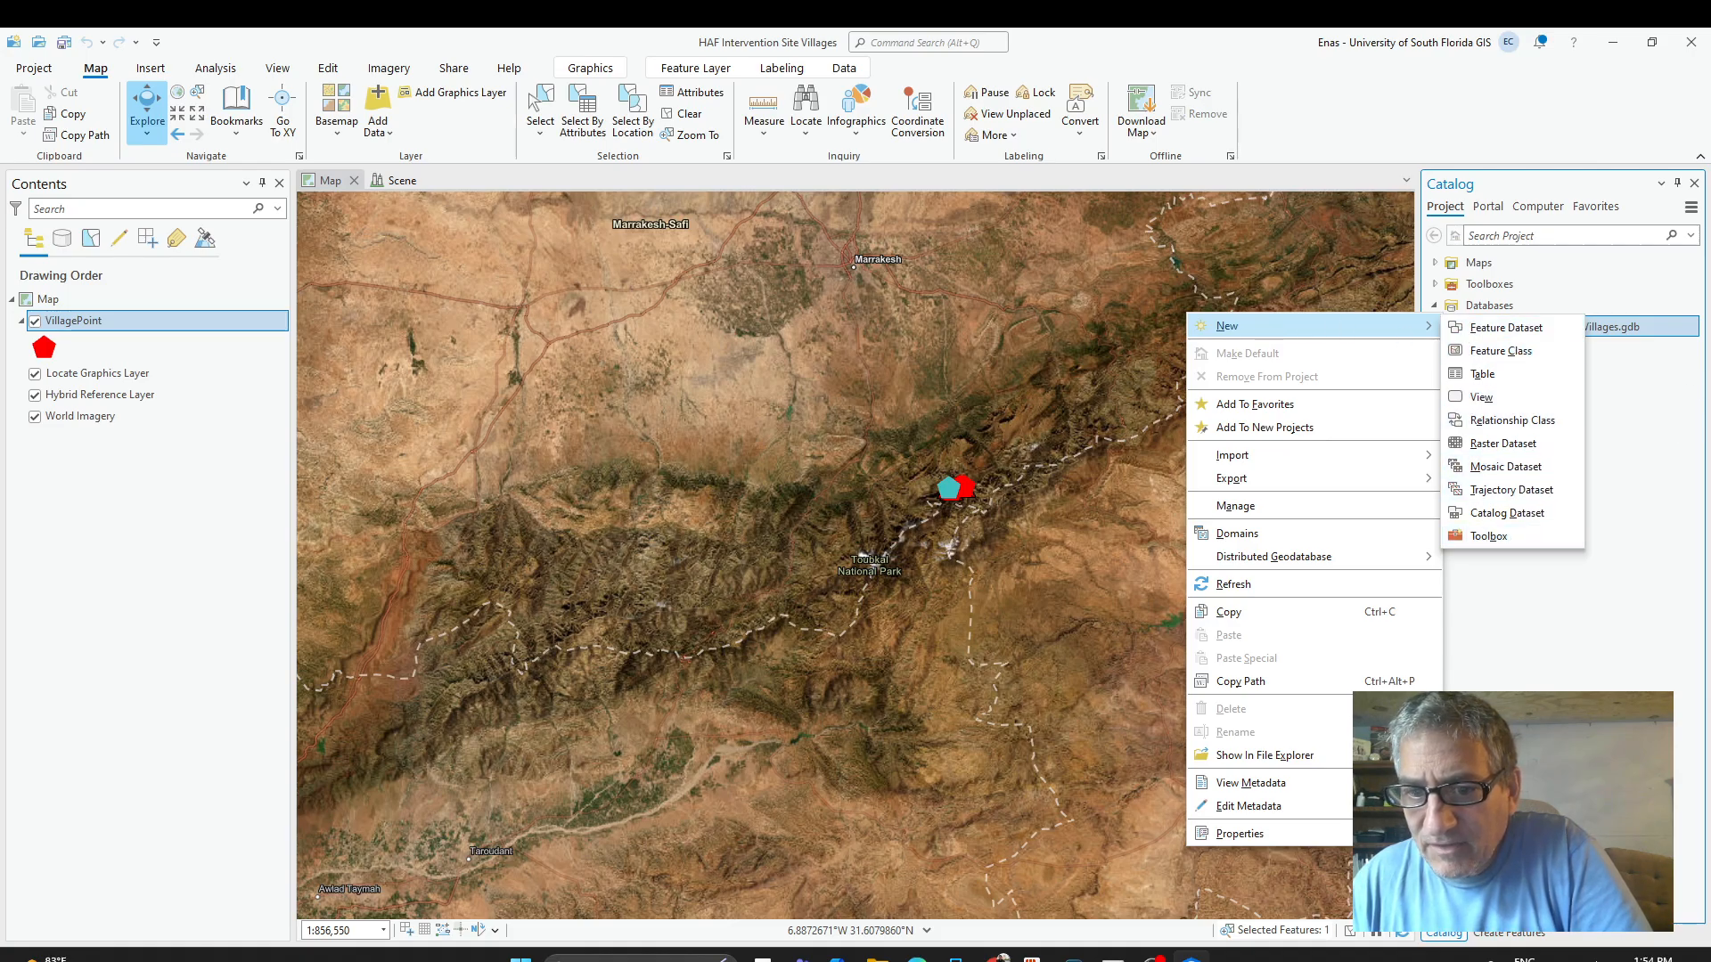
click(1583, 385)
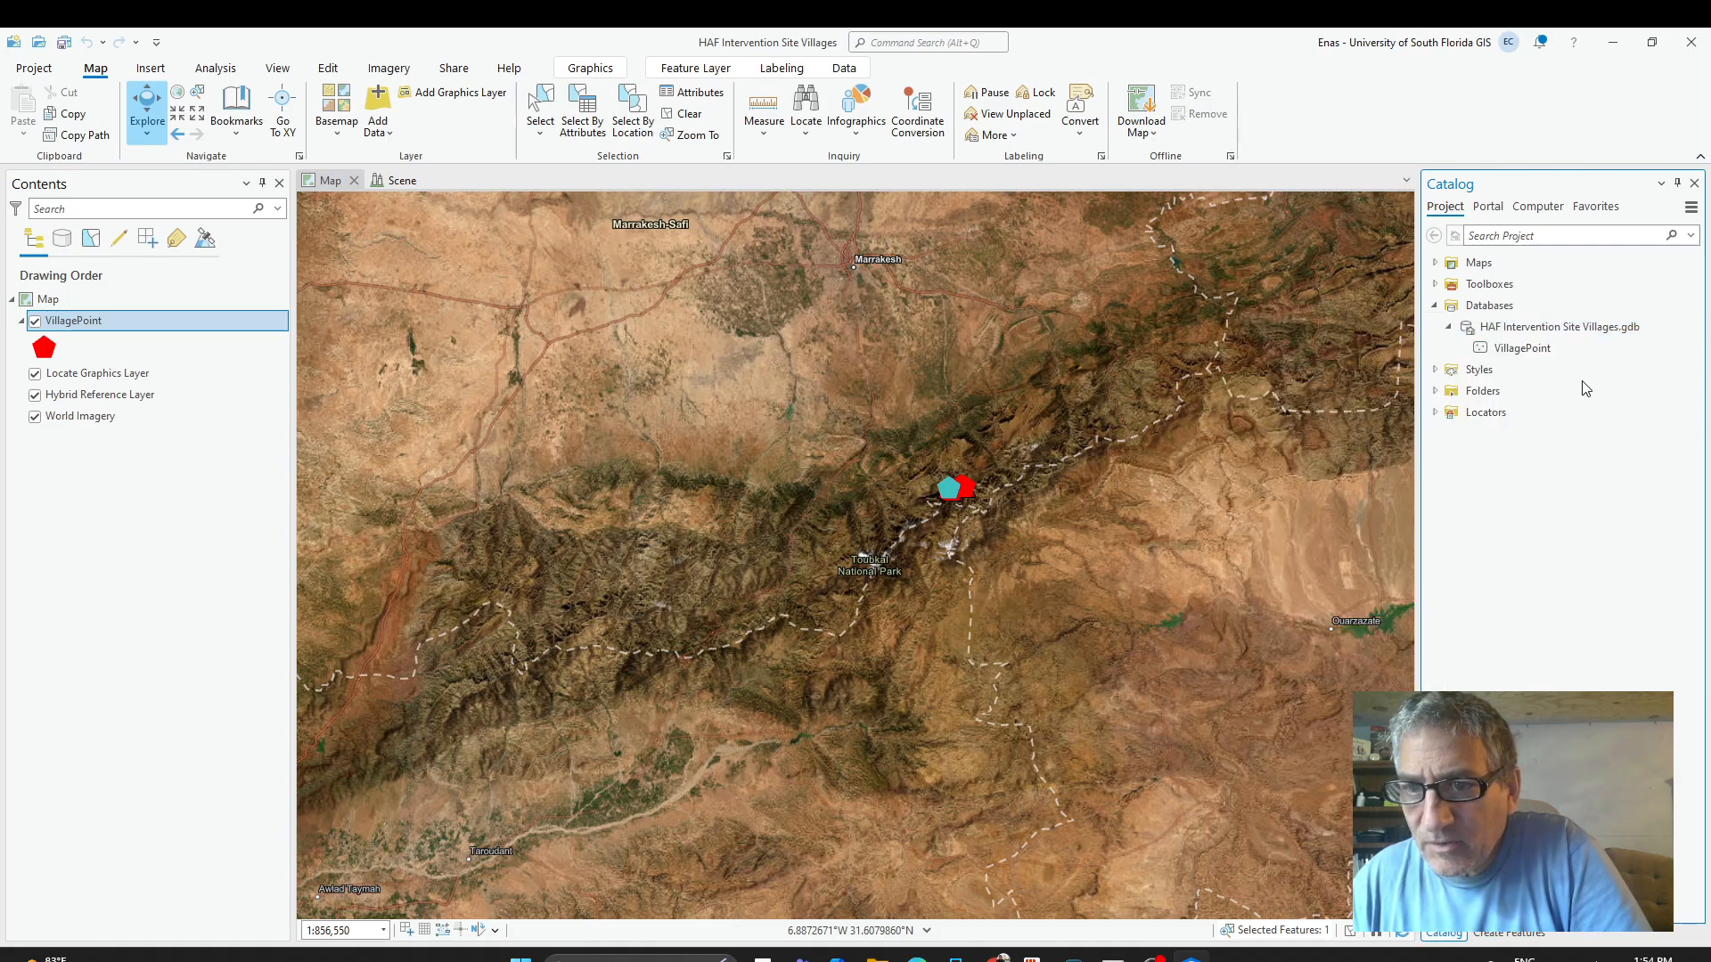
right_click(1486, 330)
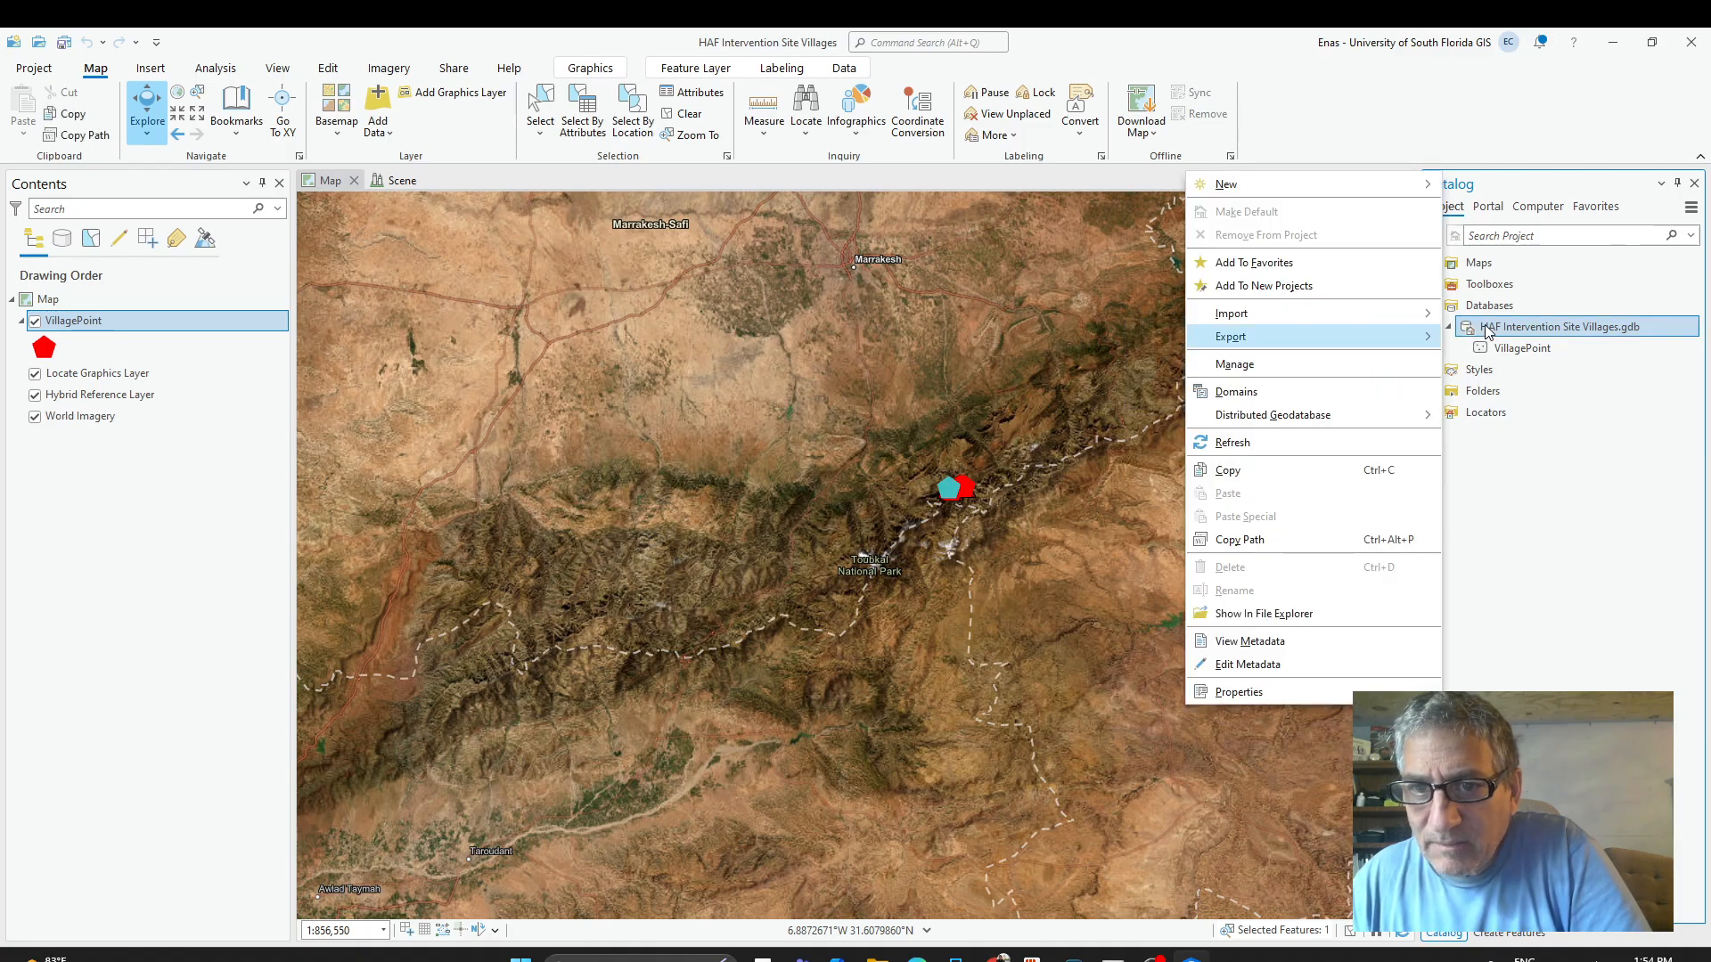
mouse_move(1370, 323)
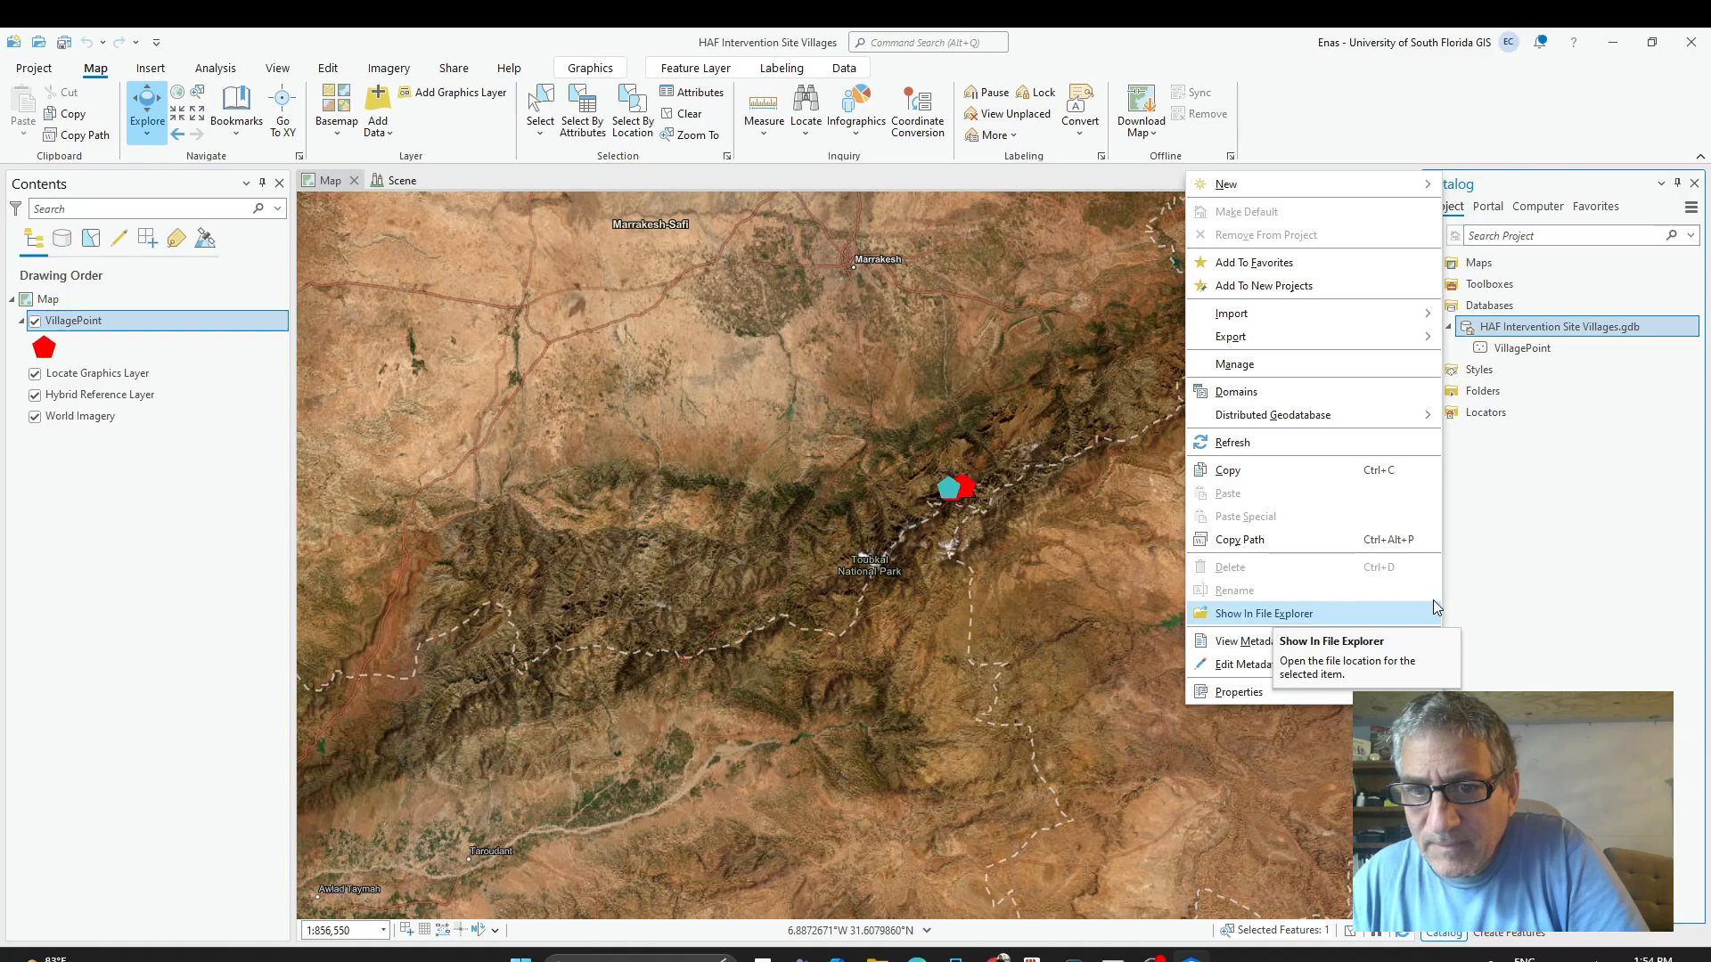
click(1546, 570)
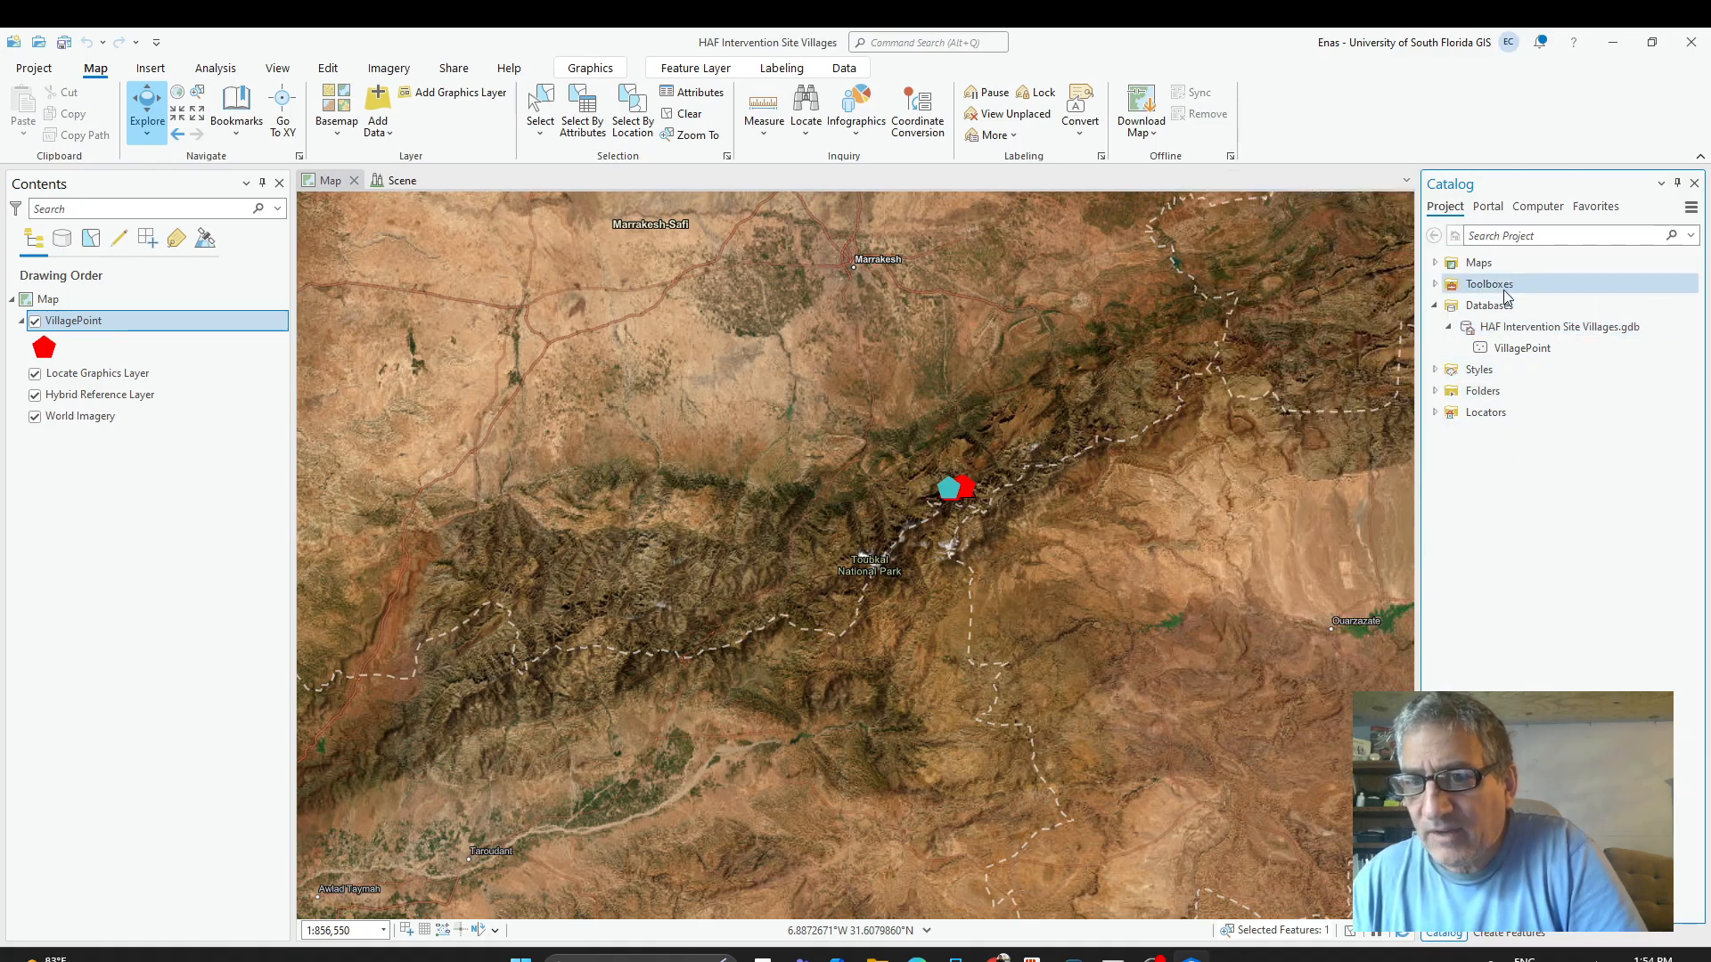
Add a folder connection to the GISPHOTOS folder on the DATA (D:) drive.
click(1438, 393)
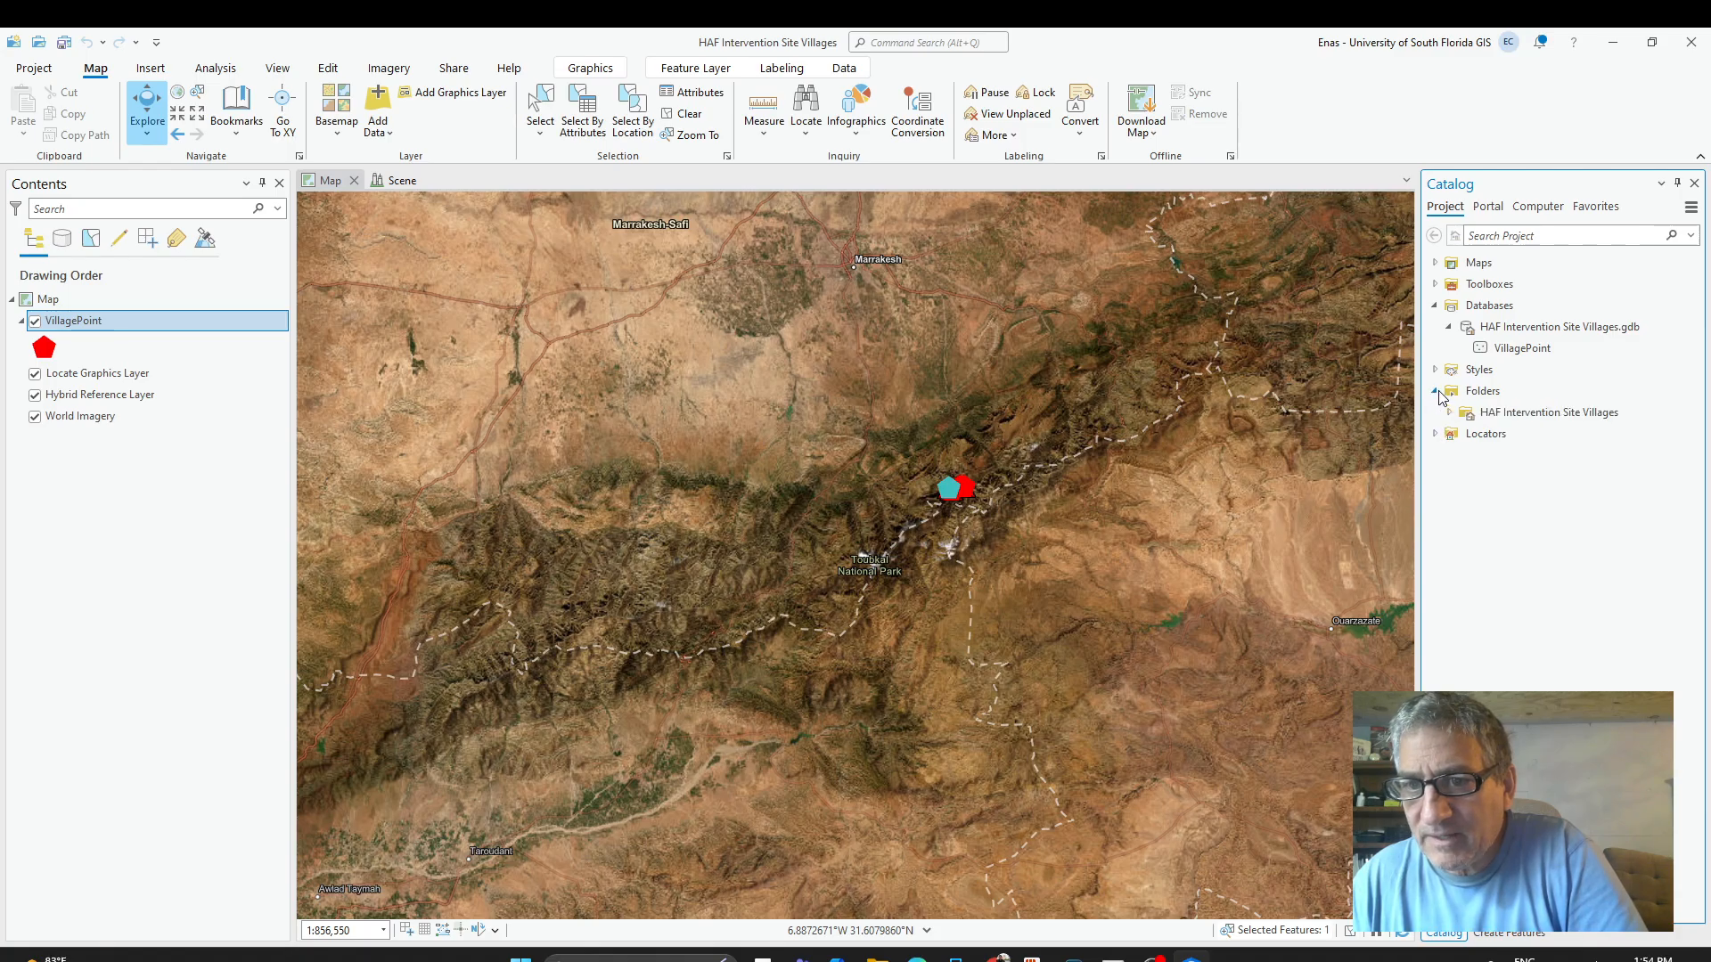
right_click(1484, 403)
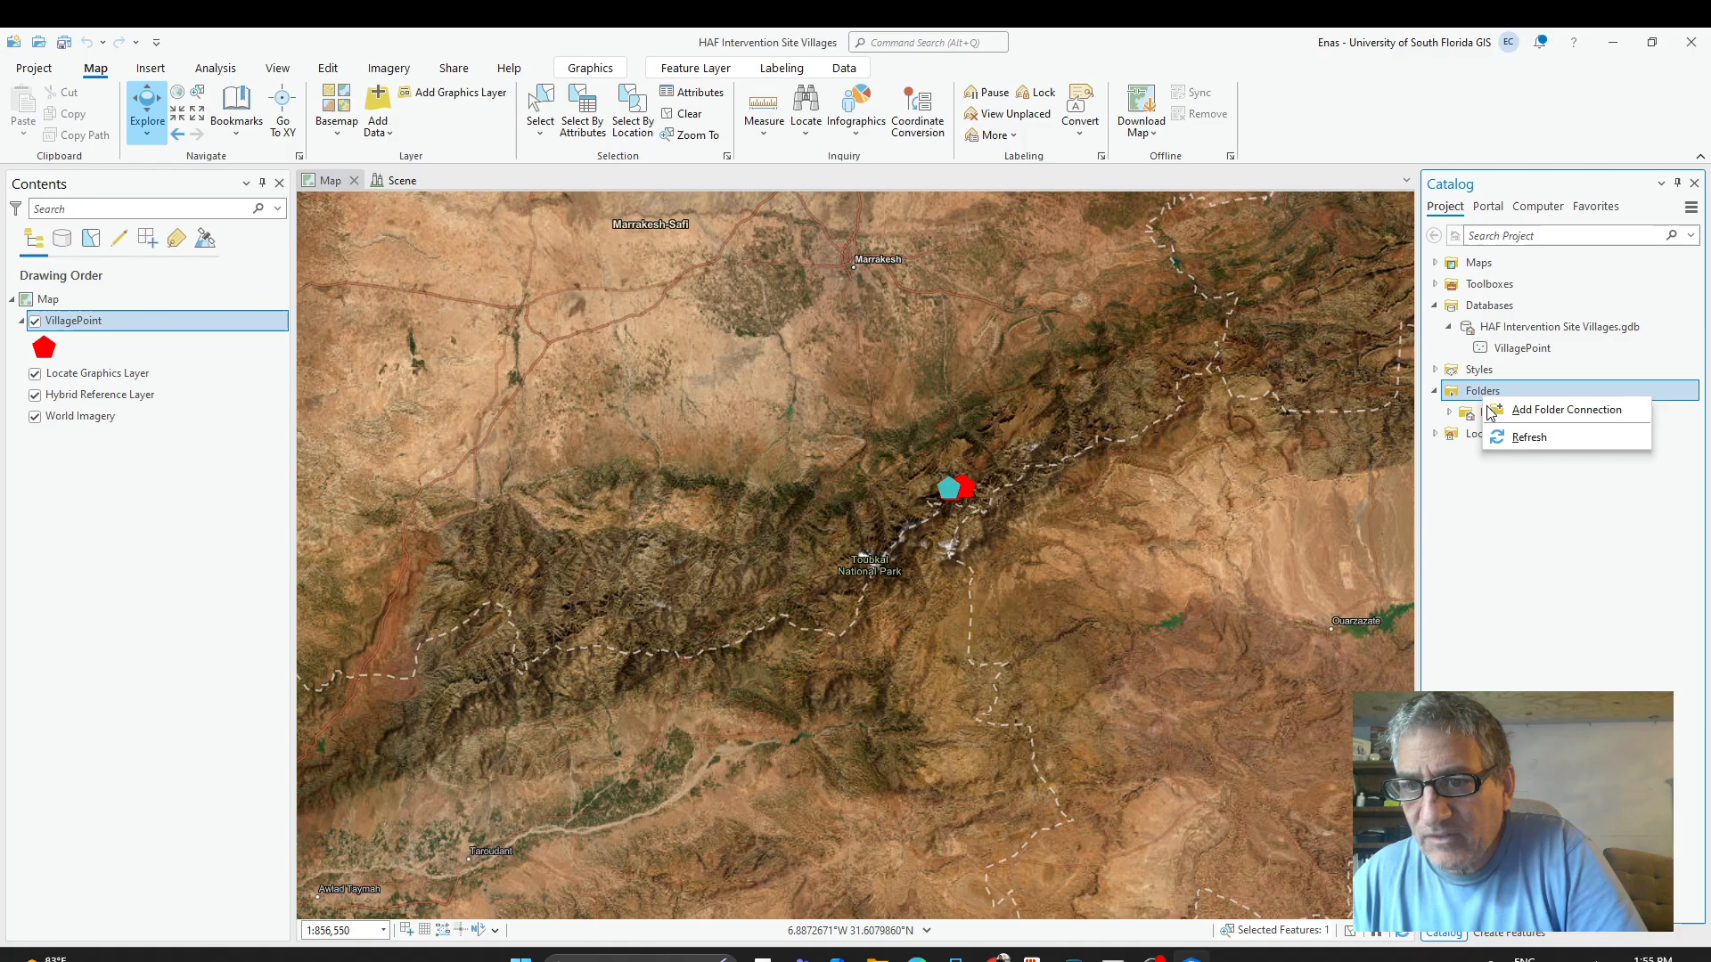
click(1504, 410)
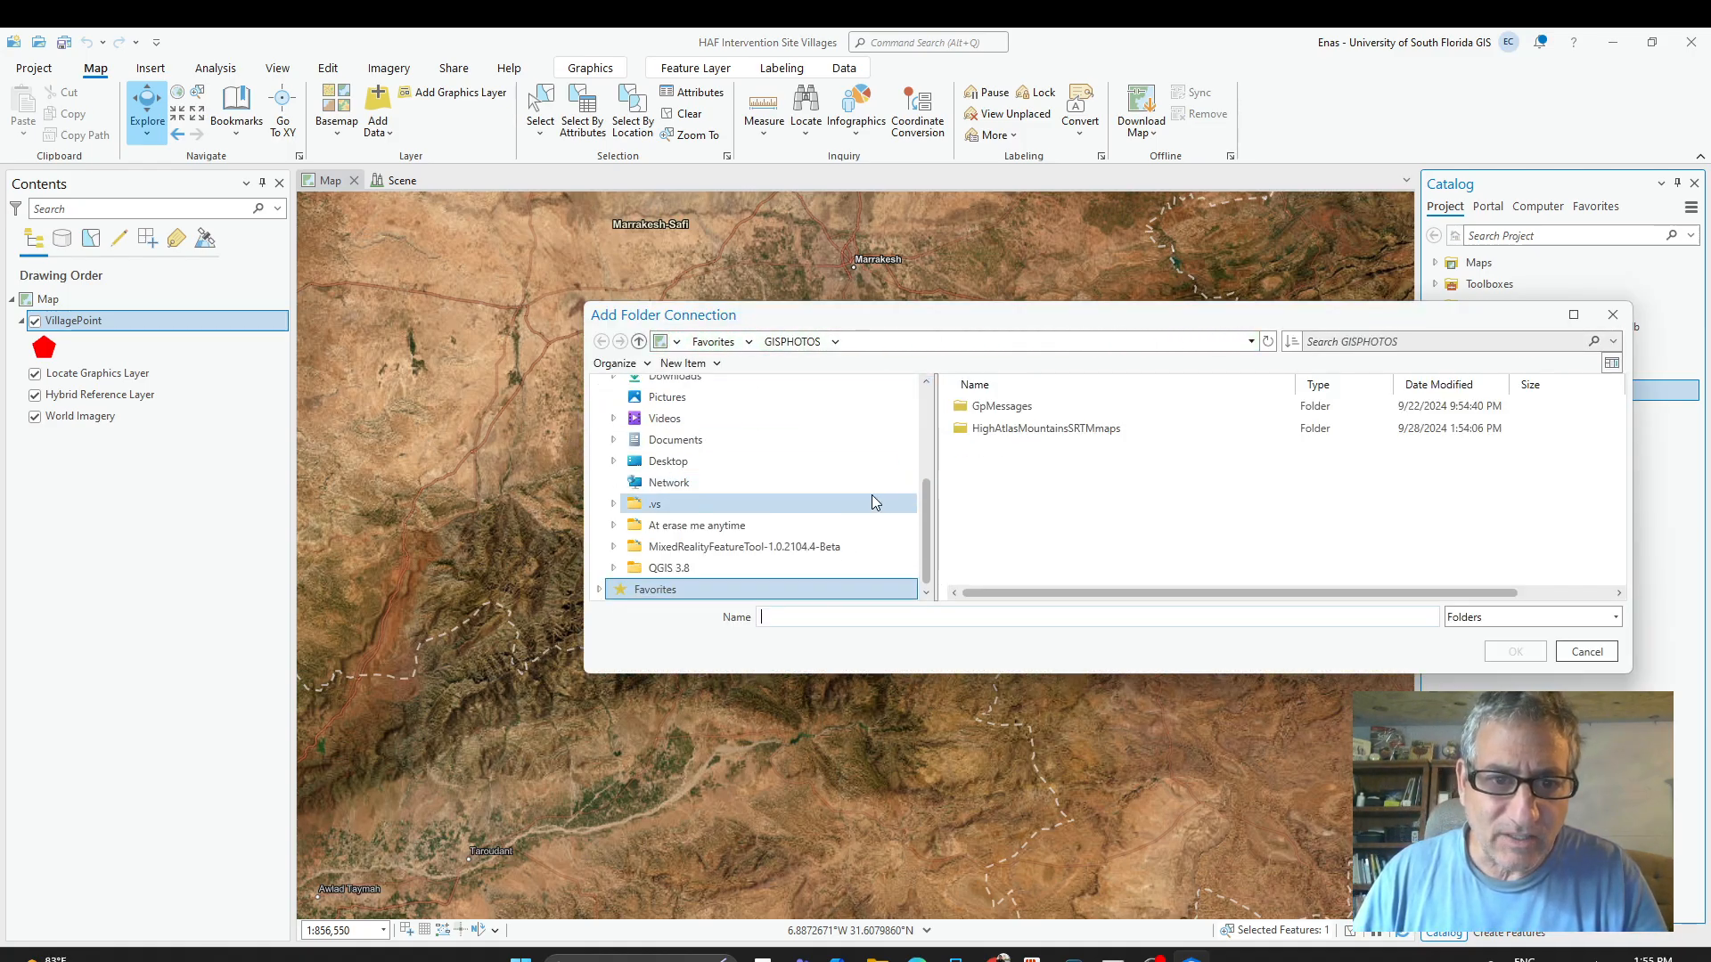
scroll(825, 503, up, 2)
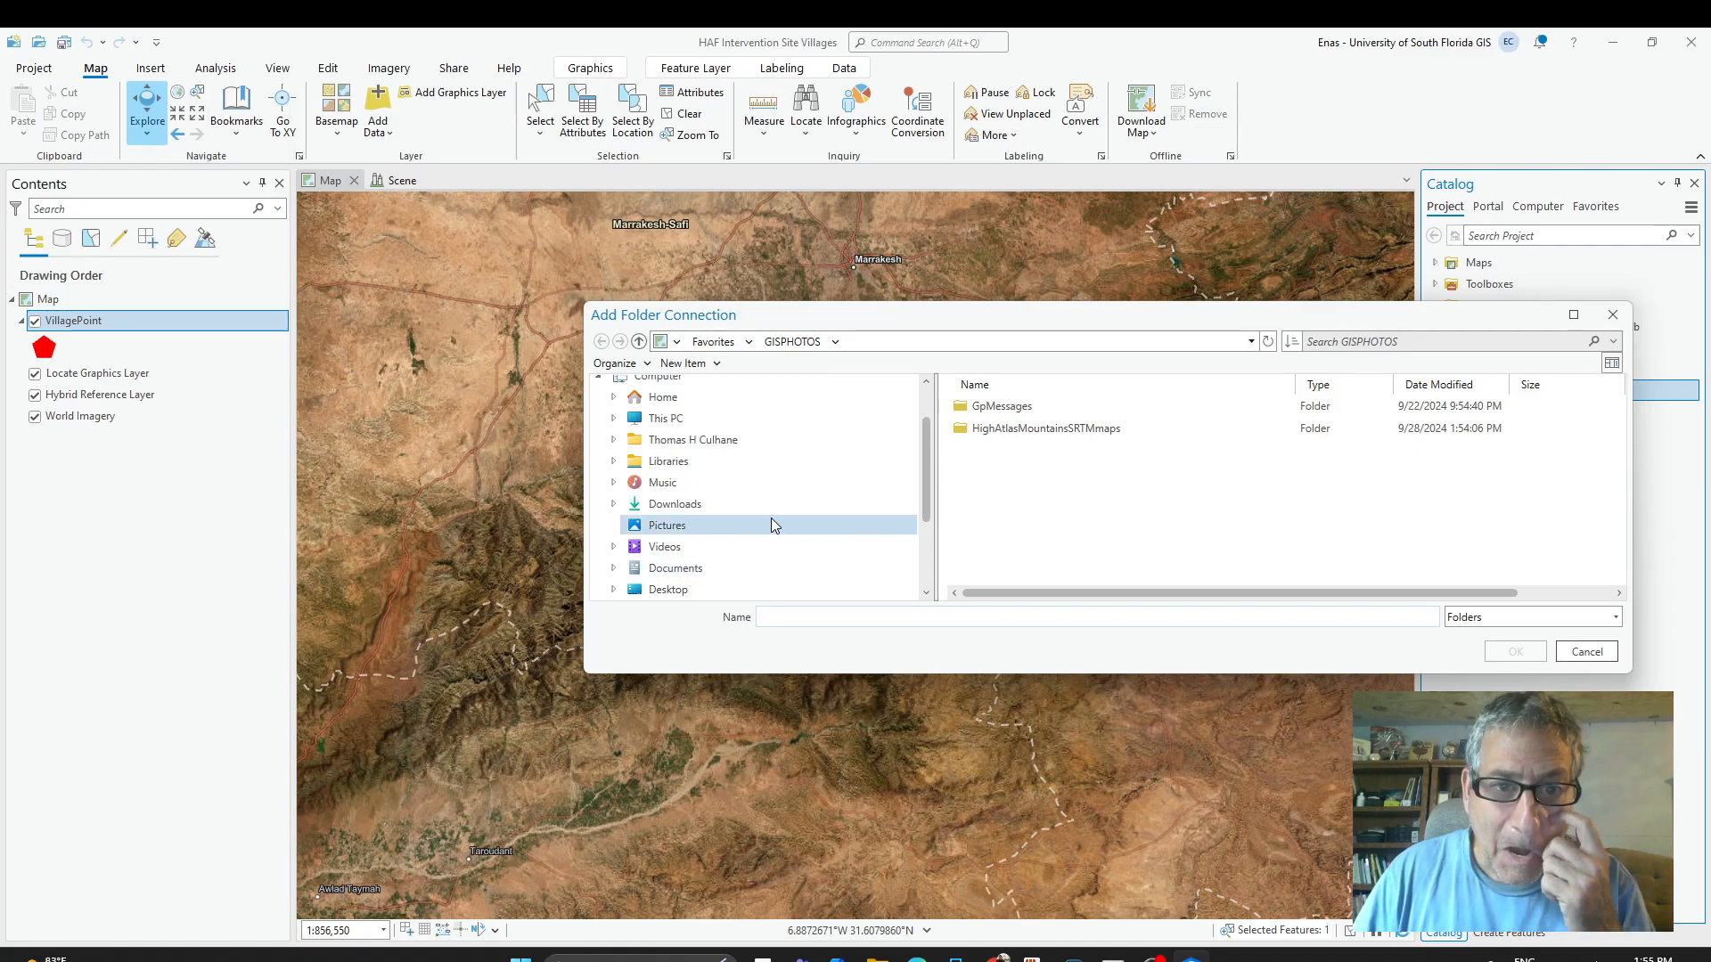
click(699, 418)
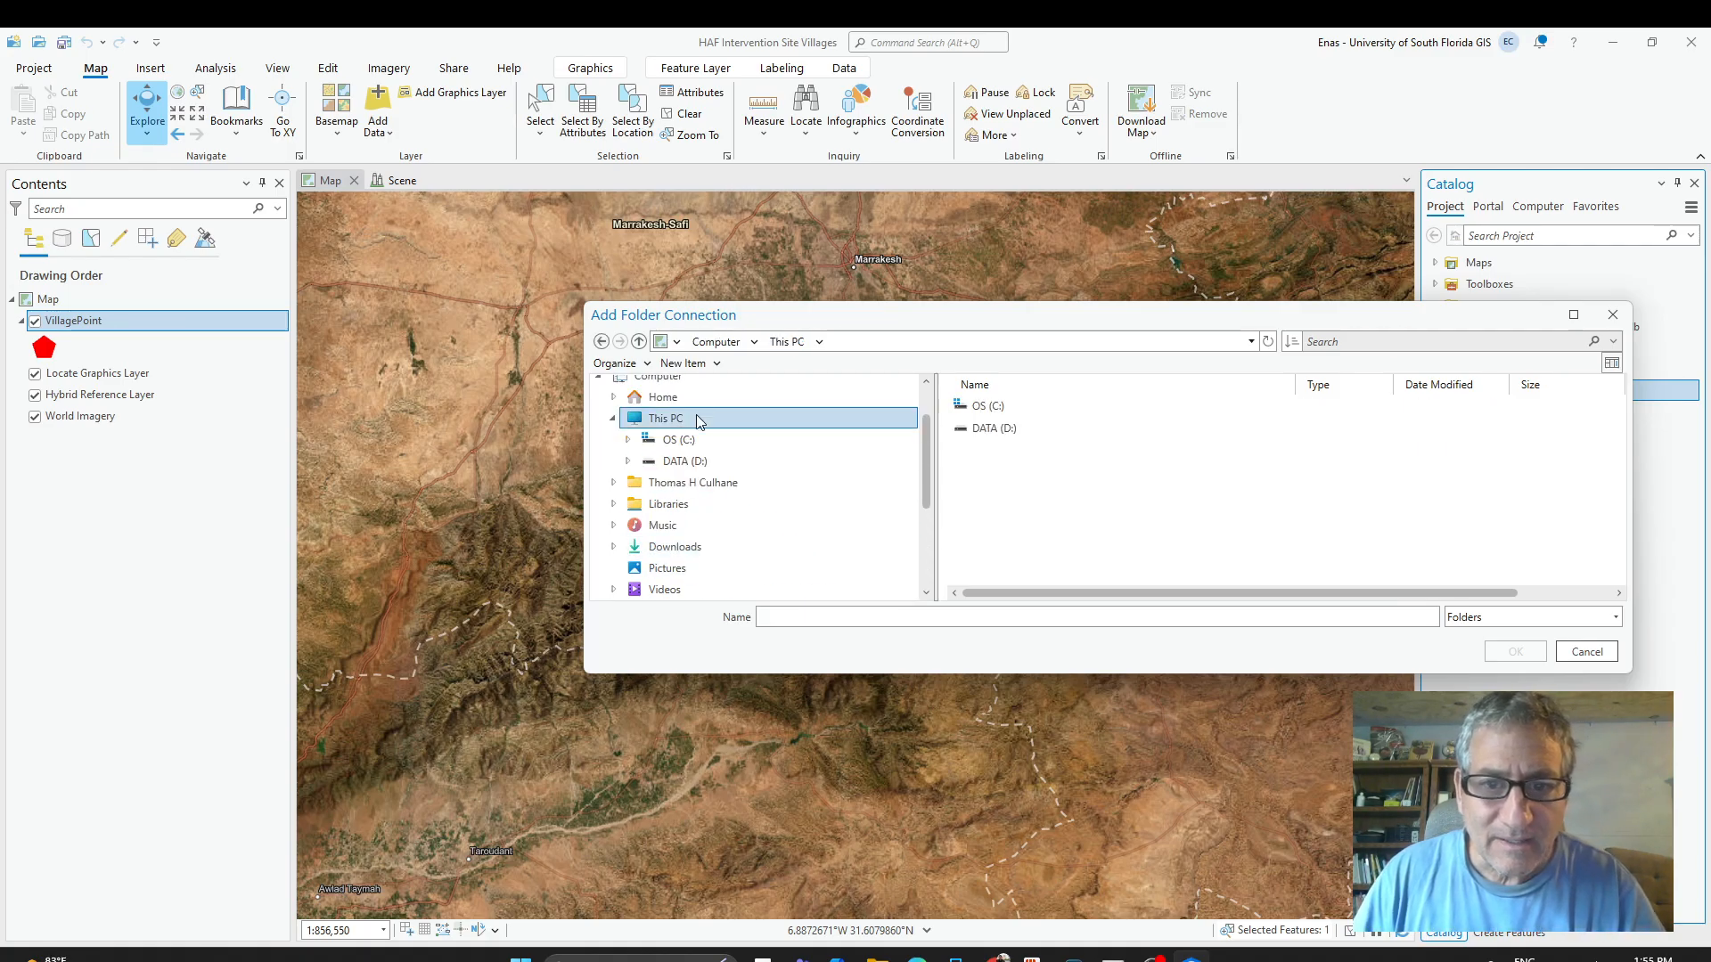
double_click(980, 429)
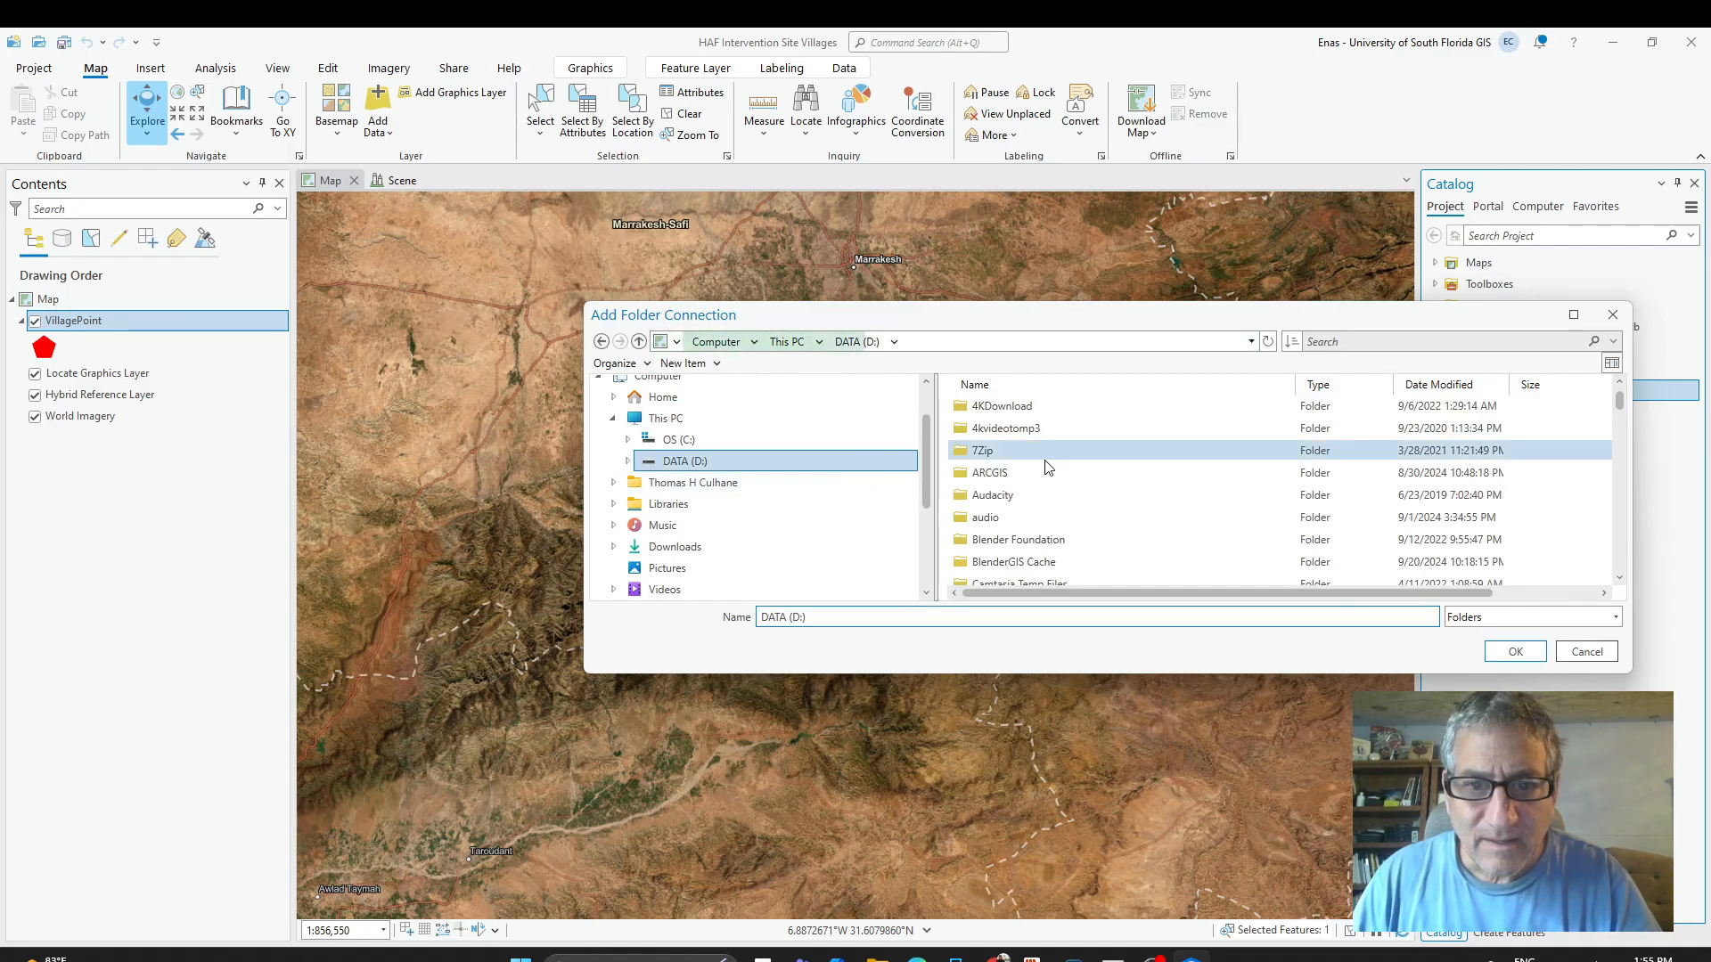
scroll(1051, 481, down, 3)
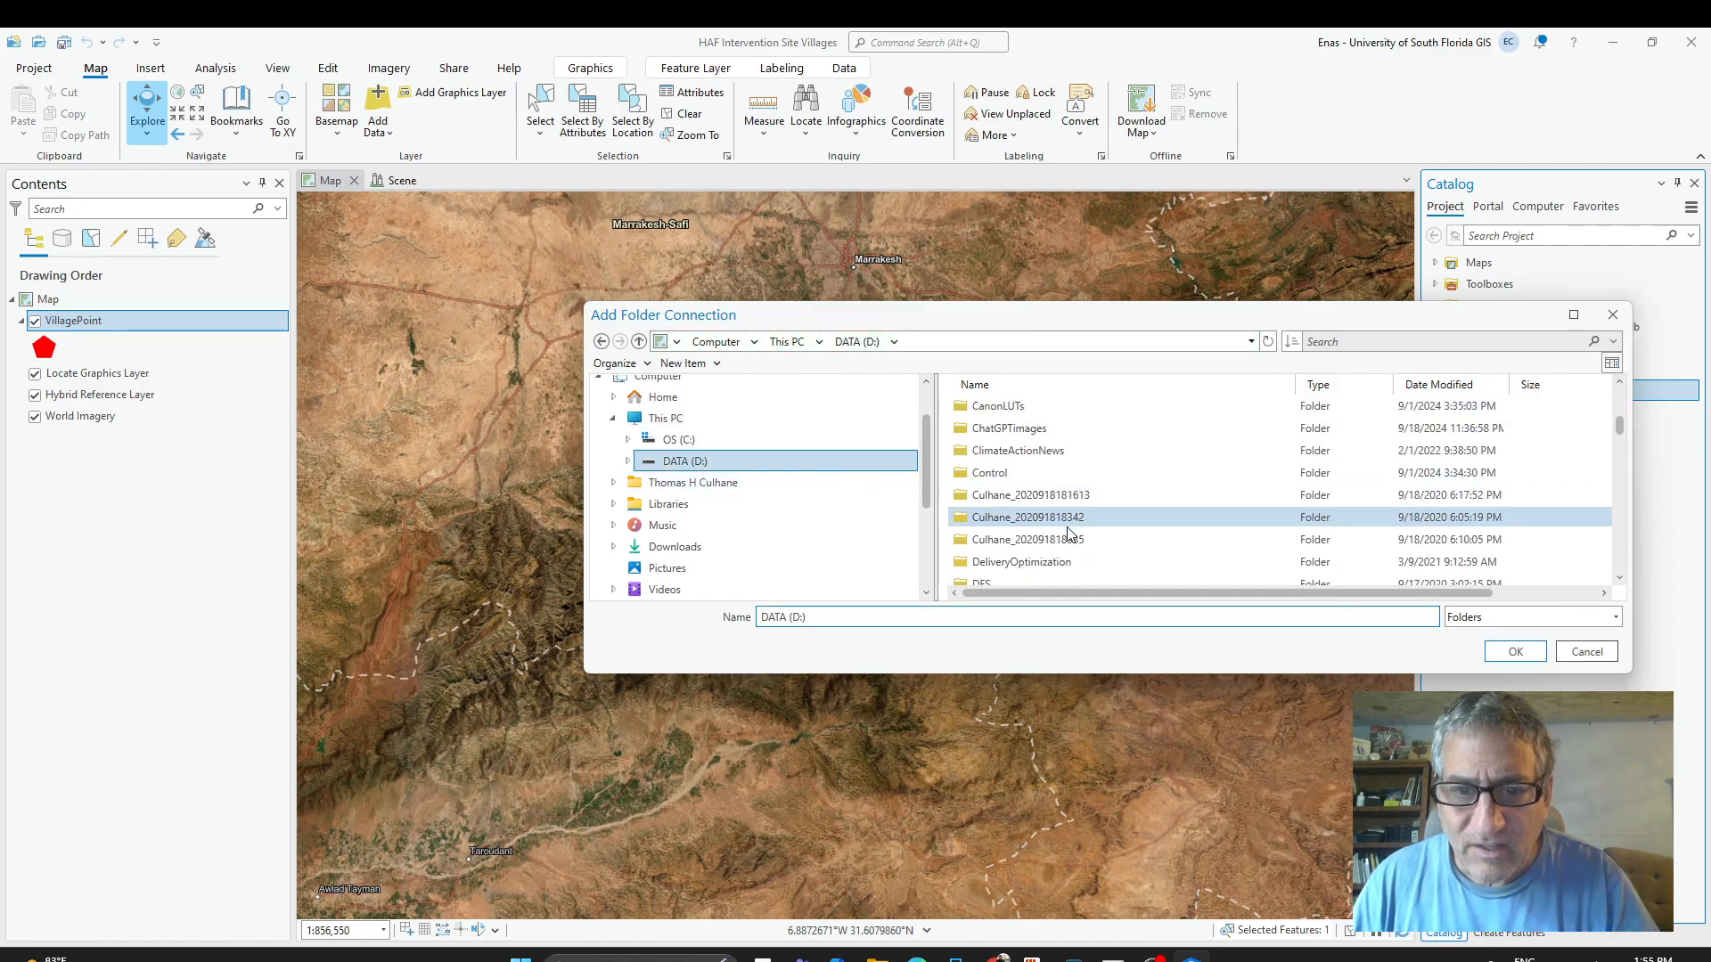
scroll(1067, 531, down, 5)
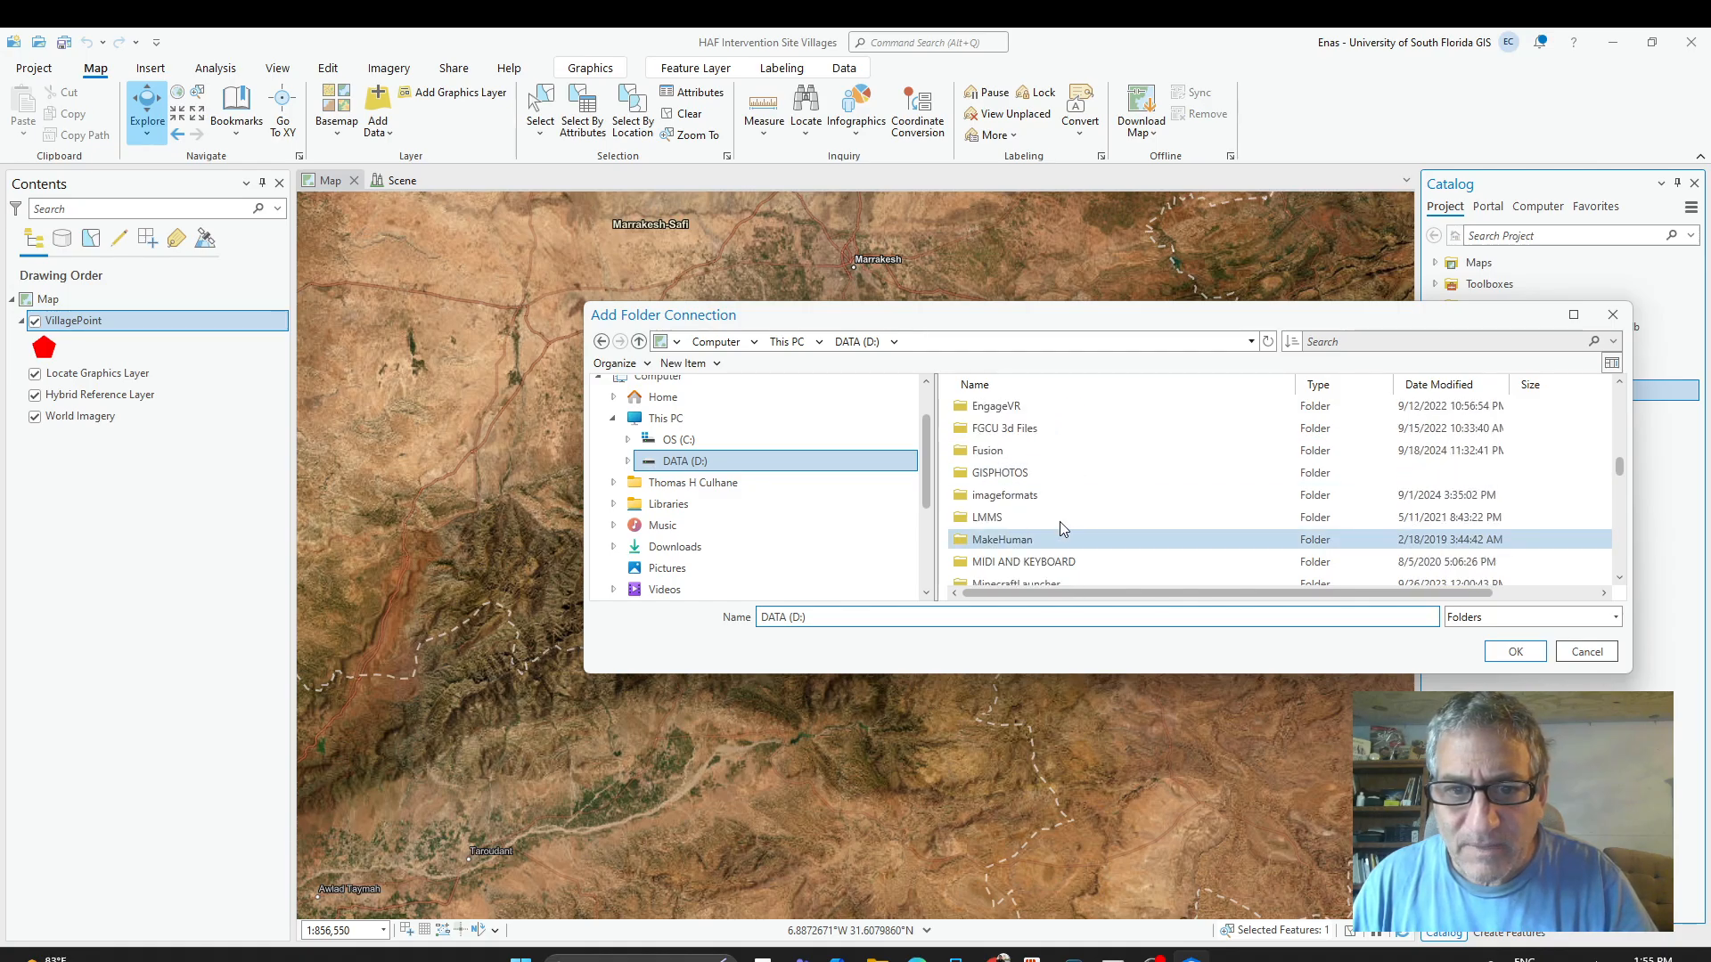
double_click(1011, 473)
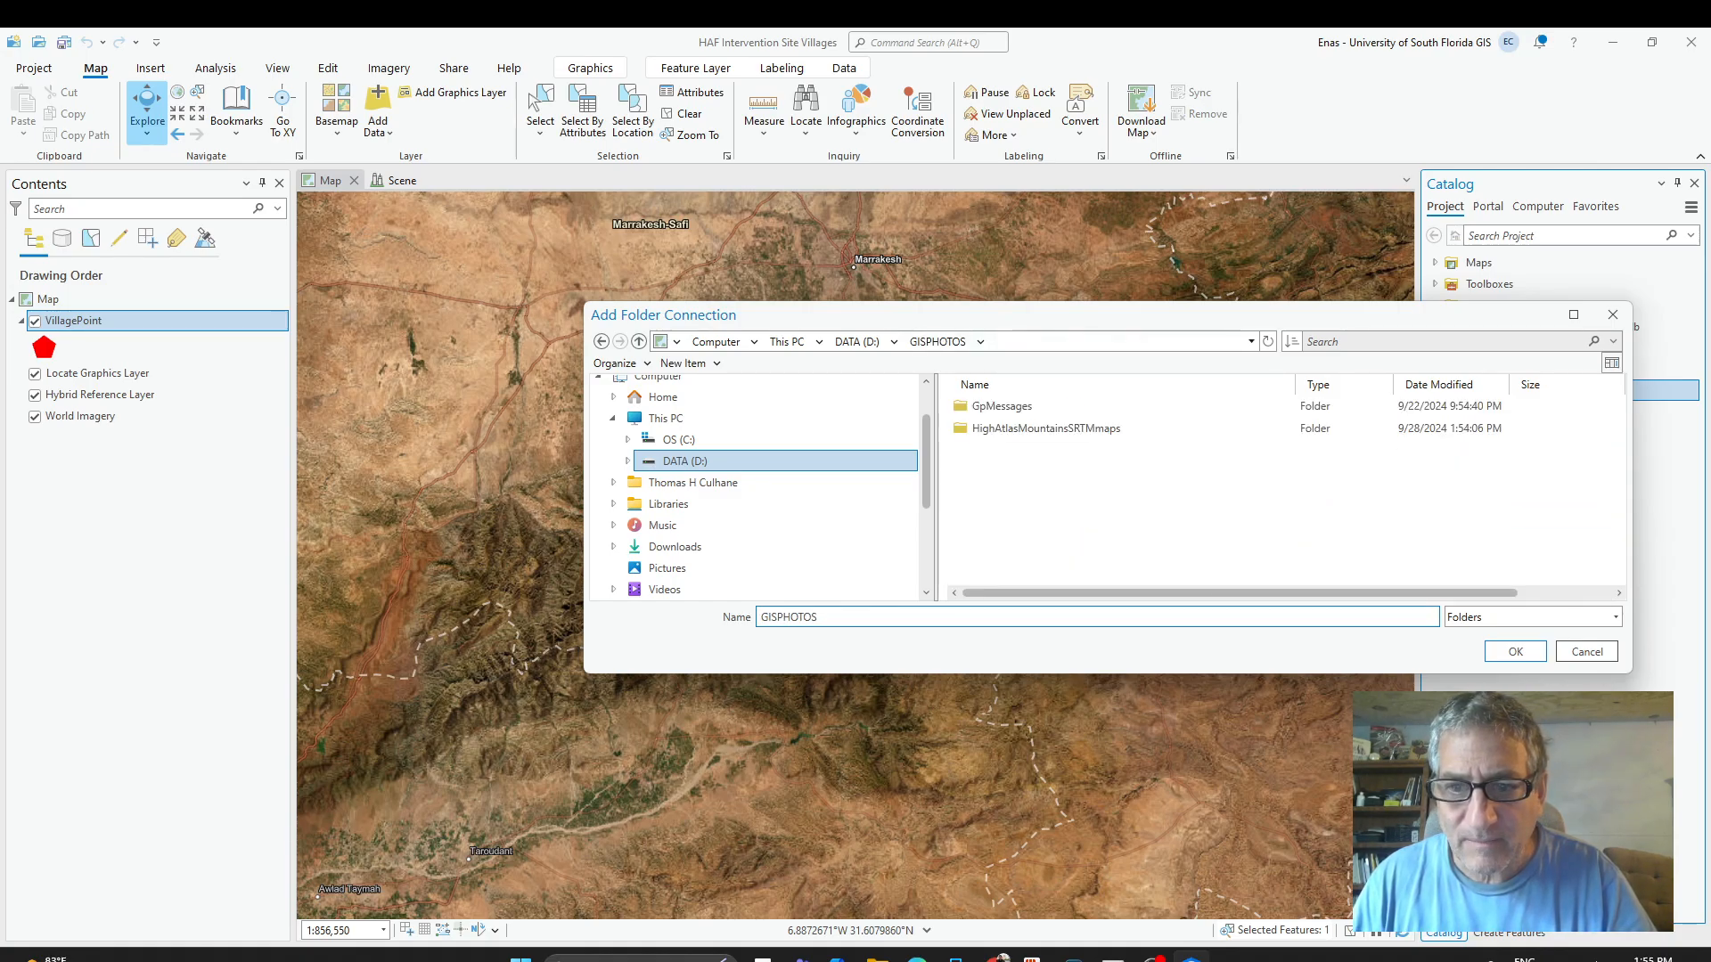
click(1513, 651)
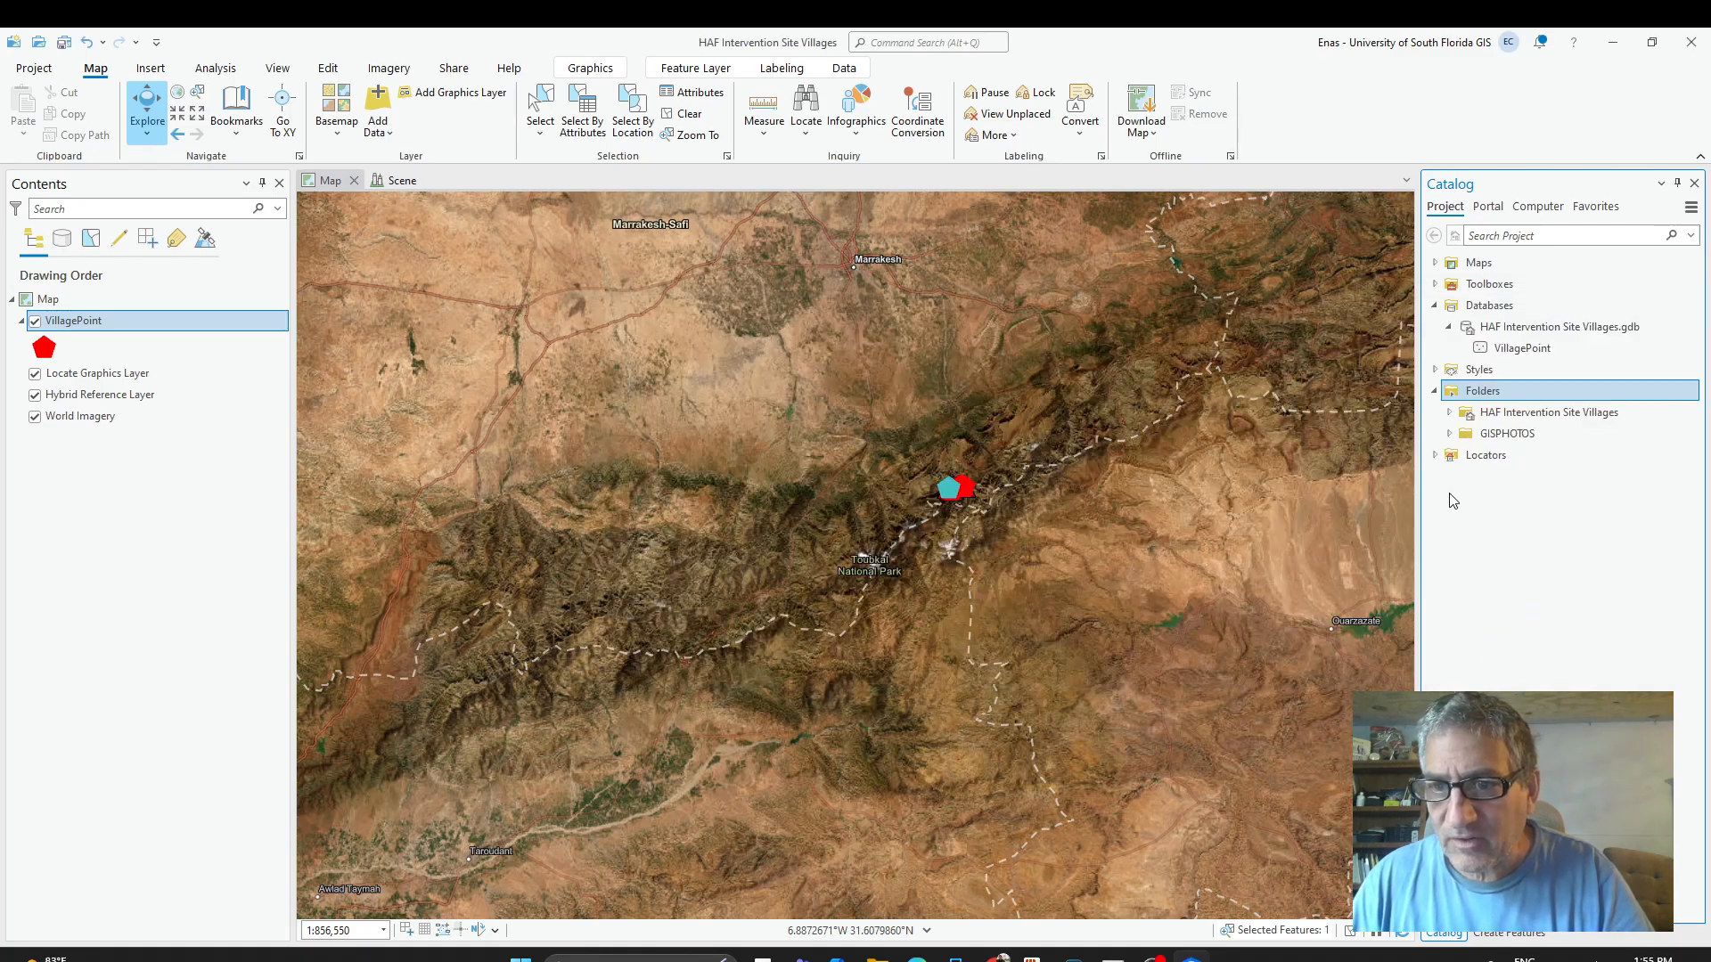
Make the GISPHOTOS folder connection the project default and expand its HighAtlasMountainsSRTMmaps subfolder.
right_click(1458, 436)
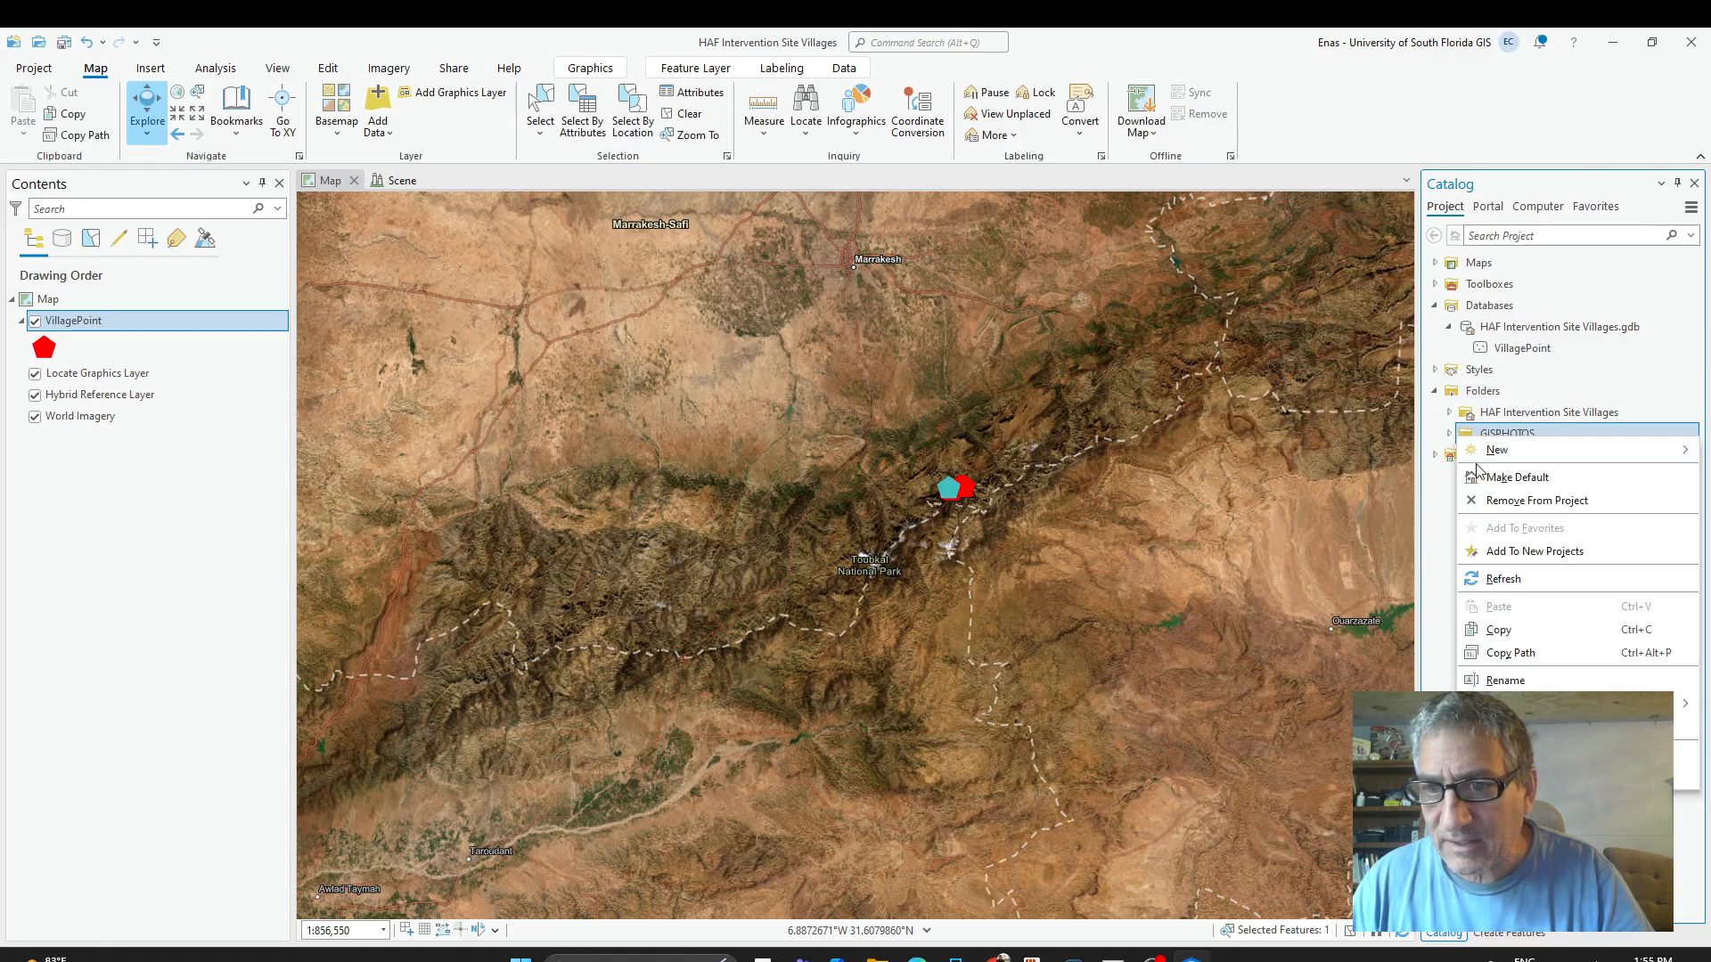
click(1479, 475)
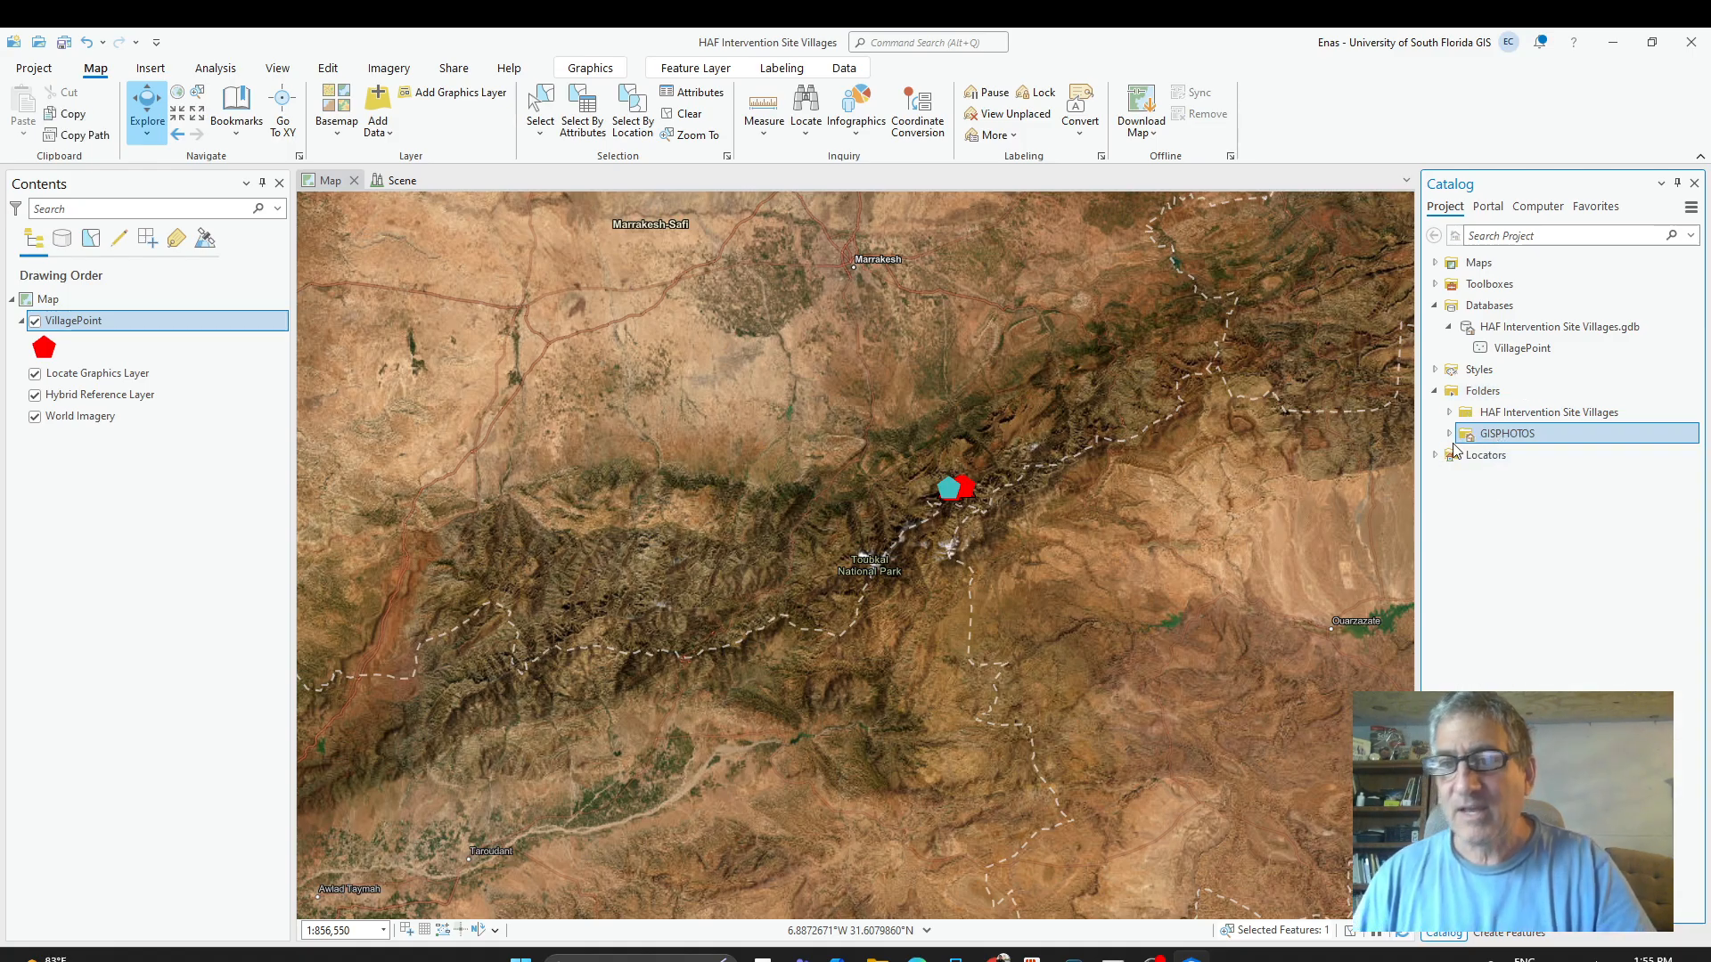
click(1448, 434)
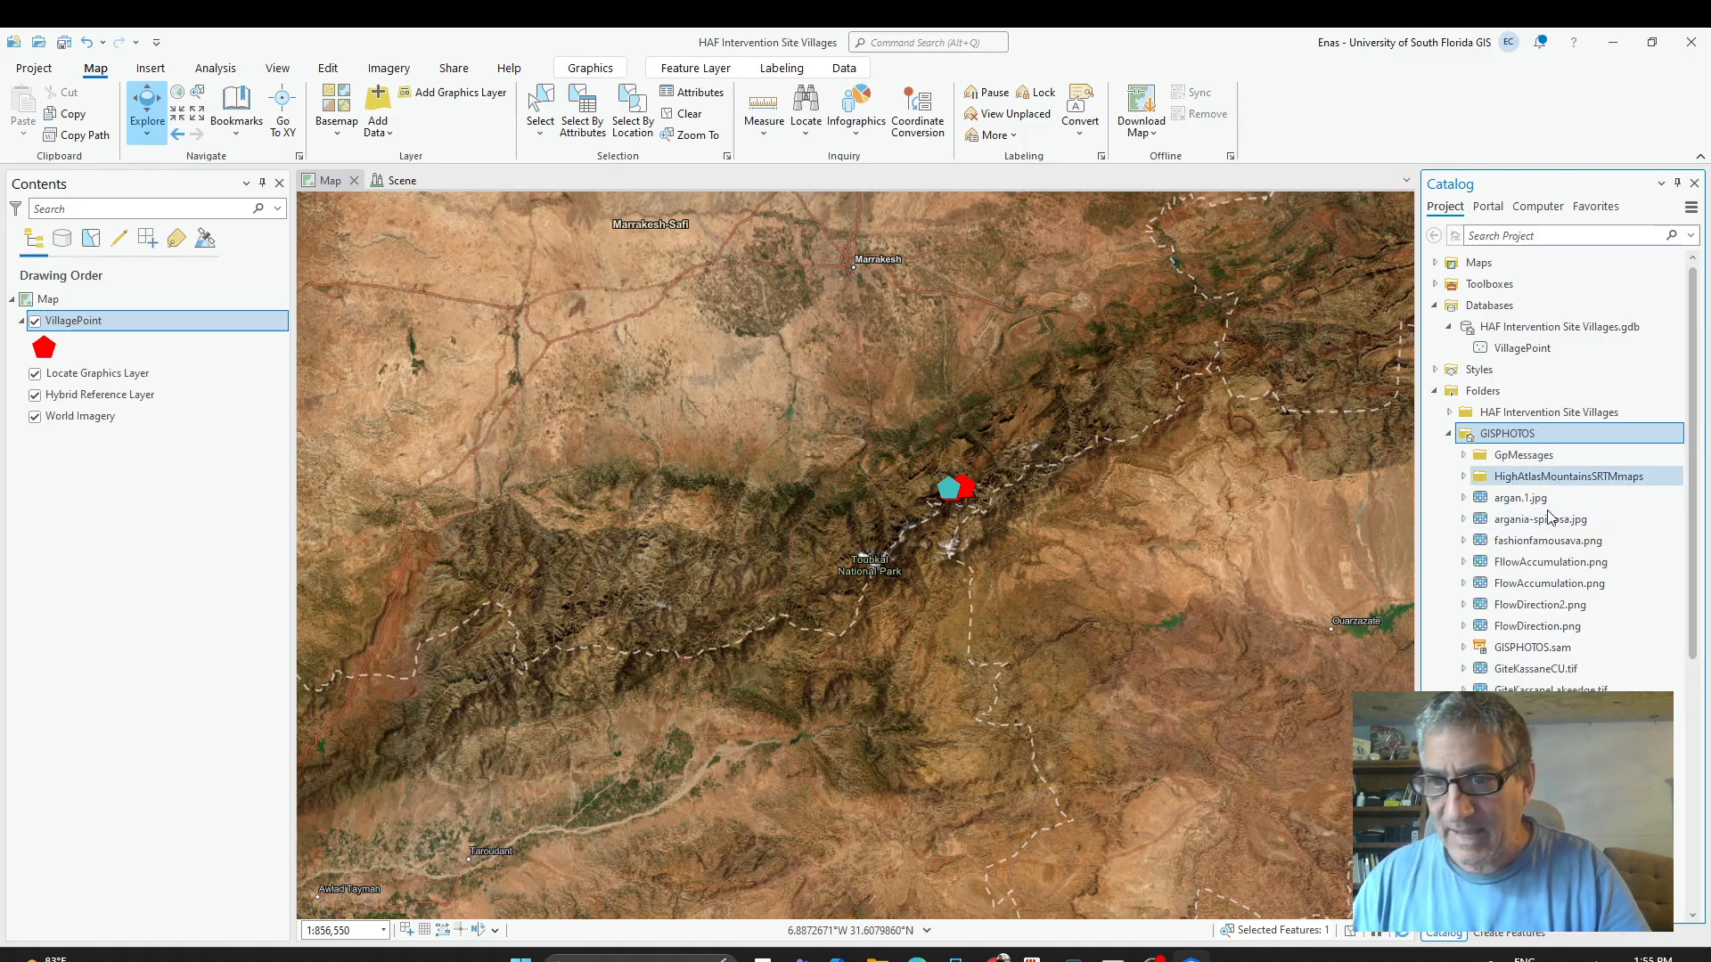
scroll(1550, 624, down, 5)
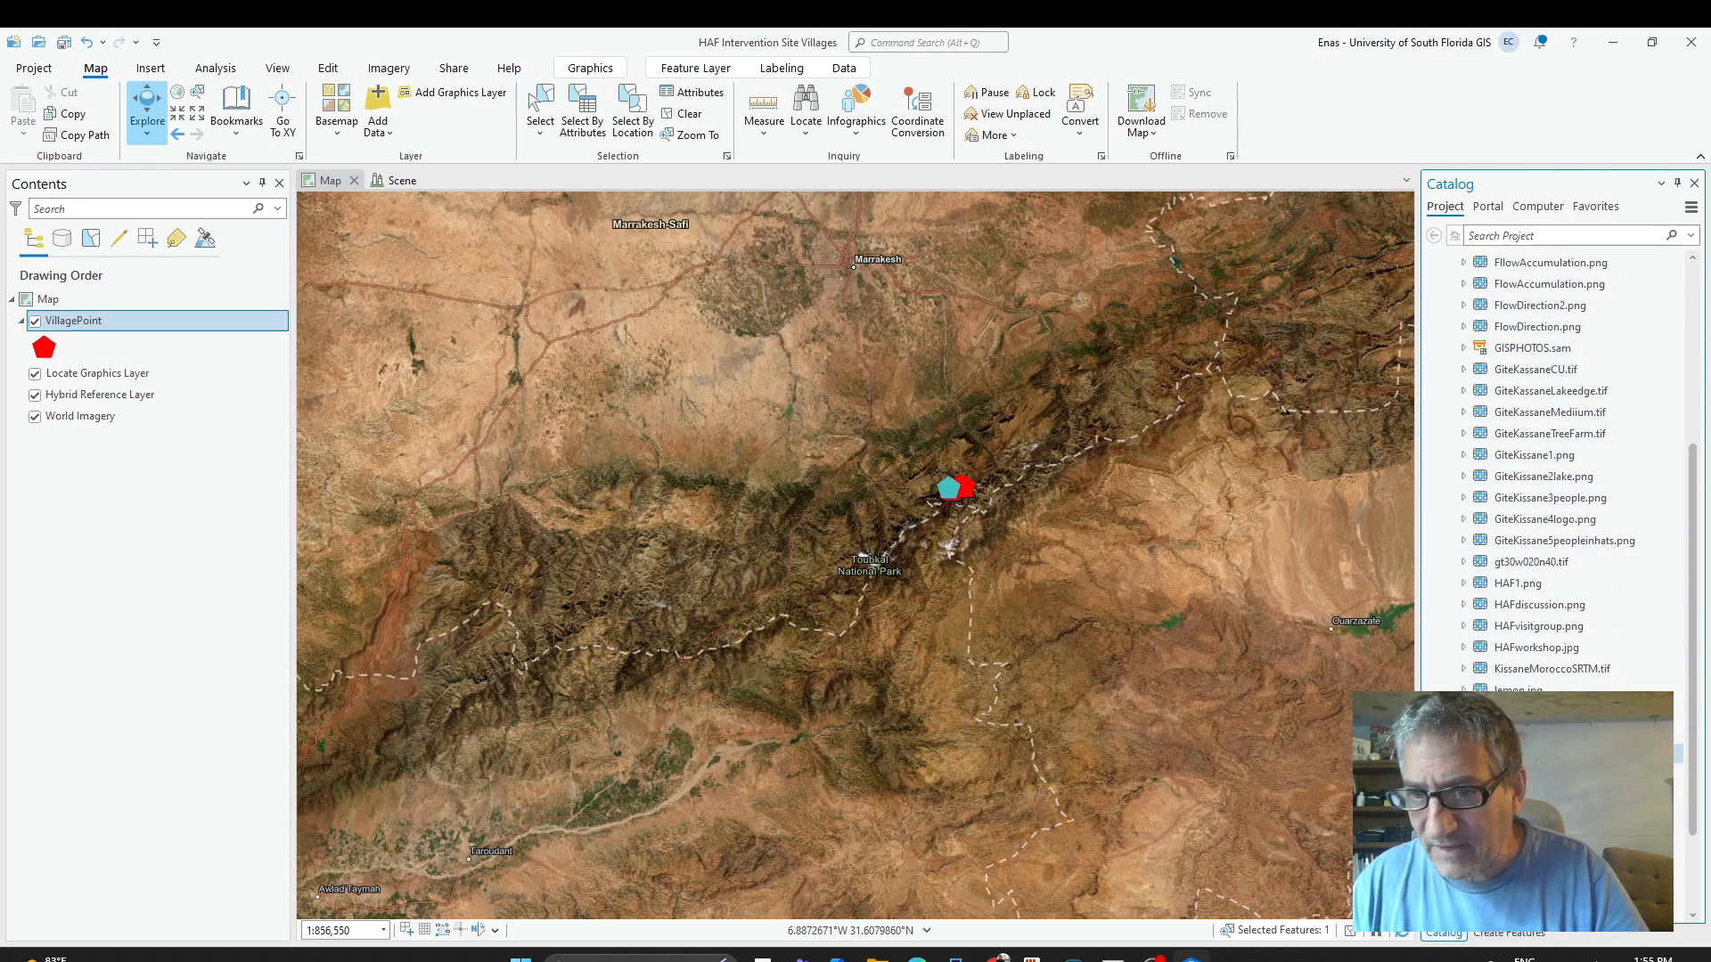
scroll(1568, 647, up, 2)
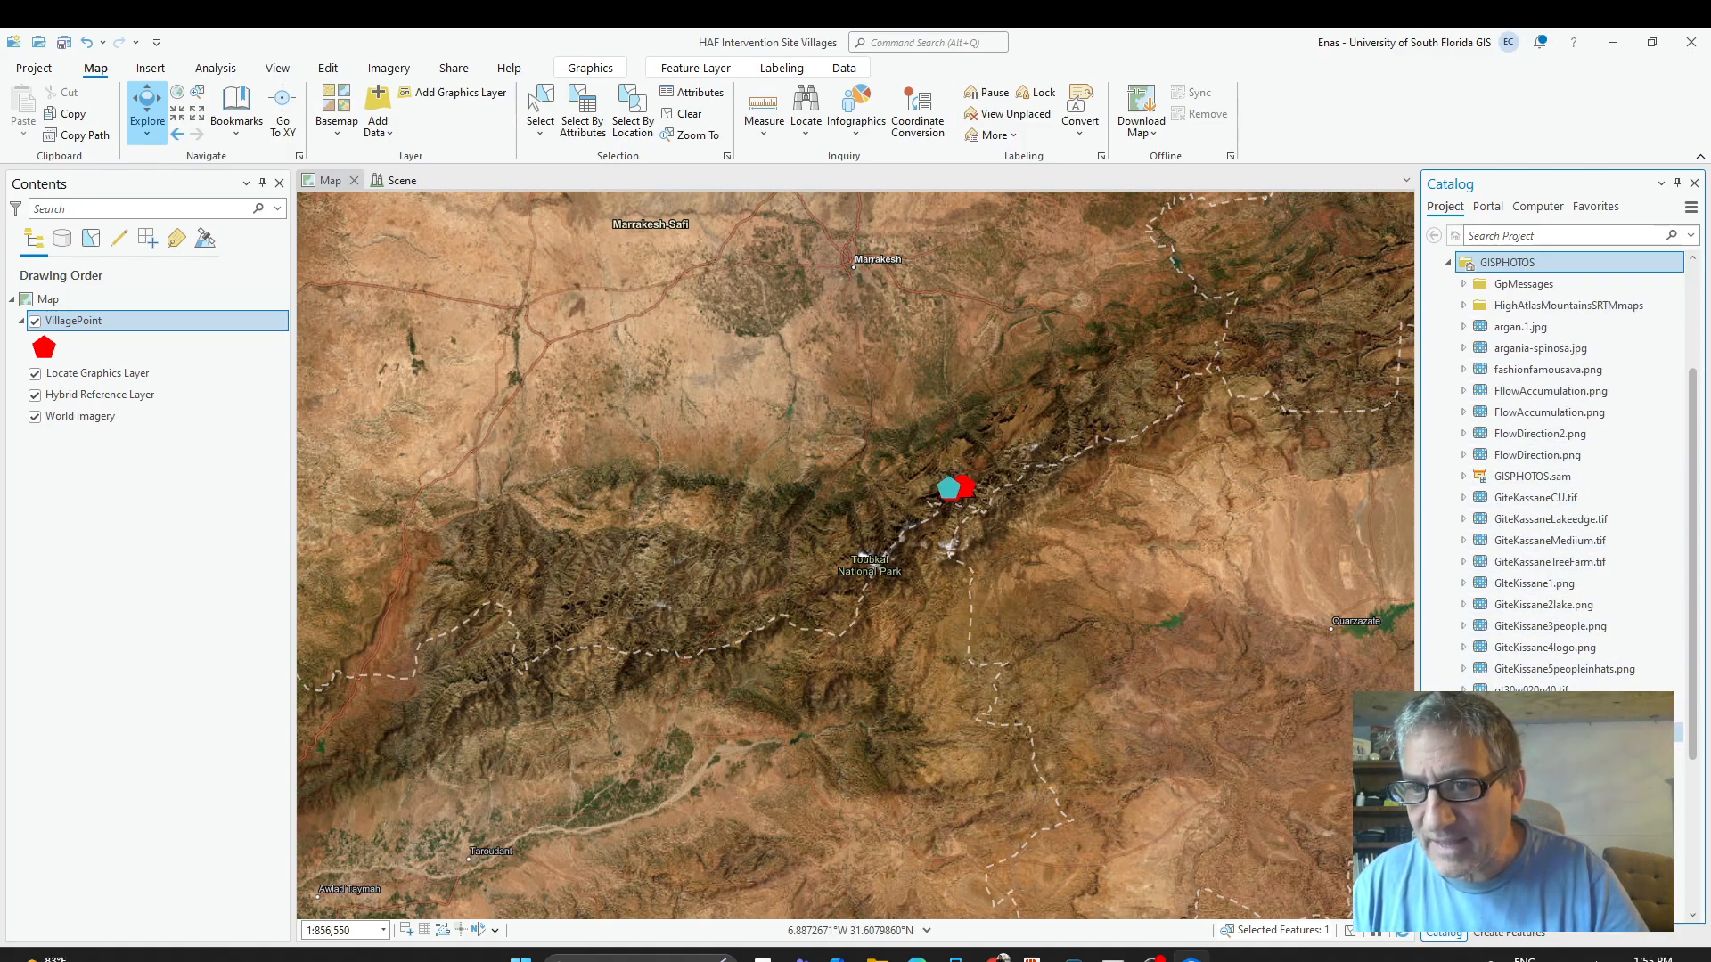
double_click(1565, 306)
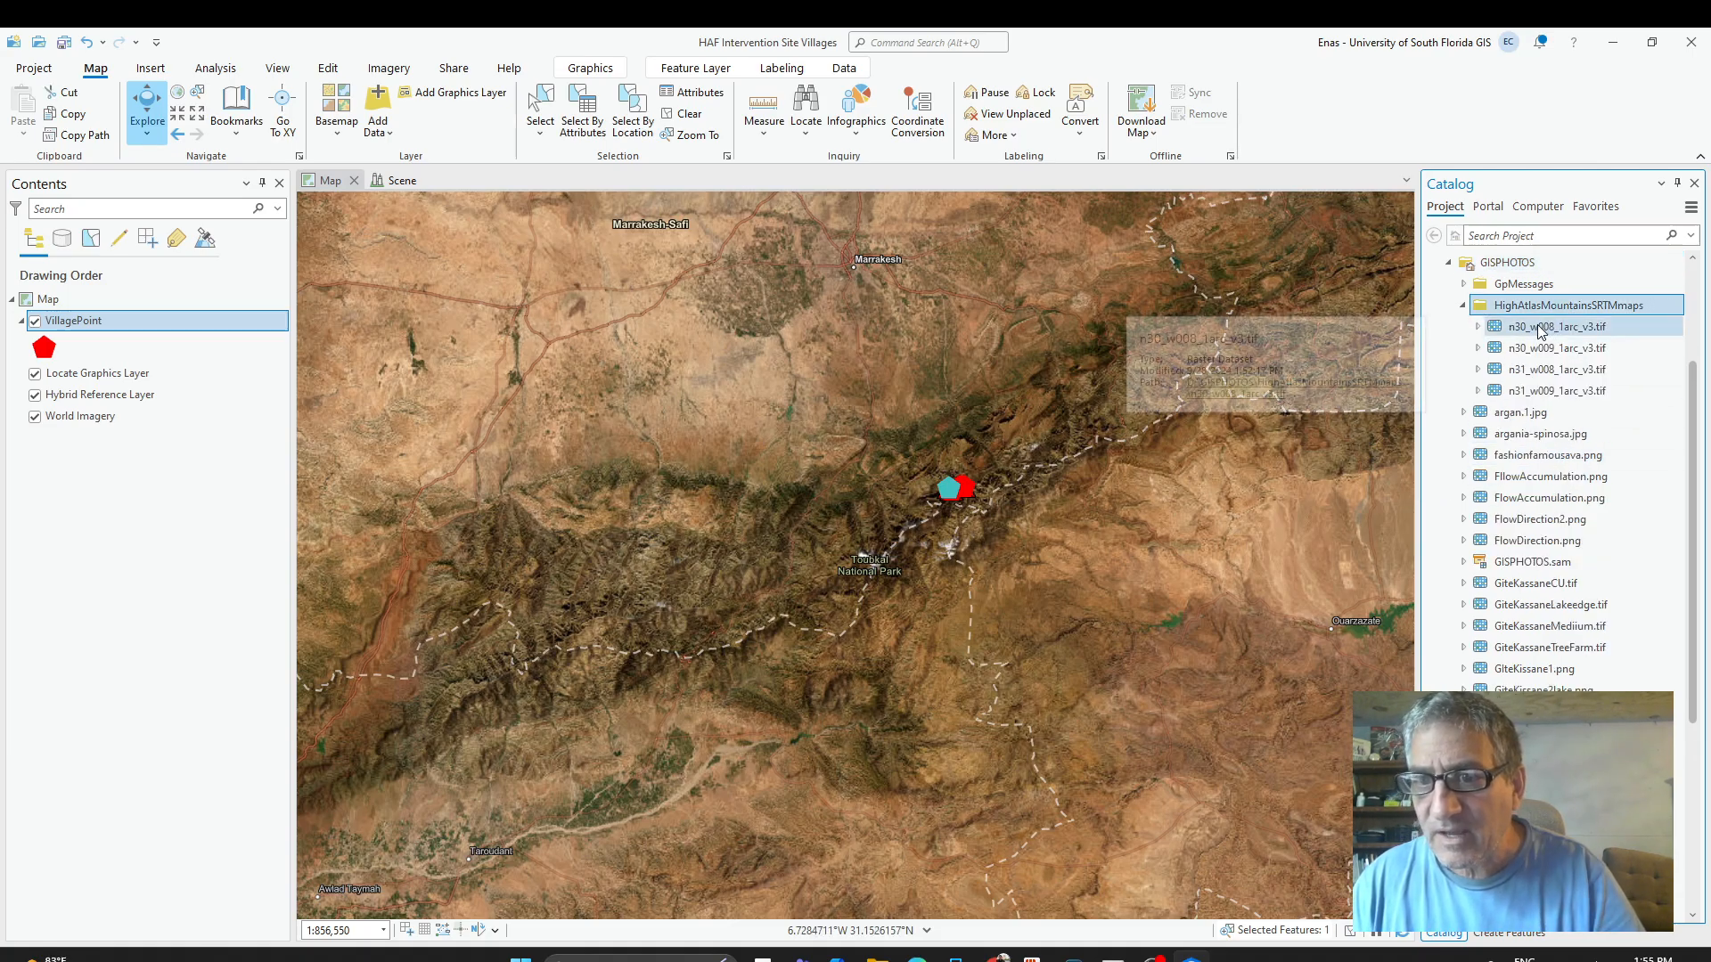
click(1539, 330)
shift+click(1550, 369)
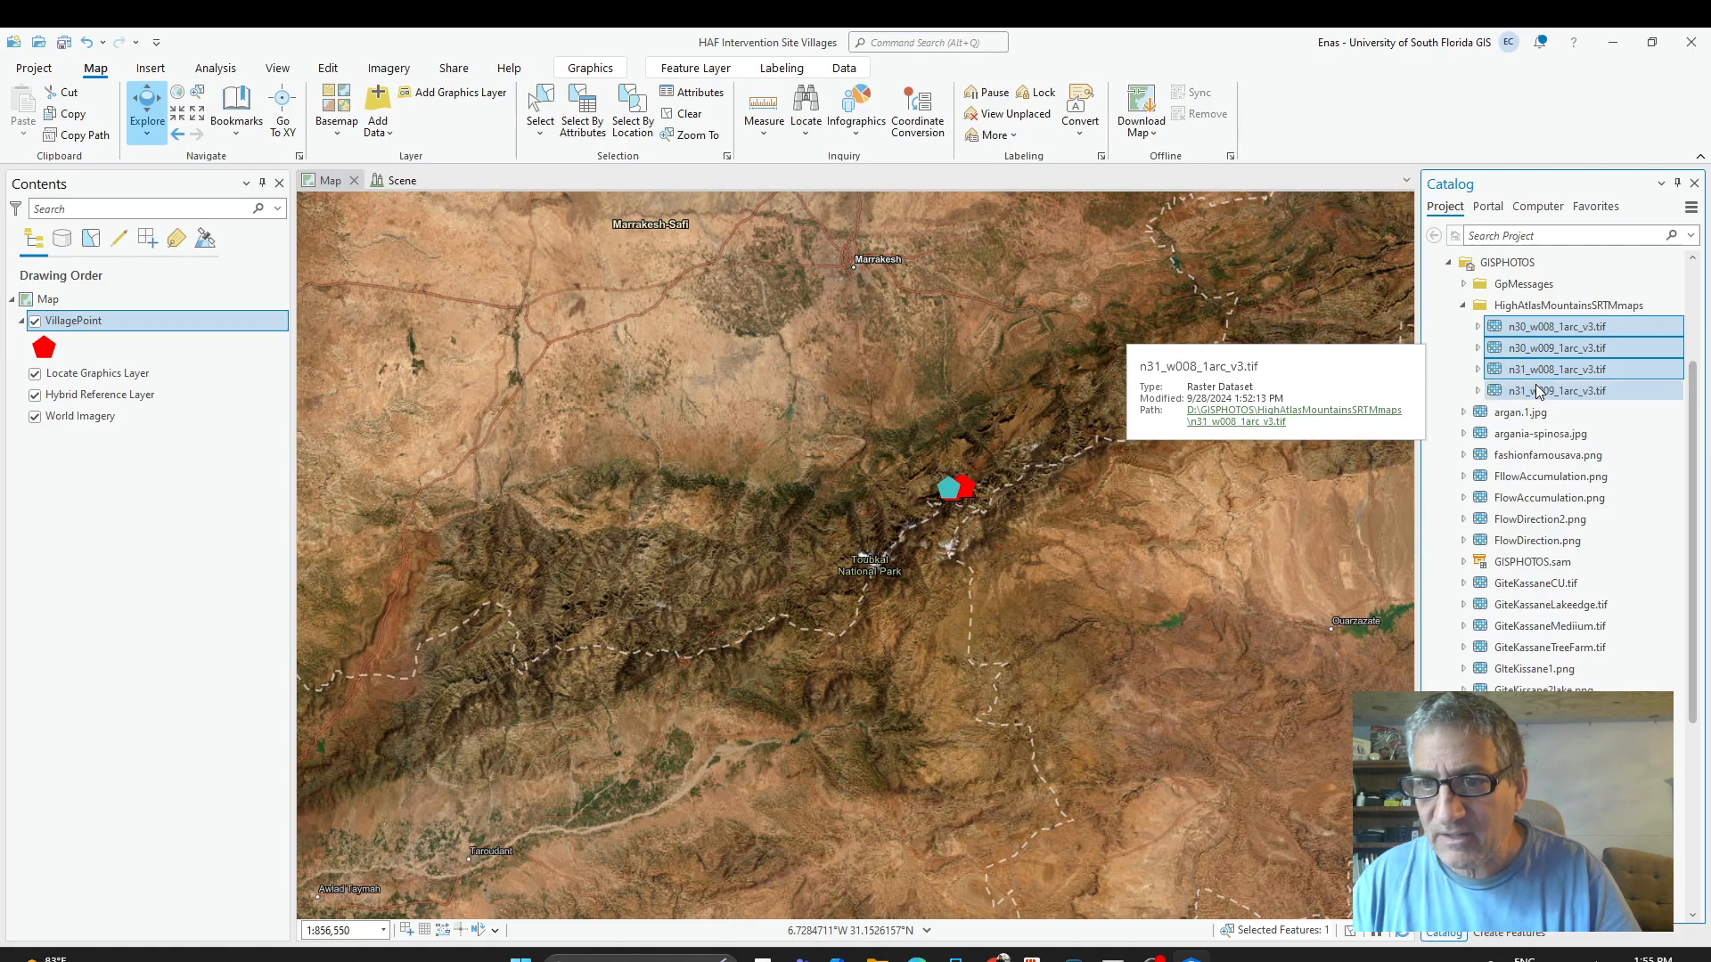
shift+click(1540, 392)
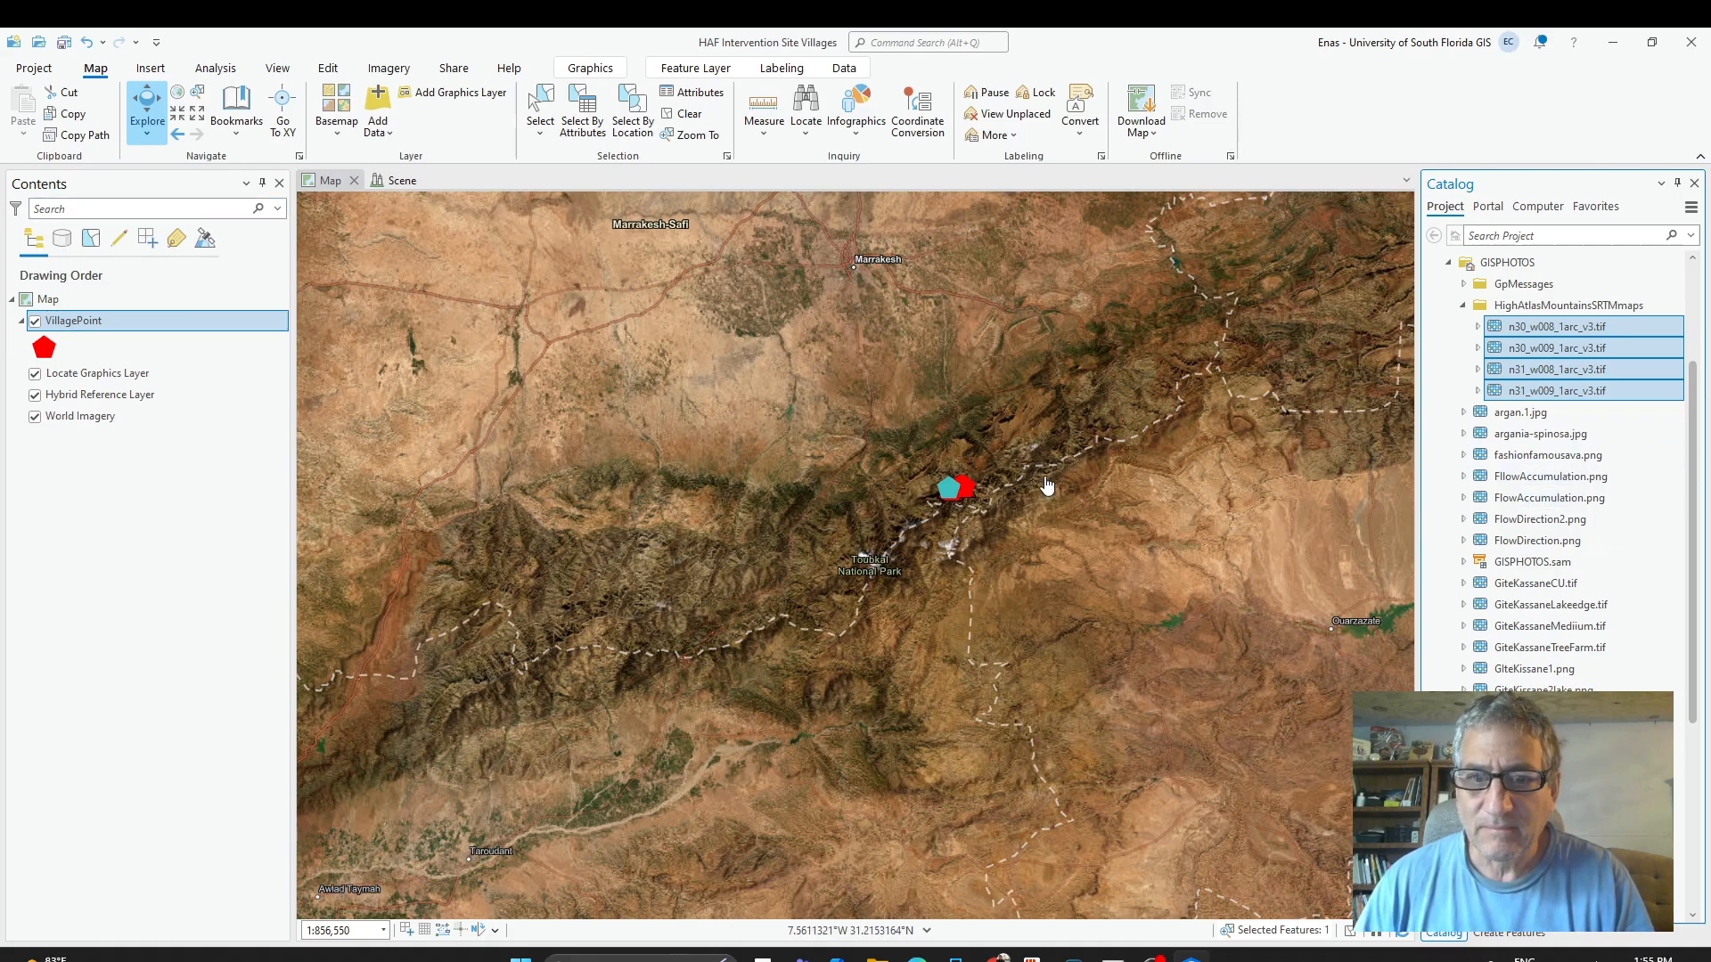
mouse_move(1503, 327)
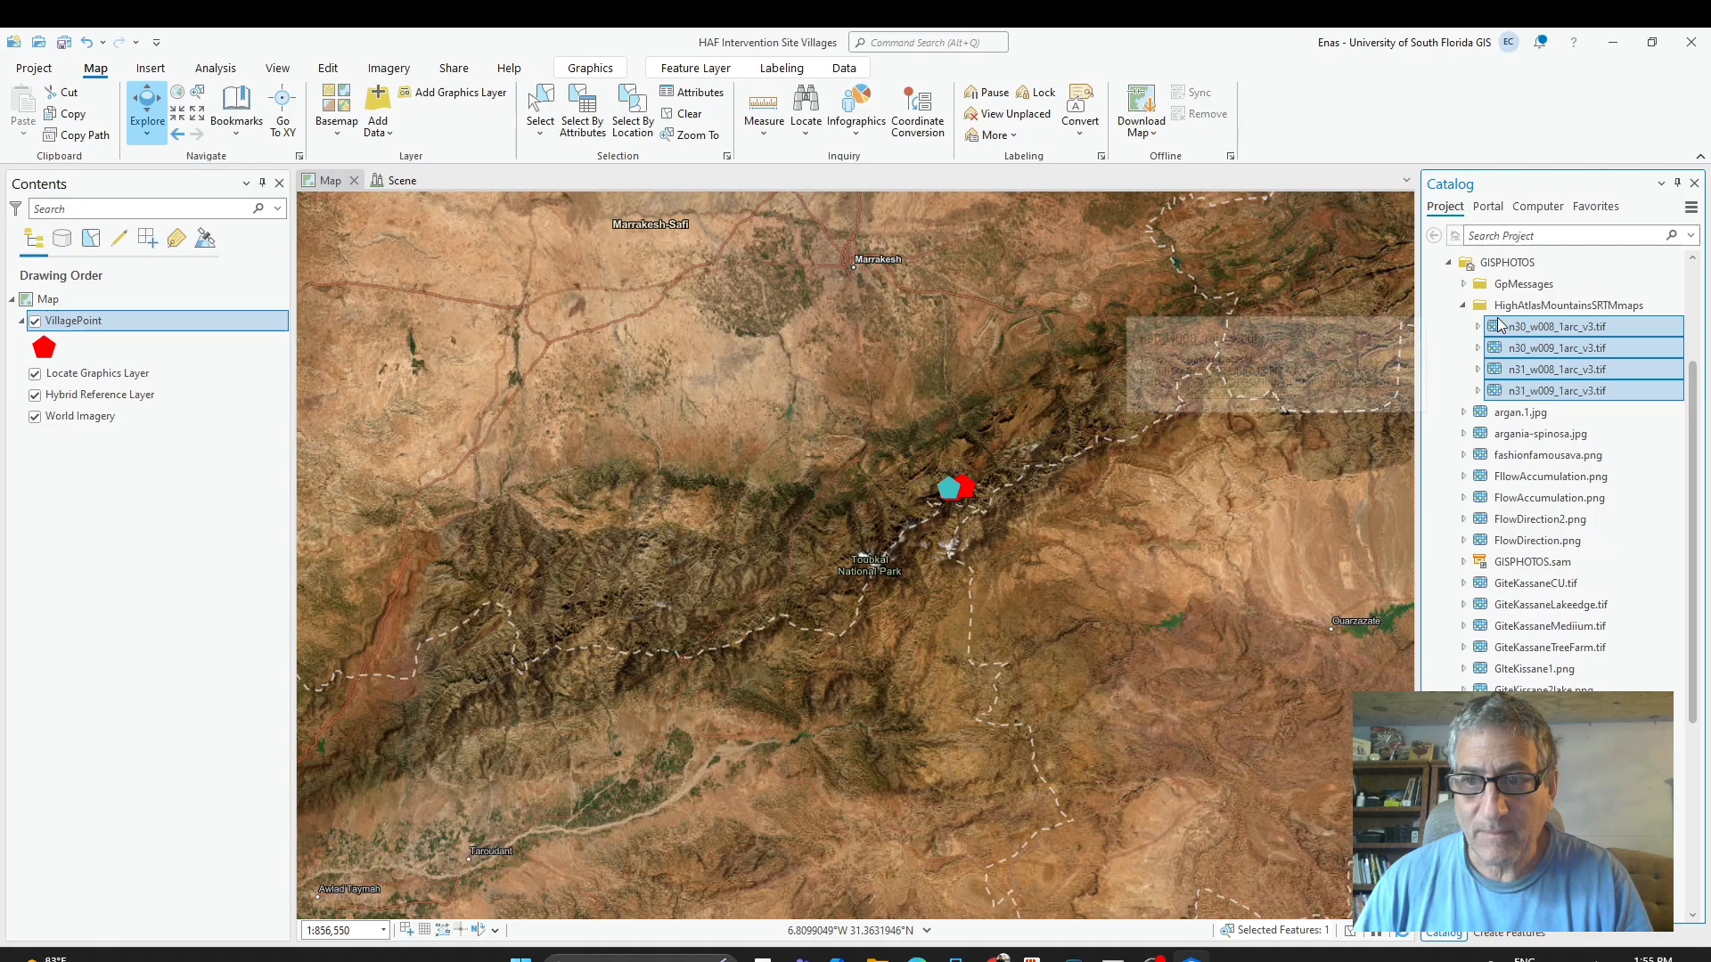
click(1506, 332)
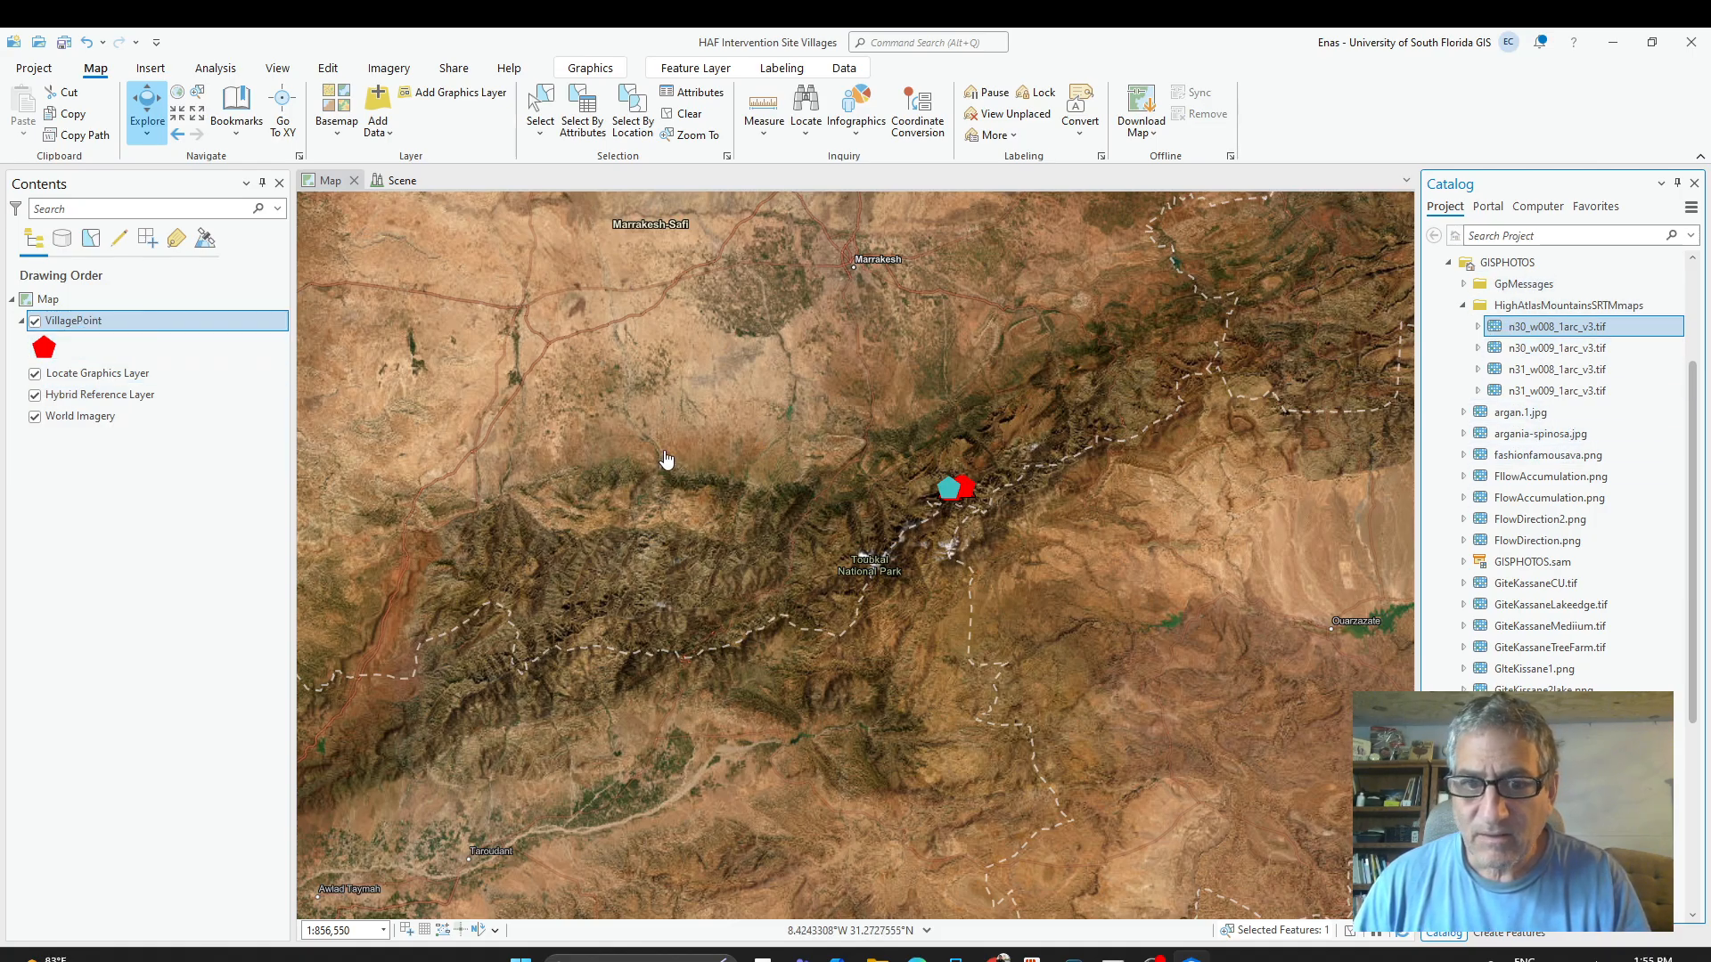
click(1514, 347)
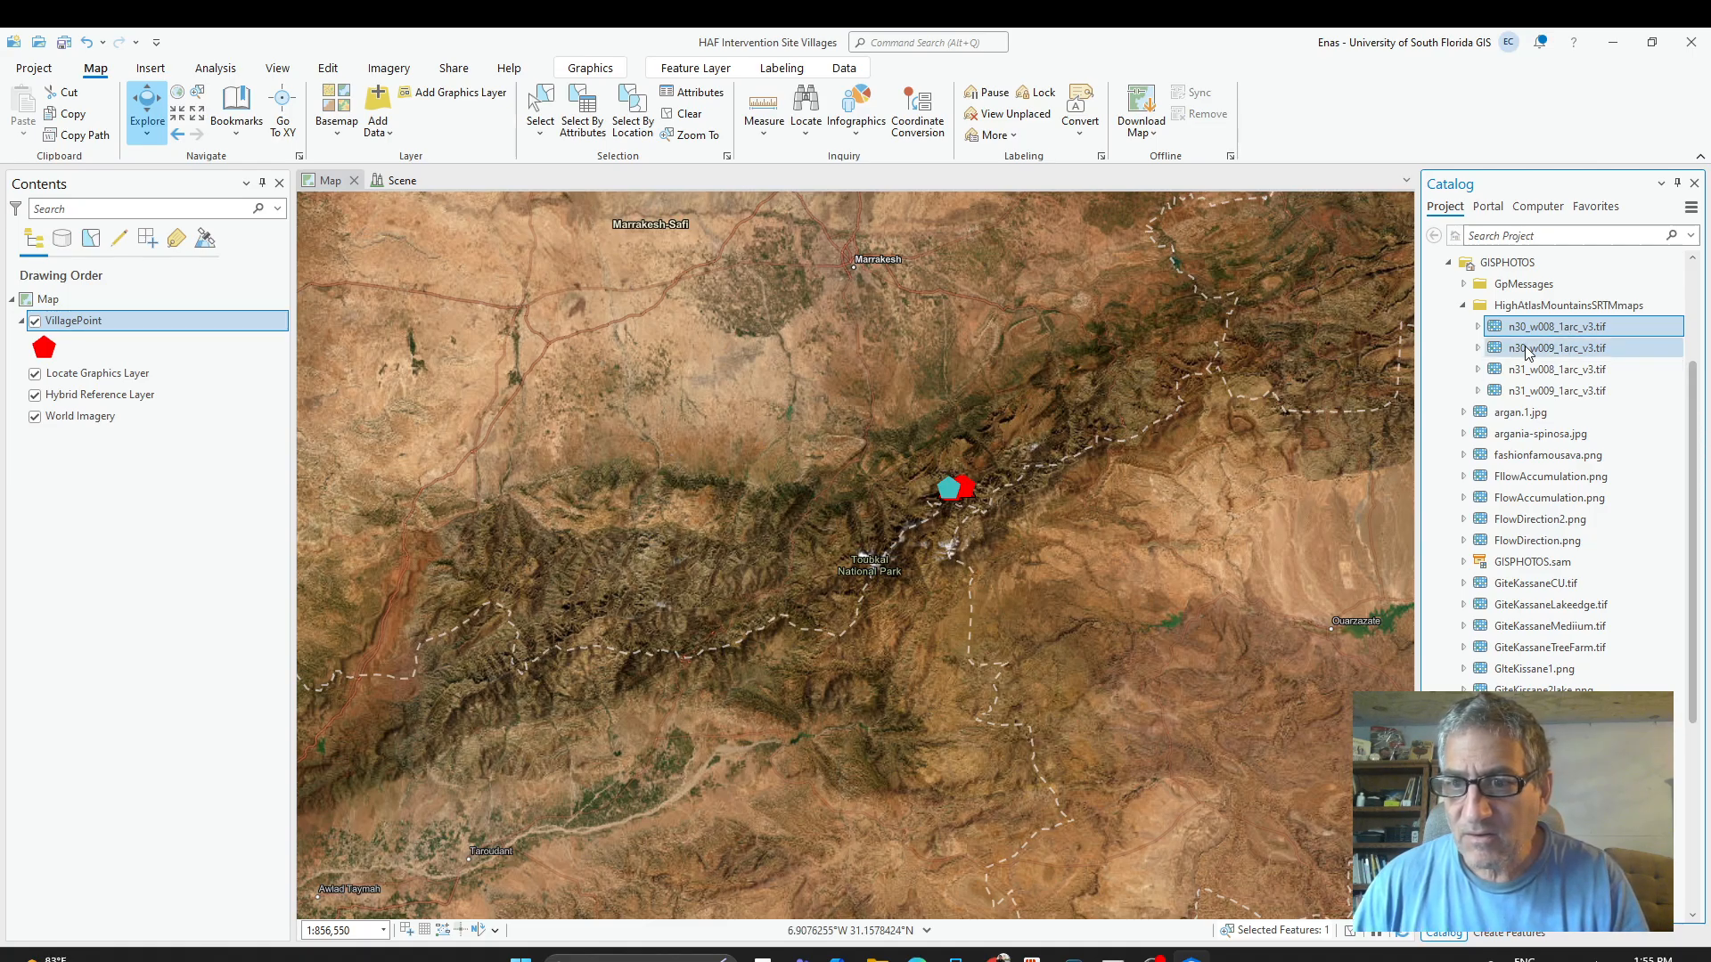
Add Band_1 of n30_w008_1arc_v3.tif to the map without calculating statistics.
click(1478, 327)
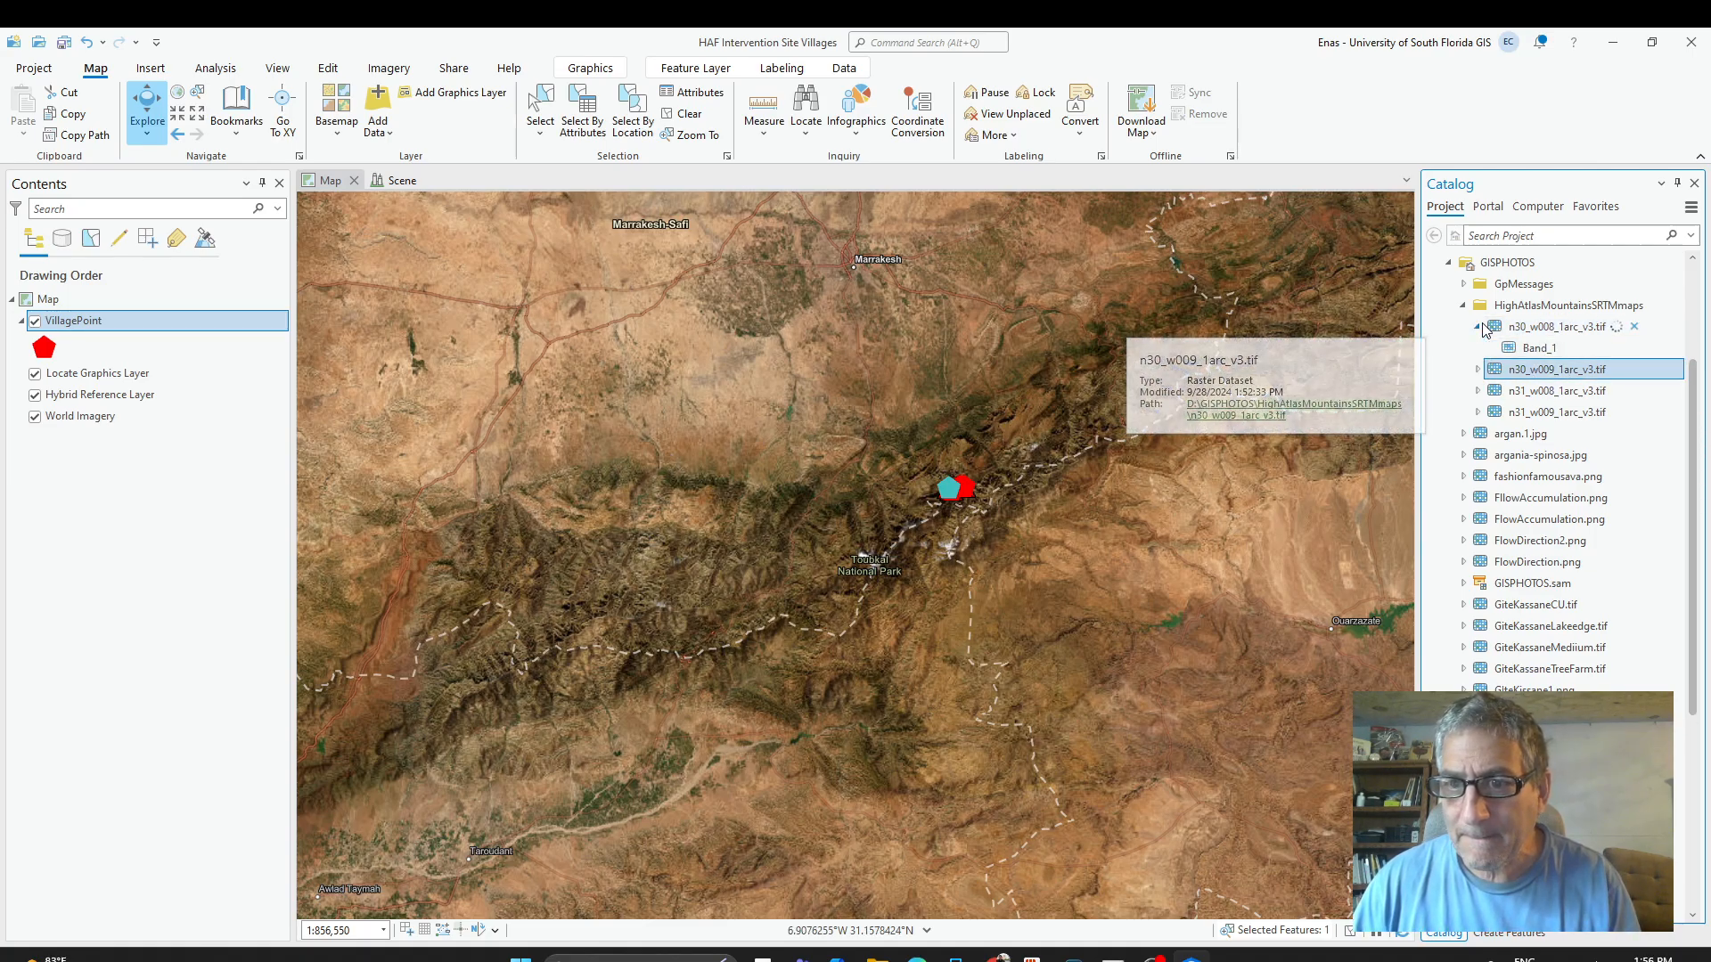
click(1526, 349)
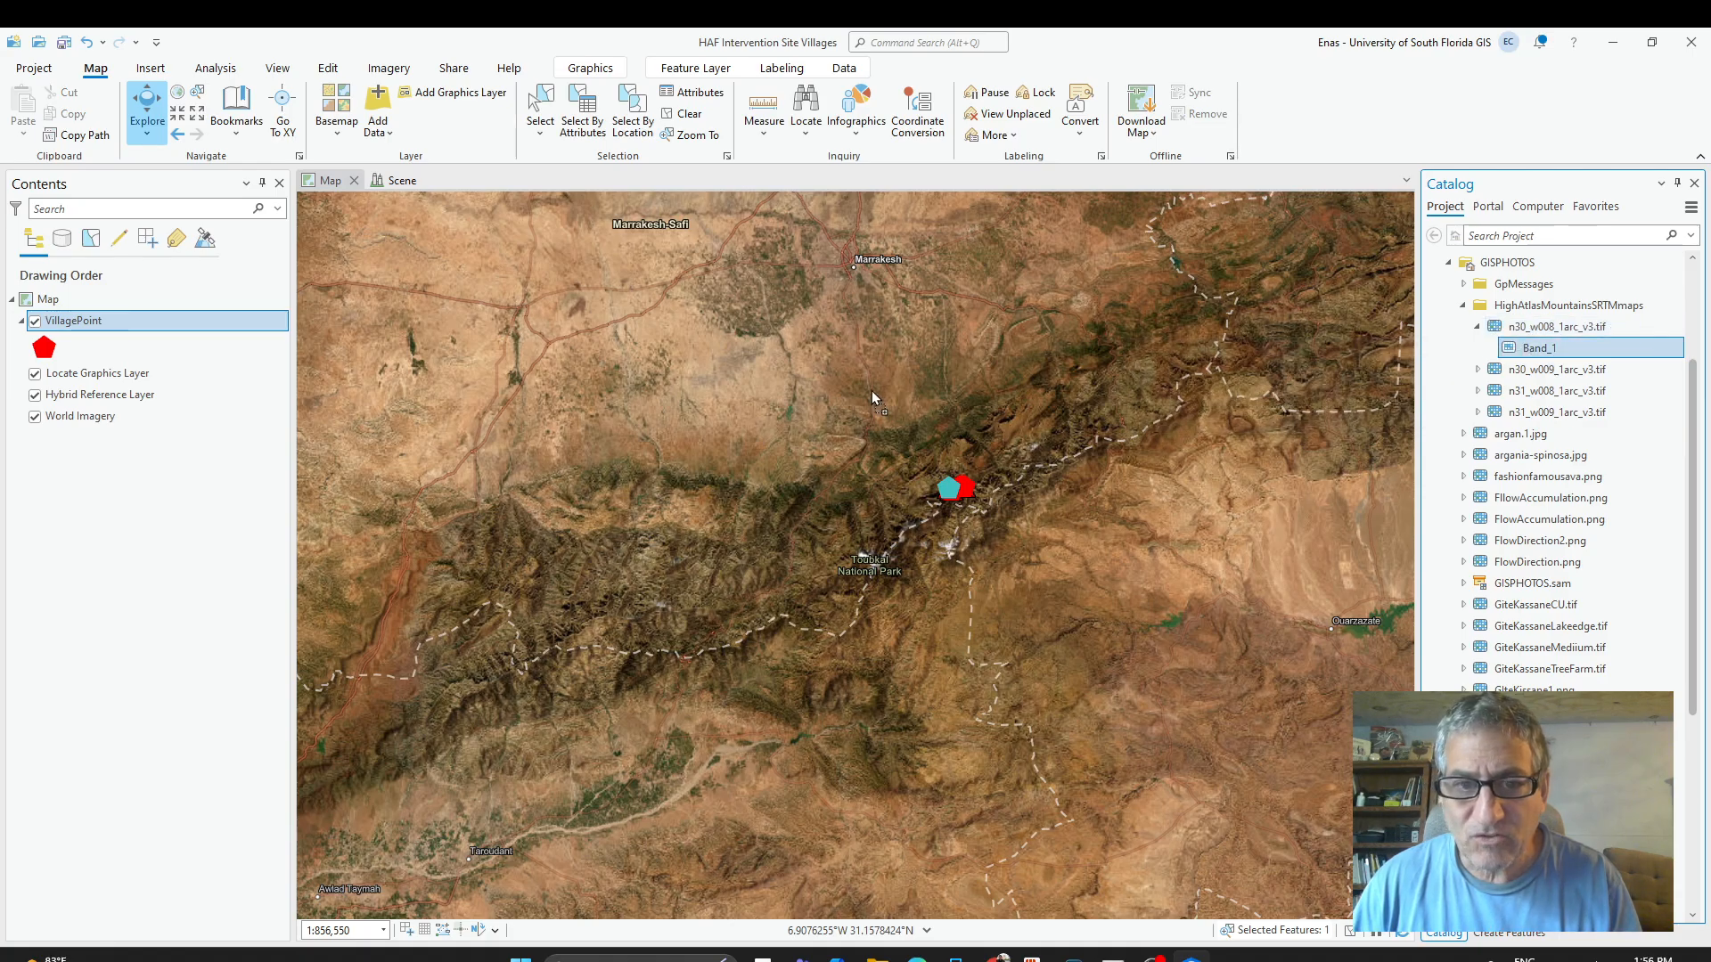
drag(872, 390, 903, 395)
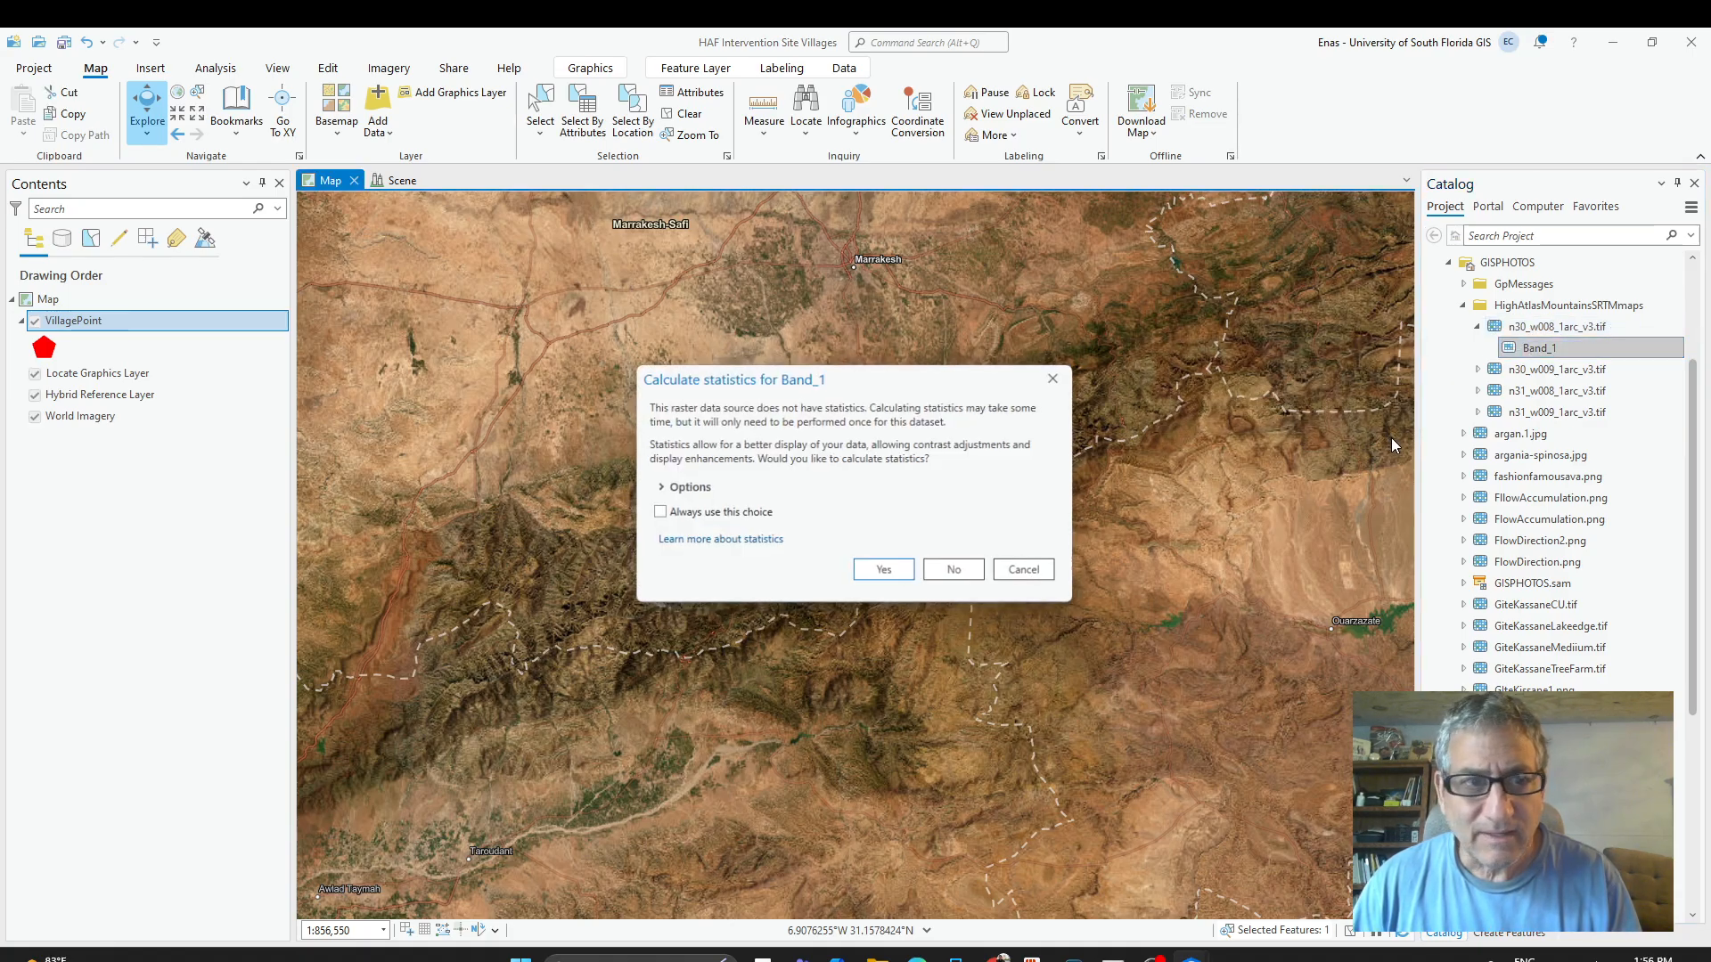
click(960, 579)
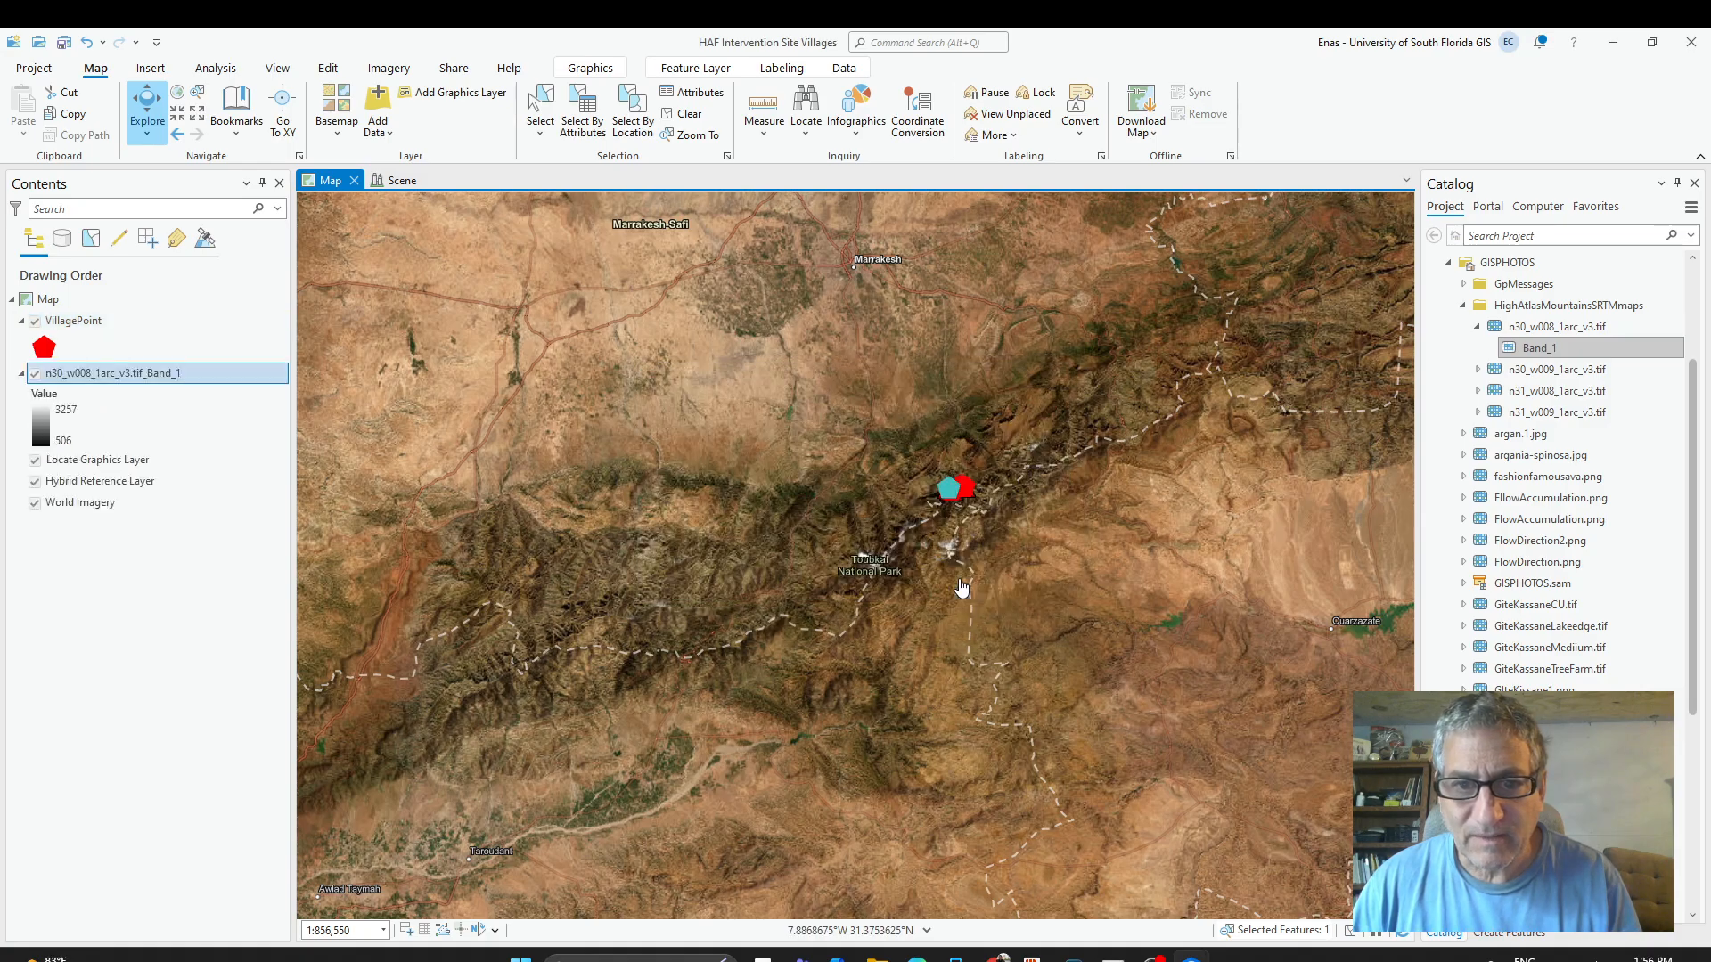
Add Band_1 of n30_w009_1arc_v3.tif to the map, declining the statistics calculation.
click(1477, 370)
click(1532, 390)
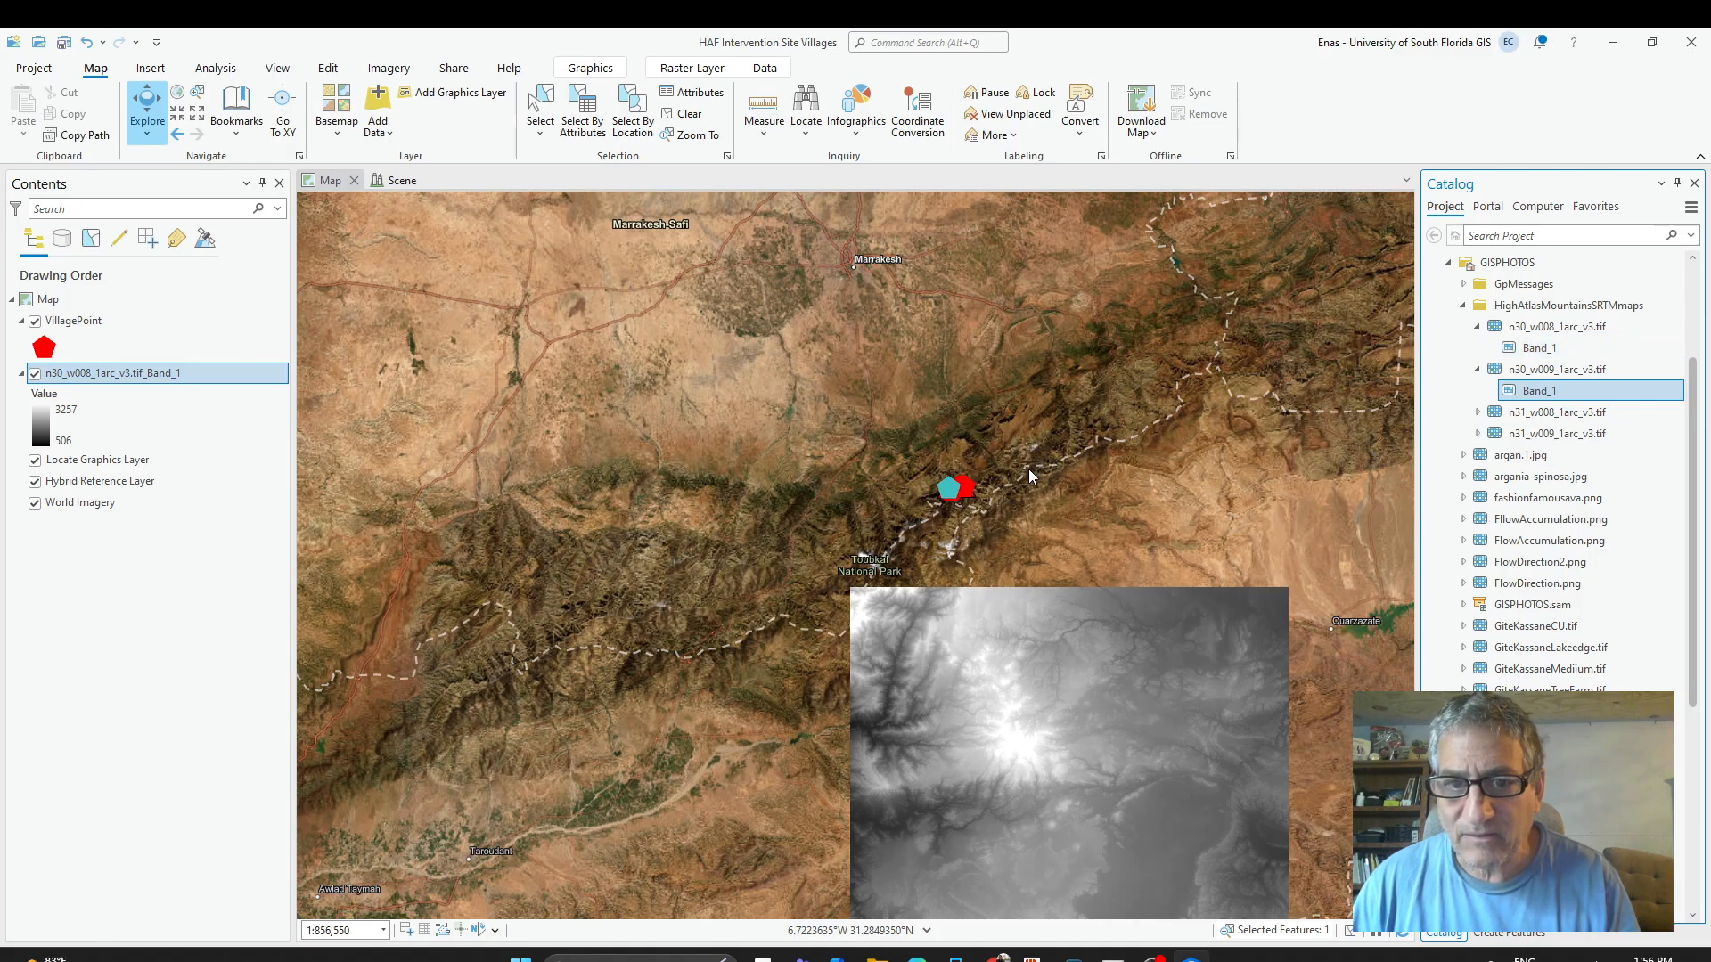
drag(1028, 468, 1043, 481)
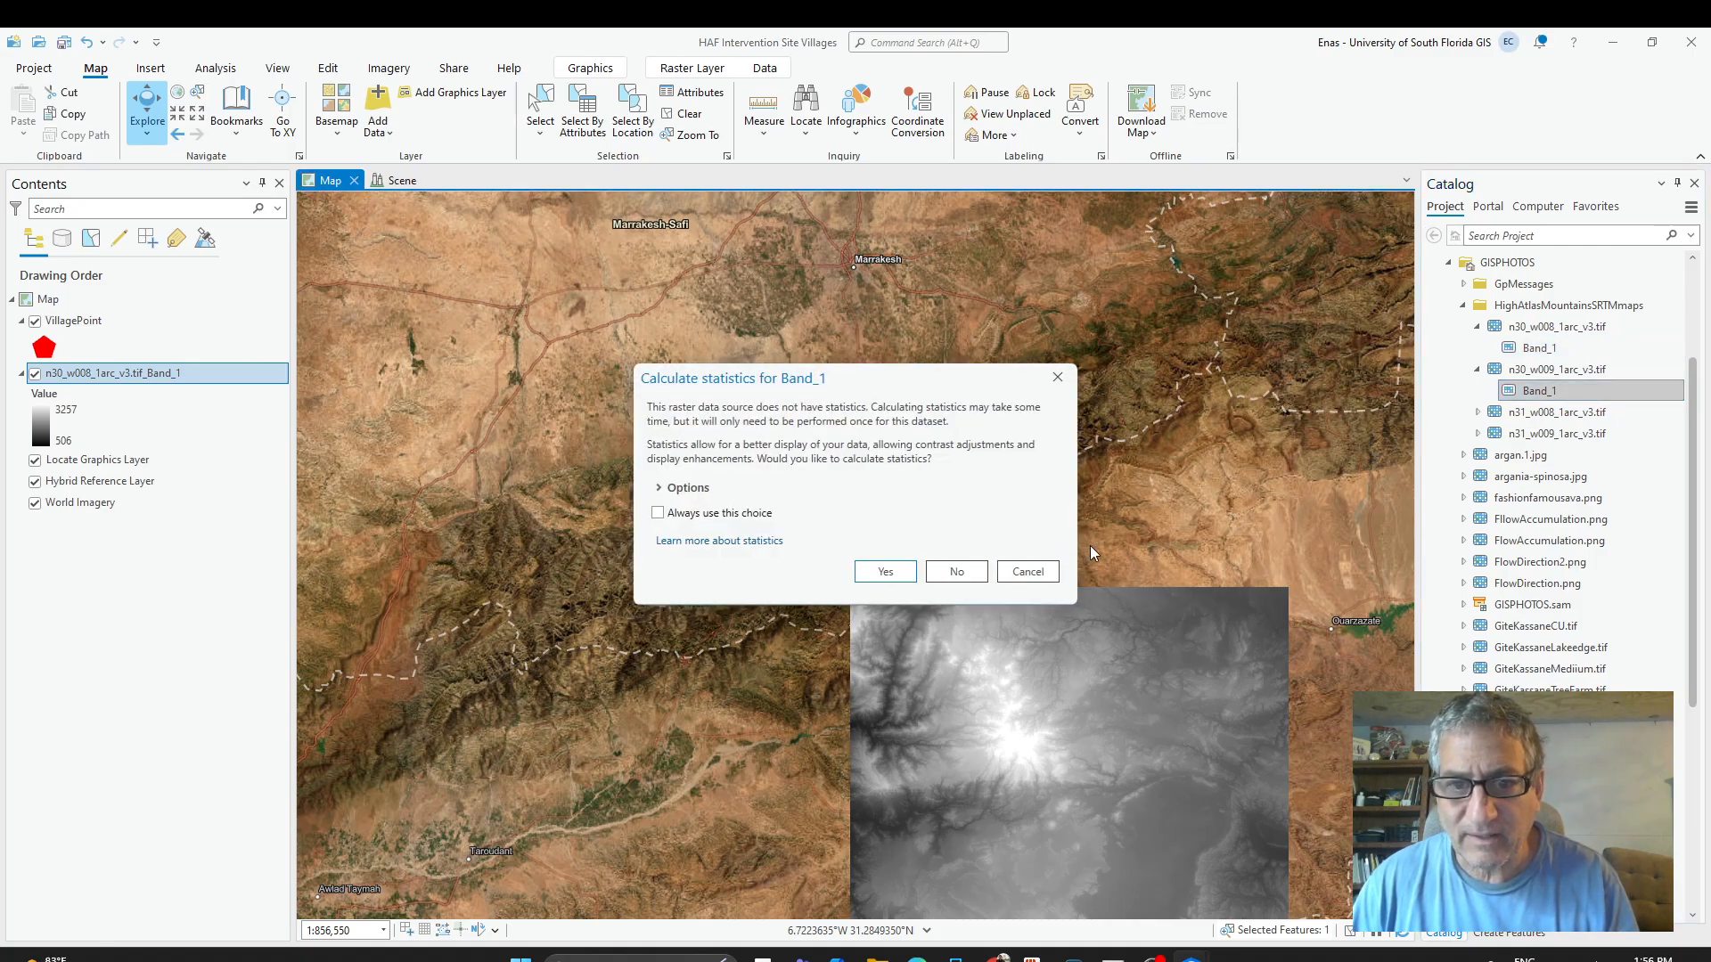
click(955, 573)
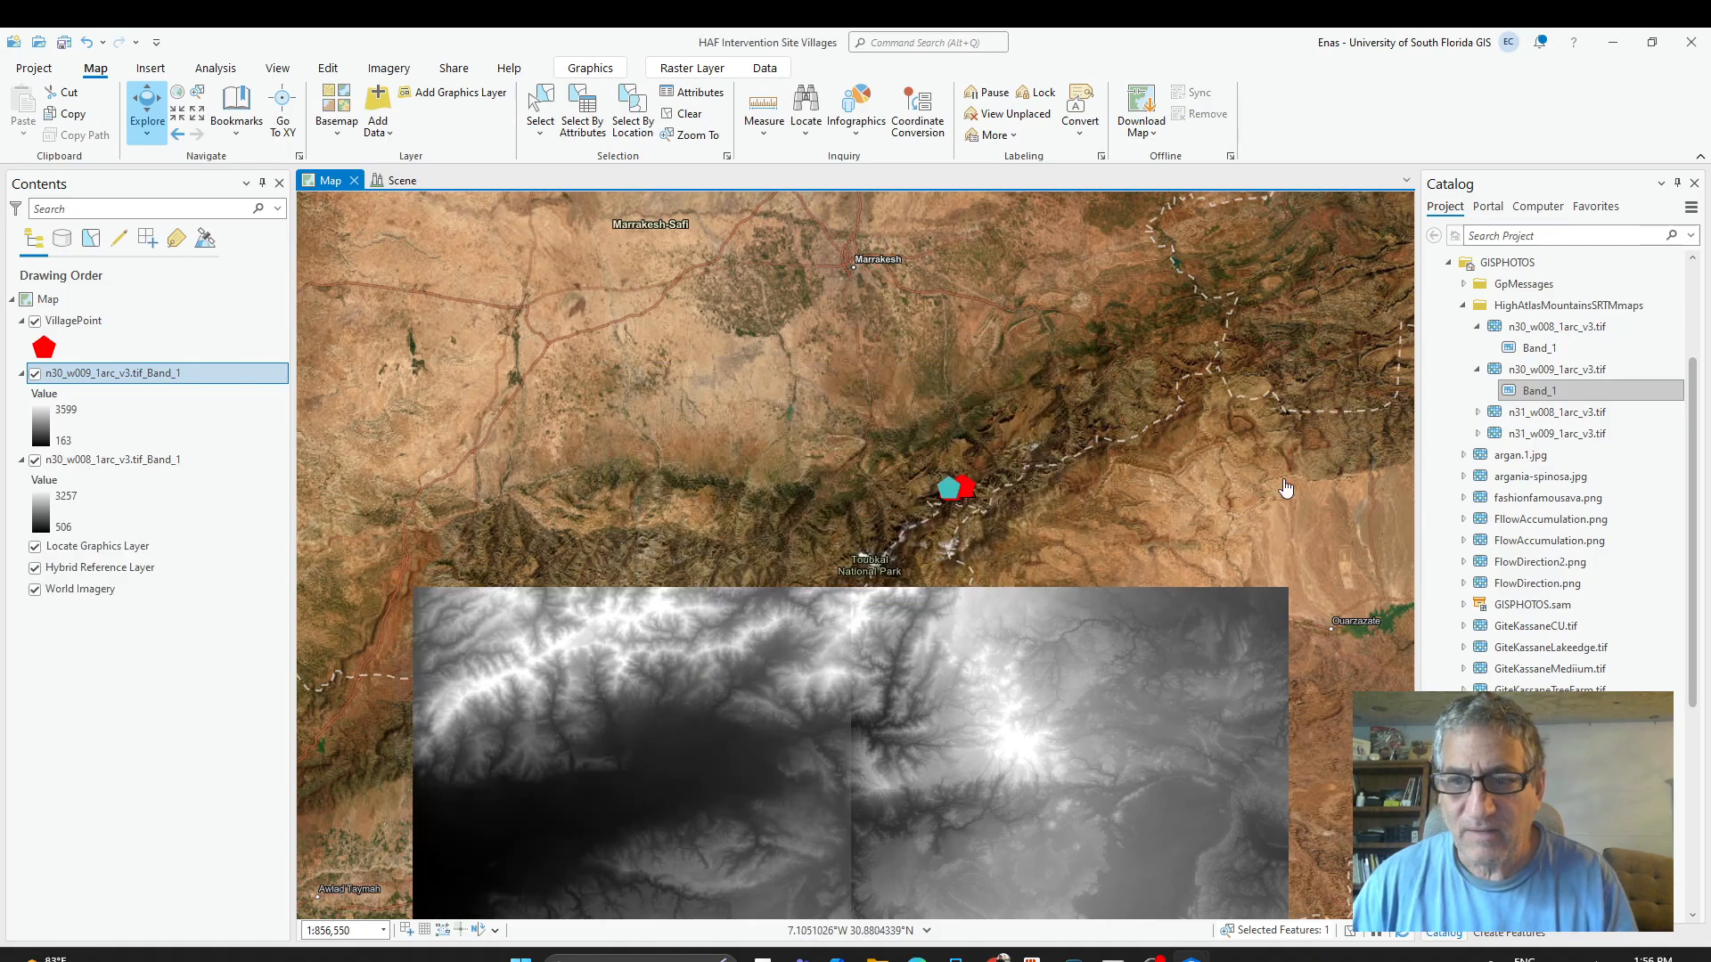
Add Band_1 of n31_w008_1arc_v3.tif to the map and skip calculating its statistics.
click(1478, 415)
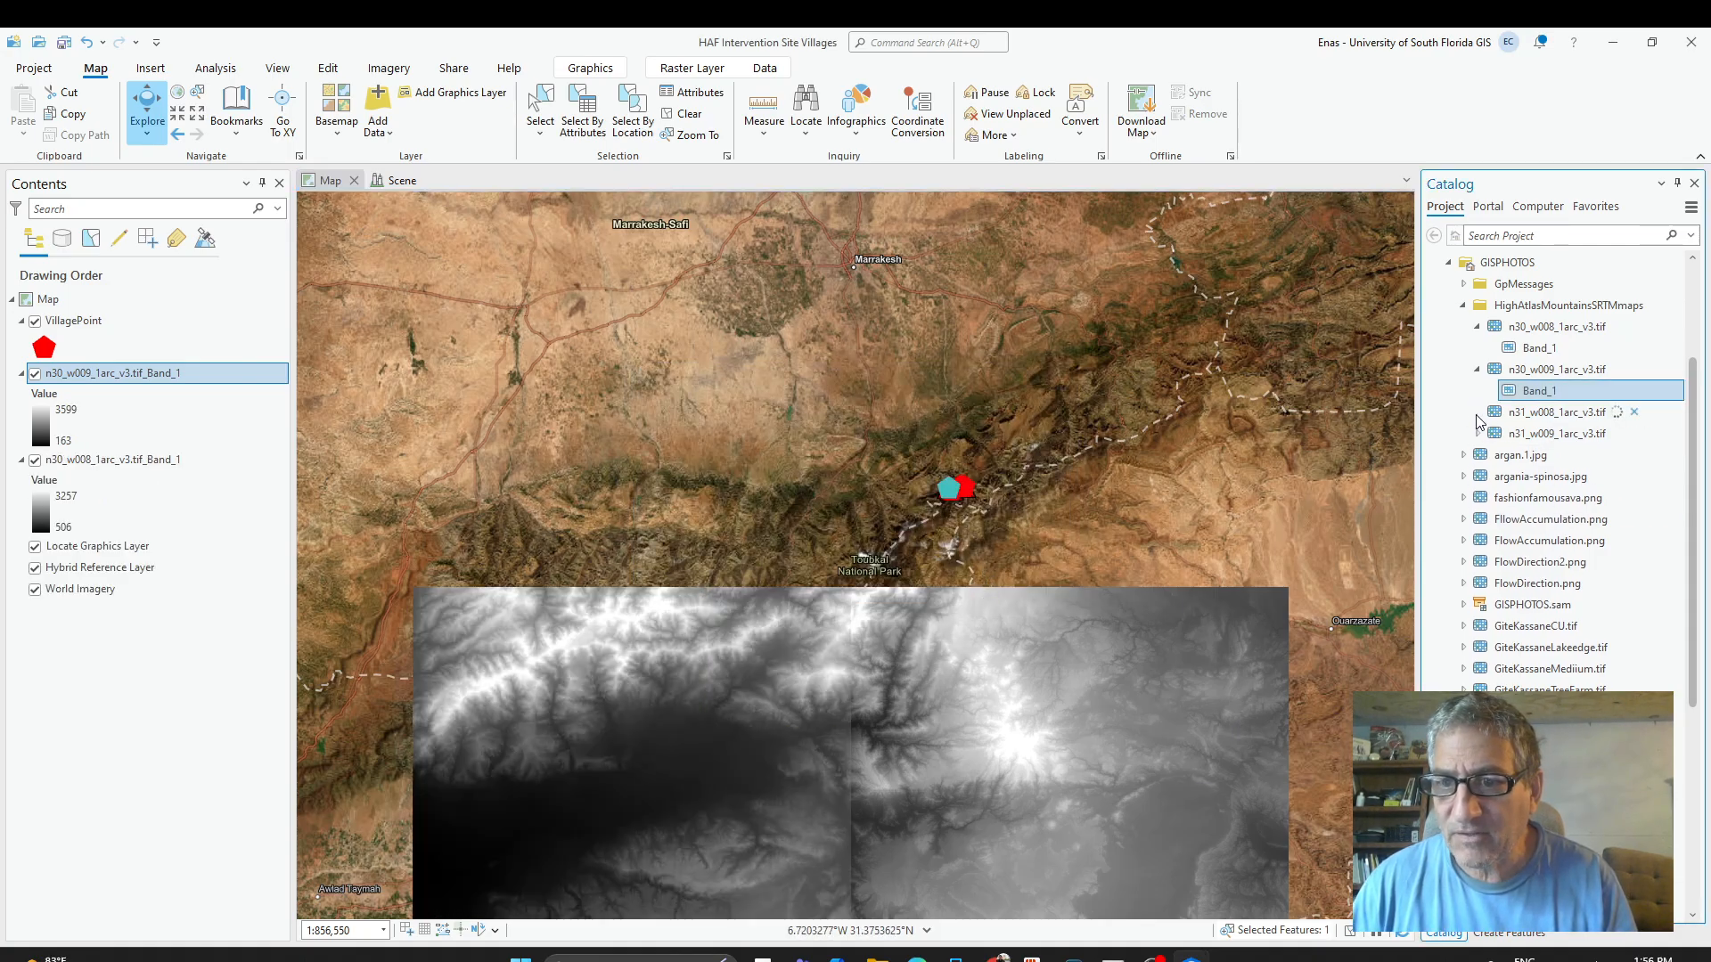
drag(1557, 438, 749, 378)
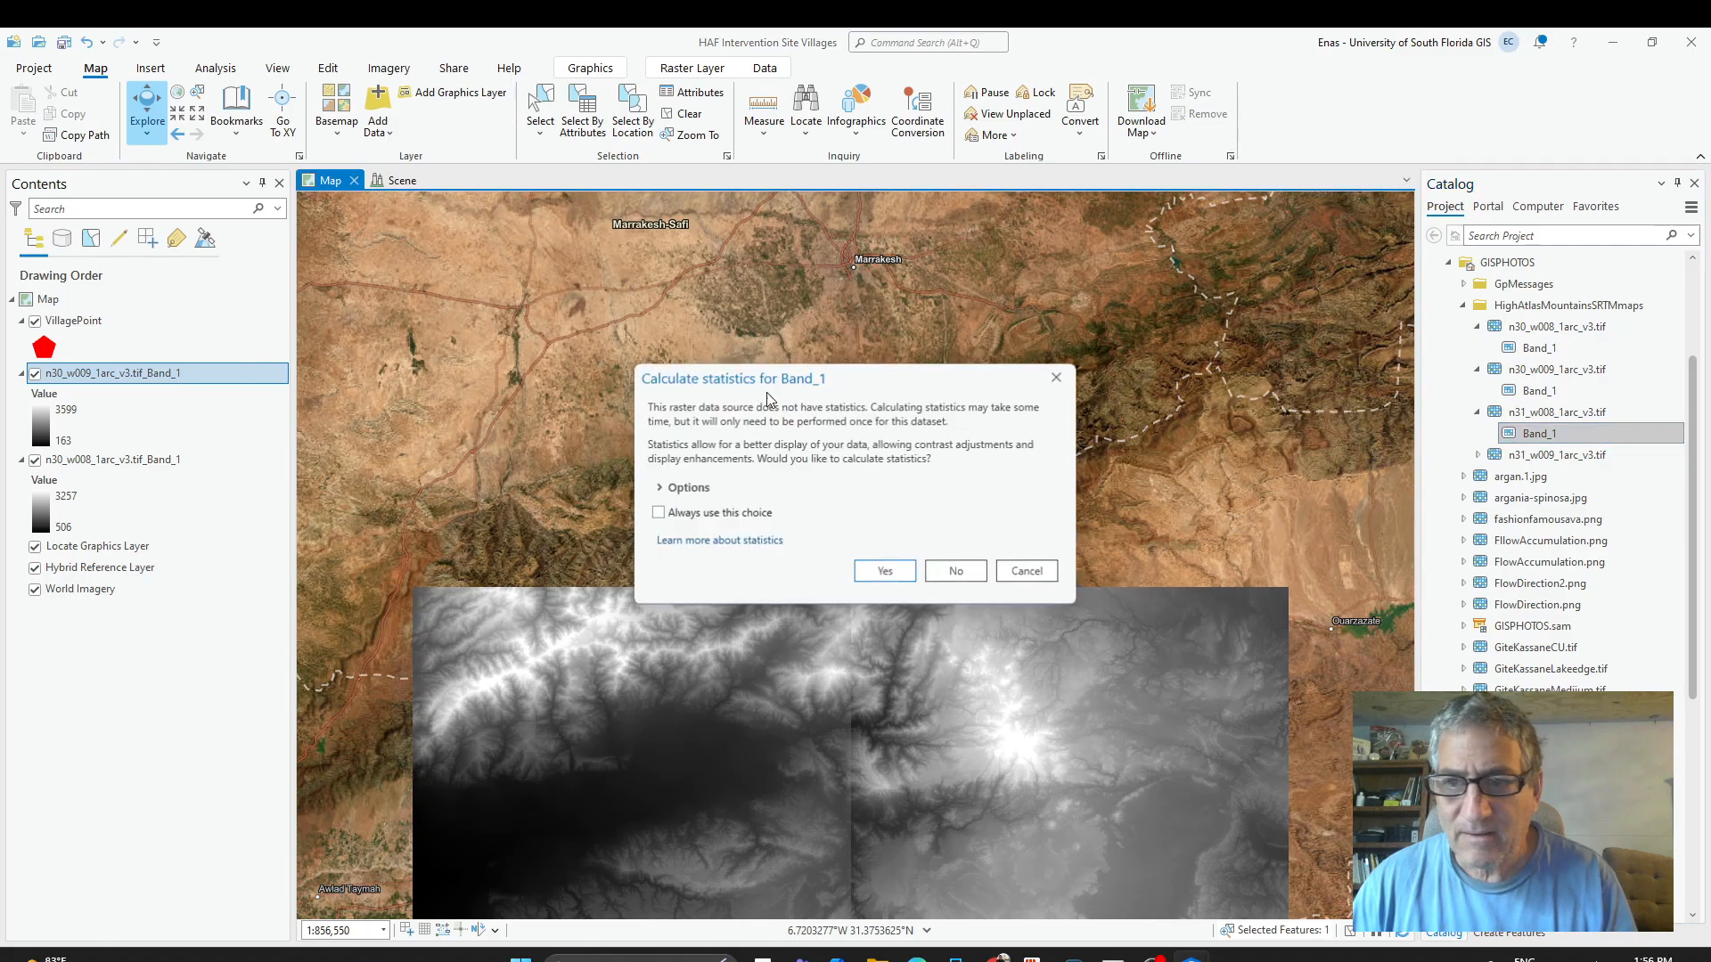
click(950, 581)
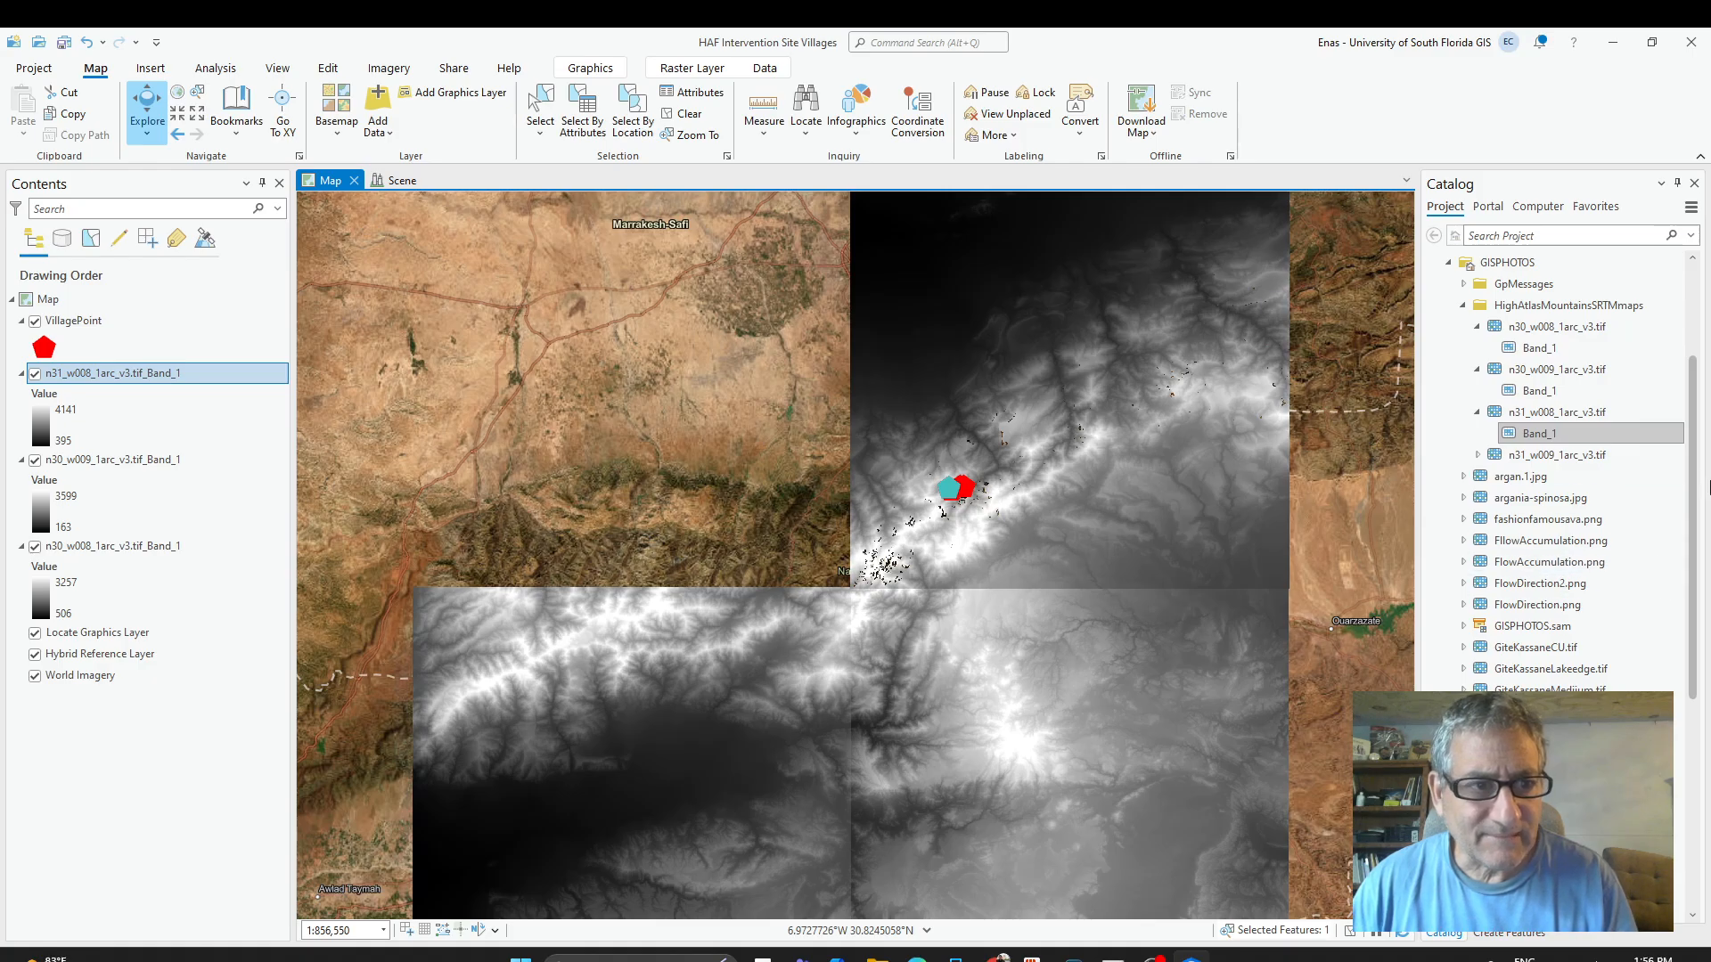
Add Band_1 of n31_w009_1arc_v3.tif to the map without statistics and inspect the four elevation tiles around the village points.
click(1477, 455)
click(1539, 476)
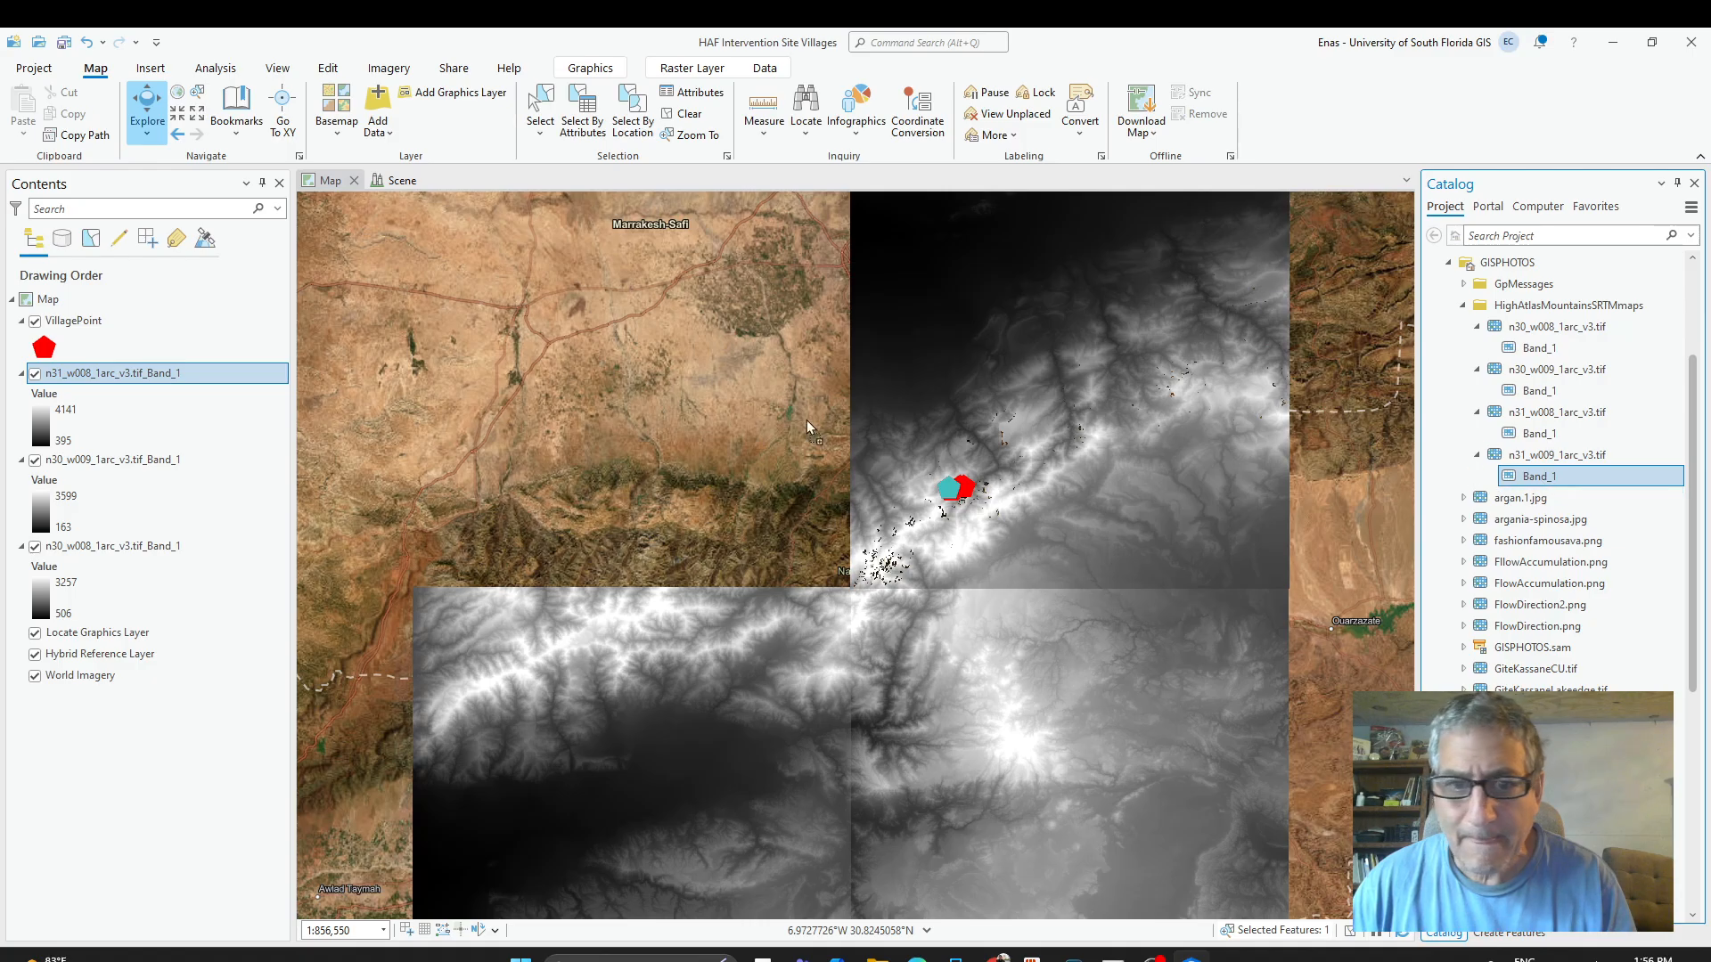
drag(718, 440, 718, 440)
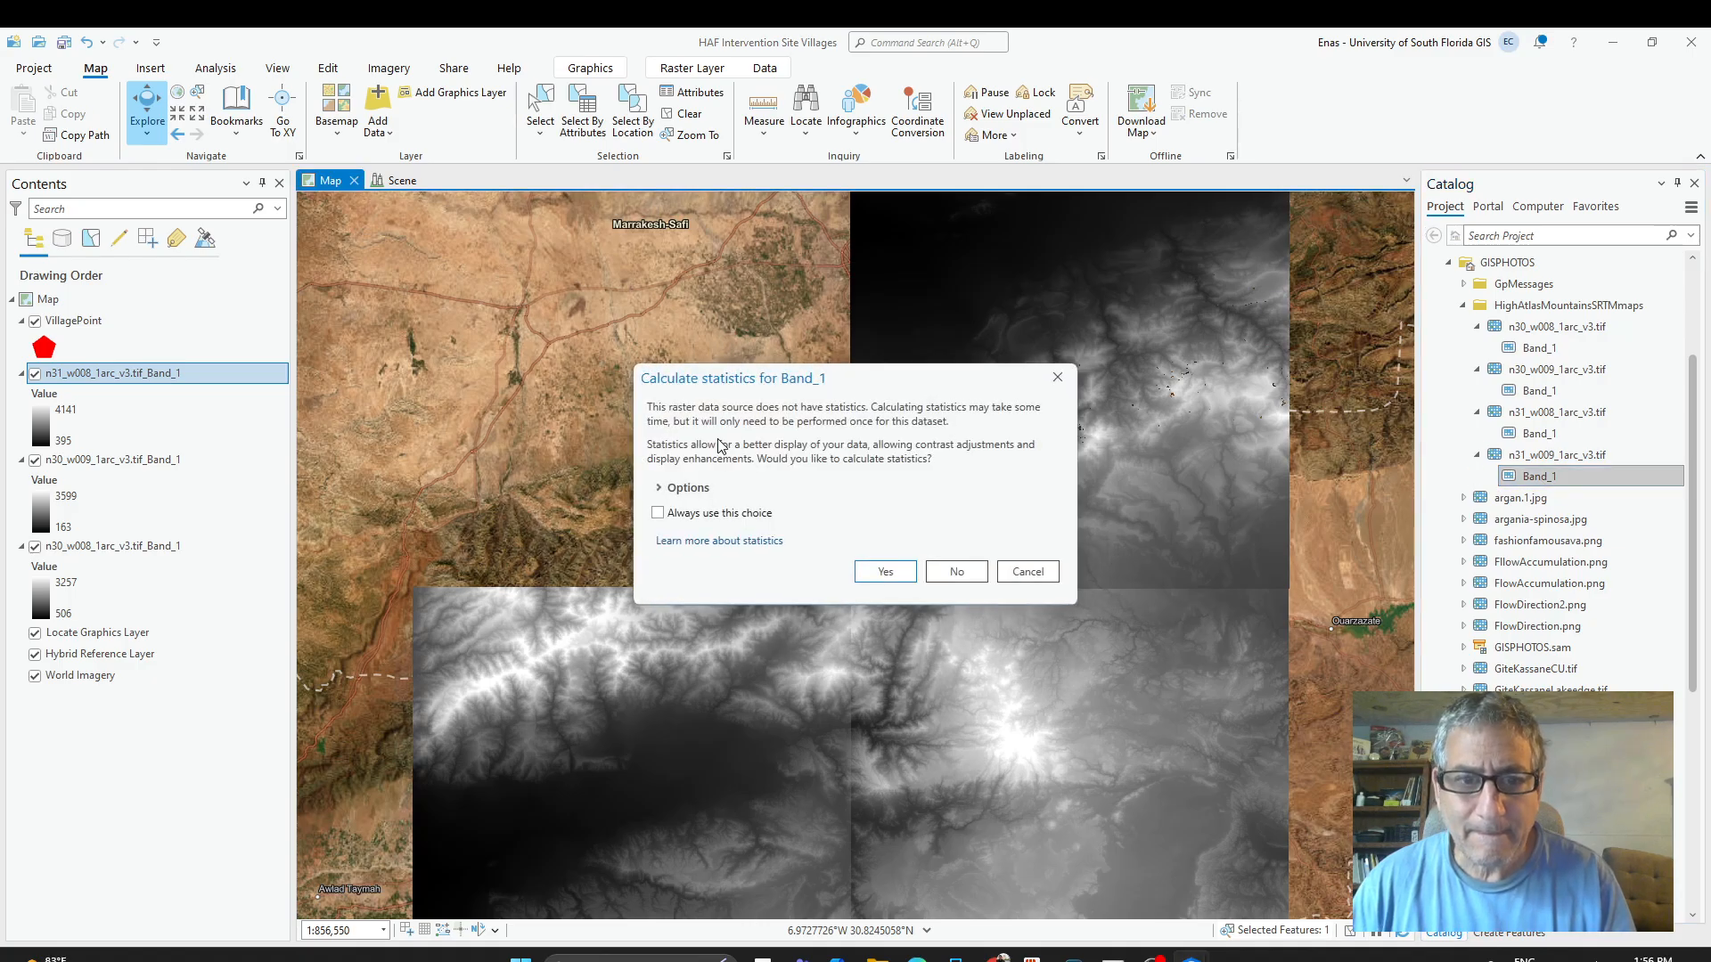
click(957, 572)
scroll(1083, 851, down, 2)
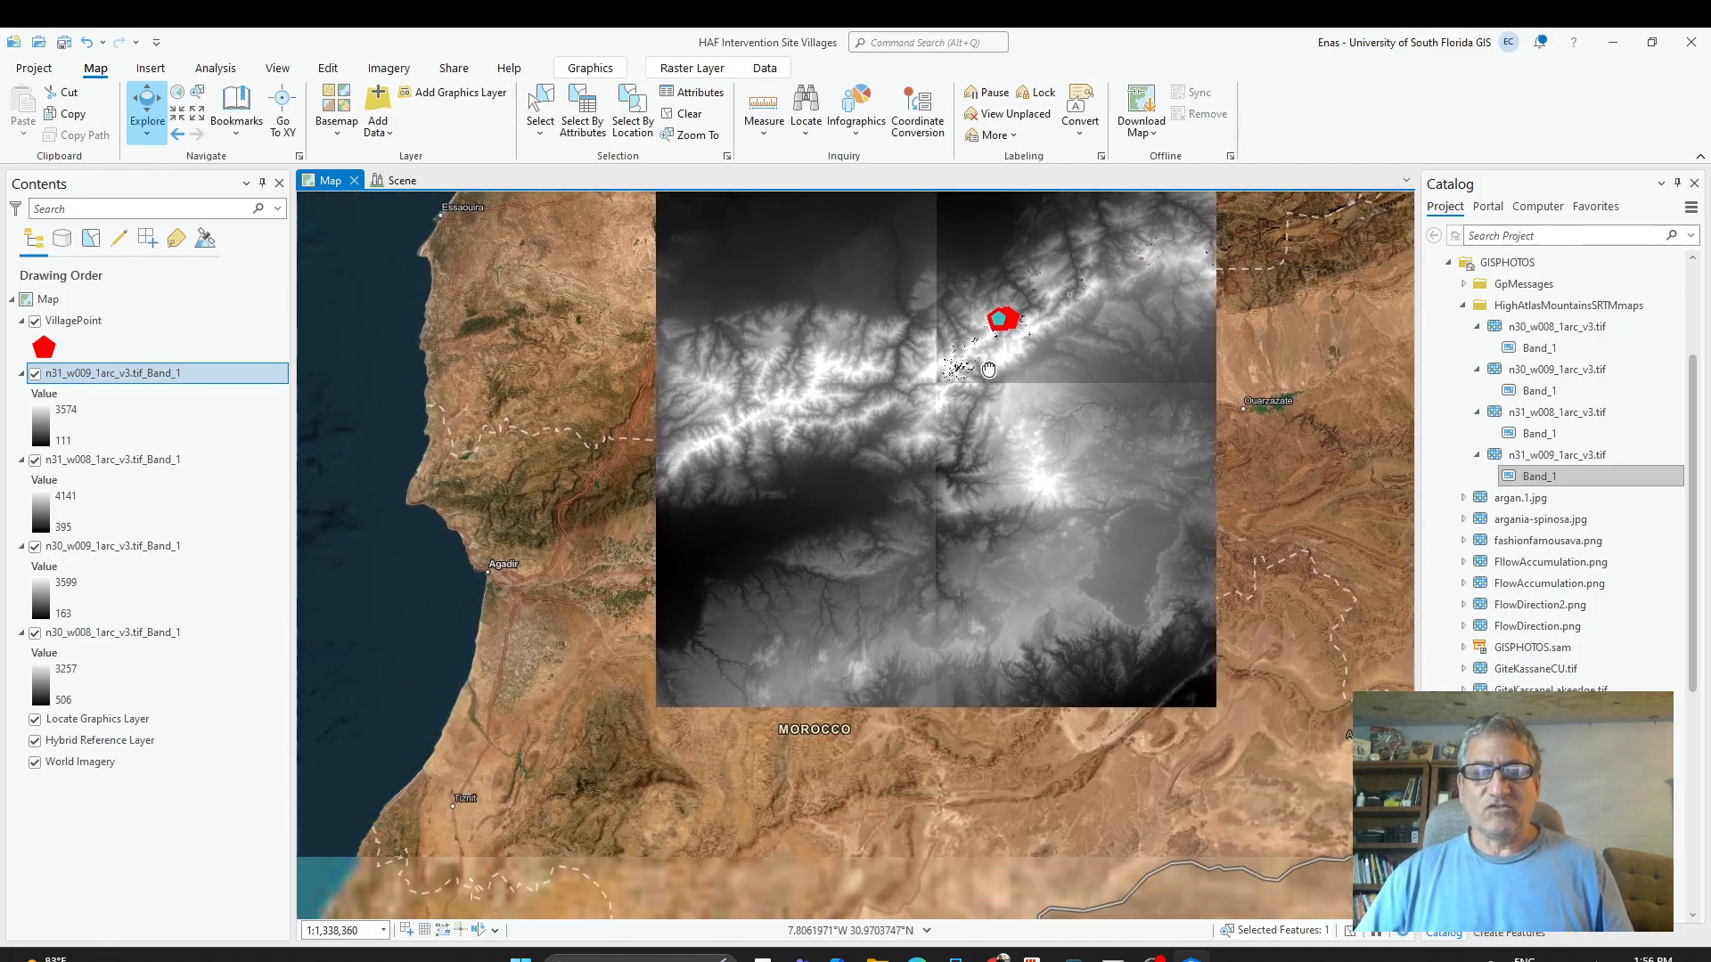
scroll(942, 634, up, 4)
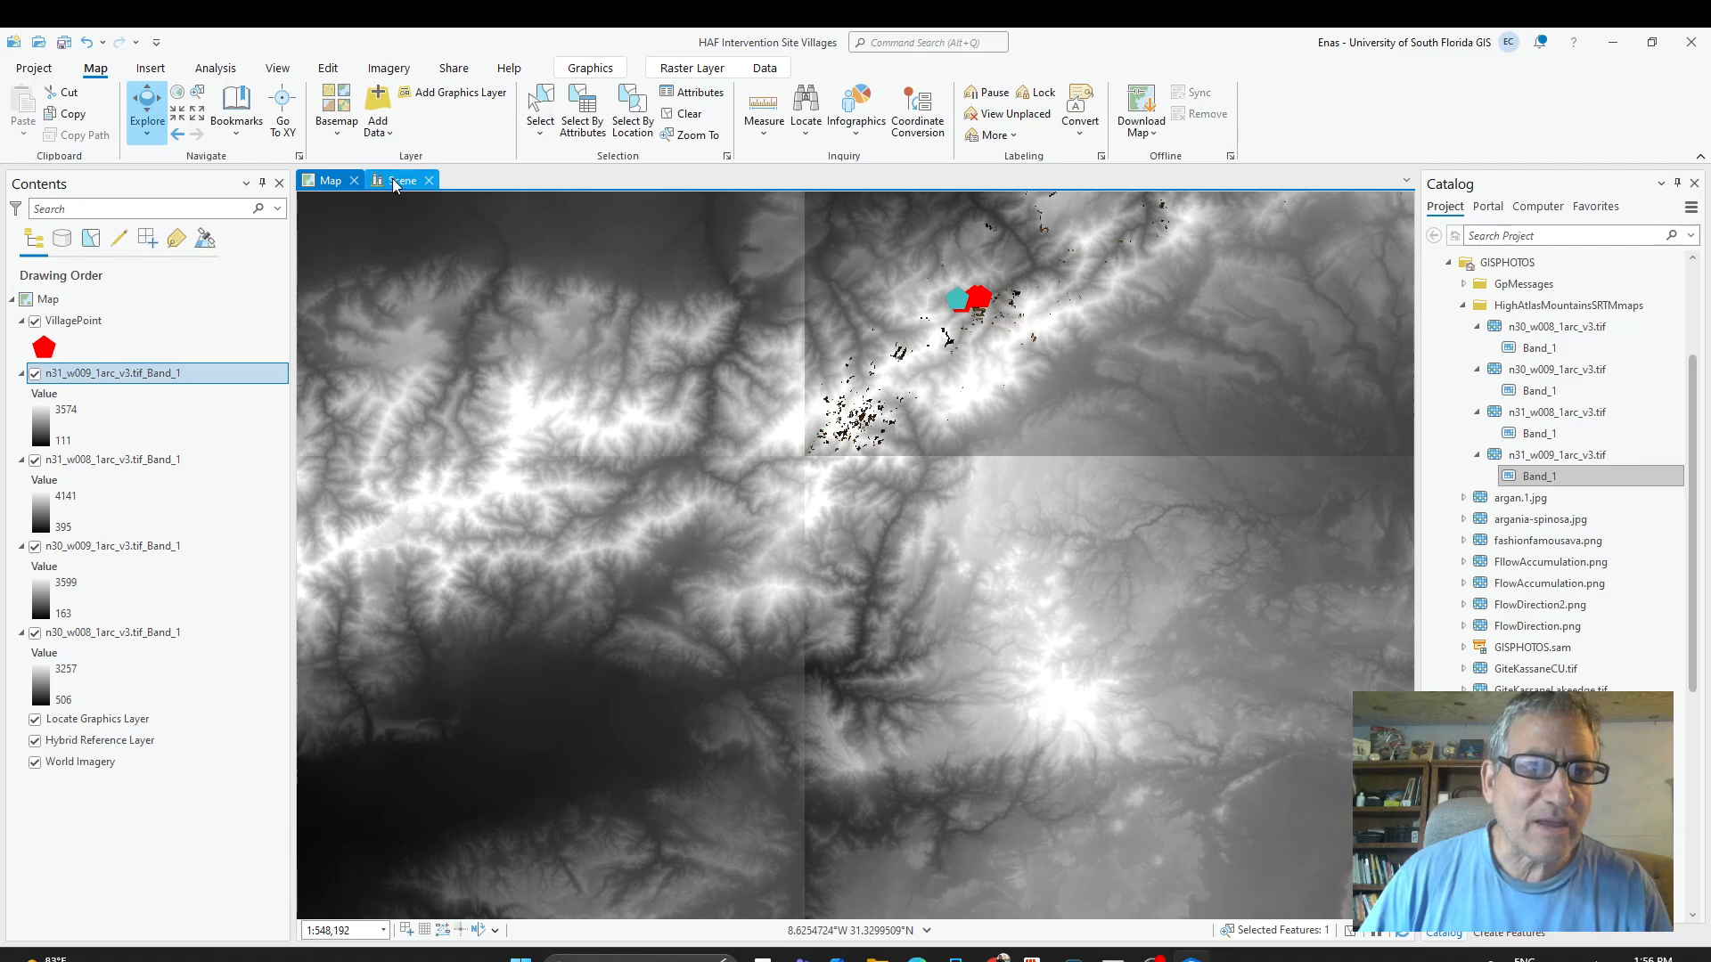
Switch to the scene and add Band_1 of n30_w008_1arc_v3.tif without calculating statistics.
click(401, 182)
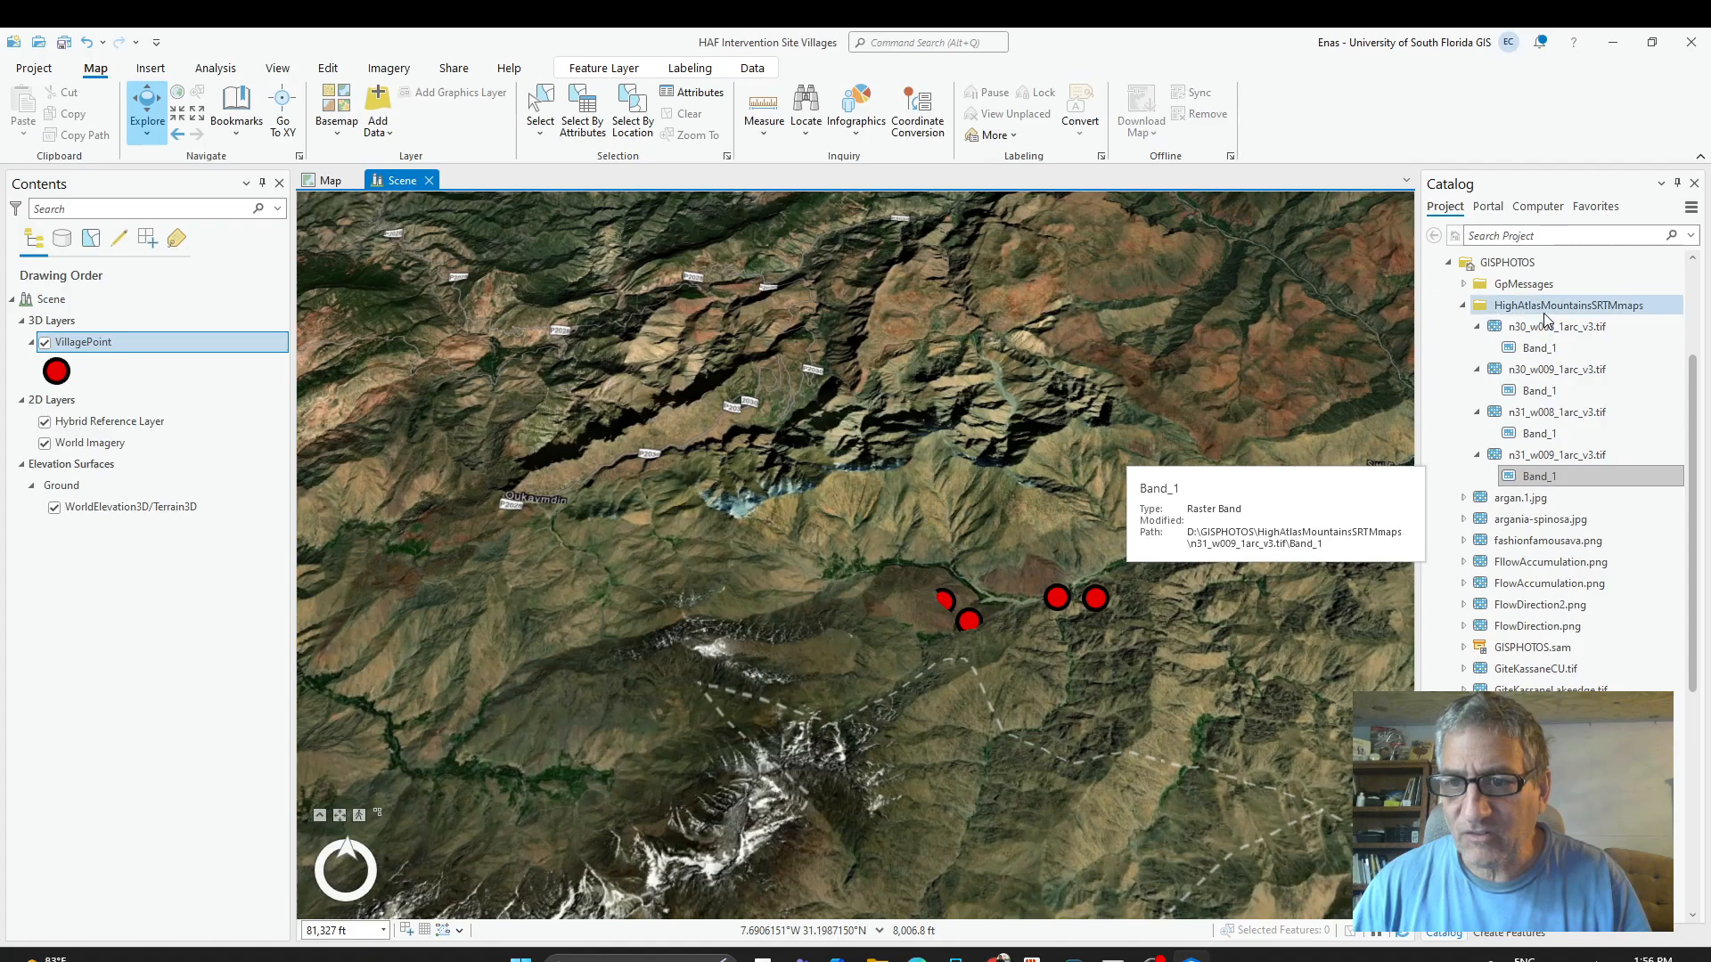
click(1542, 348)
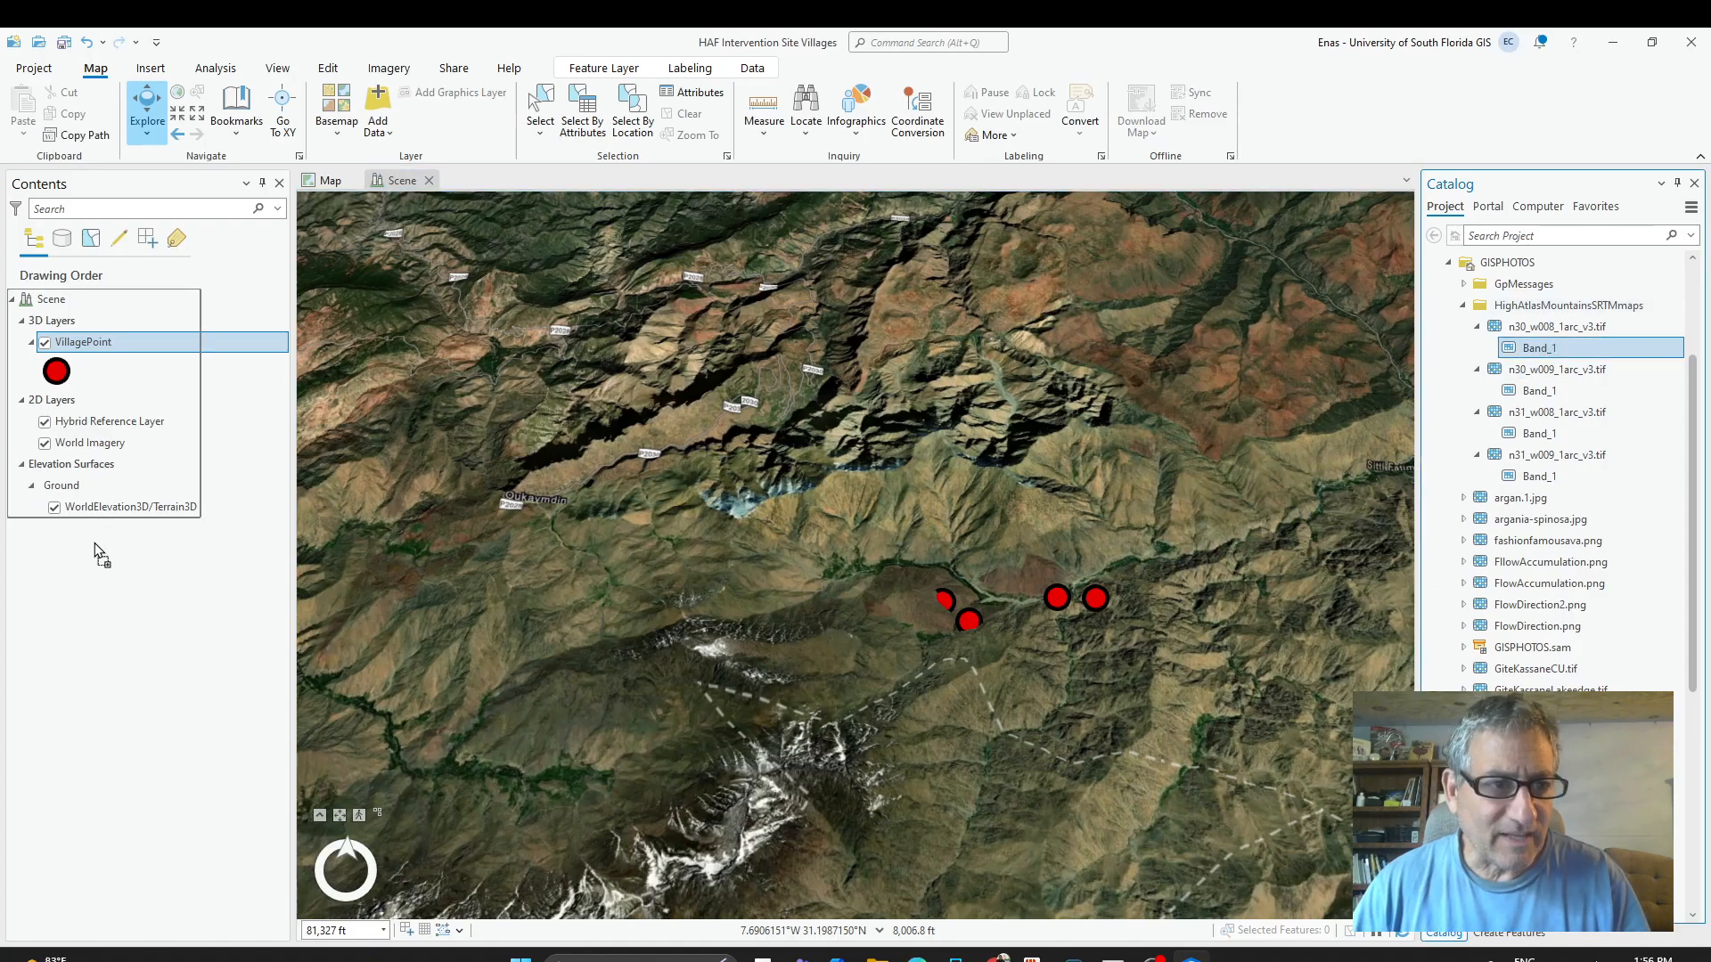
drag(98, 551, 99, 553)
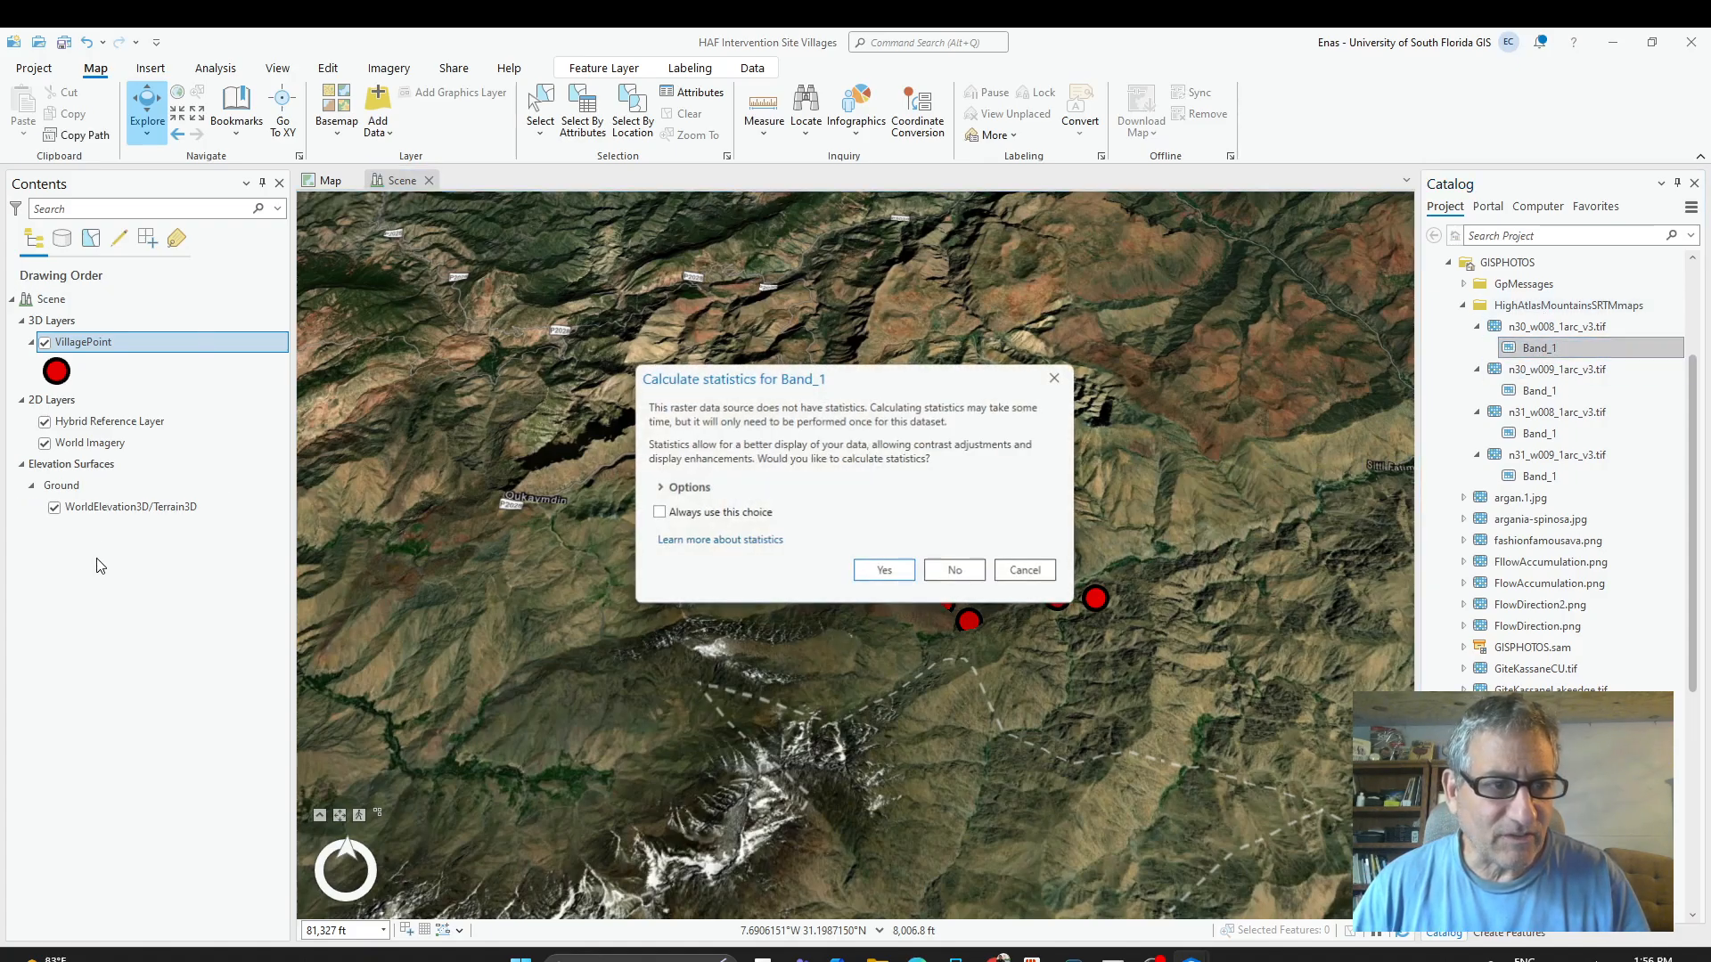
click(968, 573)
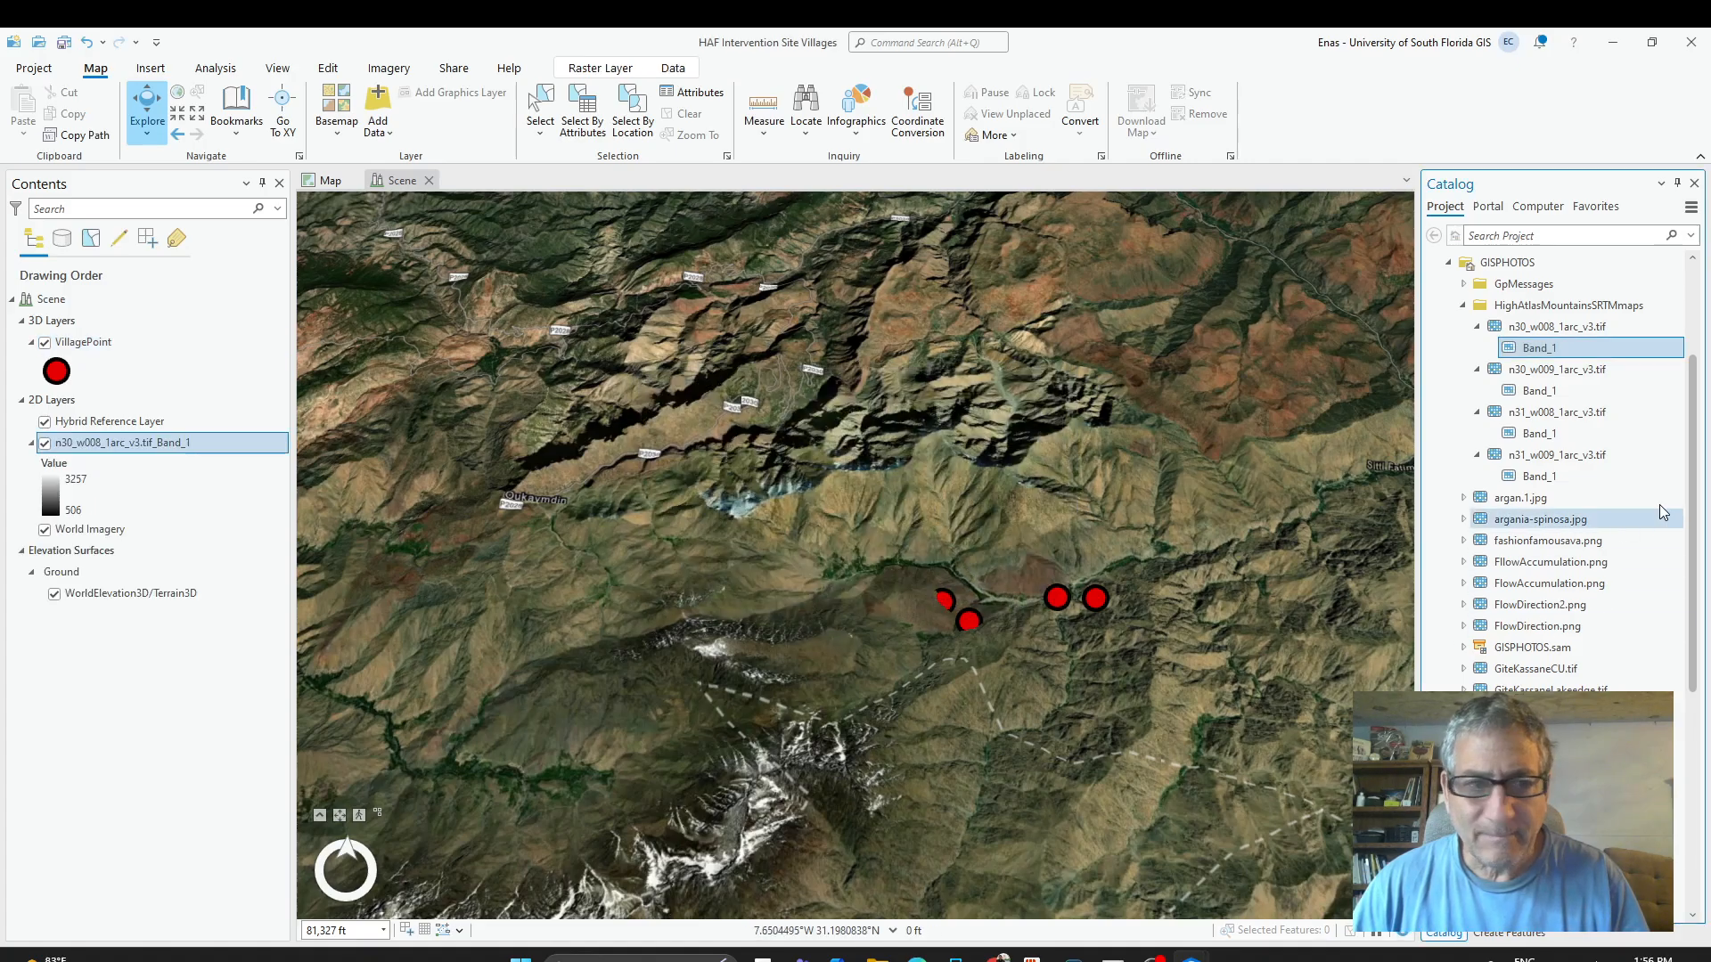
Add Band_1 of n30_w009_1arc_v3.tif to the scene, declining the statistics calculation.
click(1540, 391)
drag(1540, 391, 119, 678)
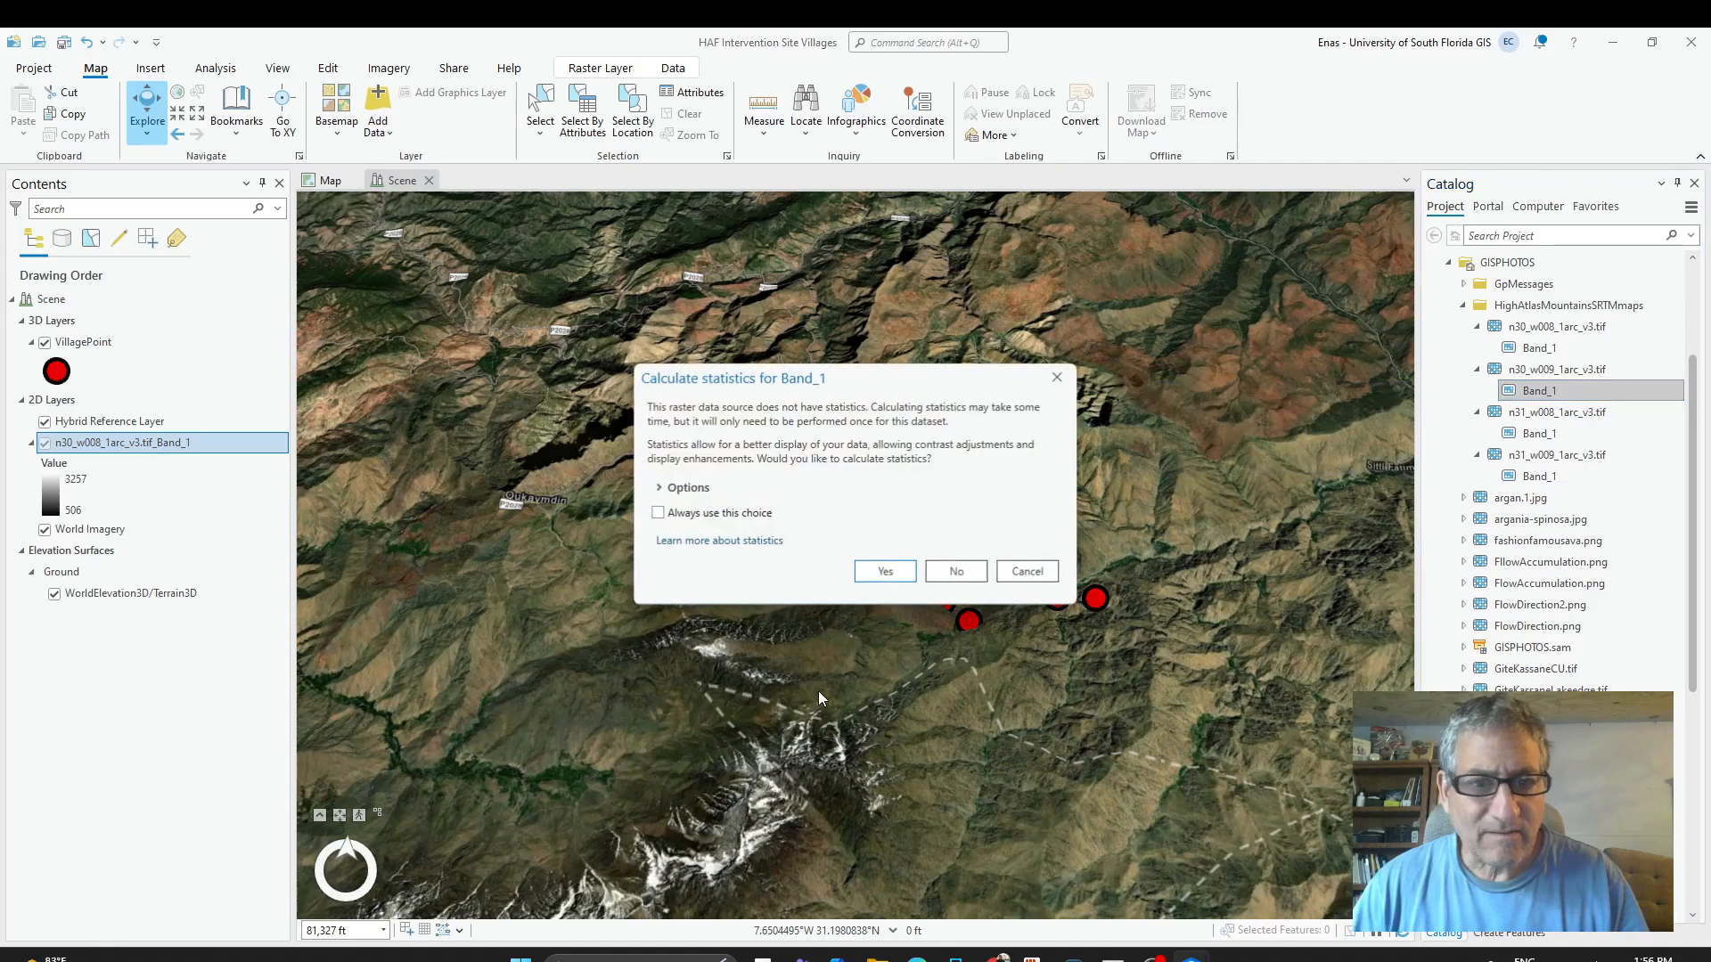
click(980, 573)
Add Band_1 of n31_w008_1arc_v3.tif to the scene and skip calculating its statistics.
click(1548, 435)
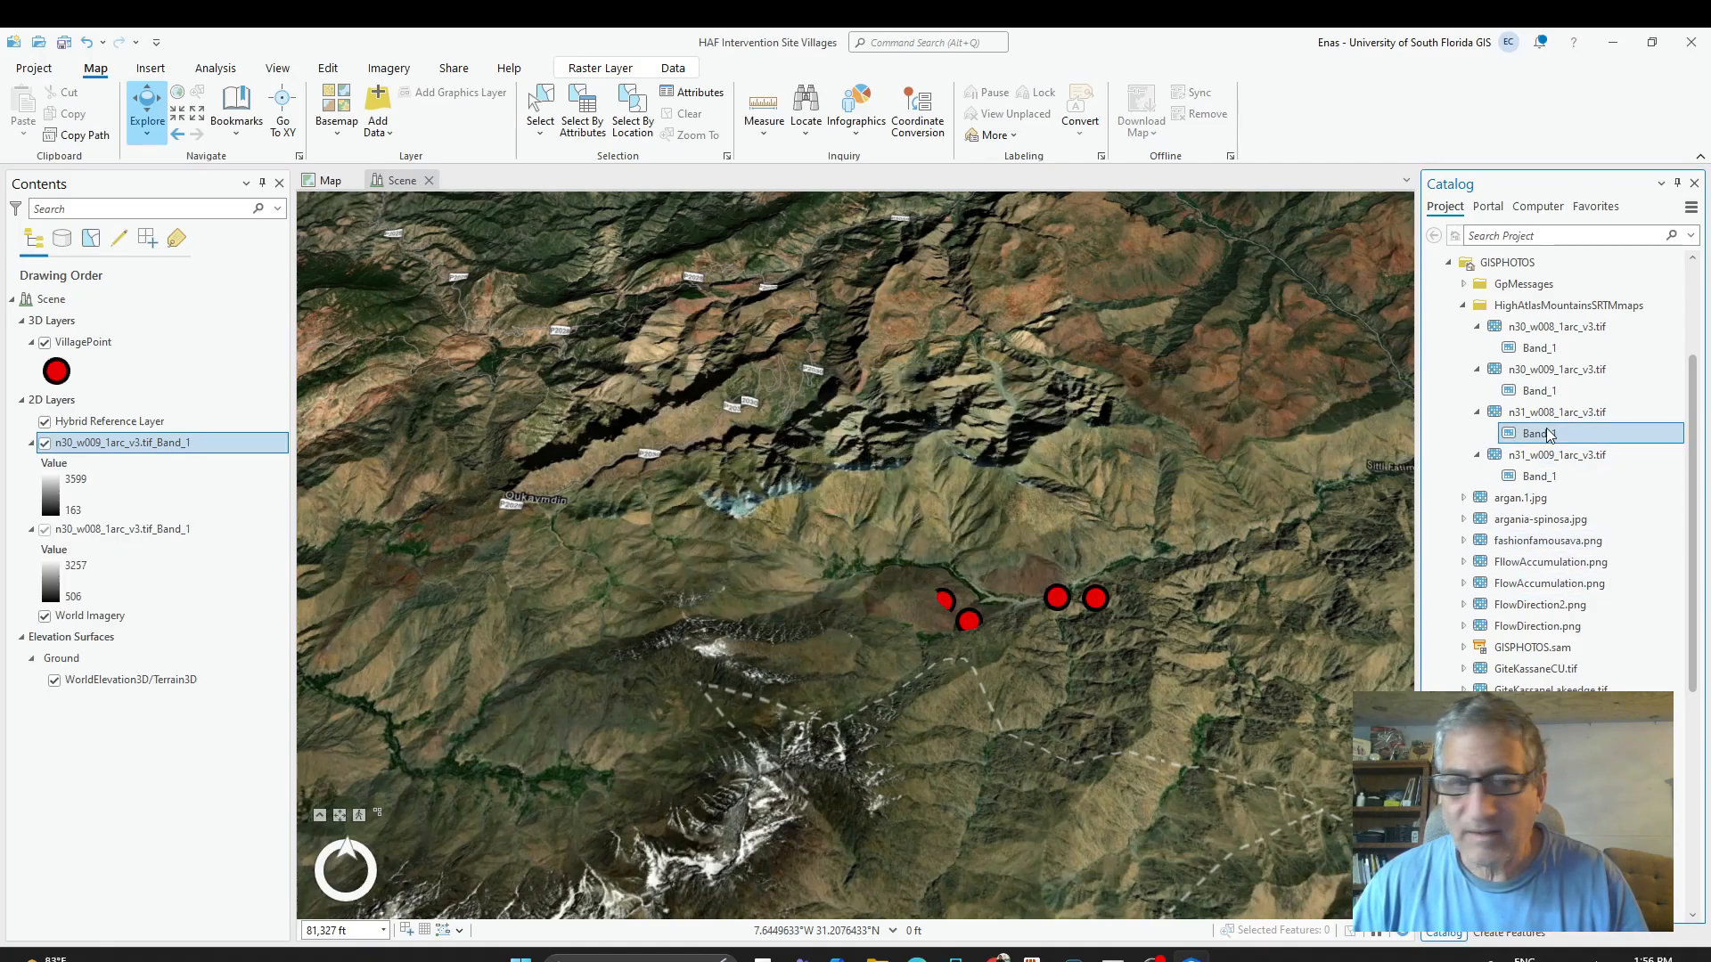
drag(1549, 435, 115, 784)
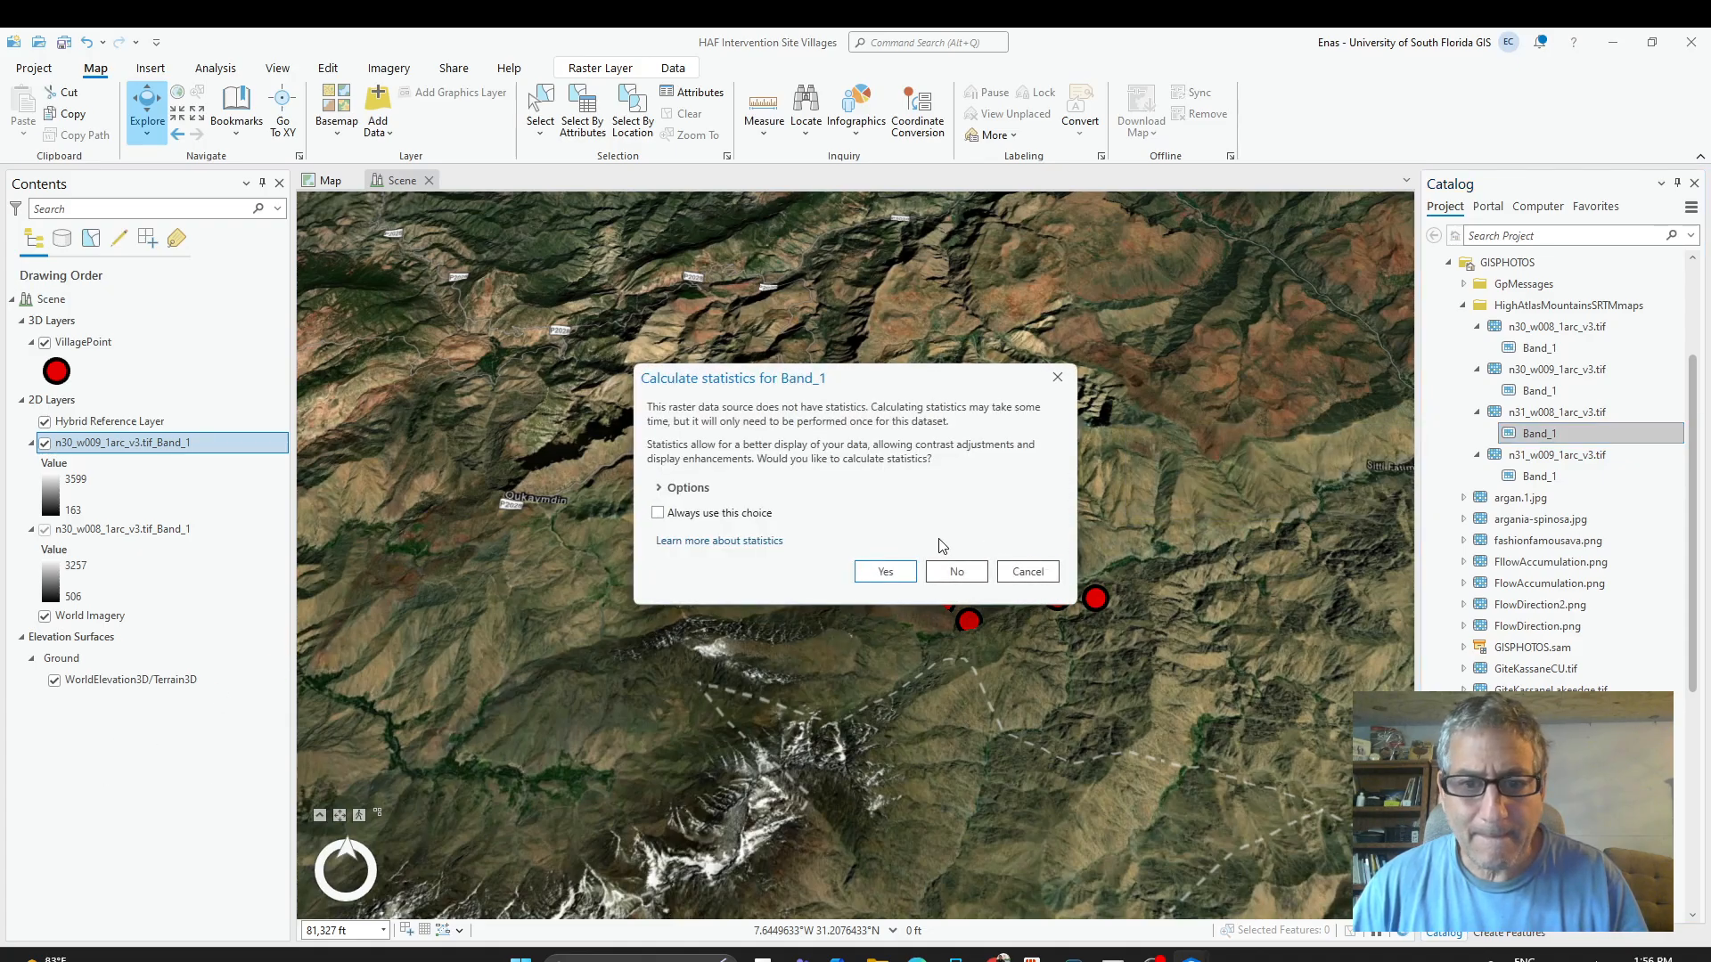
click(954, 586)
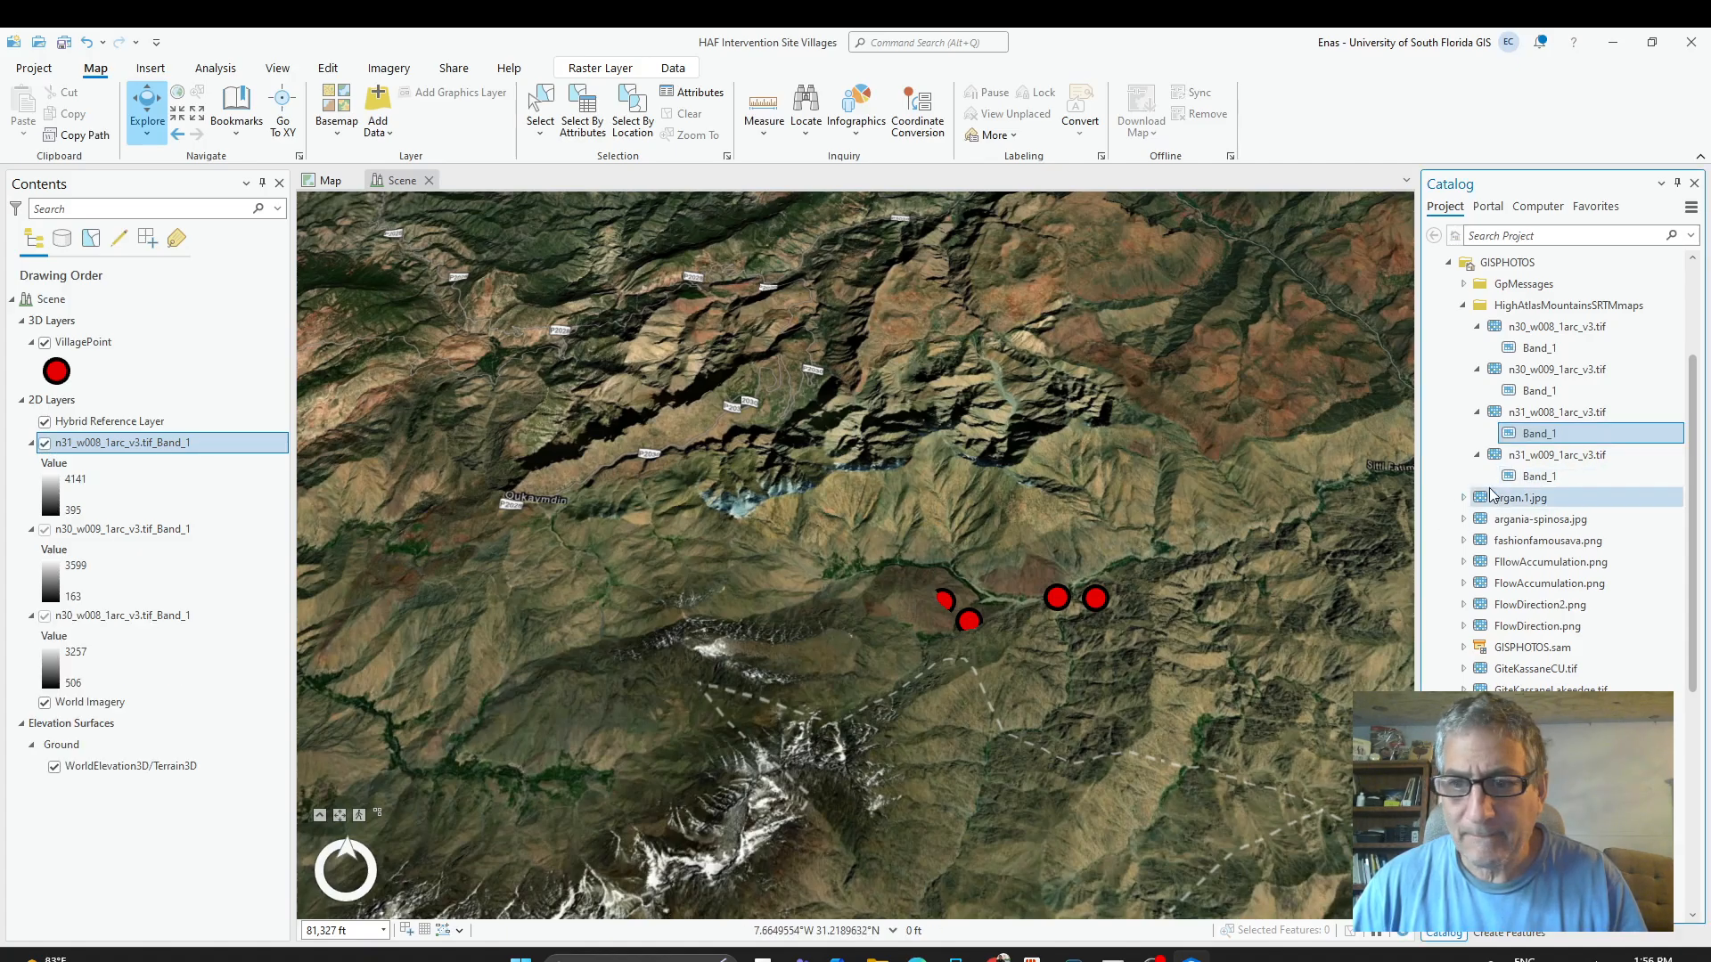
Add Band_1 of n31_w009_1arc_v3.tif to the scene without statistics and open its symbology.
mouse_move(1540, 476)
mouse_down()
mouse_move(1337, 534)
mouse_move(190, 751)
mouse_move(174, 816)
mouse_up()
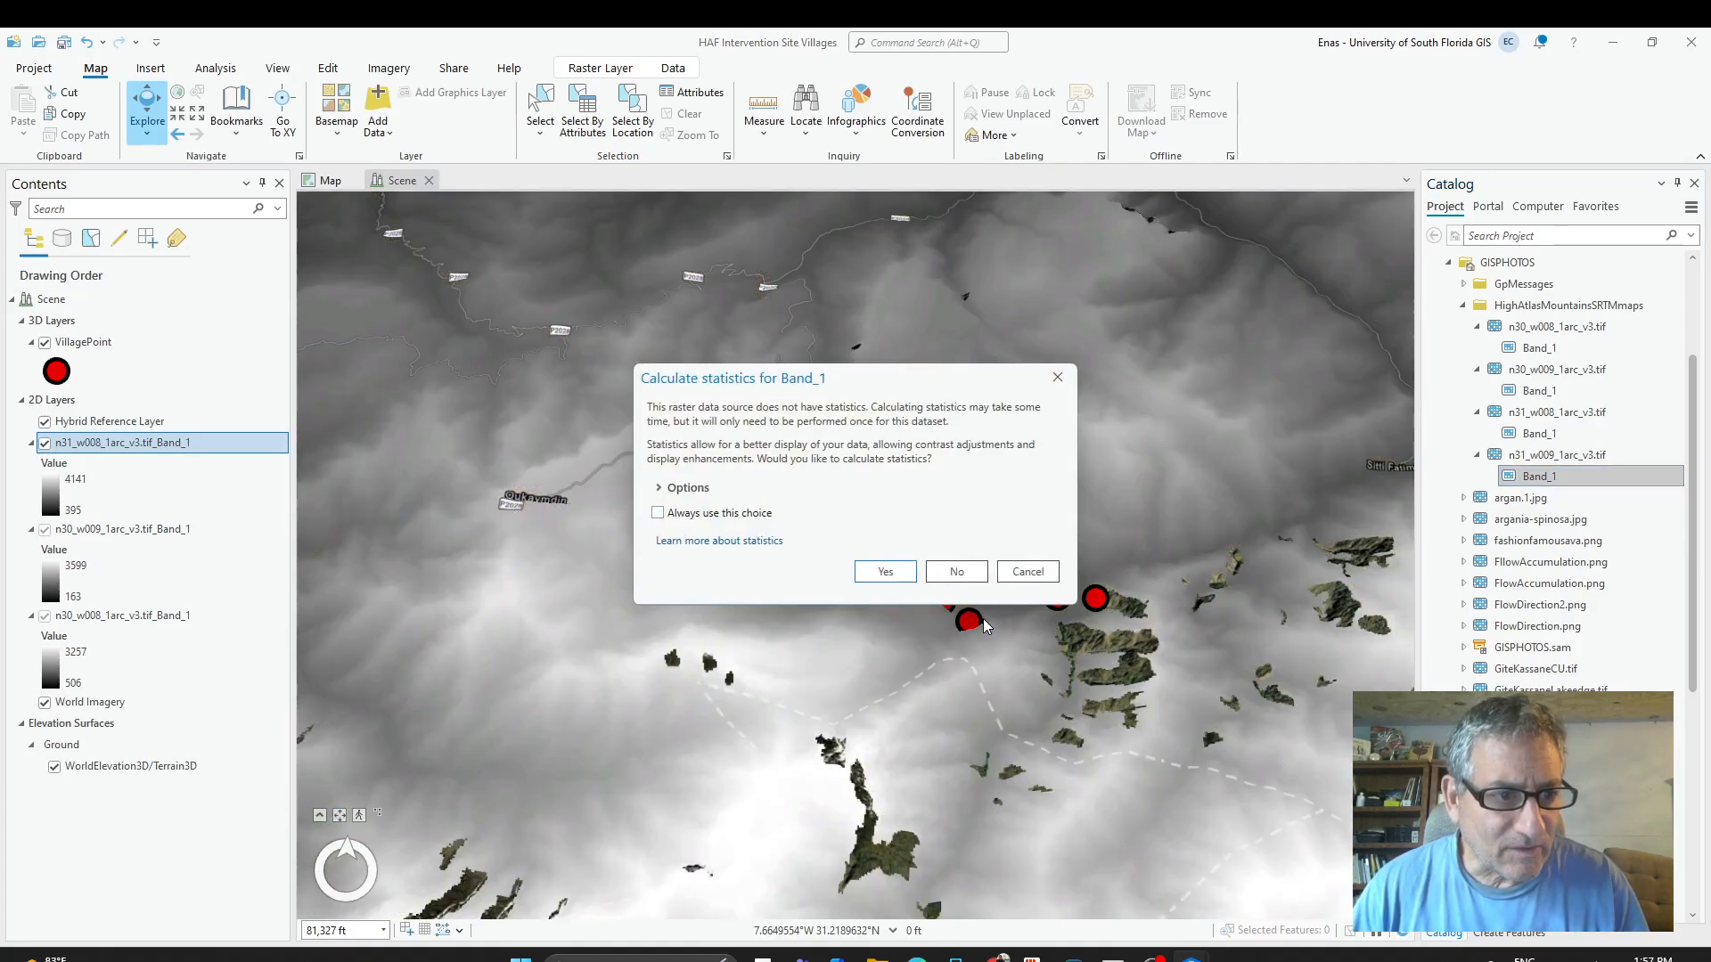
click(957, 574)
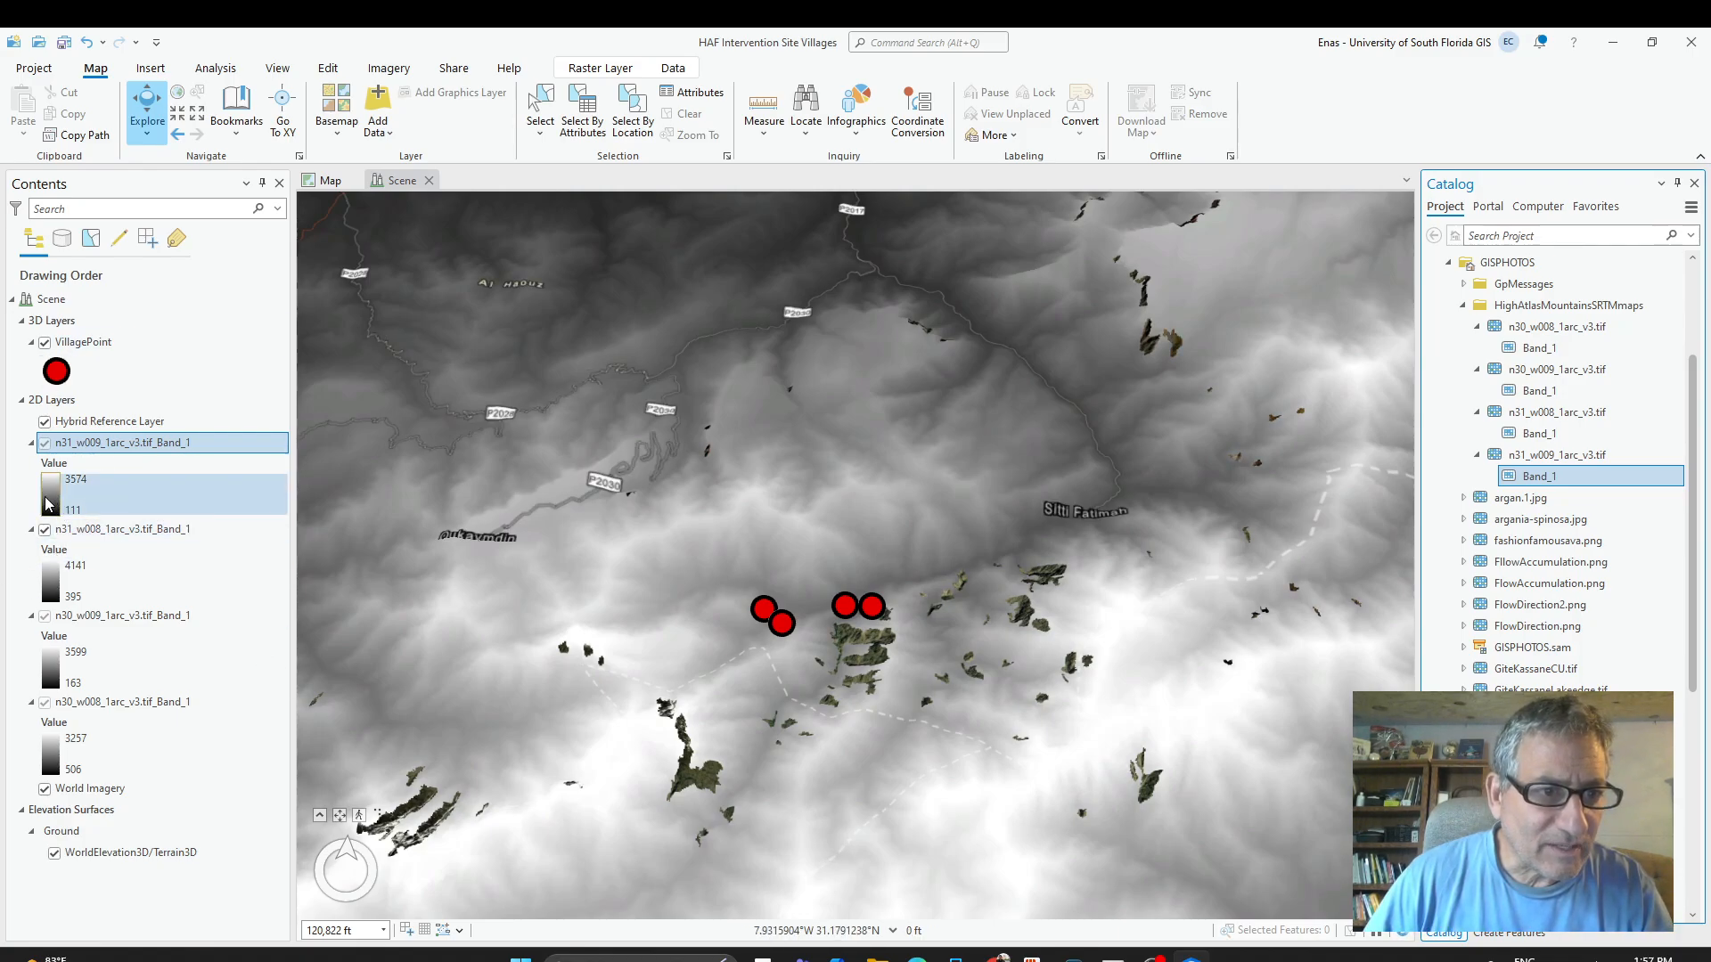
click(51, 500)
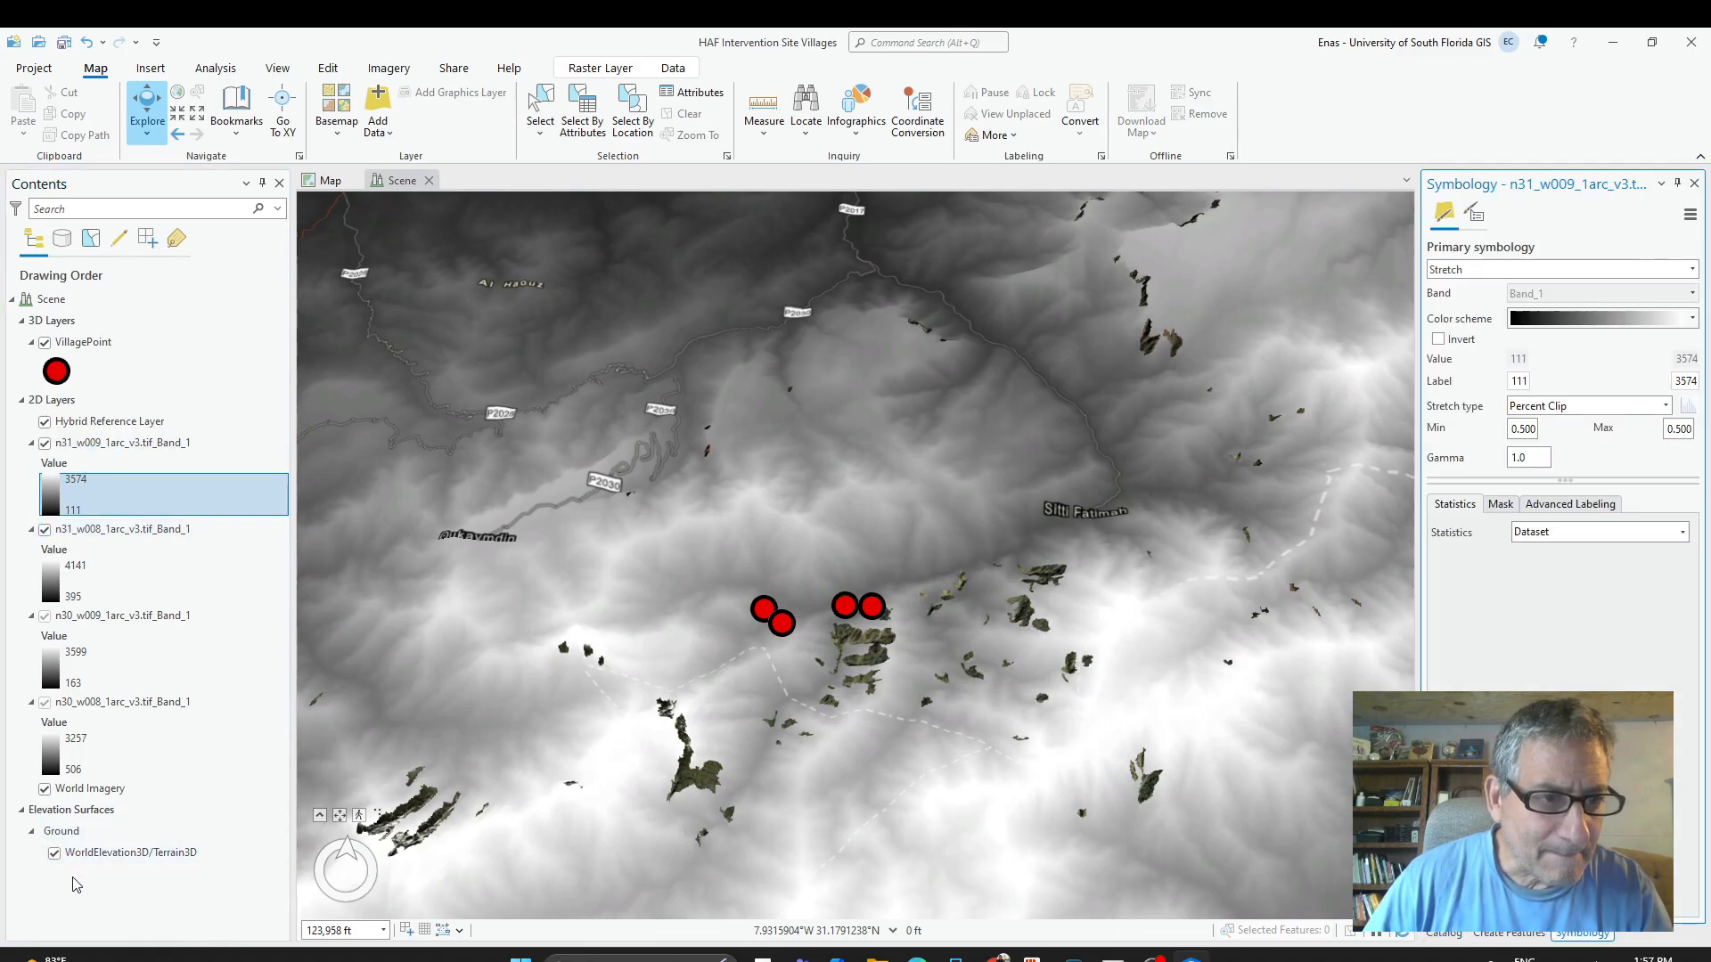
Move the n31_w009 and n31_w008 elevation tiles from the 2D layers into the Ground elevation surface.
drag(89, 443, 92, 509)
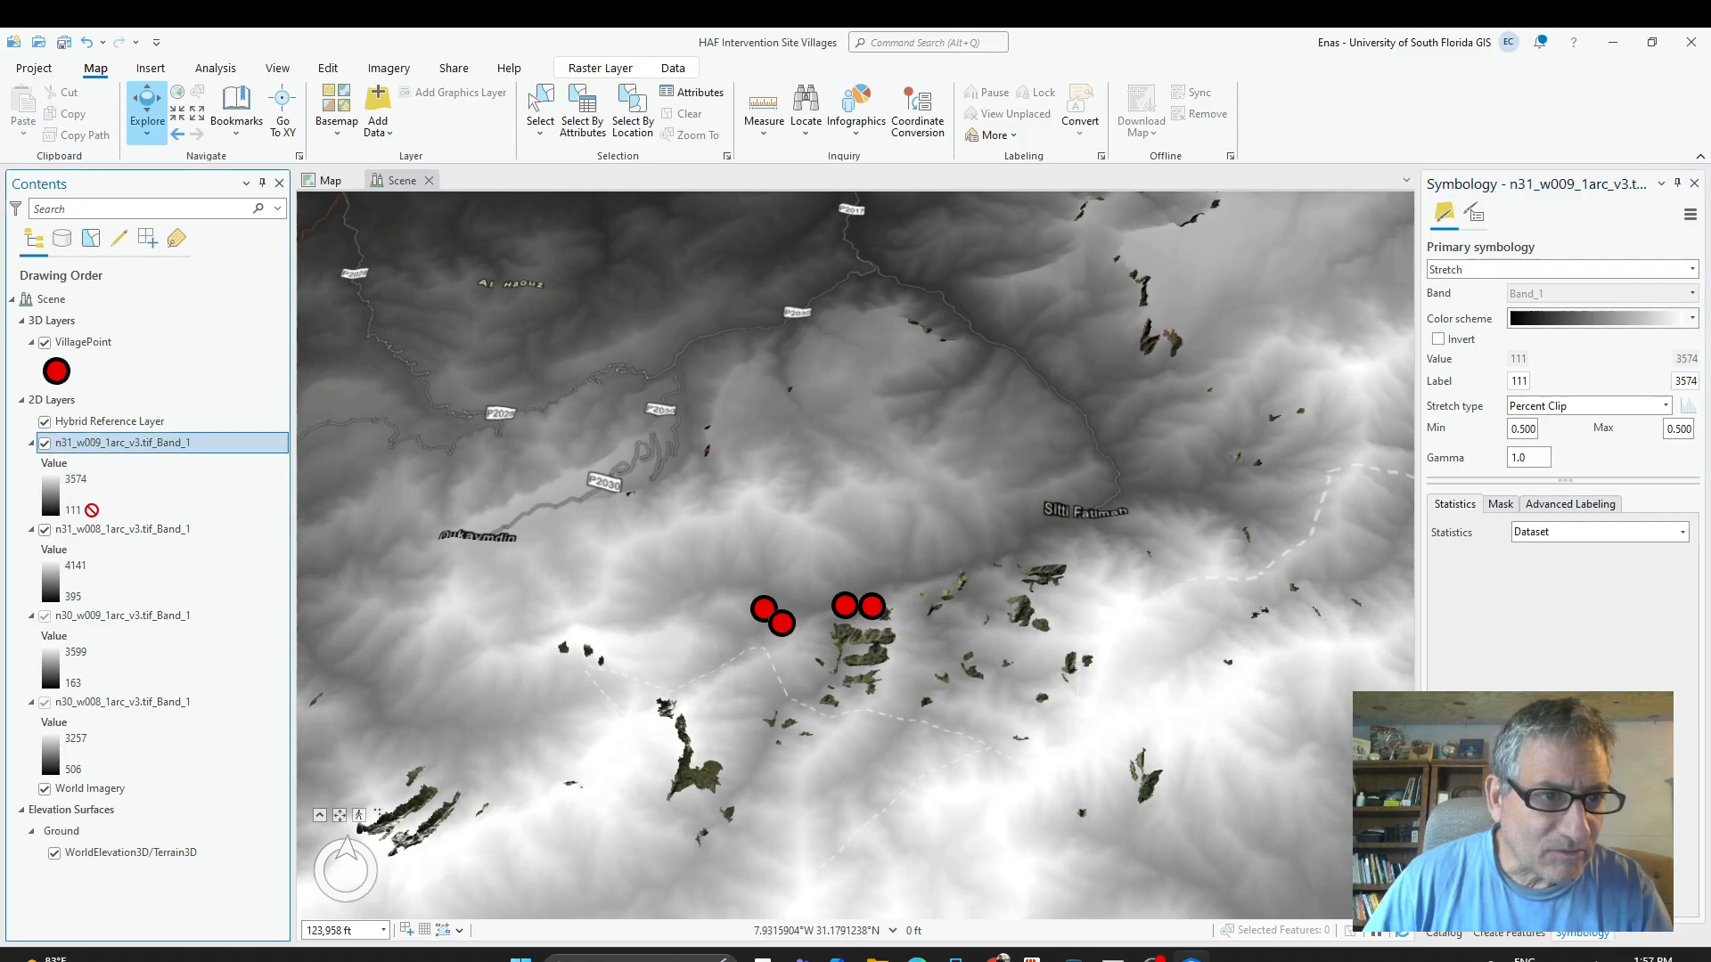
drag(49, 918, 49, 918)
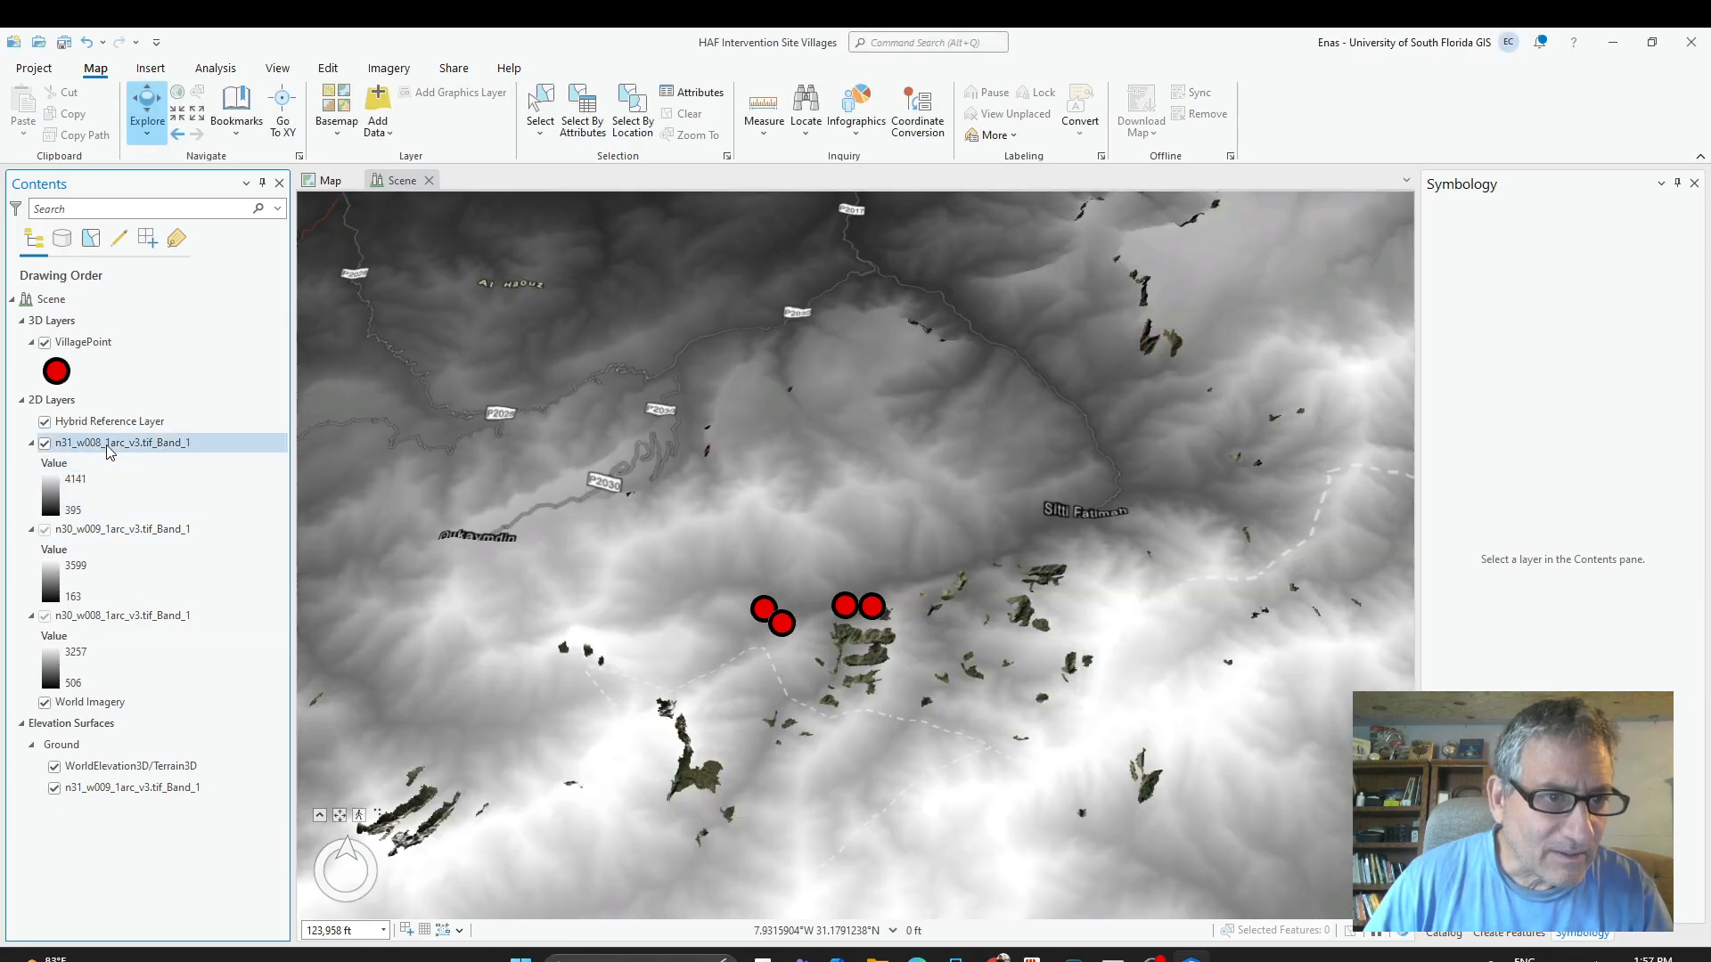
drag(104, 444, 79, 798)
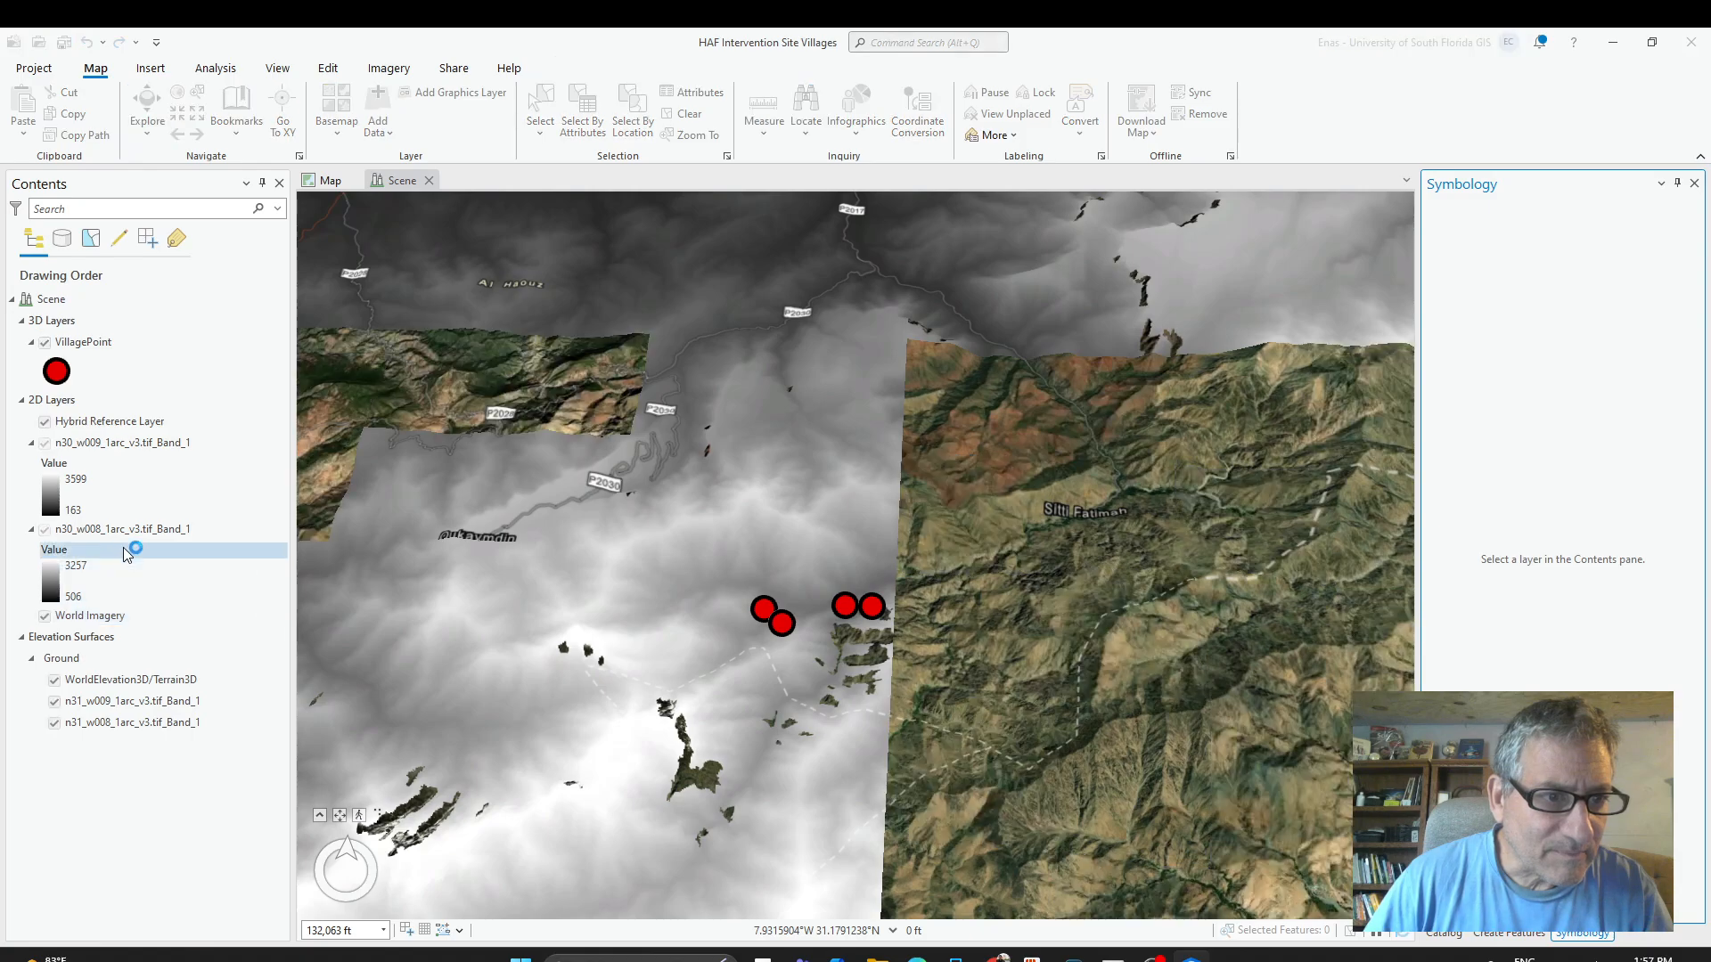
Move the n30_w009 and n30_w008 elevation tiles from the 2D layers into the Ground elevation surface.
click(110, 554)
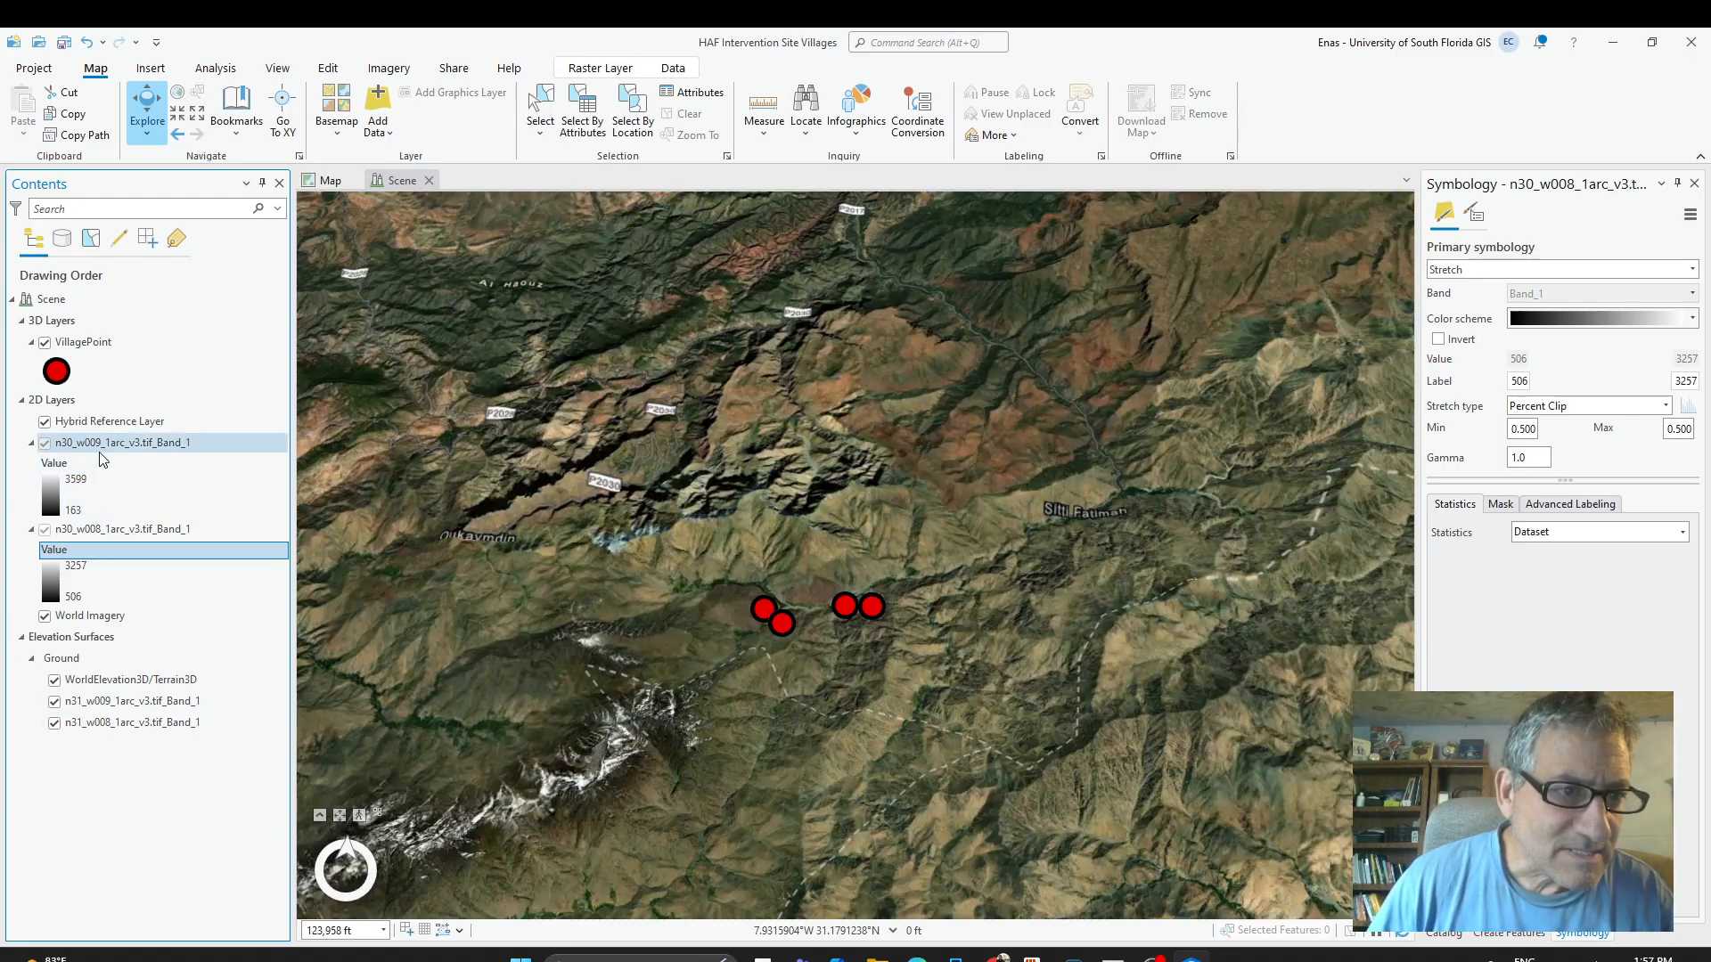
drag(104, 453, 99, 833)
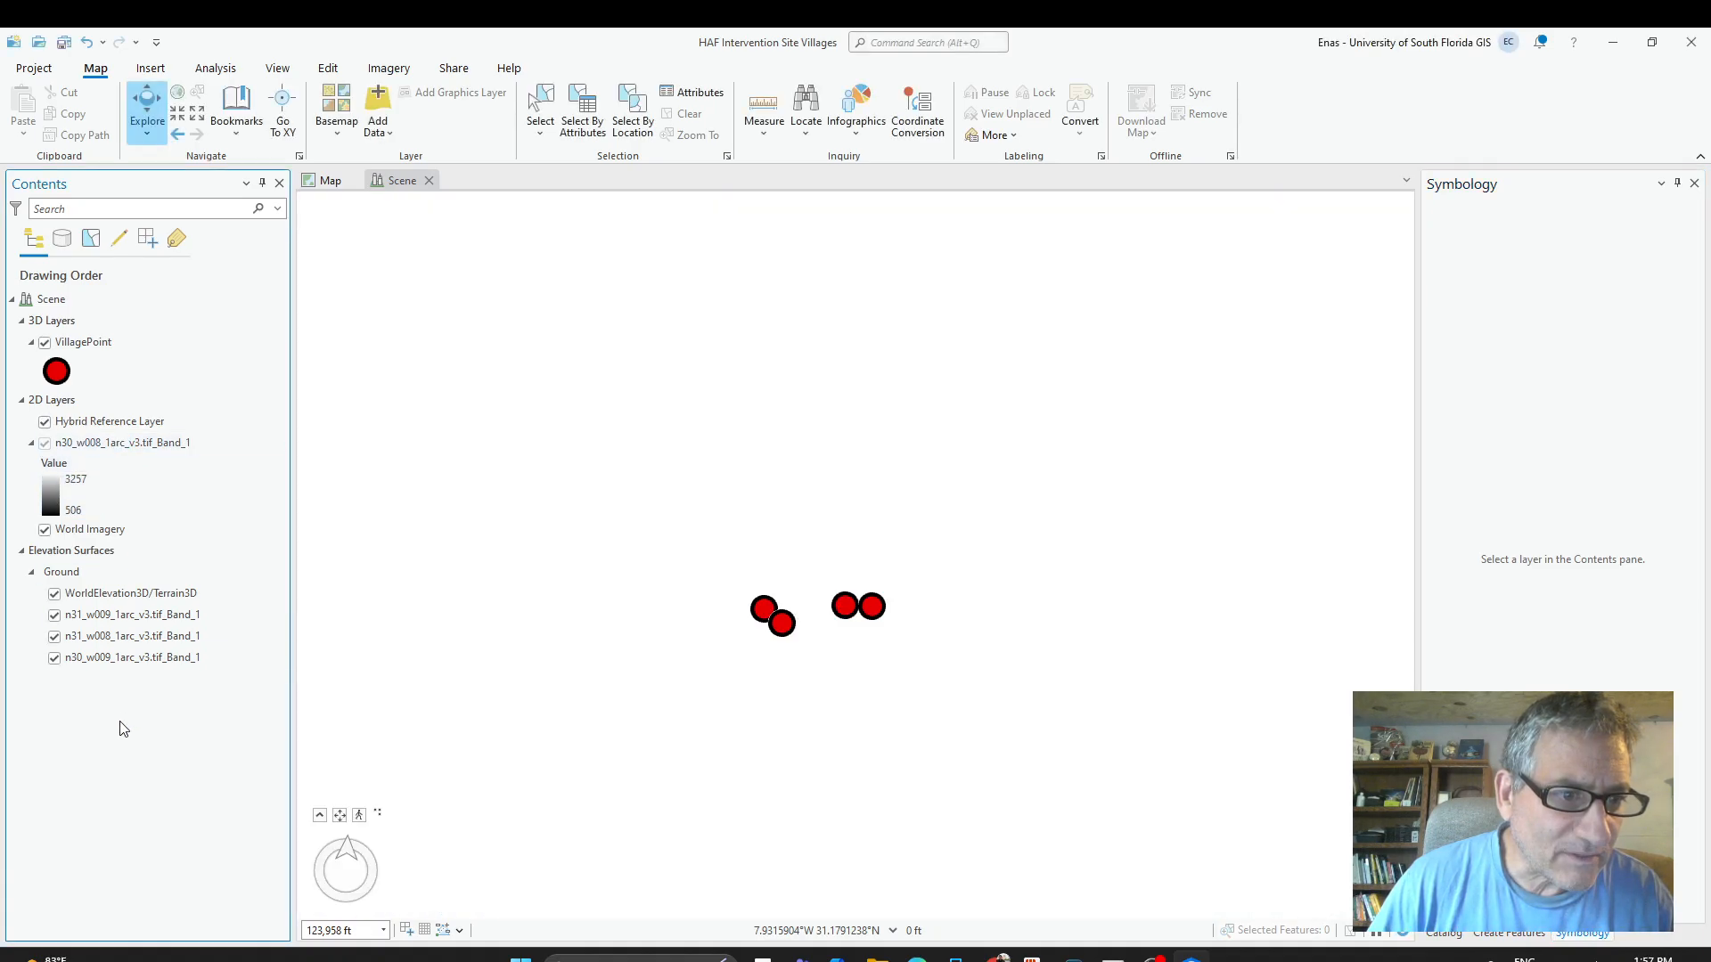
click(103, 442)
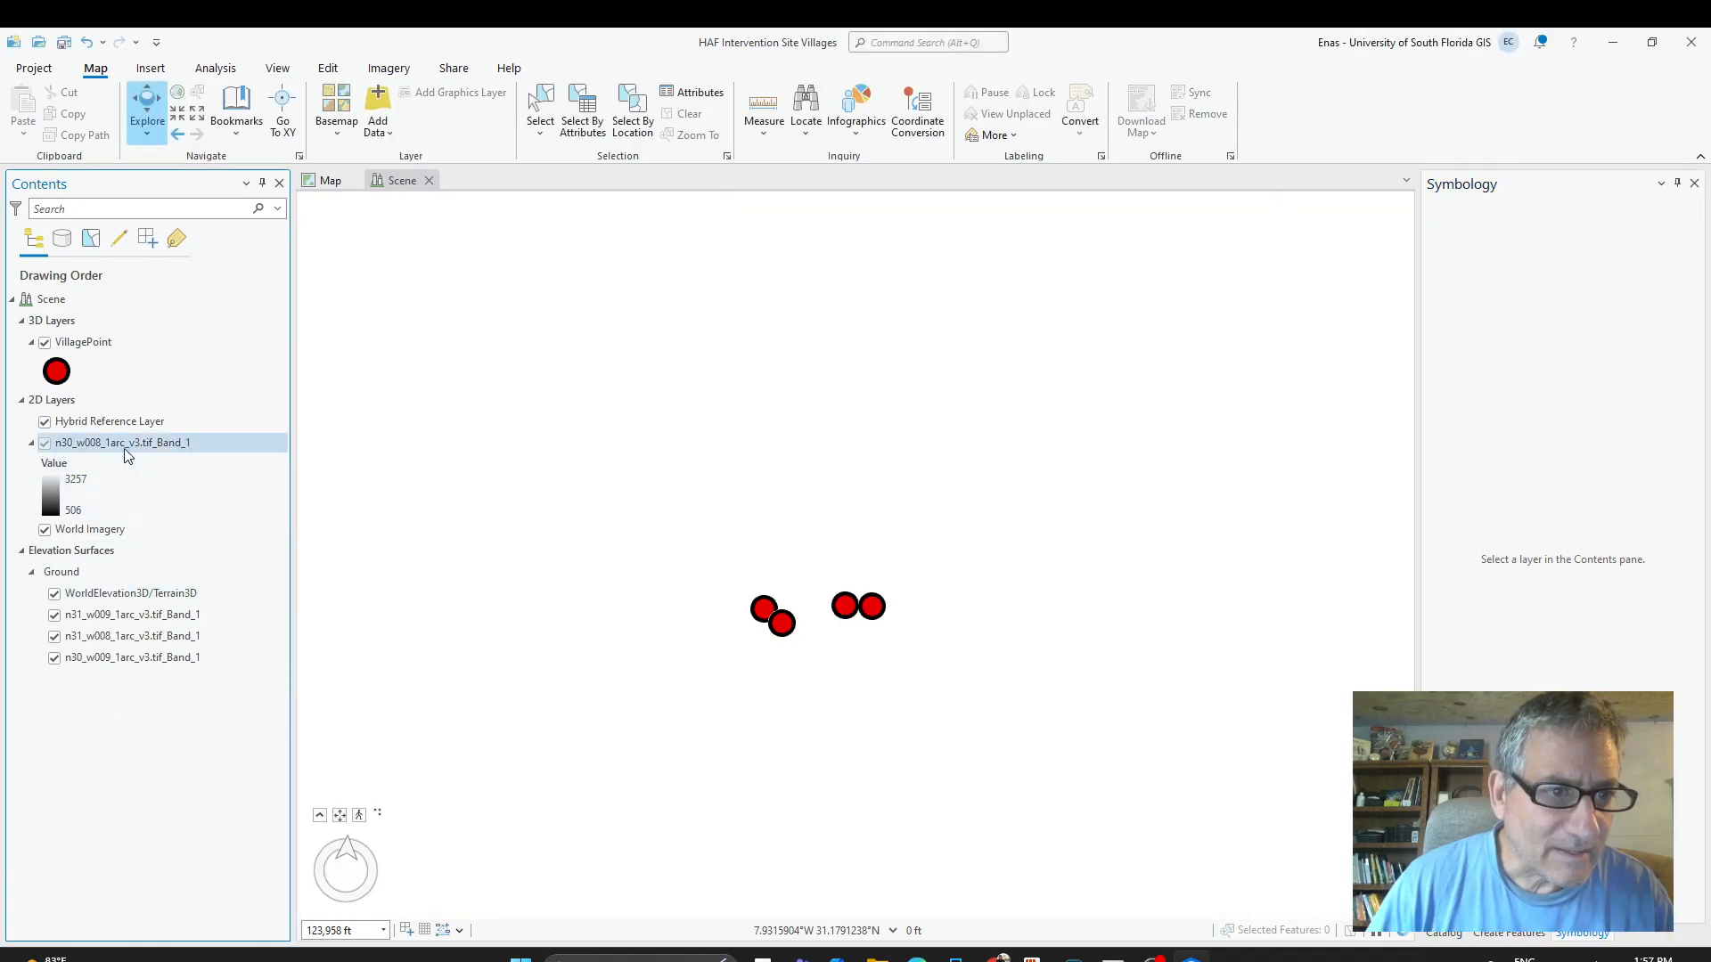
drag(103, 442, 95, 710)
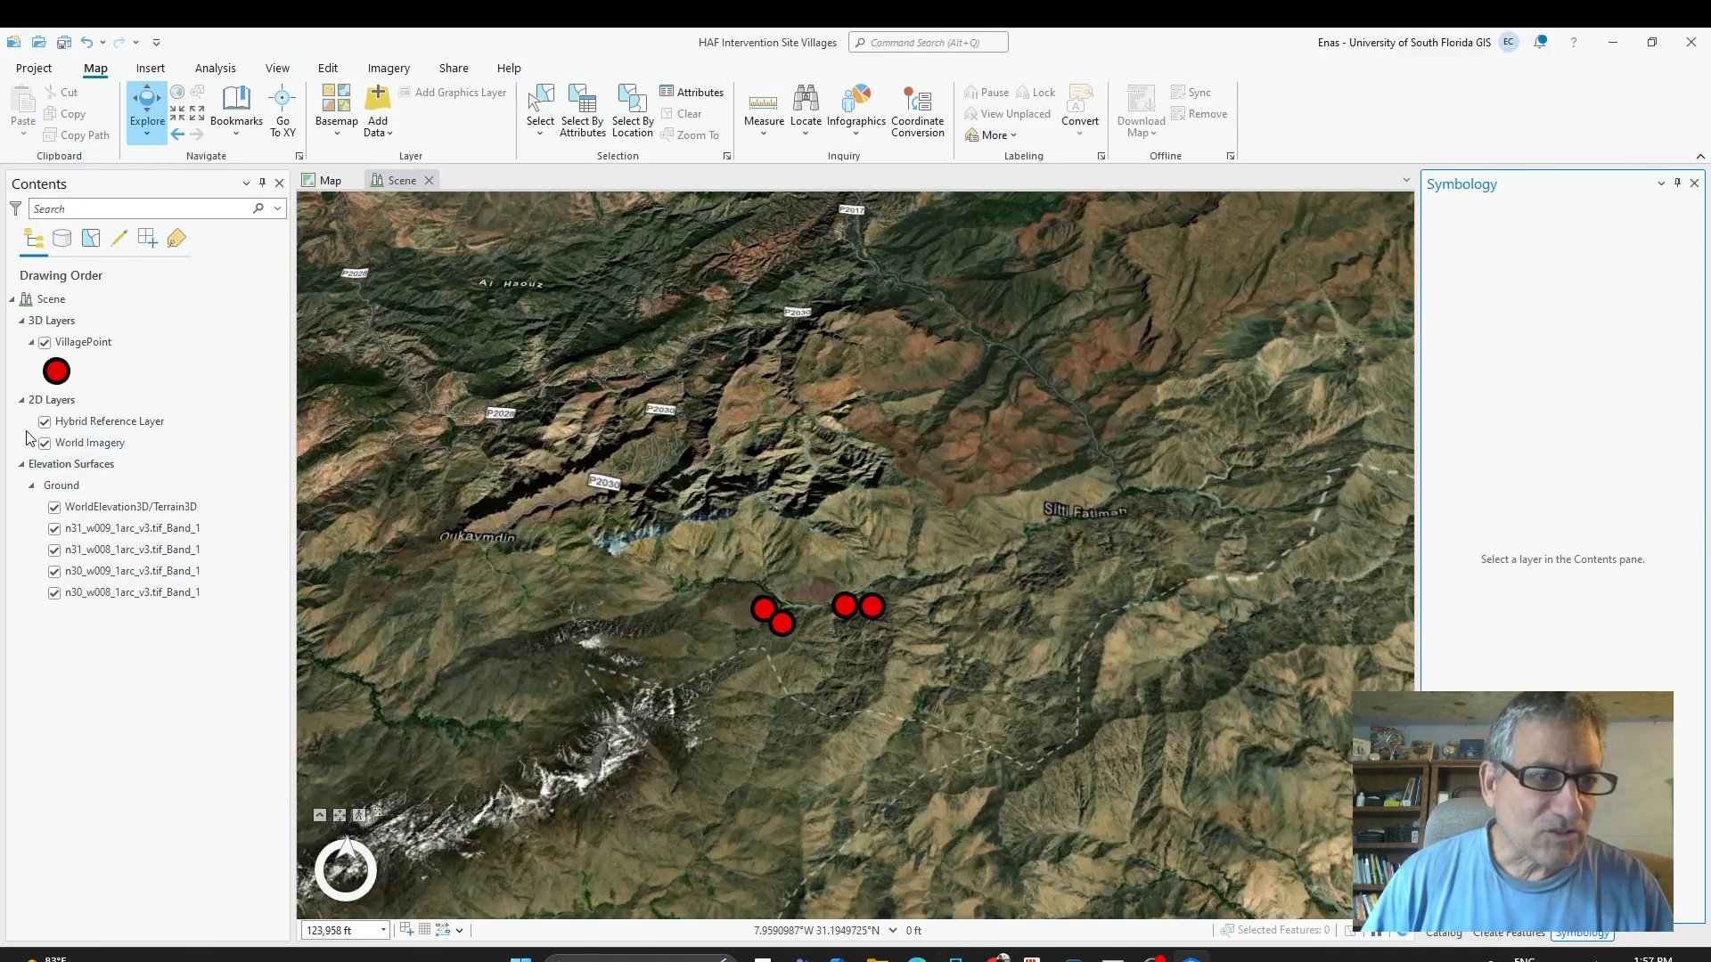
Hide the World Imagery layer and turn off the WorldElevation3D/Terrain3D source of the Ground surface.
click(44, 443)
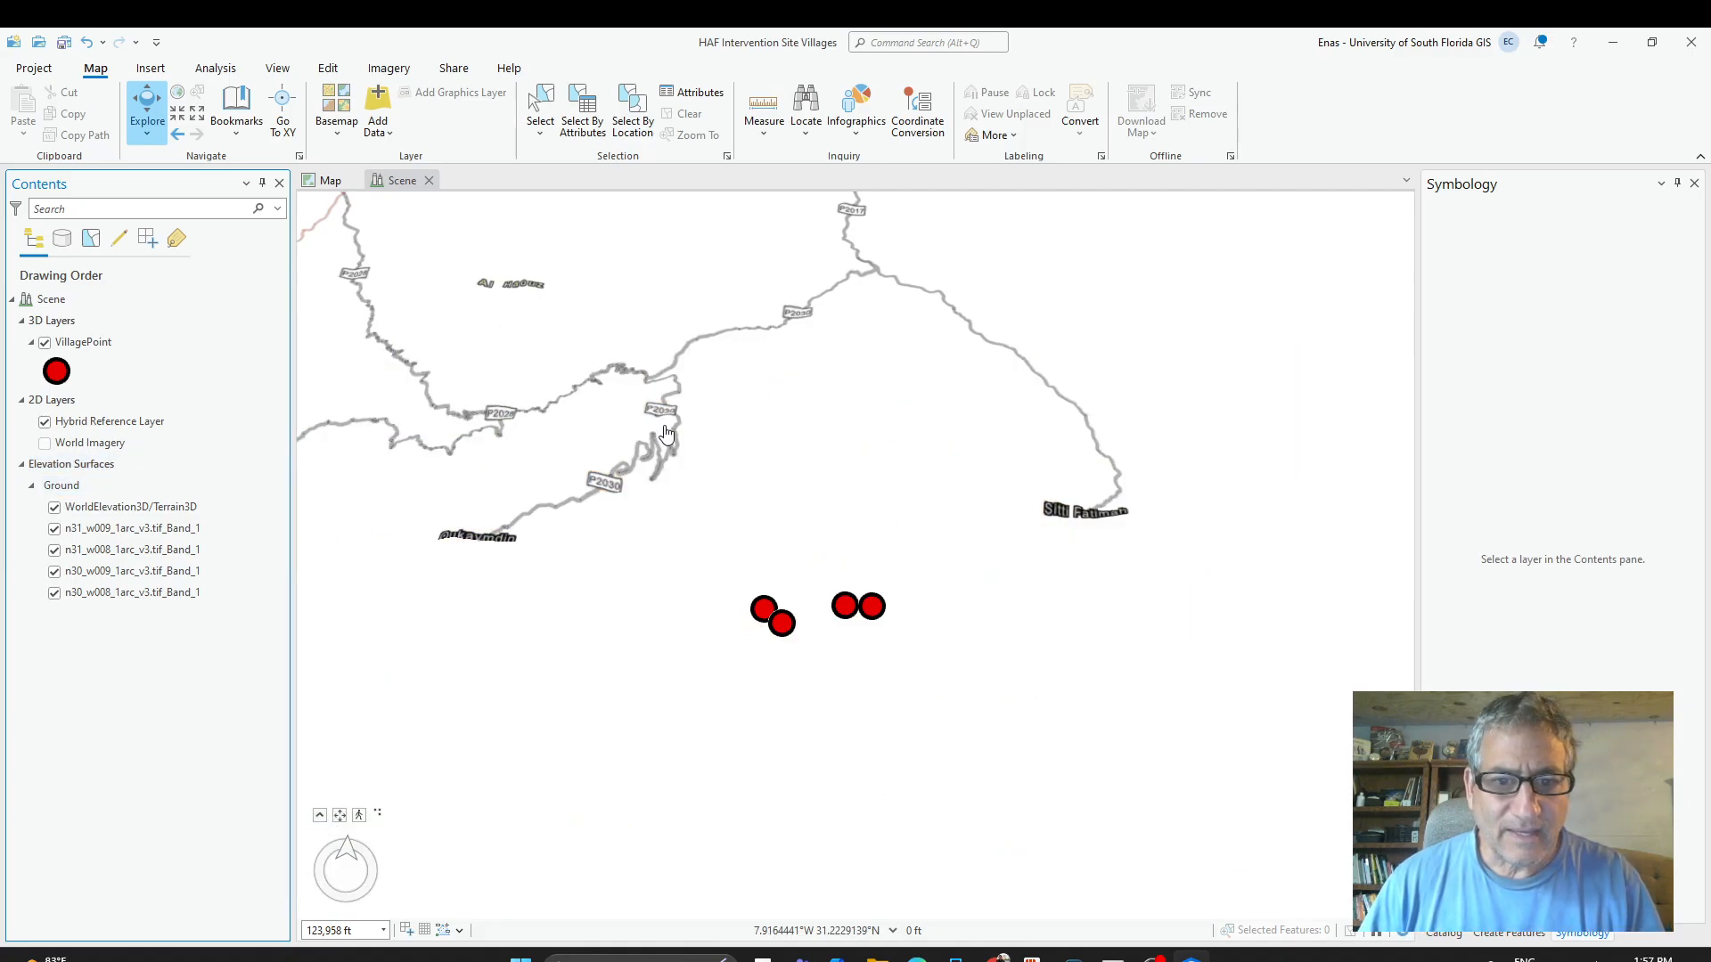
drag(660, 740, 775, 760)
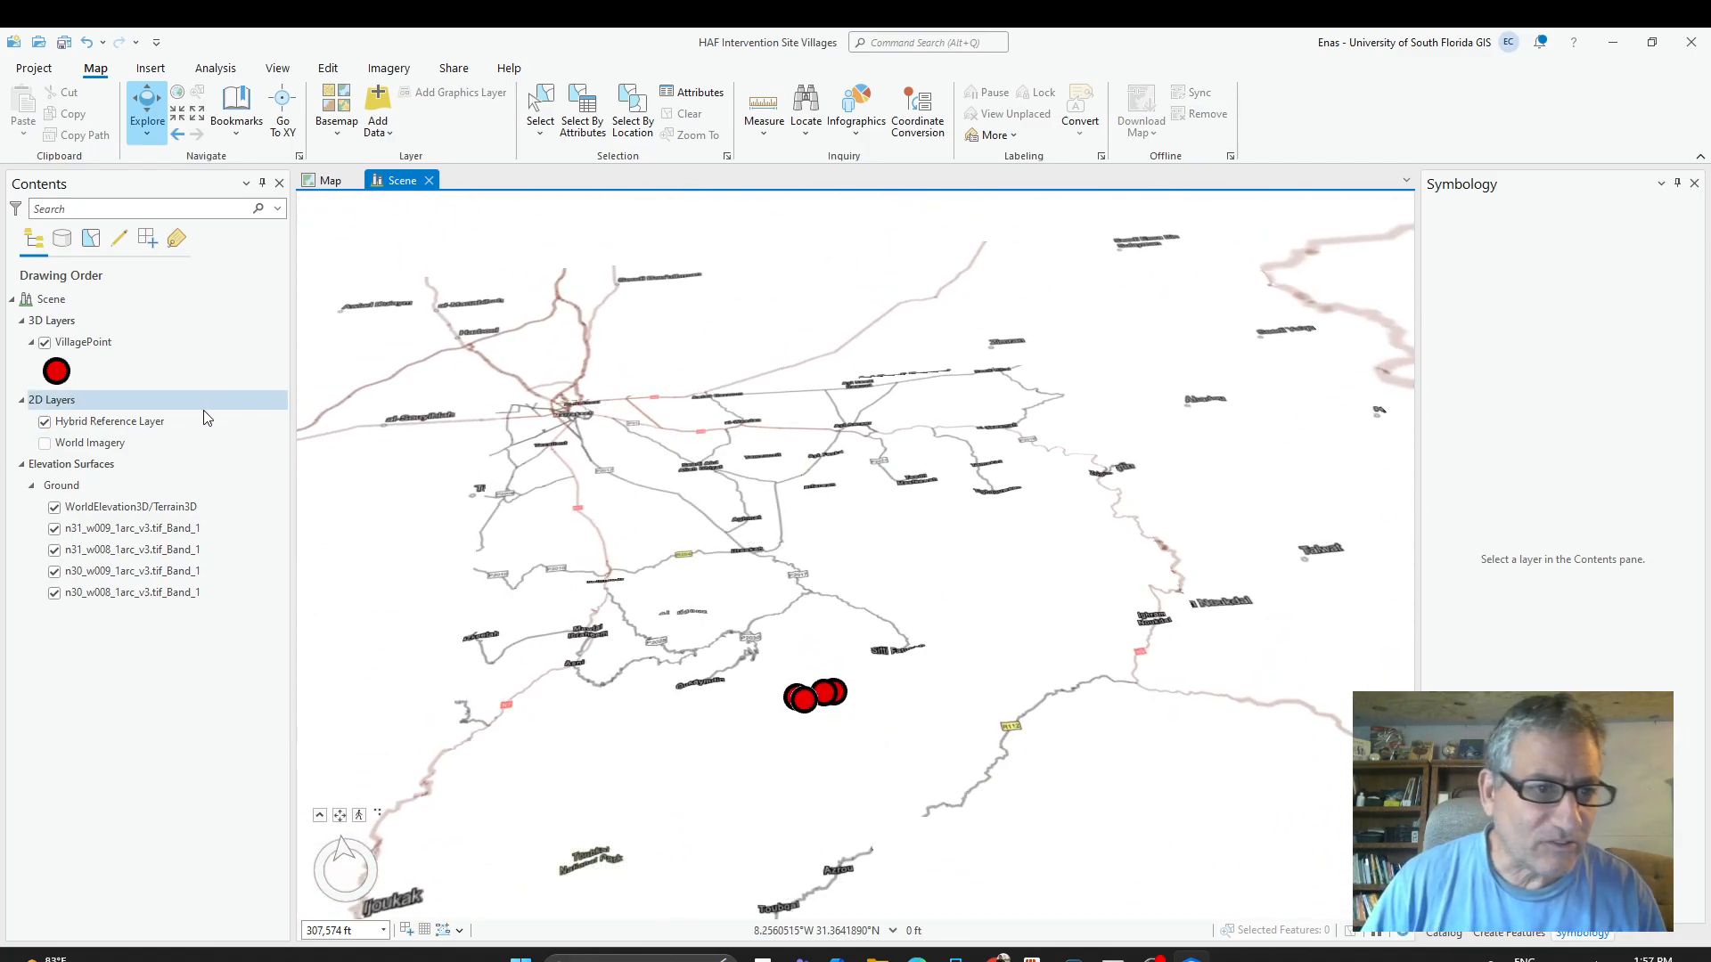
click(54, 507)
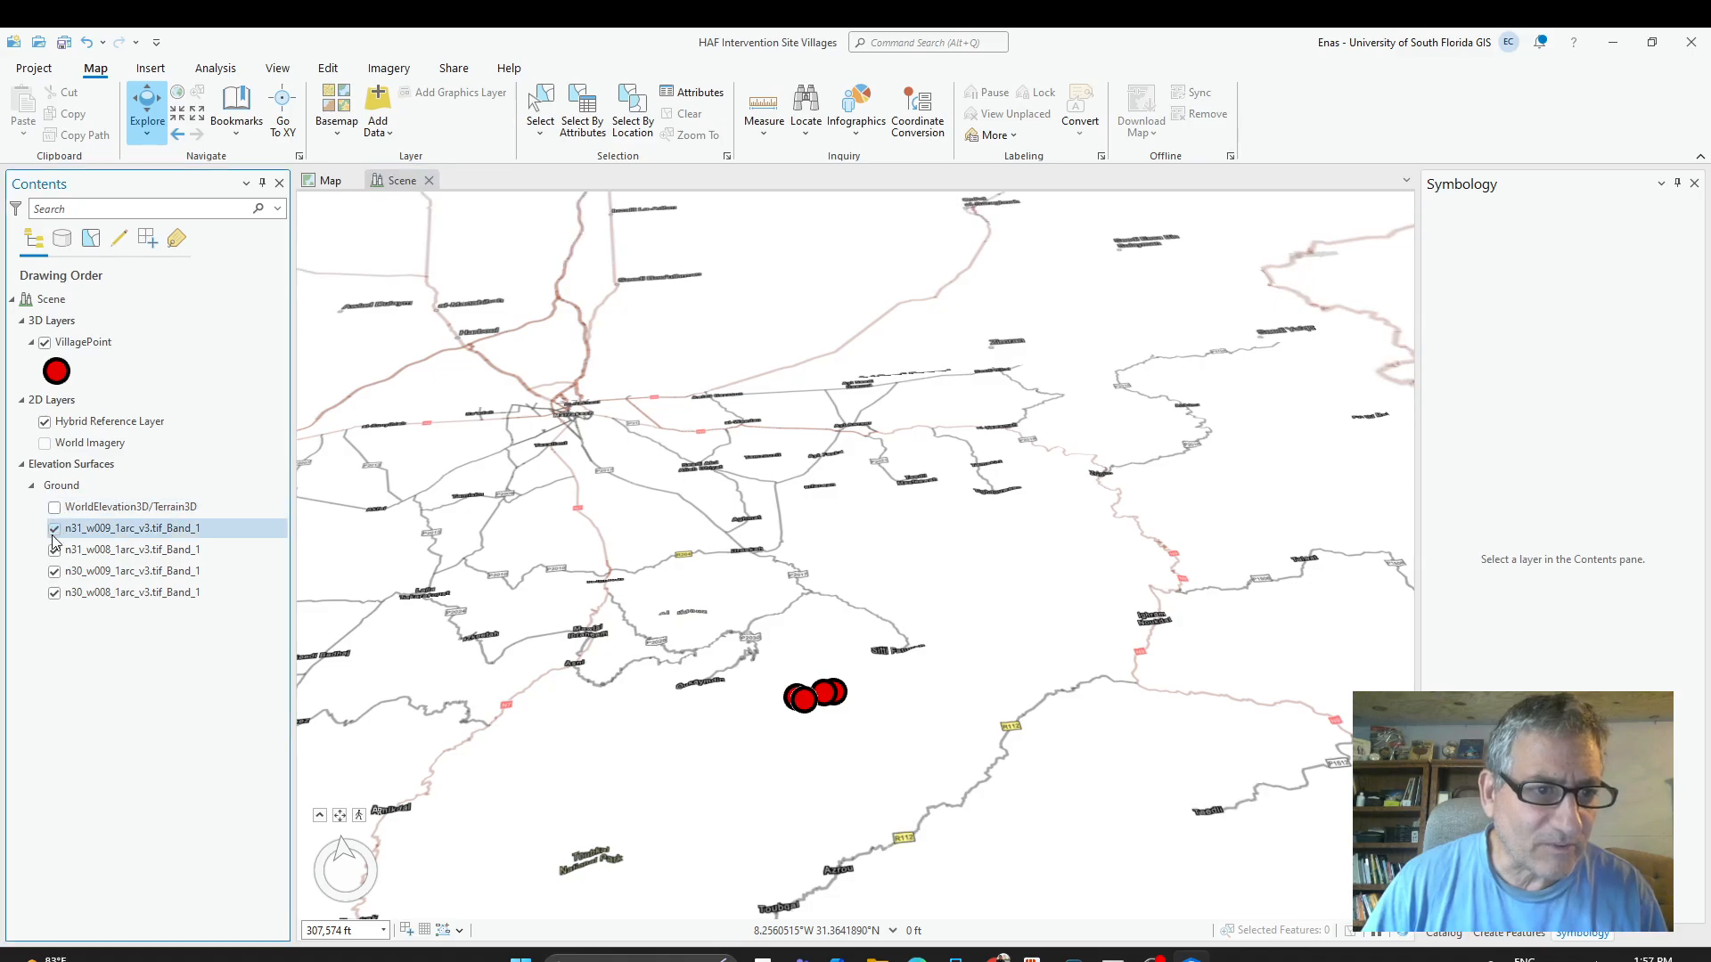
scroll(819, 684, down, 2)
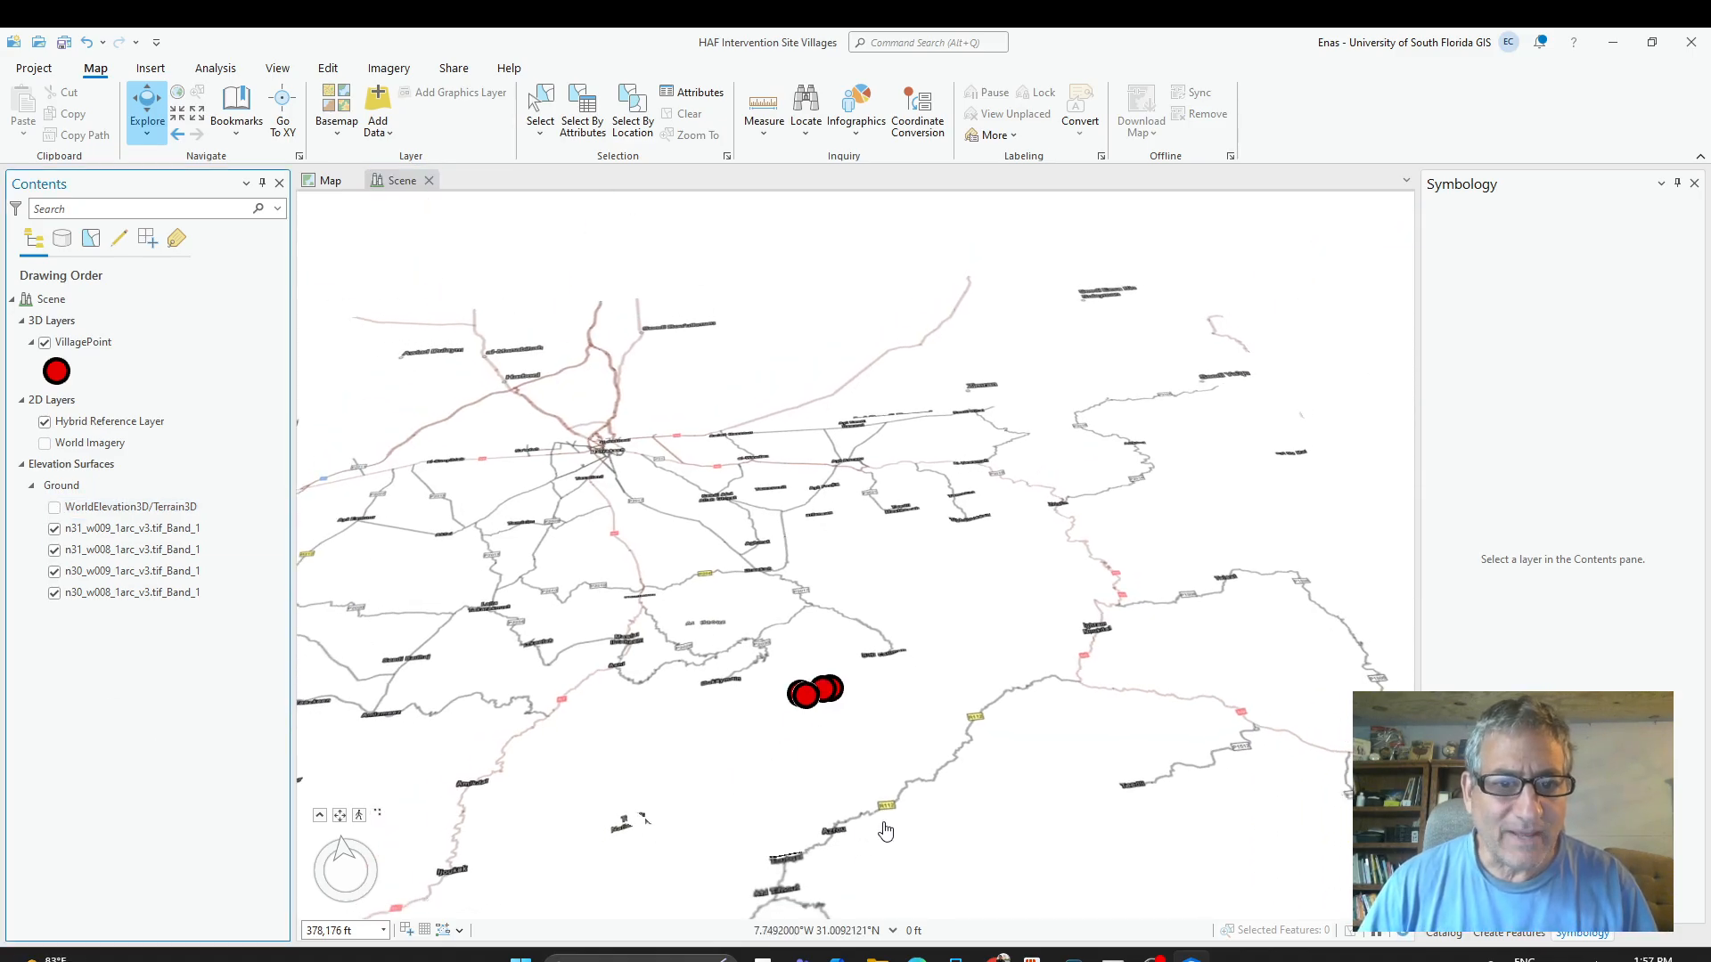
drag(899, 757, 869, 895)
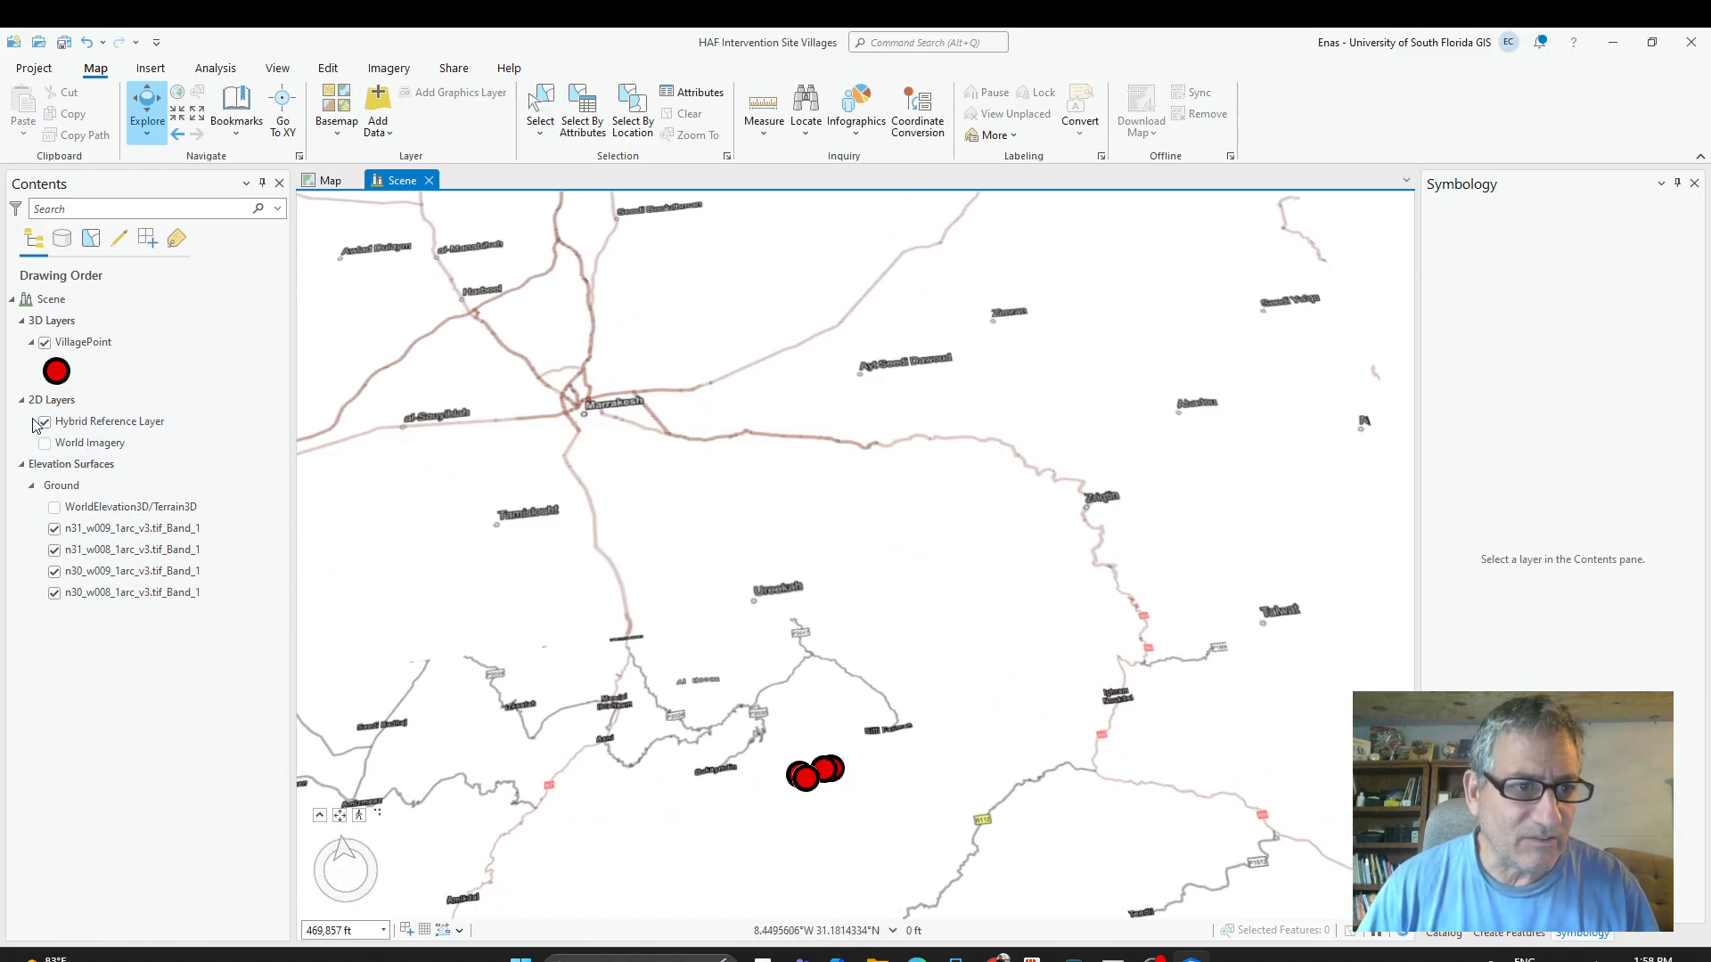
Show World Imagery again and inspect the terrain around the village points at close range from a low angle.
click(45, 443)
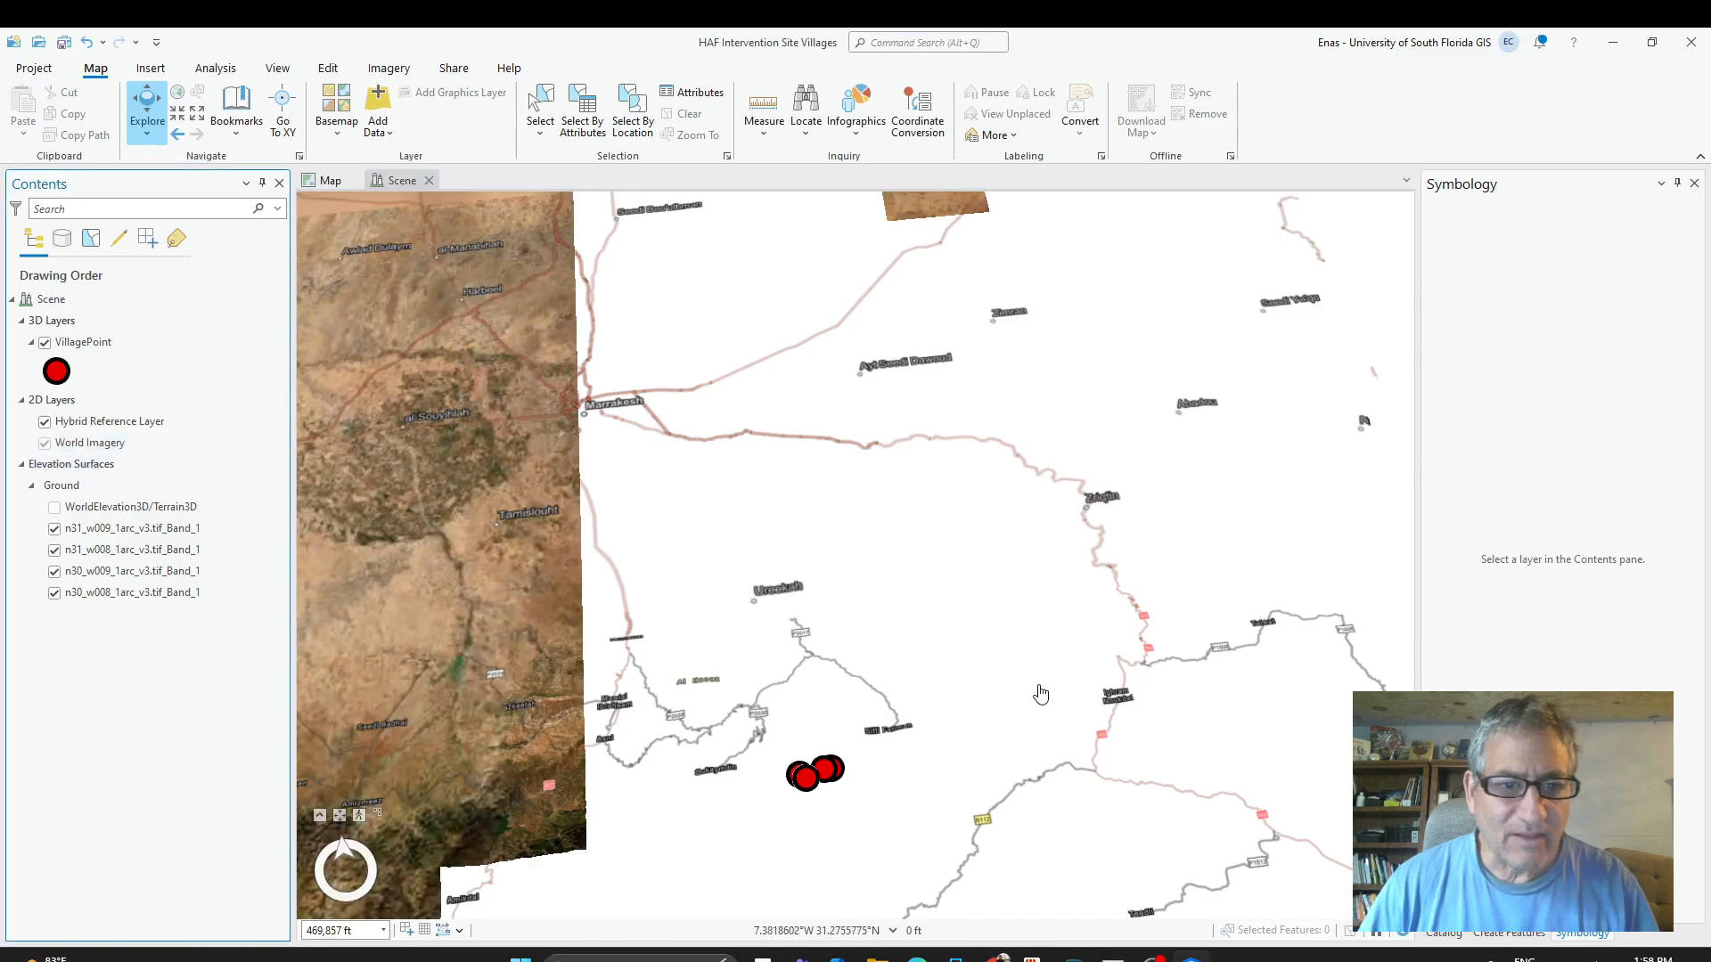
drag(1009, 804, 941, 653)
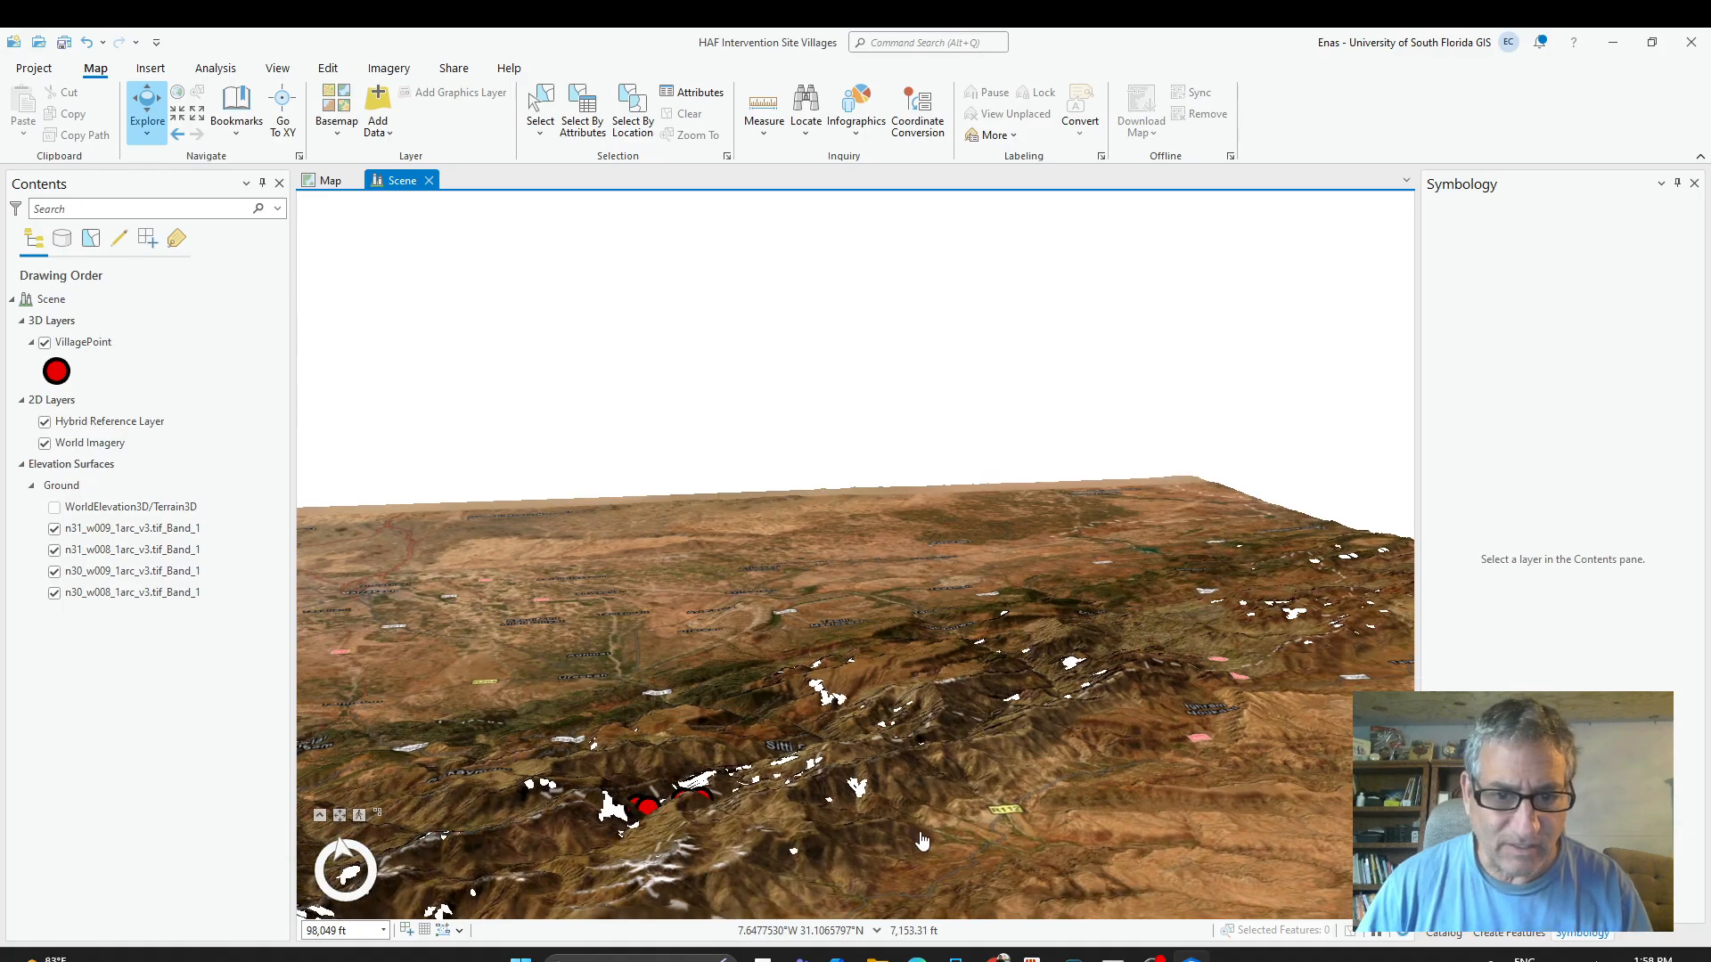
scroll(923, 841, up, 2)
scroll(604, 713, up, 3)
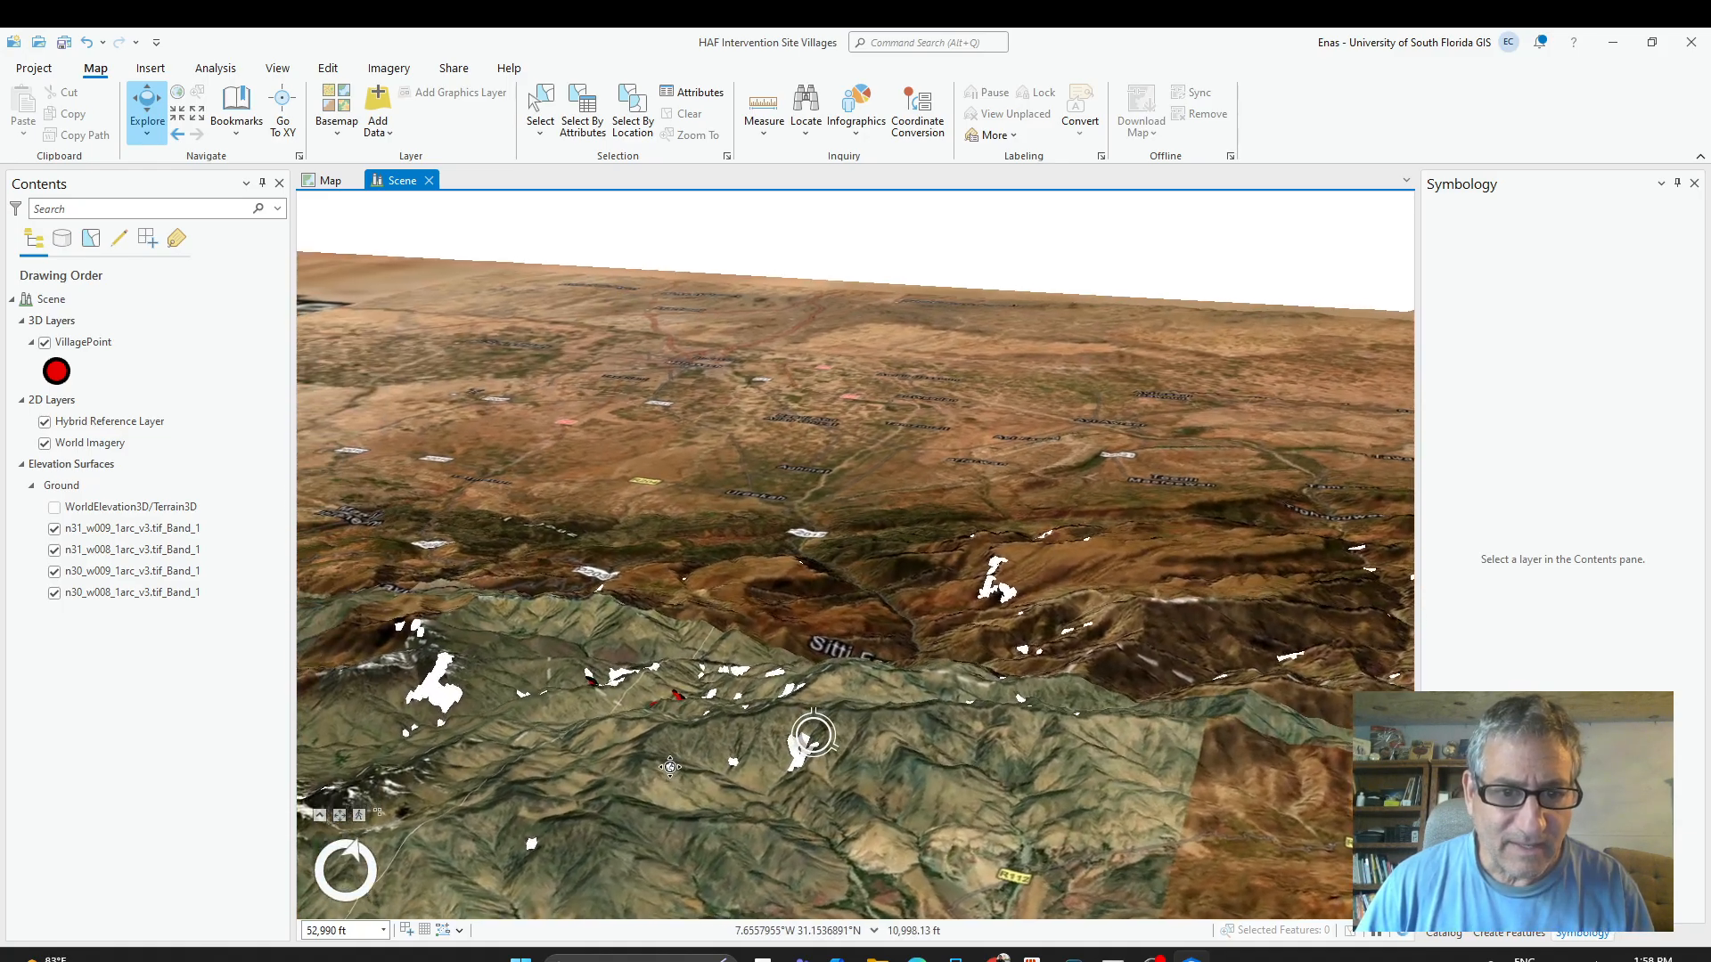
scroll(688, 753, up, 5)
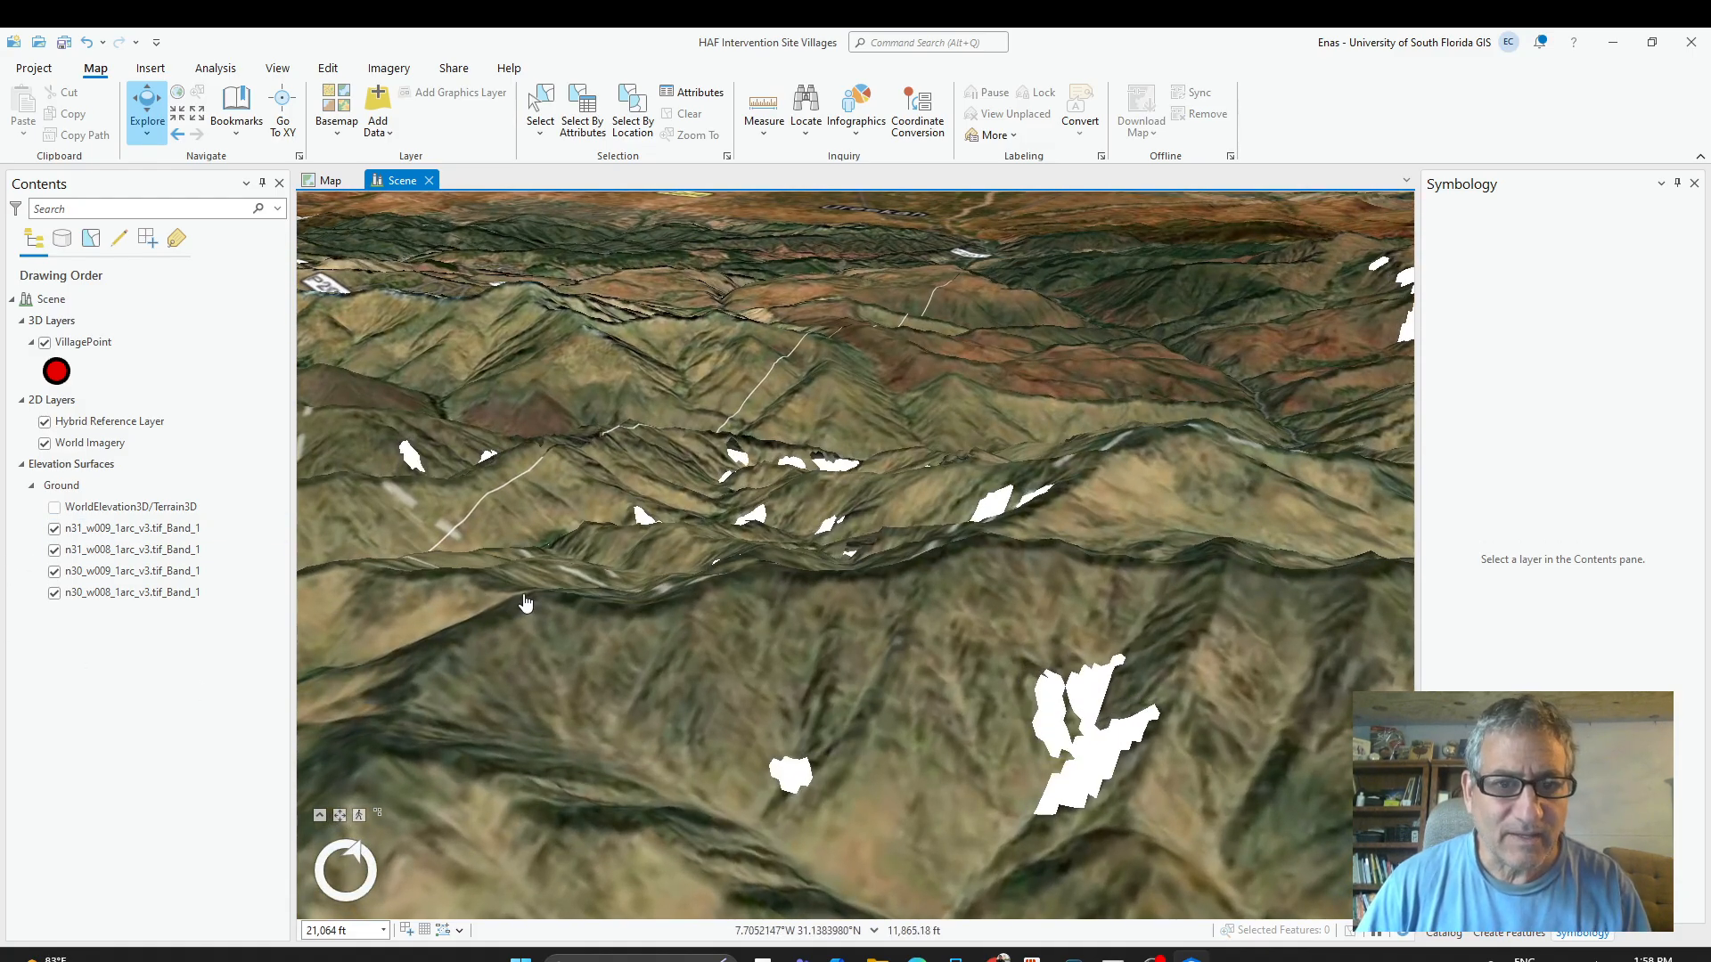
drag(874, 449, 997, 406)
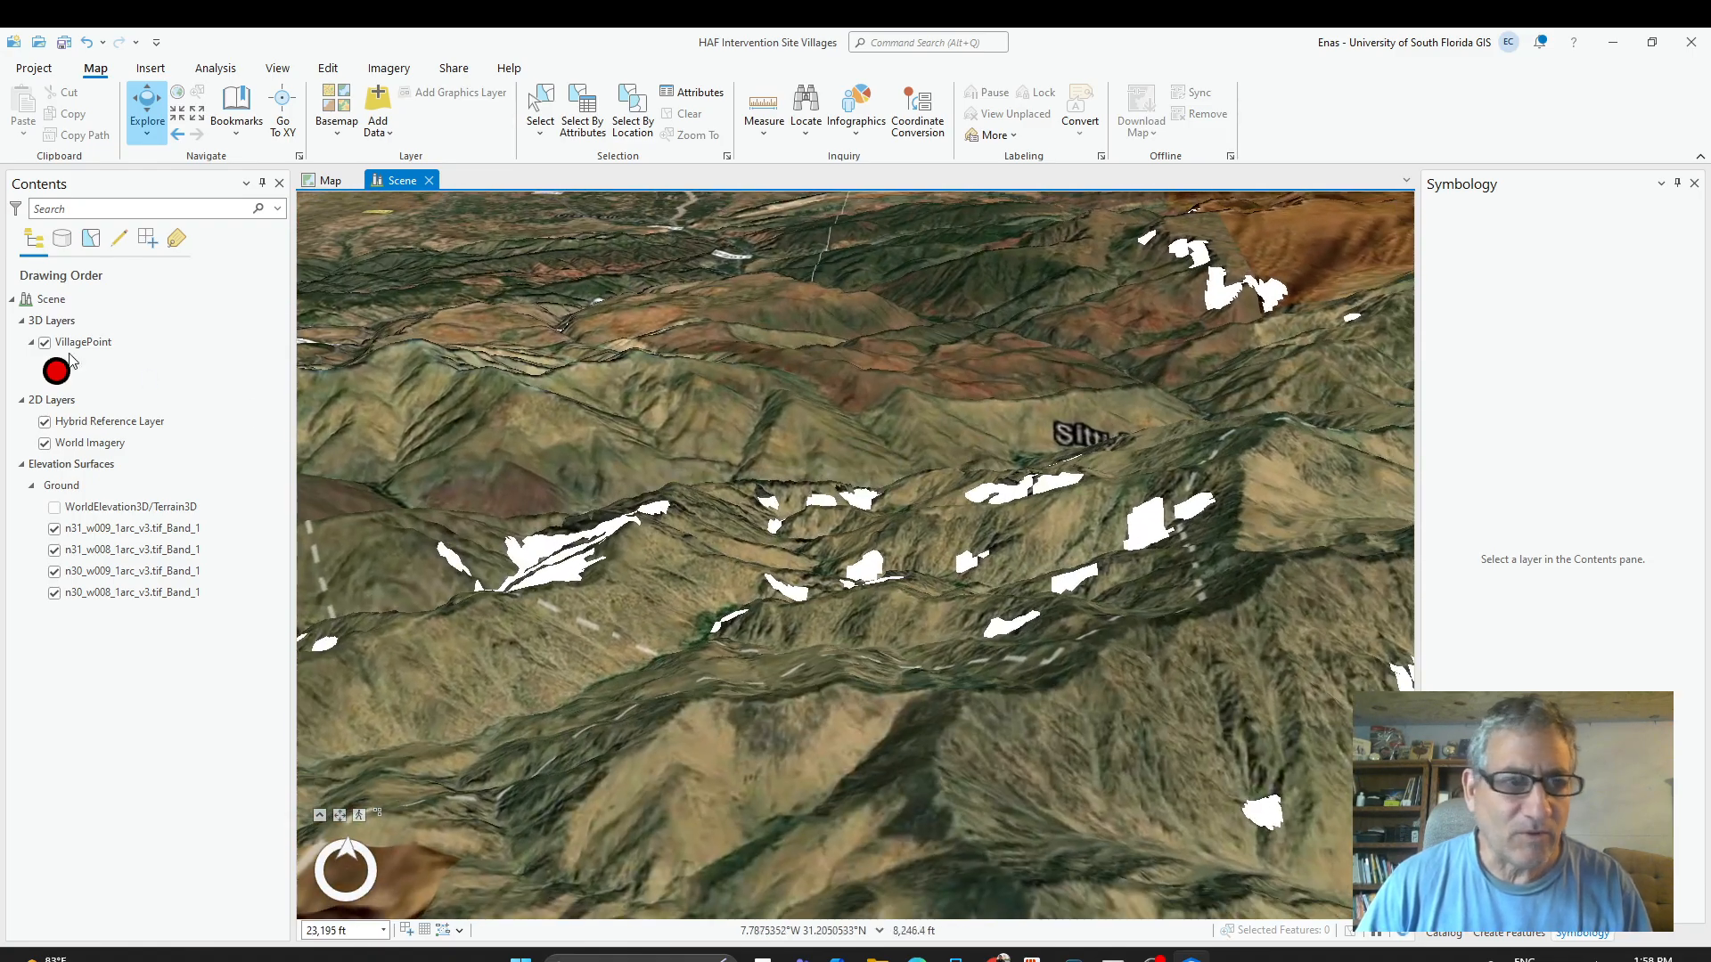
Turn WorldElevation3D/Terrain3D on and off again to compare it with the SRTM terrain.
click(78, 532)
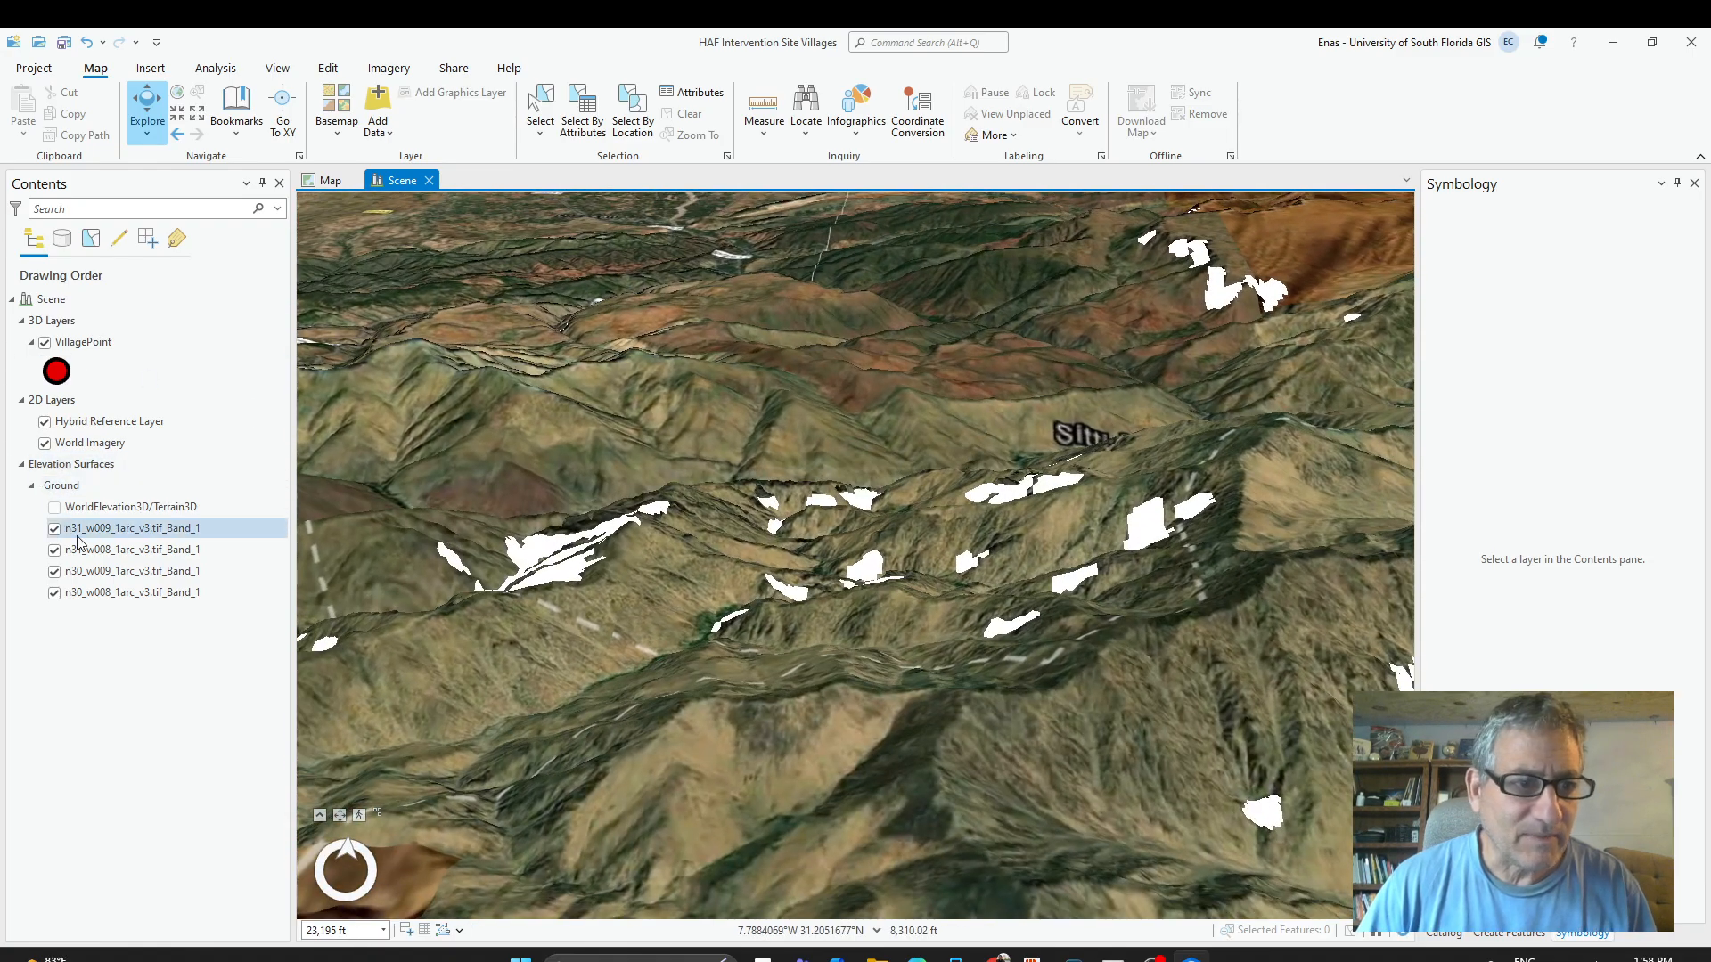
click(60, 514)
click(59, 512)
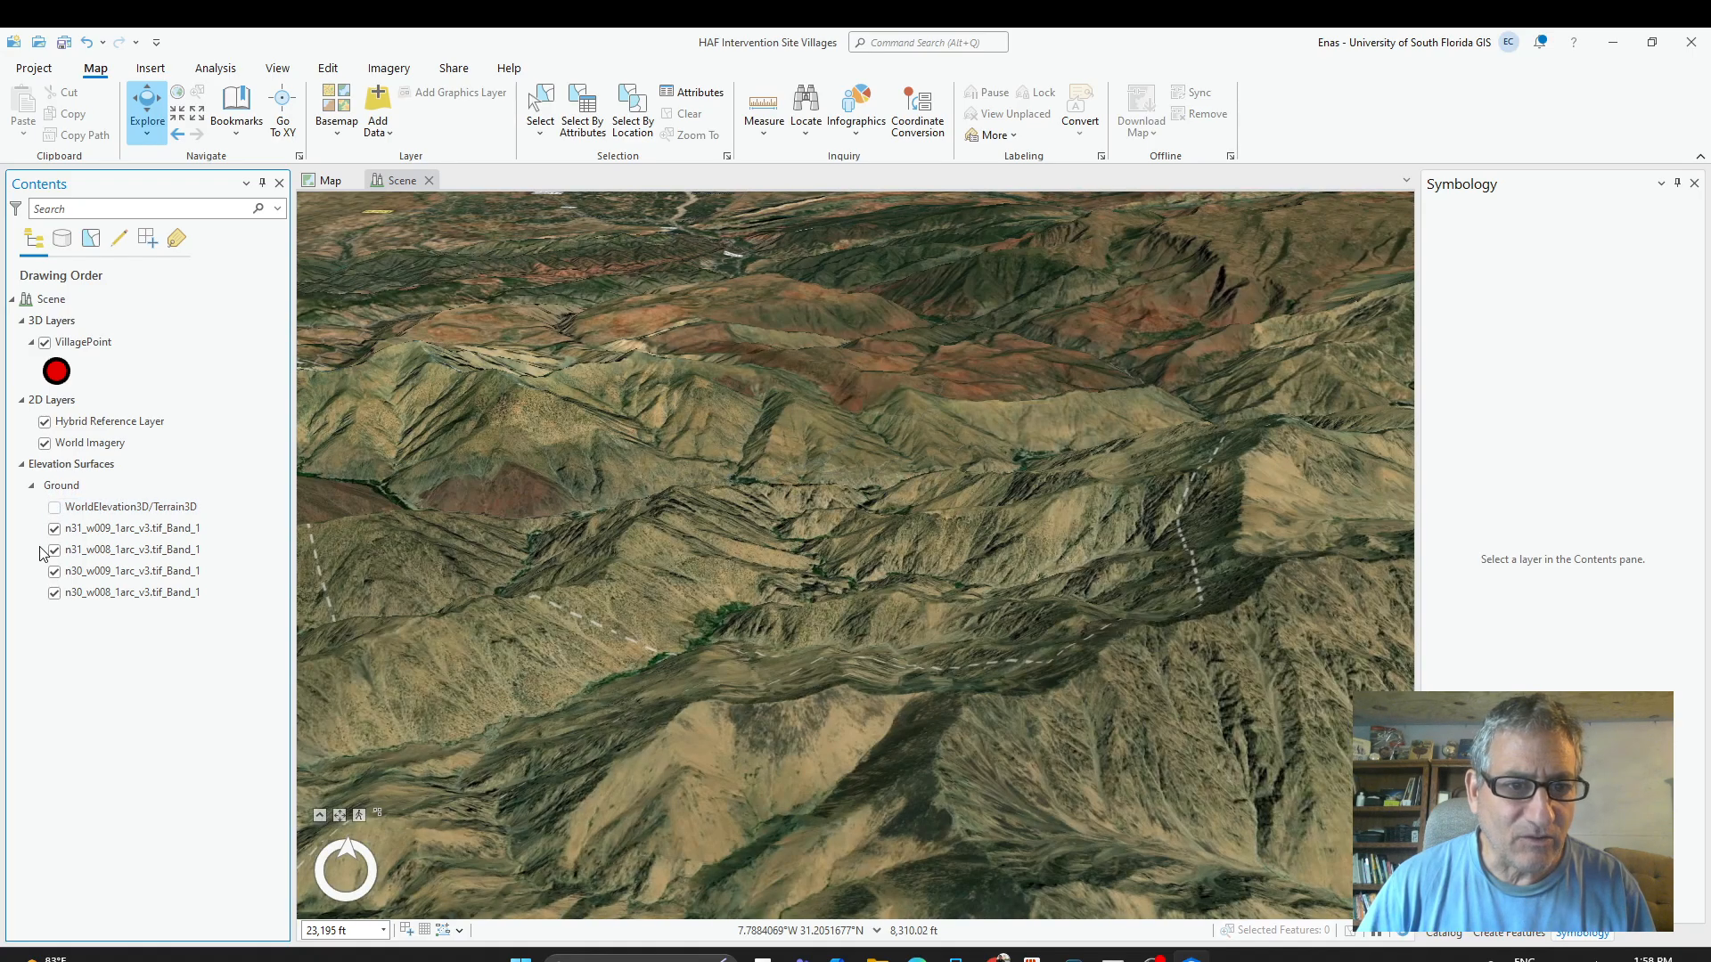
Turn off all four SRTM tiles, n31_w009, n31_w008, n30_w009 and n30_w008, in the Ground elevation surface.
click(54, 529)
click(54, 550)
click(55, 571)
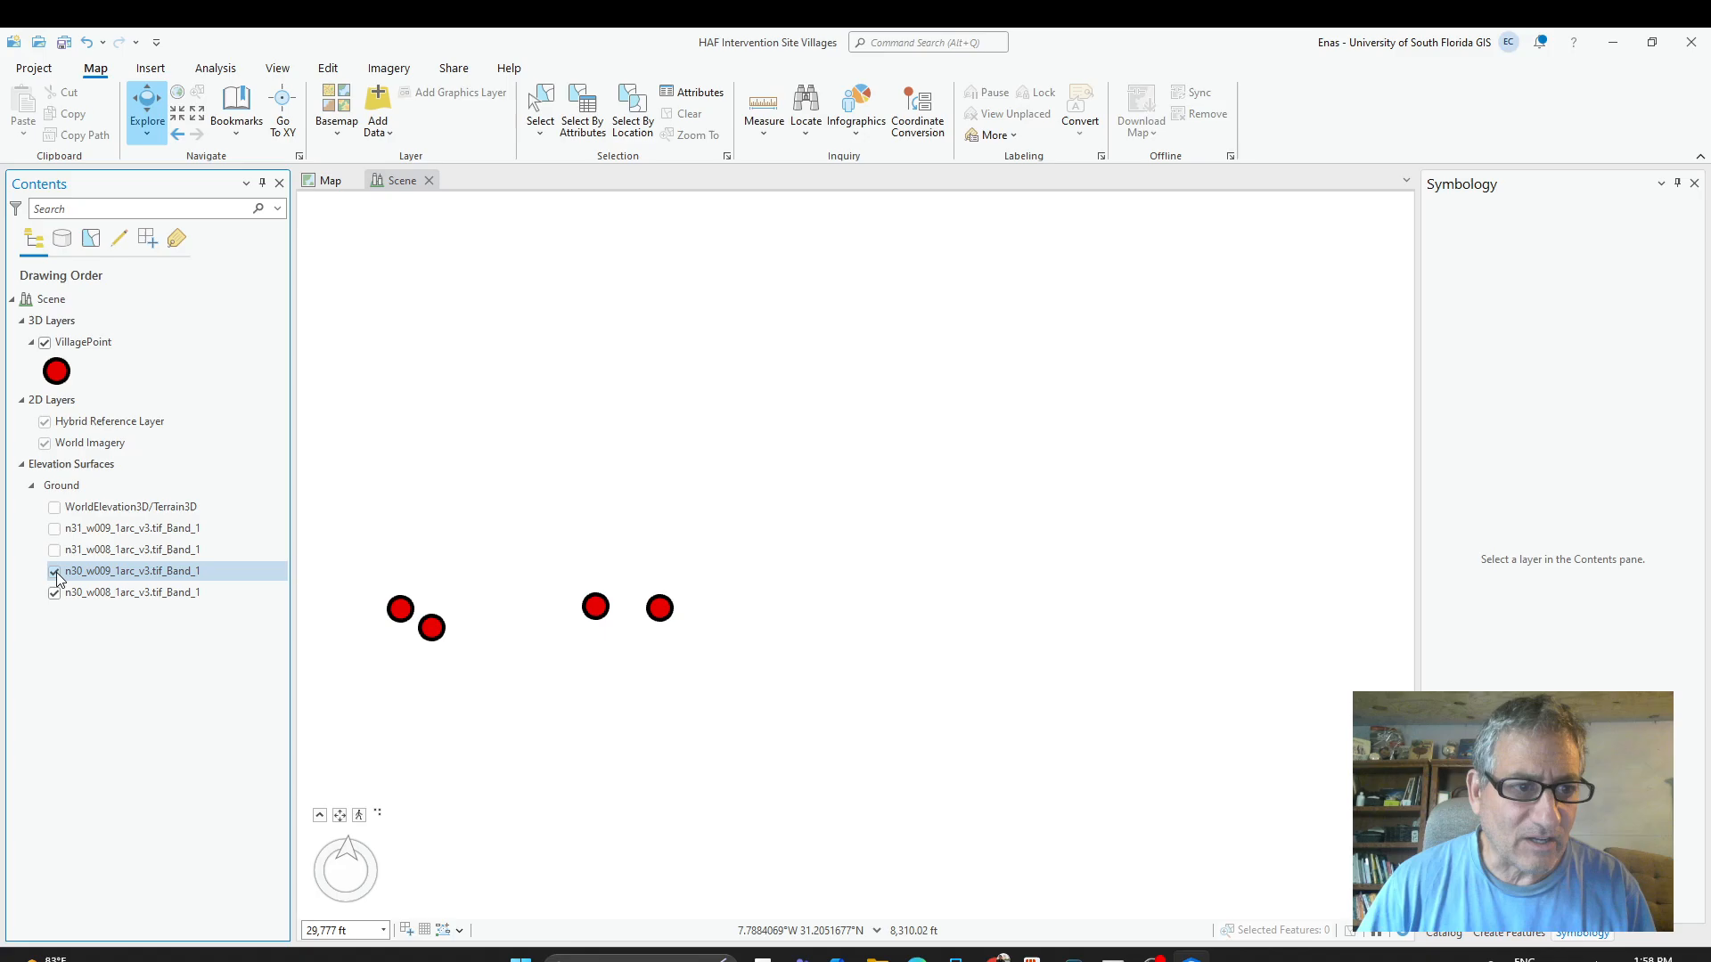
click(54, 593)
Examine the imagery around the village points with no elevation source active, from several distances and angles.
scroll(1054, 573, down, 1)
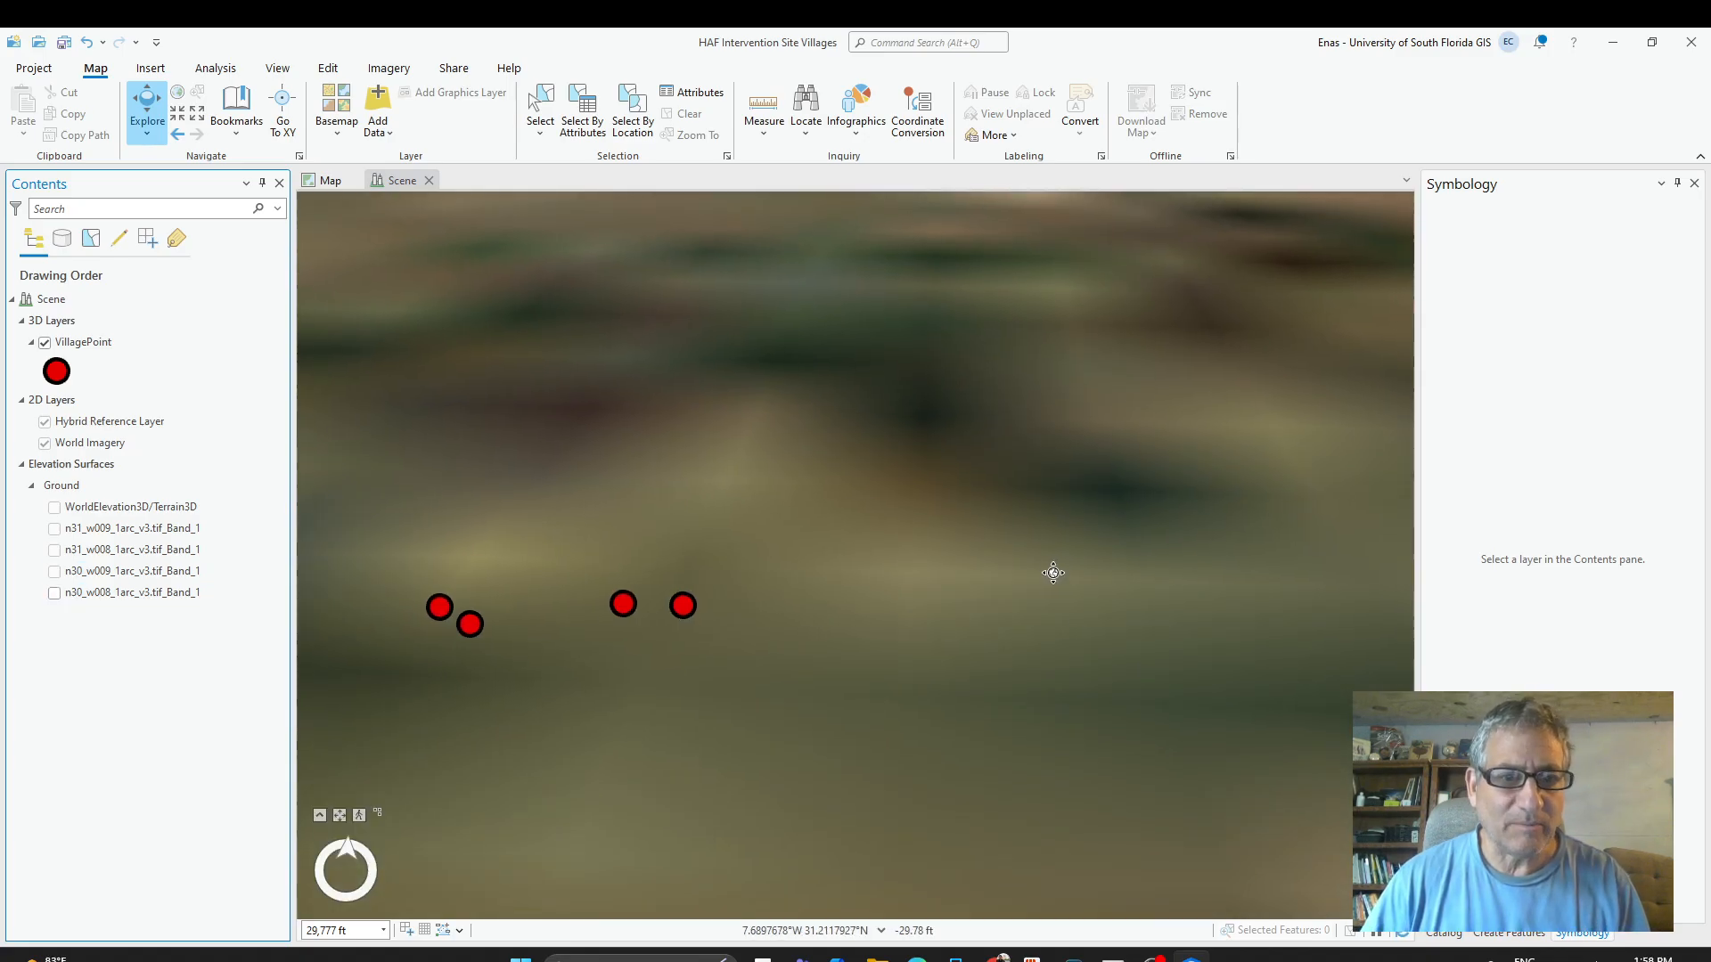
drag(1051, 573, 1092, 579)
scroll(659, 677, down, 3)
mouse_move(632, 742)
mouse_down()
mouse_move(740, 592)
mouse_move(579, 573)
mouse_move(657, 726)
mouse_up()
scroll(657, 726, down, 1)
scroll(657, 726, down, 3)
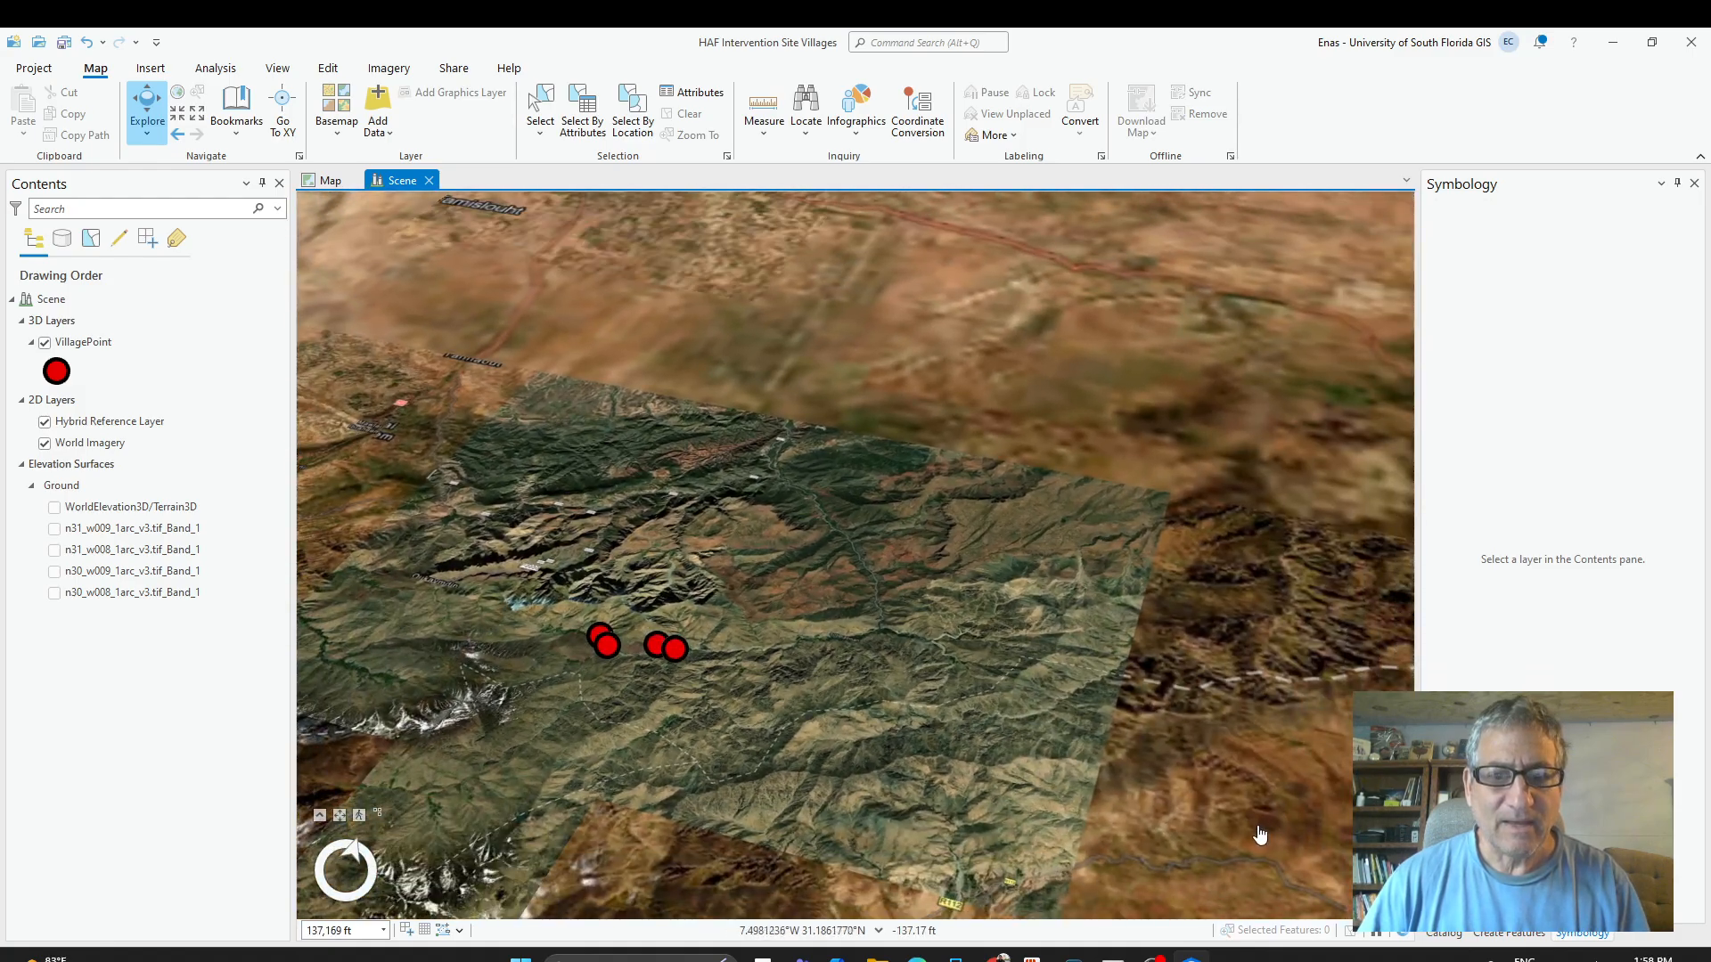
drag(1219, 809, 1168, 867)
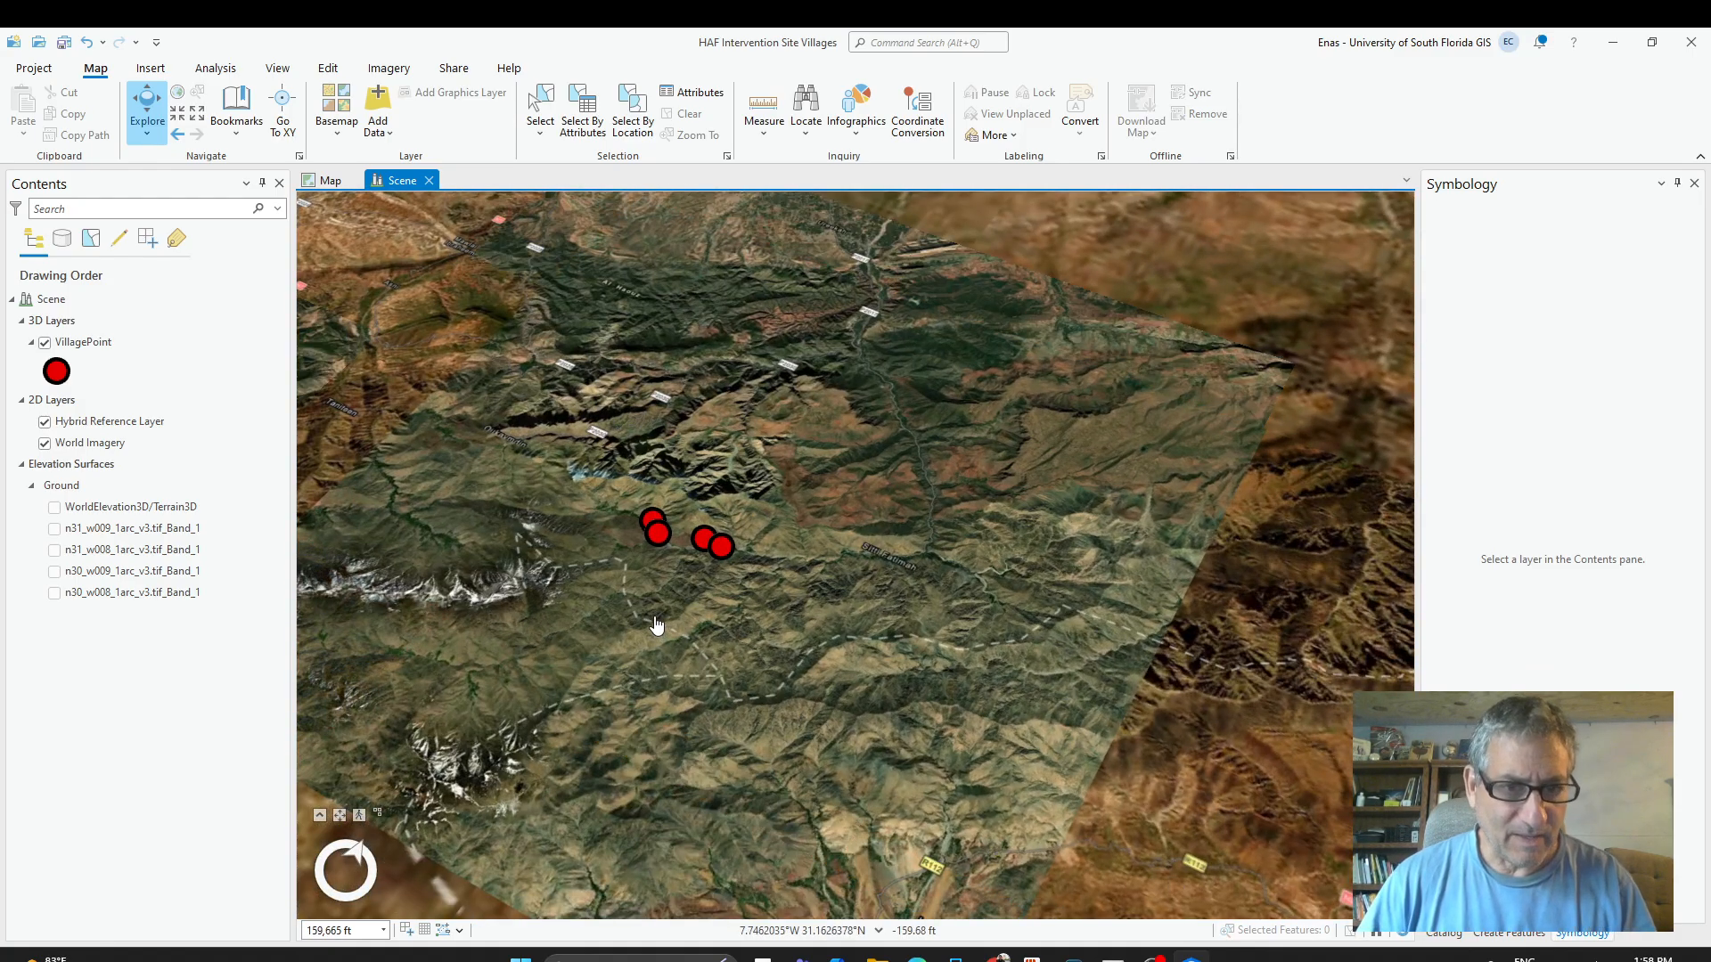
drag(657, 613, 920, 640)
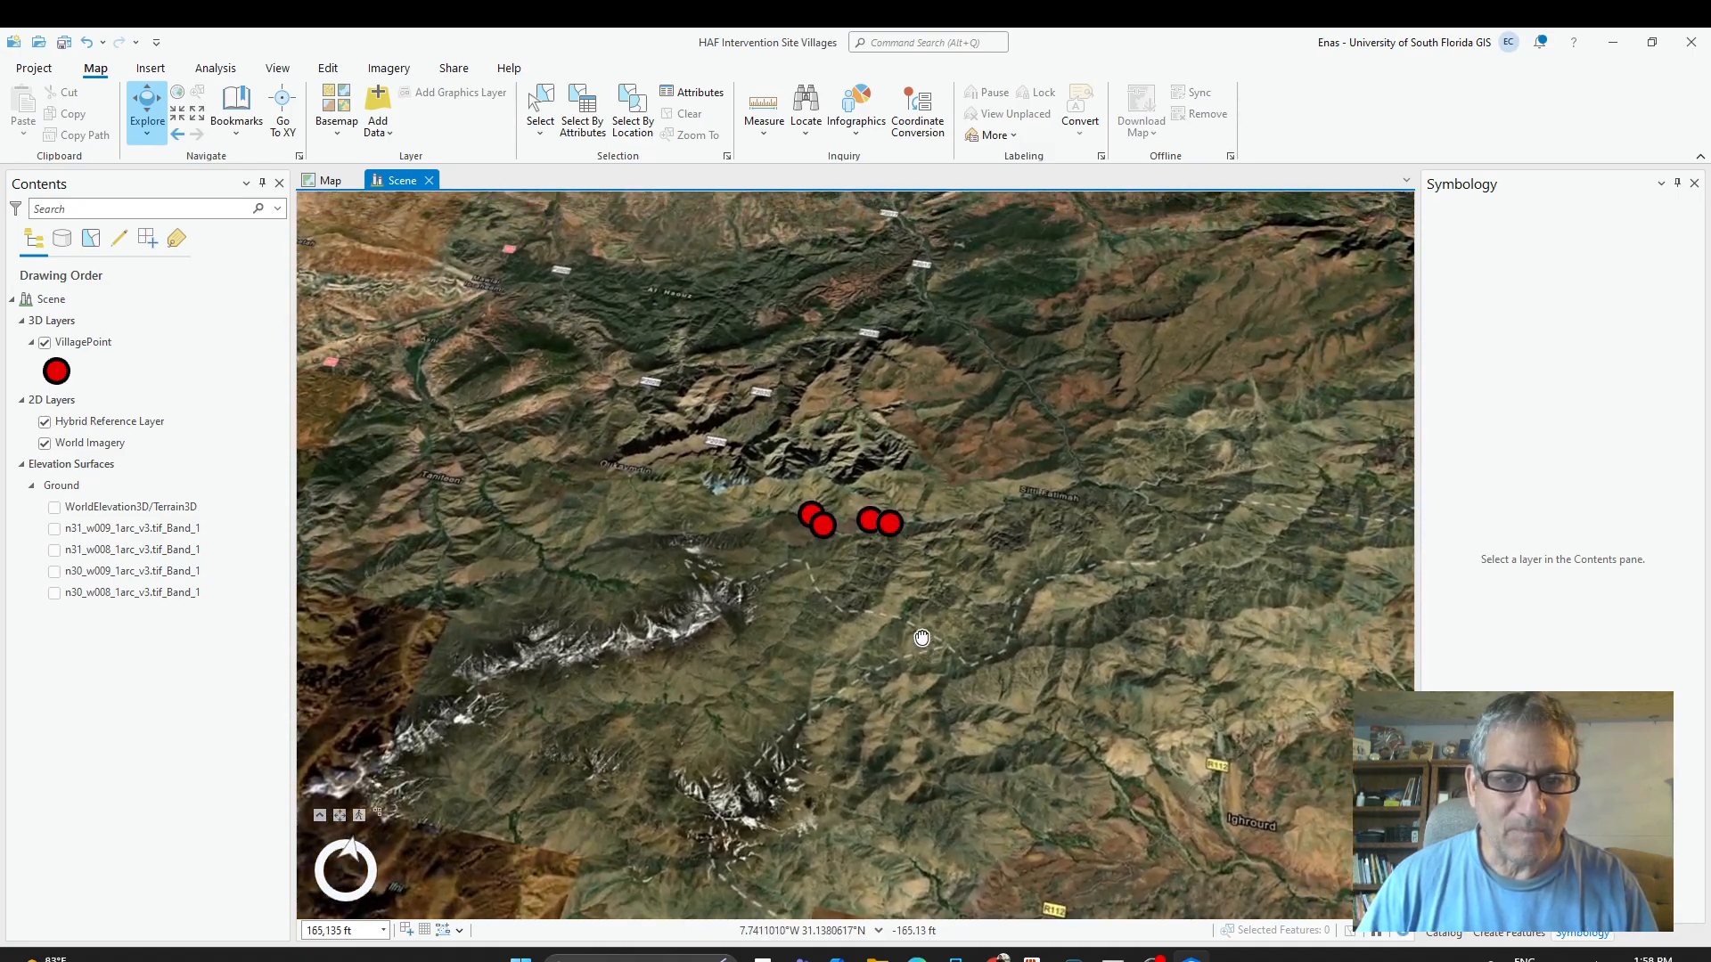
drag(855, 711, 853, 670)
scroll(793, 642, up, 2)
scroll(793, 642, up, 3)
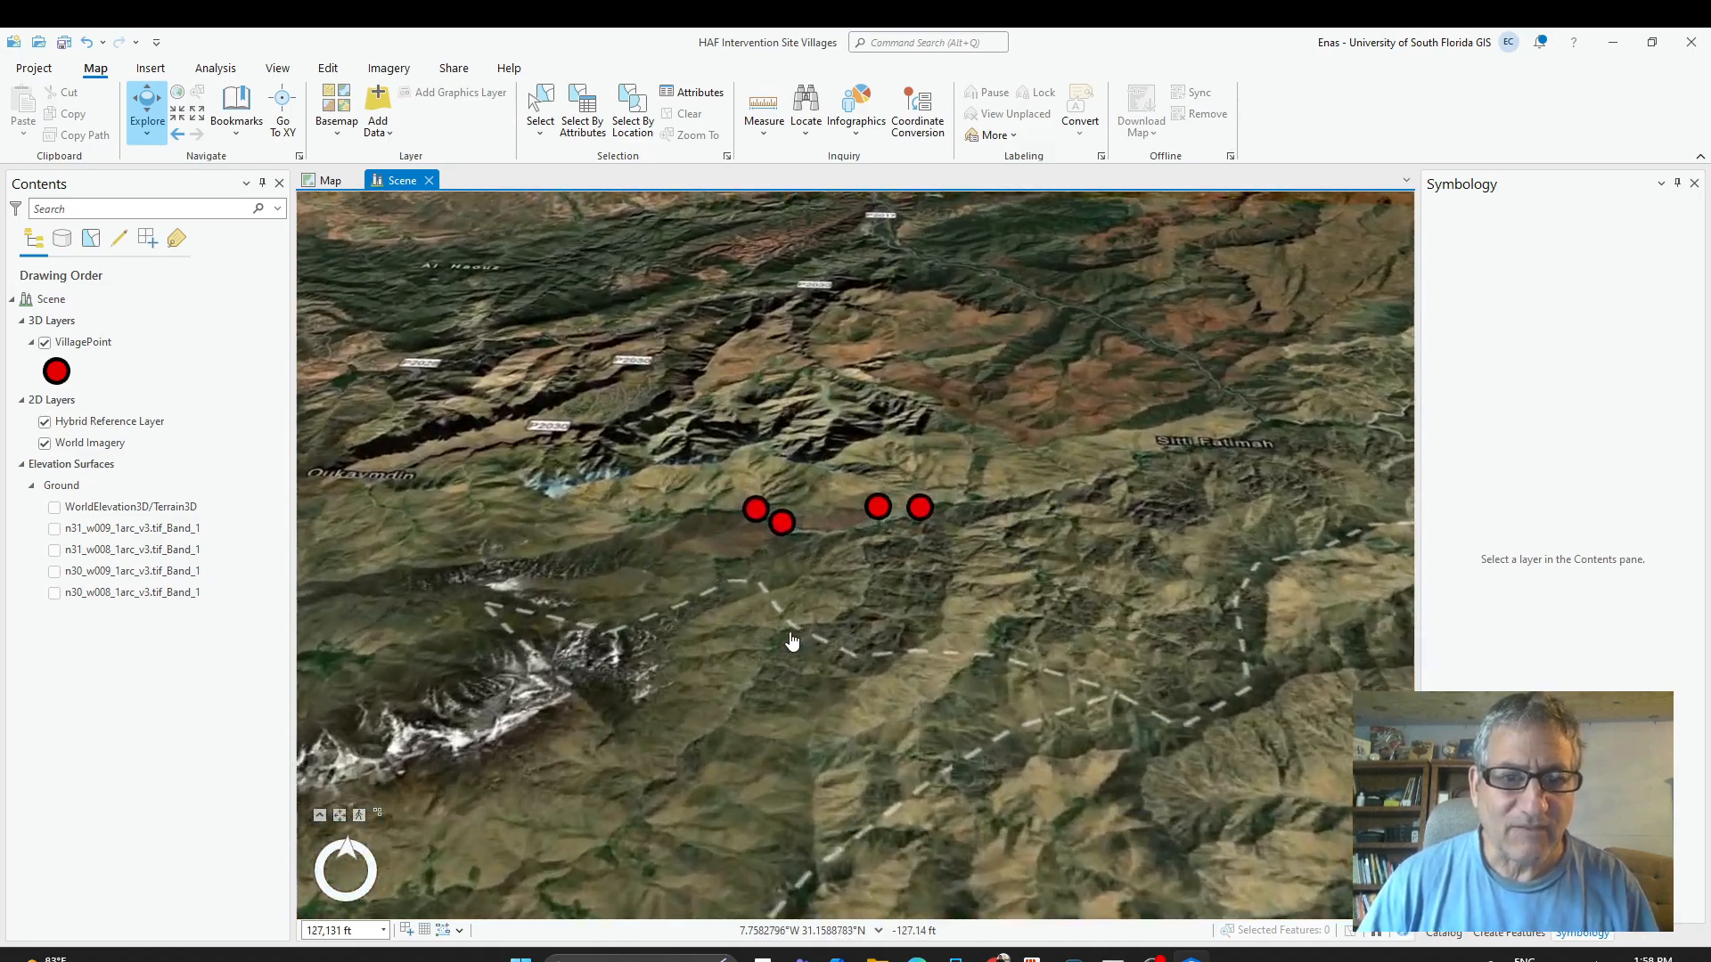
Turn the n31_w009 tile back on in the Ground elevation surface.
click(54, 528)
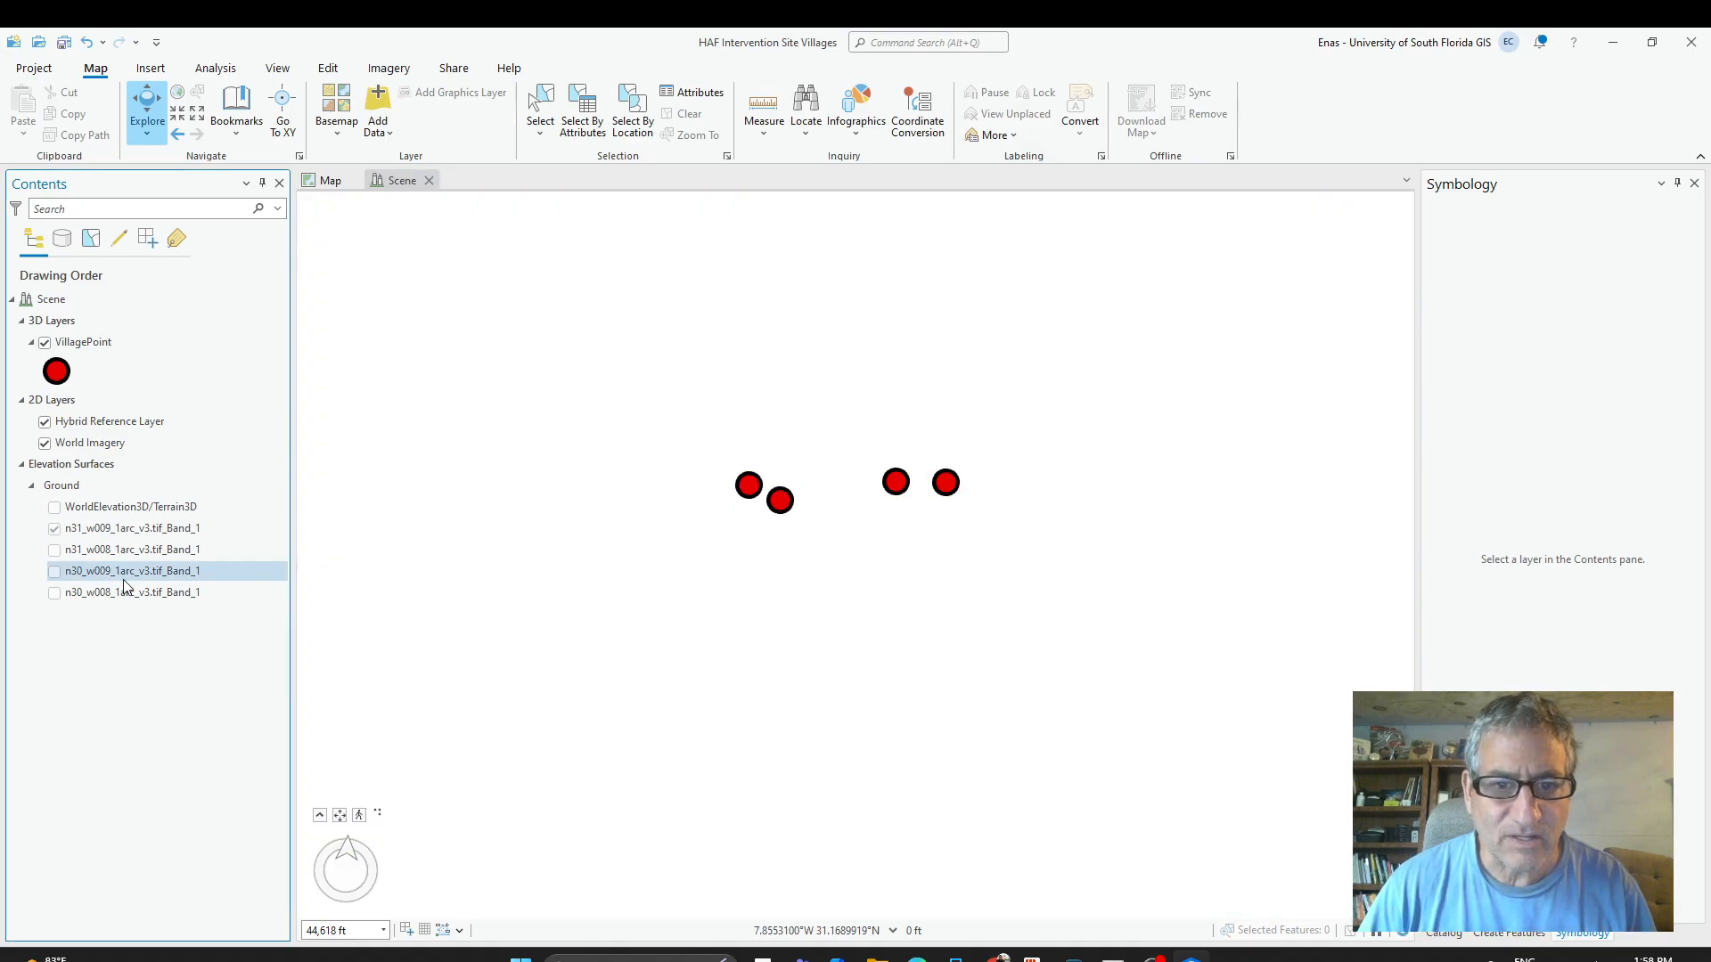
Examine the extent of the n31_w009 elevation tile in relation to the village points.
click(239, 593)
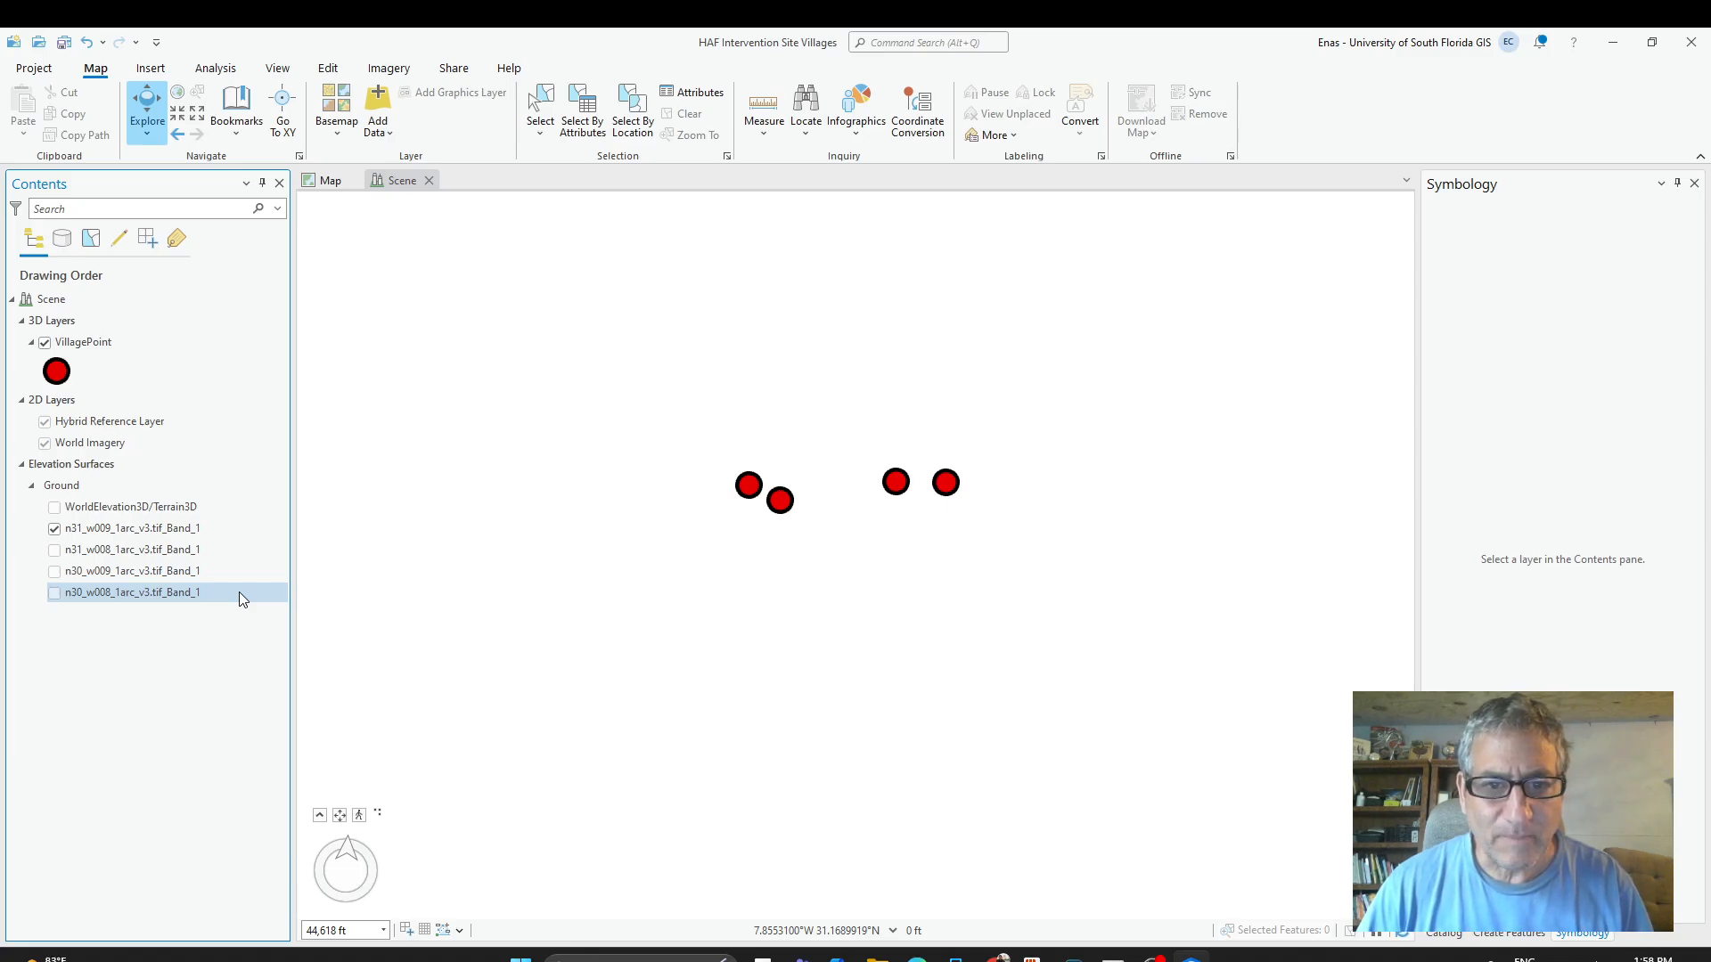
scroll(803, 553, down, 5)
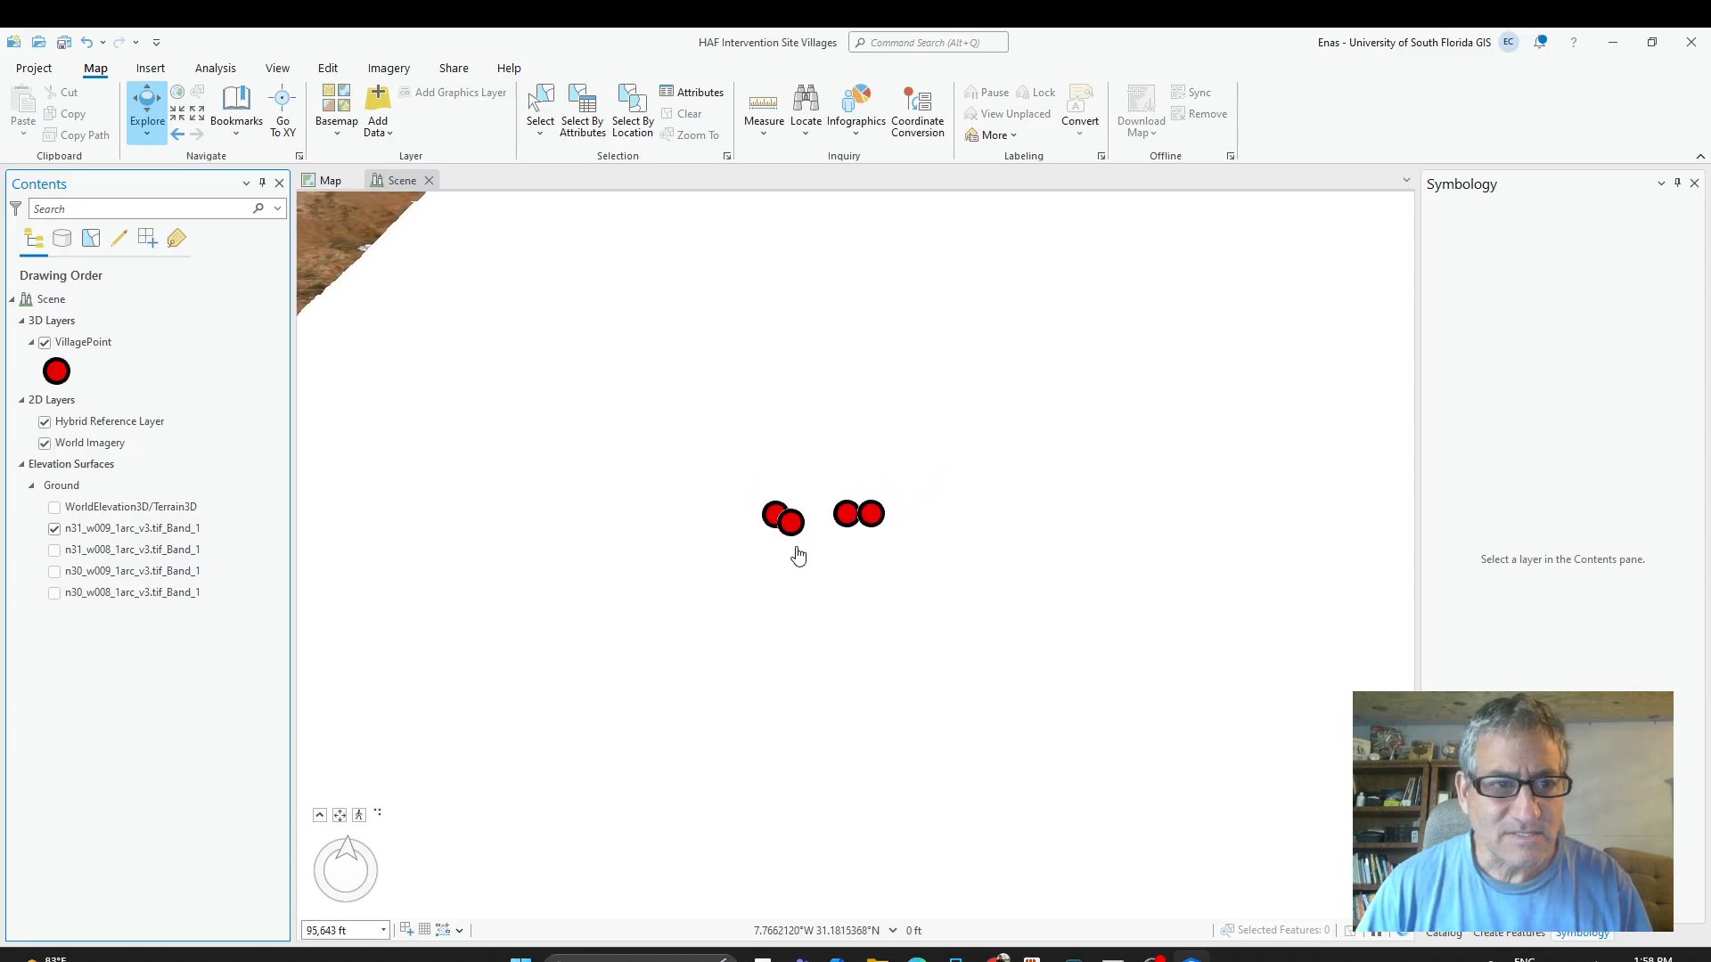
scroll(792, 545, down, 5)
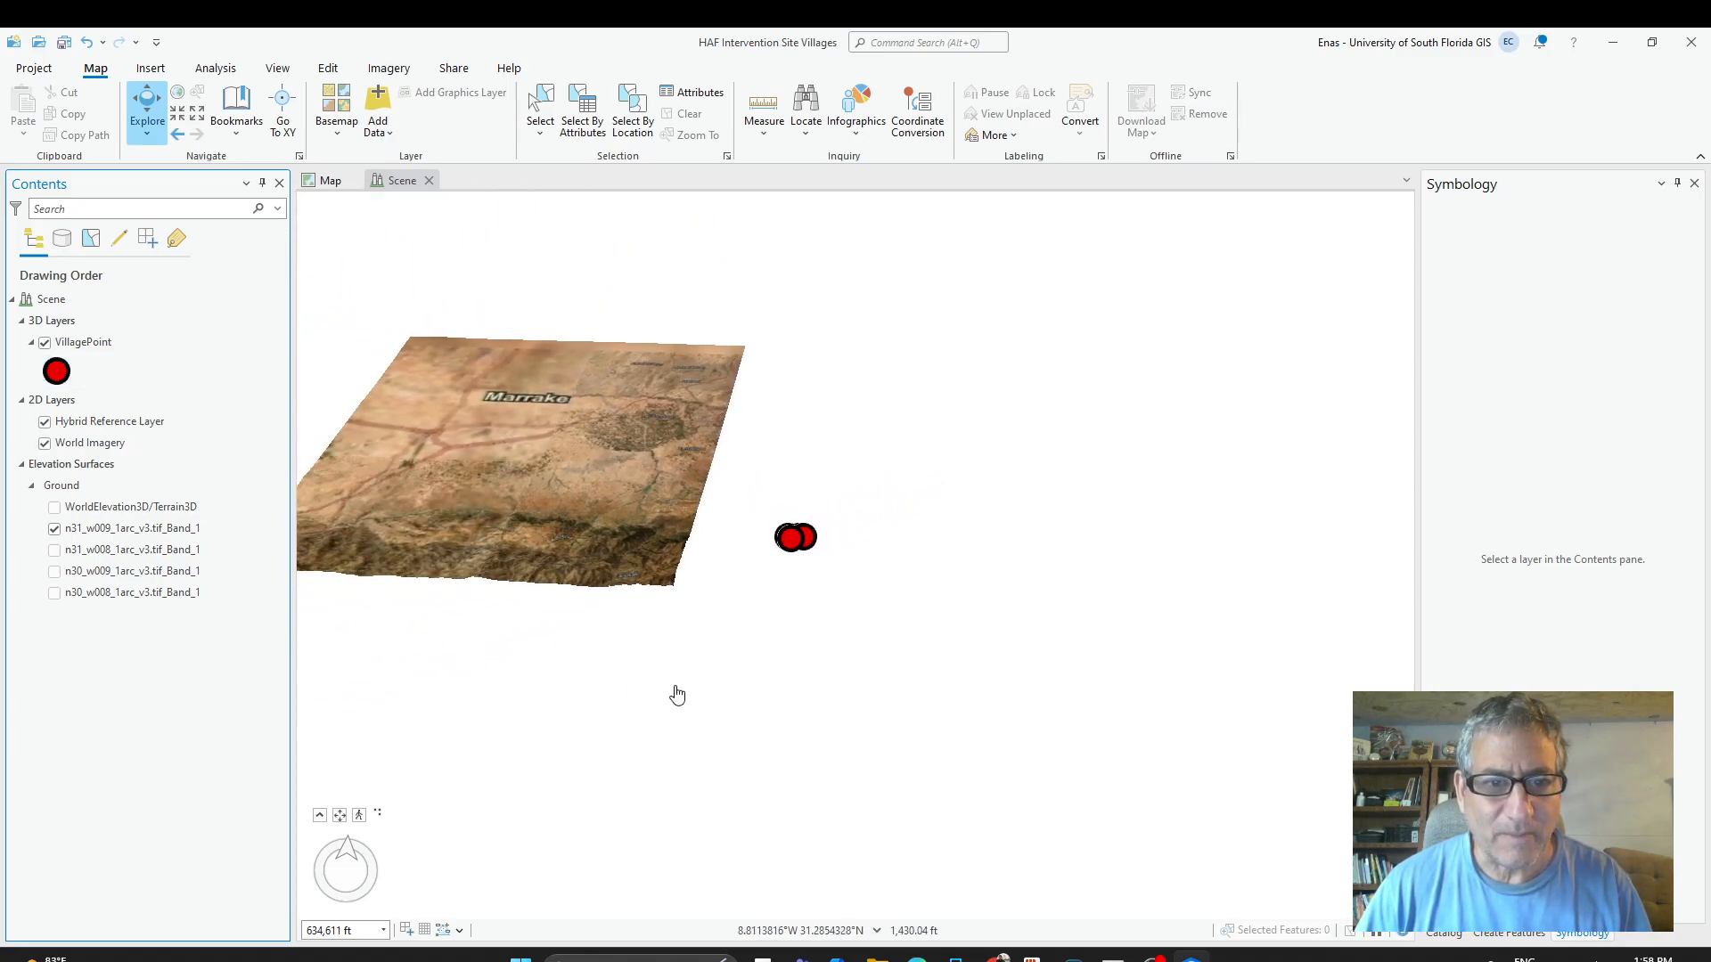
drag(697, 625, 655, 693)
Turn off the n31_w009 ground elevation tile and turn on n31_w008 beneath the village points.
click(55, 528)
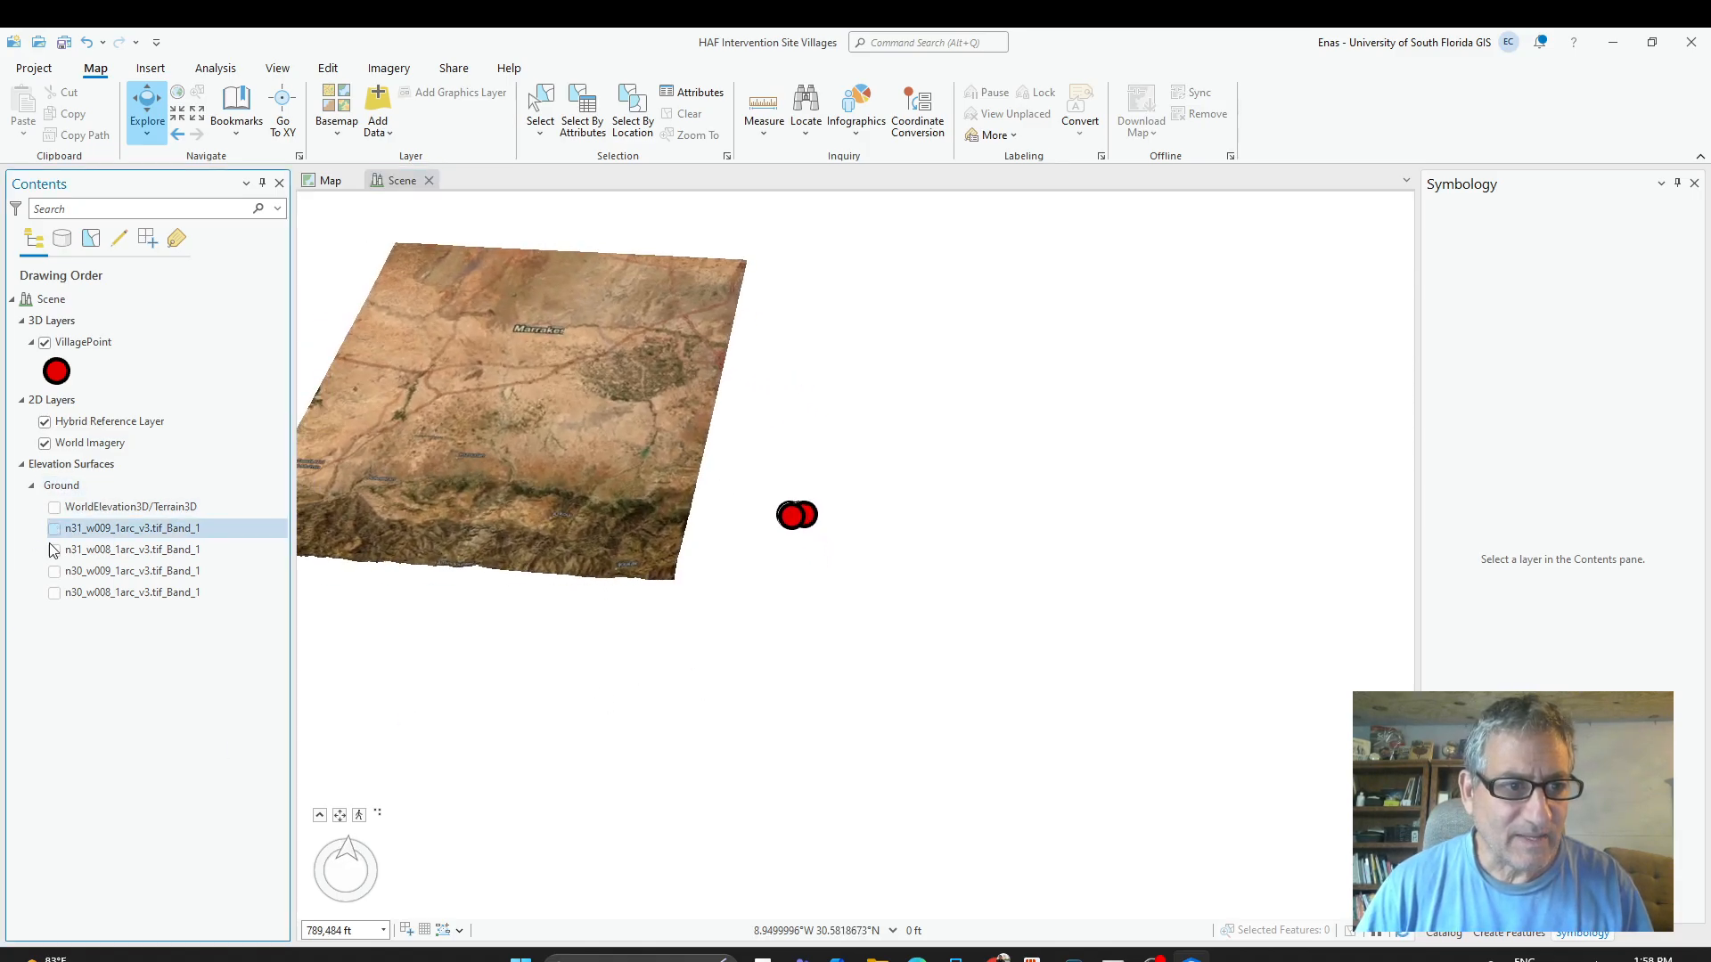
click(65, 550)
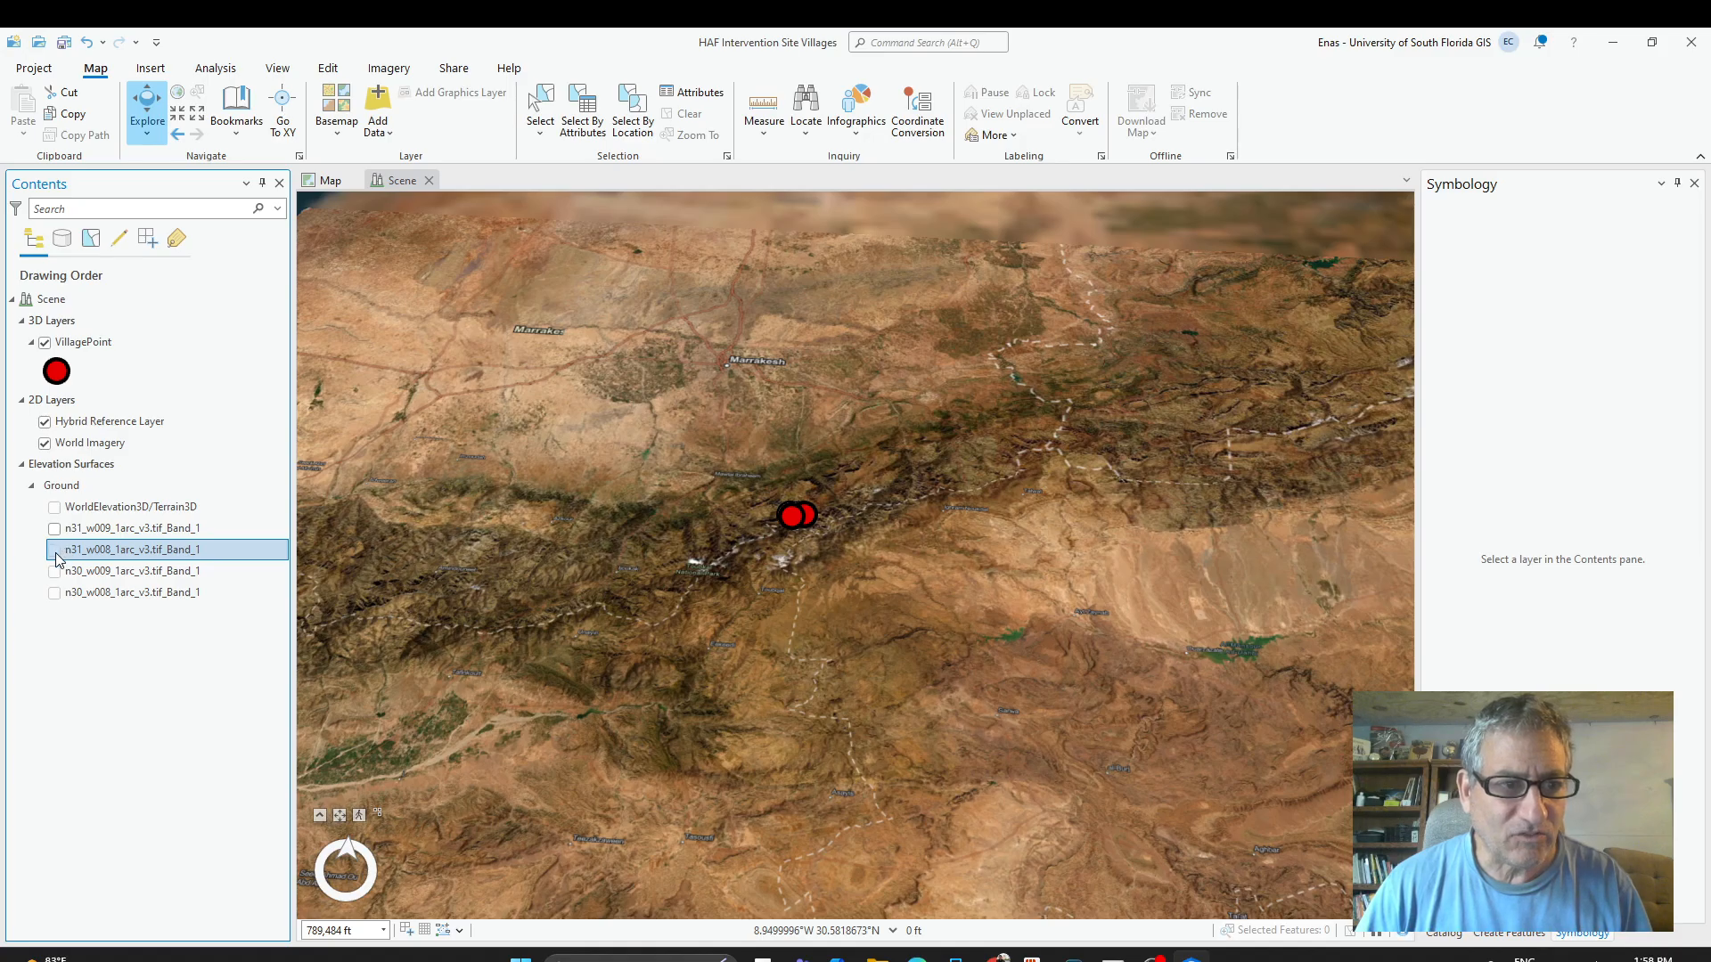
scroll(763, 597, up, 4)
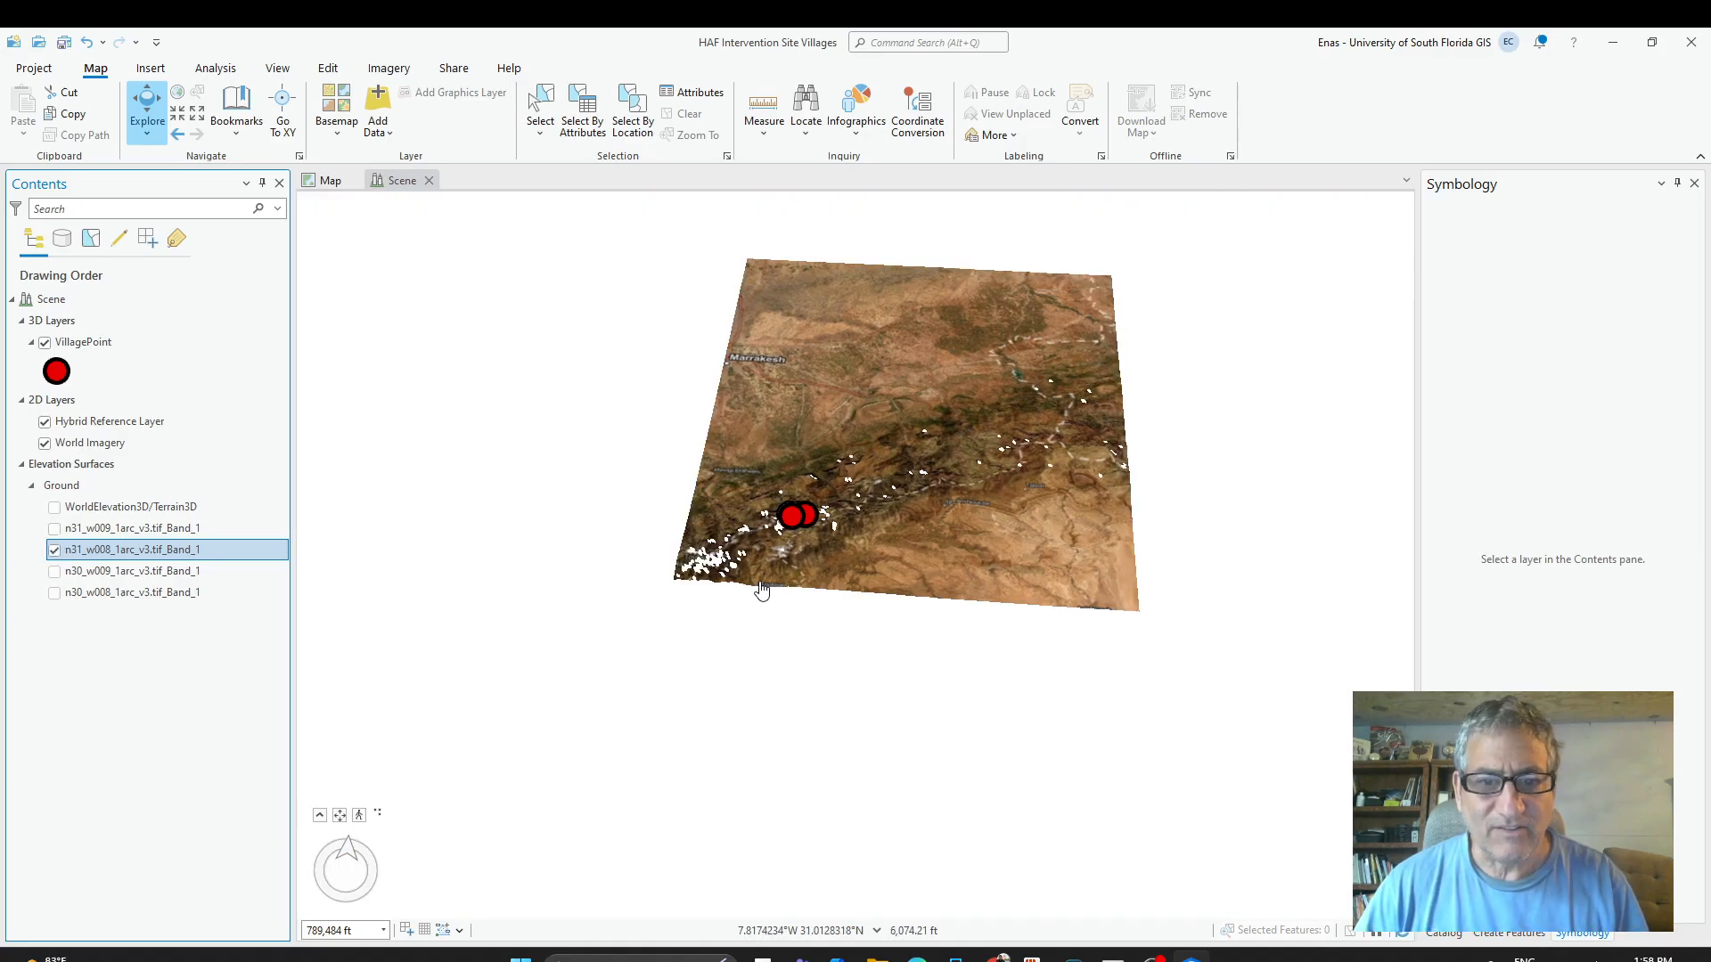
mouse_move(819, 582)
mouse_down()
mouse_move(861, 467)
mouse_move(822, 594)
mouse_up()
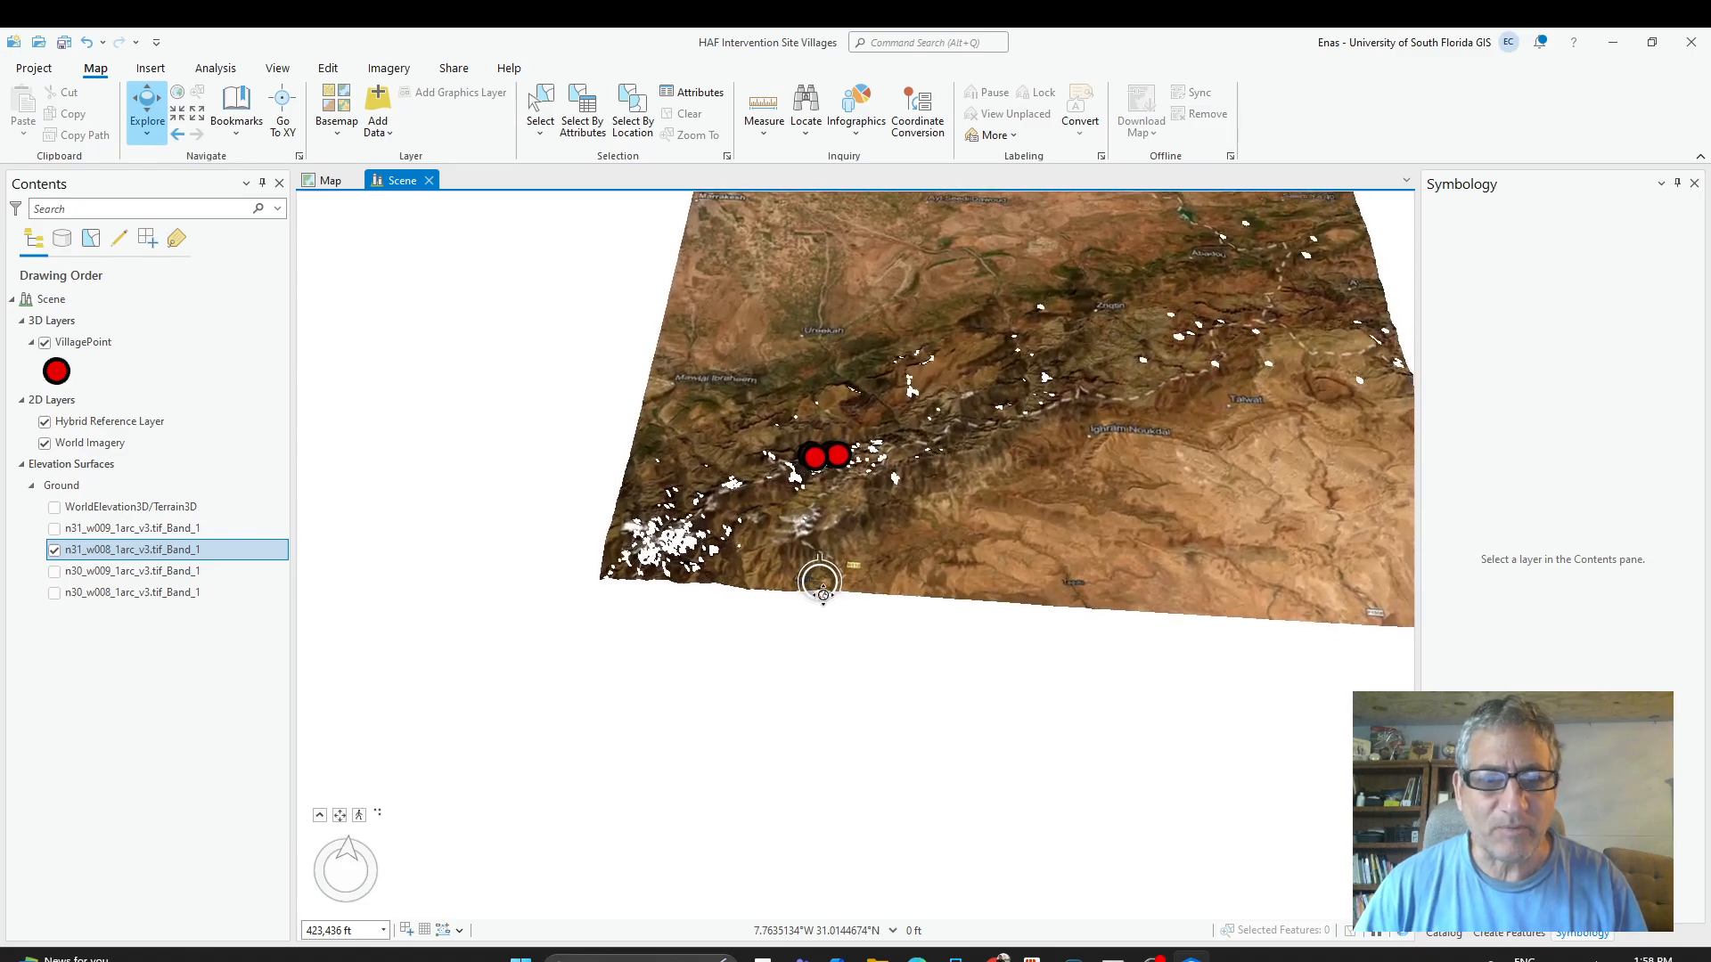
Turn on the other three SRTM tiles alongside n31_w008, comparing the coverage with WorldElevation3D/Terrain3D switched on and off.
click(55, 571)
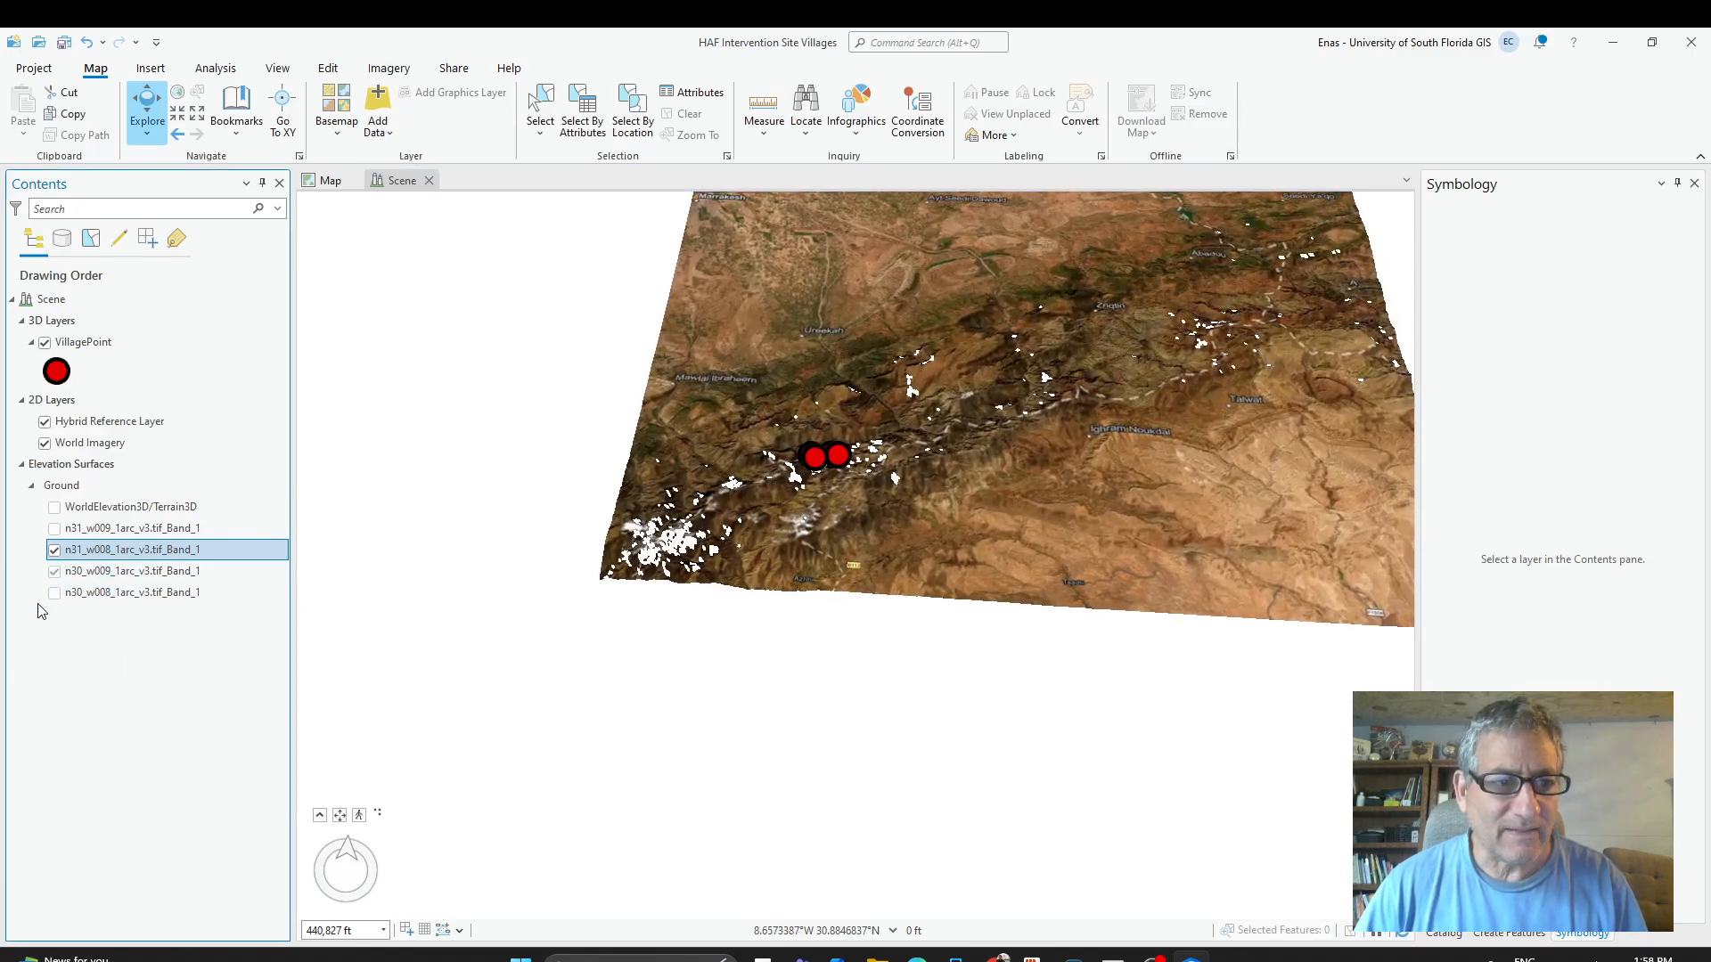
drag(970, 733, 989, 781)
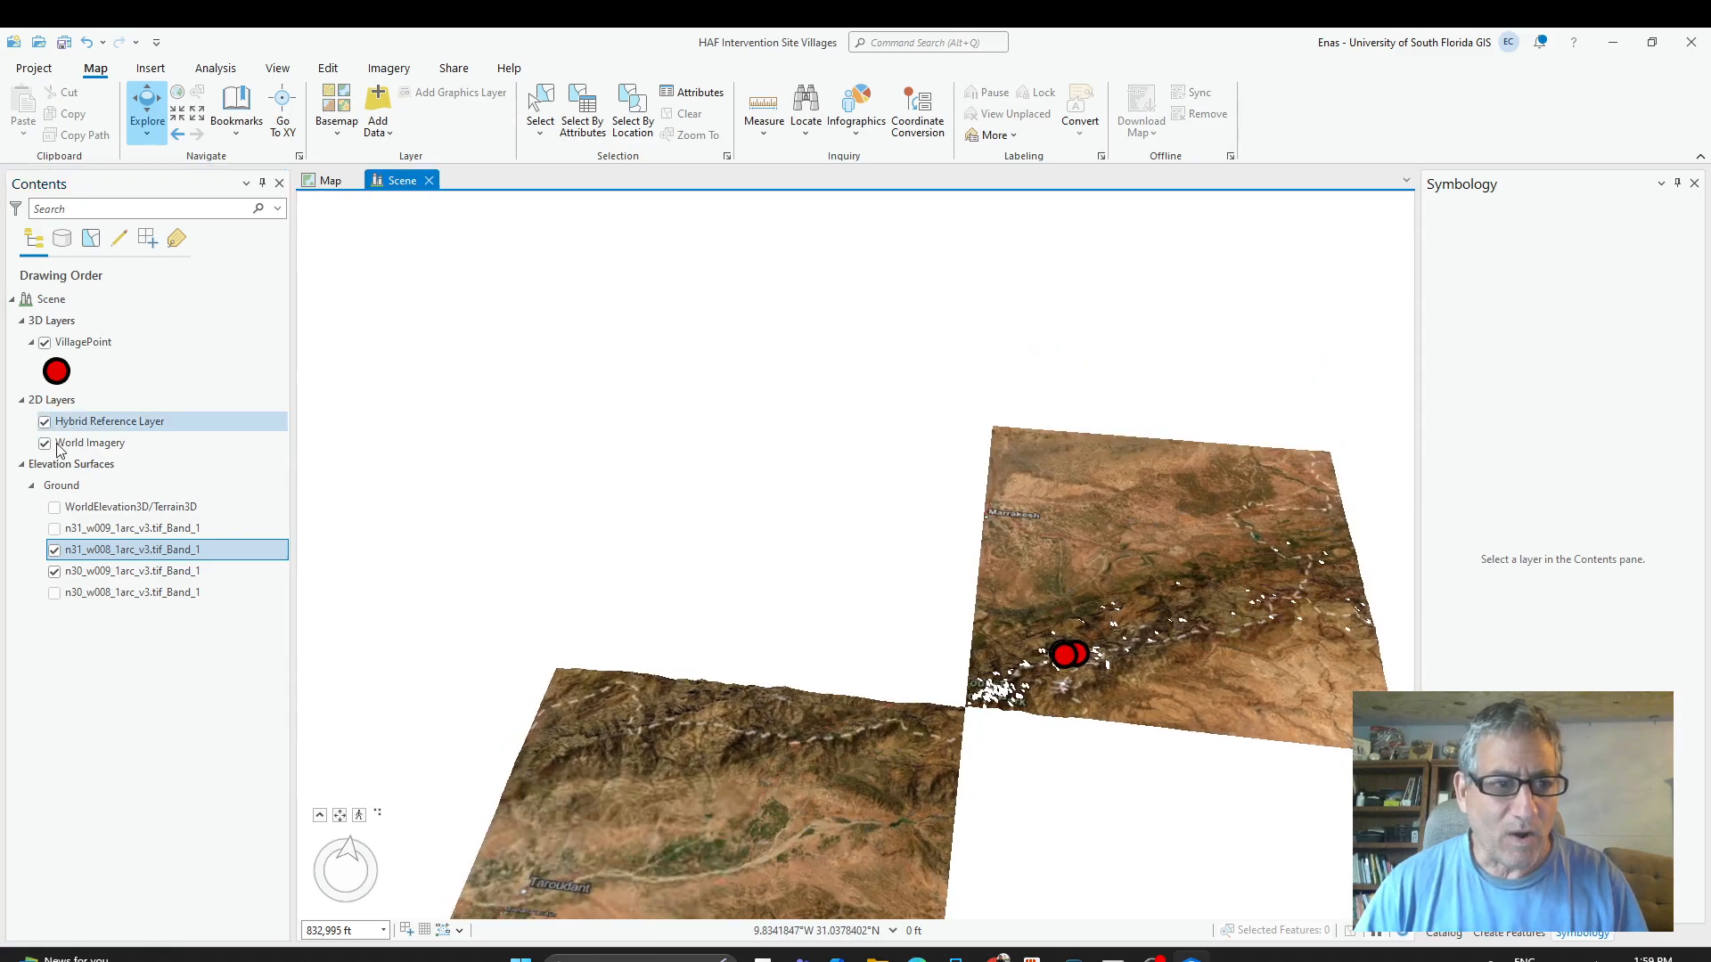
click(54, 506)
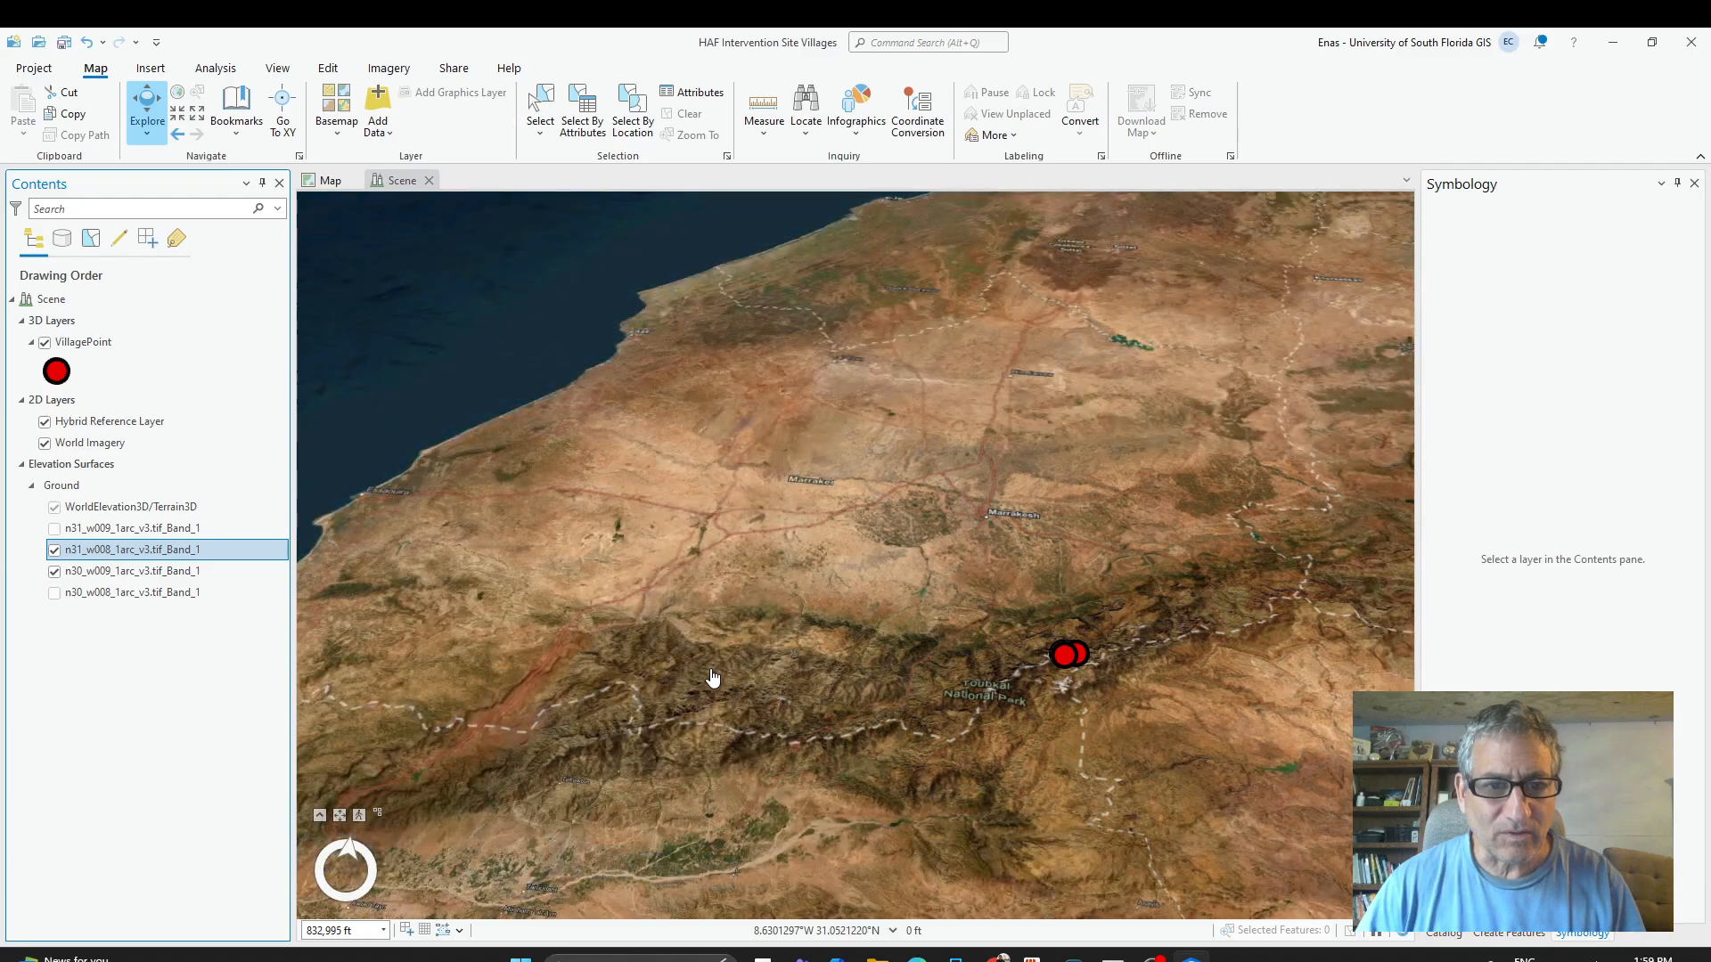
click(54, 508)
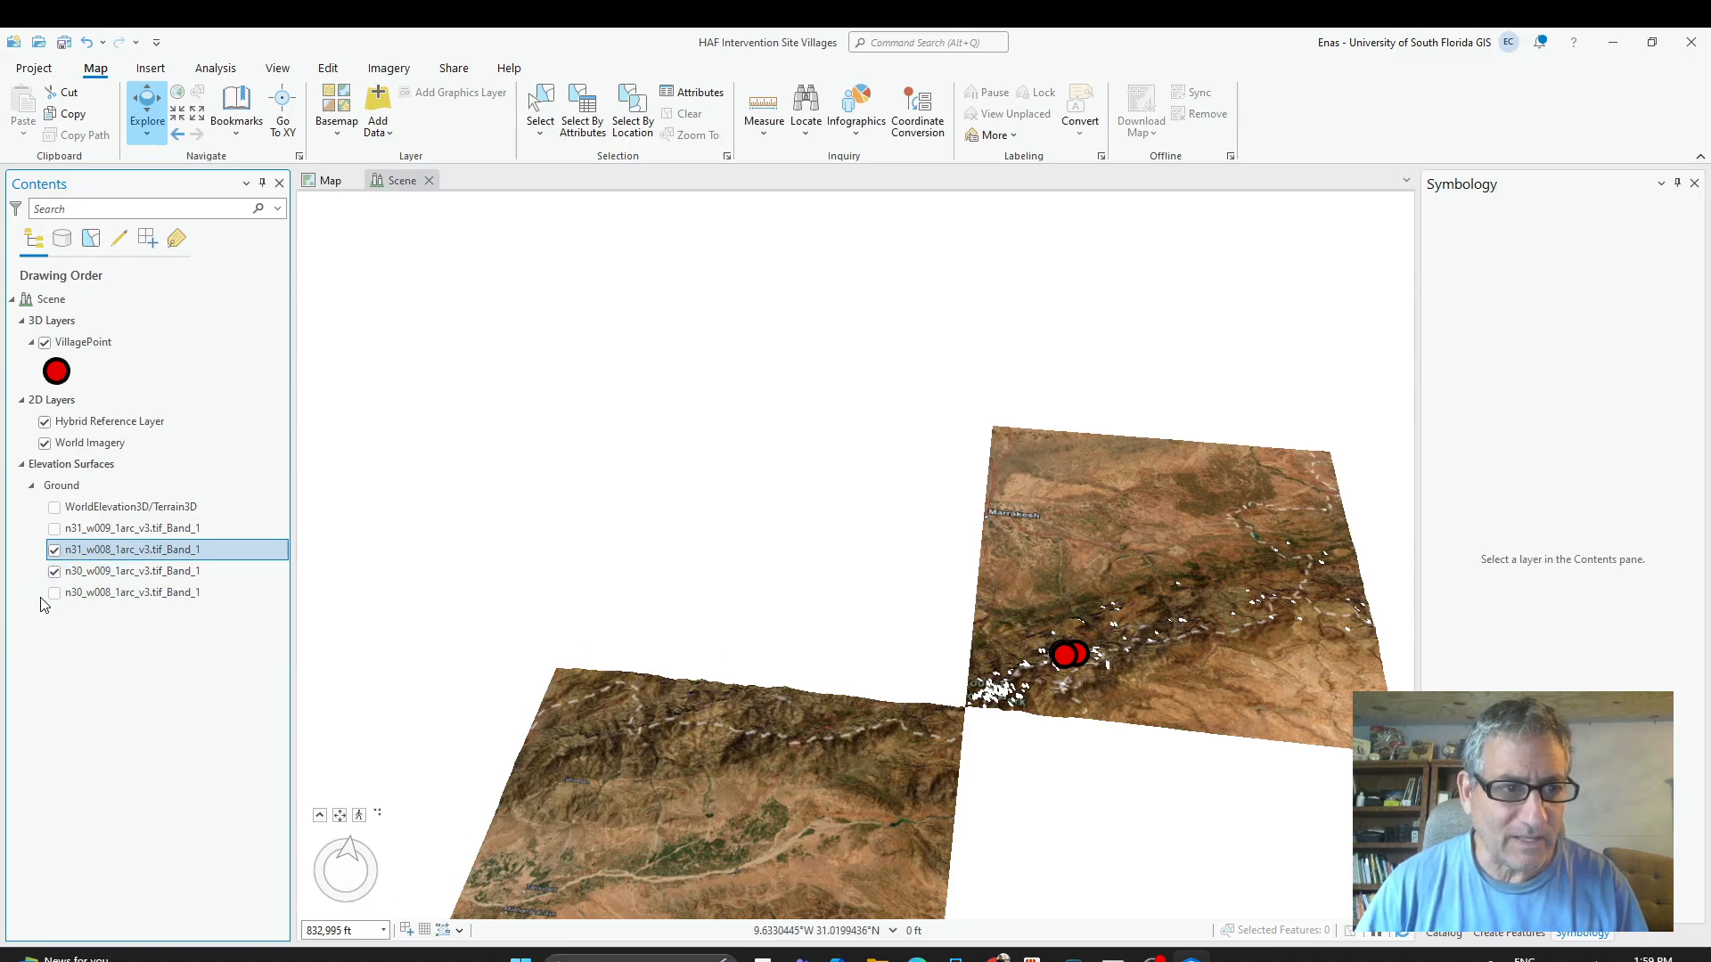
click(53, 549)
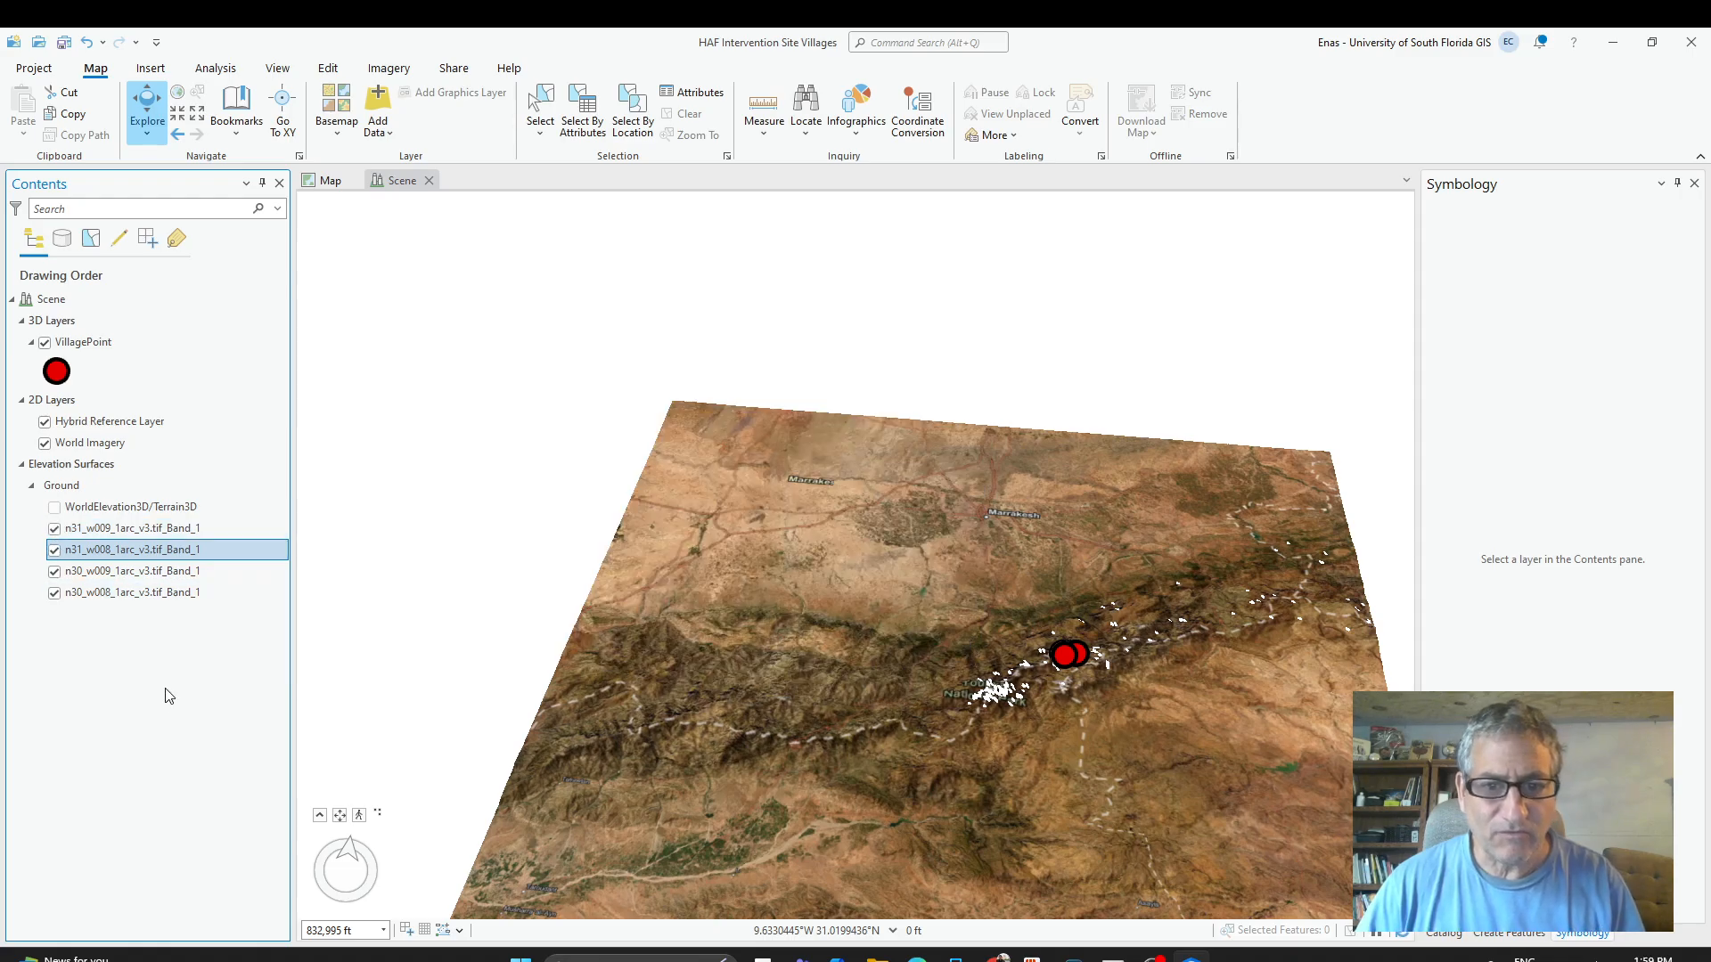
mouse_move(882, 692)
mouse_down()
mouse_move(932, 533)
mouse_move(903, 768)
mouse_up()
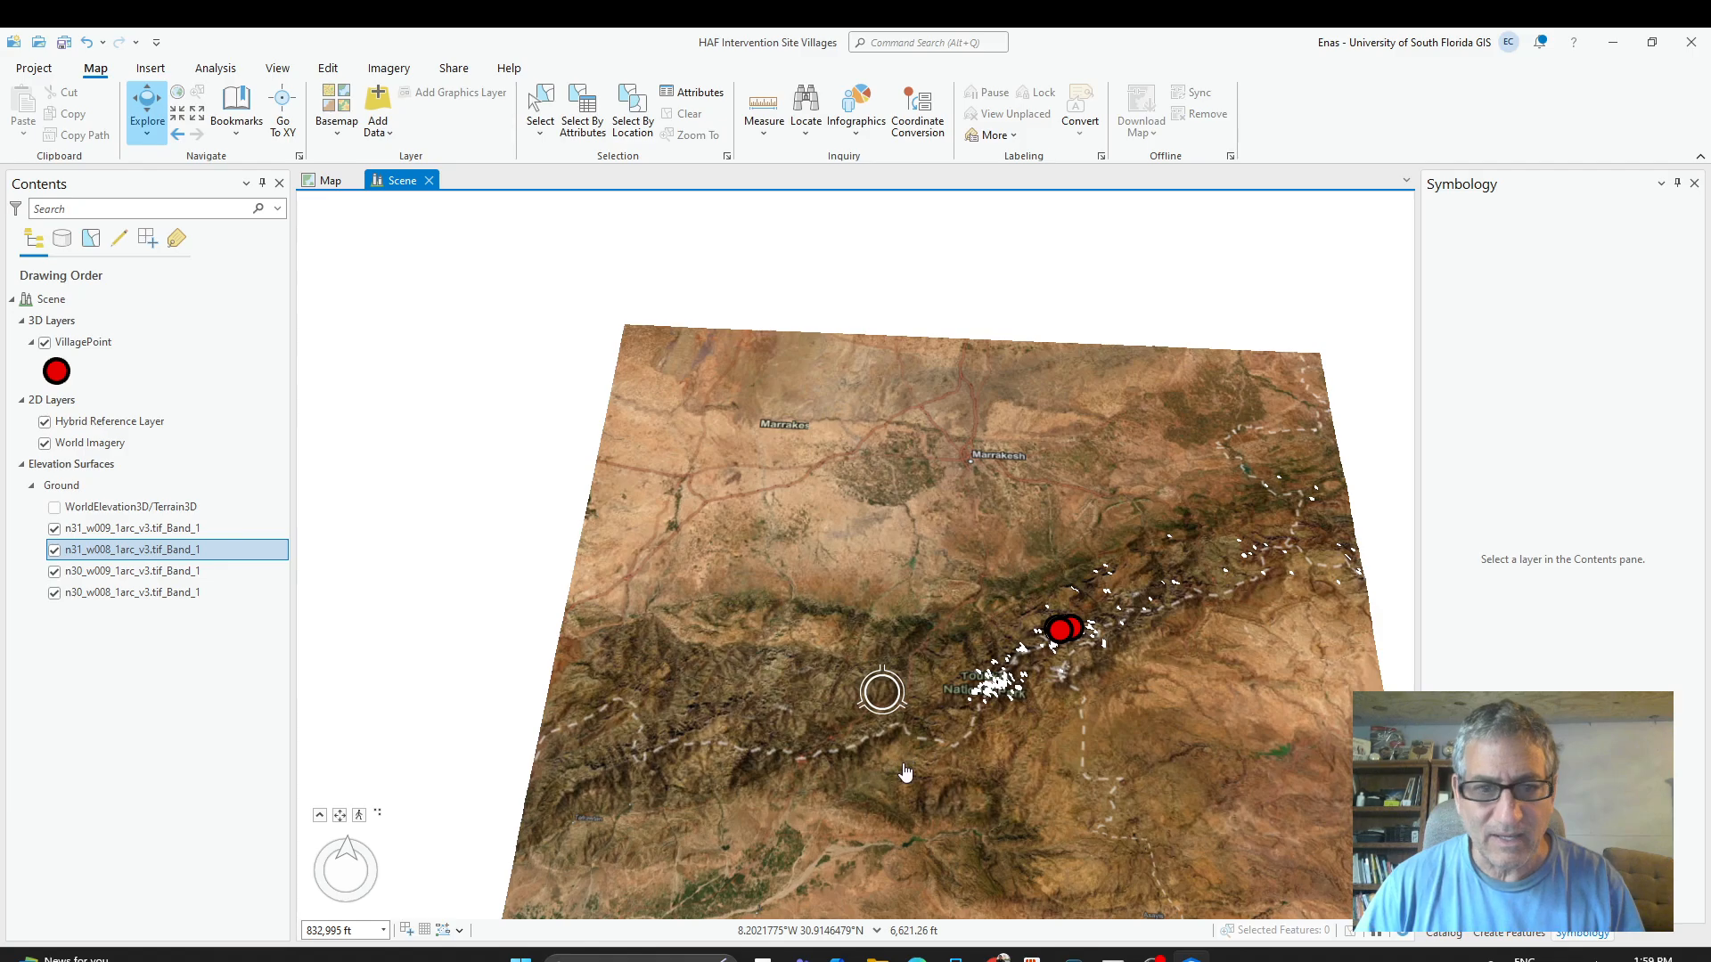
Turn off the n30_w008, n30_w009 and n31_w009 elevation tiles, leaving only n31_w008.
click(55, 593)
click(54, 572)
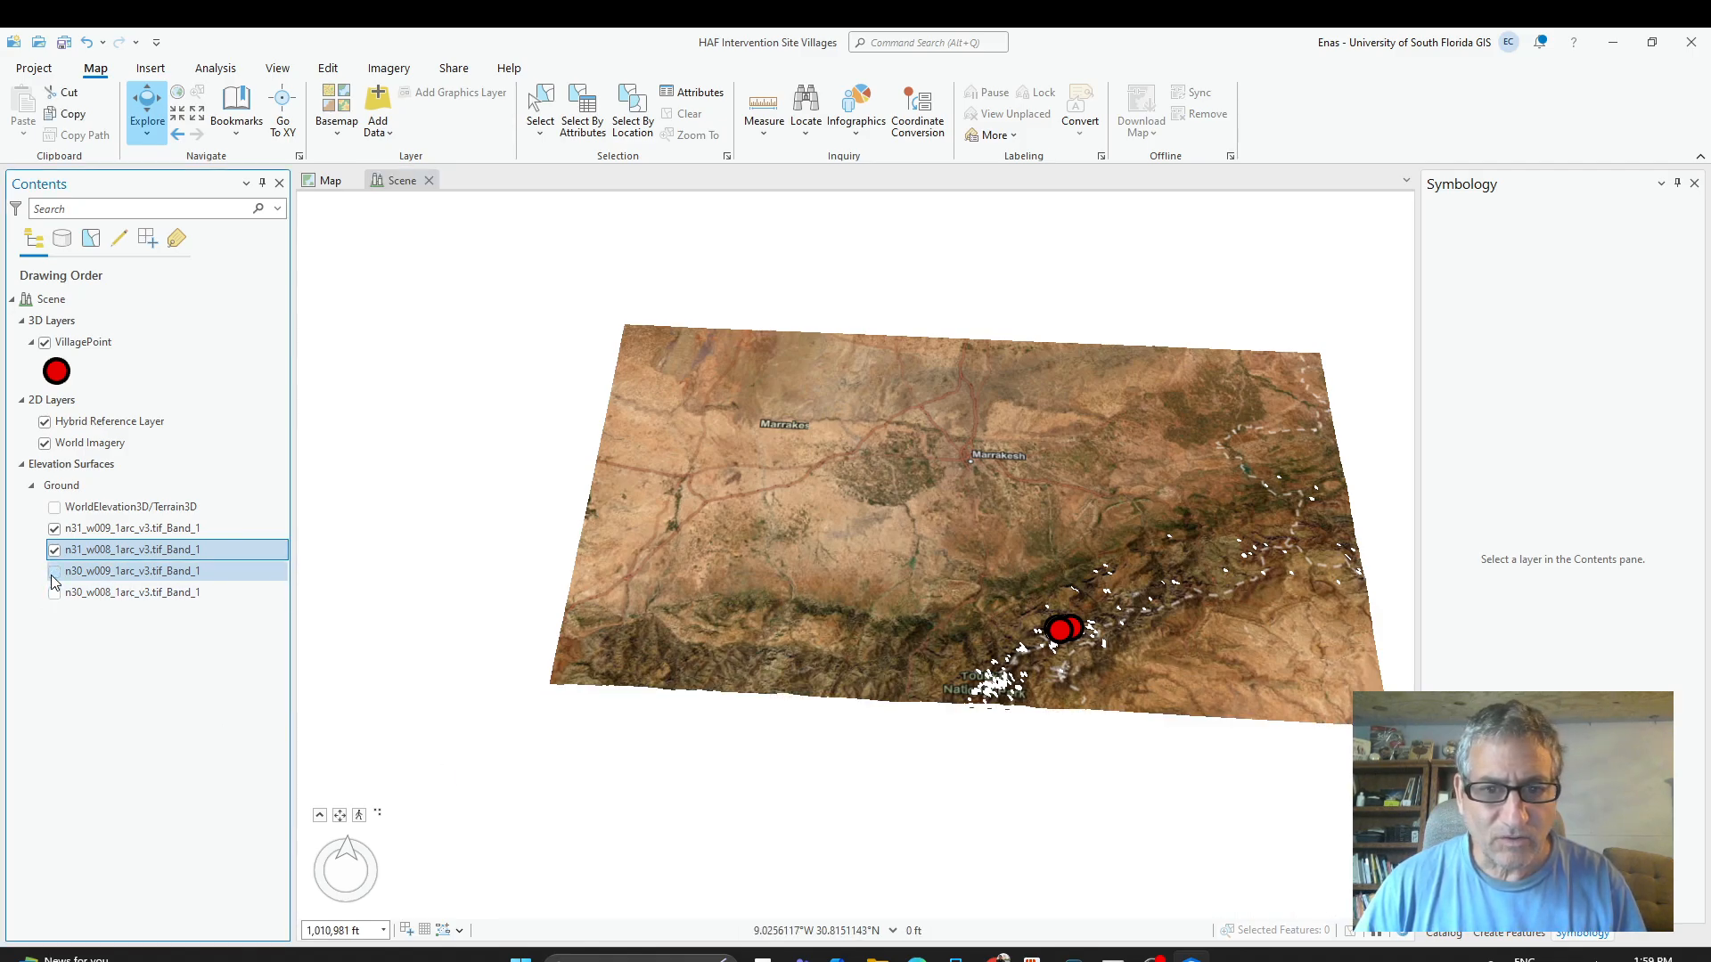
click(55, 528)
Examine the white gaps in the n31_w008 terrain around the village points at close range.
drag(1172, 641, 1248, 631)
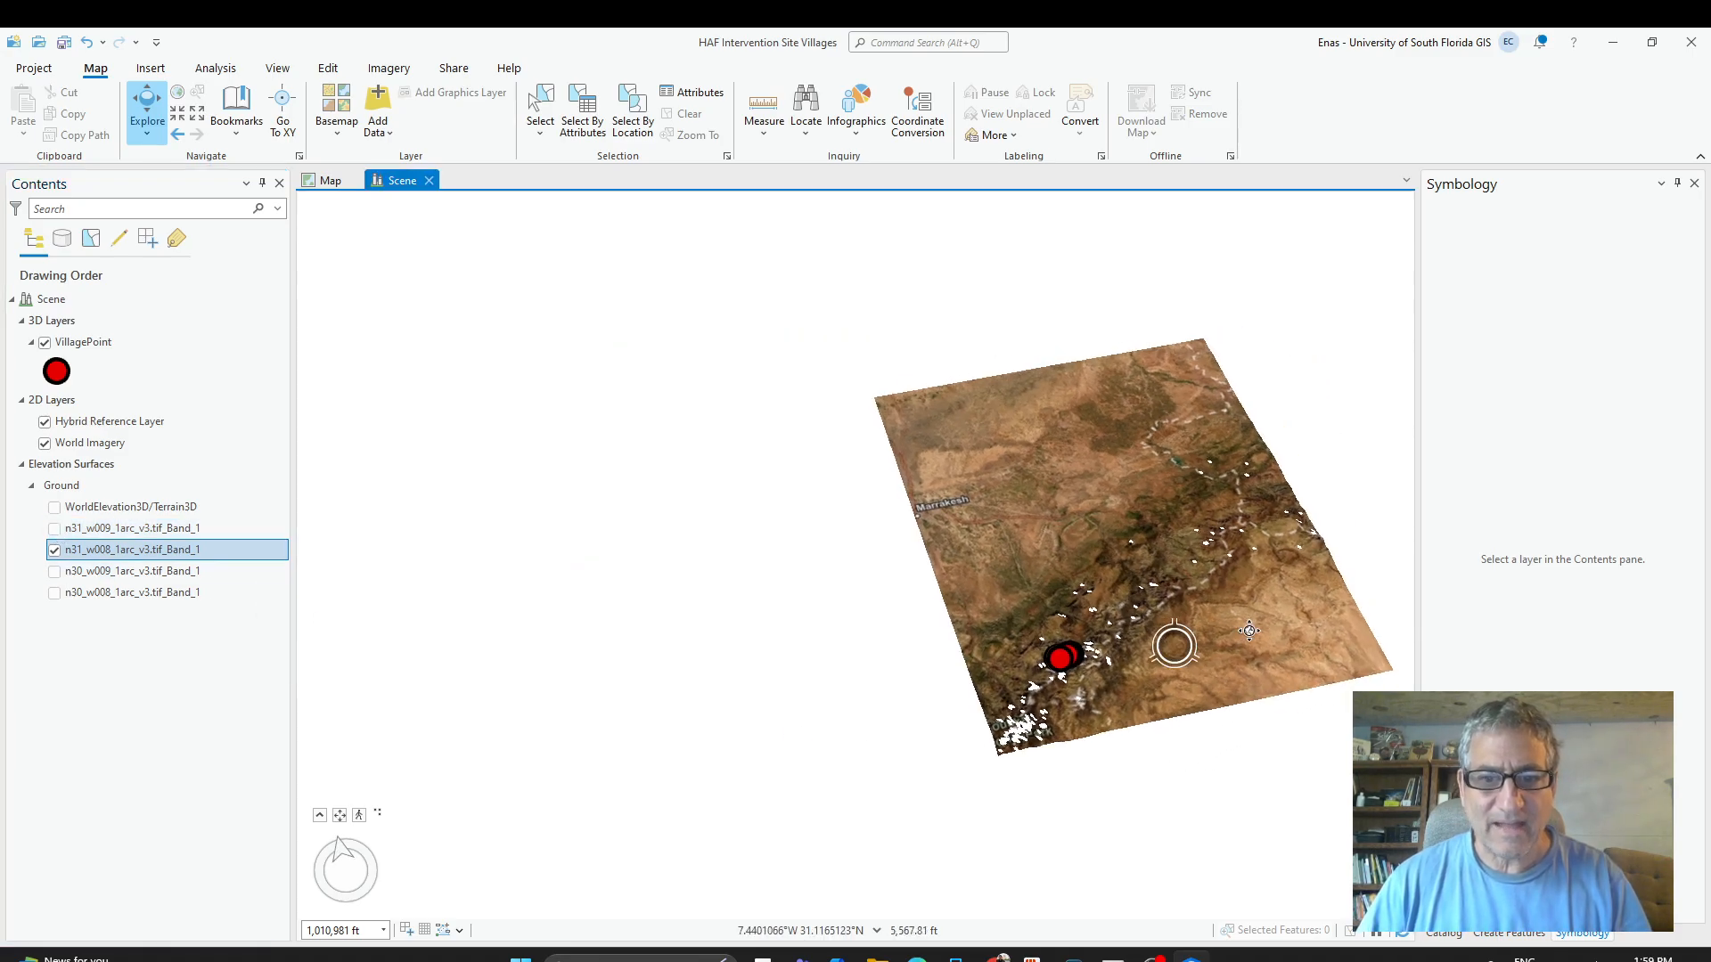
drag(1044, 626, 787, 454)
scroll(748, 686, up, 6)
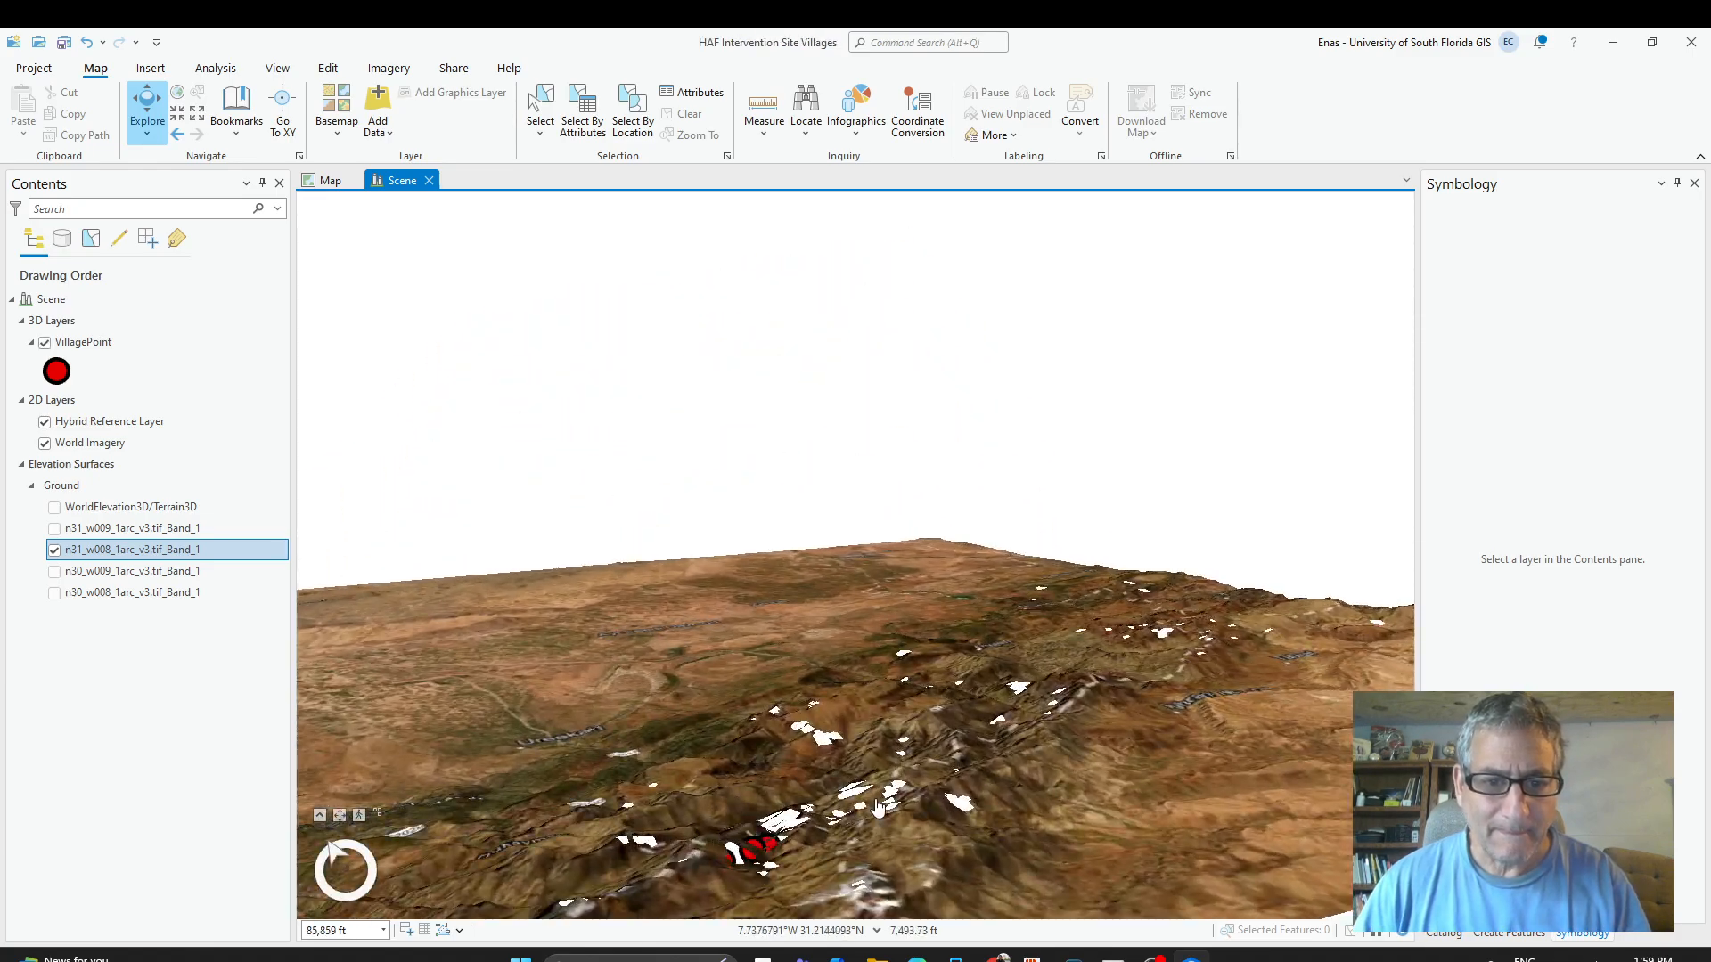
drag(861, 773, 819, 893)
scroll(819, 894, up, 5)
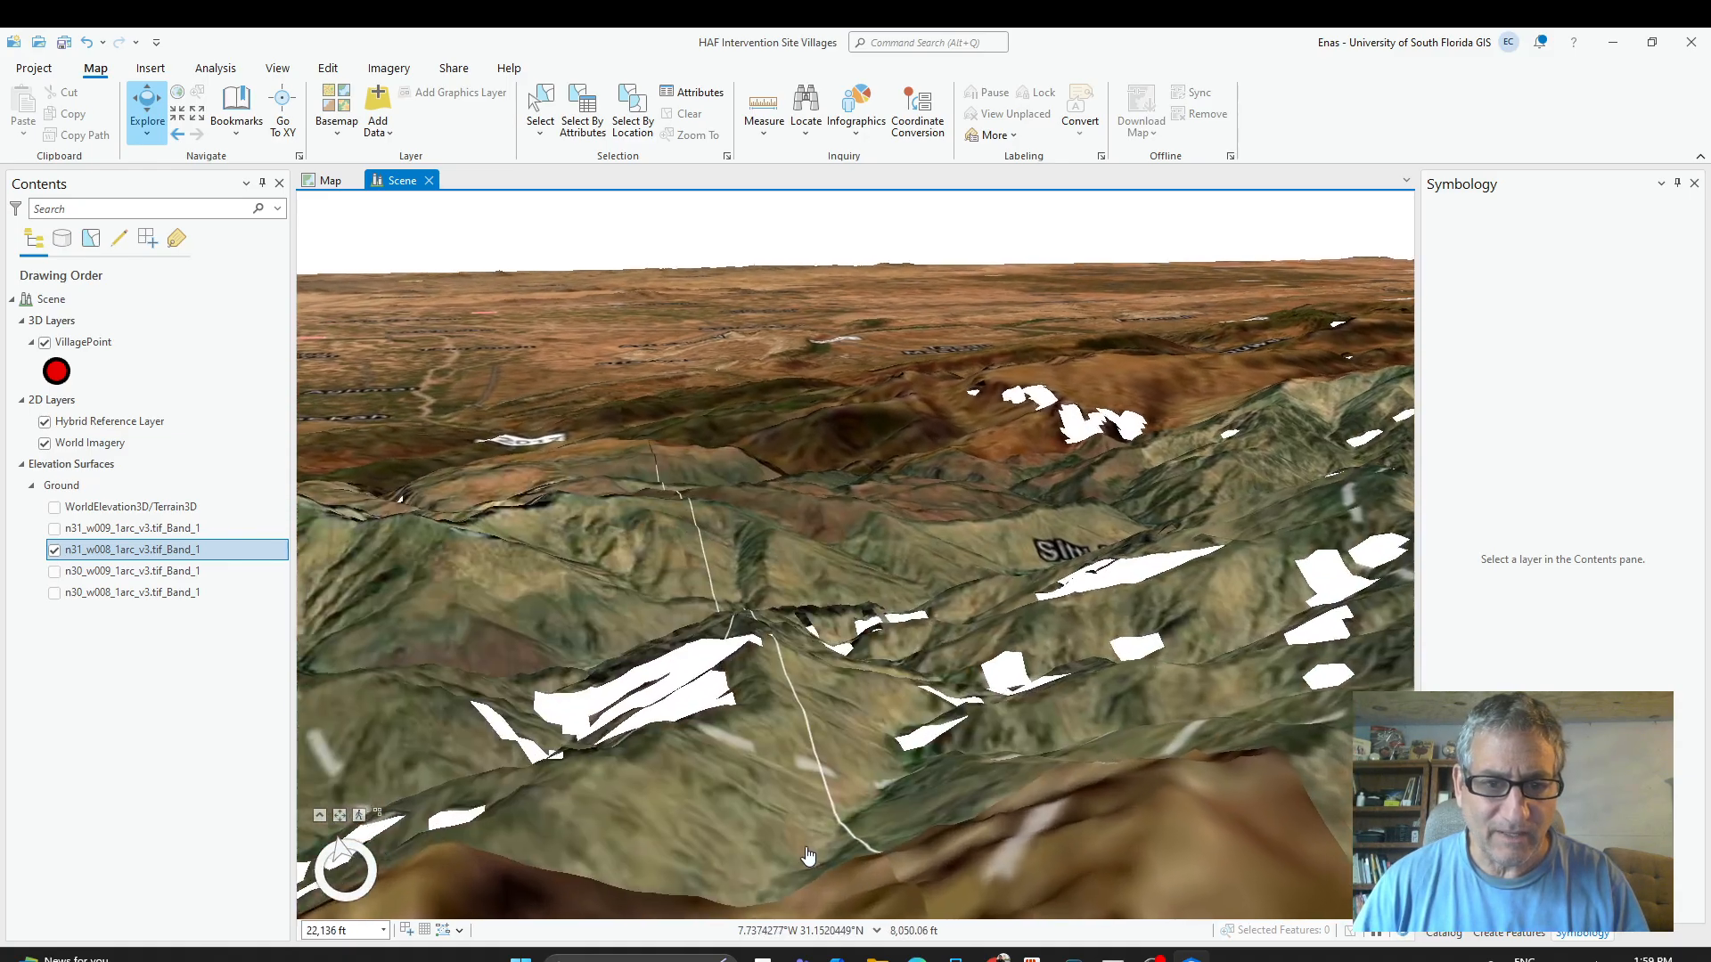
scroll(808, 856, up, 2)
drag(808, 837, 950, 603)
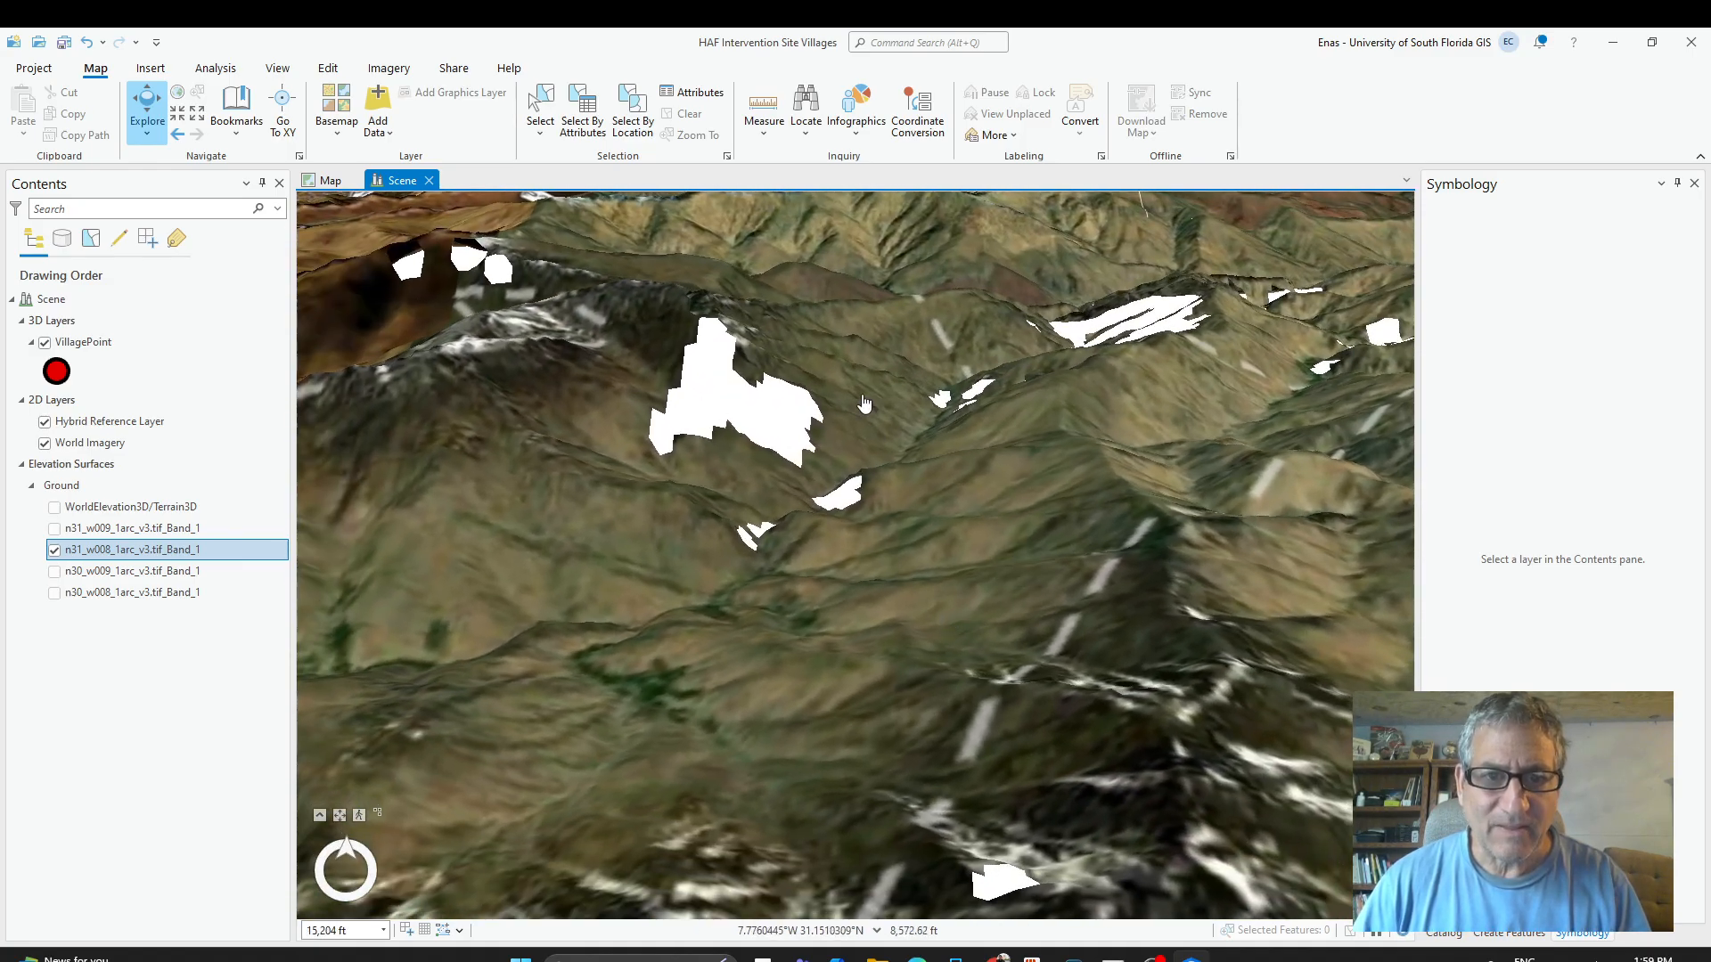
mouse_move(861, 394)
mouse_down()
mouse_move(849, 517)
mouse_move(866, 401)
mouse_up()
drag(1127, 360, 1086, 417)
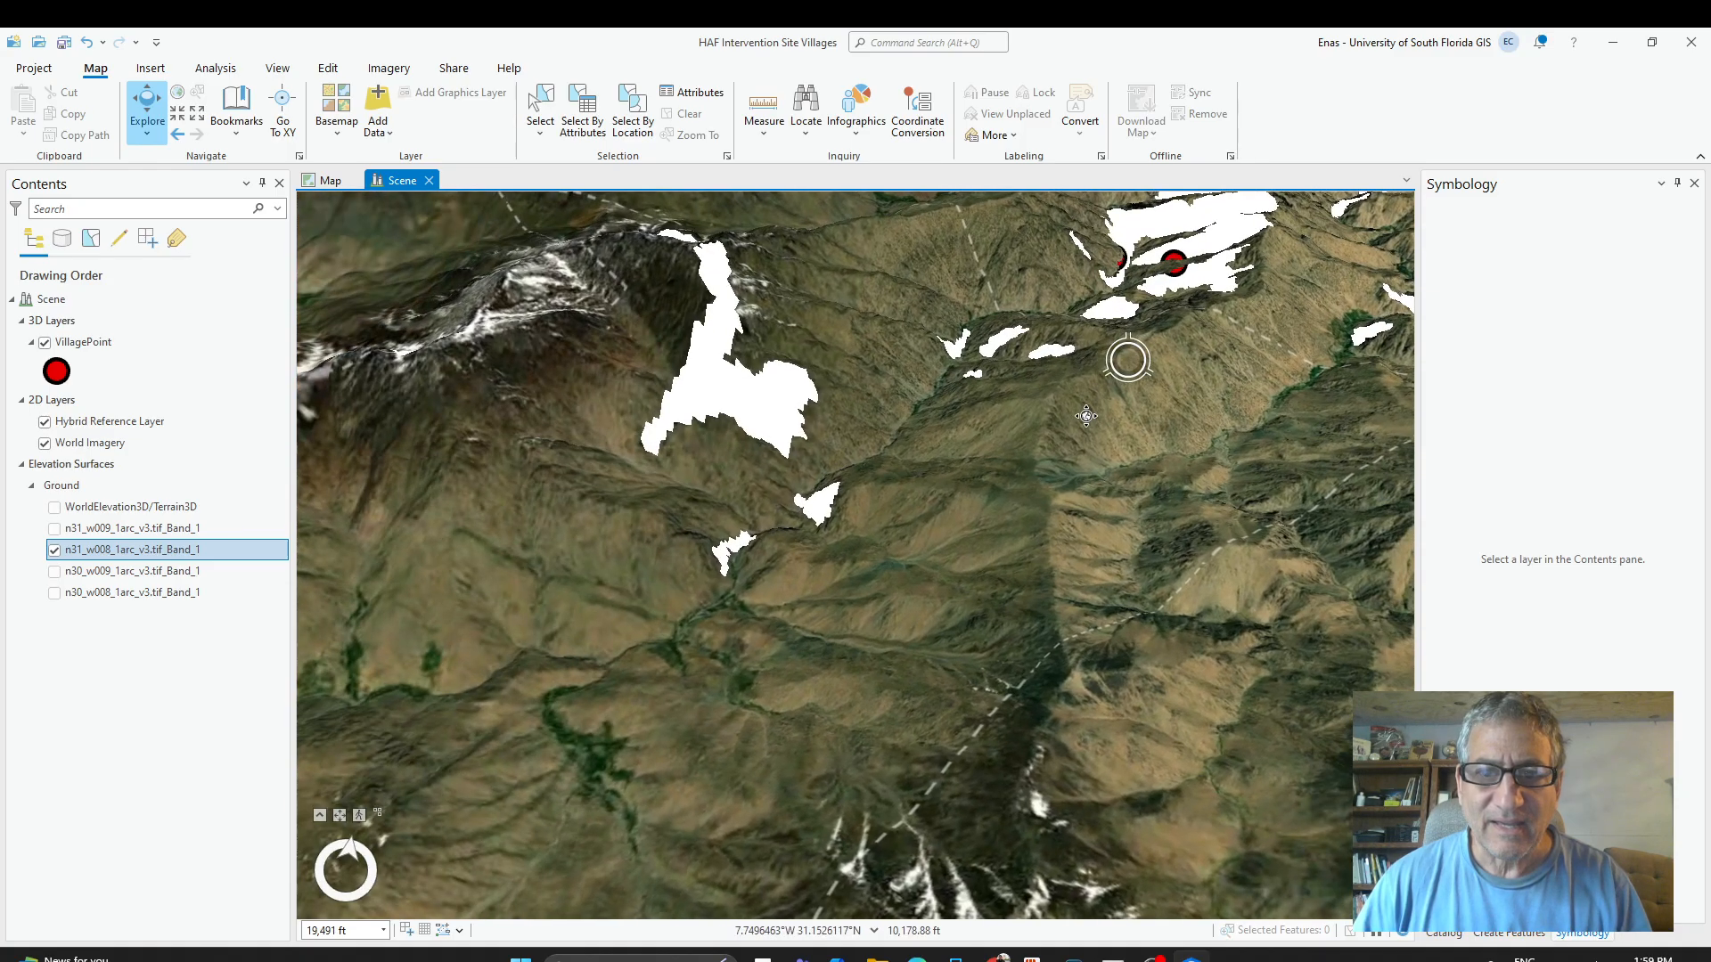
Hide the Hybrid Reference Layer and show it again to check its effect on the white terrain patches.
click(44, 422)
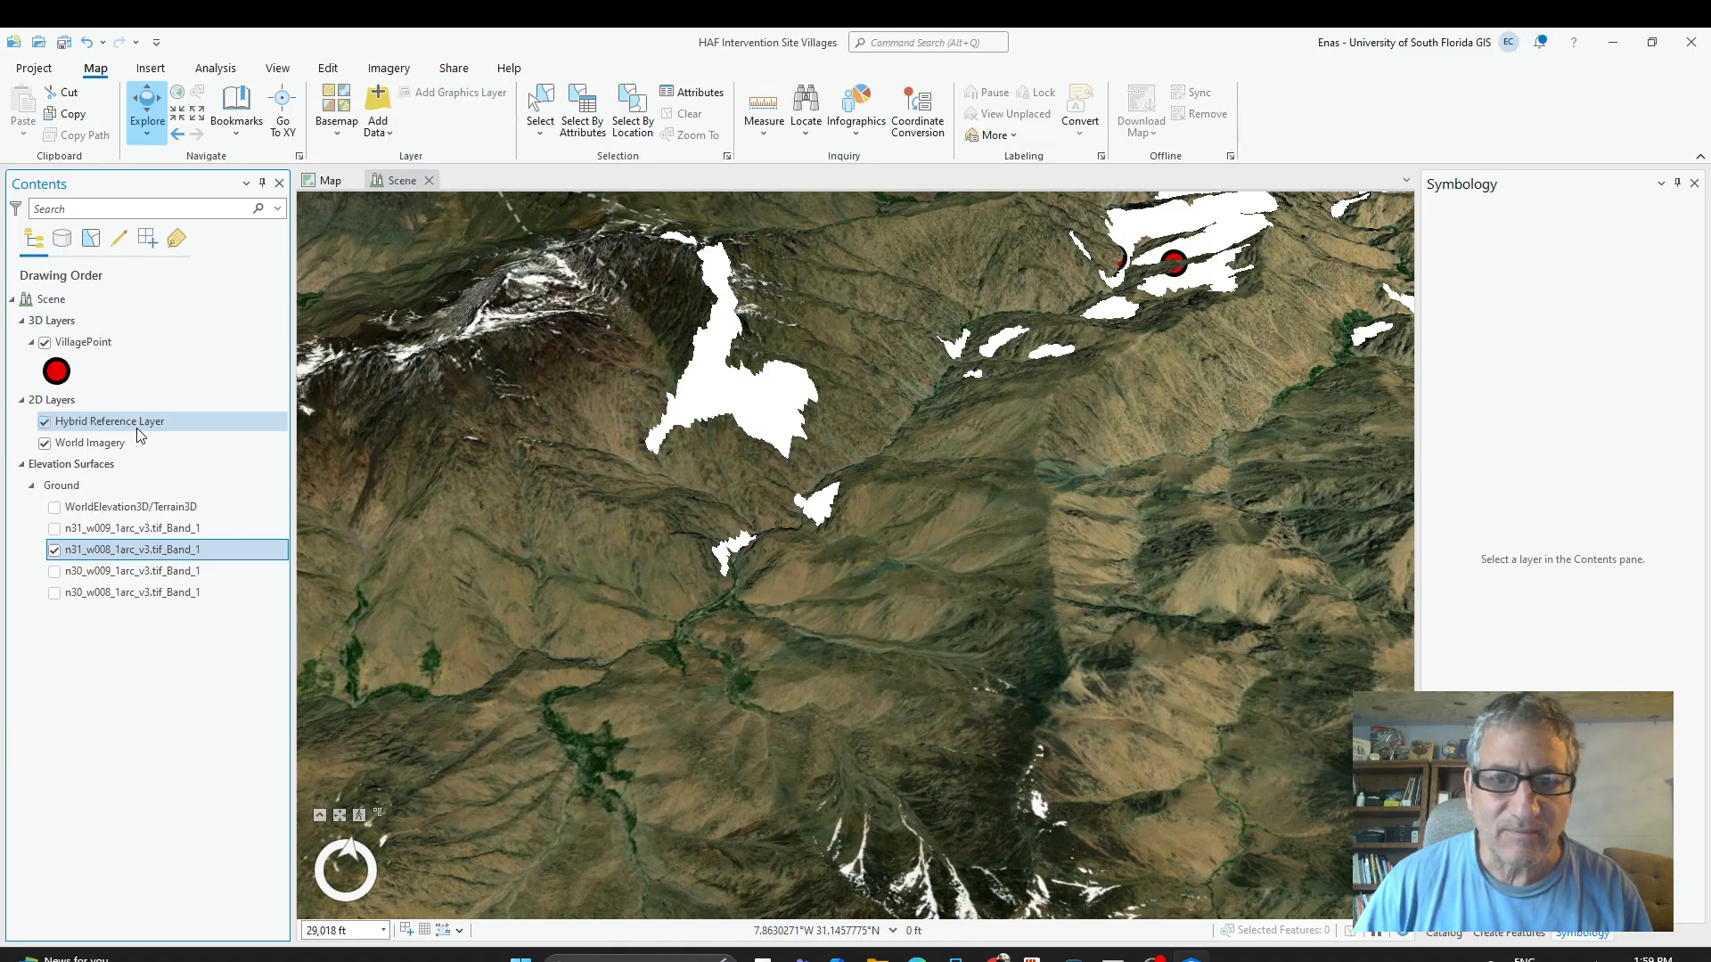
scroll(1202, 441, down, 4)
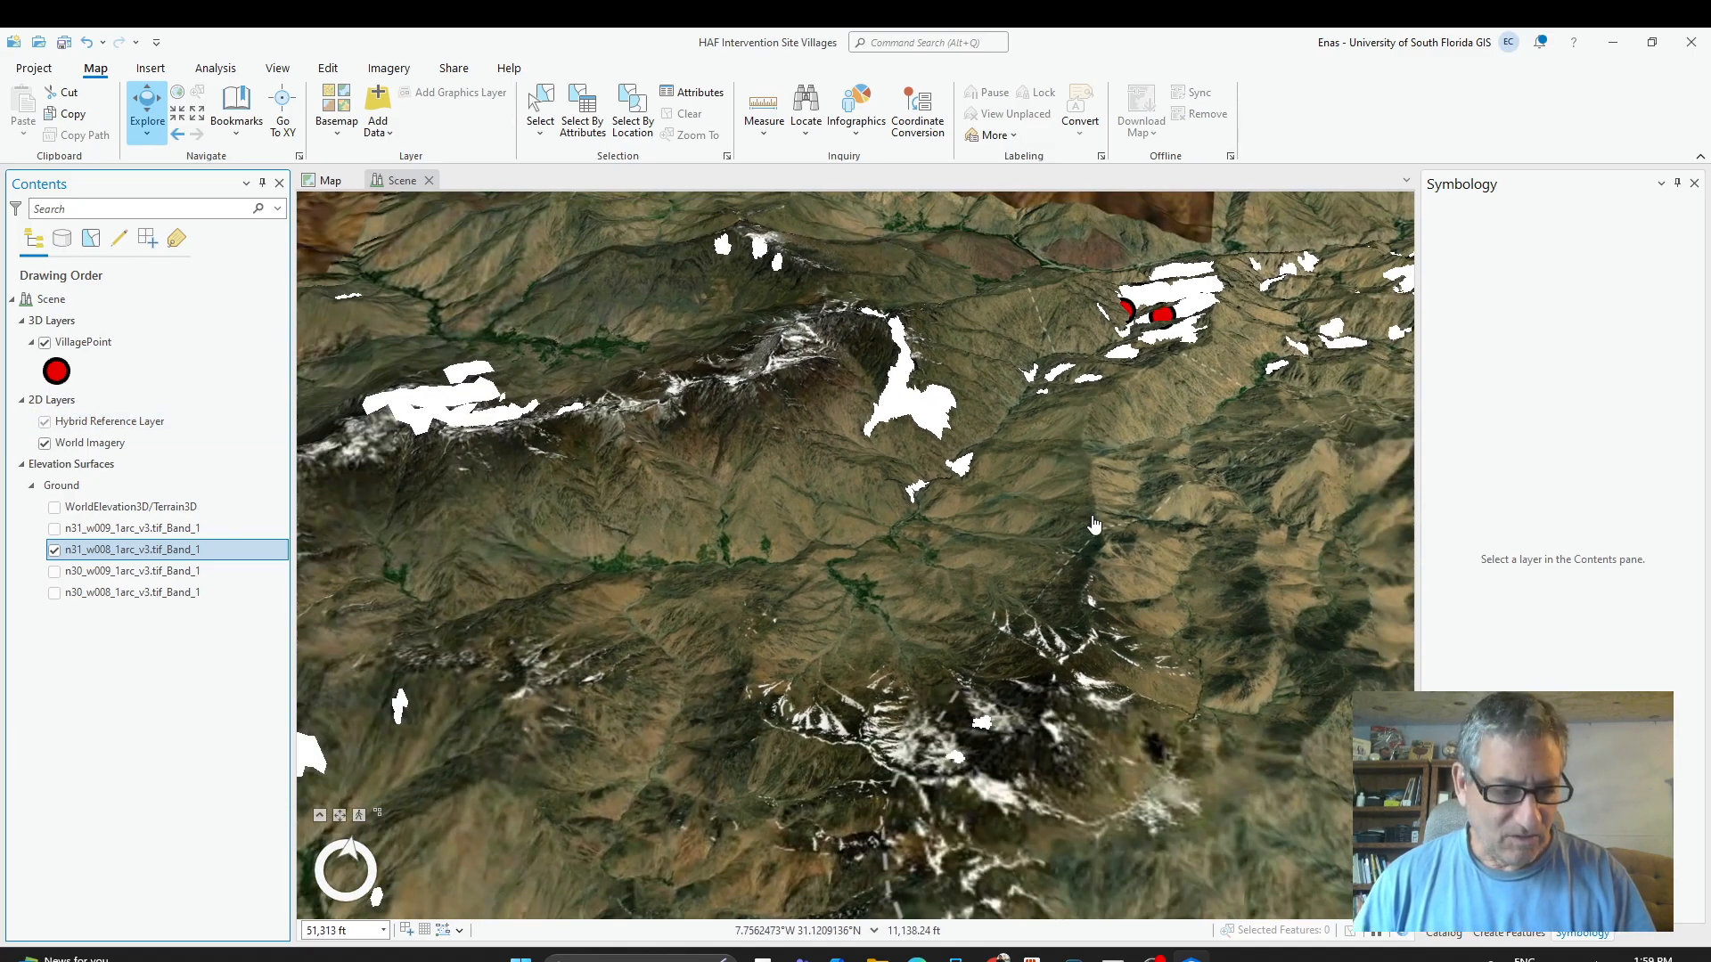
drag(1094, 525, 860, 732)
mouse_move(1002, 727)
mouse_down()
mouse_move(1001, 681)
mouse_move(990, 739)
mouse_up()
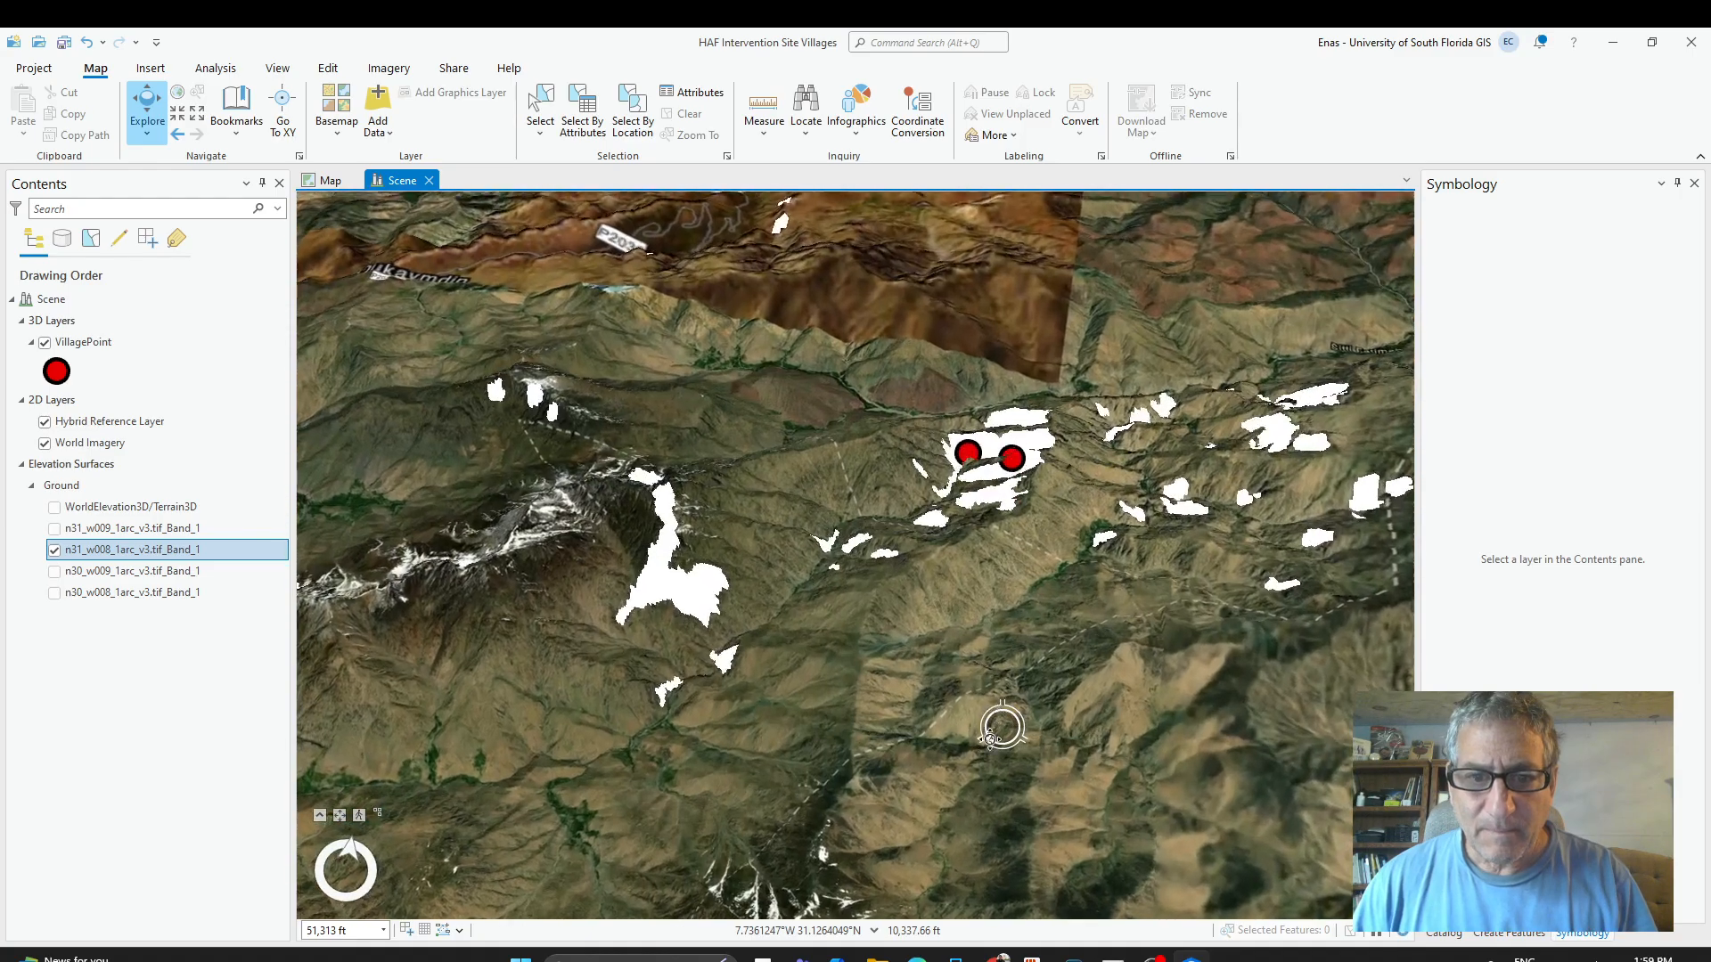
Inspect the terrain holes surrounding the village points up close and across the whole n31_w008 tile.
scroll(947, 521, up, 5)
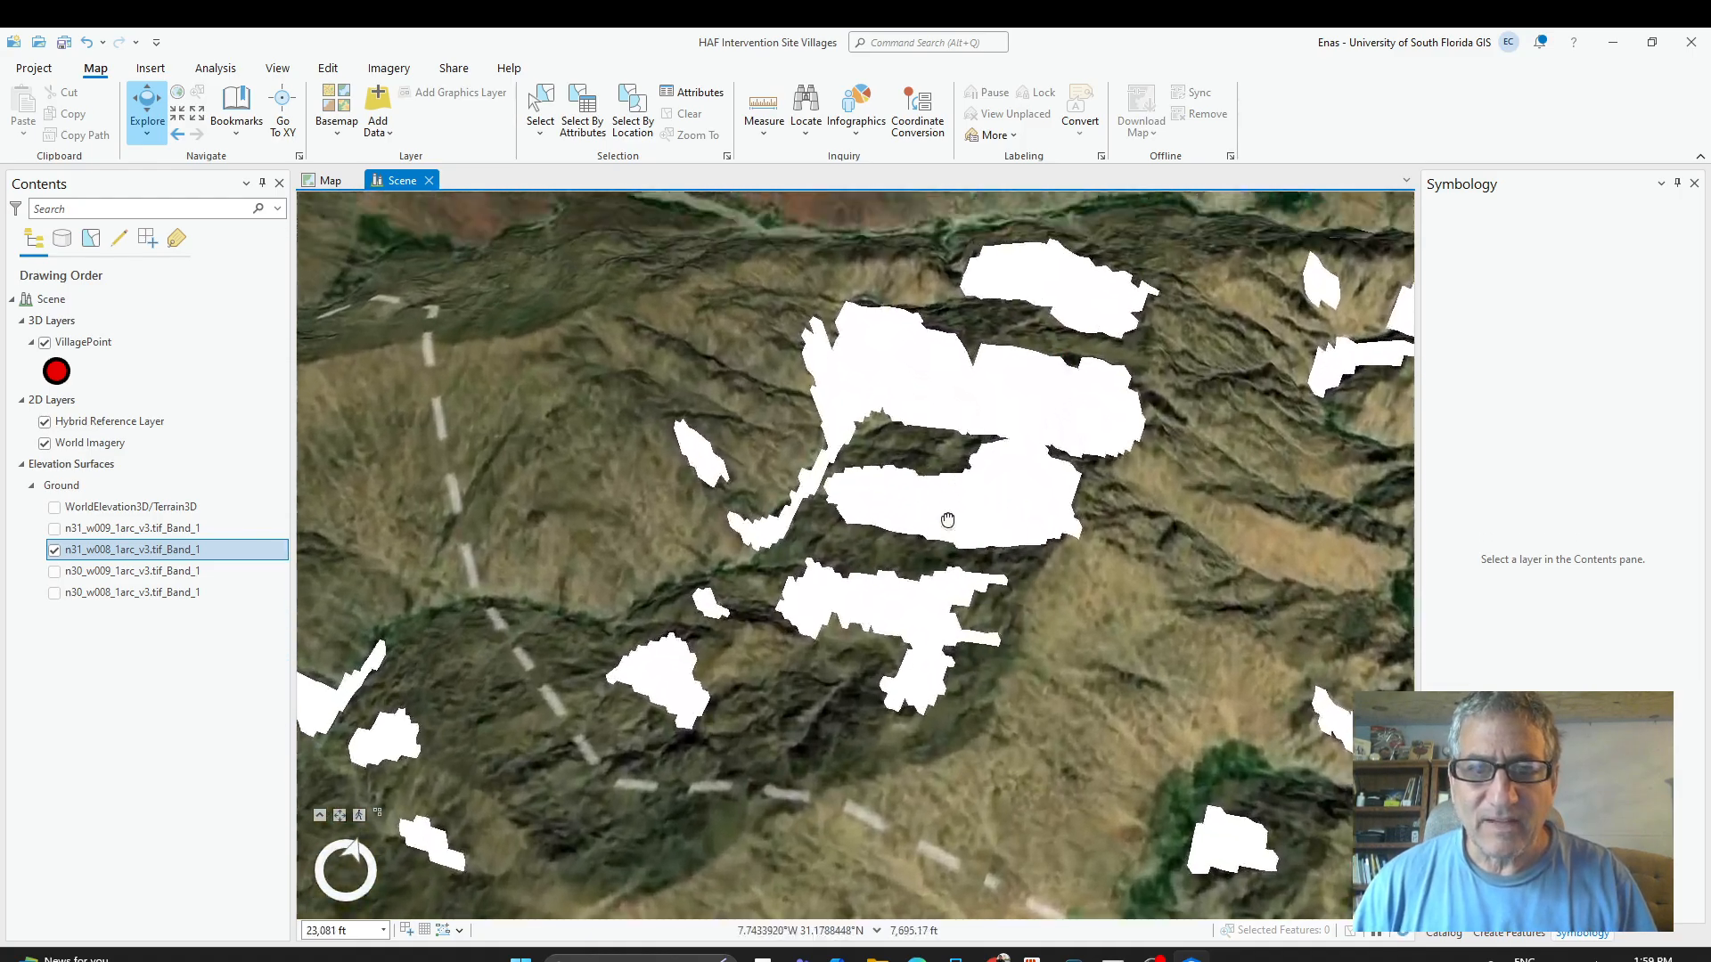
scroll(947, 520, up, 5)
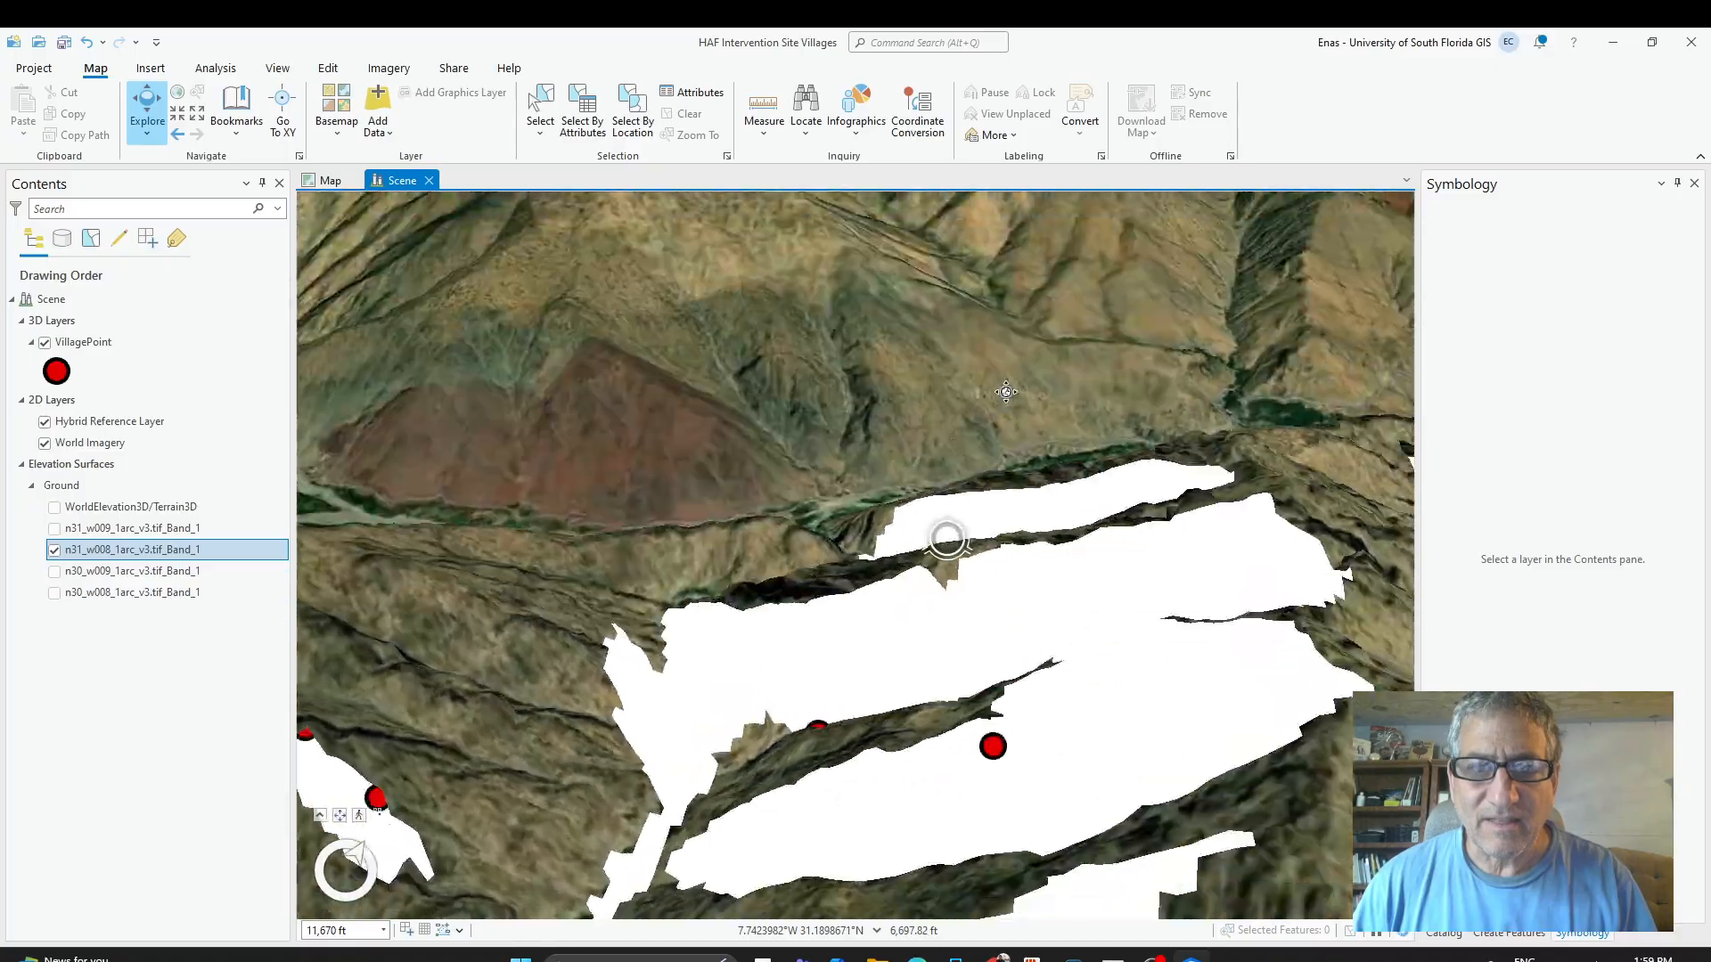
drag(1005, 392, 866, 540)
mouse_move(1282, 571)
mouse_down()
mouse_move(1189, 409)
mouse_move(1092, 395)
mouse_move(614, 426)
mouse_move(1241, 534)
mouse_move(1295, 471)
mouse_move(1338, 458)
mouse_up()
drag(1038, 588, 1134, 701)
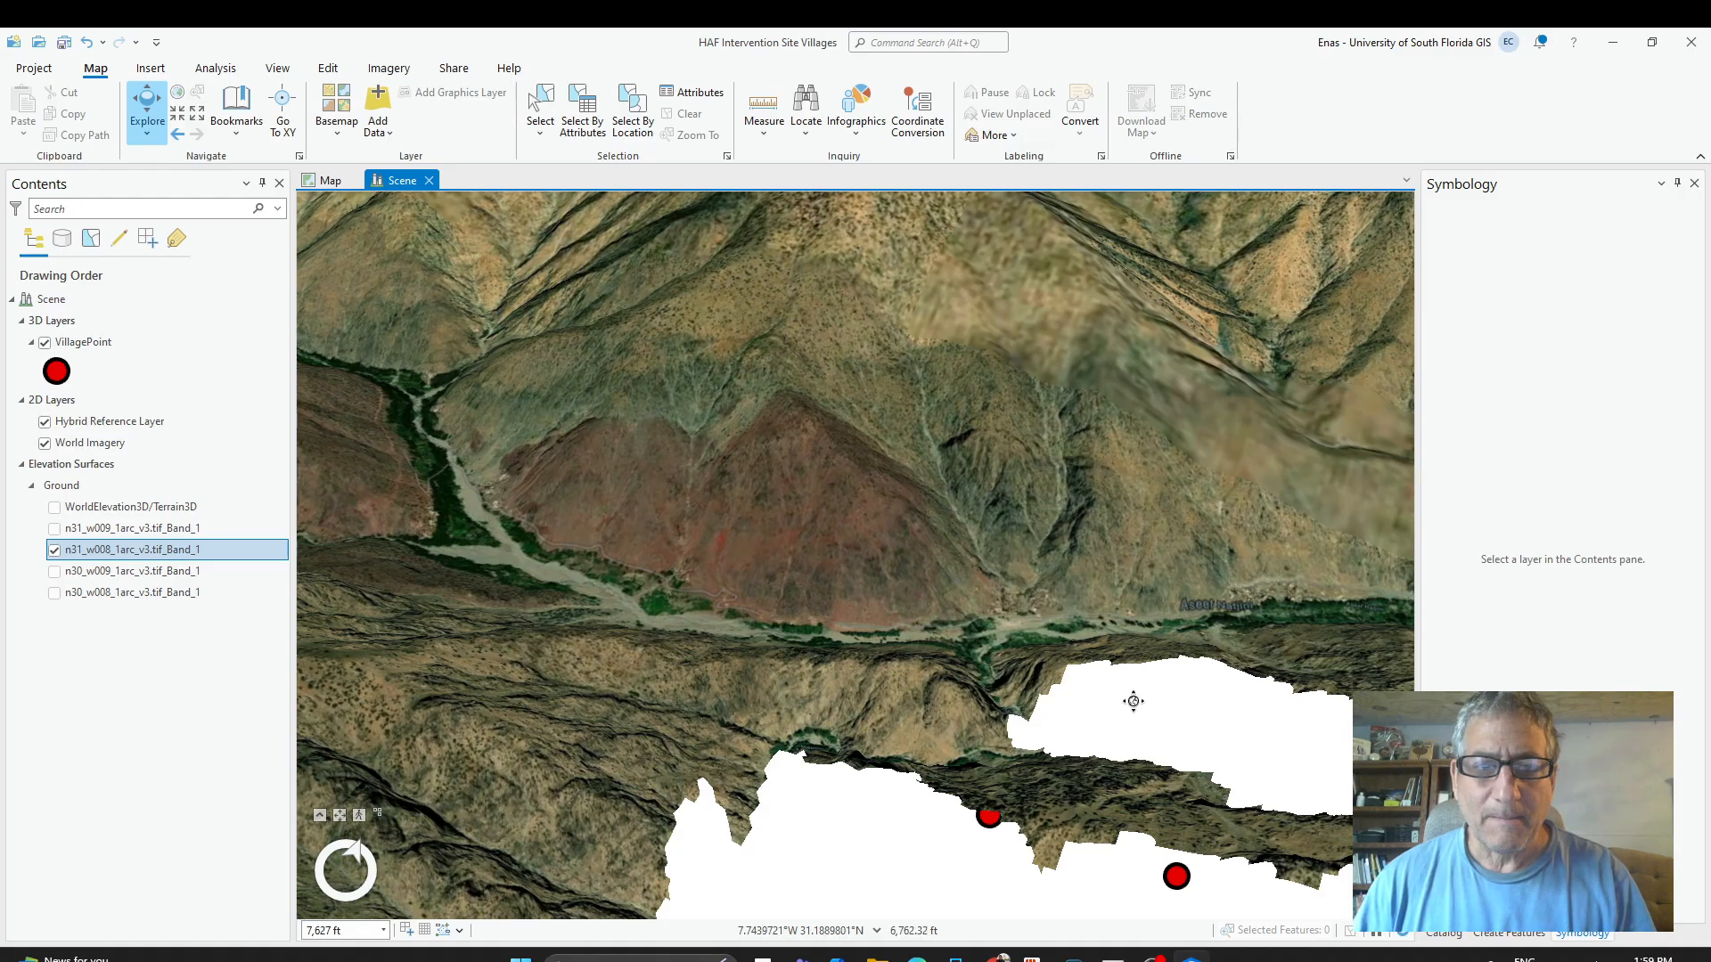
scroll(1133, 701, down, 10)
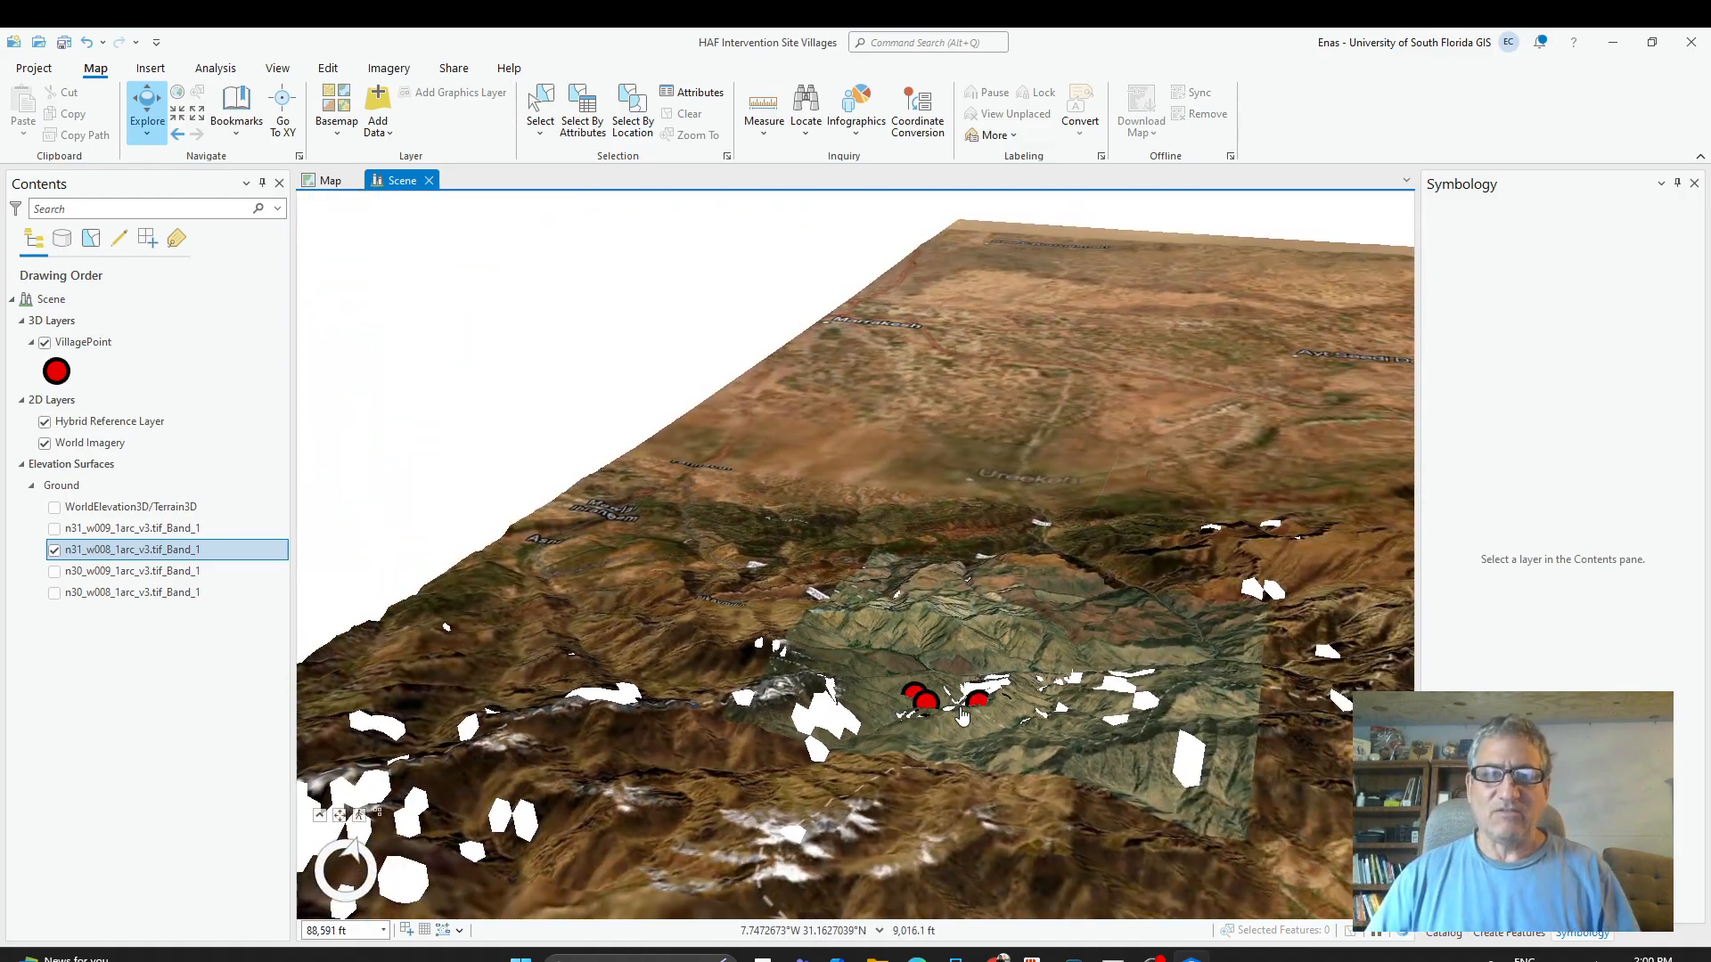
scroll(962, 713, down, 3)
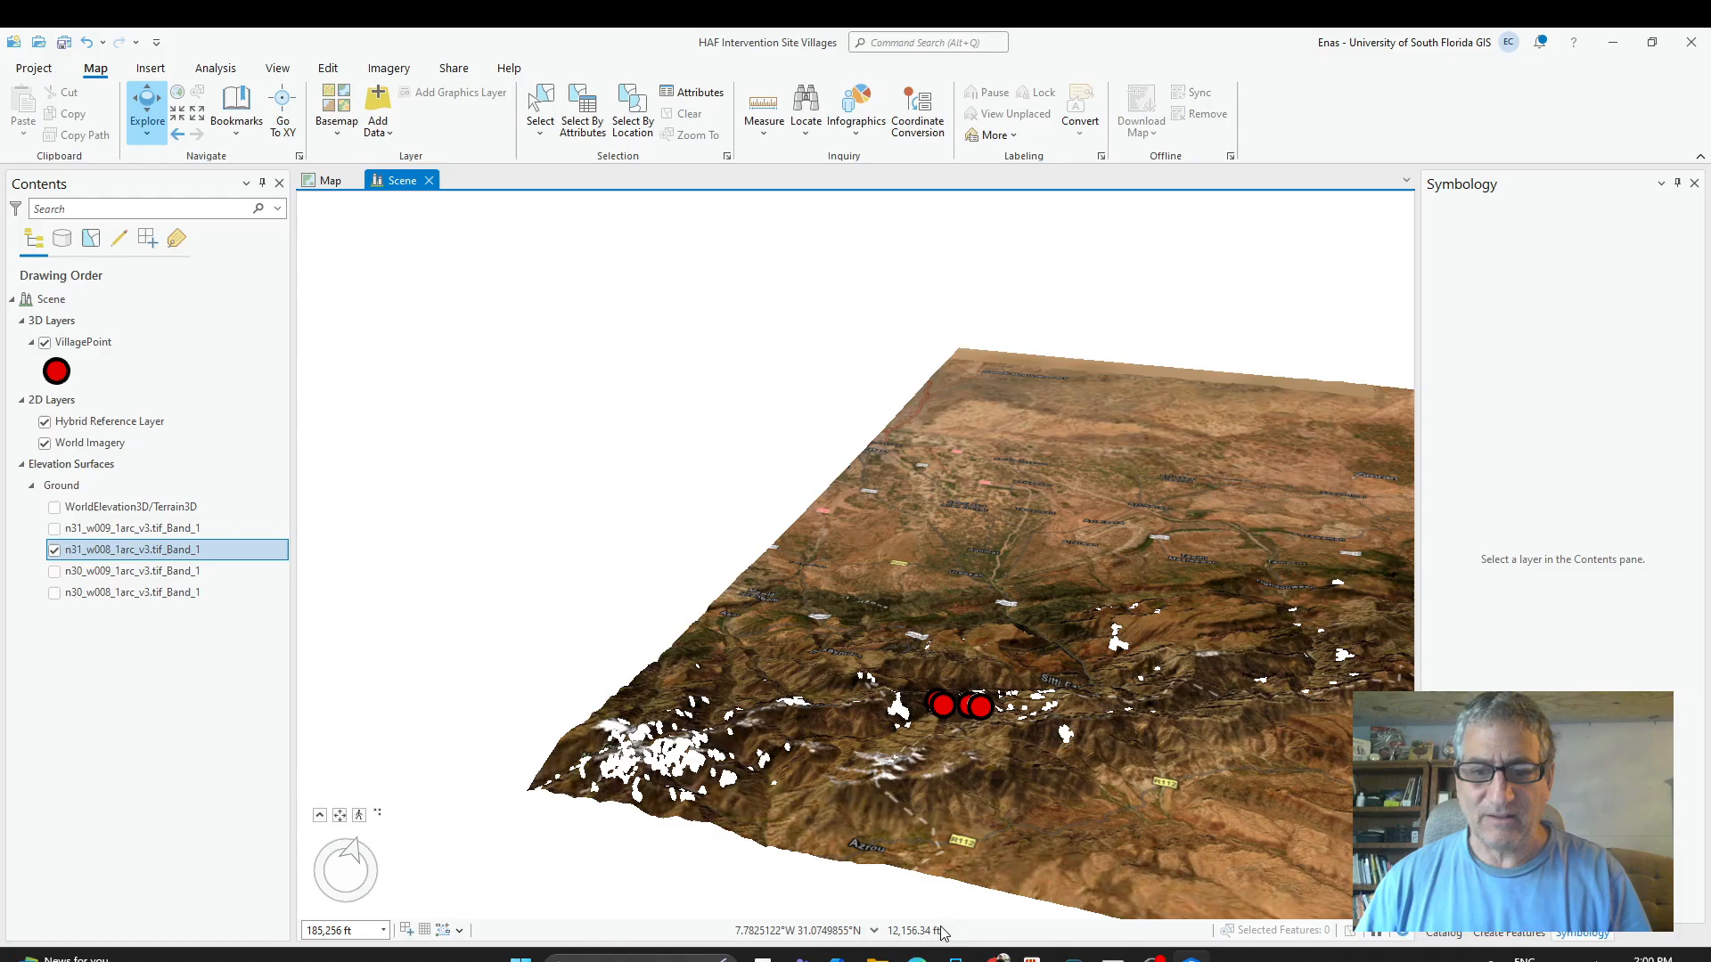
Switch to EarthExplorer and hide the browse overlays of SRTM1N30W008V3, SRTM1N30W009V3 and SRTM1N31W009V3.
click(989, 957)
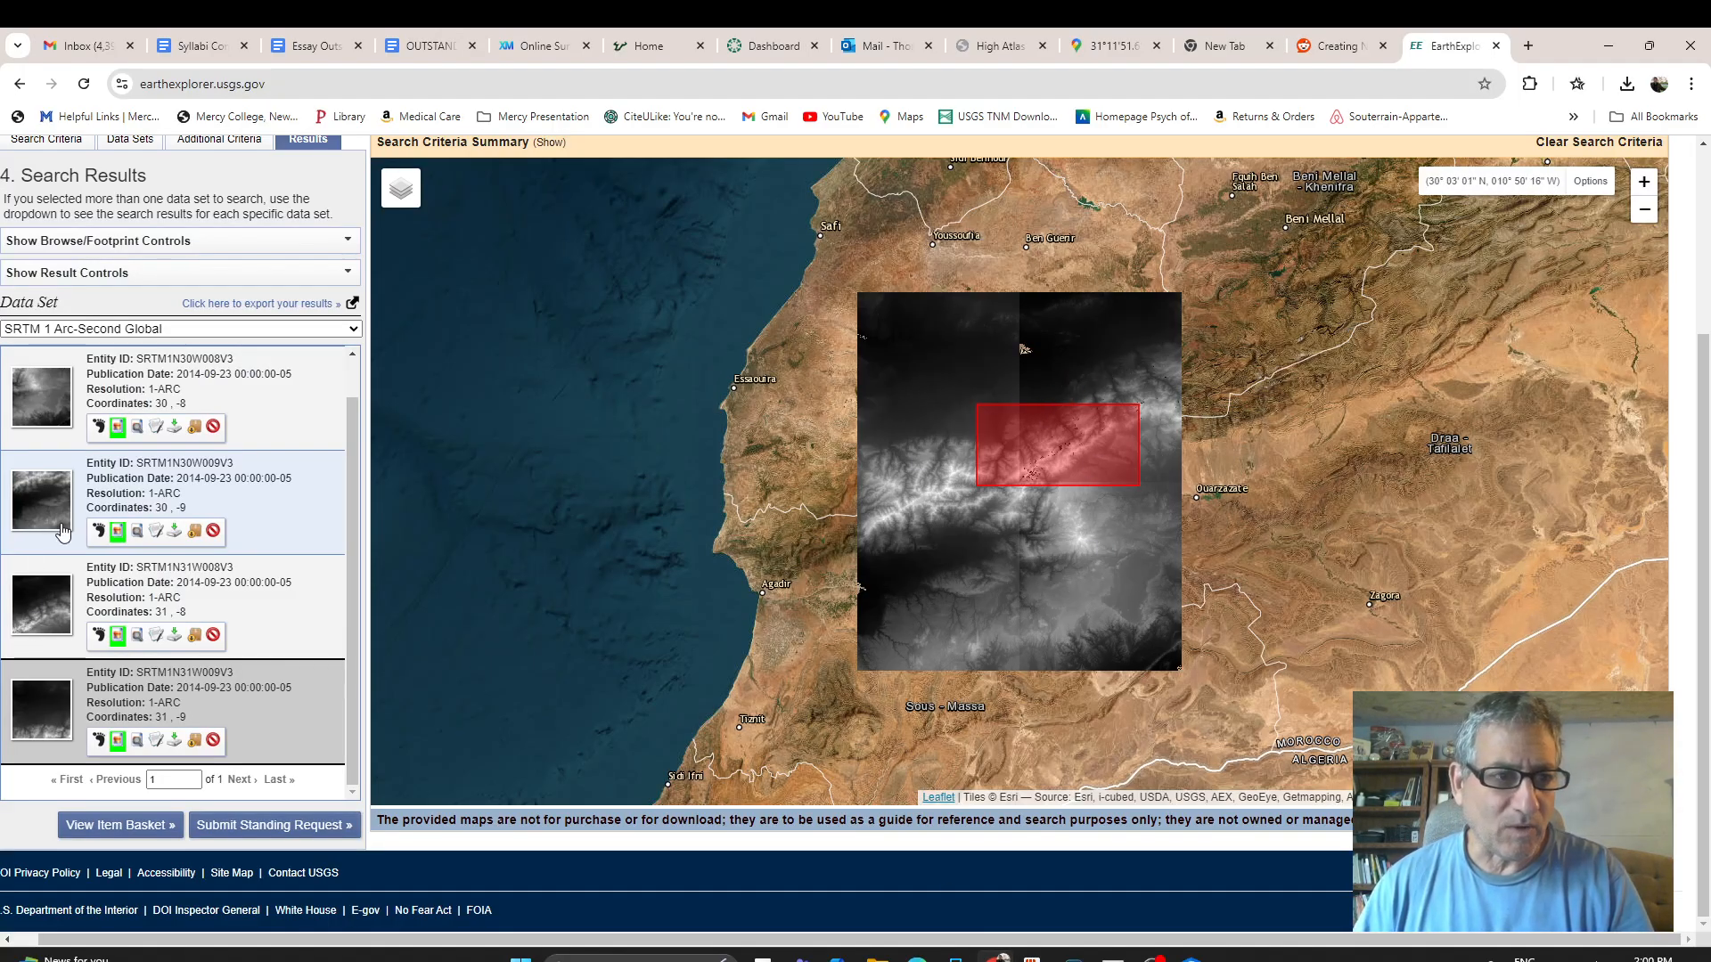
click(116, 429)
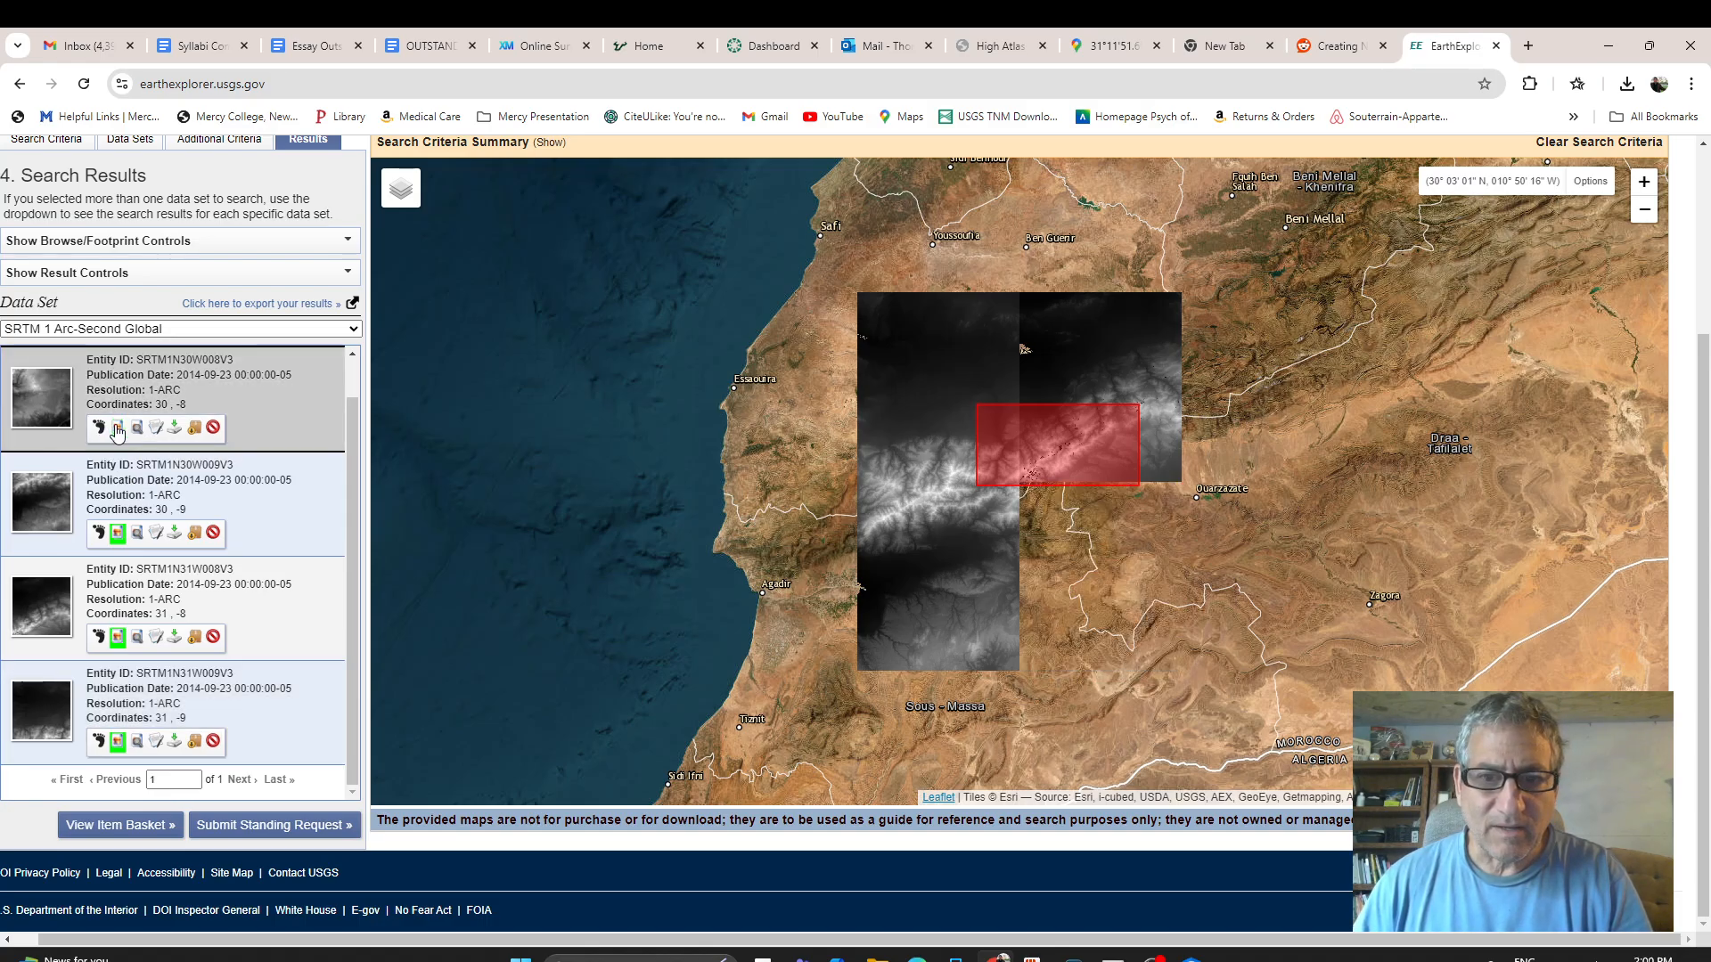
click(116, 534)
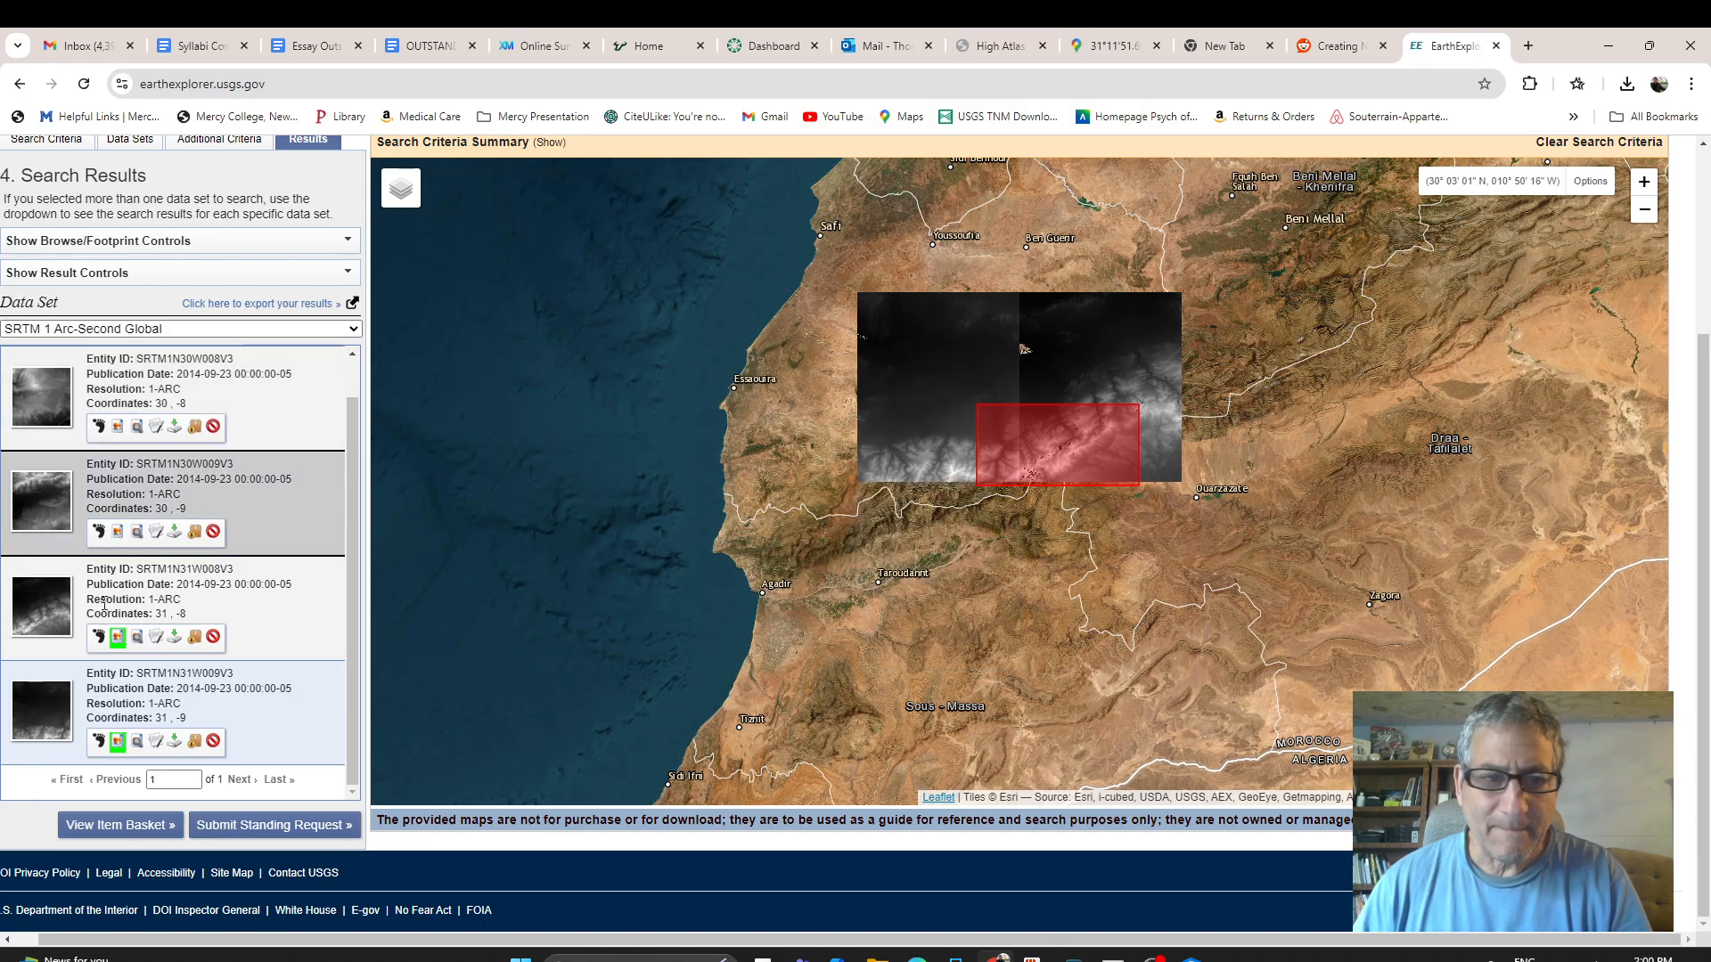
click(118, 743)
Examine the SRTM1N31W008V3 browse overlay on the map for data gaps inside the red search area.
scroll(1261, 446, up, 2)
scroll(908, 526, down, 1)
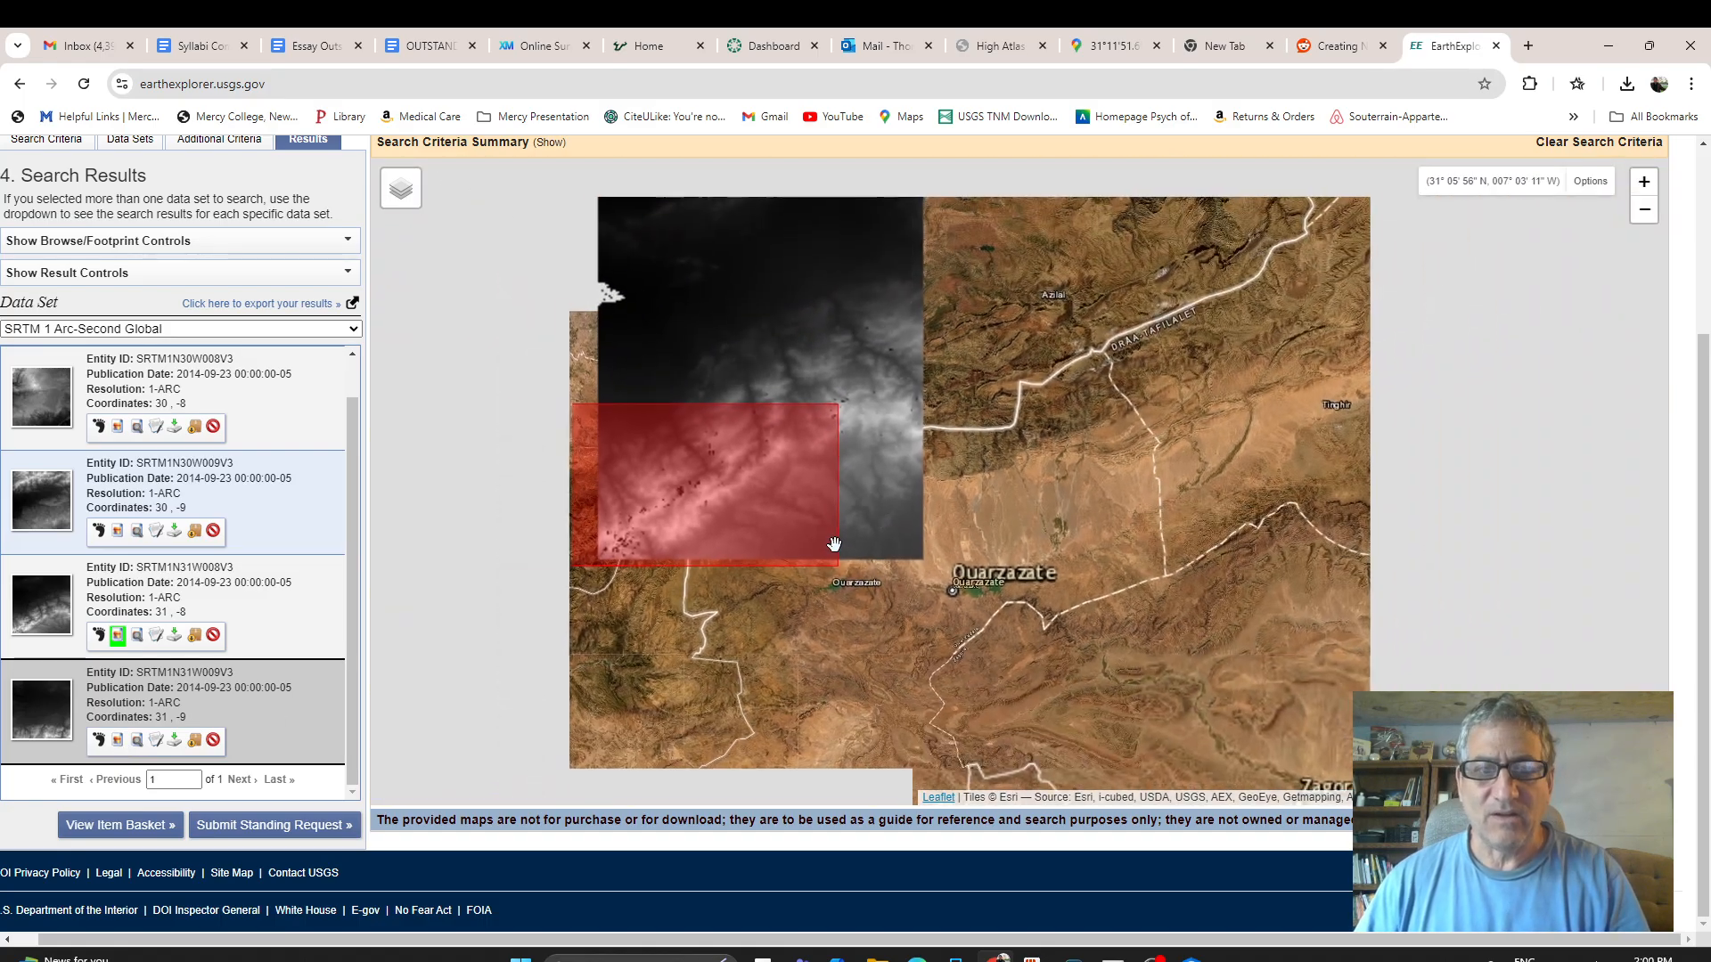
drag(846, 560, 985, 616)
middle_click(984, 617)
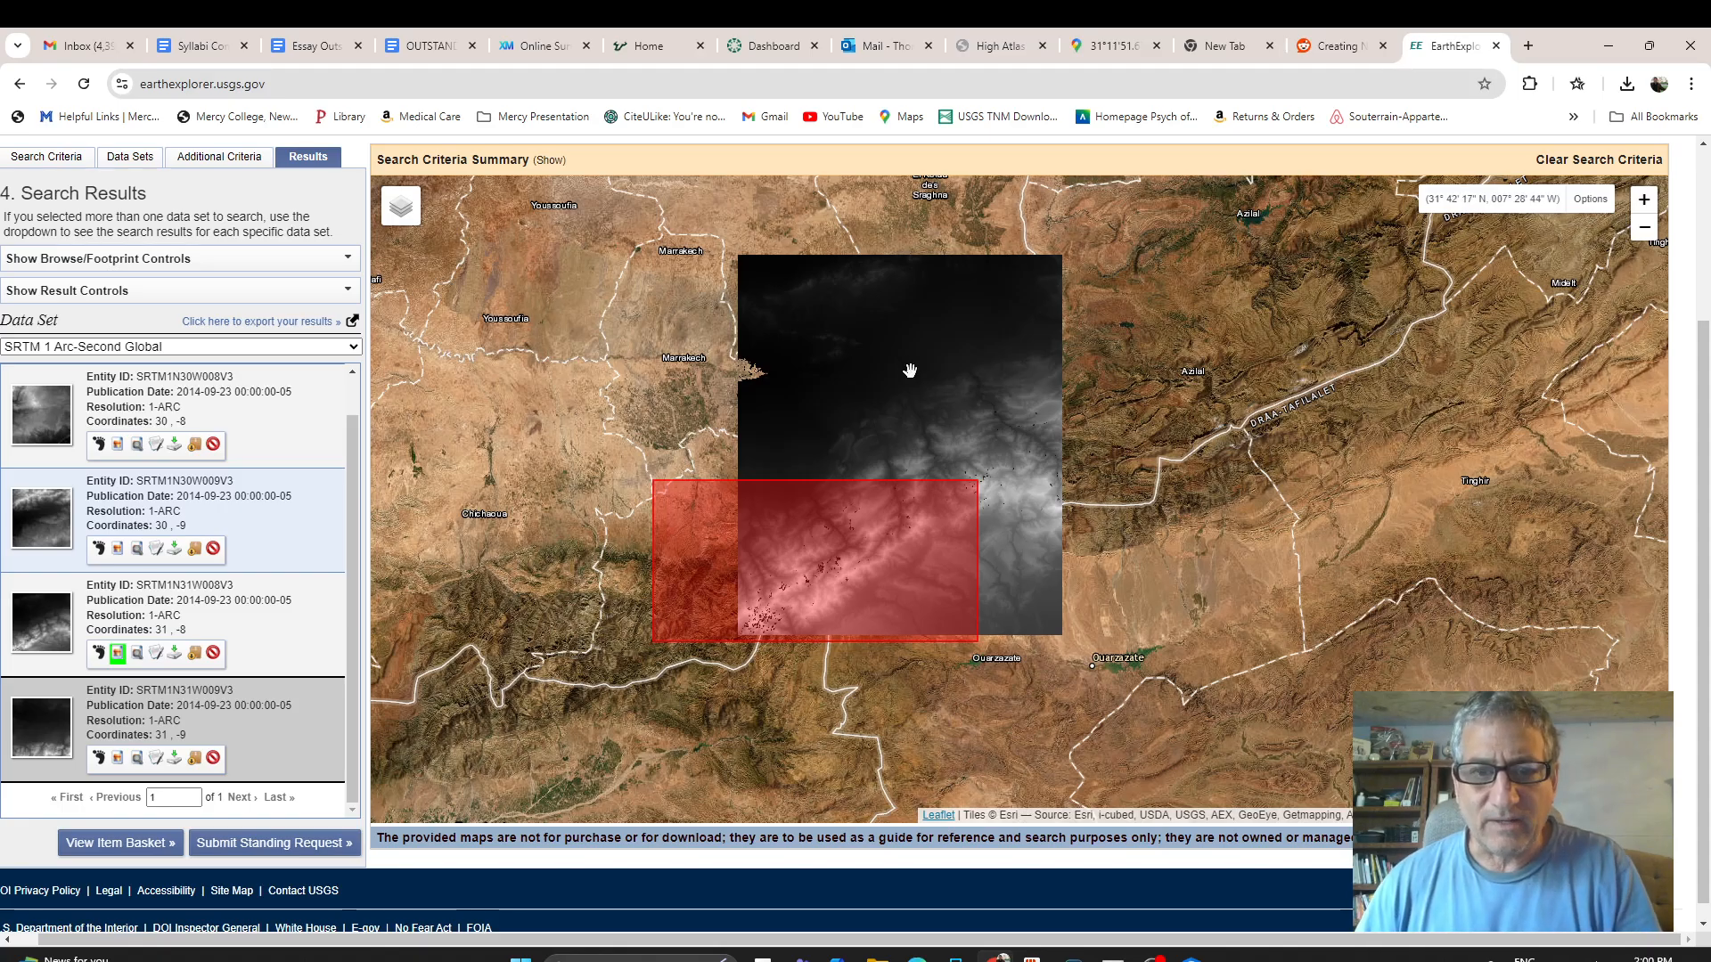
scroll(912, 455, up, 1)
scroll(878, 463, down, 2)
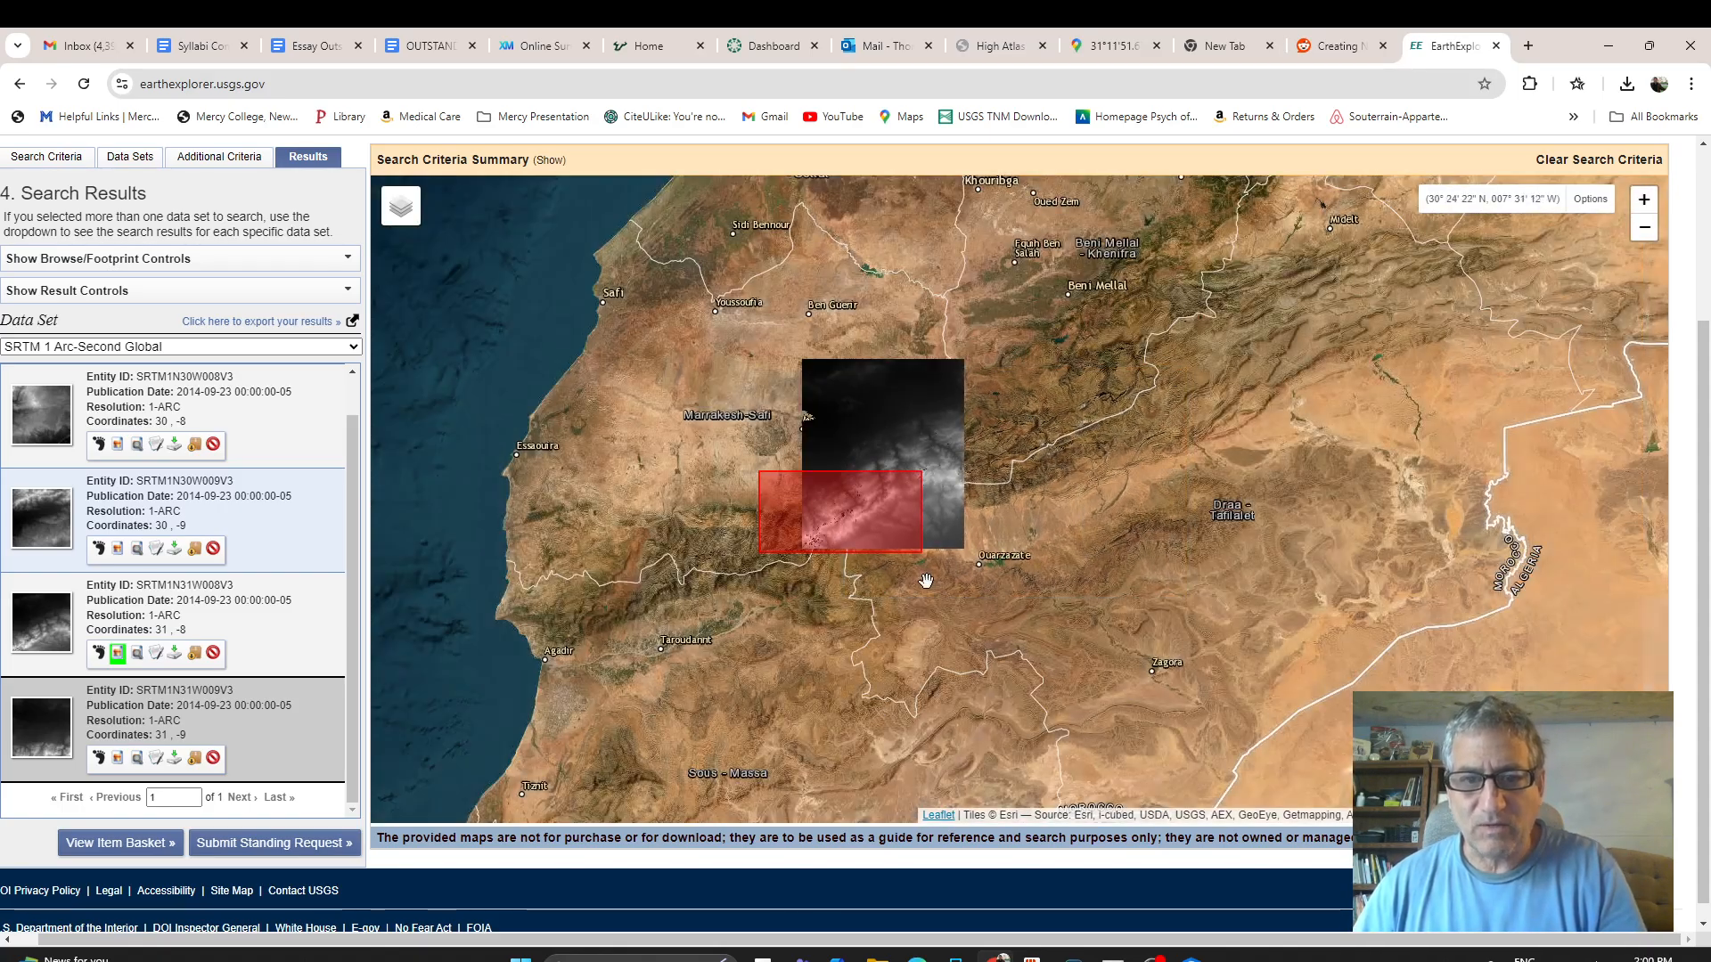
Switch back to ArcGIS Pro and view the gaps in the n31_w008 tile for comparison with the EarthExplorer overlay.
click(1193, 958)
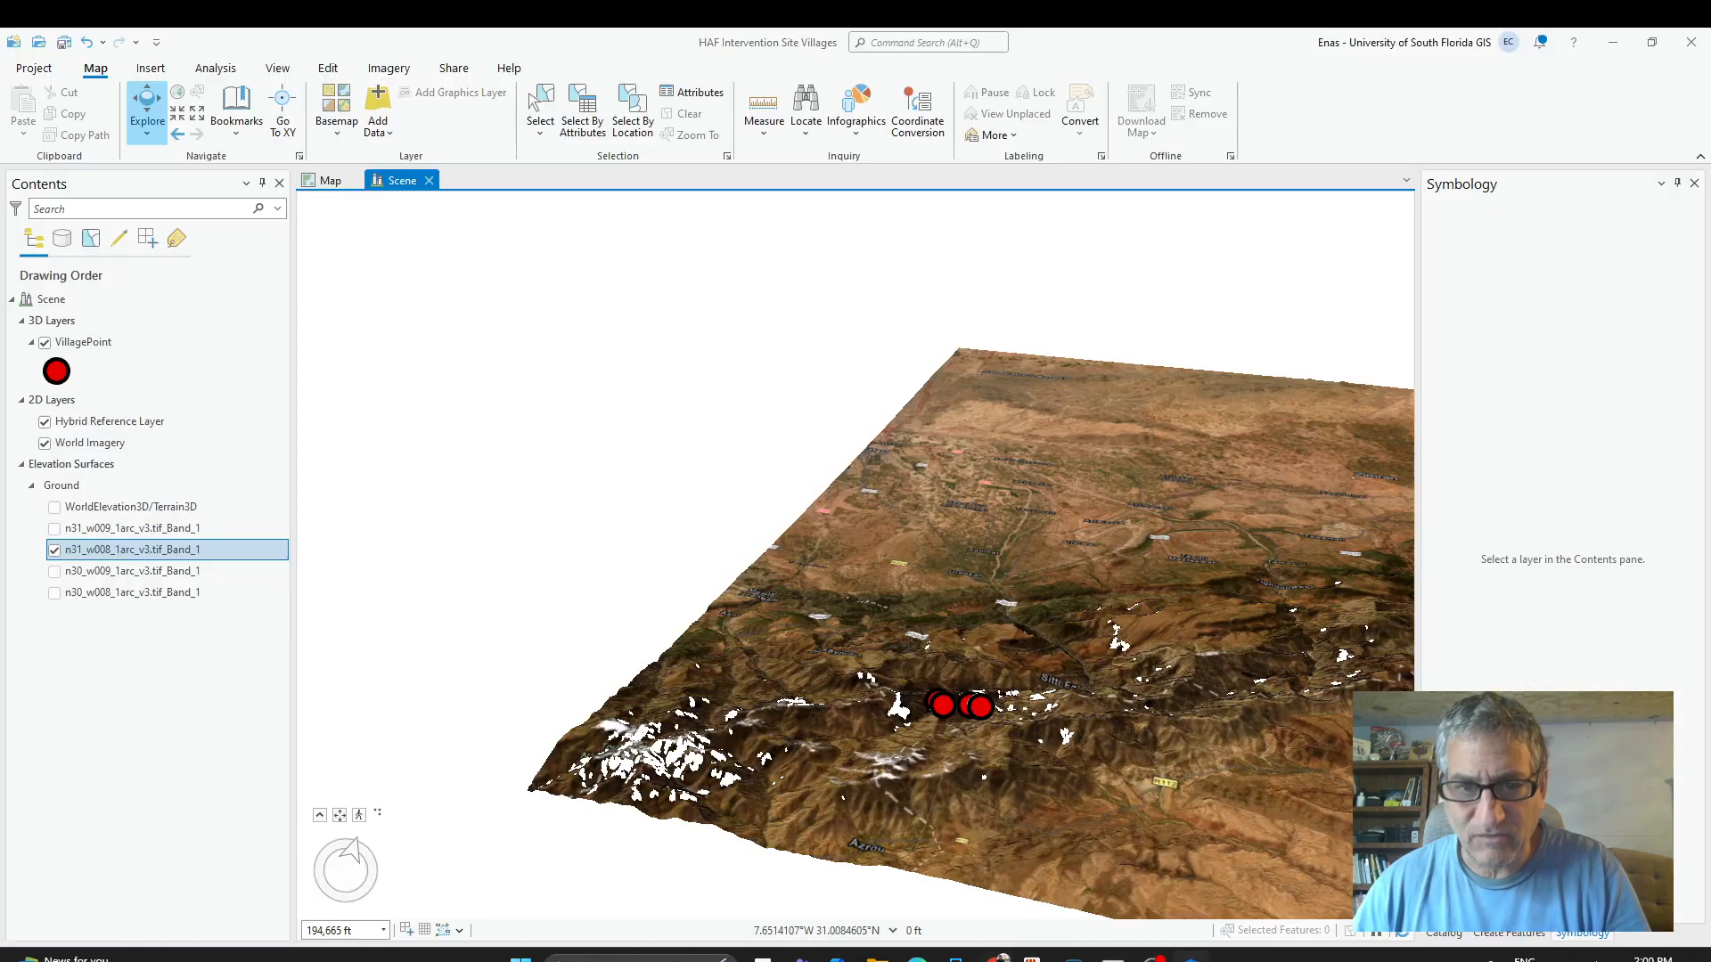
drag(1006, 562, 1143, 657)
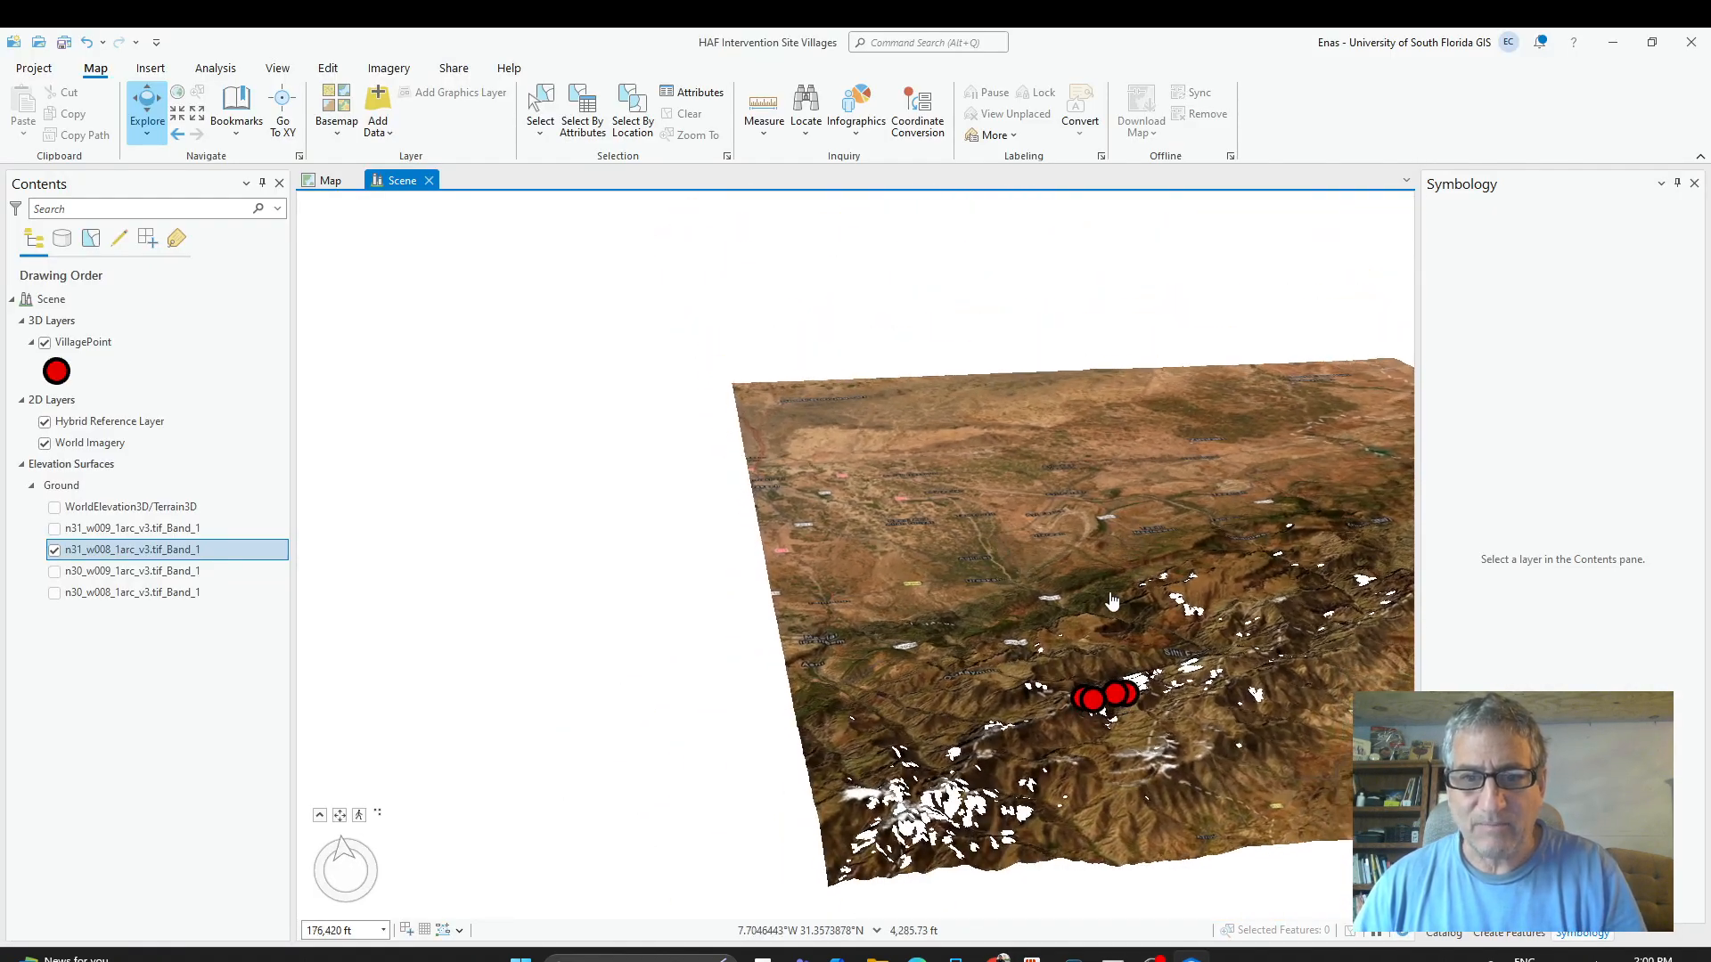
Turn off the n31_w008 elevation source and enable WorldElevation3D/Terrain3D for the scene's ground surface.
scroll(1143, 659, up, 3)
scroll(1143, 657, up, 5)
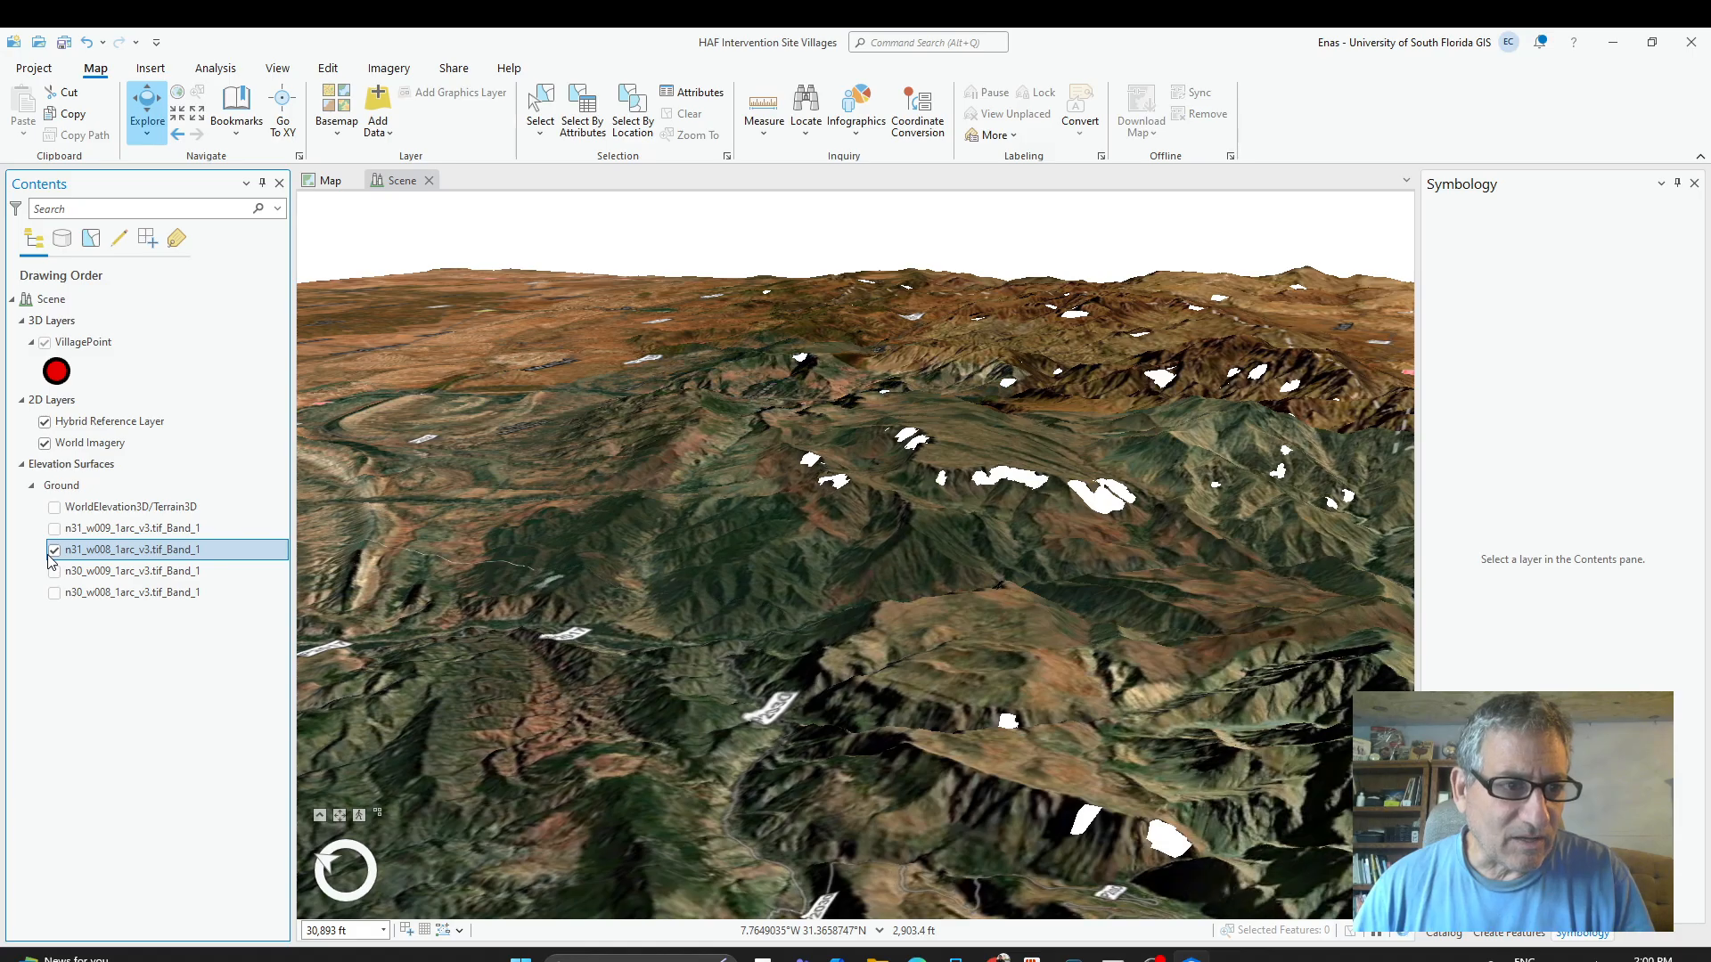
click(54, 549)
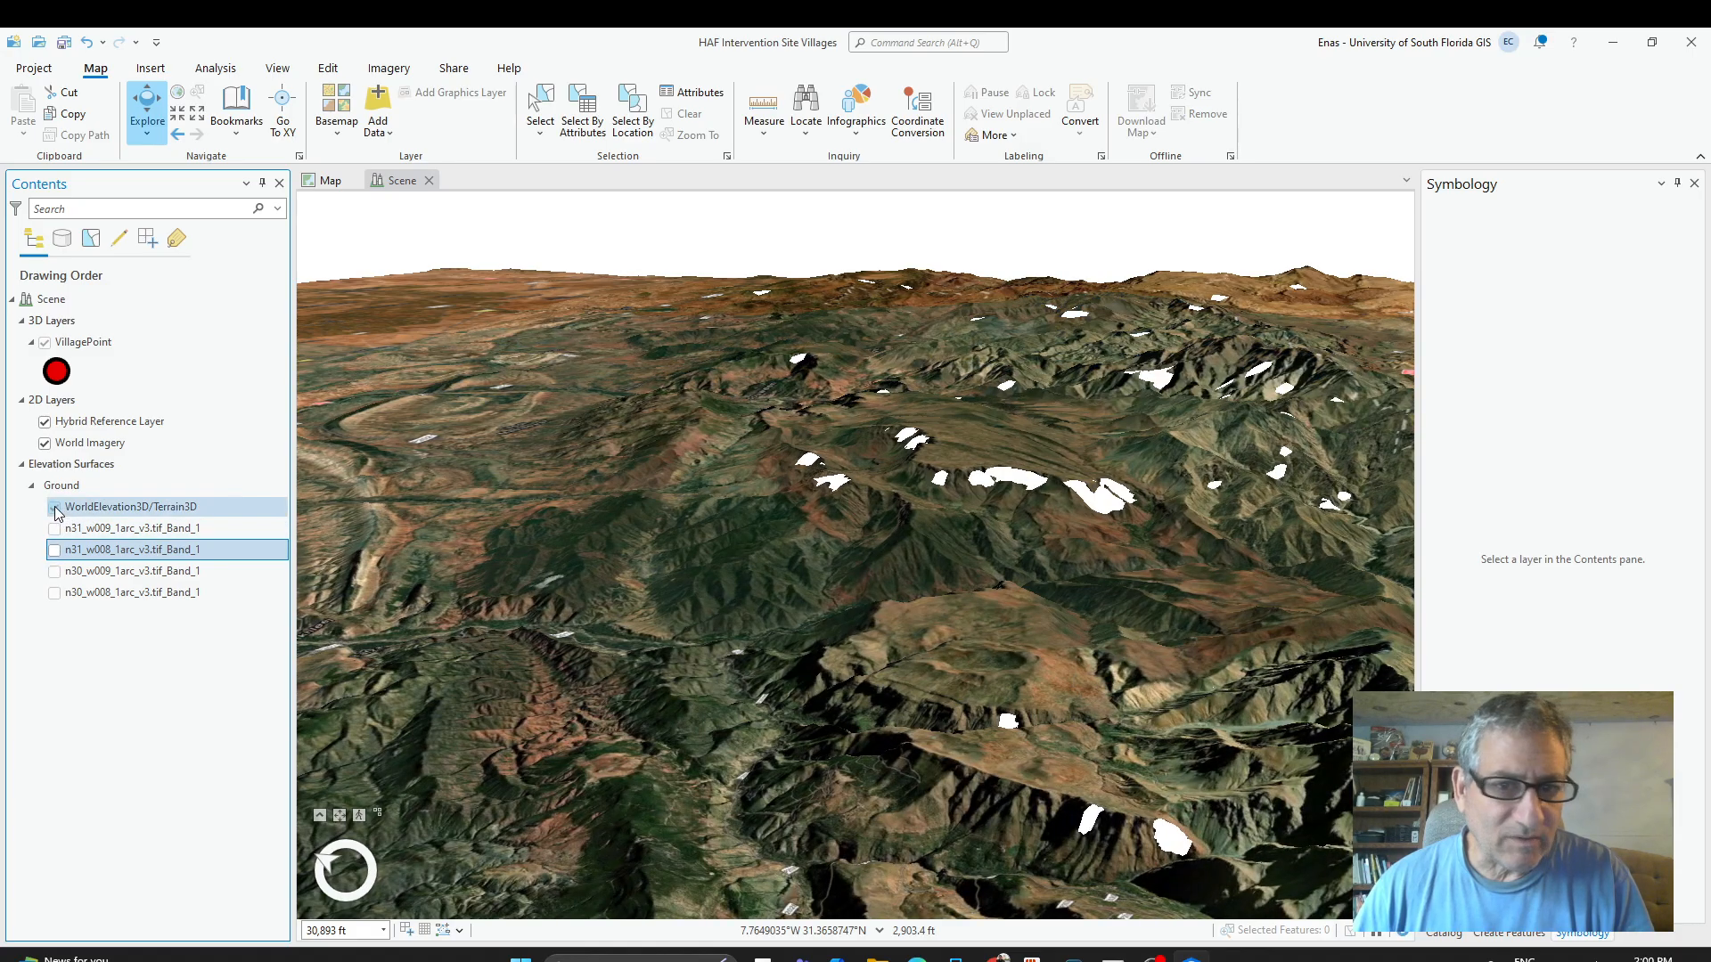
click(54, 507)
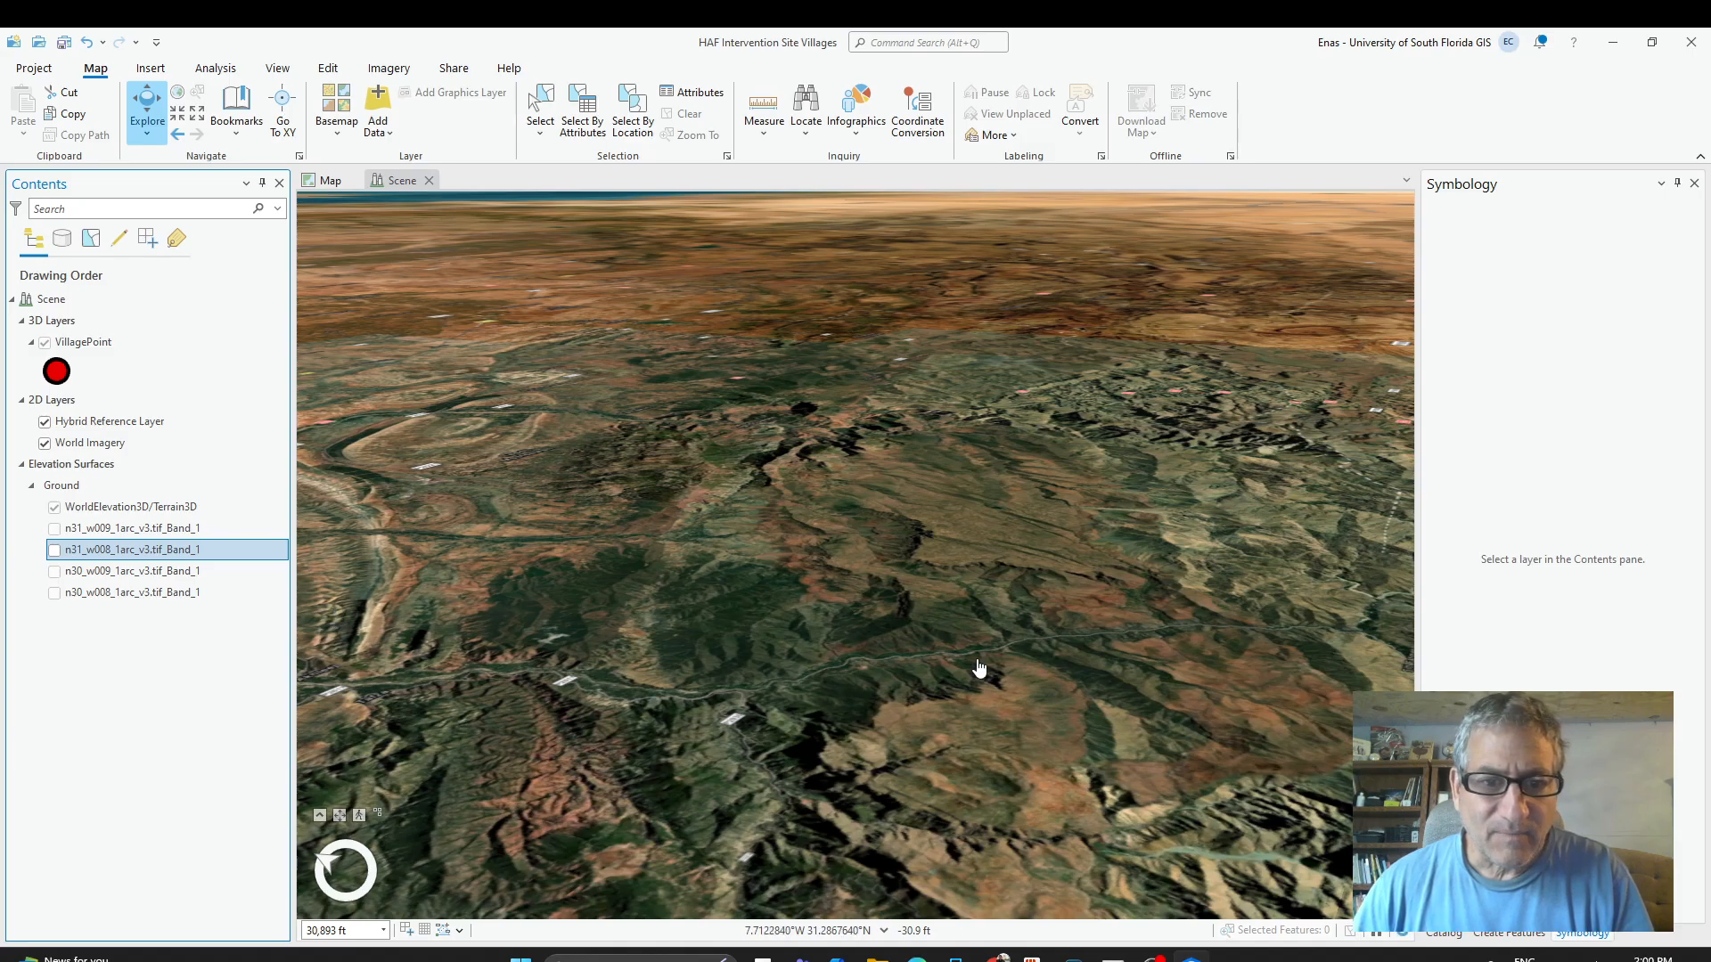
Examine the WorldElevation3D/Terrain3D surface across the mountains around the villages for gaps, both up close and regionally.
scroll(977, 668, up, 4)
mouse_move(945, 716)
mouse_down()
mouse_move(981, 658)
mouse_move(1012, 770)
mouse_move(906, 804)
mouse_move(746, 745)
mouse_up()
scroll(891, 713, down, 5)
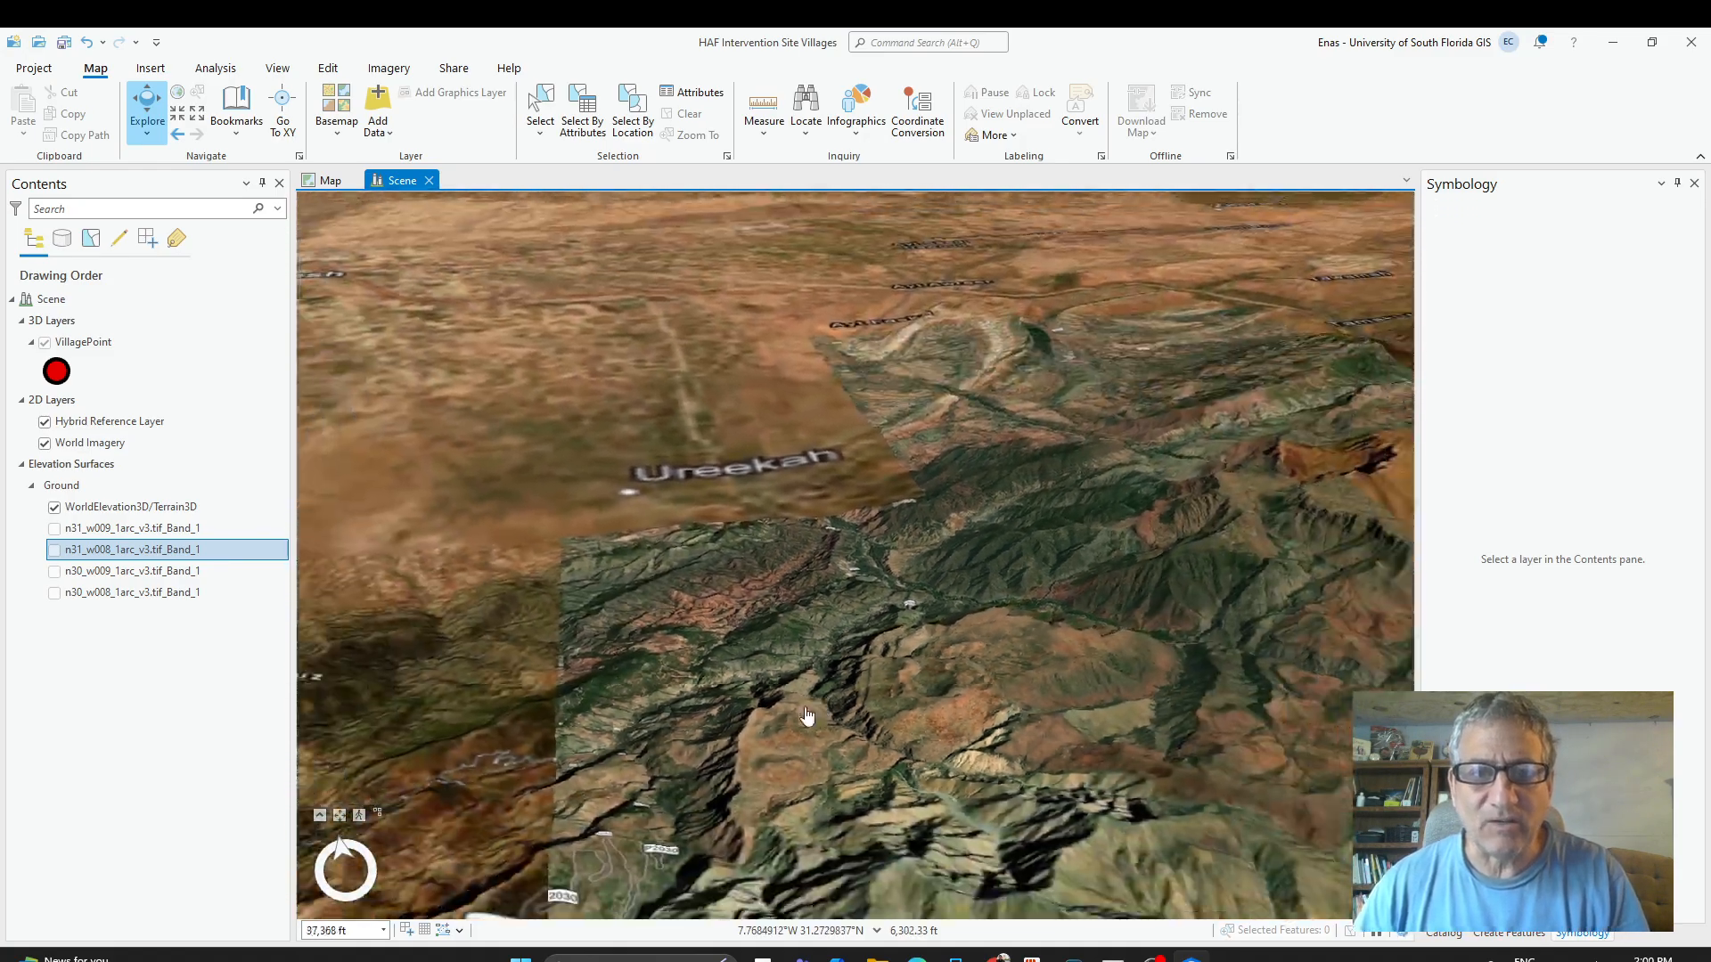
mouse_move(854, 722)
mouse_down()
mouse_move(980, 687)
mouse_move(1033, 757)
mouse_move(975, 761)
mouse_up()
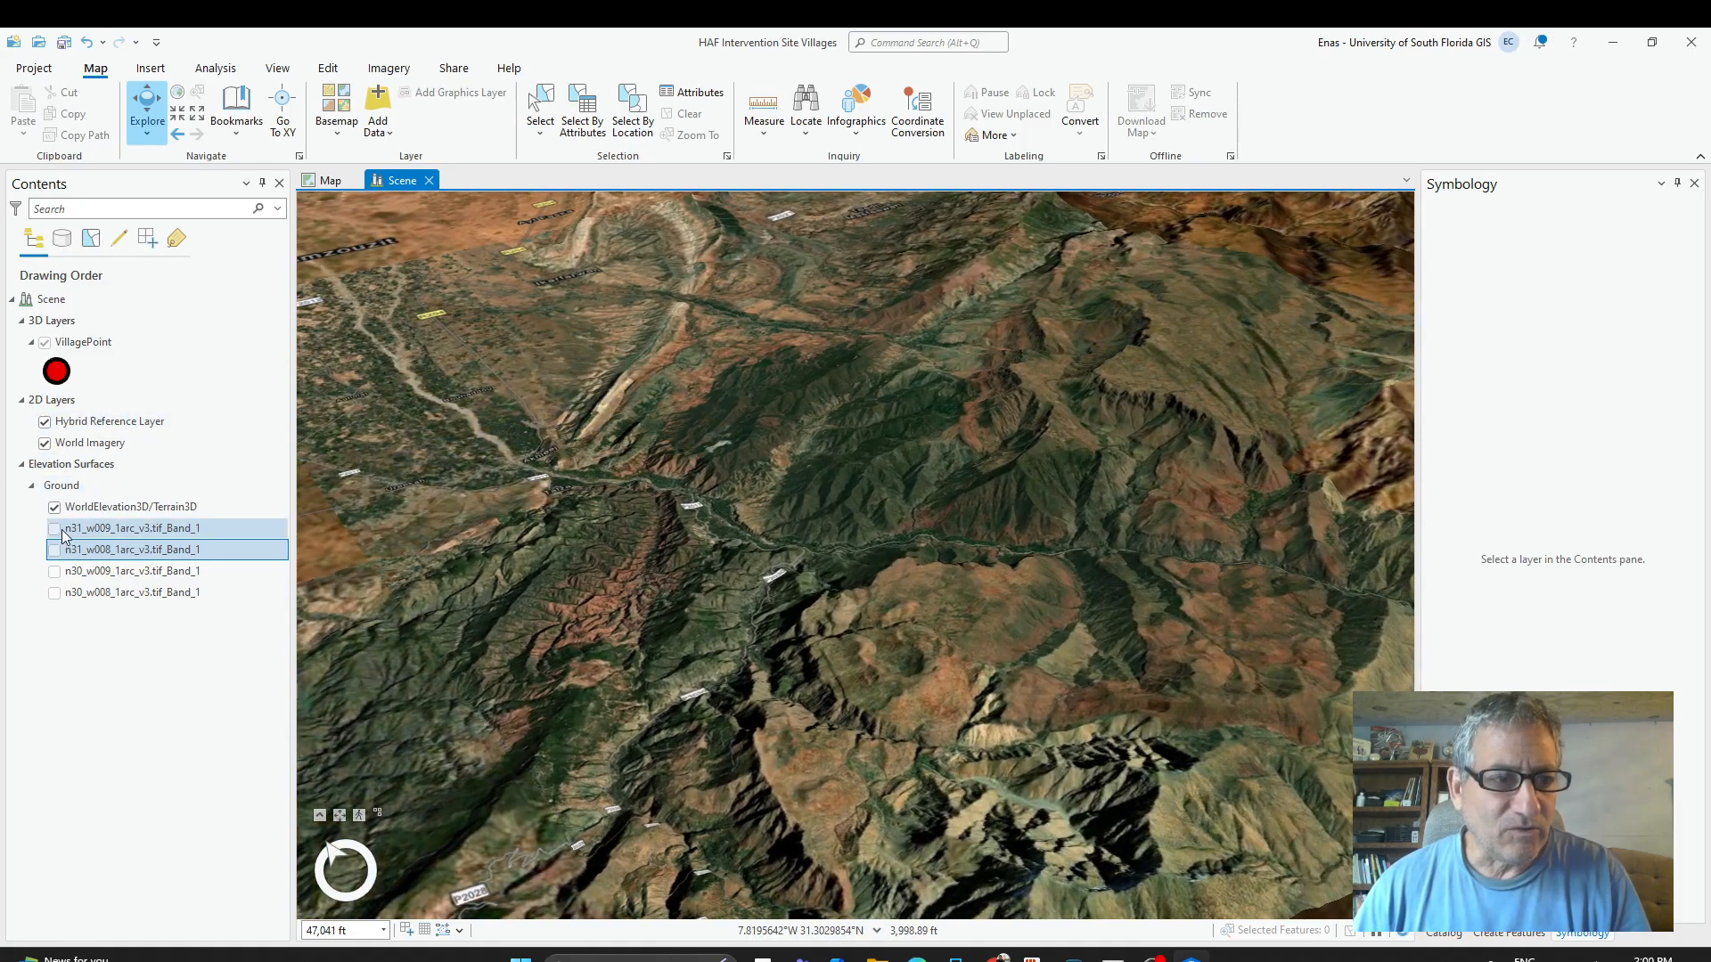
scroll(905, 412, down, 10)
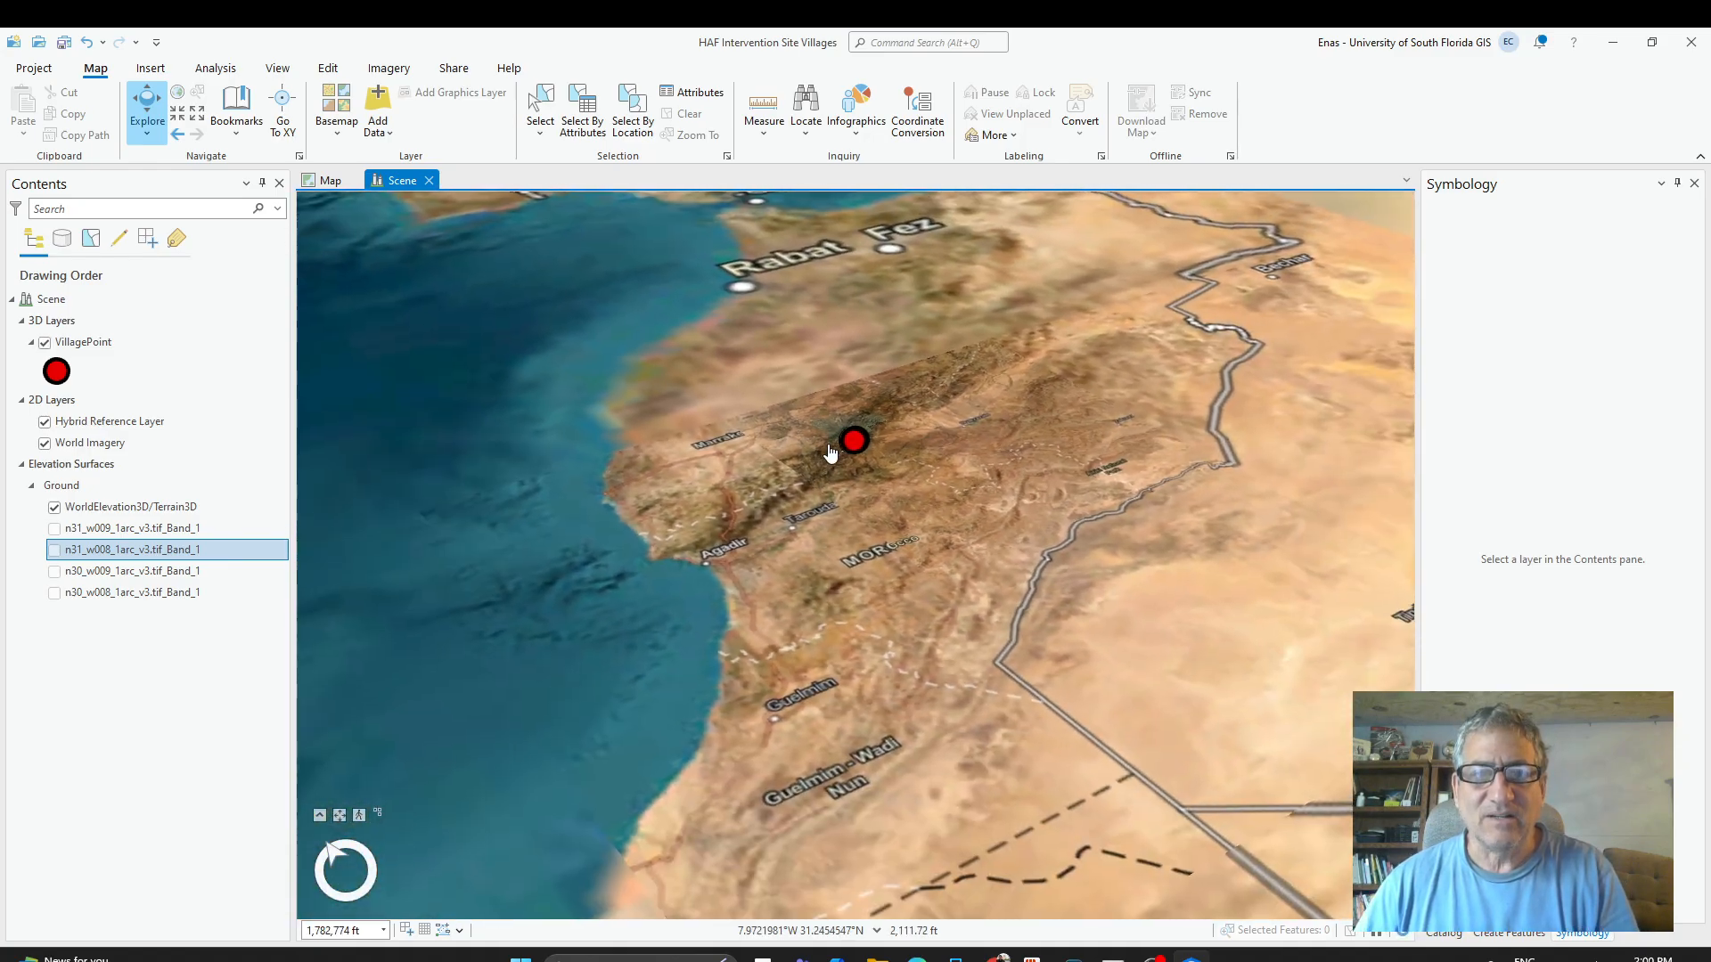
scroll(829, 455, up, 5)
scroll(1246, 488, up, 5)
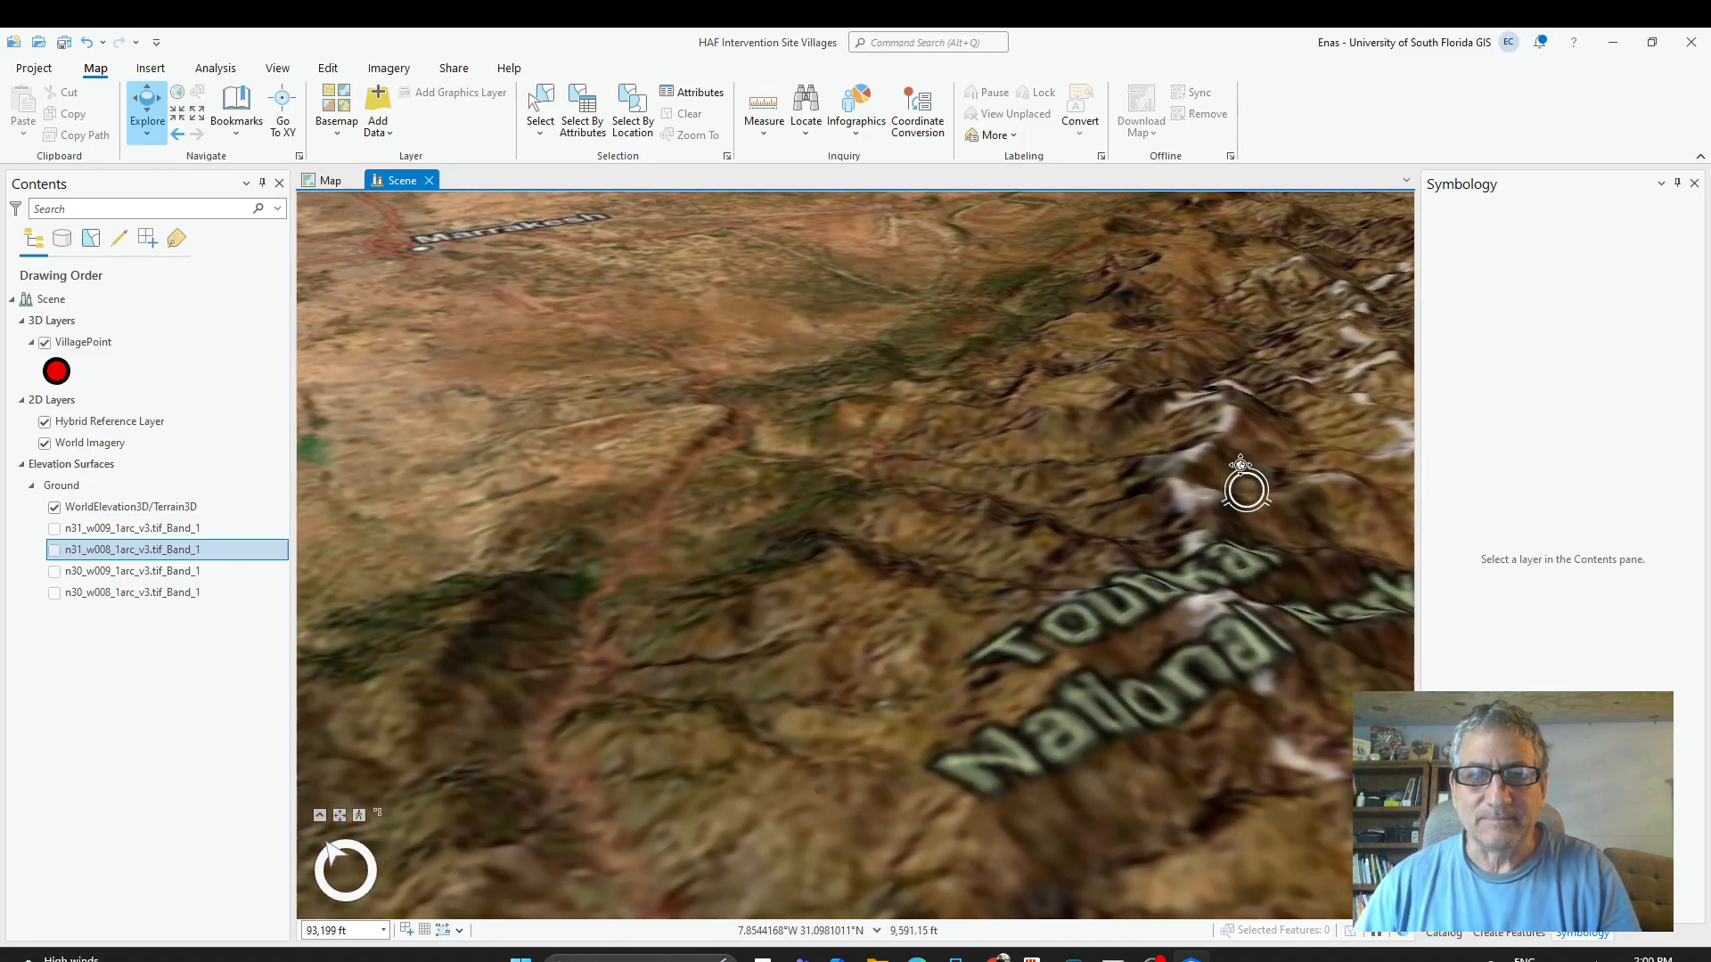
scroll(963, 357, down, 3)
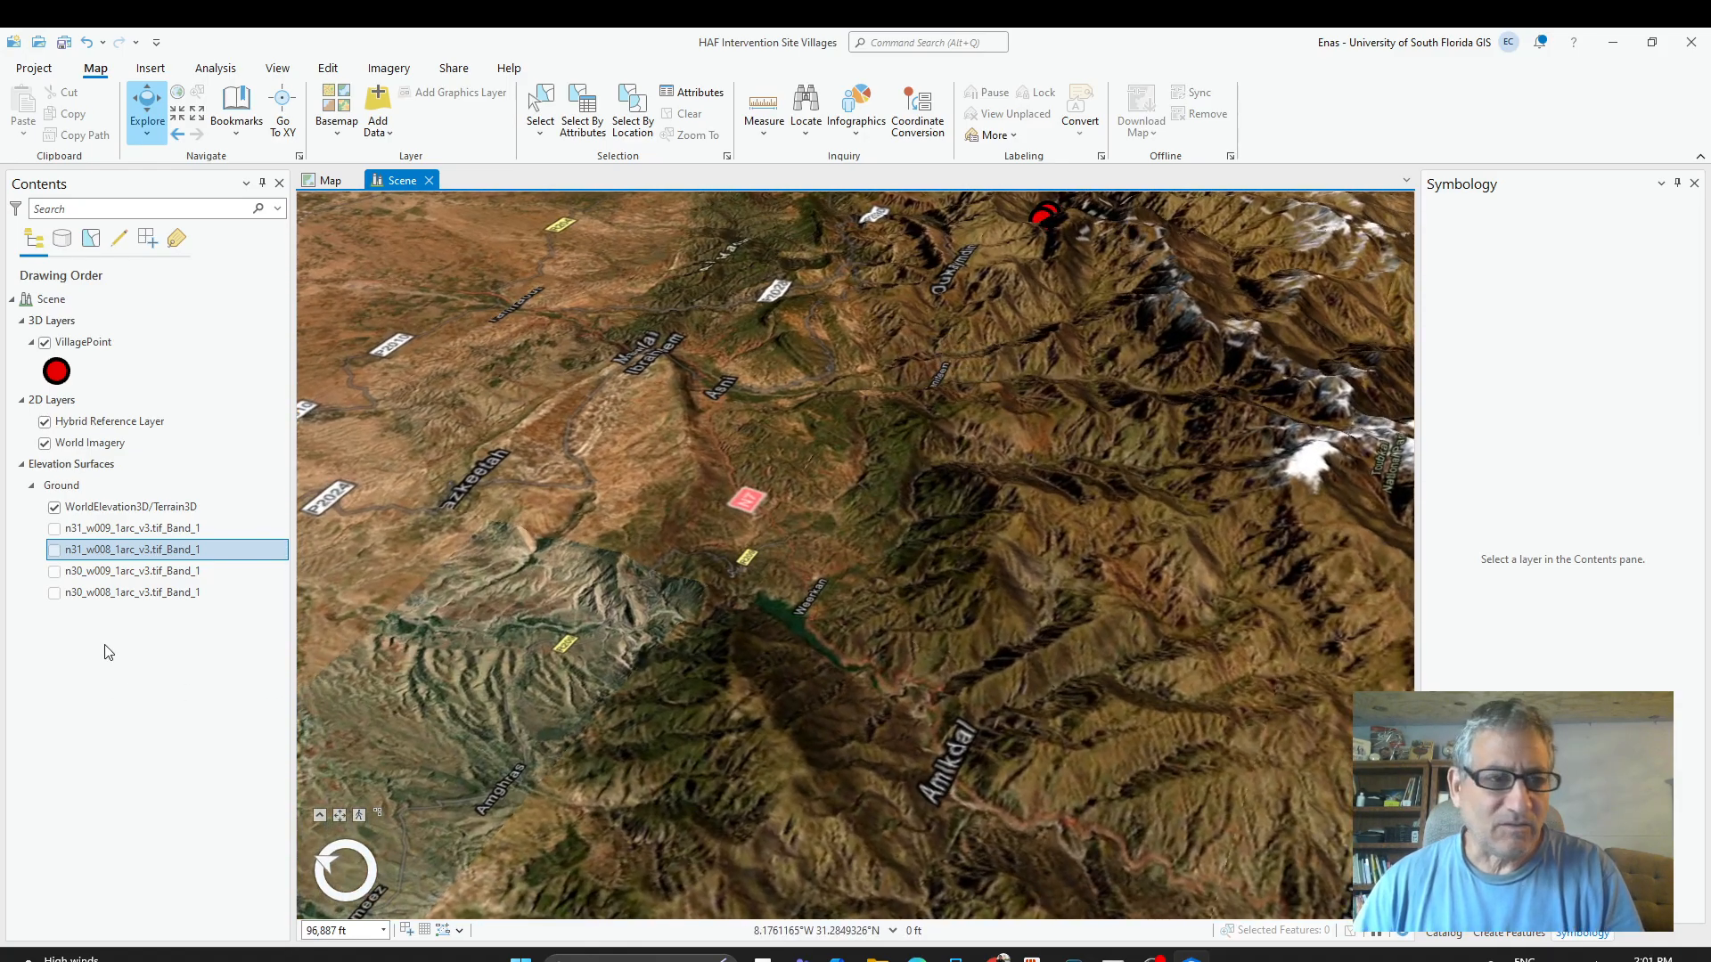
Turn the n31_w008 elevation source back on and disable WorldElevation3D/Terrain3D in the ground surface.
click(54, 550)
scroll(1051, 332, up, 2)
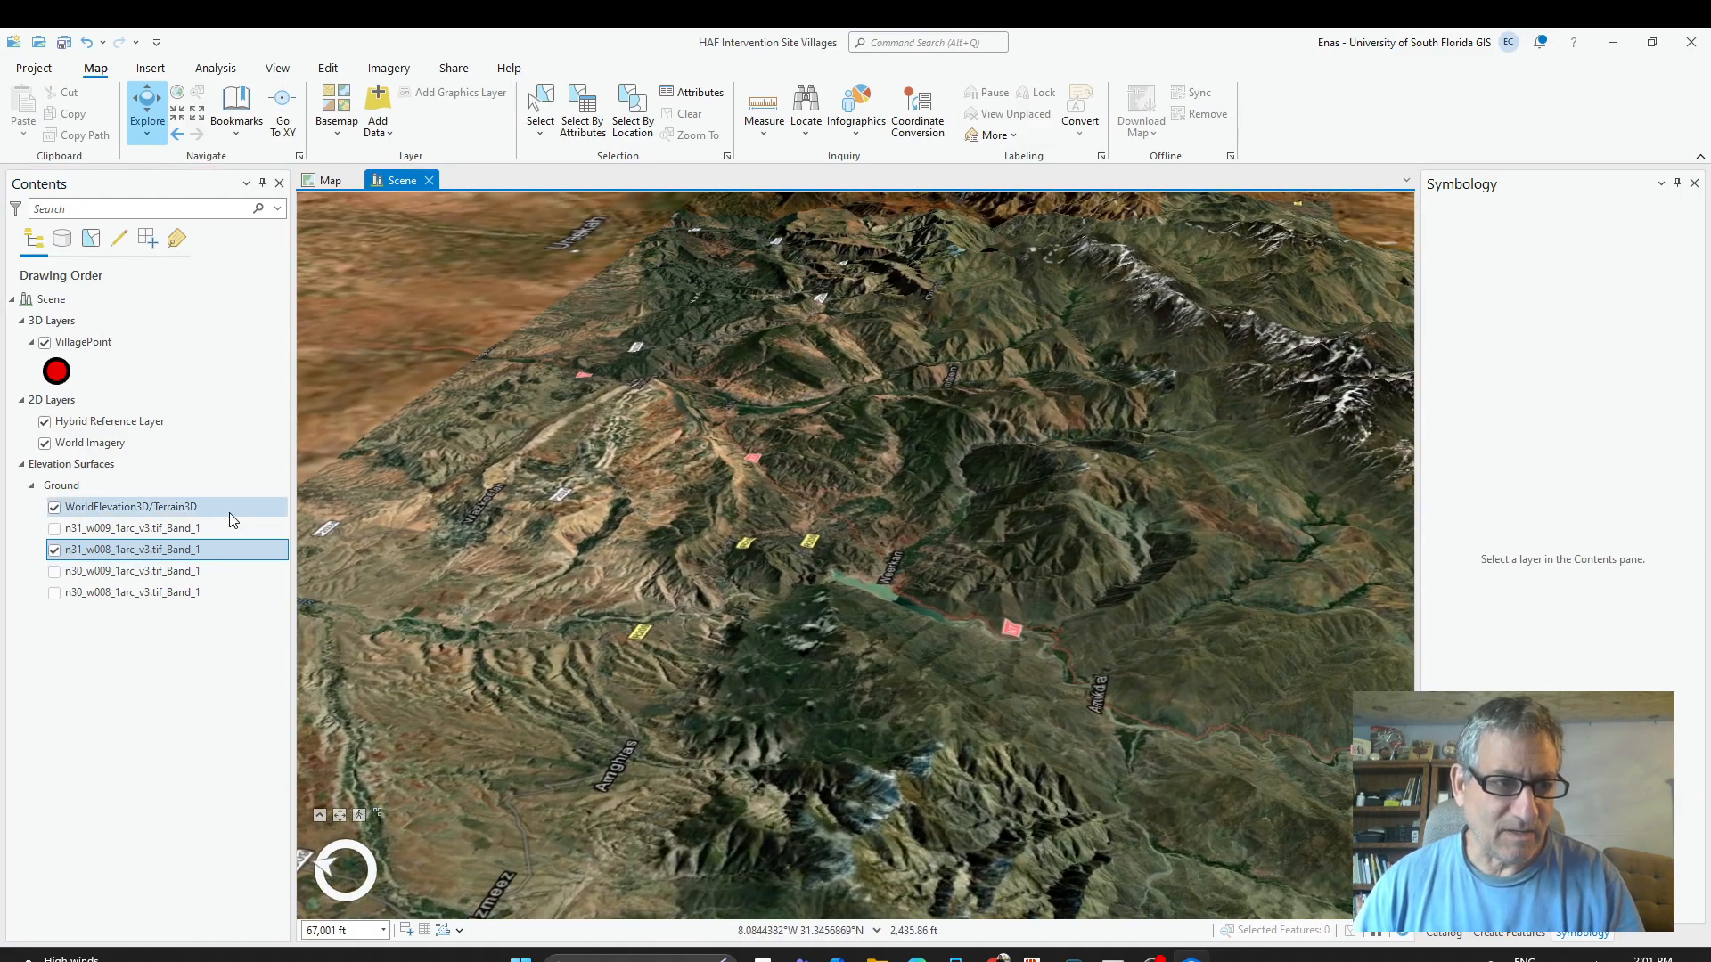
click(54, 507)
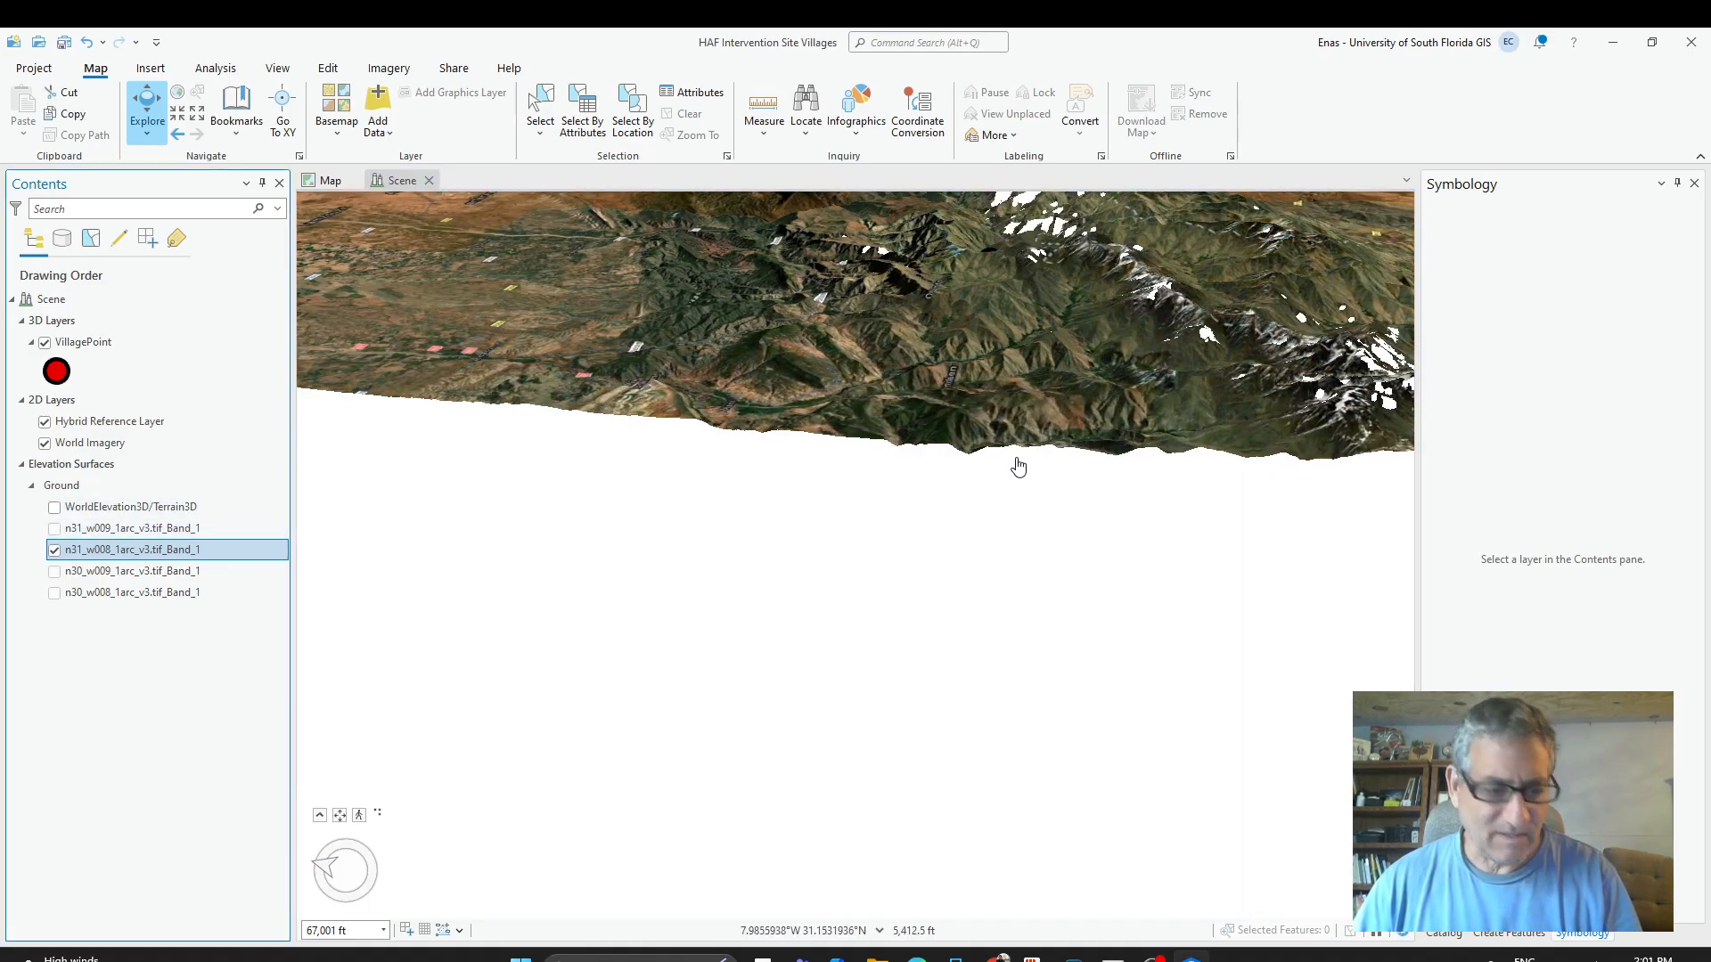
Inspect the terrain holes along the n31_w008 mountain ridges and immediately around the village points.
drag(1008, 481, 793, 877)
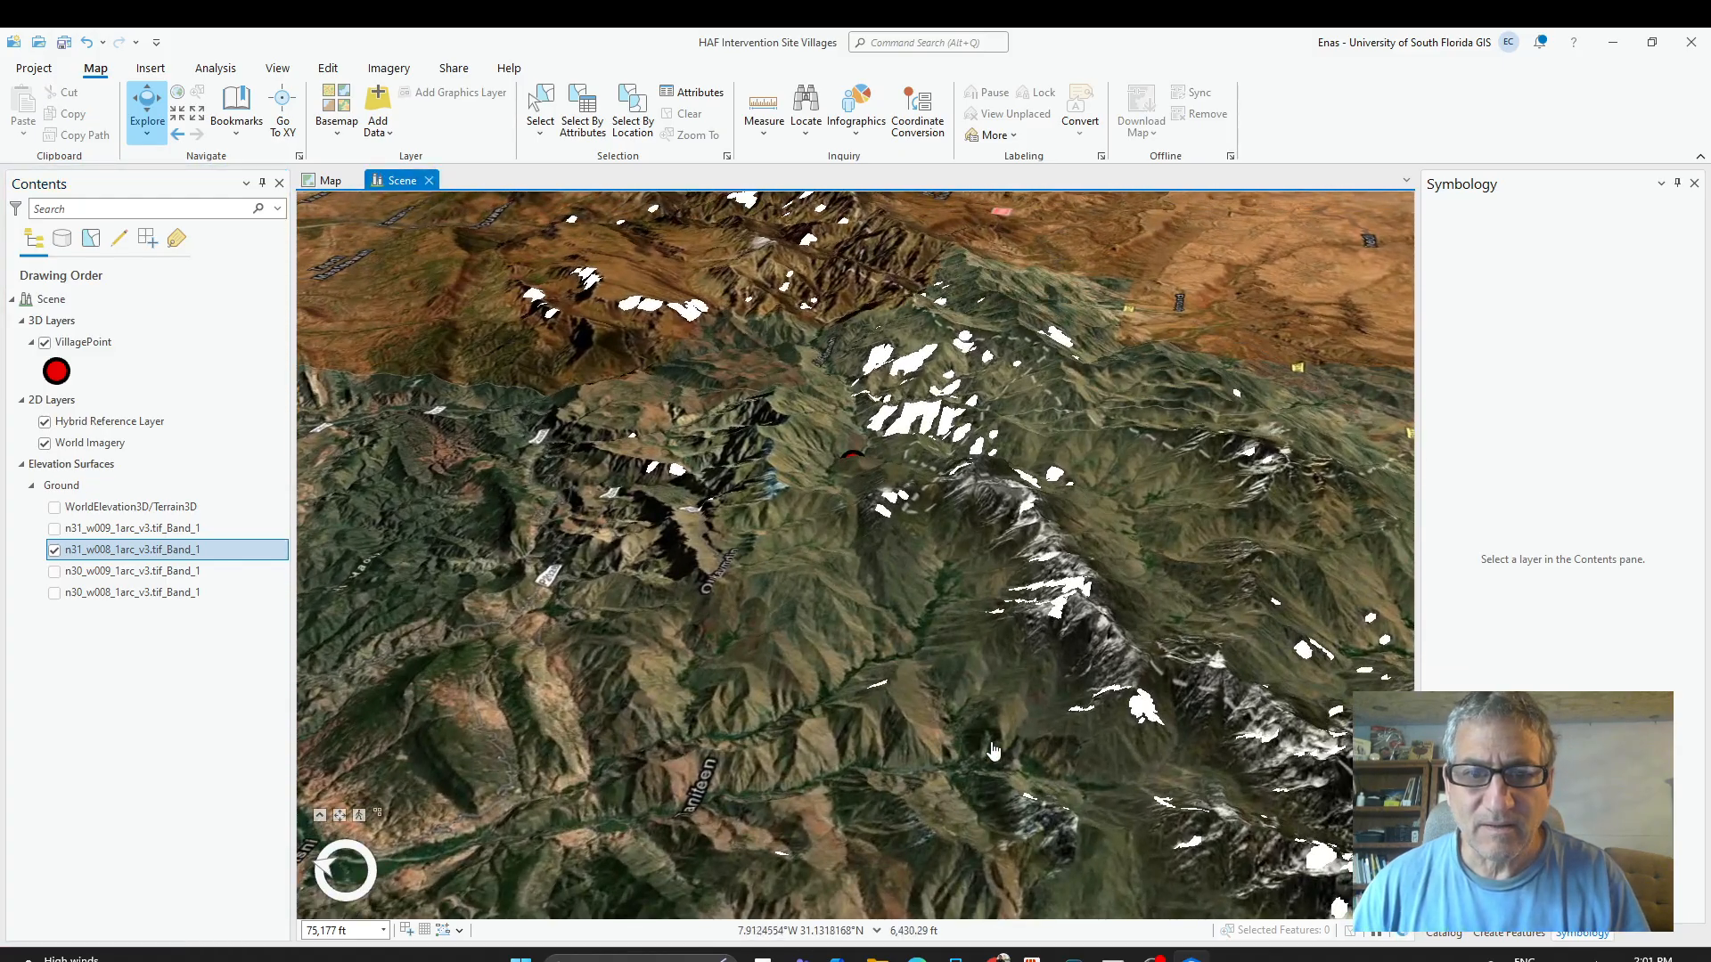
mouse_move(996, 735)
mouse_down()
mouse_move(1002, 688)
mouse_move(1000, 757)
mouse_up()
drag(1024, 401, 1004, 622)
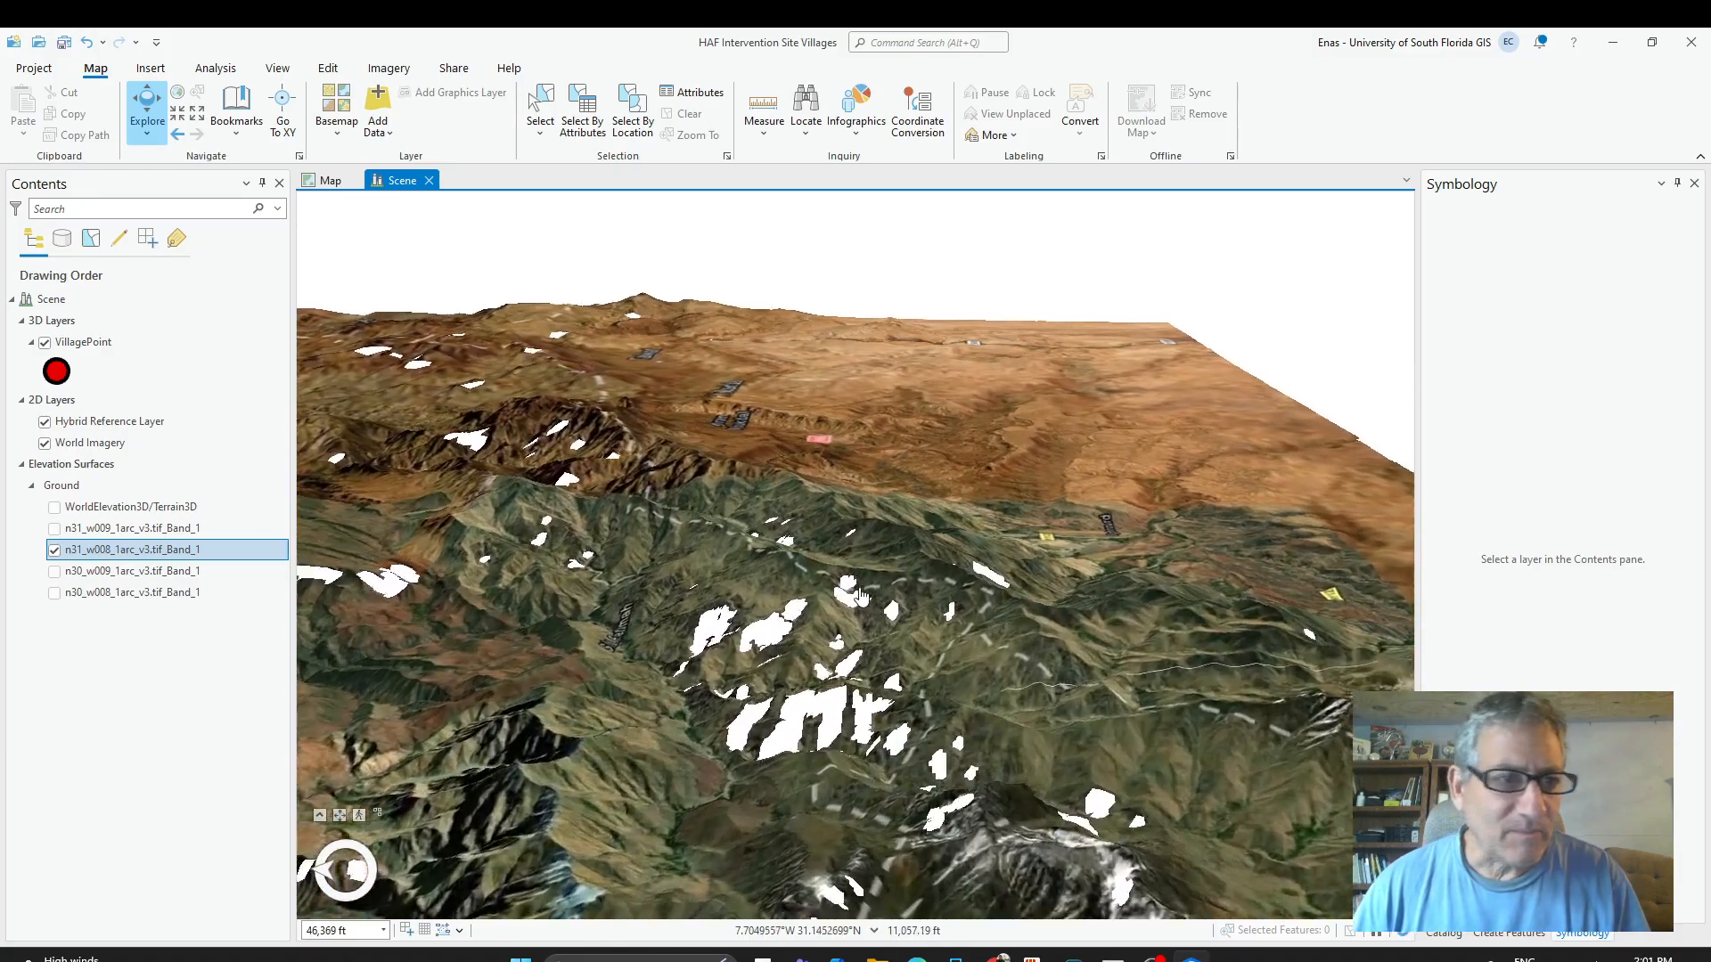
drag(847, 550, 989, 682)
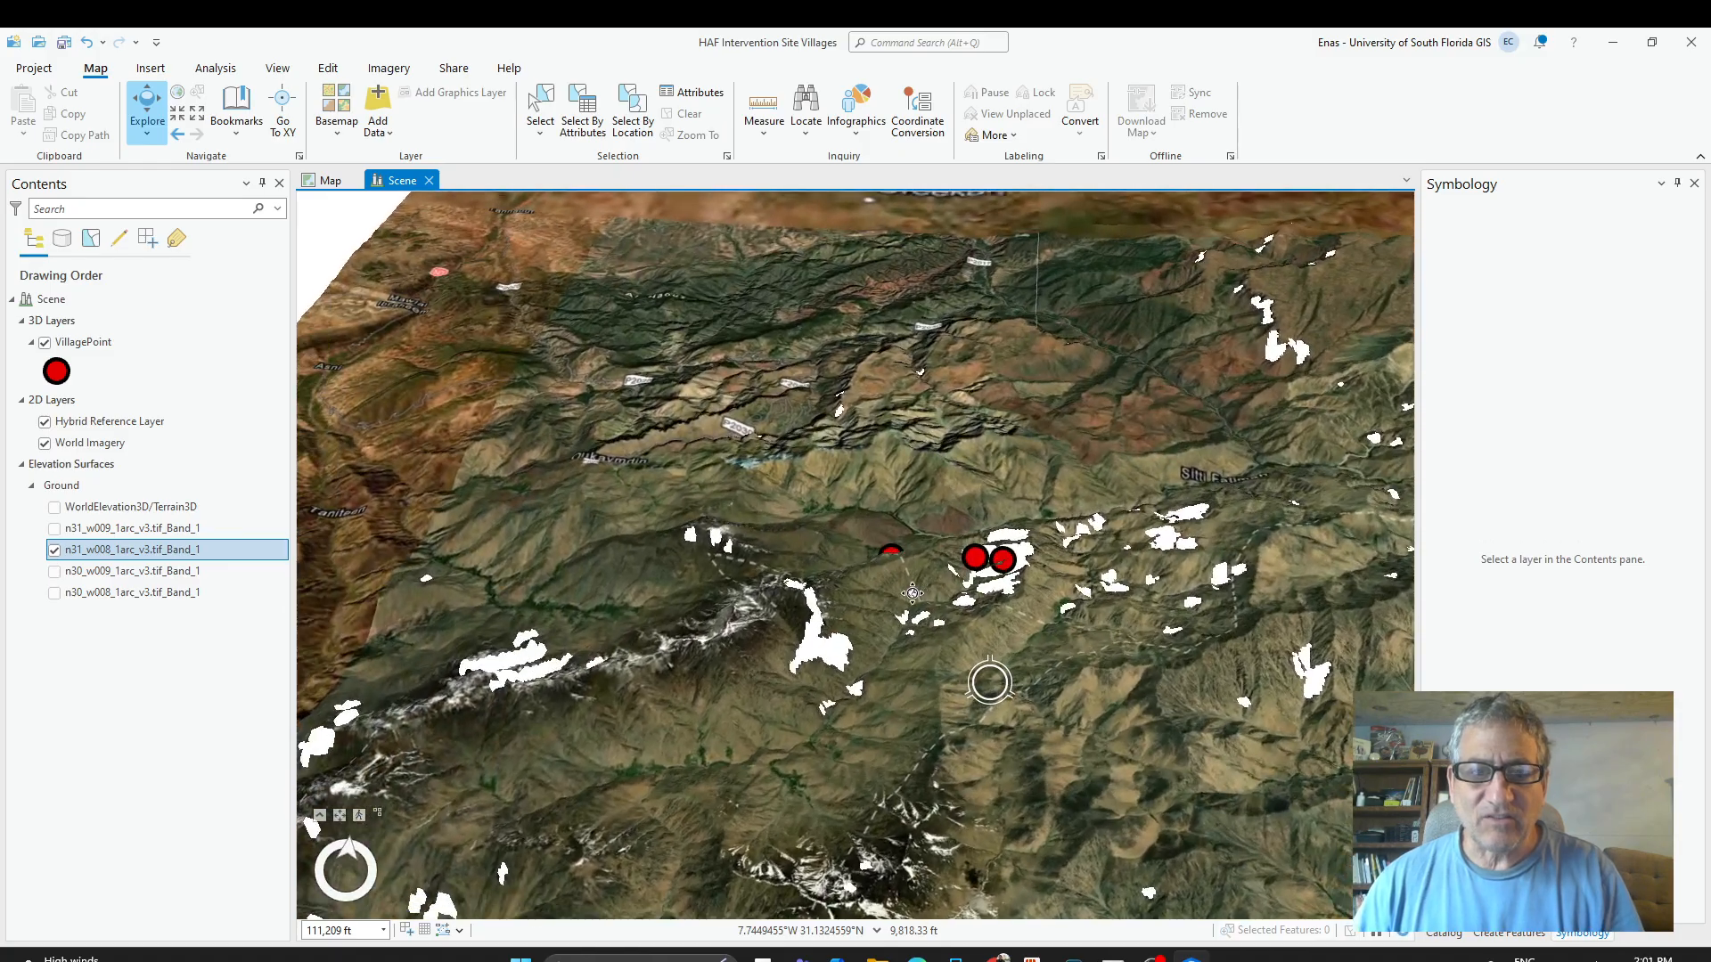
scroll(971, 626, up, 10)
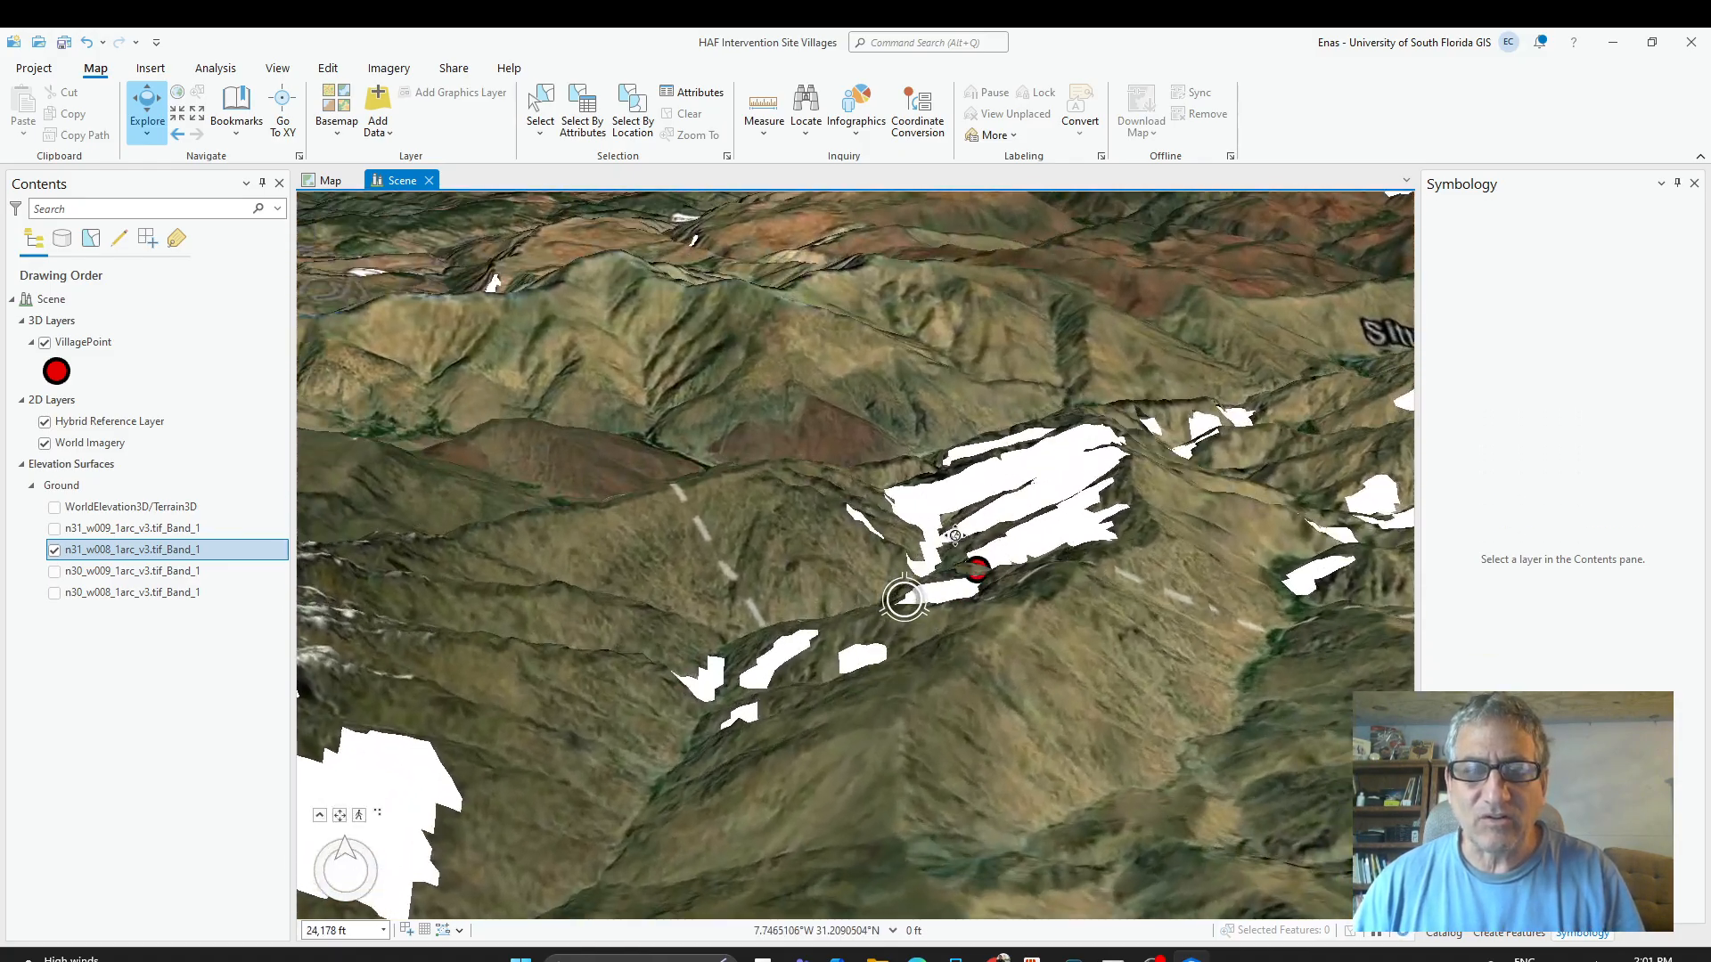
mouse_move(954, 535)
mouse_down()
mouse_move(873, 786)
mouse_move(916, 775)
mouse_move(907, 735)
mouse_move(872, 751)
mouse_up()
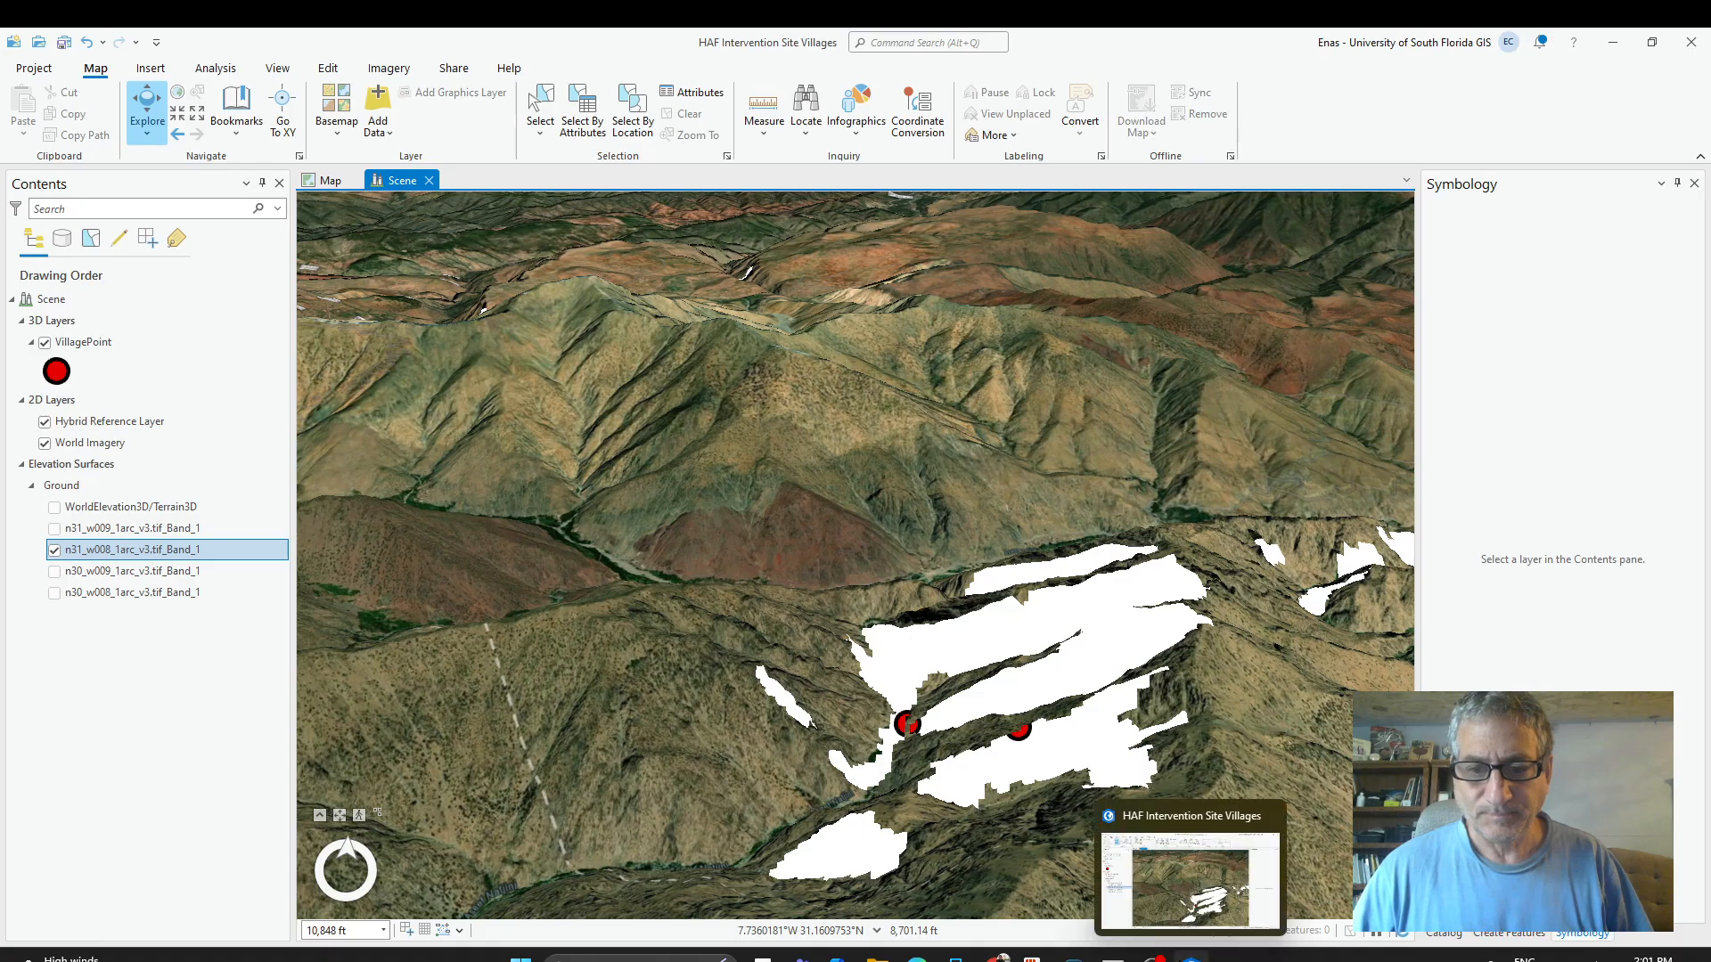
click(1191, 958)
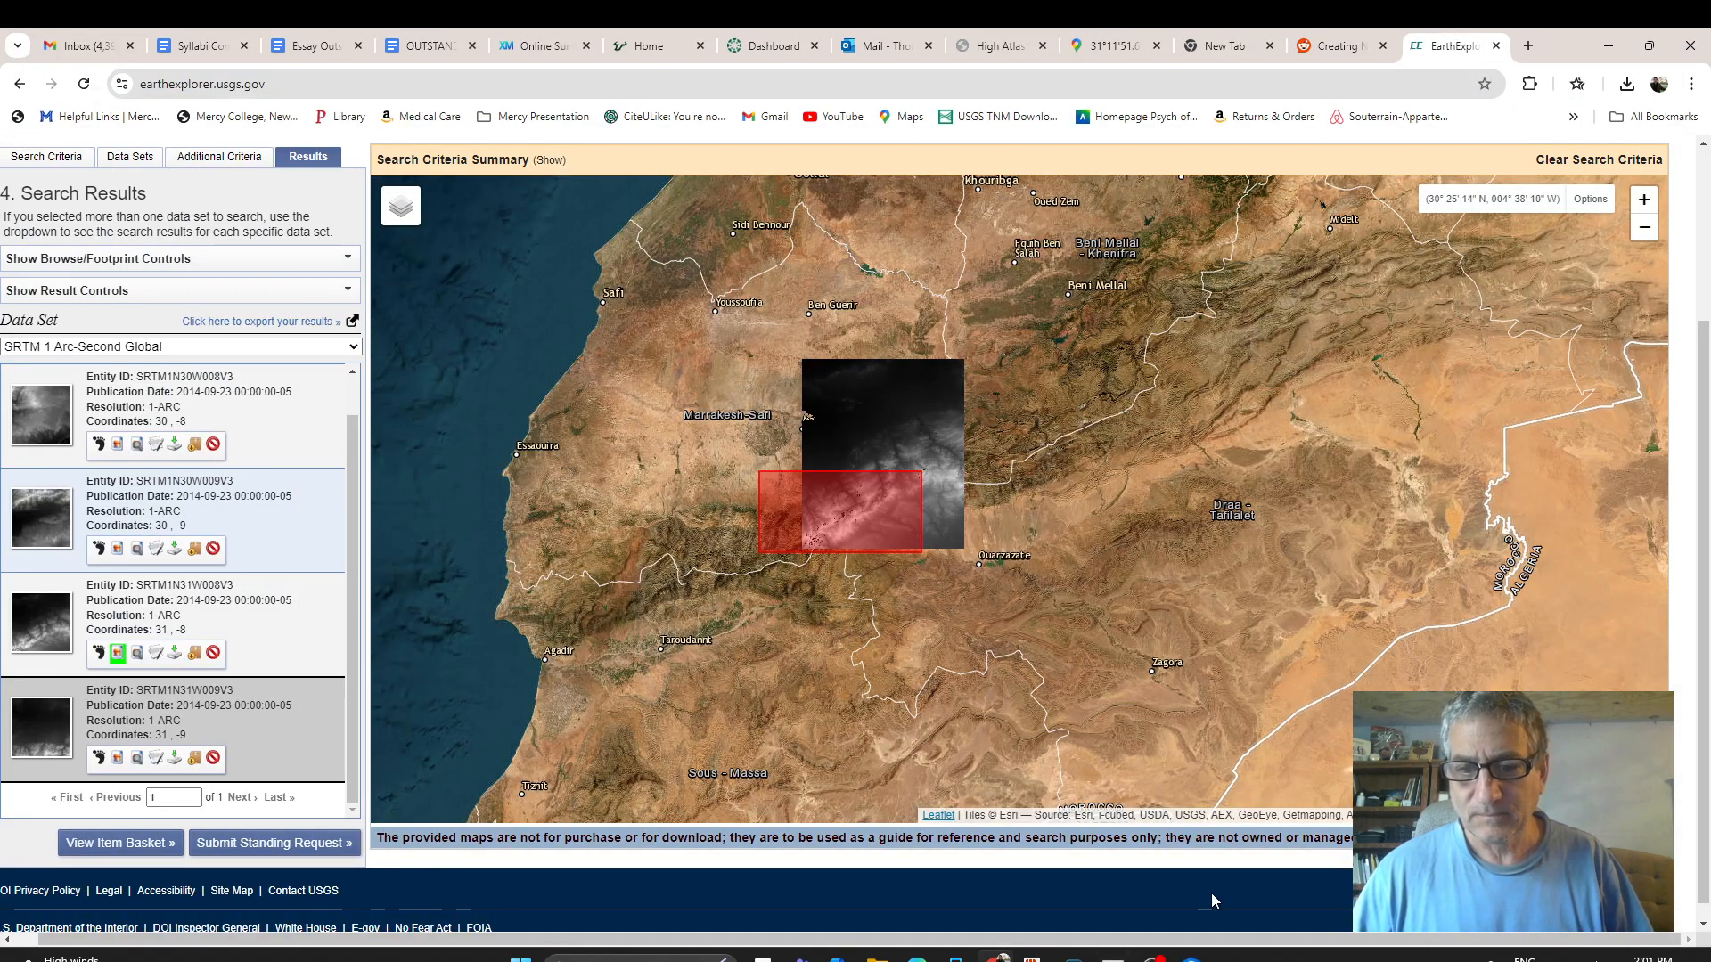
click(1152, 958)
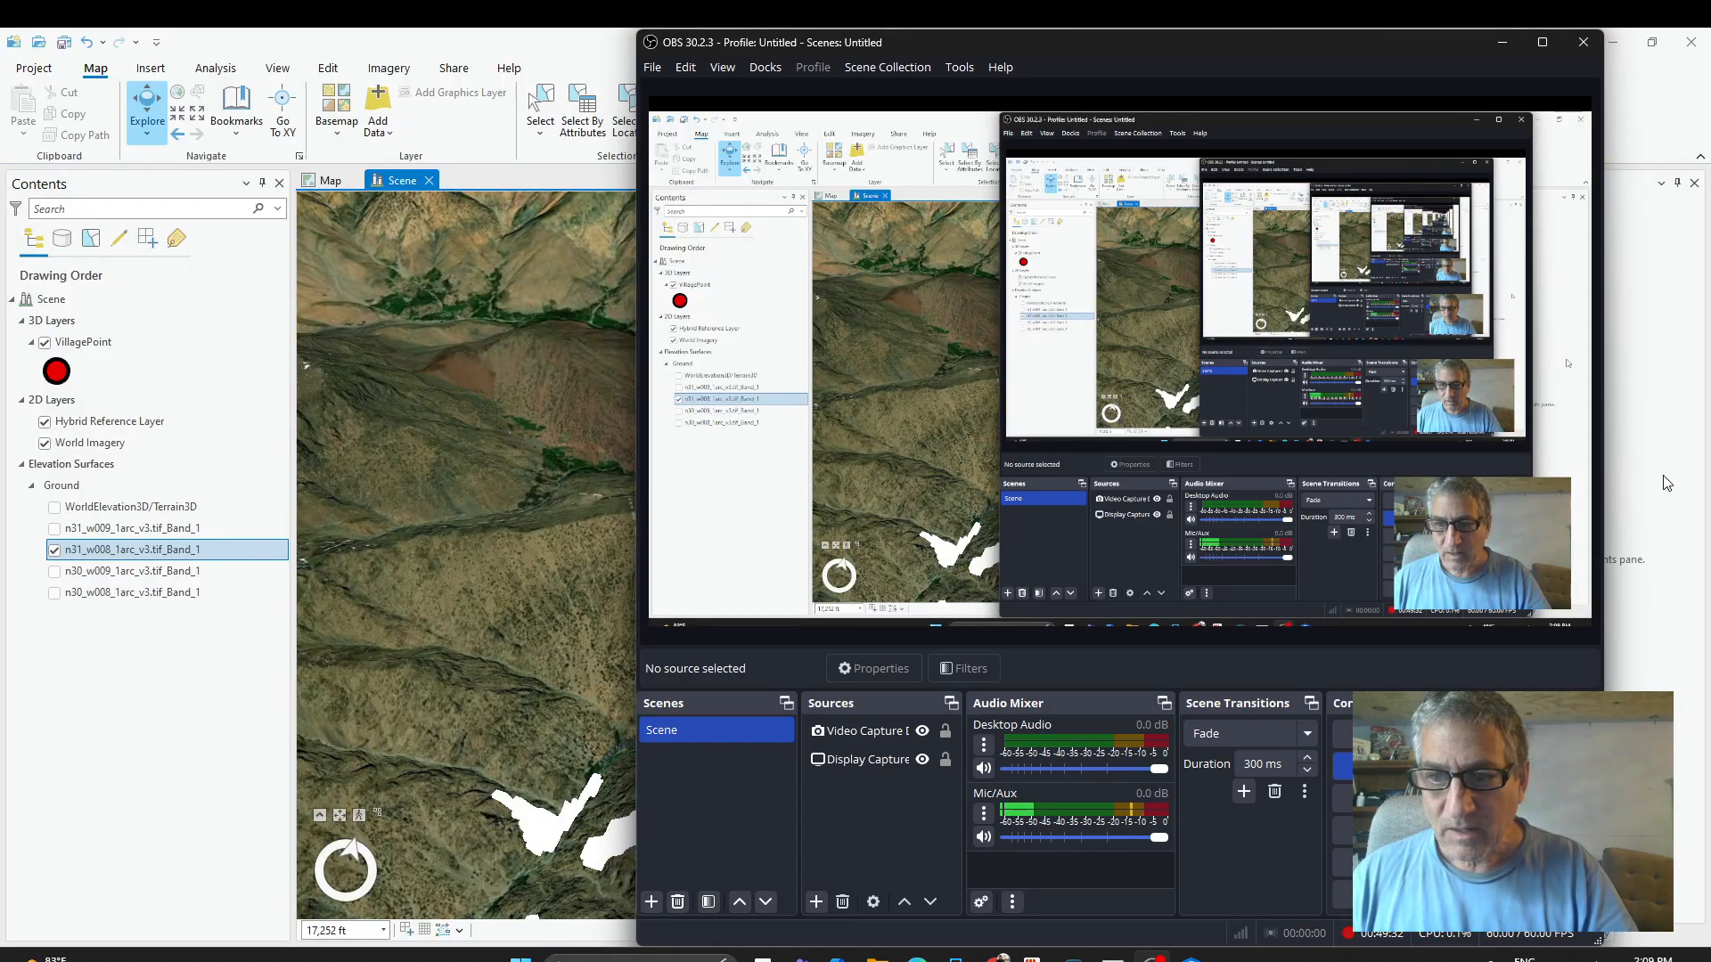
click(1666, 482)
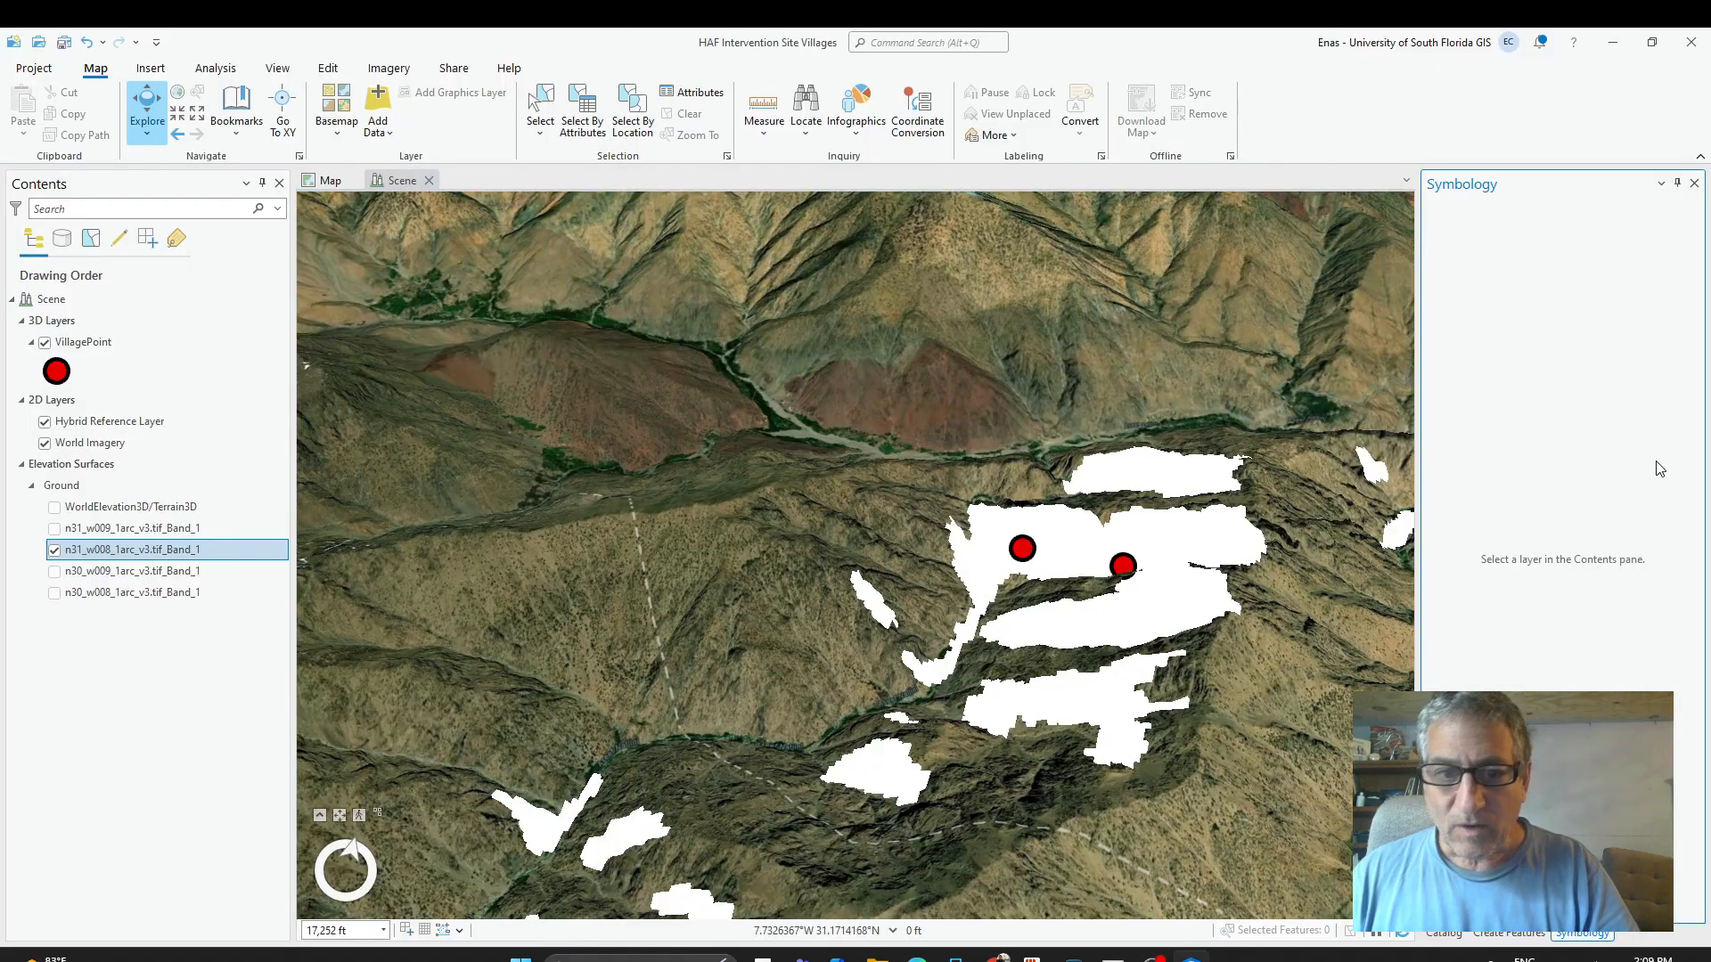
View the gaps near the village points from farther out and open the geoprocessing tools.
drag(907, 666, 1032, 687)
scroll(1039, 676, down, 3)
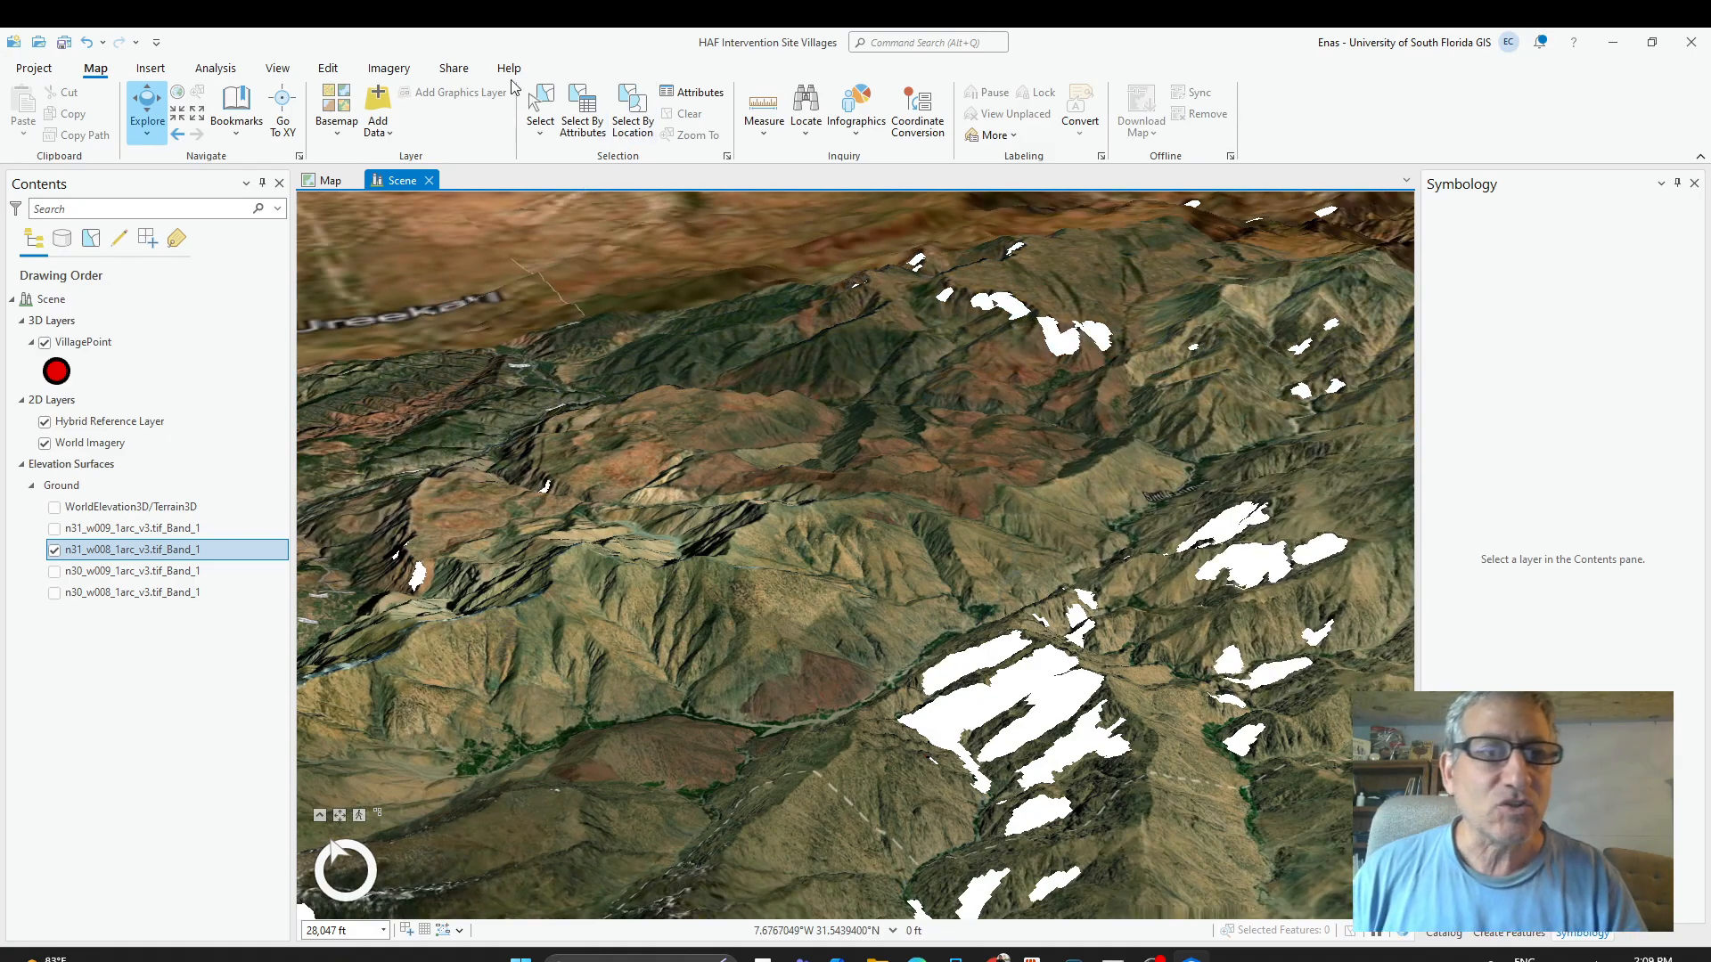
click(216, 68)
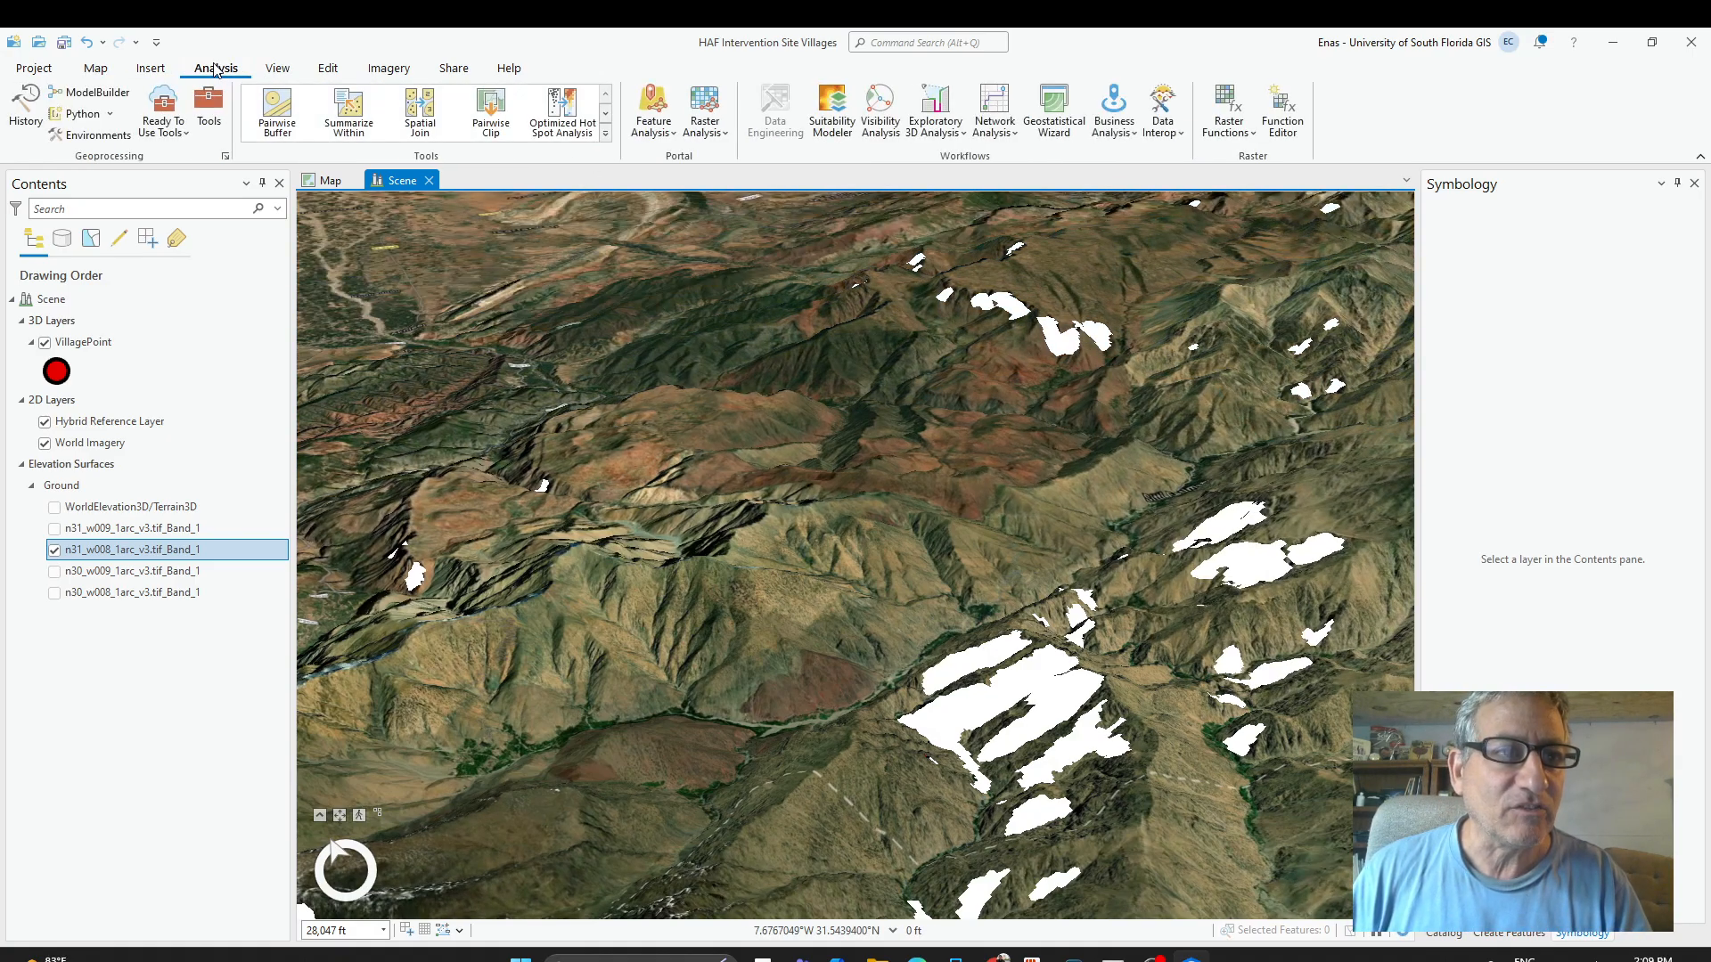
click(210, 111)
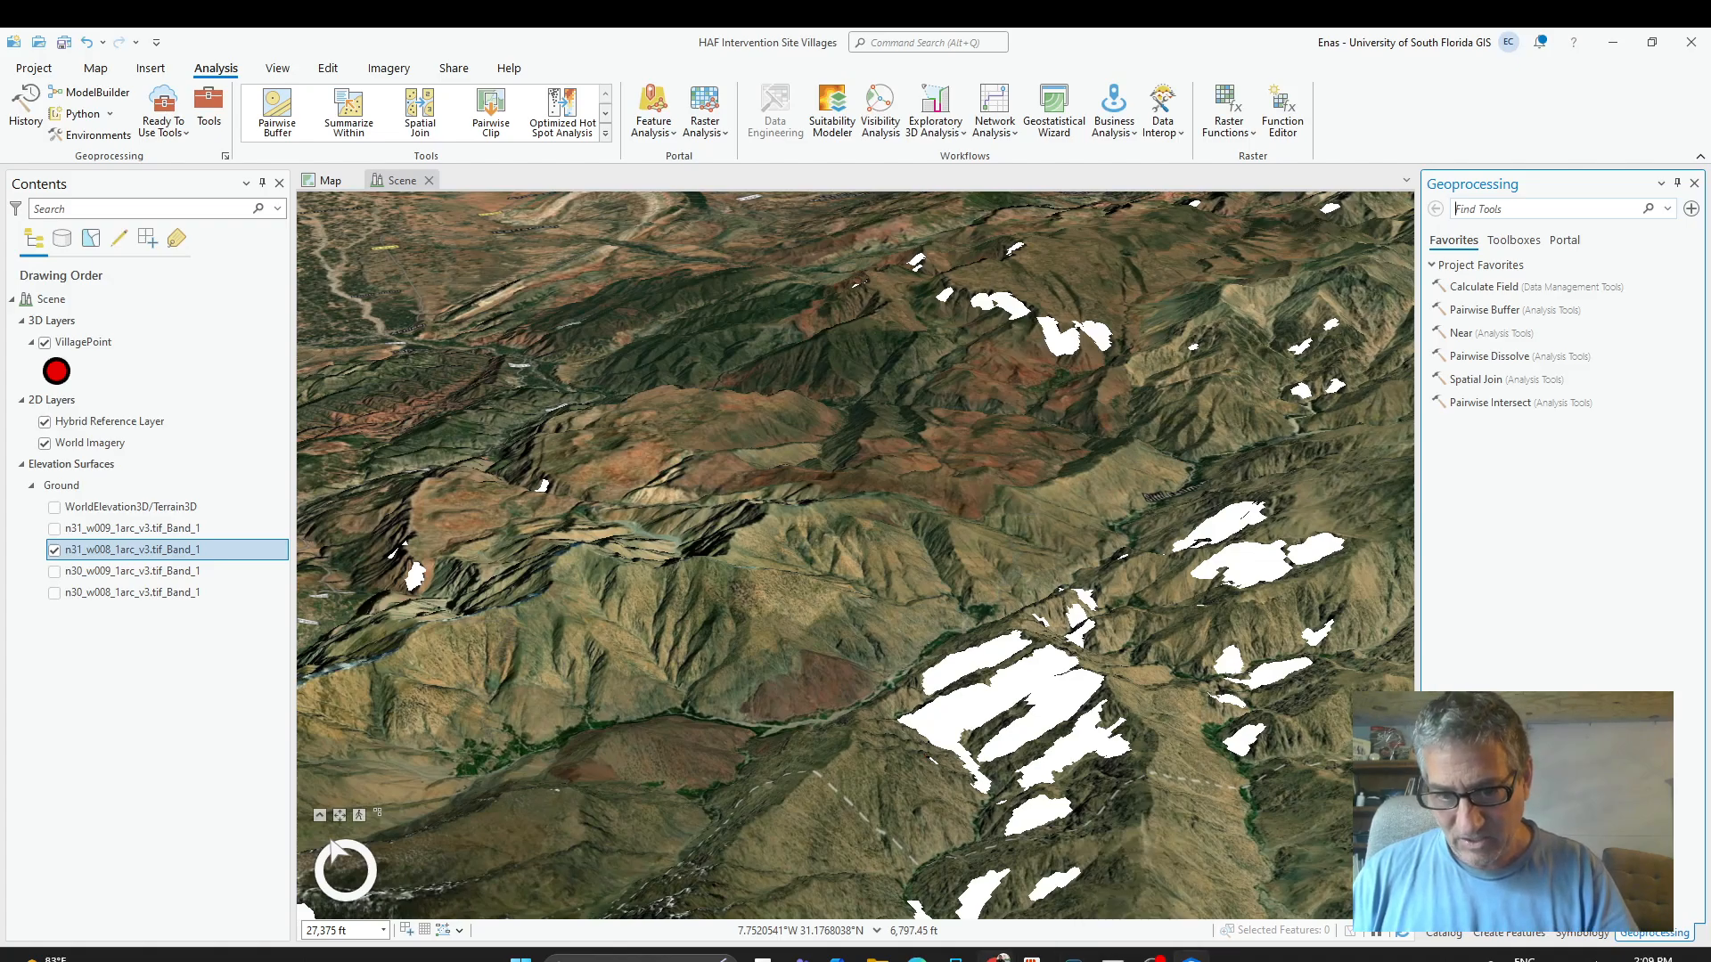
Switch to ChatGPT and read its hydrological analysis guide on preparing data, Fill Sinks and Flow Direction.
click(997, 958)
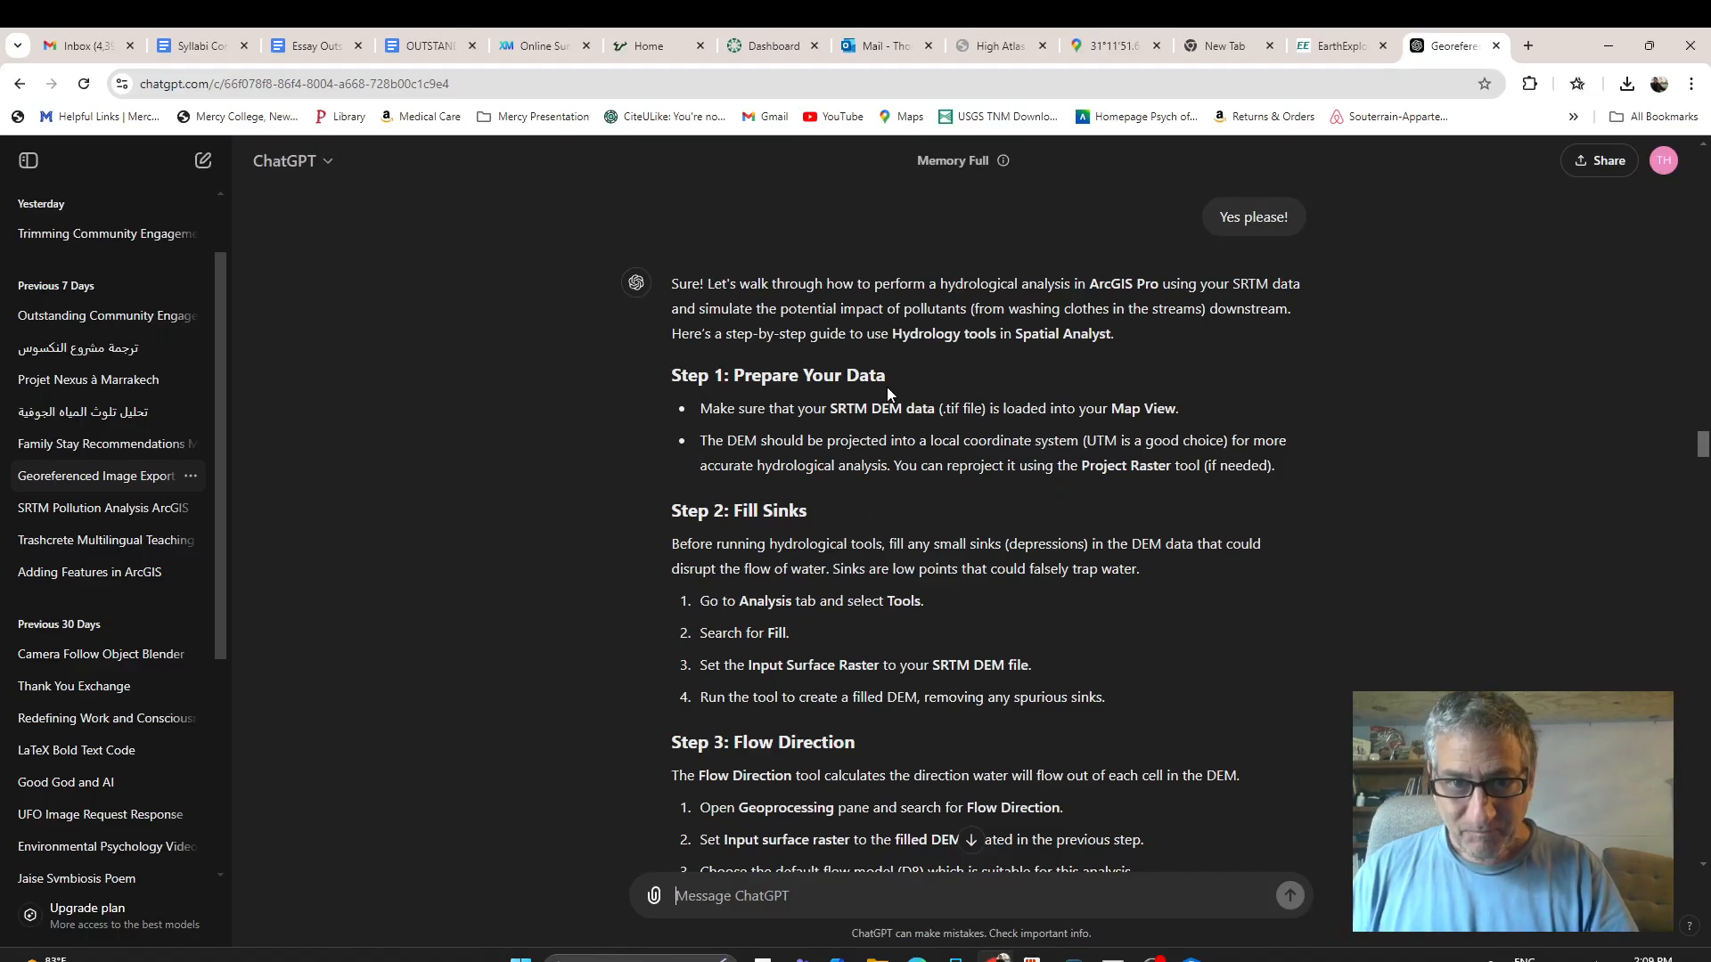
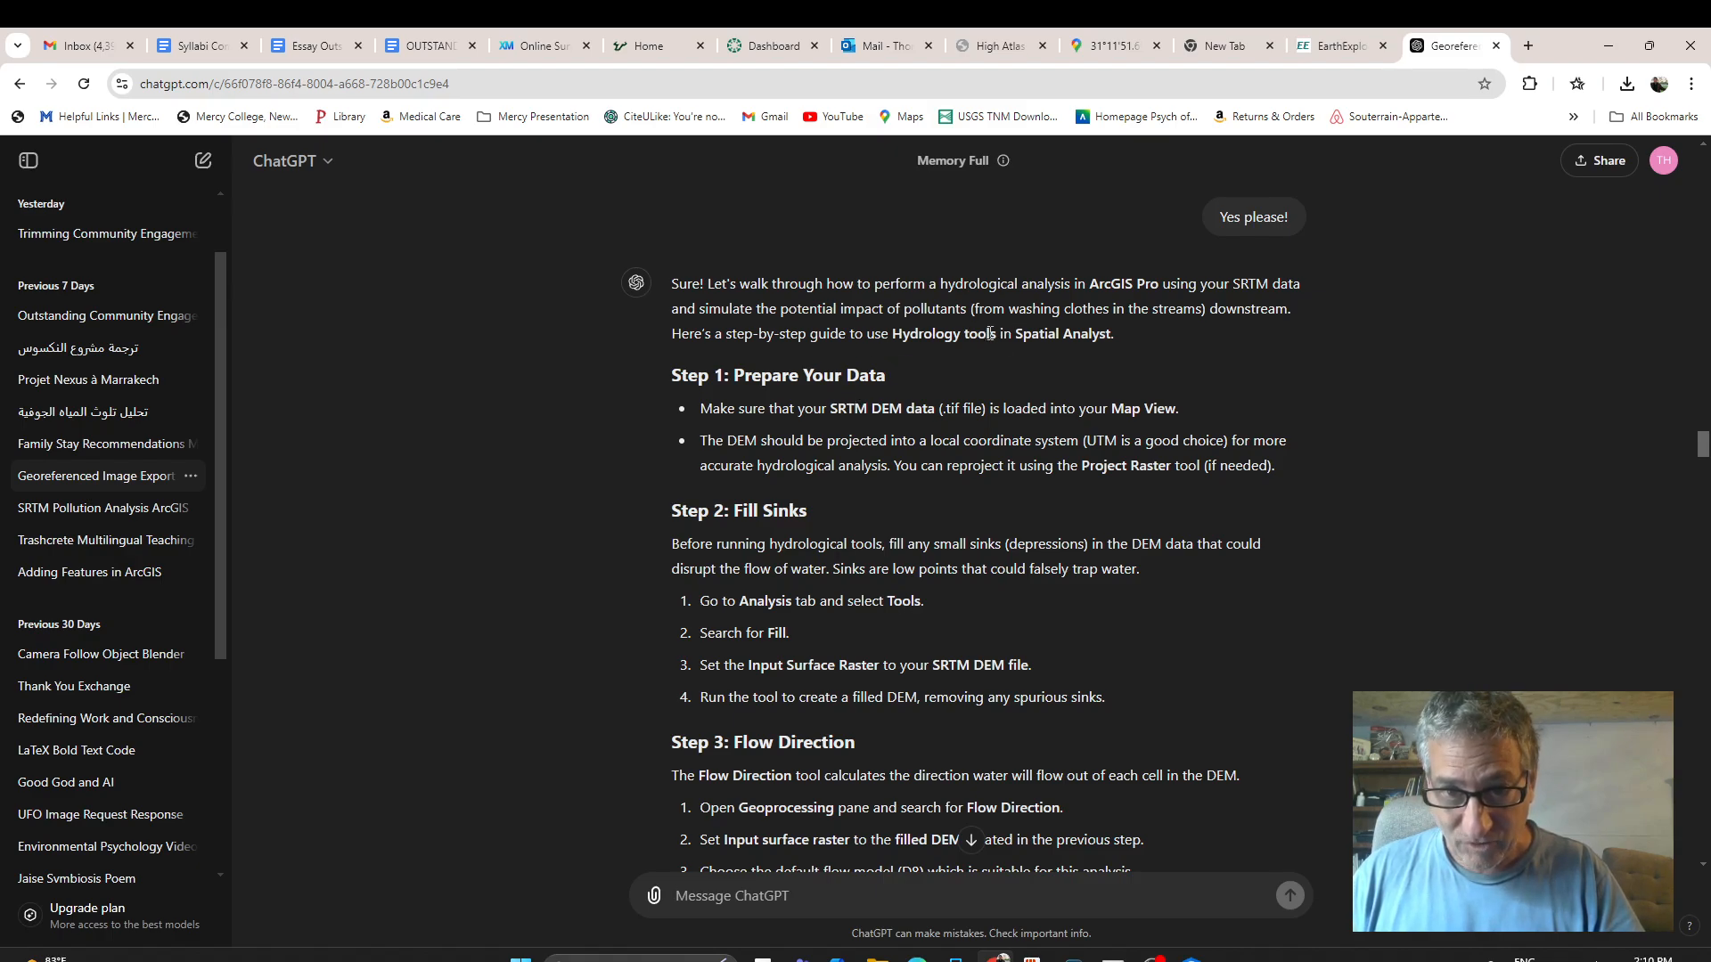
scroll(944, 401, down, 1)
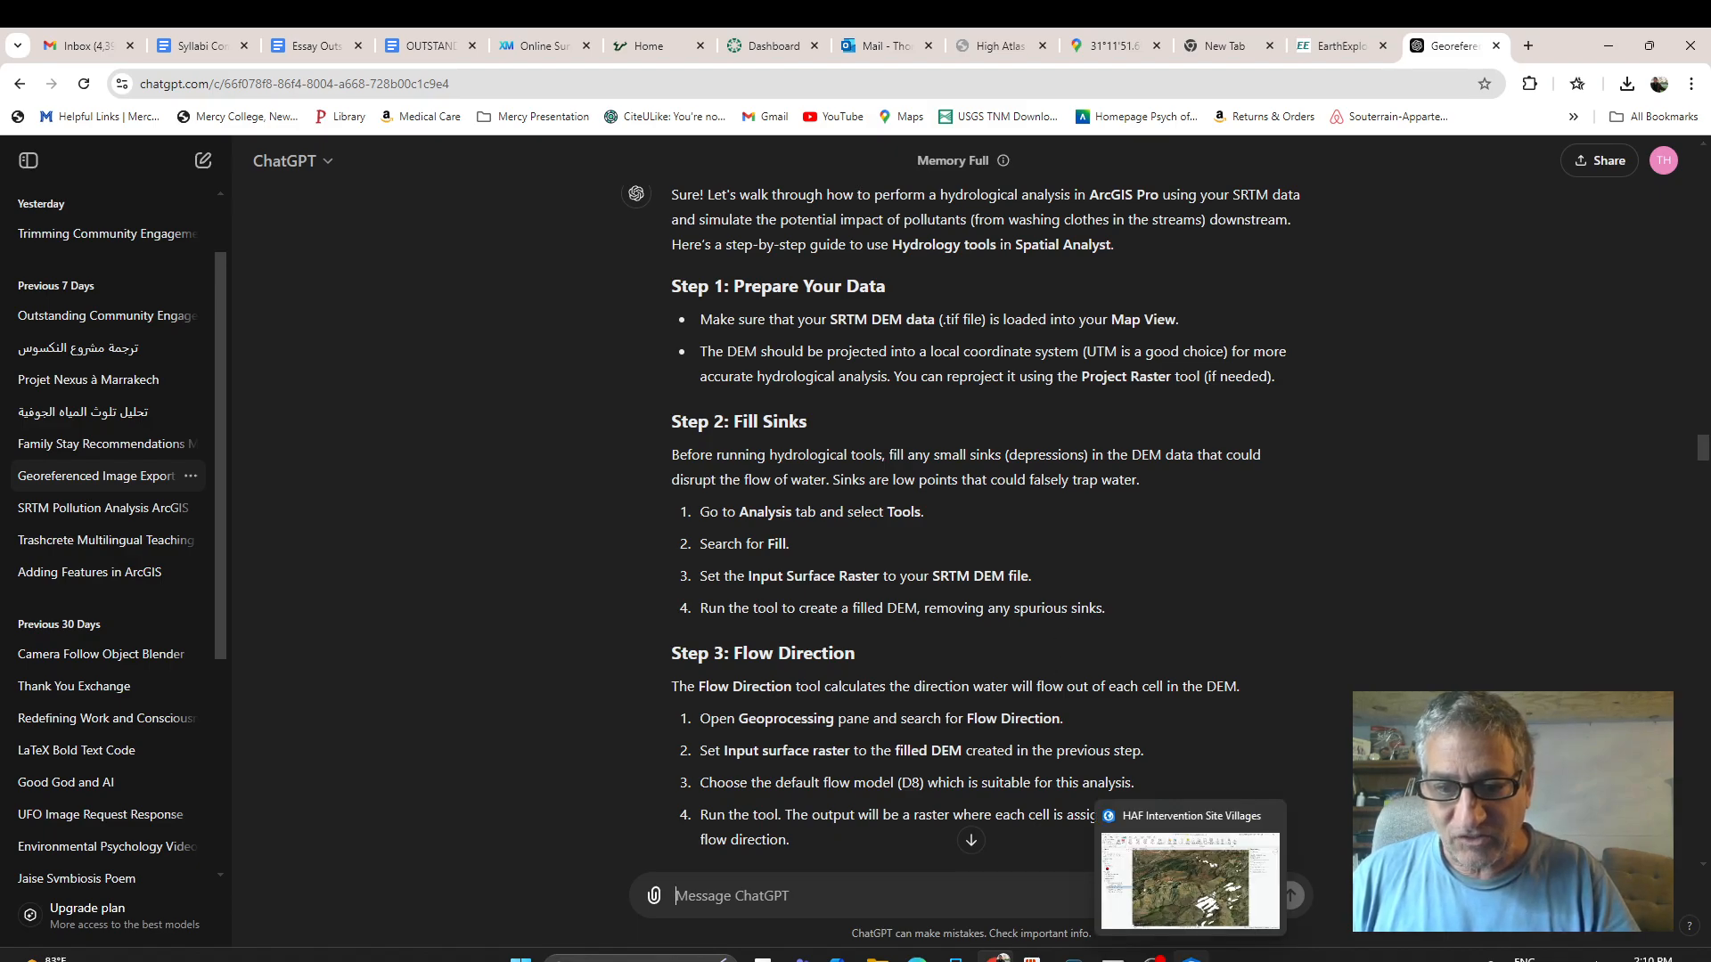
click(1192, 959)
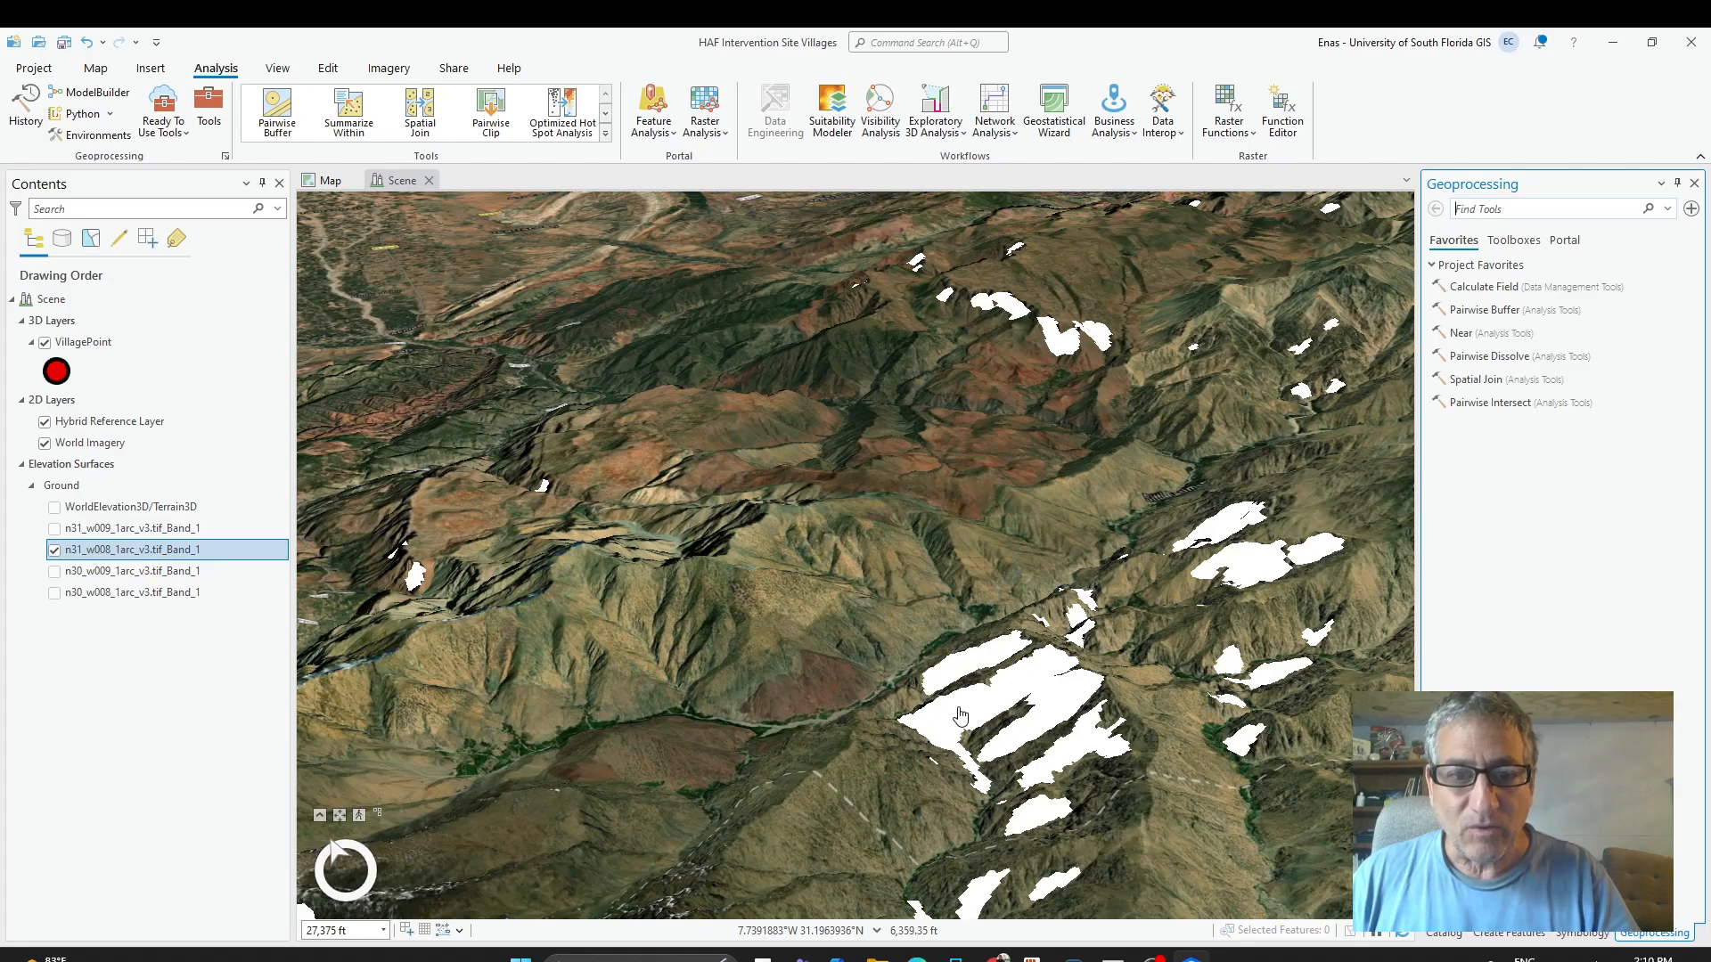
click(1153, 959)
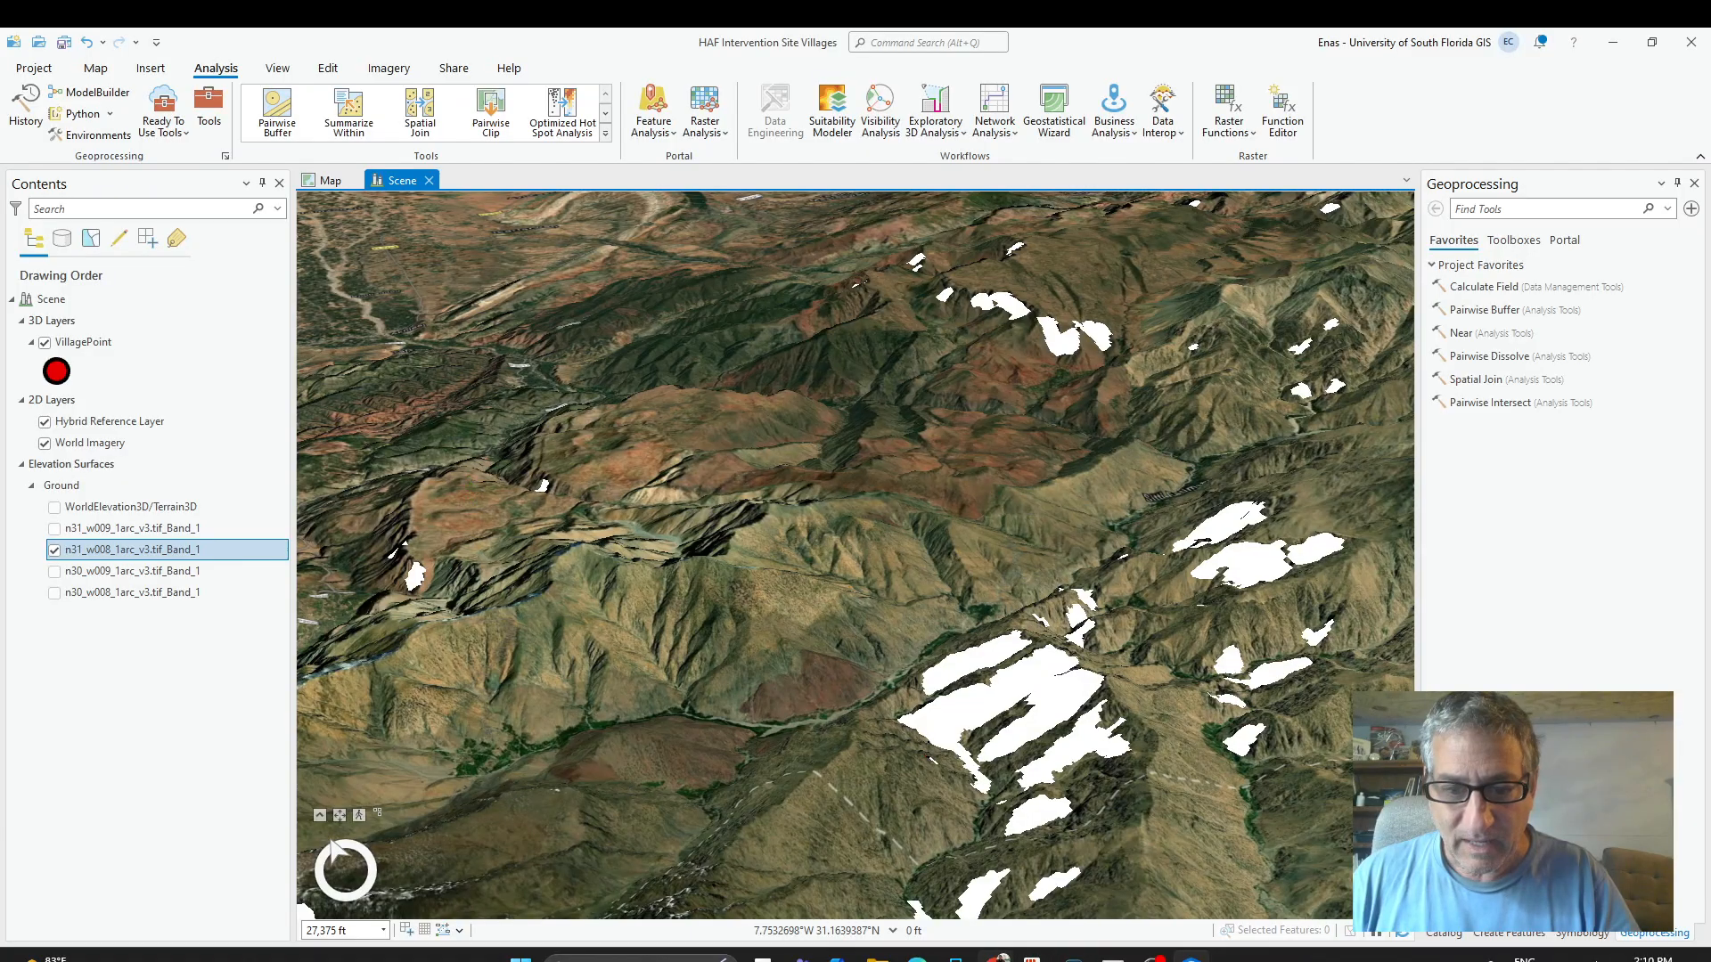
click(996, 959)
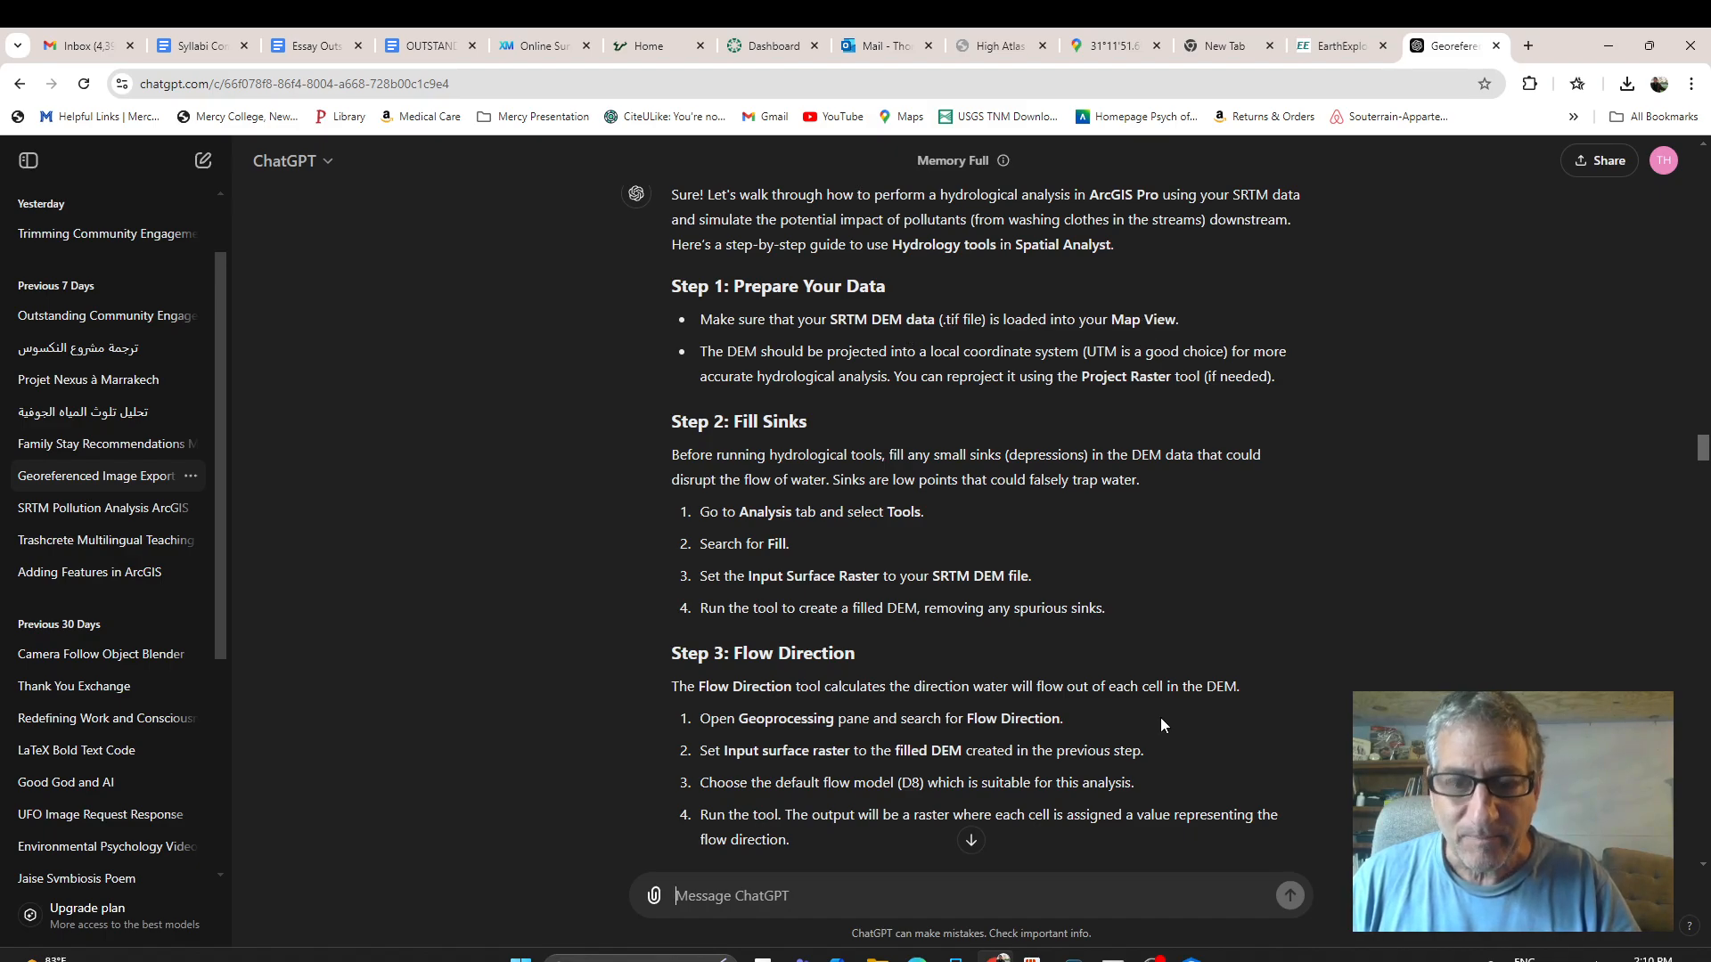
Switch back to ArcGIS Pro and, in the 2D map, hide the n31_w009, n30_w009 and n30_w008 rasters.
click(1190, 958)
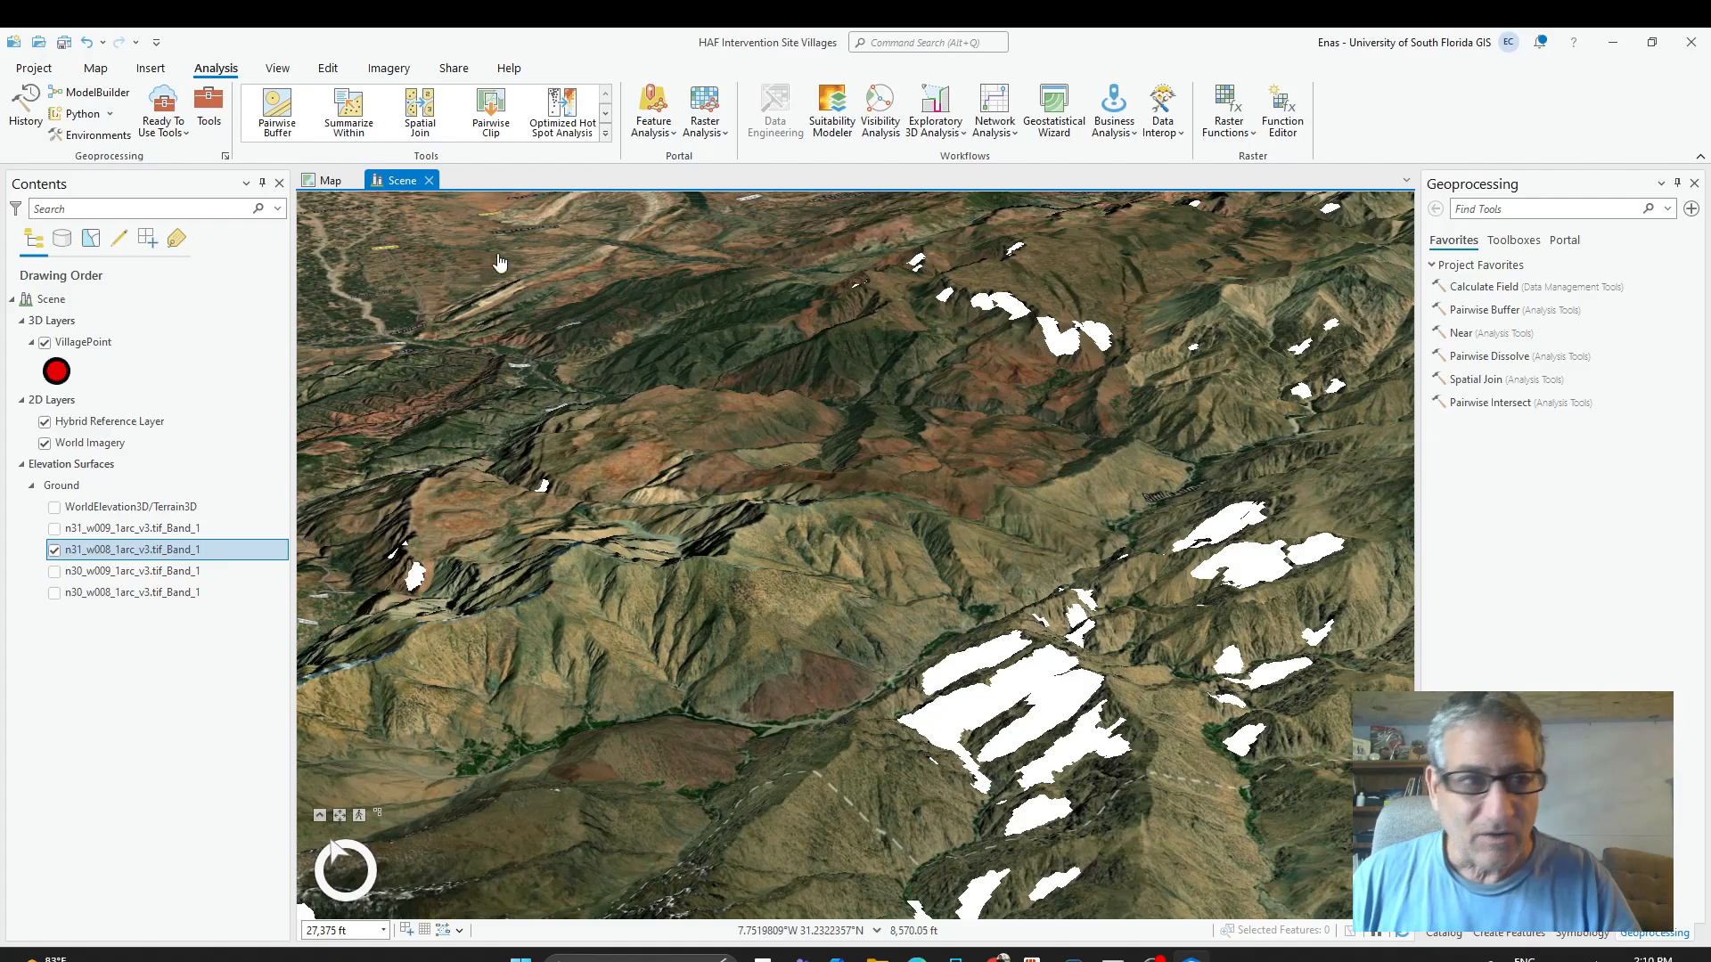
click(341, 183)
scroll(920, 381, down, 3)
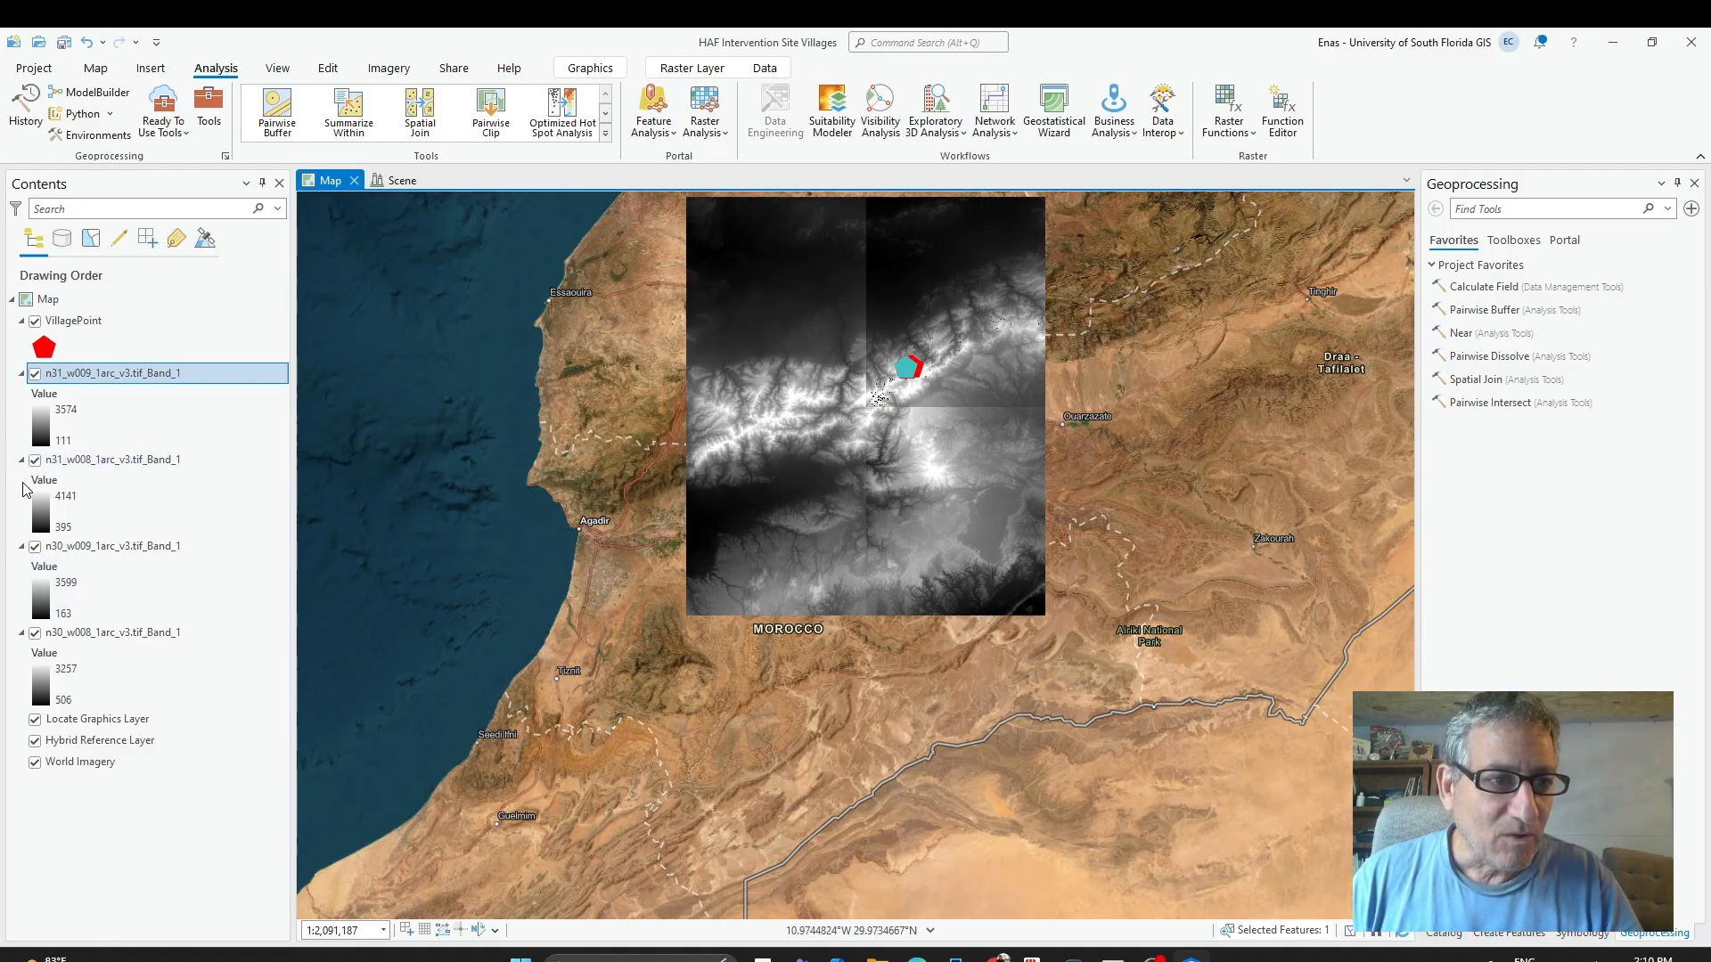
click(34, 374)
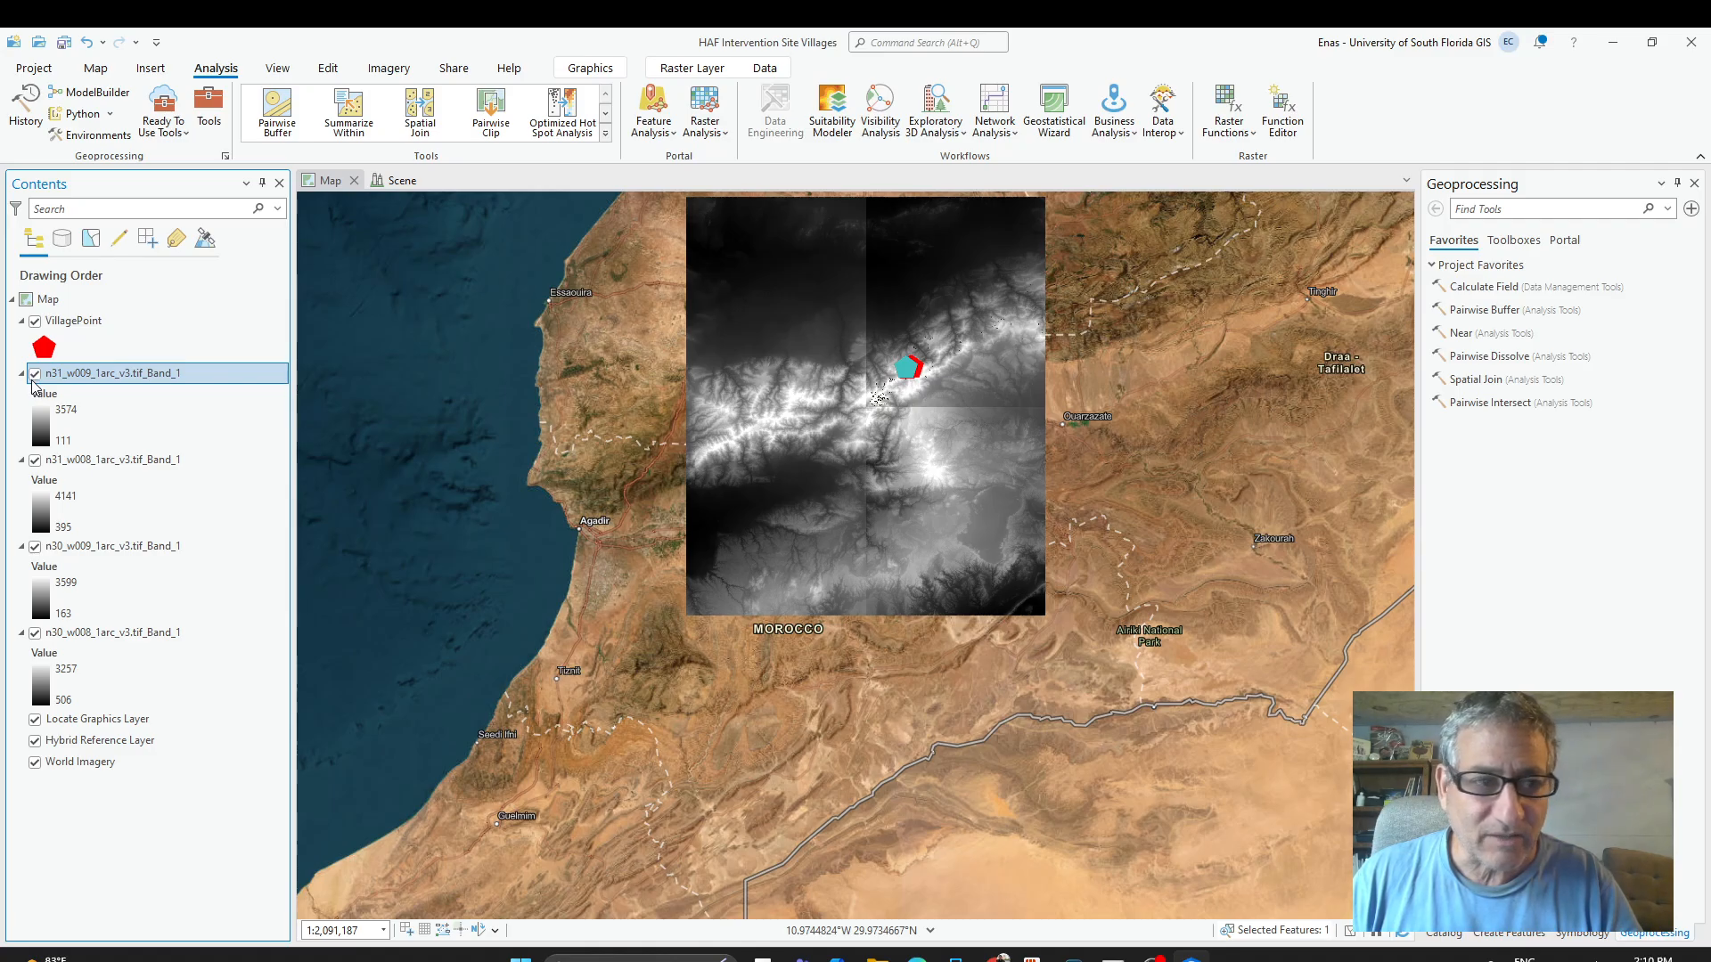
click(35, 374)
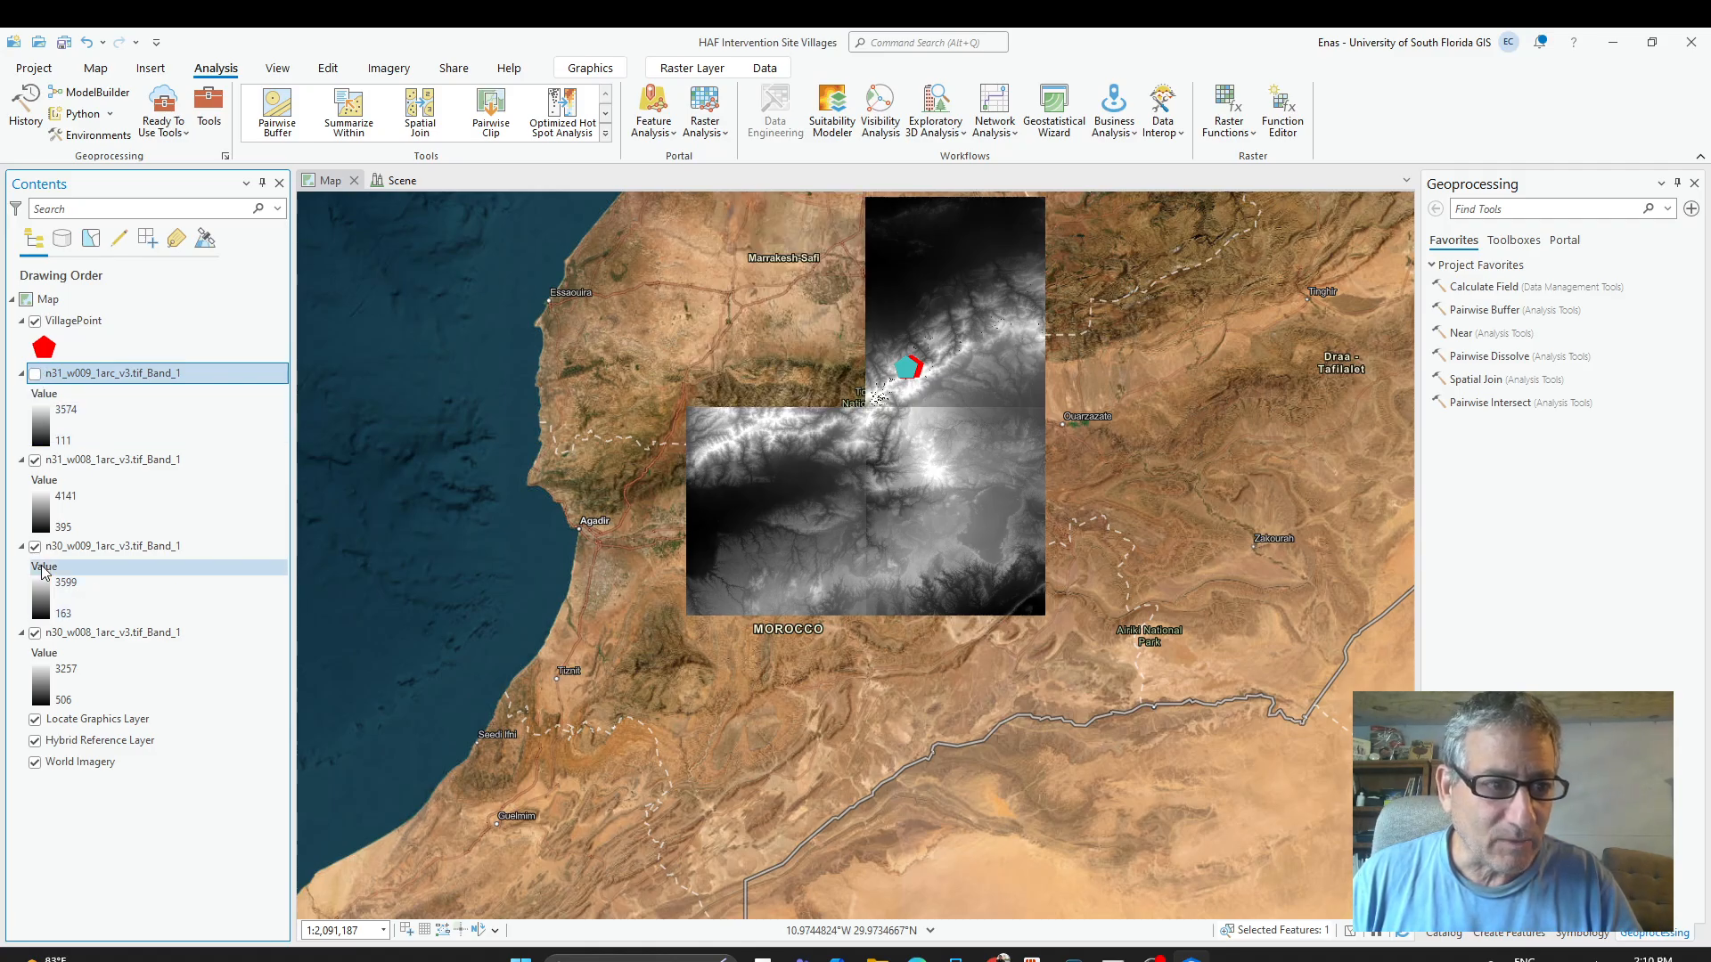
click(35, 546)
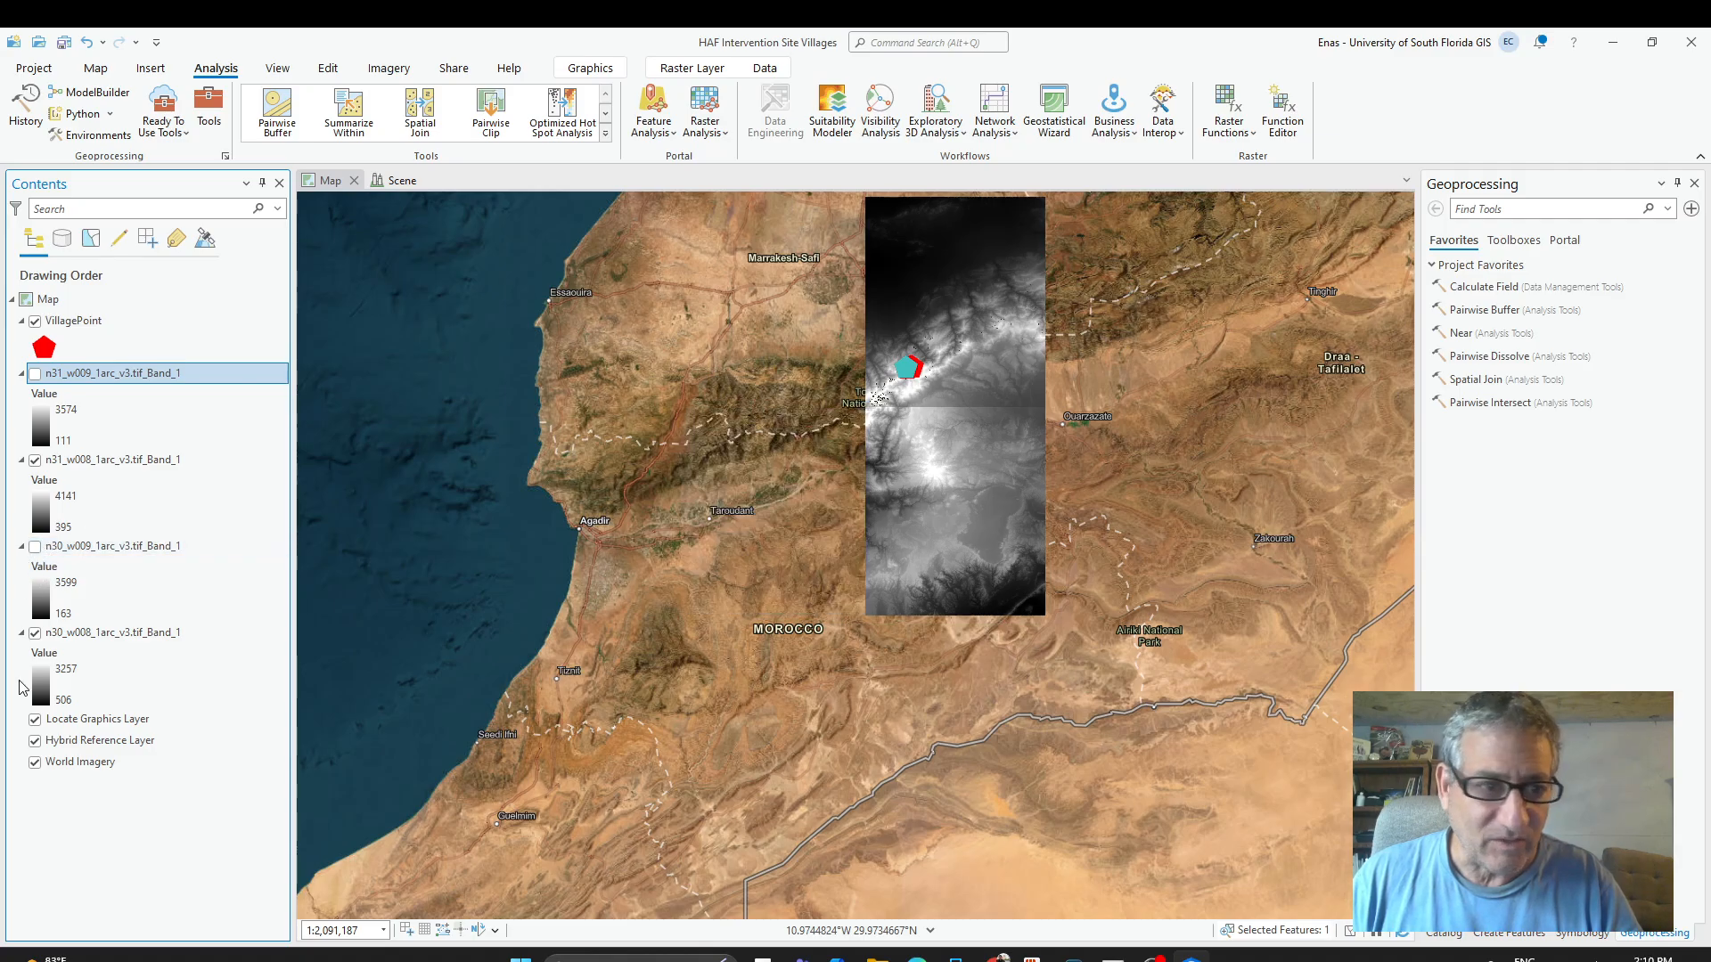
click(35, 634)
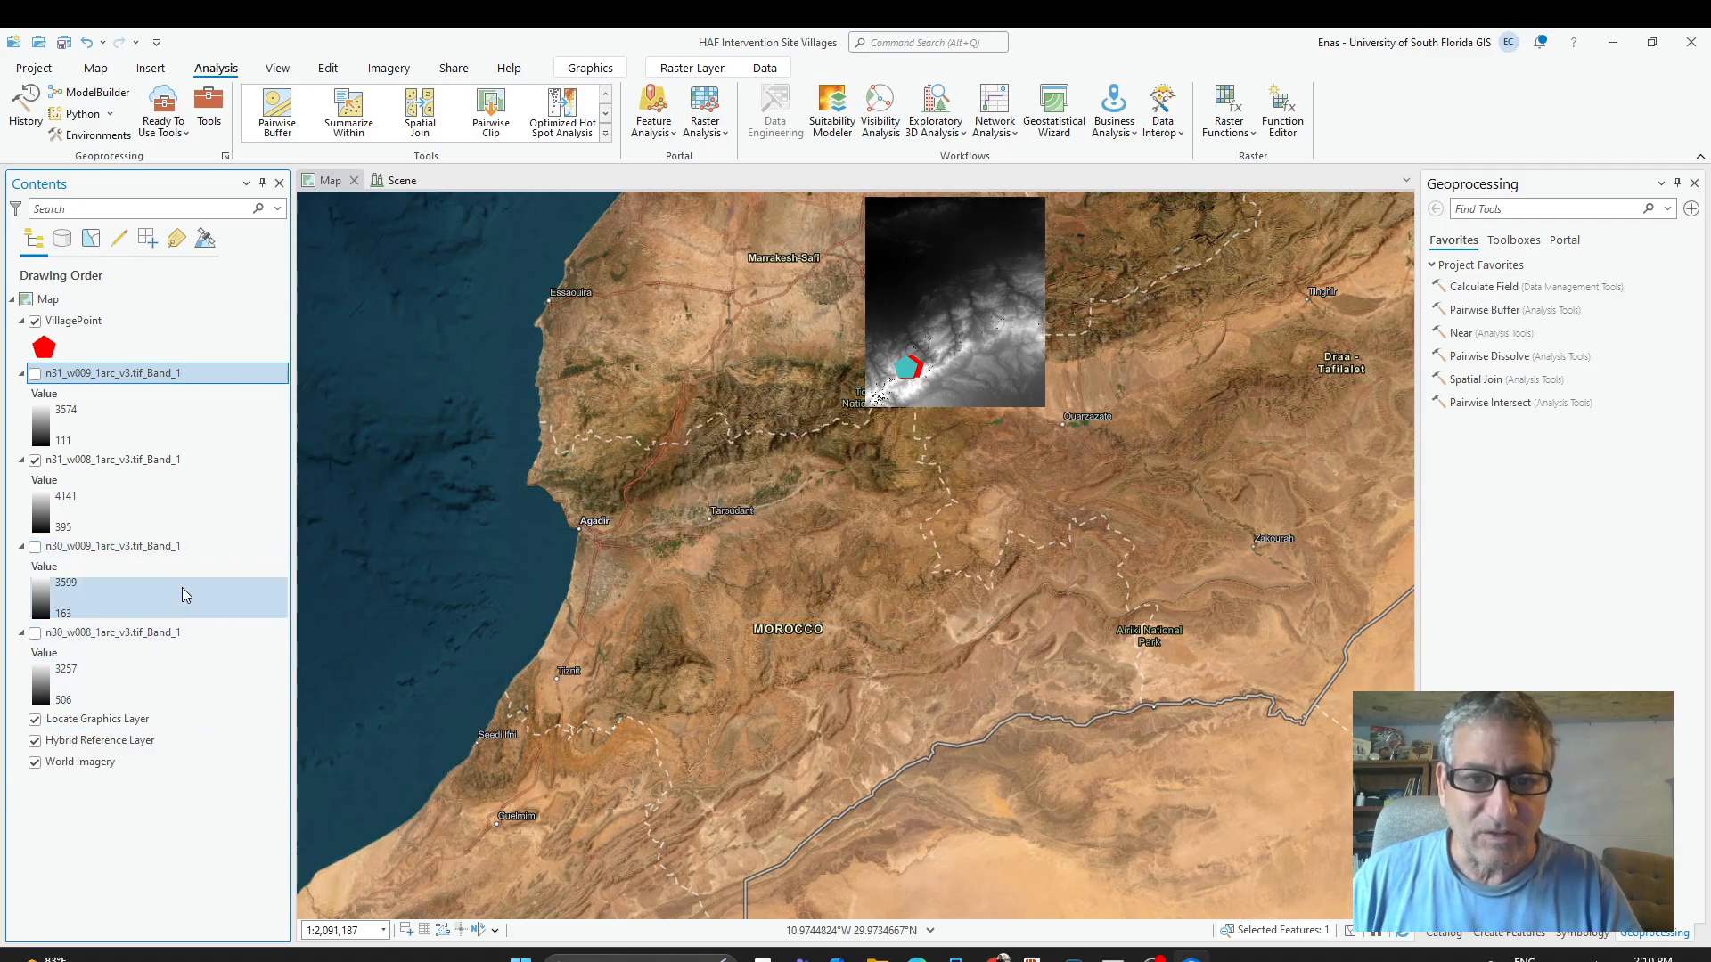
Inspect the n31_w008 raster on the 2D map for missing cells near the village points.
scroll(992, 525, up, 4)
drag(950, 517, 947, 900)
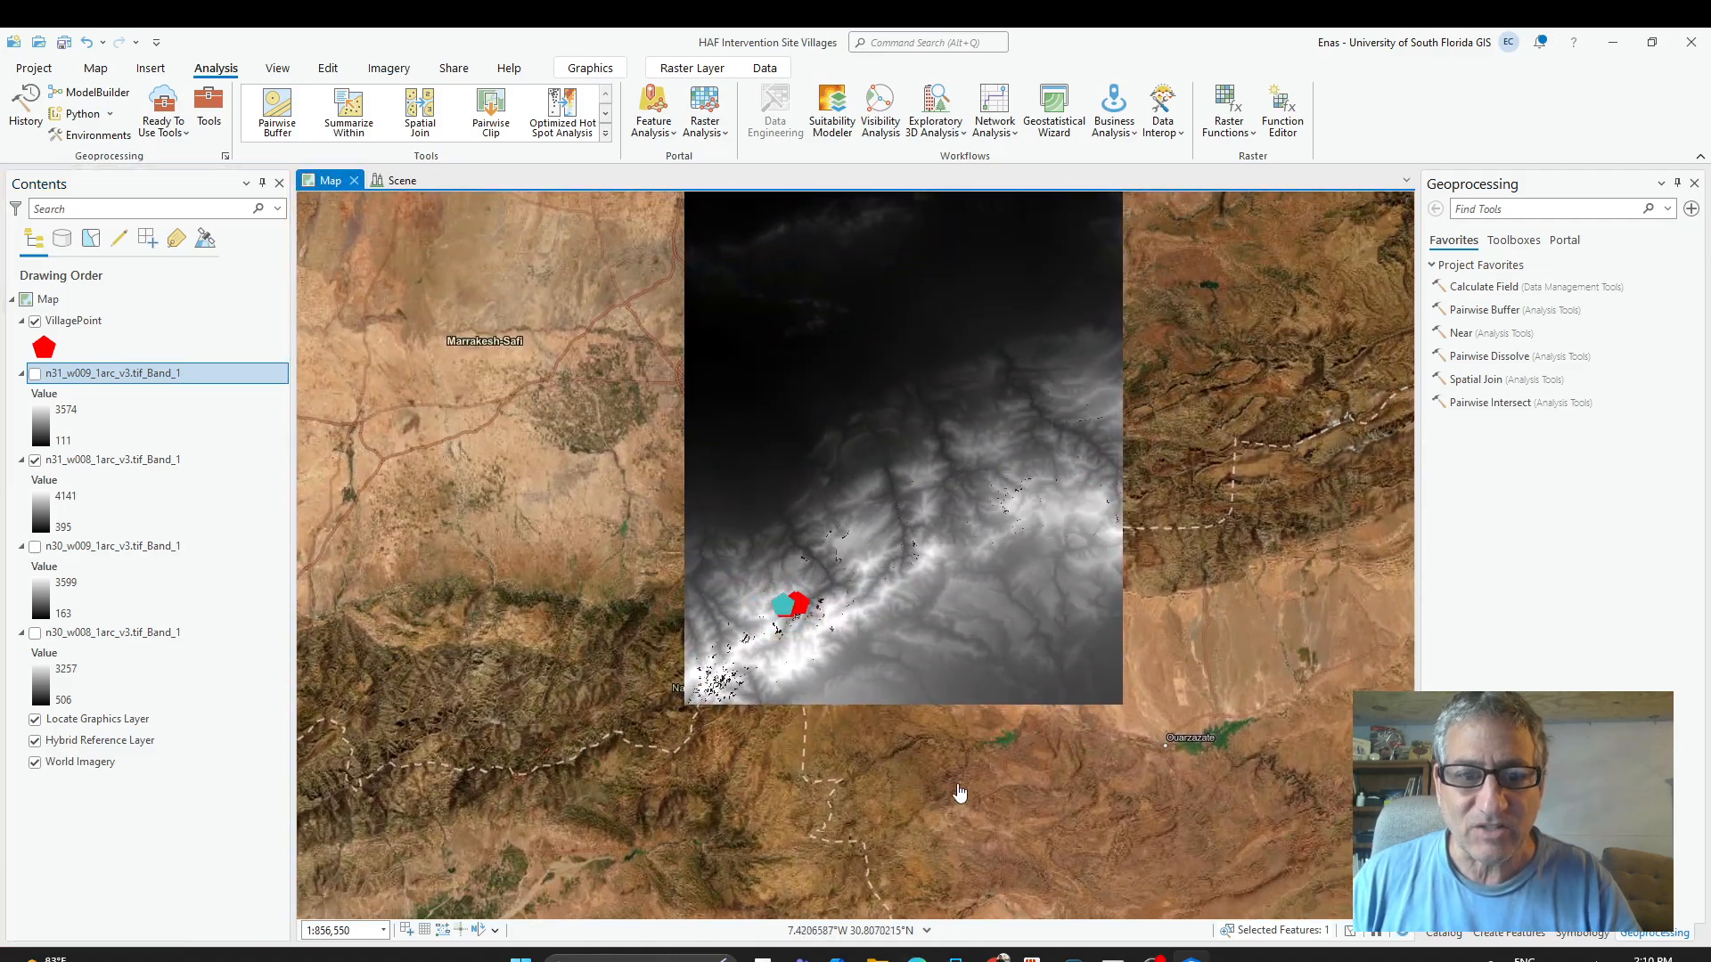
drag(959, 793, 972, 806)
mouse_move(1191, 957)
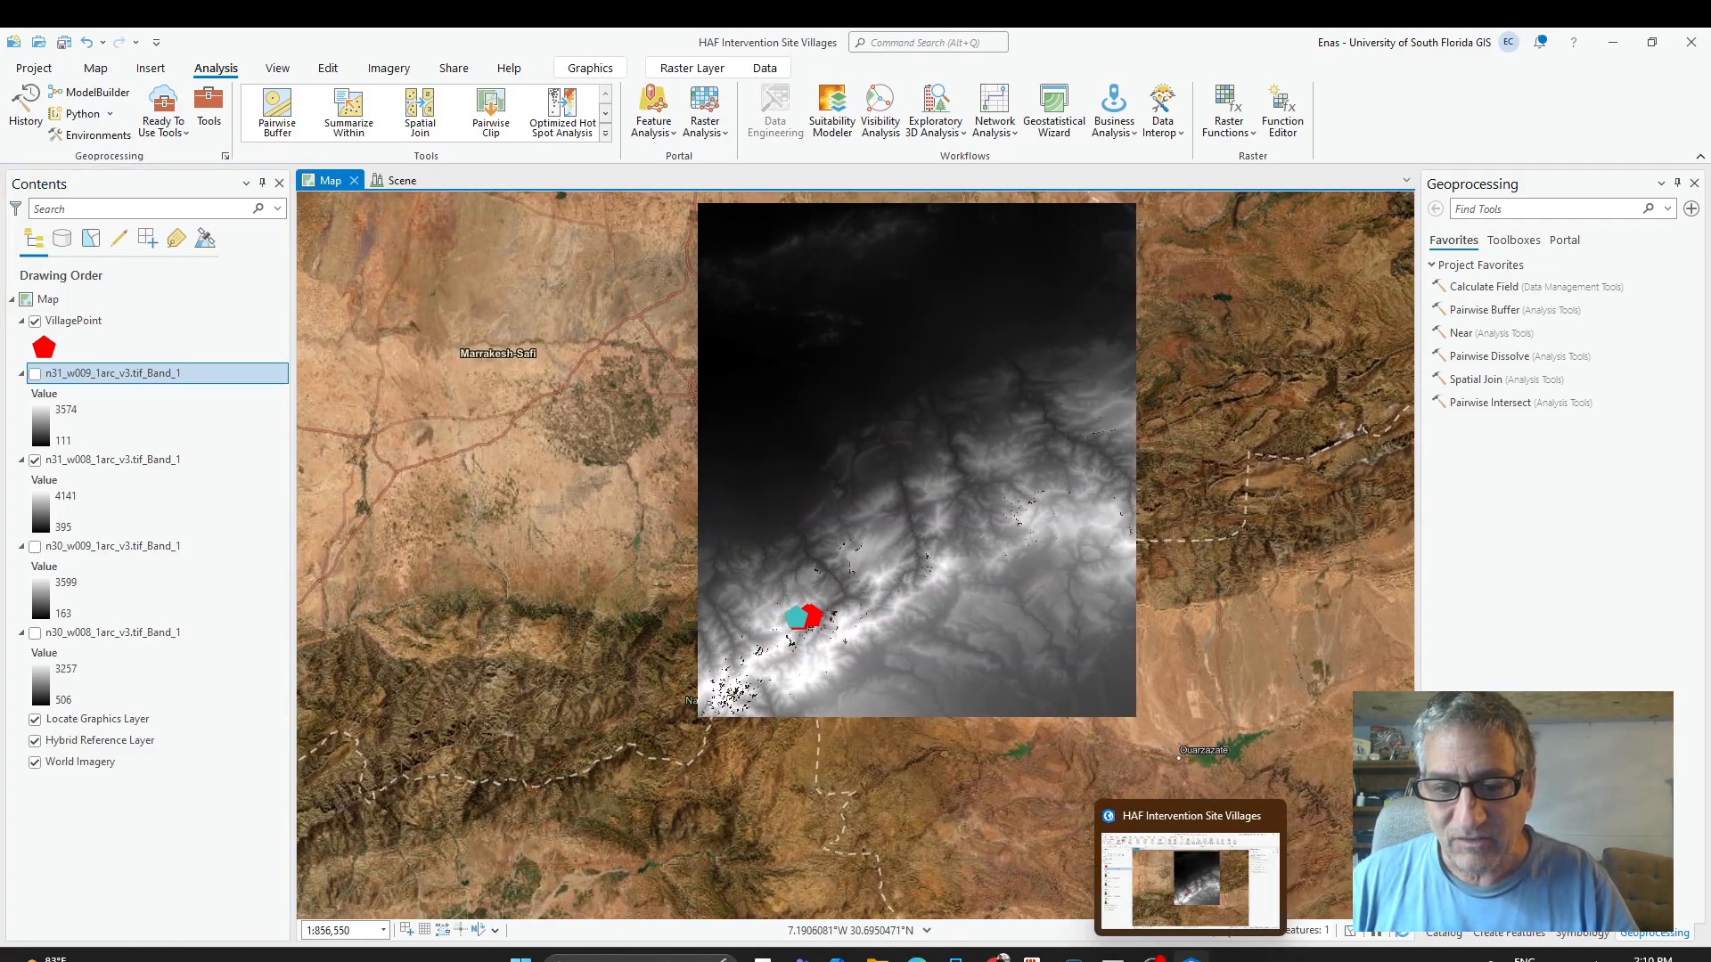
Check the Fill Sinks instructions in ChatGPT, switch back to ArcGIS Pro, and find and open the Spatial Analyst Fill tool.
click(1000, 958)
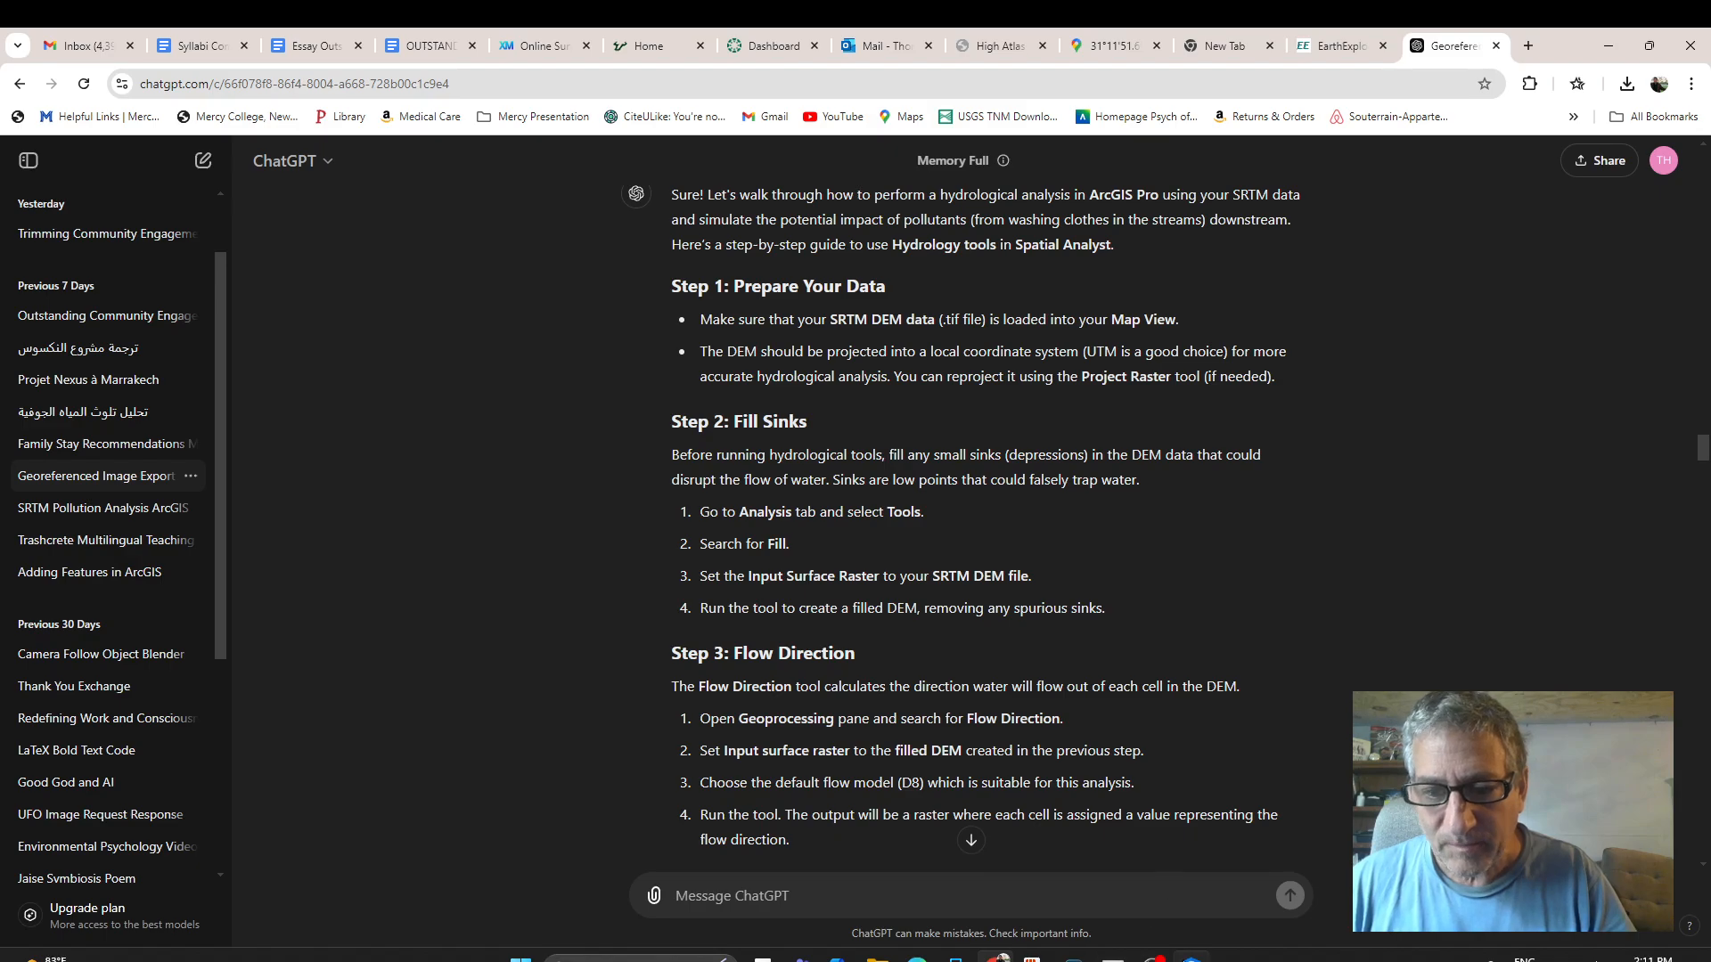
click(1191, 958)
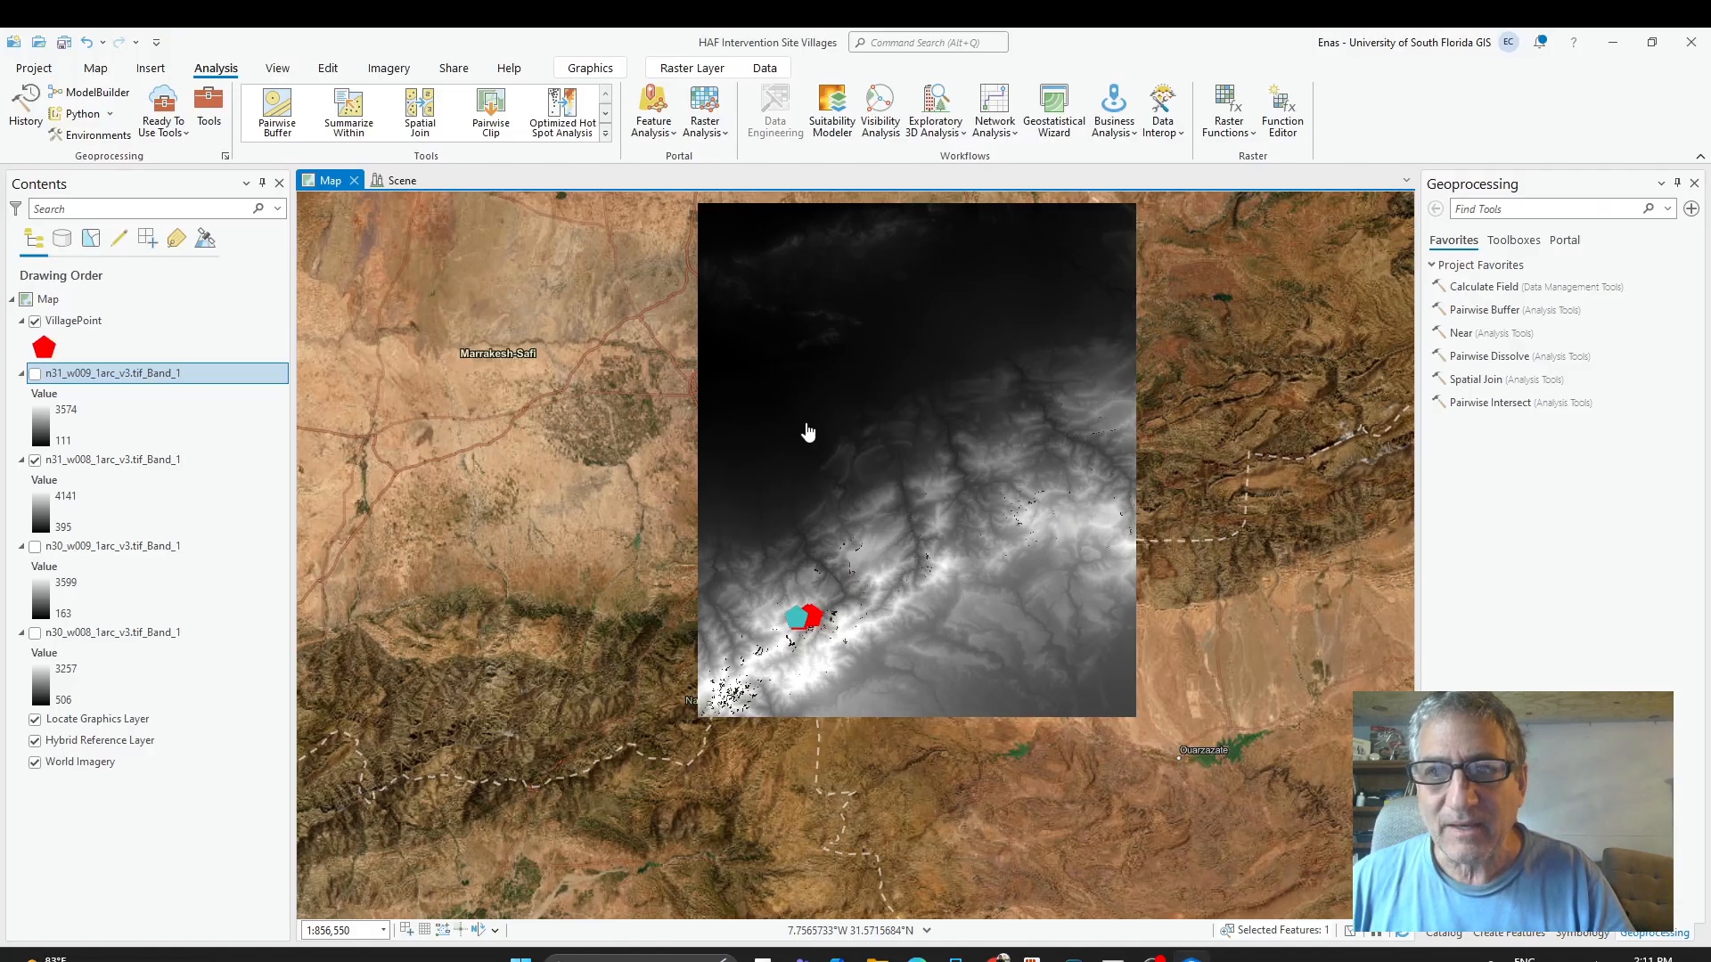
click(1505, 213)
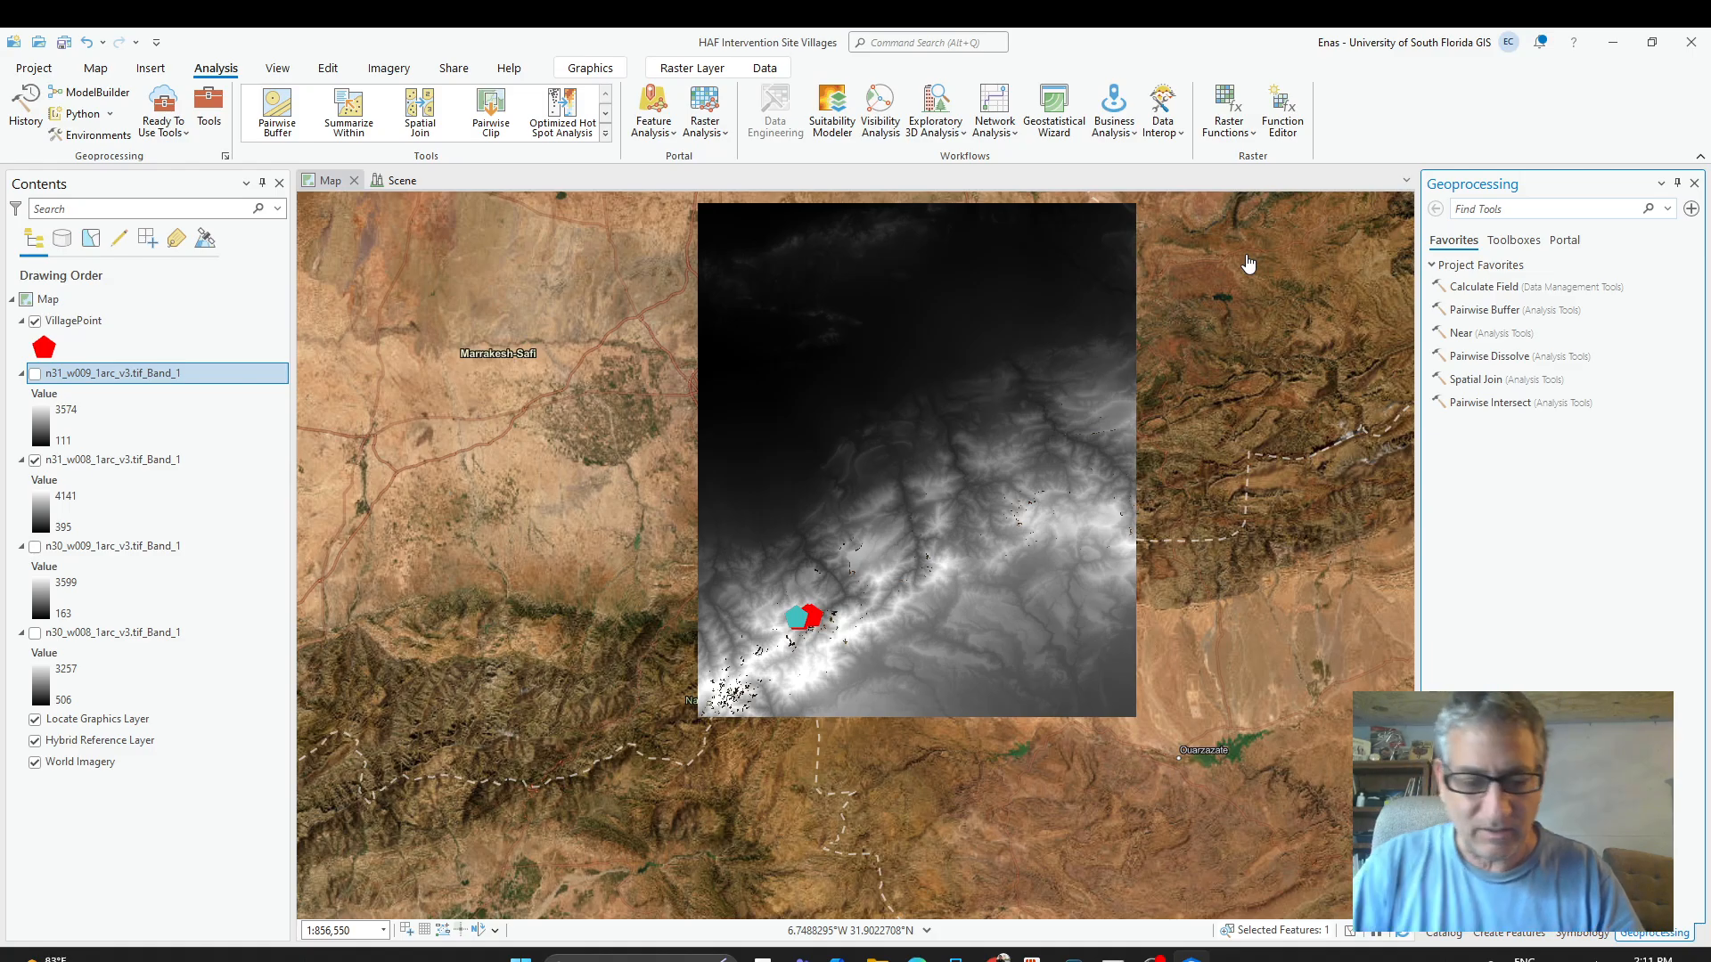
text(Fi)
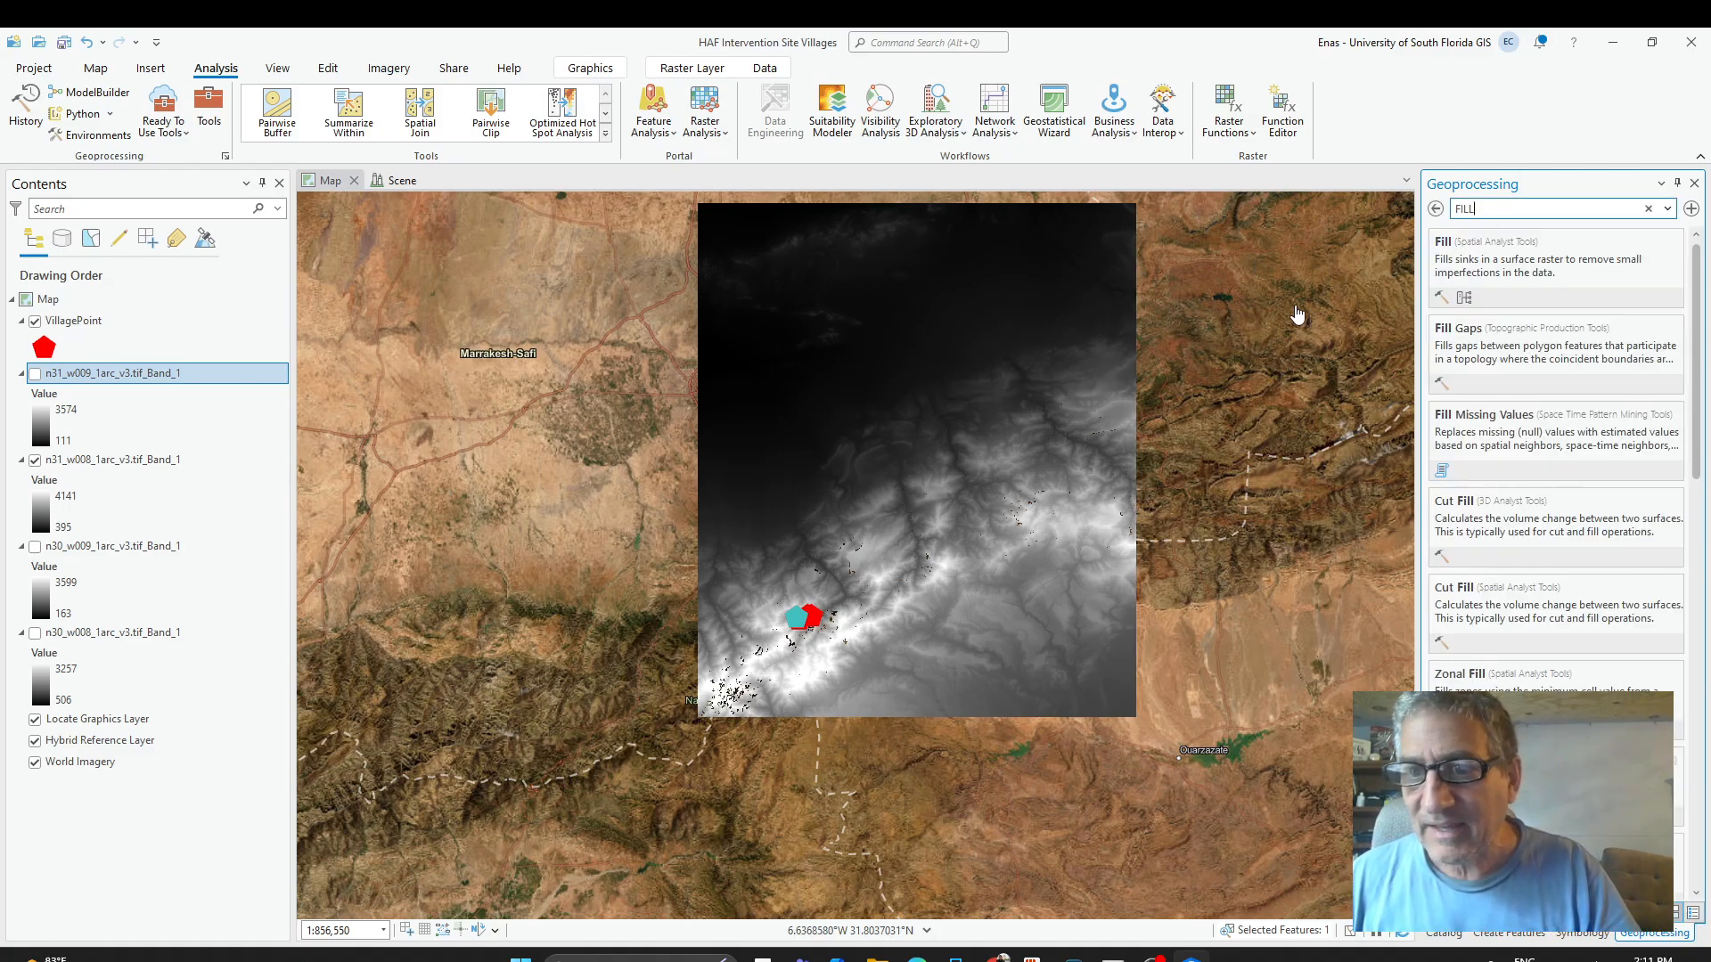
click(1530, 274)
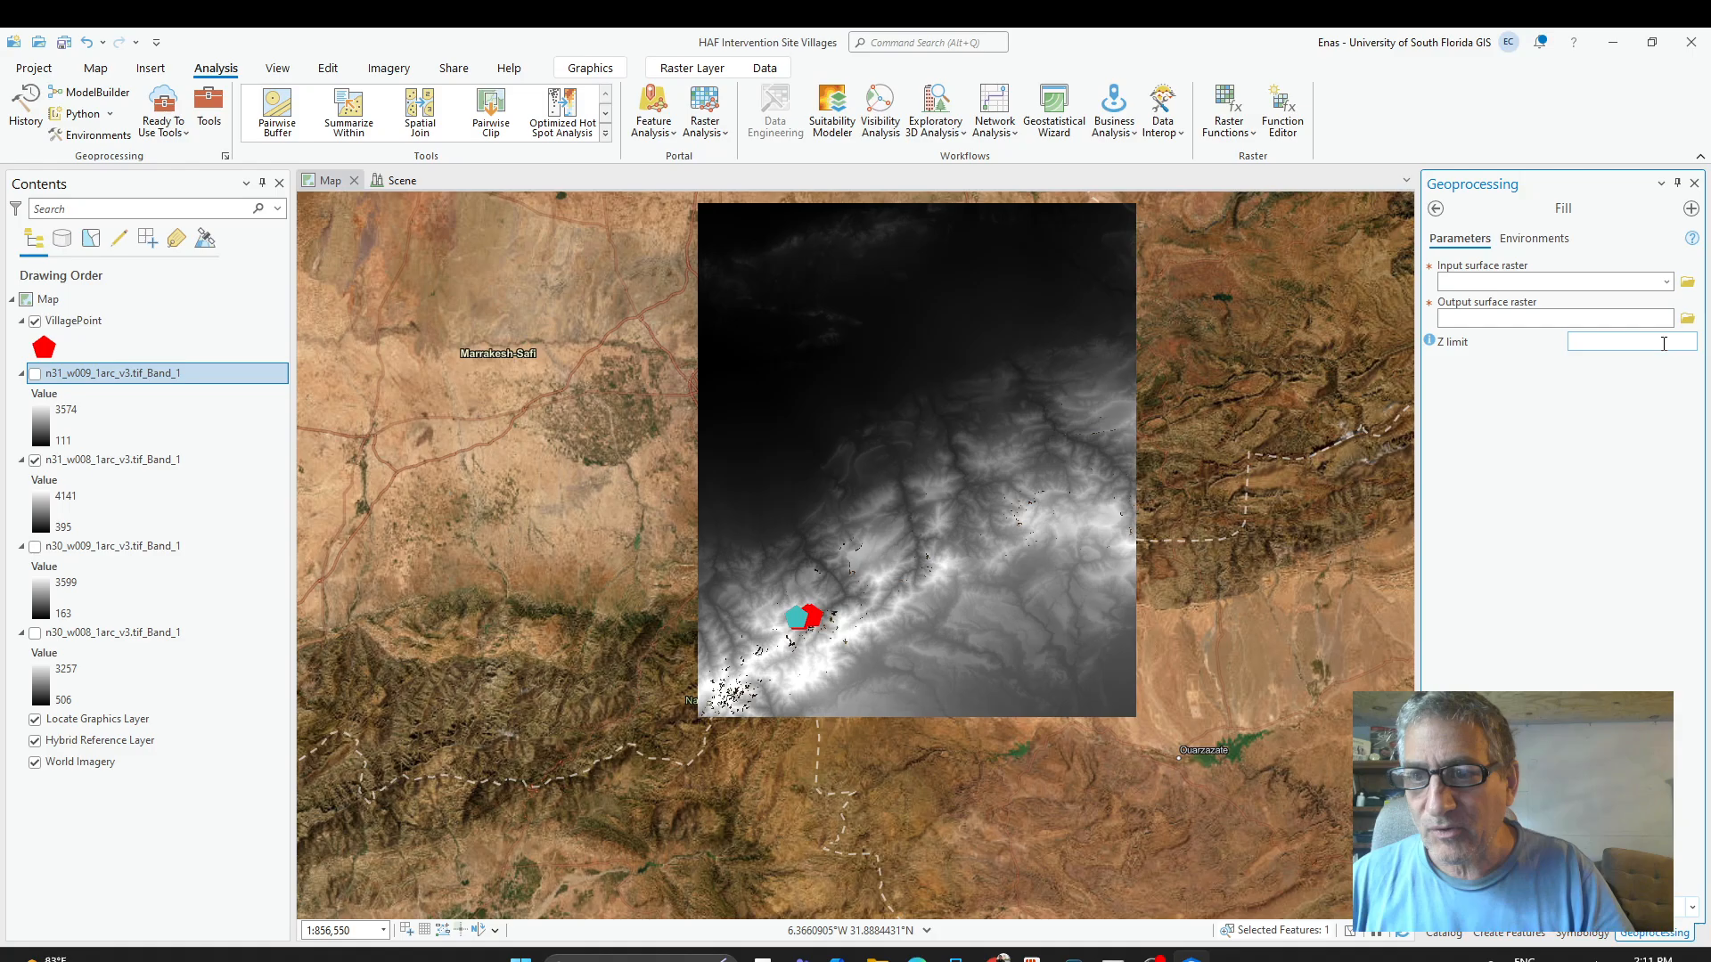
Run Fill on n31_w008_1arc_v3.tif_Band_1 with Fill_n31_w001 as the output raster and check the result on the map.
click(1664, 283)
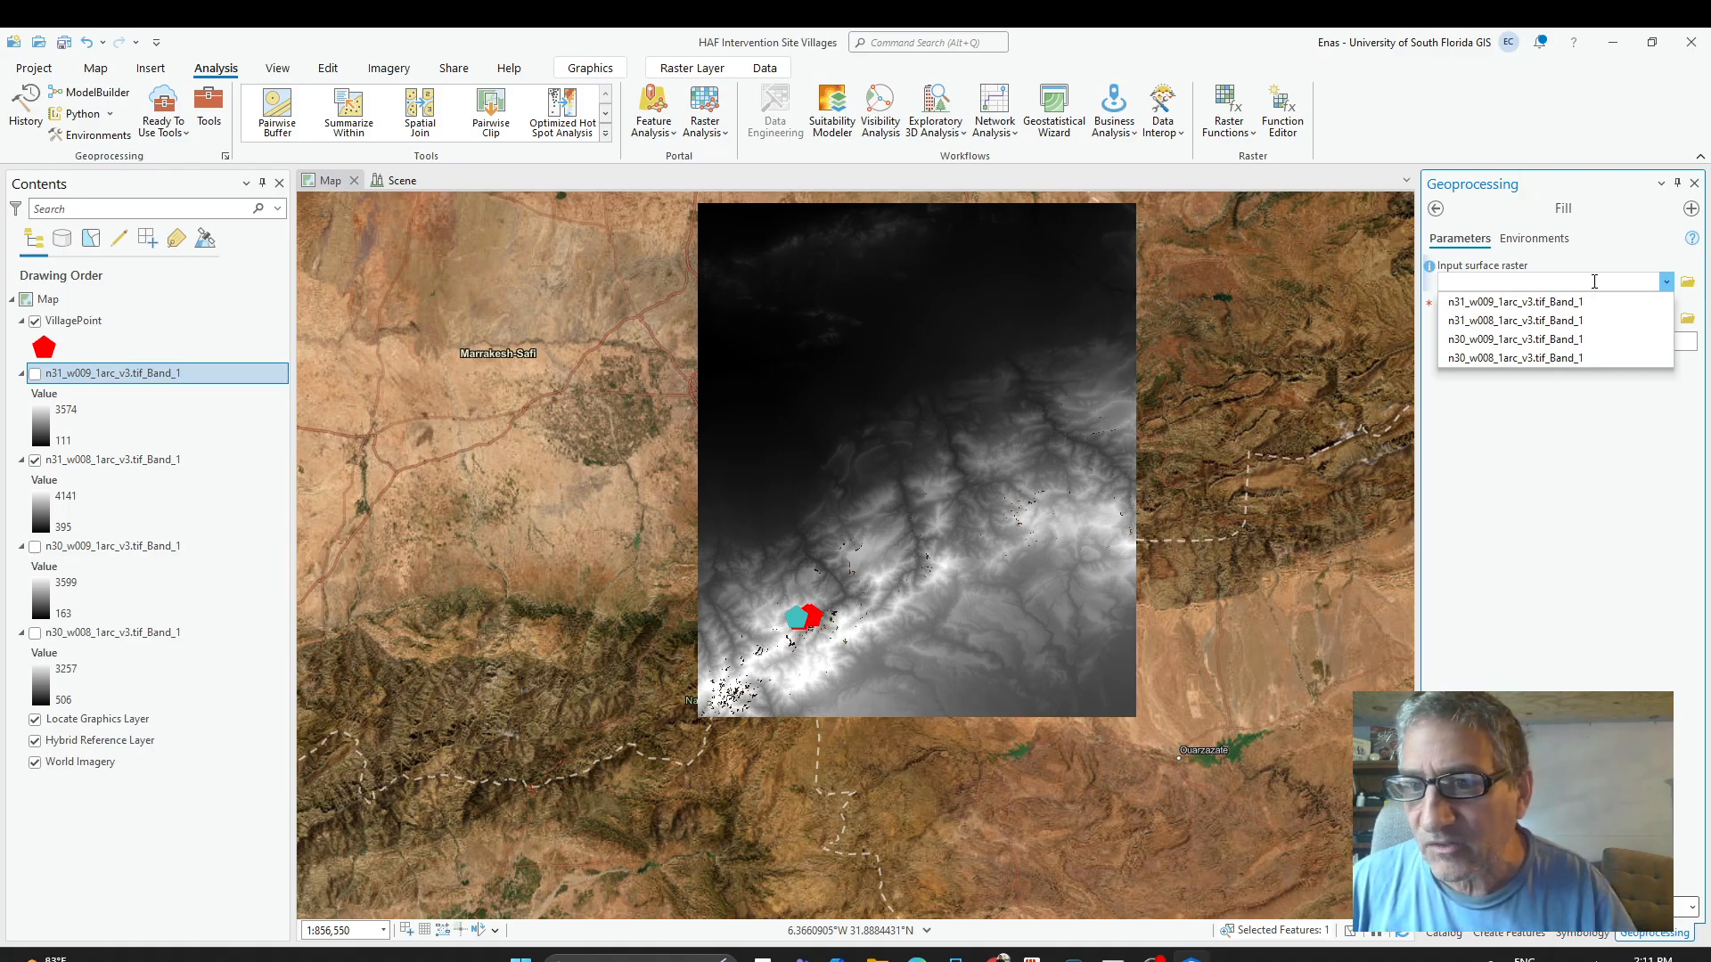
click(1508, 321)
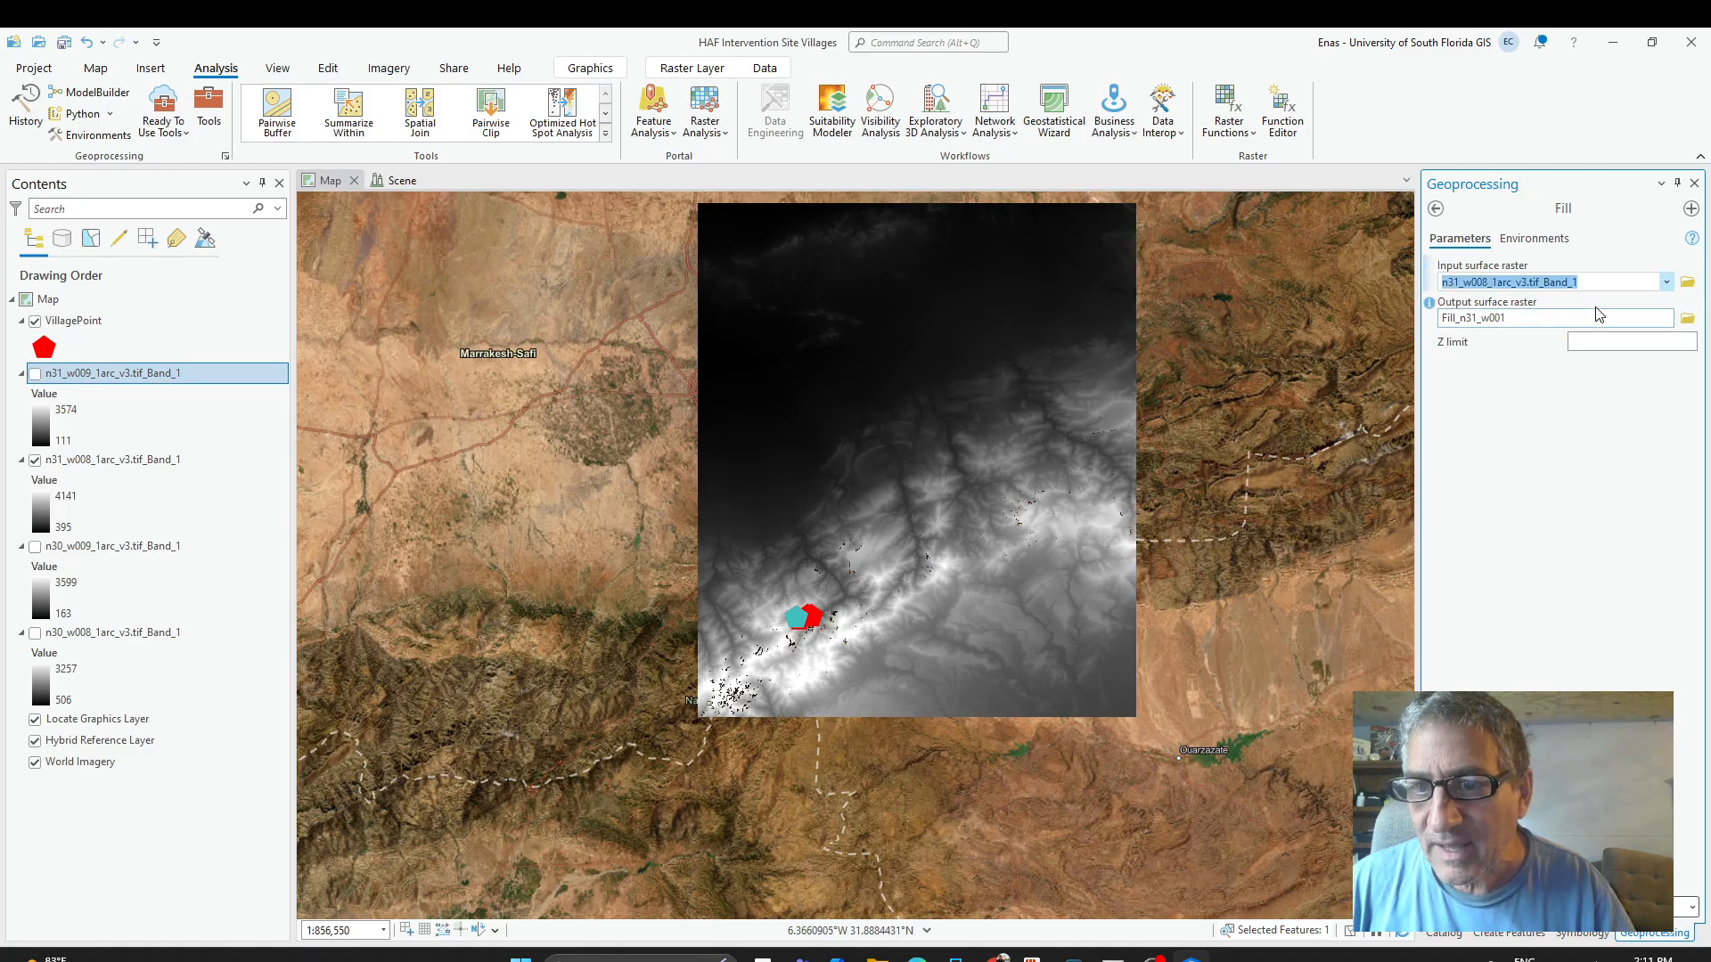
text(G)
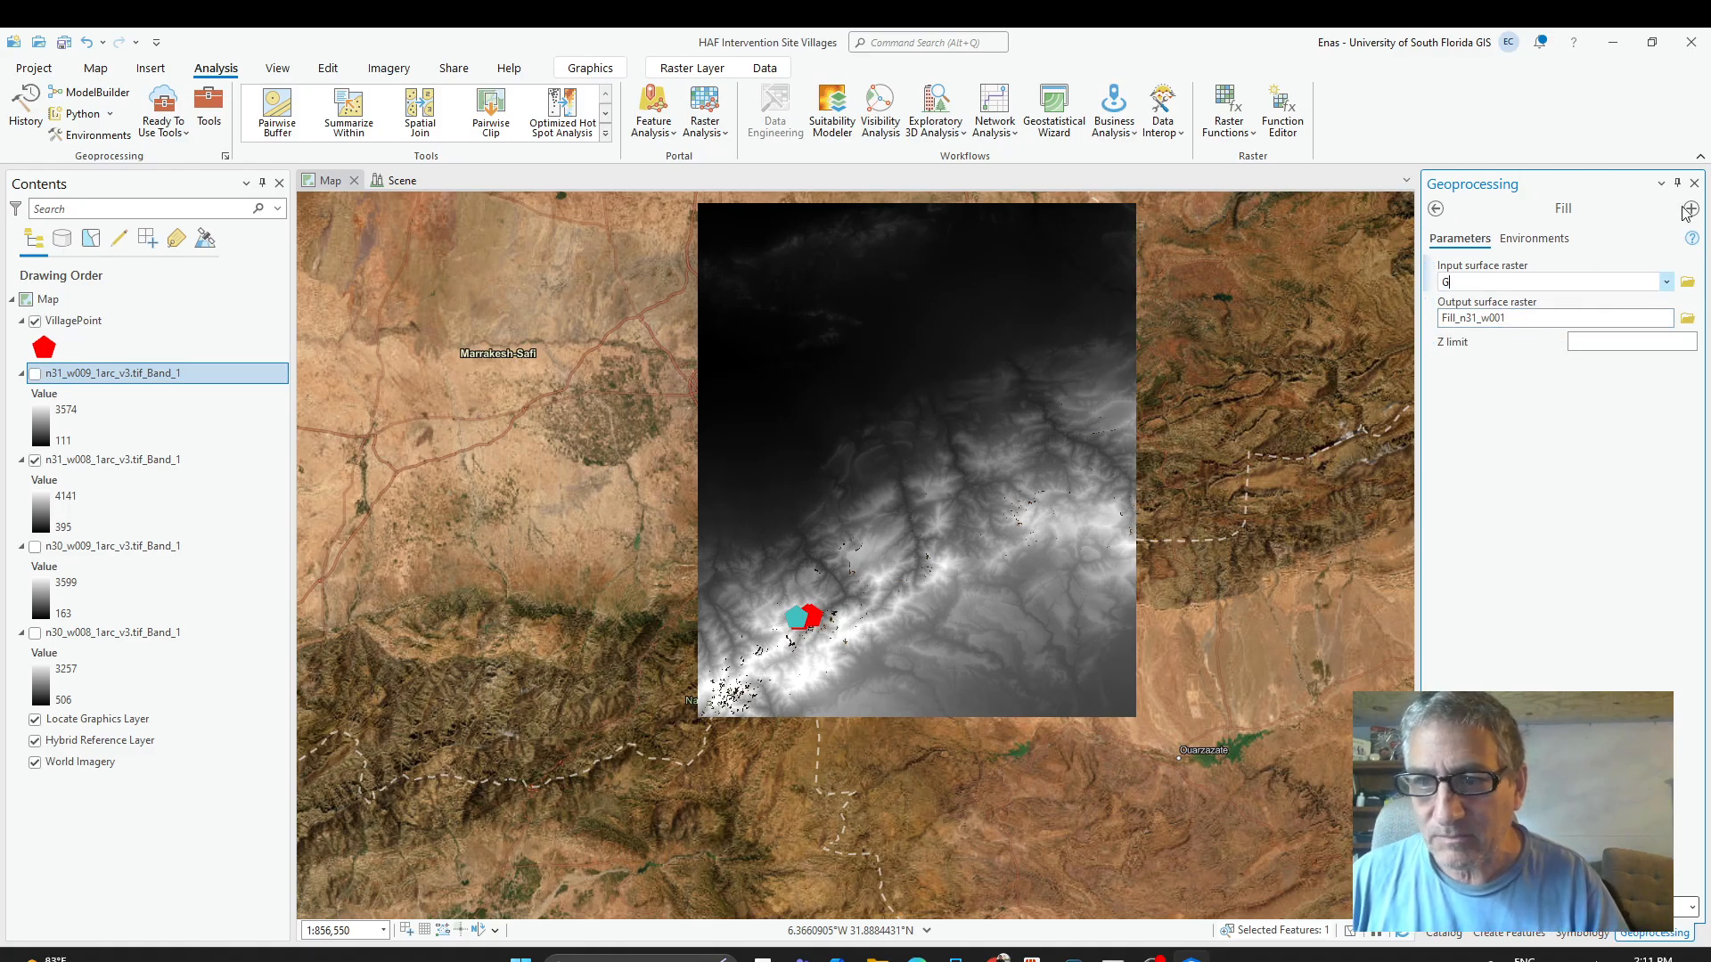
click(1665, 282)
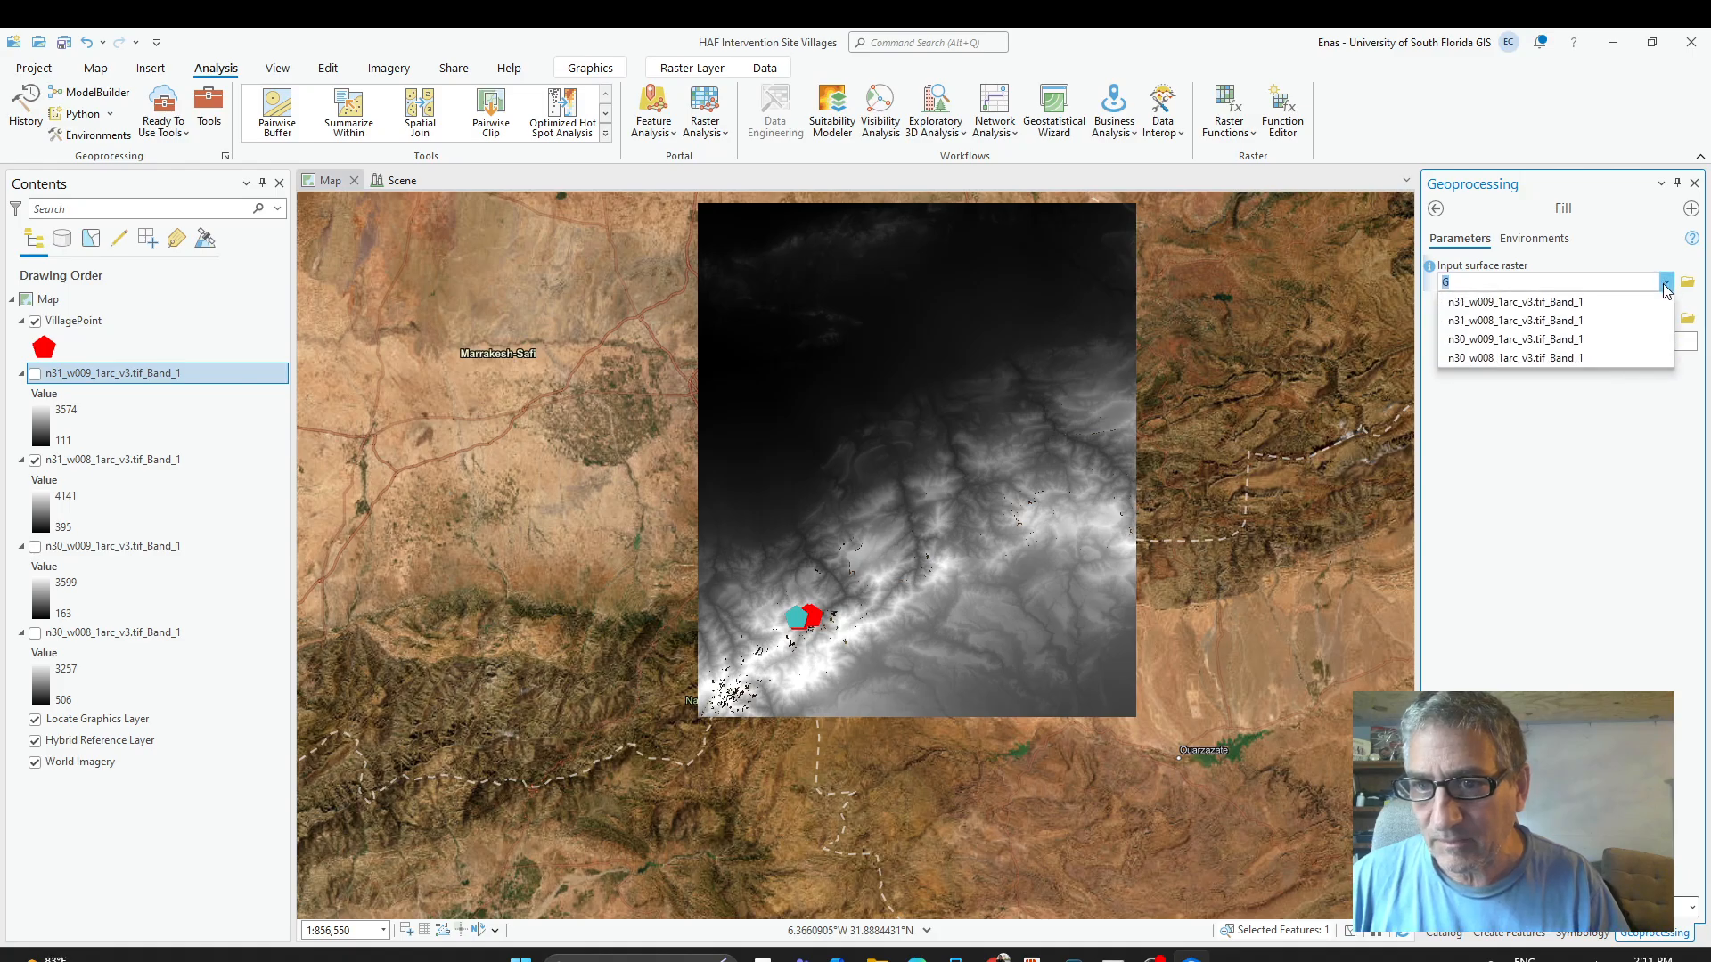
click(1534, 321)
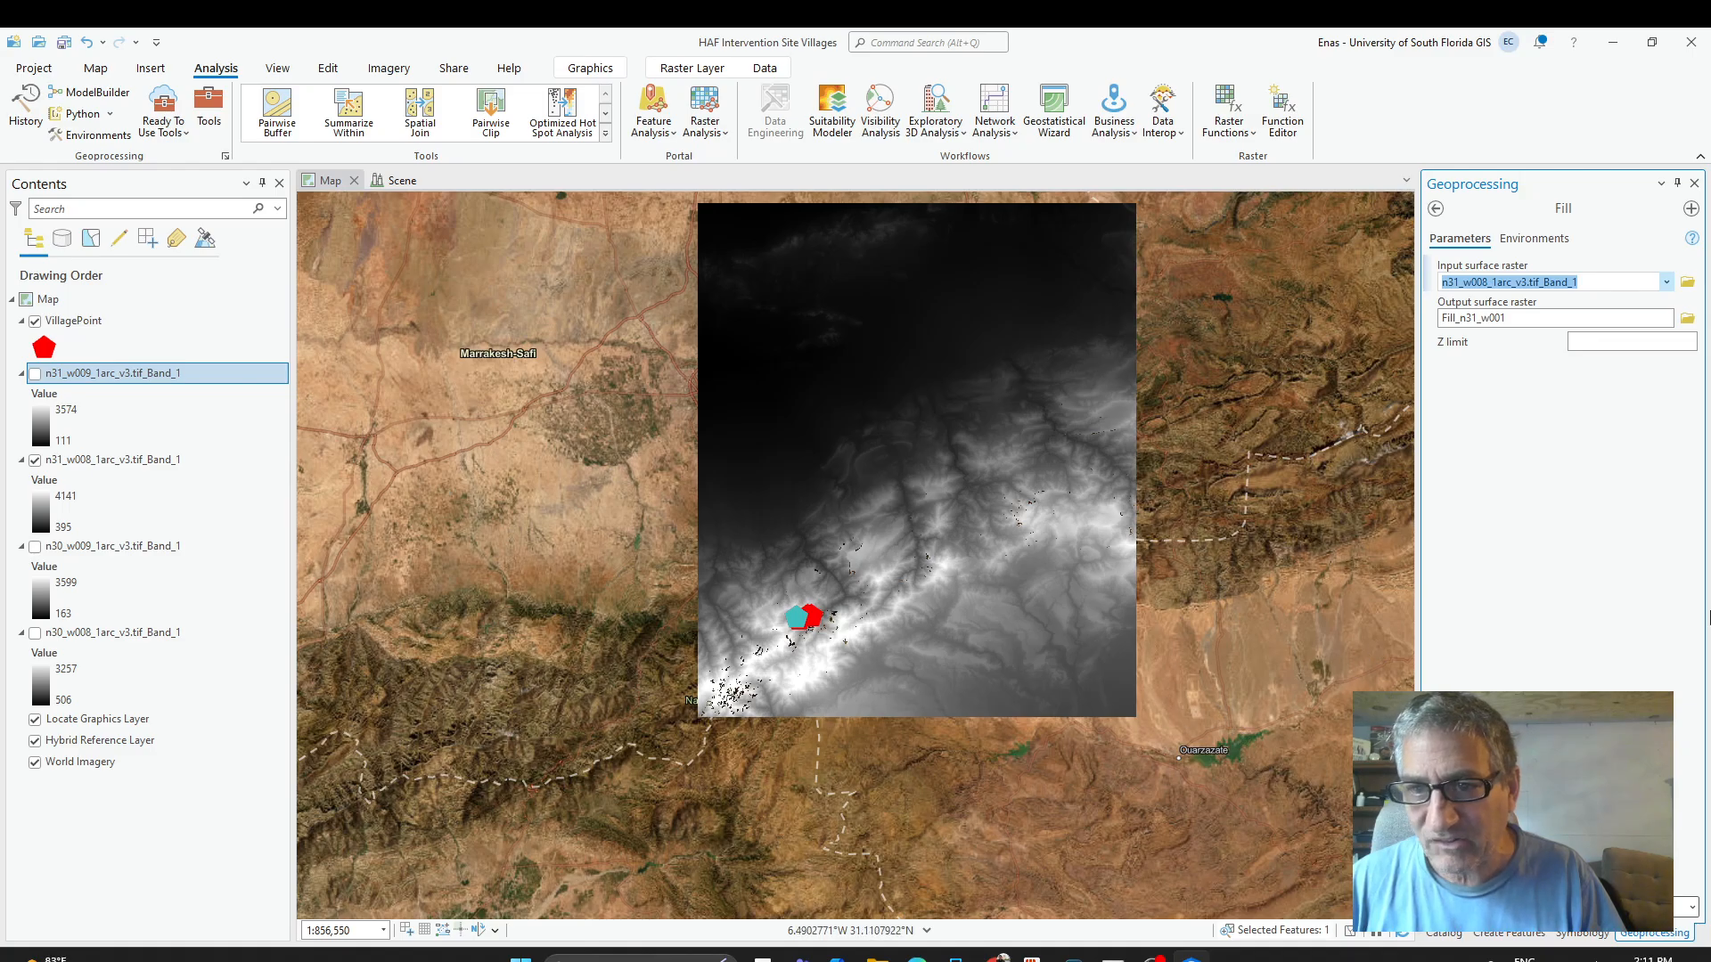
click(1655, 907)
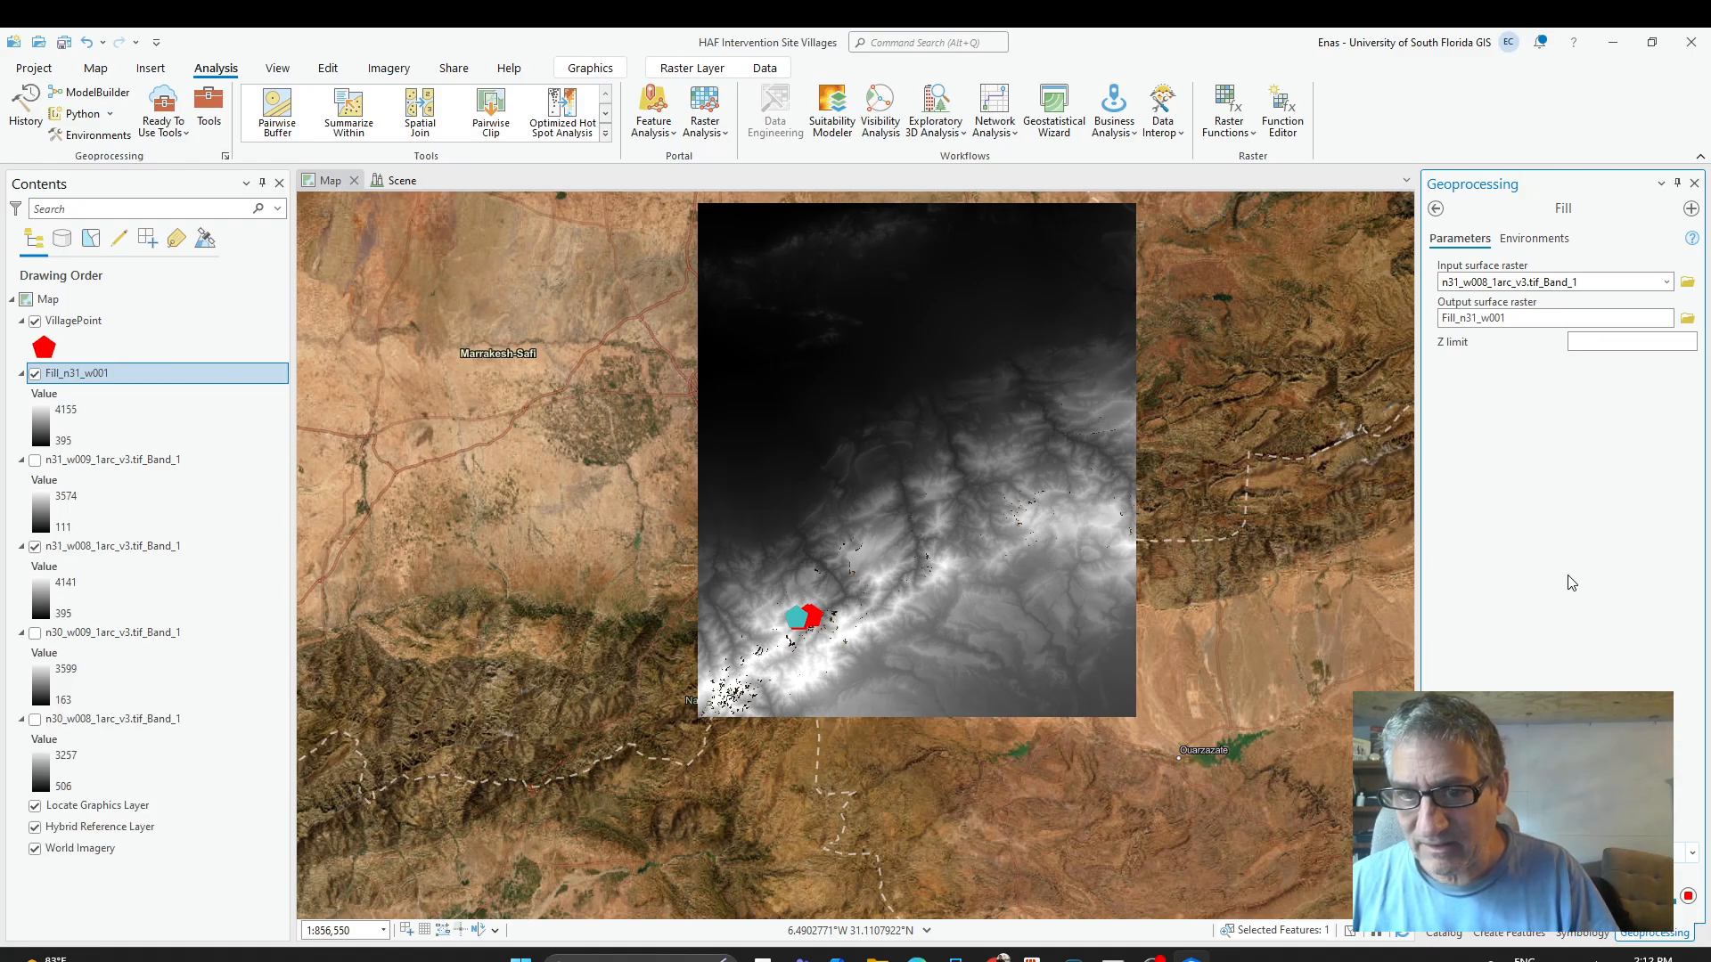
drag(1104, 660, 1141, 784)
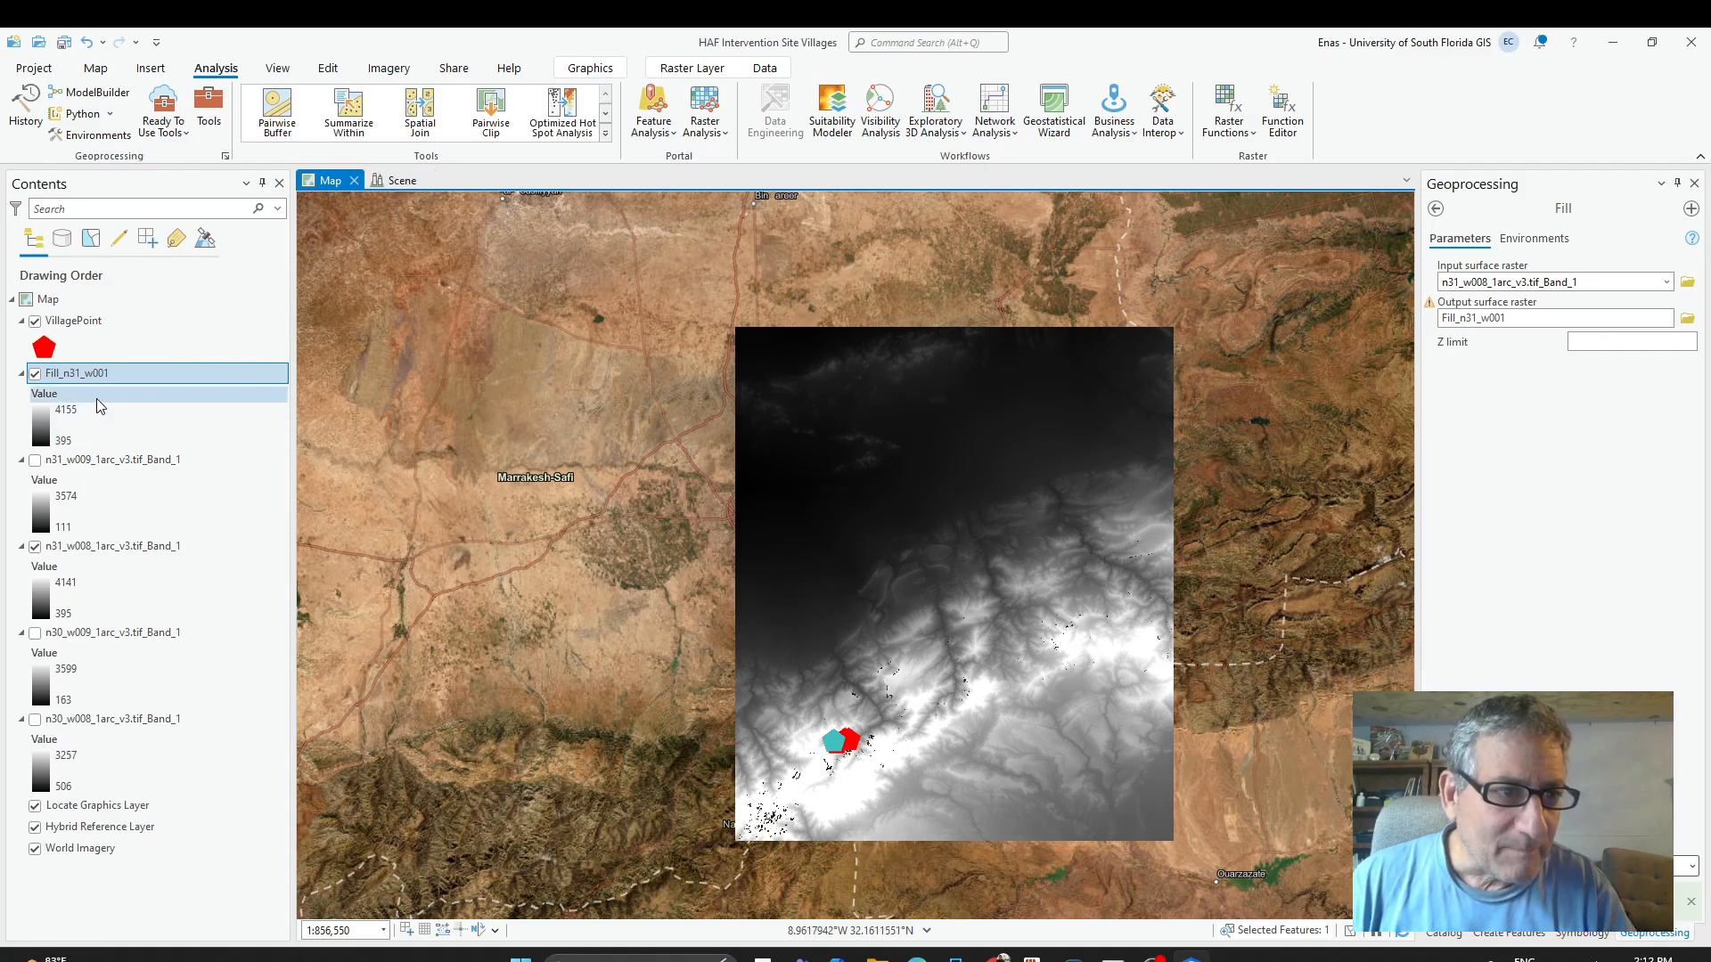
Show the 3D scene, leave the Fill tool, and reset the panes to the default mapping layout.
click(403, 181)
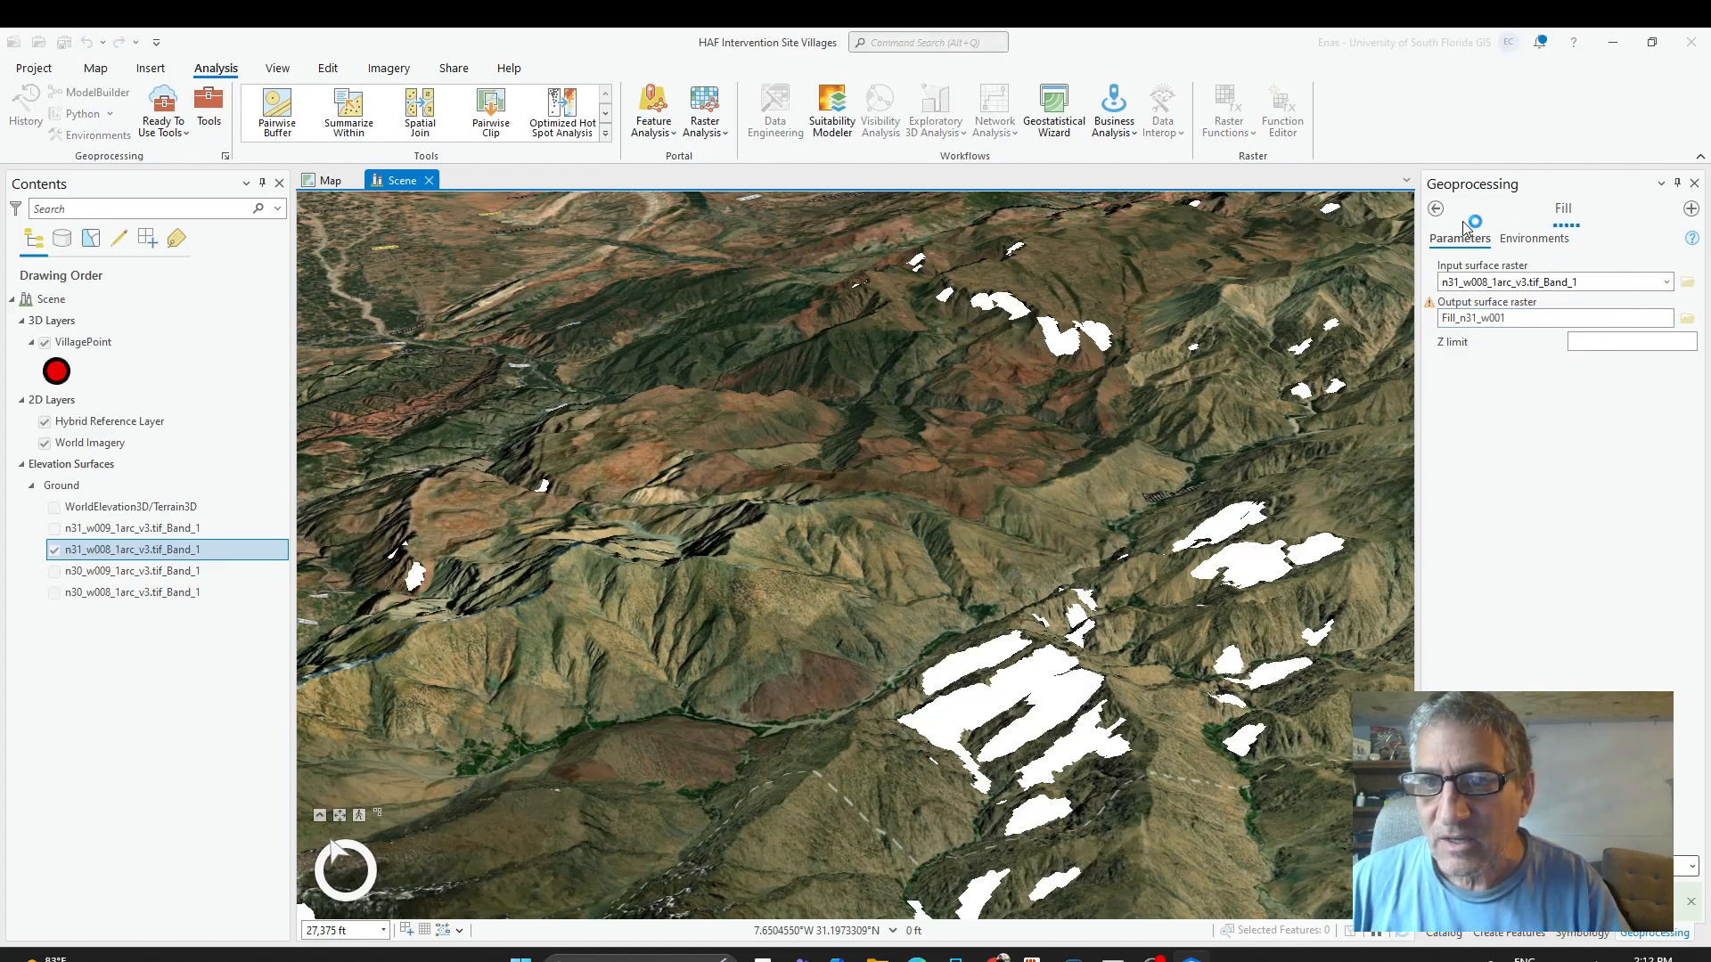
click(1438, 210)
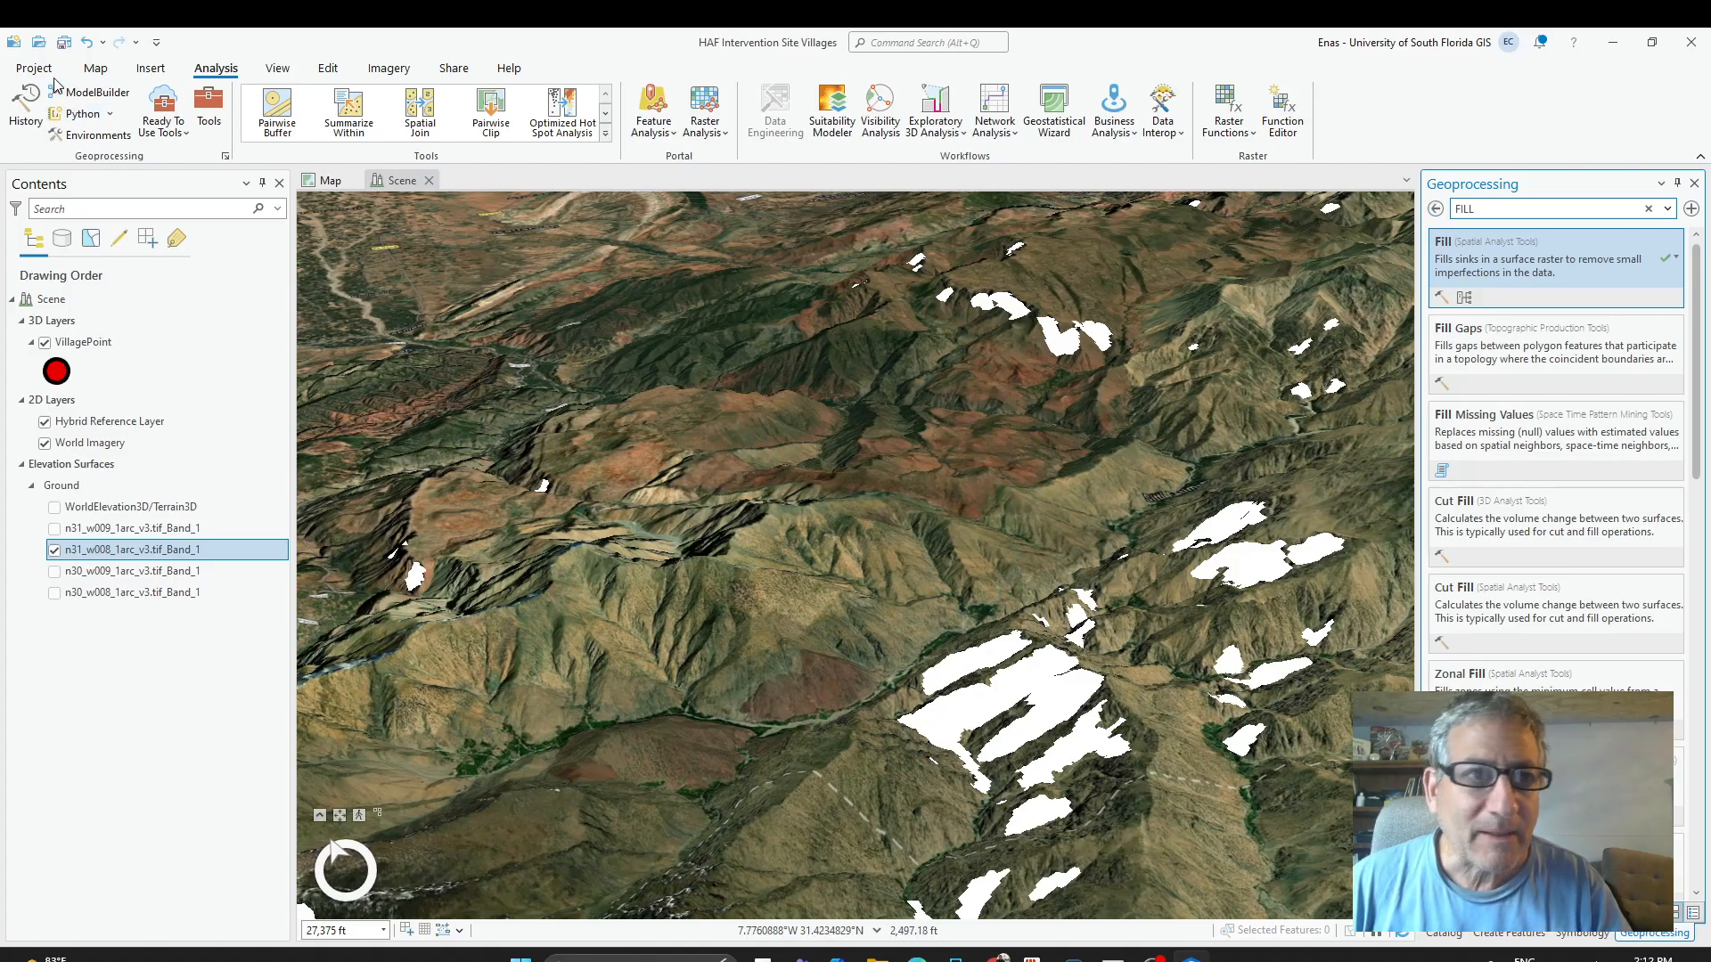
click(277, 70)
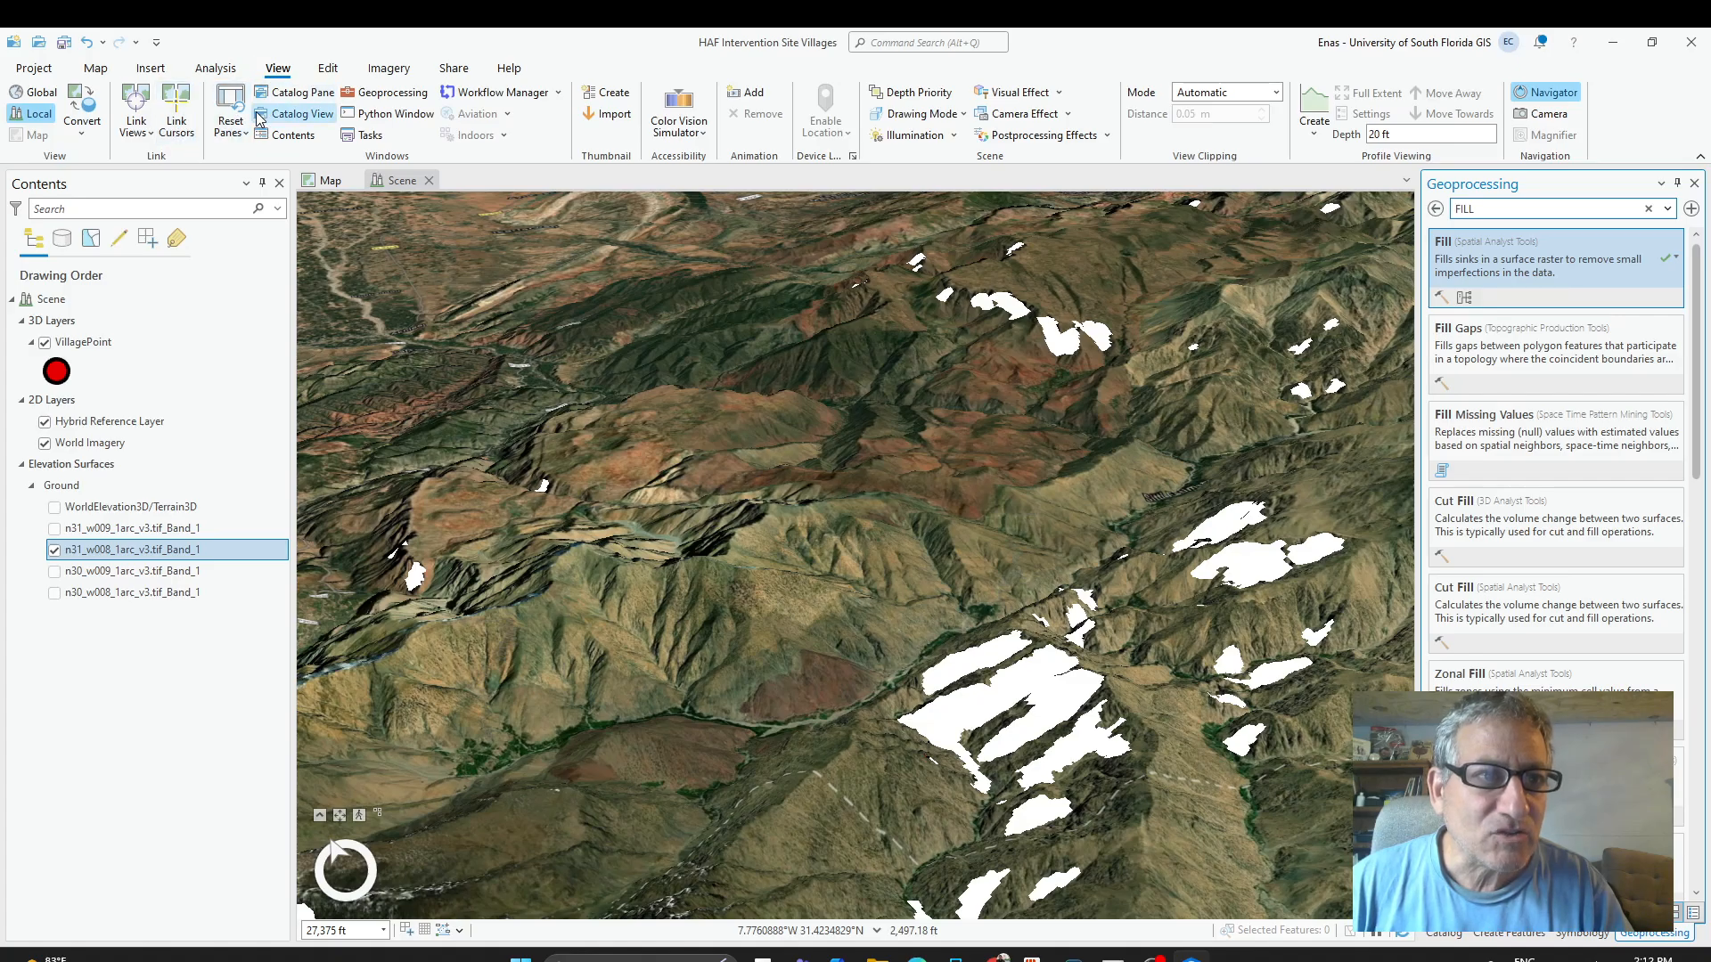
click(230, 127)
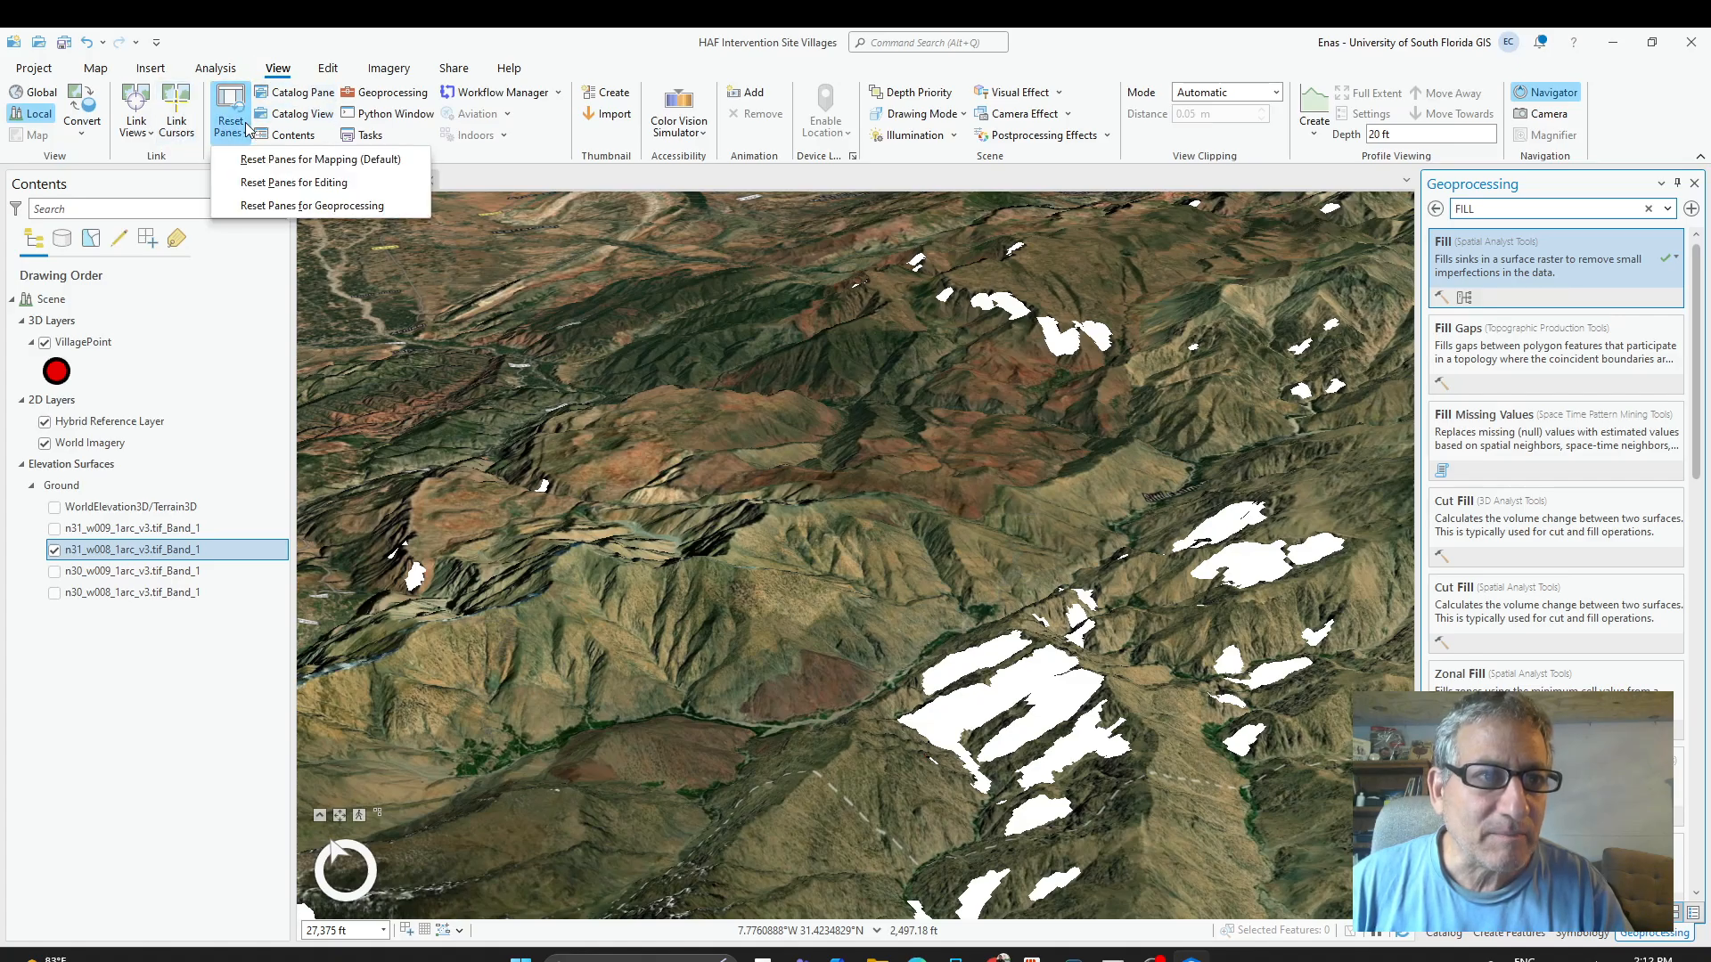
click(264, 166)
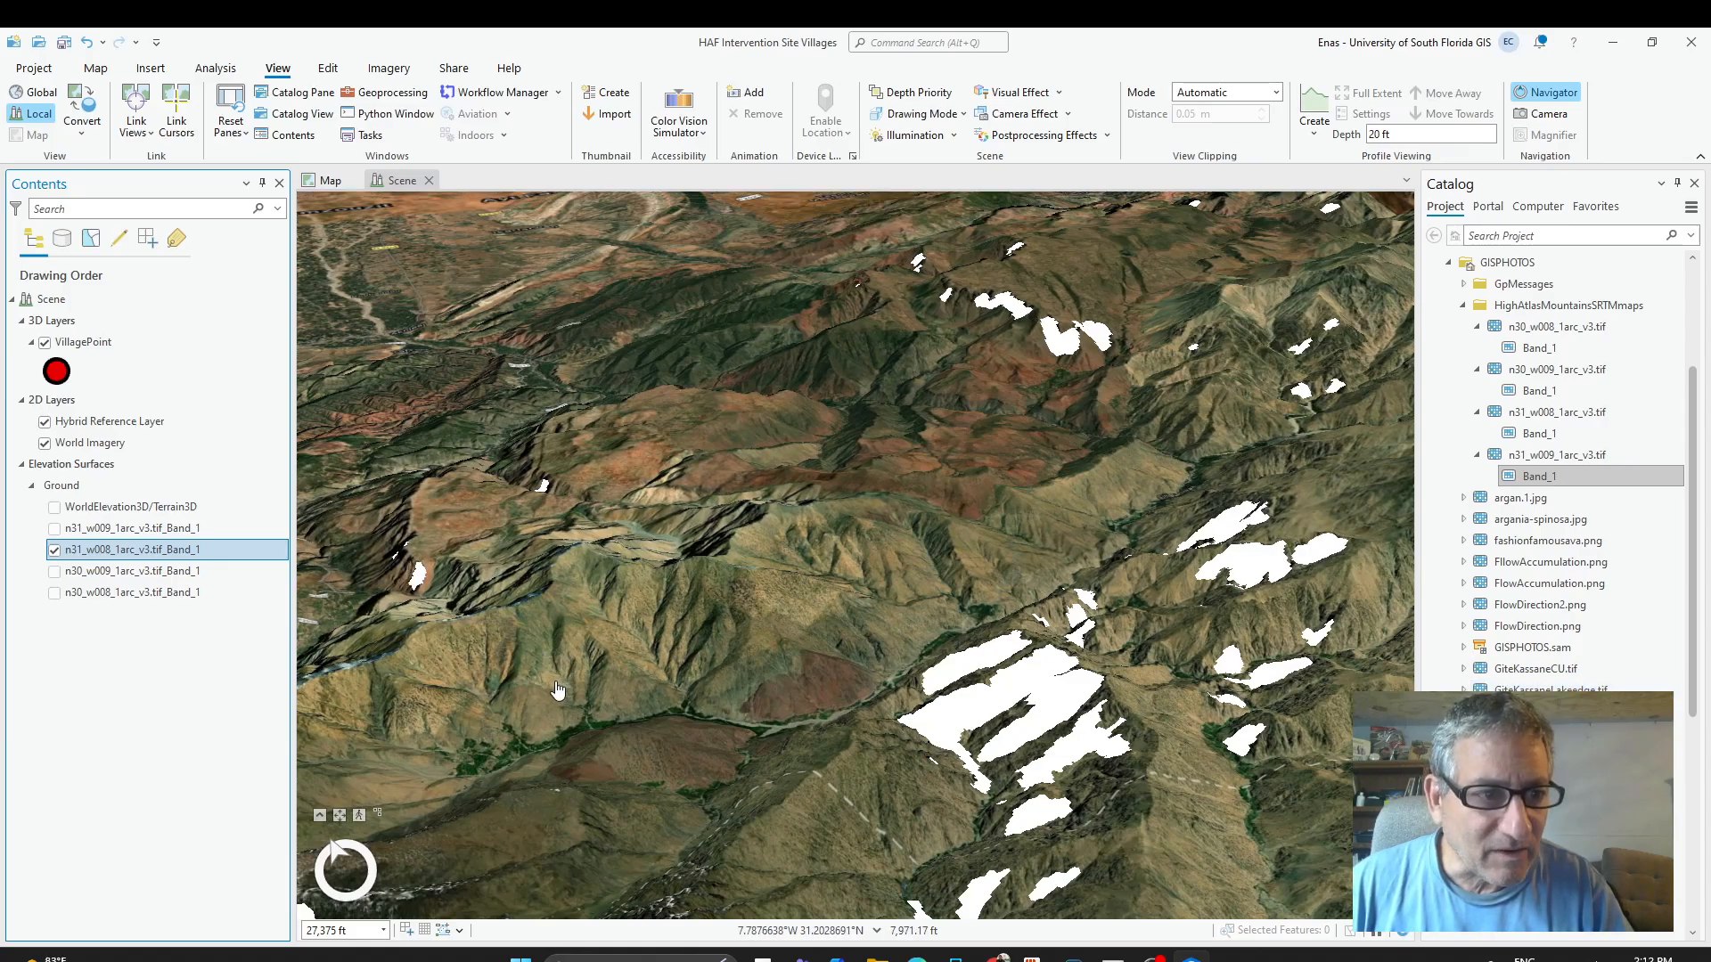
Look for the filled raster among the project's GISPHOTOS files and check the general properties of the Fill_n31_w001 layer in the 2D map.
scroll(1566, 552, down, 3)
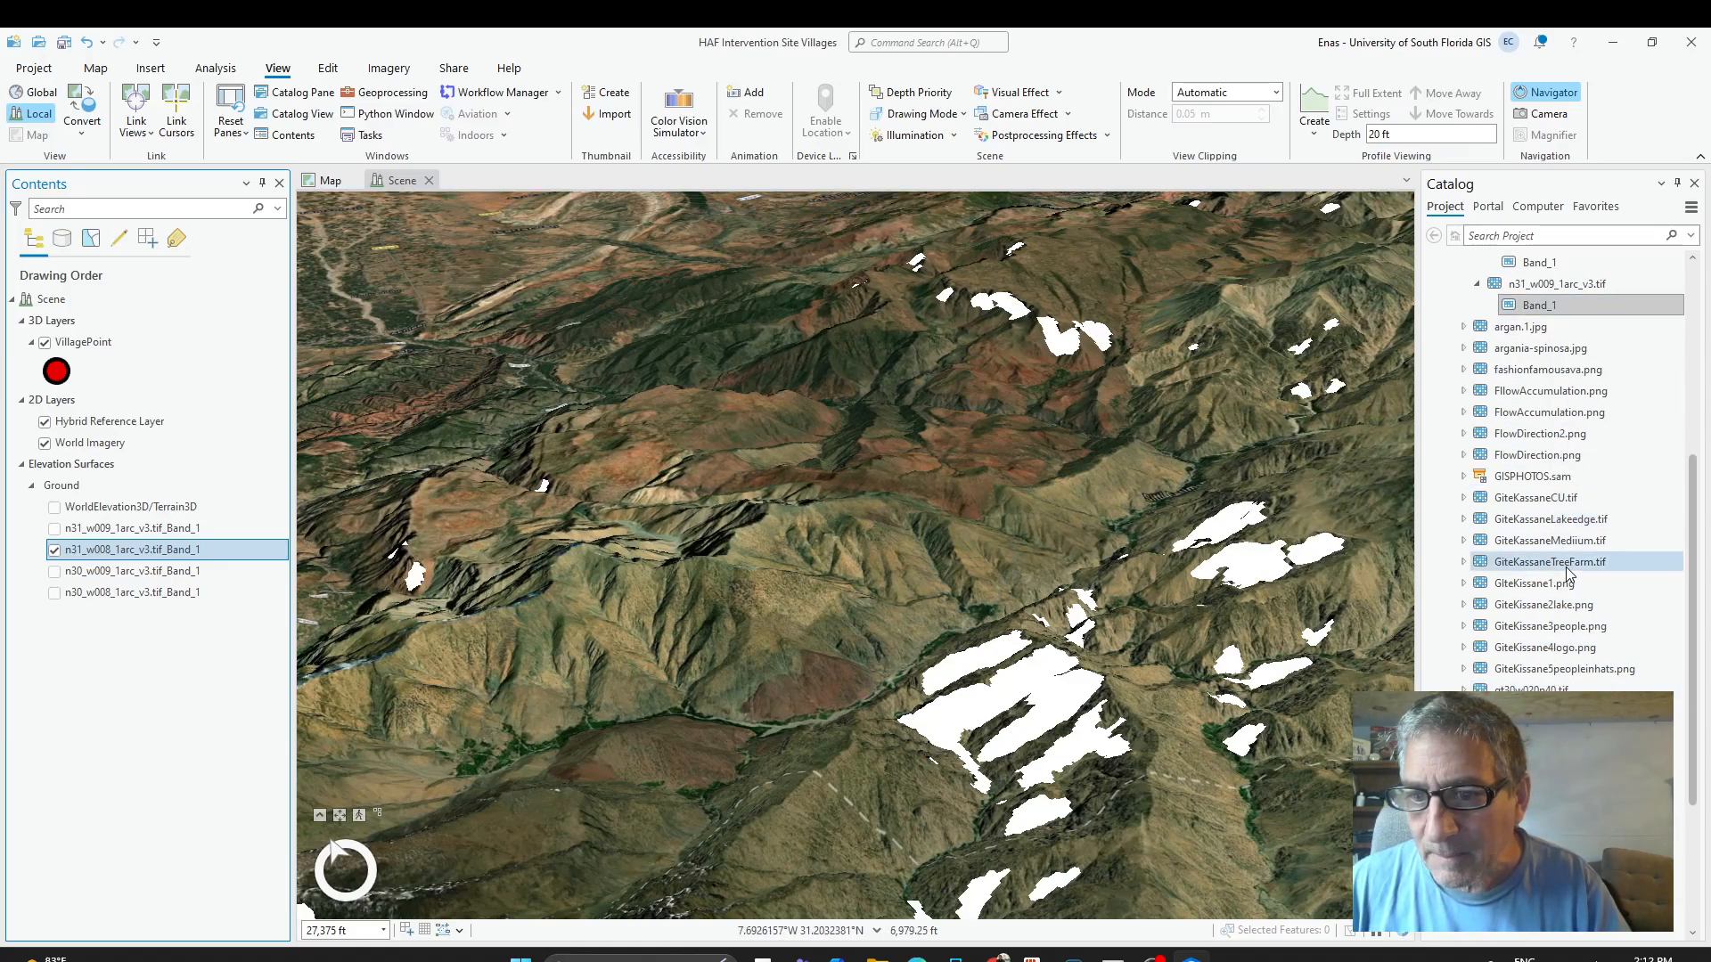
scroll(1573, 564, up, 3)
scroll(1573, 548, down, 10)
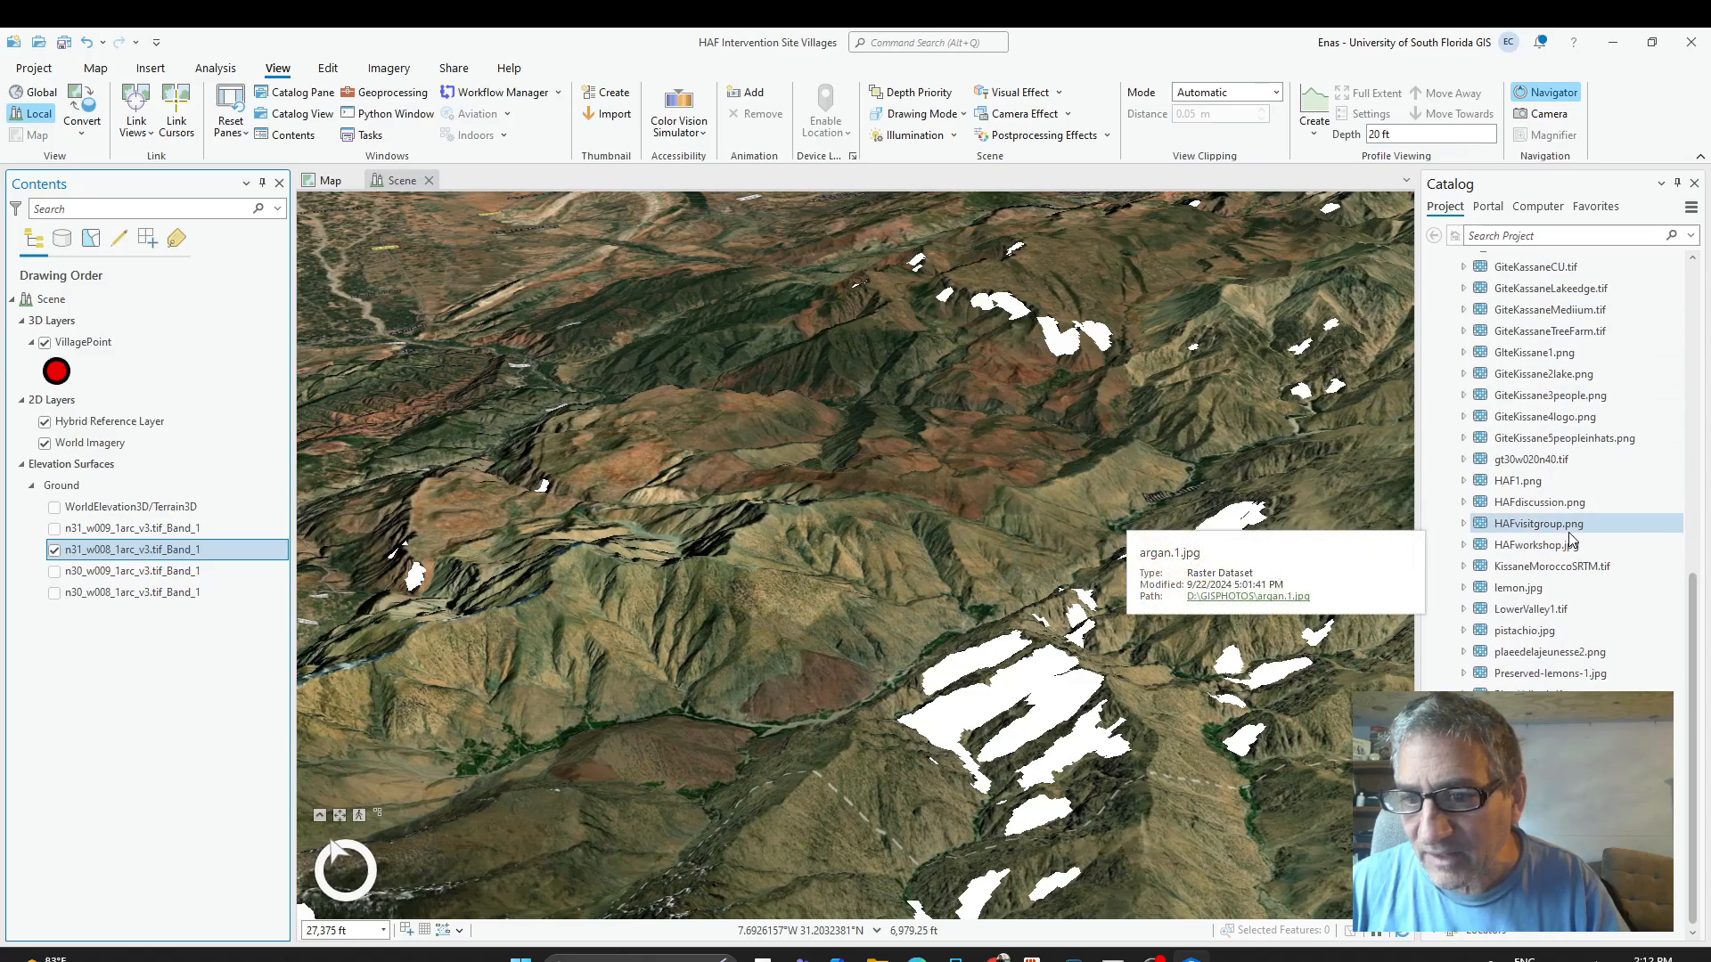
scroll(1573, 565, up, 5)
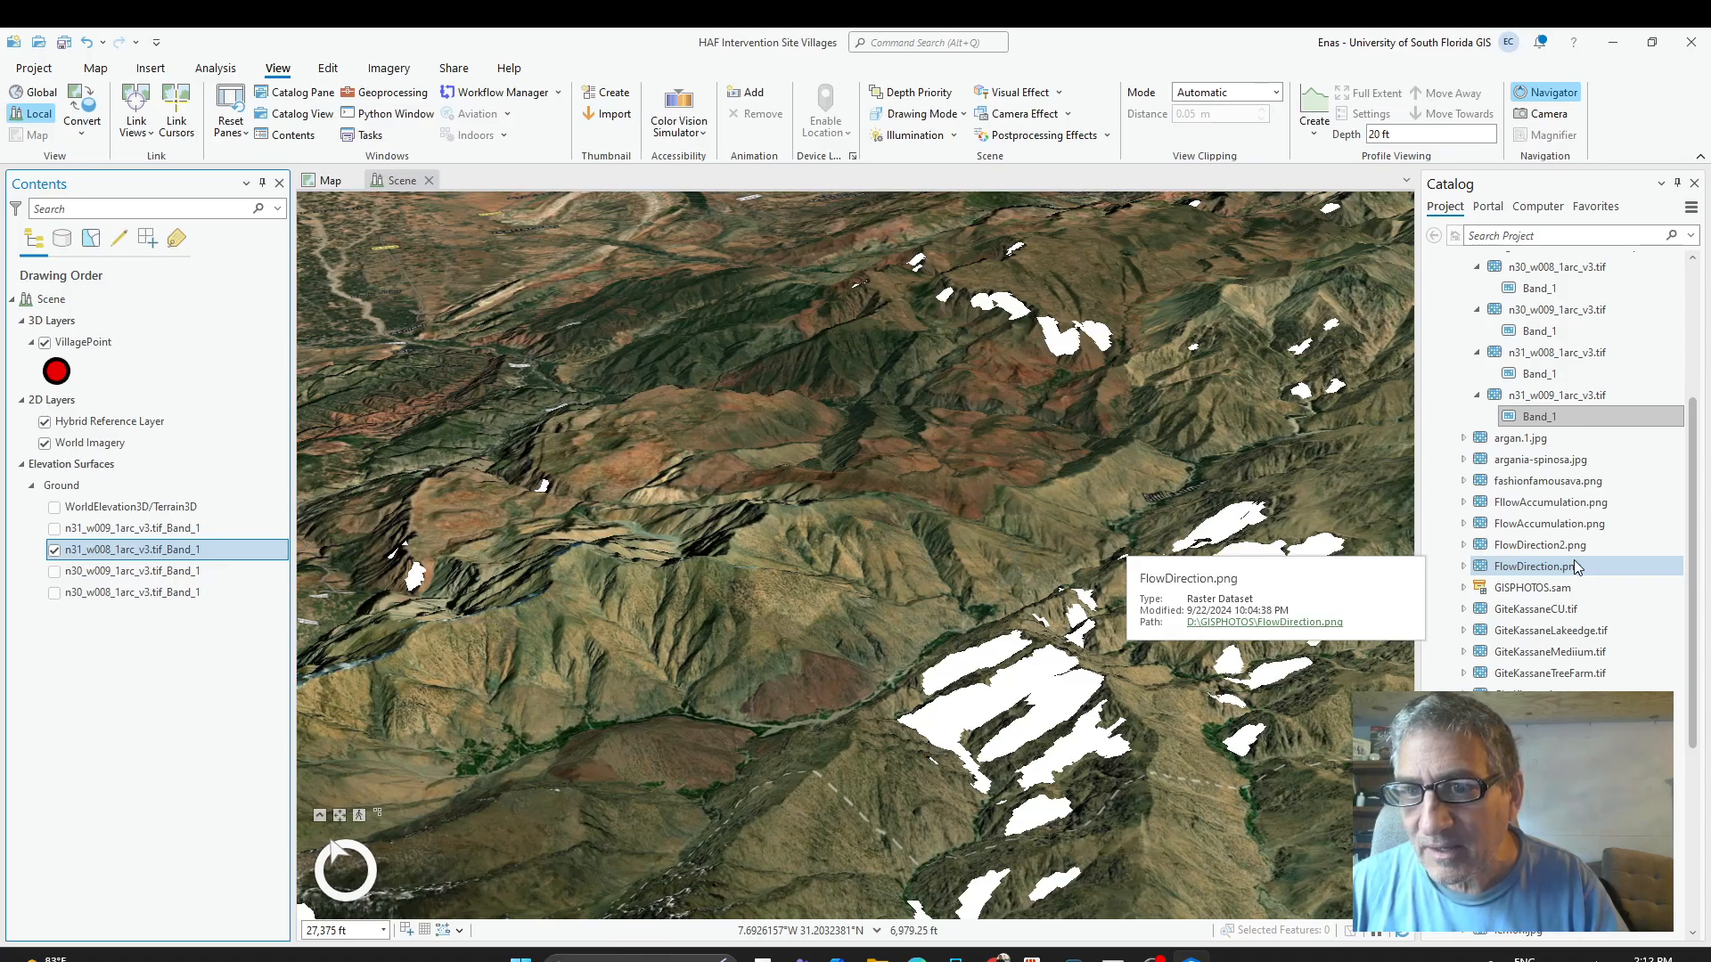
click(329, 181)
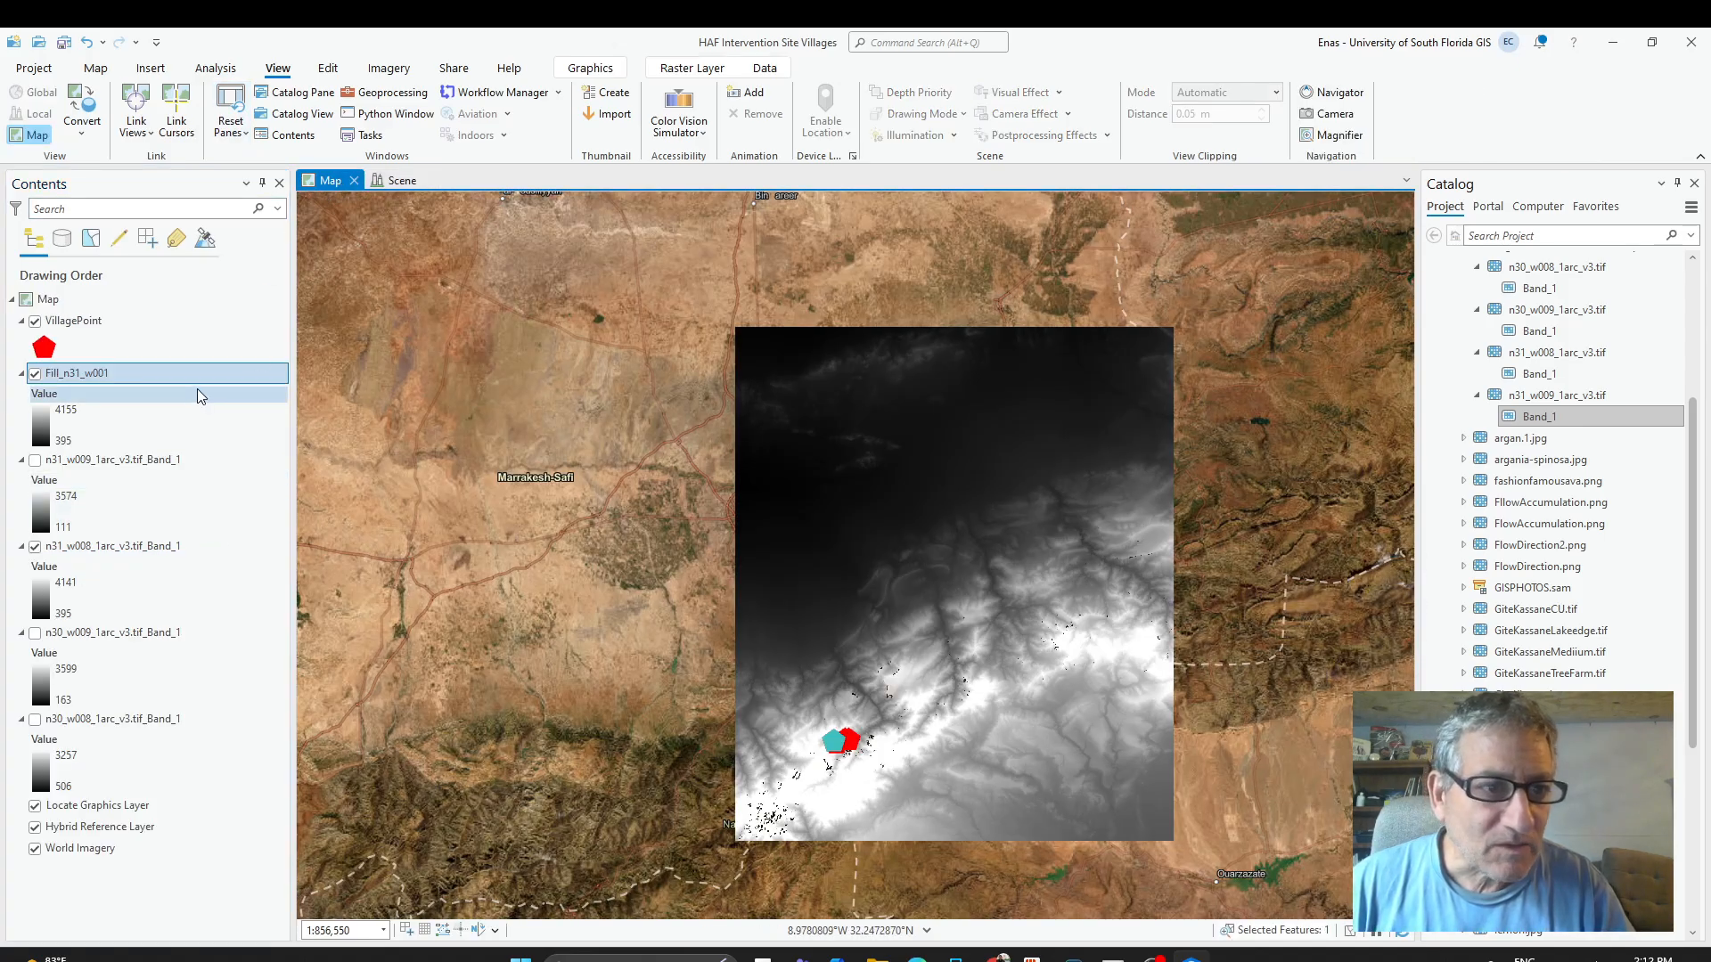
right_click(118, 374)
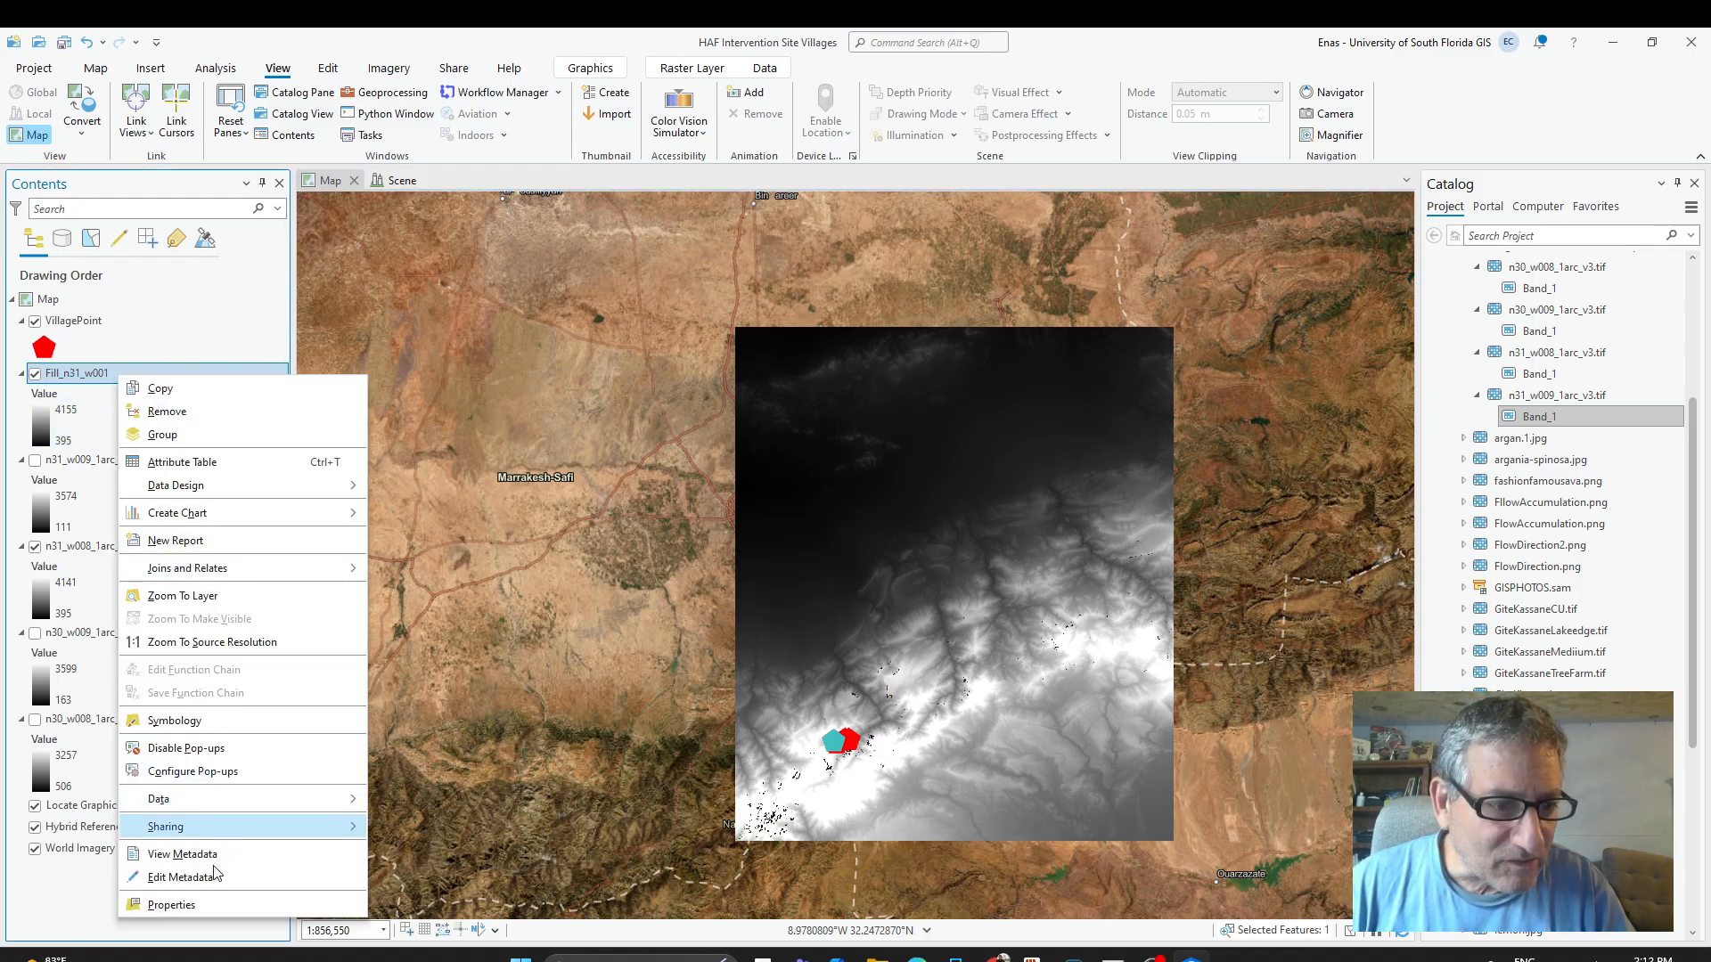
click(183, 904)
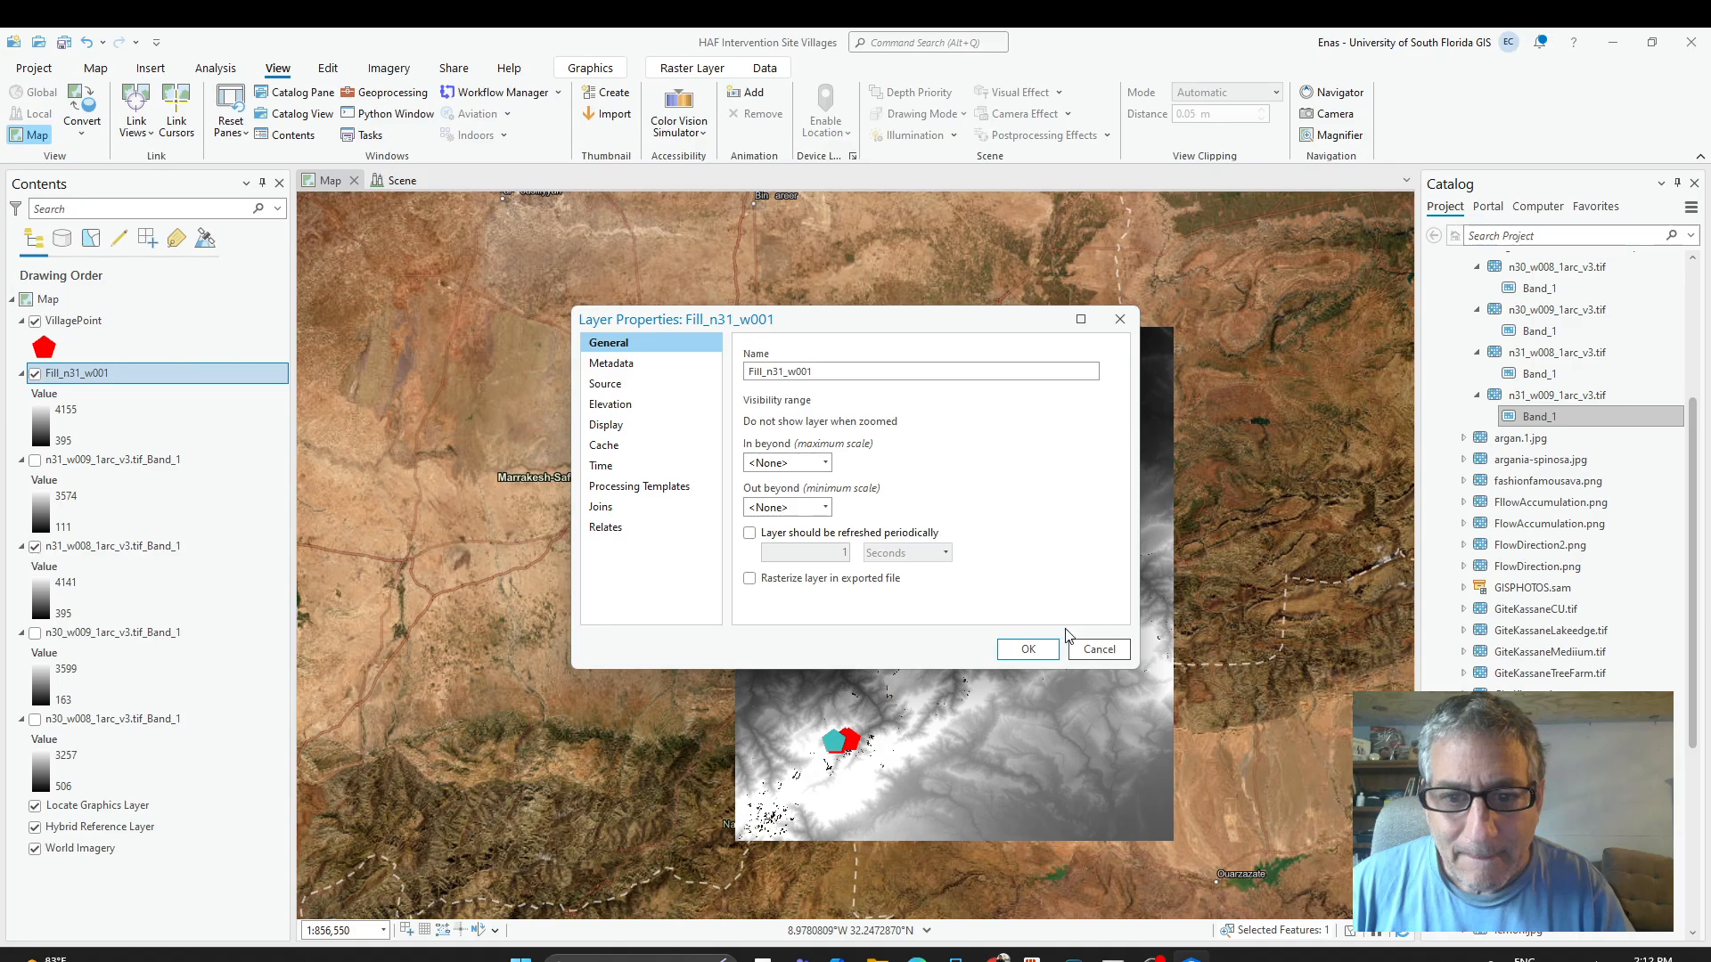
click(1081, 647)
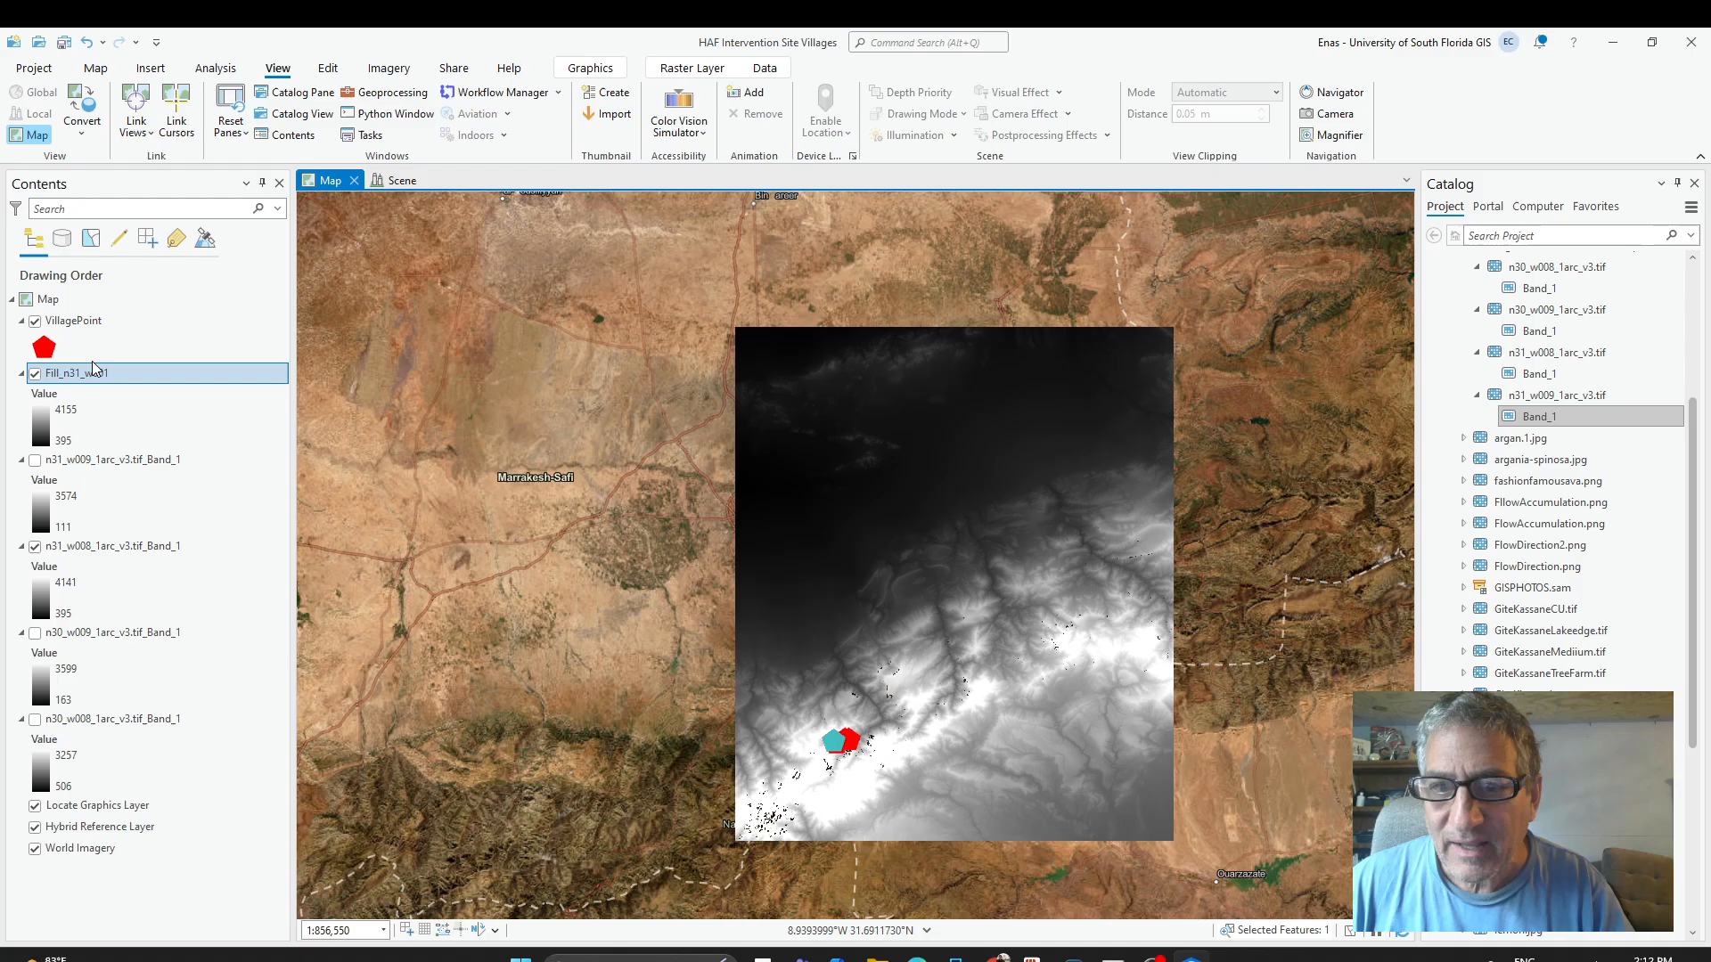
scroll(1623, 458, down, 3)
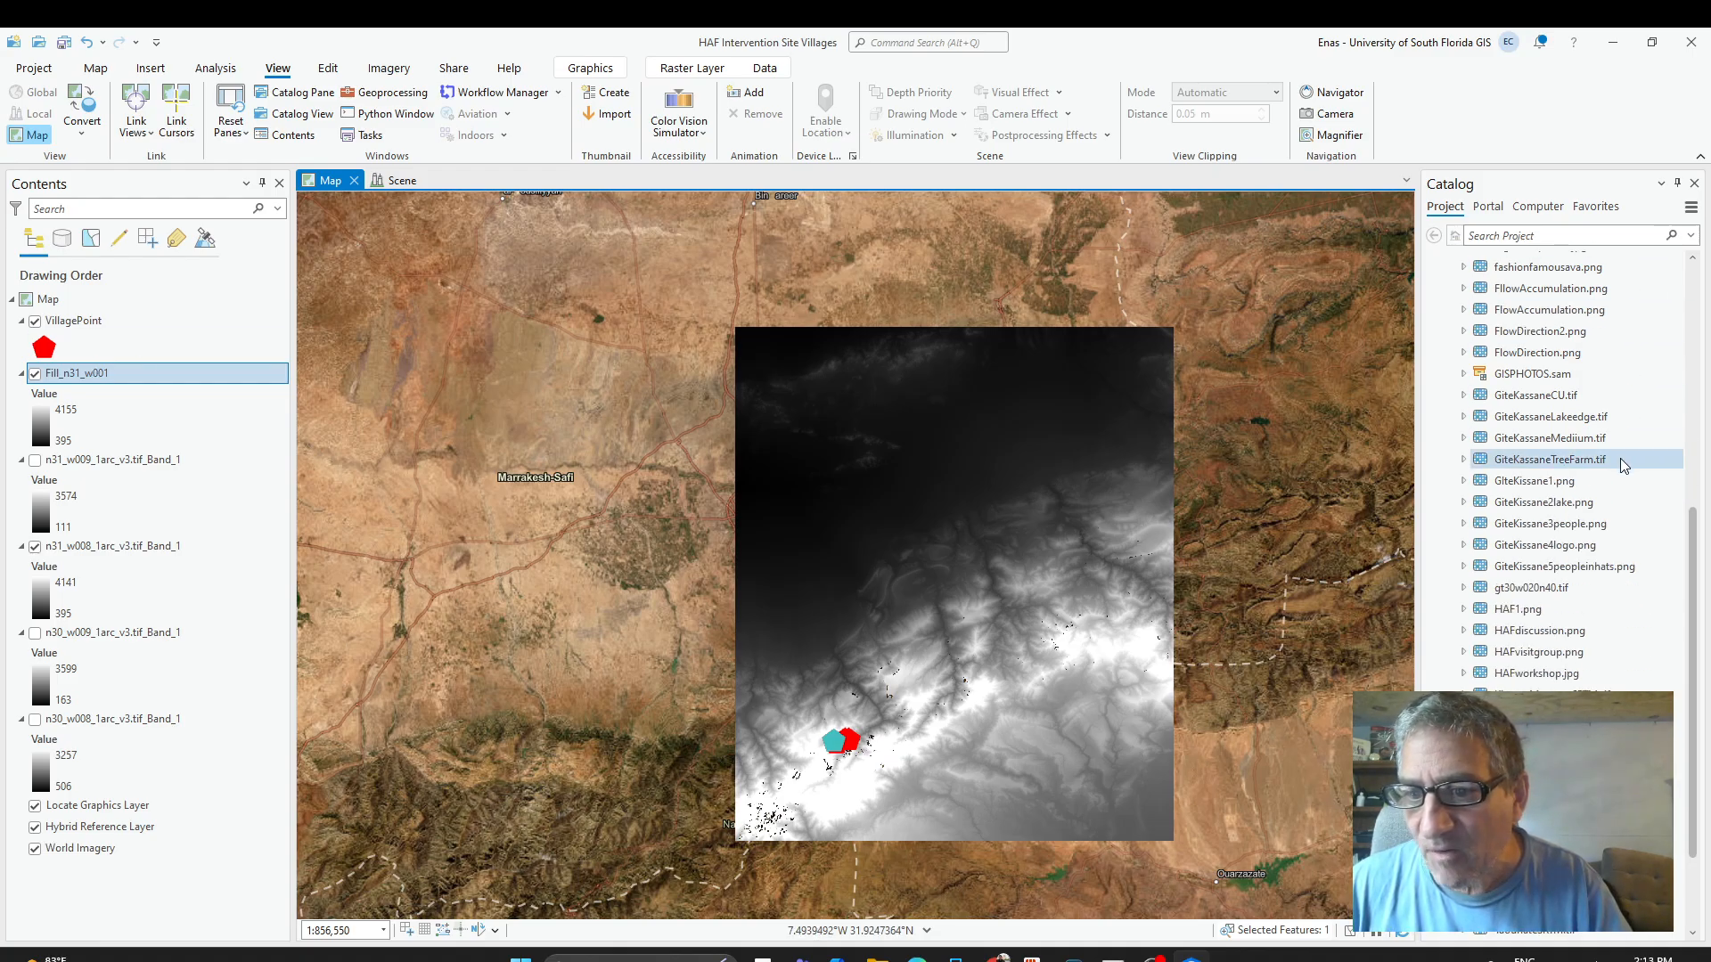
scroll(1617, 458, up, 2)
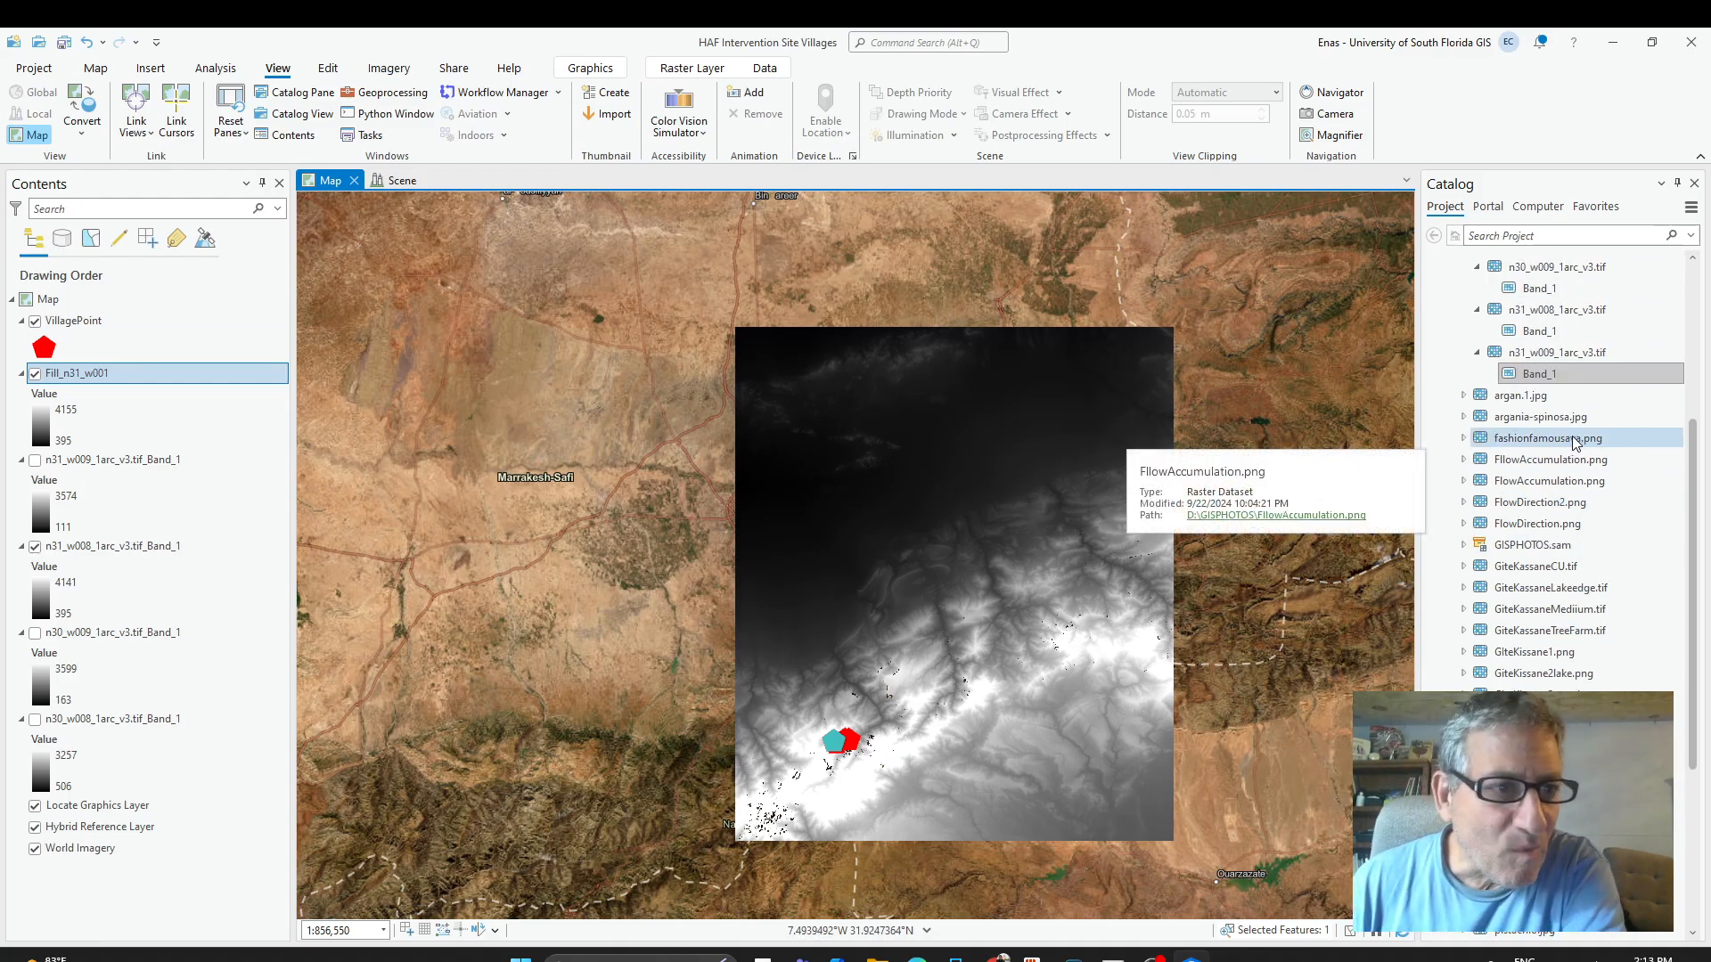
scroll(1590, 418, up, 2)
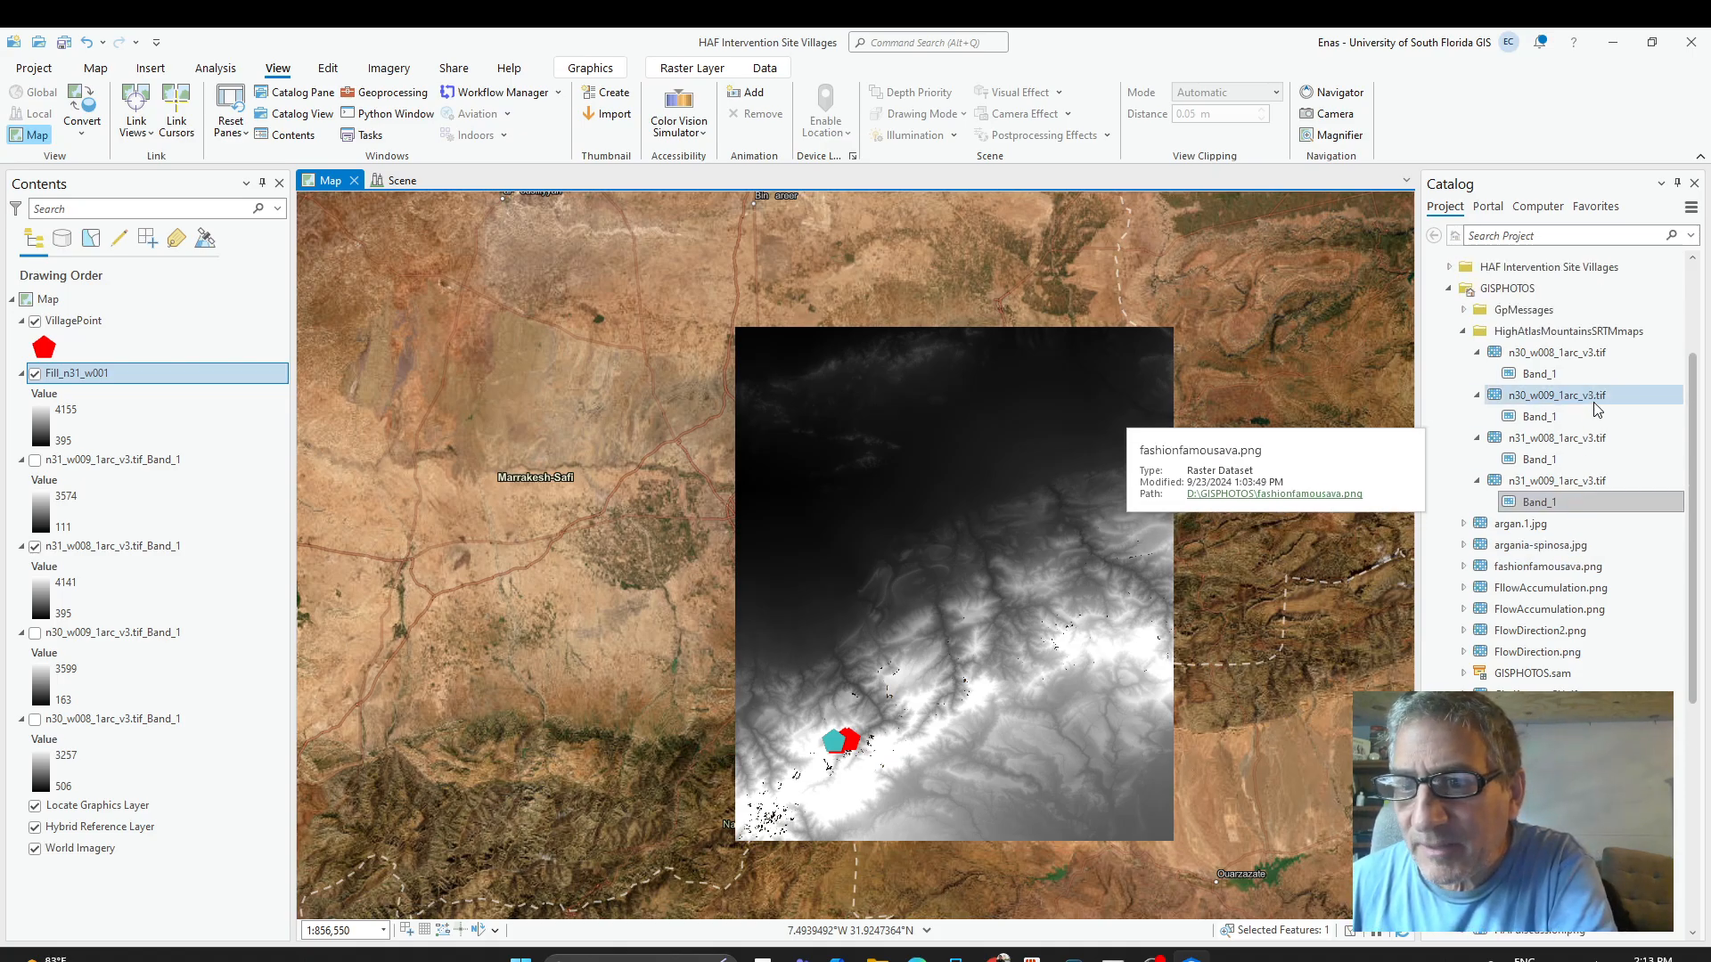
scroll(1595, 397, down, 10)
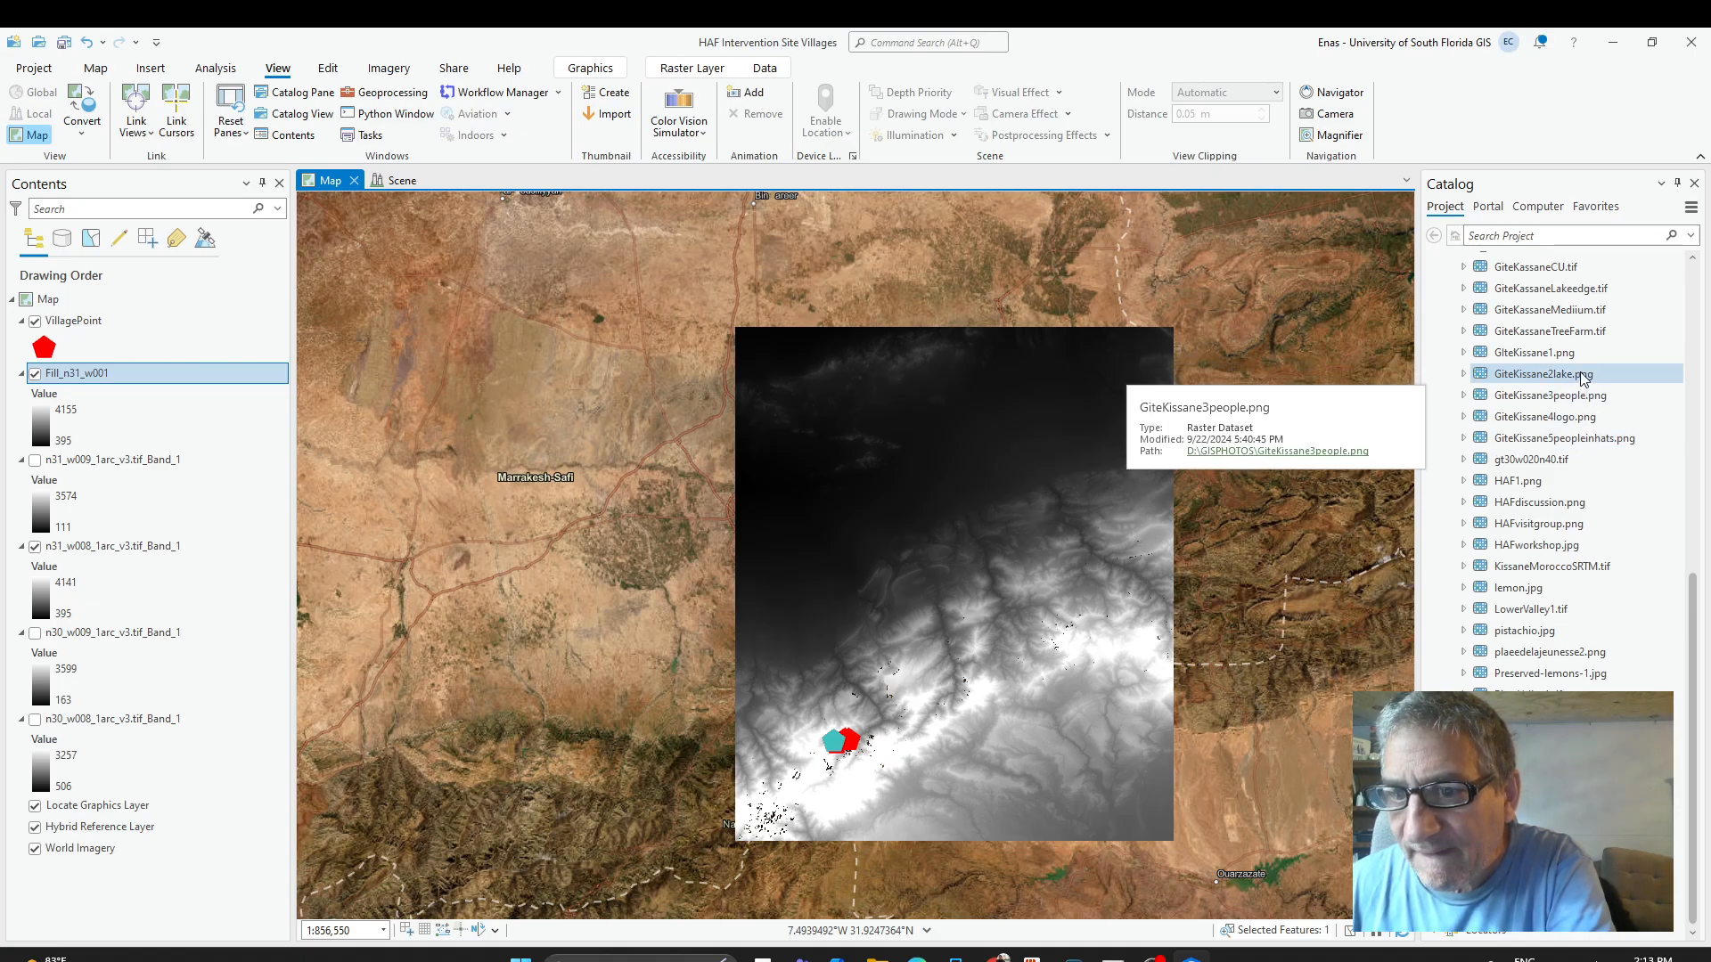
scroll(1577, 397, up, 6)
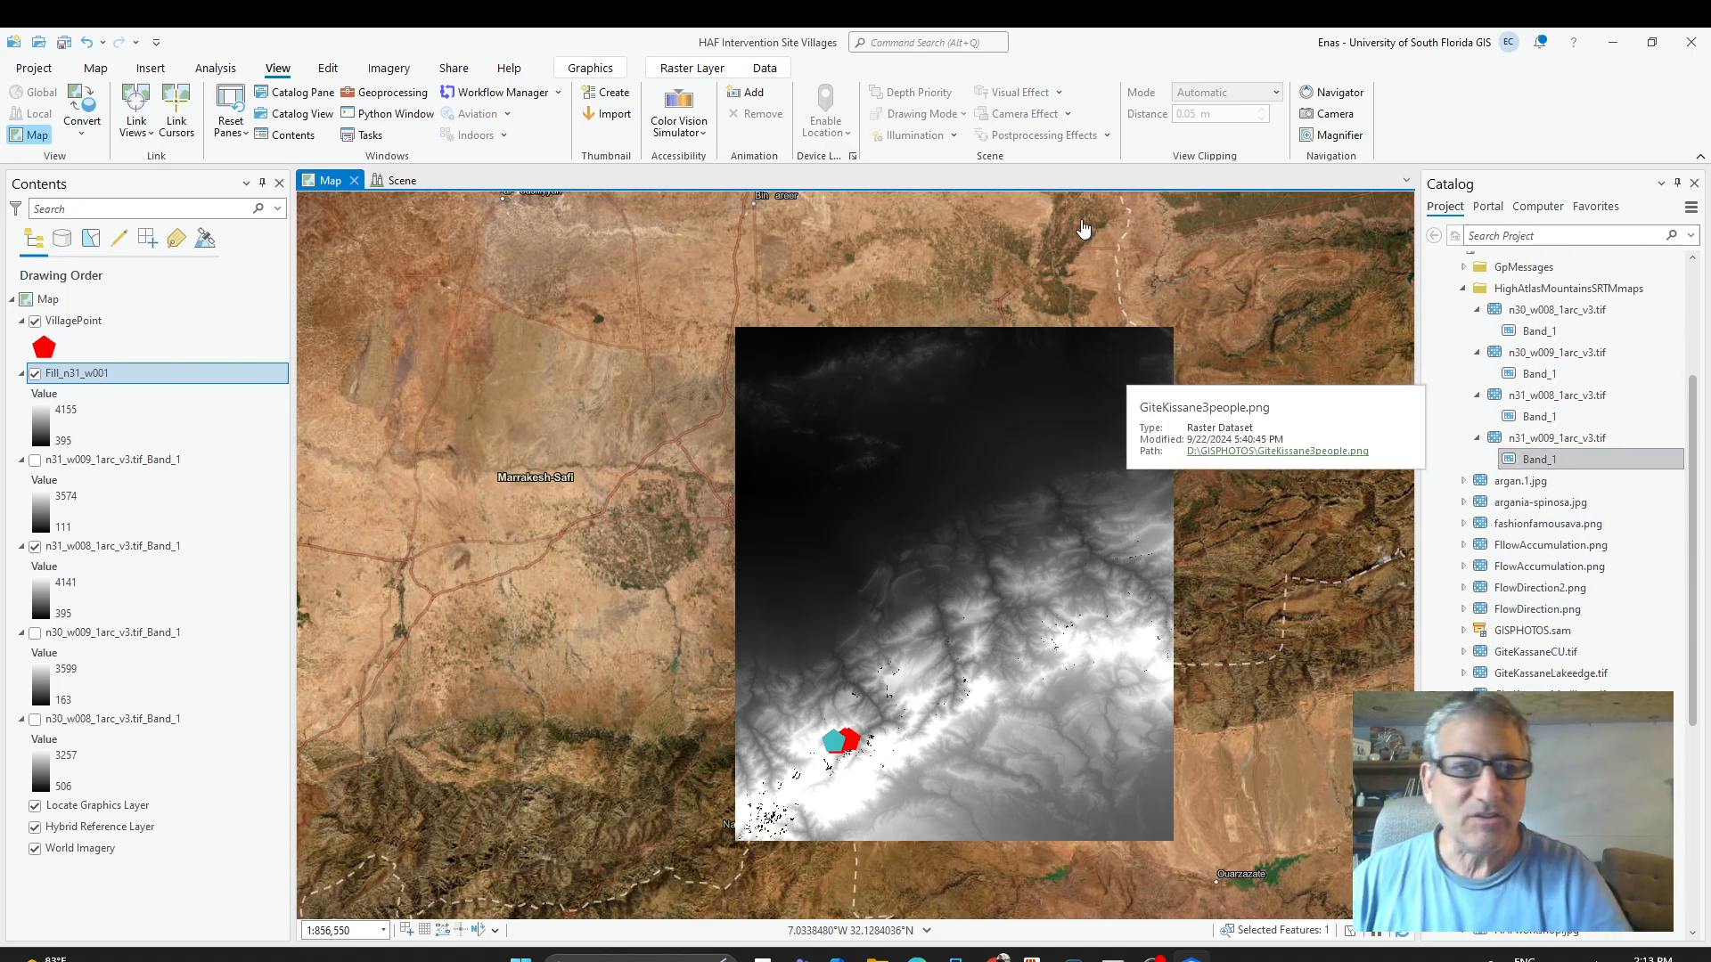
Remove the Fill_n31_w001 layer from the 2D map.
right_click(88, 372)
click(147, 409)
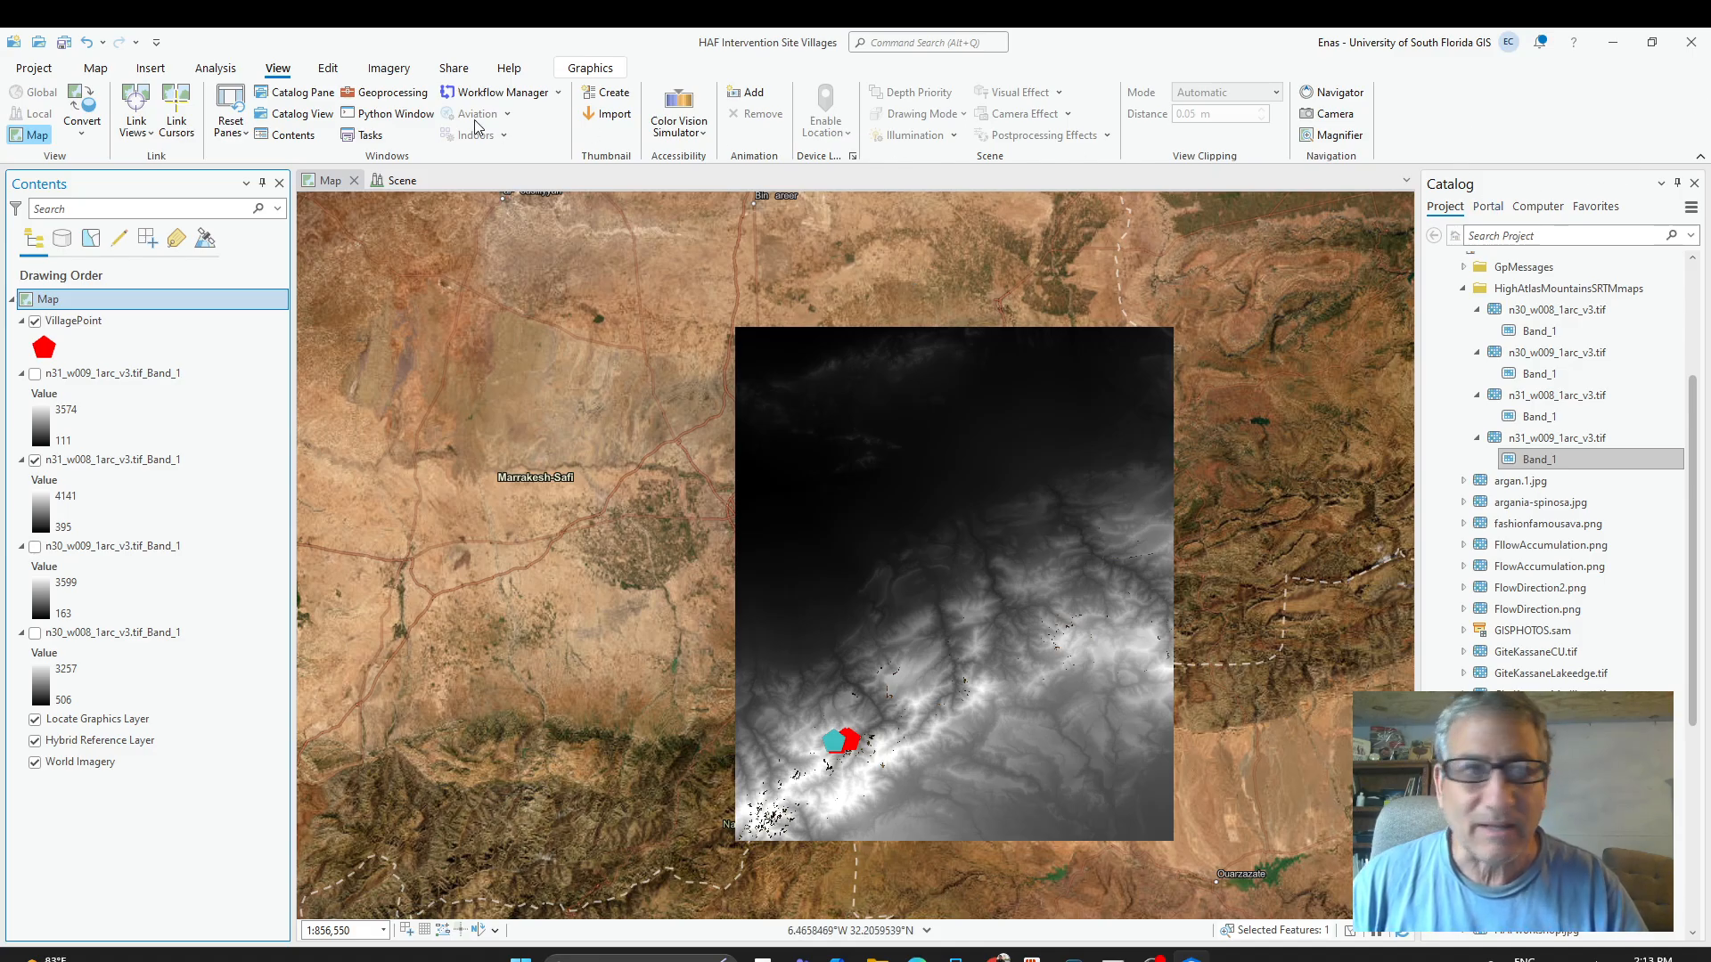
Open the Fill tool for the 2D map and choose n31_w008_1arc_v3.tif_Band_1 as the input surface raster.
click(368, 95)
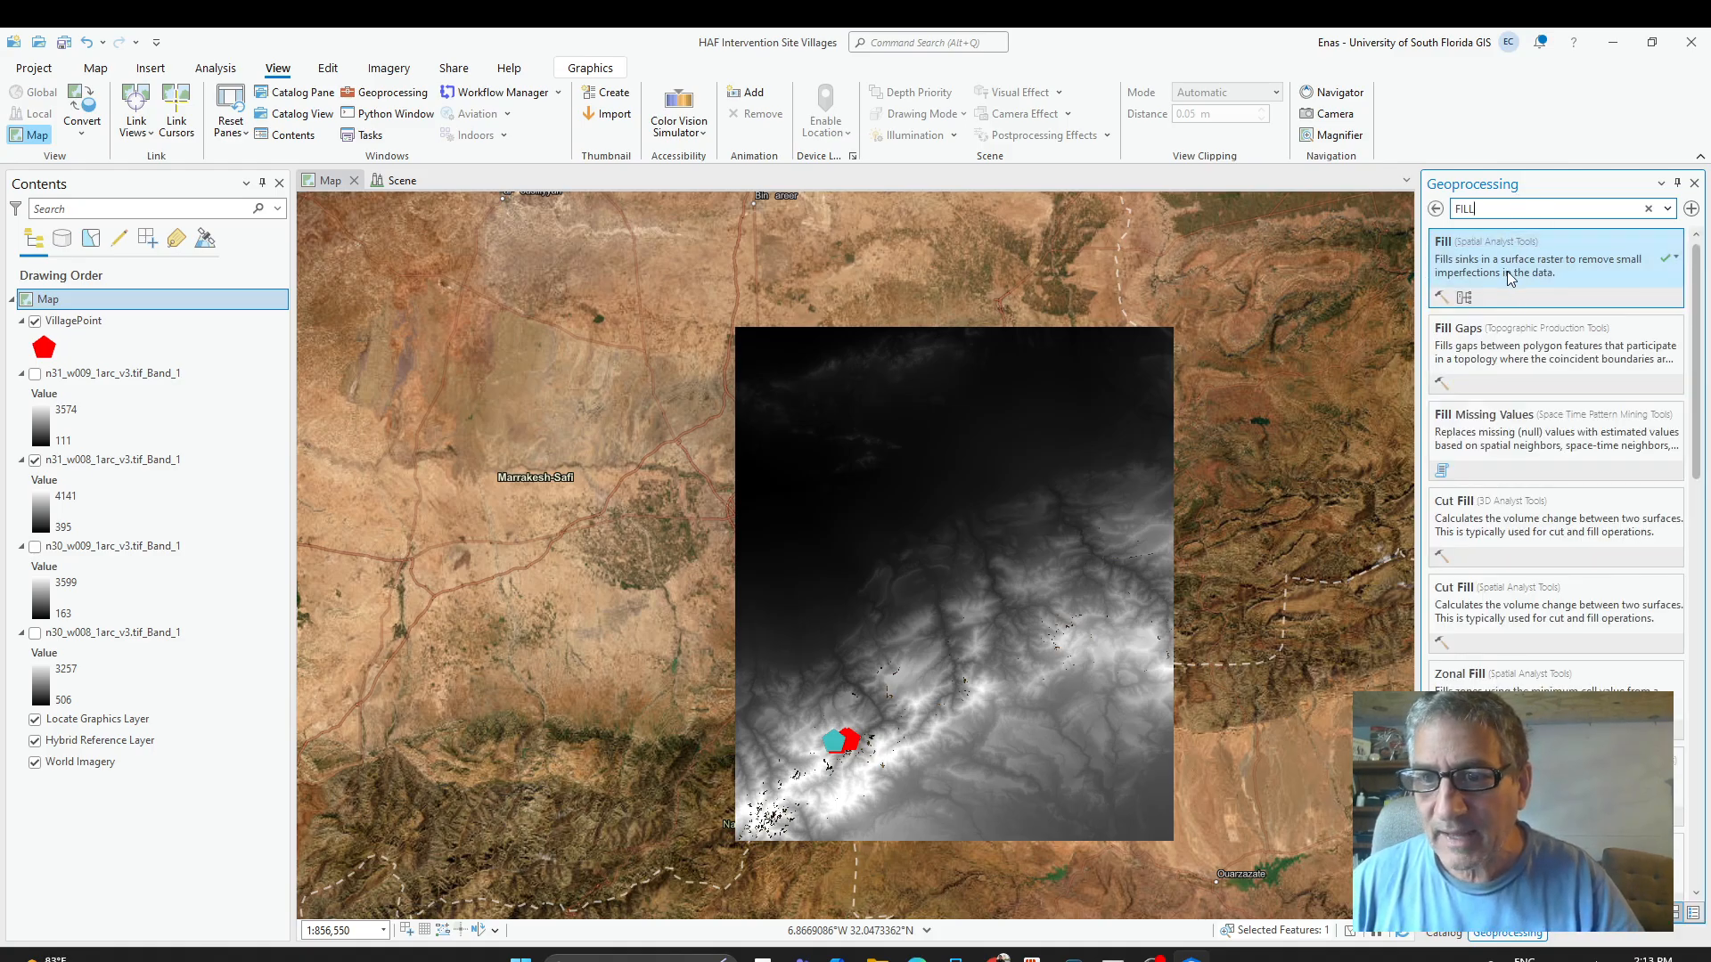
click(1520, 267)
click(1655, 284)
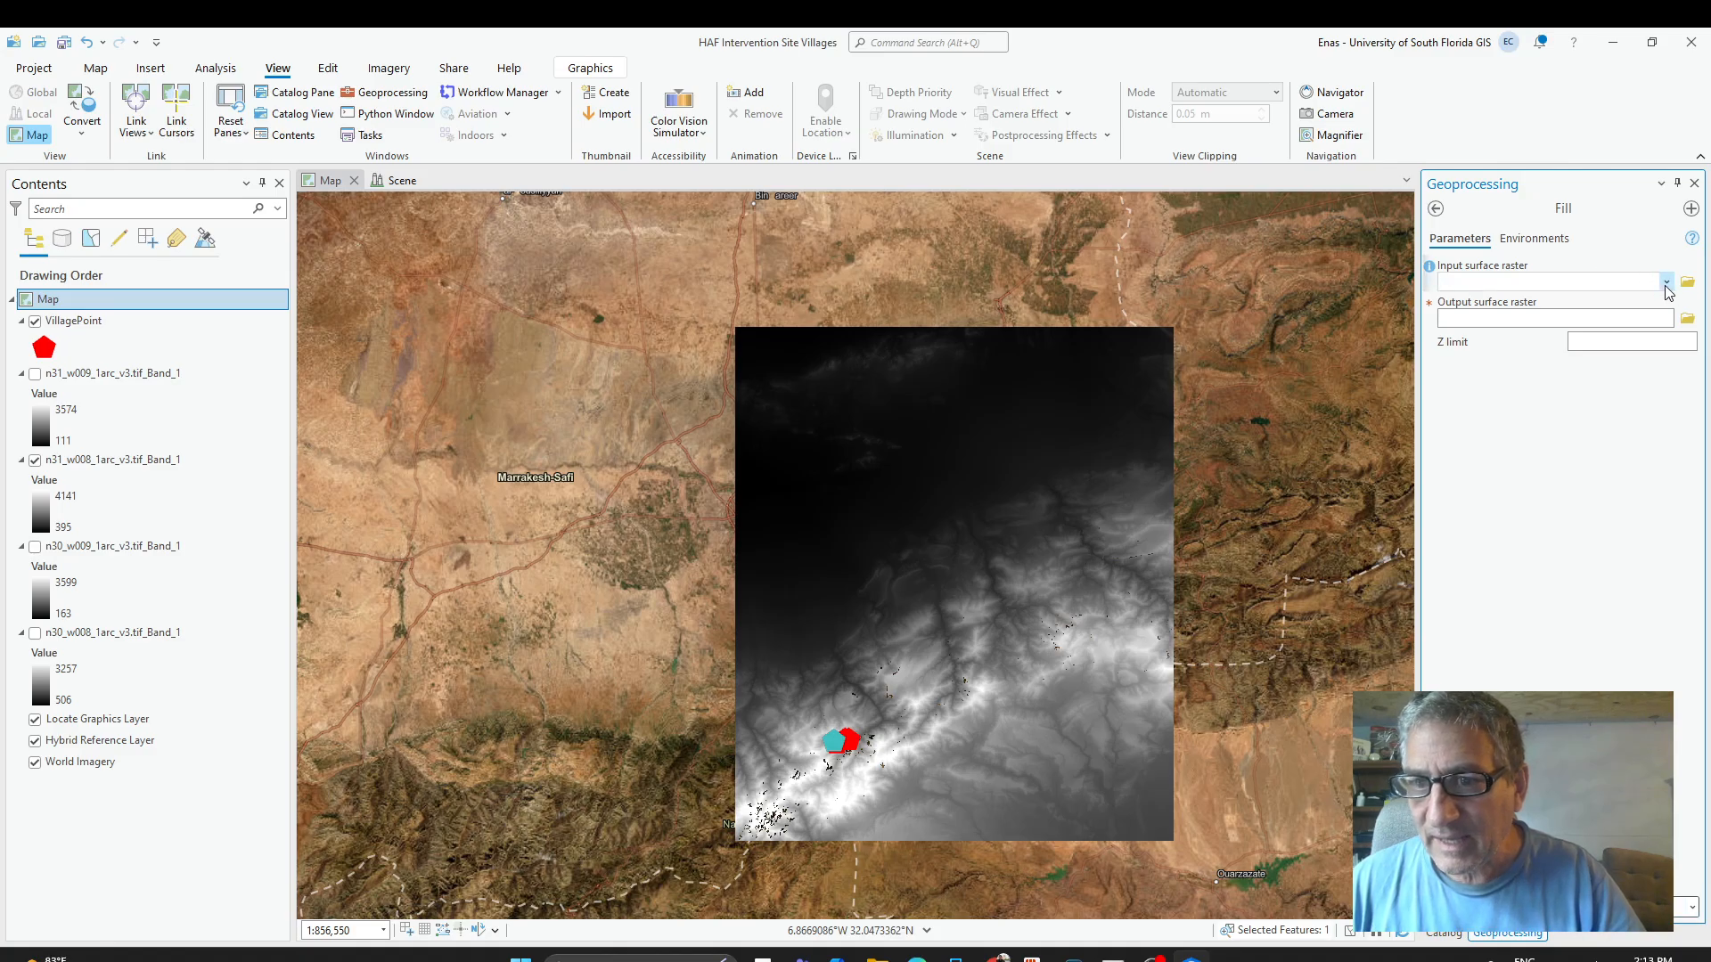
click(1666, 285)
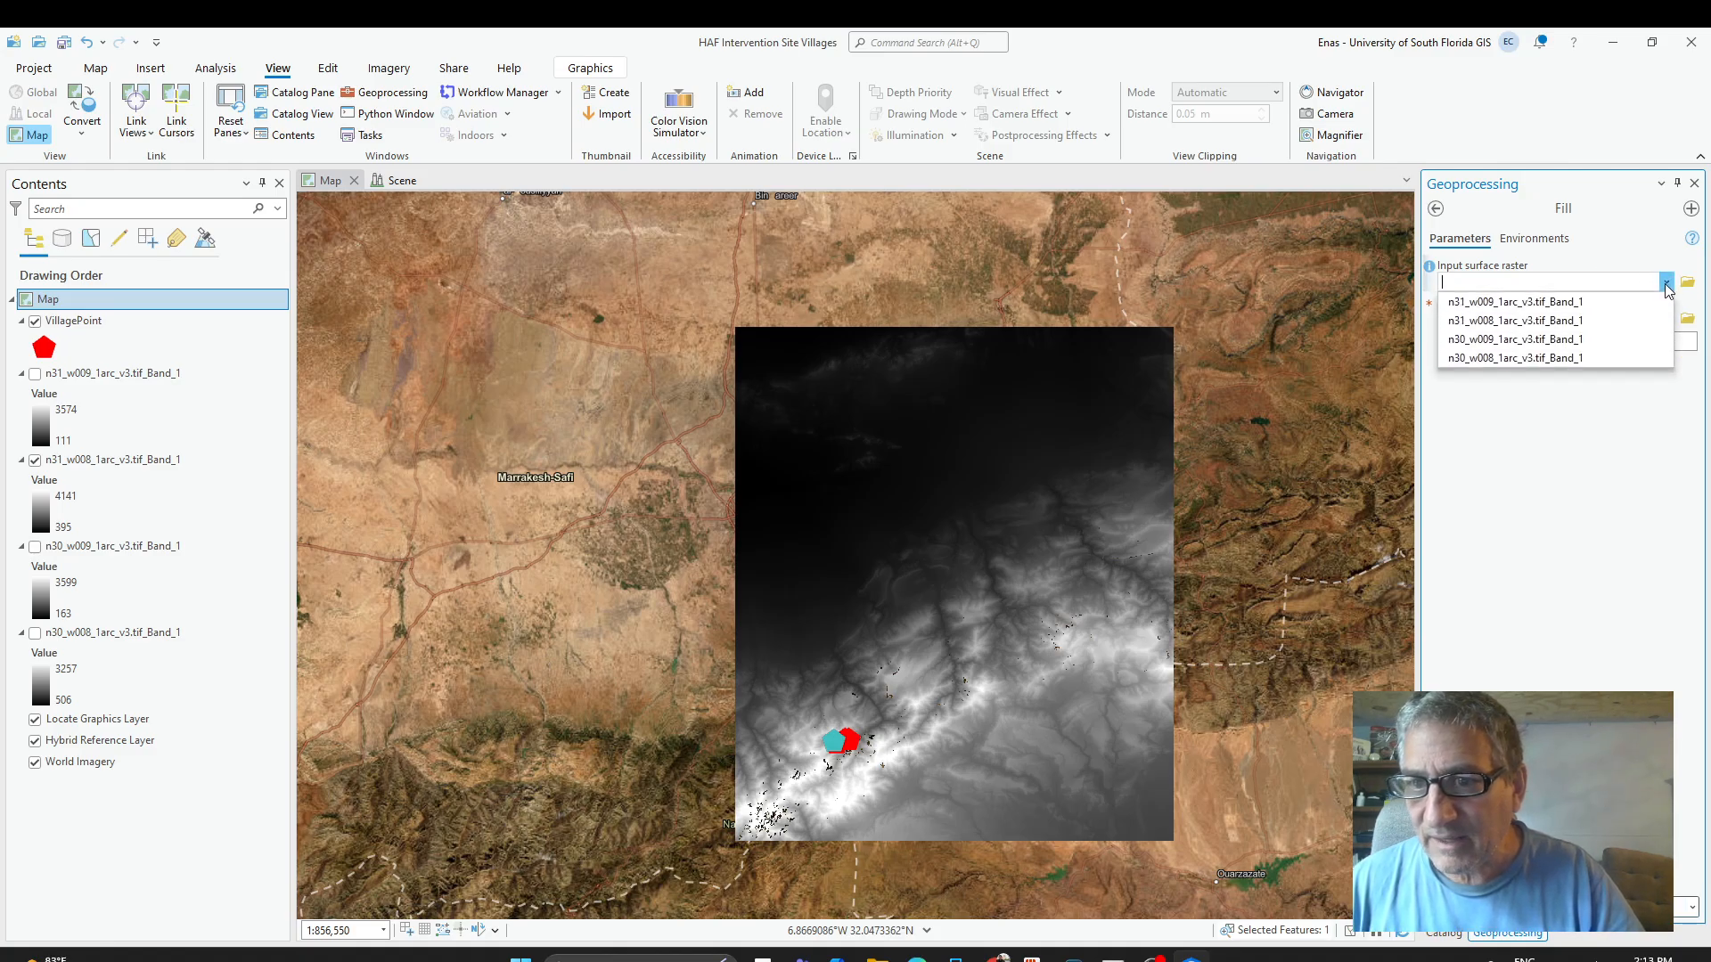
click(1535, 327)
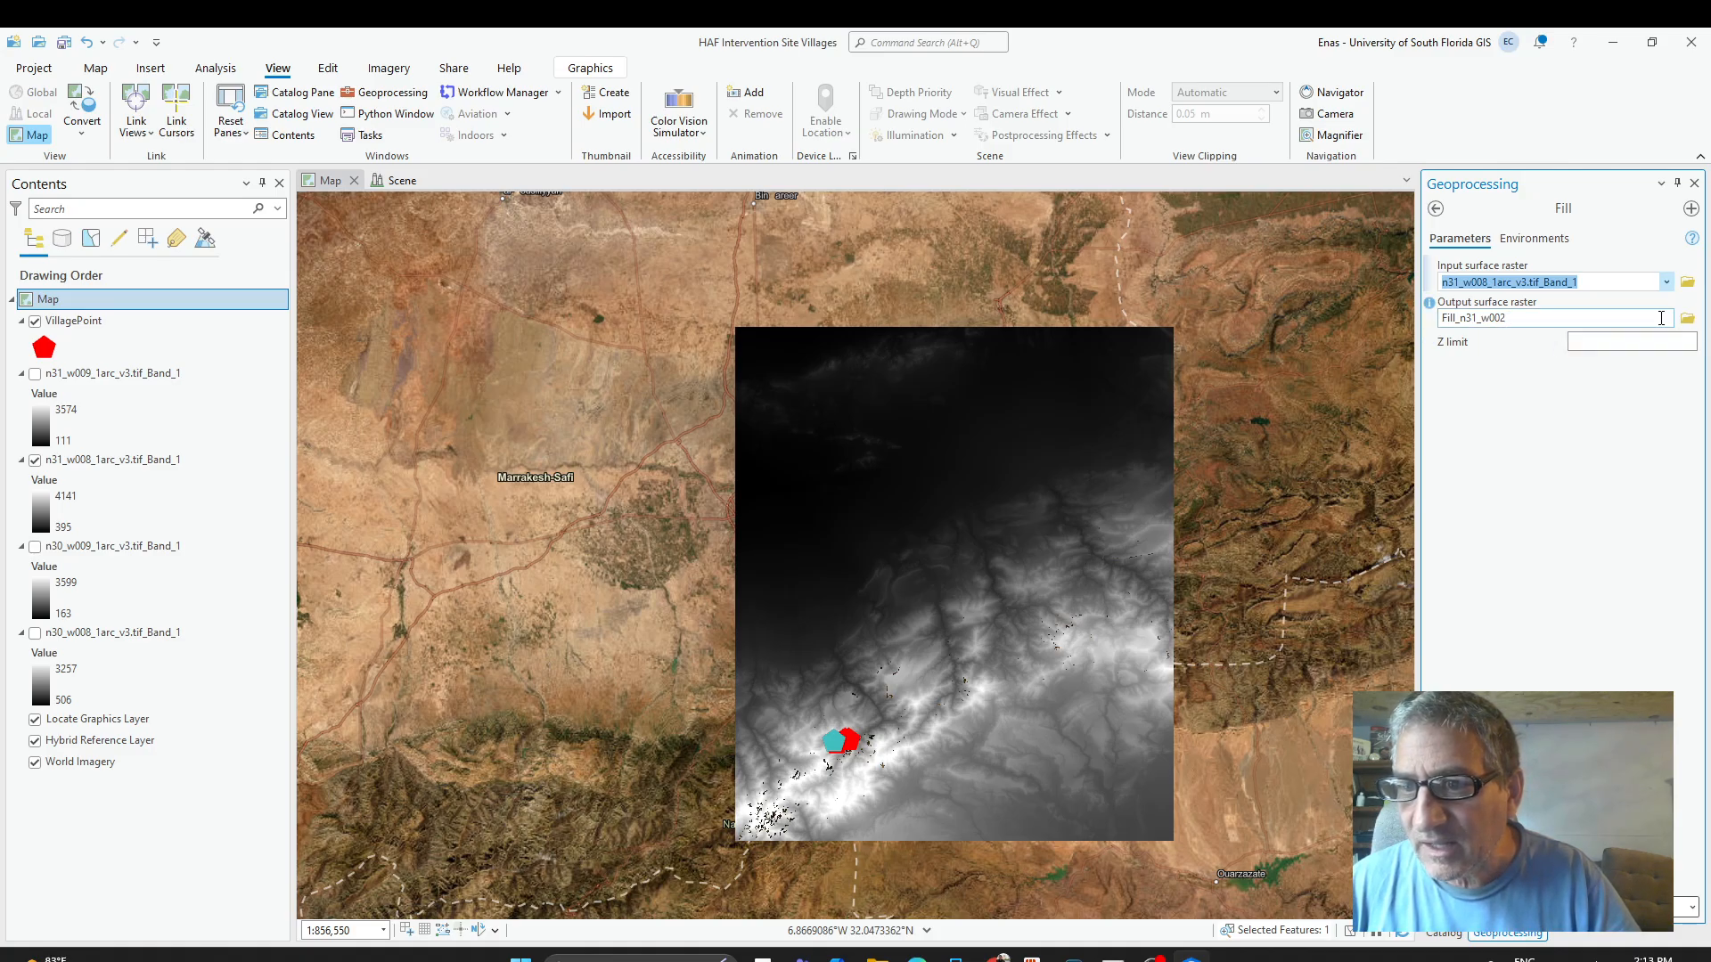
Look through the files in the GISPHOTOS folder while choosing where to save the output surface raster.
click(1688, 323)
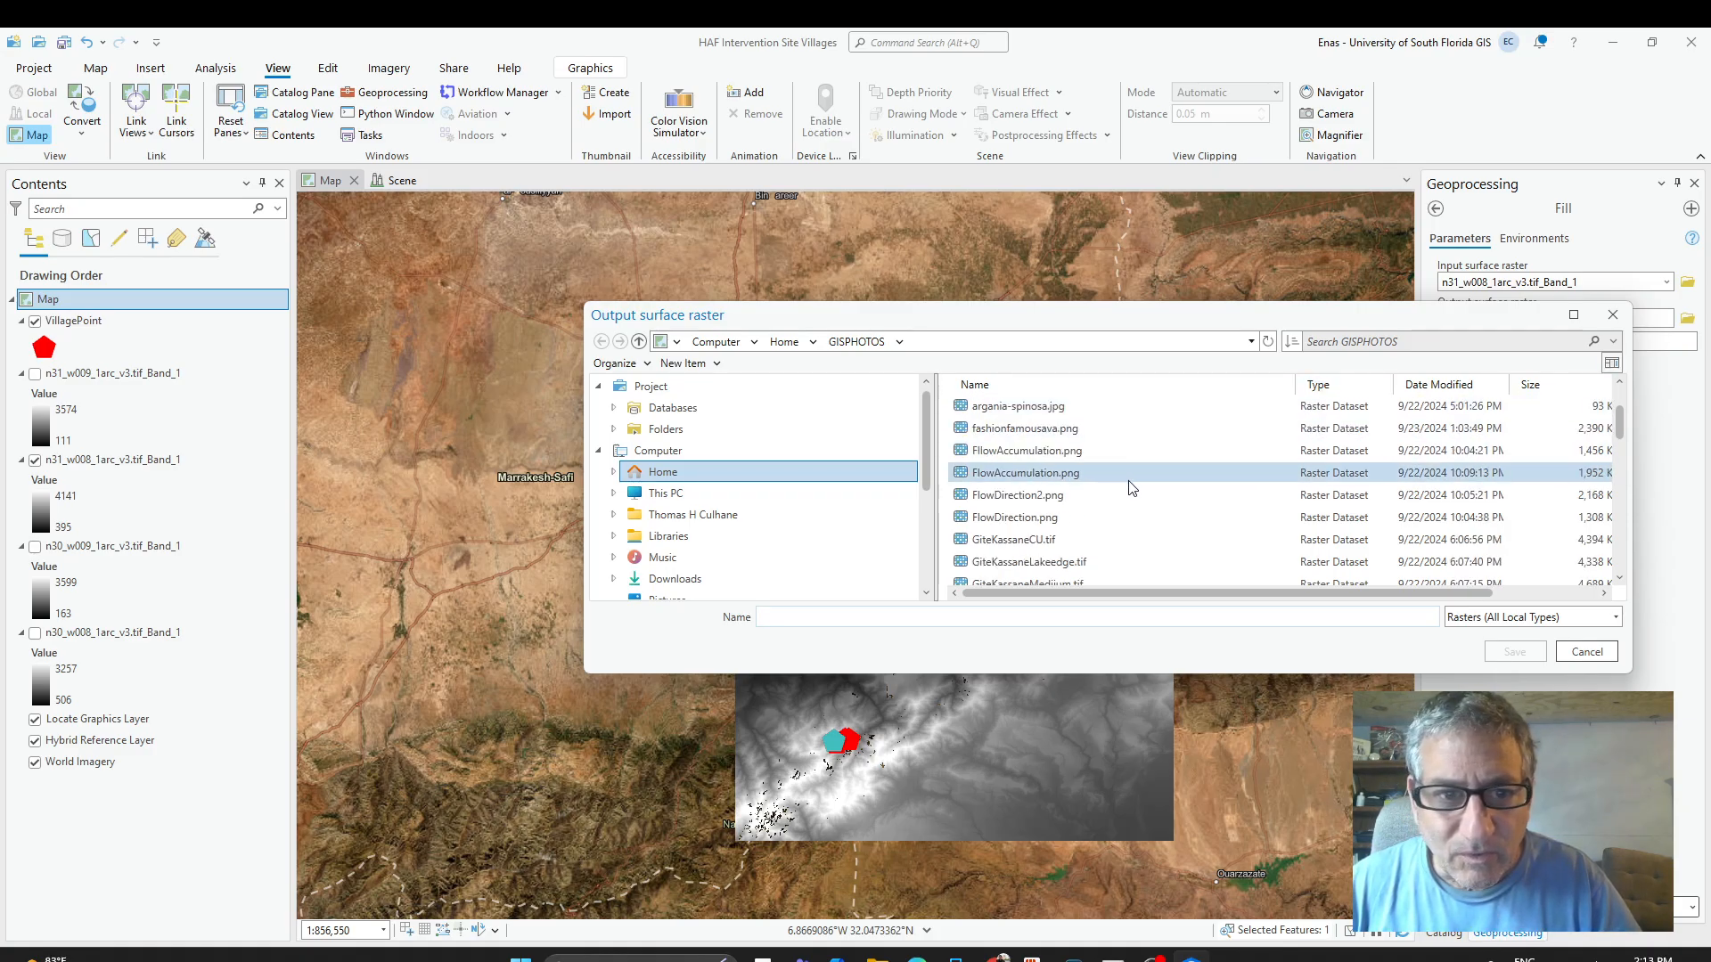
scroll(1122, 490, down, 5)
scroll(1131, 504, down, 10)
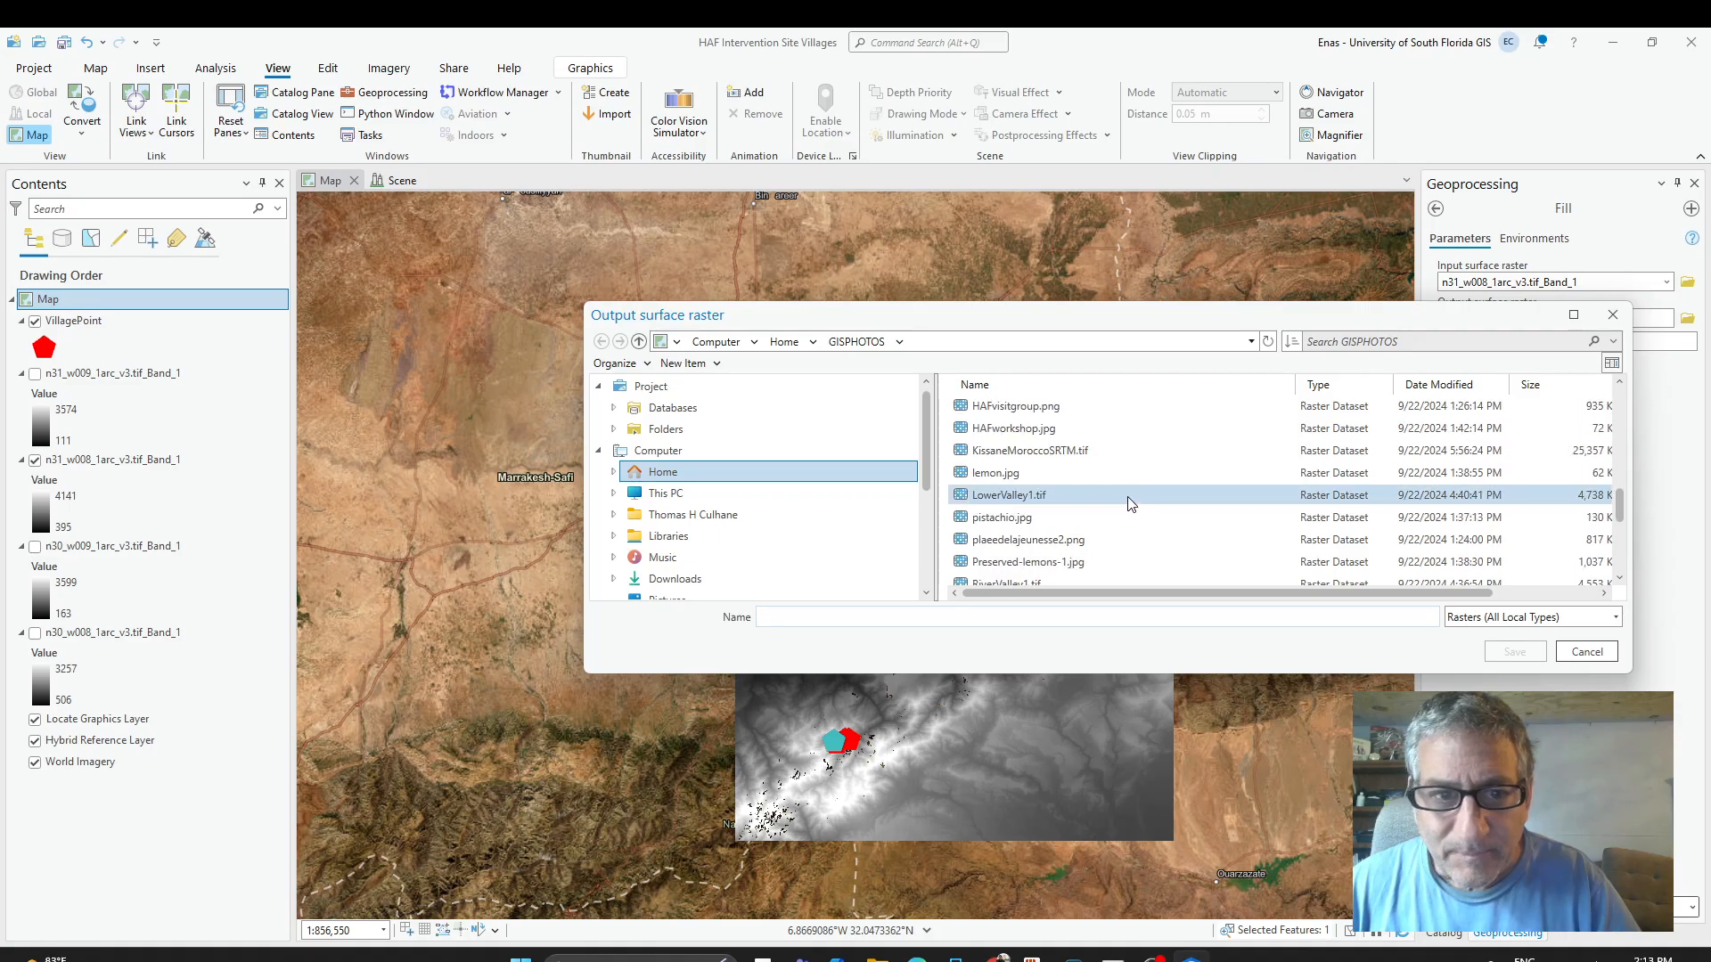
scroll(1126, 492, up, 10)
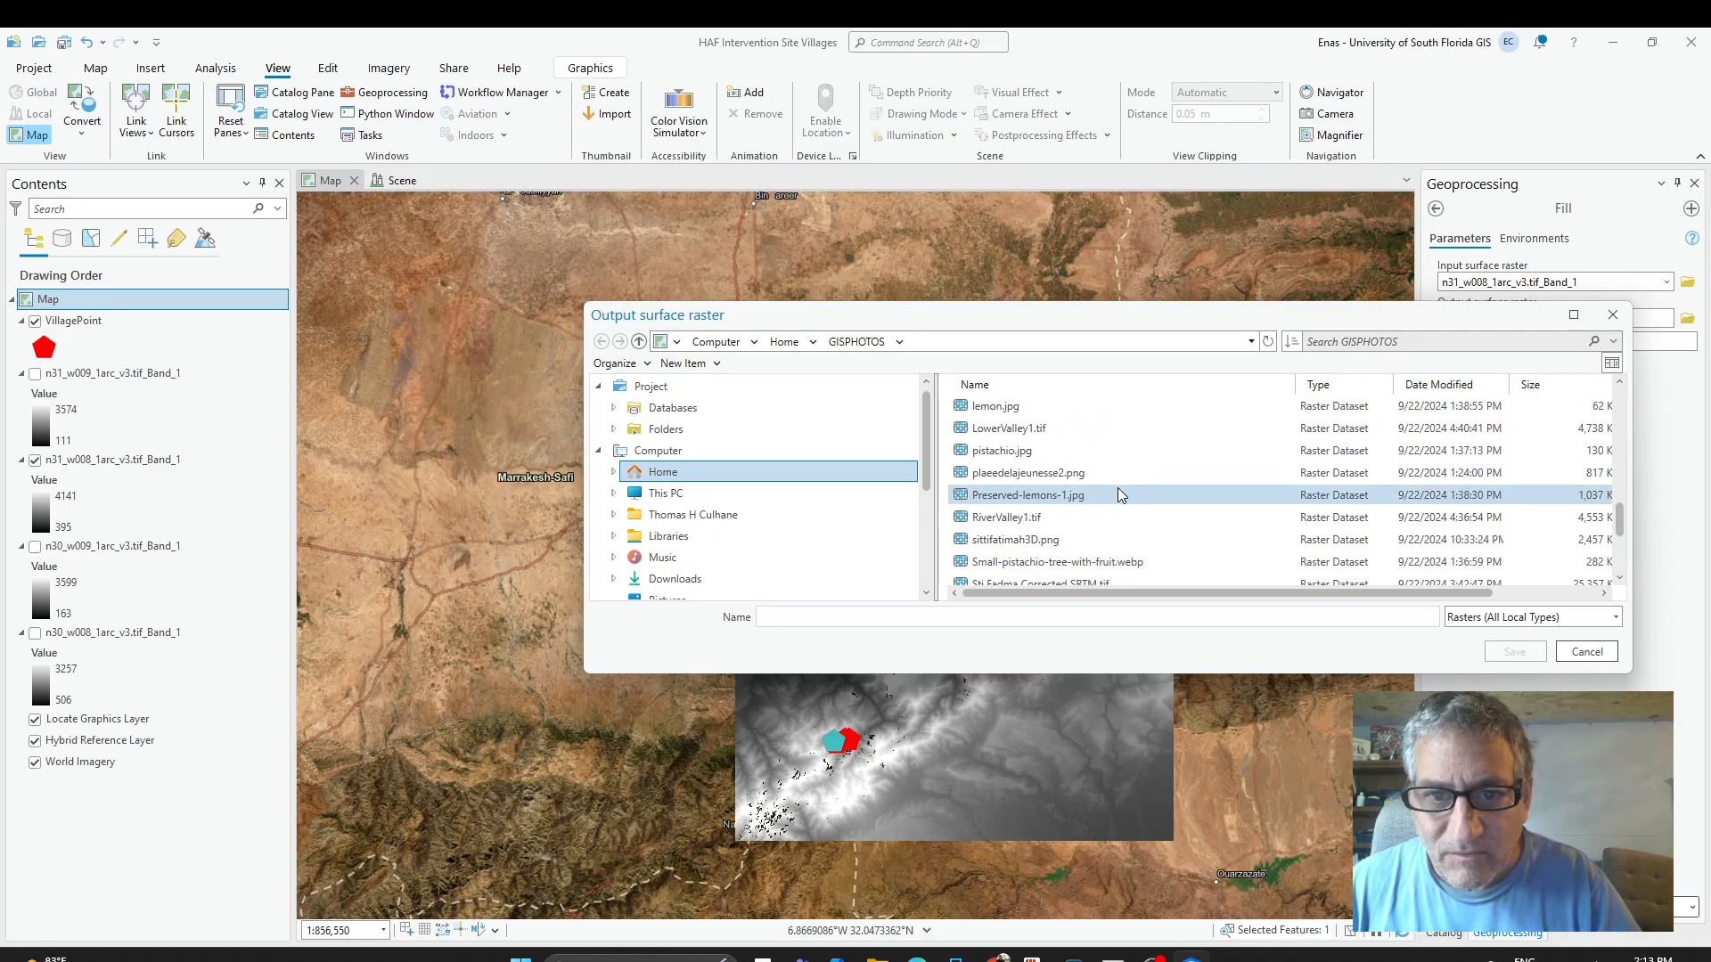
scroll(1118, 493, up, 5)
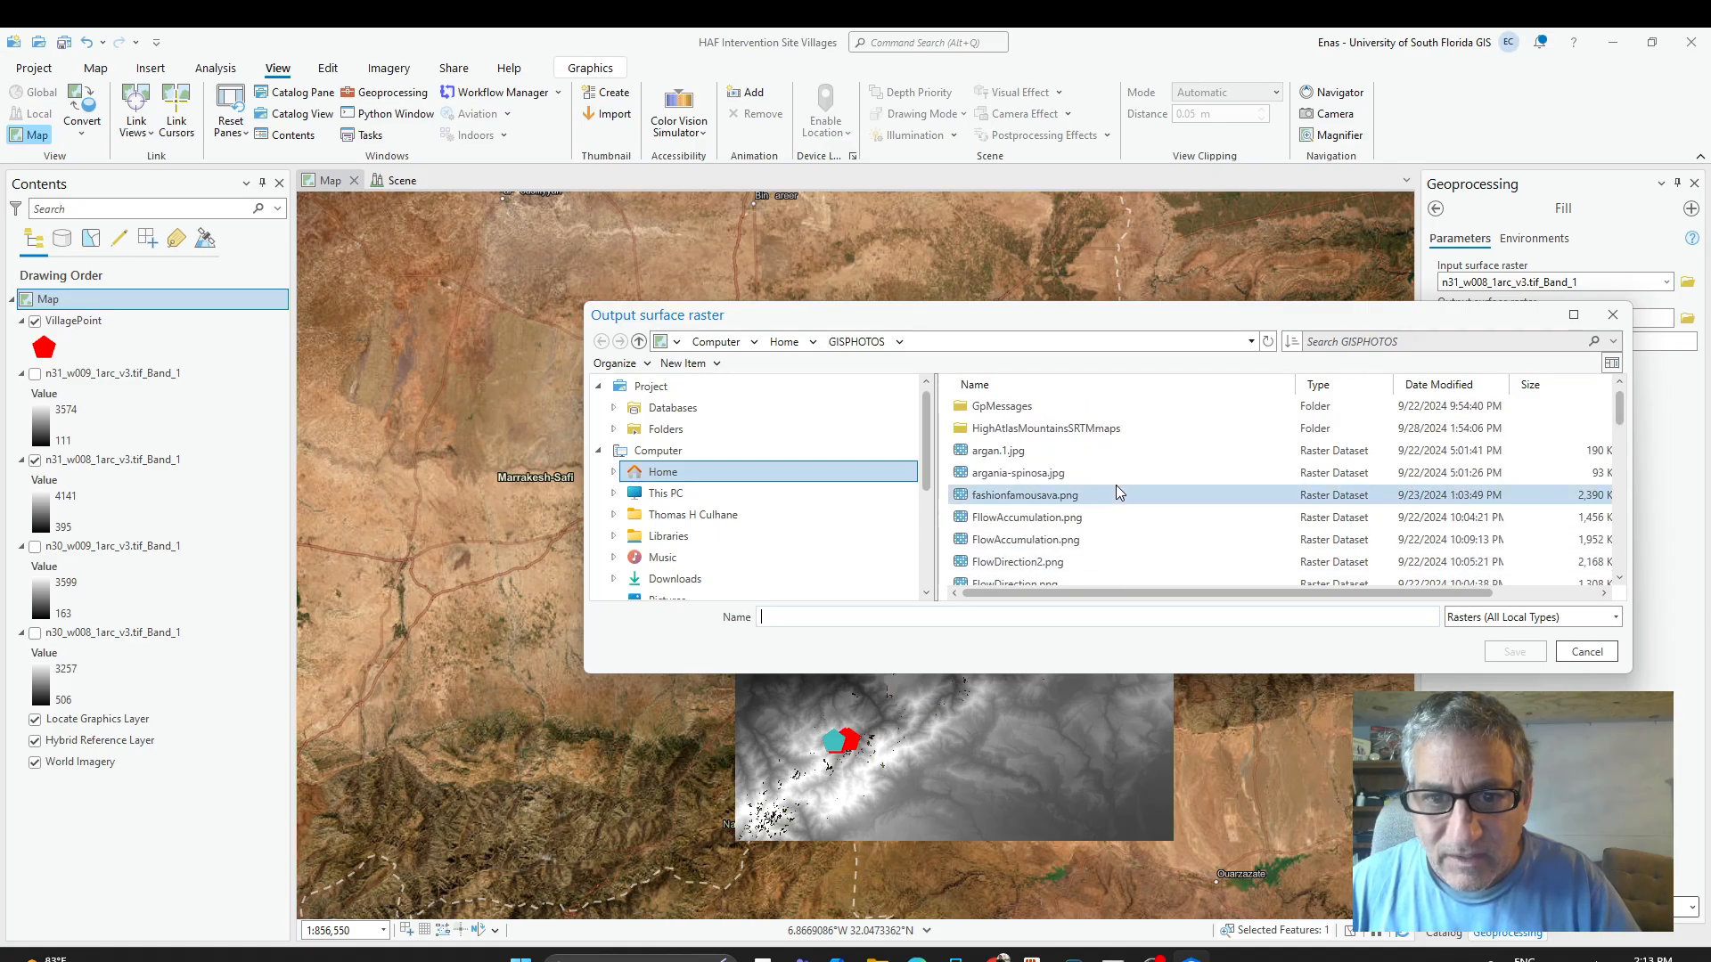
scroll(1116, 493, down, 1)
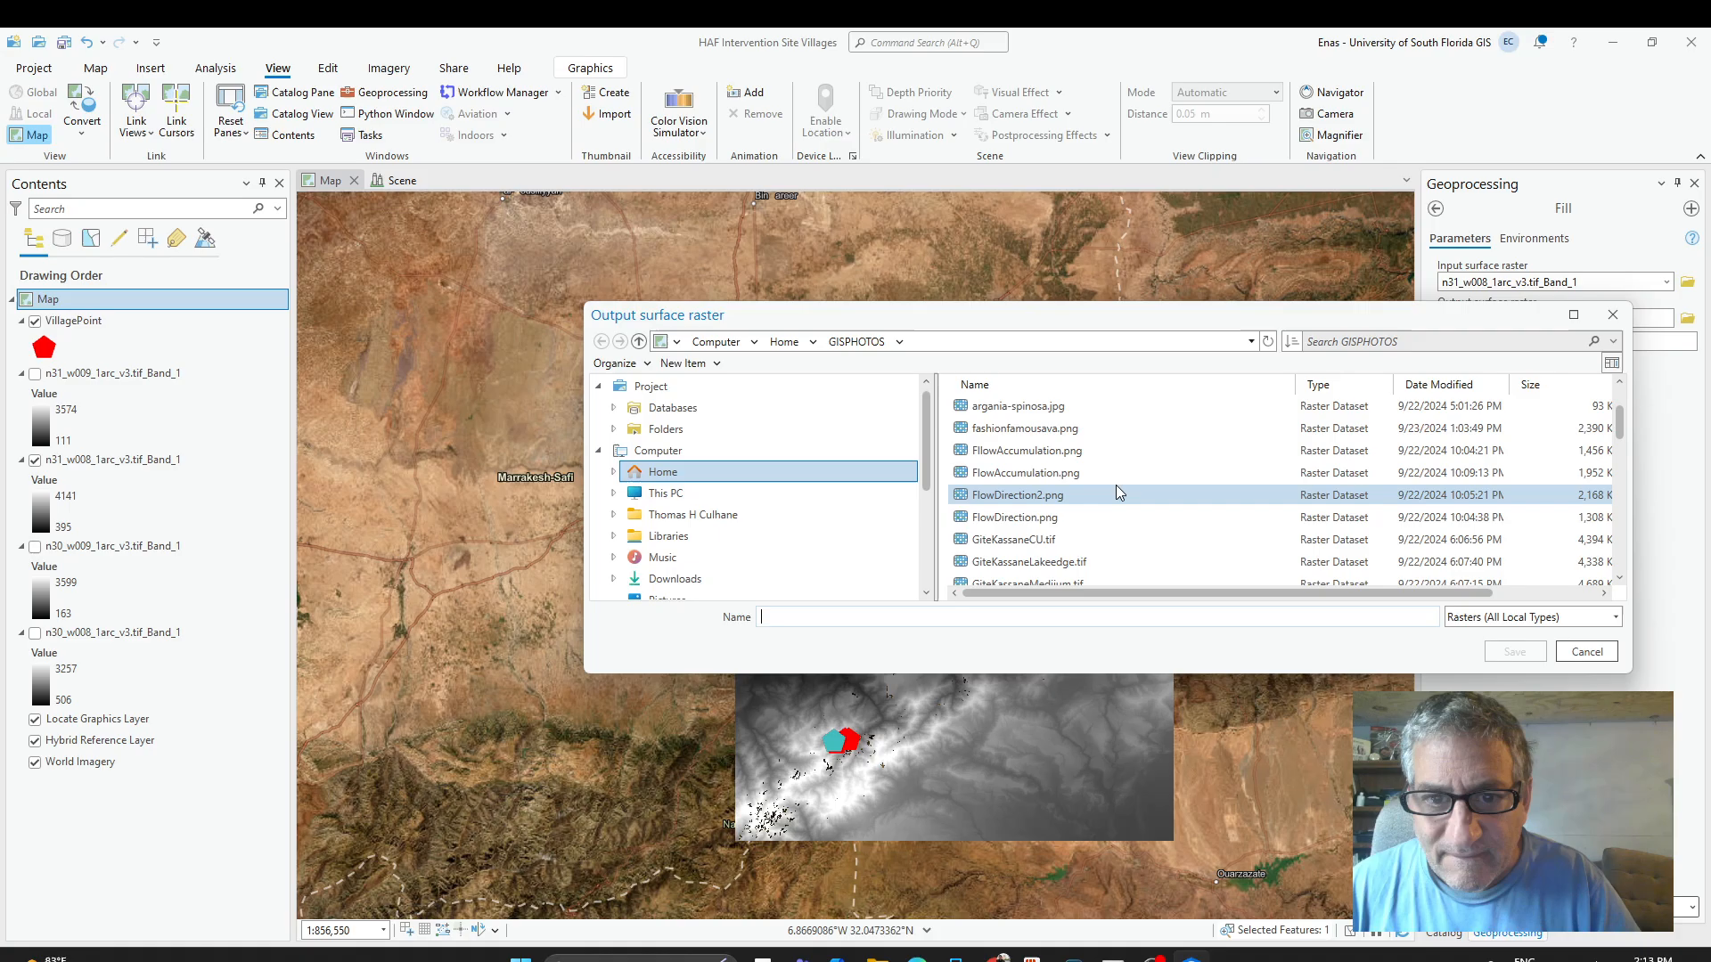
scroll(1118, 490, down, 12)
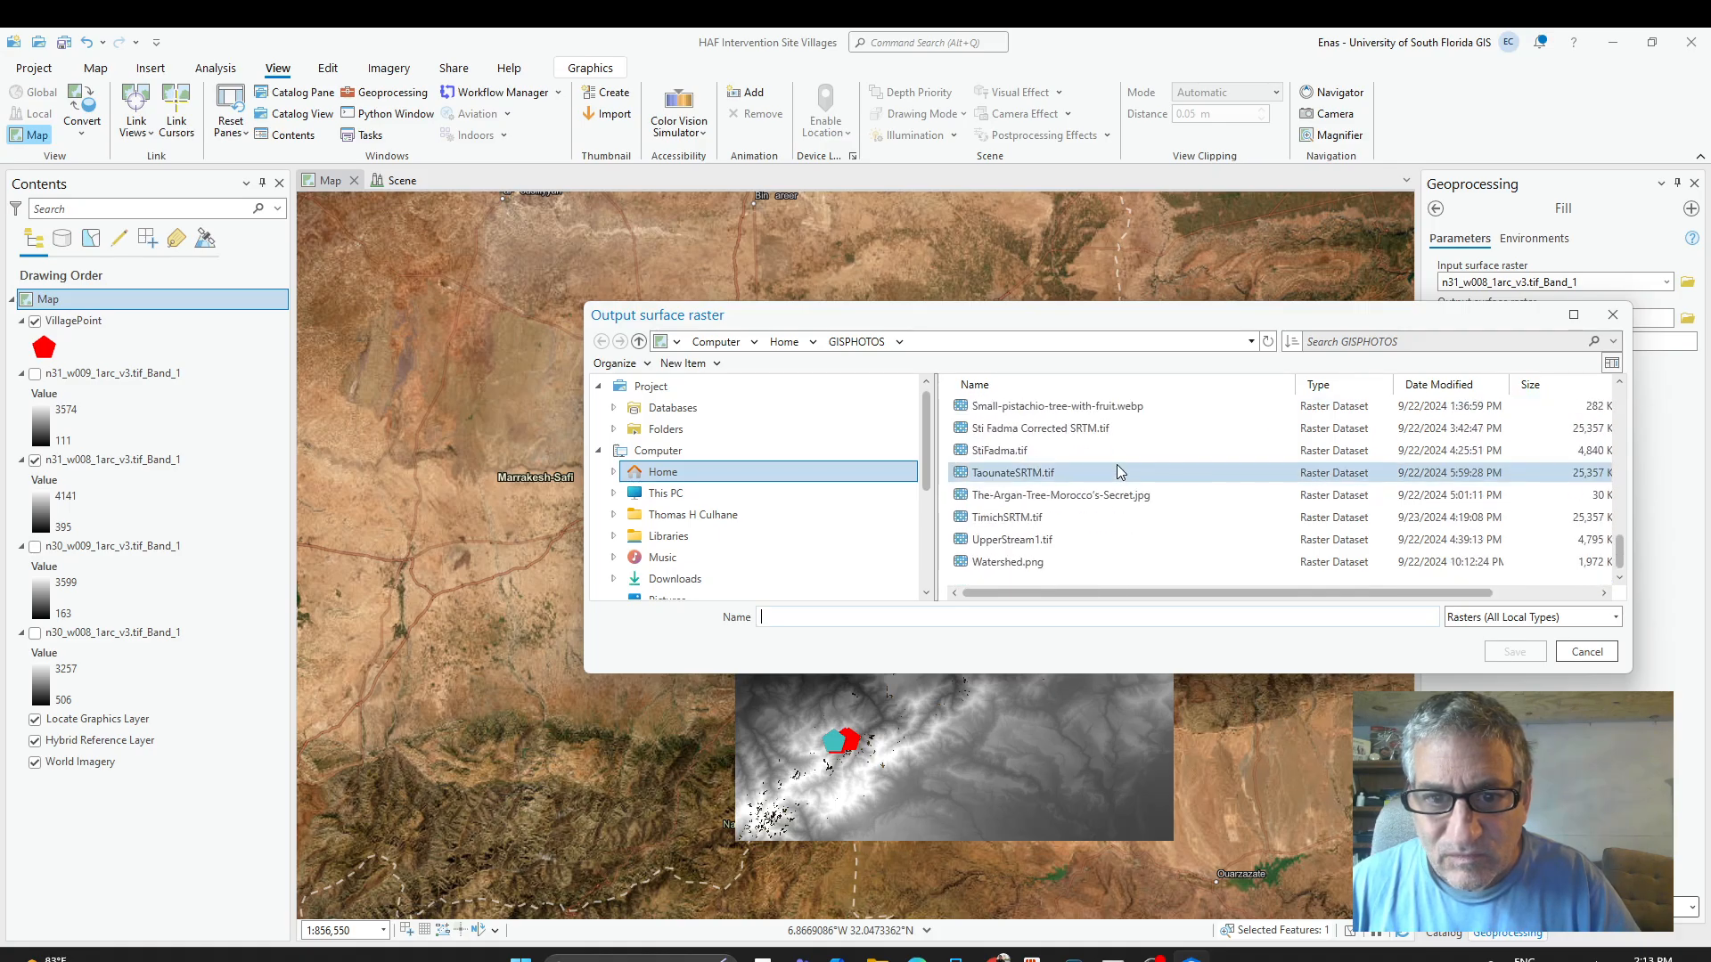
scroll(1141, 453, up, 6)
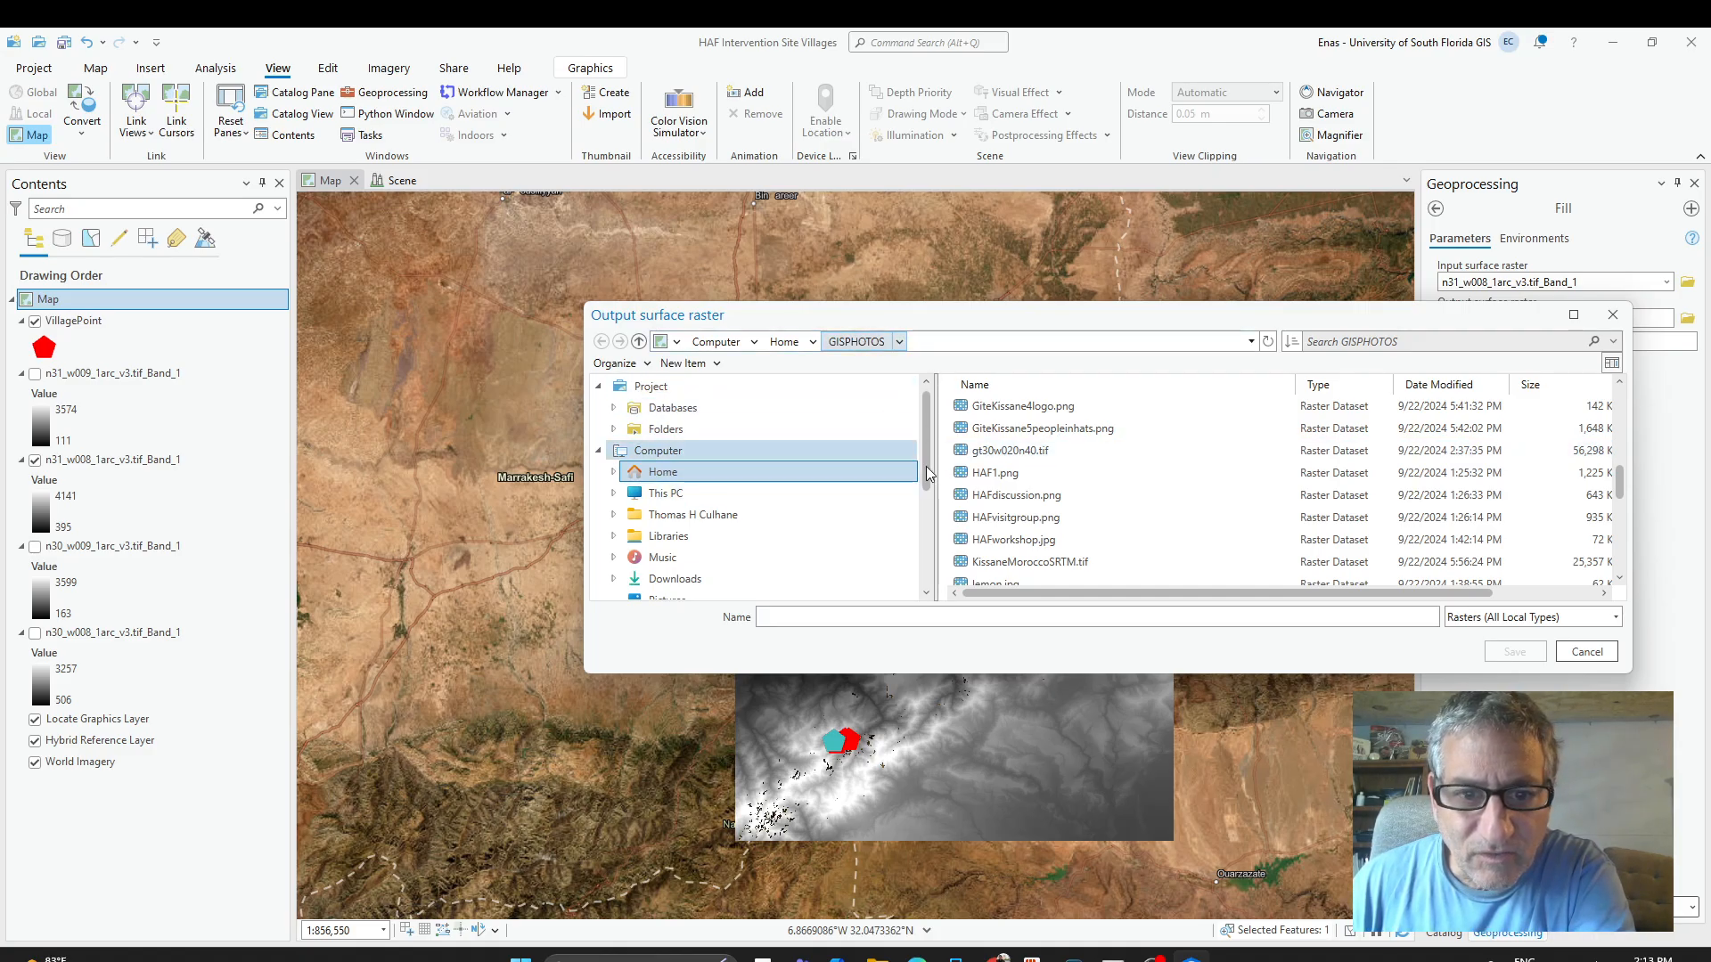
click(1109, 613)
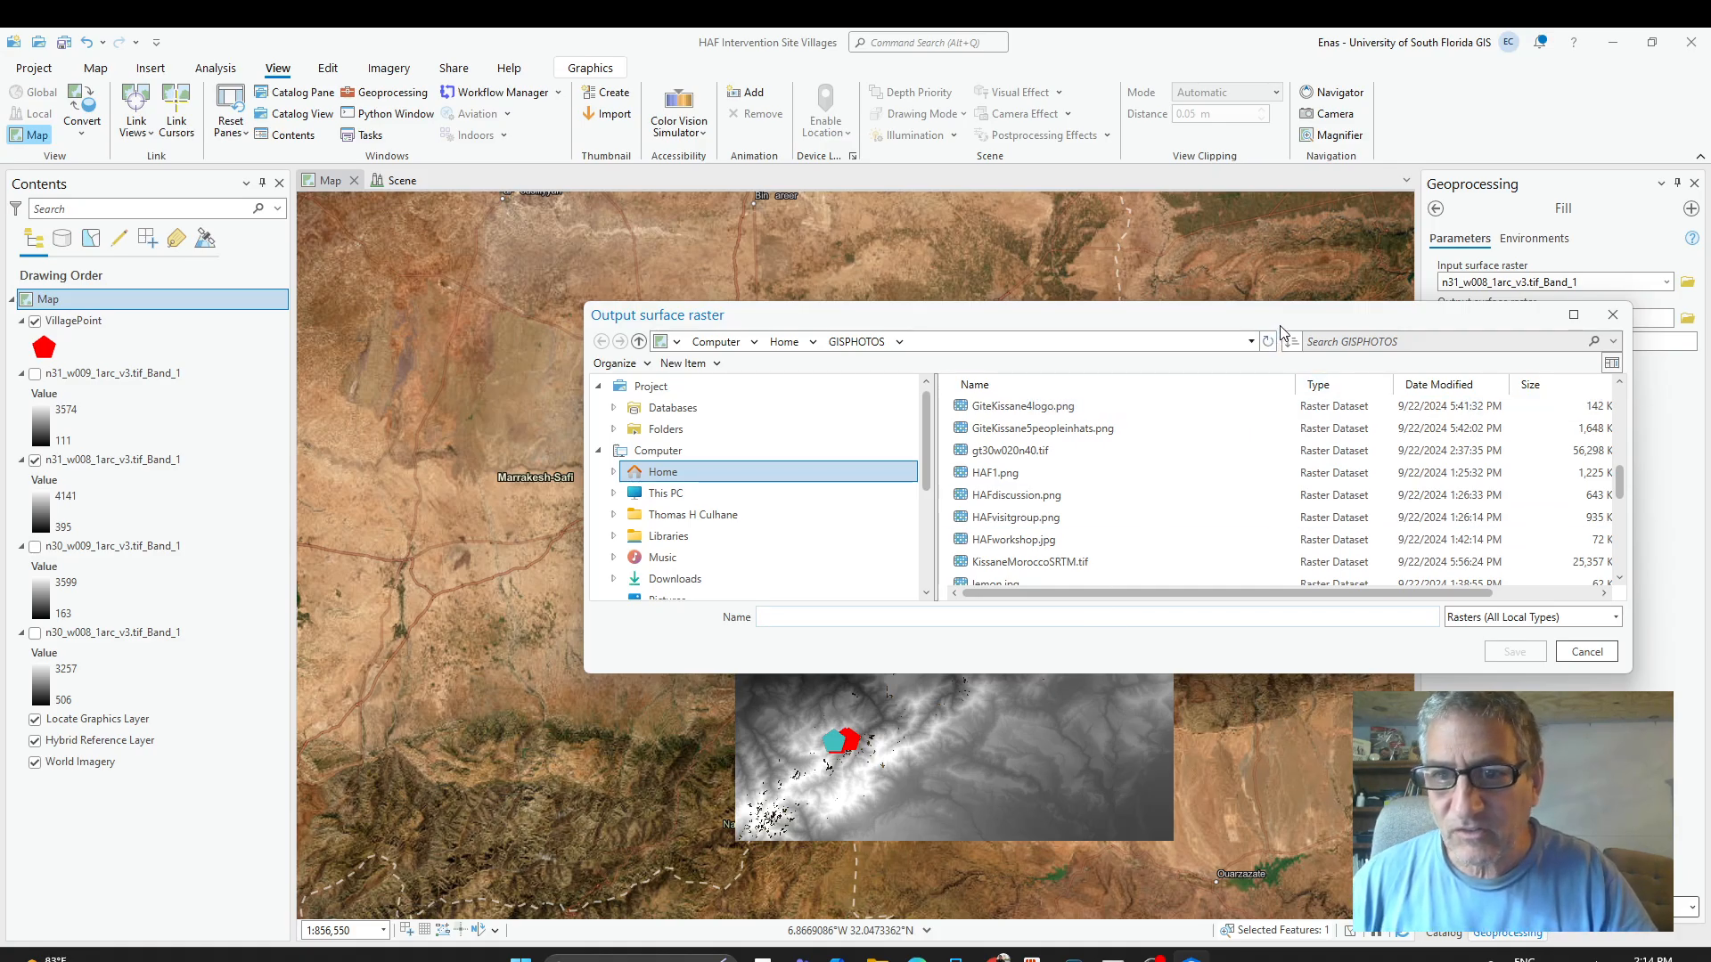
Try to save the output surface raster in GISPHOTOS under the name Fill_n31_w002TH.
drag(1290, 320, 1328, 453)
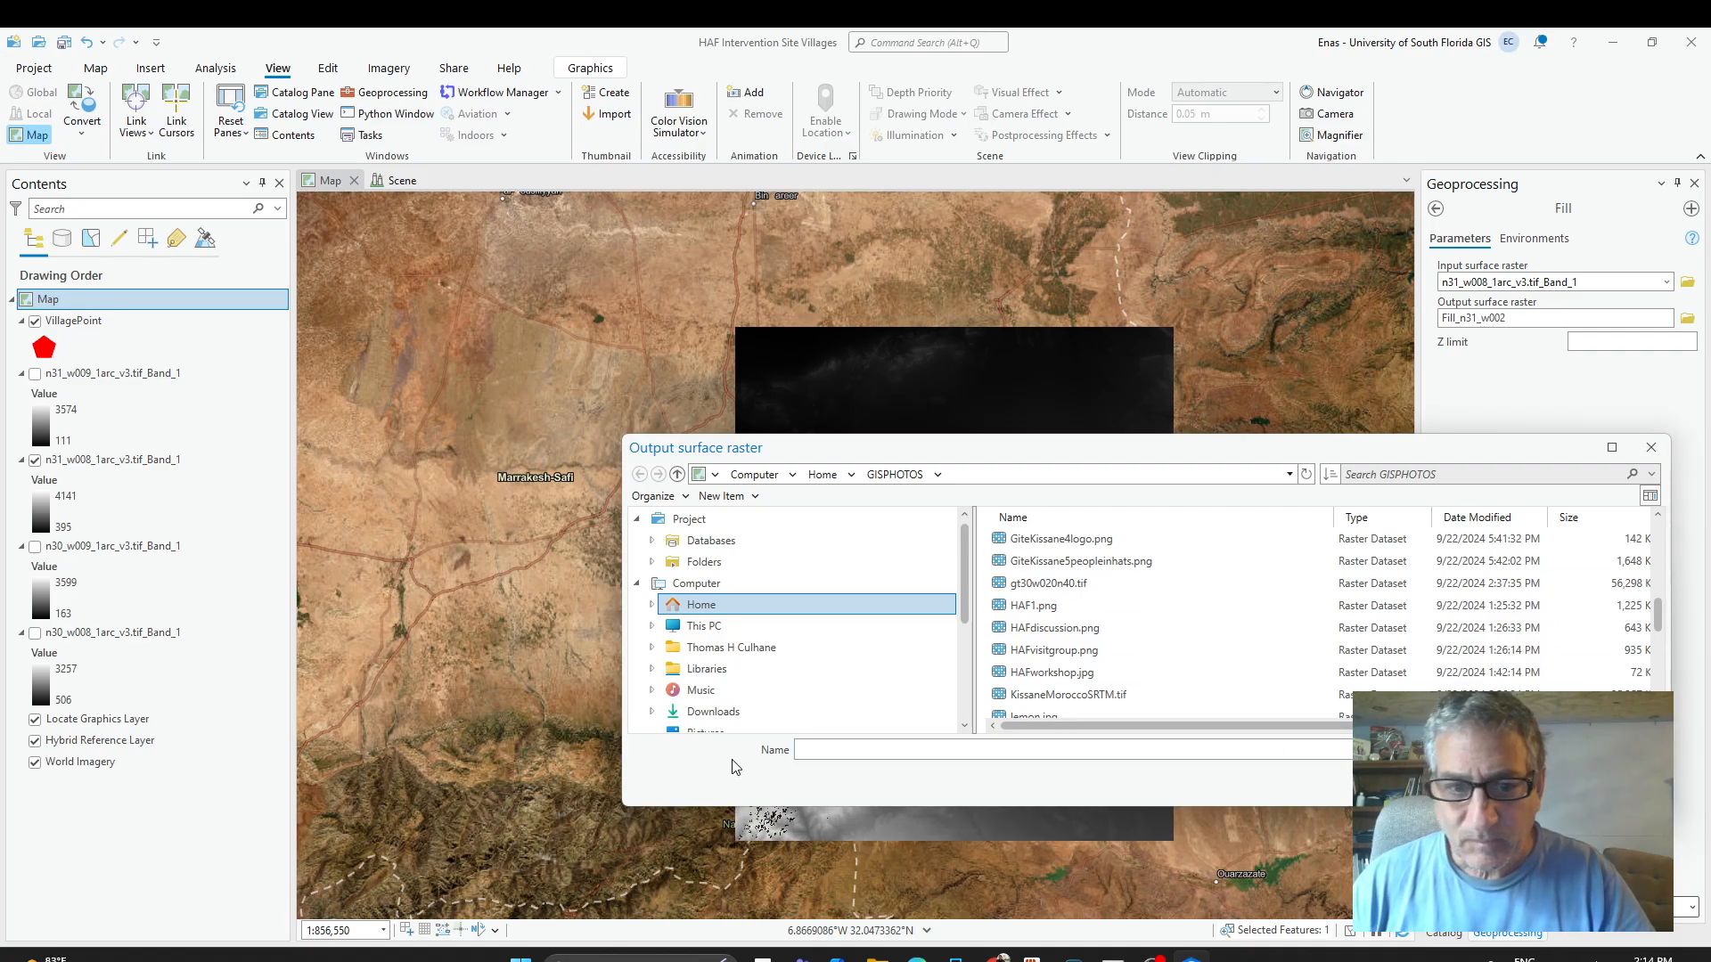
click(860, 743)
text(f)
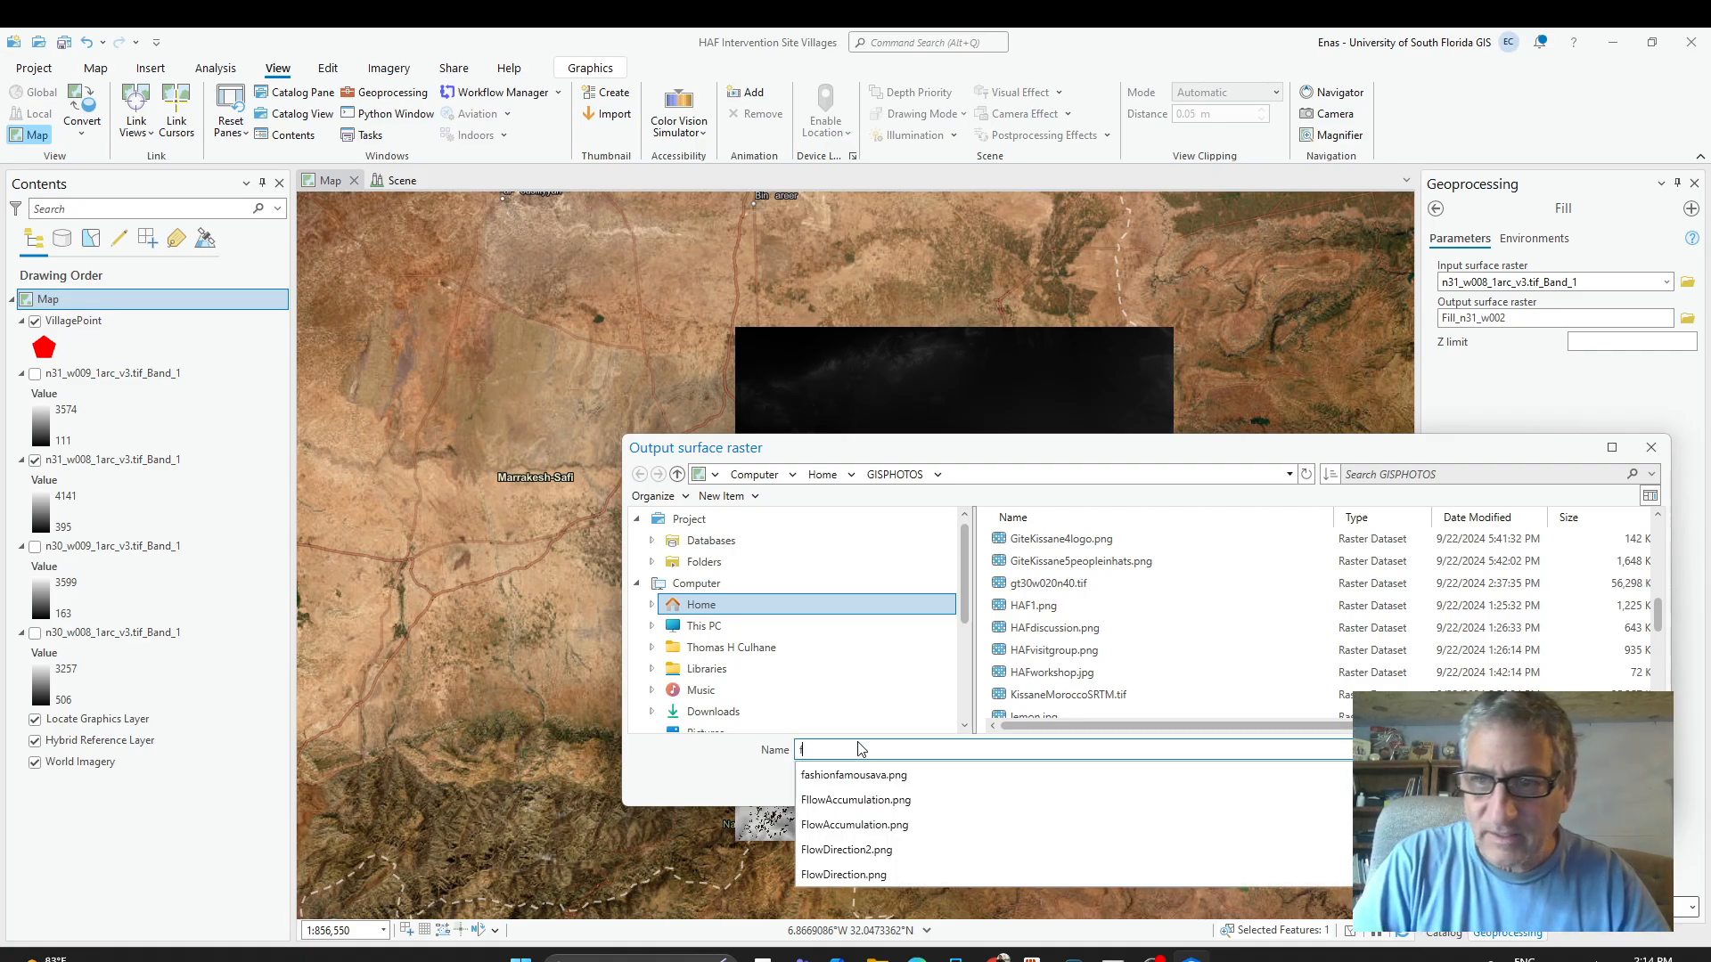
key(BackSpace)
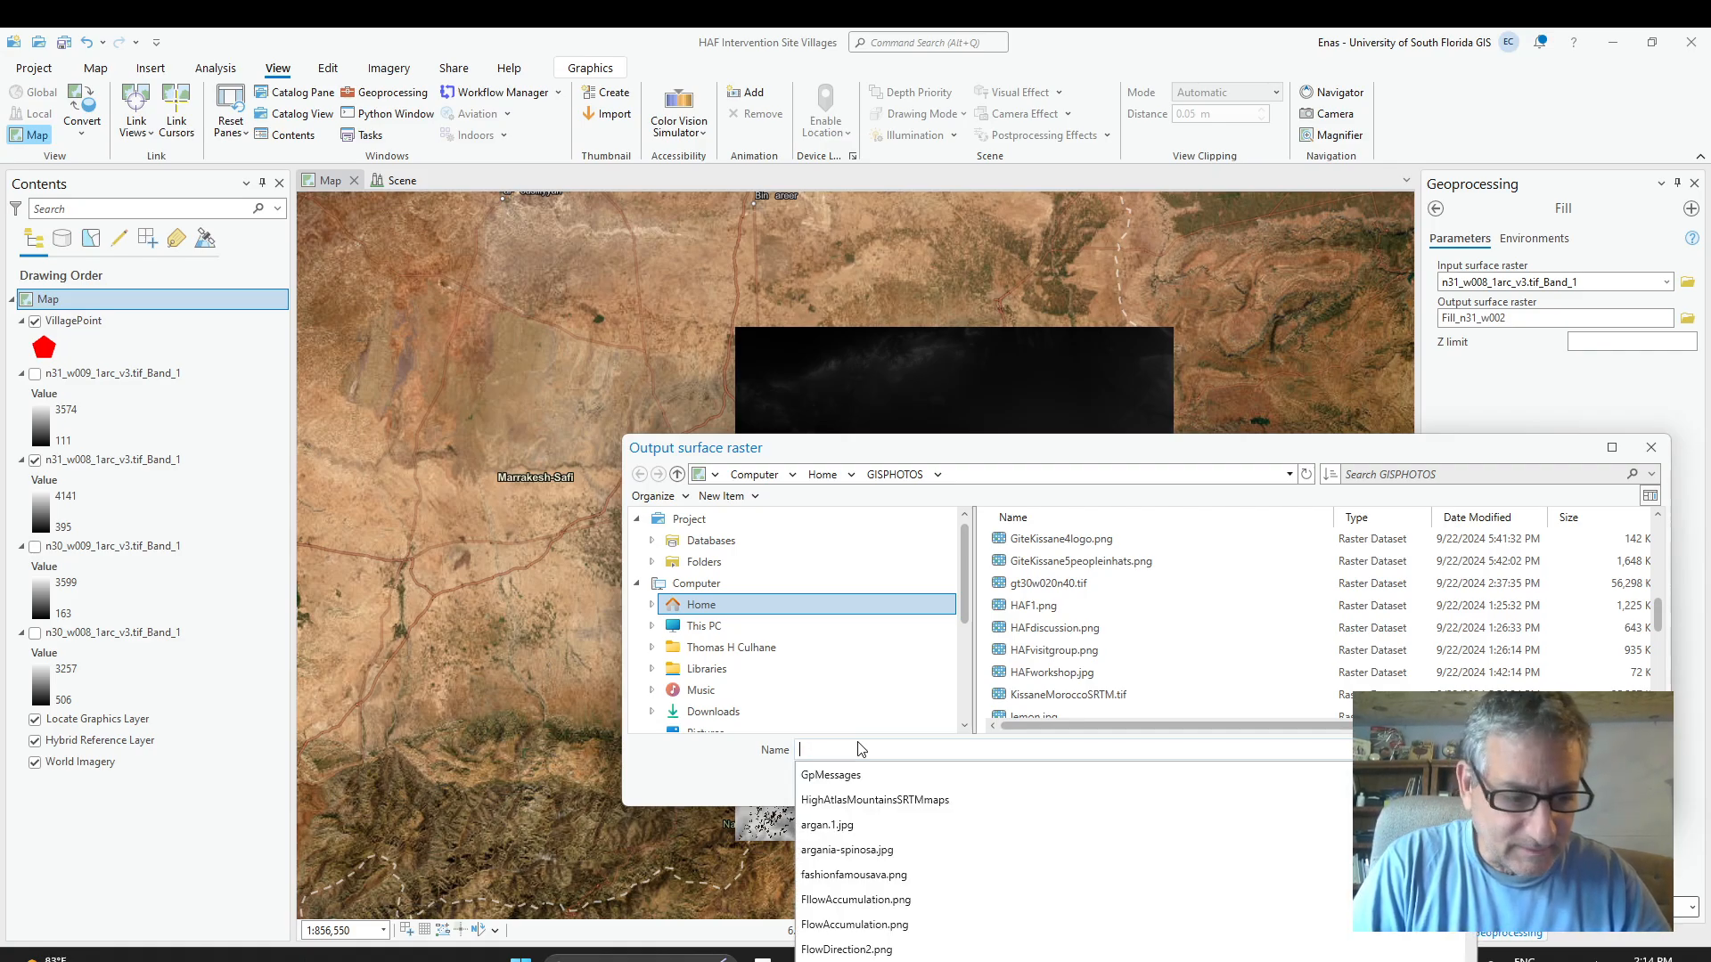
text(Fill_n31_w)
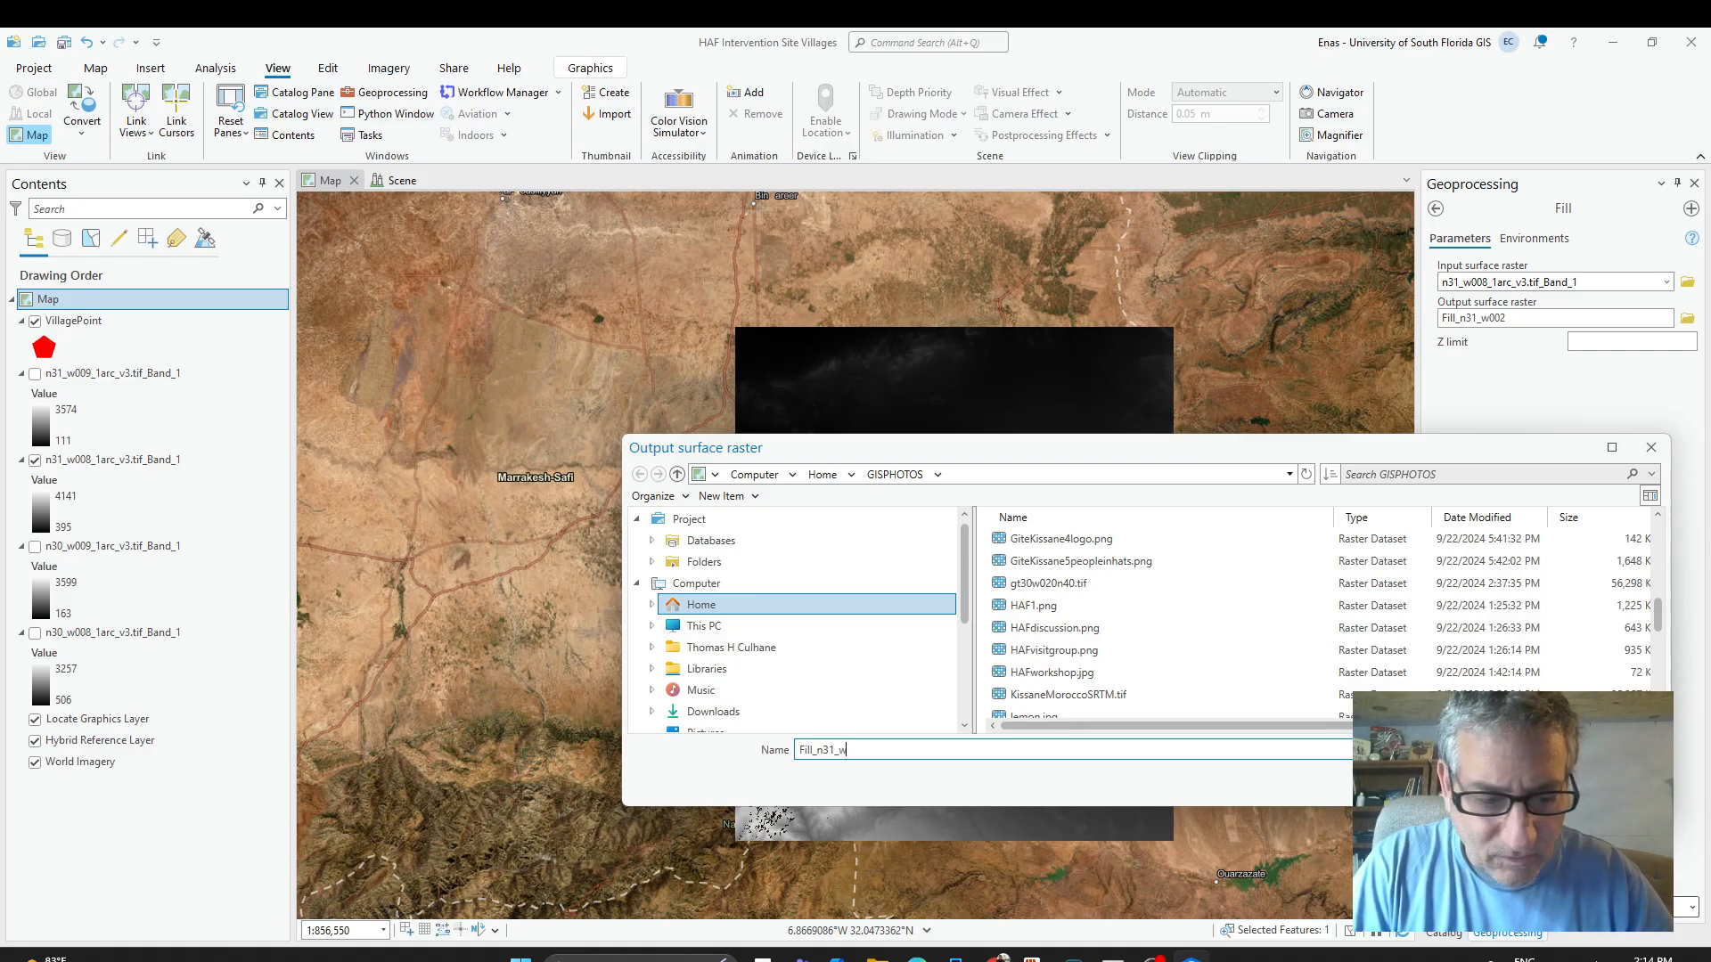
text(2TH)
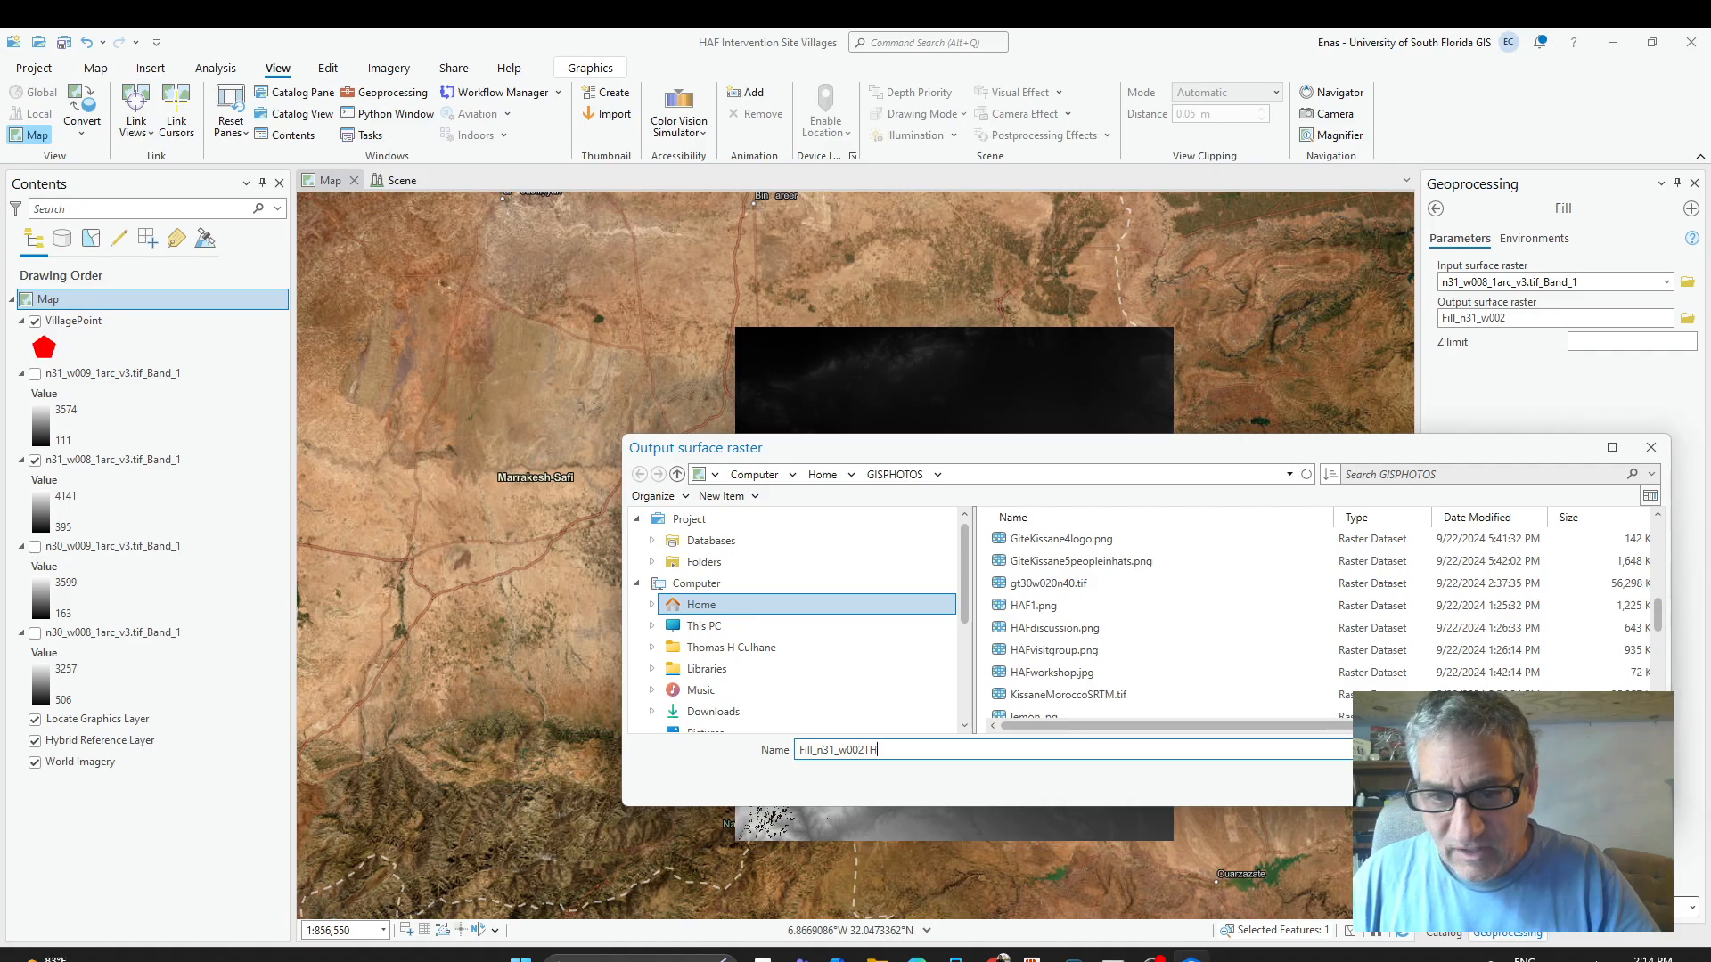
key(Return)
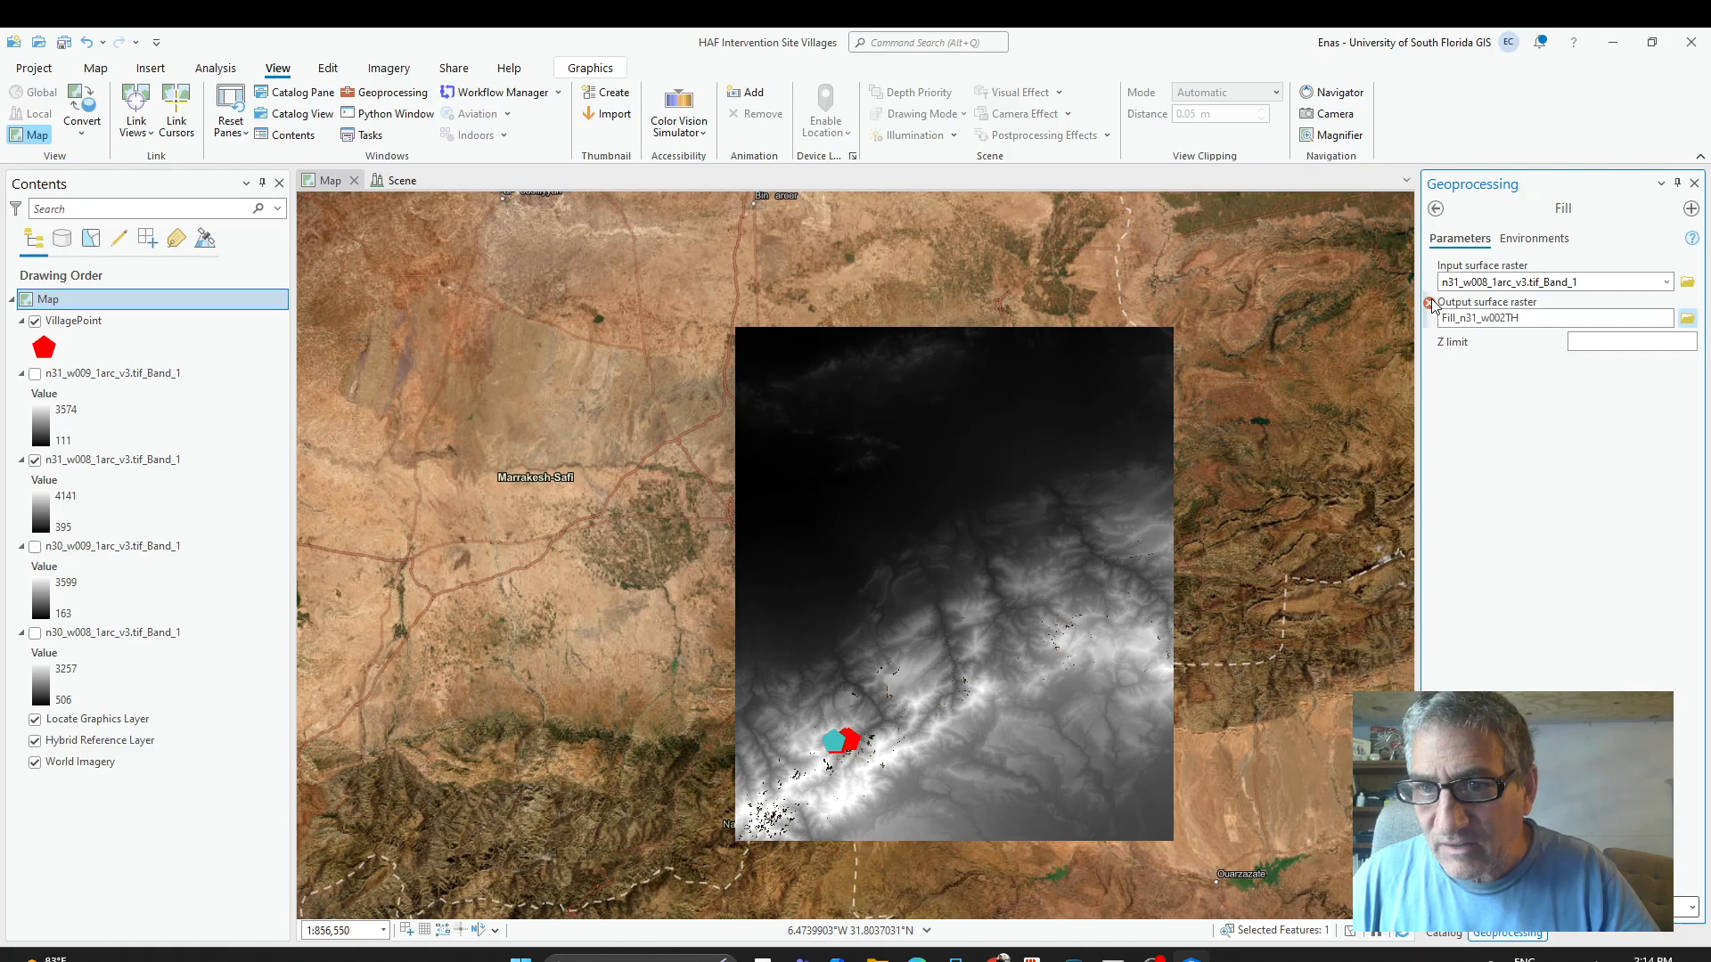
Read the error on the output surface raster and shorten its name to Fill_n31_w002 in D:\GISPHOTOS.
mouse_move(1435, 312)
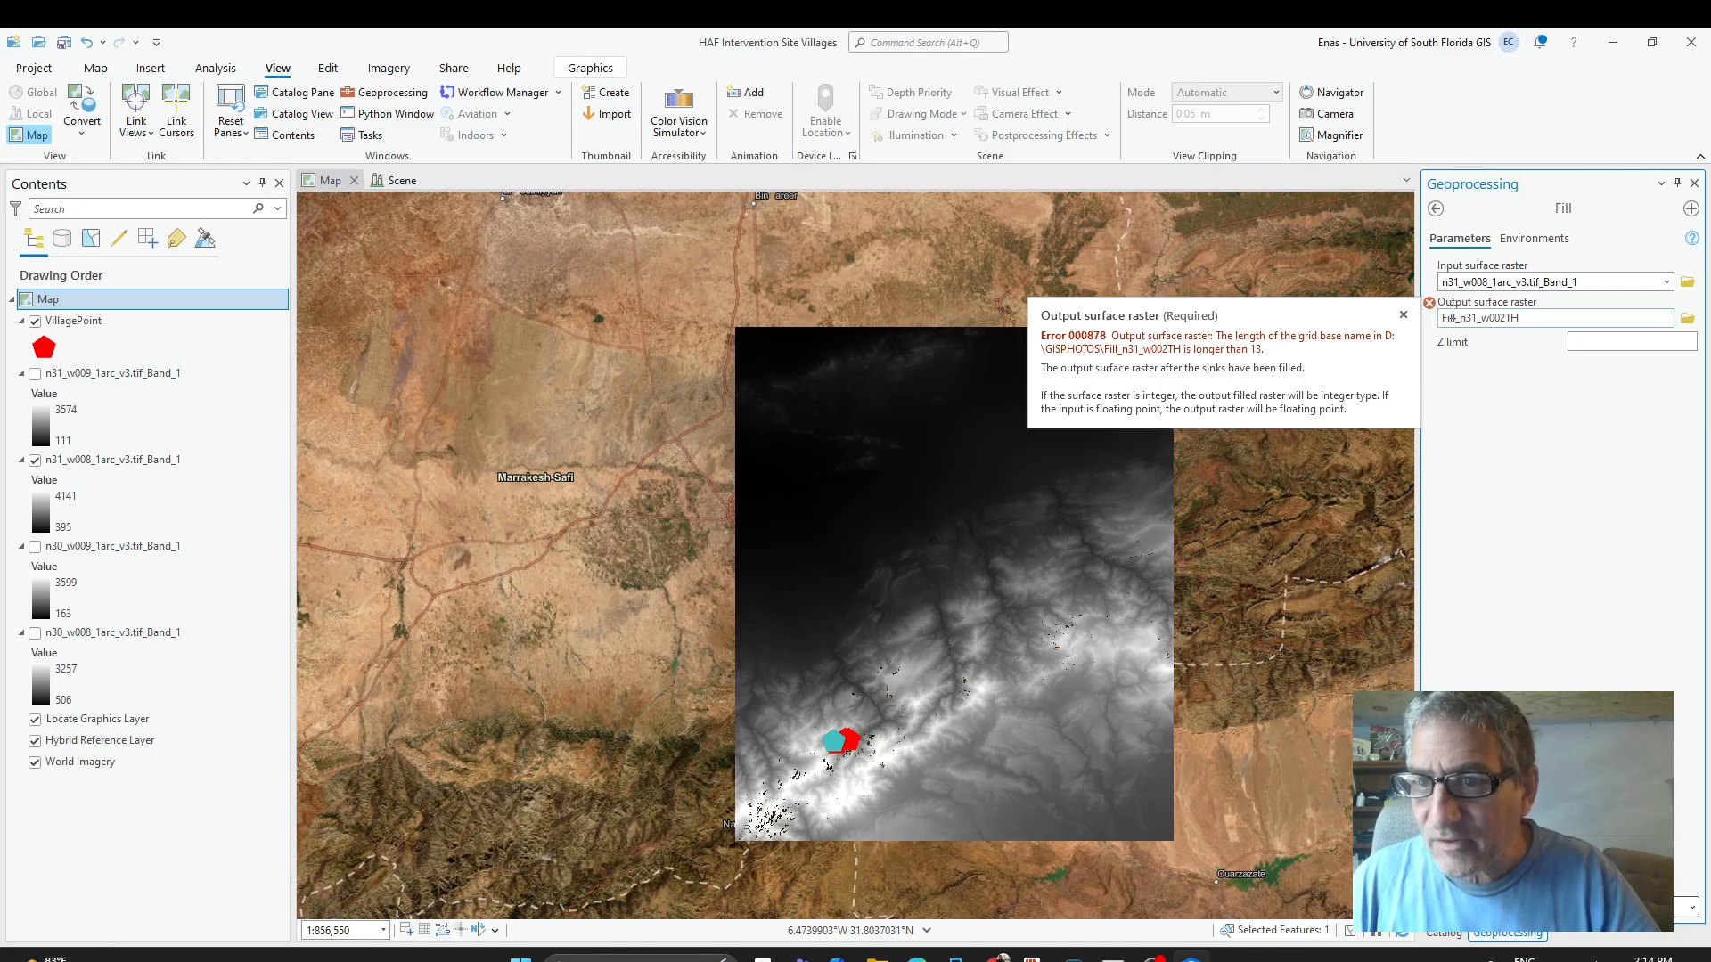
click(1559, 315)
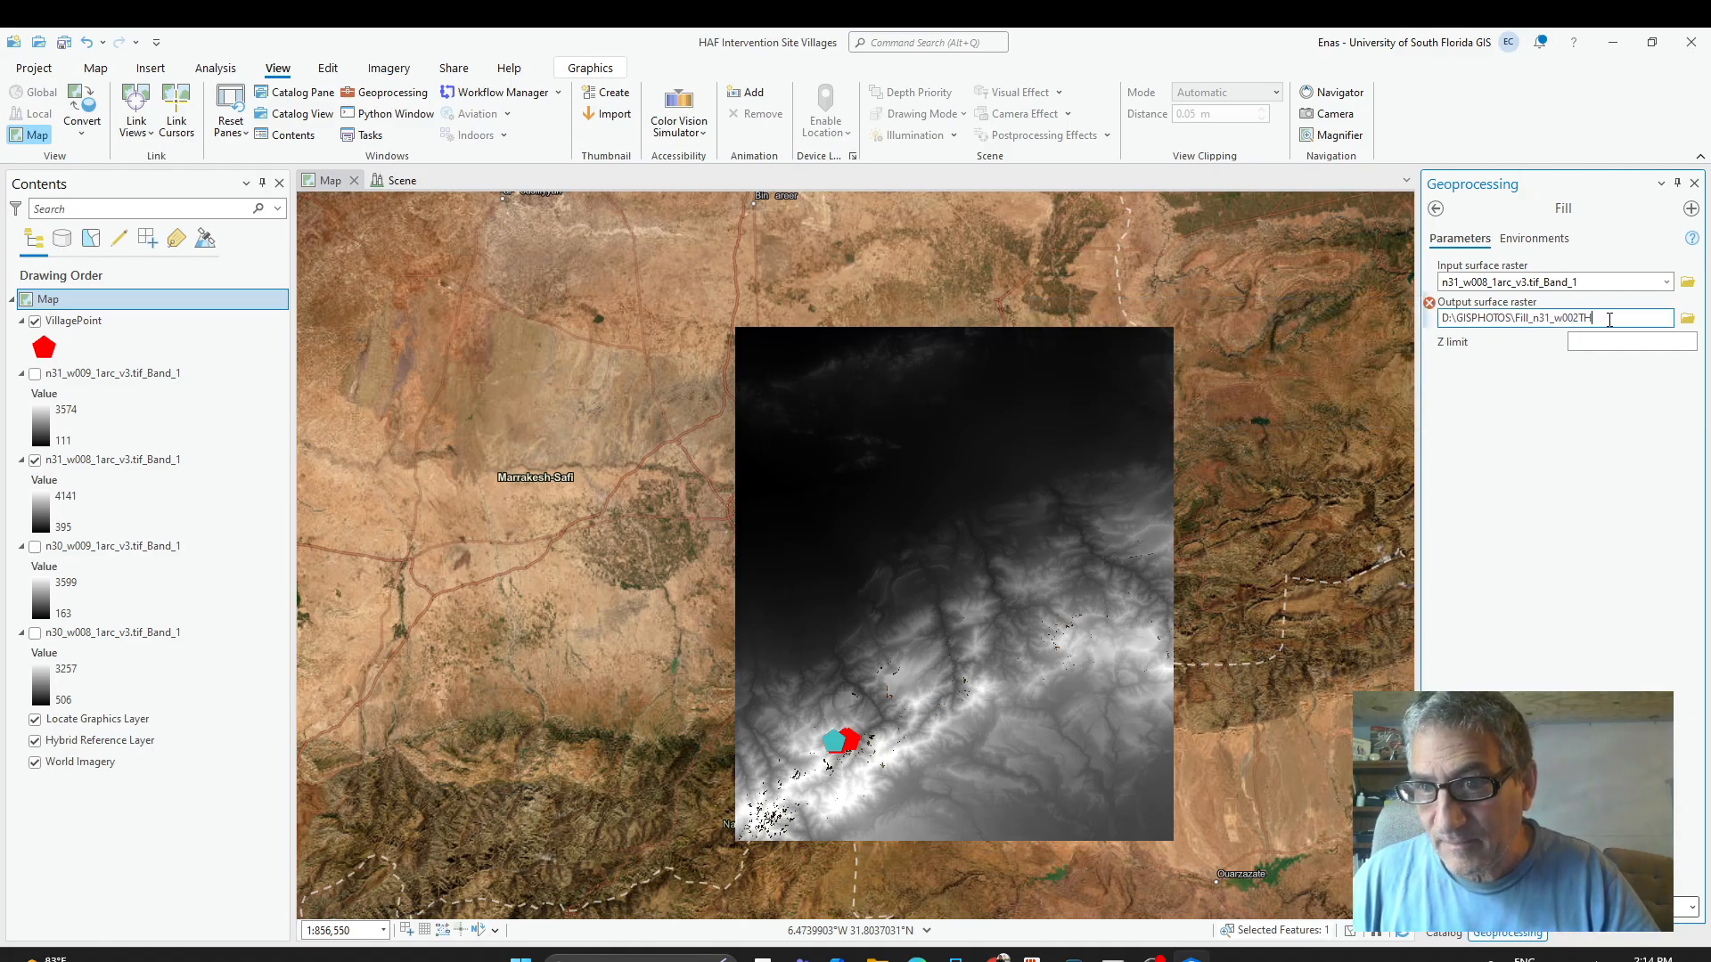
key(BackSpace)
key(BackSpace)
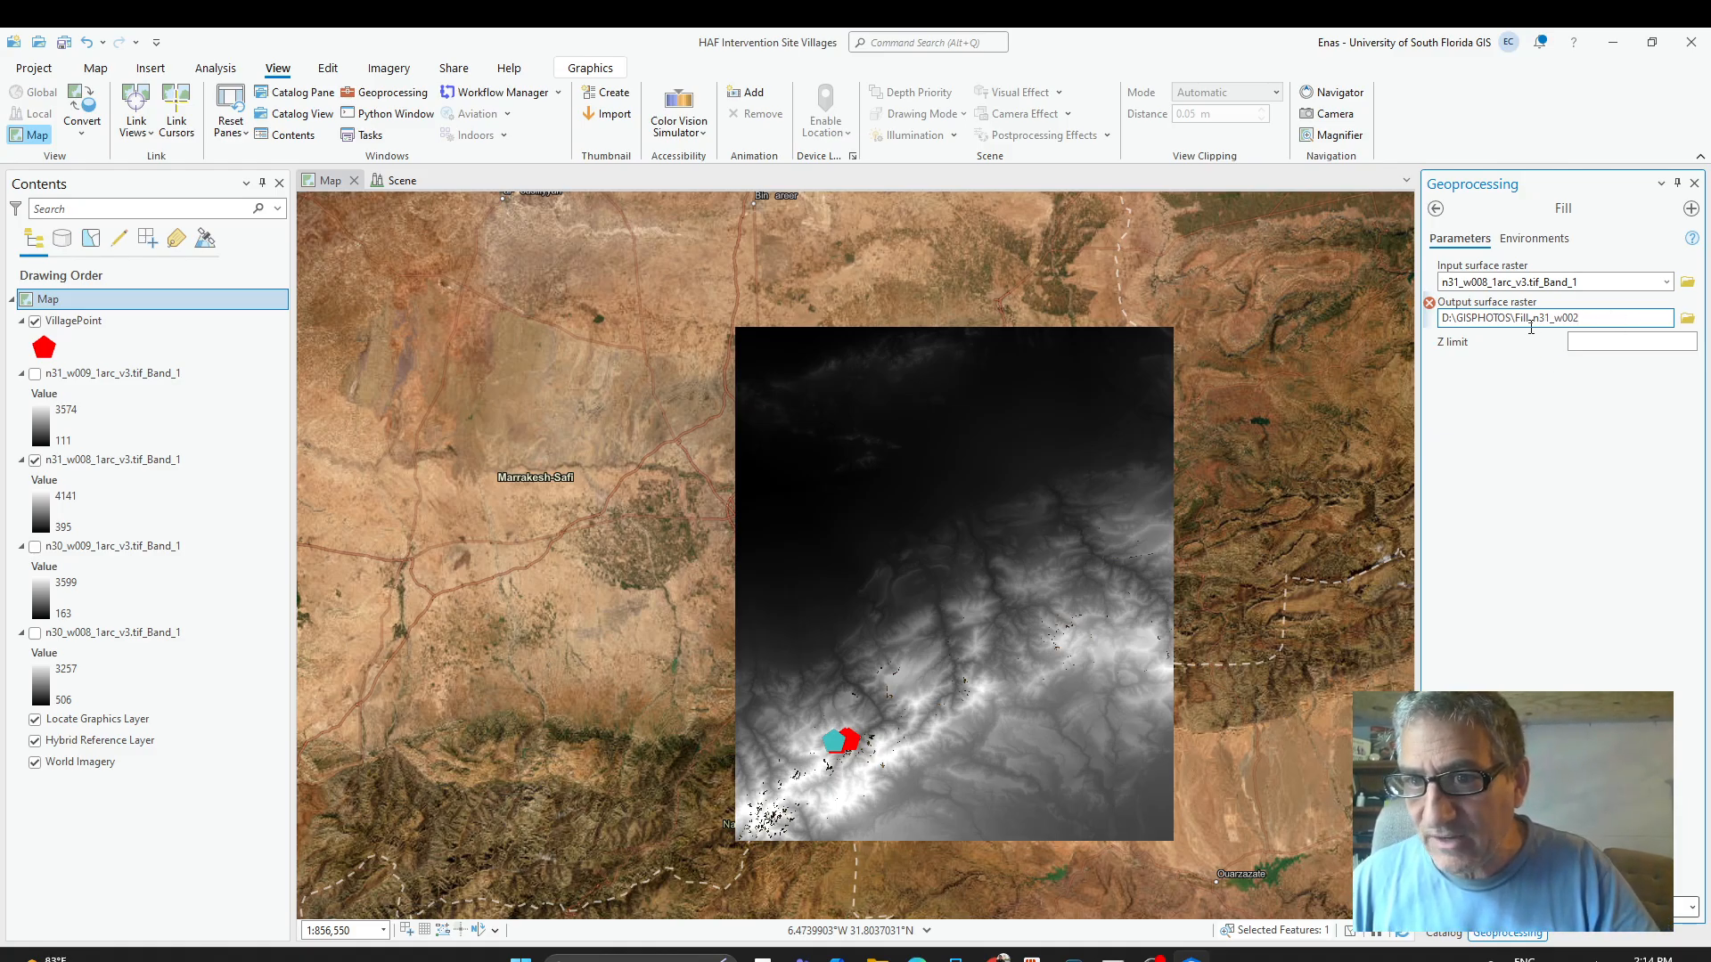
click(1504, 439)
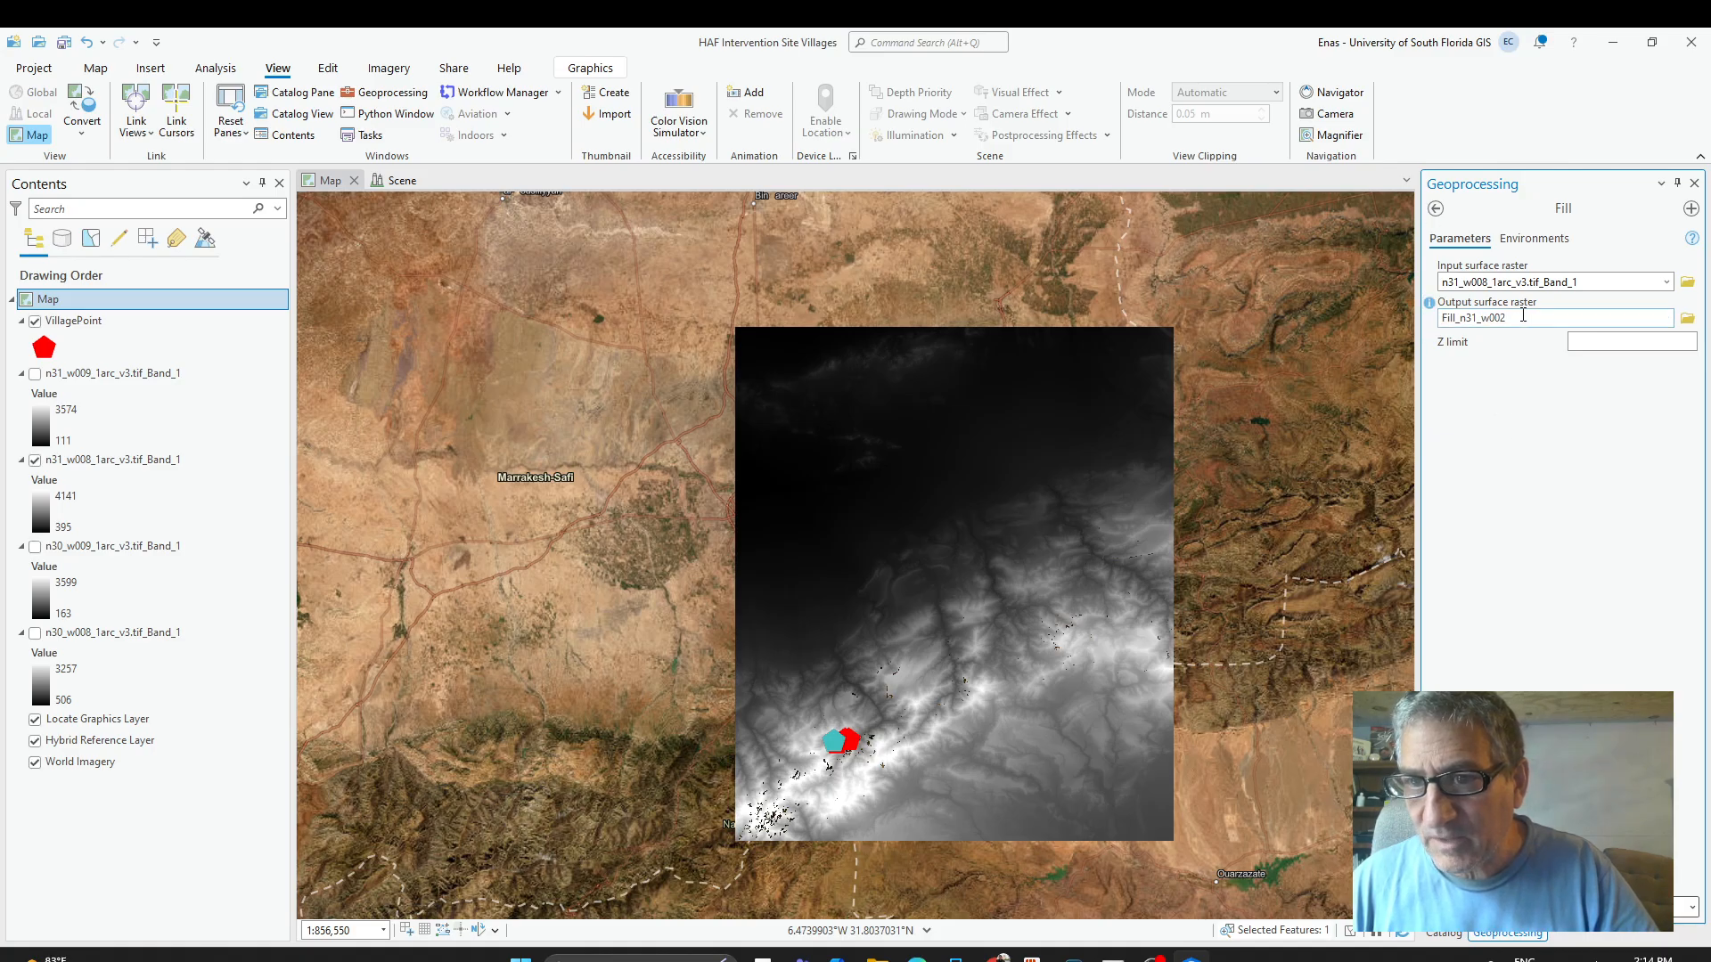
Set the output surface raster to Fill_n31_w002 in the HighAtlasMountainsSRTMmaps folder and run Fill.
click(1686, 319)
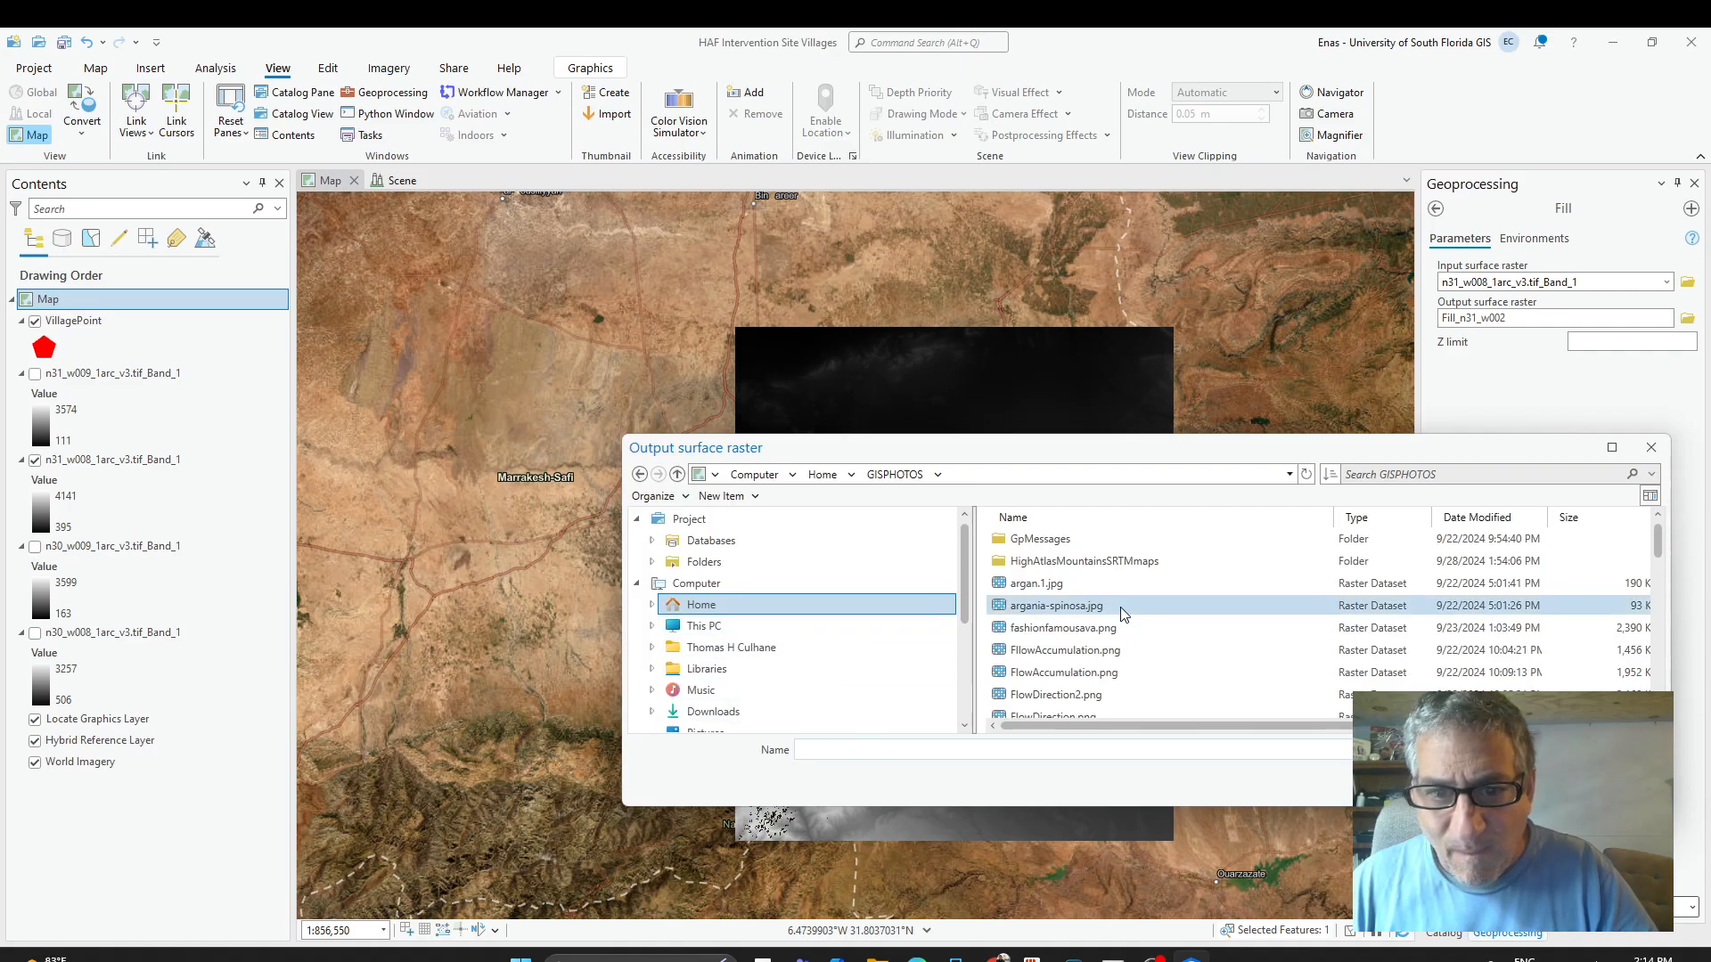
double_click(1096, 561)
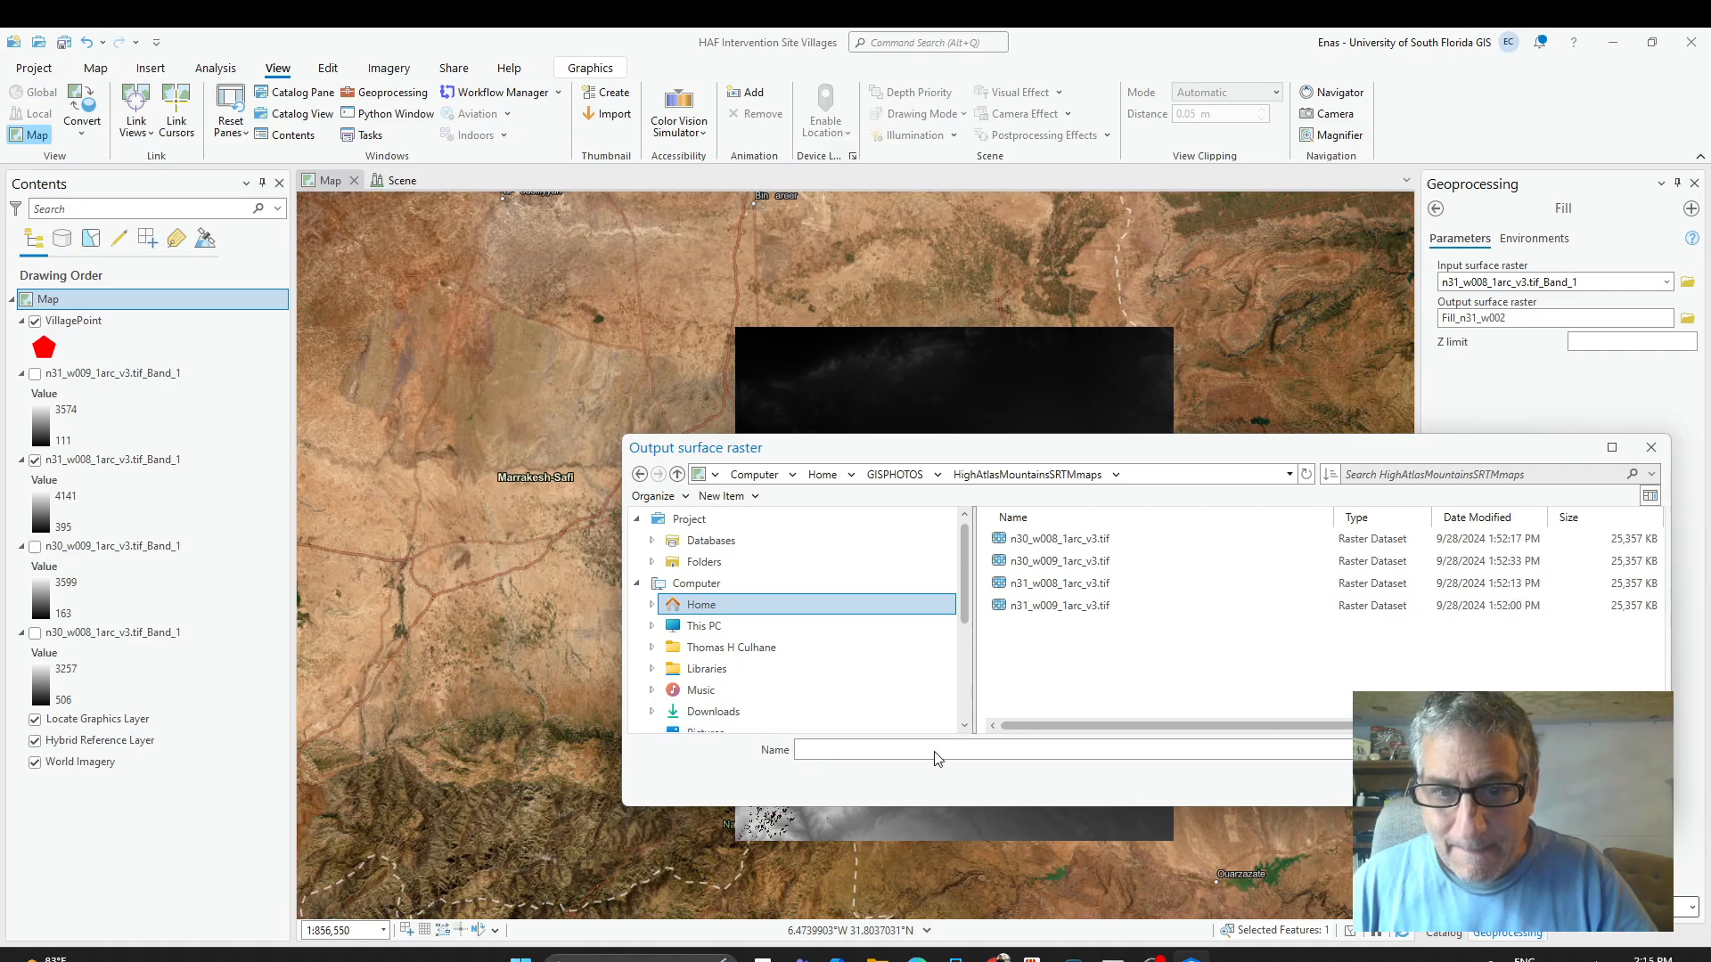
click(866, 745)
text(F)
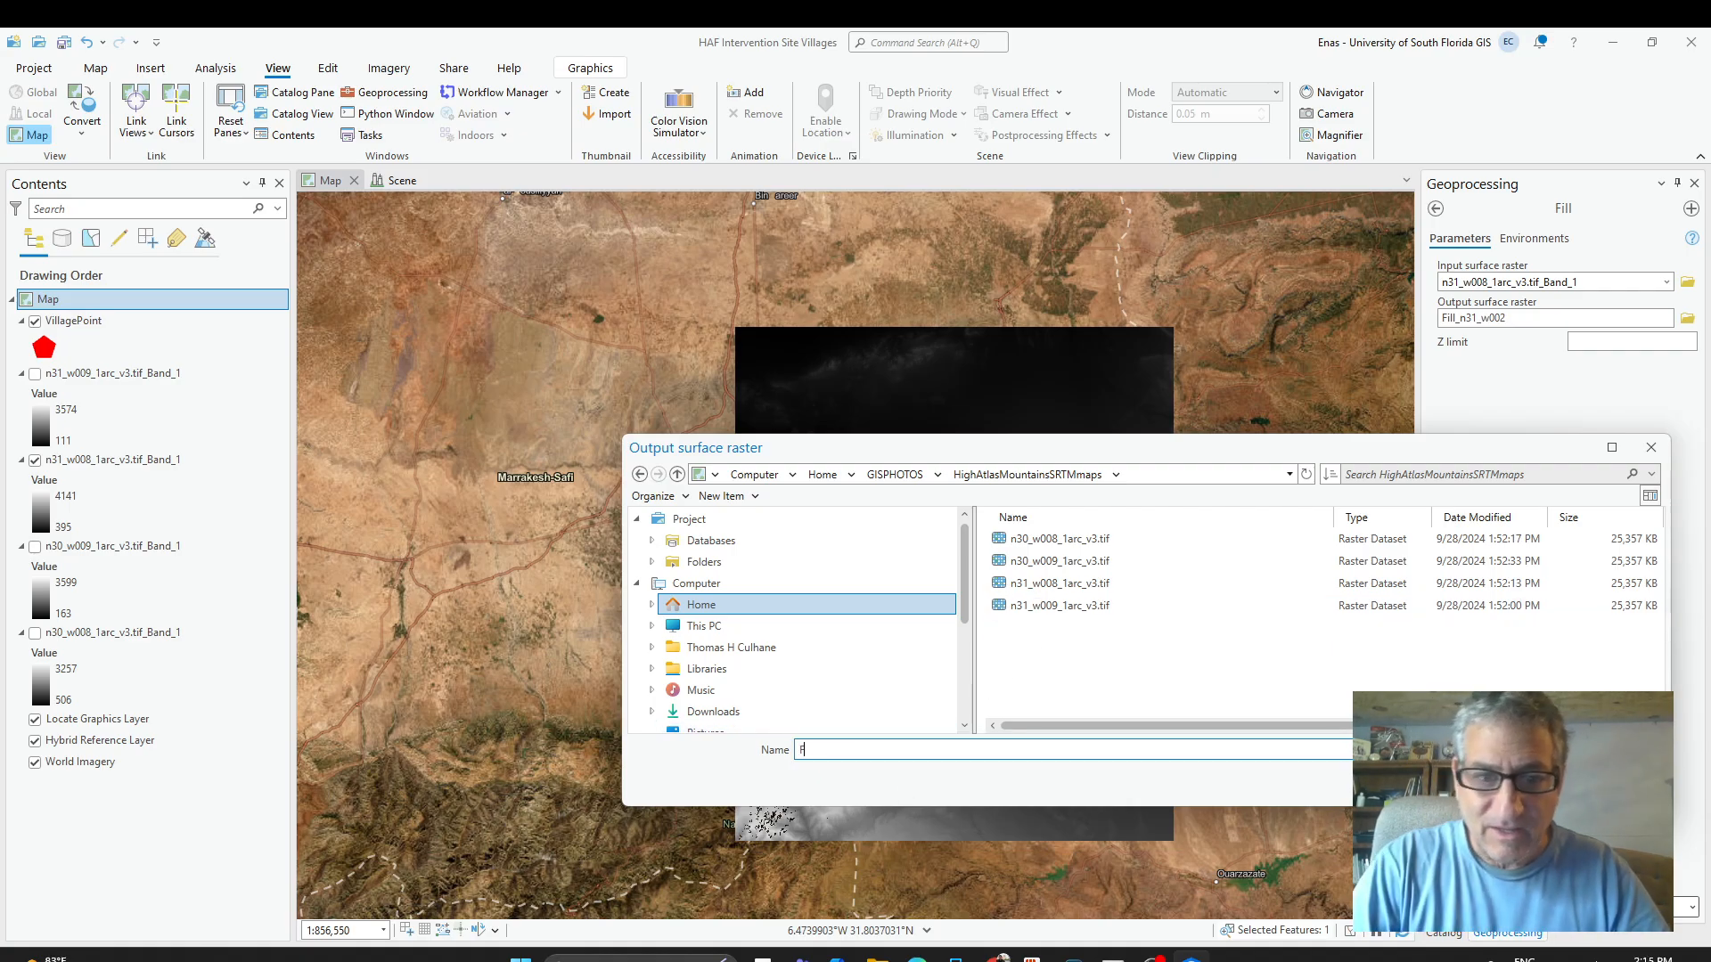
text(ill_n31_w002)
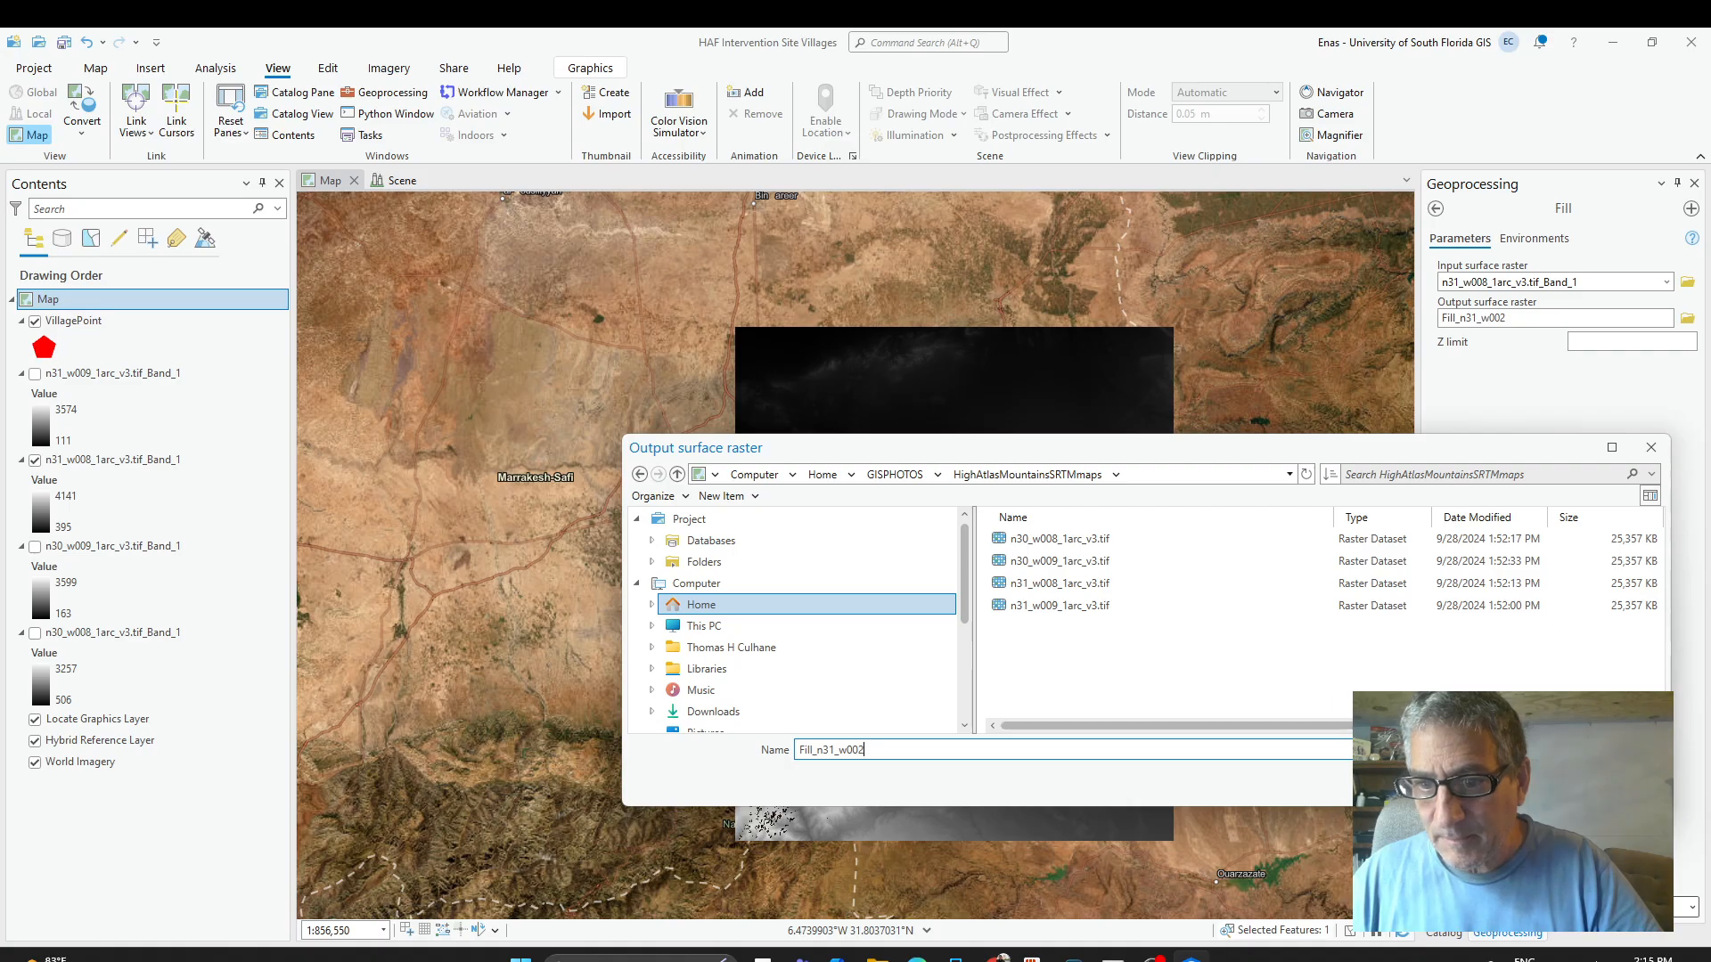
key(Return)
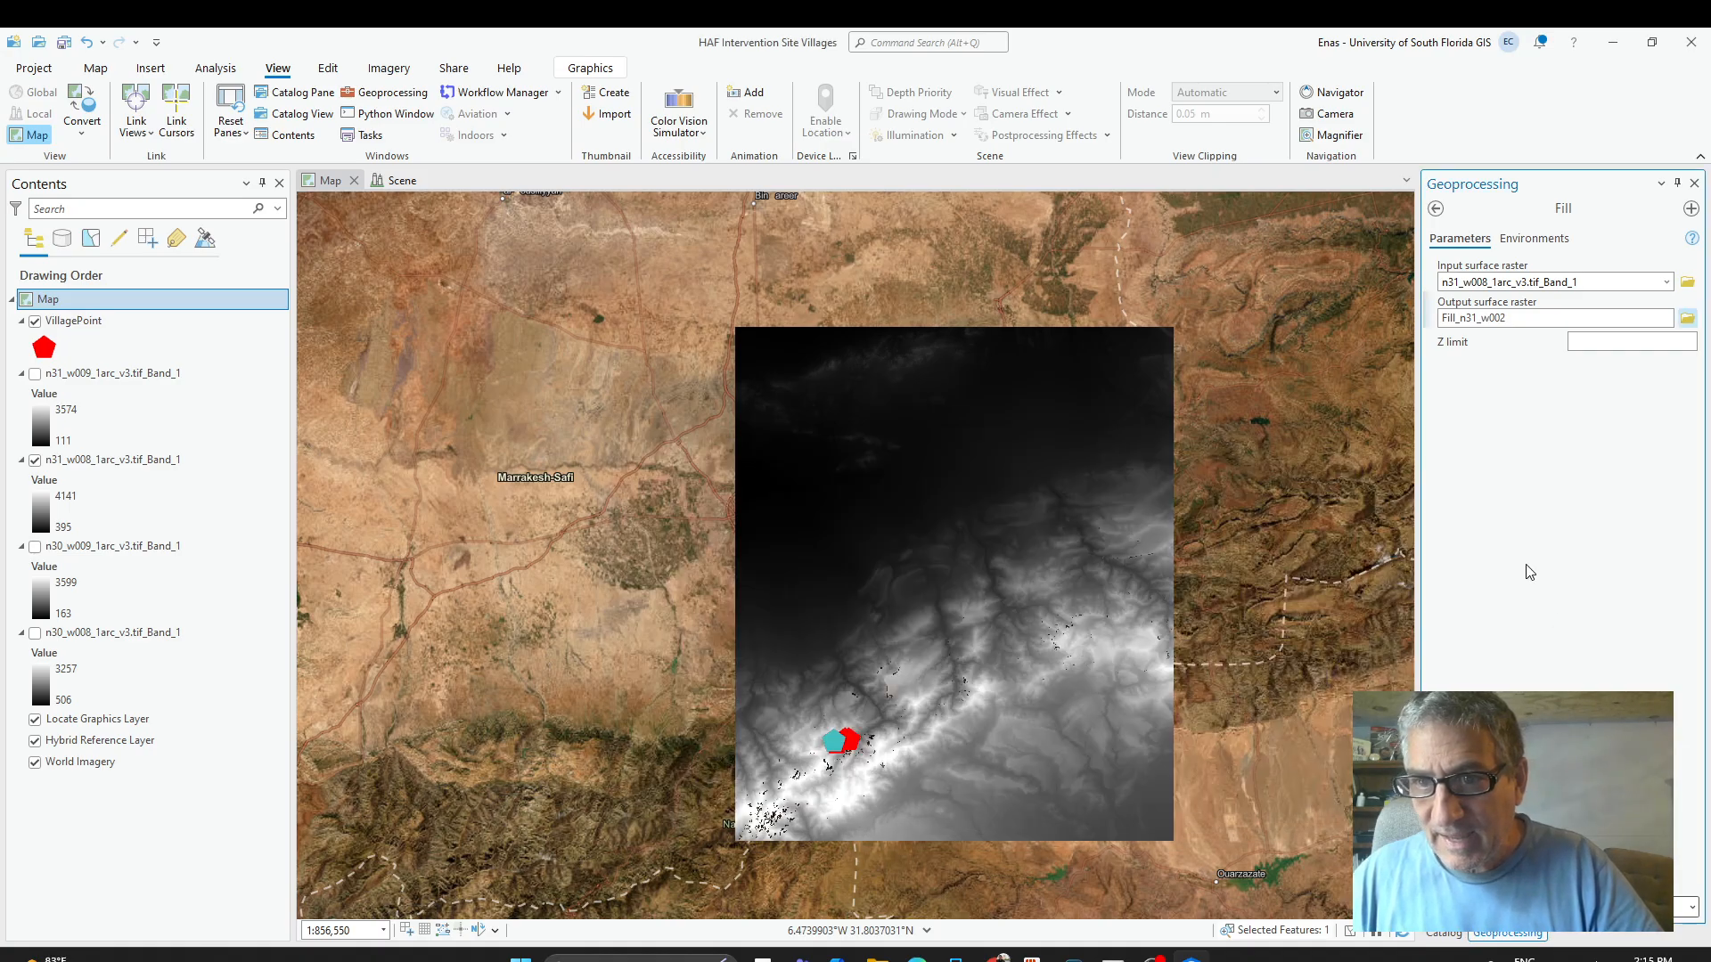
click(1675, 913)
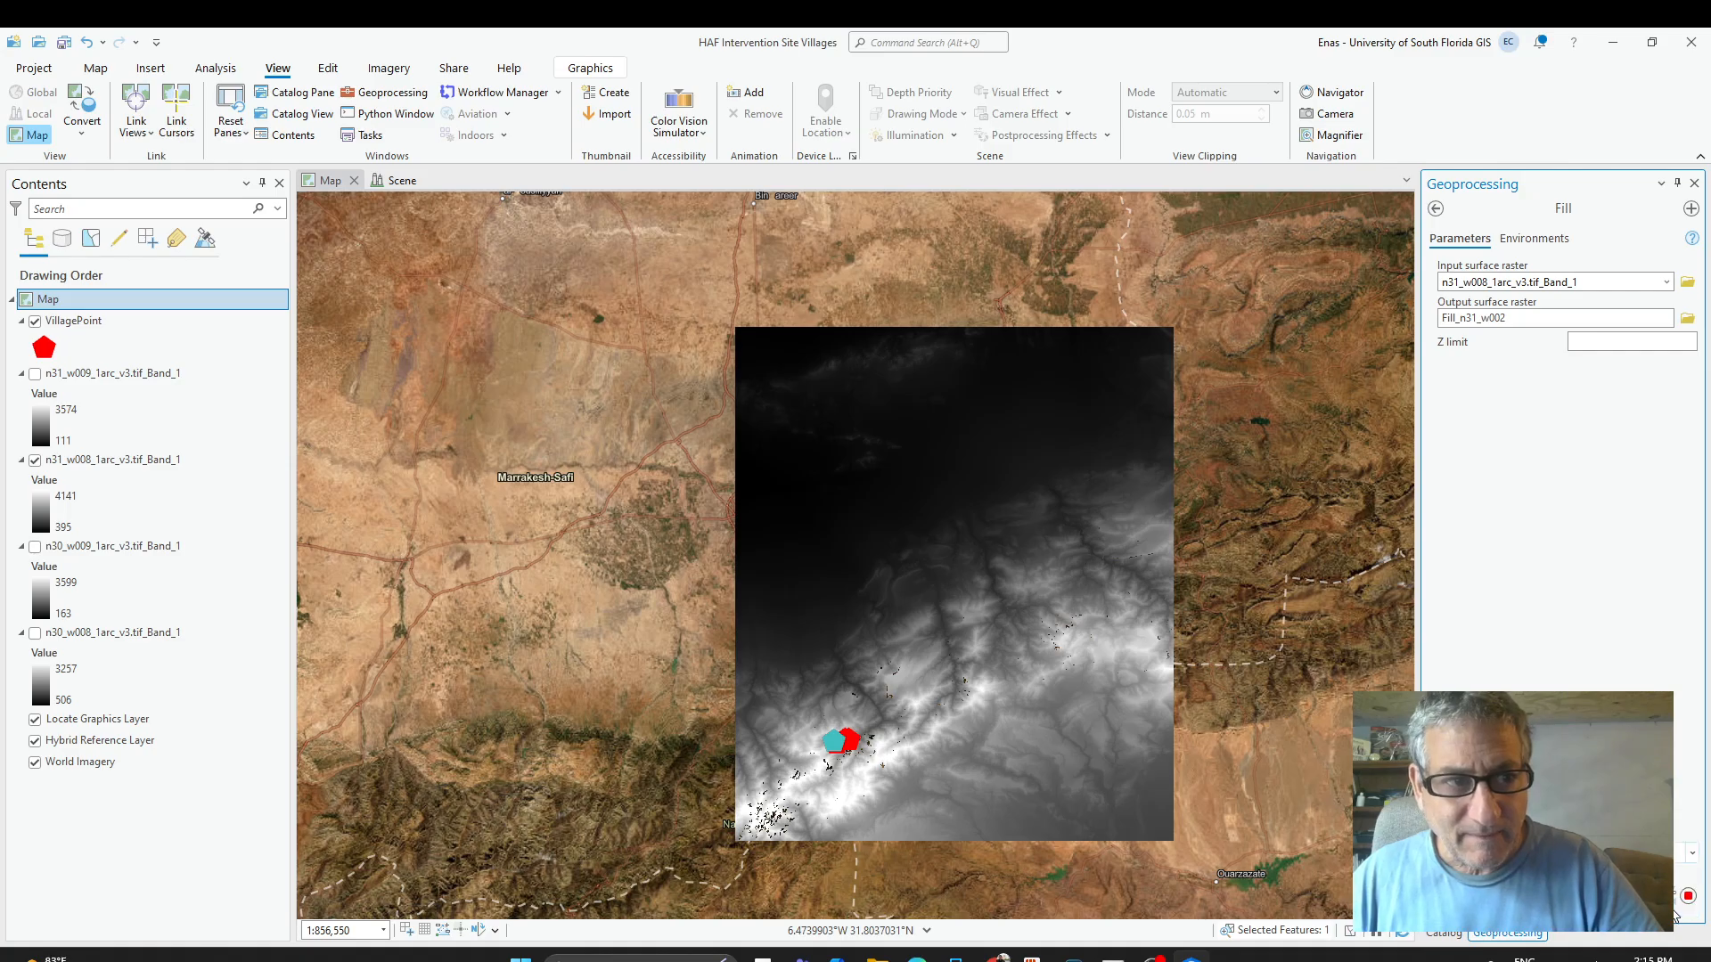
mouse_move(1675, 913)
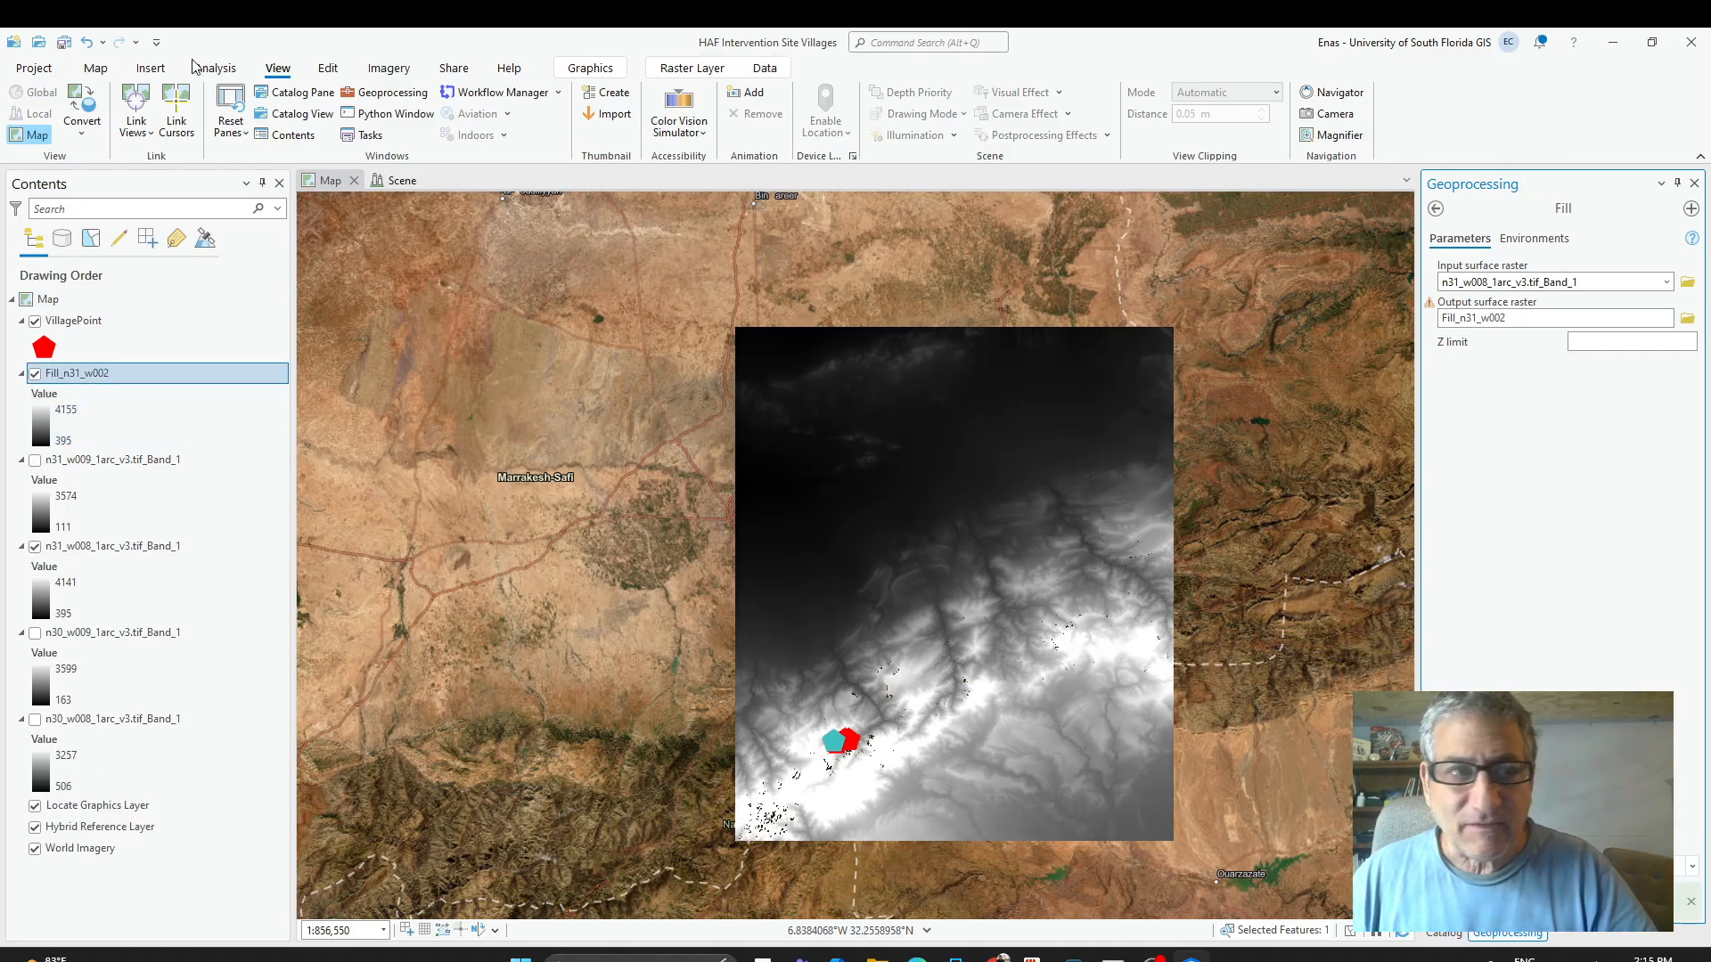
Add fill_n31_w002 from HighAtlasMountainsSRTMmaps to the 3D scene's Ground elevation surfaces without building pyramids.
click(399, 180)
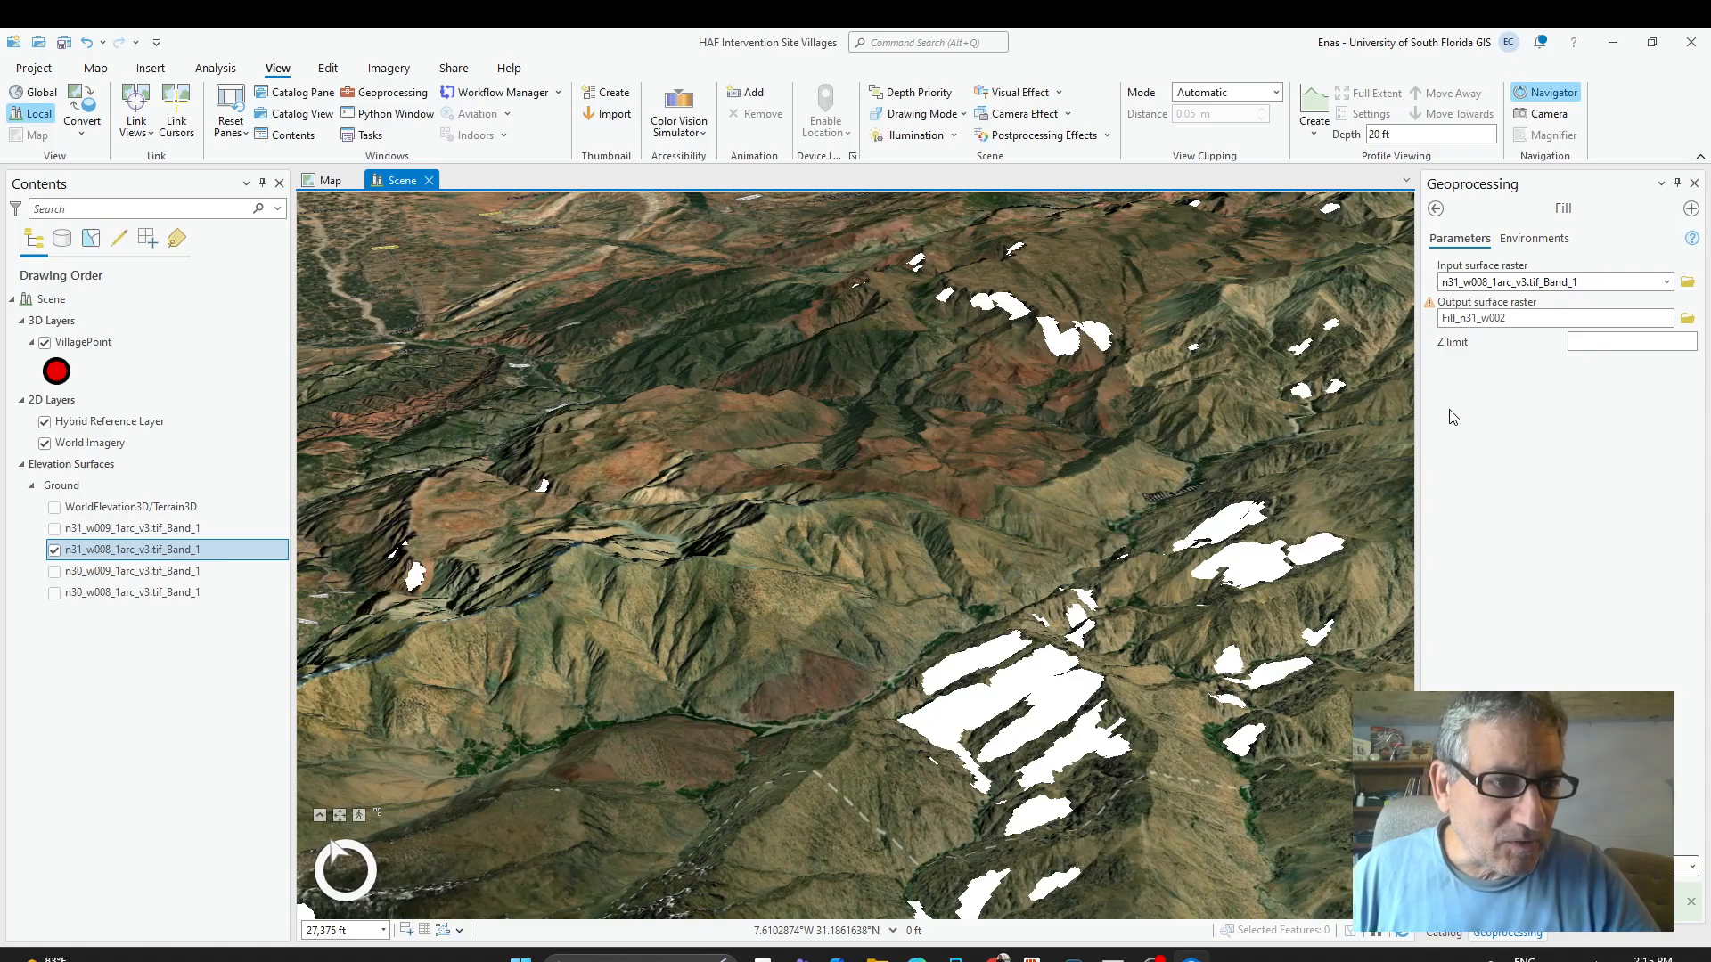
click(1696, 182)
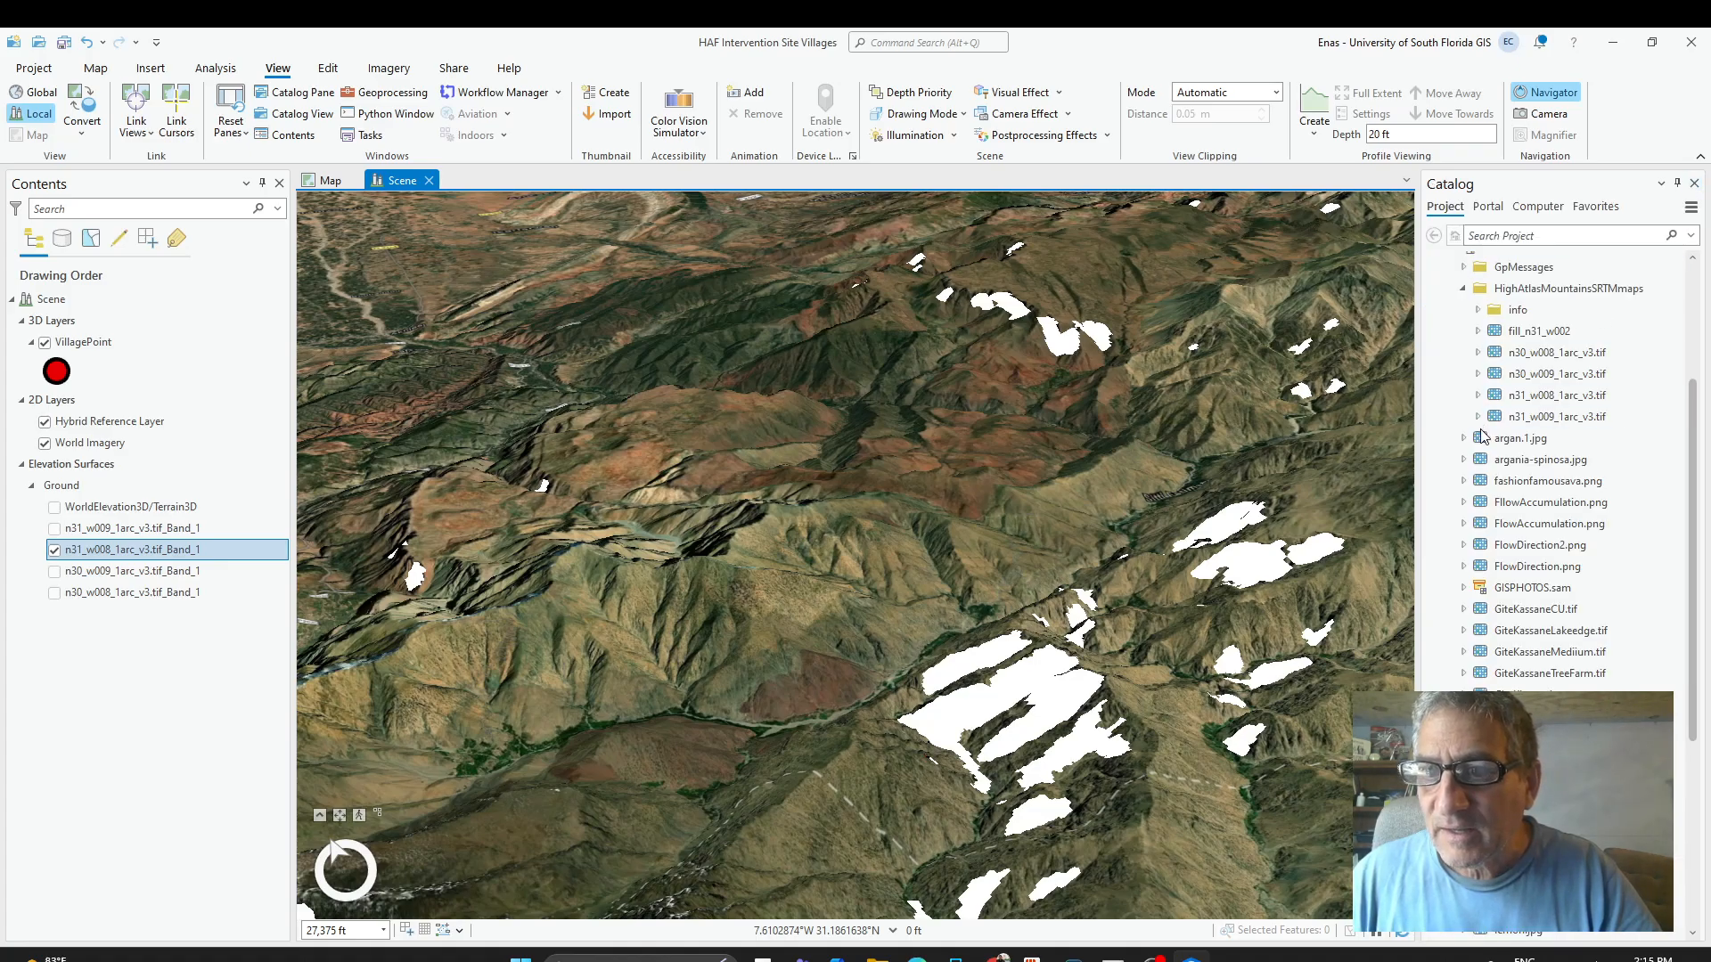
click(1539, 331)
drag(707, 447, 82, 515)
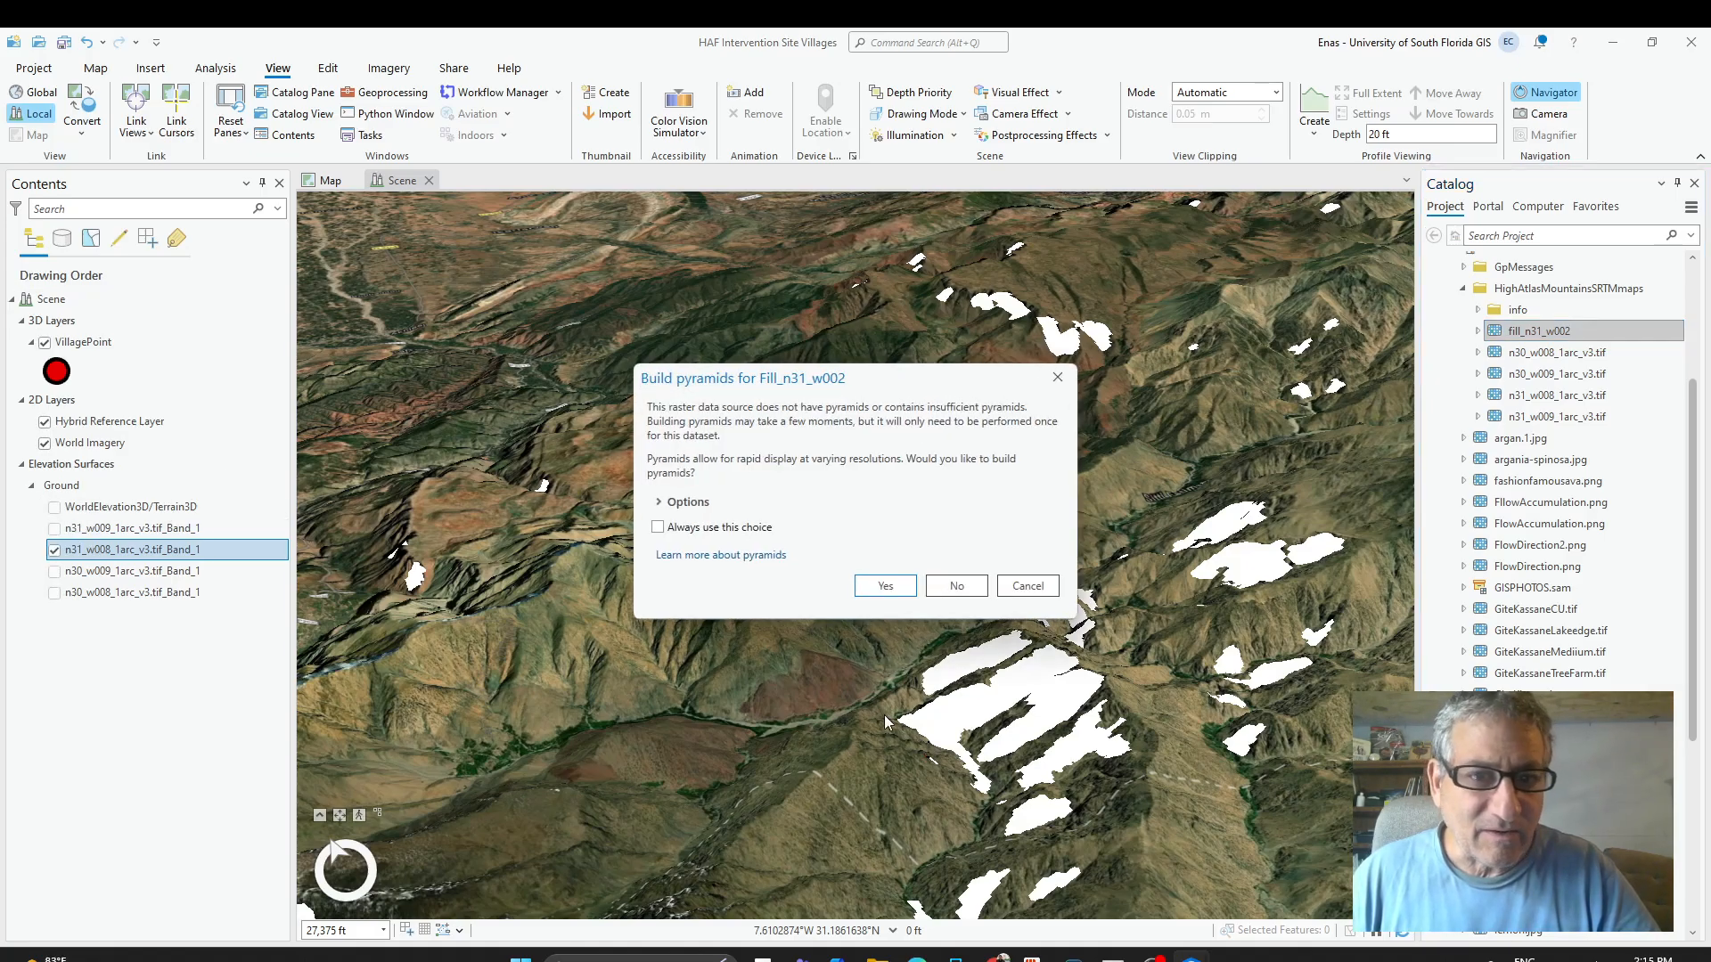
click(956, 585)
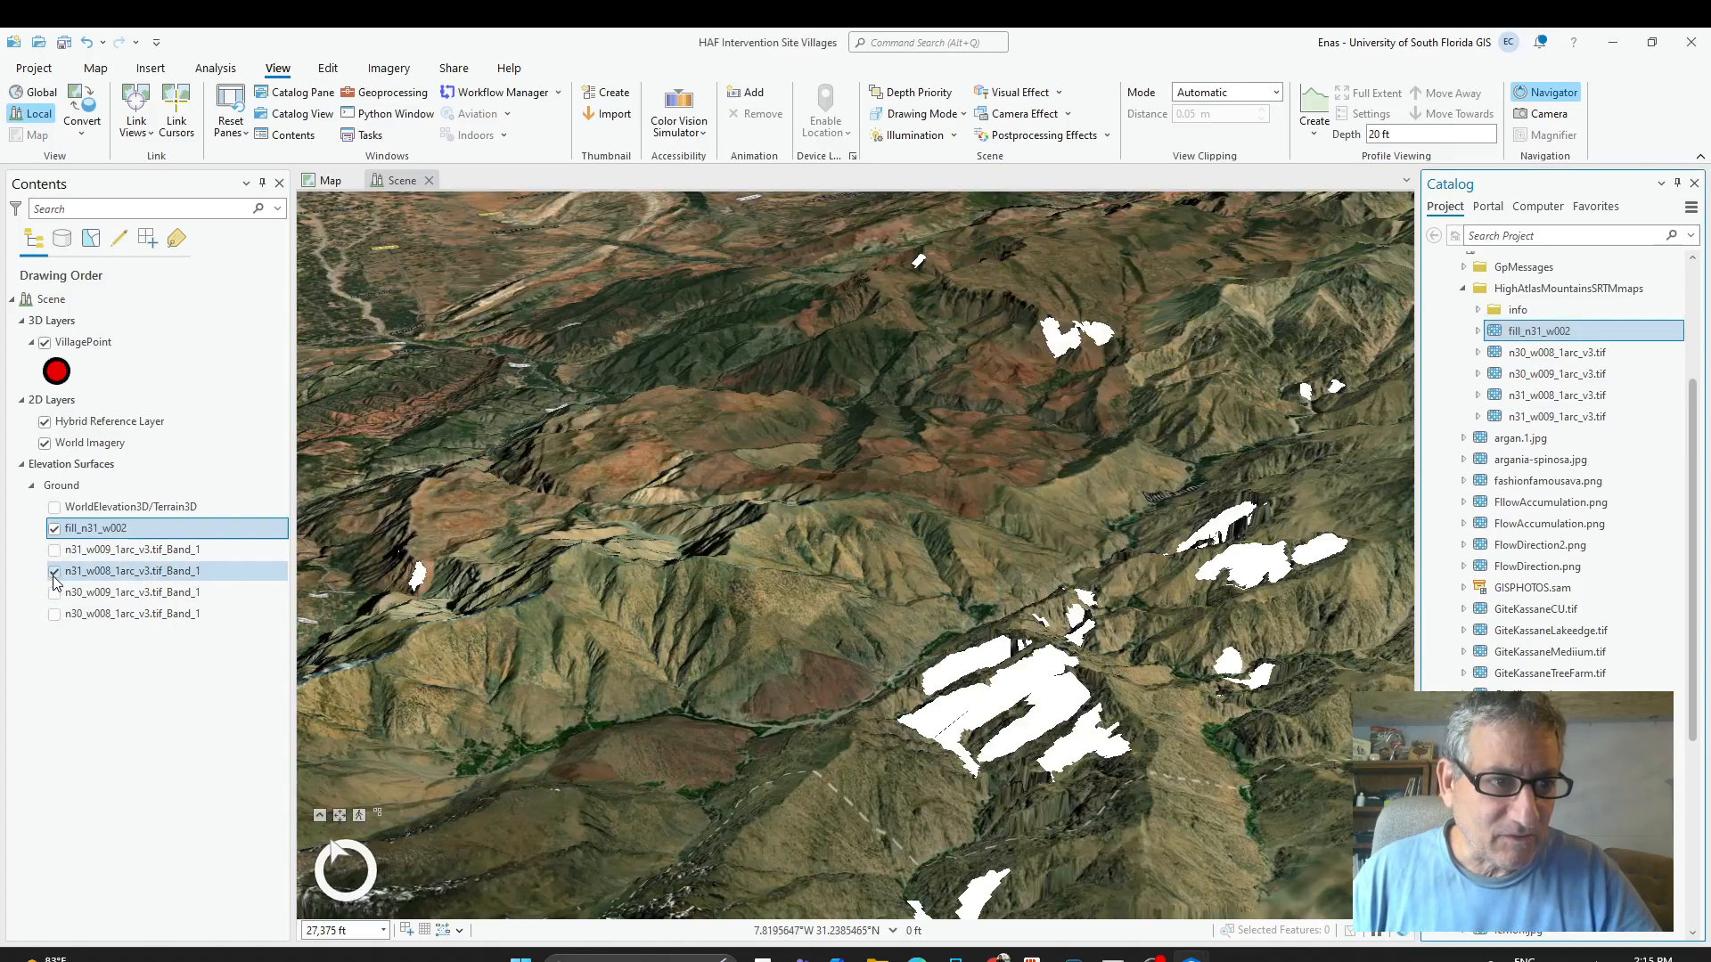
Turn off the n31_w008_1arc_v3.tif_Band_1 ground surface and inspect the terrain gaps around the village point.
click(55, 573)
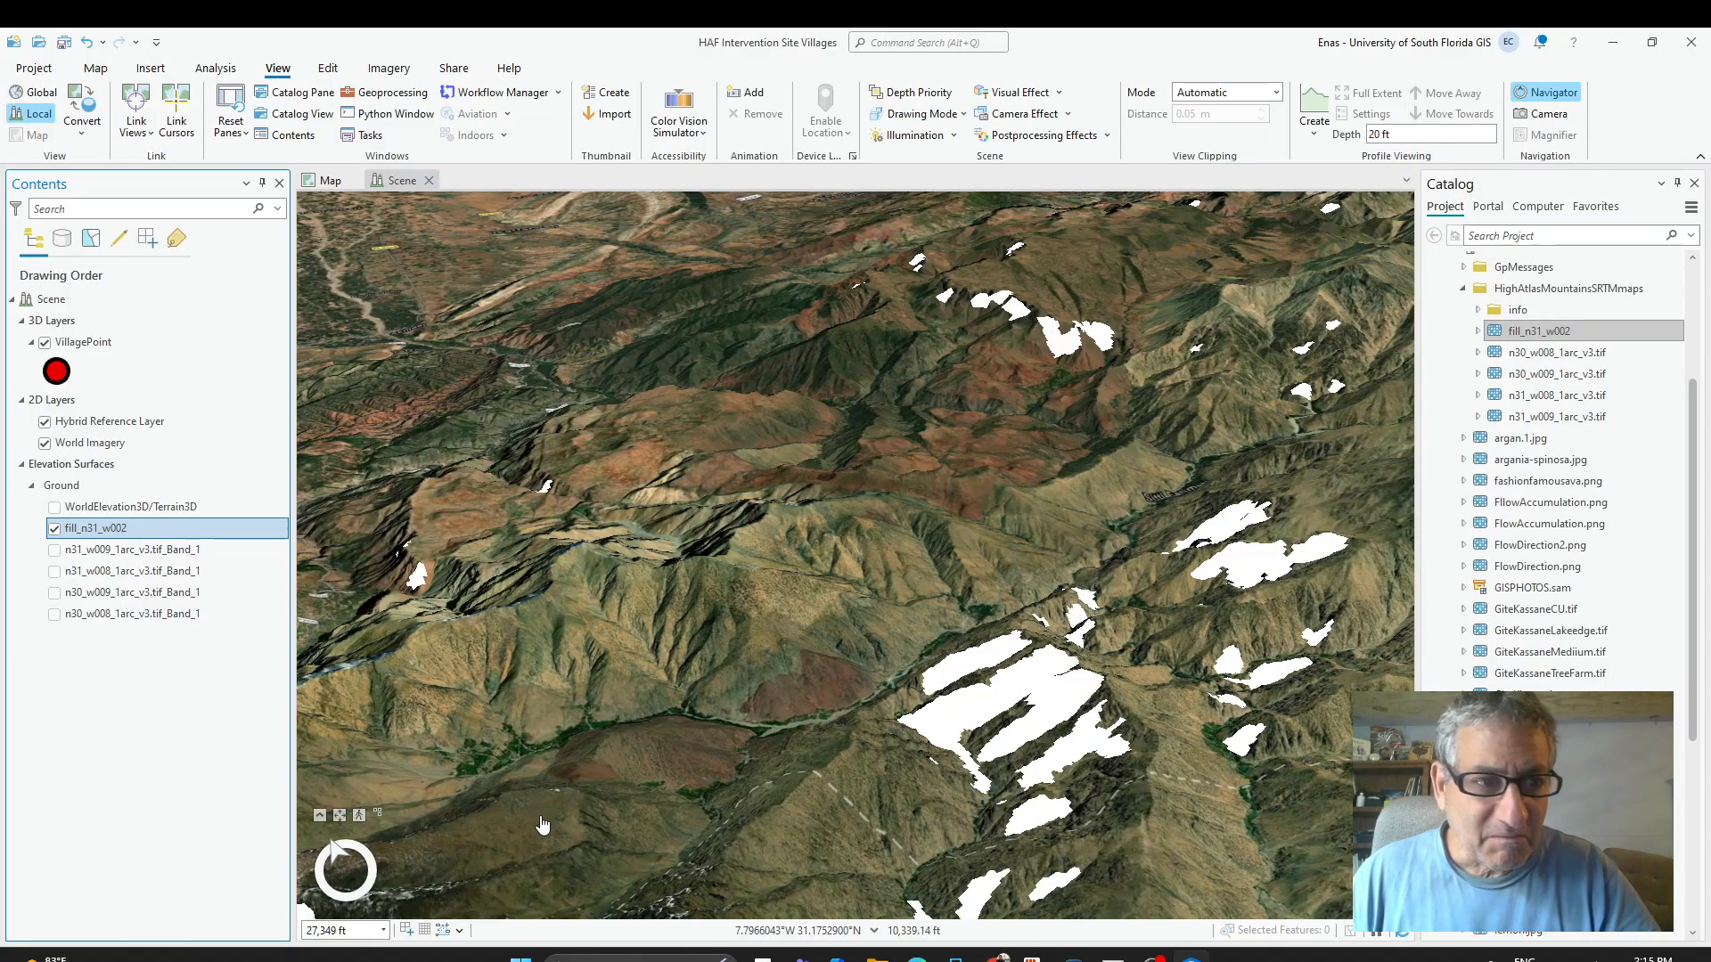
scroll(1289, 873, up, 3)
drag(783, 611, 767, 701)
mouse_move(566, 612)
mouse_down()
mouse_move(575, 677)
mouse_move(633, 780)
mouse_move(632, 615)
mouse_move(604, 636)
mouse_up()
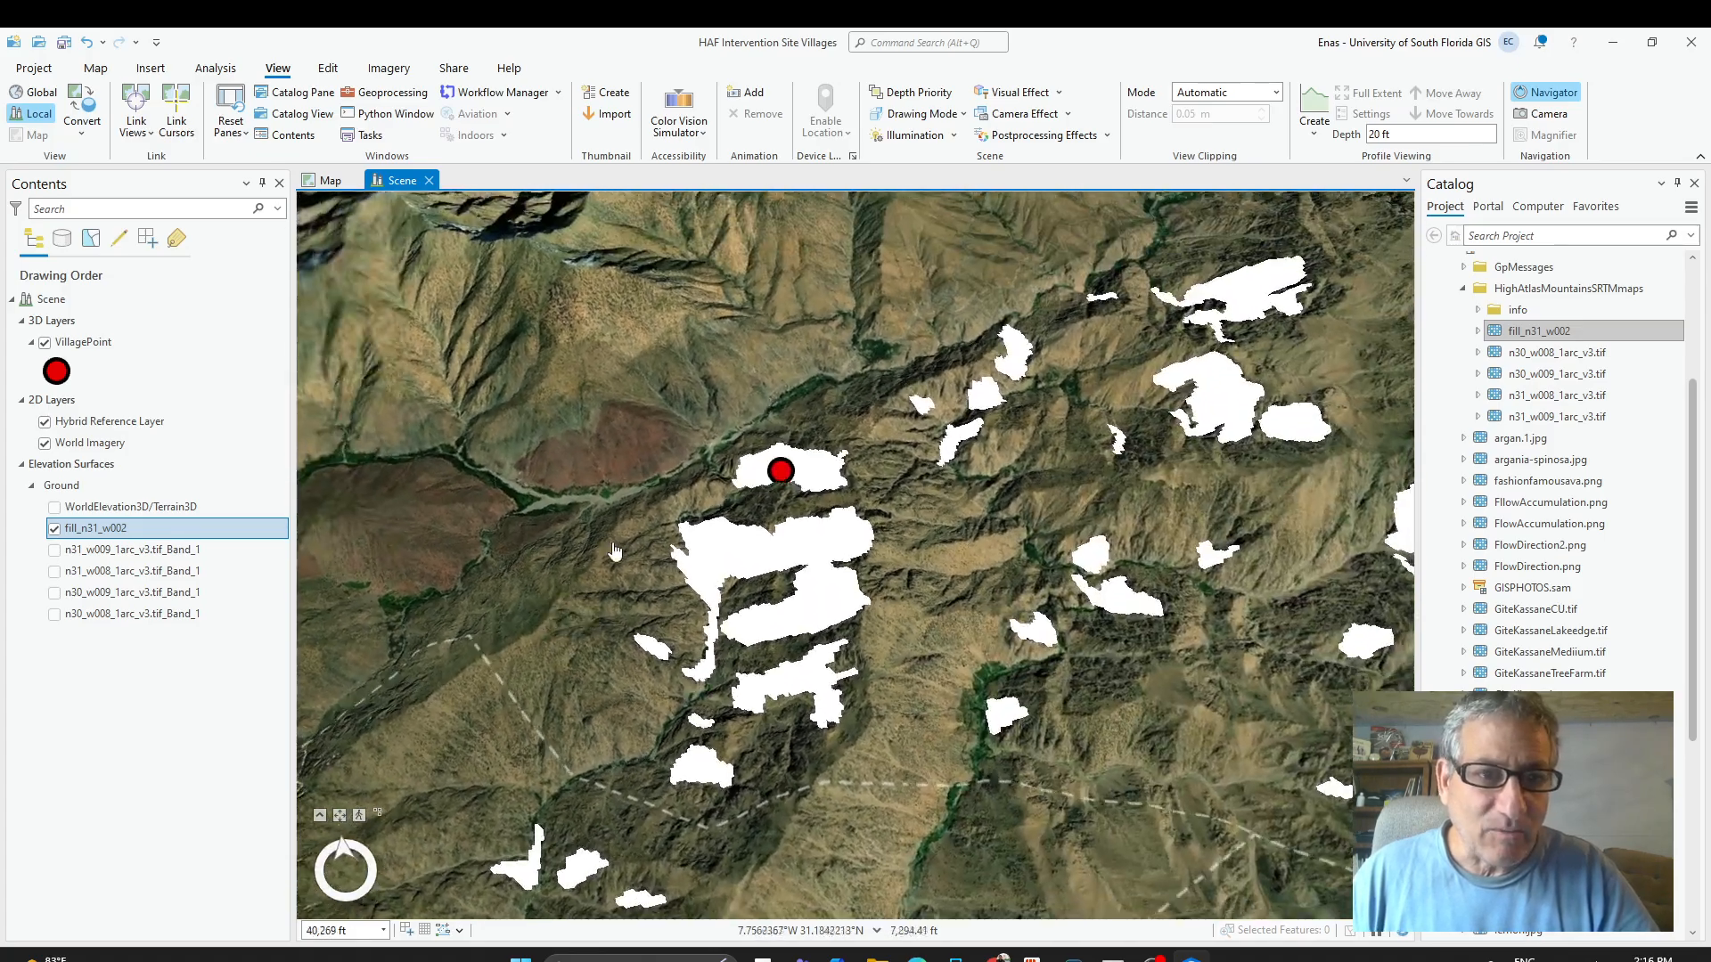
Show the 2D map and read the Flow Direction step of the ChatGPT hydrology guide in the browser.
click(322, 181)
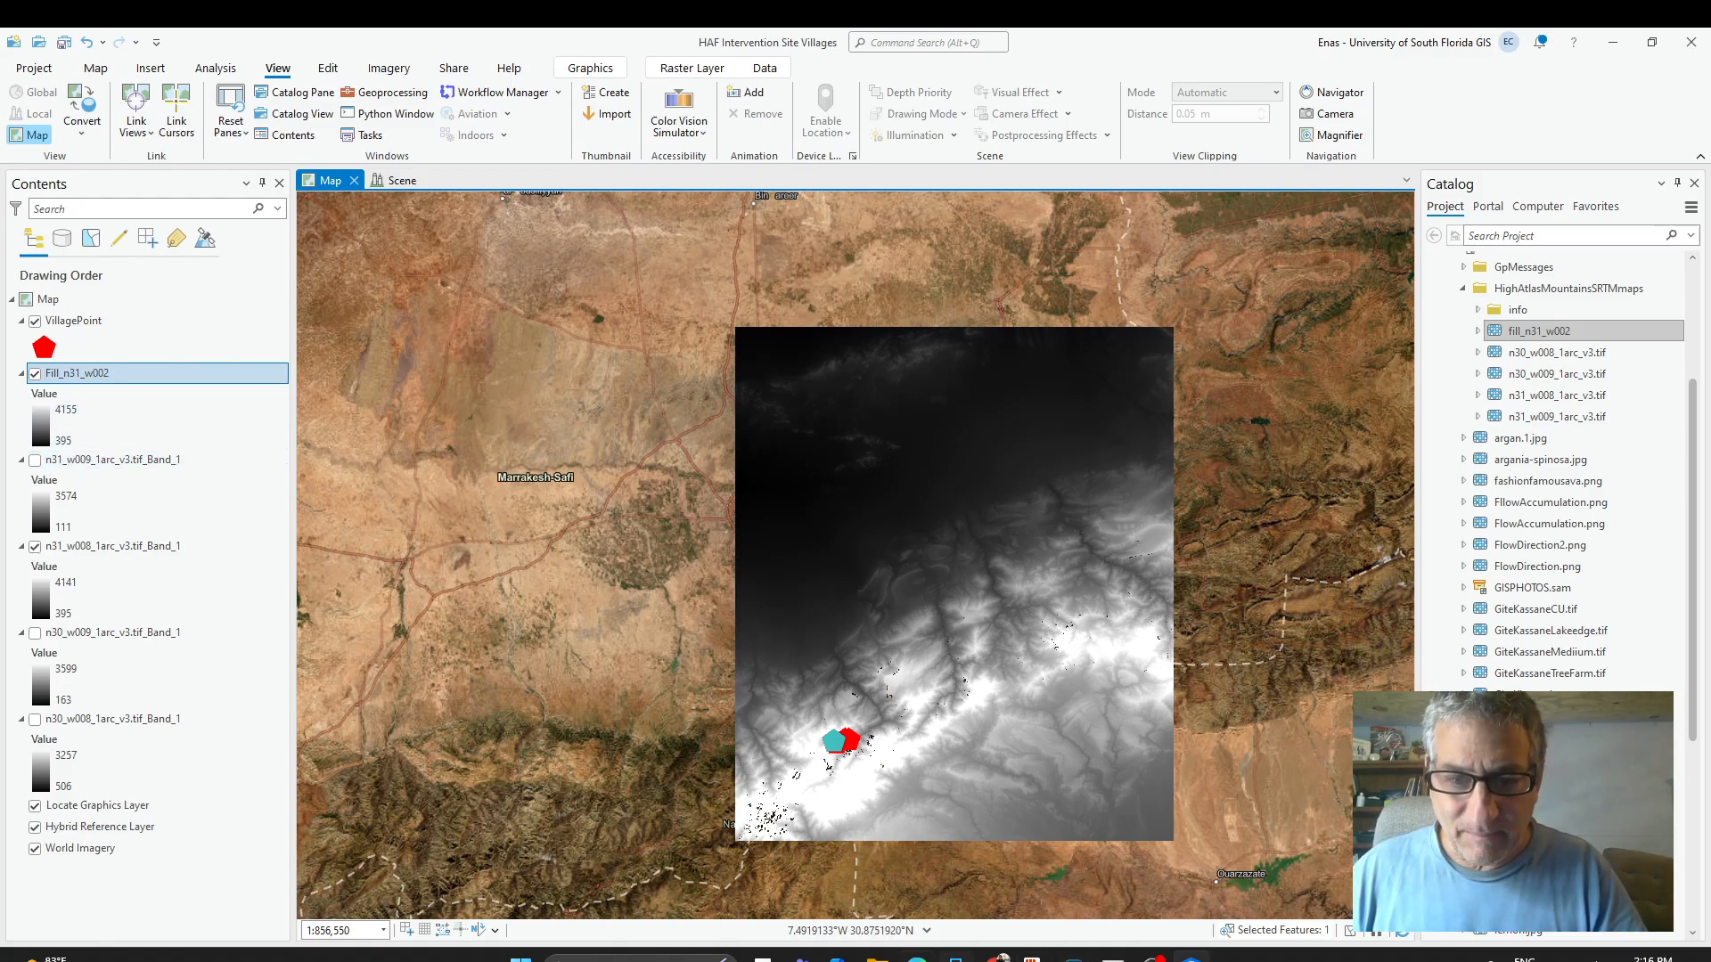
click(997, 958)
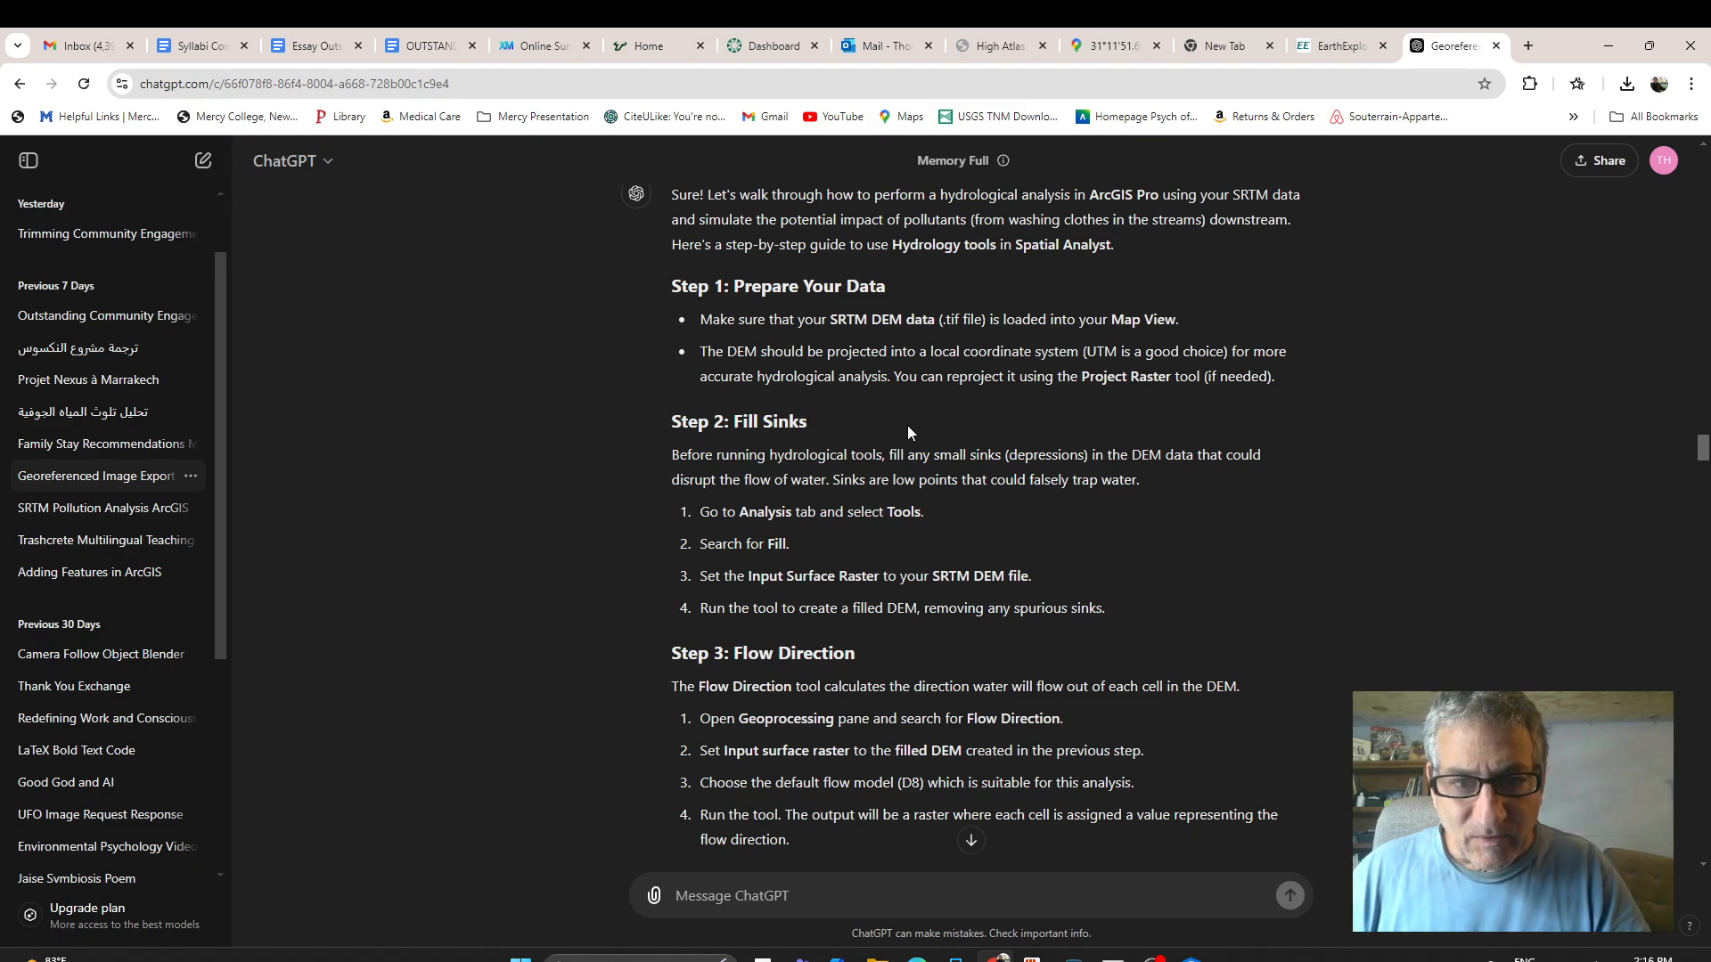
scroll(923, 491, down, 2)
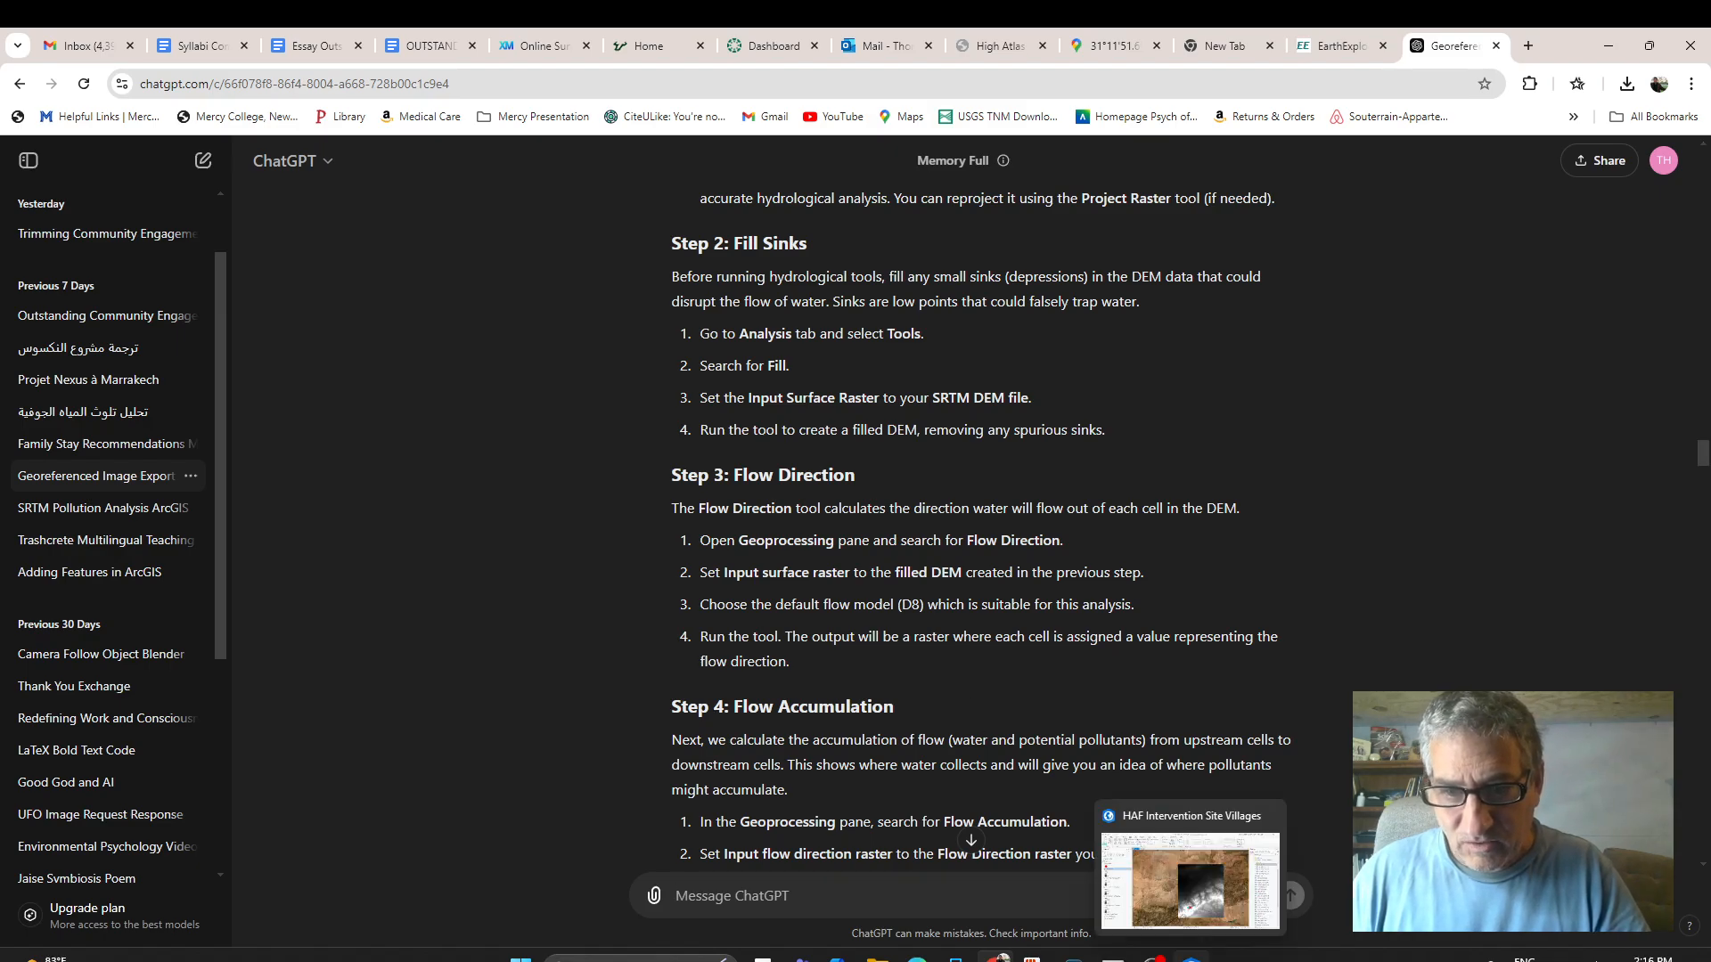
click(1191, 958)
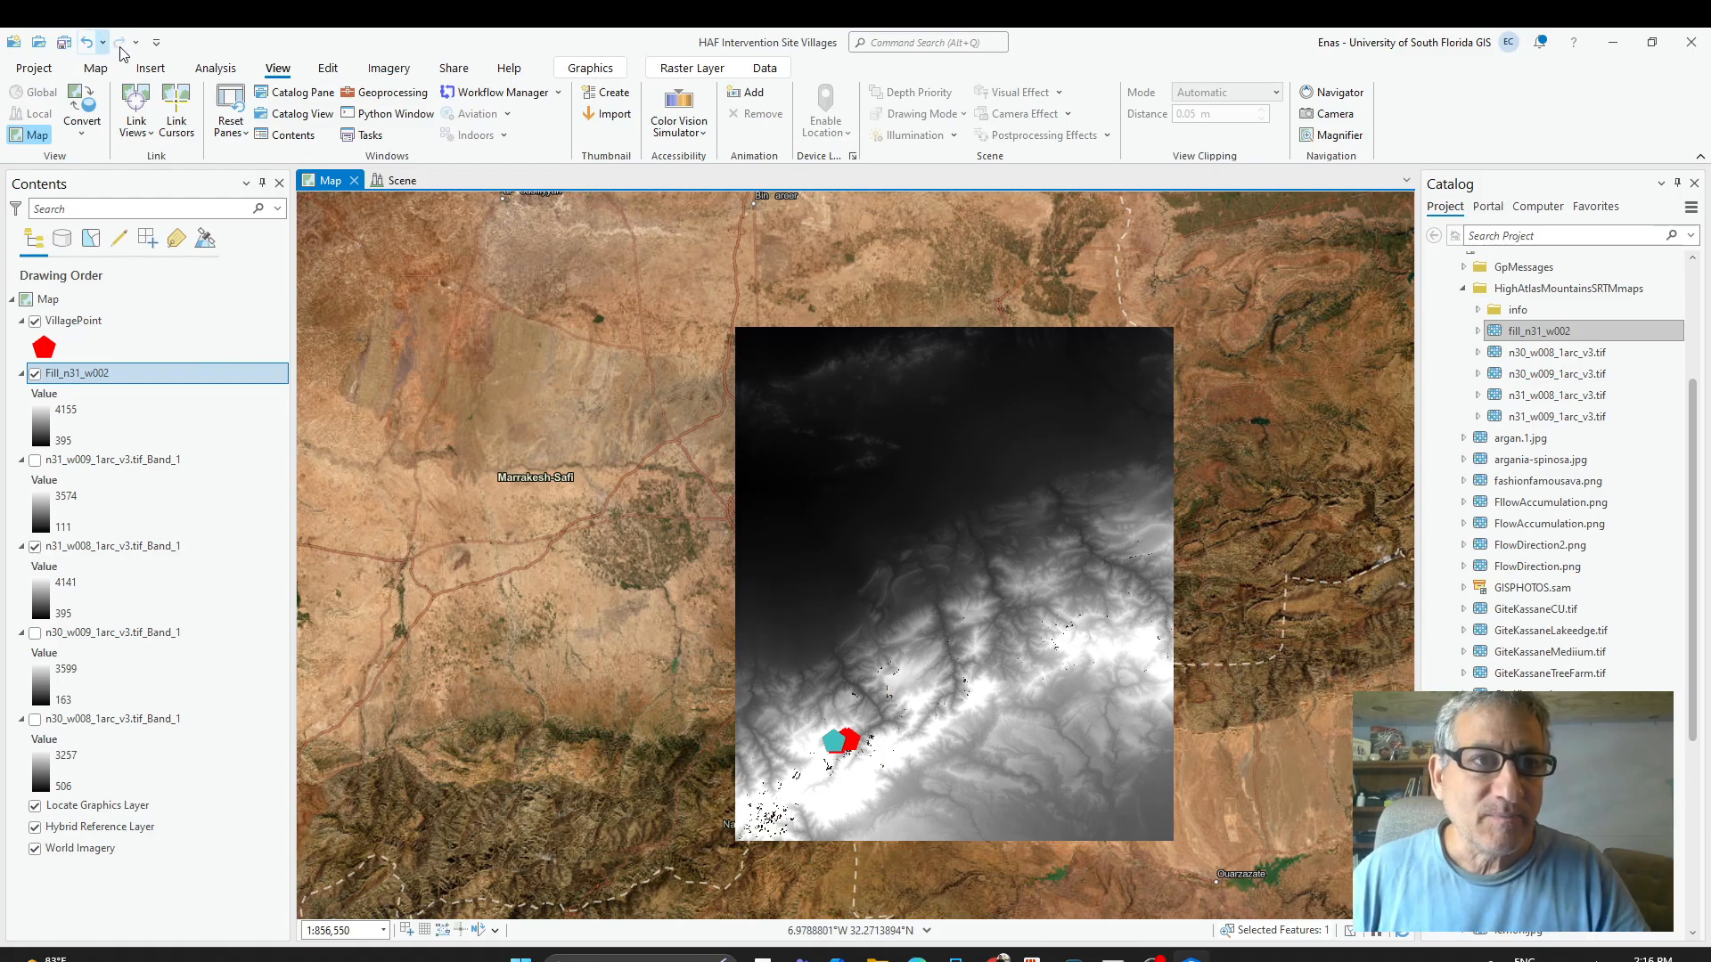
Search the geoprocessing tools for "Flow" and open the Spatial Analyst Flow Direction tool.
click(392, 91)
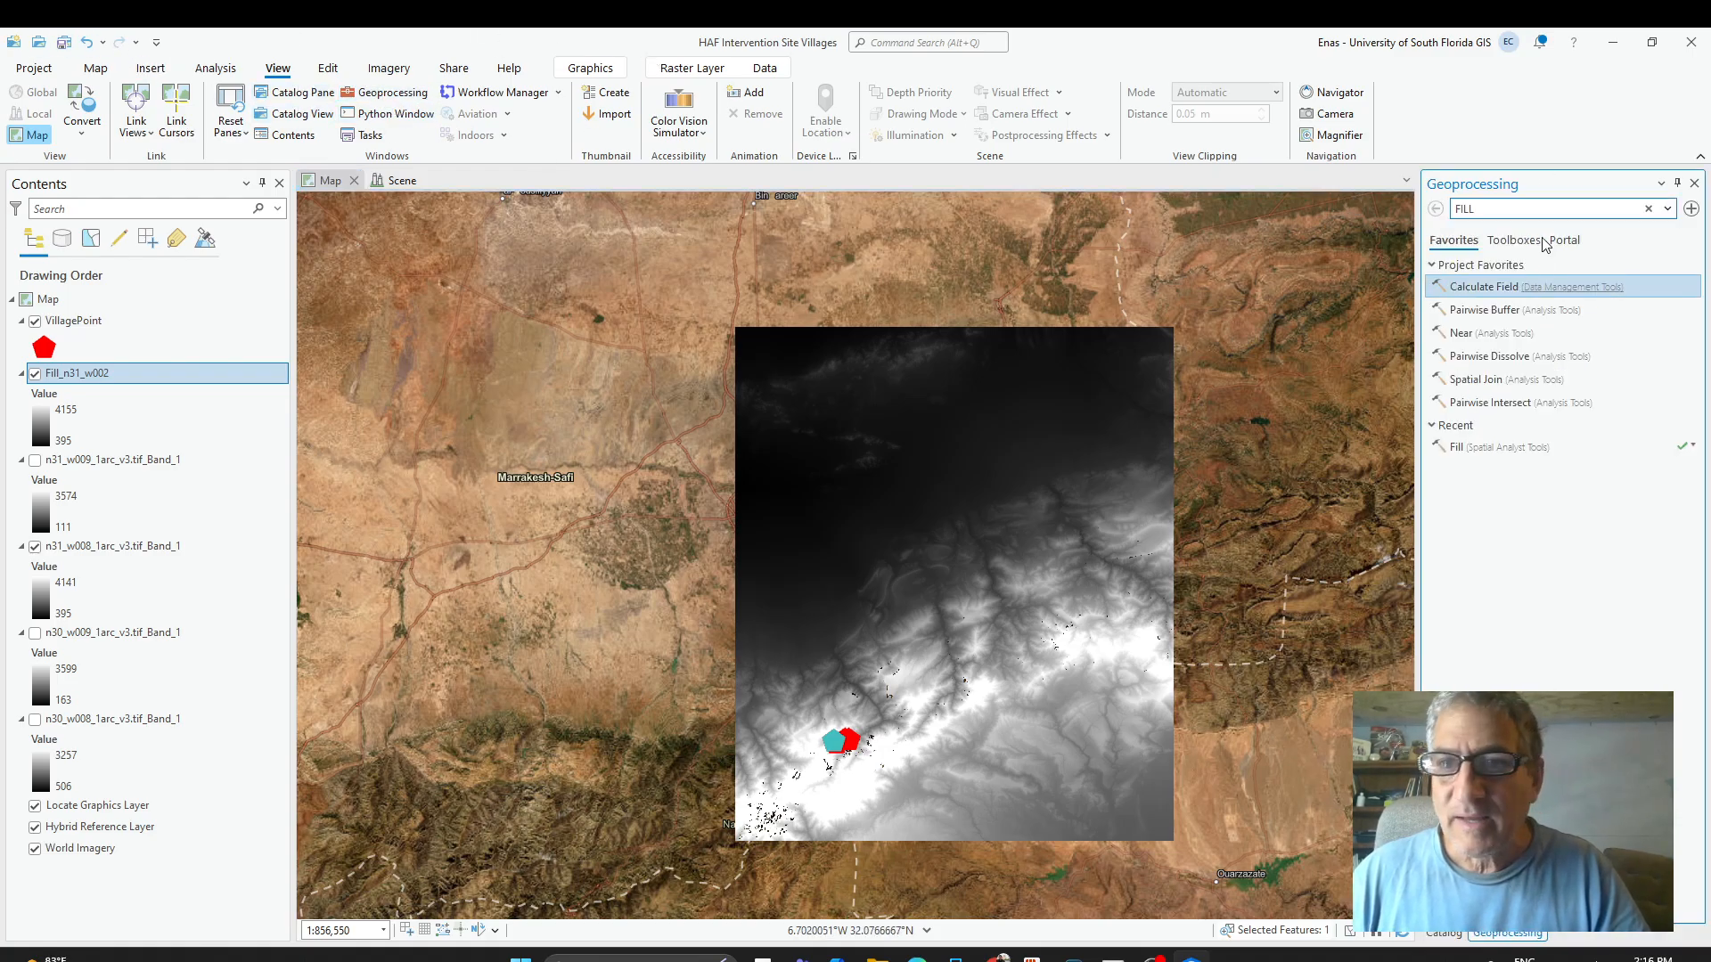
double_click(1485, 210)
text(Flow)
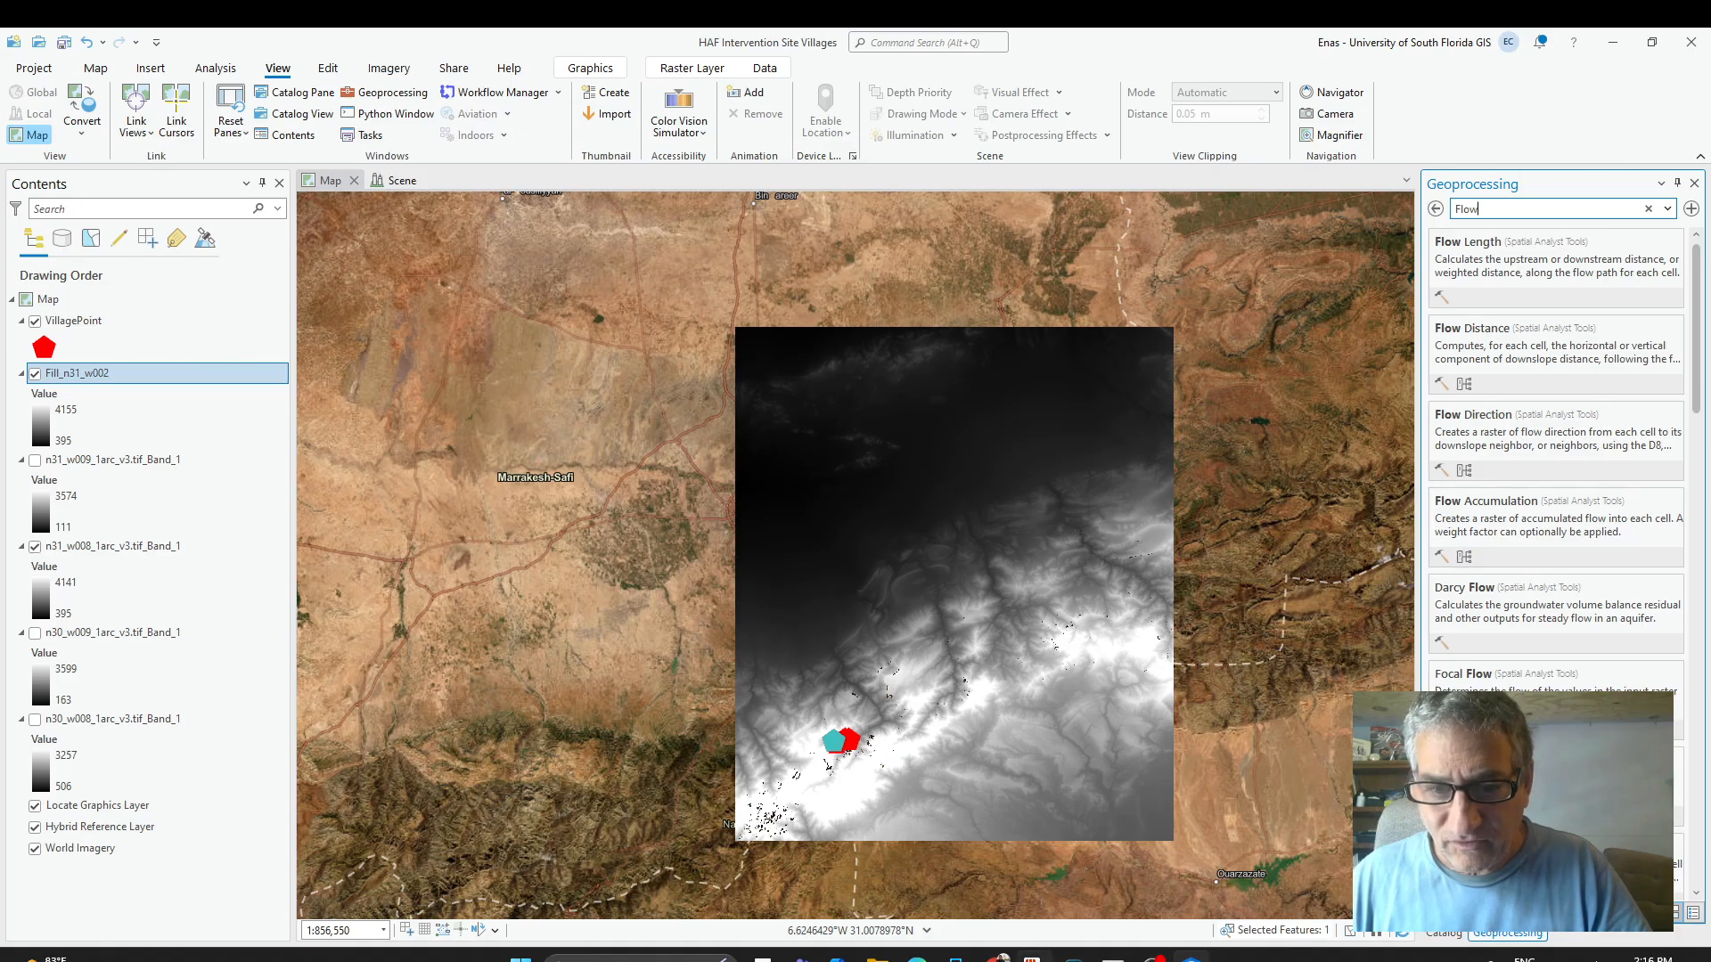
click(997, 958)
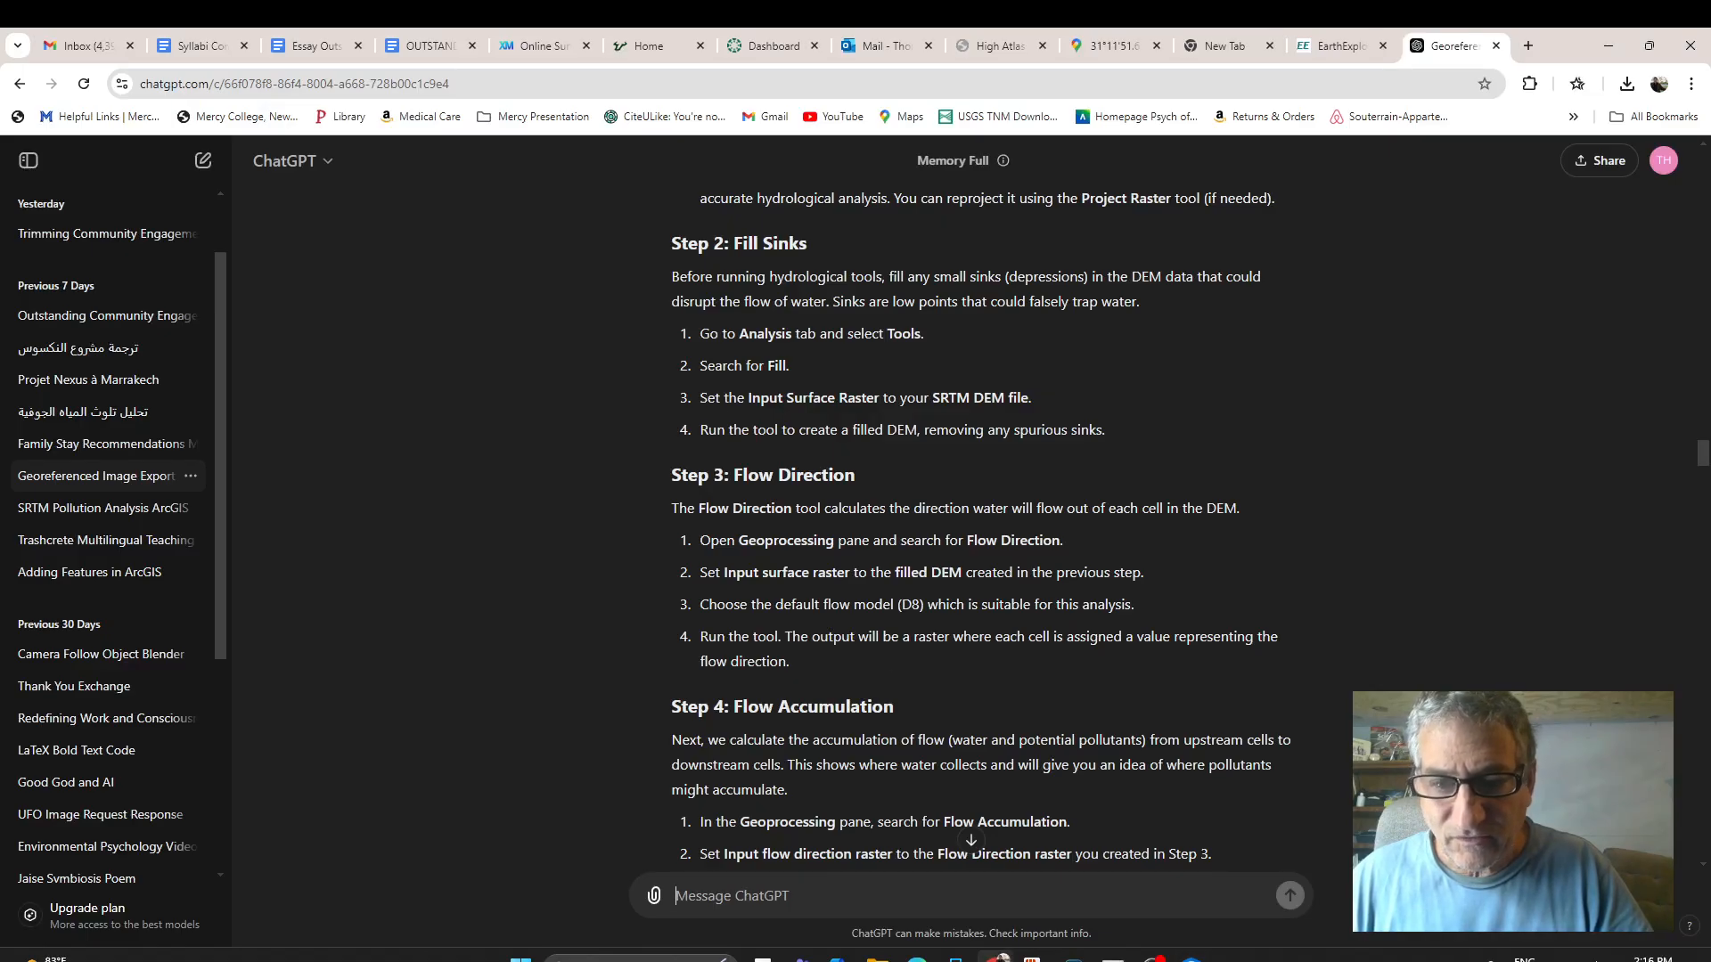
click(1191, 958)
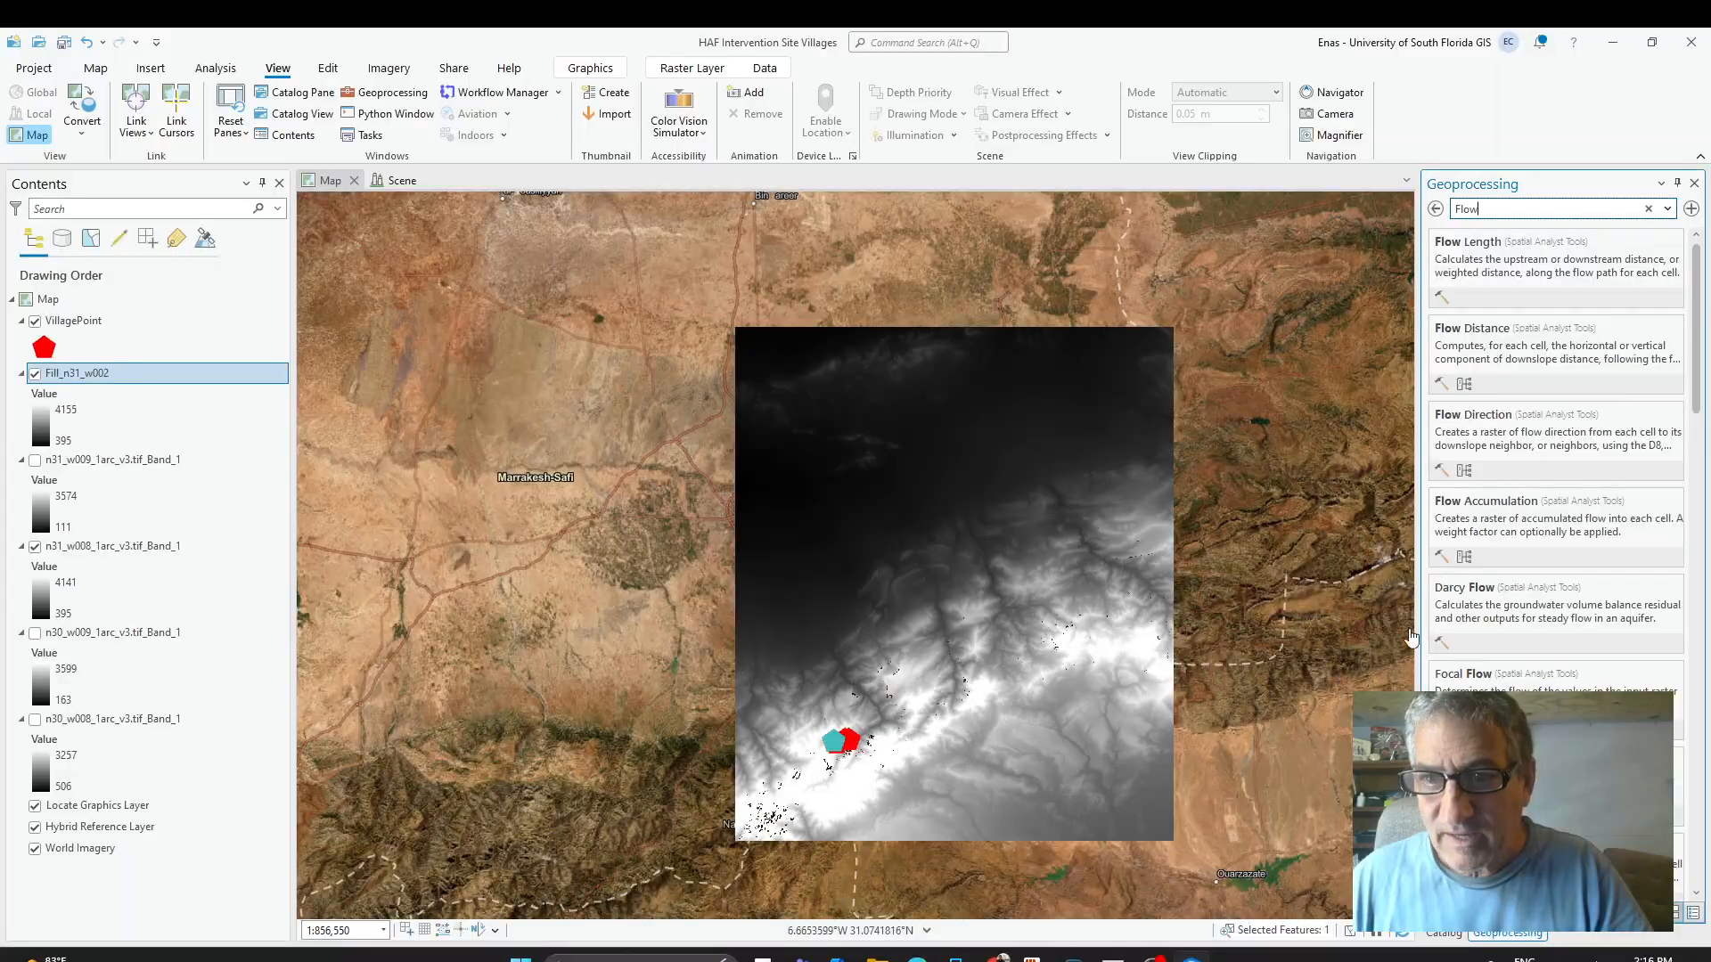
click(1499, 454)
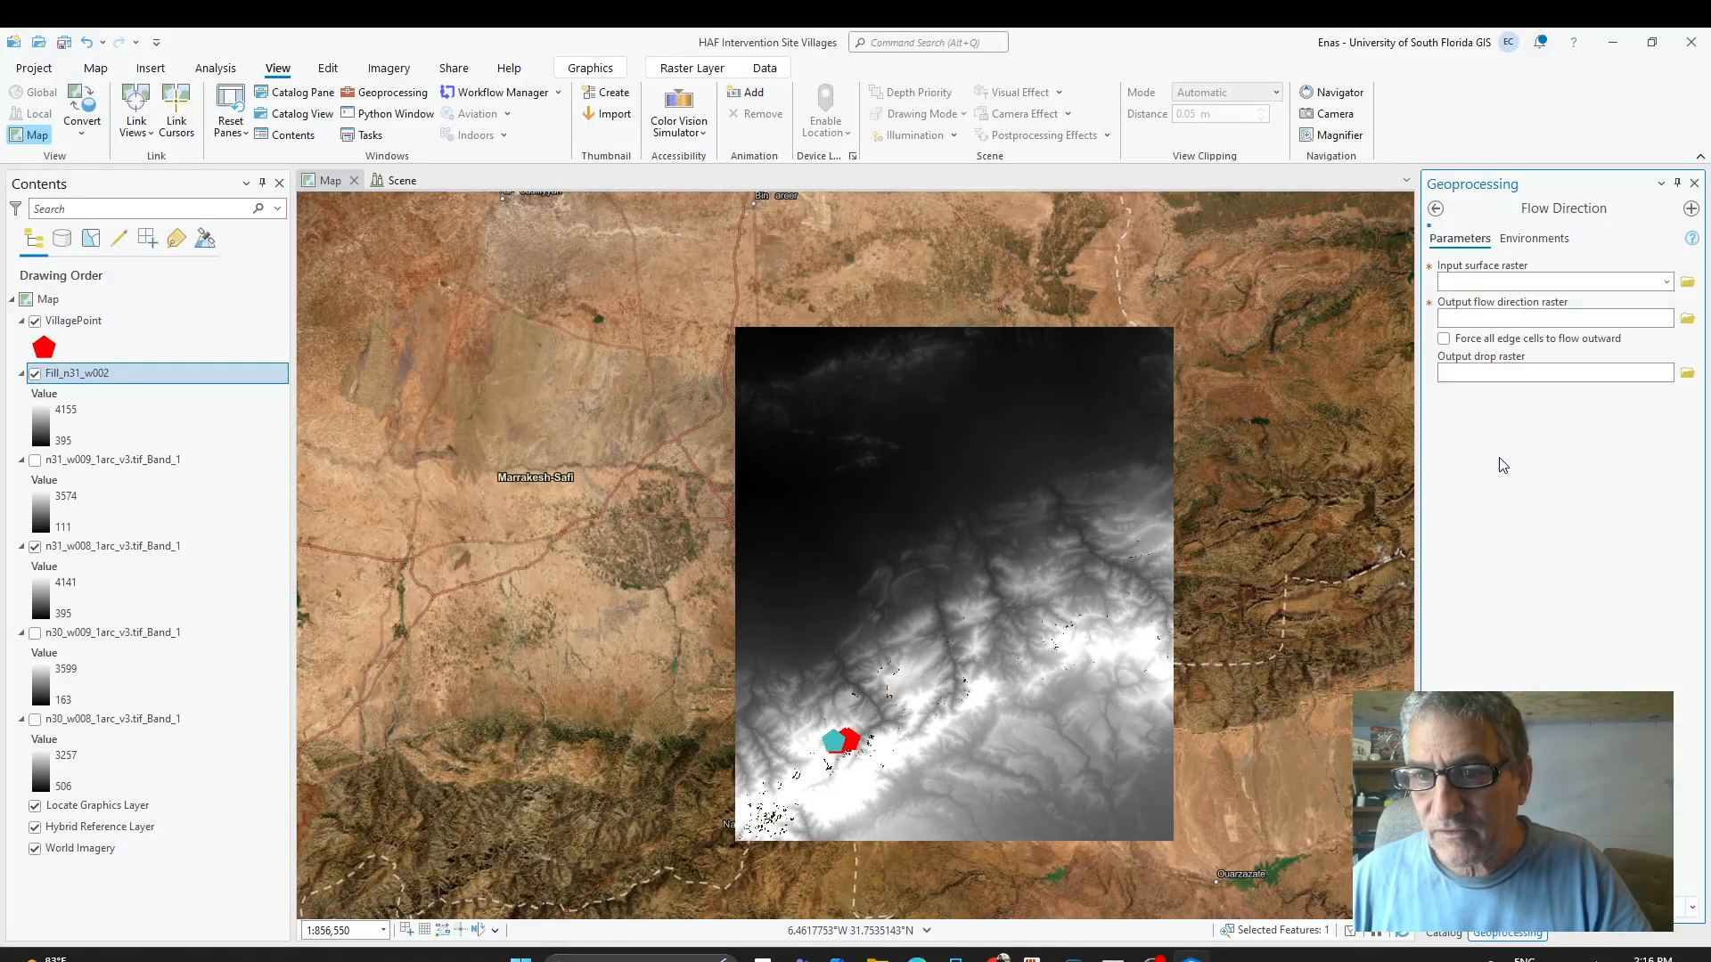
Run Flow Direction on Fill_n31_w002 with output FlowDir_Fill1 and type D8, checking the settings against the ChatGPT guide.
click(1667, 286)
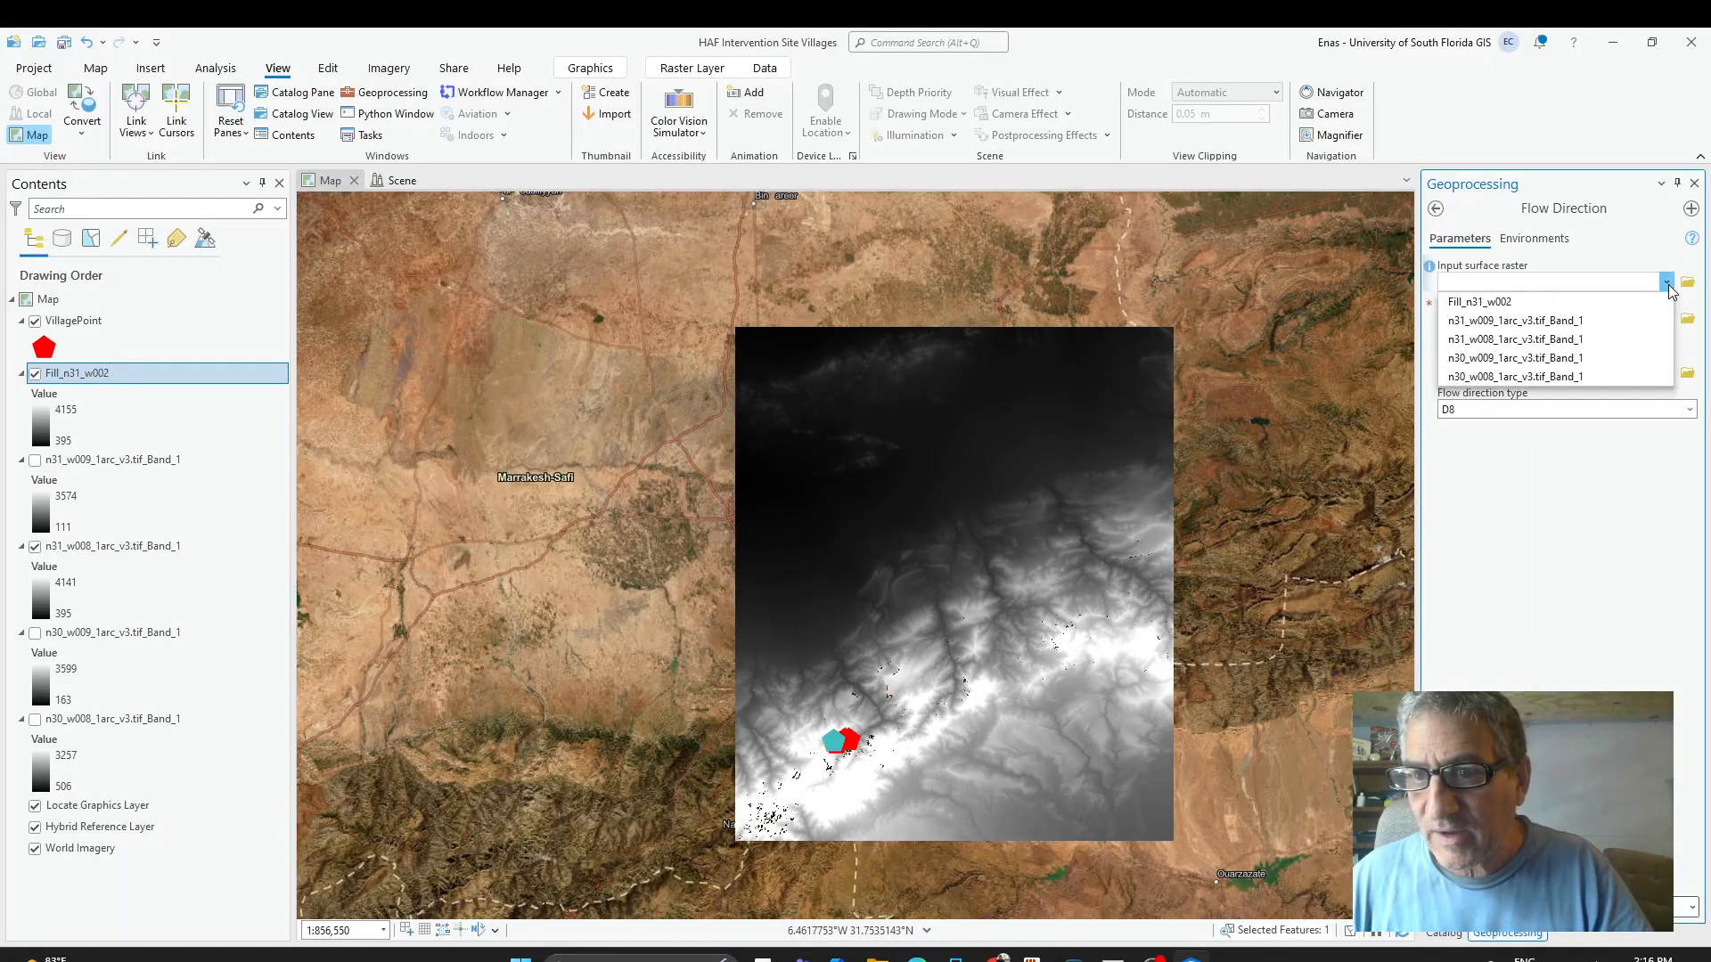
click(1574, 304)
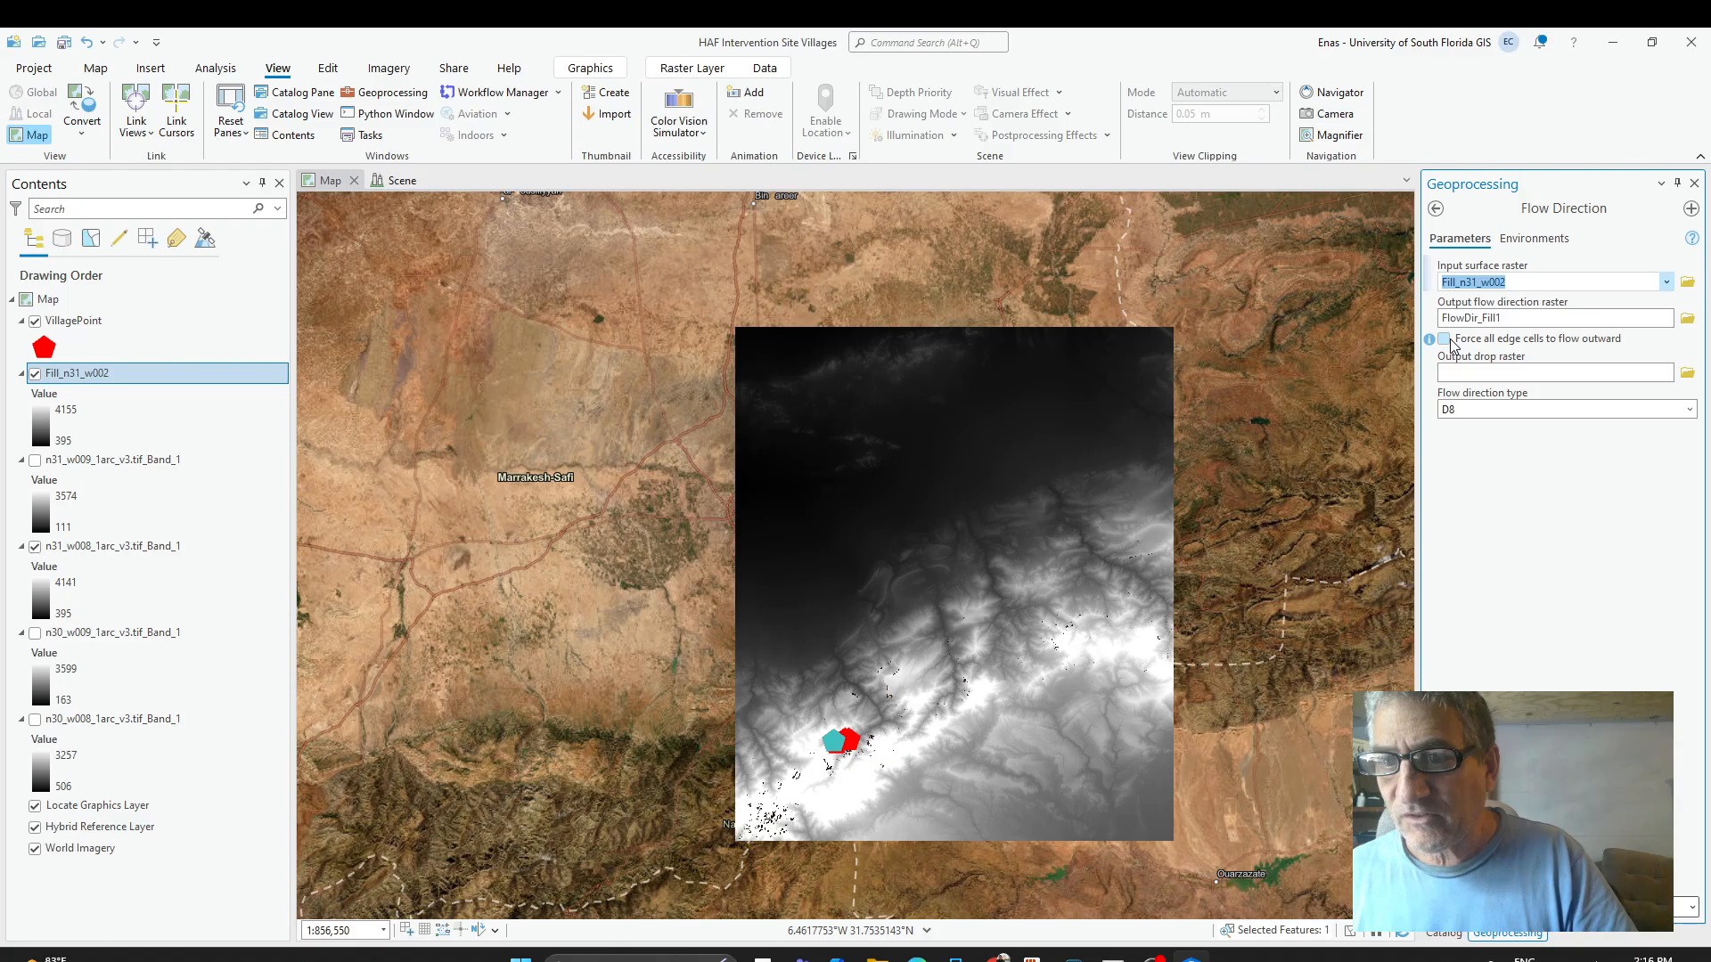
mouse_move(1001, 957)
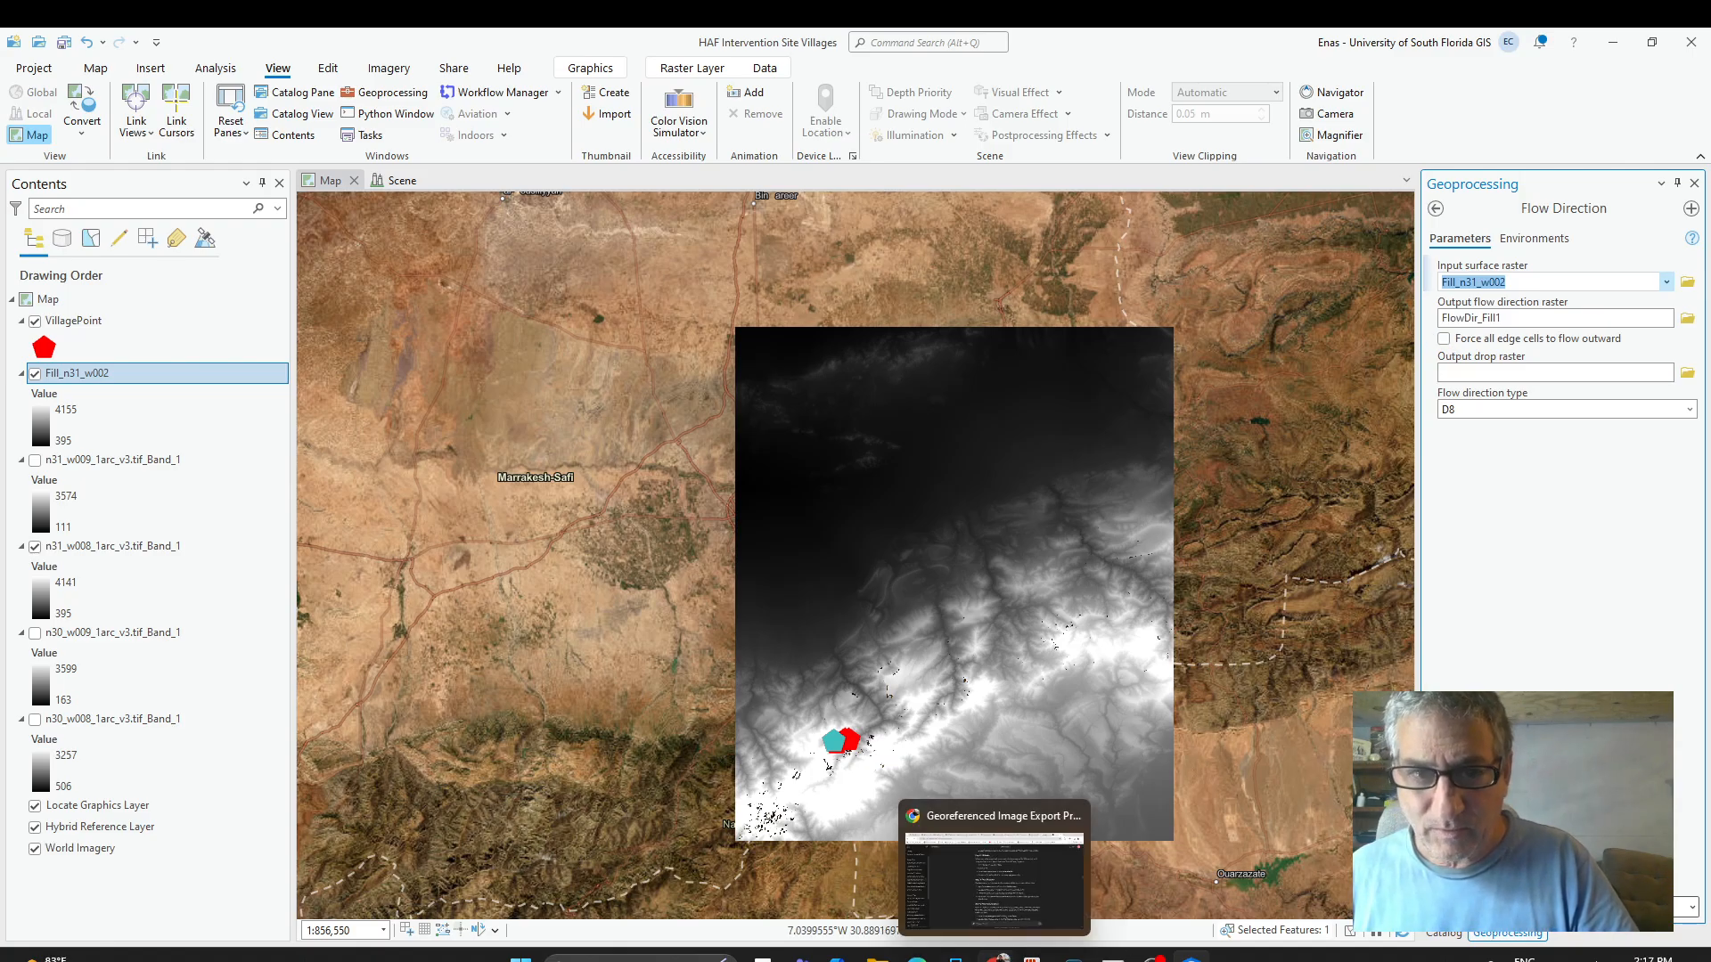
click(993, 877)
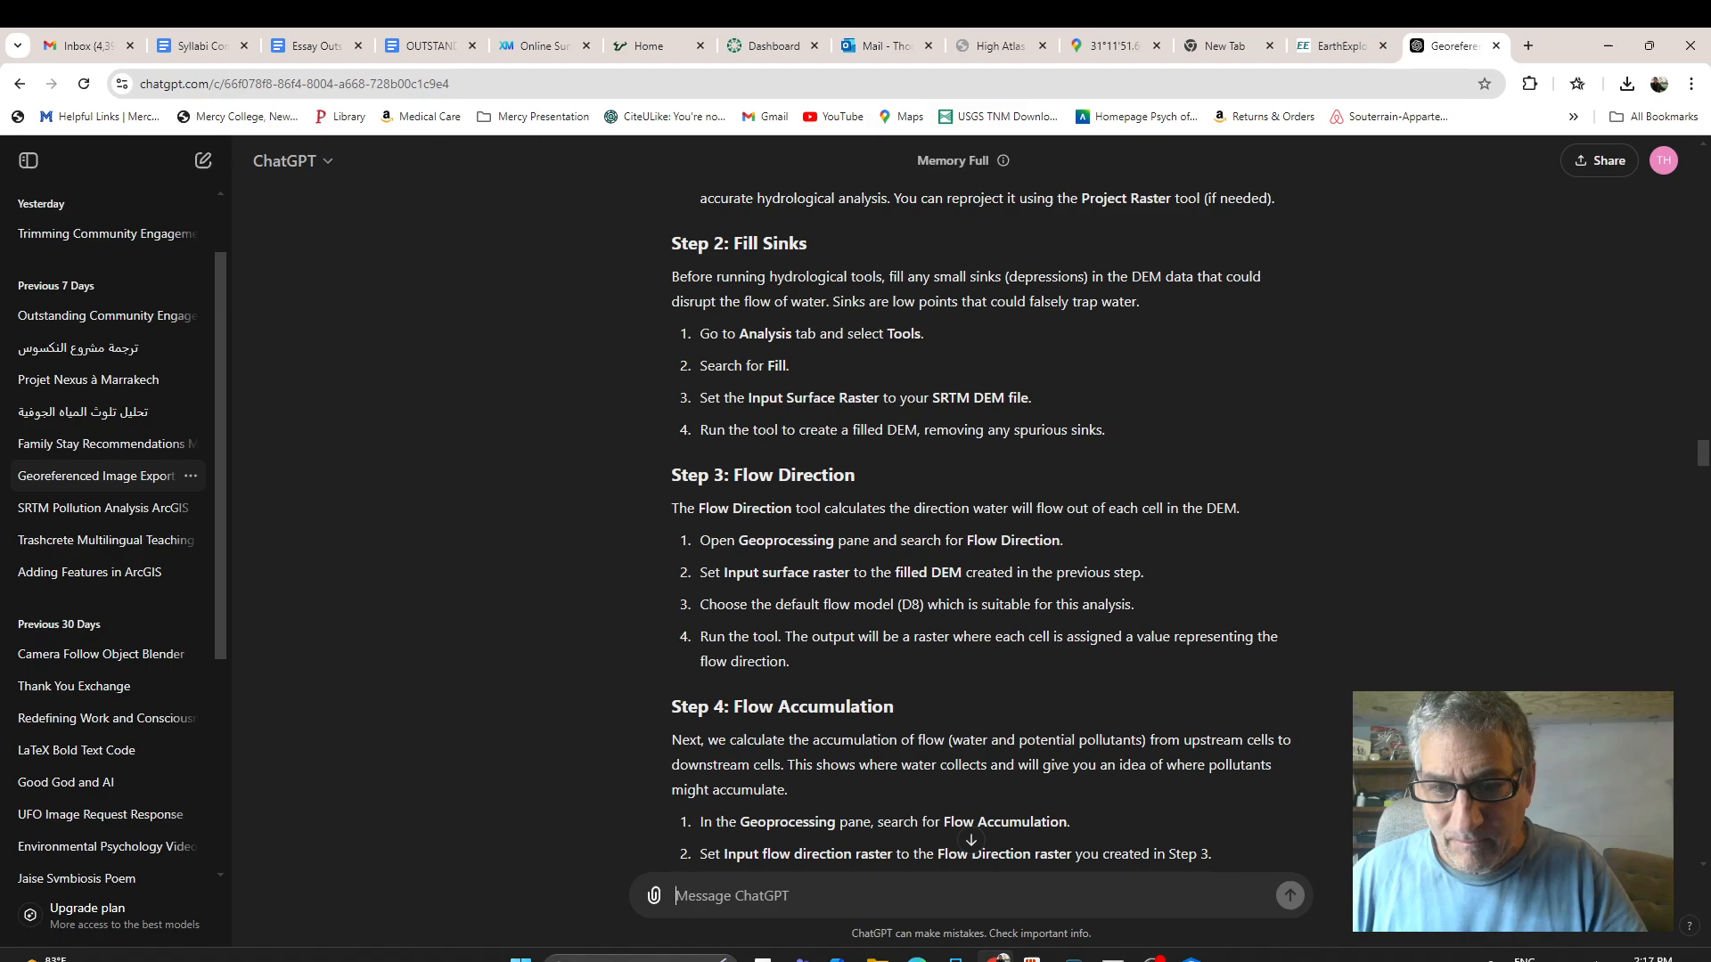
mouse_move(1191, 955)
click(1188, 868)
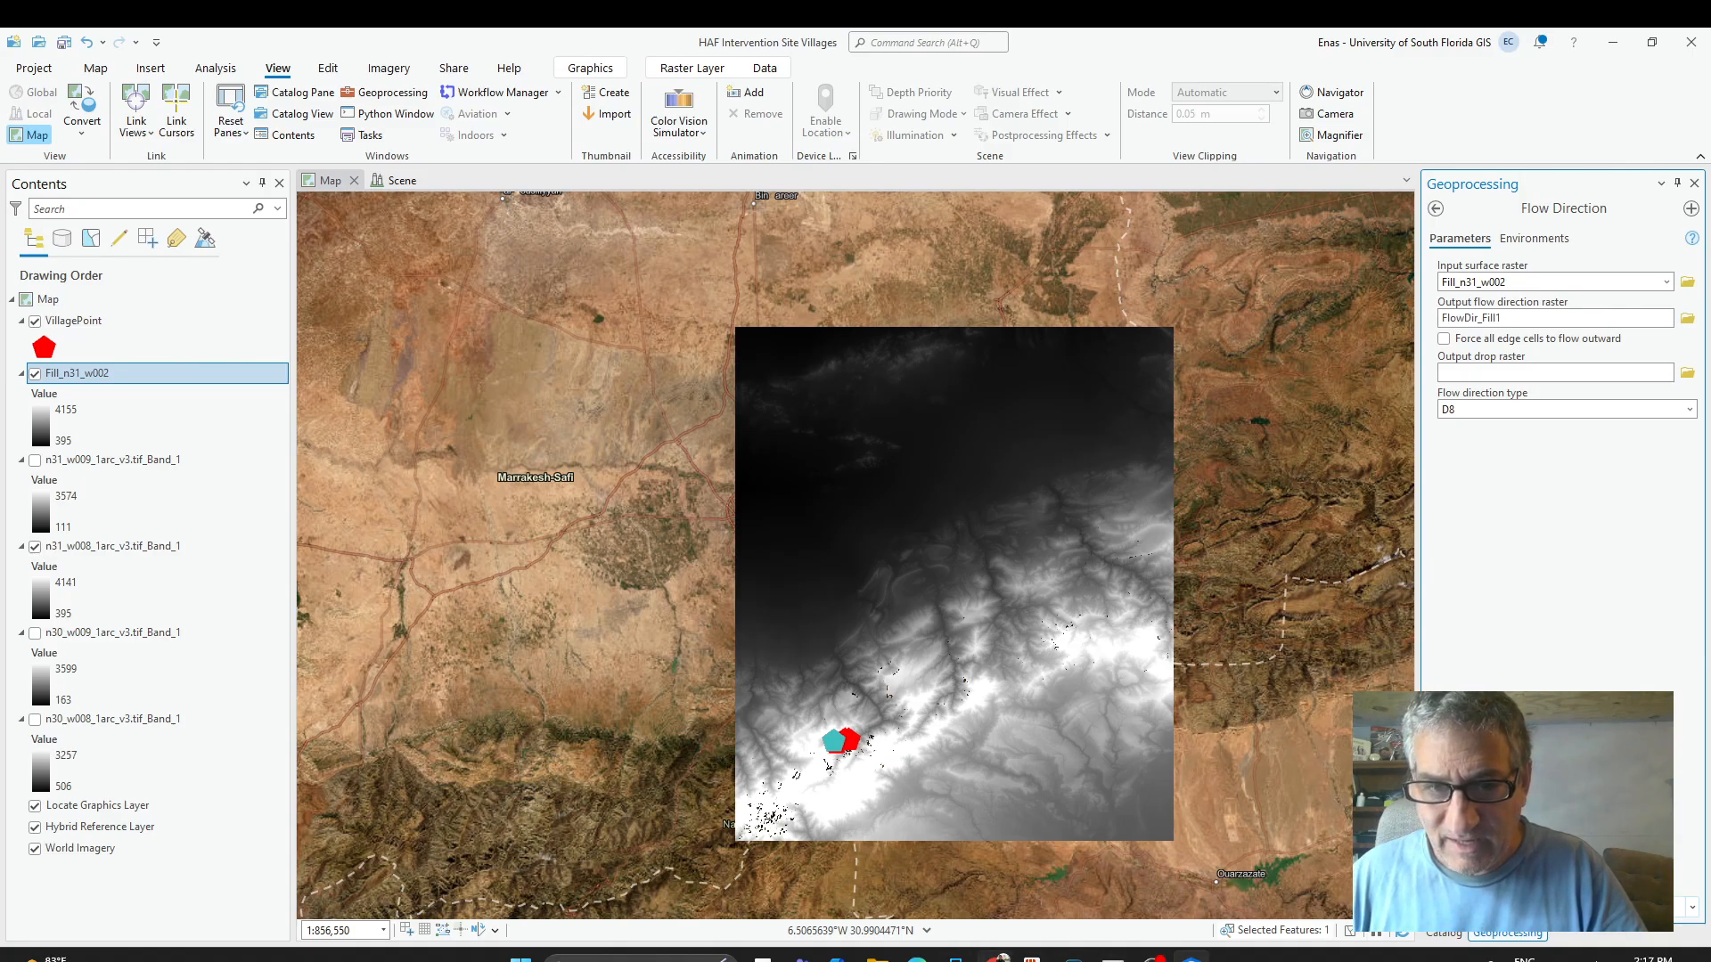
click(996, 957)
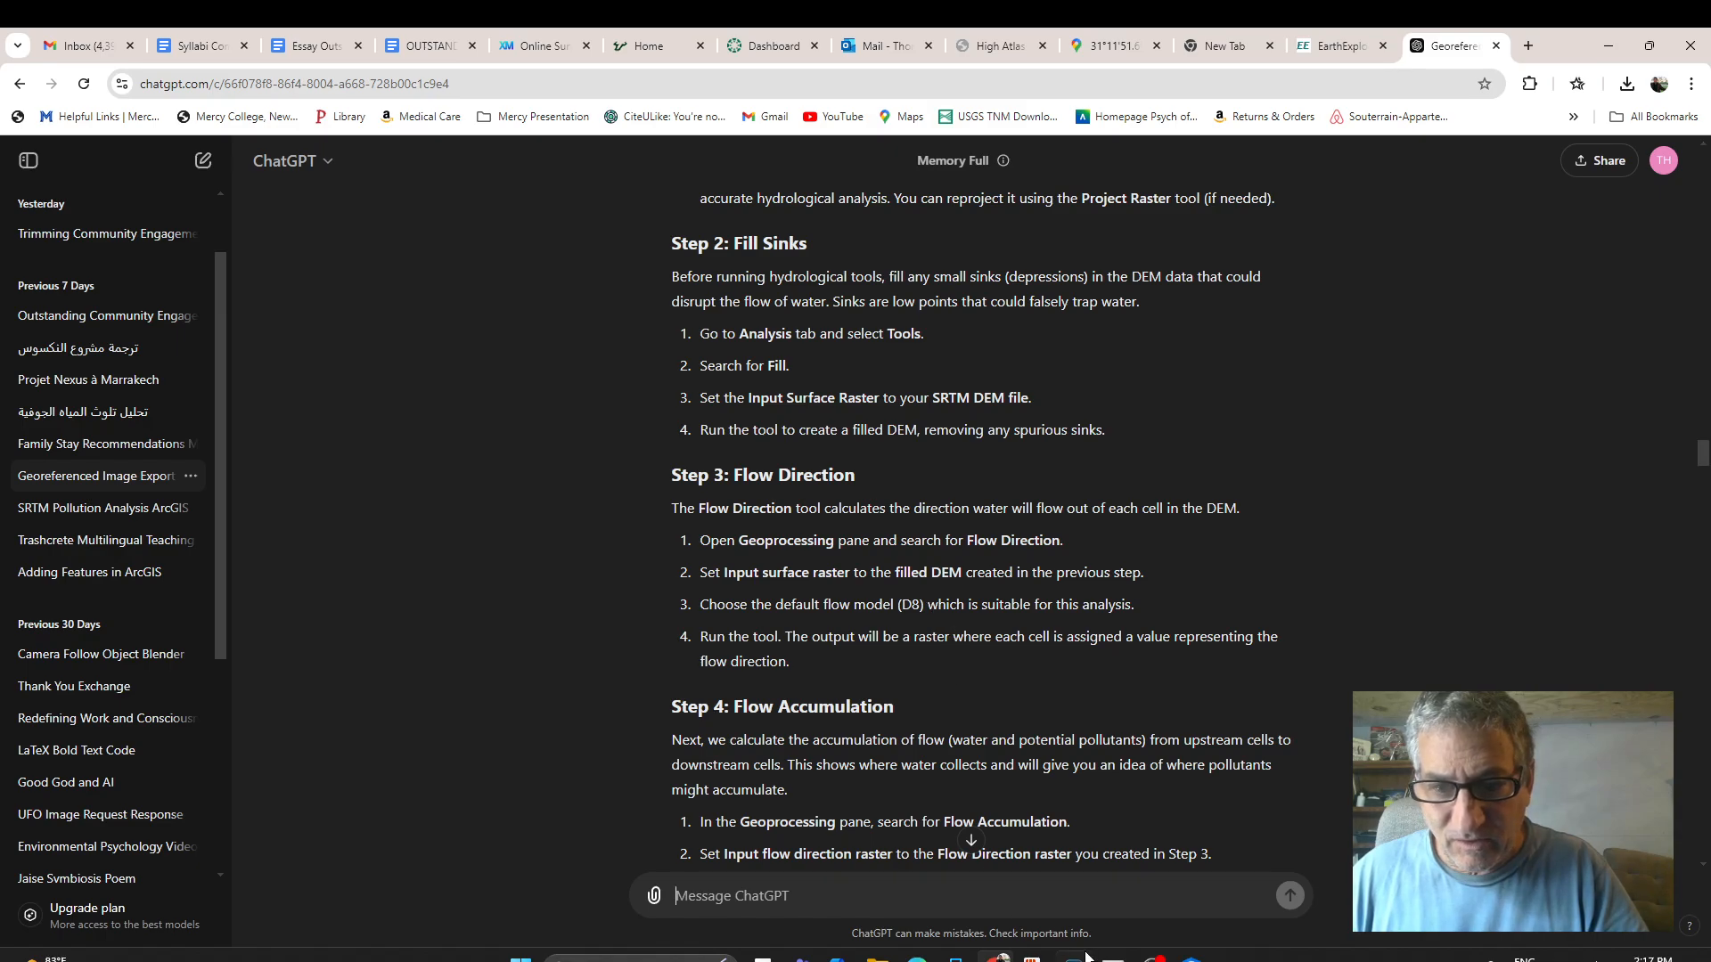
mouse_move(1191, 955)
click(1189, 873)
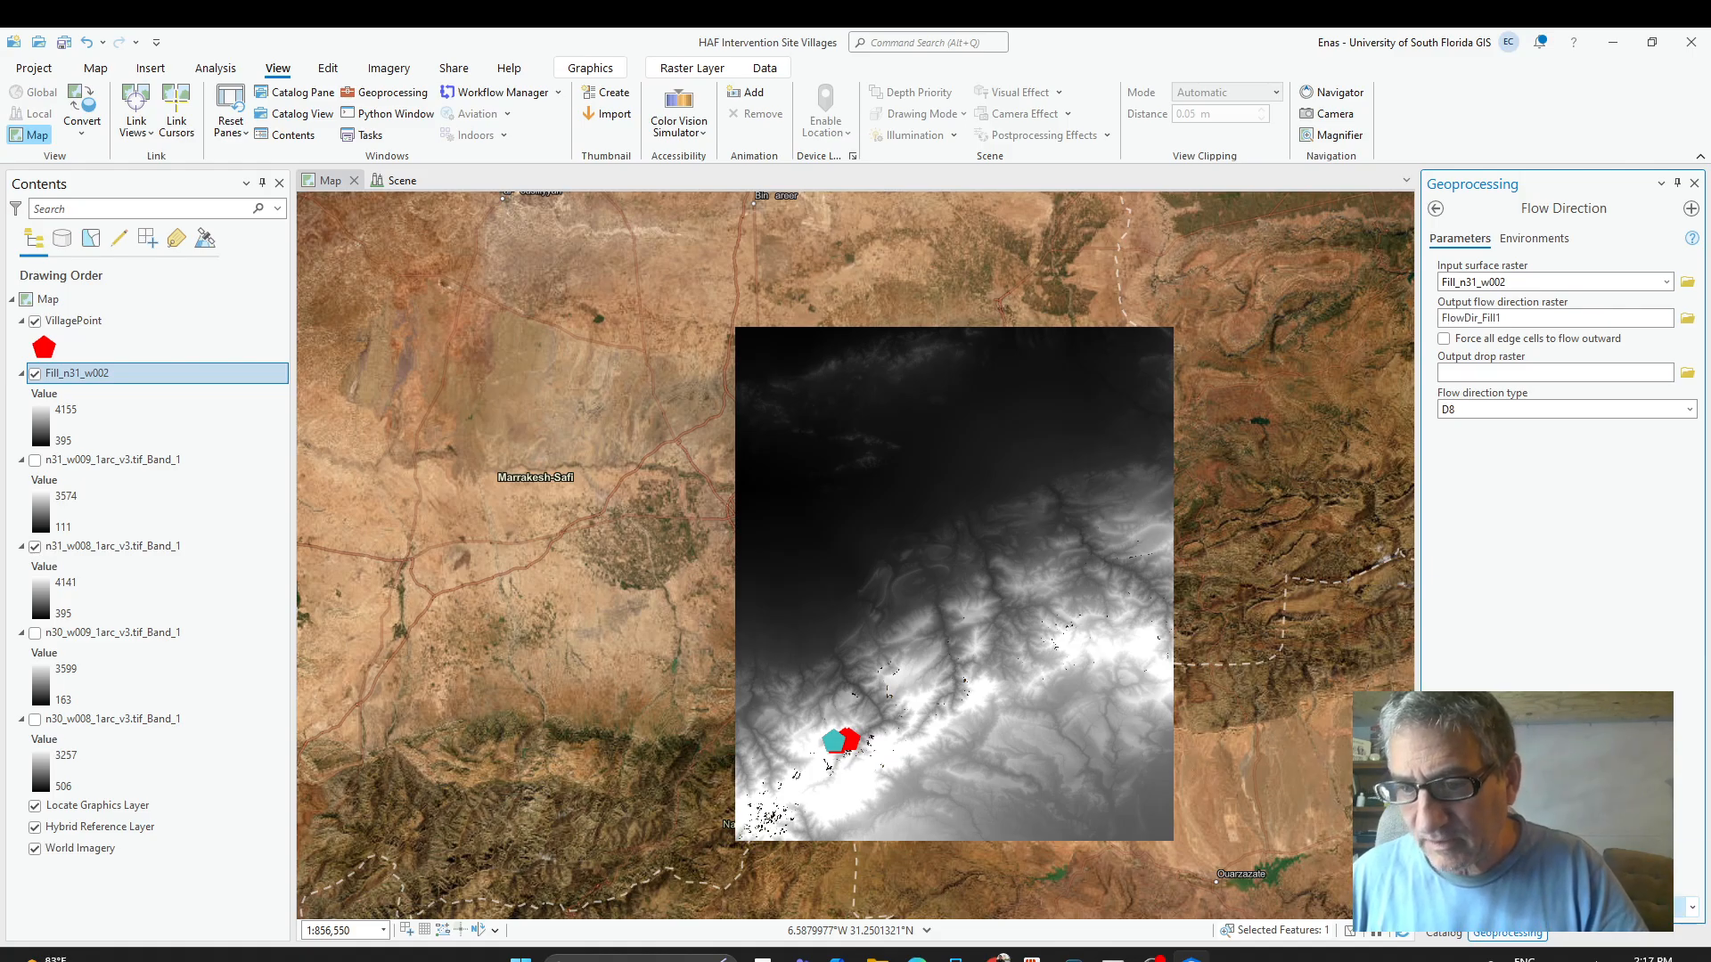
click(1651, 907)
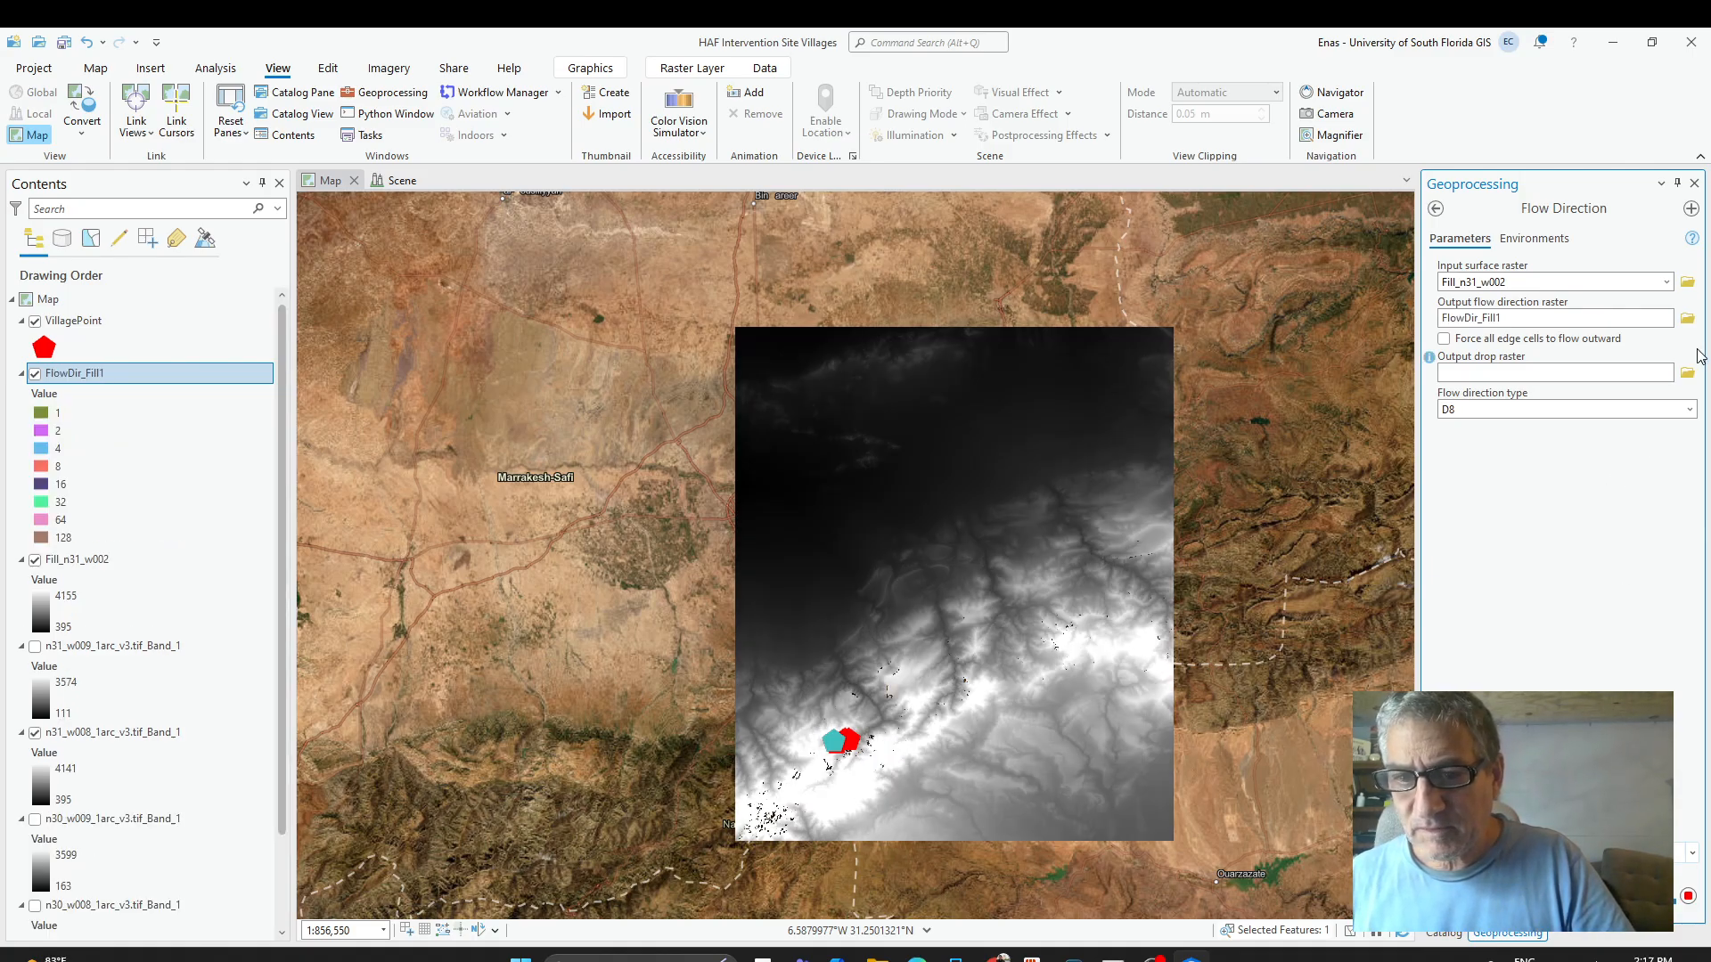
Examine the flow direction raster across the mountains and the value classes in its legend.
scroll(921, 683, up, 4)
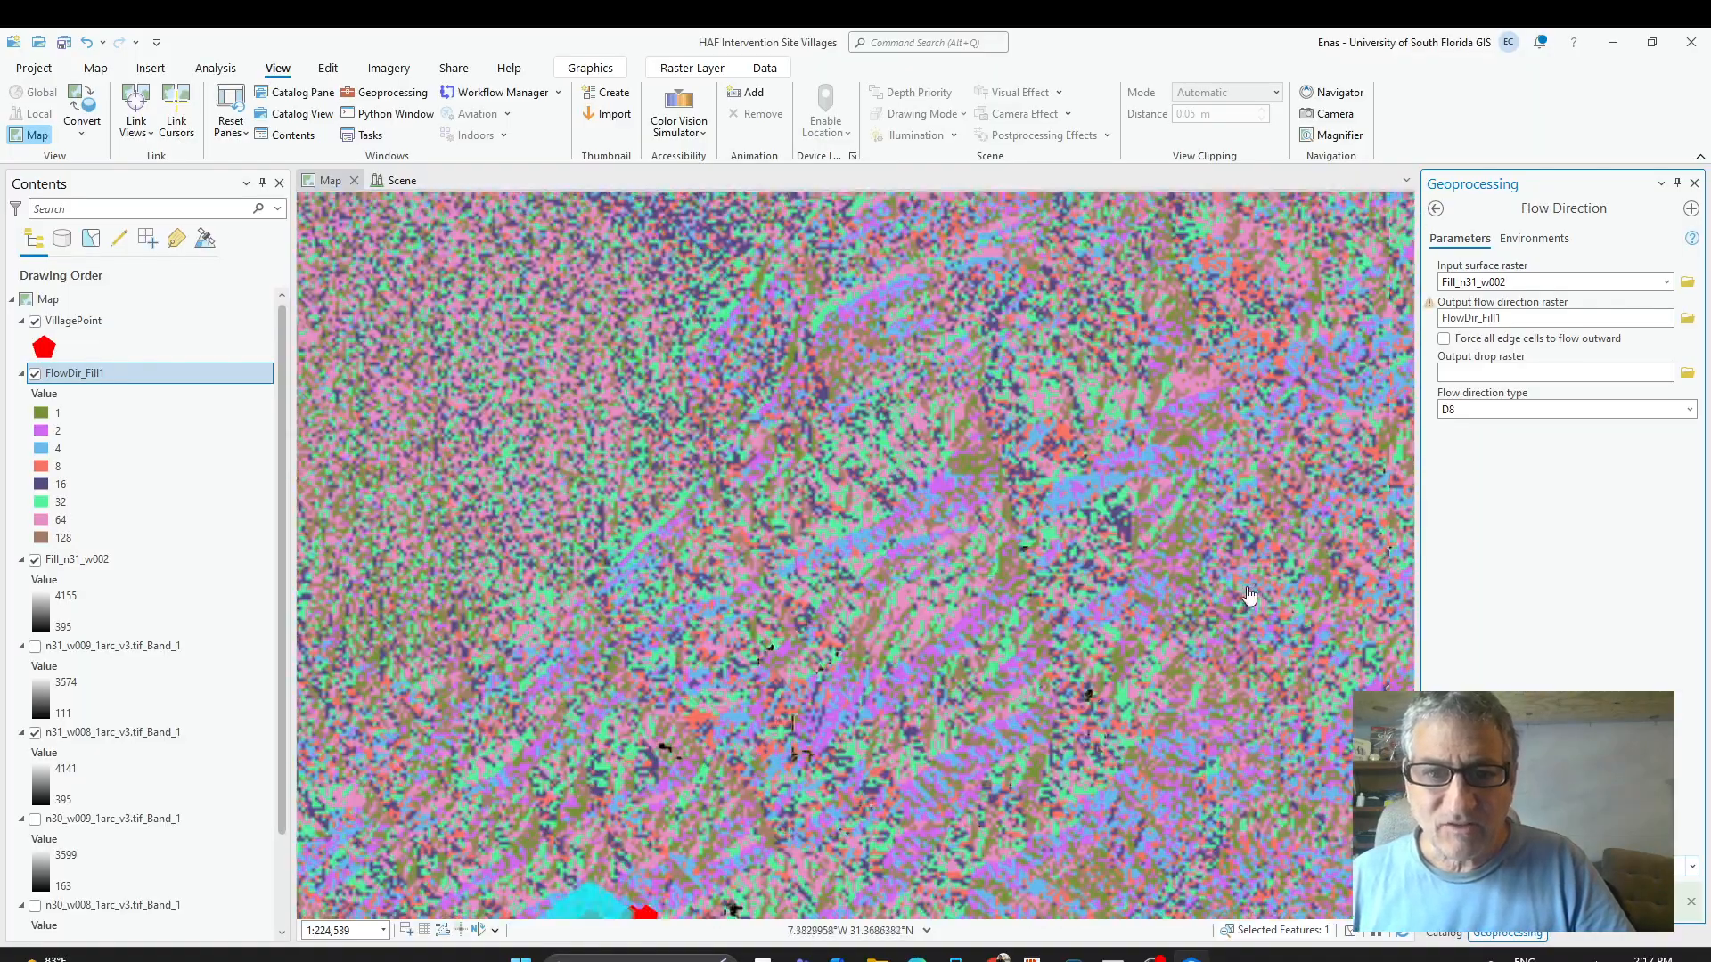
scroll(1141, 615, down, 12)
scroll(1199, 599, up, 11)
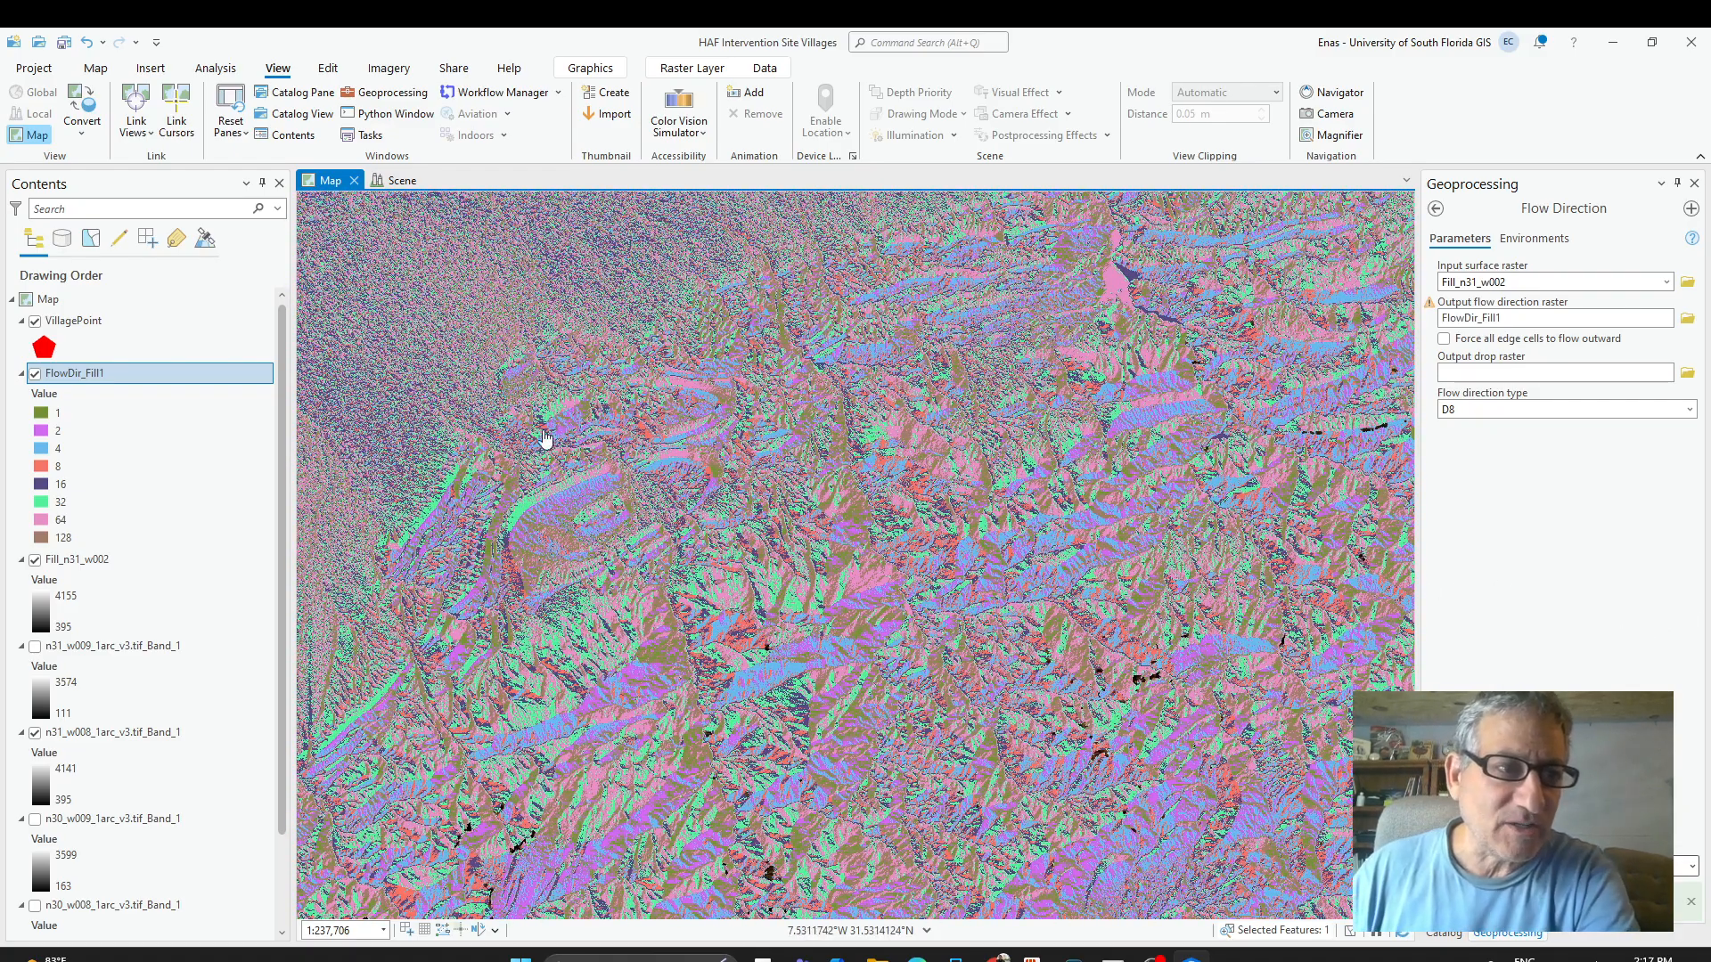
click(82, 431)
click(89, 483)
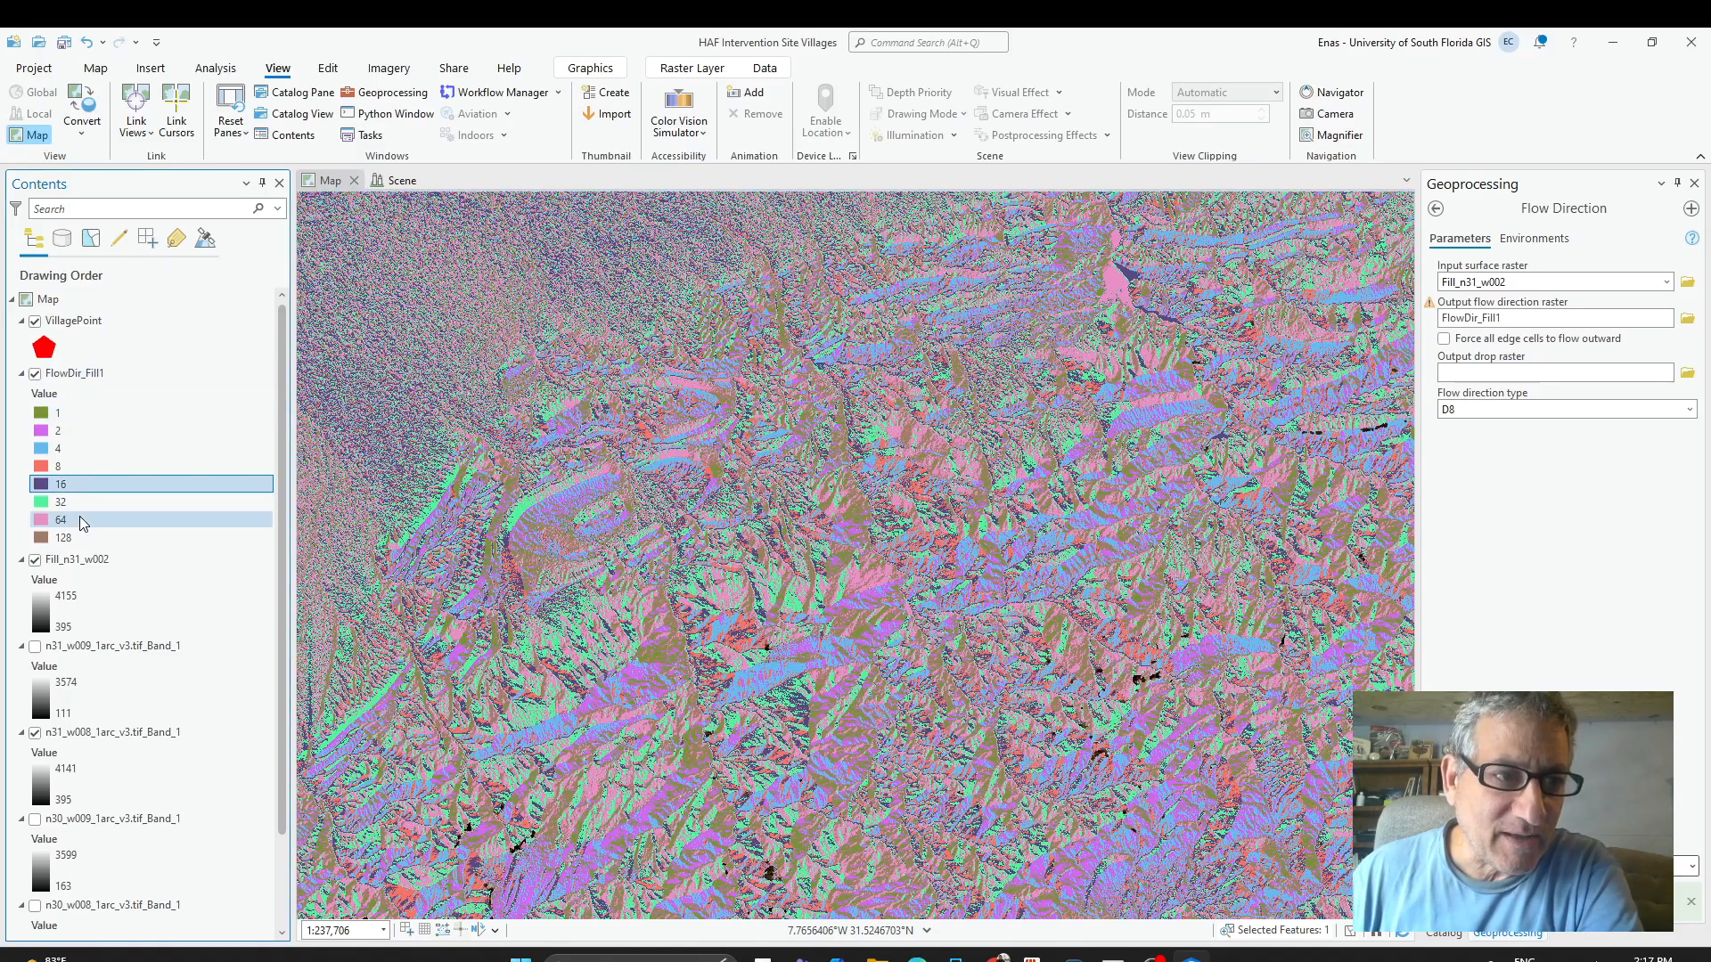
click(90, 519)
scroll(1066, 651, down, 2)
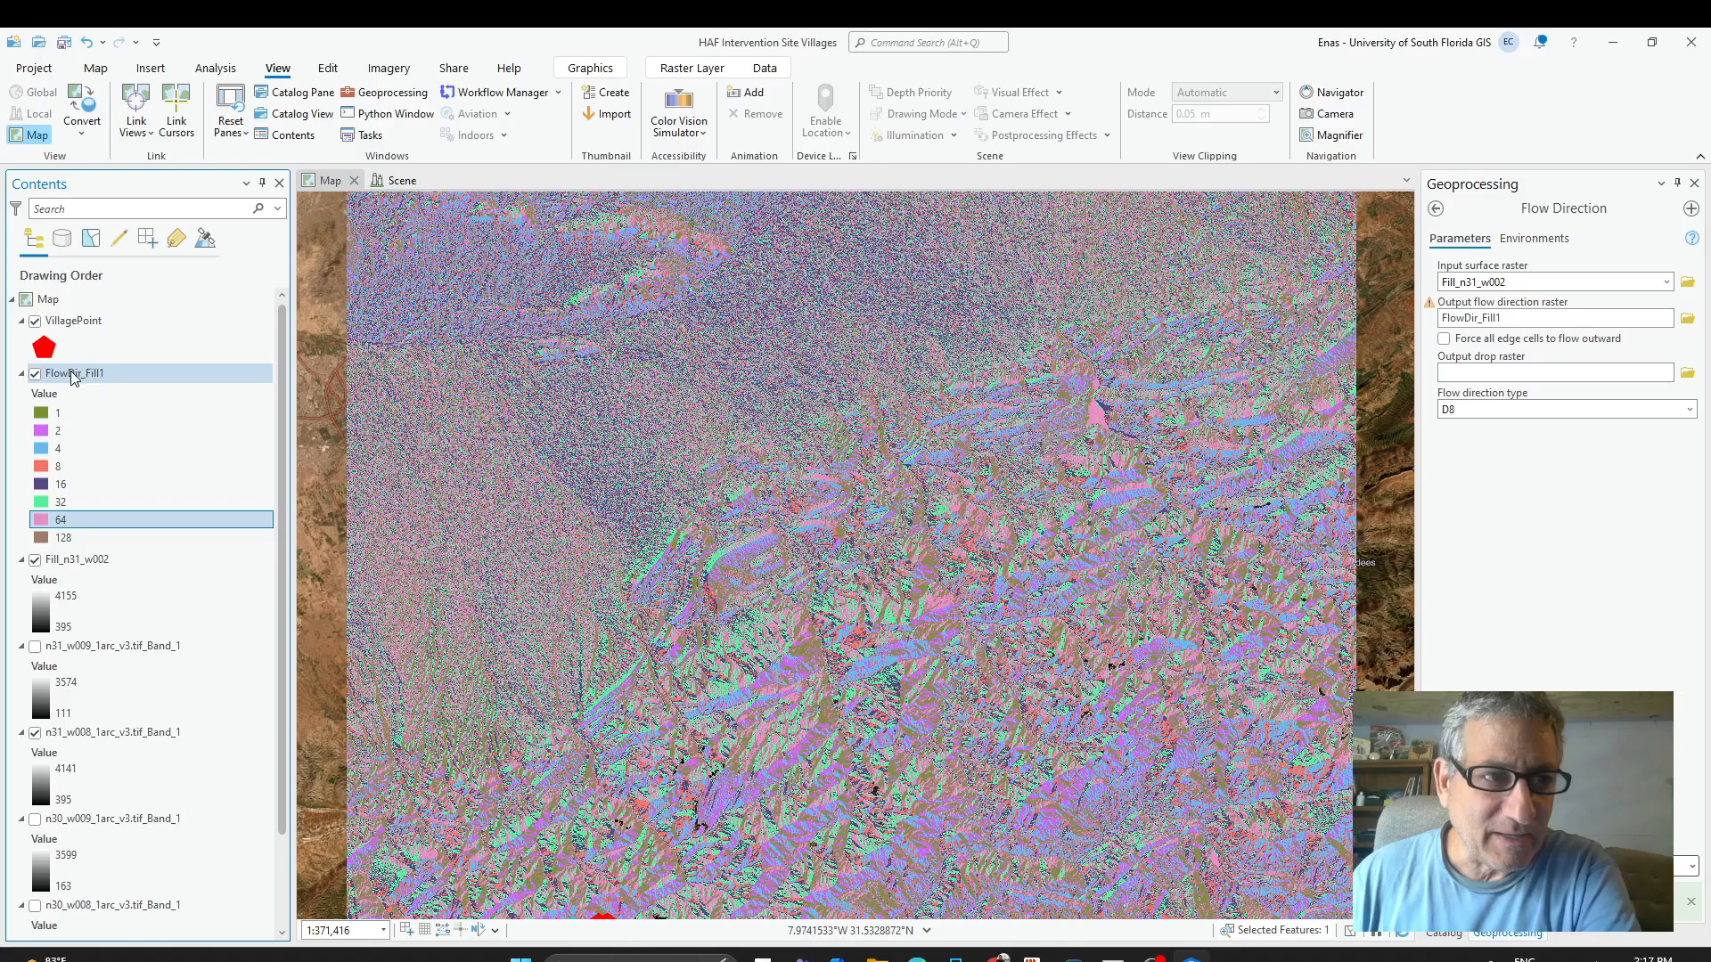
View the attribute table of the FlowDir_Fill1 layer and close it.
right_click(75, 373)
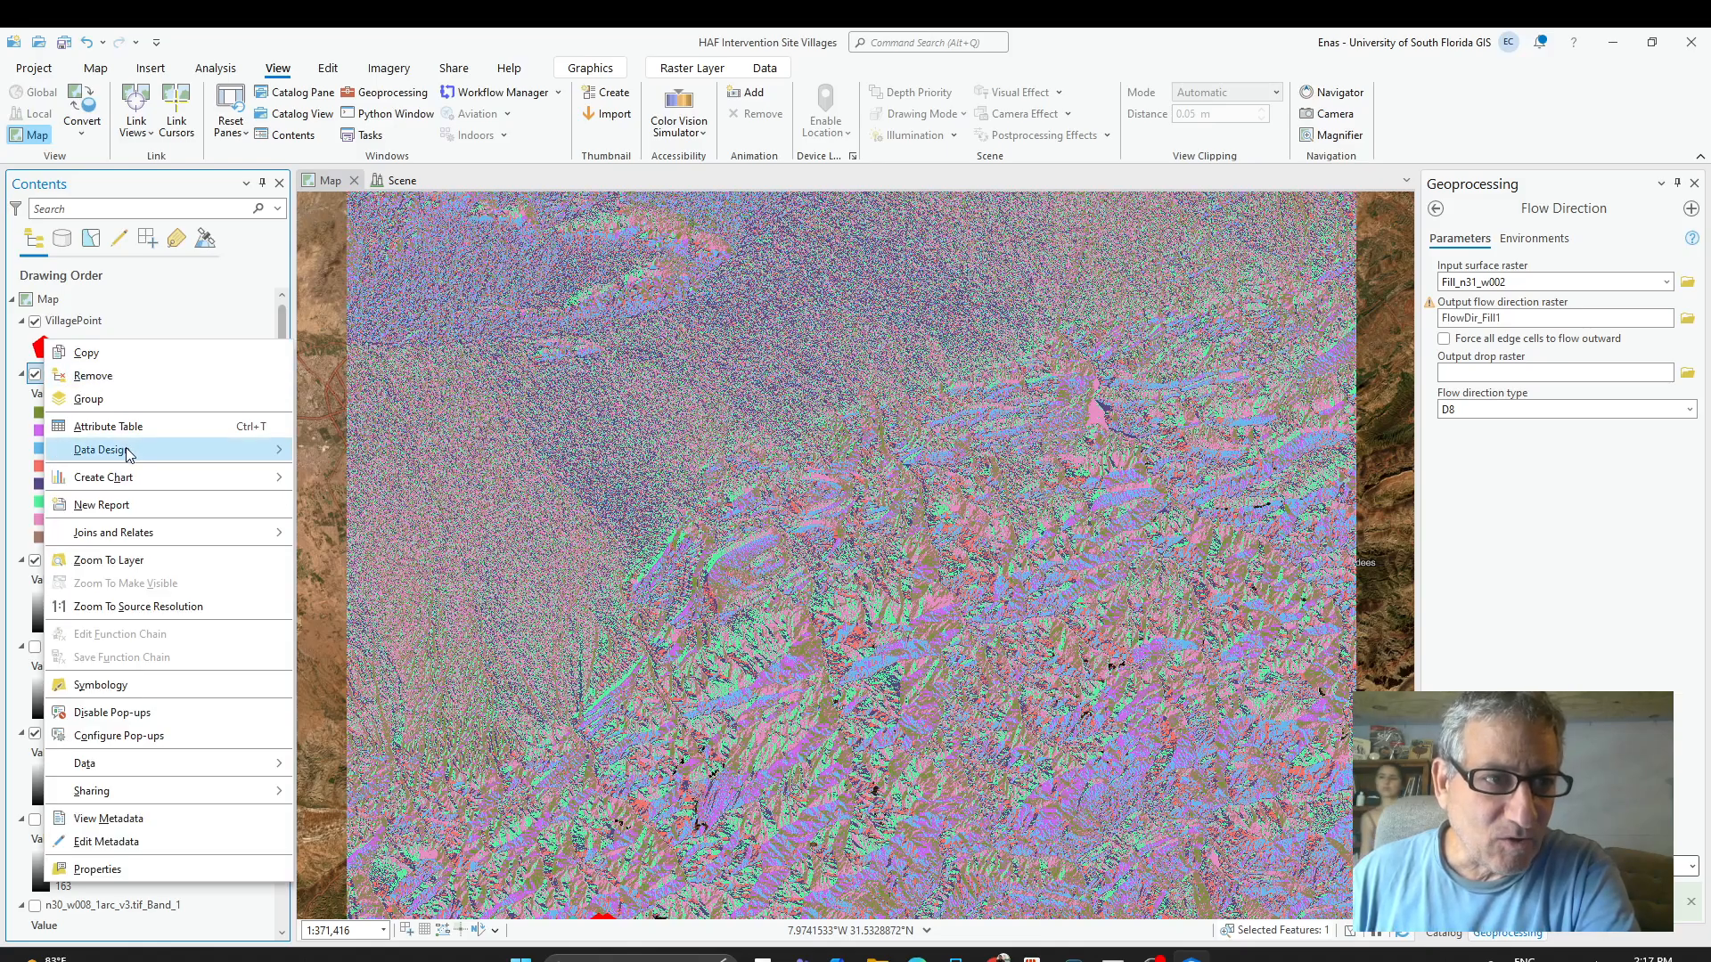
click(124, 433)
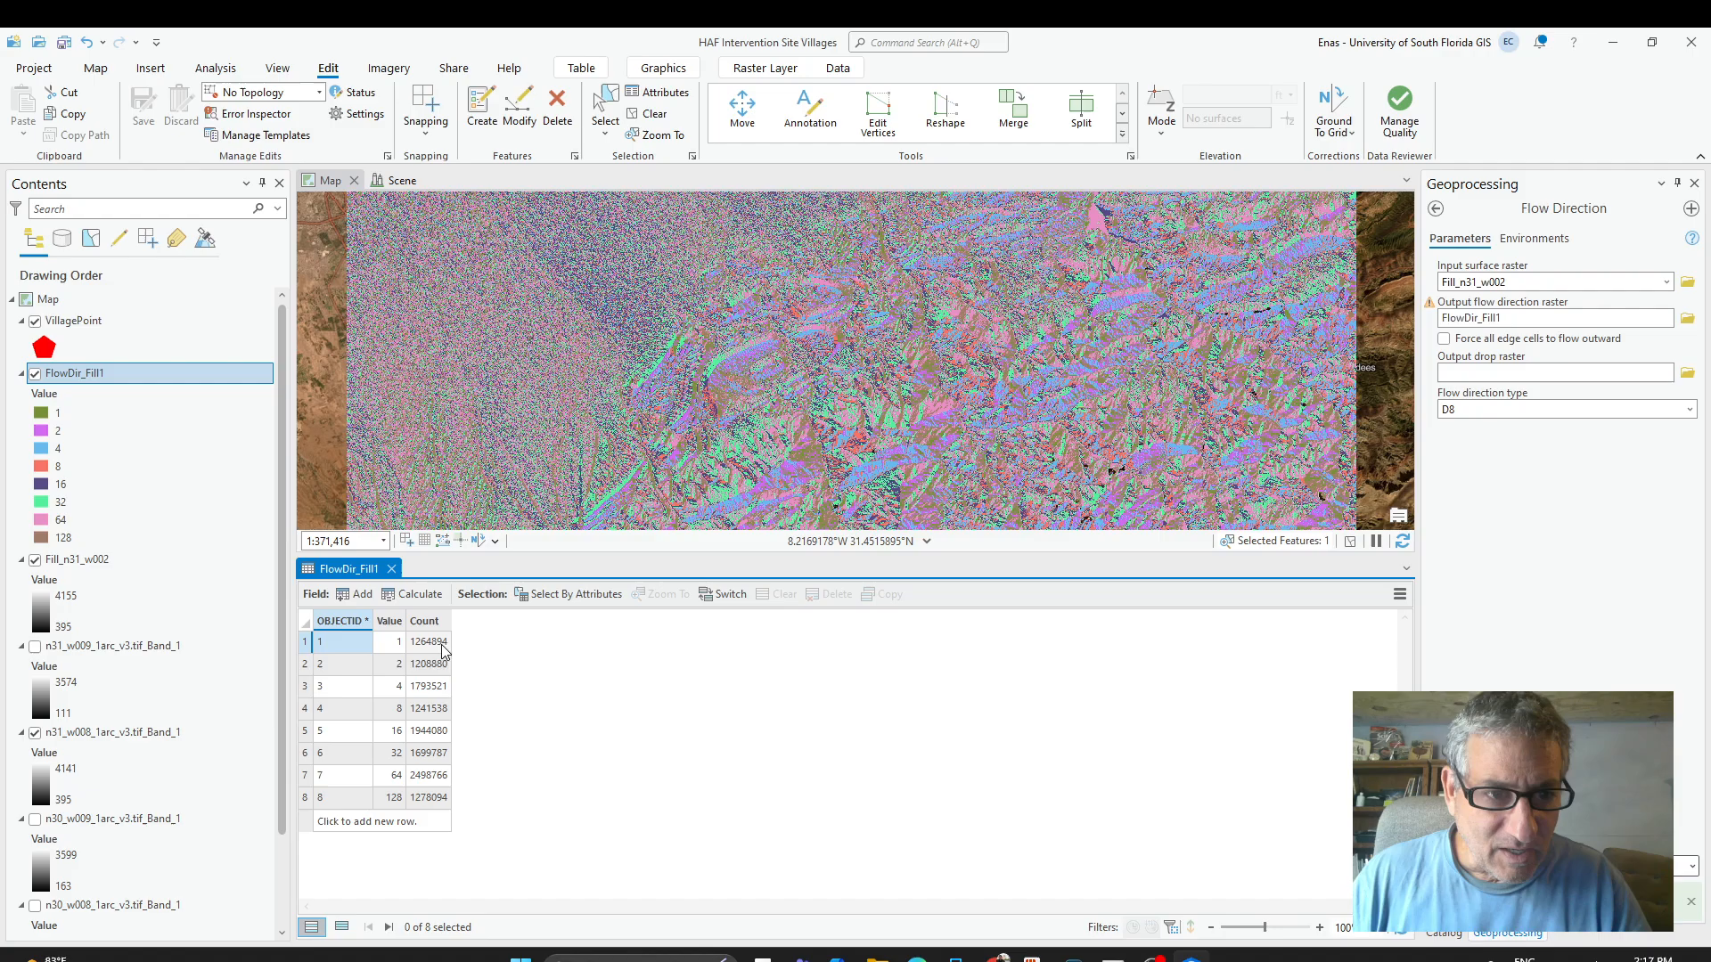
click(391, 568)
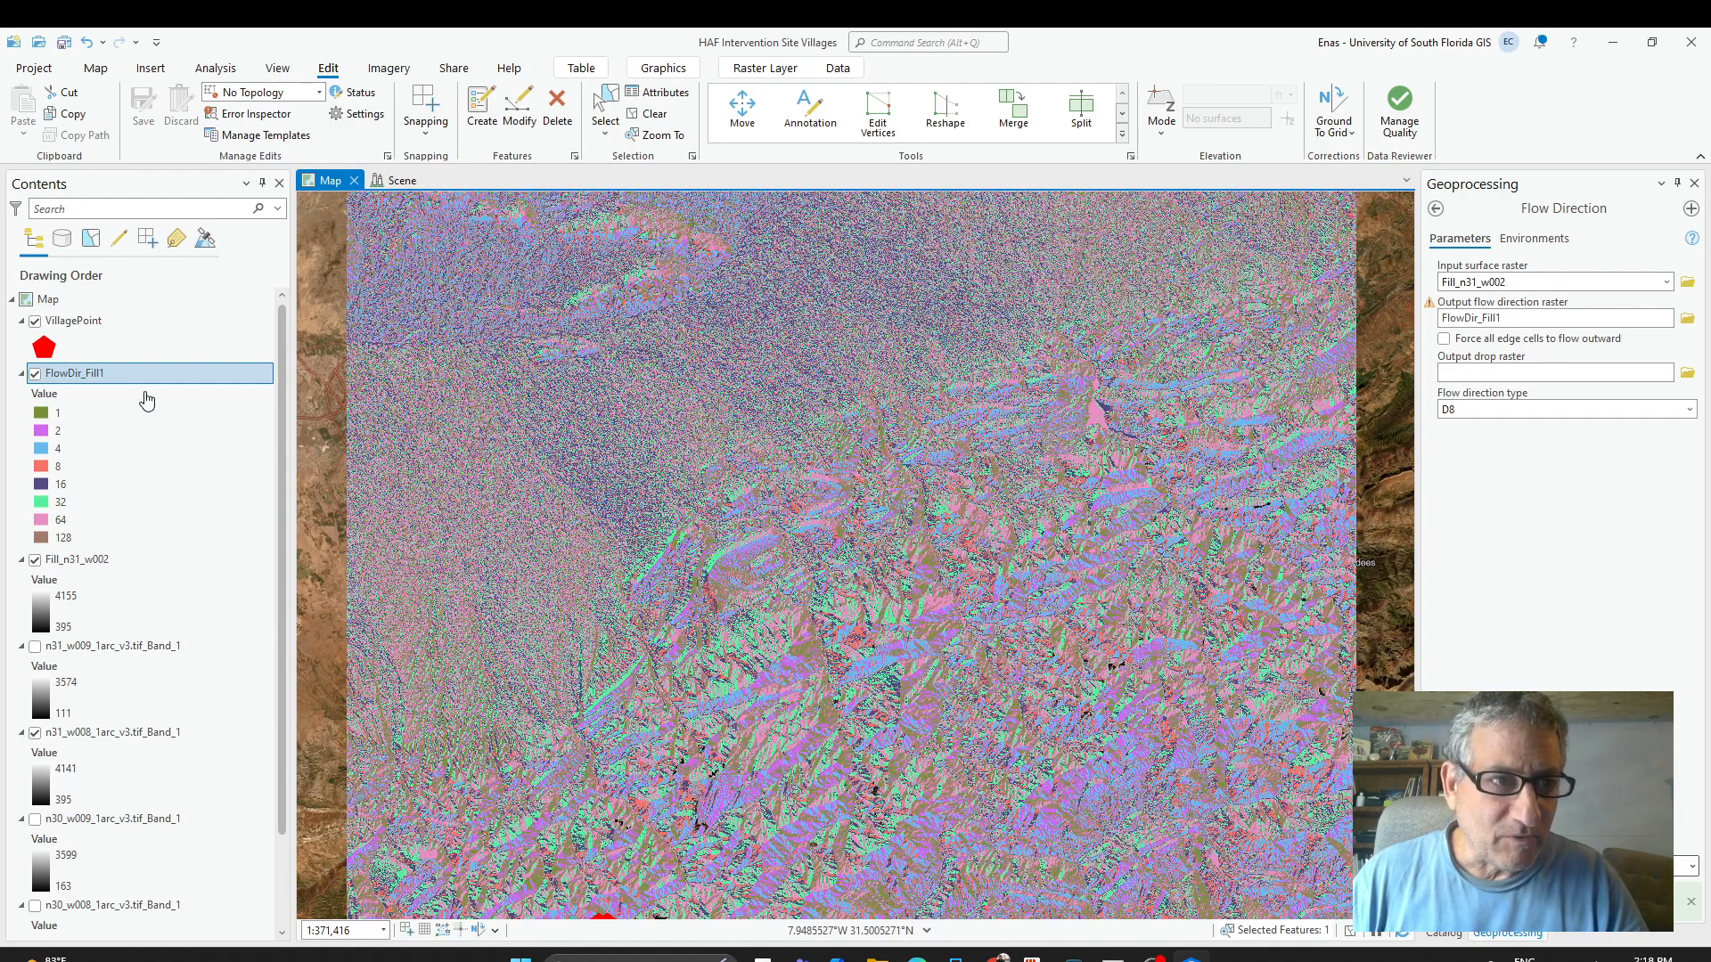
Add a Text field named FlowDirection to the FlowDir_Fill1 layer, save it and close the fields view.
right_click(123, 379)
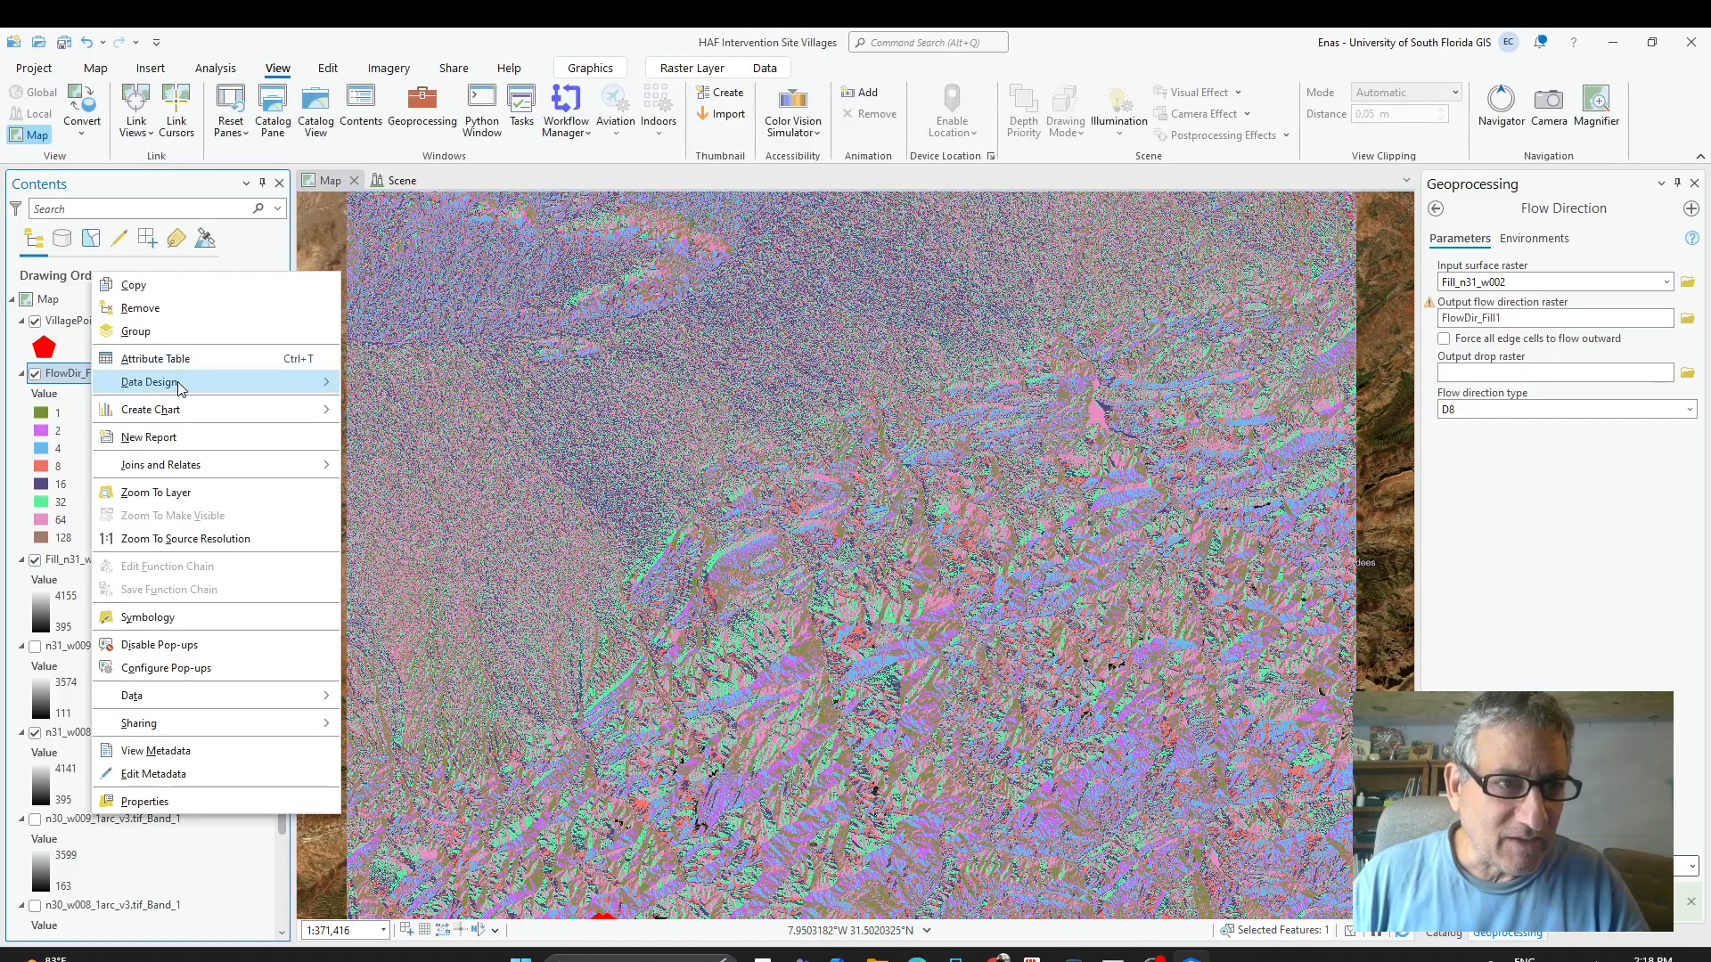
mouse_move(237, 382)
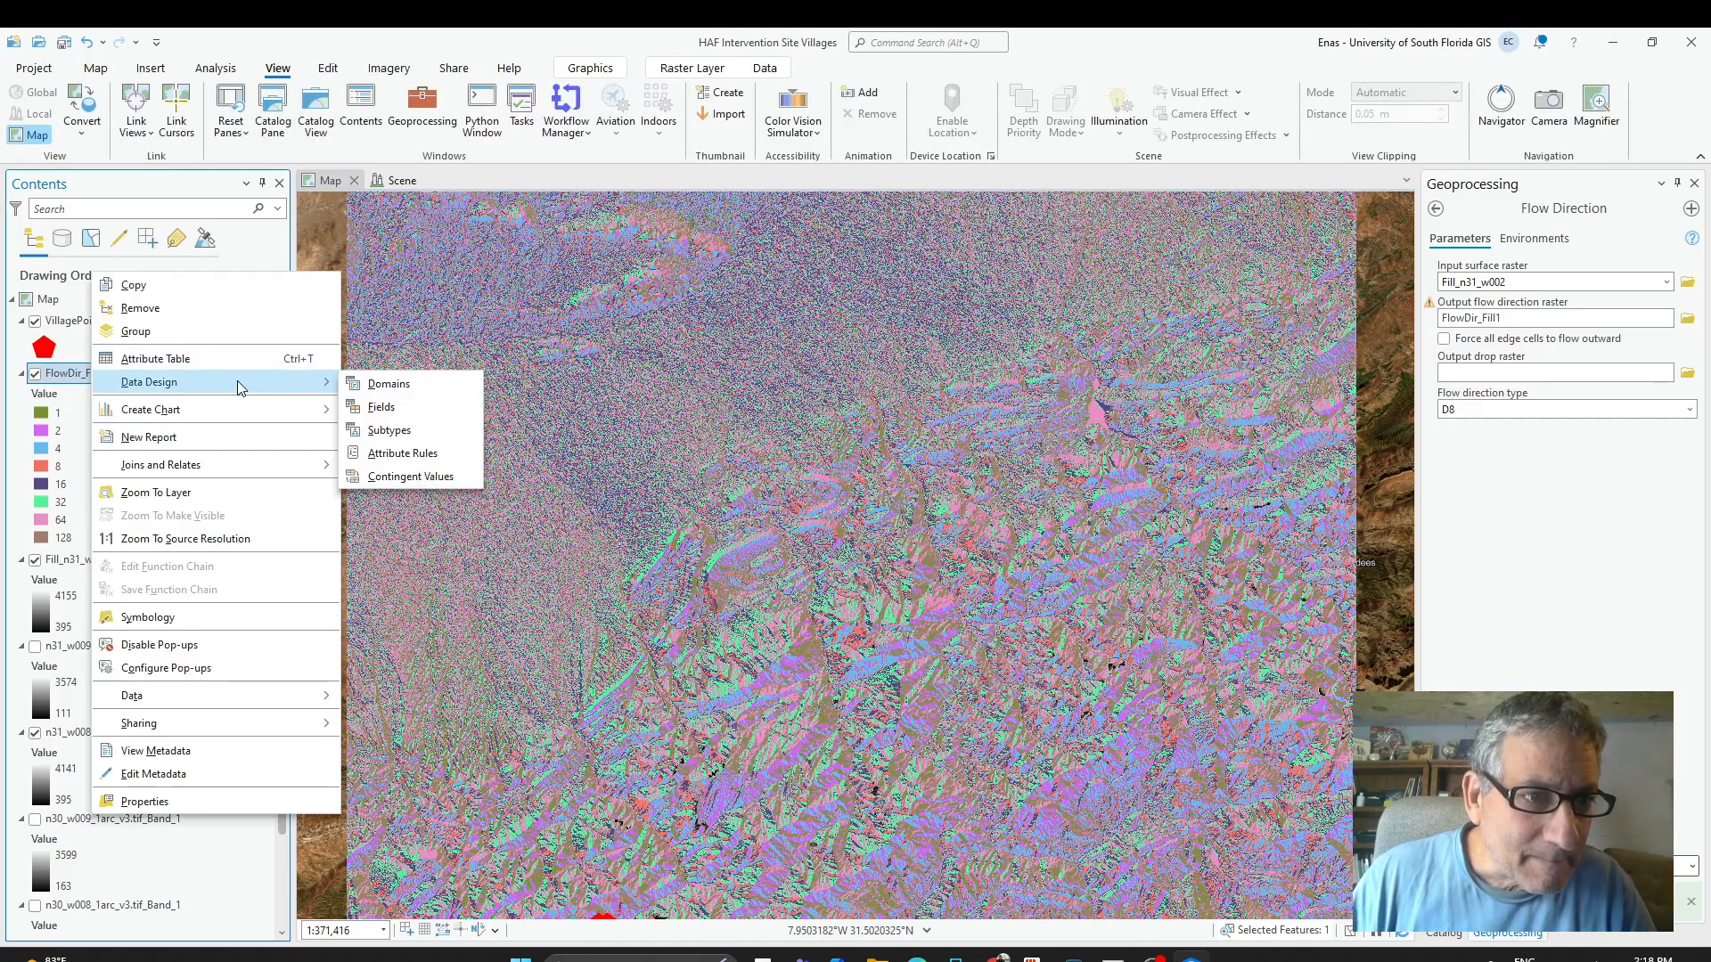
click(382, 407)
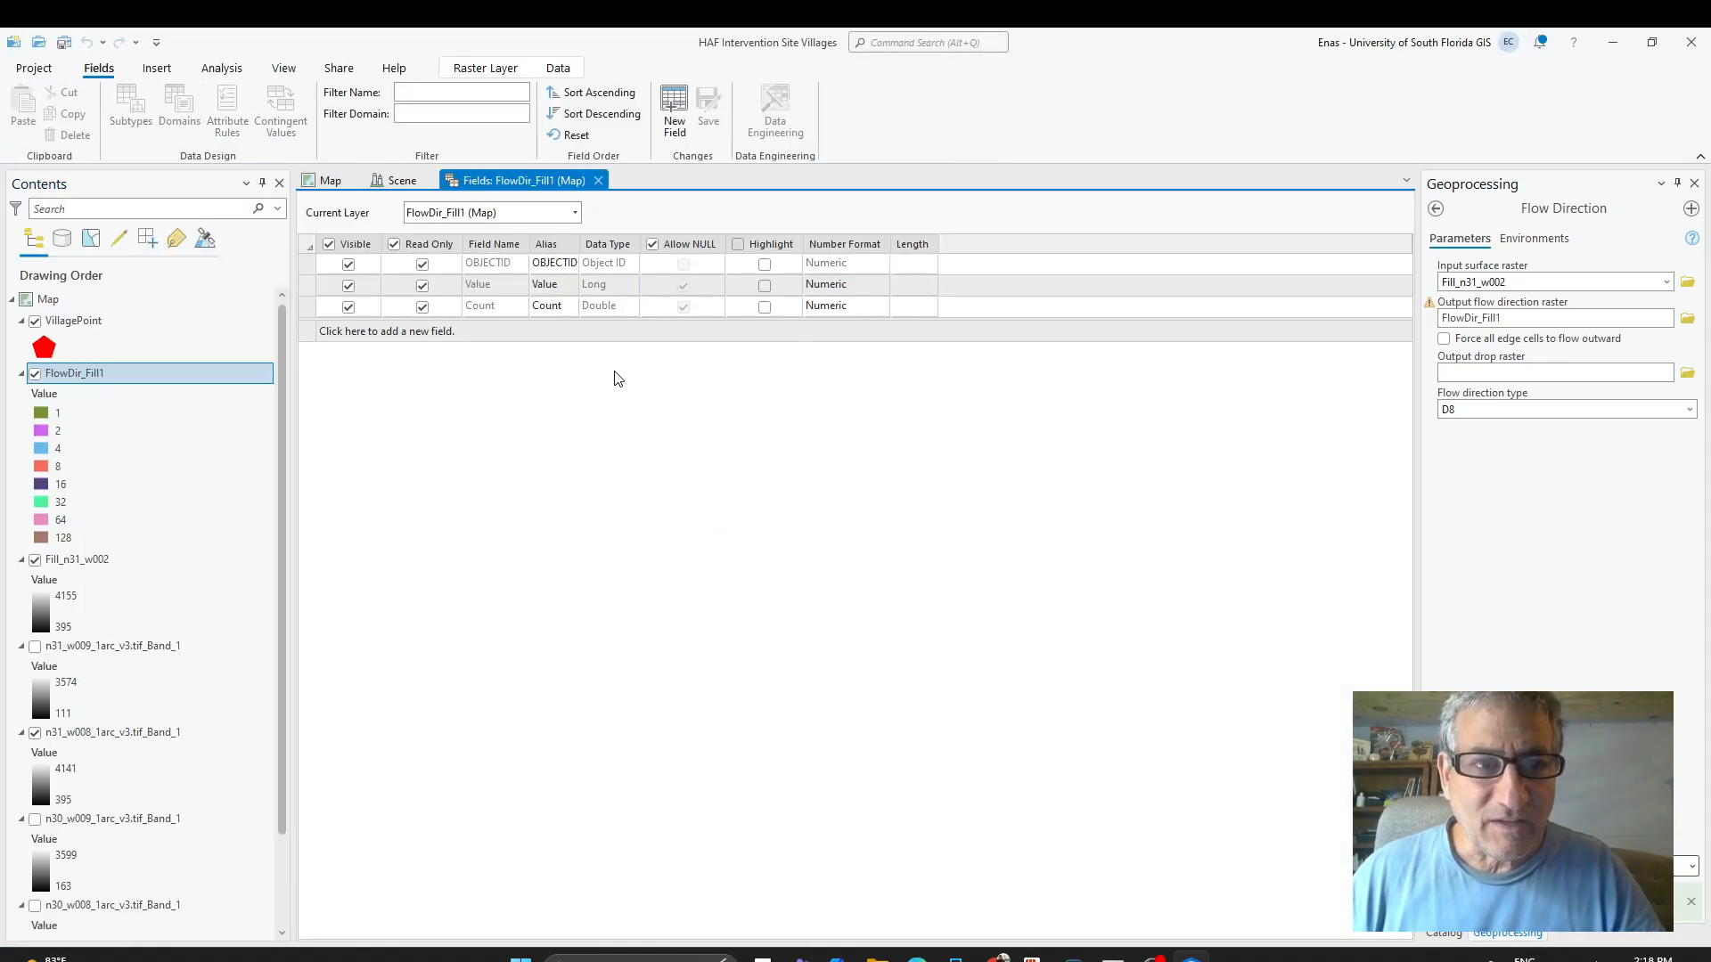
click(399, 332)
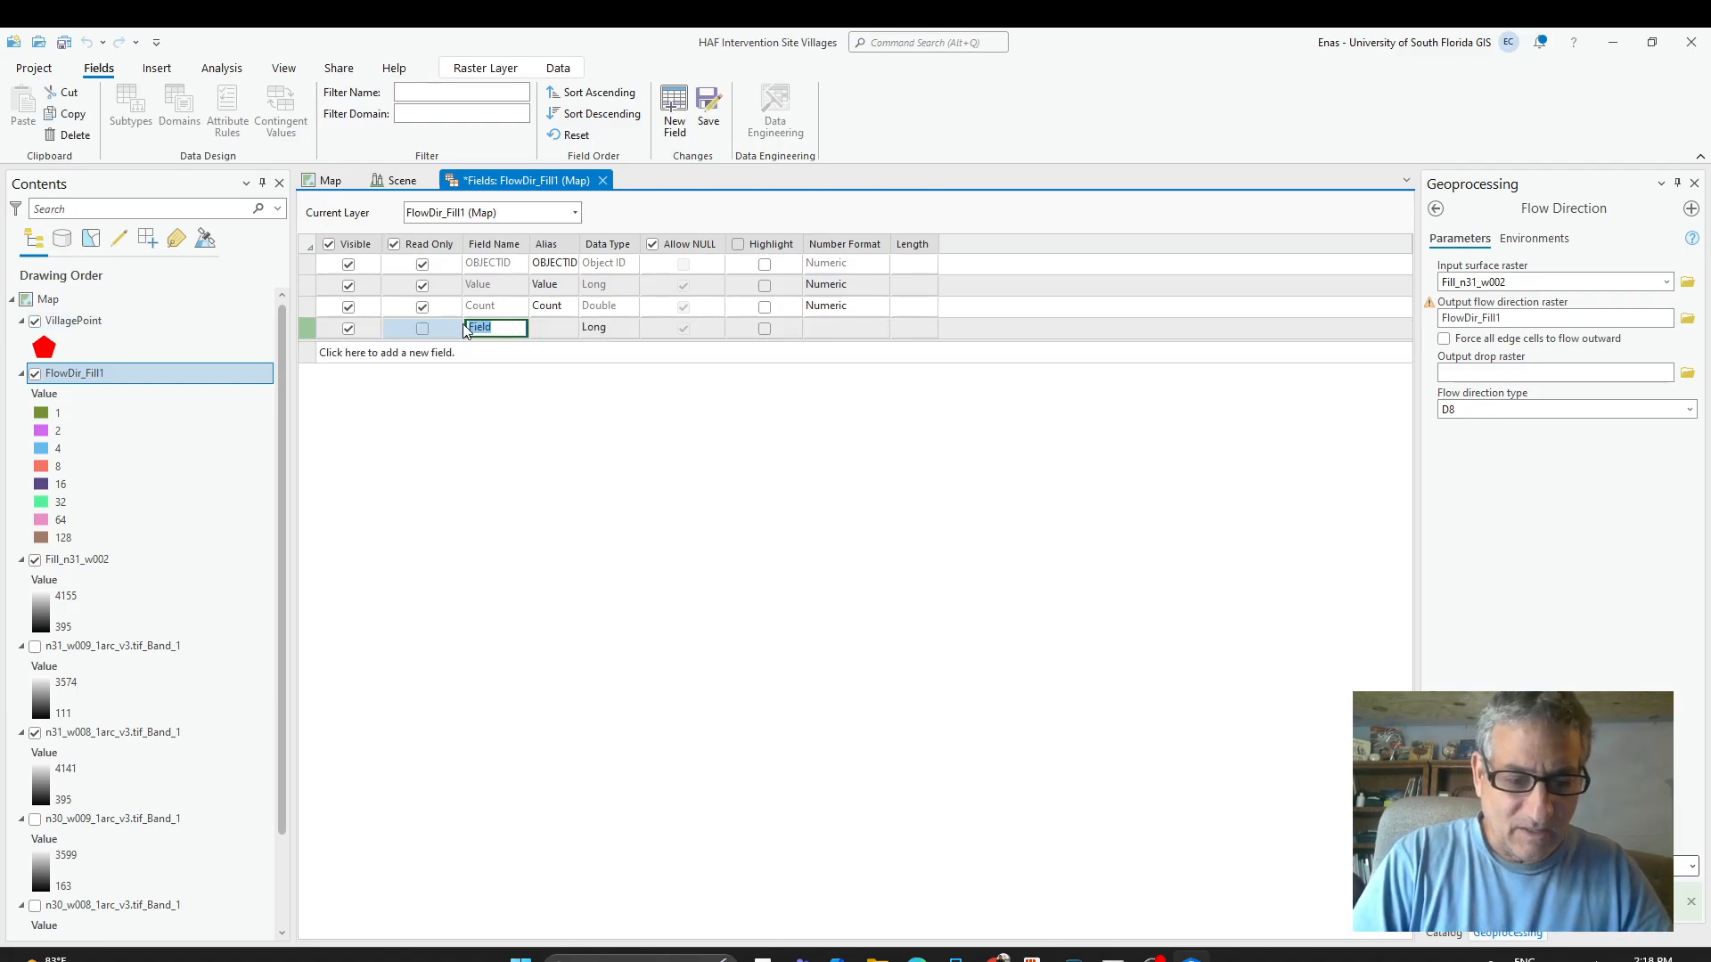
text(FlowDir)
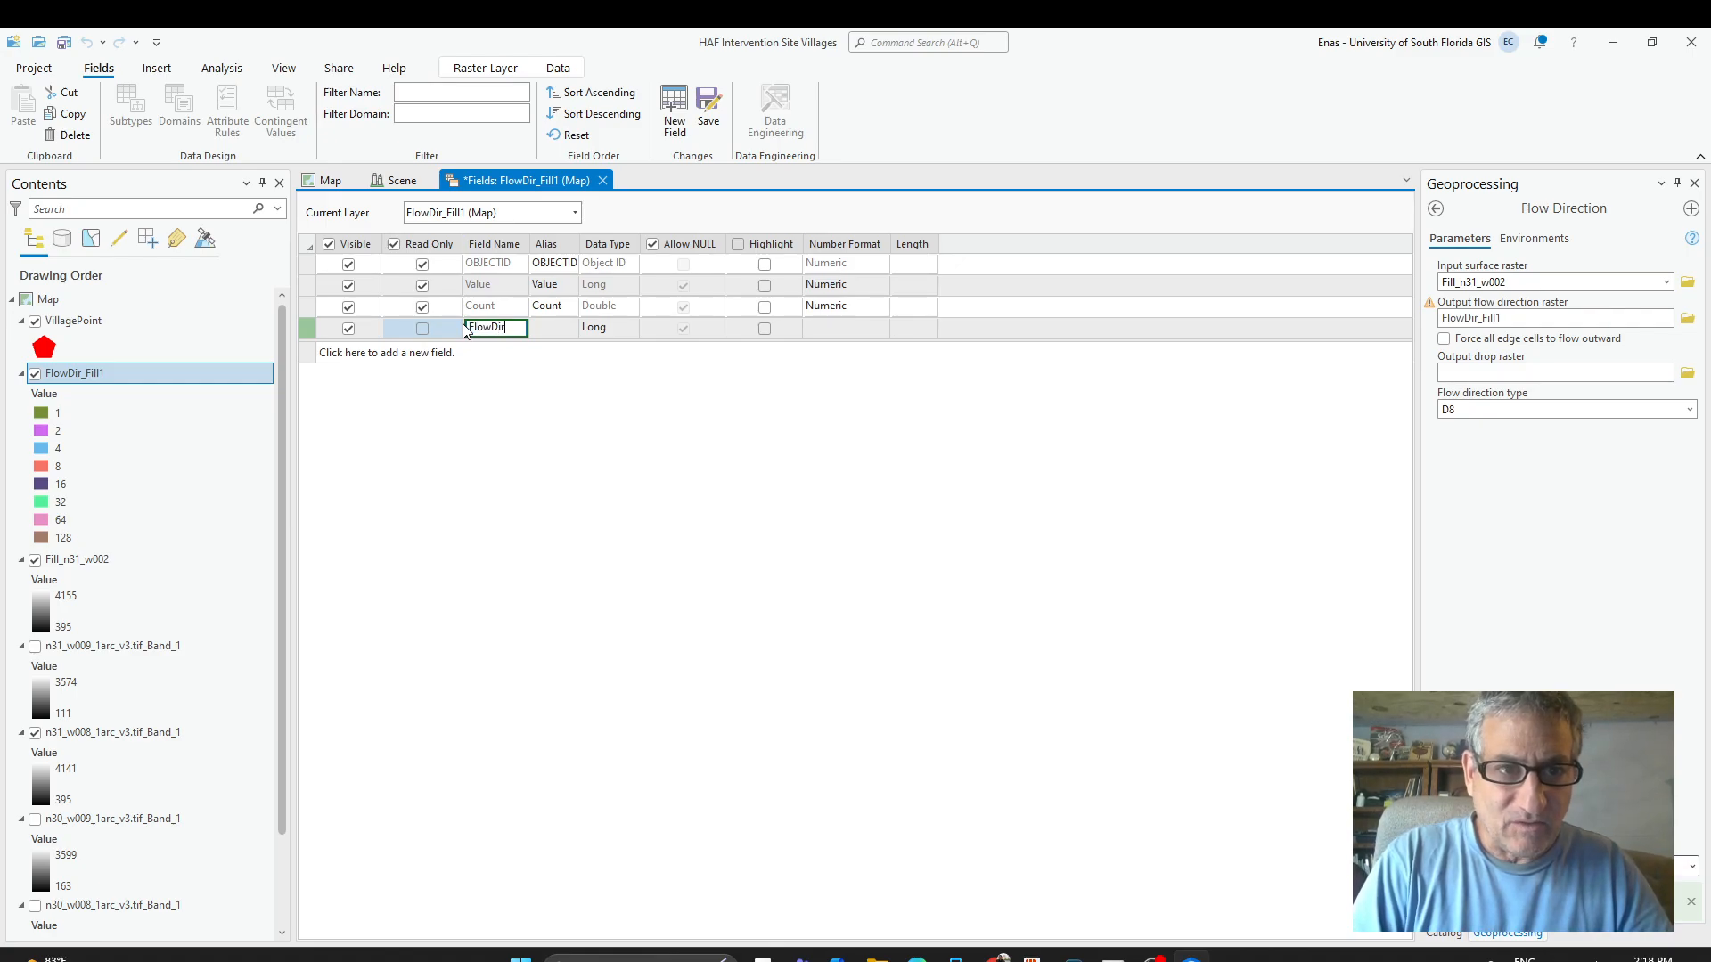
text(ection)
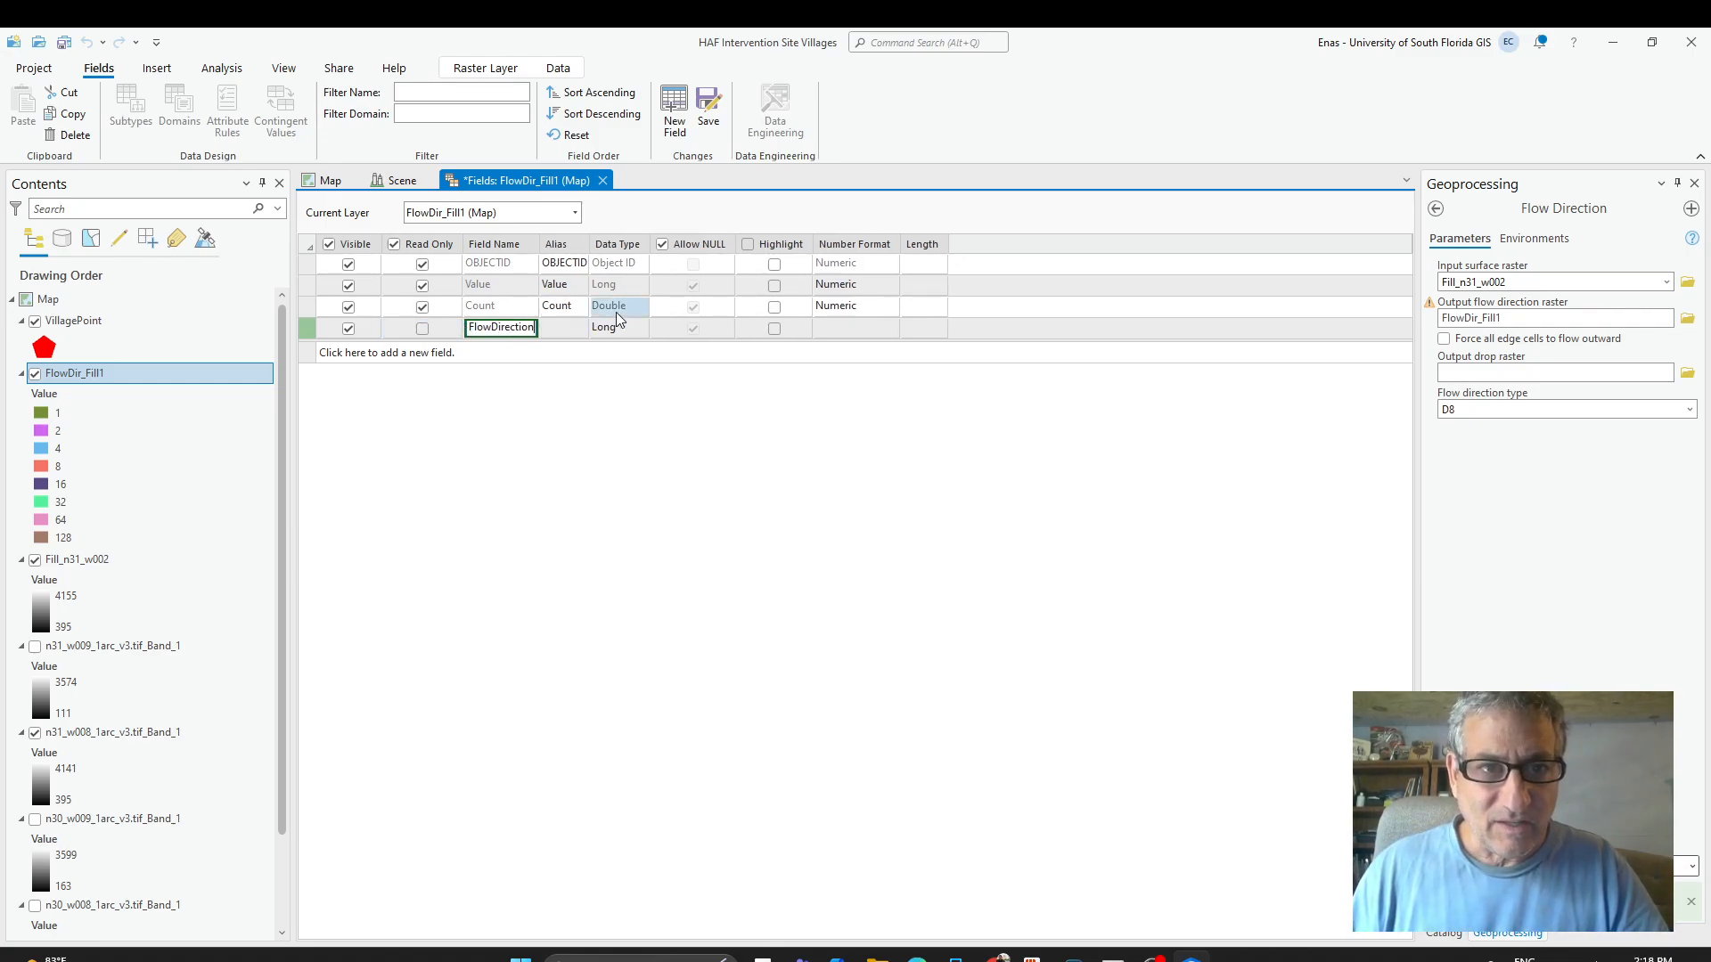
click(625, 333)
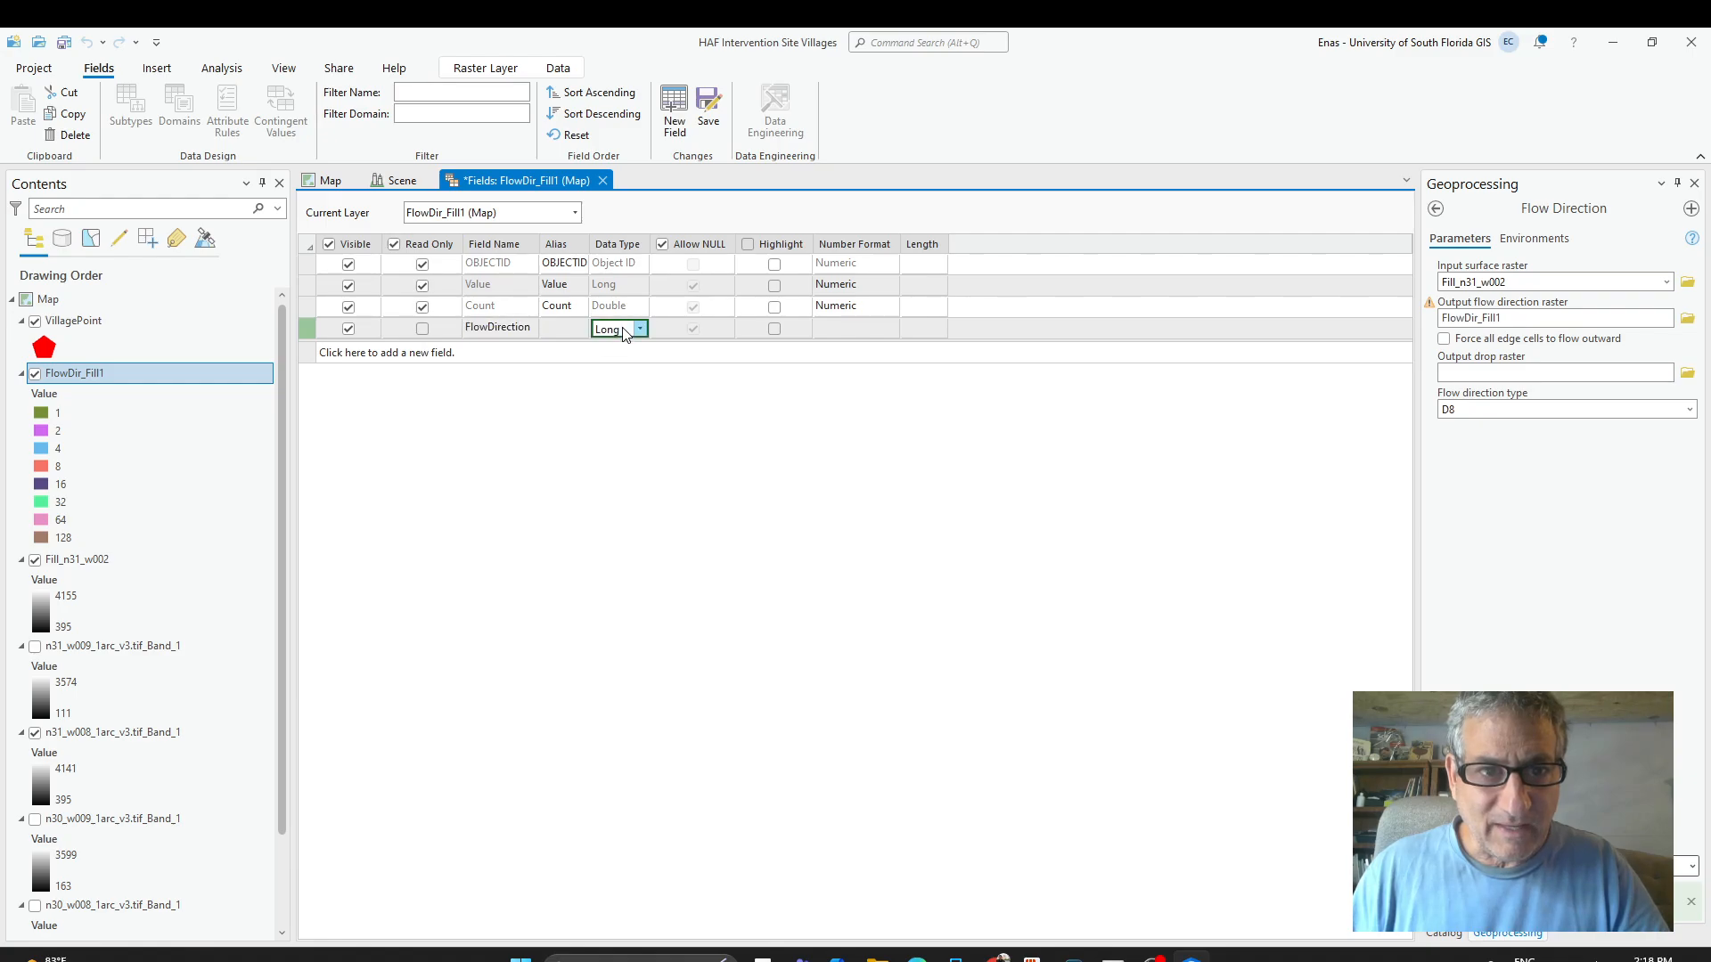
click(626, 331)
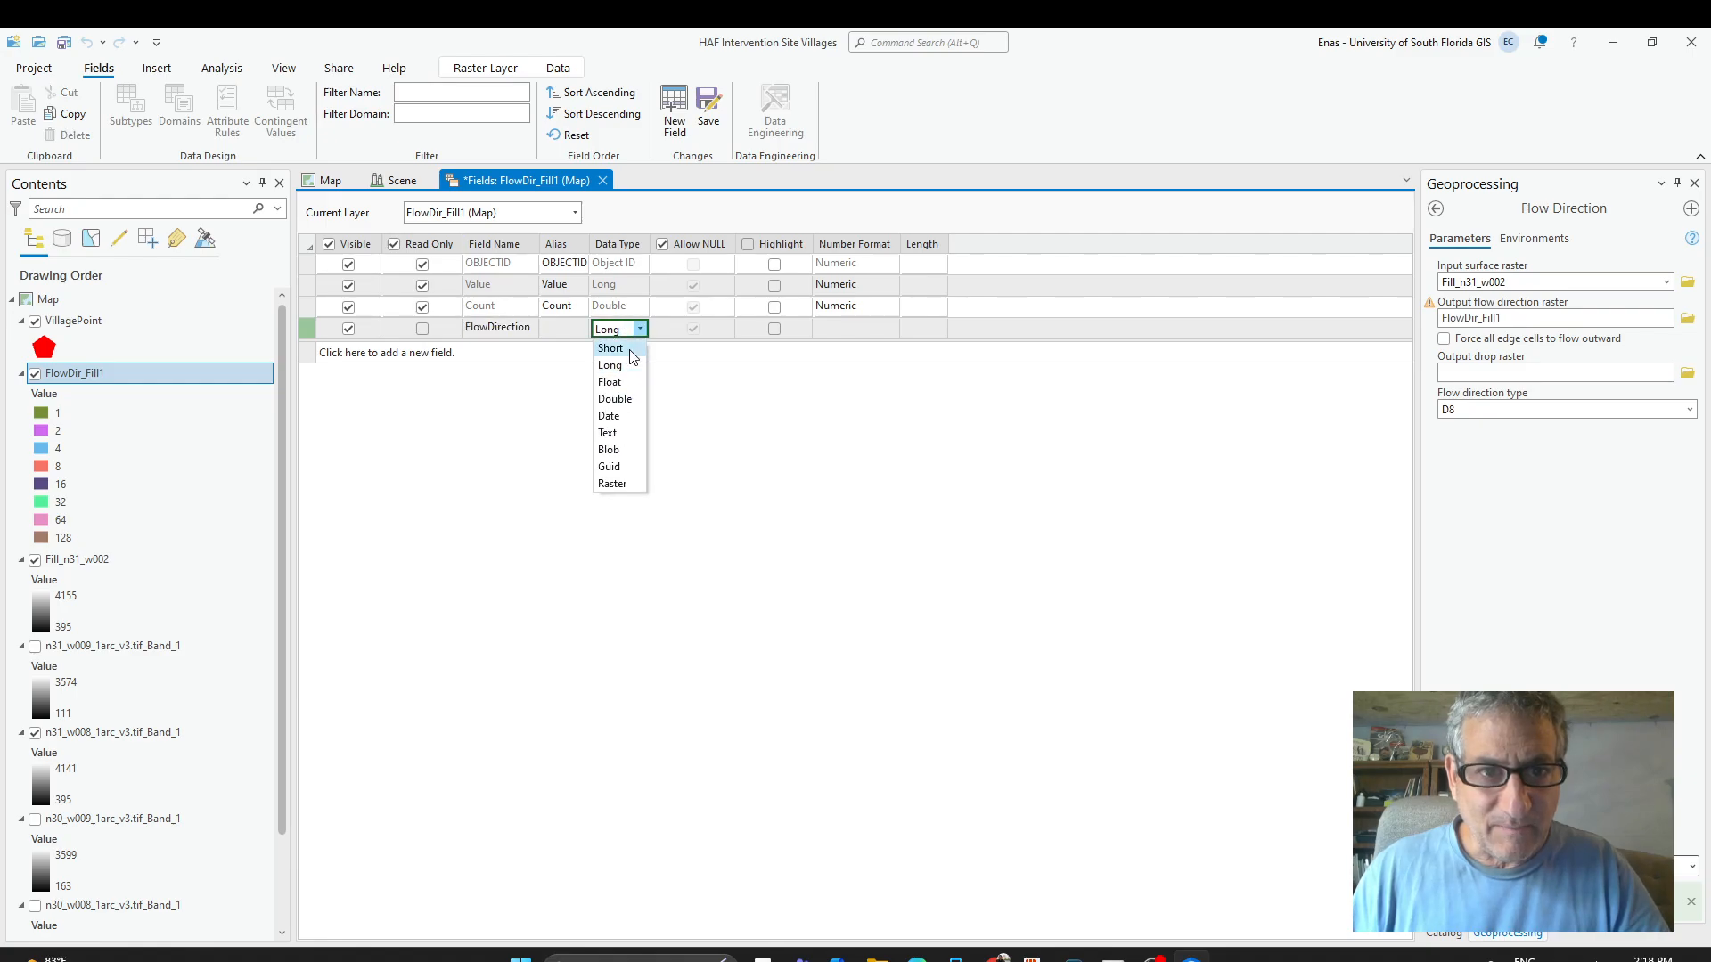
click(611, 435)
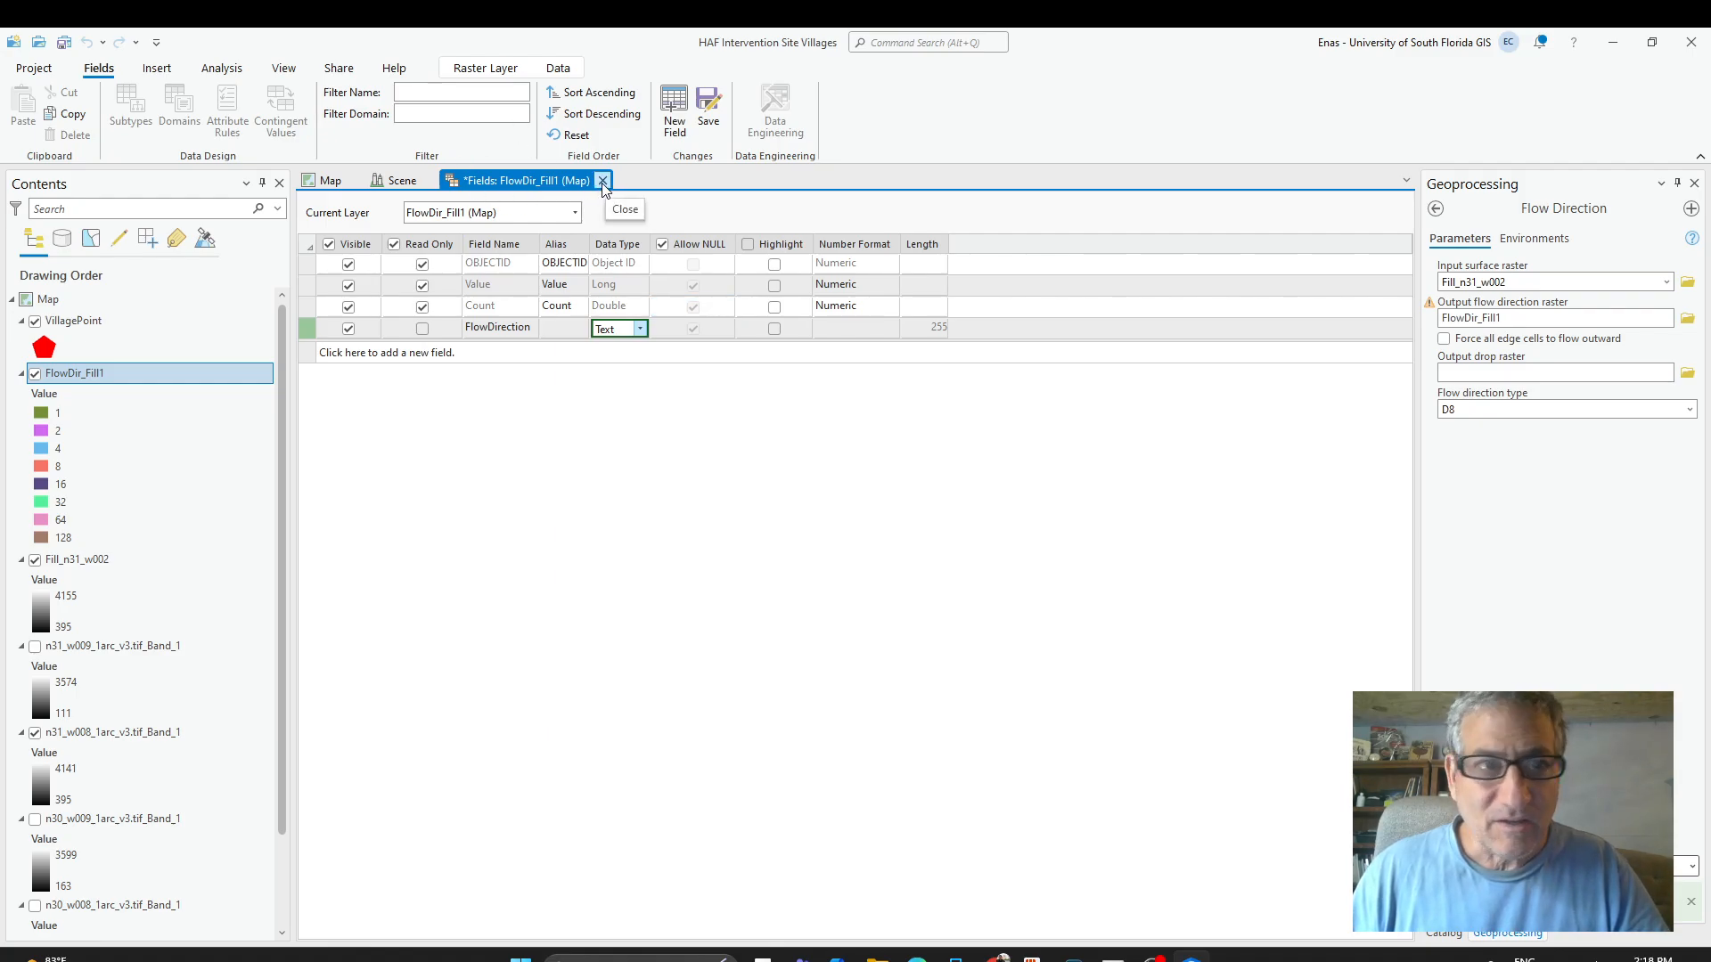
click(710, 107)
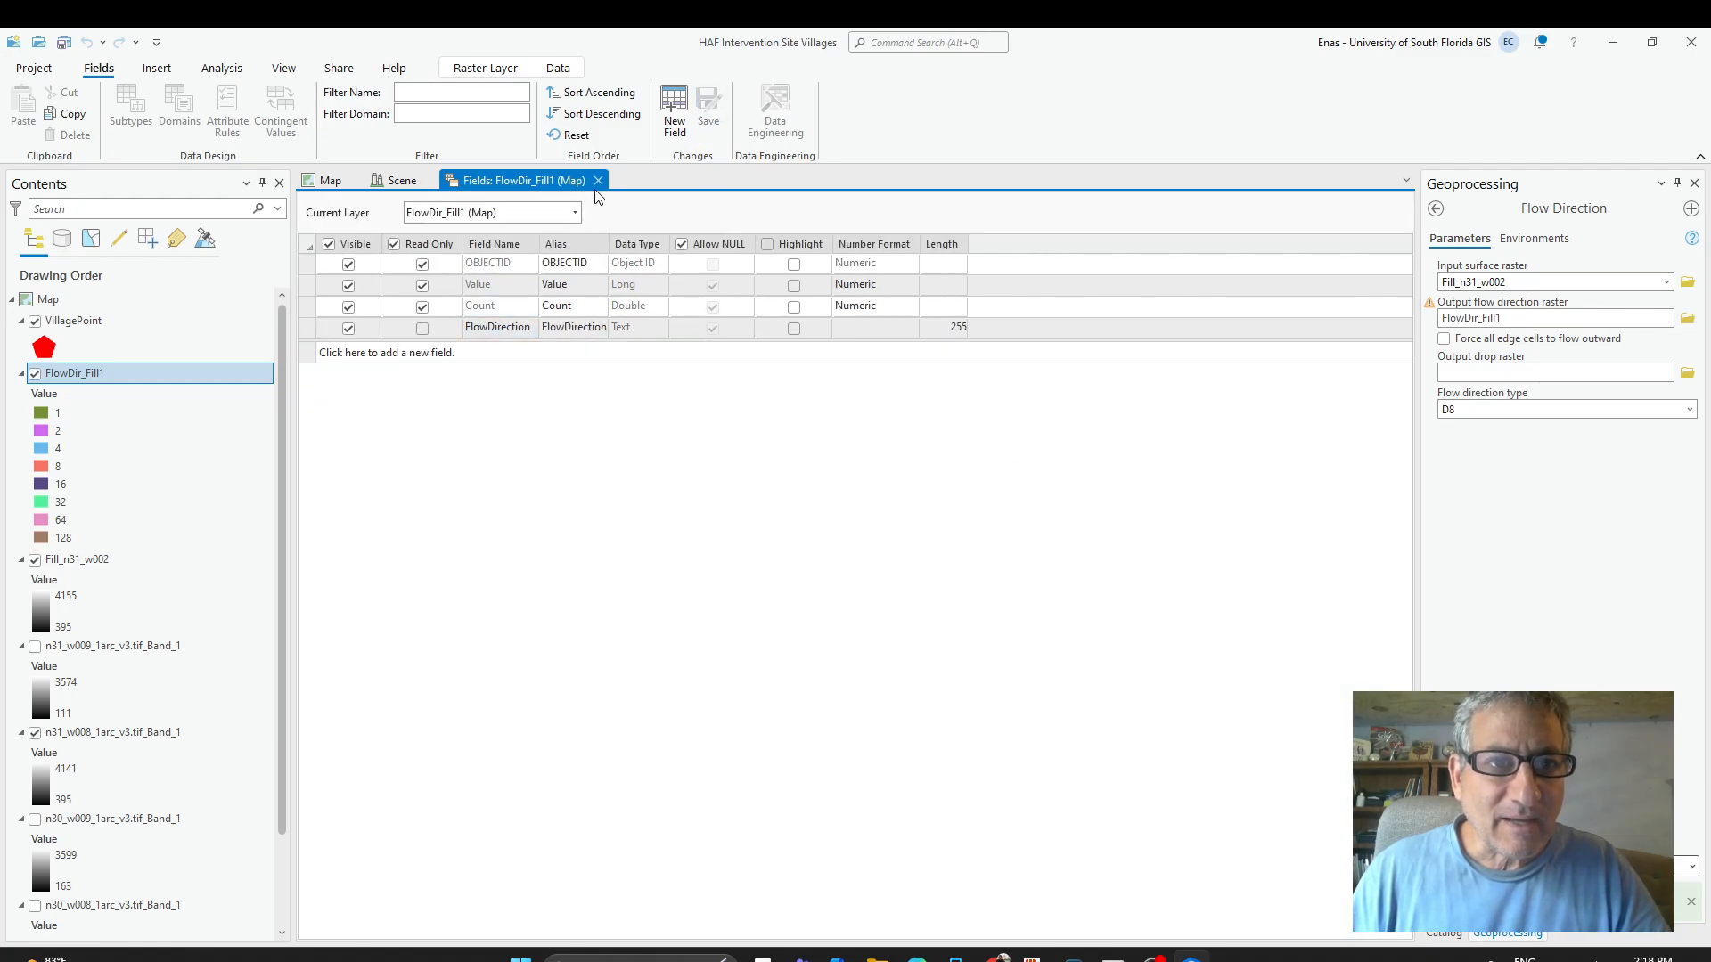
click(600, 180)
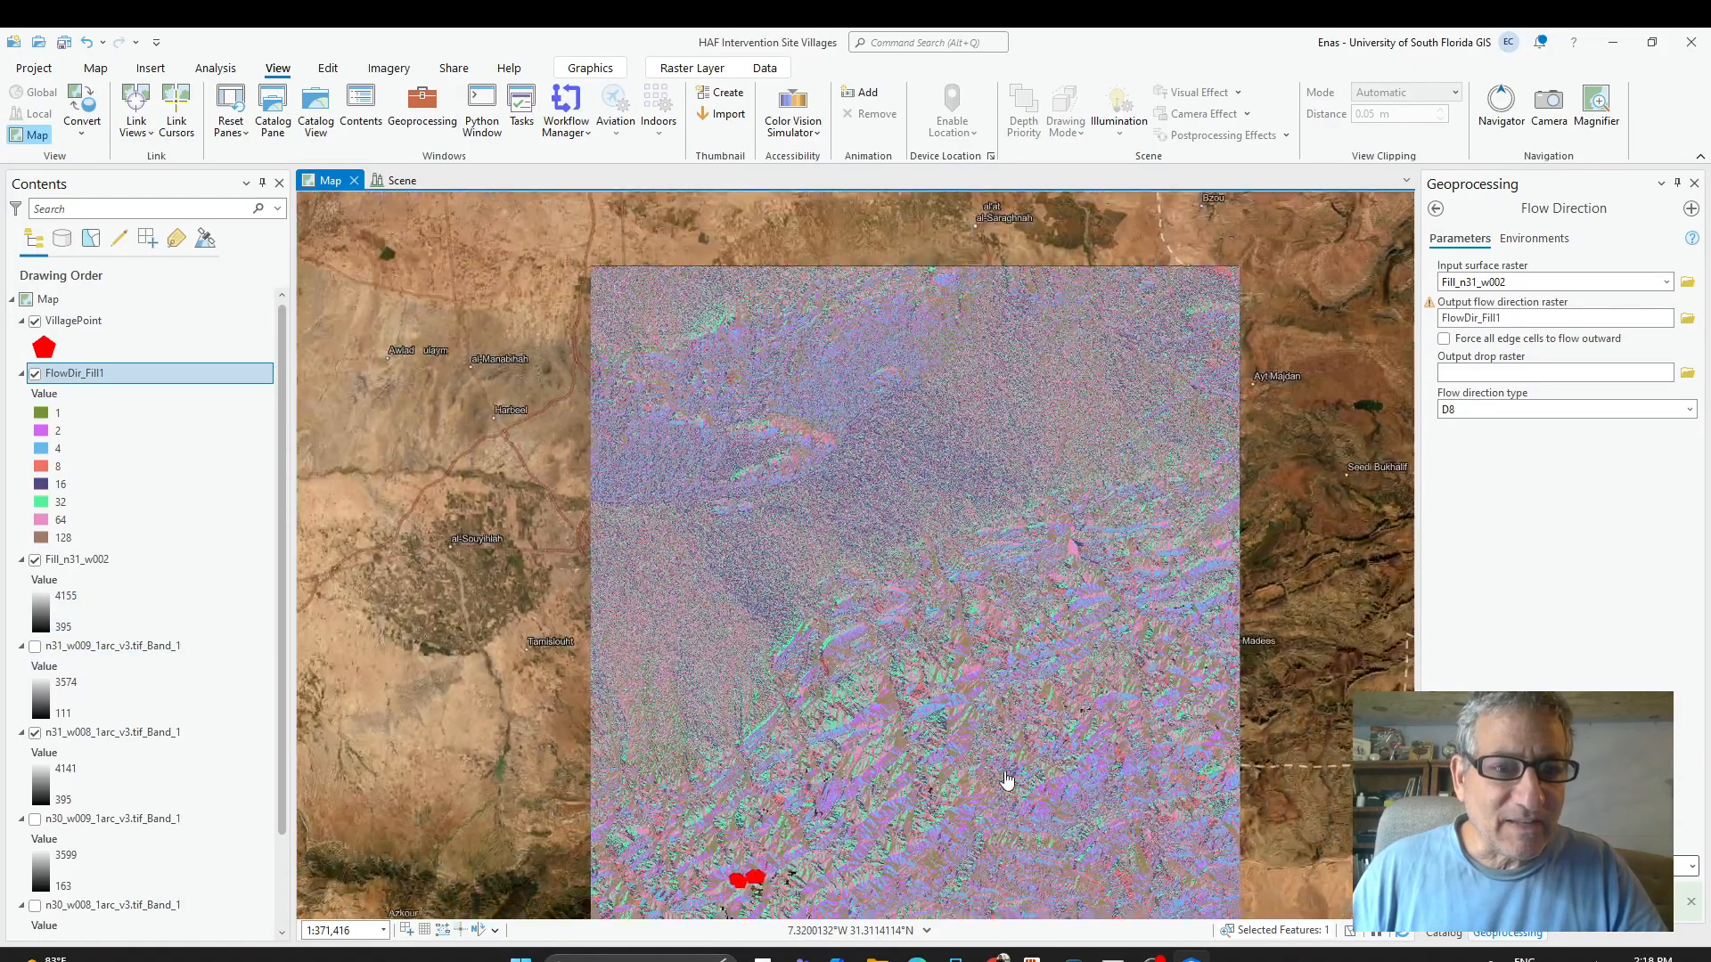
Open the attribute table of the FlowDir_Fill1 layer.
scroll(1007, 779, down, 2)
right_click(96, 379)
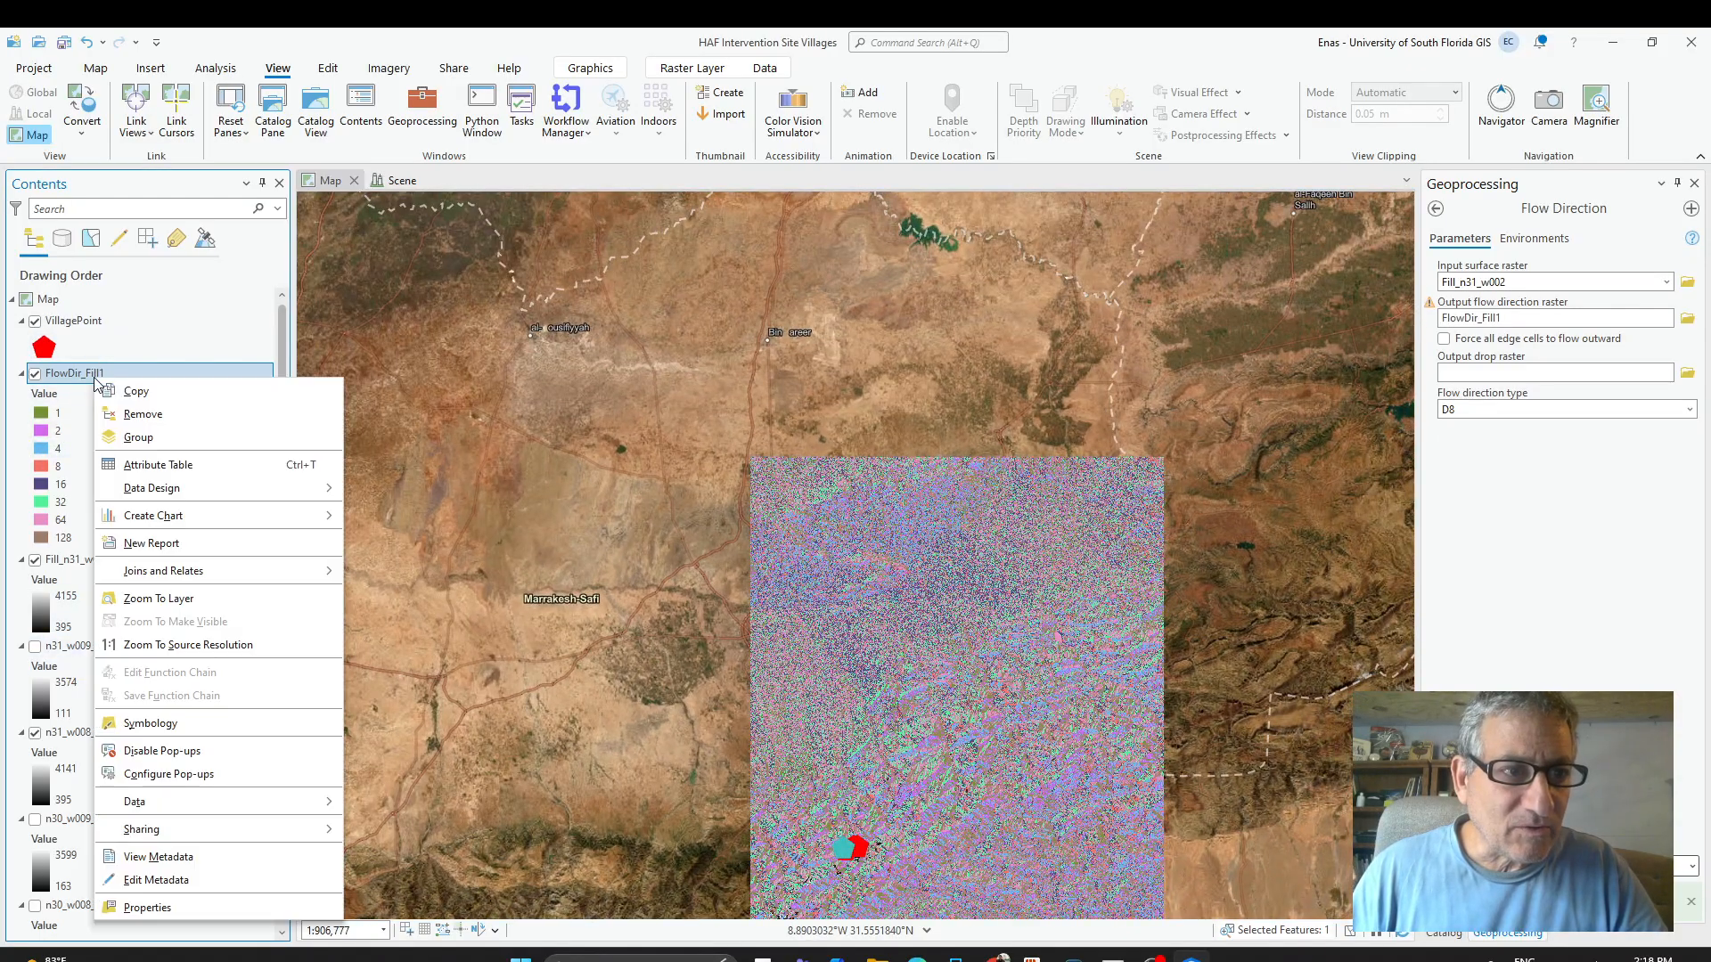
click(156, 464)
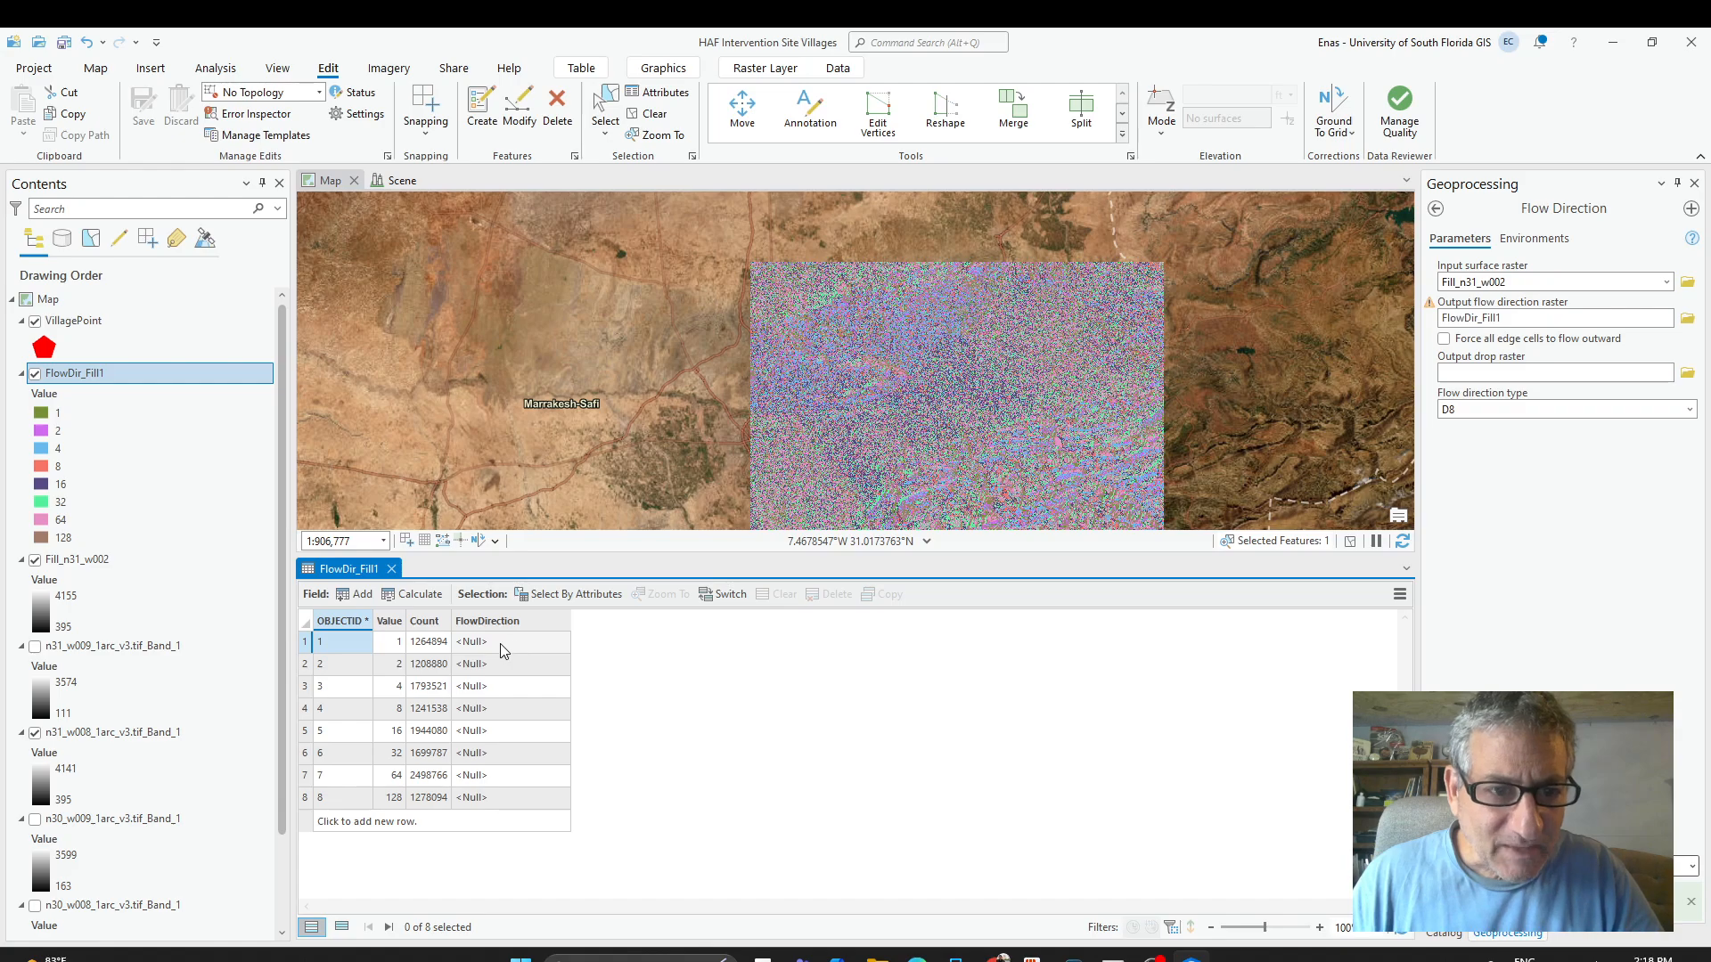
Switch to the ChatGPT conversation in the browser, find the list of flow direction values and copy "1: Flowing East".
mouse_move(998, 958)
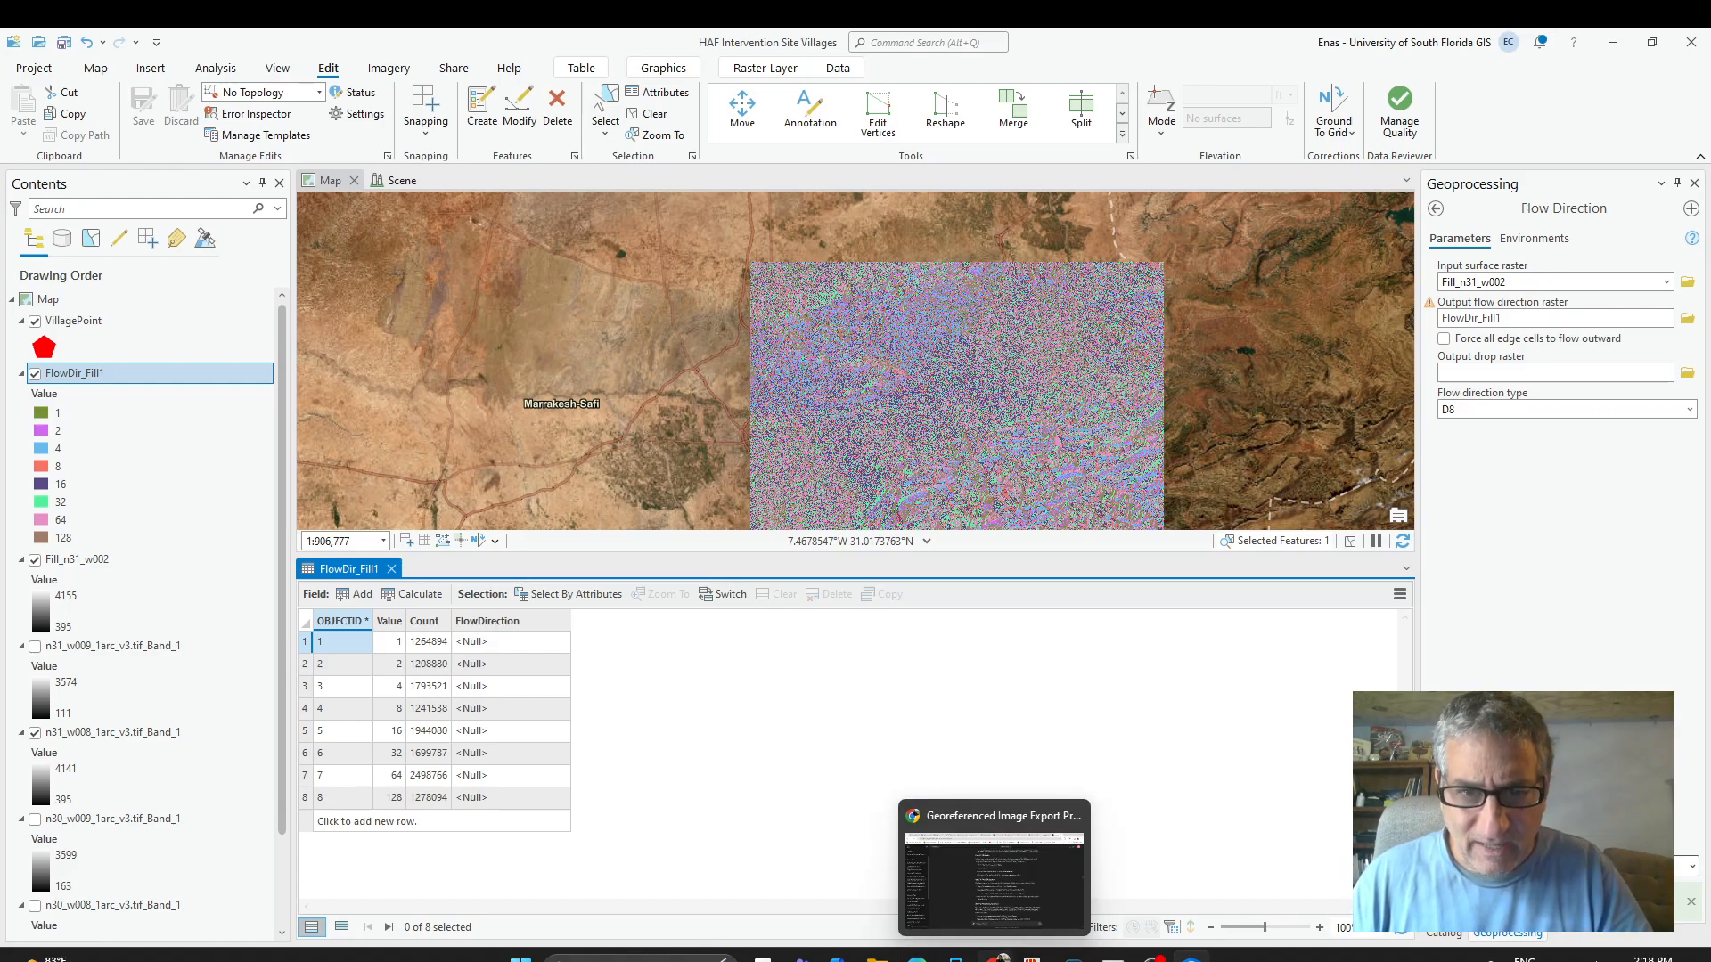
click(998, 840)
scroll(1000, 746, down, 20)
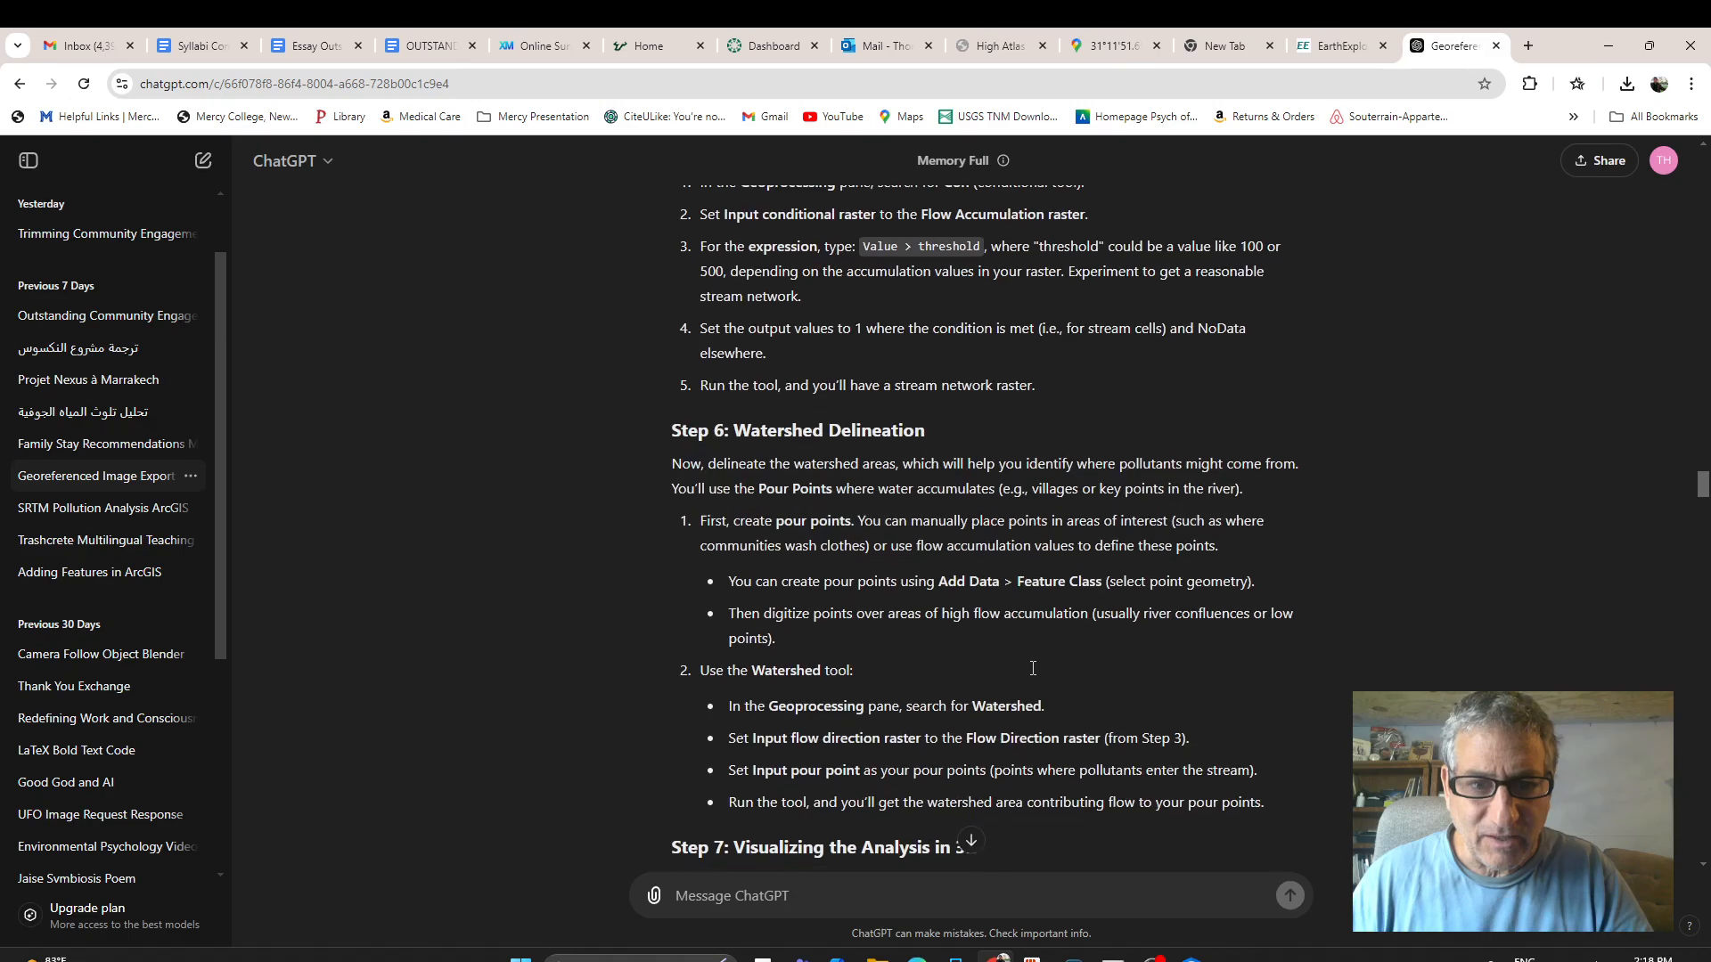
scroll(1028, 667, down, 15)
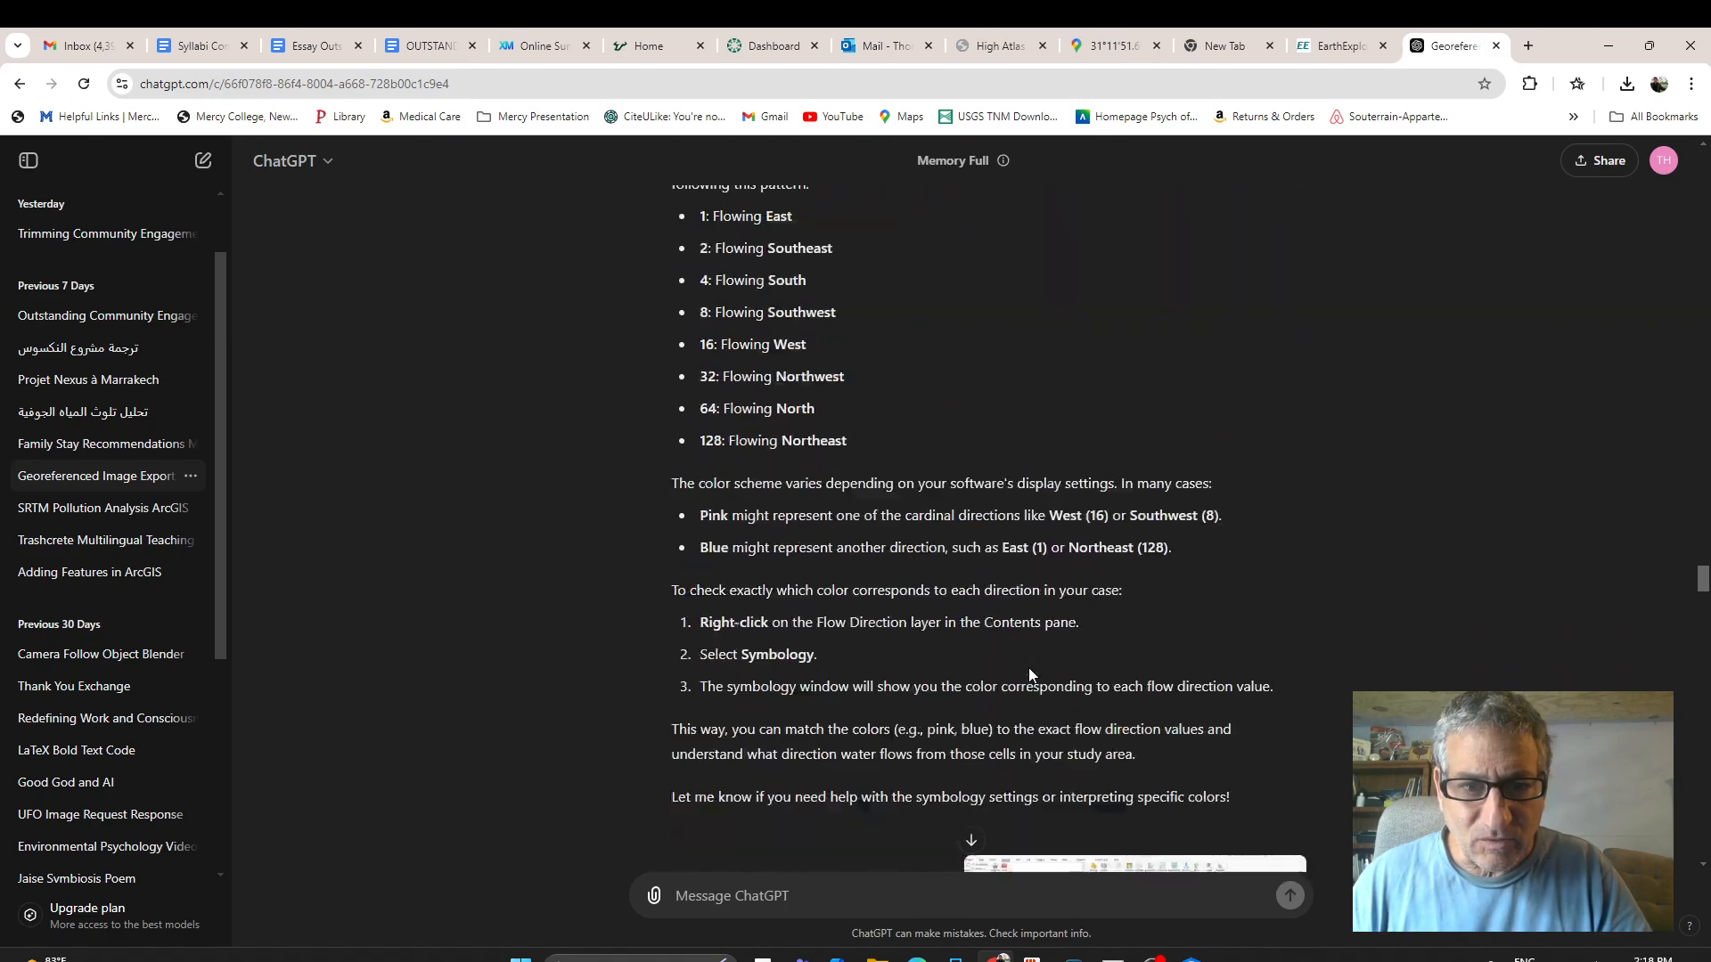
scroll(1028, 667, up, 2)
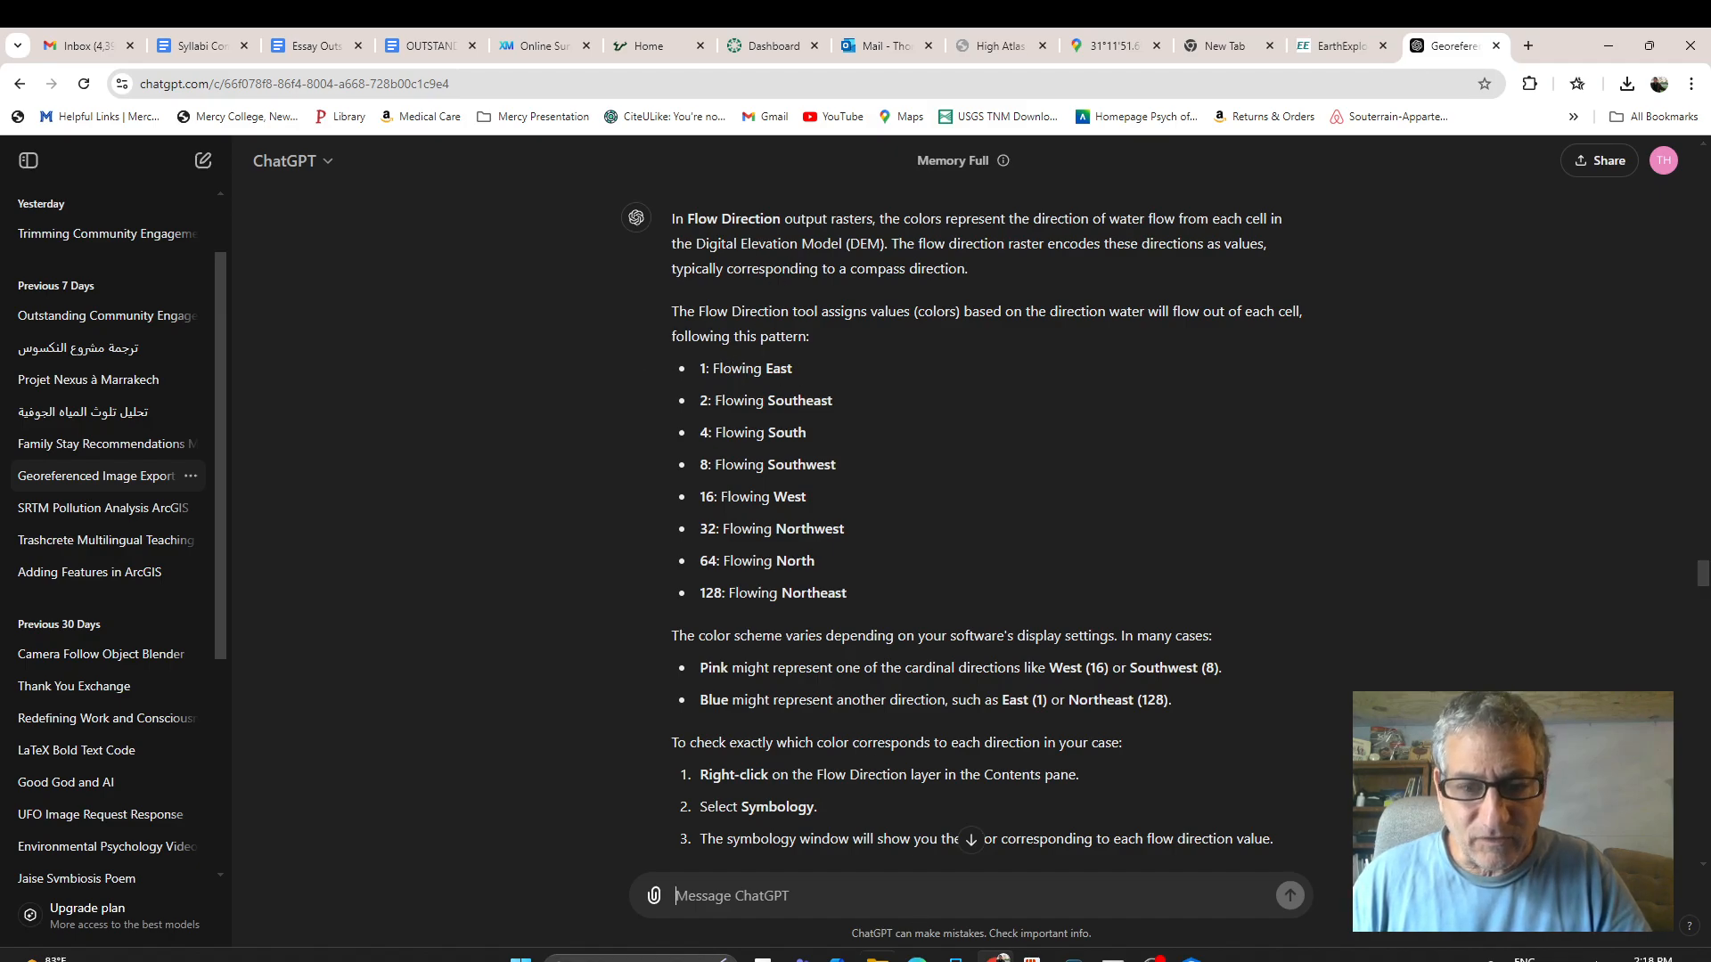
double_click(755, 367)
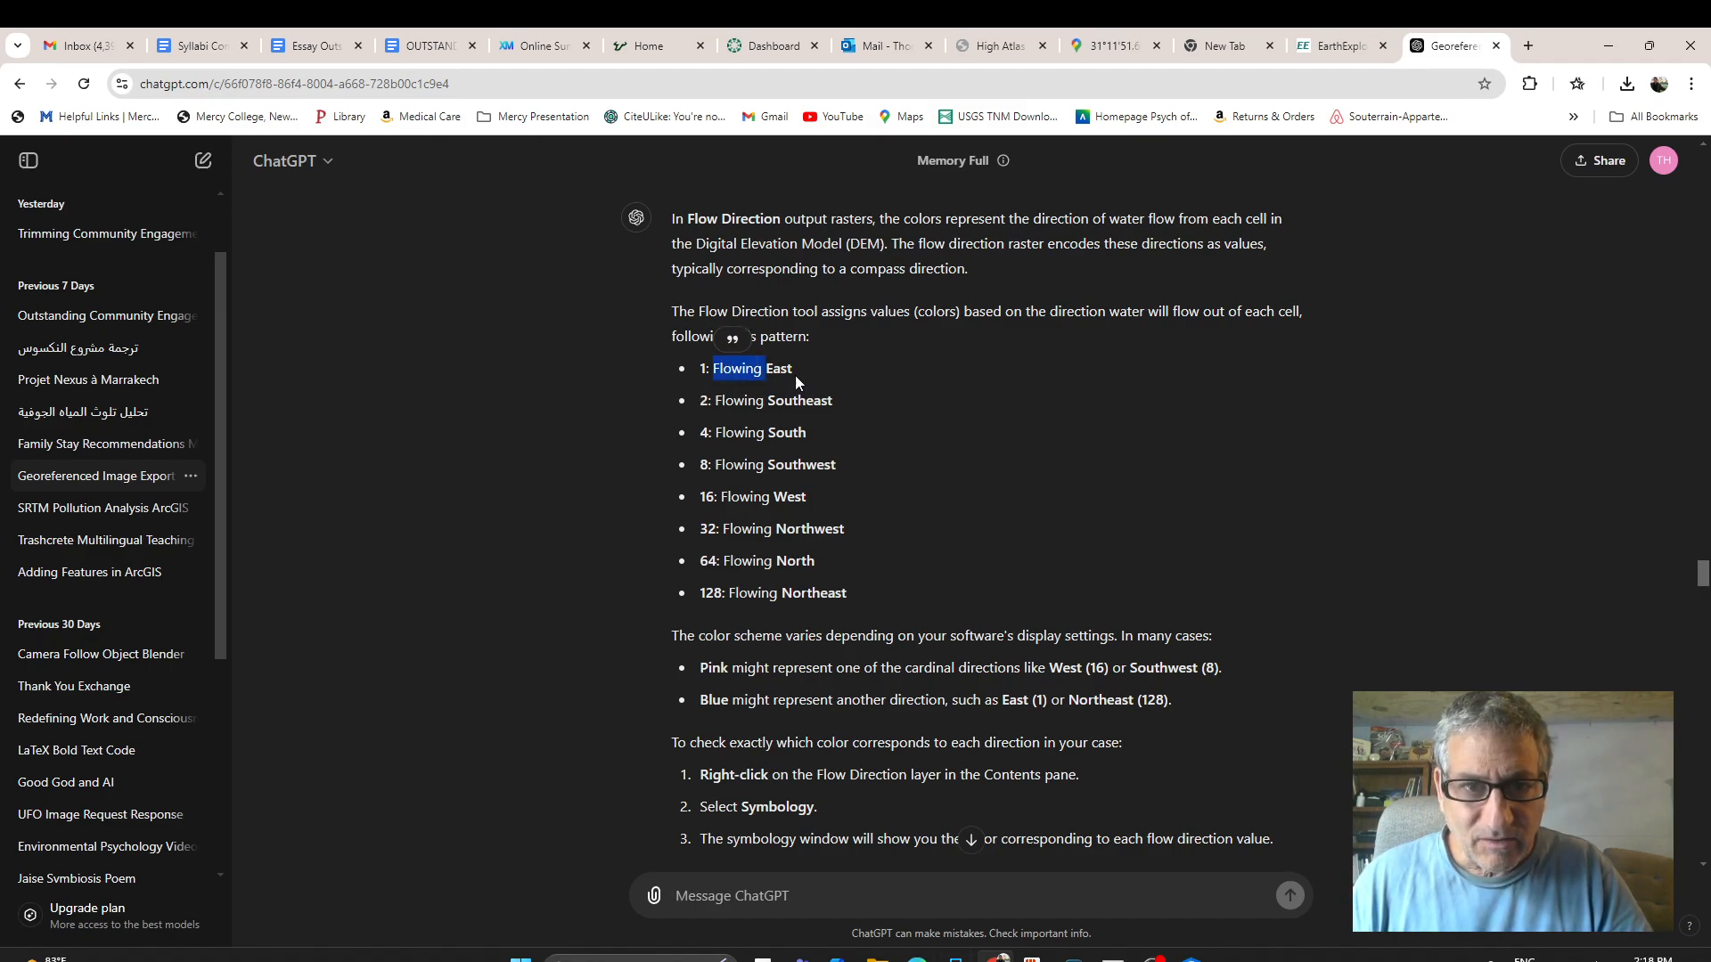
click(794, 372)
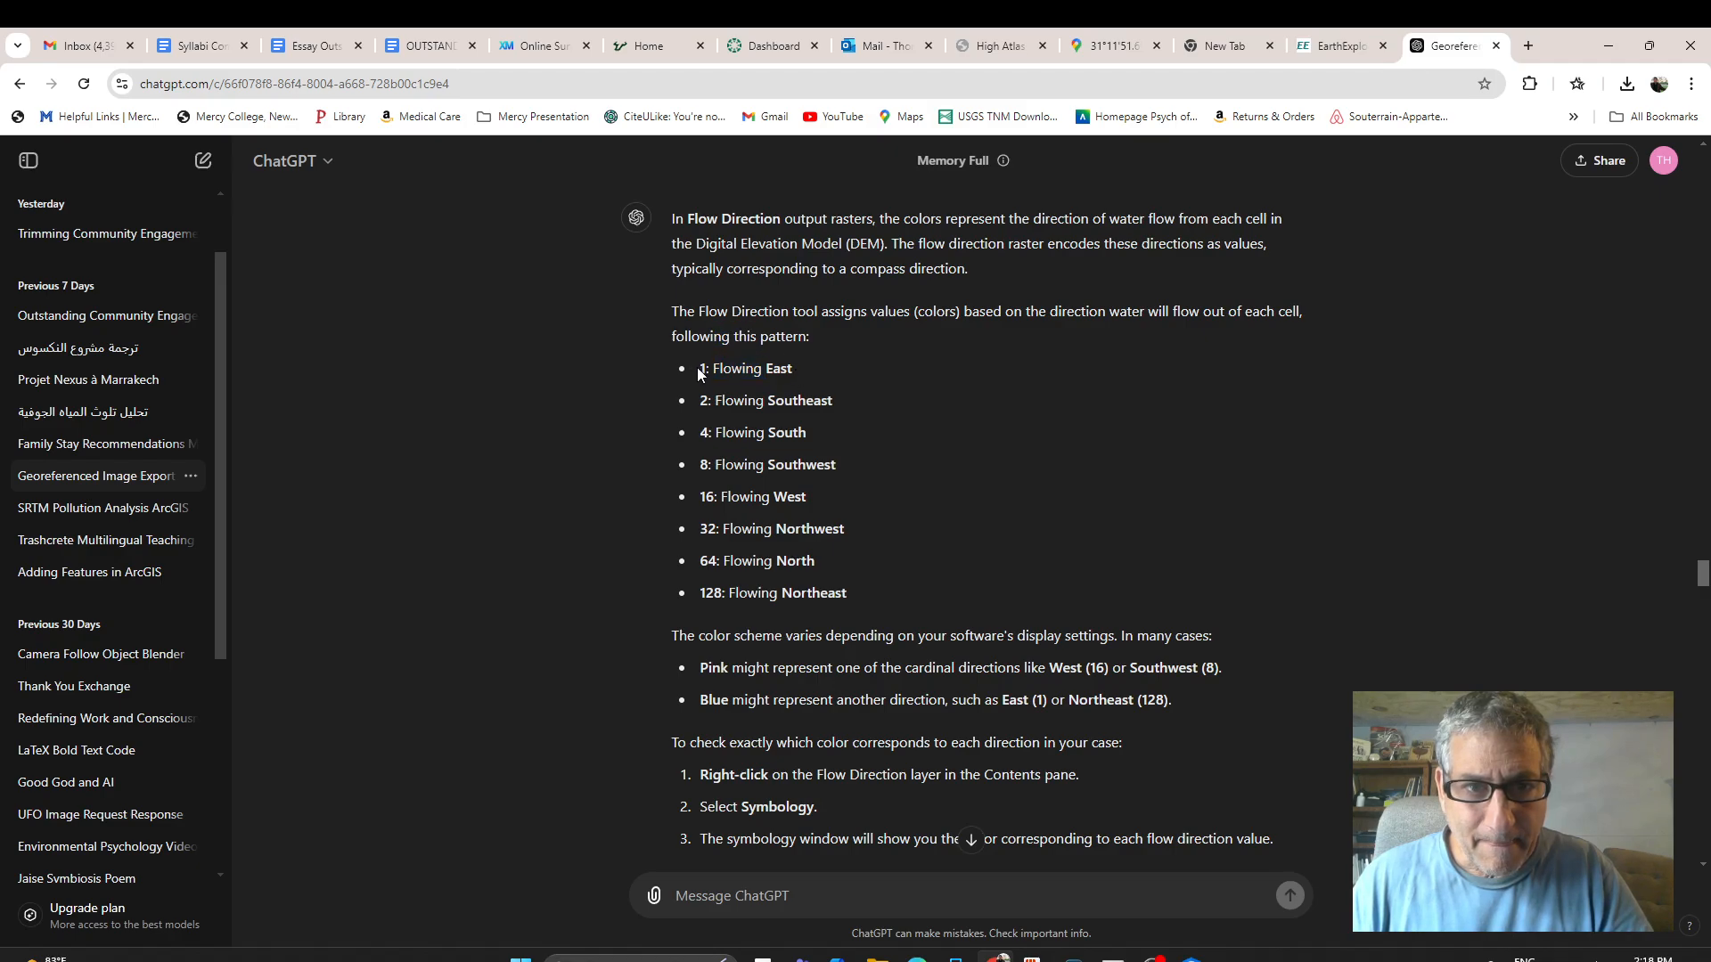
drag(710, 367, 840, 376)
right_click(764, 389)
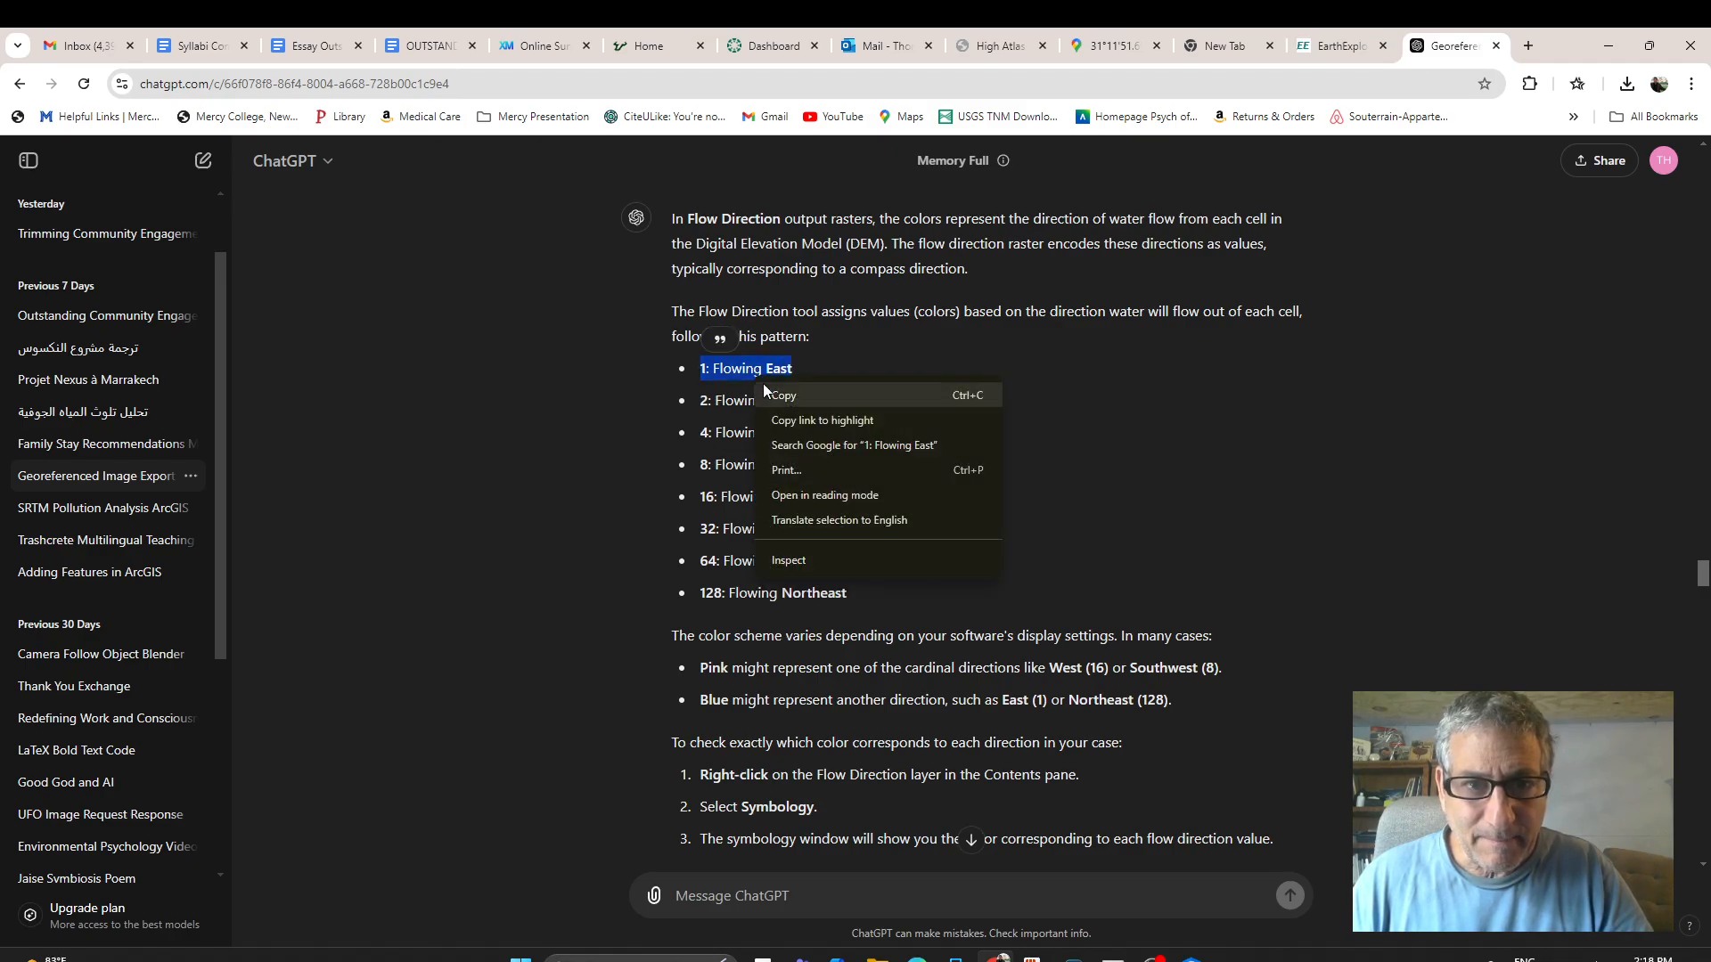
click(775, 396)
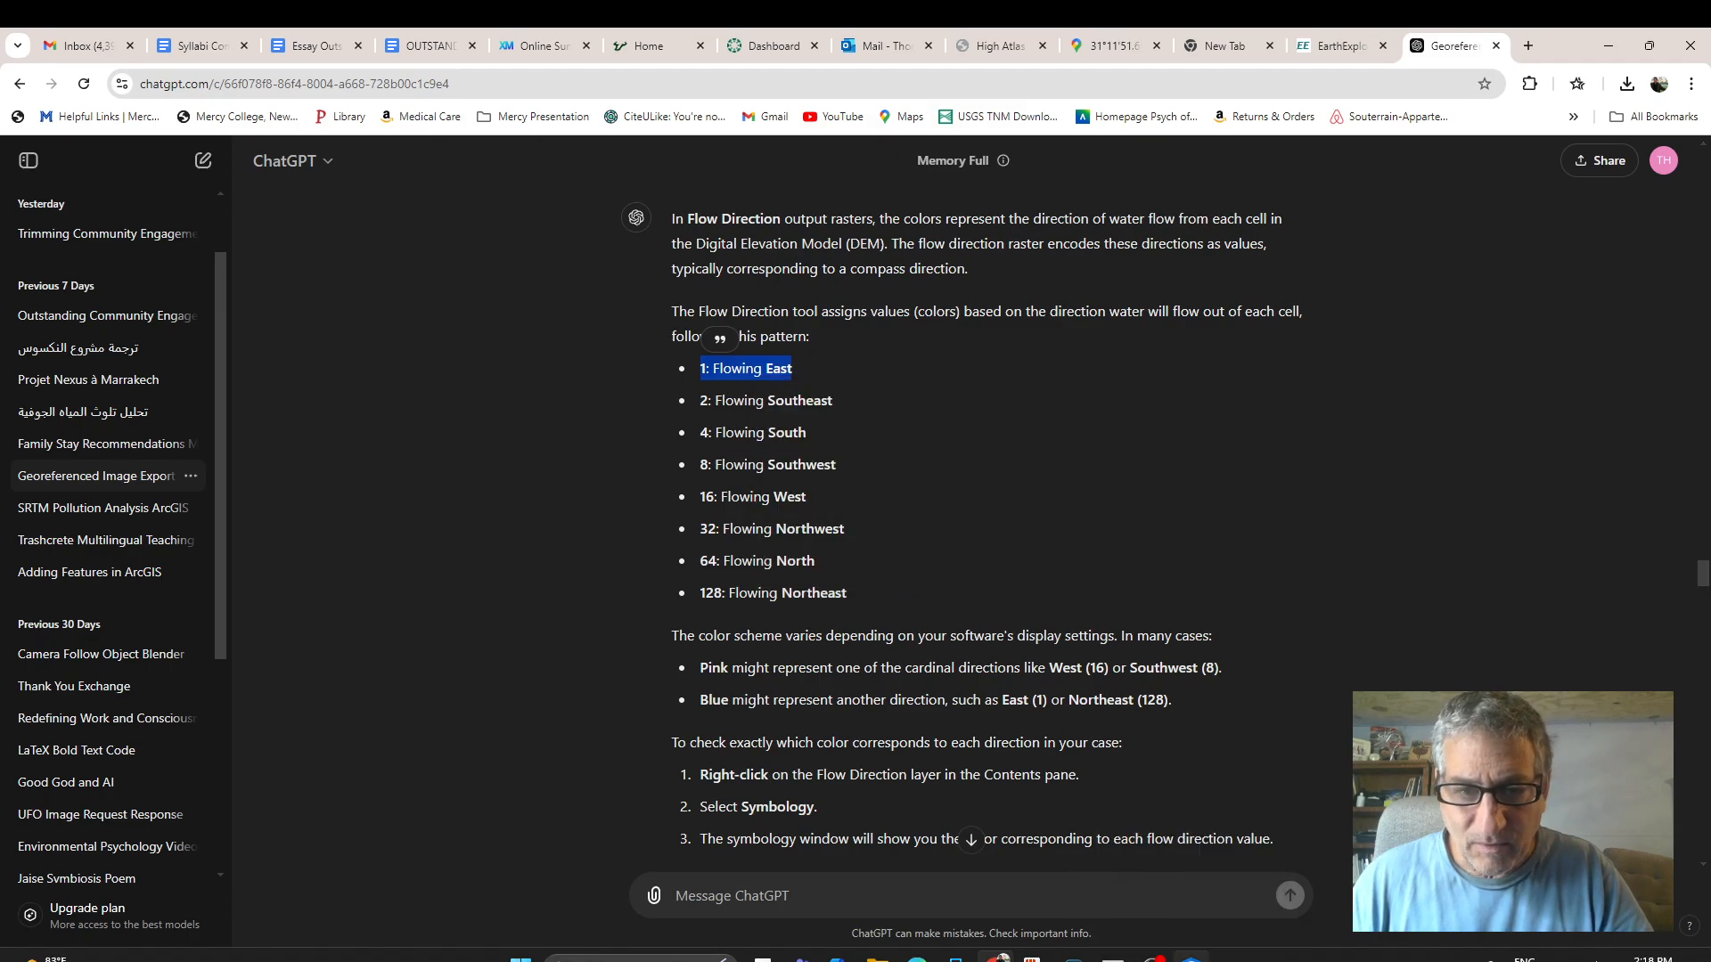
Return to ArcGIS Pro and enter the copied "1: Flowing East" in the FlowDirection field of the row with Value 1.
key(alt+Tab)
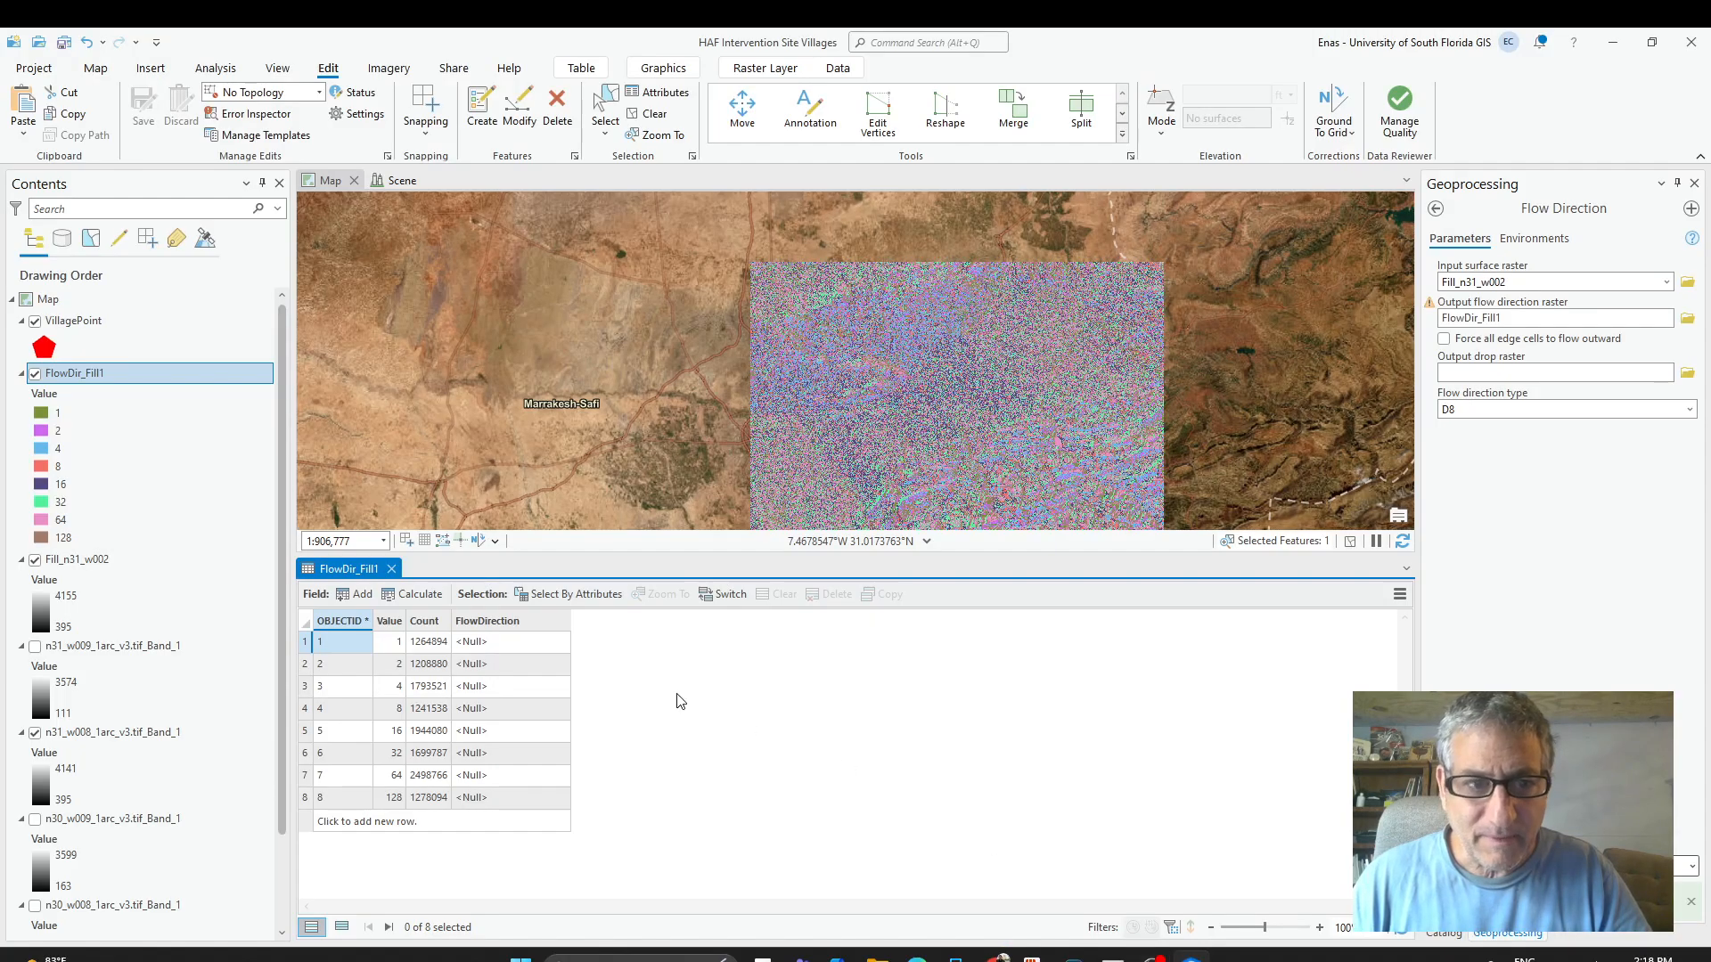
double_click(496, 643)
key(ctrl+v)
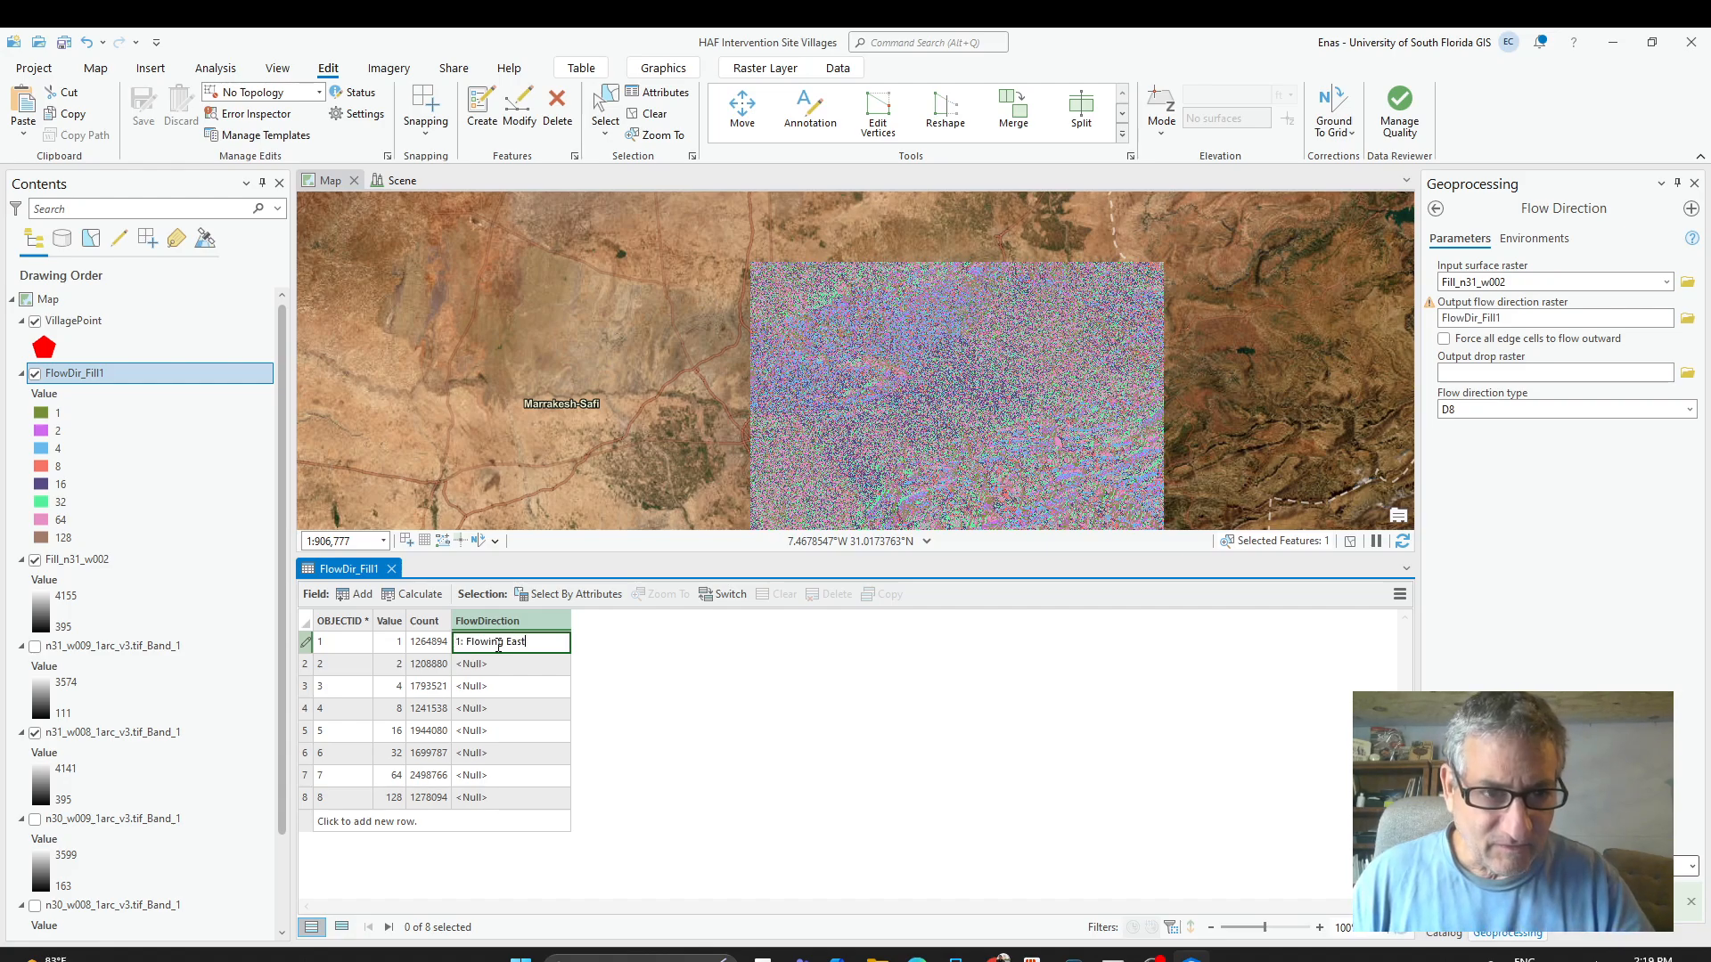
click(490, 664)
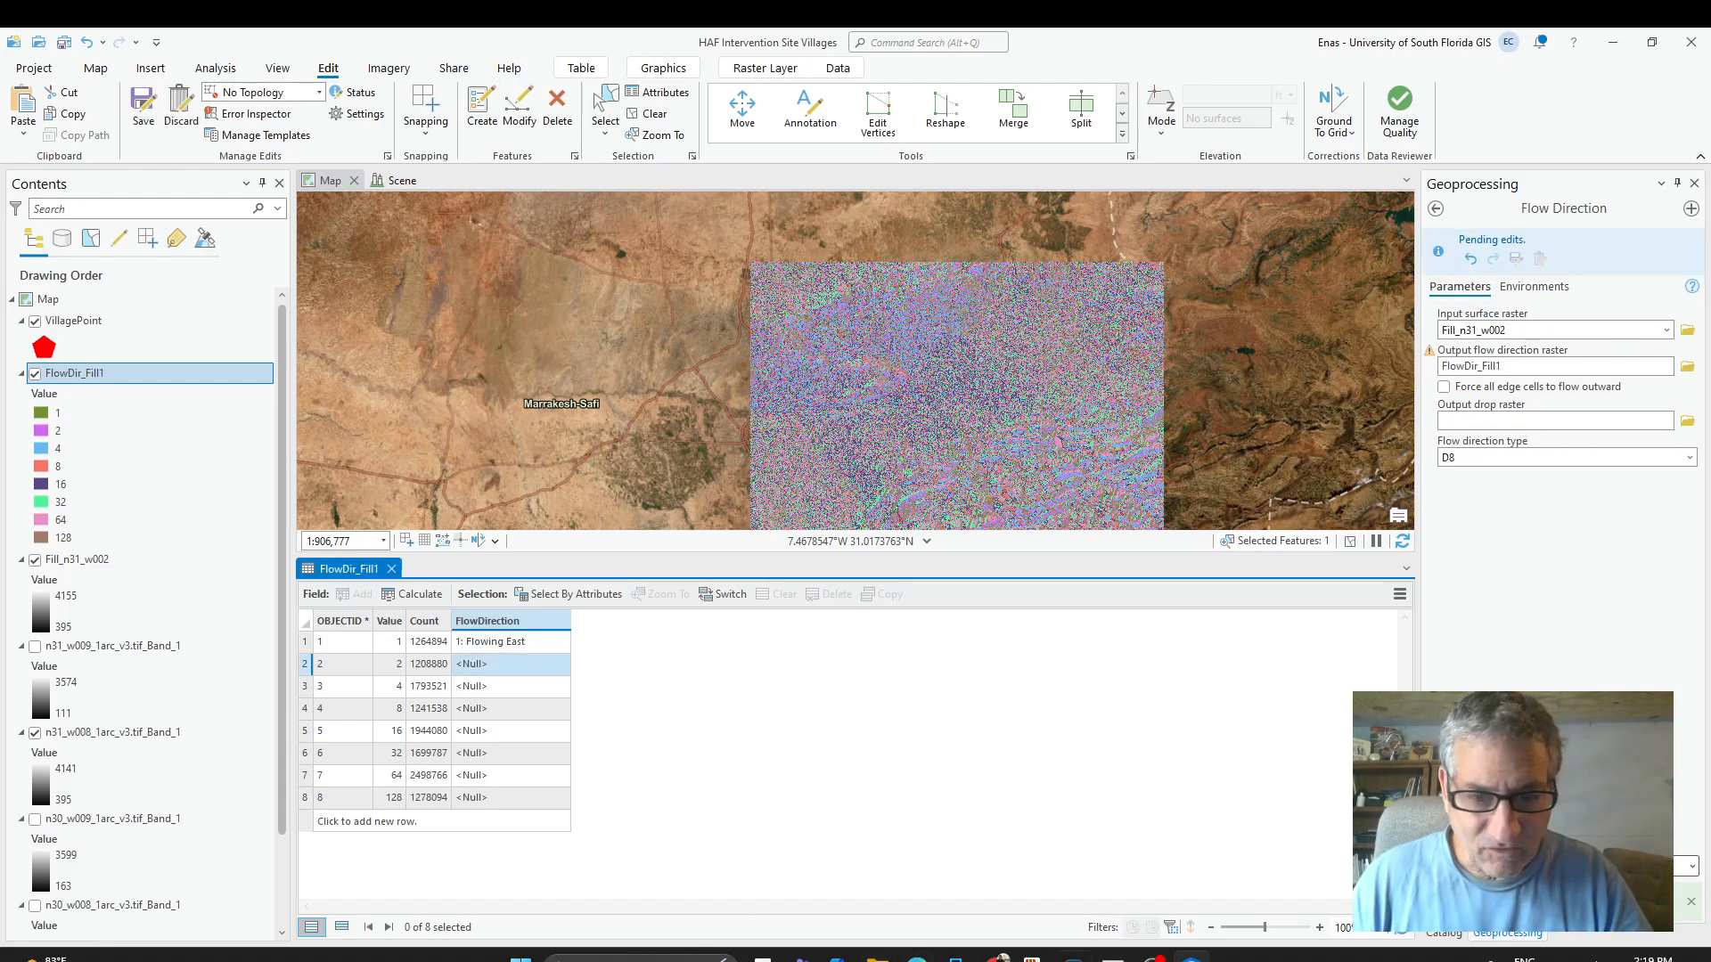
Copy "2: Flowing Southeast" from the ChatGPT list into the FlowDirection field of the Value 2 row in ArcGIS Pro.
mouse_move(1149, 957)
click(998, 958)
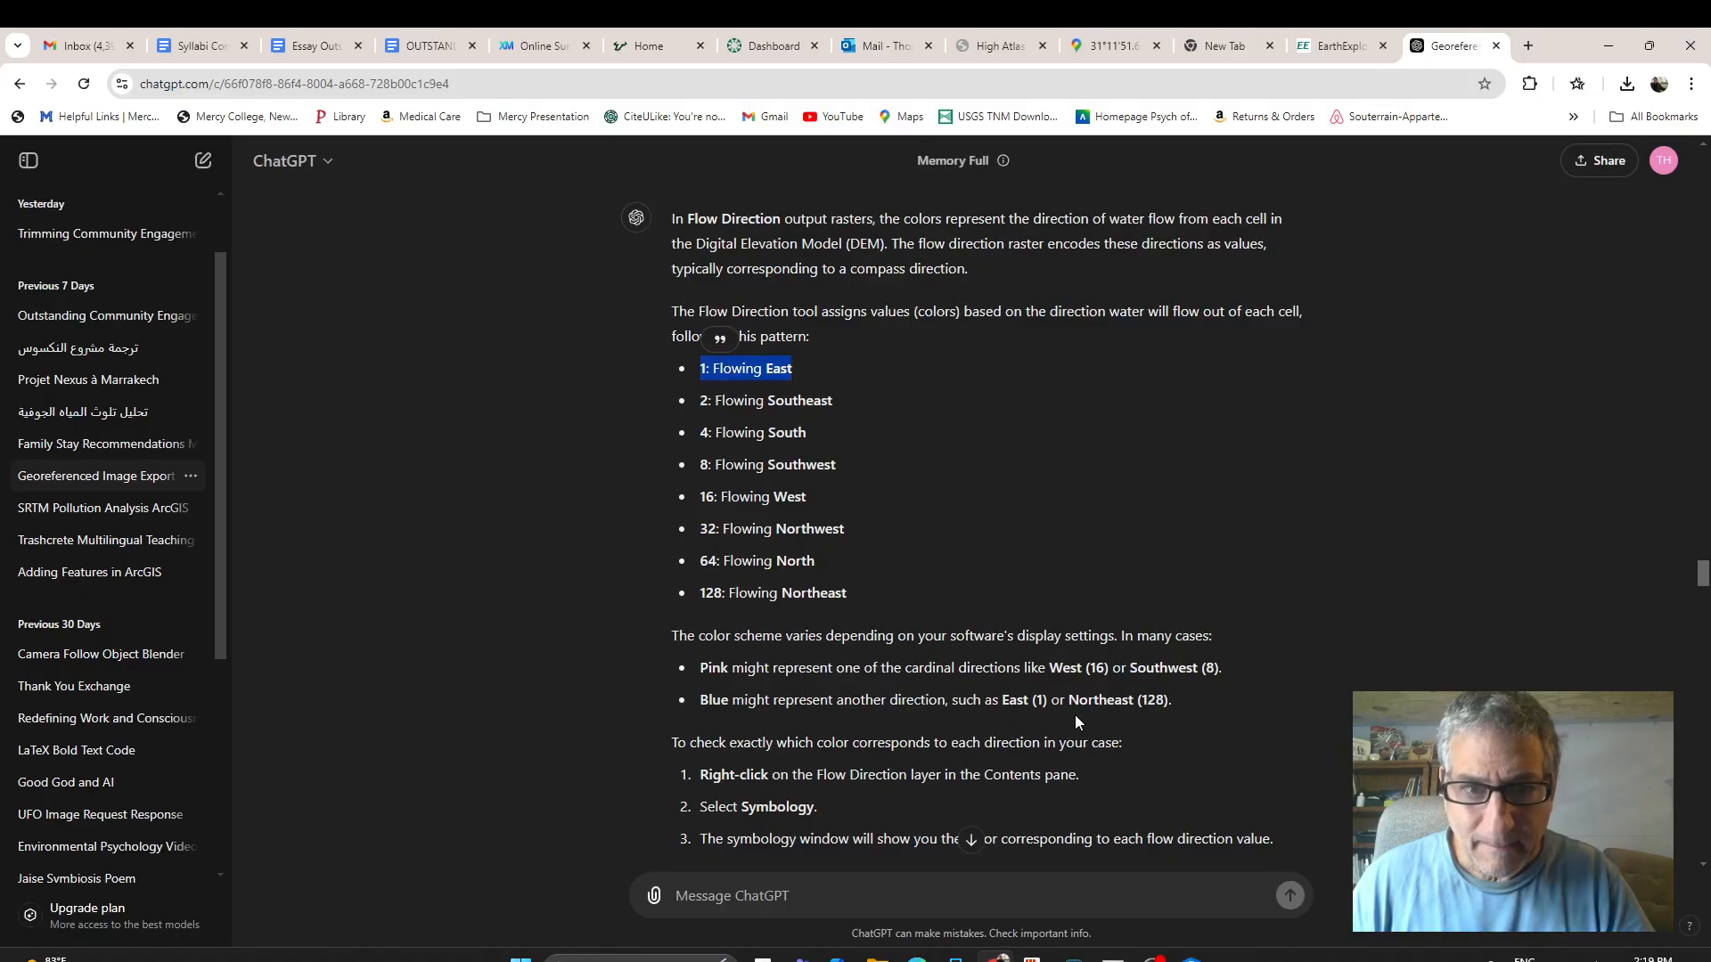
triple_click(756, 402)
right_click(756, 403)
click(774, 427)
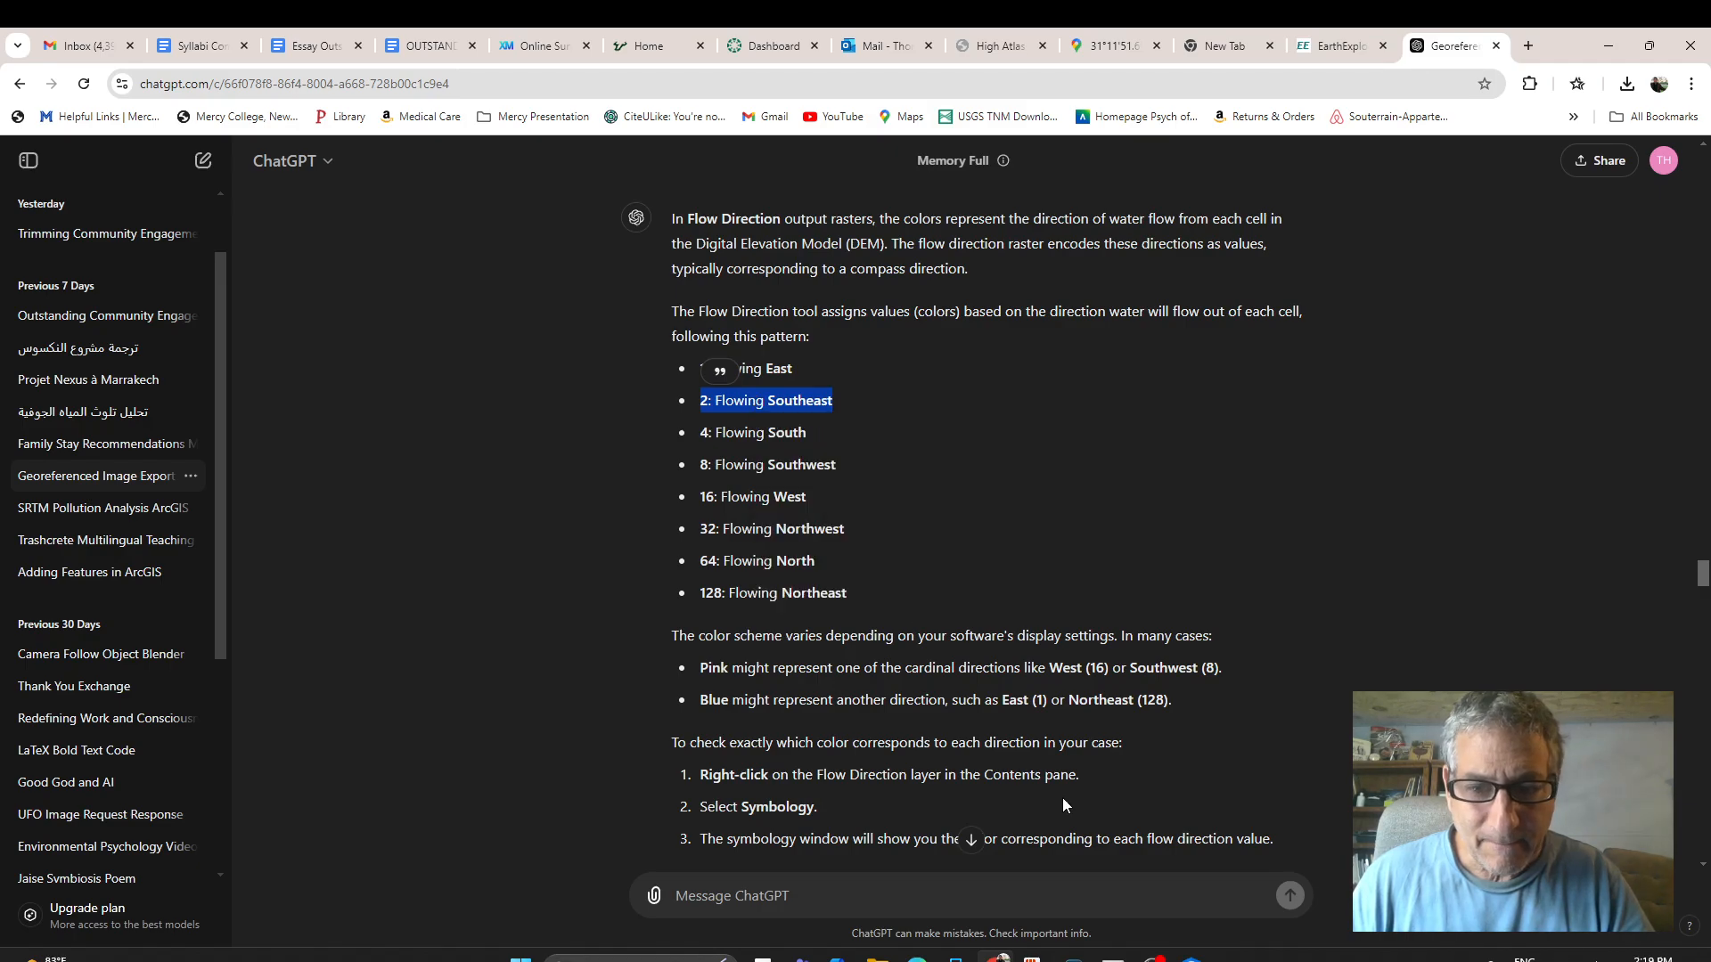
click(1192, 959)
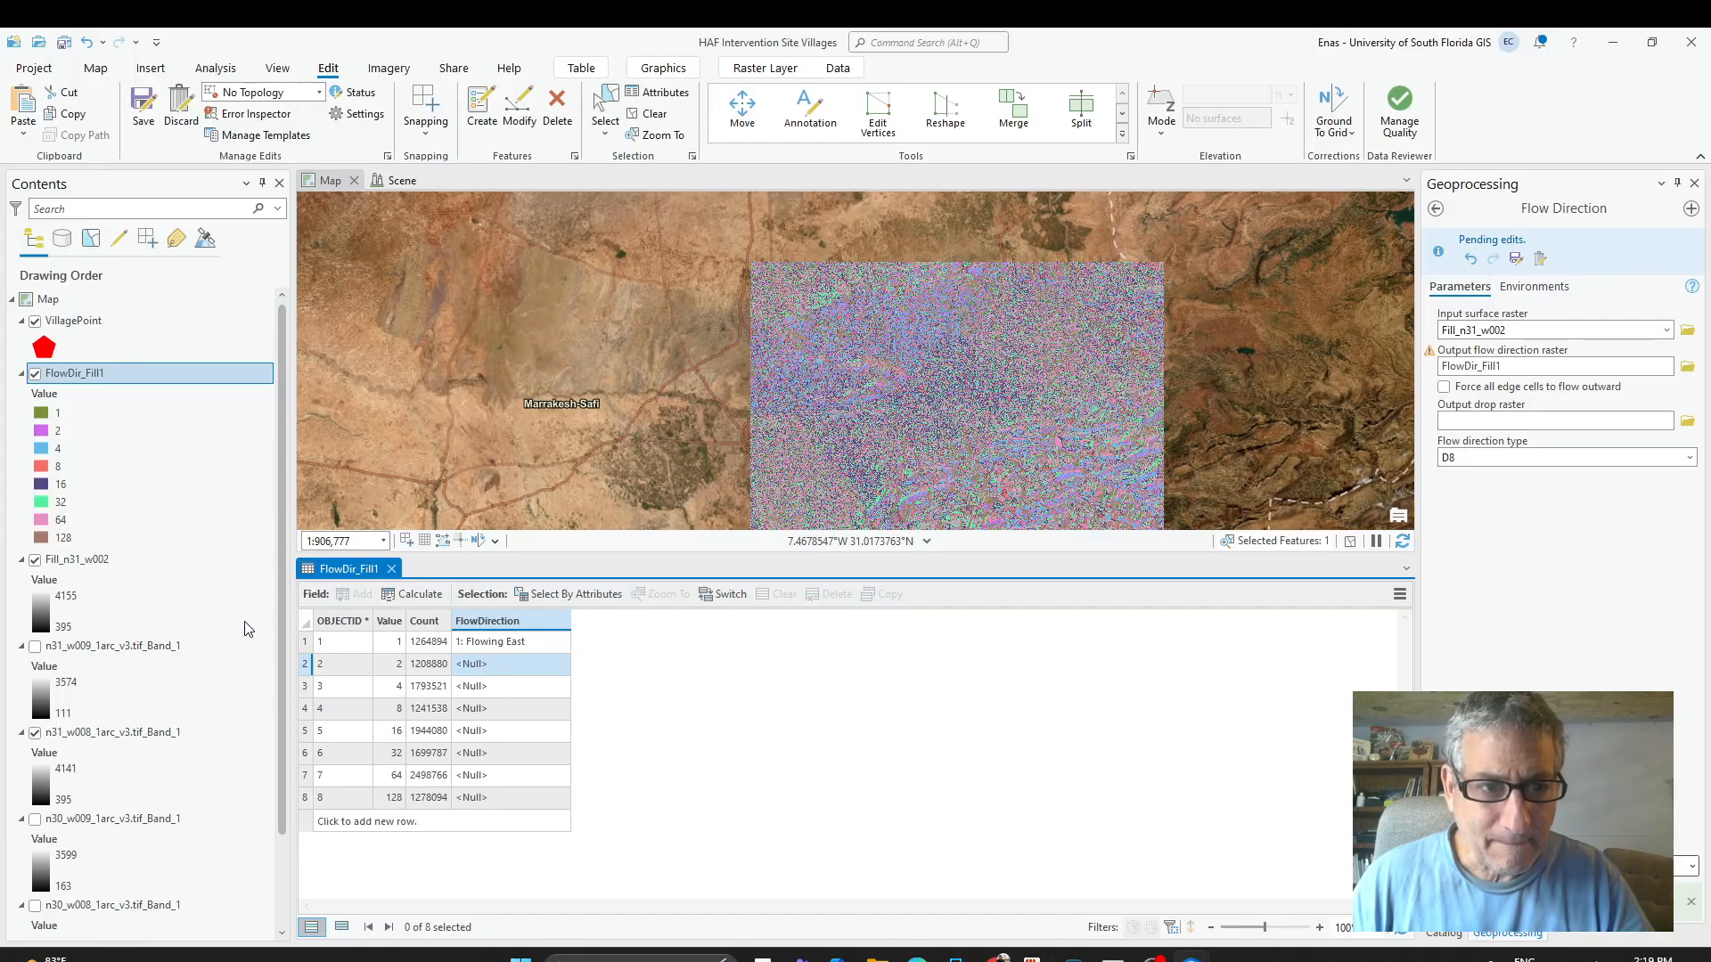
double_click(481, 666)
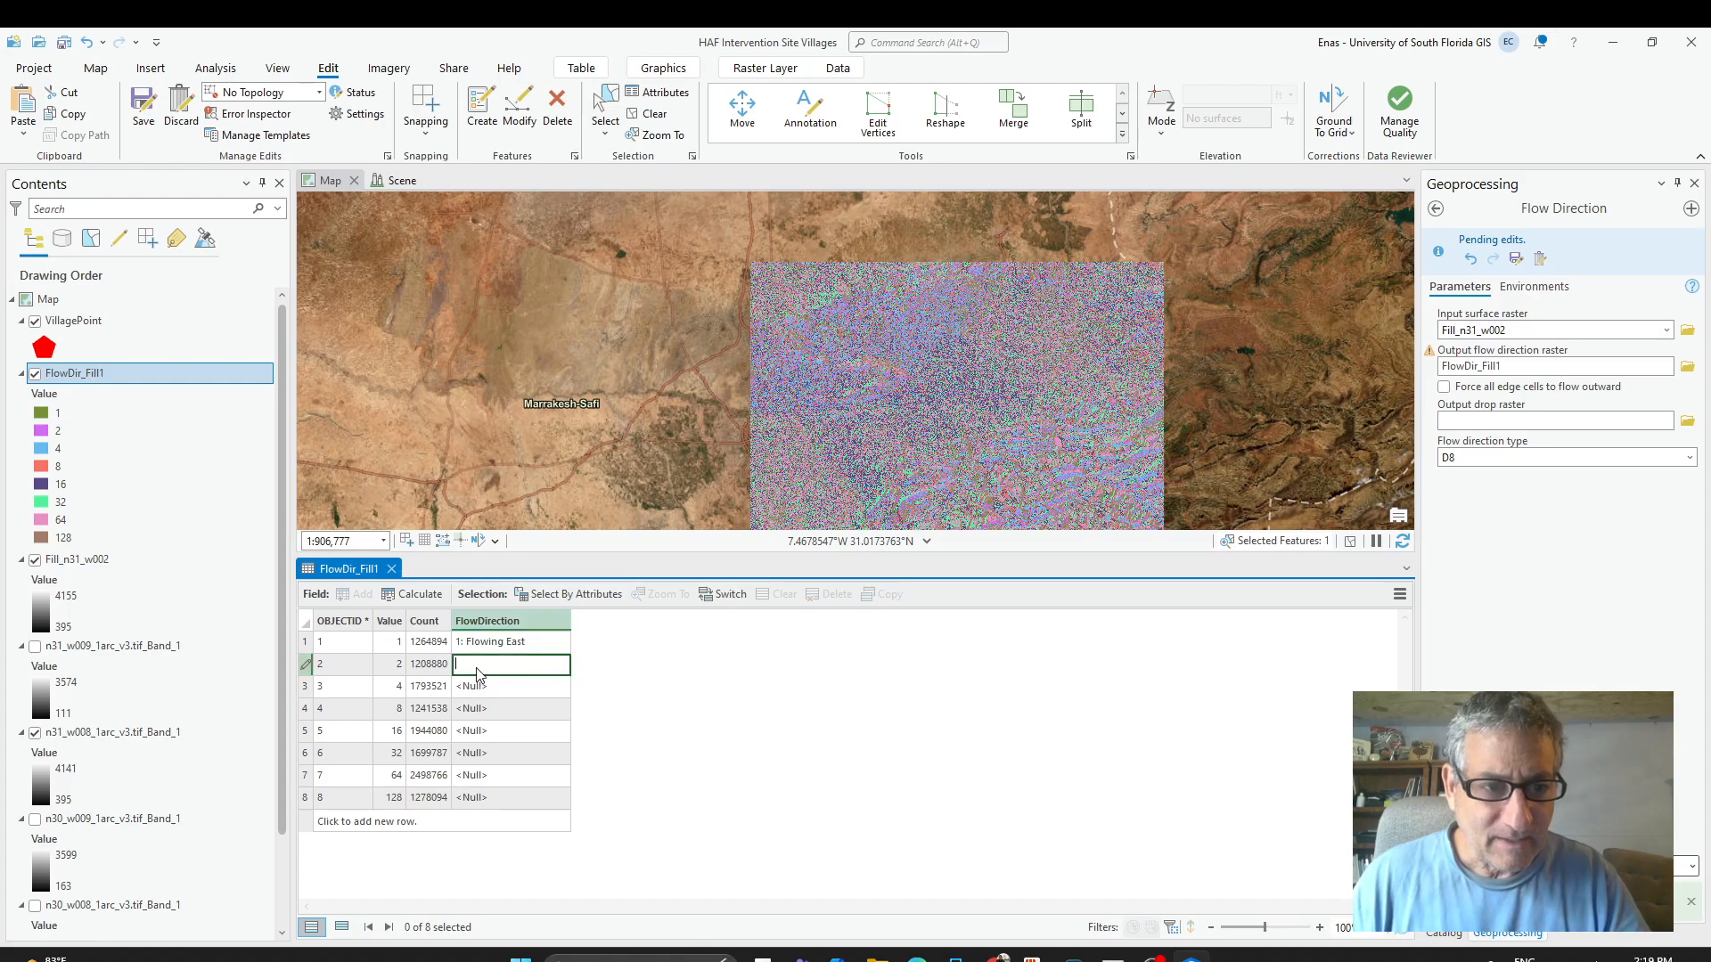
key(ctrl+v)
click(483, 690)
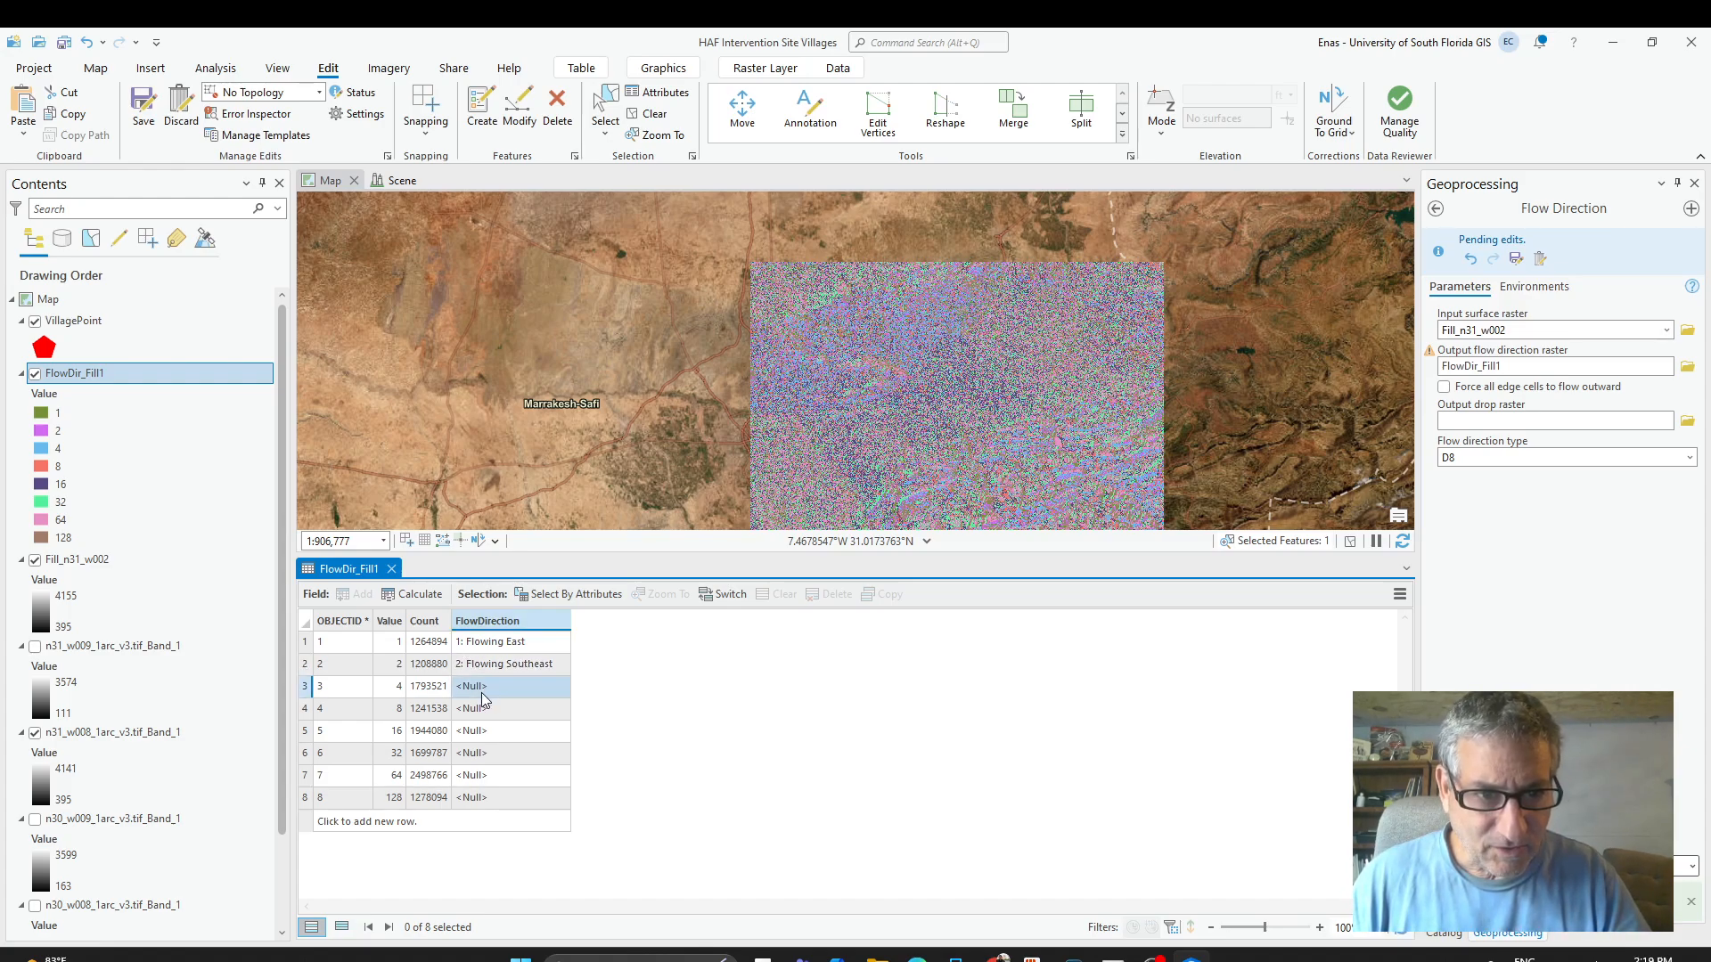
Copy "4: Flowing South" from the ChatGPT list into the FlowDirection field of the Value 4 row in ArcGIS Pro.
mouse_move(1002, 958)
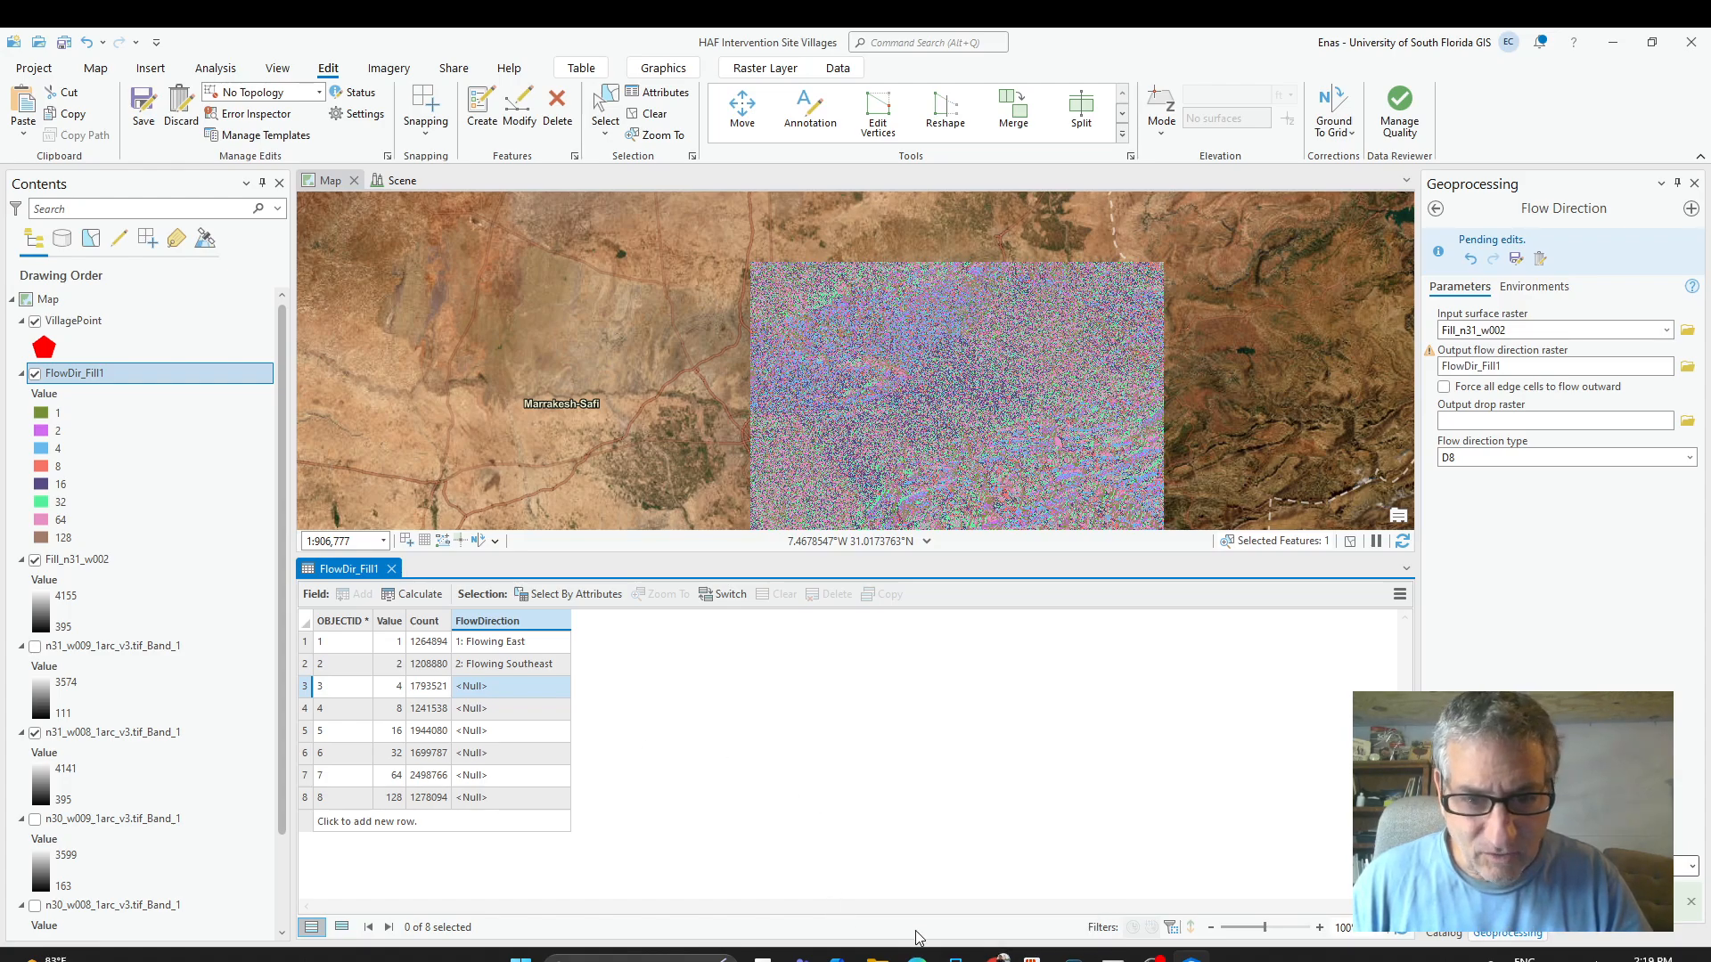
click(1000, 957)
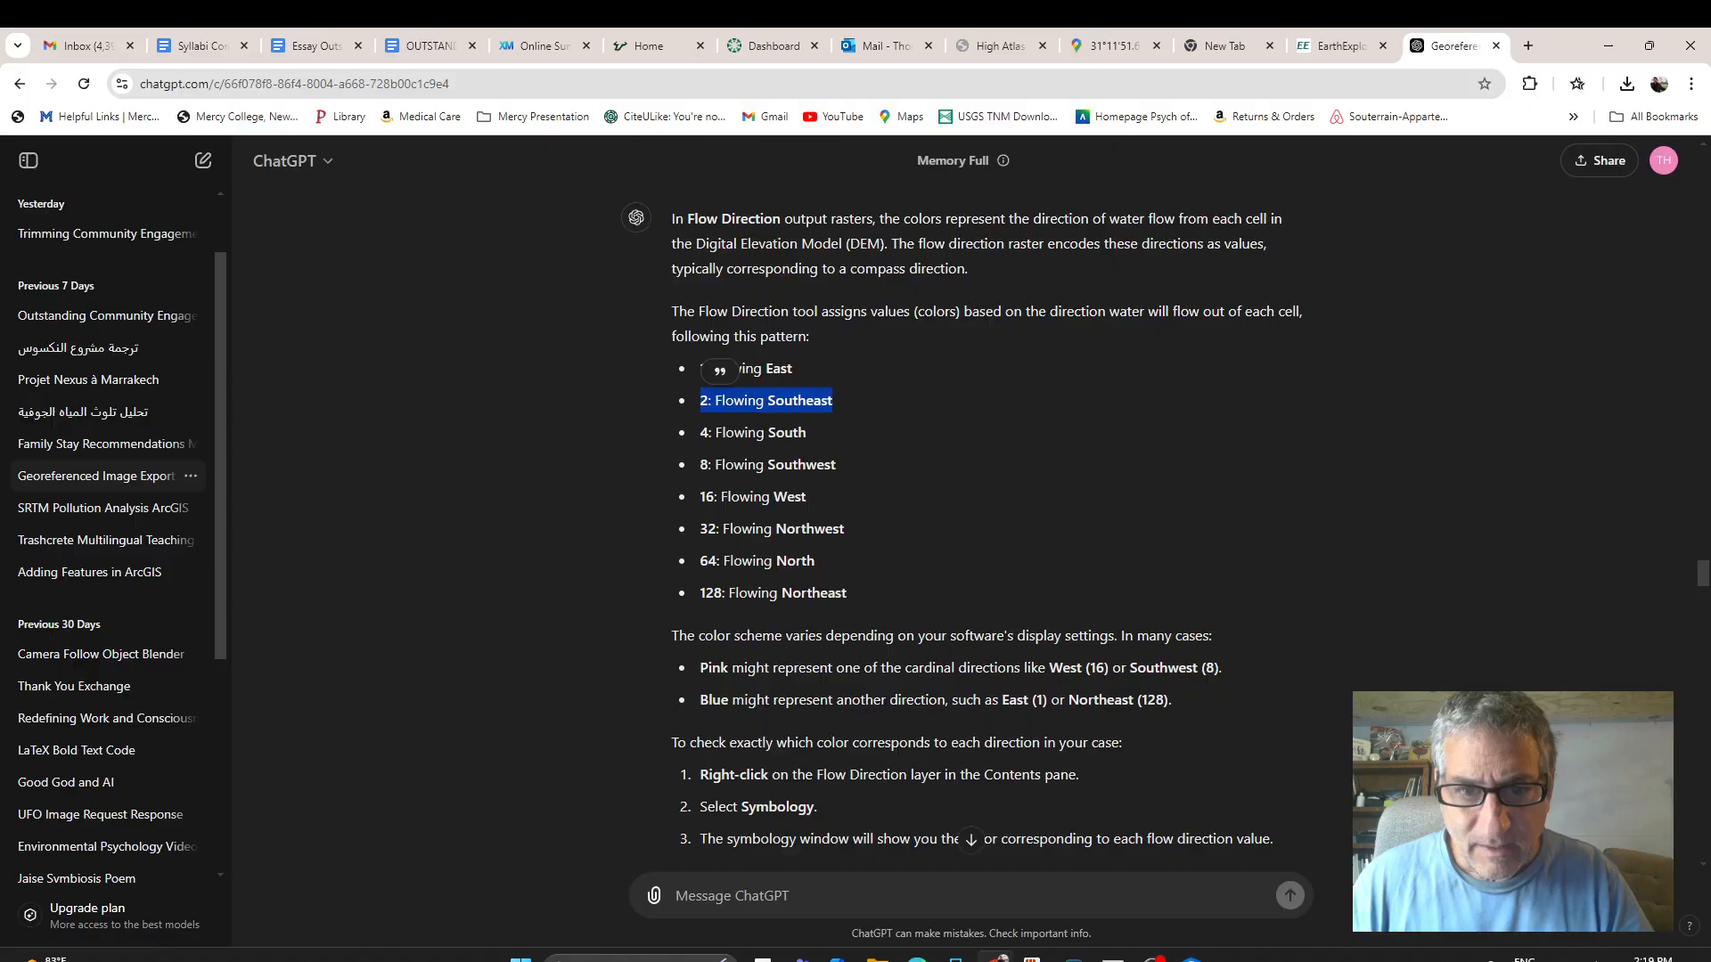
triple_click(731, 432)
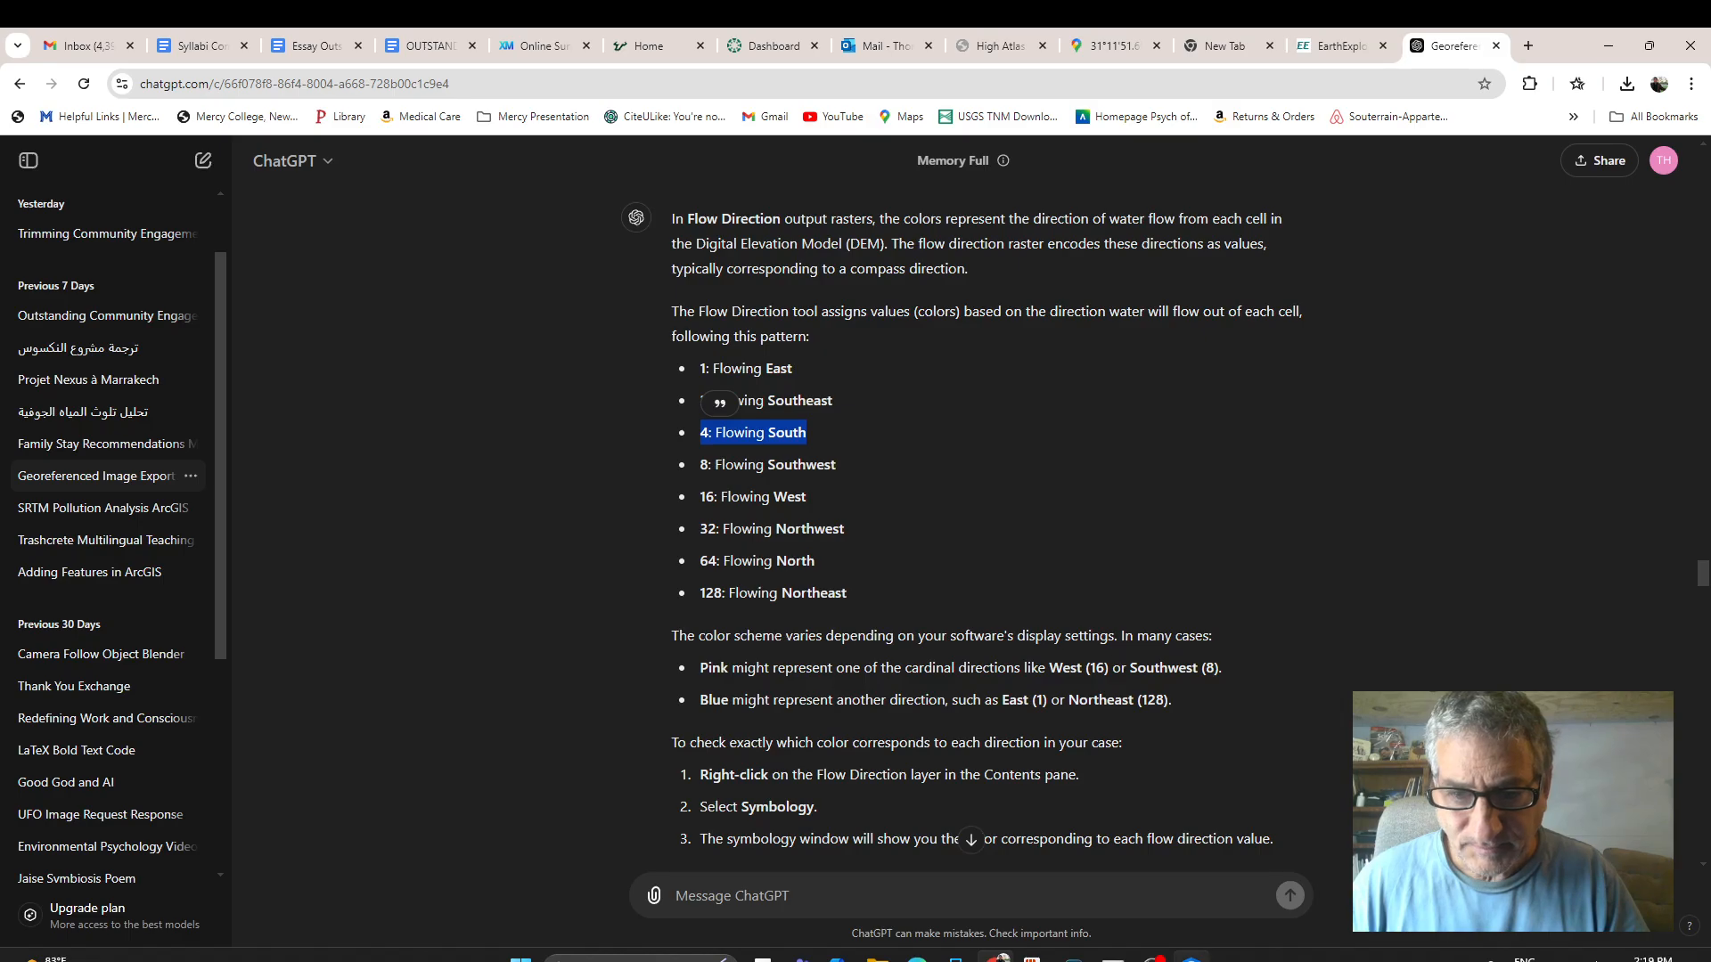
click(1092, 946)
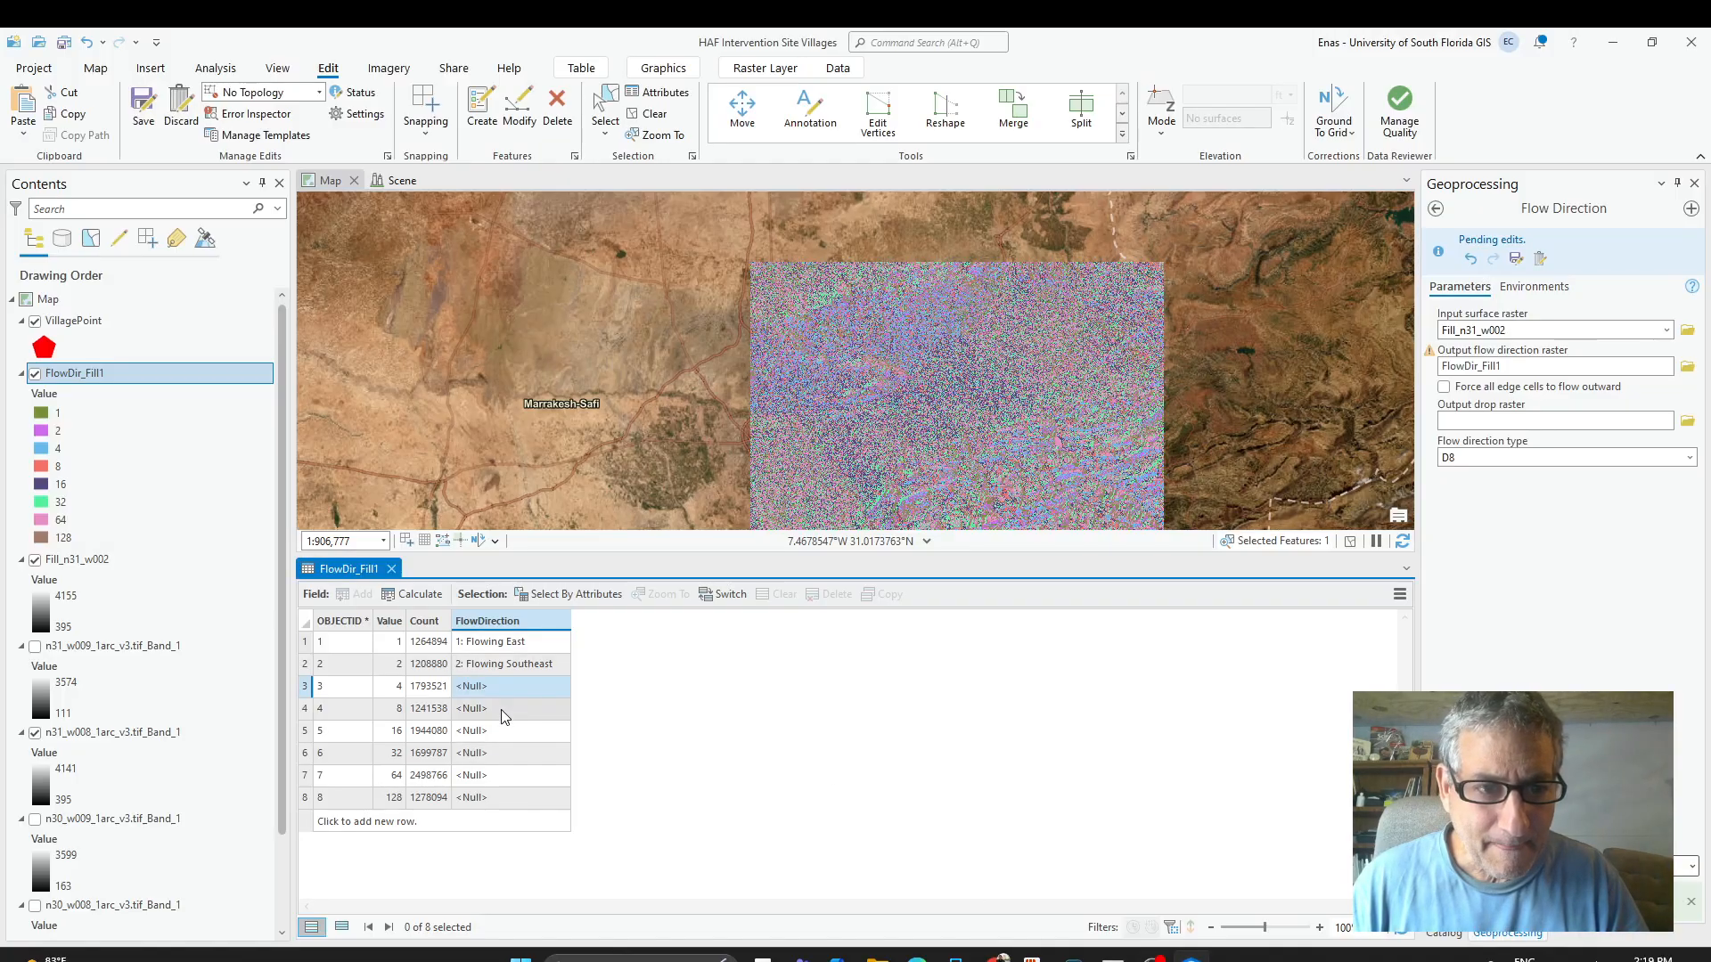
double_click(500, 682)
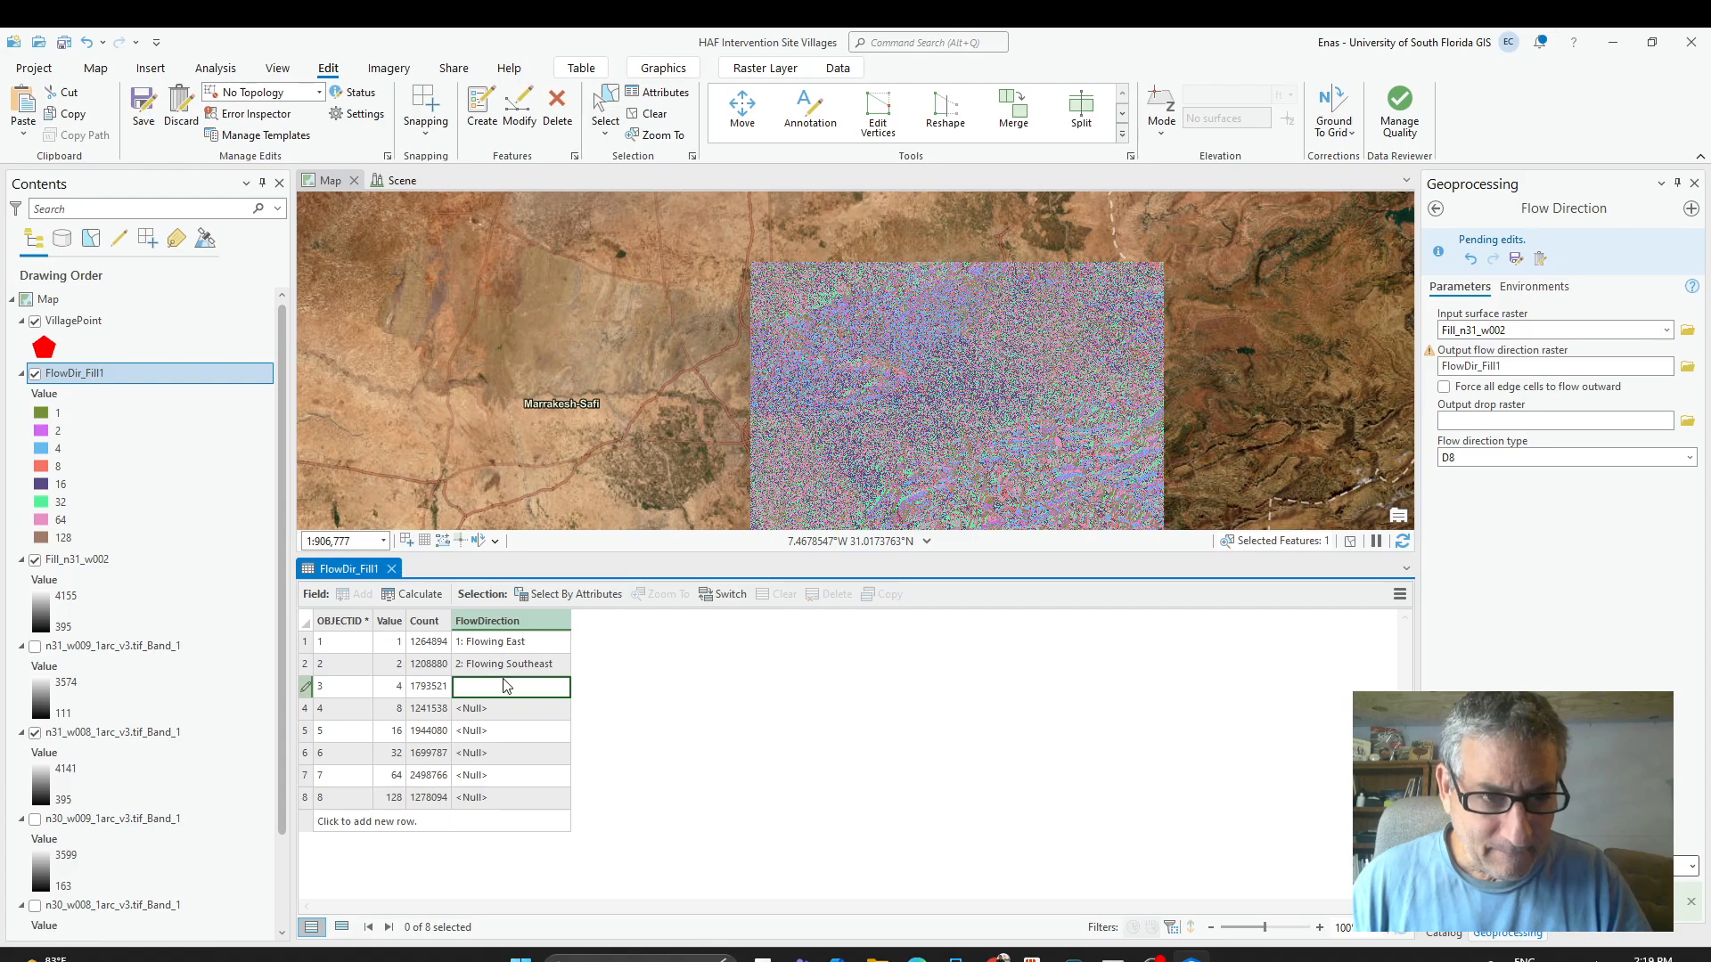
key(ctrl+v)
click(496, 713)
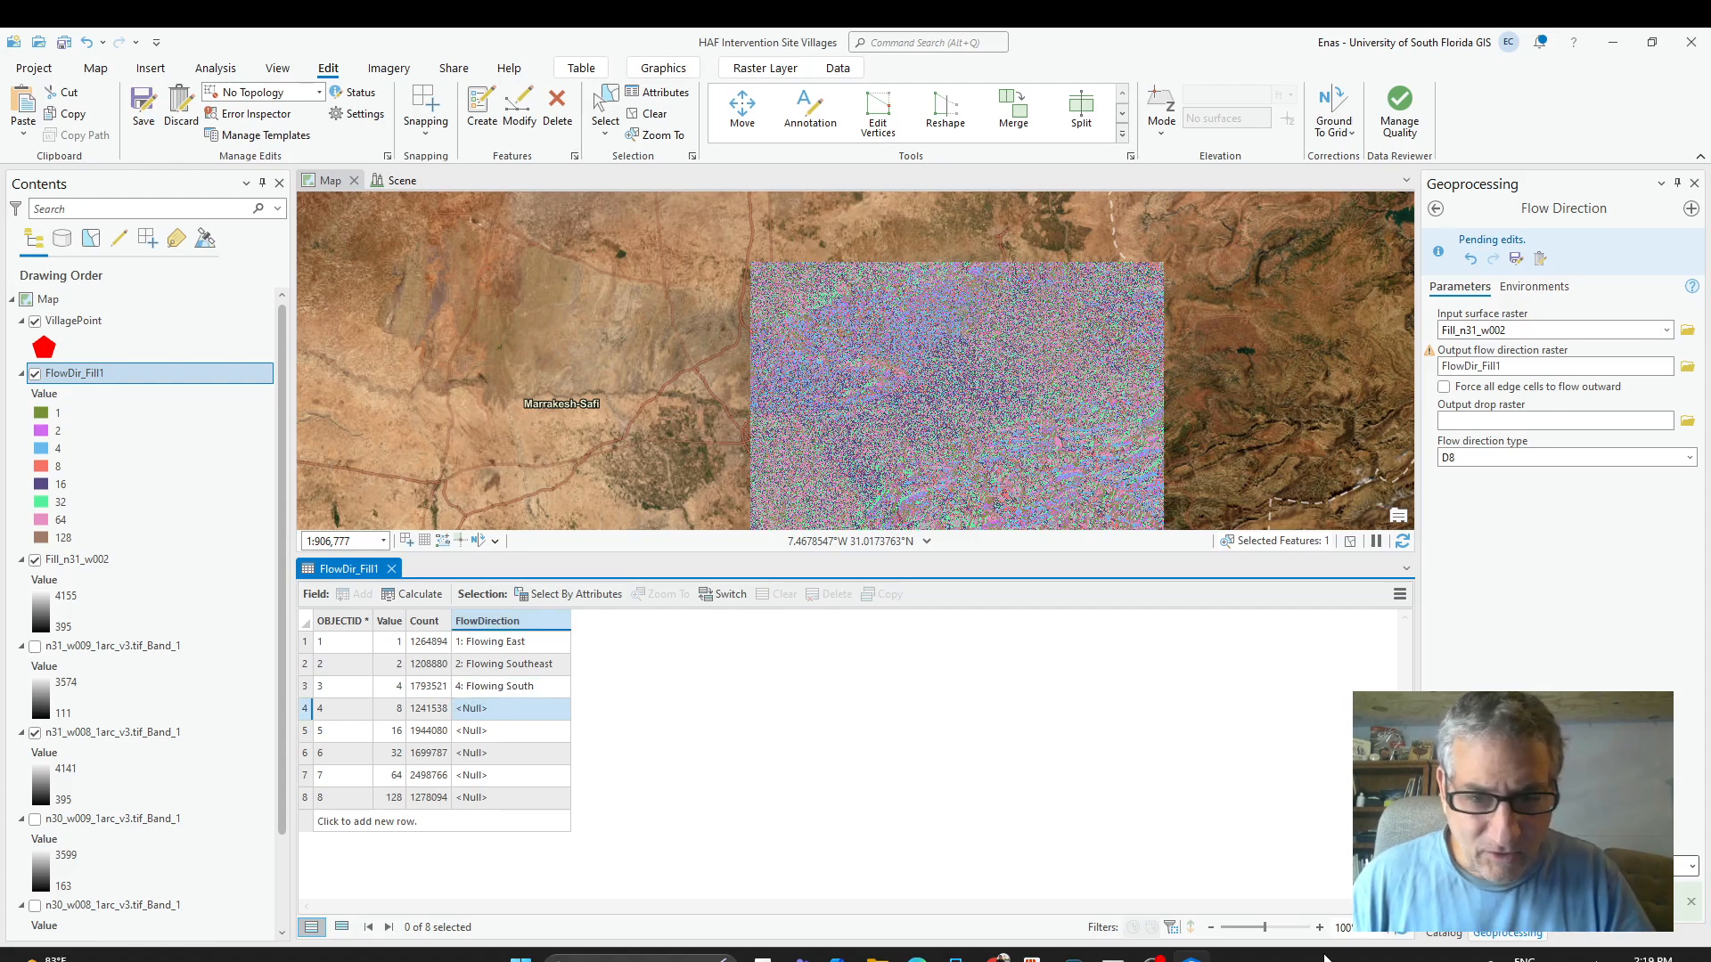
Copy "8: Flowing Southwest" from the ChatGPT list into the FlowDirection field of the Value 8 row in ArcGIS Pro.
key(alt+Tab)
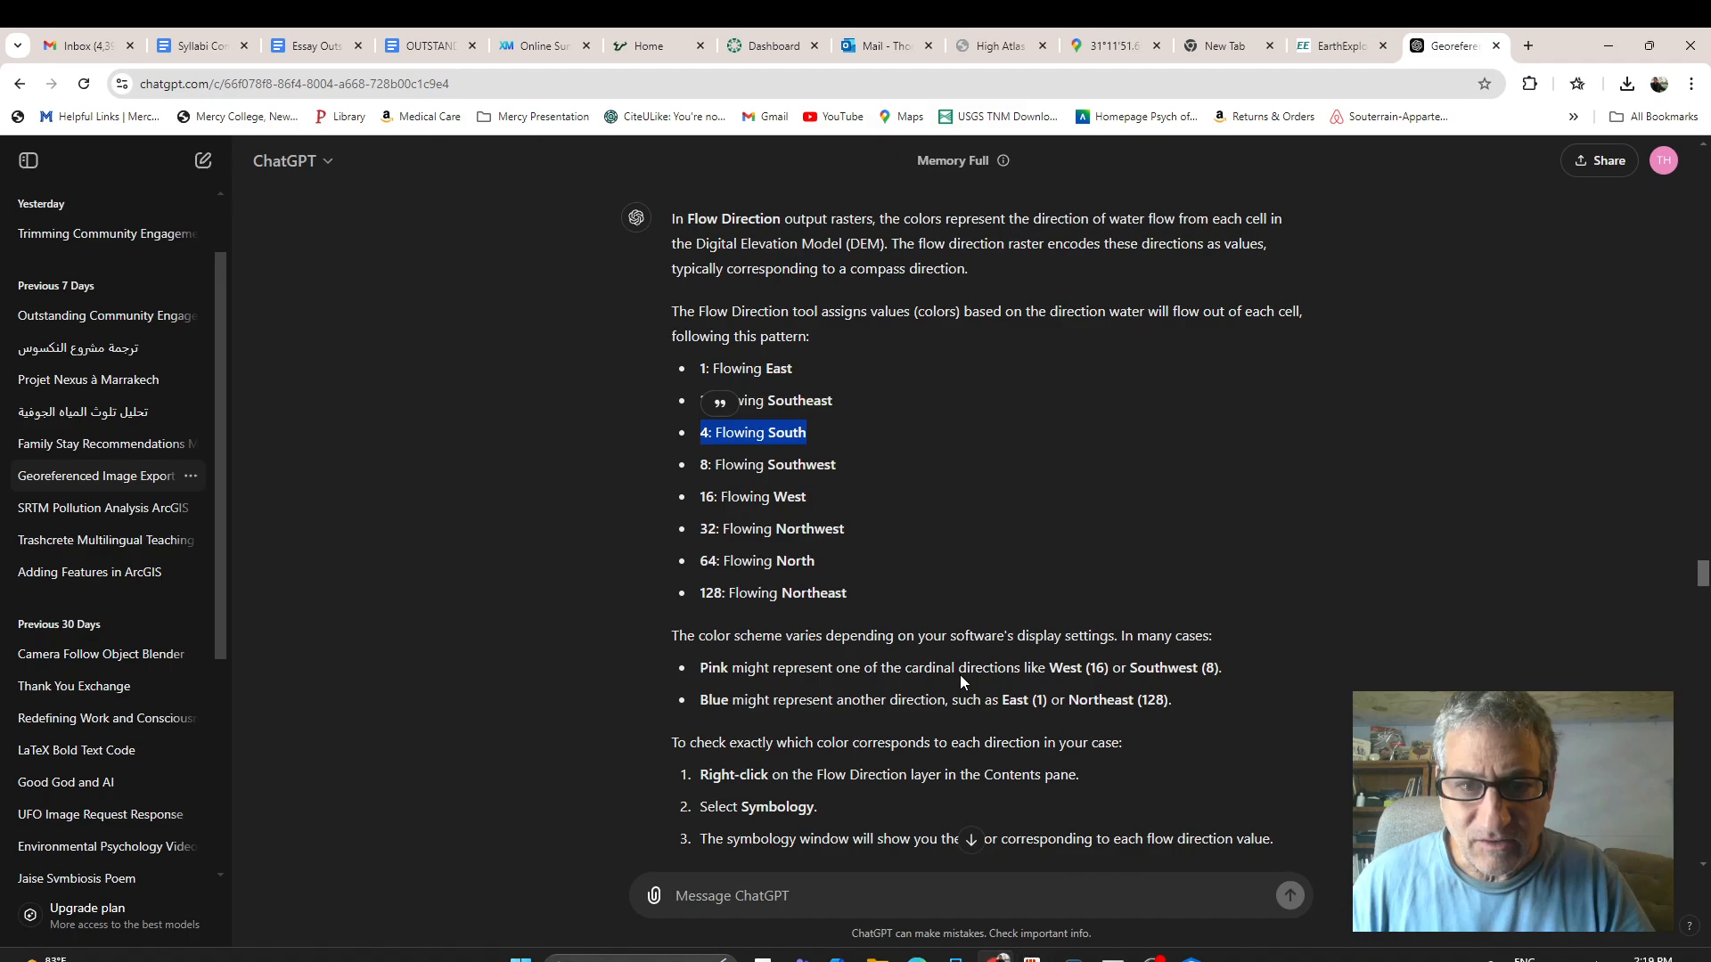
triple_click(768, 464)
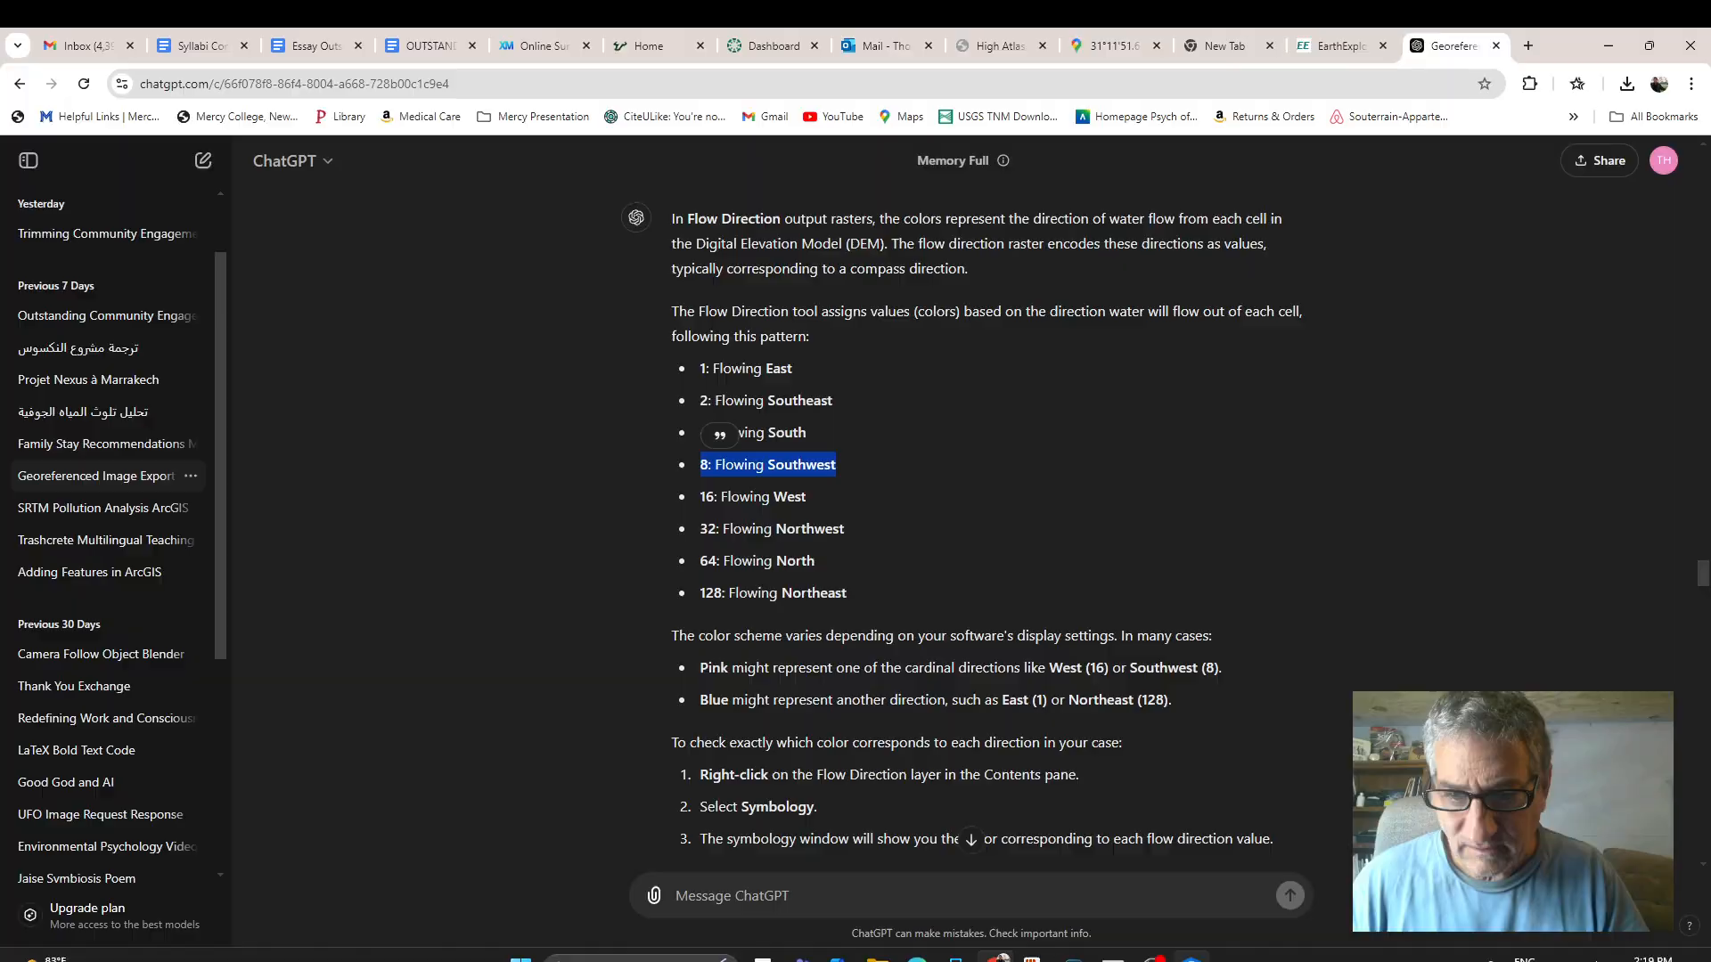
key(alt+Tab)
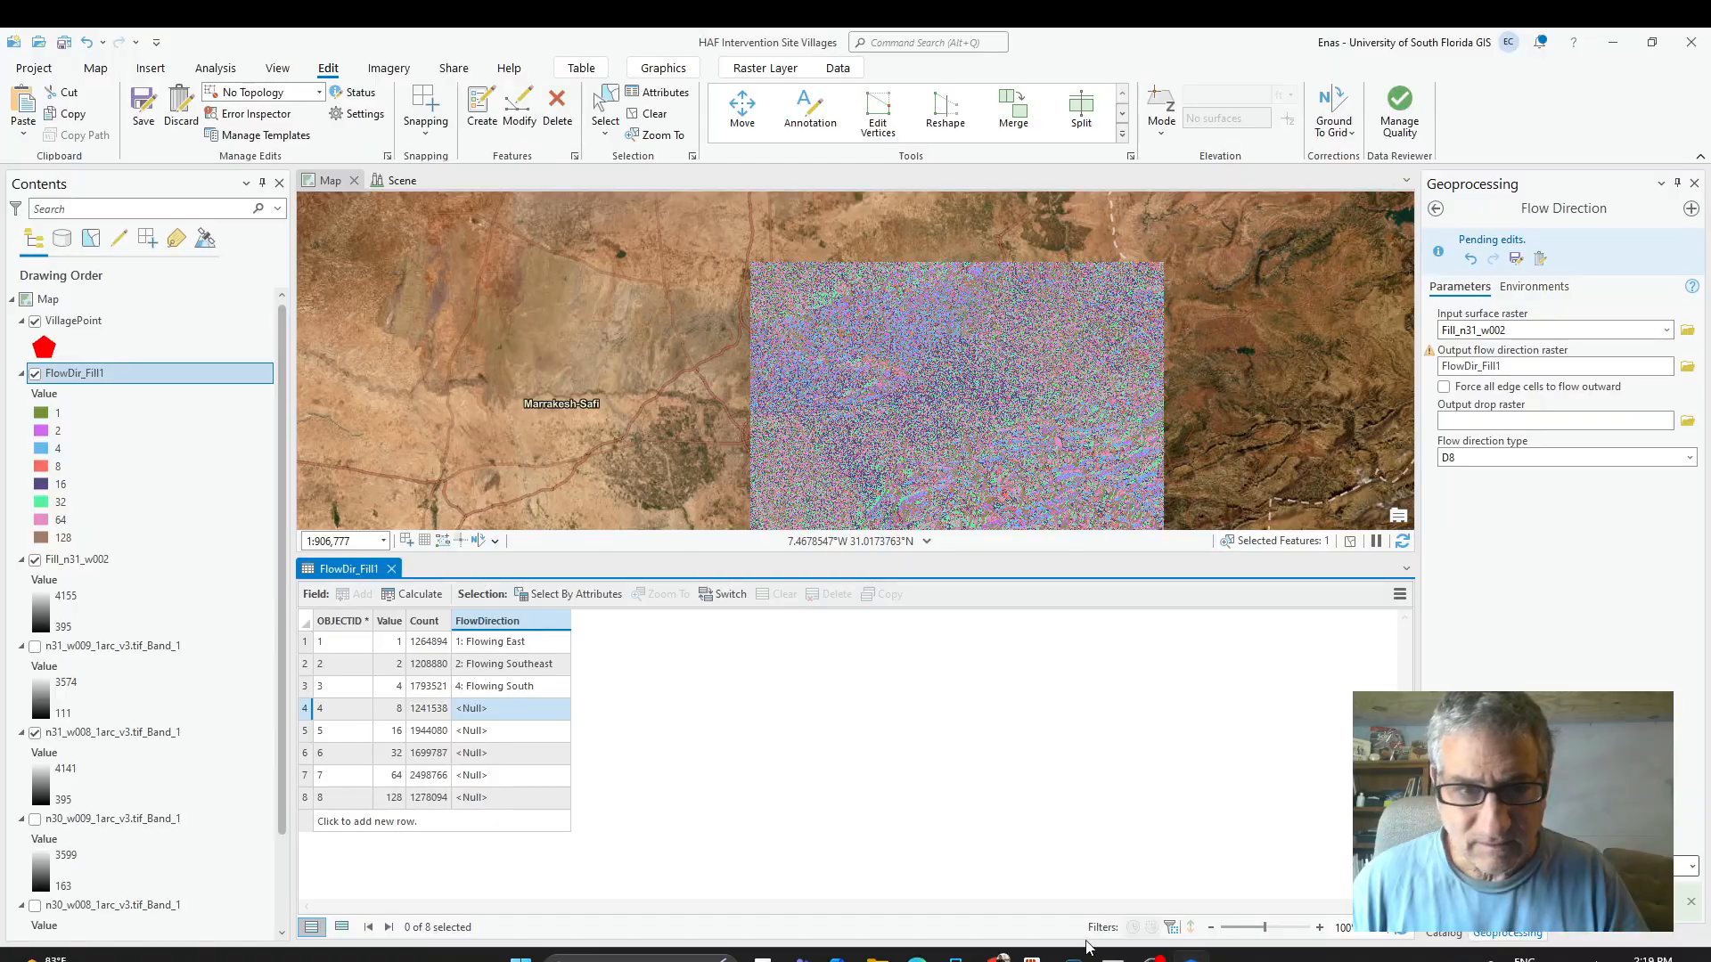
double_click(490, 708)
key(ctrl+v)
click(658, 739)
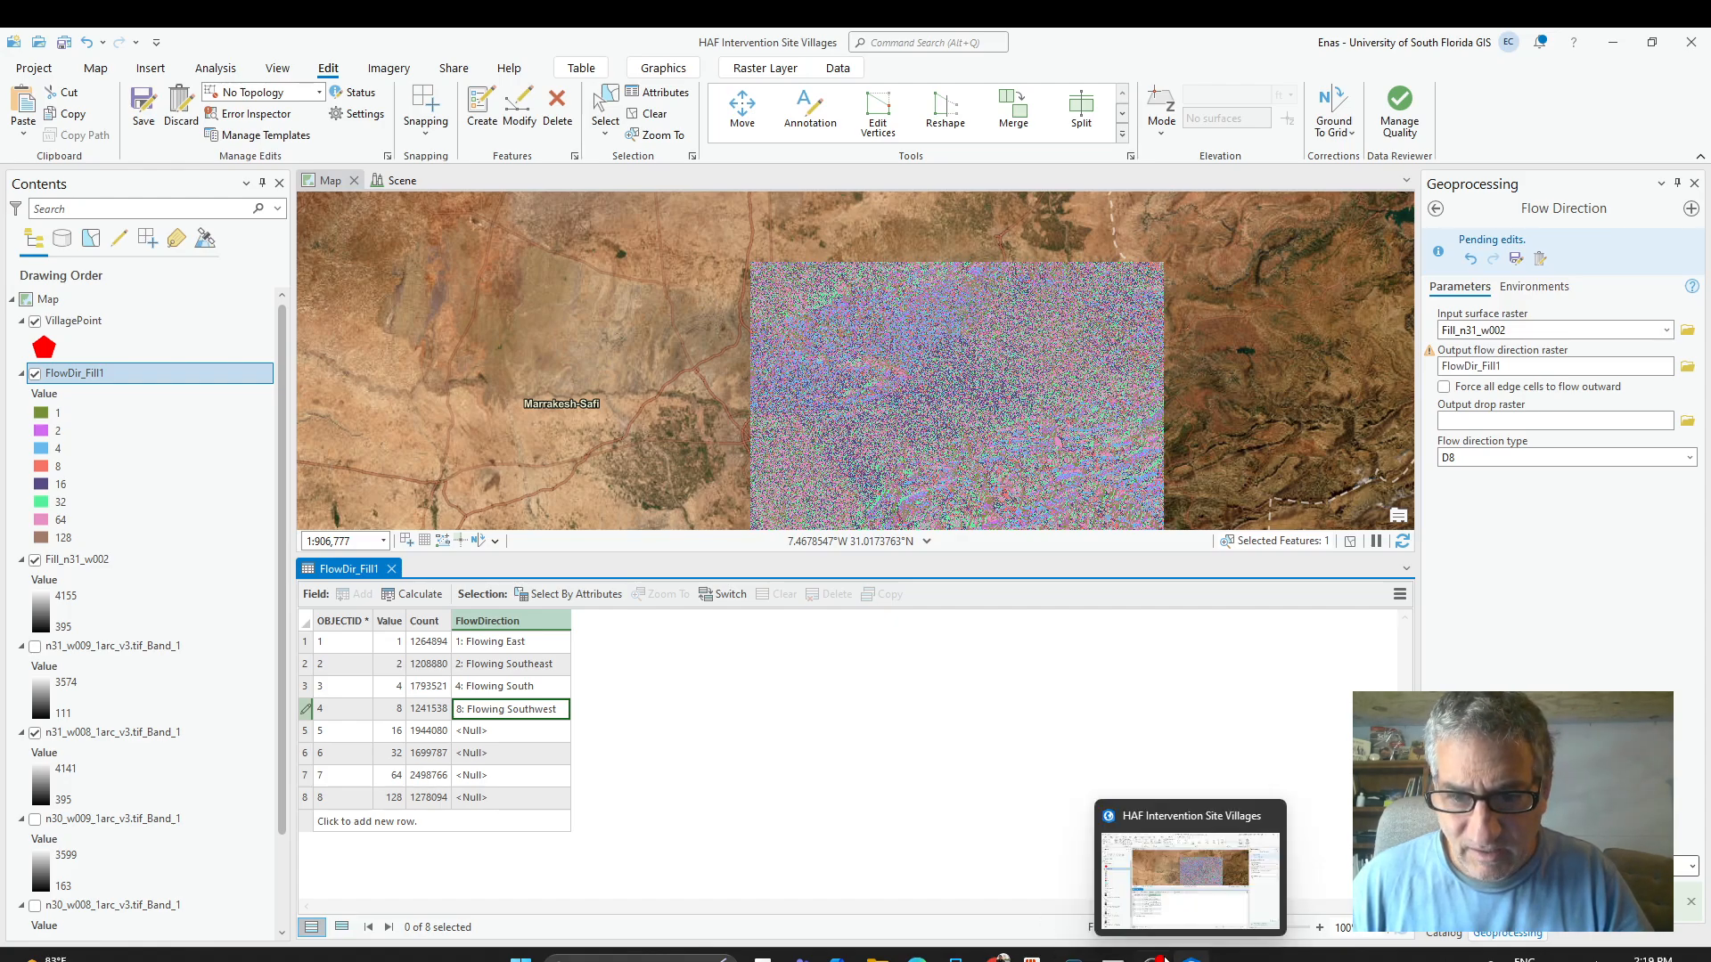
Copy "16: Flowing West" from the ChatGPT list into the FlowDirection field of the Value 16 row in ArcGIS Pro.
mouse_move(1152, 957)
click(999, 957)
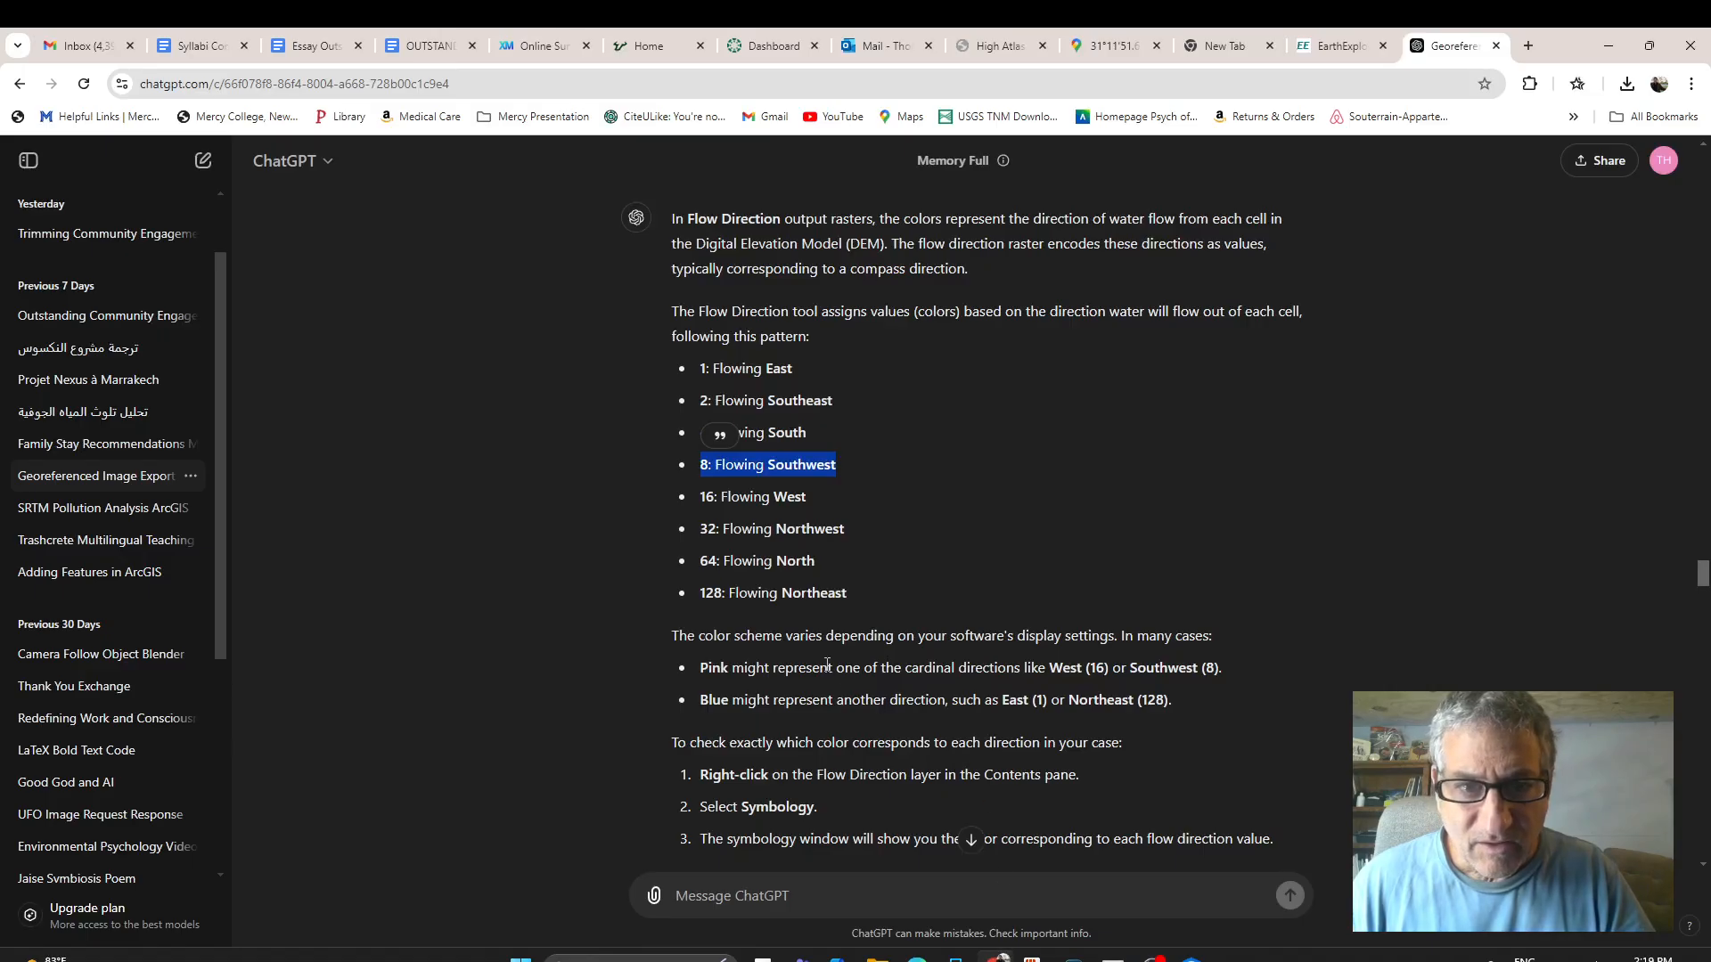
triple_click(780, 496)
key(ctrl+c)
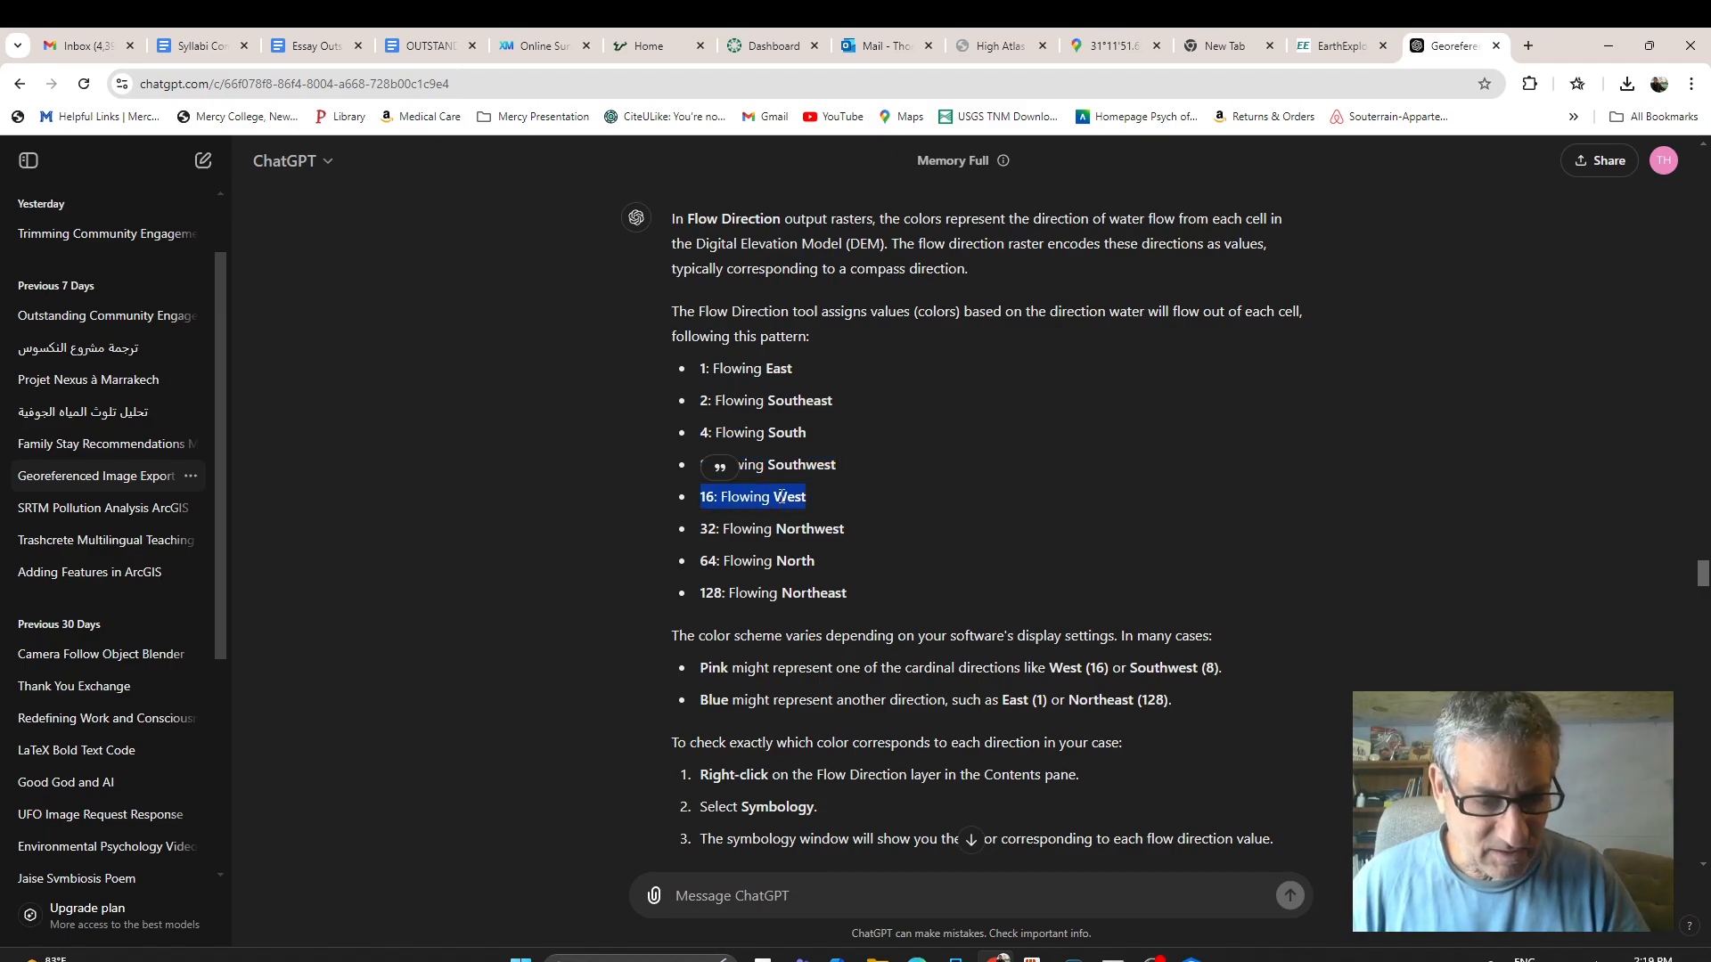
mouse_move(1190, 957)
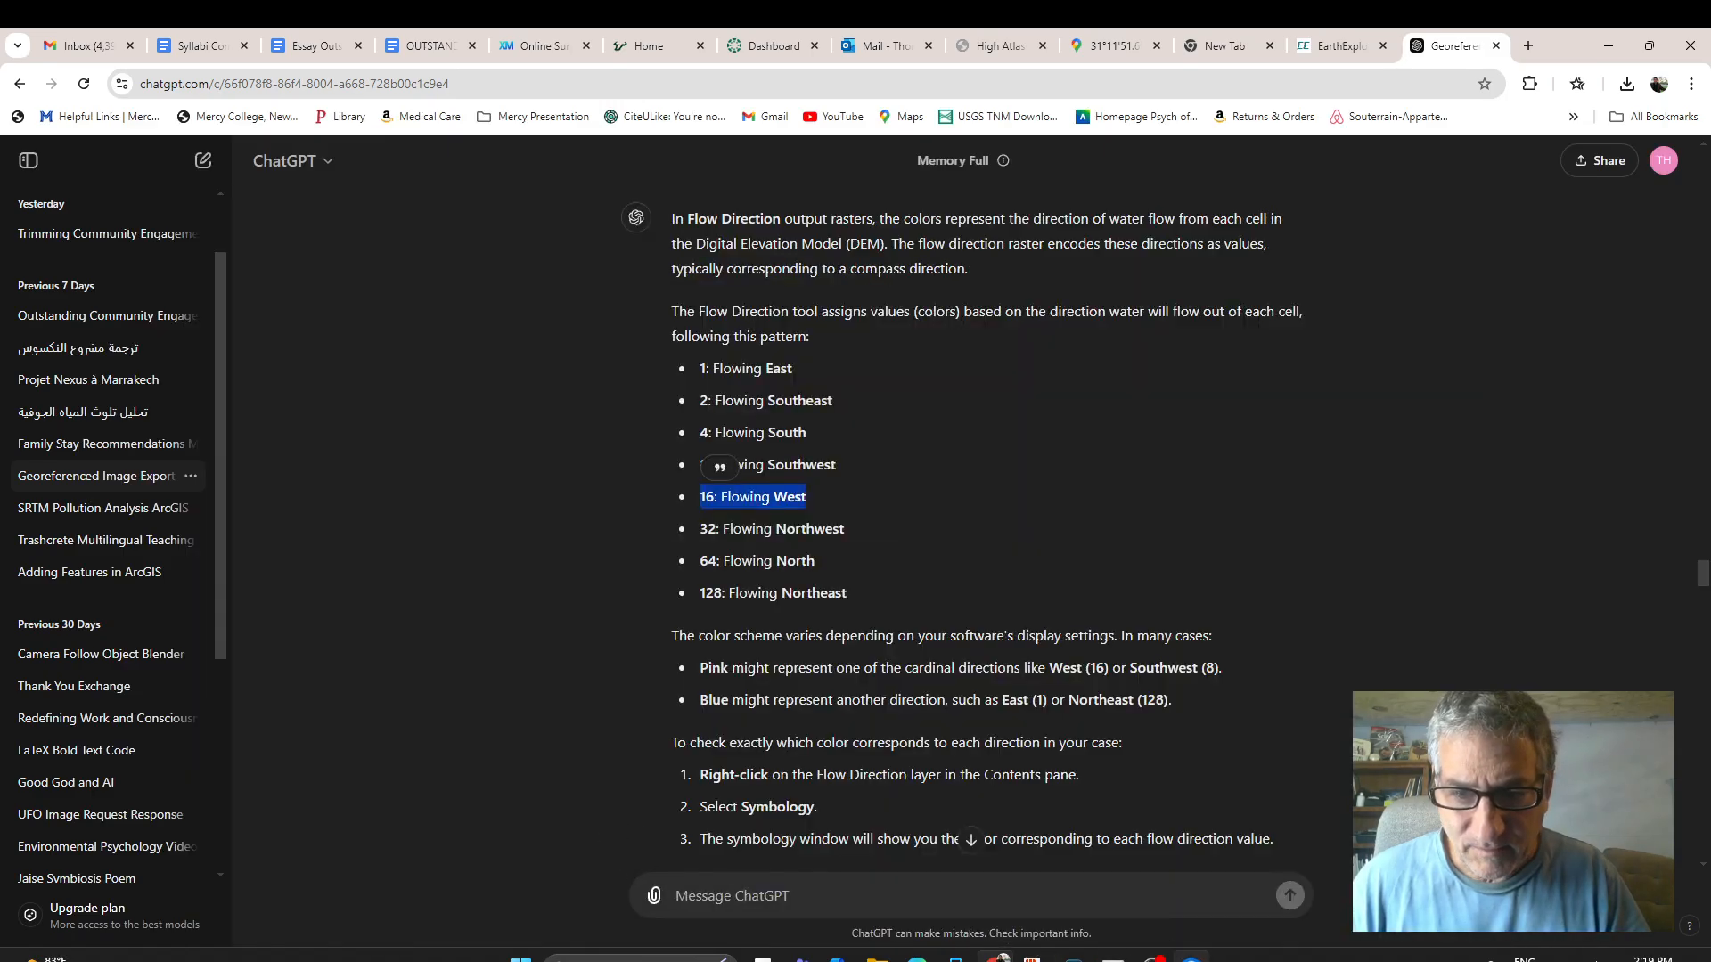
click(1190, 957)
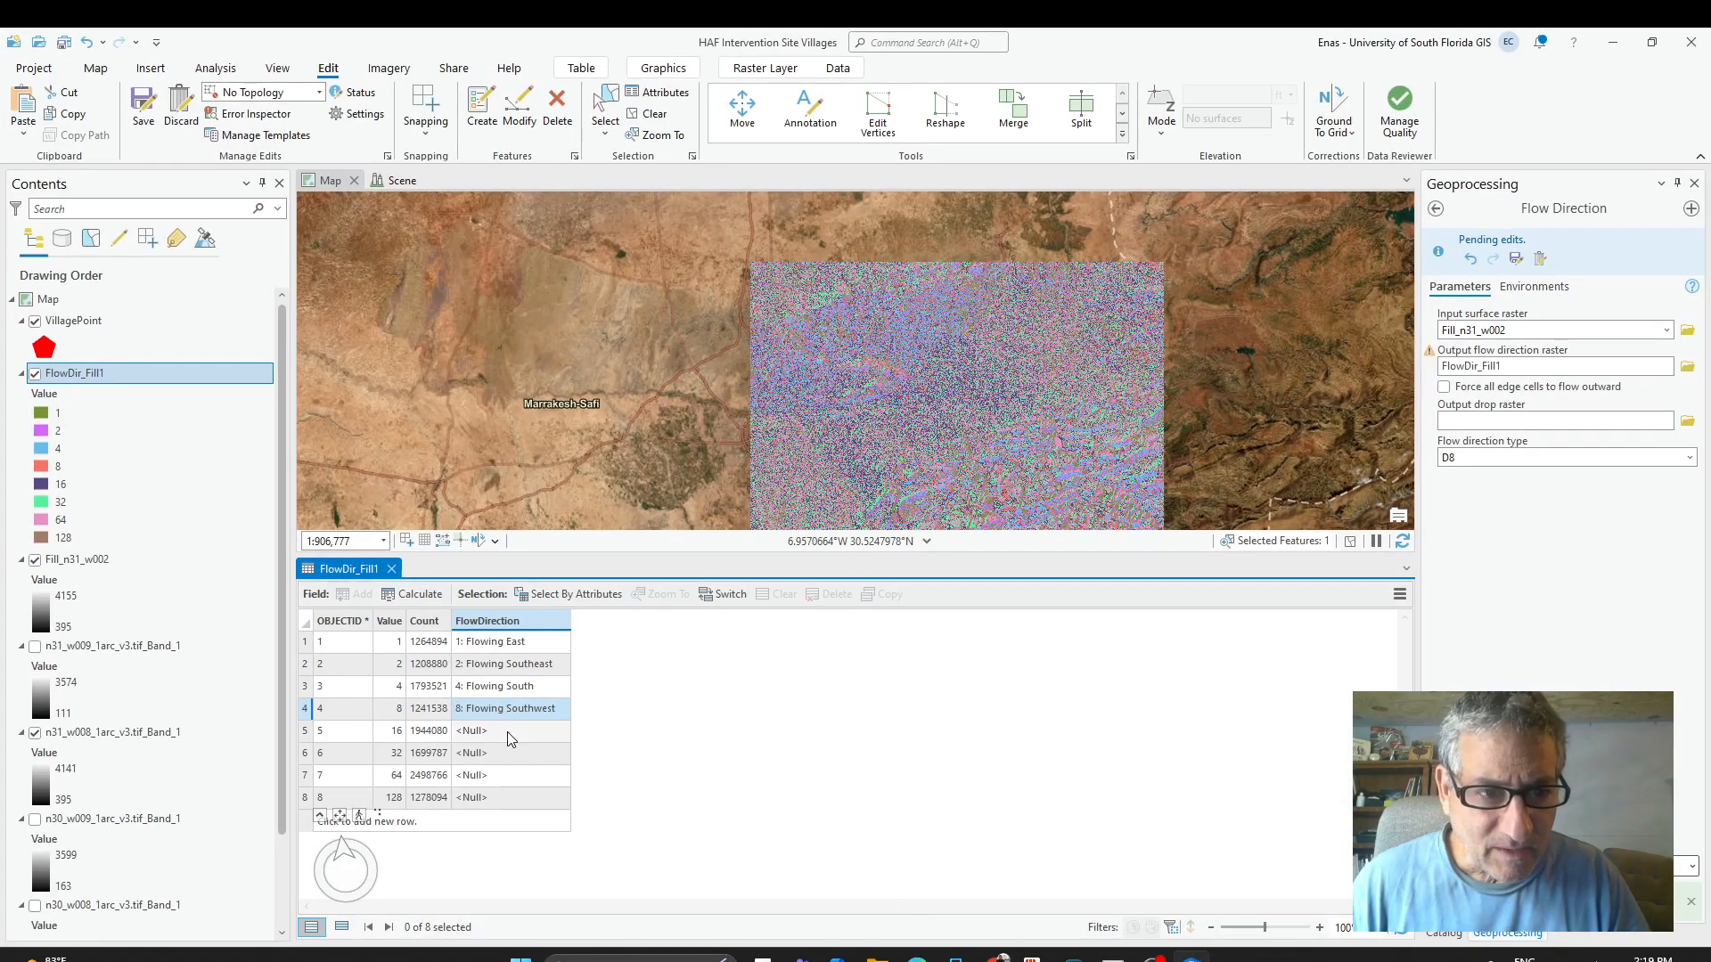
double_click(508, 735)
key(ctrl+v)
key(BackSpace)
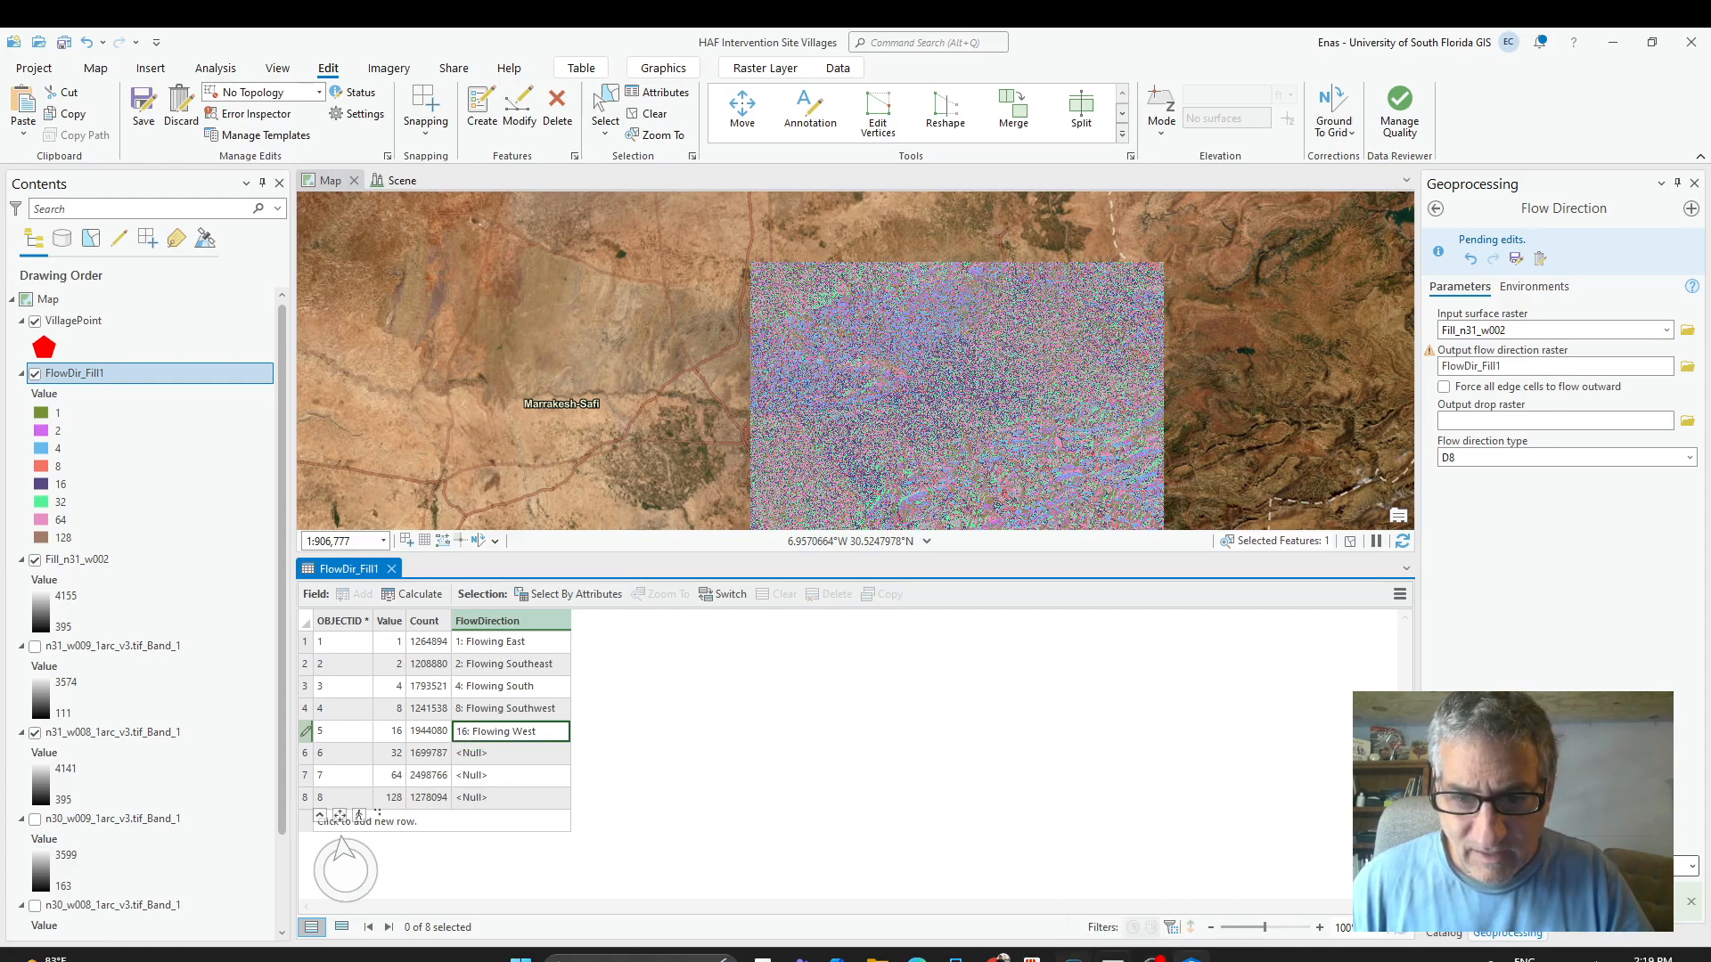
Copy "32: Flowing Northwest" from the ChatGPT list into the FlowDirection field of the Value 32 row in ArcGIS Pro.
click(998, 956)
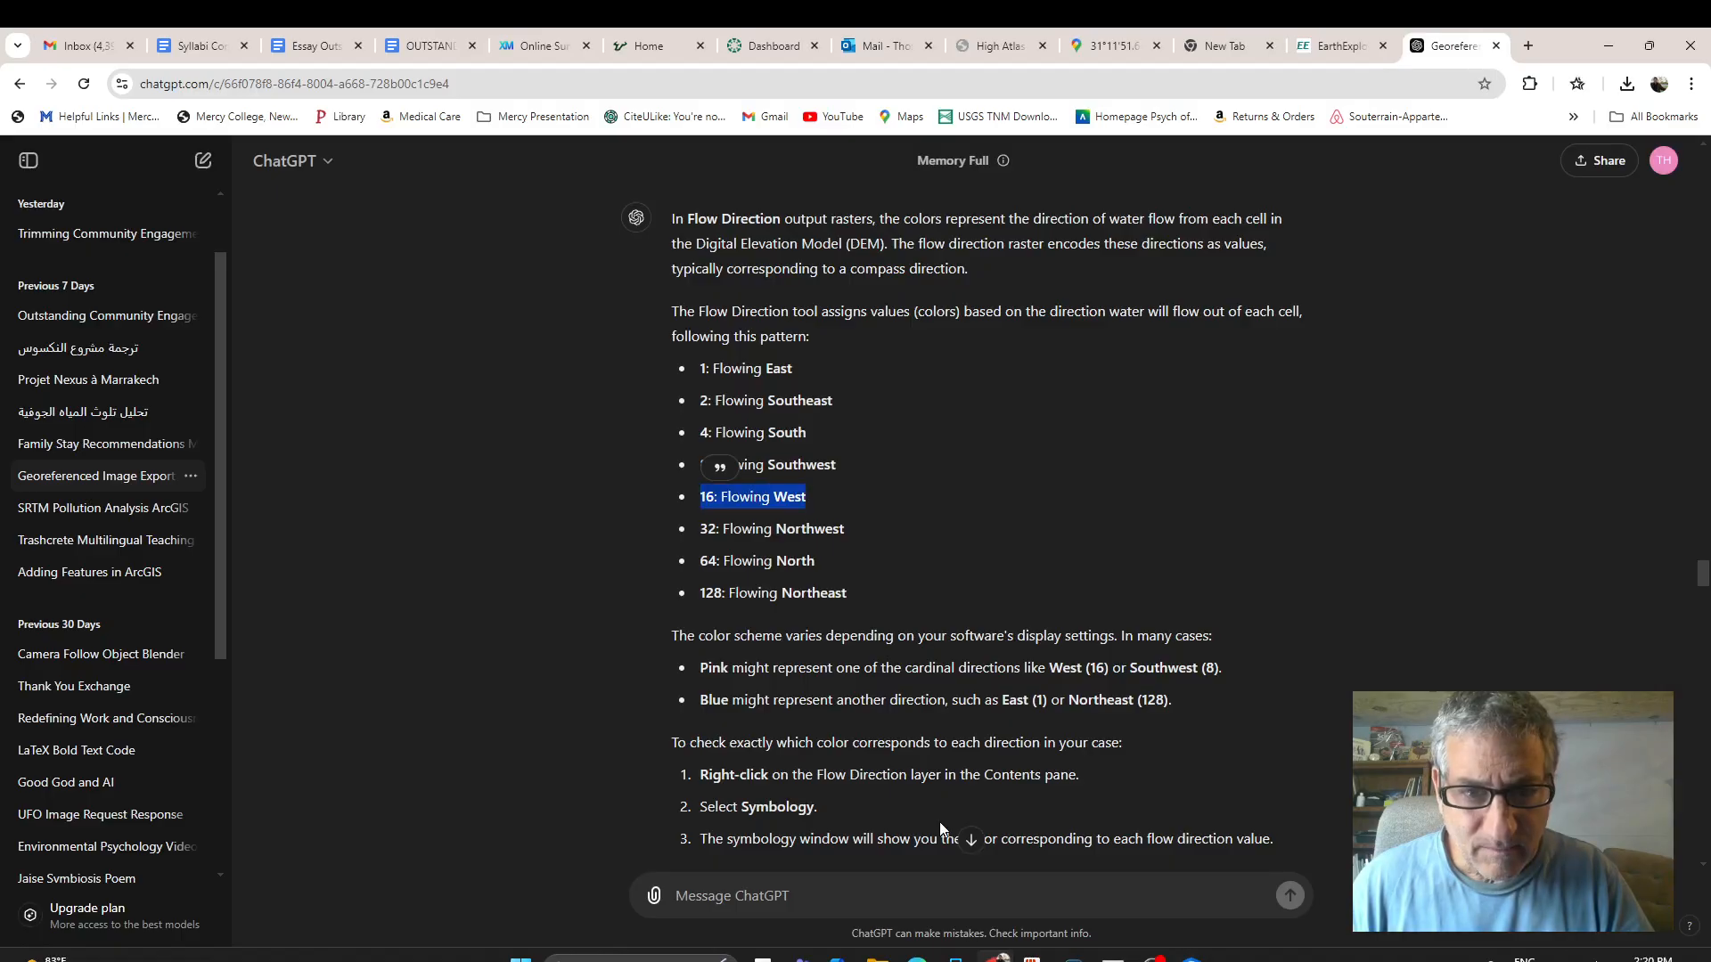
triple_click(787, 529)
key(ctrl+c)
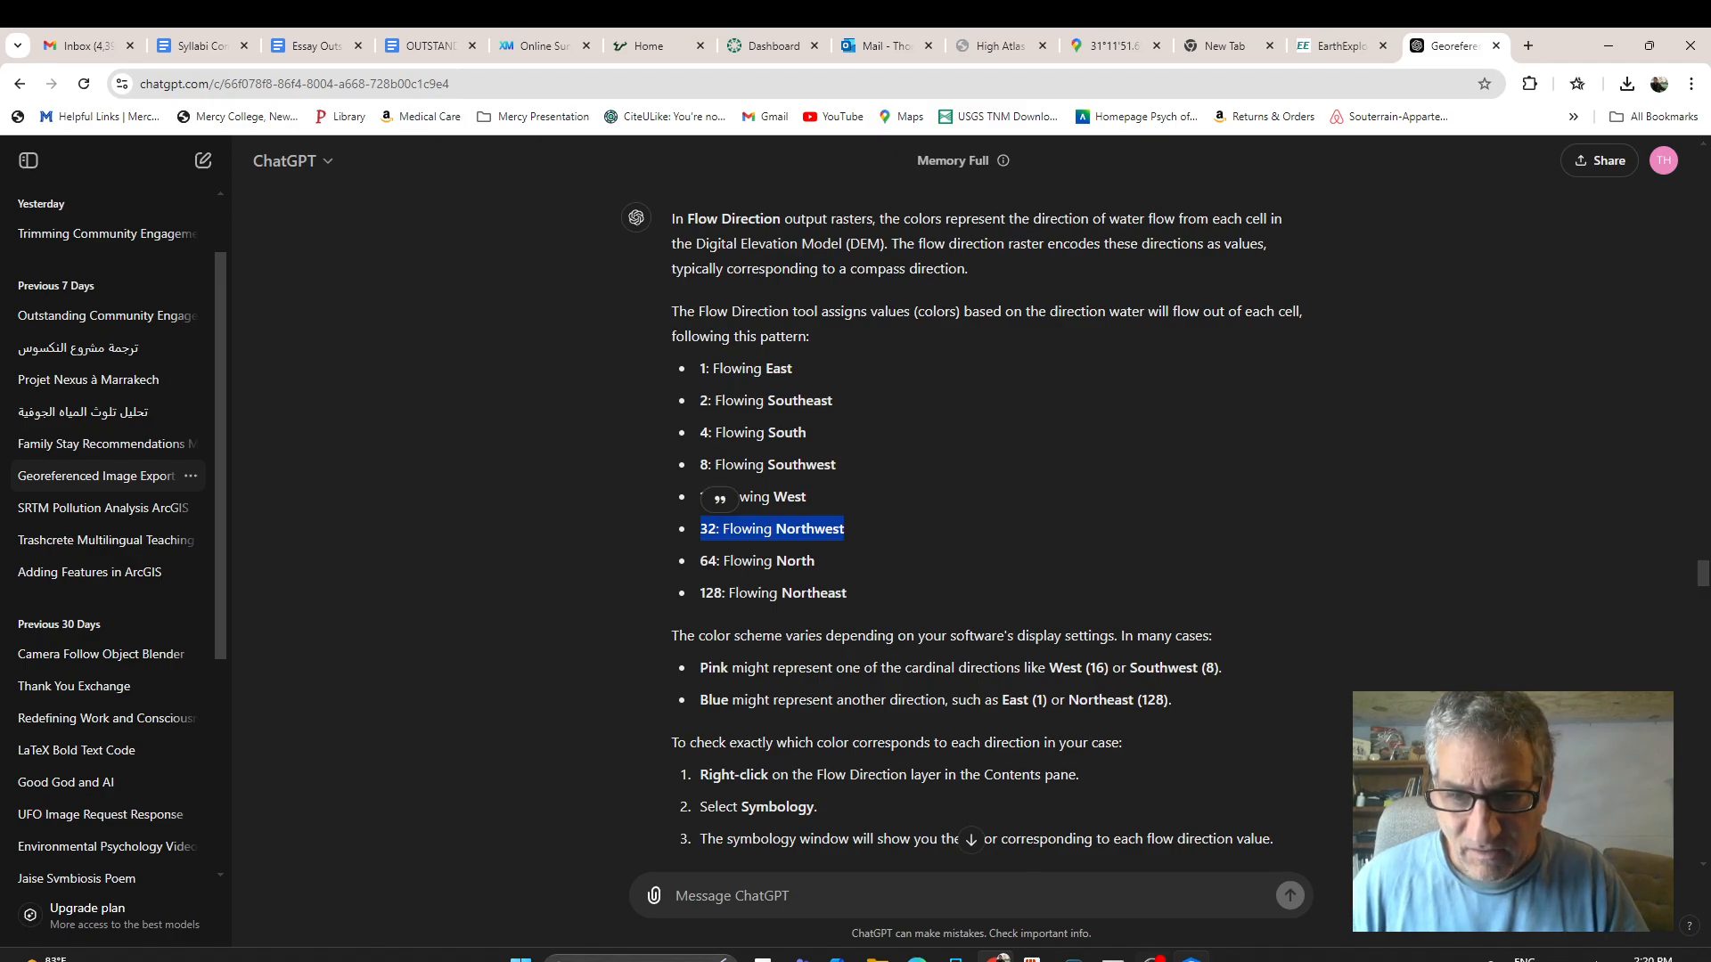
key(alt+Tab)
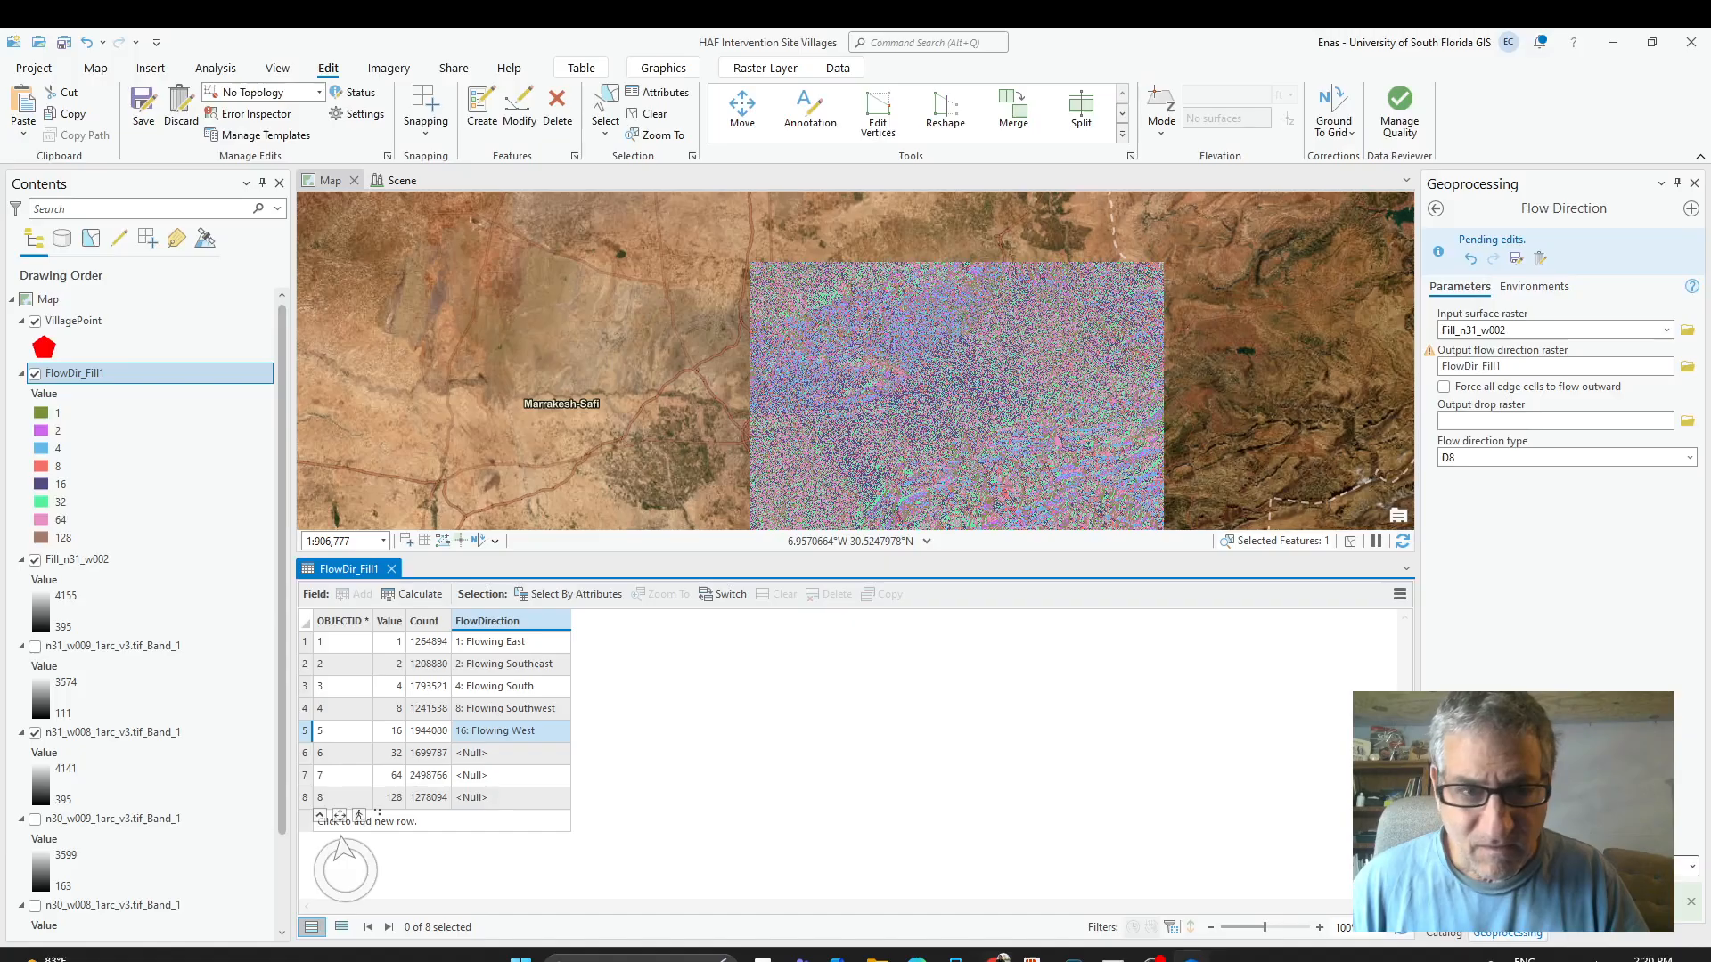
click(483, 756)
click(483, 757)
key(ctrl+v)
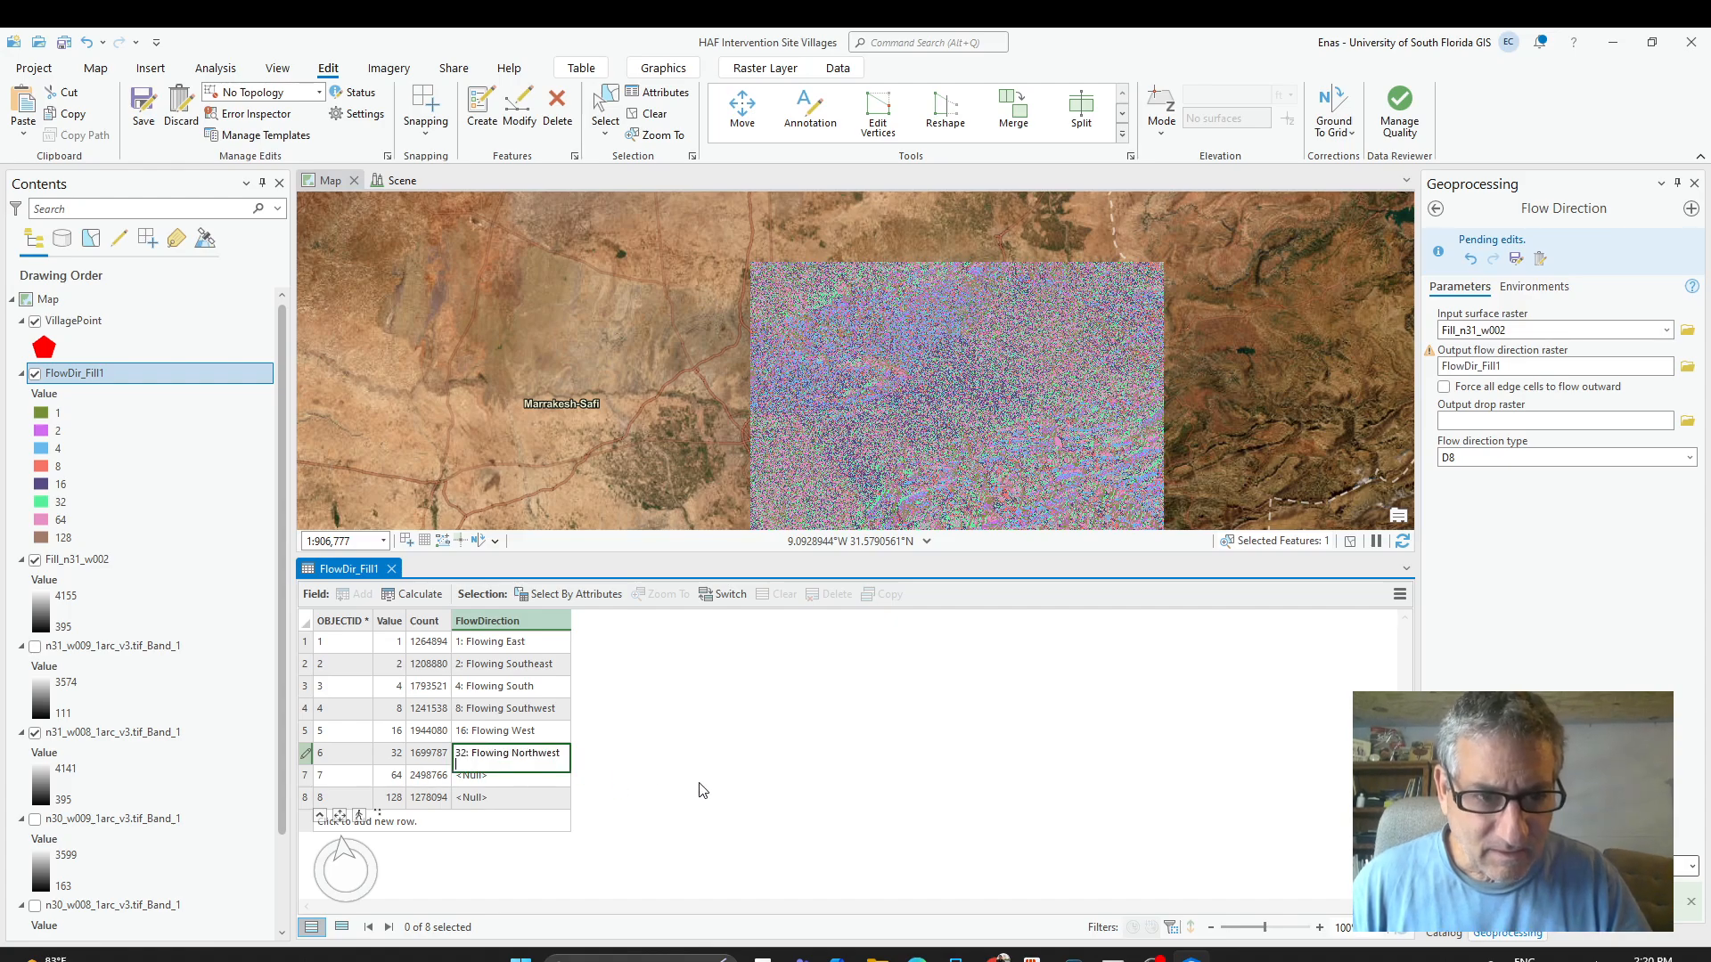
click(702, 790)
click(1153, 959)
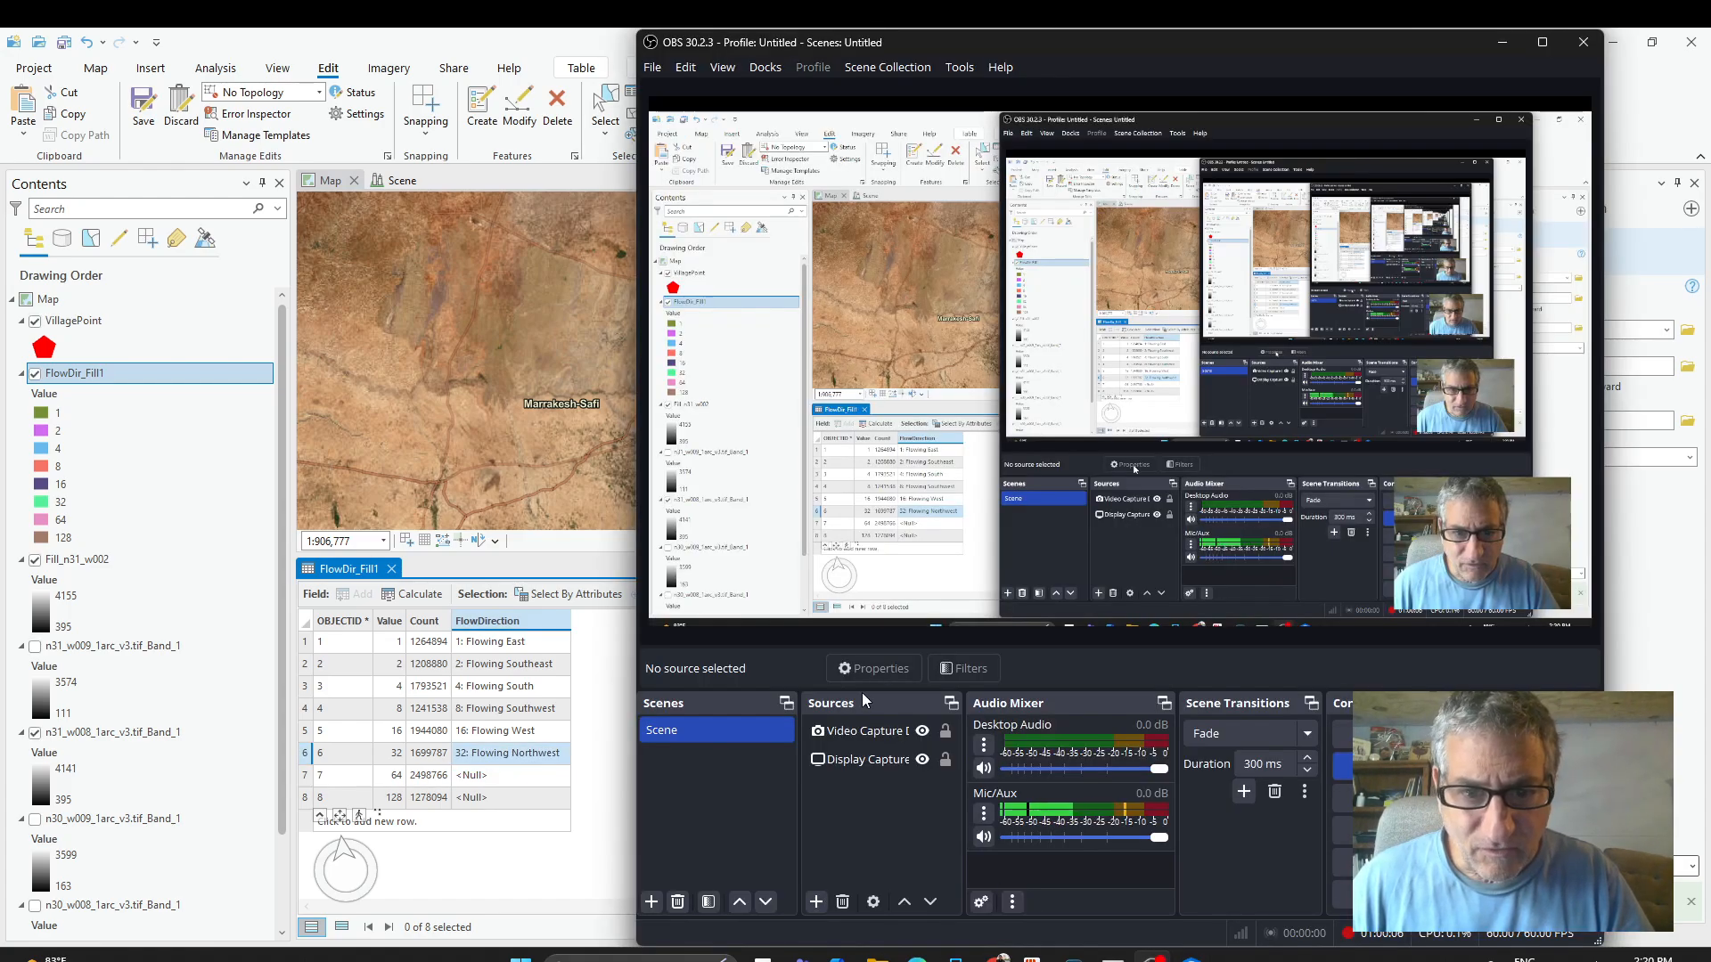
click(921, 955)
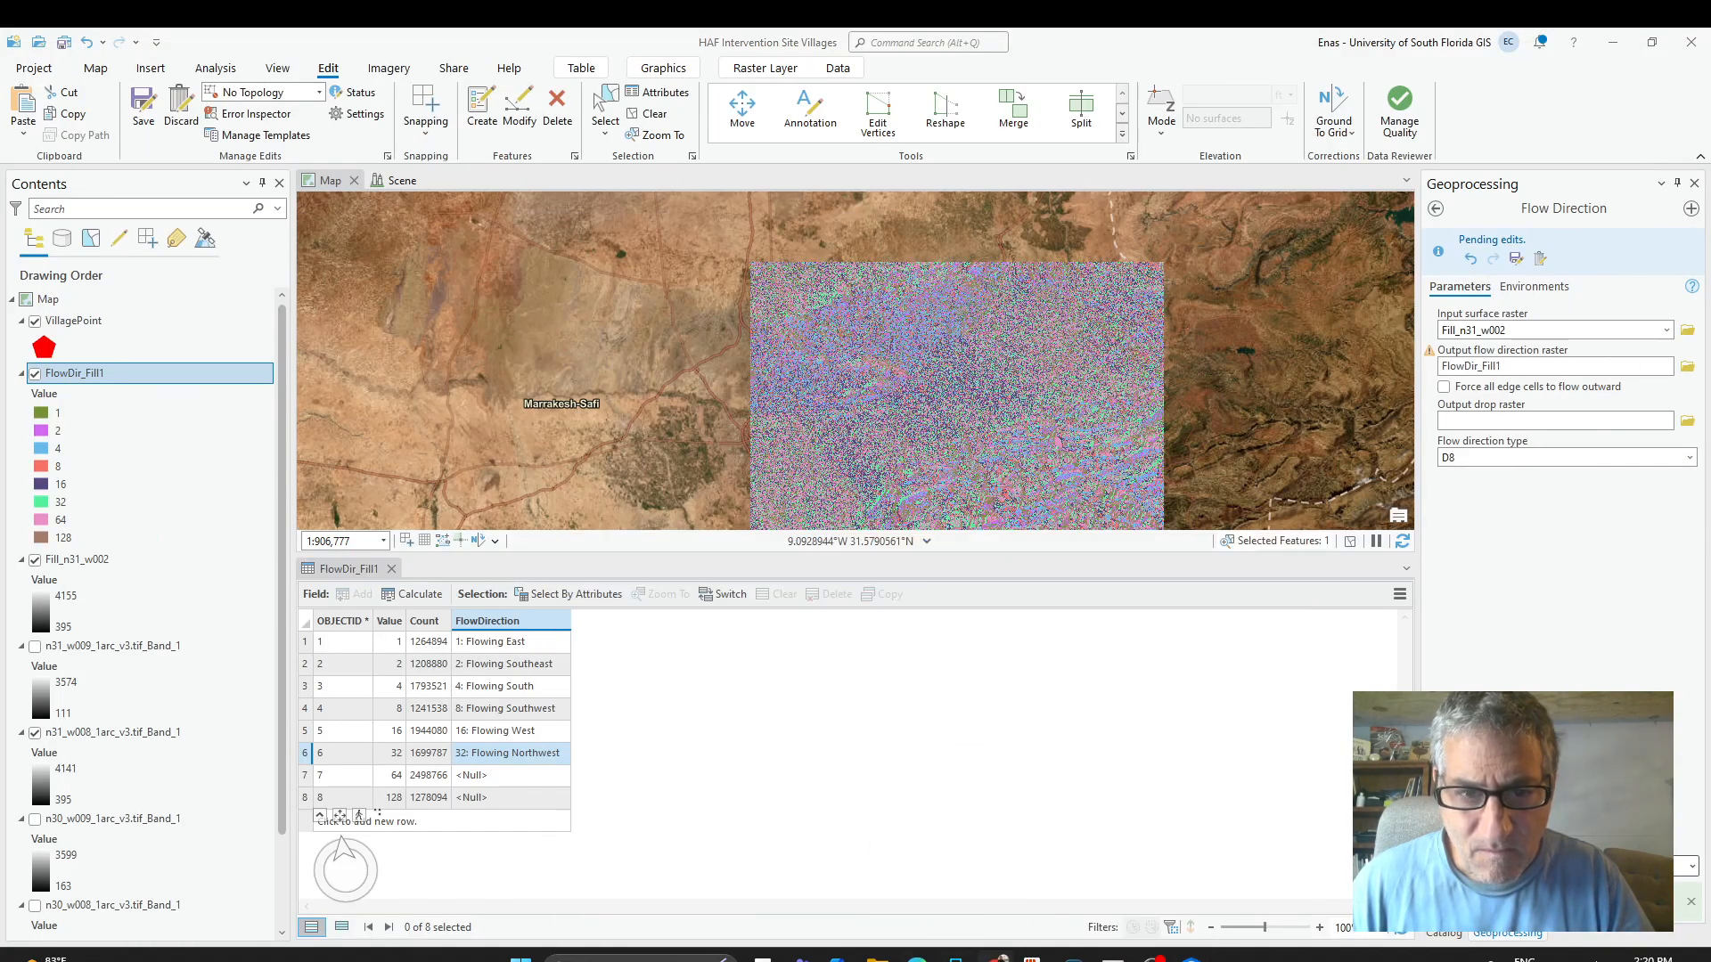
Copy "64: Flowing North" from the ChatGPT list into the FlowDirection field of the Value 64 row in ArcGIS Pro.
click(998, 955)
triple_click(764, 568)
key(ctrl+c)
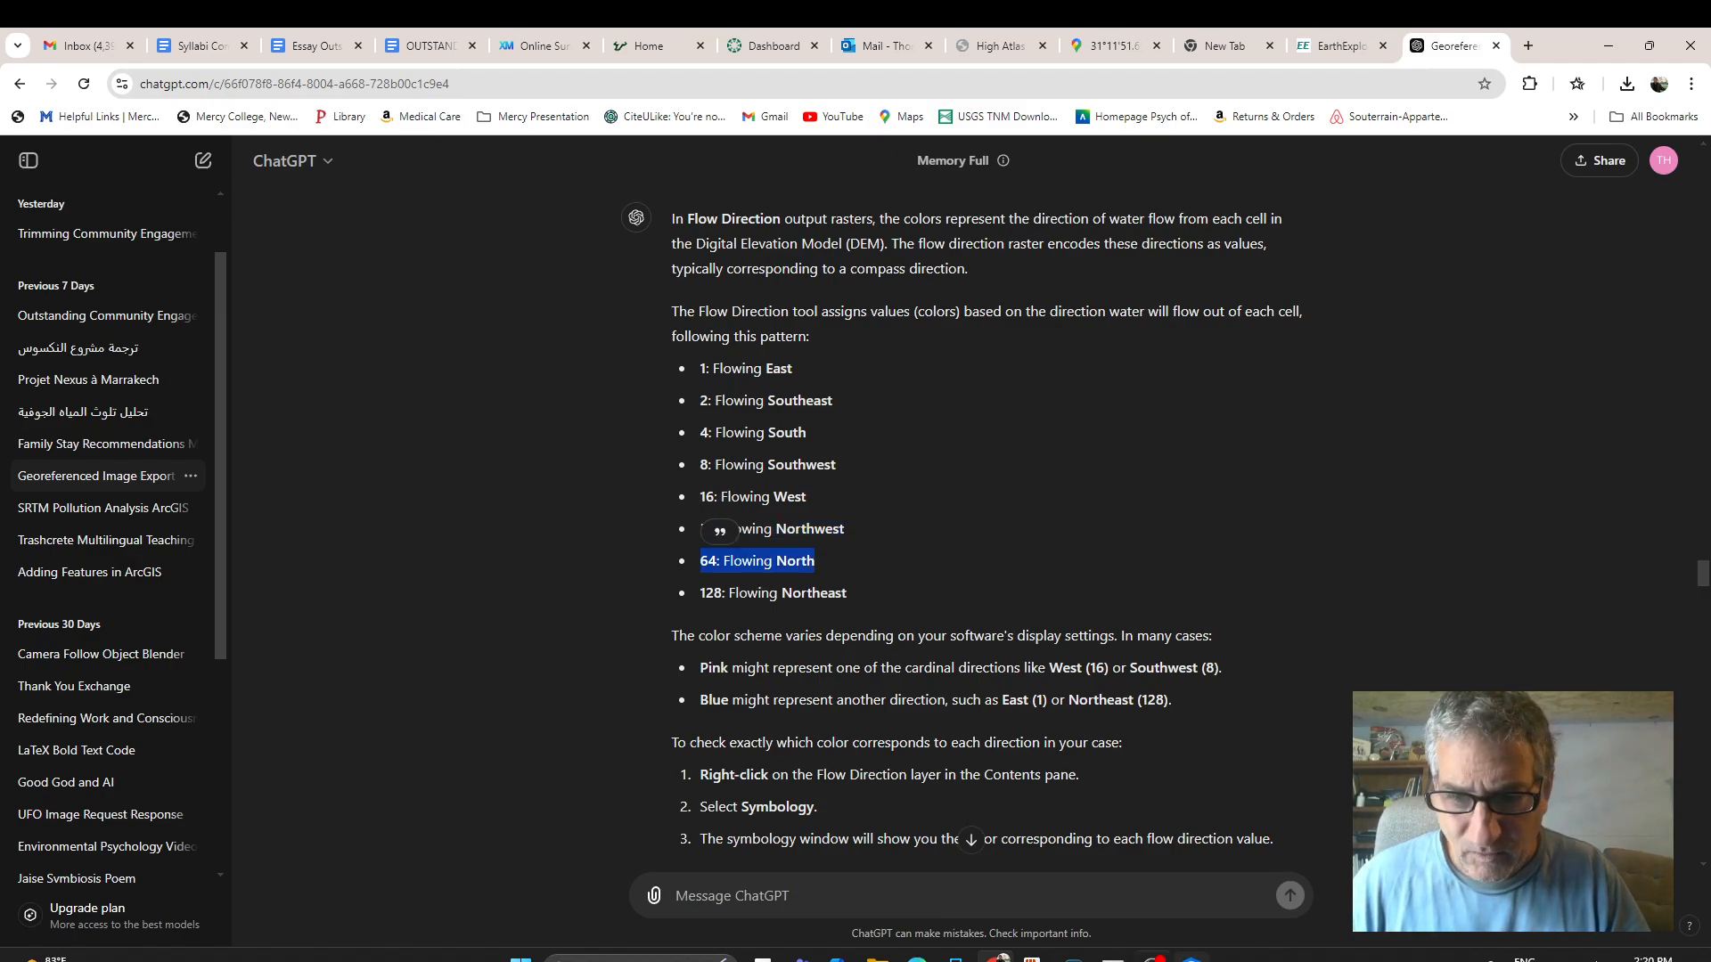
click(1189, 869)
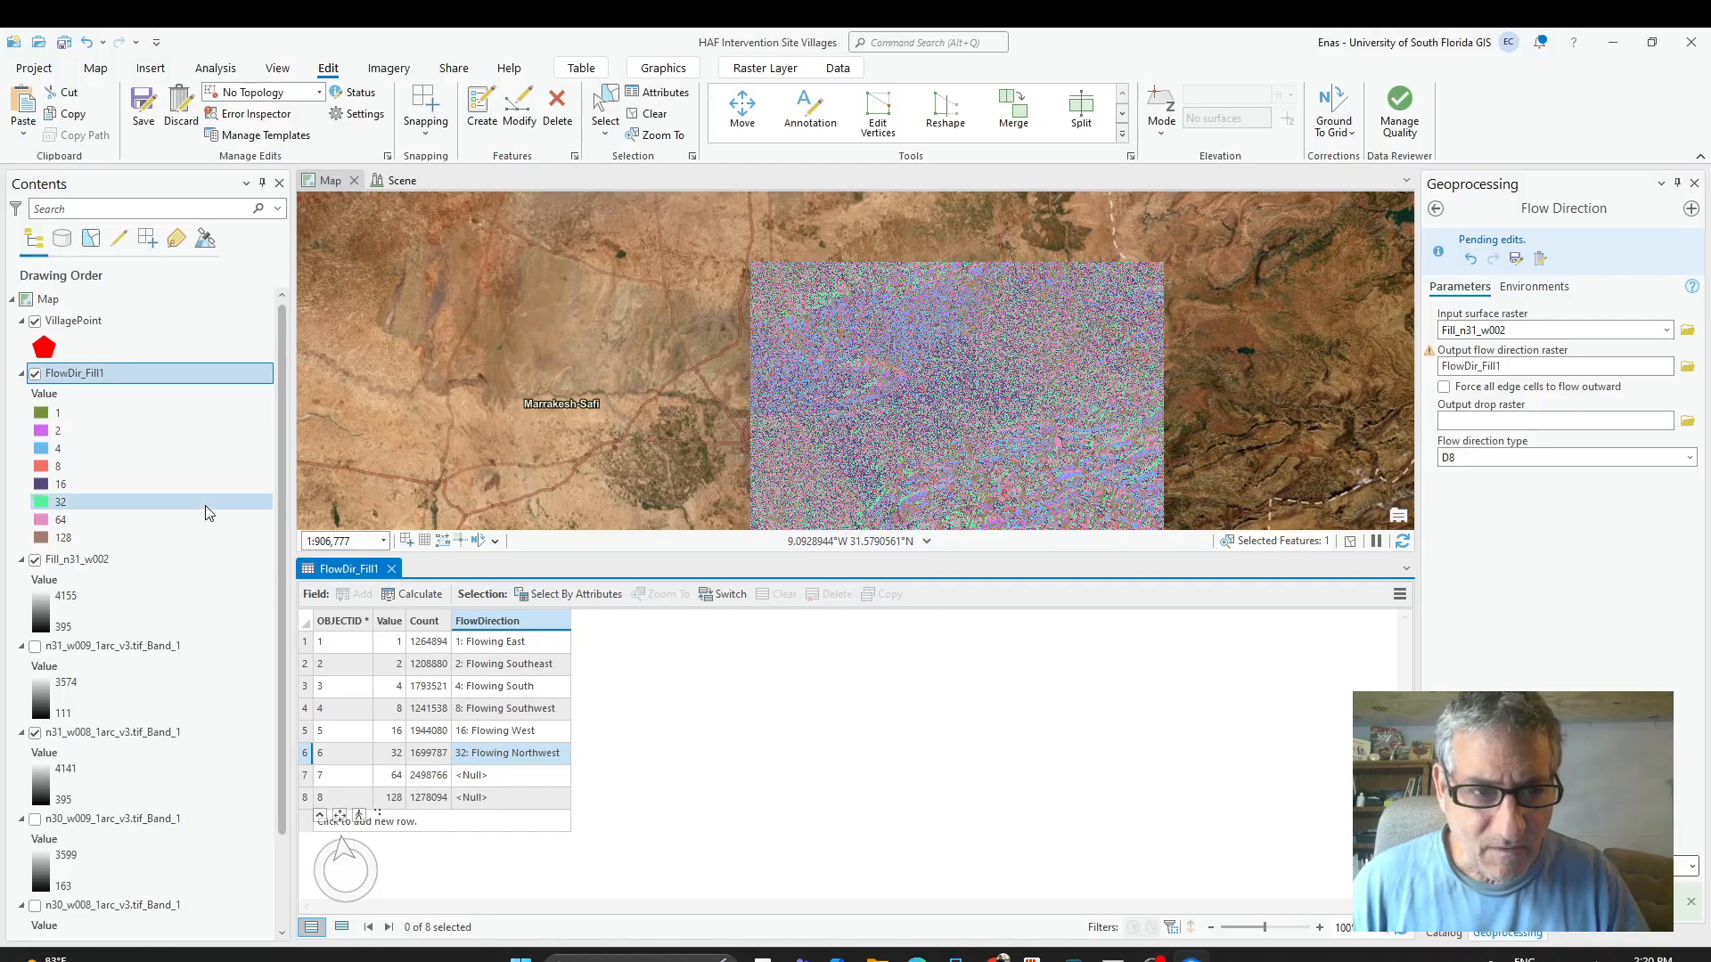
double_click(492, 776)
key(ctrl+v)
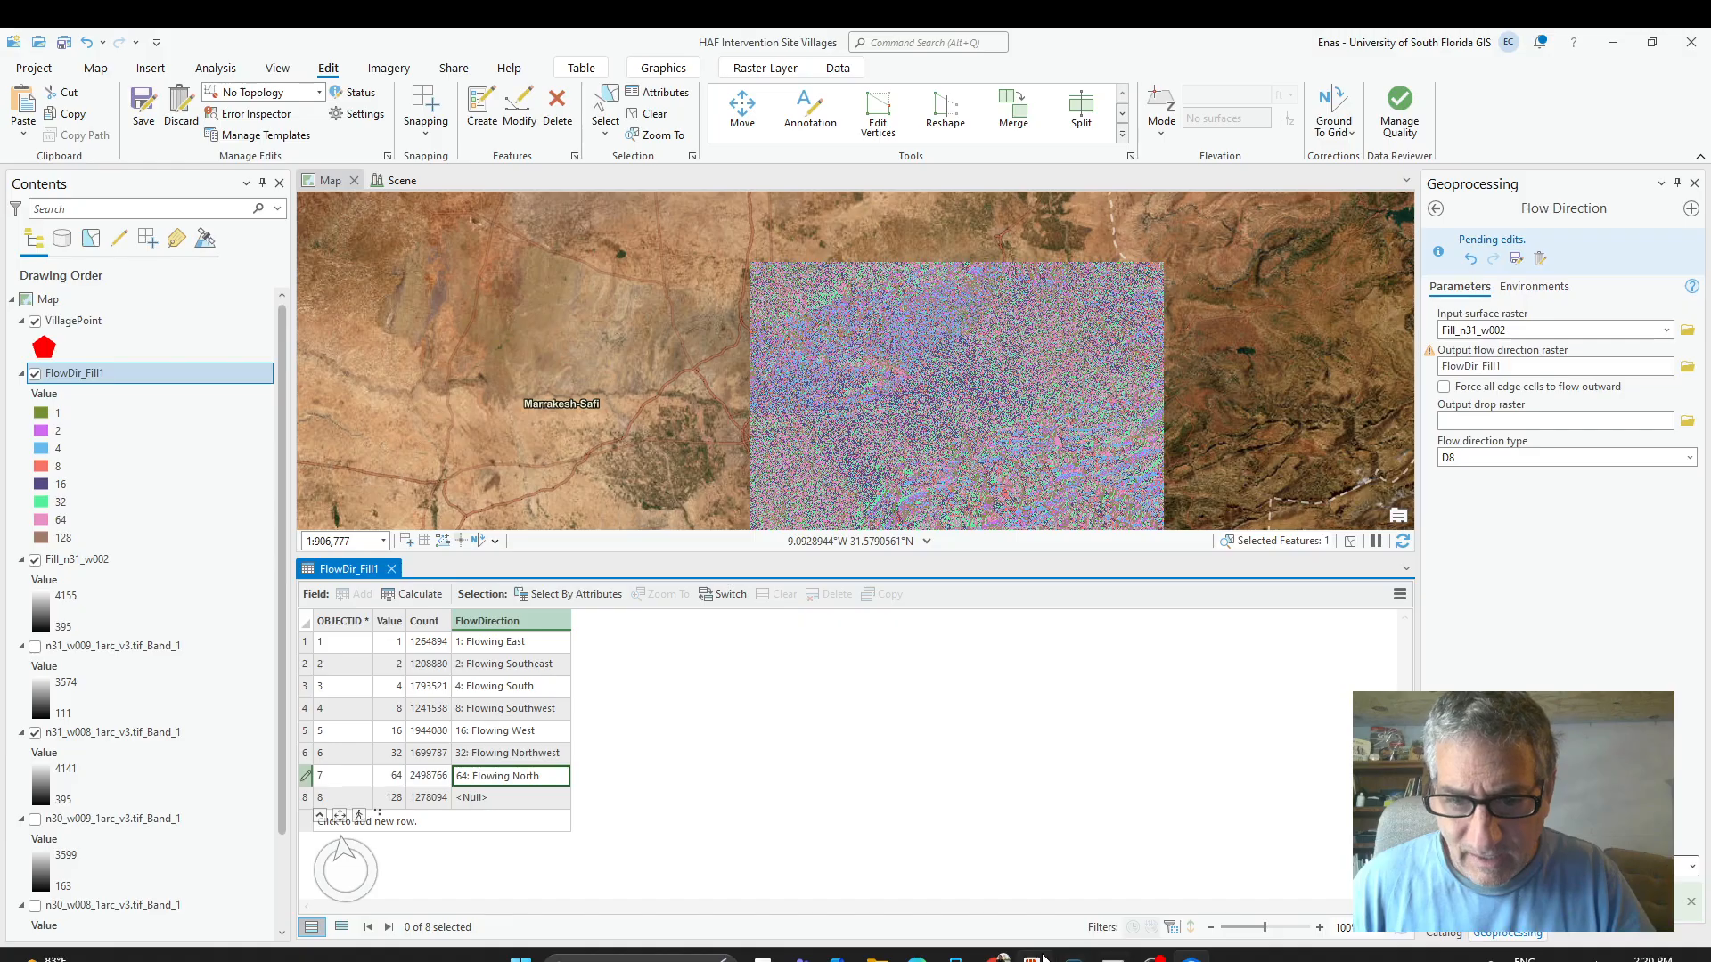
Copy "128: Flowing Northeast" from the ChatGPT list into the Value 128 row's FlowDirection field in ArcGIS Pro and save all edits.
click(998, 957)
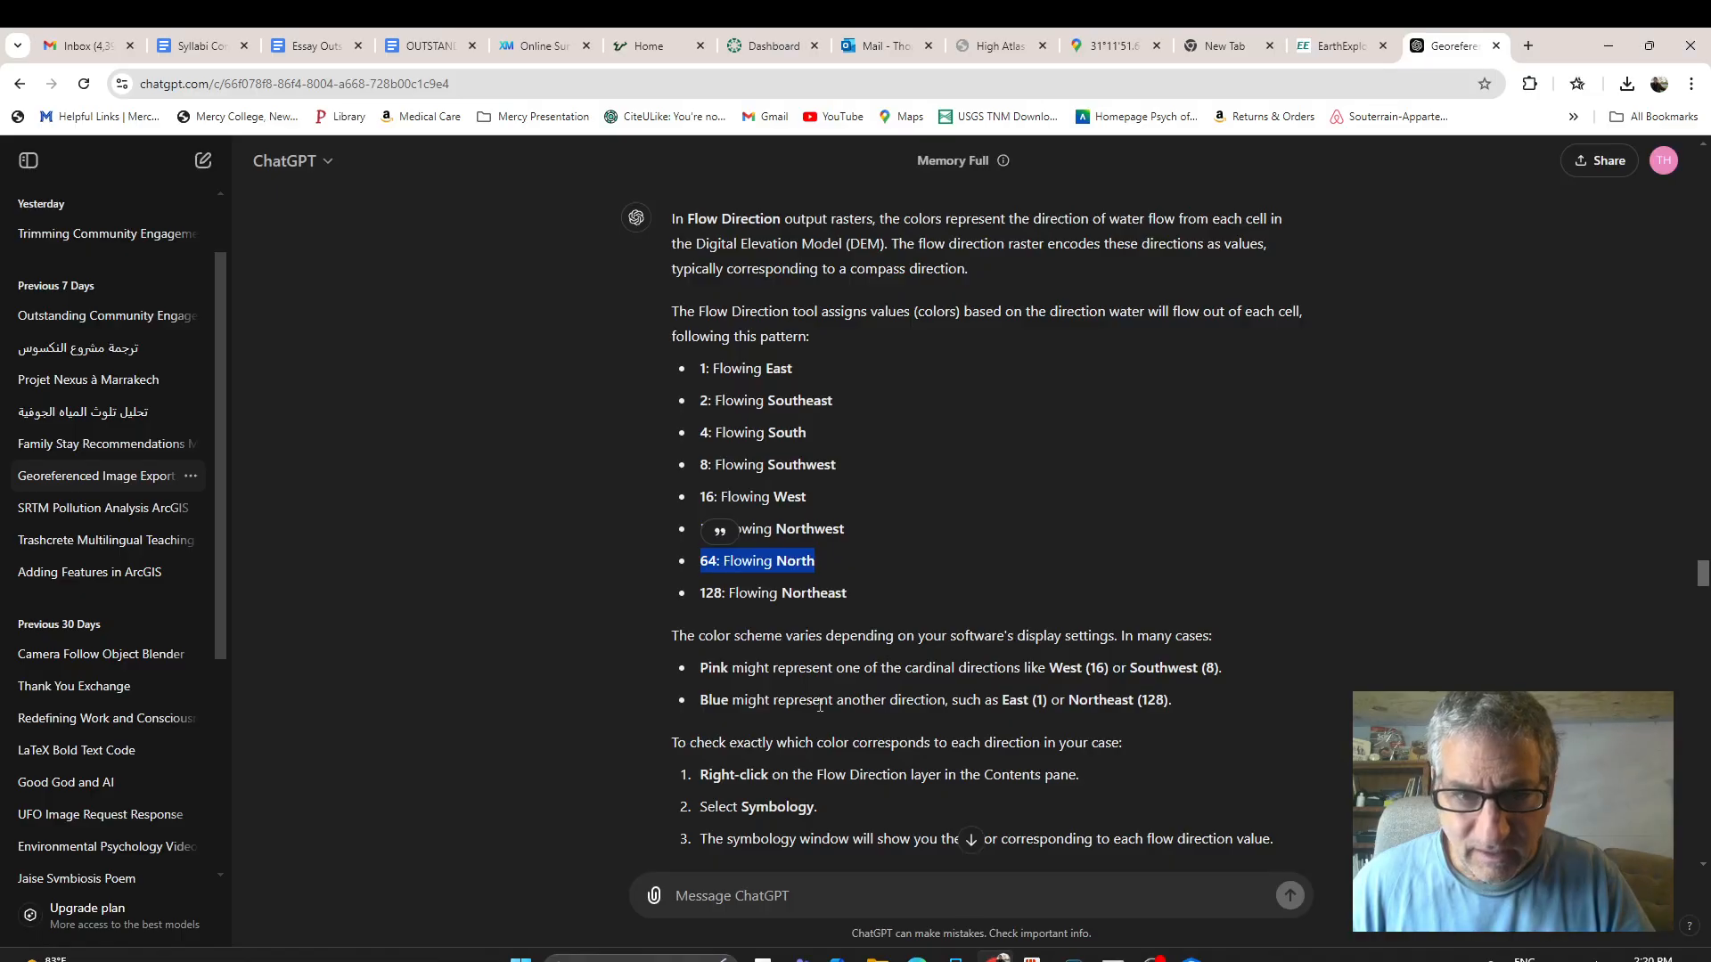
triple_click(796, 591)
key(ctrl+c)
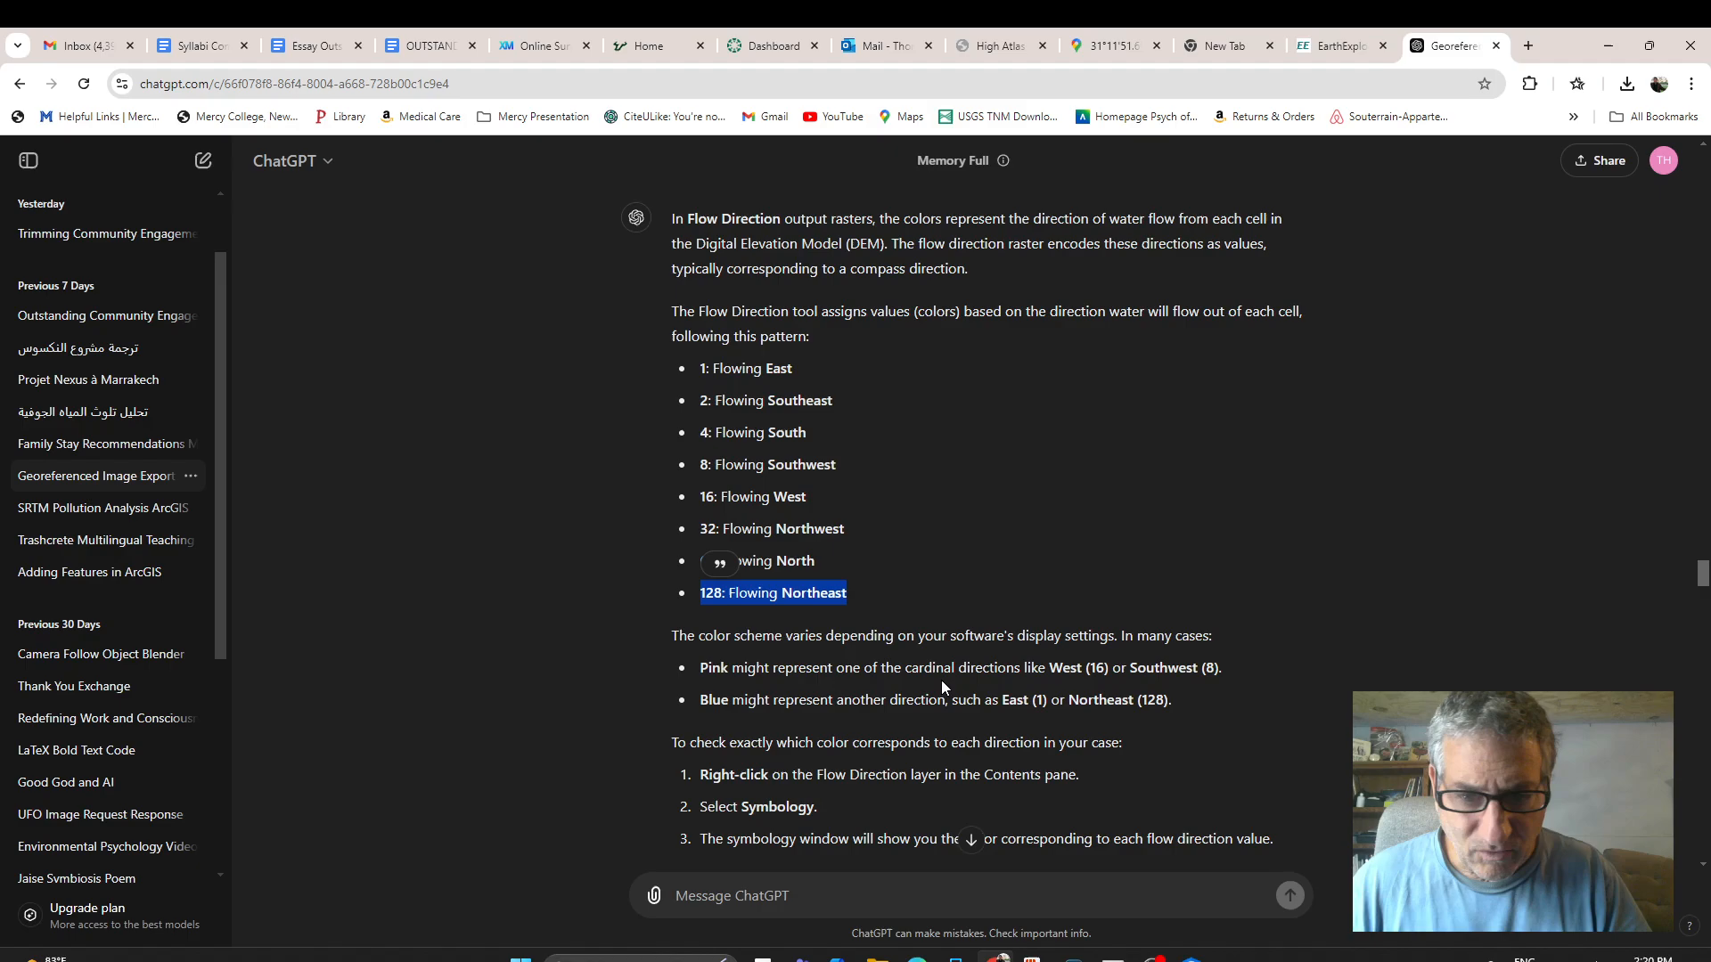
mouse_move(1190, 957)
click(1190, 882)
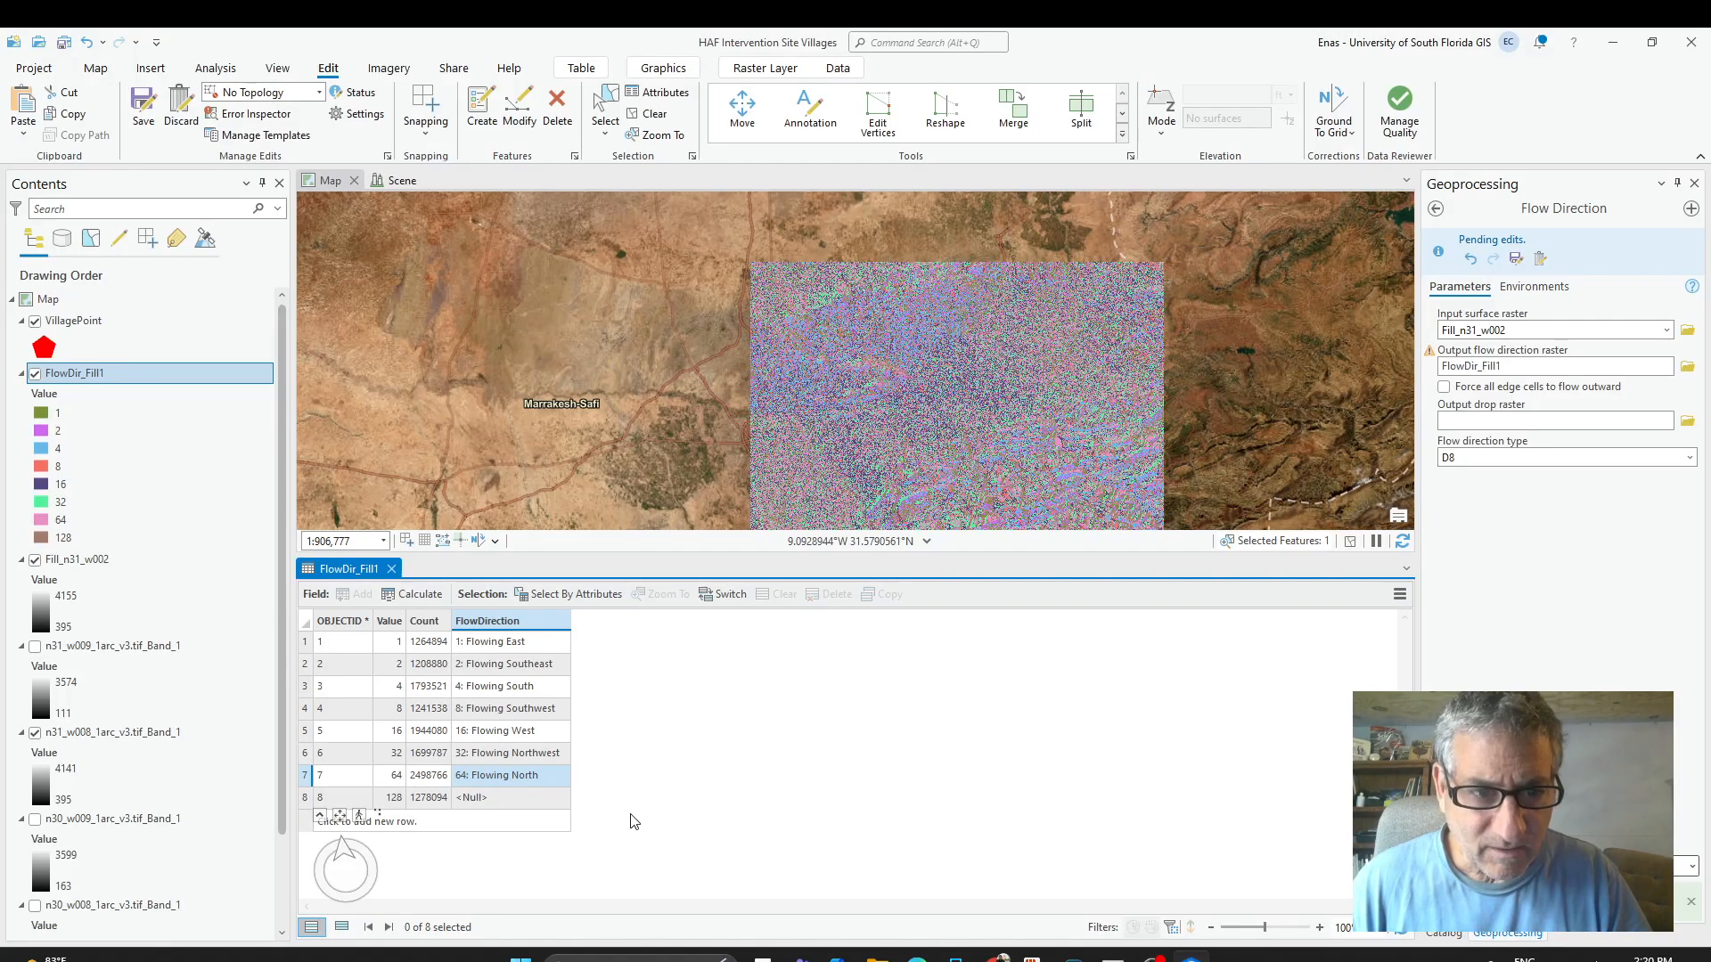
click(492, 798)
click(493, 800)
key(ctrl+v)
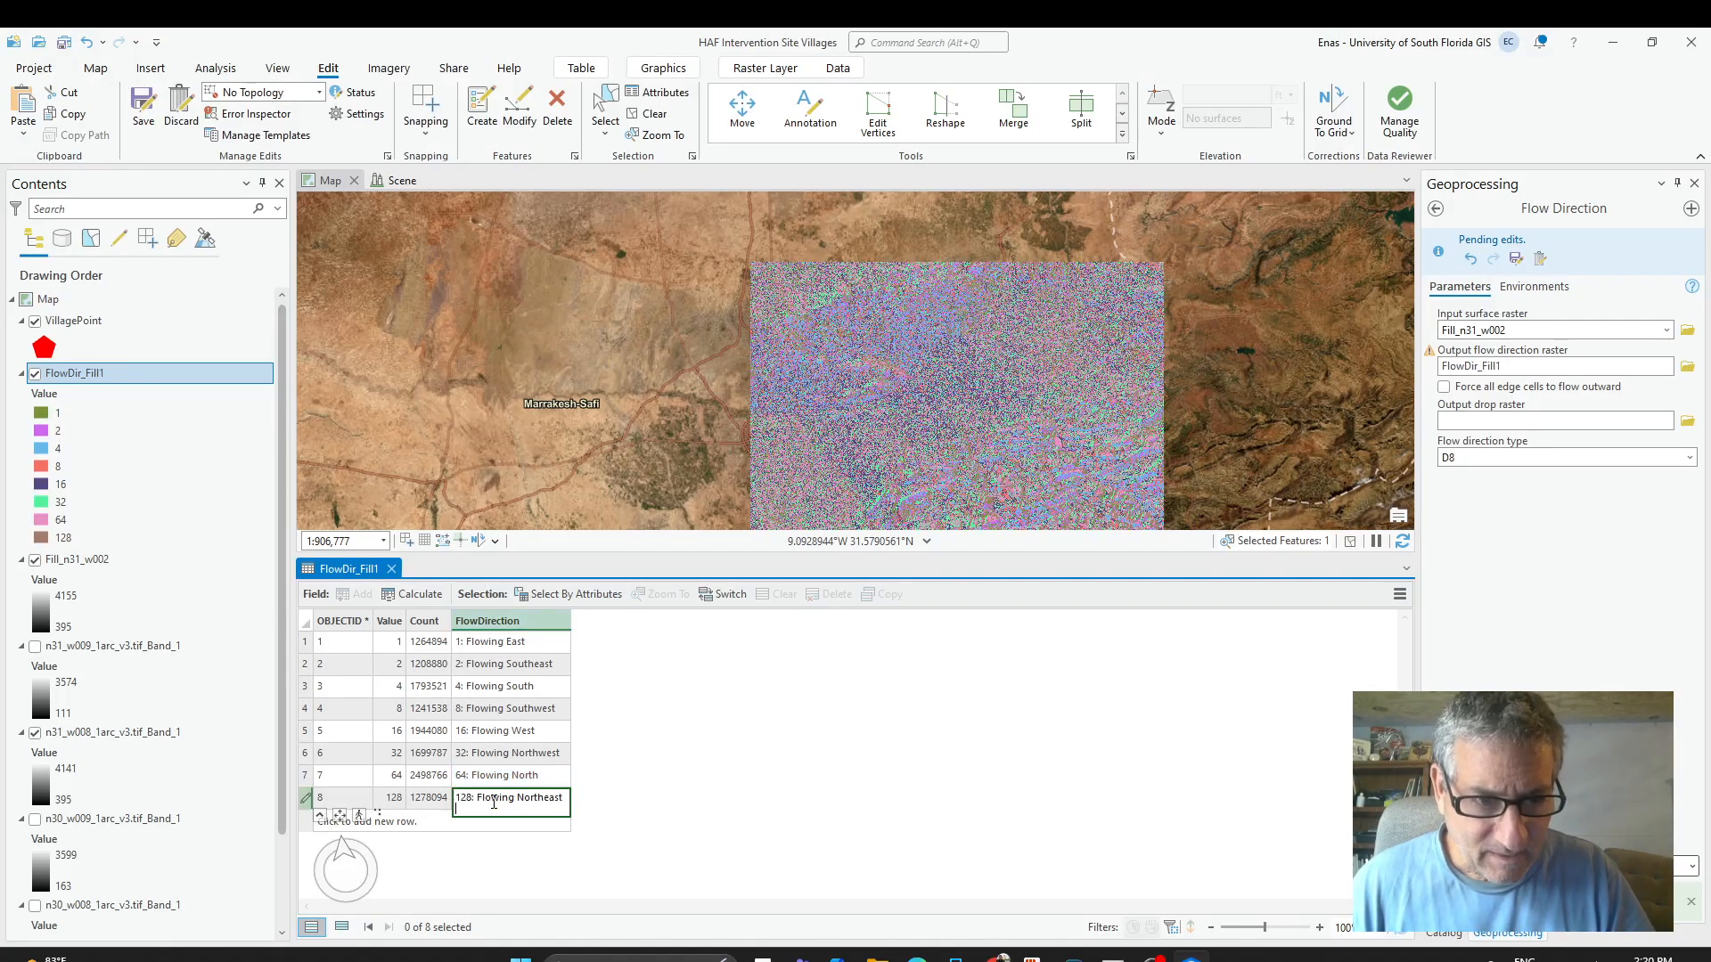
click(727, 787)
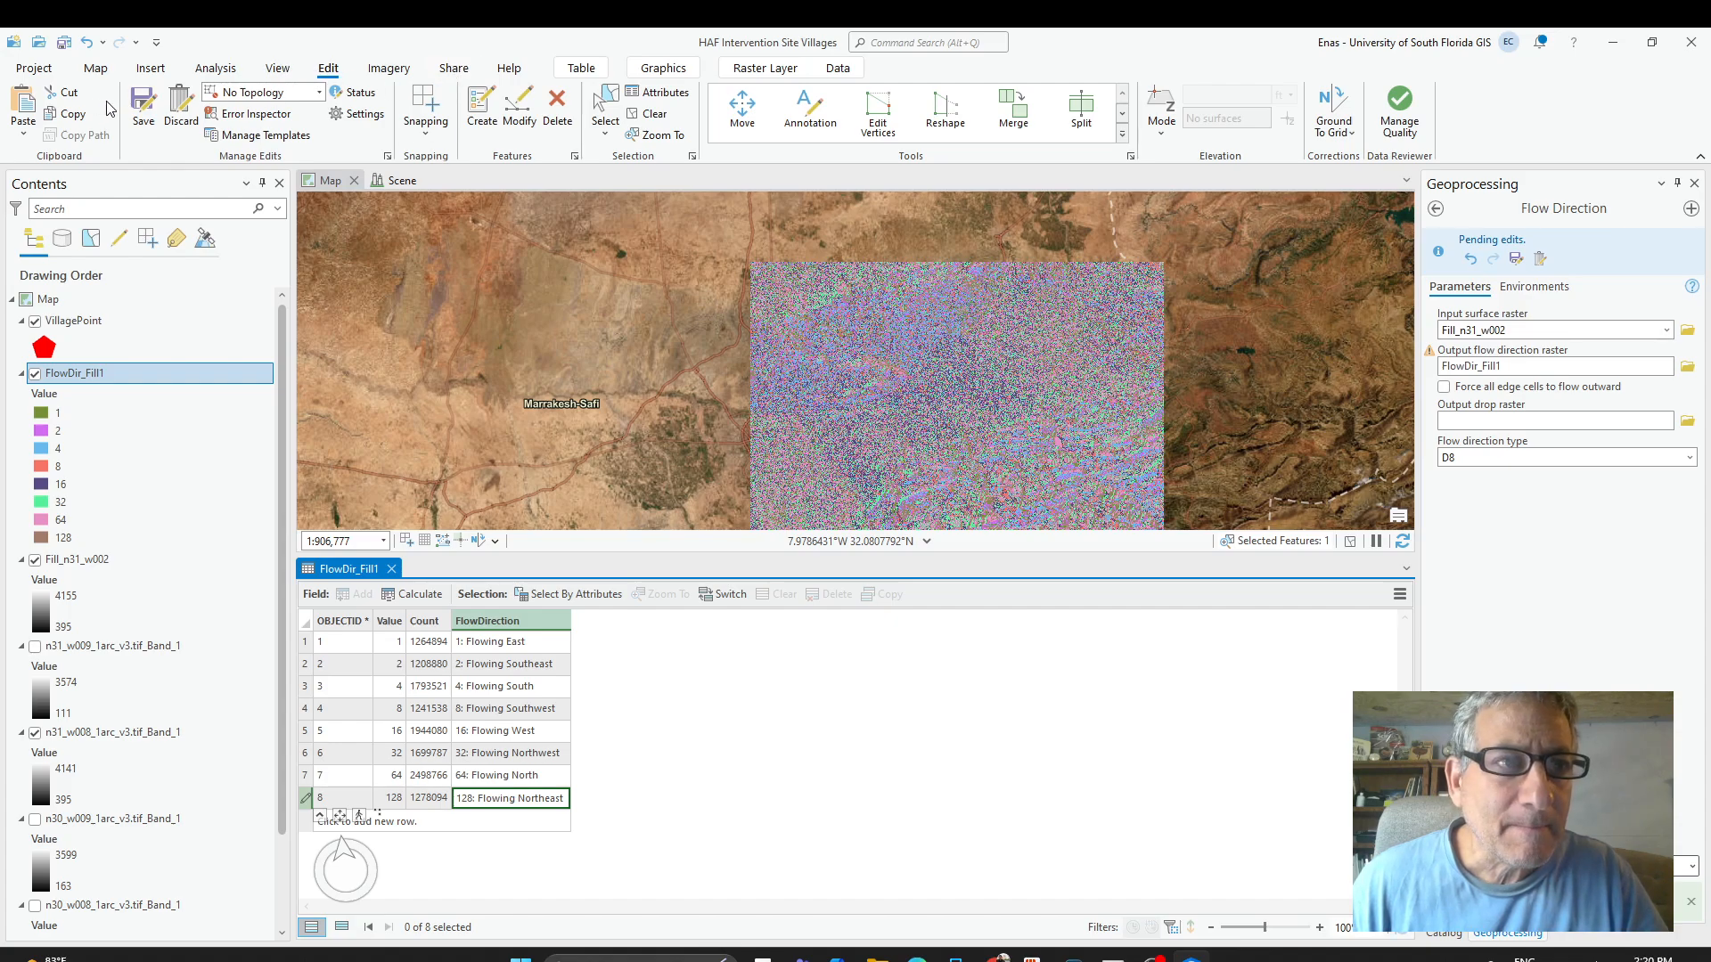
click(142, 105)
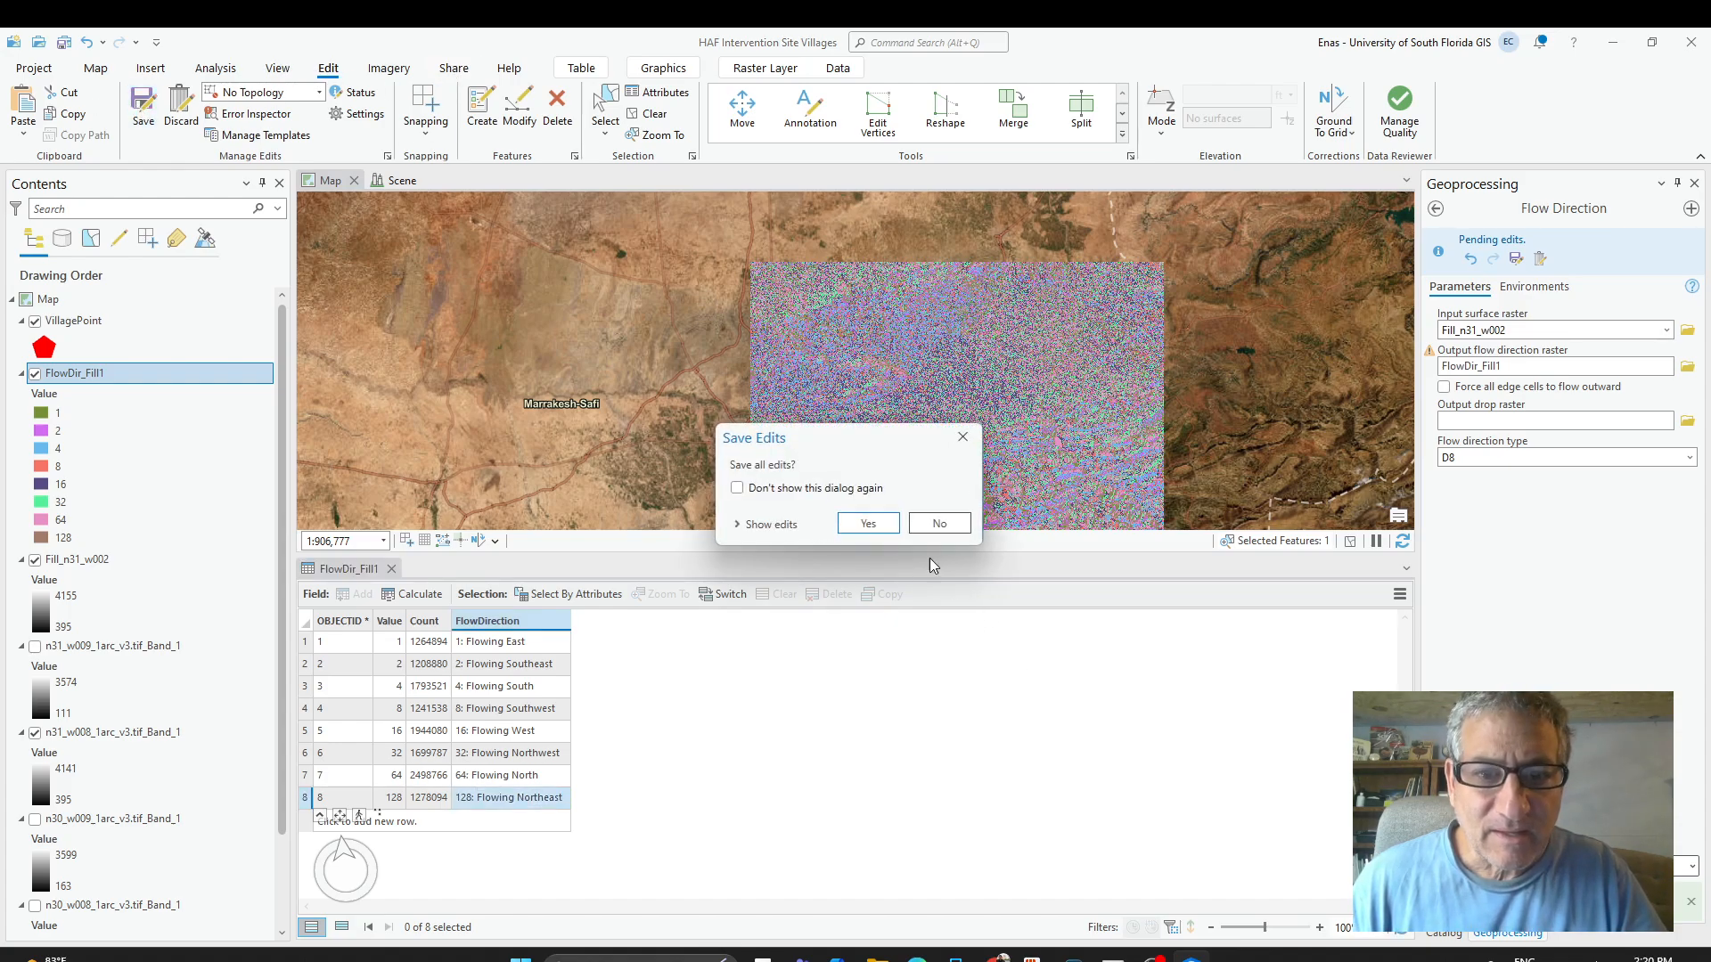
click(875, 523)
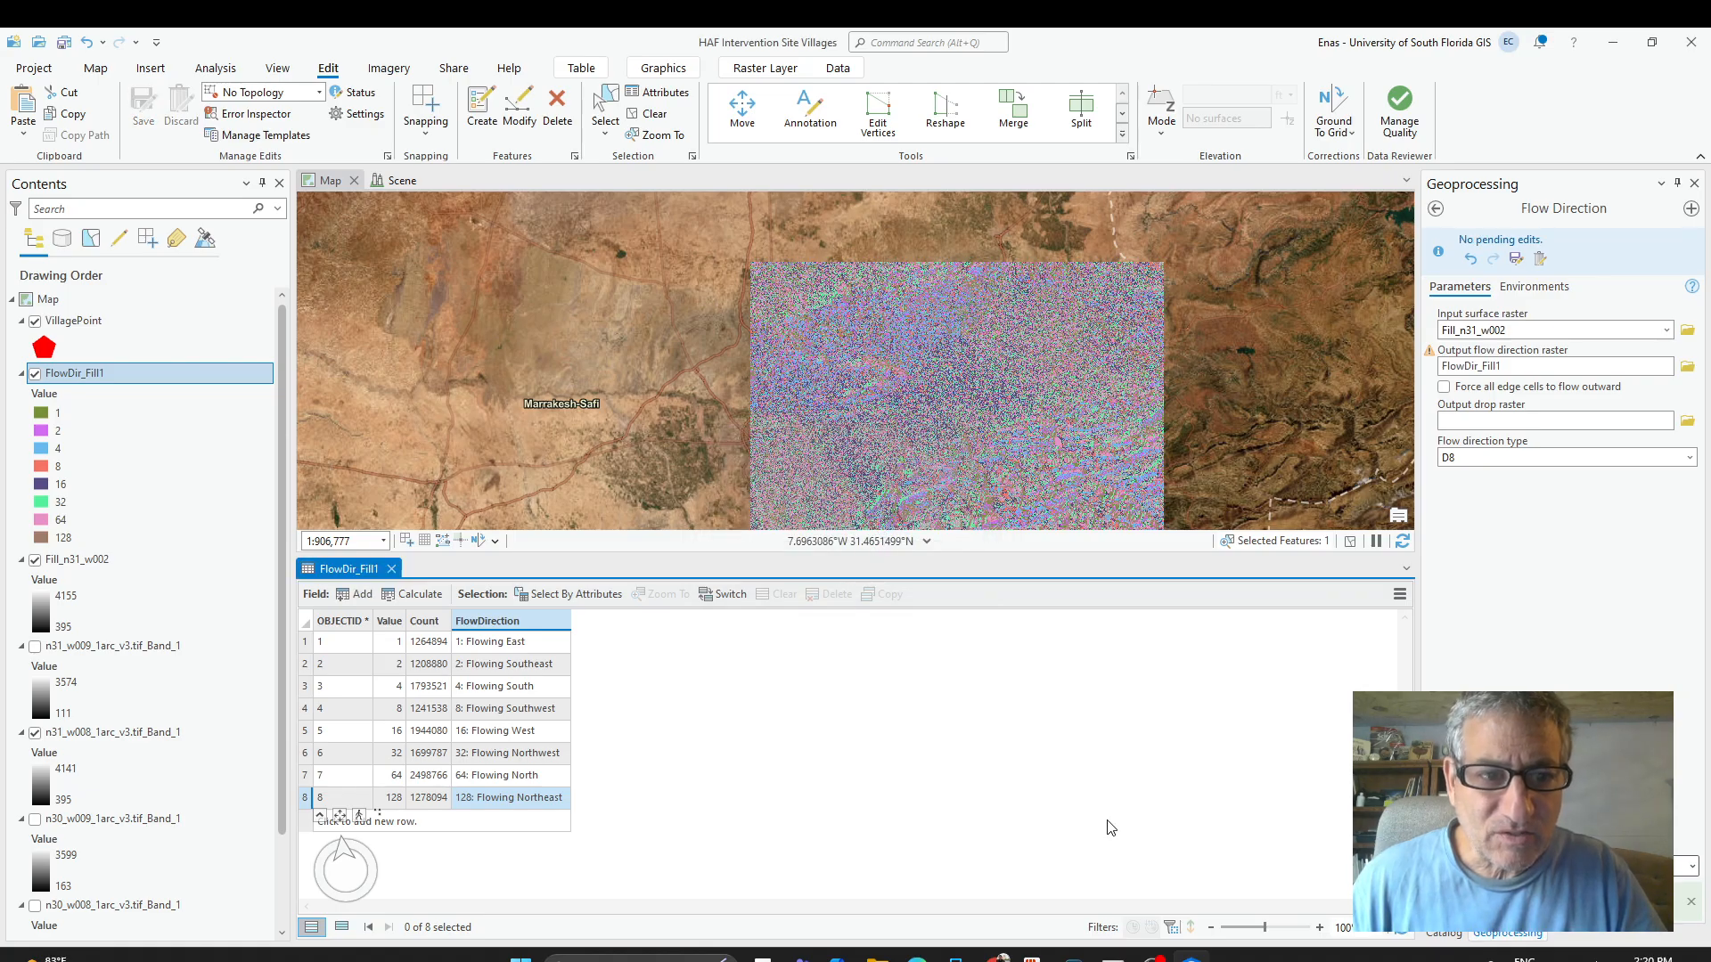
Examine the coloured cells of the FlowDir_Fill1 raster on the map at several scales against the direction labels.
scroll(1005, 437, up, 6)
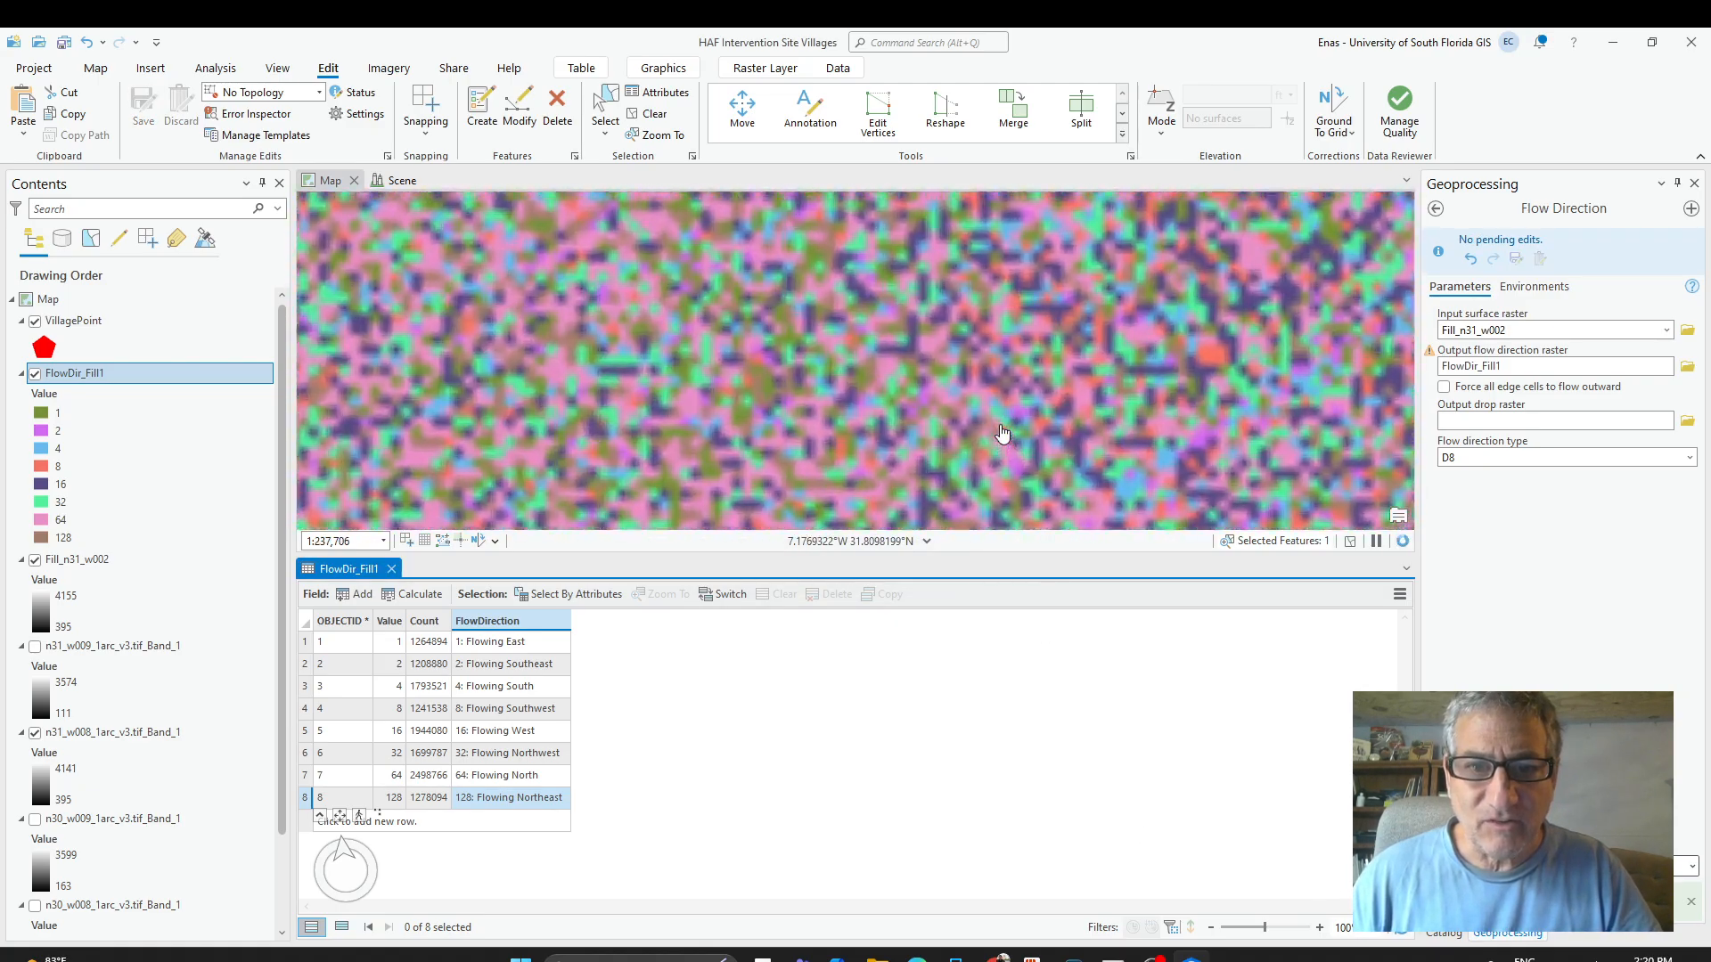
scroll(1005, 436, up, 3)
drag(1039, 469, 1078, 381)
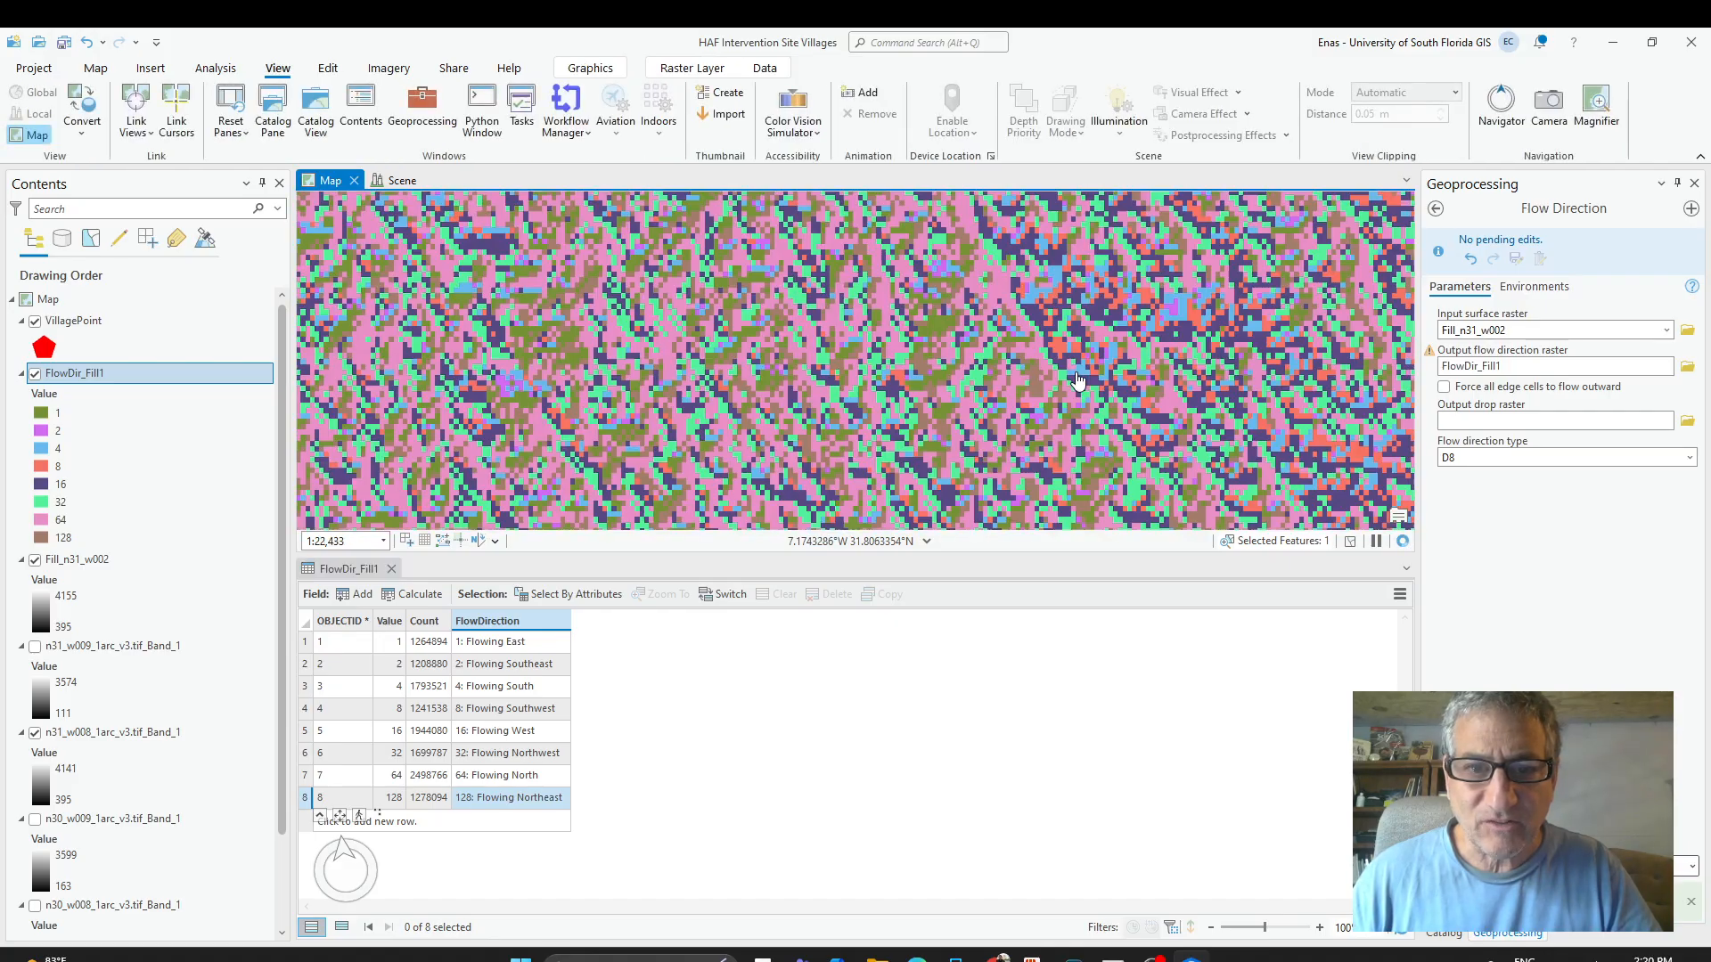
scroll(1082, 414, down, 6)
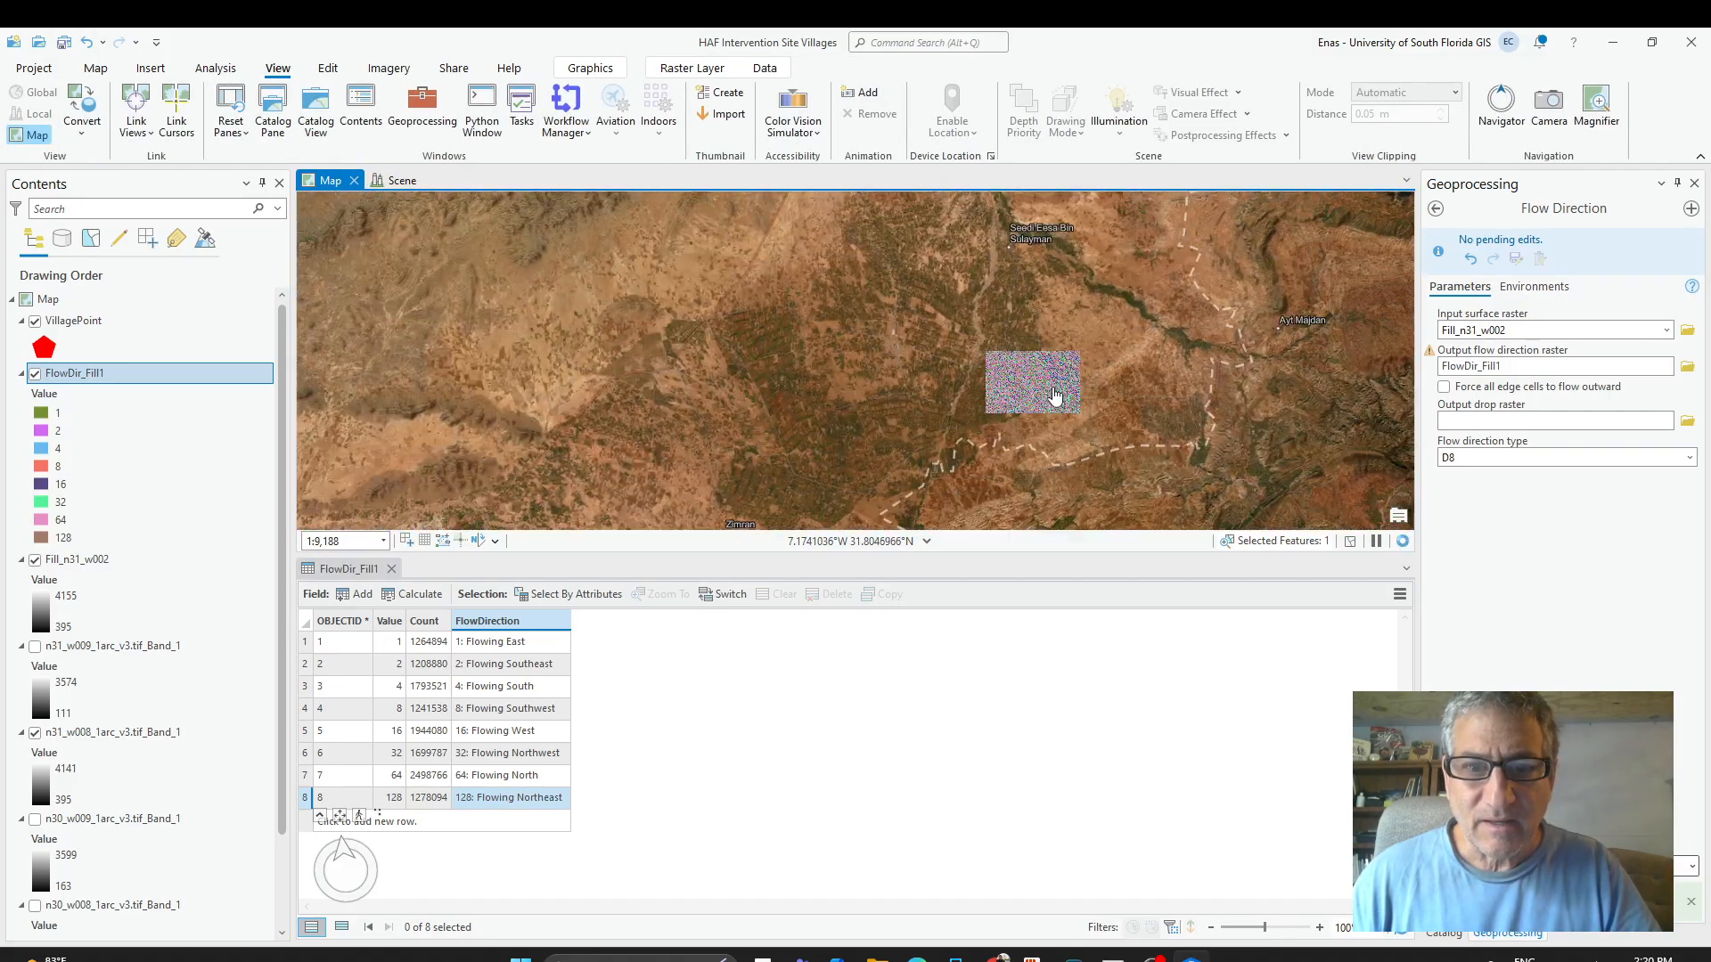
scroll(1051, 374, up, 3)
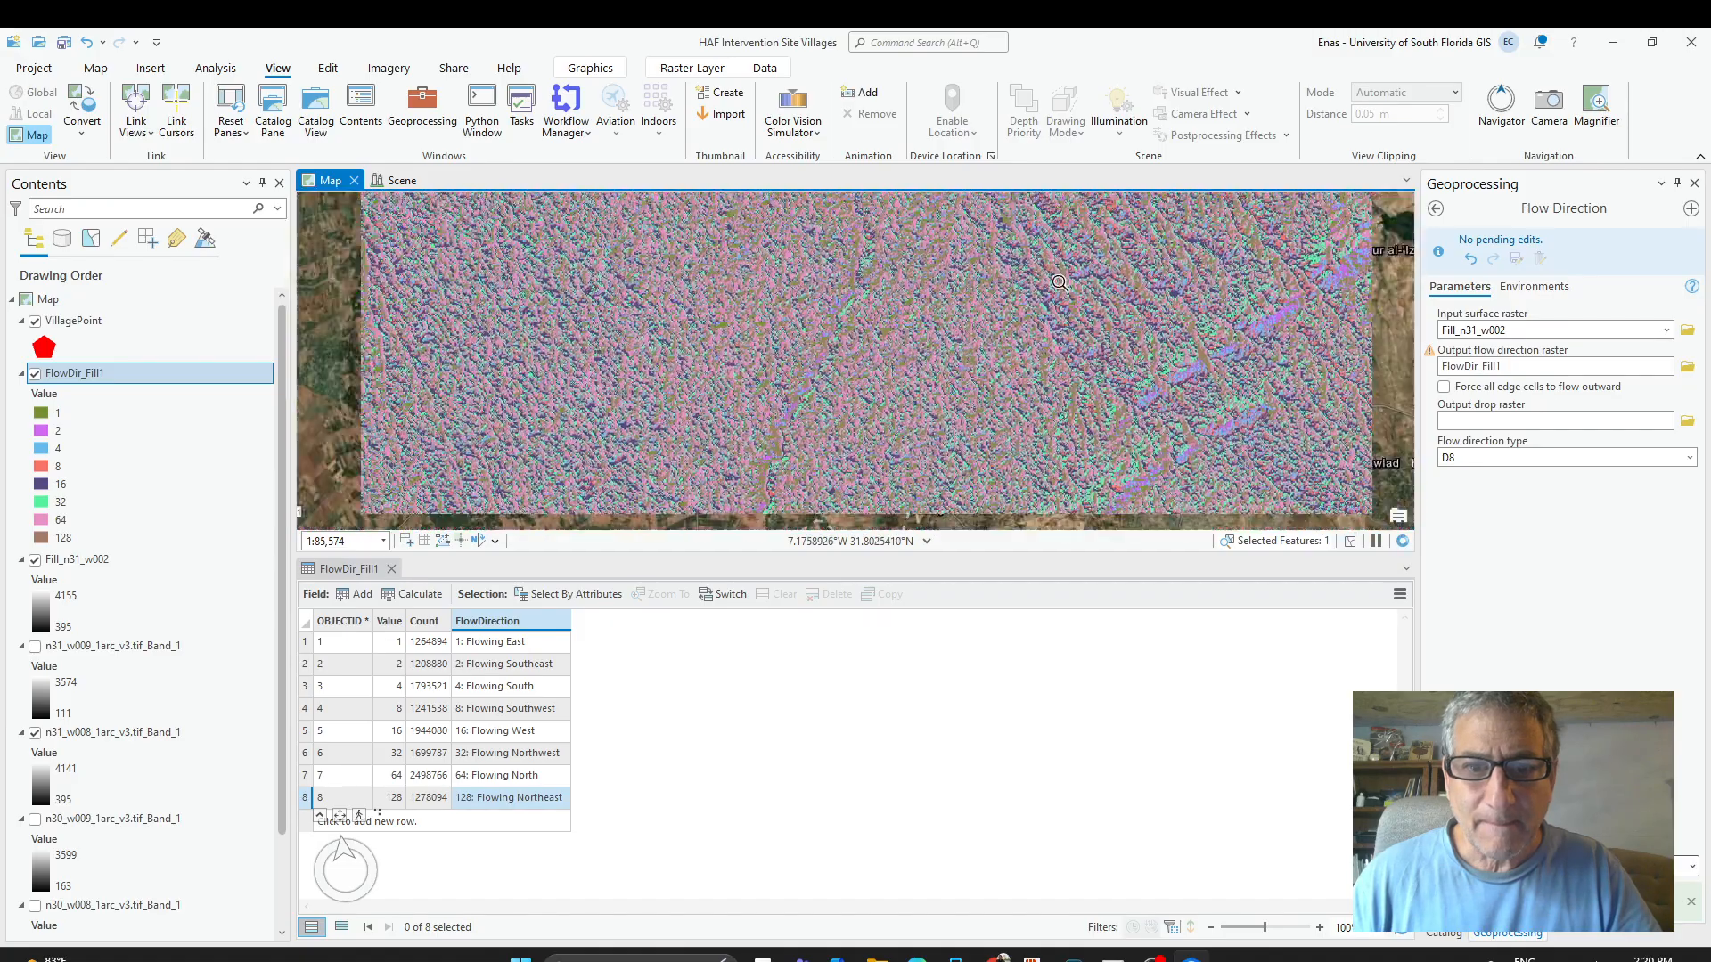
scroll(1073, 383, up, 8)
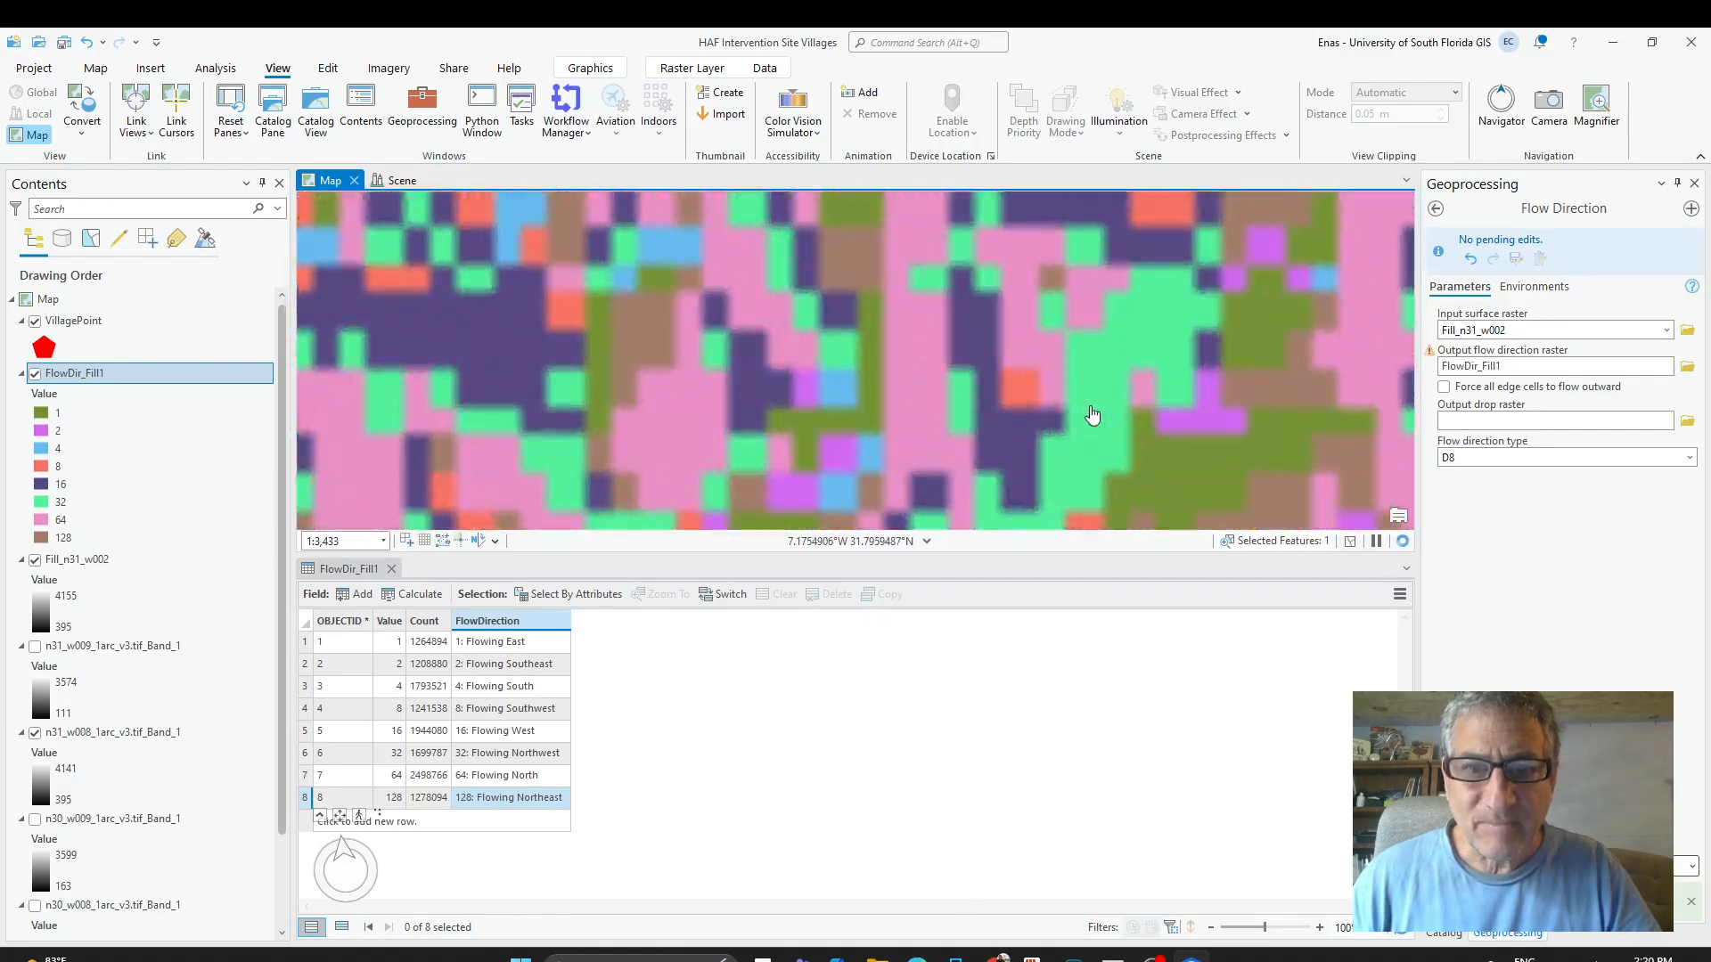
scroll(1091, 415, down, 4)
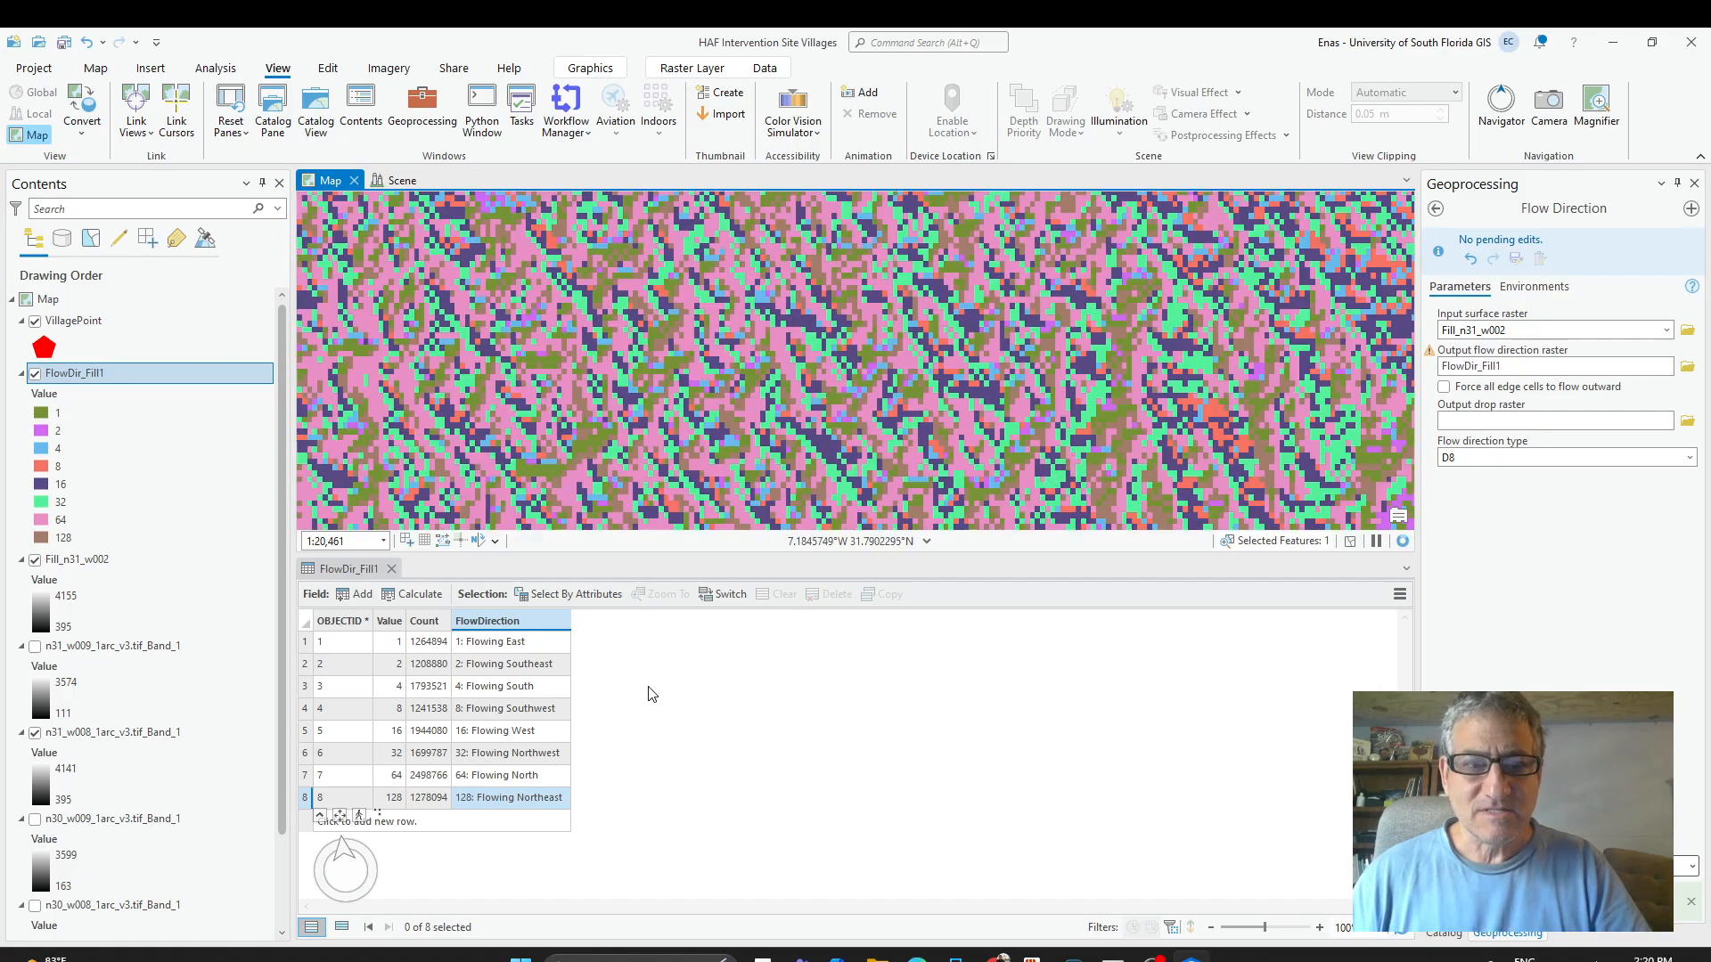
scroll(1108, 284, down, 3)
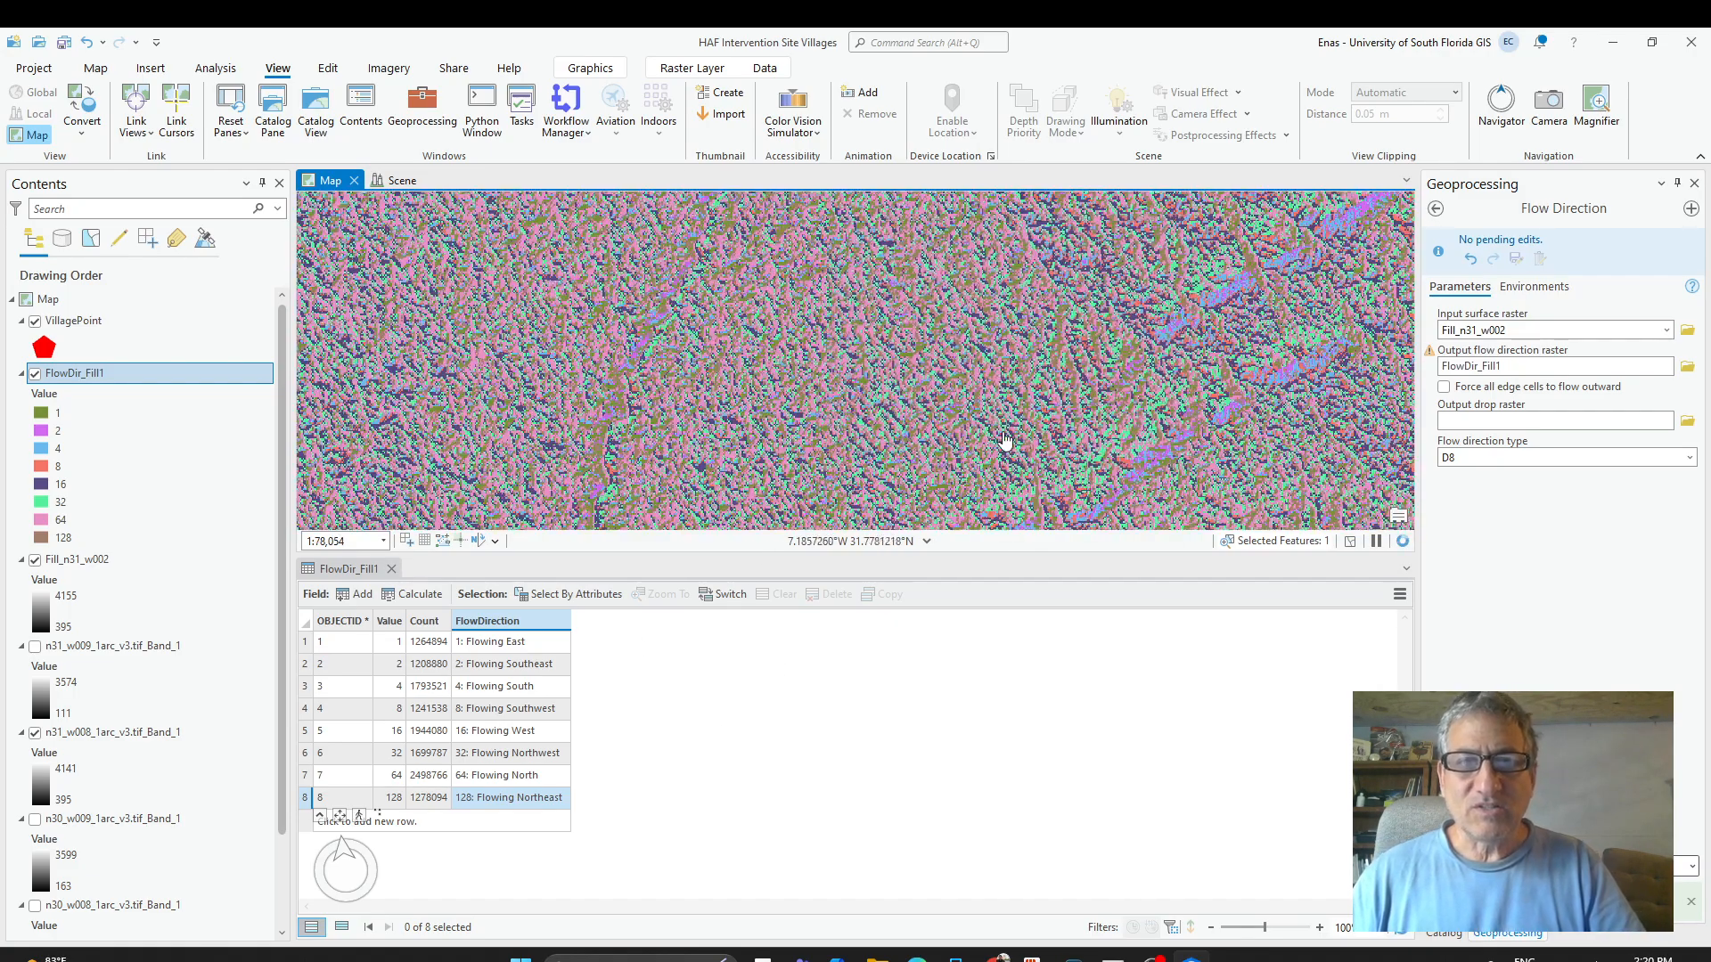
drag(956, 370, 946, 361)
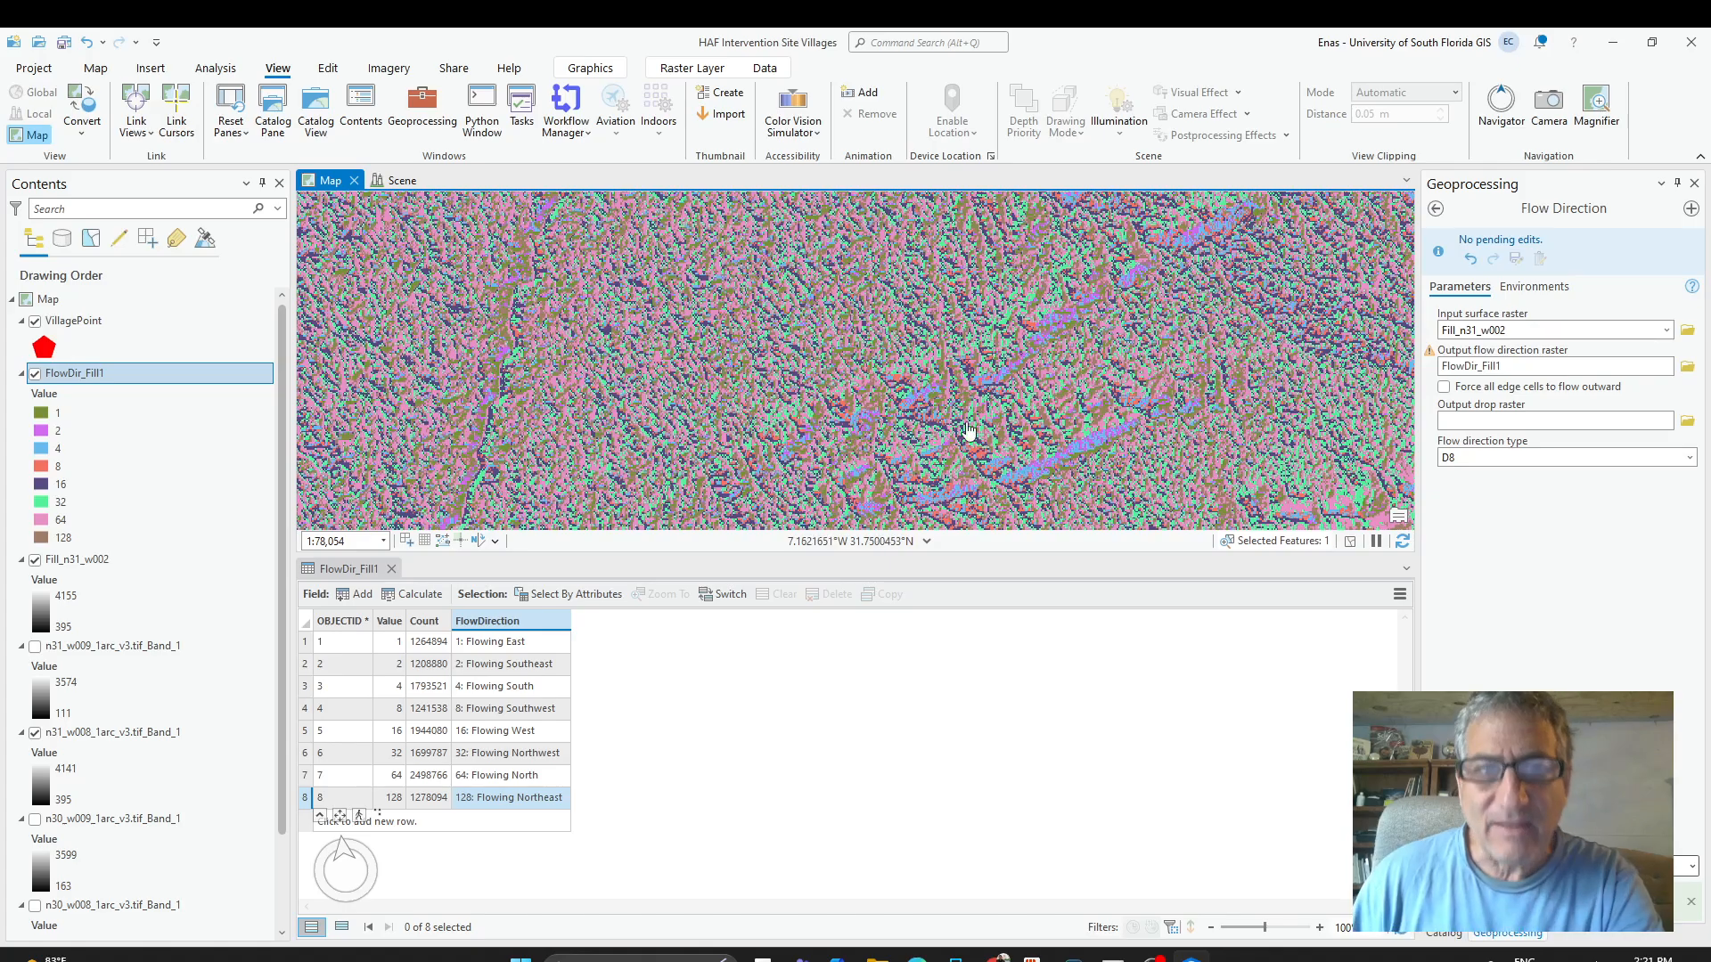
Check the 3D Scene around the villages and look through the project's catalog files for the flow direction raster.
click(394, 182)
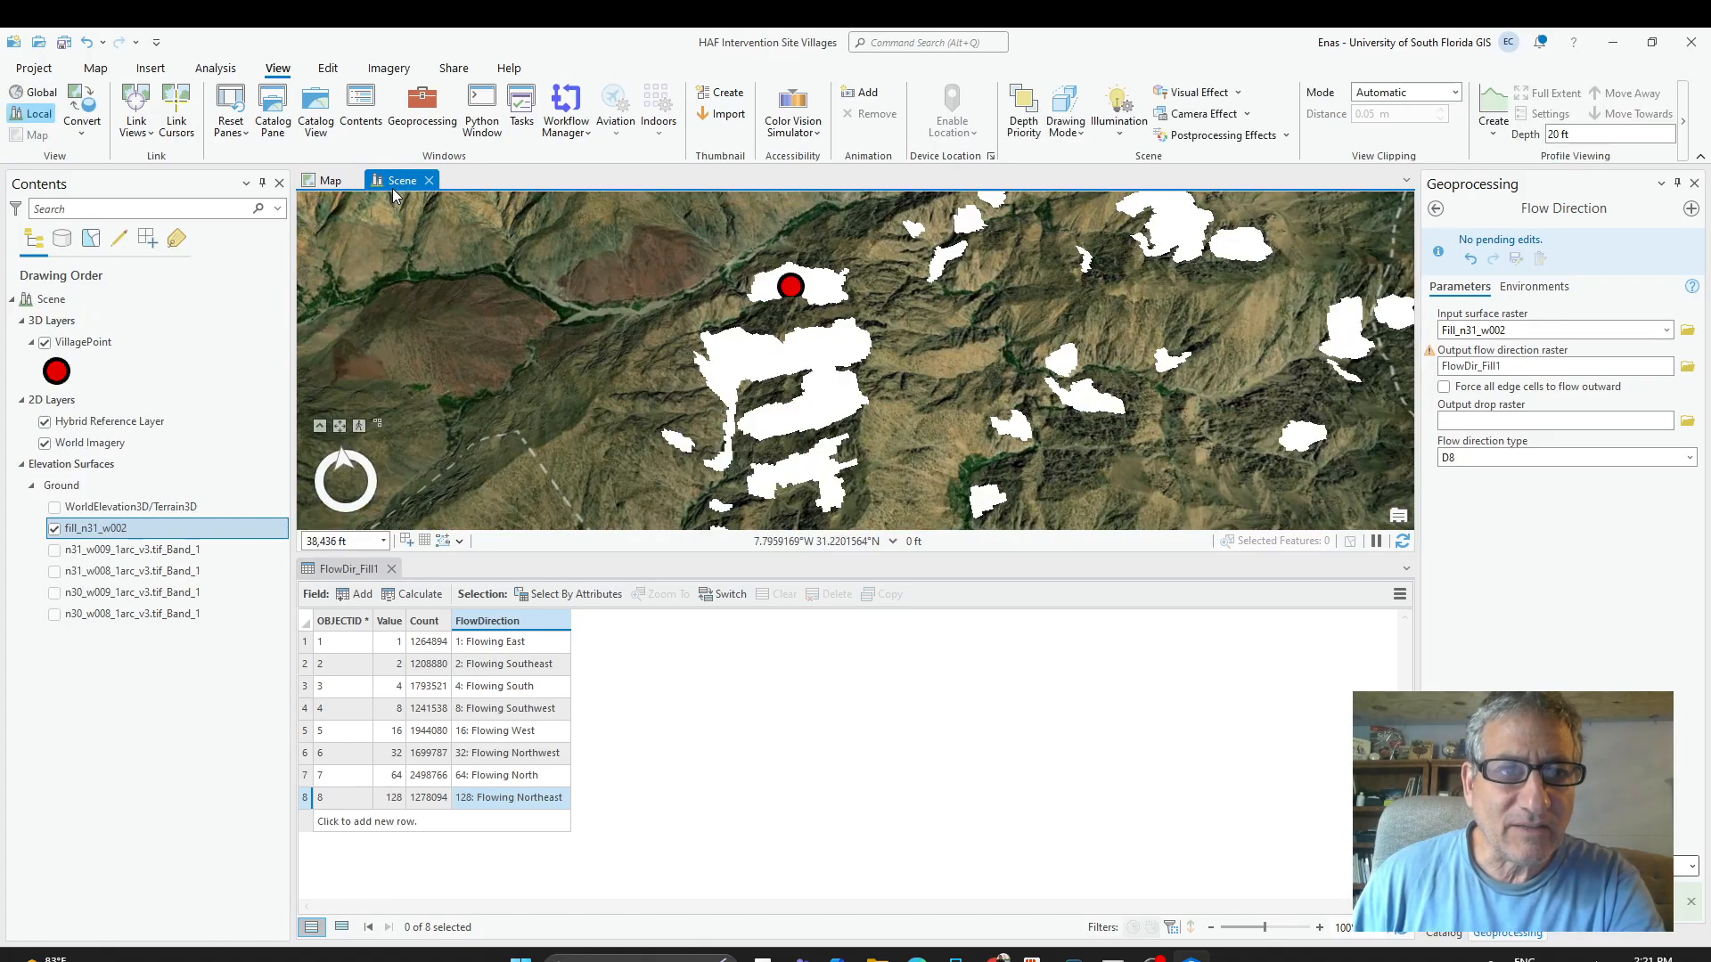
scroll(829, 420, down, 3)
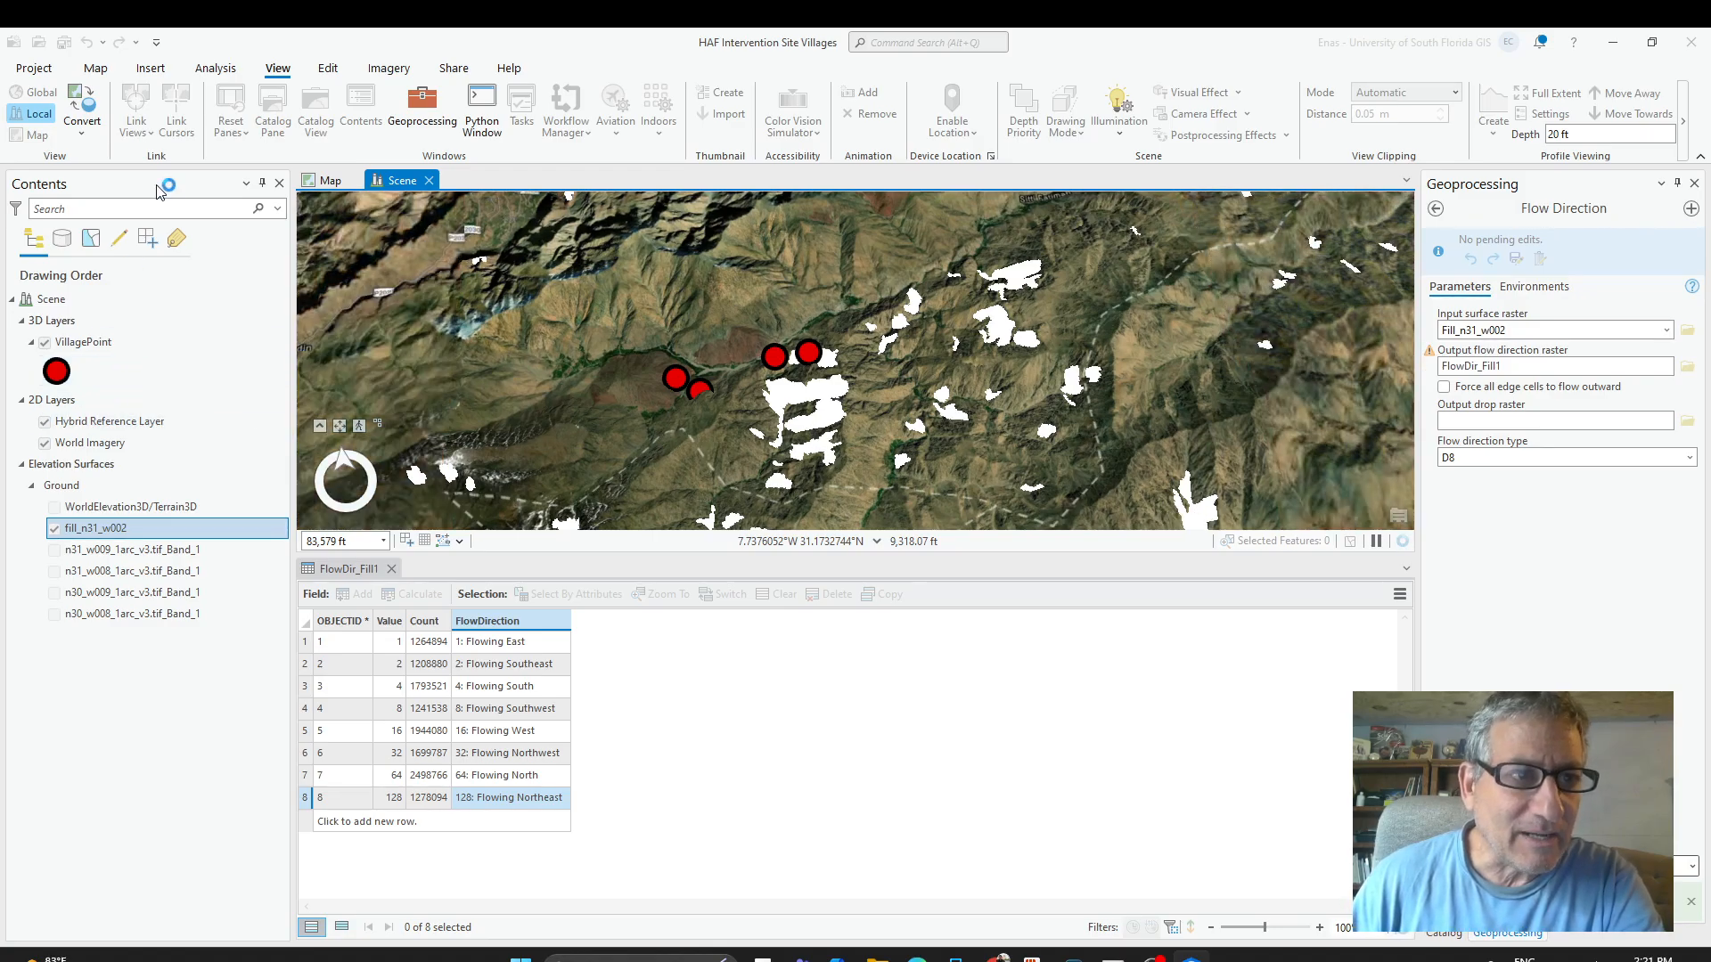
click(326, 181)
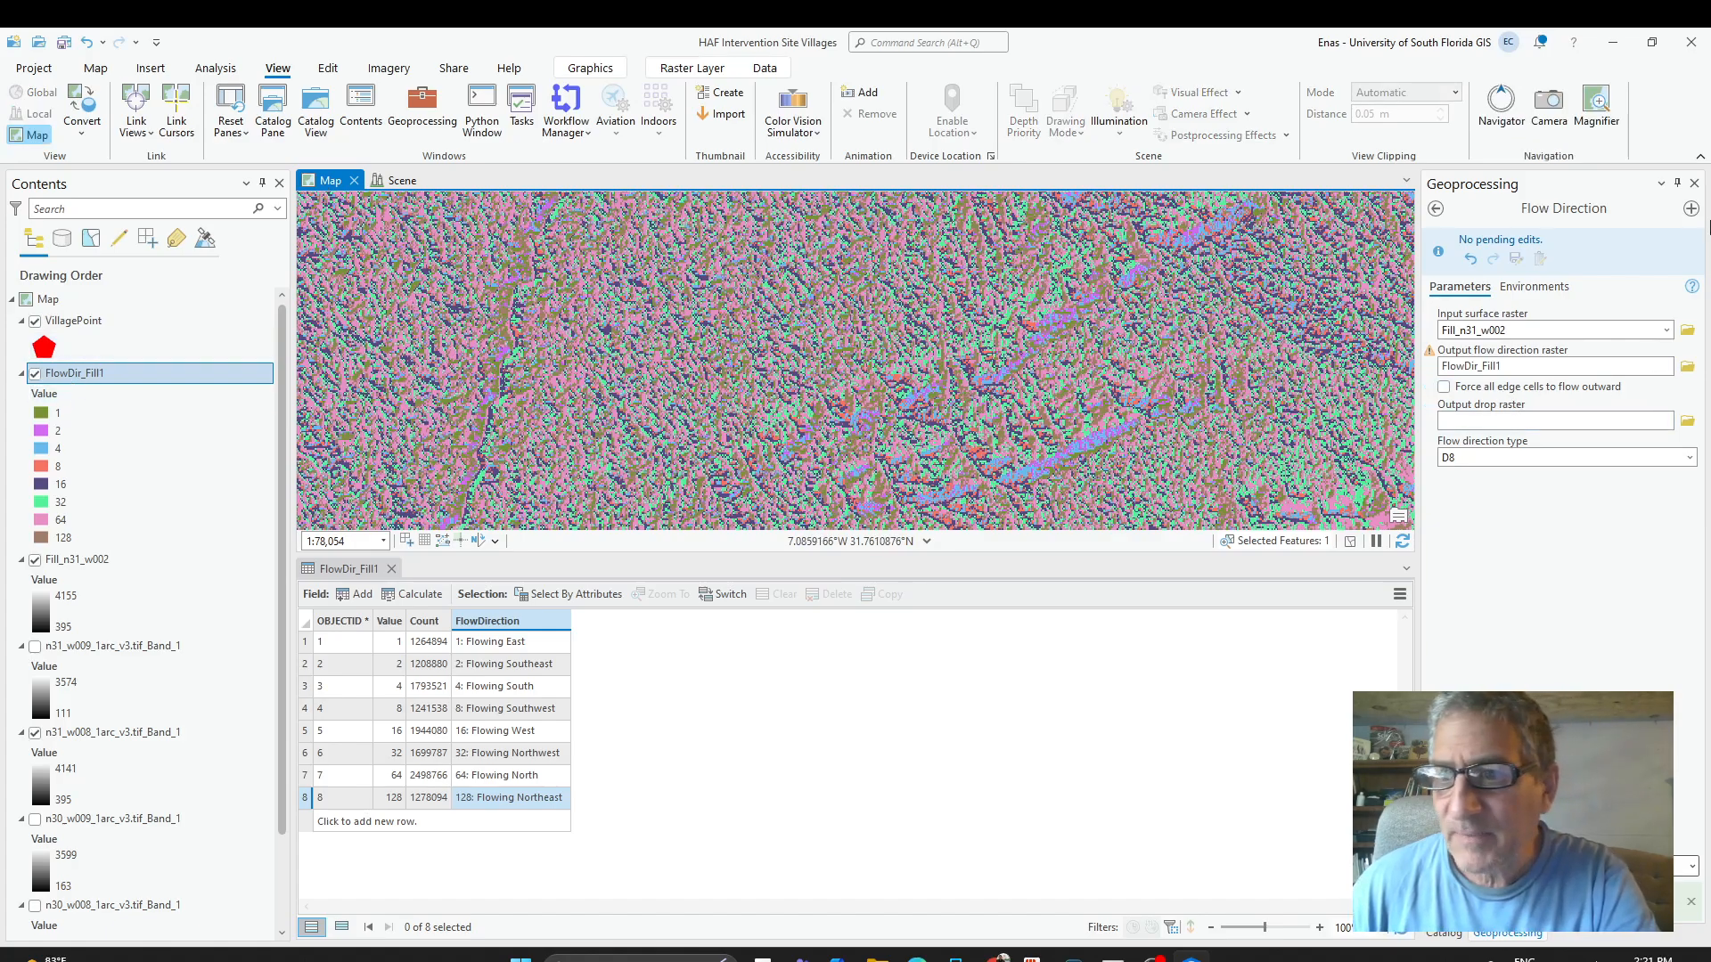
click(1694, 183)
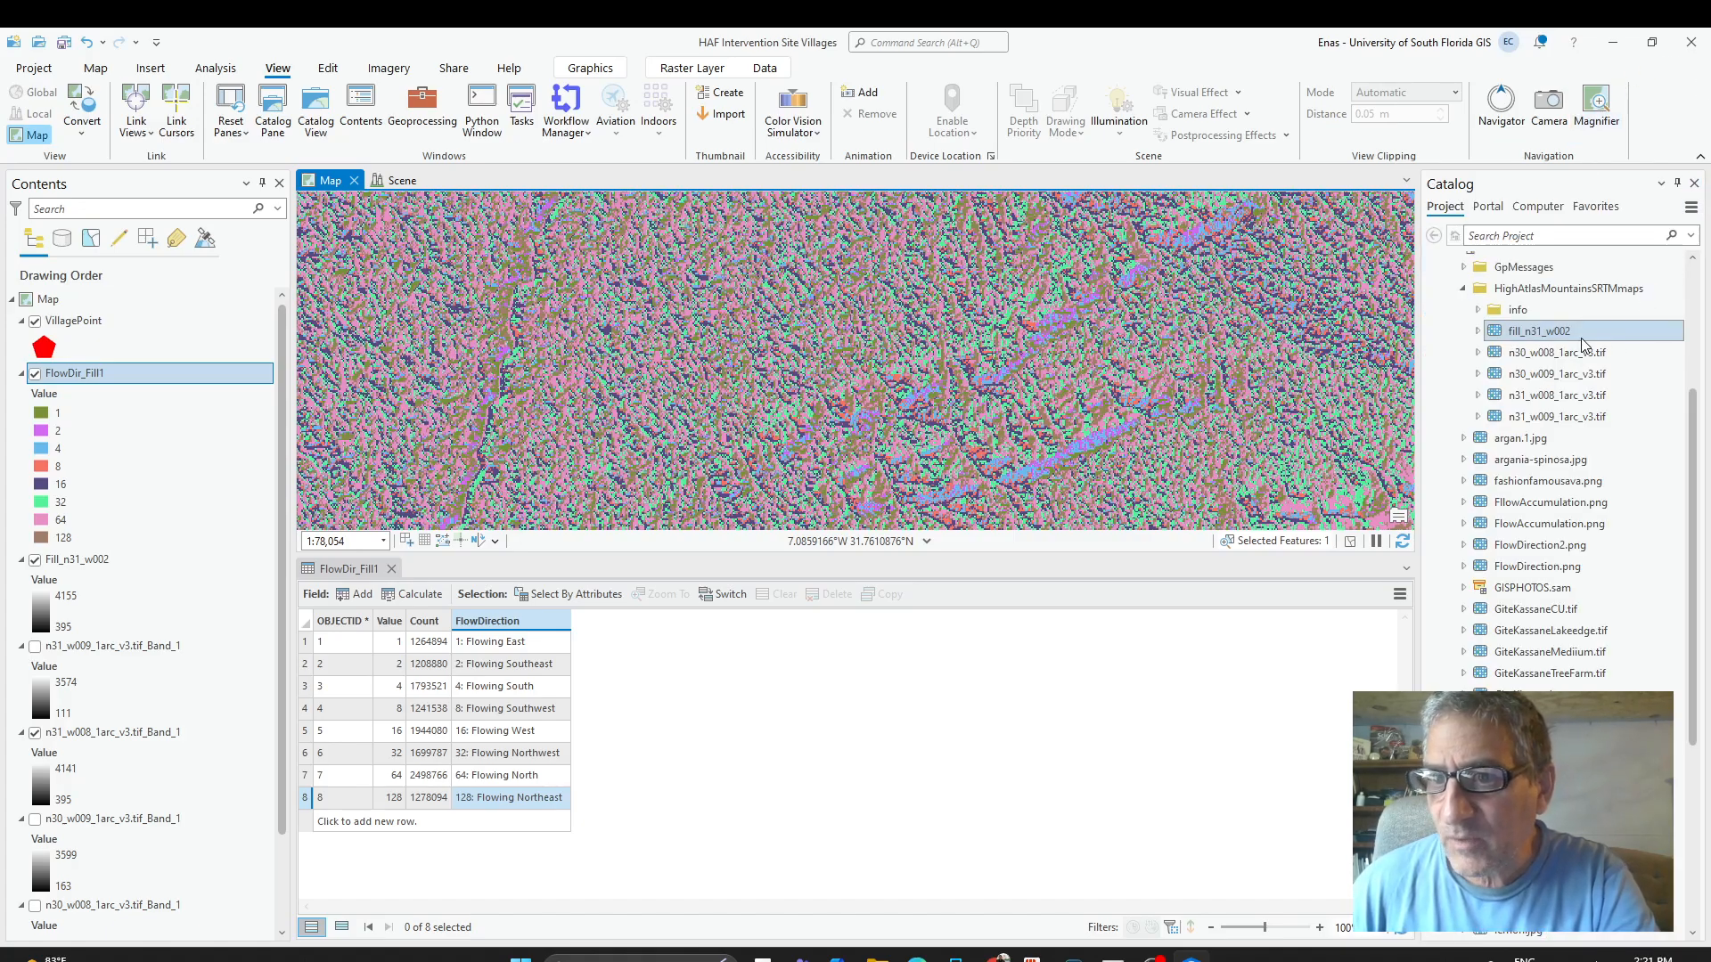
scroll(1572, 457, down, 2)
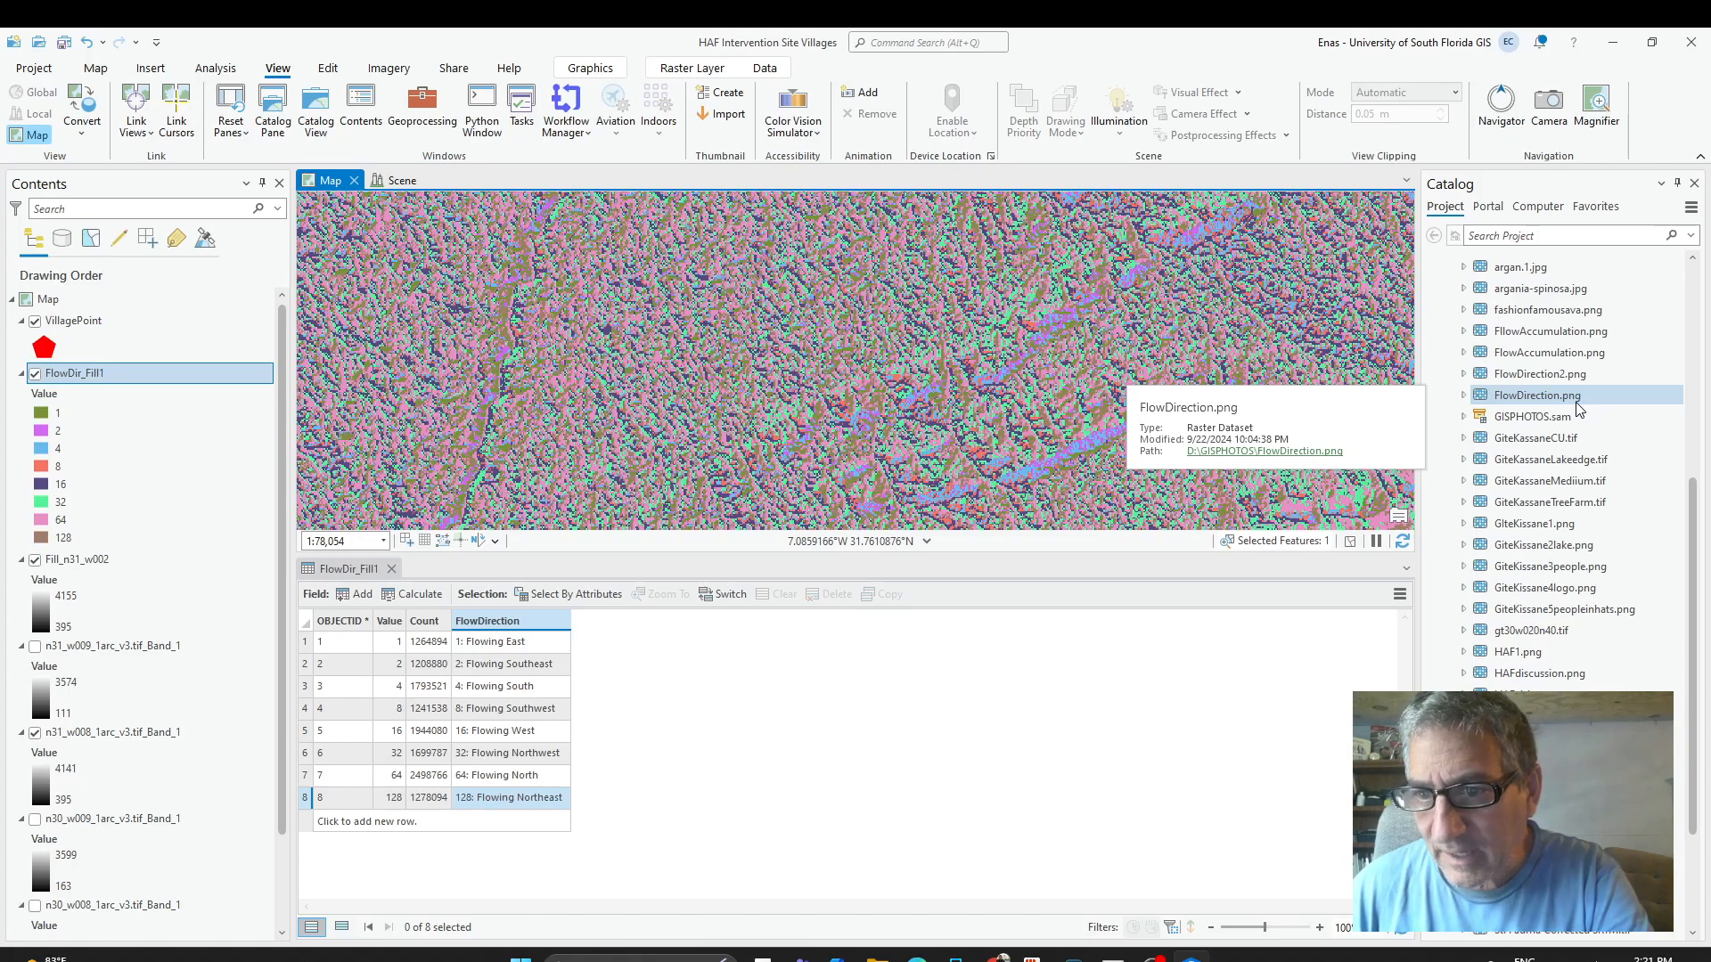
scroll(1568, 499, down, 4)
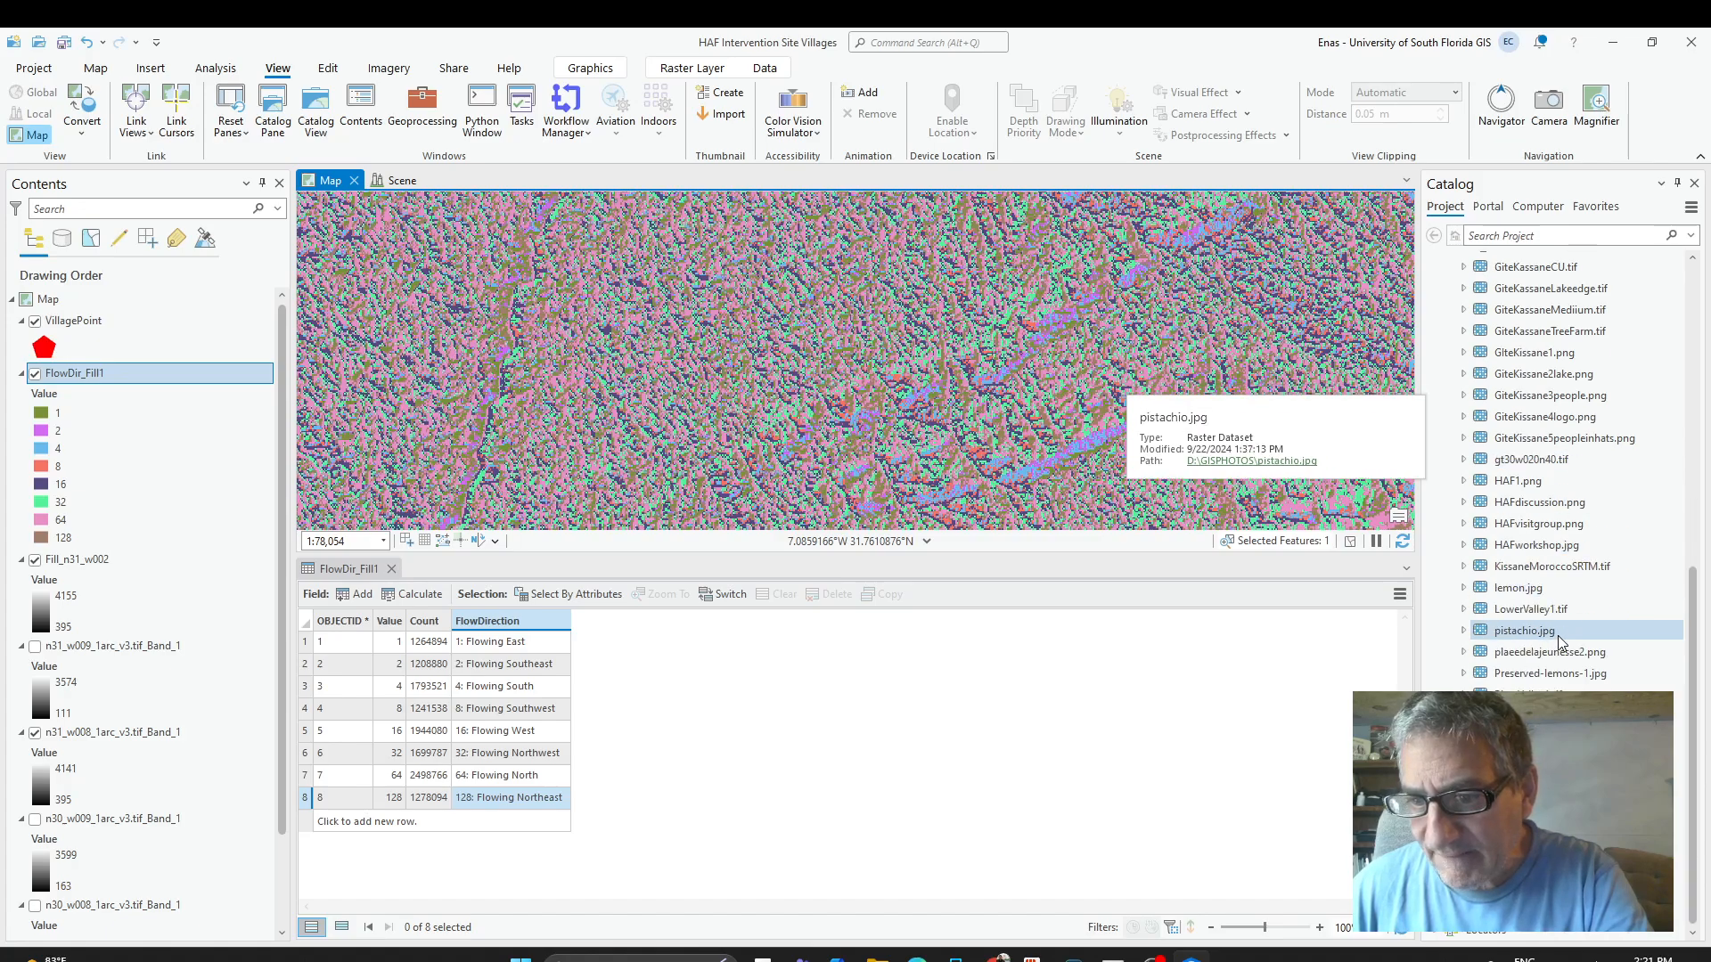
scroll(1553, 624, up, 8)
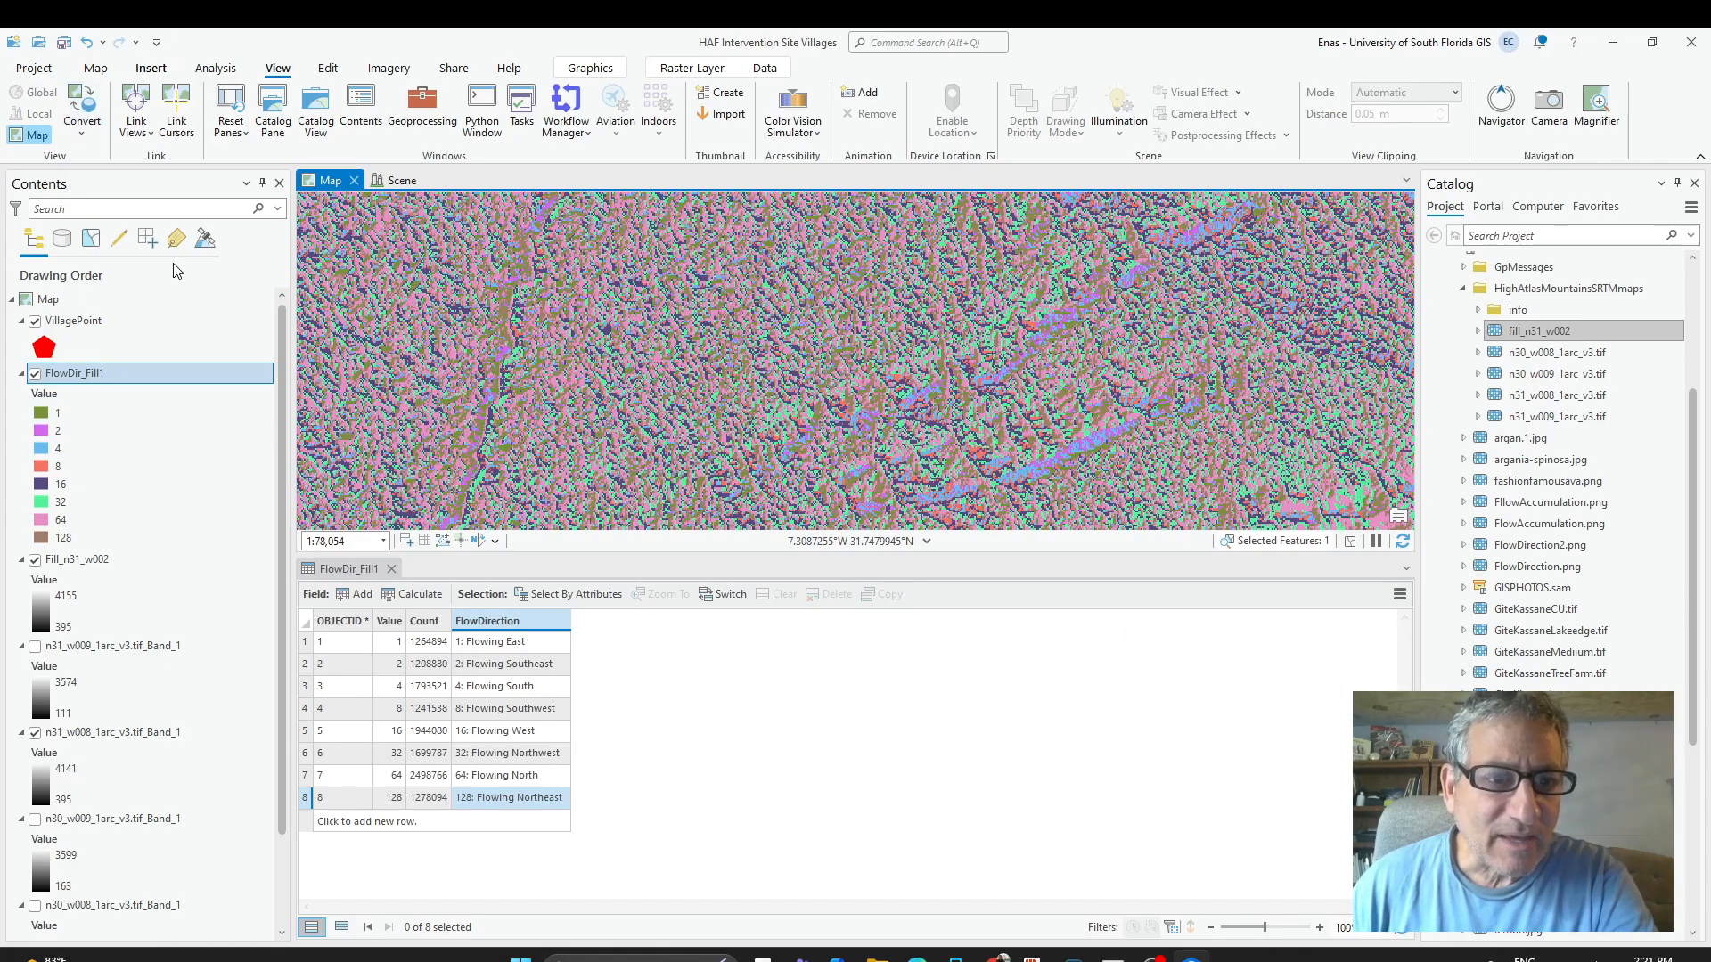
Open the Flow Direction tool and check the folder offered for its output flow direction raster, without saving there.
click(420, 105)
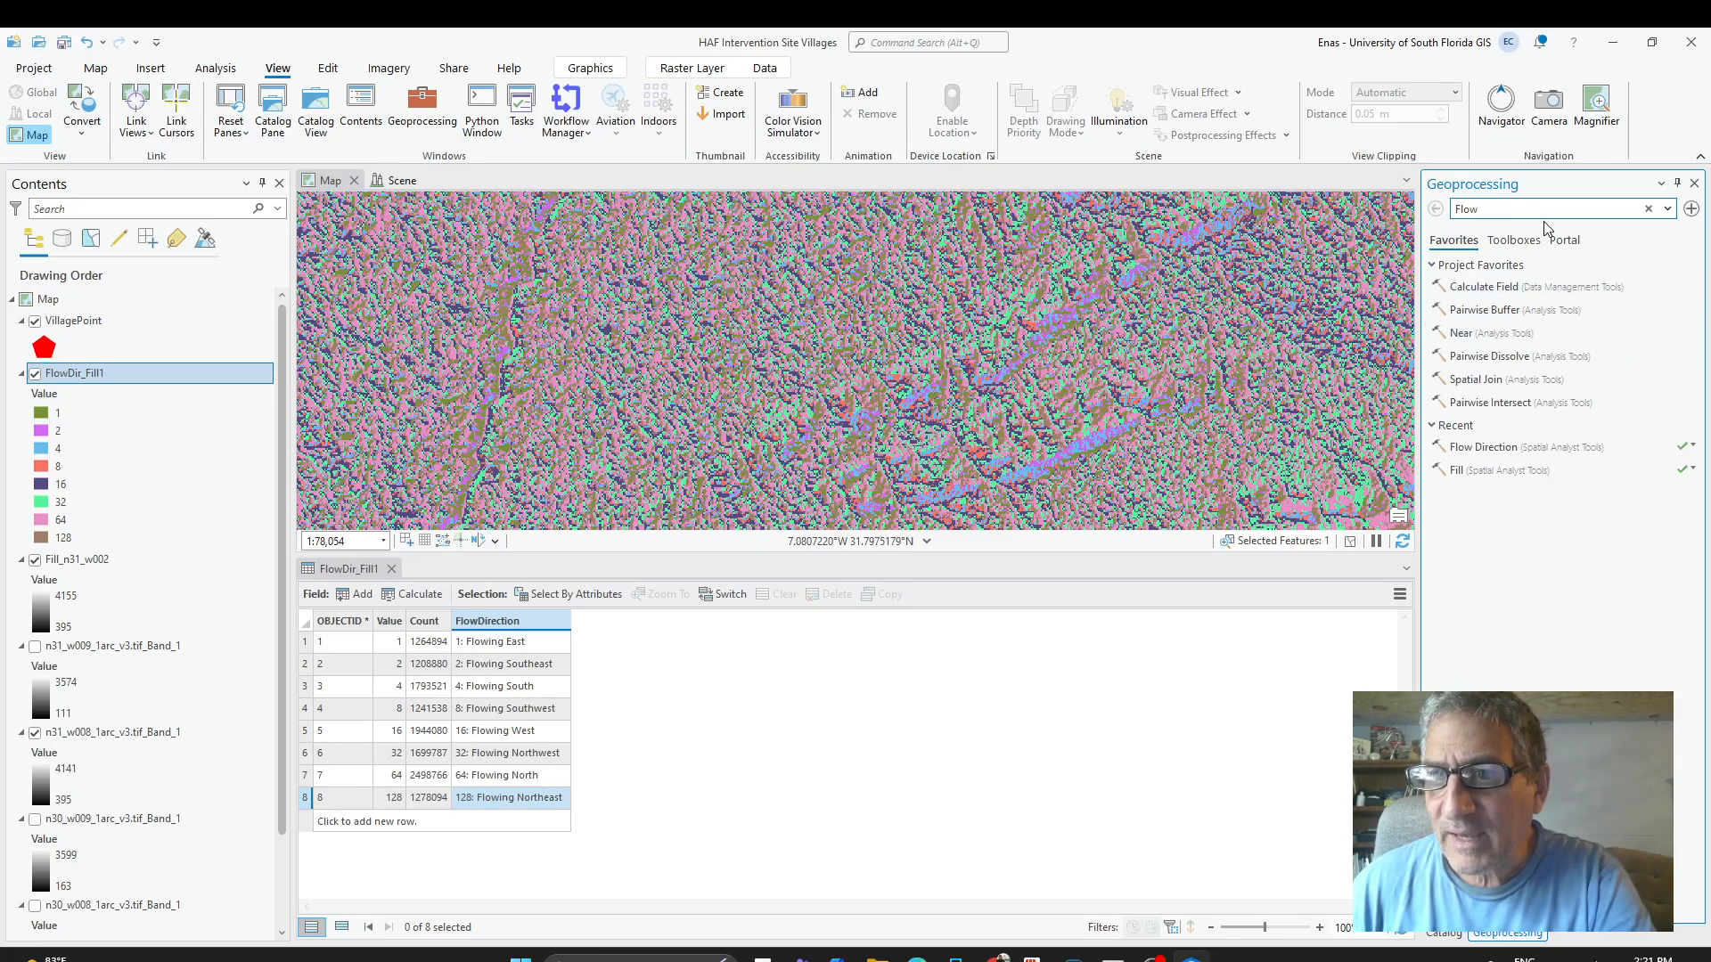
key(Return)
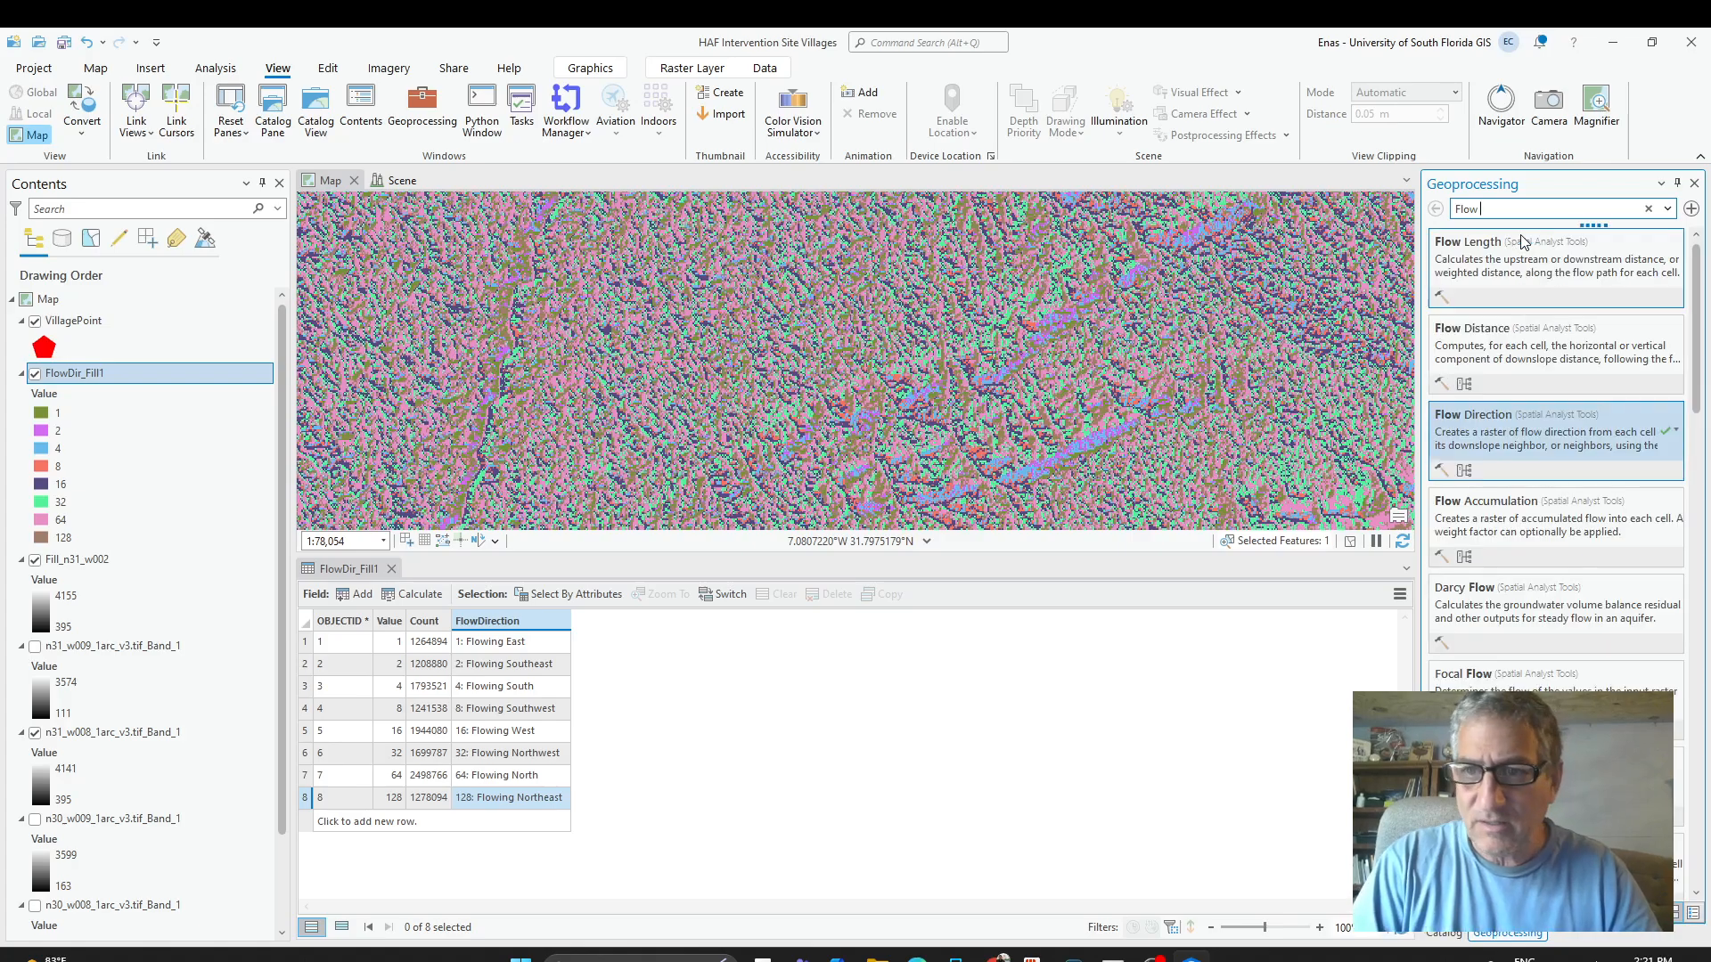
click(1524, 417)
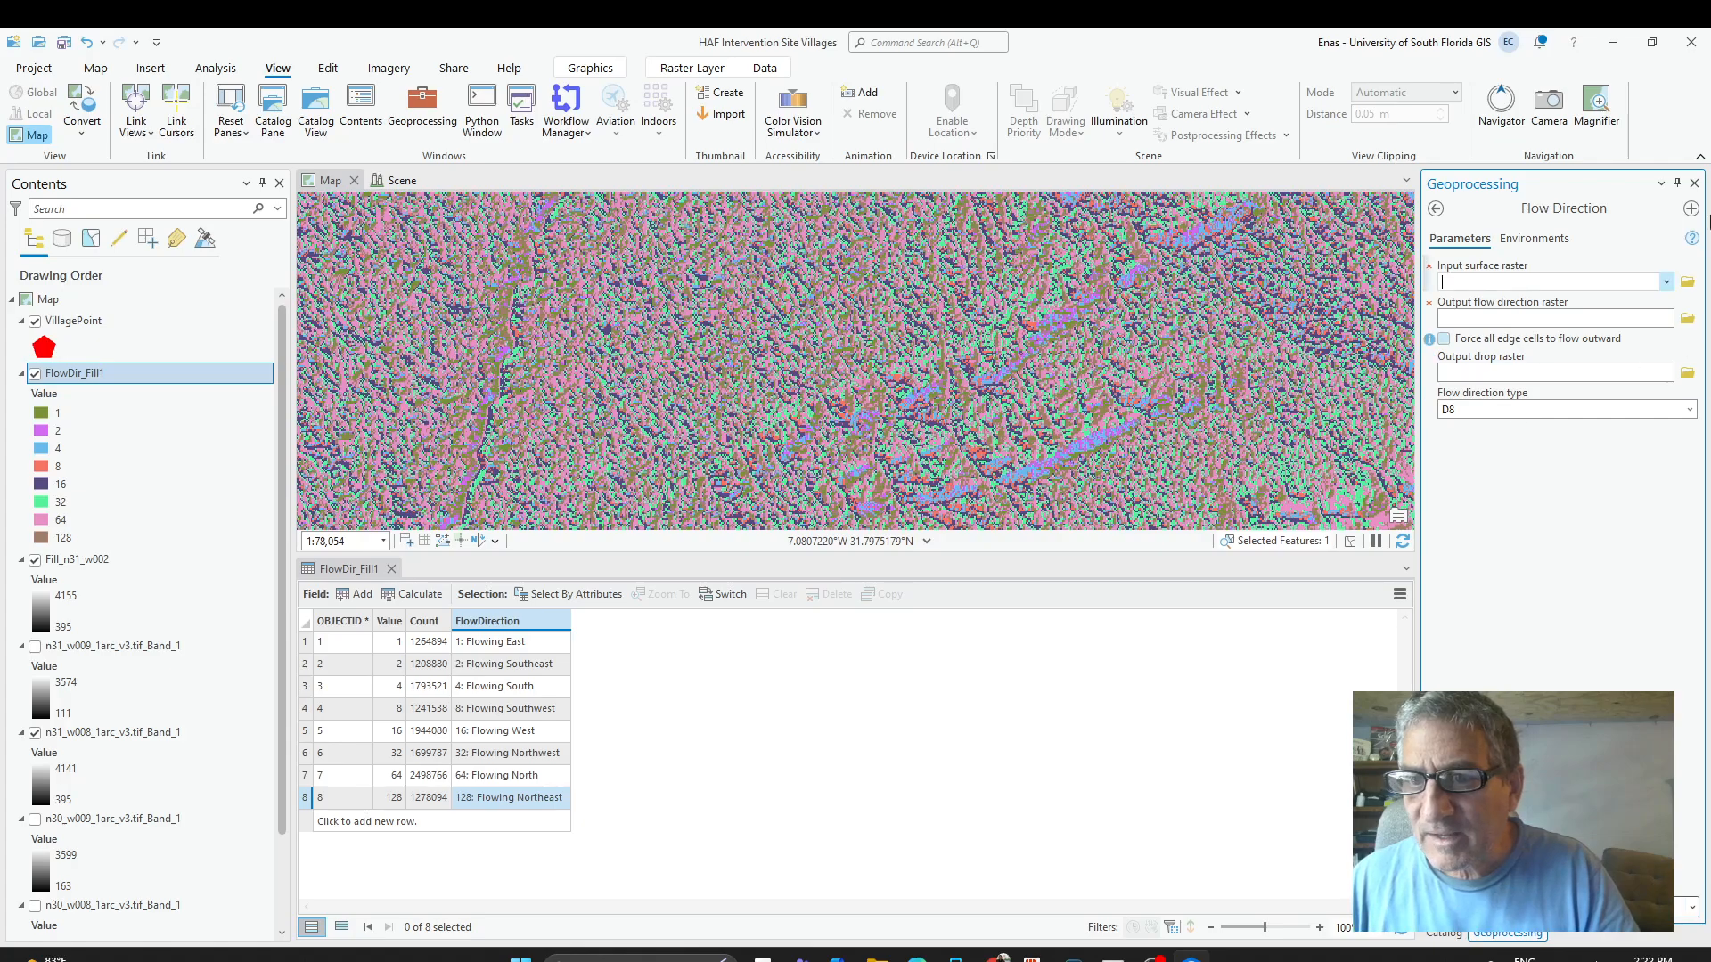
click(1686, 321)
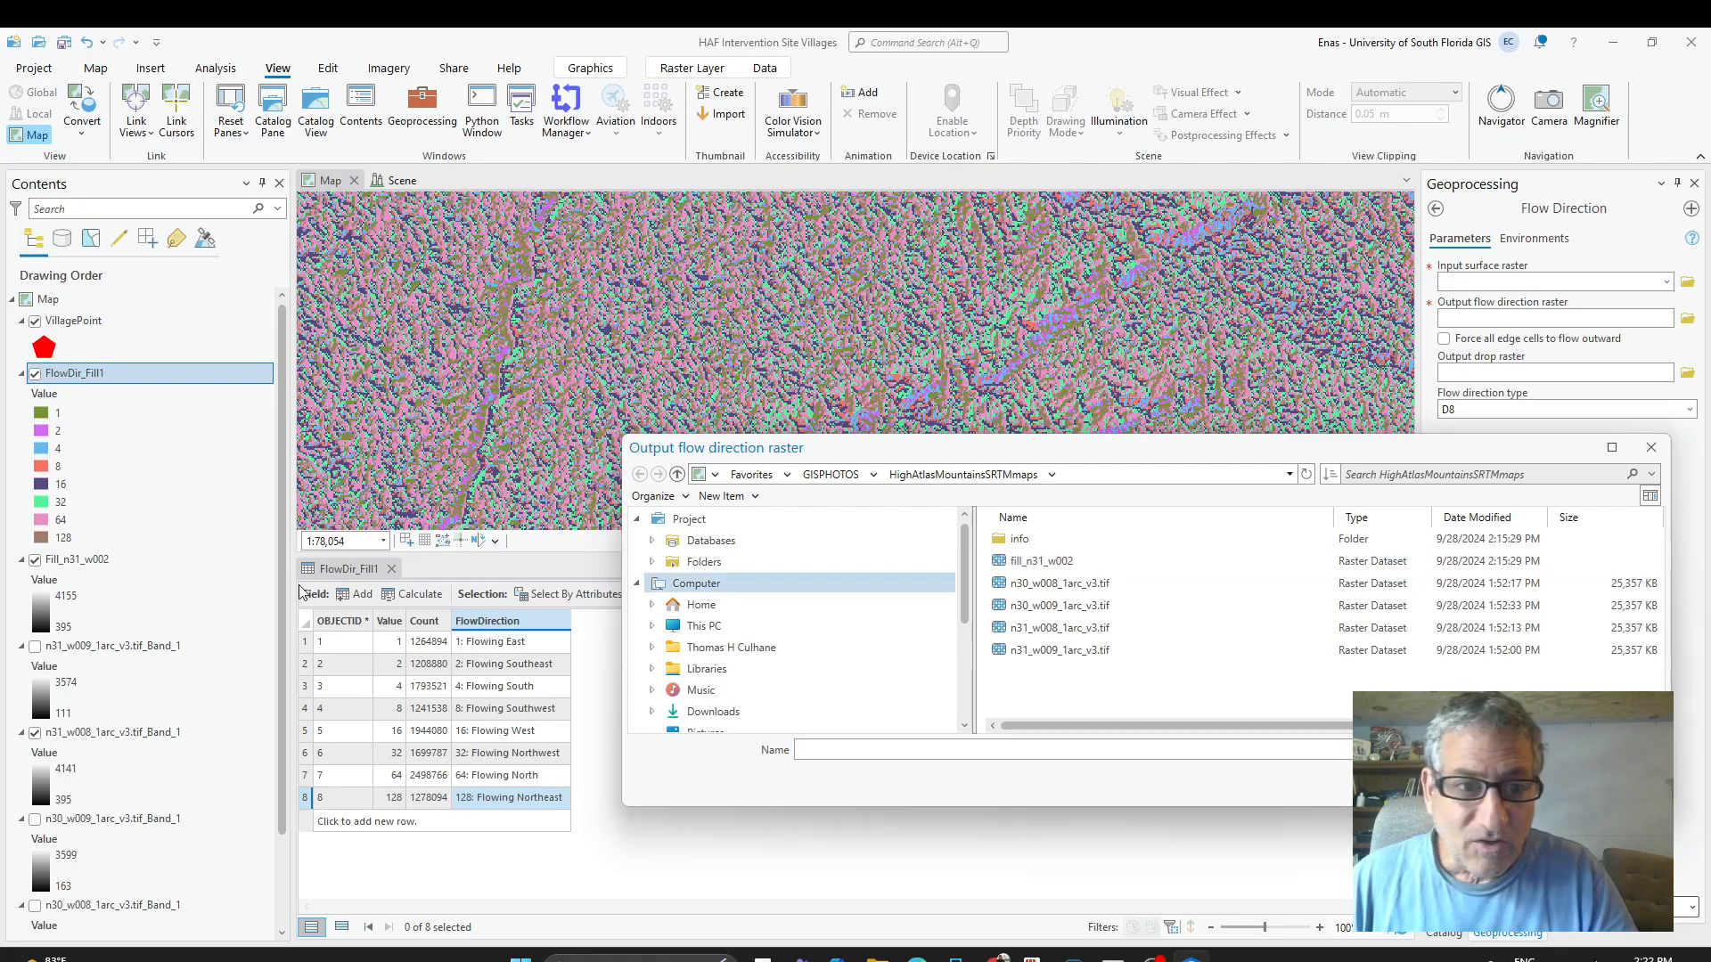
click(1651, 447)
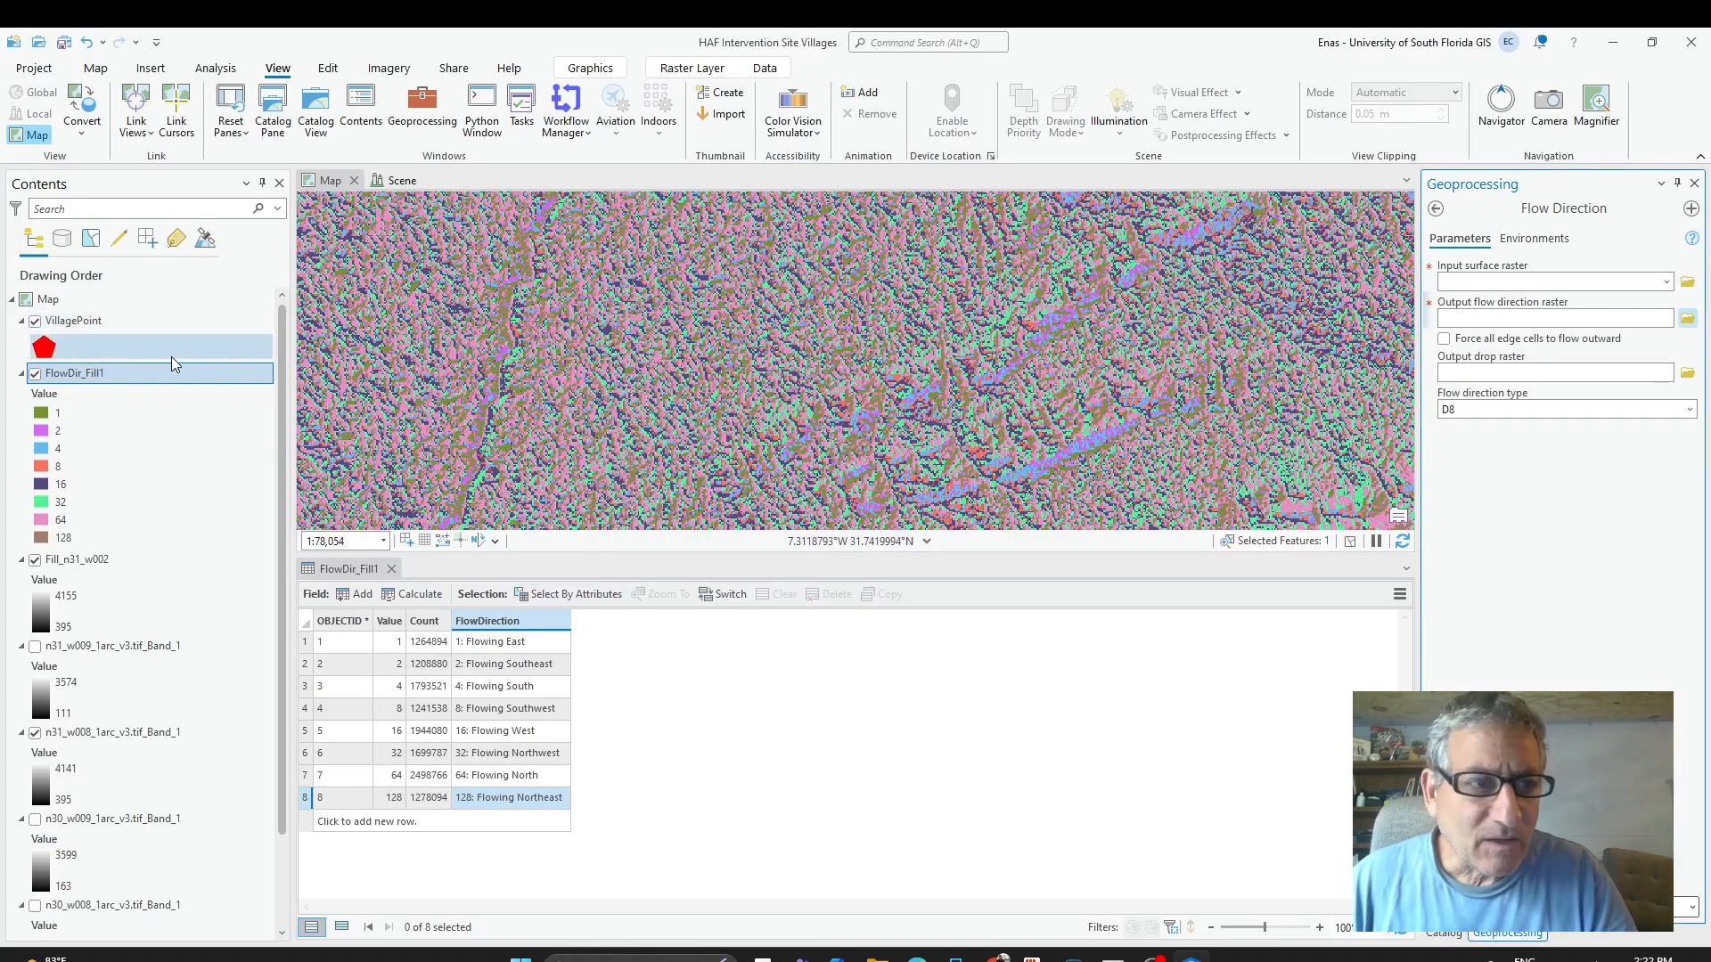
Look through the FlowDir_Fill1 layer's properties for its data source and read the database path.
right_click(76, 374)
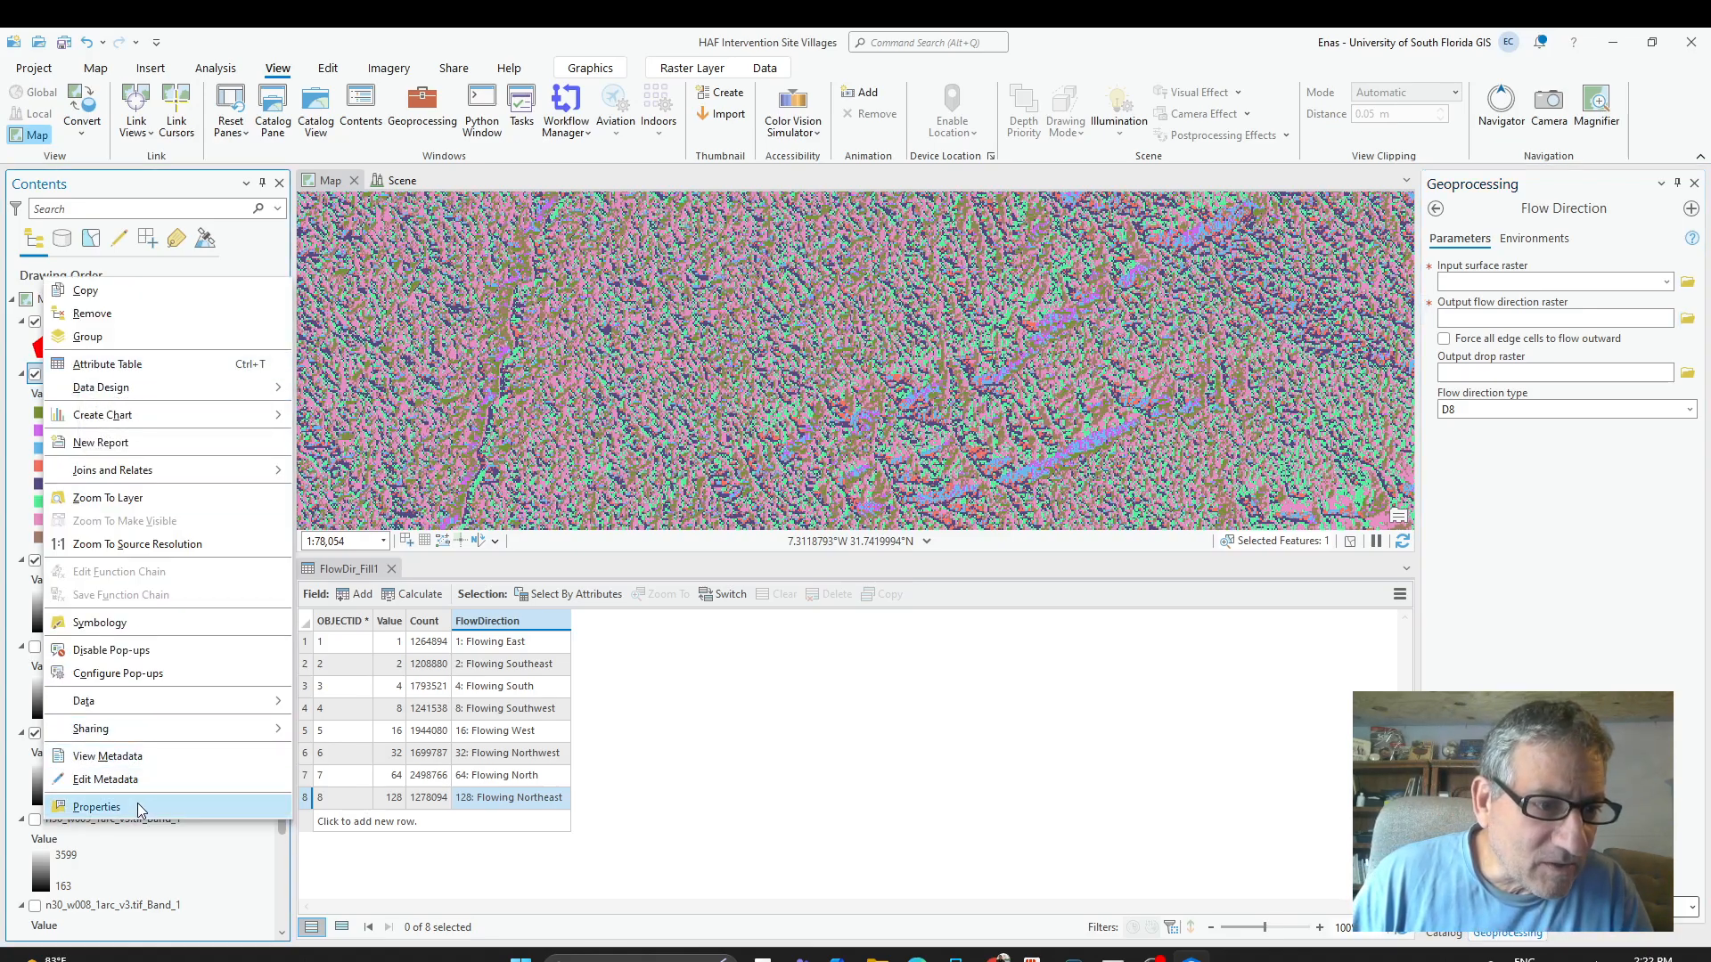
click(97, 807)
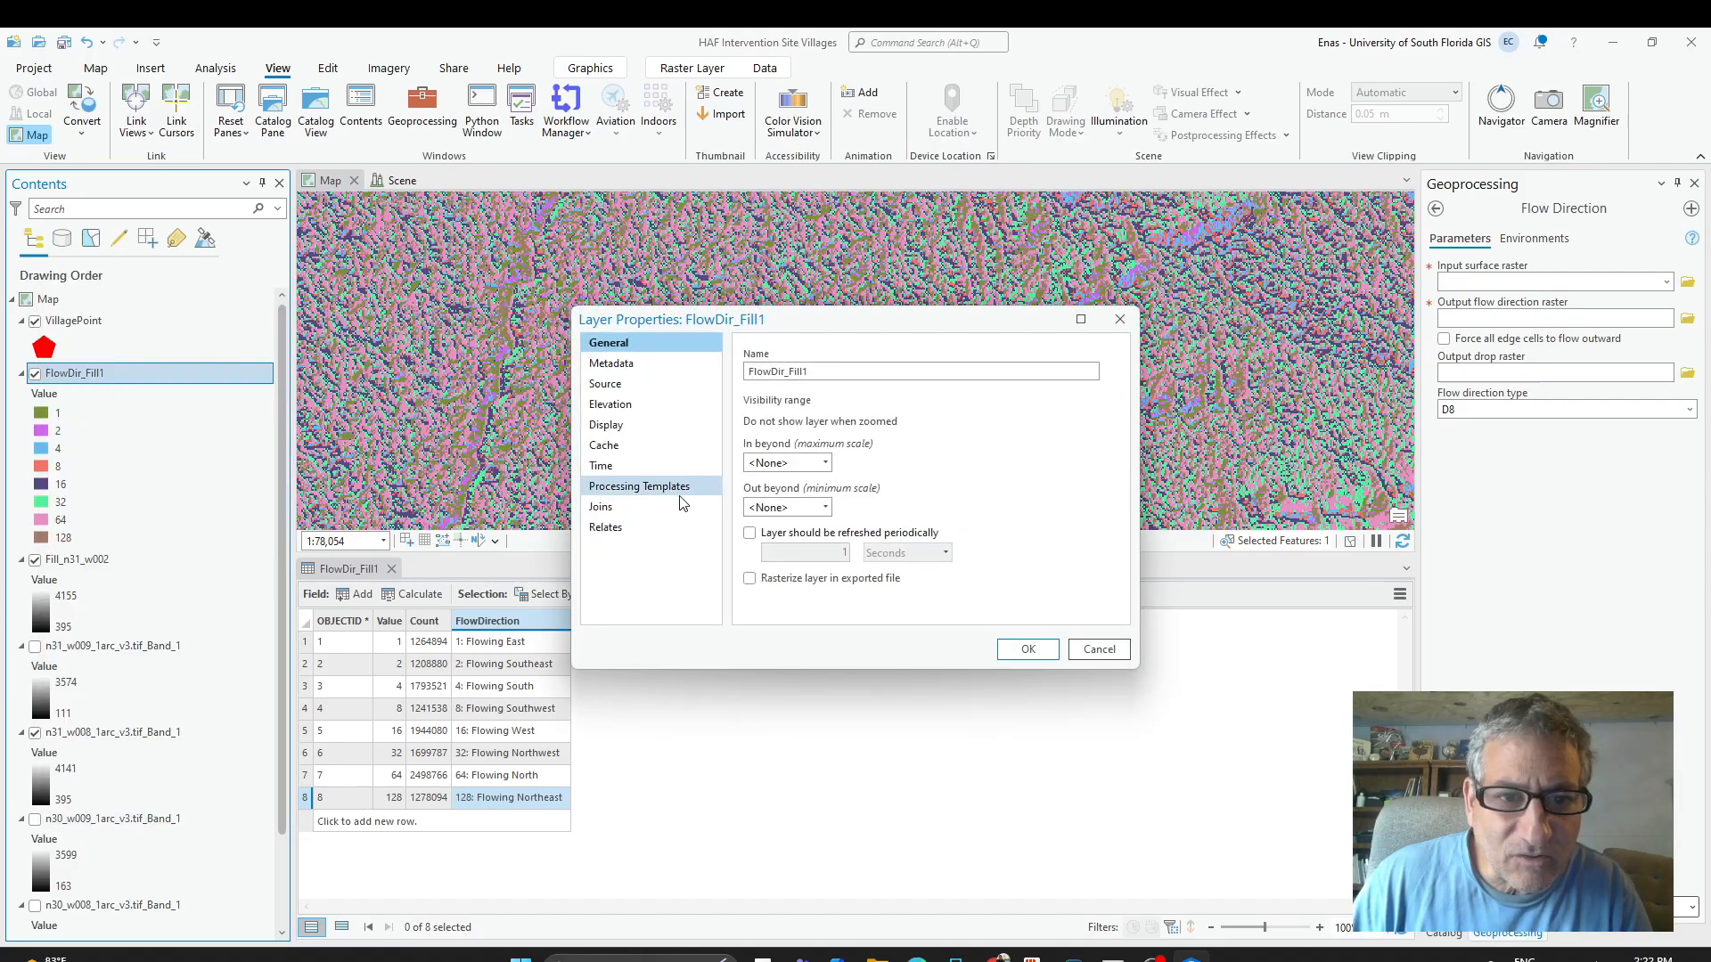
click(654, 451)
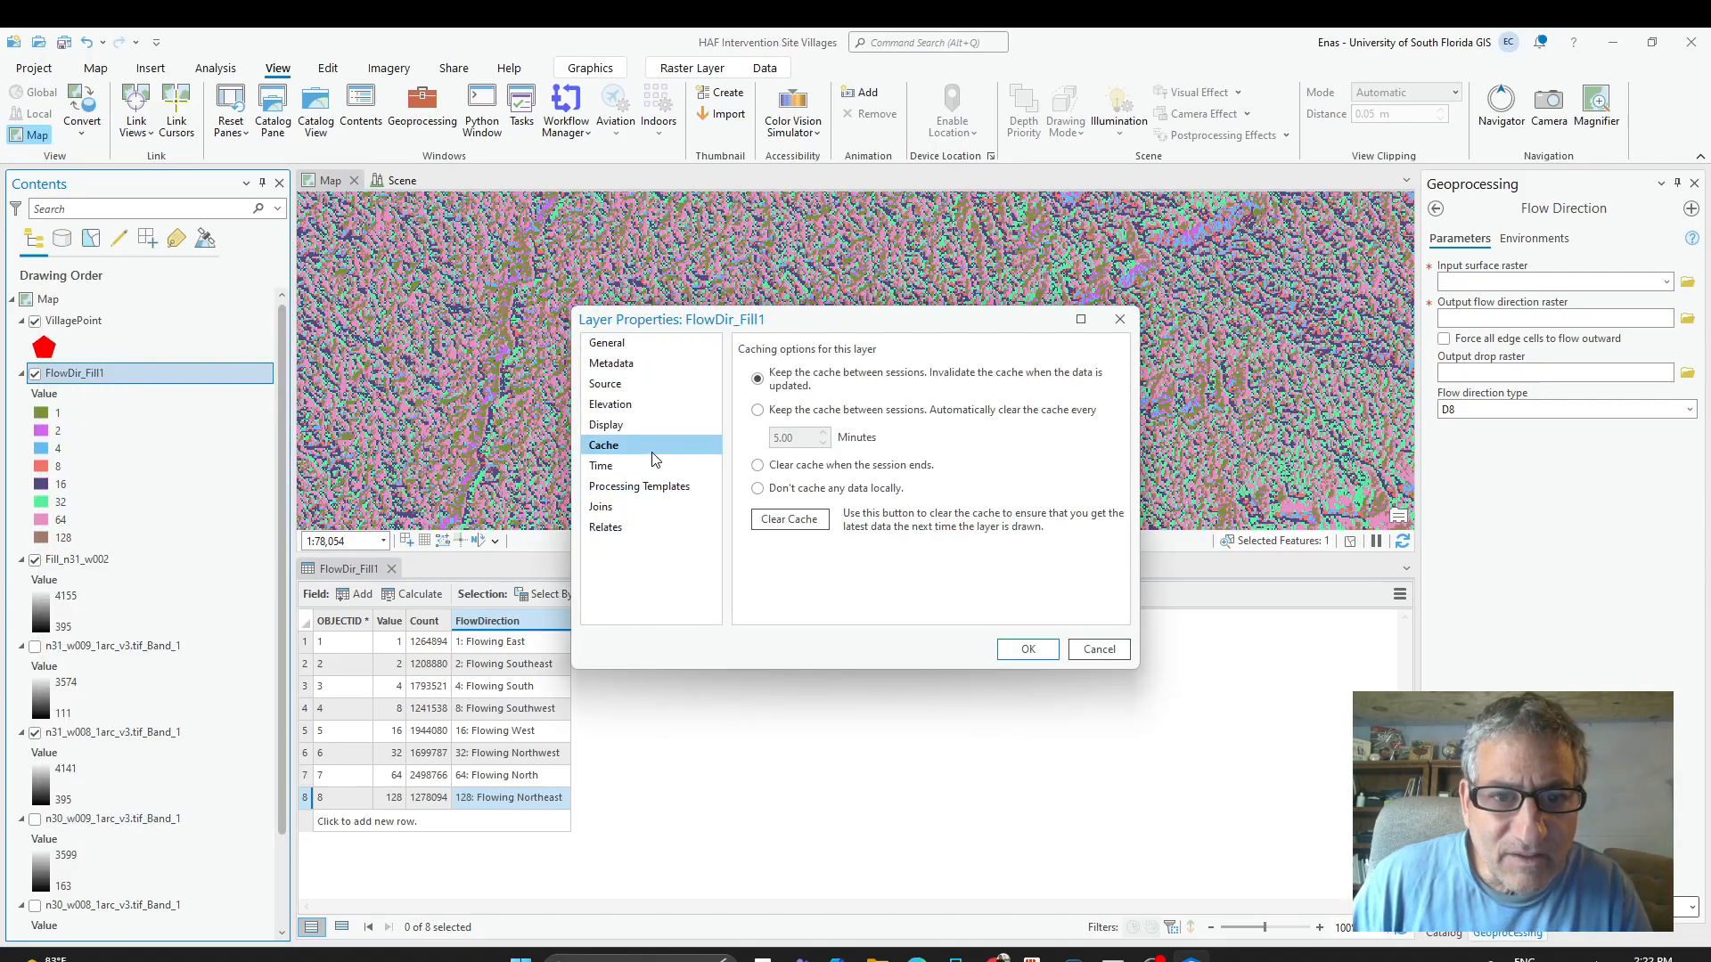
click(631, 430)
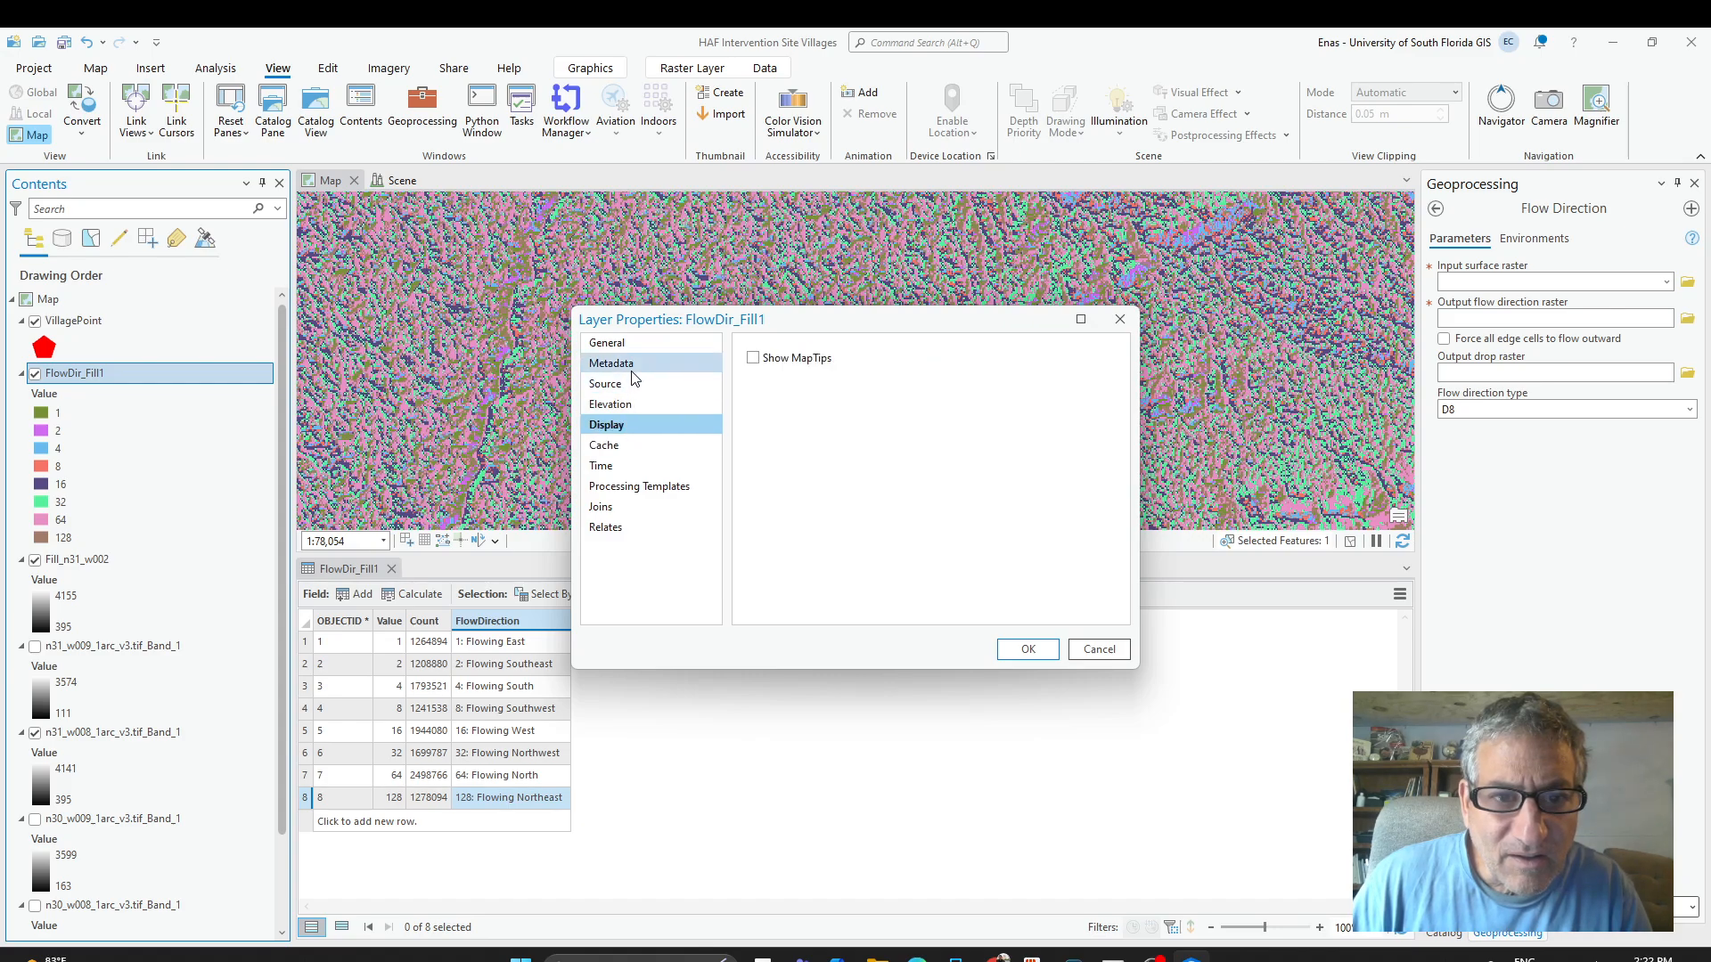
click(633, 382)
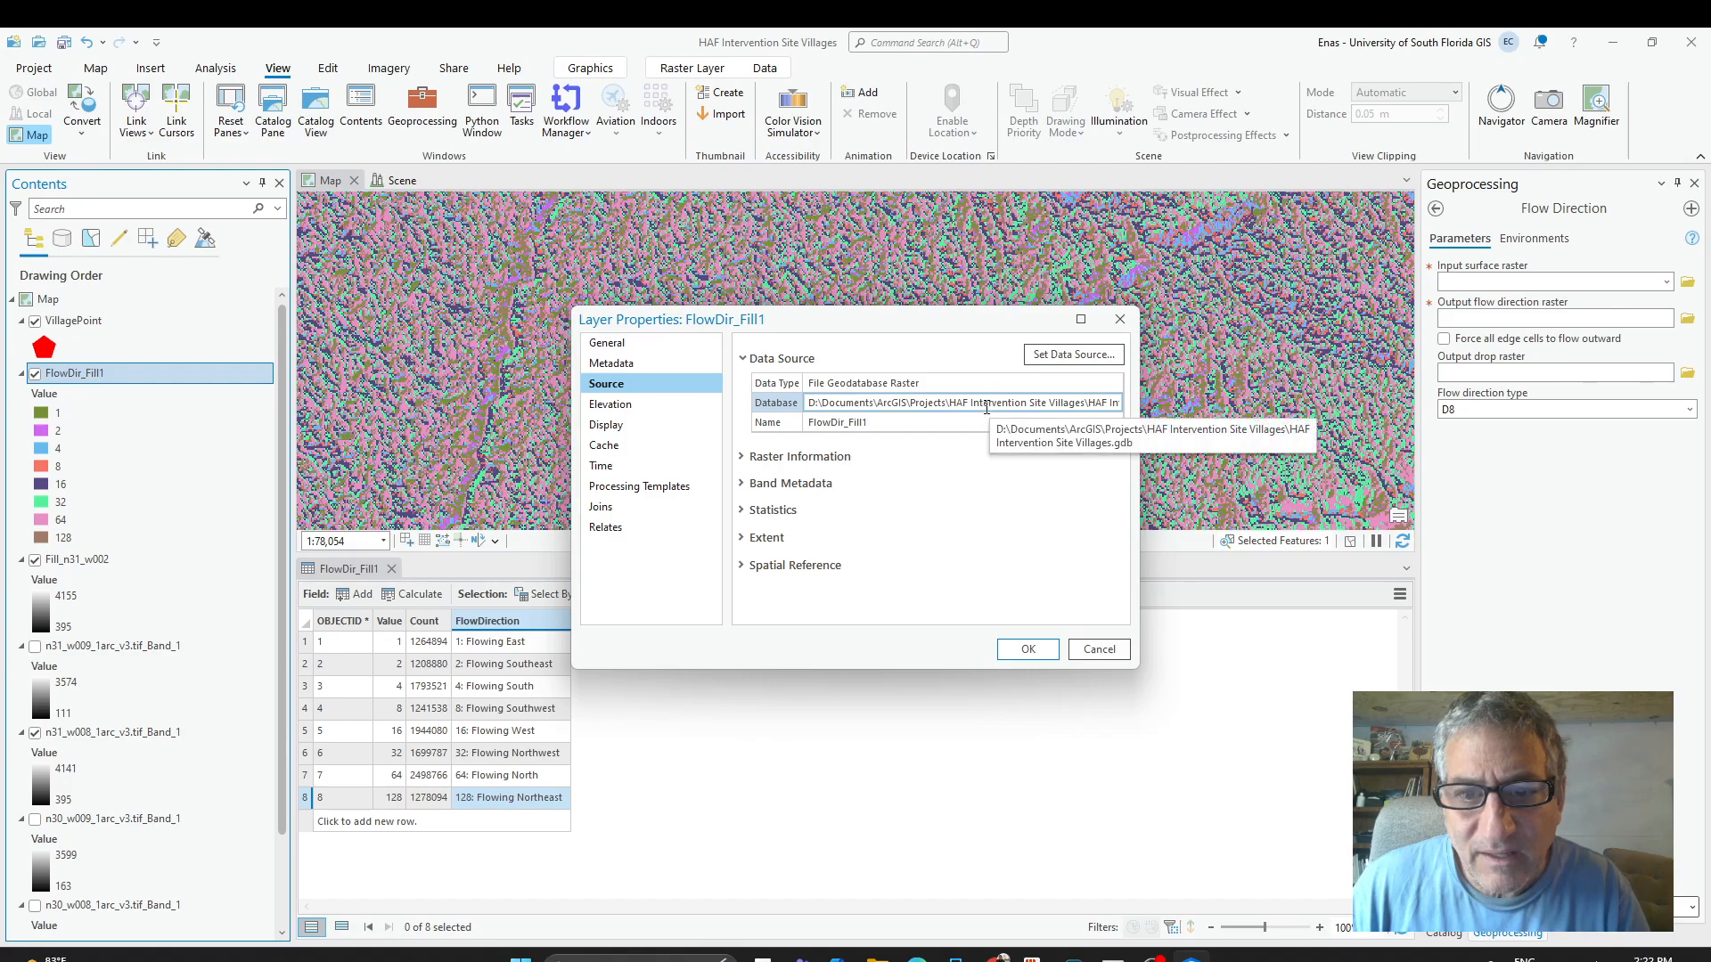
drag(987, 407, 1052, 416)
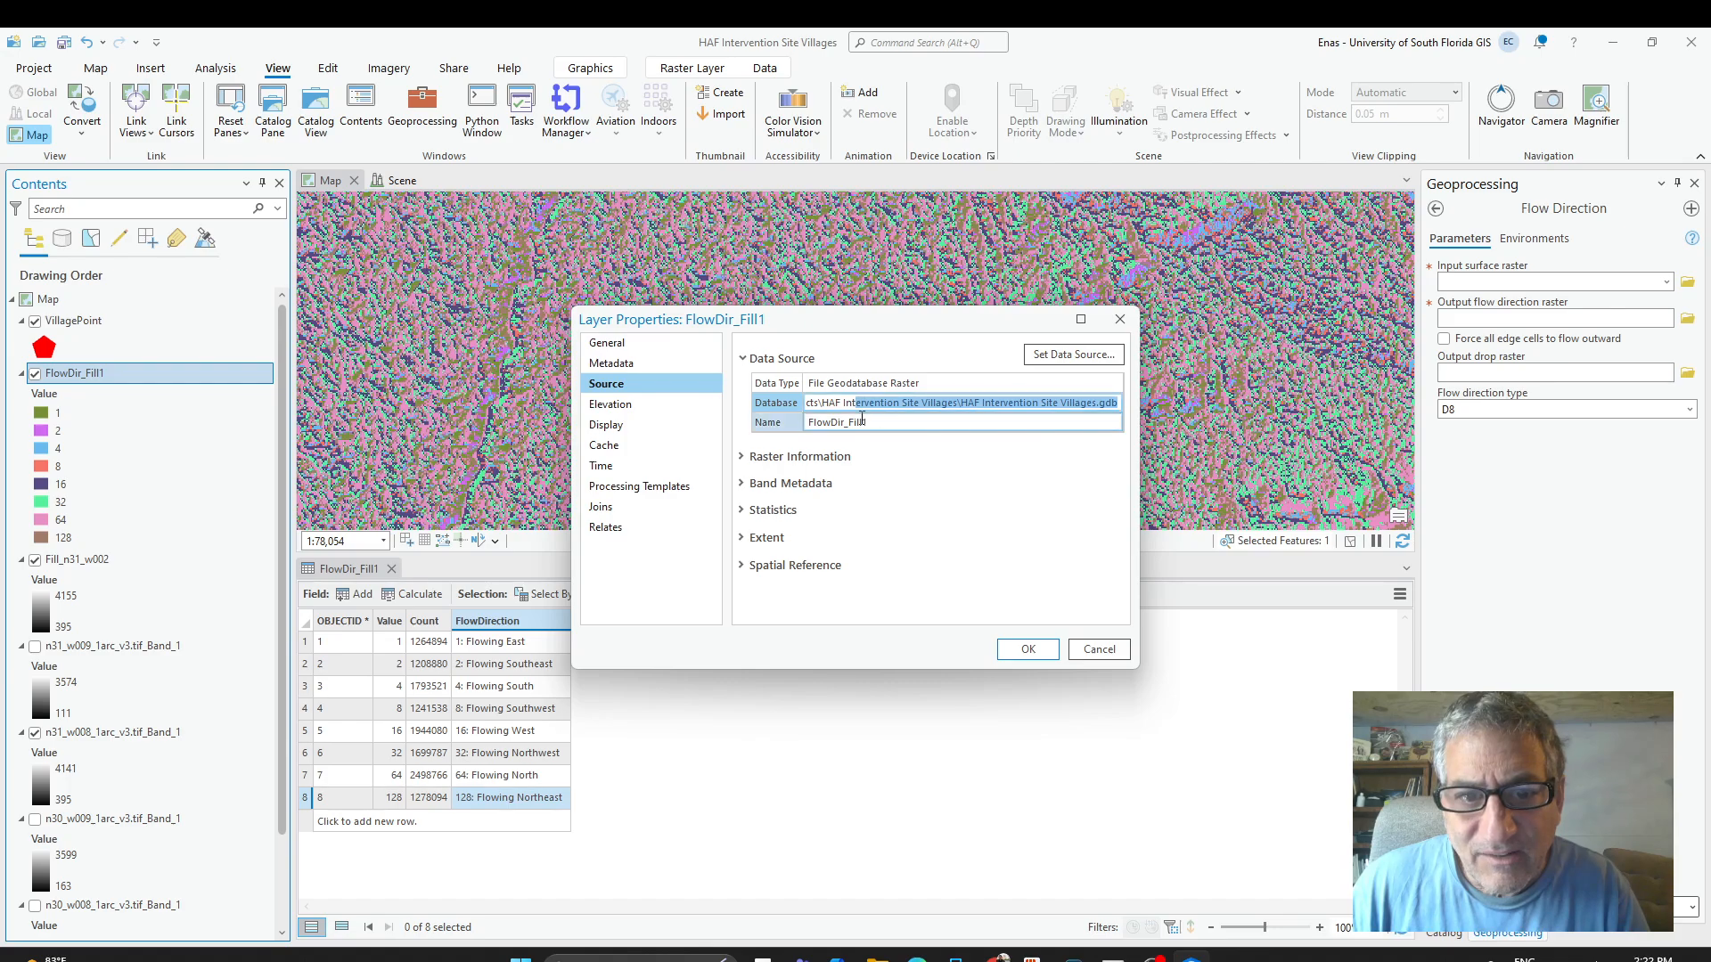
click(981, 407)
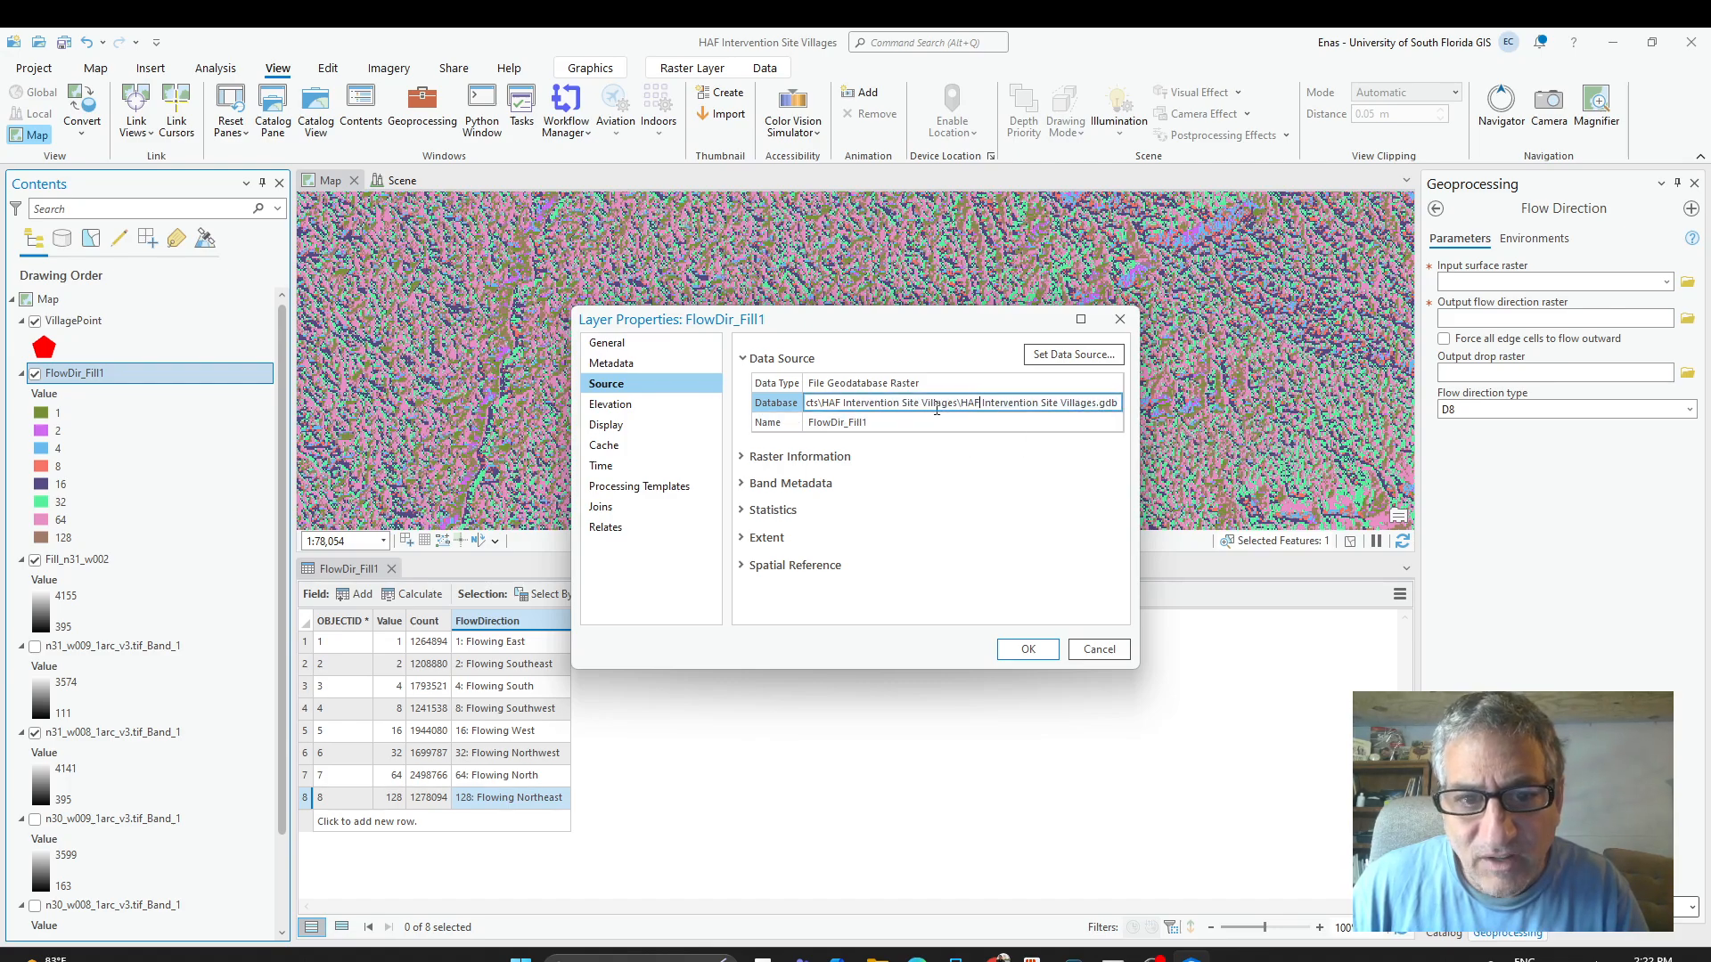
Examine FlowDir_Fill1's raster information, recheck where its source database is stored, and leave the layer properties without changes.
click(743, 456)
scroll(934, 536, down, 3)
scroll(934, 537, down, 1)
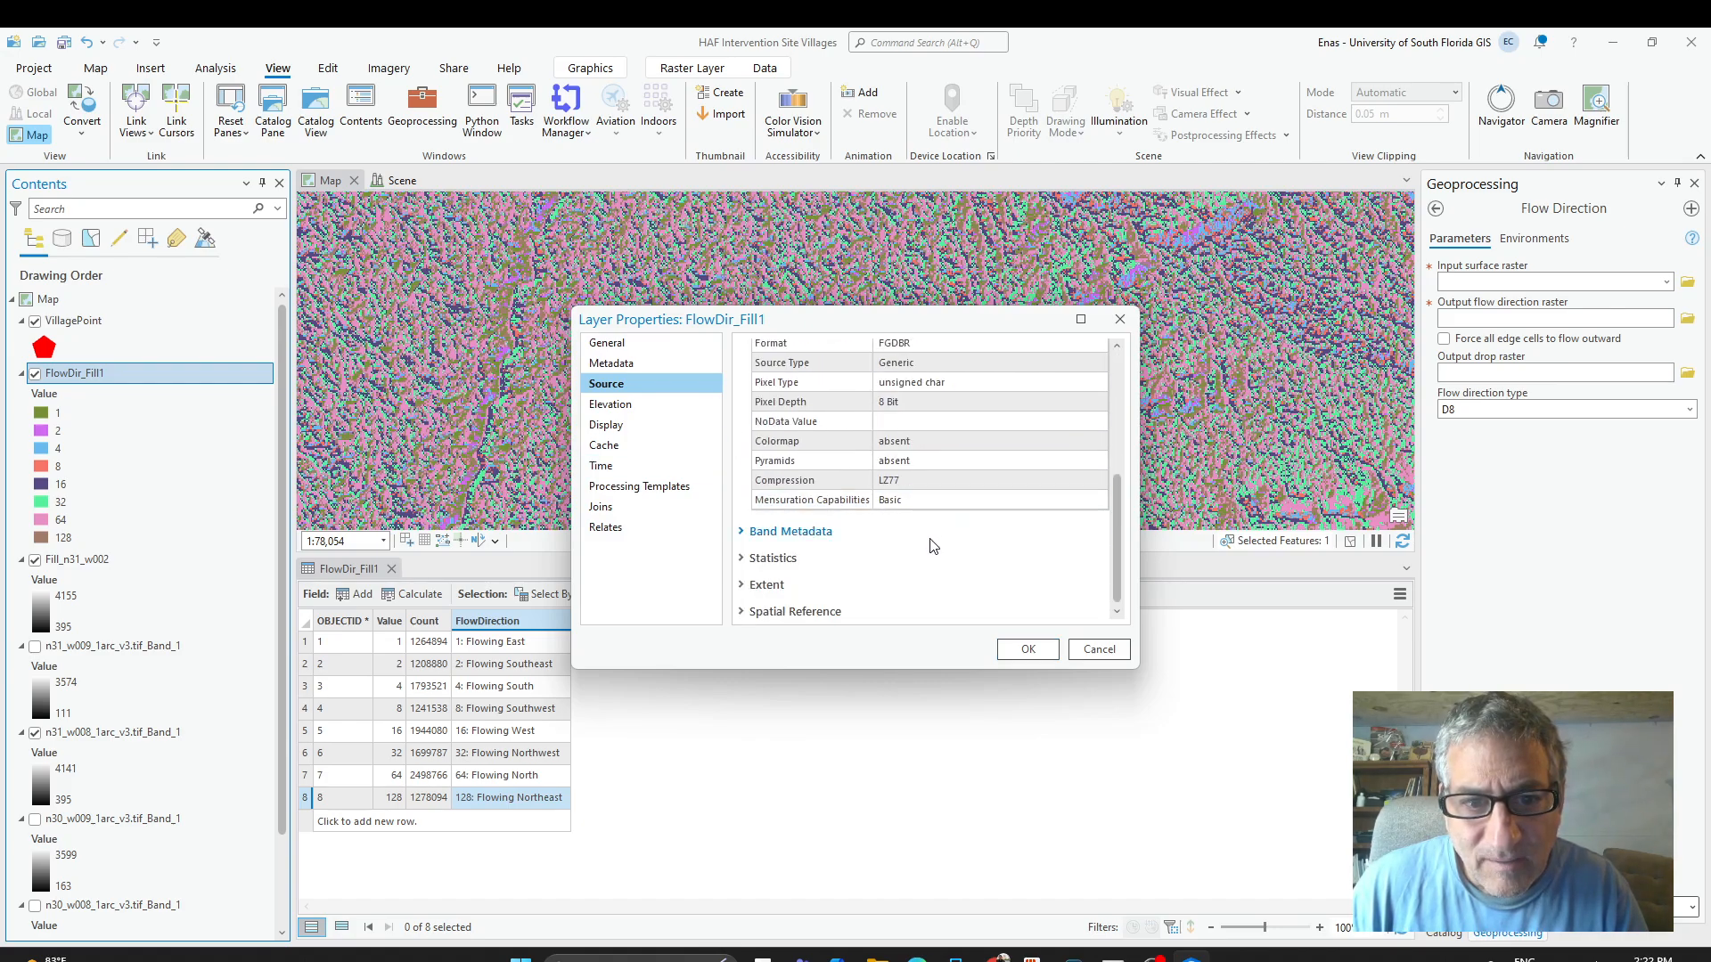
scroll(898, 496, up, 5)
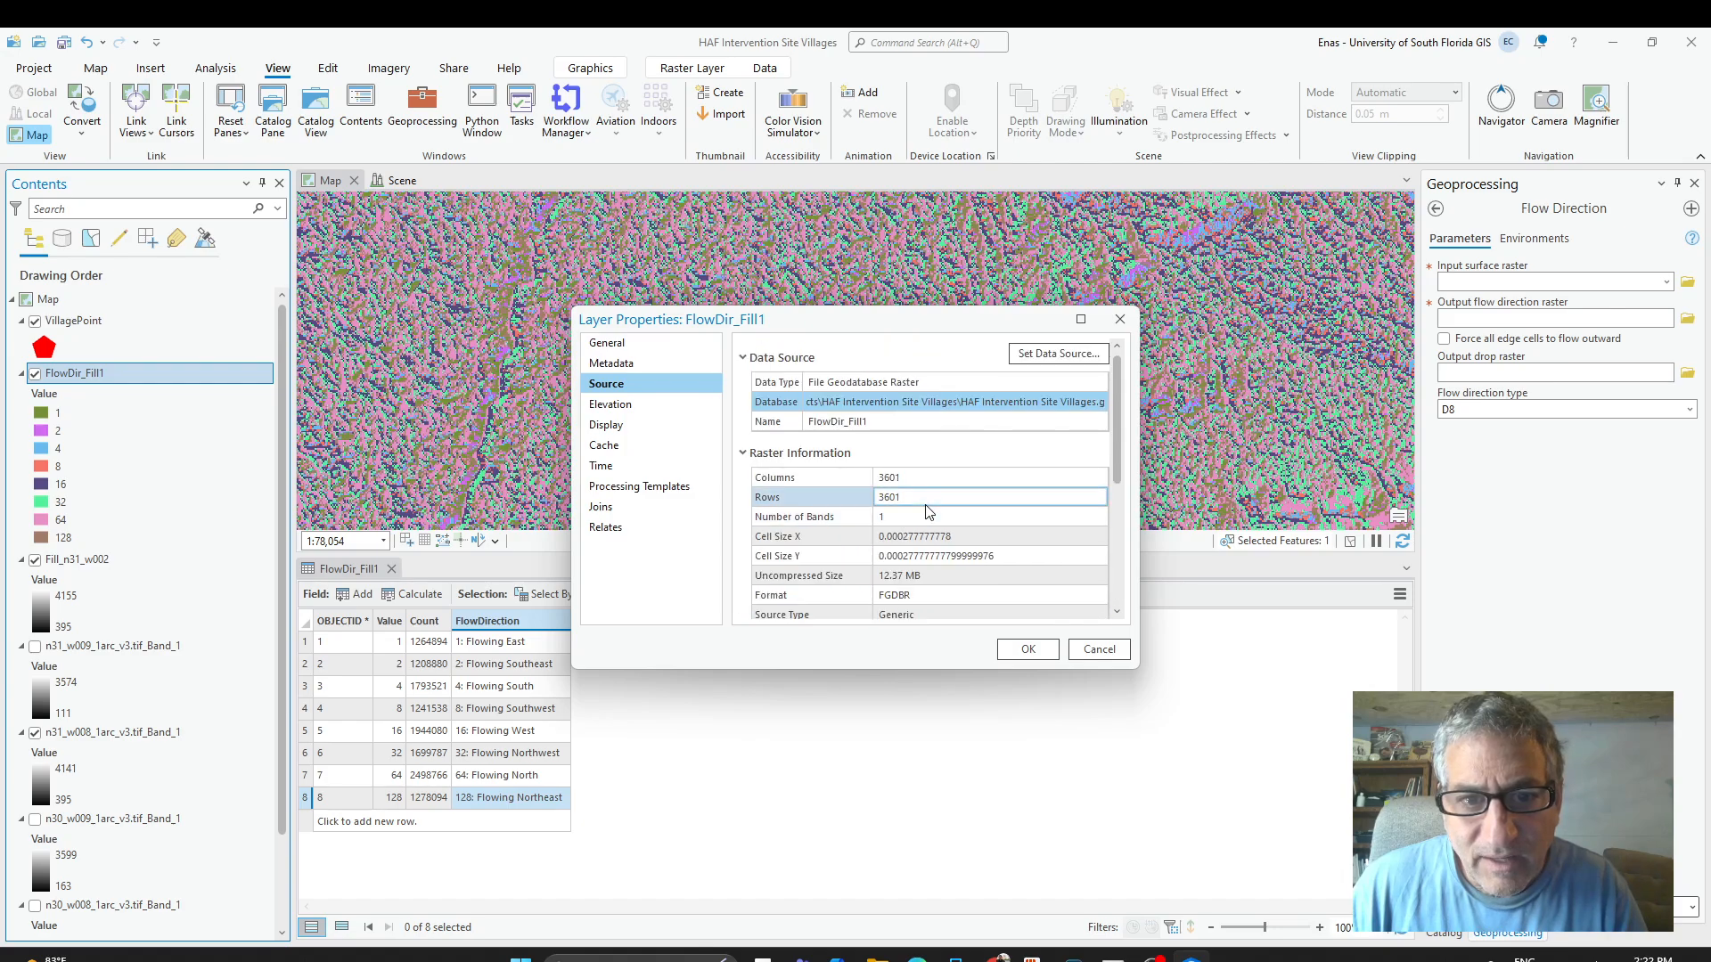
click(861, 402)
drag(851, 403, 807, 403)
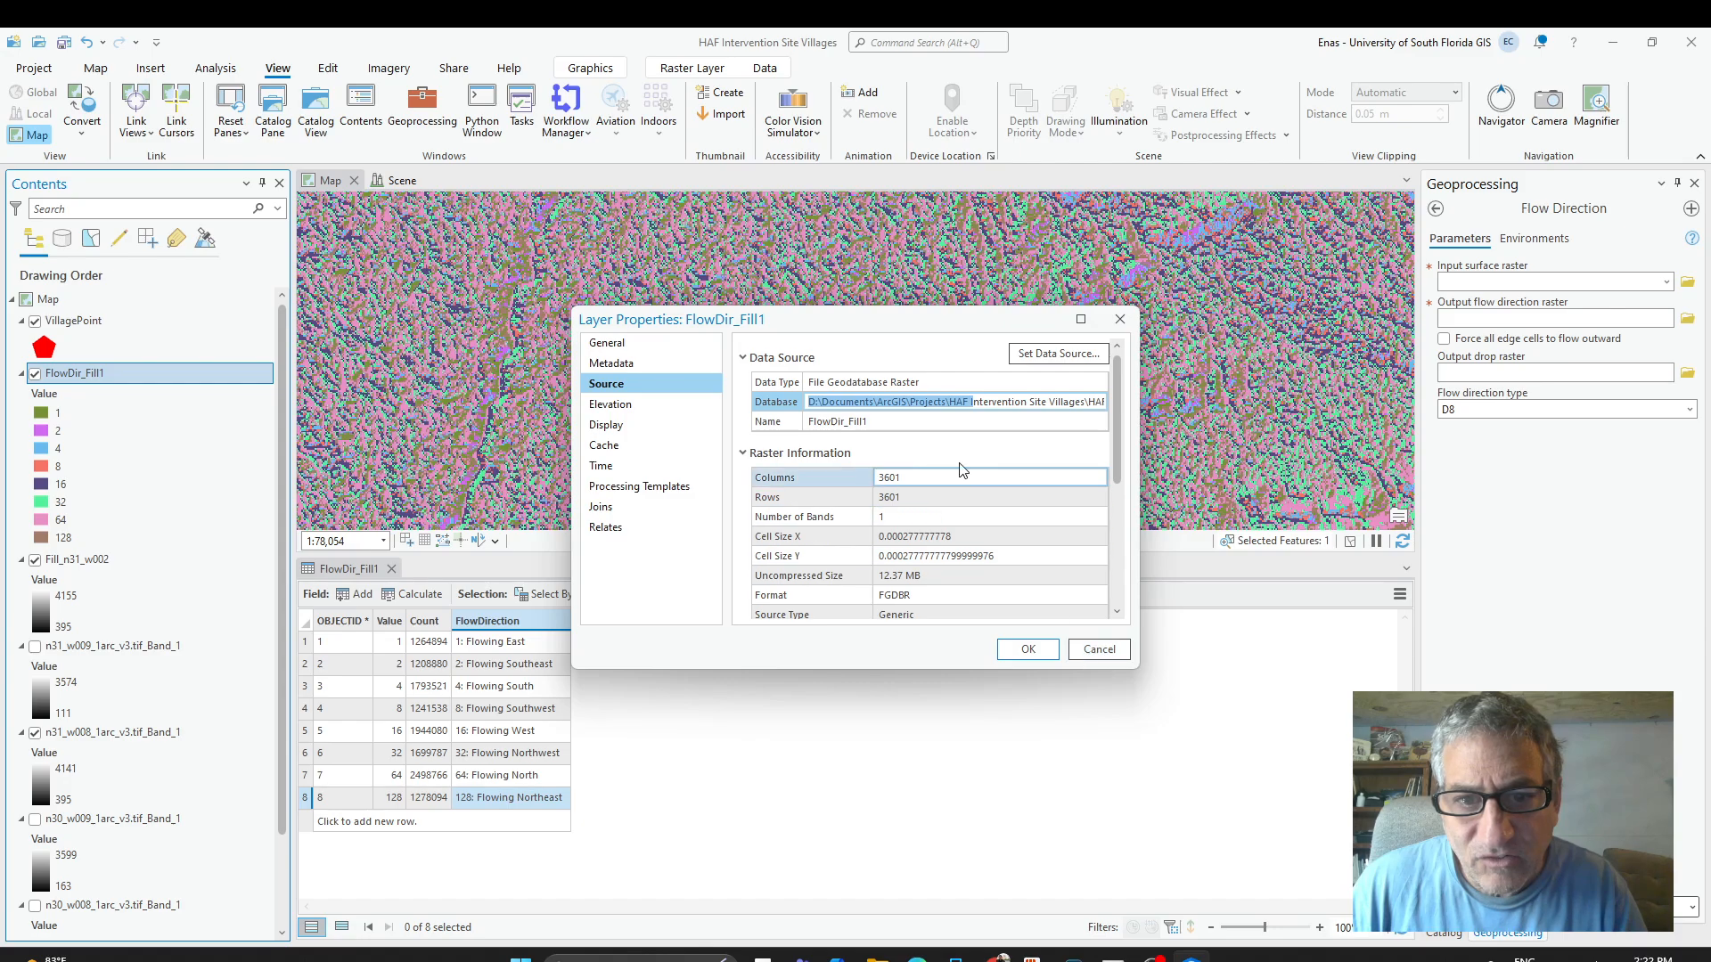
click(994, 404)
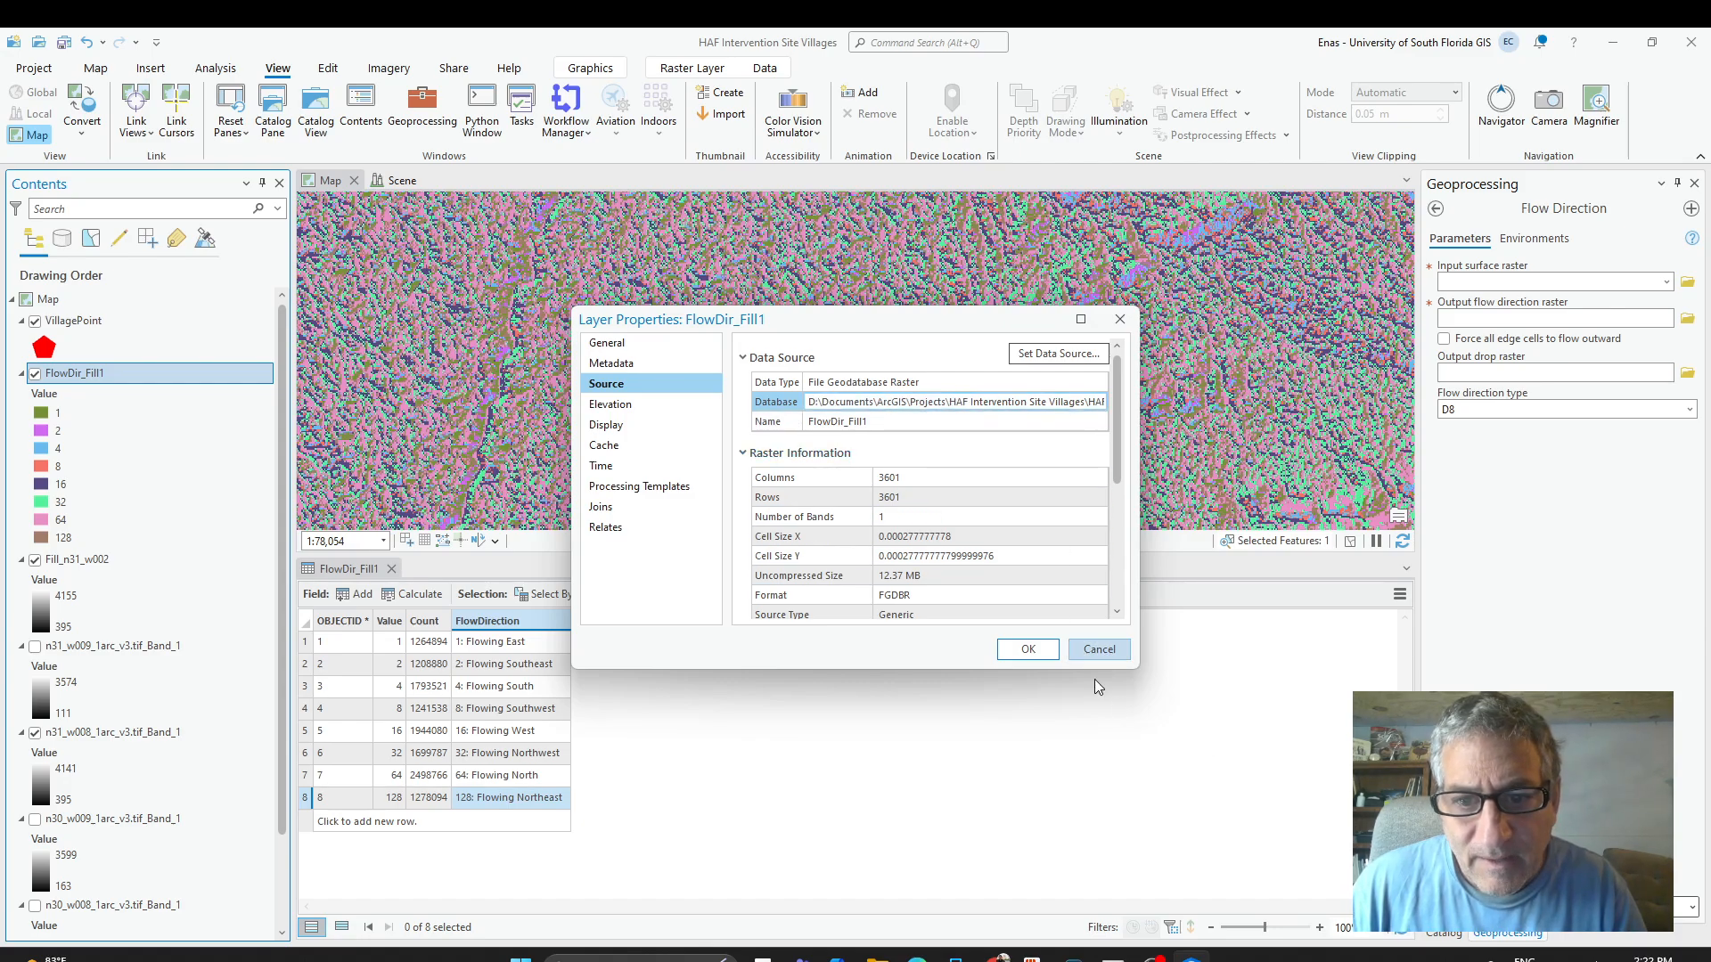
click(1087, 650)
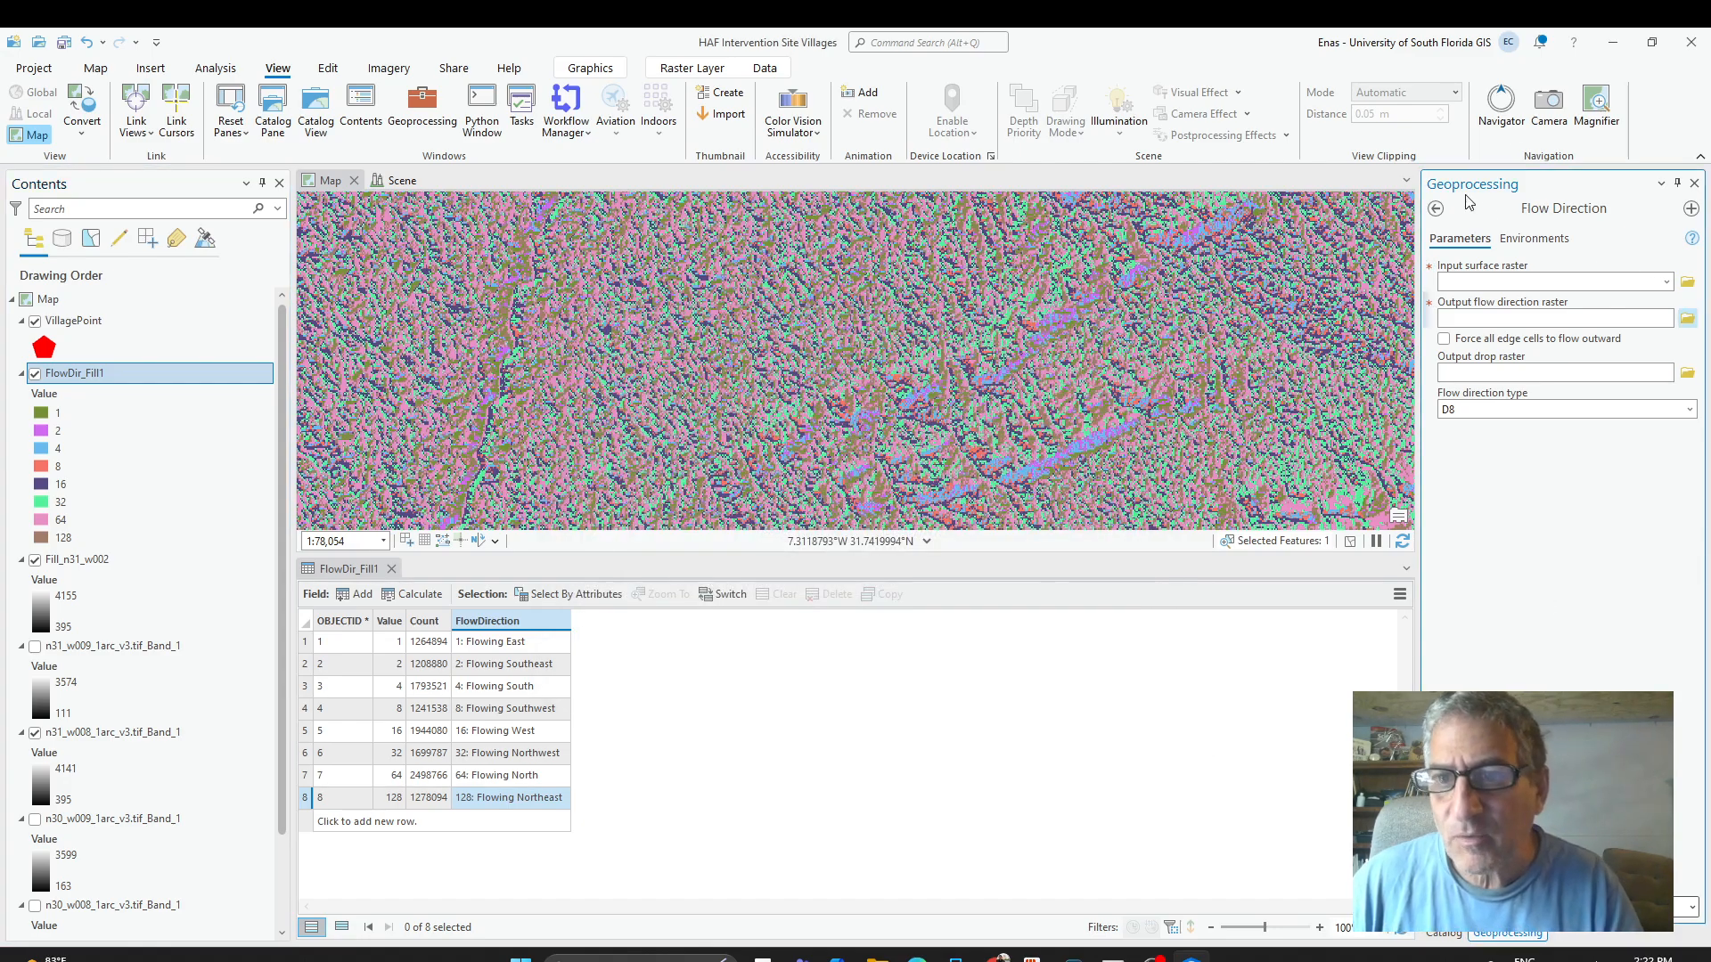
Close the Flow Direction tool and locate the FlowDir_Fill1 raster in the project's HAF Intervention Site Villages.gdb.
click(1694, 184)
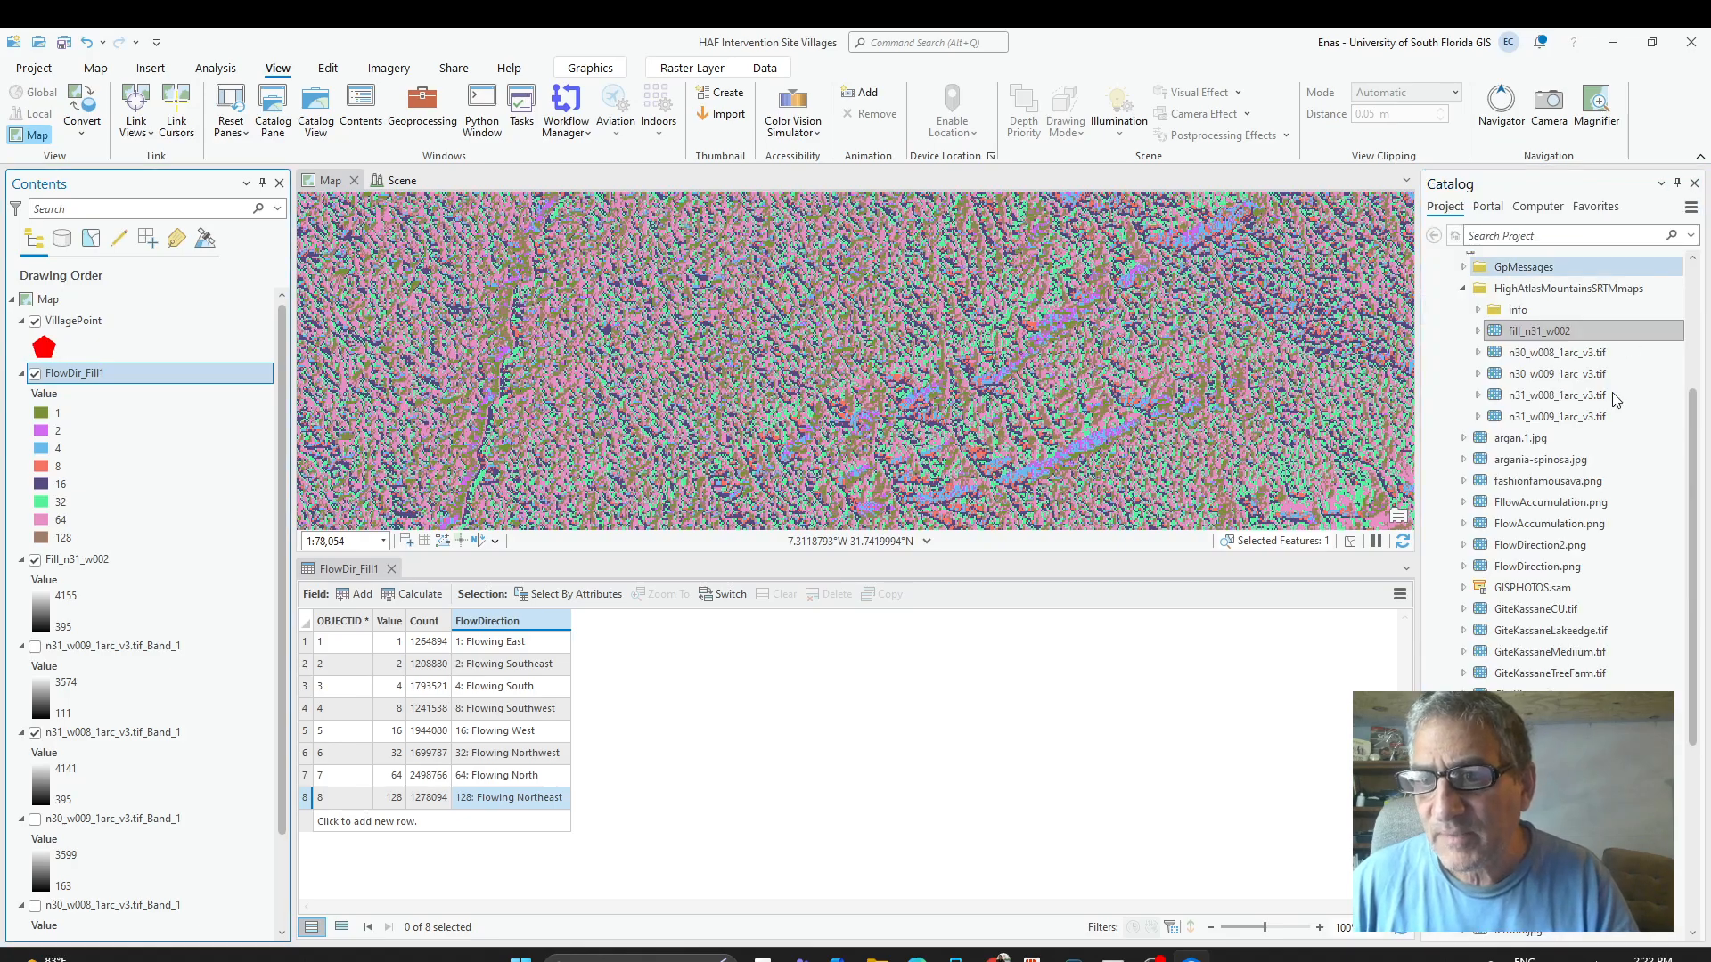
click(1463, 288)
scroll(1591, 490, up, 3)
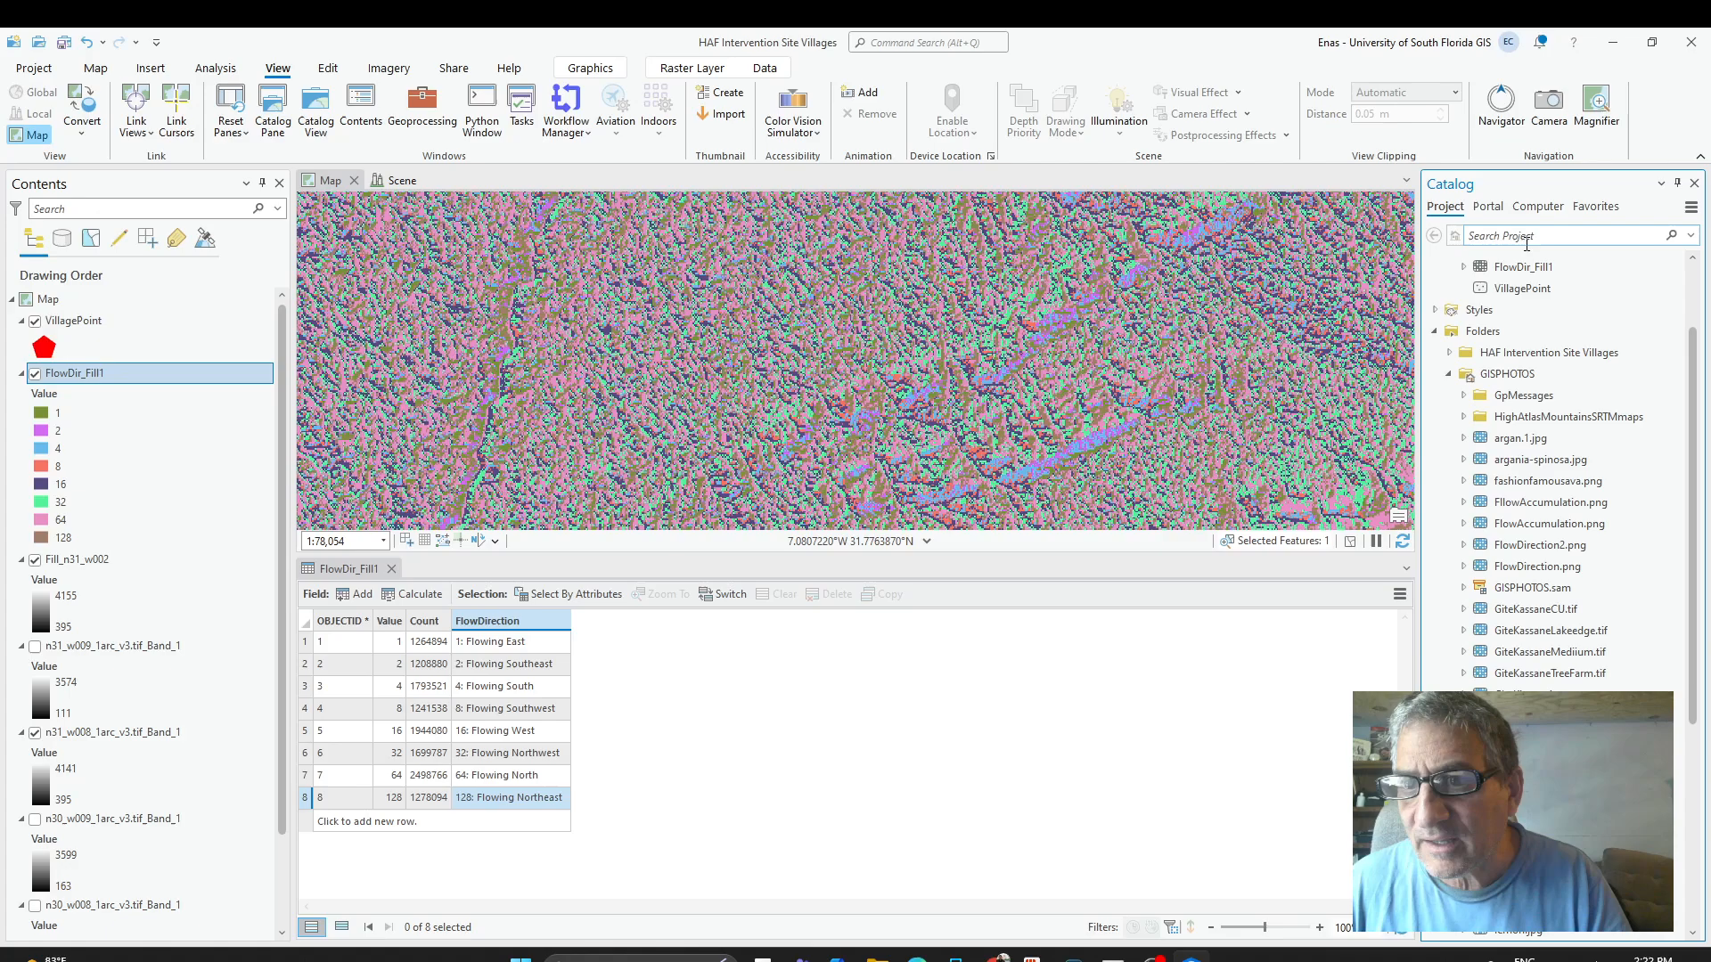
scroll(1682, 373, up, 3)
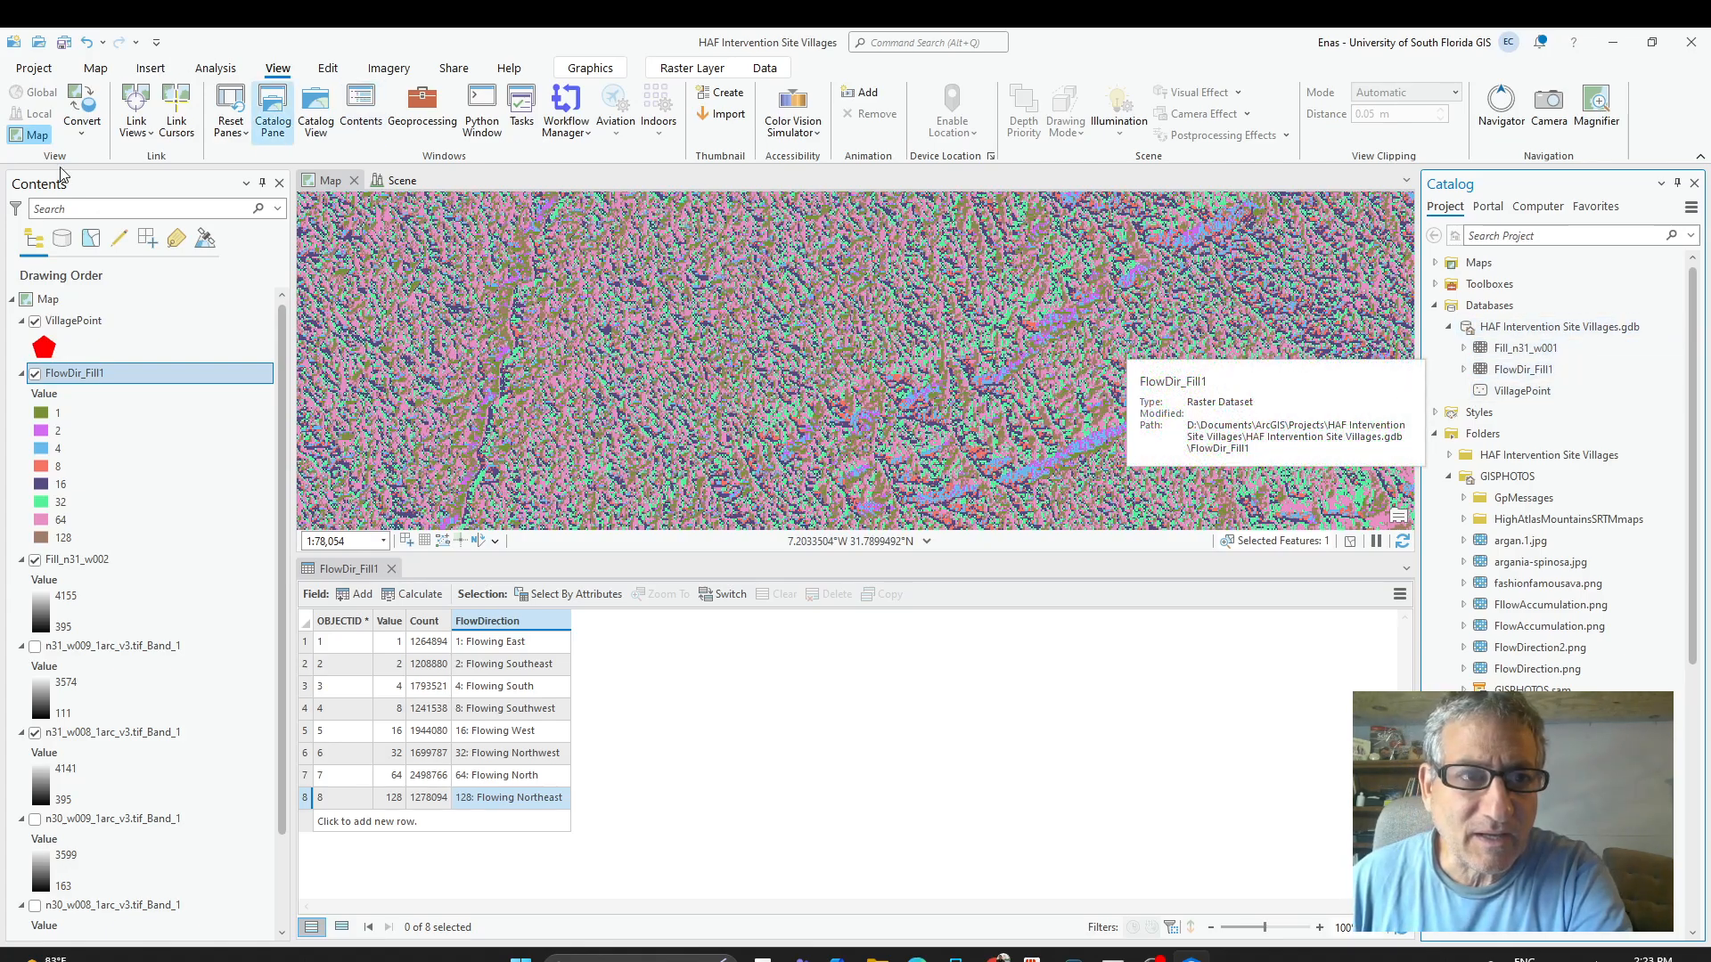
Add FlowDir_Fill1 from the project geodatabase to the Scene's Ground elevation surfaces, above fill_n31_w002, without building pyramids.
click(398, 182)
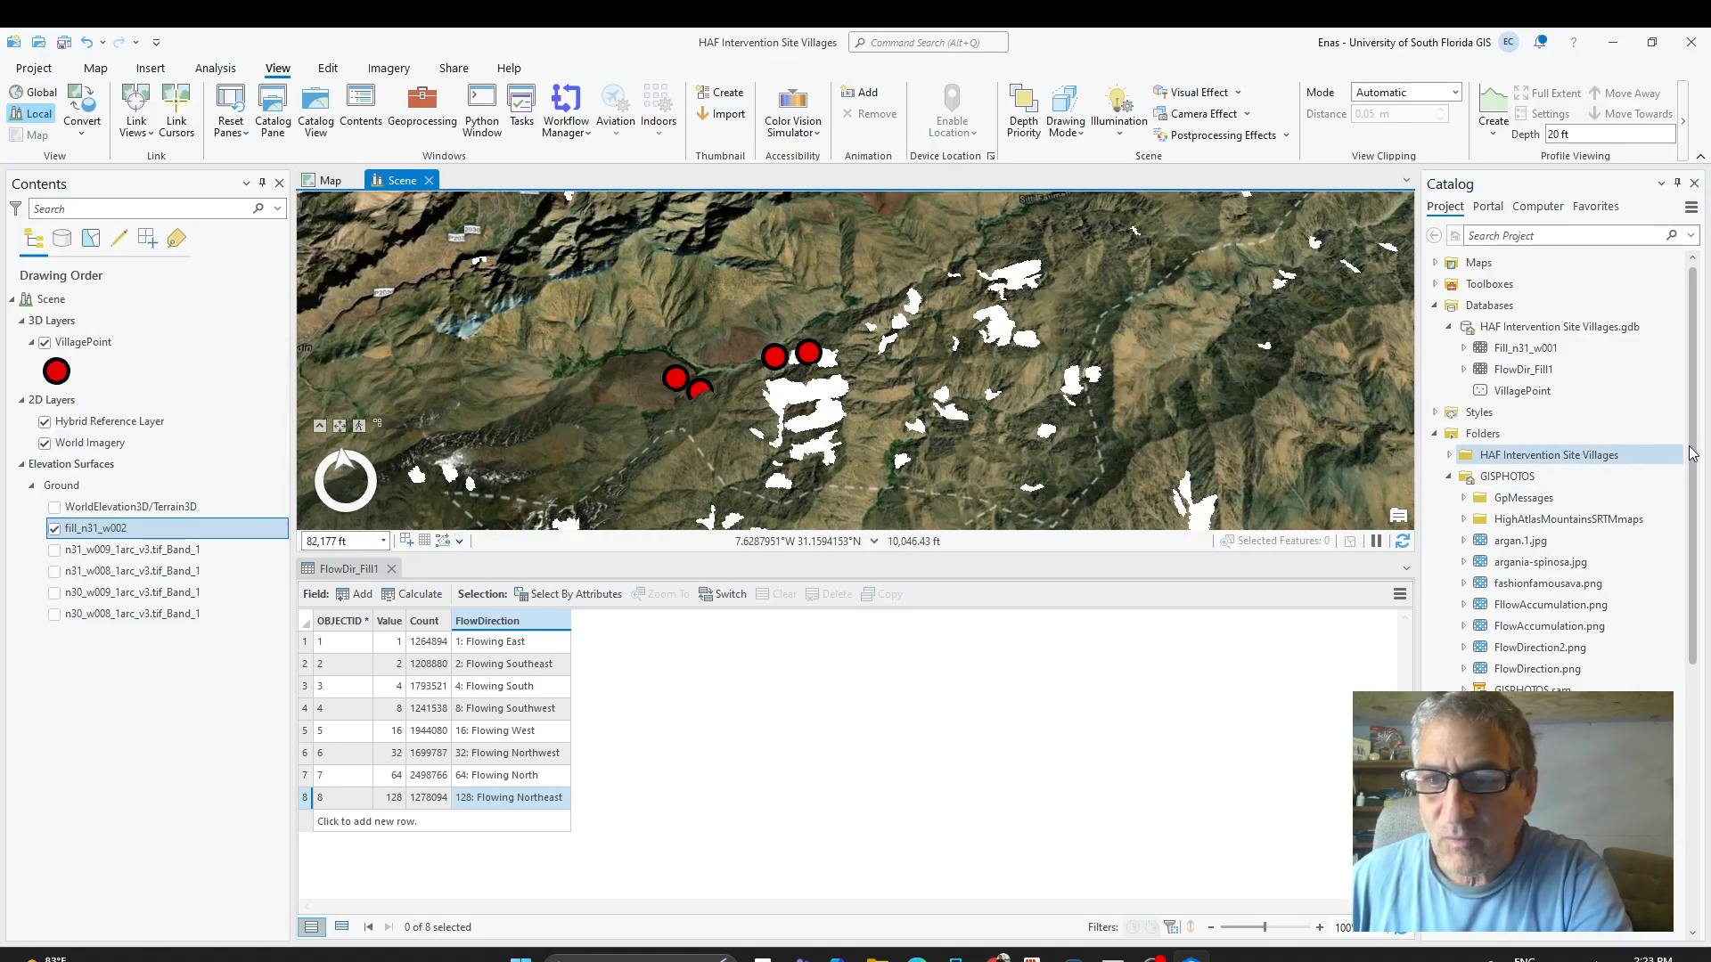
drag(1527, 369, 1510, 372)
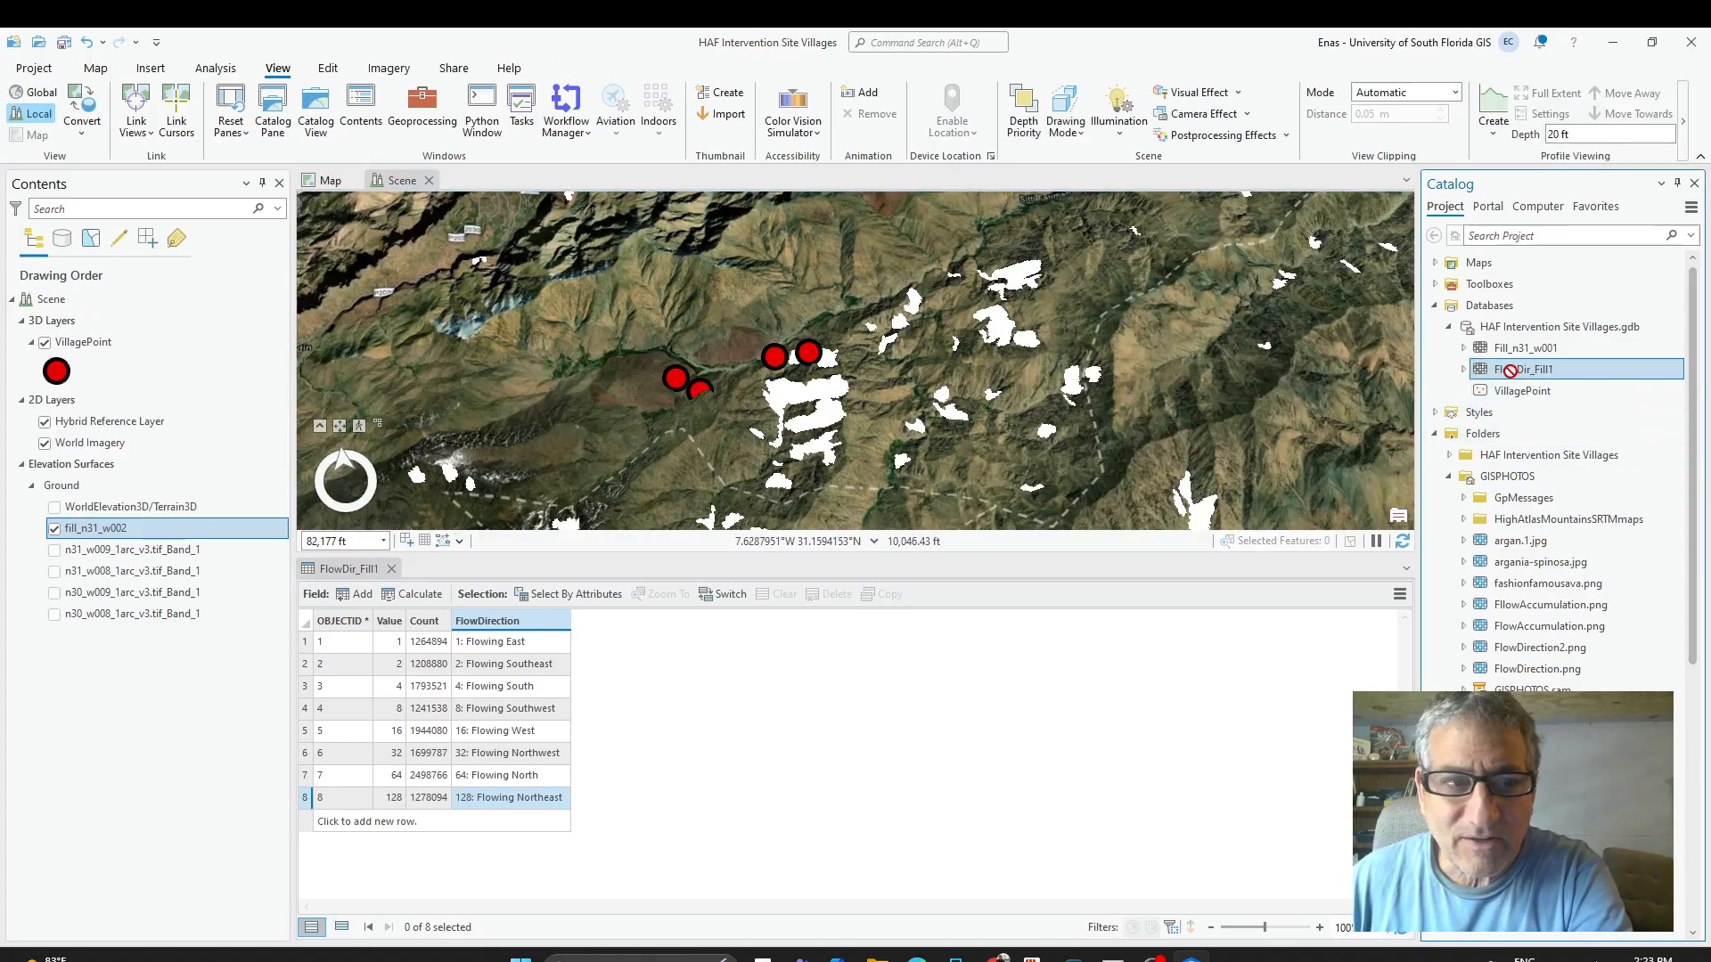
drag(742, 564, 74, 527)
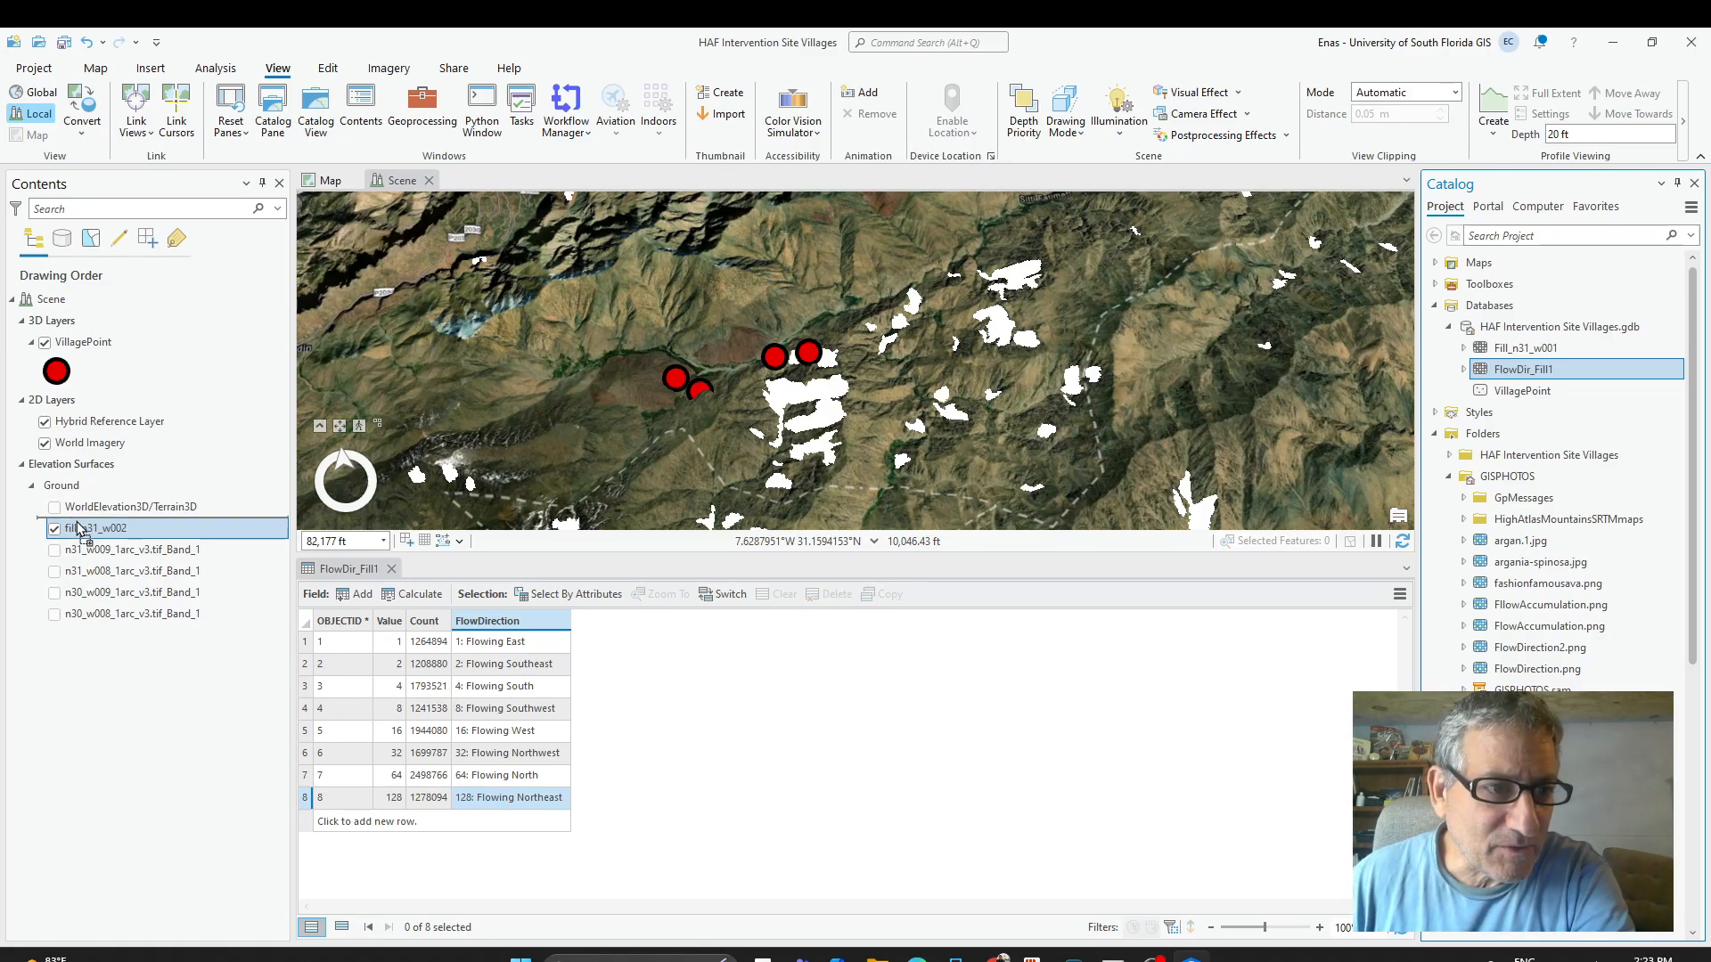
drag(79, 526, 86, 541)
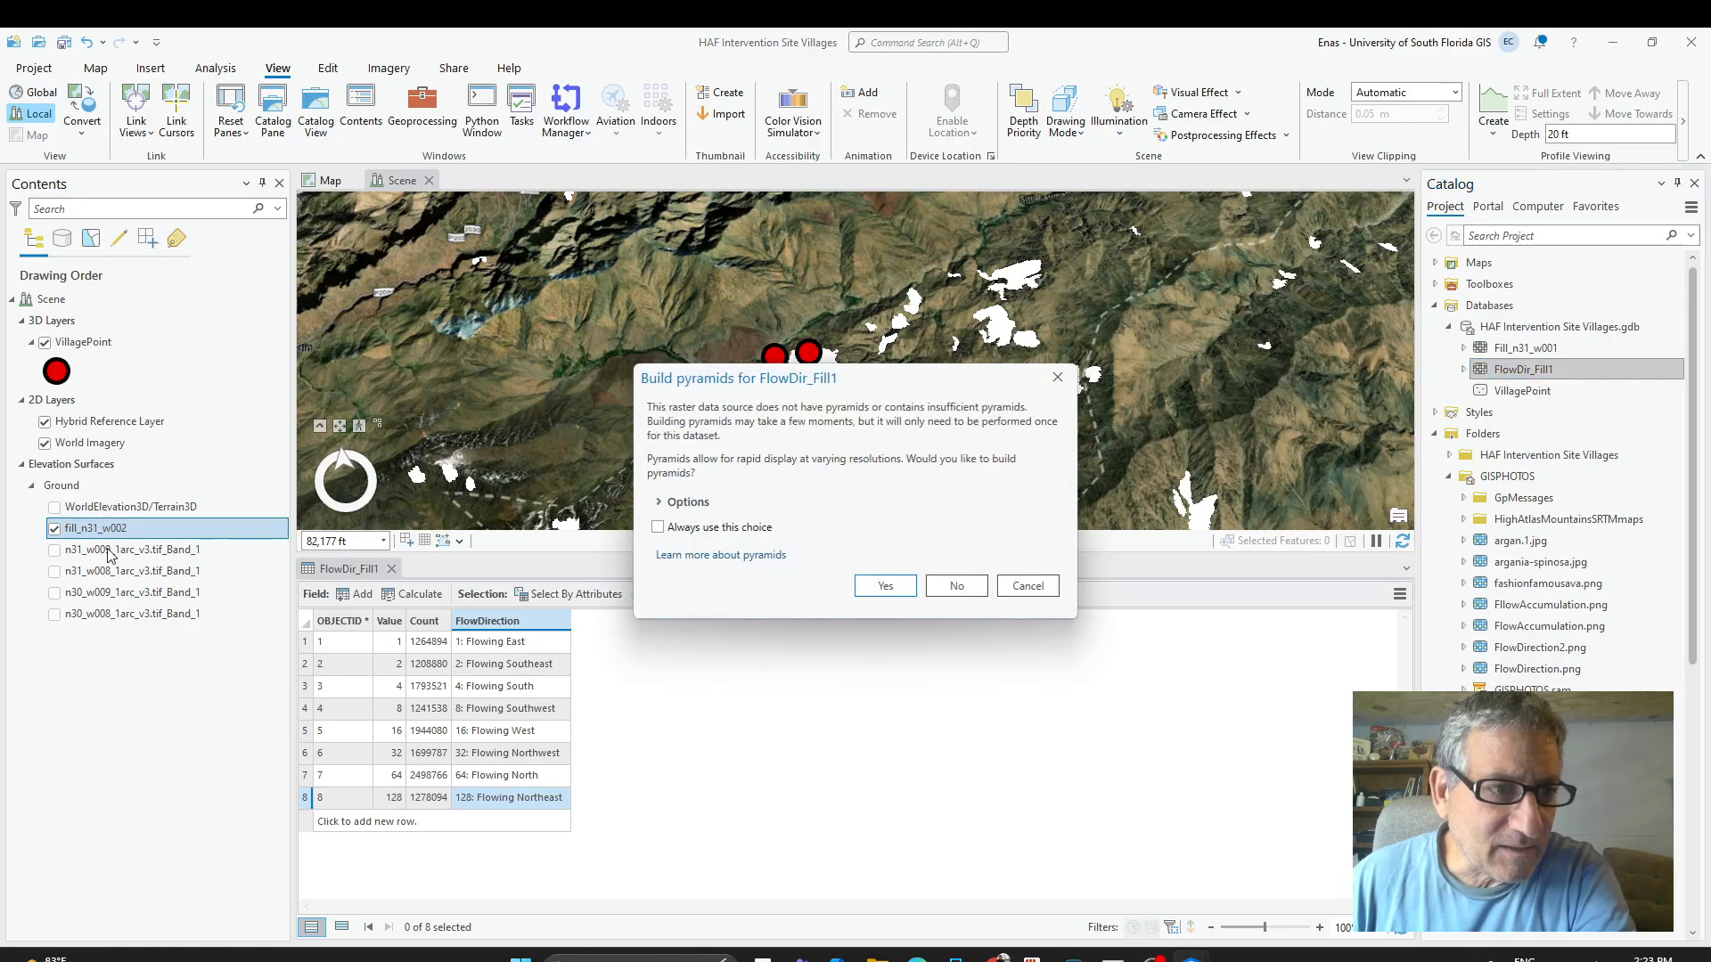
click(959, 584)
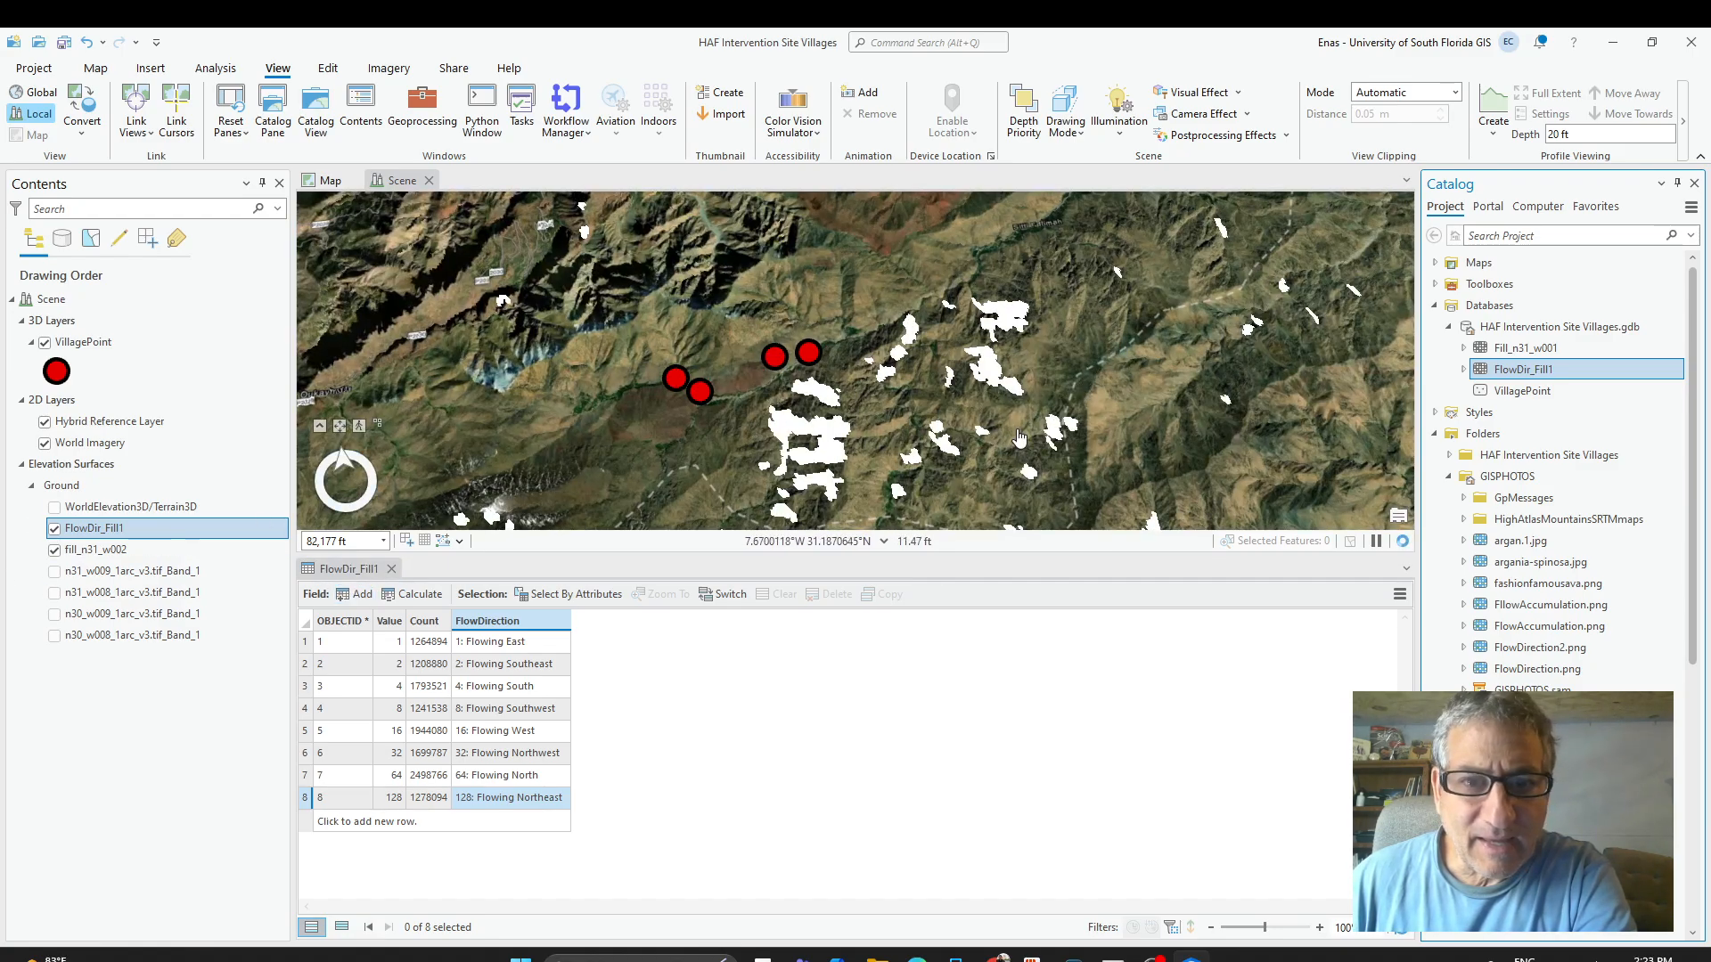
Examine the Scene's terrain around the village points from several angles and distances.
scroll(1024, 435, down, 2)
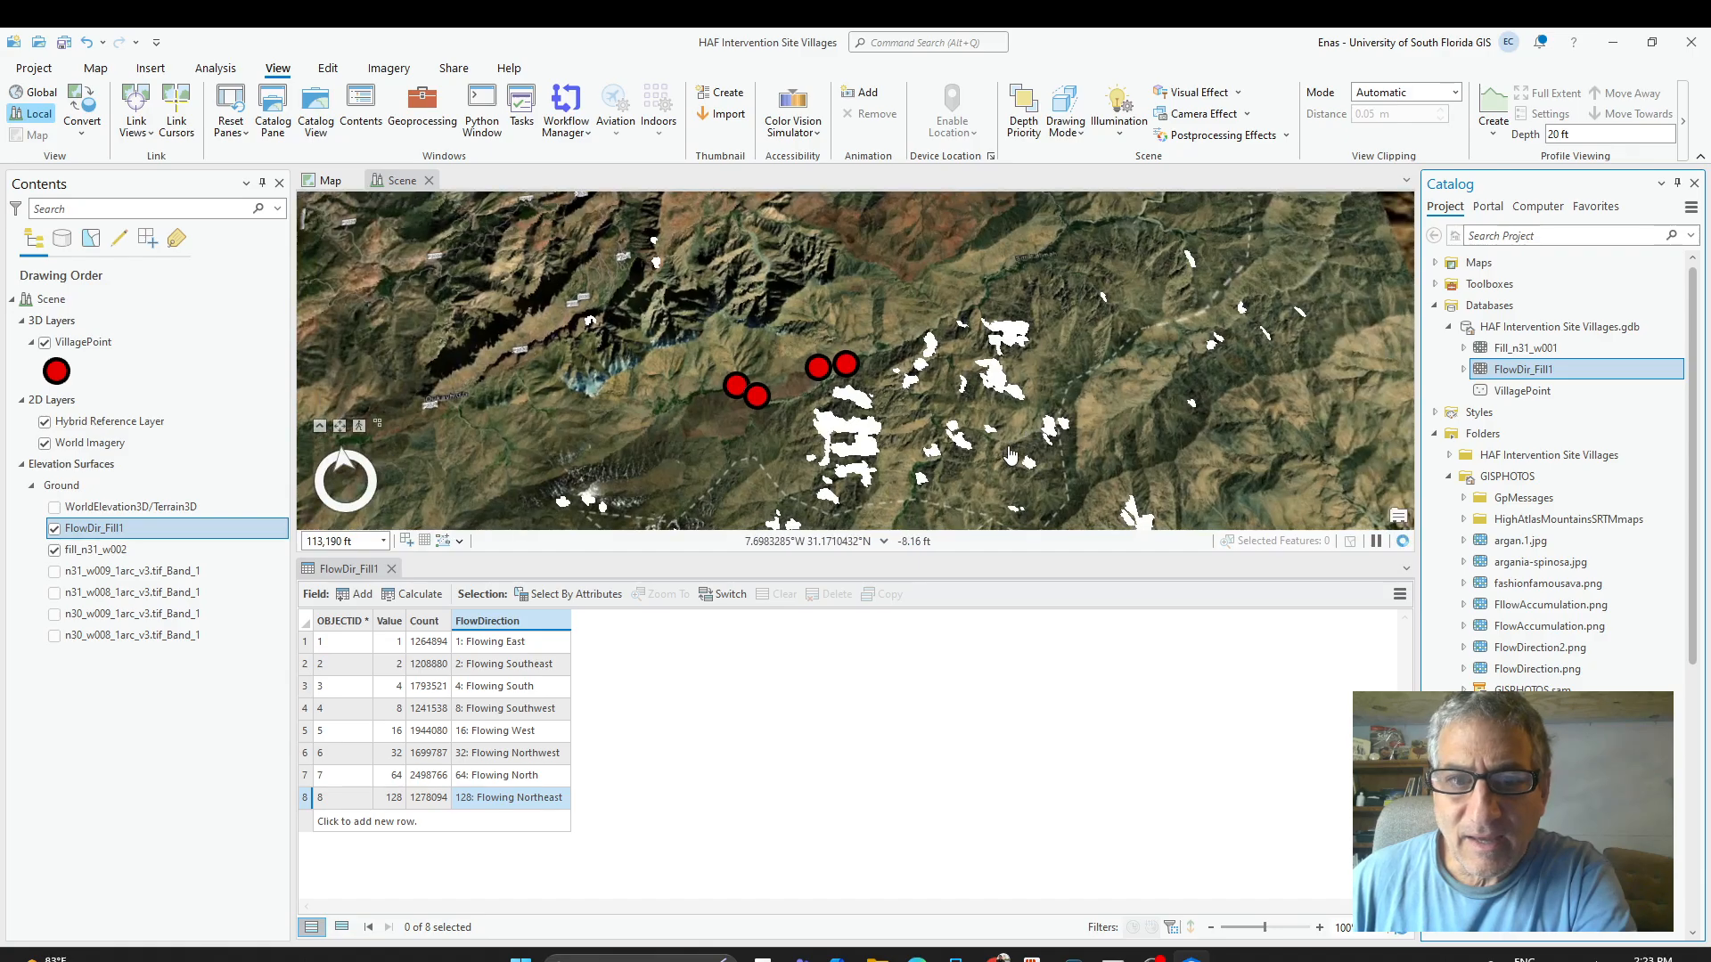
drag(1012, 455, 1045, 205)
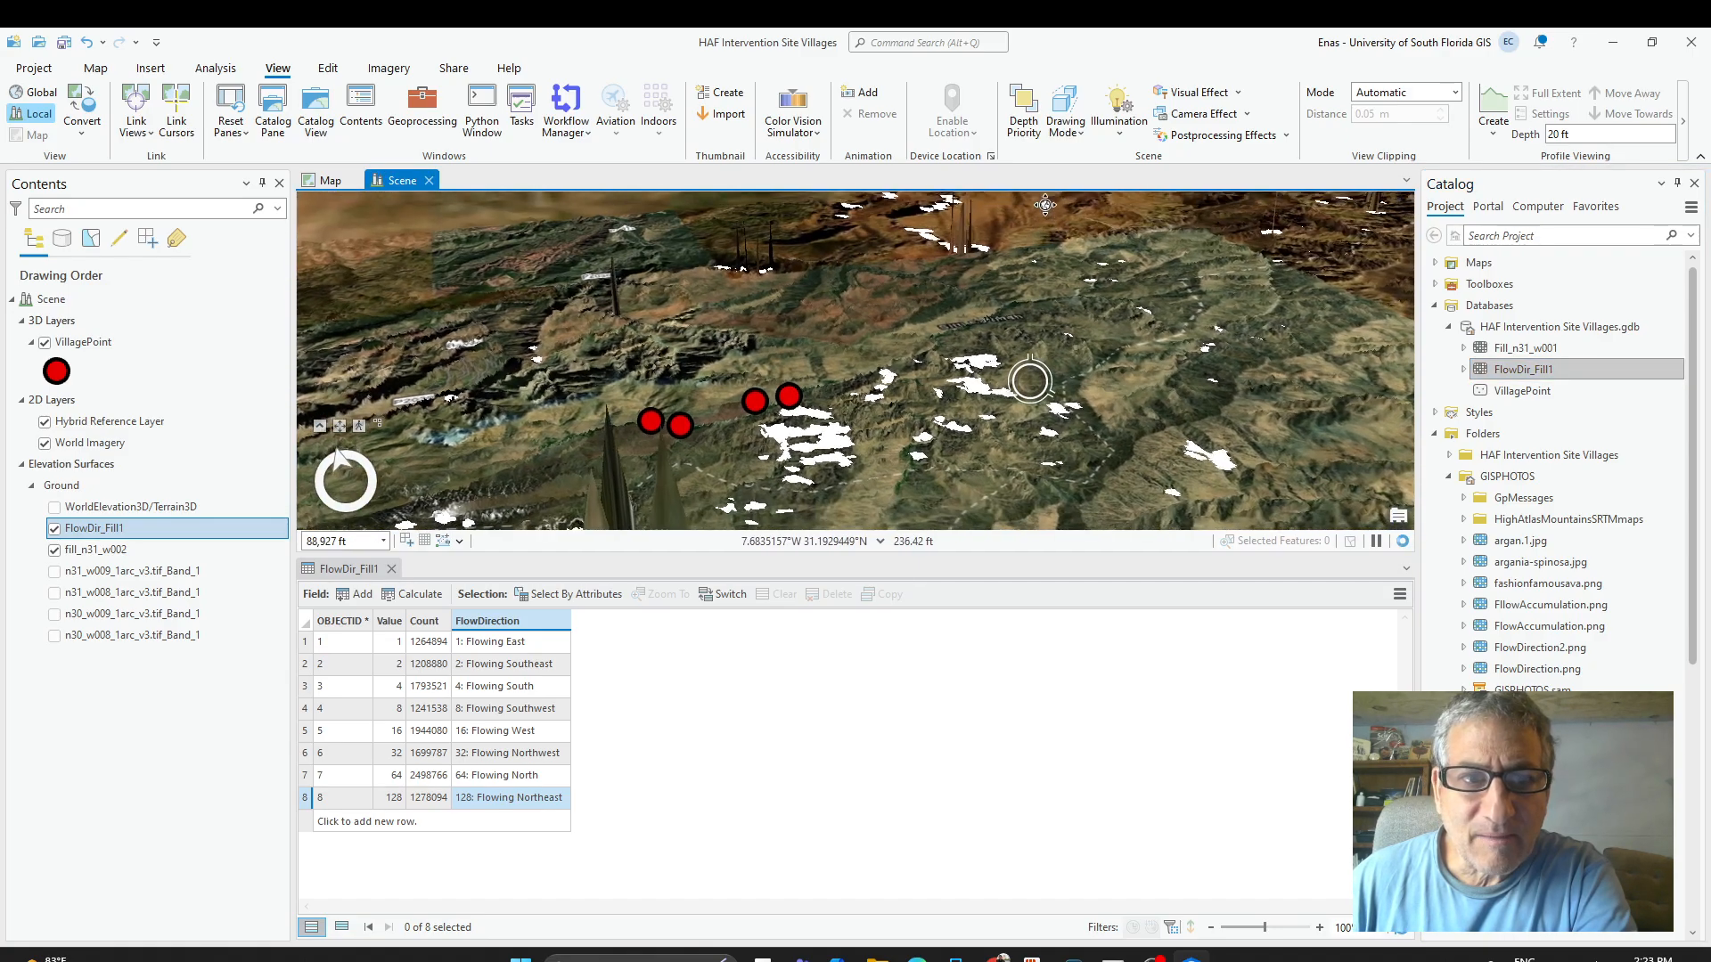
scroll(1042, 363, up, 5)
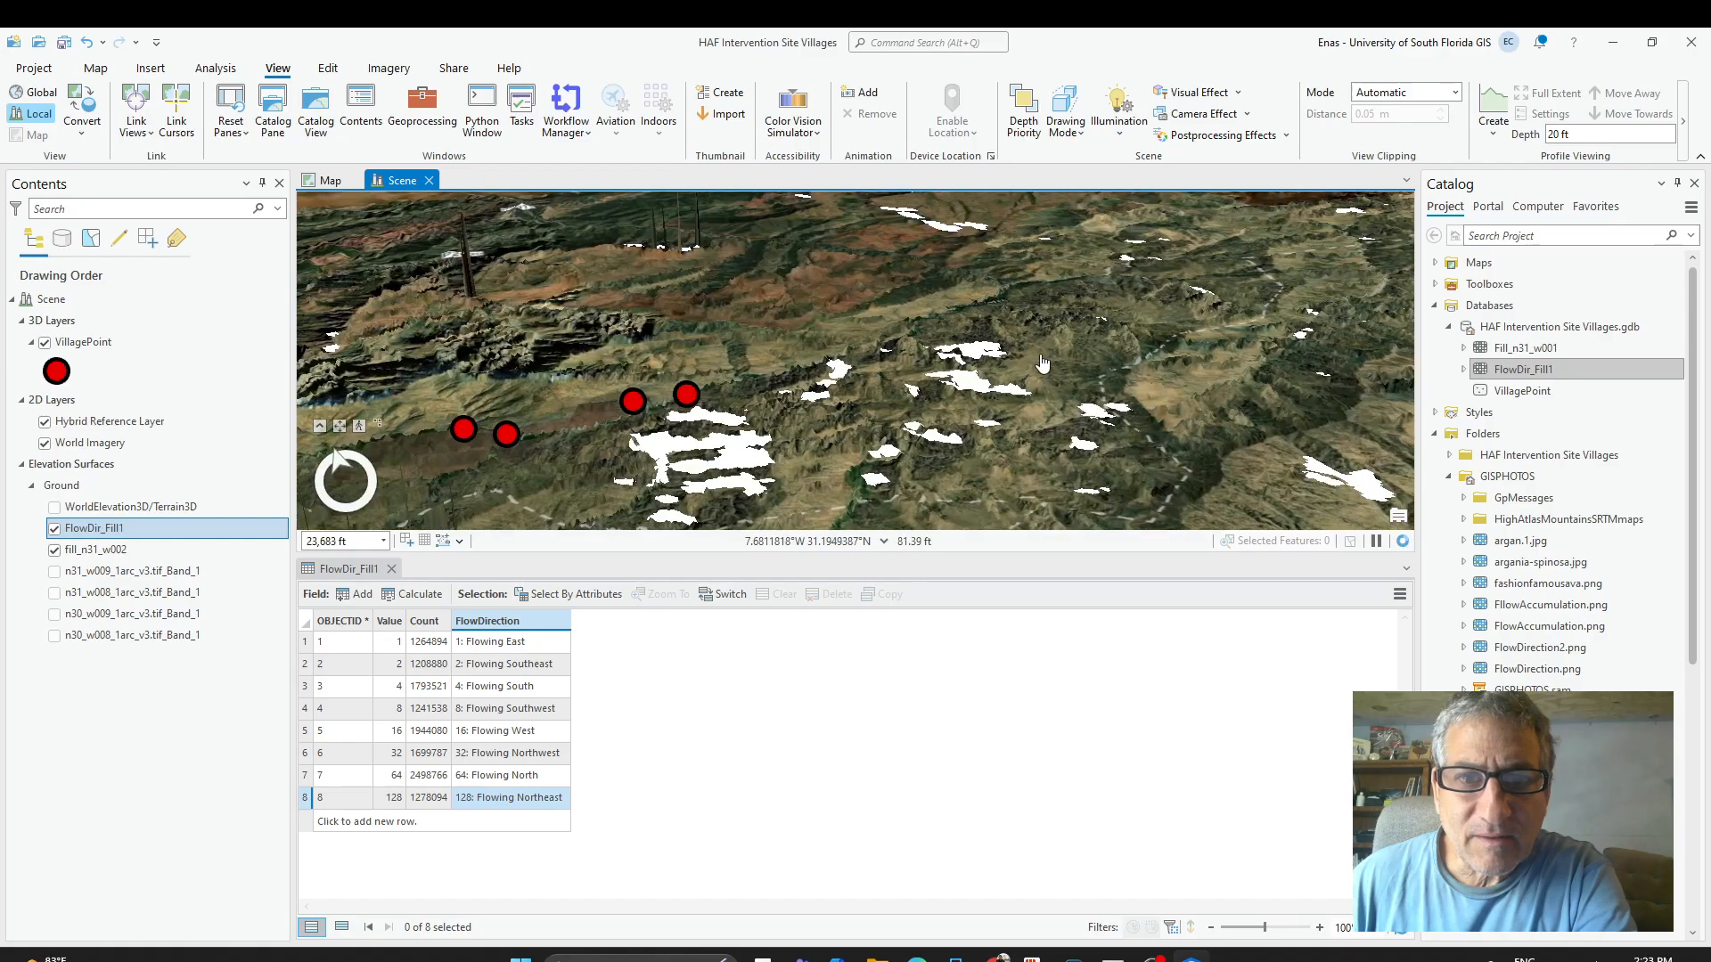
drag(1036, 350, 905, 524)
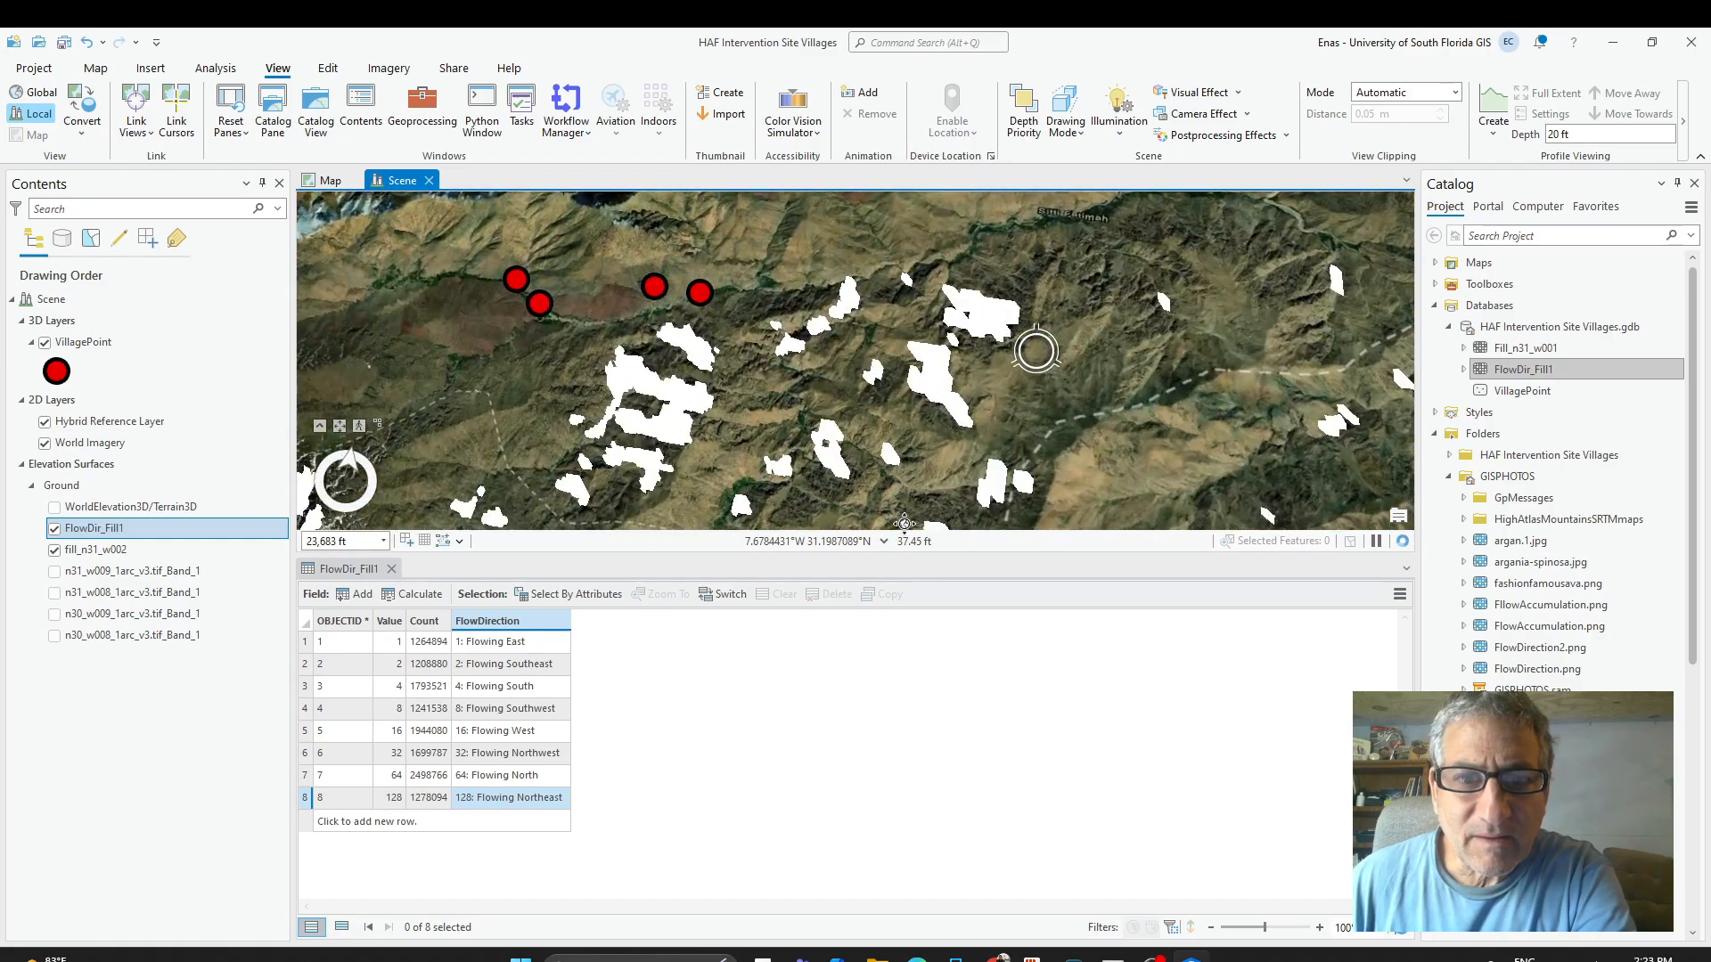
scroll(846, 445, up, 3)
drag(693, 339, 1225, 526)
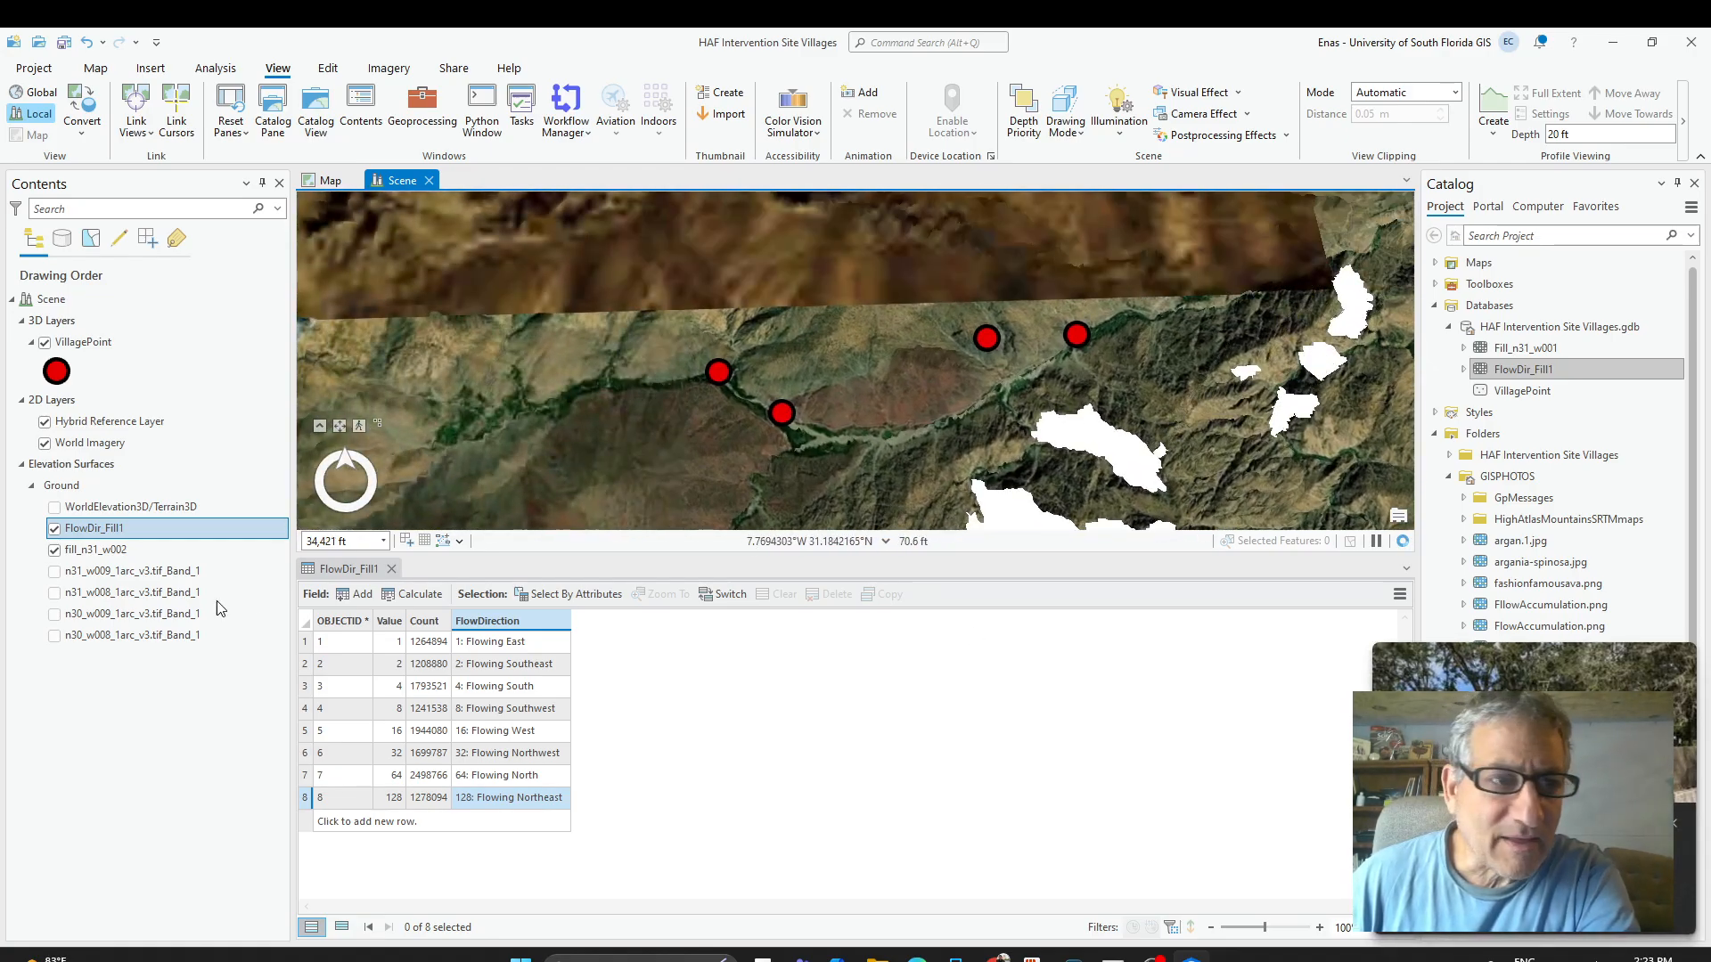
Turn off the fill_n31_w002 elevation surface and check the Scene around the villages with only FlowDir_Fill1 as ground.
click(55, 550)
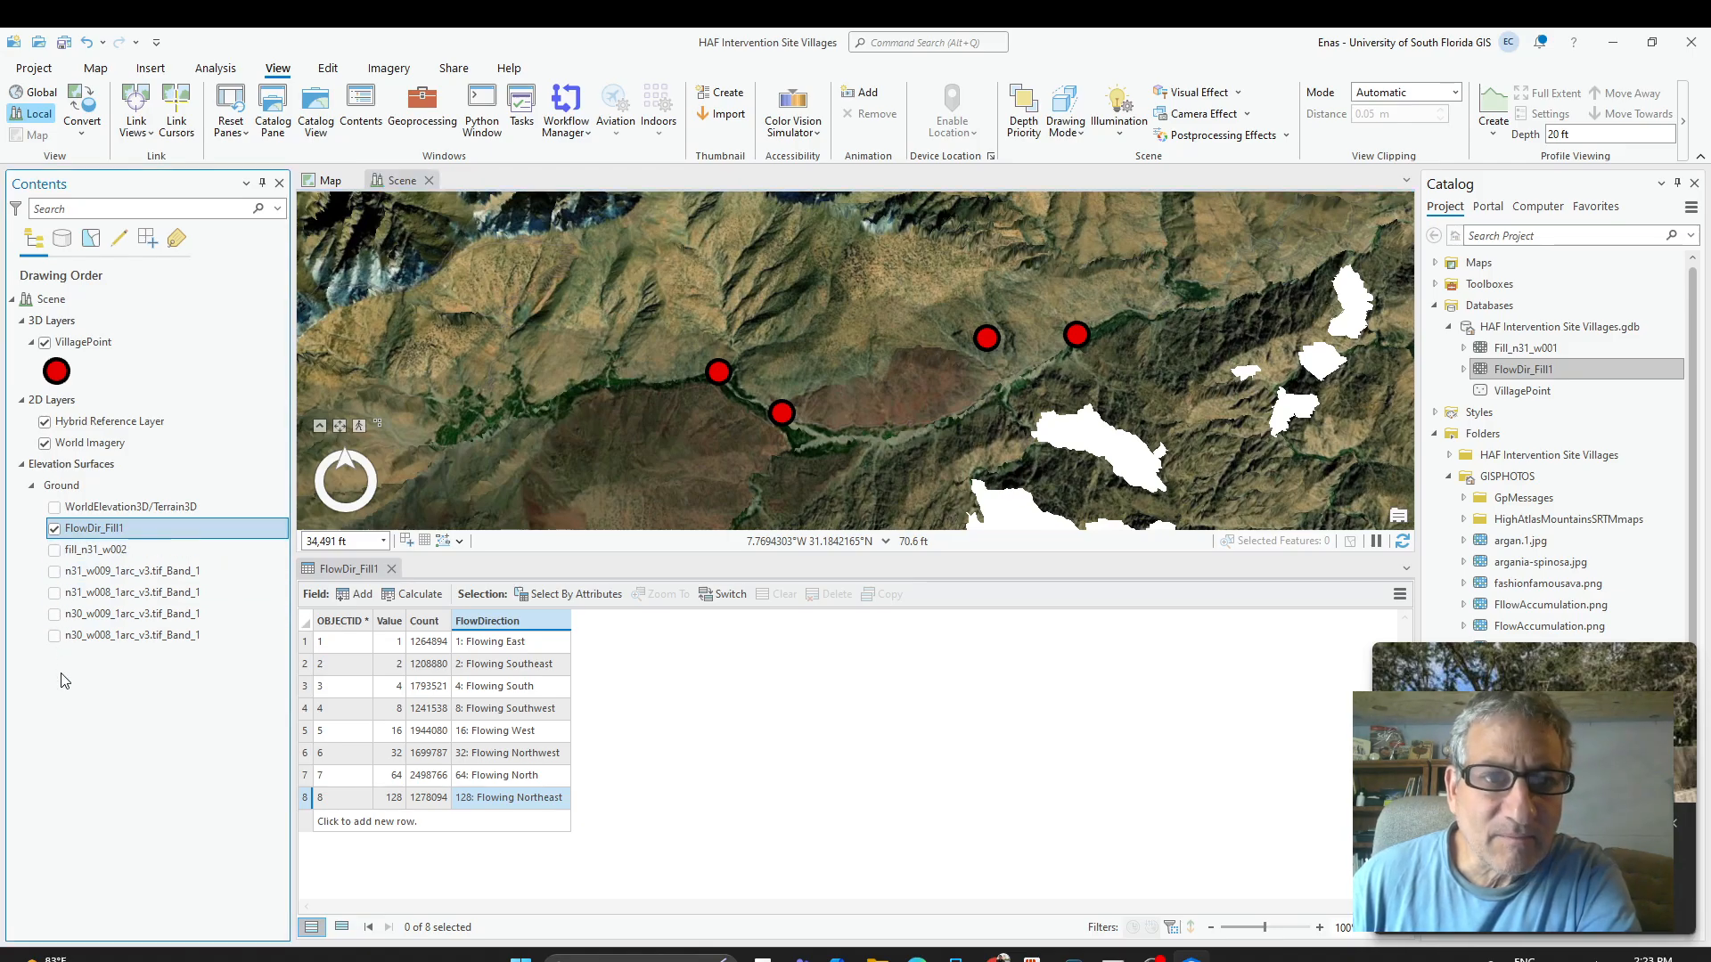
scroll(887, 419, down, 3)
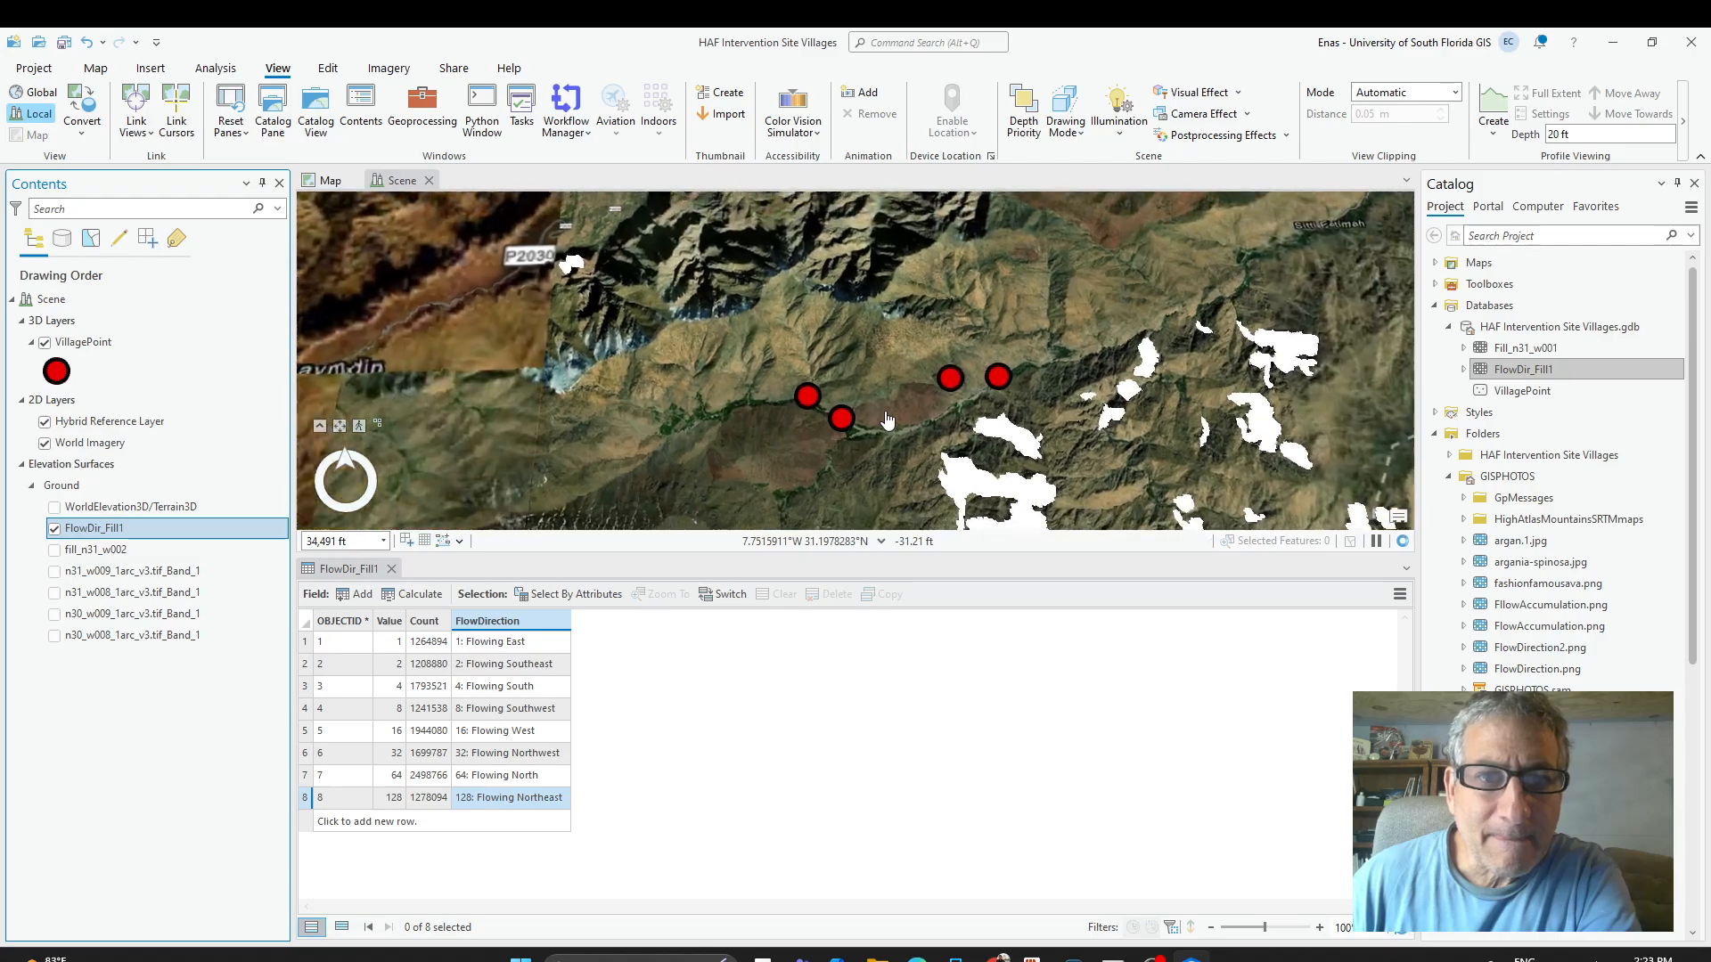
scroll(886, 418, down, 2)
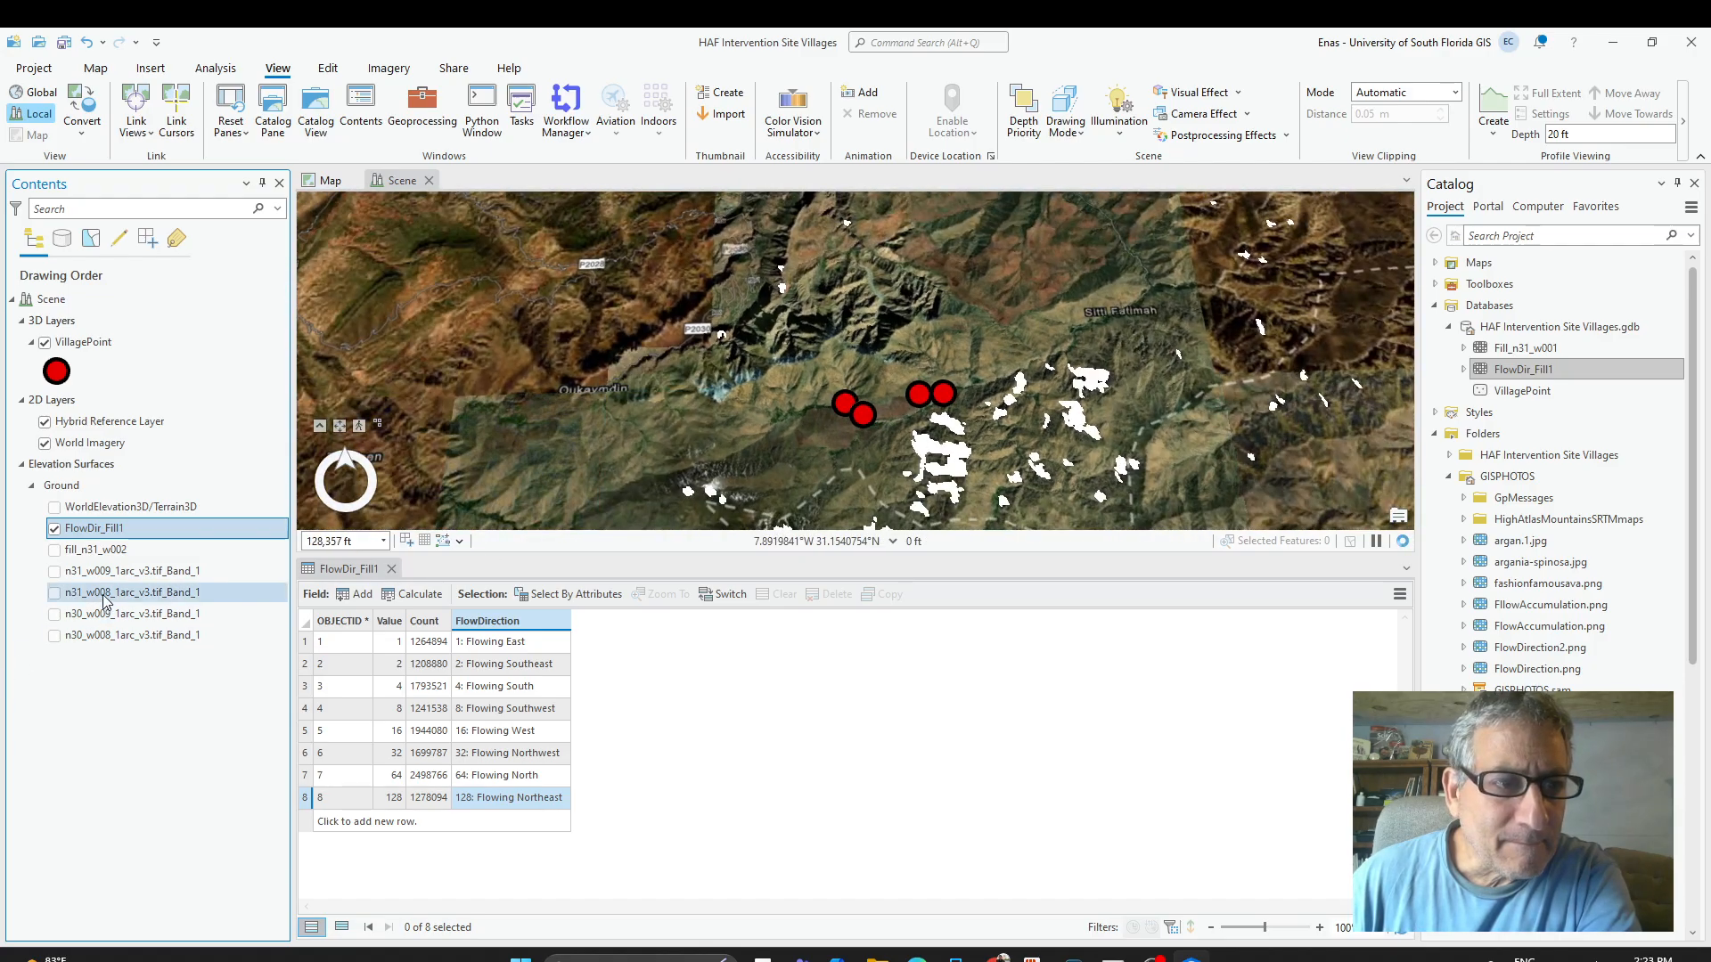
Move FlowDir_Fill1 from the Ground elevation surfaces to the Scene's 2D Layers and turn fill_n31_w002 on as ground elevation.
drag(88, 538, 113, 427)
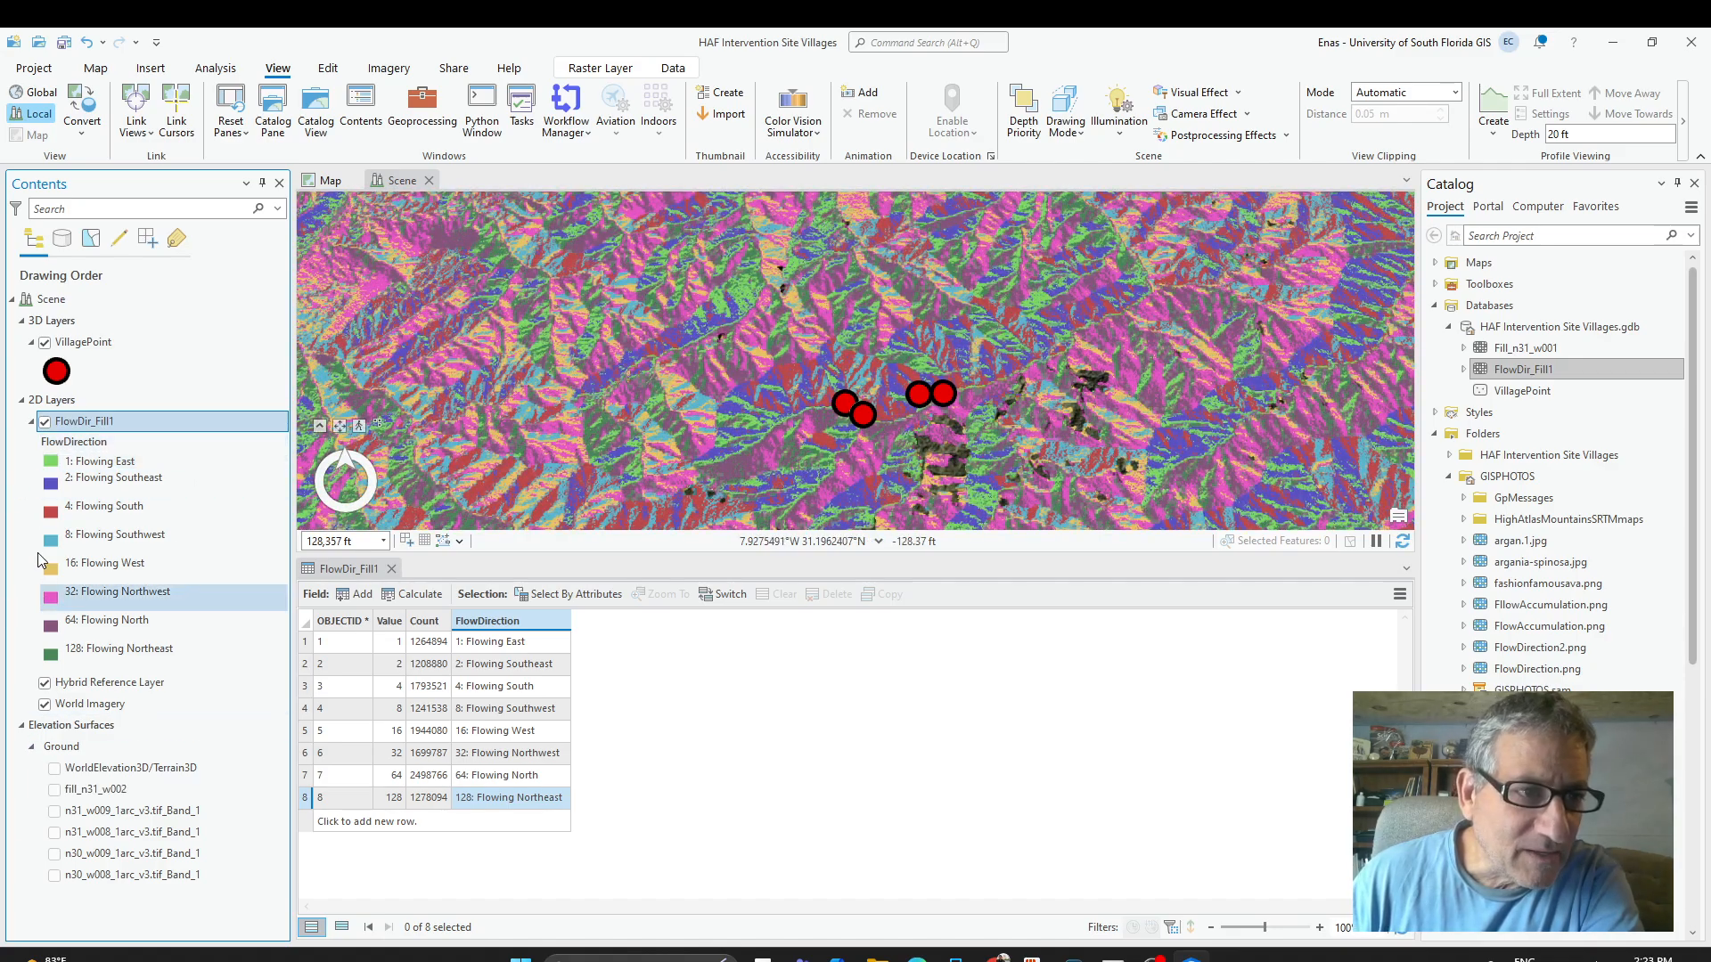
click(55, 790)
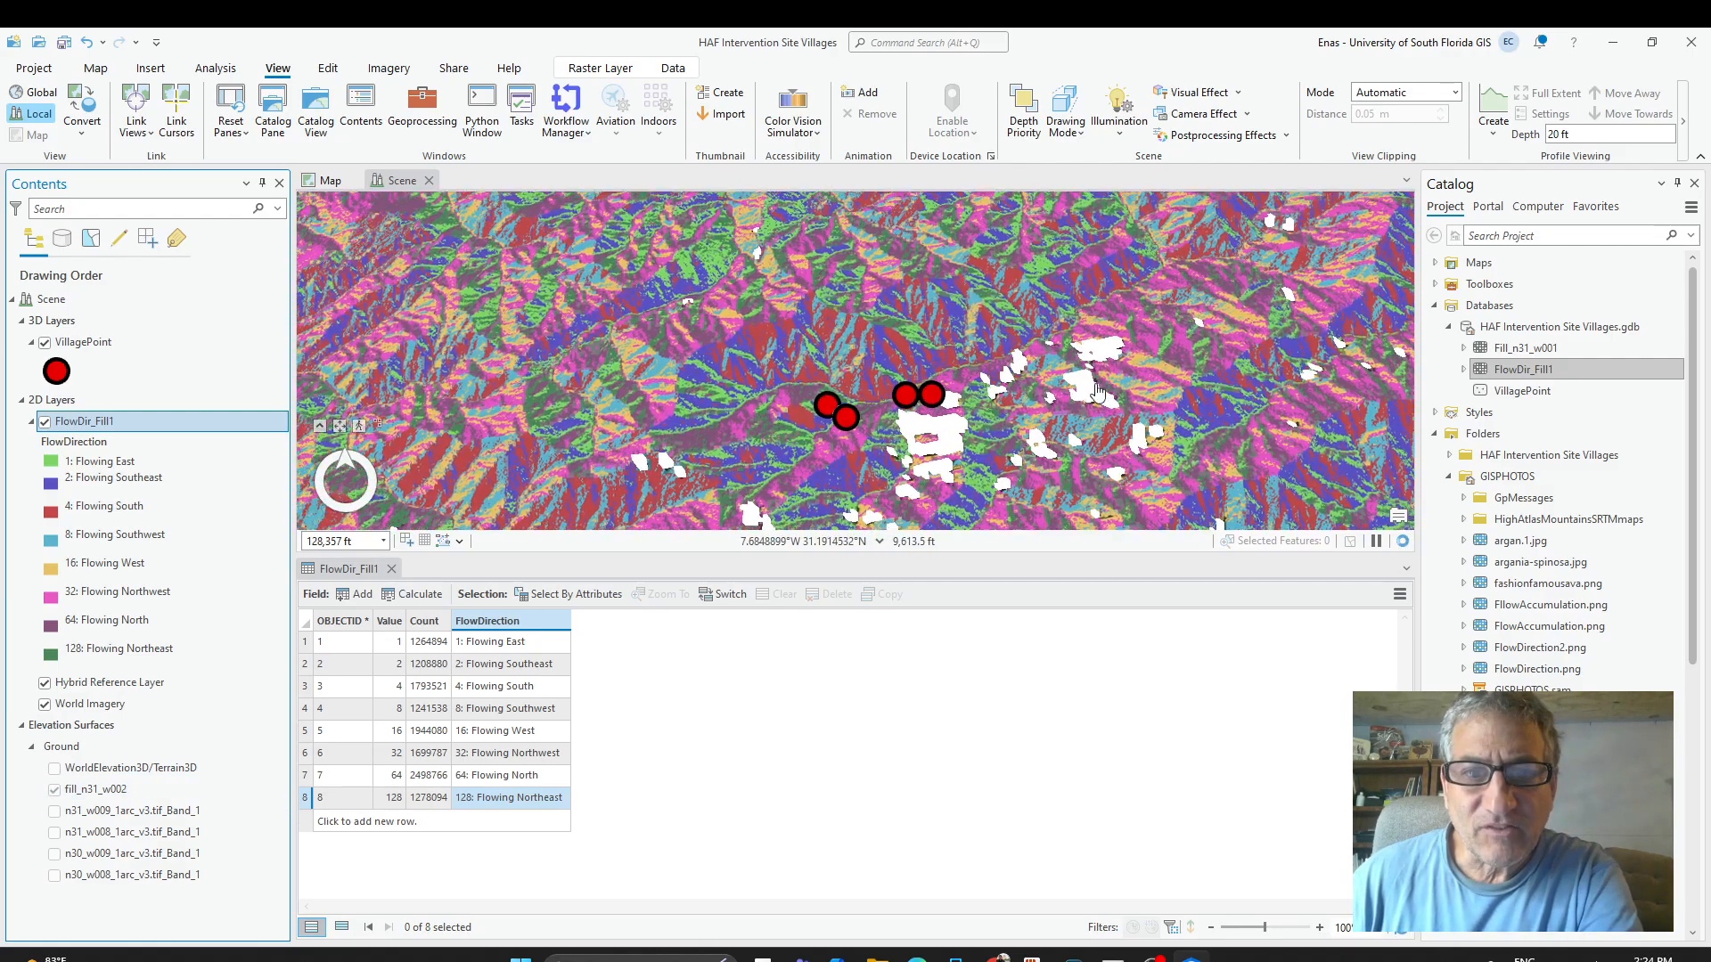
Close the FlowDir_Fill1 attribute table and inspect the draped flow directions close to the village points.
scroll(1020, 365, up, 3)
drag(1020, 365, 920, 483)
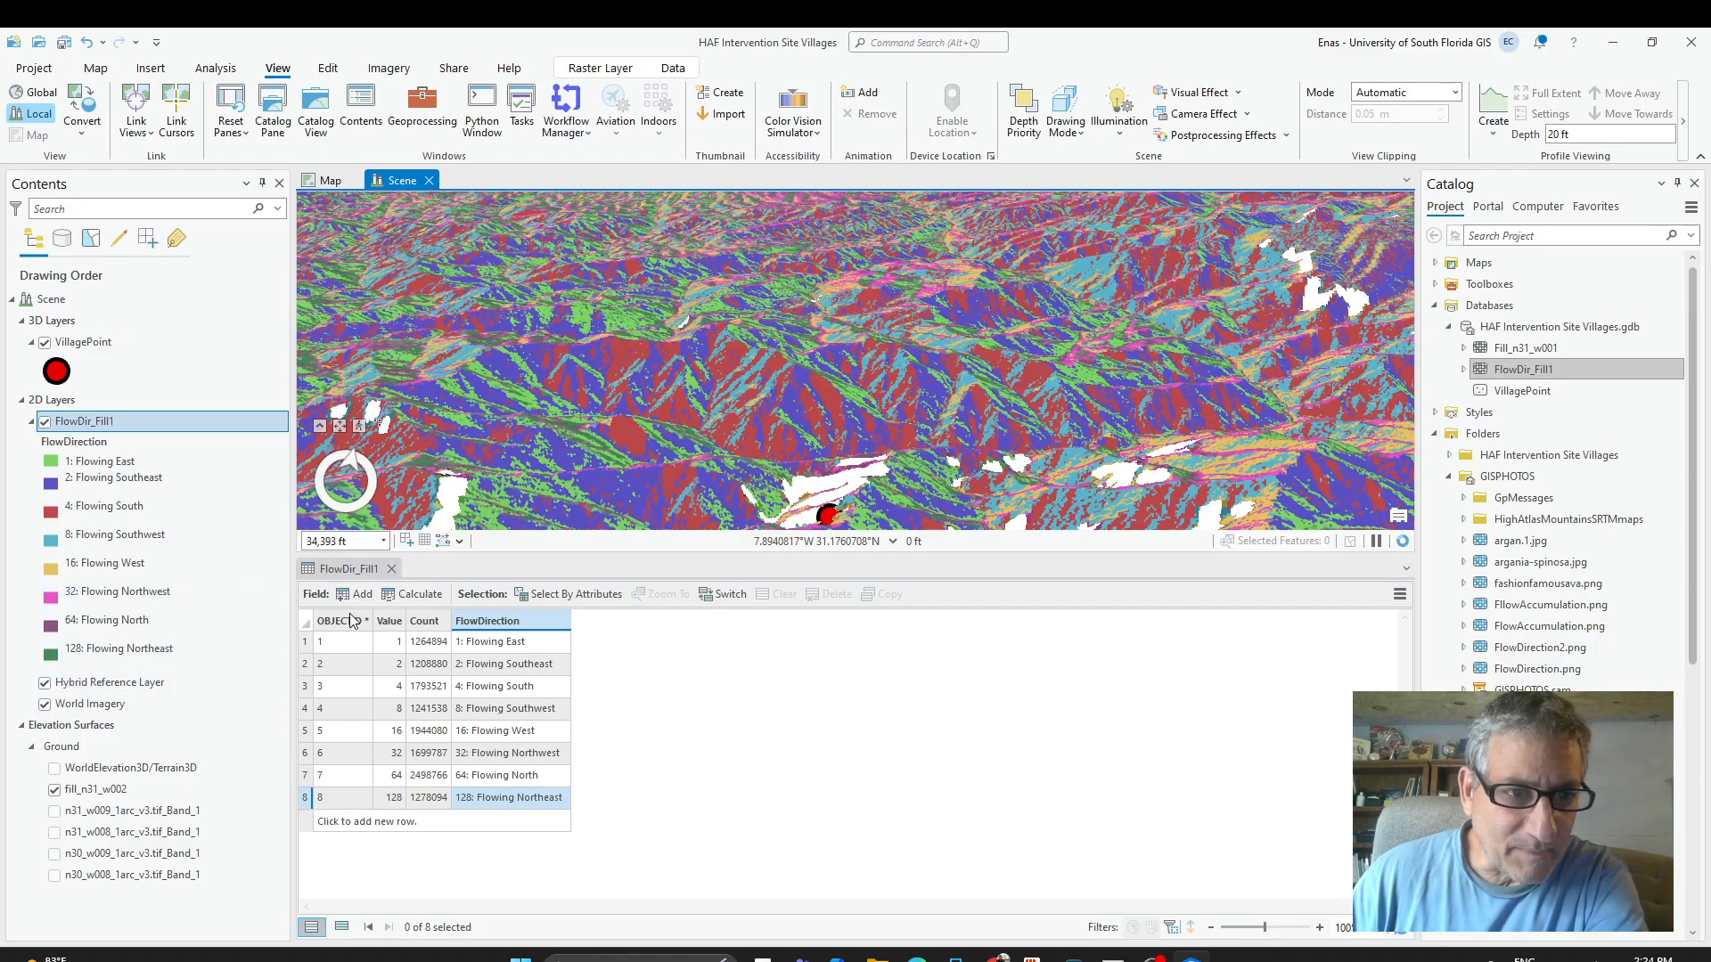
click(391, 568)
scroll(848, 802, up, 2)
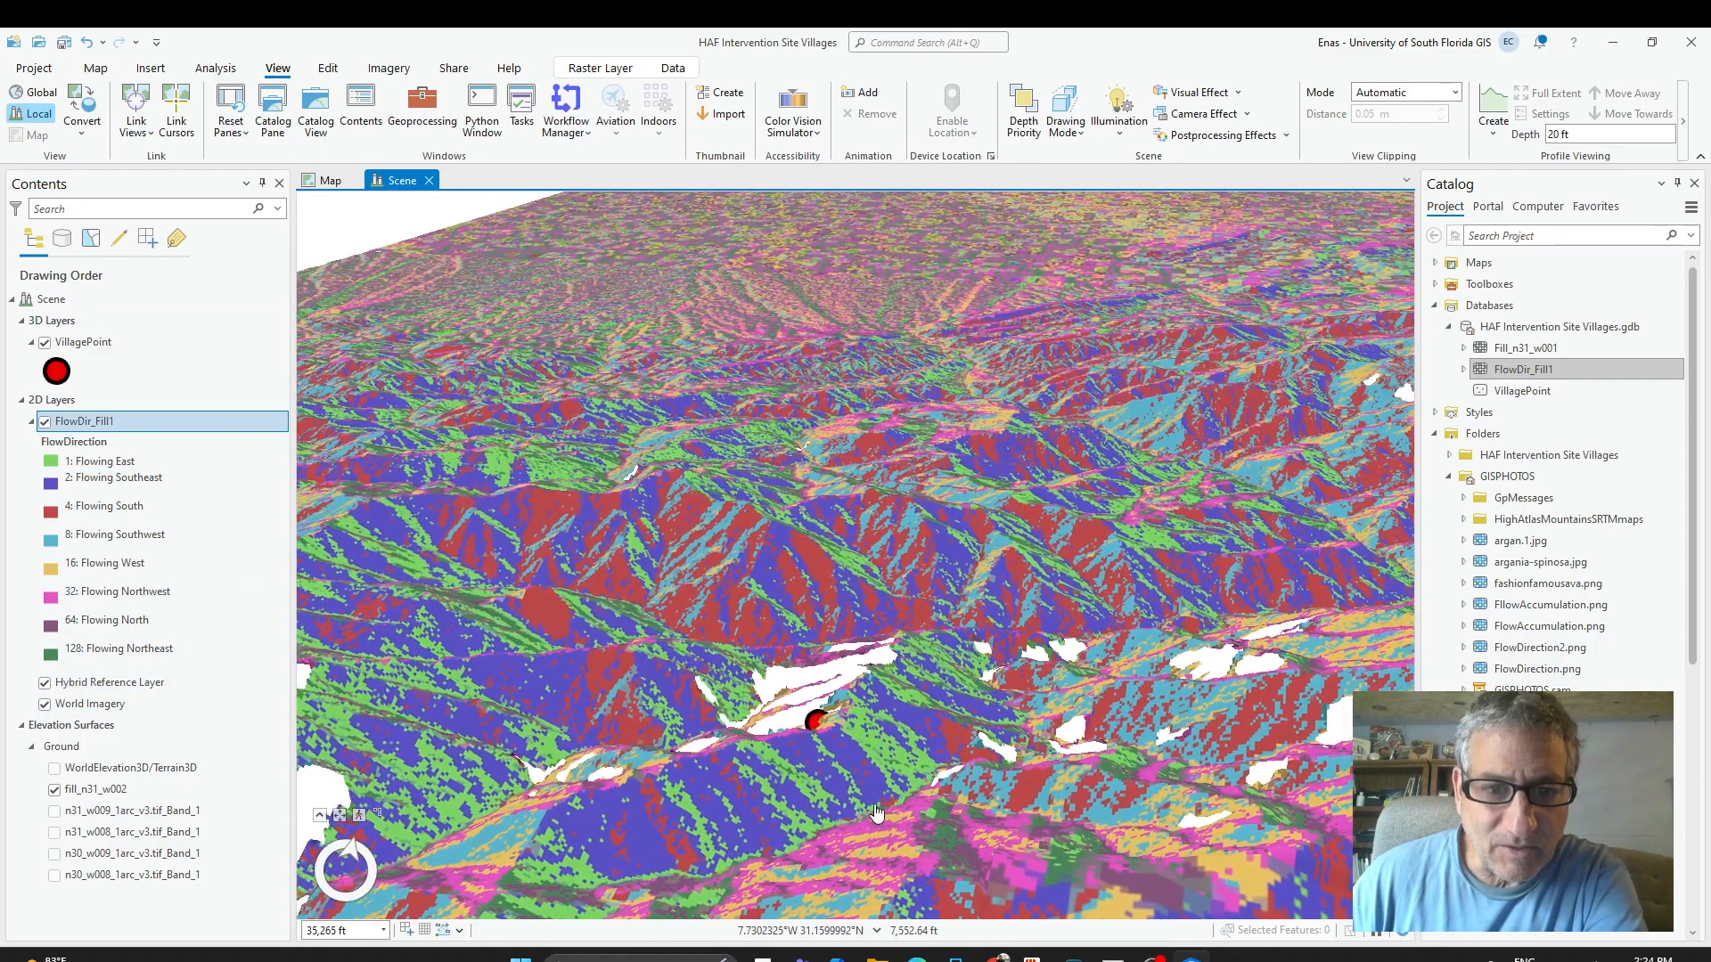
scroll(848, 802, up, 1)
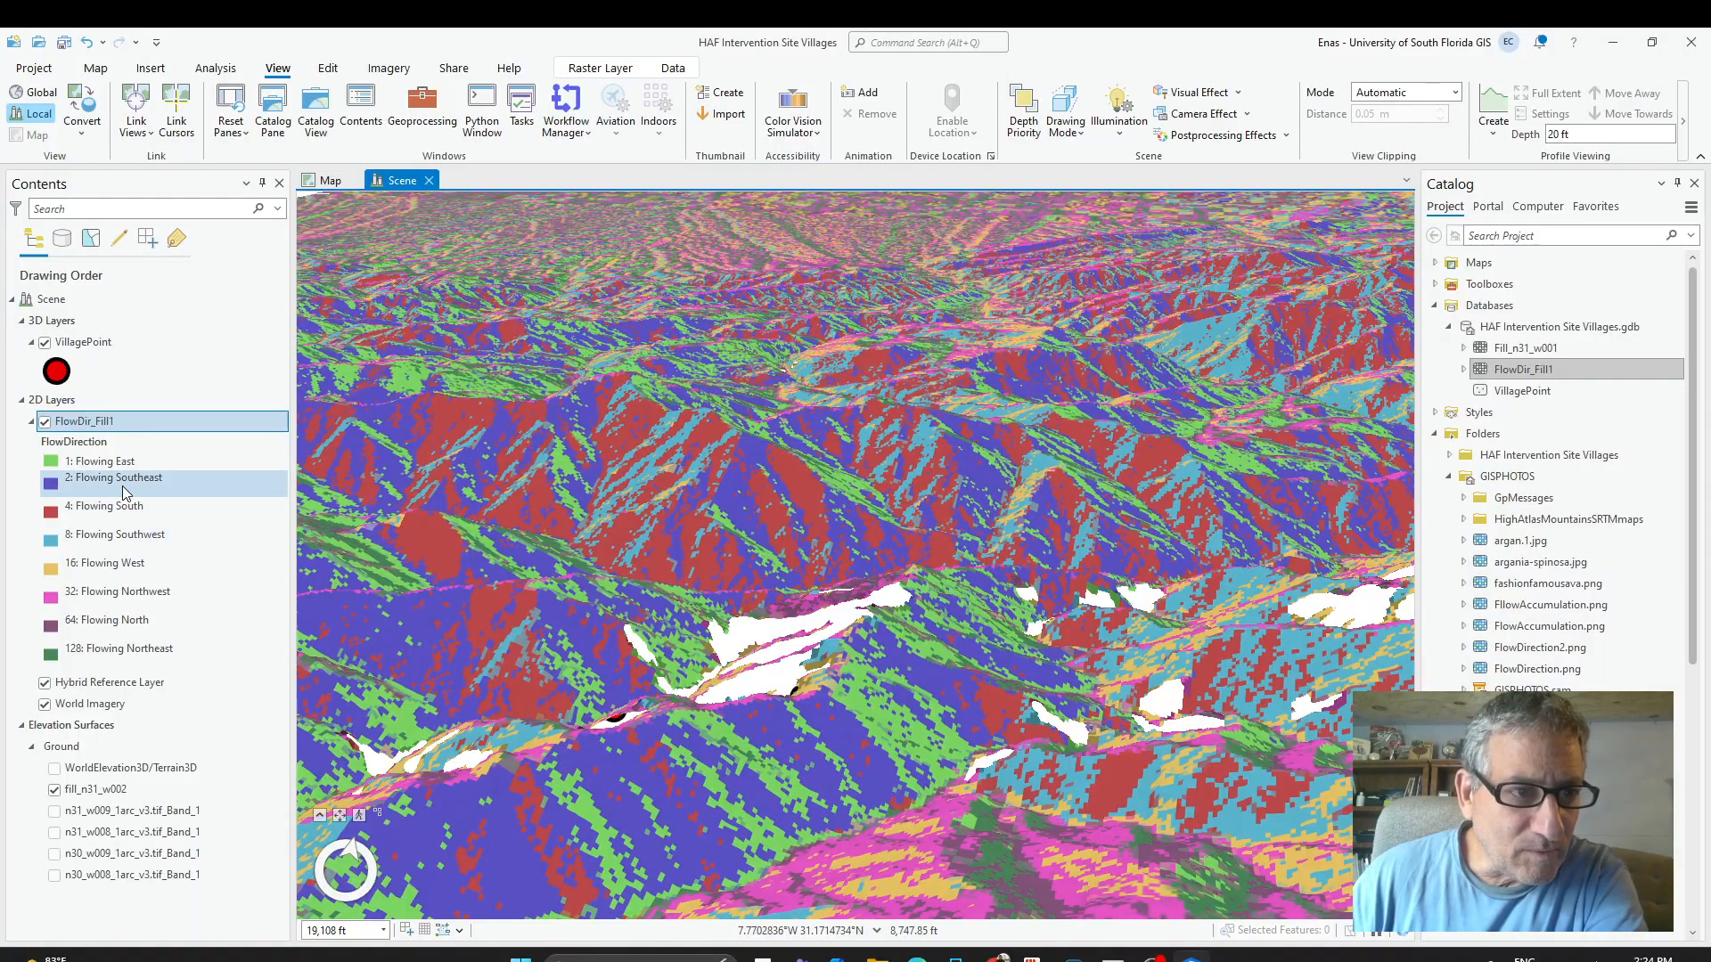
Examine the coloured flow directions on the mountain slopes around the villages from several angles and distances, comparing them with the legend.
mouse_move(727, 709)
mouse_down()
mouse_move(724, 610)
mouse_move(711, 688)
mouse_up()
scroll(711, 688, down, 6)
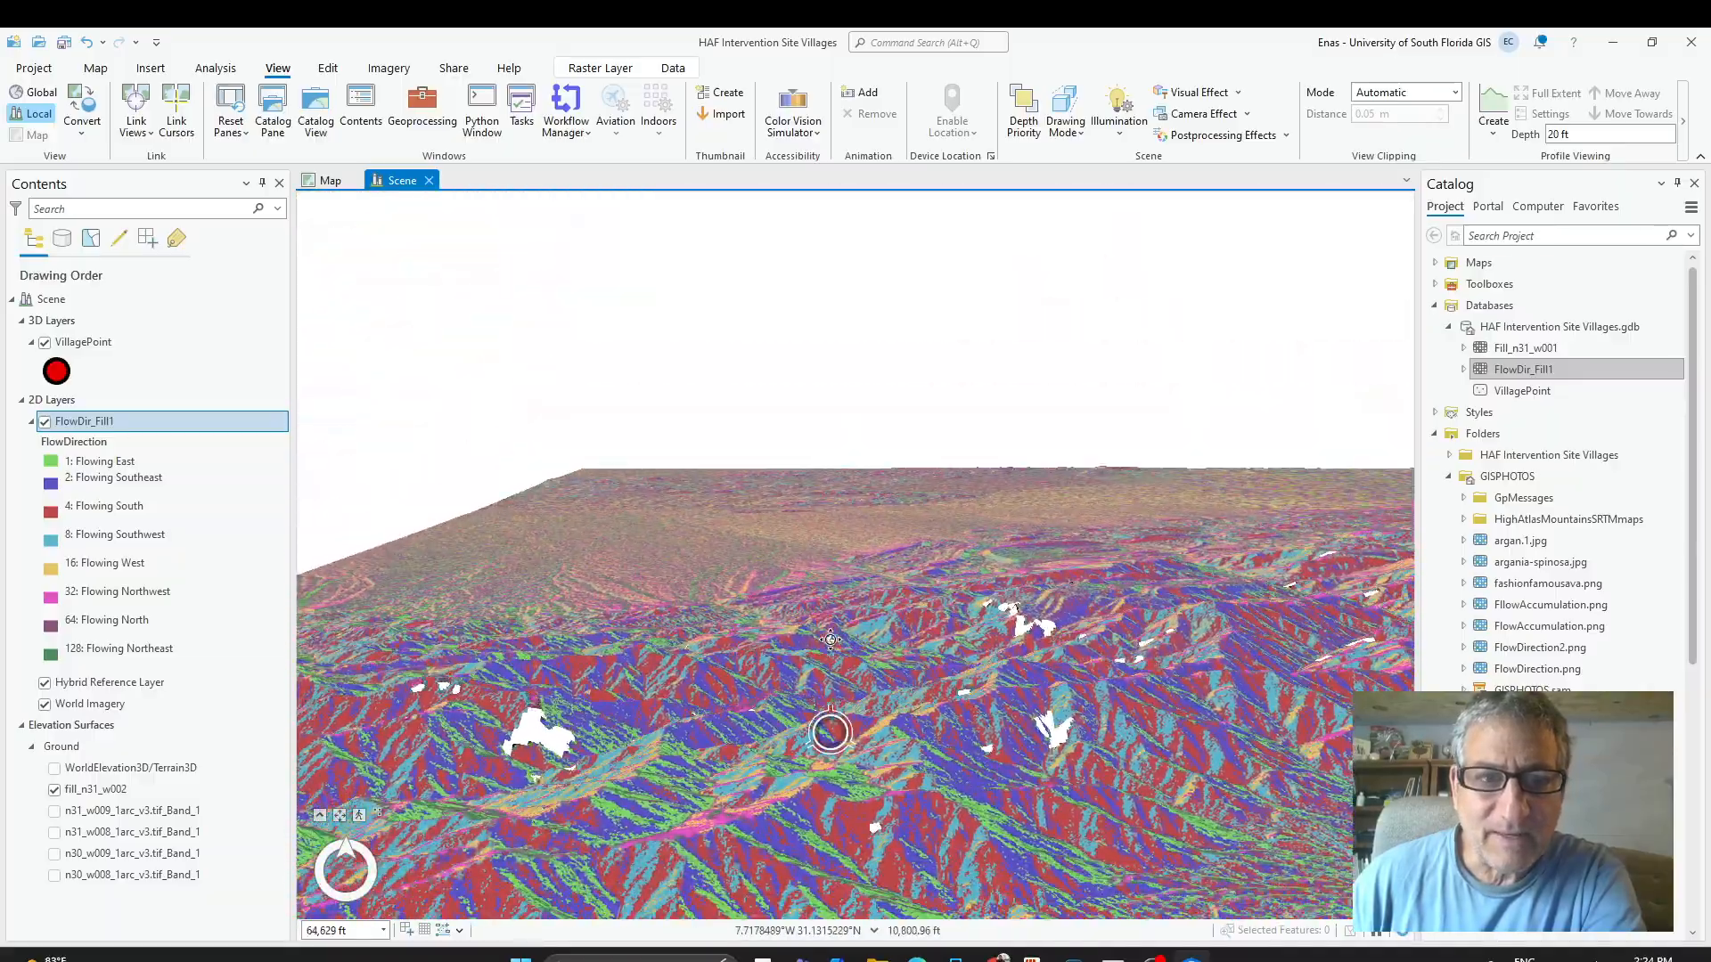
drag(829, 639, 654, 763)
scroll(825, 725, down, 2)
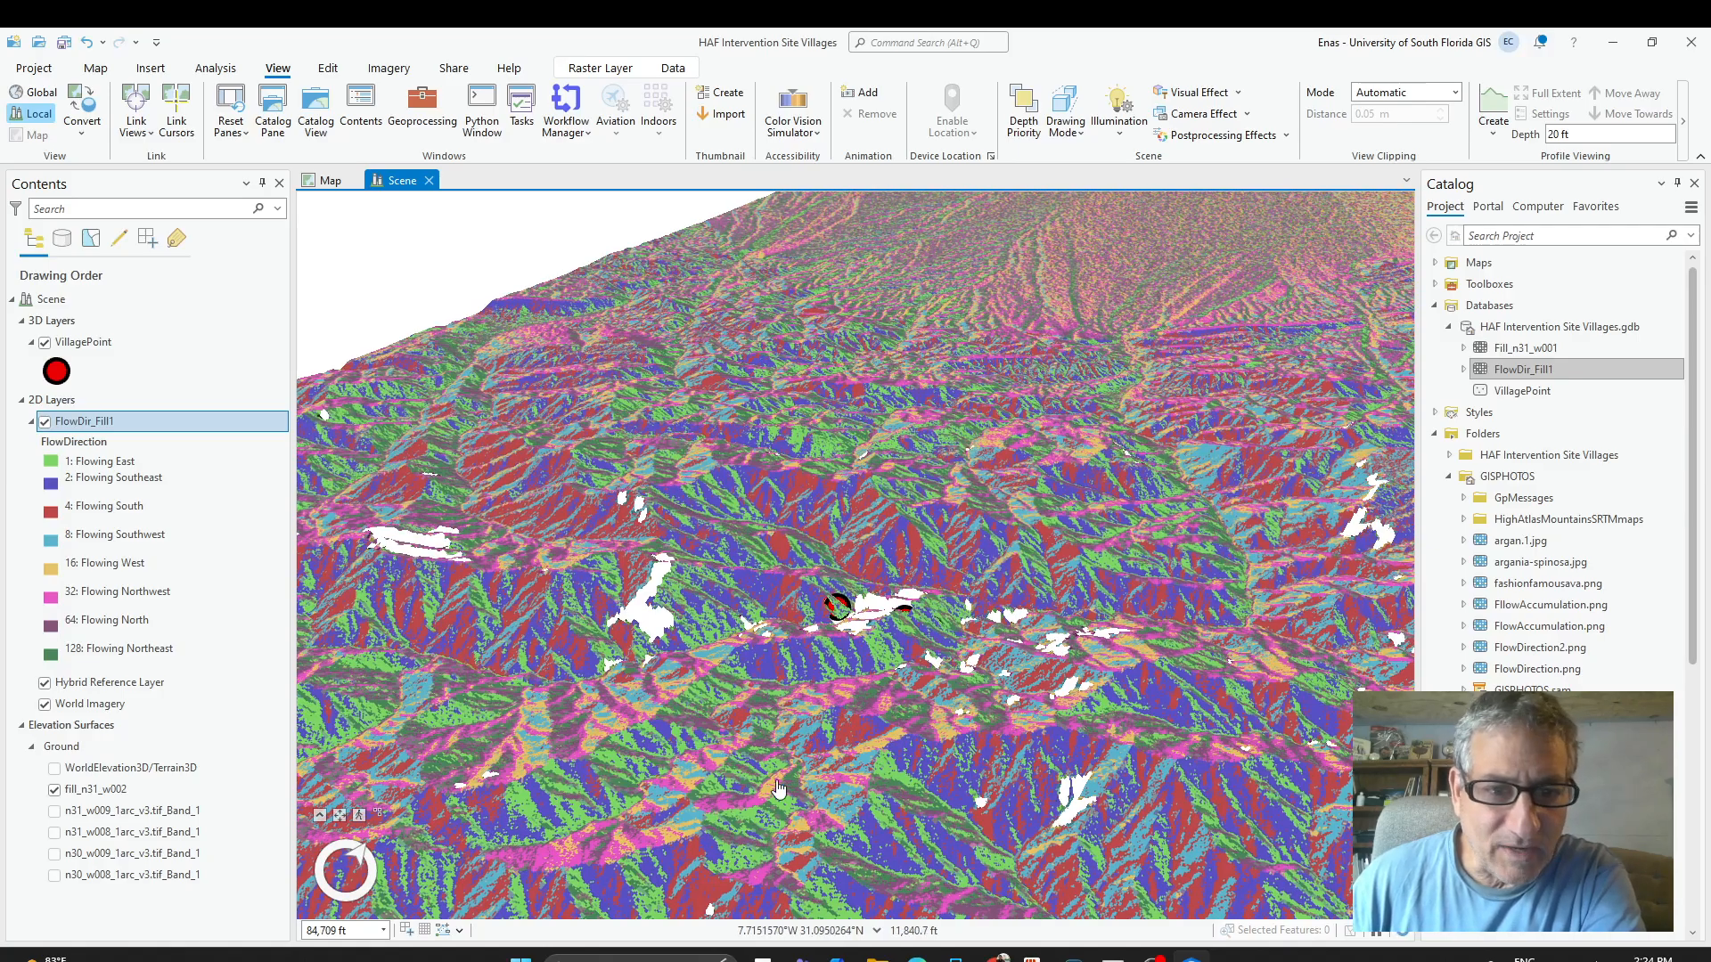
scroll(853, 791, up, 3)
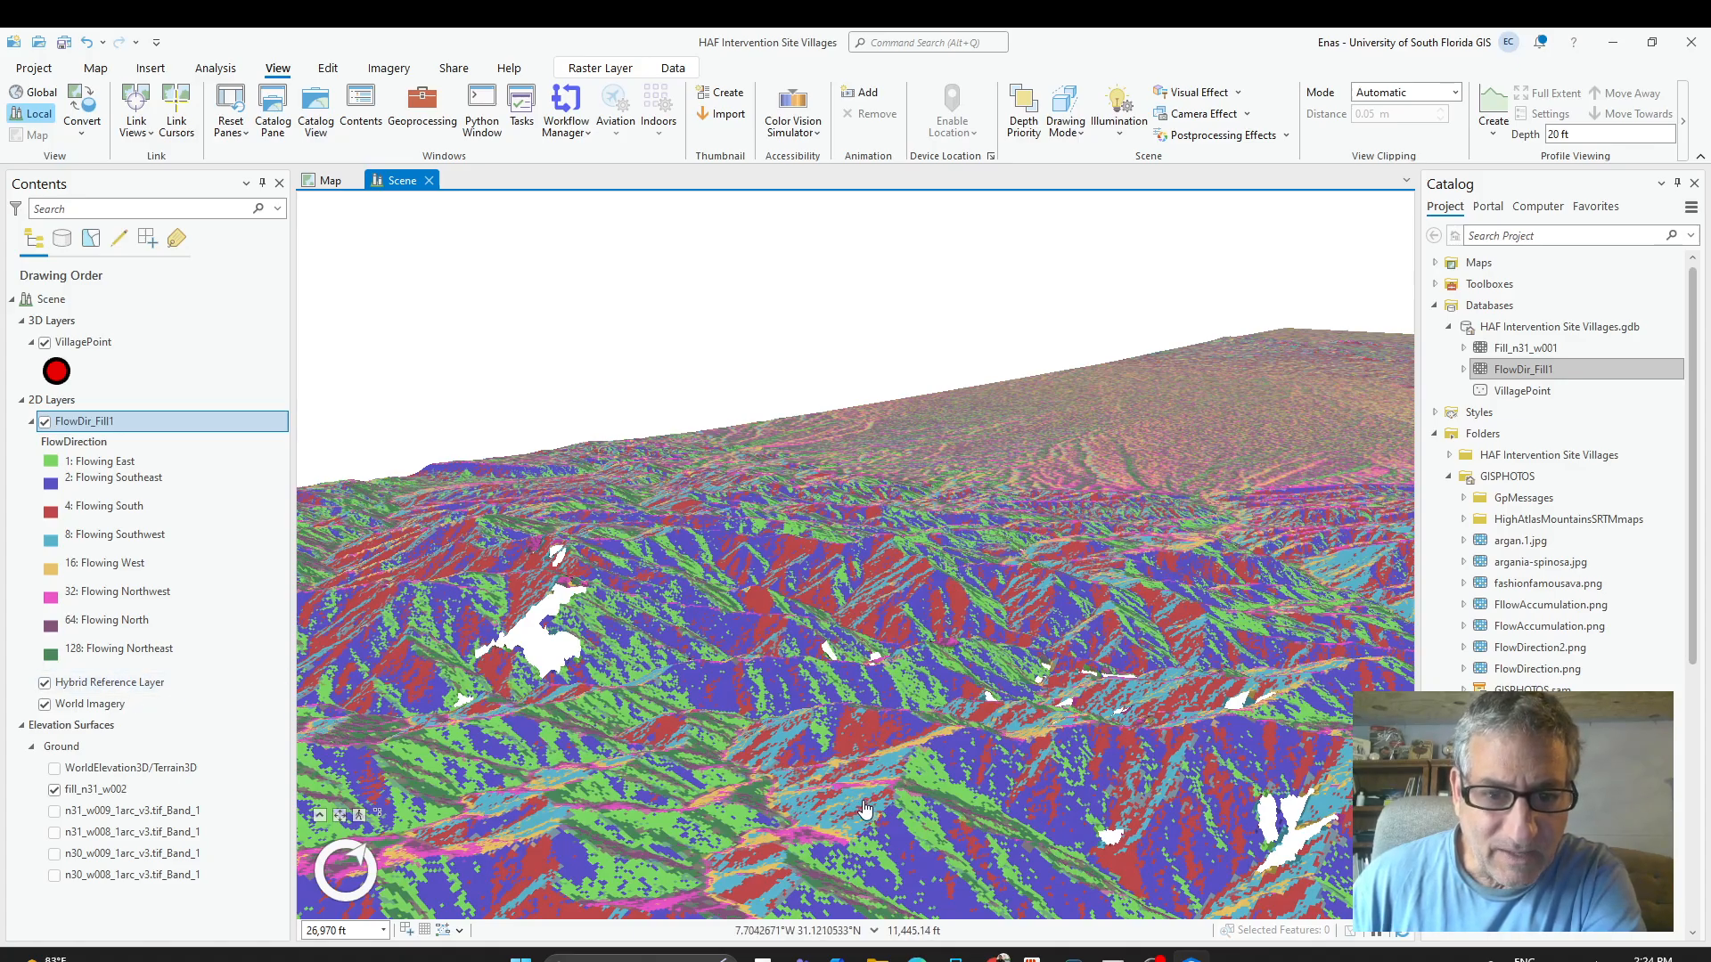
scroll(887, 806, down, 1)
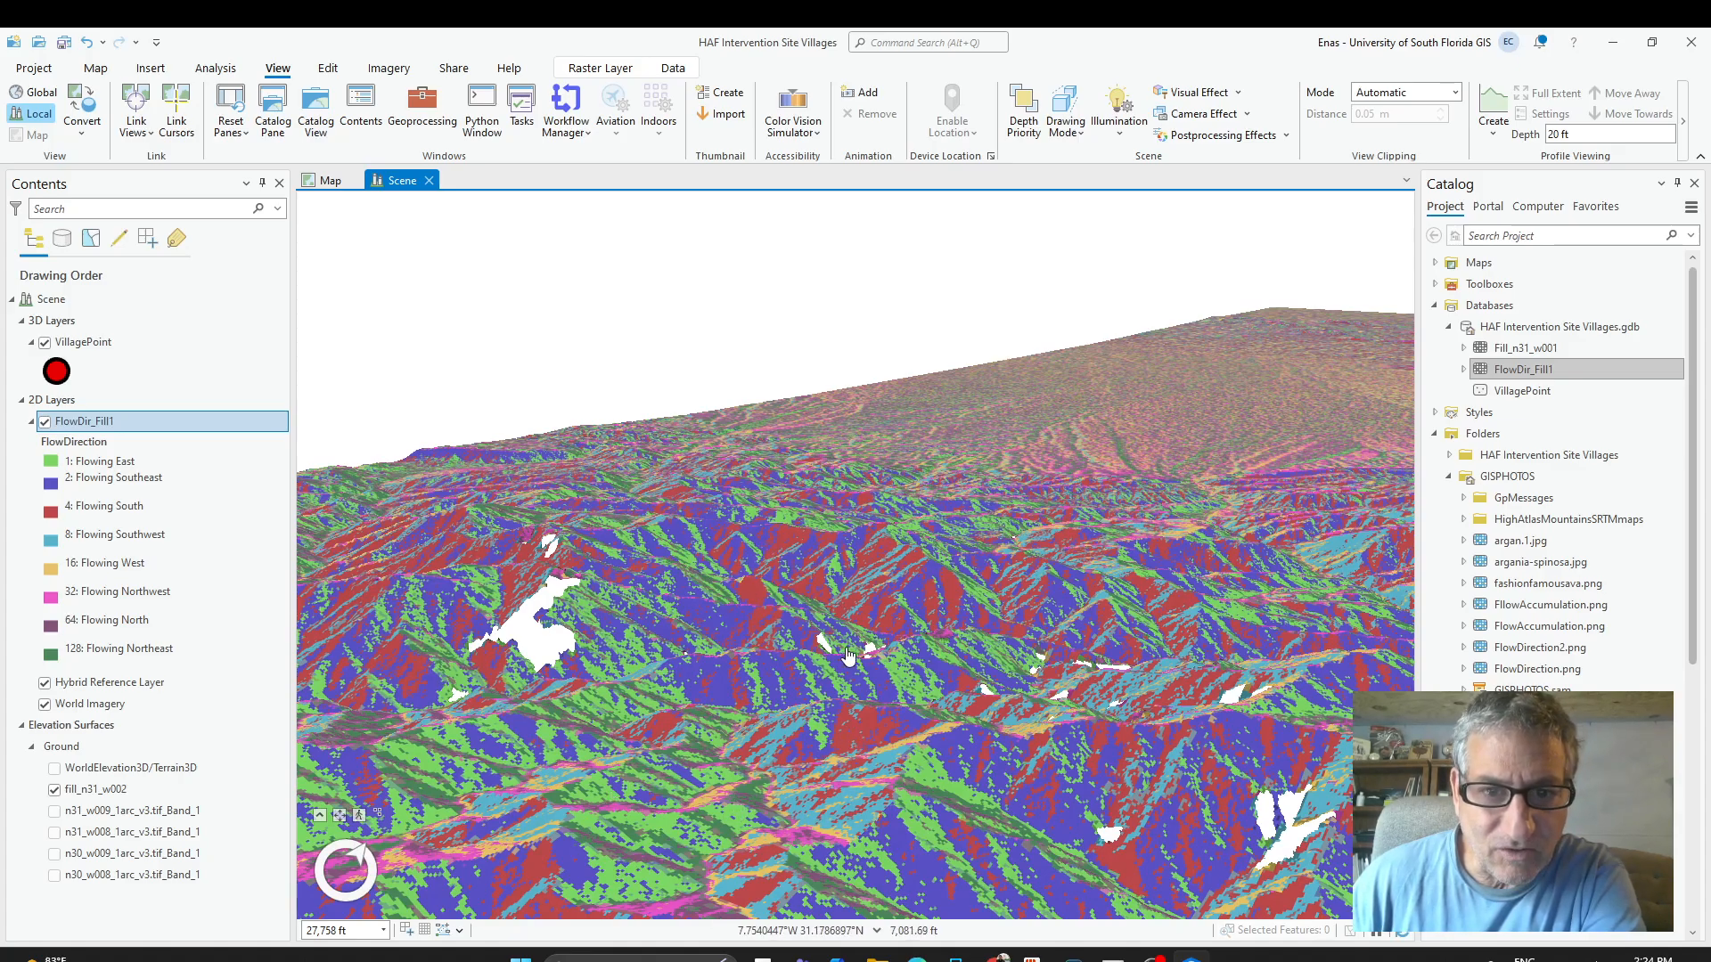
scroll(848, 657, down, 2)
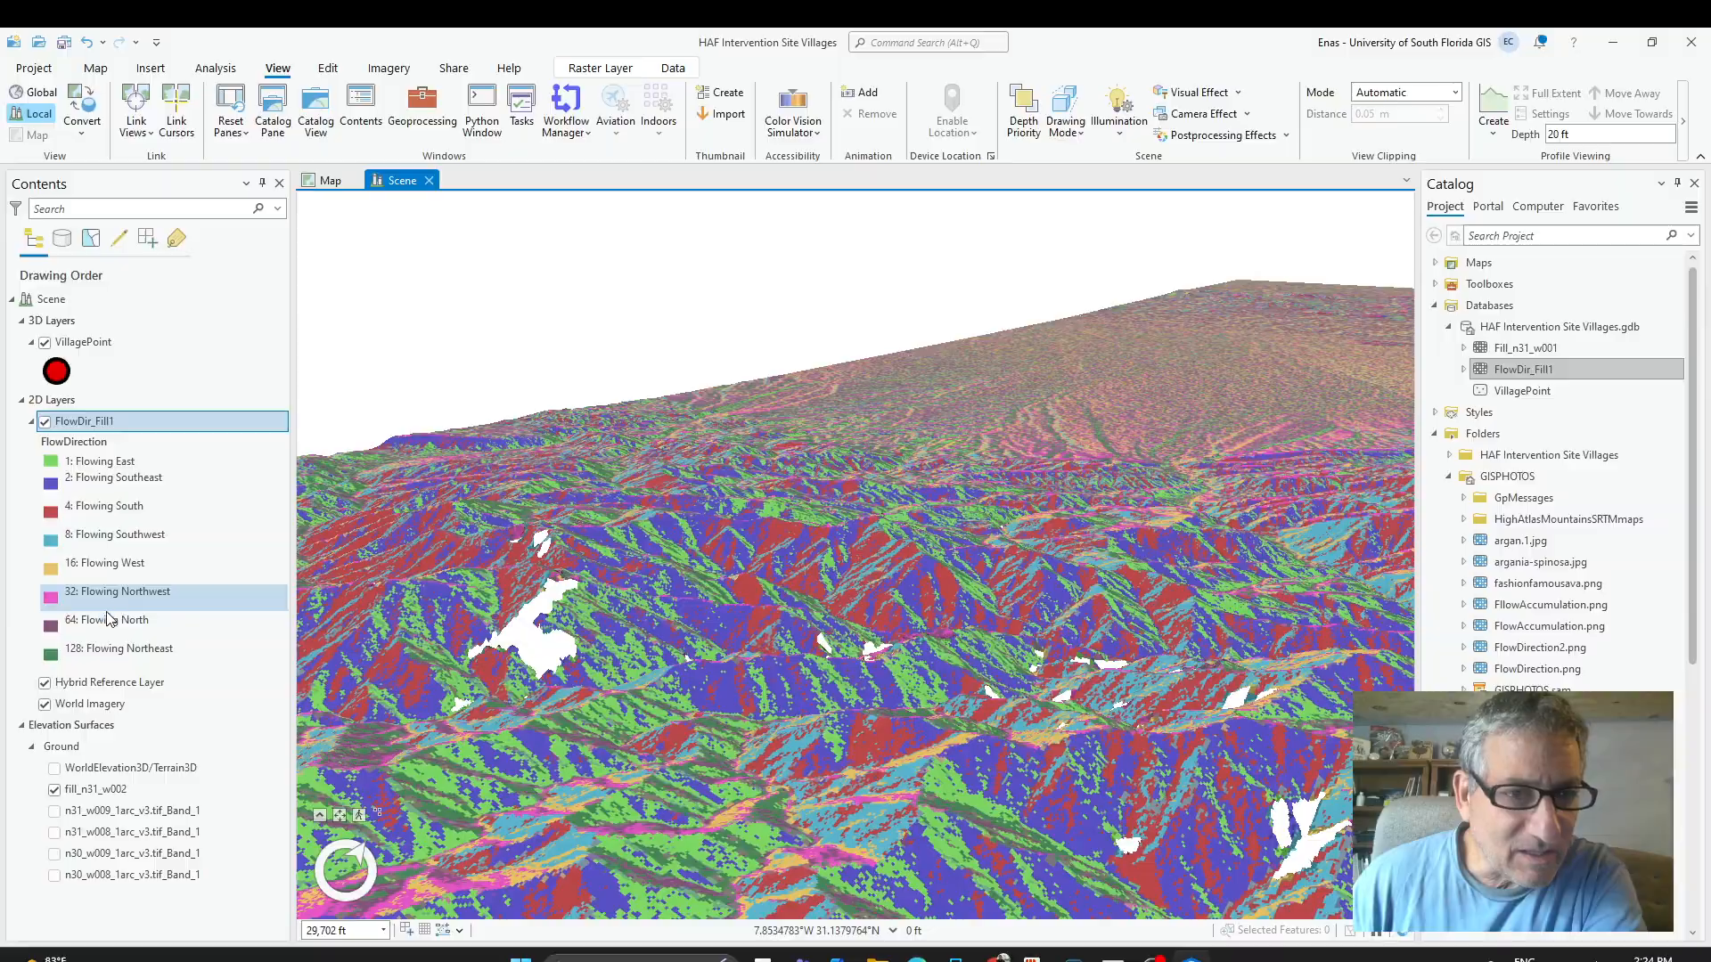
drag(922, 715, 1271, 821)
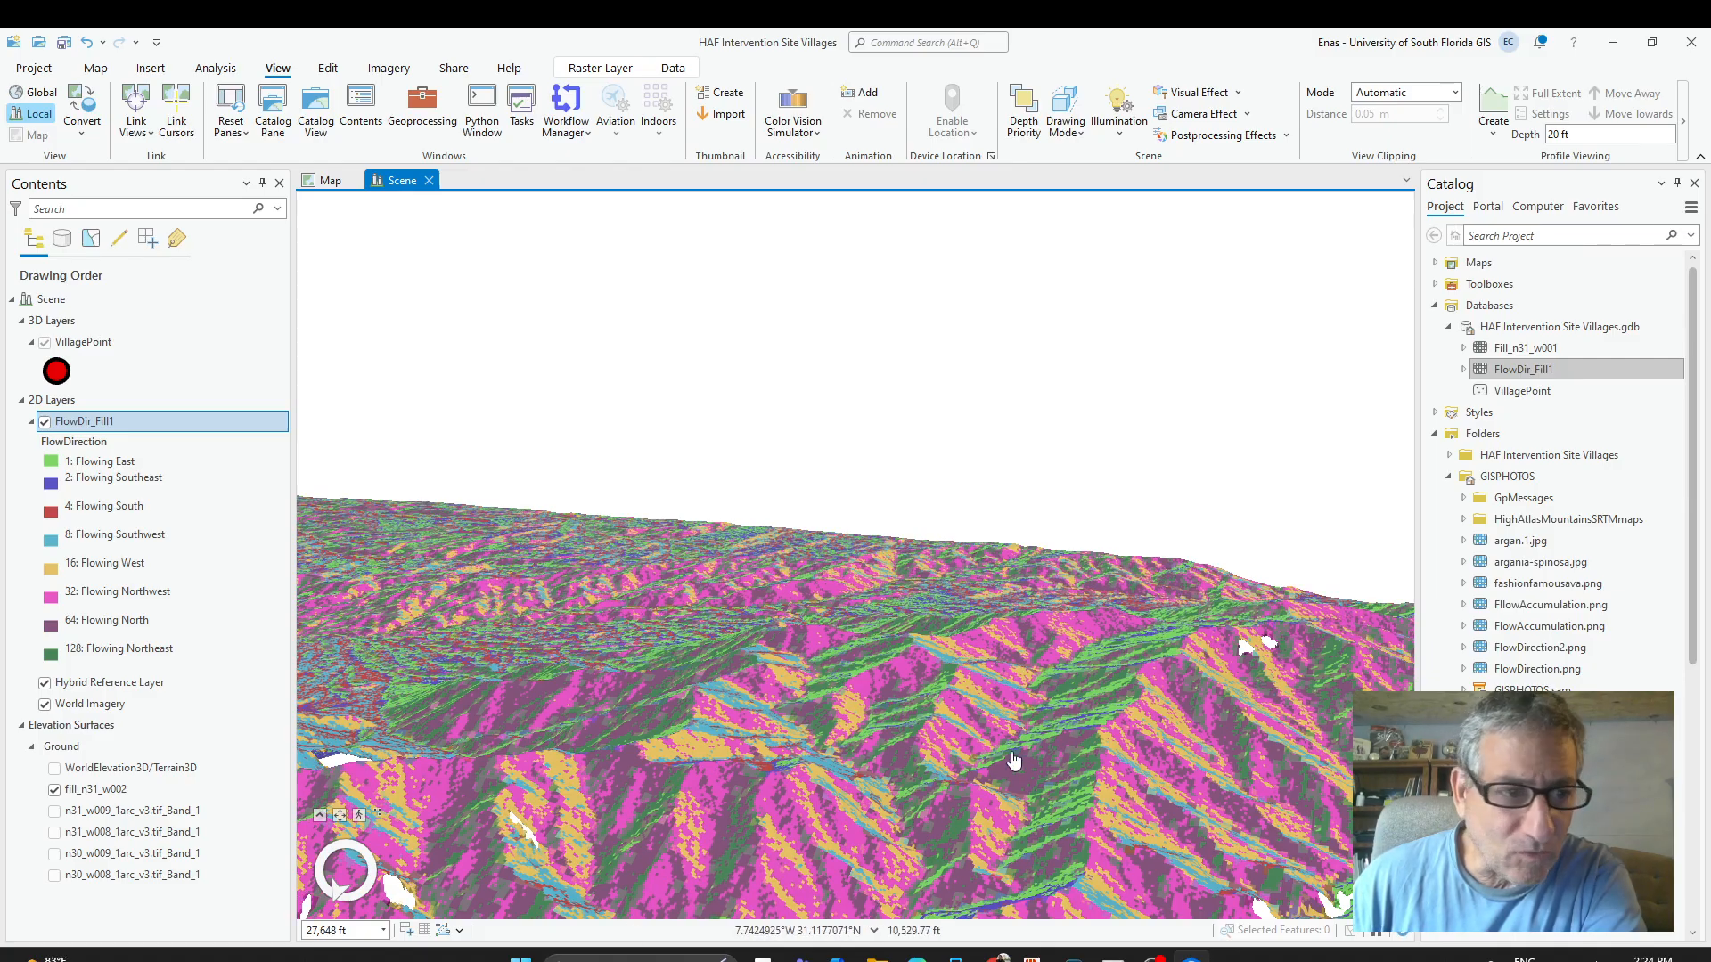
drag(1096, 758, 377, 720)
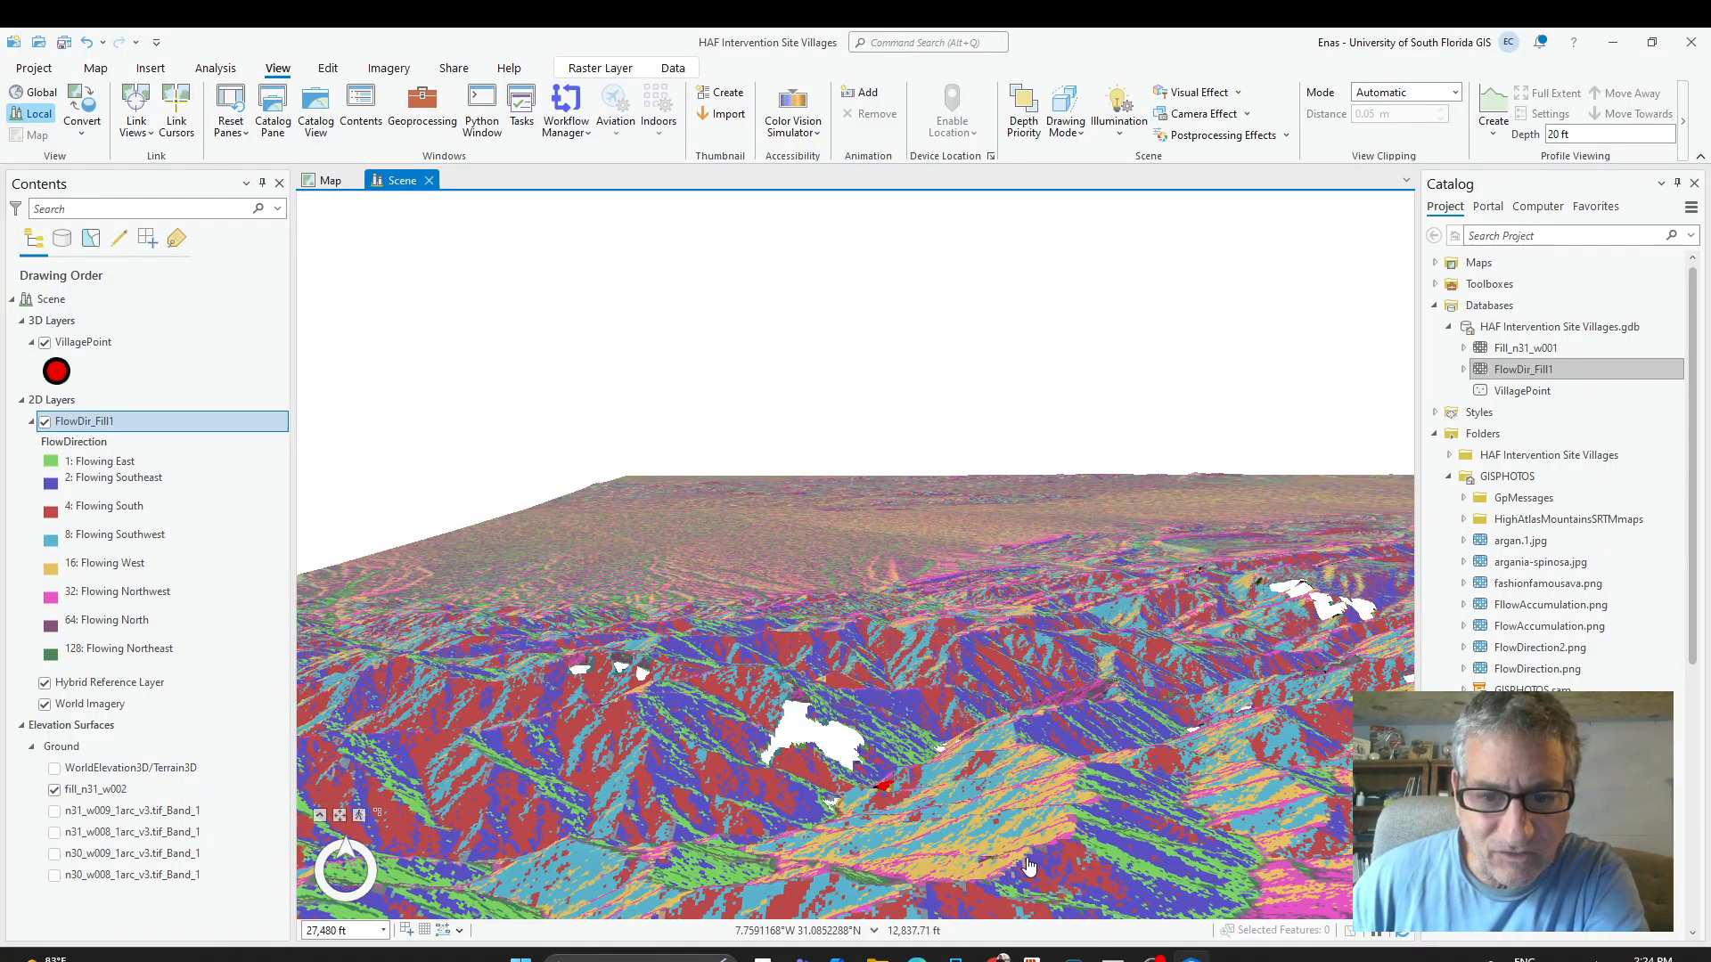
drag(905, 755, 967, 937)
drag(1035, 794, 869, 748)
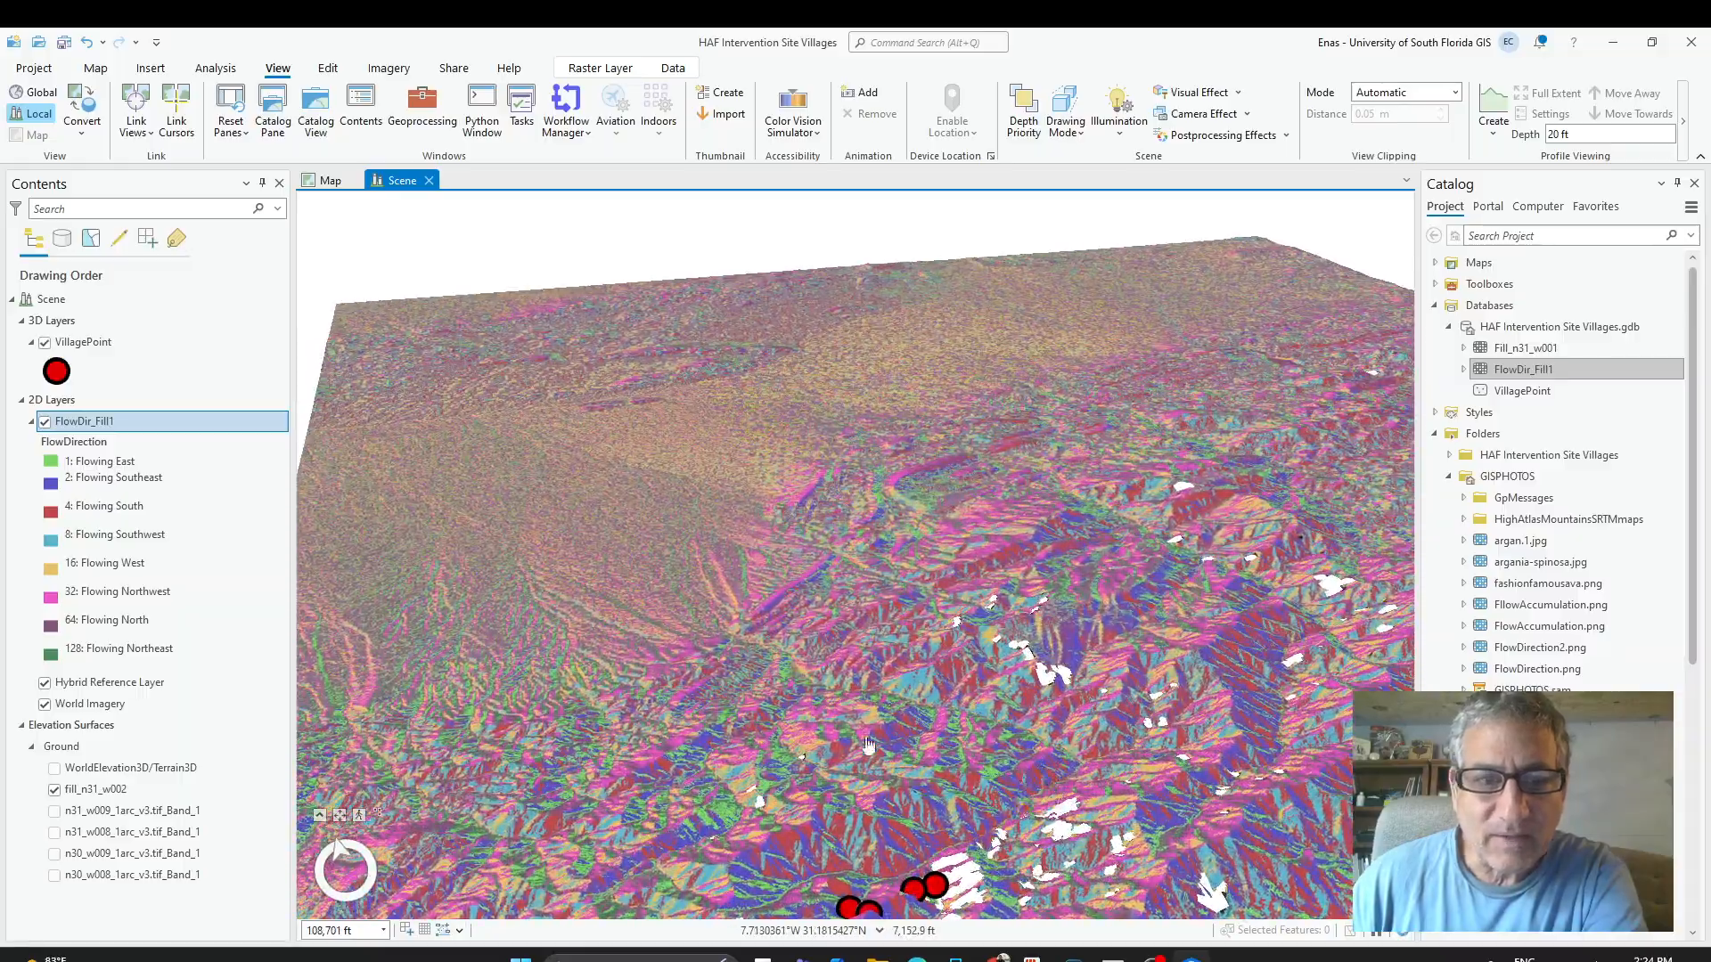
drag(522, 424, 482, 356)
scroll(767, 433, up, 5)
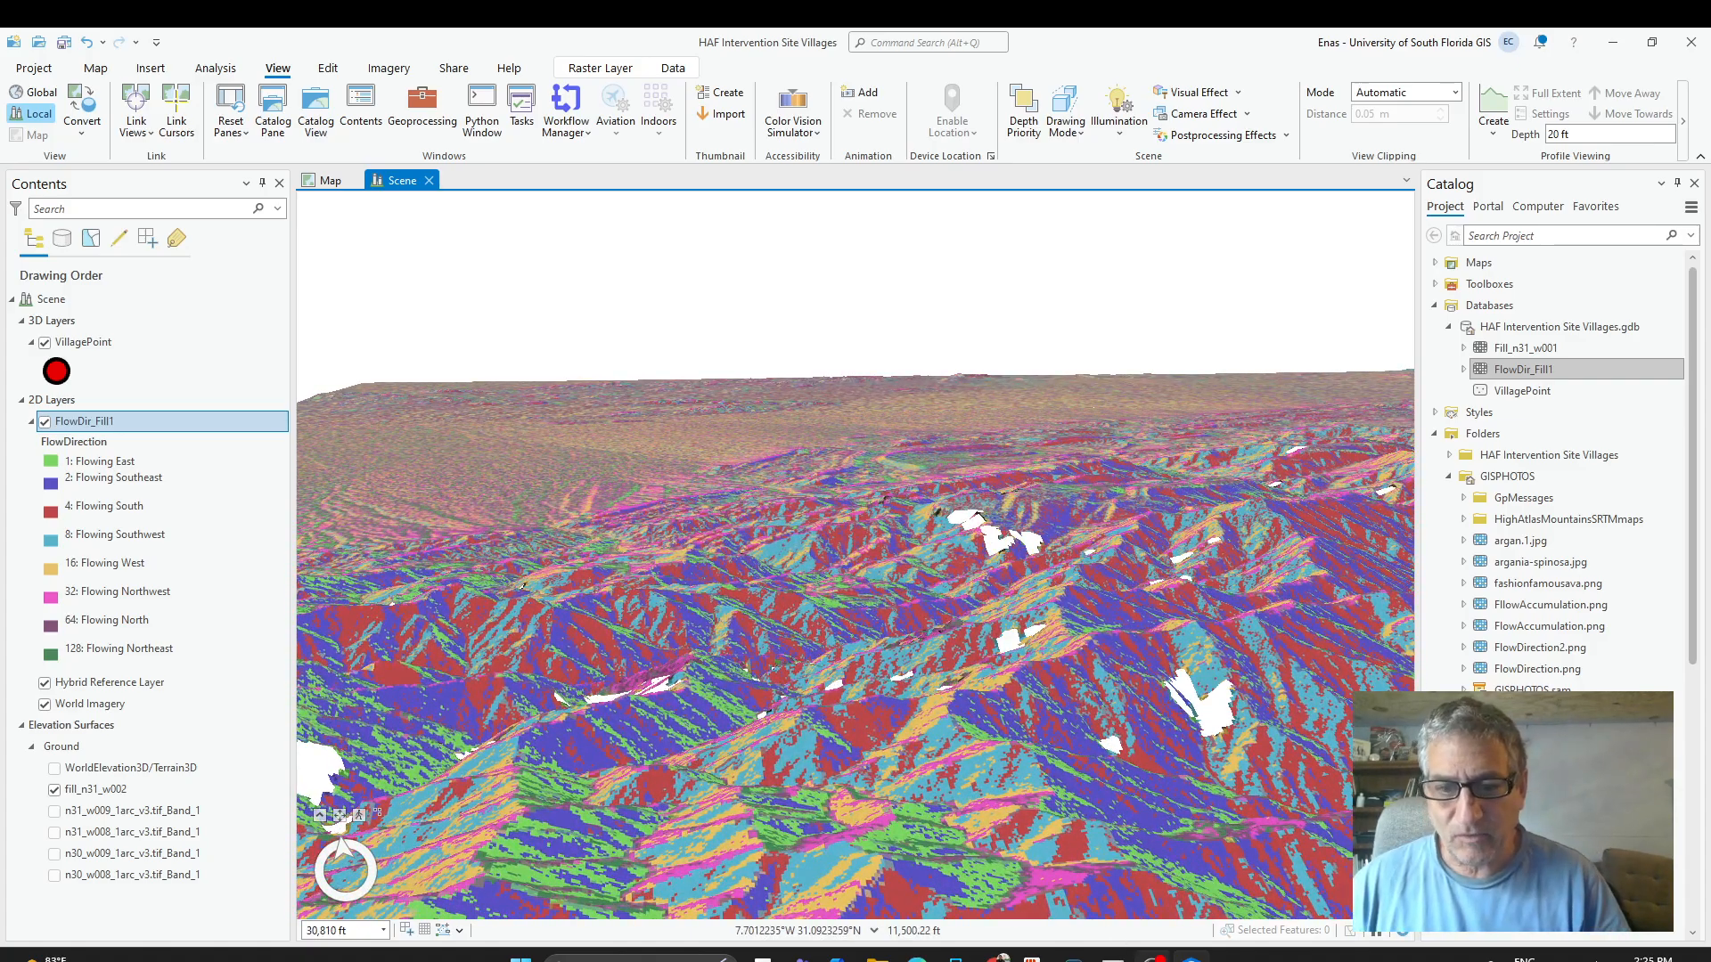
click(1150, 868)
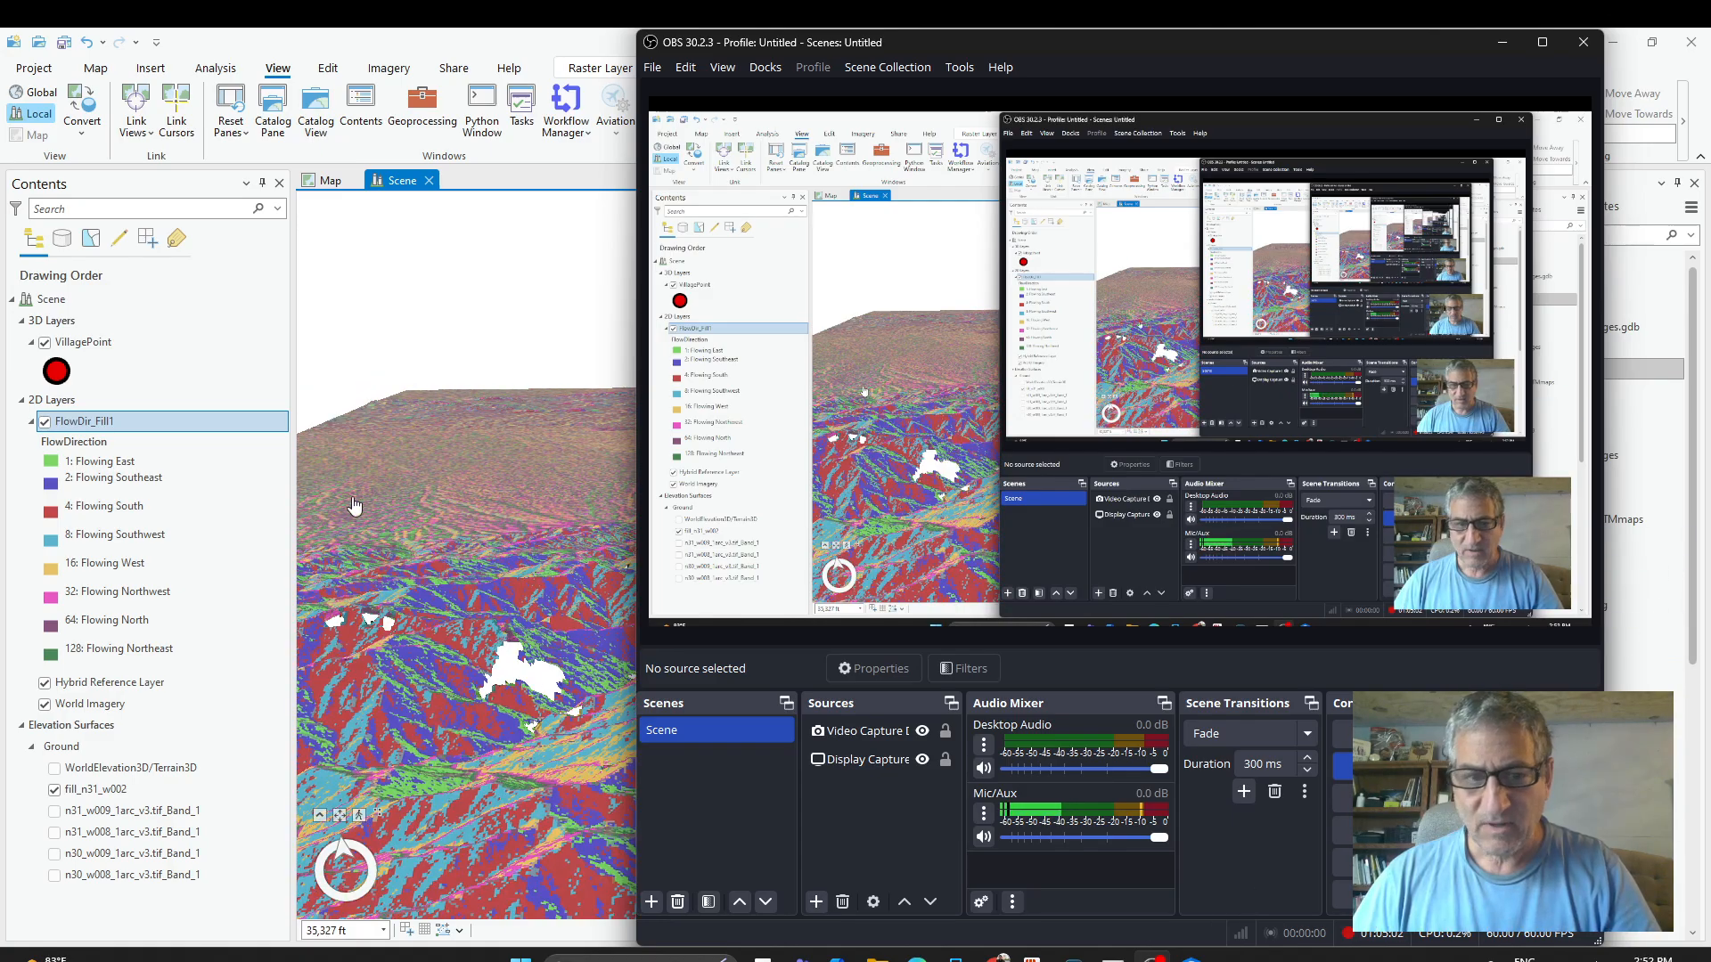
click(466, 333)
Inspect individual ridges and valleys of the draped FlowDir_Fill1 terrain from opposite sides, matching slope orientation to the flow direction classes.
scroll(867, 771, up, 5)
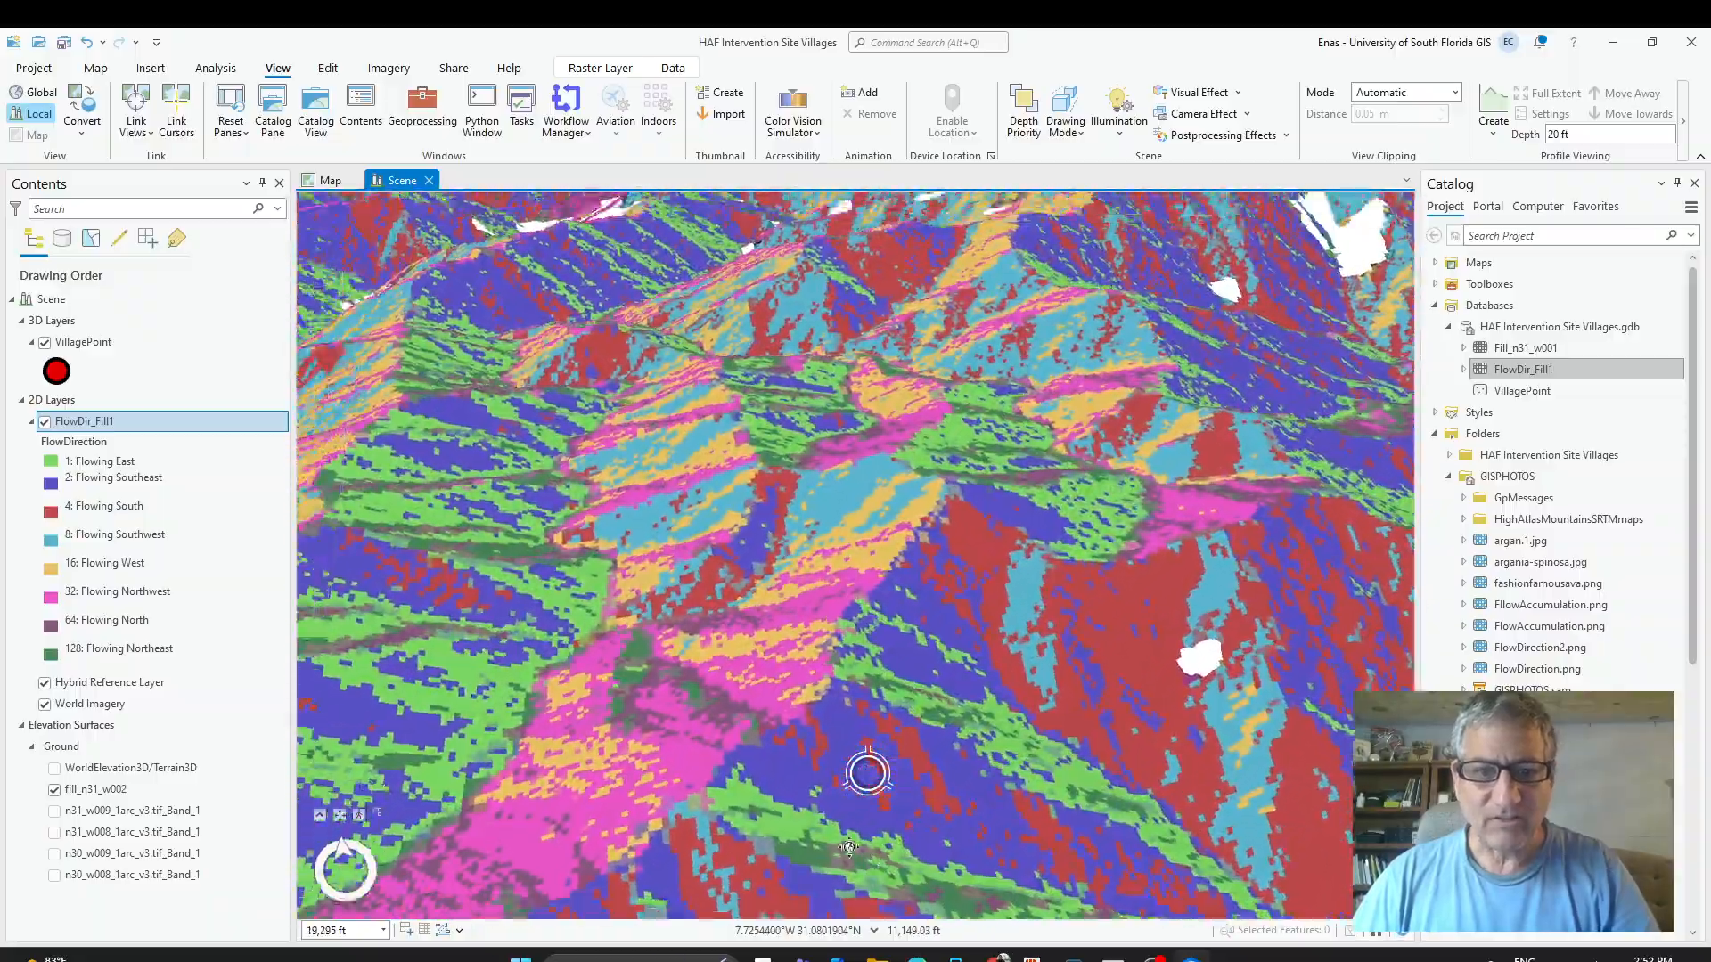
drag(848, 847, 218, 805)
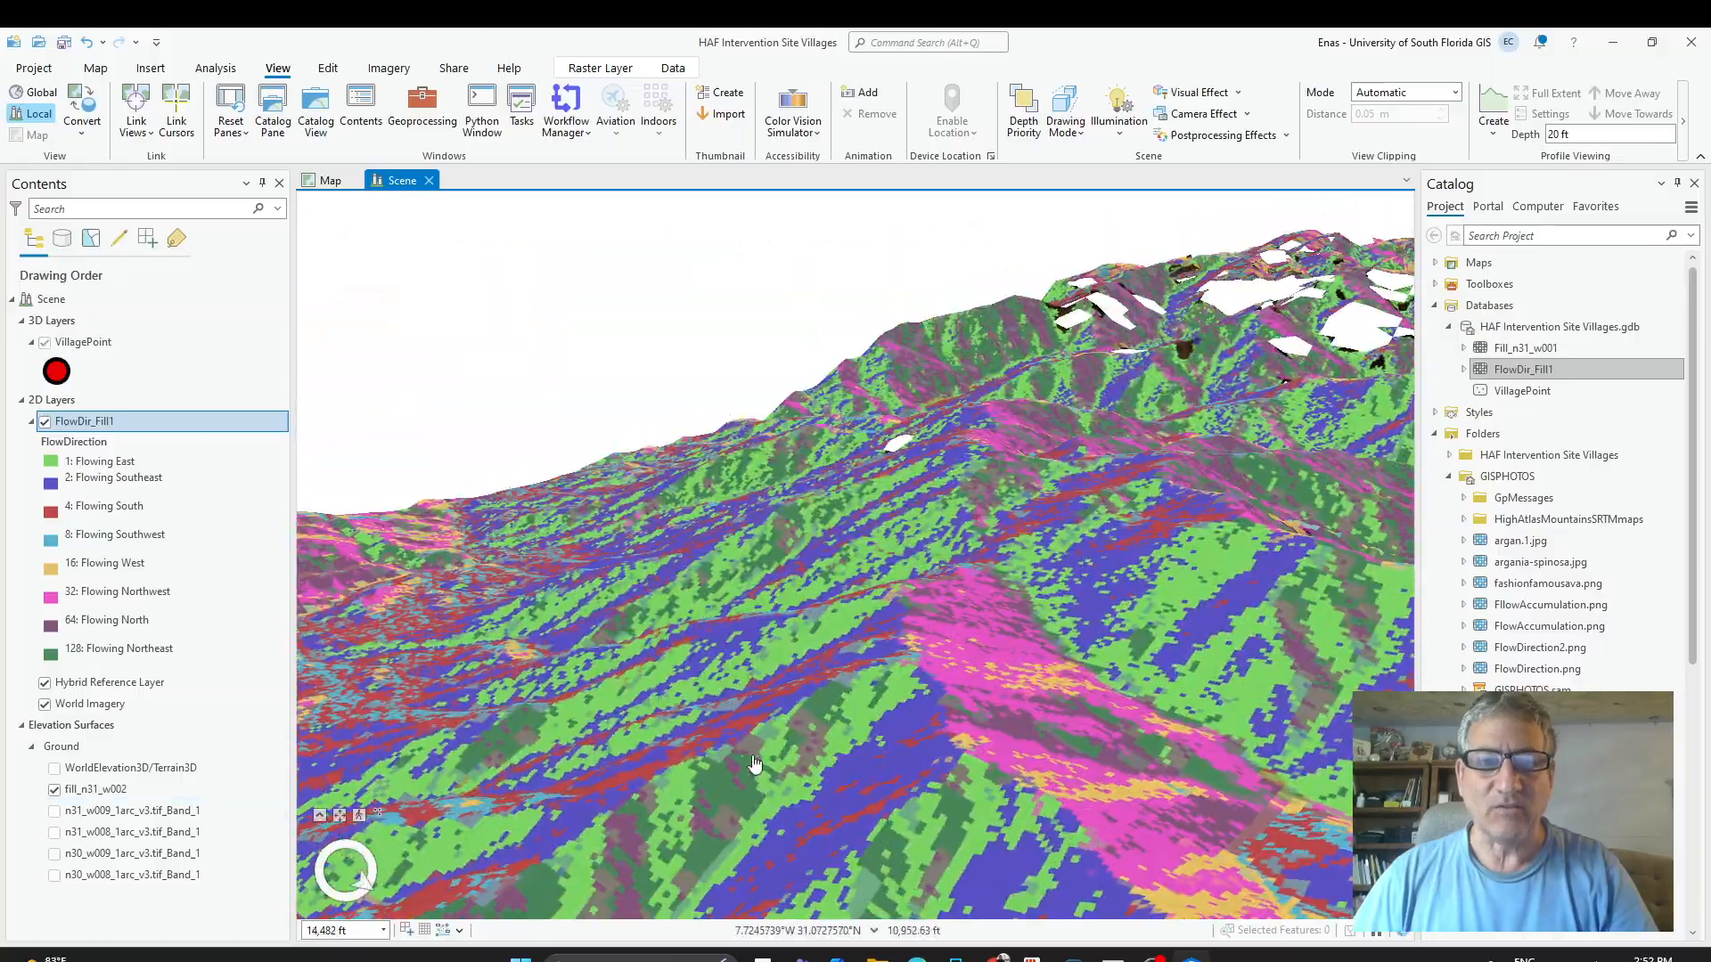
drag(760, 756, 431, 660)
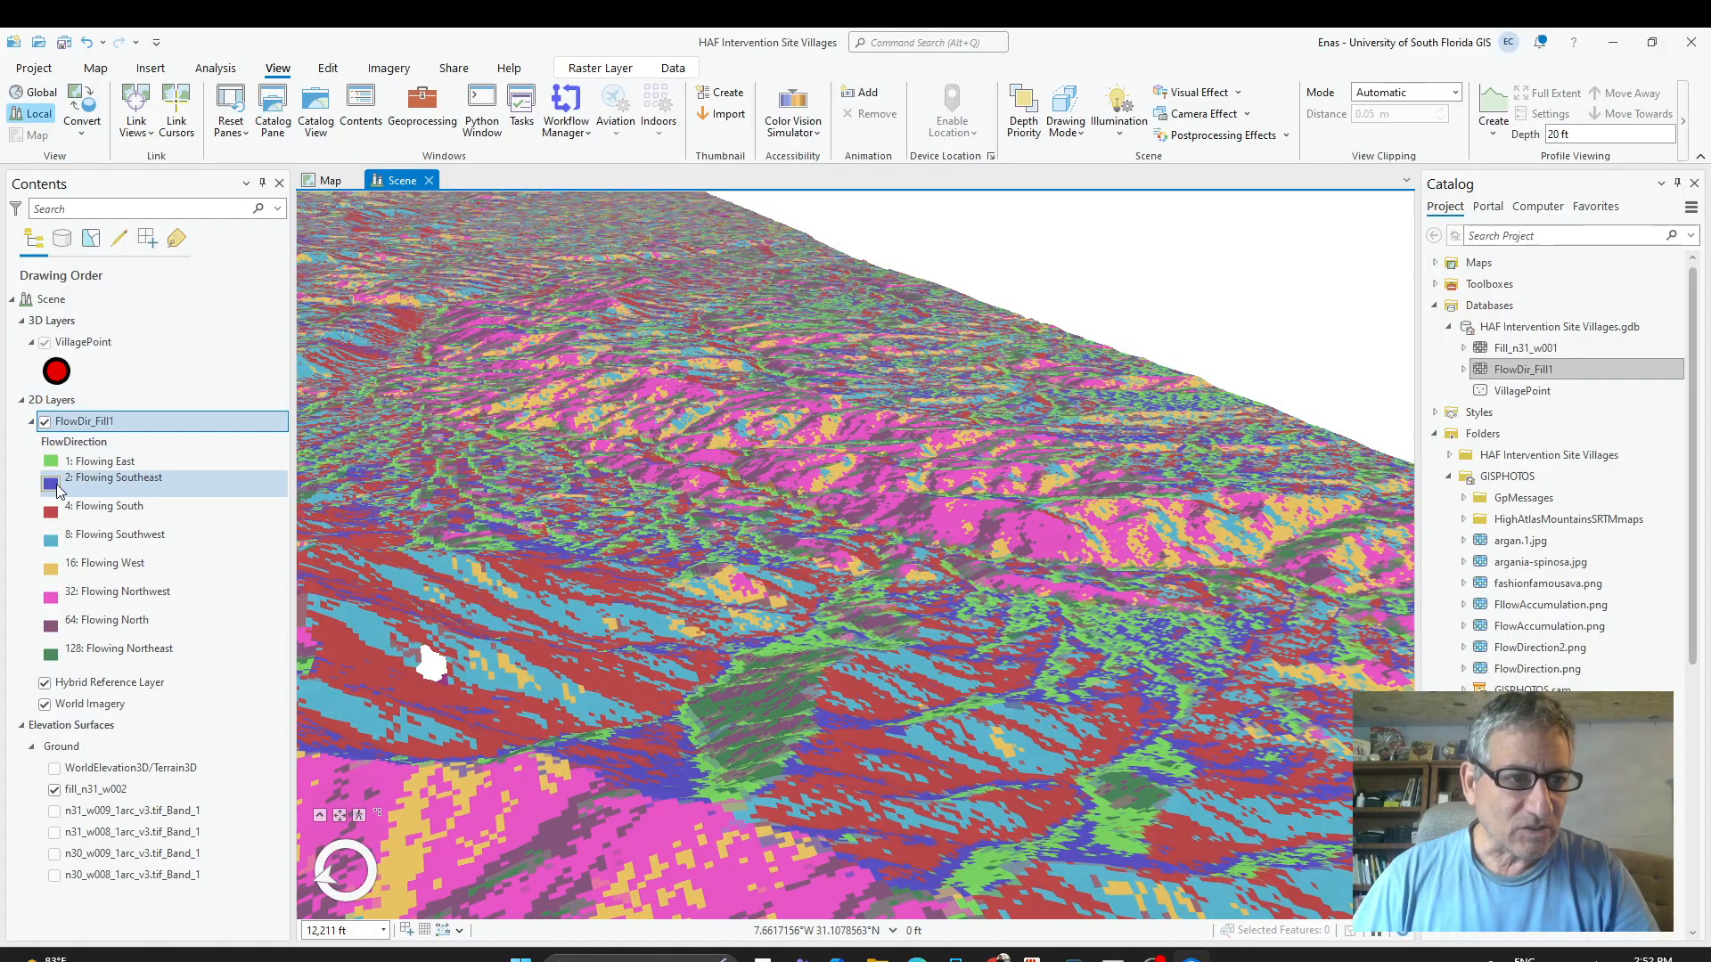
drag(596, 695, 730, 714)
scroll(724, 709, down, 5)
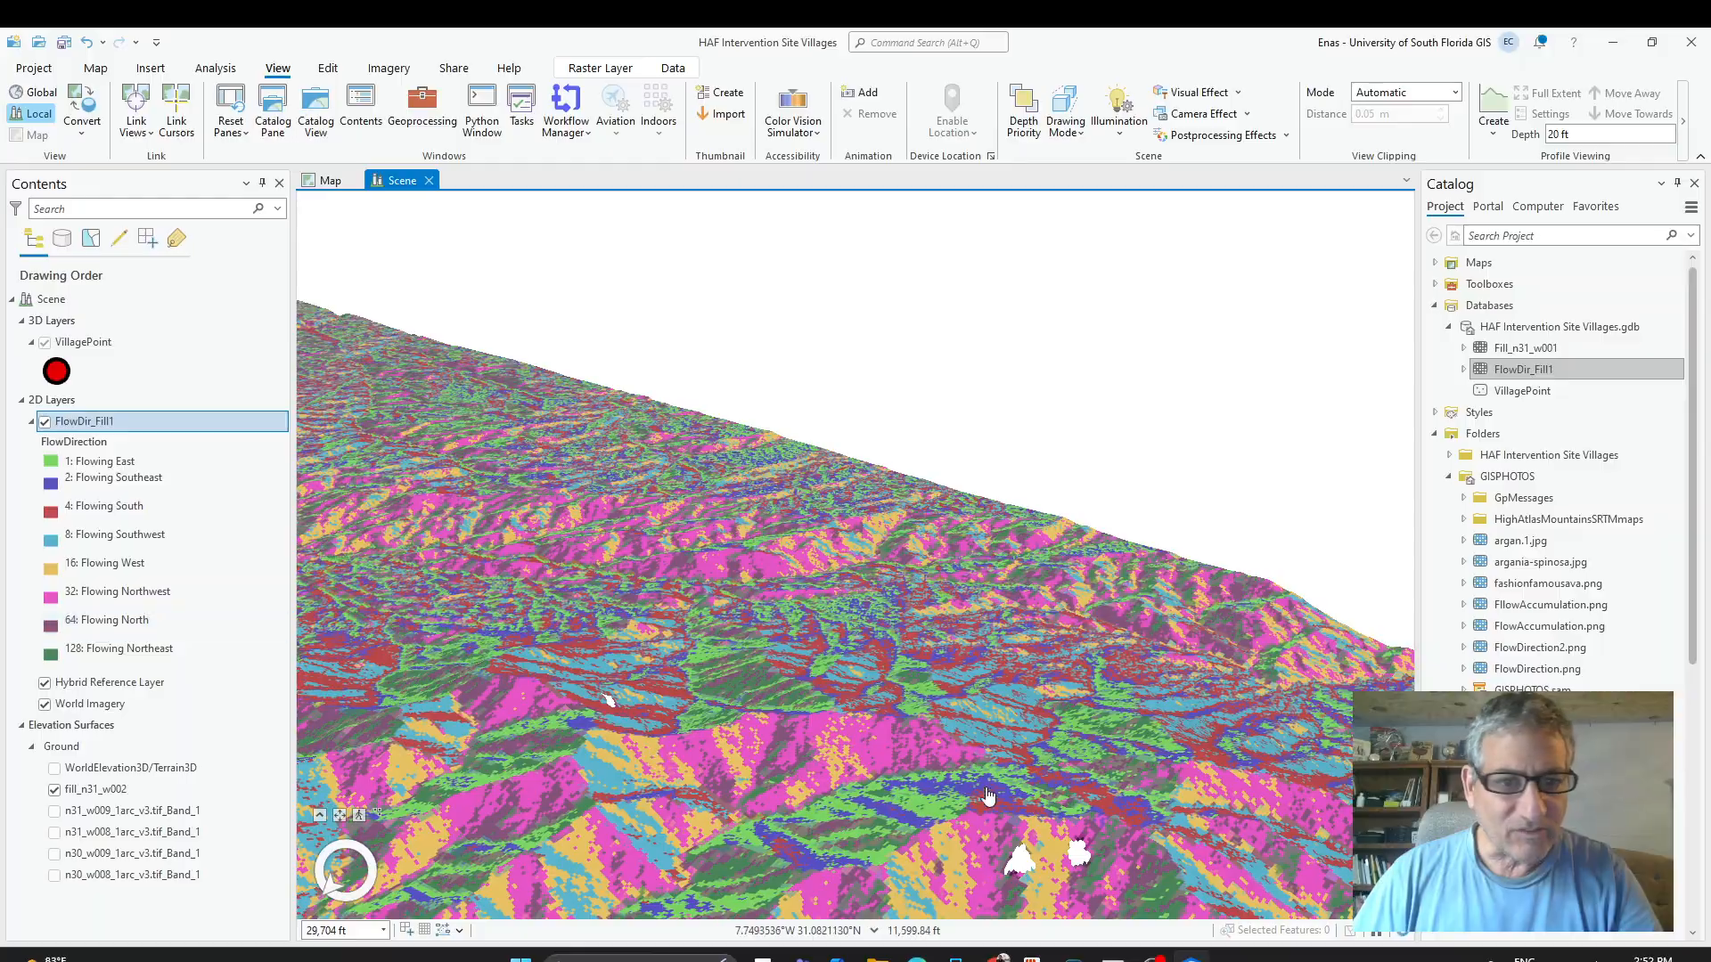
drag(809, 747, 833, 784)
drag(1, 764, 1, 687)
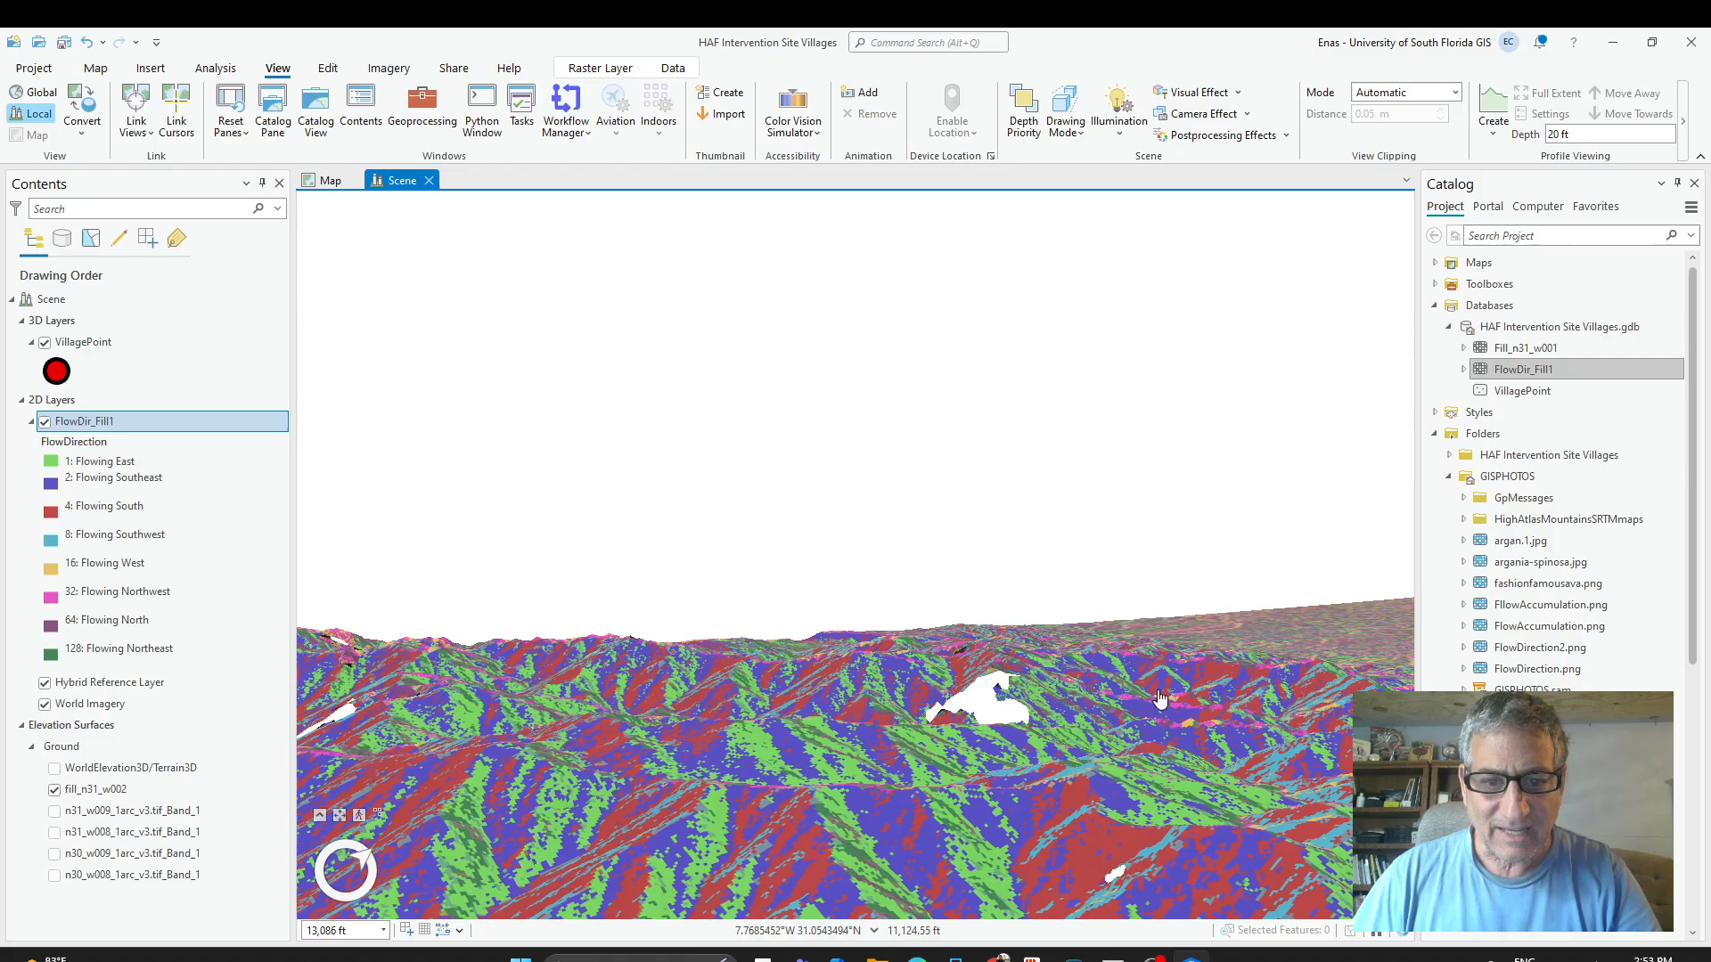
drag(1198, 730, 1505, 761)
scroll(1115, 813, down, 3)
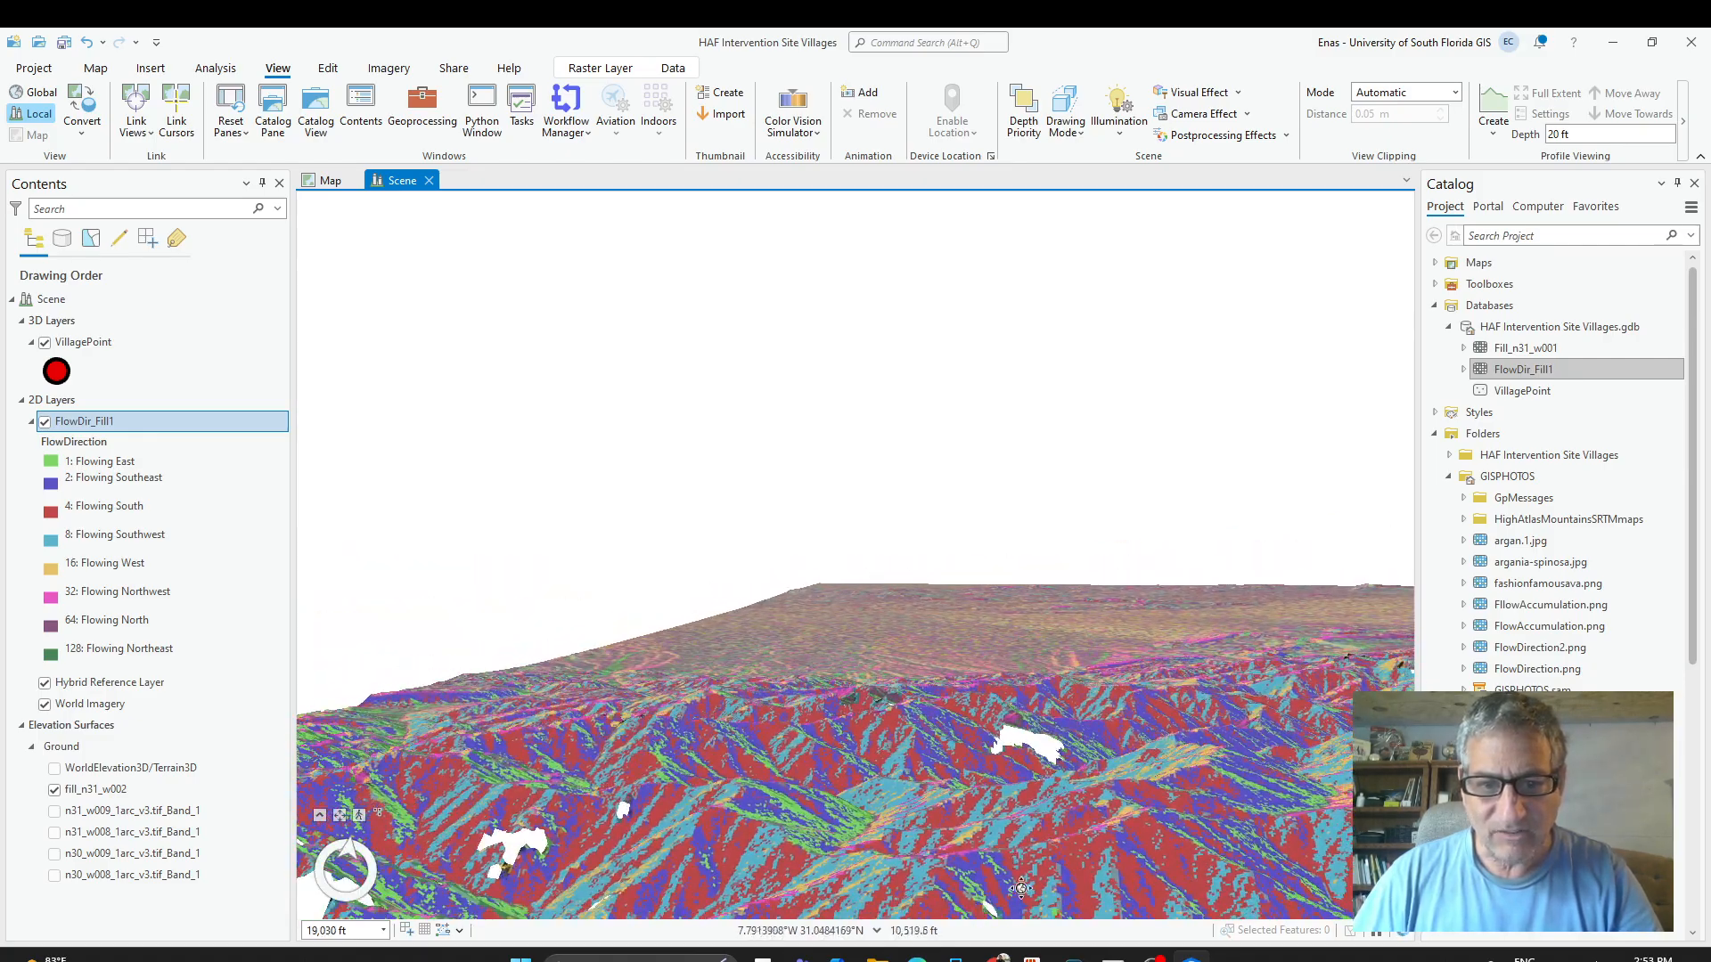
drag(986, 885, 1077, 887)
scroll(1086, 813, down, 2)
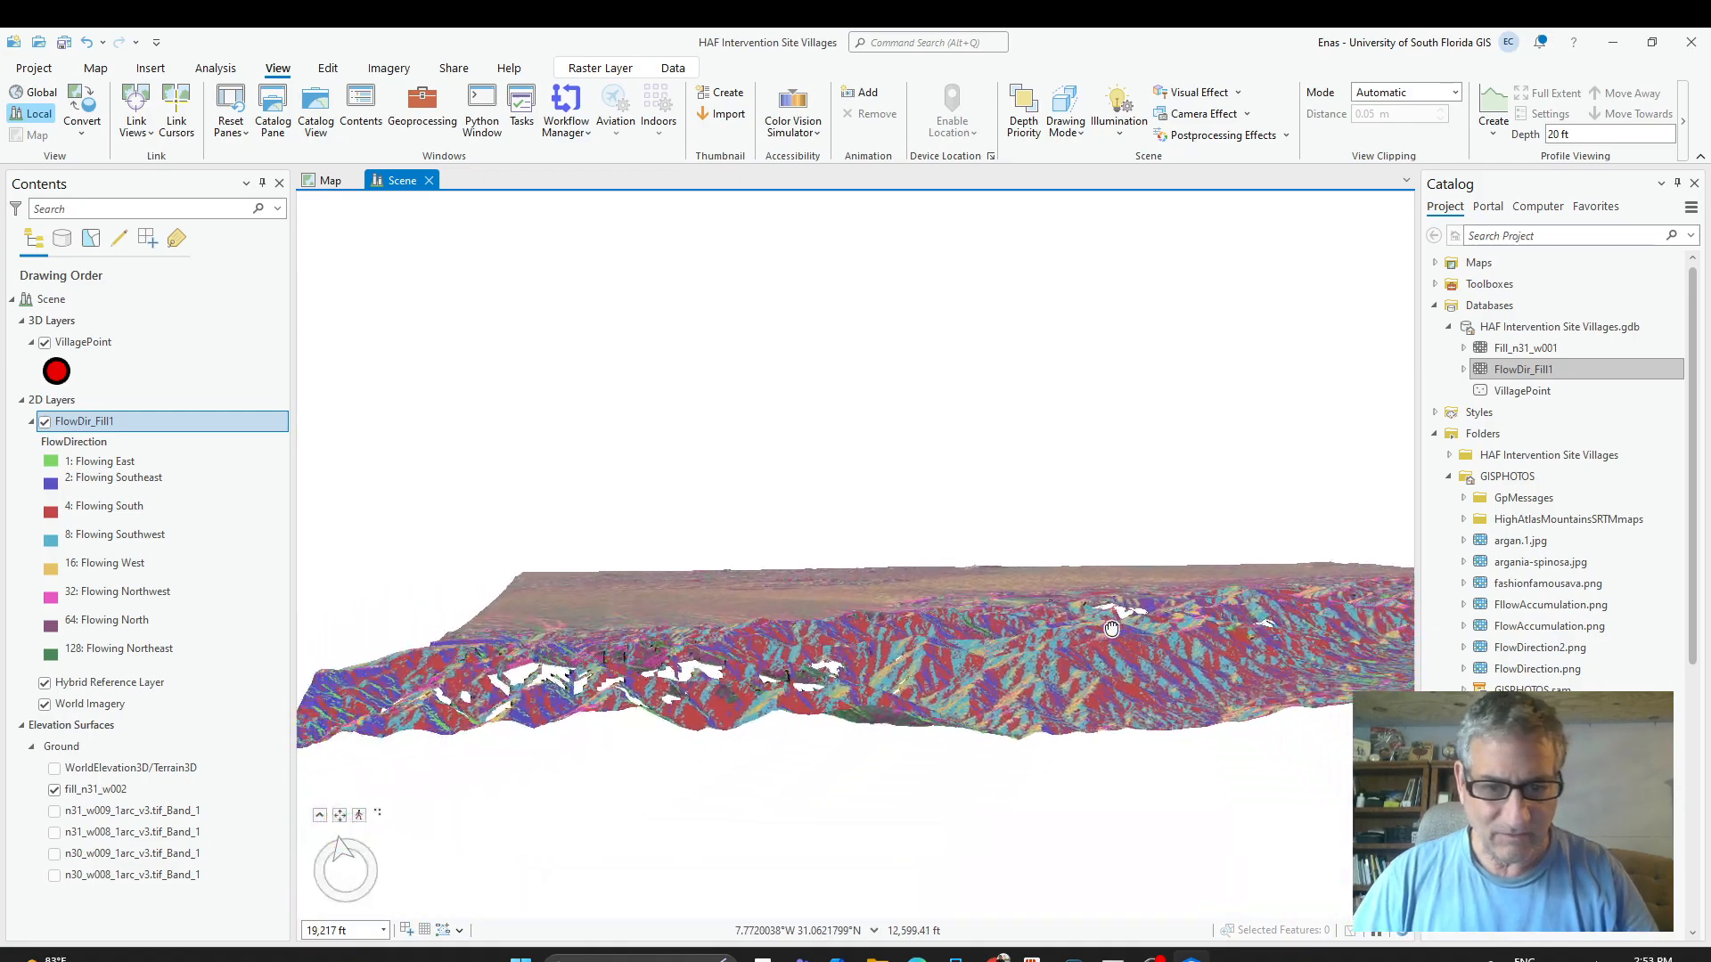
drag(1005, 718, 968, 773)
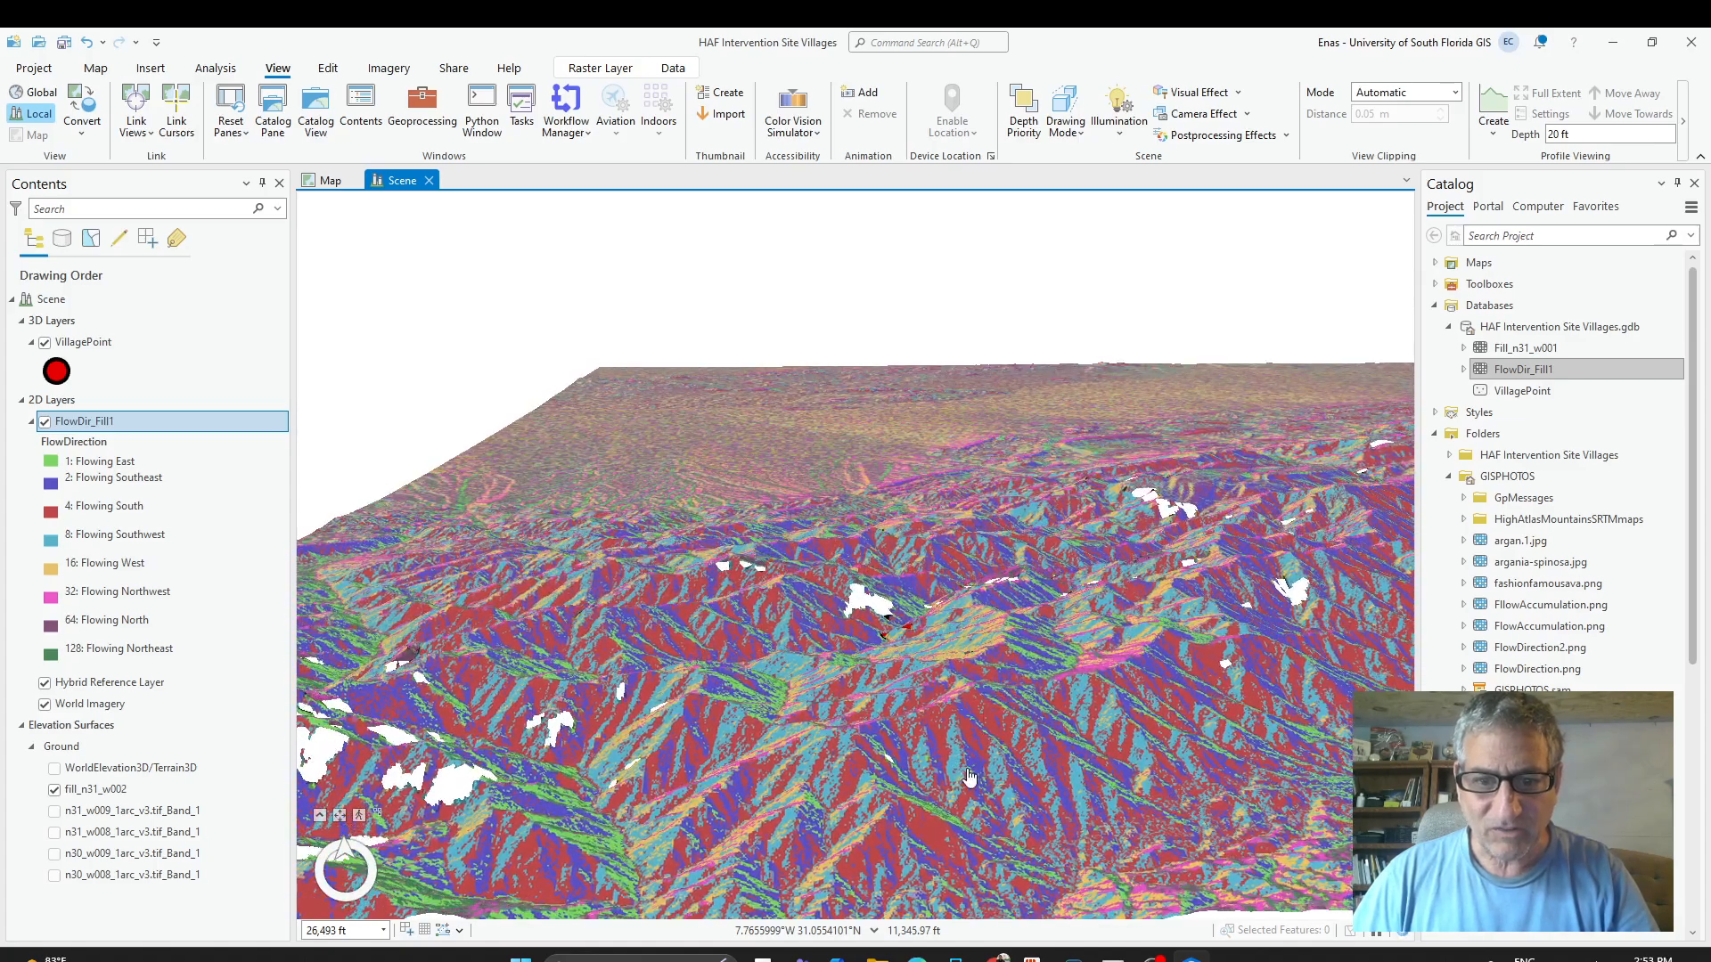
scroll(968, 773, up, 3)
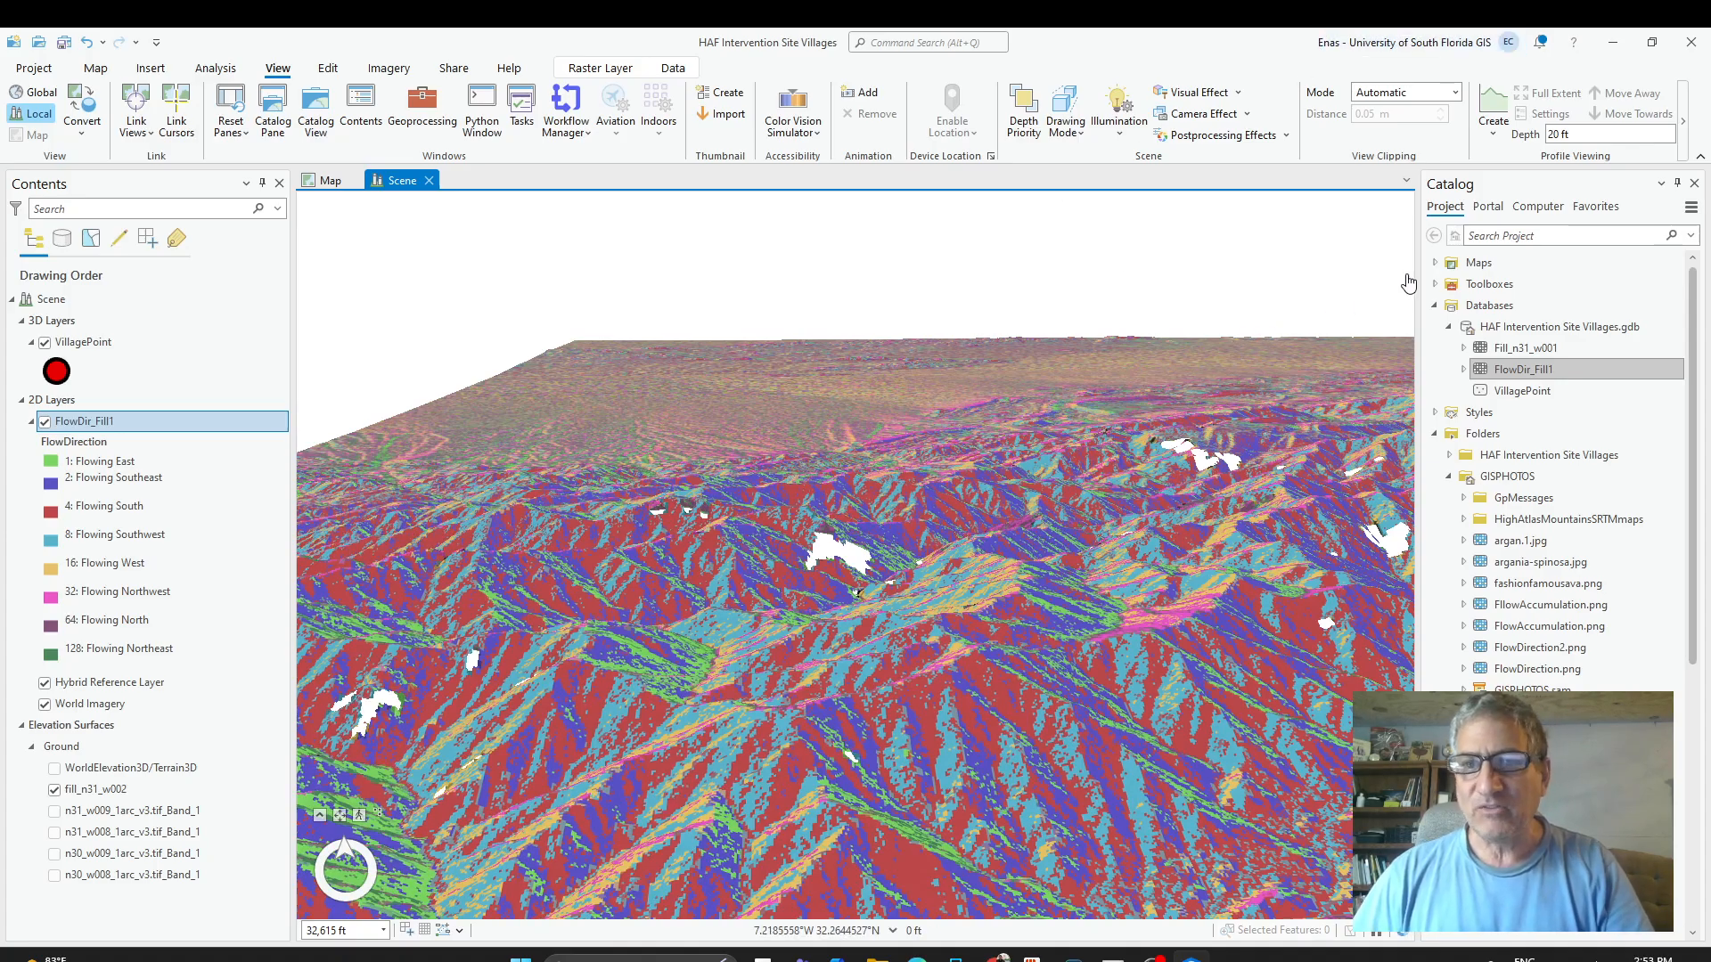
Consult the Flow Accumulation instructions in ChatGPT, search the ArcGIS Pro geoprocessing tools for "accumul" and open Flow Accumulation.
click(432, 113)
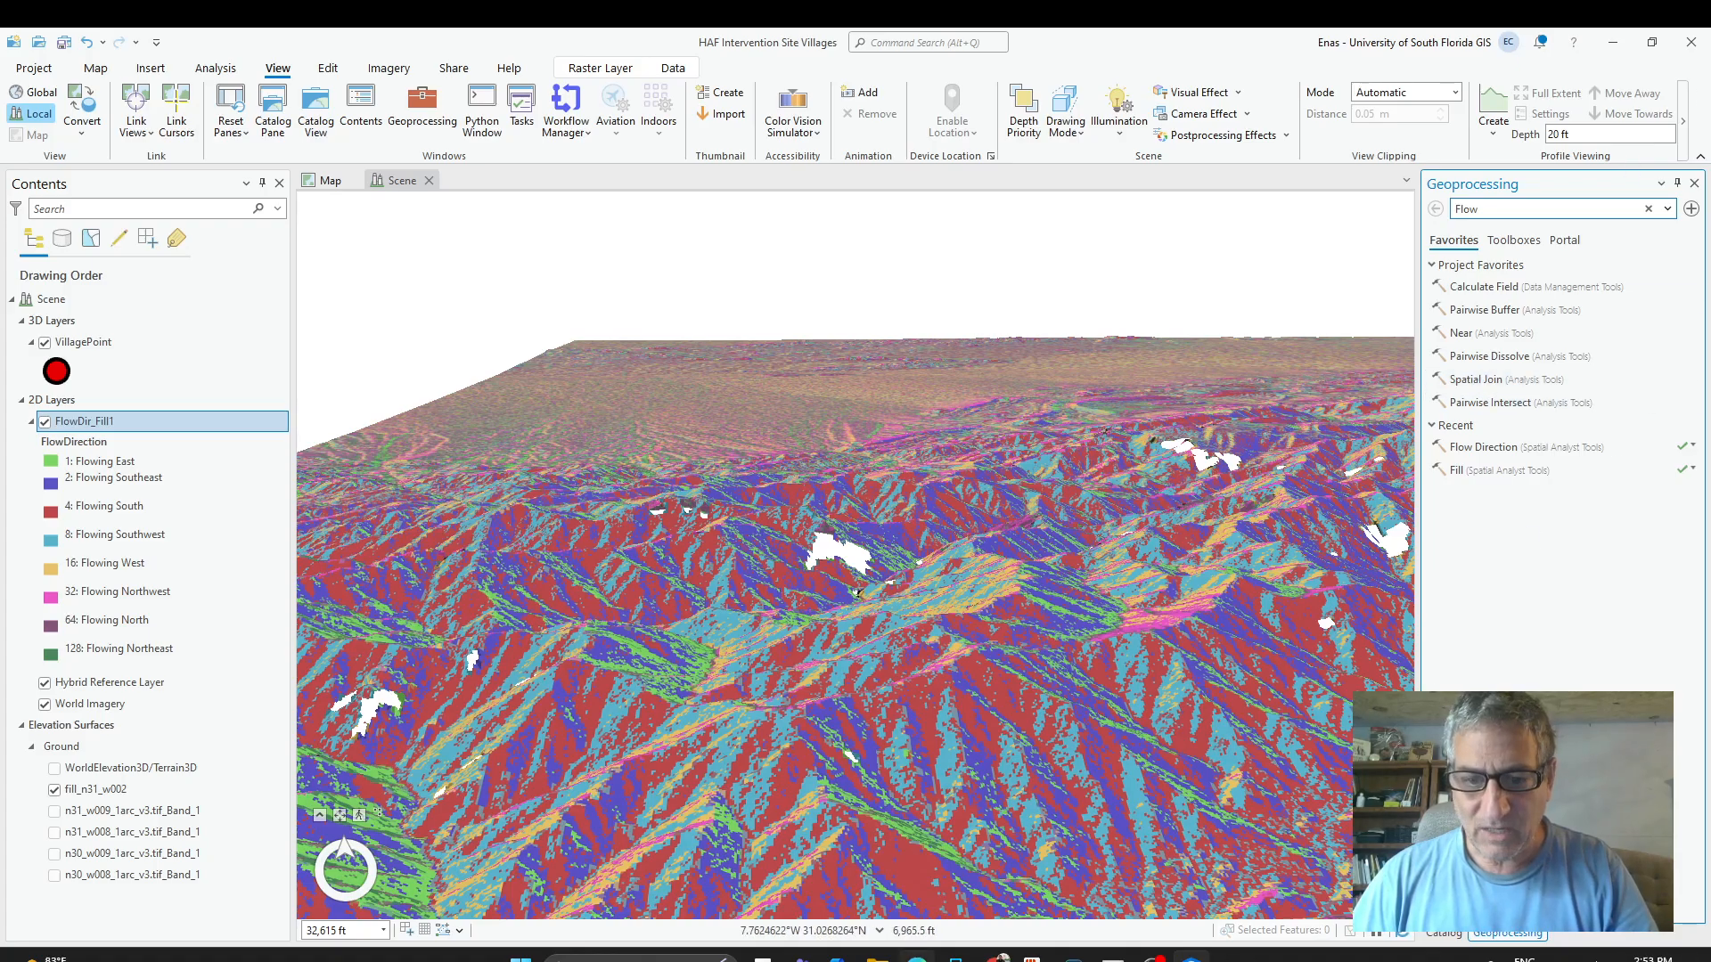
key(alt+Tab)
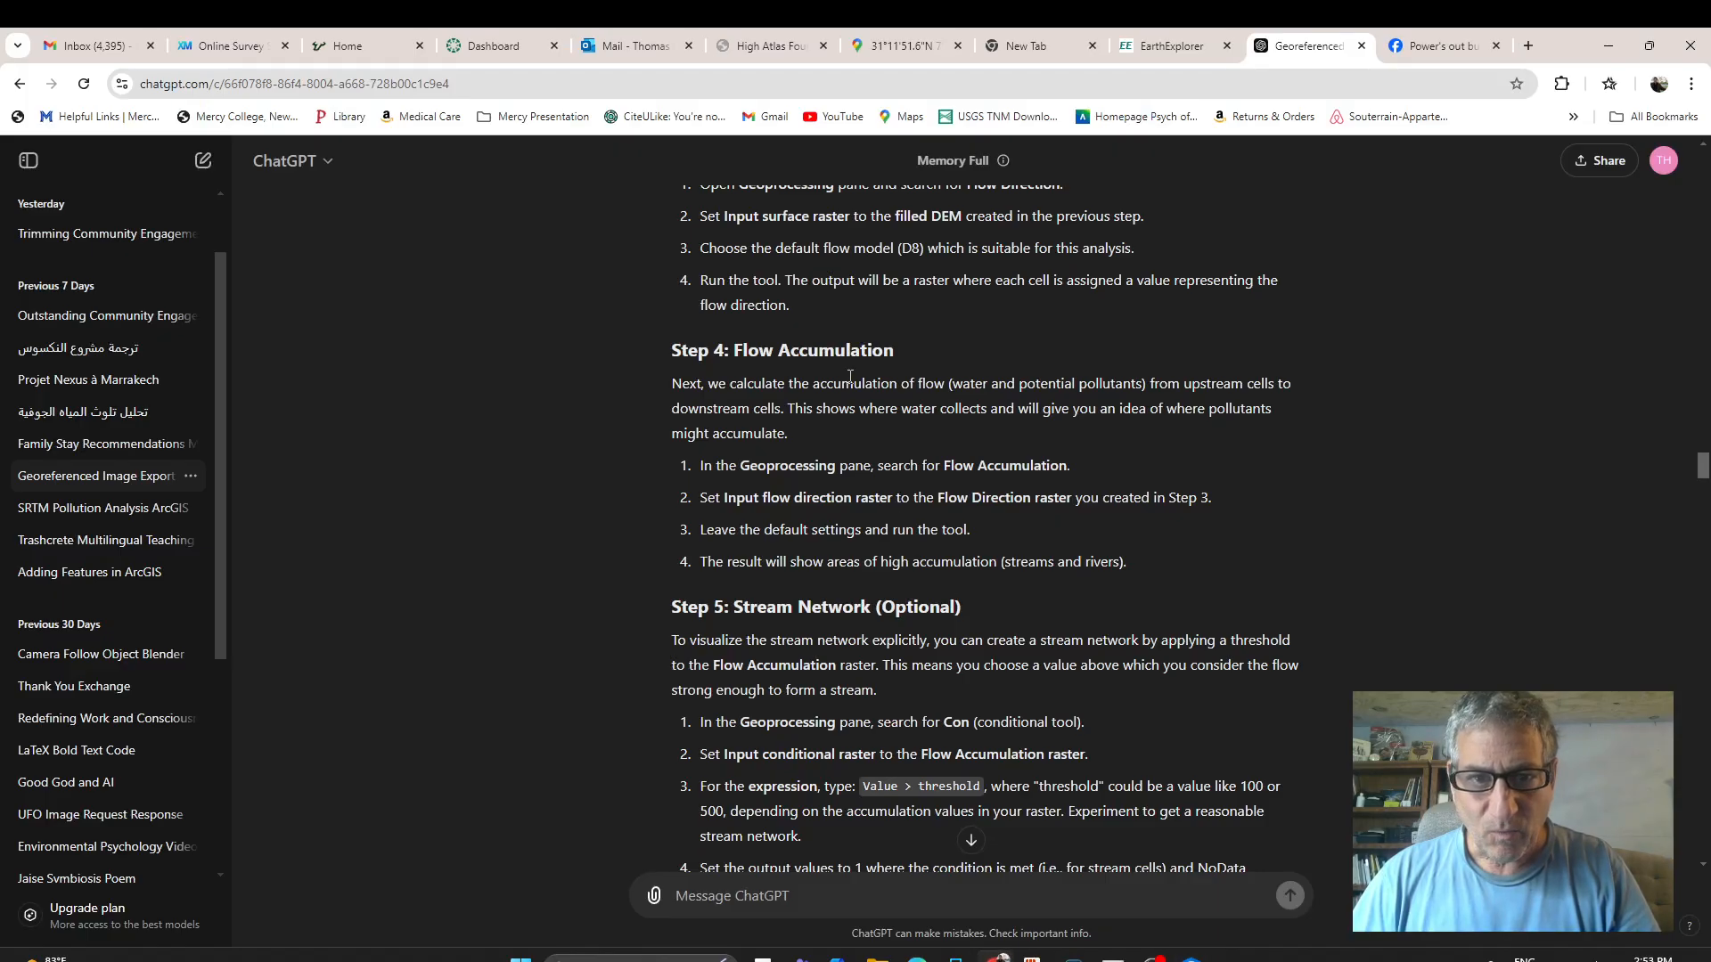
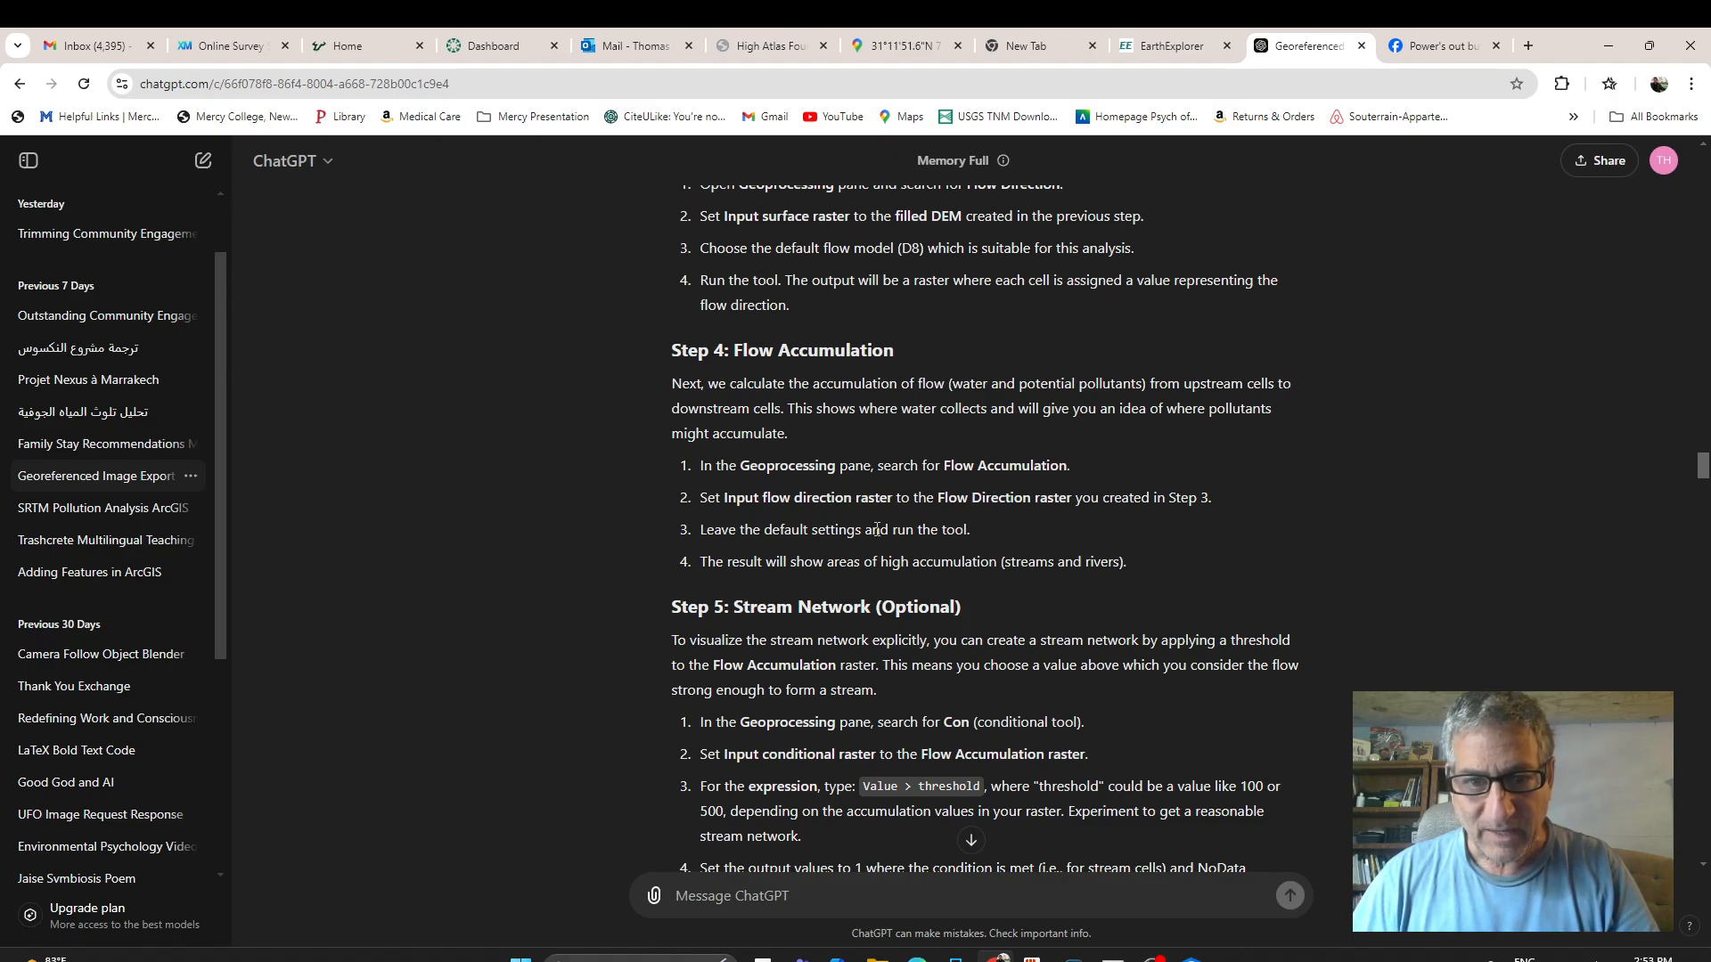
click(1194, 958)
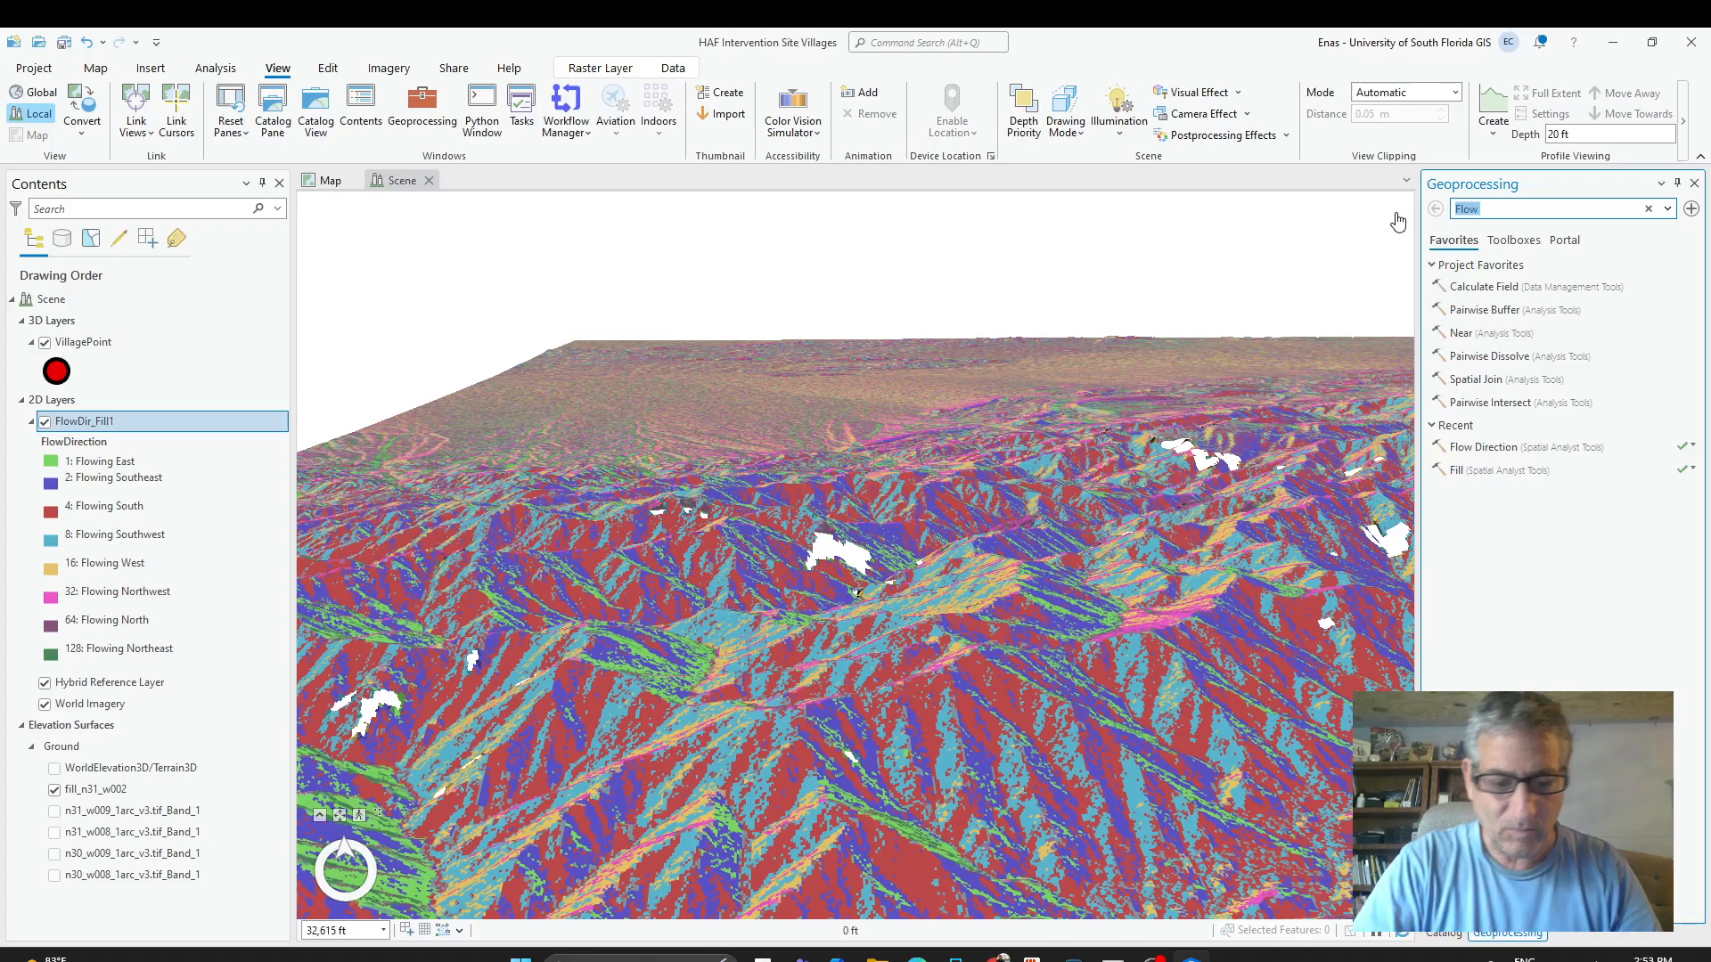
text(accumul)
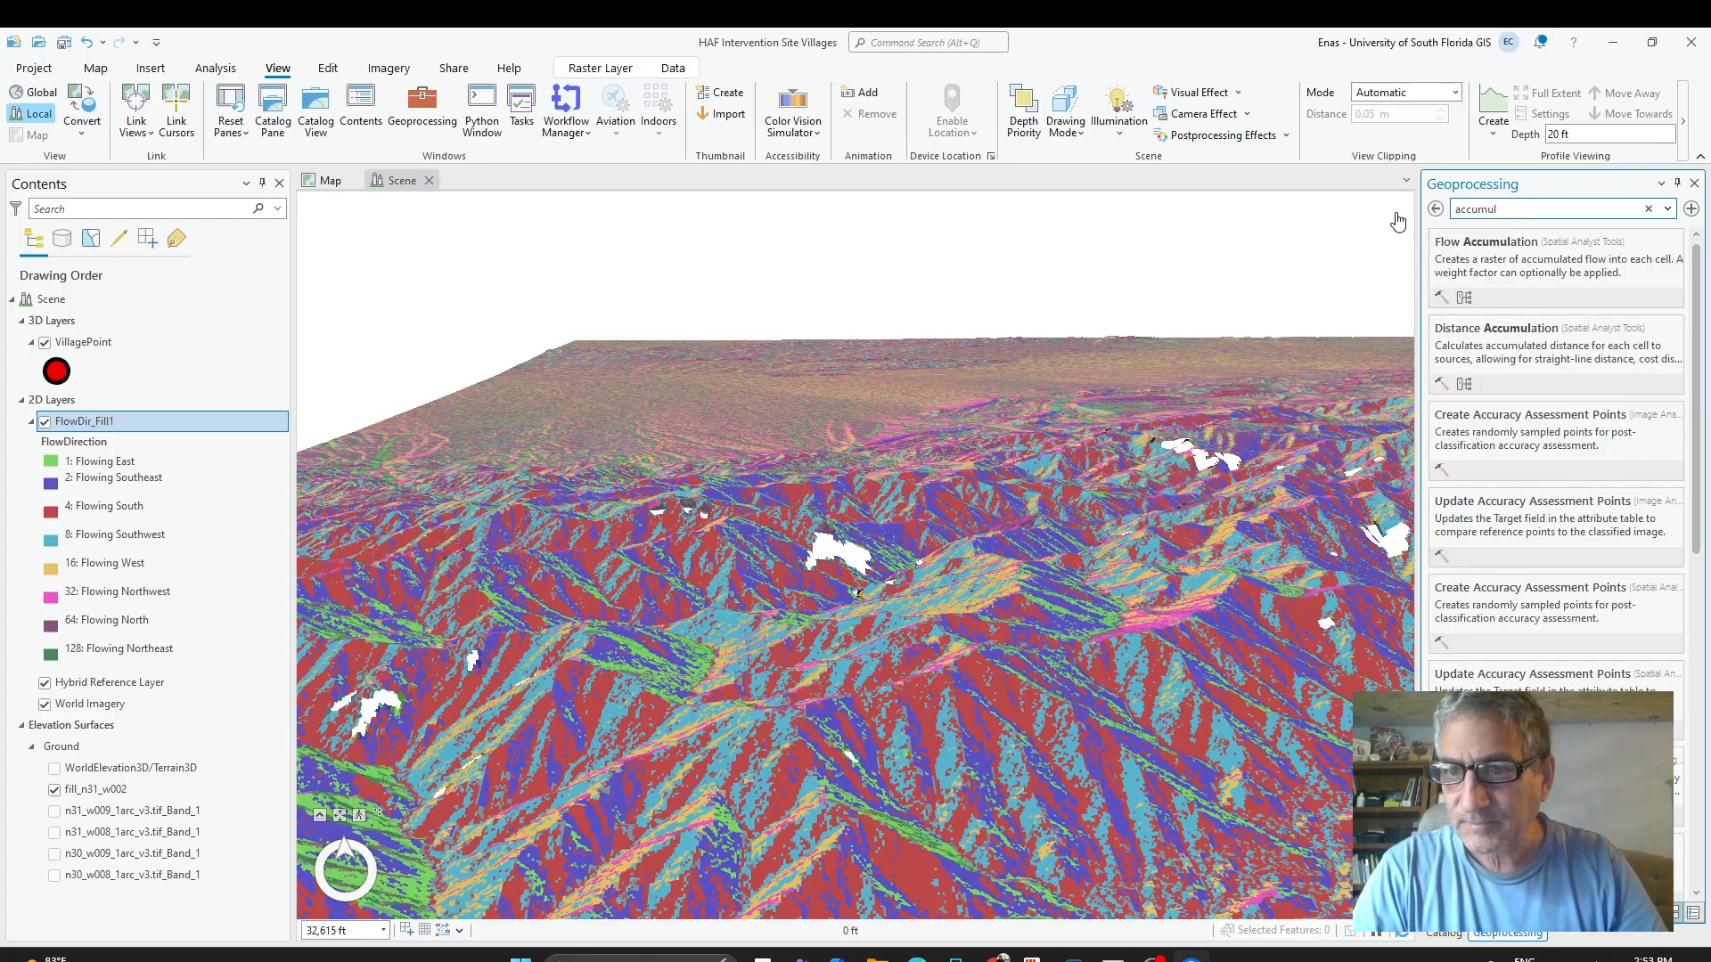
click(1484, 276)
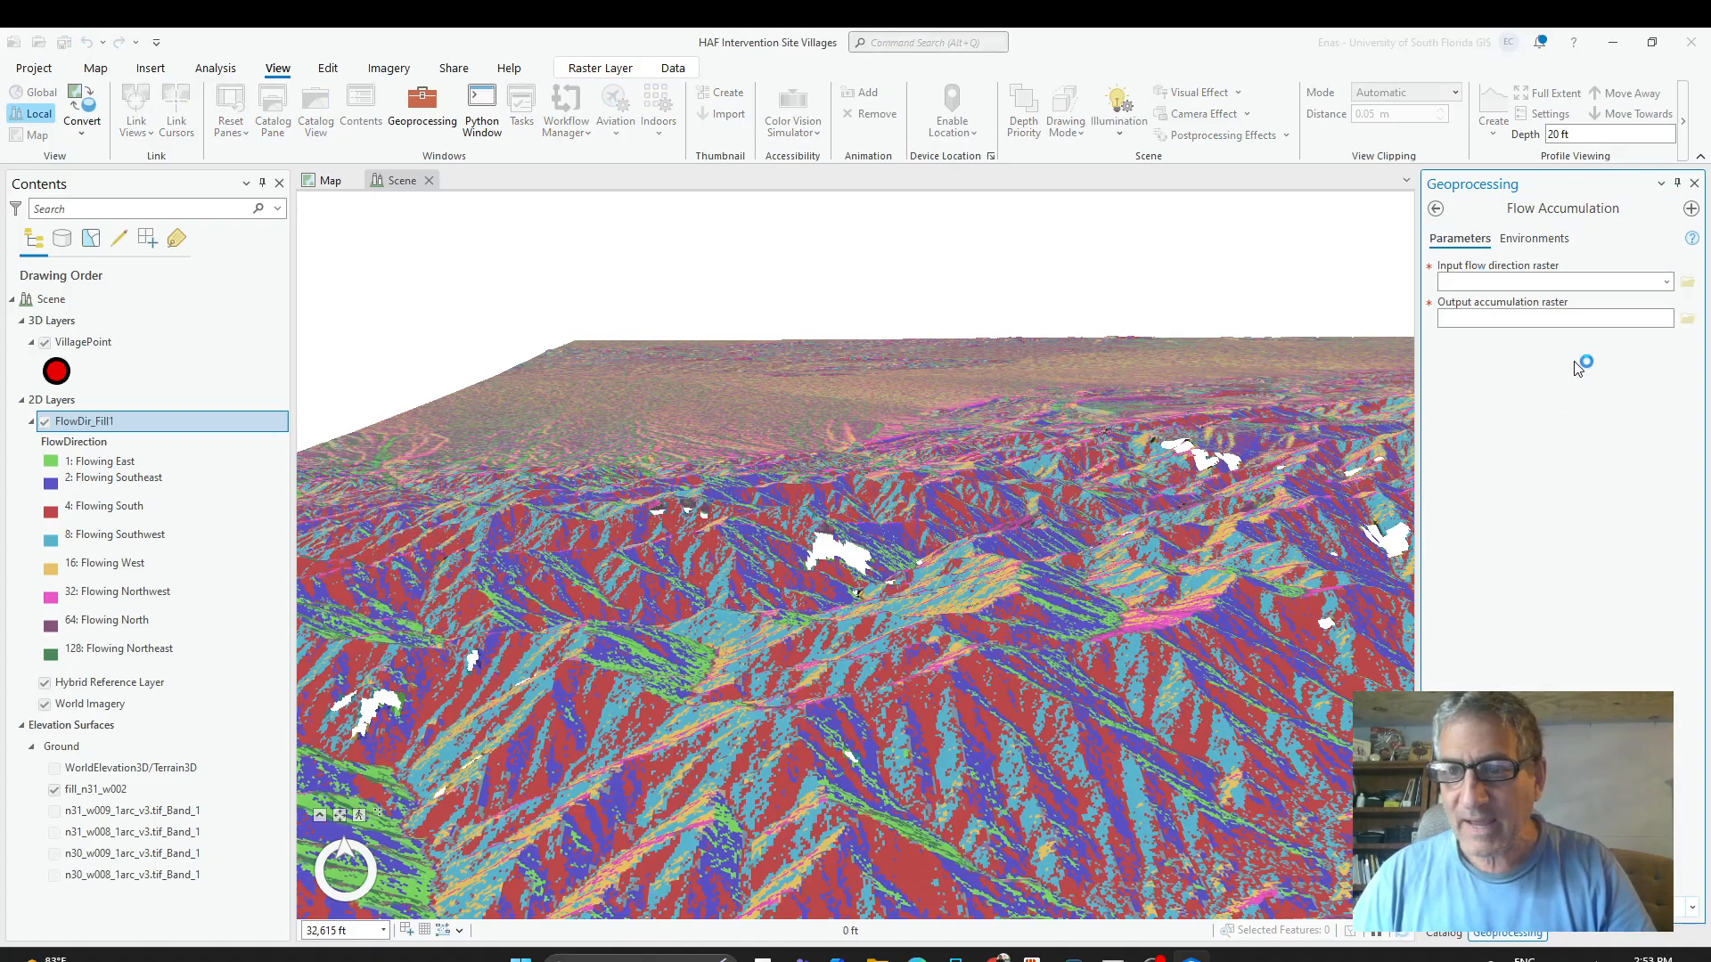
Run Flow Accumulation on FlowDir_Fill1 with output FlowAcc_Flow1, no weight raster, Float data type and D8 flow direction type.
click(1665, 283)
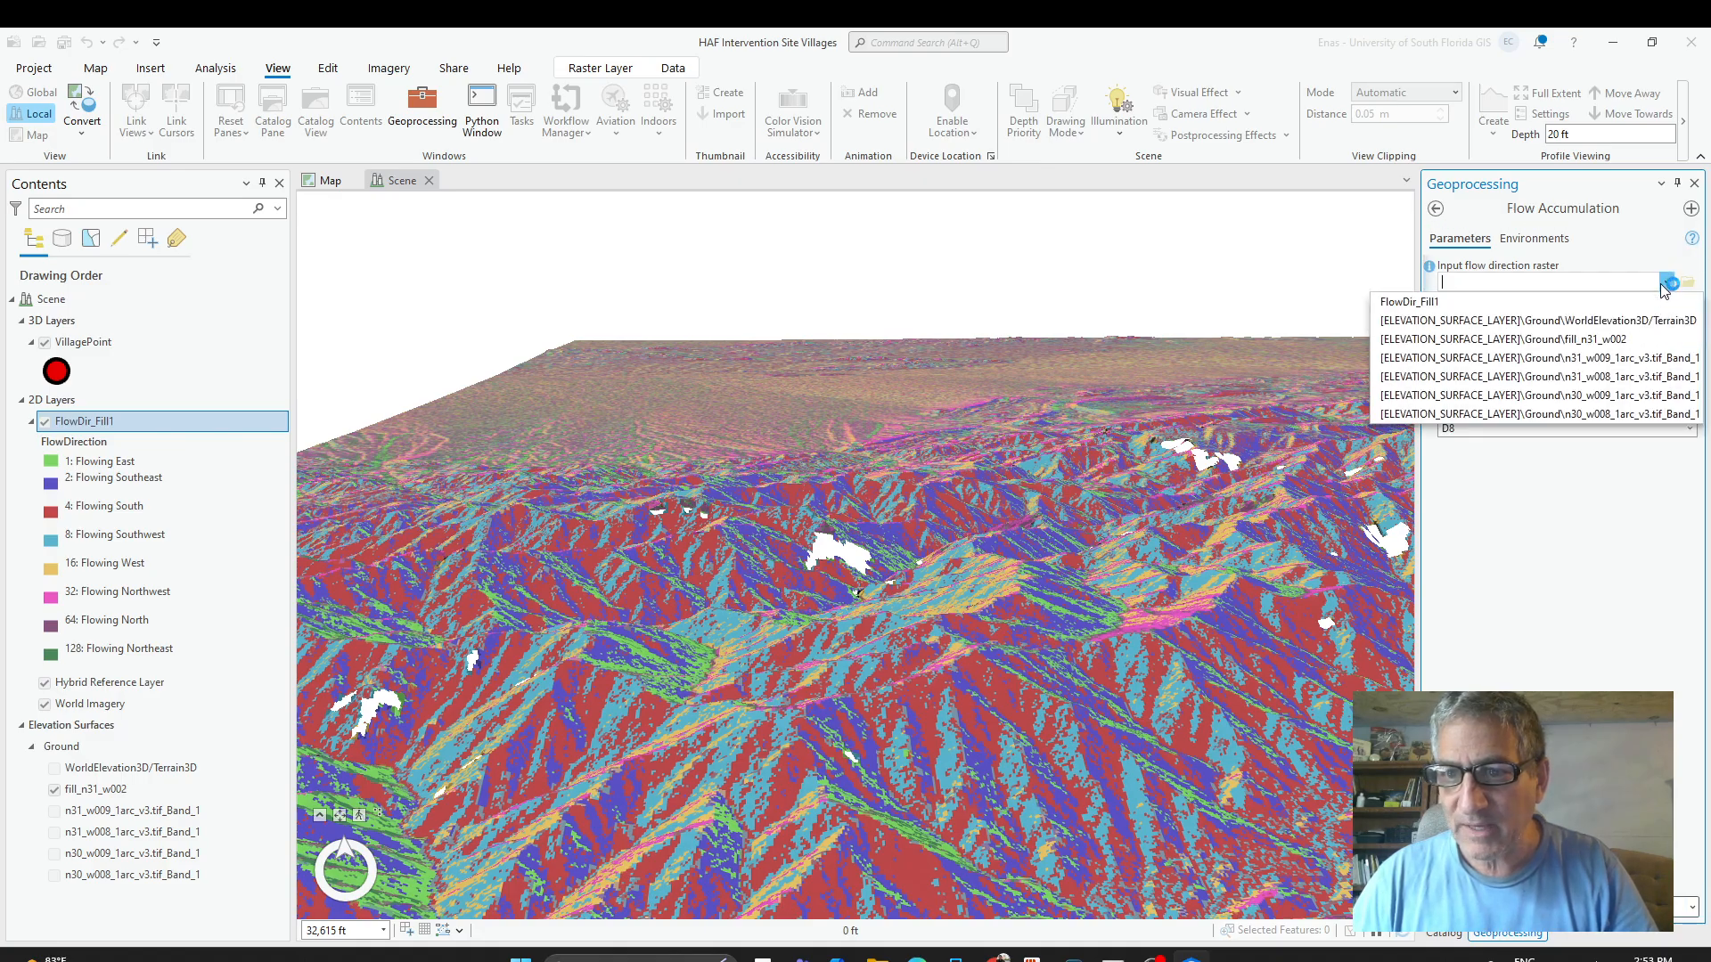
click(1458, 303)
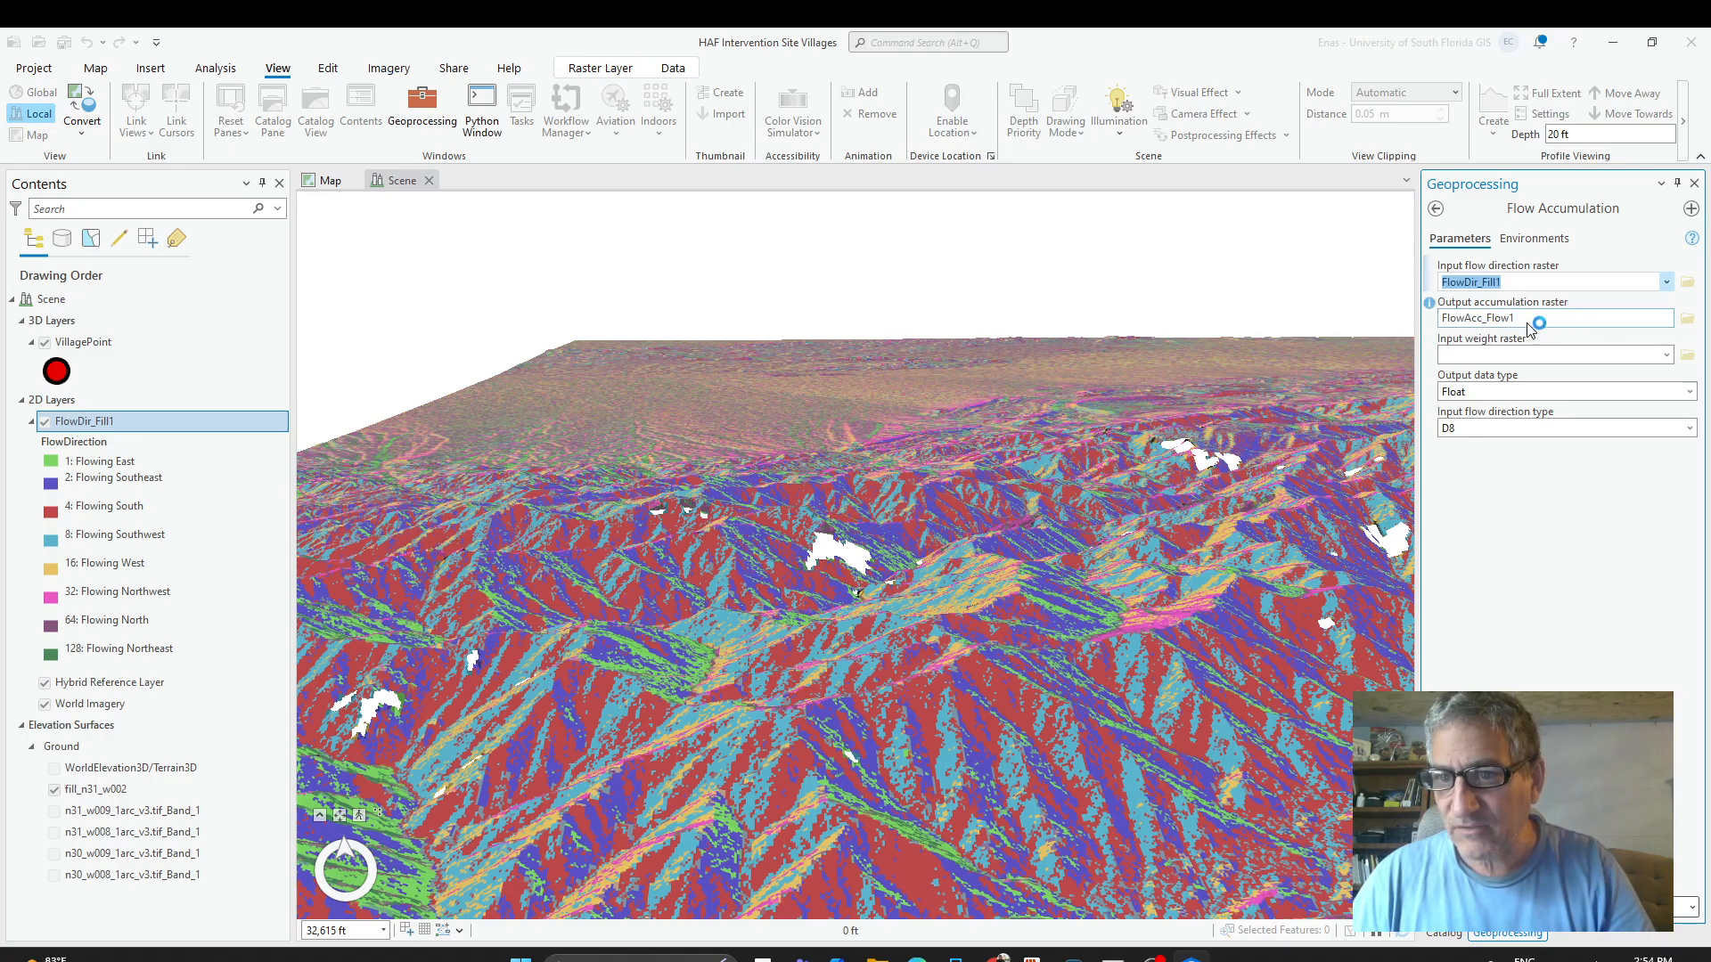
click(1544, 391)
click(1687, 393)
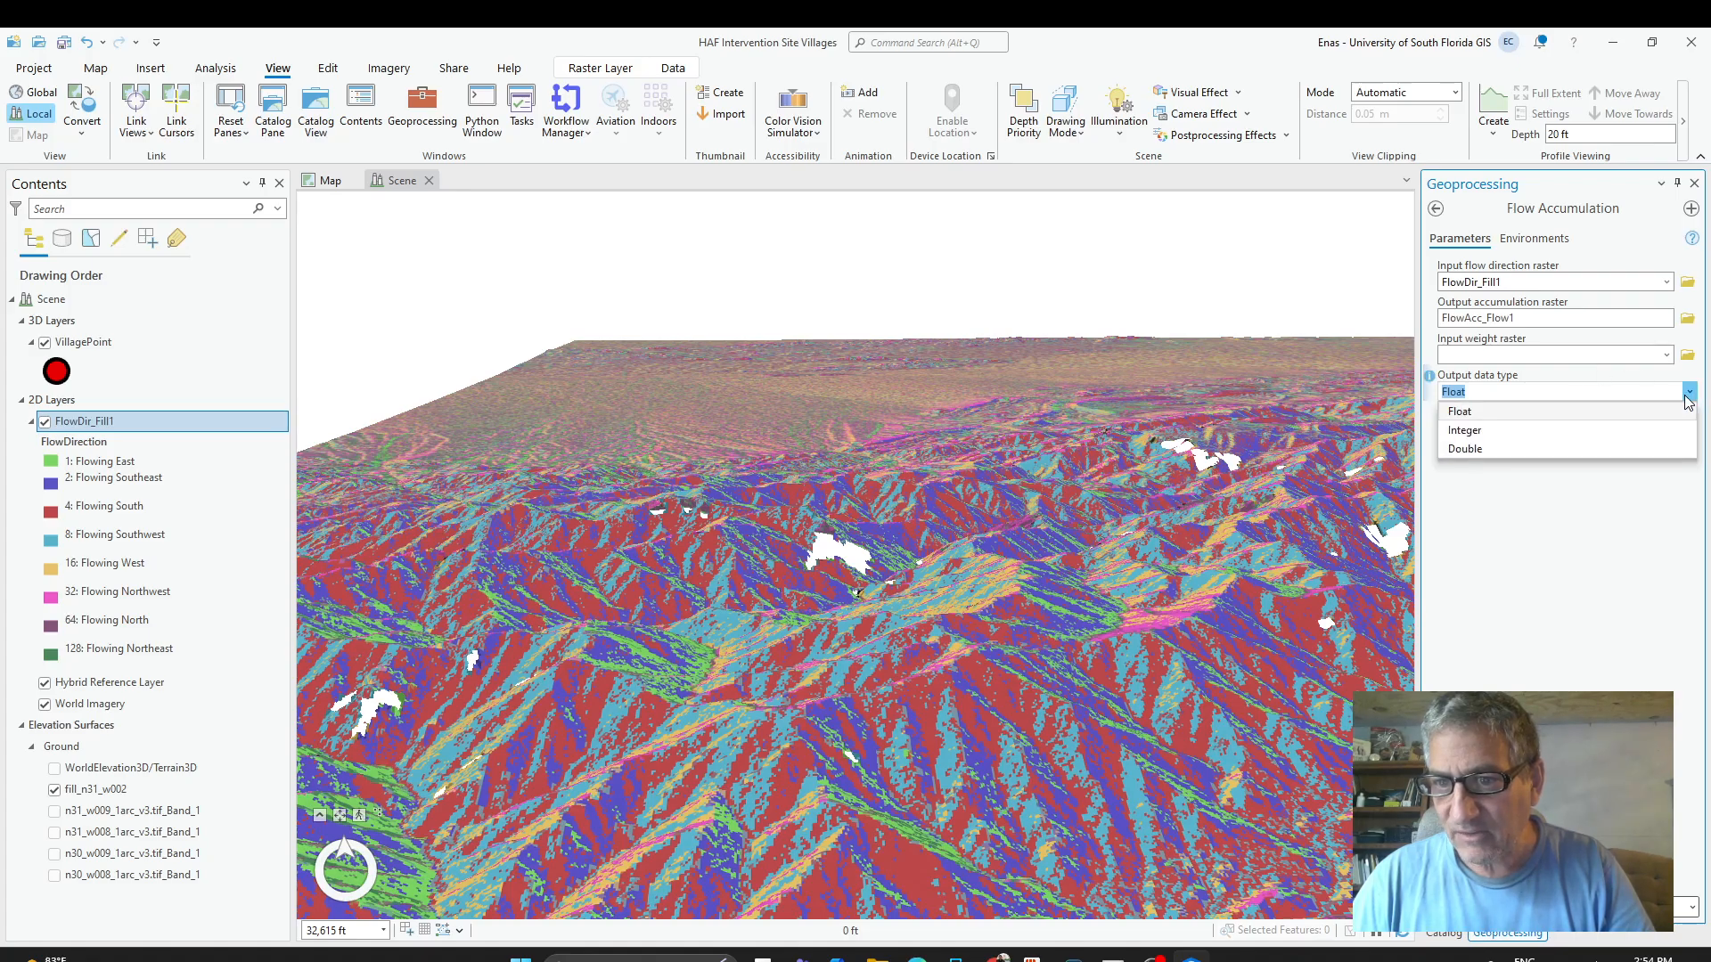
click(1691, 395)
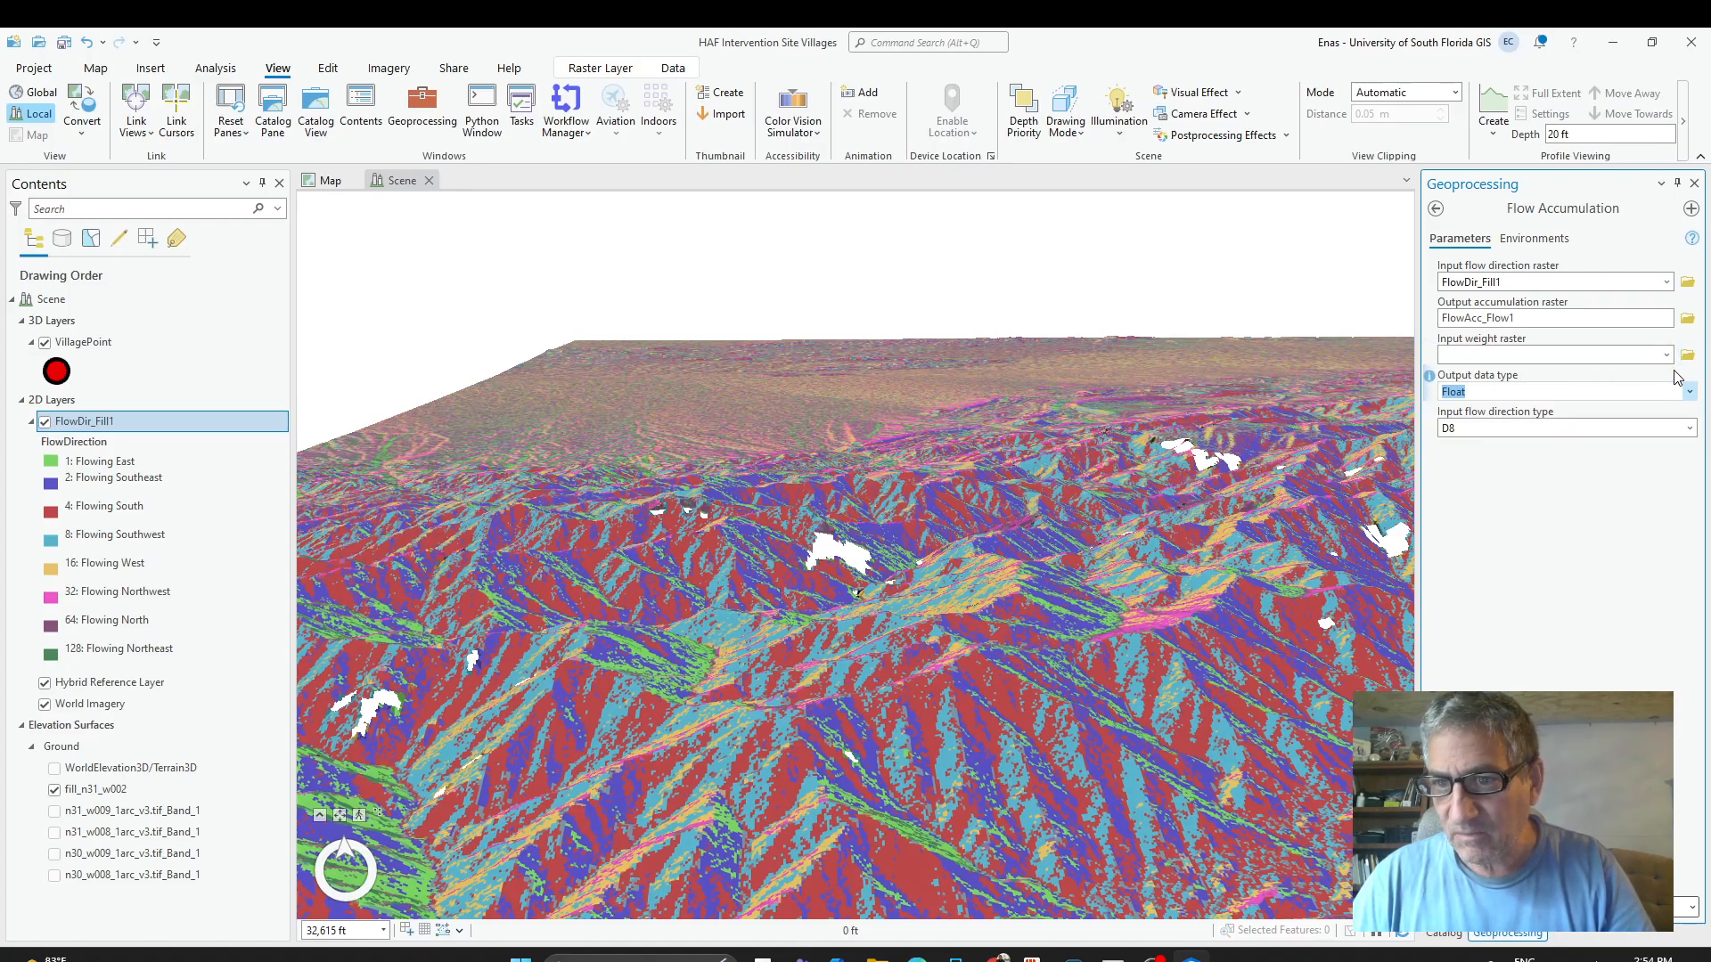
click(1666, 355)
click(1668, 357)
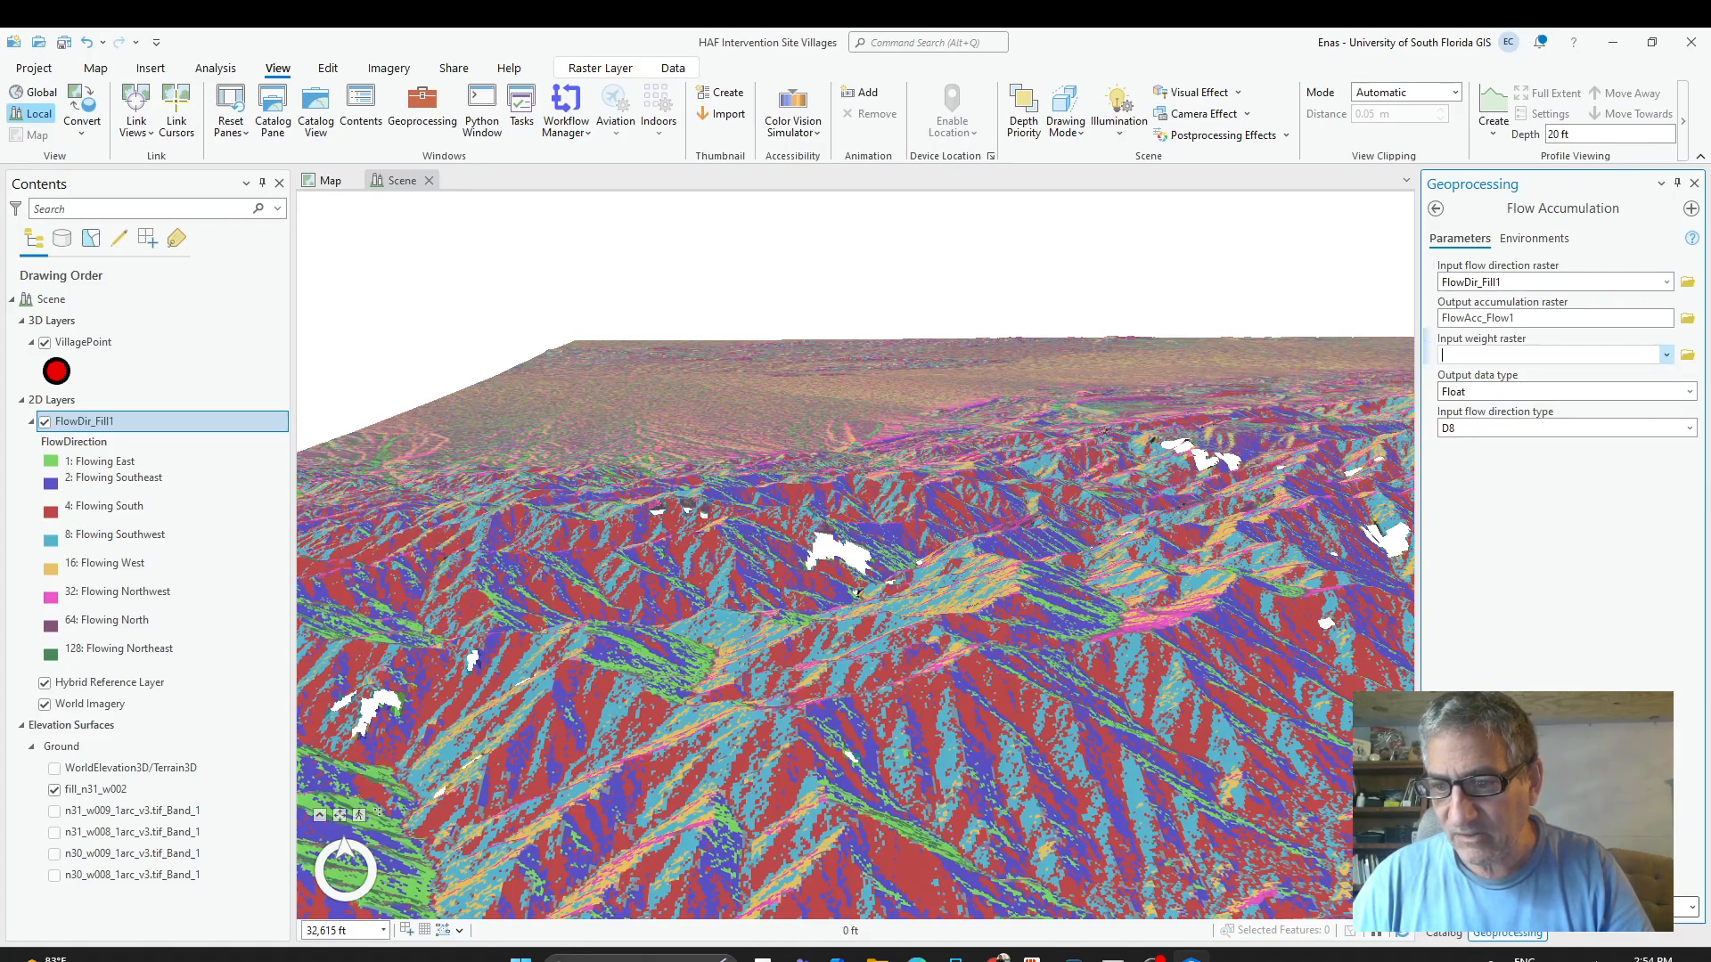
click(1642, 907)
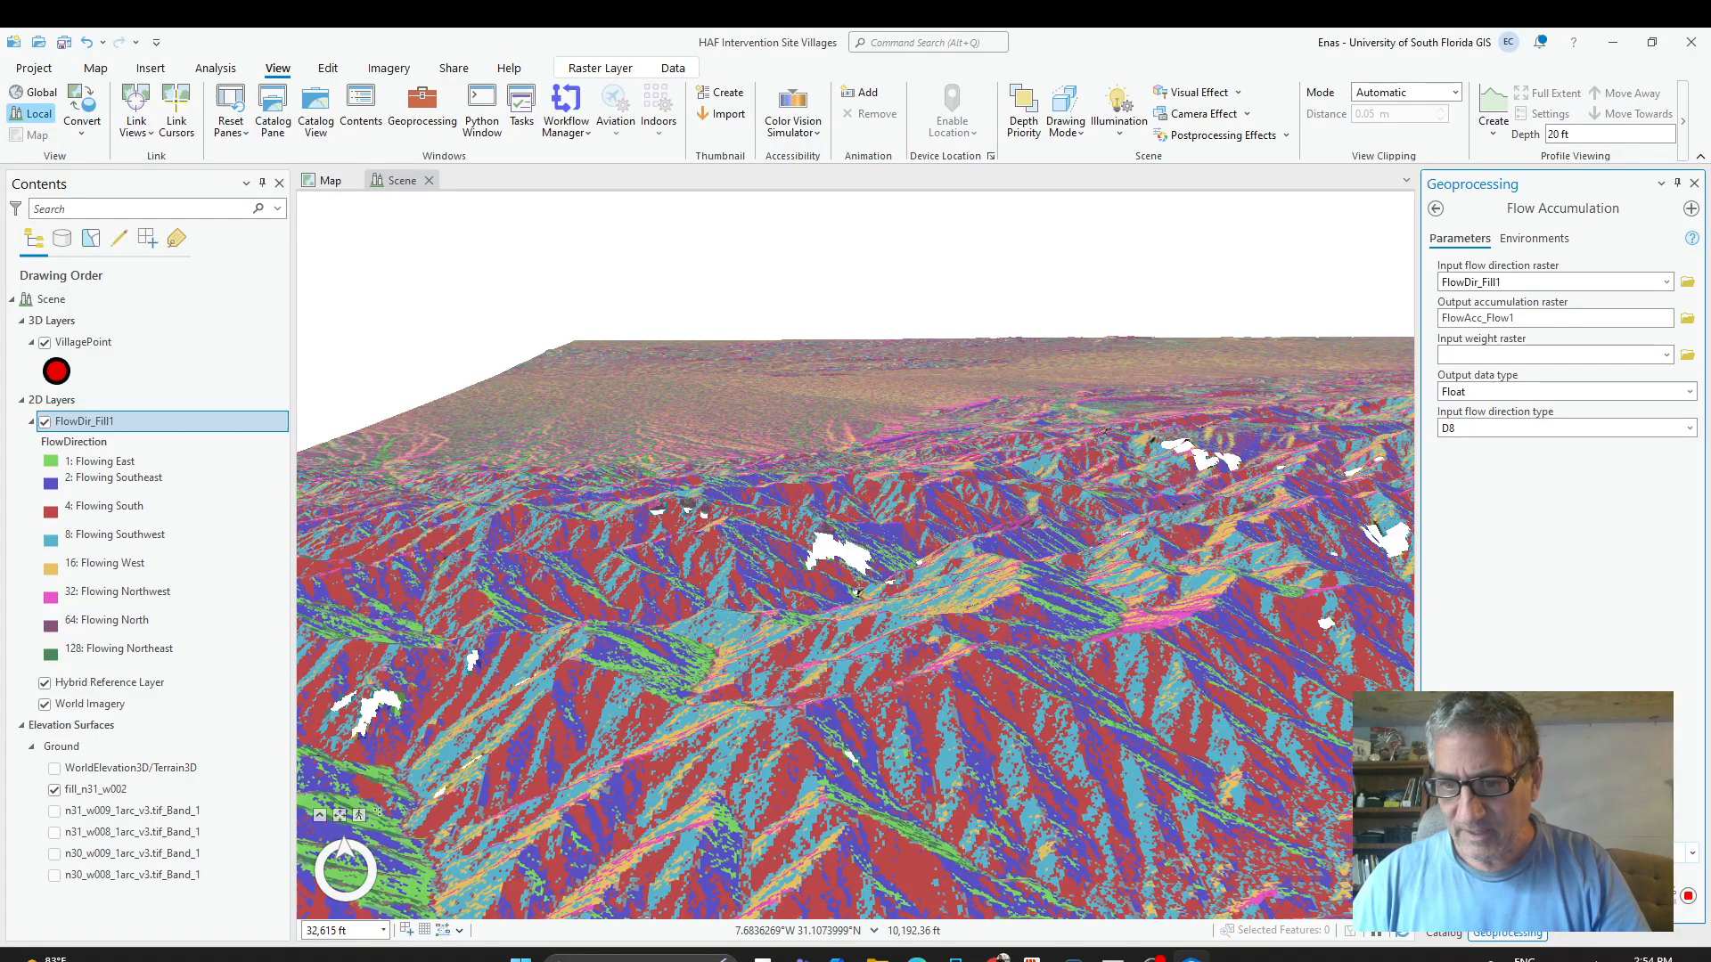
scroll(876, 626, down, 4)
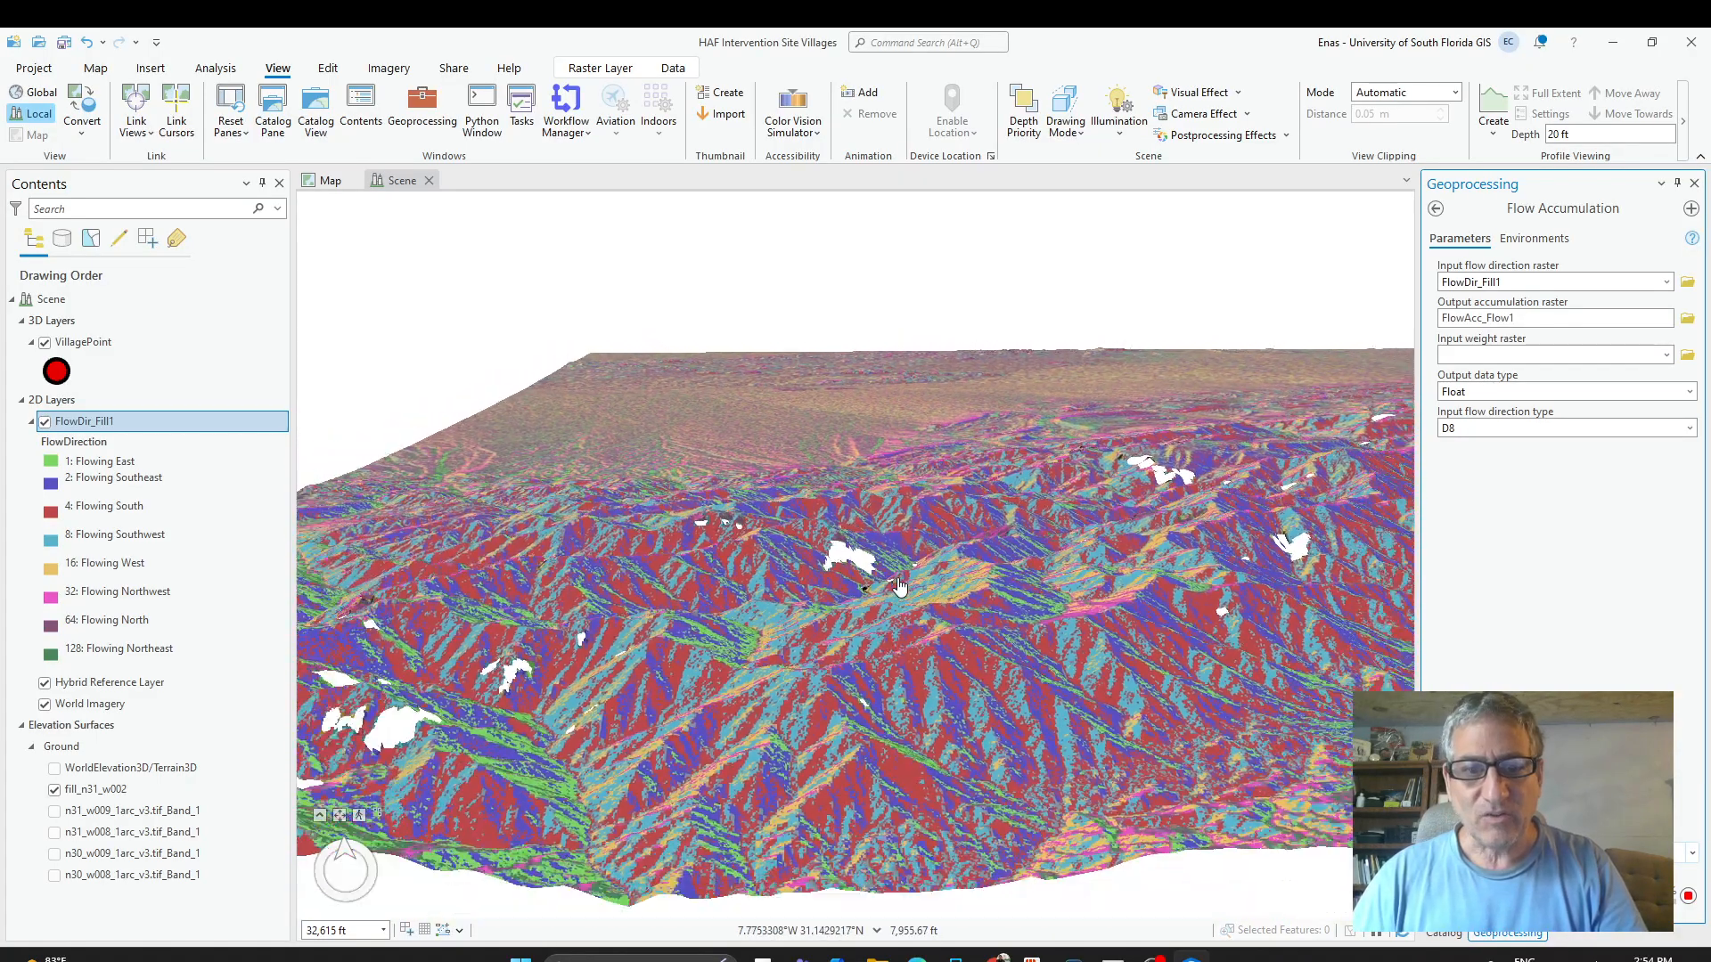
Examine the FlowAcc_Flow1 raster draped over the 3D terrain around the villages from close up and from a distance.
mouse_move(964, 532)
mouse_down()
mouse_move(997, 602)
mouse_move(1103, 580)
mouse_move(1019, 570)
mouse_move(926, 611)
mouse_move(971, 580)
mouse_up()
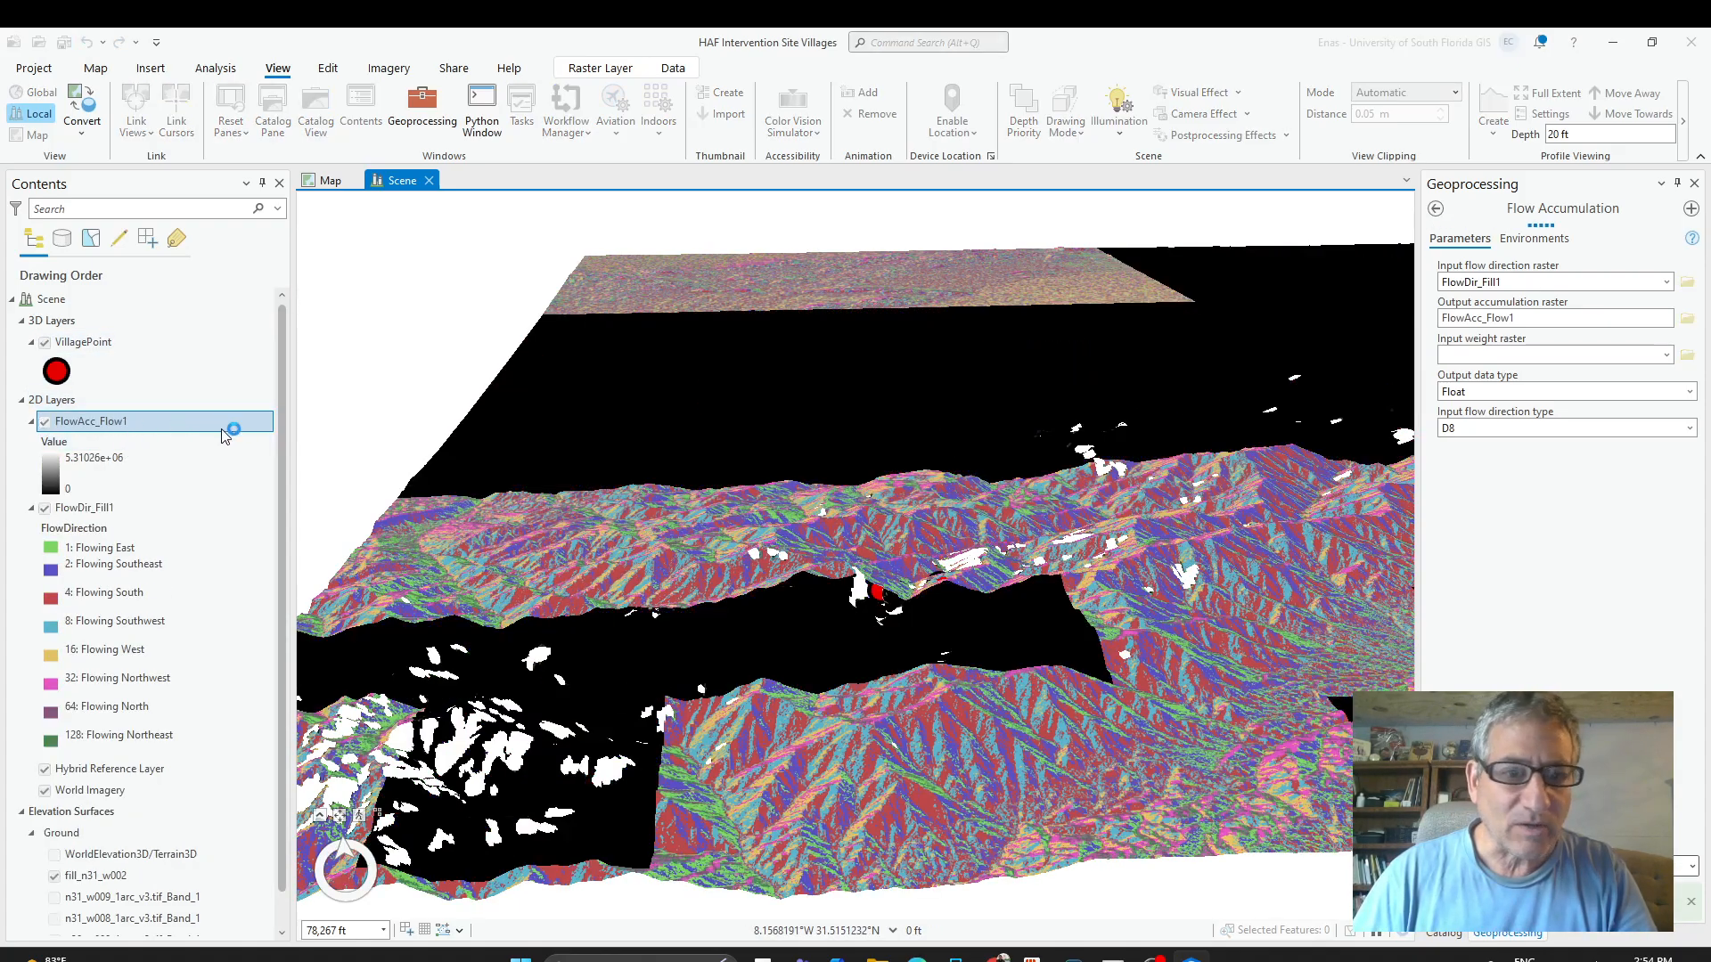
scroll(845, 760, up, 2)
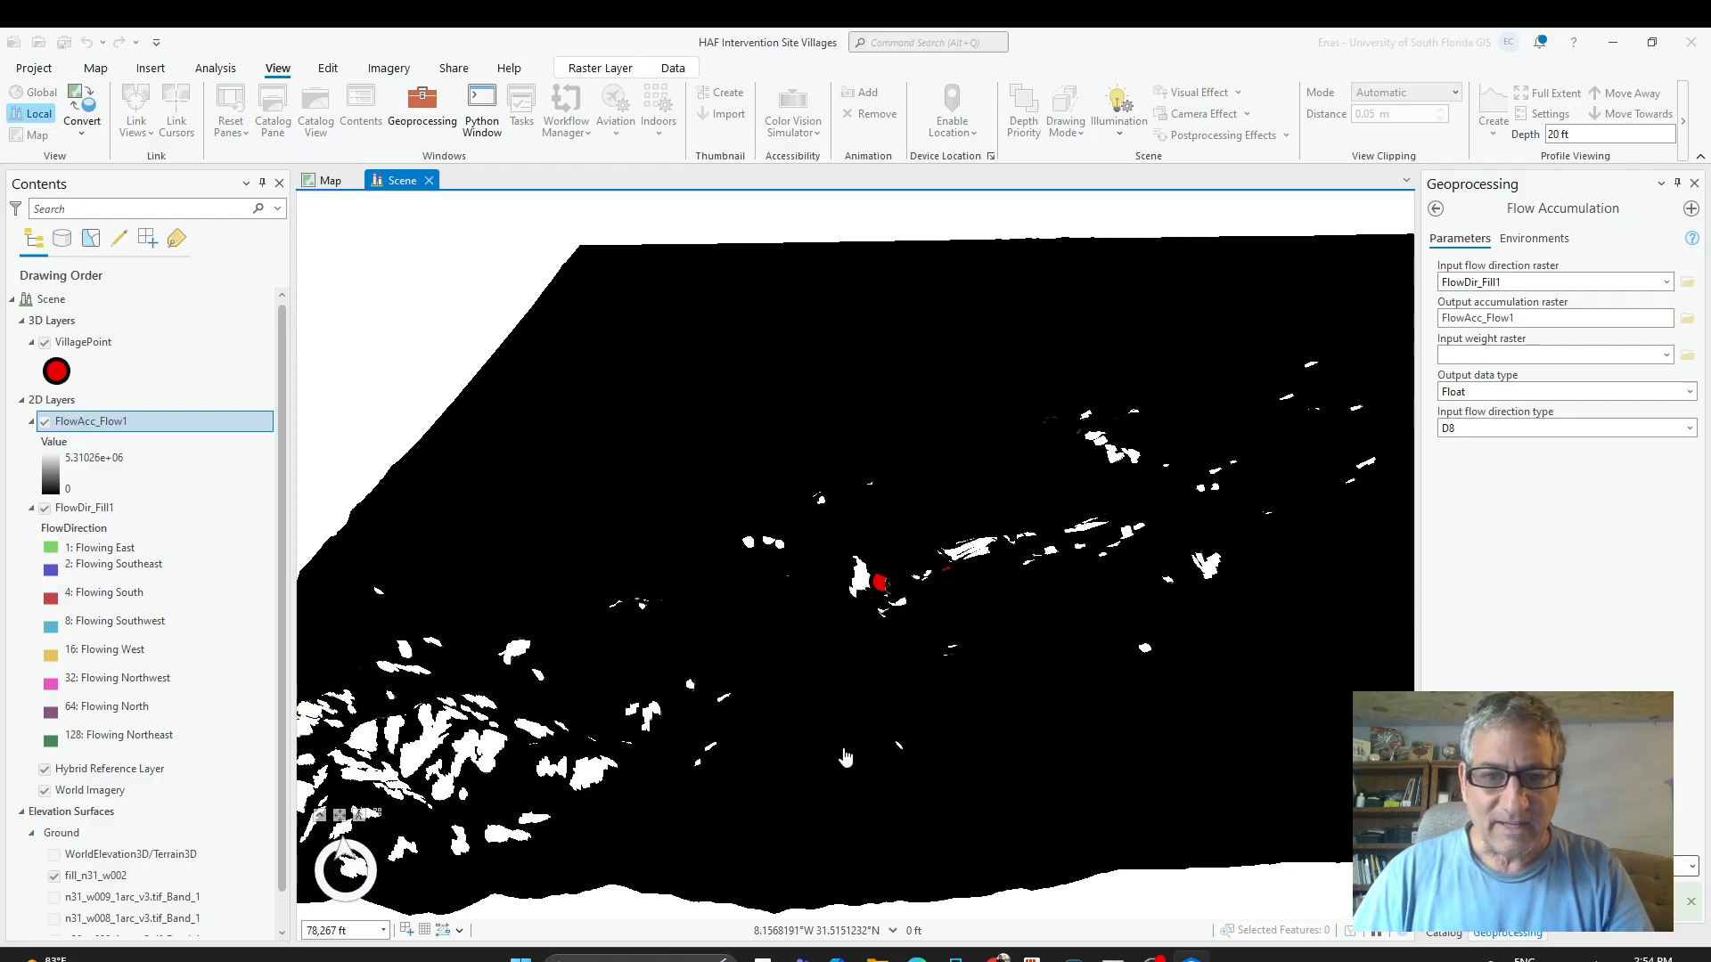
scroll(847, 755, down, 2)
drag(862, 753, 901, 853)
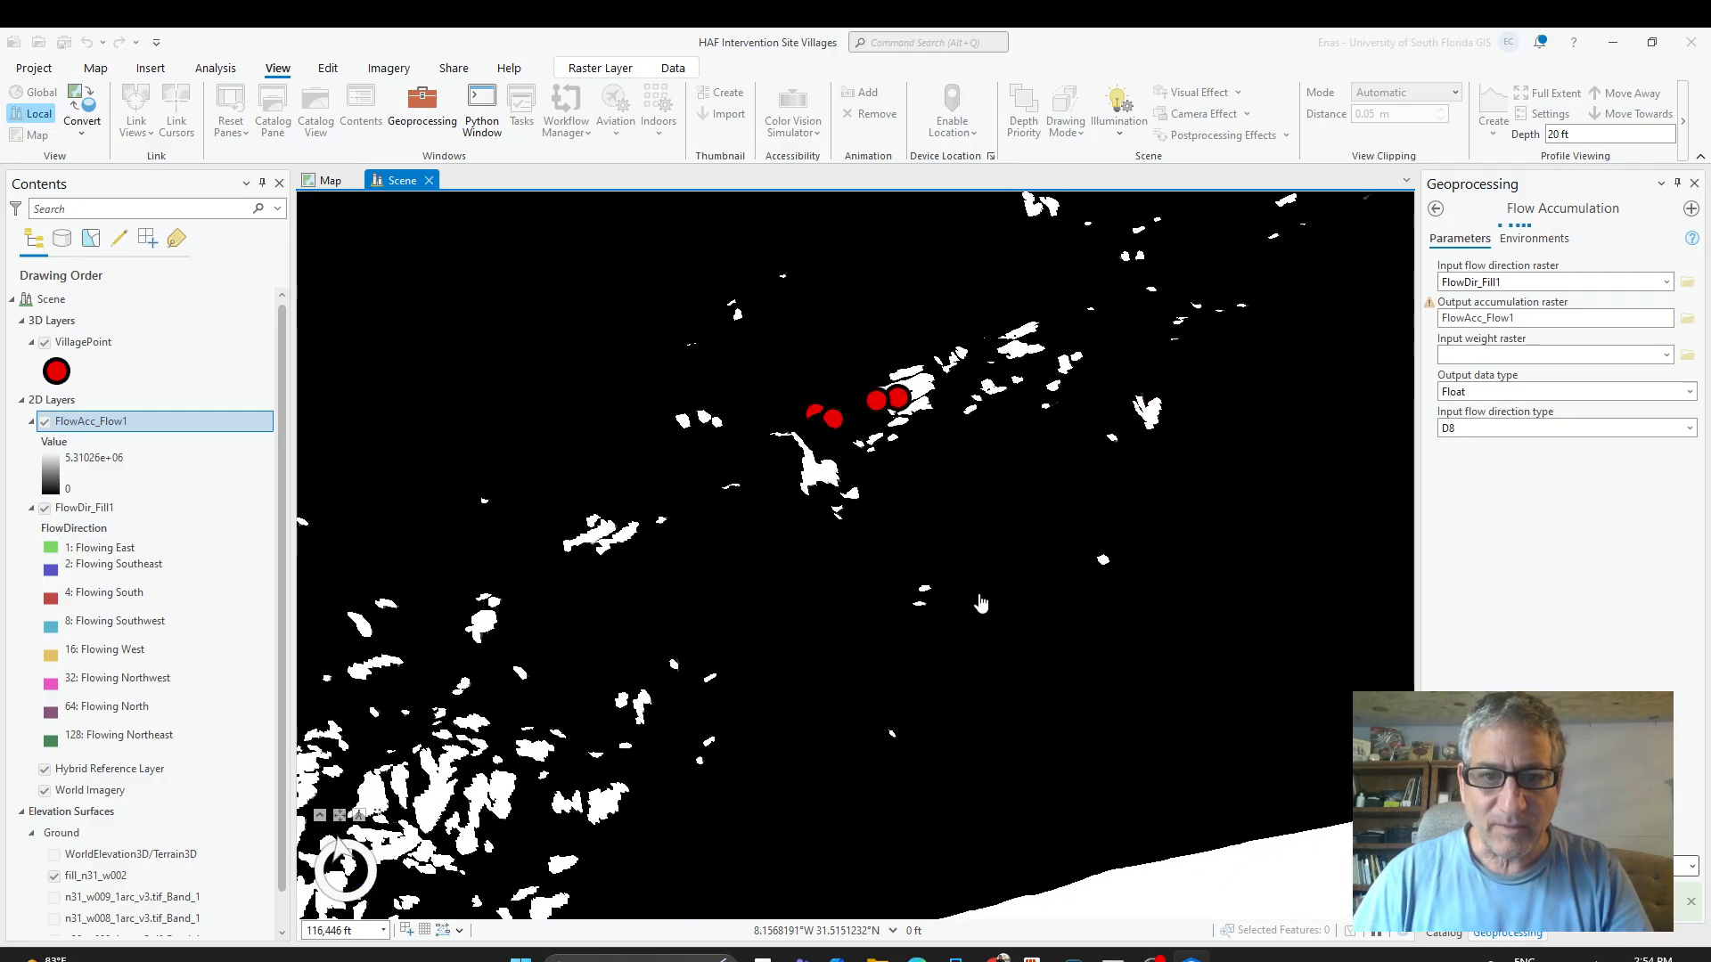
scroll(979, 581, up, 4)
scroll(975, 579, down, 5)
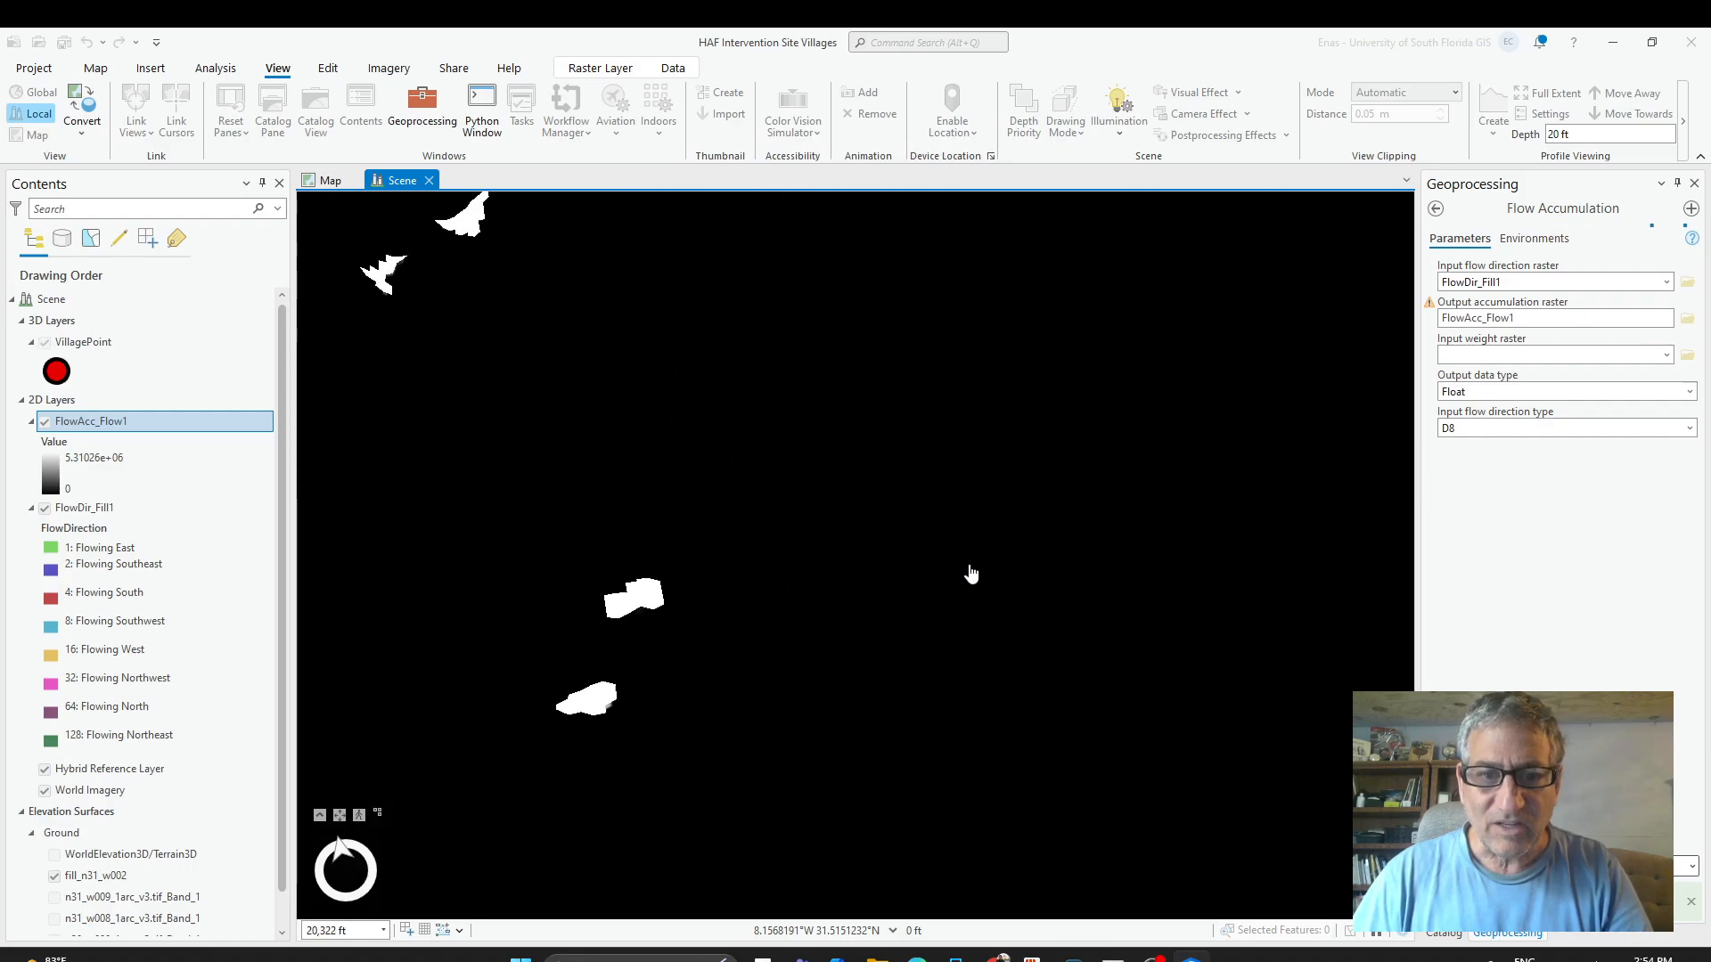
drag(935, 542, 882, 485)
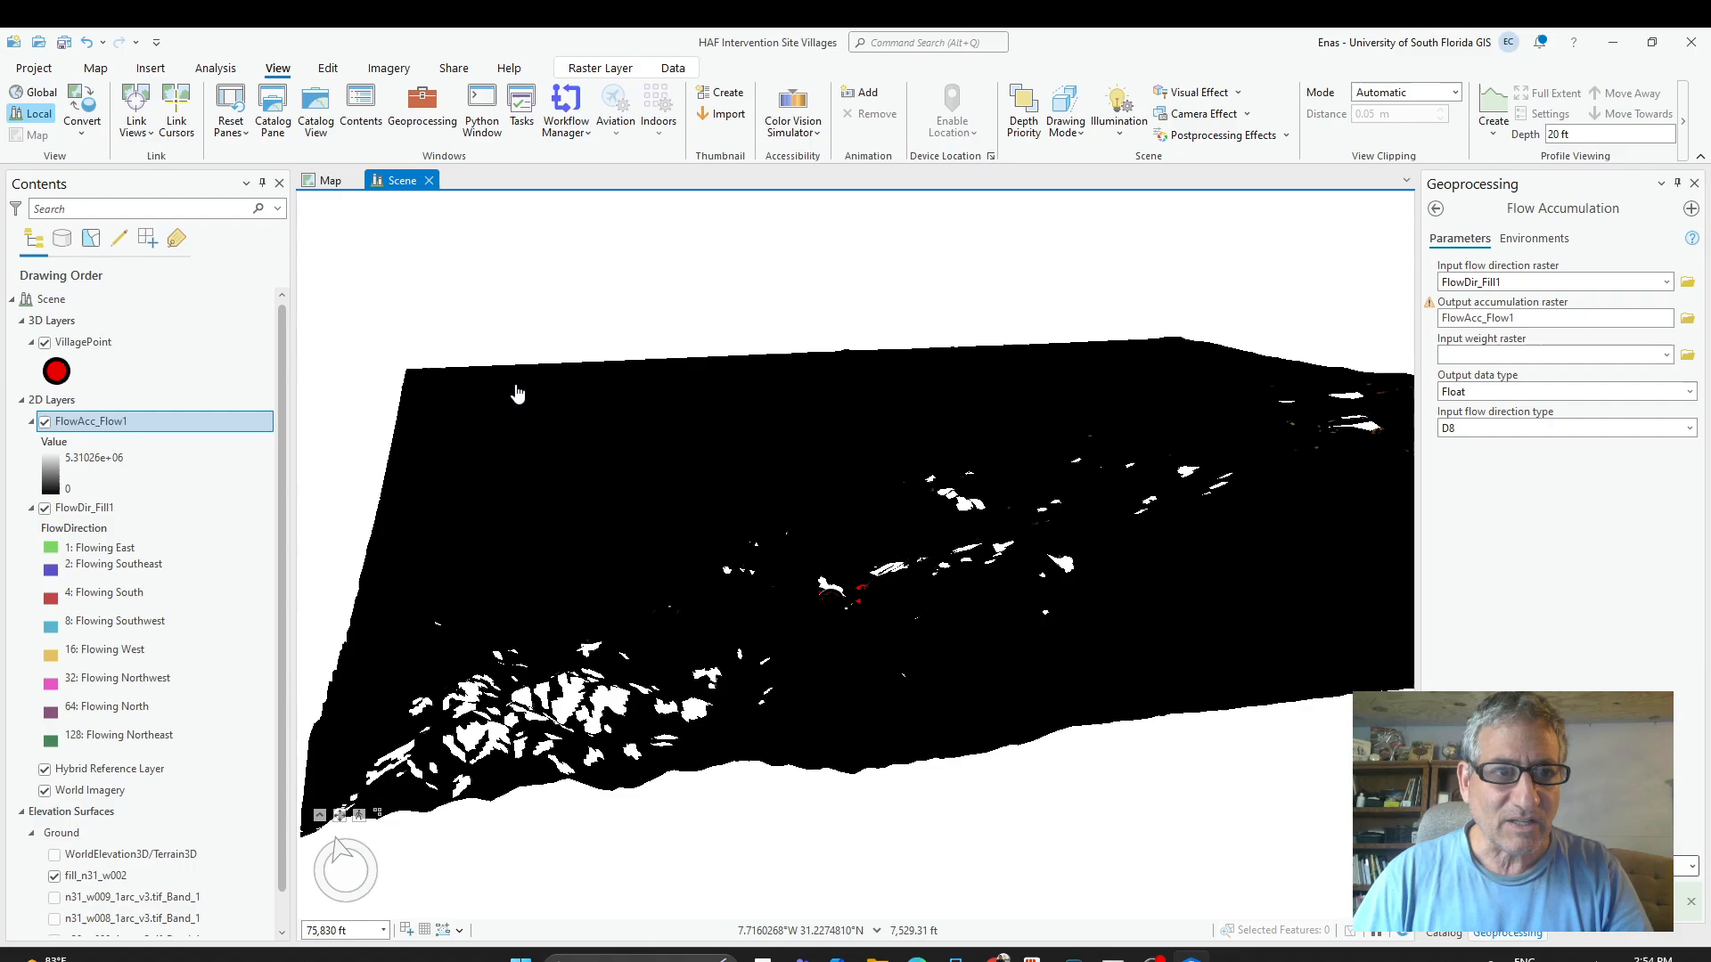
Add FlowAcc_Flow1 from the HAF Intervention Site Villages geodatabase to the 2D map above FlowDir_Fill1, without building pyramids.
click(327, 180)
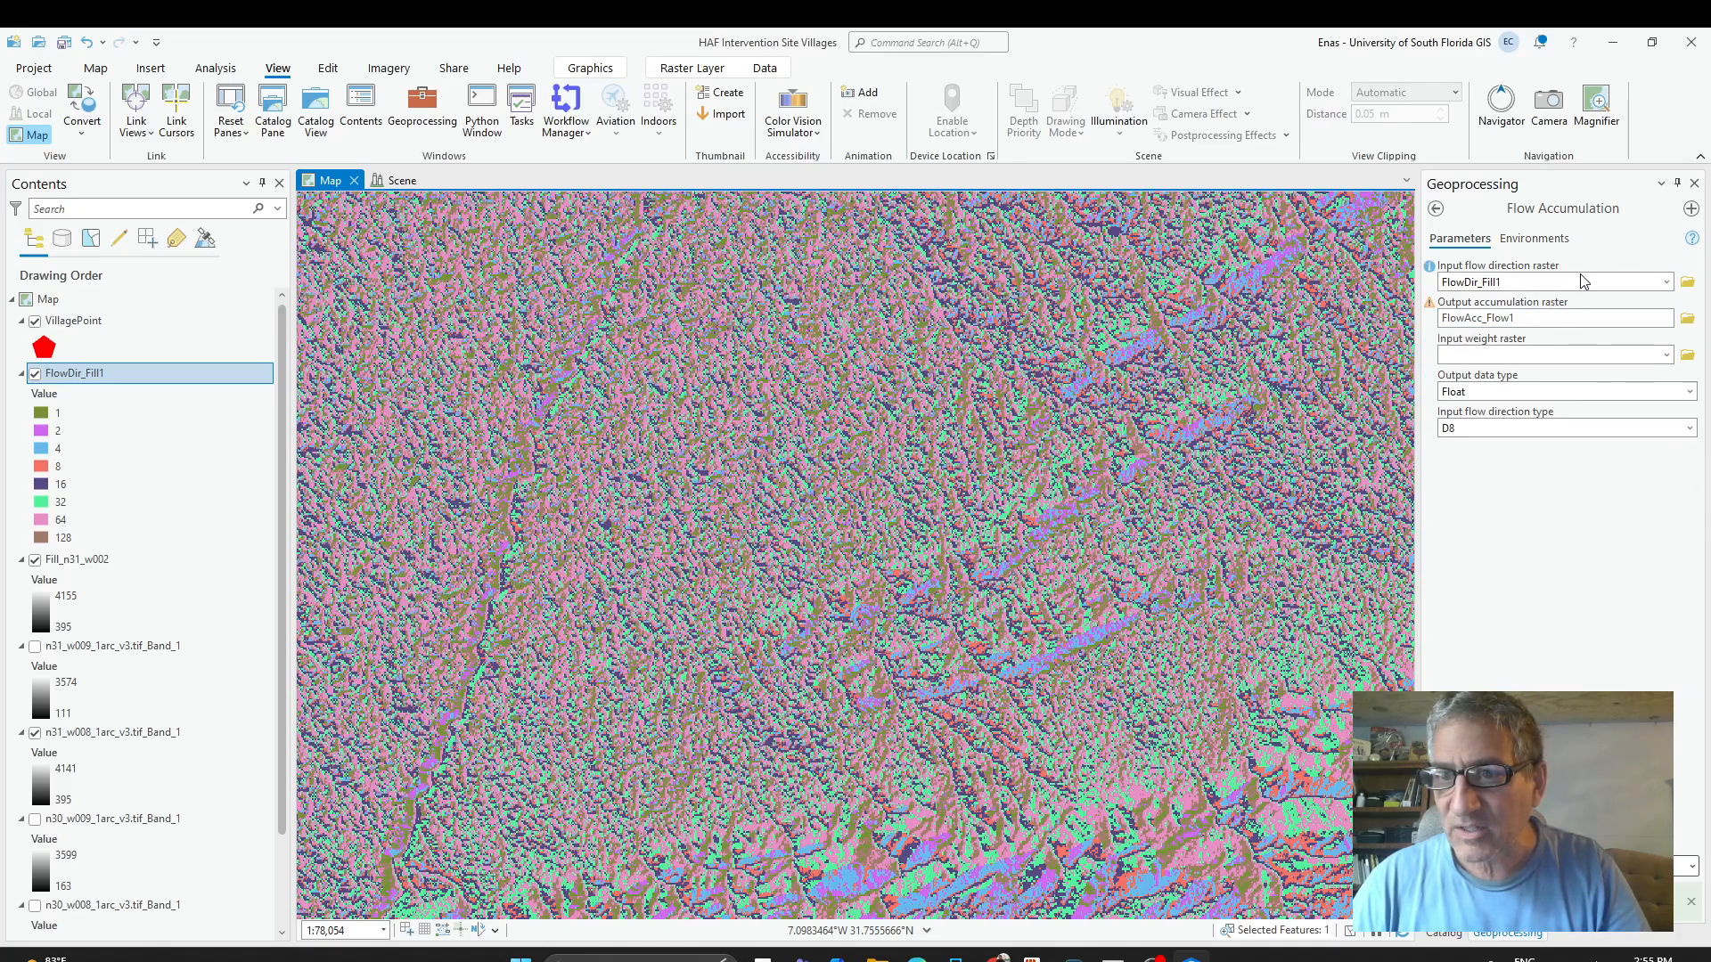
click(1695, 184)
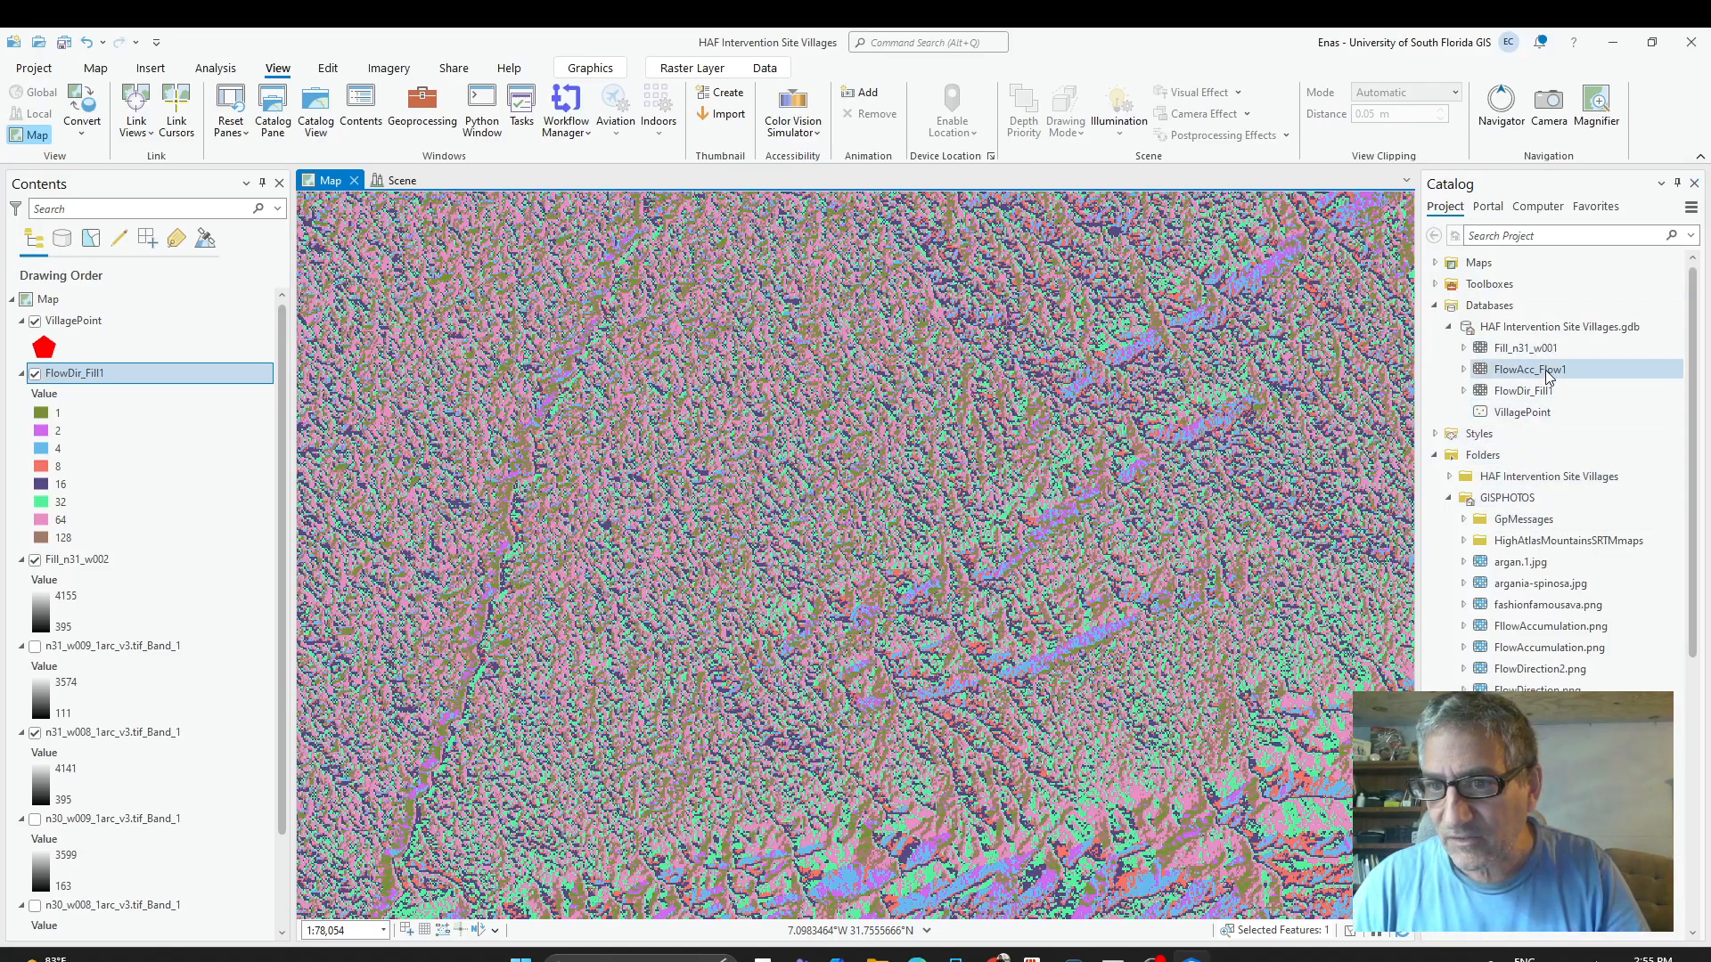
drag(1525, 381, 71, 379)
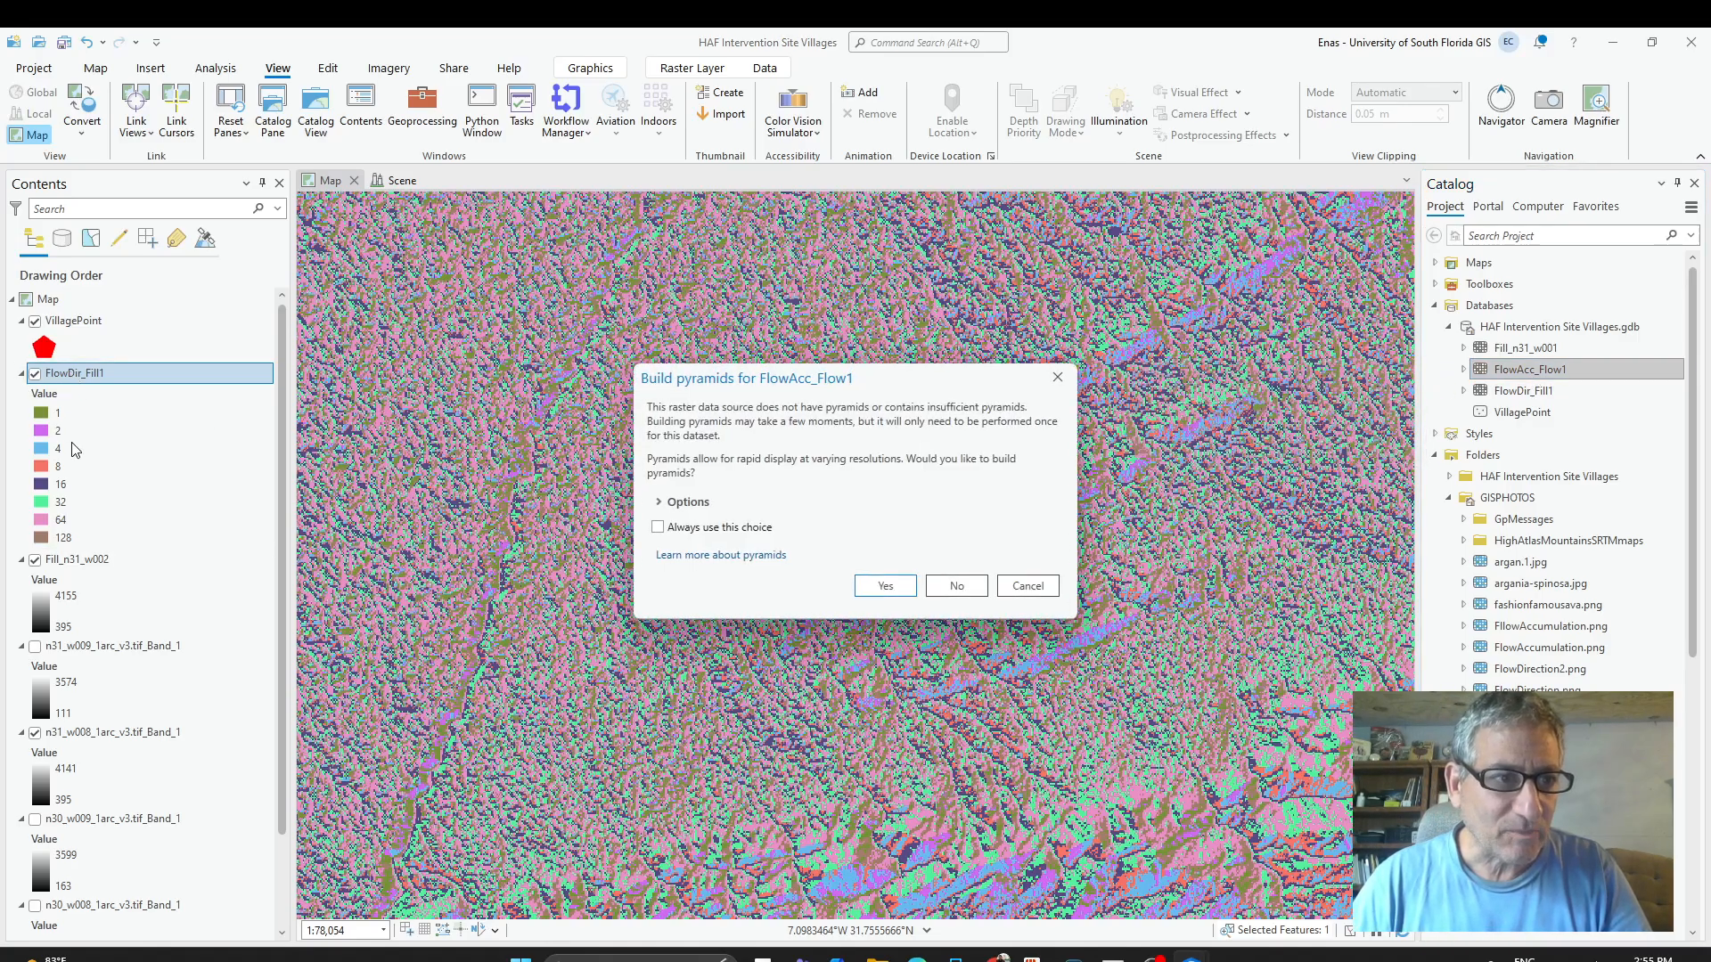
click(955, 588)
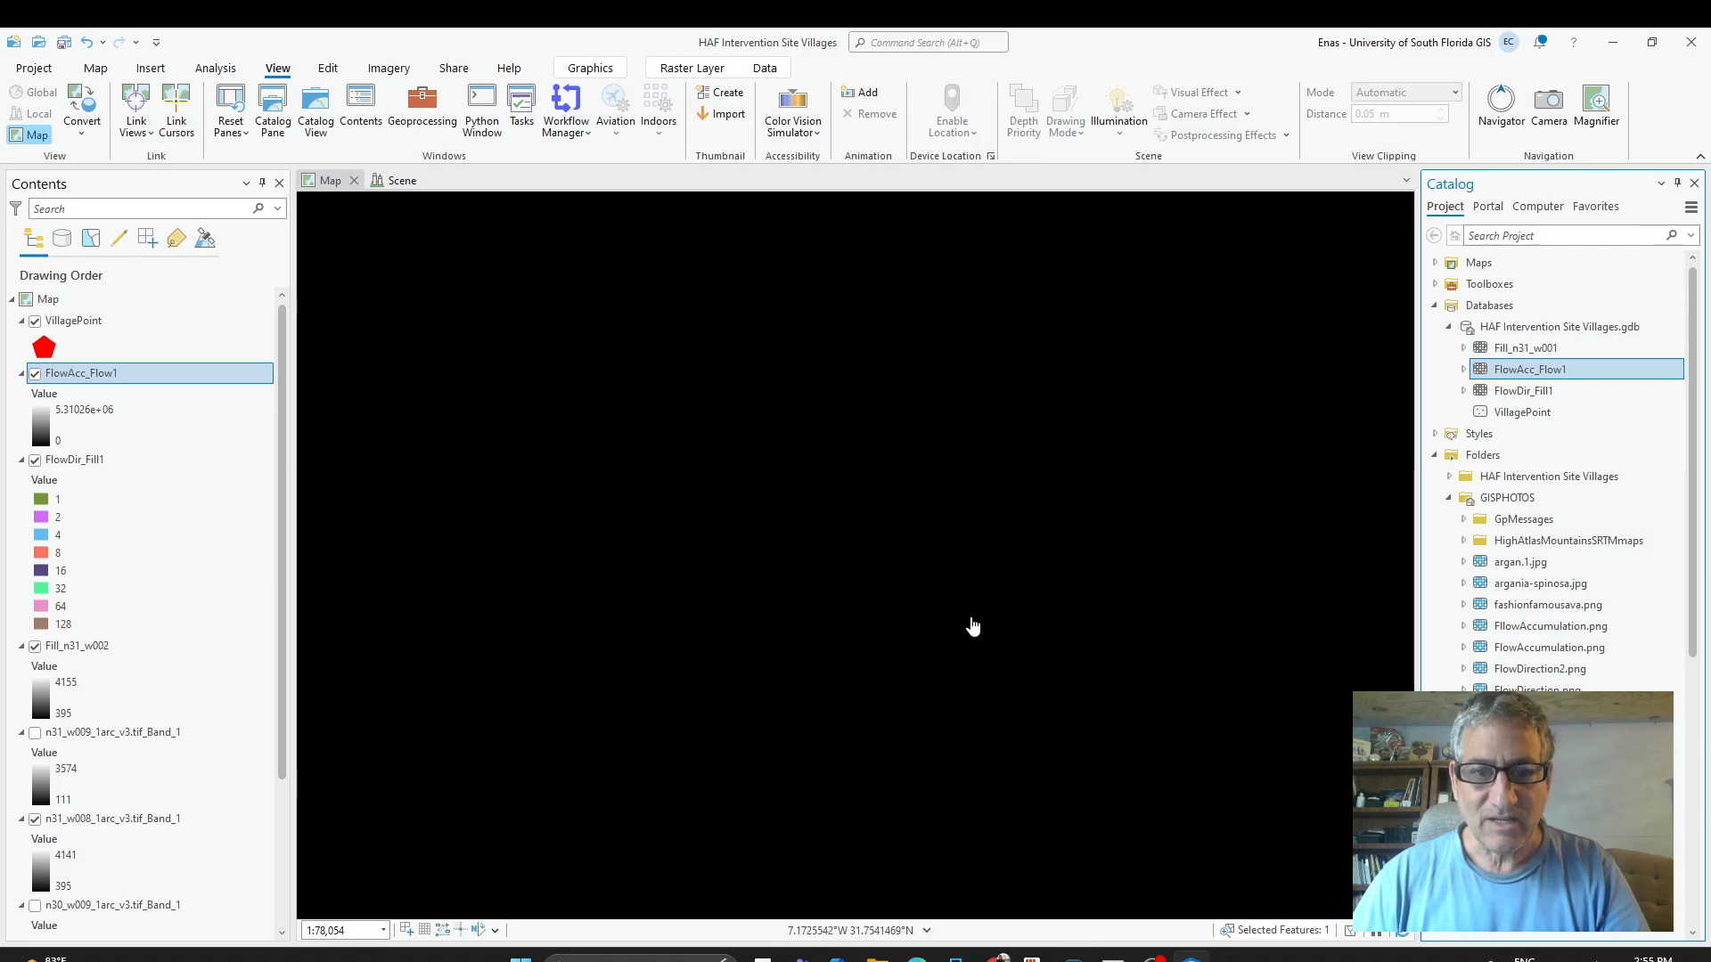
Examine FlowAcc_Flow1 on the 2D map at several scales, from its full extent to the area around the village points.
scroll(864, 598, down, 2)
scroll(840, 631, up, 4)
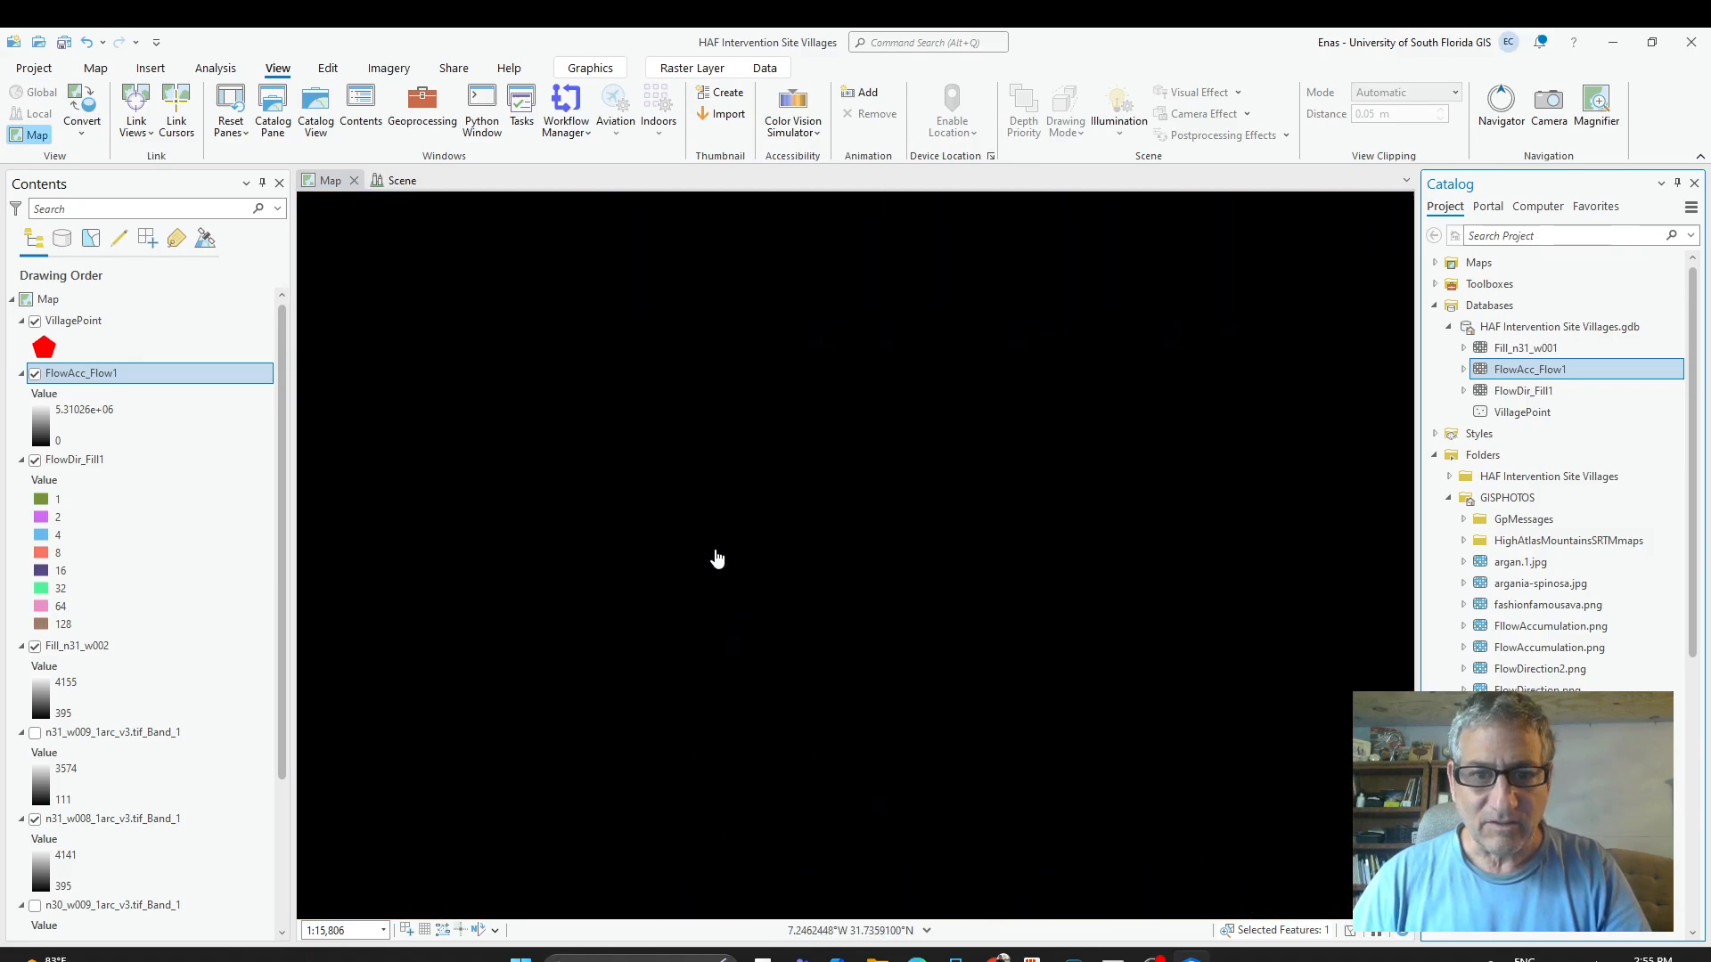
scroll(713, 523, up, 5)
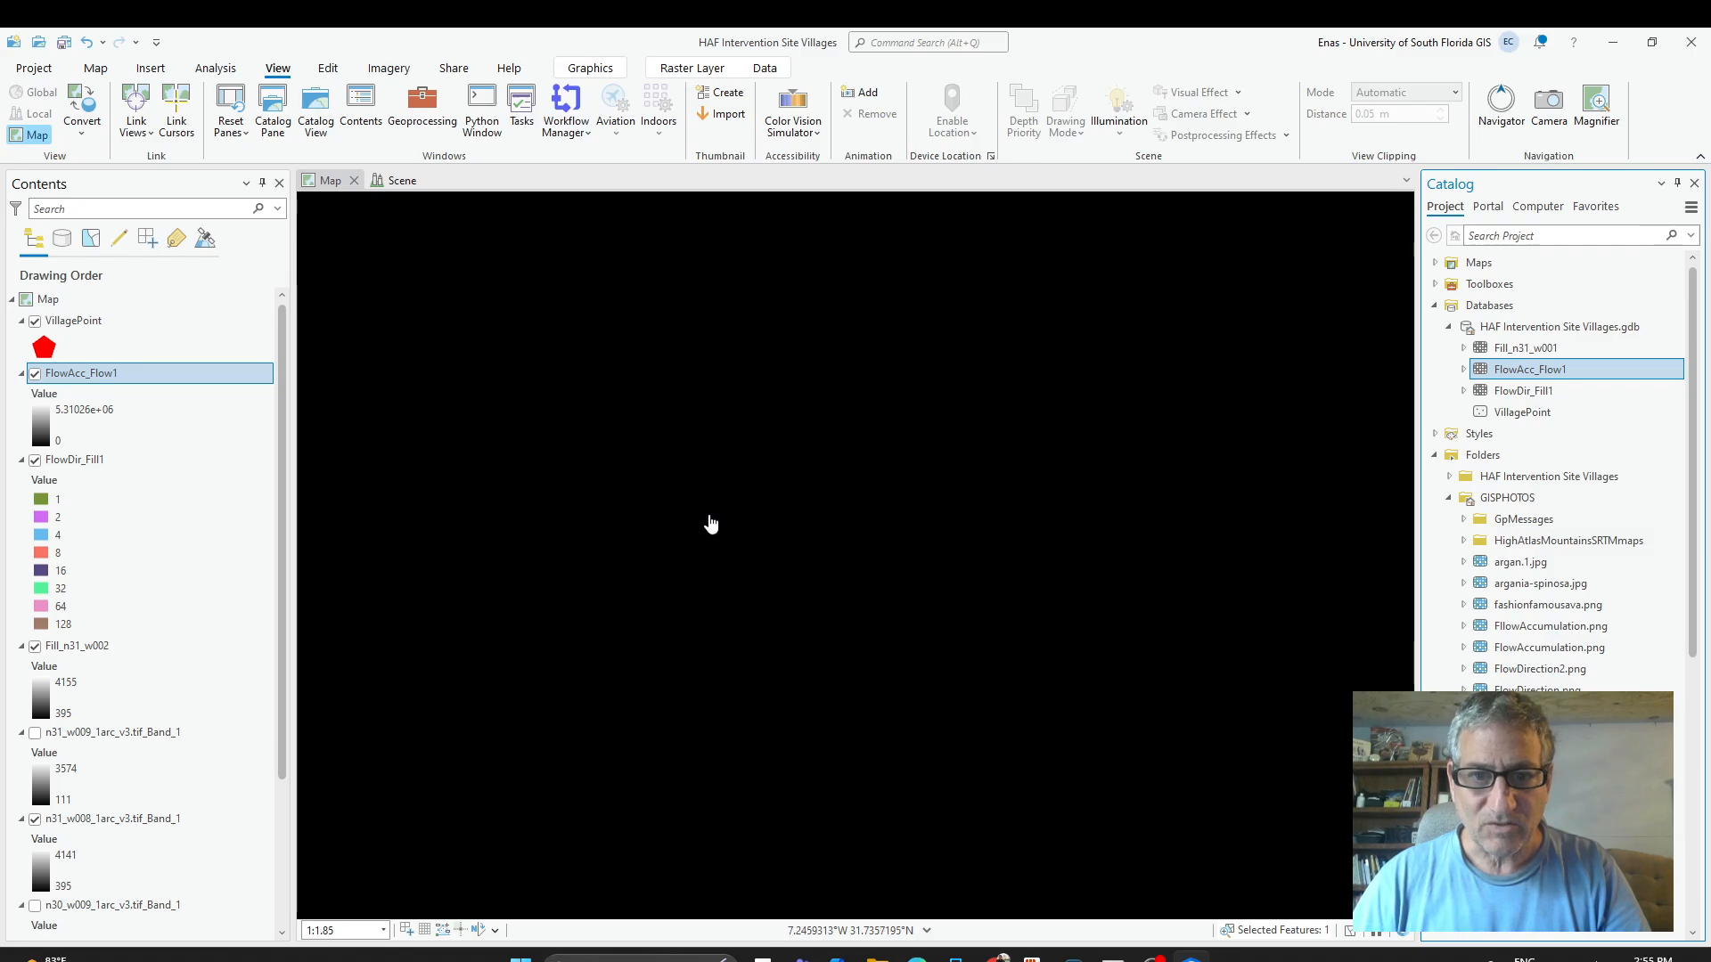
scroll(831, 530, down, 10)
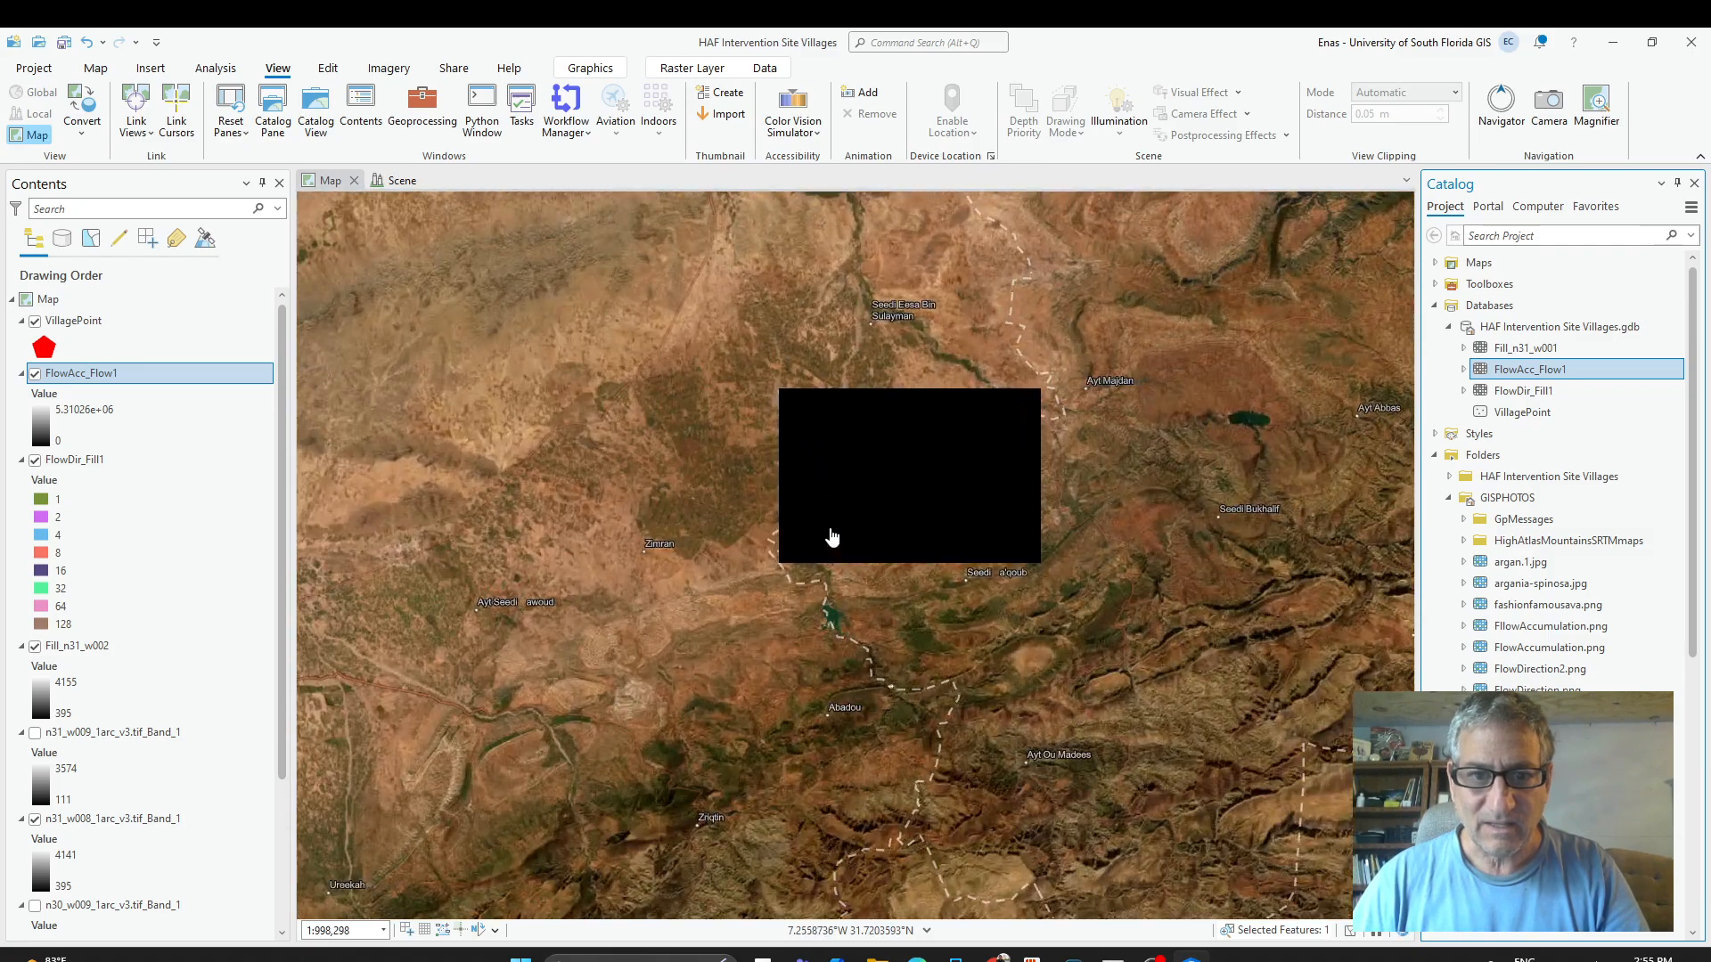
drag(845, 818, 853, 773)
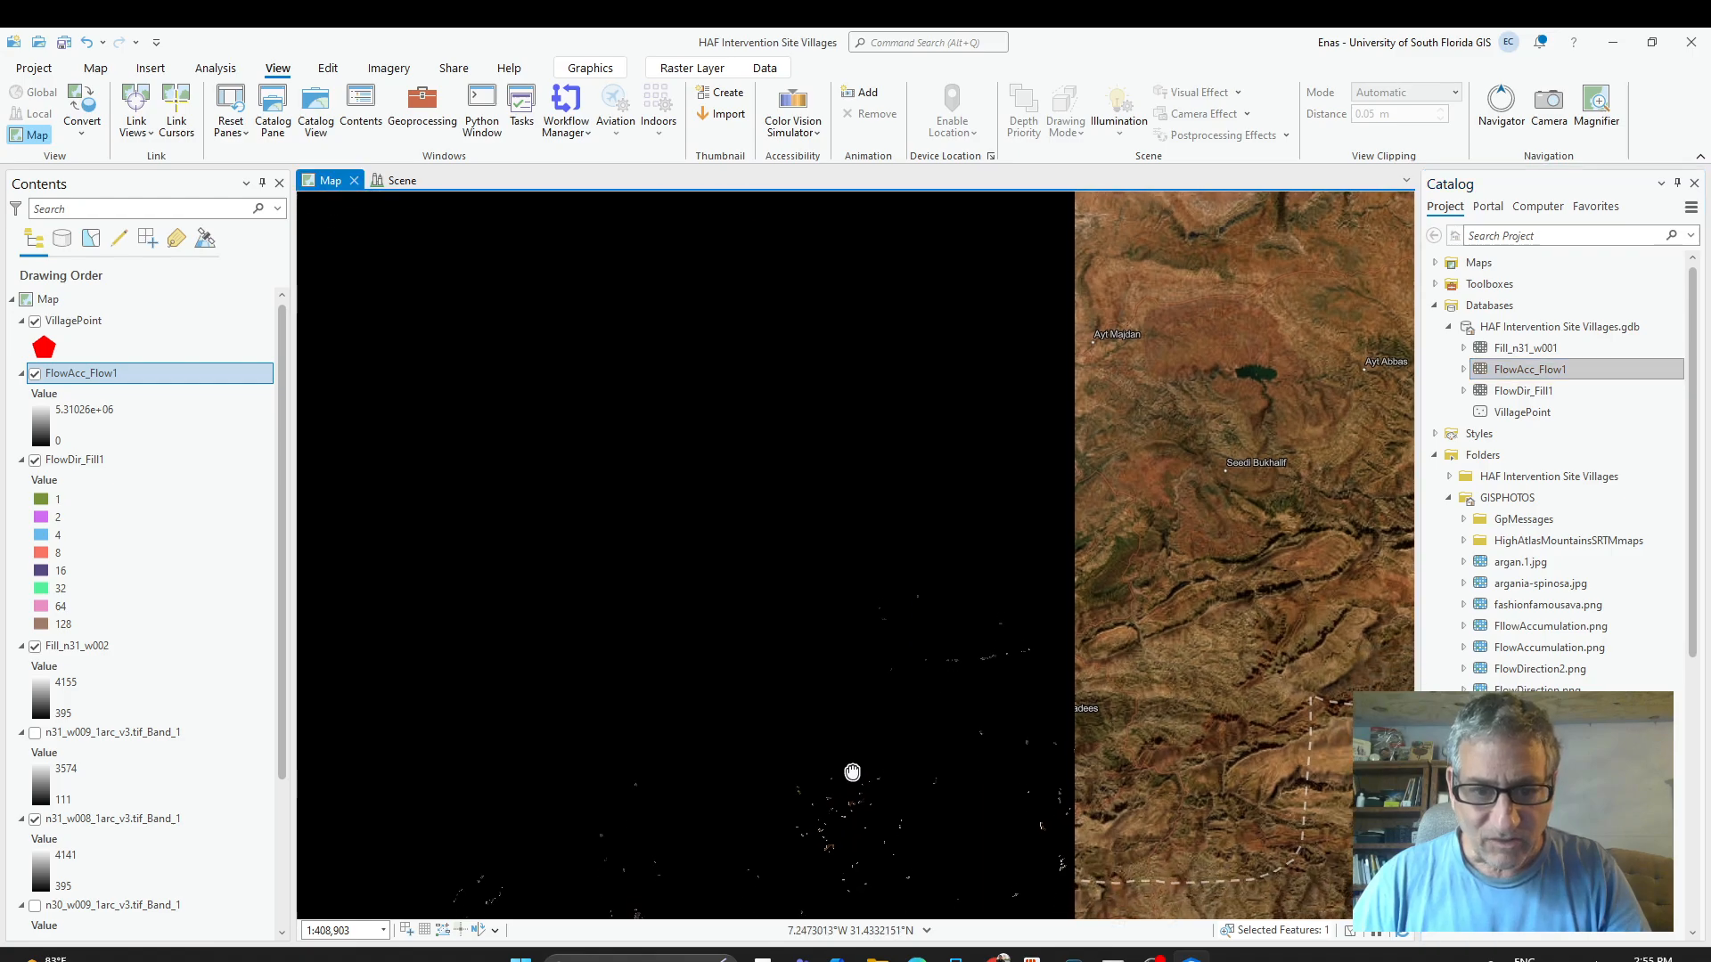
scroll(853, 773, up, 3)
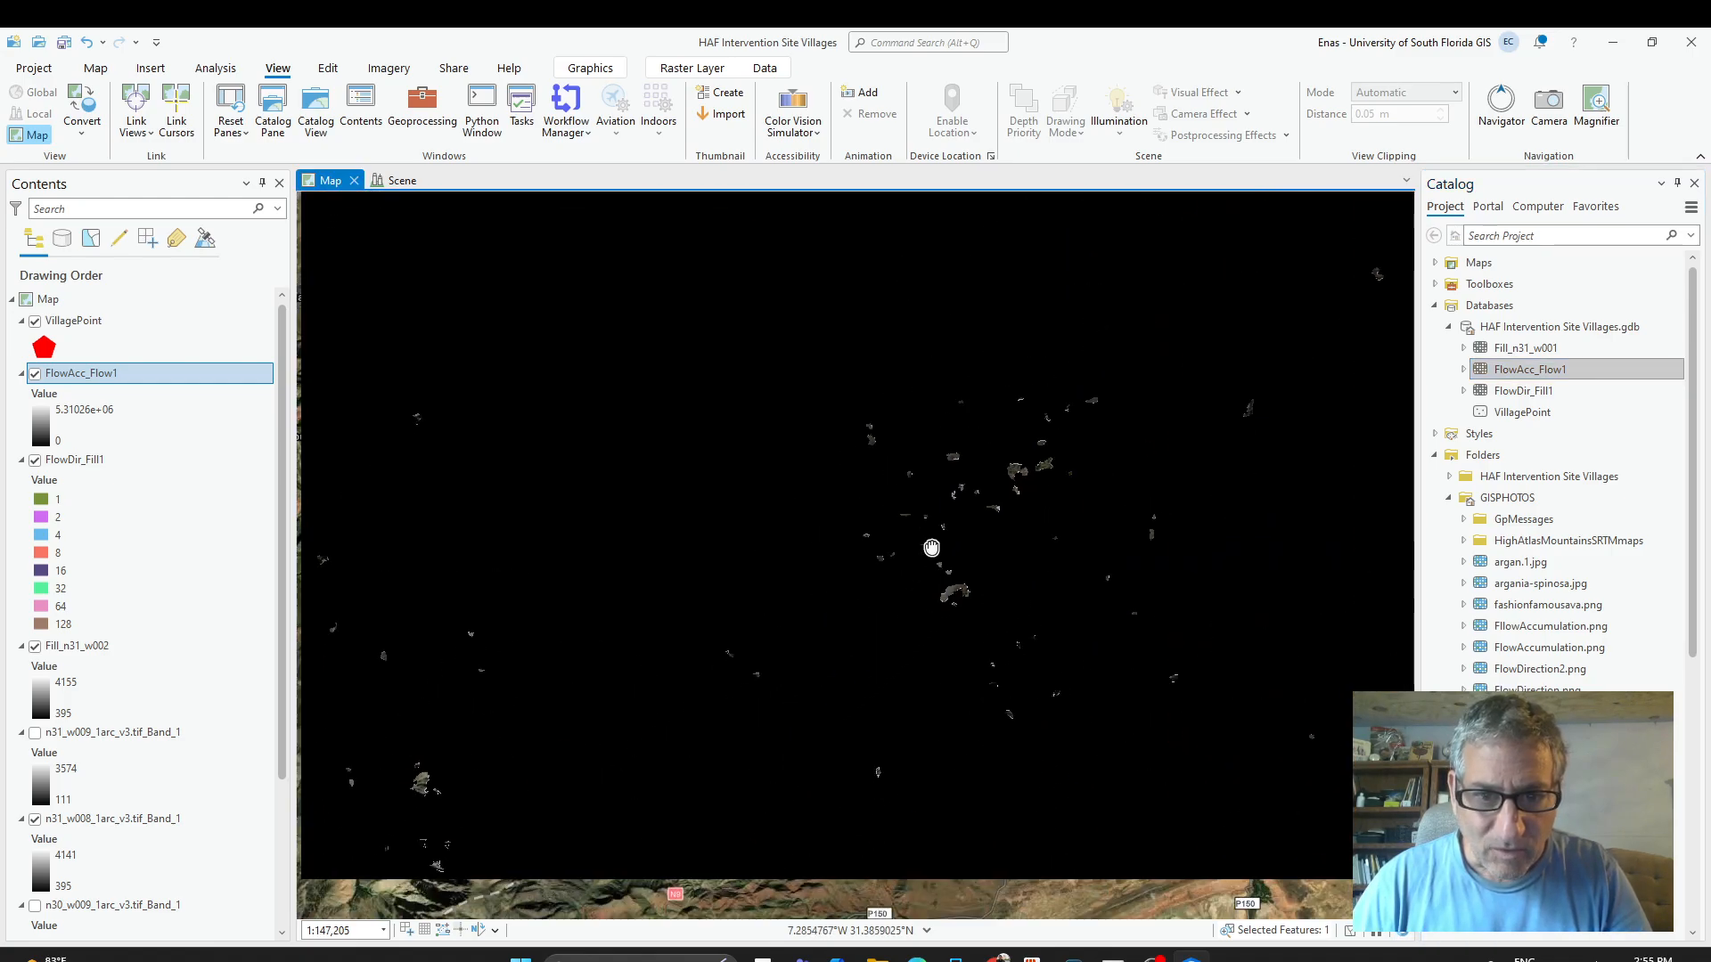
scroll(912, 553, down, 3)
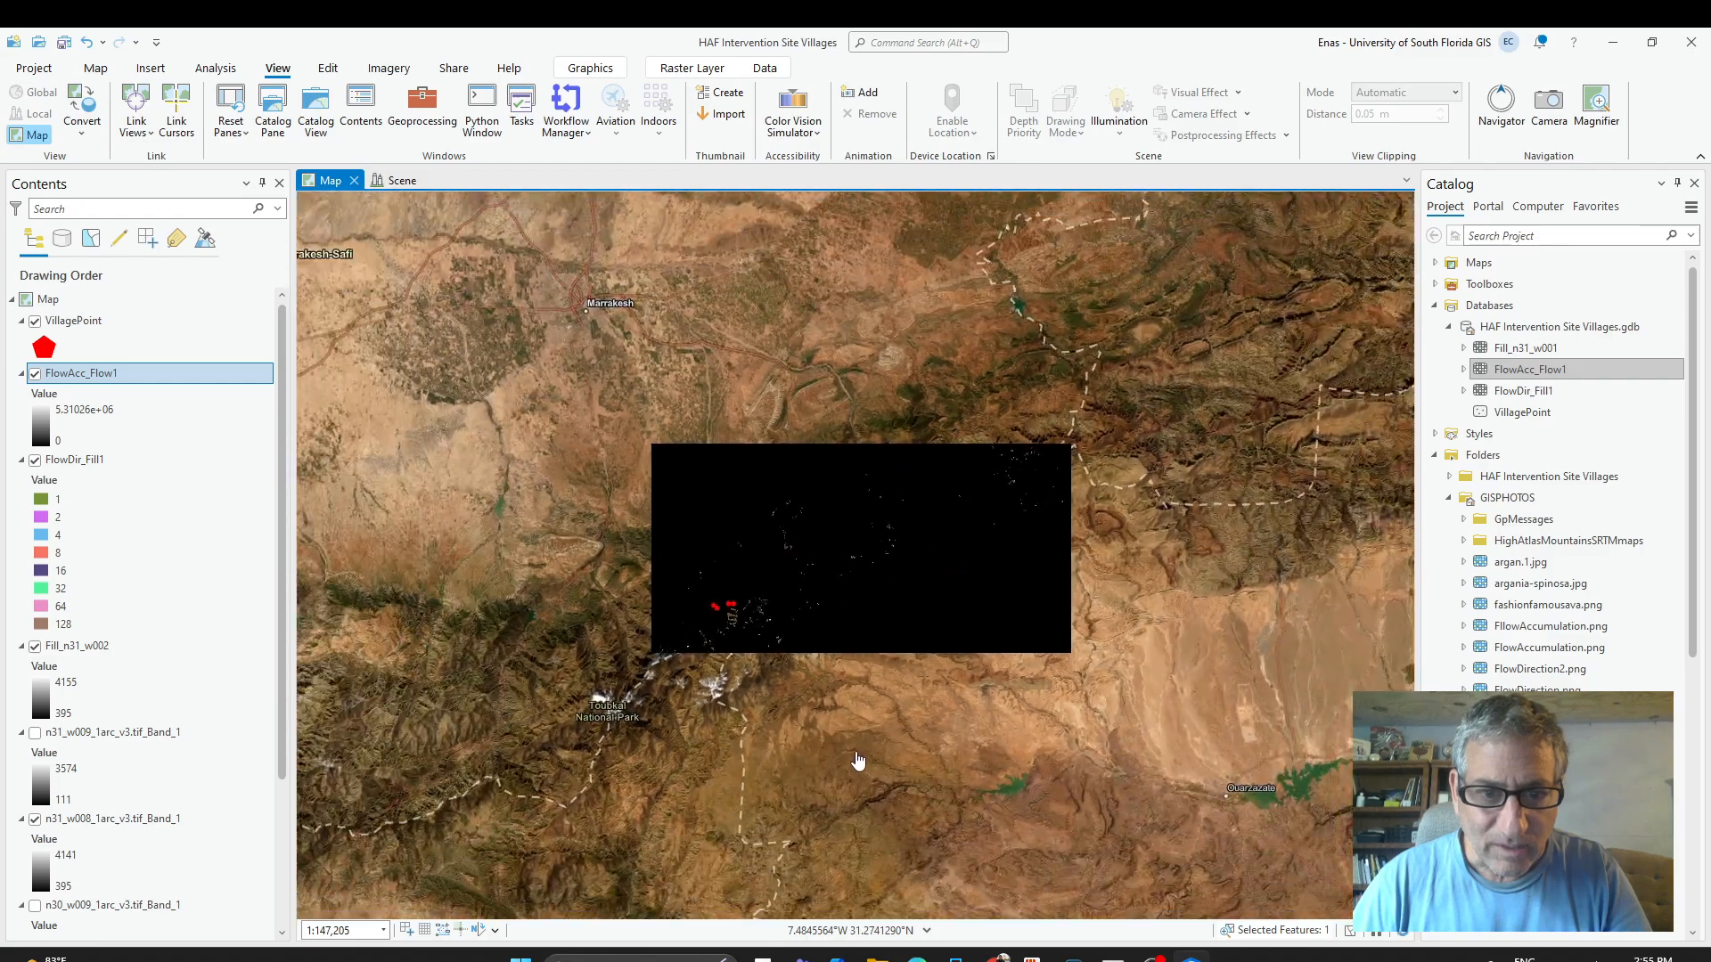
scroll(763, 618, up, 2)
drag(718, 687, 777, 675)
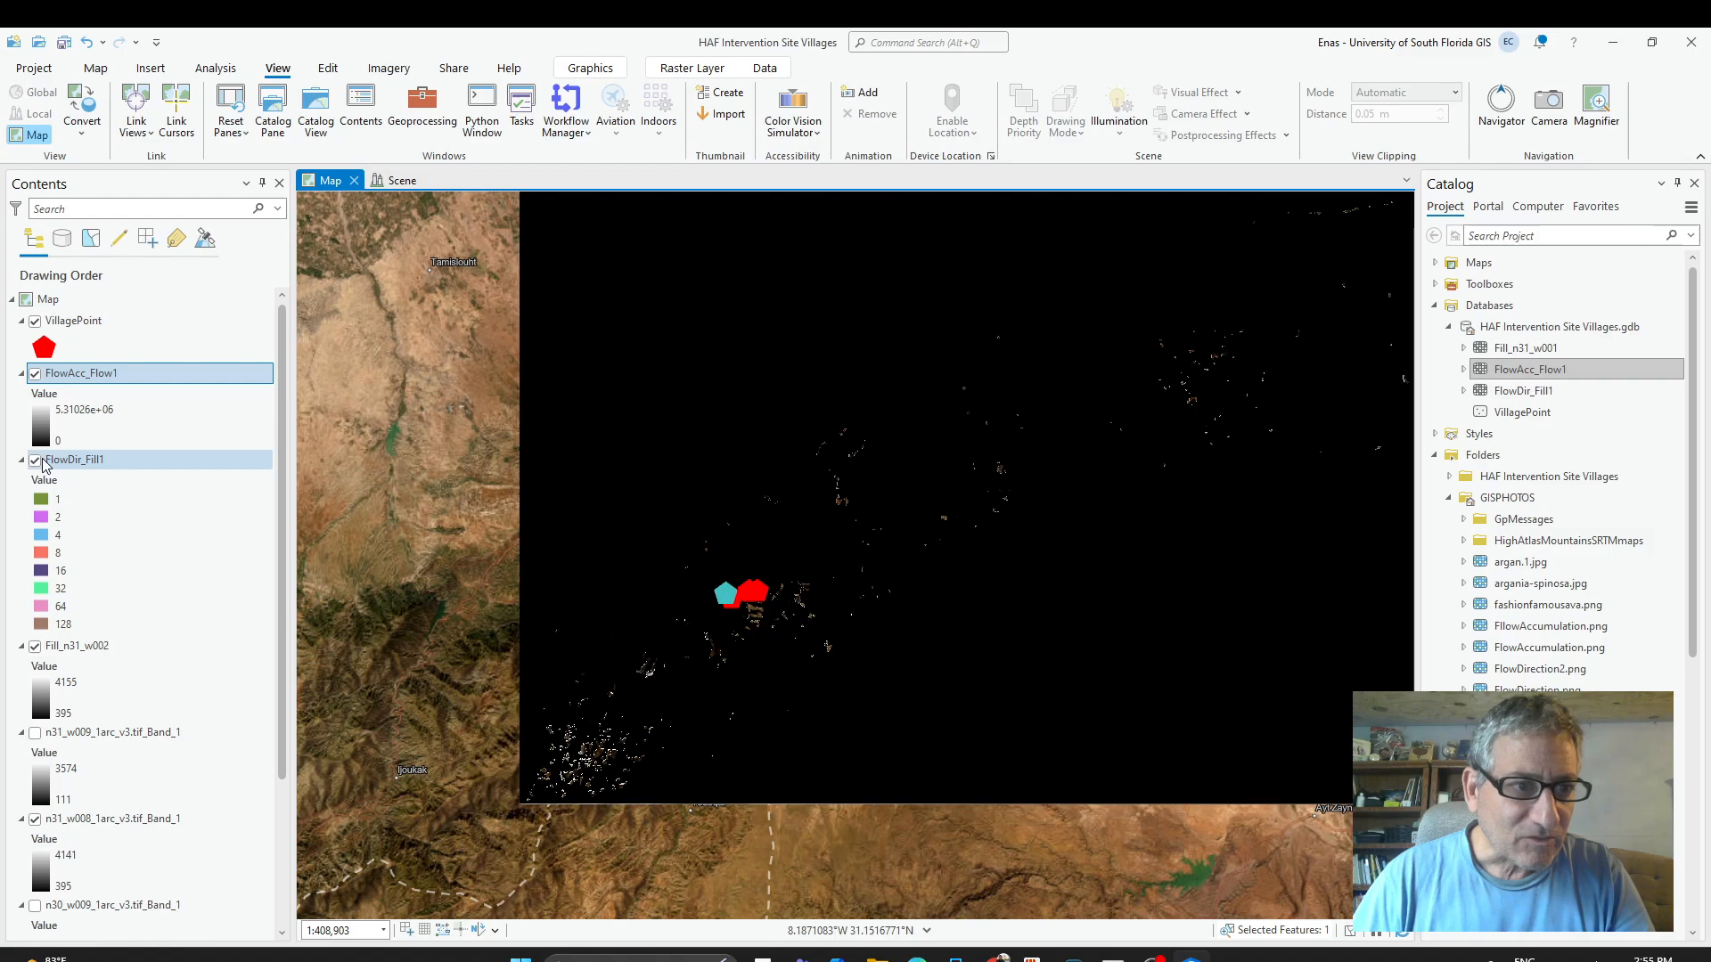
Hide the FlowDir_Fill1 and Fill_n31_w002 layers on the 2D map.
click(32, 468)
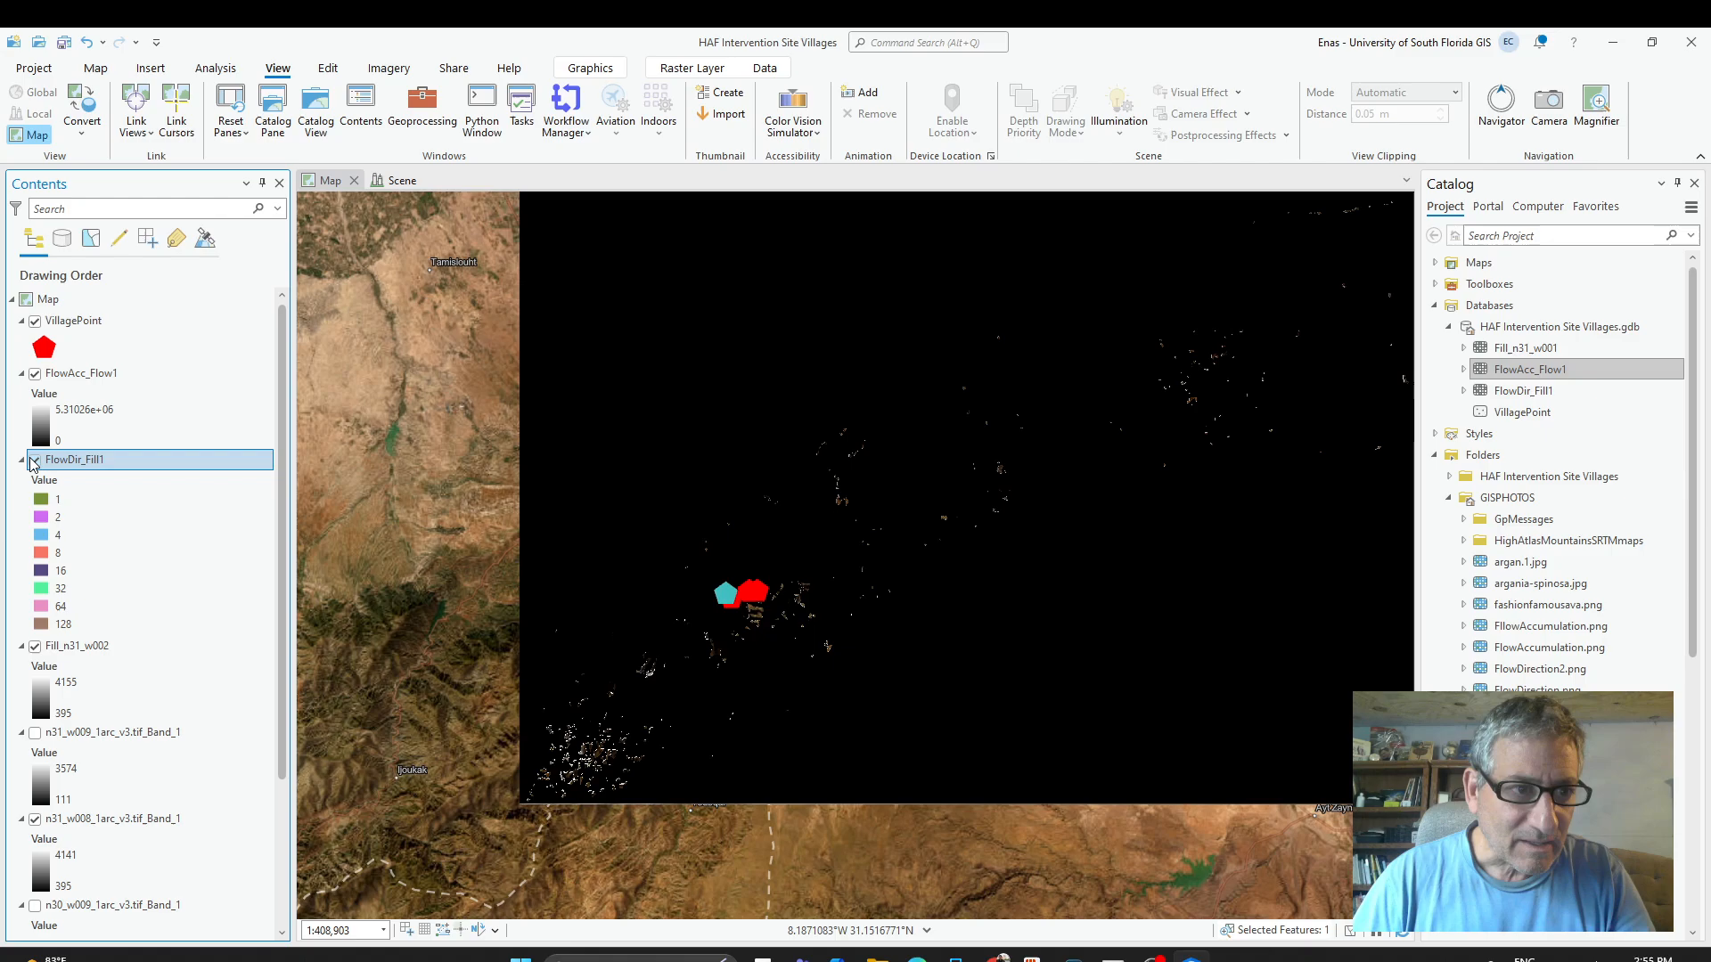
click(34, 461)
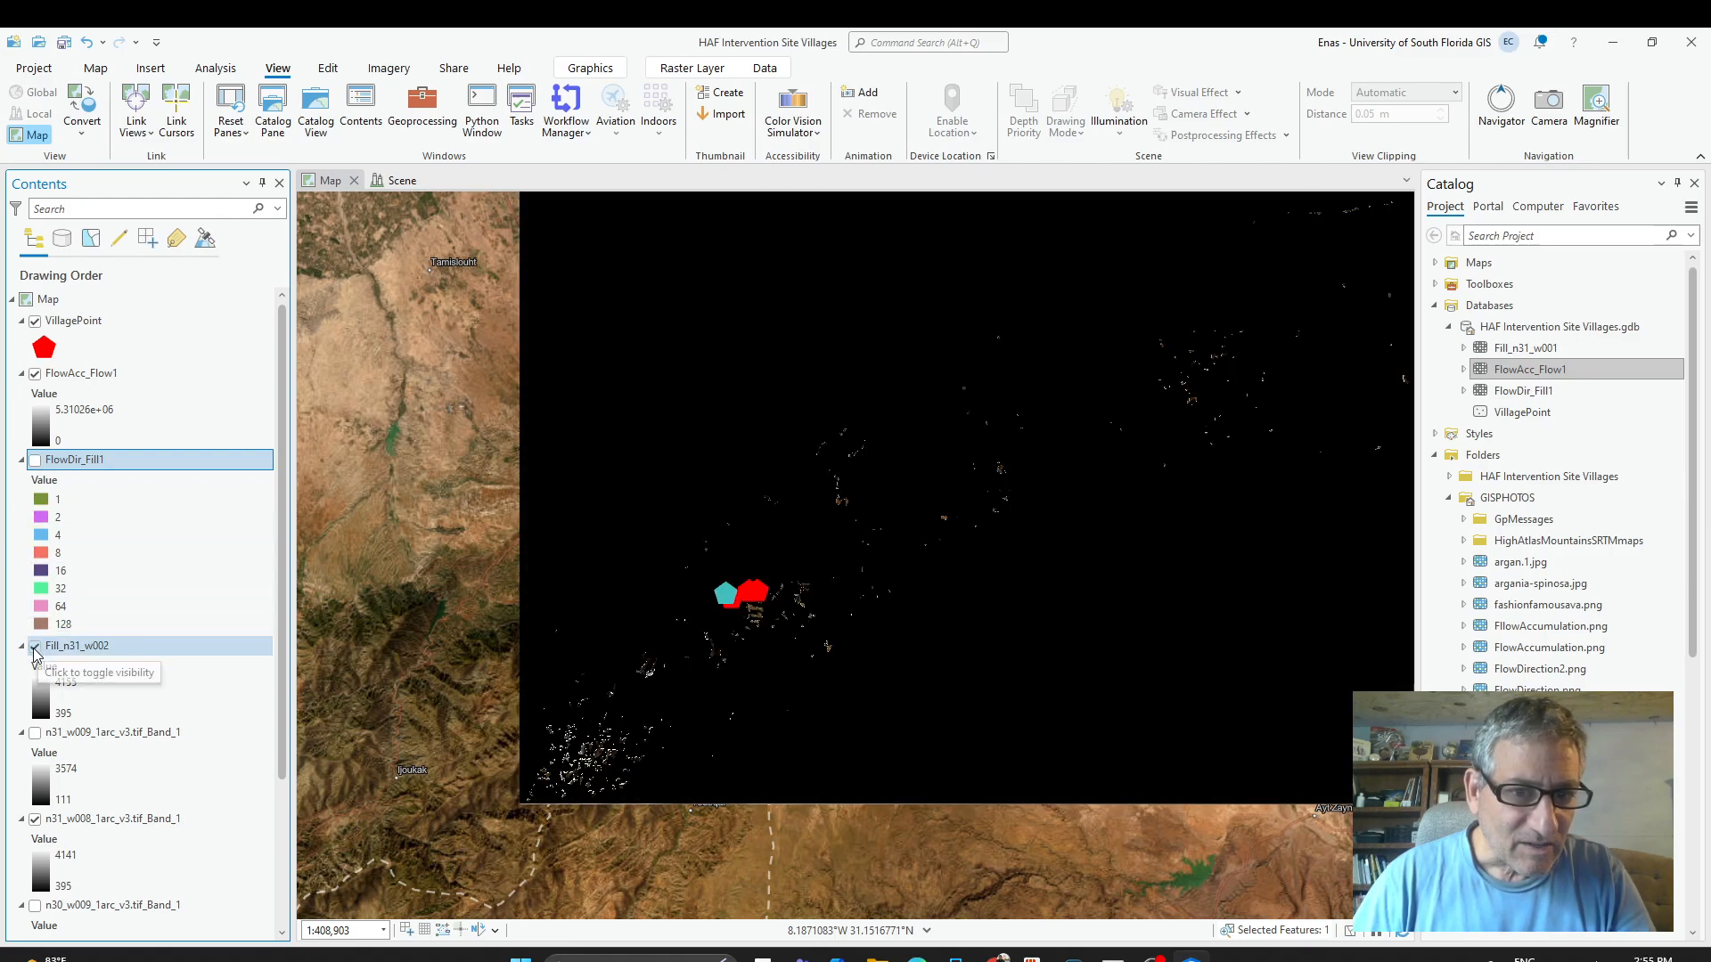
click(35, 647)
scroll(53, 674, down, 4)
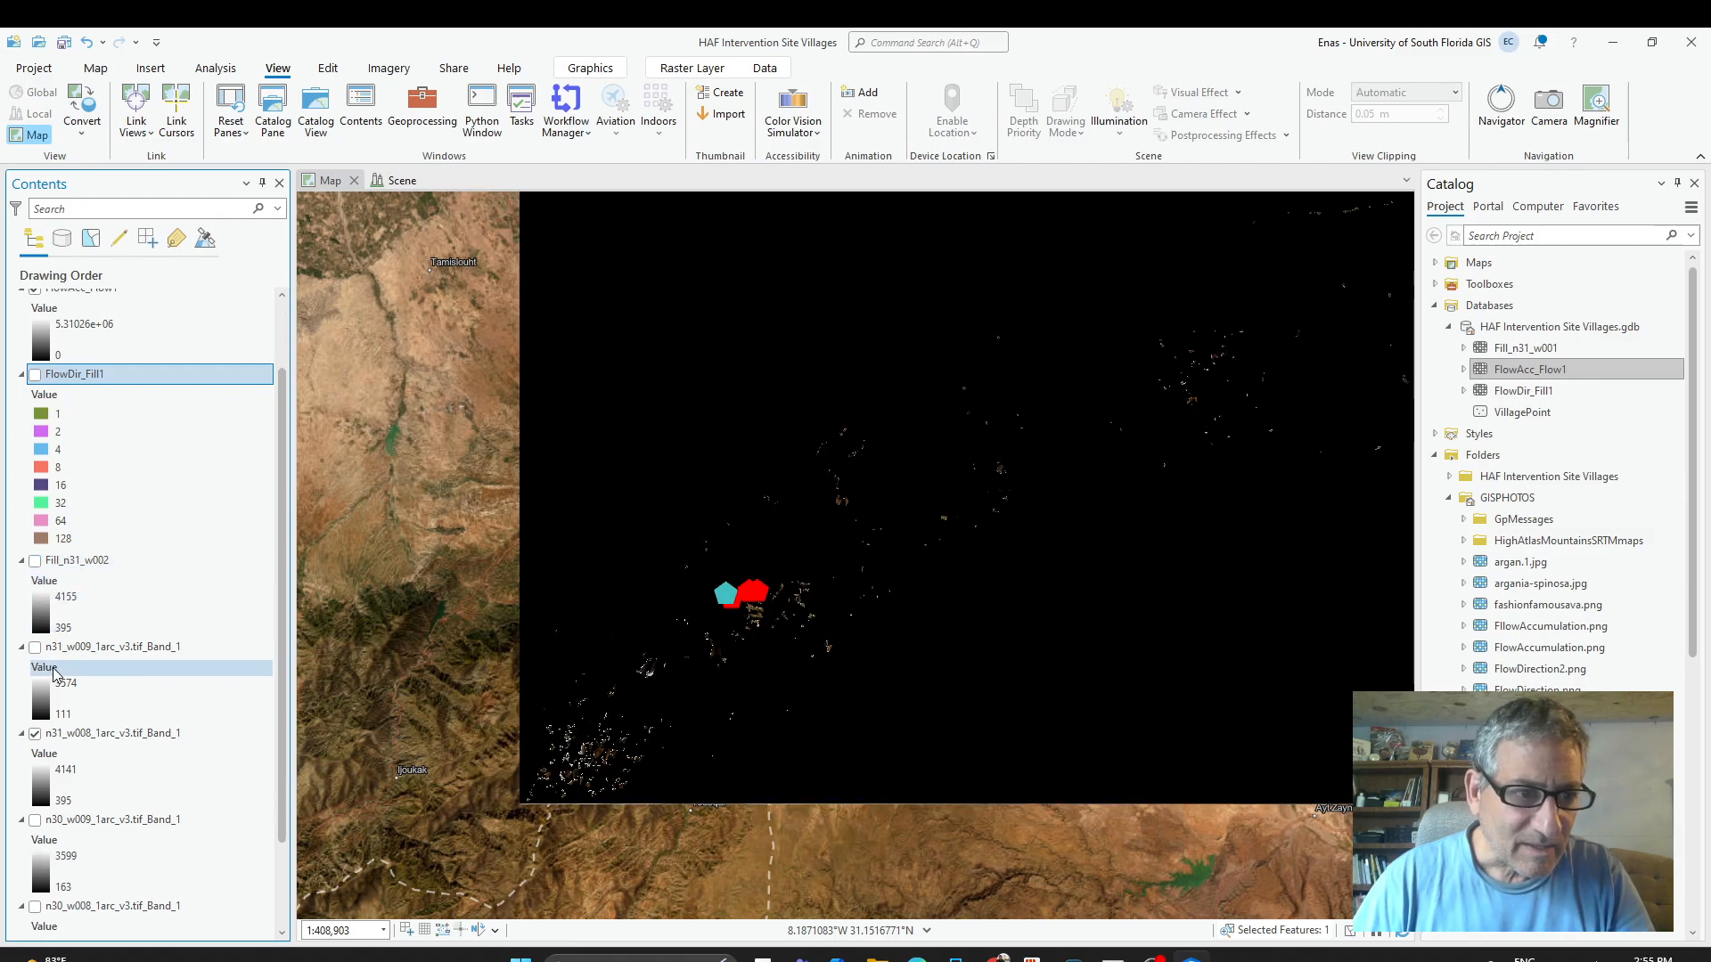
scroll(120, 622, up, 4)
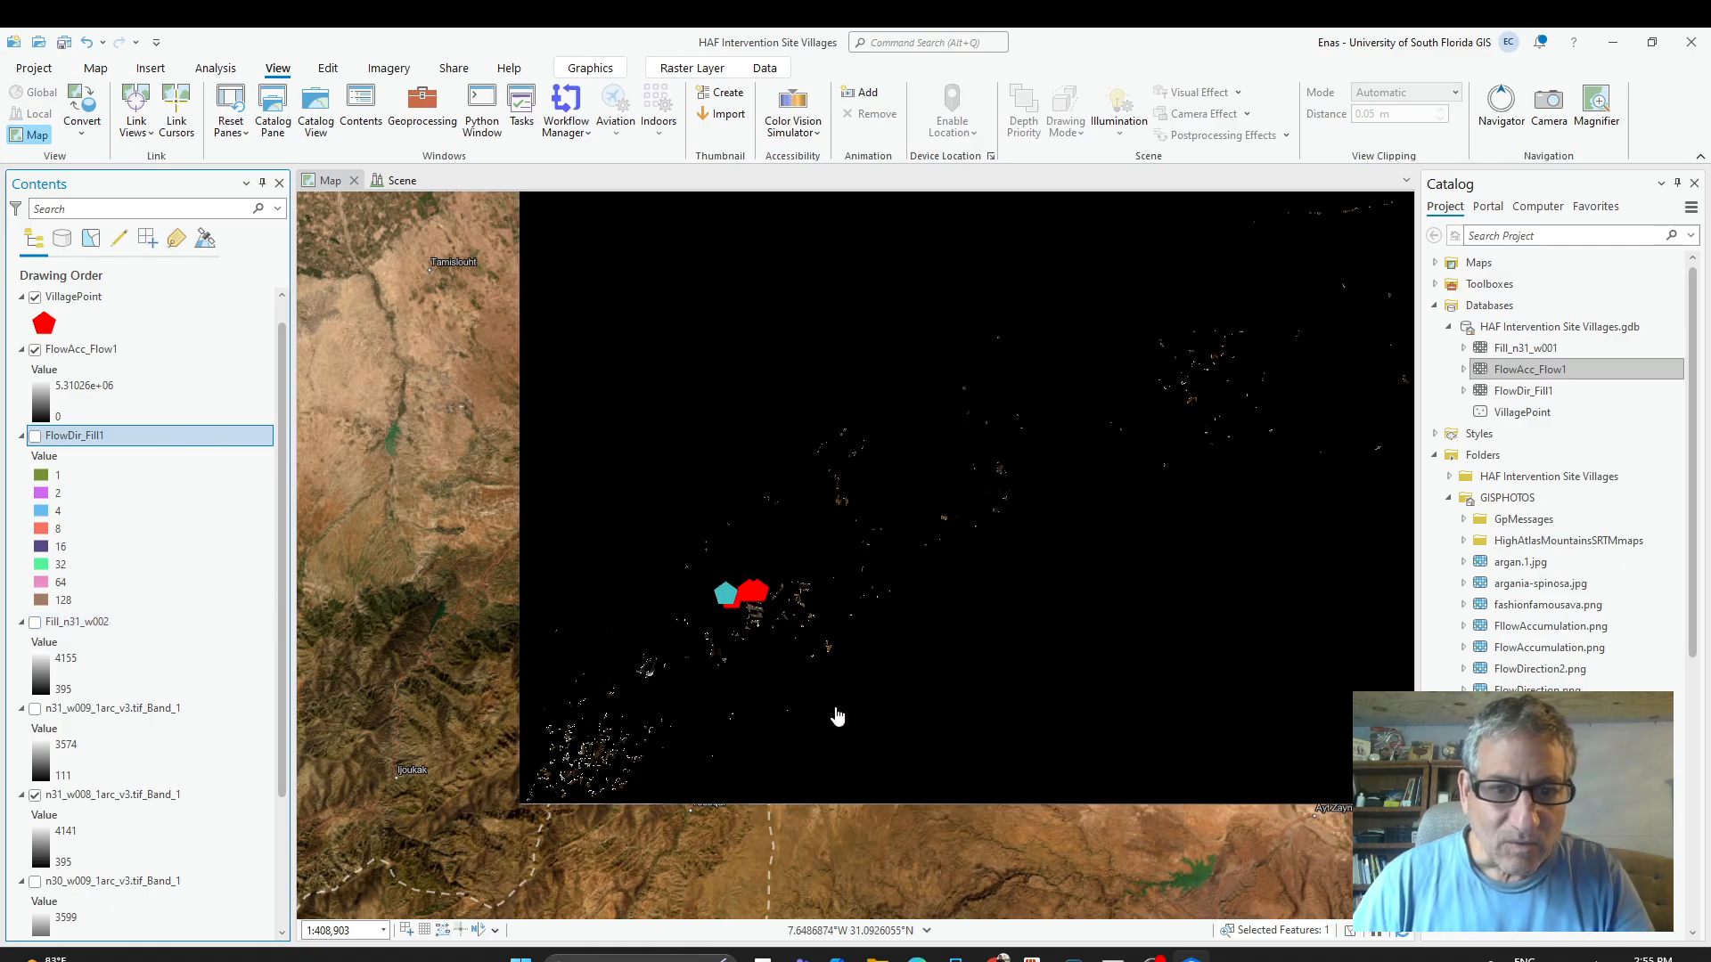
Check the FlowAcc_Flow1 extent on the map against the Step 4 Flow Accumulation instructions in ChatGPT, and return to ArcGIS Pro.
scroll(837, 713, up, 4)
scroll(704, 574, down, 4)
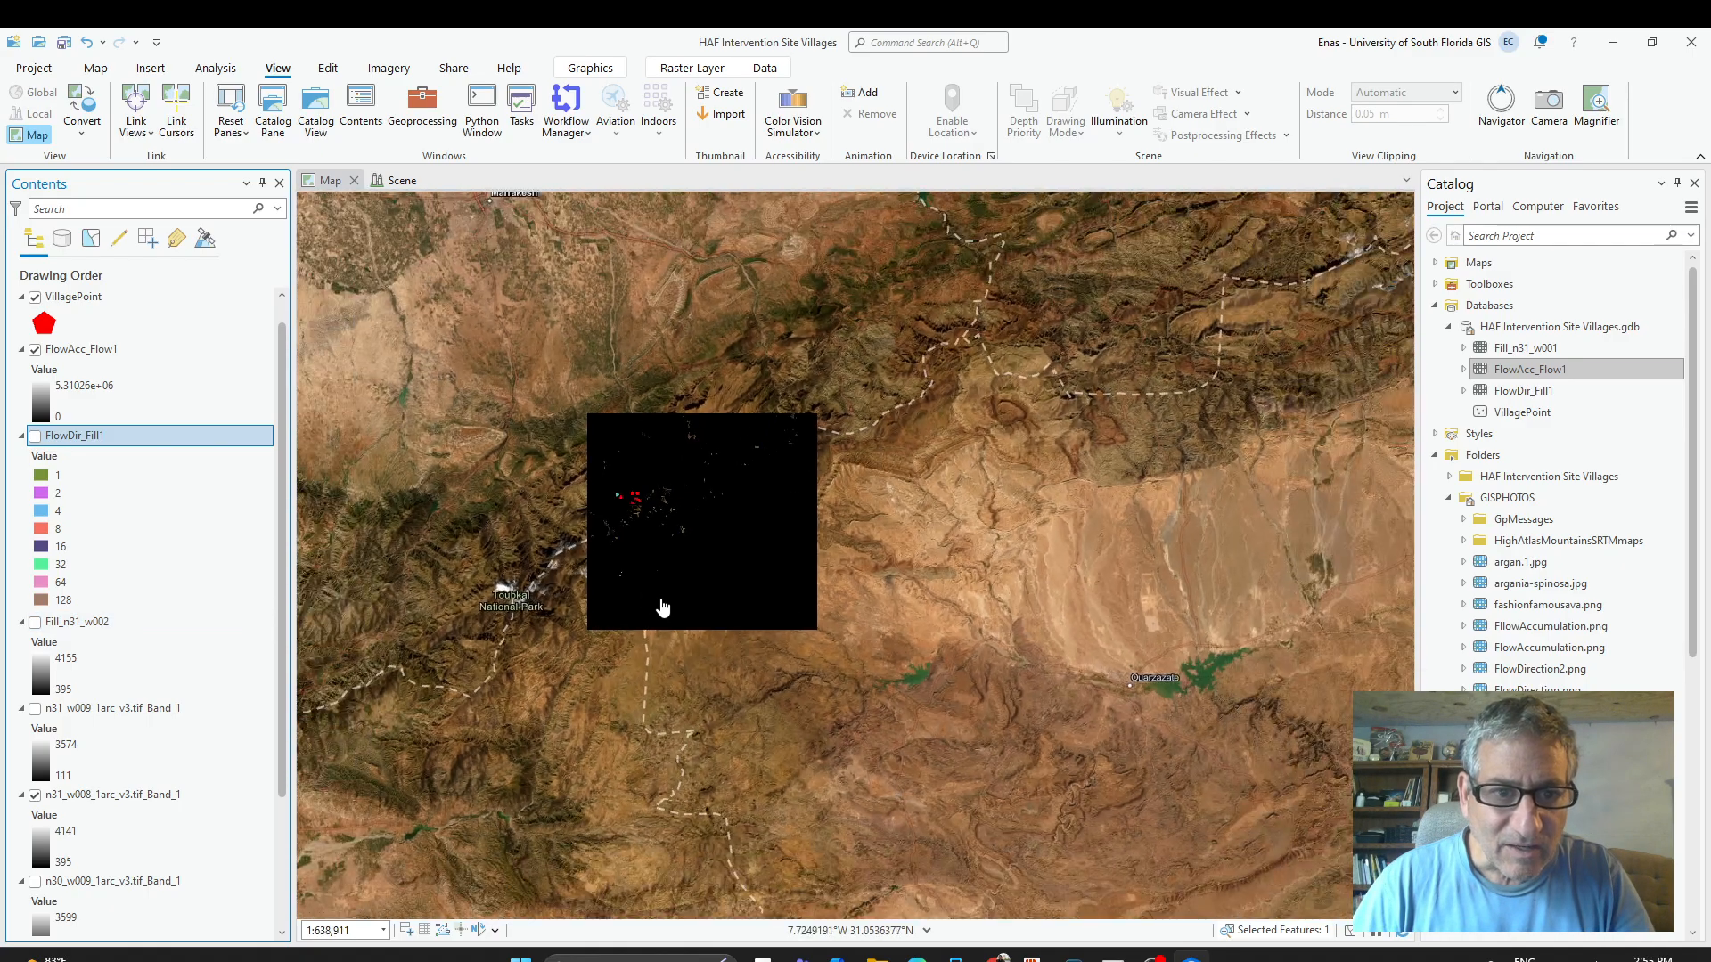
drag(702, 555, 707, 692)
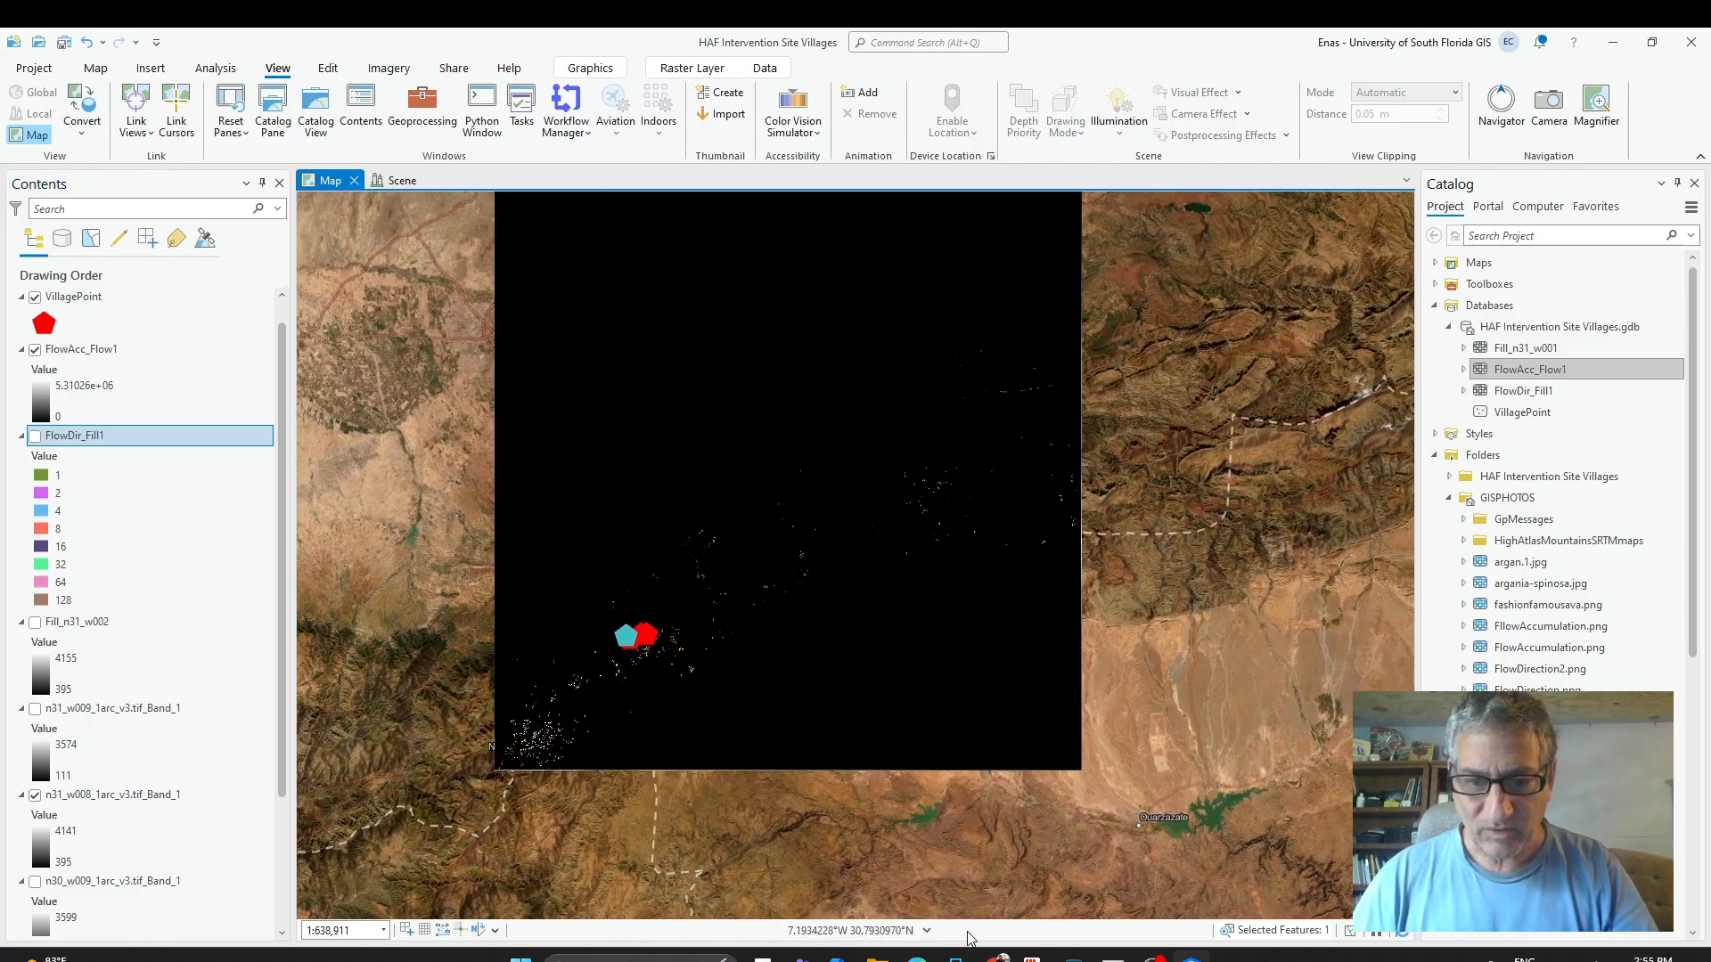
click(994, 933)
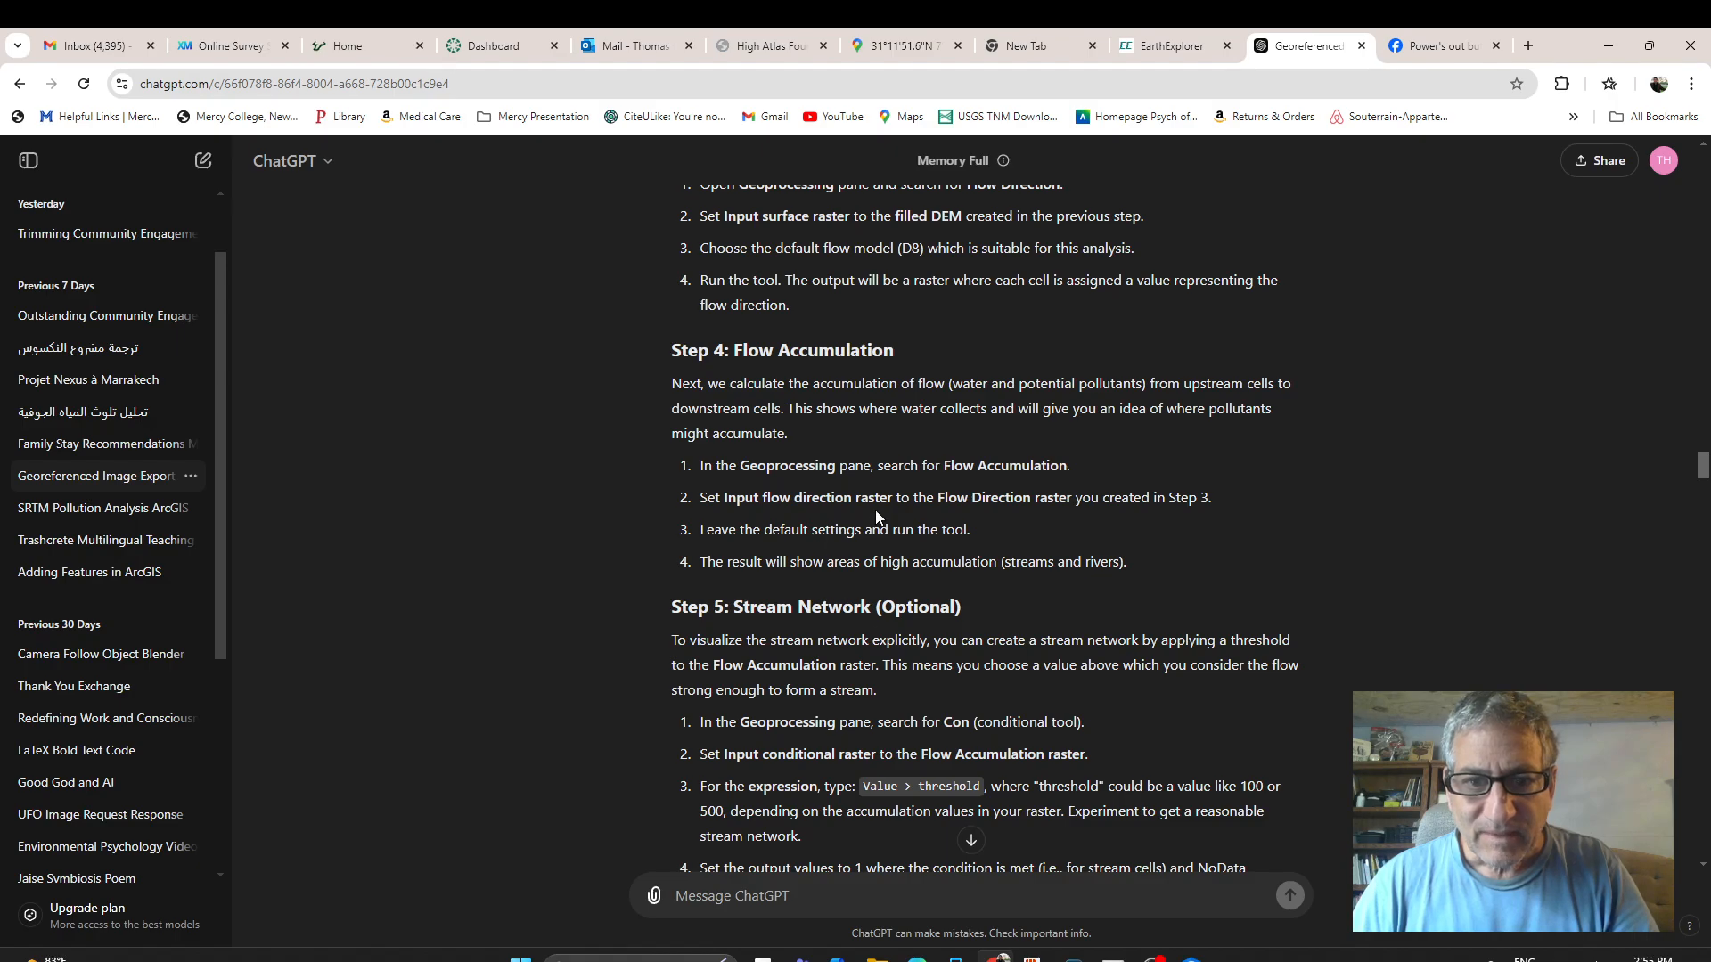
key(alt+Tab)
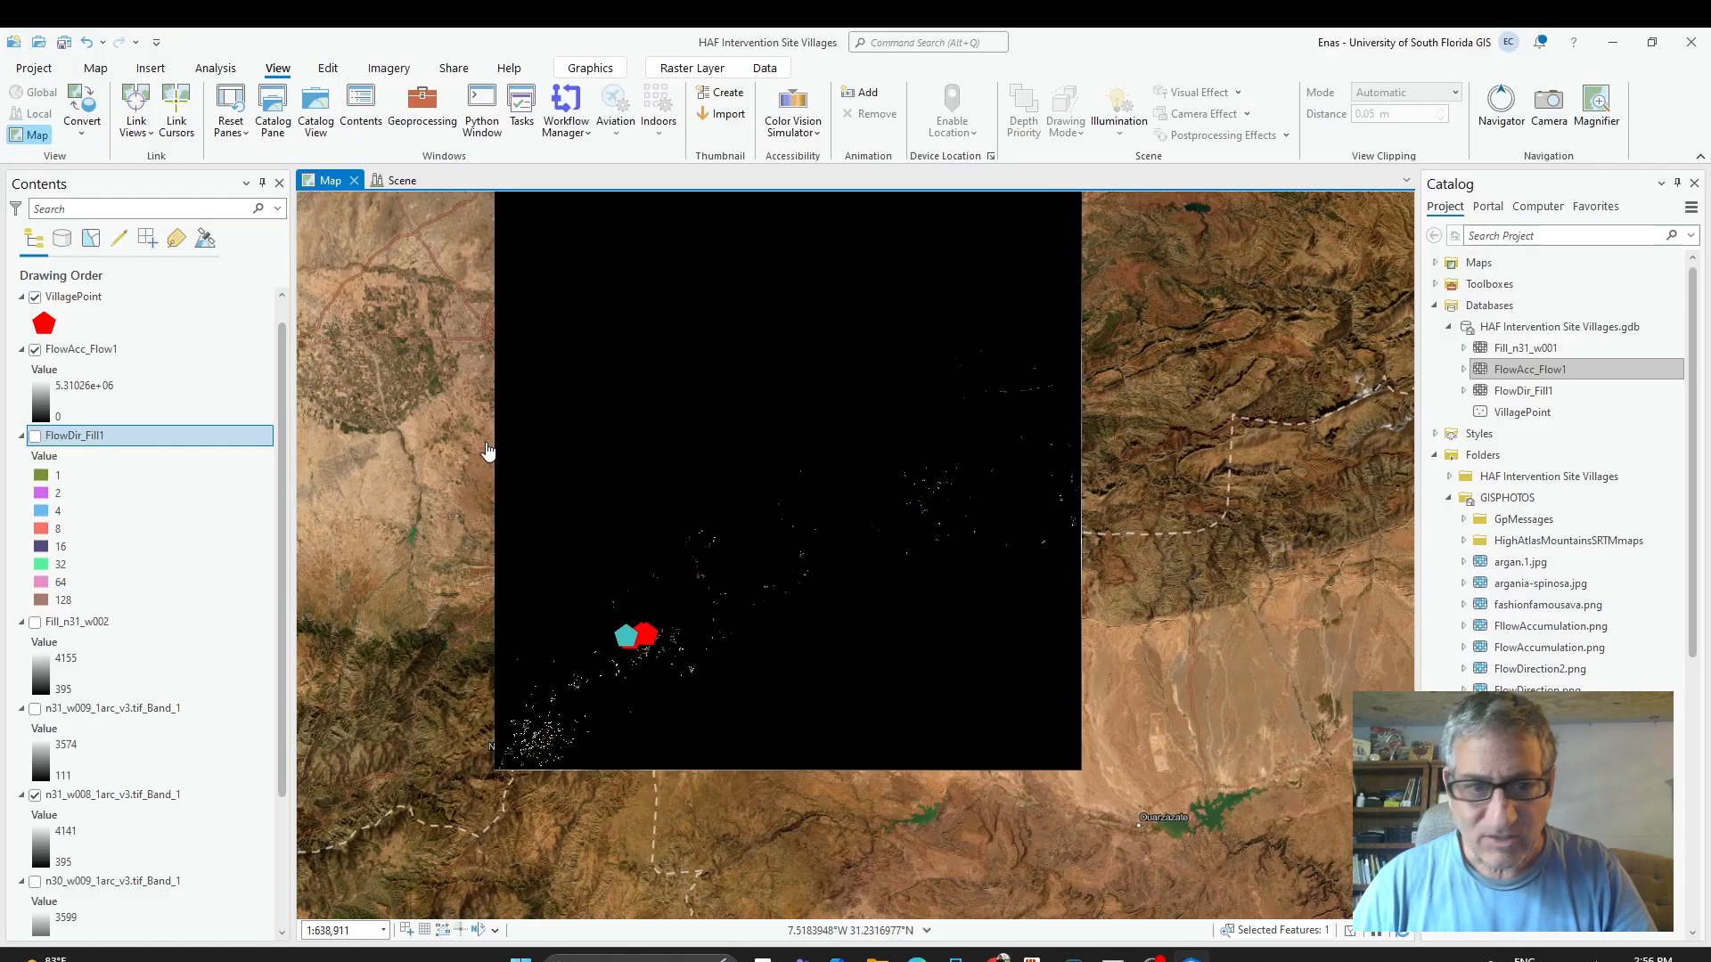
Inspect the gaps and light patches in FlowAcc_Flow1 beside the village points and towards the raster's southwest corner.
scroll(791, 650, up, 4)
drag(710, 603, 1016, 673)
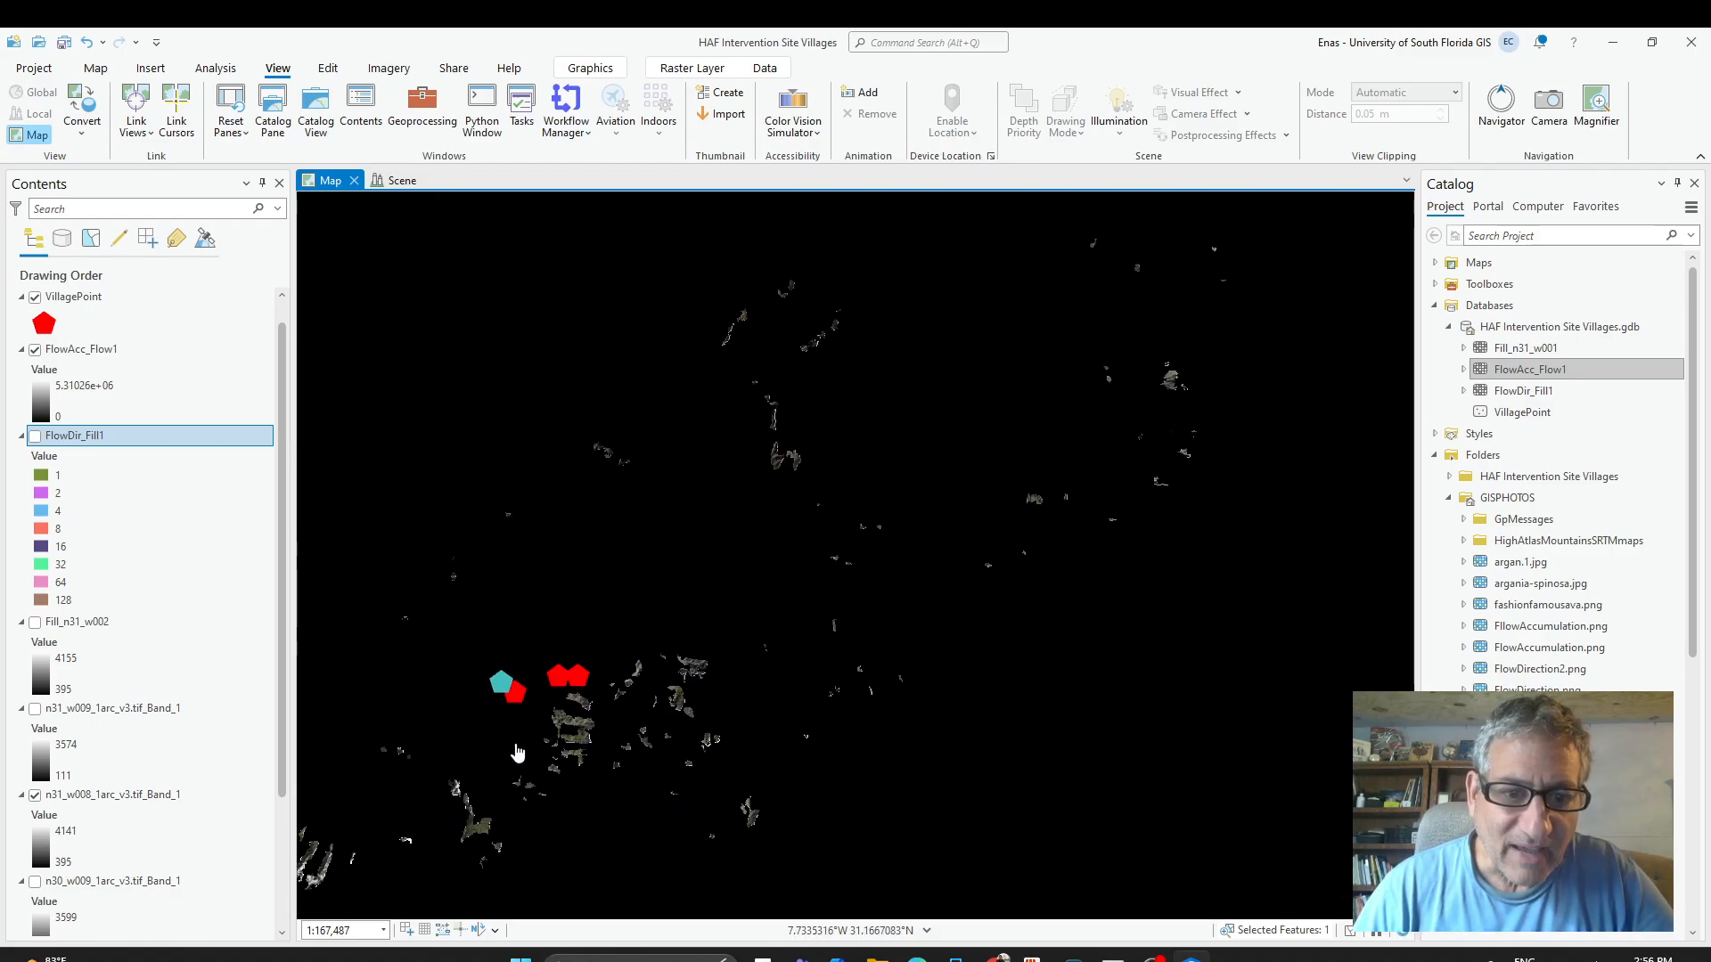
scroll(548, 713, up, 1)
scroll(550, 712, up, 2)
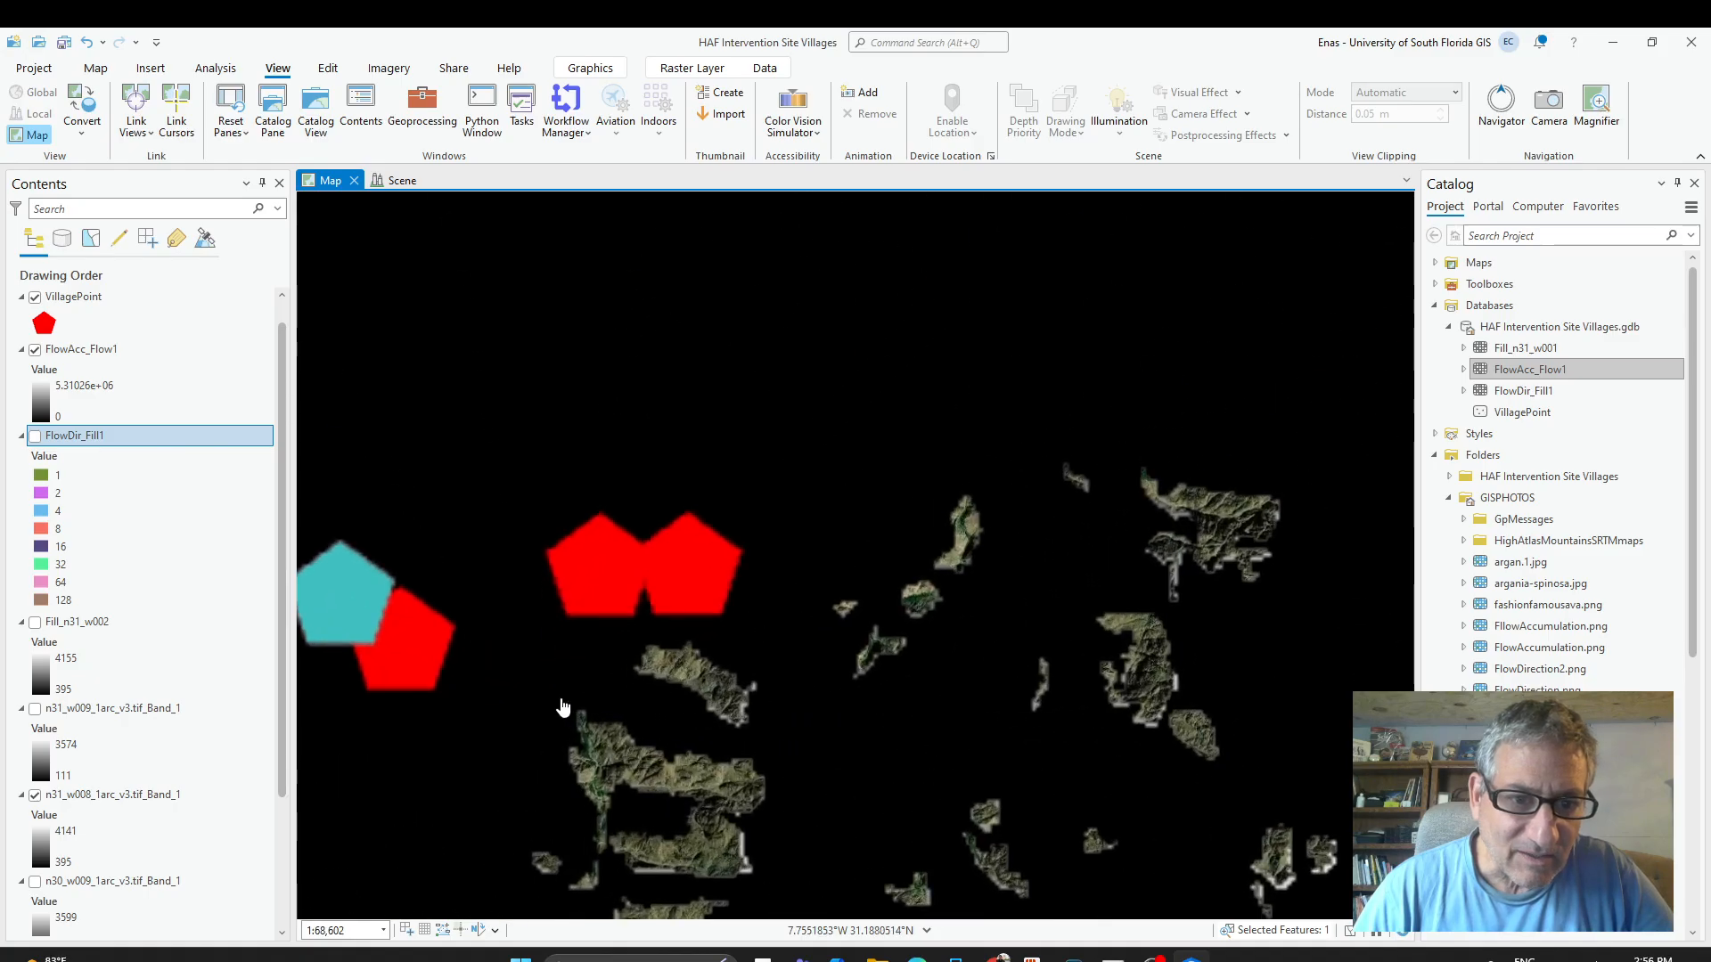
scroll(927, 541, up, 1)
scroll(924, 543, down, 4)
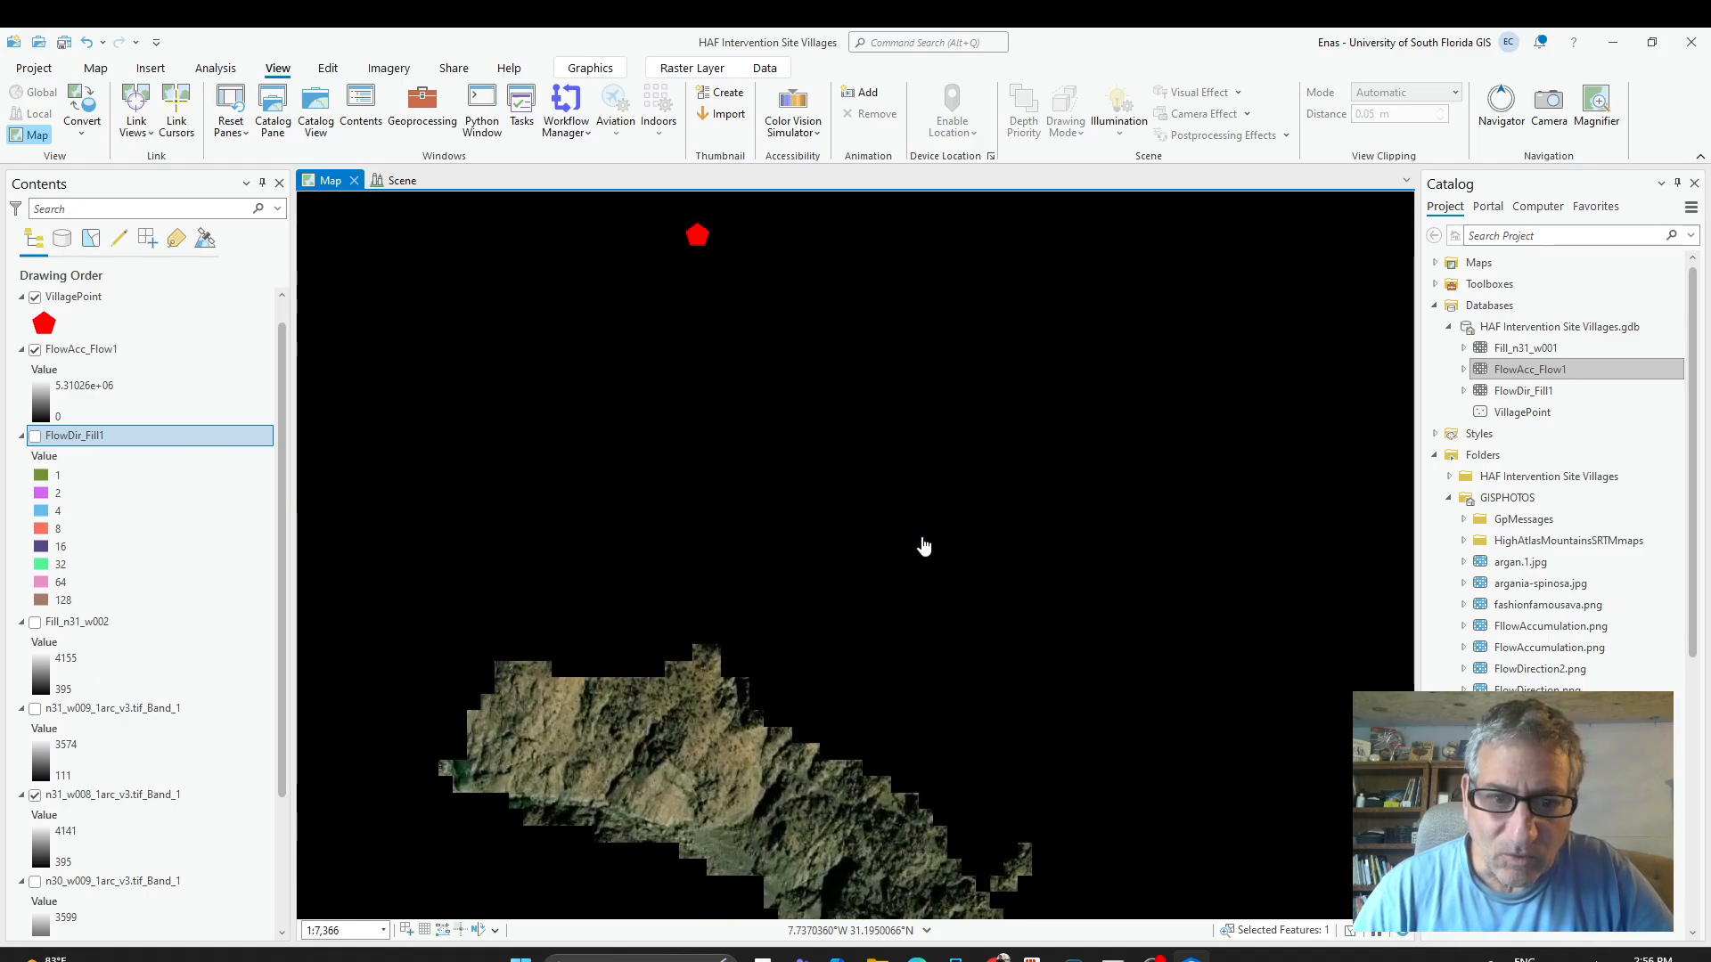
scroll(889, 546, down, 3)
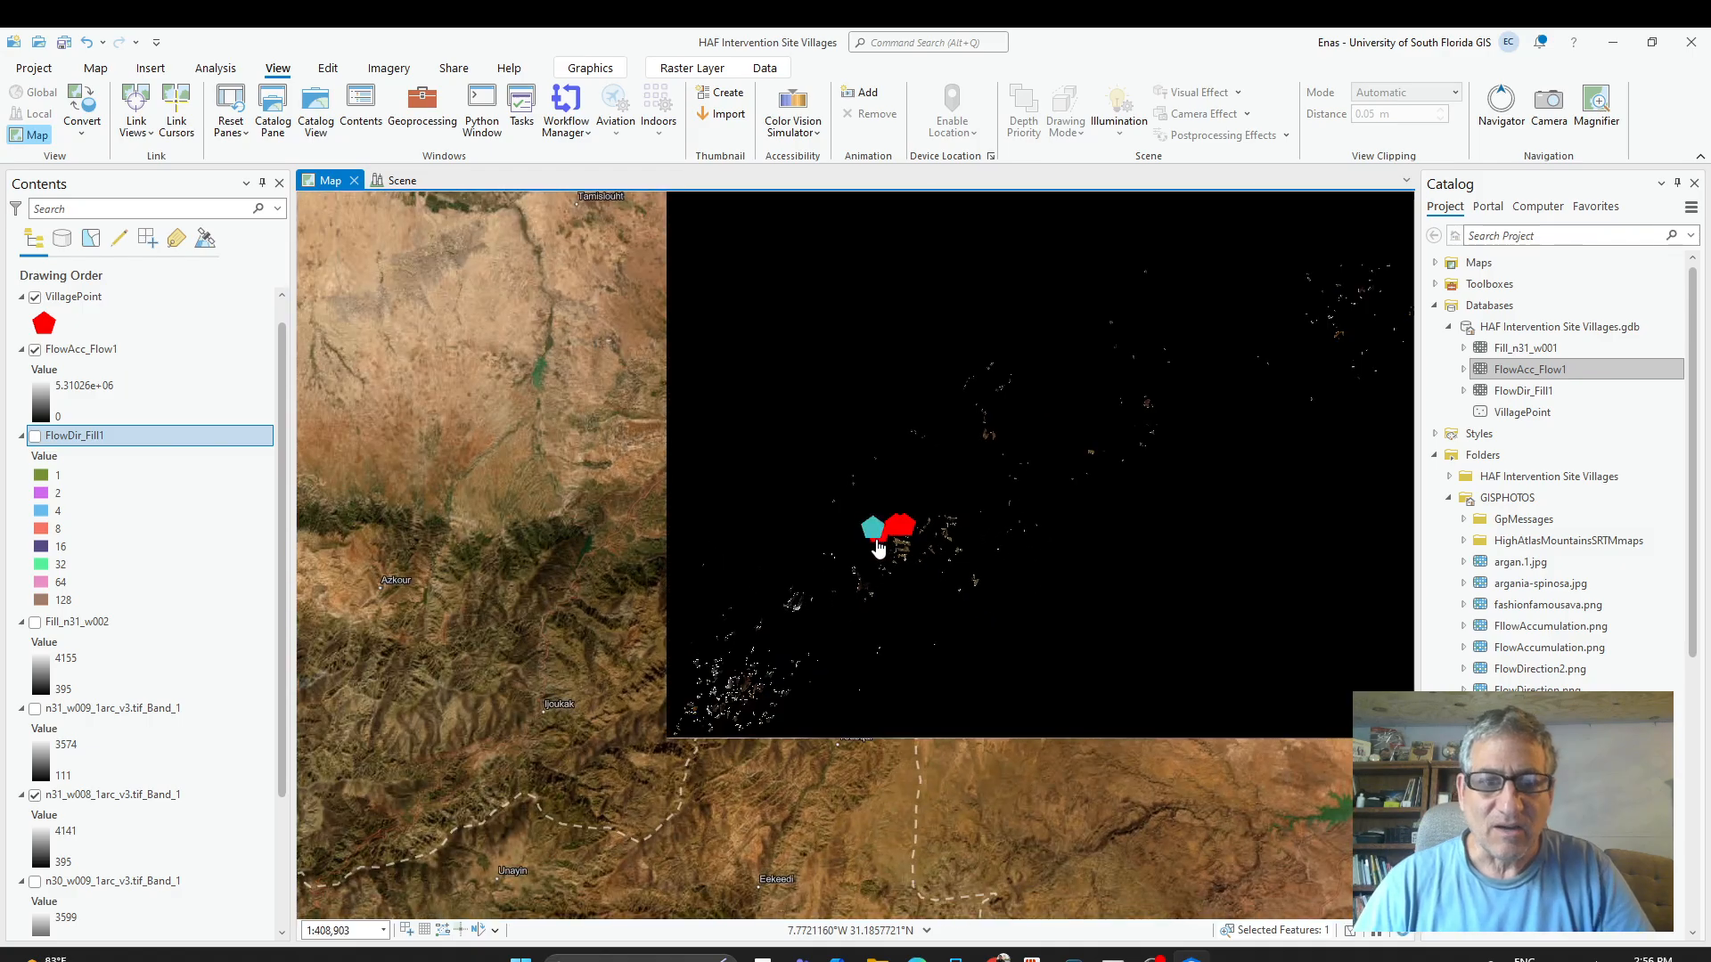
drag(772, 654, 823, 477)
scroll(824, 452, up, 3)
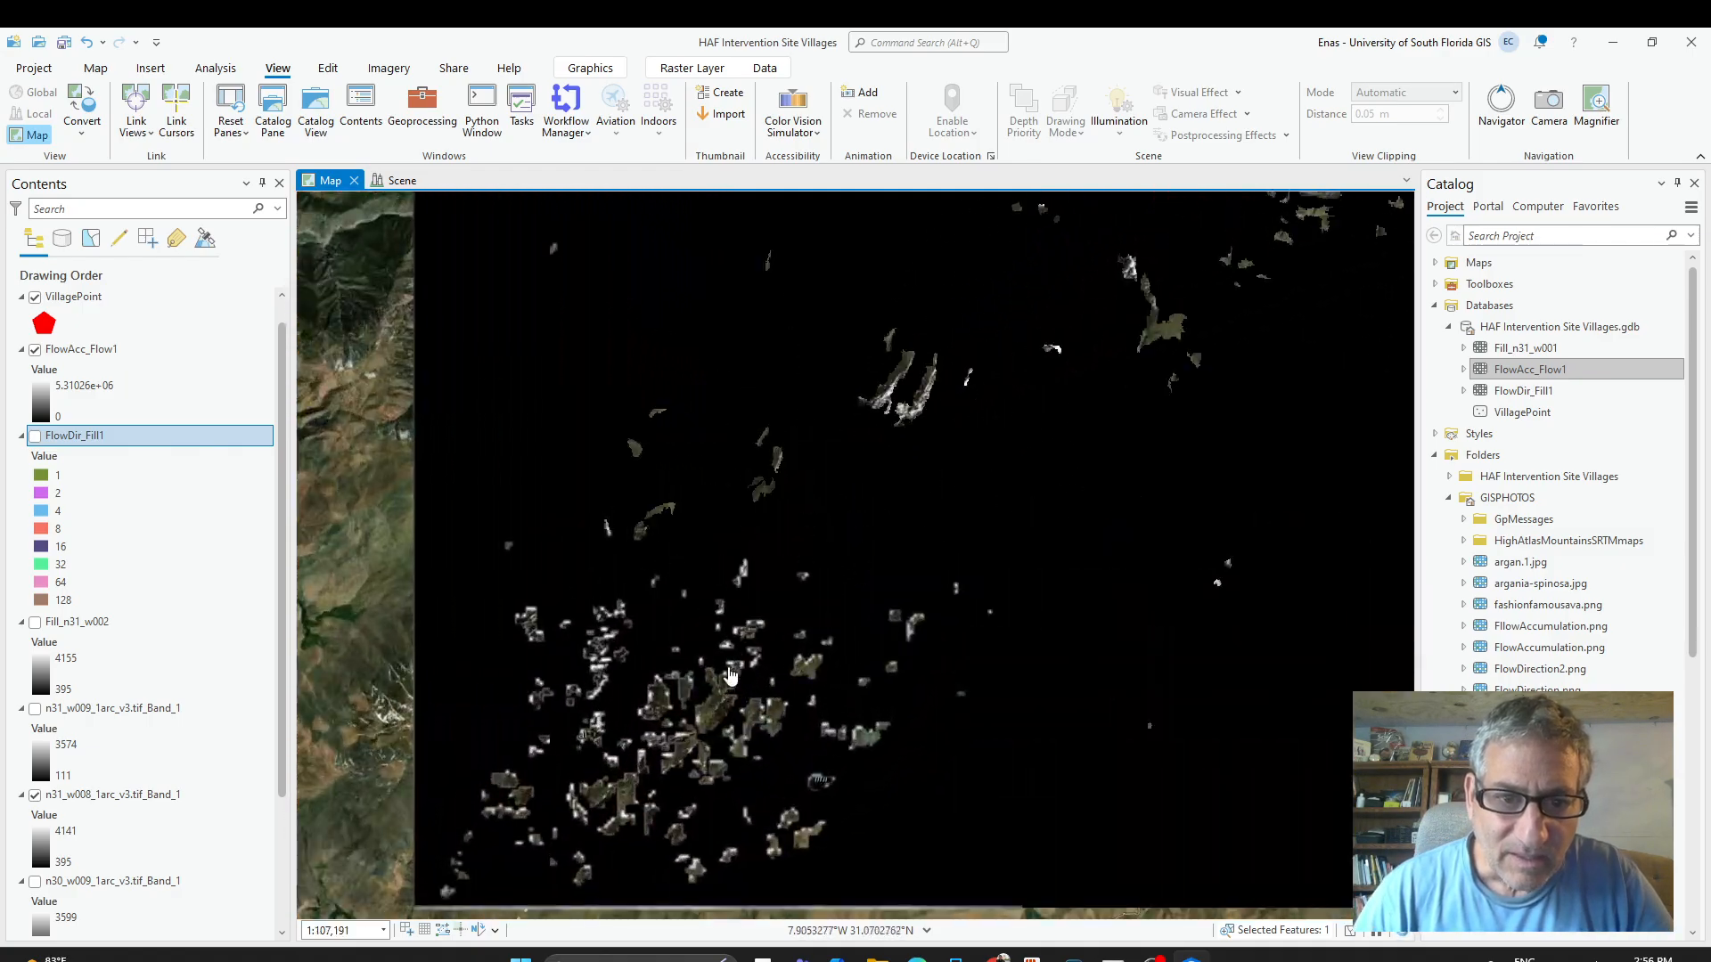
drag(735, 617, 624, 733)
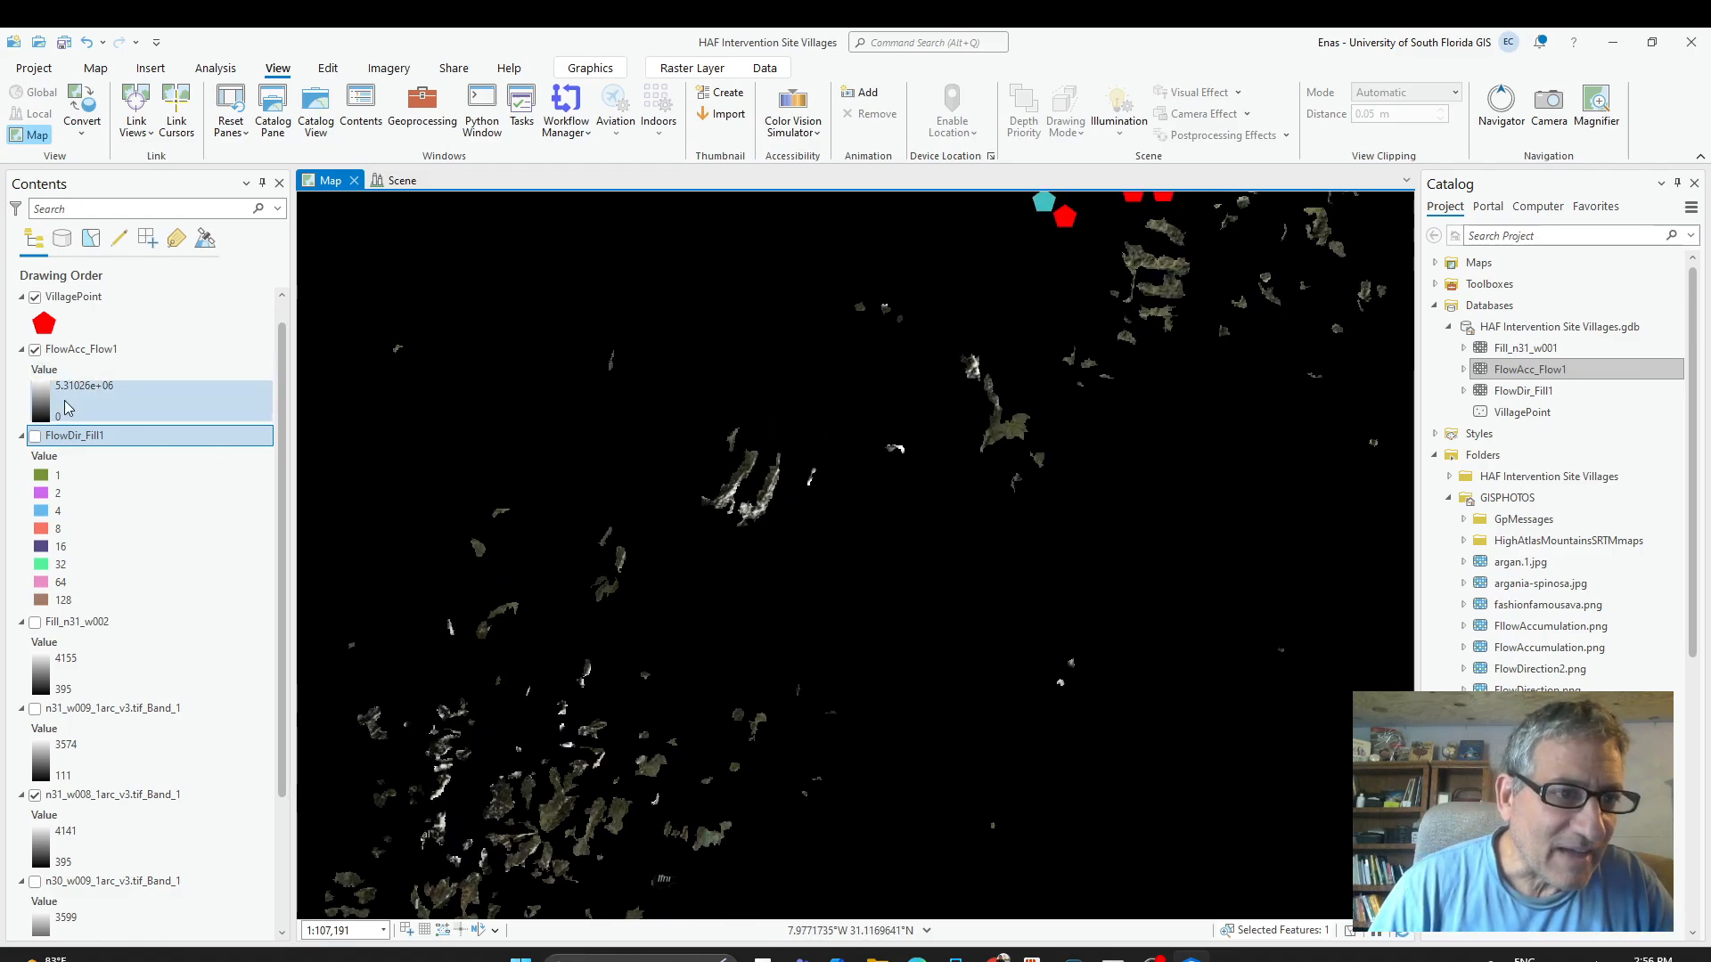
Open the symbology settings of FlowAcc_Flow1 and review the raster from regional scale down to the village points.
click(56, 406)
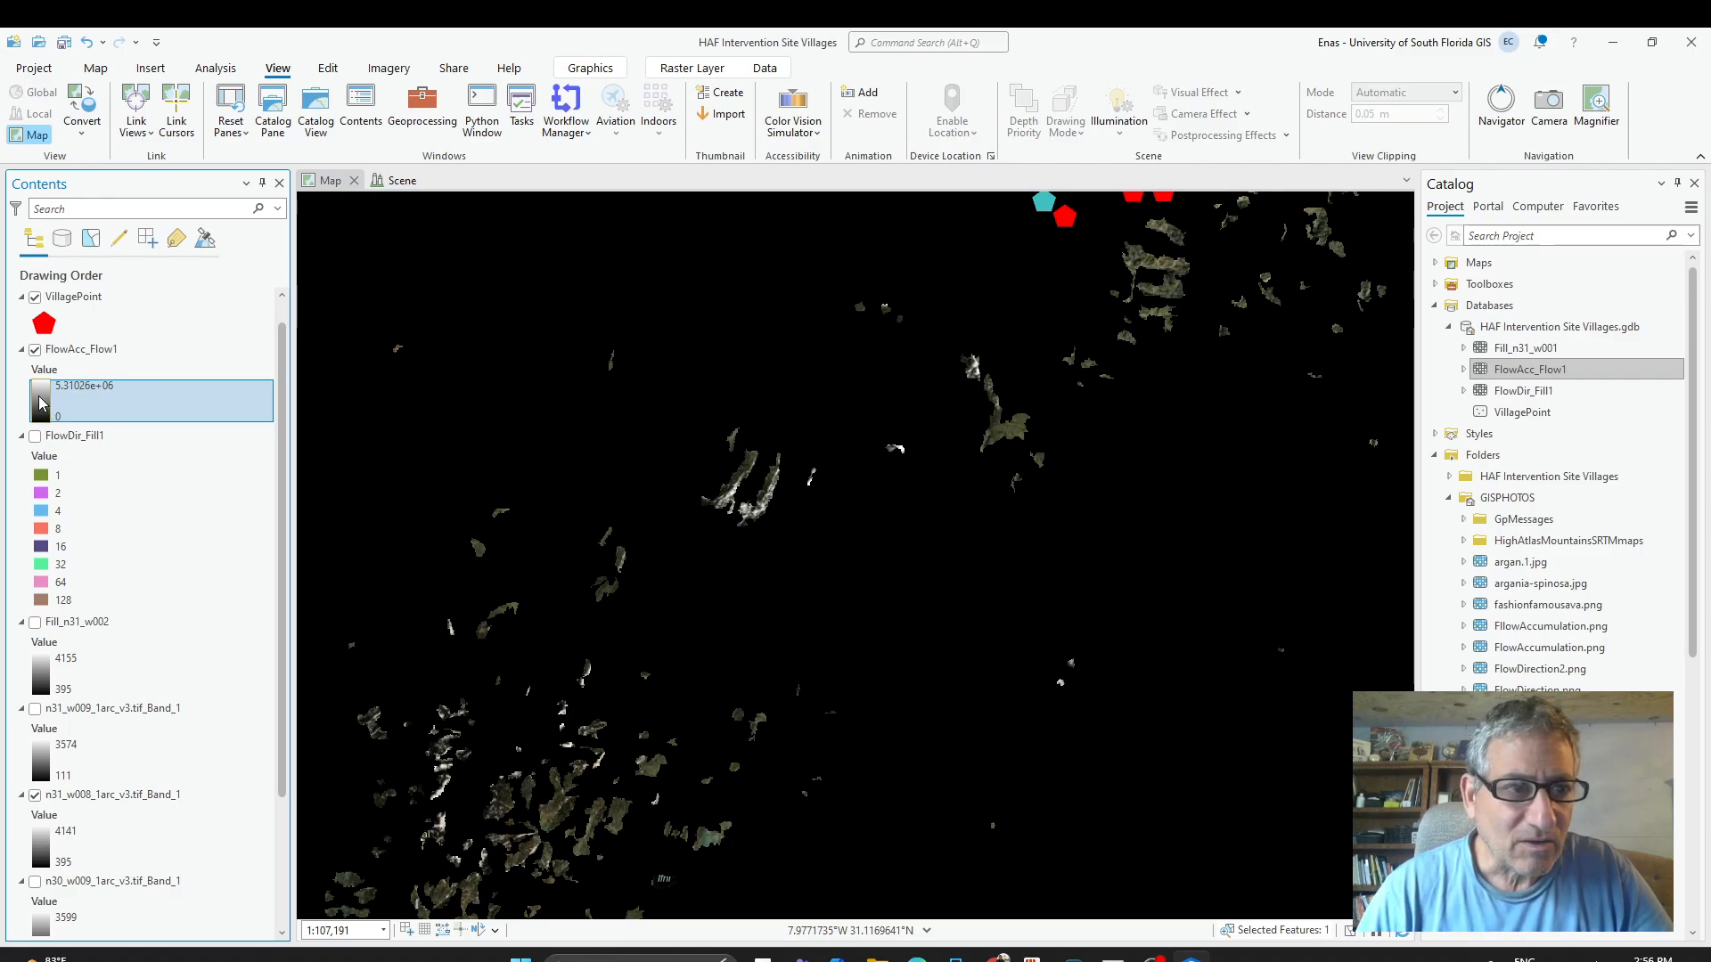
click(40, 403)
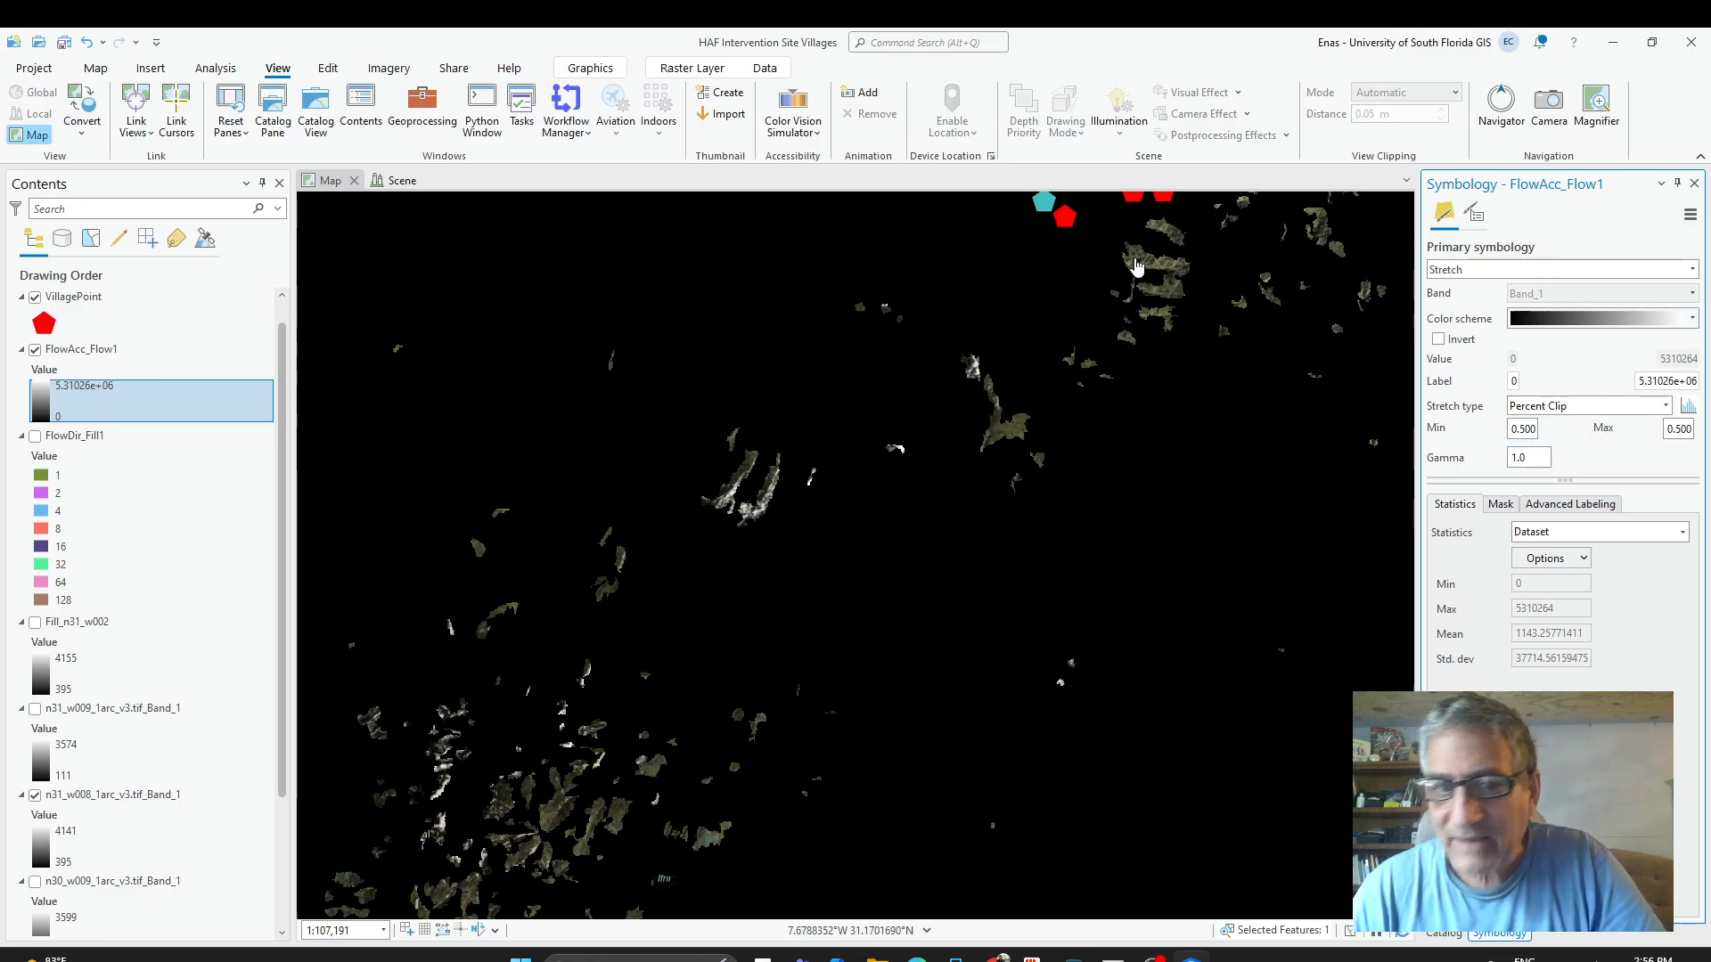
scroll(947, 778, down, 4)
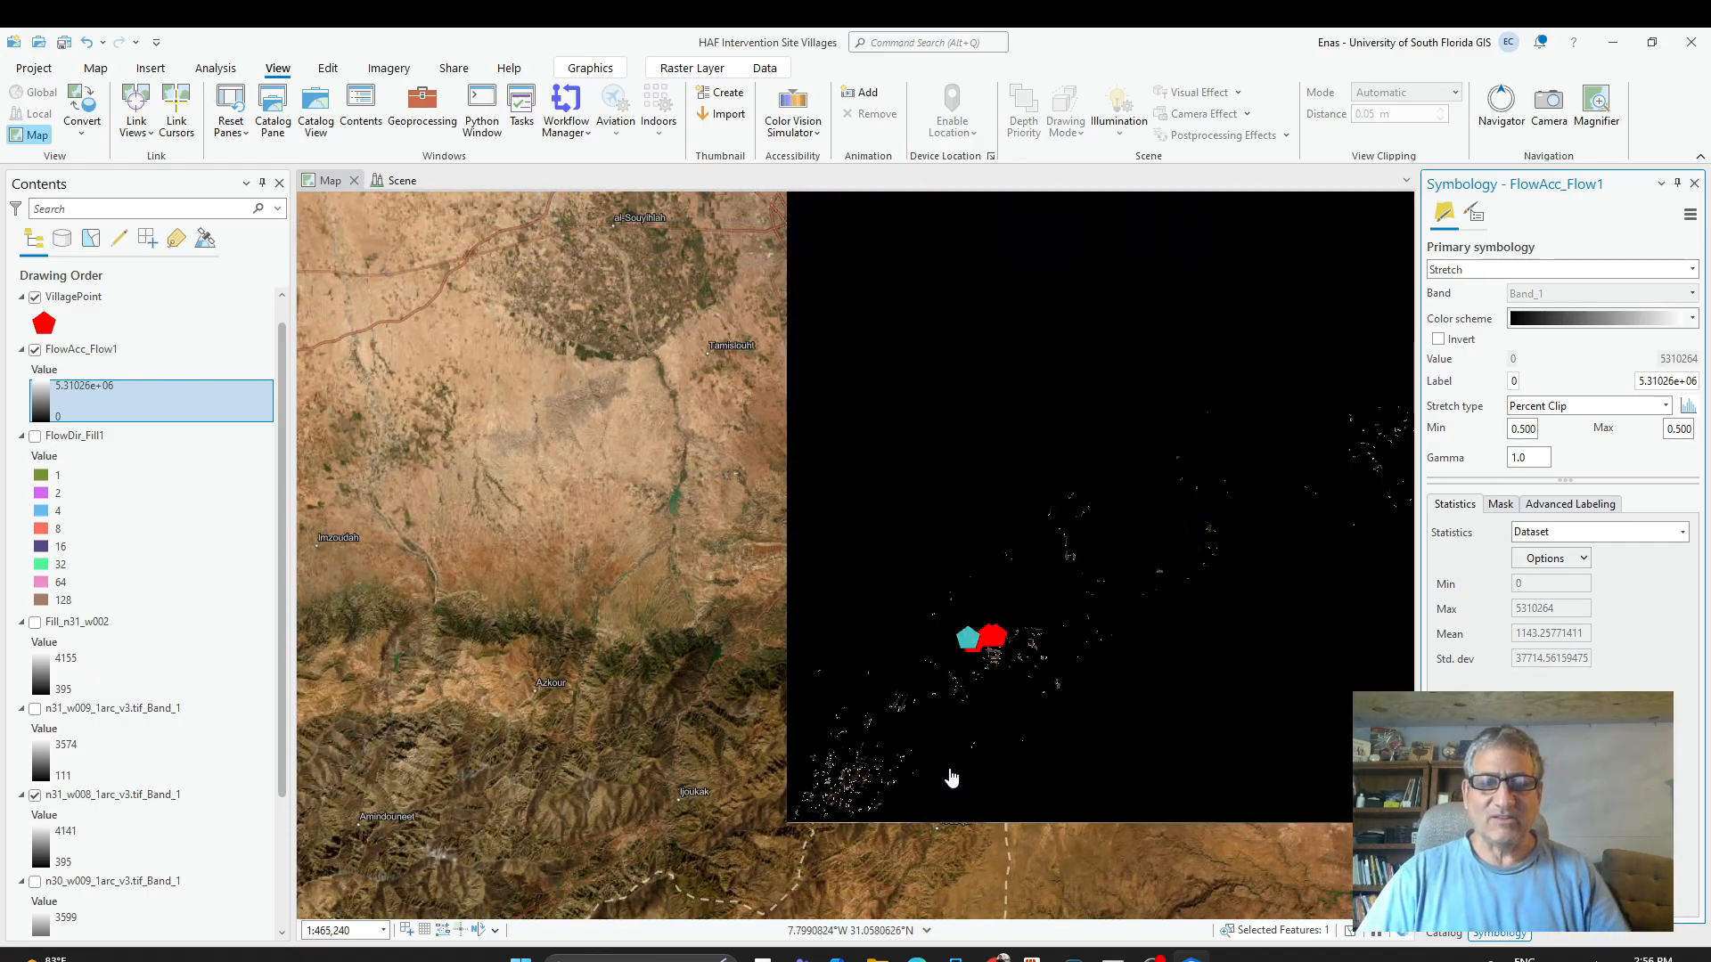
scroll(1043, 699, down, 2)
scroll(1135, 690, down, 2)
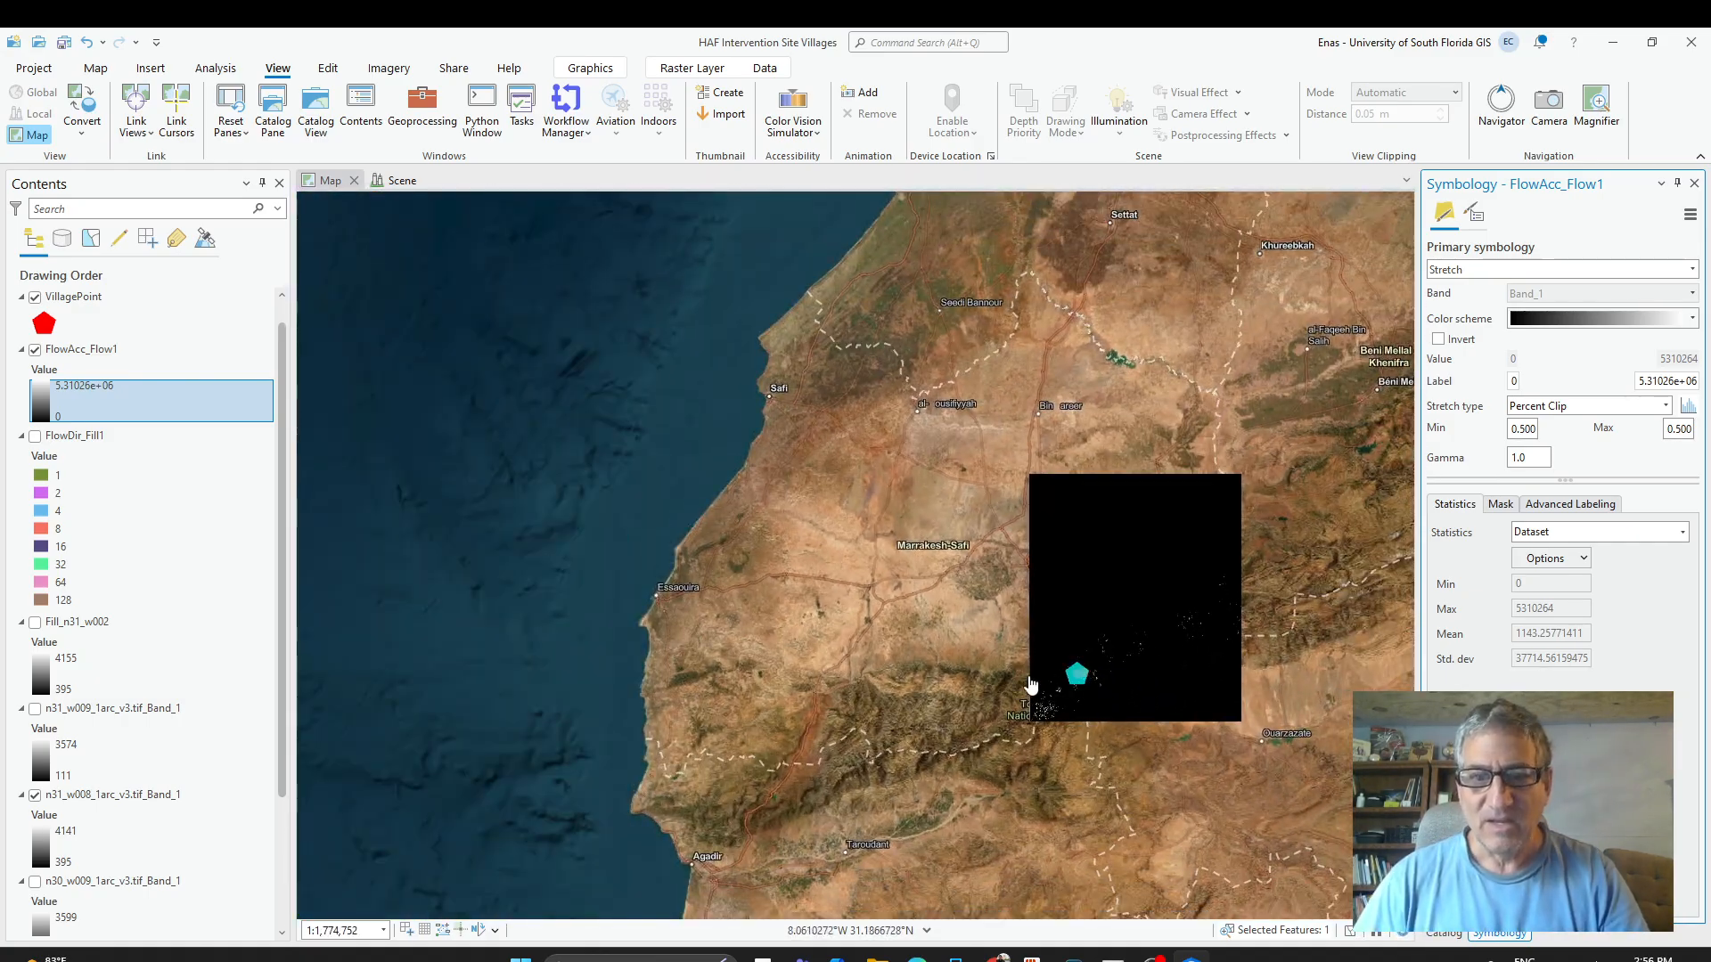
drag(1073, 647, 802, 677)
scroll(801, 681, up, 2)
scroll(800, 682, up, 5)
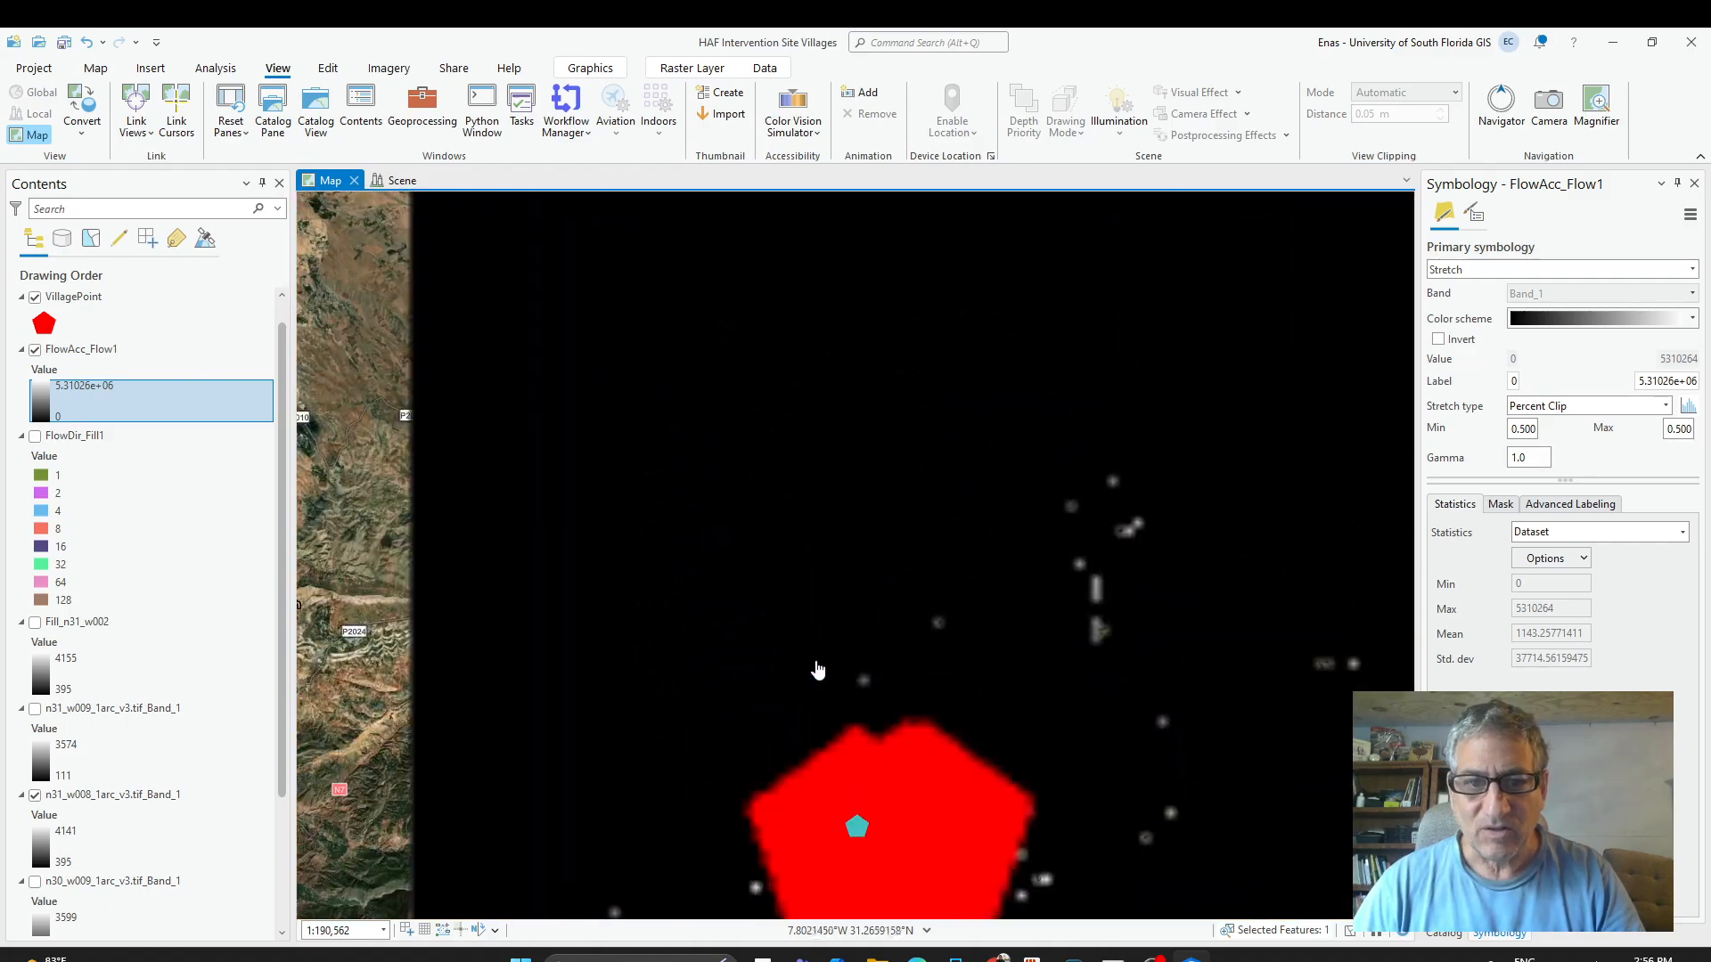
Switch to ChatGPT and read Steps 5 to 8 of the workflow, from the stream network to cost distance.
scroll(814, 669, down, 2)
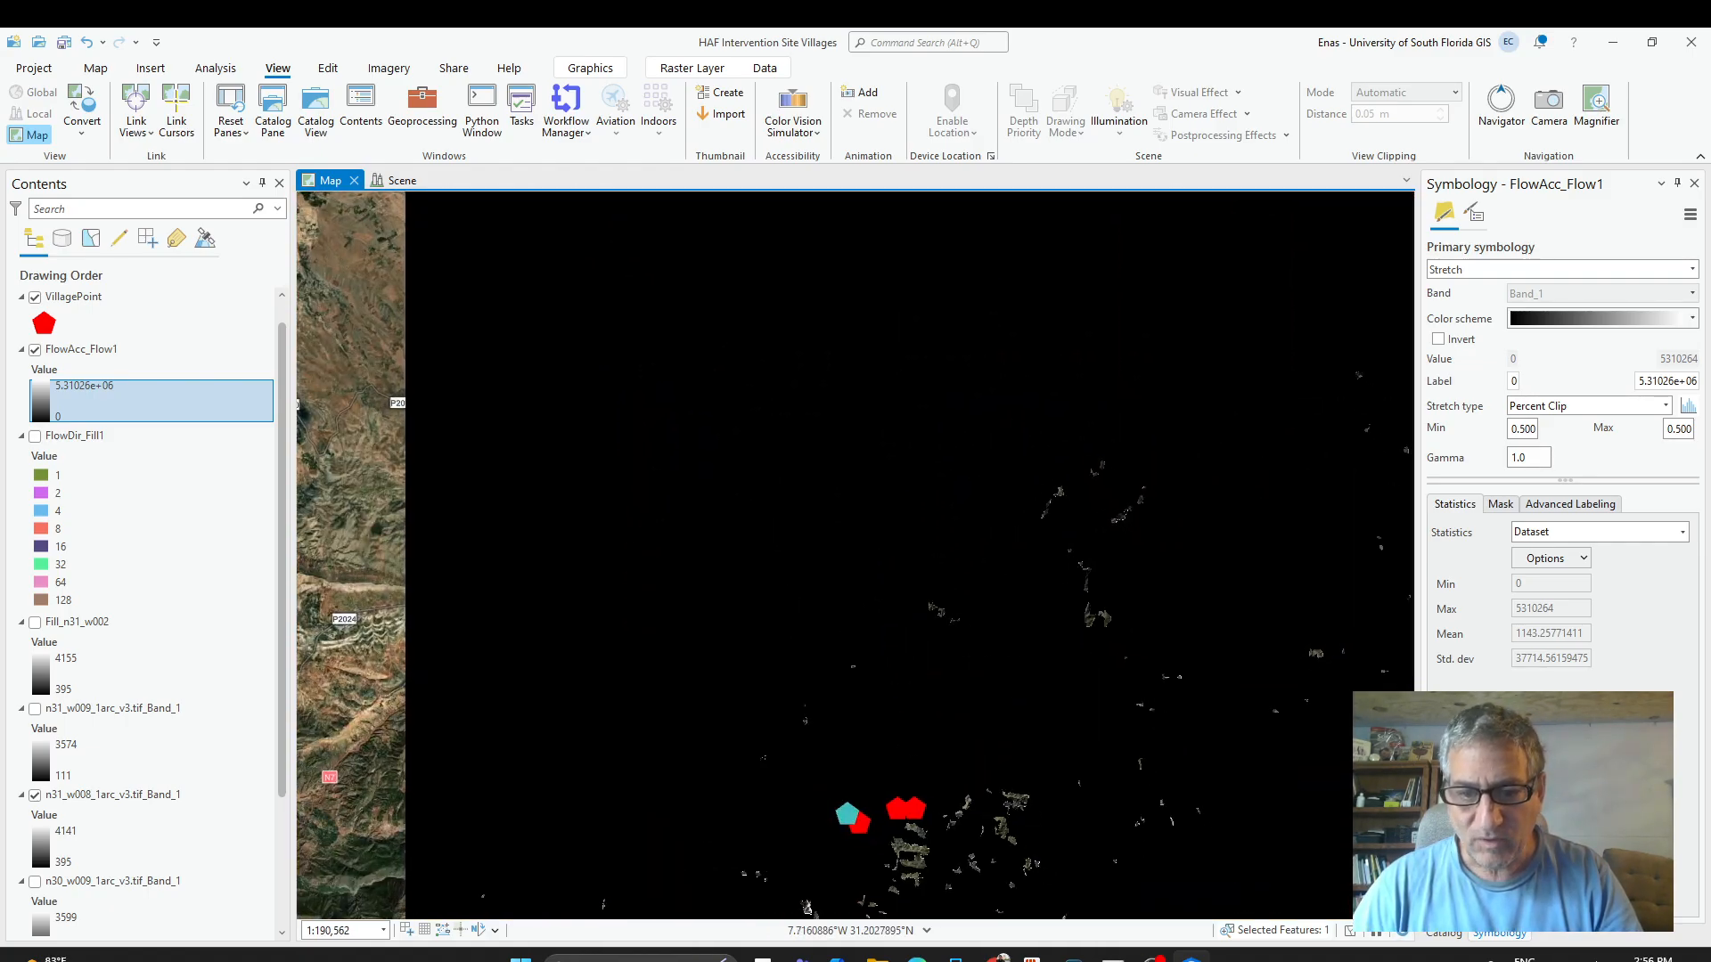
click(999, 957)
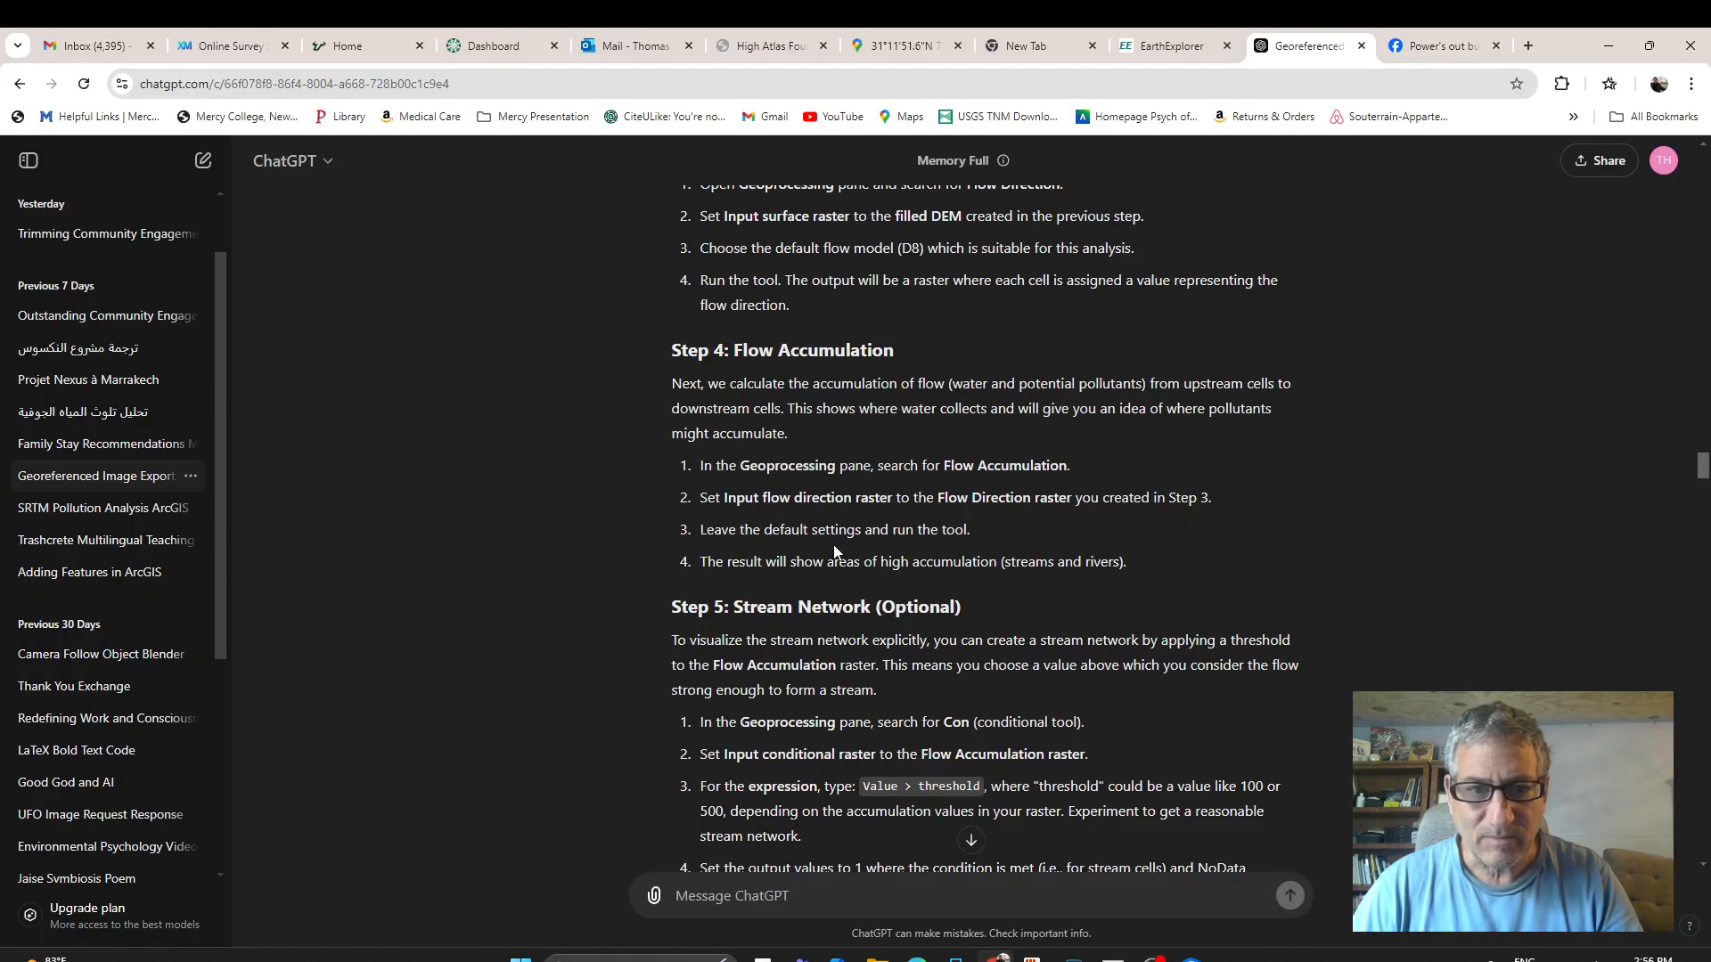
scroll(847, 526, down, 3)
scroll(847, 526, down, 2)
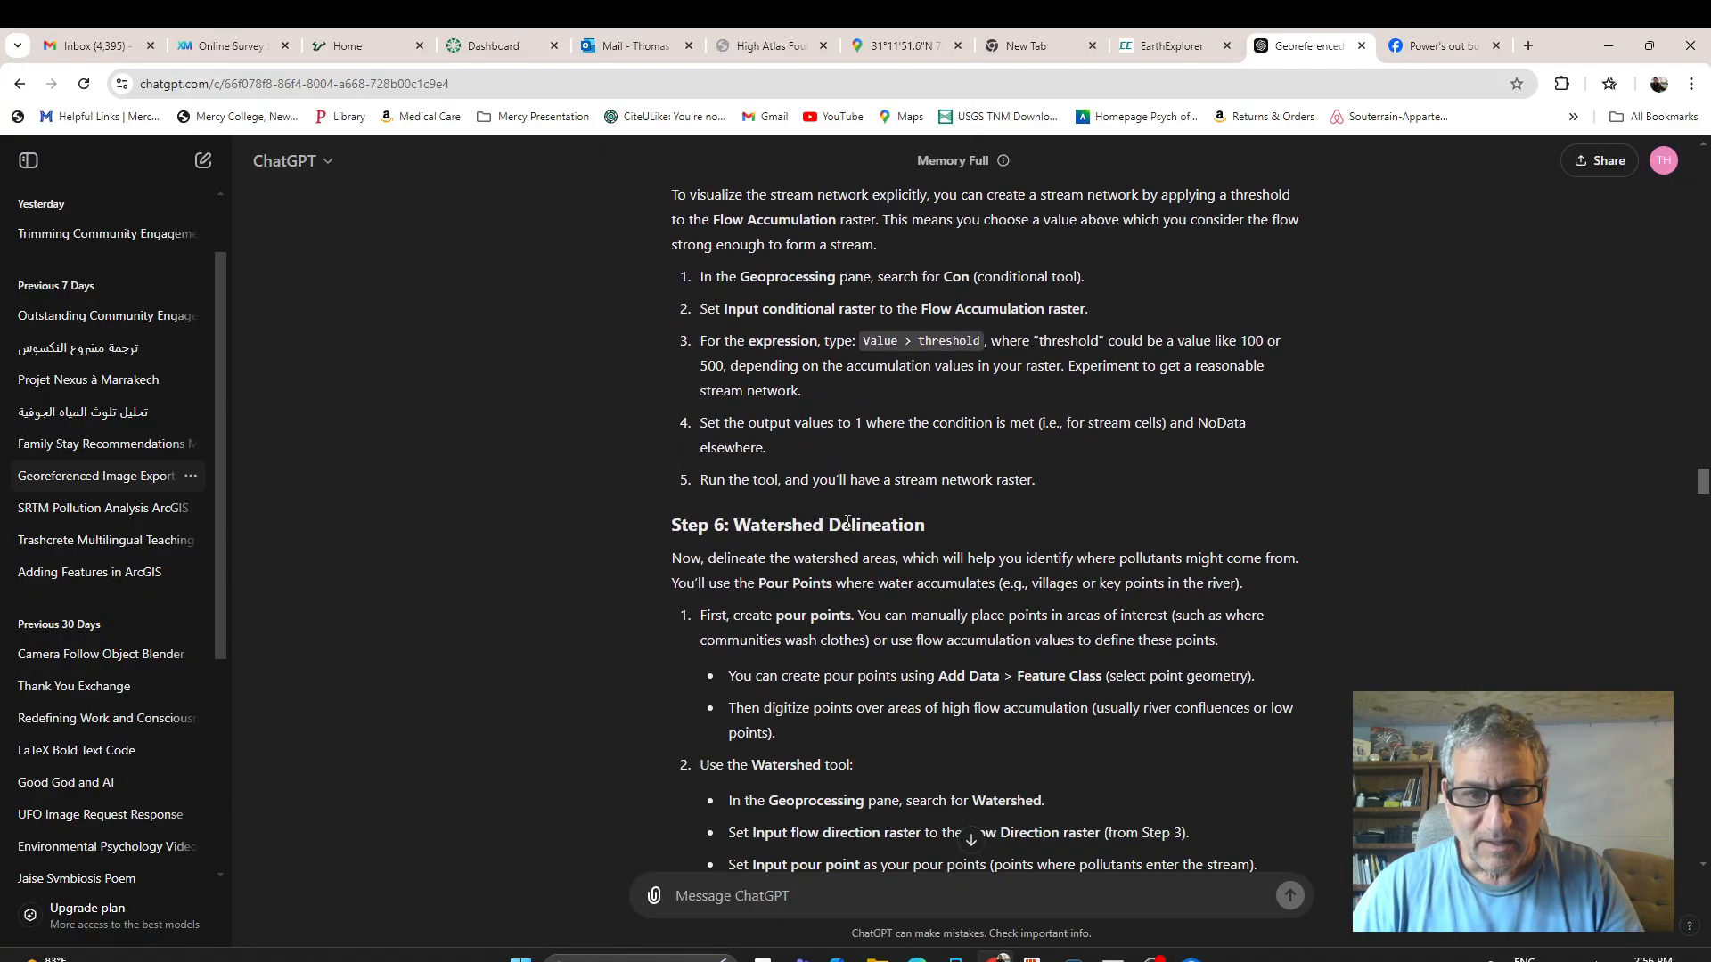
scroll(848, 522, down, 8)
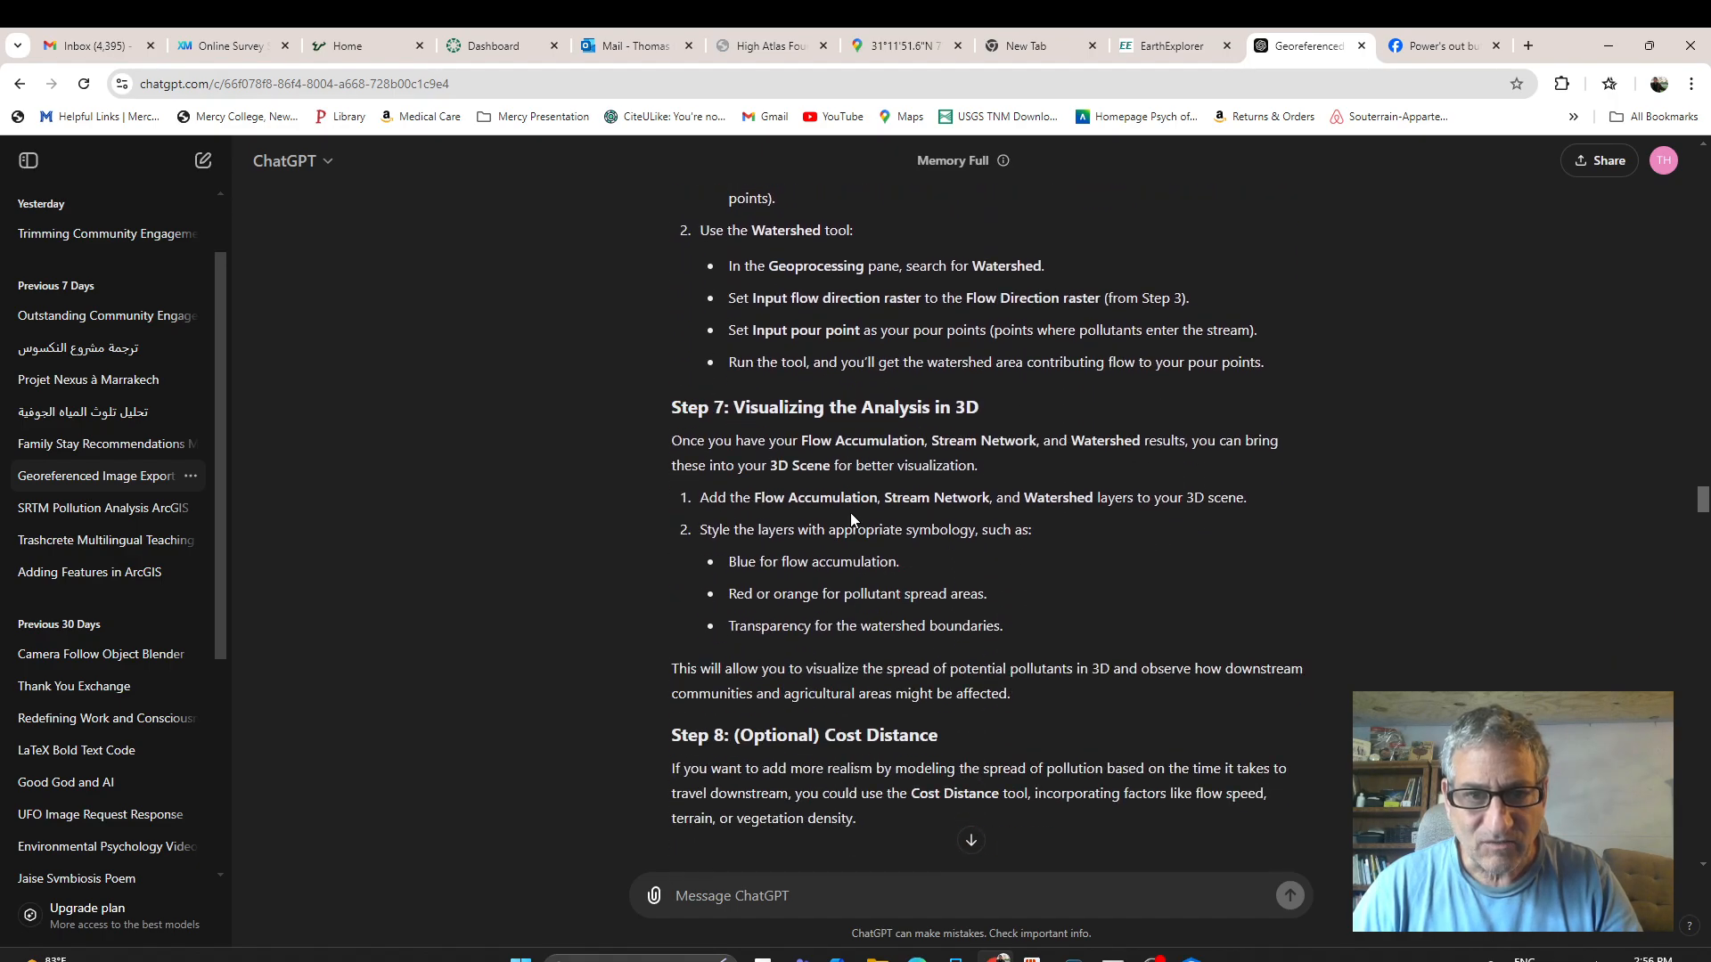
scroll(850, 517, up, 2)
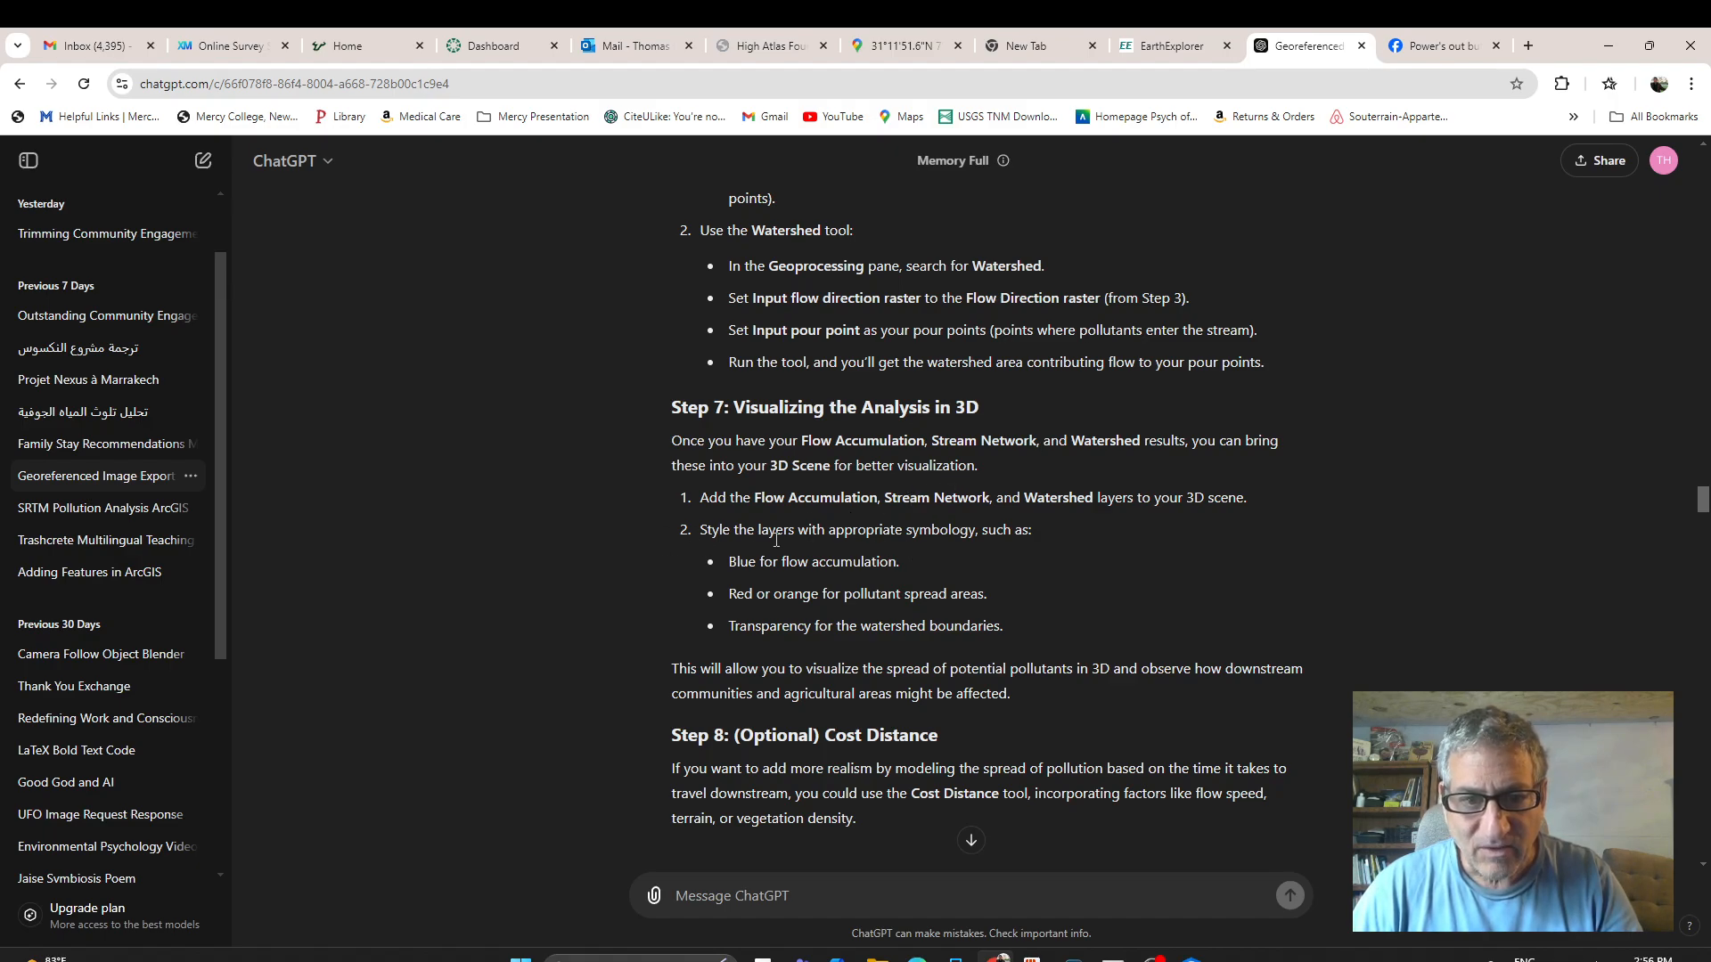
scroll(776, 539, down, 15)
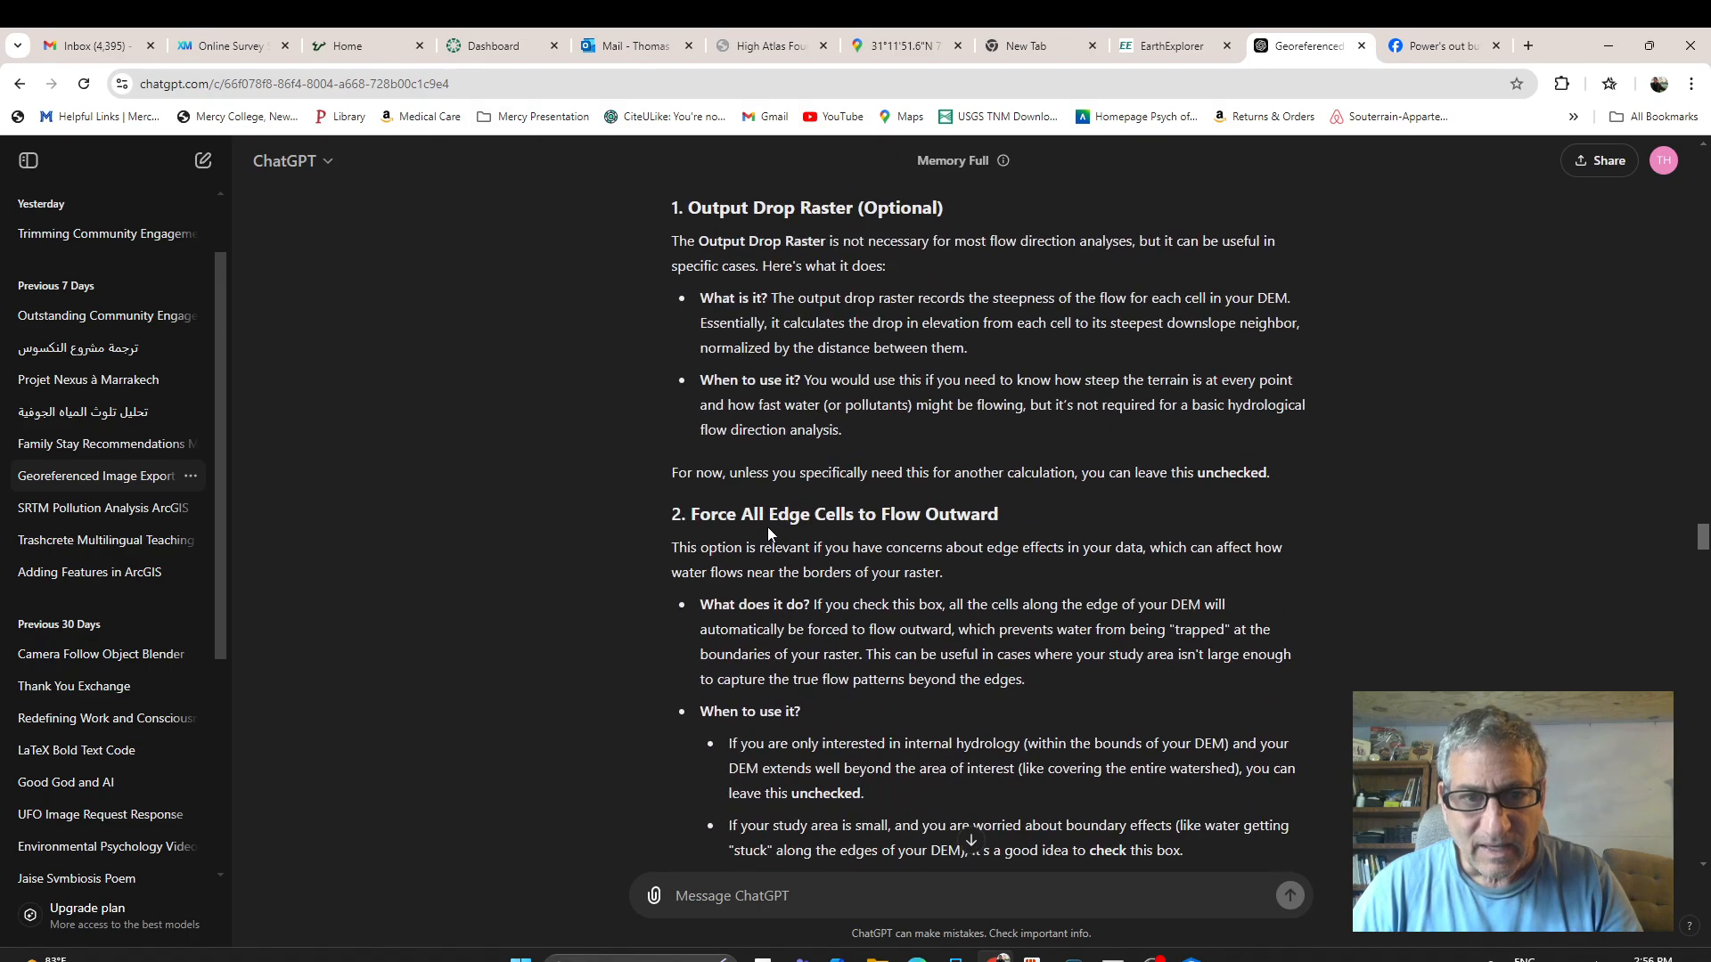
Review the ChatGPT answer on the Output Drop Raster and Force All Edge Cells to Flow Outward options.
scroll(772, 524, up, 1)
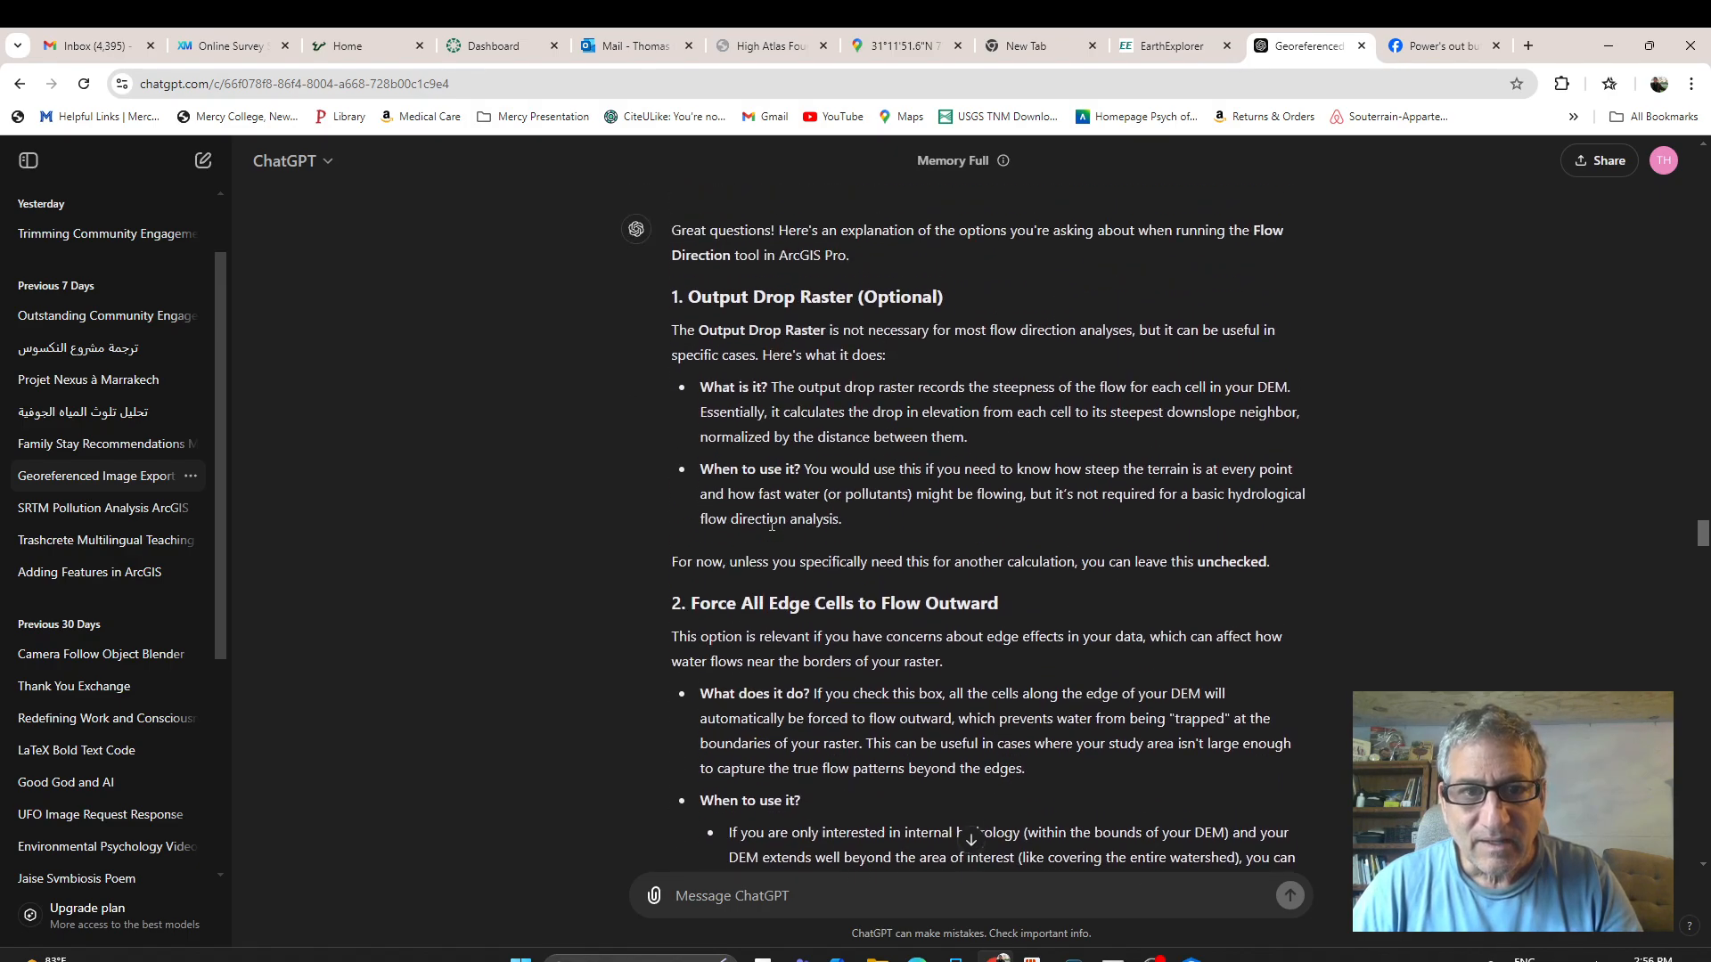
scroll(772, 524, up, 2)
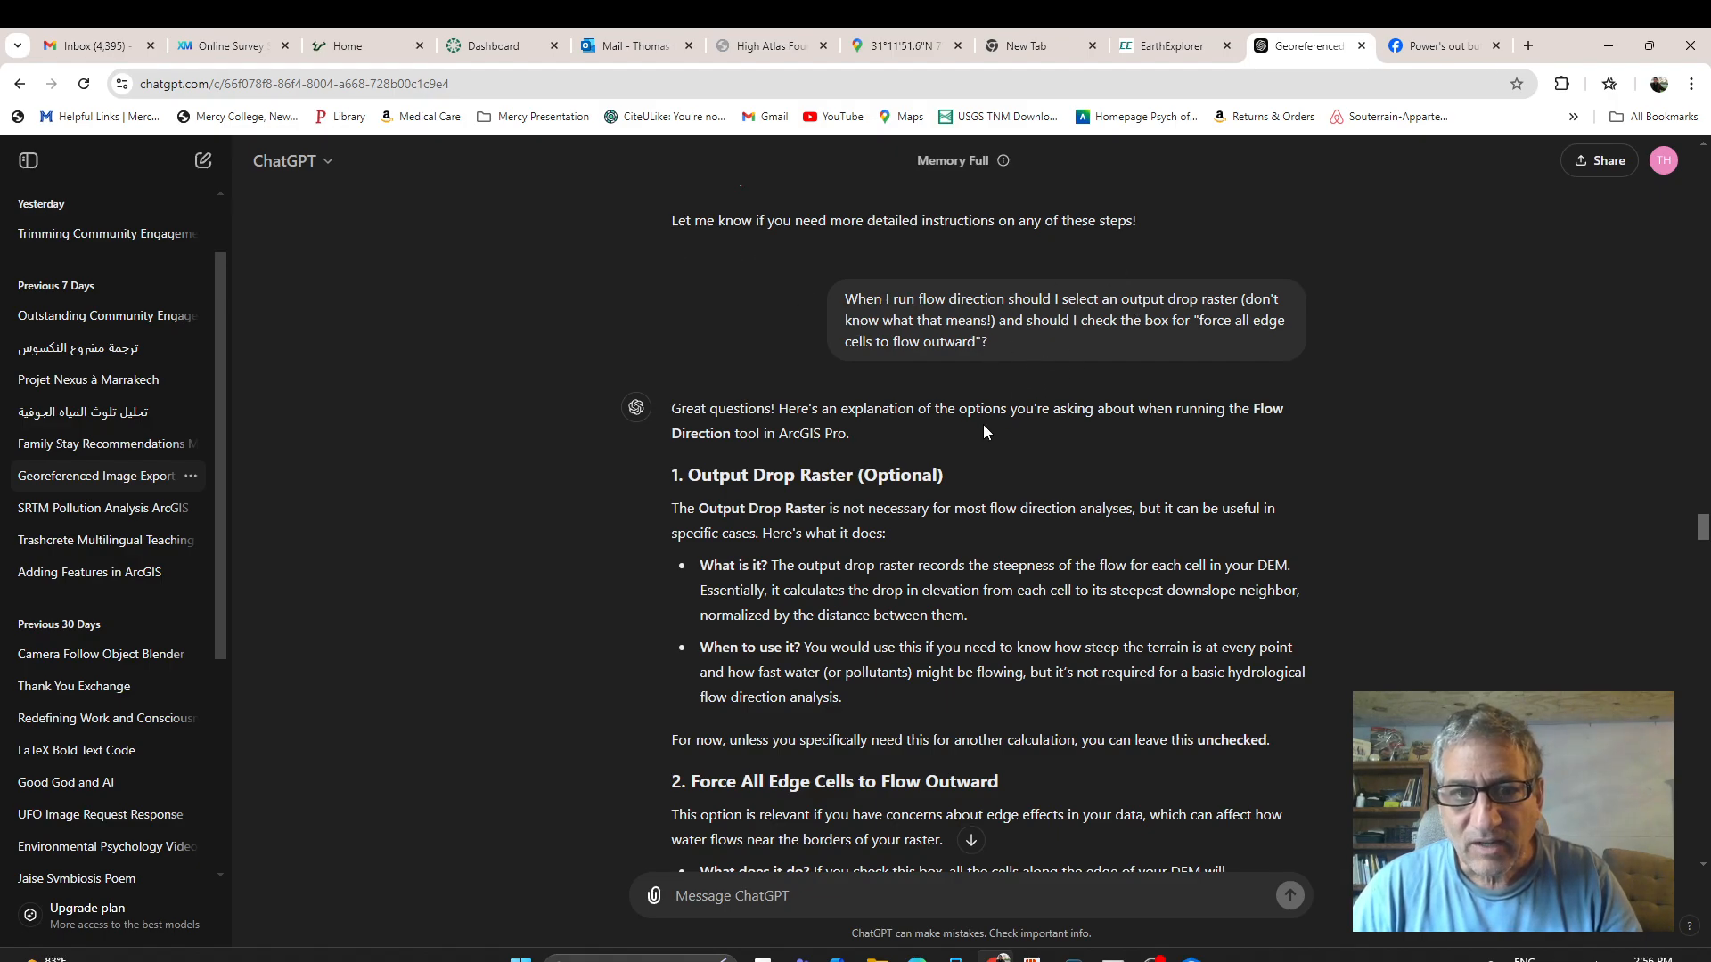
scroll(894, 515, down, 2)
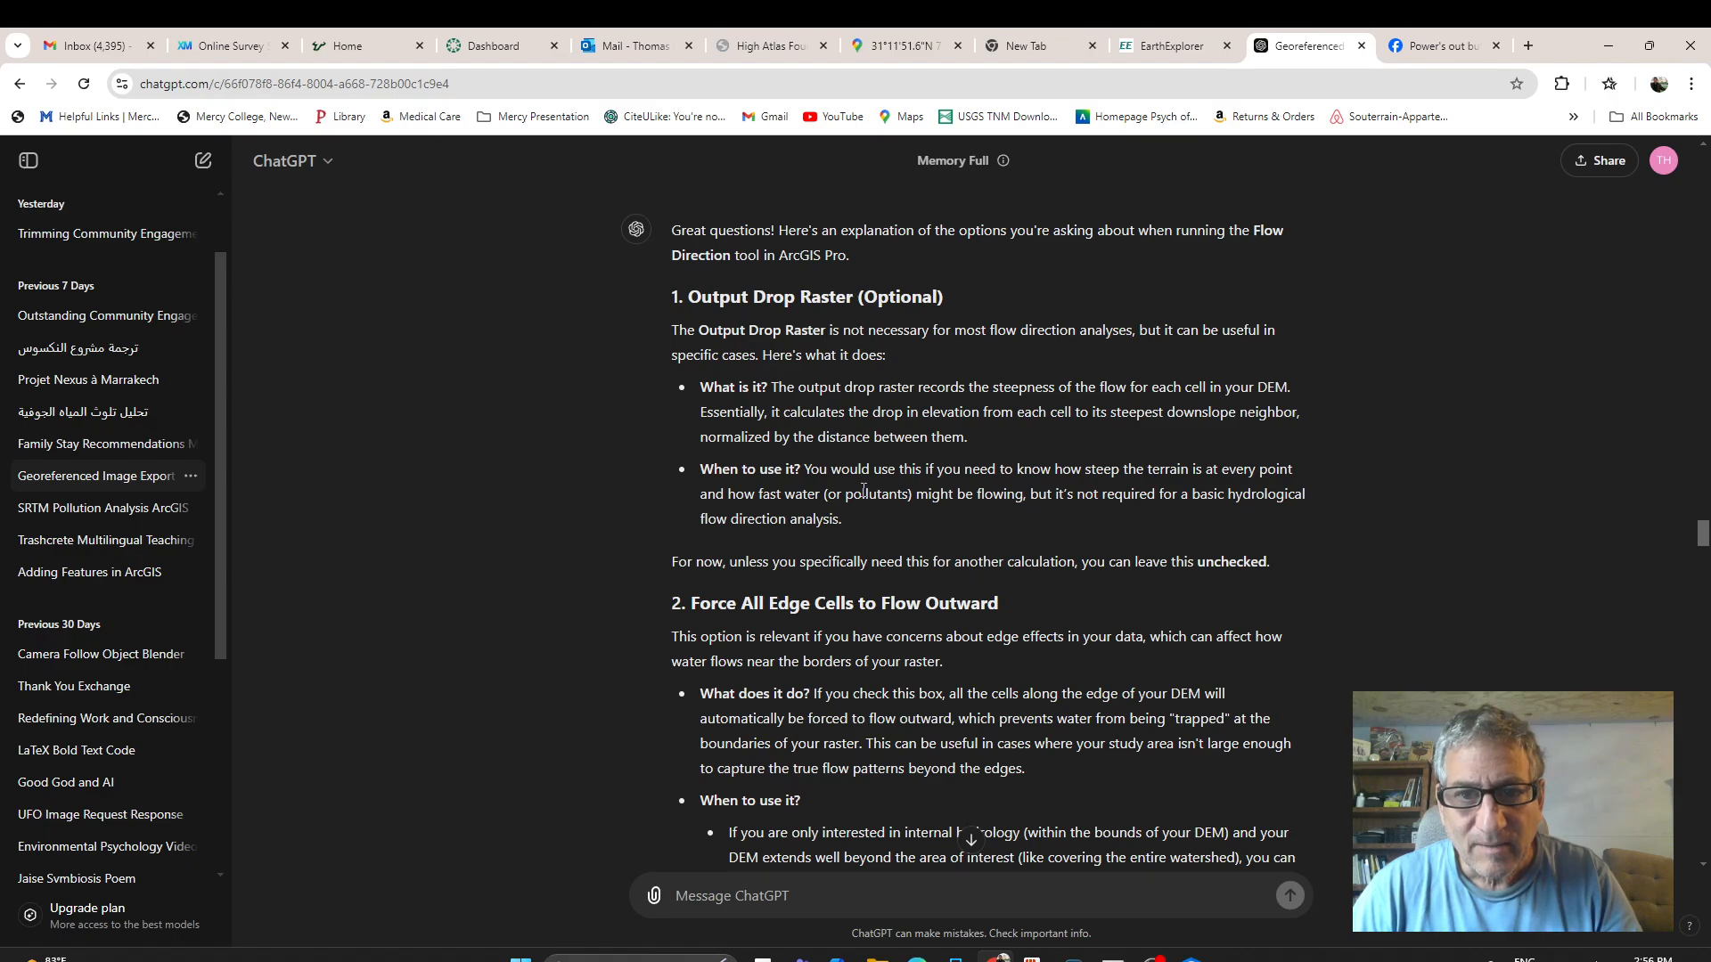
scroll(863, 490, down, 3)
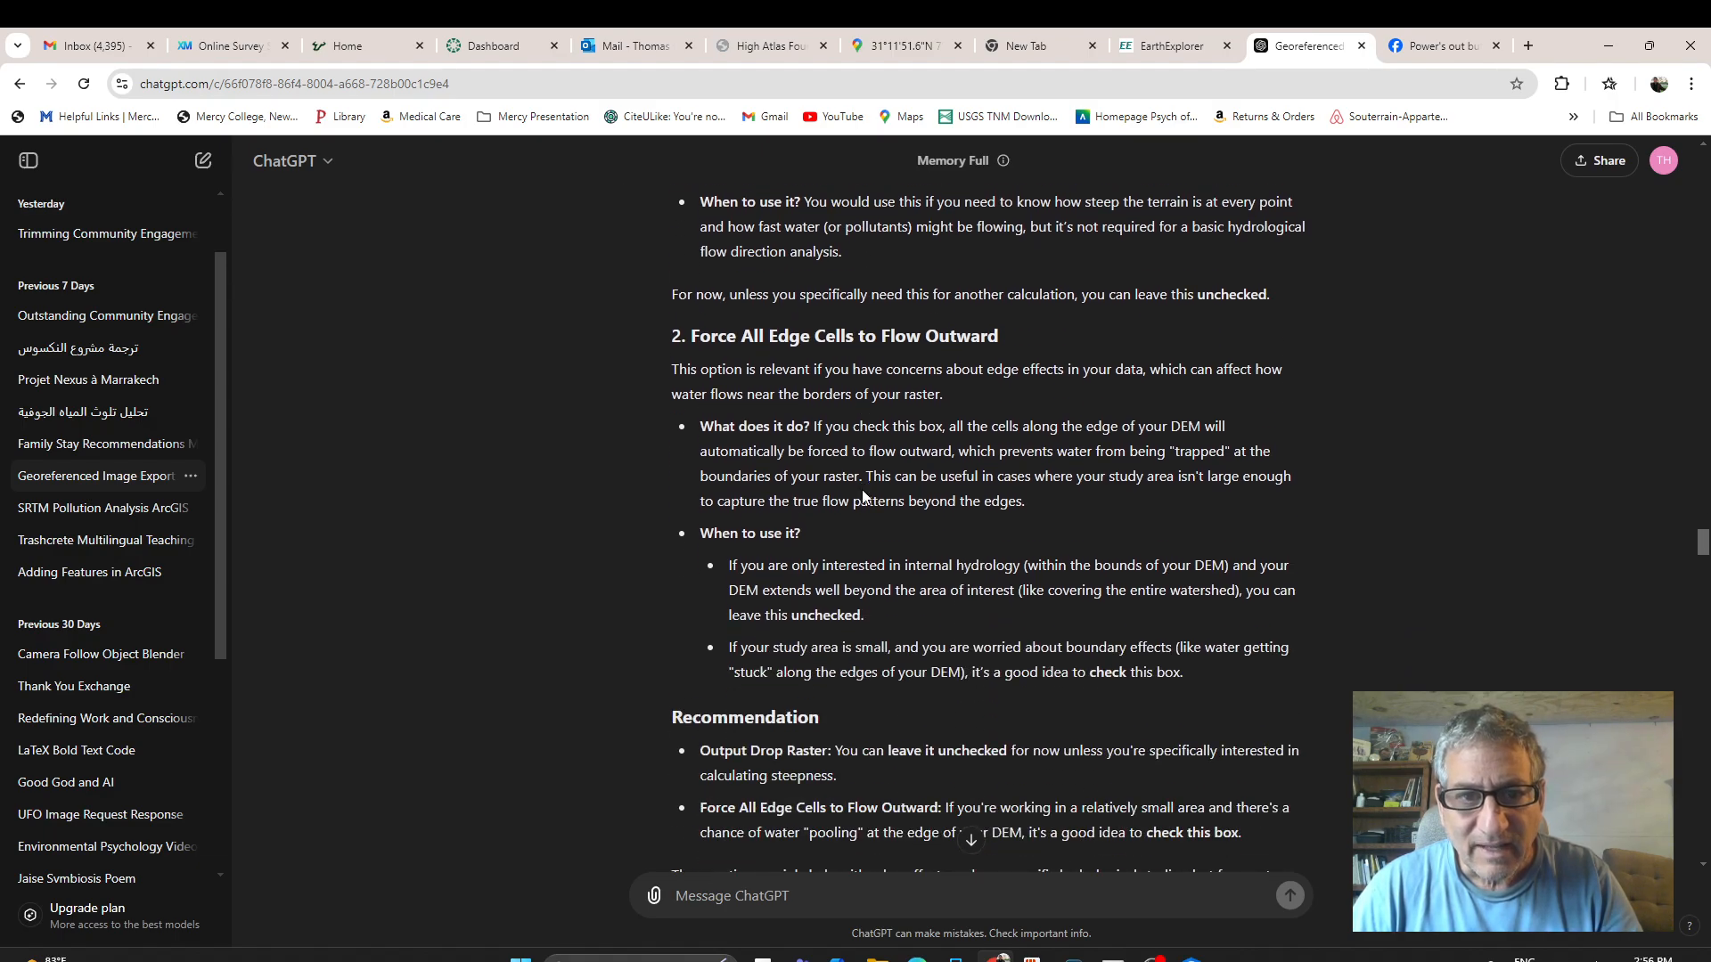
scroll(863, 491, down, 6)
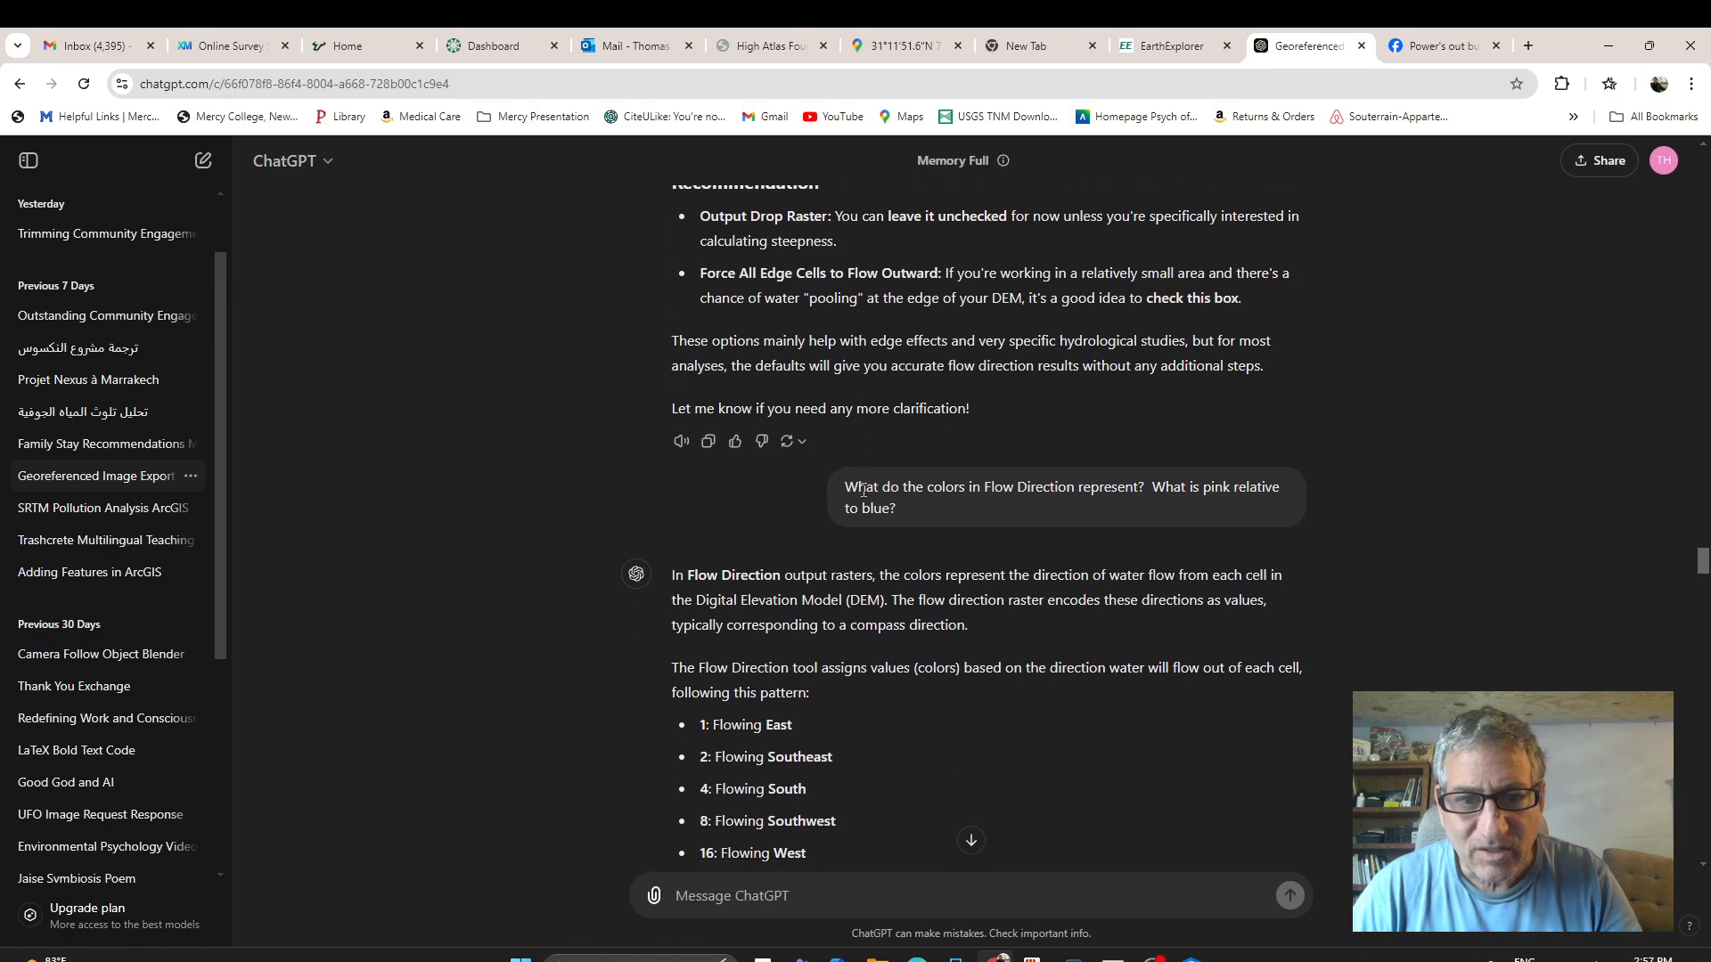
Find the ChatGPT reply about the all-black flow accumulation result and read its steps for adjusting the symbology.
scroll(862, 490, down, 7)
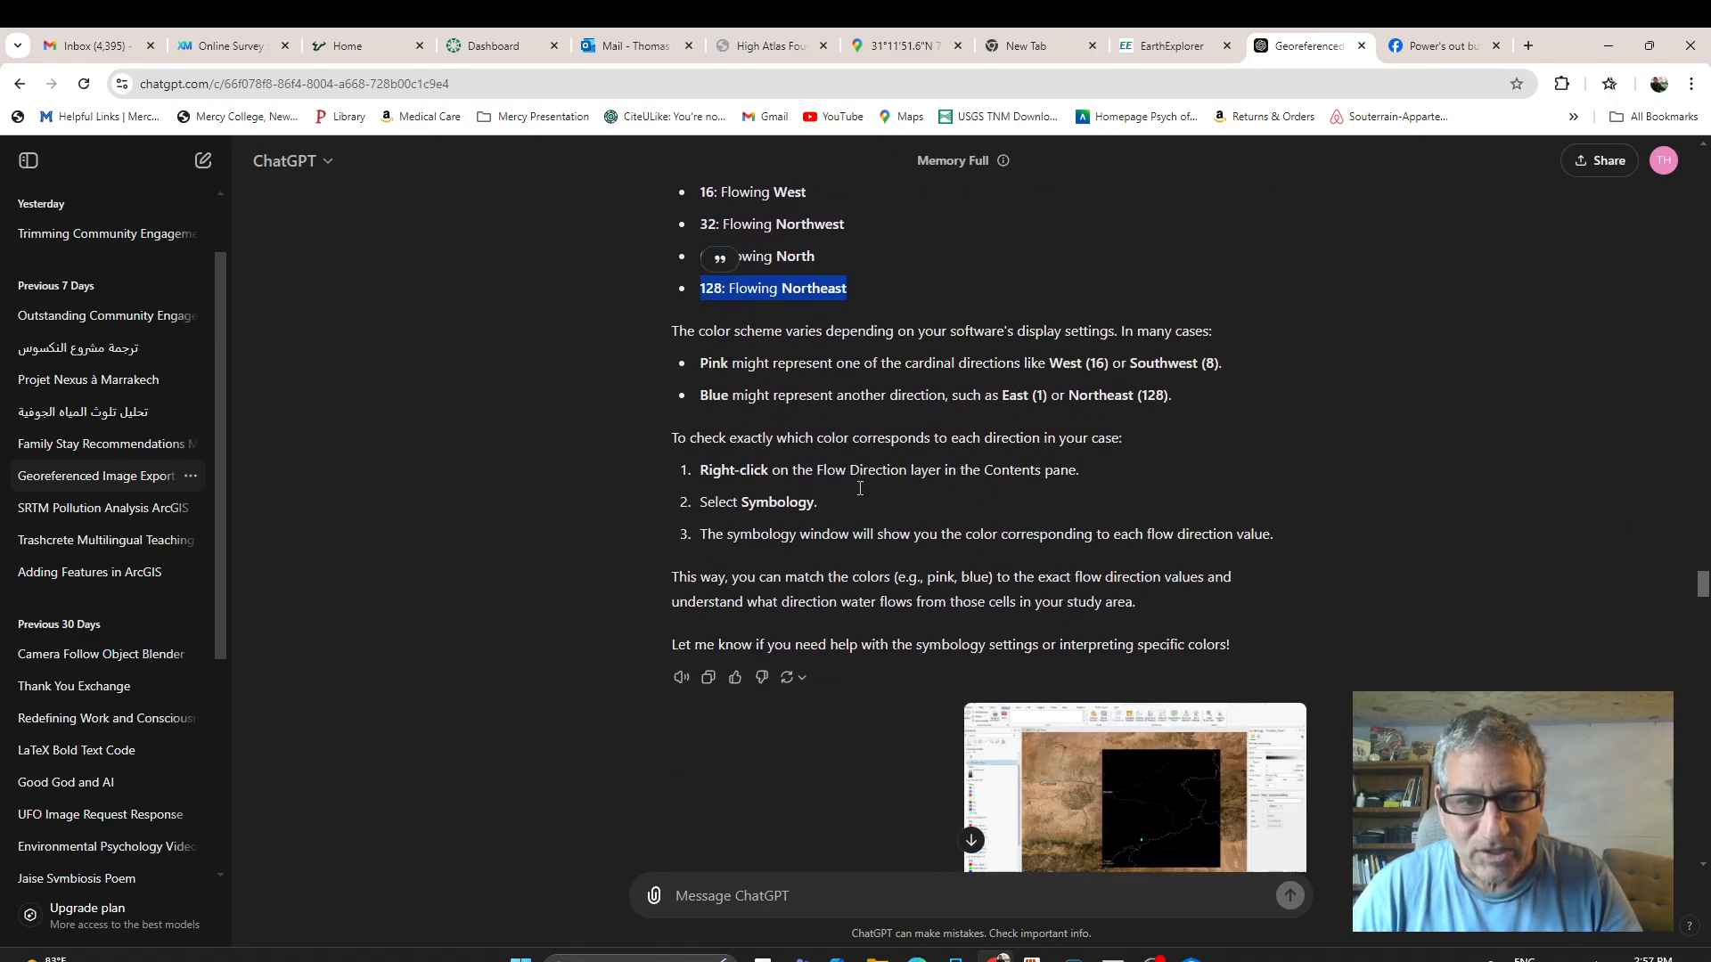
scroll(860, 489, down, 2)
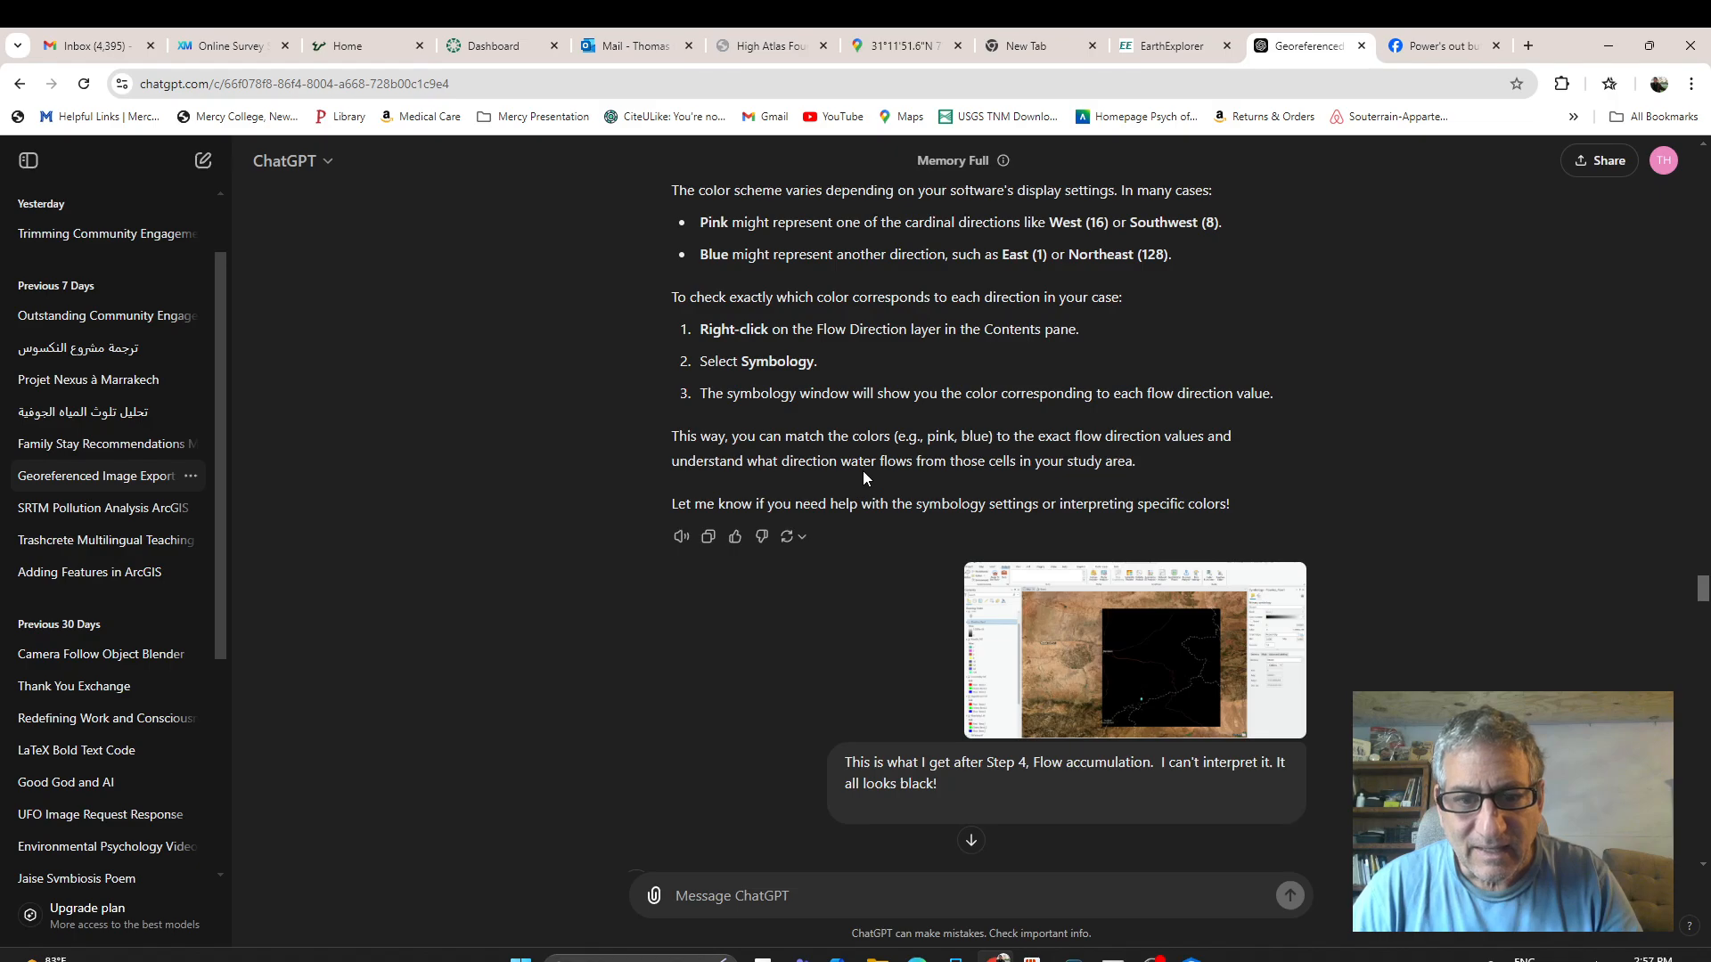
scroll(863, 472, down, 2)
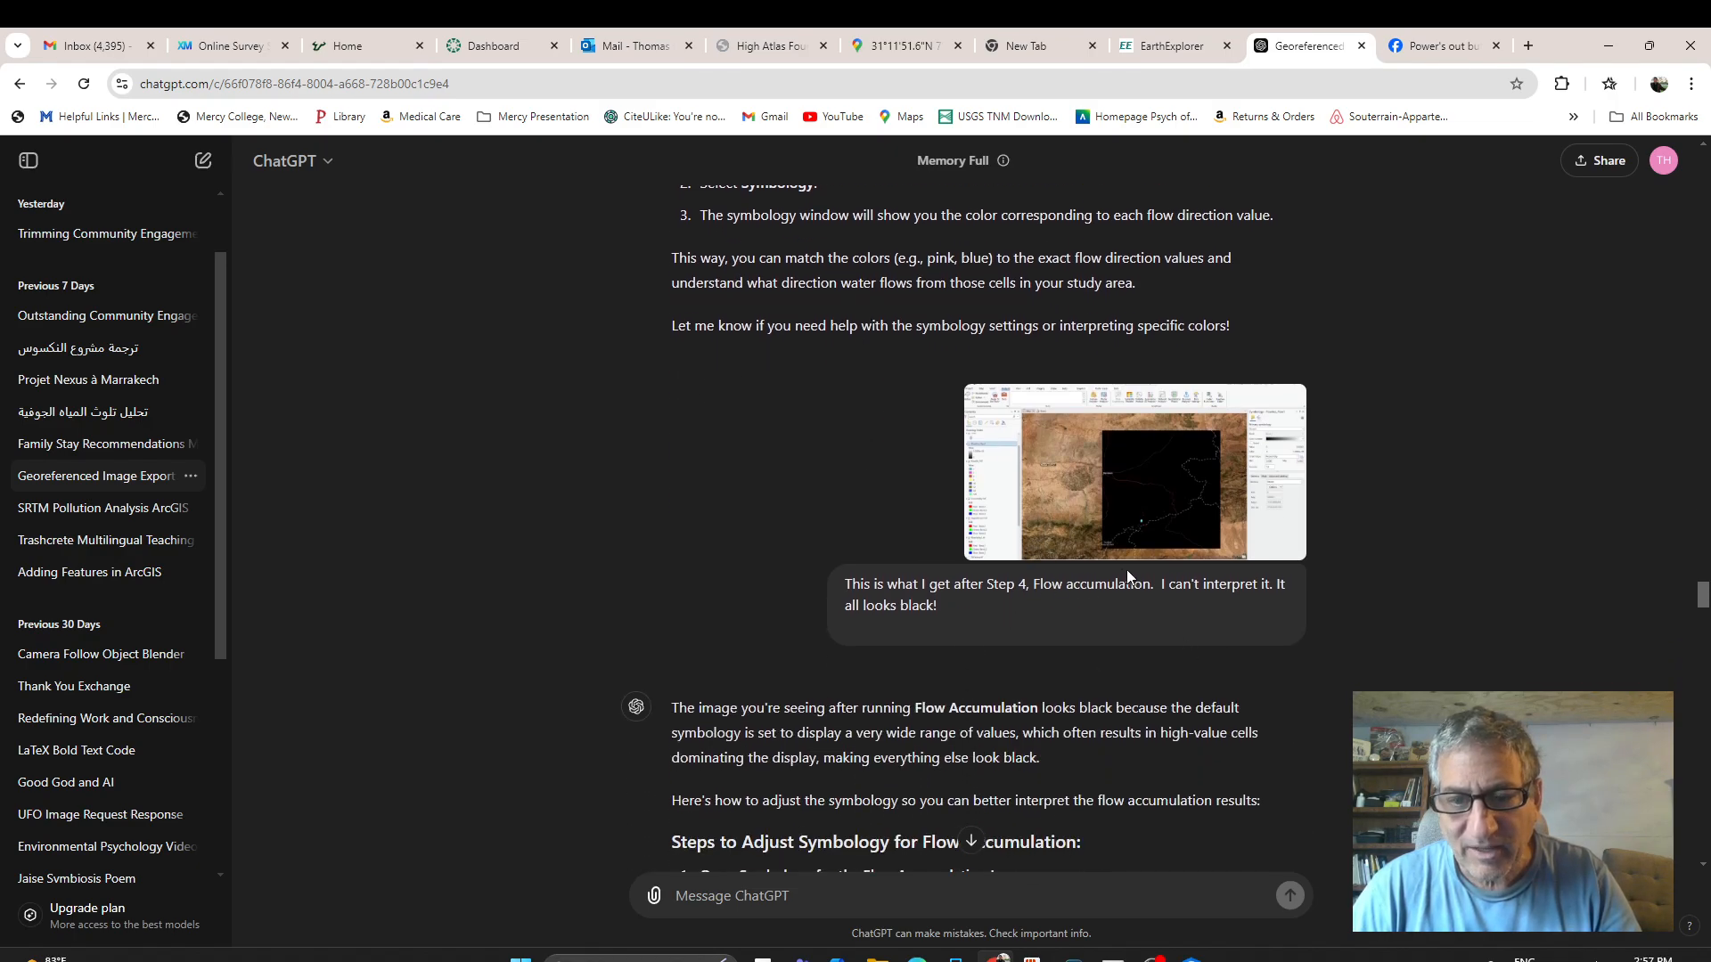
scroll(1155, 525, up, 3)
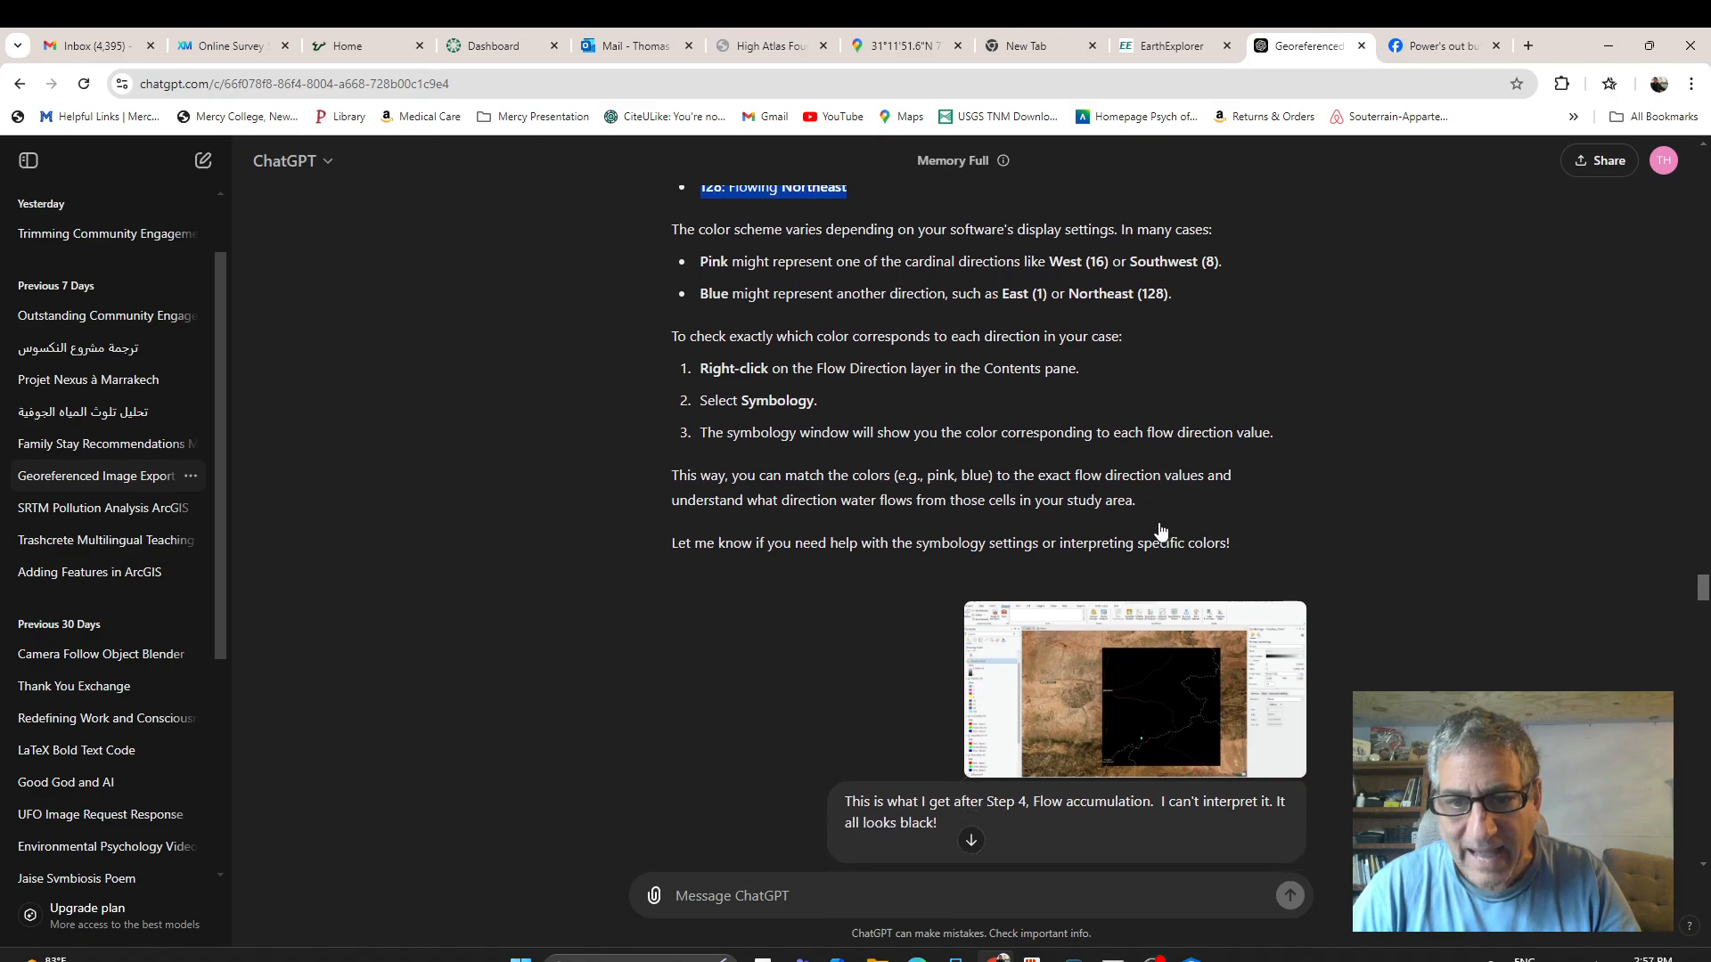
scroll(1153, 522, down, 6)
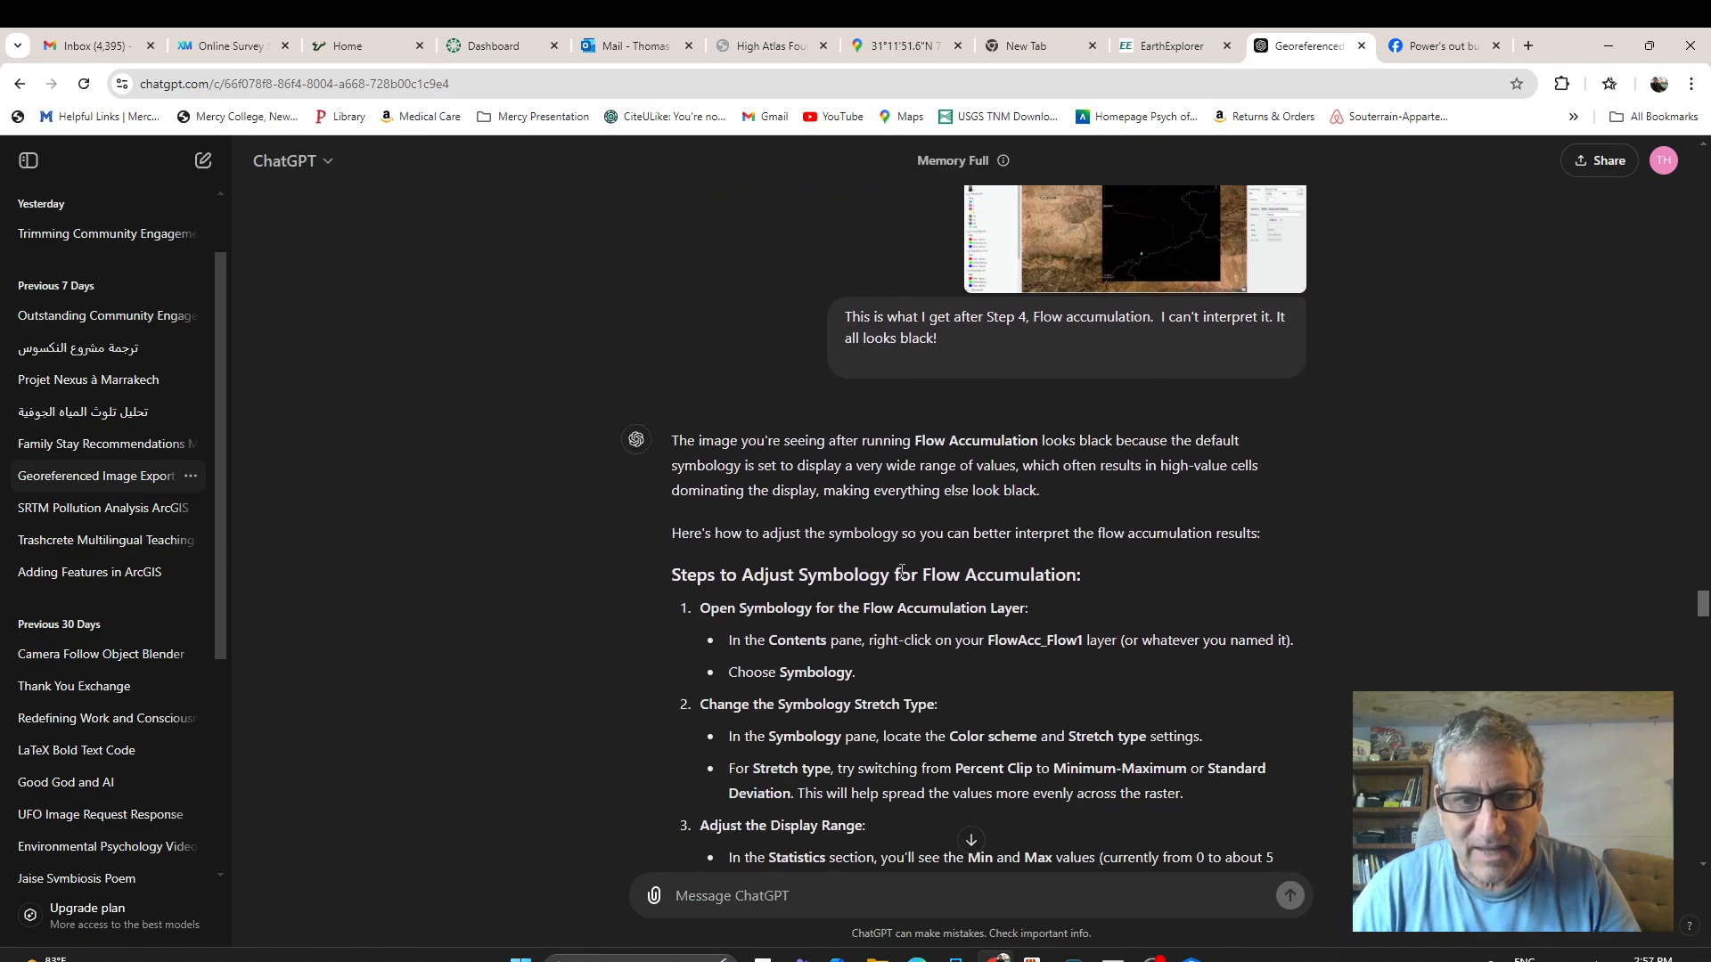
scroll(896, 580, down, 1)
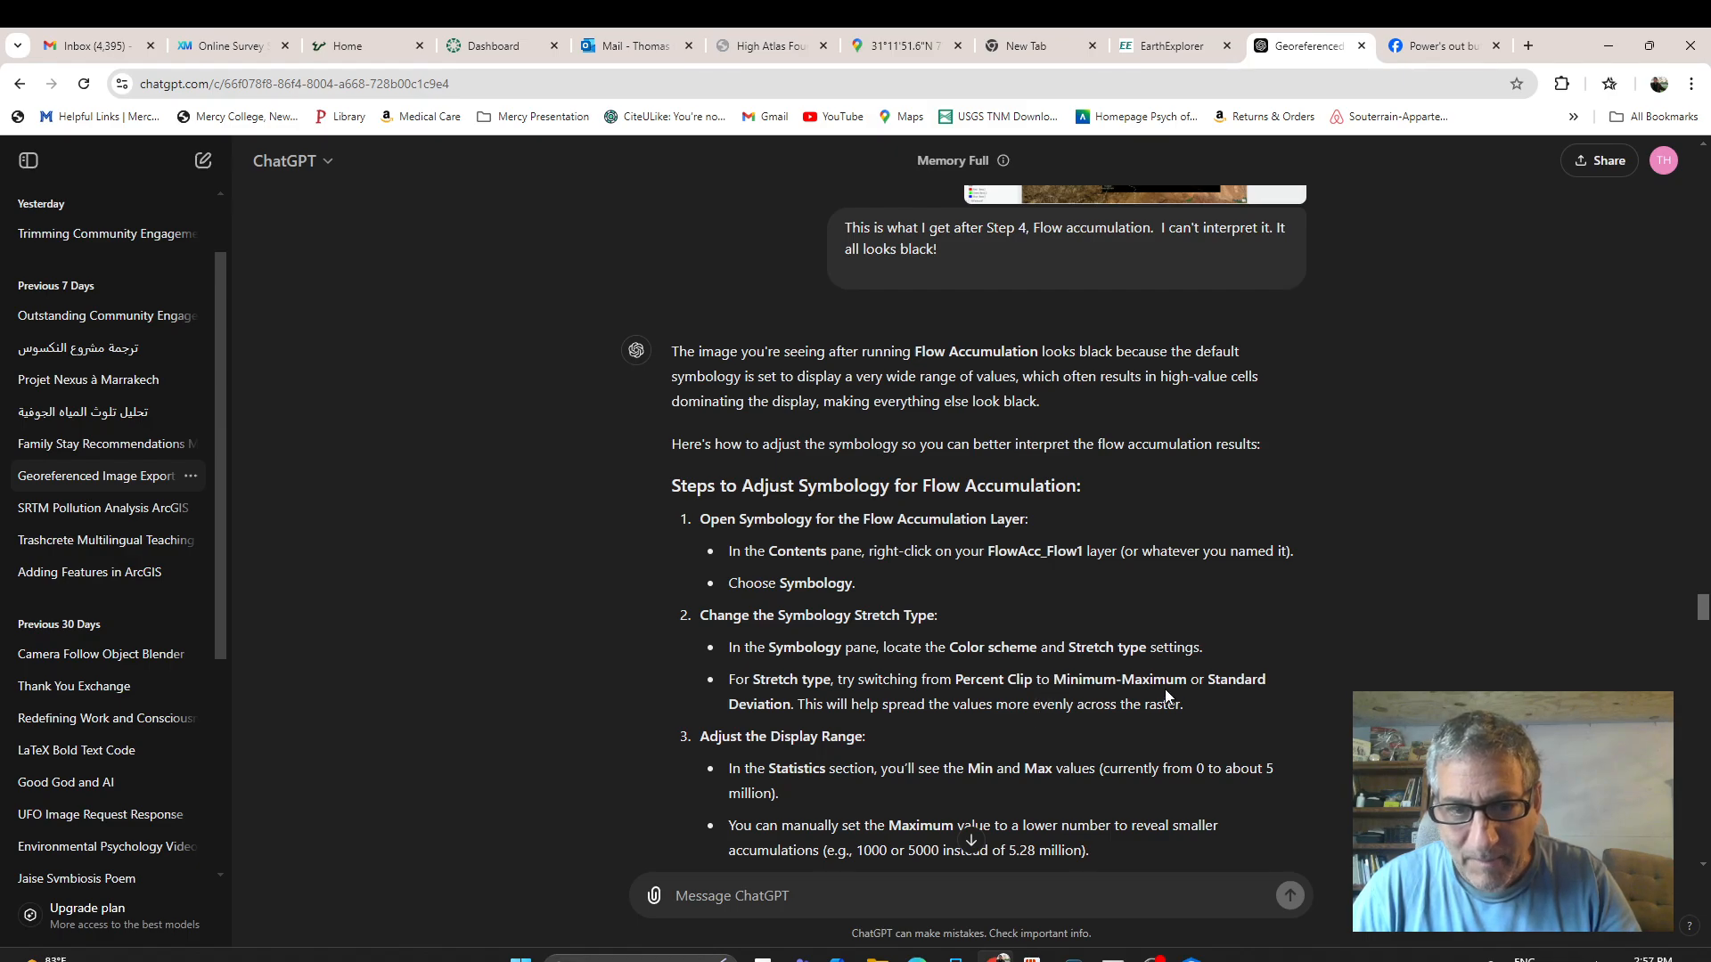
scroll(1144, 686, down, 1)
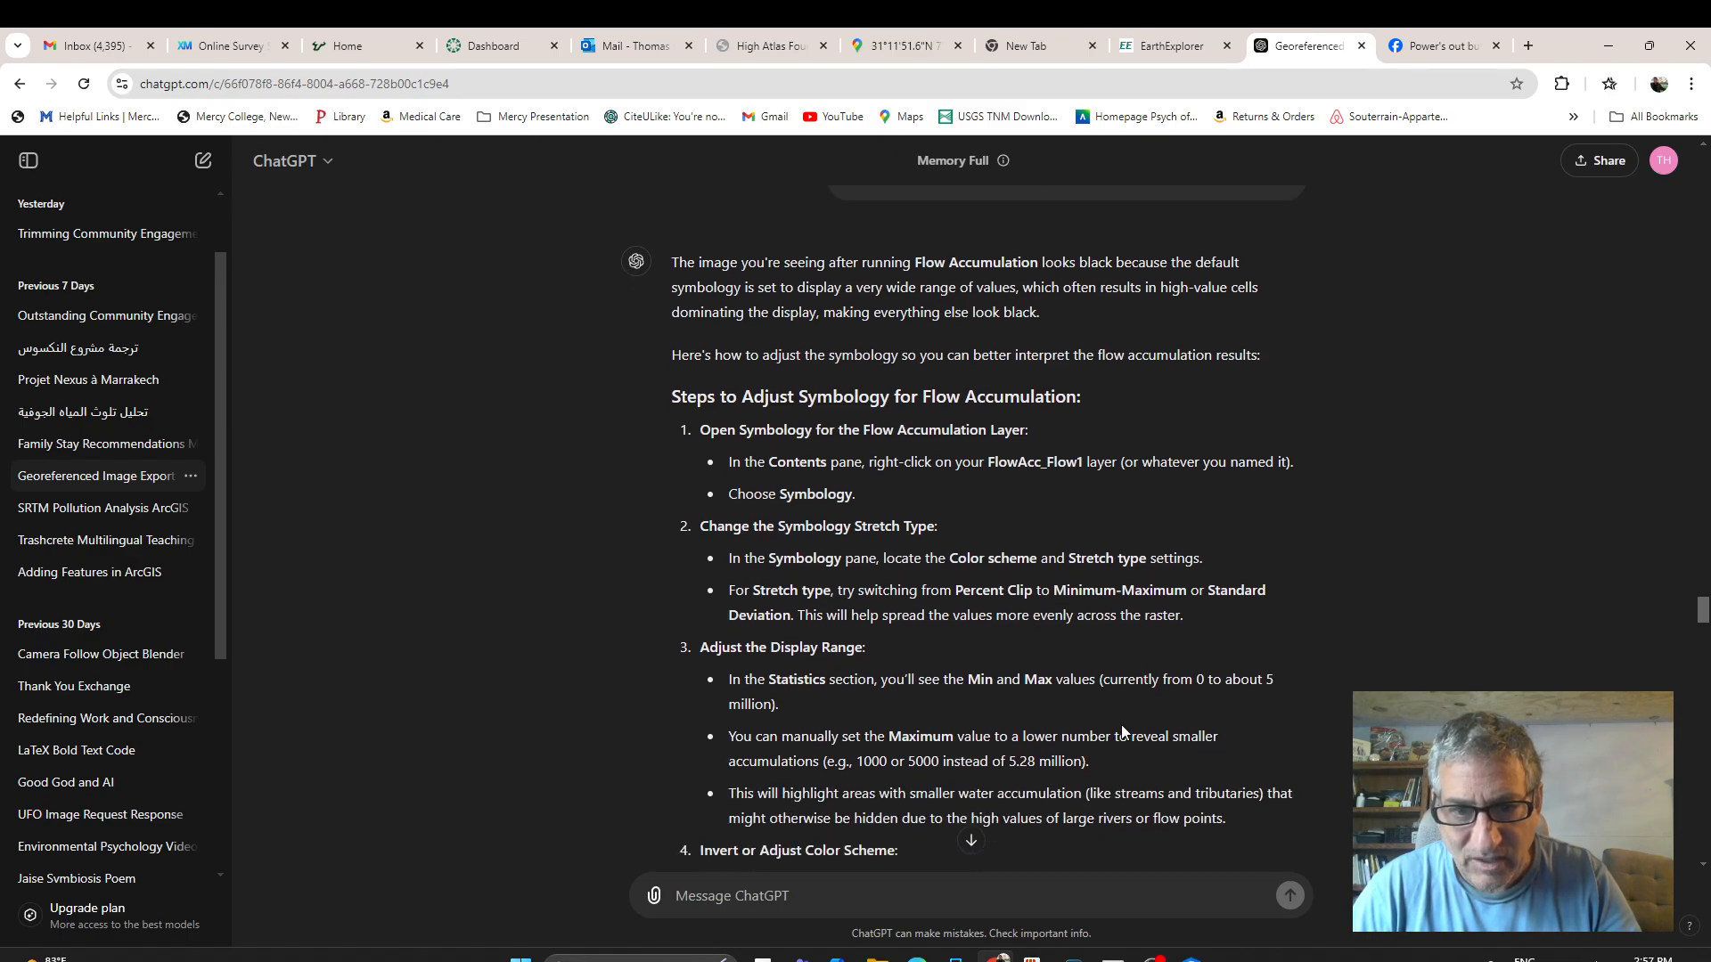
Return to ArcGIS Pro, set the FlowAcc_Flow1 stretch type to Standard Deviation, and inspect the stream lines around the village points.
click(1191, 957)
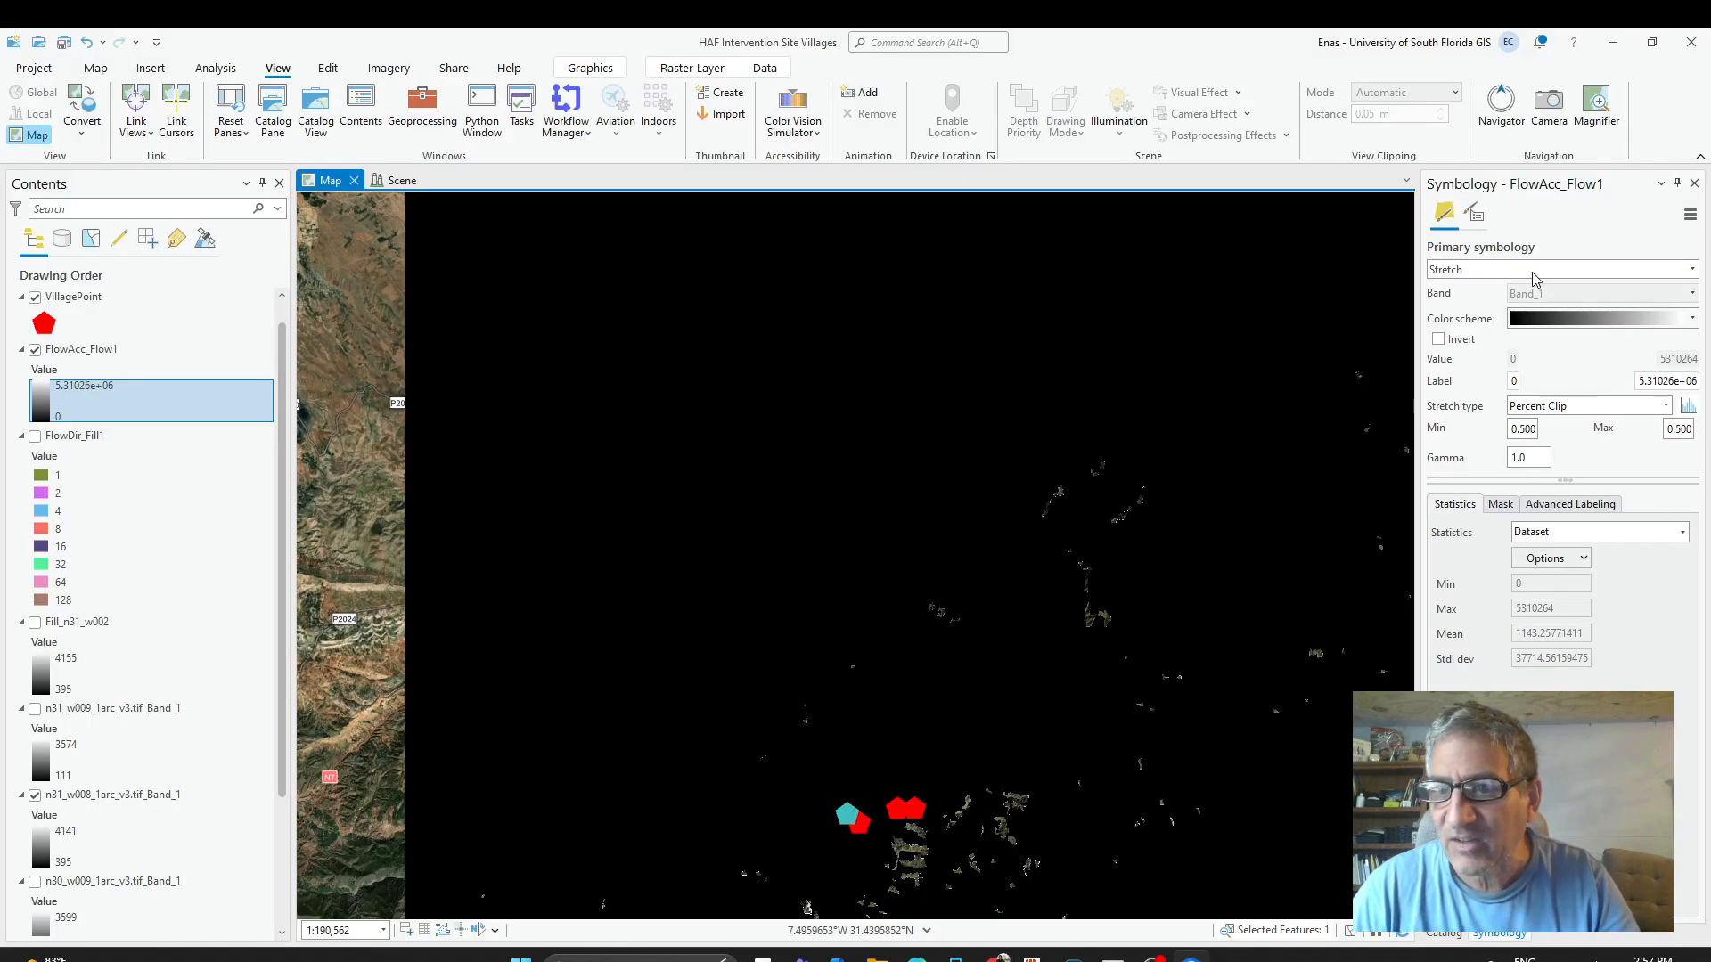
click(1664, 411)
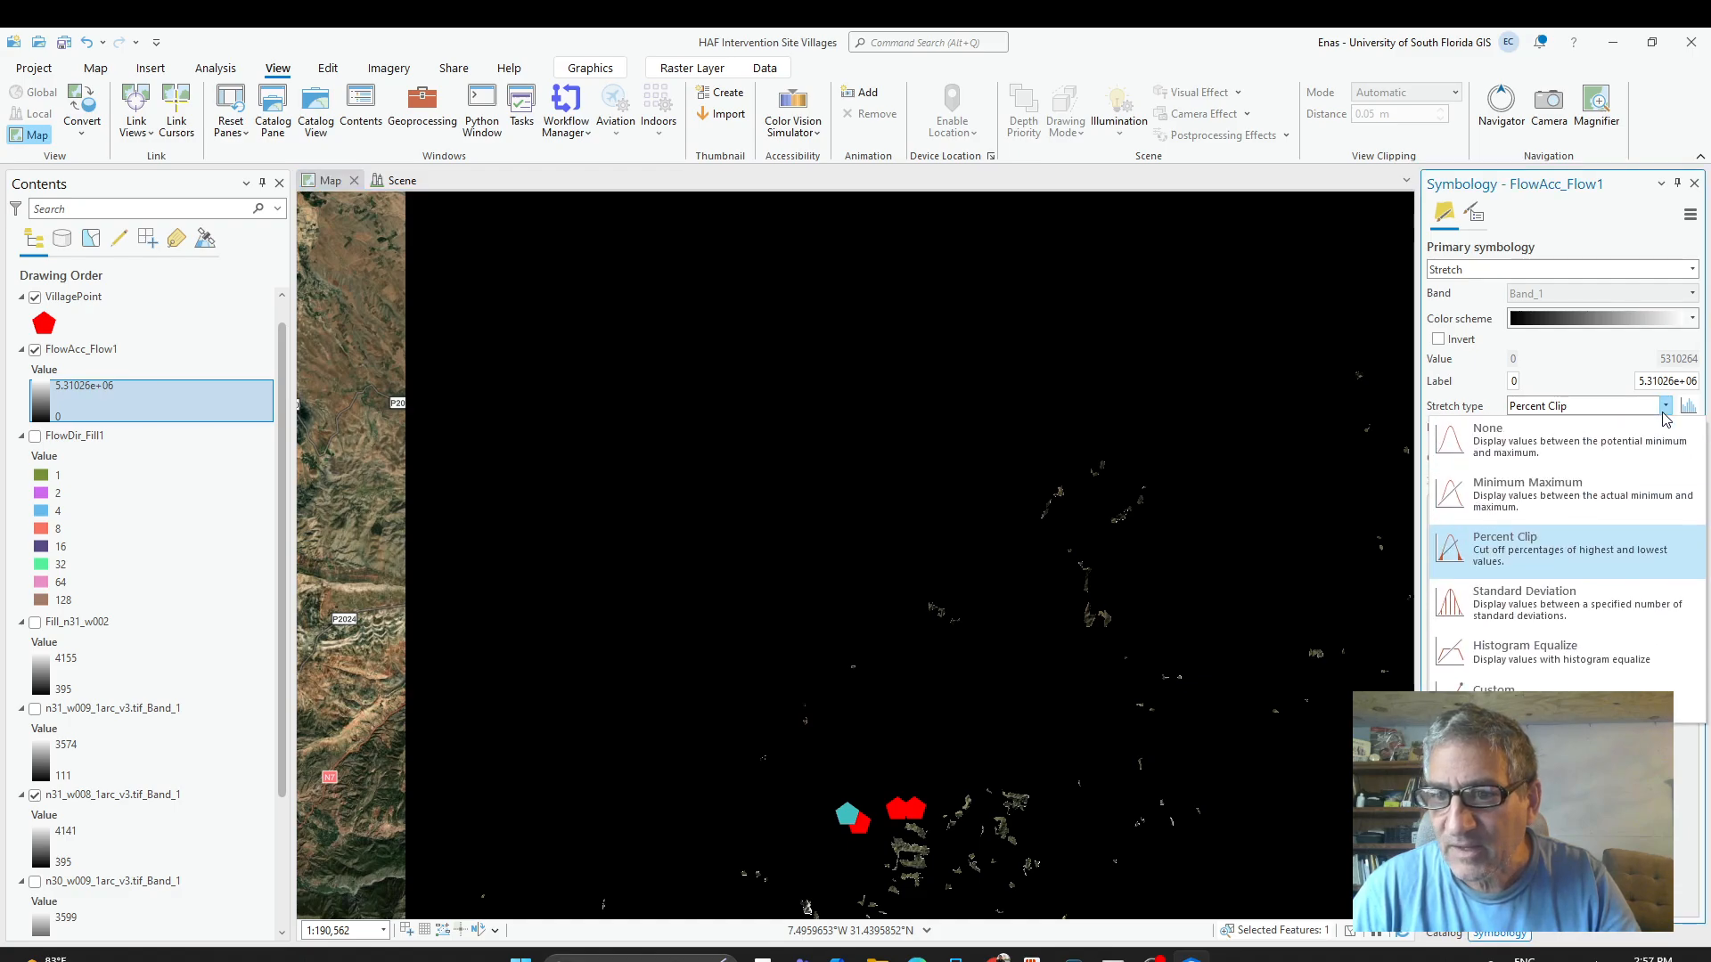
click(1516, 616)
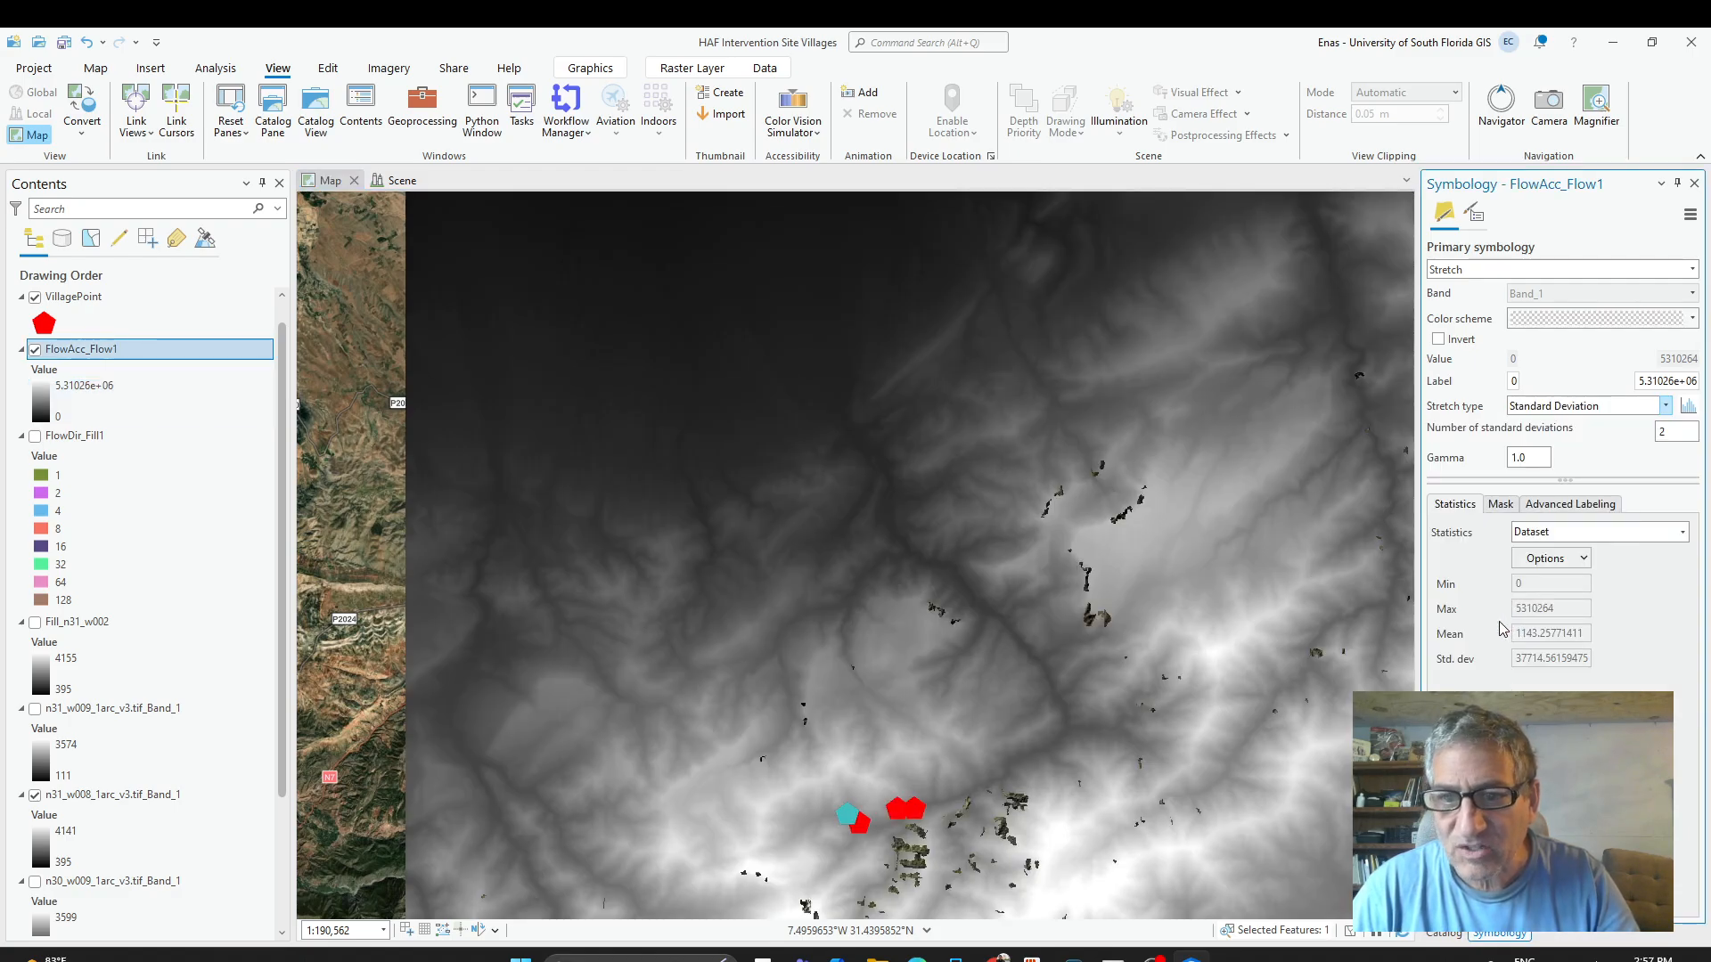
scroll(891, 647, down, 3)
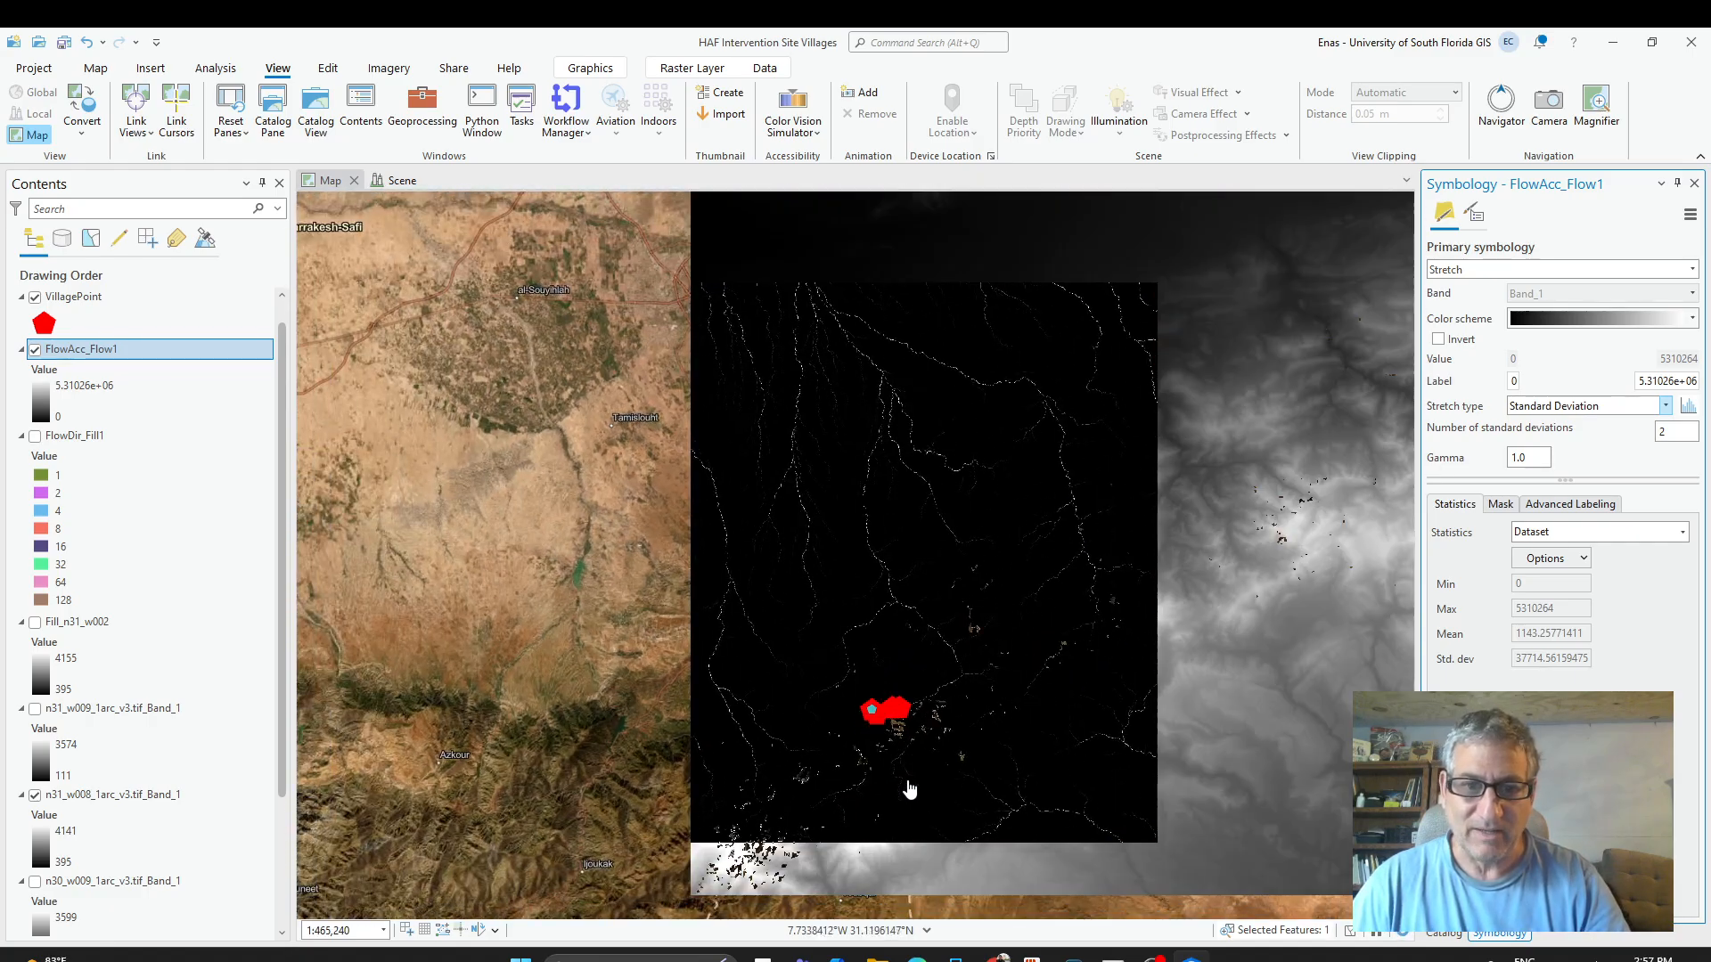
drag(909, 791, 920, 746)
scroll(912, 718, up, 3)
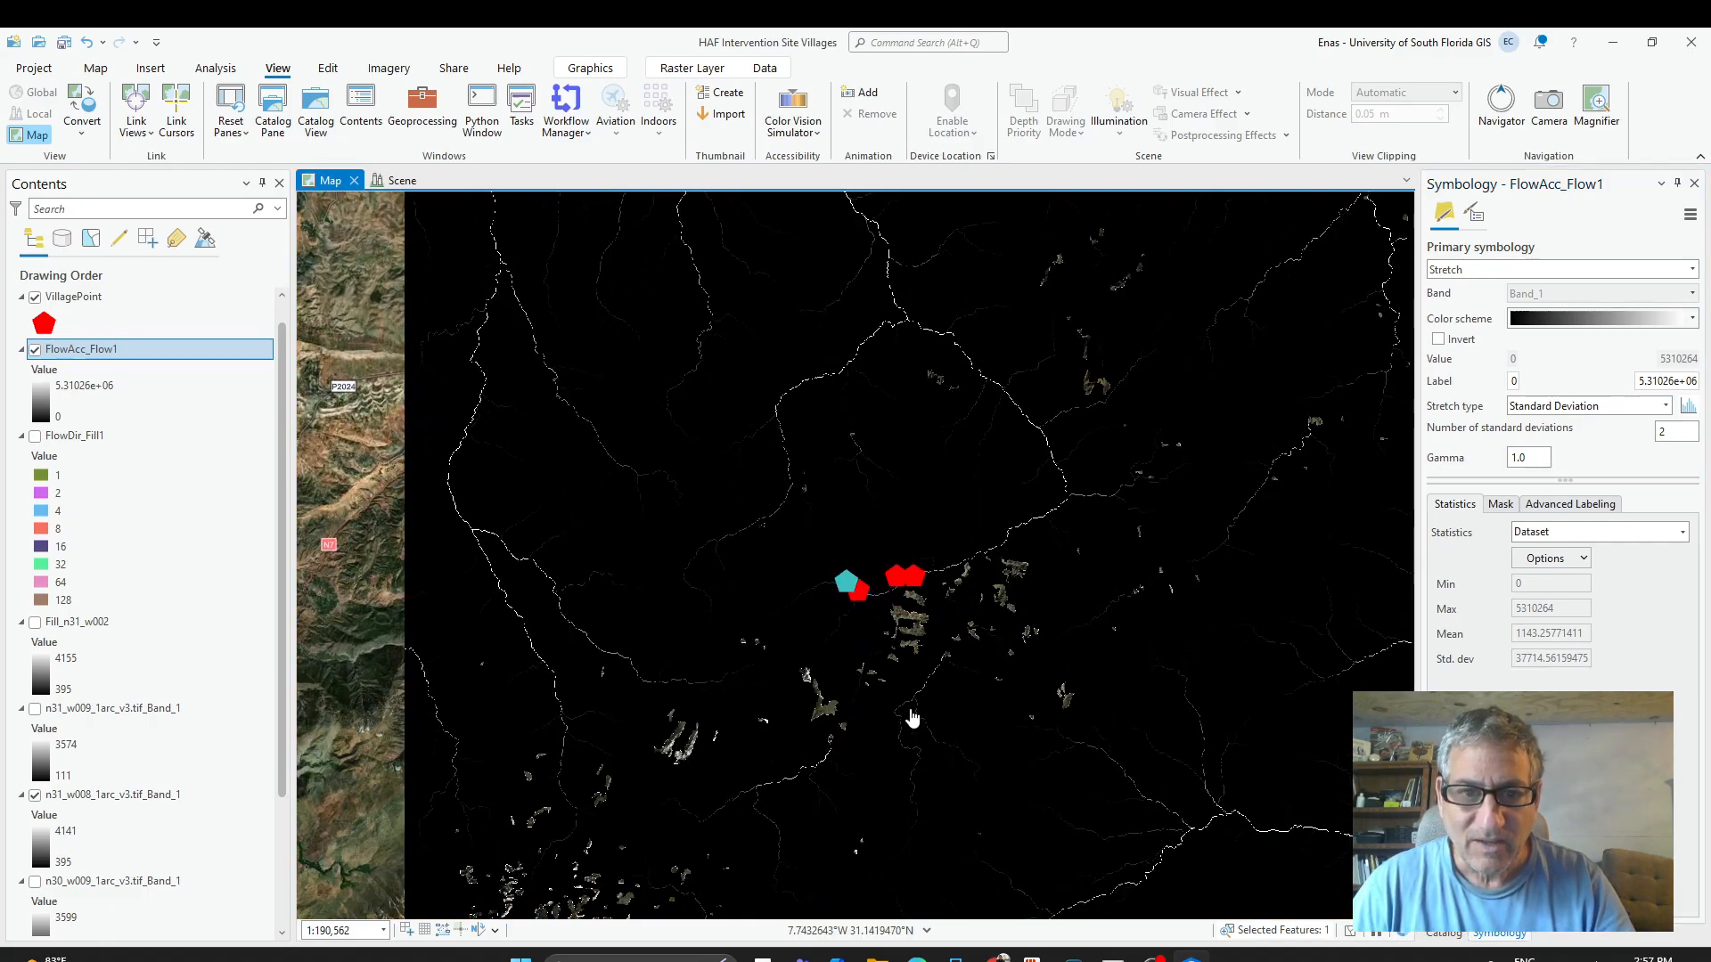
scroll(981, 655, up, 3)
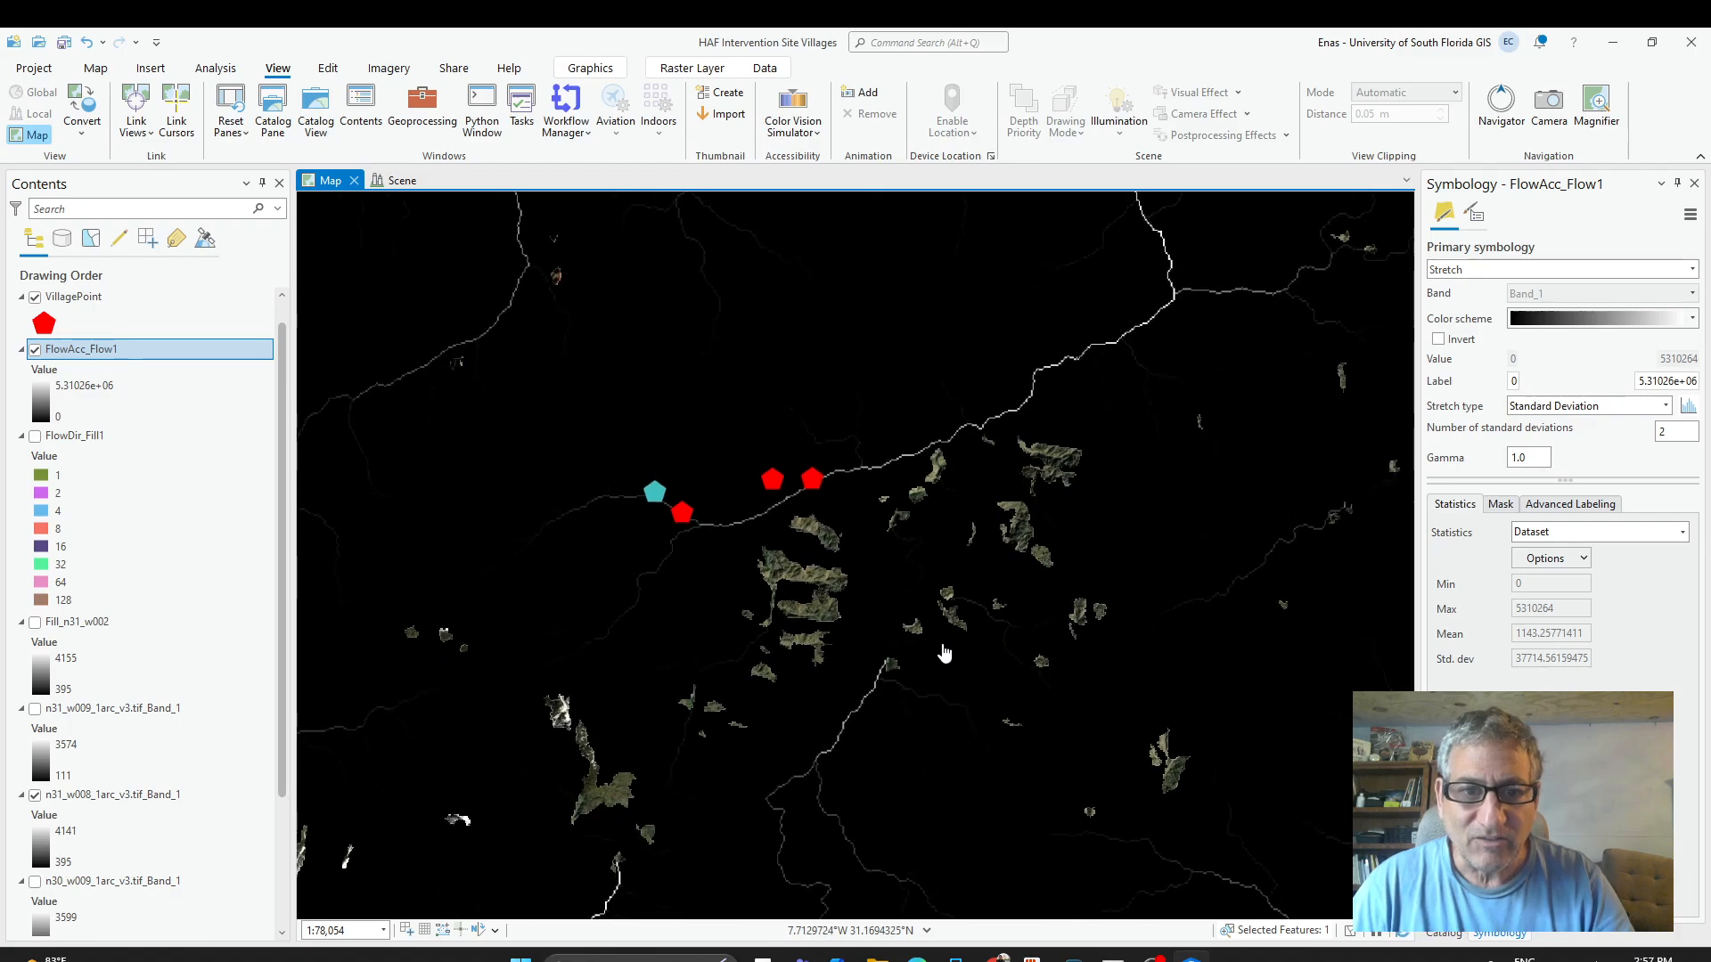
scroll(944, 653, down, 3)
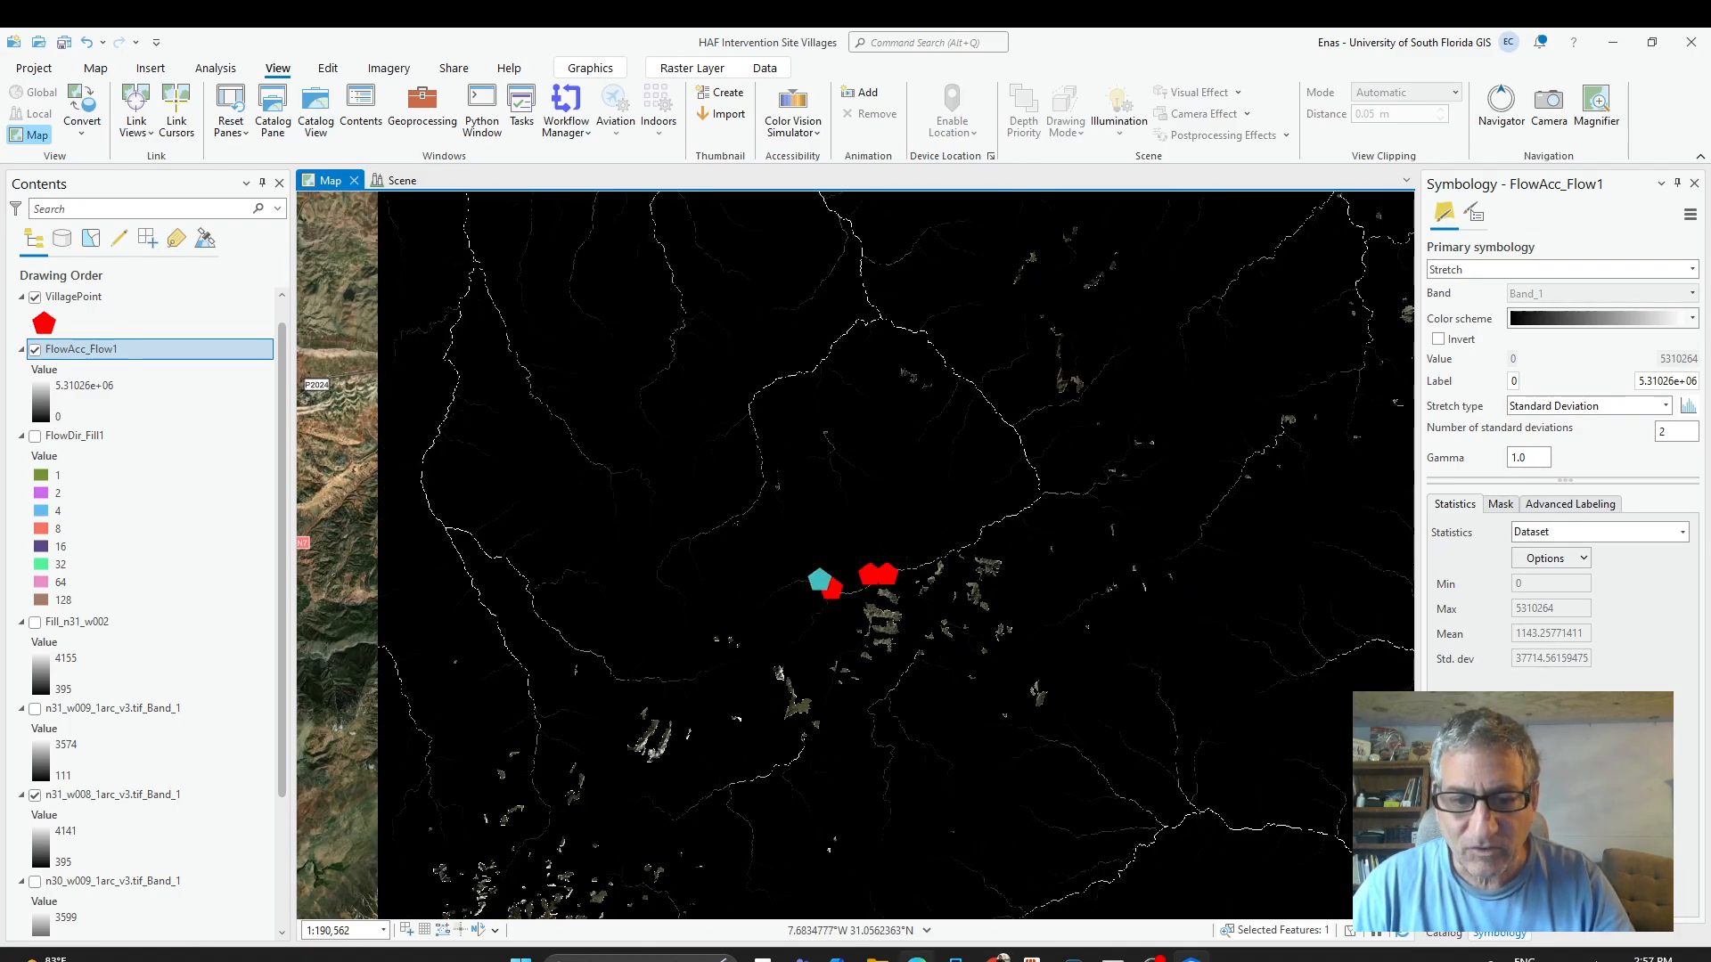
Read ChatGPT's display range and color scheme advice, and try to edit the FlowAcc_Flow1 minimum statistic in ArcGIS Pro.
mouse_move(982, 958)
click(1023, 809)
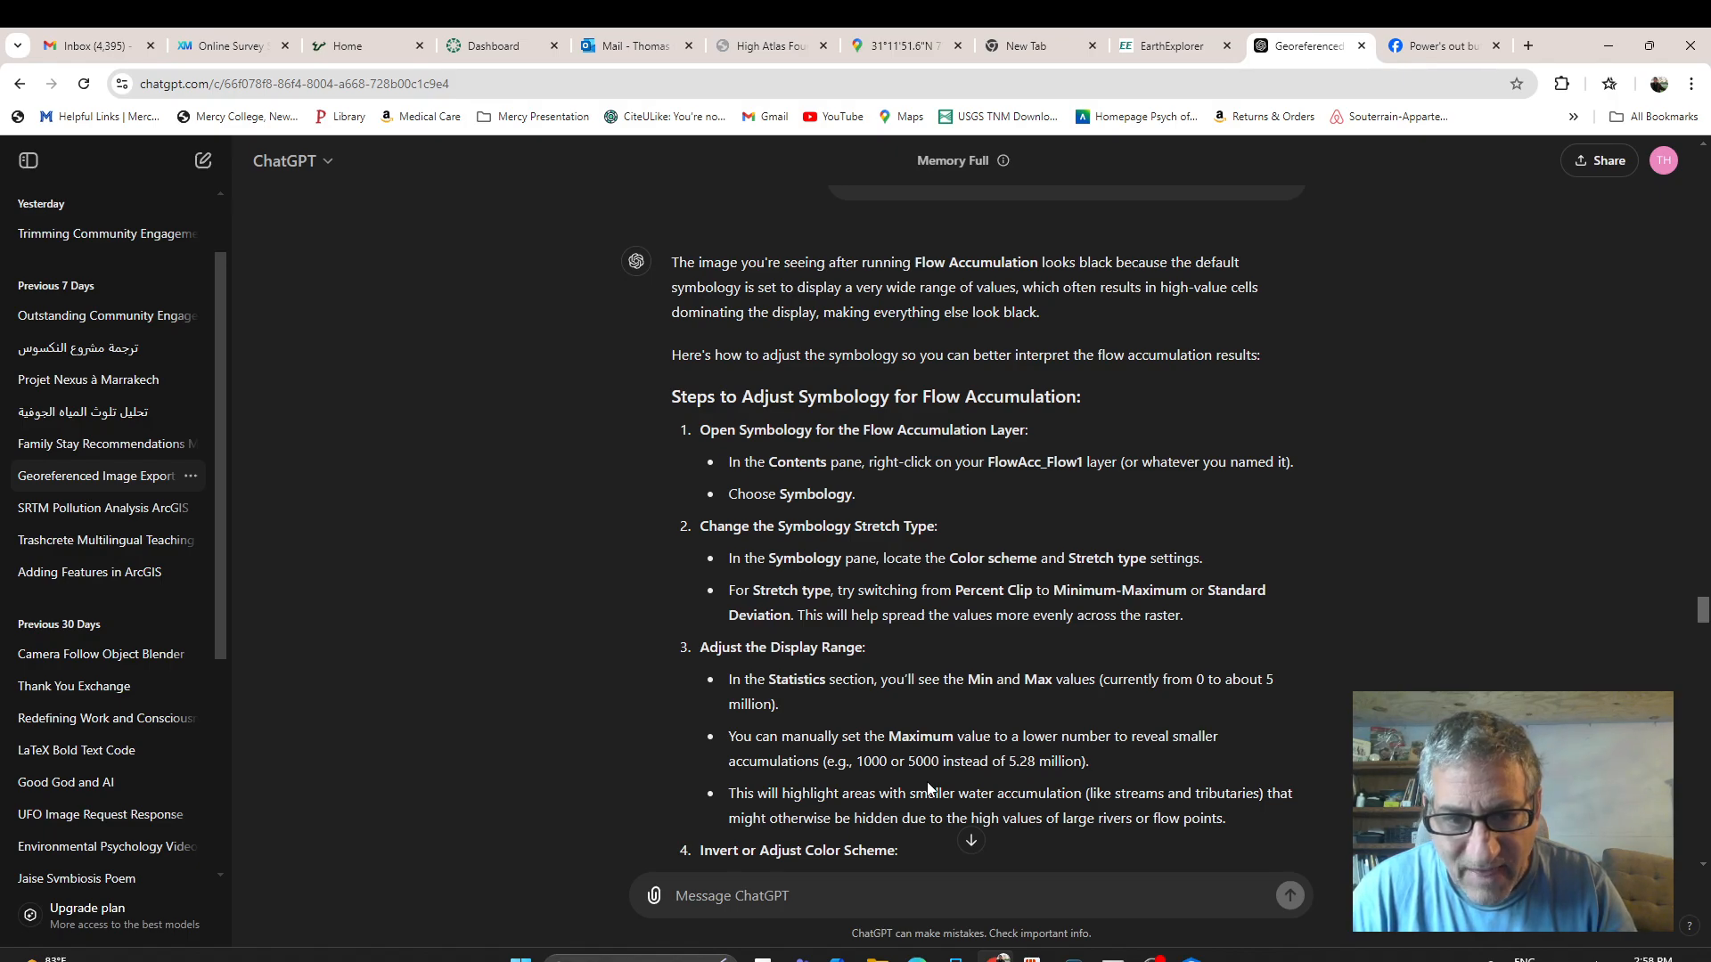
scroll(973, 688, down, 2)
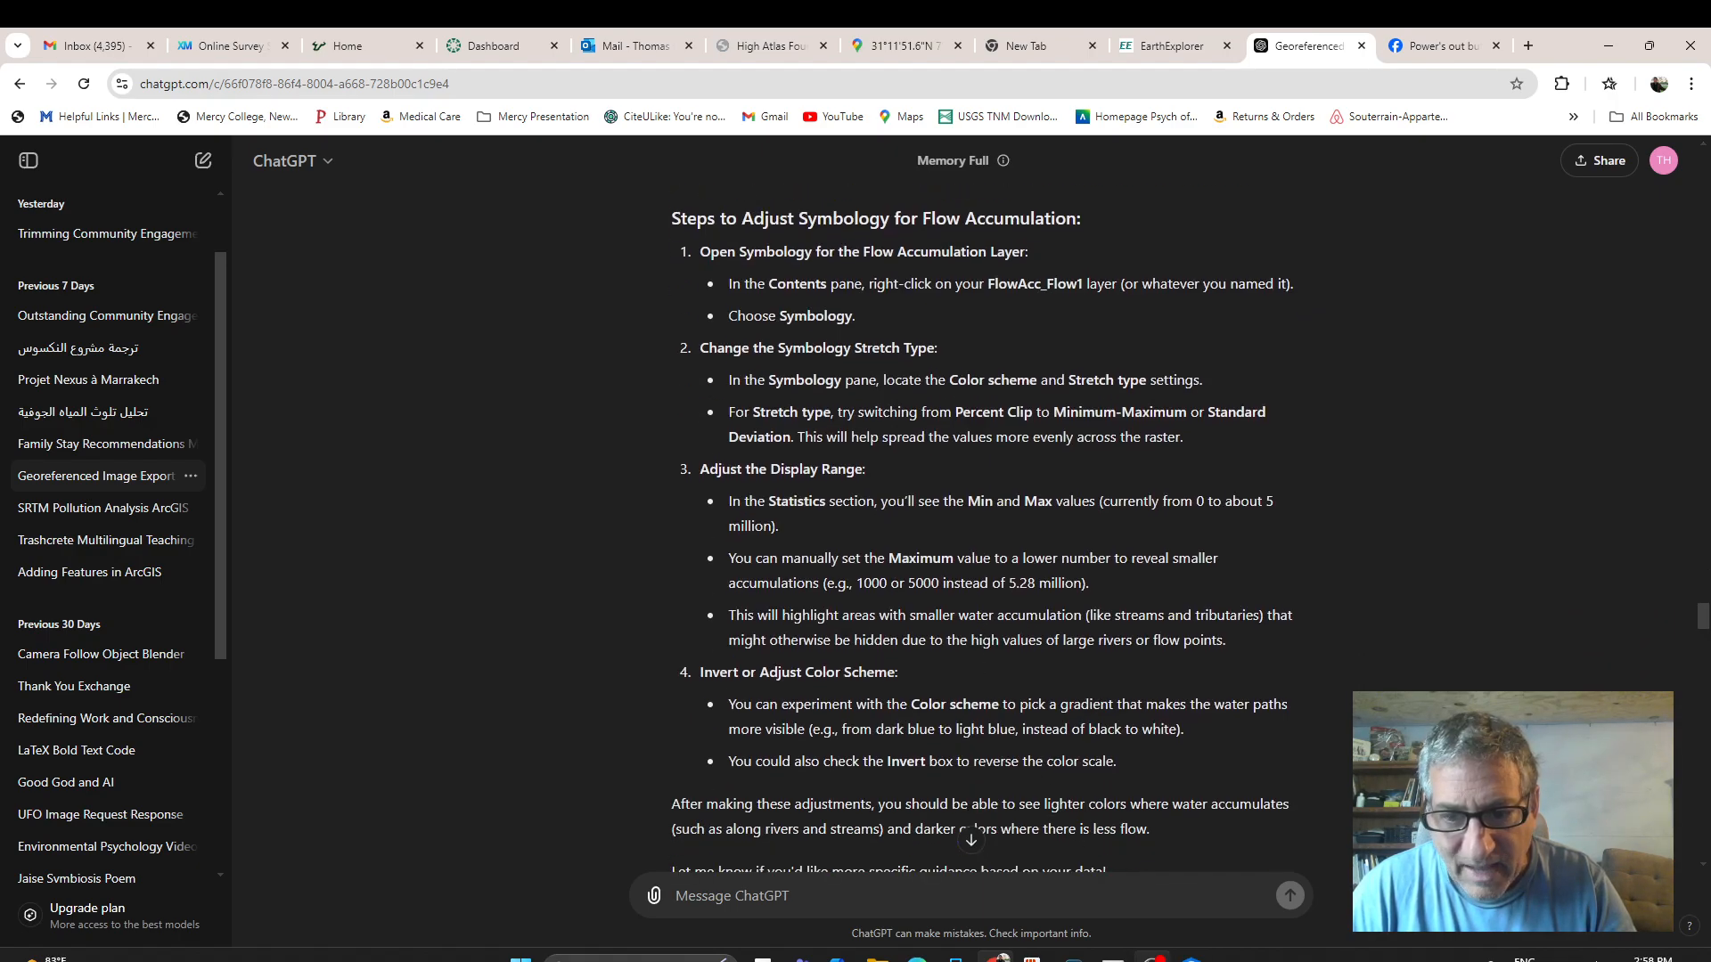
click(1190, 956)
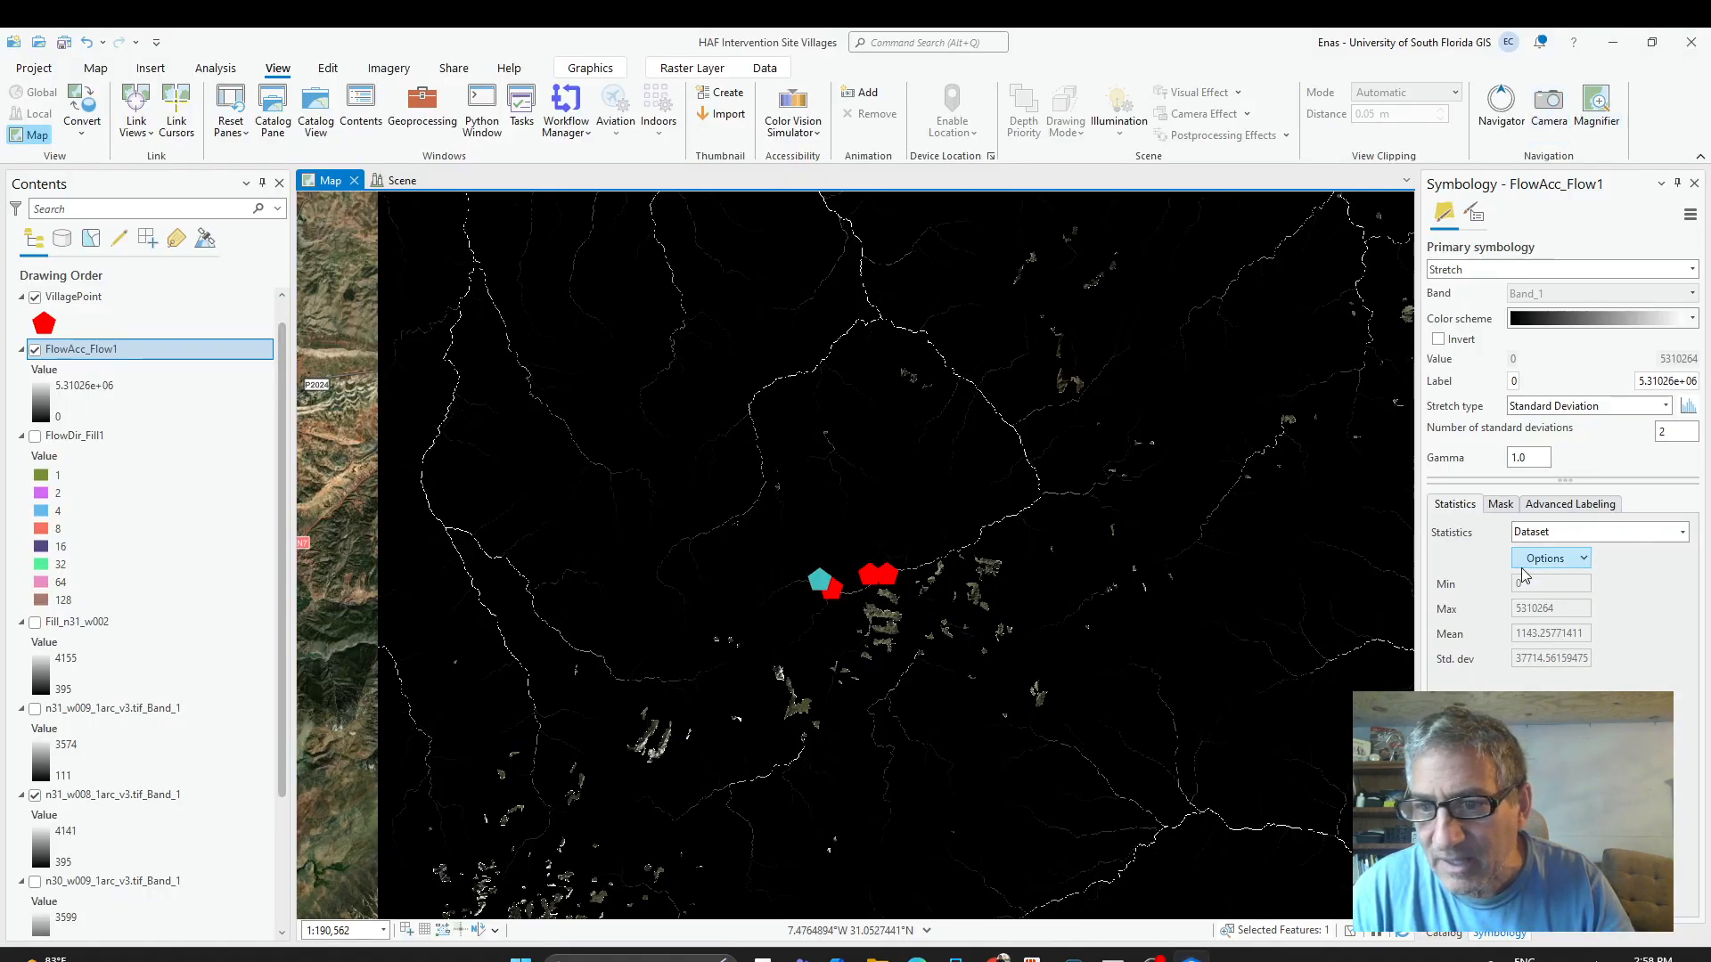
click(1562, 587)
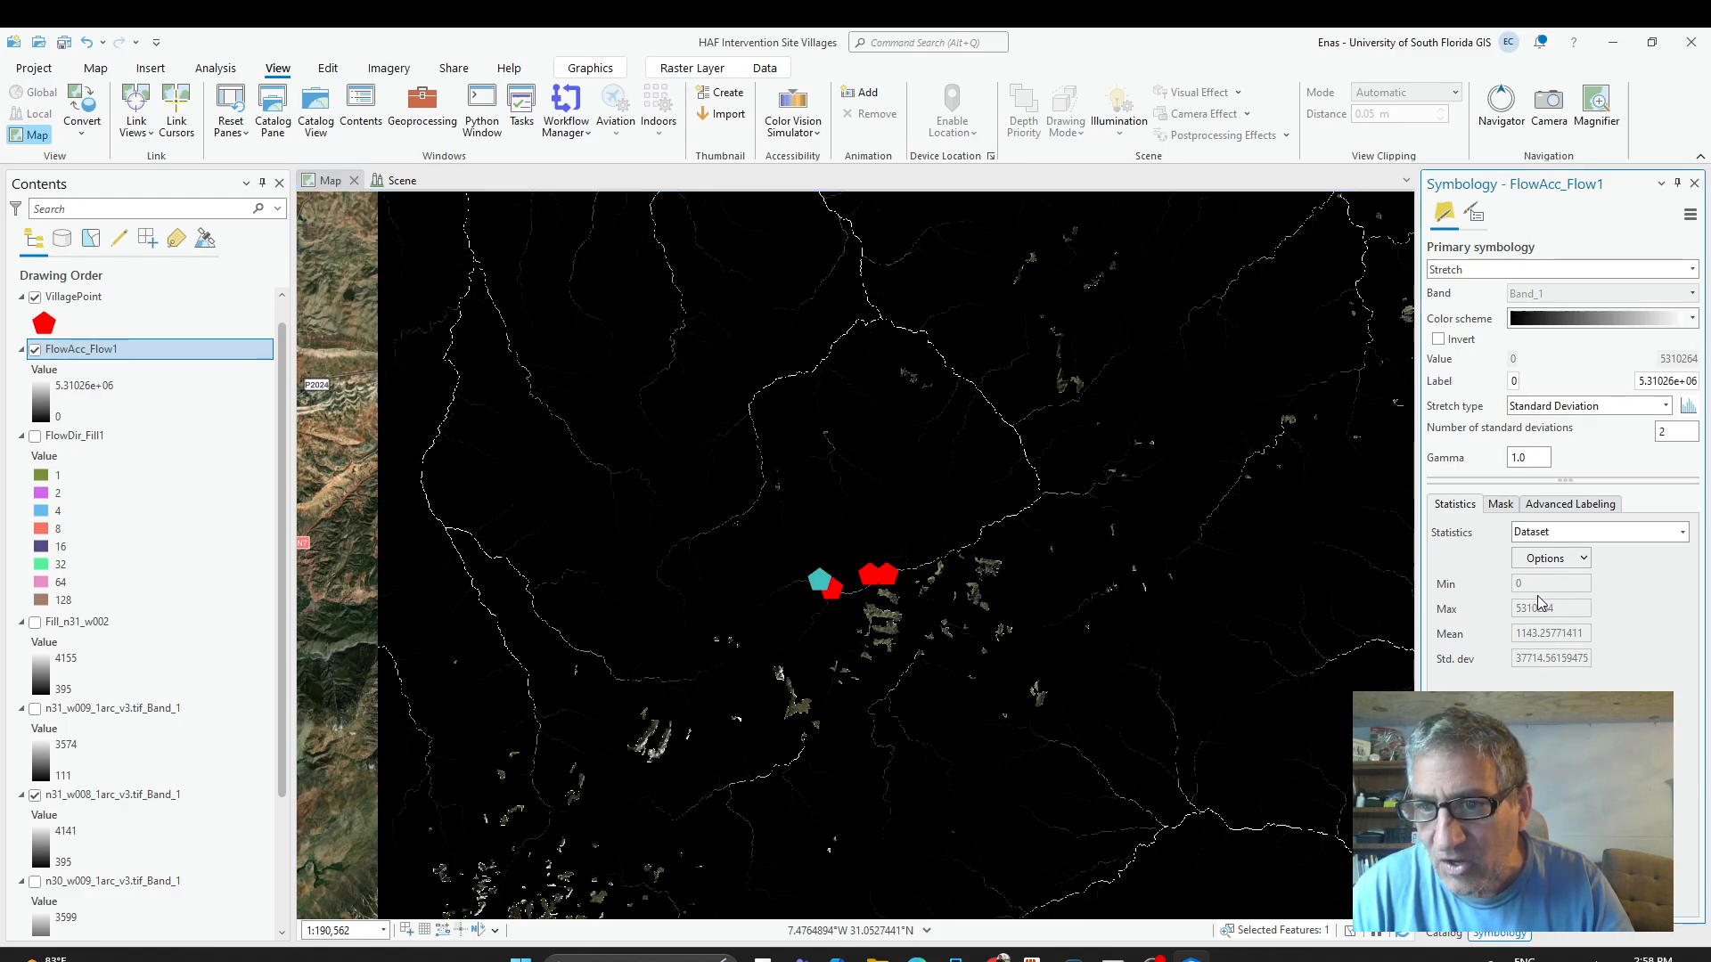
Try the Minimum Maximum stretch type on FlowAcc_Flow1, check the available statistics sources, and switch back to Standard Deviation.
click(1627, 412)
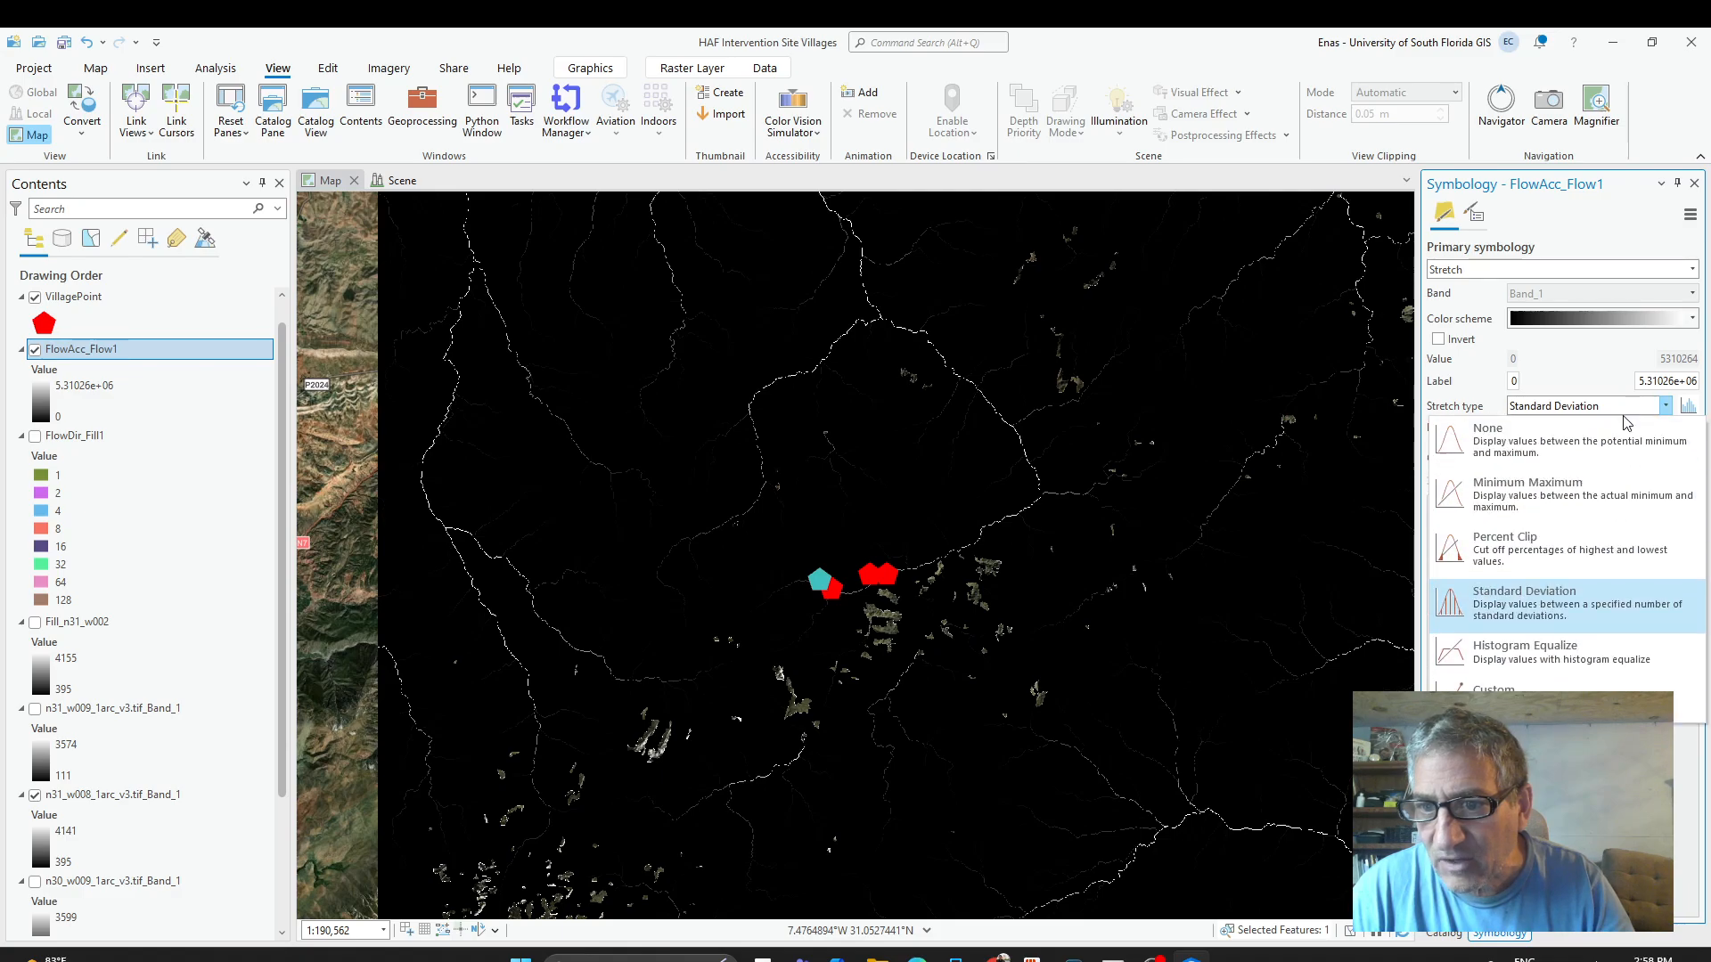
click(1540, 482)
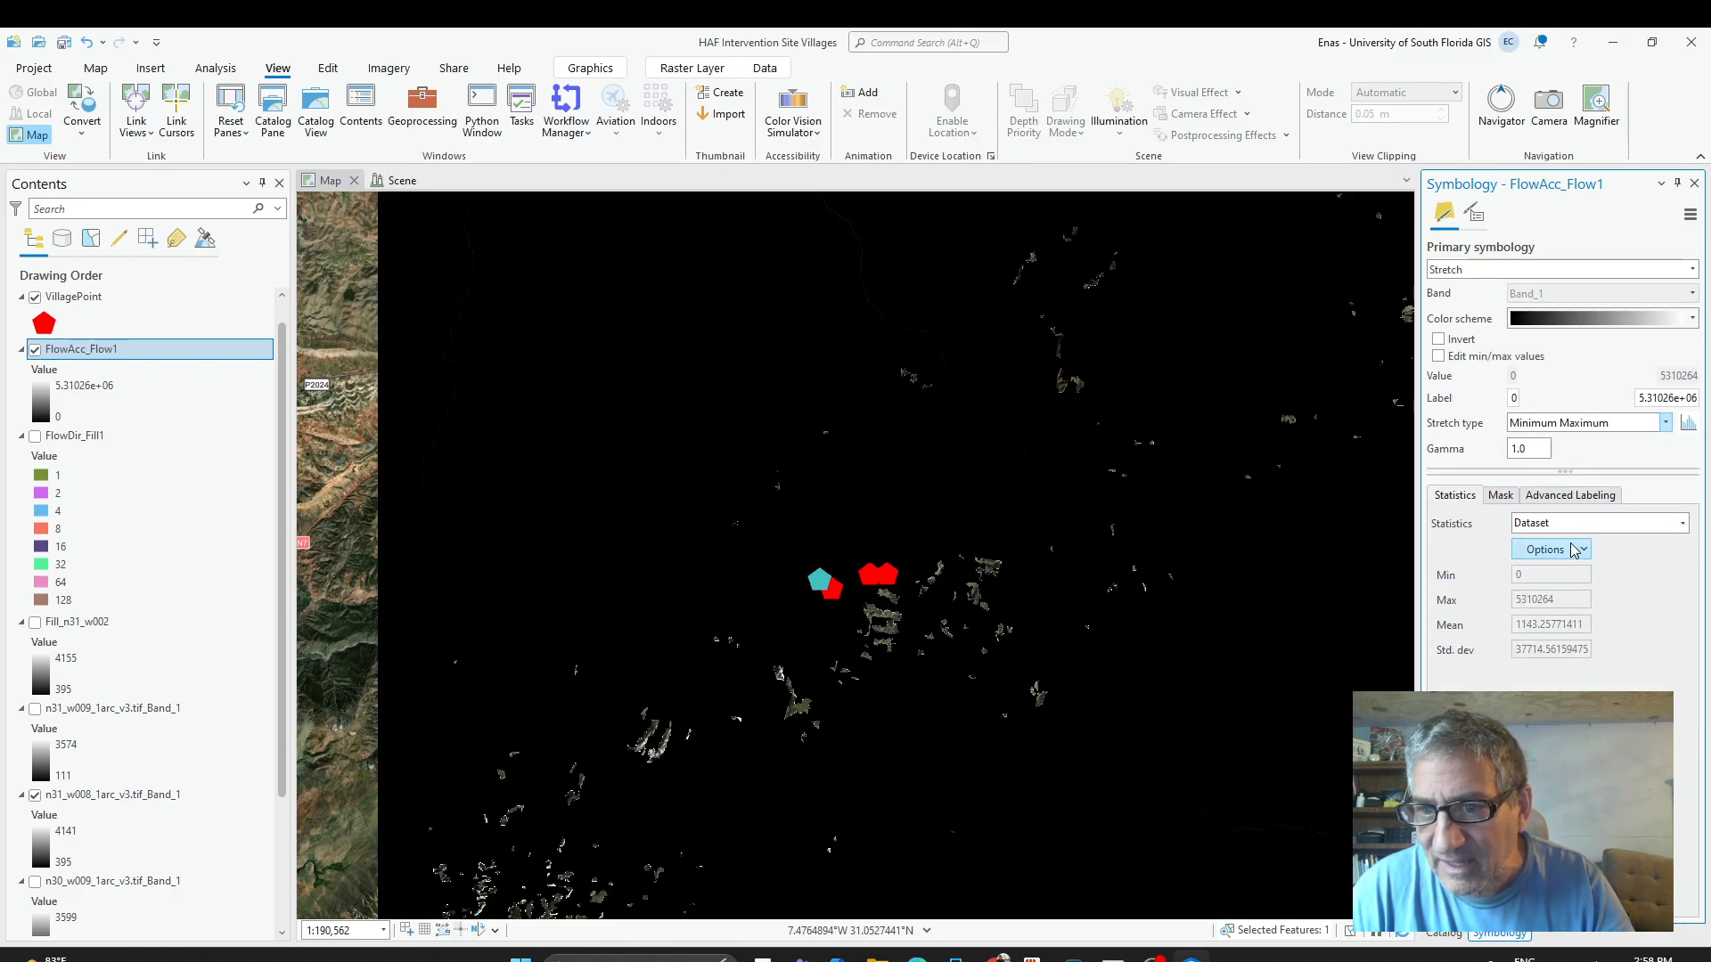
click(1582, 526)
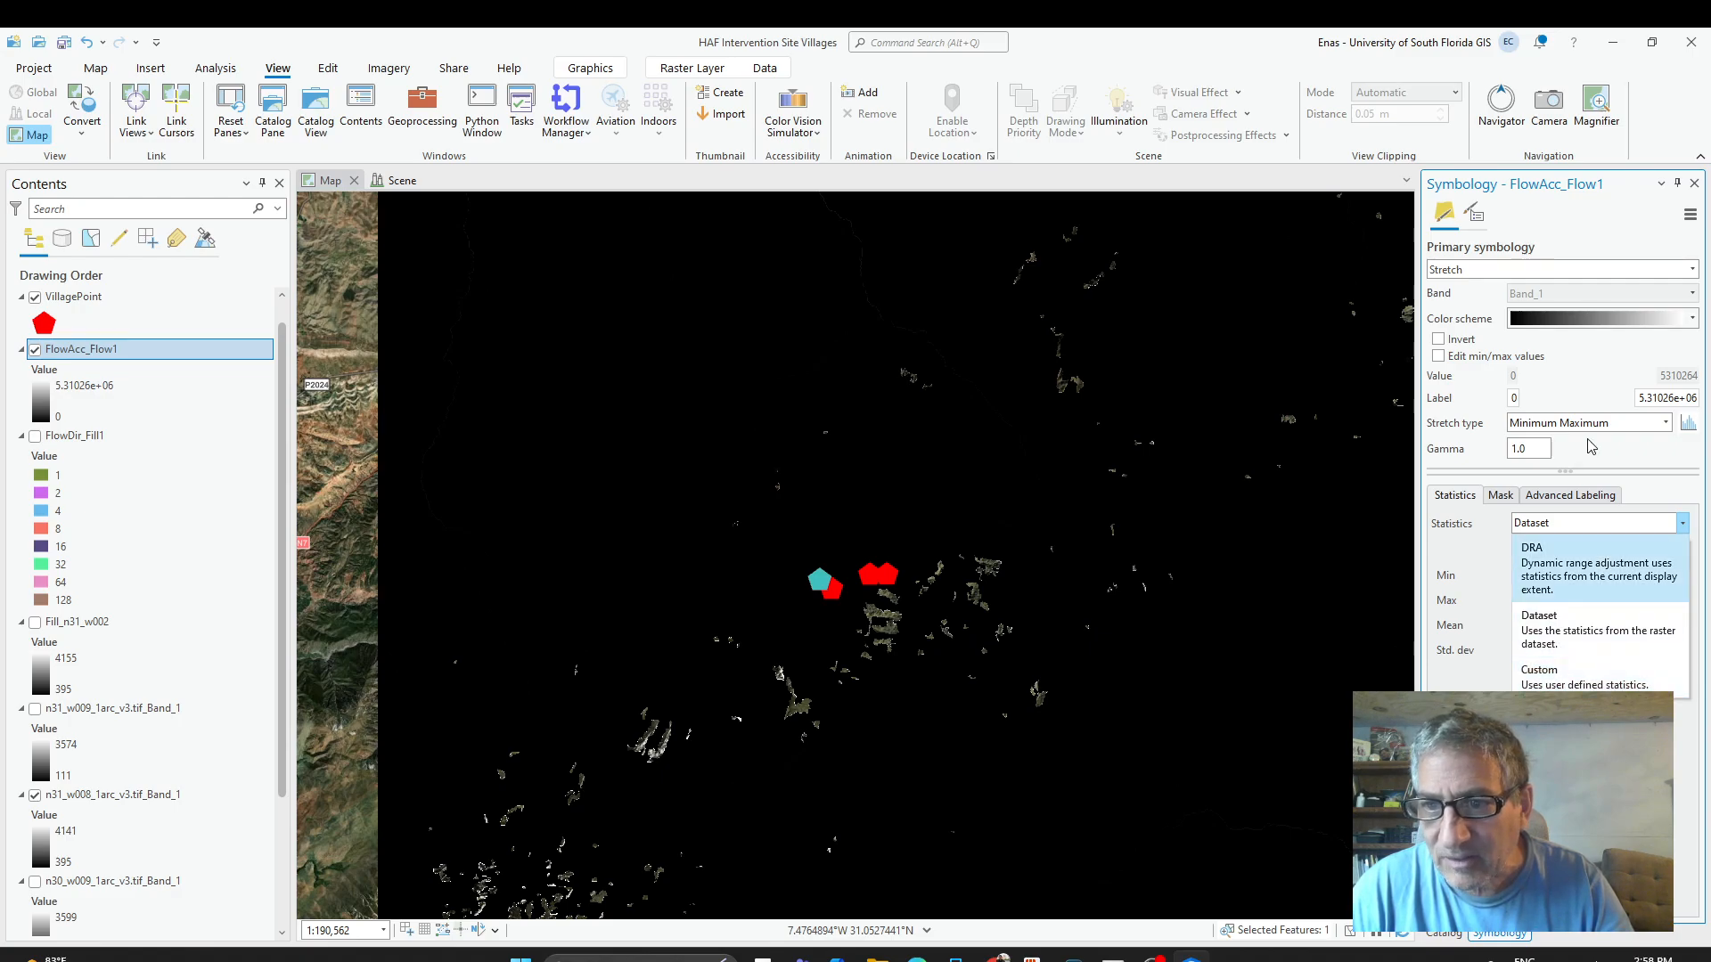
click(1611, 425)
click(1611, 425)
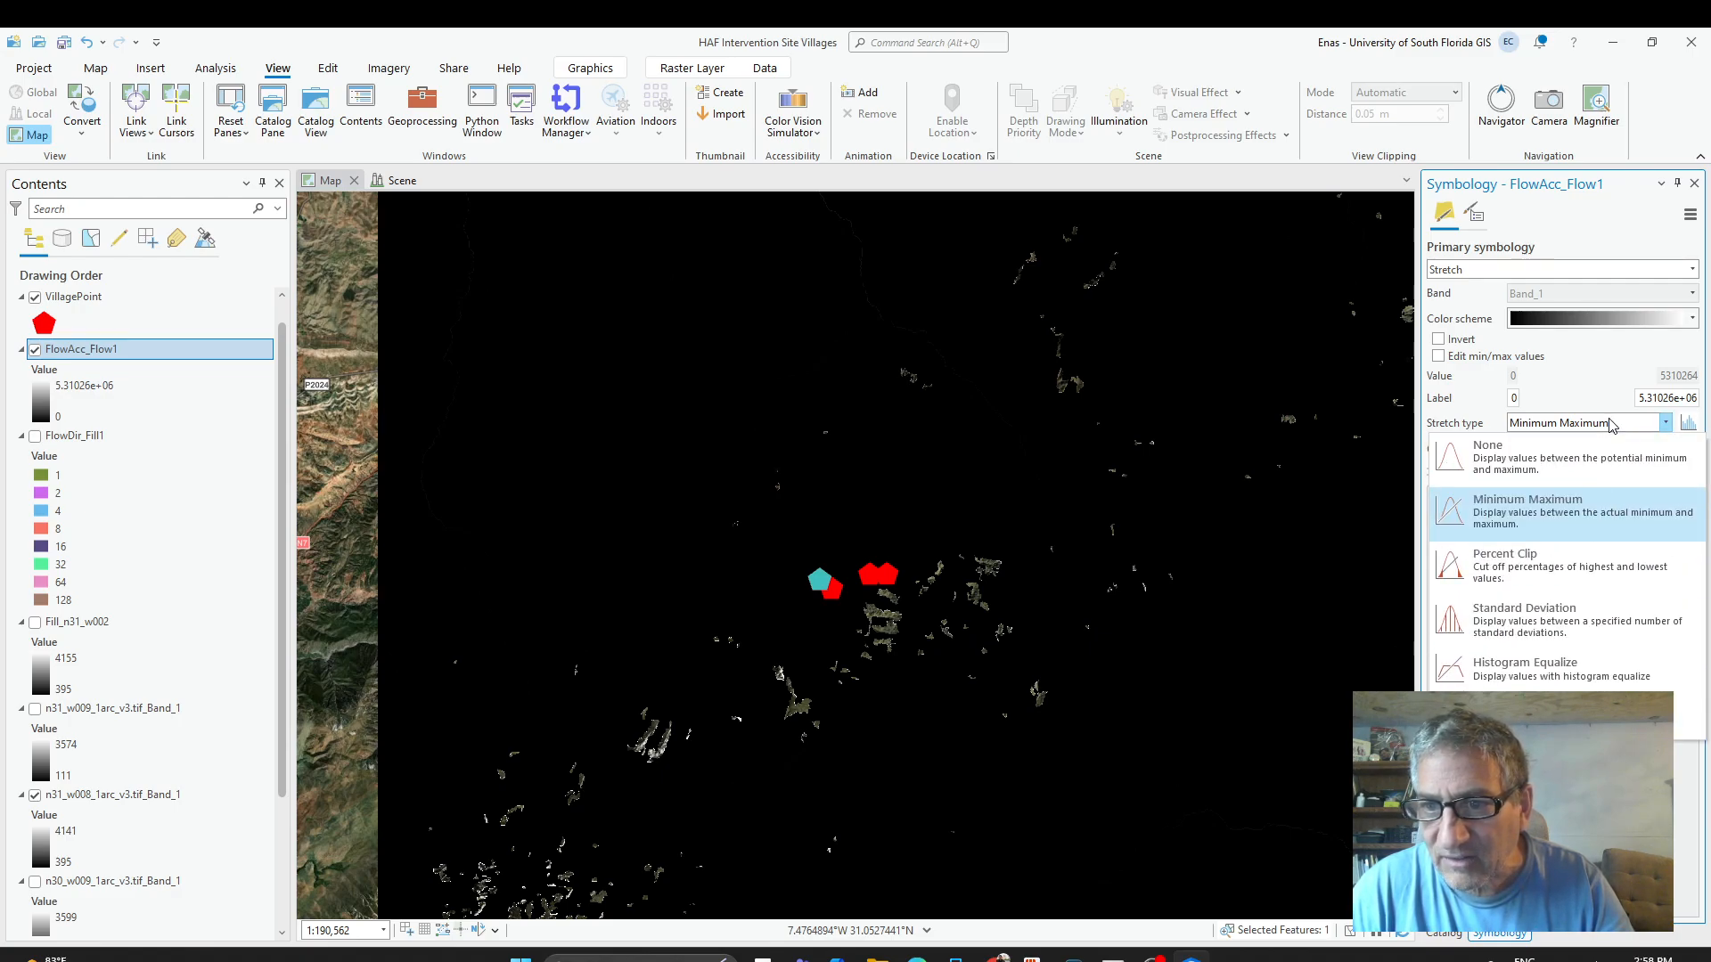
click(1520, 612)
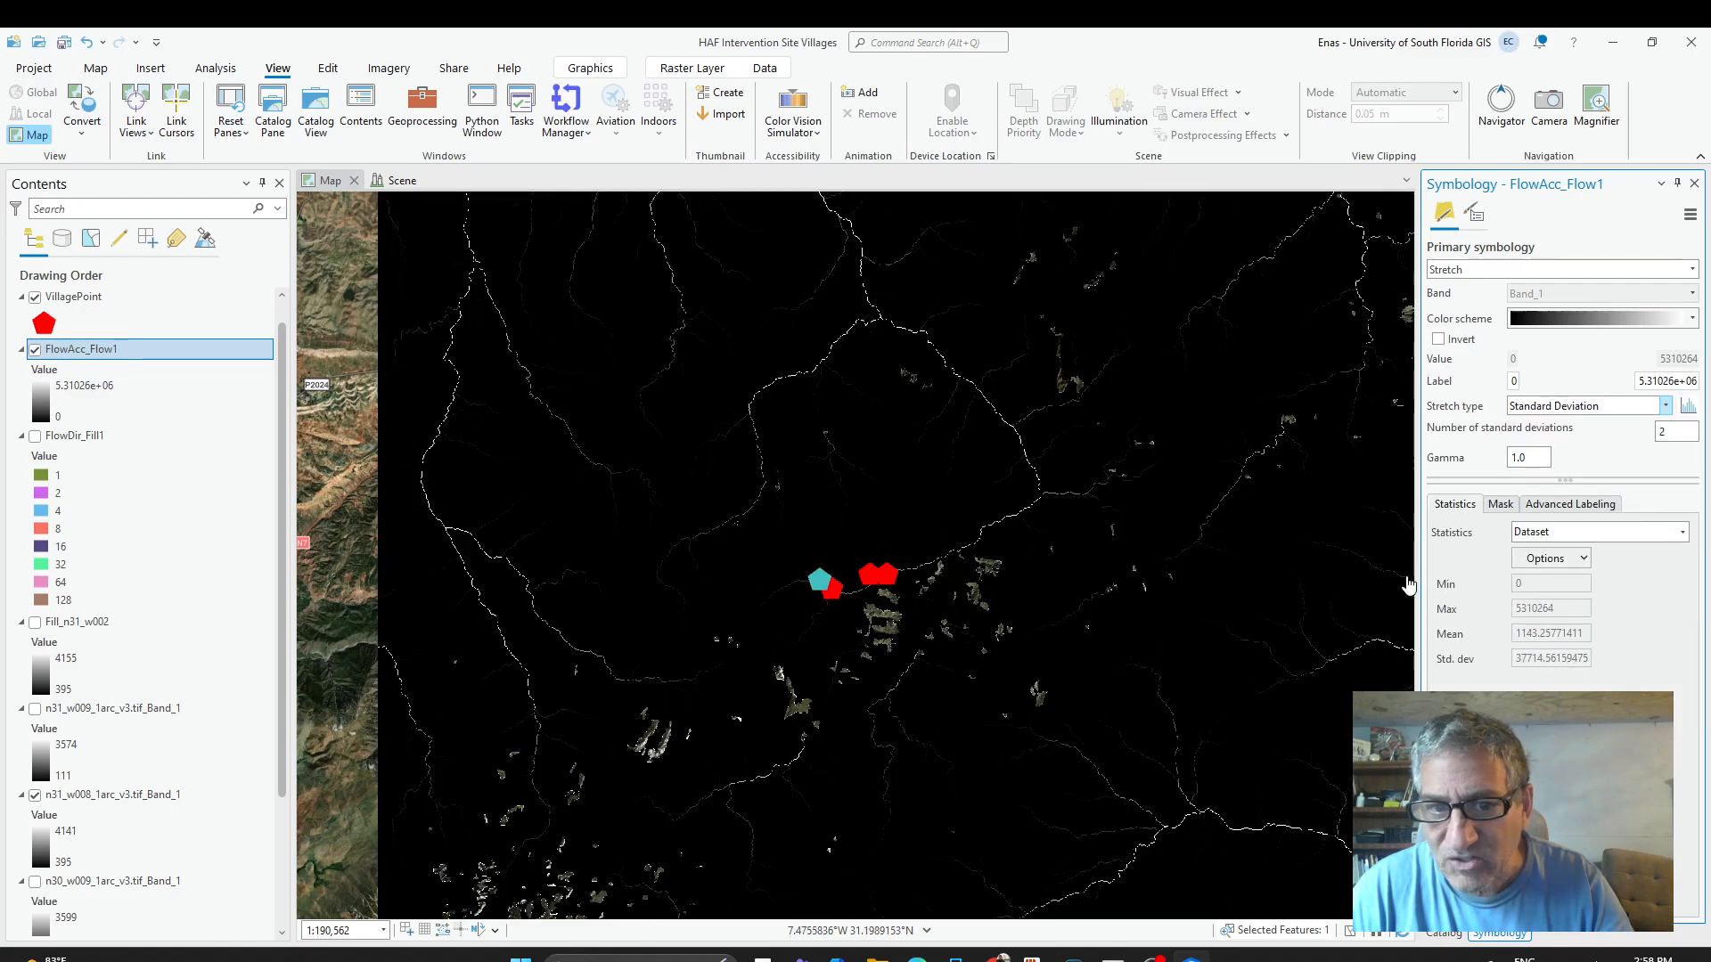
Switch to the ChatGPT conversation in the browser and read how to make the flow accumulation layer's maximum value editable.
click(1587, 535)
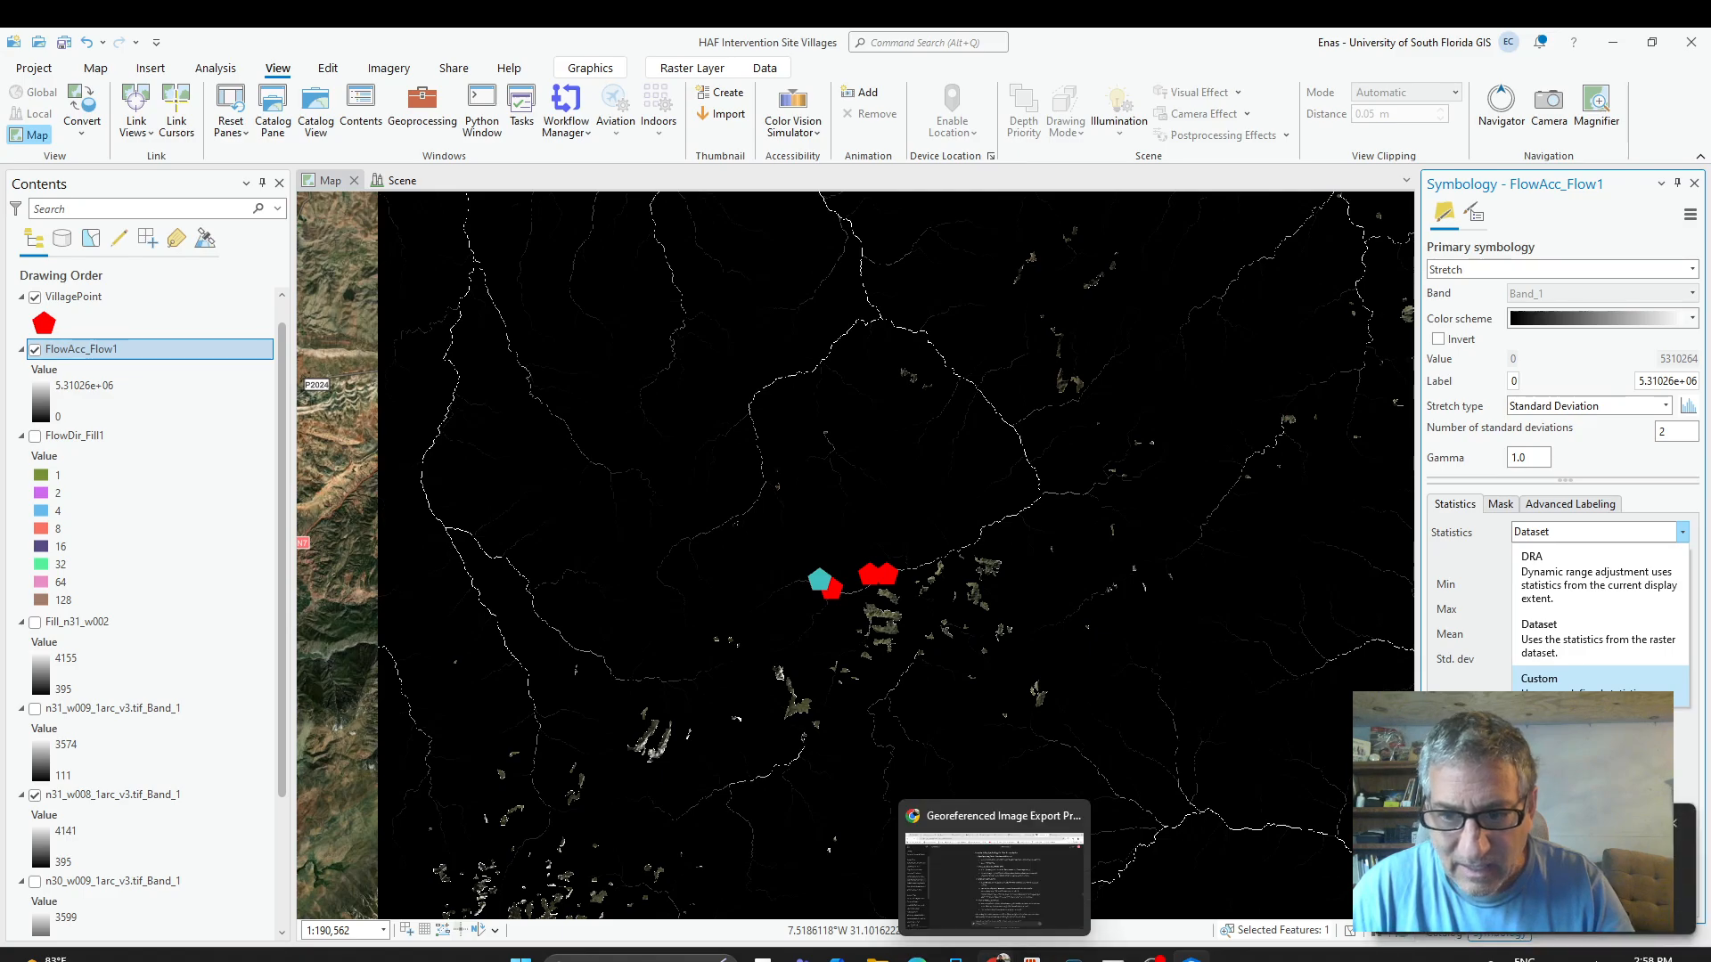
click(998, 957)
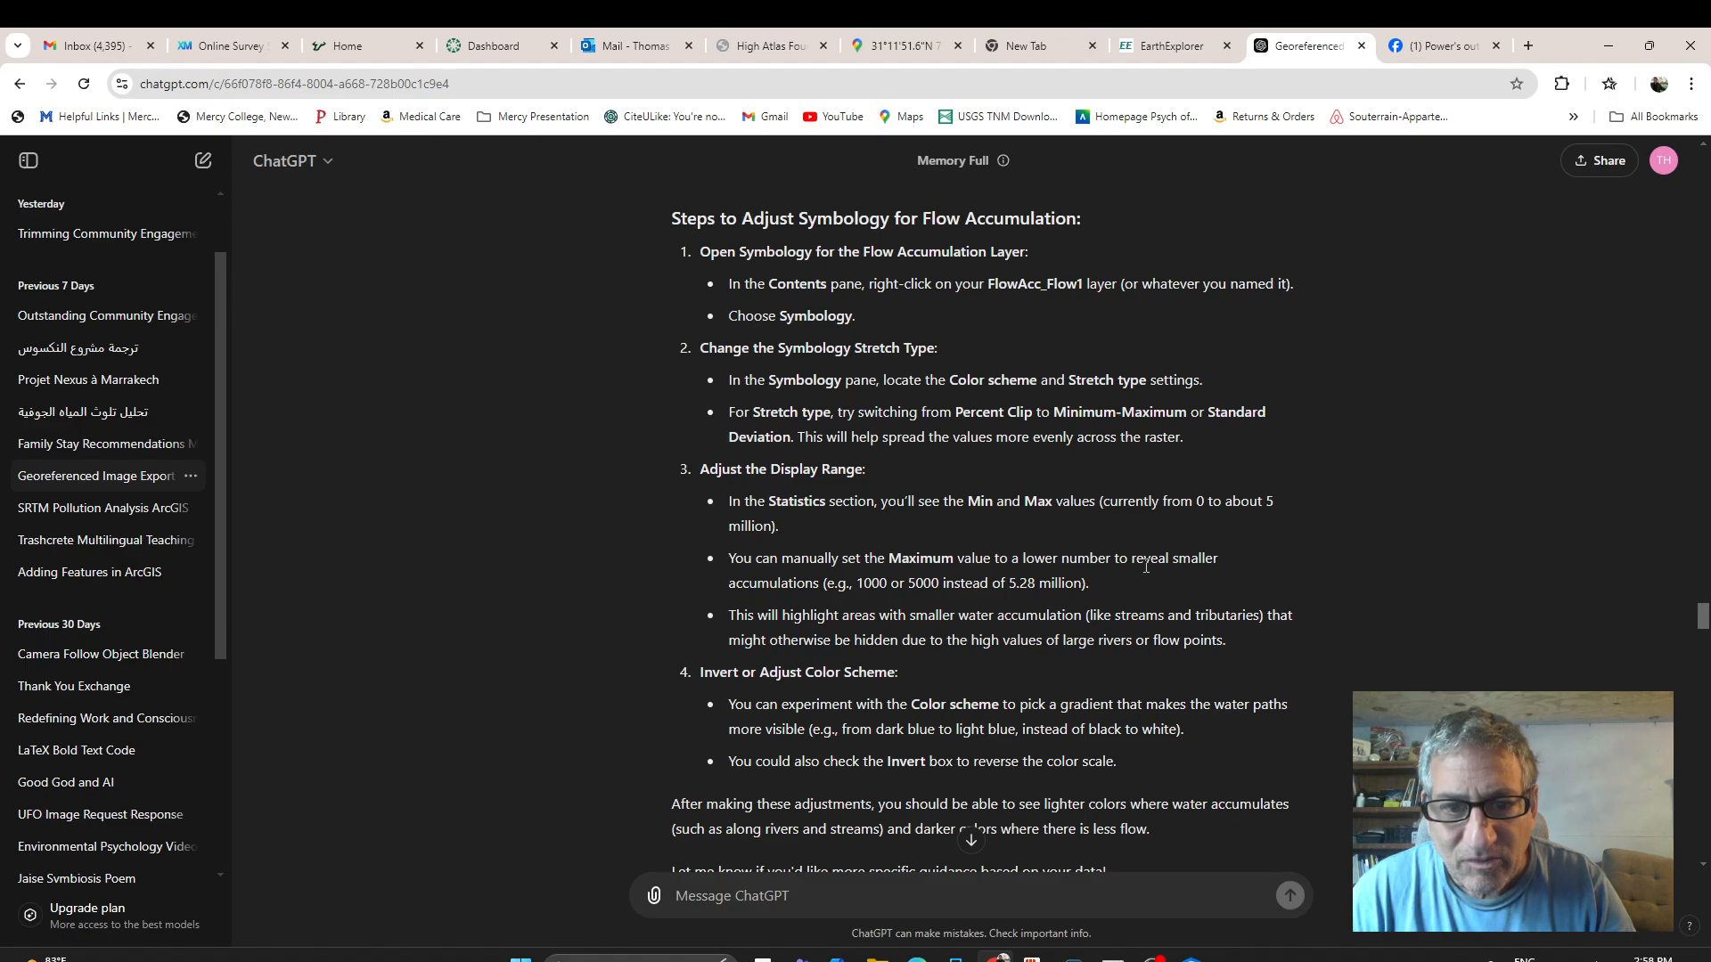
scroll(1145, 567, down, 2)
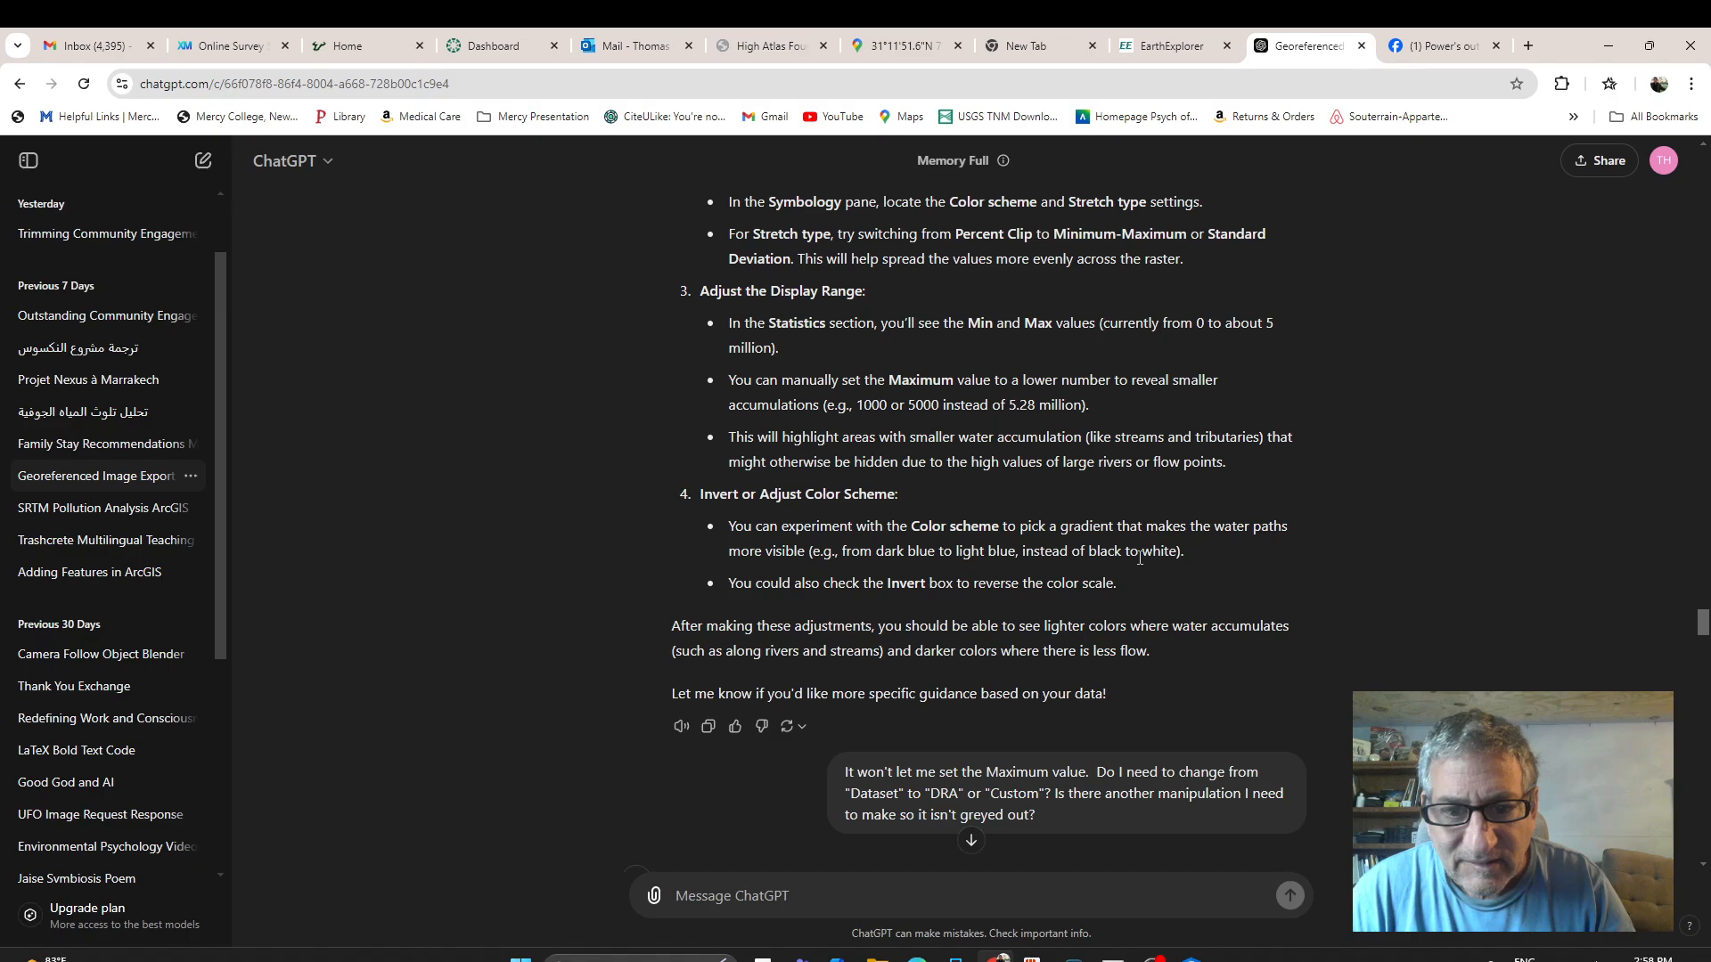
scroll(1139, 556, down, 2)
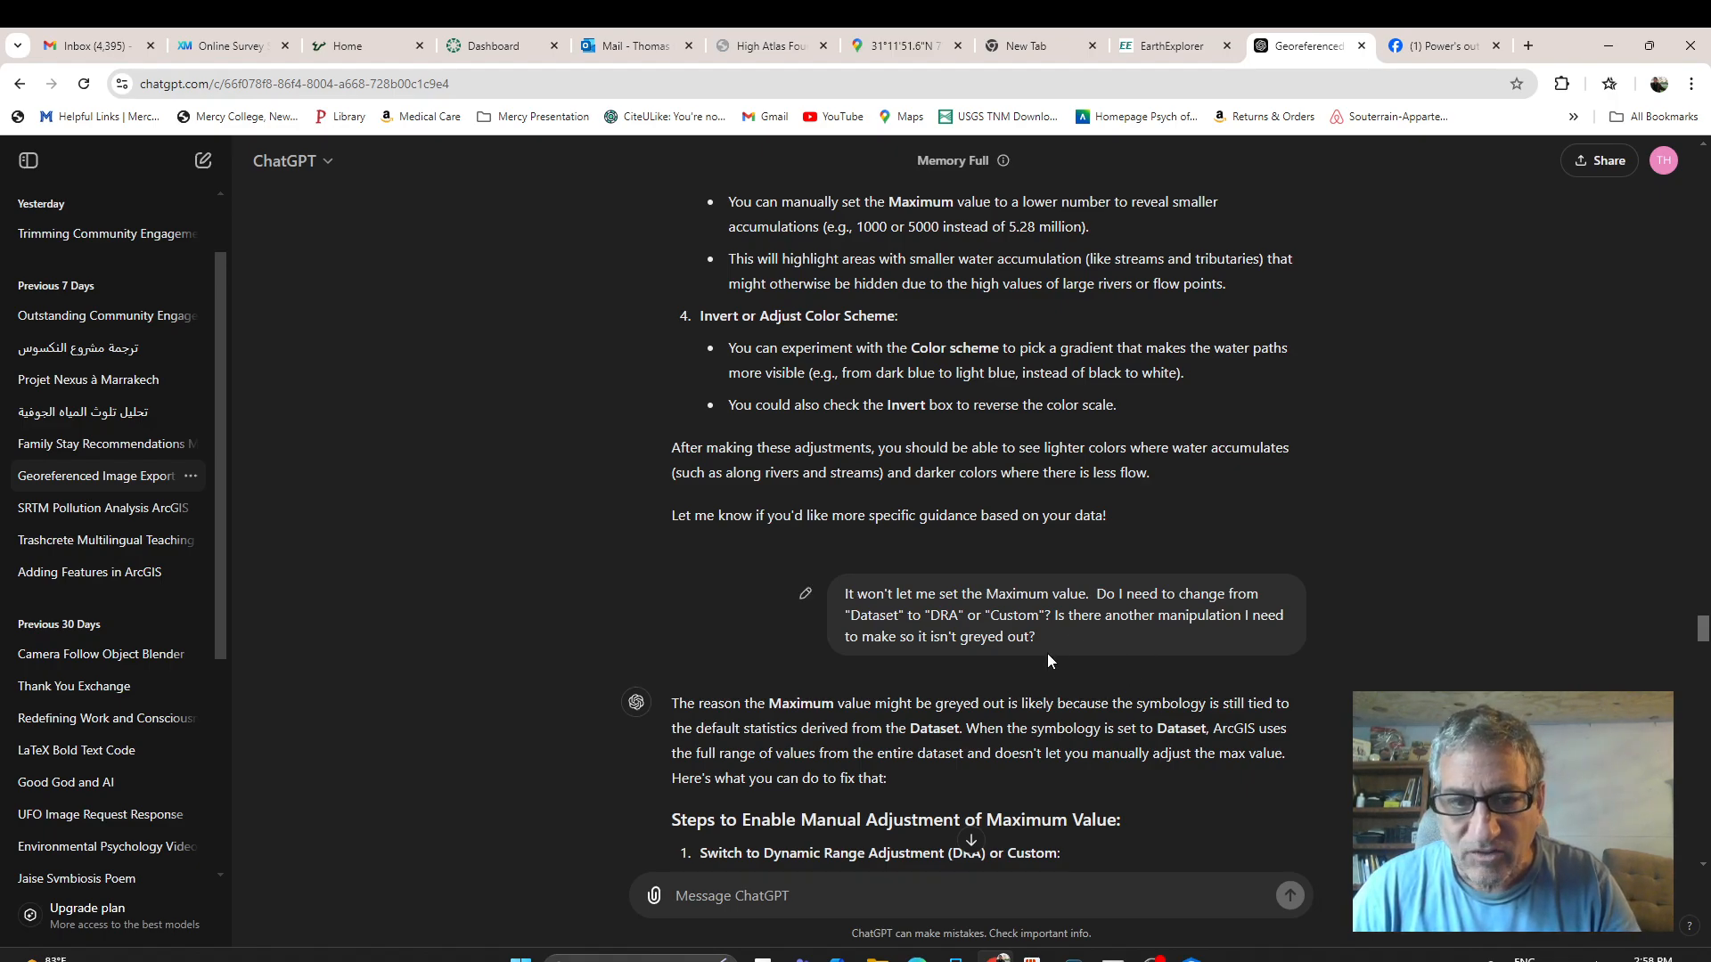
scroll(1034, 648, down, 1)
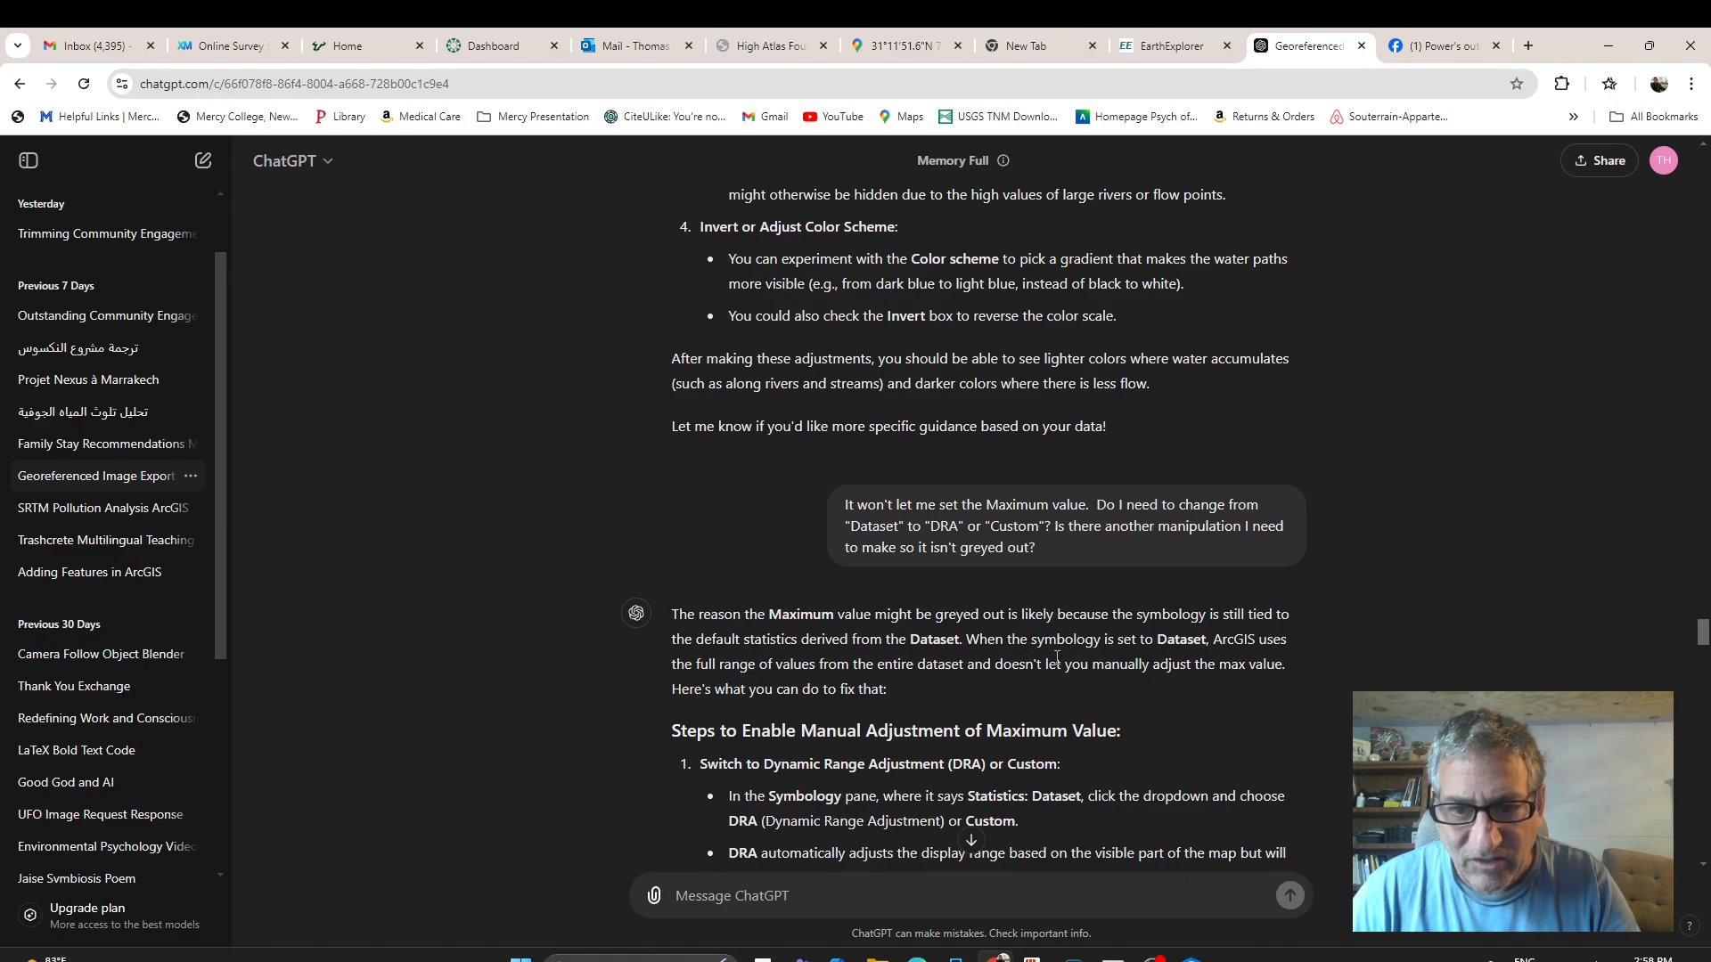
scroll(1019, 657, down, 1)
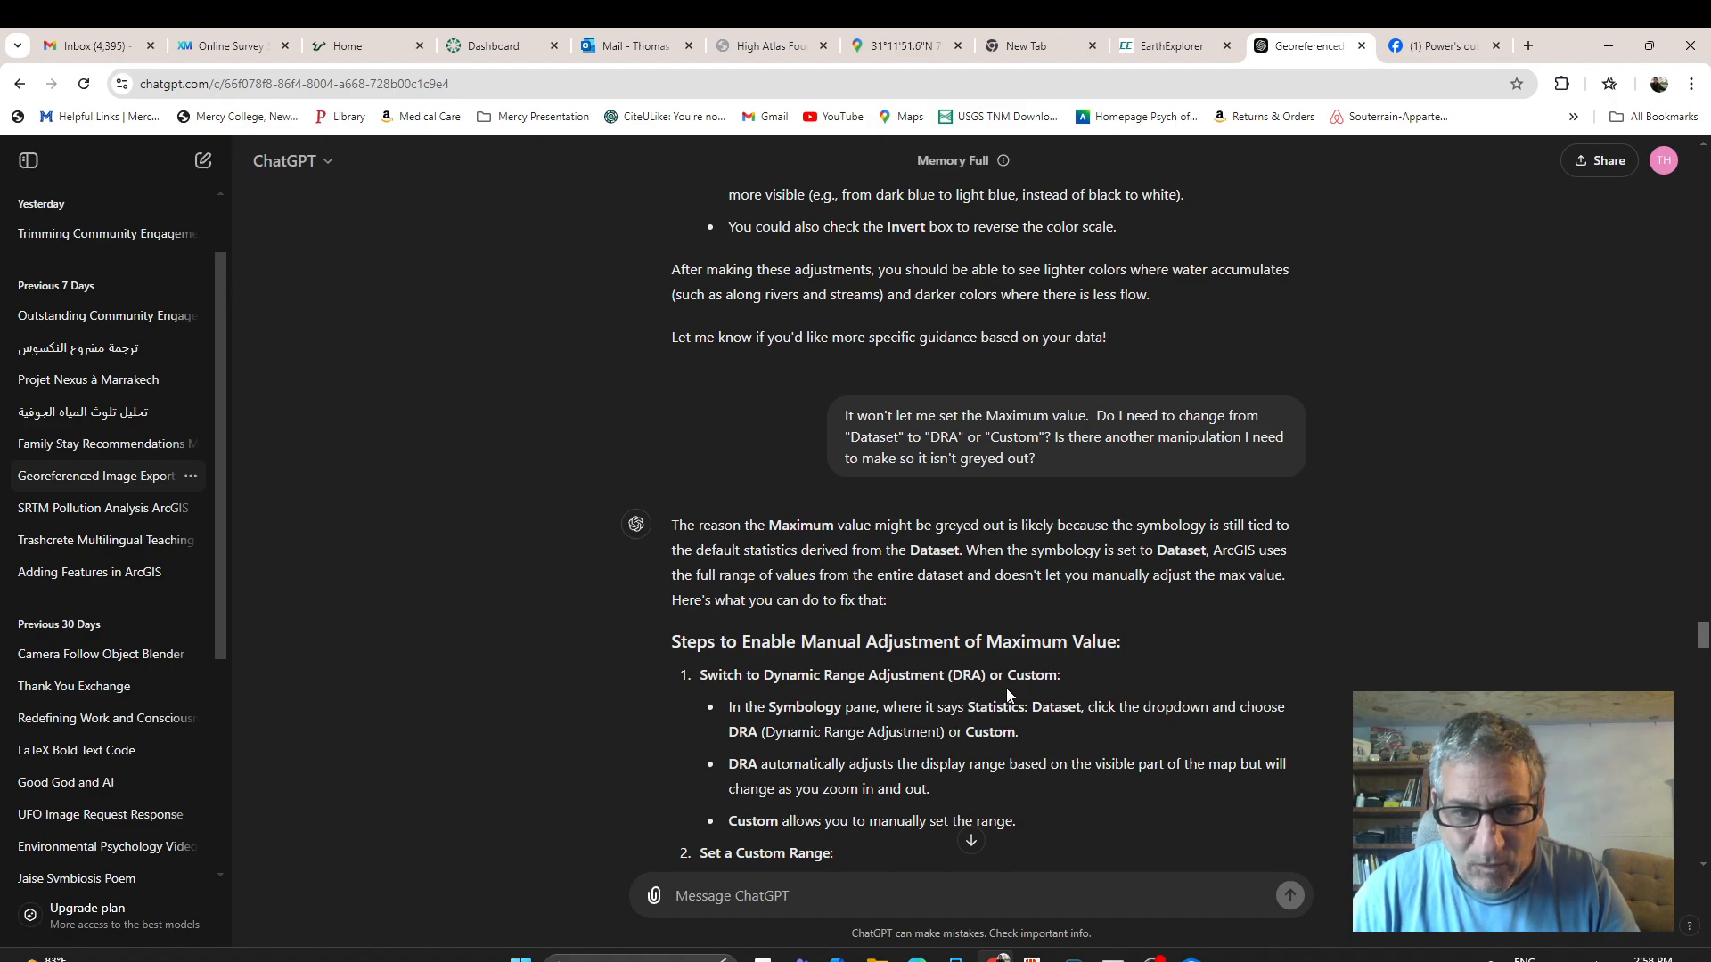
scroll(1066, 679, down, 2)
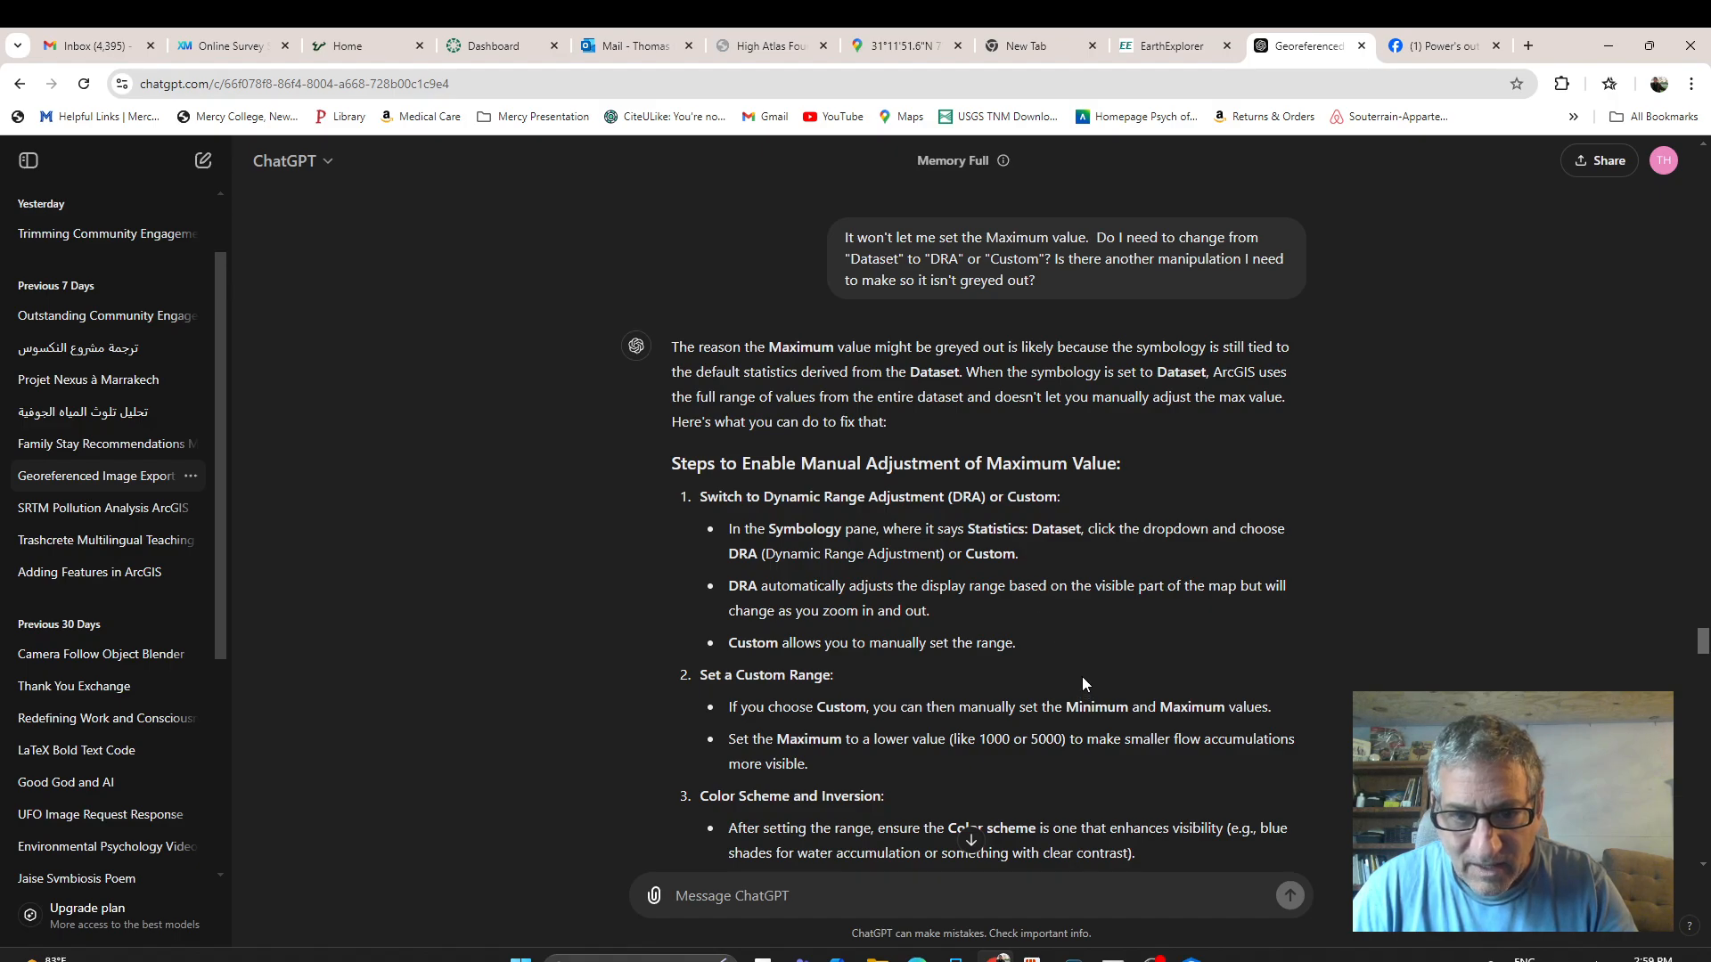
scroll(1081, 677, down, 1)
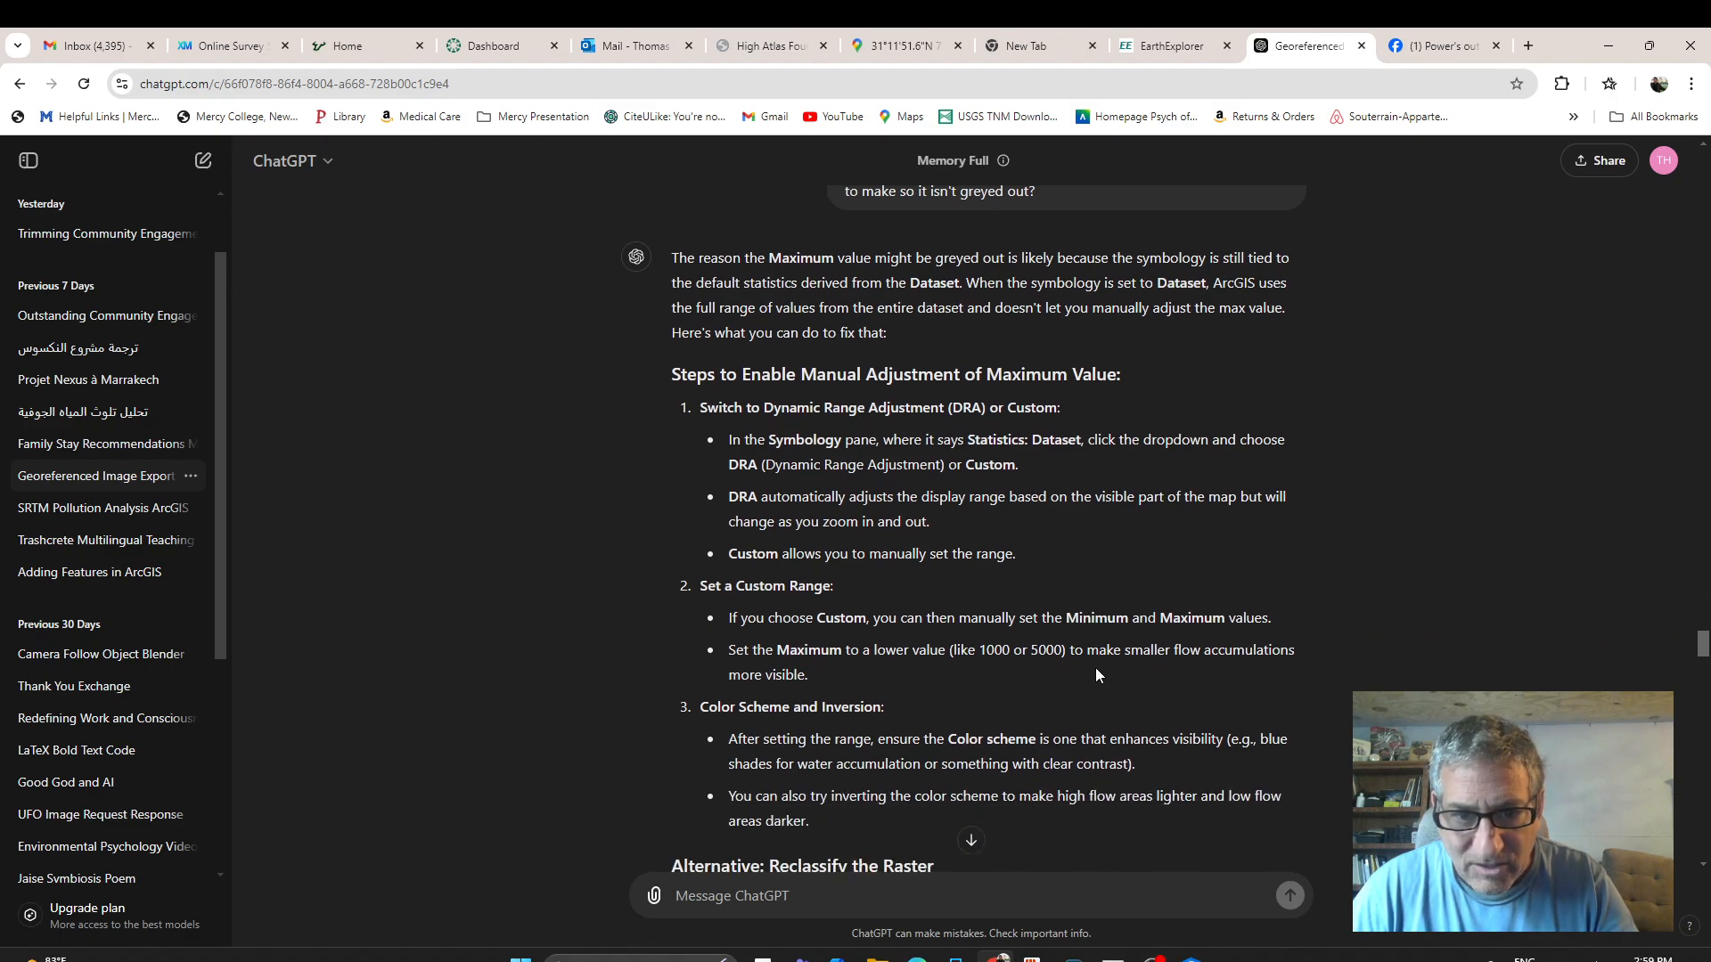
scroll(1103, 661, down, 1)
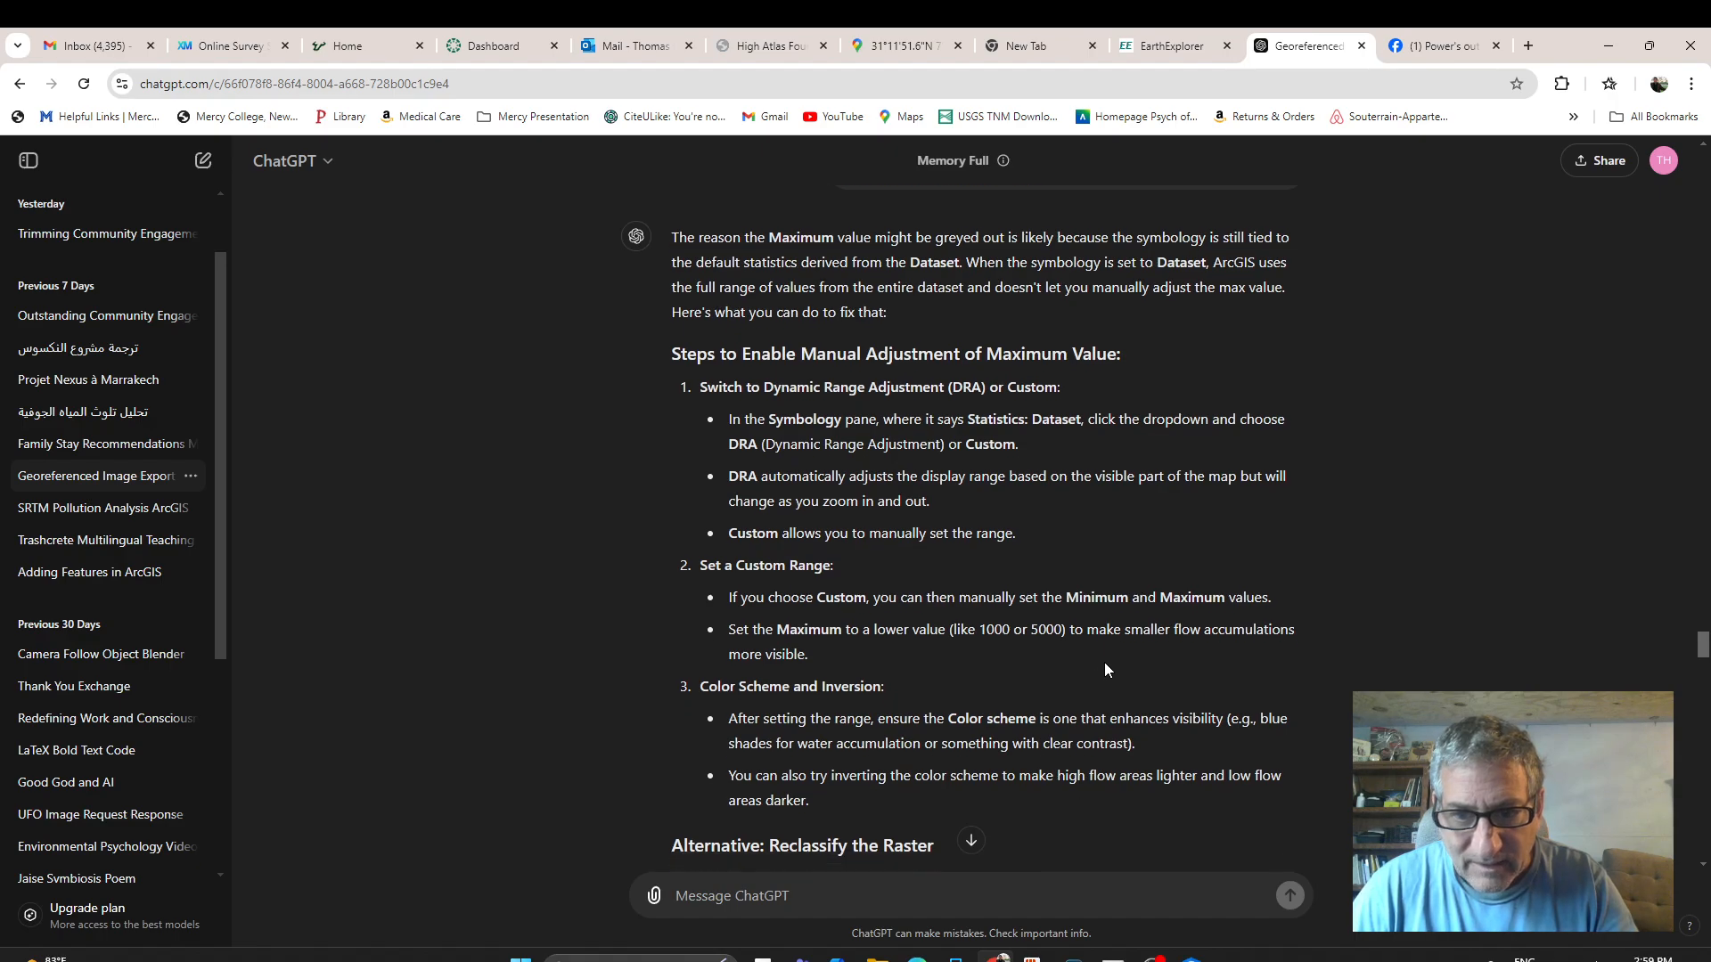
Return to ArcGIS Pro, switch FlowAcc_Flow1's stretch statistics to Custom, and set the maximum value to 5000.
key(alt+Tab)
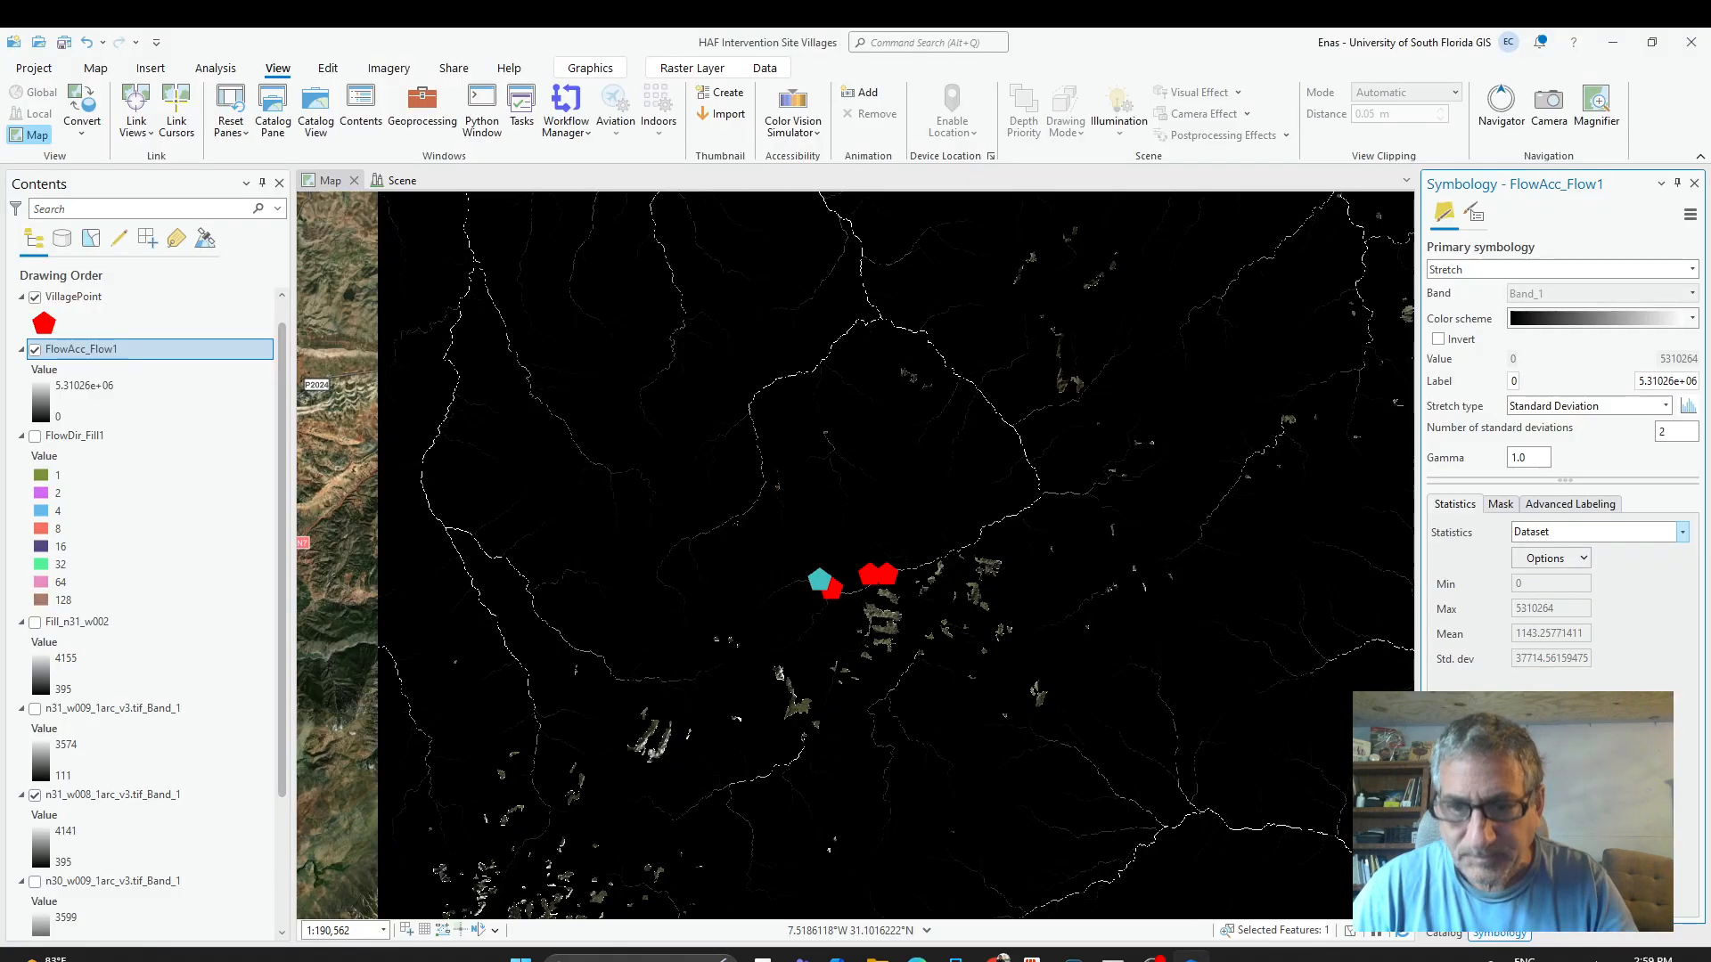
click(1610, 538)
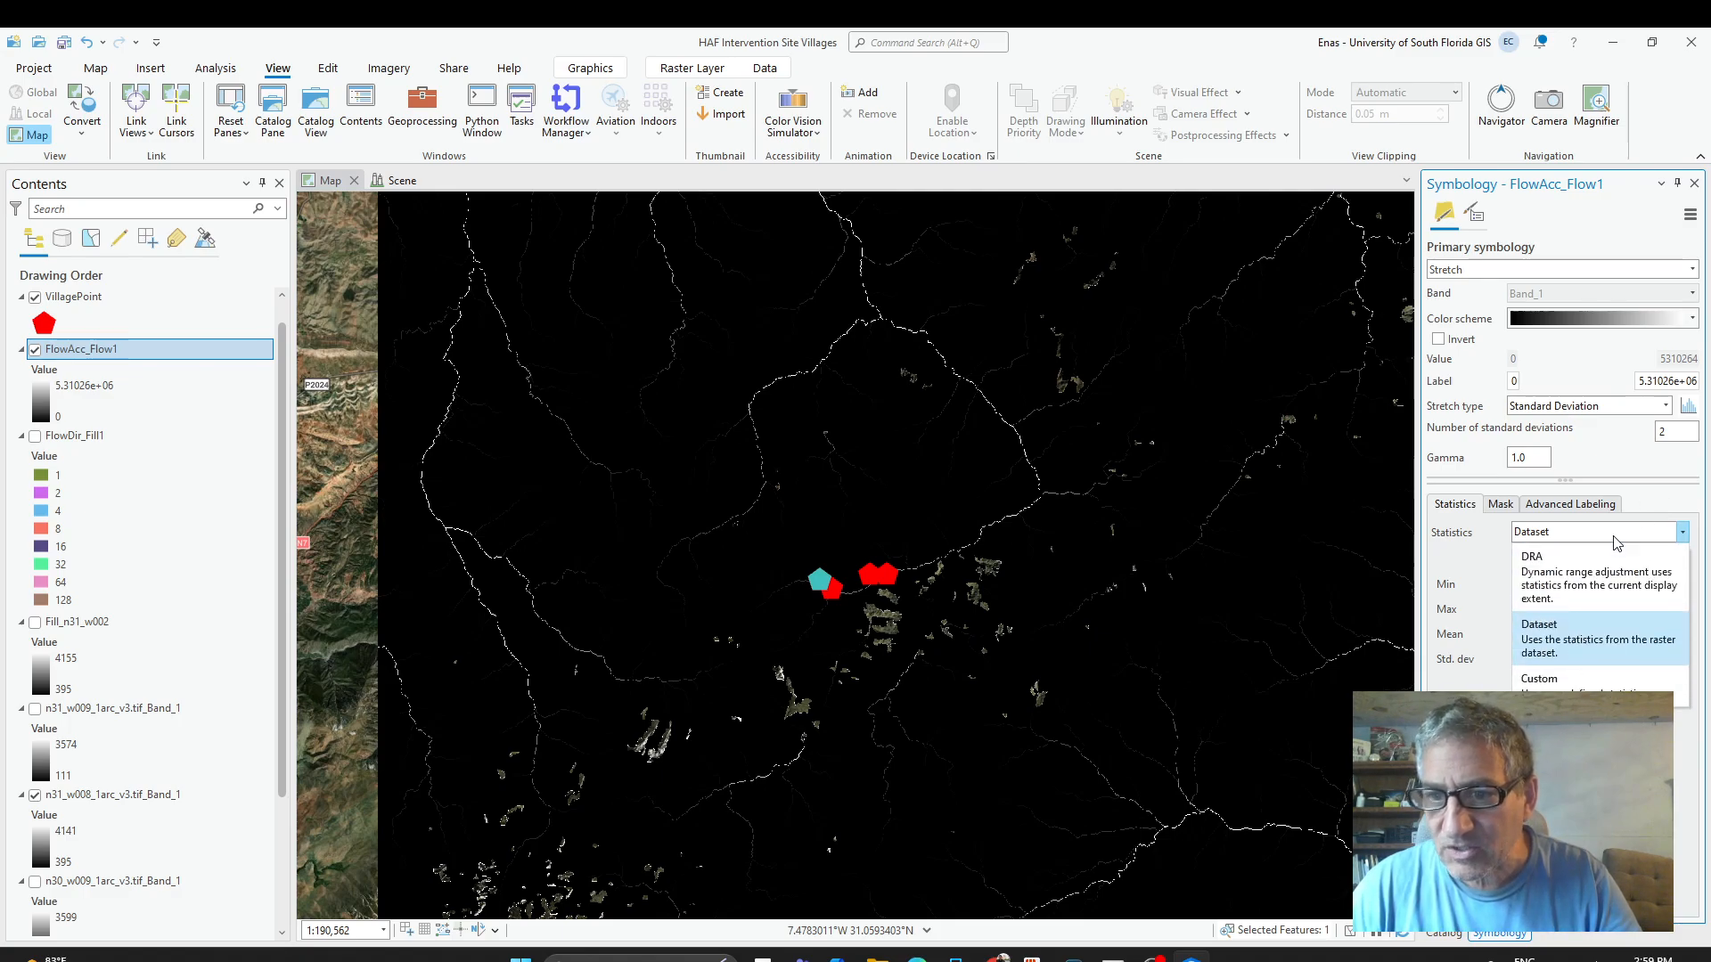
click(1568, 681)
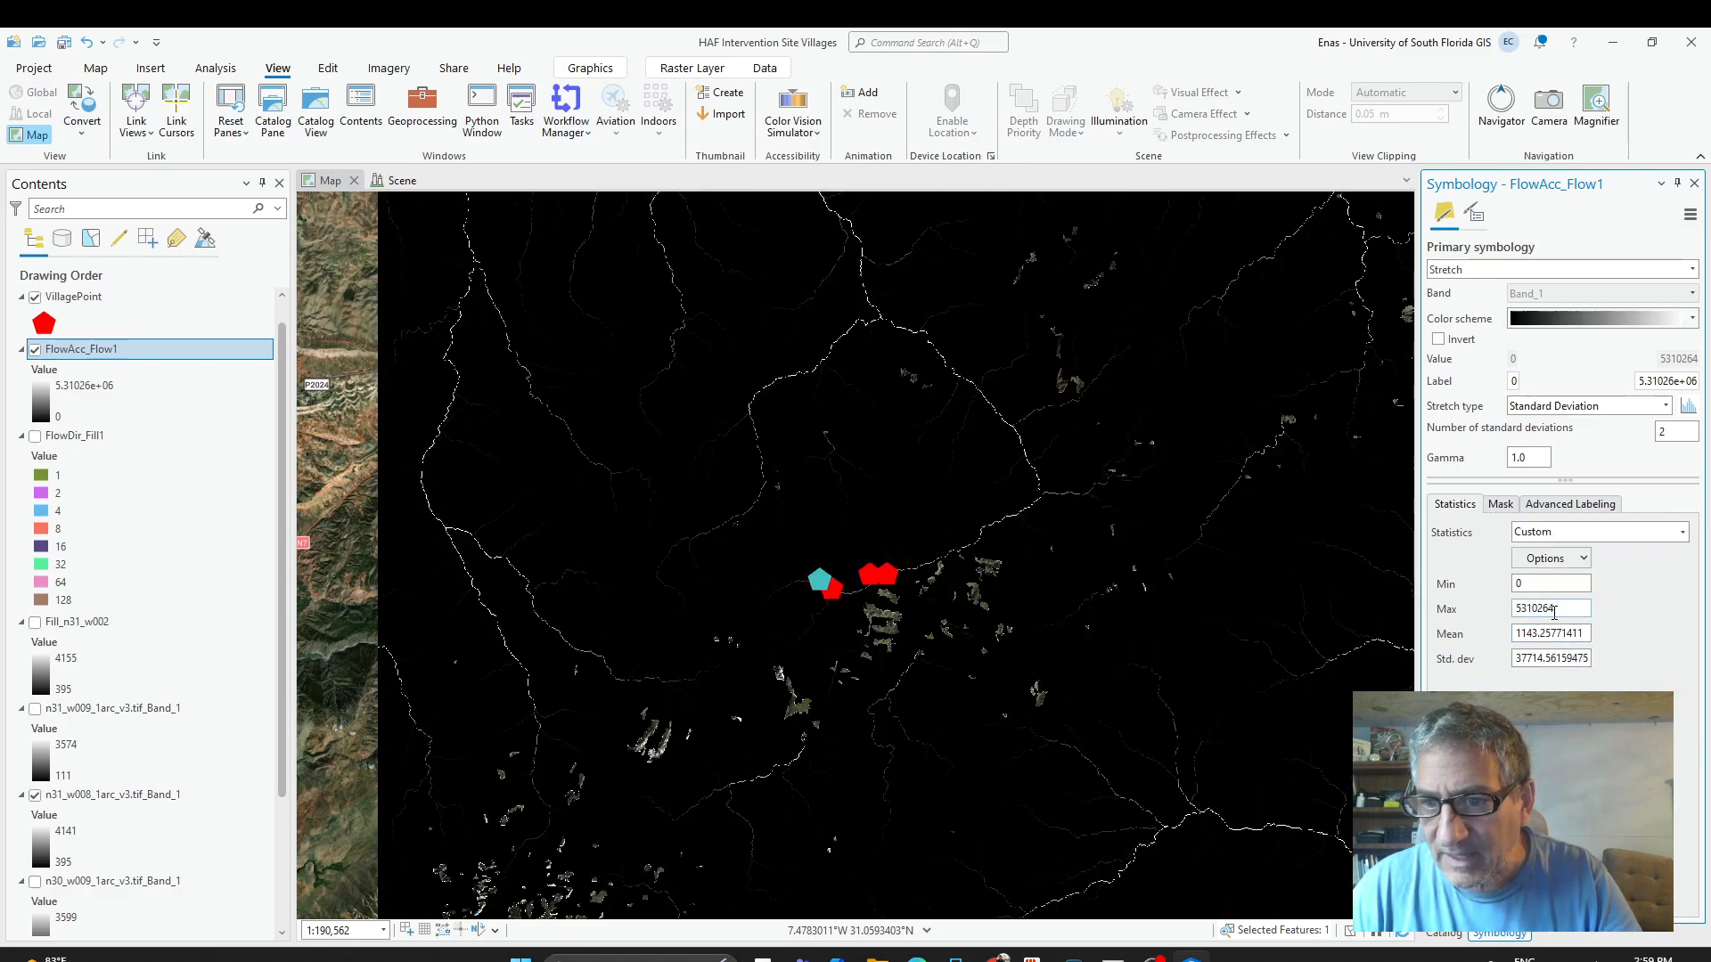
double_click(1578, 611)
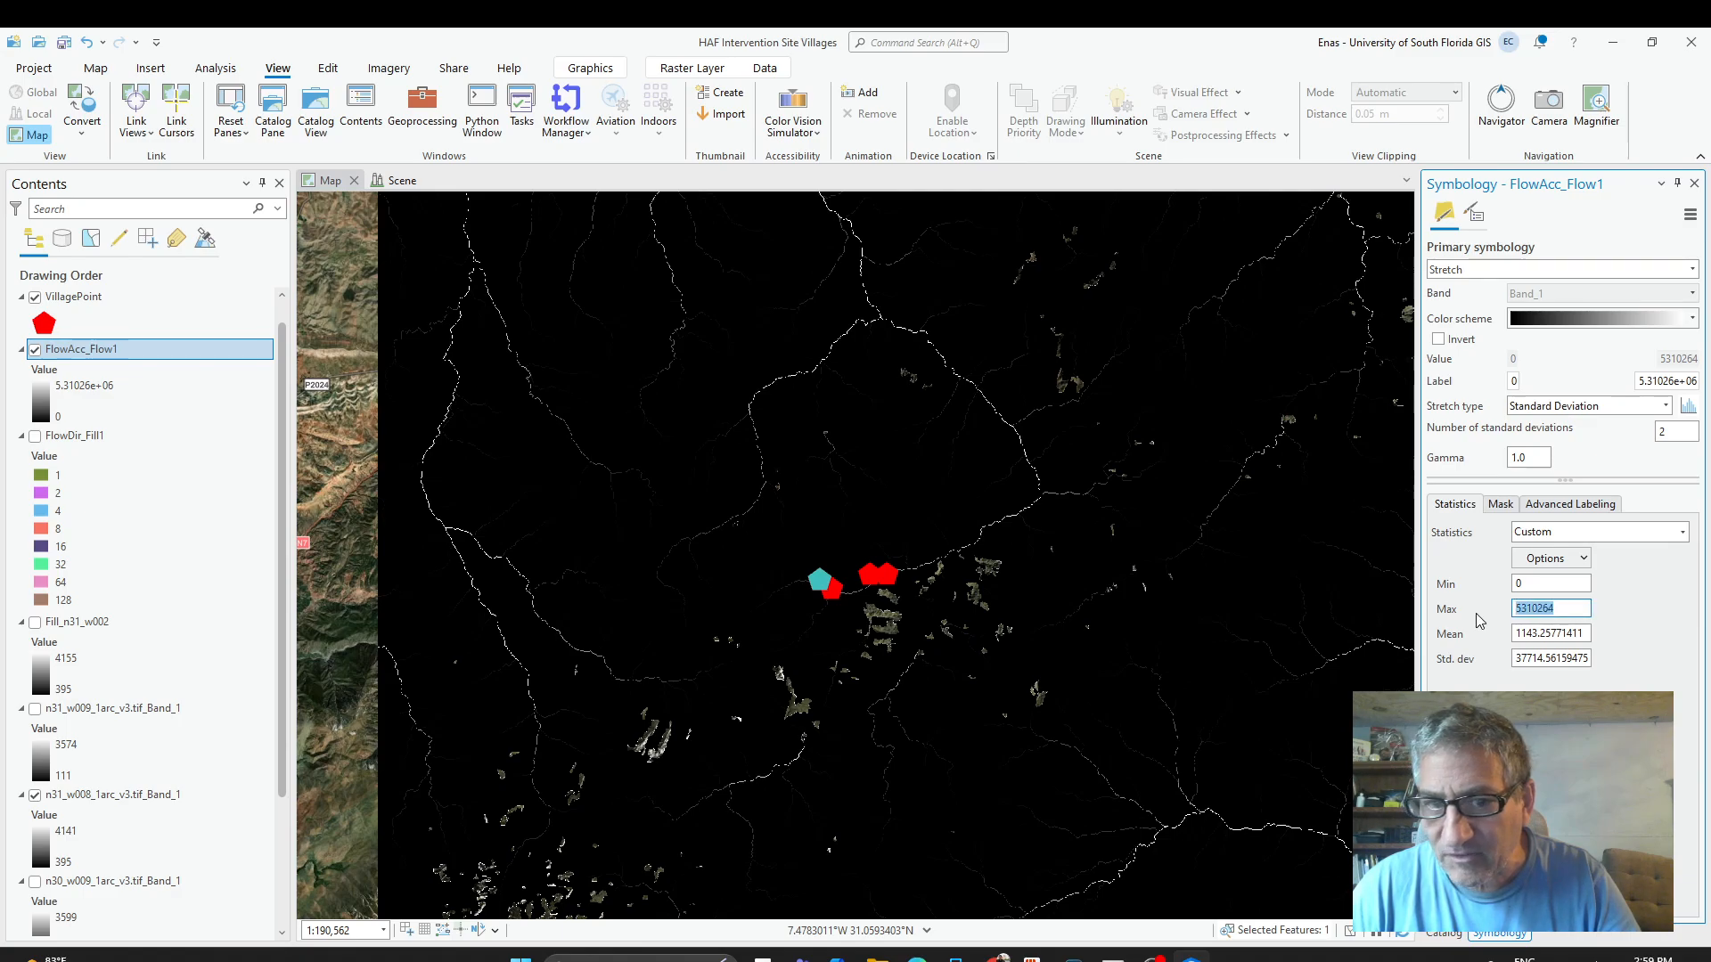
text(5000)
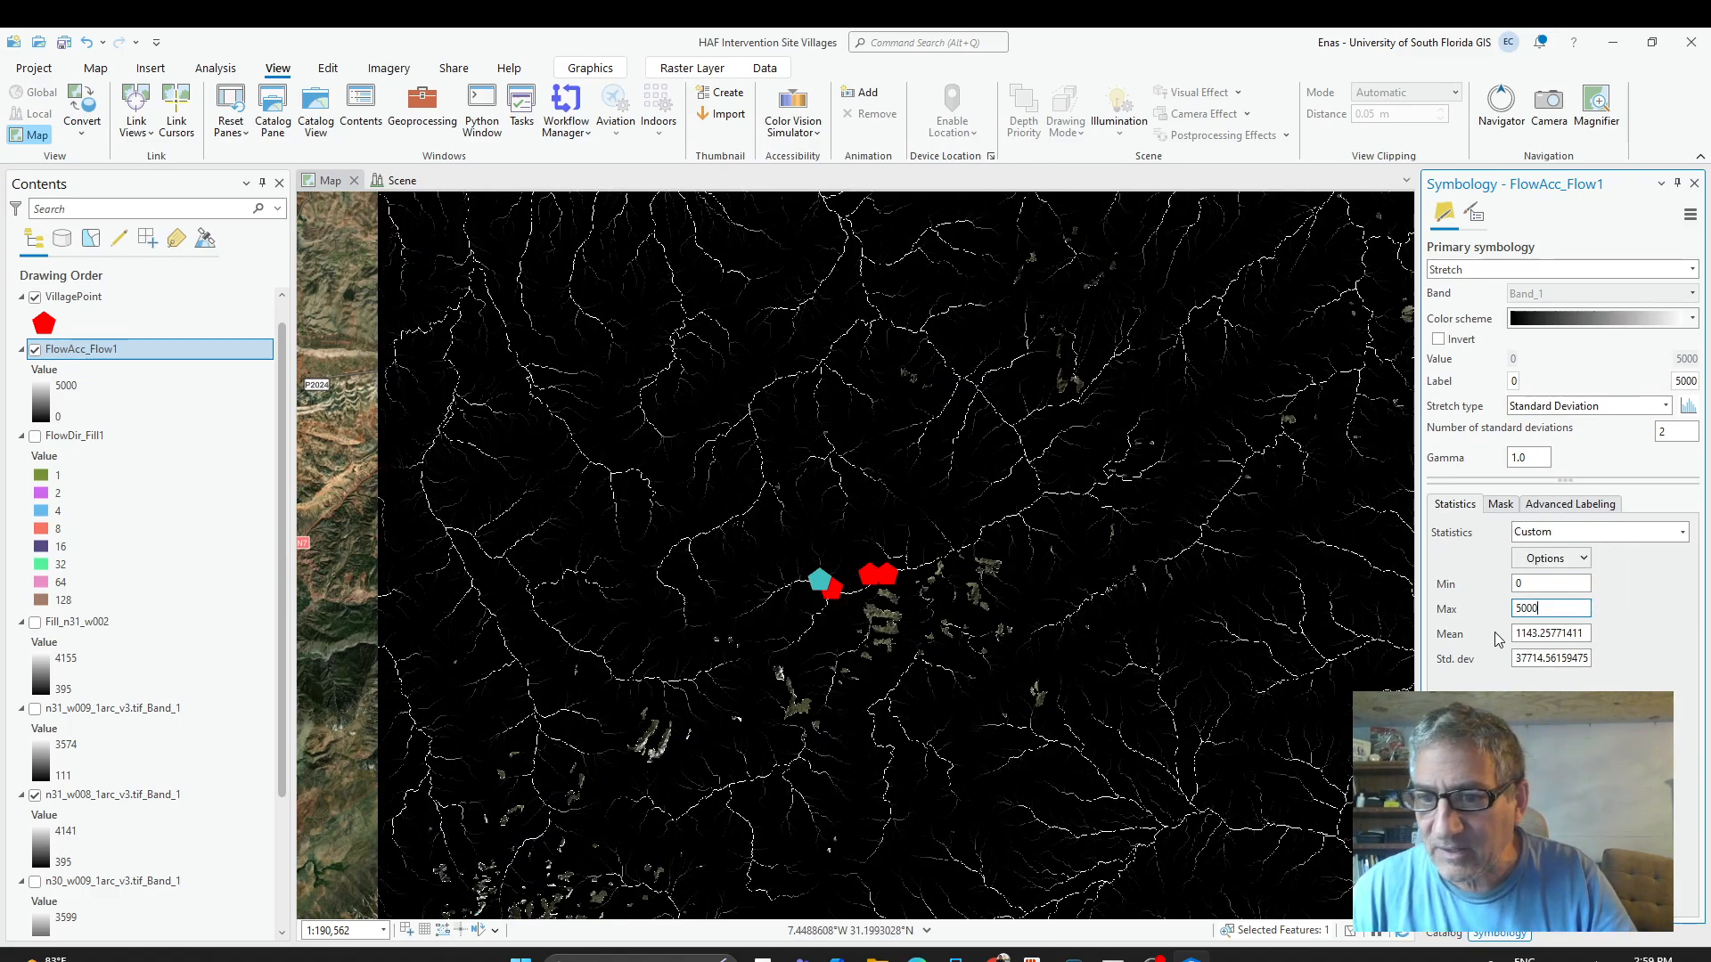
Set the custom maximum of FlowAcc_Flow1 to 1000 and inspect the streams around the village points.
double_click(1553, 612)
text(1000)
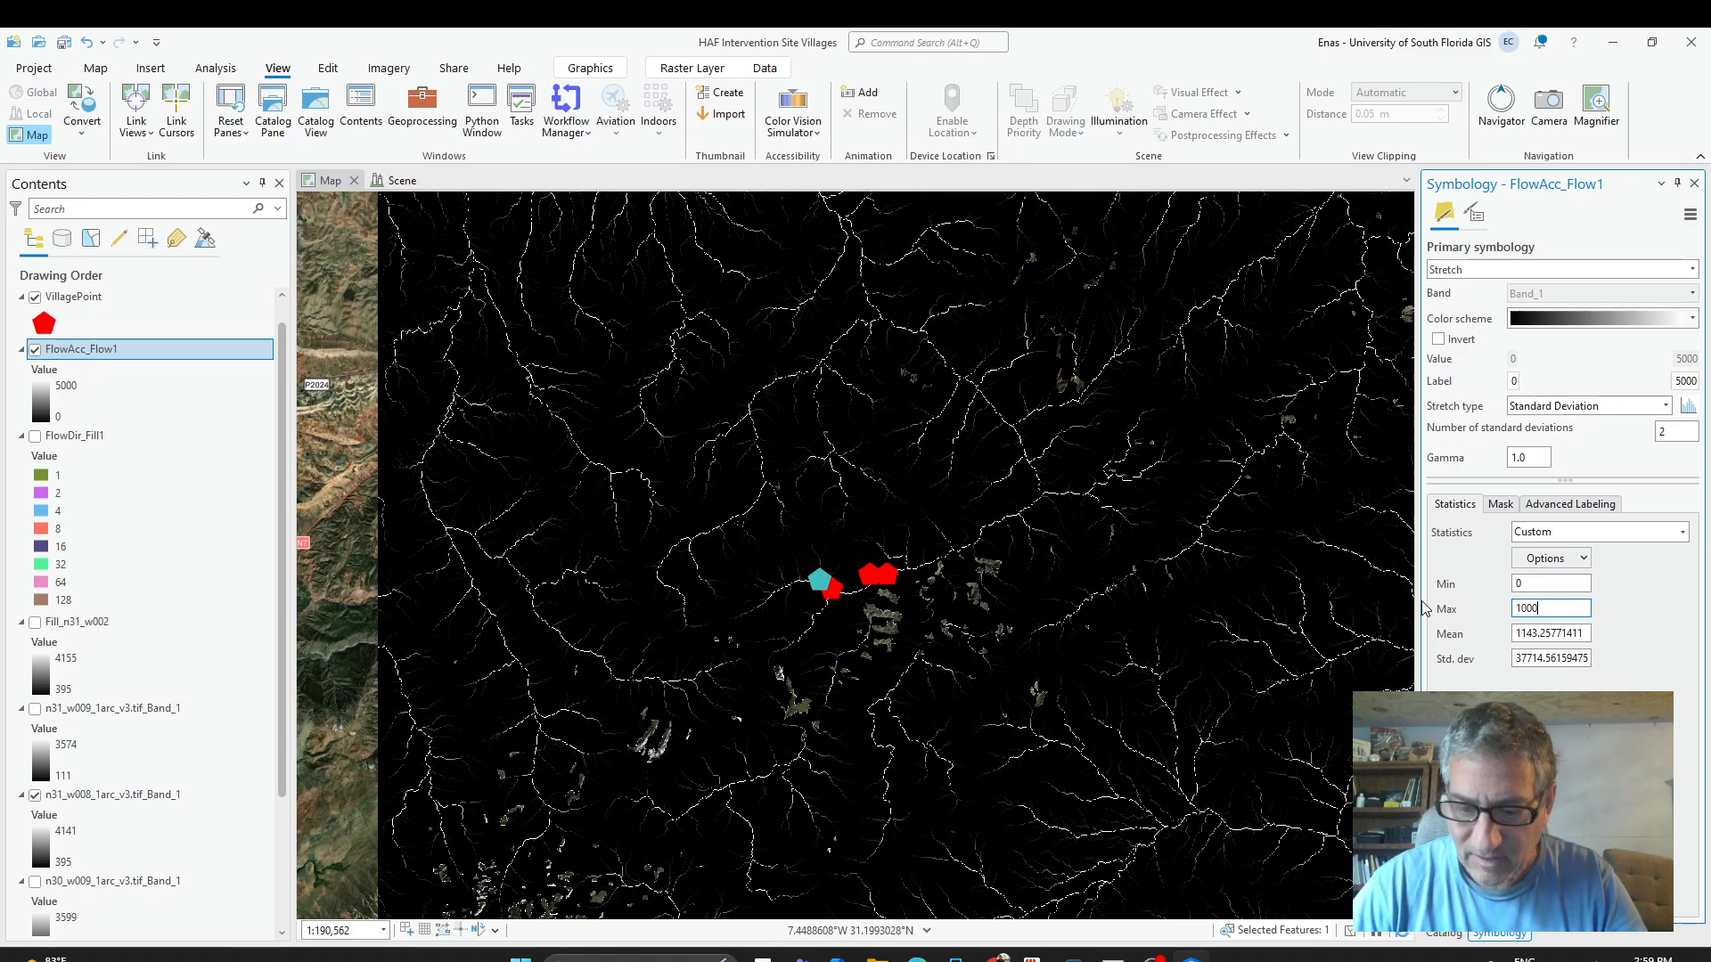
key(Return)
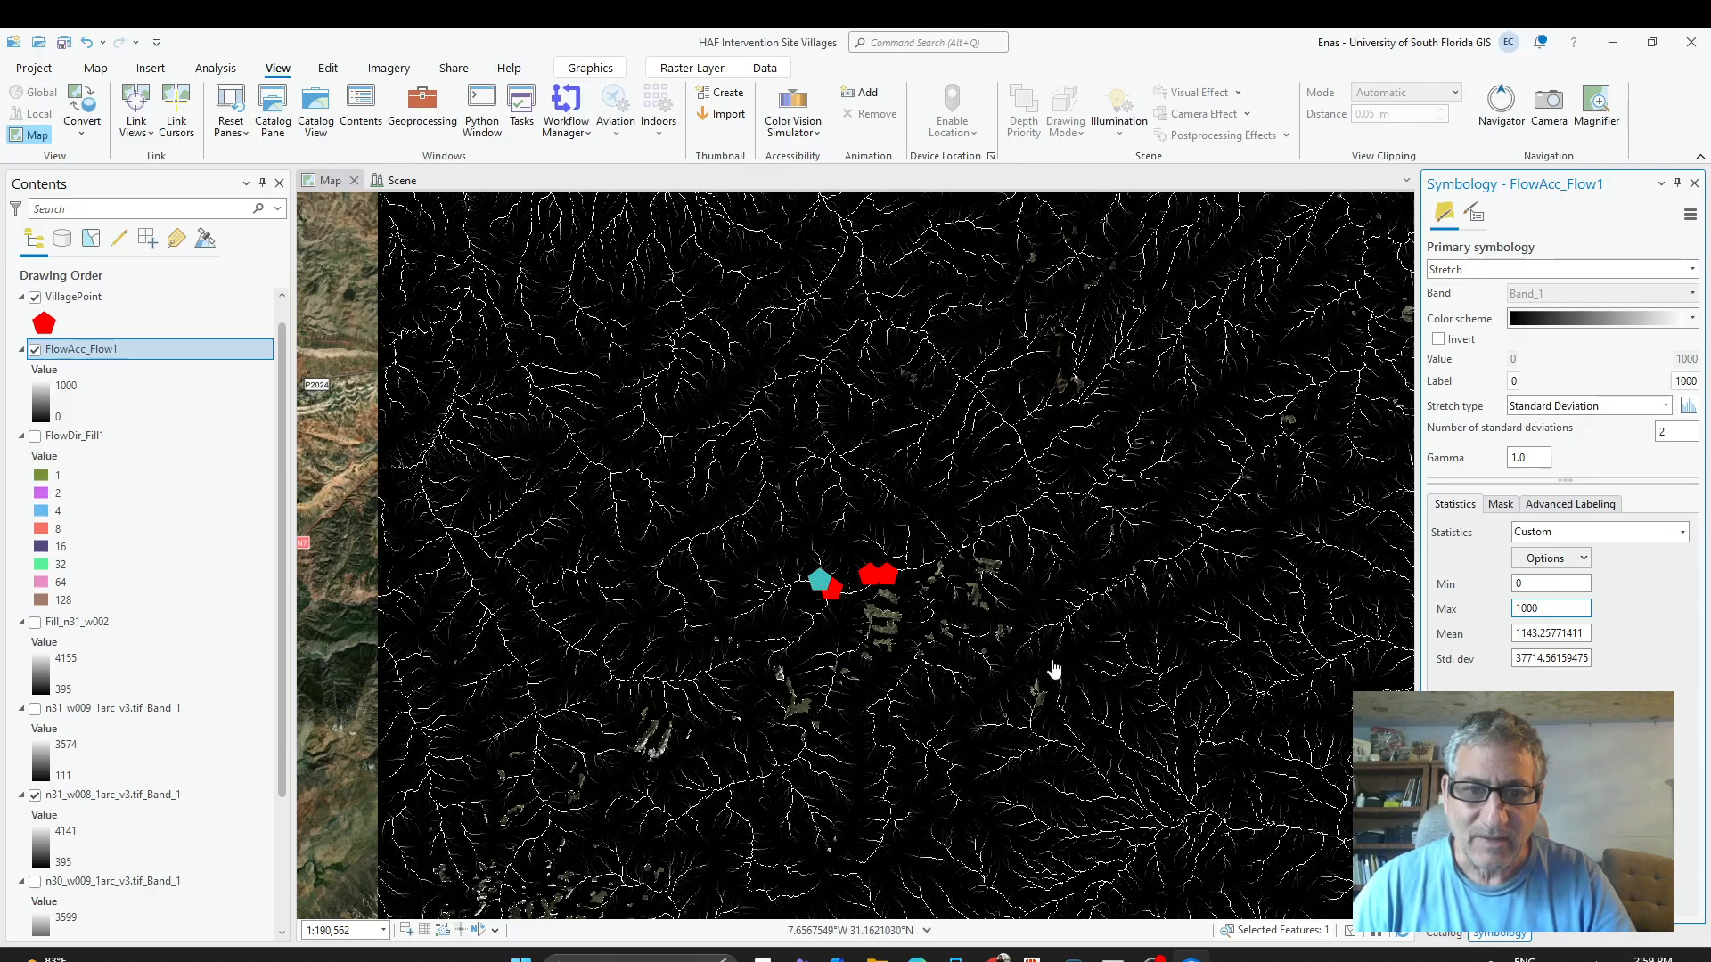
drag(1054, 672, 1013, 607)
scroll(947, 489, up, 4)
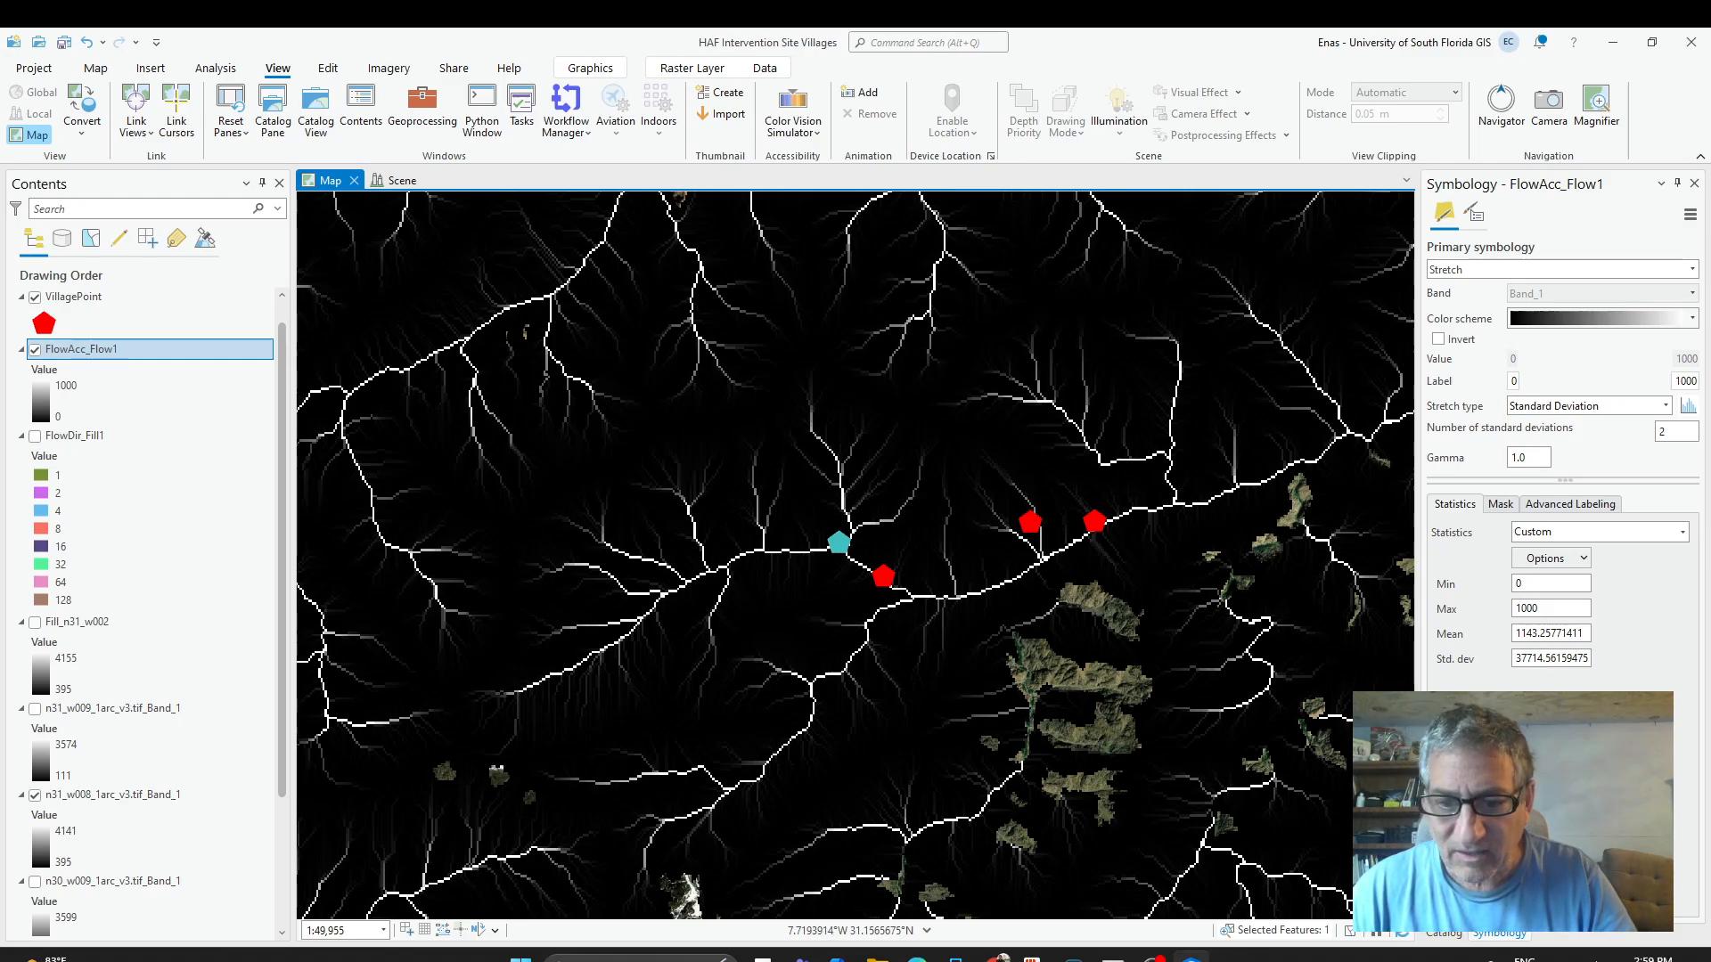
Switch to the ChatGPT conversation and read about inverting the color scheme and what white and black mean in a flow accumulation raster.
click(1000, 956)
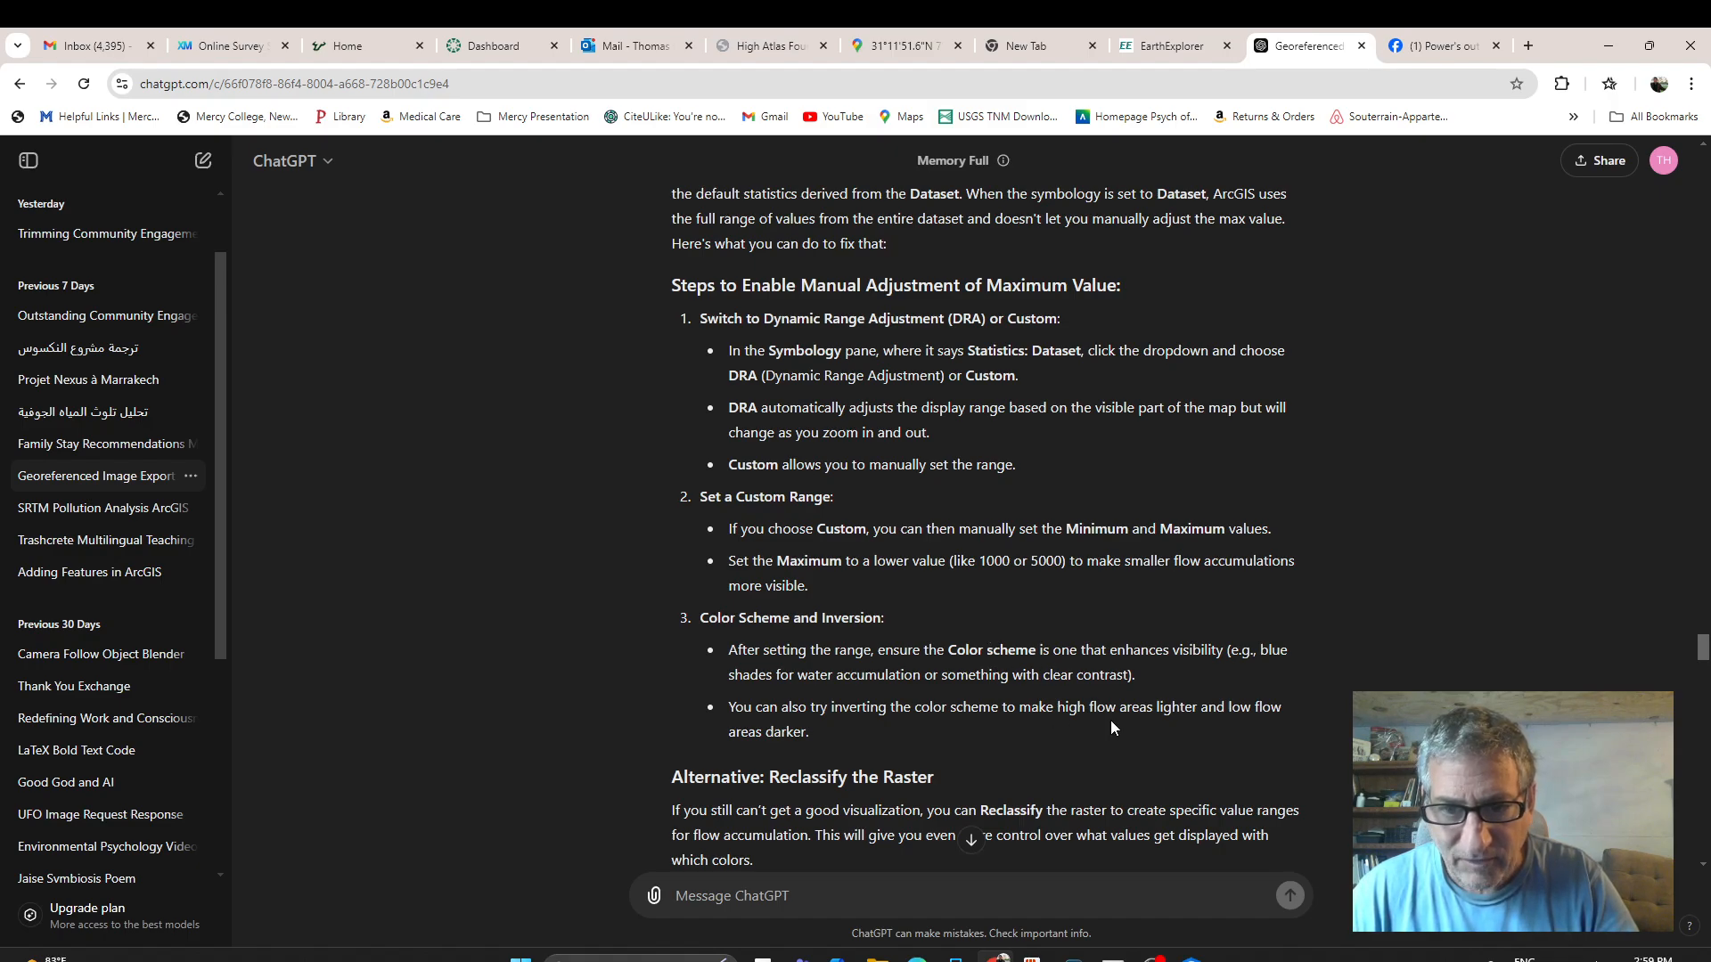
scroll(1113, 733, down, 1)
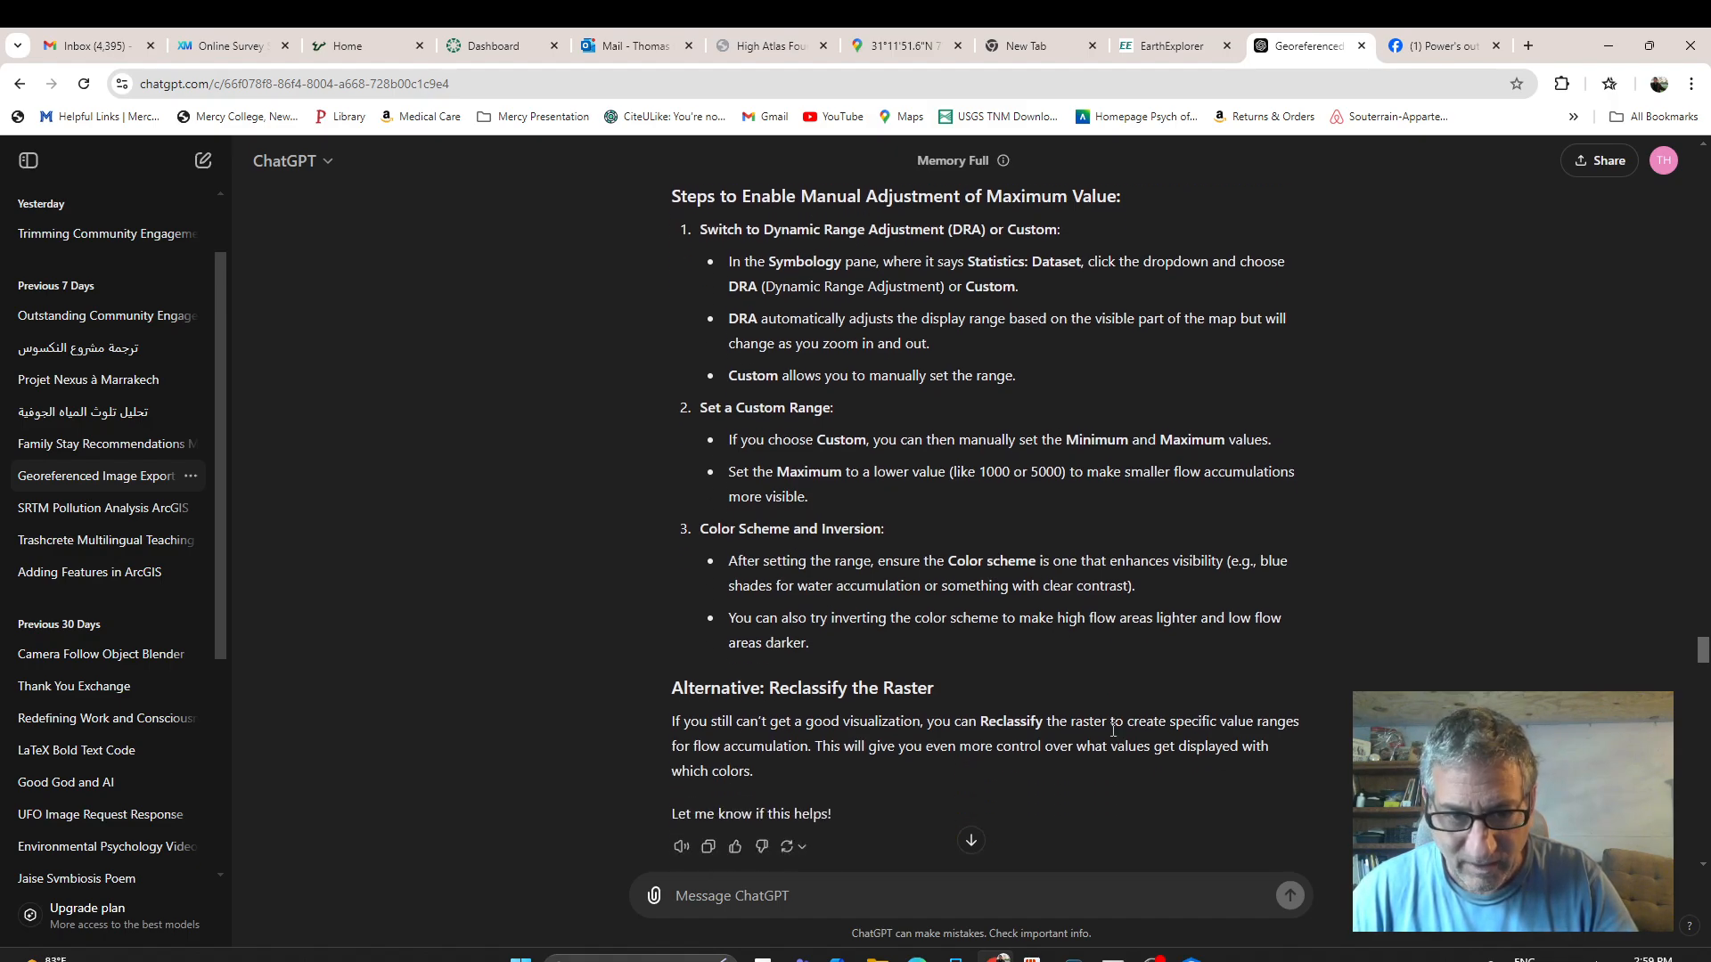
scroll(1112, 731, down, 2)
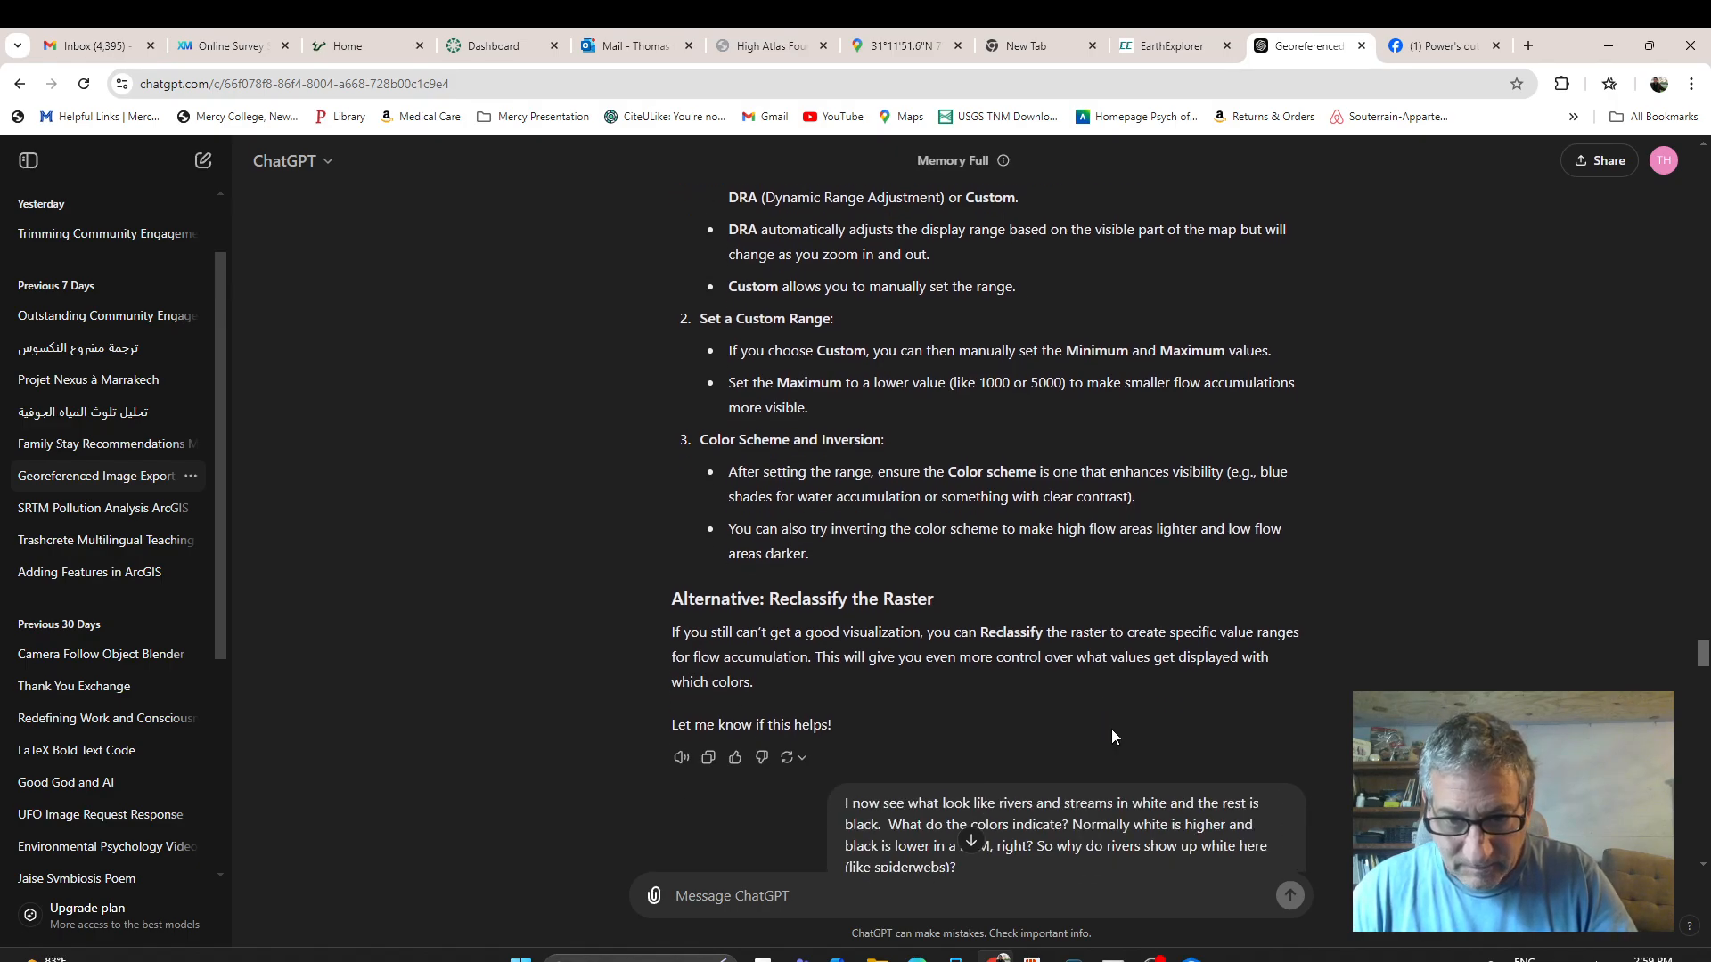
scroll(1189, 748, down, 3)
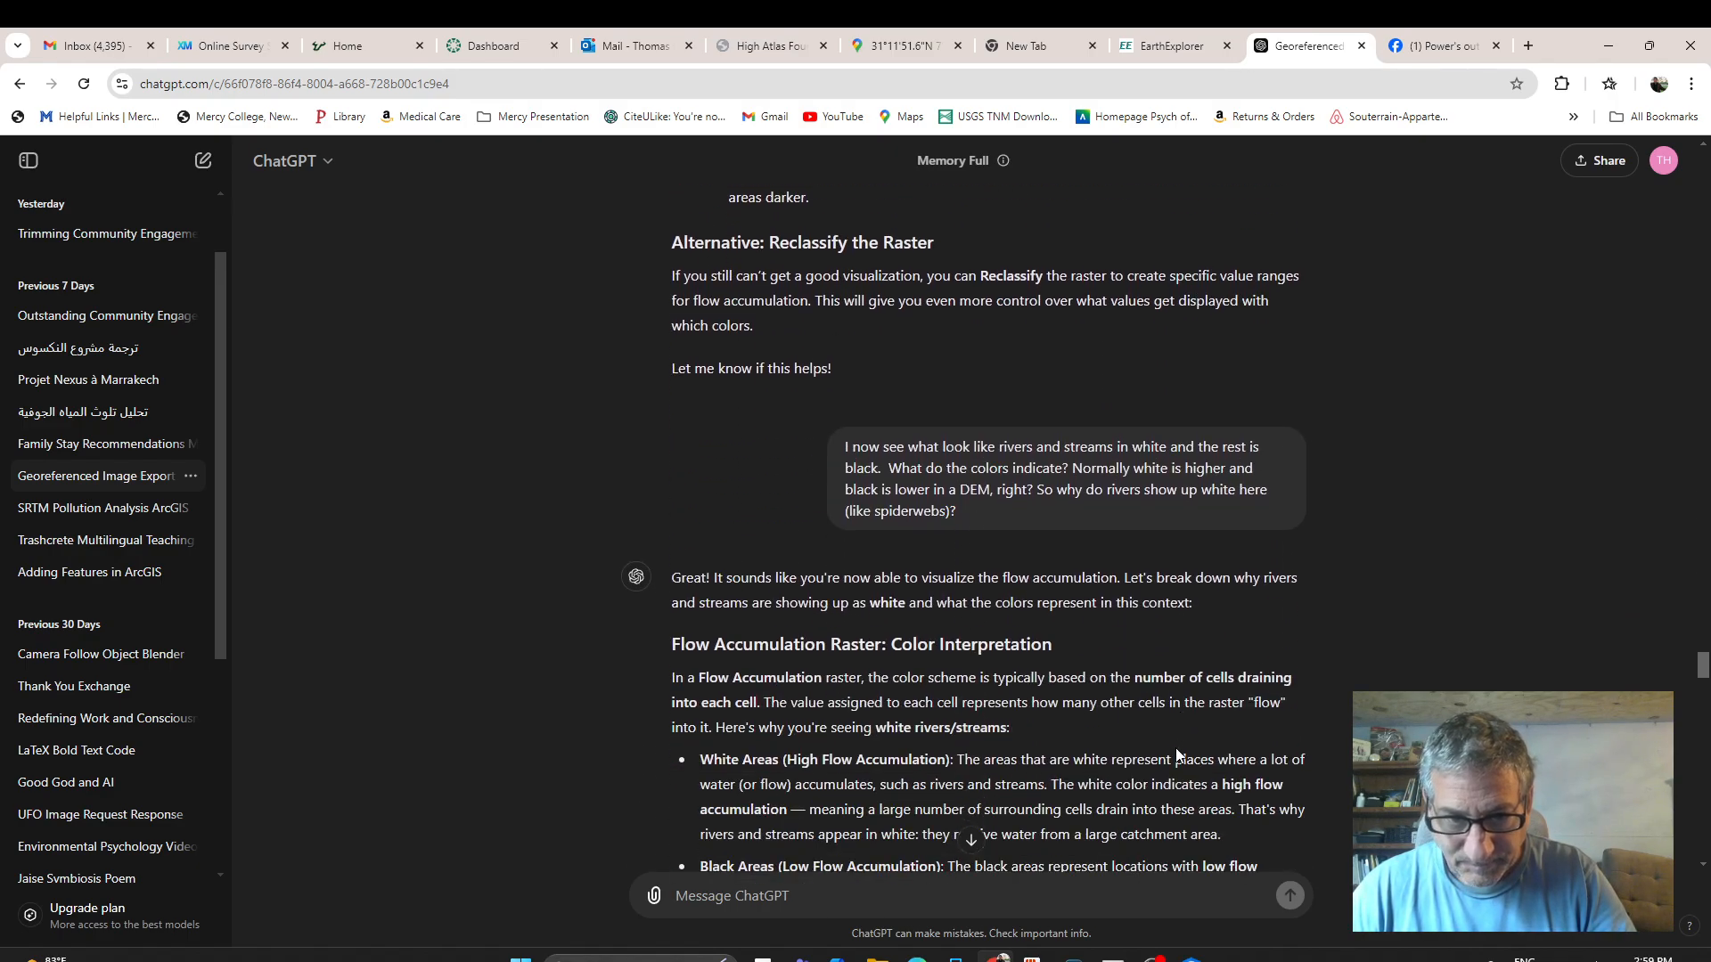
scroll(1162, 753, down, 3)
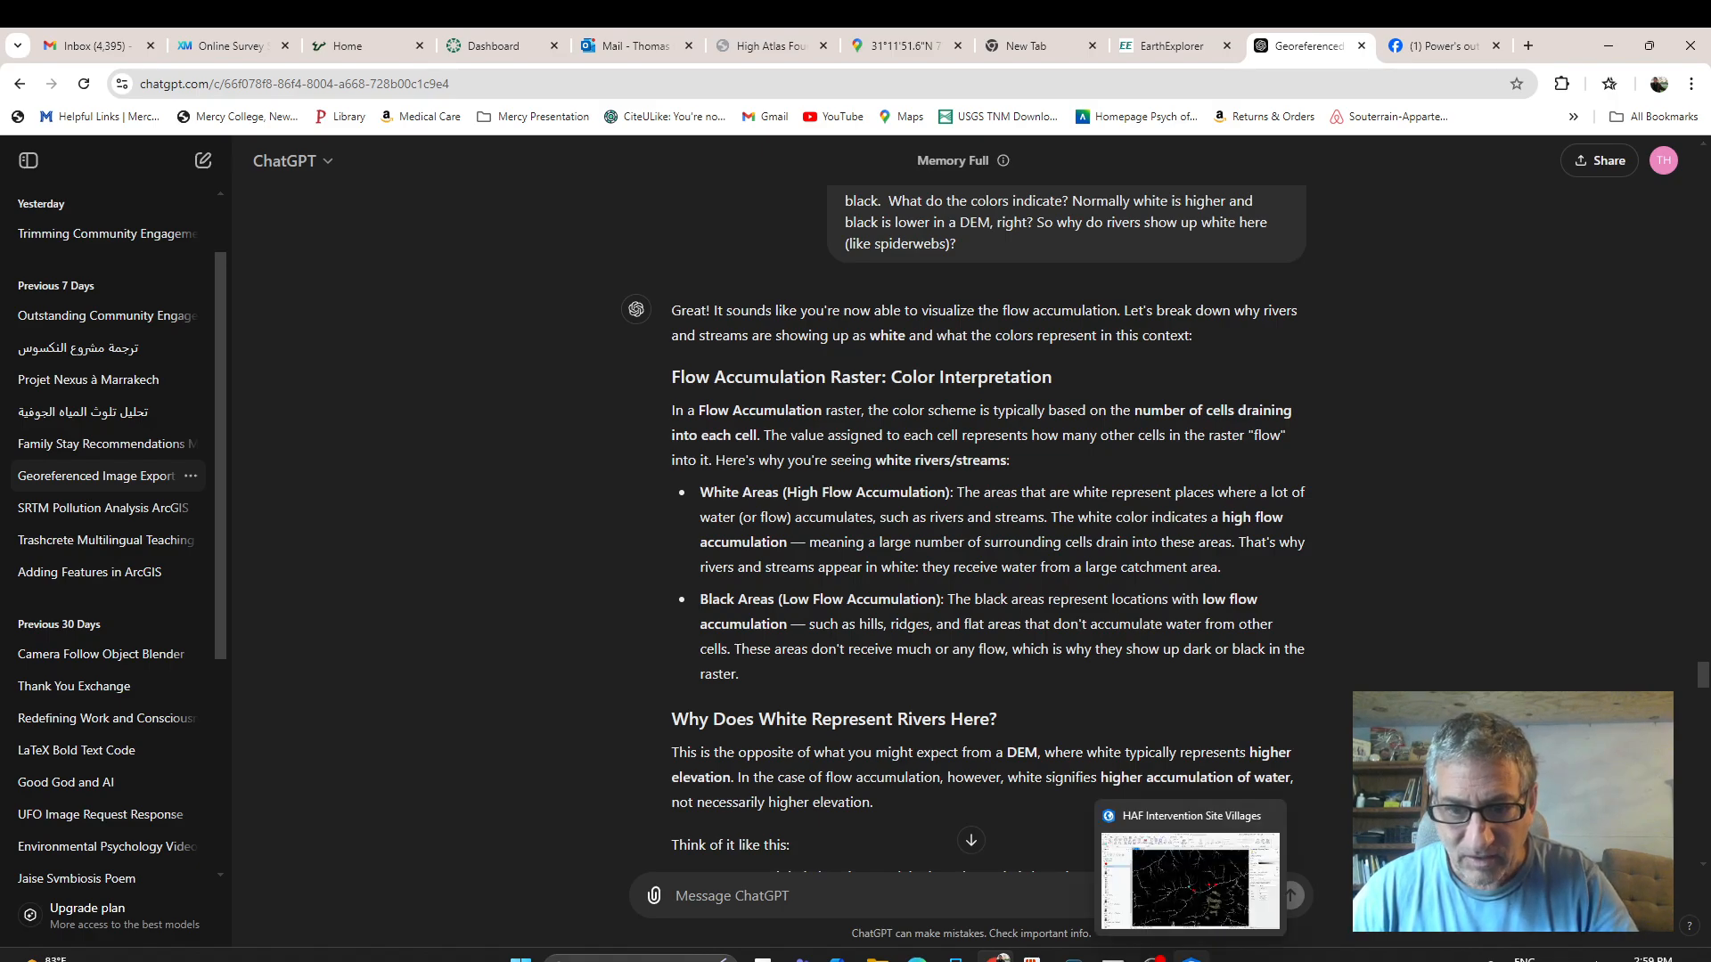
Return to ArcGIS Pro, invert FlowAcc_Flow1's colors in the map, and apply the dark-to-light blue color scheme.
click(1191, 957)
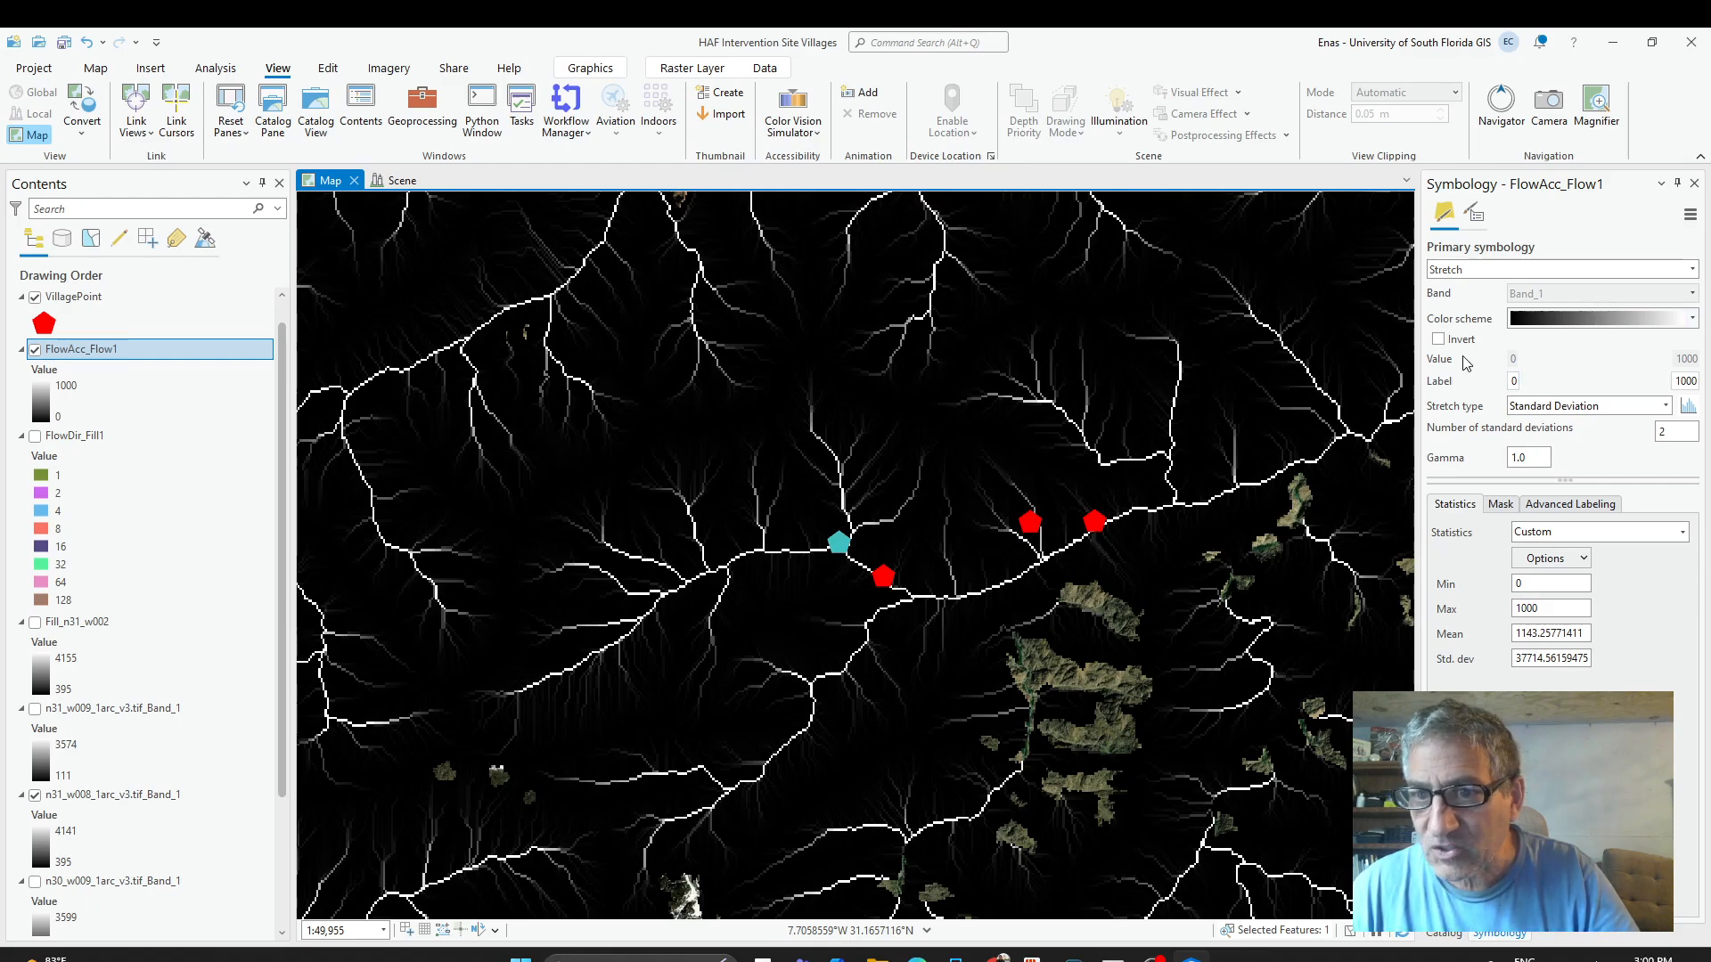
click(1438, 339)
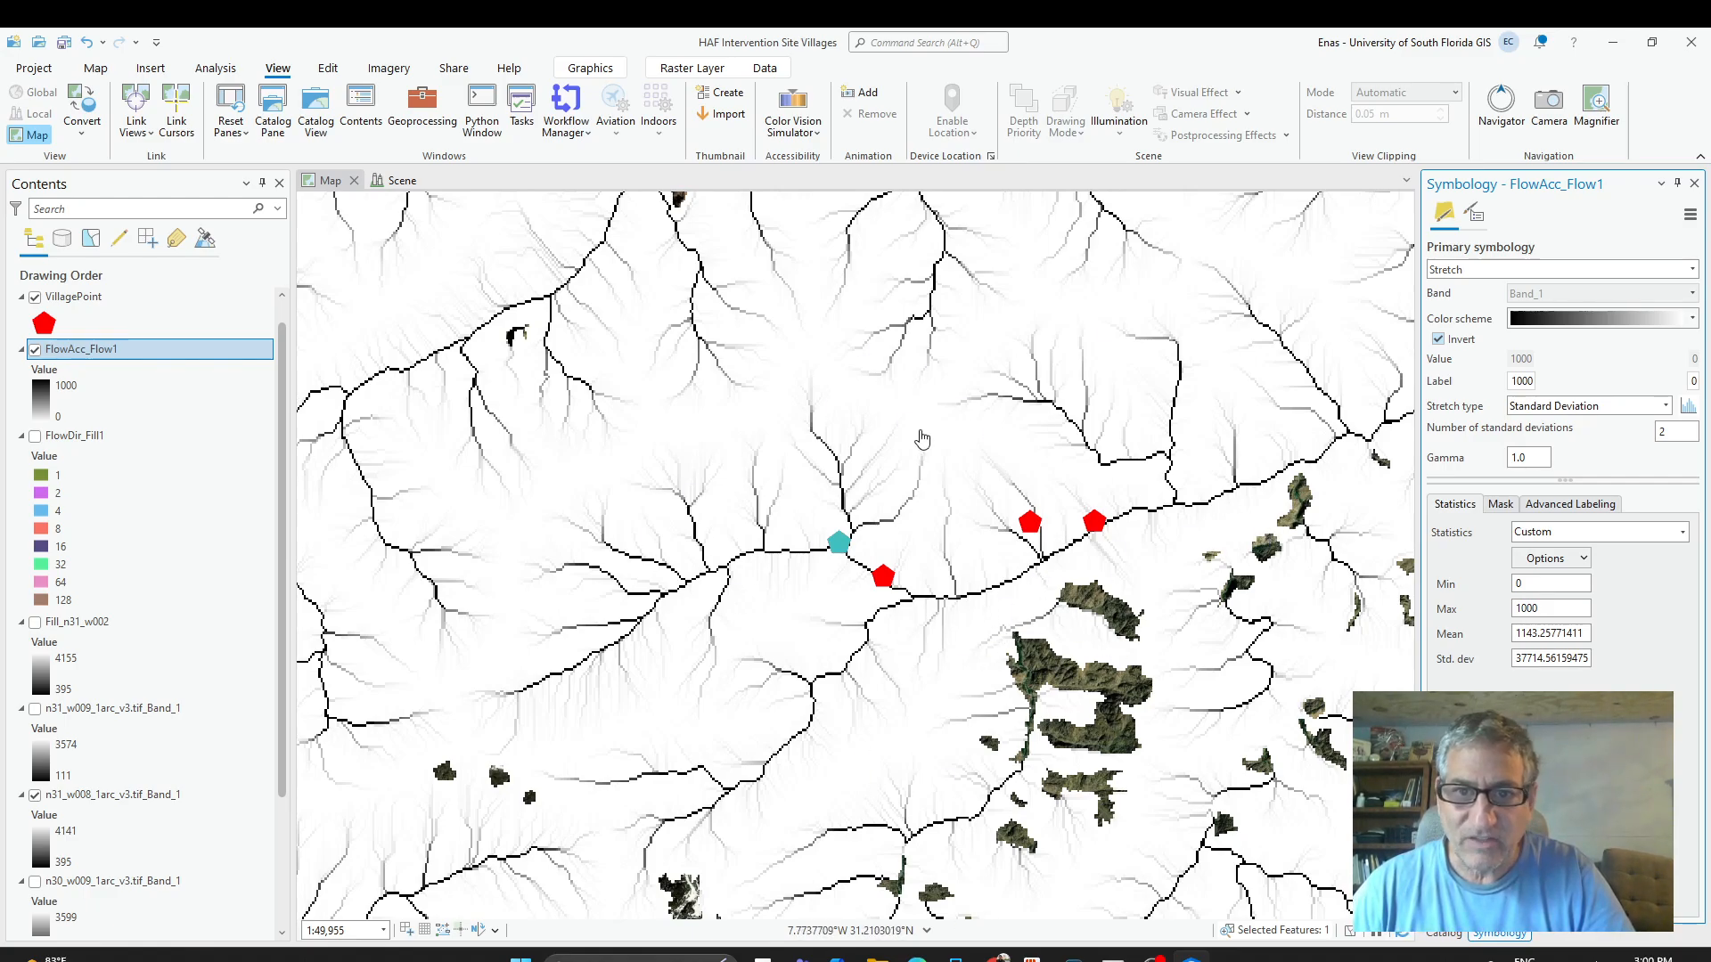
click(1572, 319)
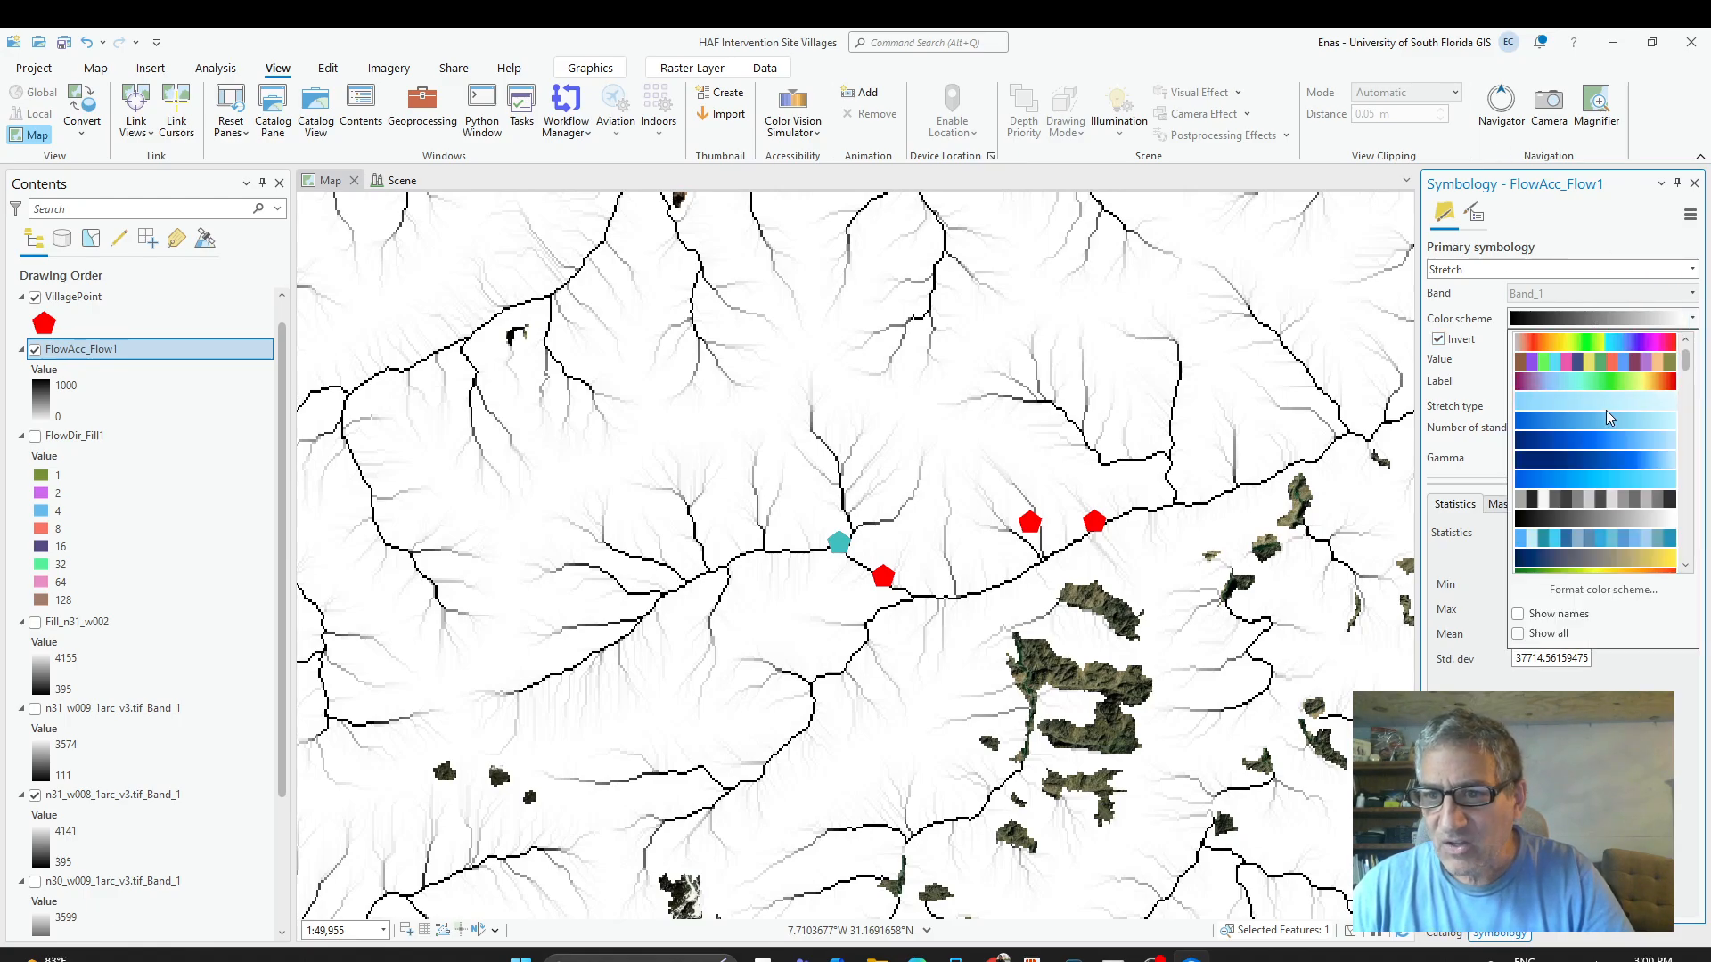
click(1587, 437)
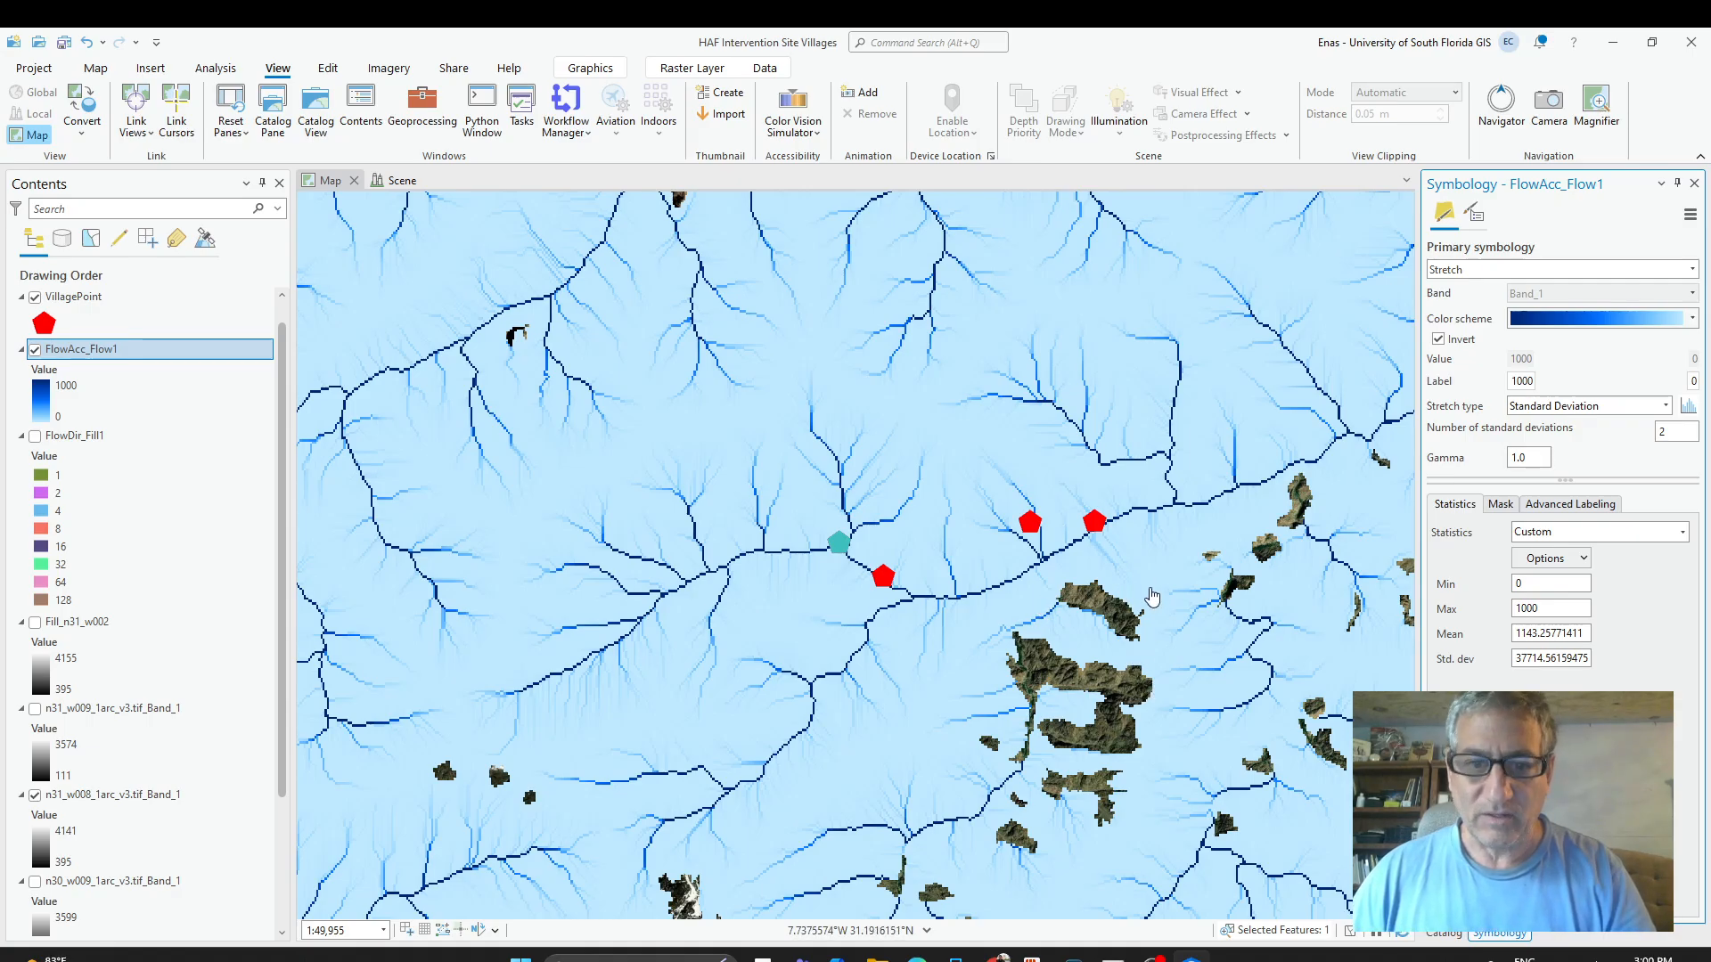
scroll(1184, 611, down, 5)
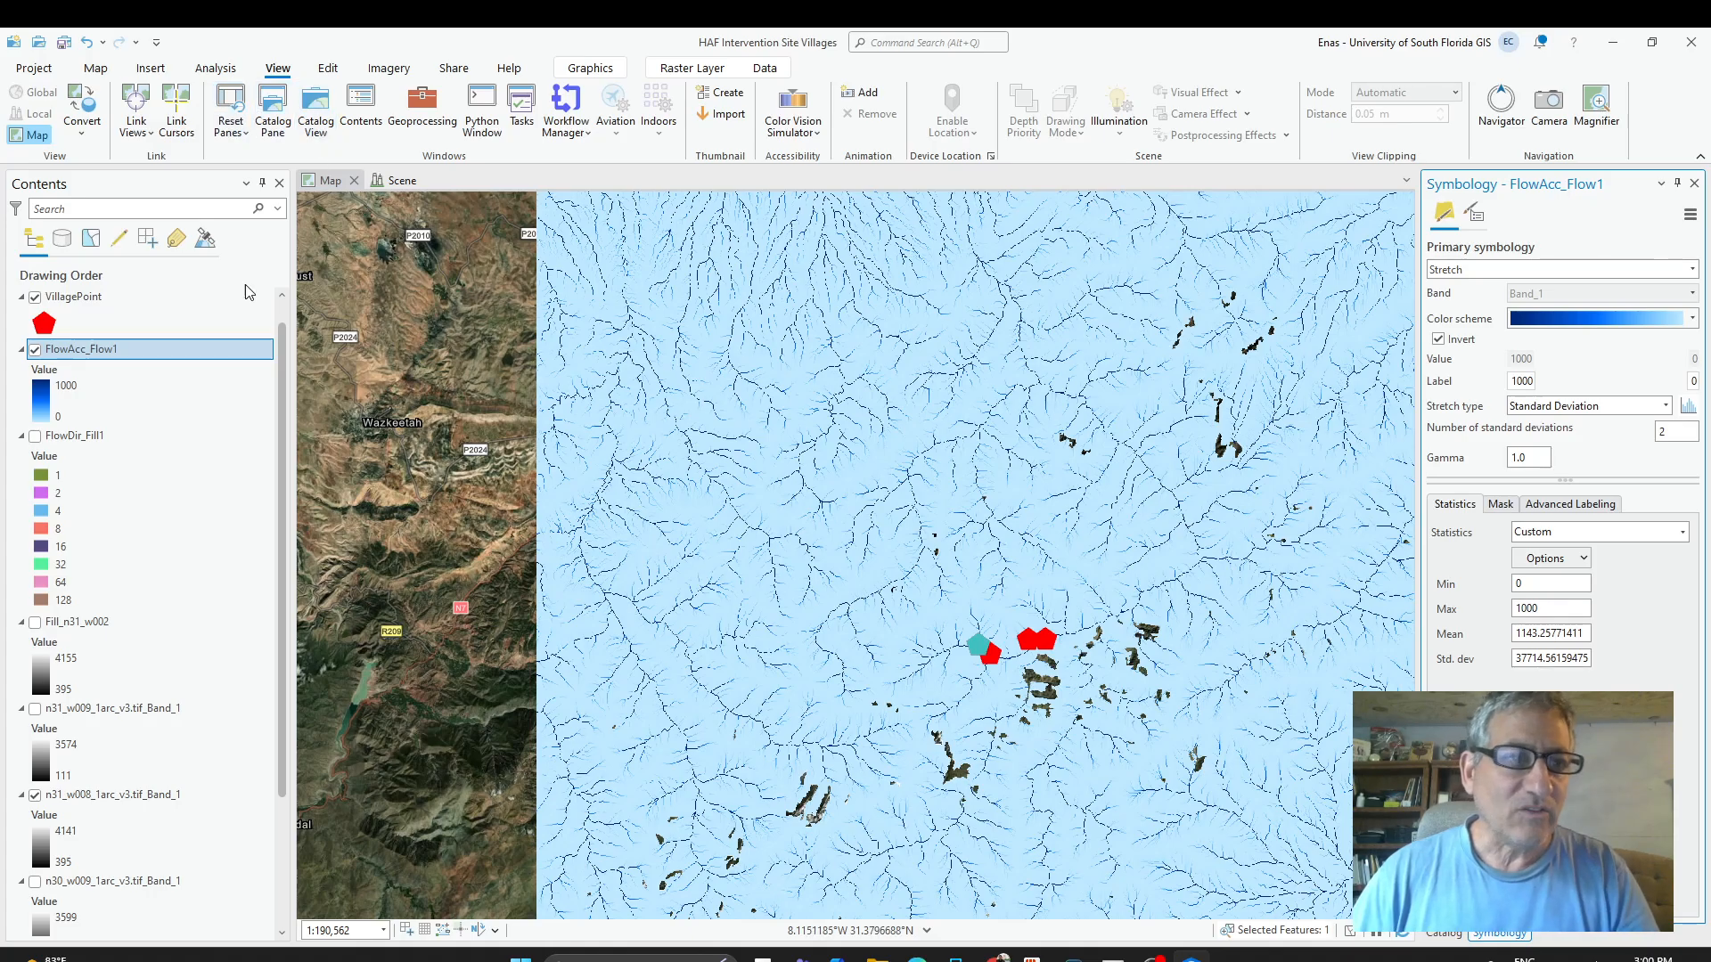
In the 3D scene, invert FlowAcc_Flow1's colors and set its stretch type to Standard Deviation.
click(400, 184)
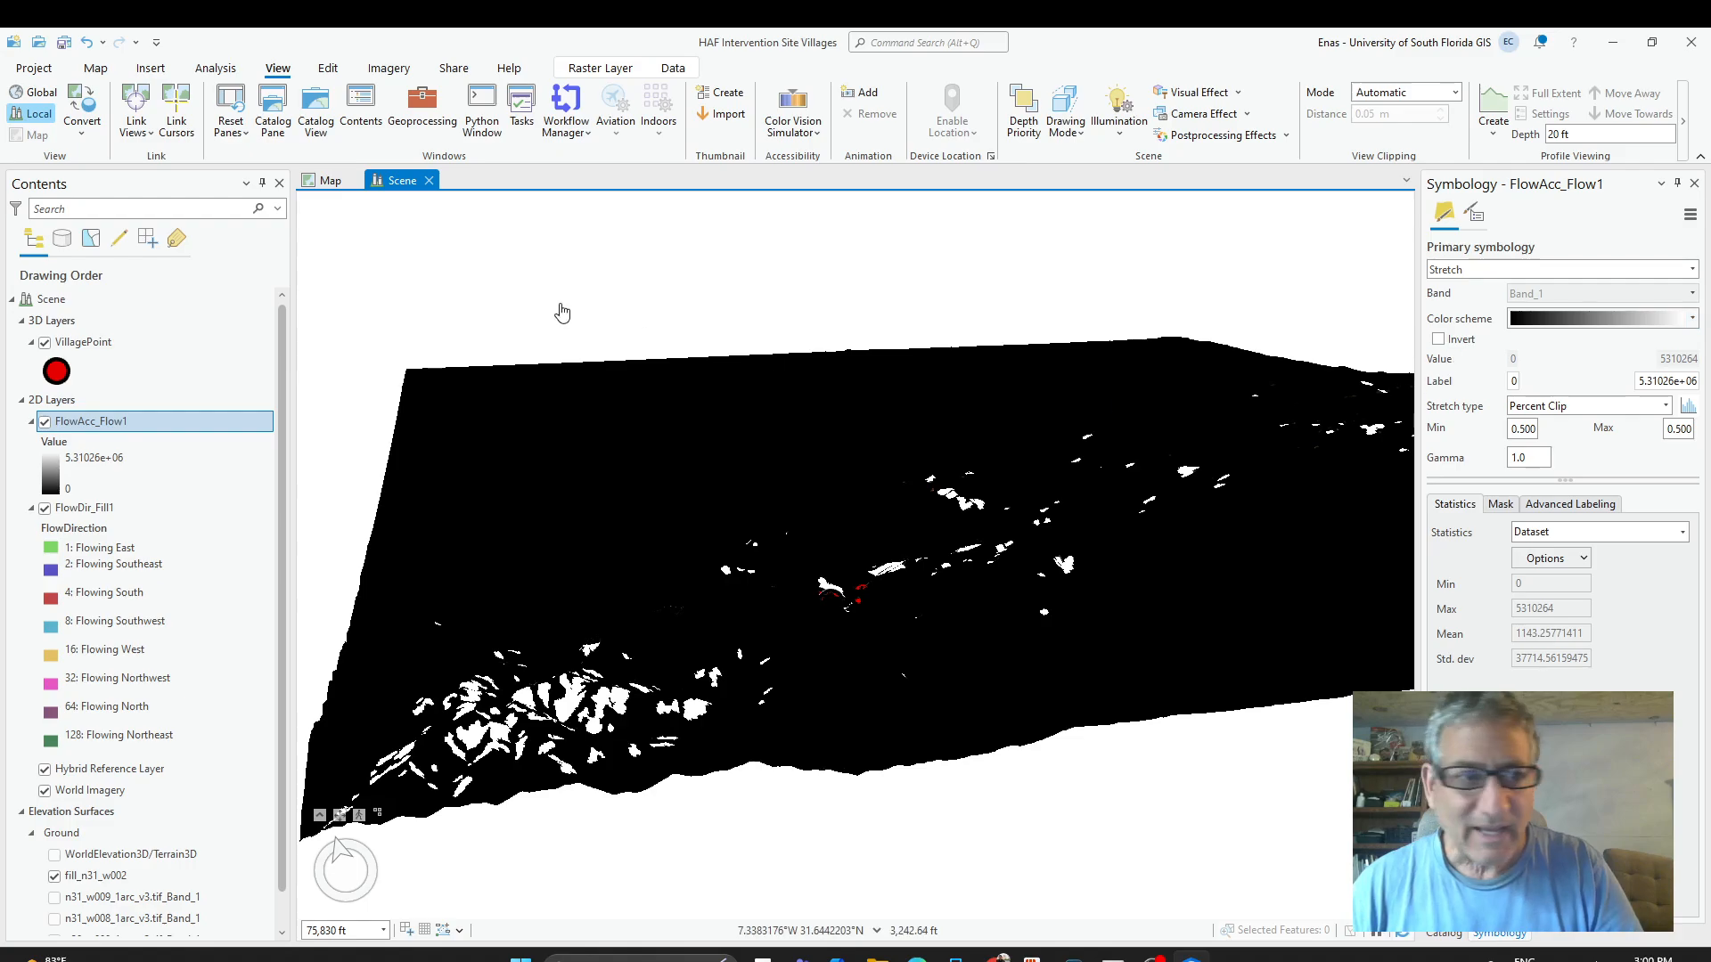
click(94, 424)
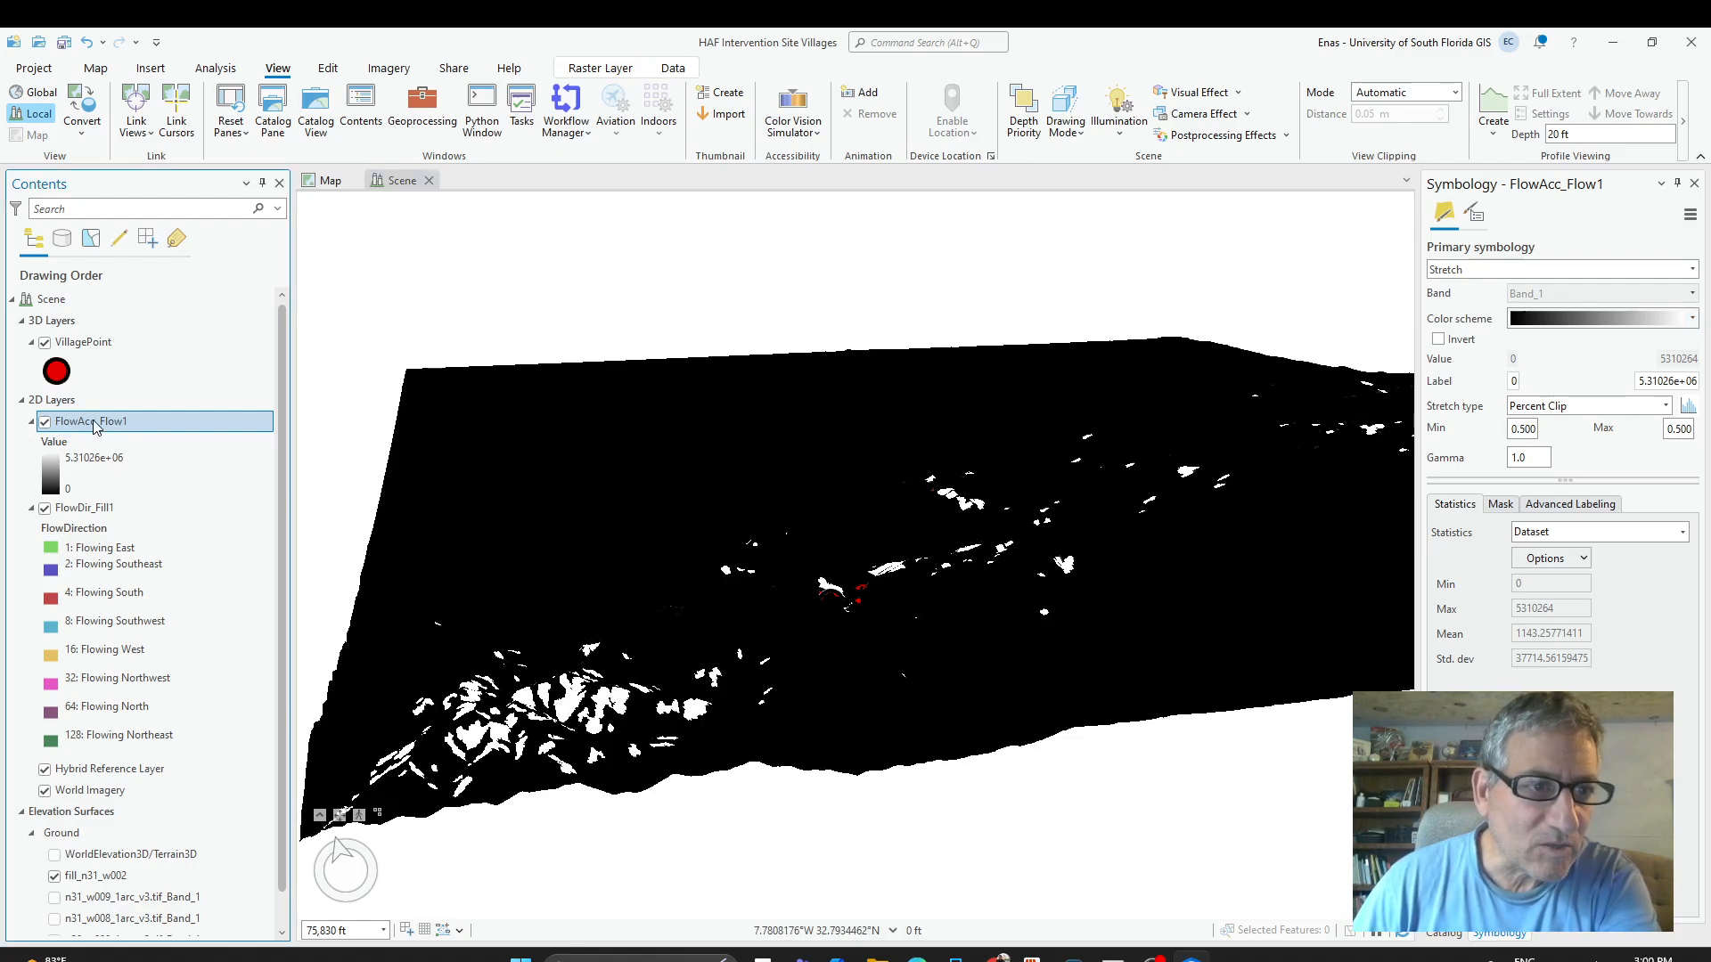
click(89, 473)
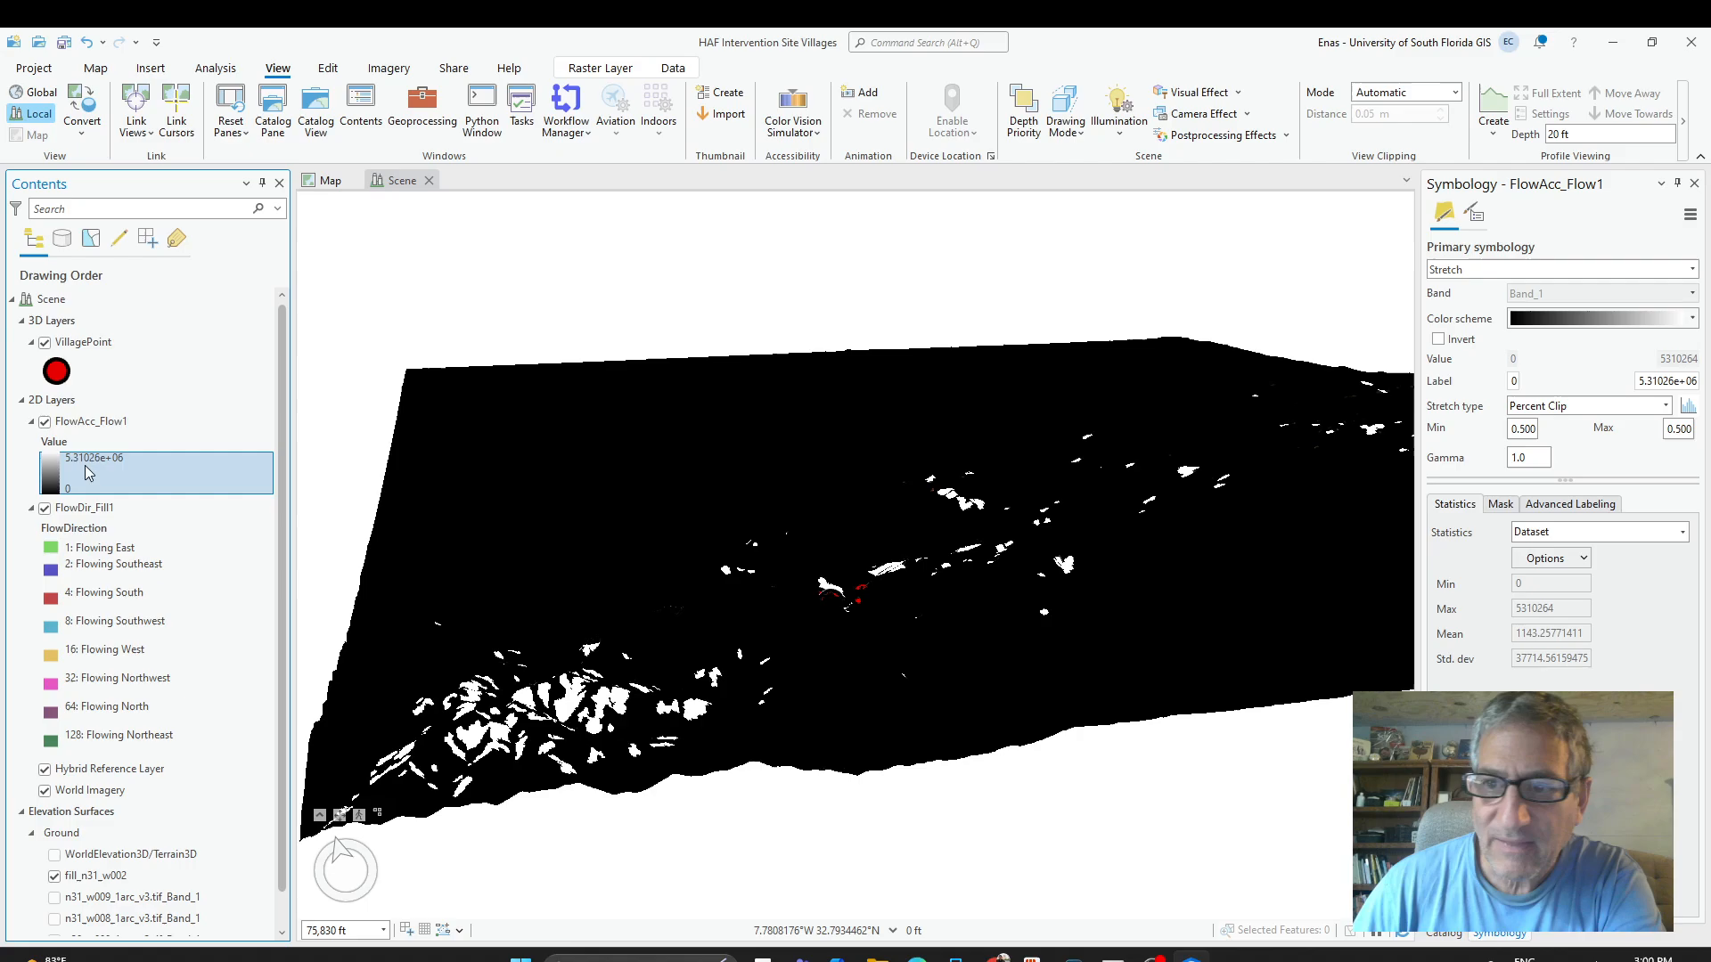
click(1438, 340)
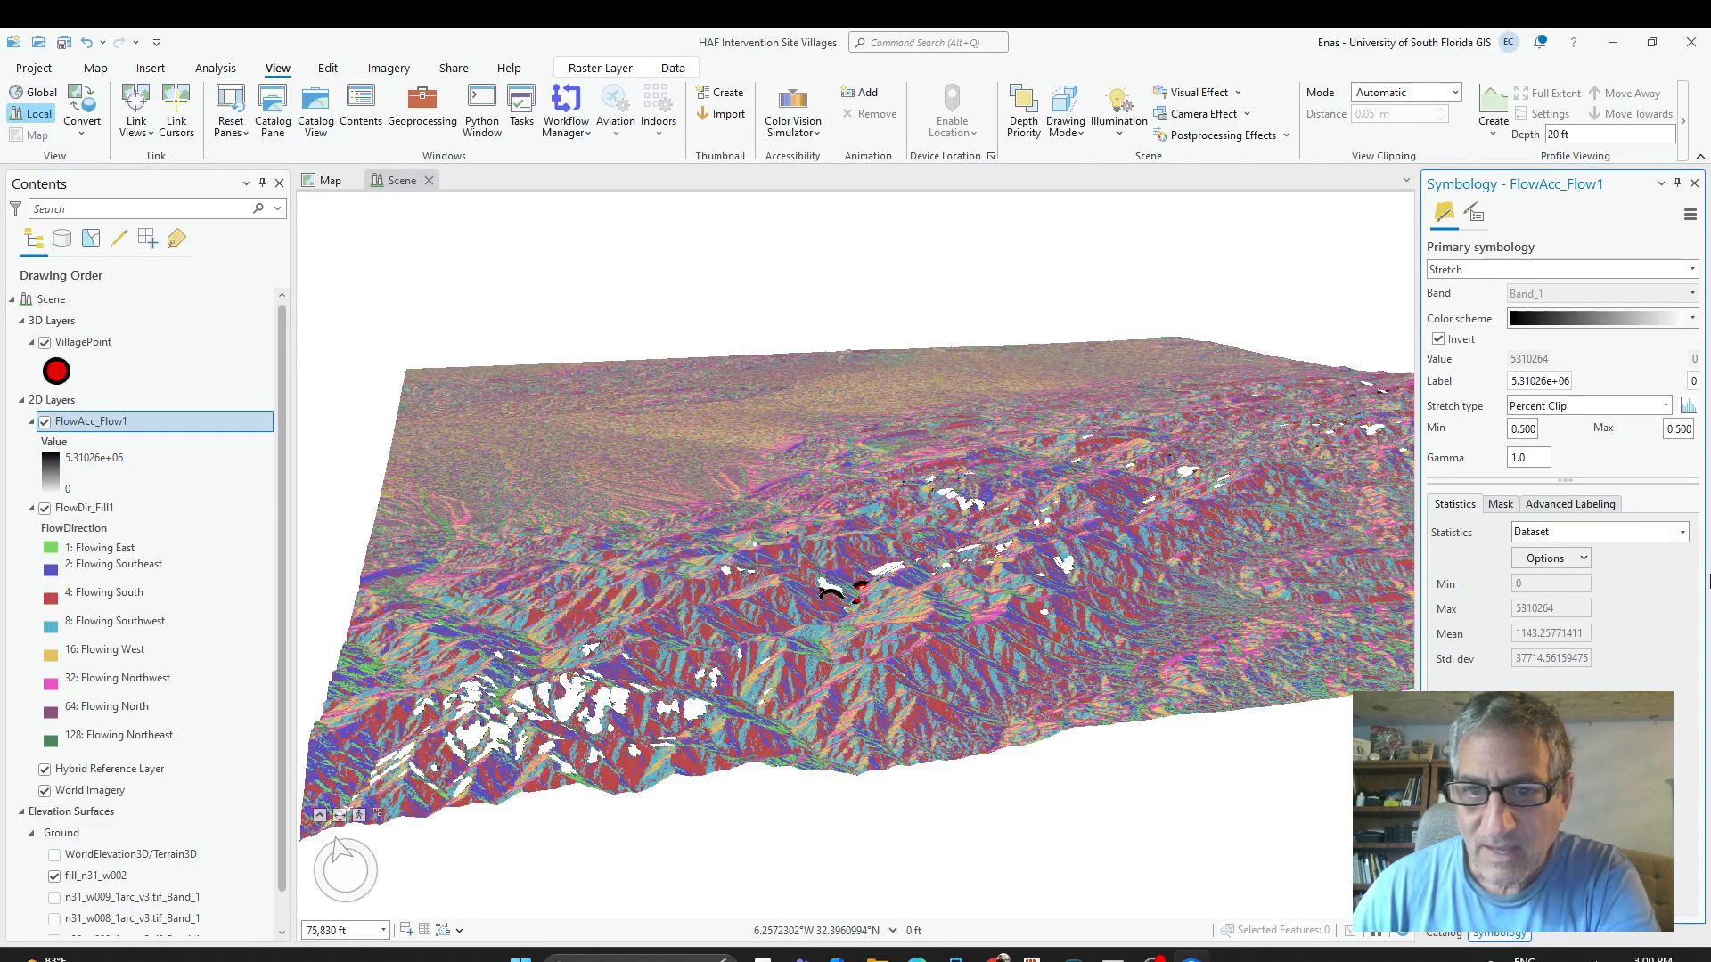
click(1630, 406)
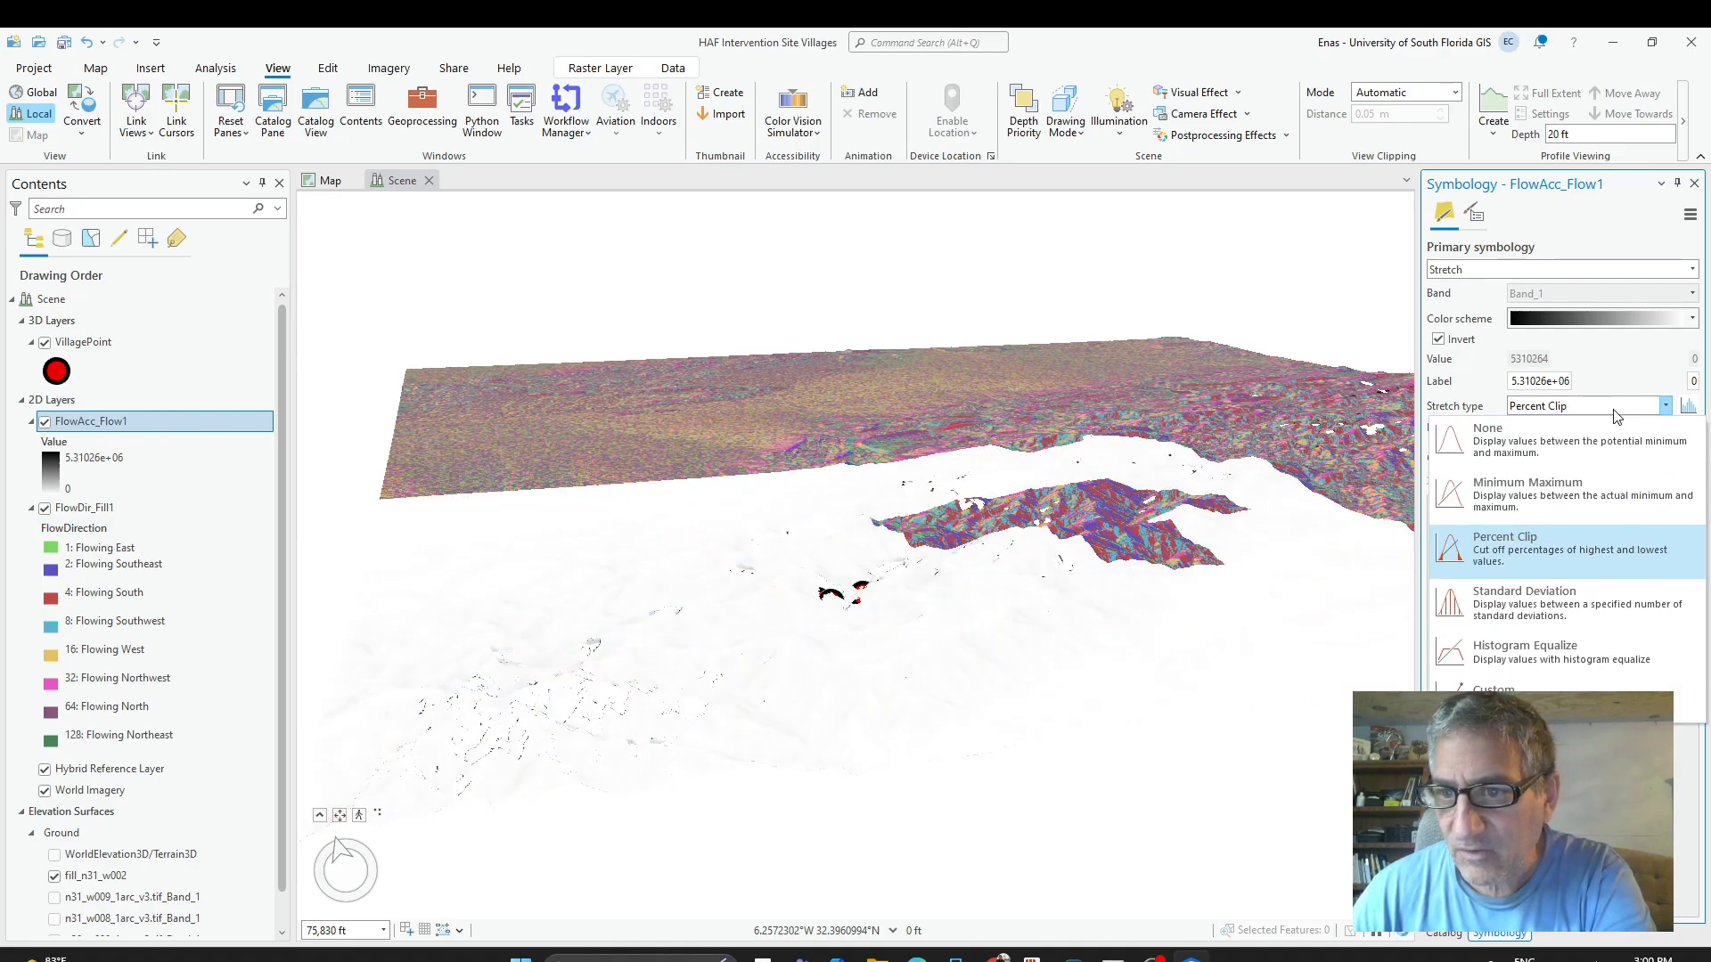
click(1559, 611)
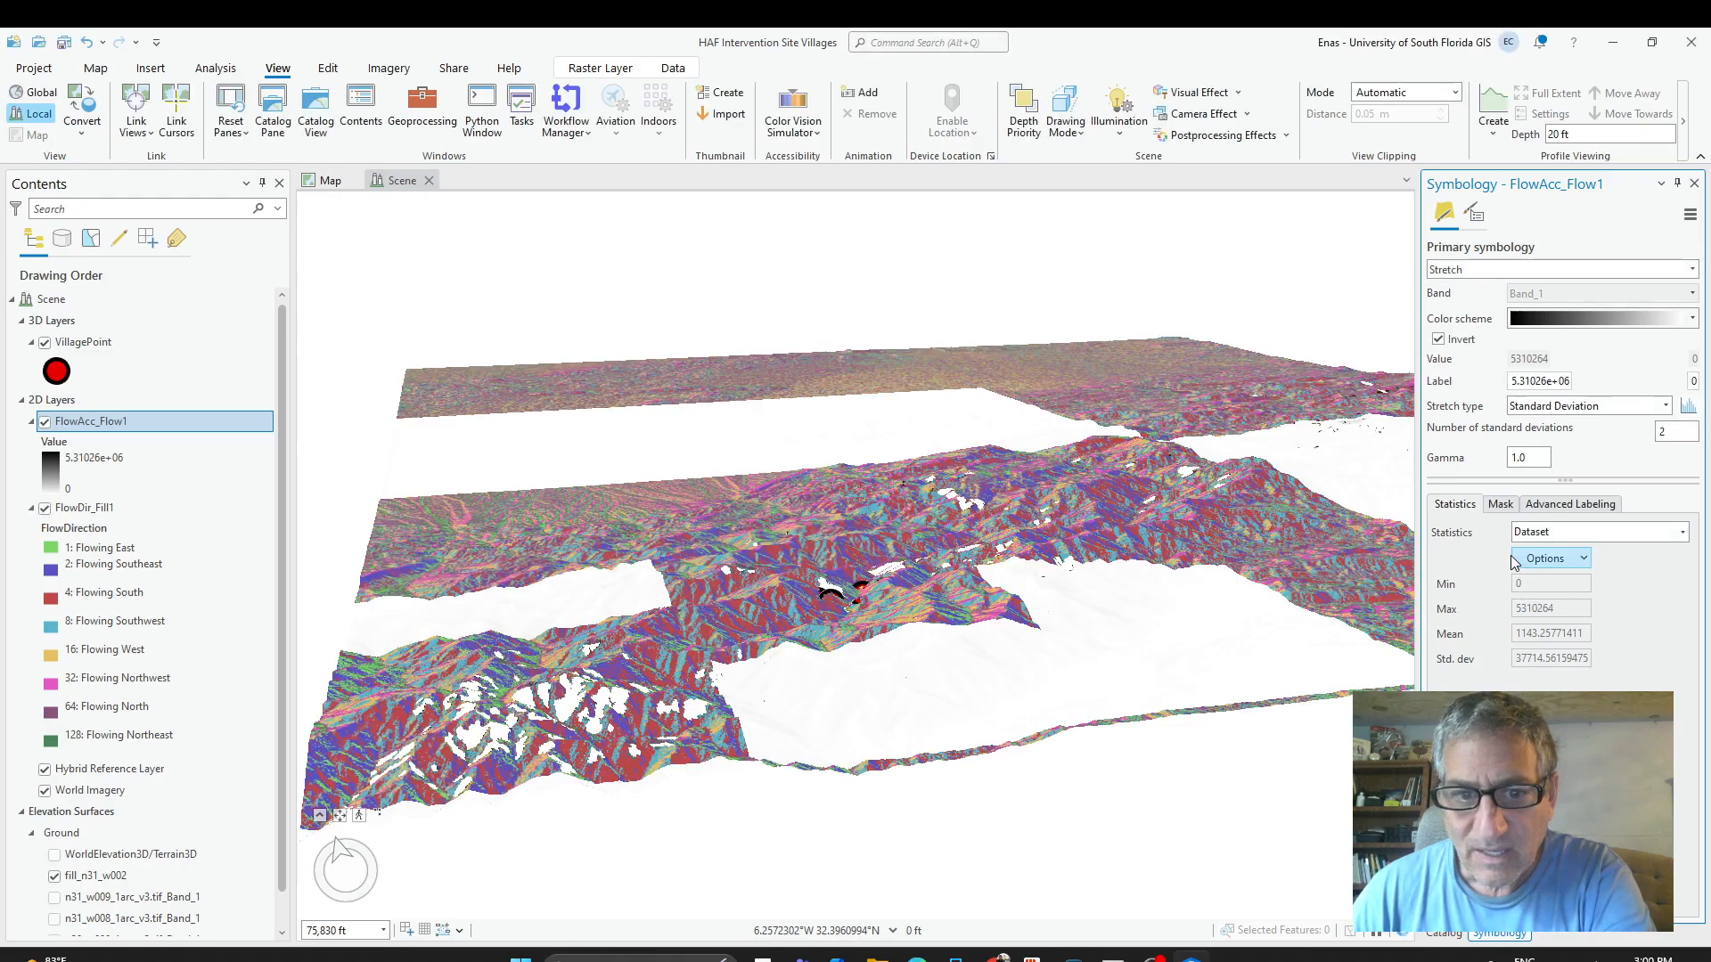
Hide the FlowDir_Fill1 layer in the scene and turn off color inversion for FlowAcc_Flow1.
click(41, 517)
click(42, 512)
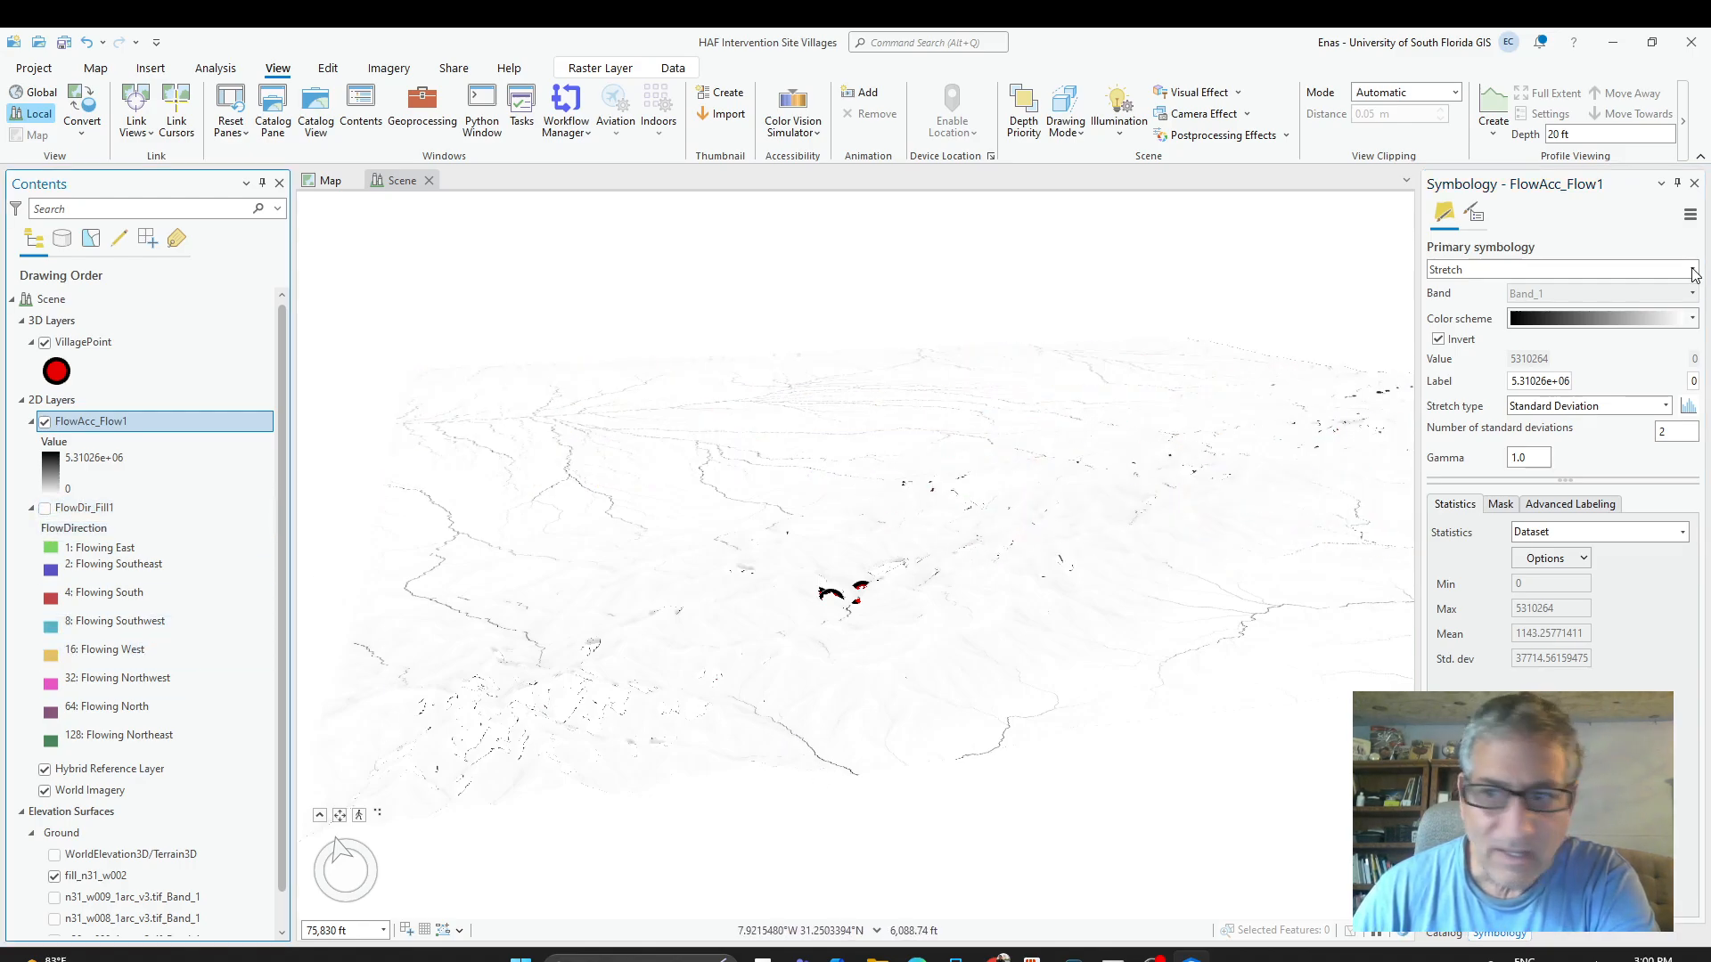
click(1438, 339)
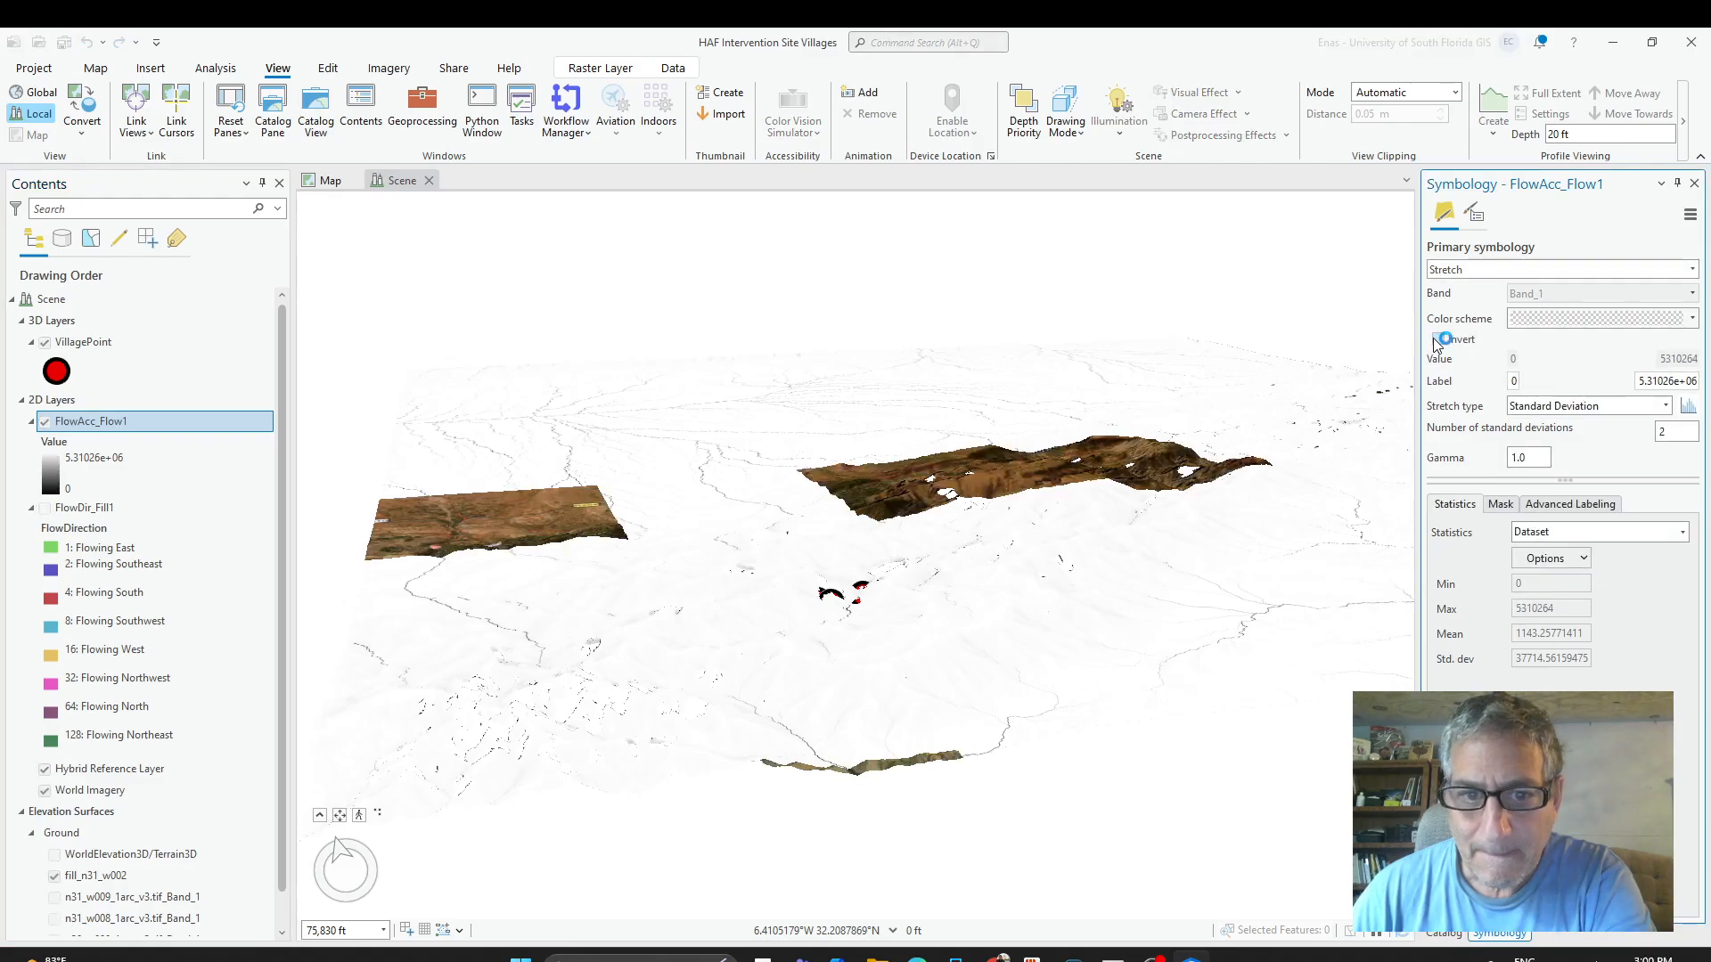
Invert FlowAcc_Flow1's colors in the scene and apply the dark-to-light blue color scheme.
click(1438, 341)
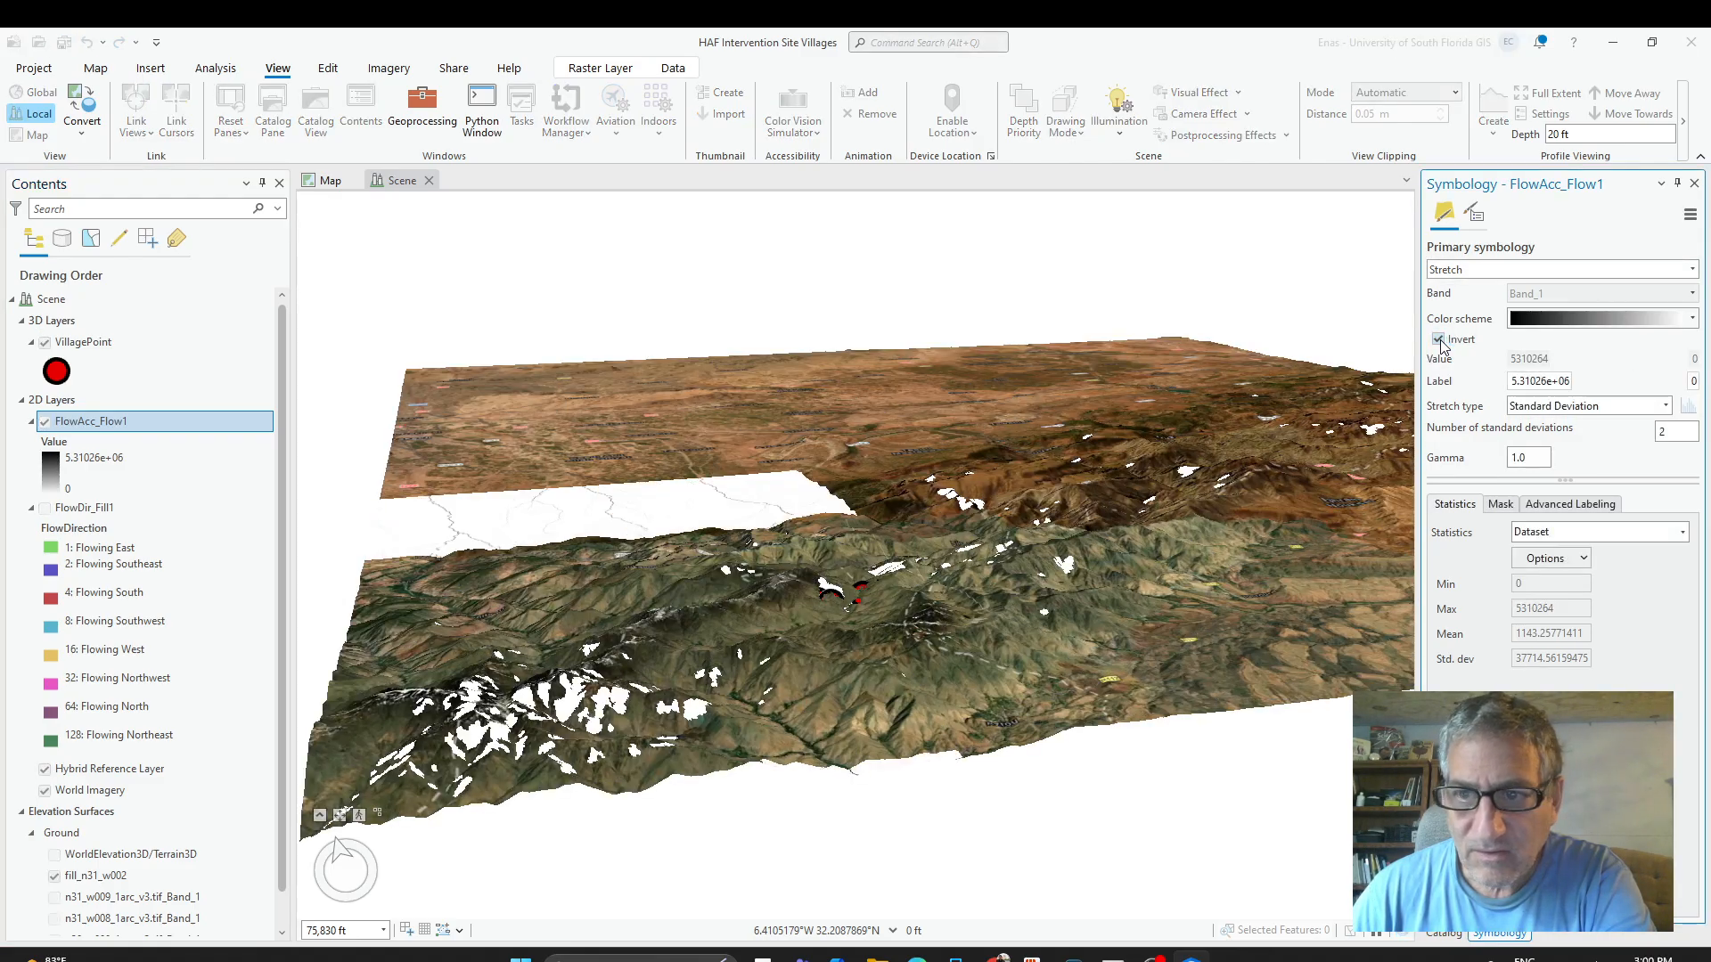
click(1524, 319)
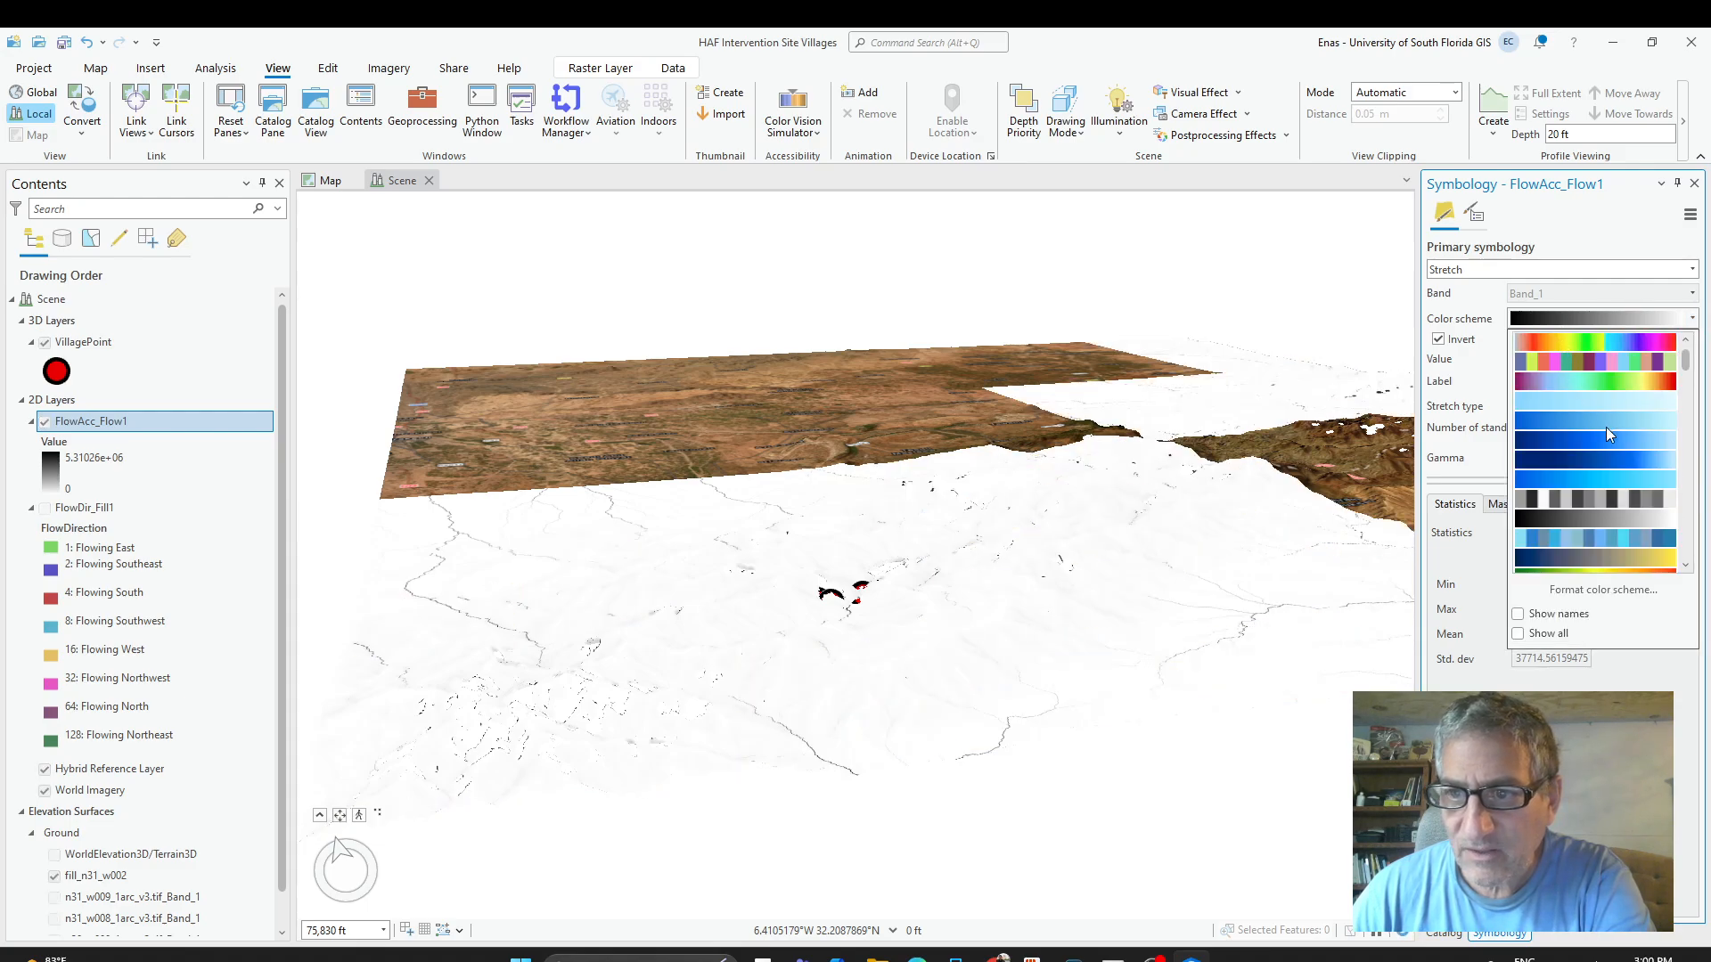
click(1595, 437)
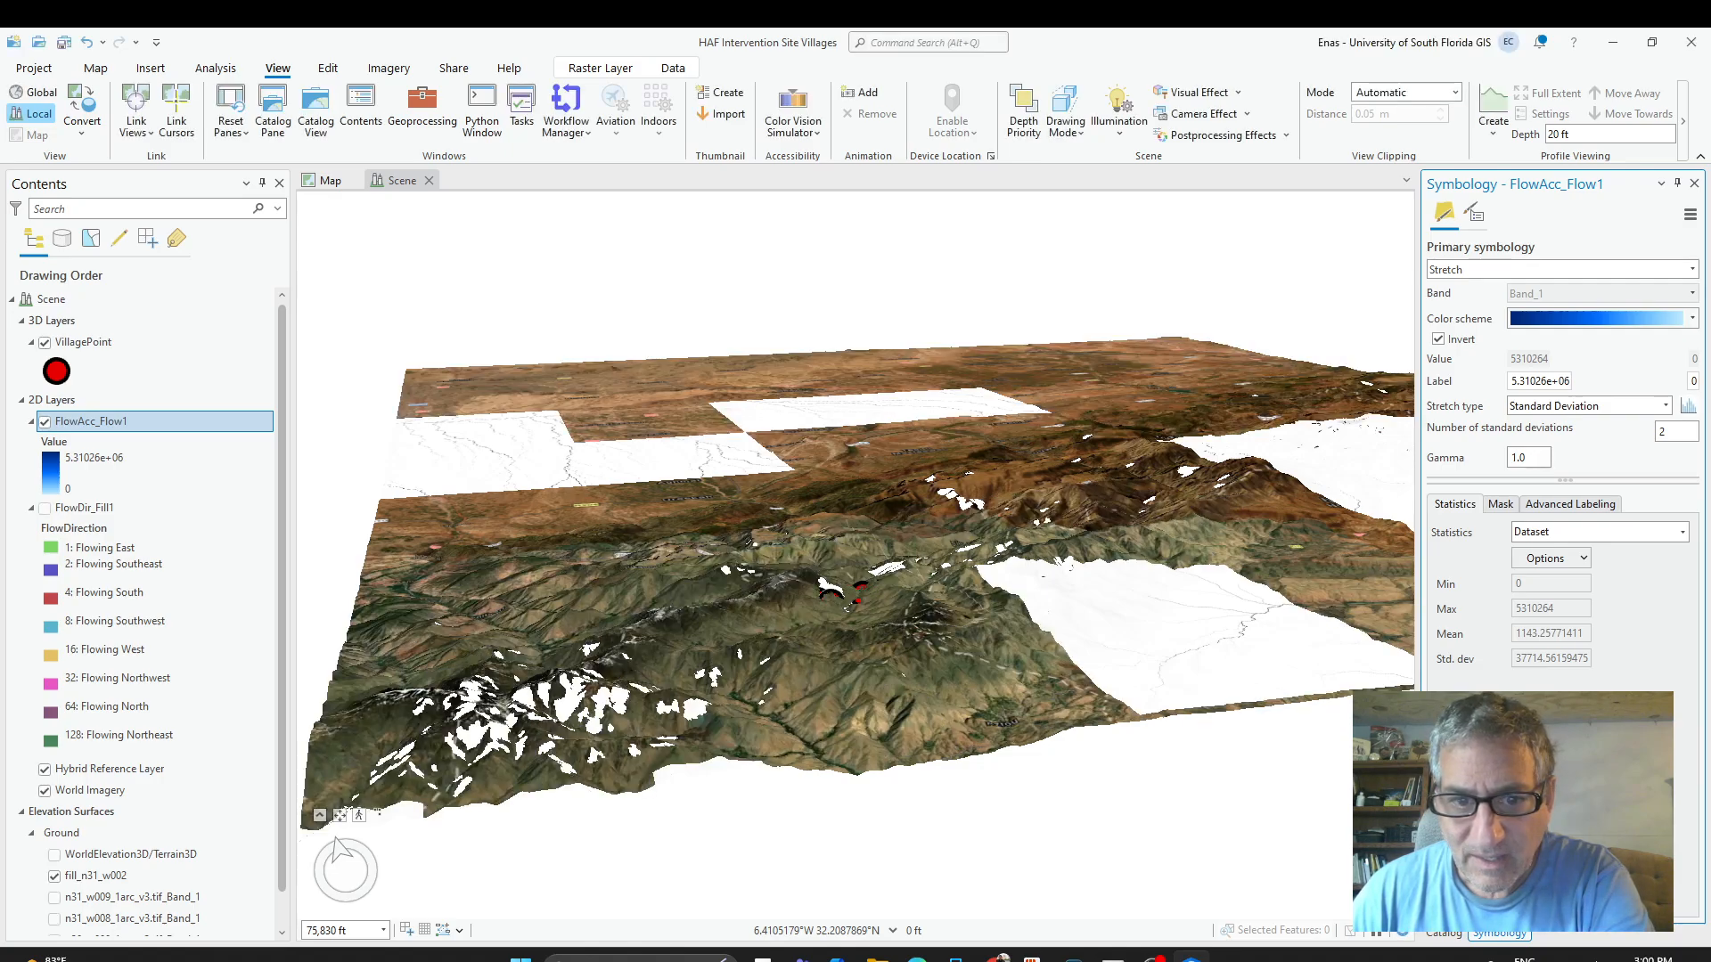
Switch FlowAcc_Flow1's stretch statistics to Custom and set the maximum value to 1000.
click(1617, 533)
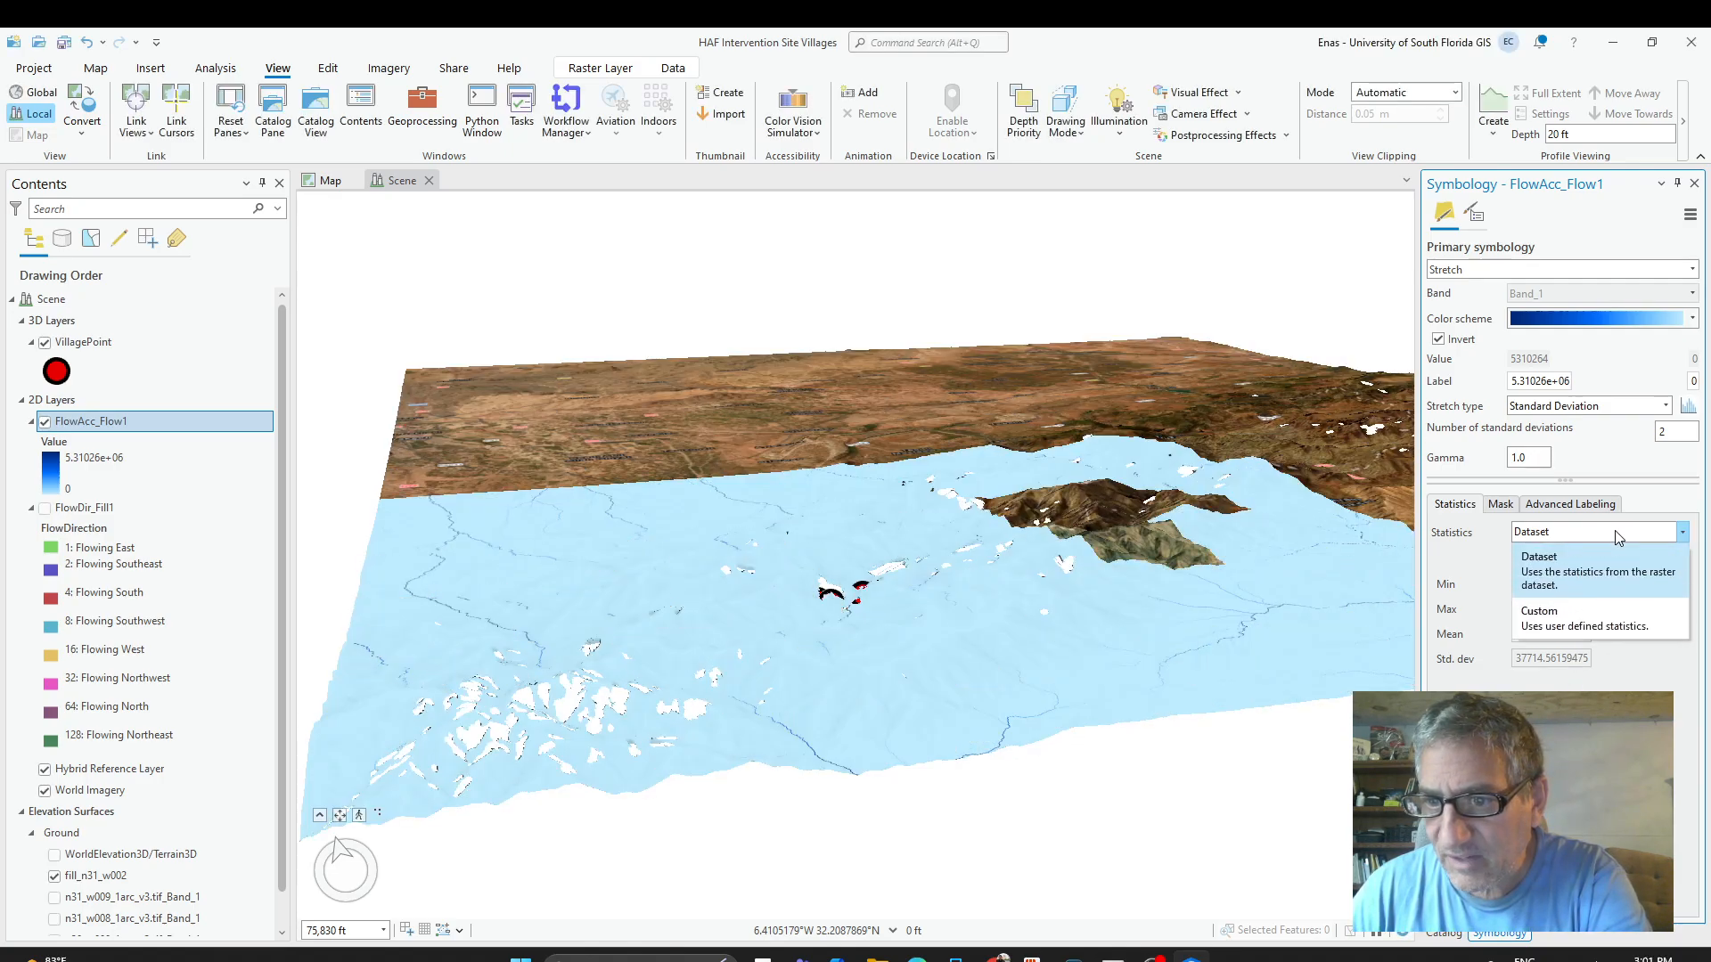
click(1574, 626)
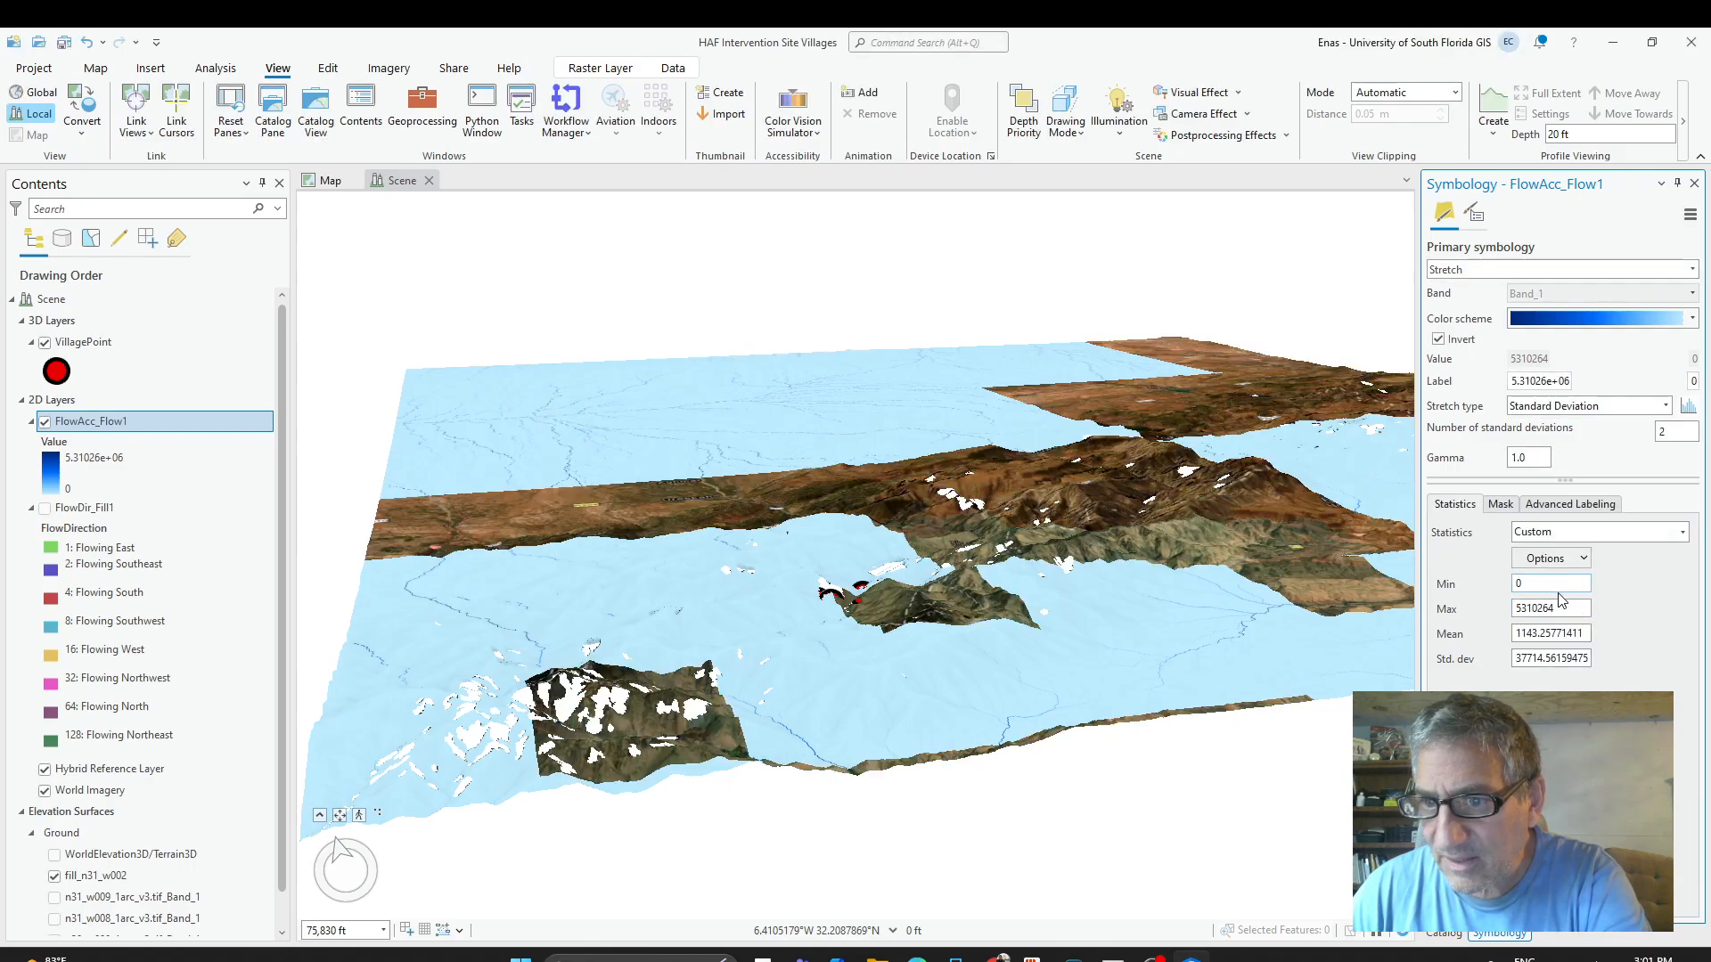
drag(1570, 606, 1475, 609)
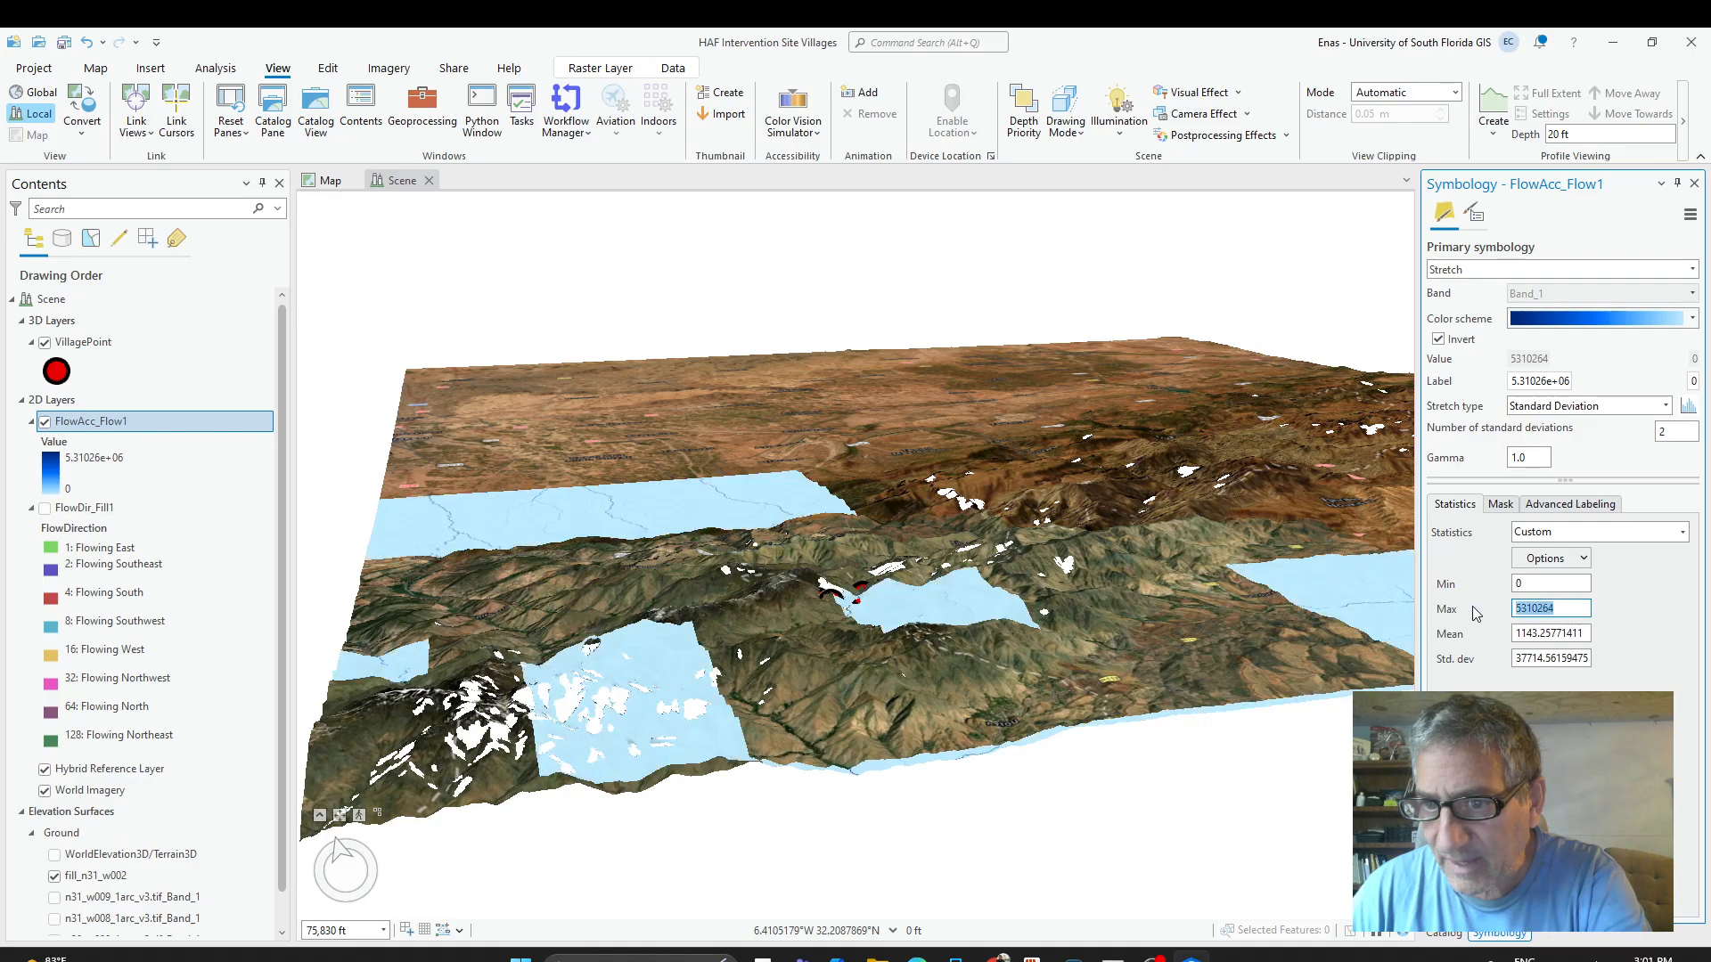
text(1000)
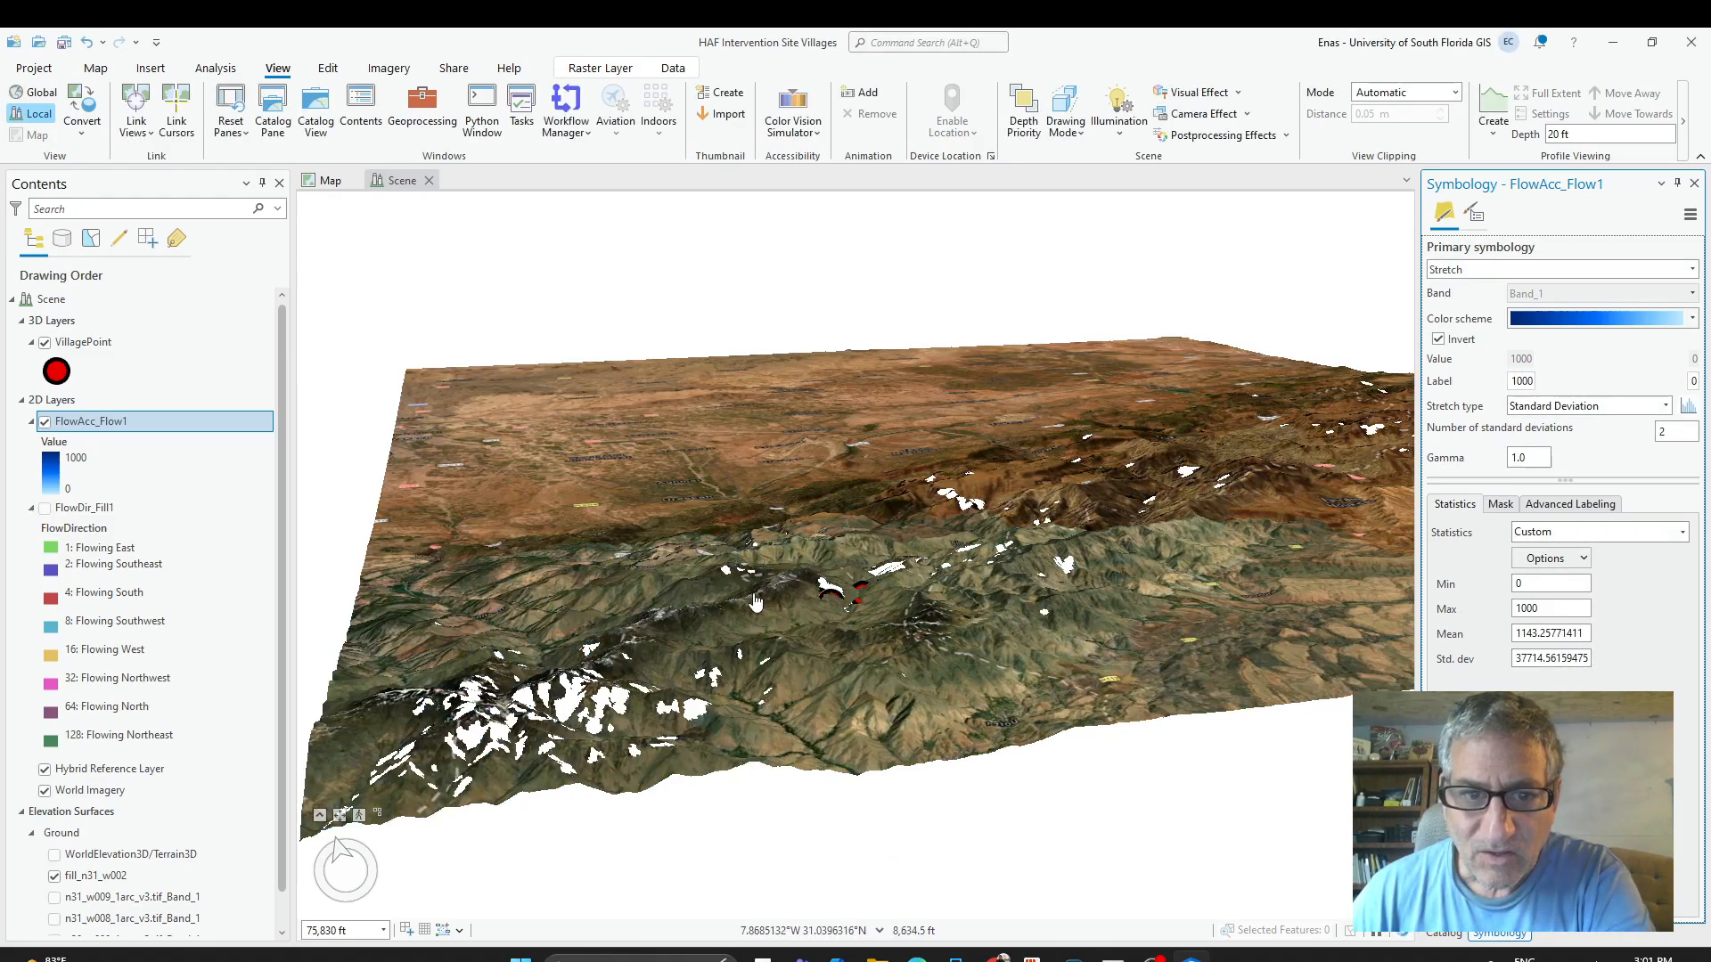
Examine the stream network and the gaps in the flow accumulation surface around the village points in the scene.
drag(756, 603, 825, 643)
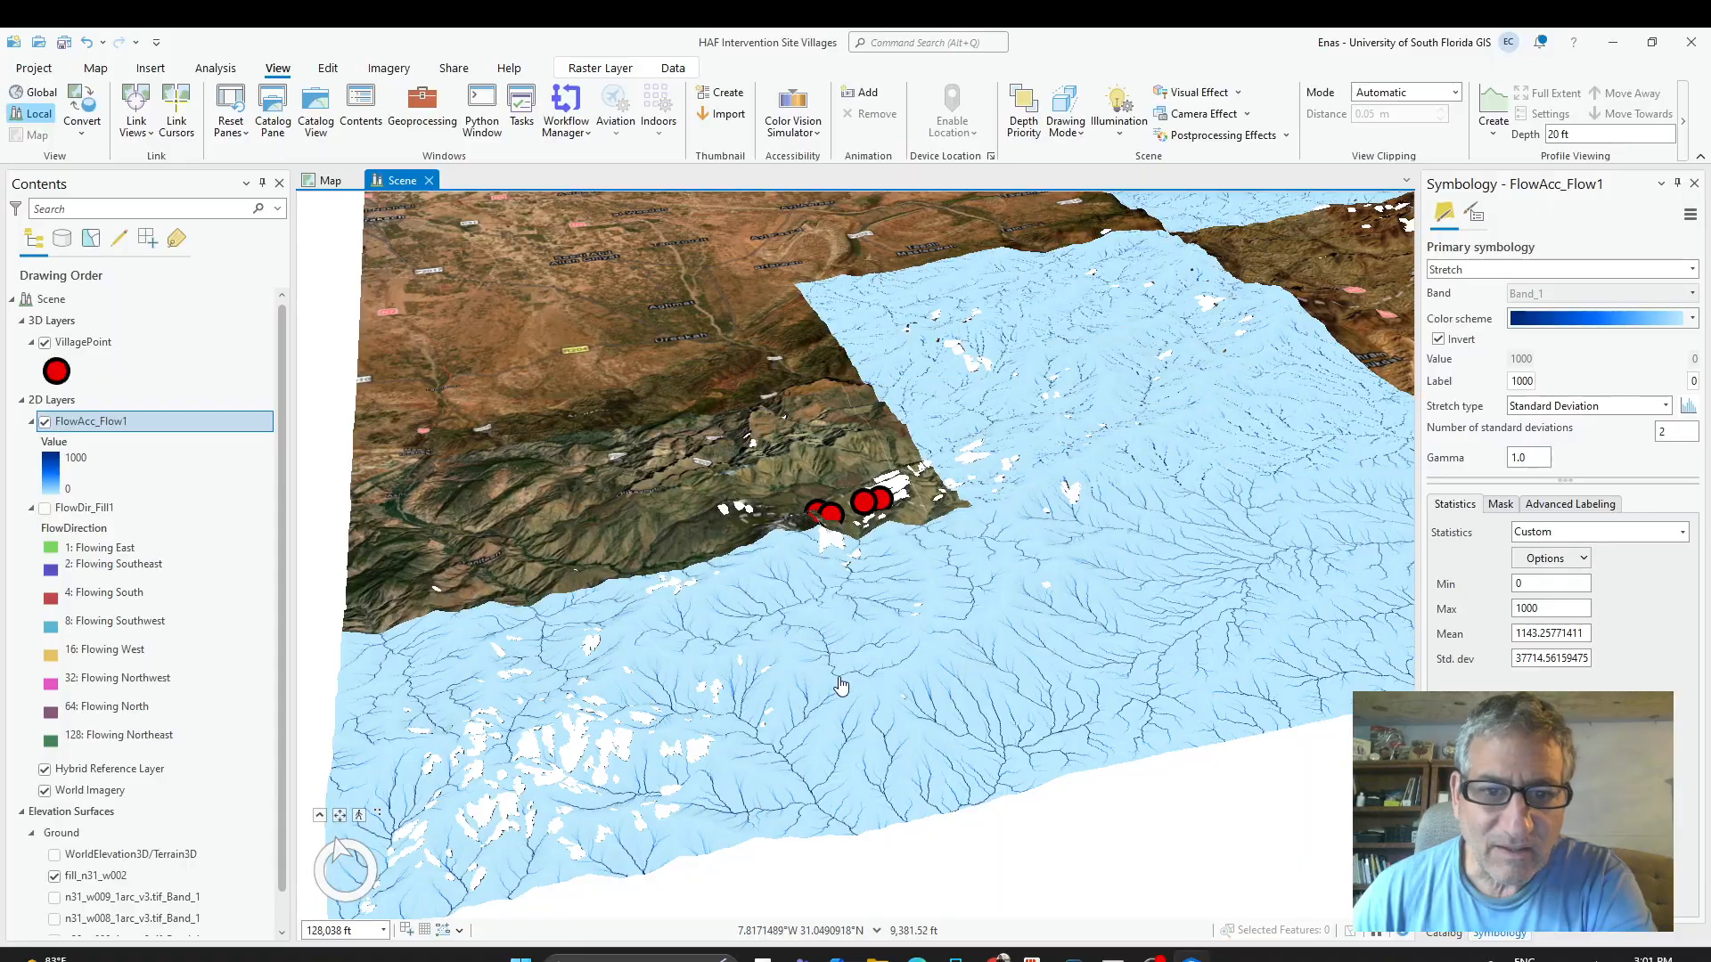
scroll(922, 444, up, 8)
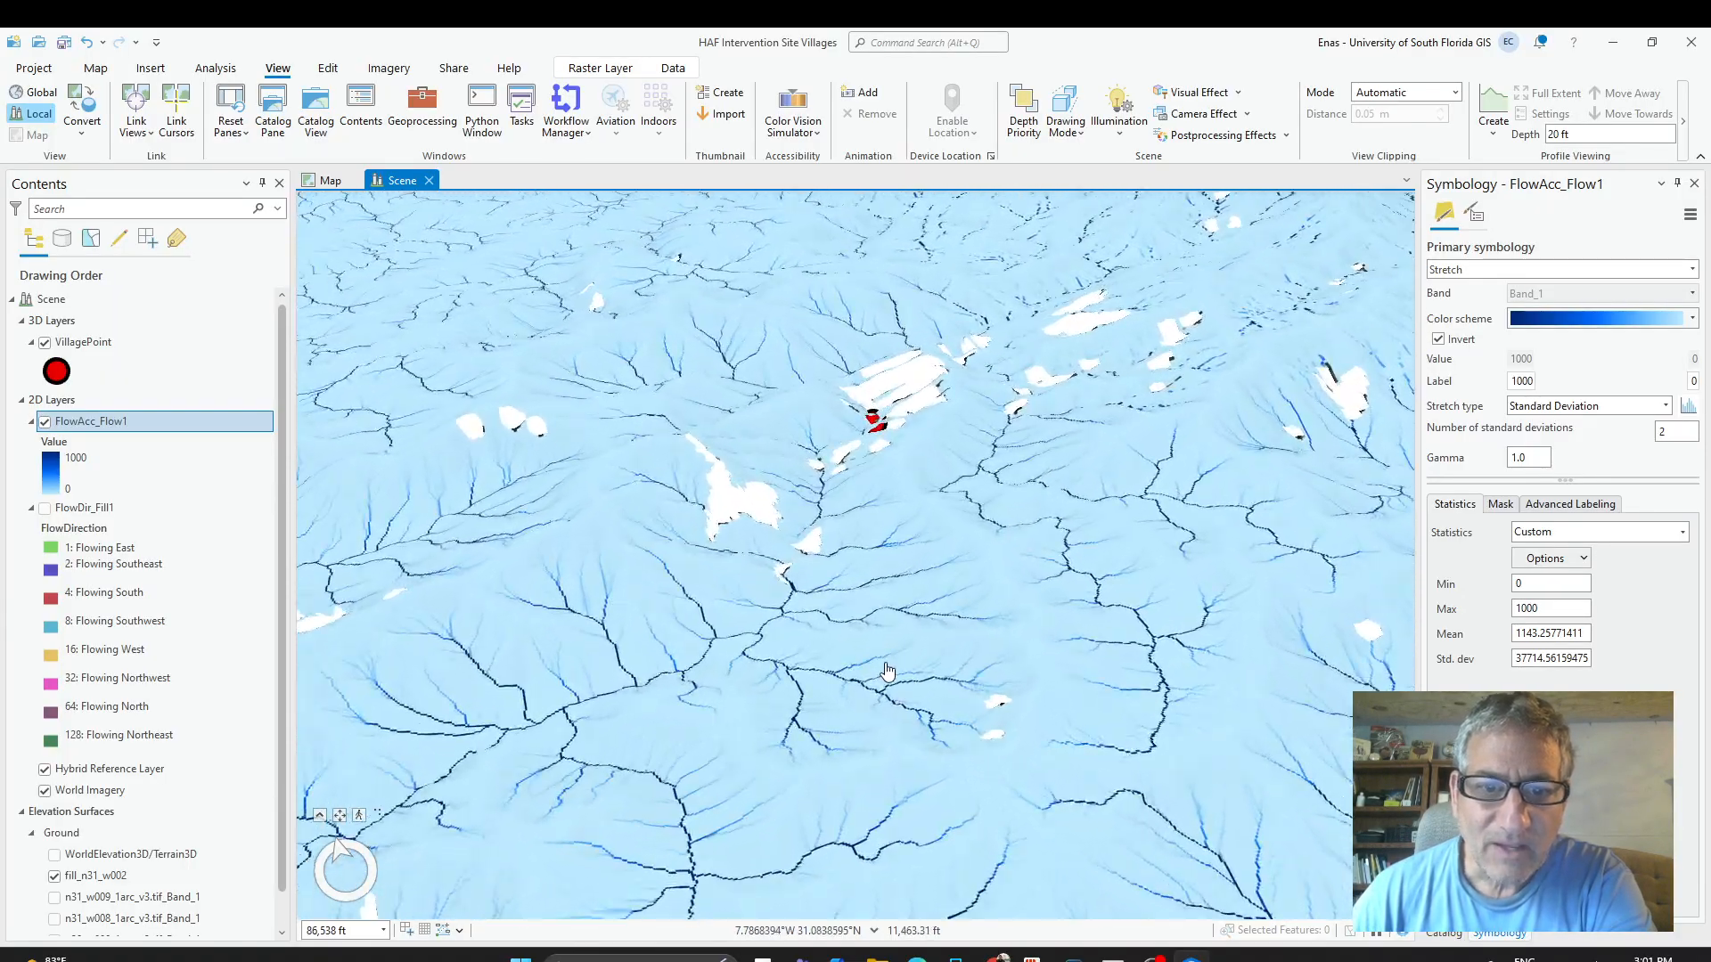
drag(932, 550, 829, 714)
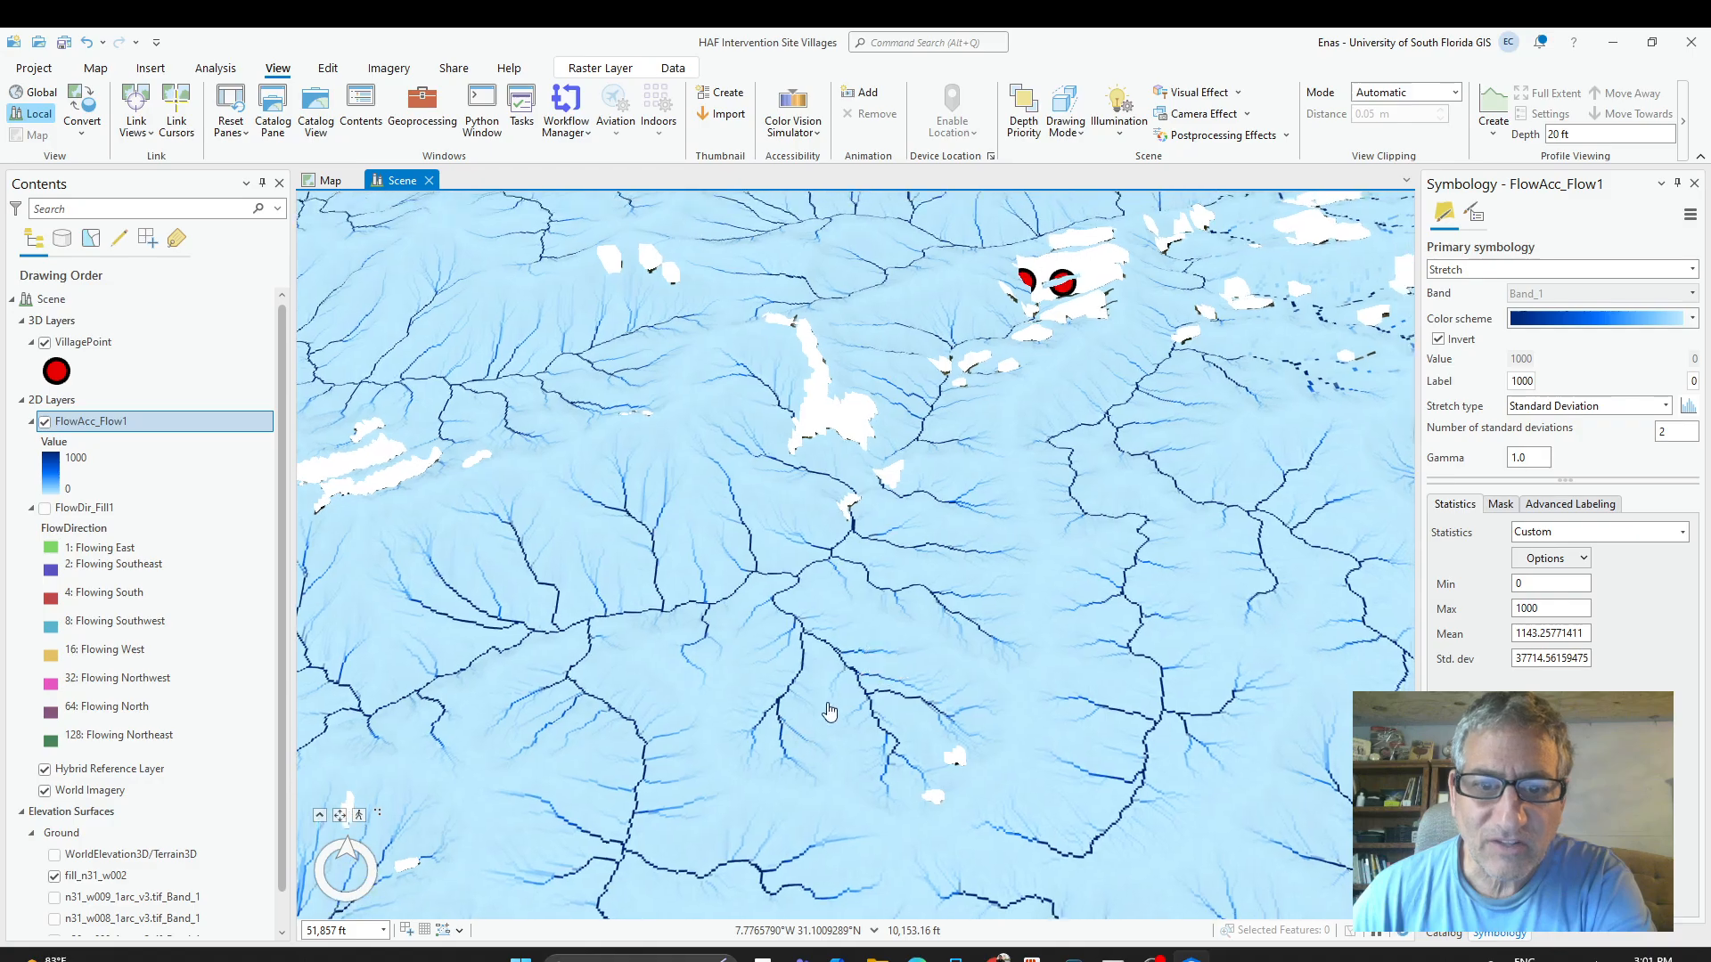
drag(1025, 423, 816, 860)
scroll(942, 717, up, 2)
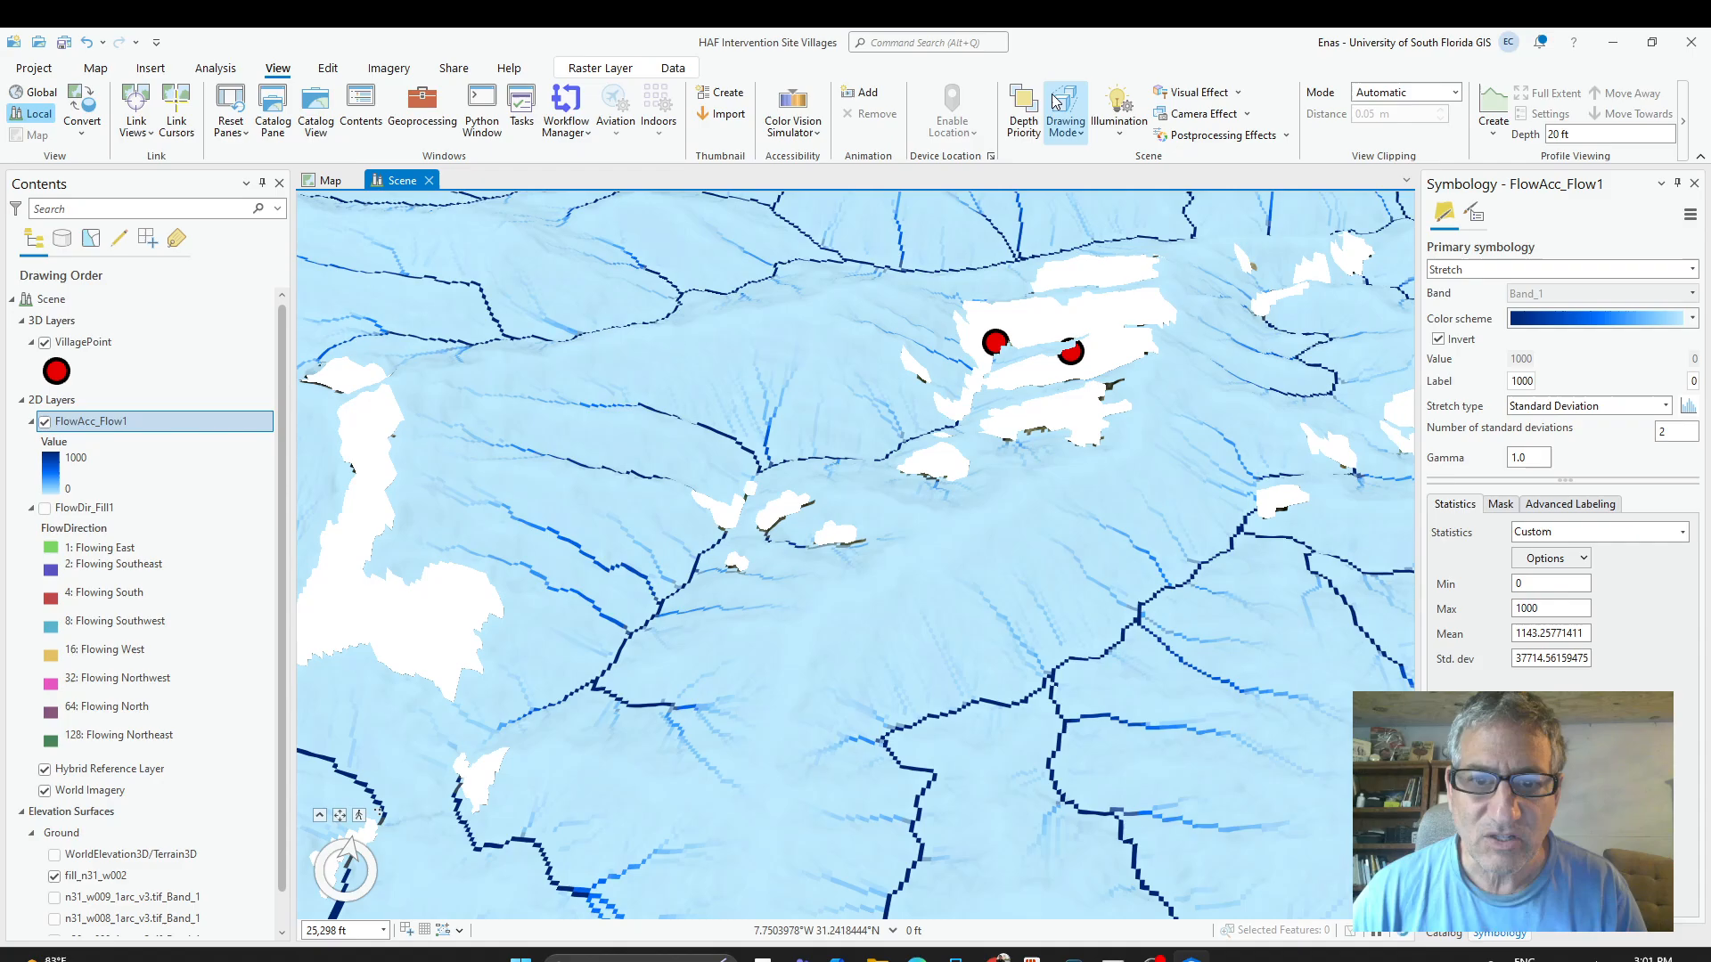
drag(1060, 43, 953, 82)
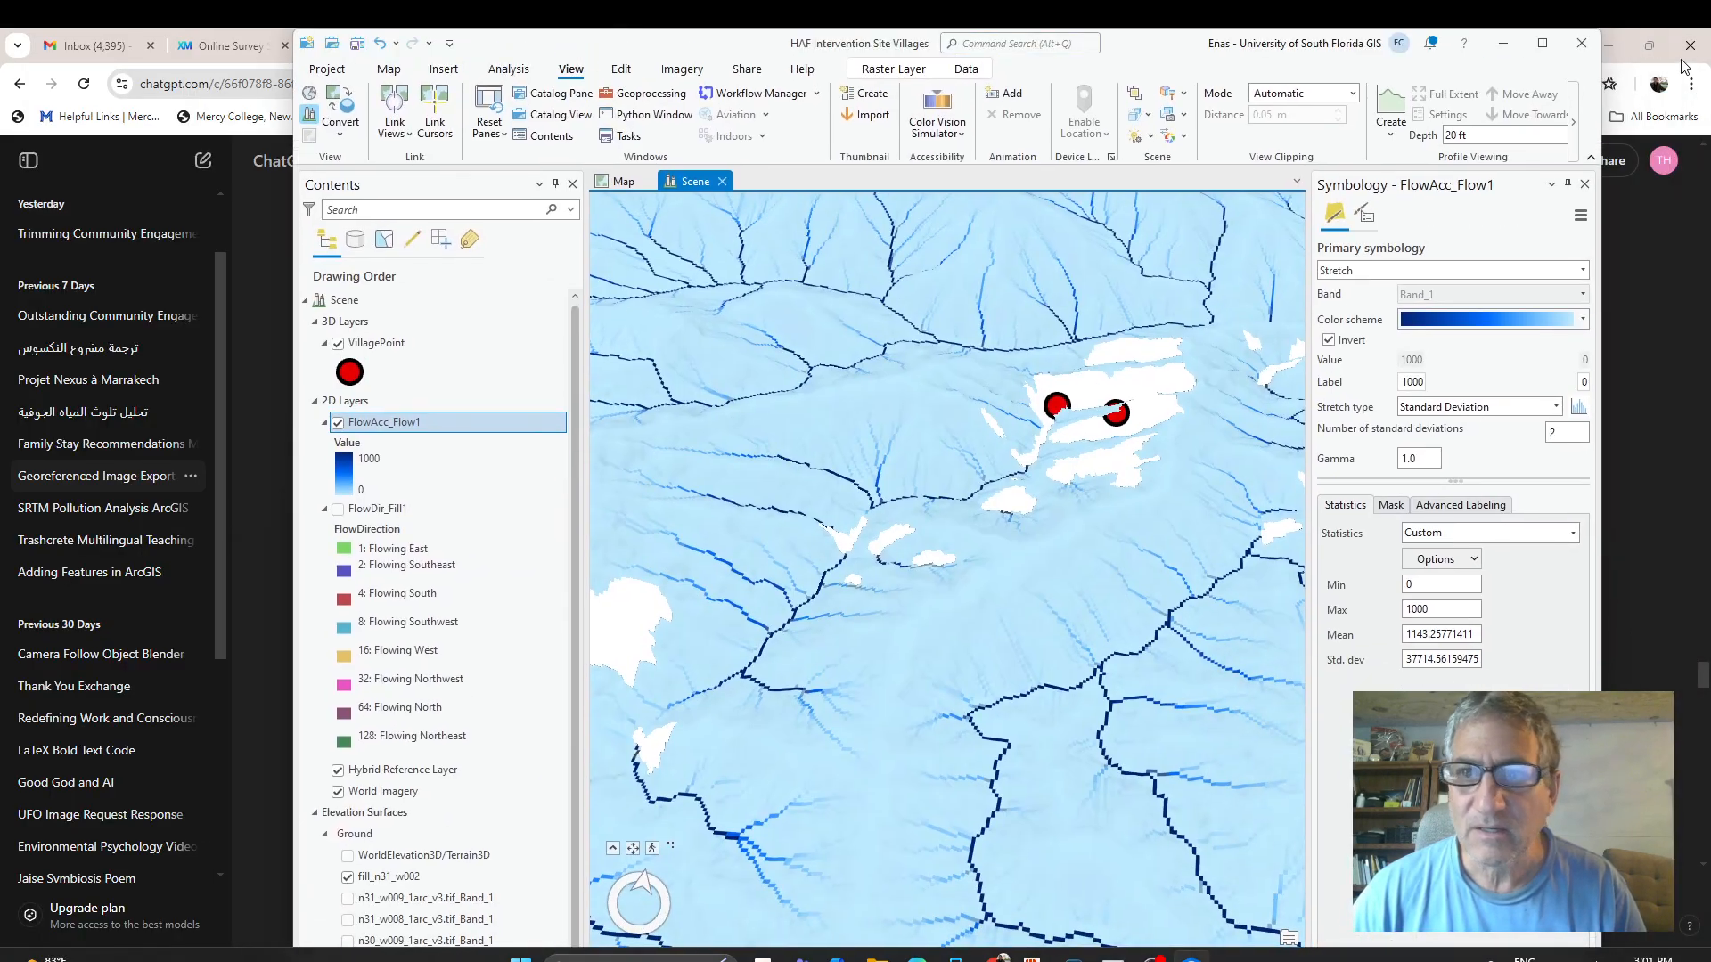
click(1543, 43)
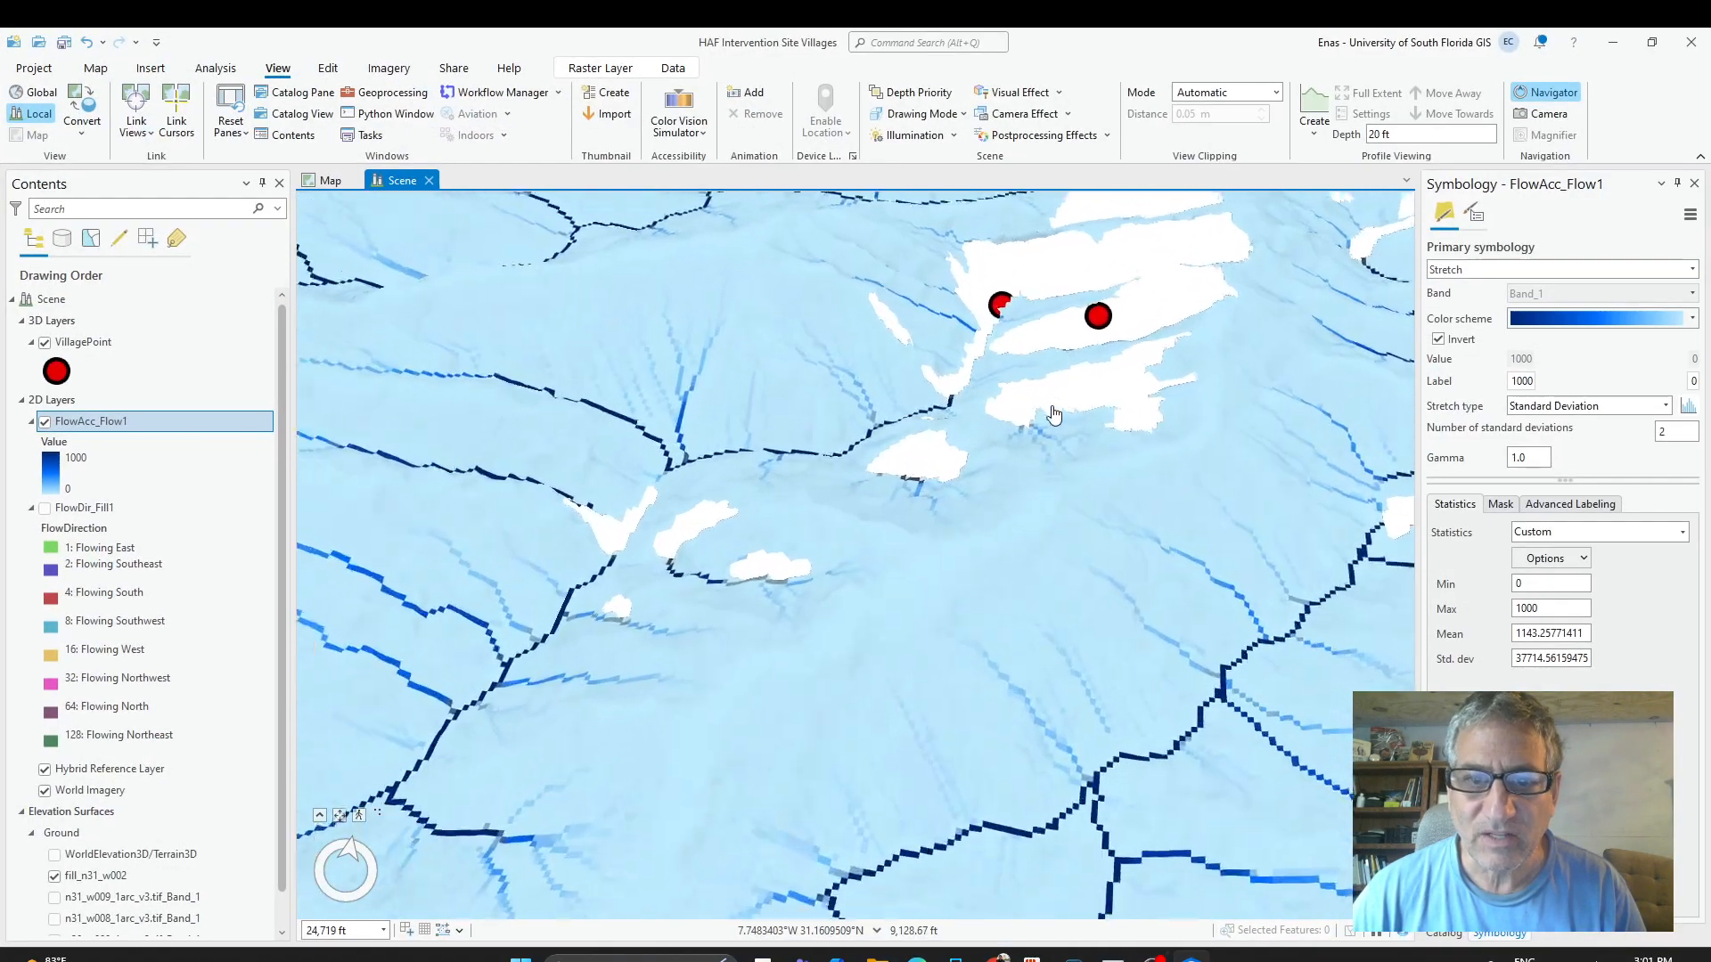
scroll(929, 885, up, 2)
scroll(929, 884, up, 4)
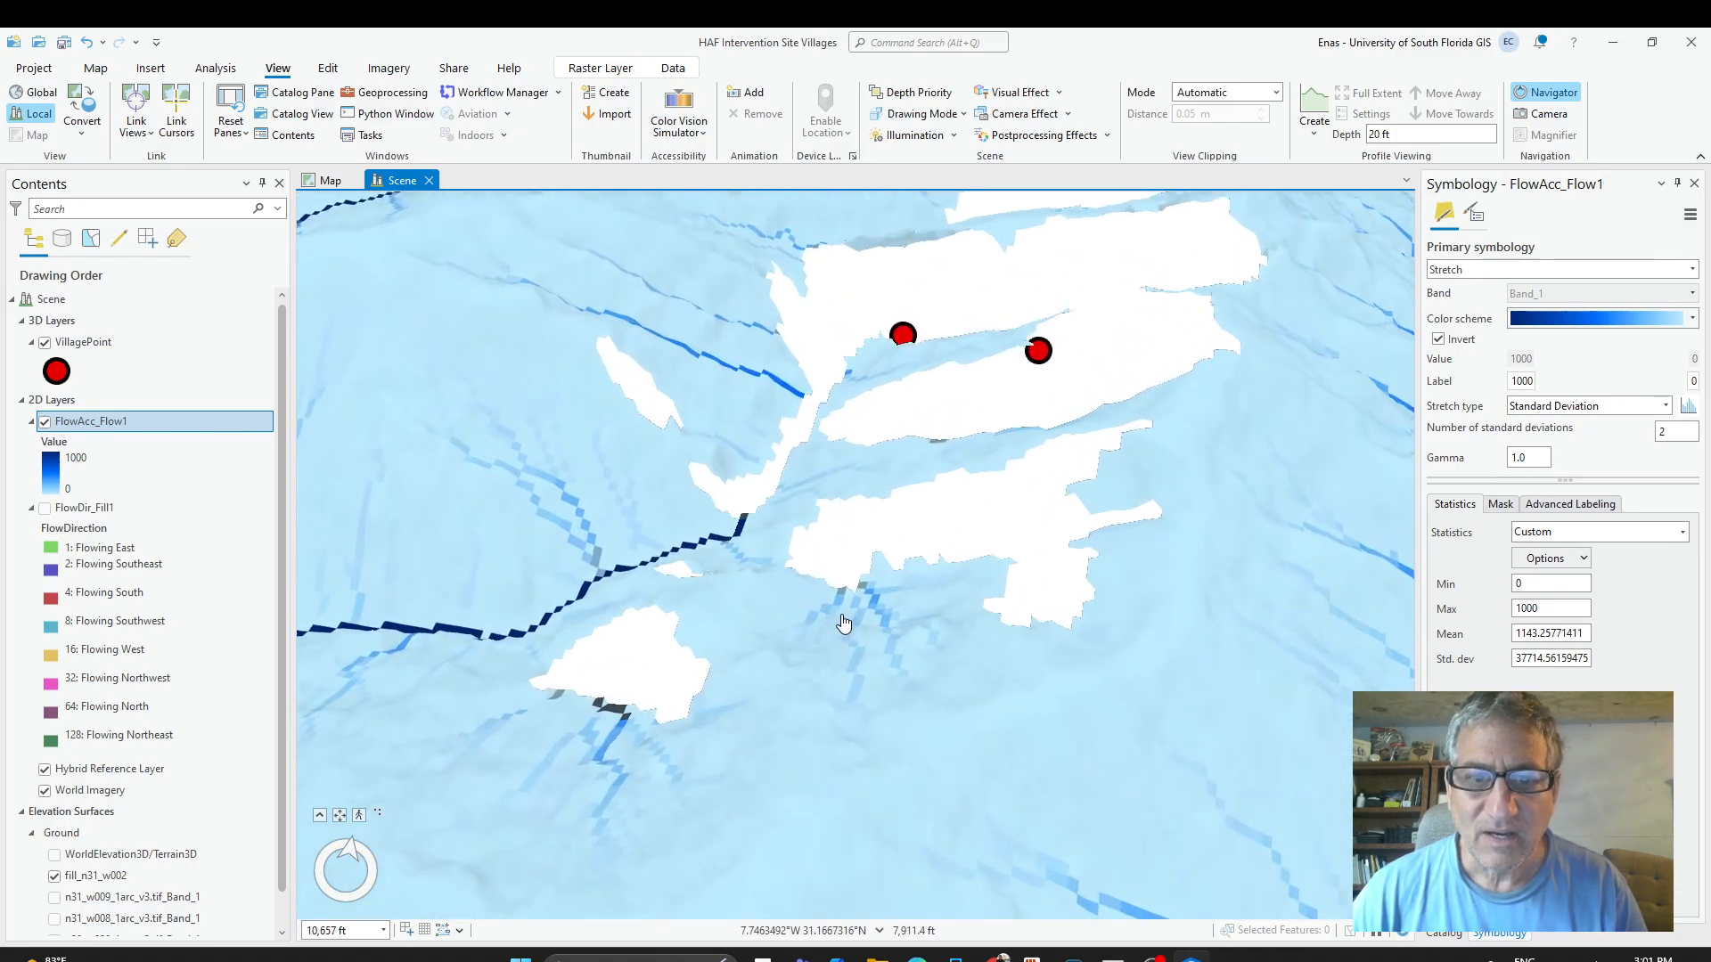
drag(1059, 587, 891, 846)
mouse_move(1024, 457)
mouse_down()
mouse_move(939, 507)
mouse_move(781, 416)
mouse_move(745, 489)
mouse_up()
scroll(733, 505, down, 4)
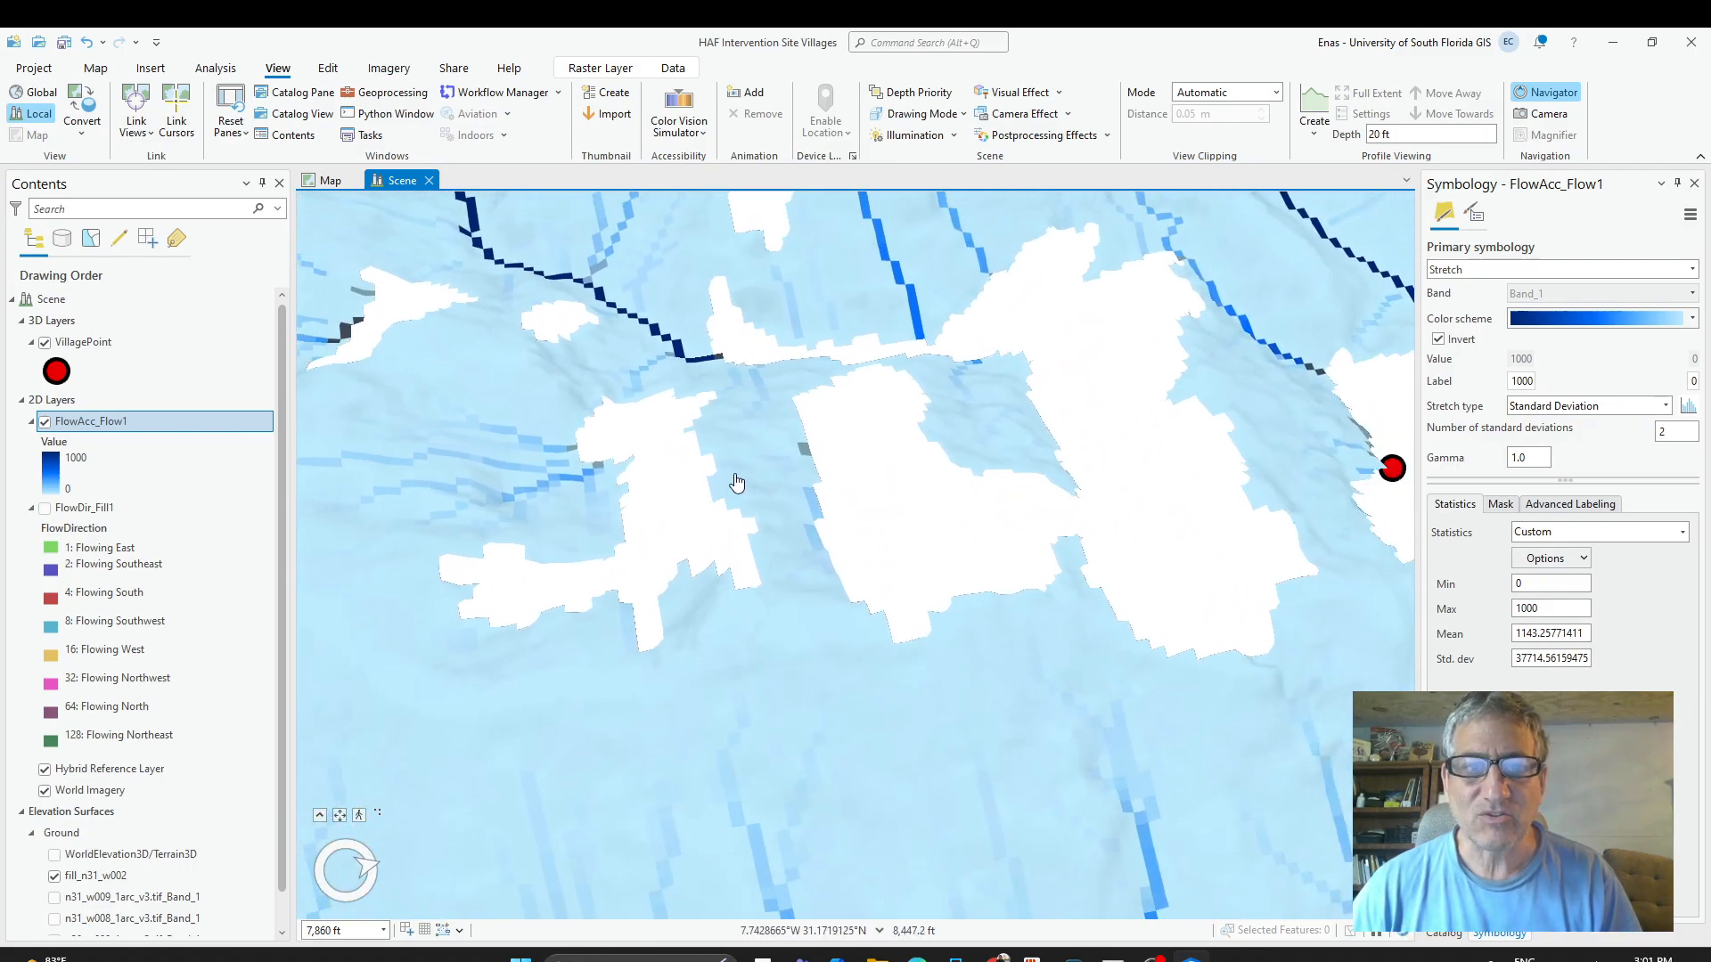
scroll(736, 482, down, 3)
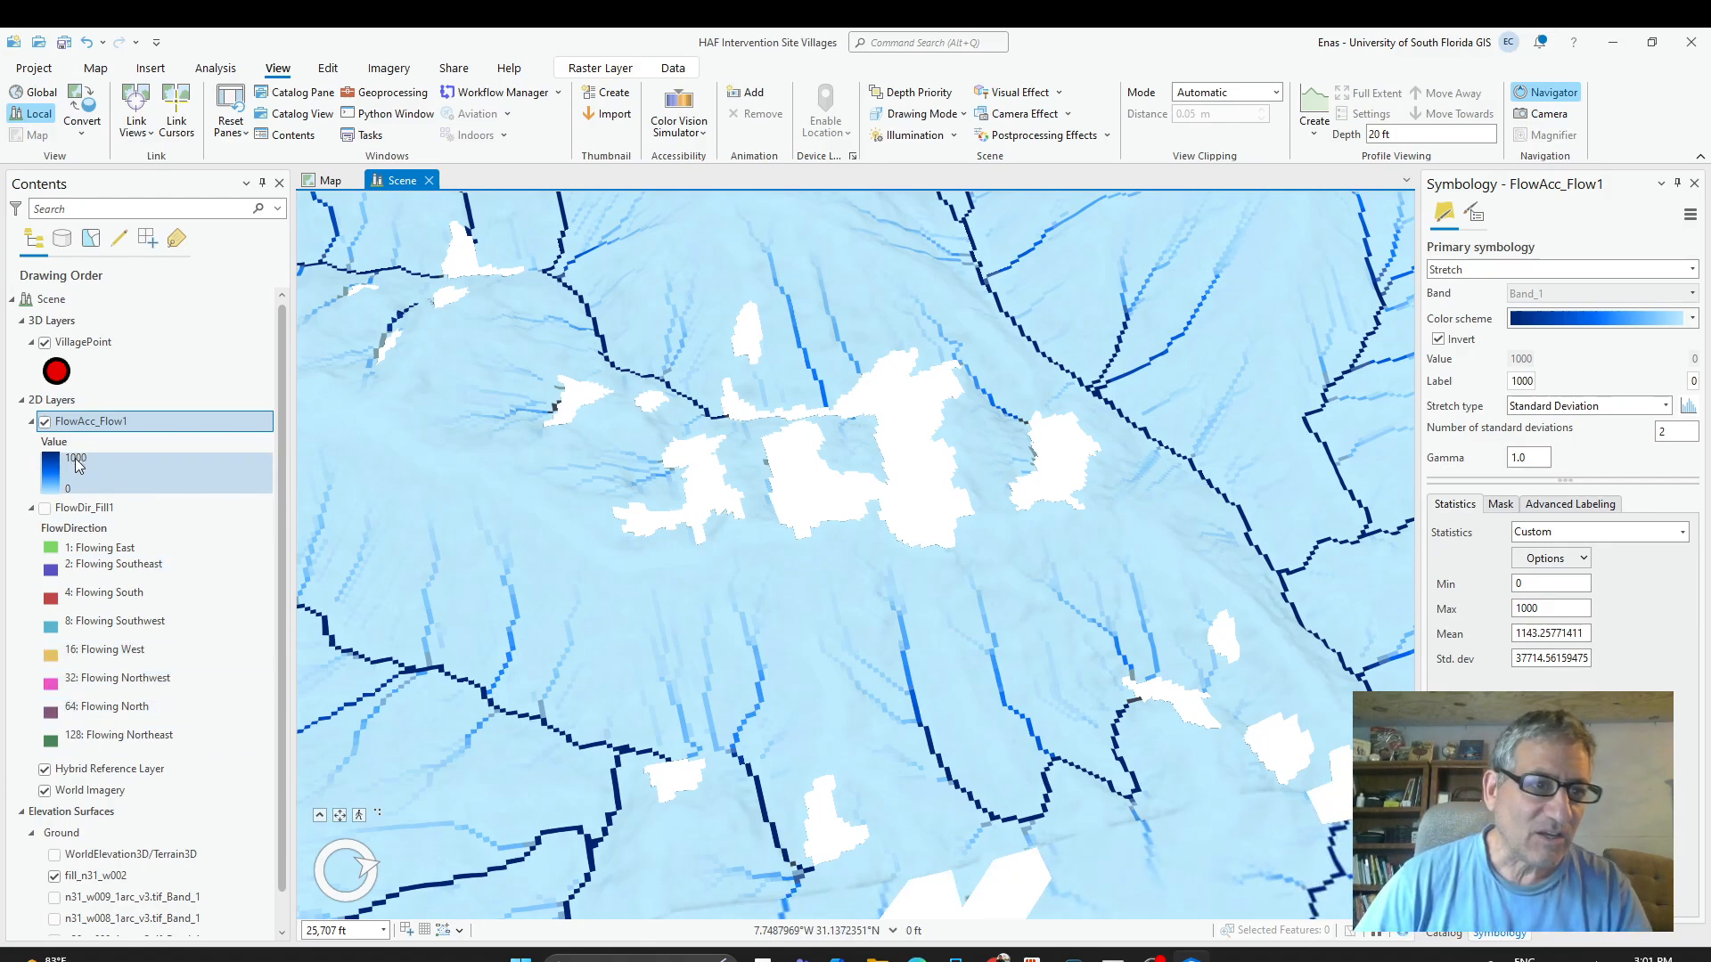
Replace fill_n31_w002 with WorldElevation3D/Terrain3D as the active ground elevation source in the scene.
scroll(89, 570, down, 1)
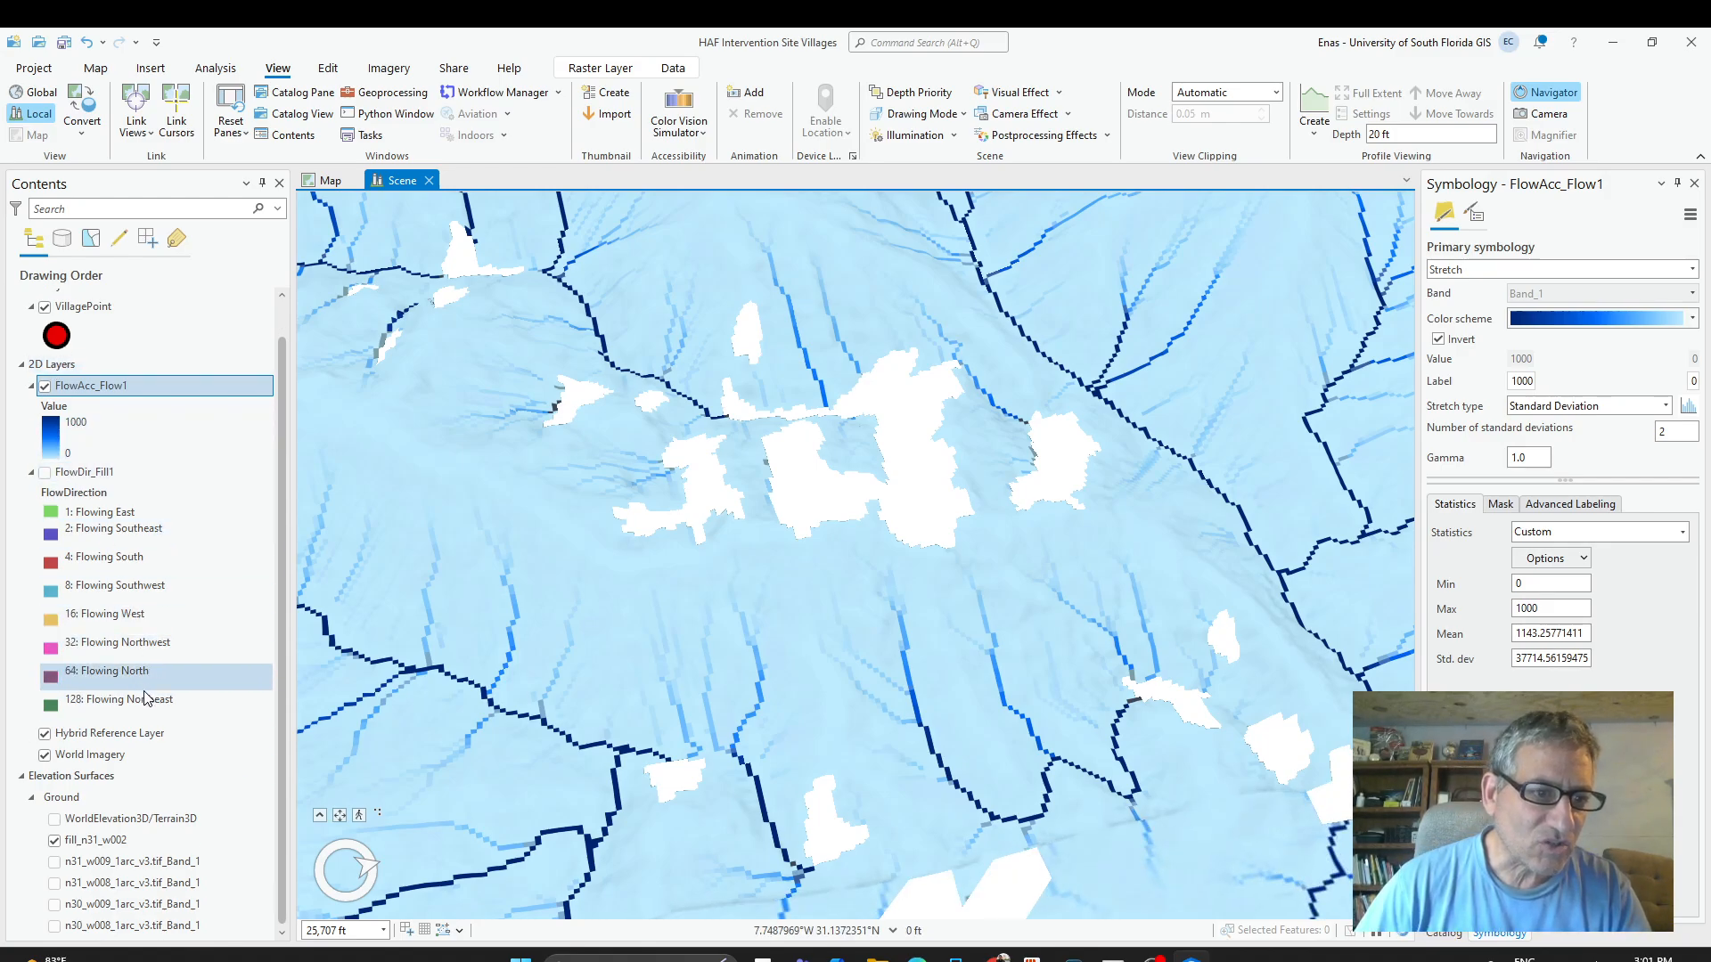
click(54, 841)
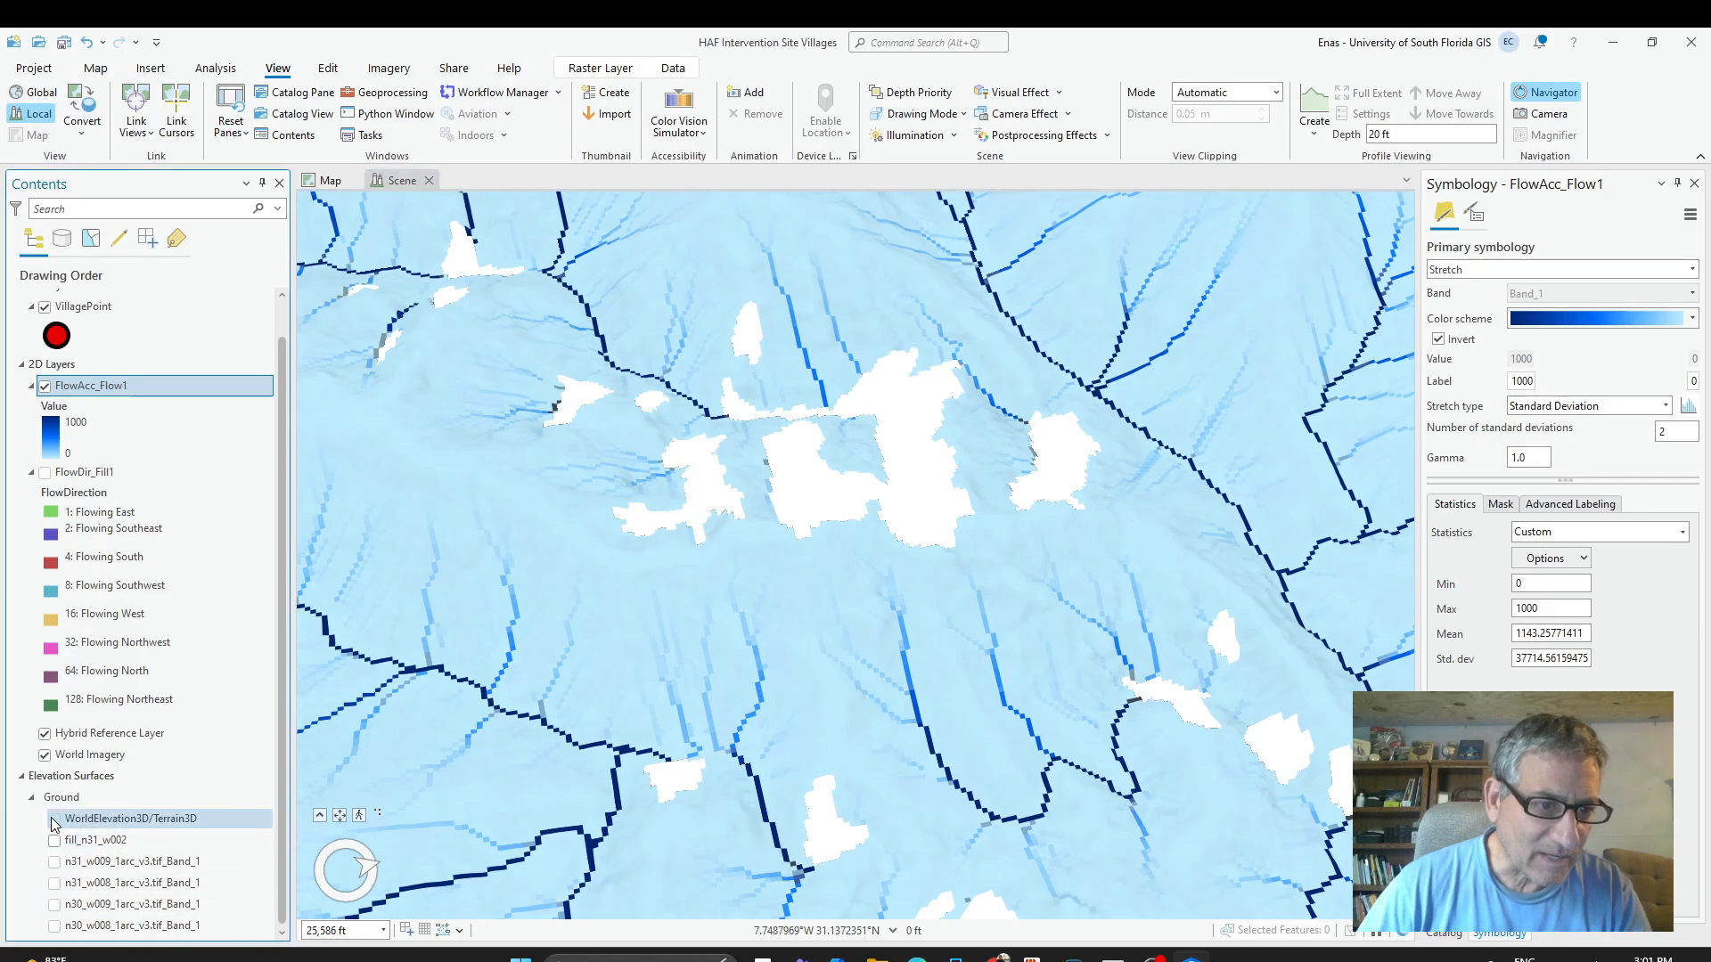
click(55, 819)
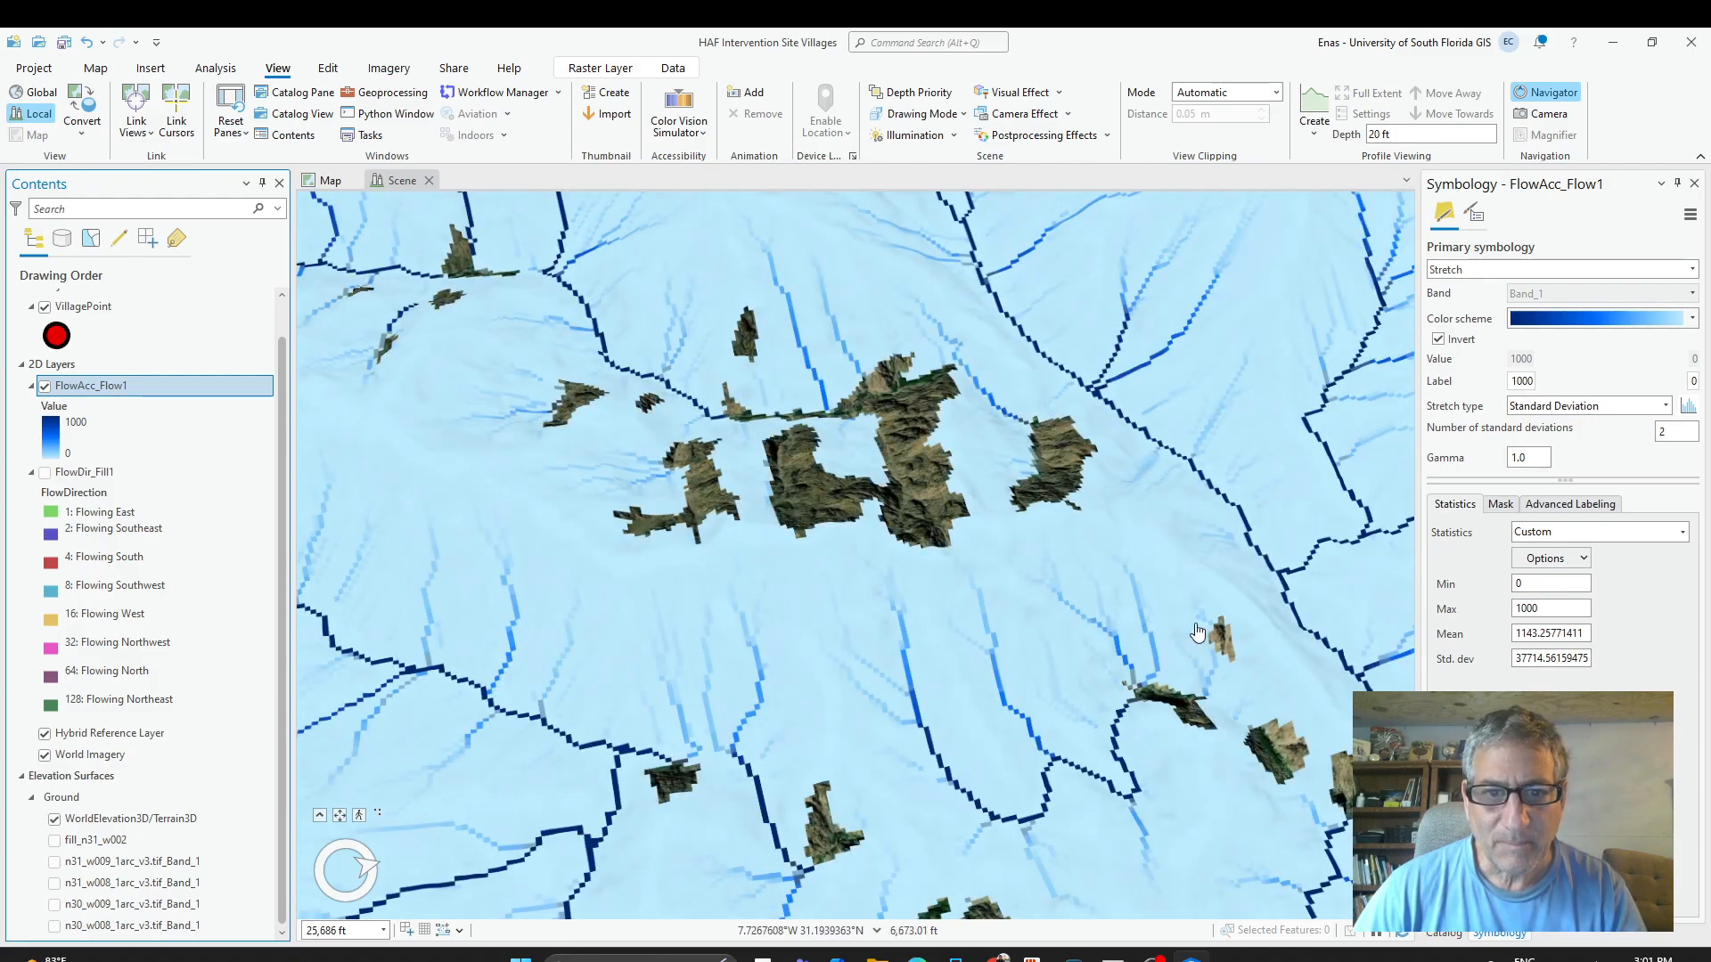
Apply a blue gradient with a wider dark-blue range to FlowAcc_Flow1 in the scene and inspect the streams across the terrain.
drag(1187, 563, 1142, 687)
drag(848, 630, 1167, 608)
scroll(1023, 465, down, 5)
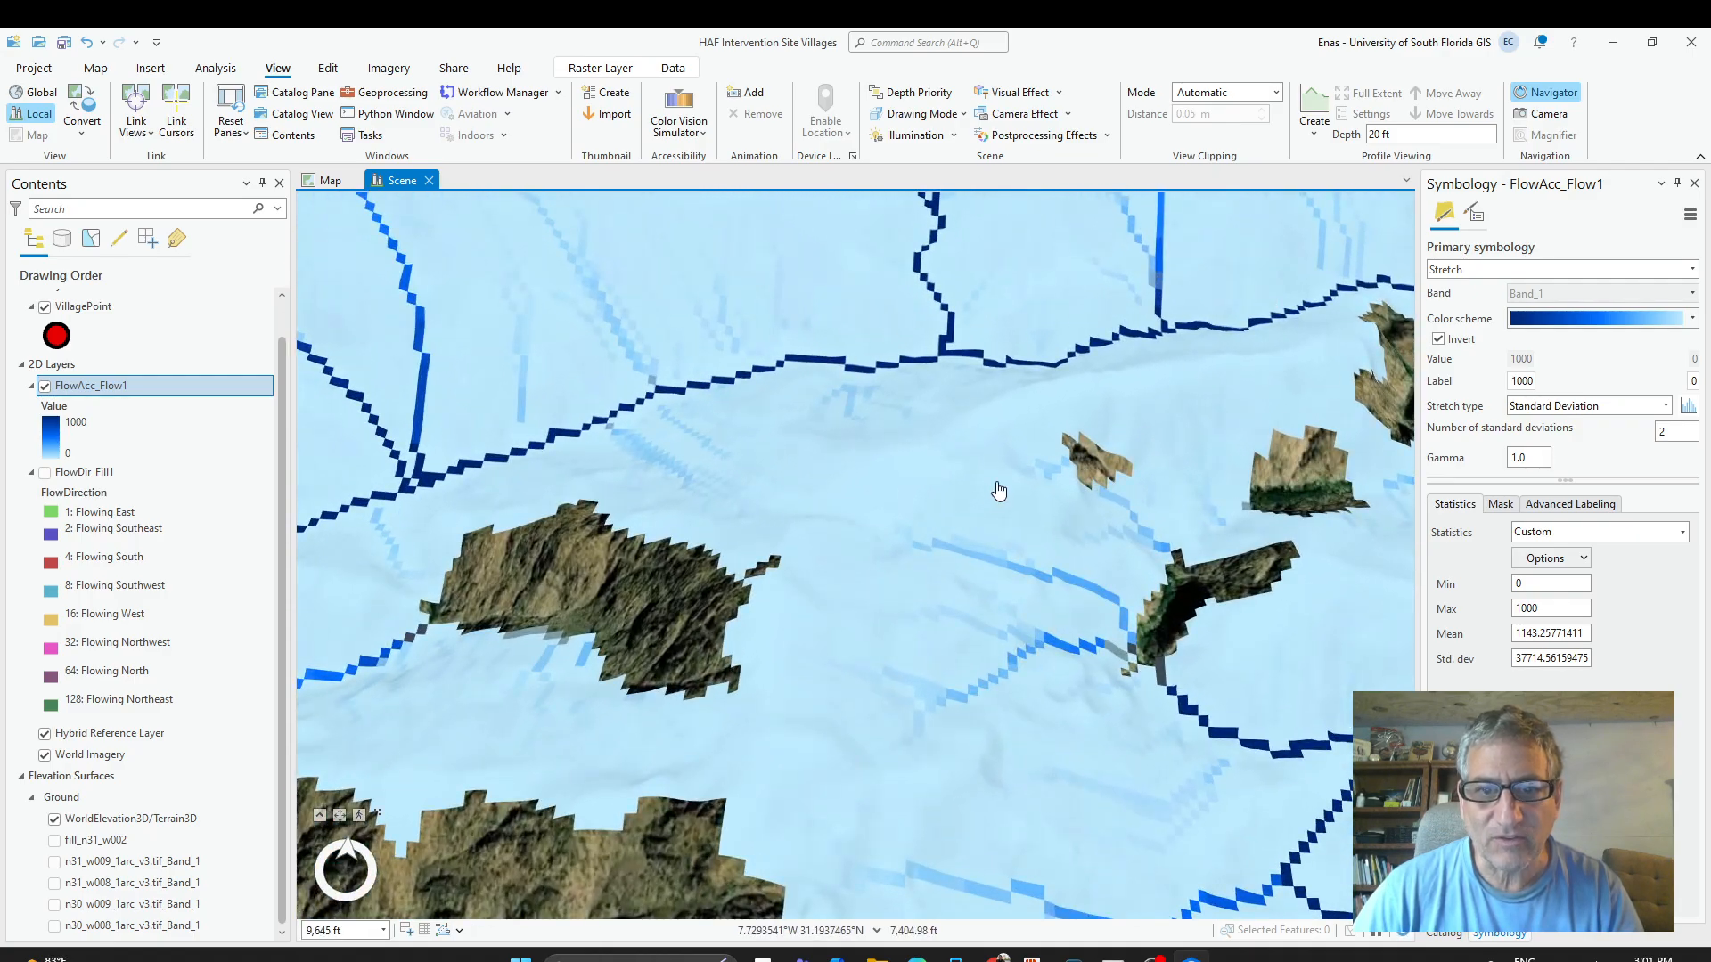
scroll(998, 490, up, 5)
drag(969, 886, 1080, 870)
scroll(1080, 870, down, 3)
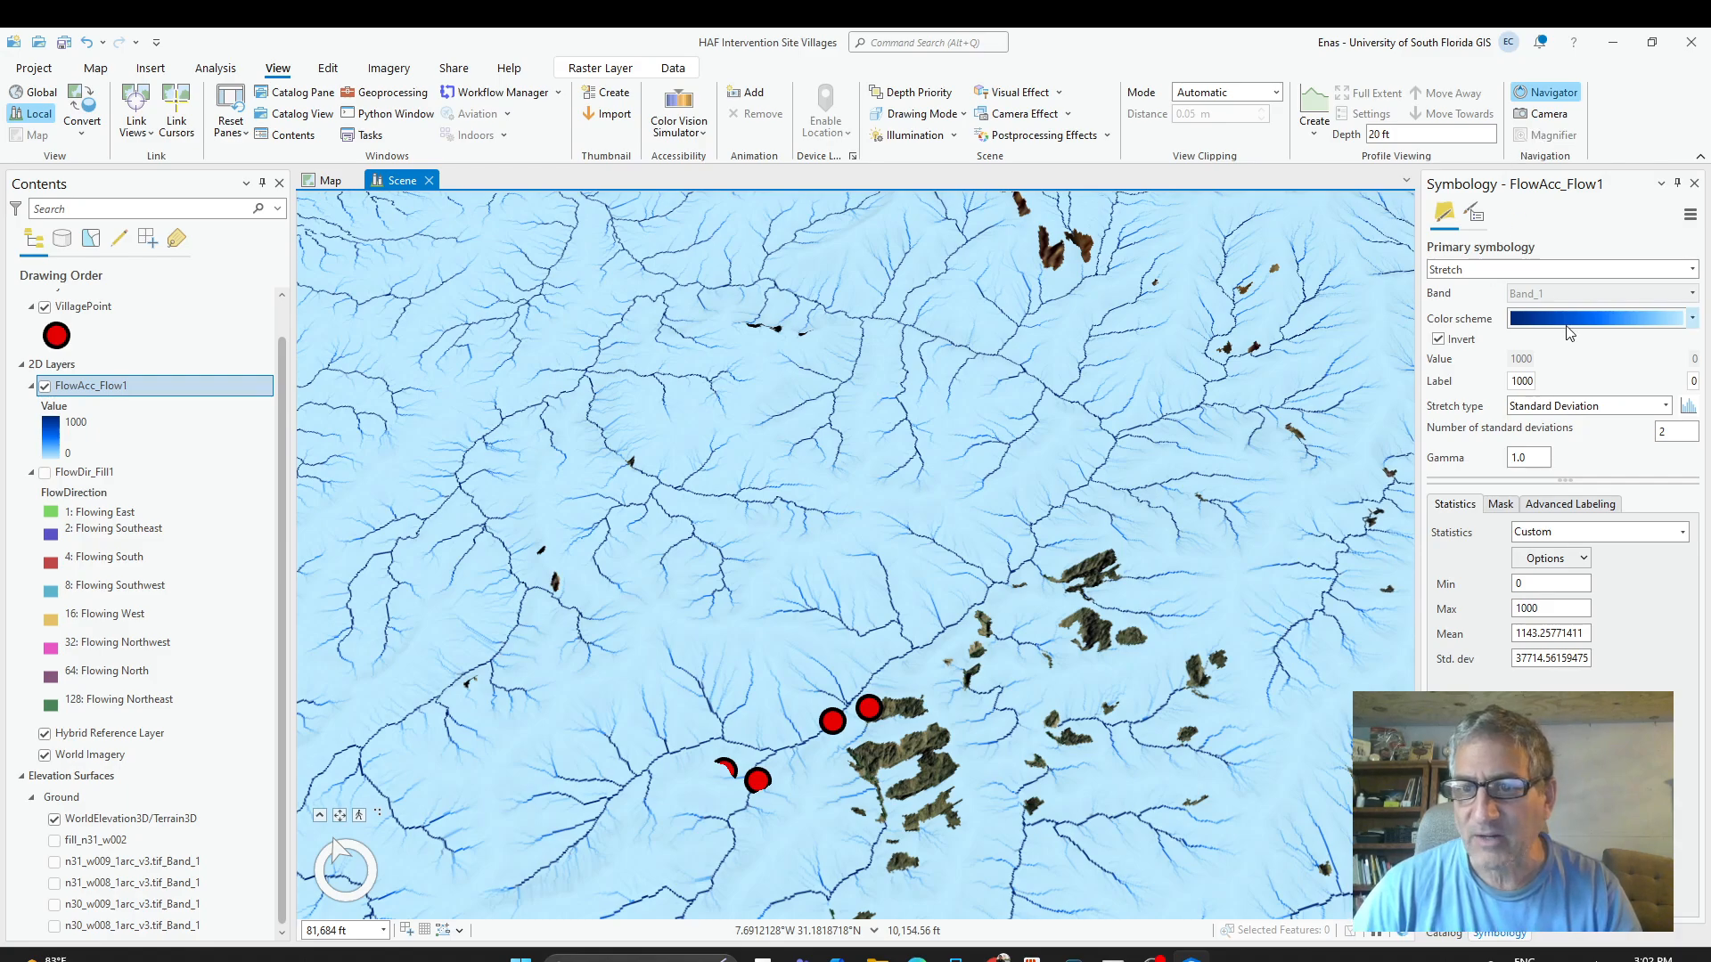
click(1600, 318)
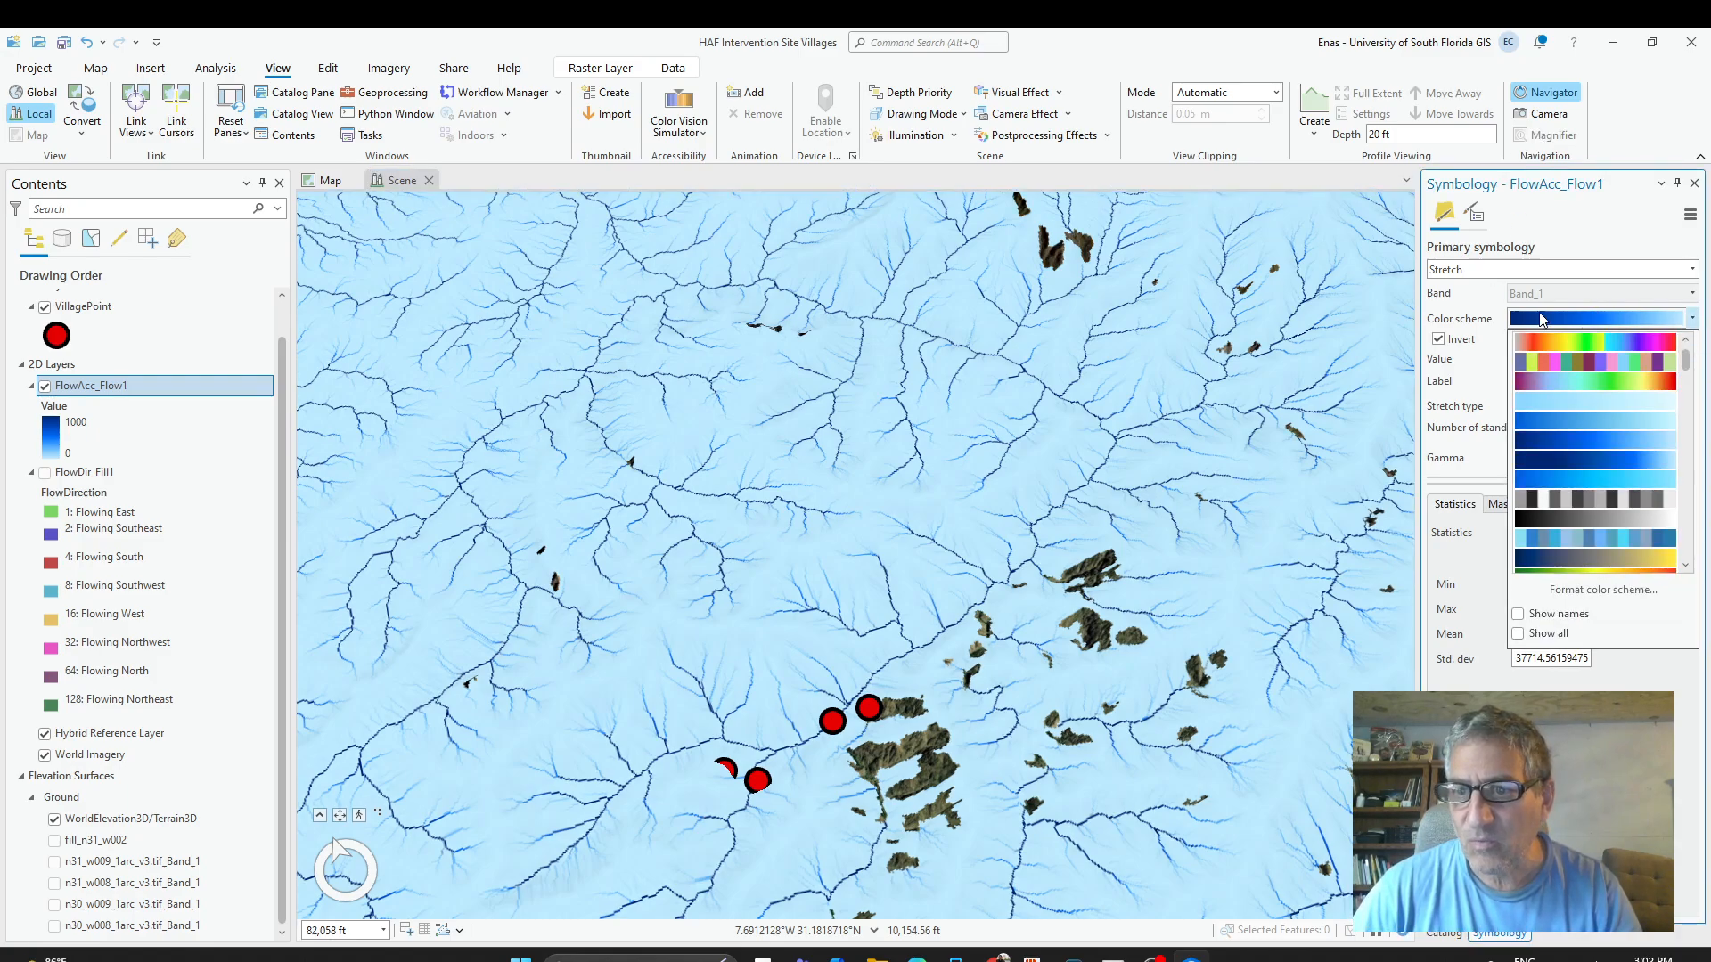
click(1592, 461)
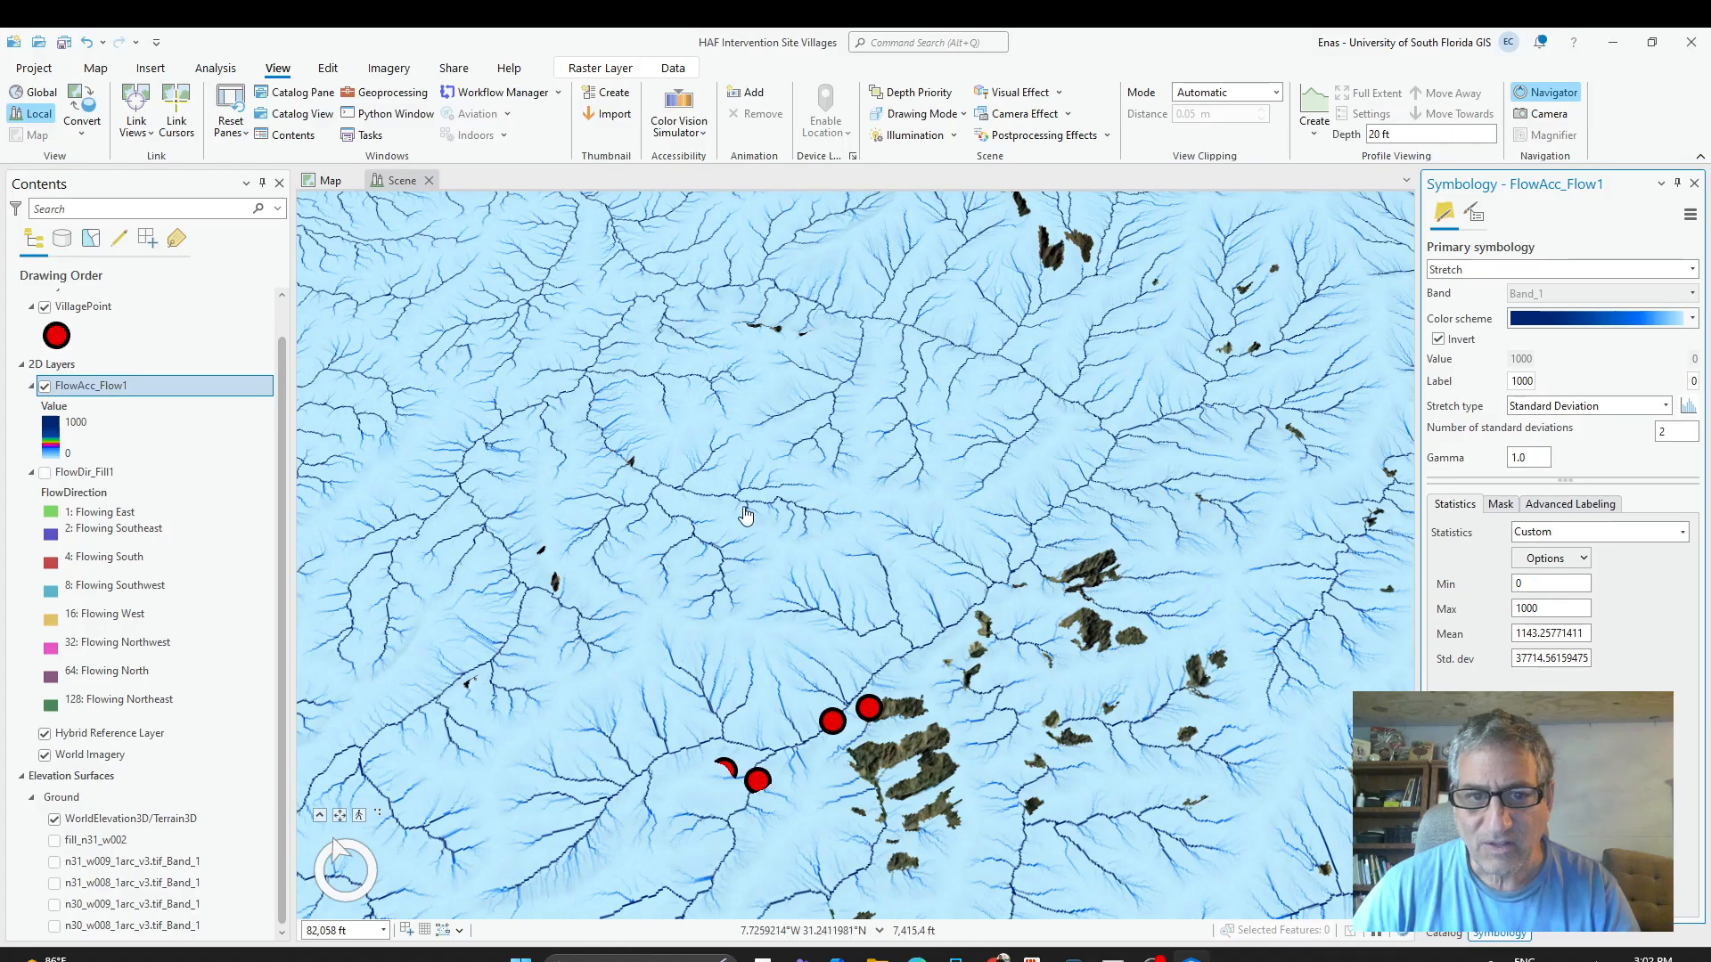
drag(947, 562, 877, 412)
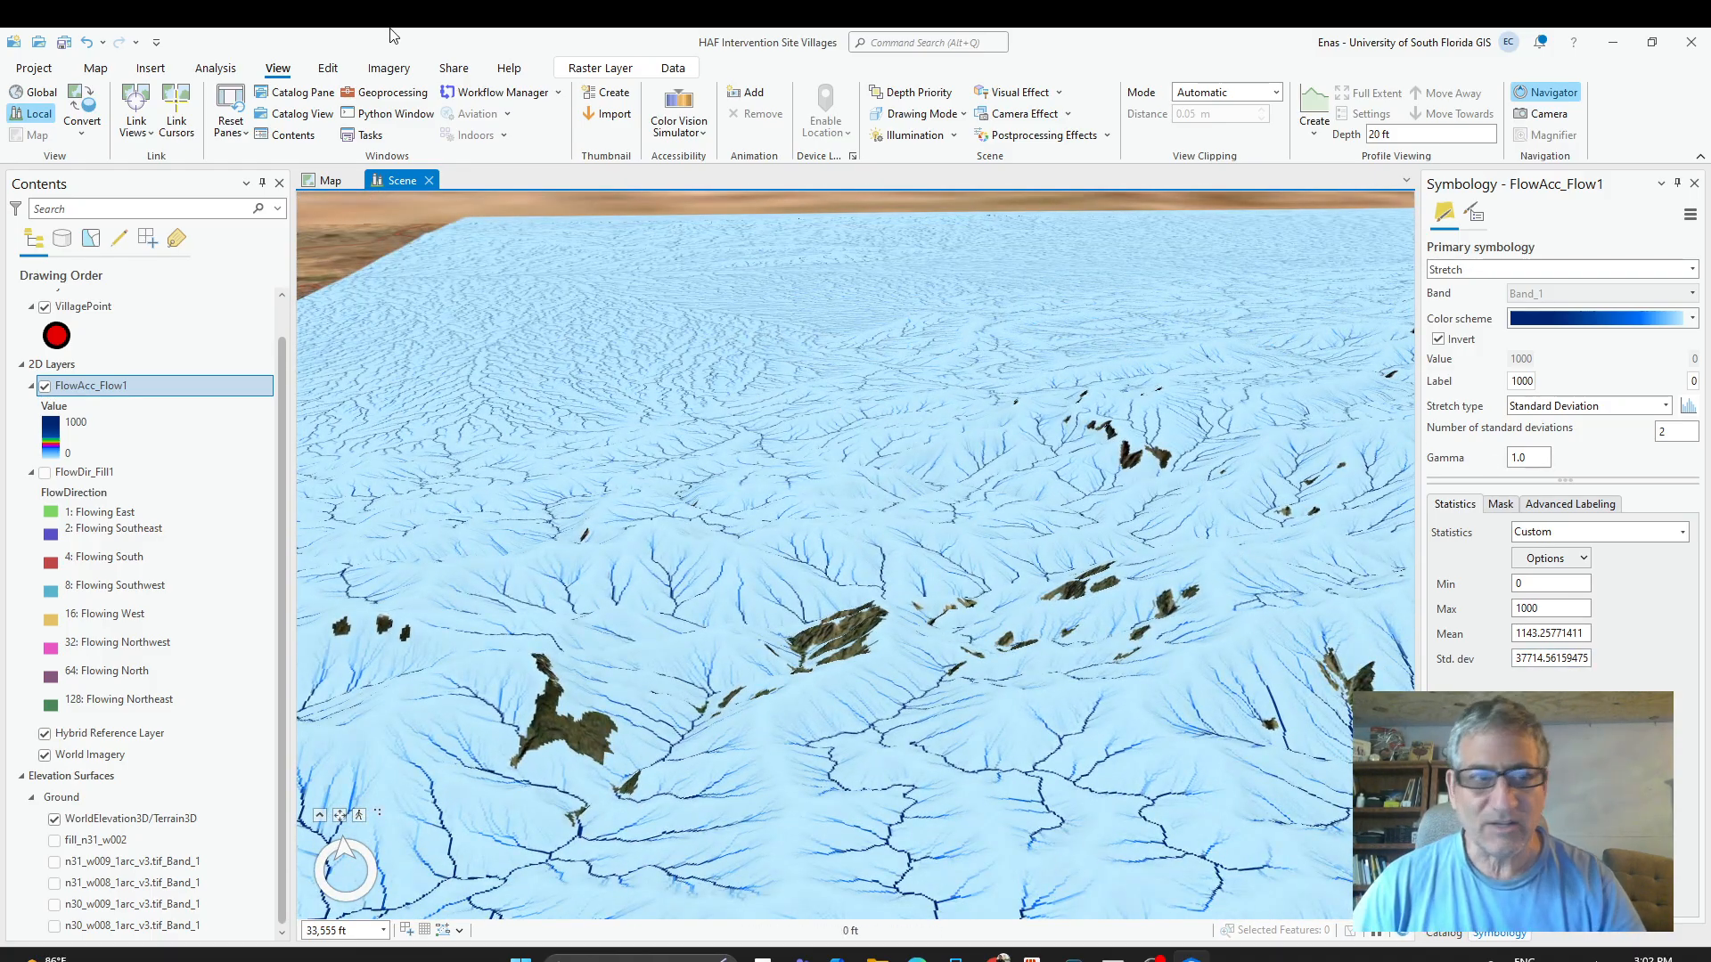
Switch to the 2D map and examine the streams close to the village points.
click(325, 181)
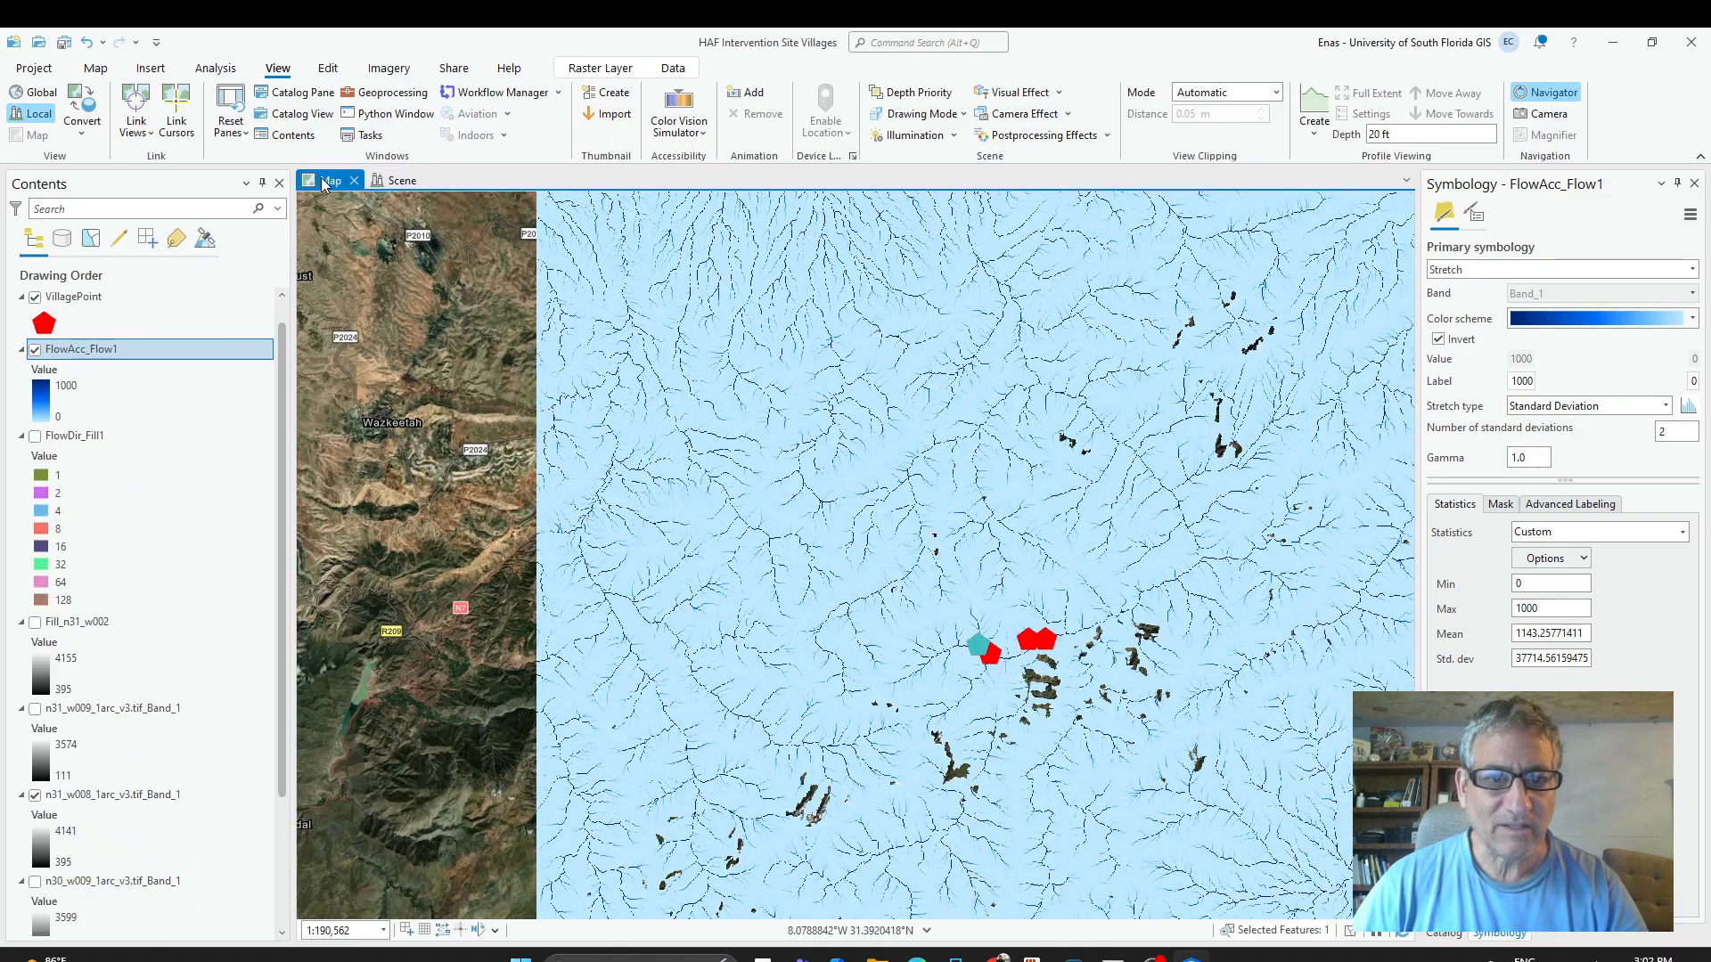
scroll(993, 784, up, 3)
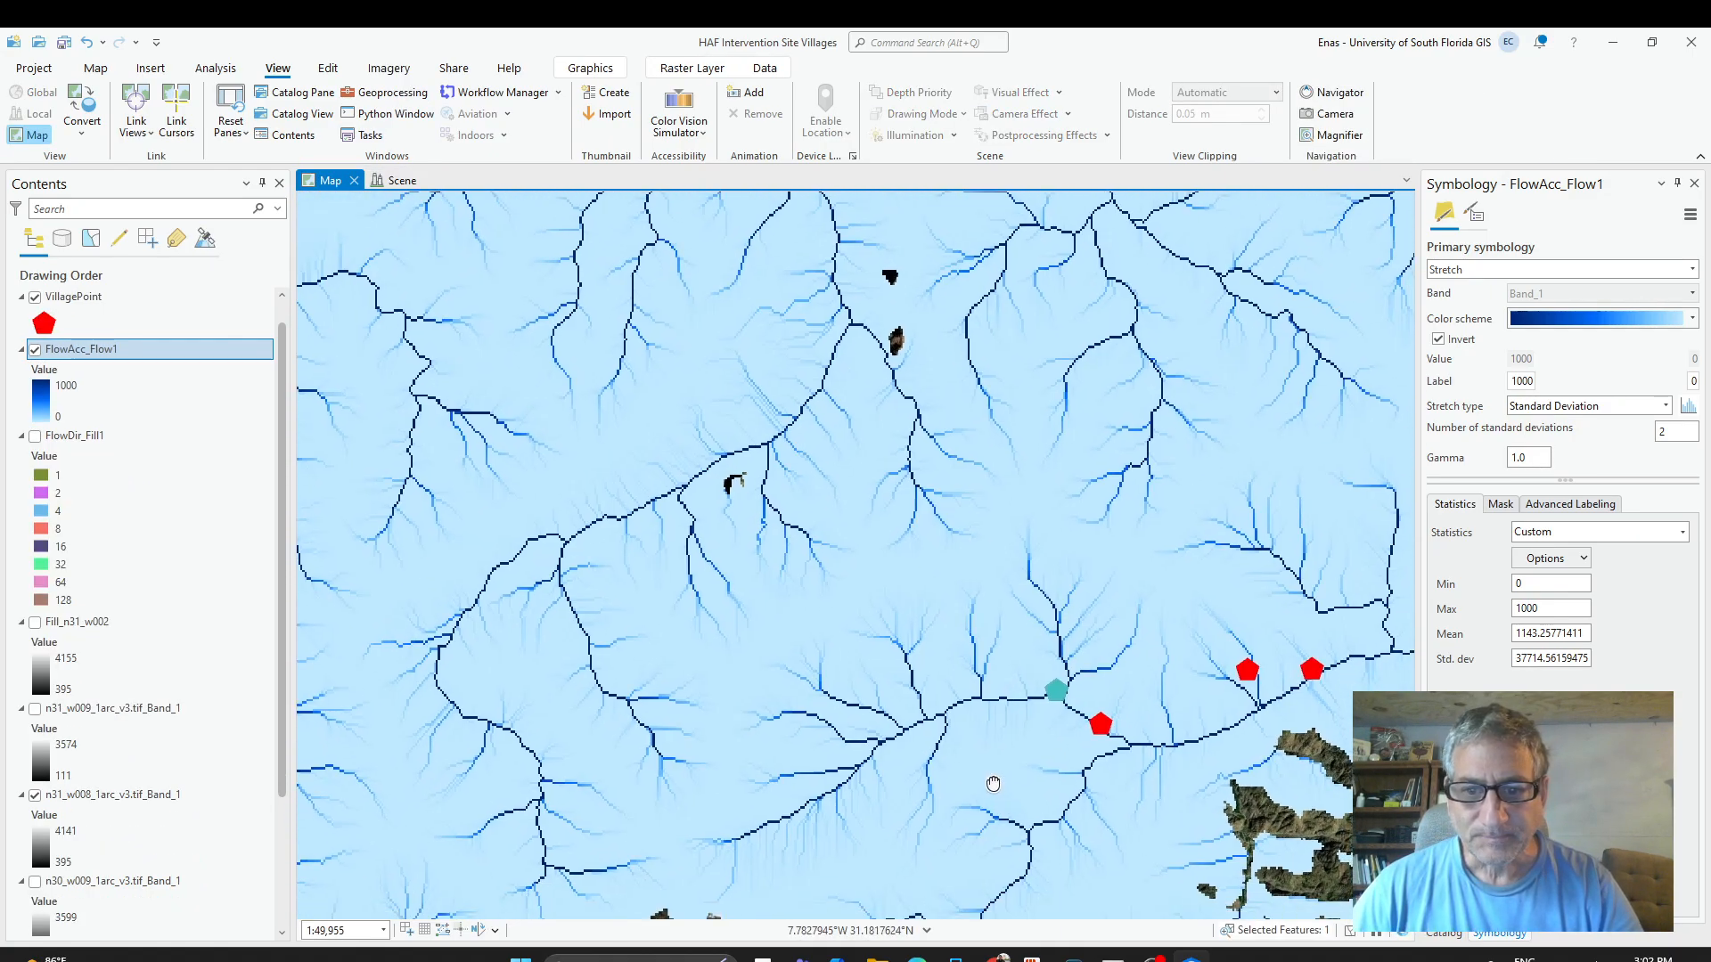
drag(994, 783, 663, 579)
scroll(922, 458, up, 2)
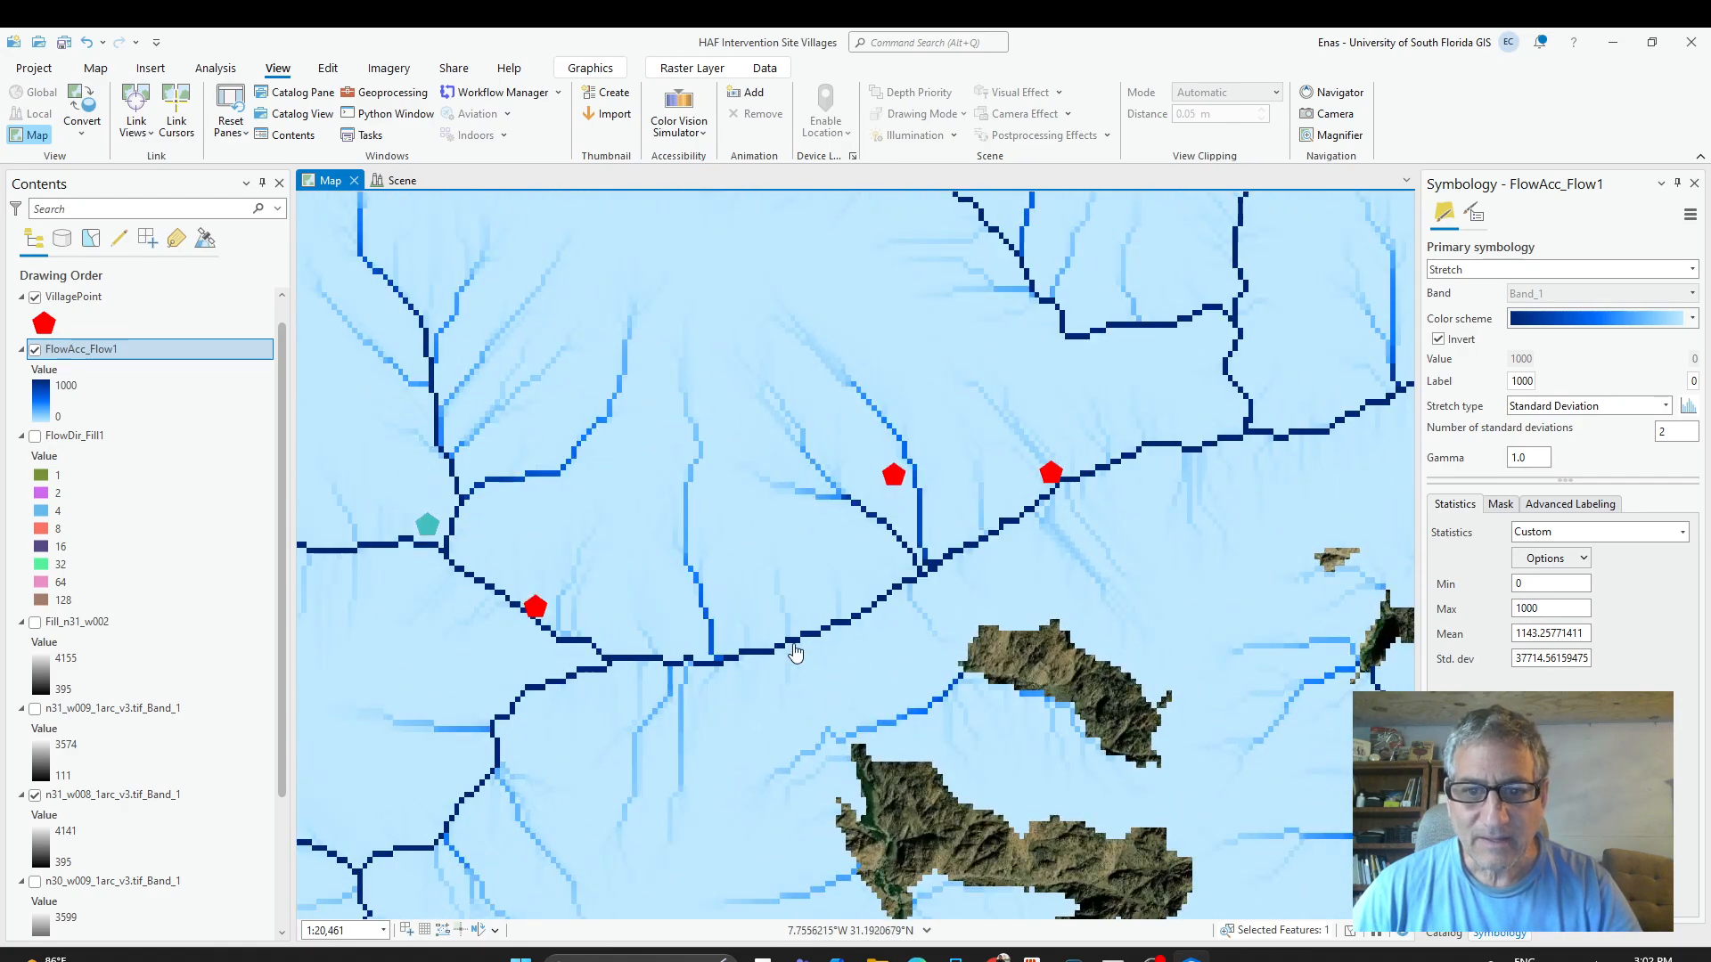
drag(796, 653, 905, 673)
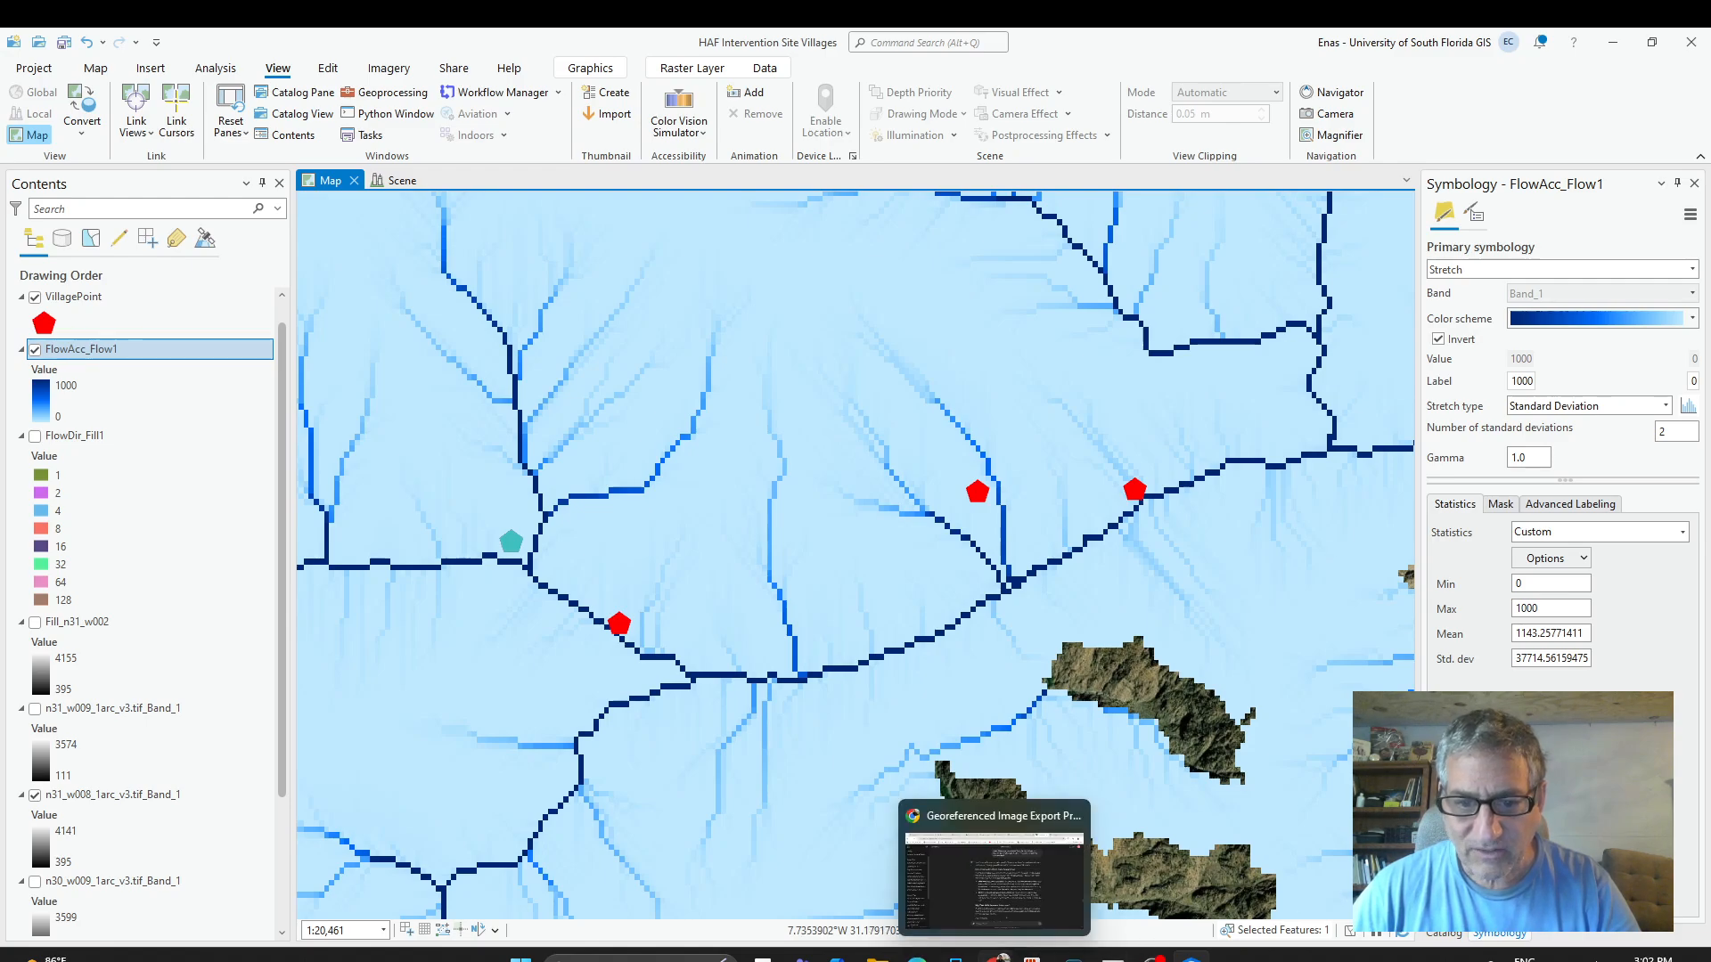
Switch to the ChatGPT conversation and find the instructions for the optional stream network and watershed delineation steps.
click(1000, 959)
scroll(1167, 521, up, 20)
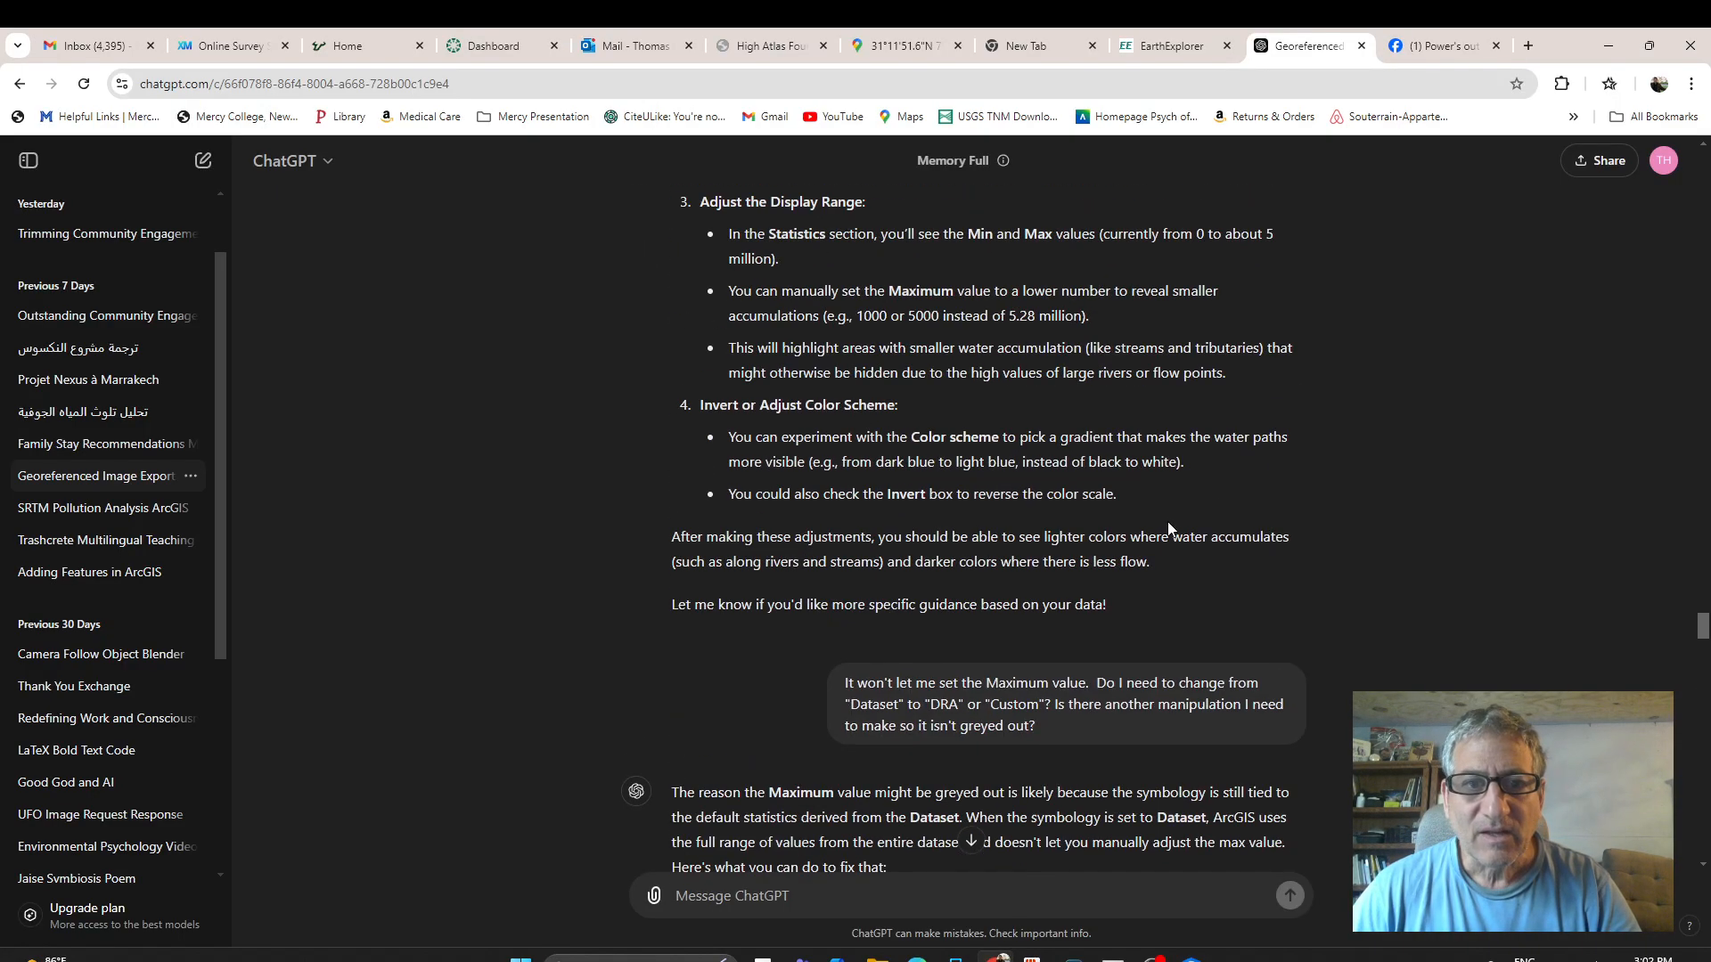
scroll(1168, 524, up, 15)
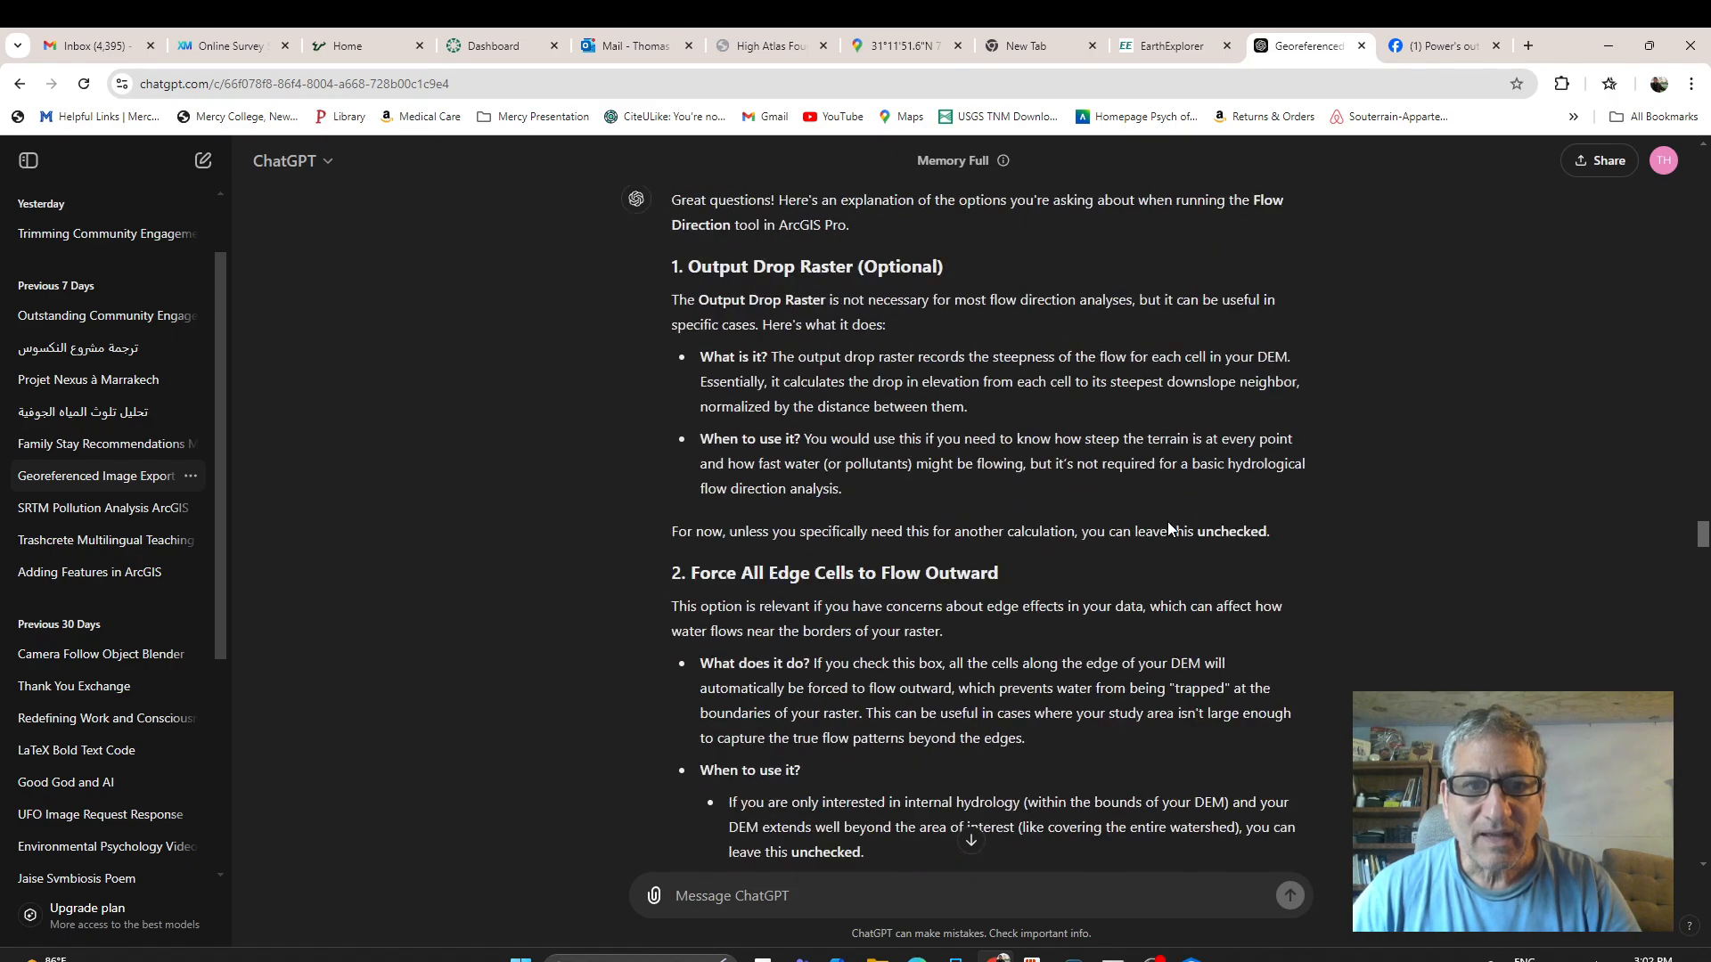
scroll(1167, 530, up, 10)
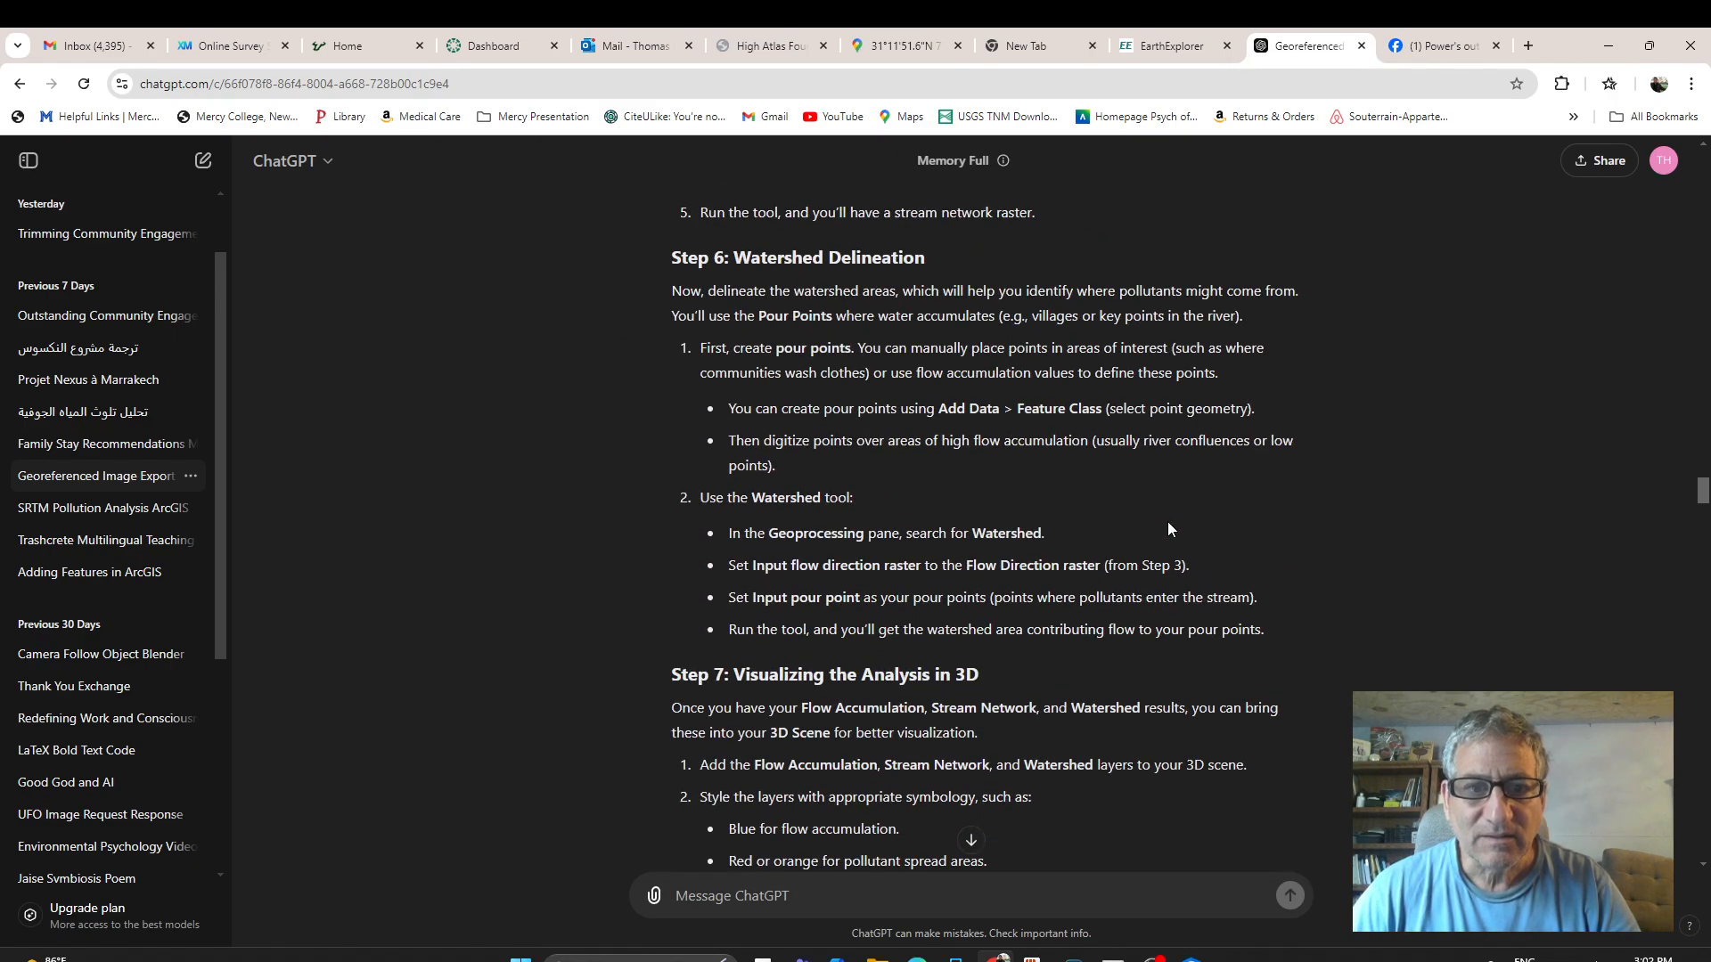
scroll(1167, 529, up, 7)
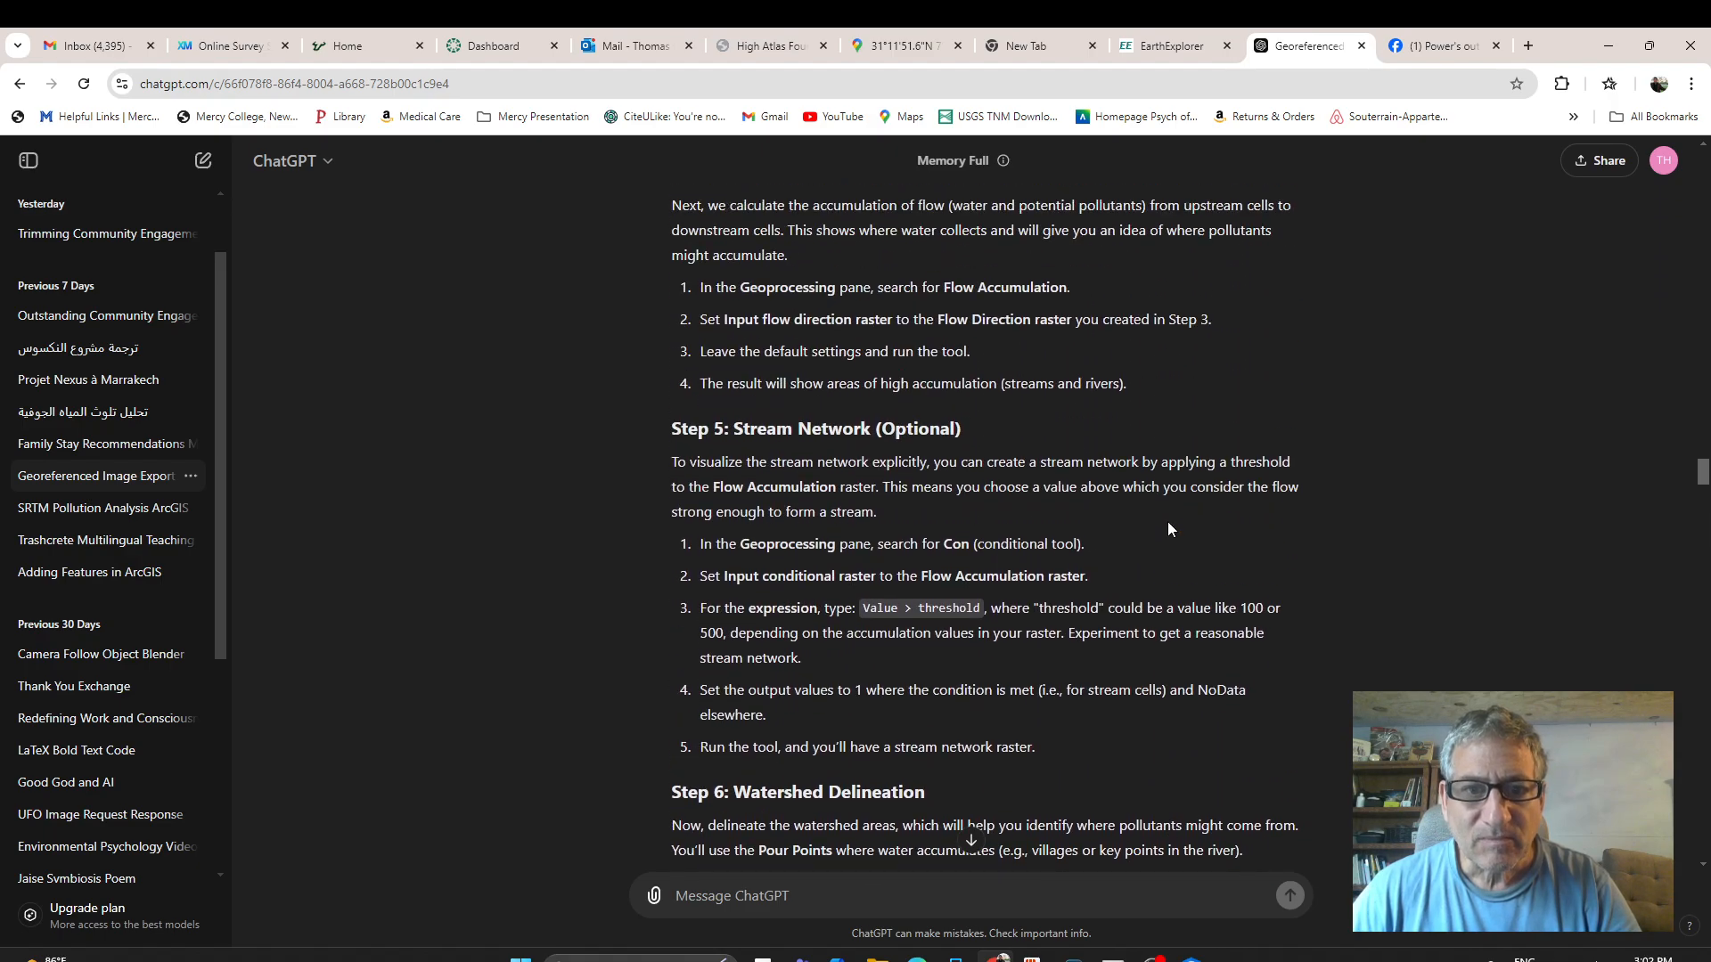
scroll(1167, 521, up, 3)
scroll(1163, 522, down, 5)
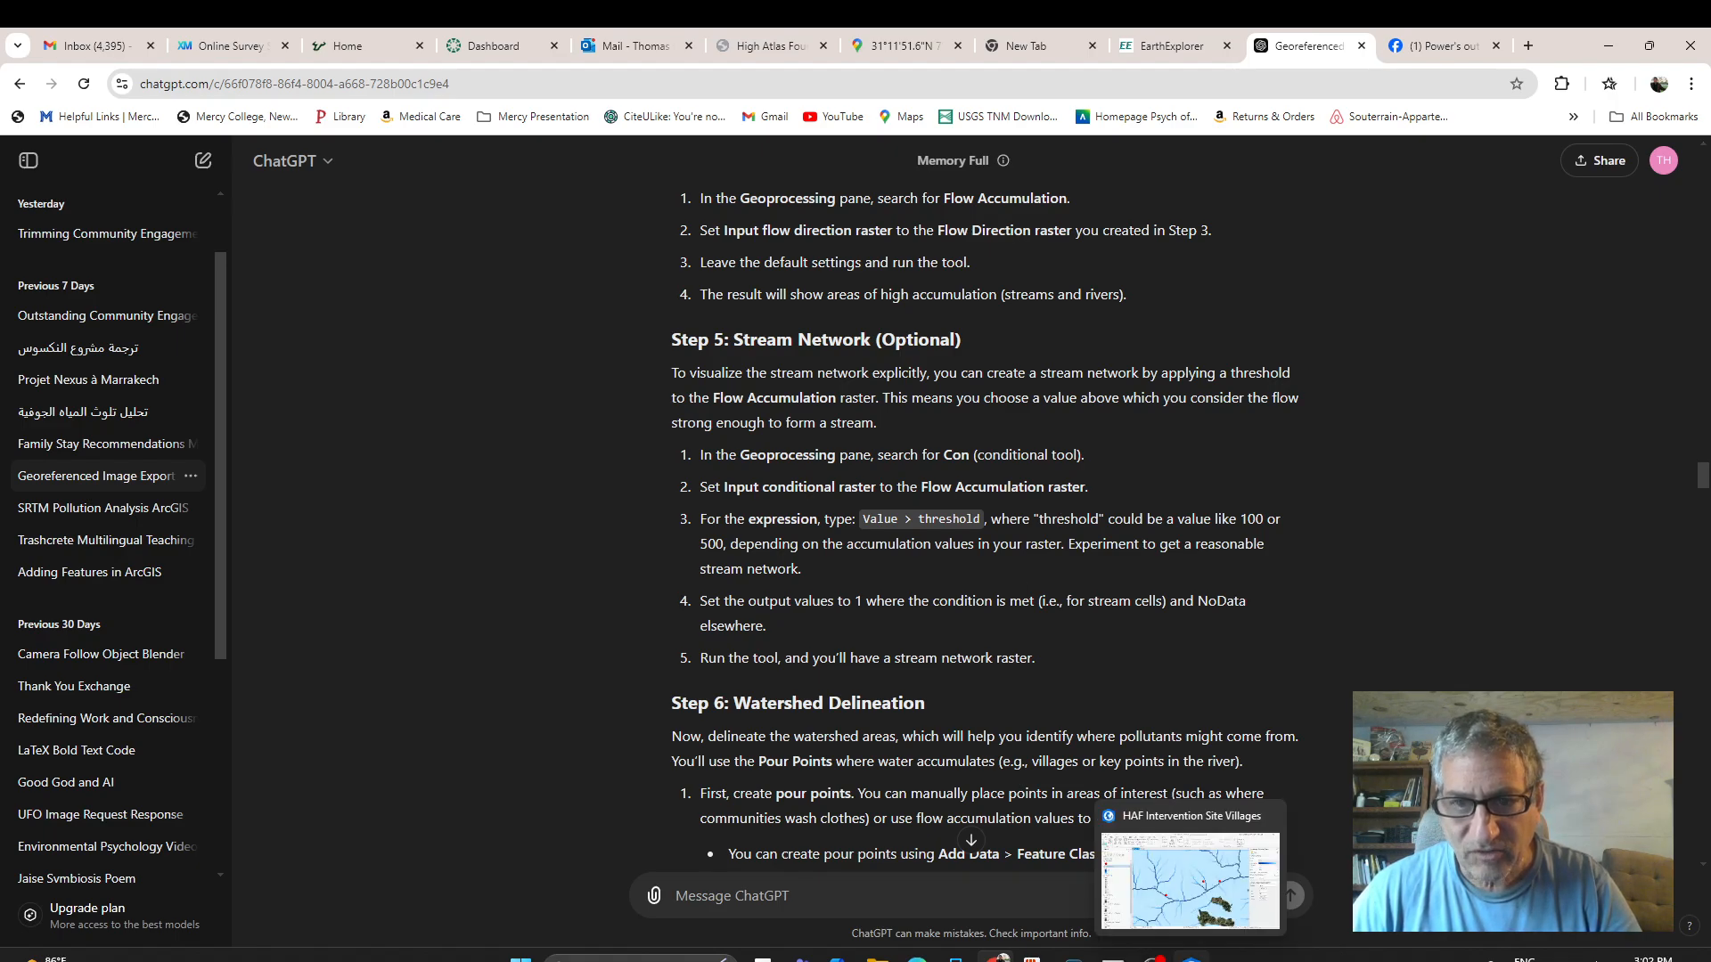
Return to ArcGIS Pro and close the FlowAcc_Flow1 symbology settings.
click(1191, 957)
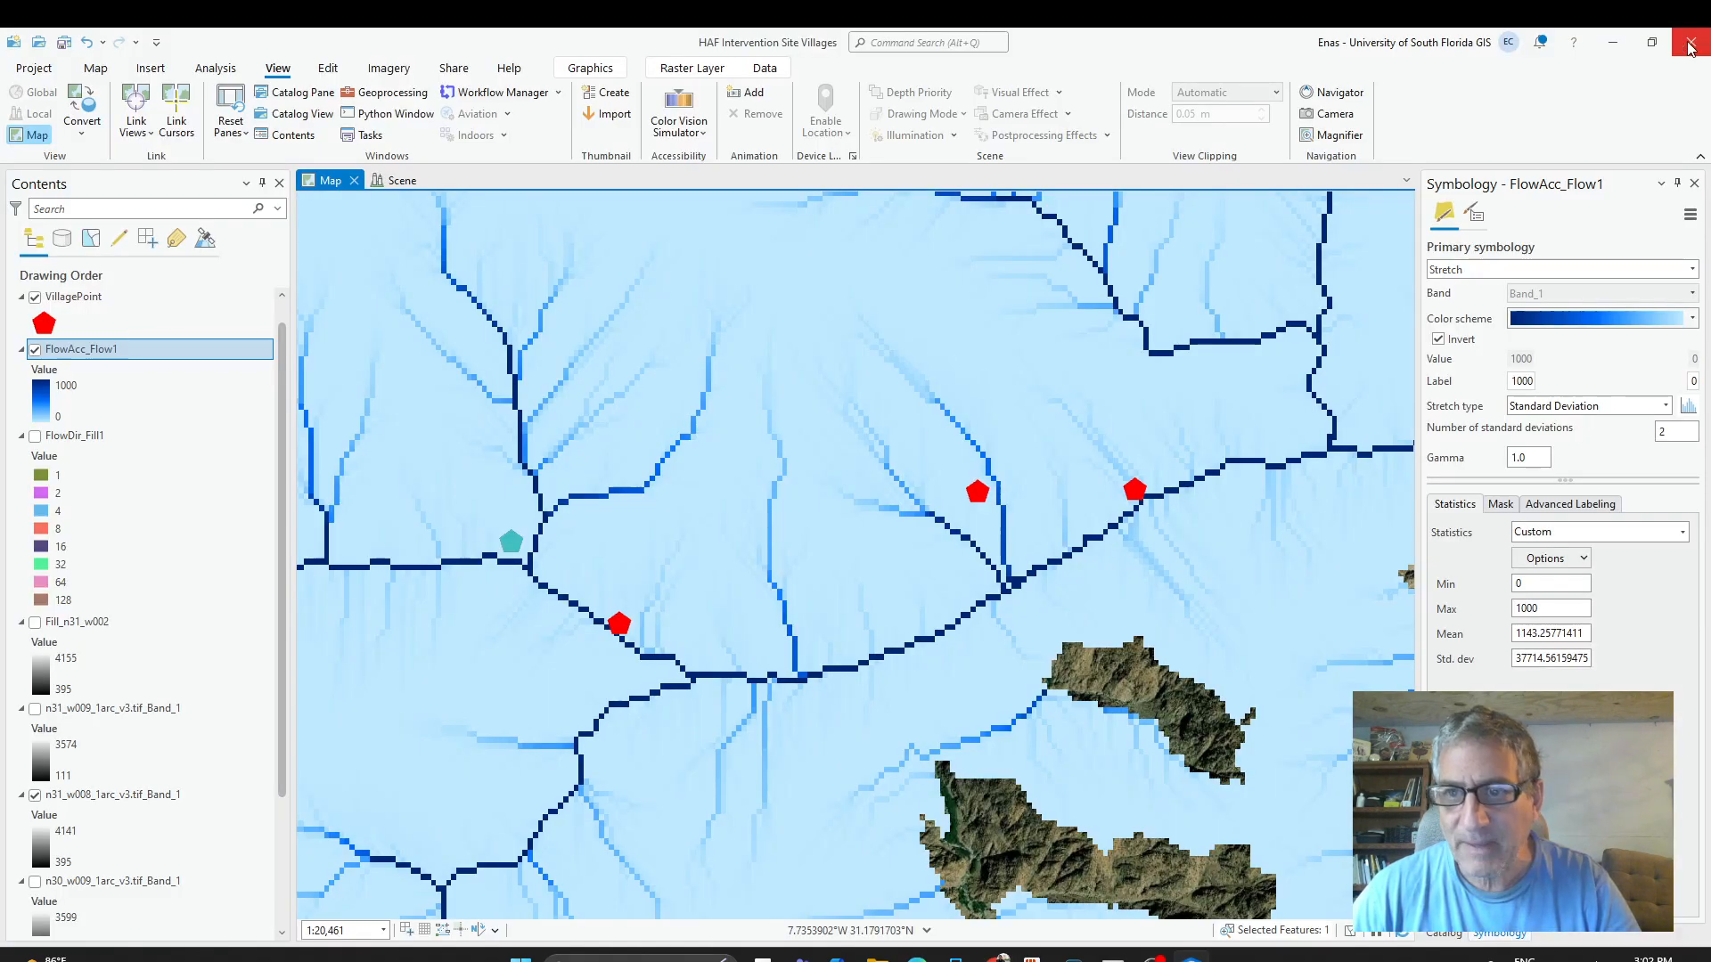
click(1694, 182)
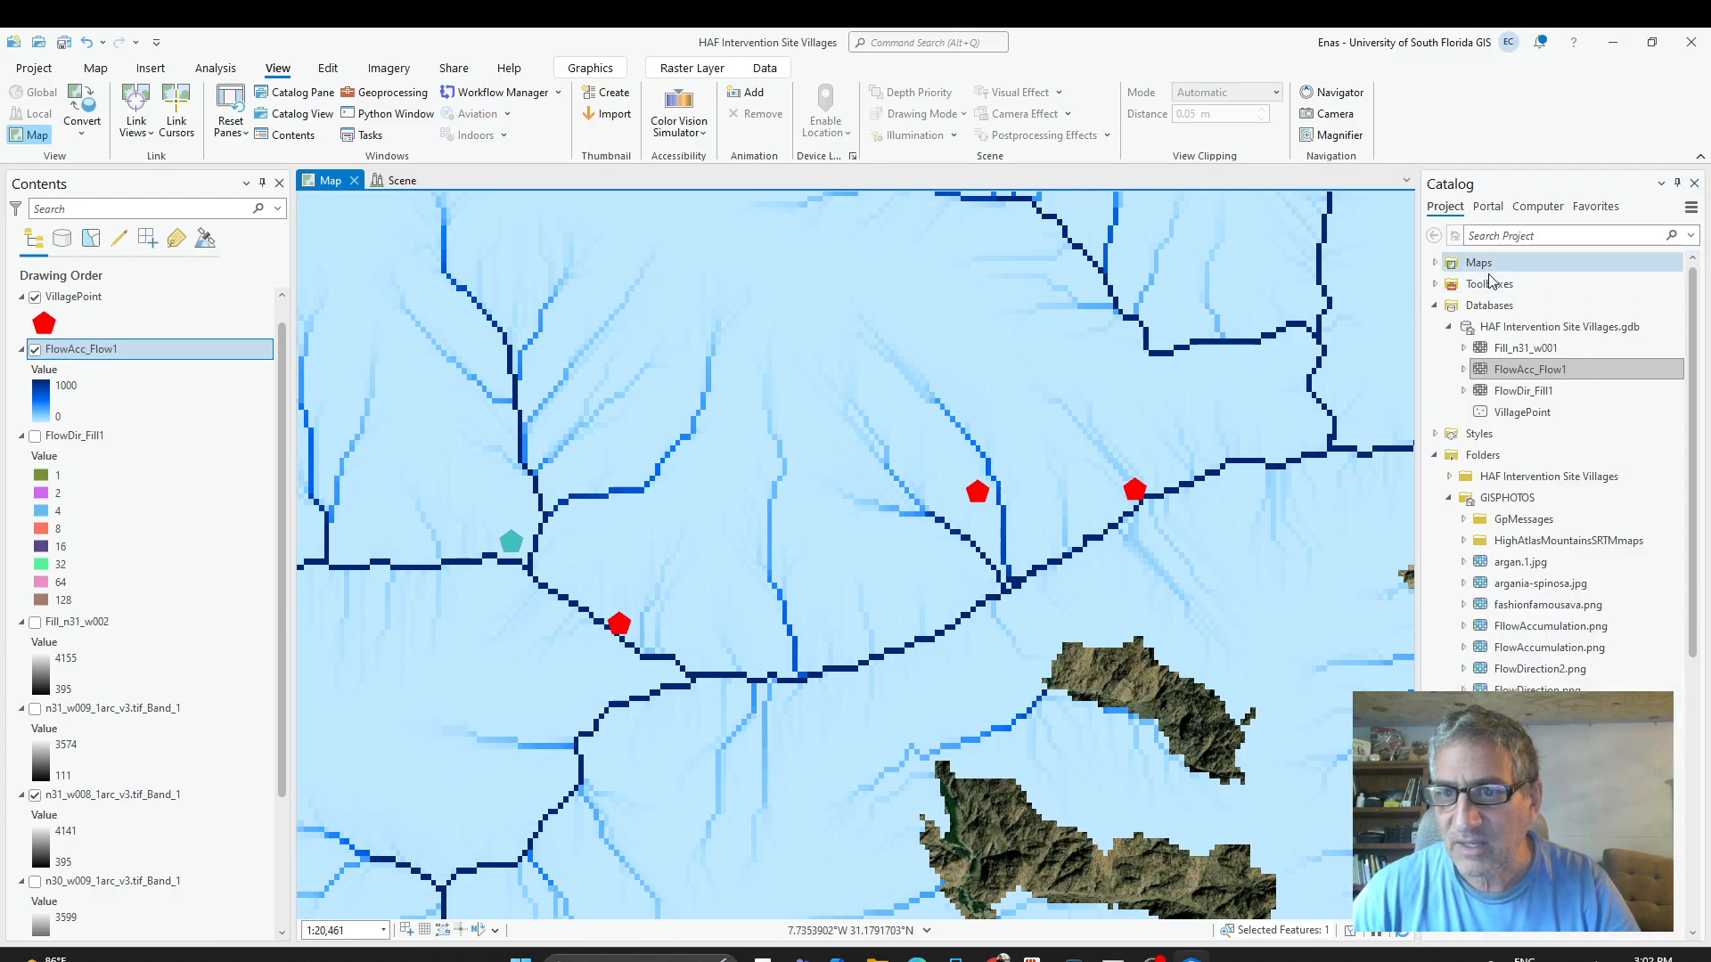
Find the Image Analyst Con geoprocessing tool and set FlowAcc_Flow1 as its input conditional raster.
click(383, 91)
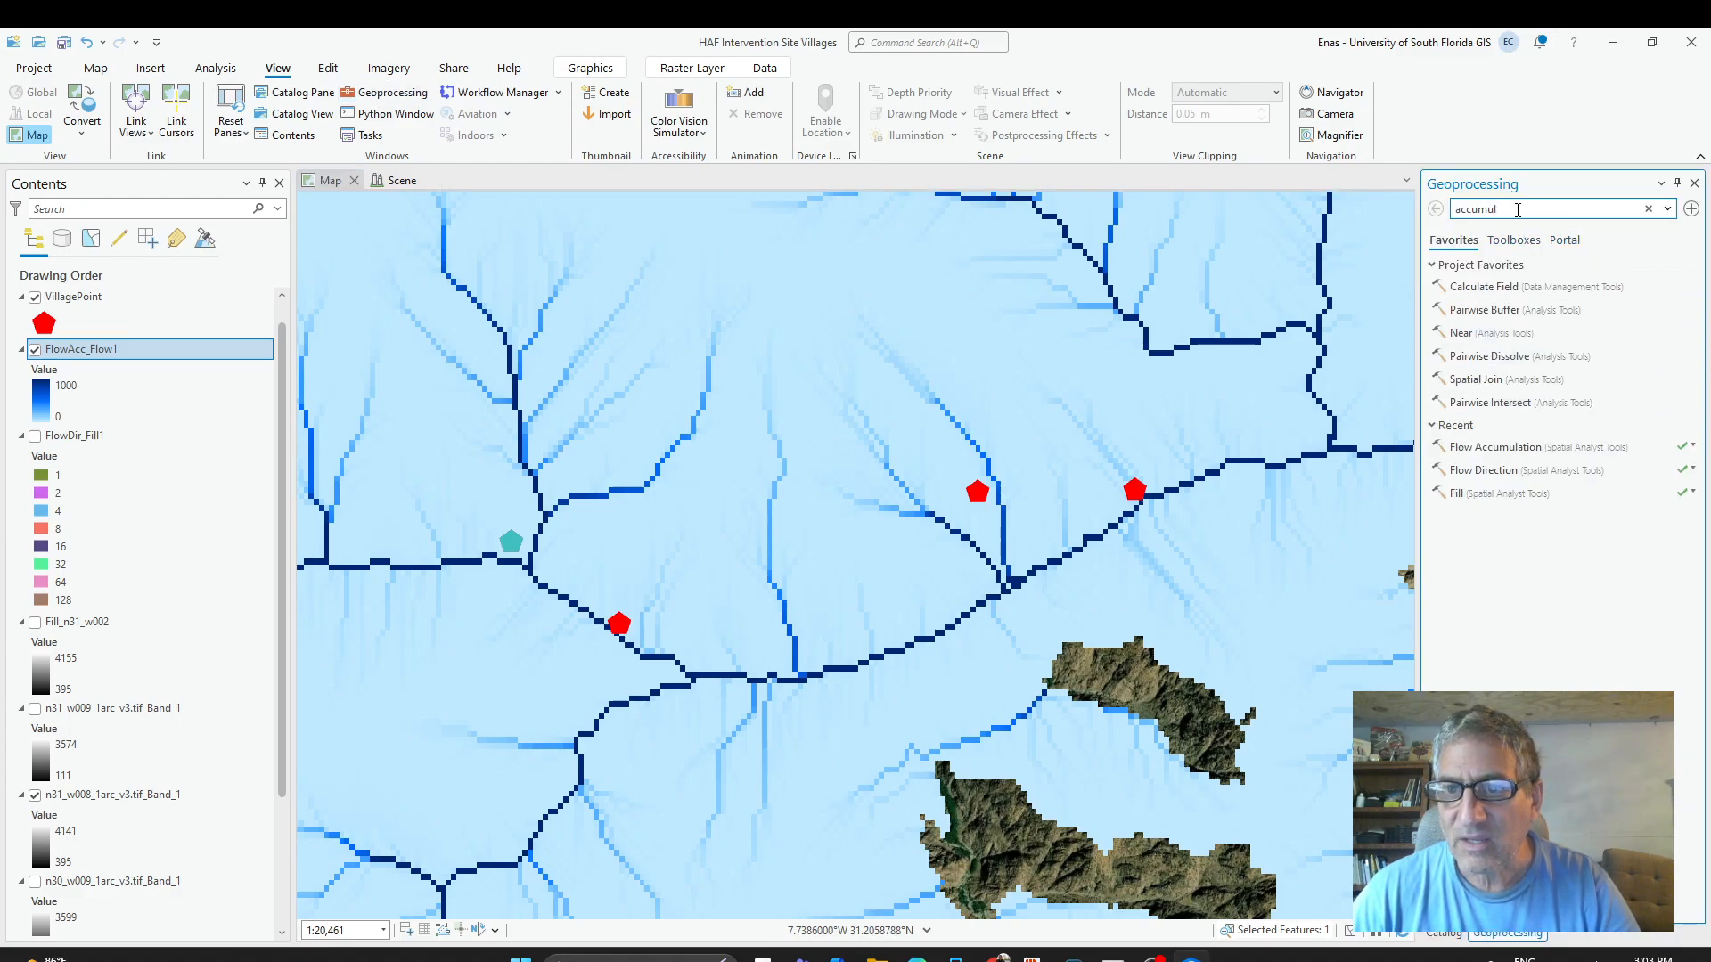
text(con)
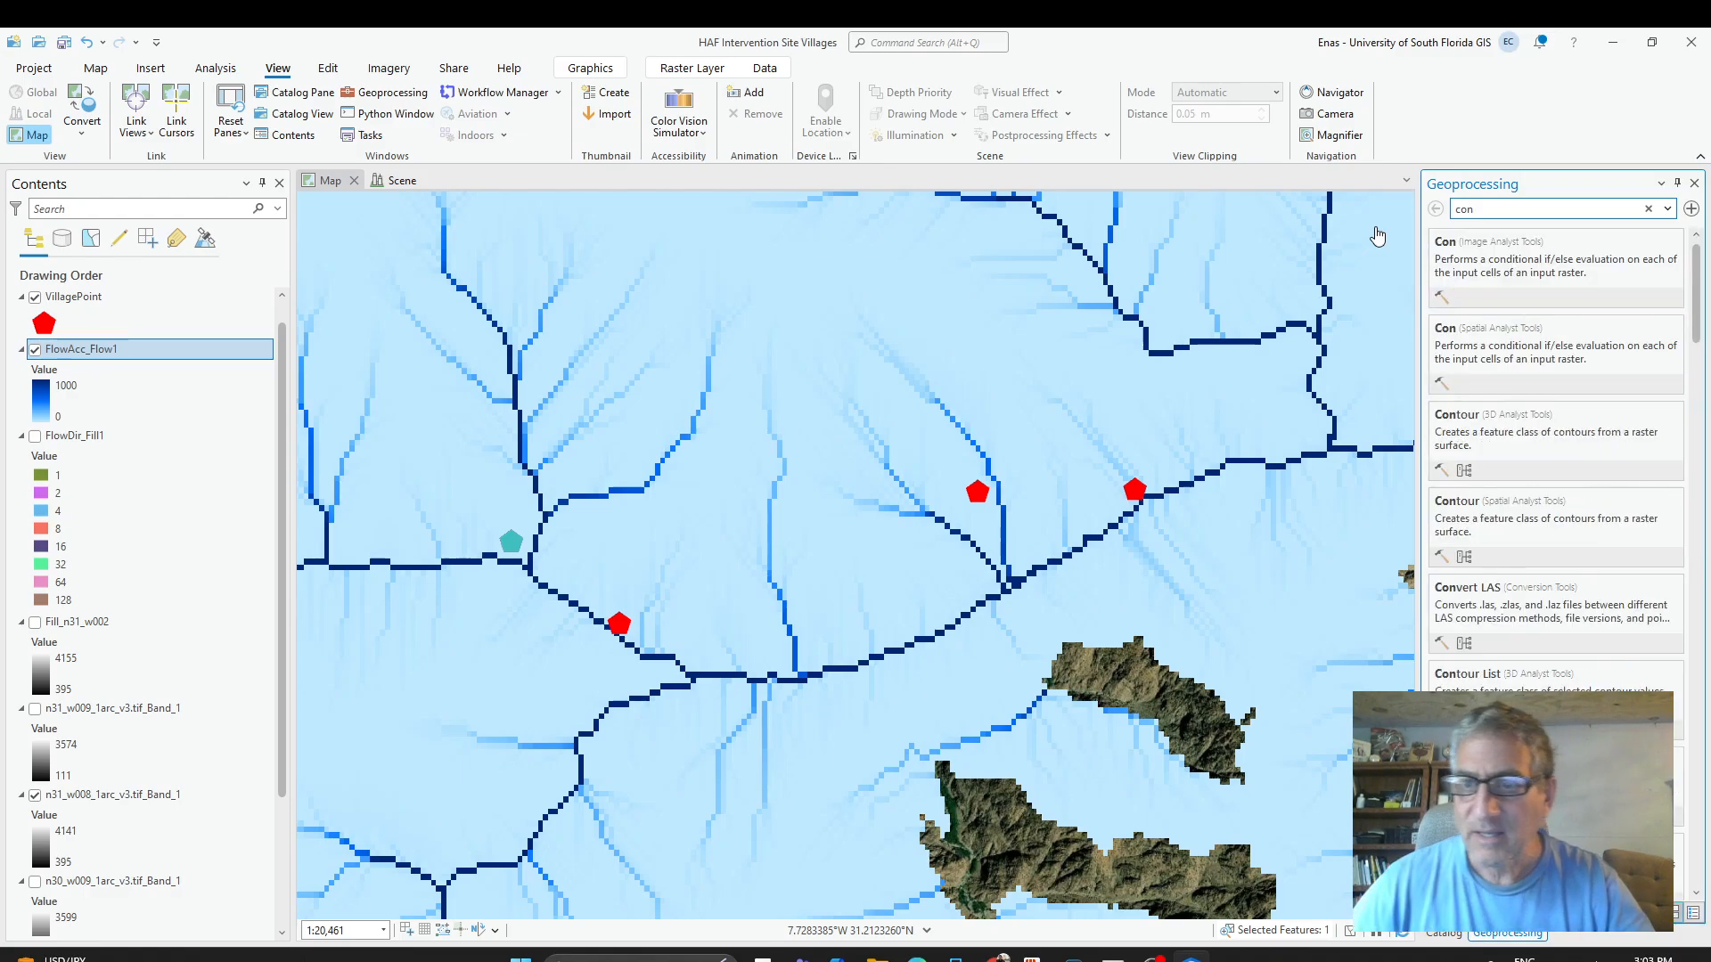
click(1560, 274)
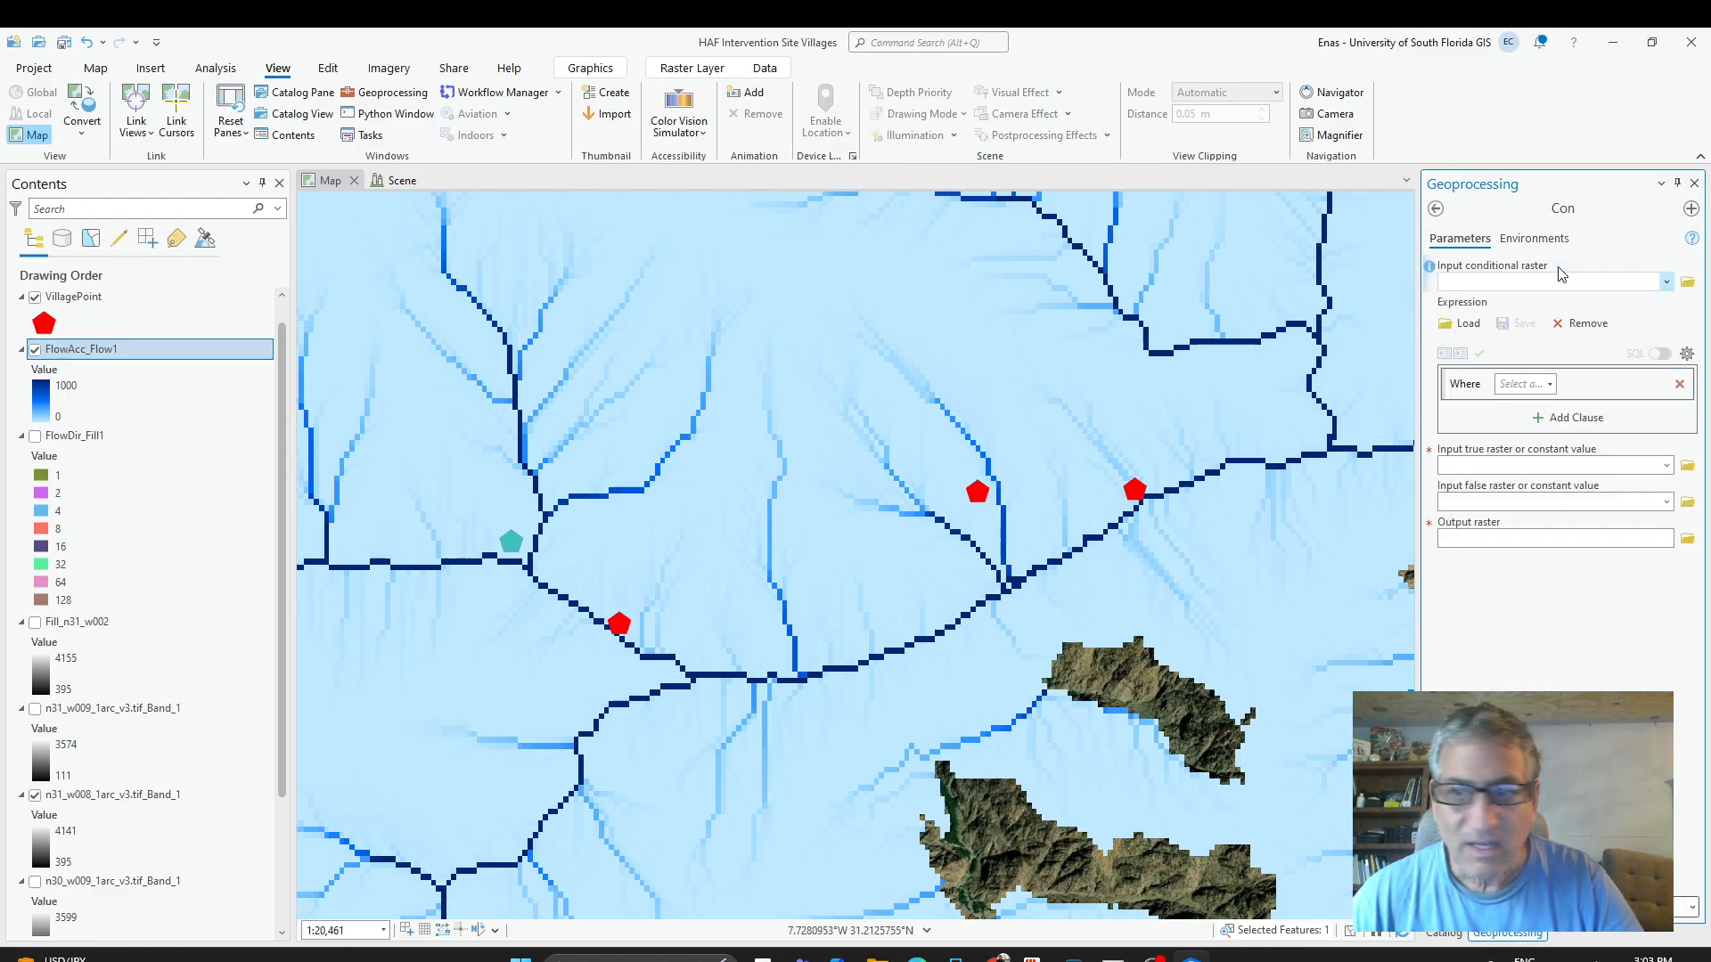
click(1666, 282)
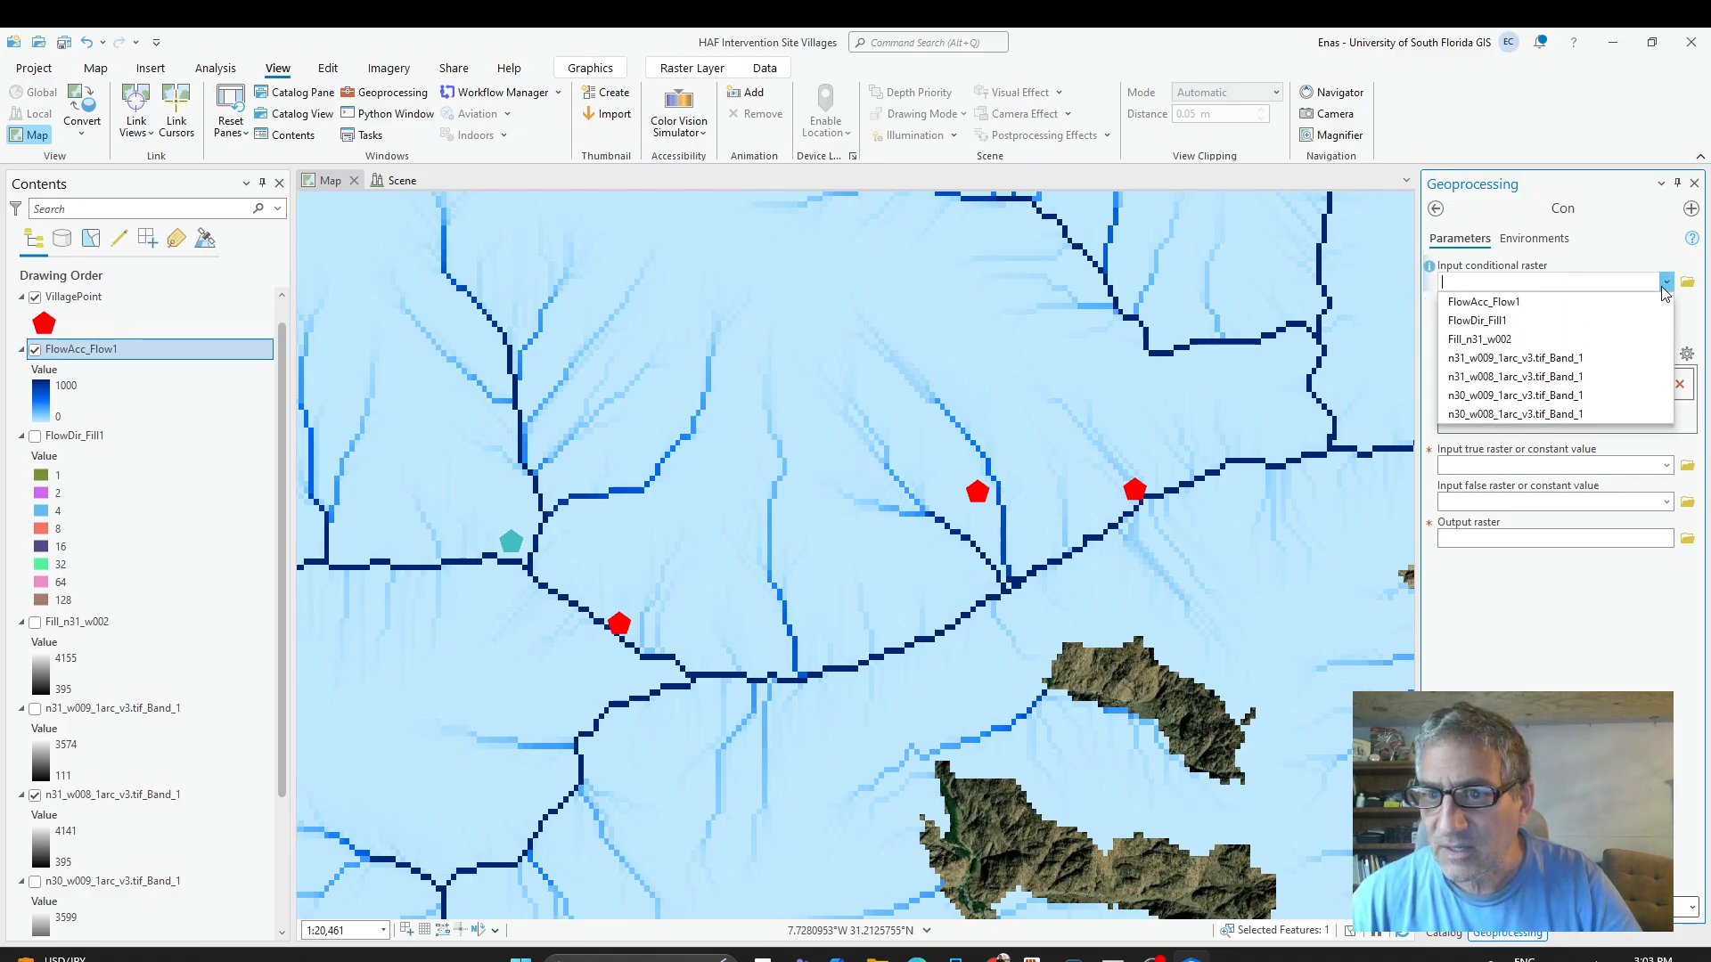
click(1590, 306)
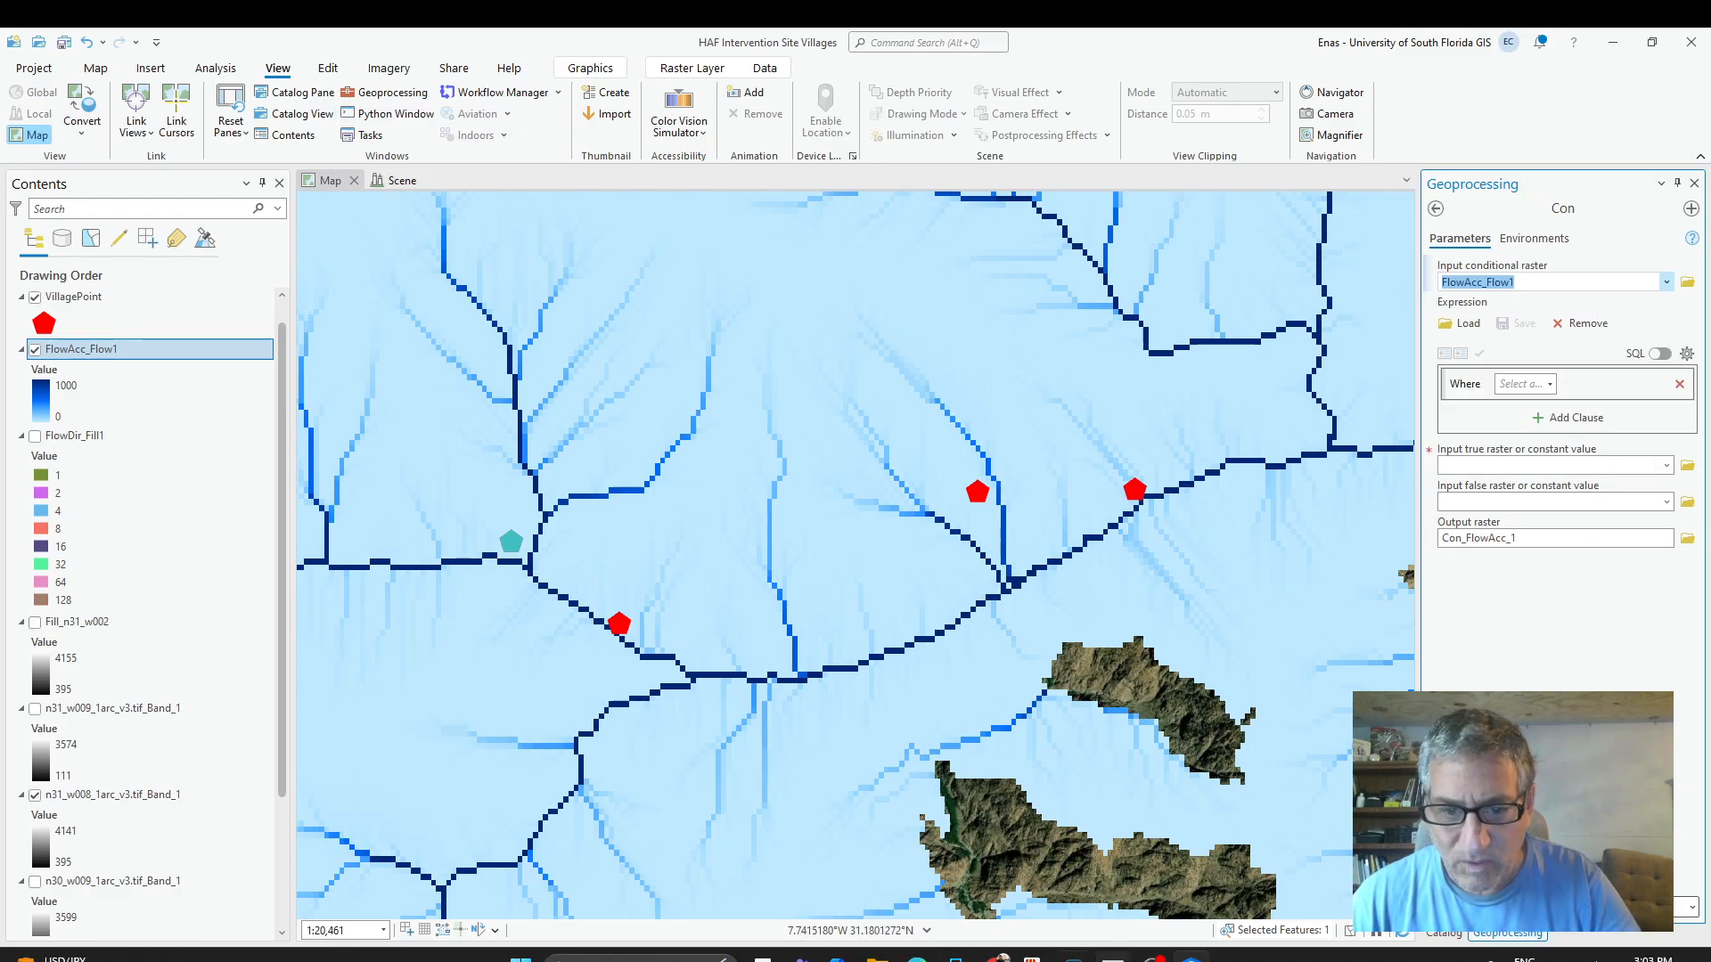
Following the ChatGPT stream network instructions, build the Con expression where VALUE is greater than 500.
key(alt+Tab)
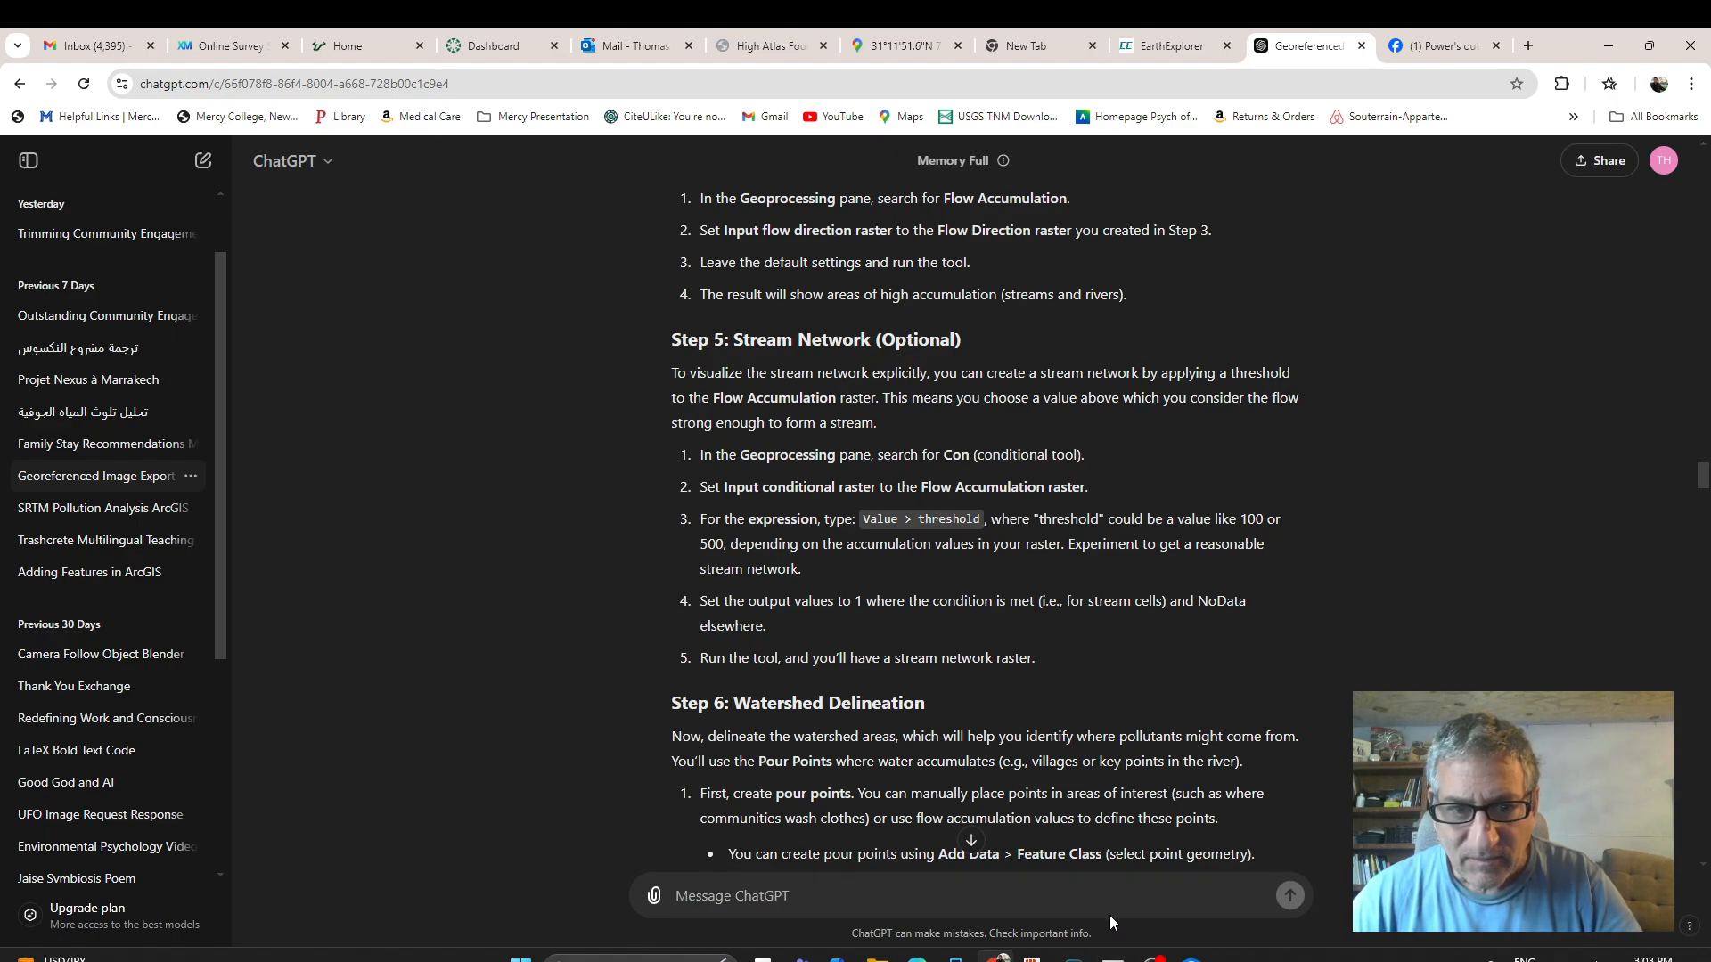
key(alt+Tab)
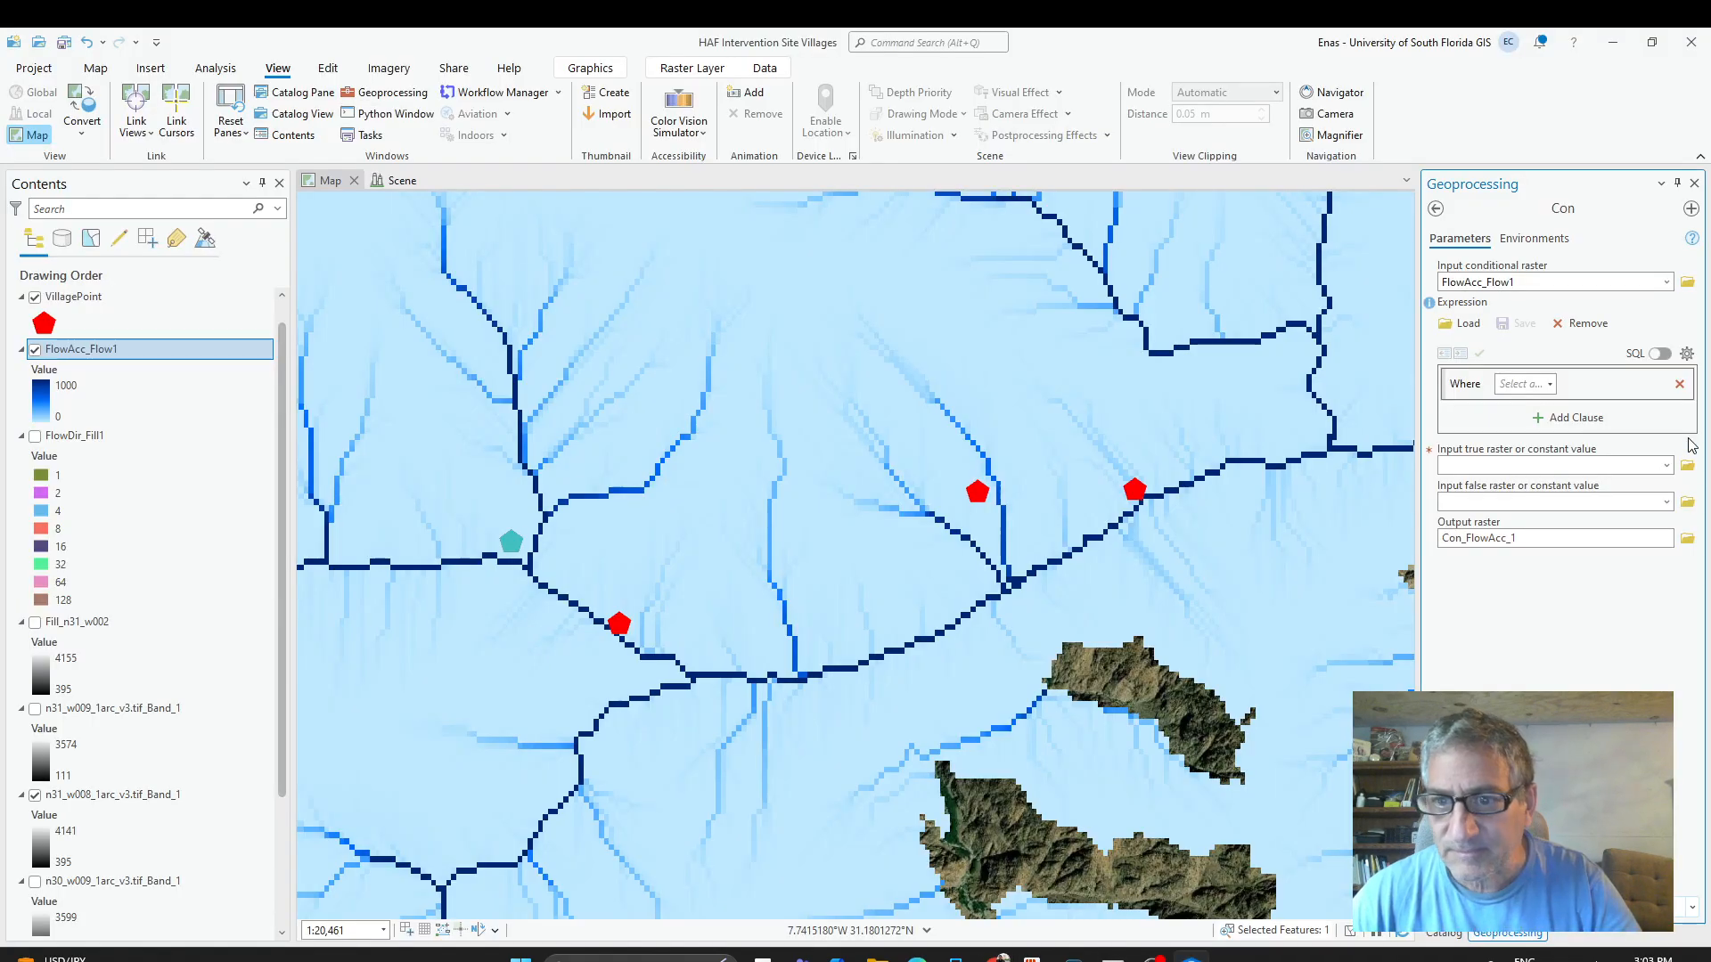
click(1545, 387)
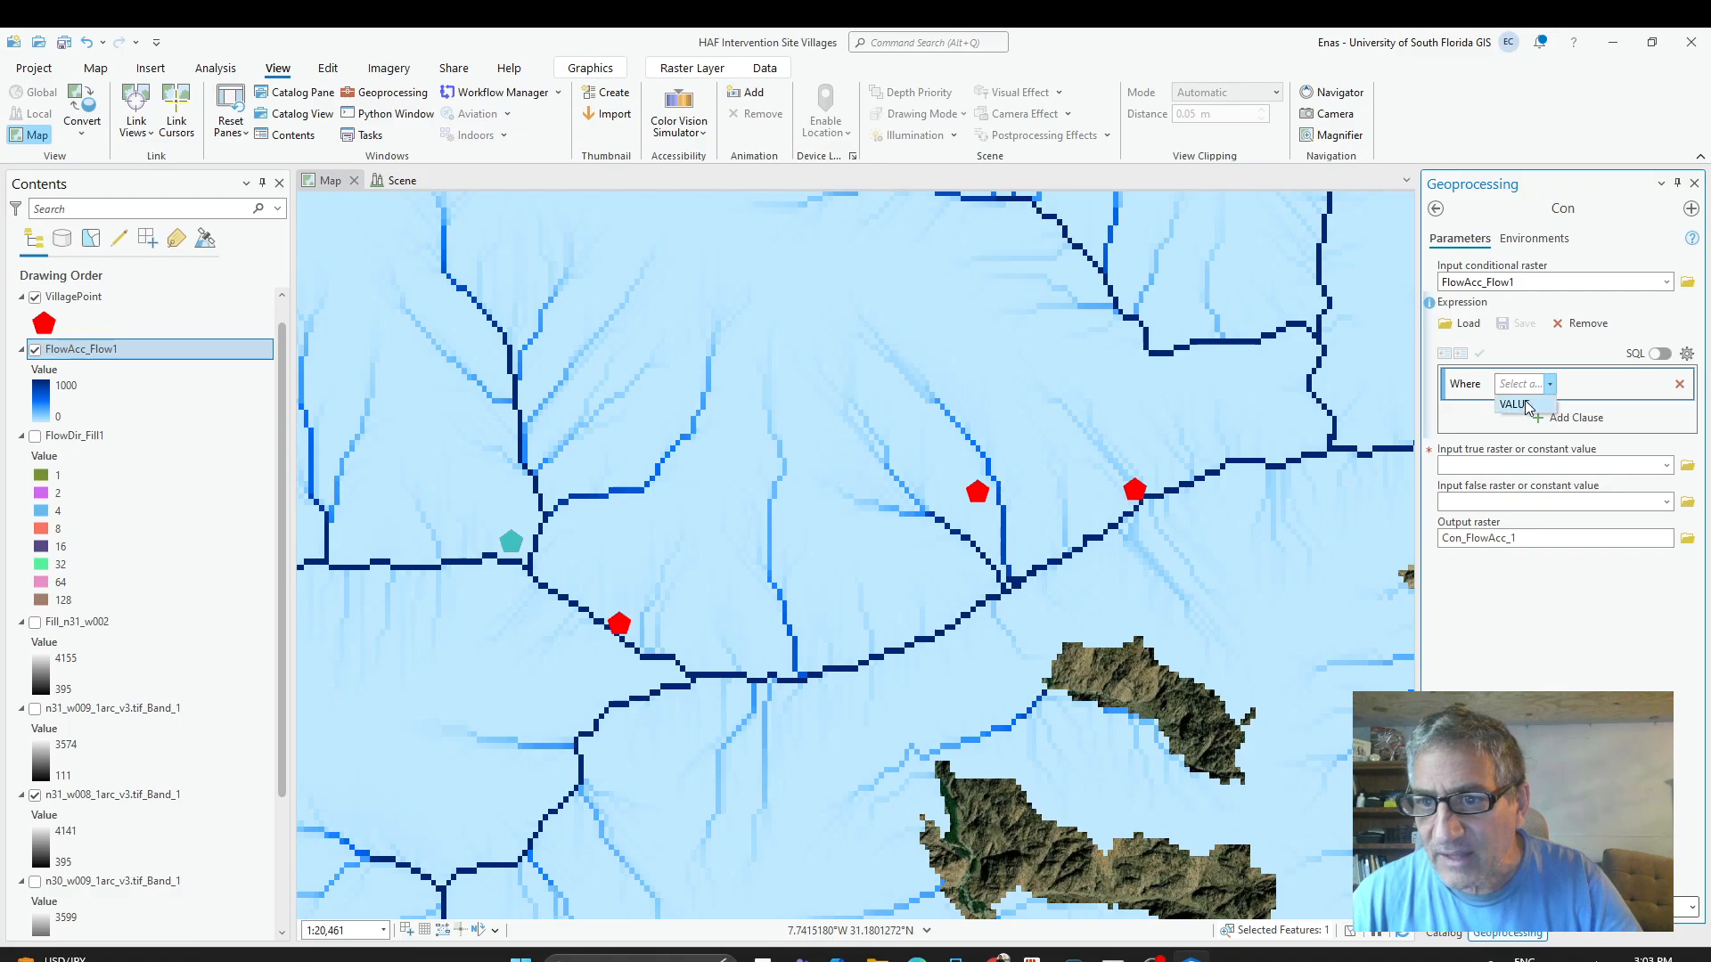
click(1526, 405)
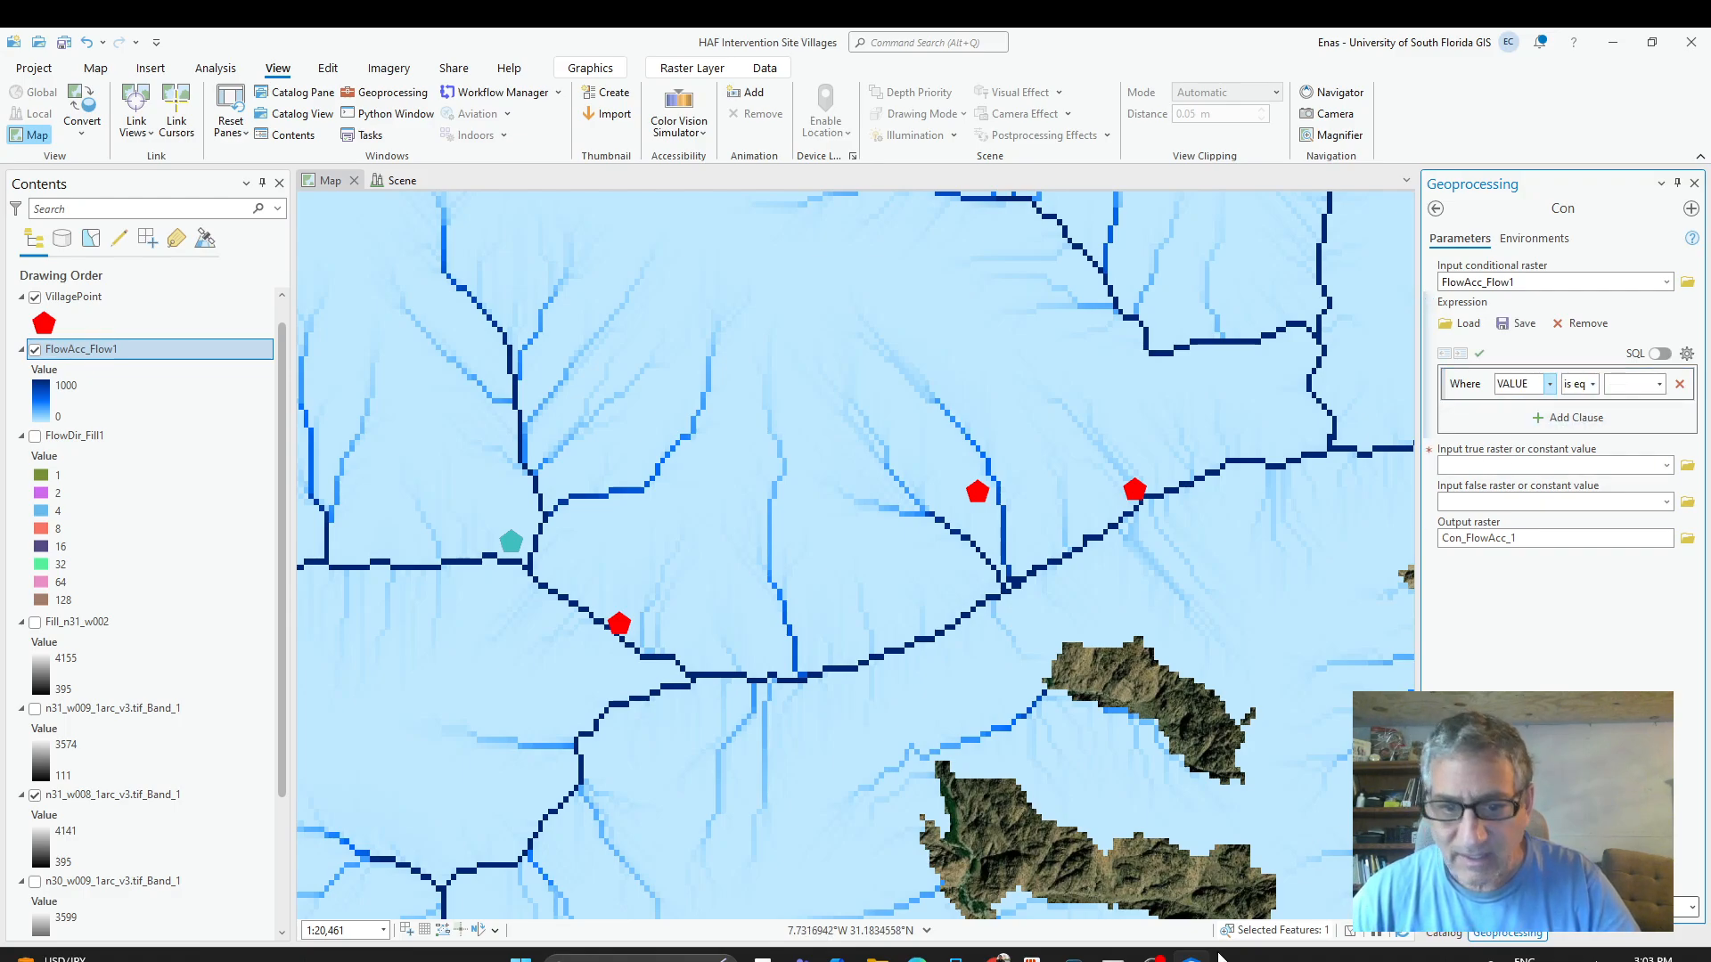
click(1593, 385)
click(1603, 439)
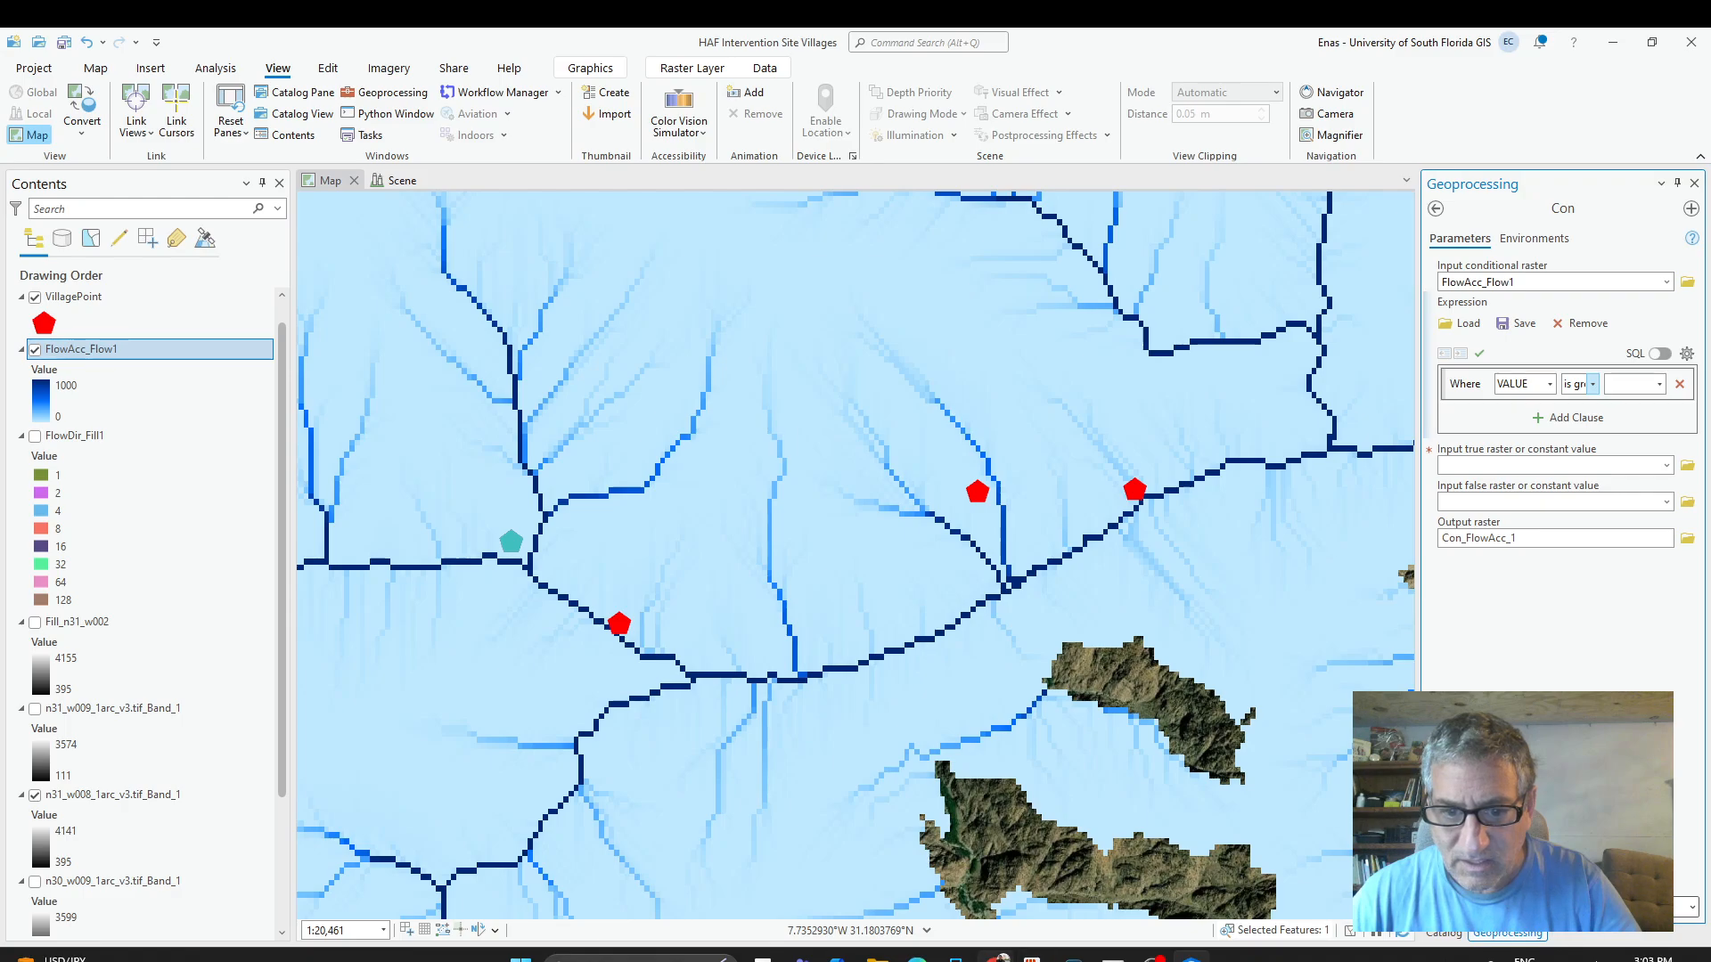
click(1000, 958)
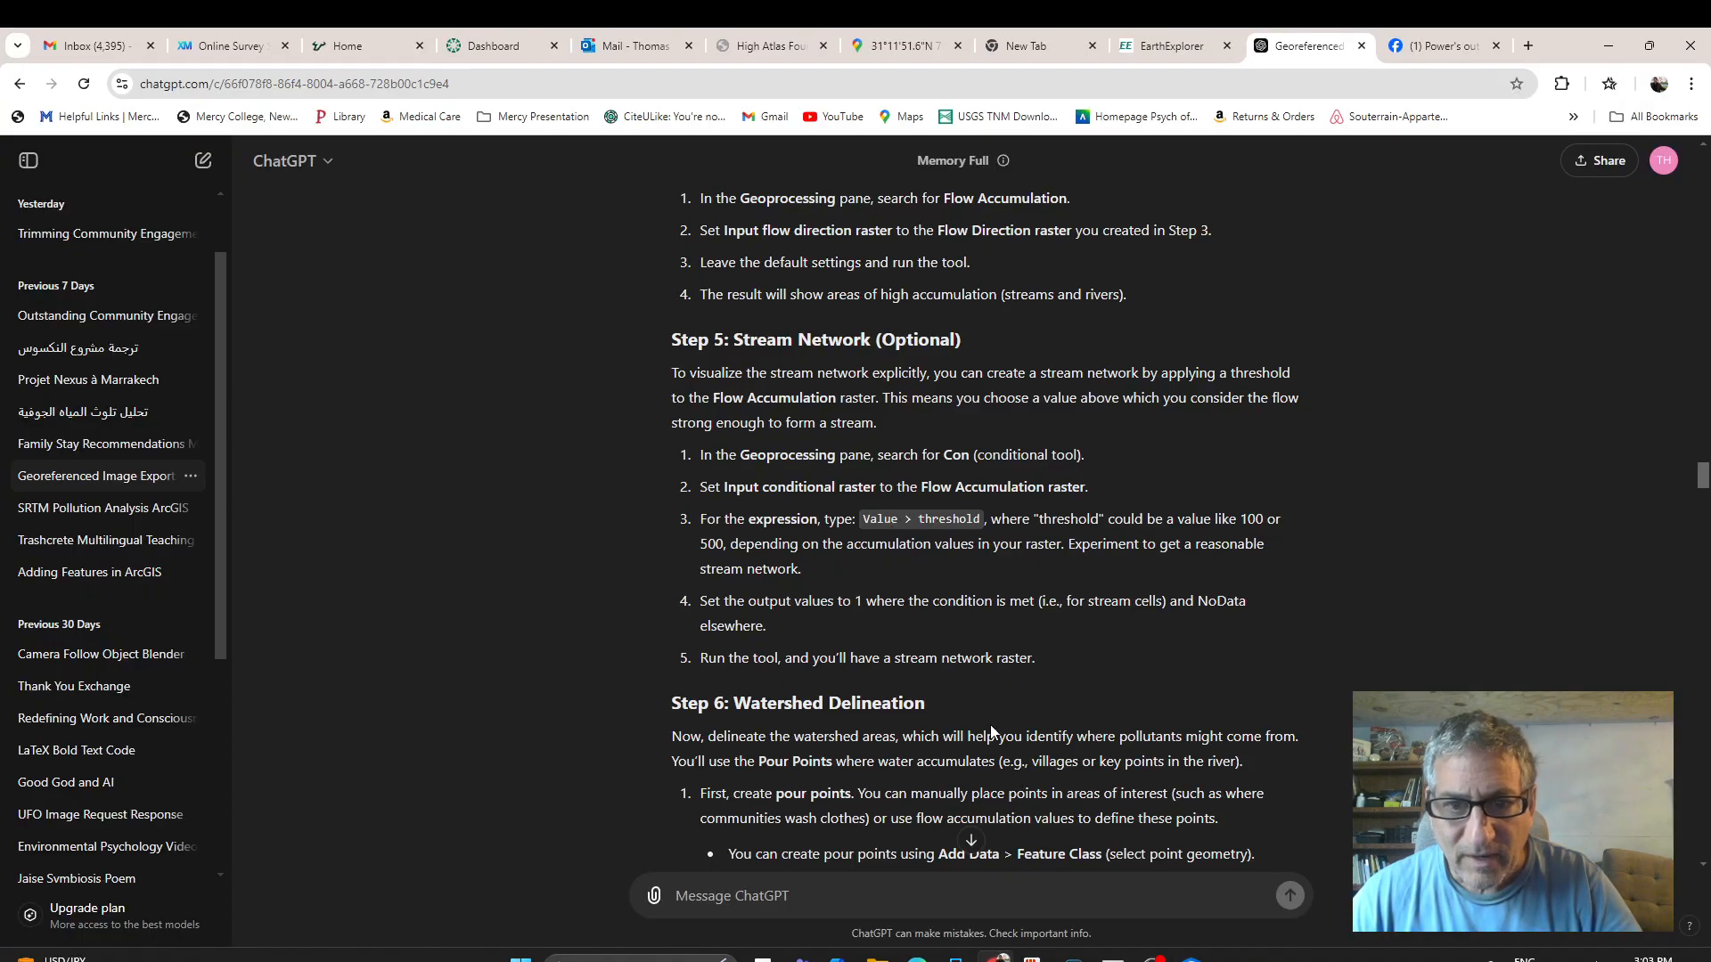
mouse_move(1190, 957)
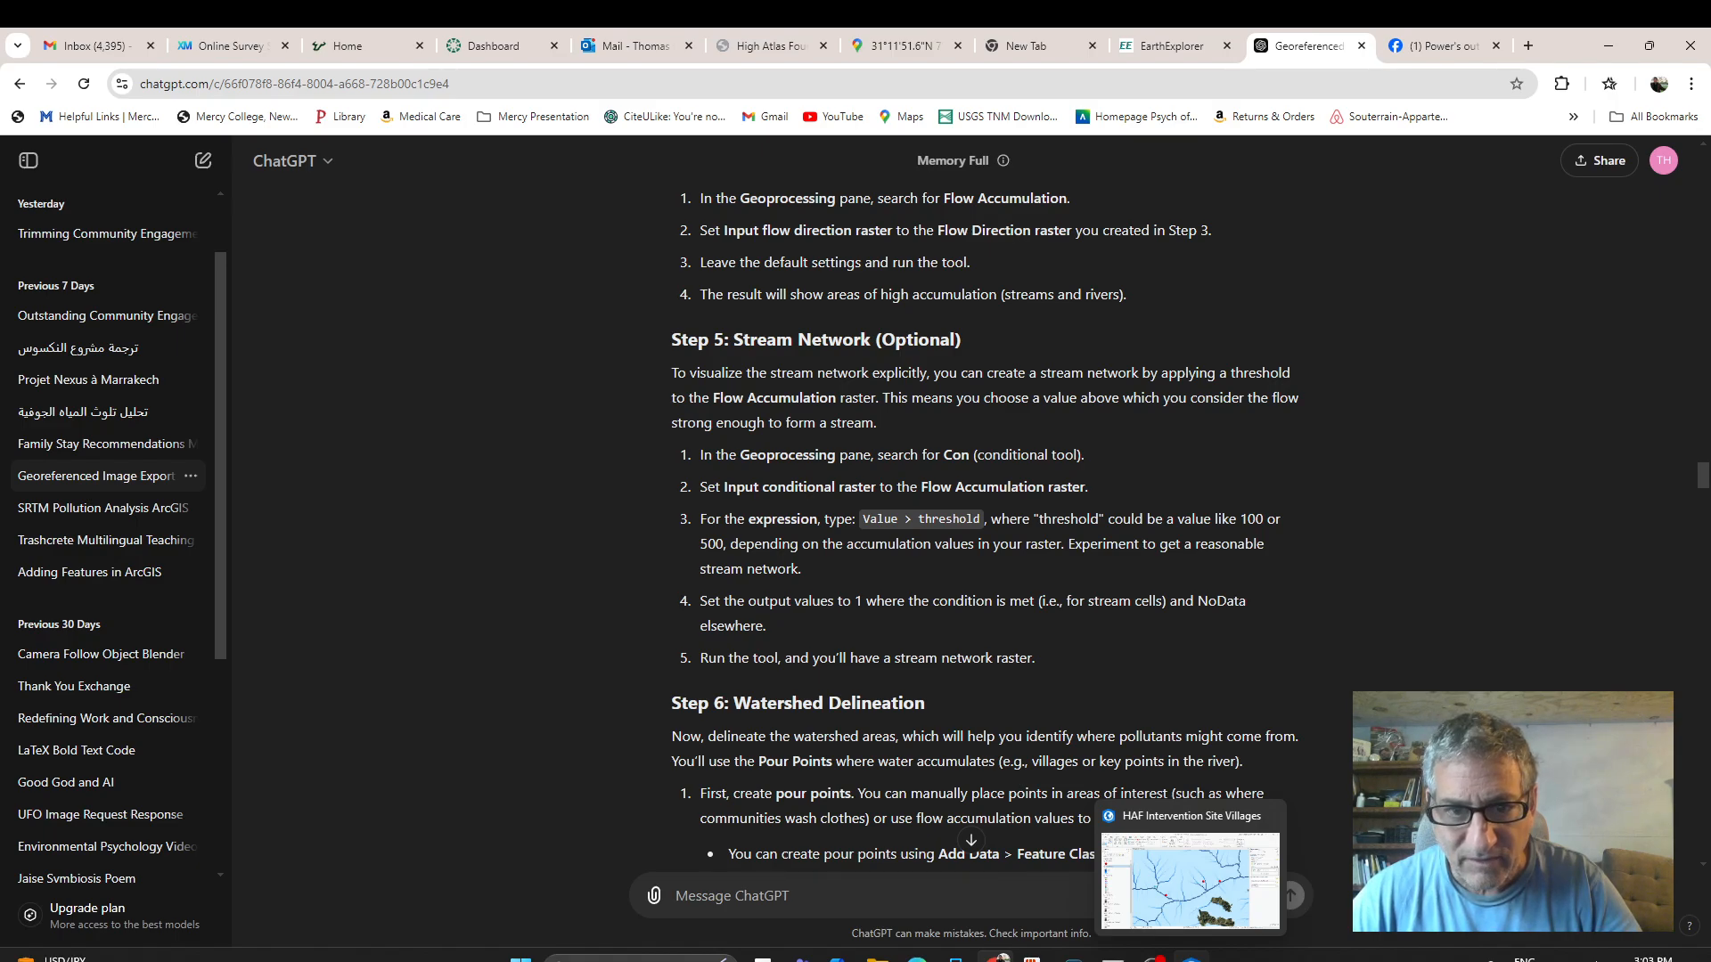
click(1190, 882)
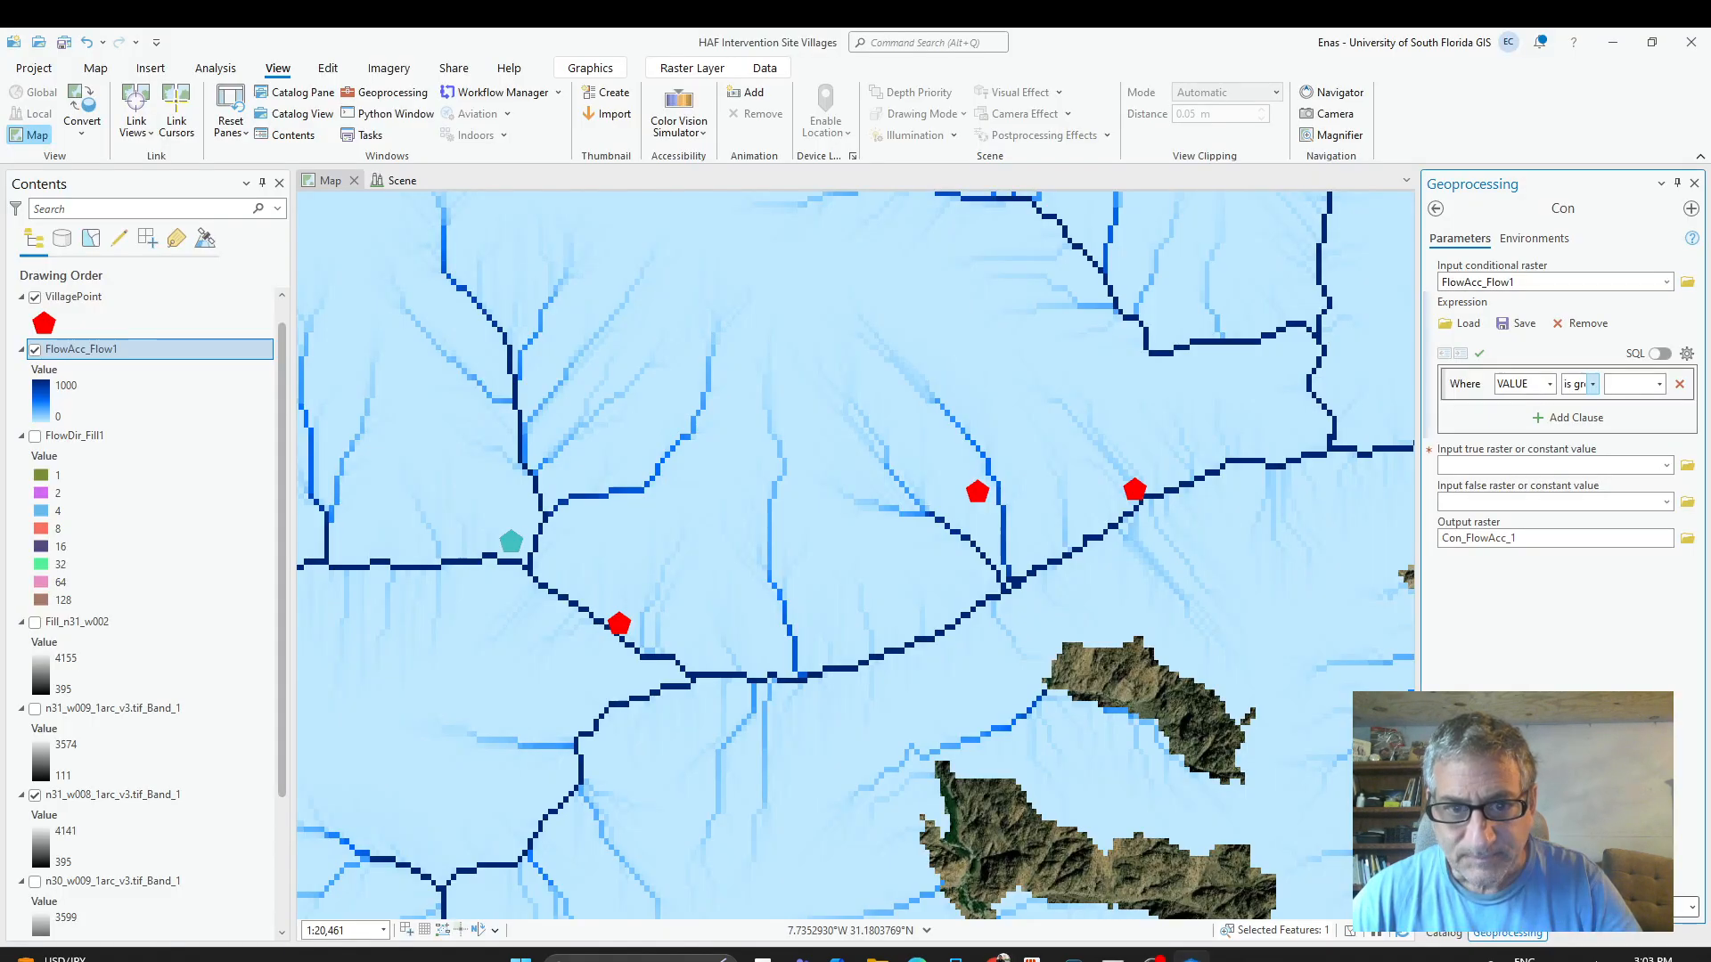
click(1633, 384)
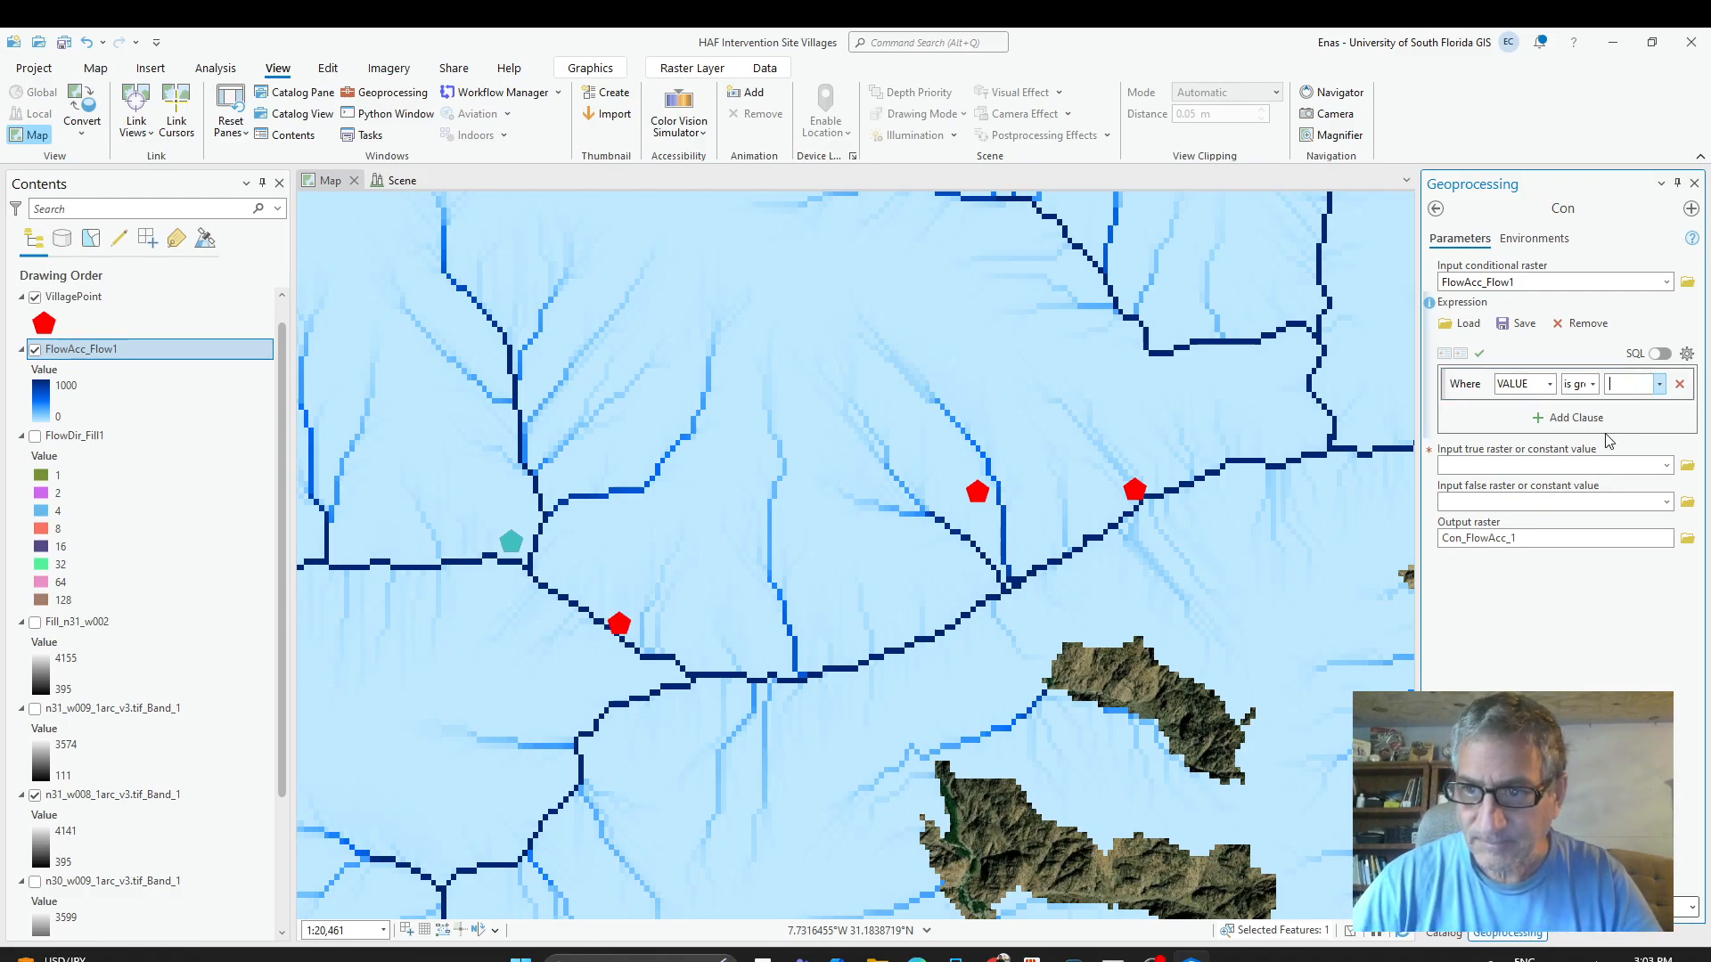
text(500)
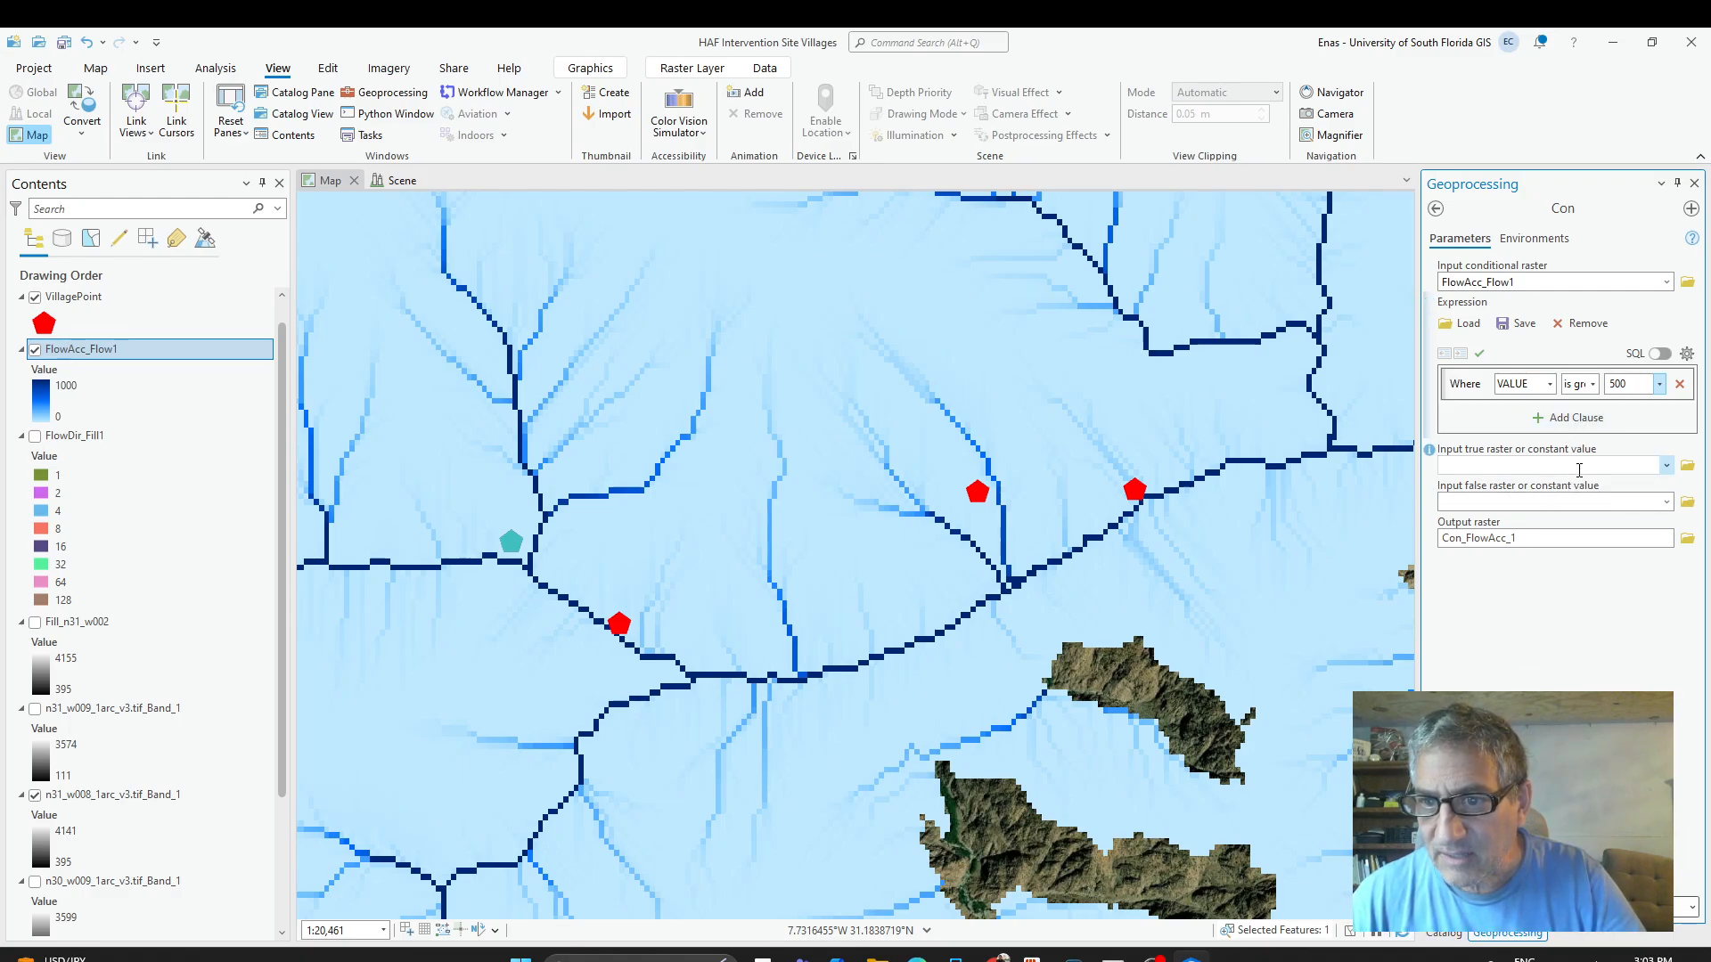
Set the Con true constant to 1 and the false constant to 0, checking ChatGPT's output instructions, and run the tool.
click(1578, 468)
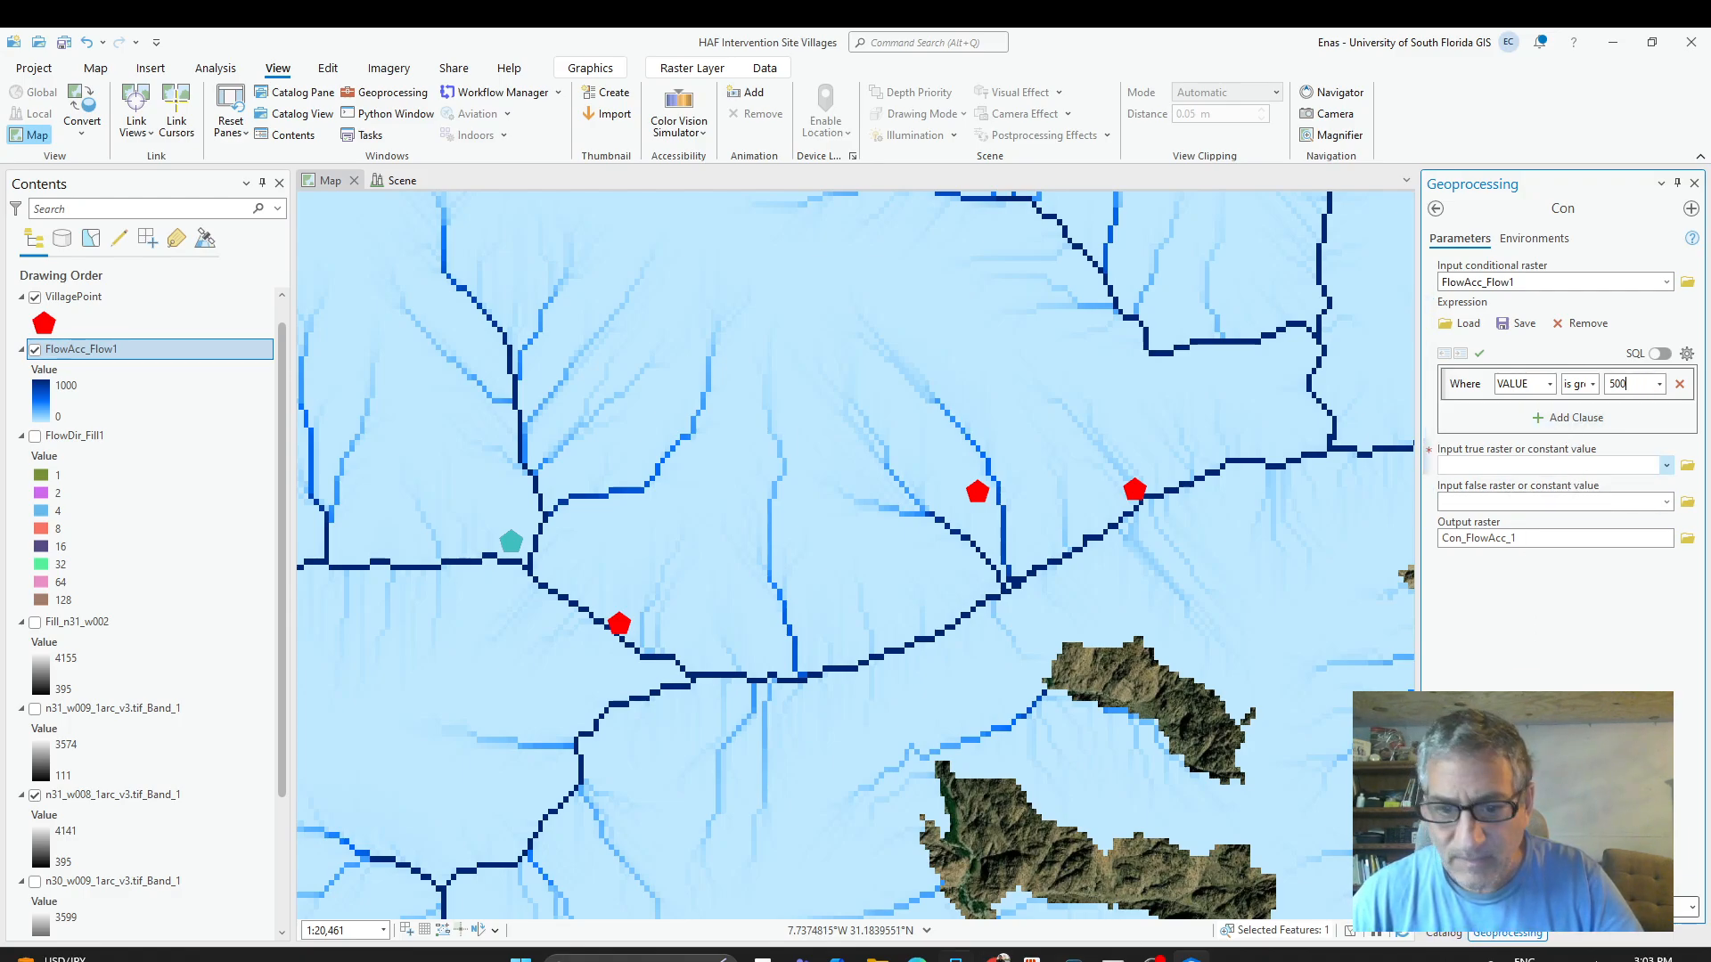
click(997, 958)
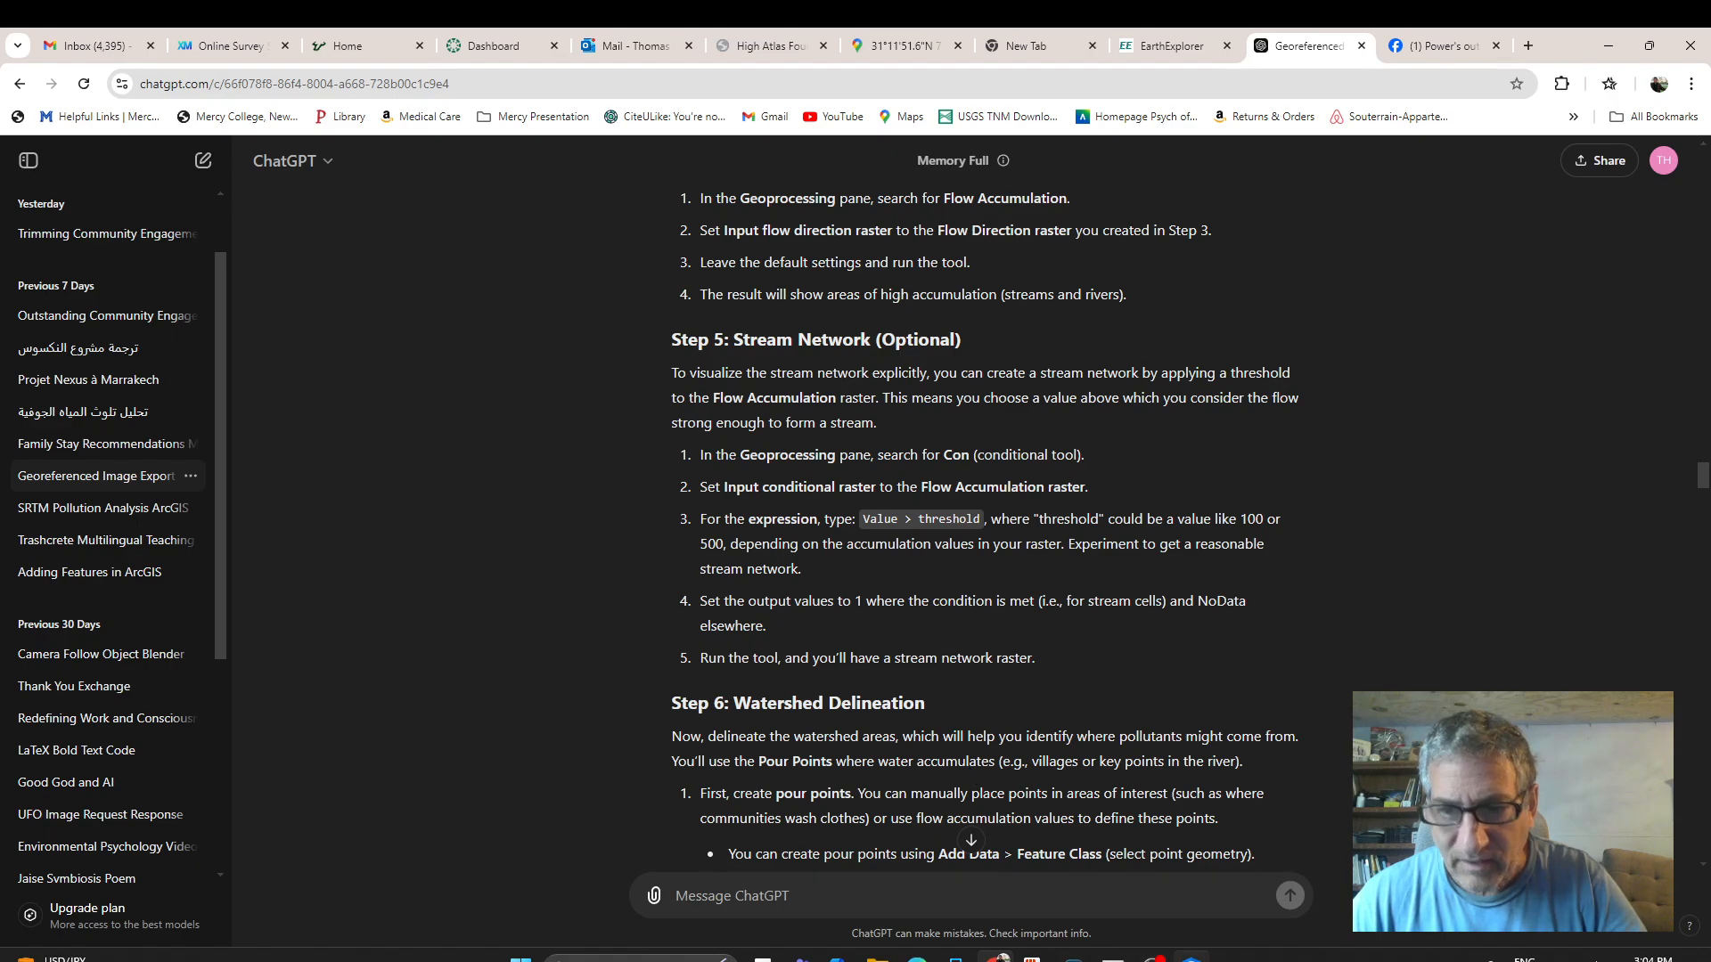
key(alt+Tab)
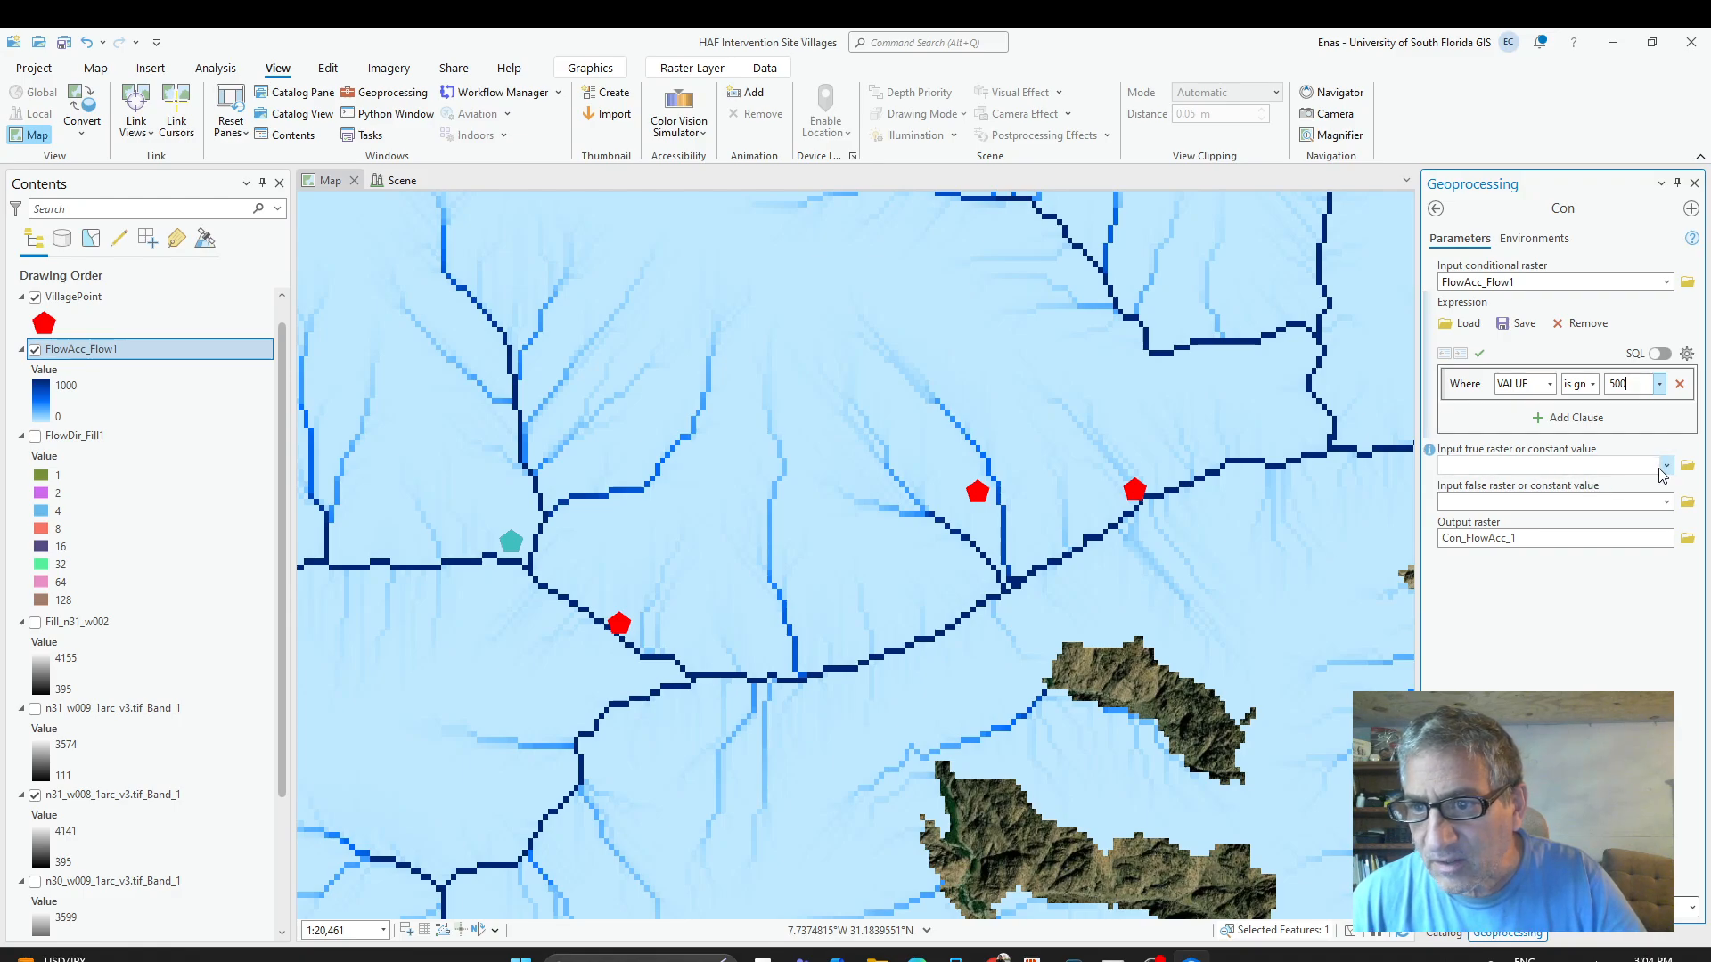
click(1501, 469)
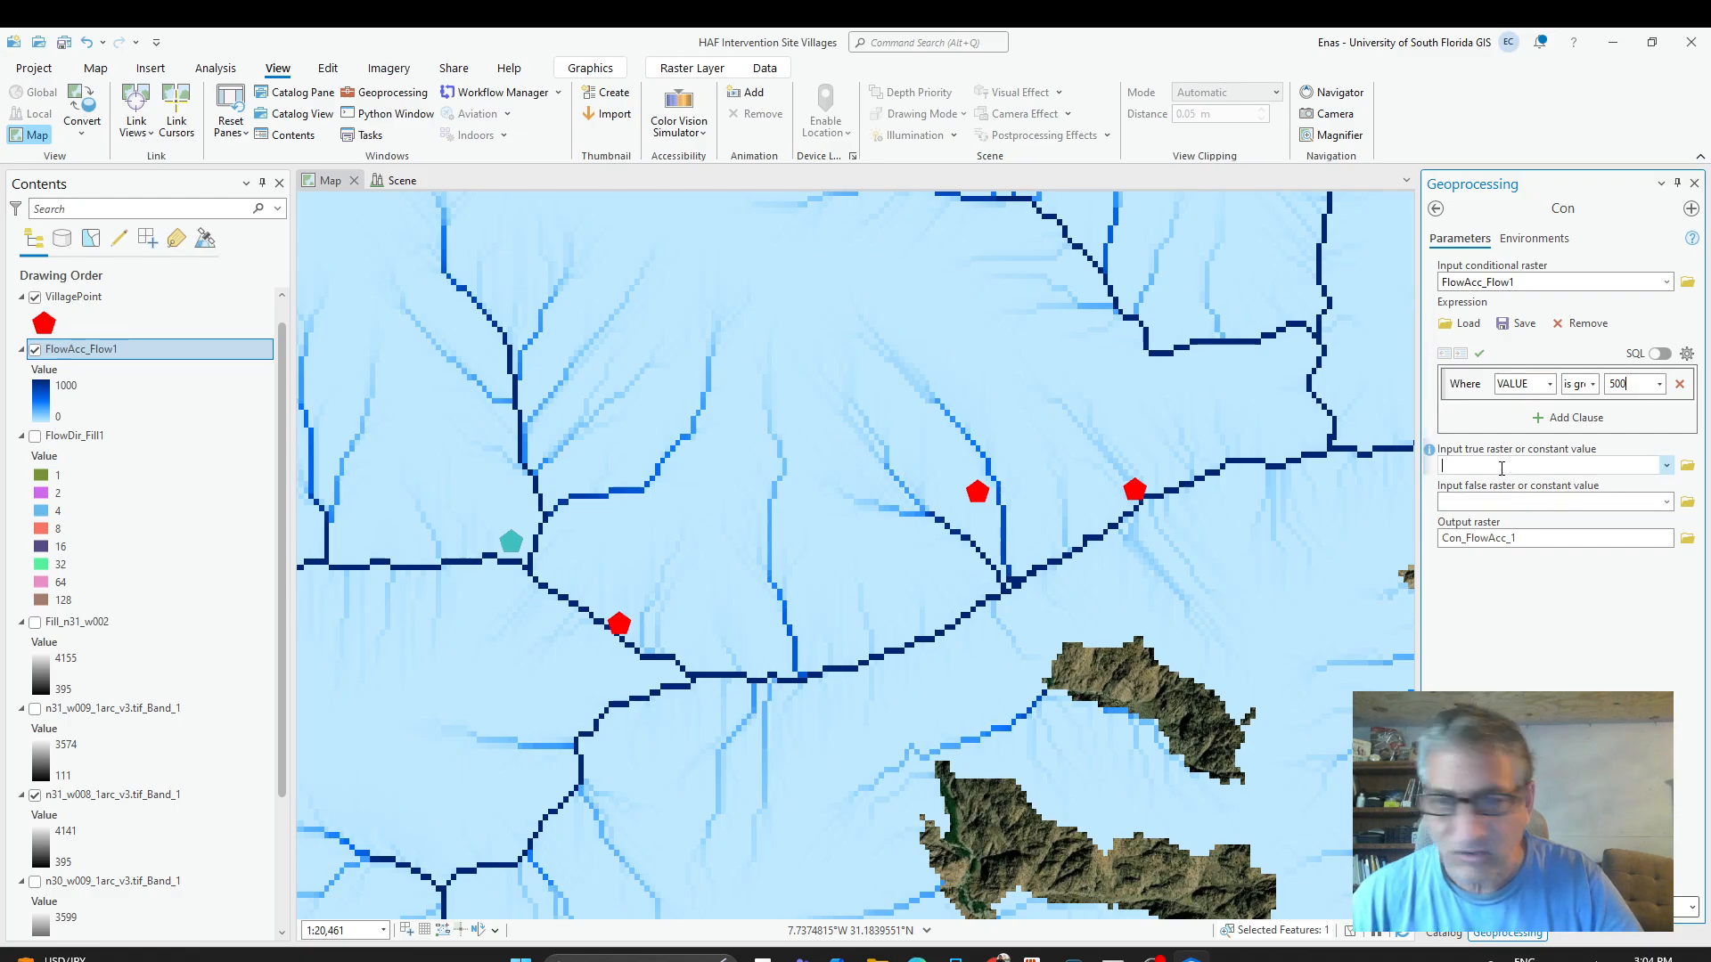
text(1)
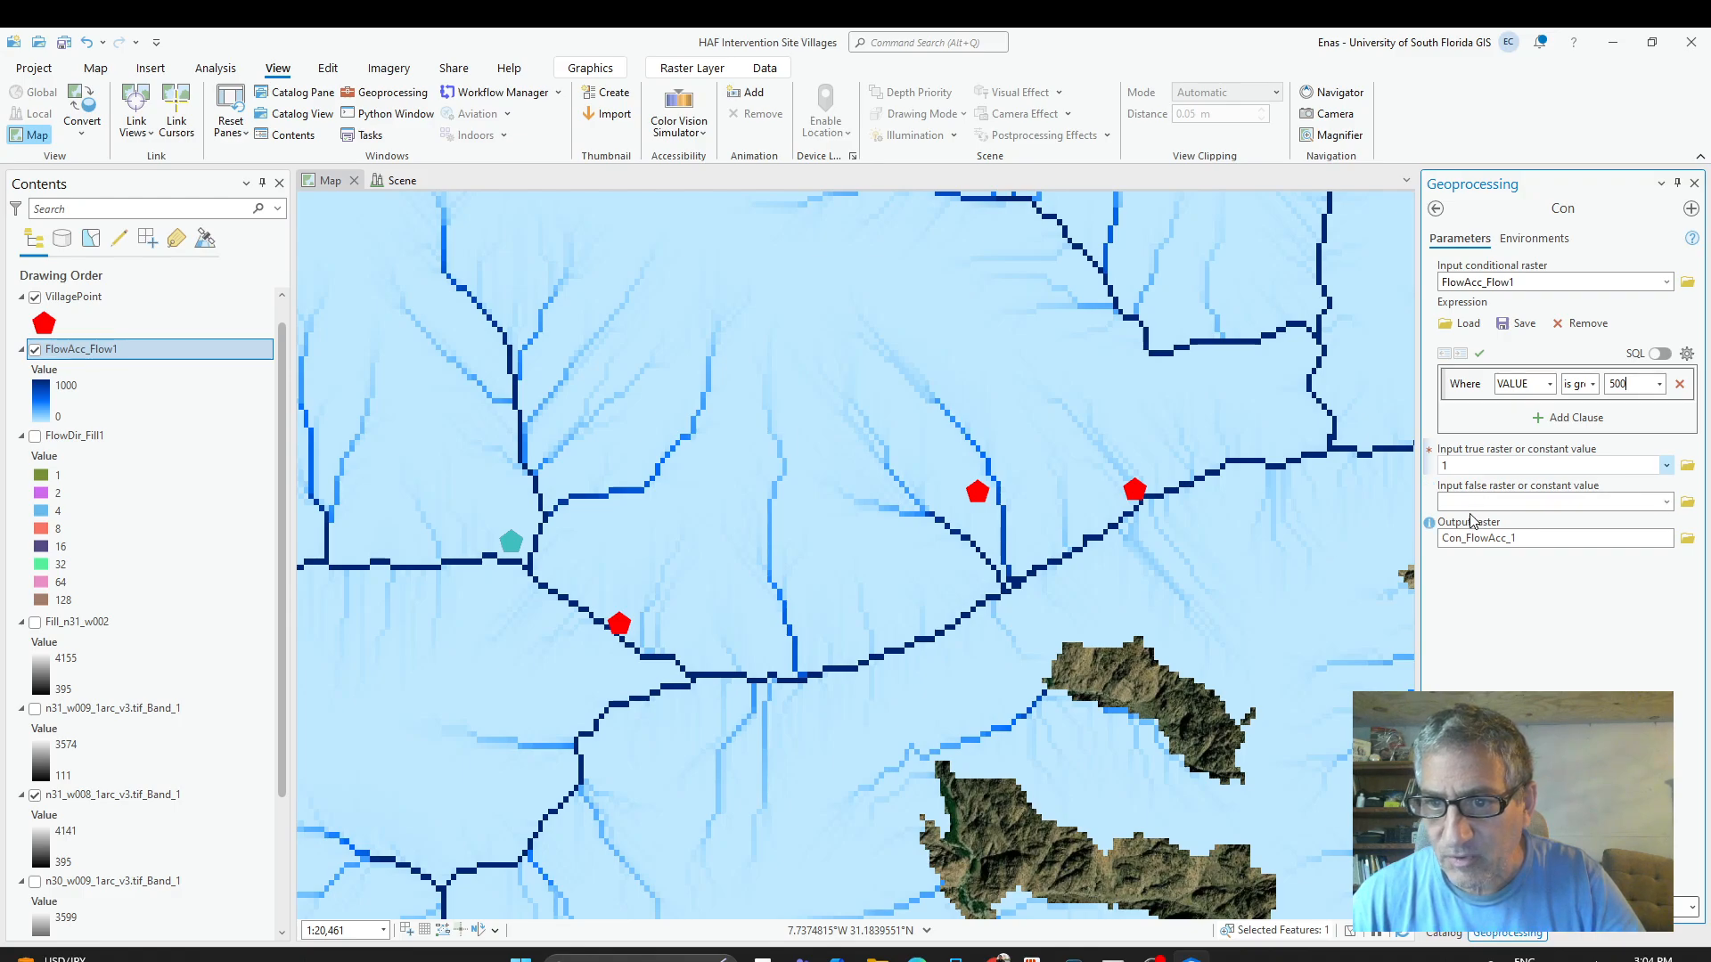
key(Tab)
text(0)
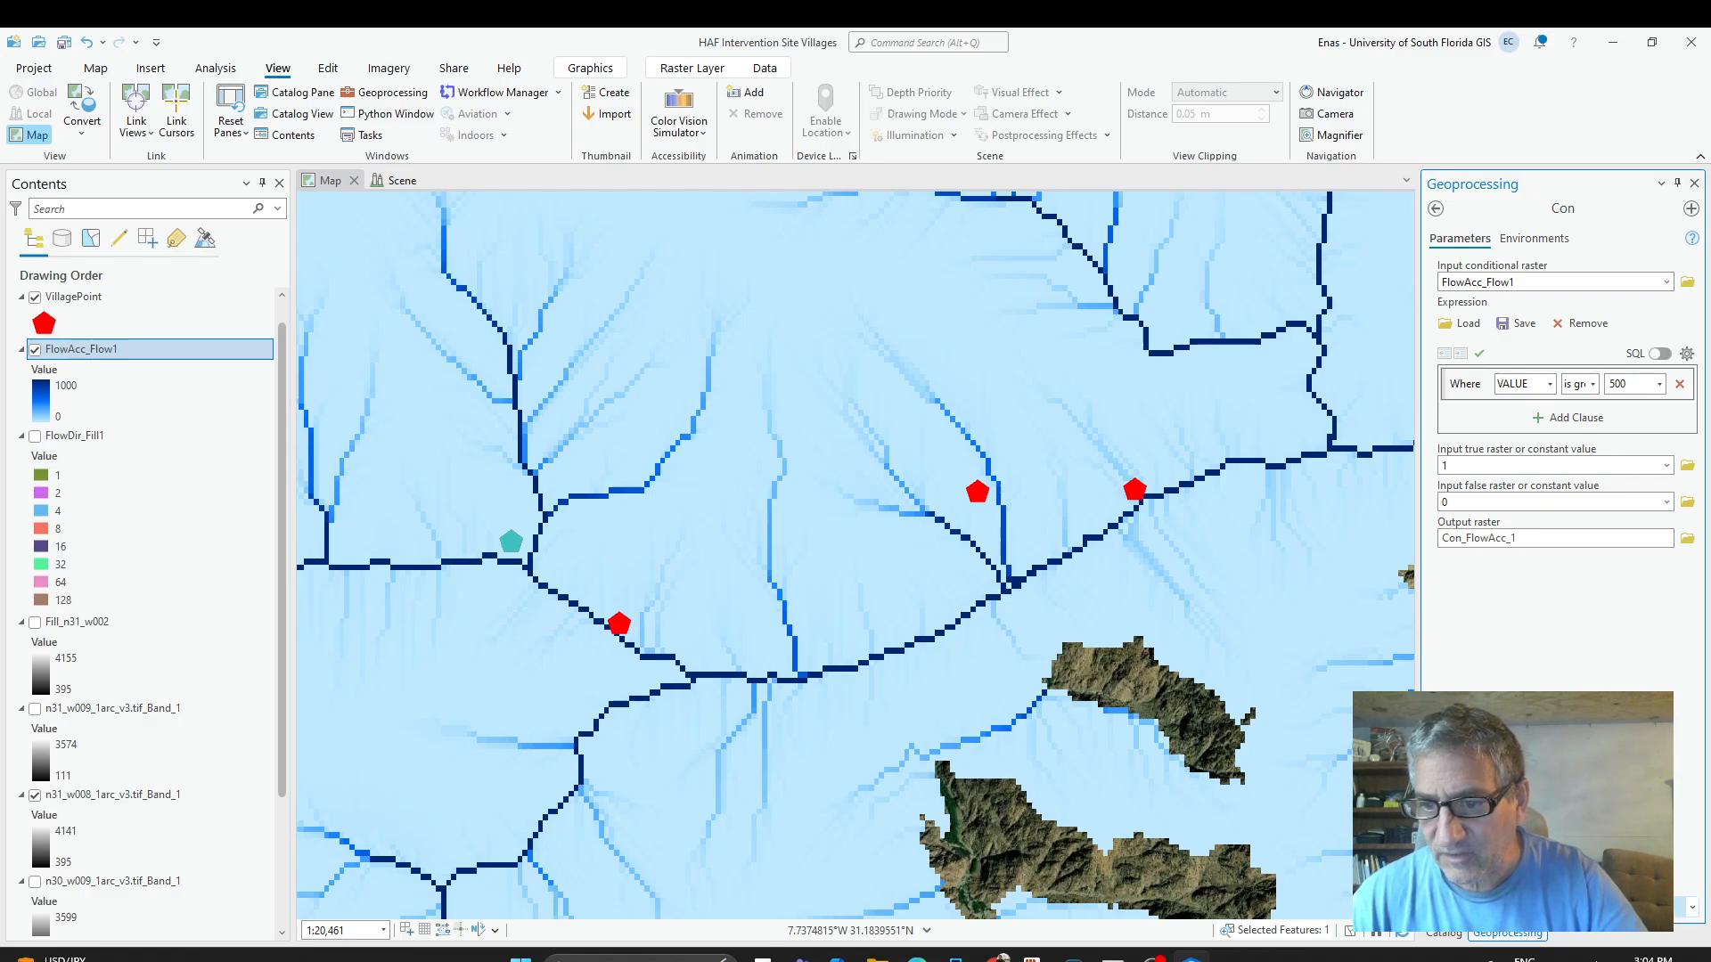
click(1684, 906)
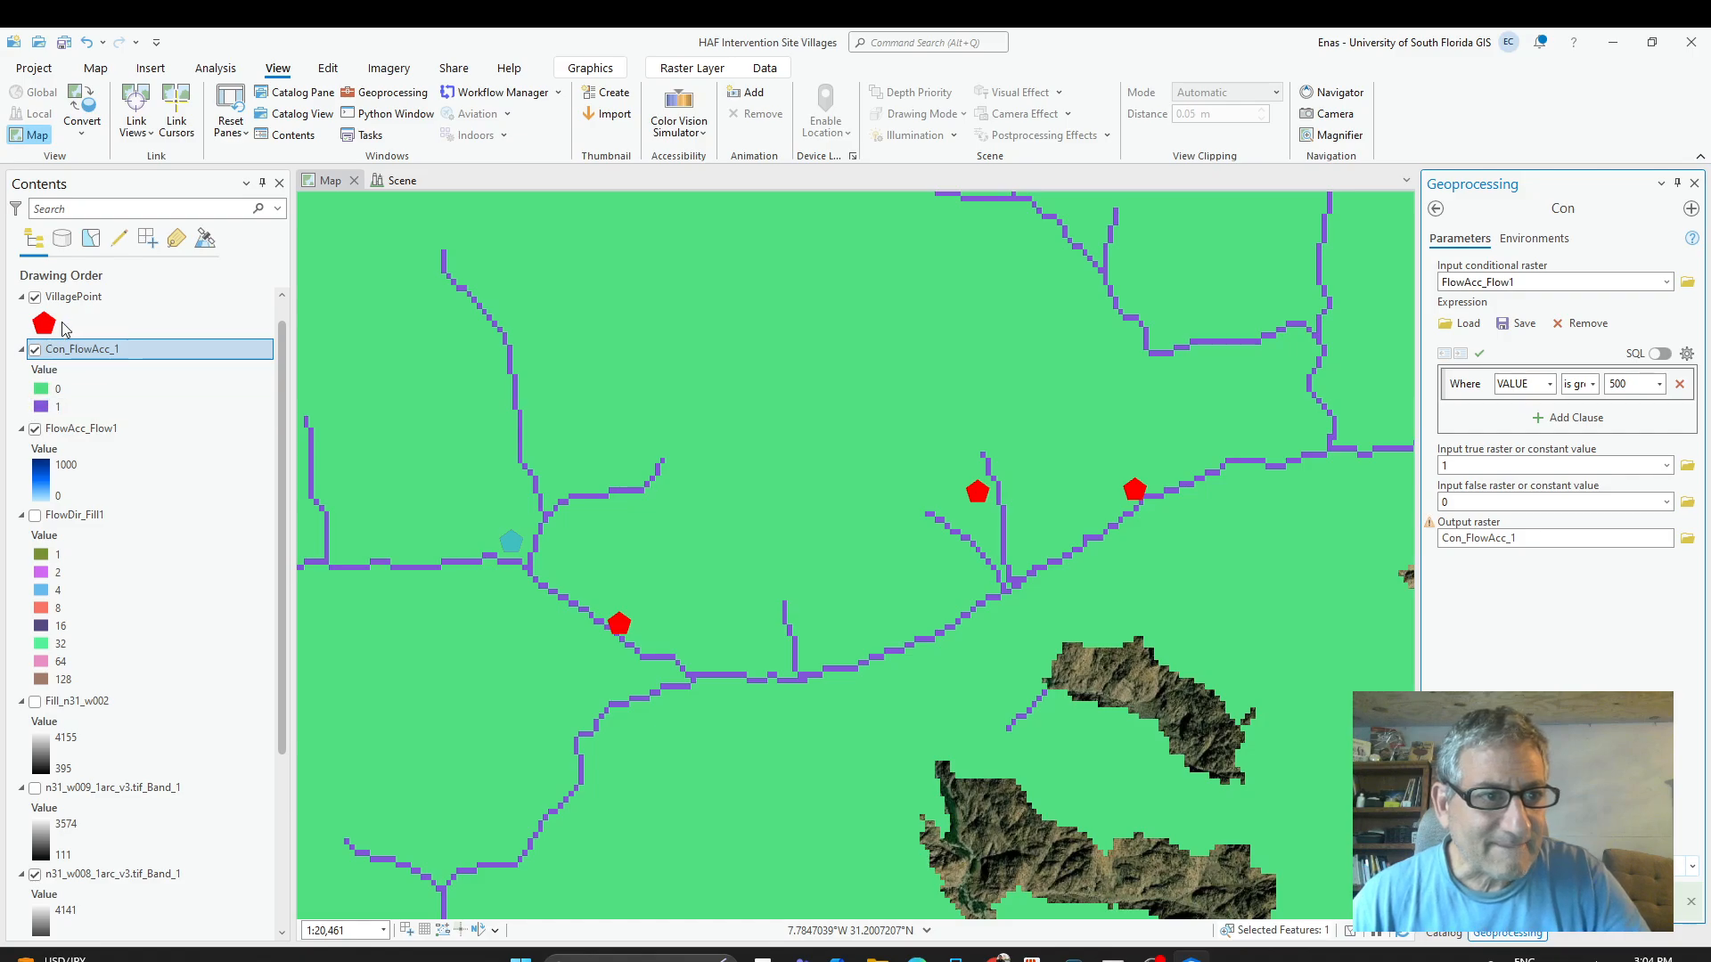
Hide the FlowAcc_Flow1 layer in the map and examine the Con_FlowAcc_1 stream network around the village points and wider region.
click(107, 396)
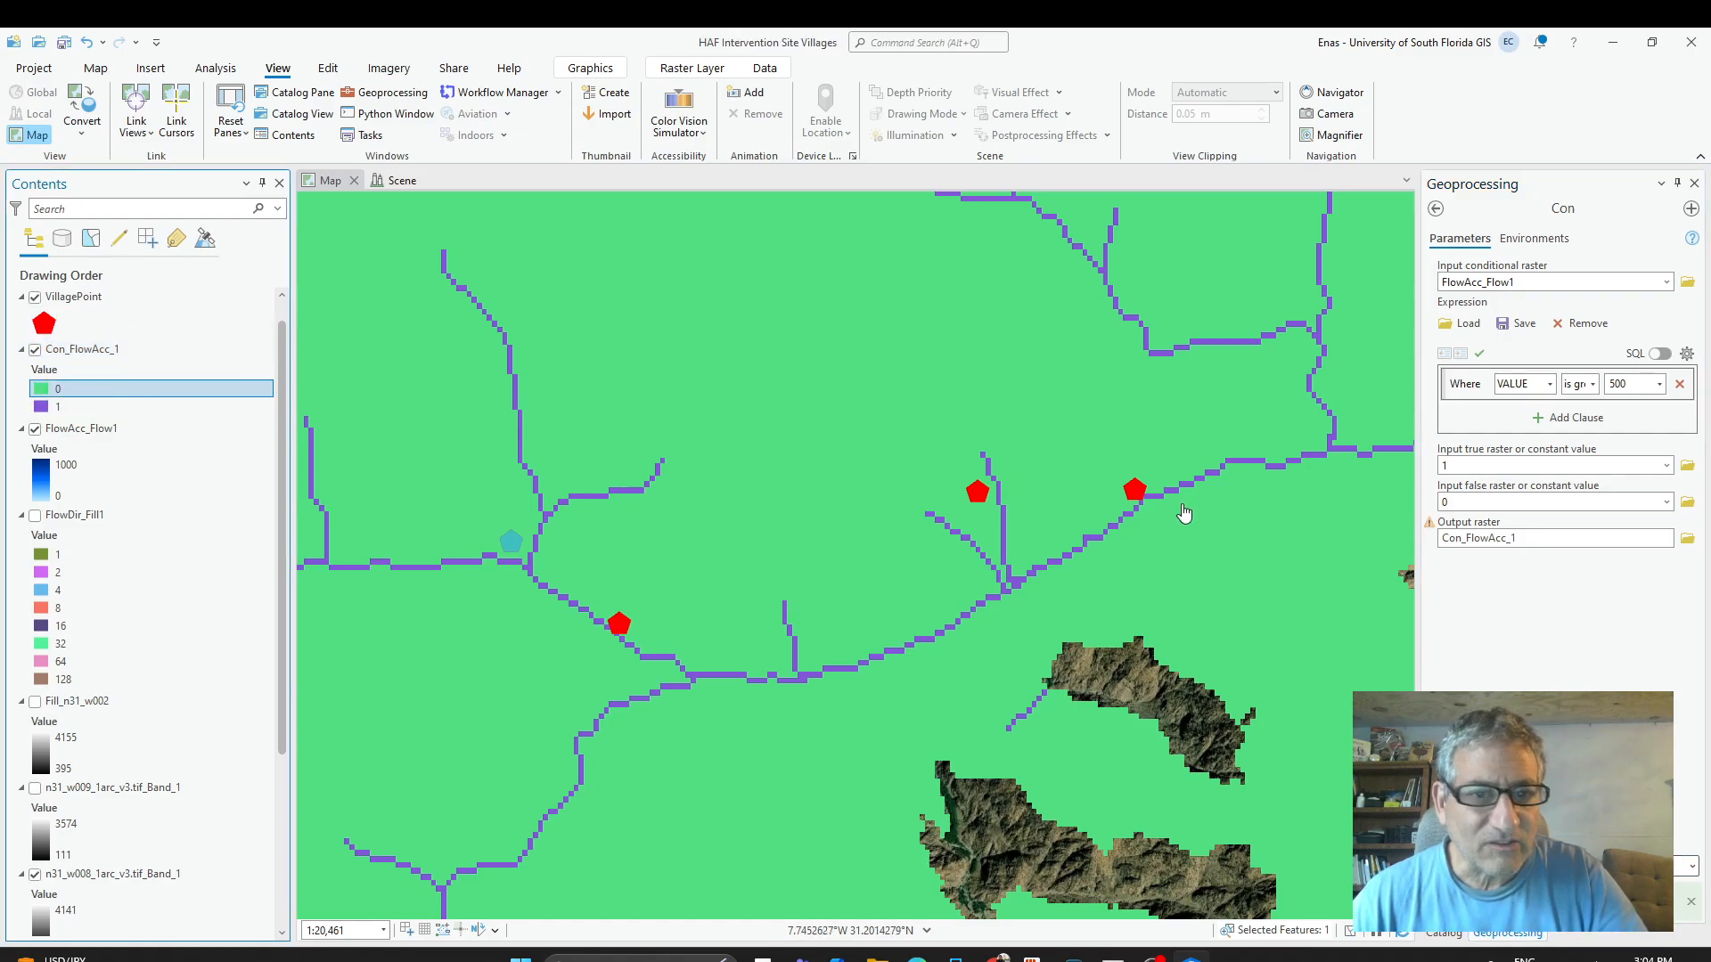
scroll(935, 535, down, 3)
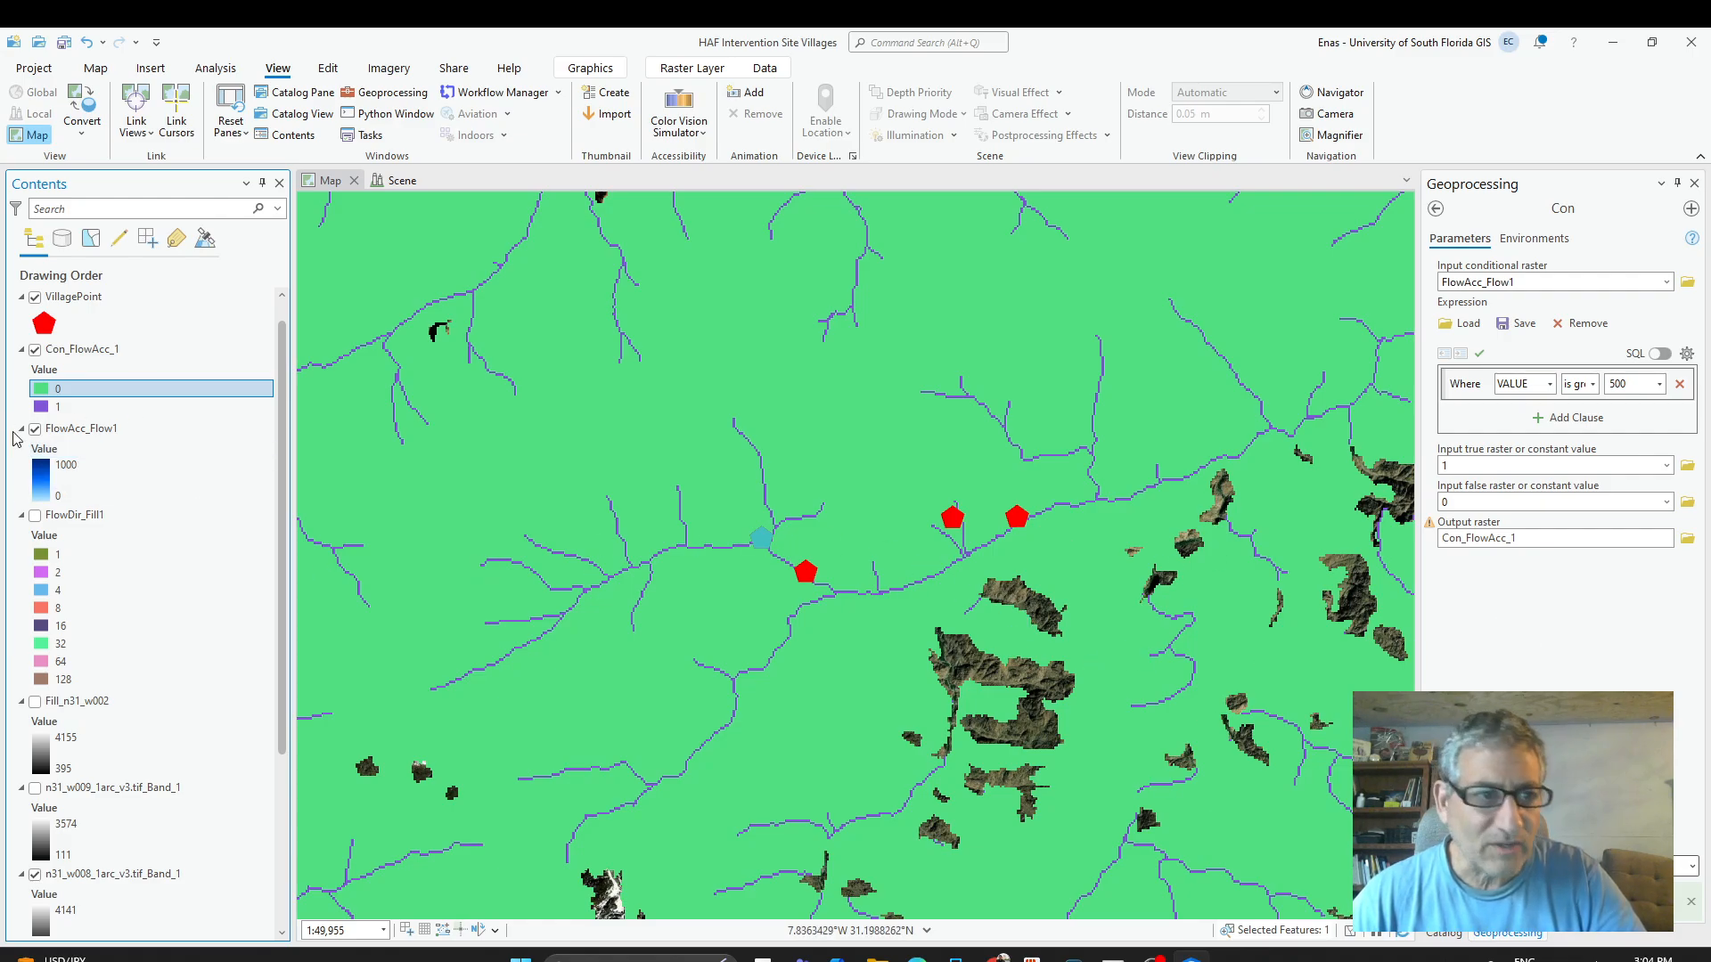
click(35, 429)
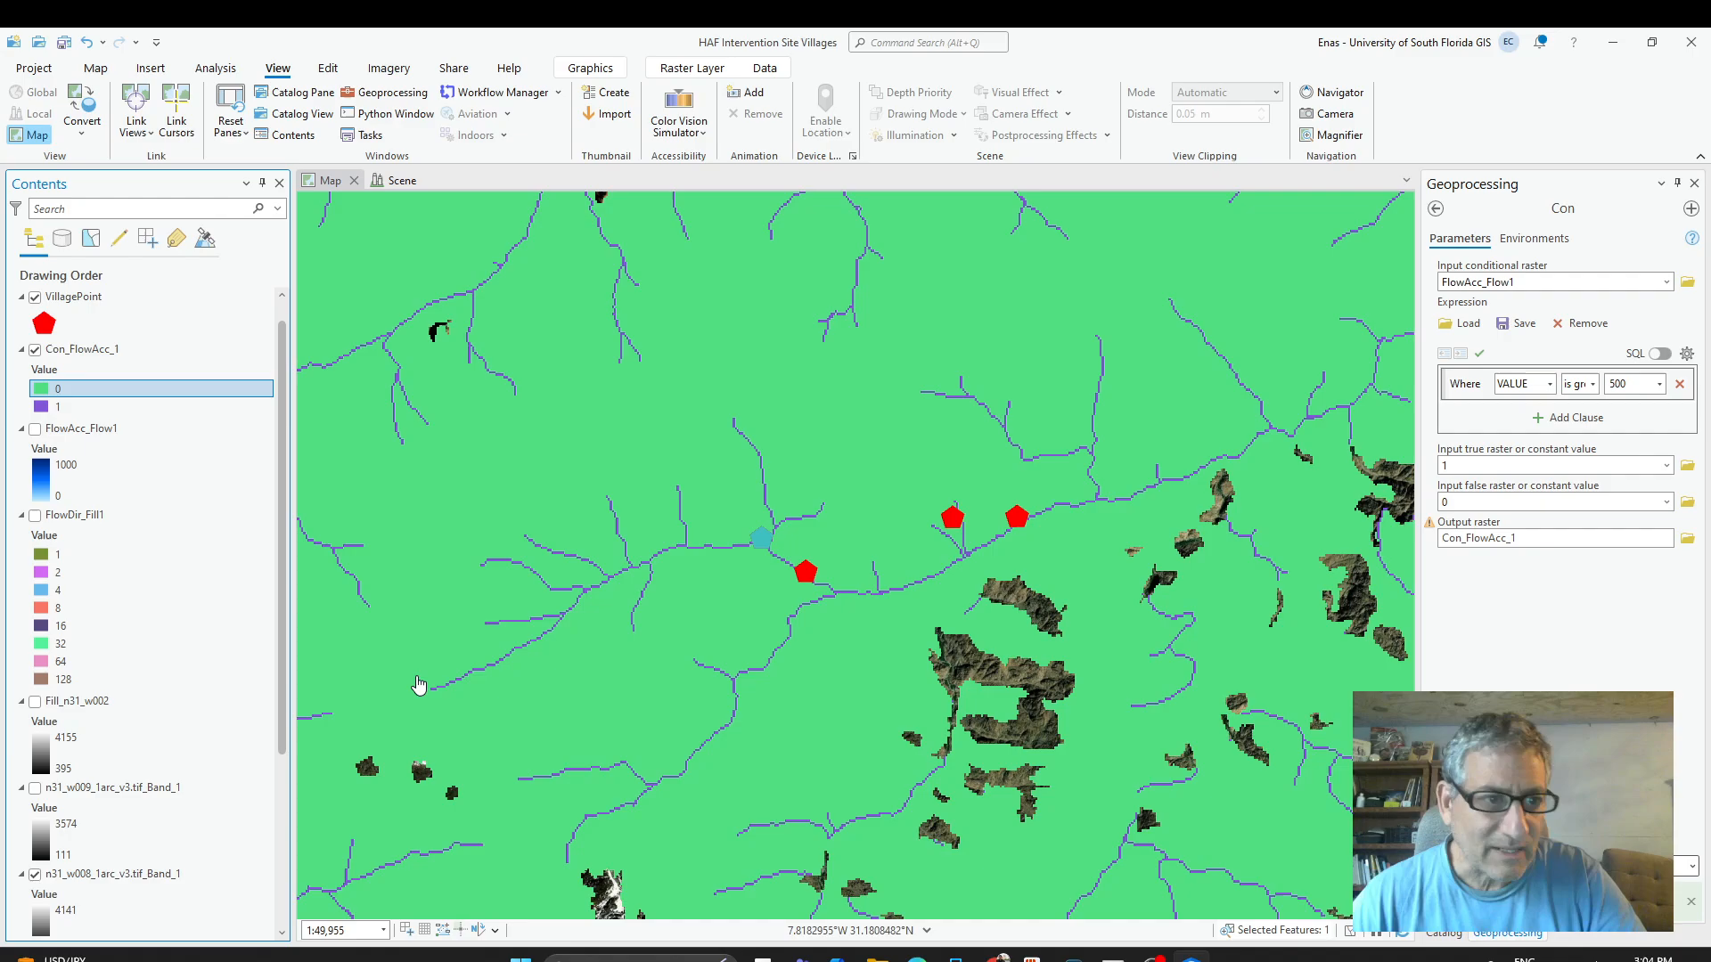
scroll(1025, 535, up, 3)
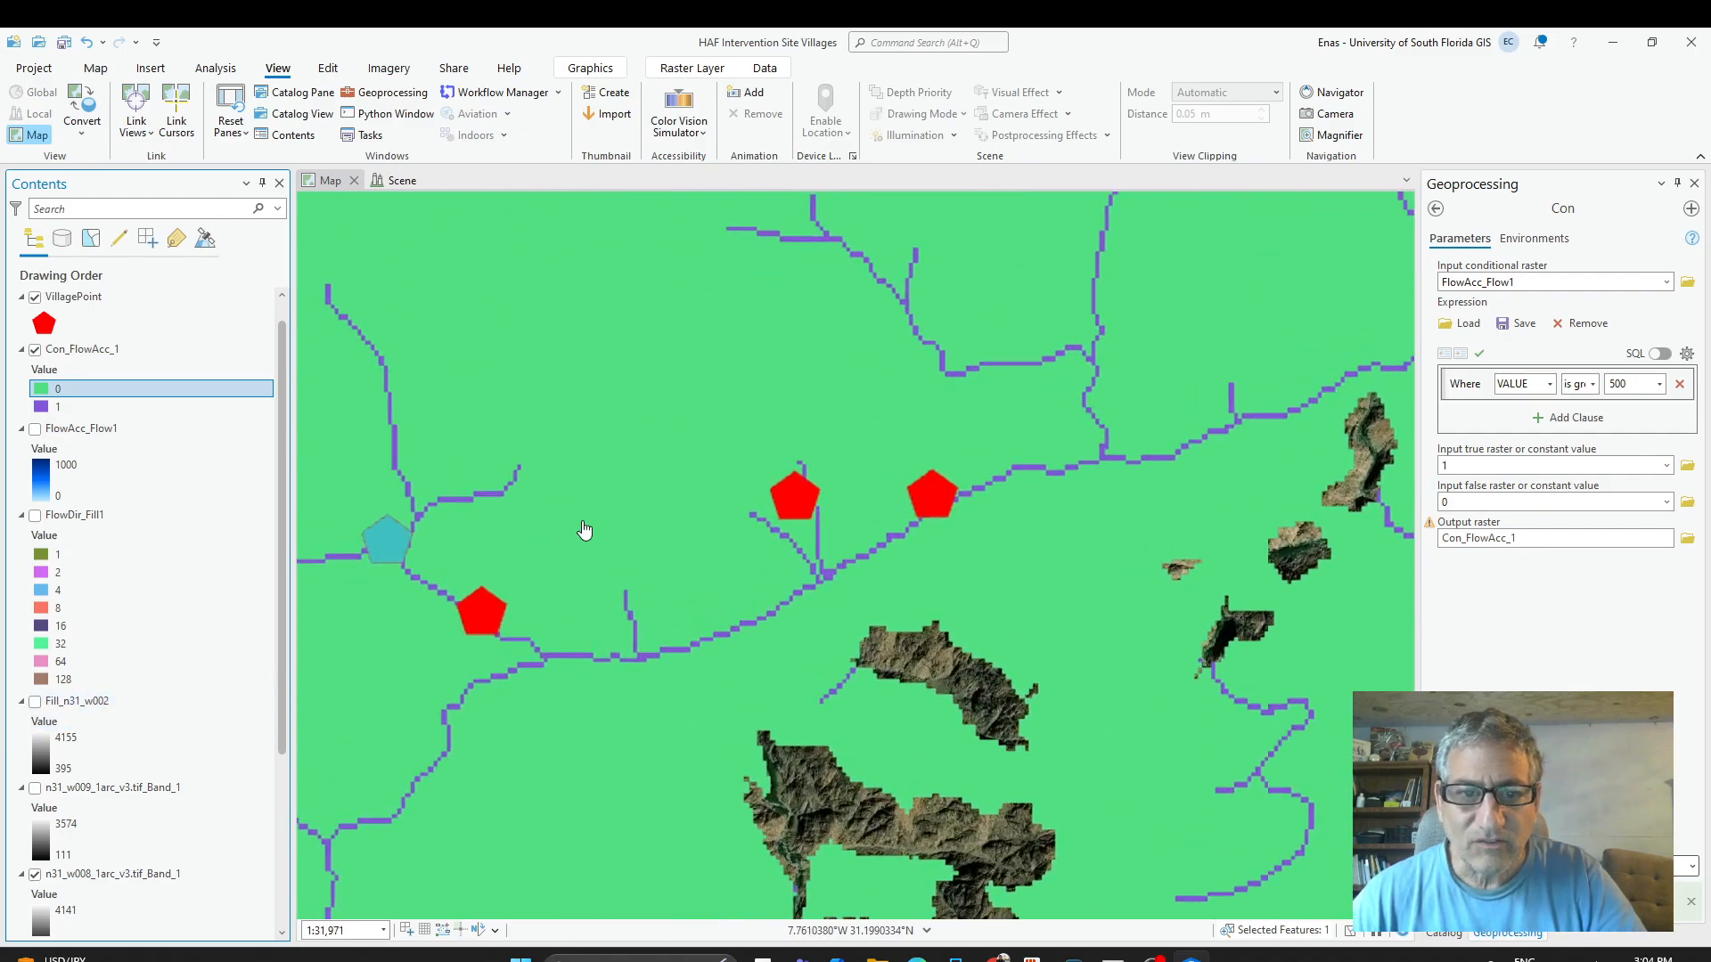
drag(585, 530, 537, 526)
scroll(659, 560, up, 1)
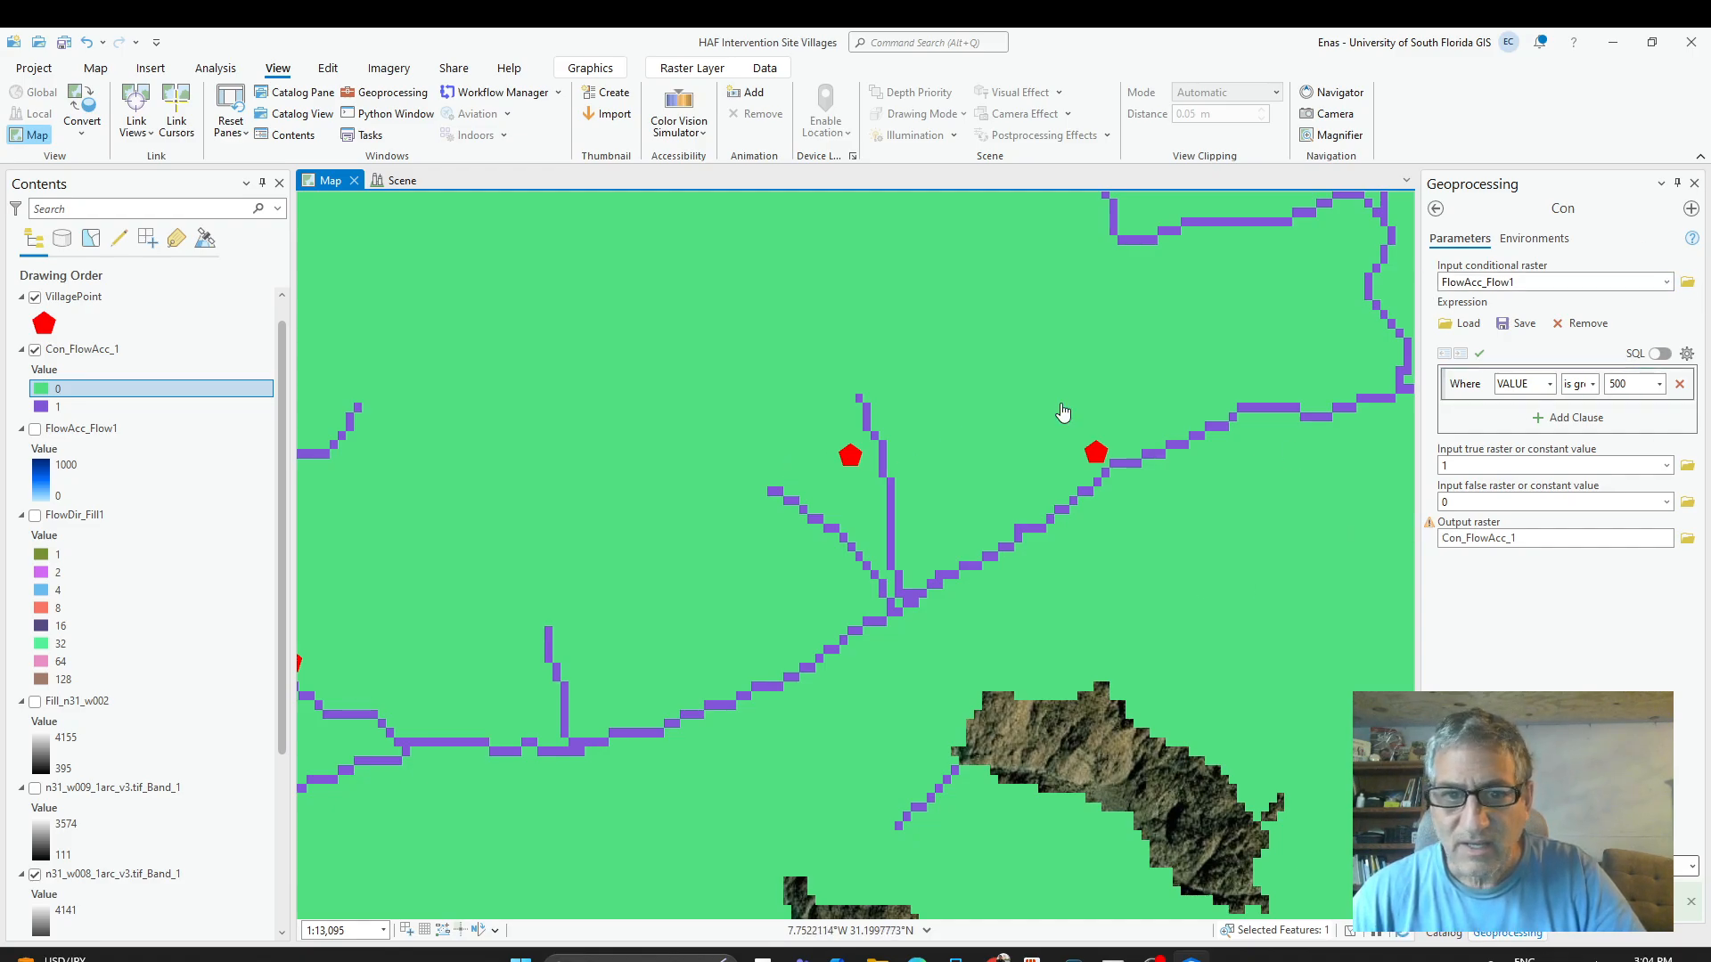
scroll(948, 650, down, 4)
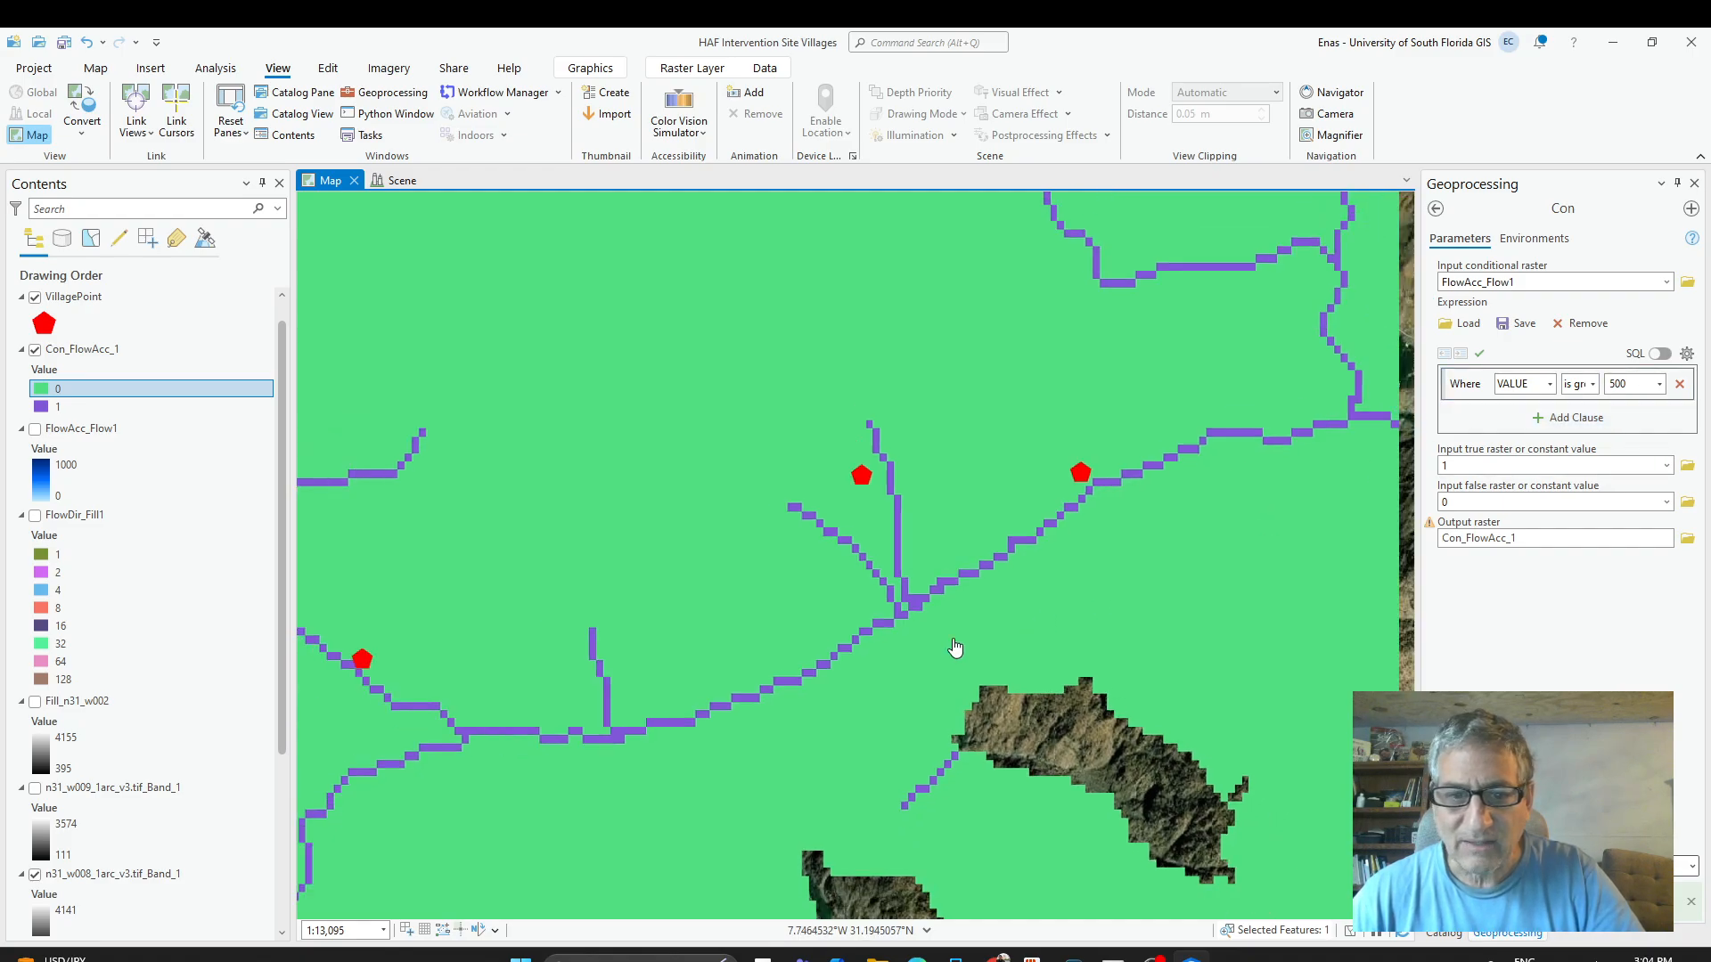
scroll(898, 688, down, 3)
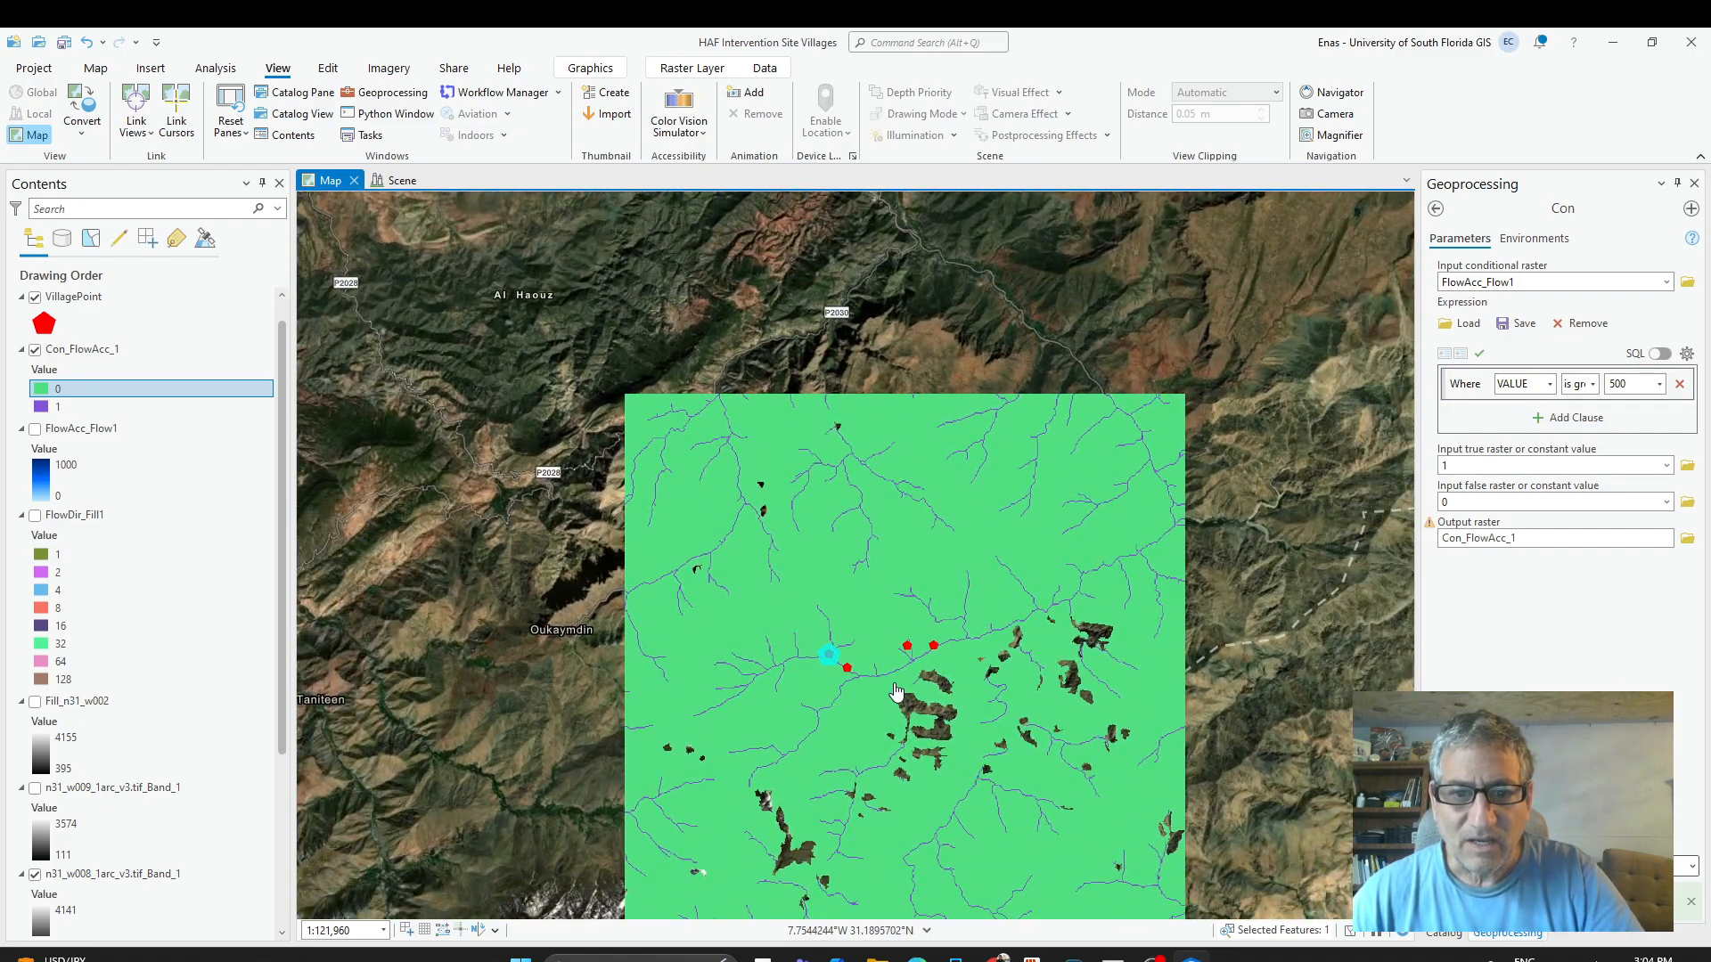
scroll(931, 655, down, 2)
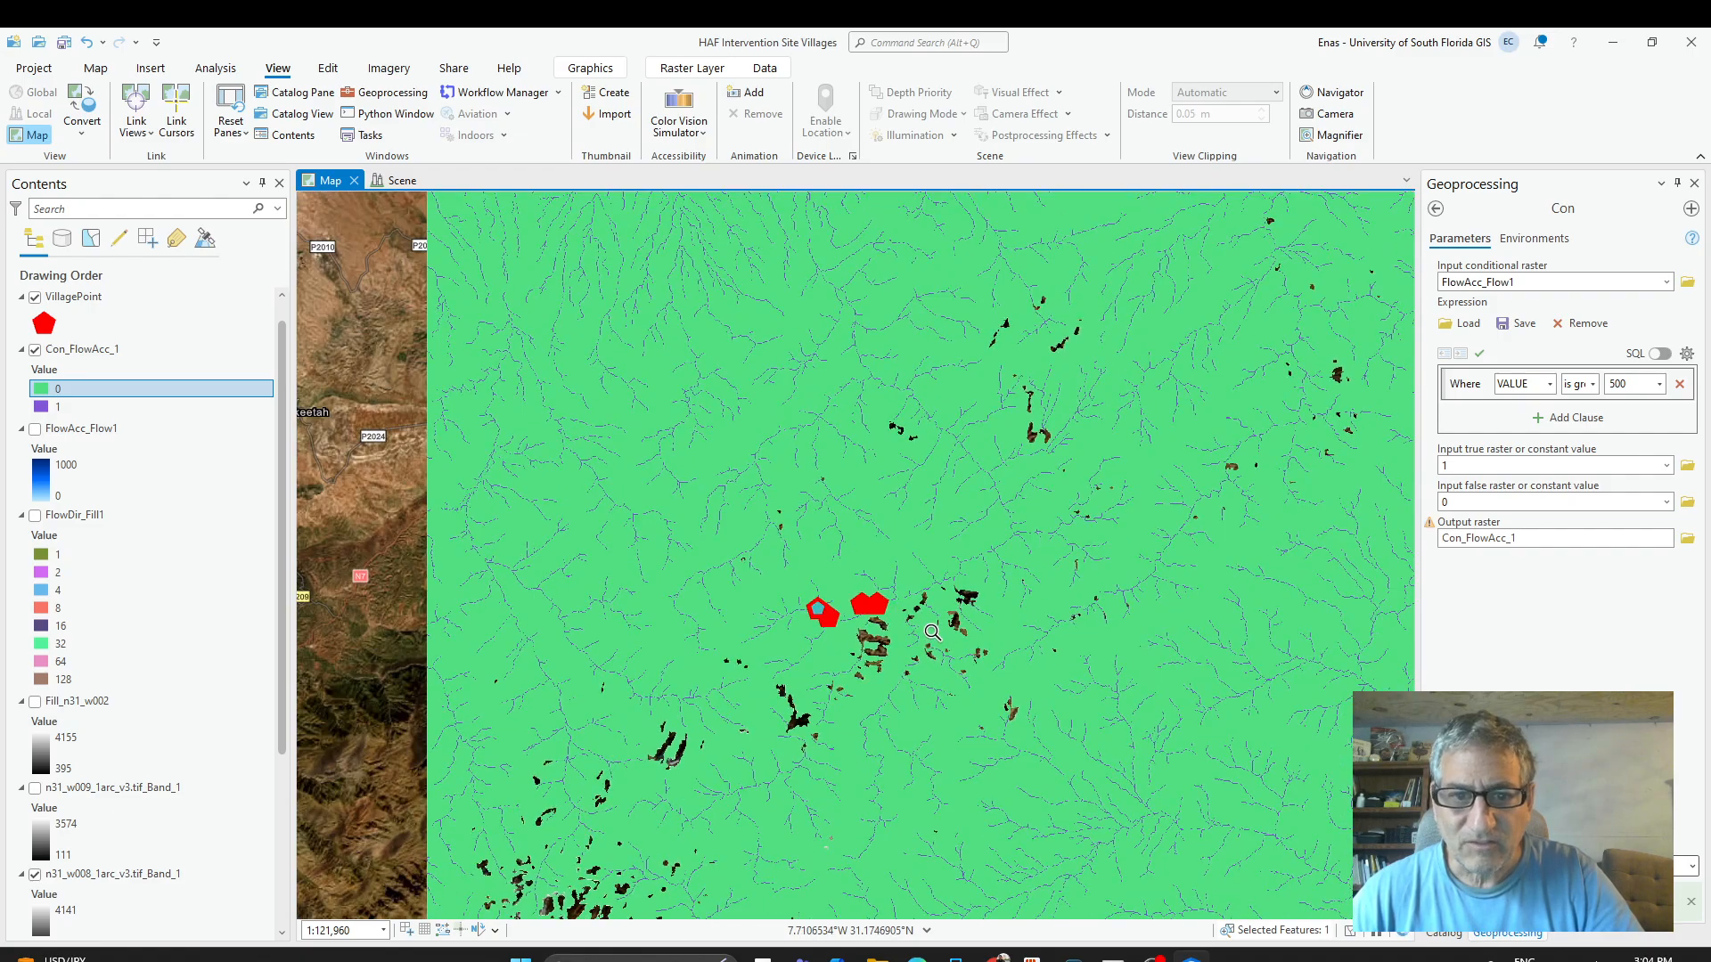
Add the Con_FlowAcc_1 raster from the project geodatabase to the Scene without building pyramids.
click(398, 181)
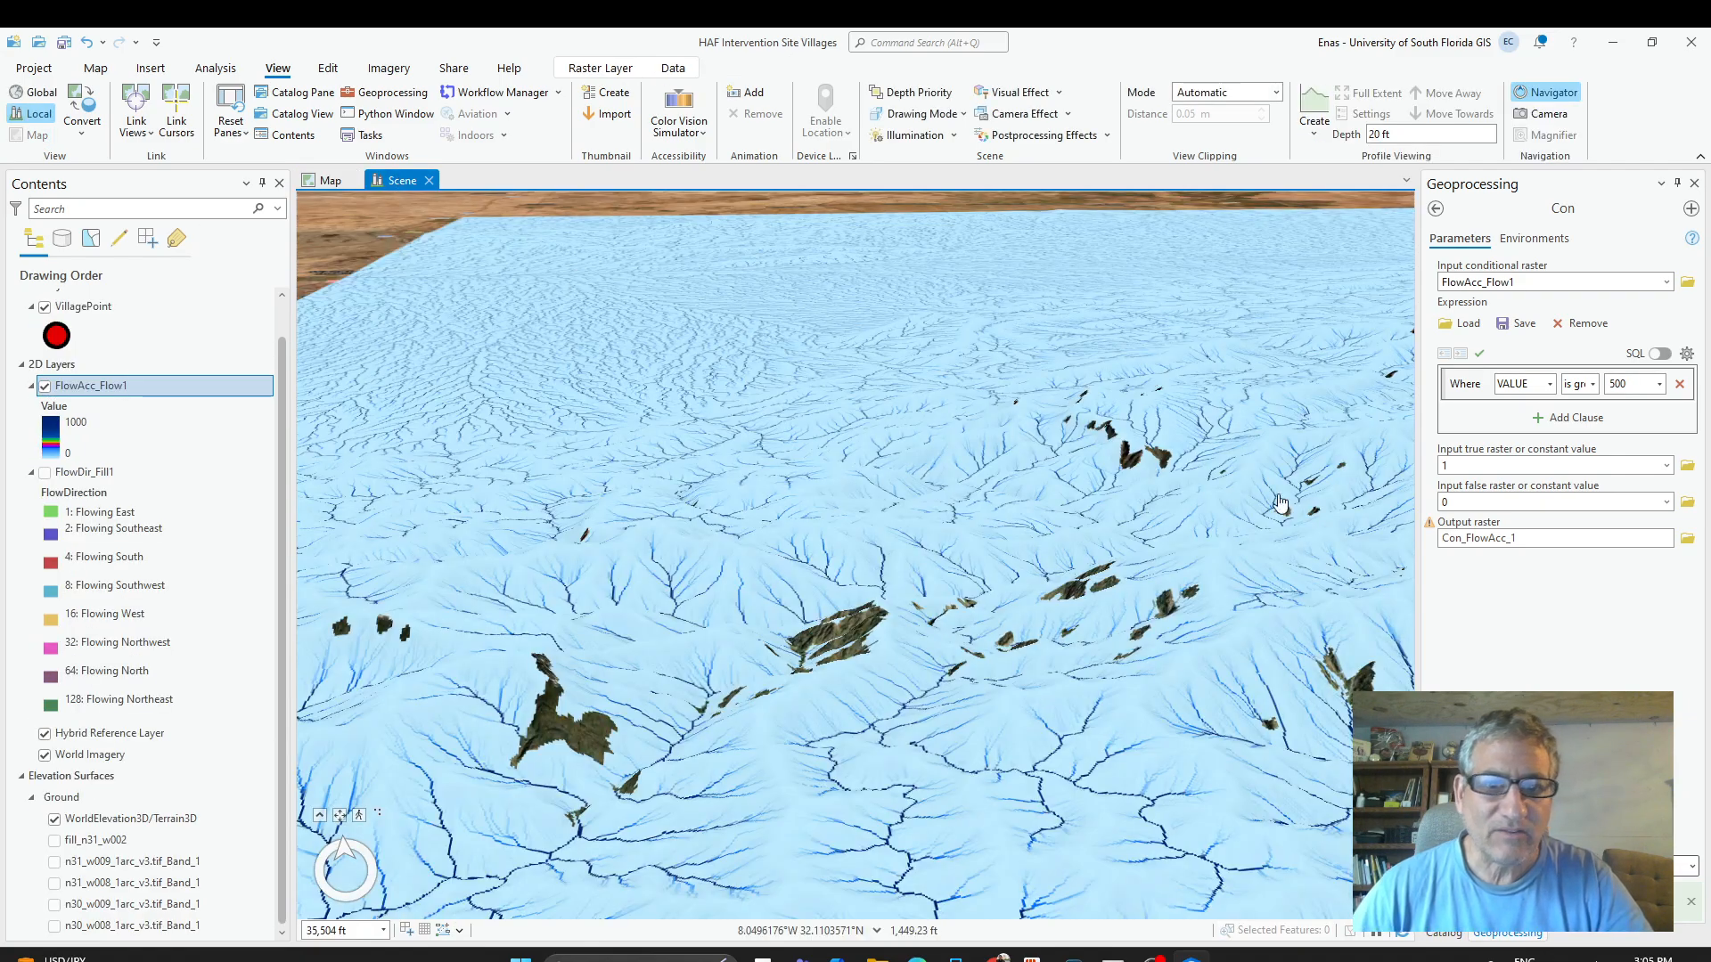
click(1701, 186)
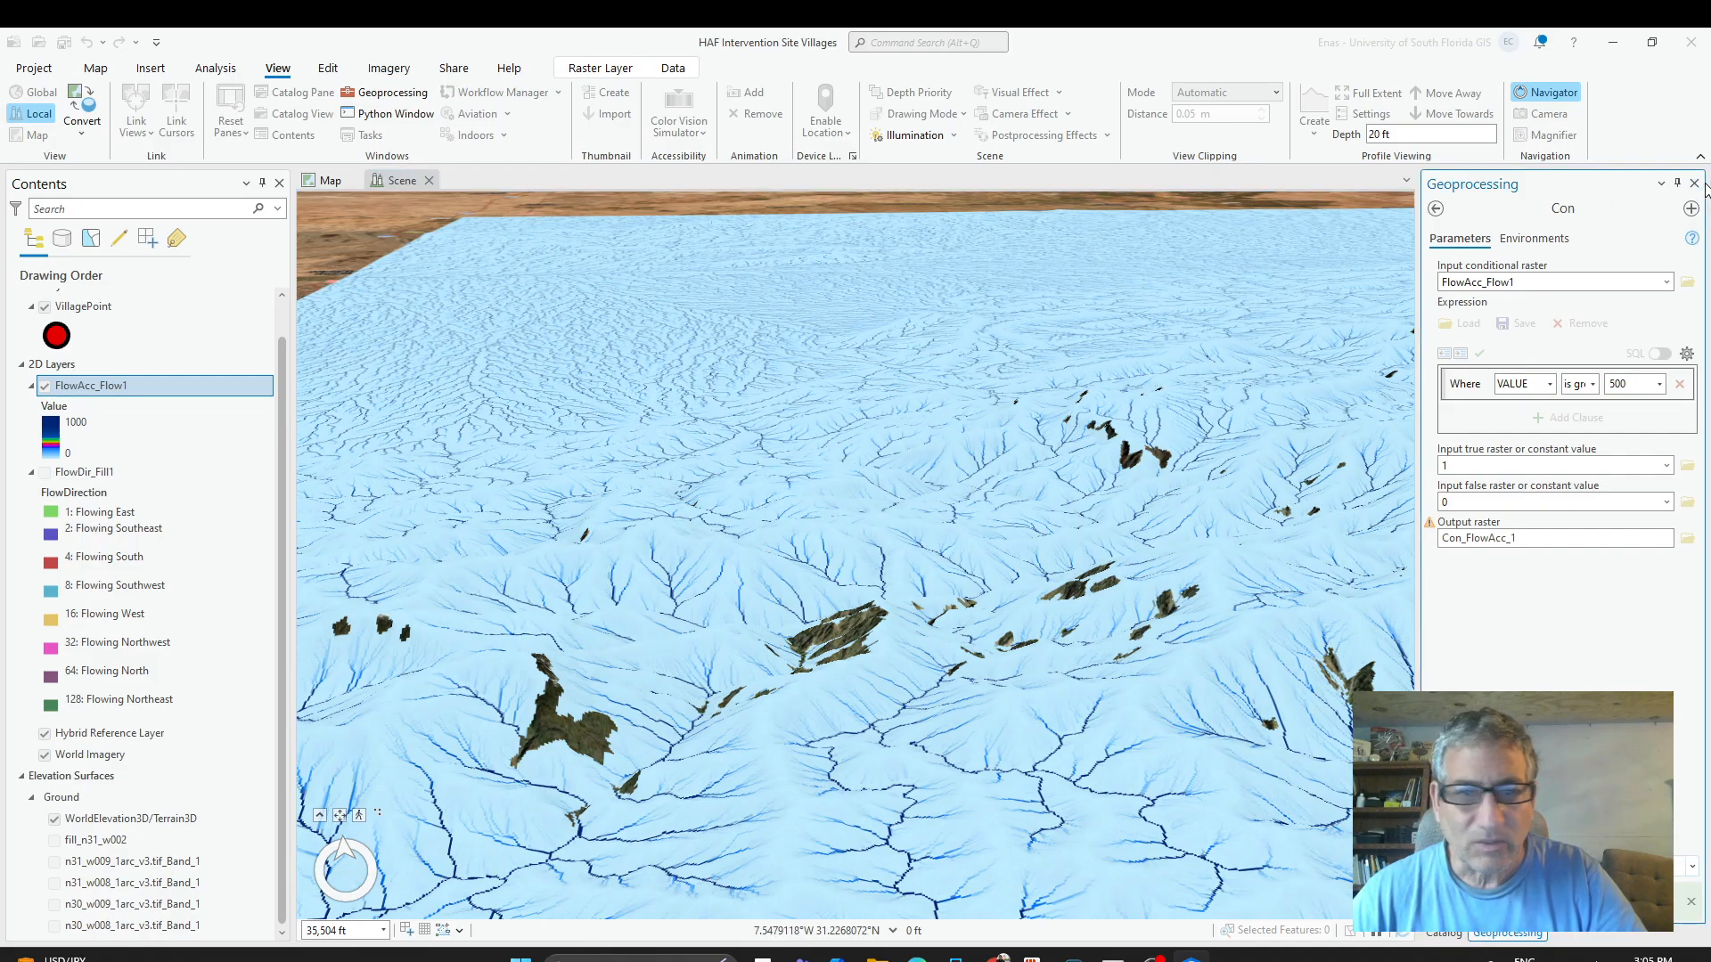
click(1694, 184)
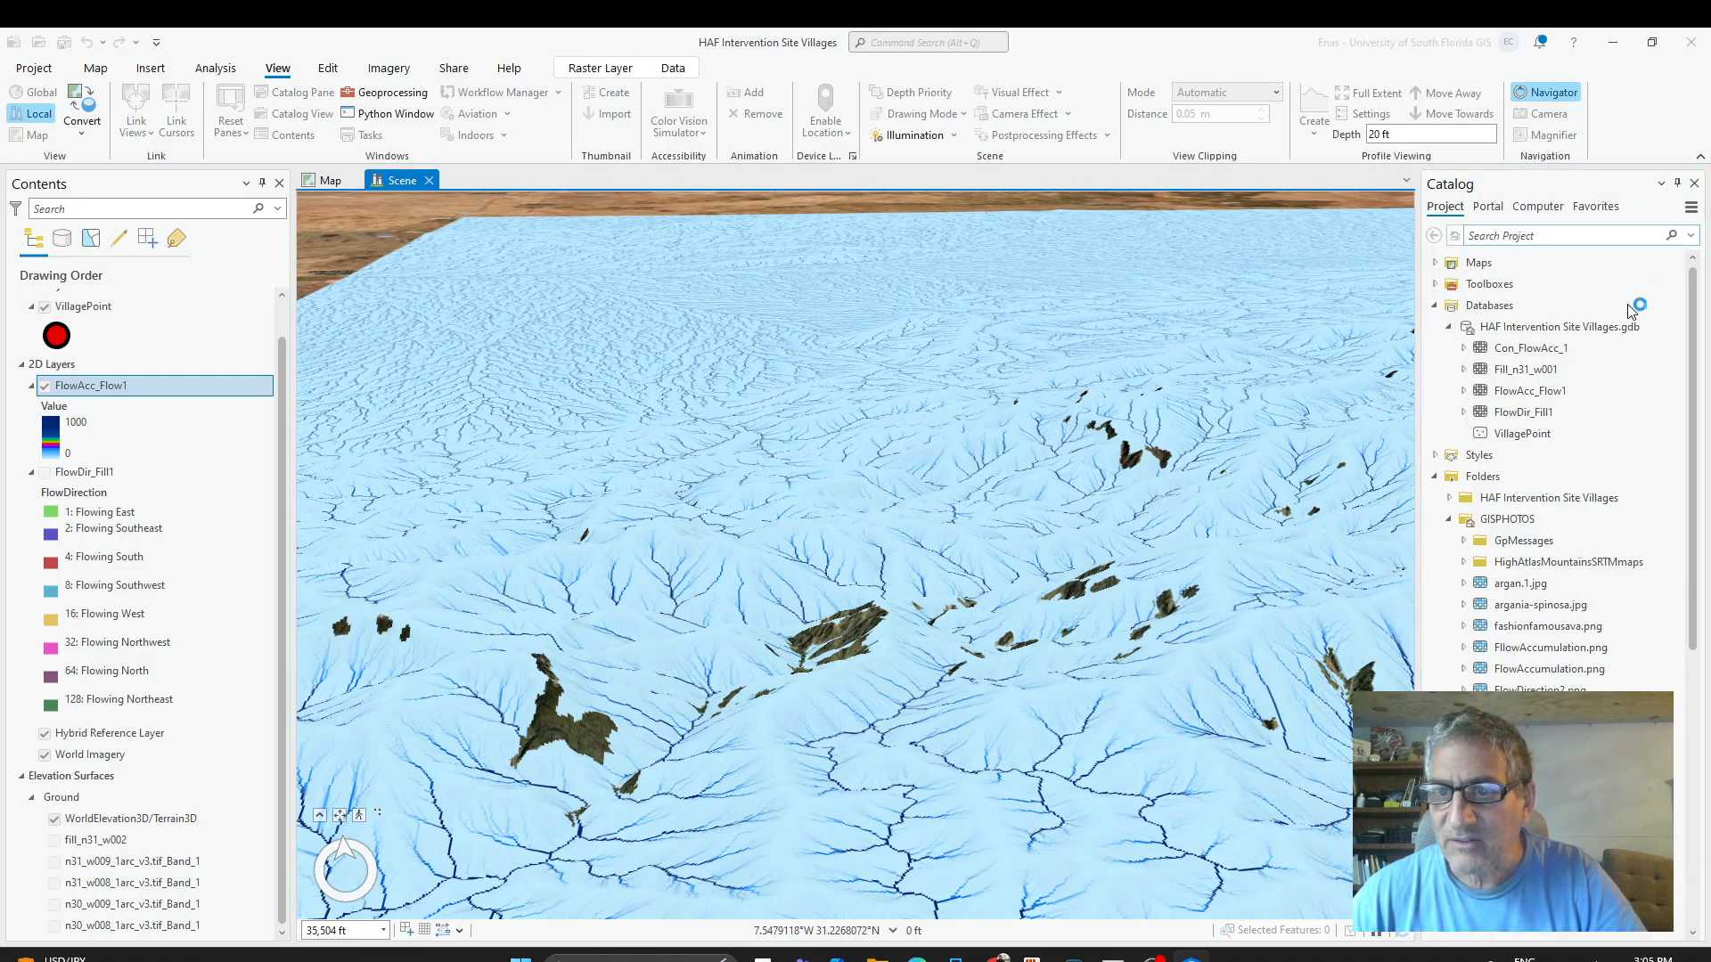
click(1586, 356)
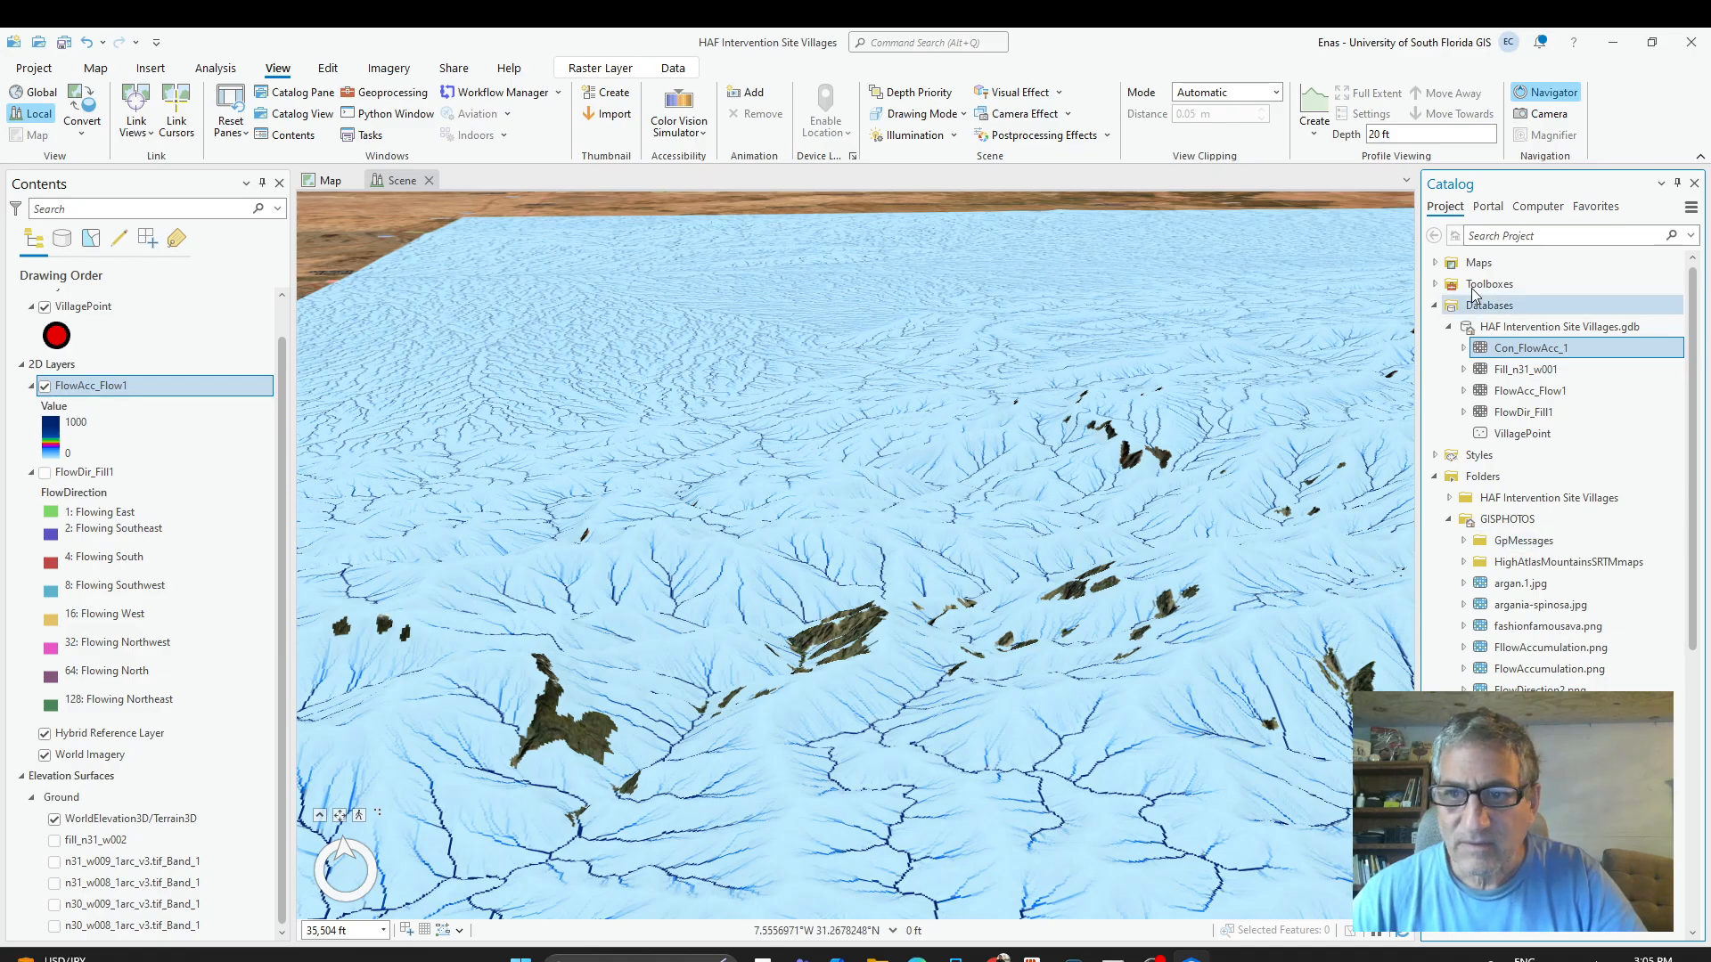
drag(962, 413, 140, 378)
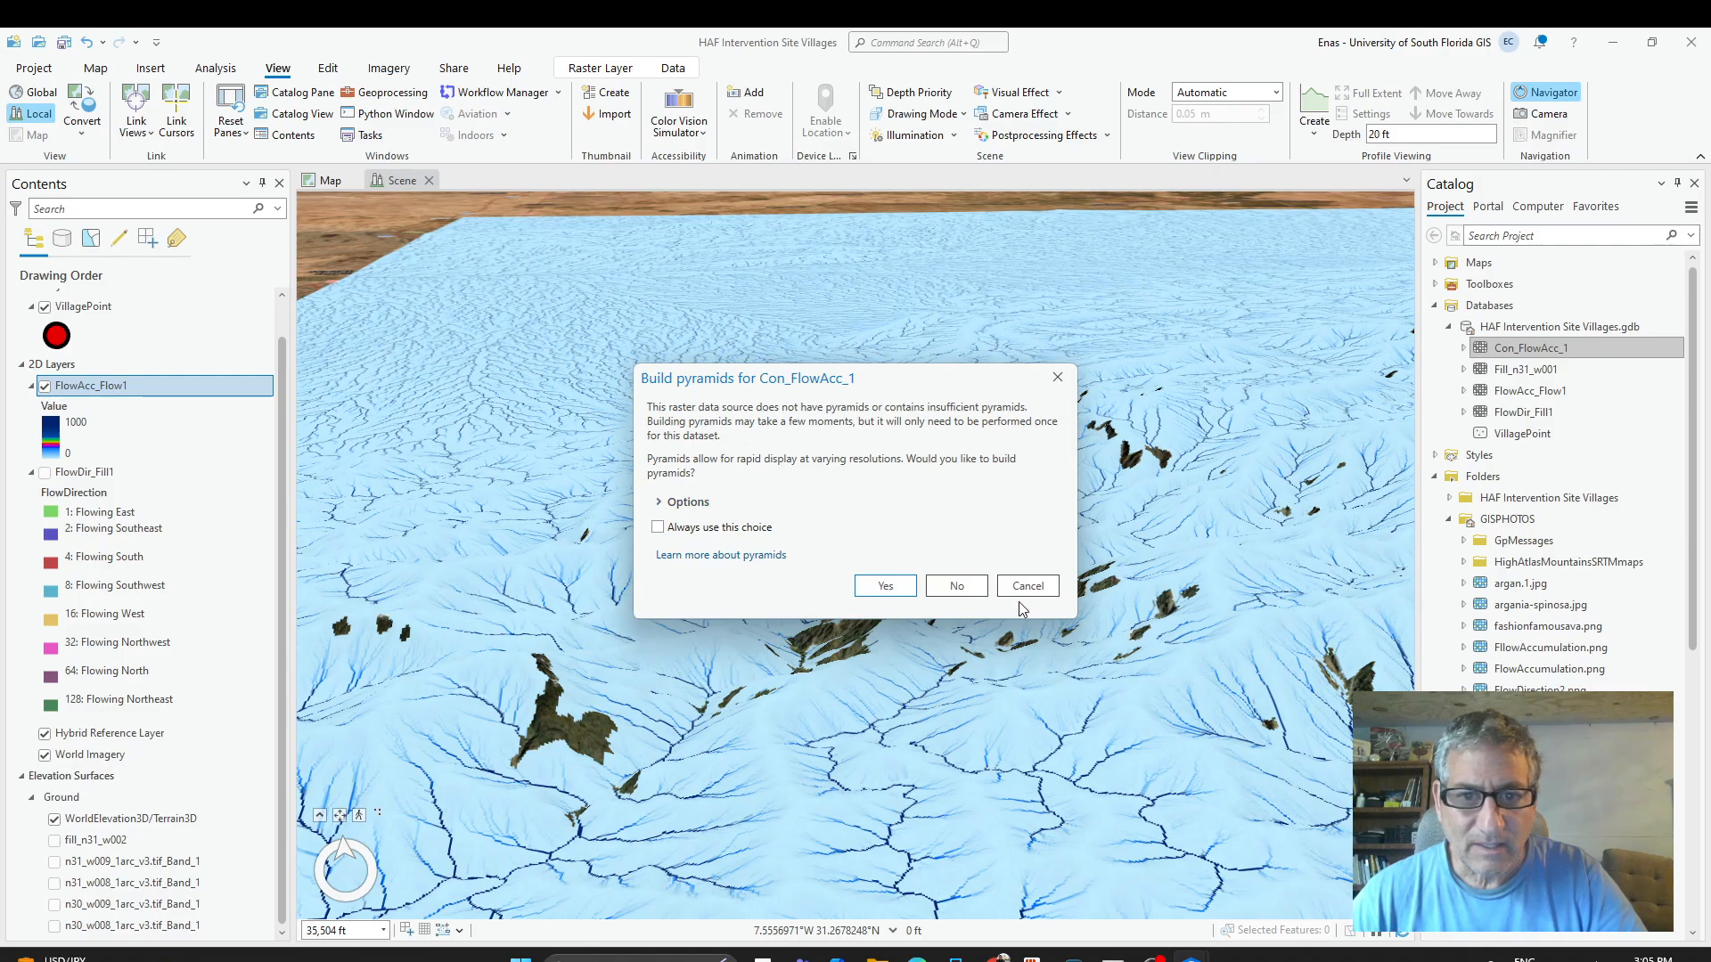
click(952, 588)
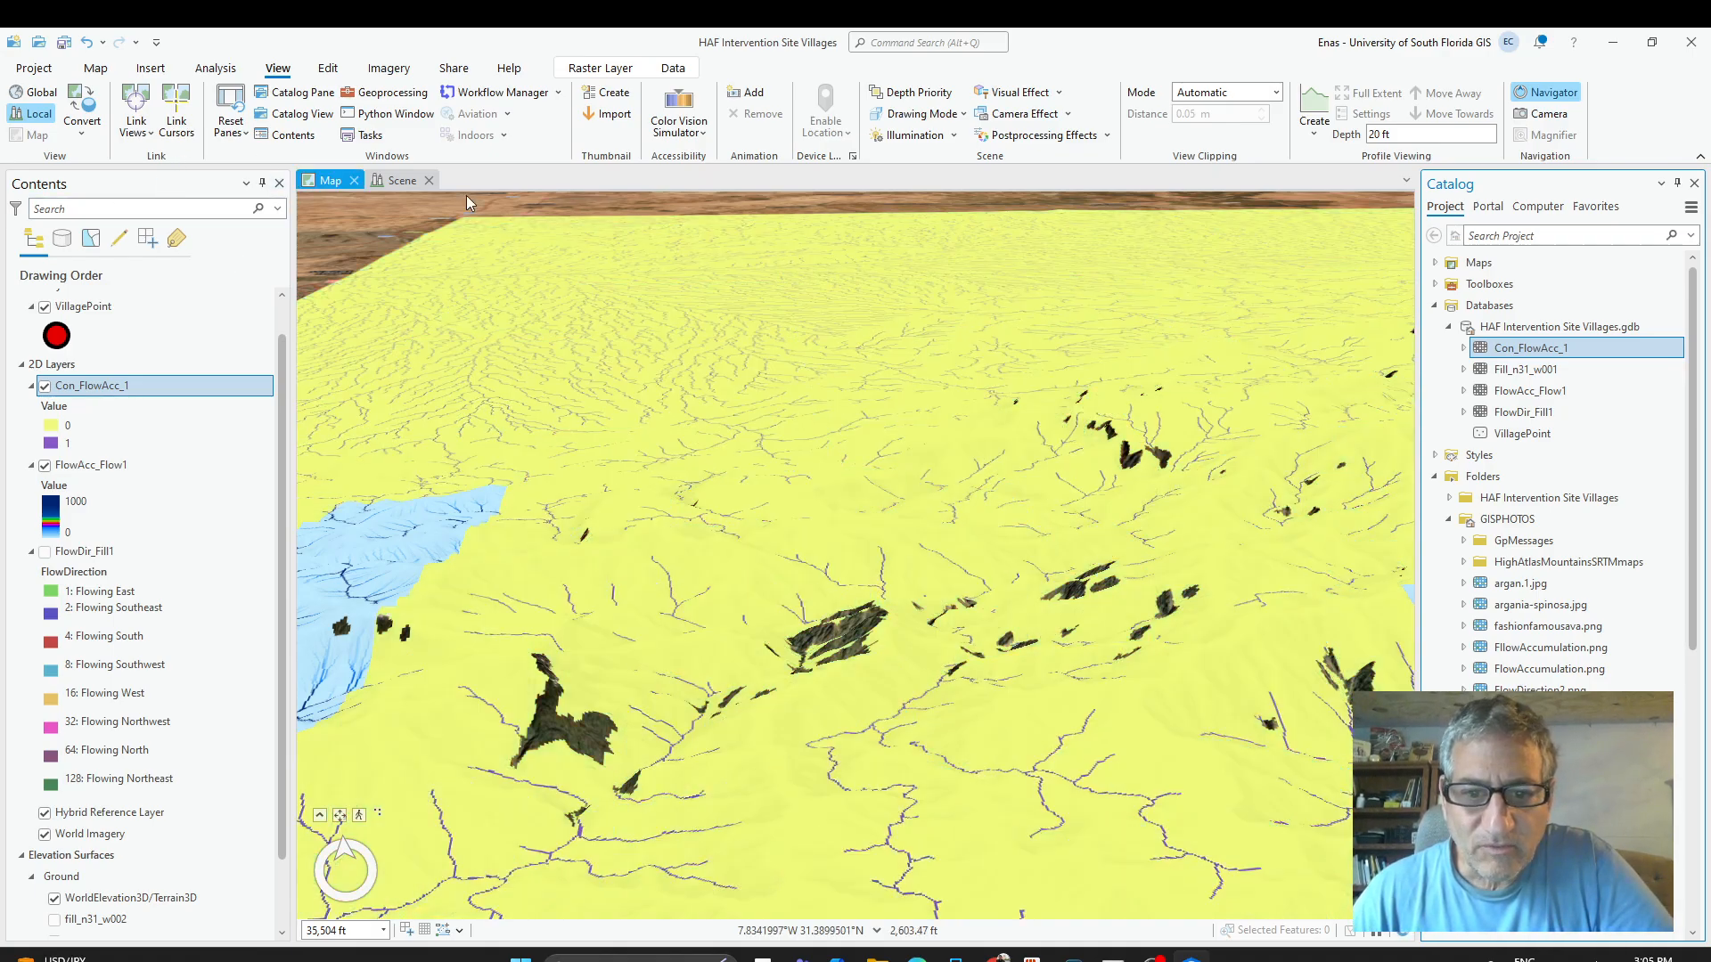
Examine the Con_FlowAcc_1 stream network in the 3D scene, both close up along the valleys and around the village points.
drag(998, 755, 1135, 790)
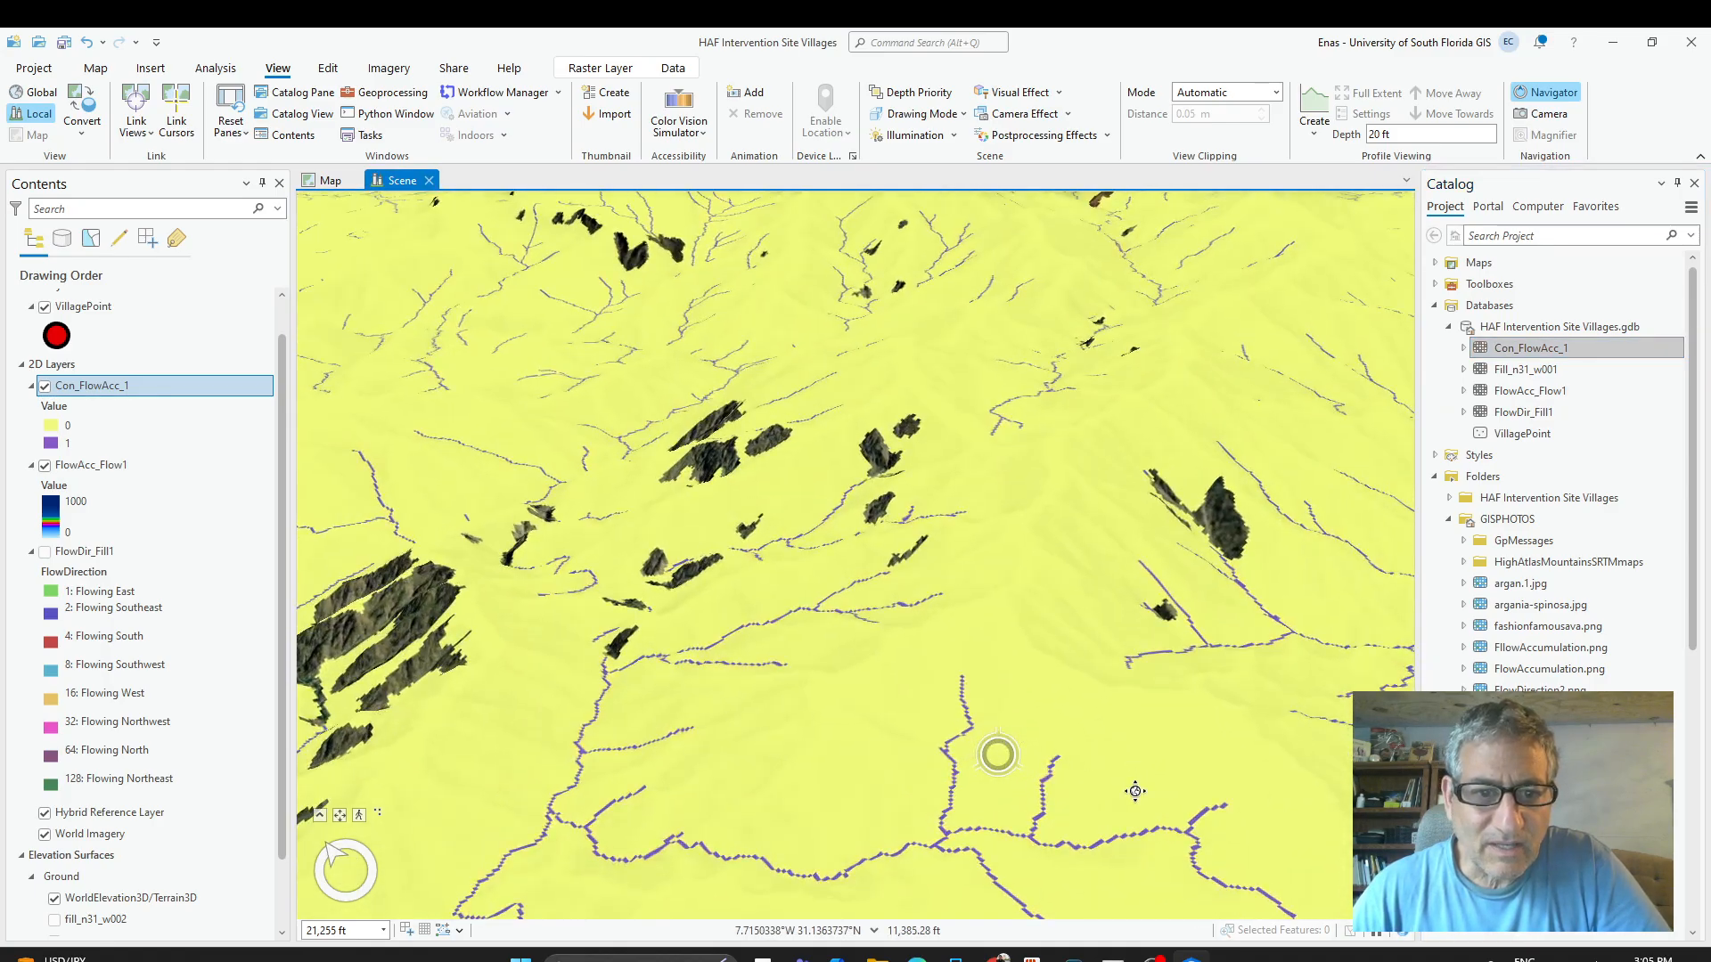
mouse_move(759, 666)
mouse_down()
mouse_move(1012, 668)
mouse_move(1029, 611)
mouse_move(628, 661)
mouse_move(611, 745)
mouse_move(737, 647)
mouse_up()
scroll(737, 648, up, 5)
drag(697, 575, 583, 540)
drag(960, 397, 798, 409)
scroll(789, 413, down, 2)
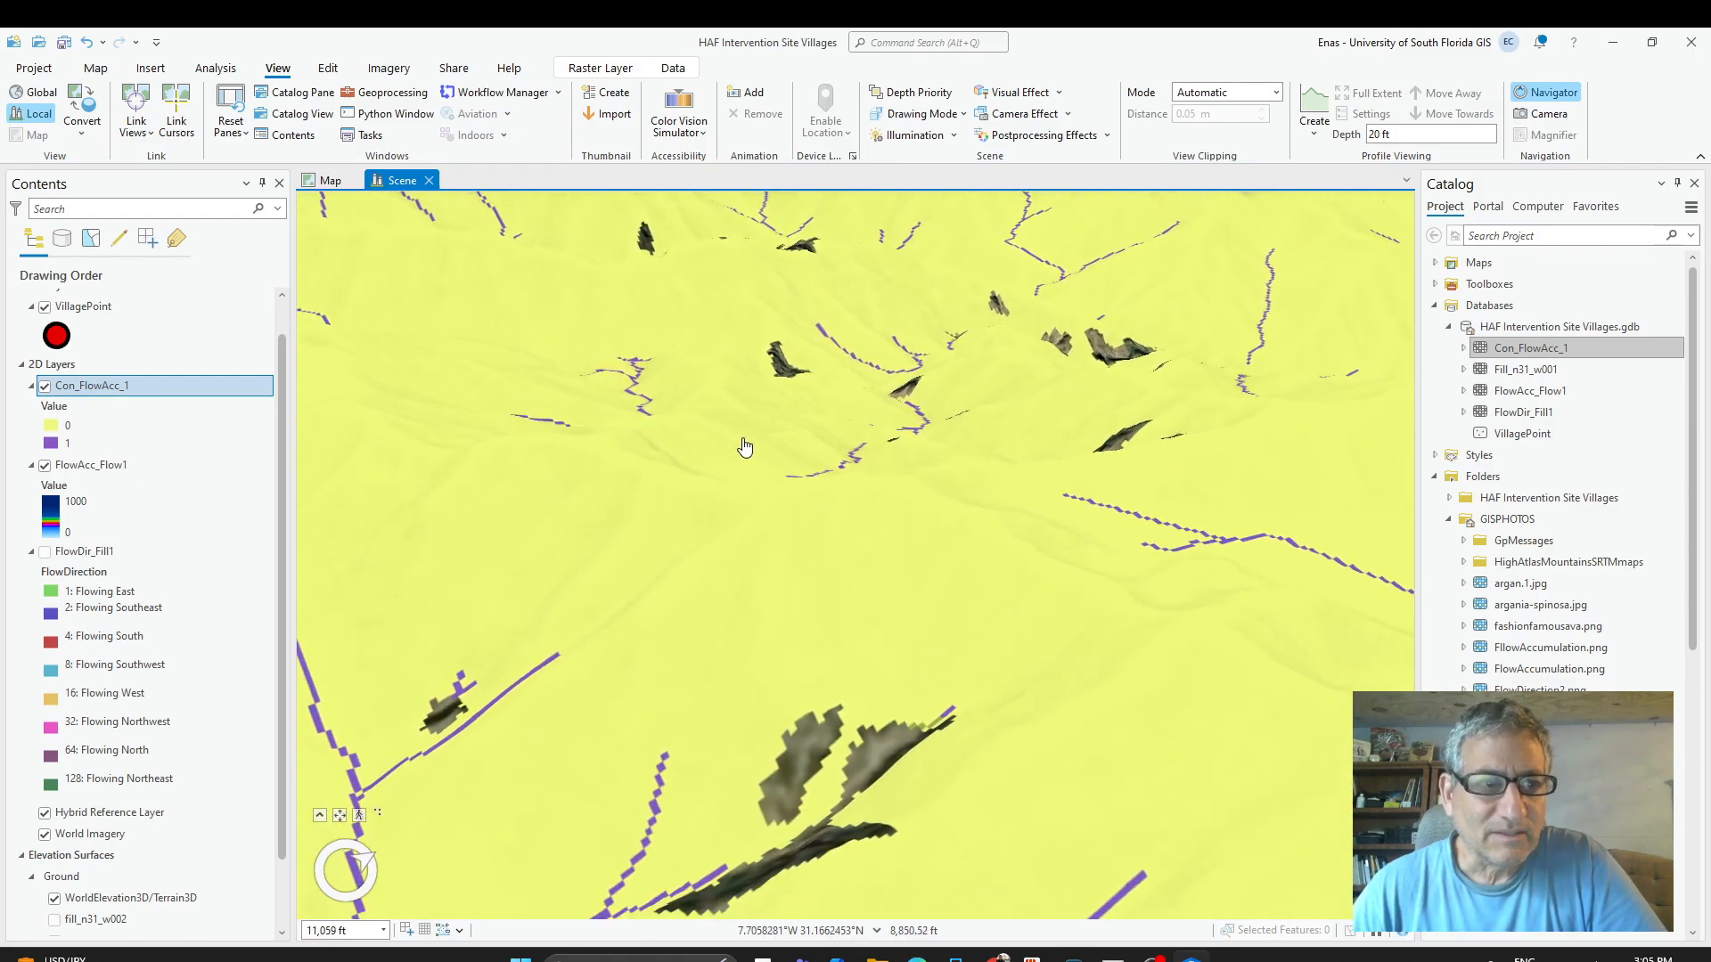
drag(952, 543, 1015, 629)
scroll(1015, 629, down, 3)
scroll(1015, 629, down, 2)
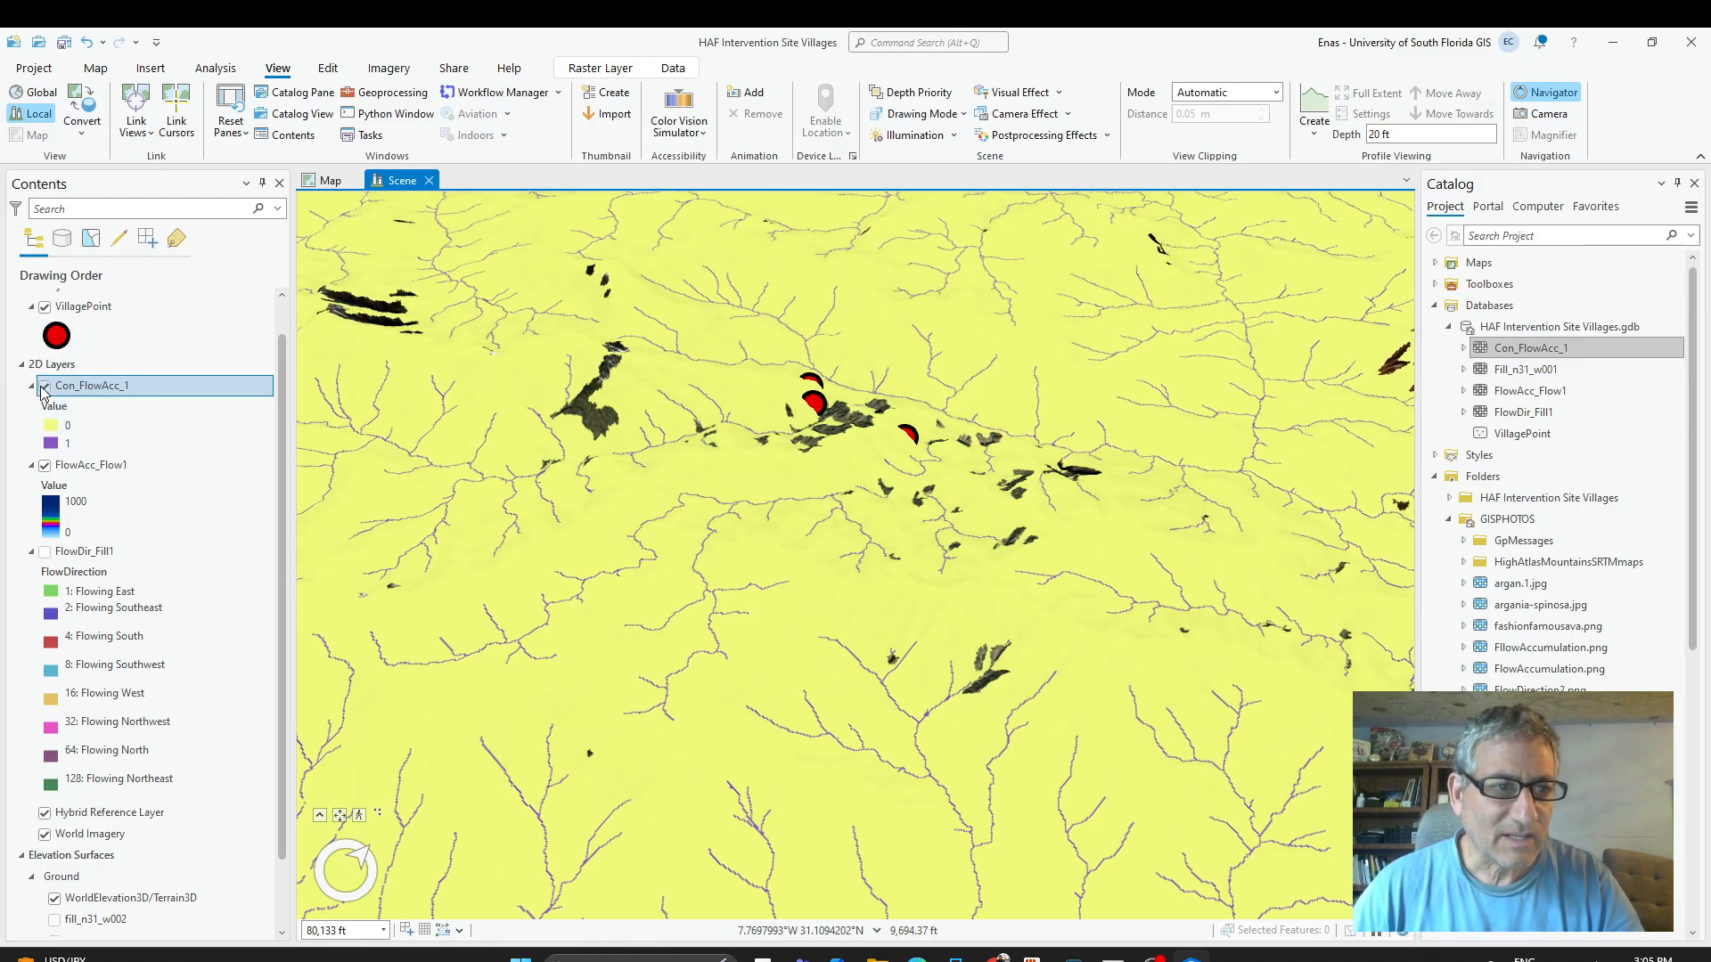
Hide FlowAcc_Flow1 in the scene, check the terrain and FlowDir_Fill1 beneath, and leave only the Con_FlowAcc_1 raster switched on.
click(43, 387)
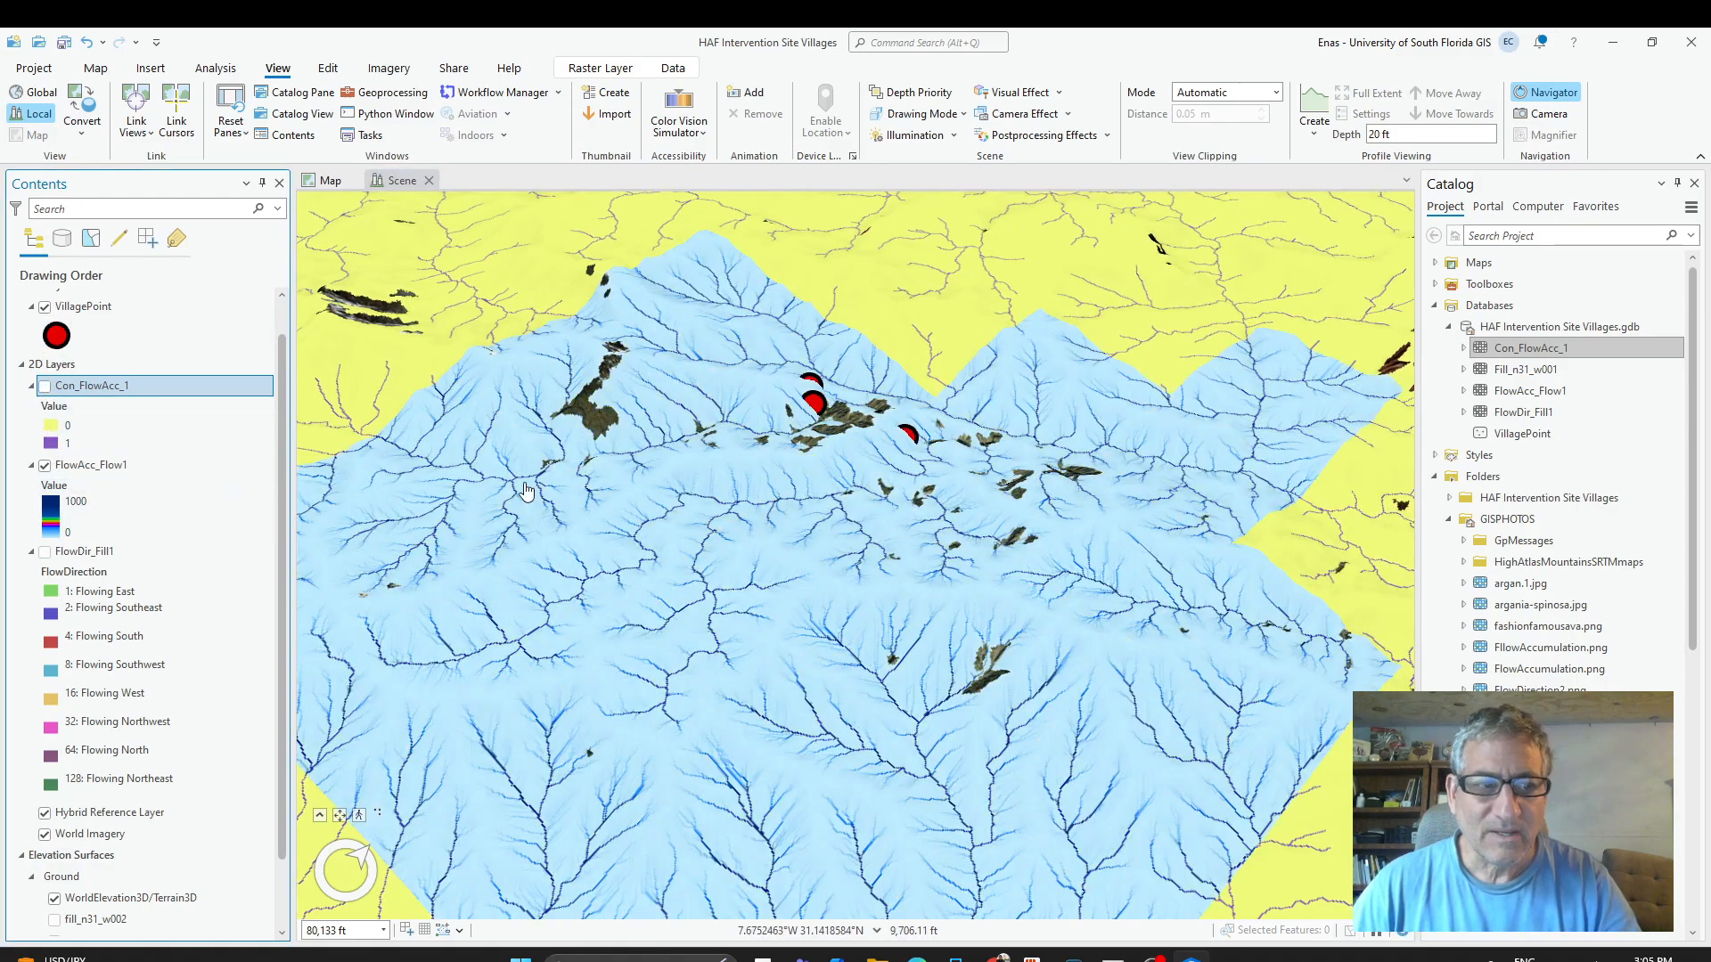
click(45, 468)
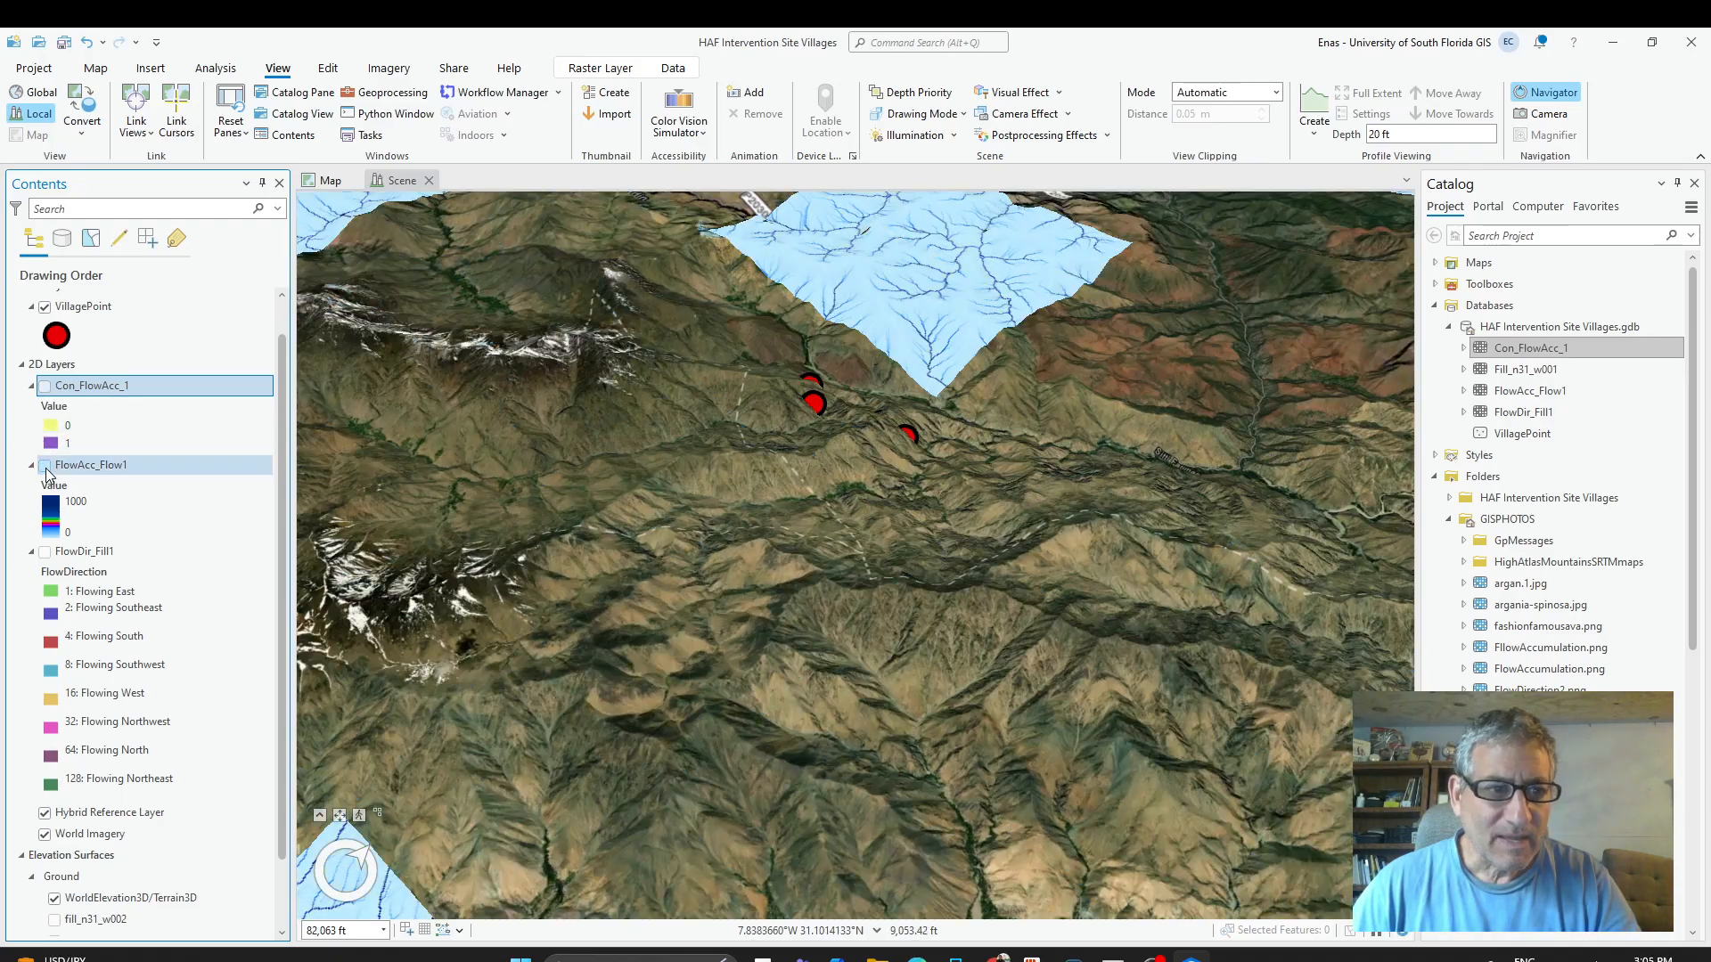
click(45, 552)
click(46, 552)
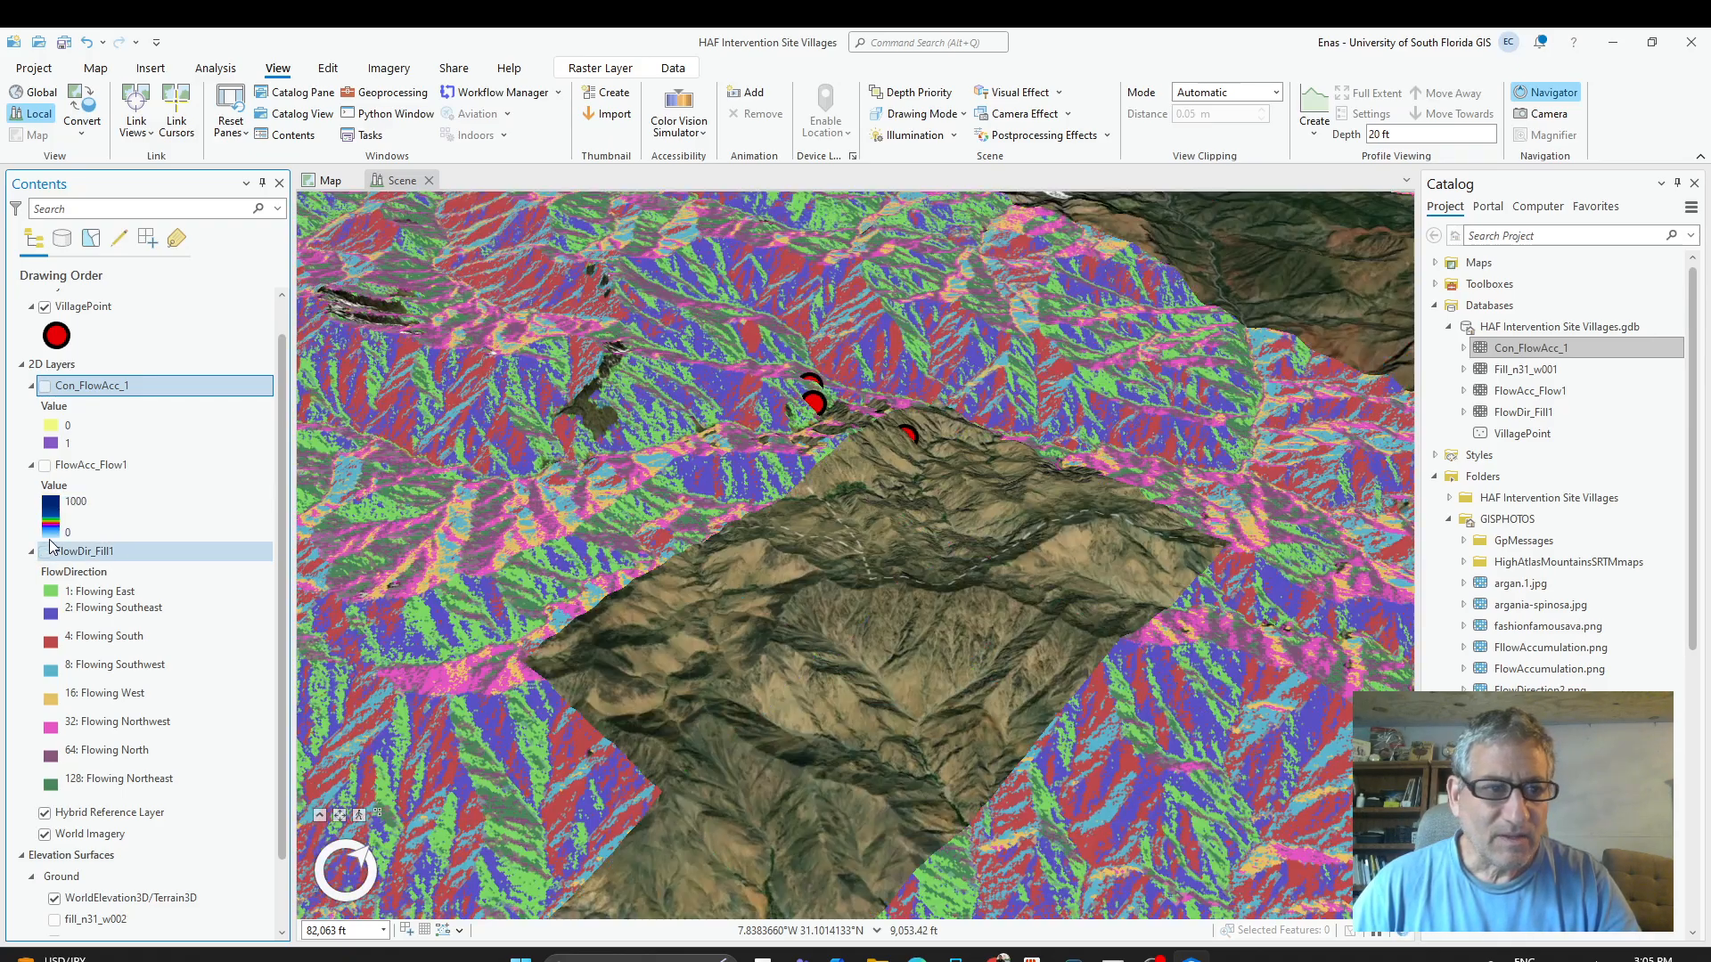
click(46, 386)
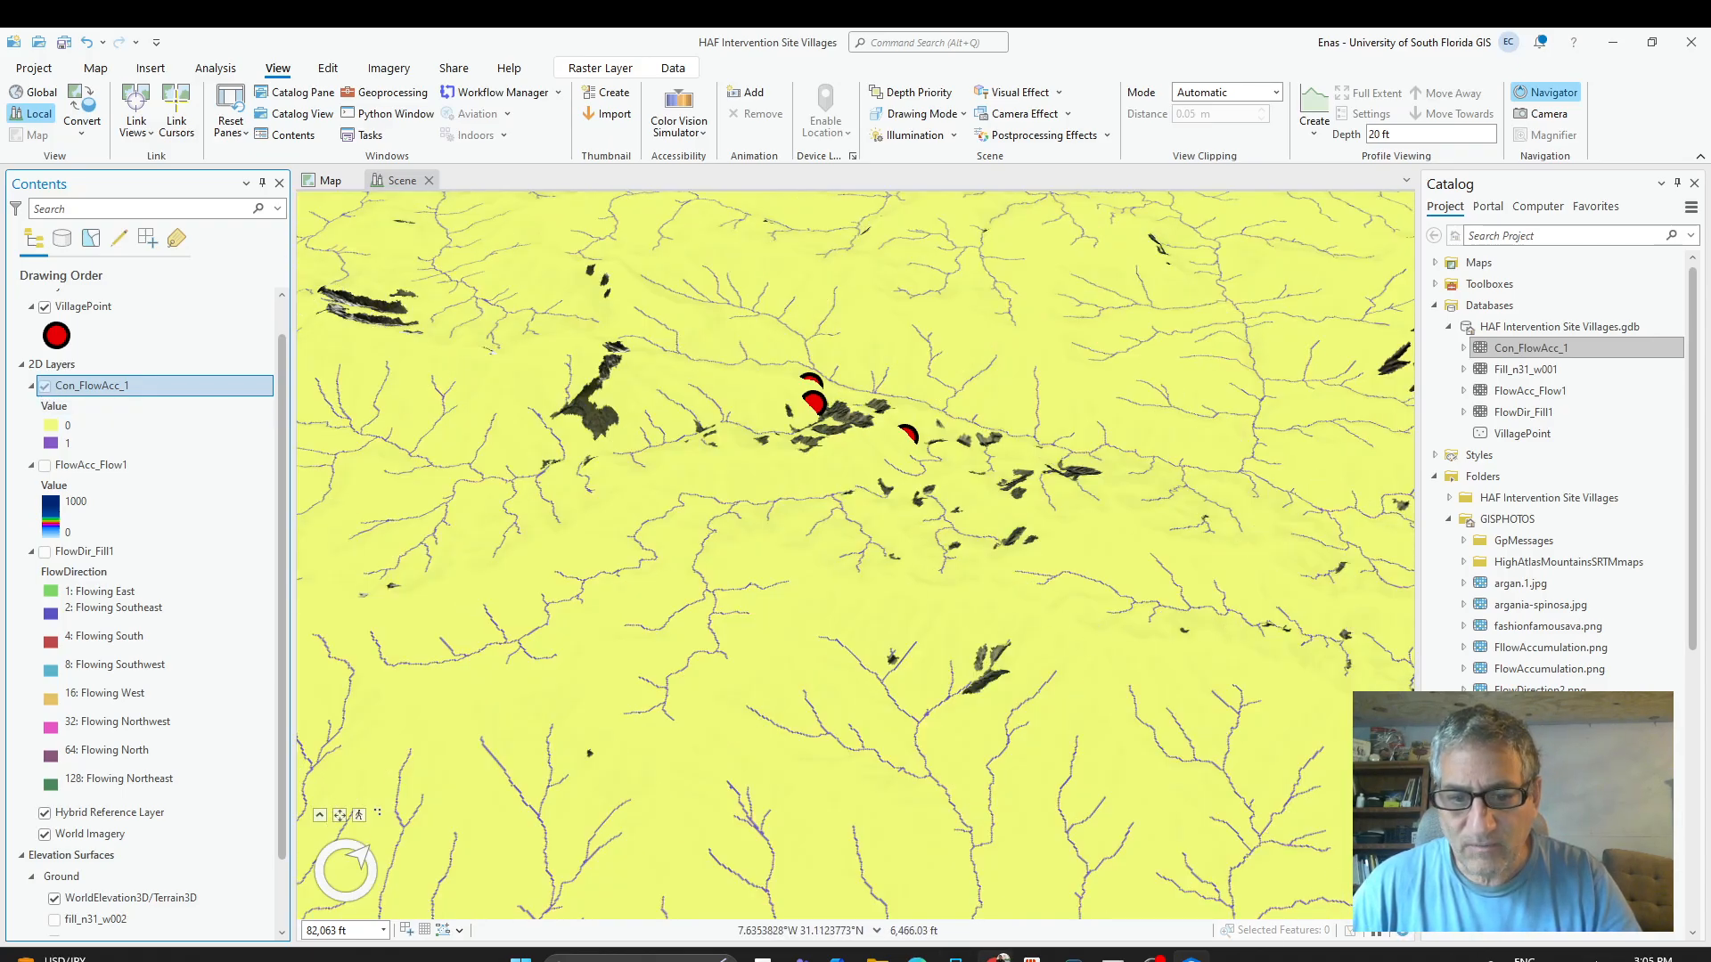
Switch to ChatGPT and read Step 6 on watershed delineation, covering pour point creation and the Watershed tool settings.
click(1001, 958)
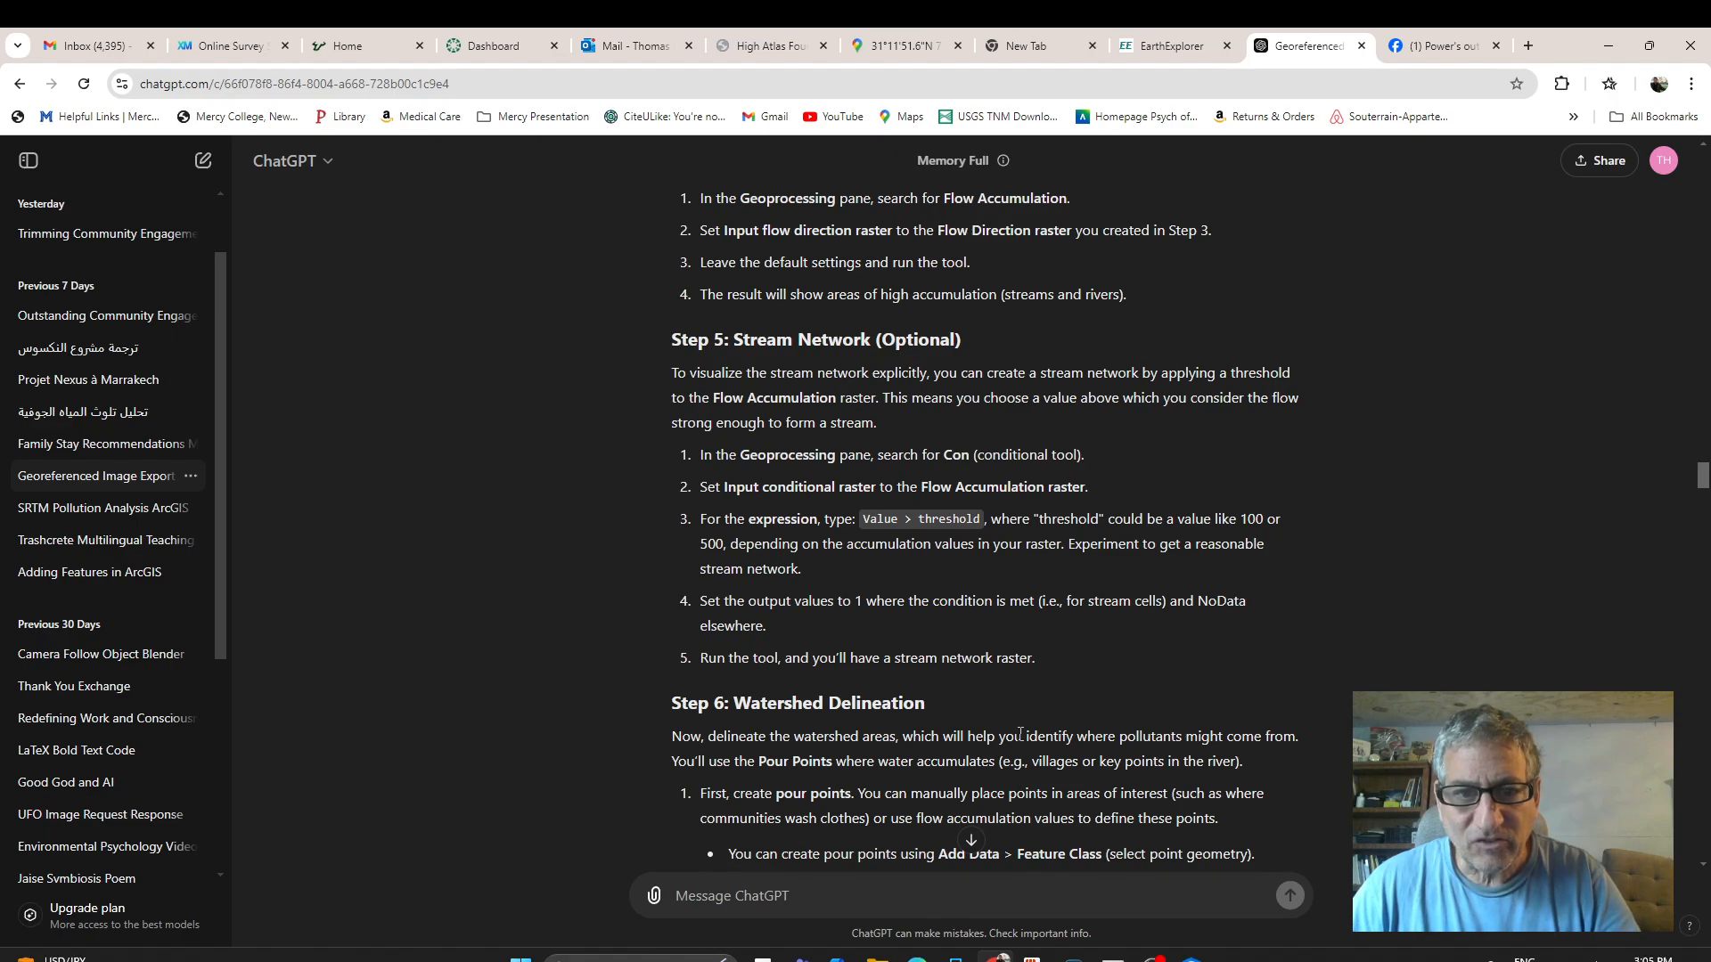
scroll(1065, 605, down, 3)
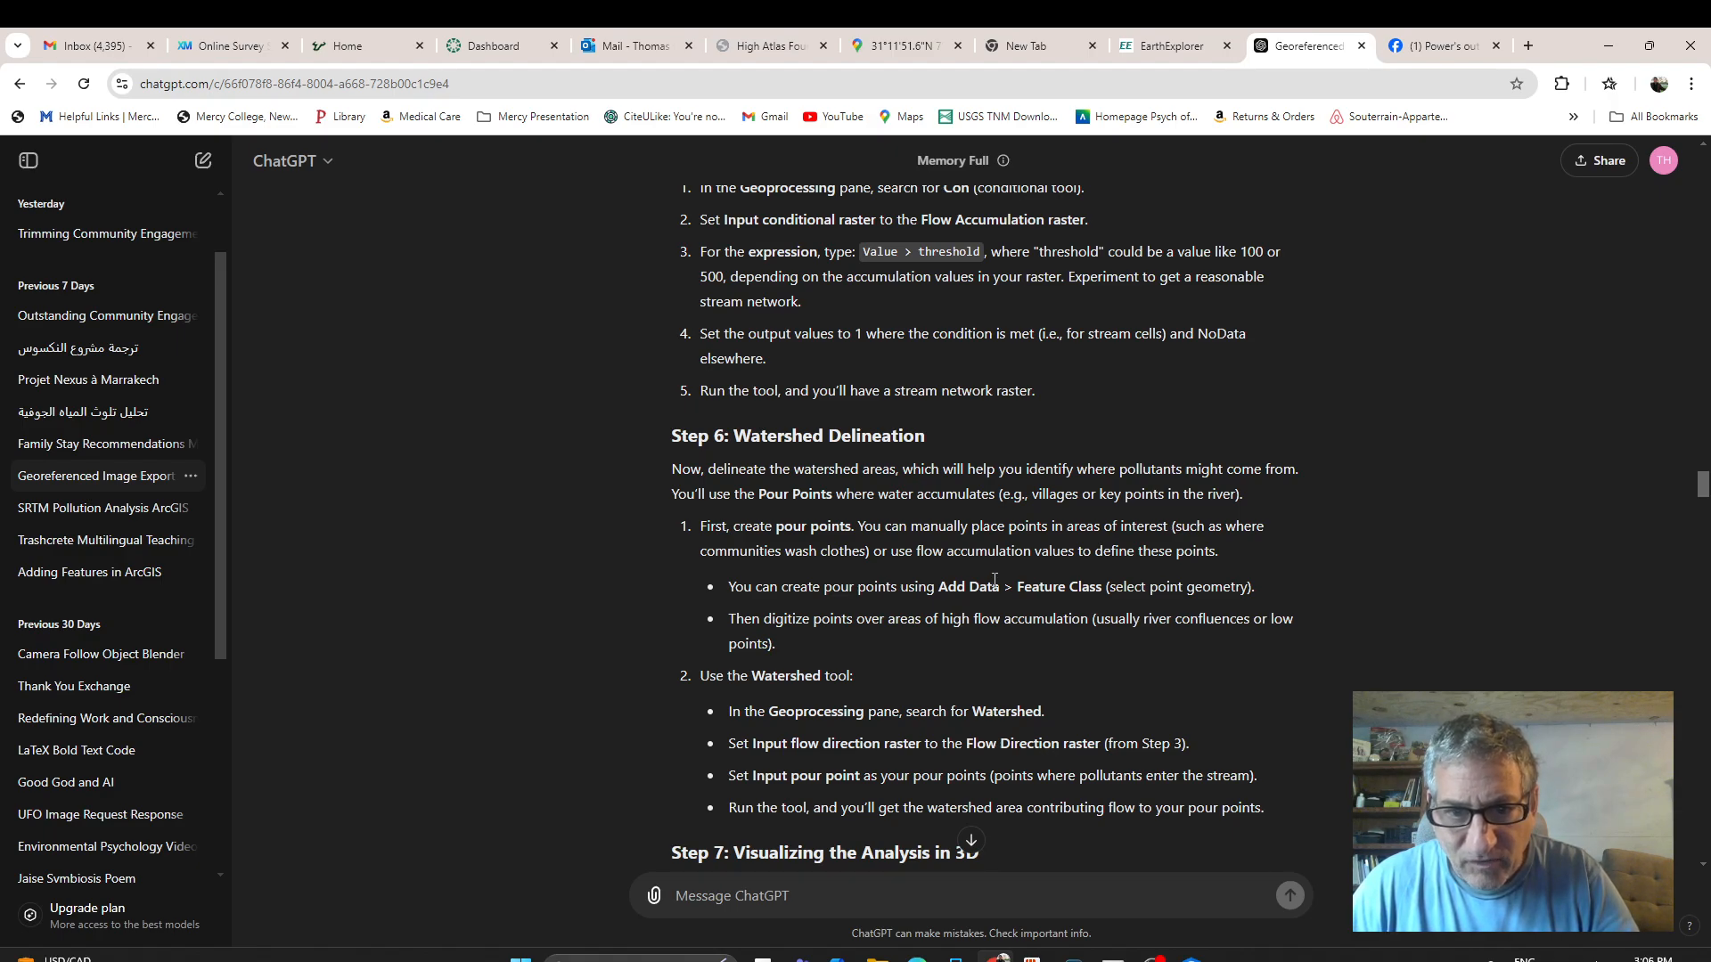
scroll(974, 613, up, 2)
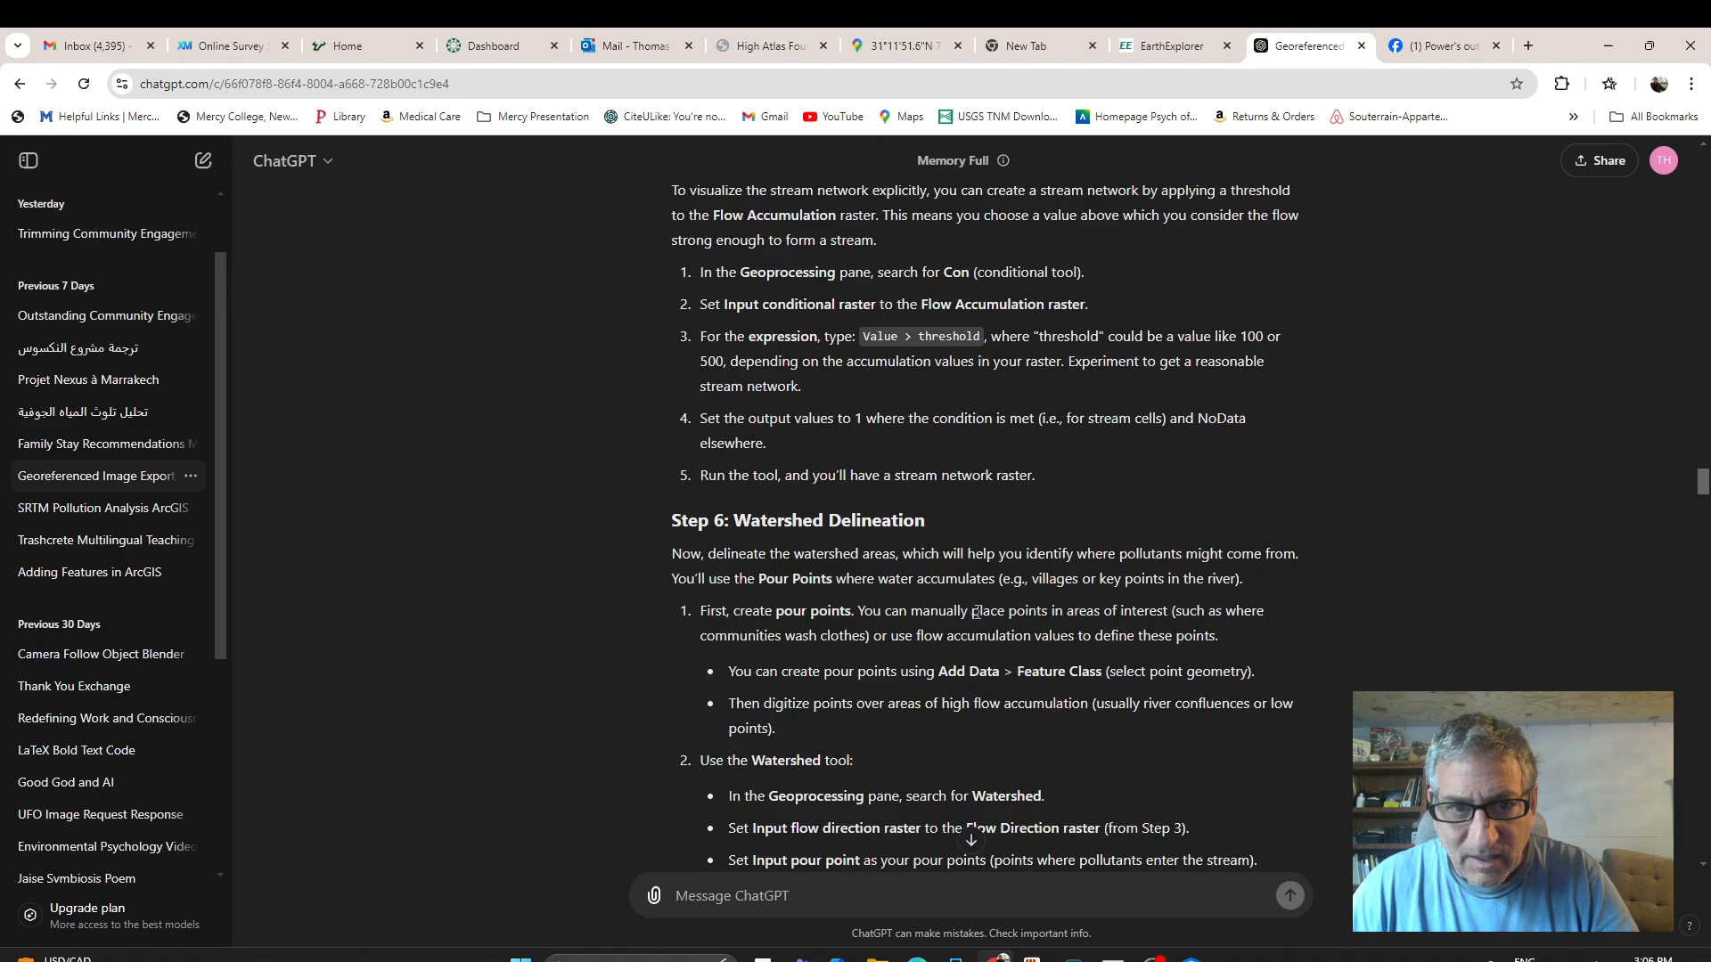
scroll(962, 628, down, 2)
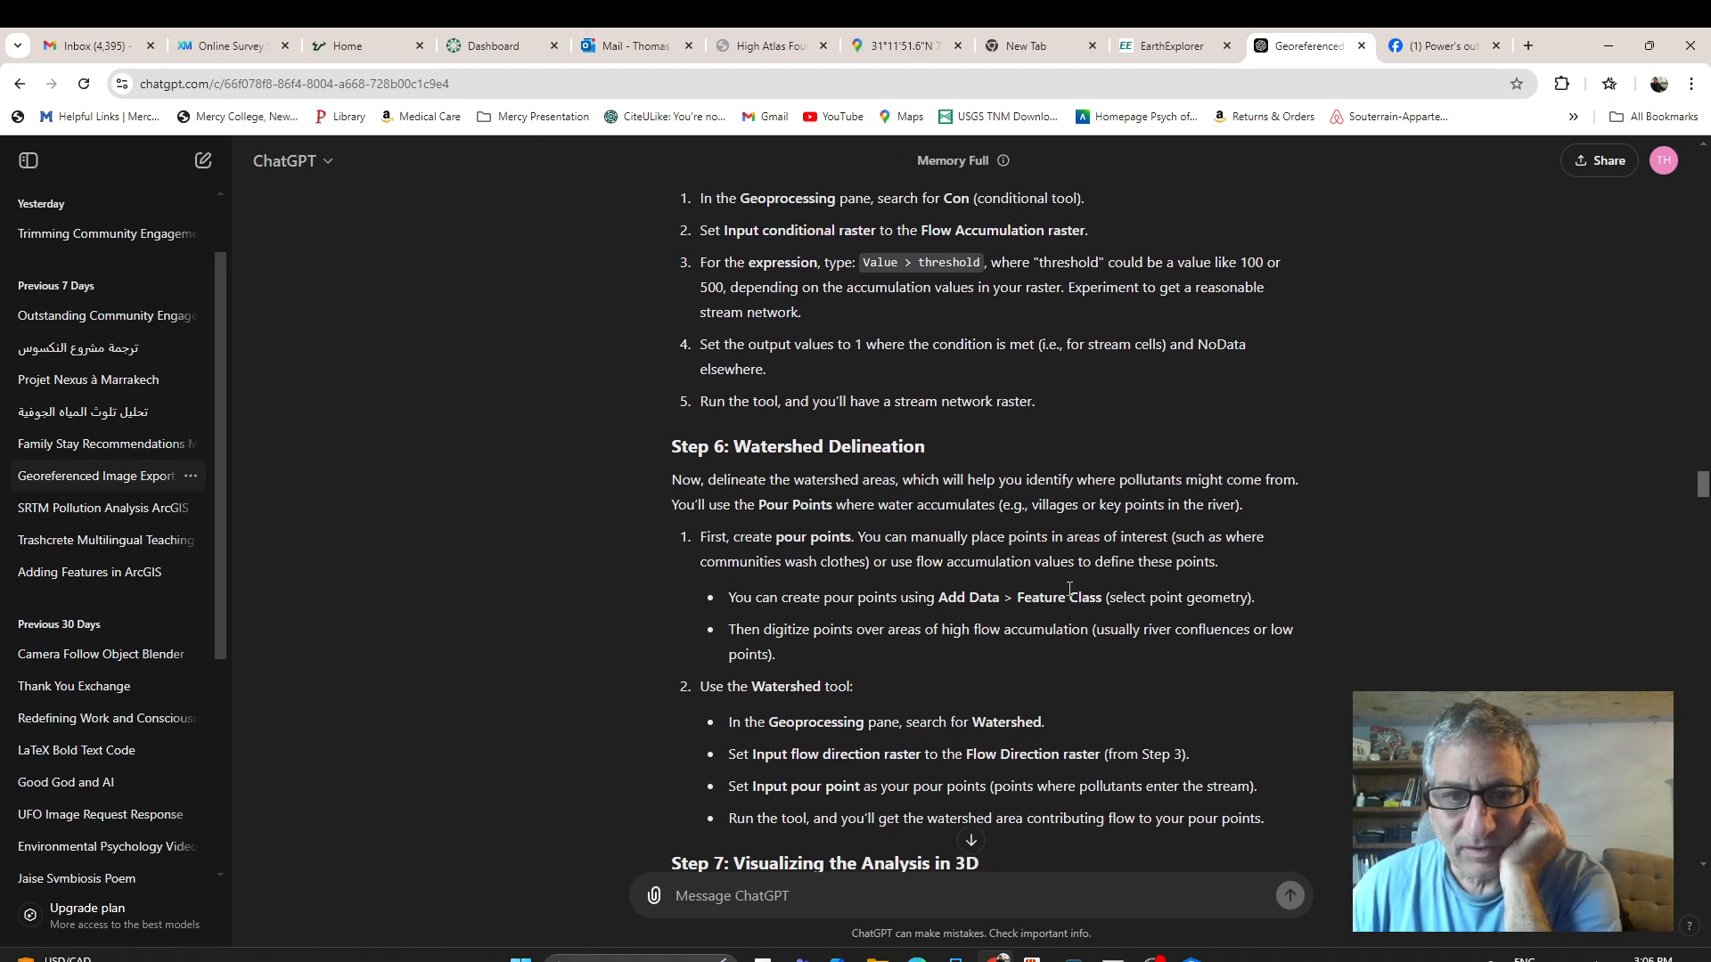
scroll(1070, 589, up, 1)
scroll(1069, 589, down, 1)
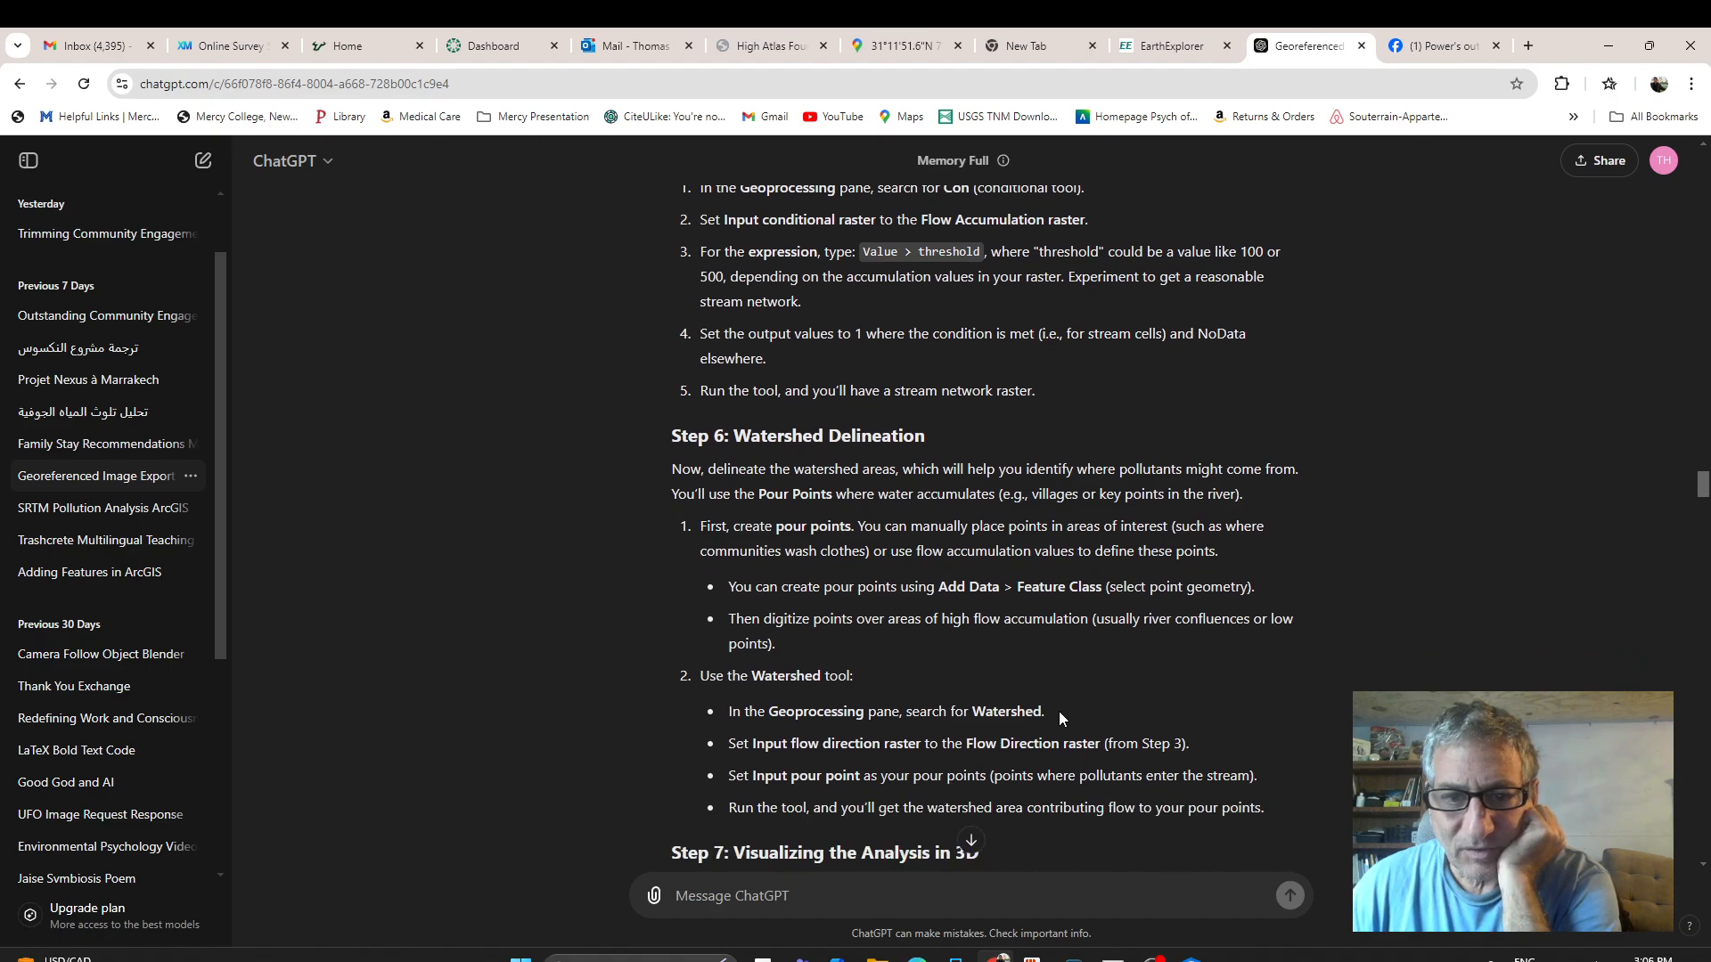
Back in ArcGIS Pro, define a new Point feature class named PourPoints in the HAF Intervention Site Villages geodatabase.
click(1191, 958)
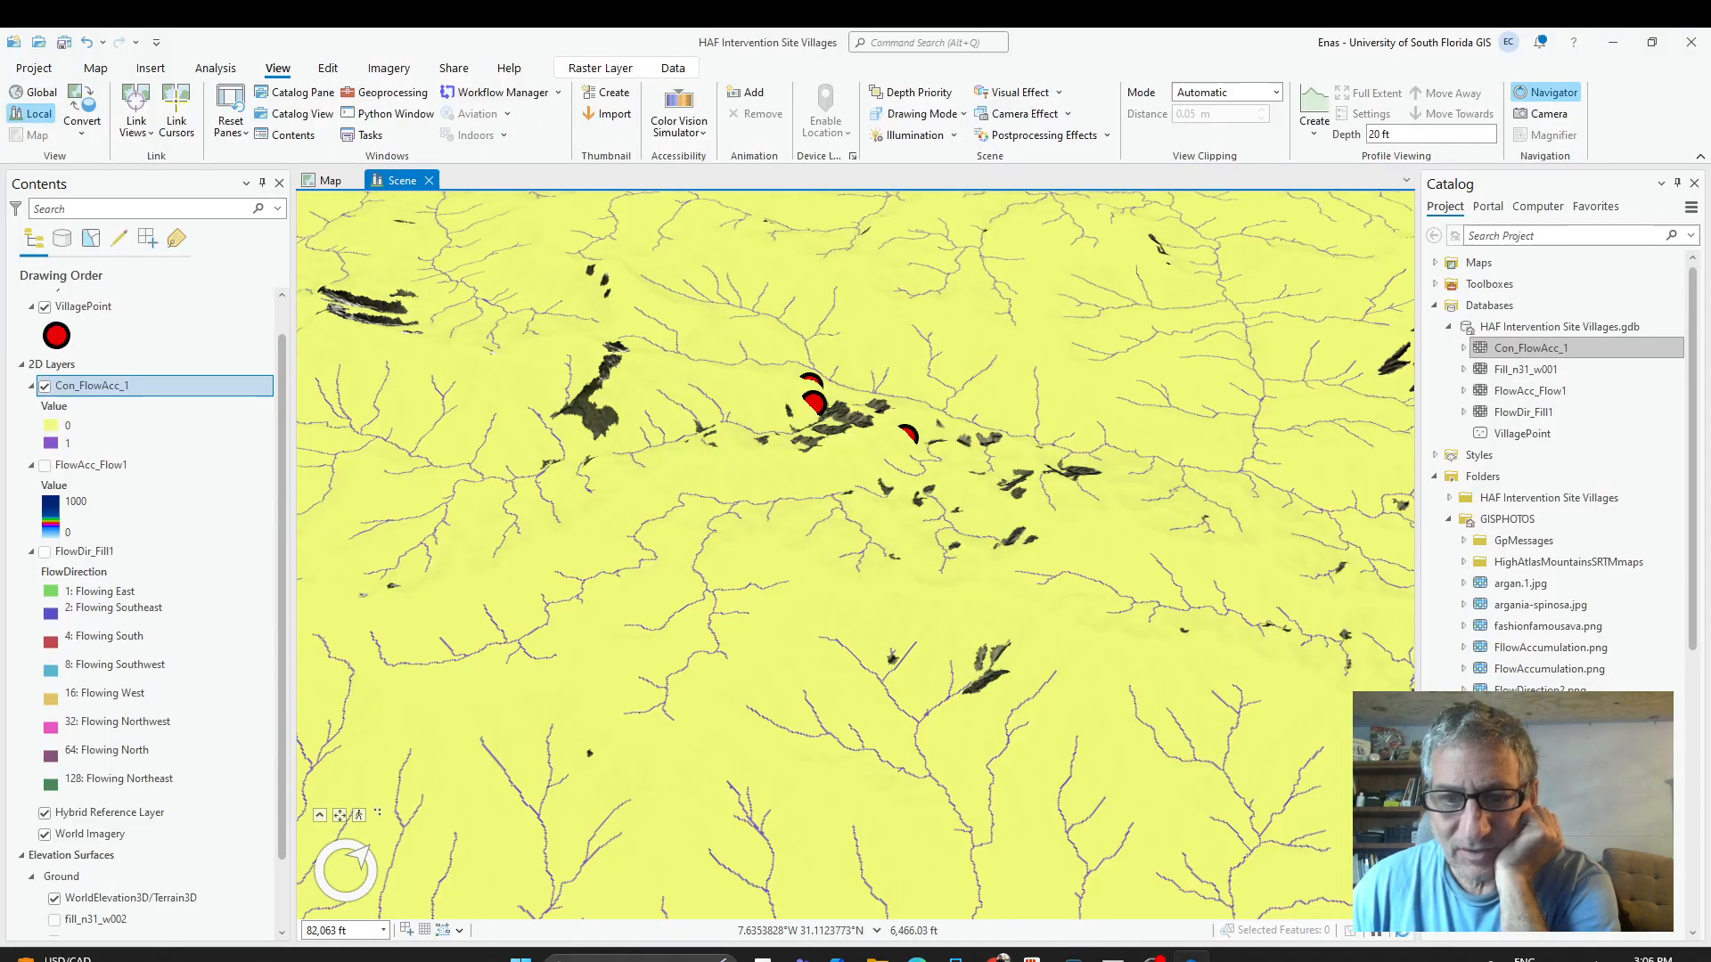
right_click(1514, 327)
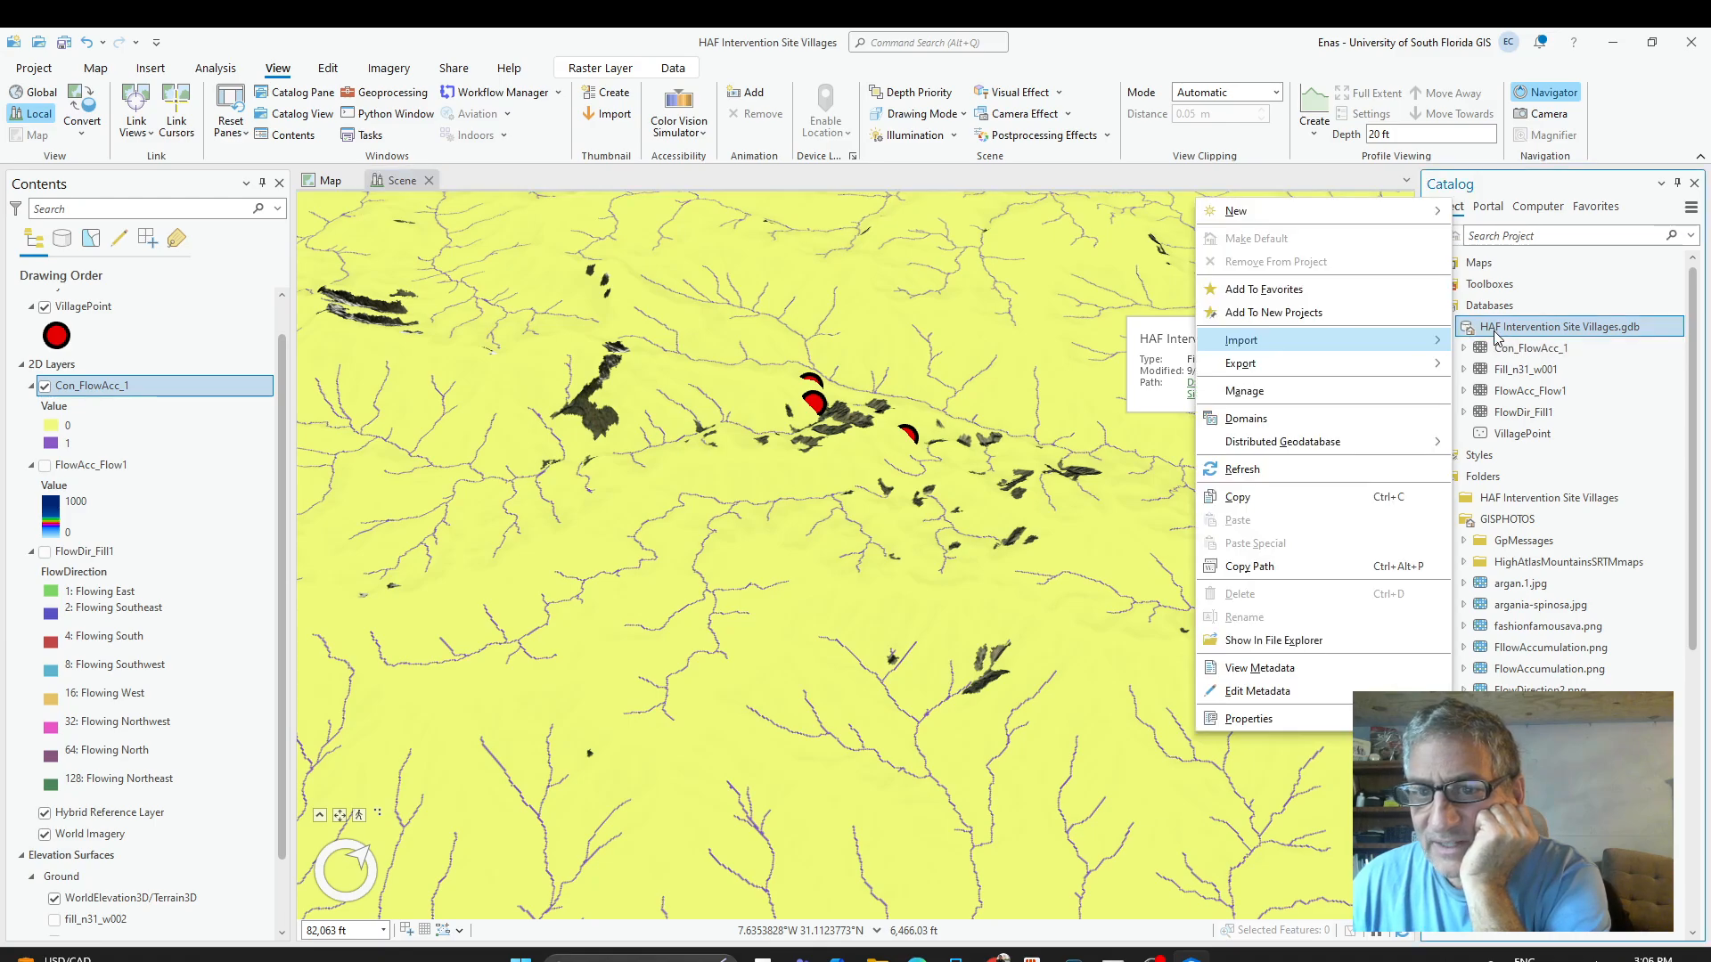
mouse_move(1248, 217)
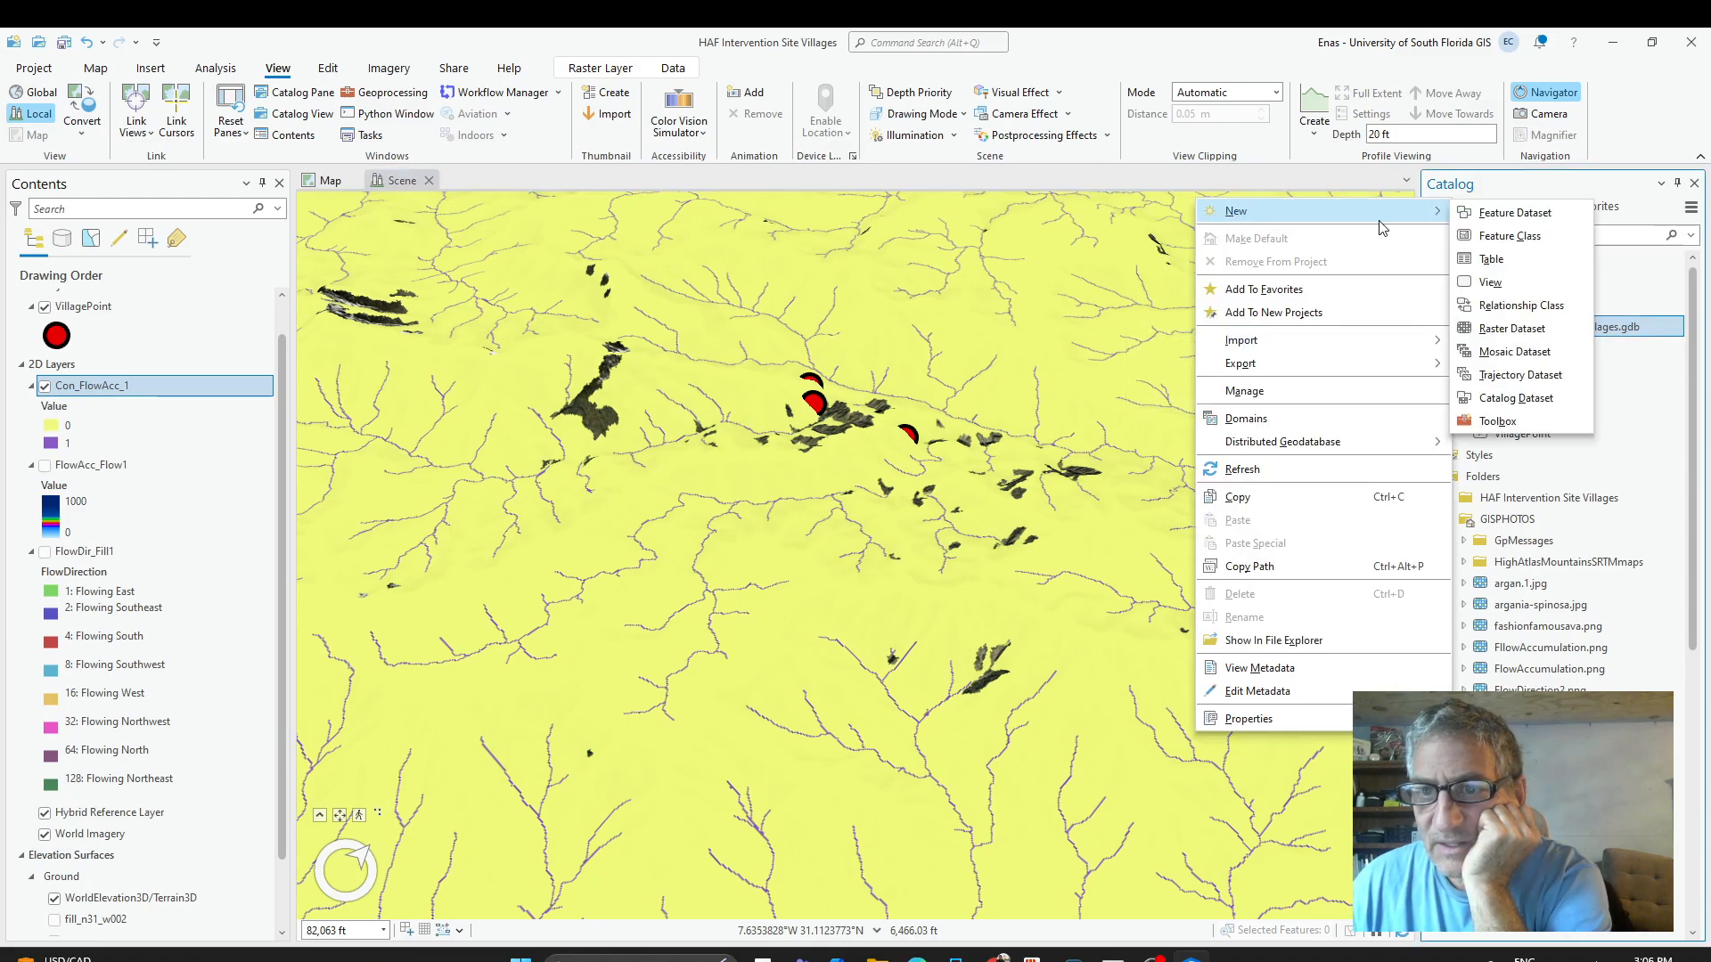
click(1480, 237)
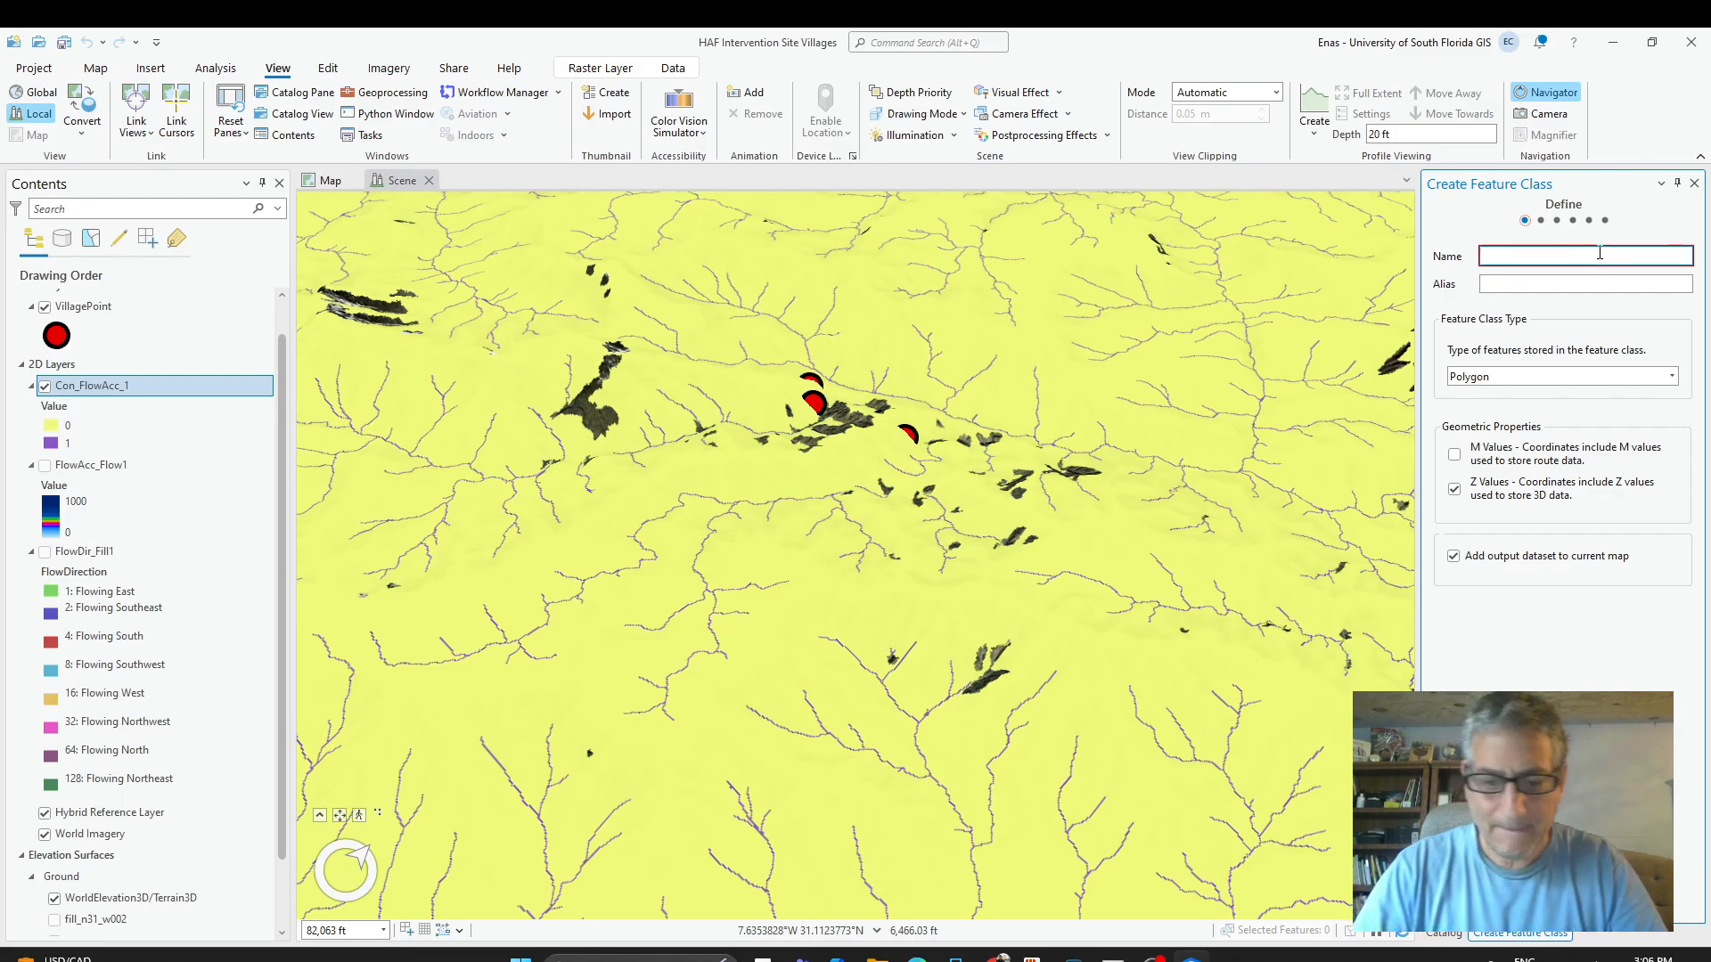
text(PourPoints)
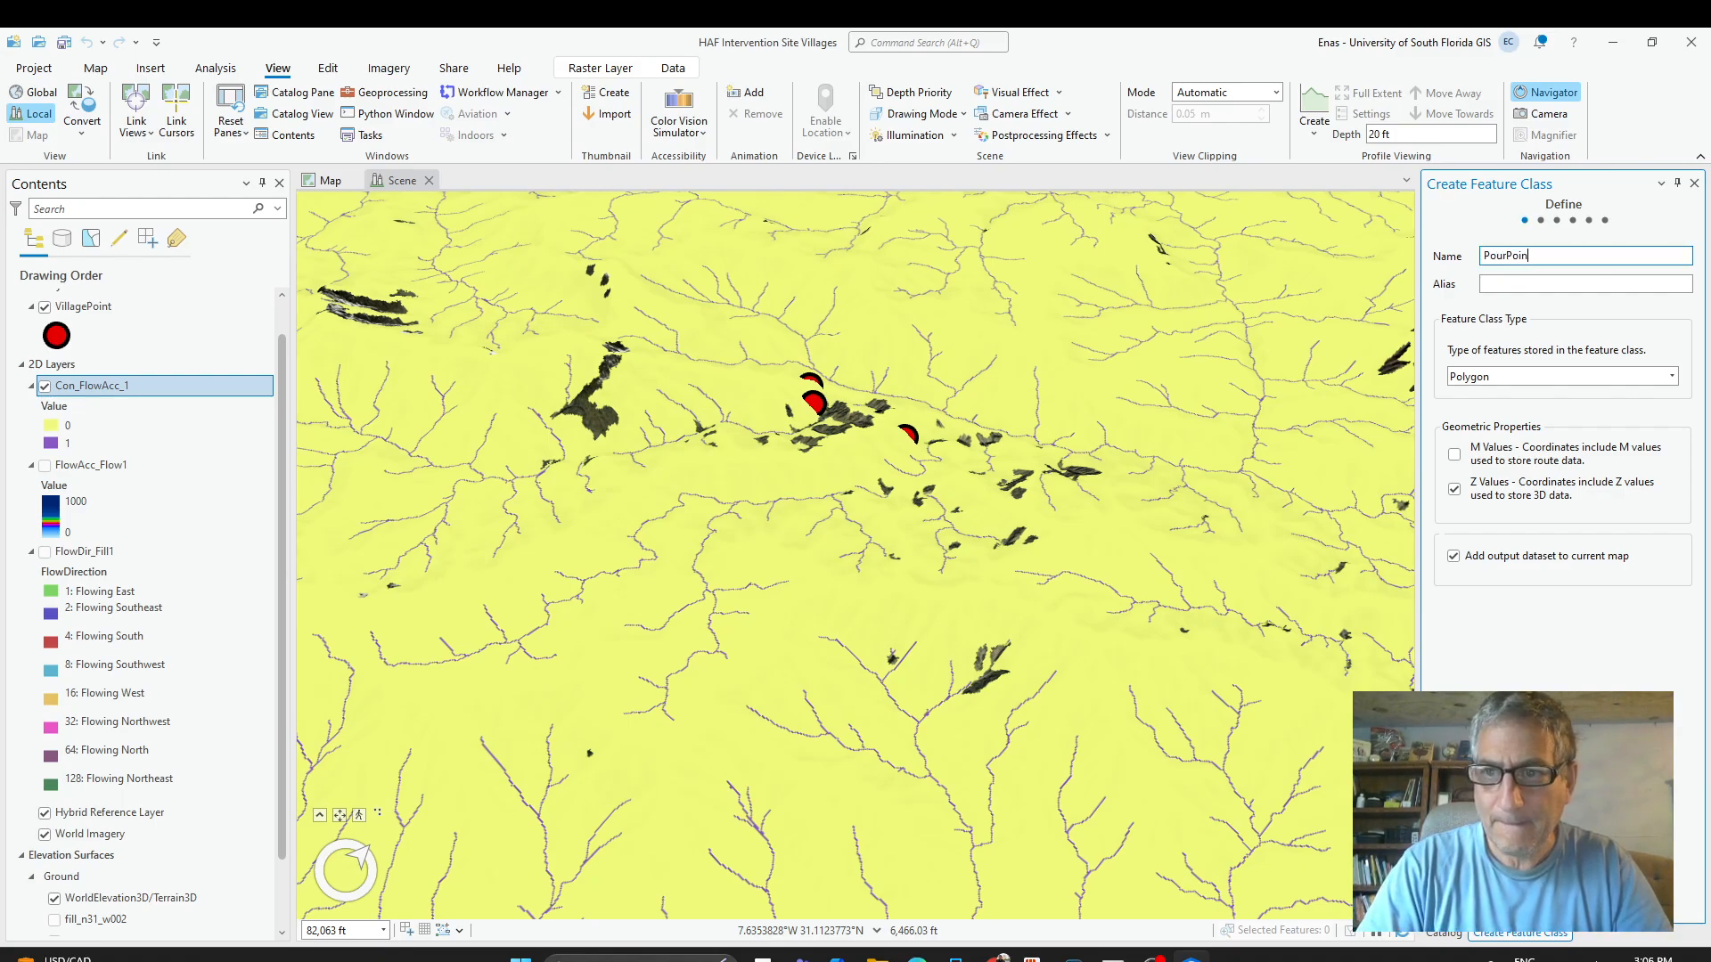
click(1635, 377)
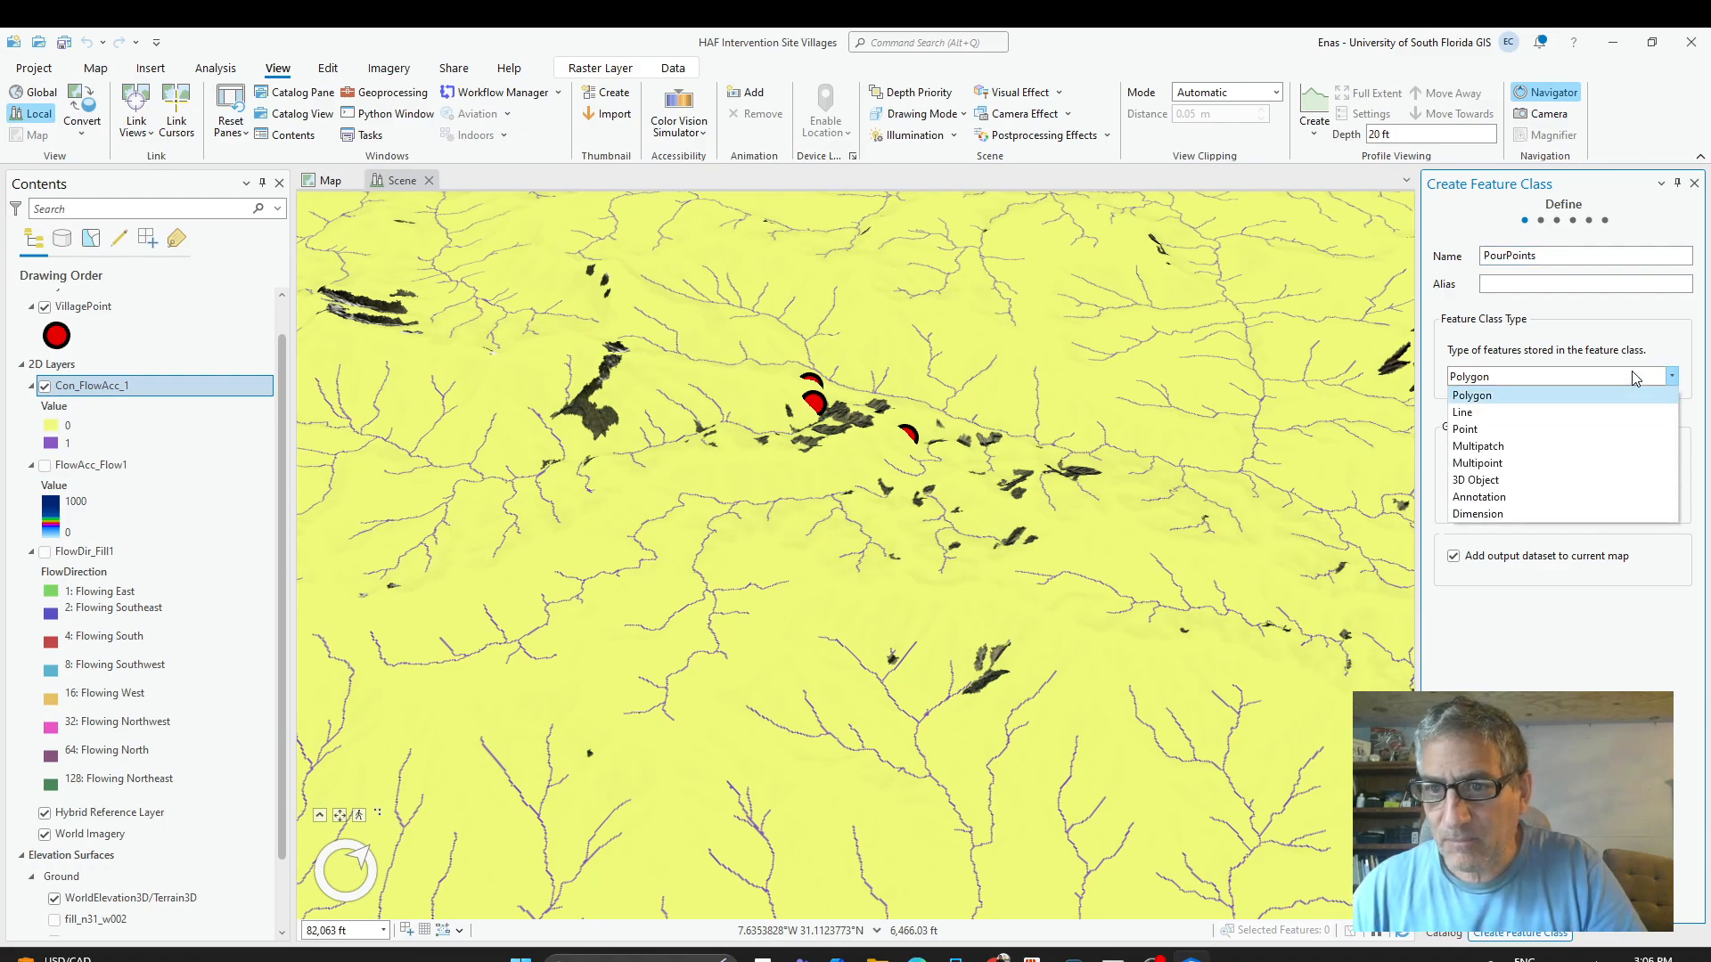
click(1526, 429)
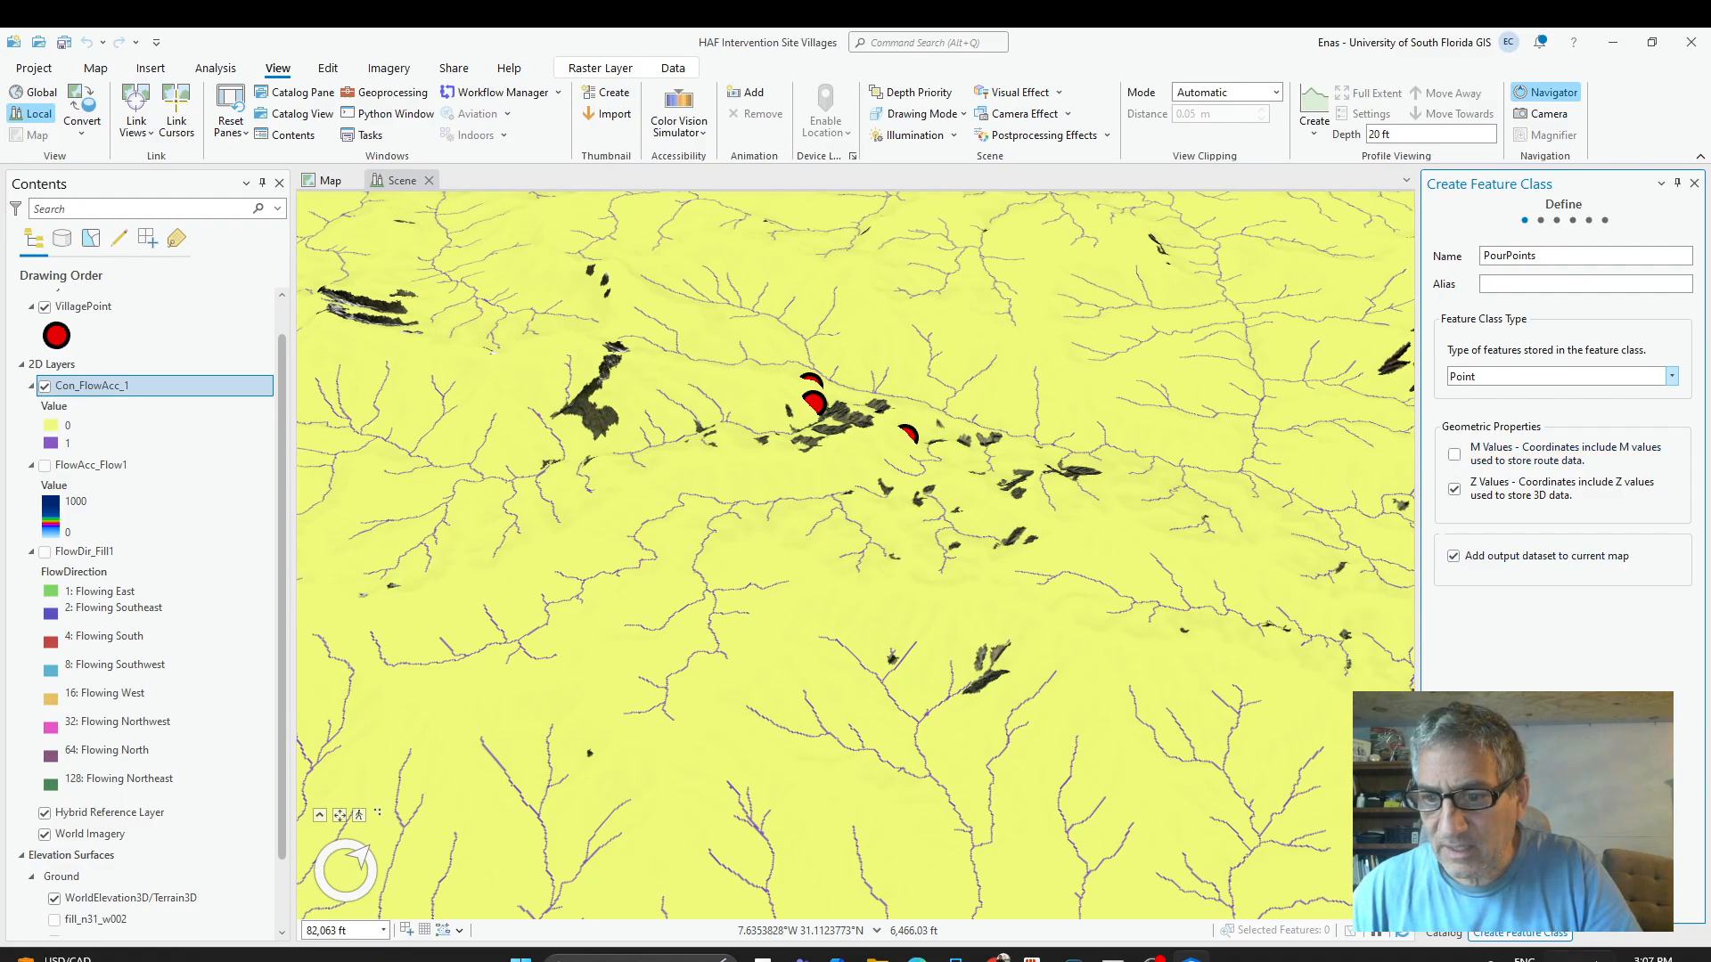
click(1599, 882)
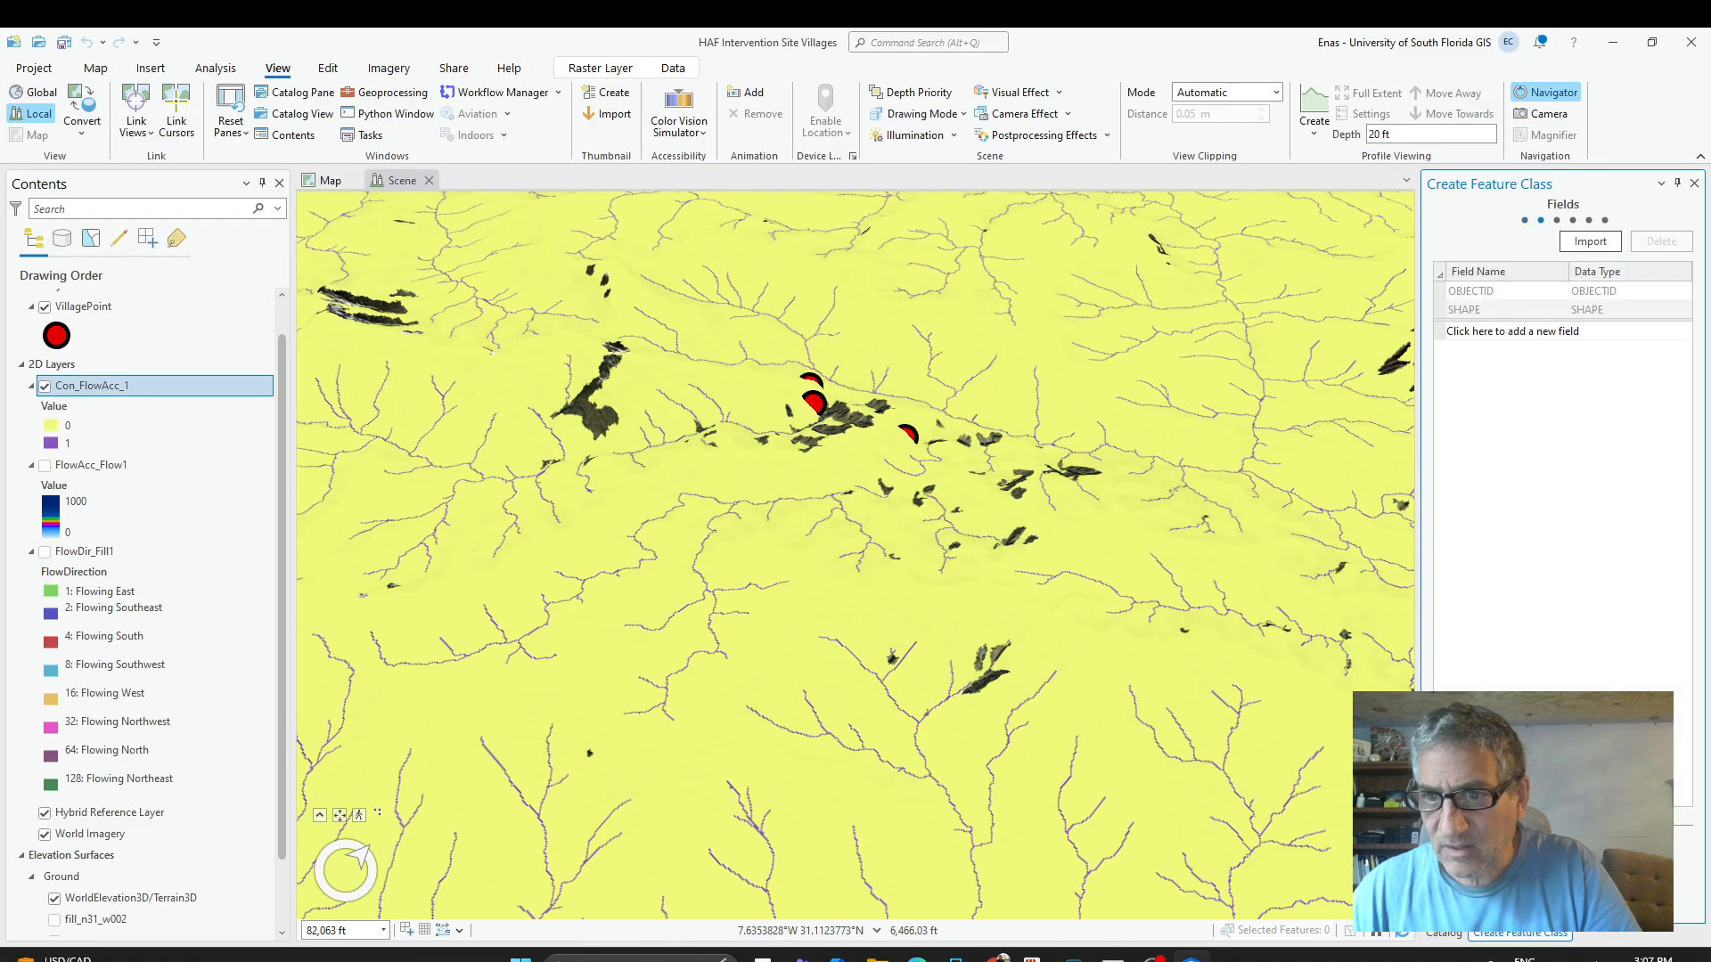
Add a text field named PourPoint, keep the WGS 1984 Web Mercator (auxiliary sphere) coordinate system, and finish creating the feature class.
click(1467, 335)
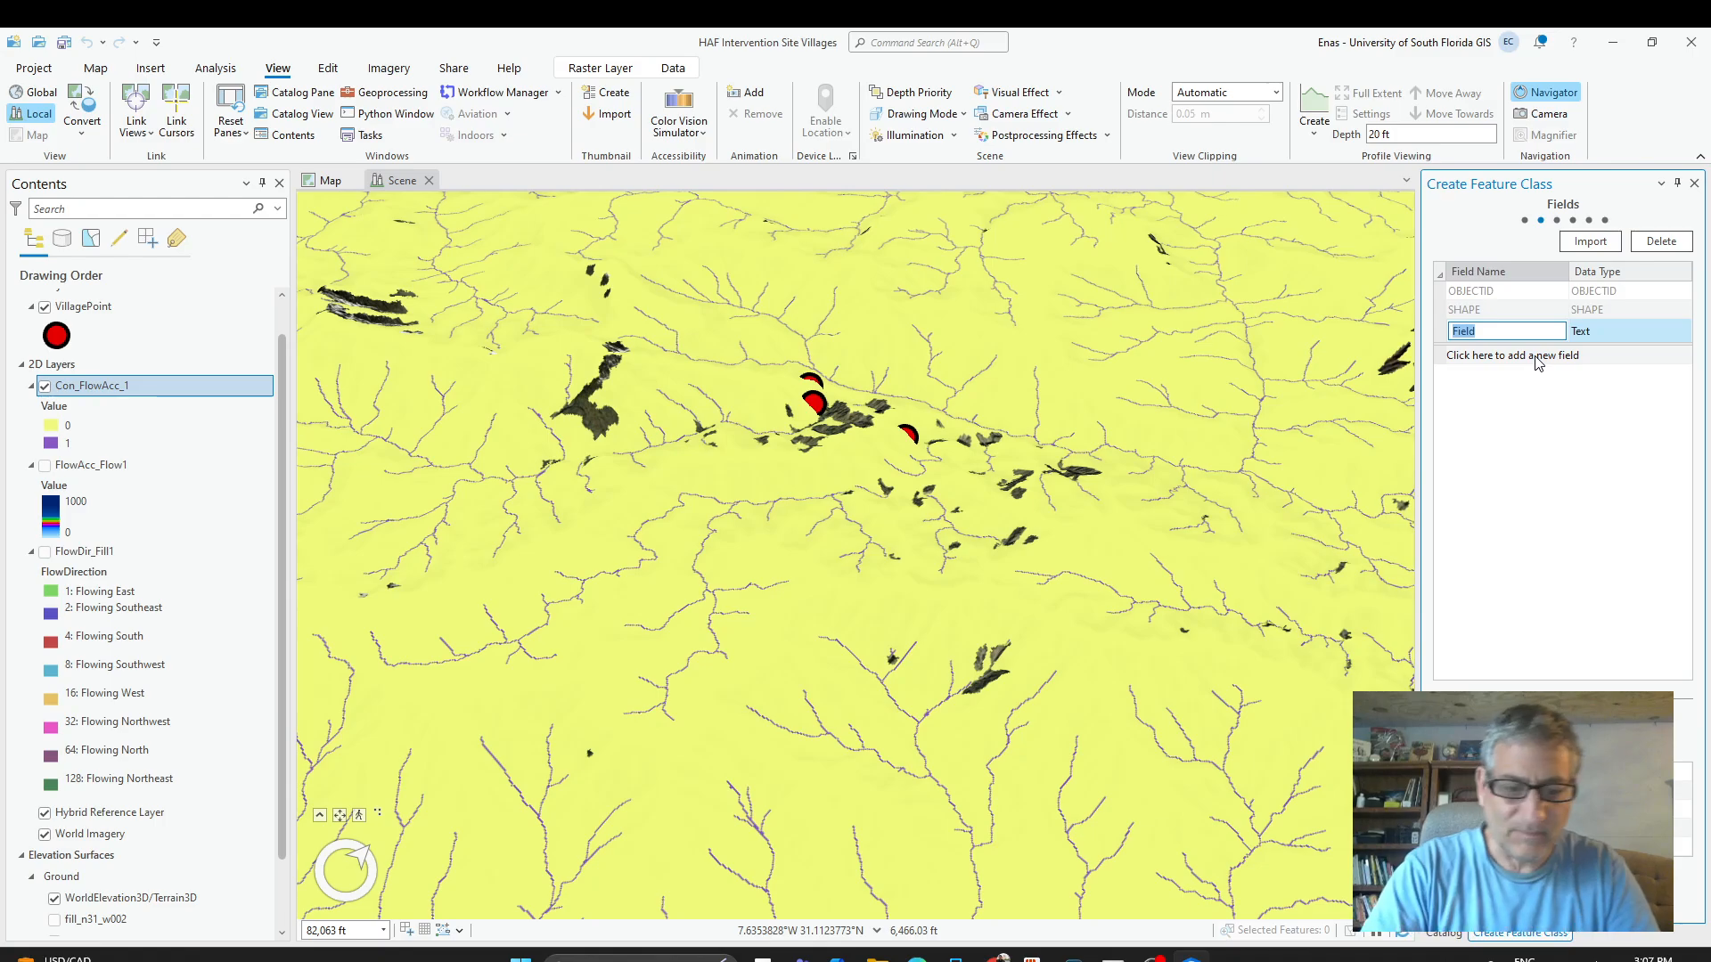
text(PourPoint)
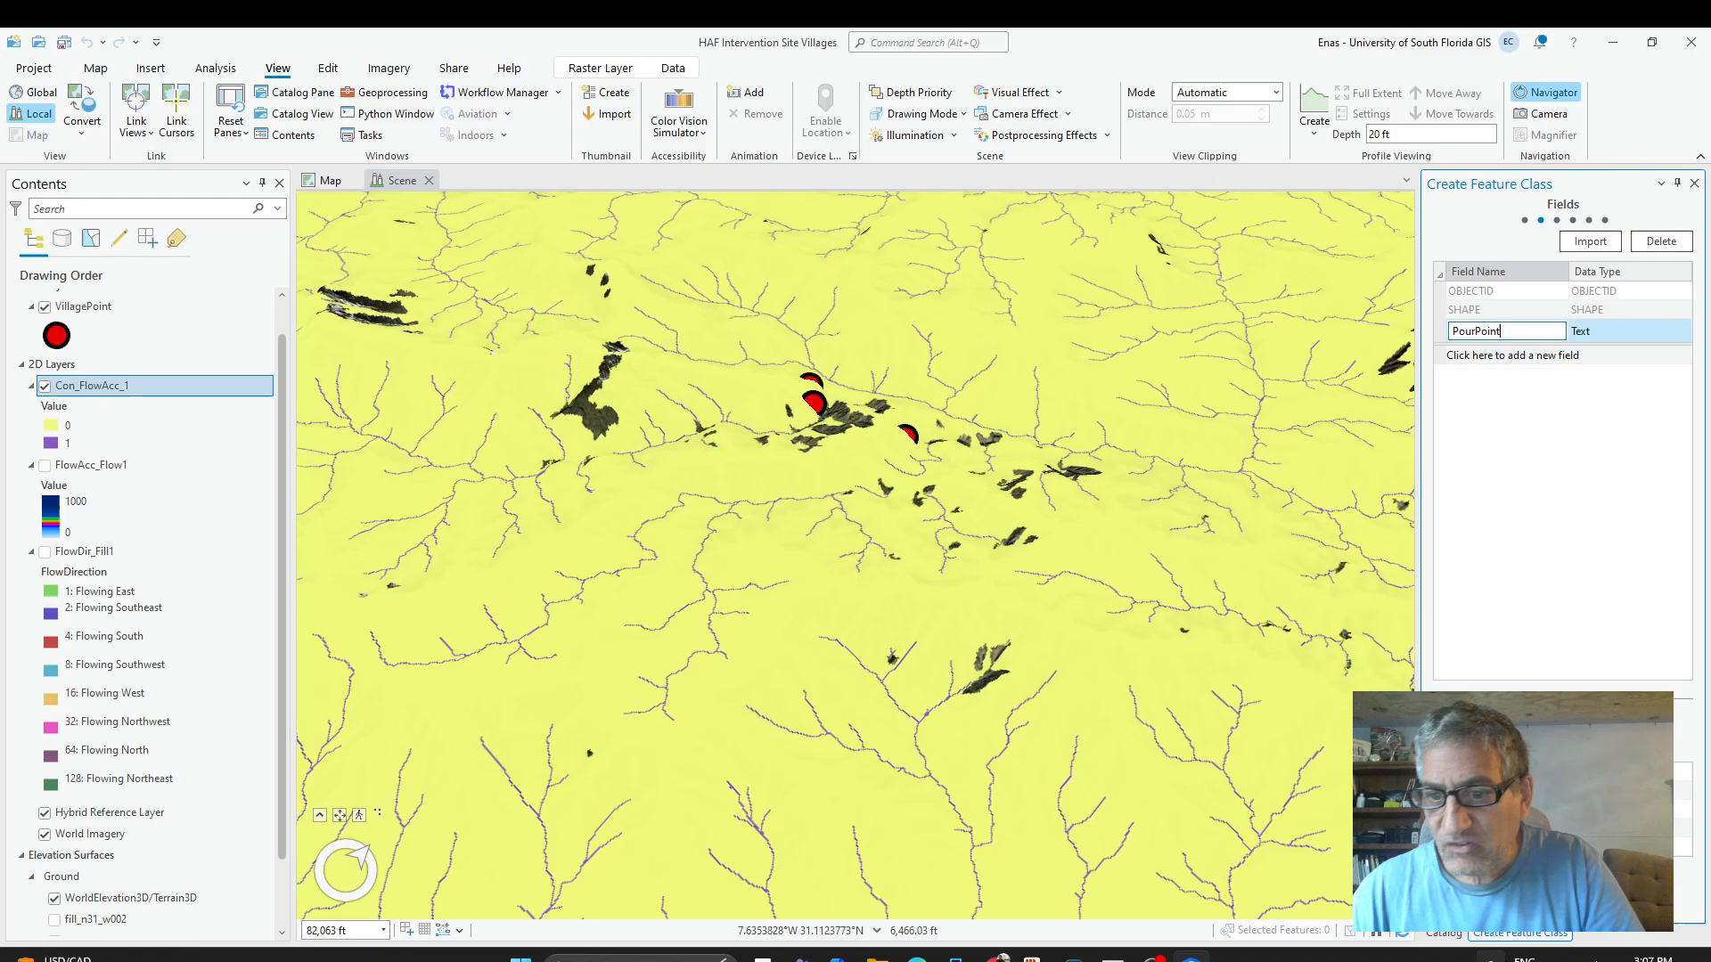
click(1562, 901)
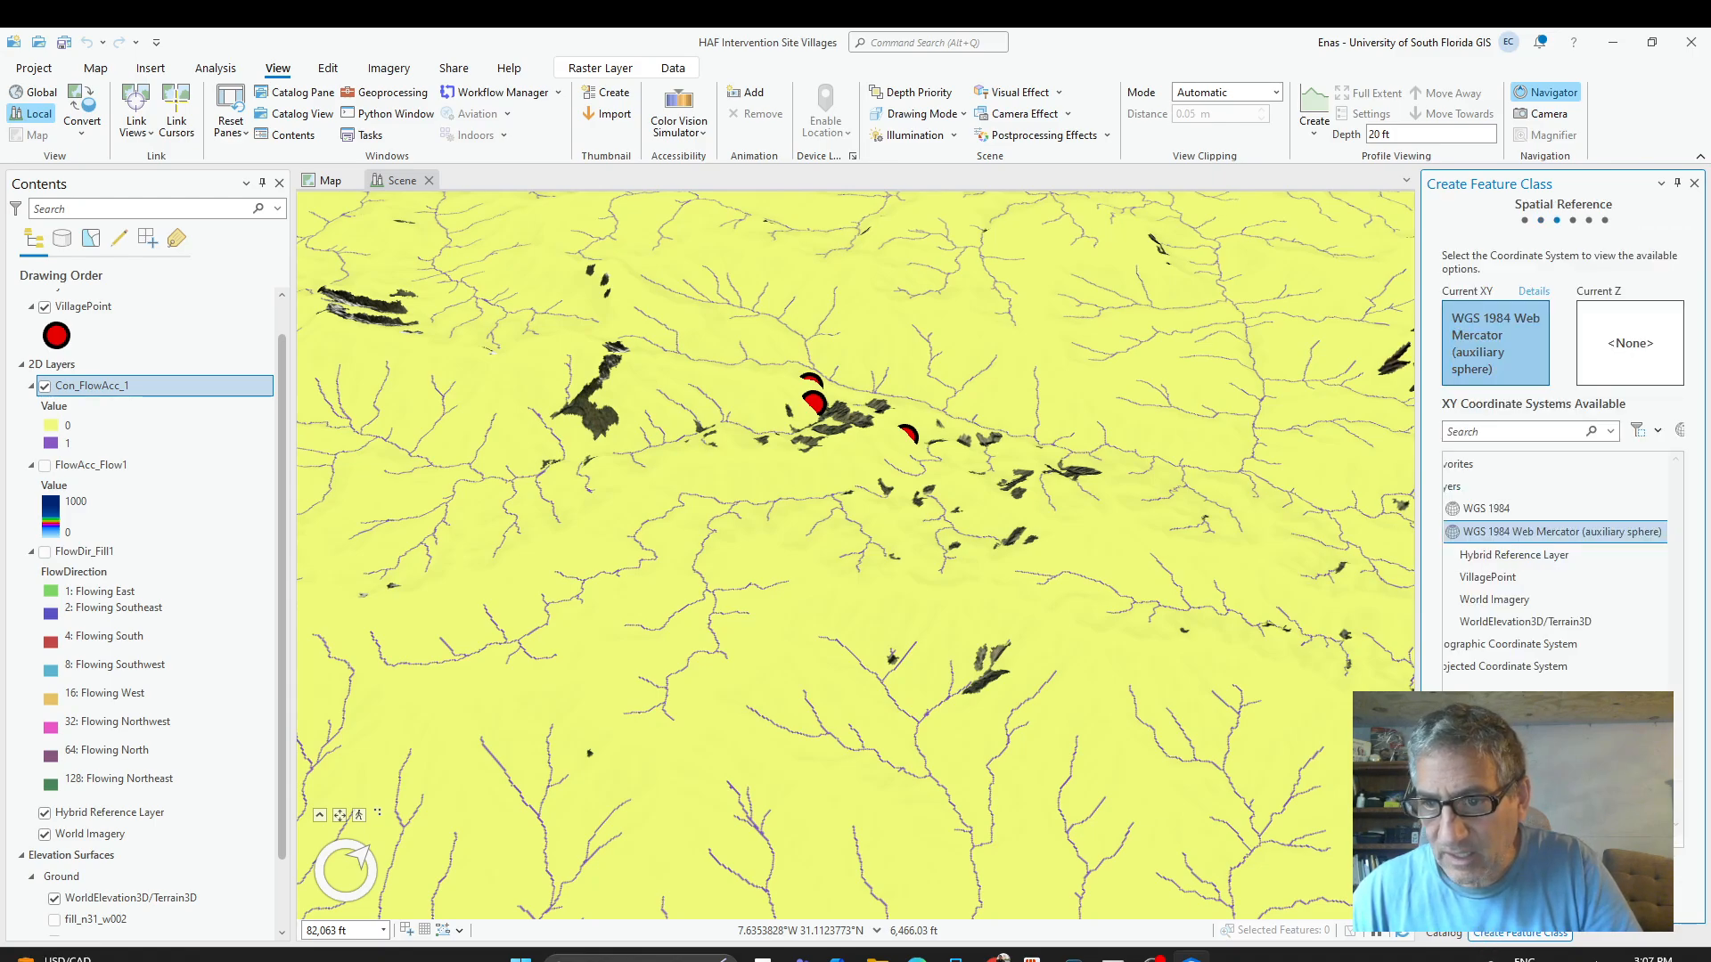
click(1563, 901)
click(1627, 901)
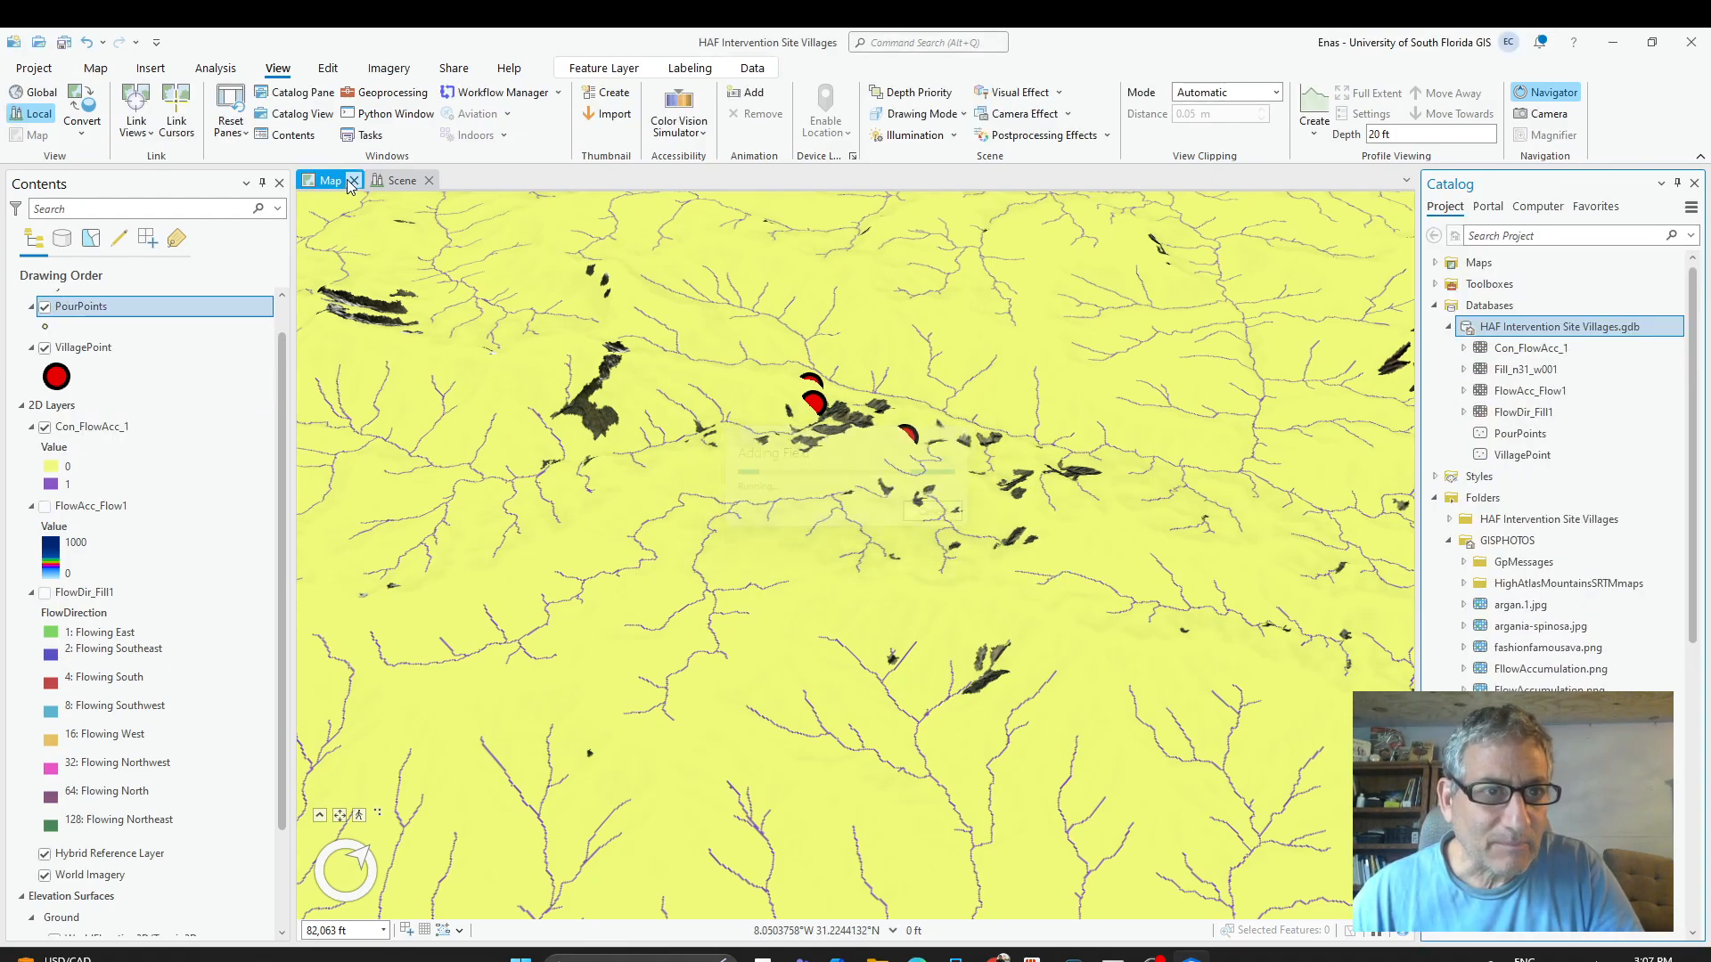
Close the Map view and look through the options for inserting a new map.
click(352, 181)
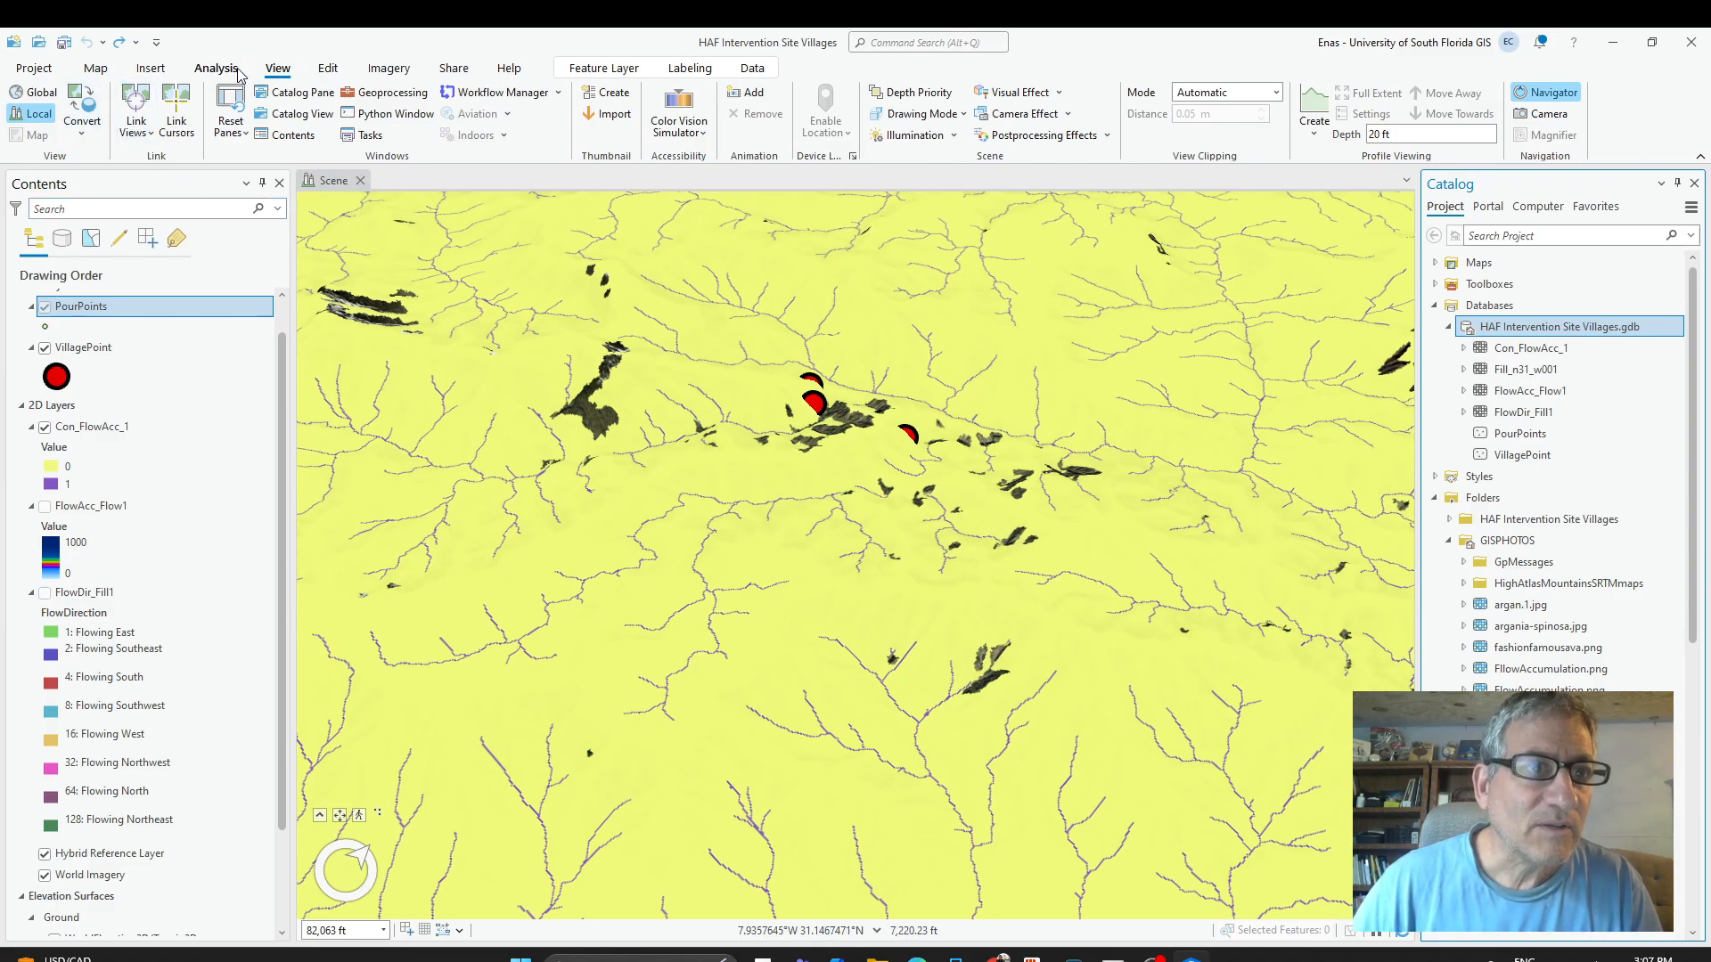
click(150, 69)
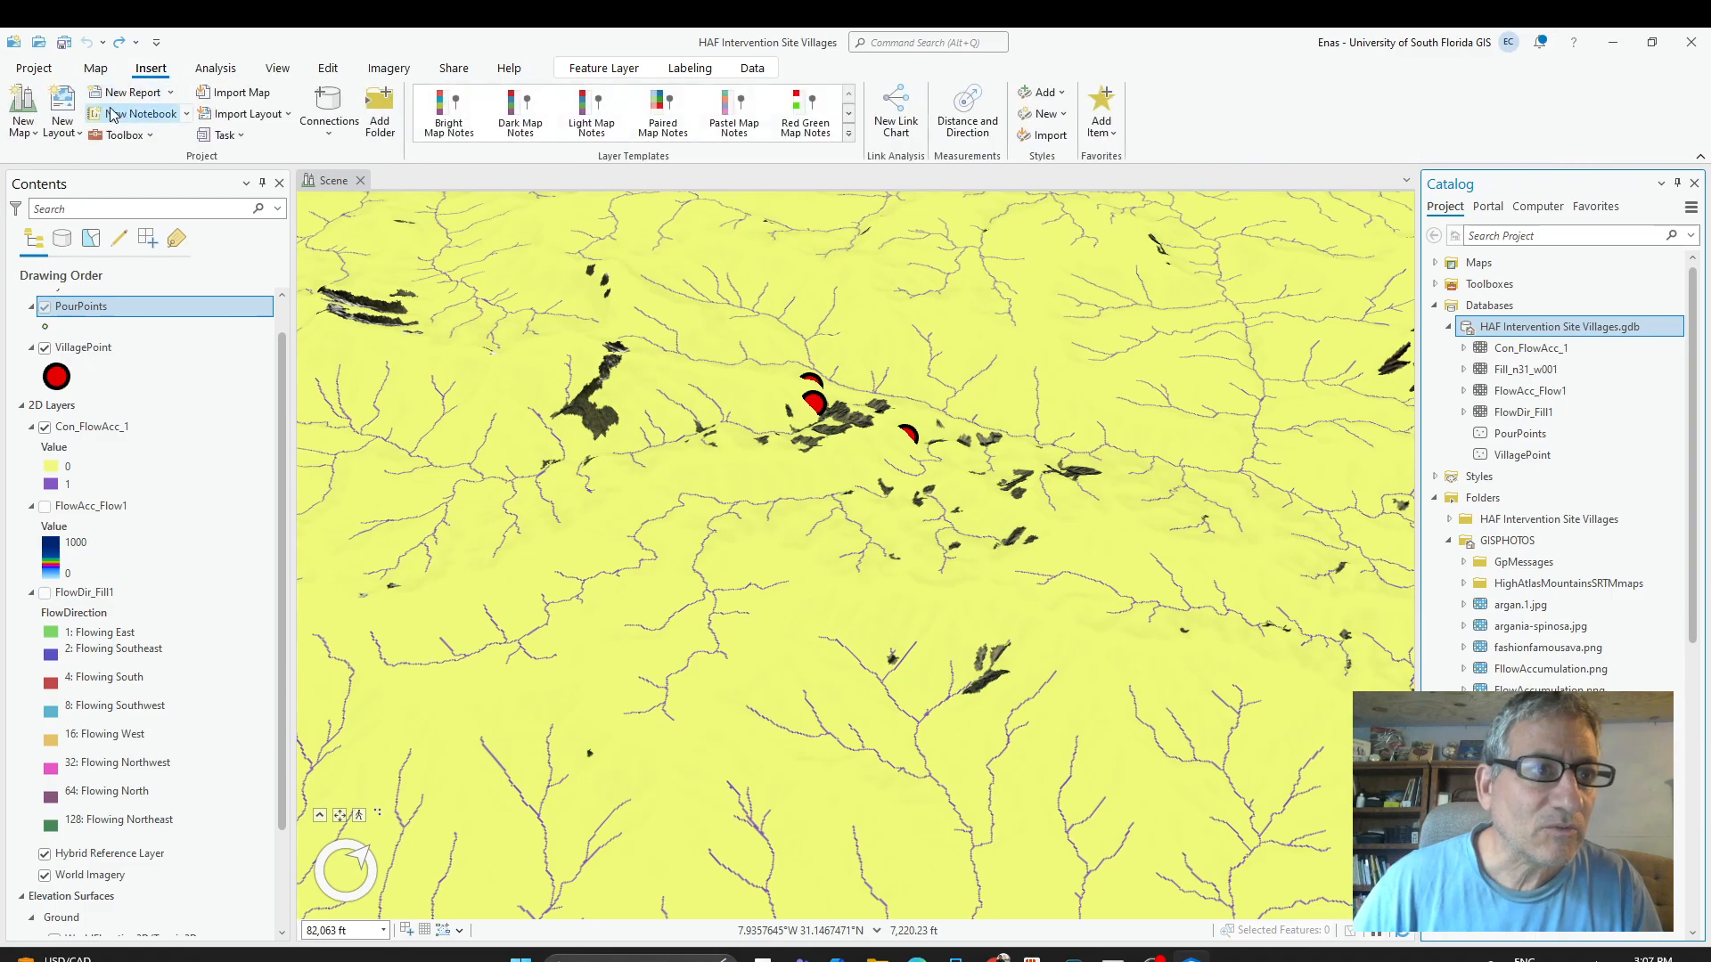
click(23, 133)
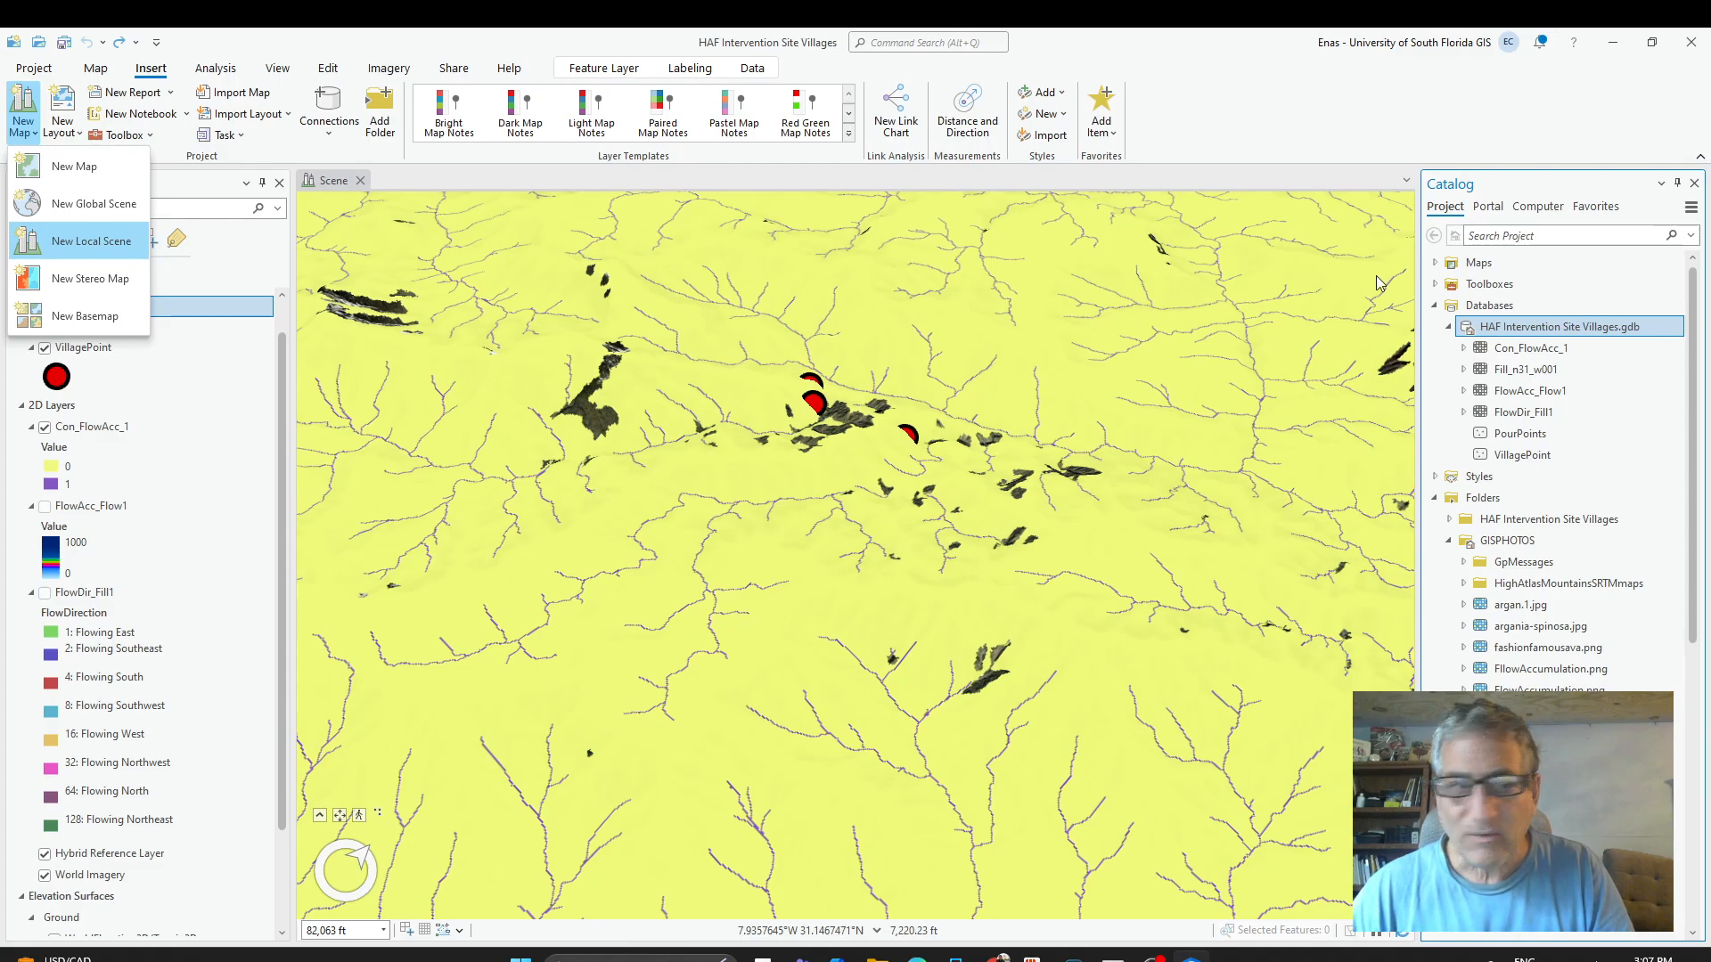
click(473, 179)
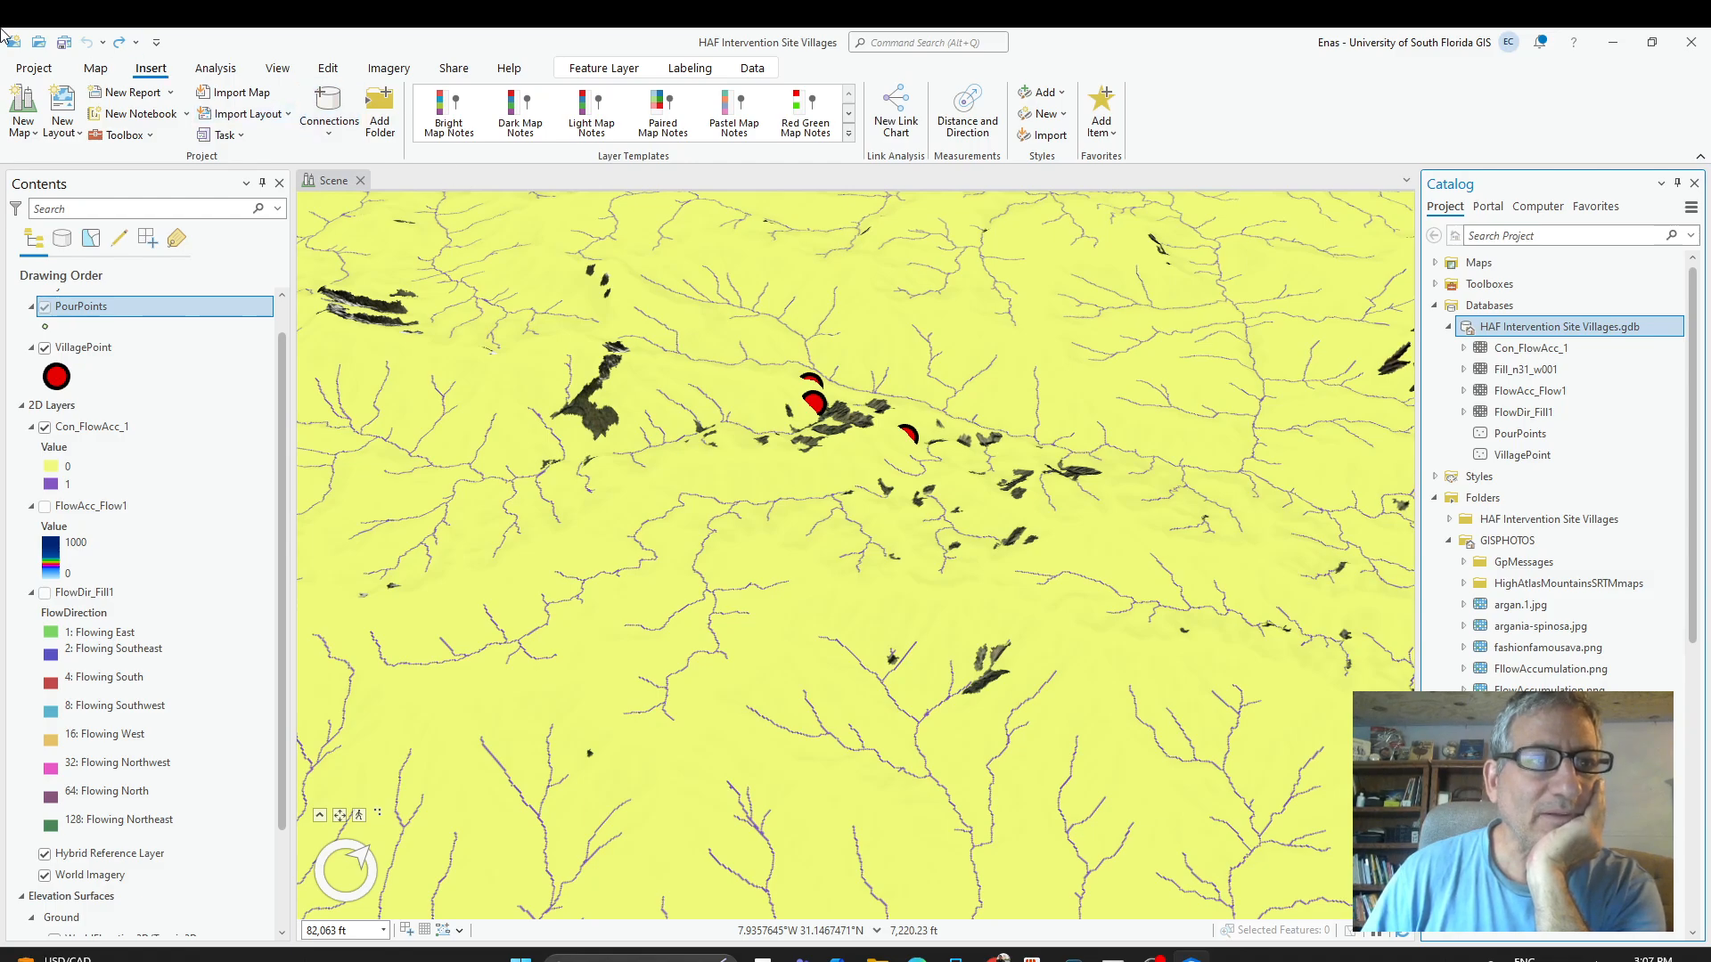
click(96, 68)
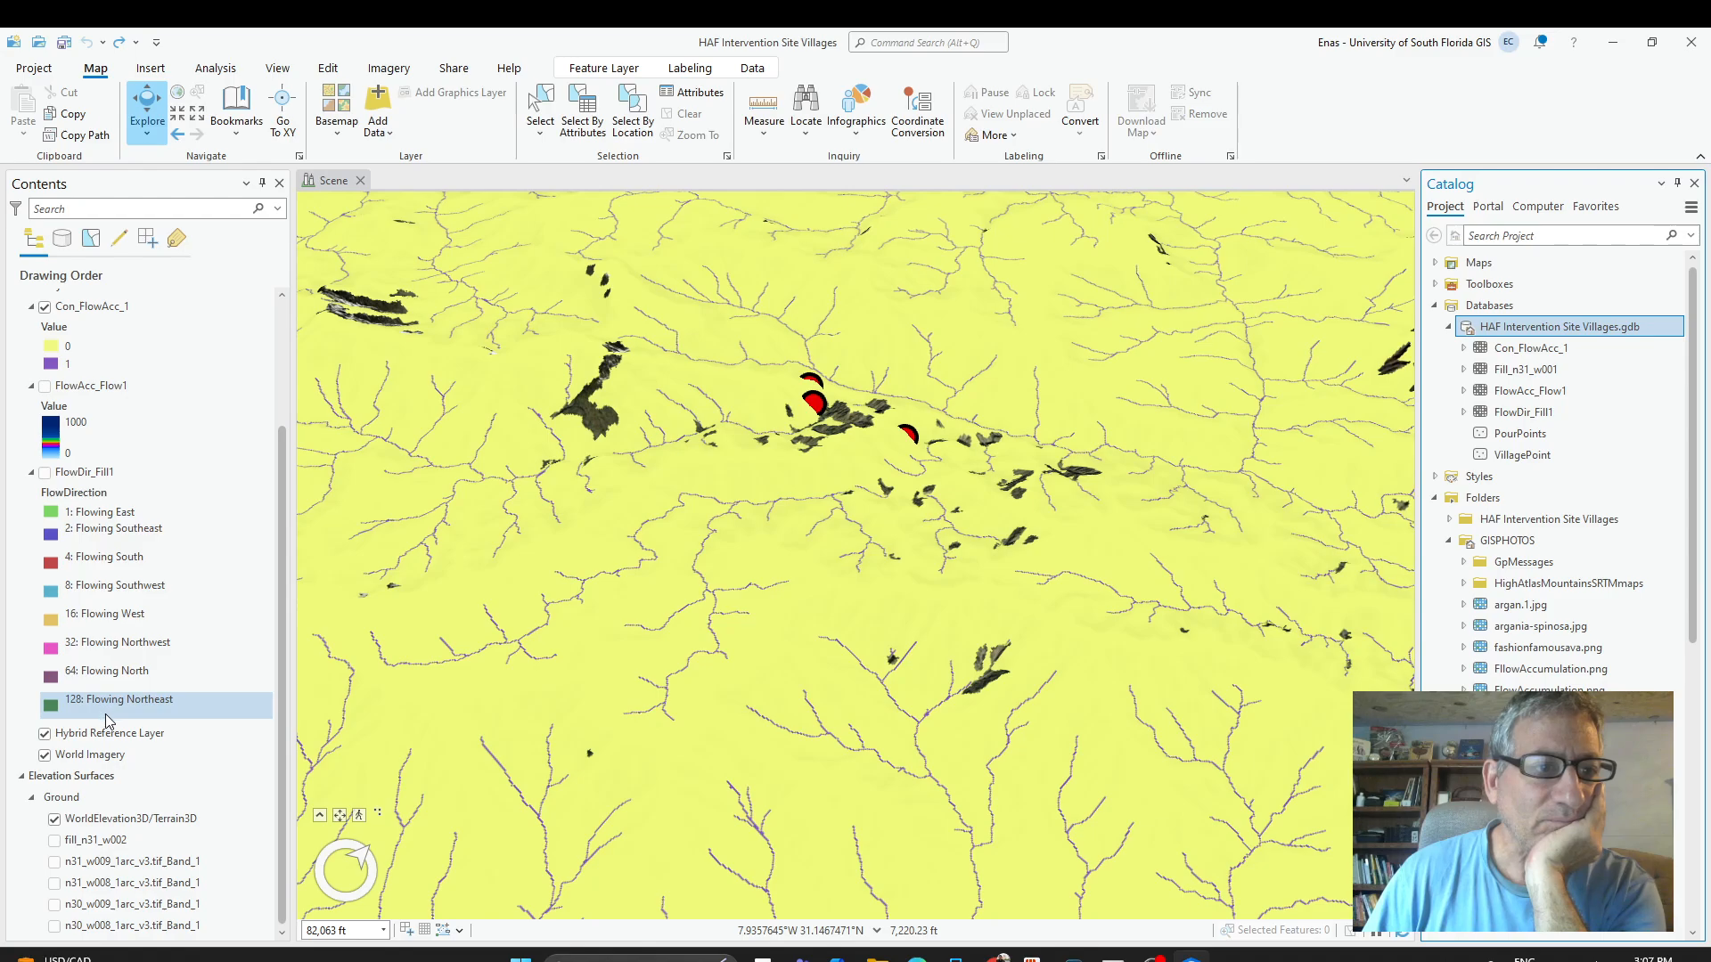
scroll(107, 720, up, 3)
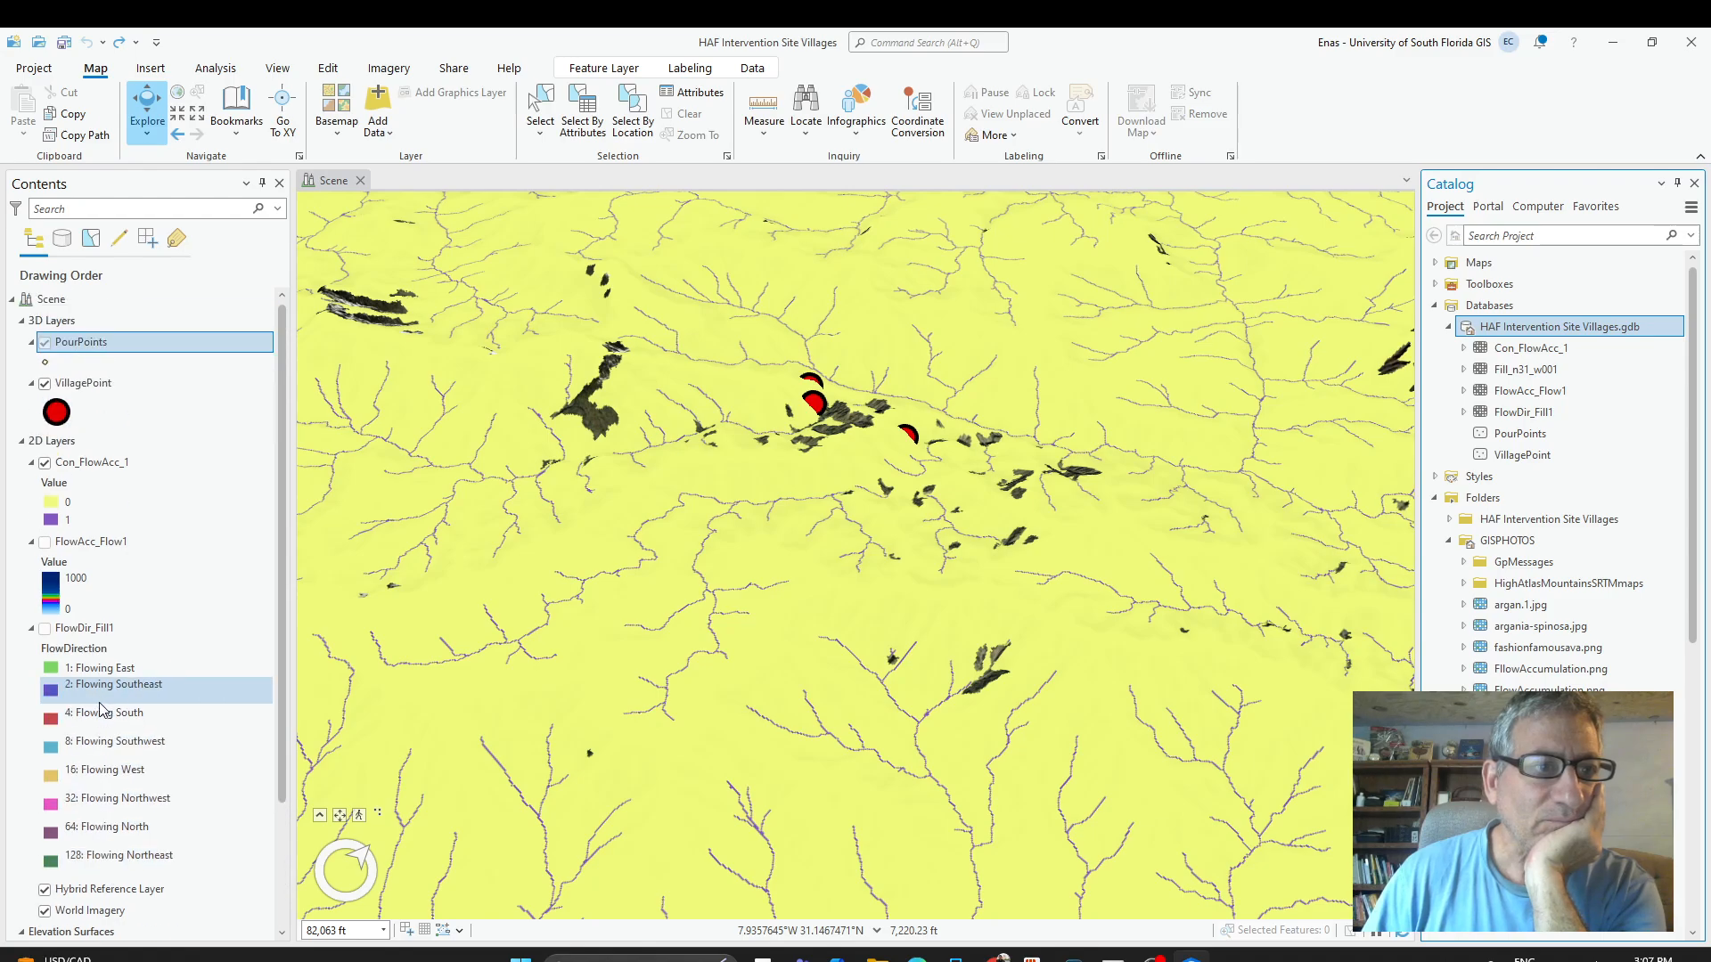
click(150, 68)
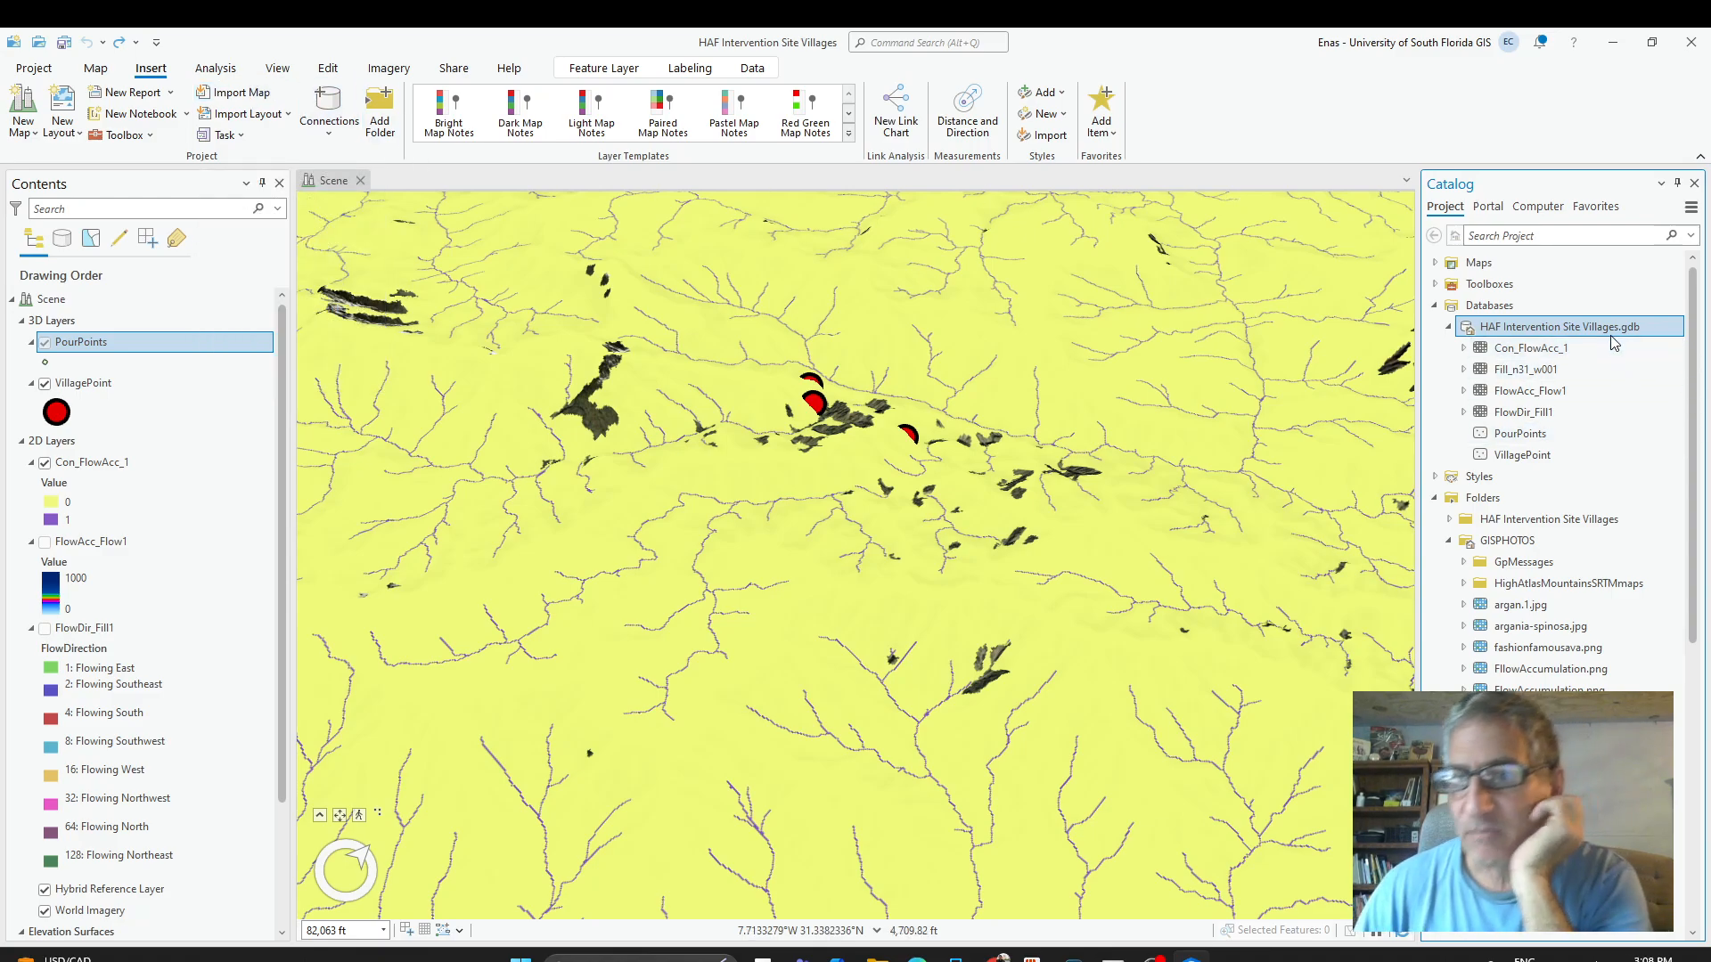
Reopen the existing Map from the project's maps and place its view ahead of the Scene view.
click(1435, 264)
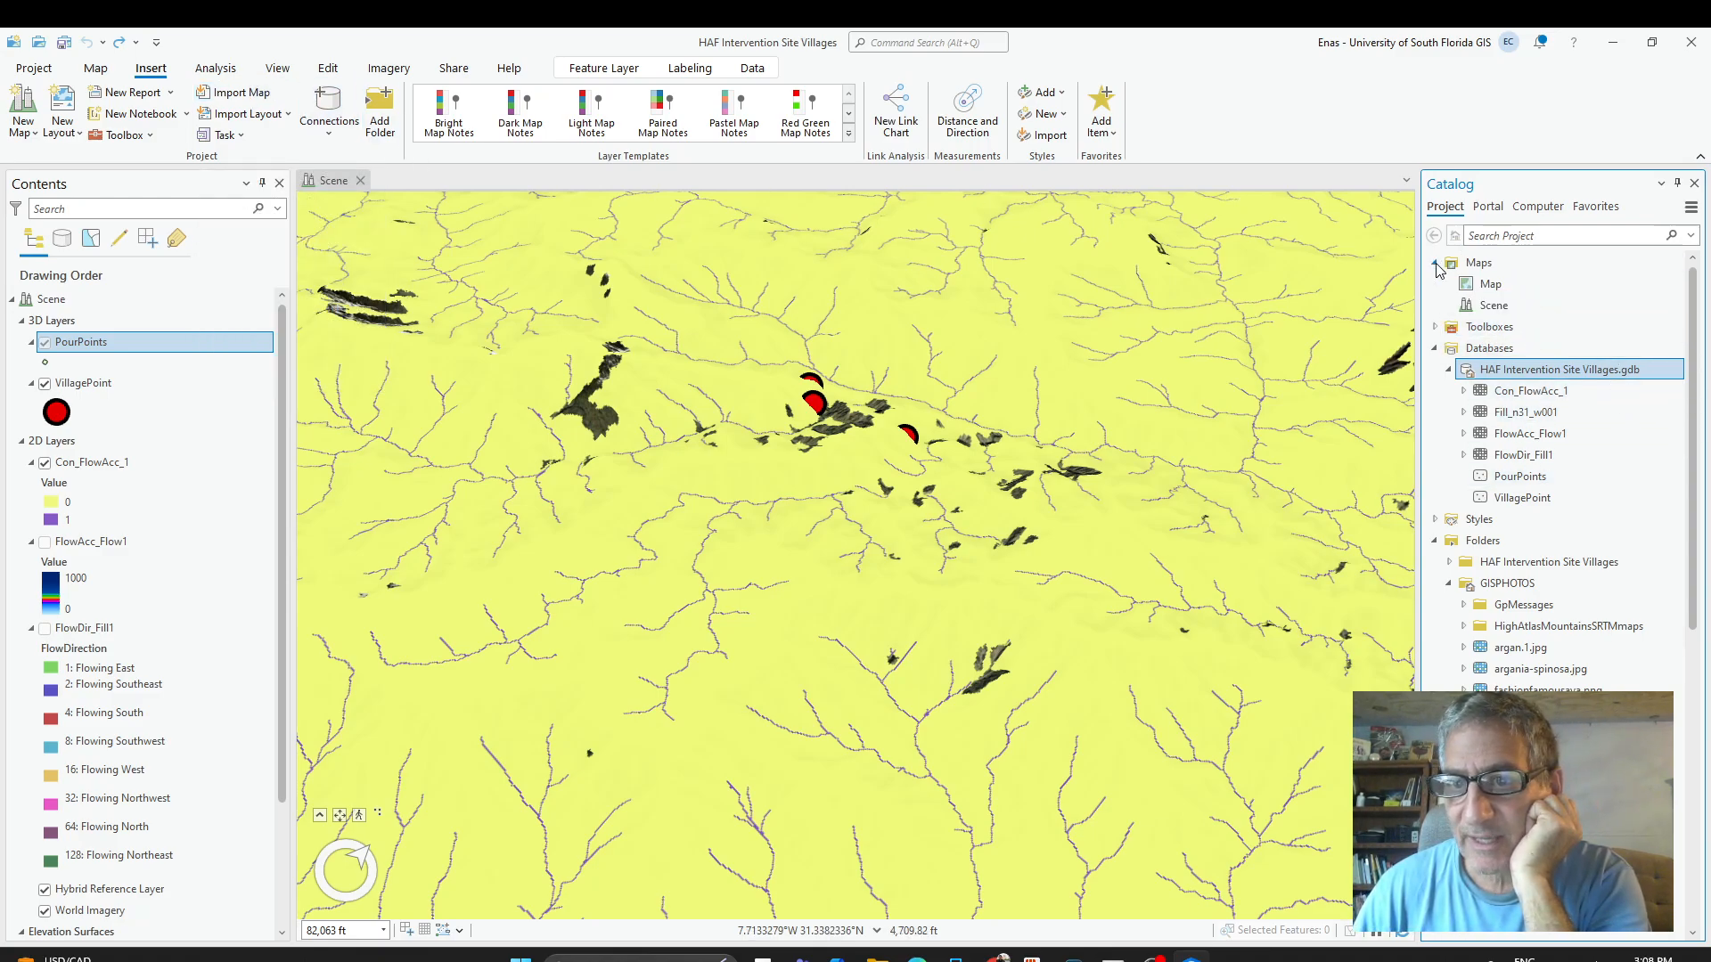
click(1504, 284)
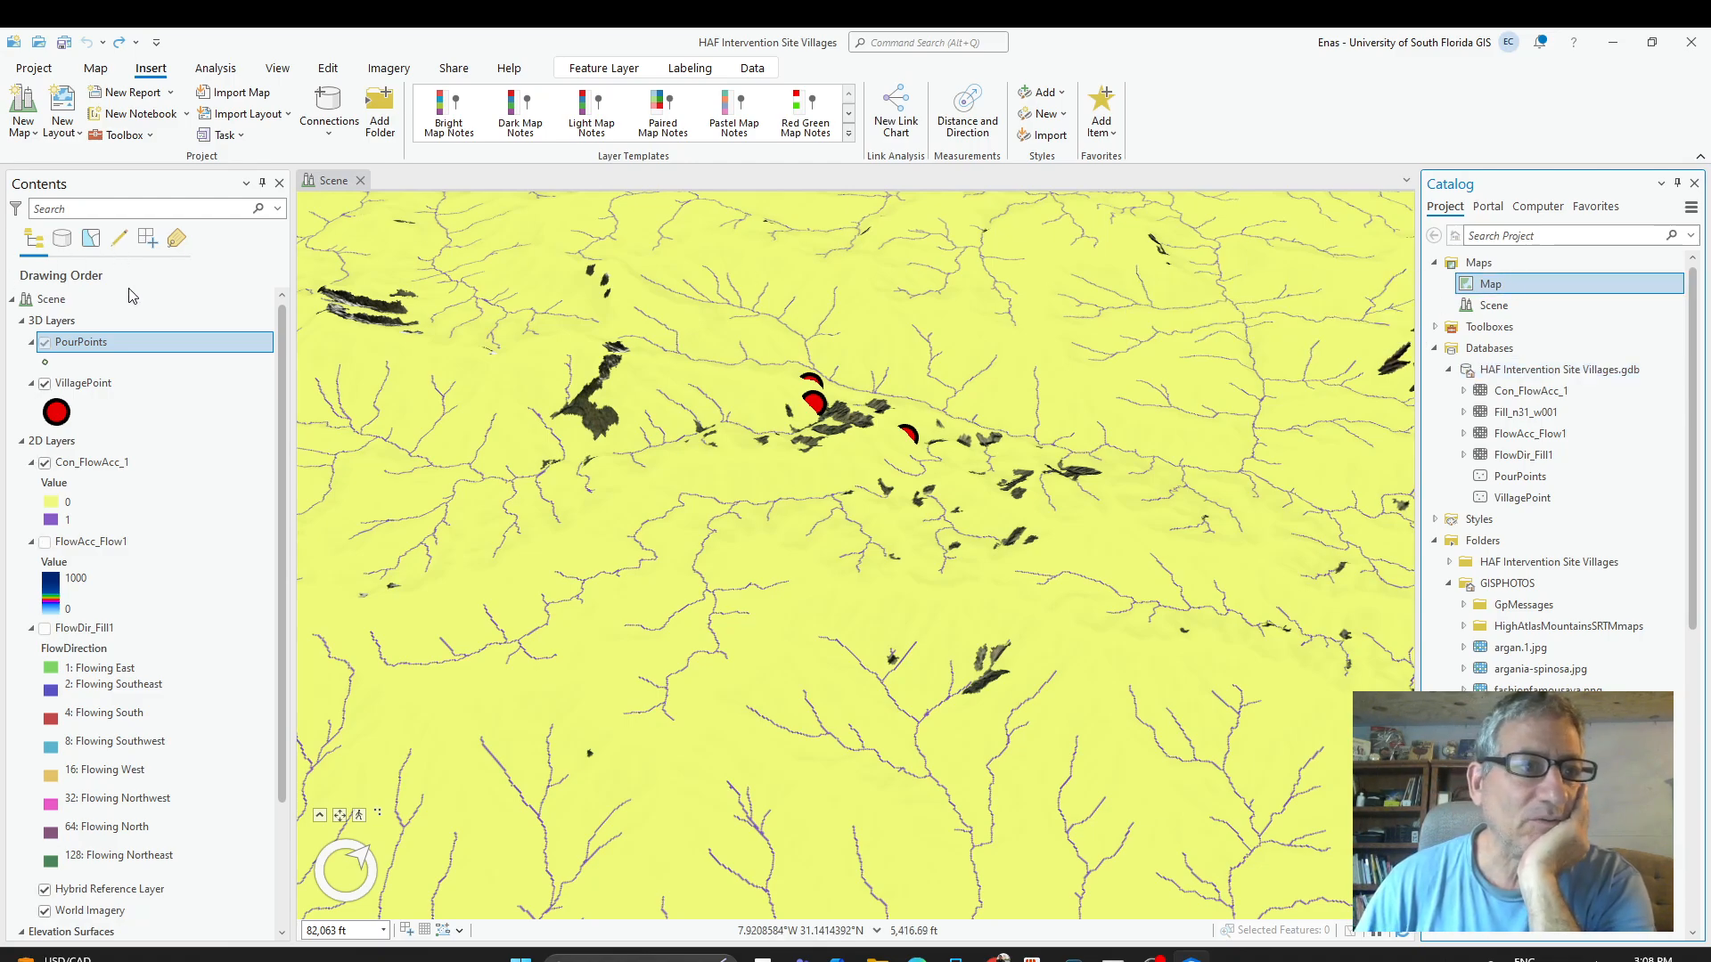
drag(135, 293, 406, 178)
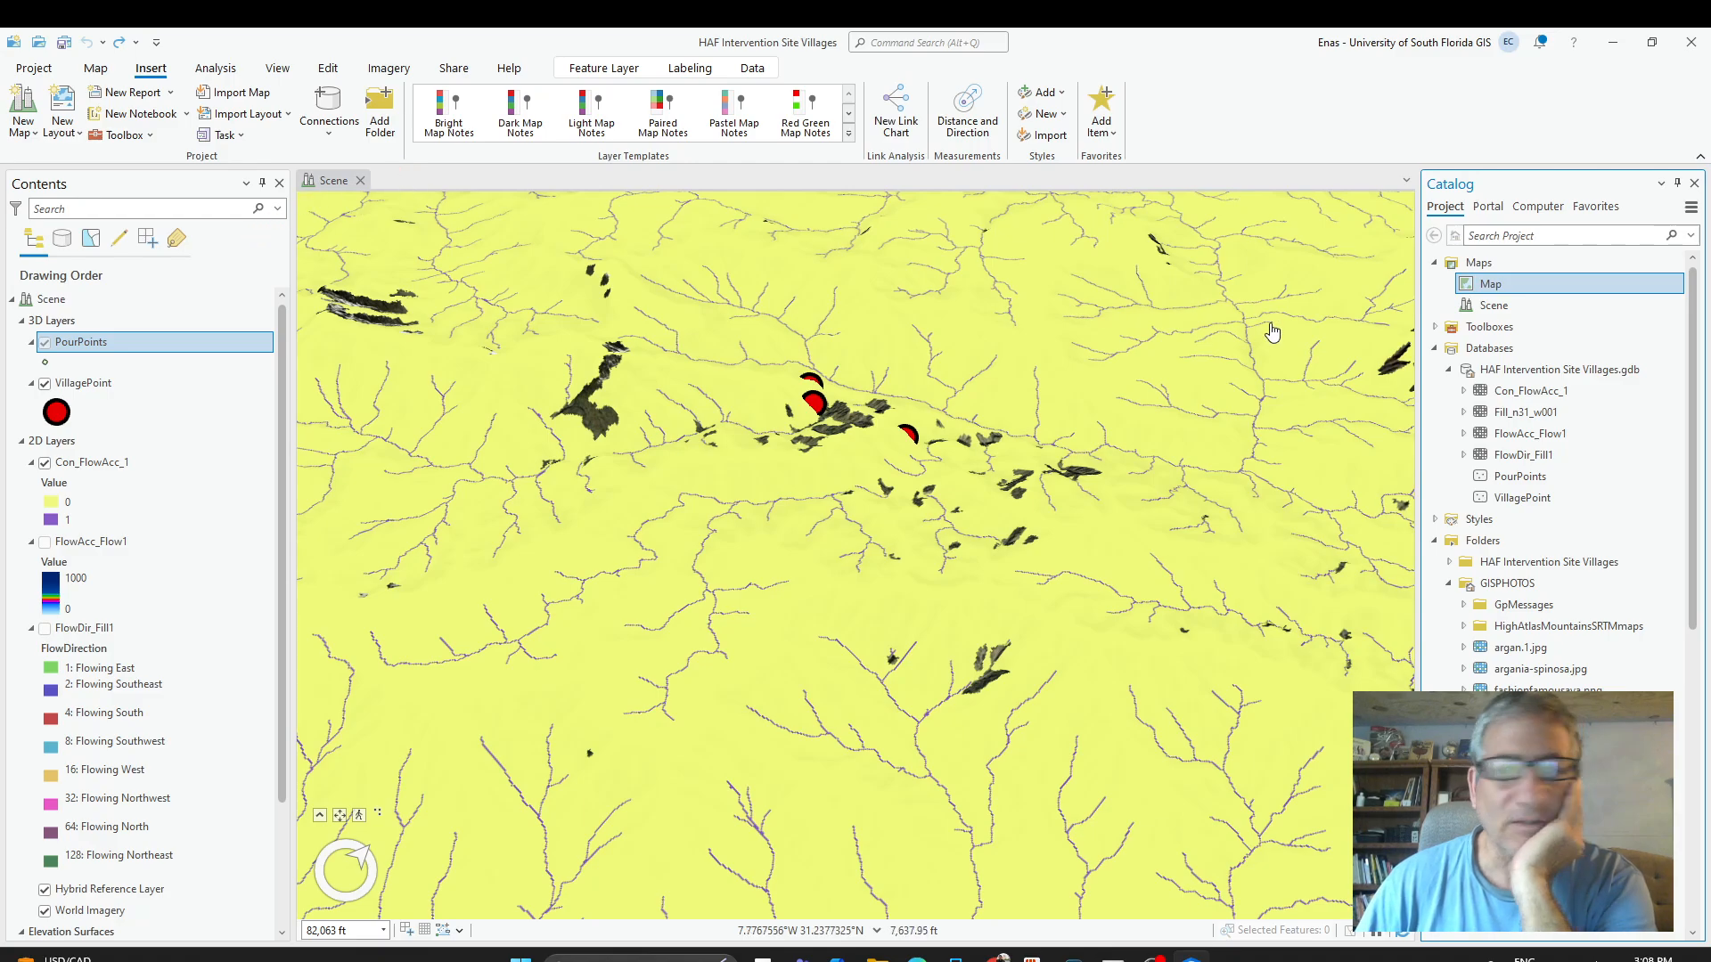
double_click(1488, 285)
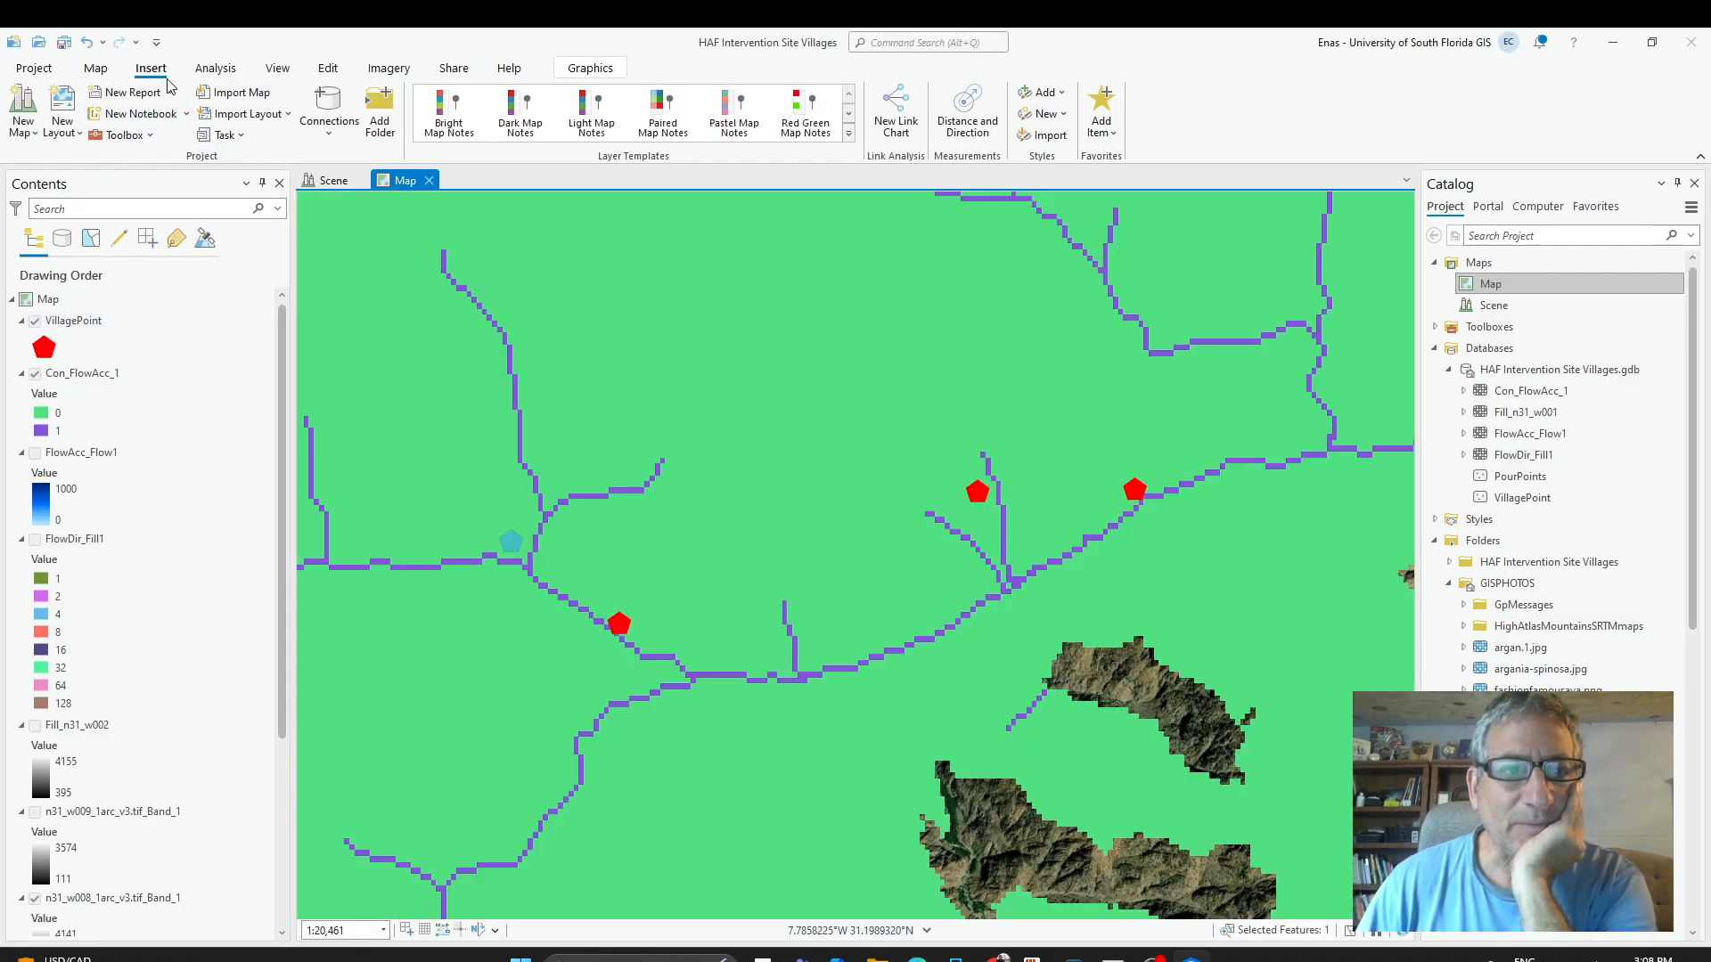
drag(397, 190, 325, 187)
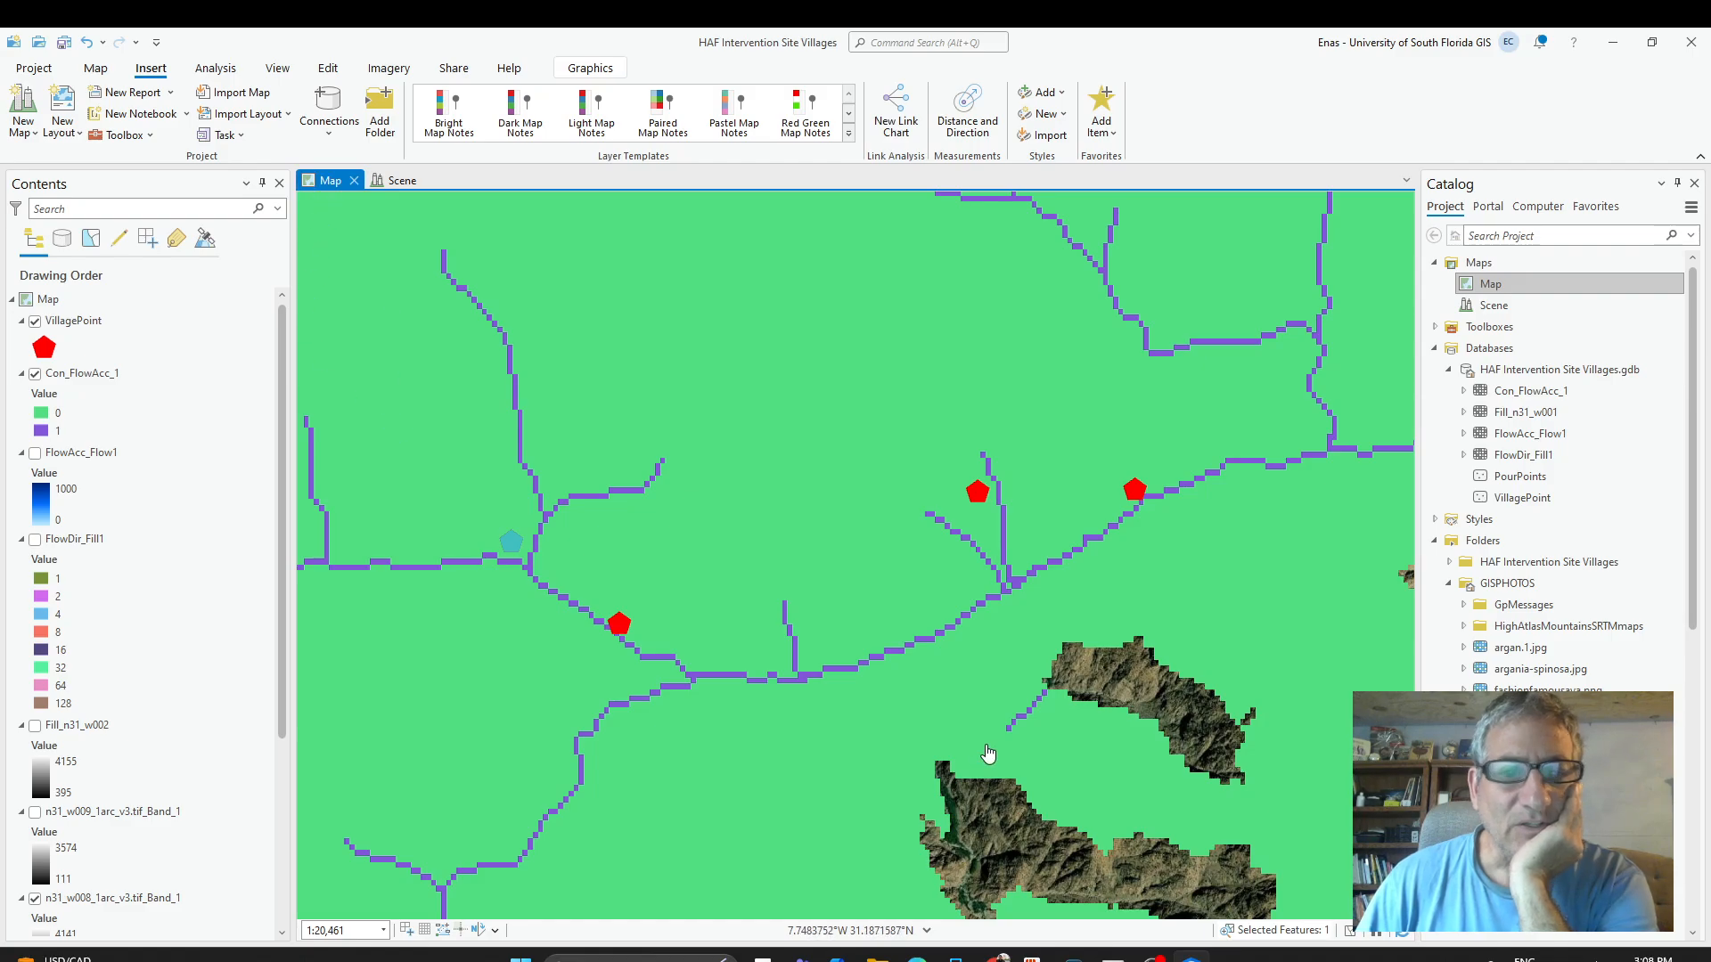
Zoom the map in on the stream confluence just southeast of the western village points, ready for editing.
scroll(989, 757, down, 3)
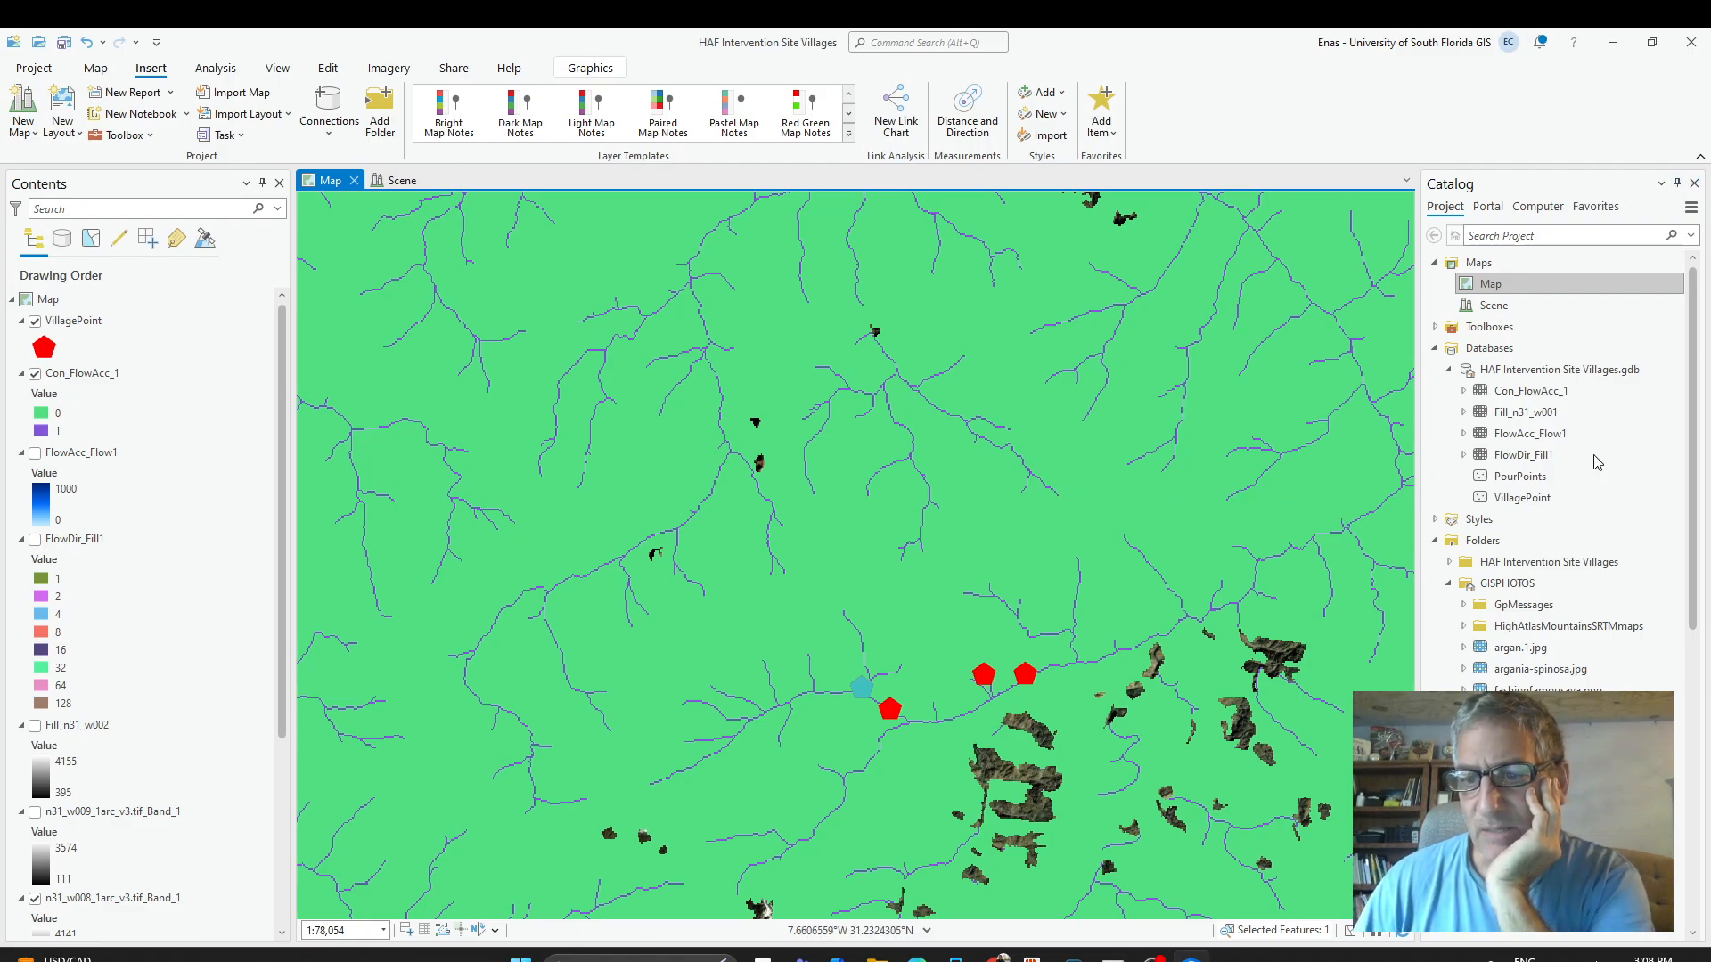
click(1502, 479)
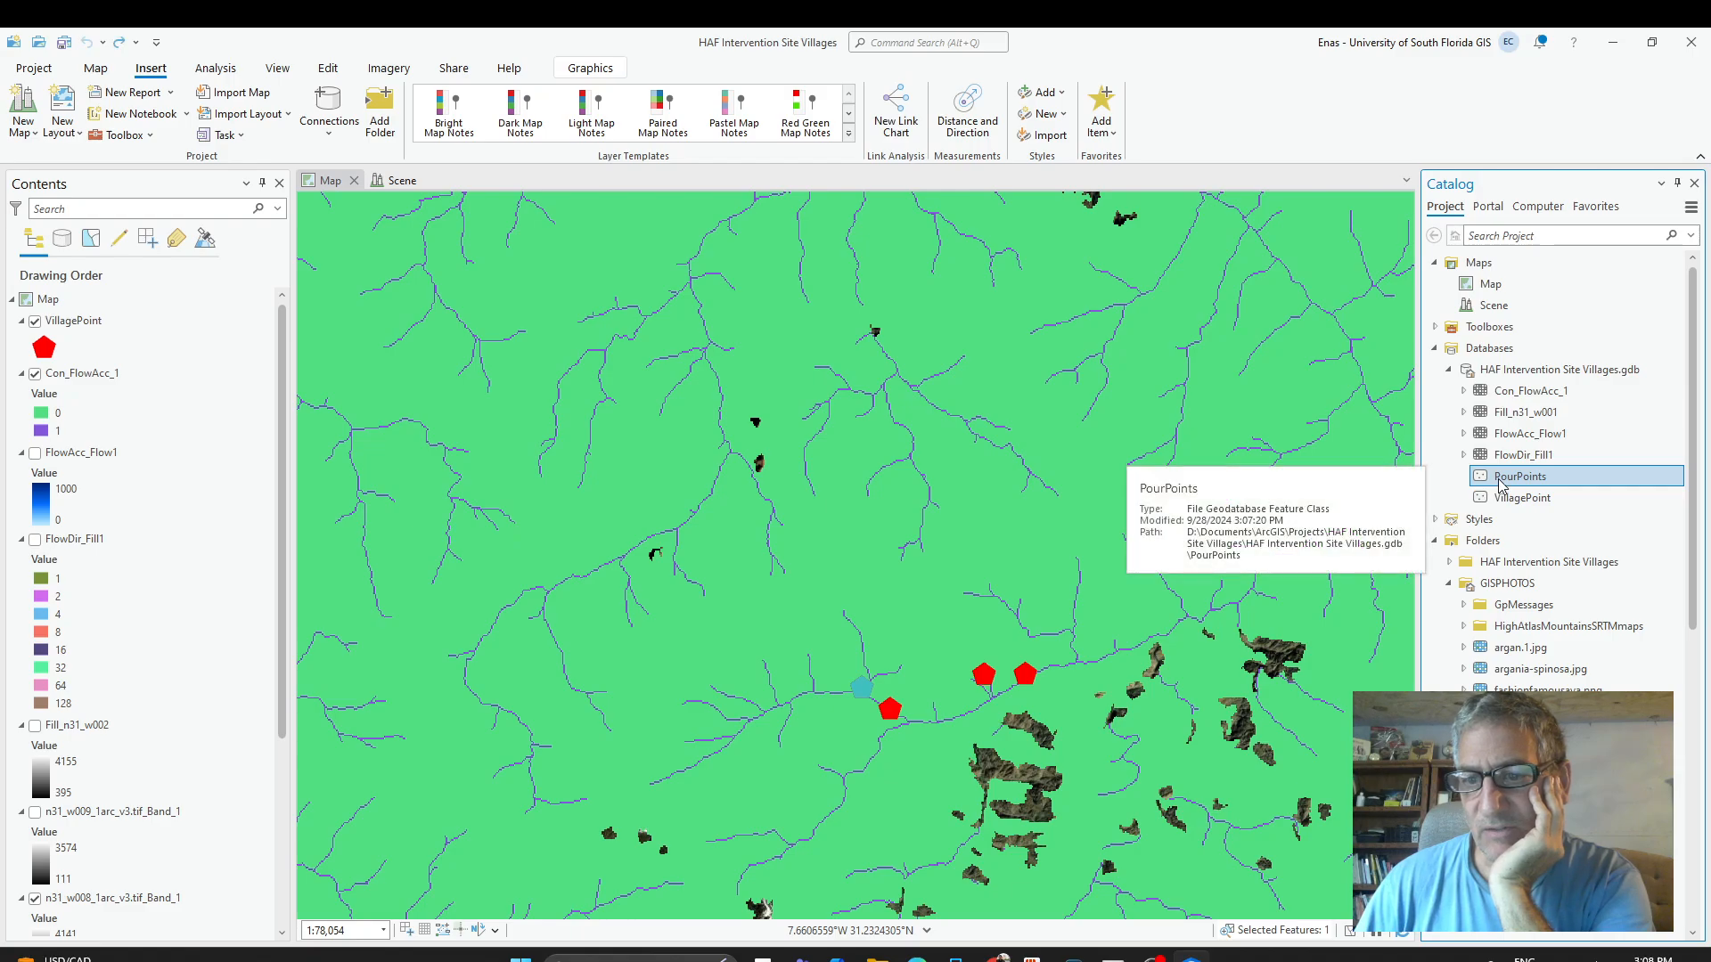
click(330, 70)
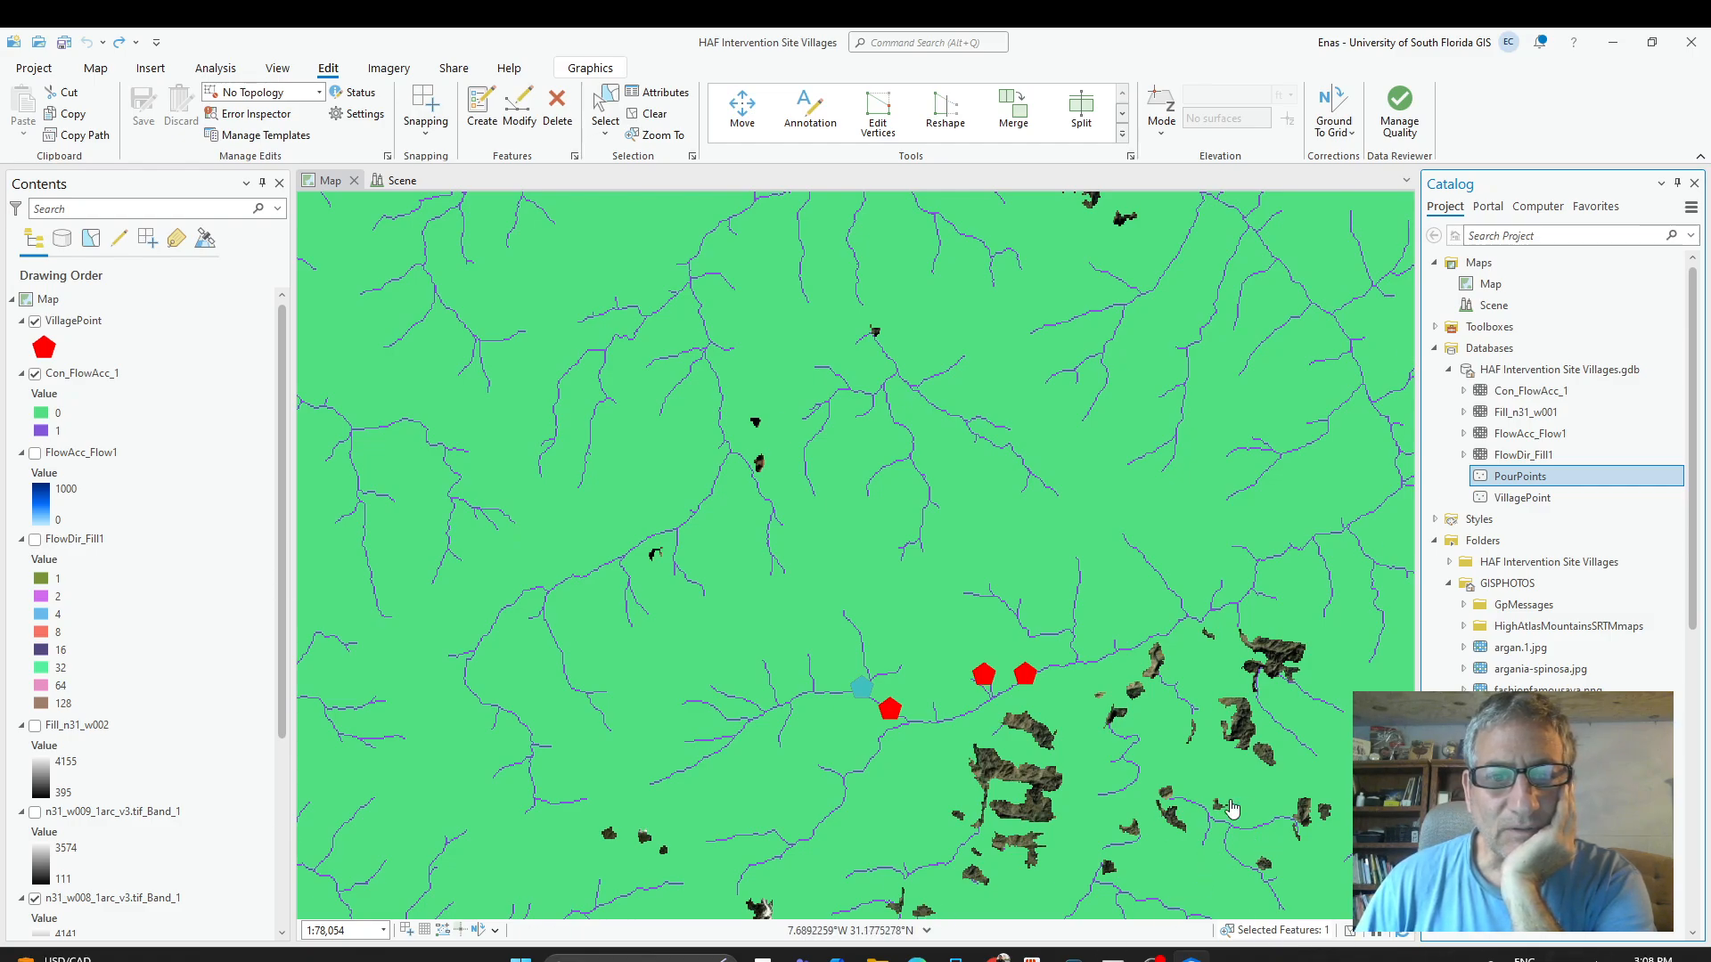
scroll(816, 661, up, 6)
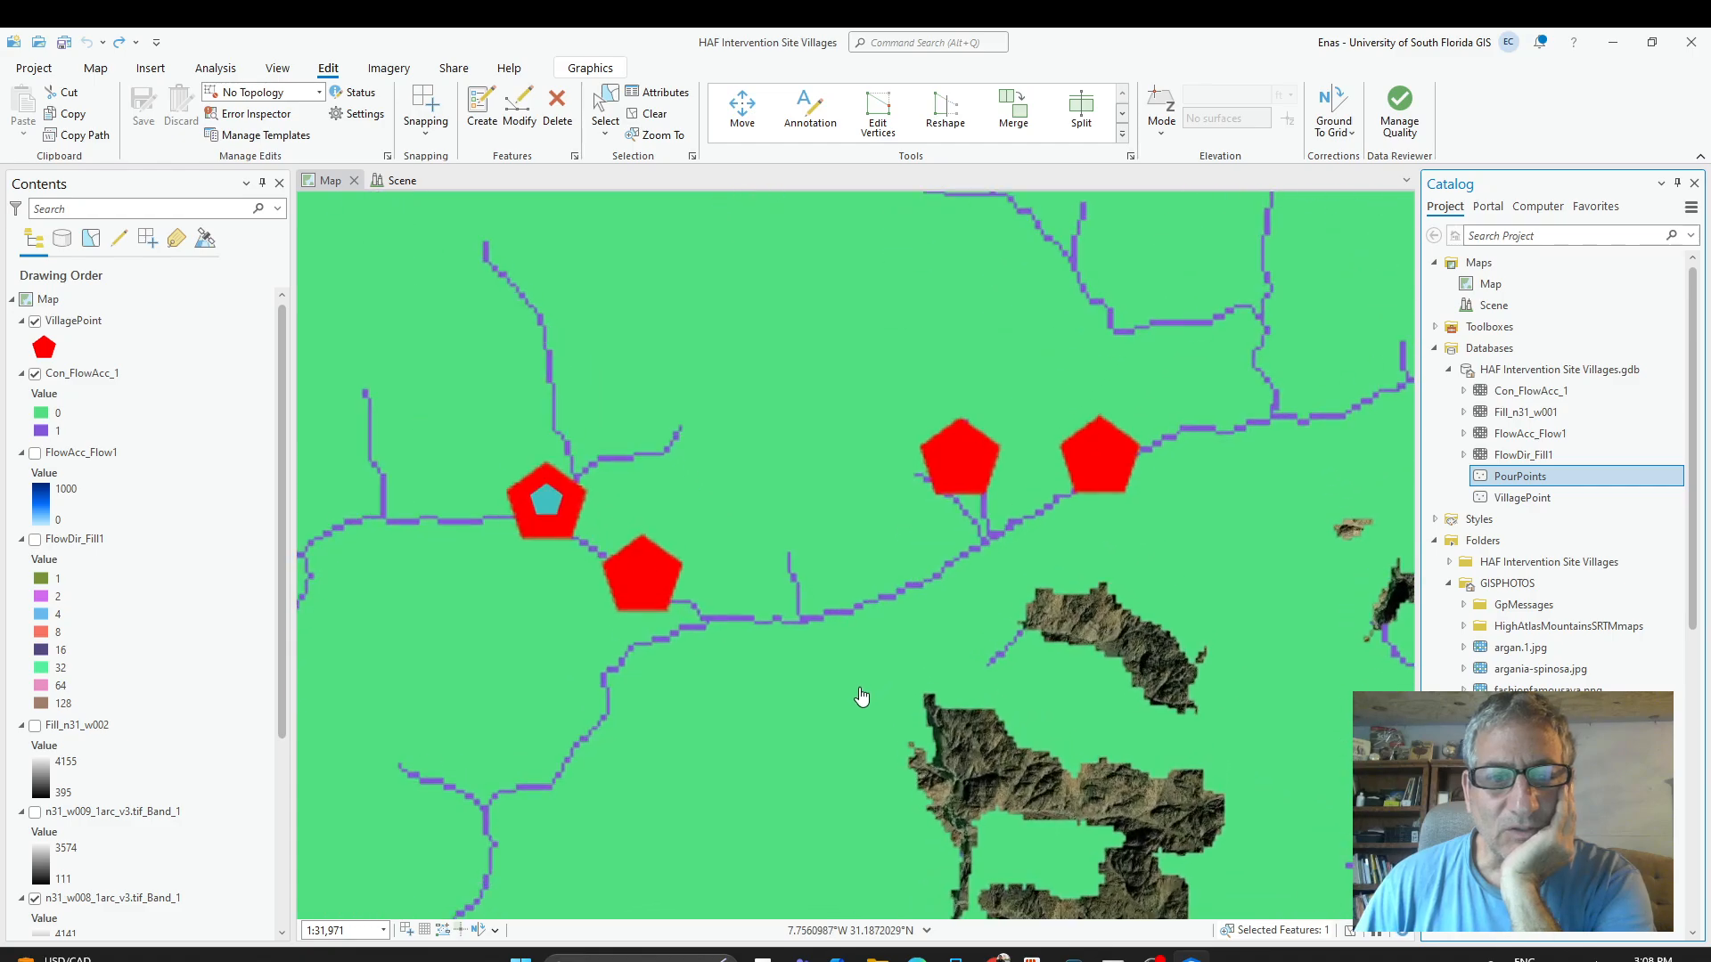
scroll(745, 614, up, 2)
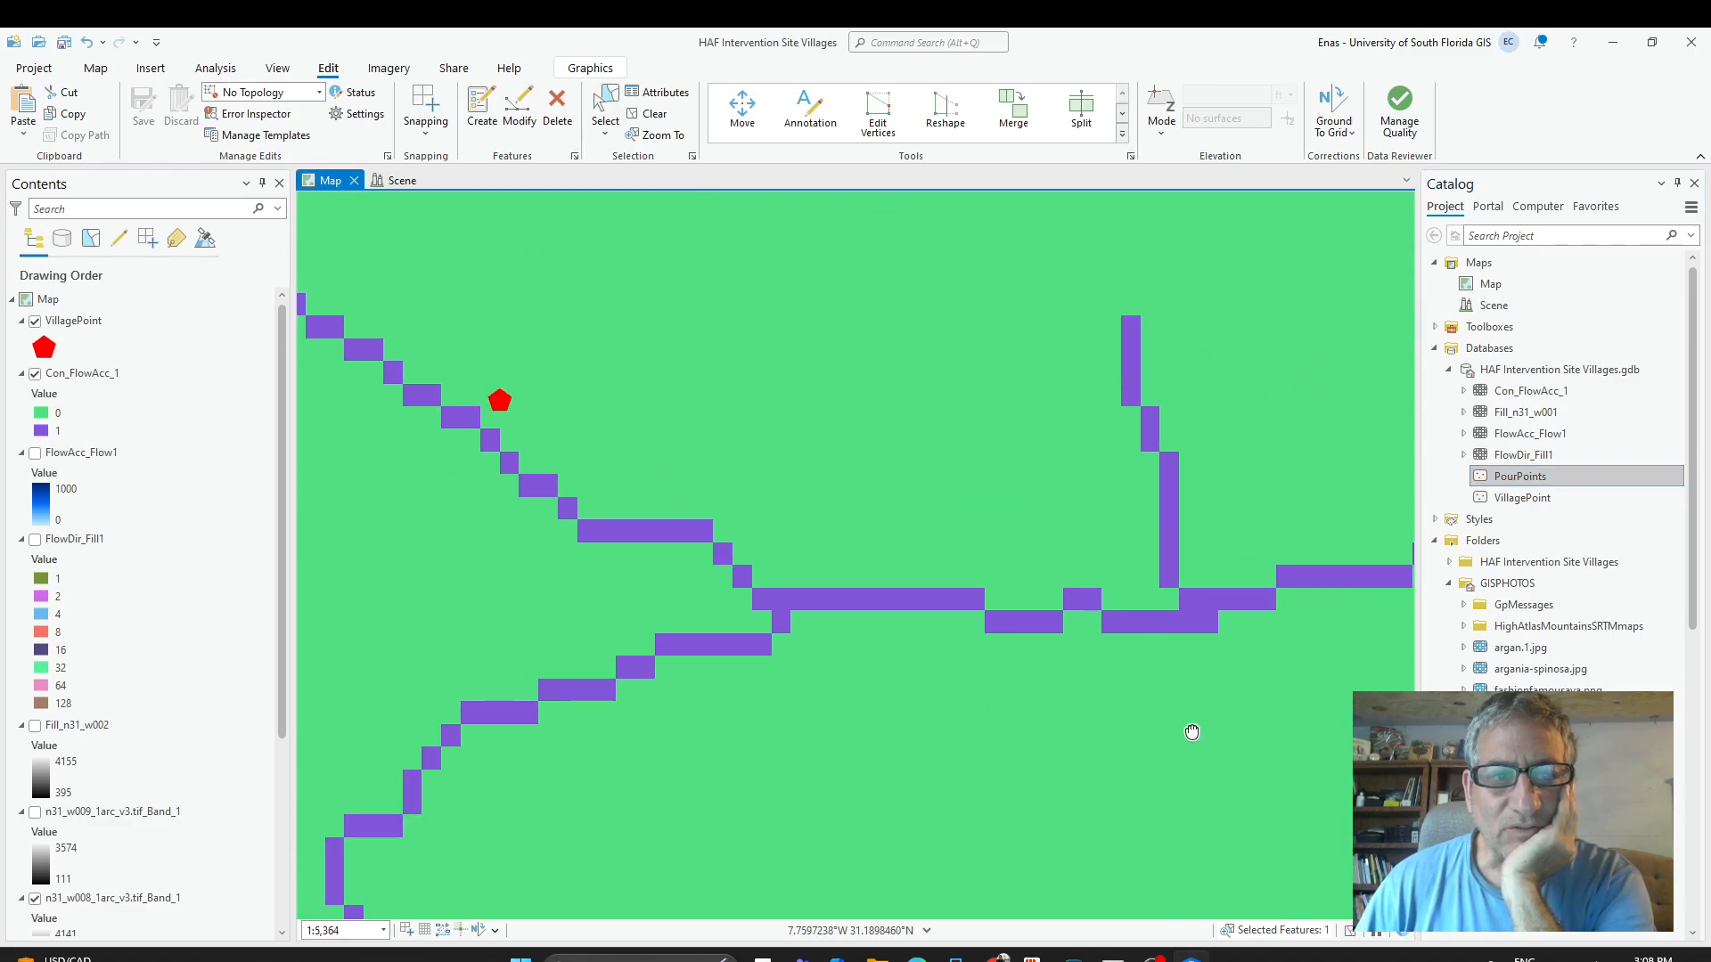
scroll(828, 580, up, 3)
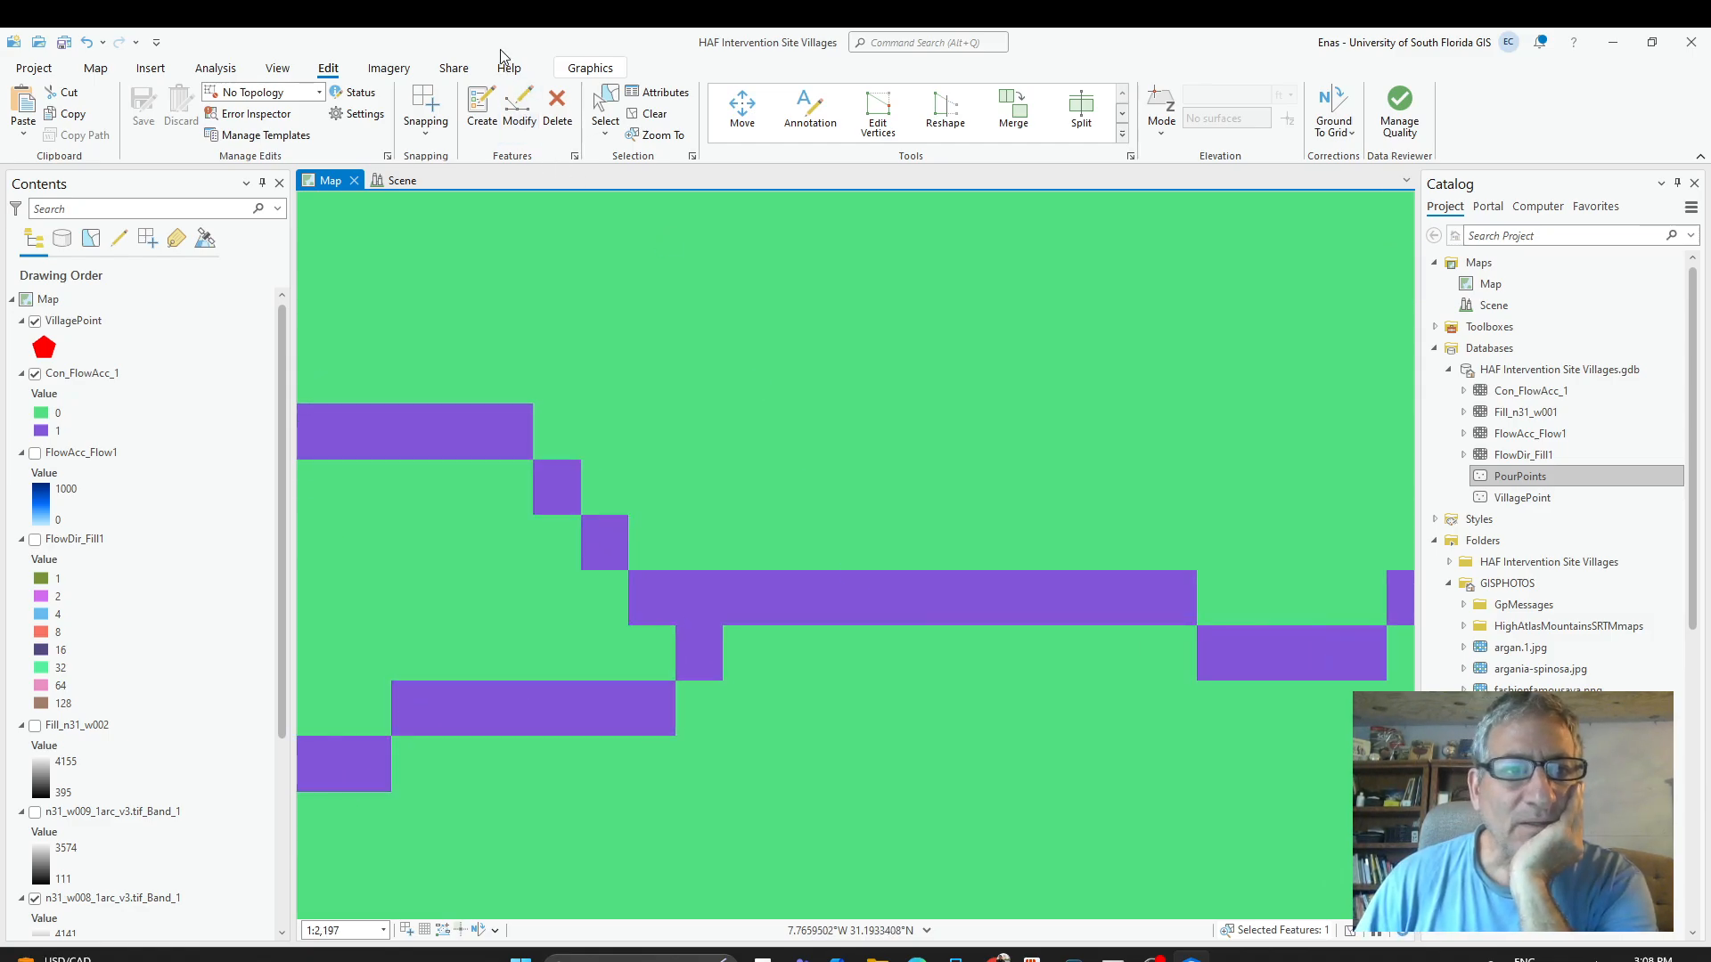
Check the map's feature creation templates for PourPoints and close the template list.
click(481, 114)
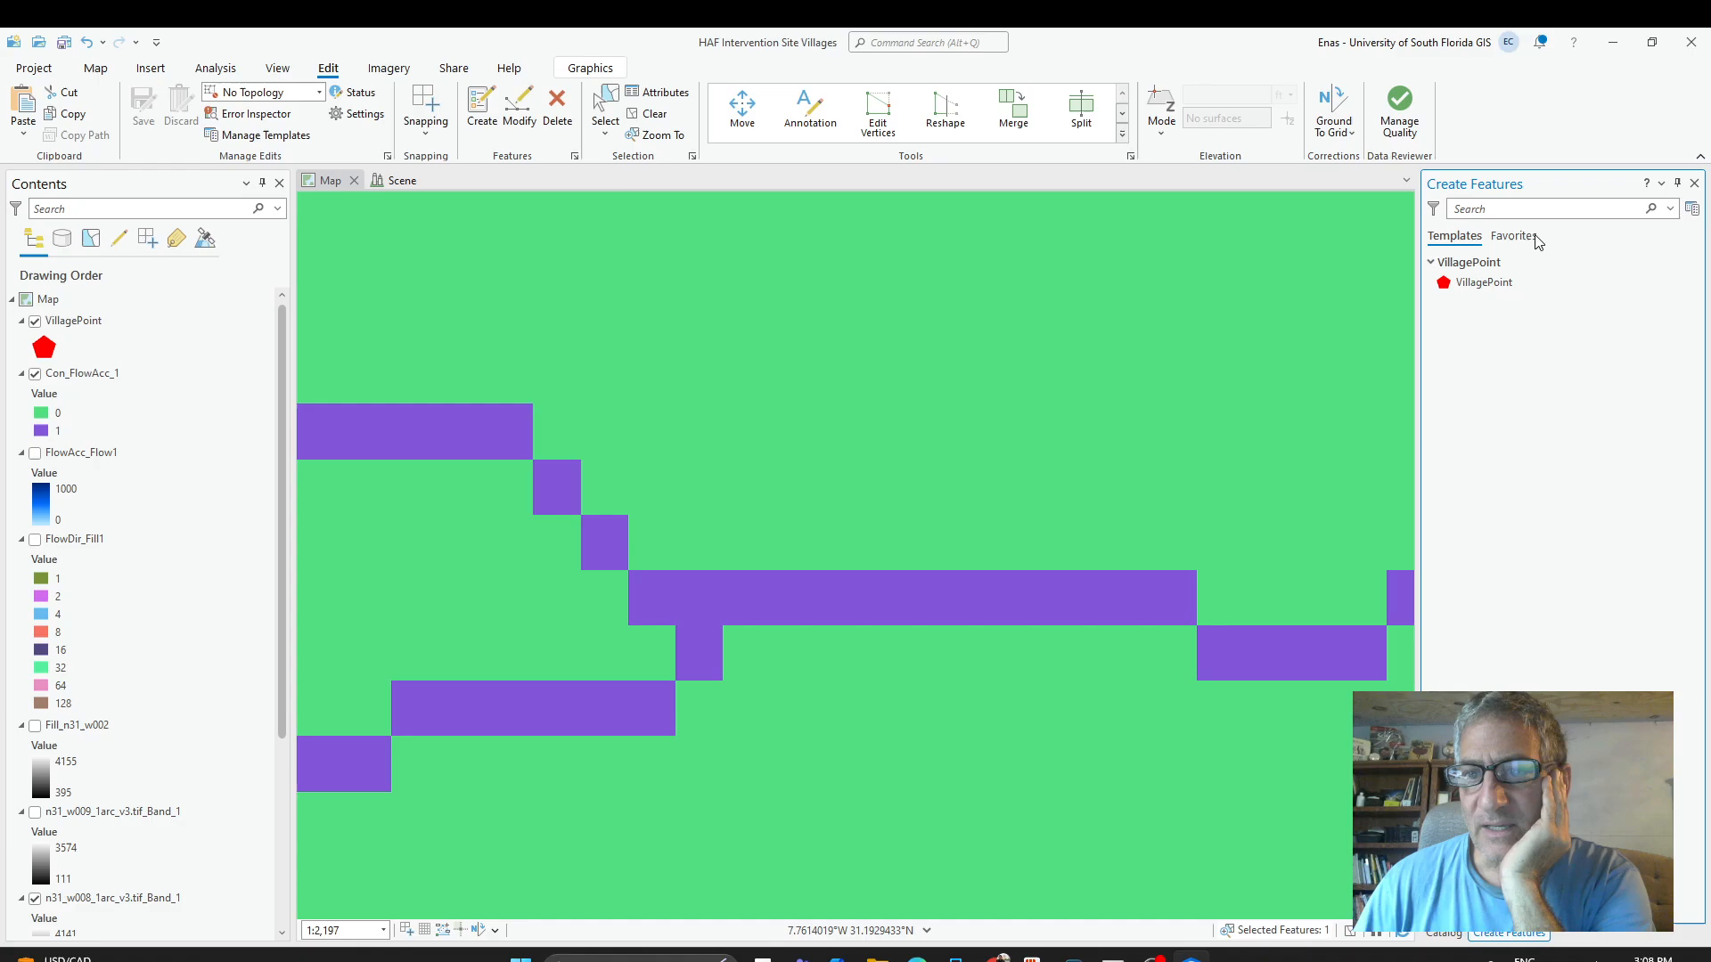
click(1431, 262)
click(1430, 263)
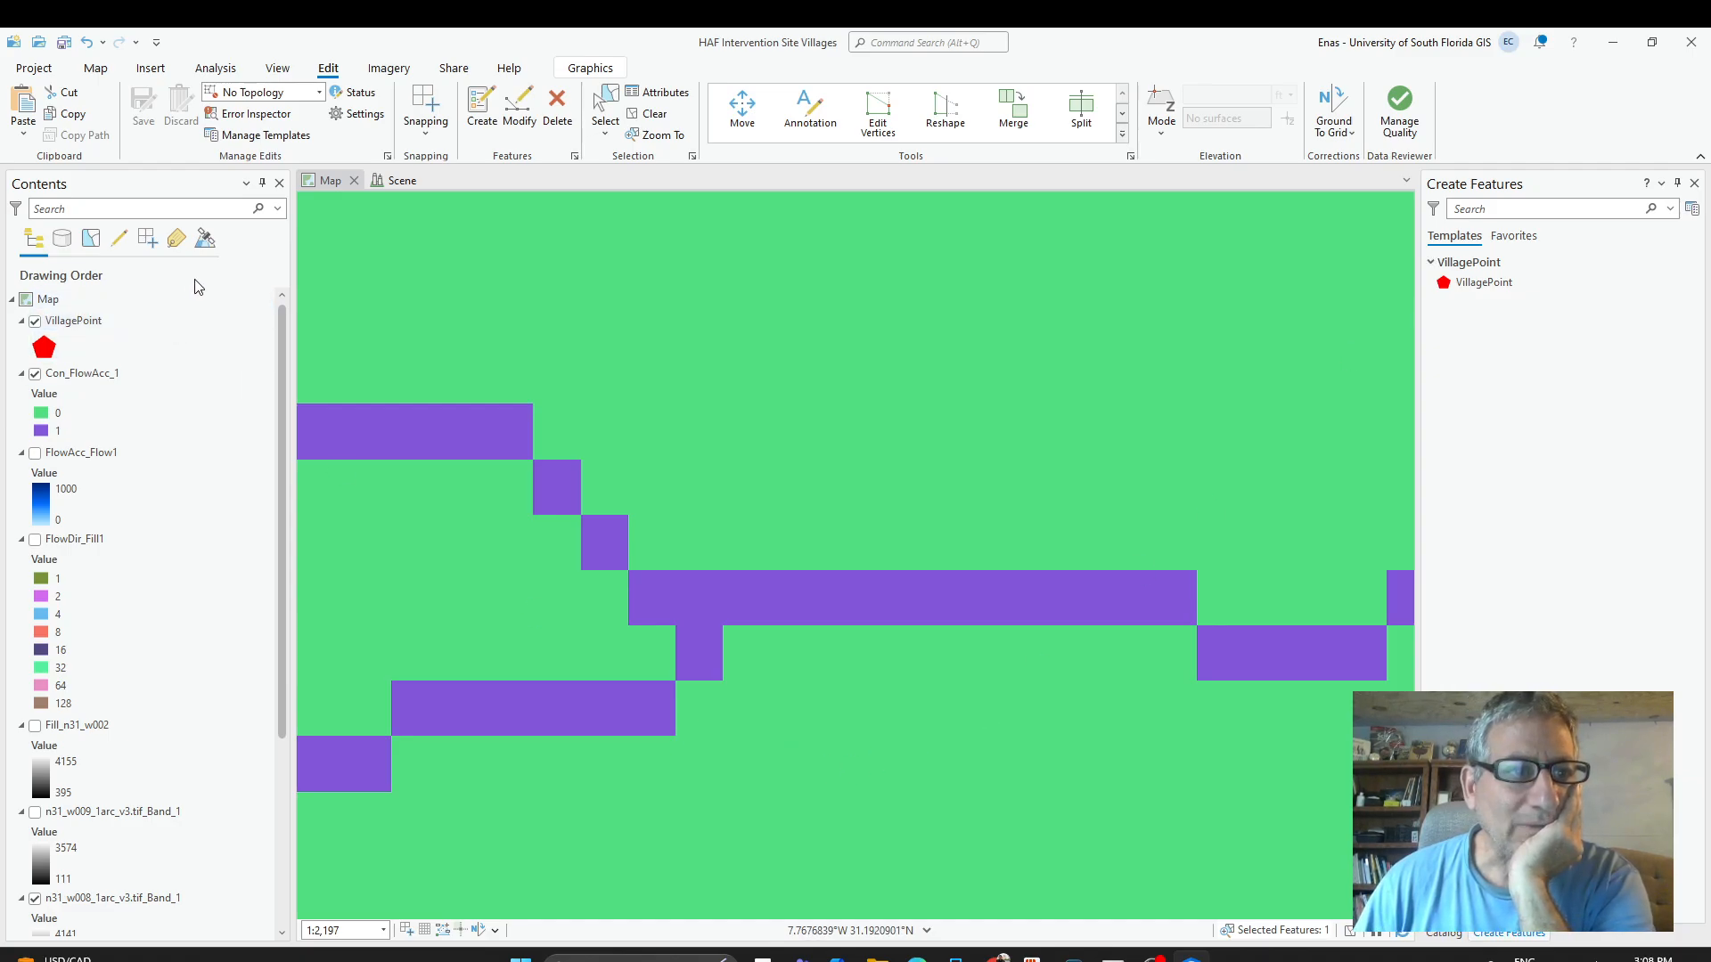
click(1693, 181)
click(1490, 479)
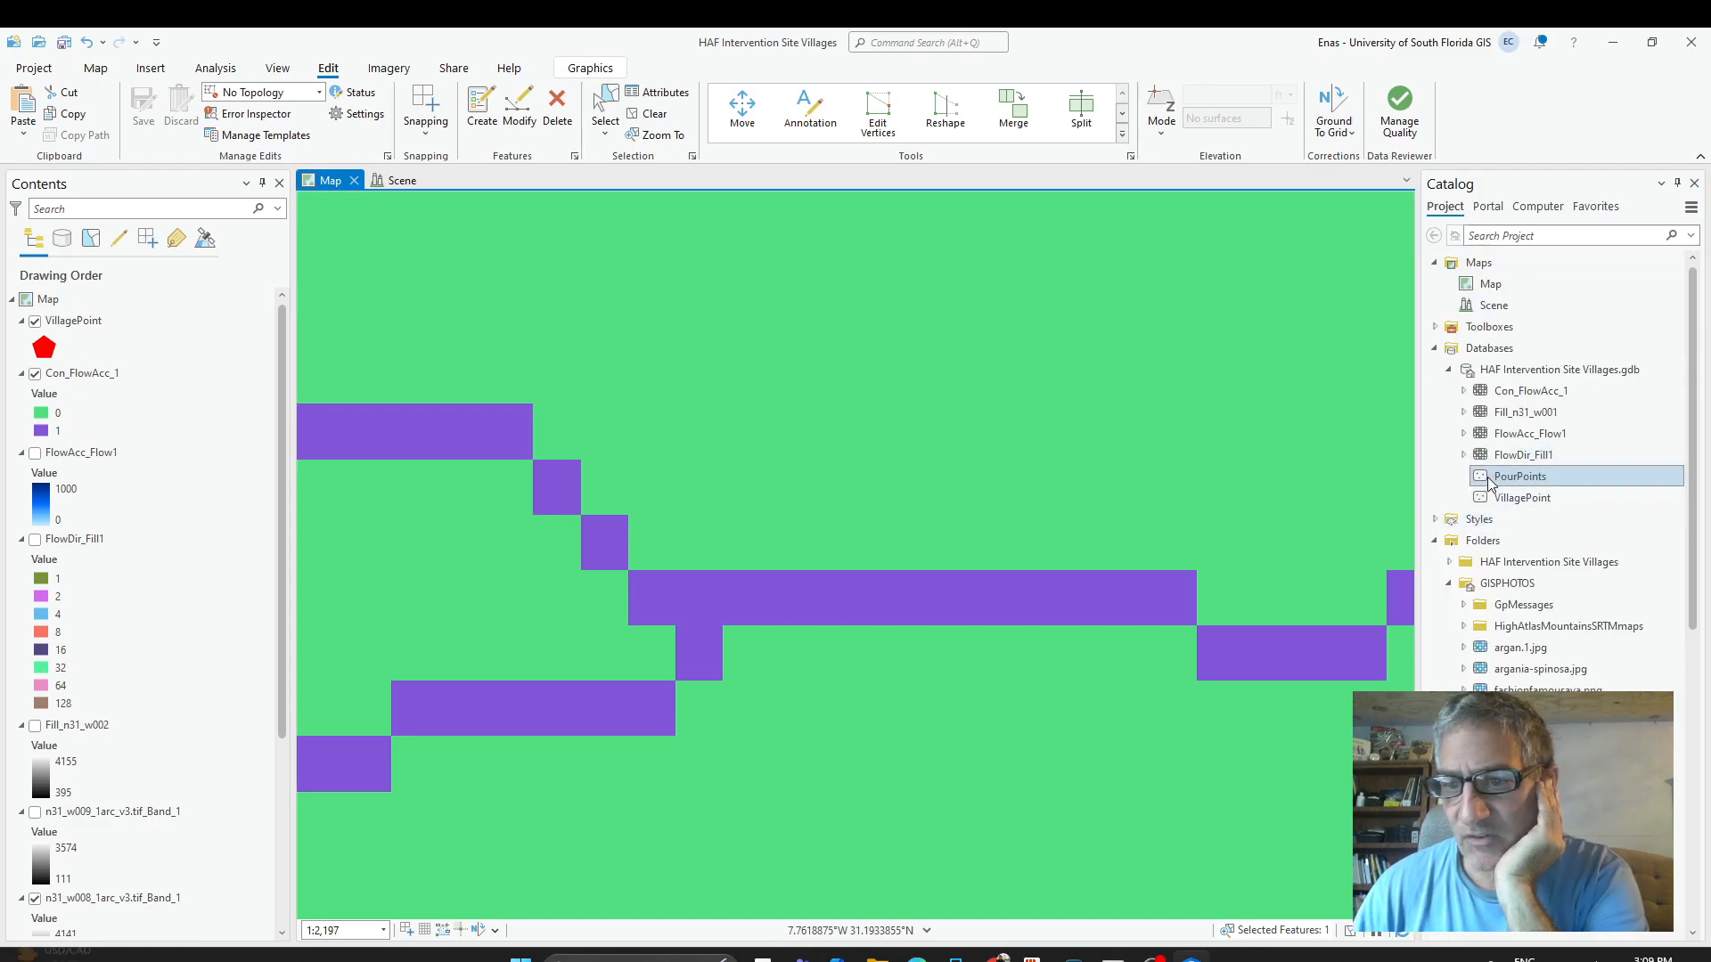
right_click(1490, 481)
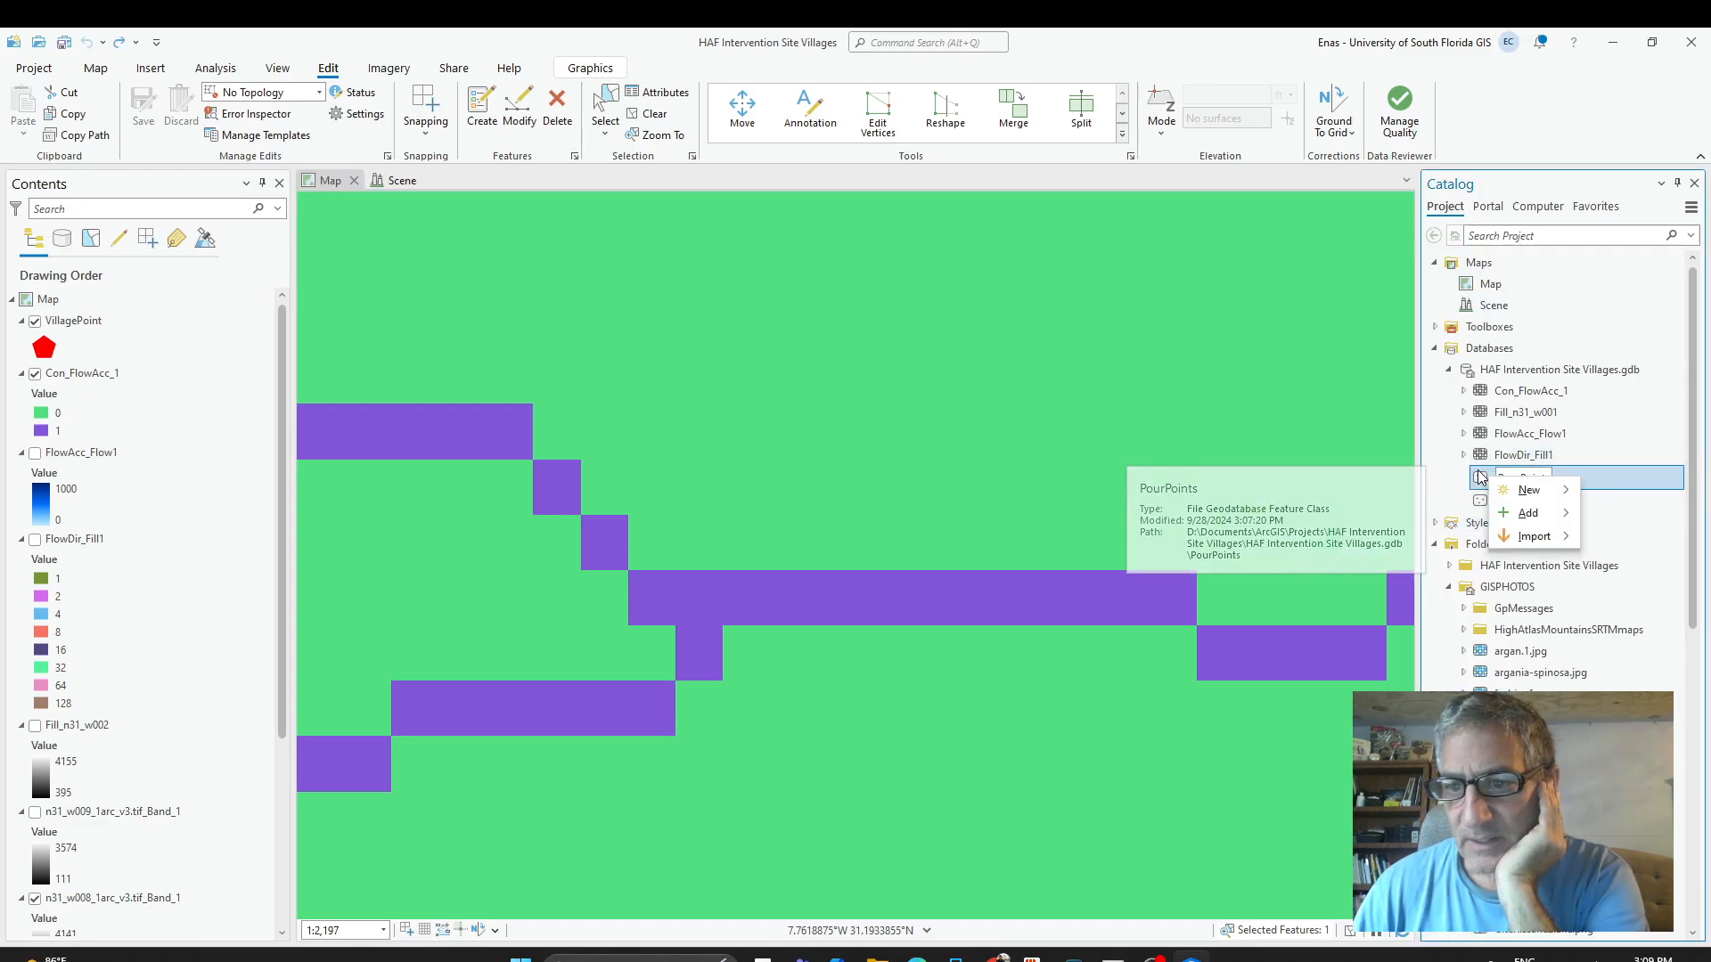
click(1481, 478)
right_click(1482, 478)
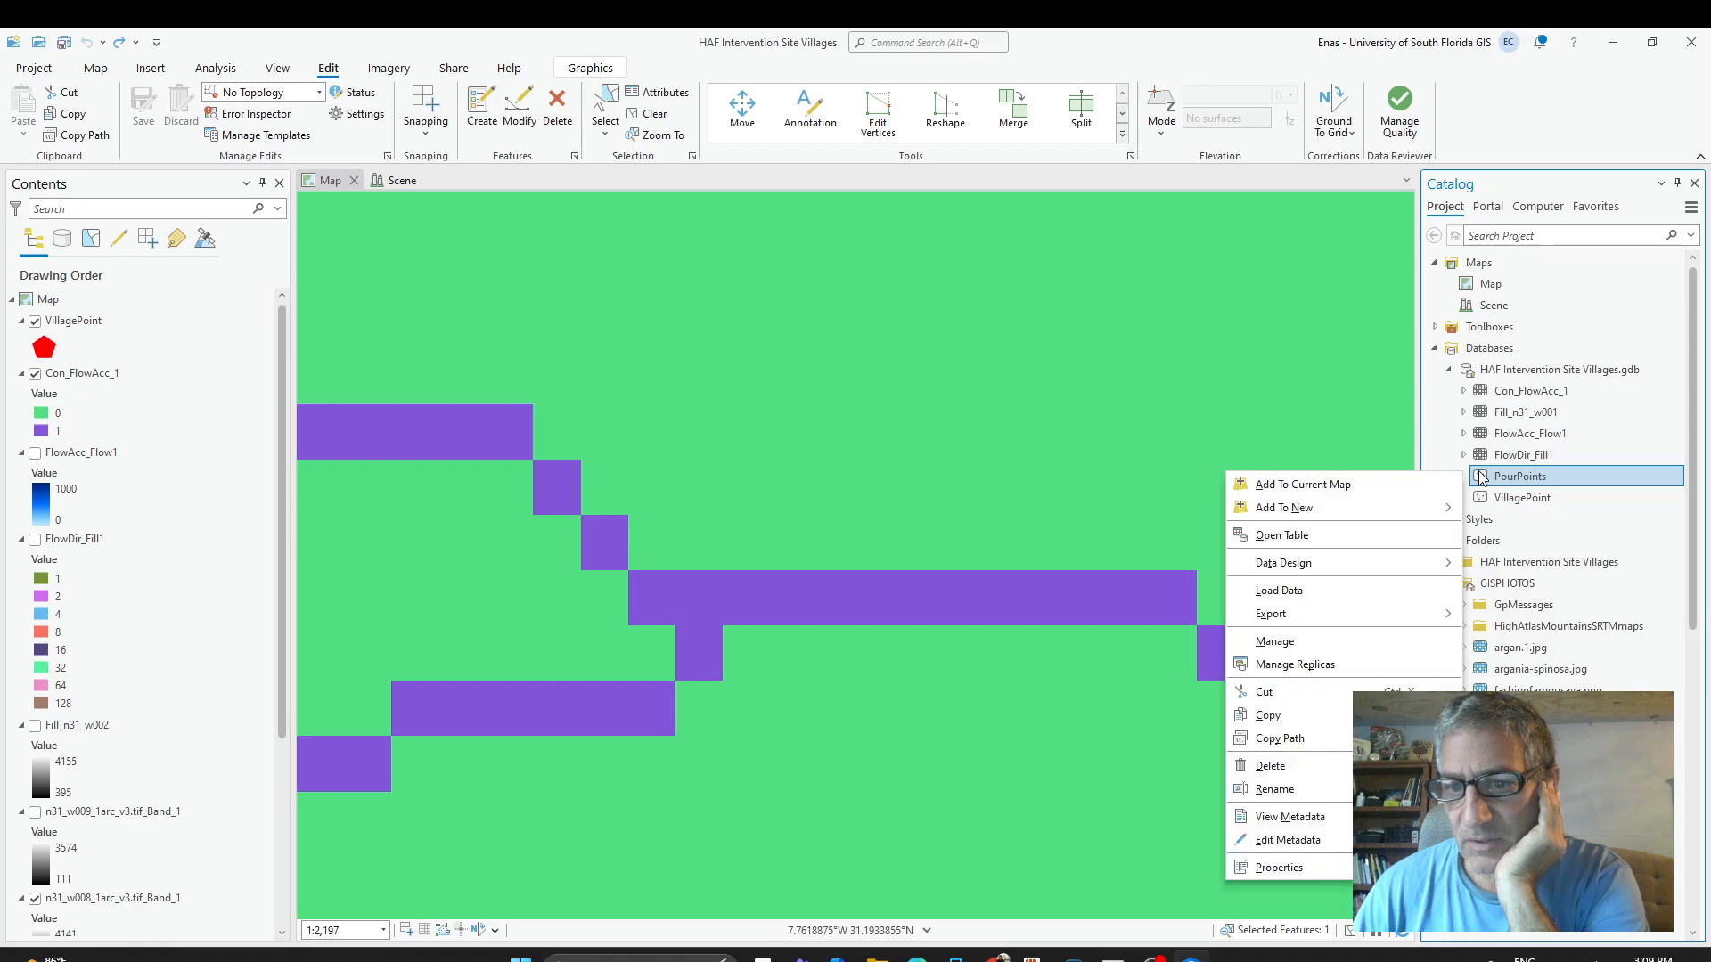
click(1481, 479)
click(1574, 475)
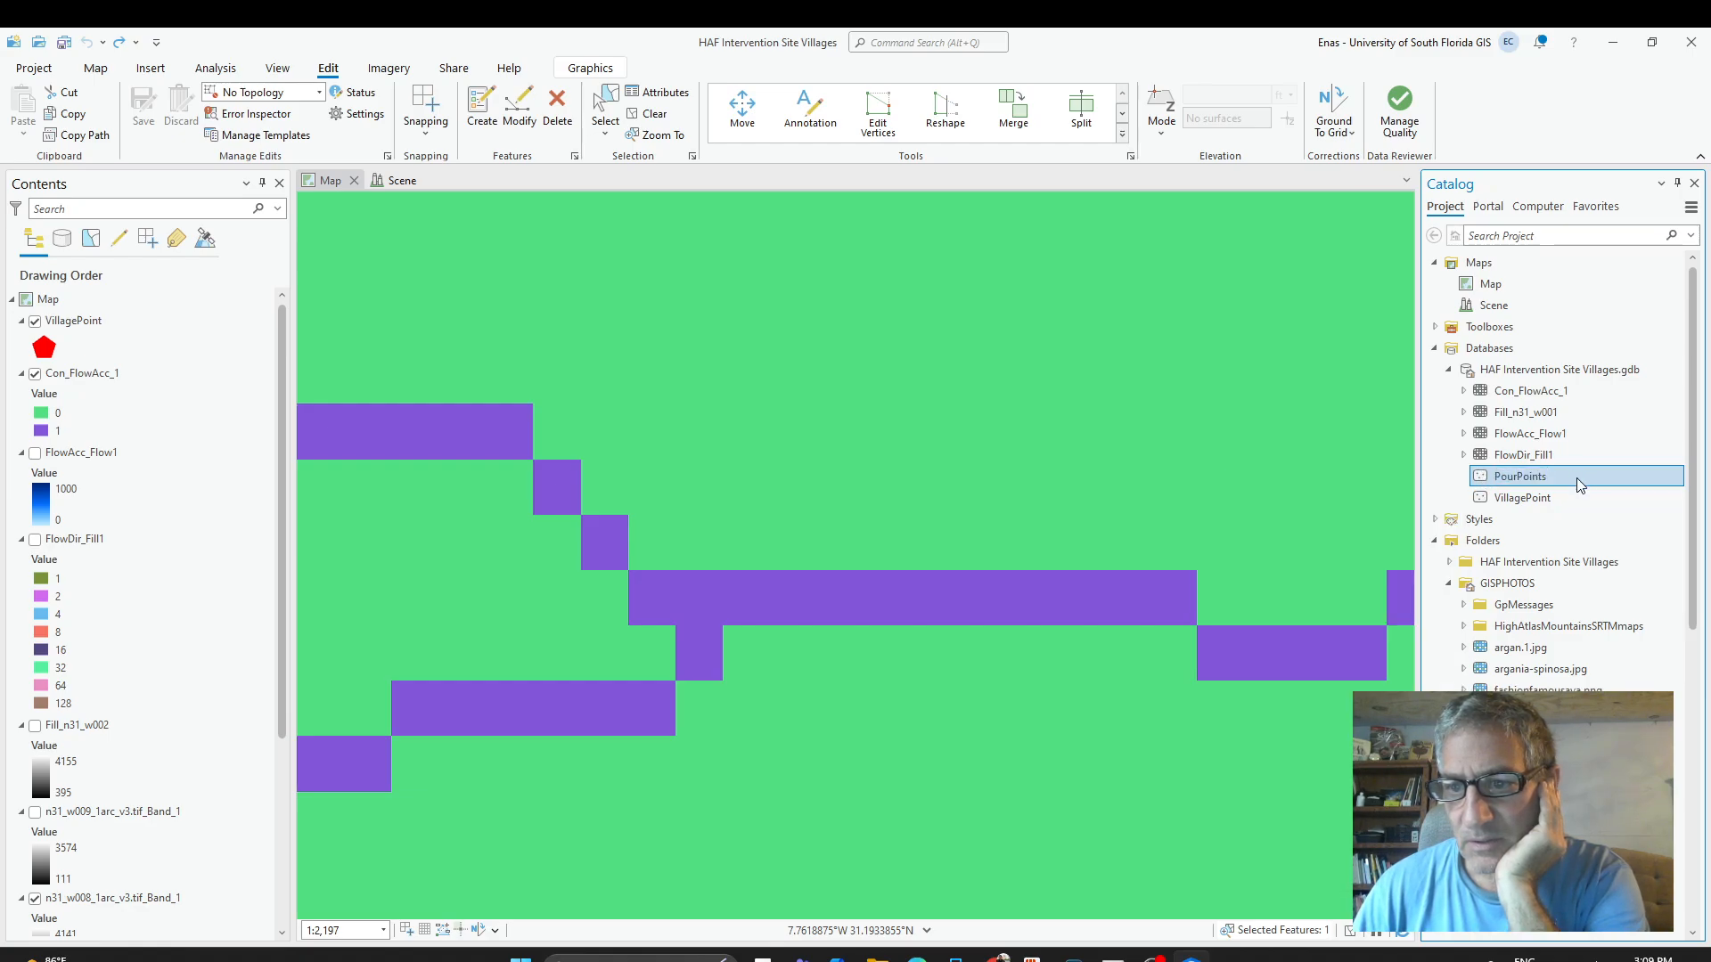
right_click(1487, 481)
click(1523, 478)
right_click(1524, 486)
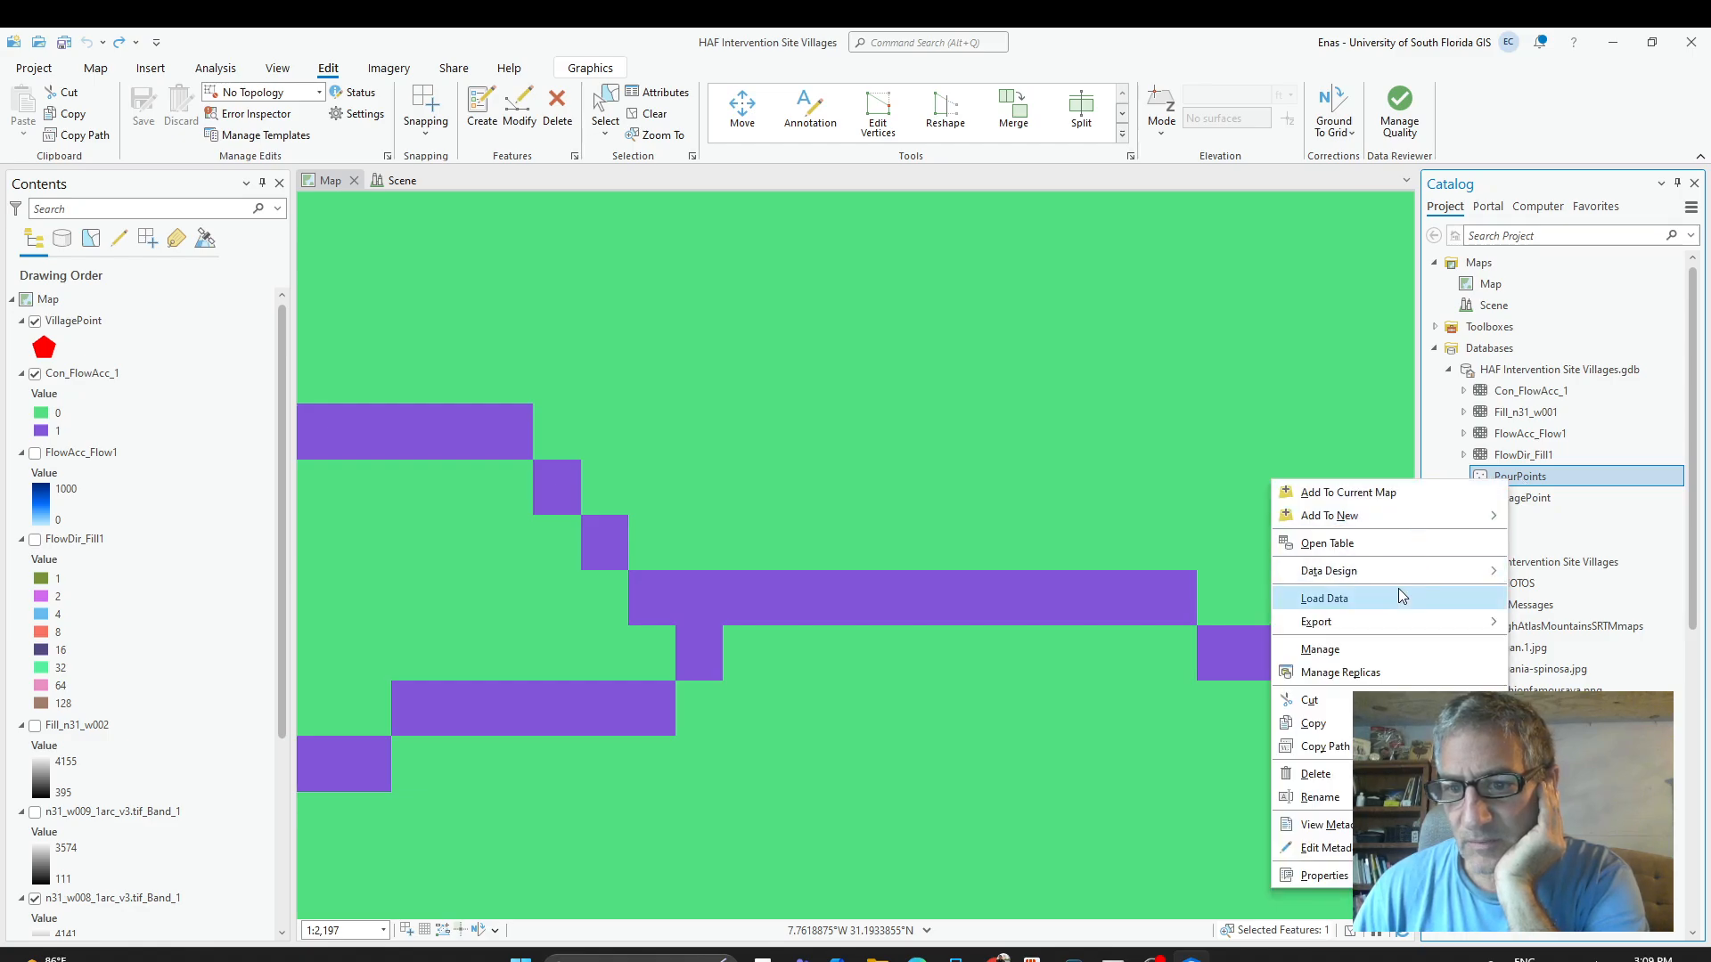
click(1490, 482)
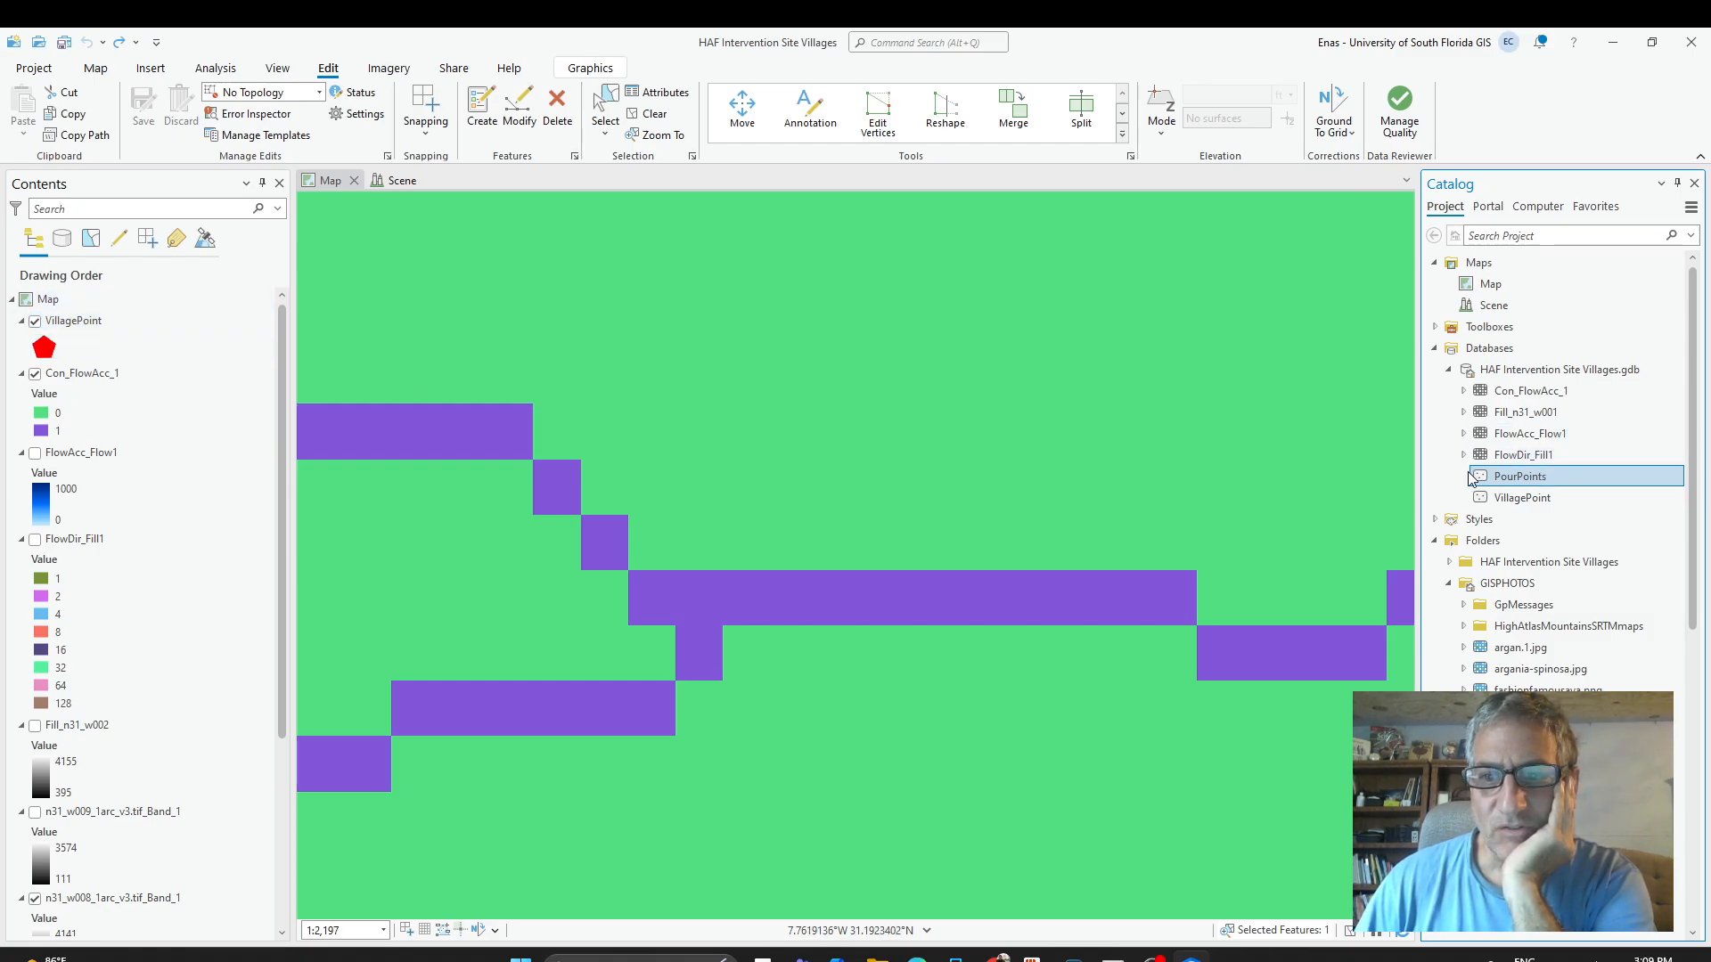
Add the PourPoints feature class to the map and place one pour point on the stream just east of the confluence.
drag(1479, 481, 186, 315)
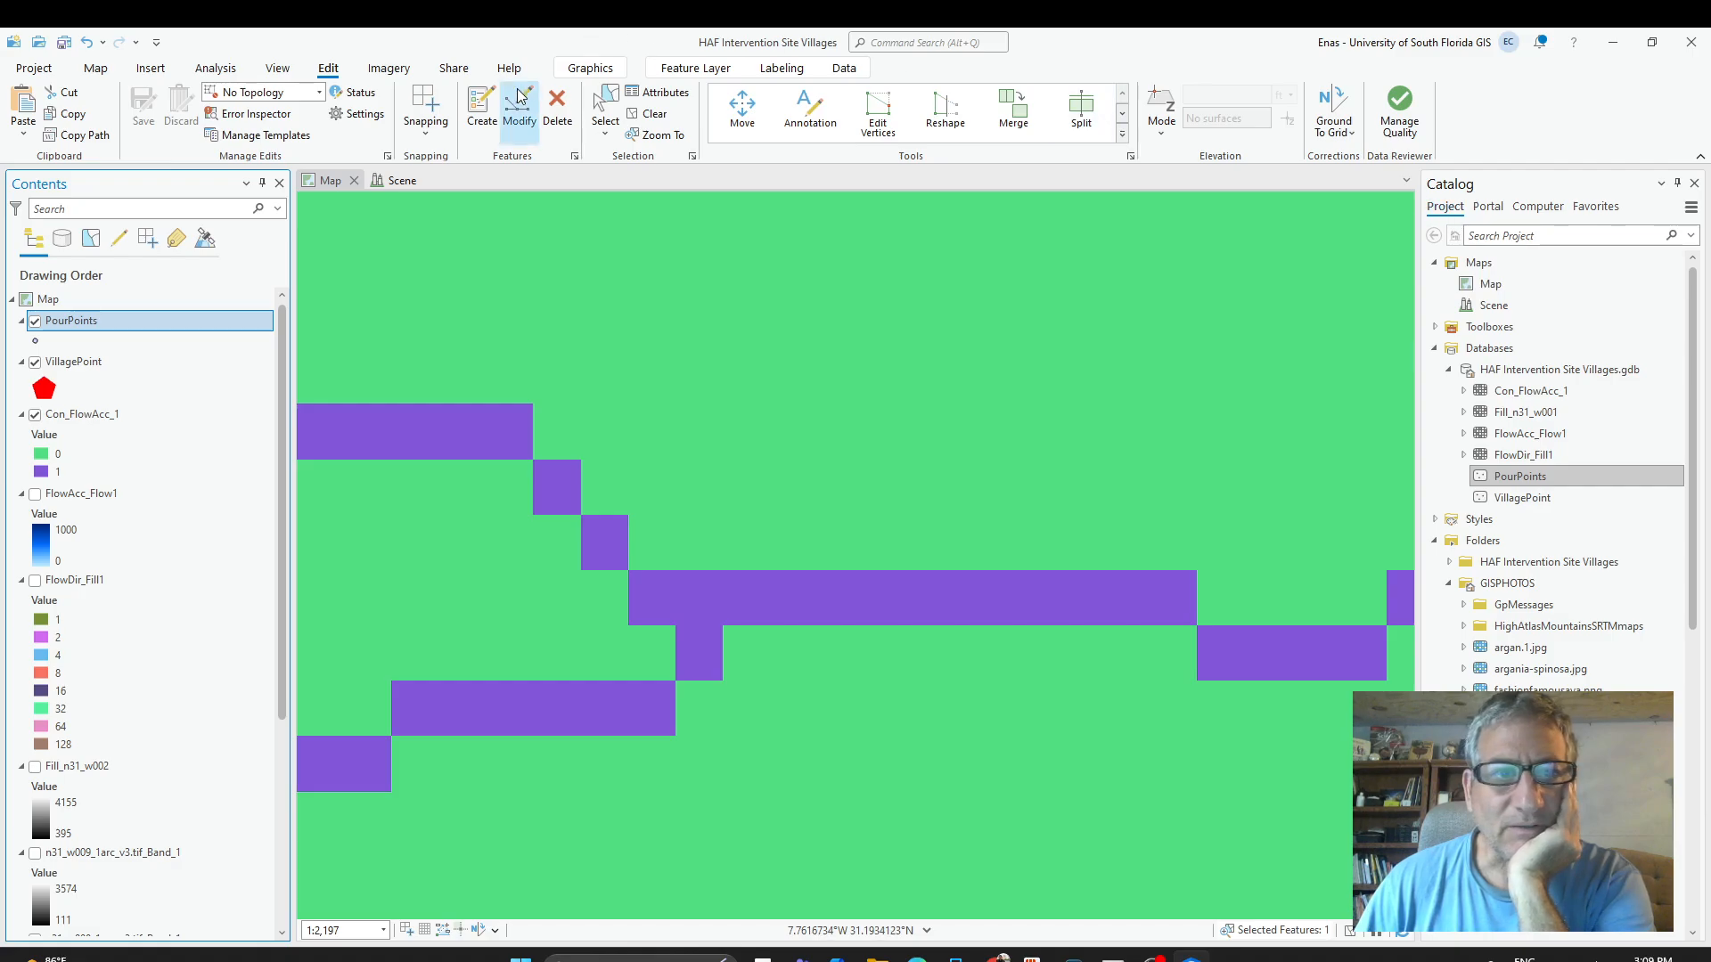
click(472, 124)
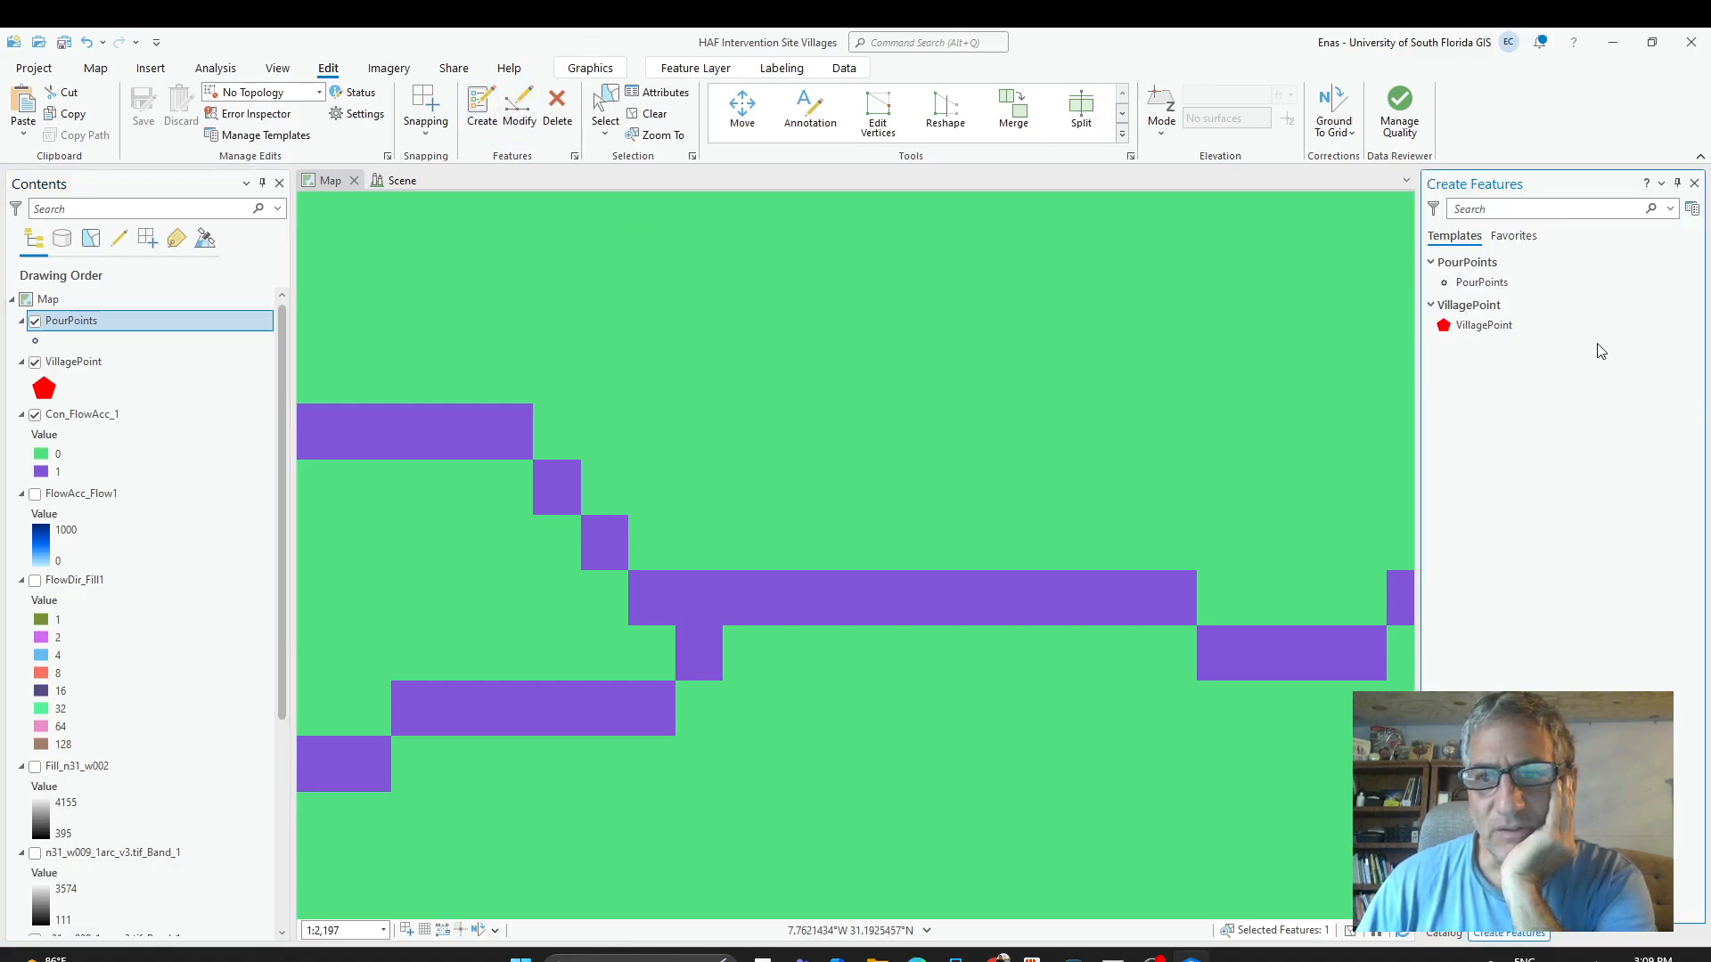
click(1488, 282)
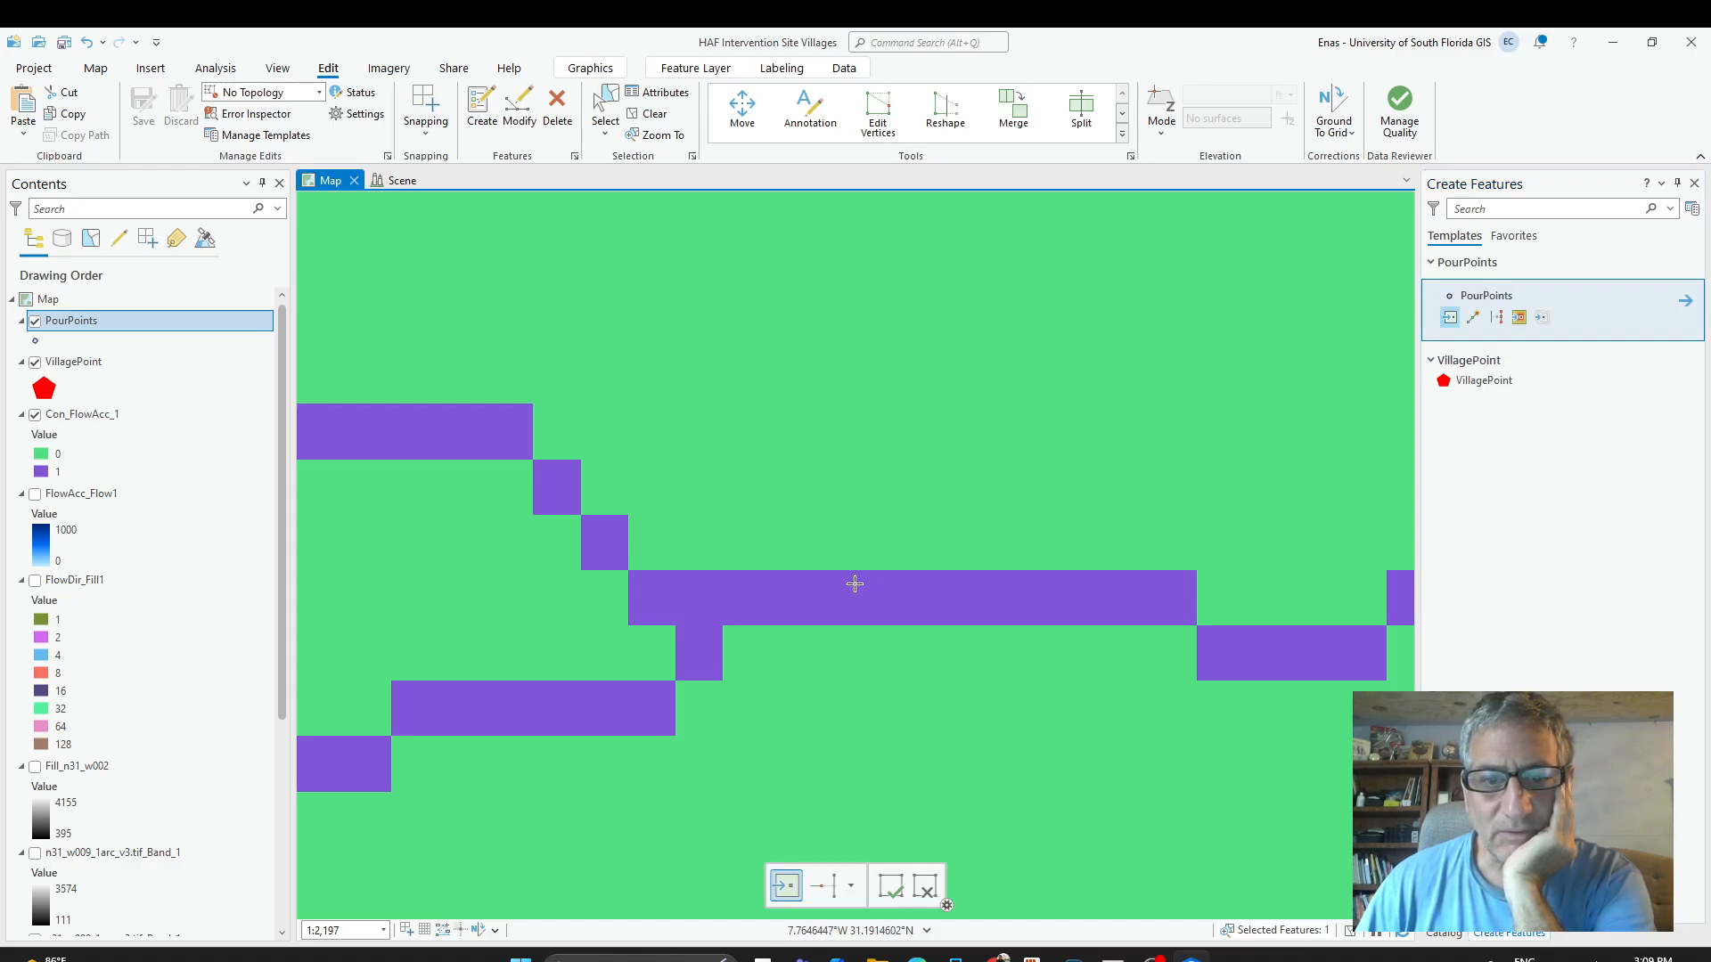
click(788, 600)
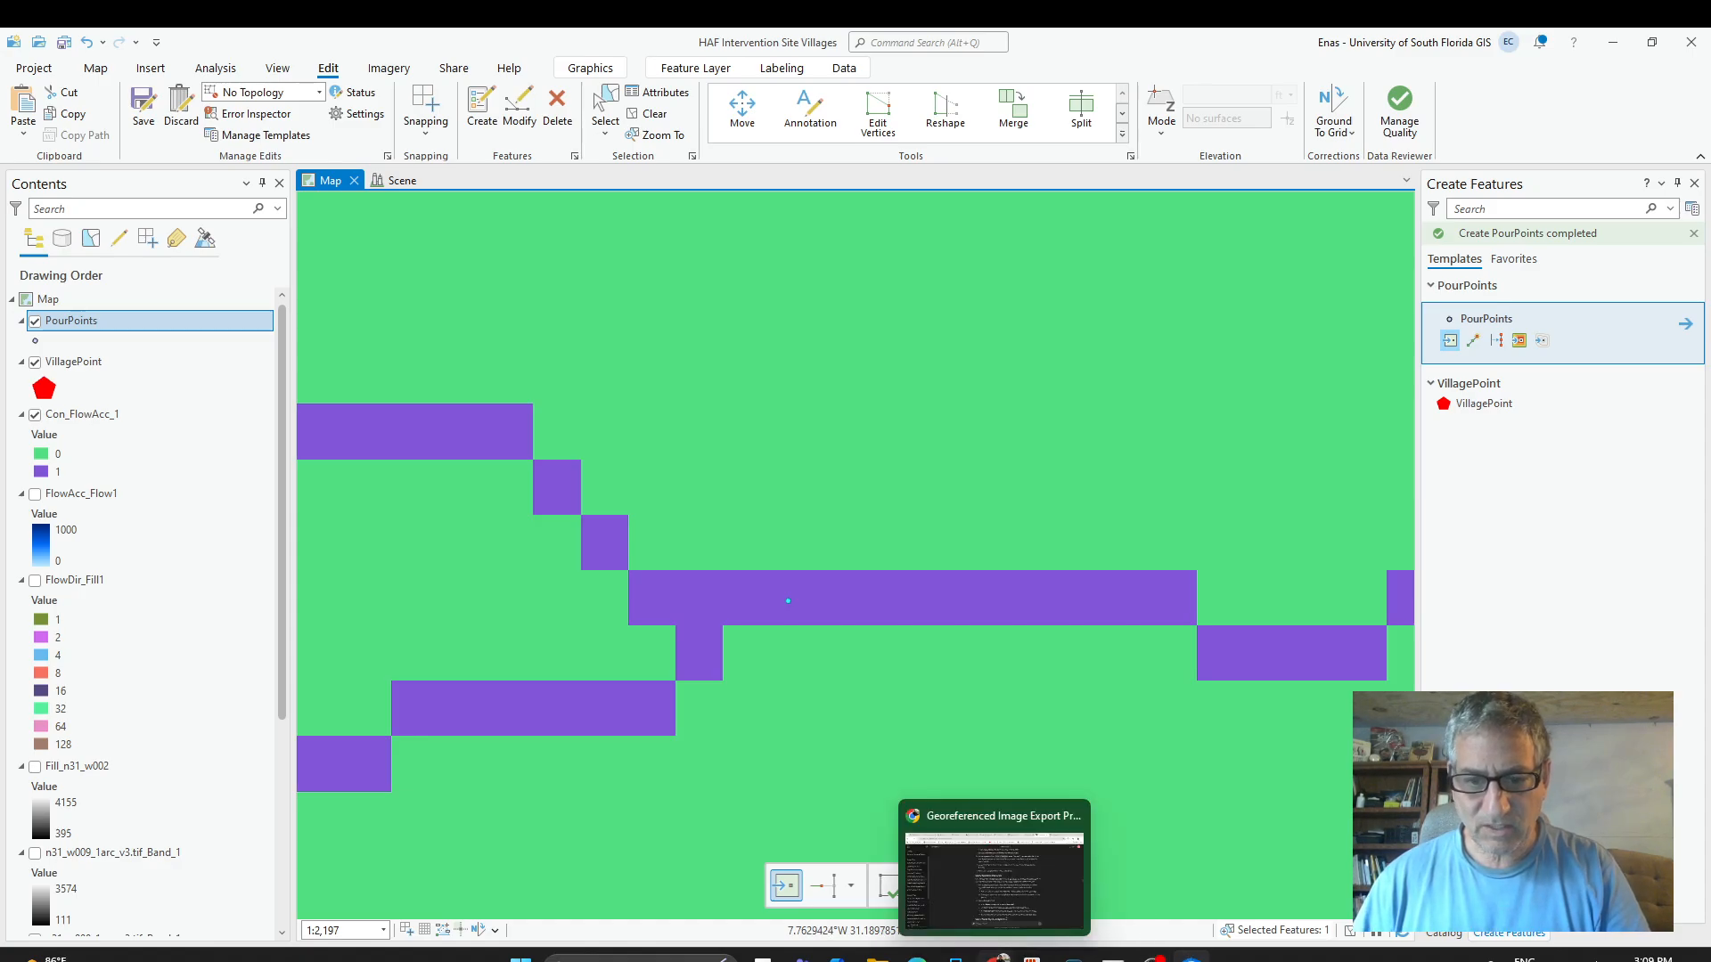
Switch to ChatGPT and reread the Step 6 instructions on digitizing pour points and running the Watershed tool.
click(997, 957)
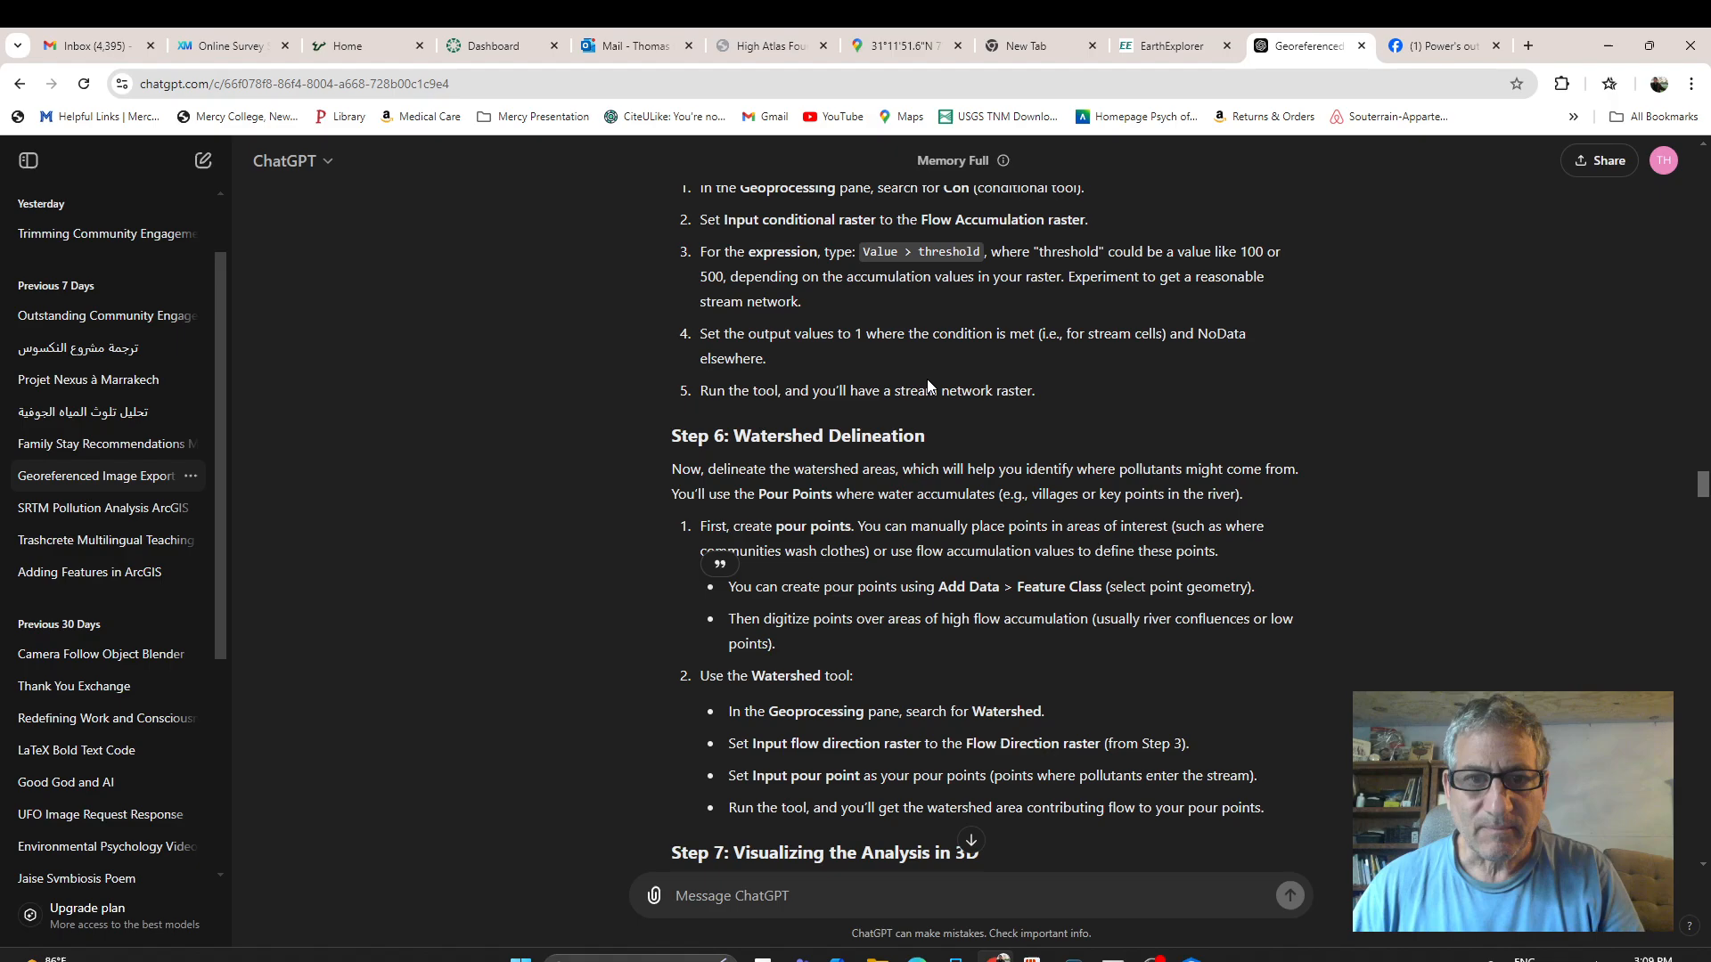
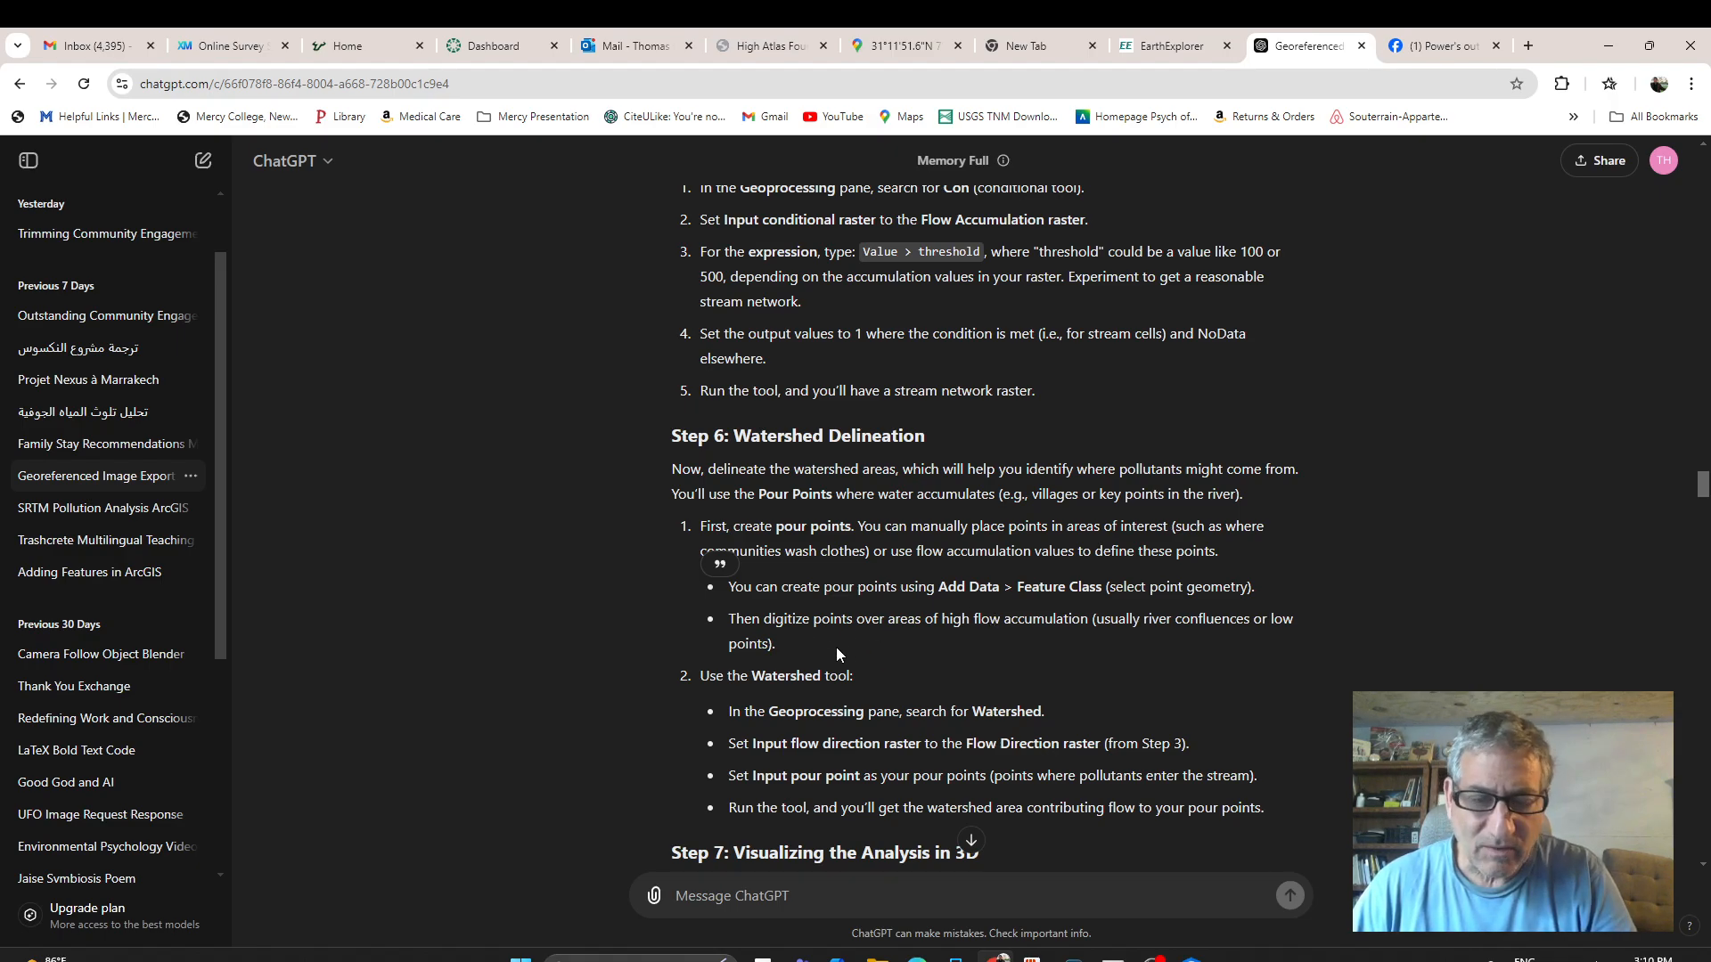
scroll(997, 700, down, 1)
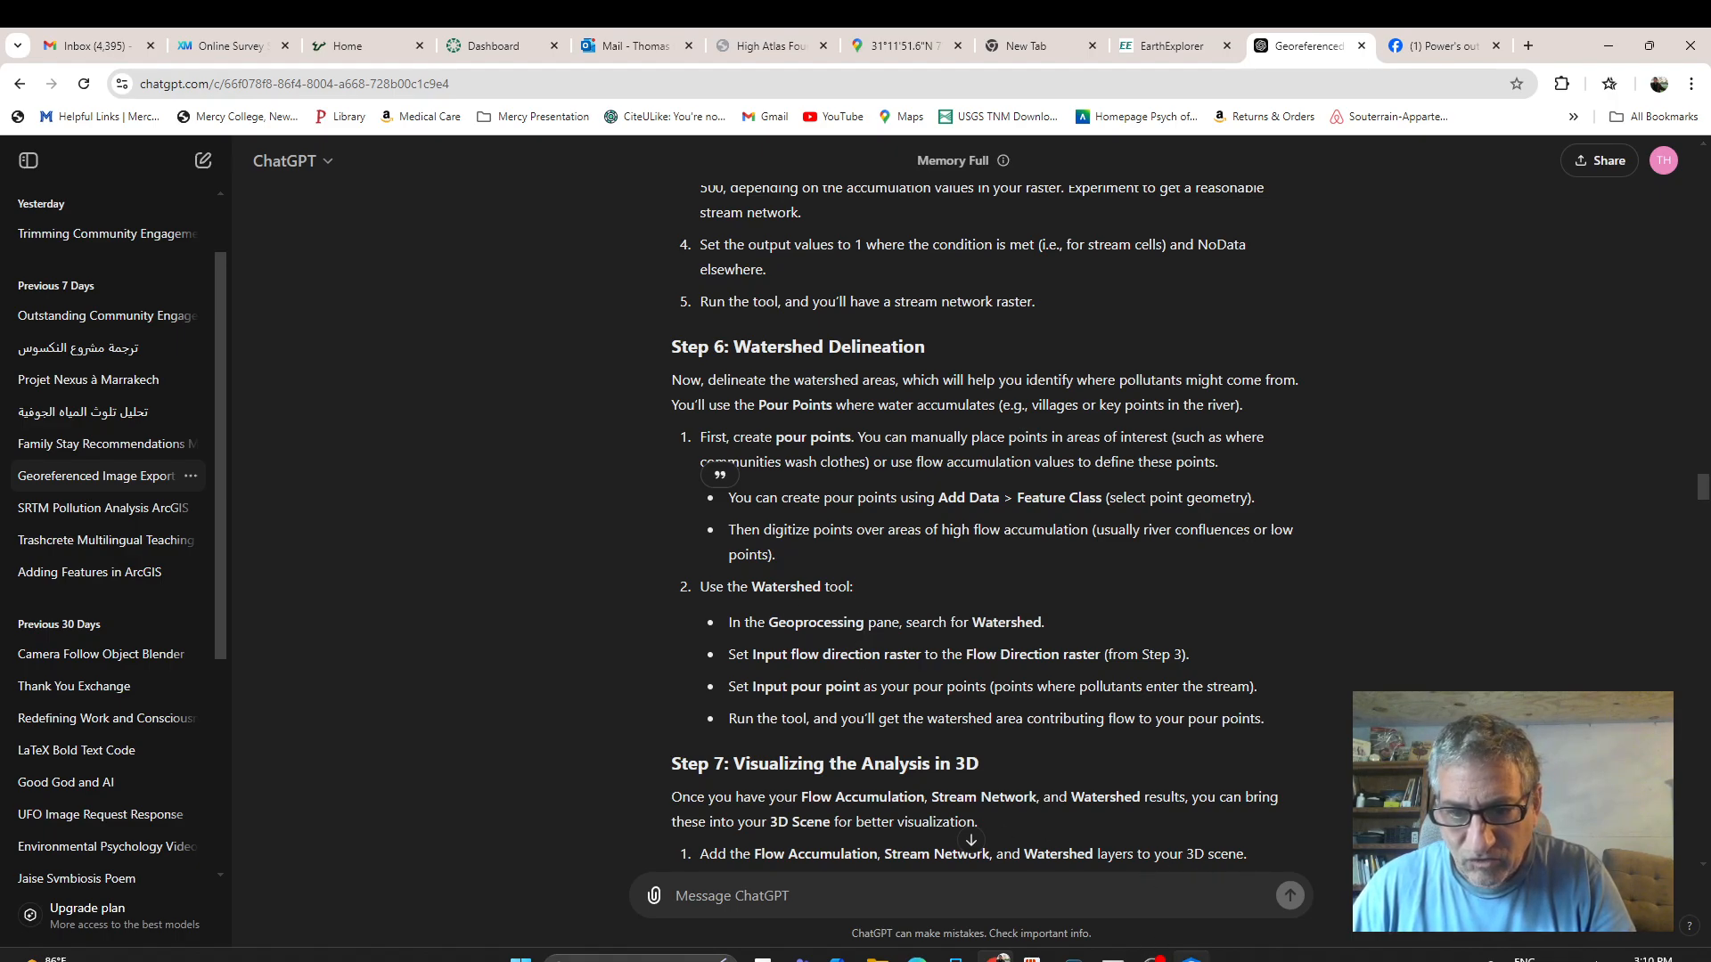
Switch back to ArcGIS Pro, search the geoprocessing tools for "watershed" and open the Spatial Analyst Watershed tool.
click(1191, 958)
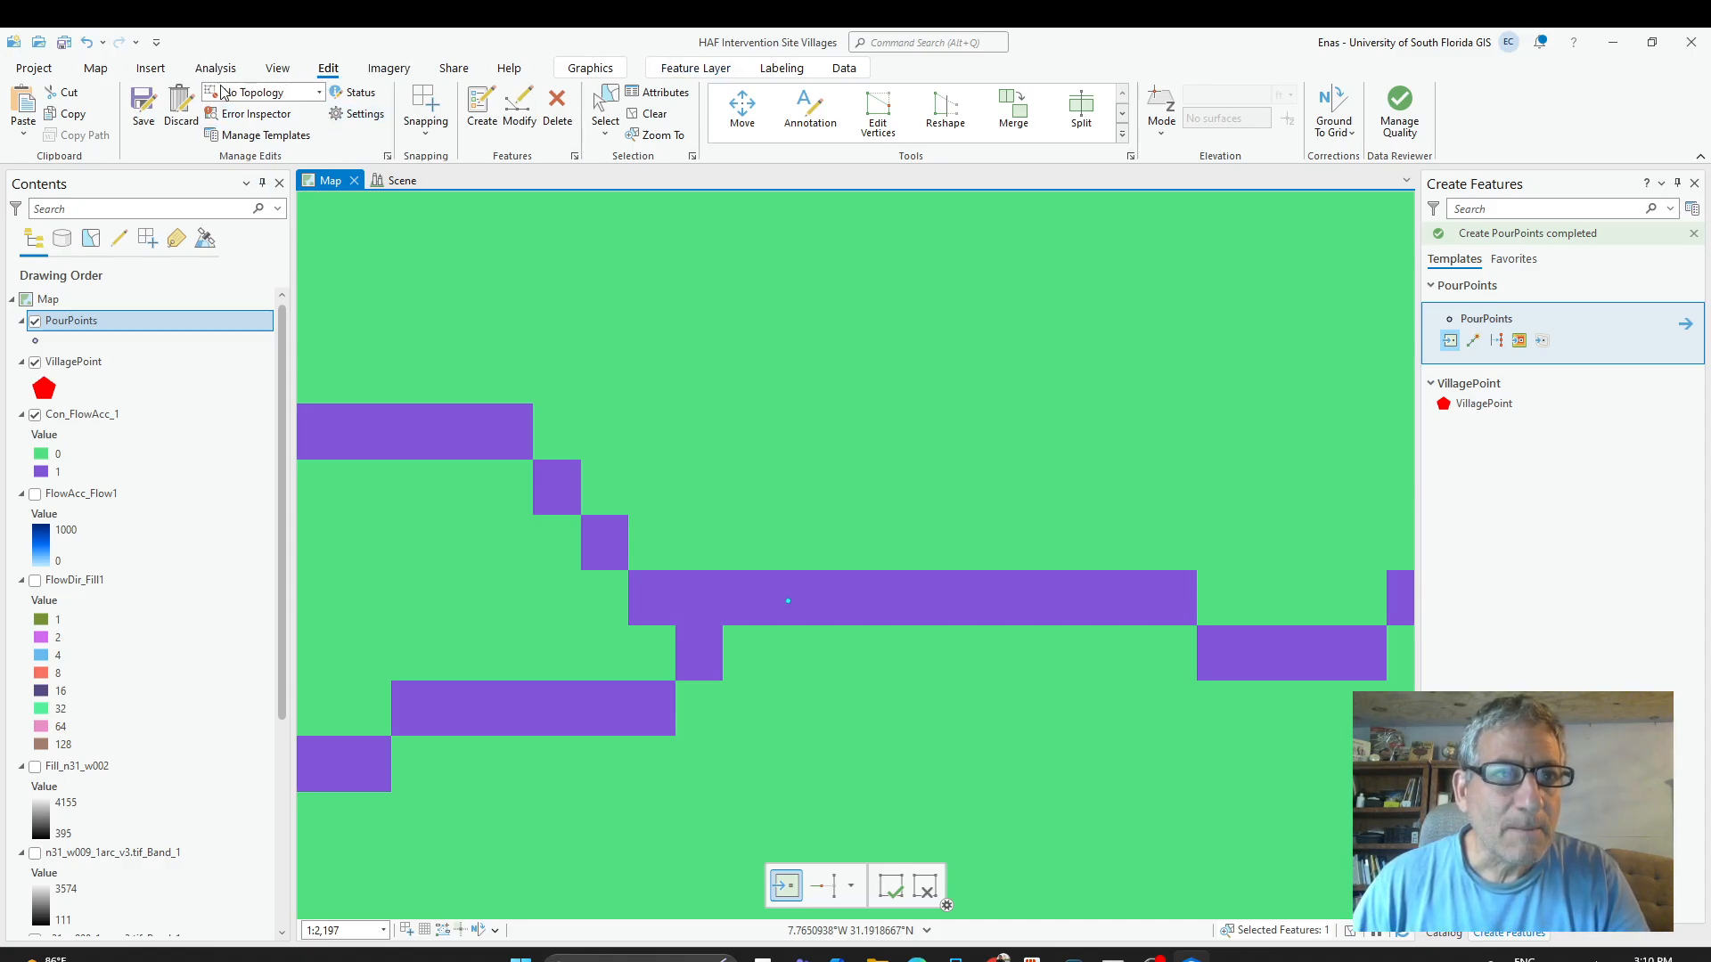
click(215, 68)
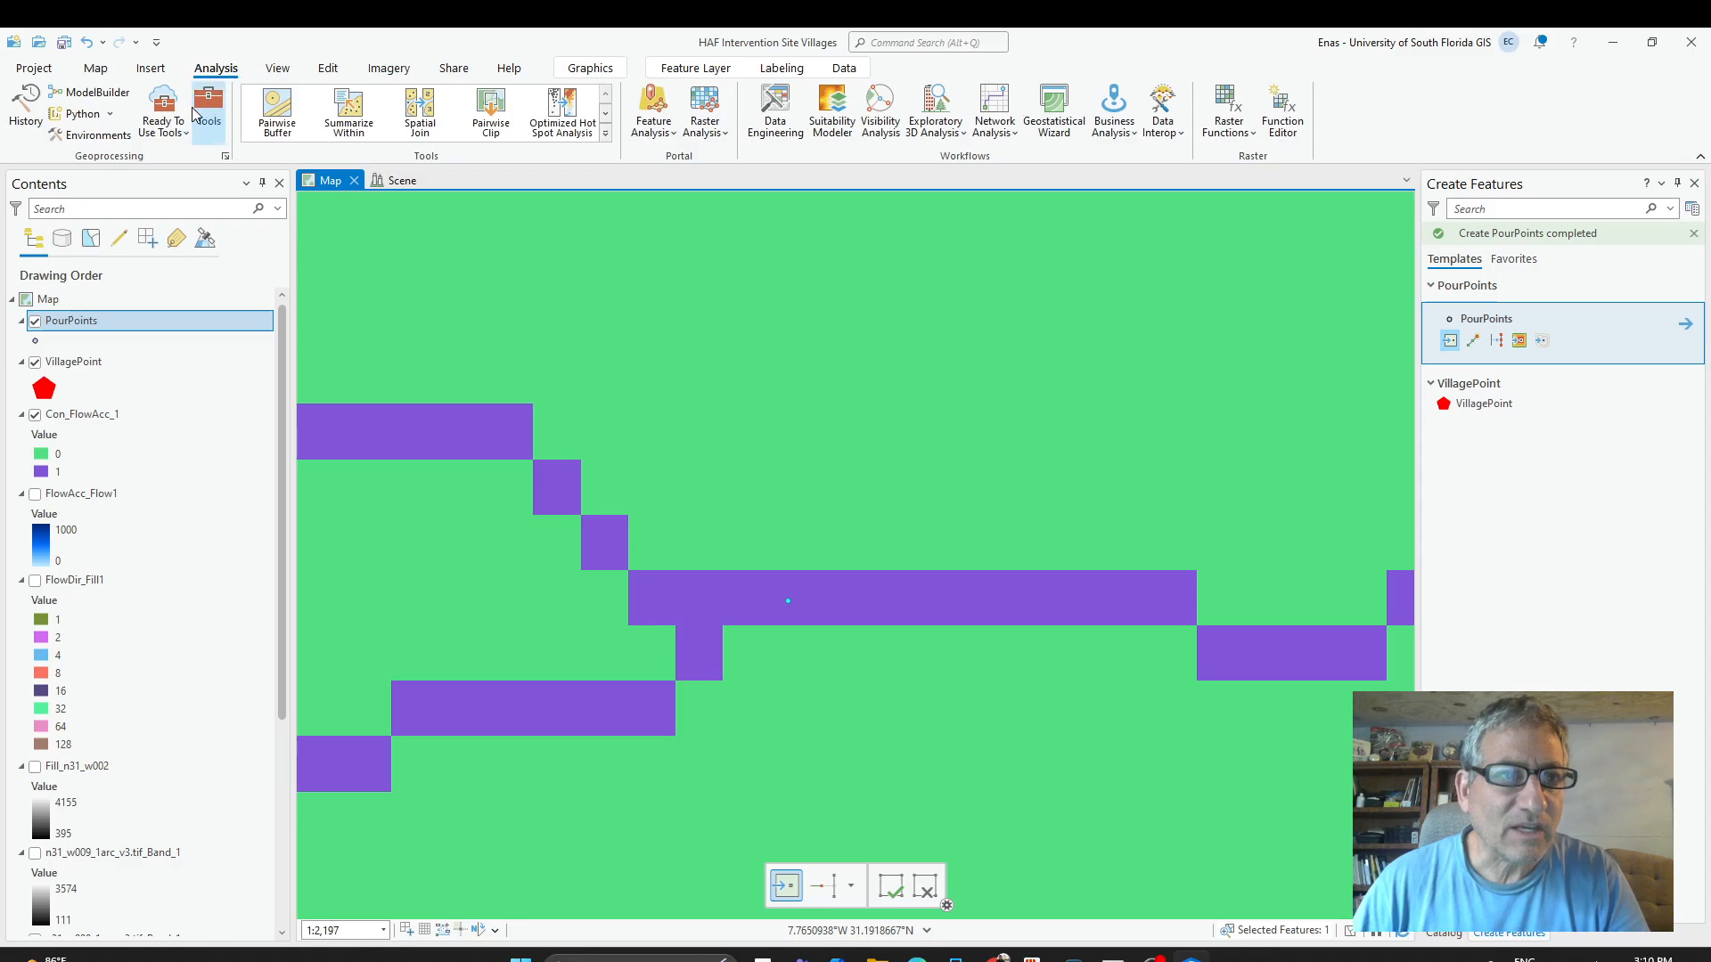
click(207, 108)
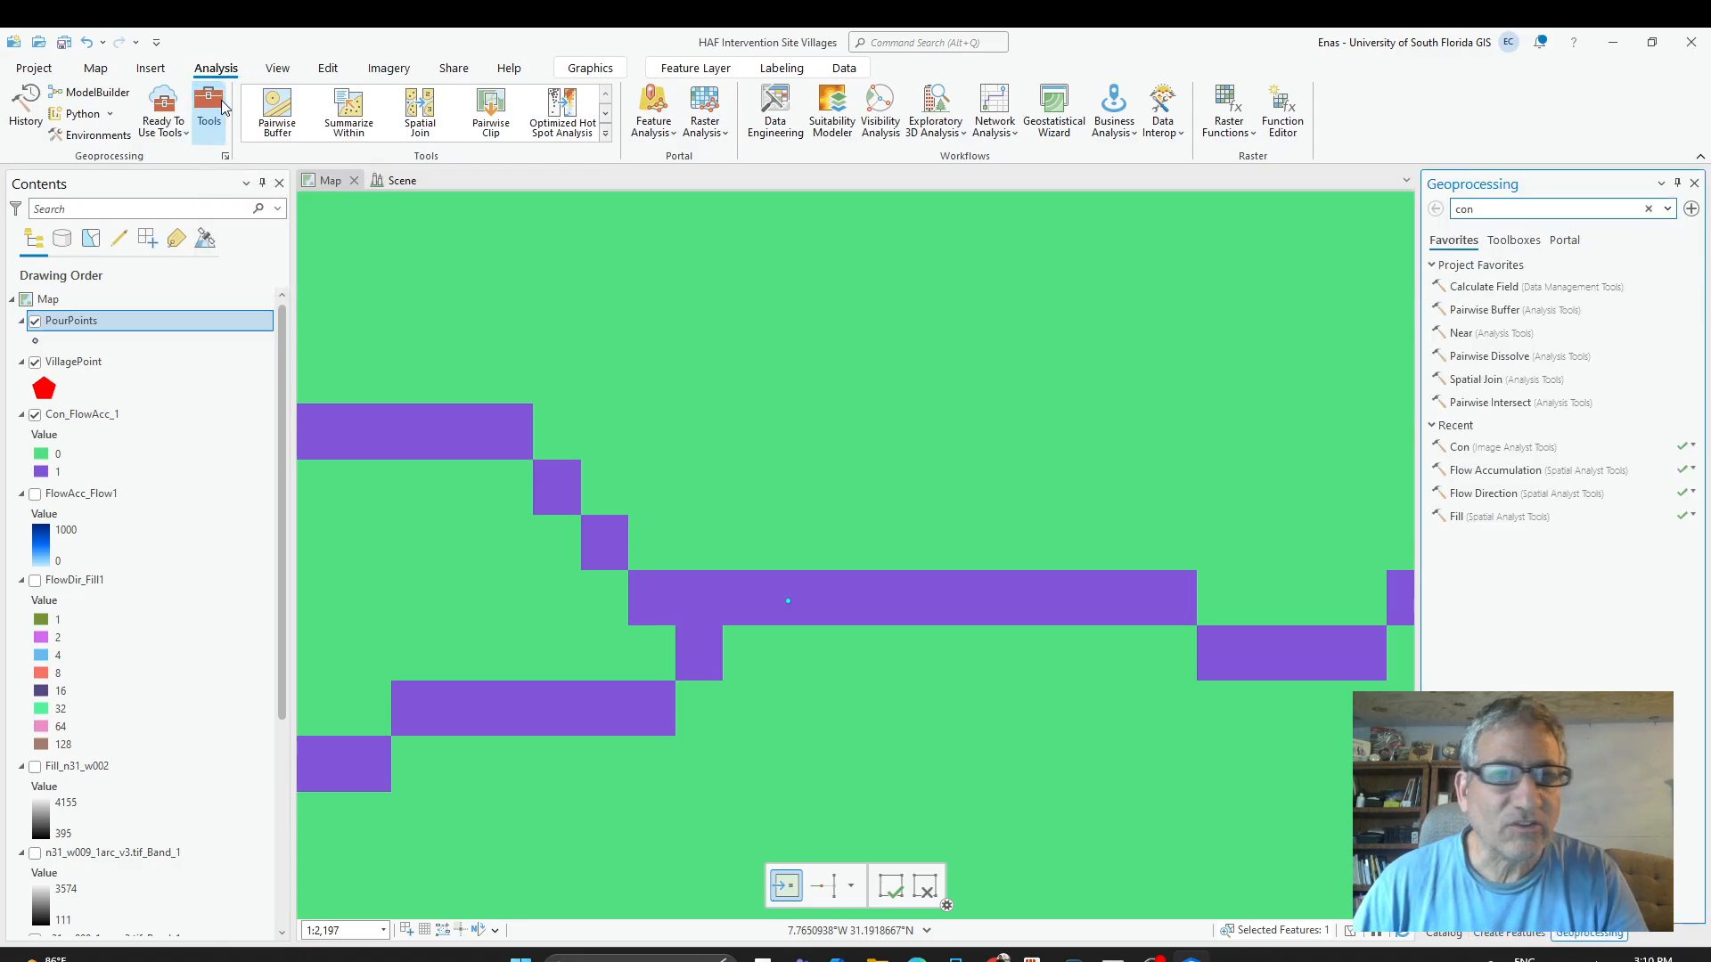
click(1648, 209)
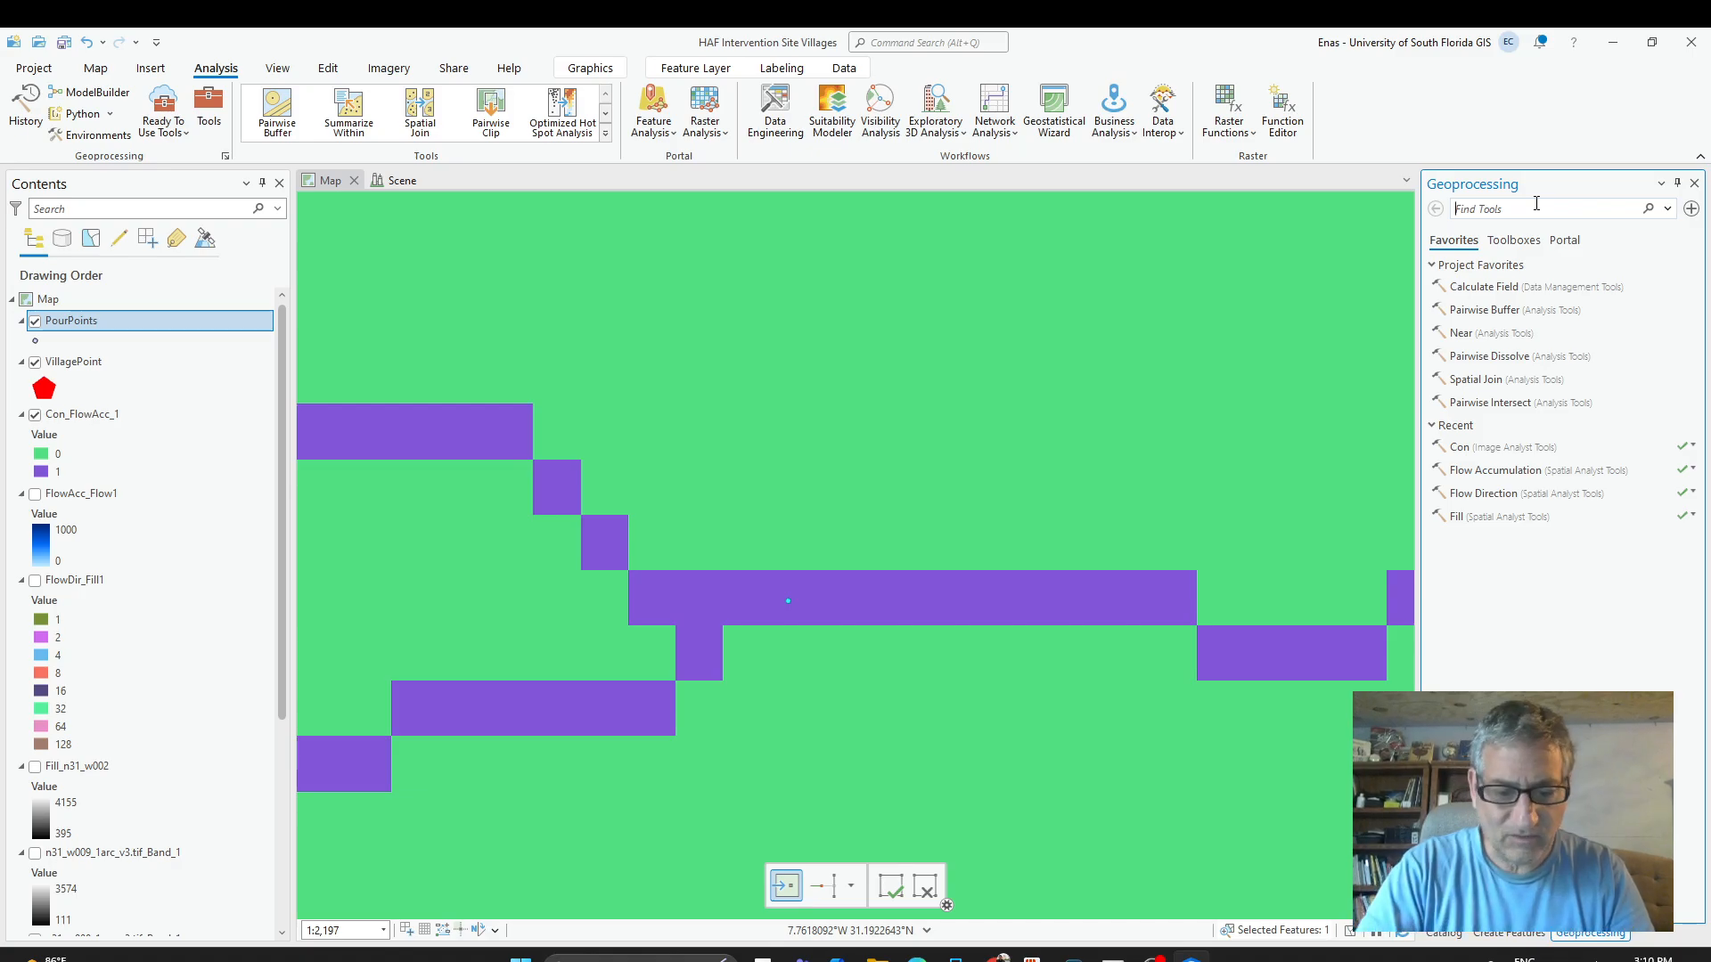
text(watershed)
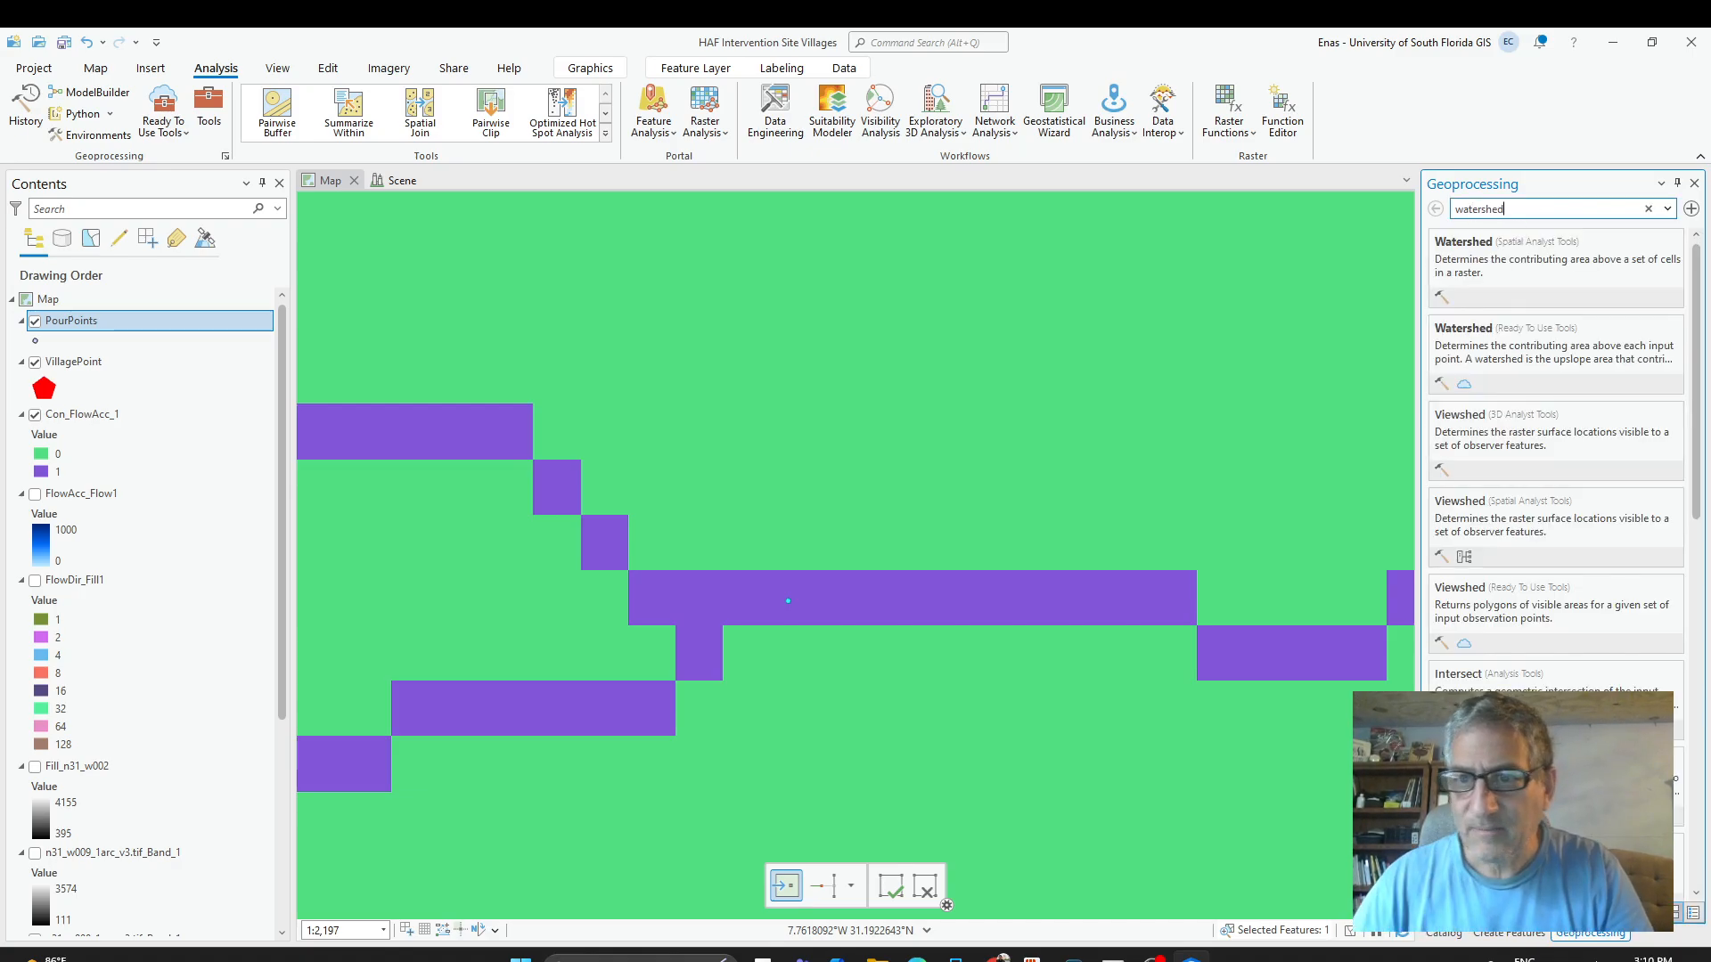
click(1549, 259)
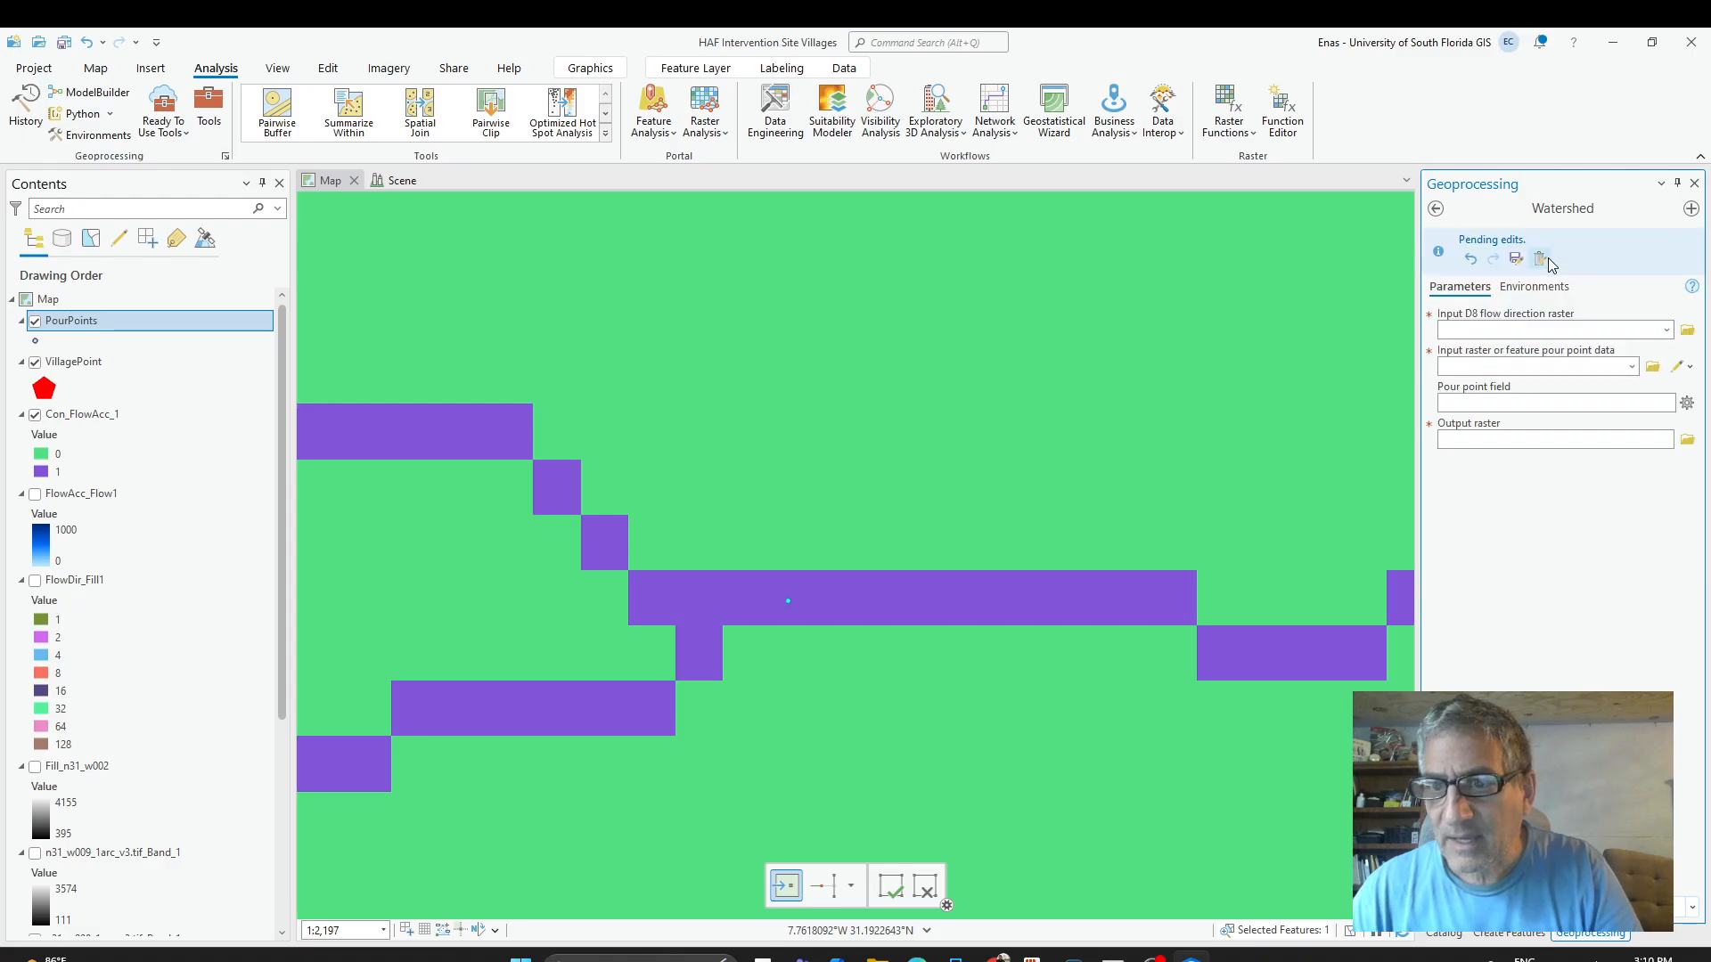
Set the Watershed tool's input D8 flow direction raster to FlowDir_Fill1 and its pour point data to PourPoints.
click(1640, 328)
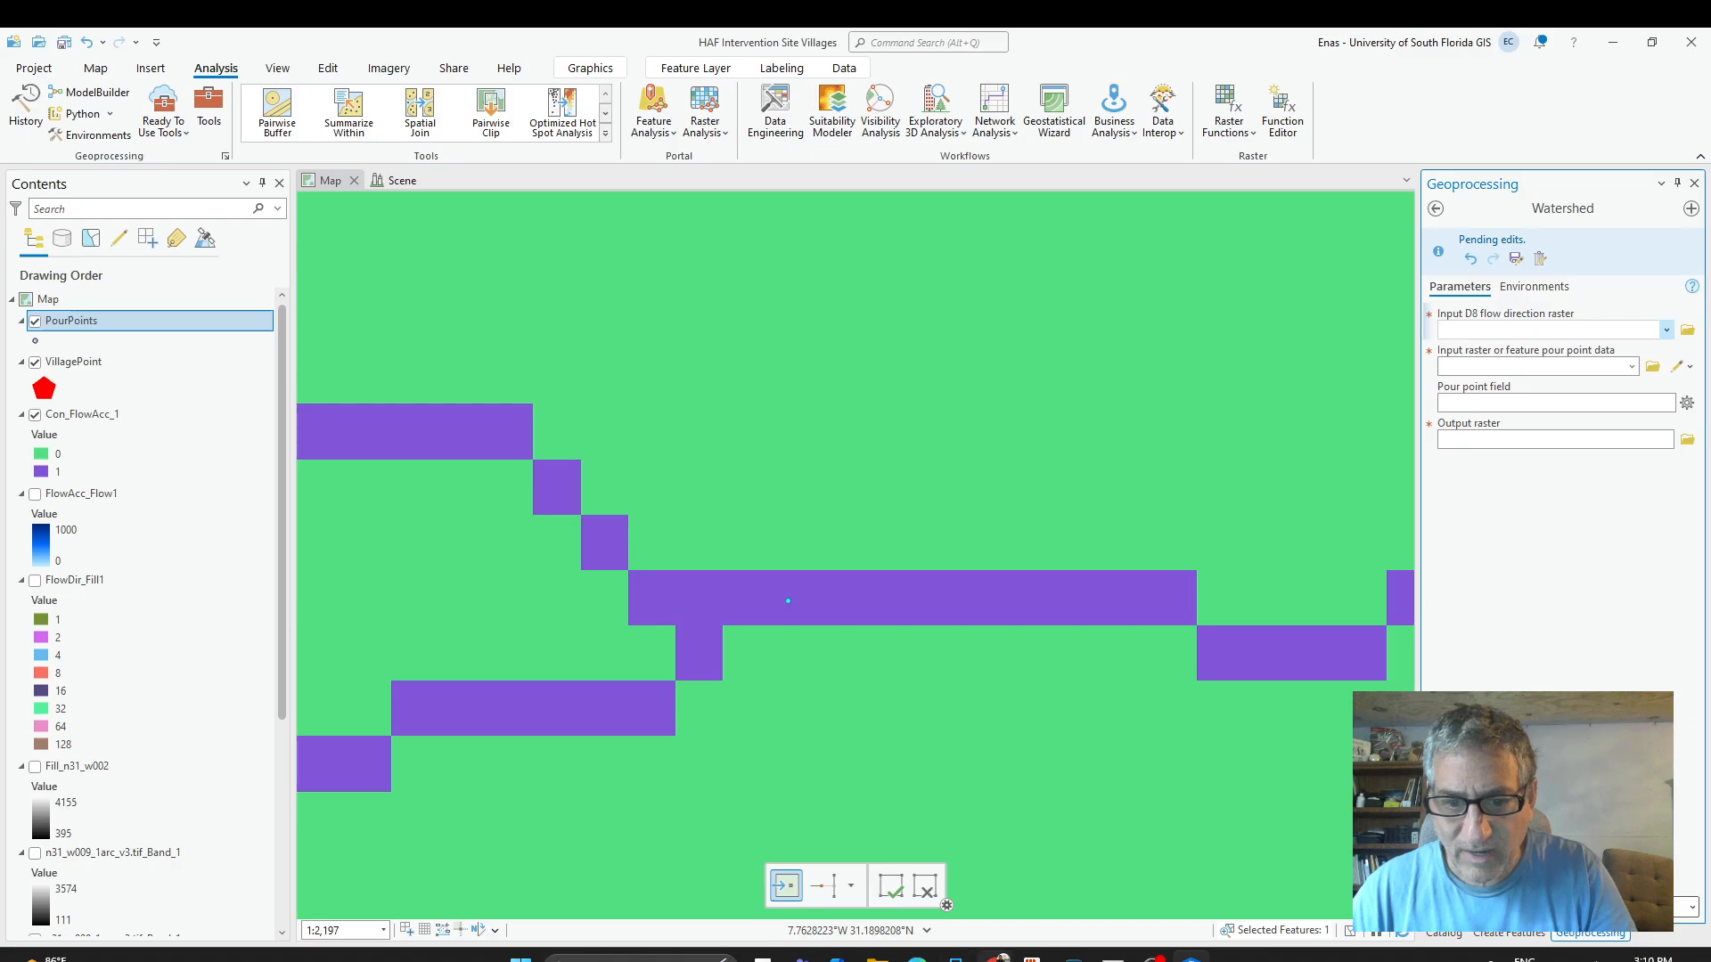
click(998, 958)
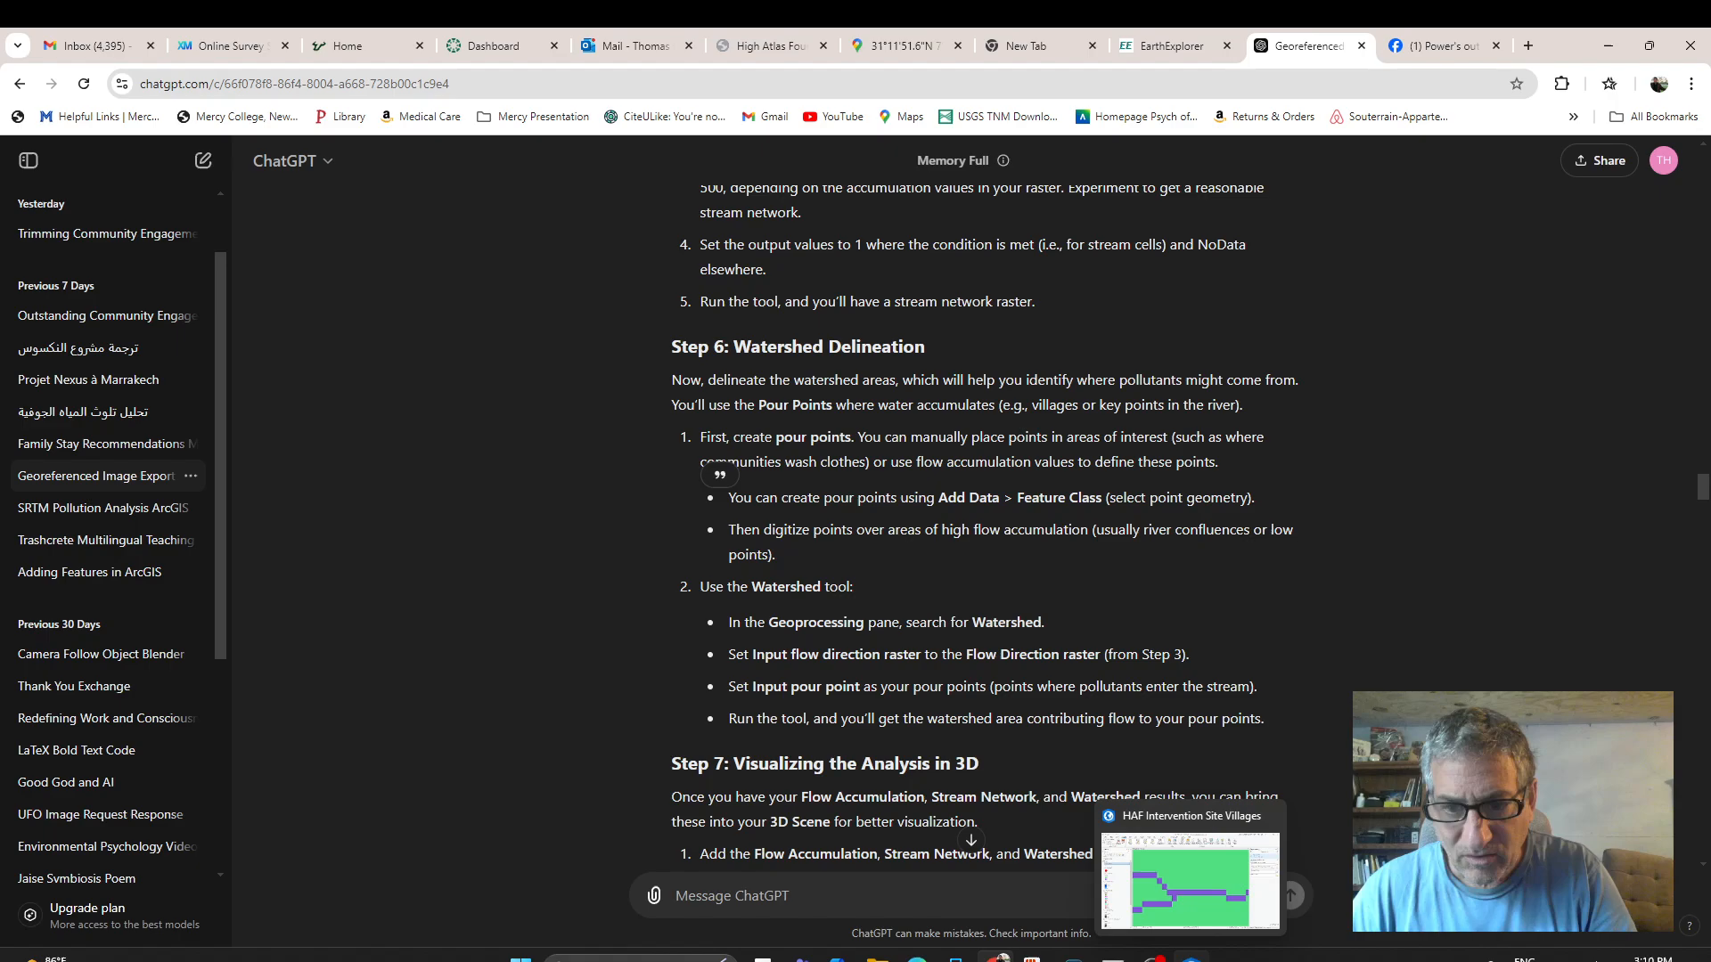
click(1190, 958)
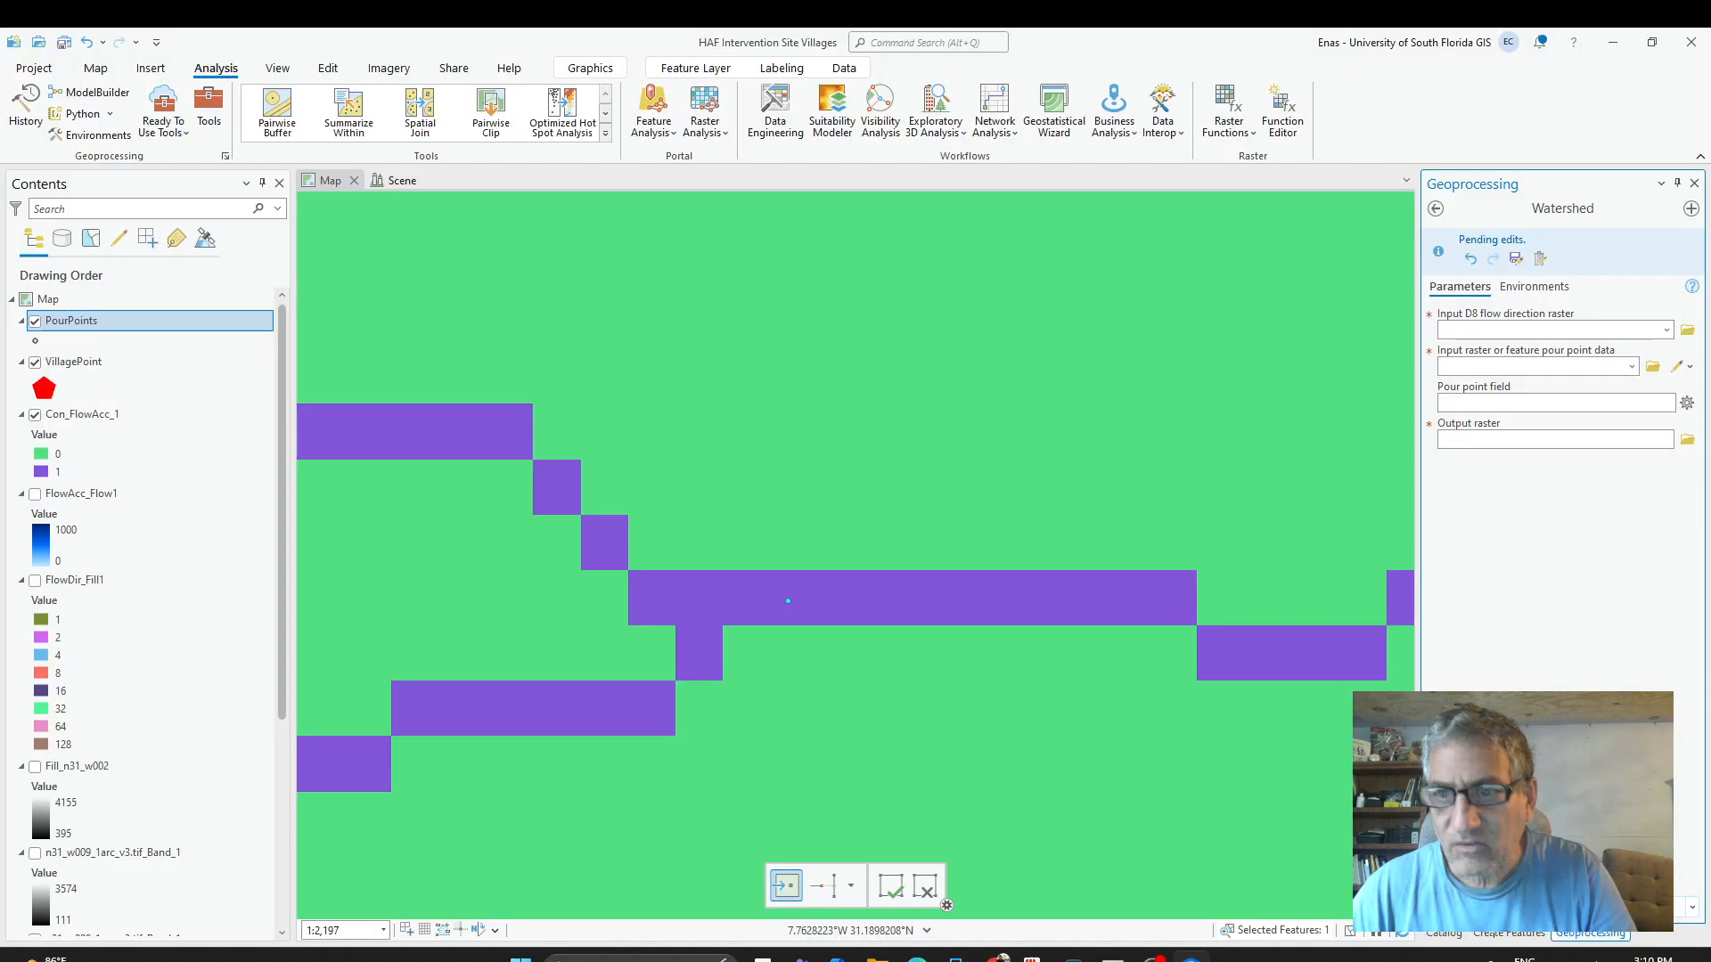
click(1665, 330)
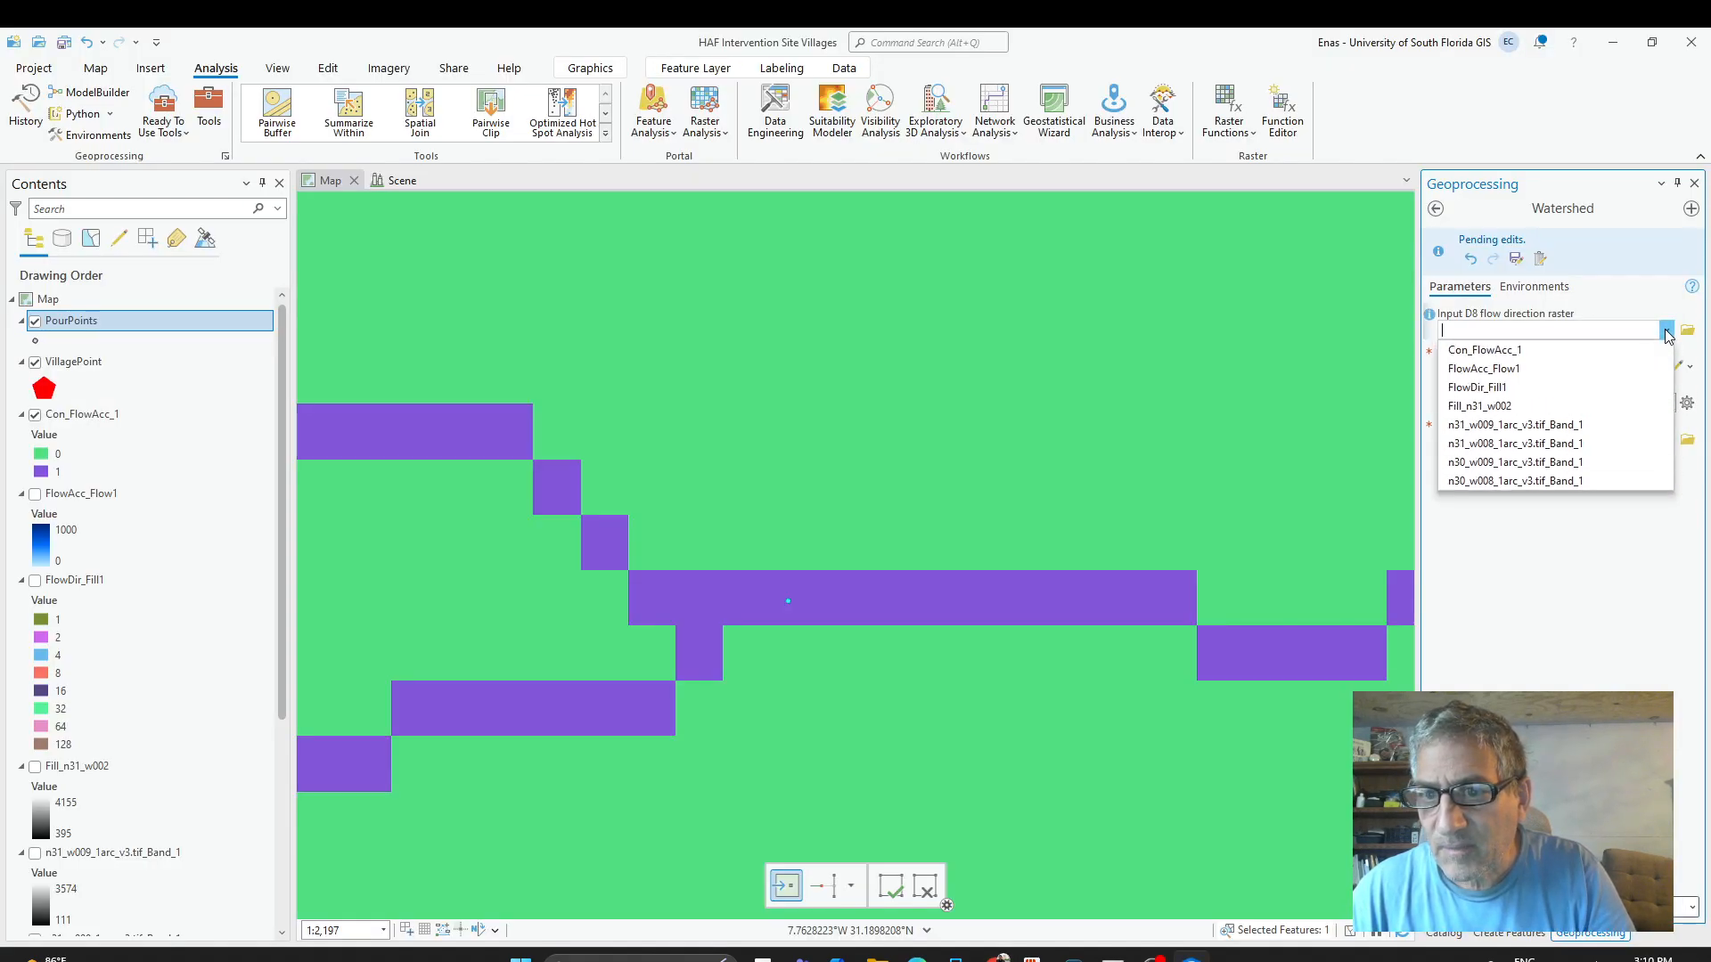
click(1527, 391)
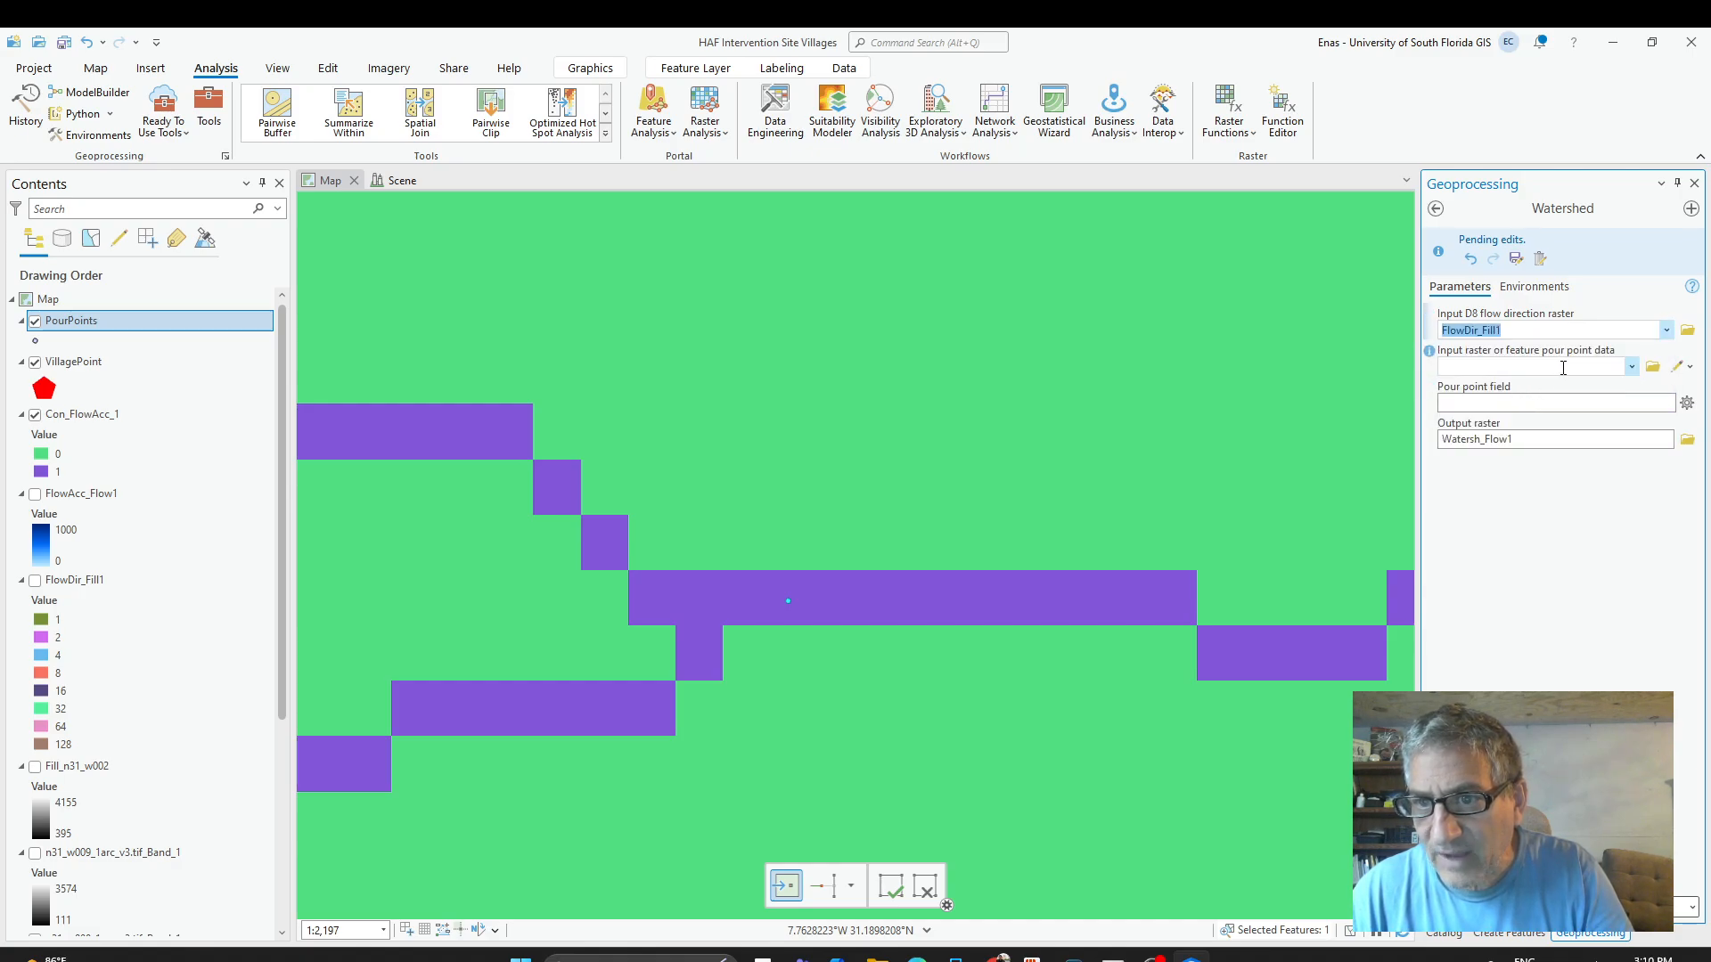
click(1631, 367)
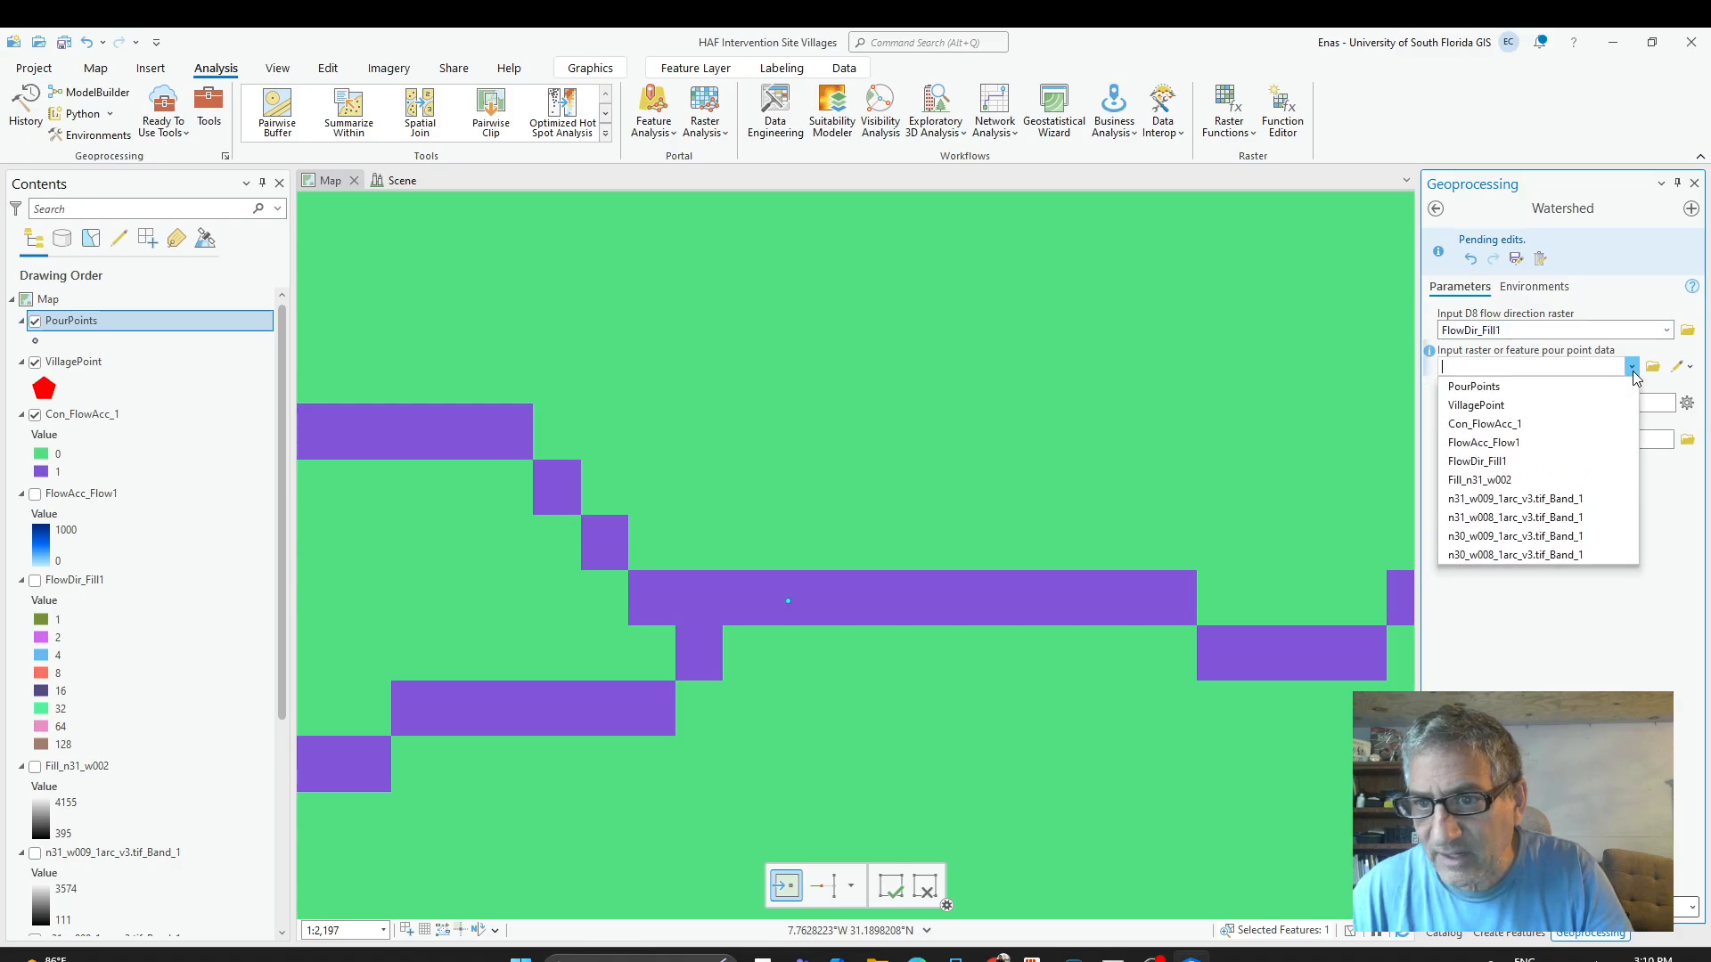
click(1515, 387)
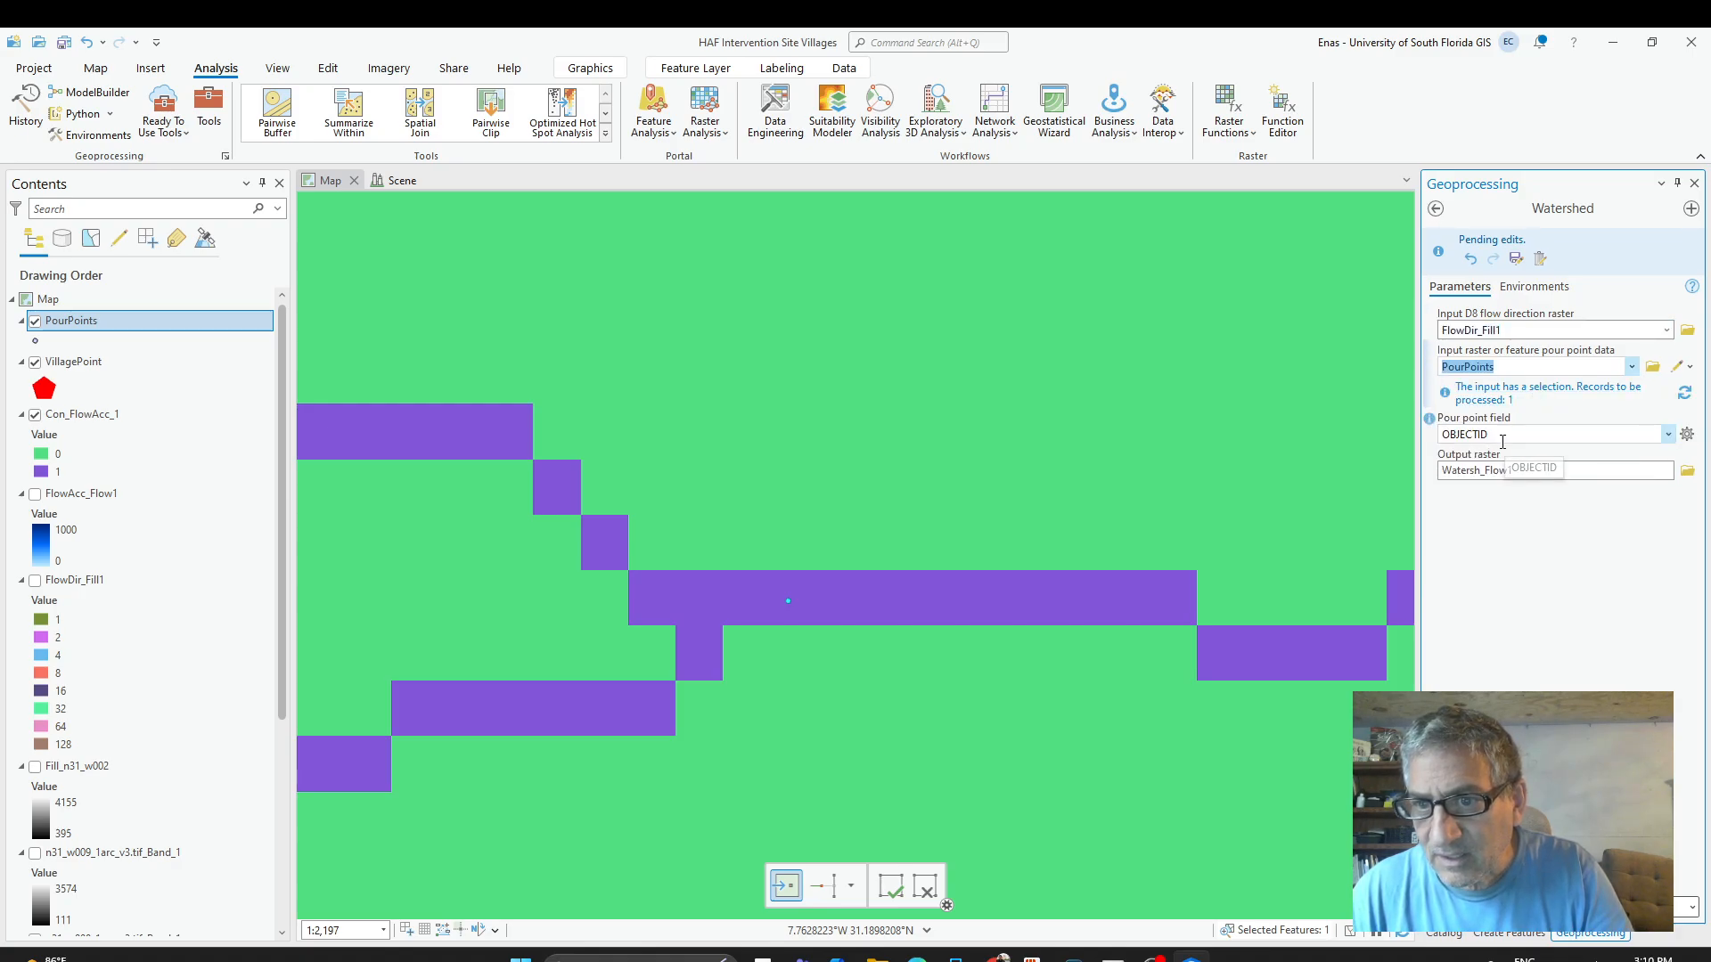
Open the help page on the pour point input's selection, read how selections and filters limit processed records, and return to ArcGIS Pro.
click(1472, 403)
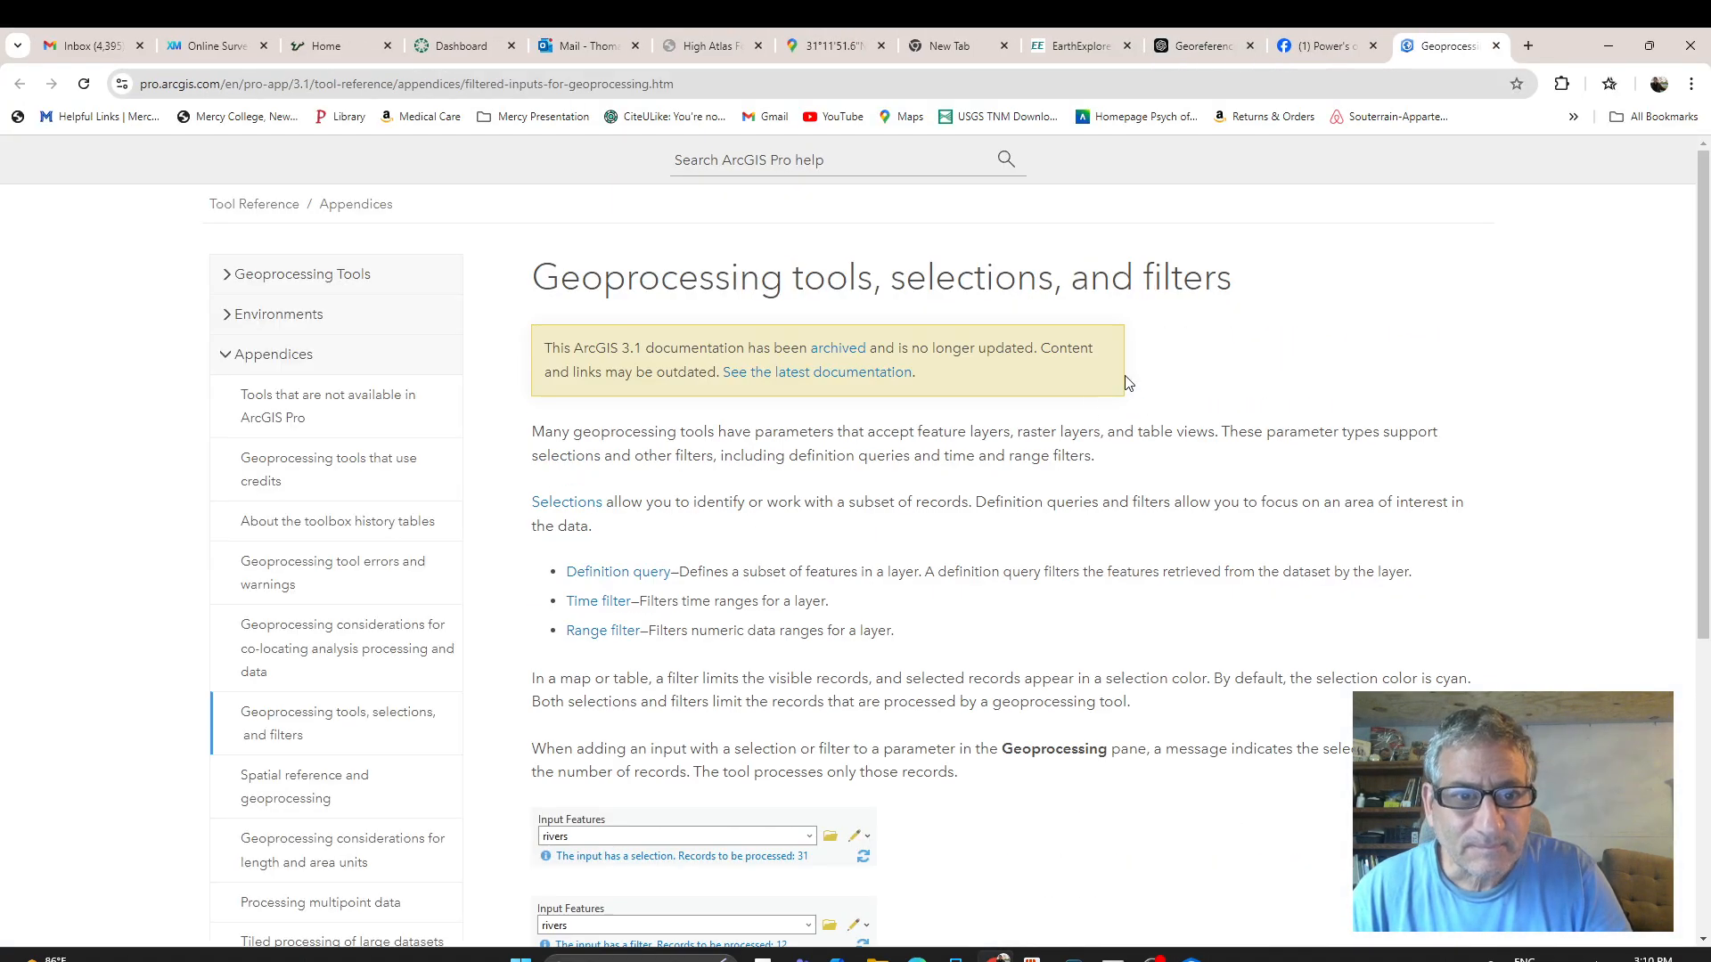
scroll(883, 872, down, 3)
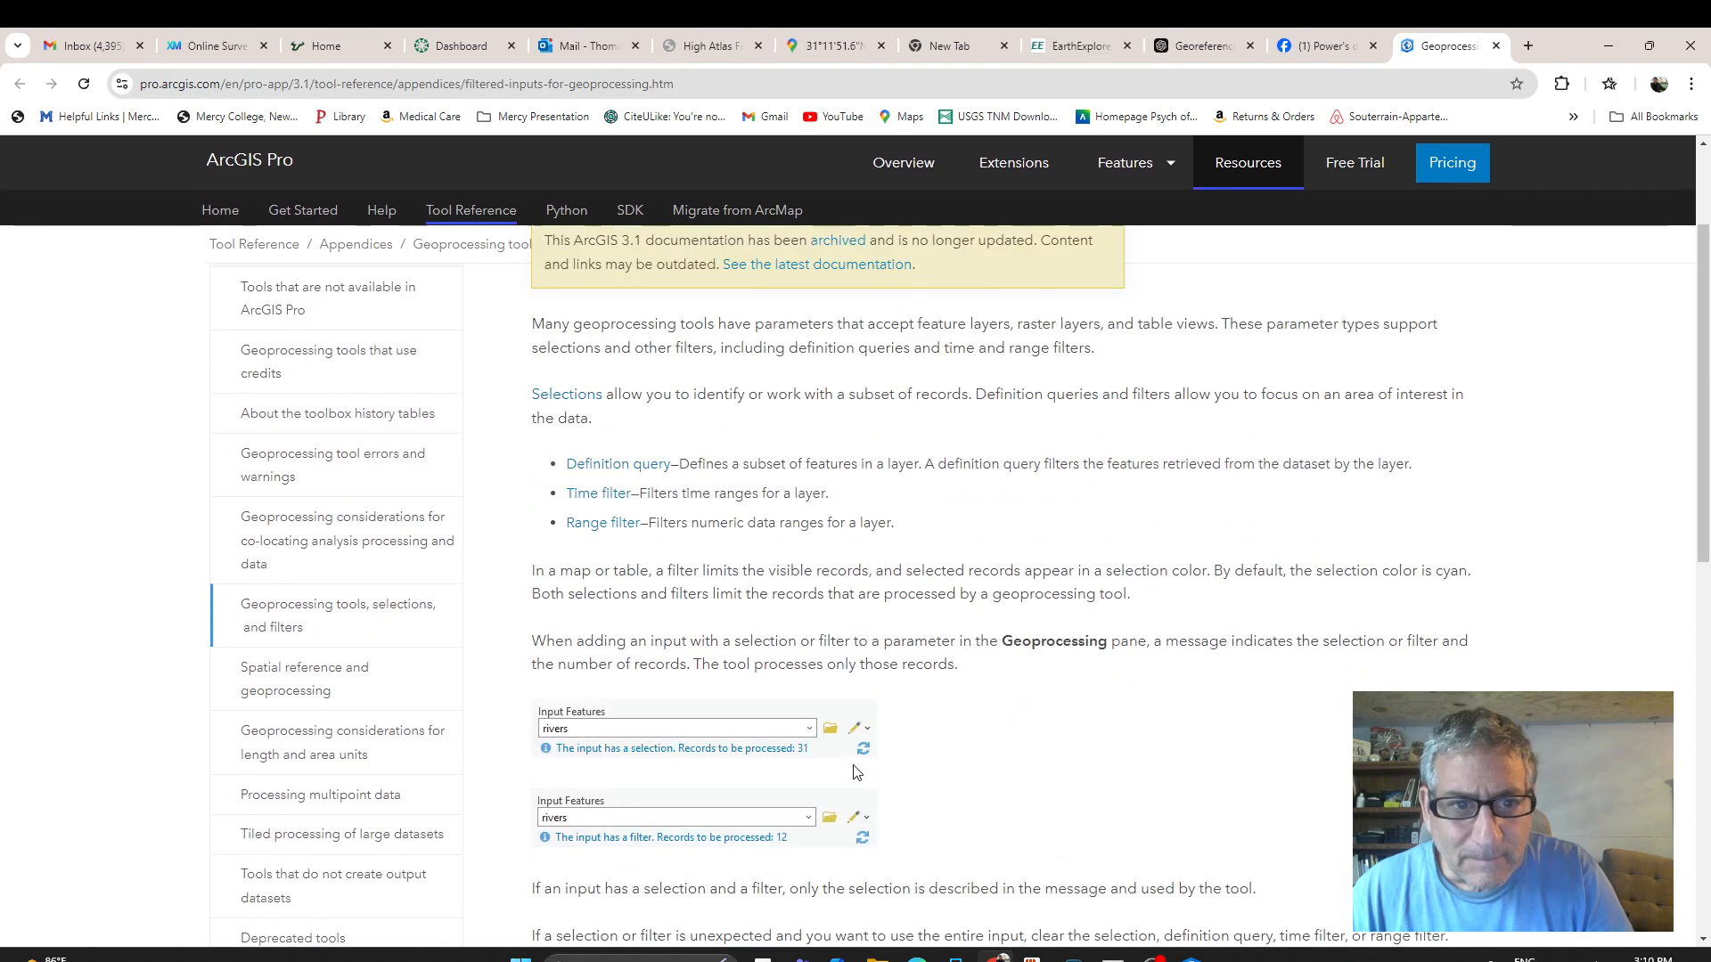
scroll(855, 771, down, 2)
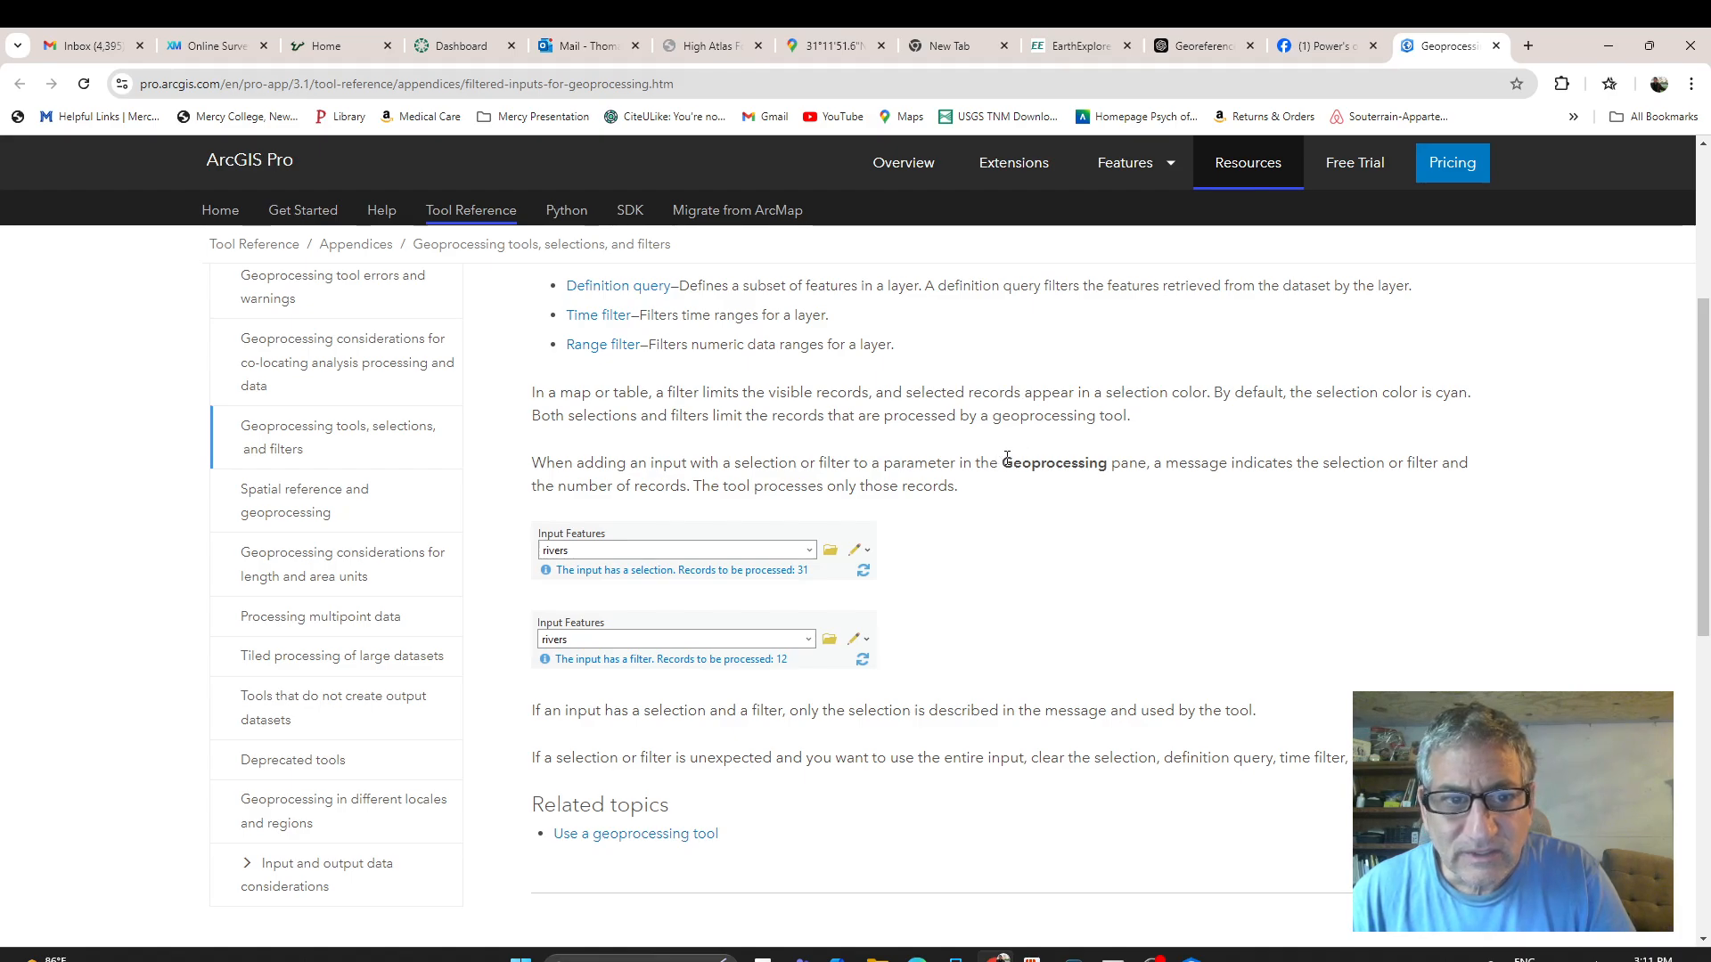
scroll(1006, 457, up, 2)
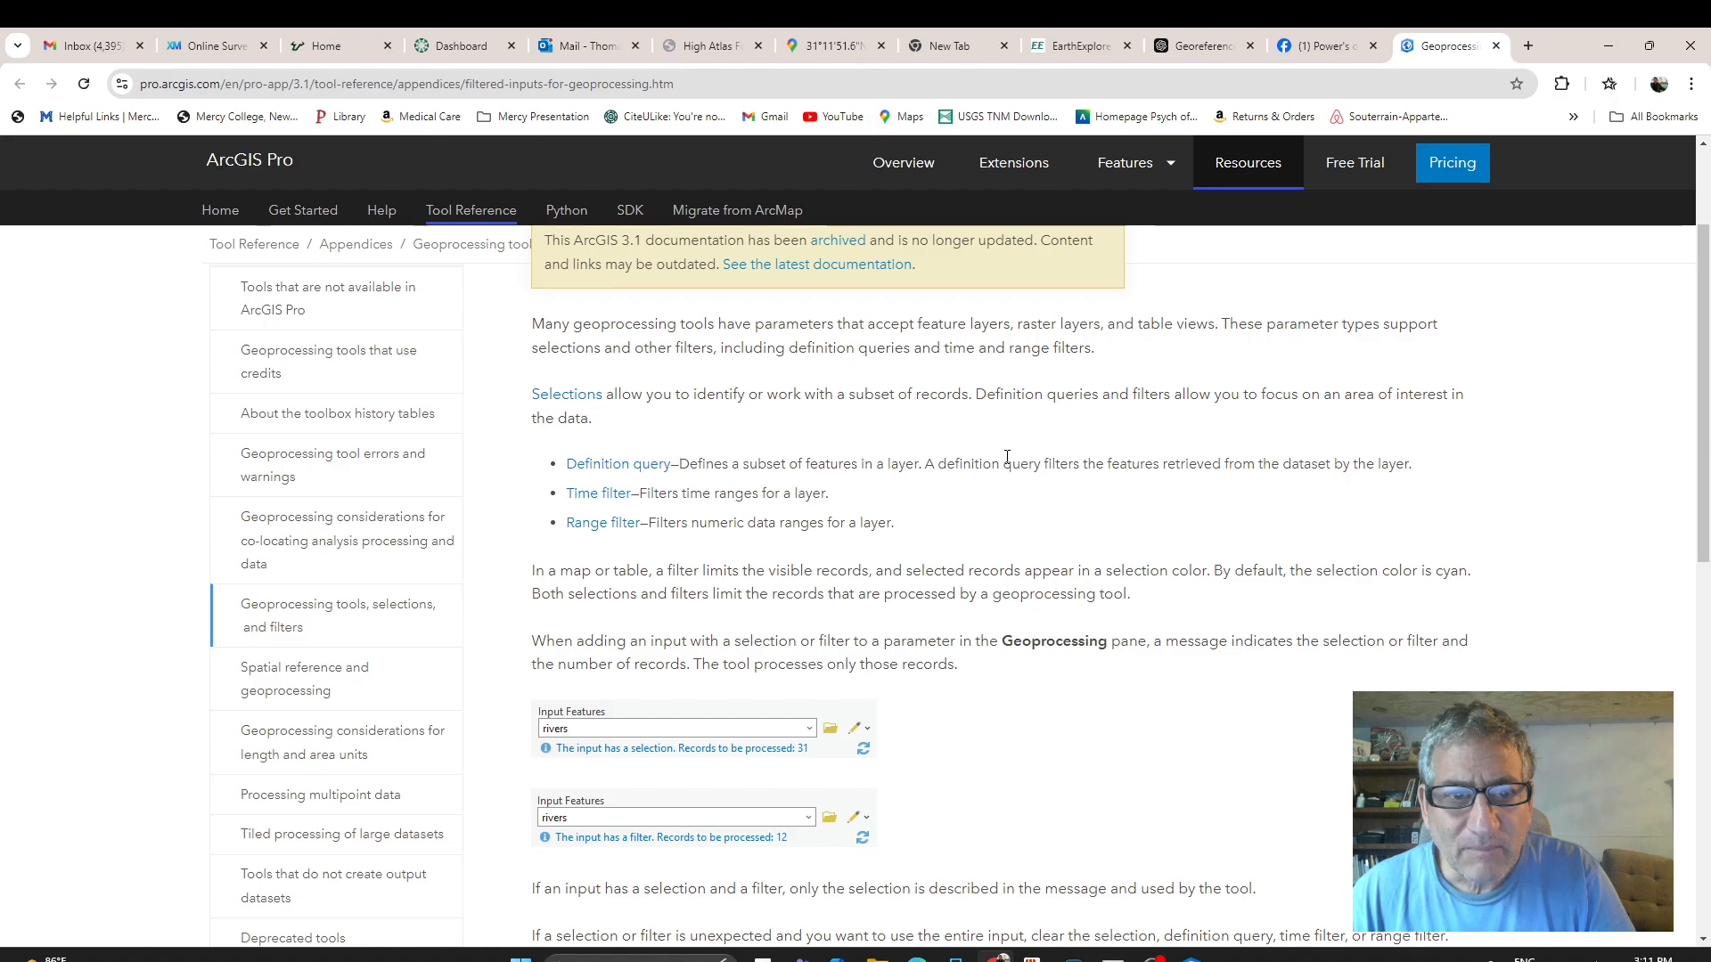
scroll(1007, 457, up, 1)
scroll(1007, 457, down, 3)
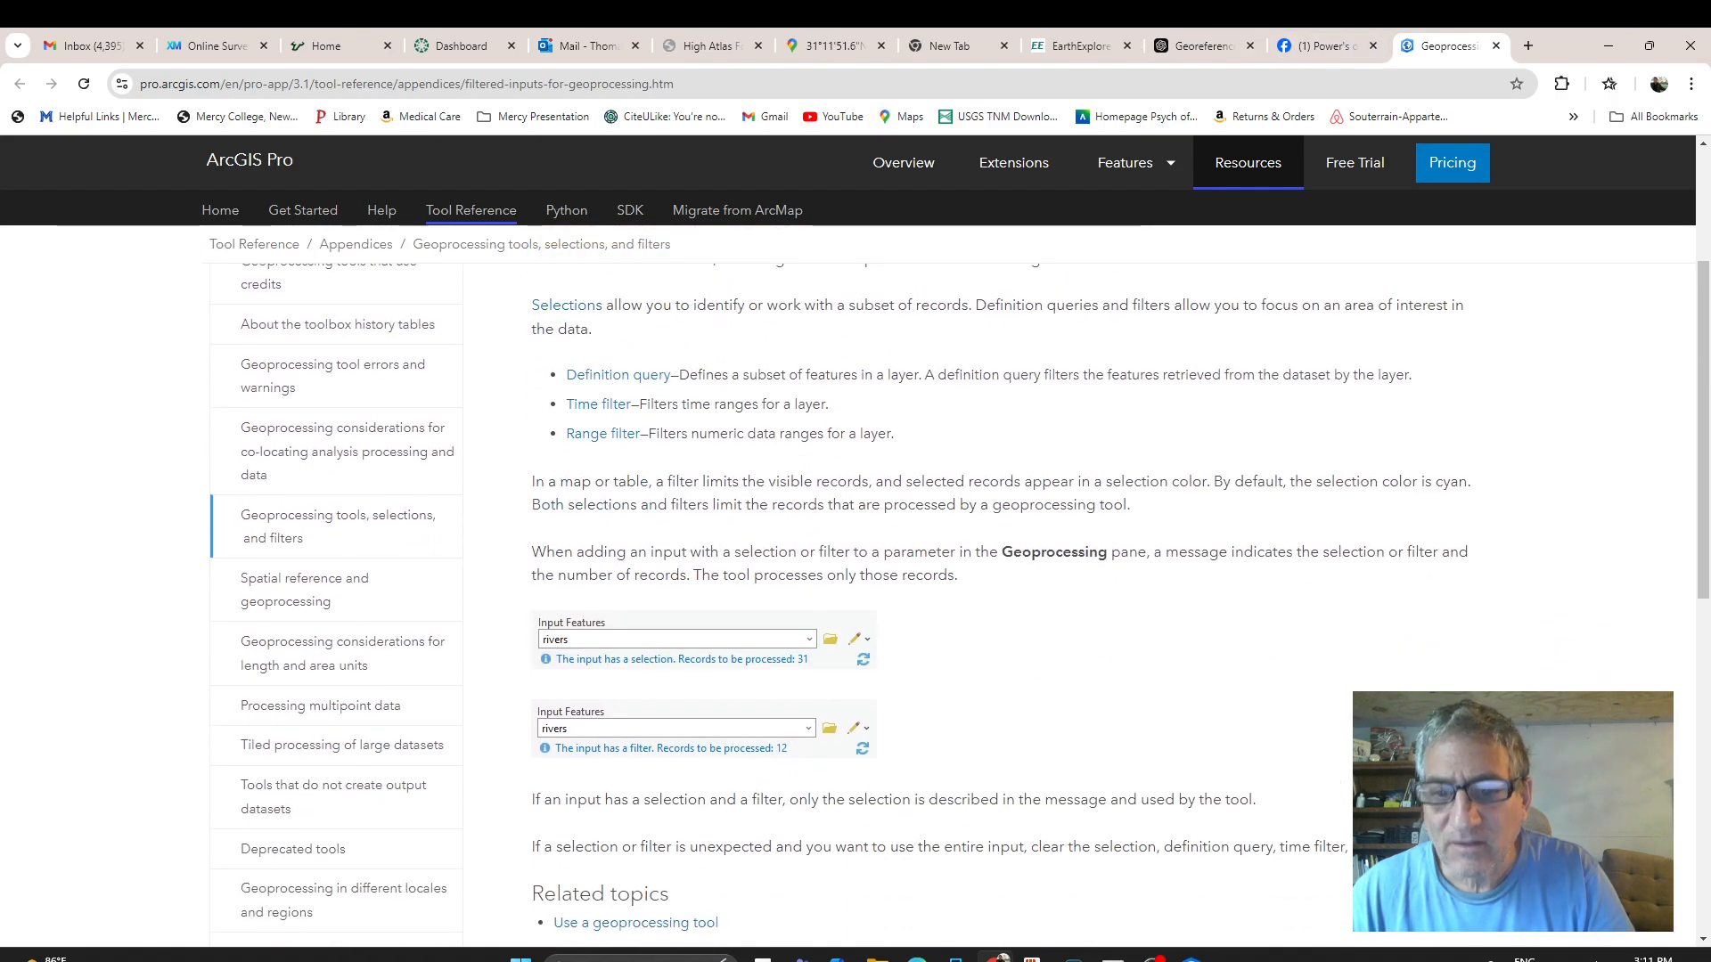
click(1191, 958)
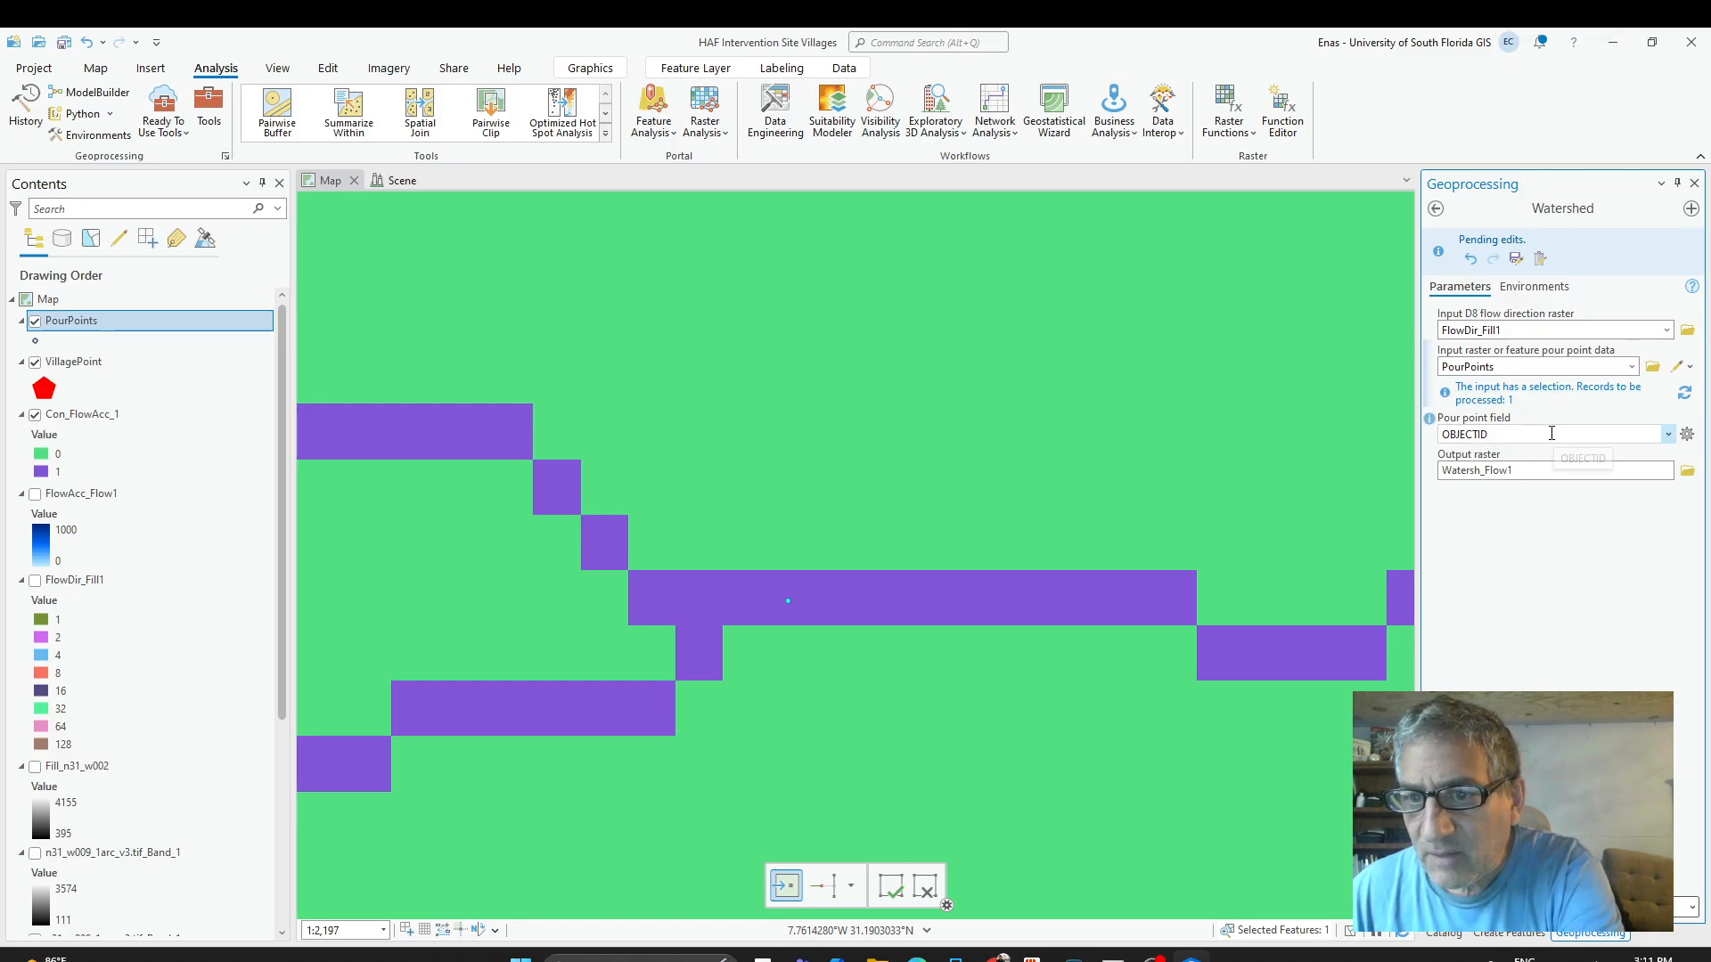
Try to run Watershed with OBJECTID as the pour point field and Watersh_Flow1 as output, check the run's messages, and close the tool.
click(1667, 434)
click(1559, 454)
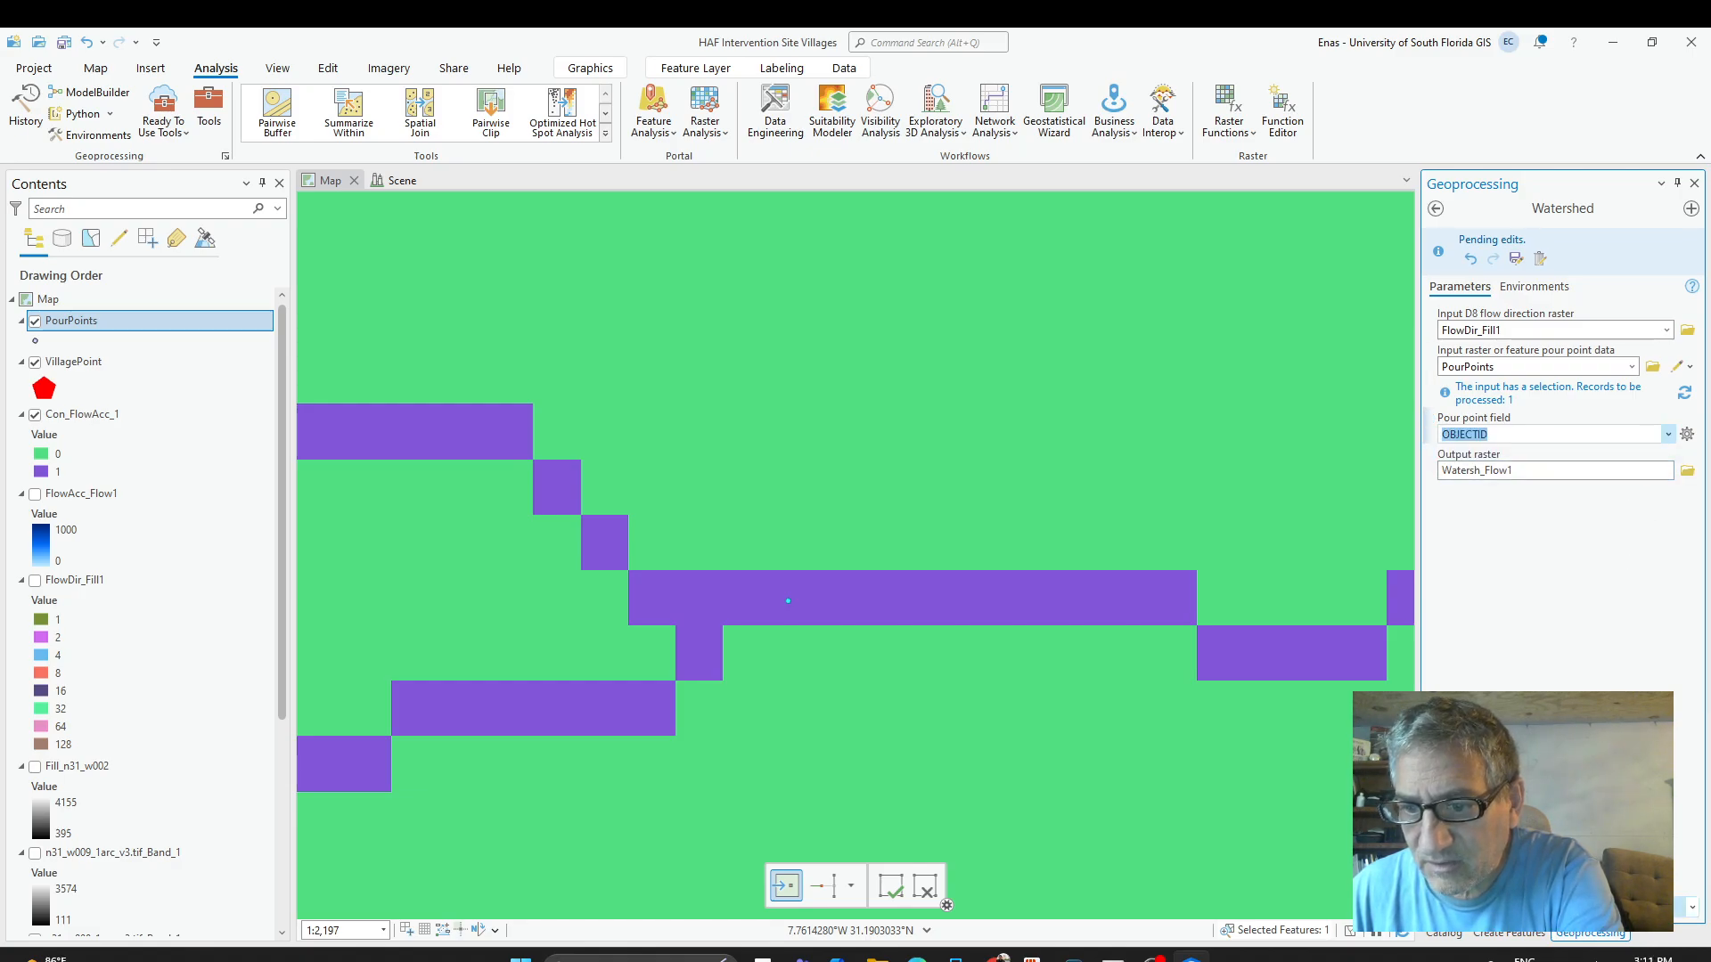
click(1649, 908)
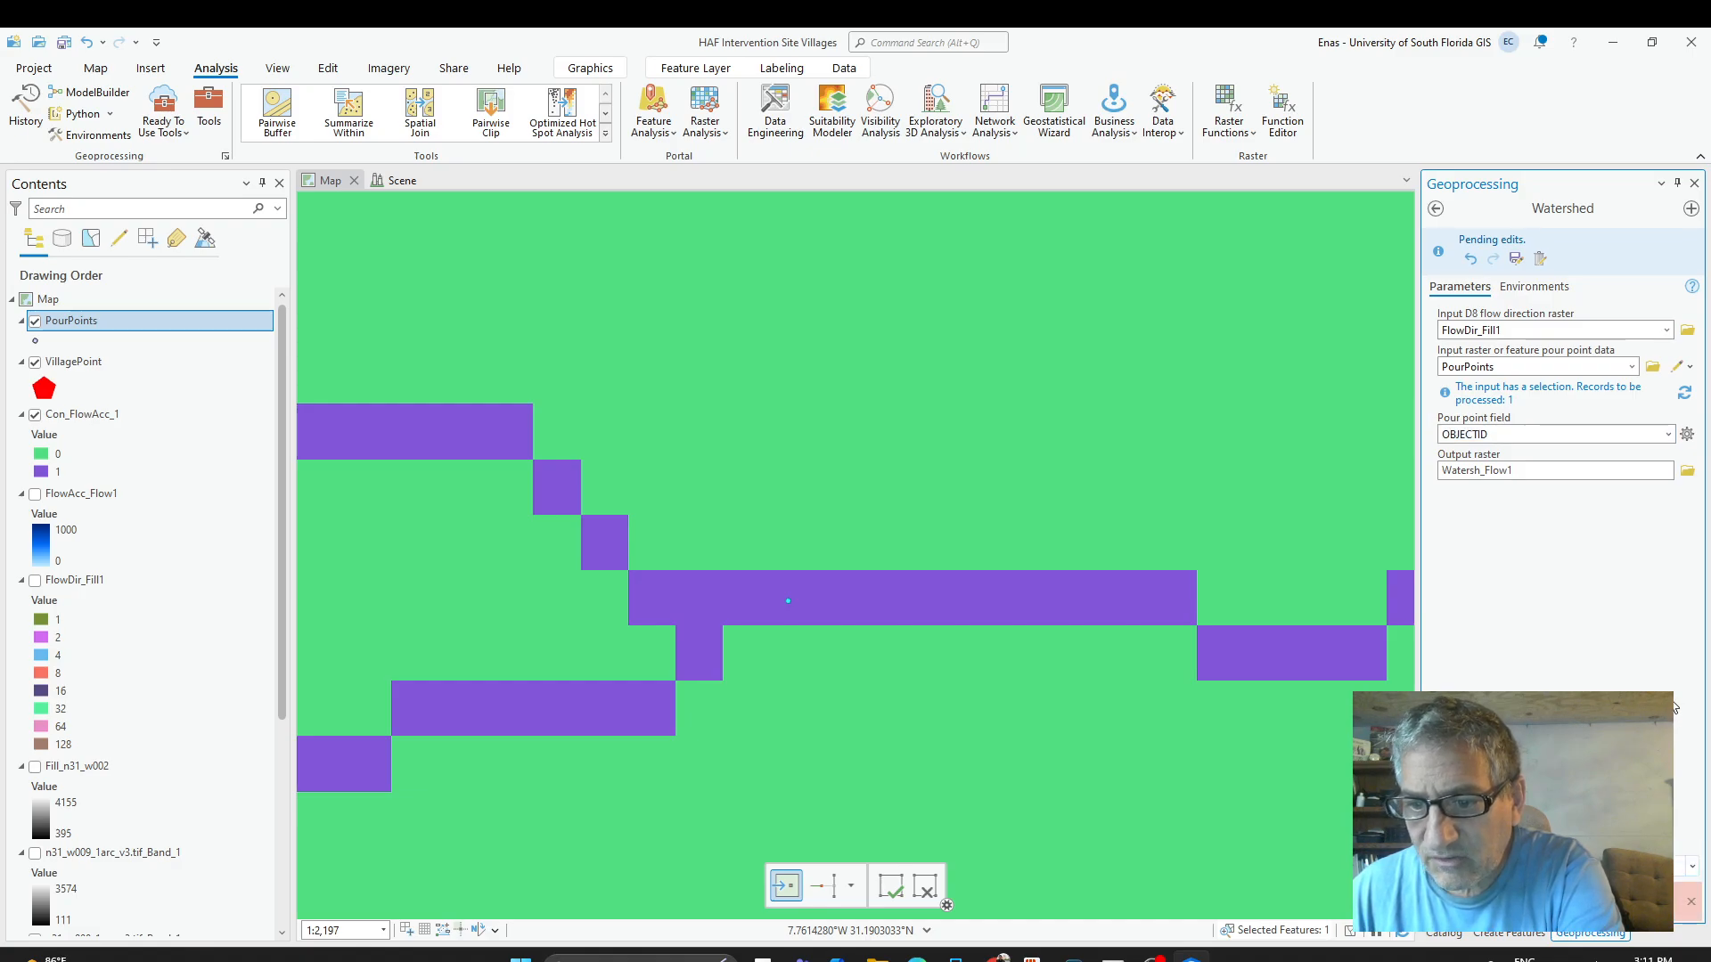
click(1483, 908)
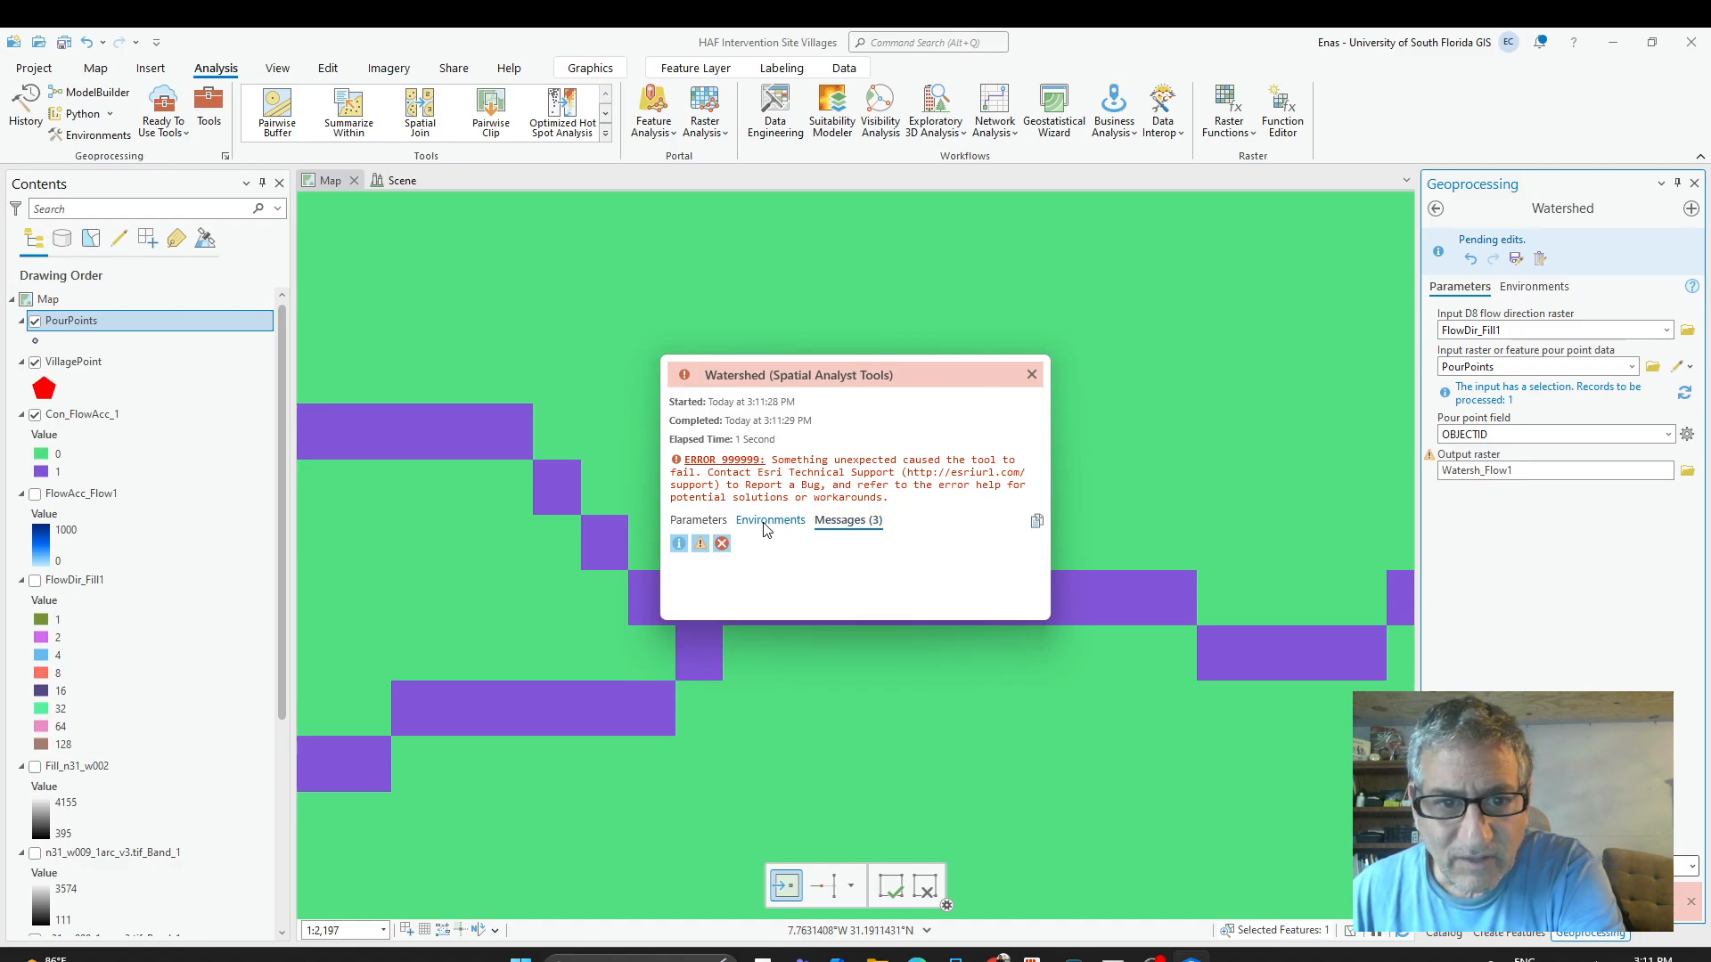
click(1031, 375)
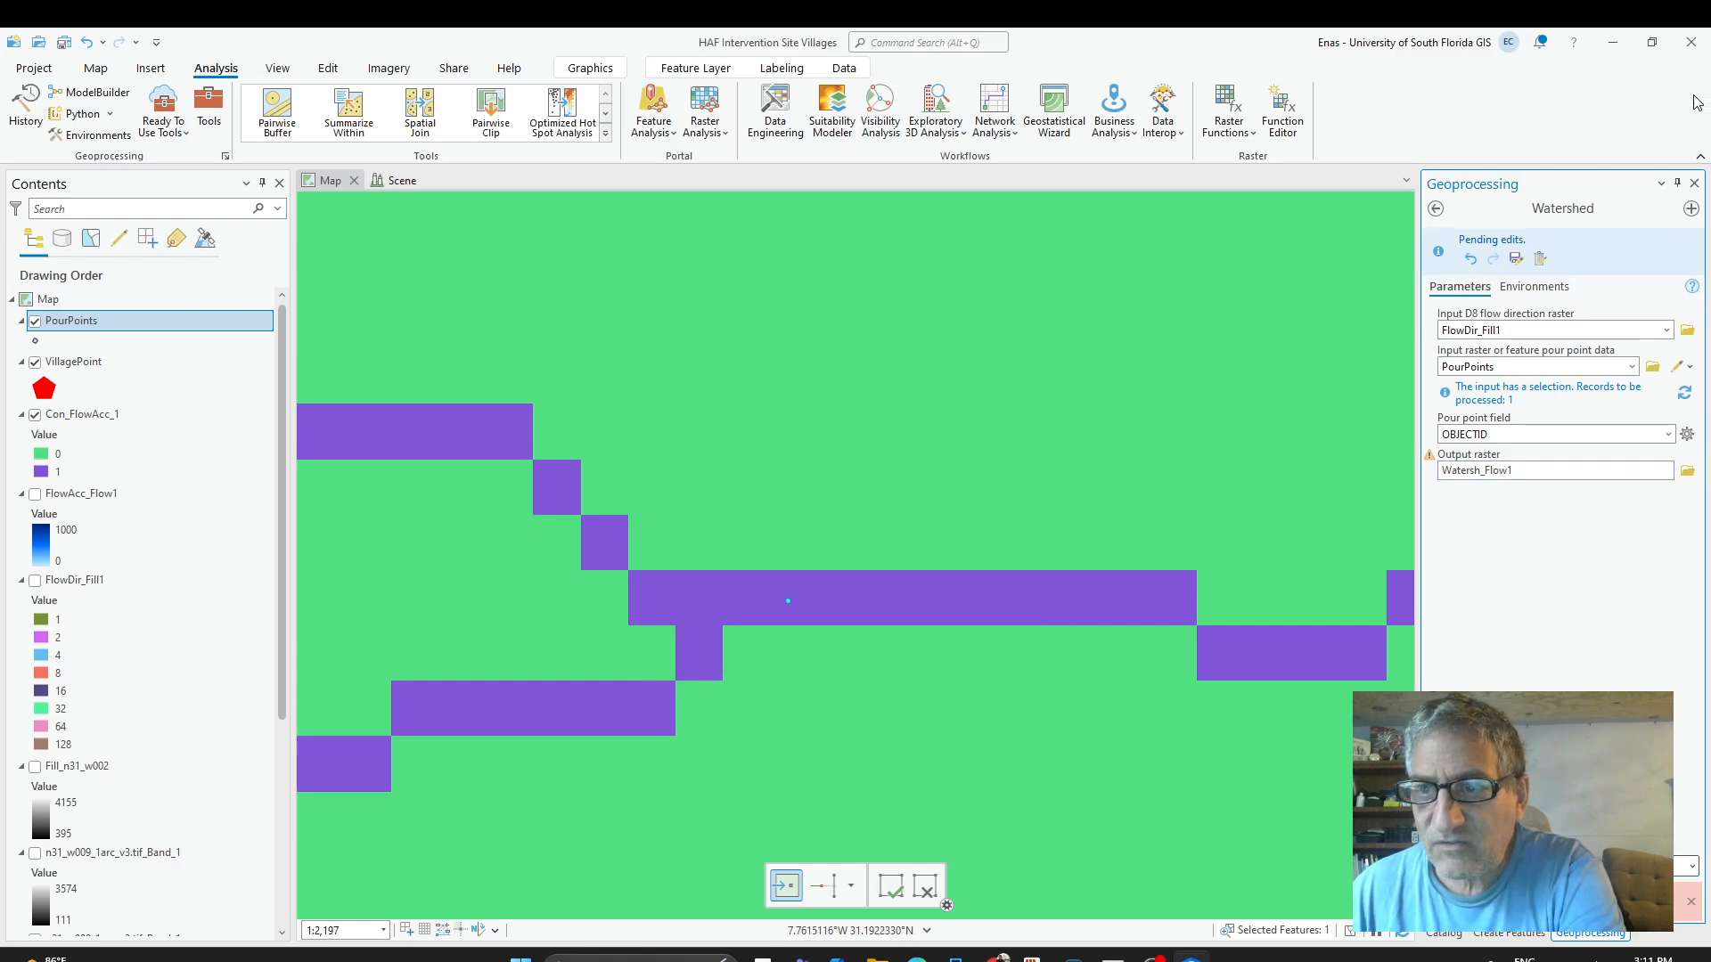
click(1694, 183)
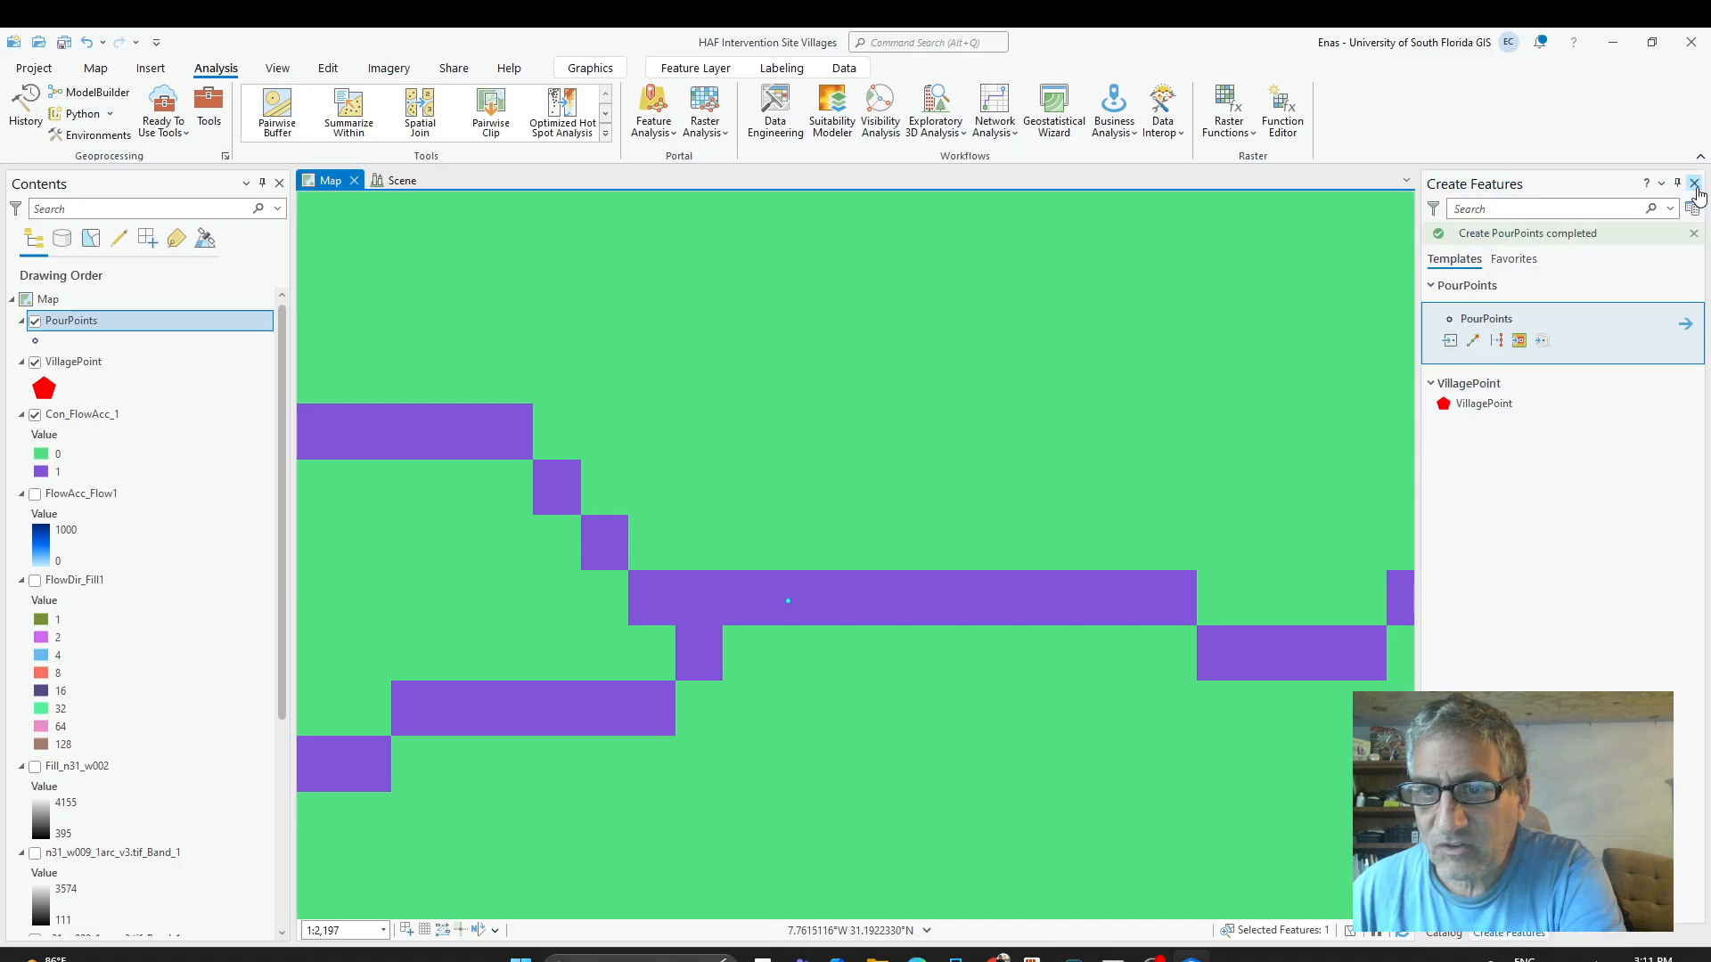
Examine the Con stream network around the village points at a wider map scale.
scroll(948, 652, down, 5)
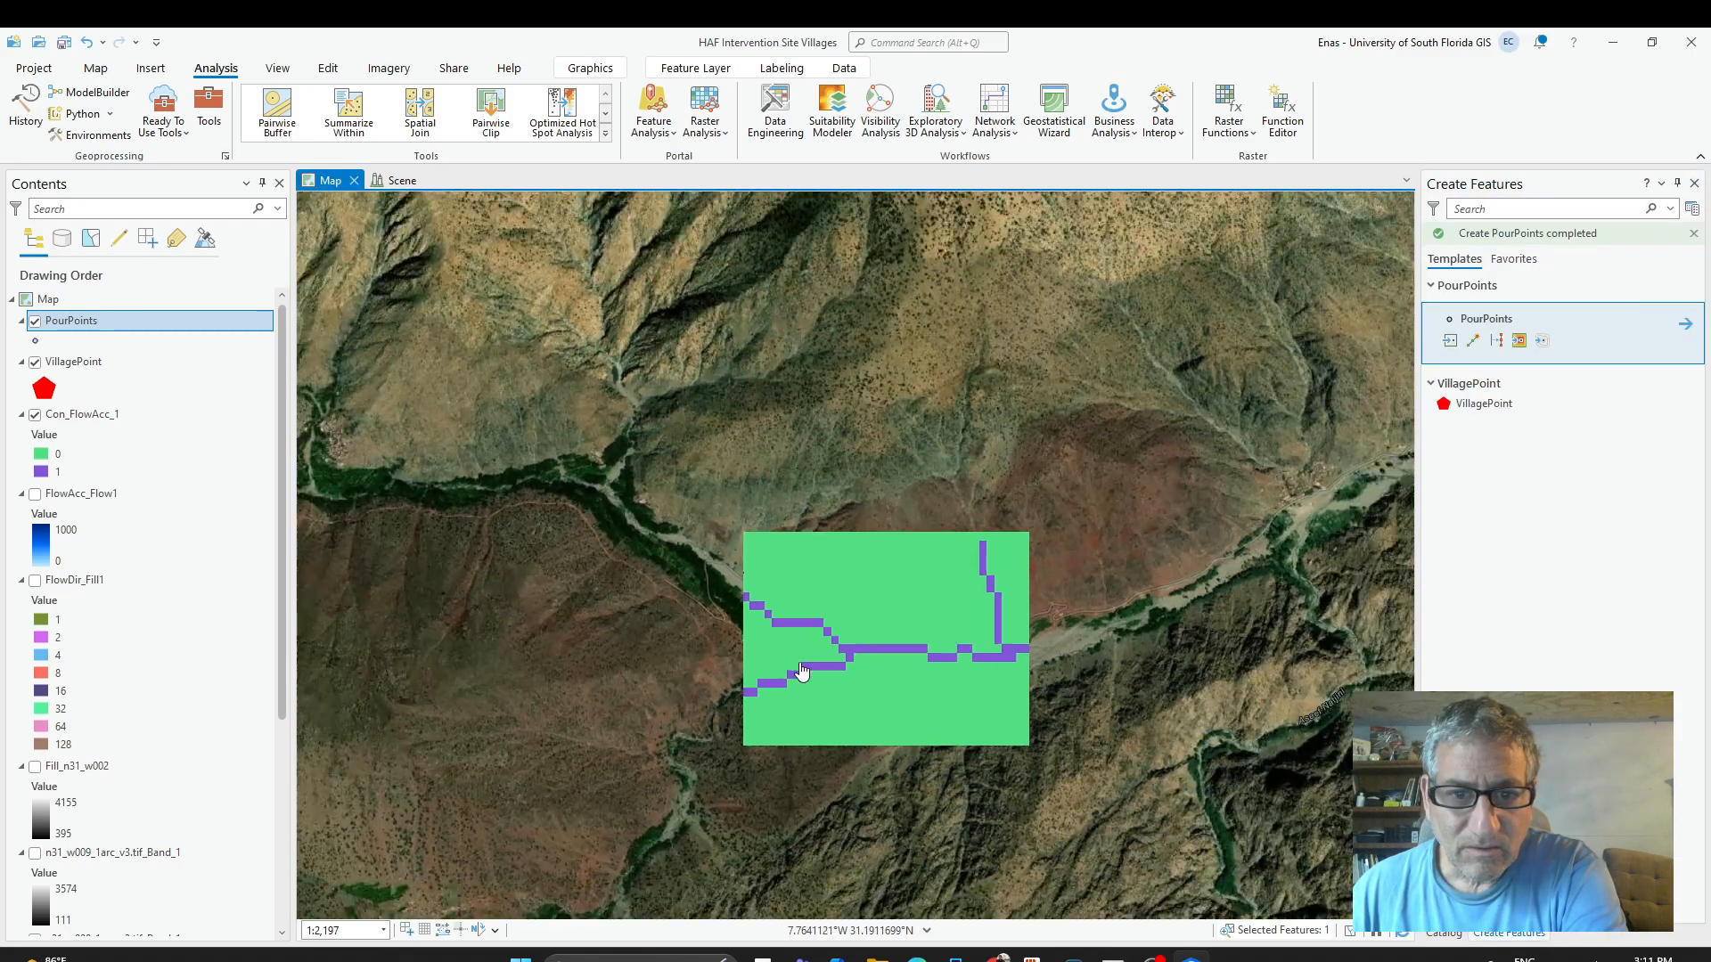
drag(1018, 766, 1097, 587)
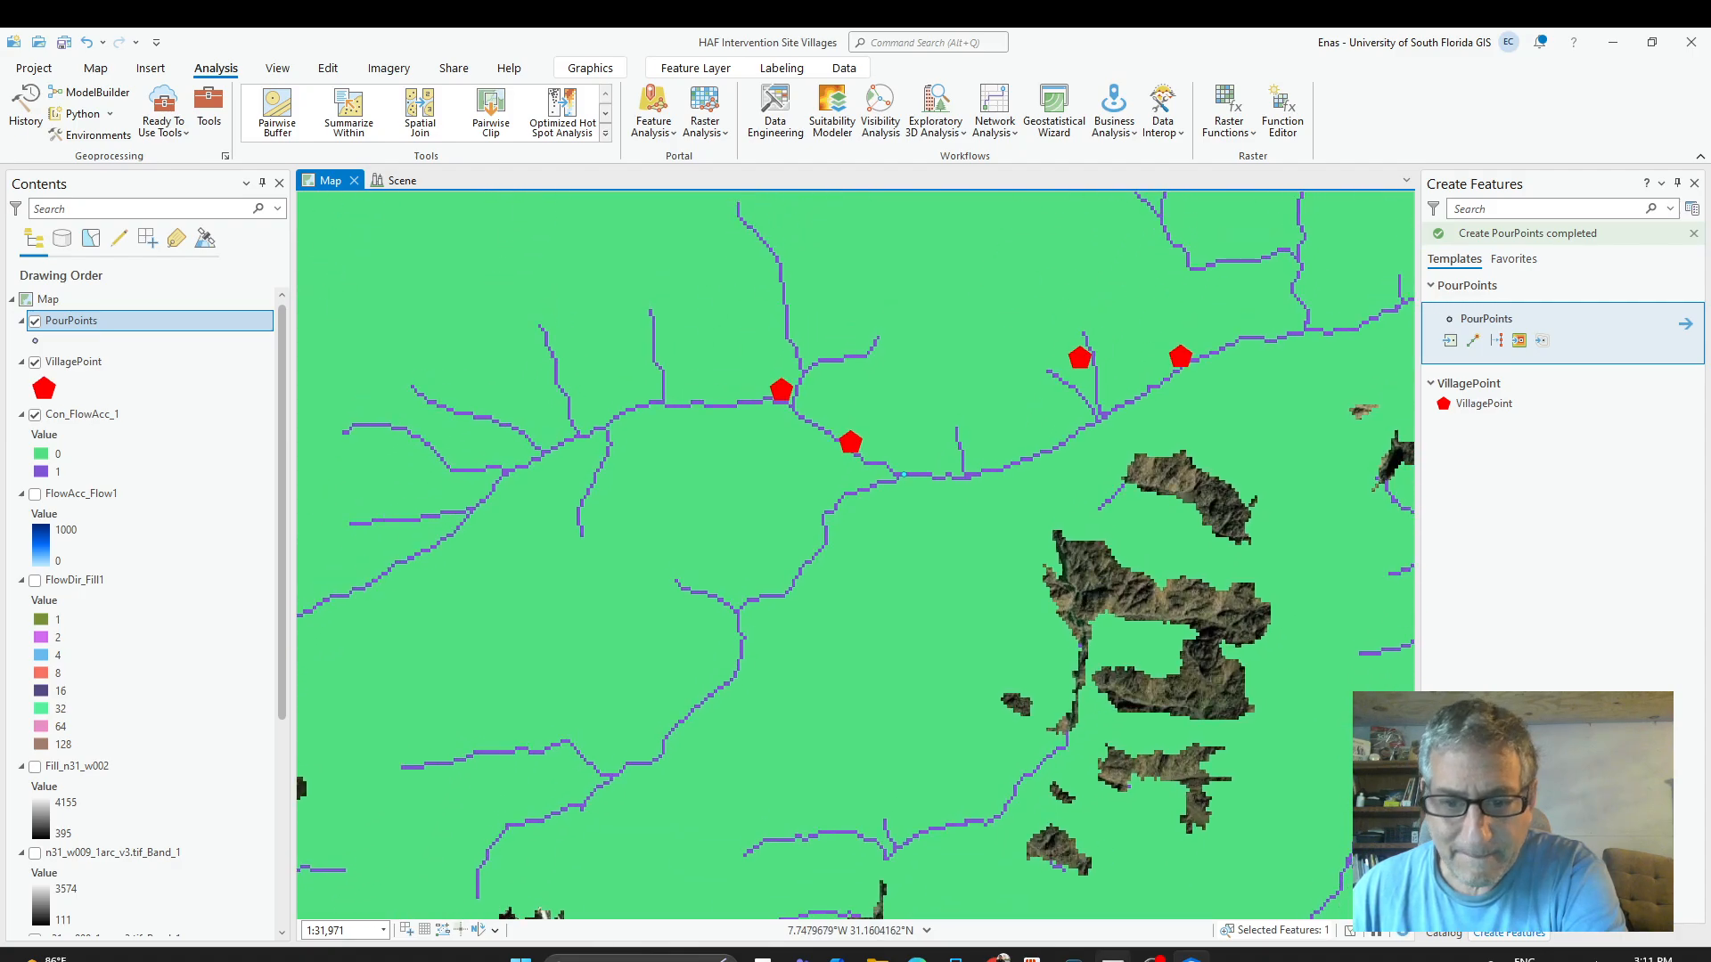
mouse_move(1153, 957)
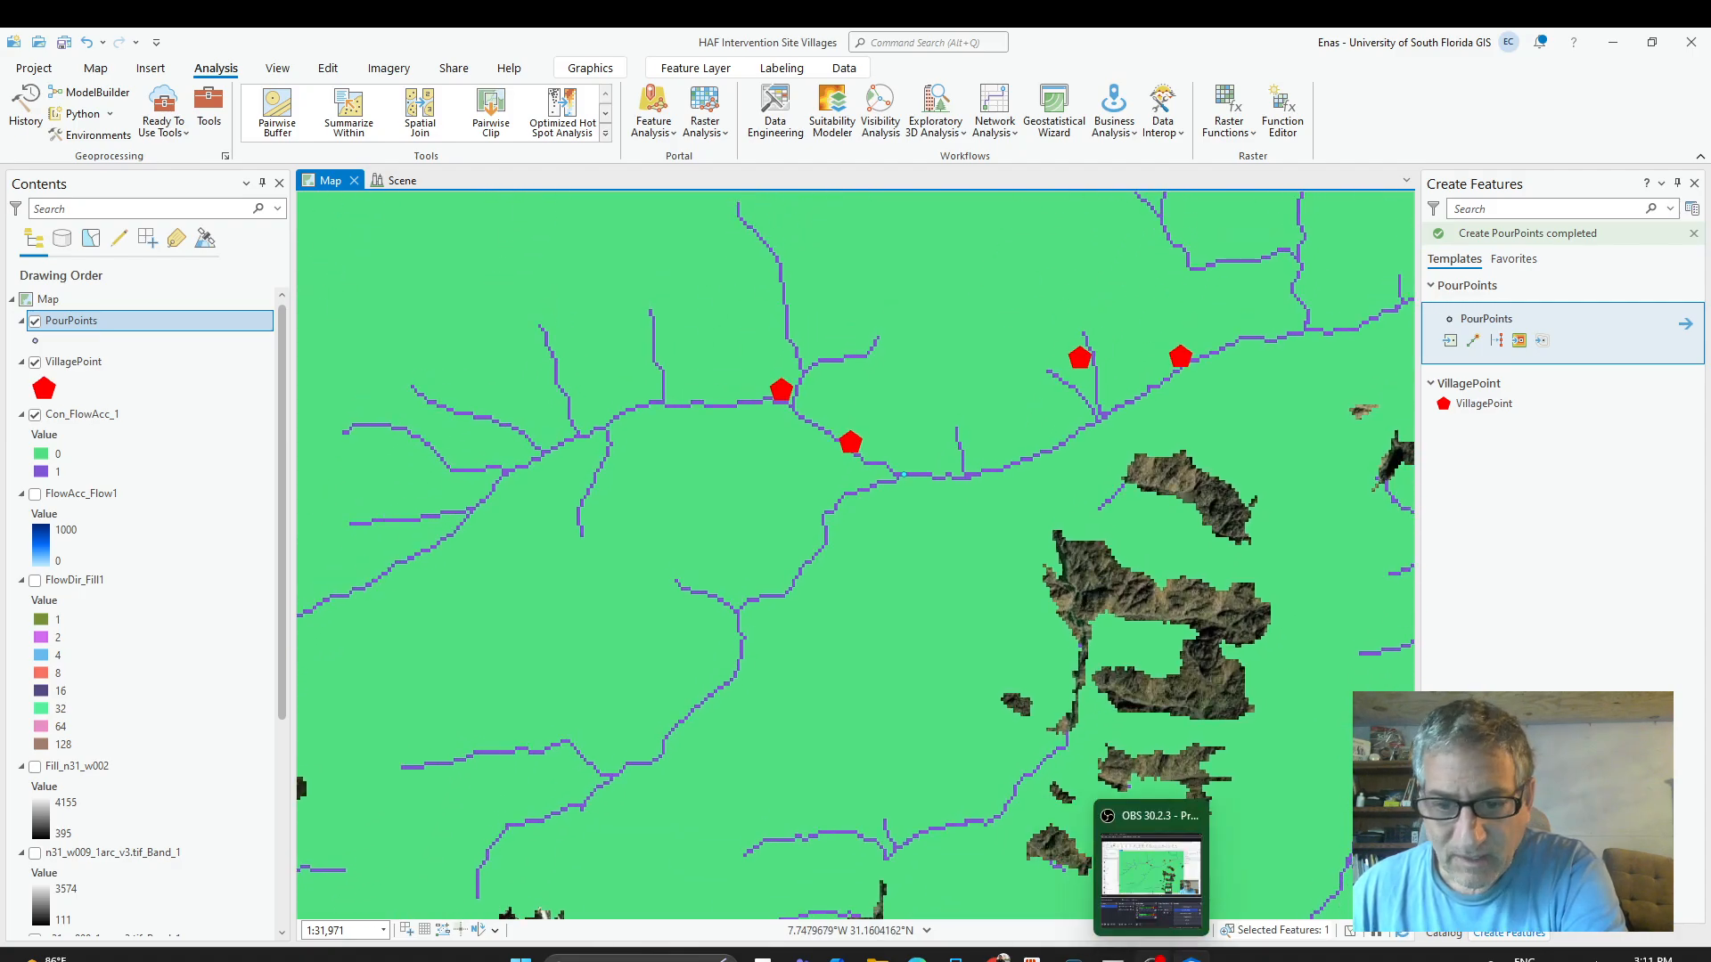
Switch to ChatGPT and review the hydrological analysis guide, from preparing the data to the optional Cost Distance step.
click(1000, 956)
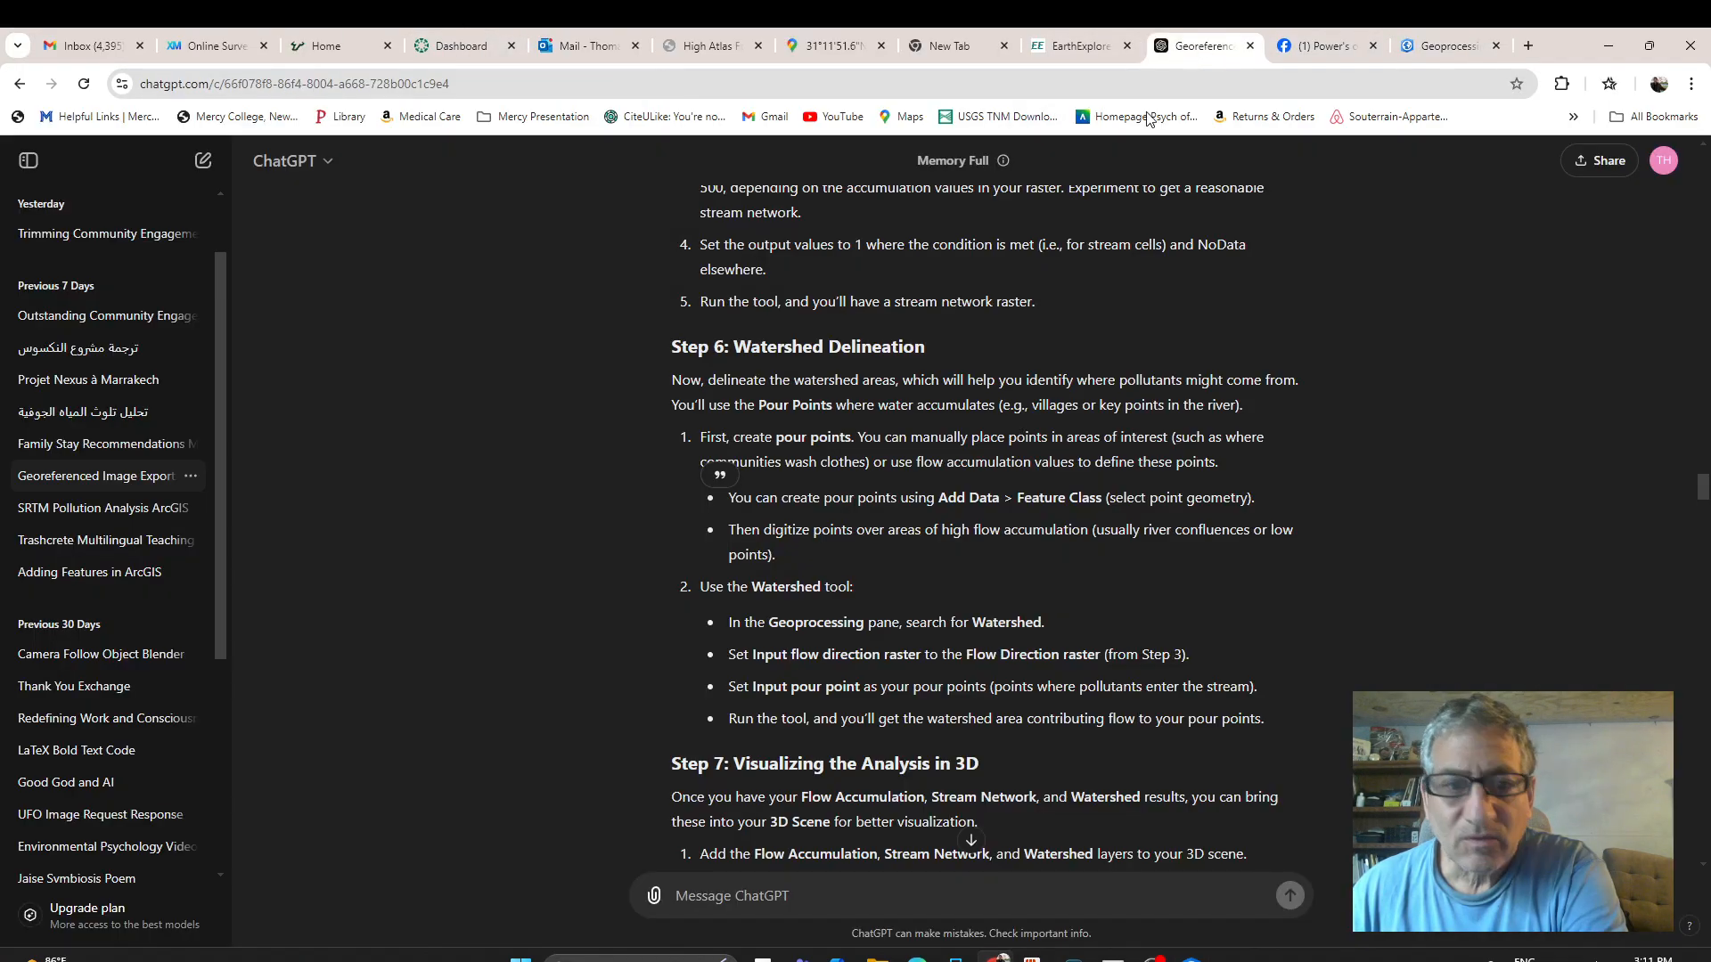
click(1203, 46)
scroll(949, 713, down, 2)
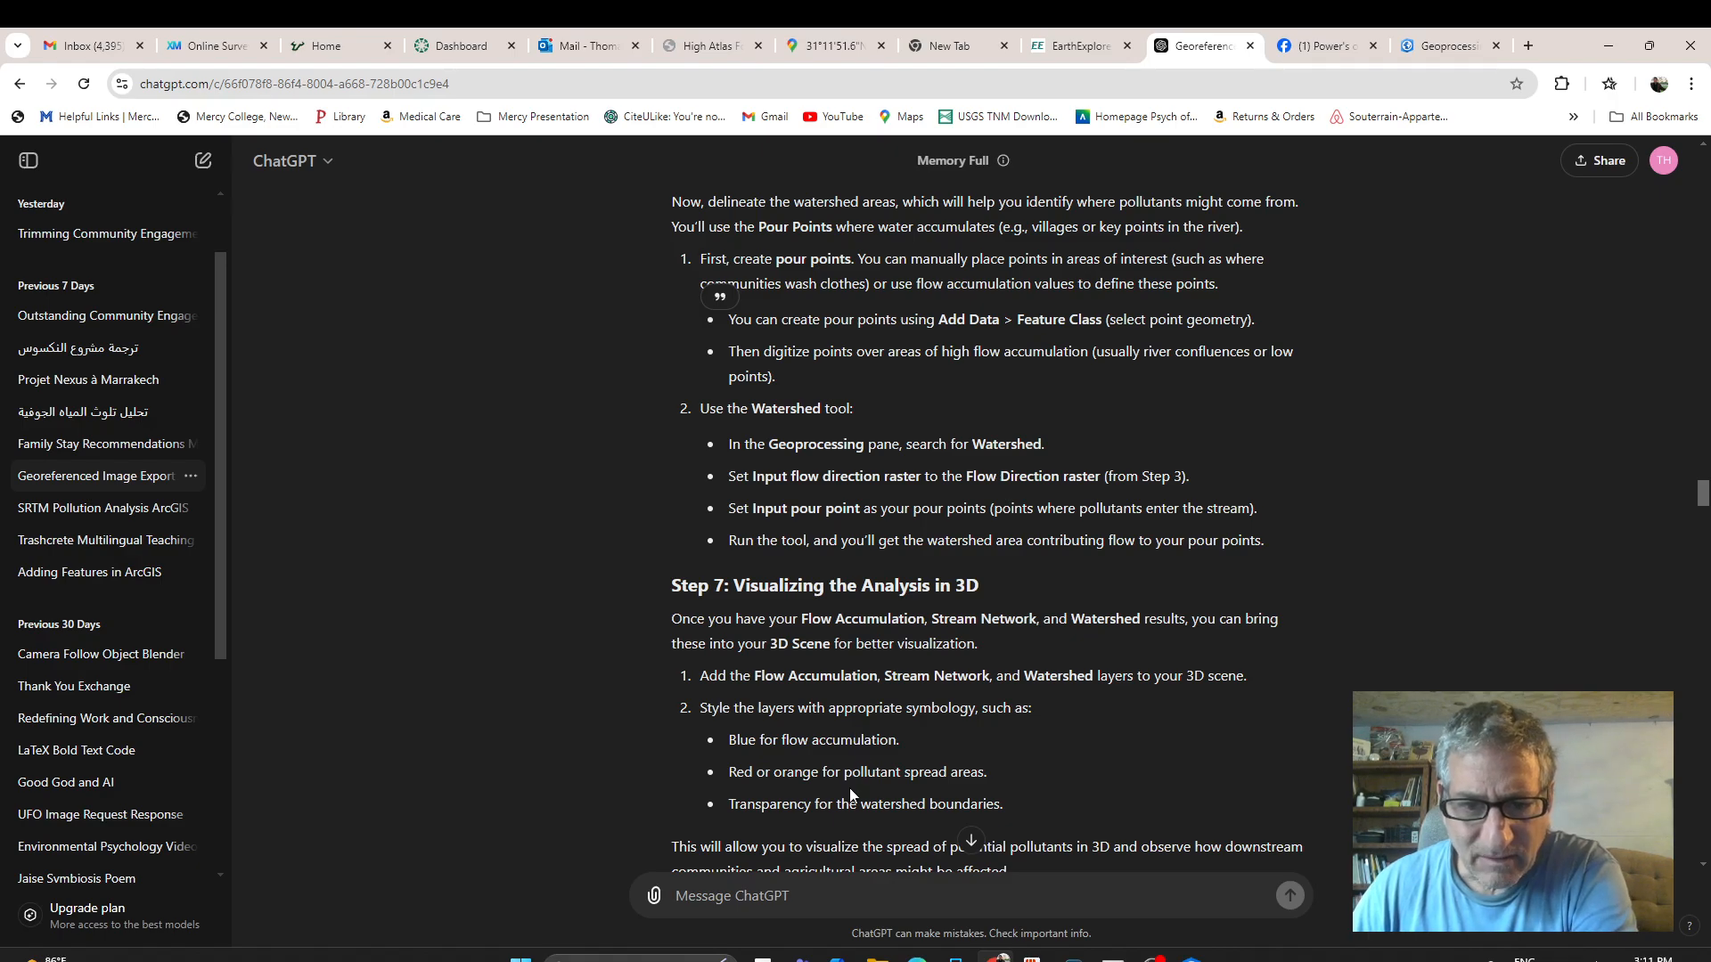
scroll(852, 784, down, 3)
scroll(853, 767, down, 2)
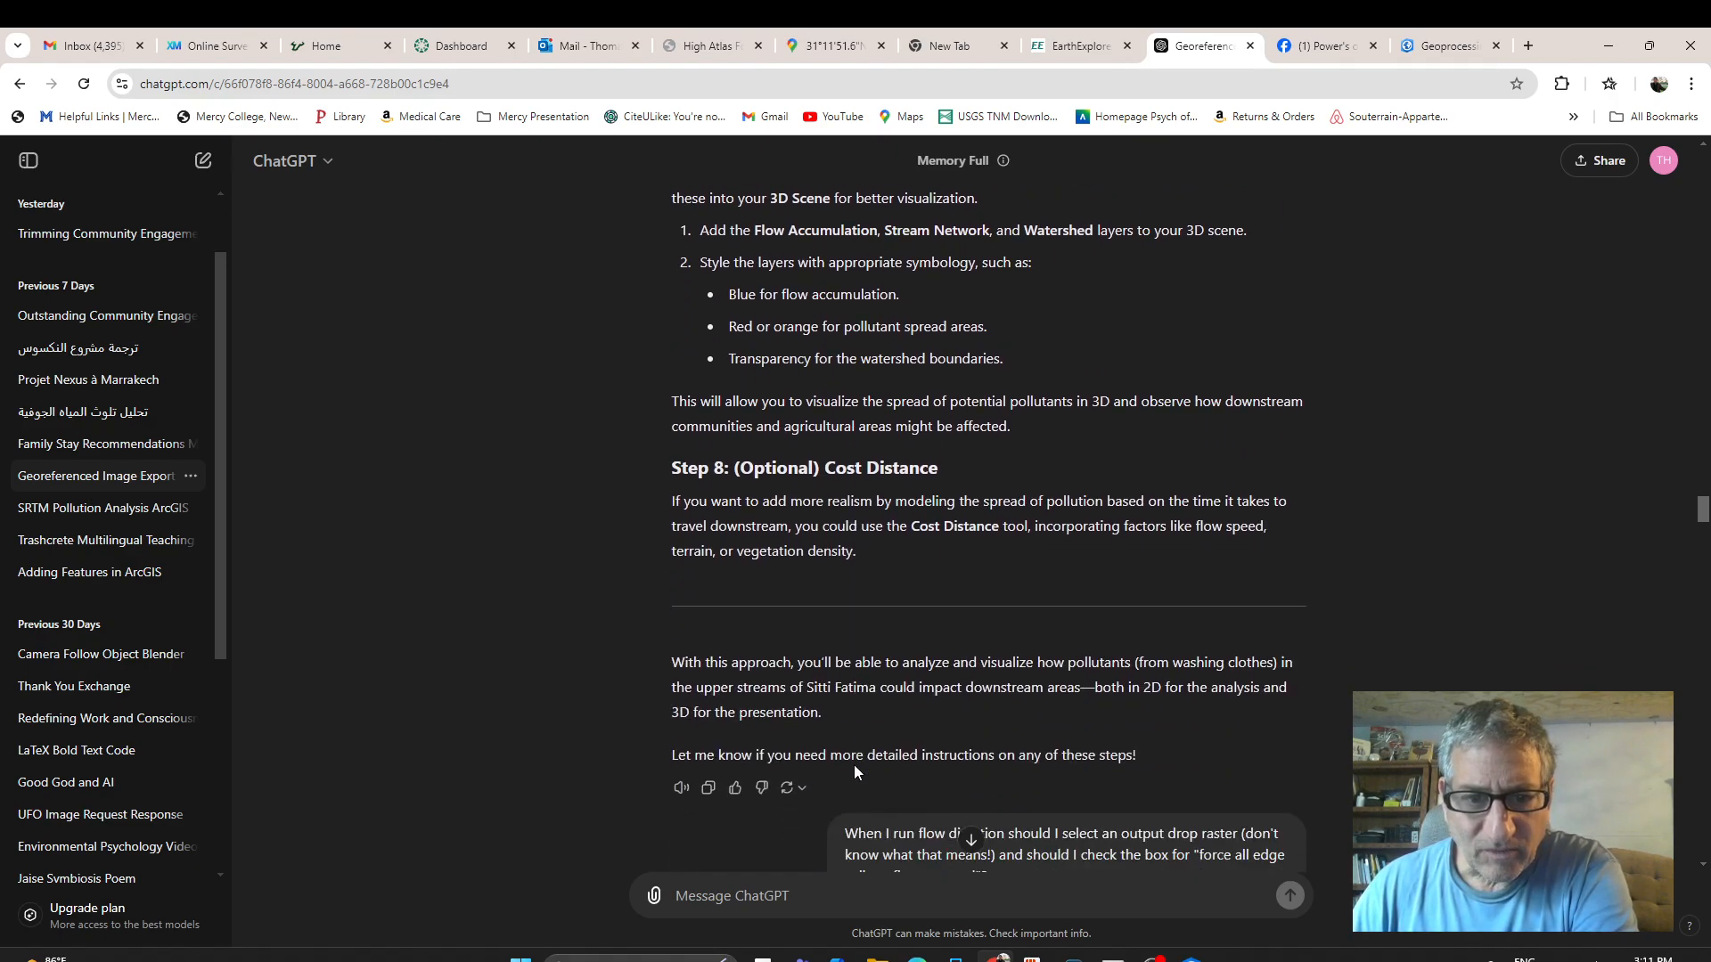
scroll(854, 764, up, 15)
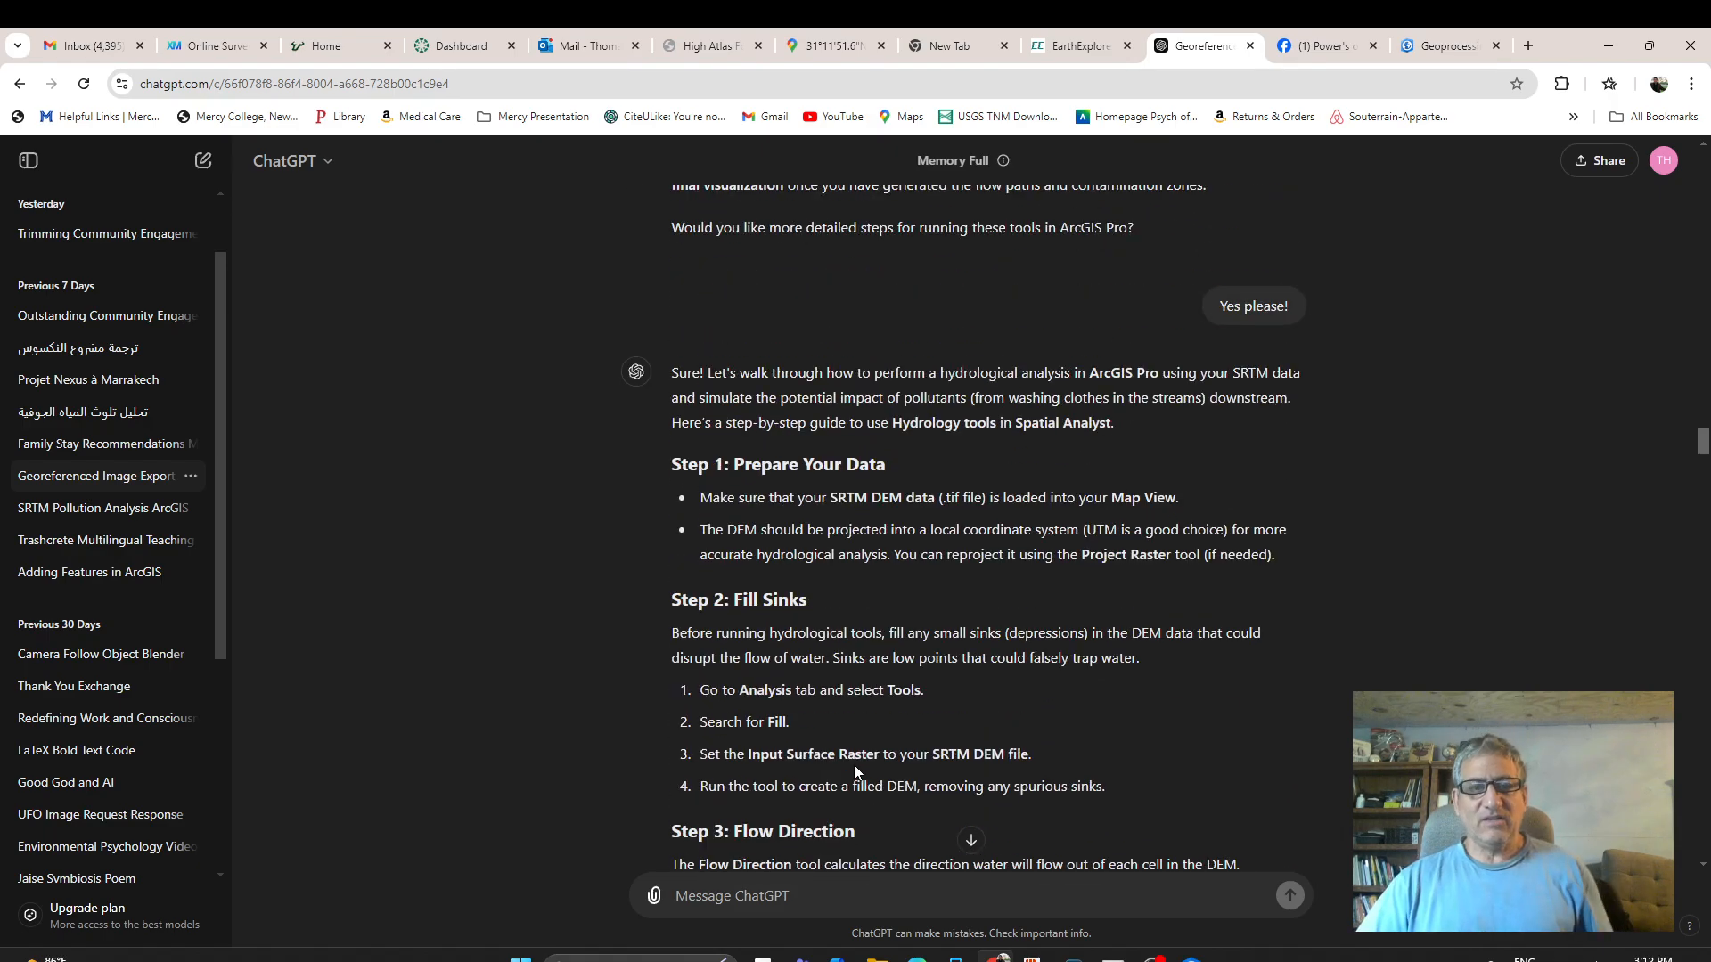
scroll(1041, 567, down, 8)
scroll(1023, 568, up, 4)
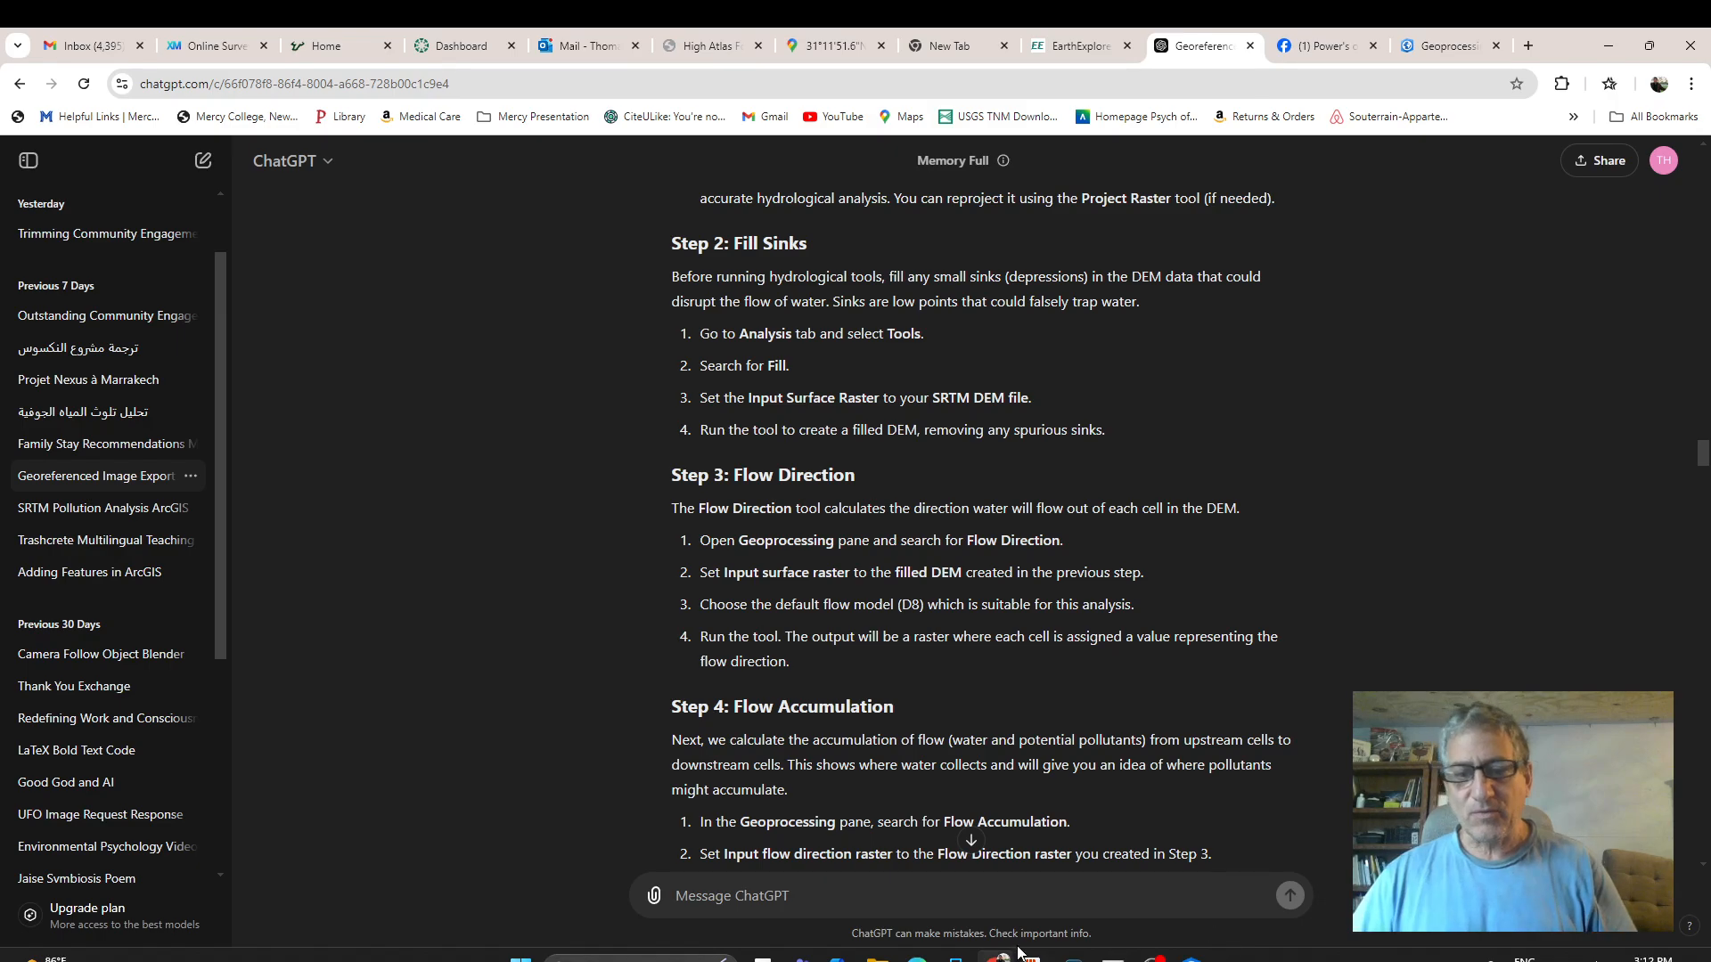
Switch back to ArcGIS Pro and open a new, empty ModelBuilder model.
click(1152, 957)
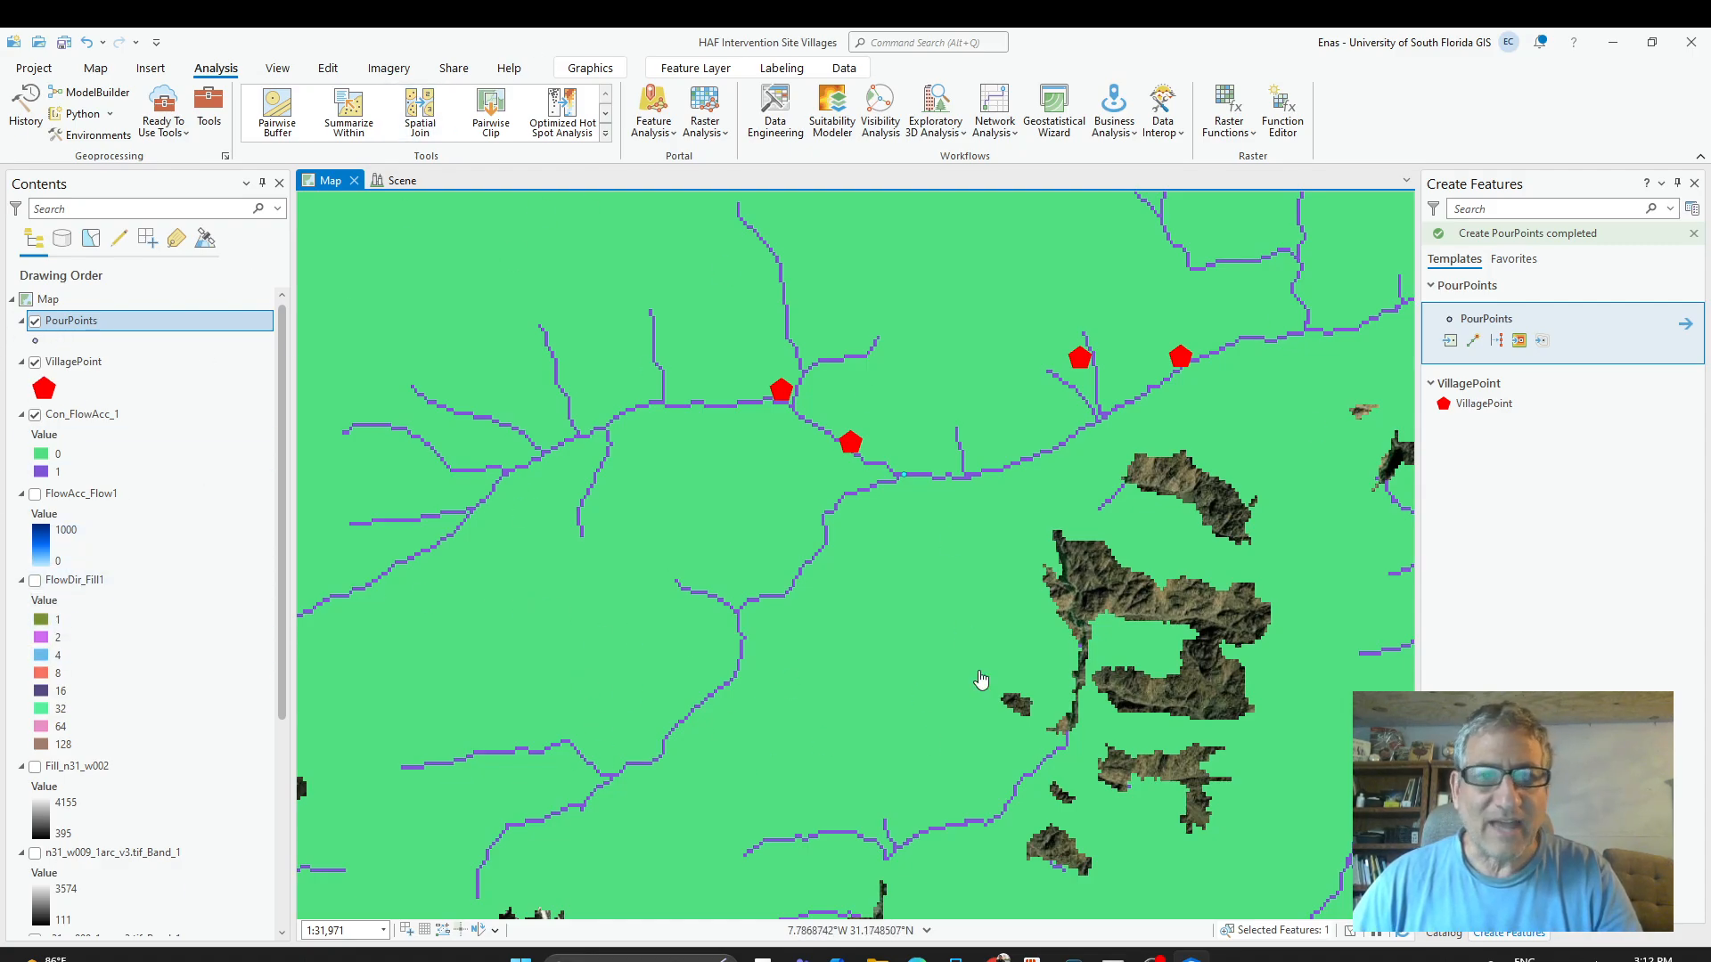
scroll(745, 624, down, 4)
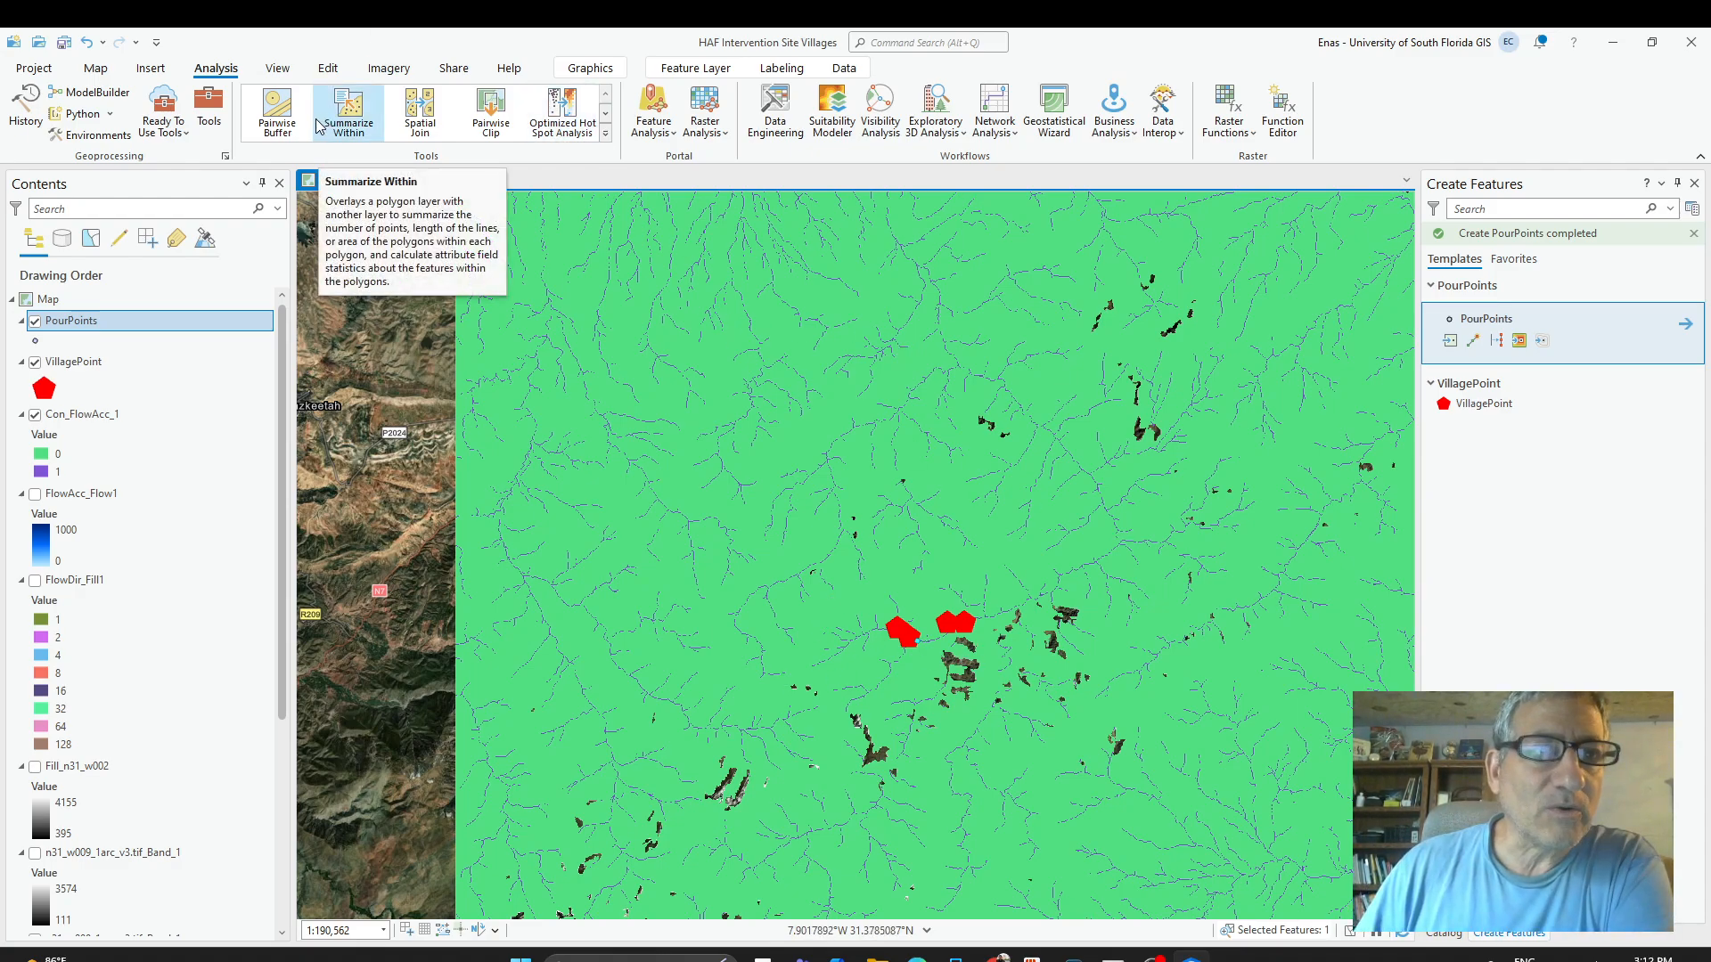
click(99, 101)
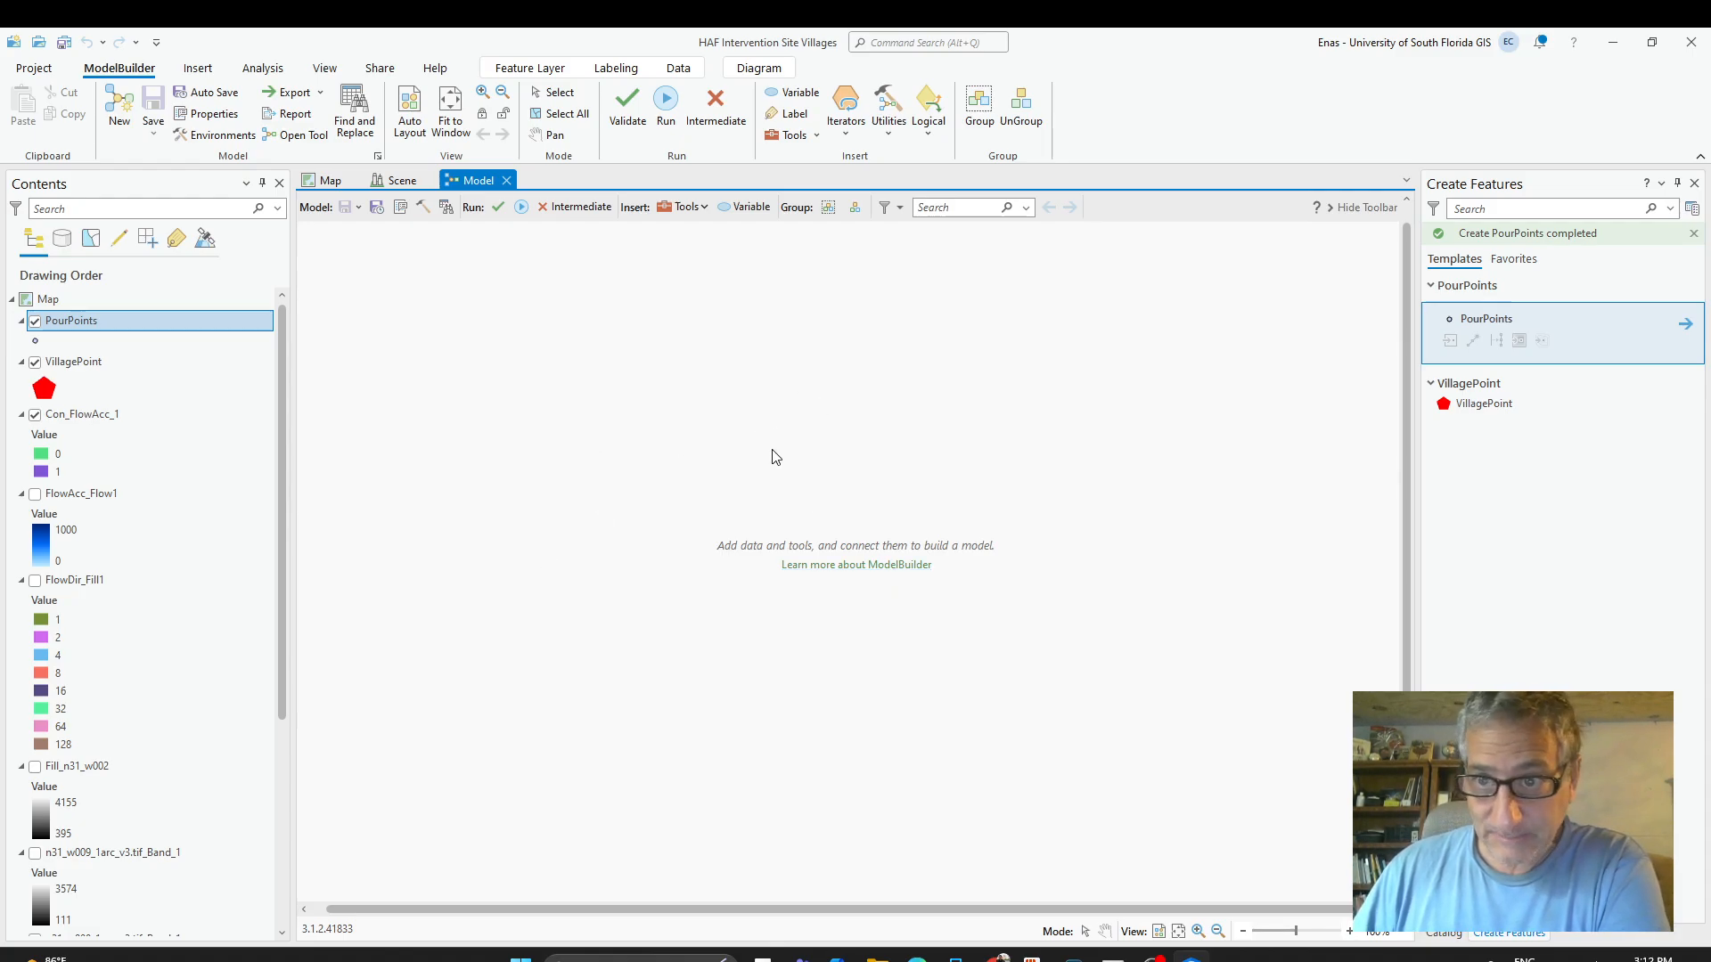
Turn on automatic saving for the new model.
click(423, 210)
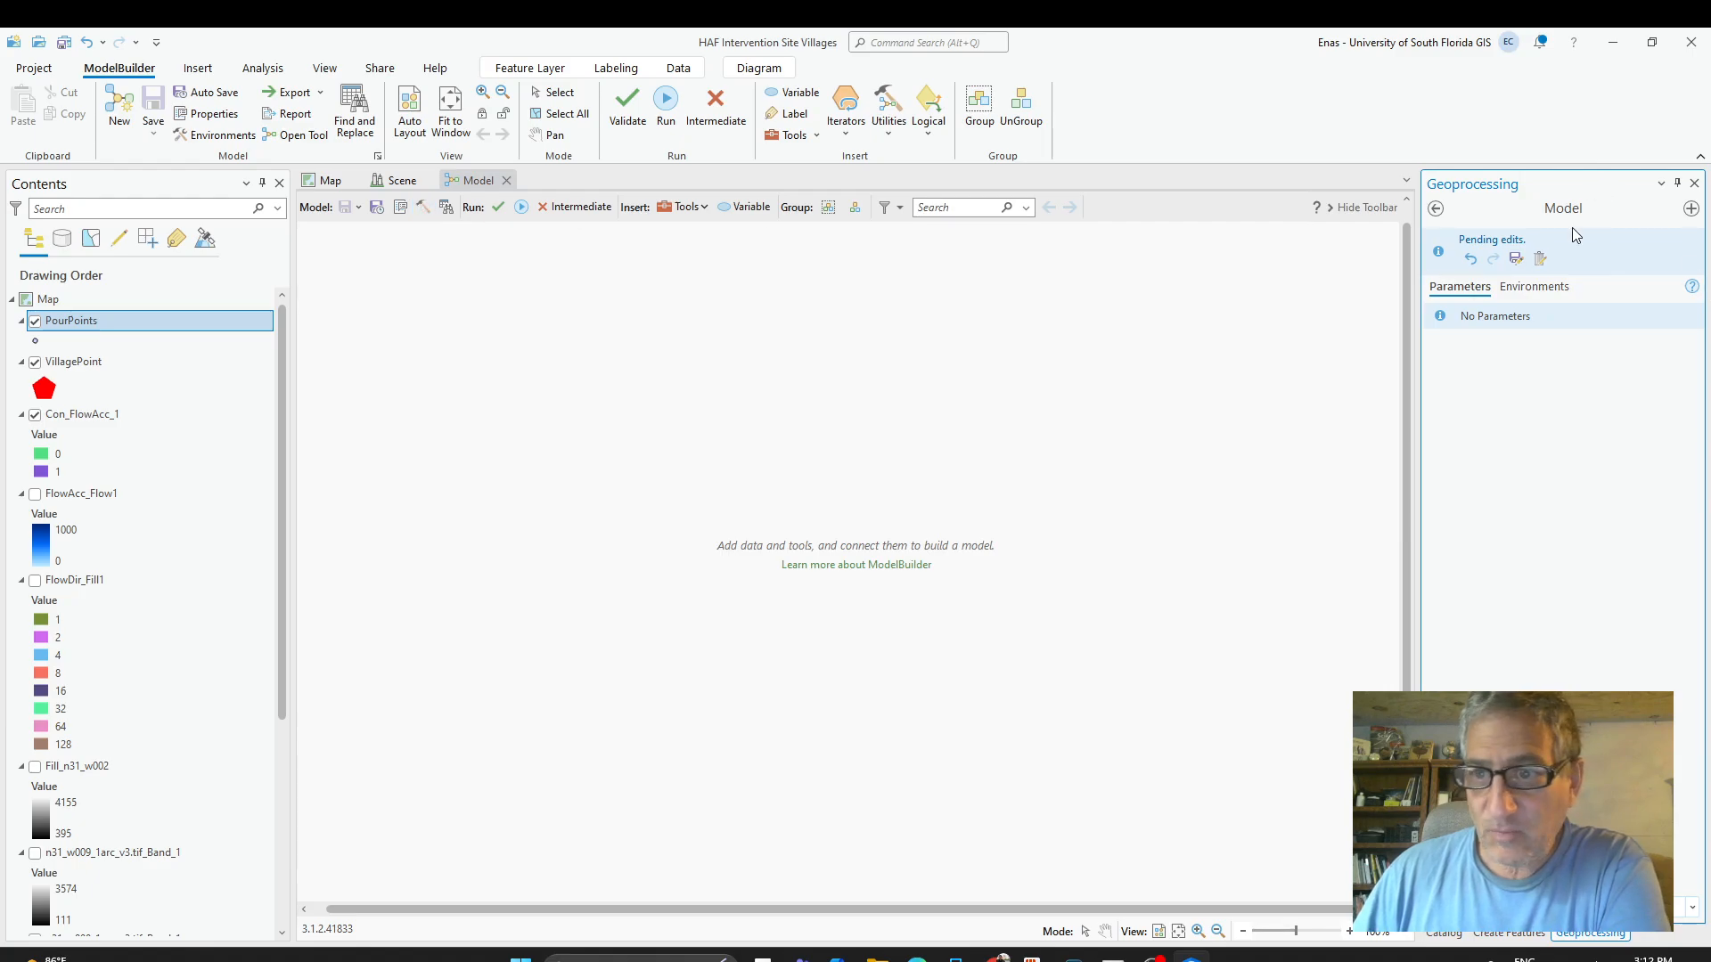
click(1435, 210)
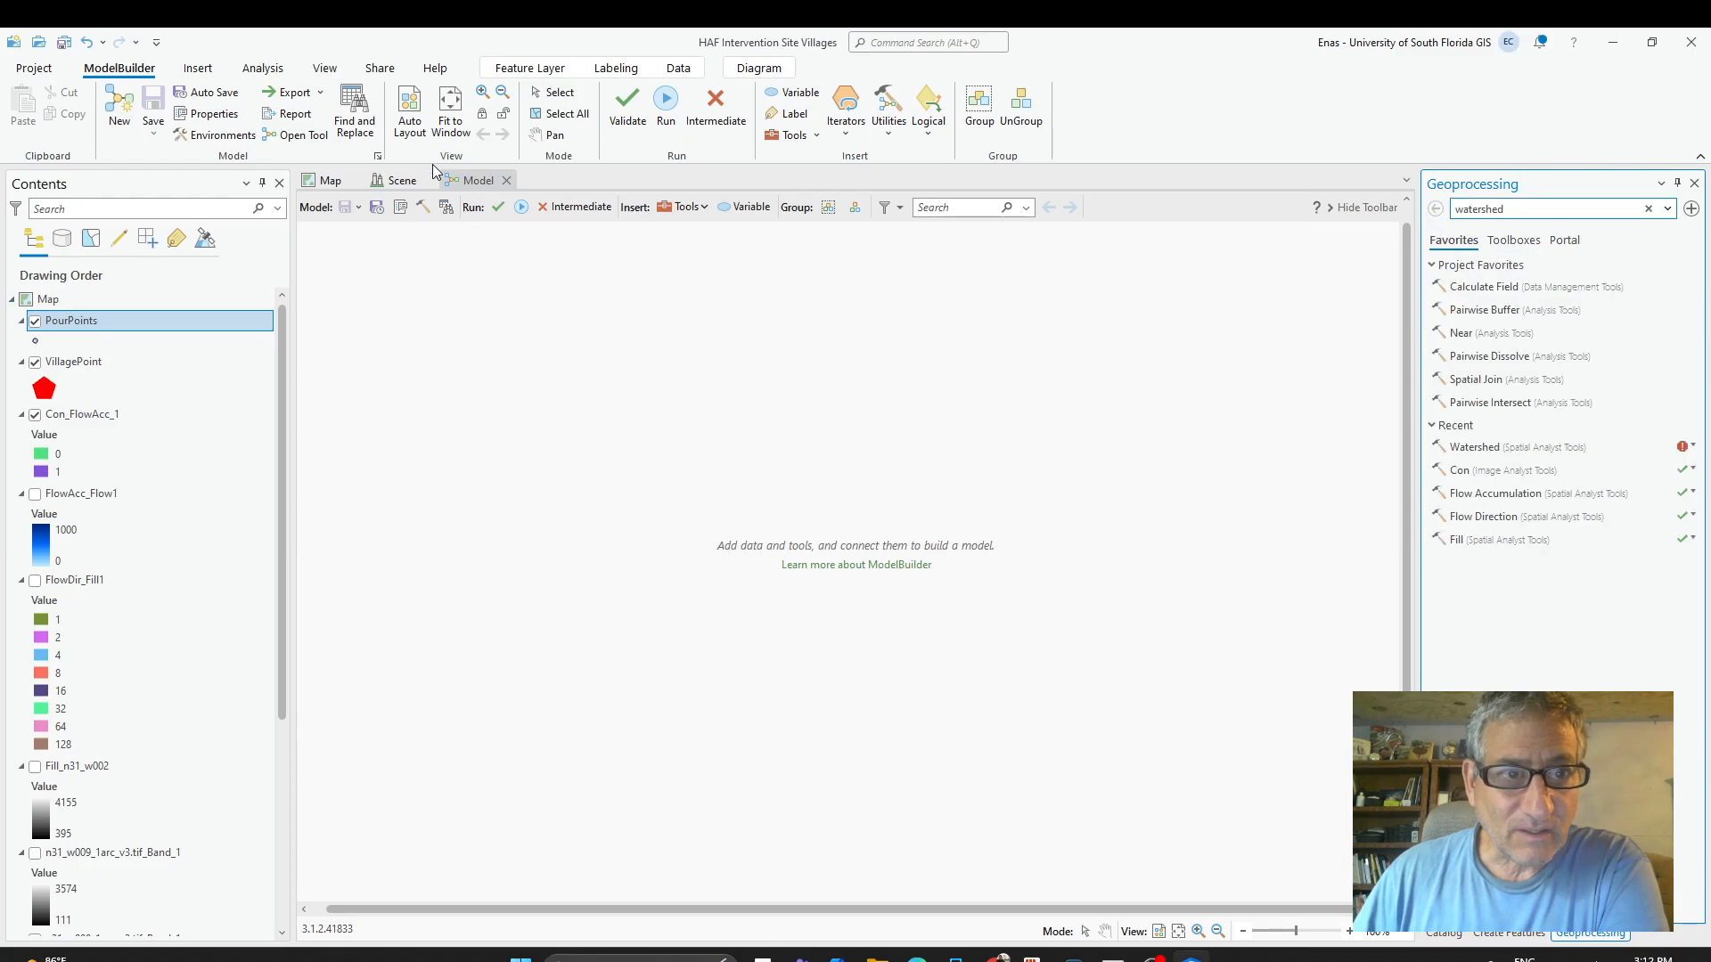
click(379, 208)
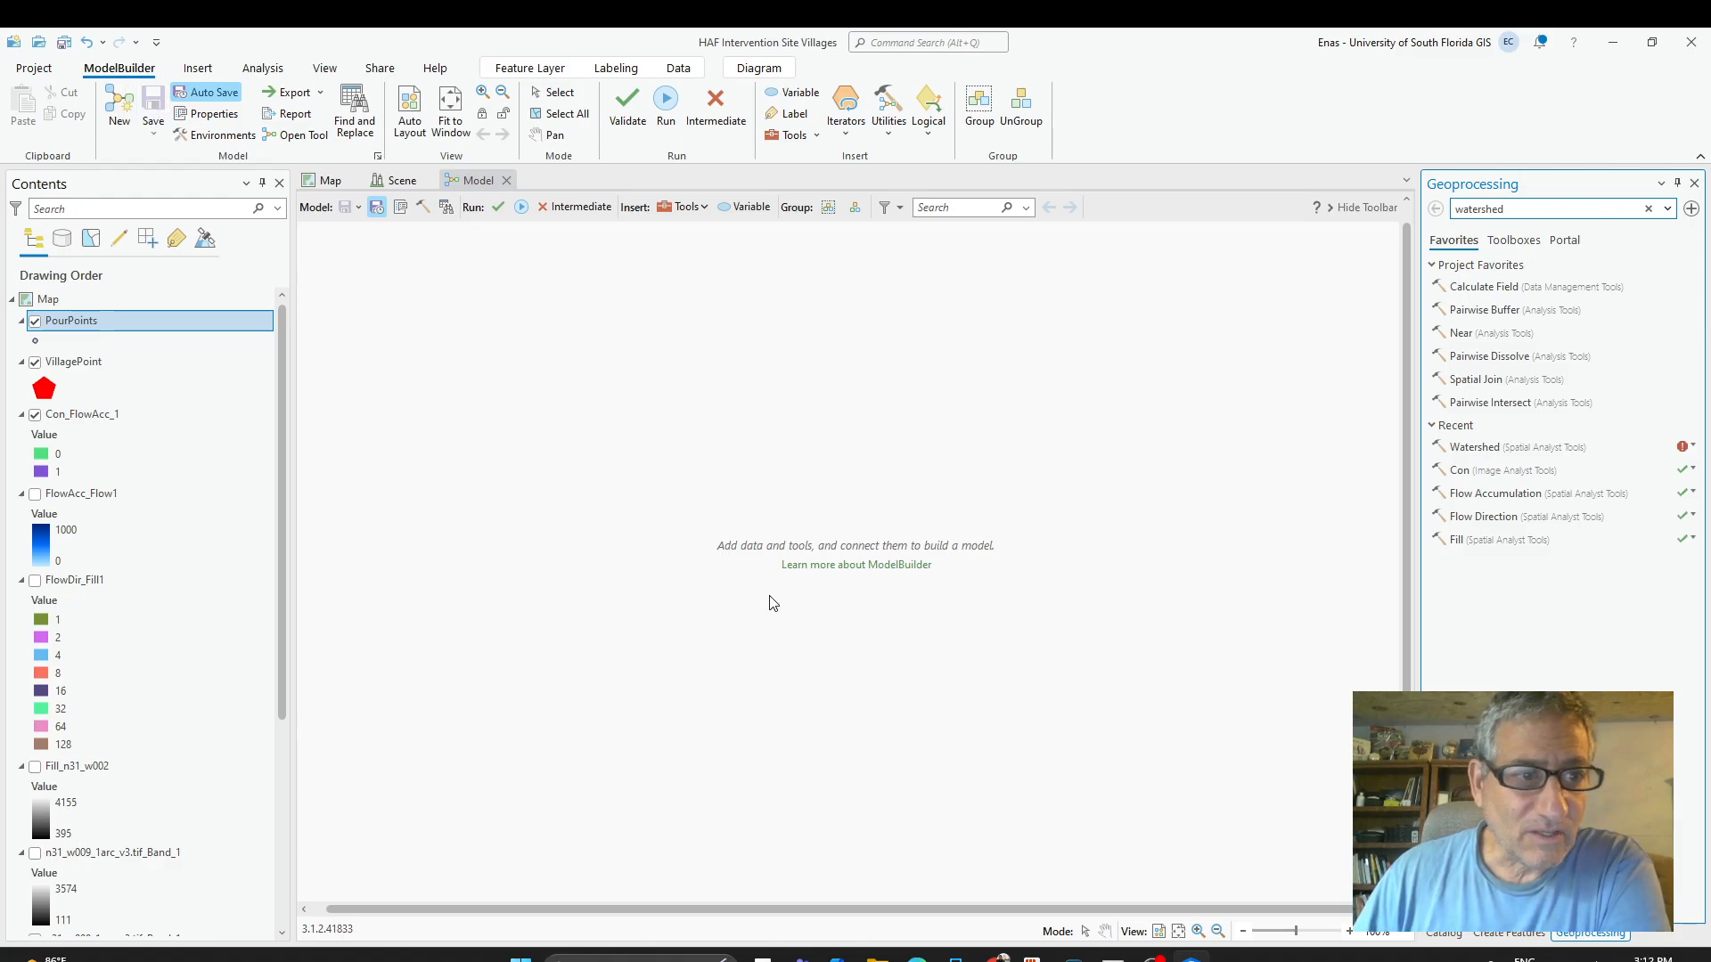
Insert the Spatial Analyst Fill tool into the model and inspect the options available for the tool element.
click(702, 211)
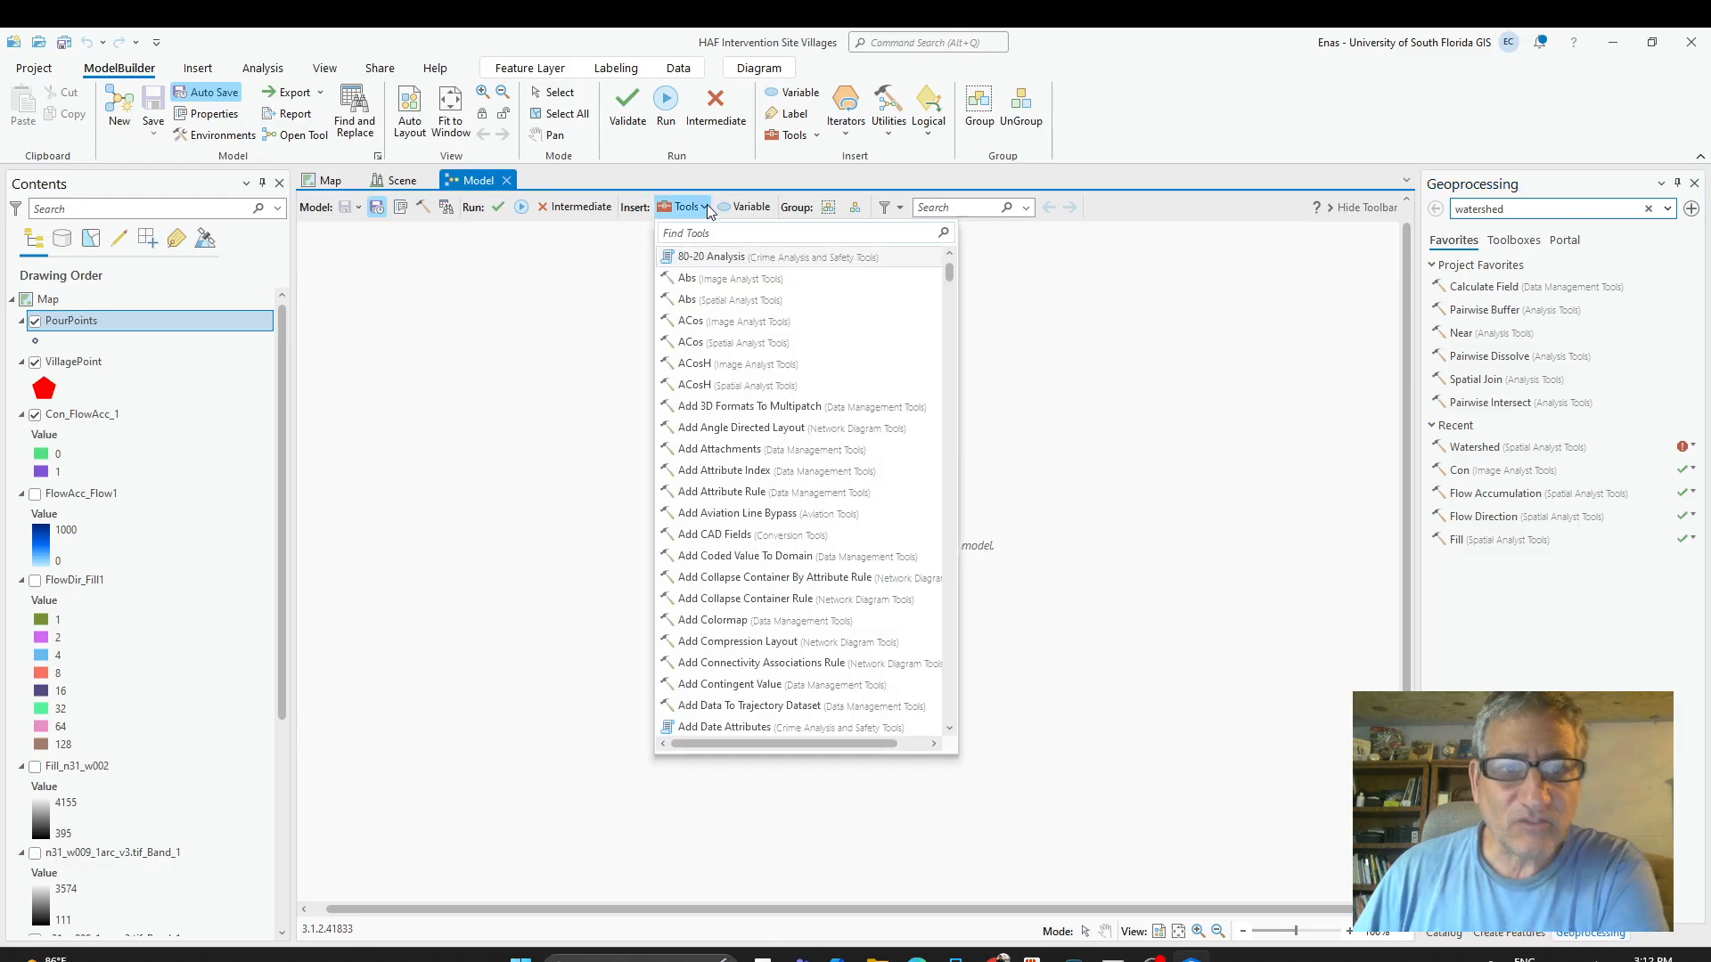
text(fill)
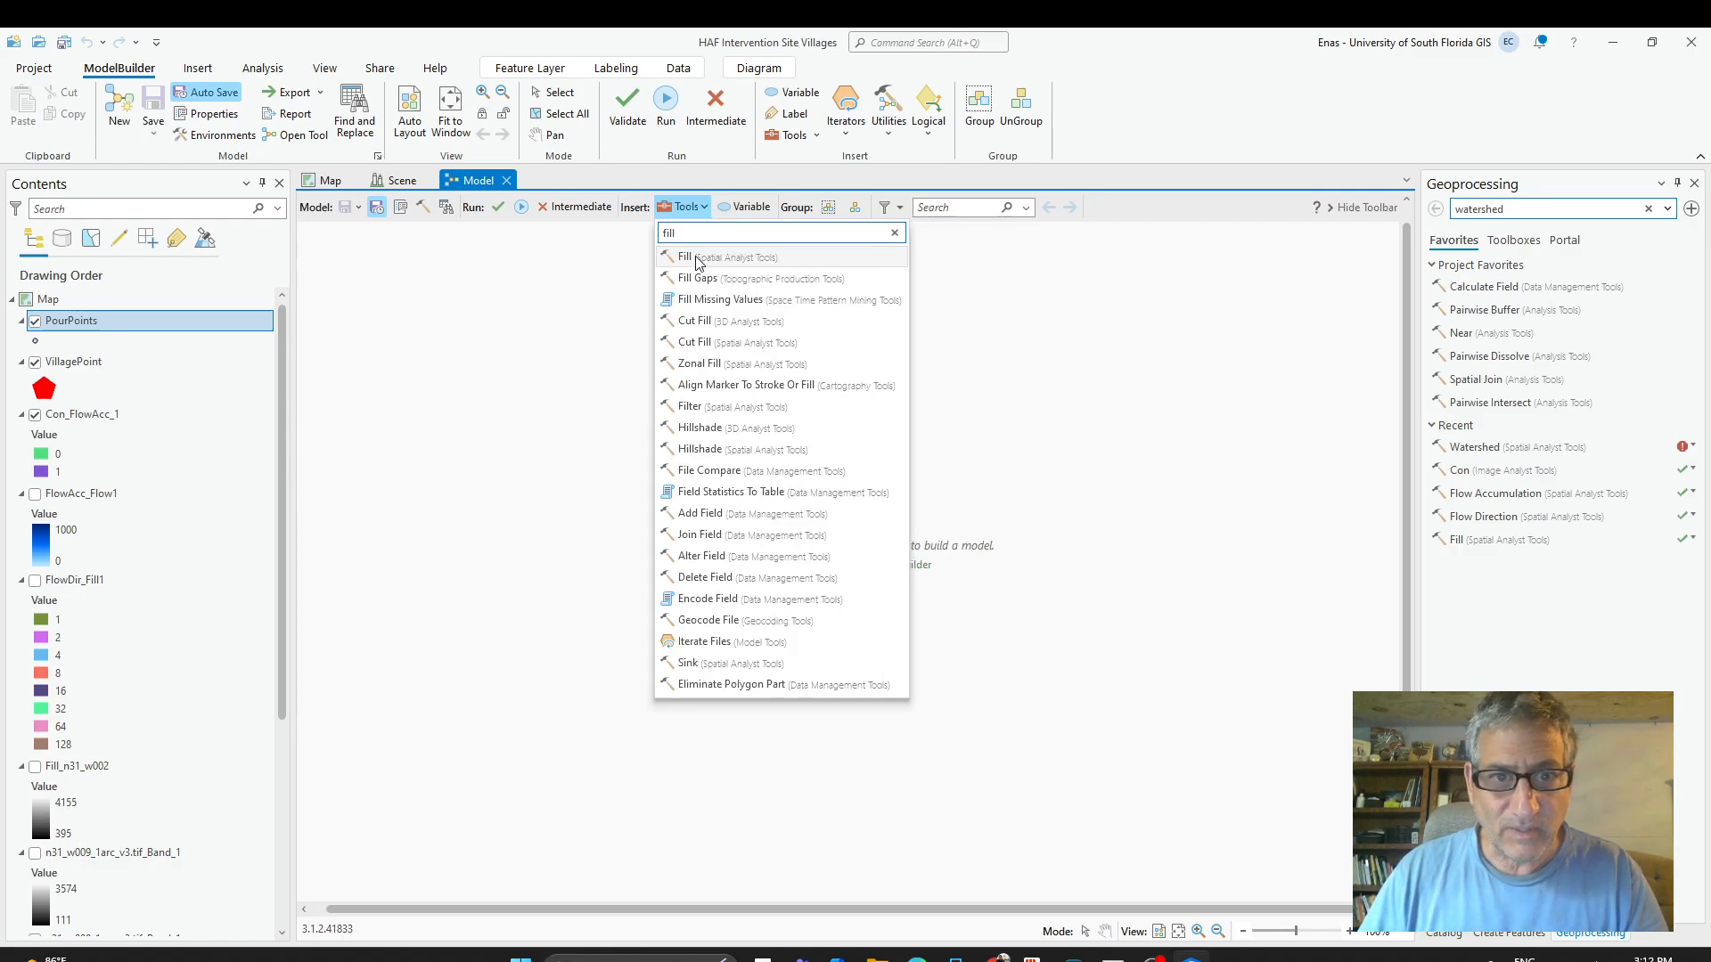
click(679, 256)
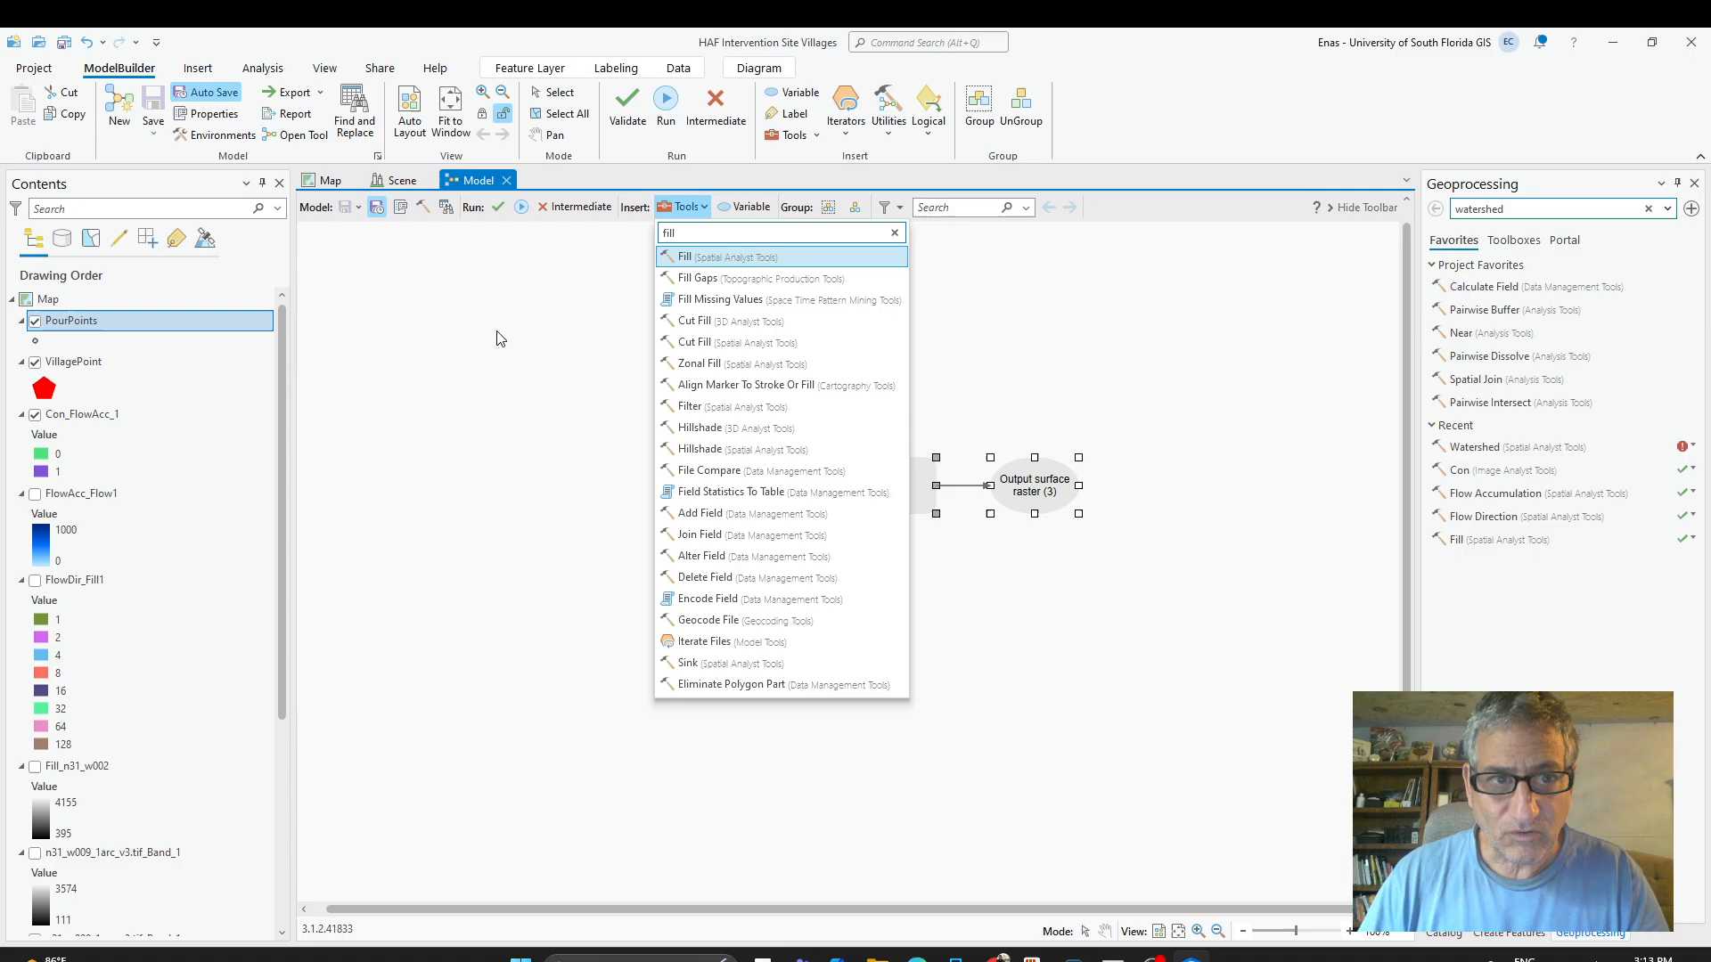
click(447, 428)
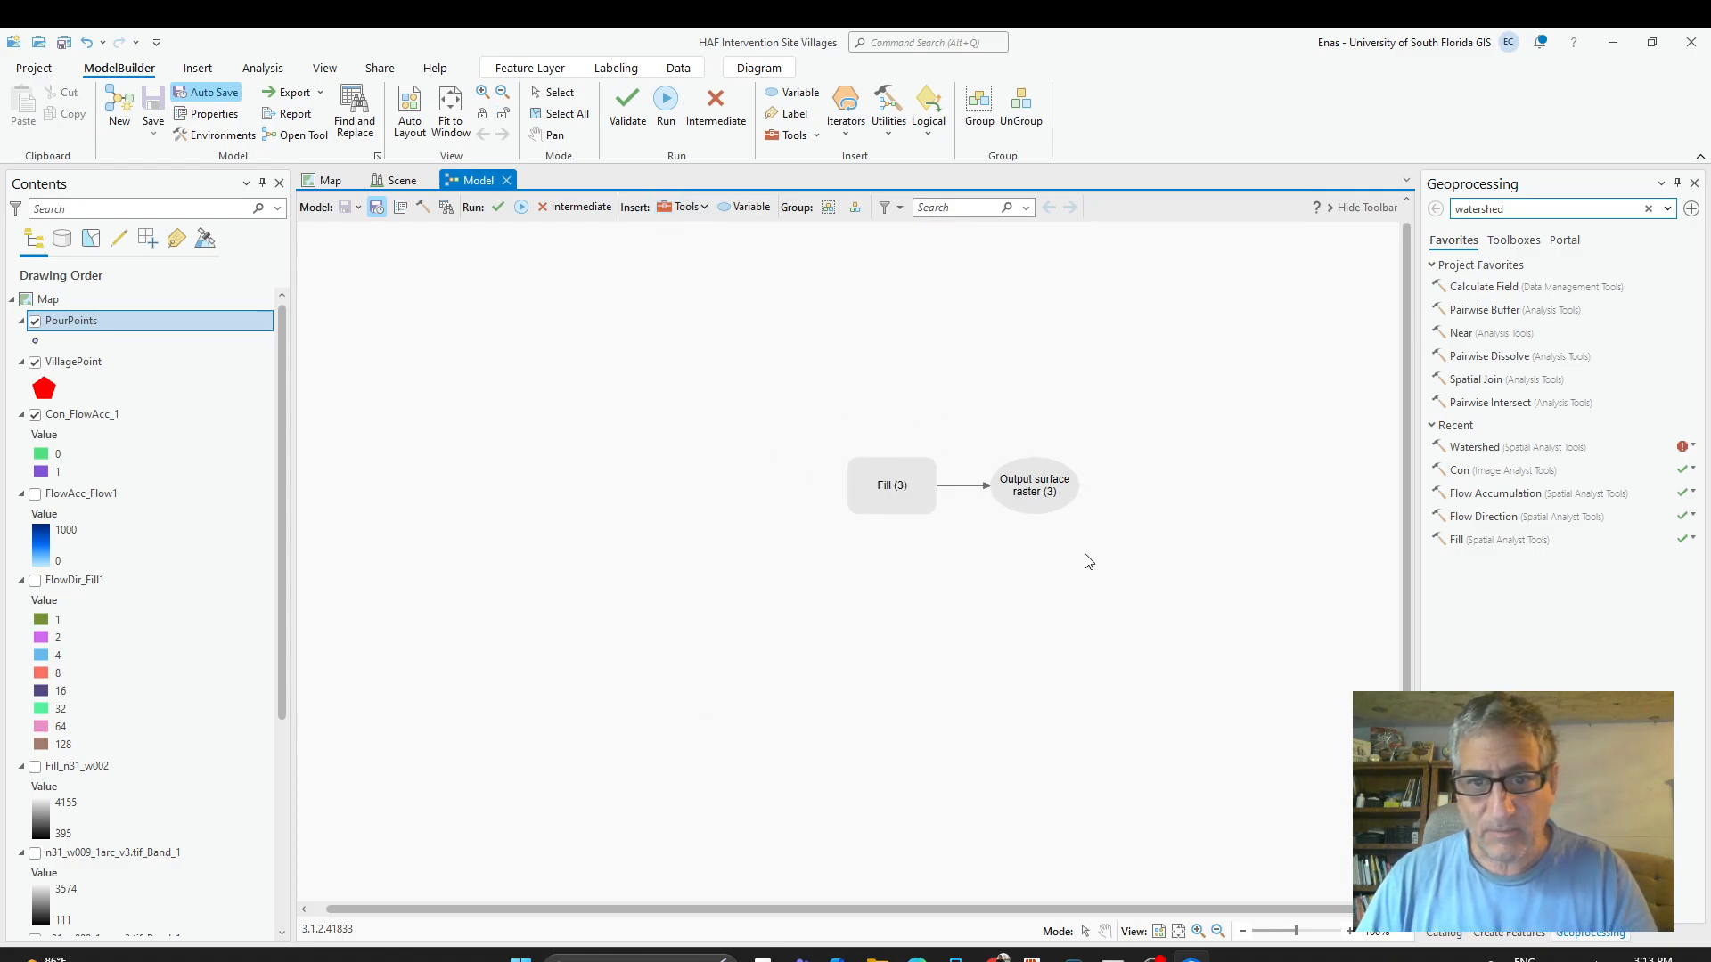
click(899, 490)
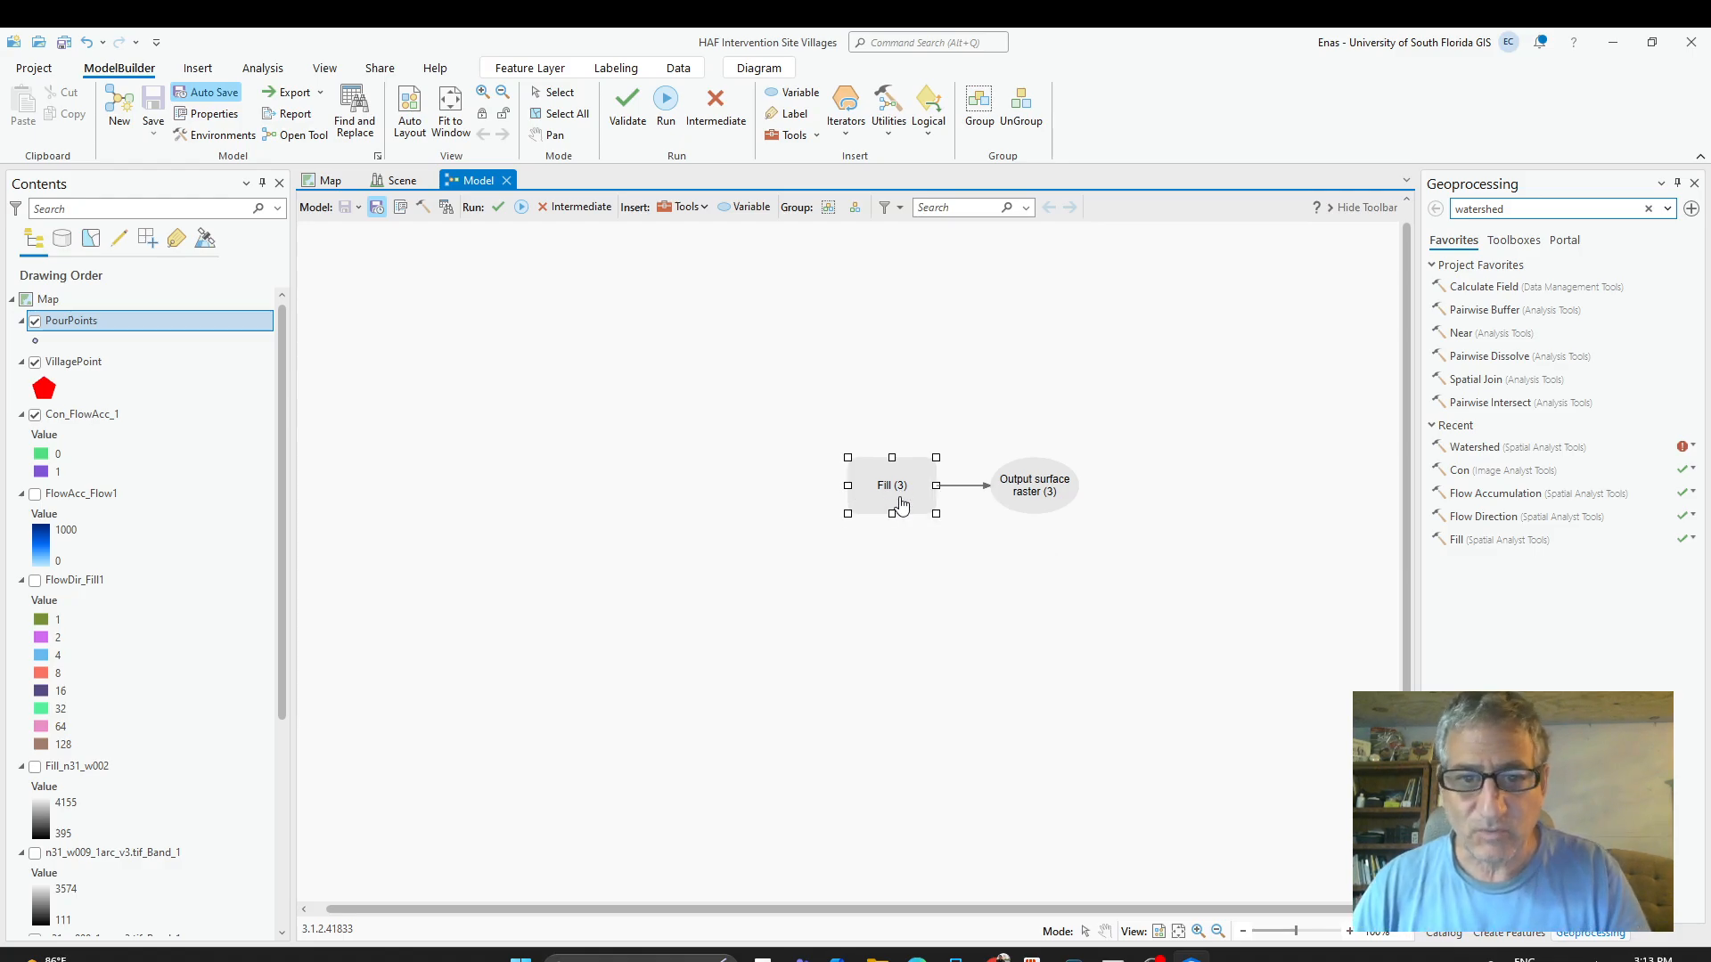
right_click(892, 481)
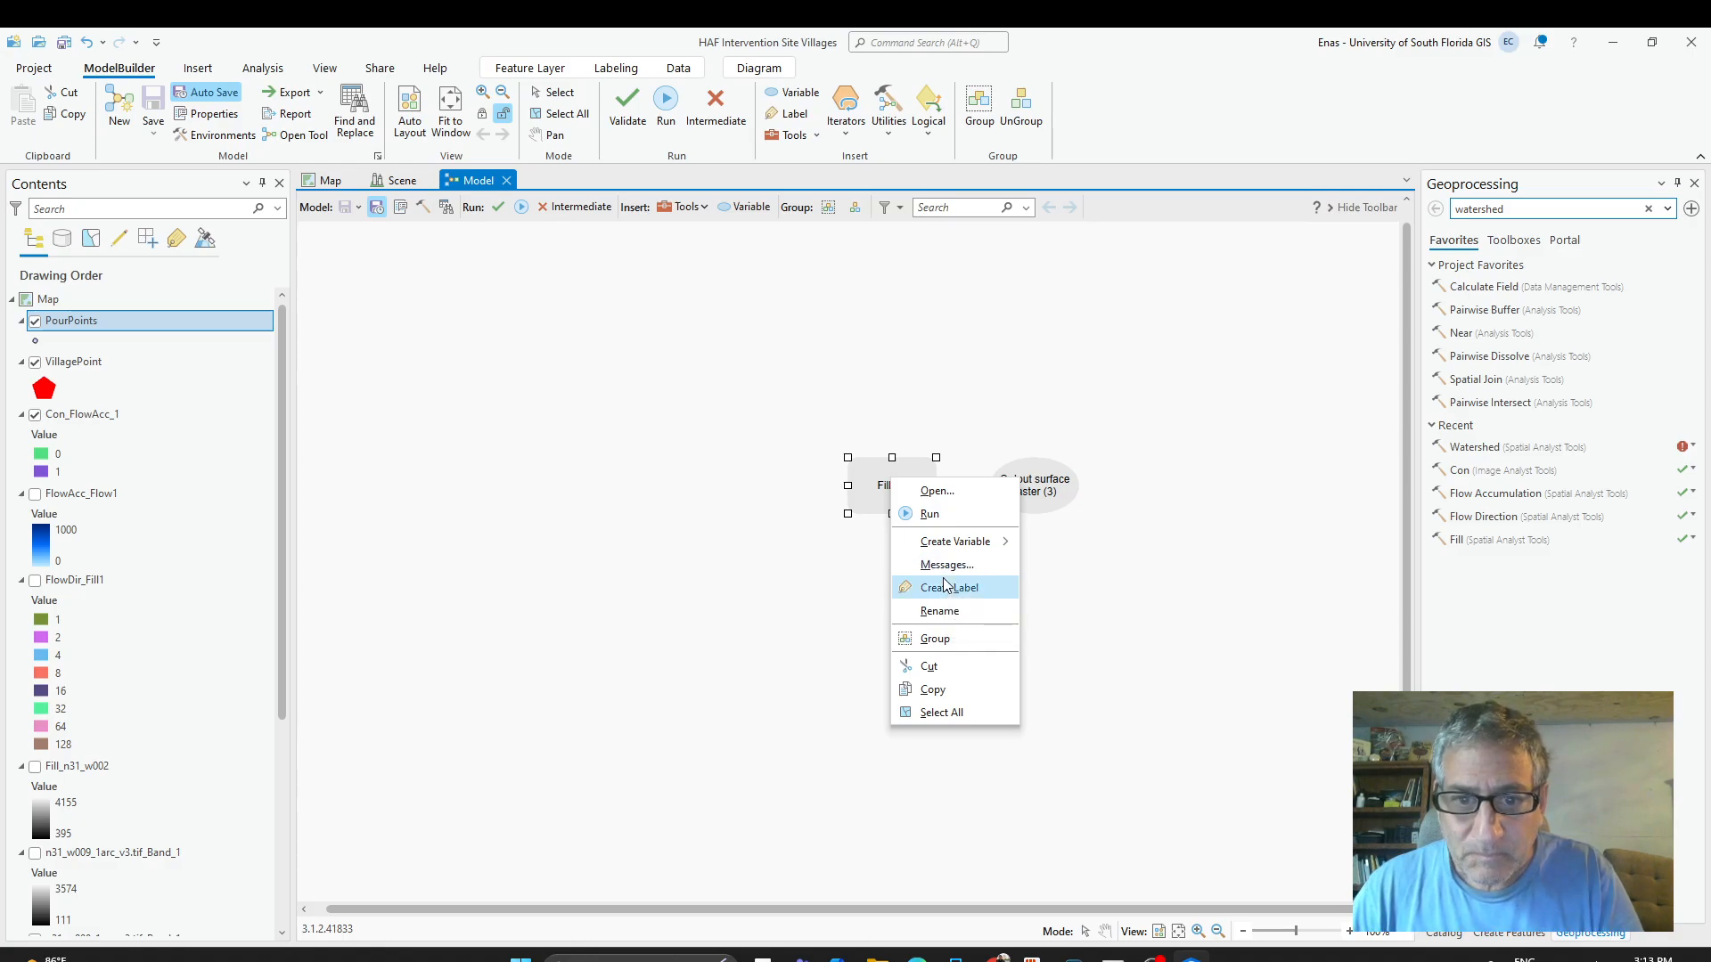
click(877, 482)
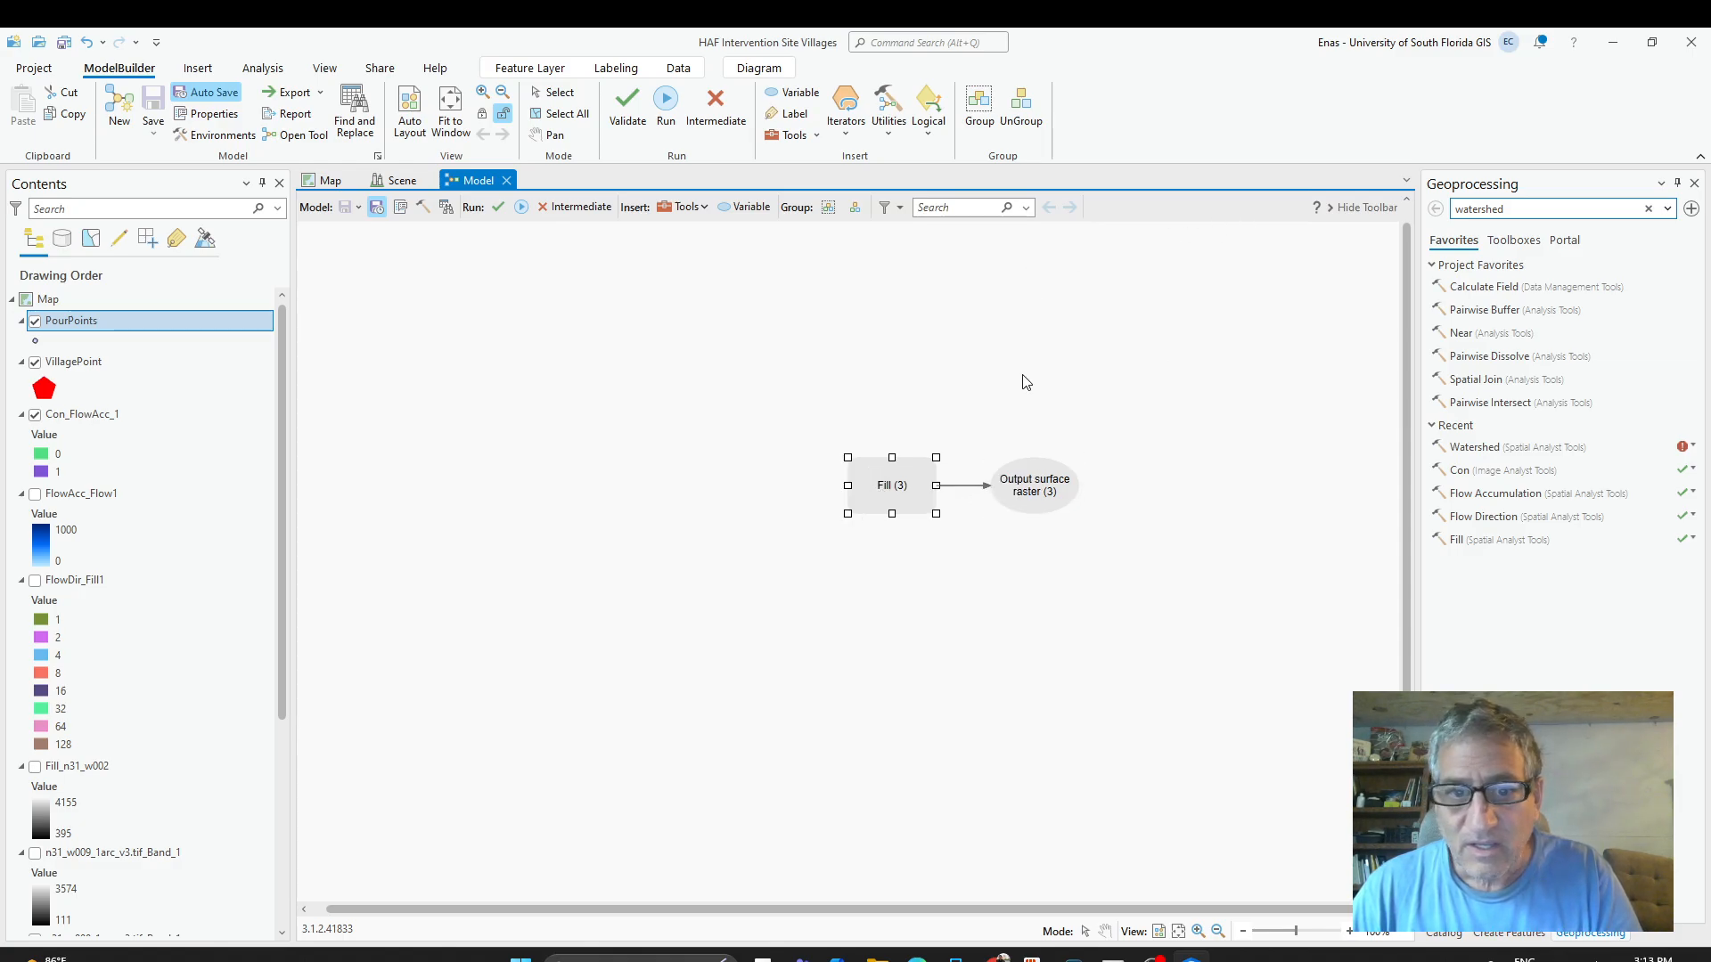
Search the insertable tools for Fill again, and switch to ChatGPT and back to check its Step 2: Fill Sinks.
click(1649, 210)
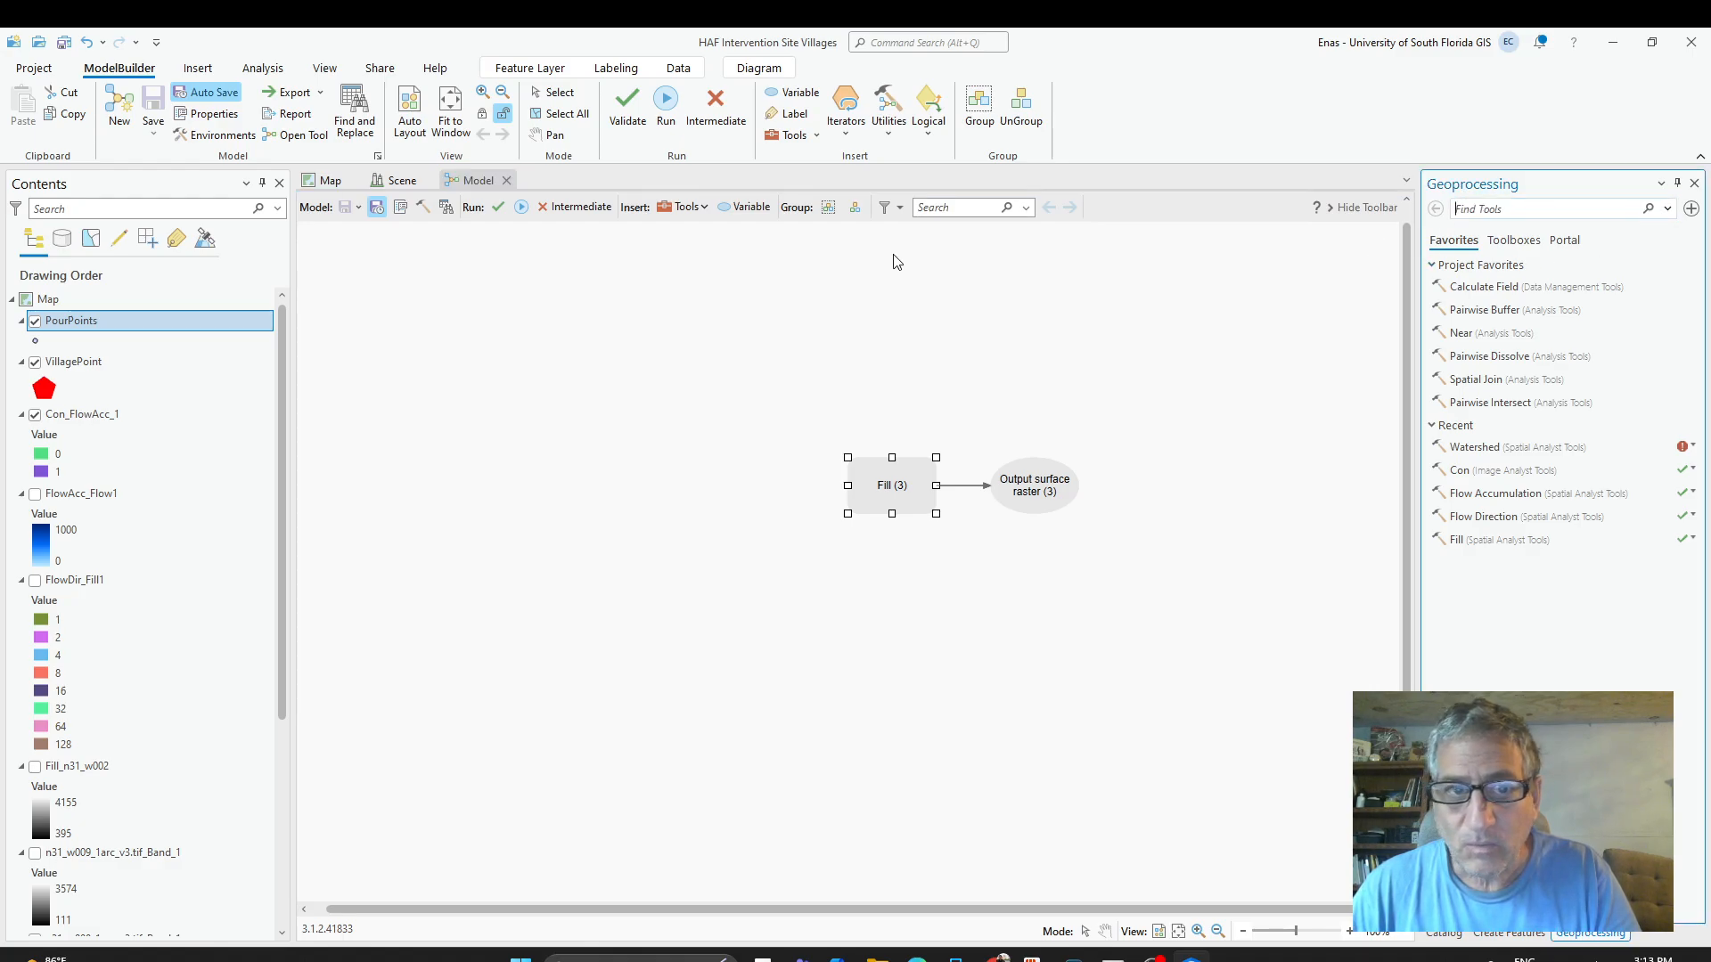
click(686, 207)
text(fill)
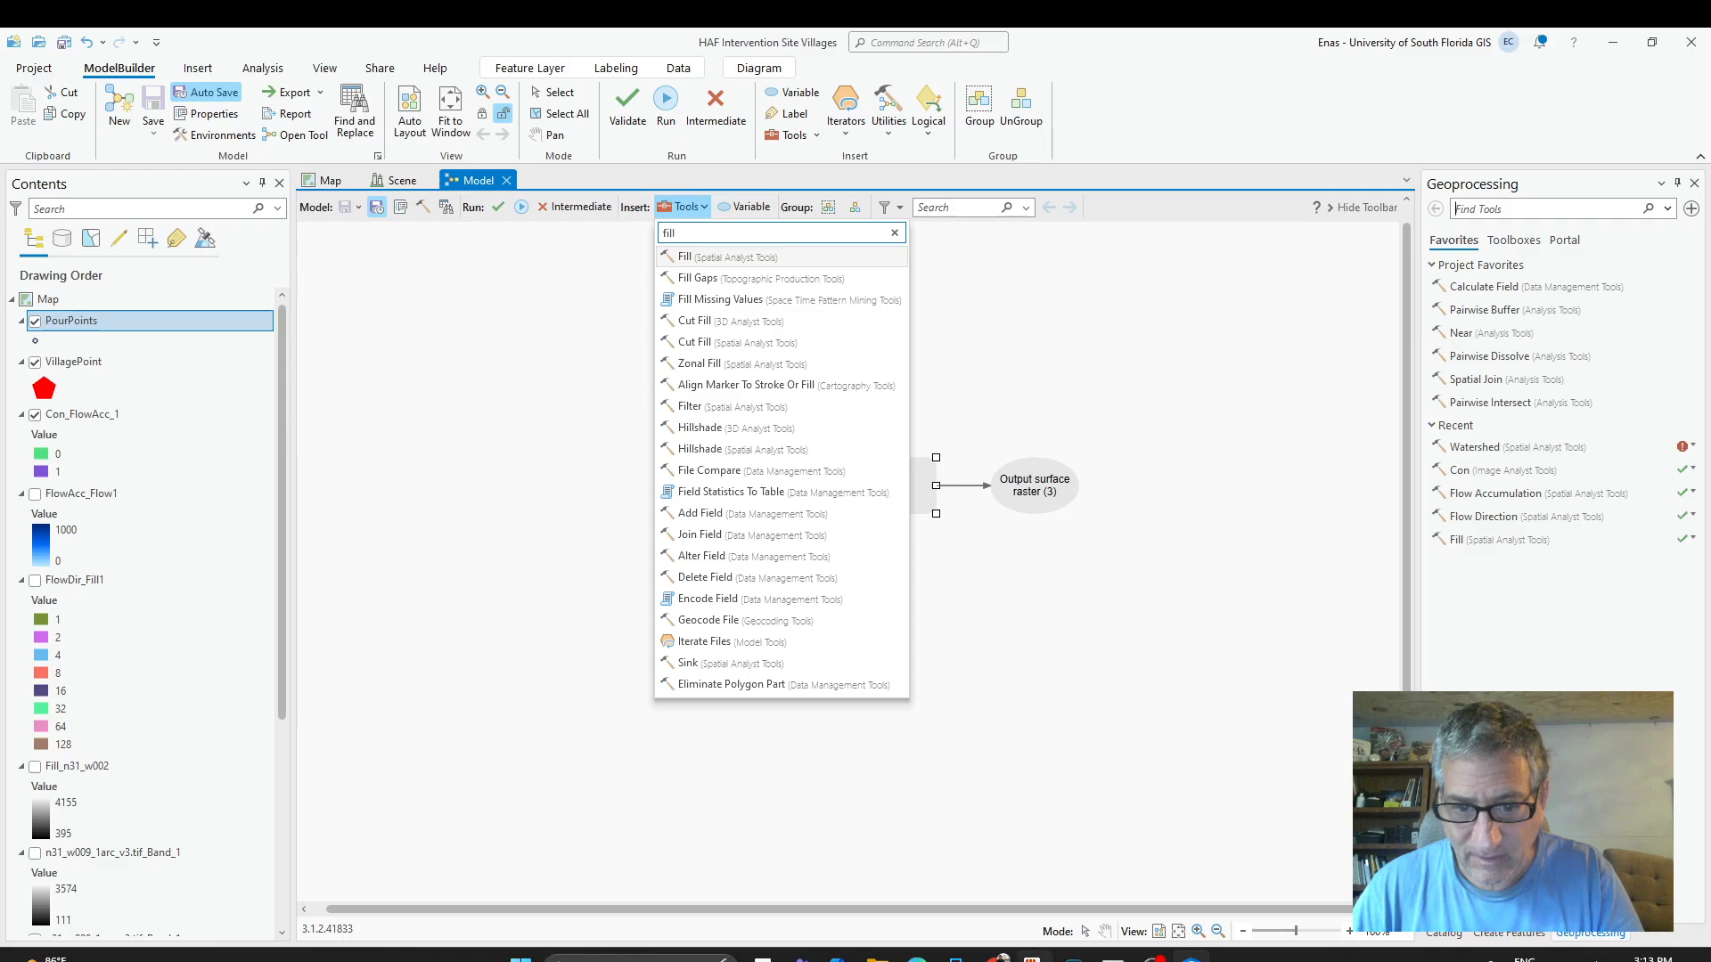
click(997, 957)
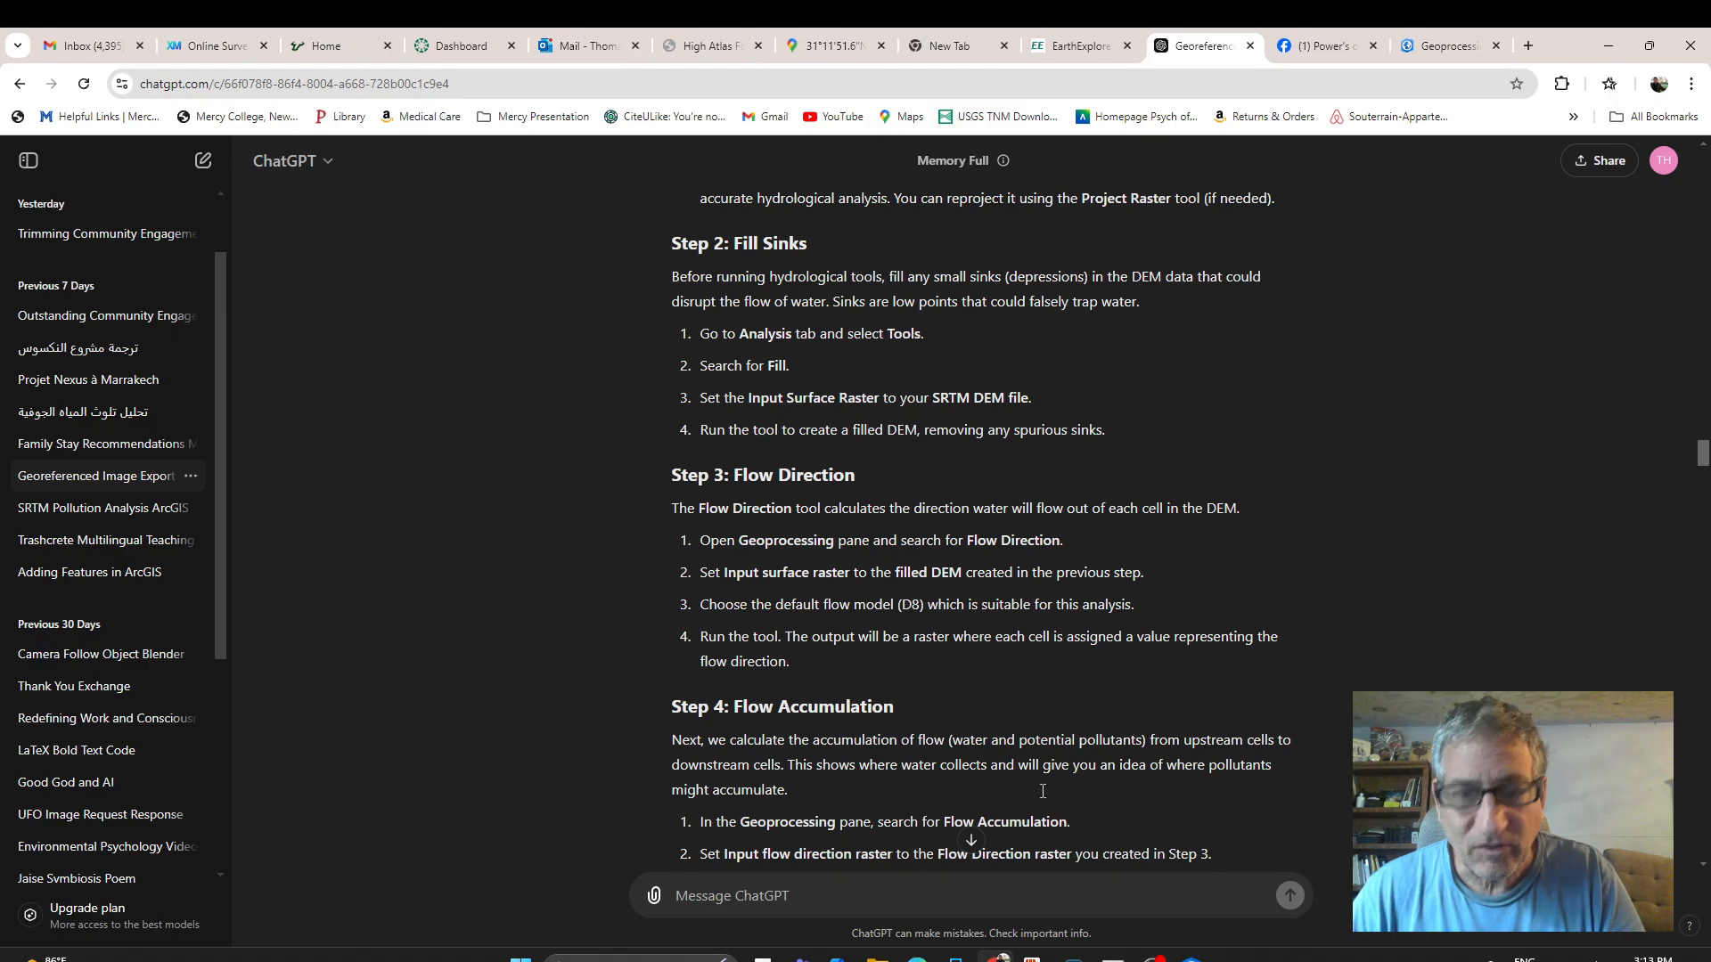
click(1191, 957)
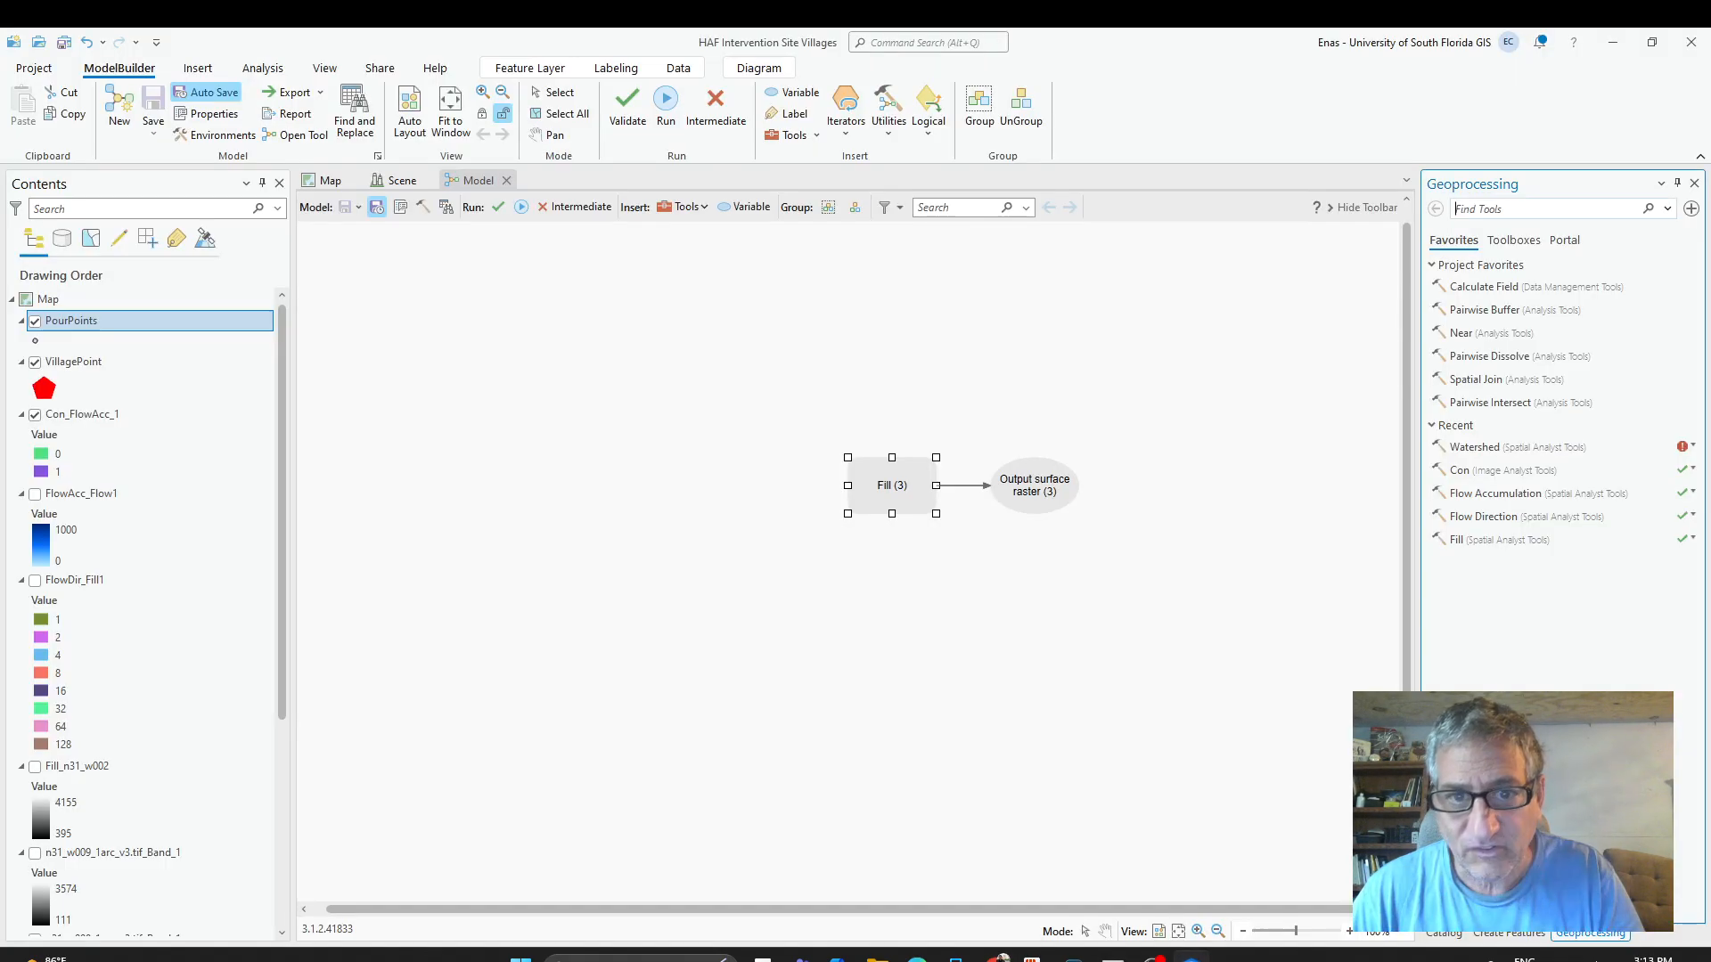
Remove the Fill tool elements and their output surface rasters from the model.
right_click(926, 499)
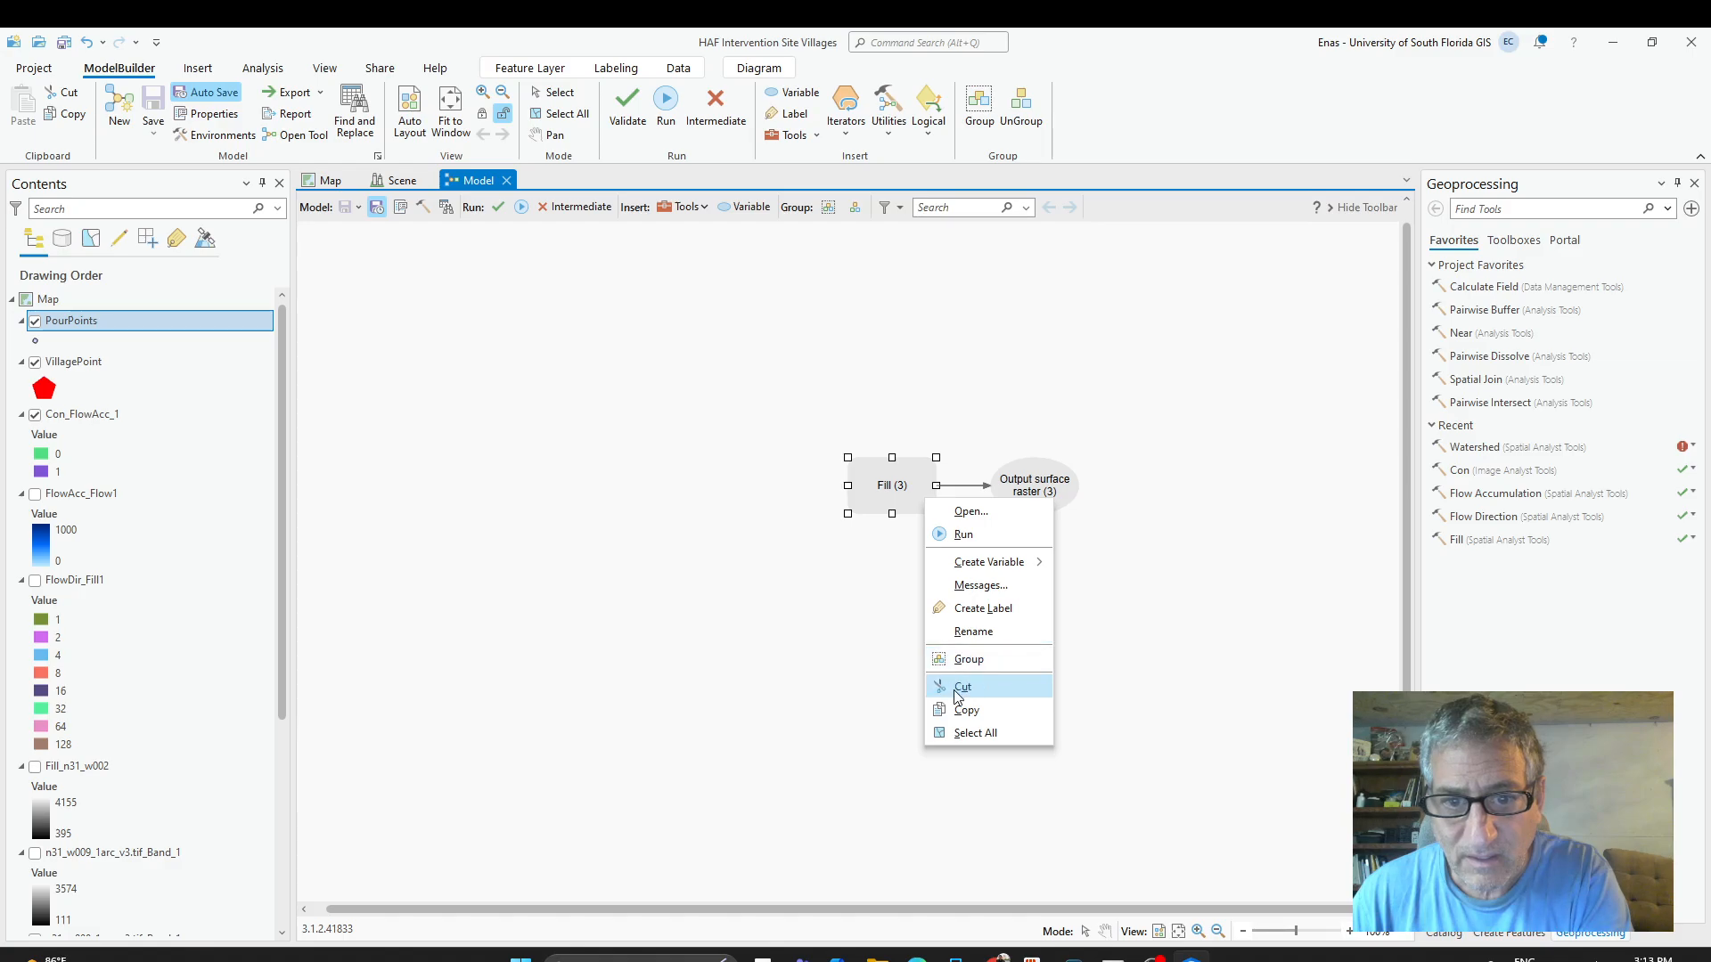
click(962, 686)
click(1029, 479)
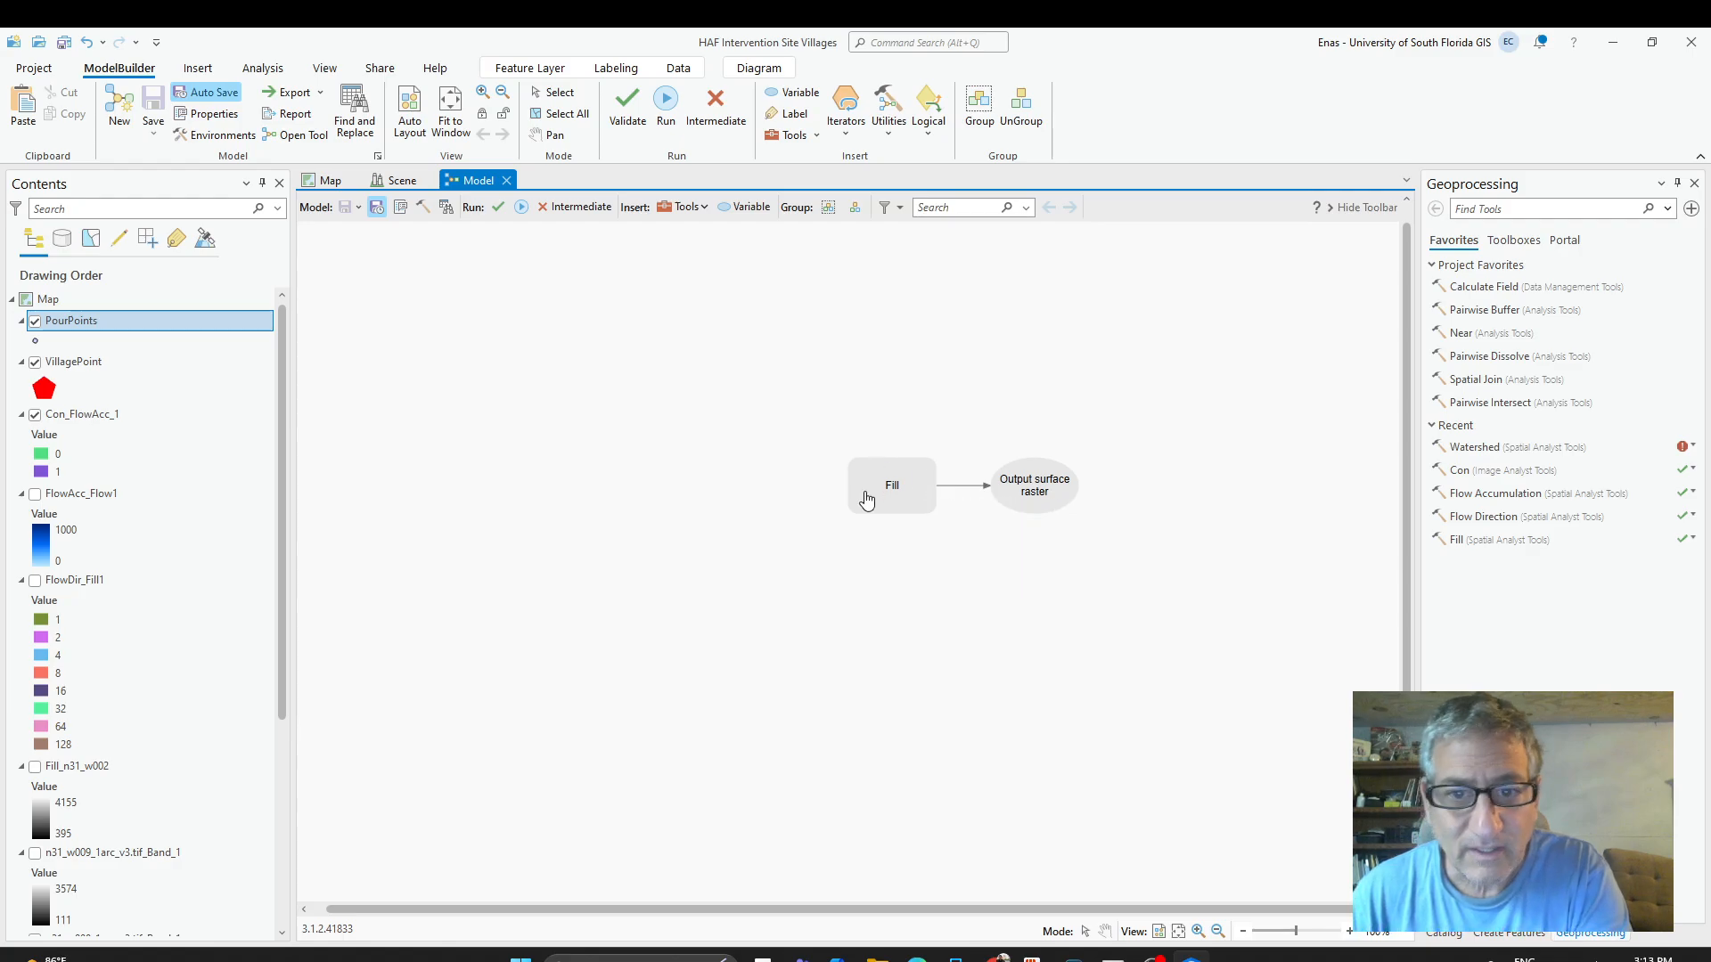
drag(844, 452, 1113, 545)
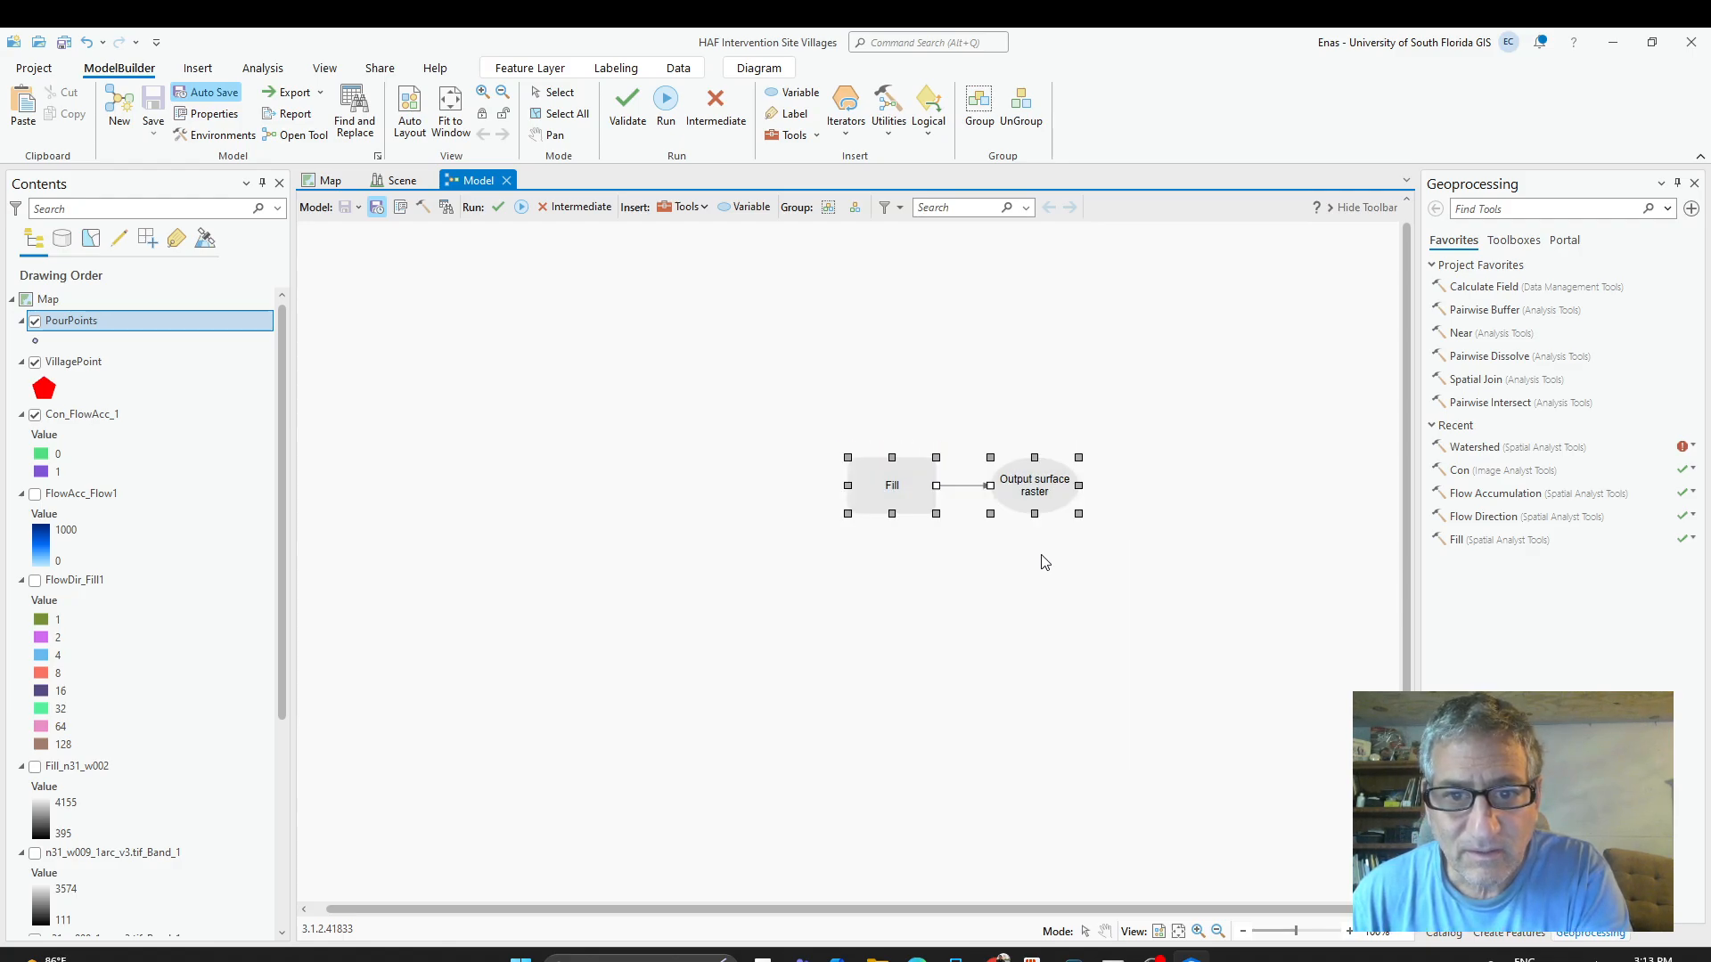
key(Delete)
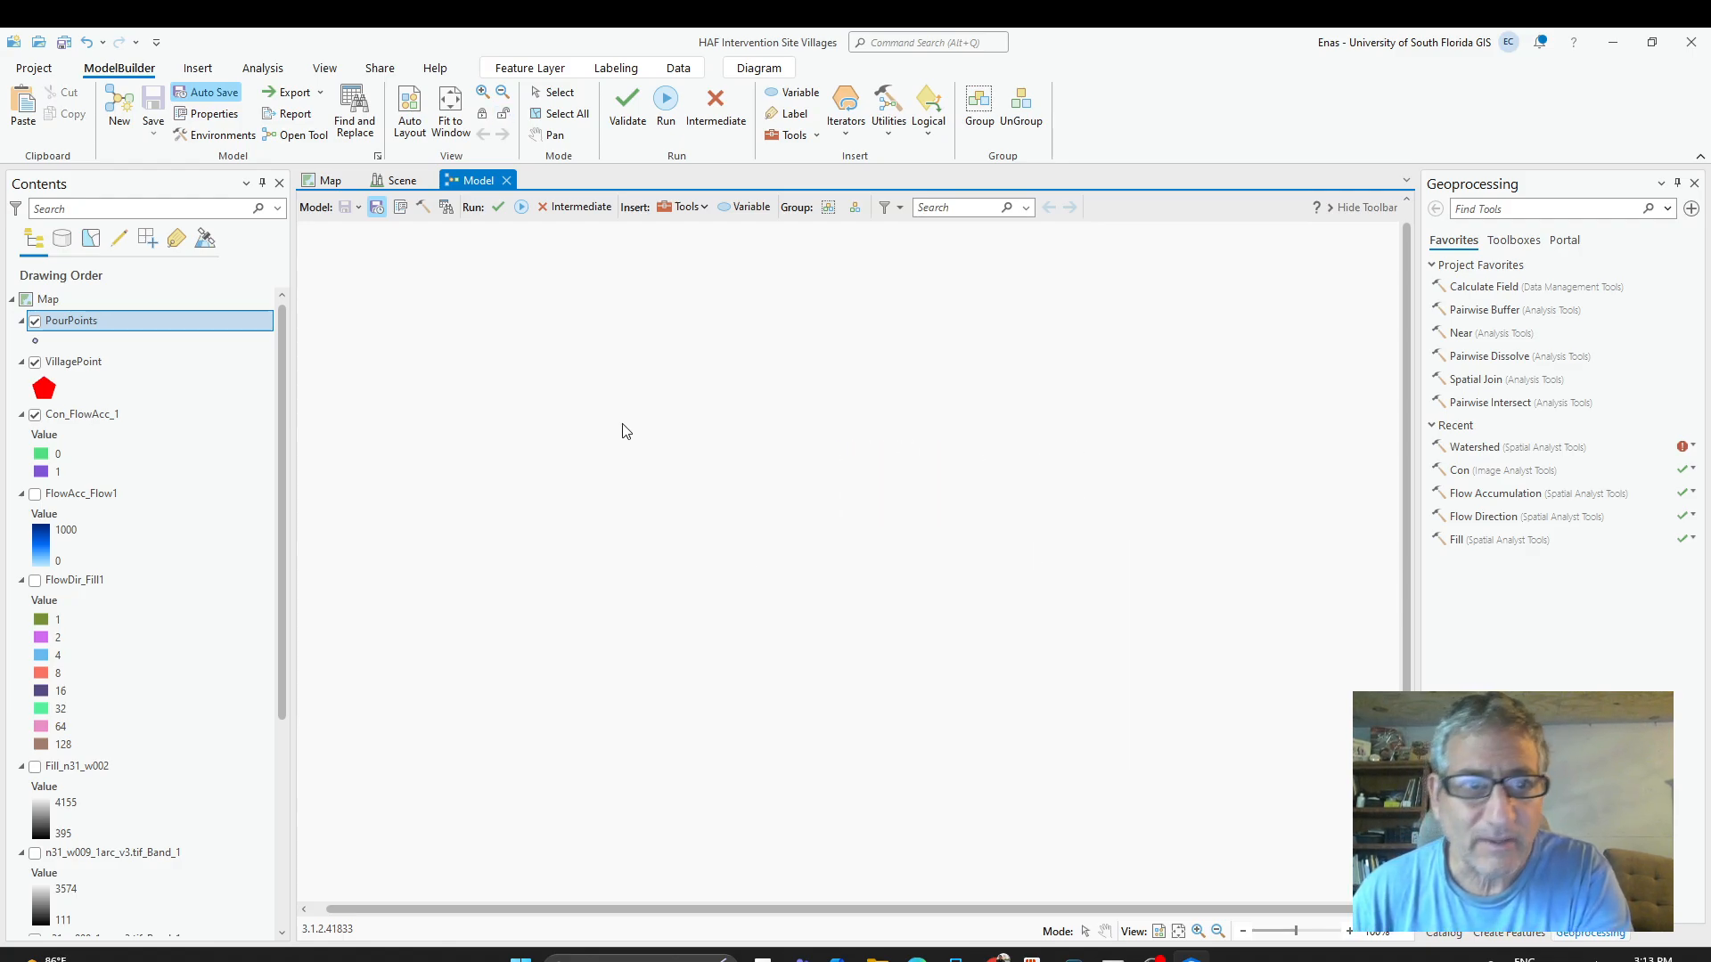
Search the insertable tools for "fill sinks" and add the Spatial Analyst Fill tool to the emptied model.
click(700, 214)
click(703, 209)
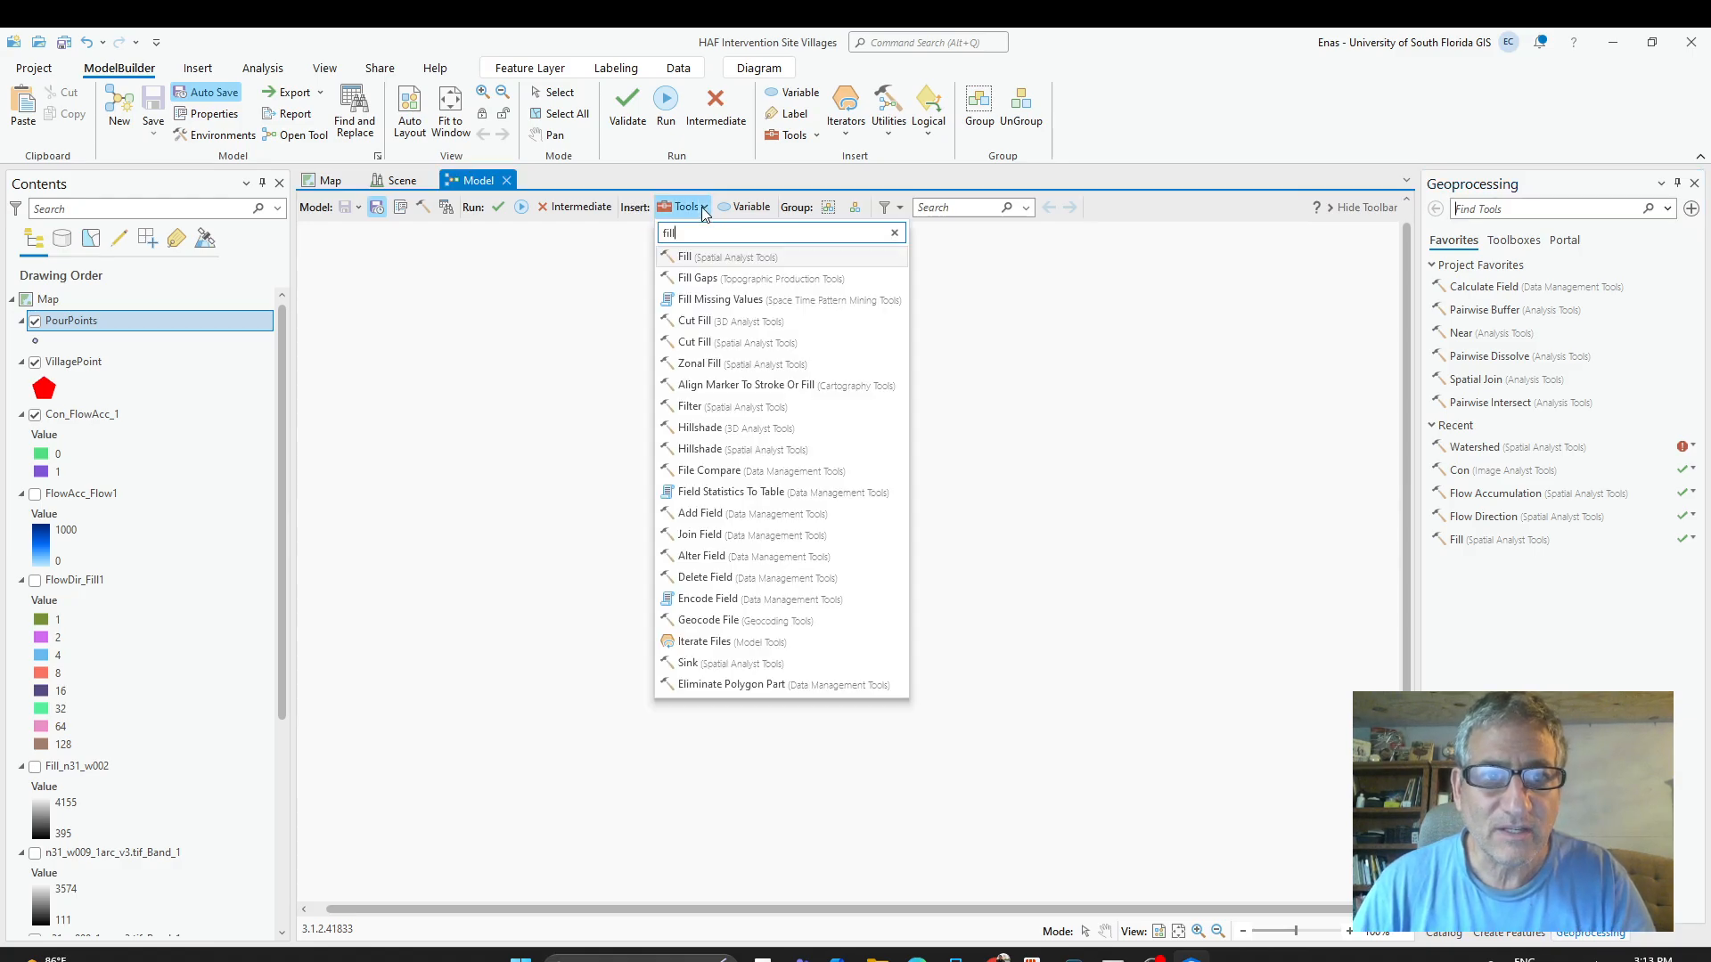
text(sinks)
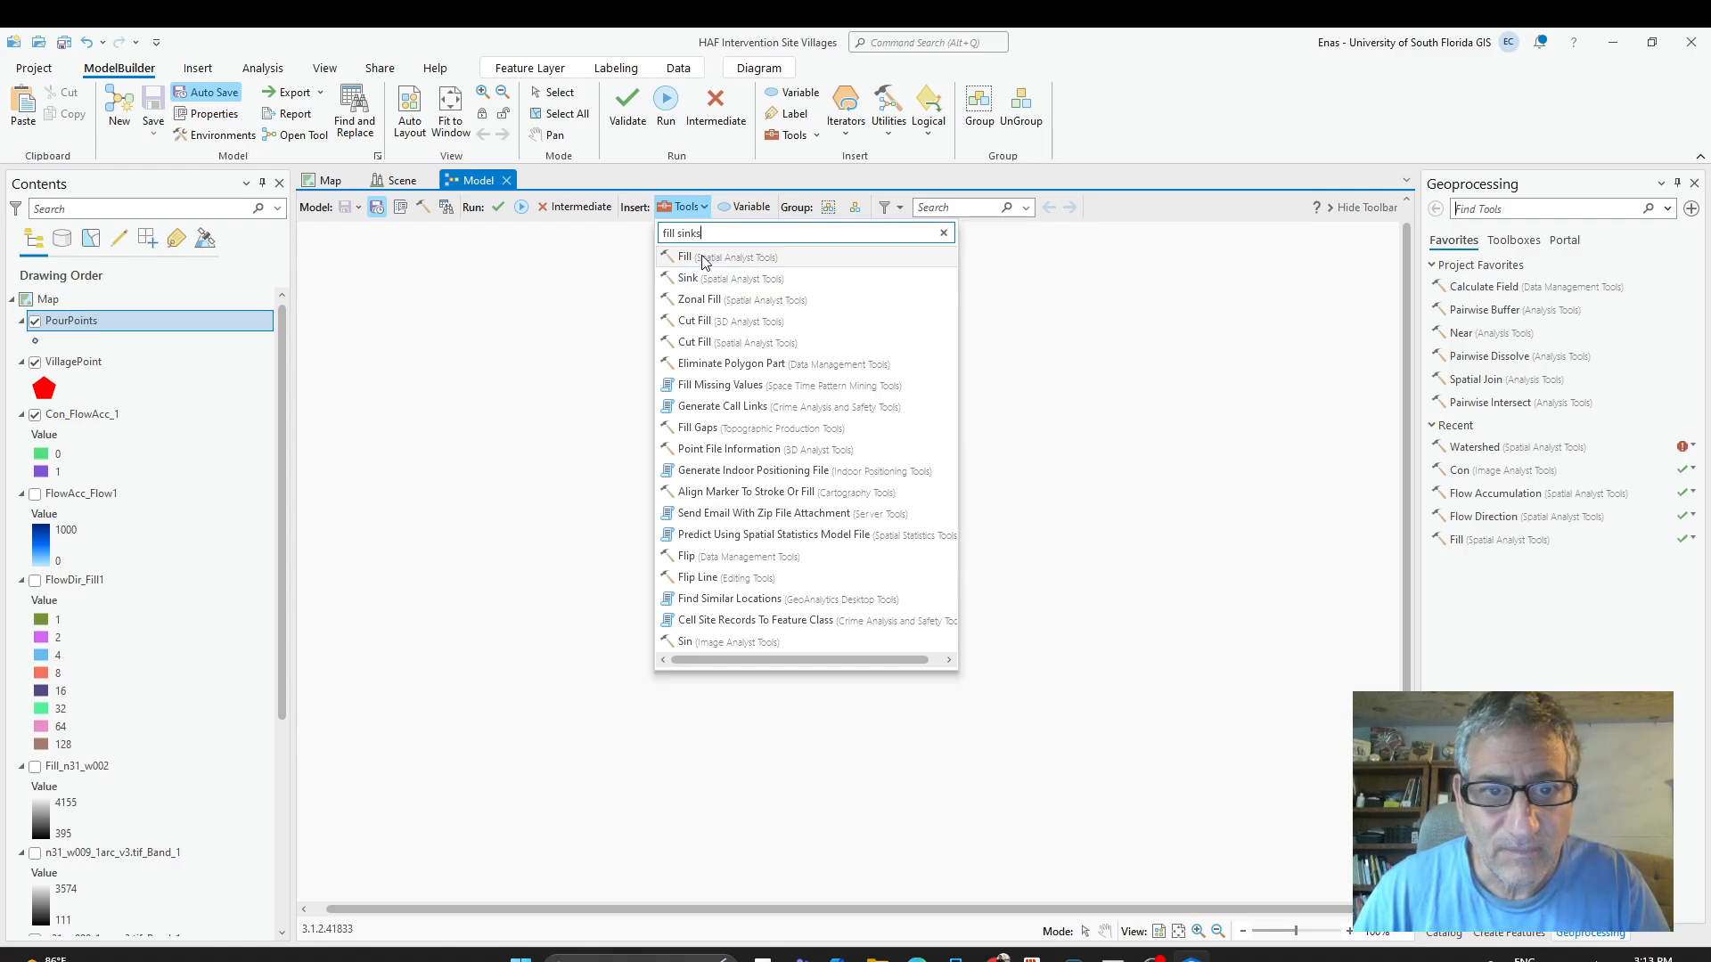
click(704, 258)
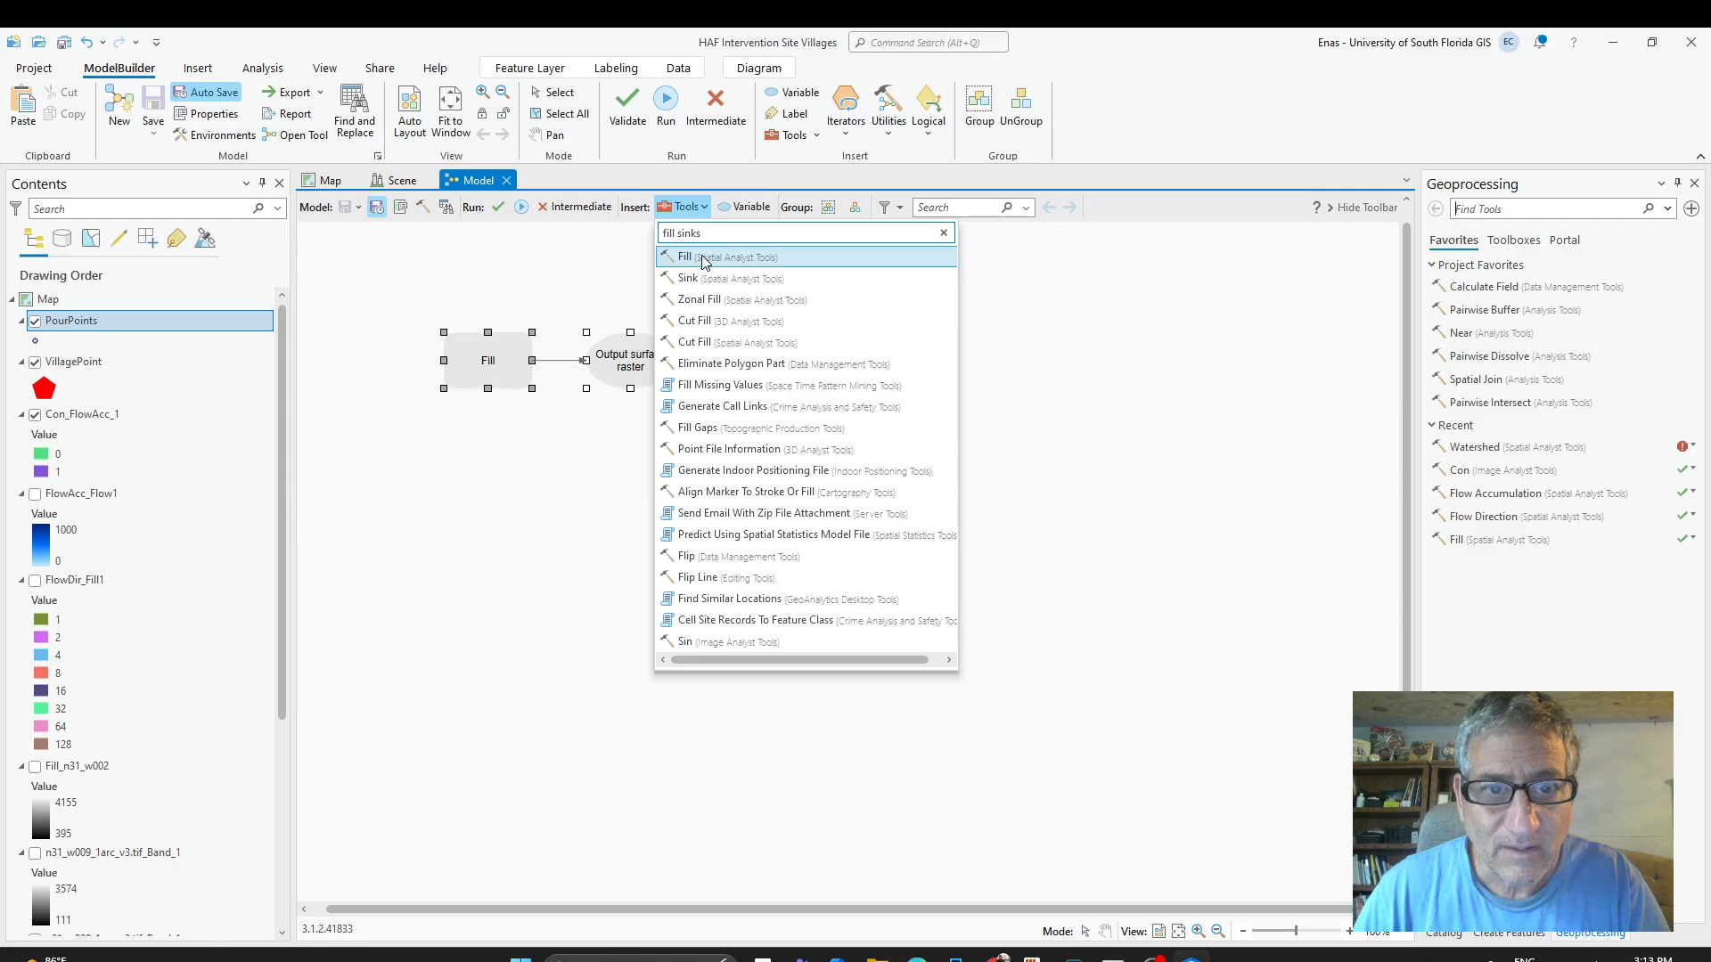
Check Step 3 of the guide in ChatGPT, and insert the Spatial Analyst Flow Direction tool into the model in ArcGIS Pro.
click(944, 233)
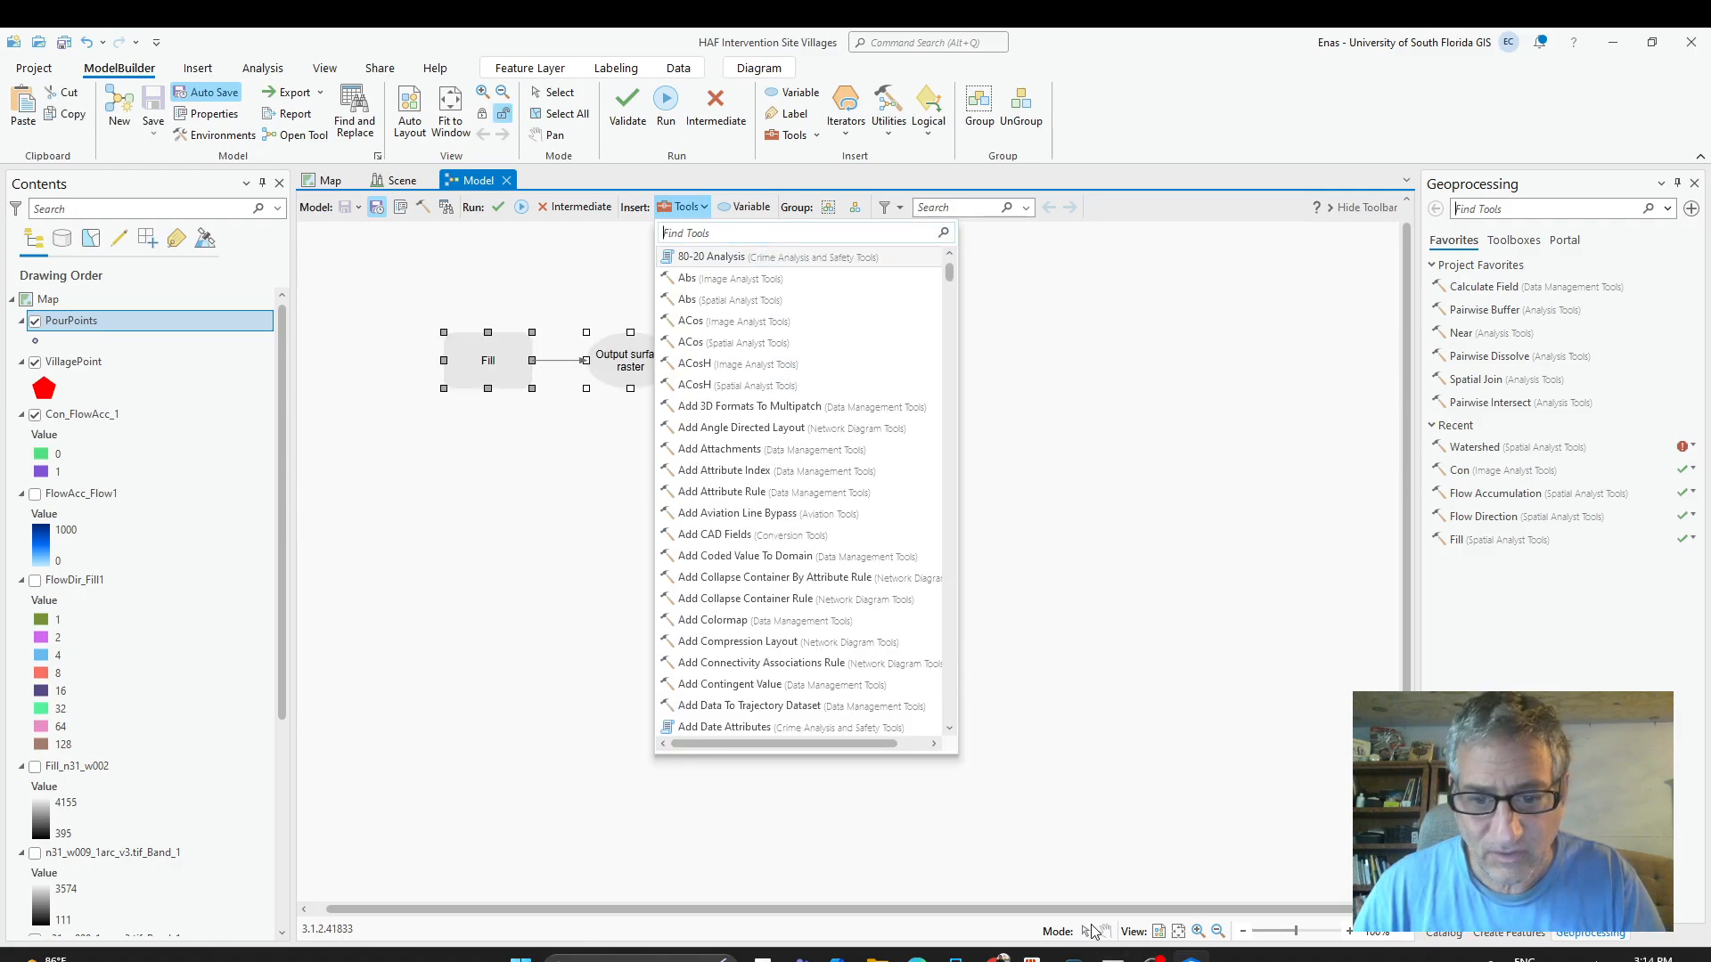
click(998, 957)
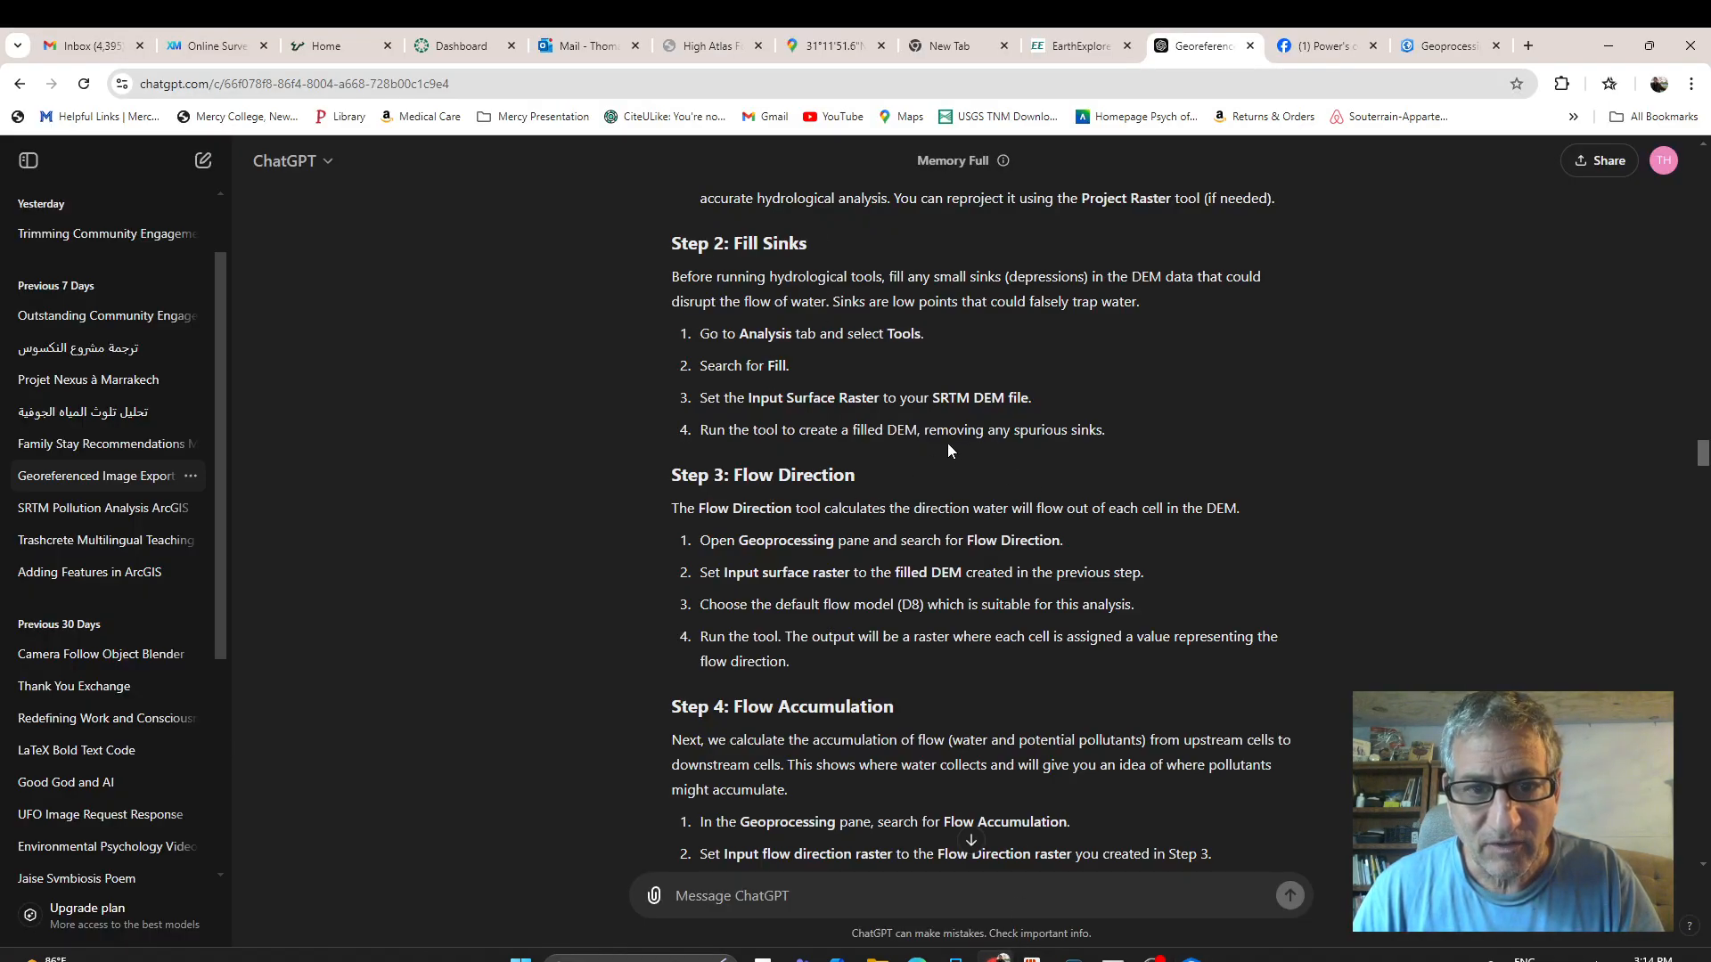
mouse_move(1191, 957)
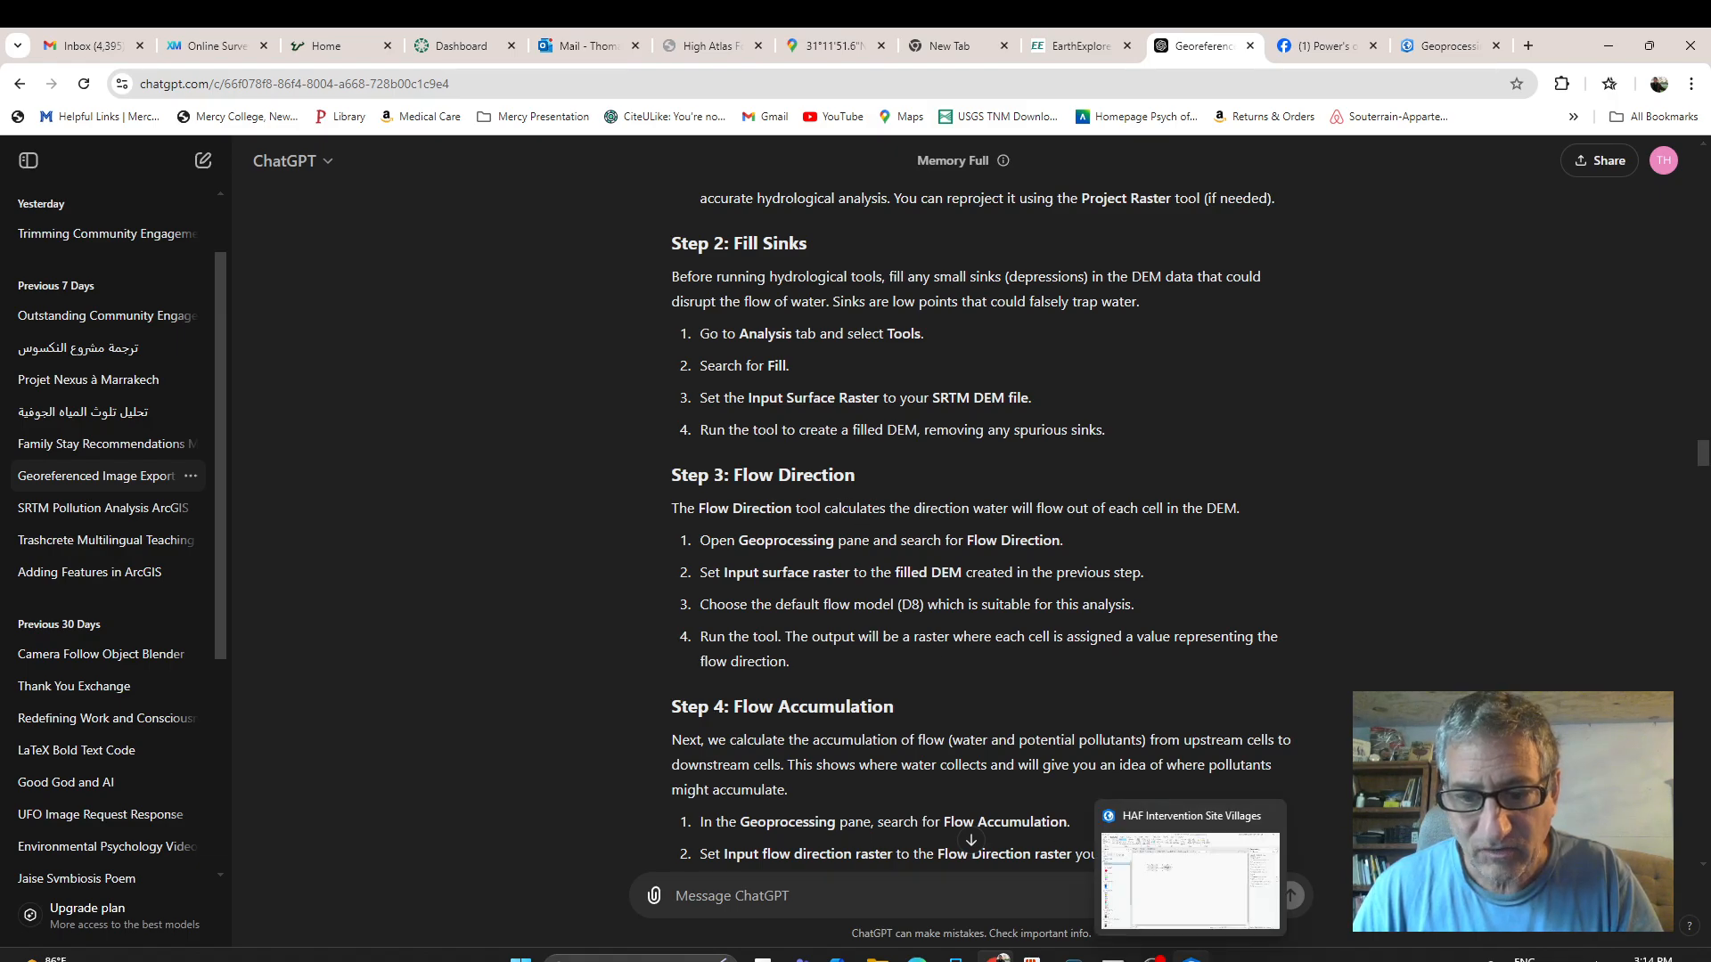
click(1191, 881)
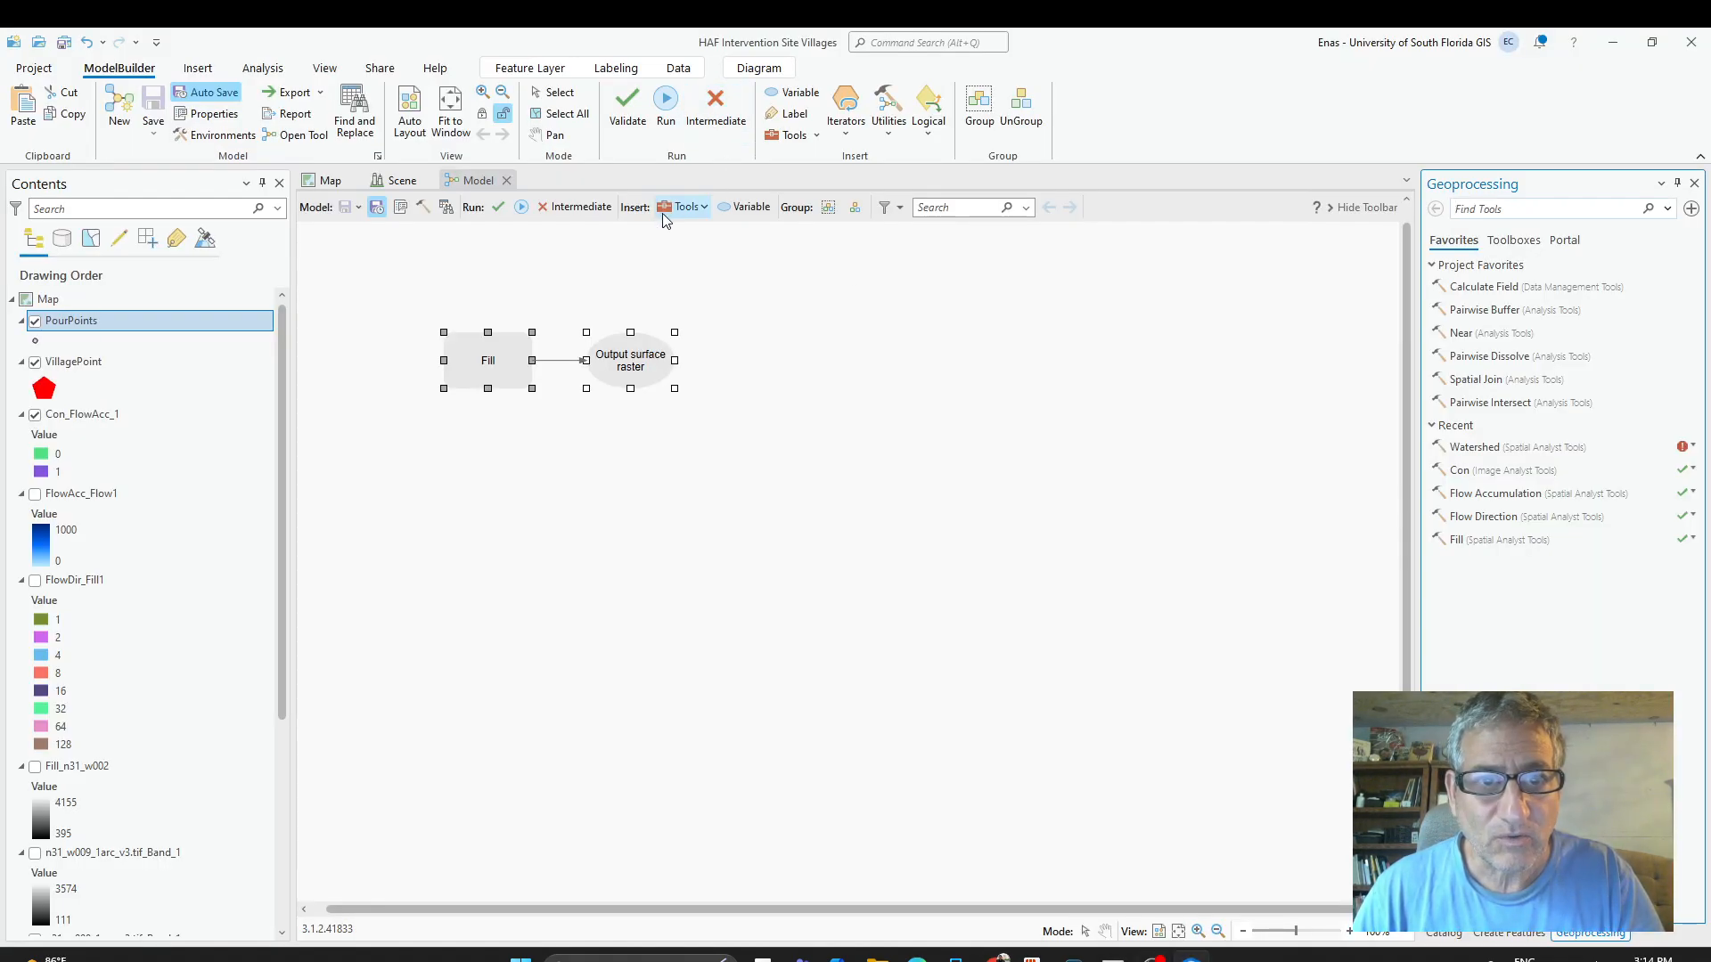
click(705, 208)
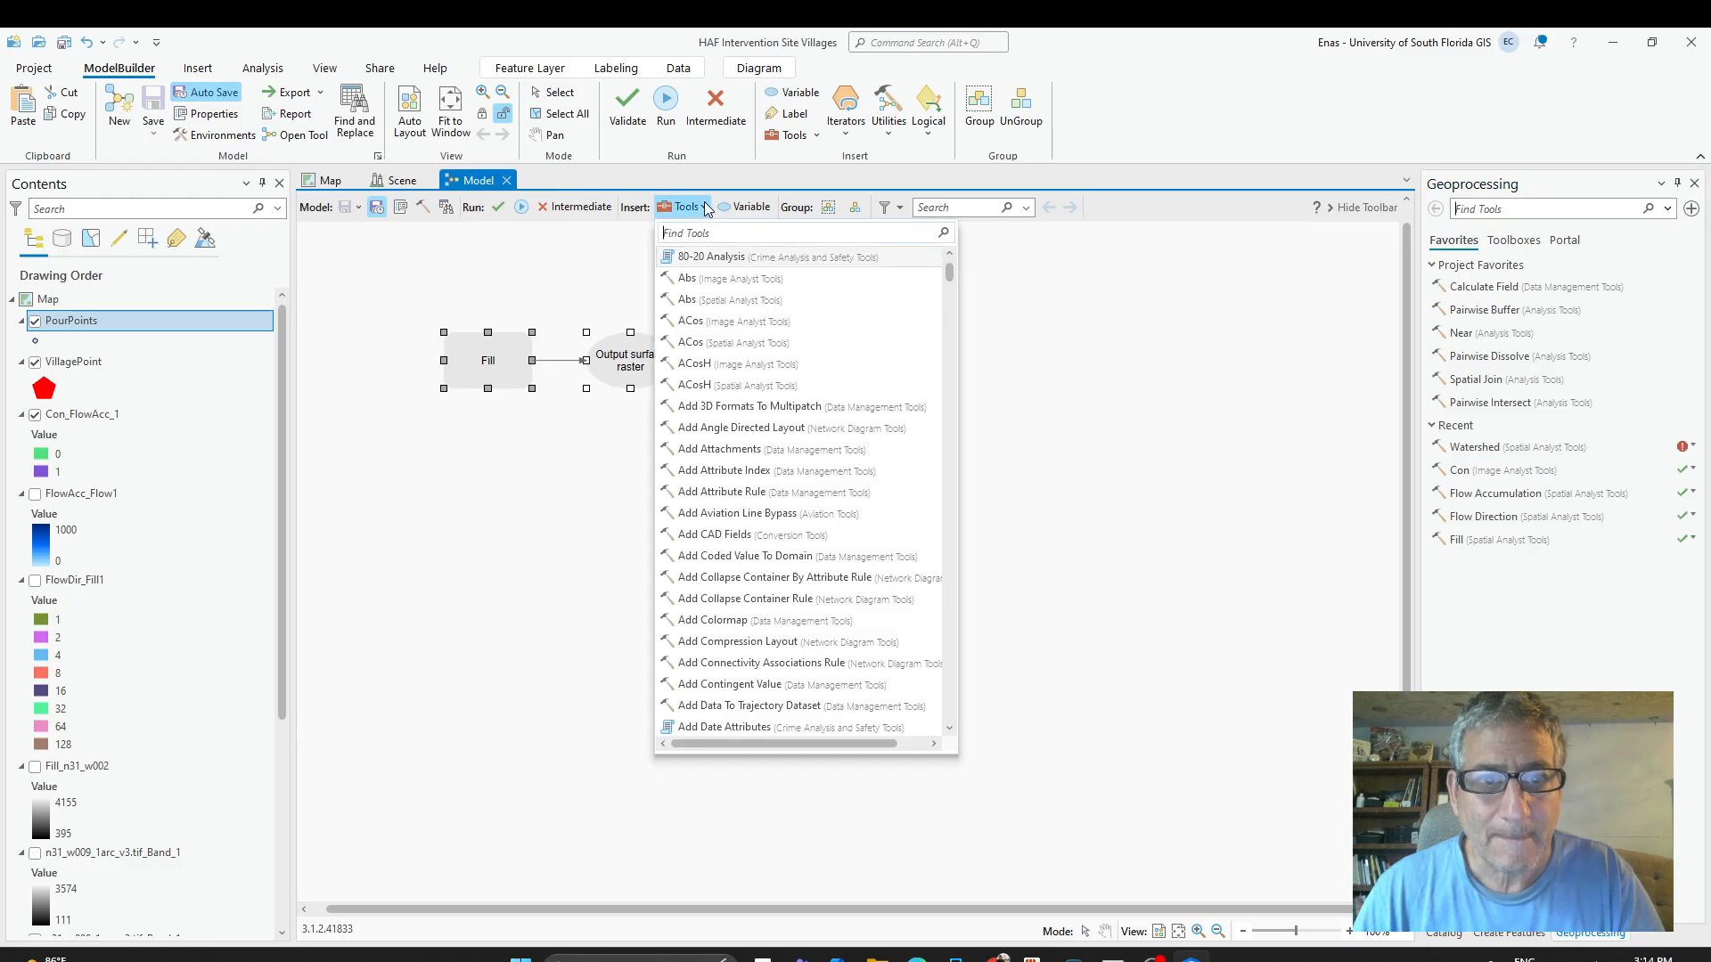
text(flow)
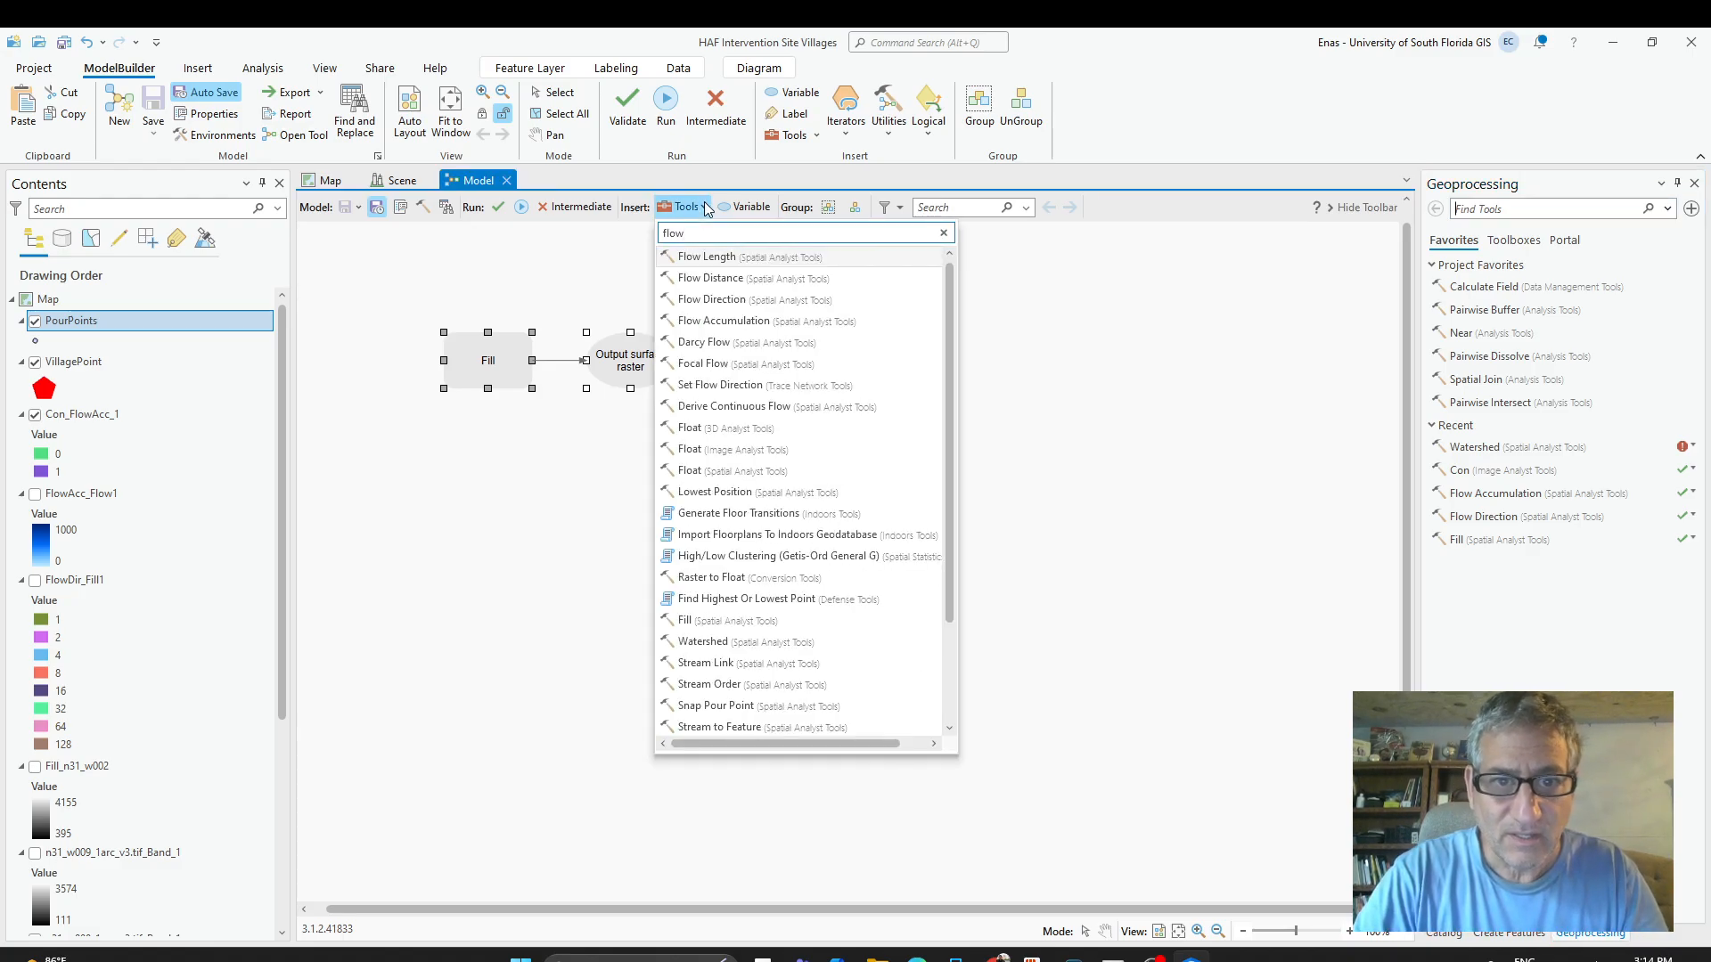
click(728, 309)
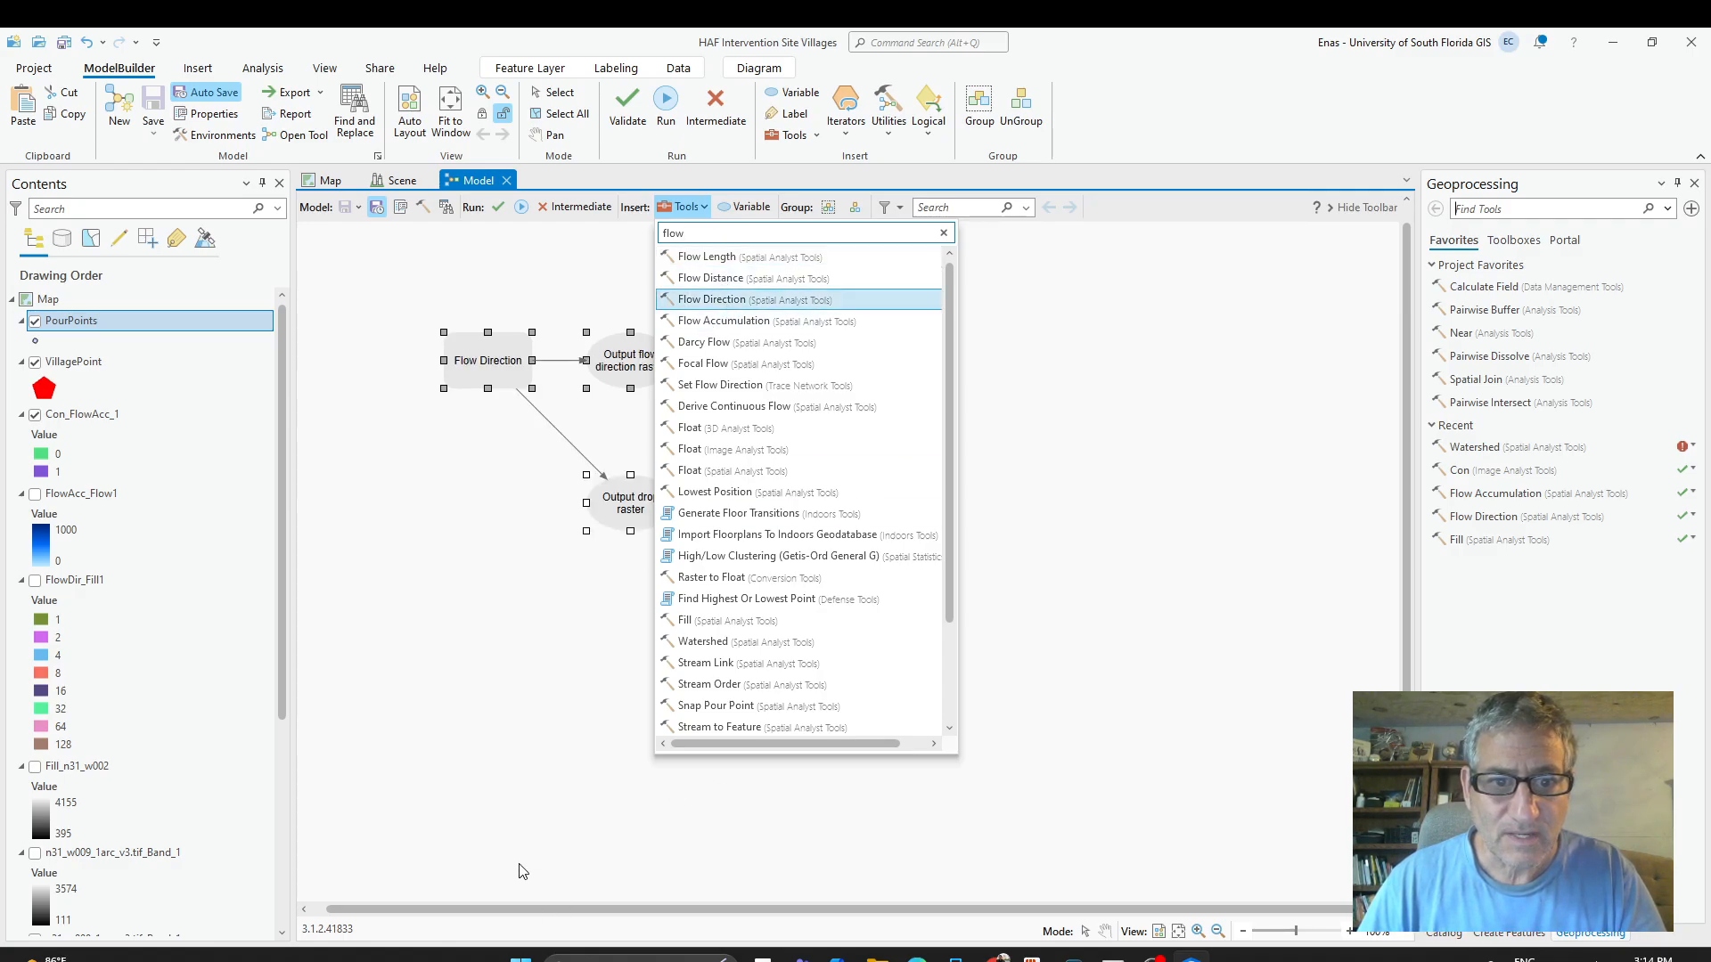
click(473, 849)
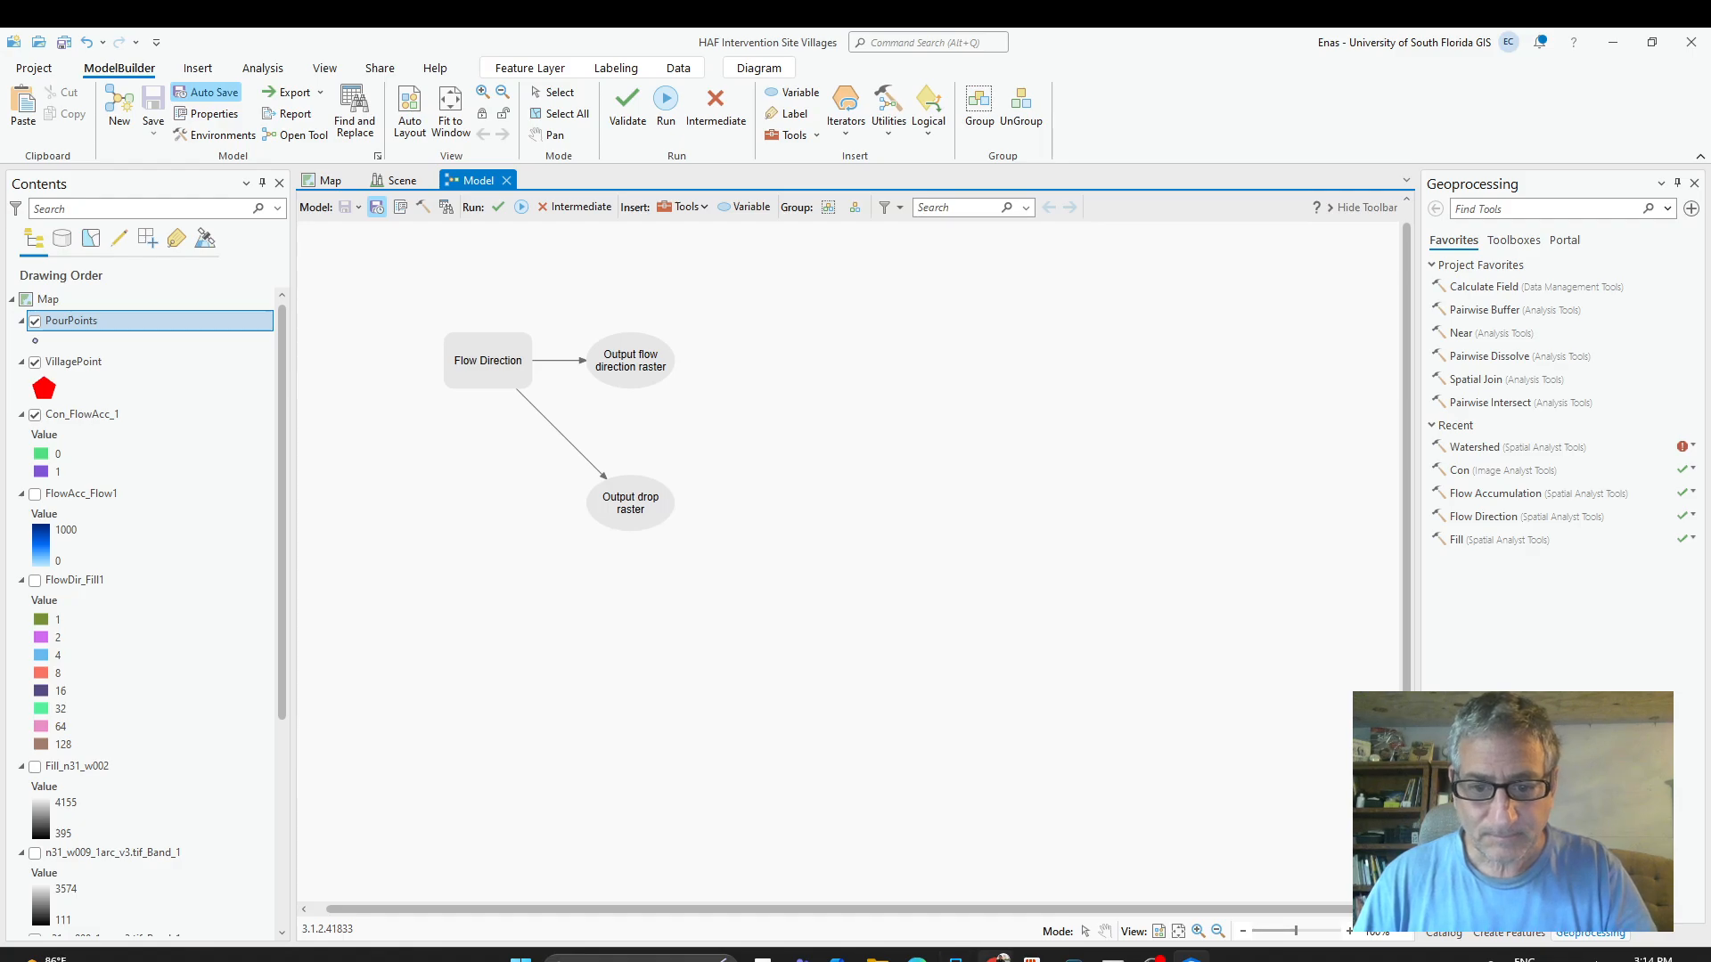
Check Step 4 of the guide in ChatGPT, and insert the Spatial Analyst Flow Accumulation tool into the model in ArcGIS Pro.
click(998, 959)
scroll(999, 635, down, 2)
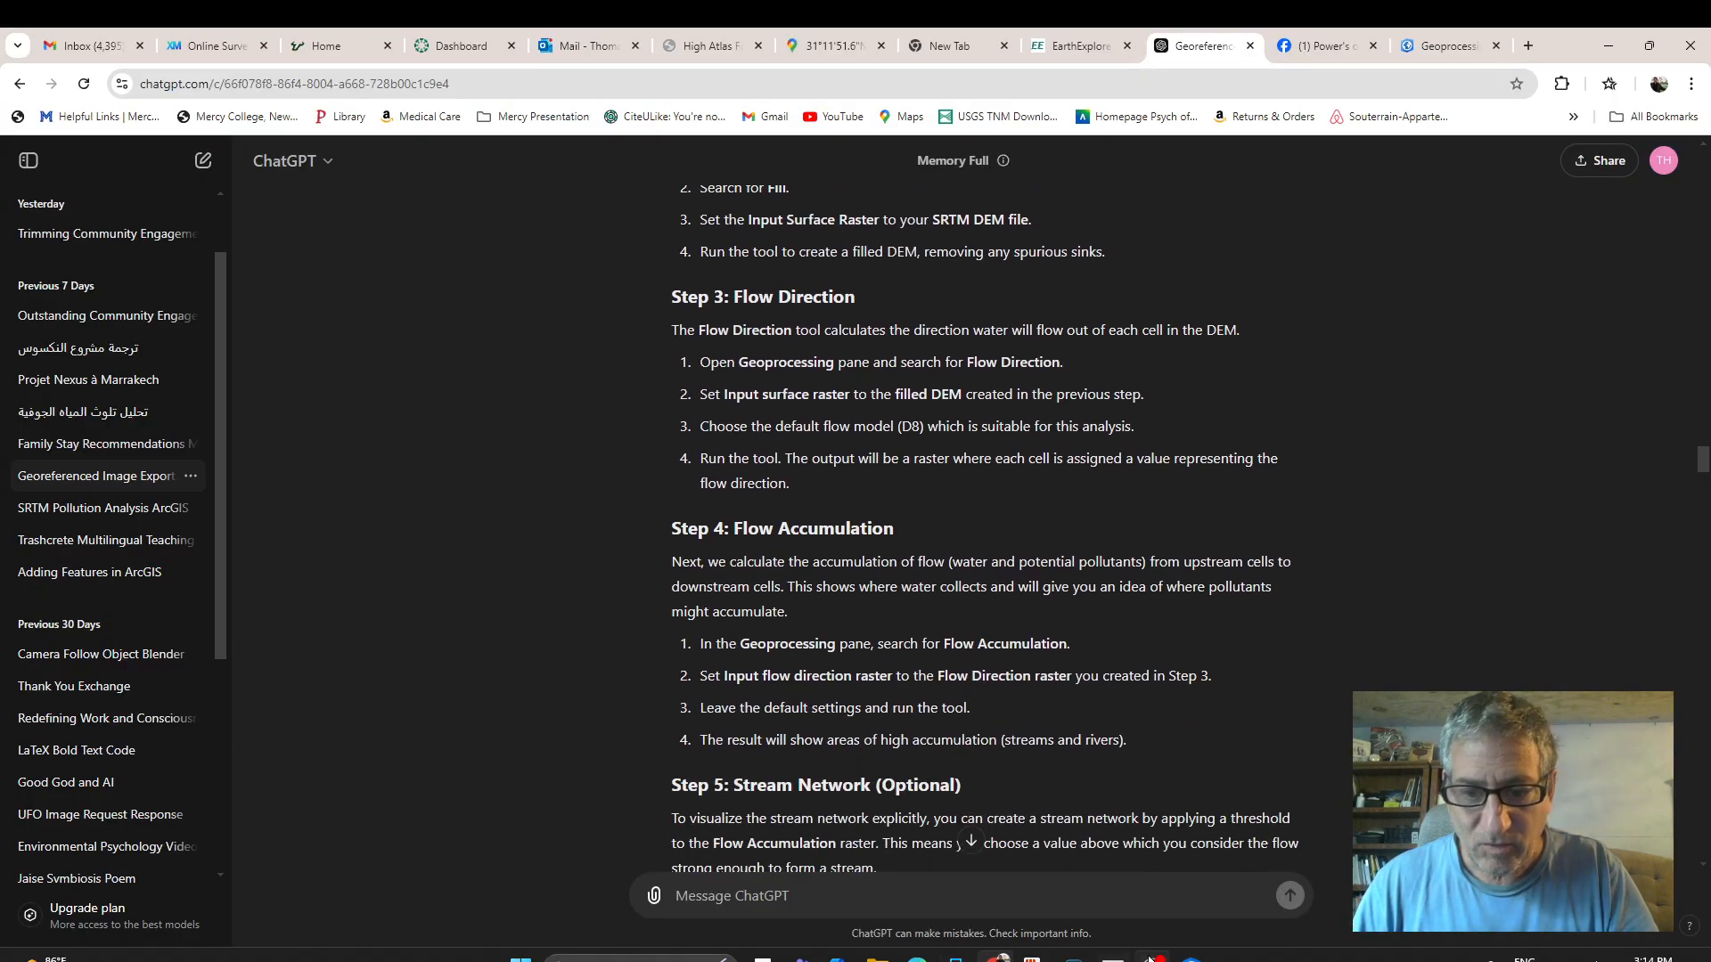
click(1191, 959)
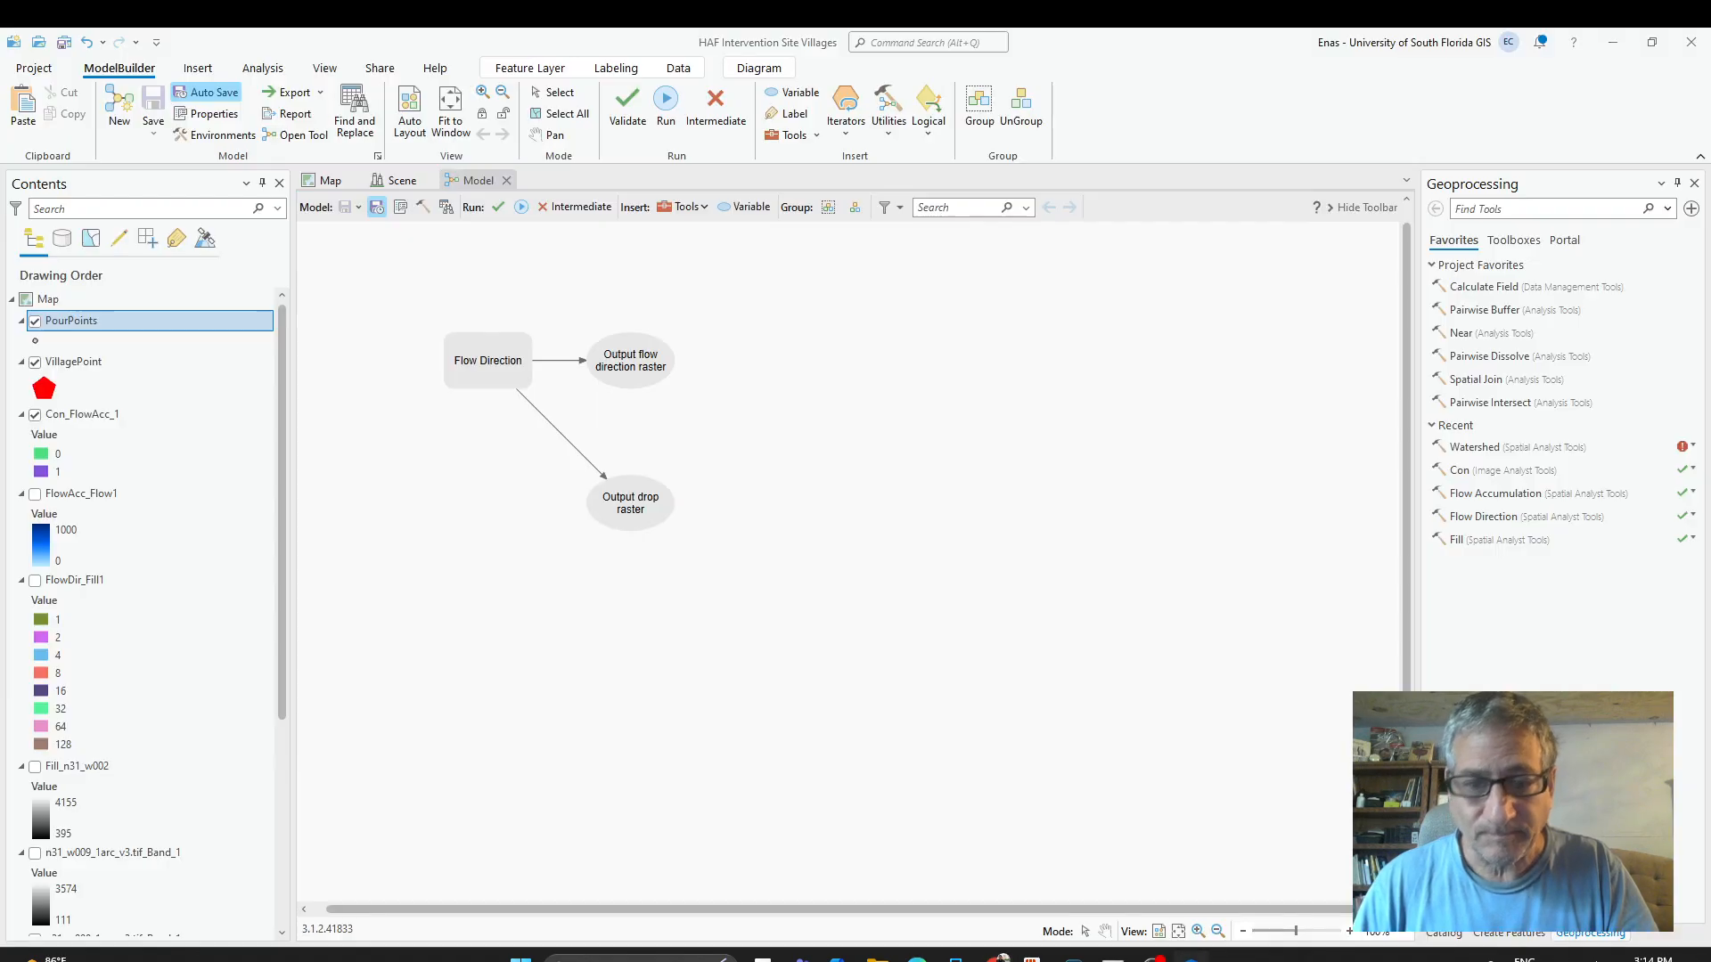
click(703, 209)
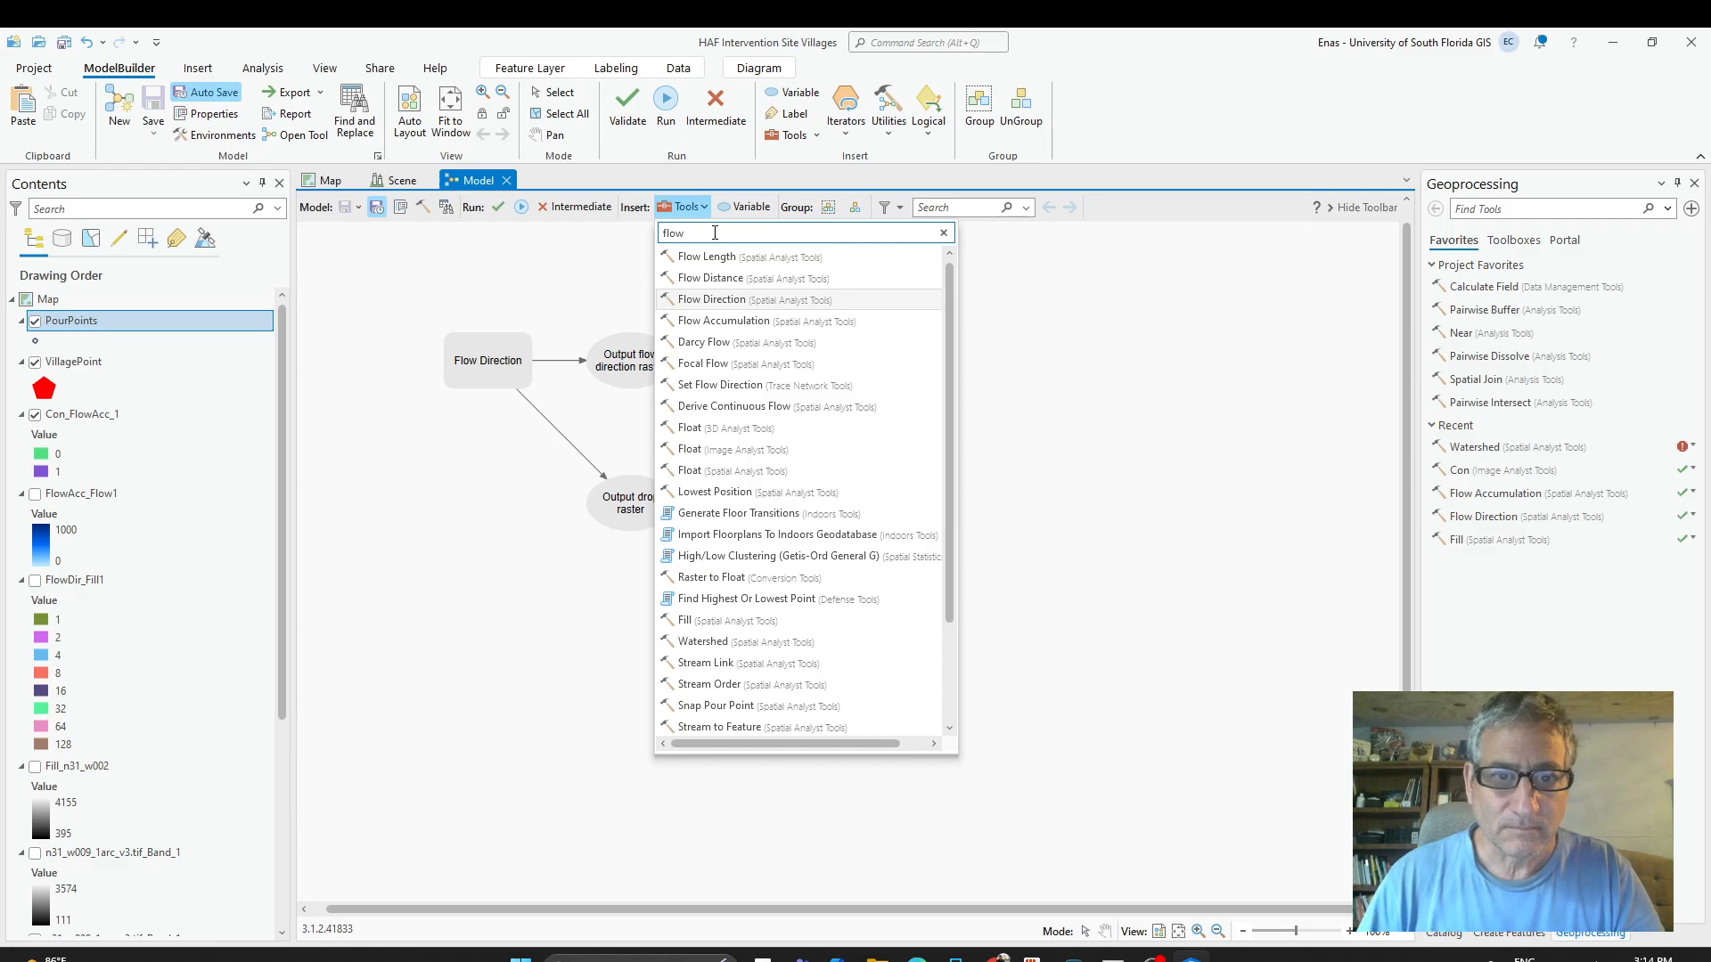
click(753, 322)
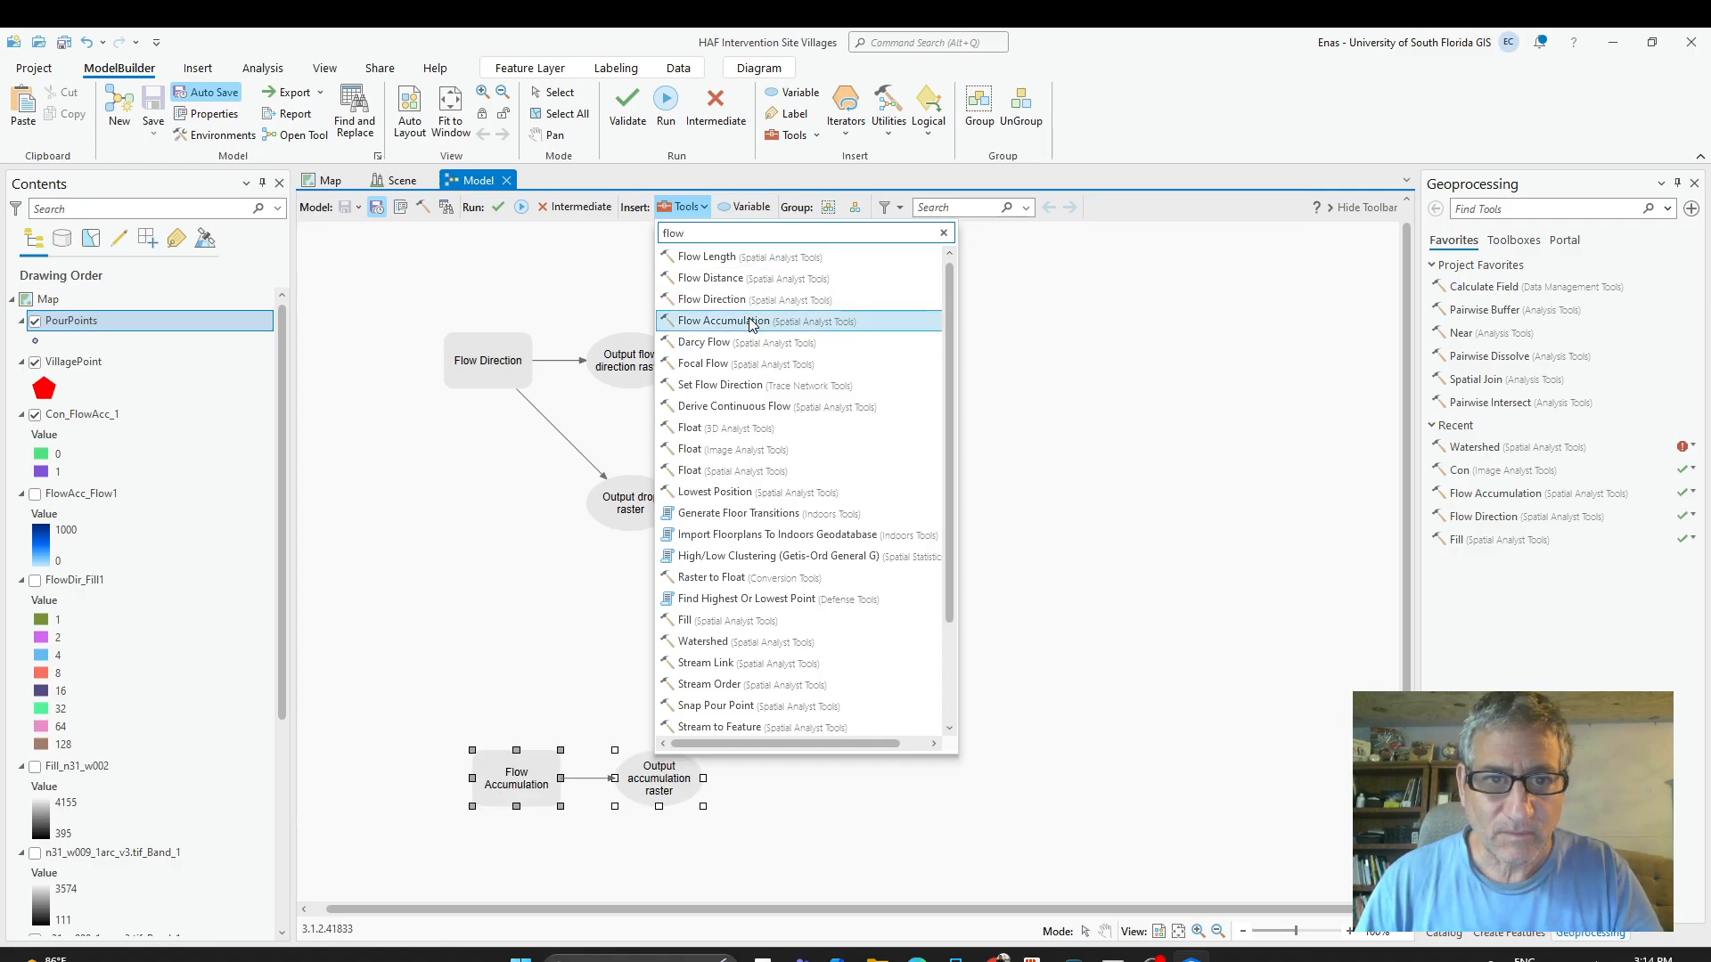
click(1451, 591)
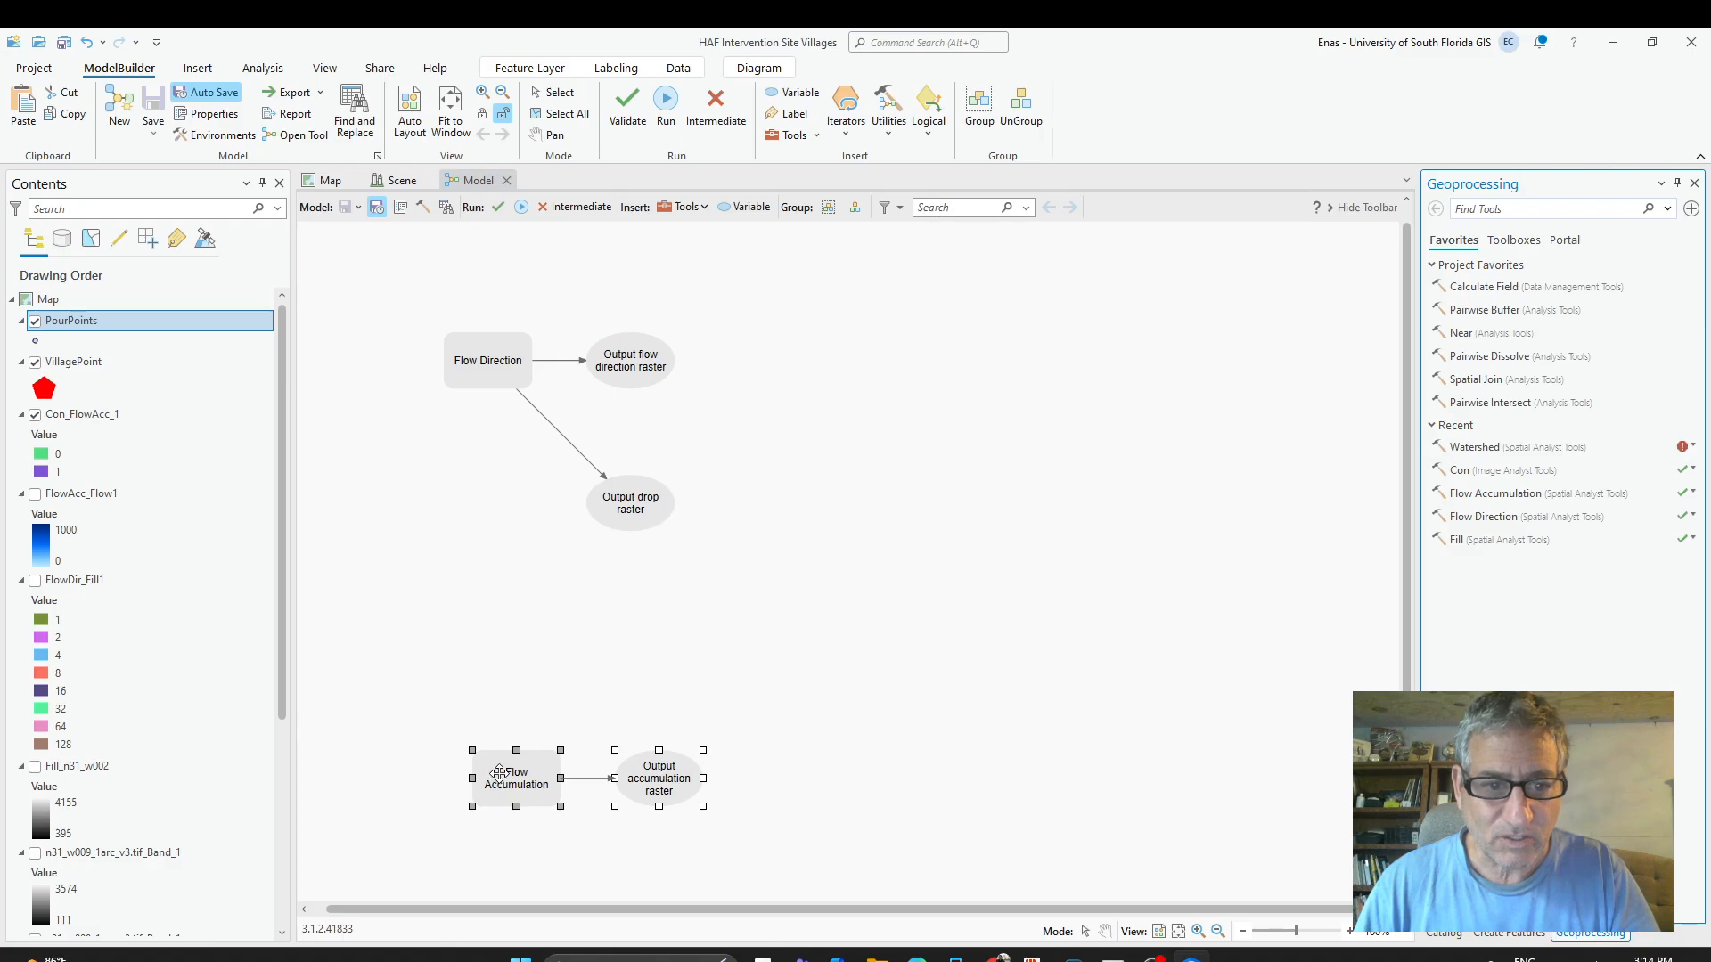
Place Flow Accumulation beside the output flow direction raster, and connect that raster to it as the input flow direction raster.
drag(502, 769, 728, 366)
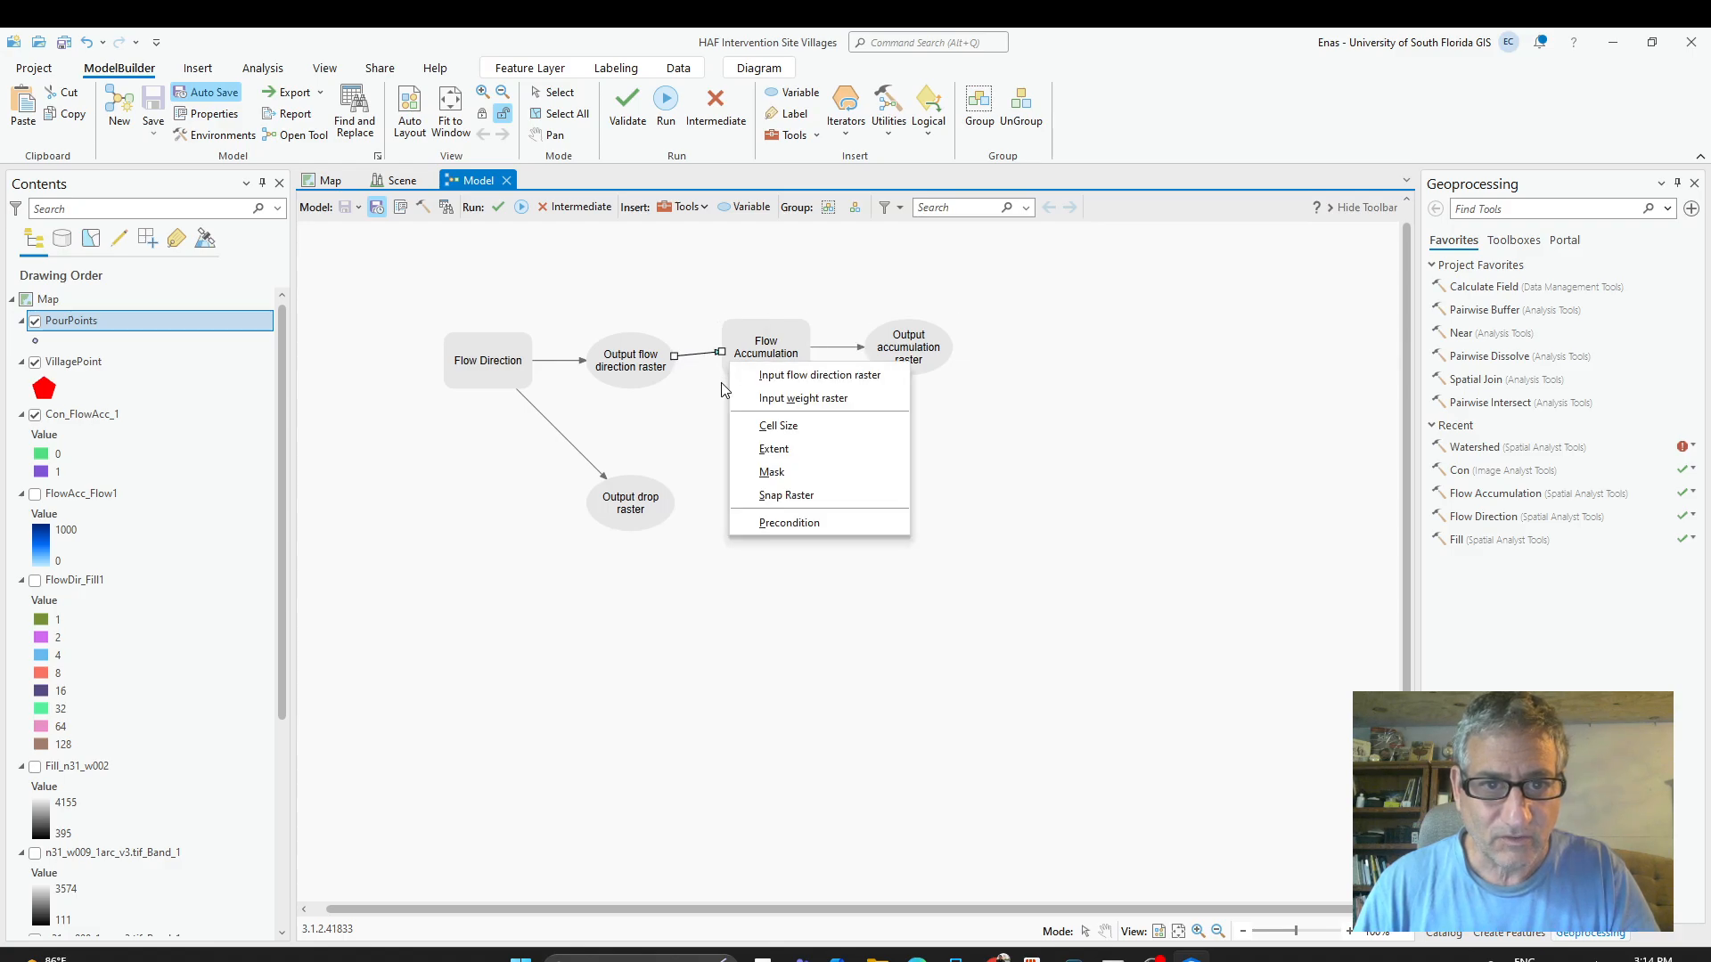
click(1060, 757)
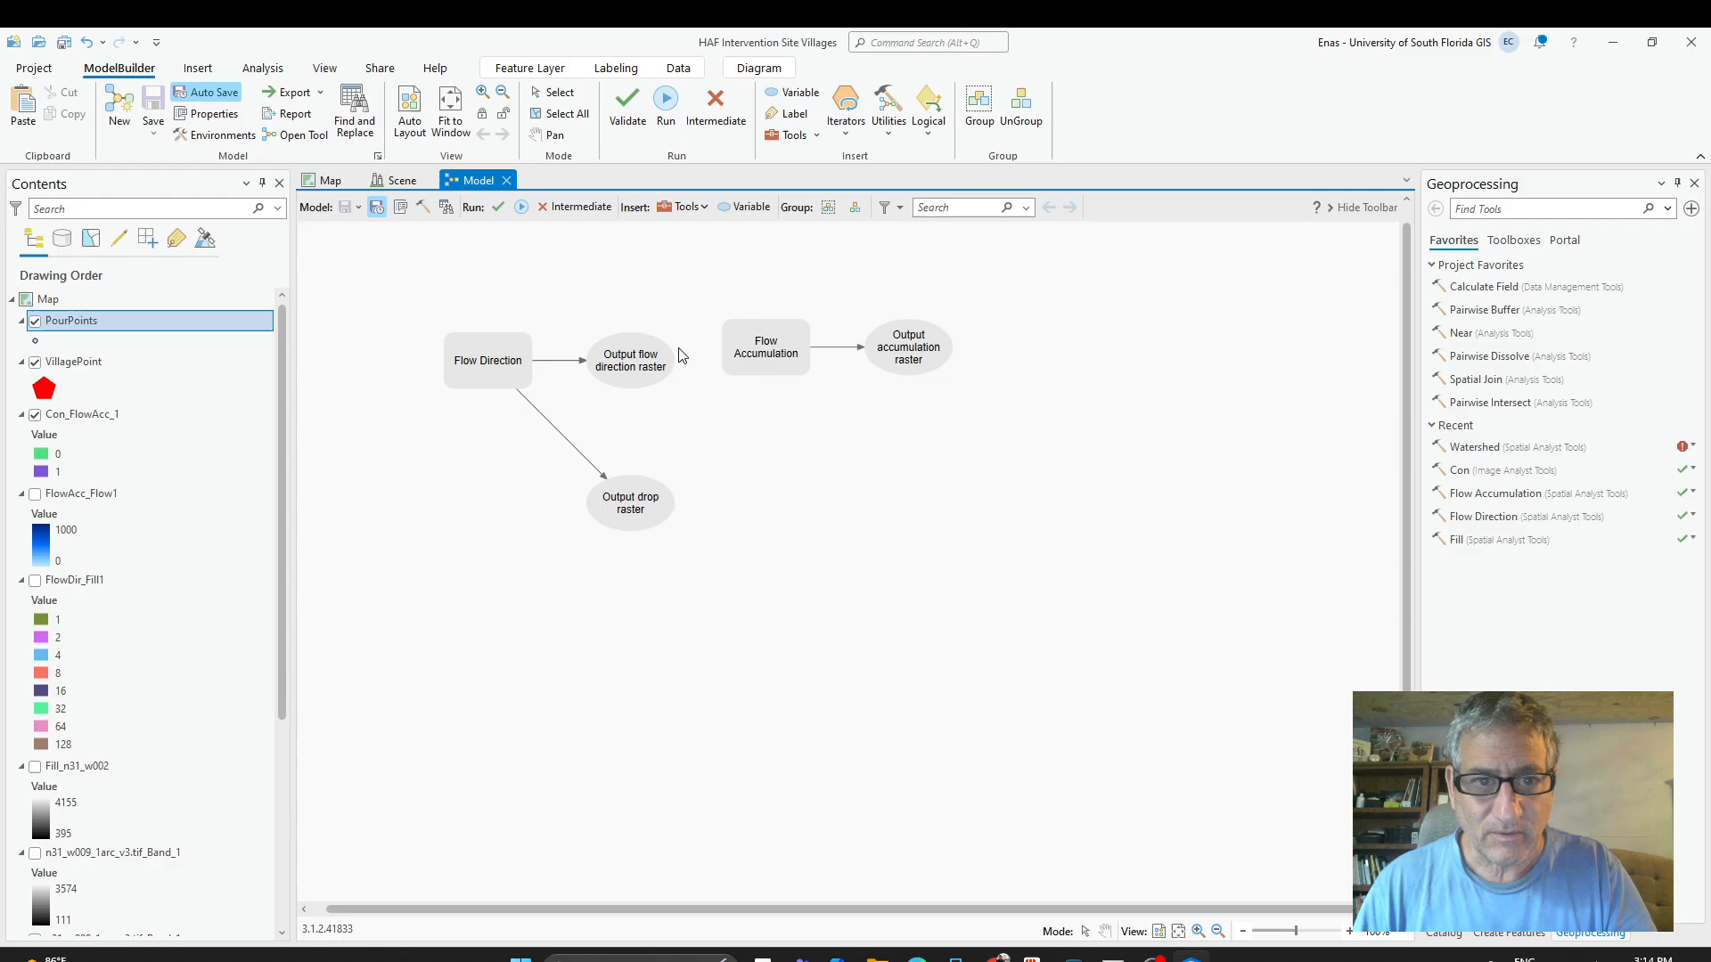
drag(663, 365, 788, 359)
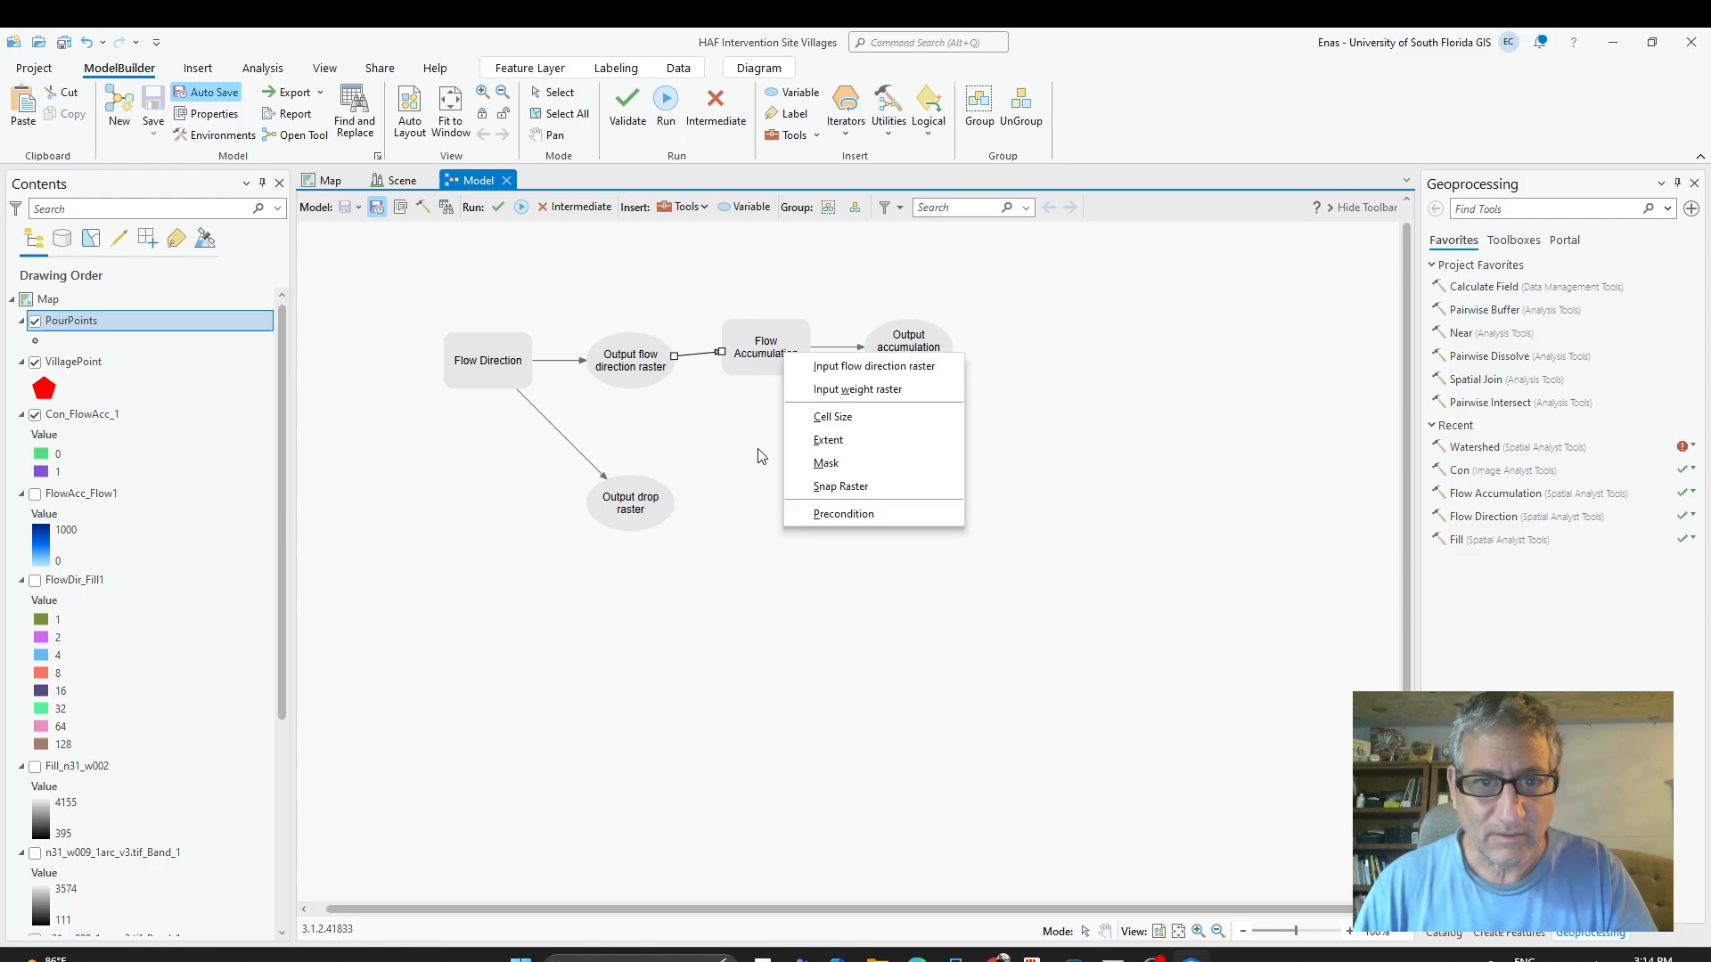
click(878, 365)
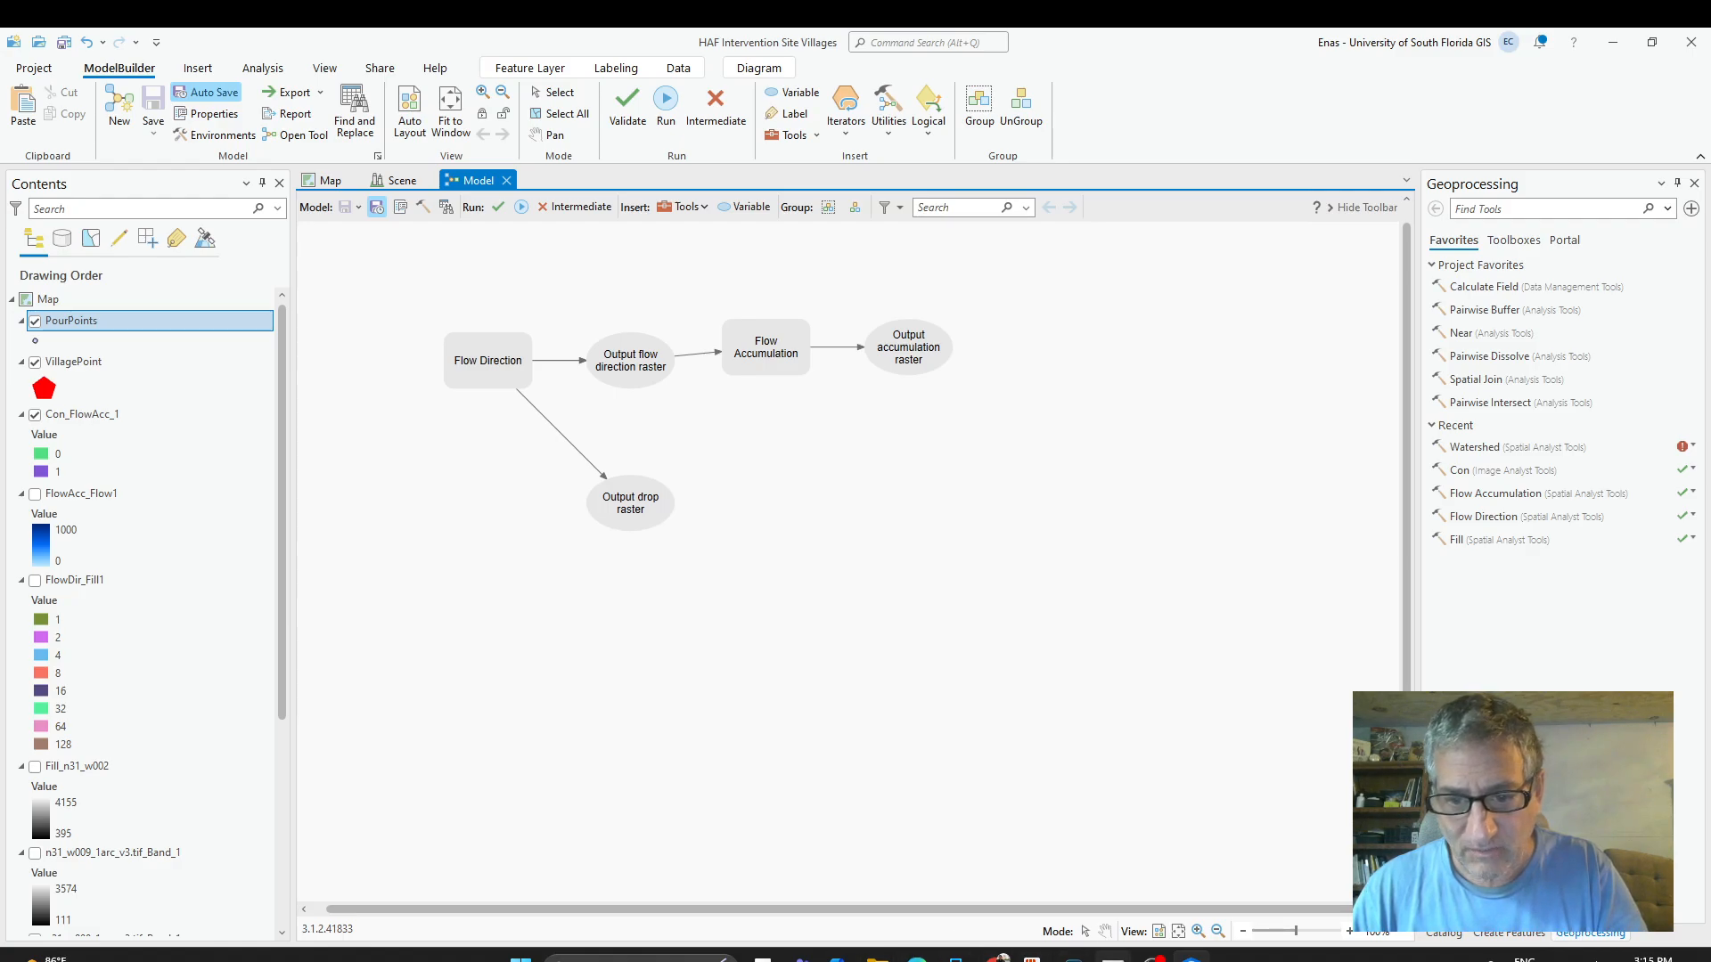
Switch to ChatGPT to read the guide's Step 5: Stream Network instructions for the Con tool, and return to ArcGIS Pro.
click(998, 958)
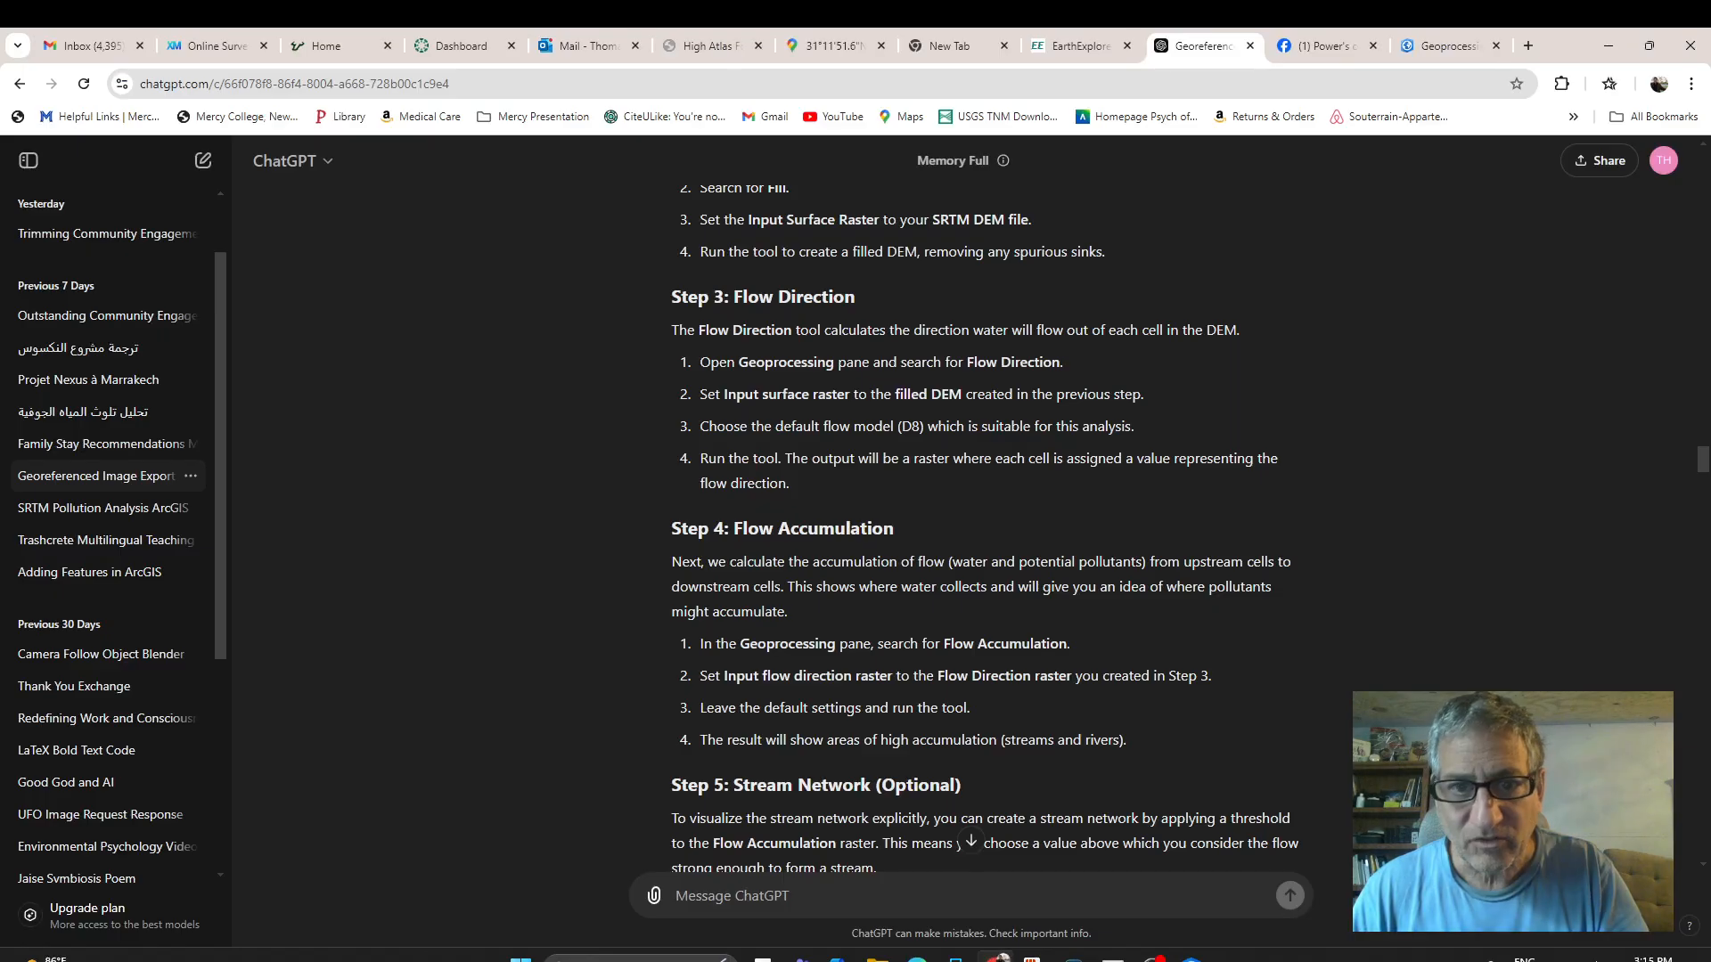
scroll(980, 641, down, 2)
scroll(975, 633, up, 2)
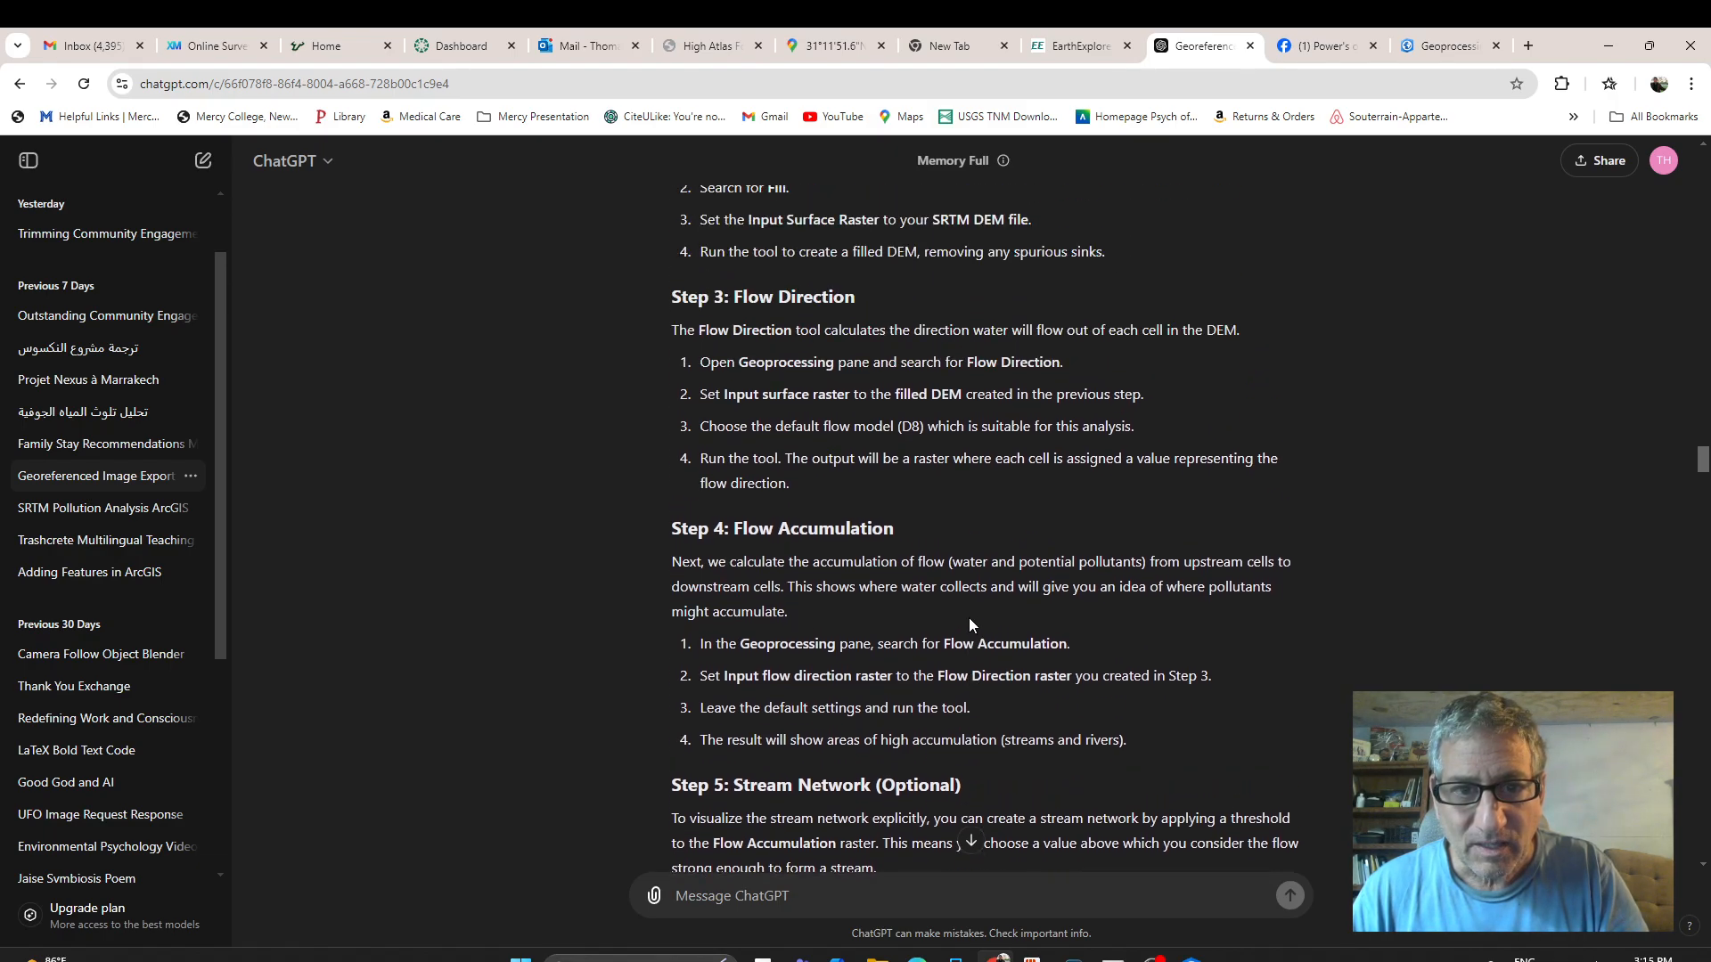
scroll(970, 626, down, 2)
scroll(970, 626, down, 3)
scroll(971, 632, up, 3)
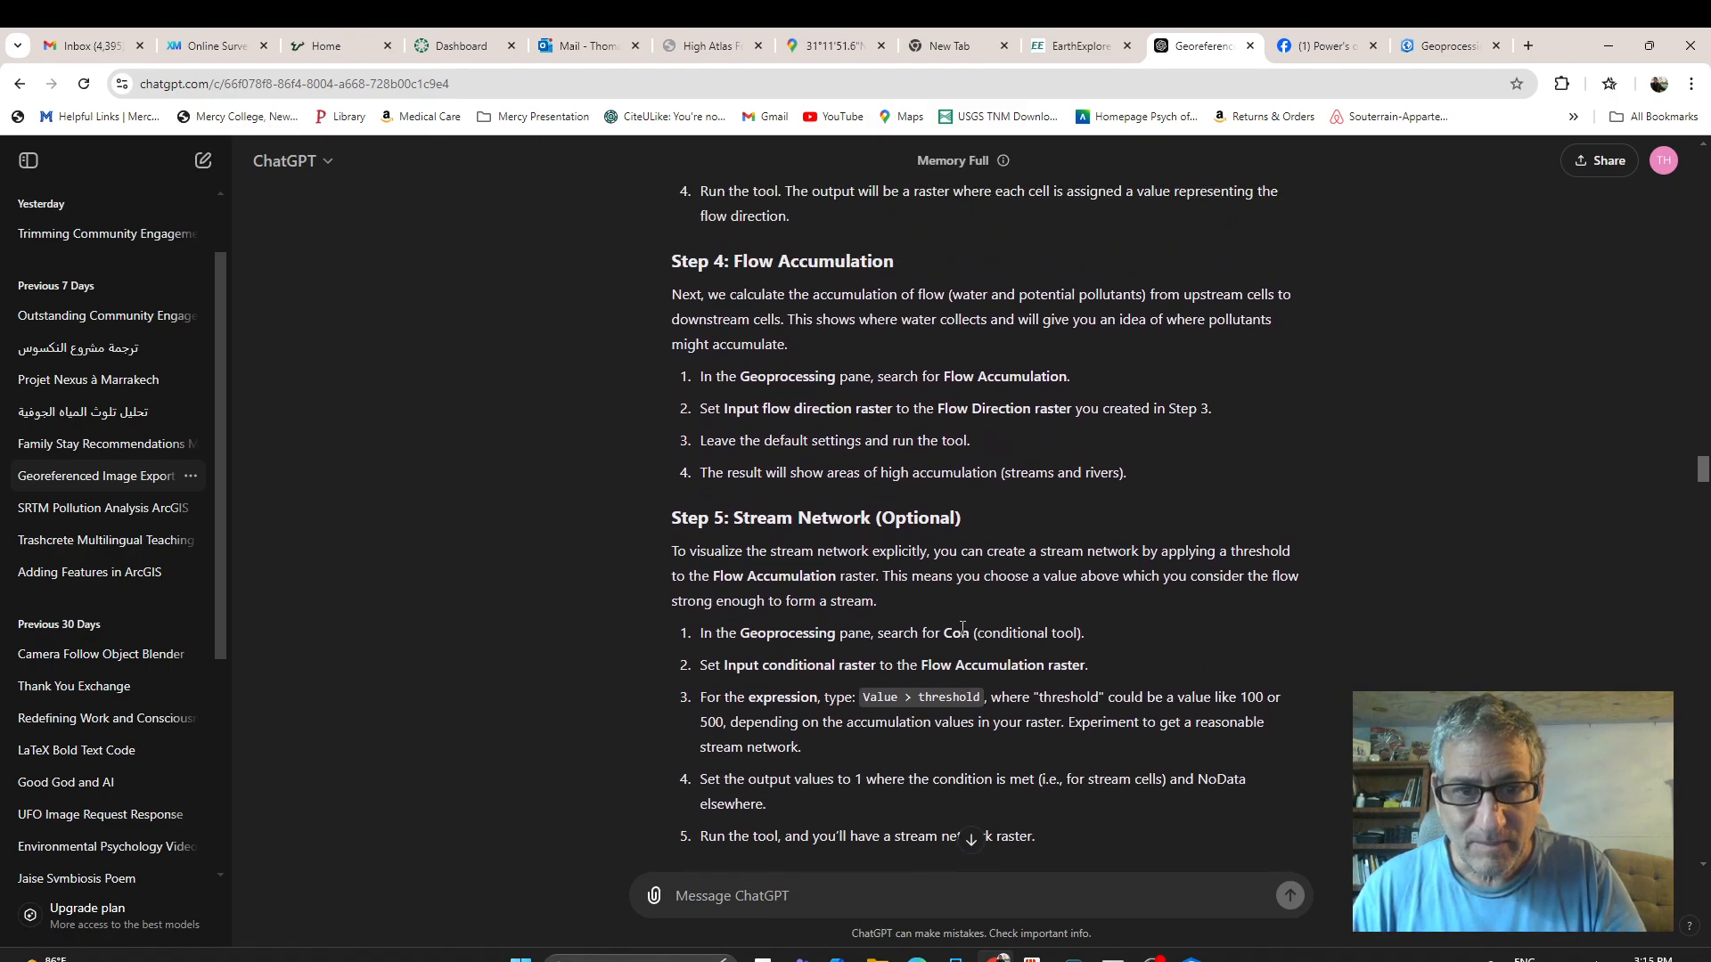
scroll(973, 639, down, 3)
mouse_move(1191, 958)
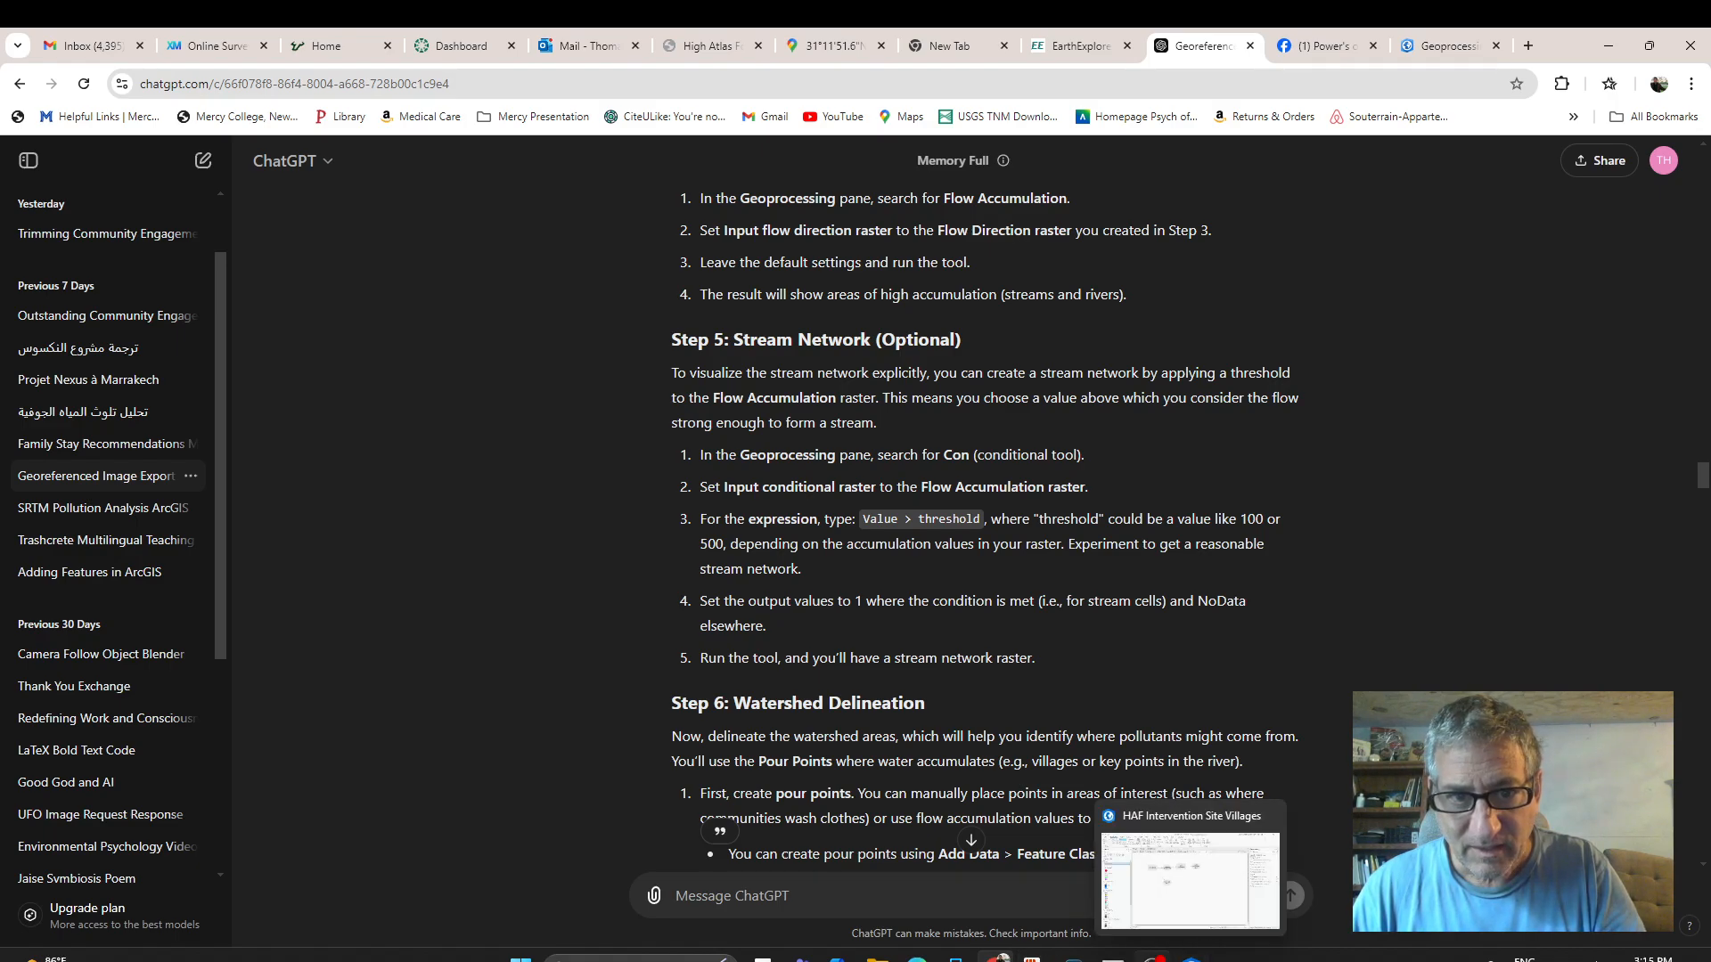
click(1176, 958)
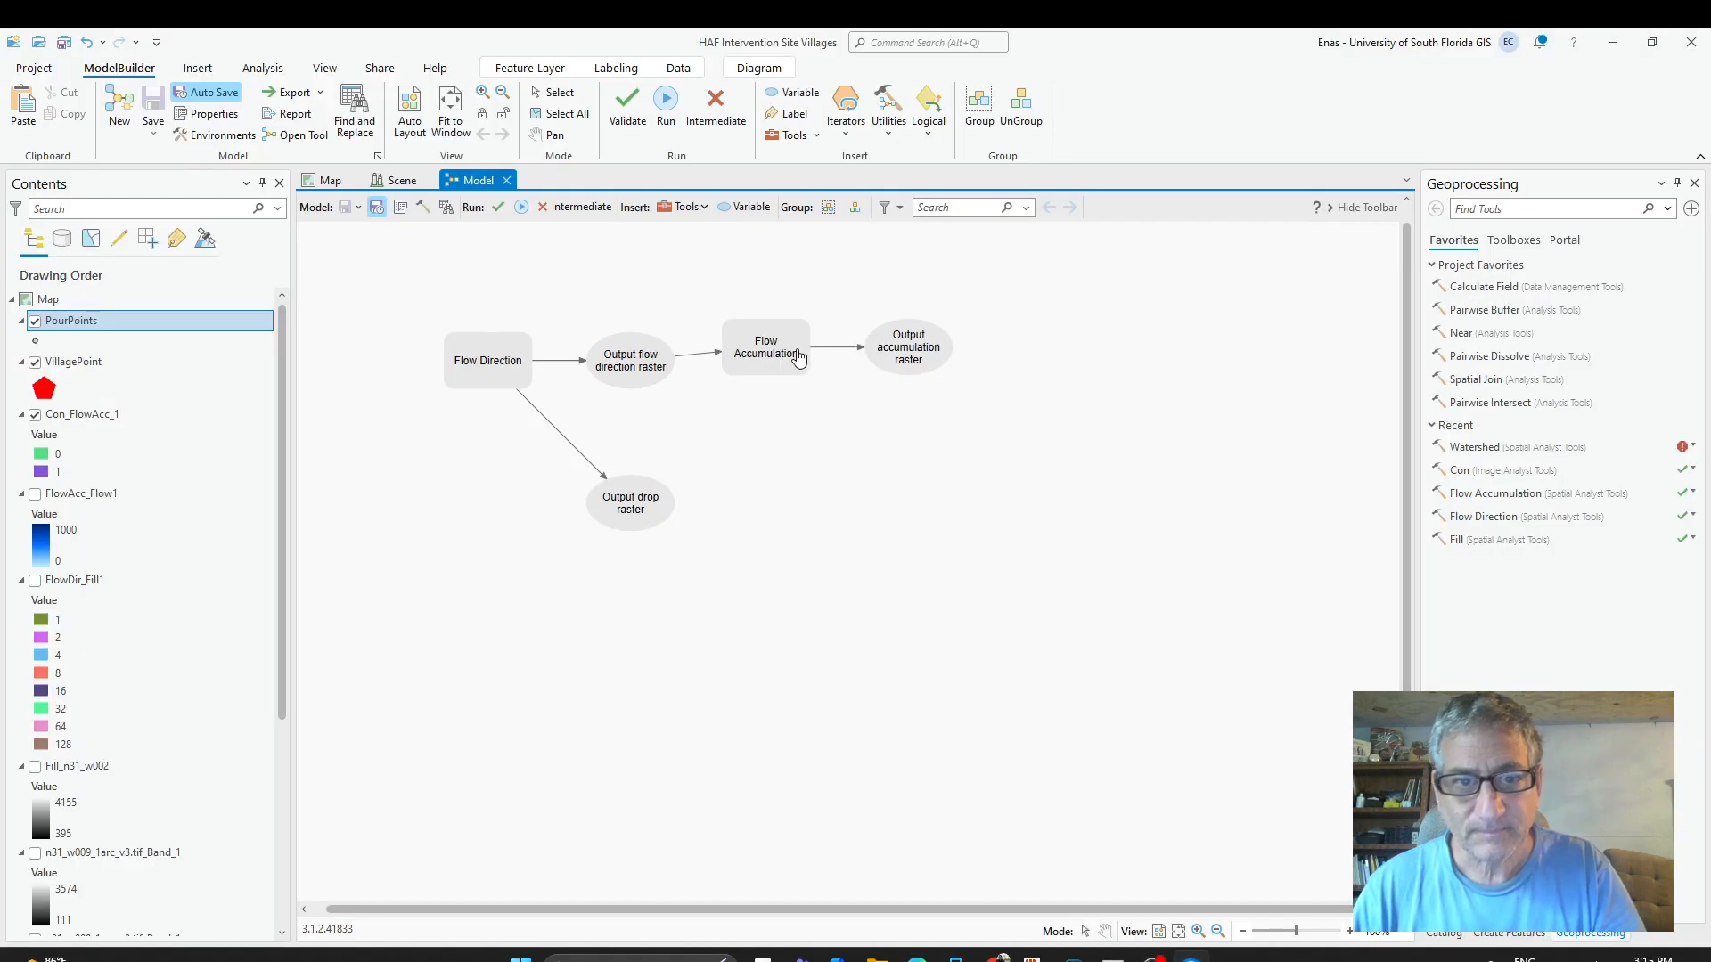
Search the insertable tools for "con" and add the Spatial Analyst Con tool to the model.
click(699, 207)
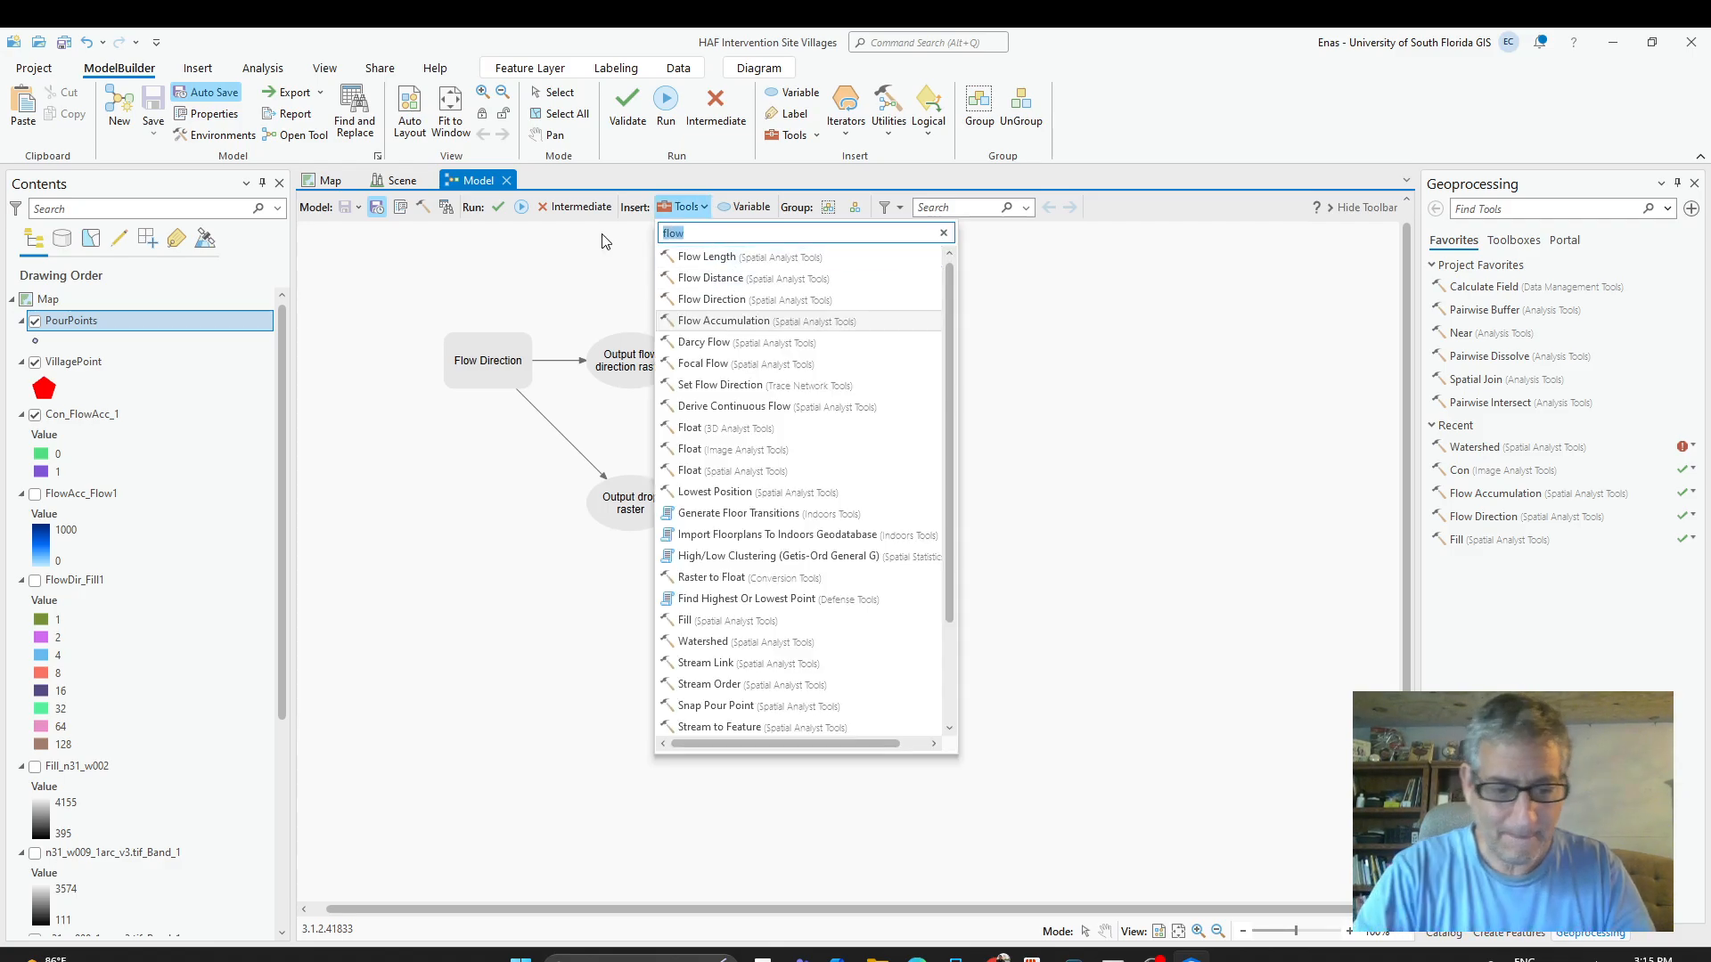
text(con)
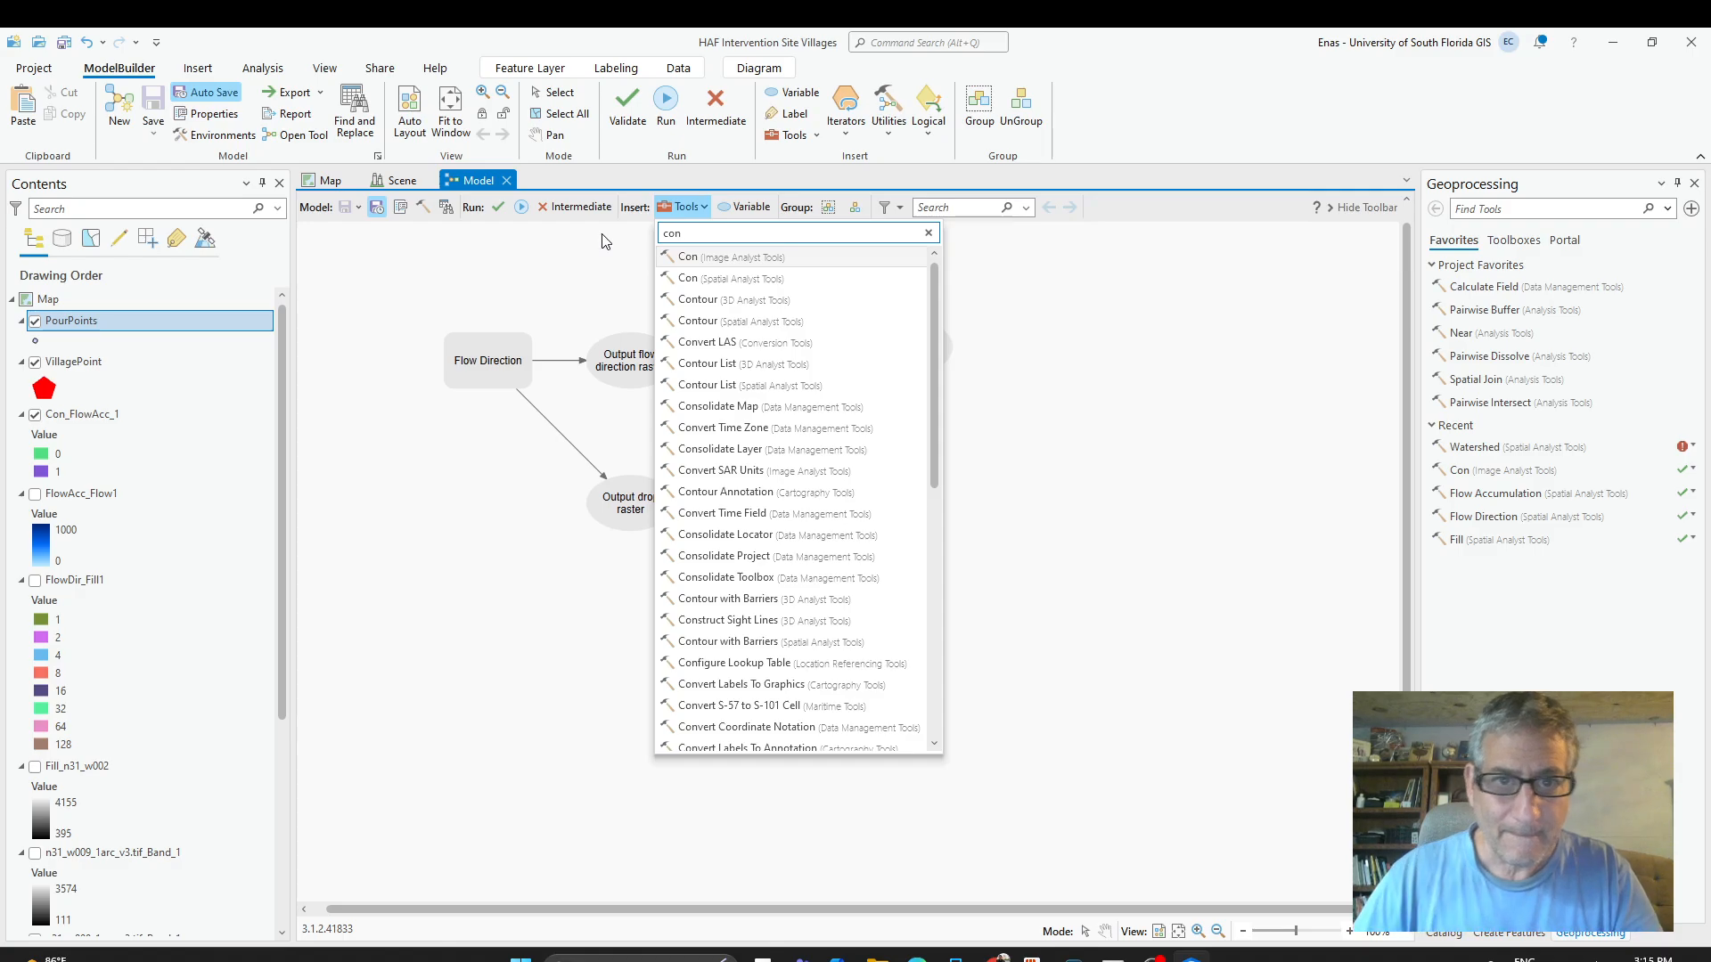
click(708, 278)
click(1163, 634)
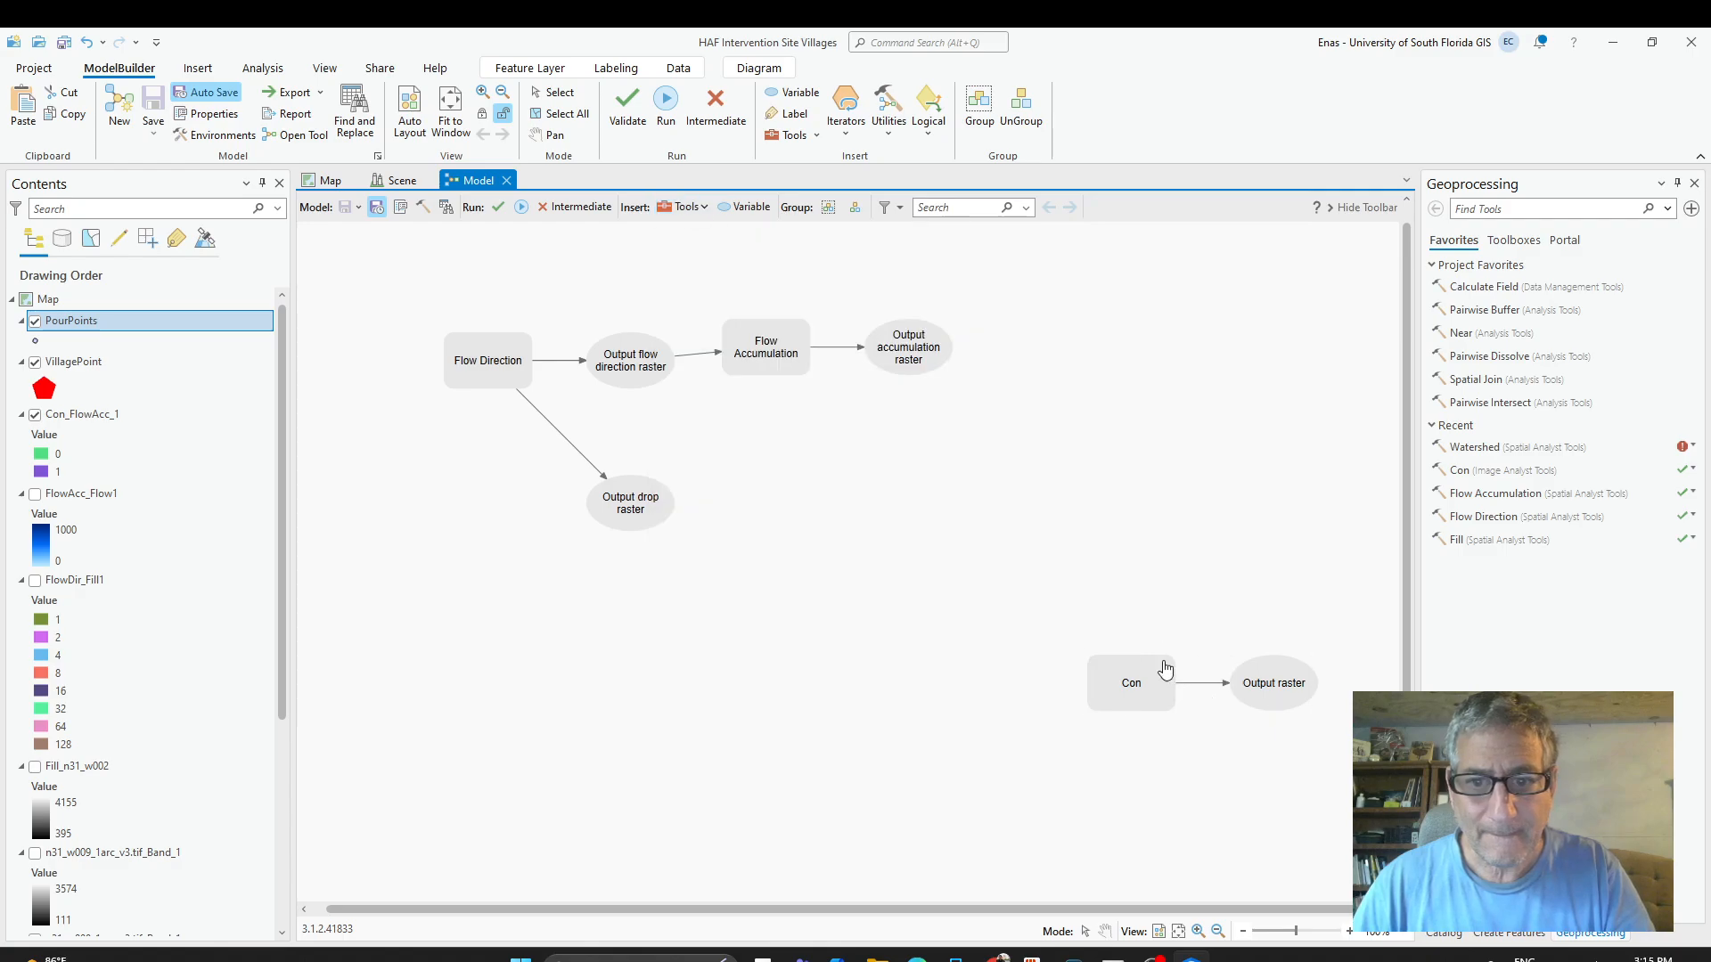
Place Con and its output after the output accumulation raster, and connect that raster to Con as the input conditional raster.
drag(1155, 679, 1100, 484)
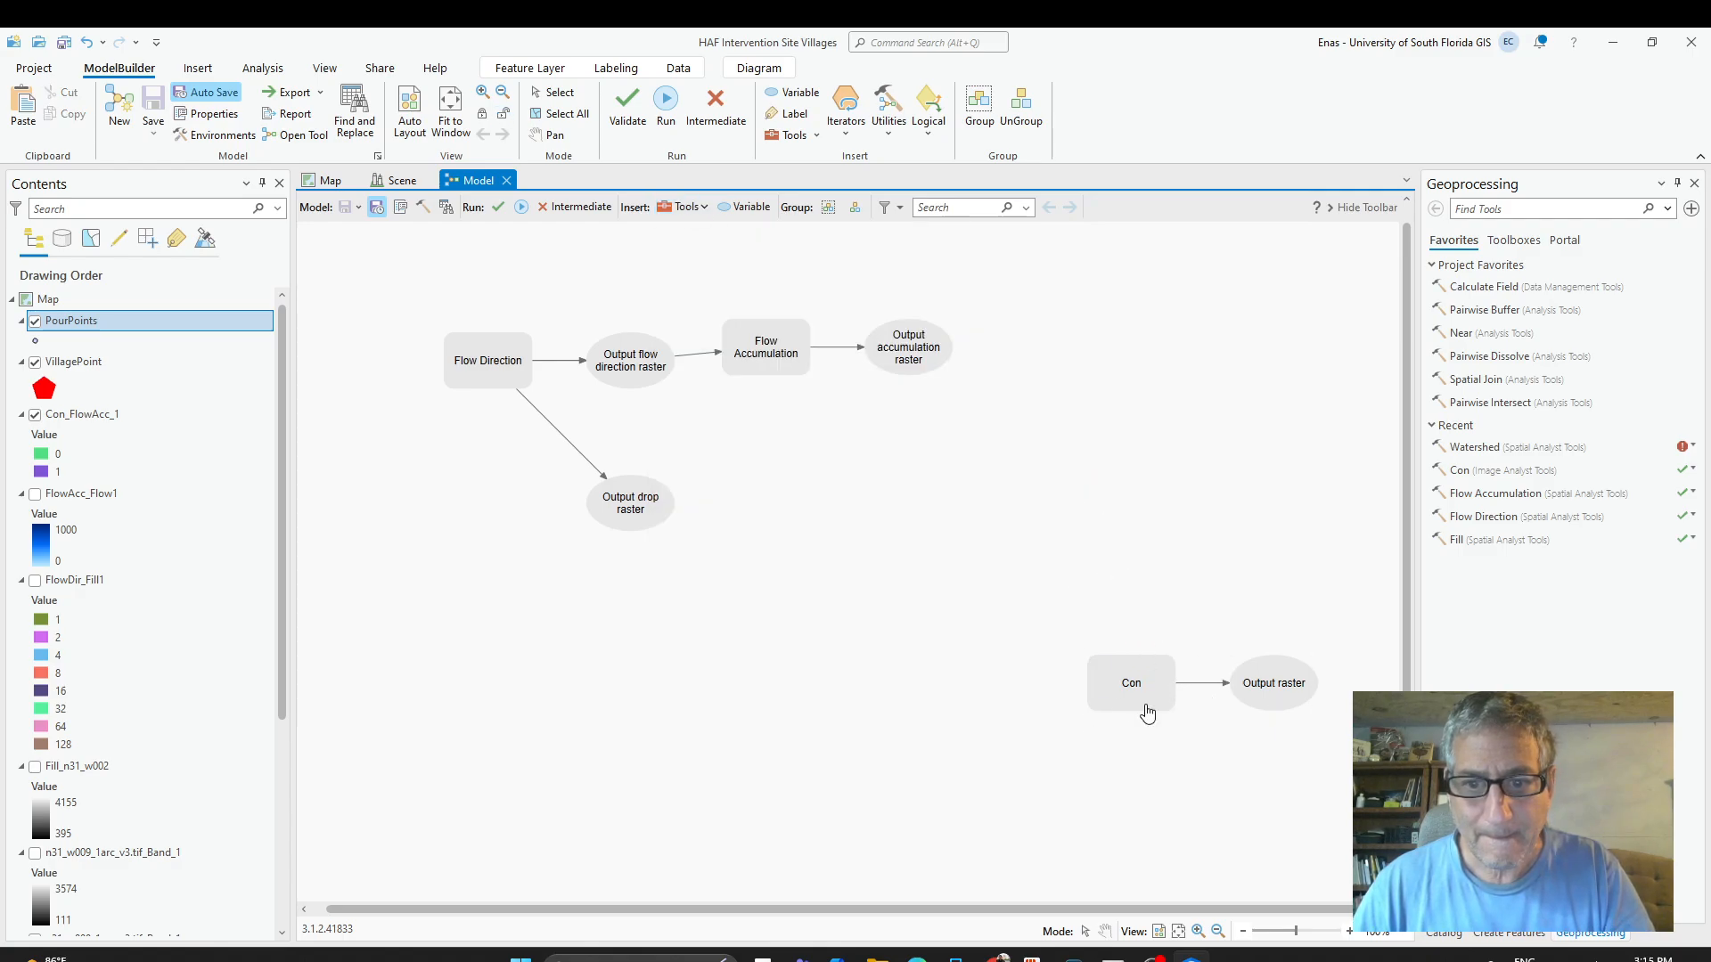
drag(1076, 635, 1397, 743)
drag(1134, 687, 1017, 354)
click(974, 455)
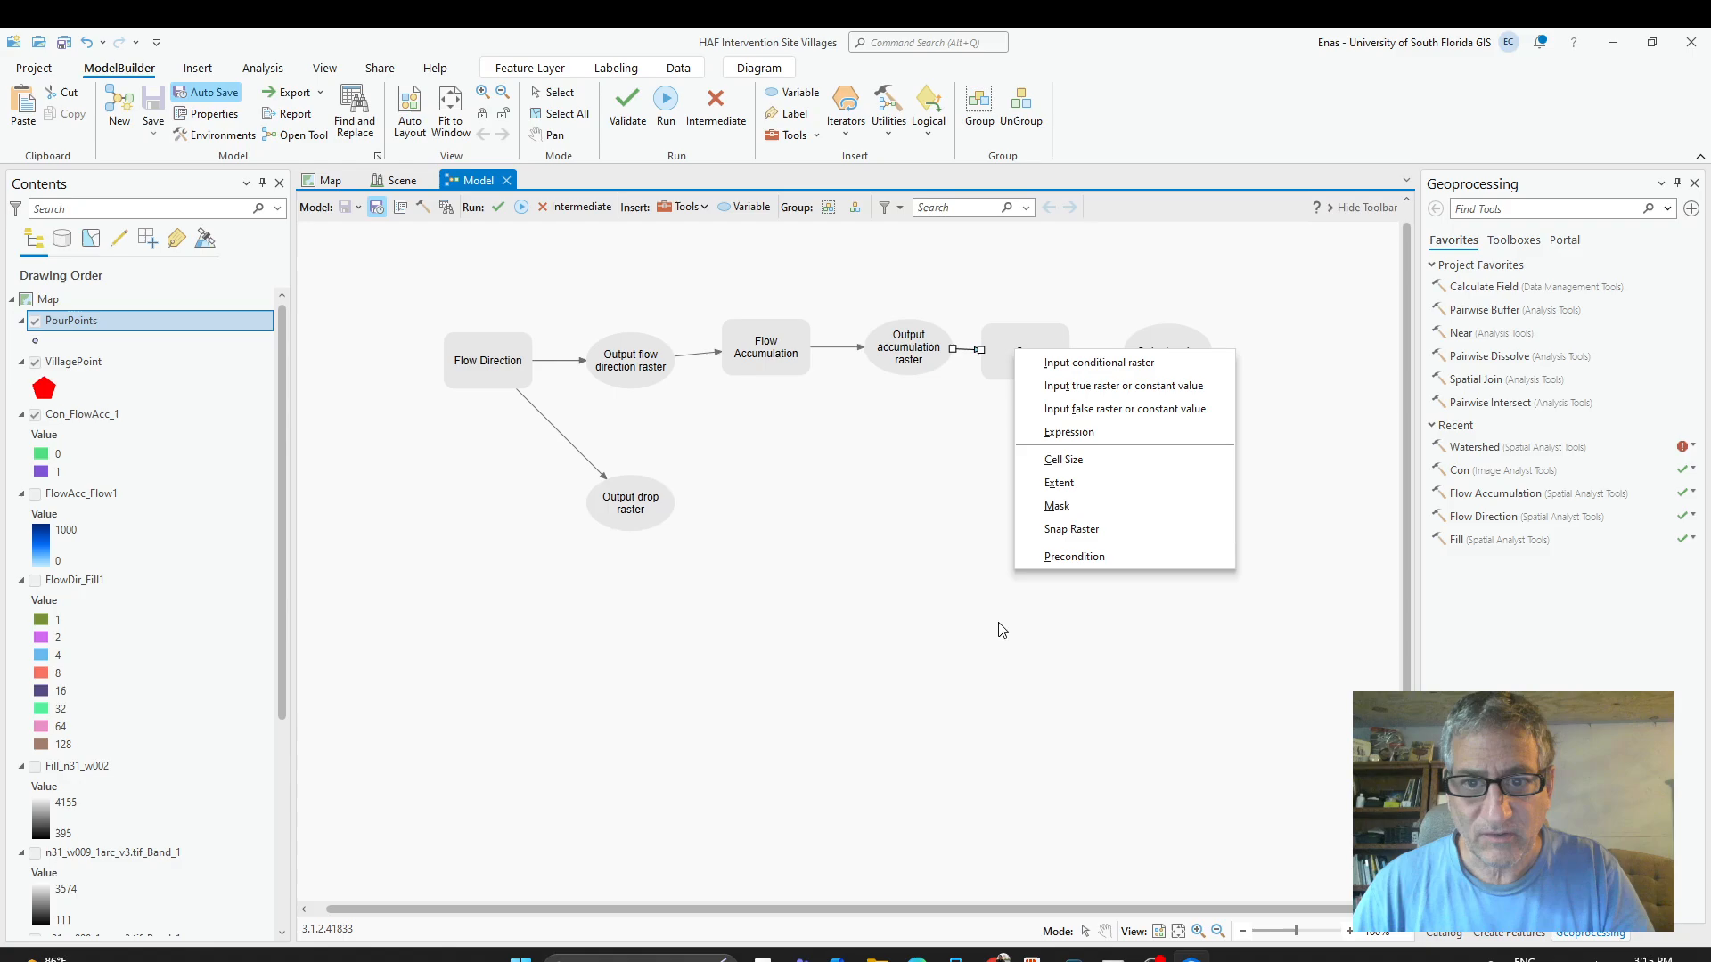
click(1136, 365)
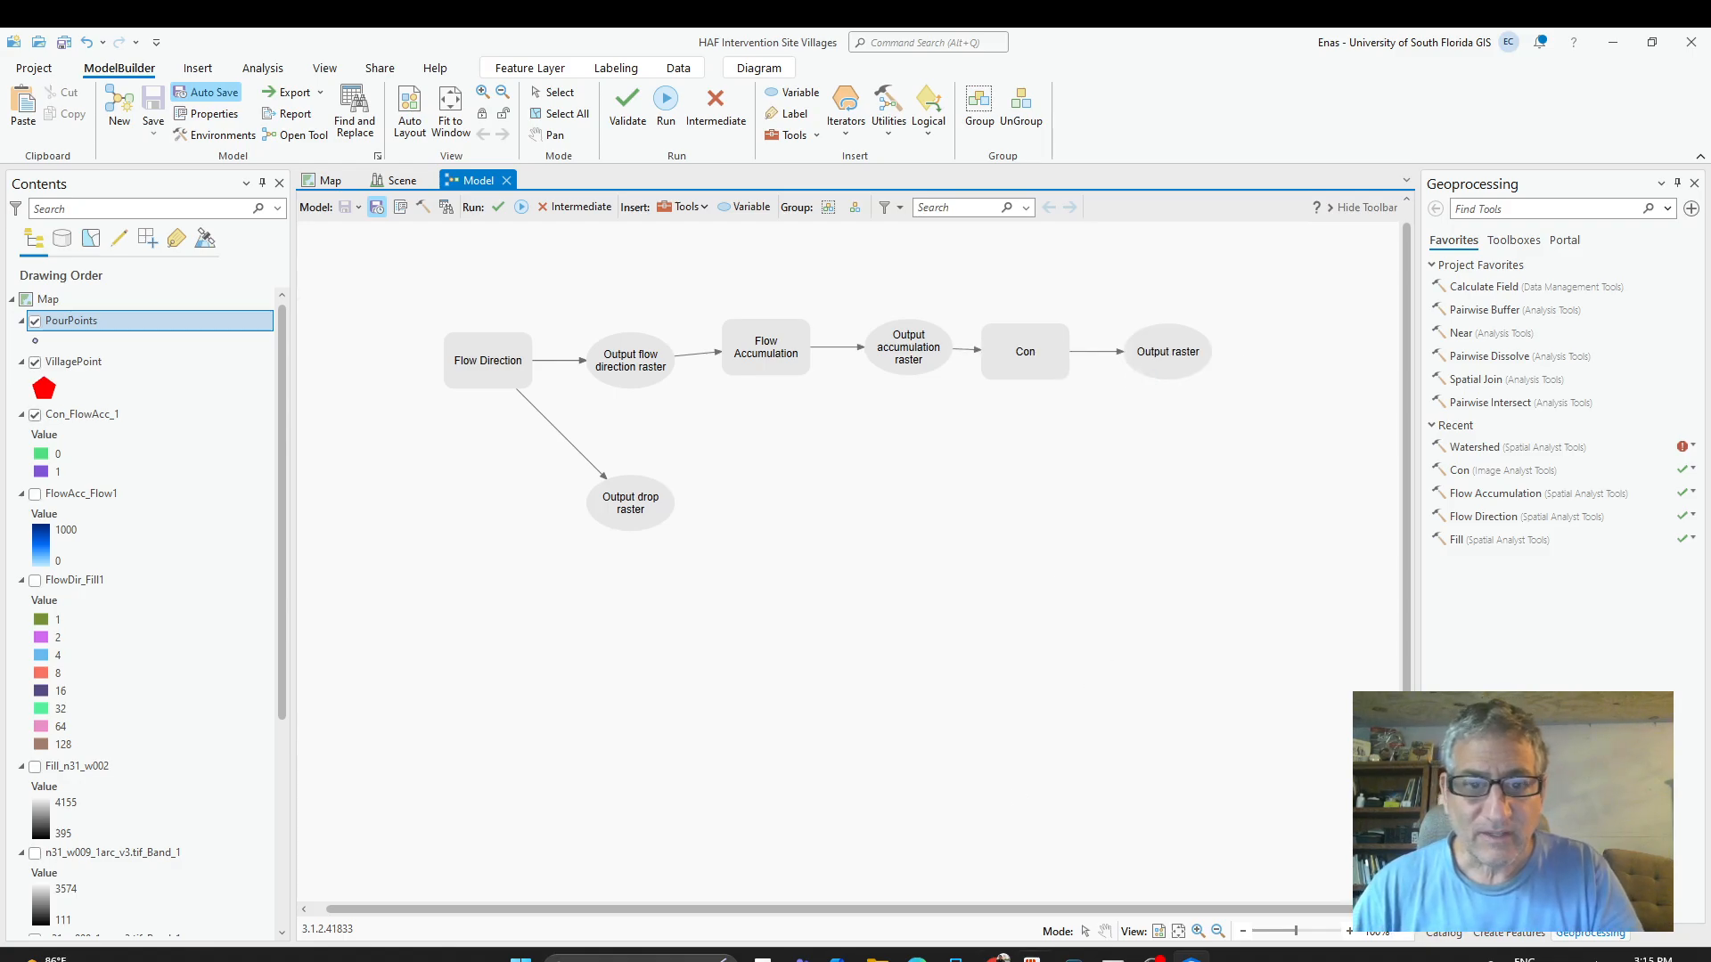
Switch to ChatGPT to review the guide's watershed delineation, 3D visualization and earlier Fill Sinks steps, and return to ArcGIS Pro.
click(998, 958)
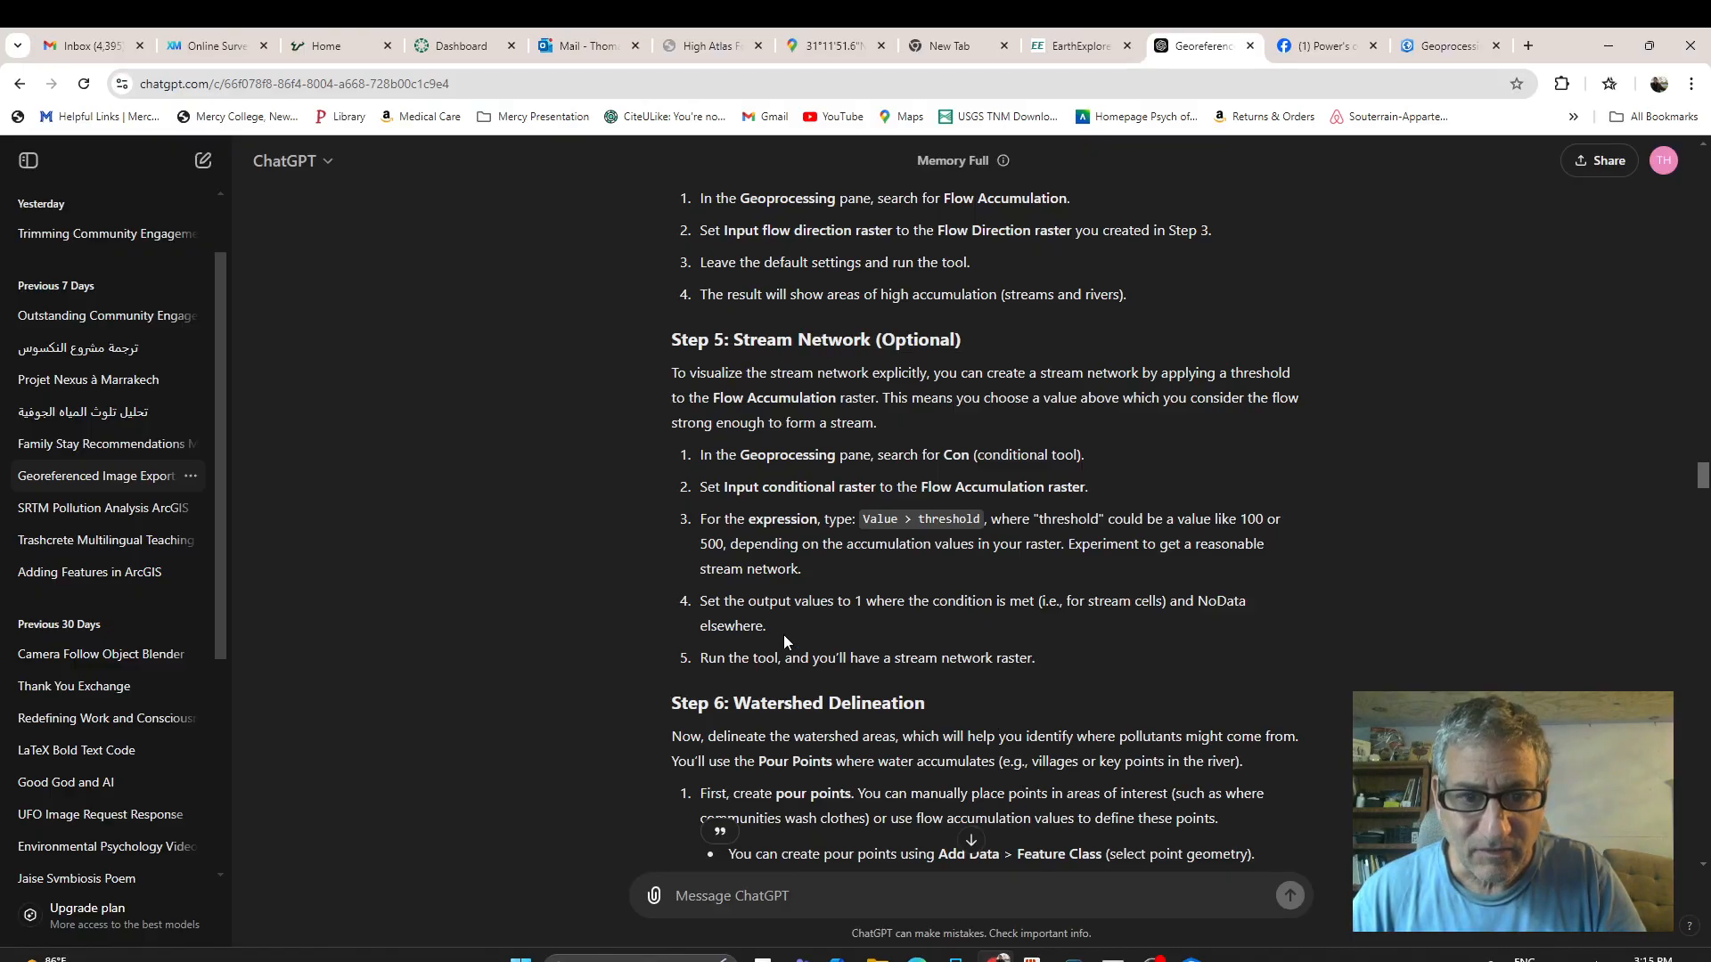
scroll(789, 645, down, 2)
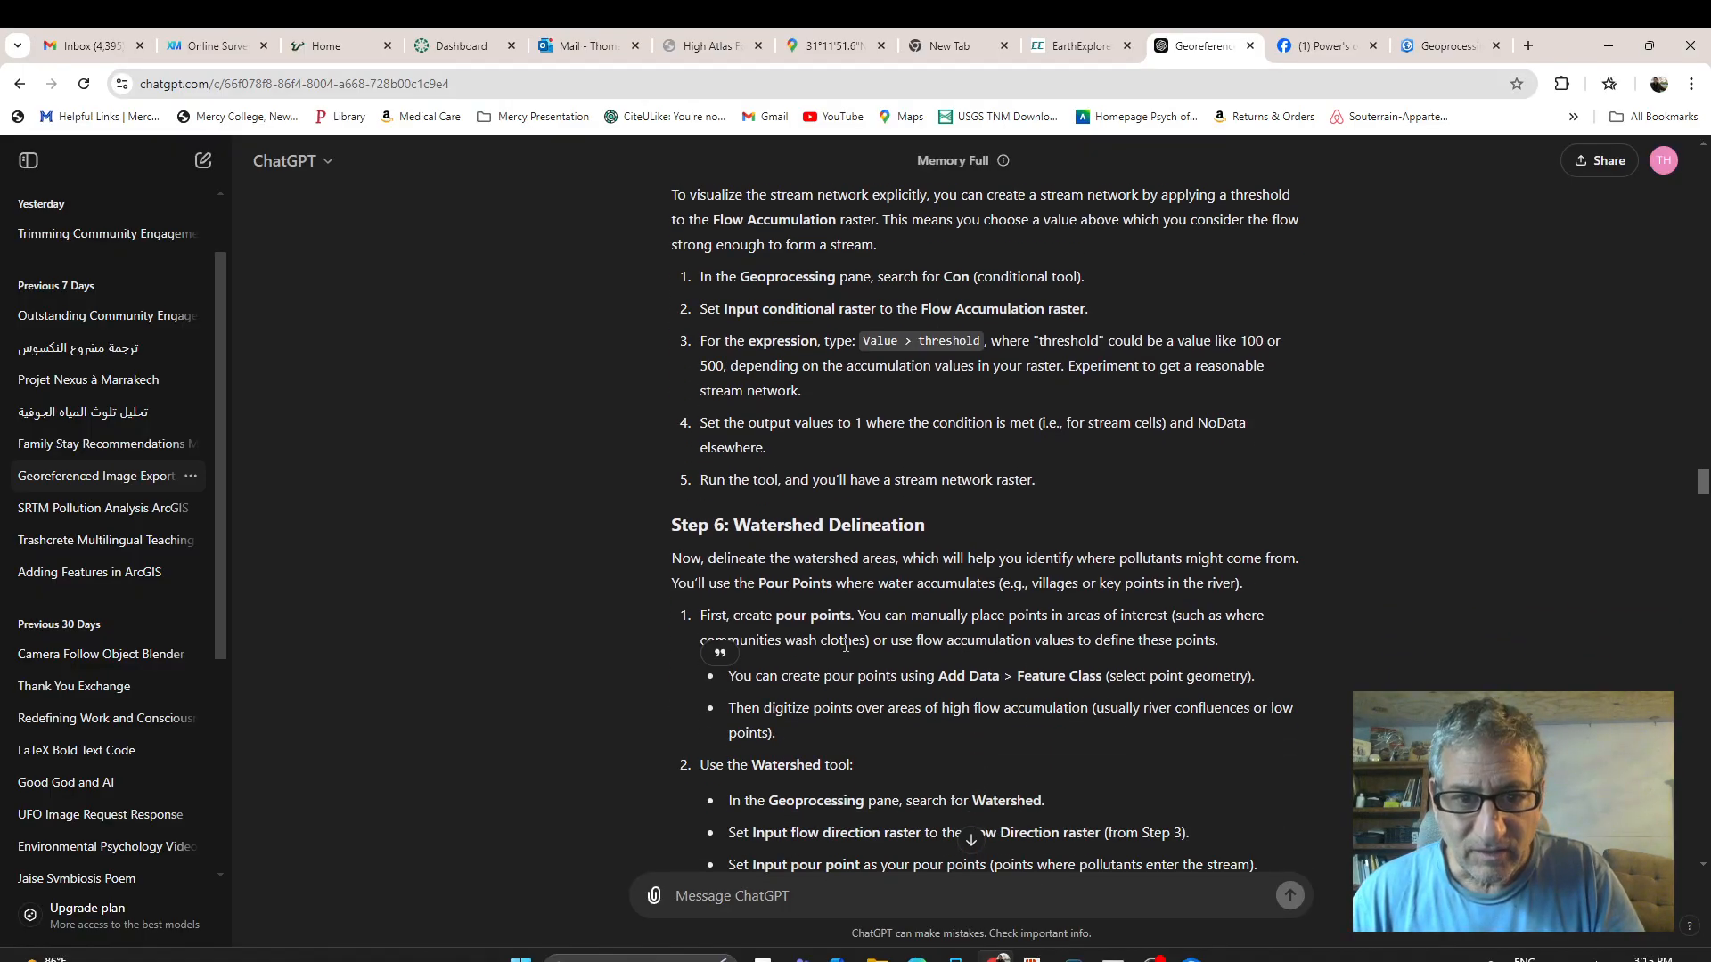
scroll(897, 630, down, 2)
scroll(897, 630, down, 4)
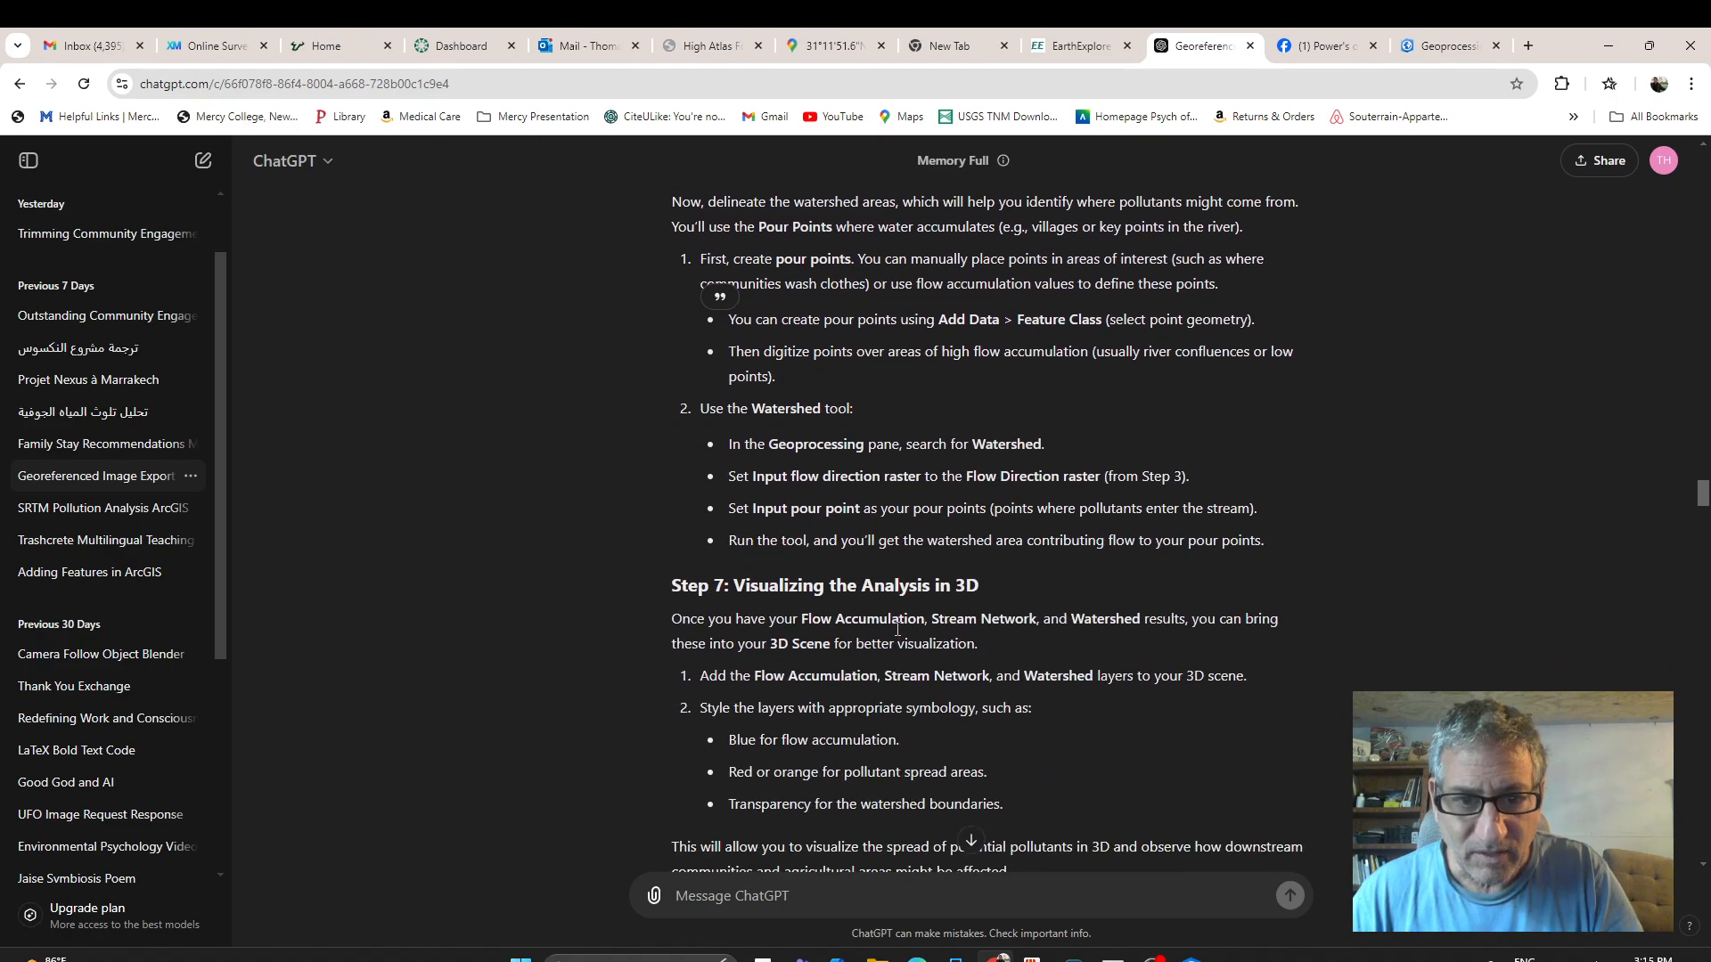
scroll(895, 631, up, 8)
scroll(895, 631, up, 13)
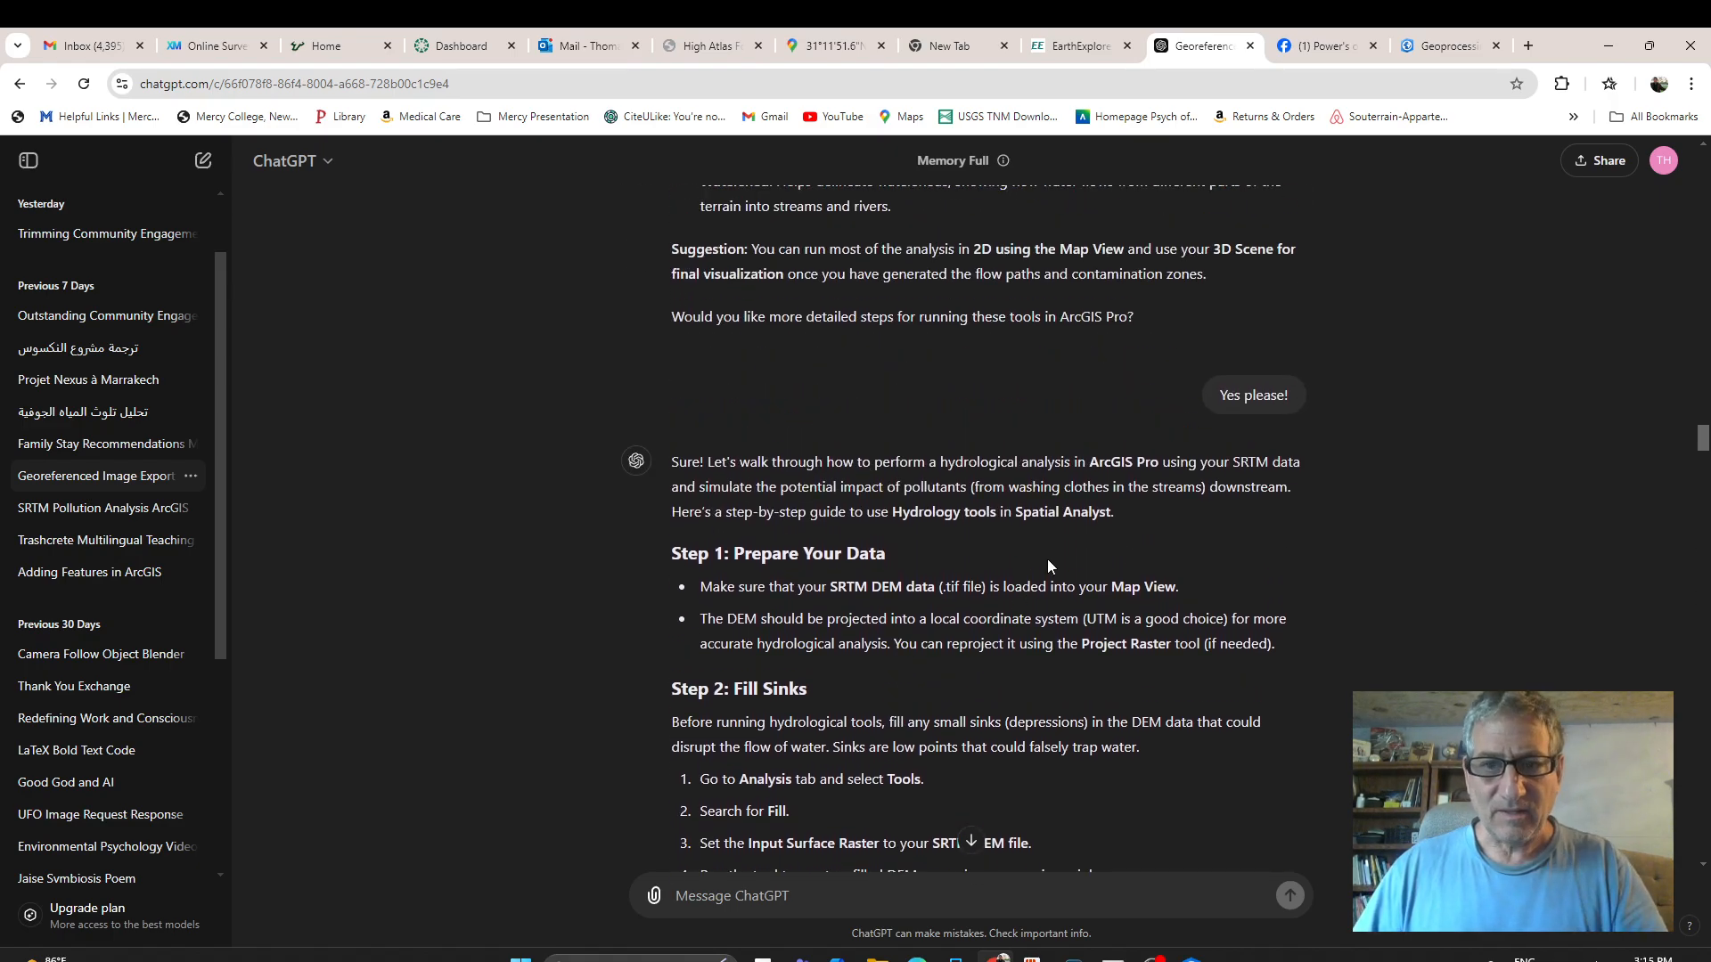
scroll(1049, 565, down, 5)
key(alt+Tab)
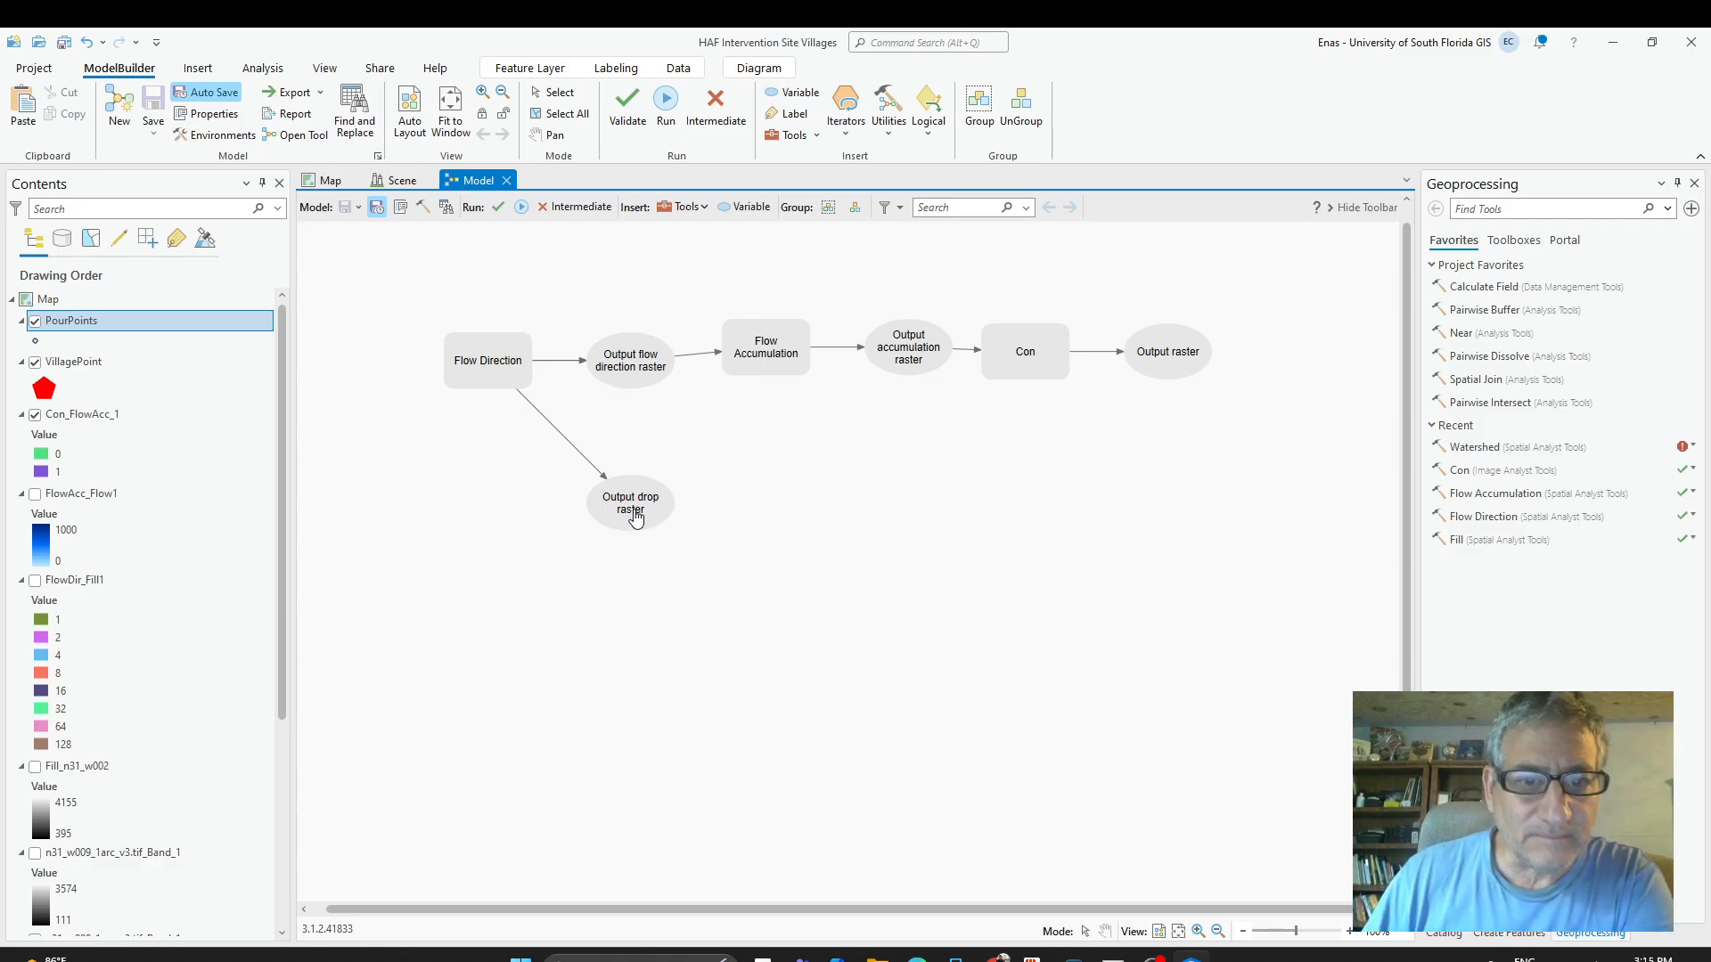
Set the Flow Direction tool's input surface raster to n31_w008_1arc_v3.tif_Band_1, keeping the suggested output raster and the D8 type.
double_click(496, 373)
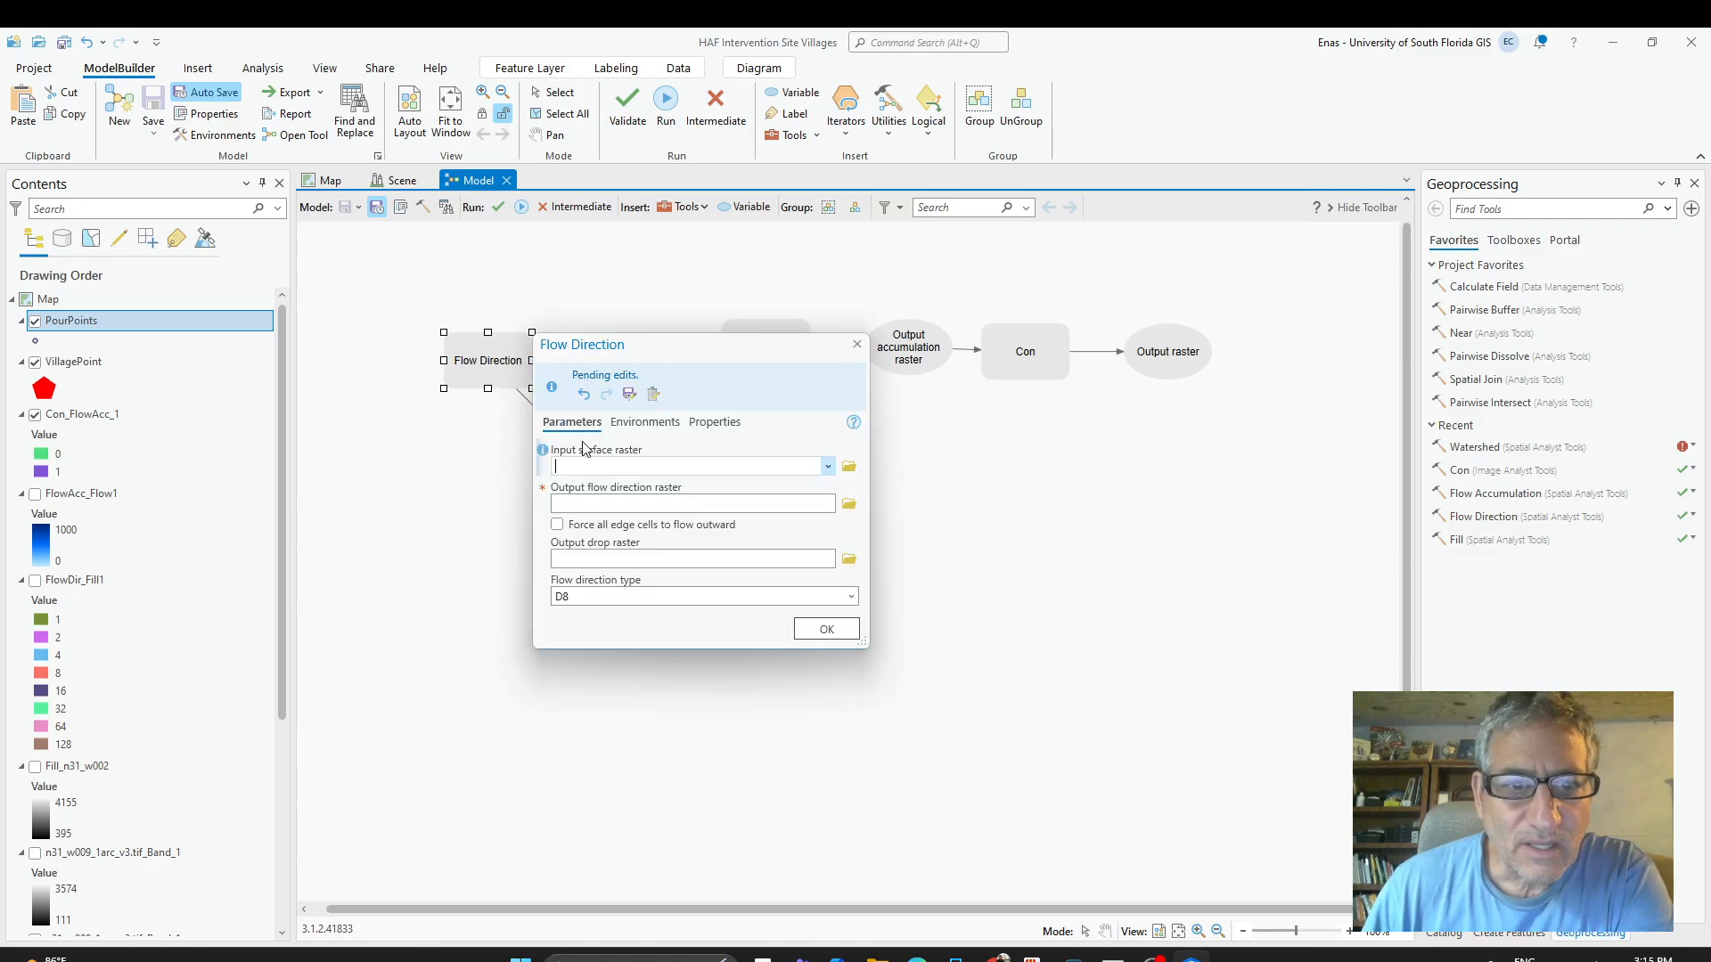
click(828, 467)
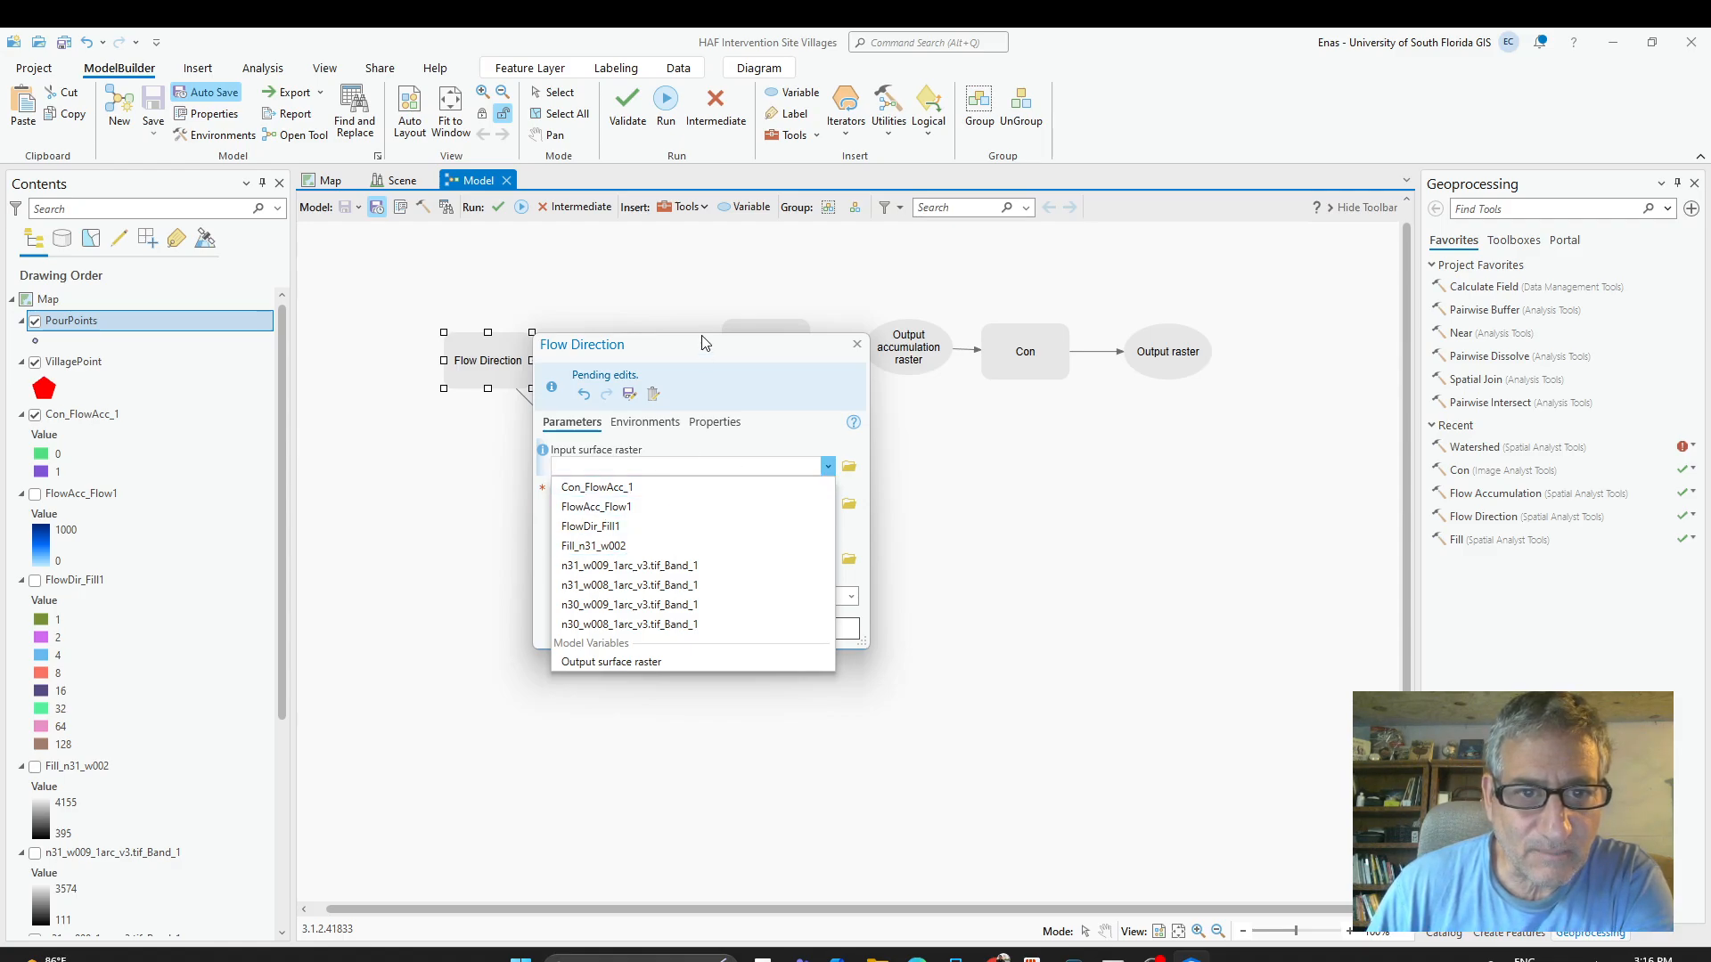
click(639, 285)
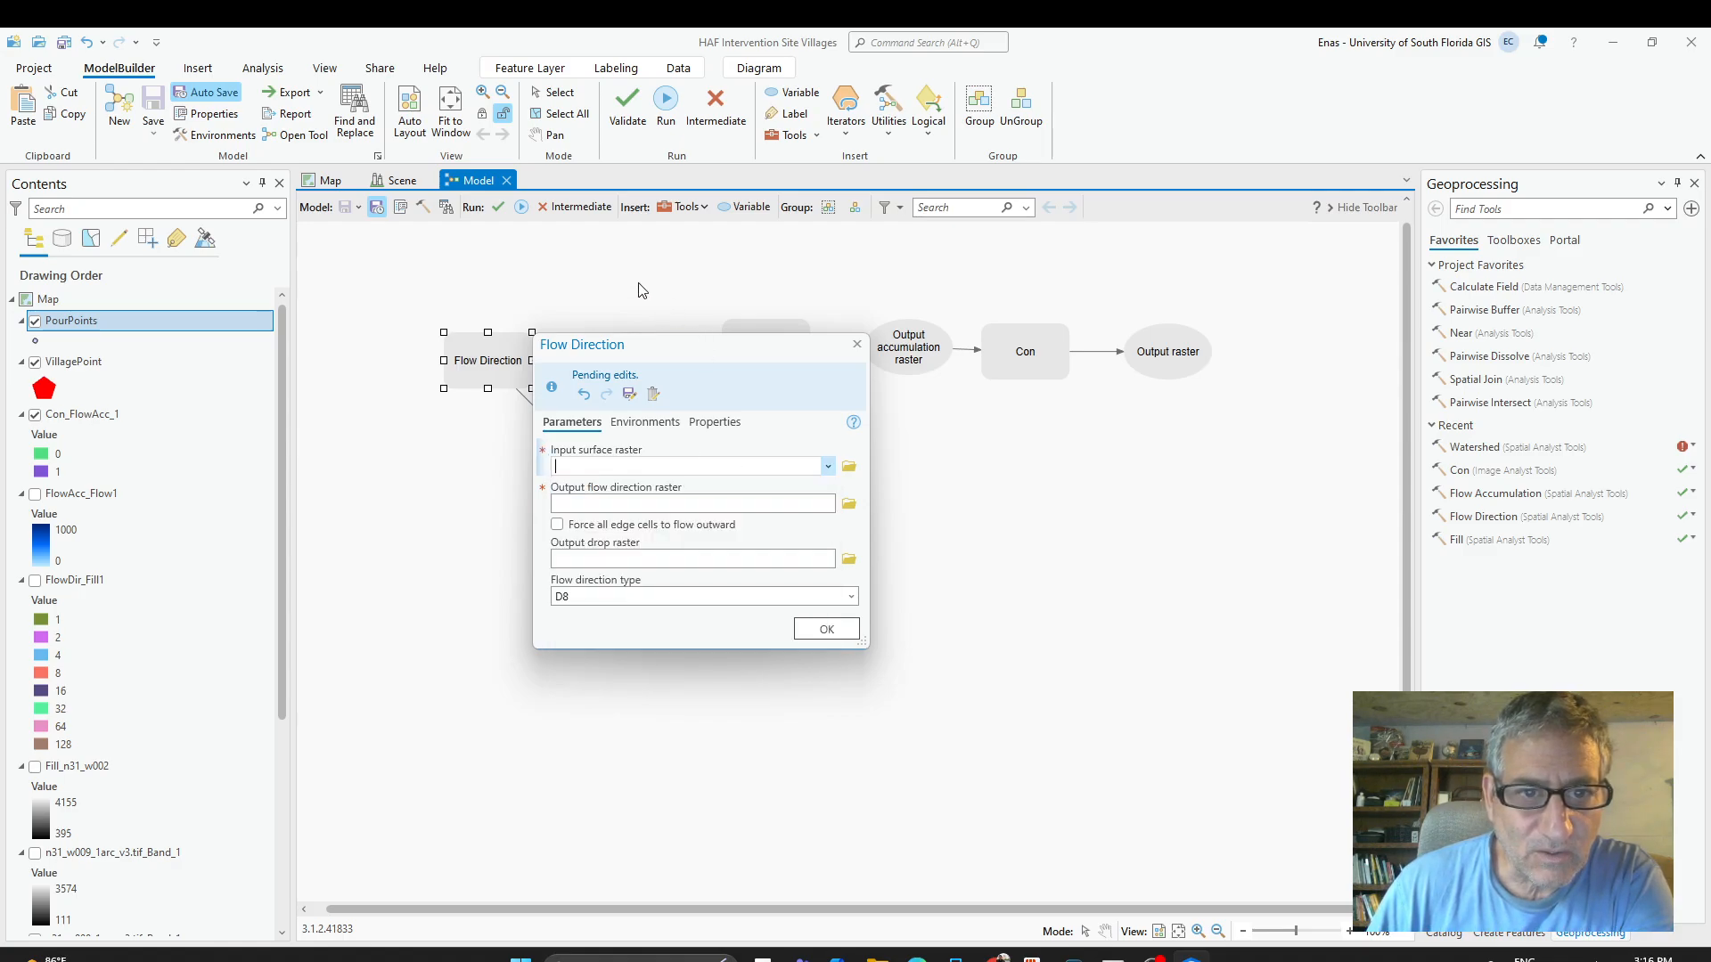
click(827, 466)
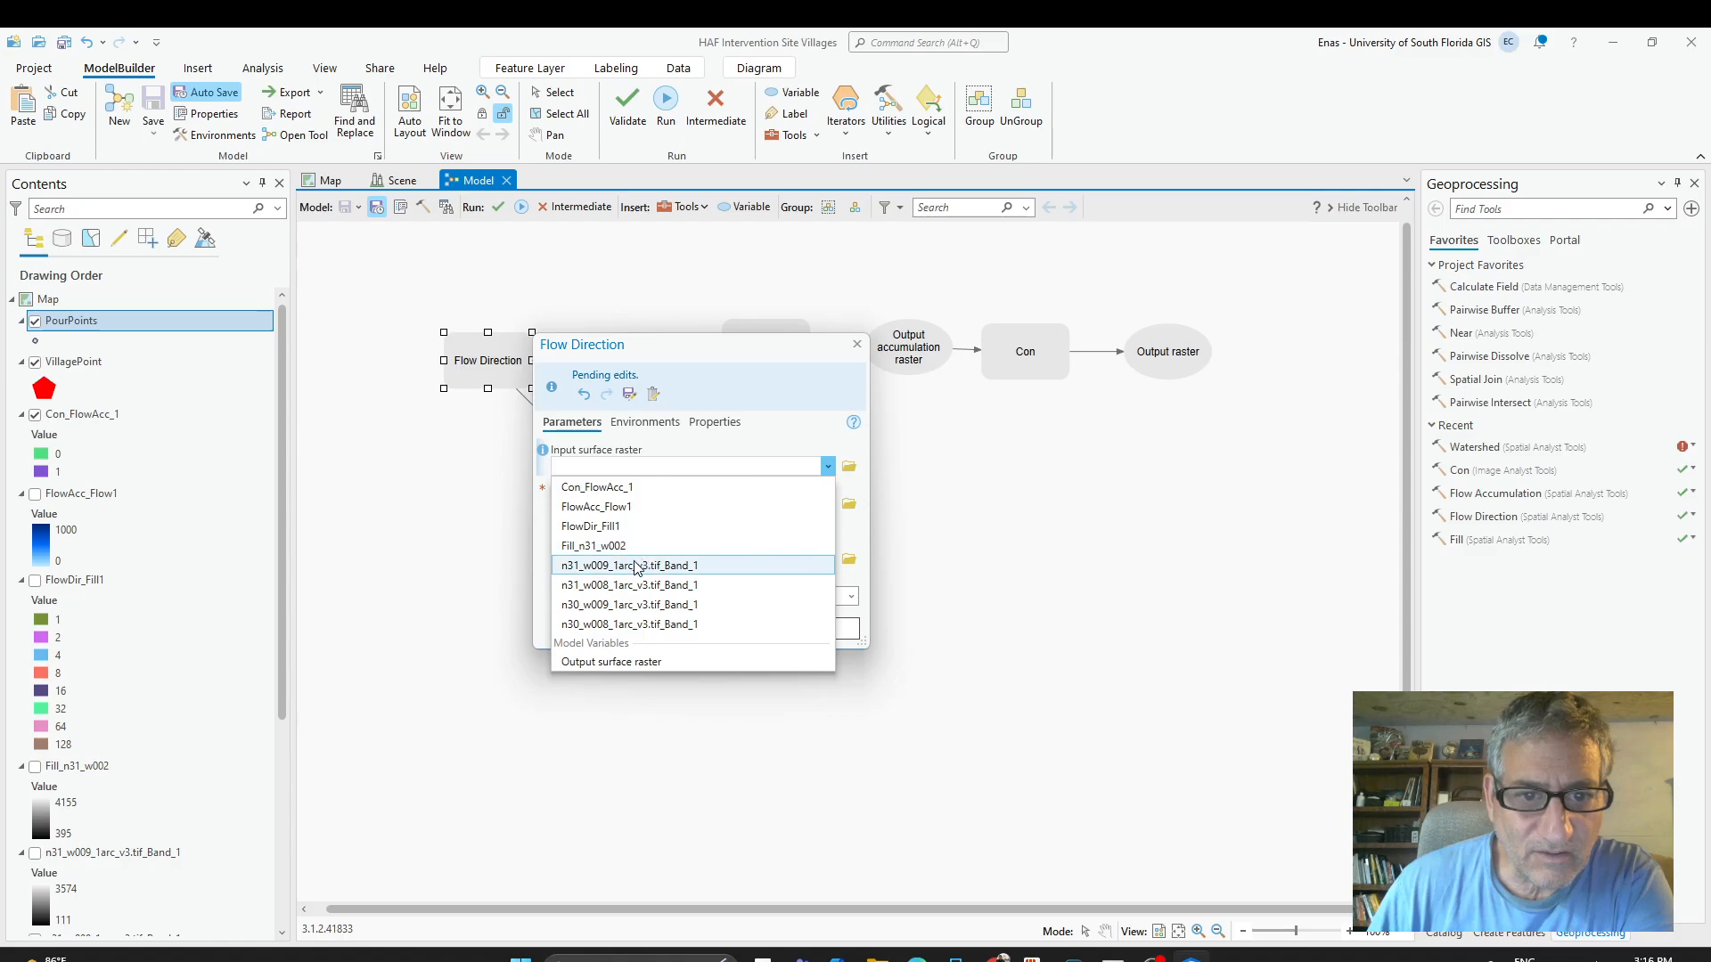
click(639, 584)
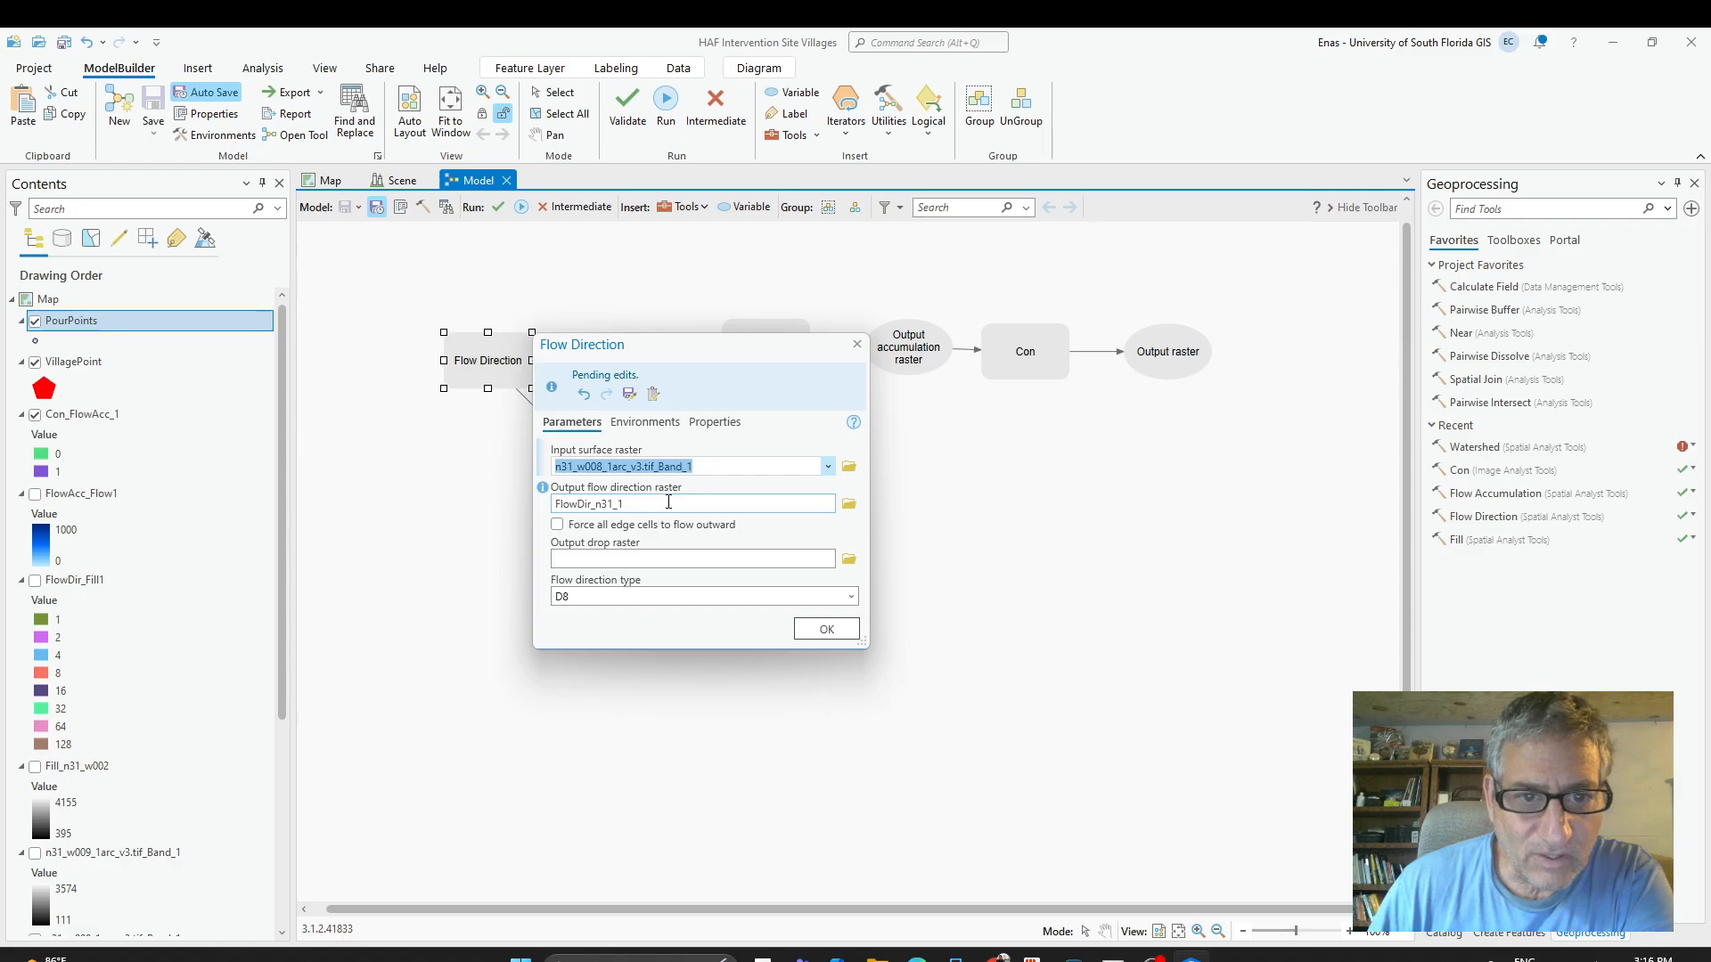
click(815, 629)
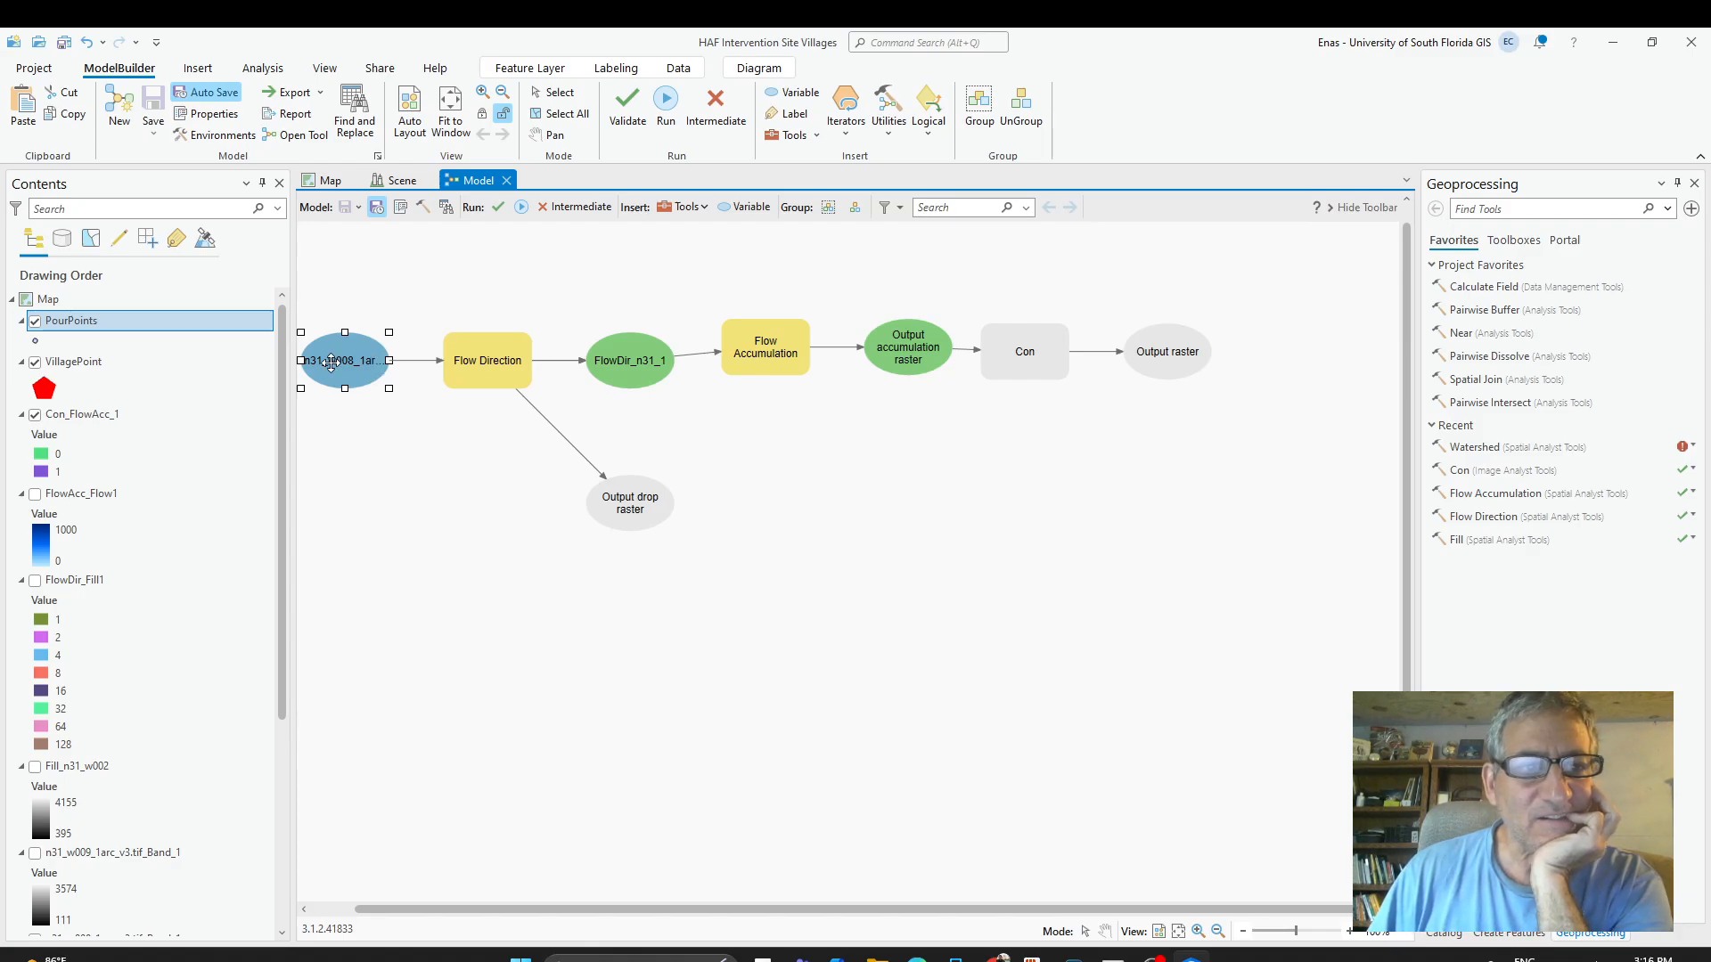
mouse_move(490, 365)
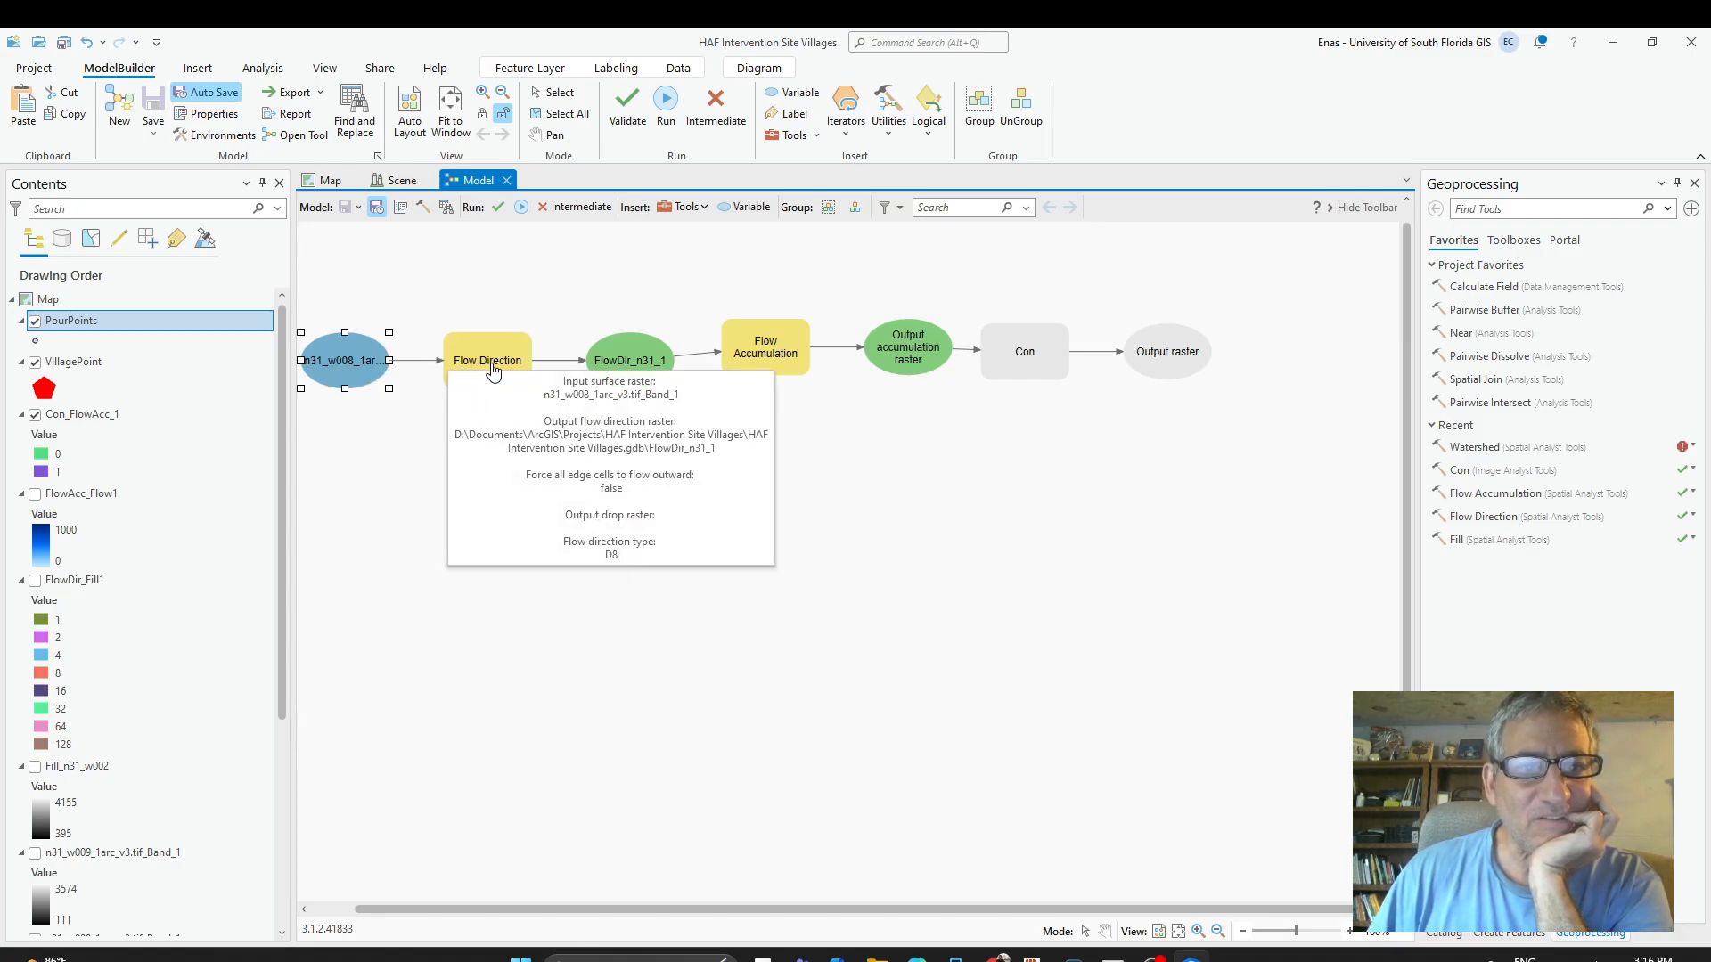
Search the insertable tools for "fill" and add the Spatial Analyst Fill tool to the model.
click(679, 207)
click(700, 207)
text(con)
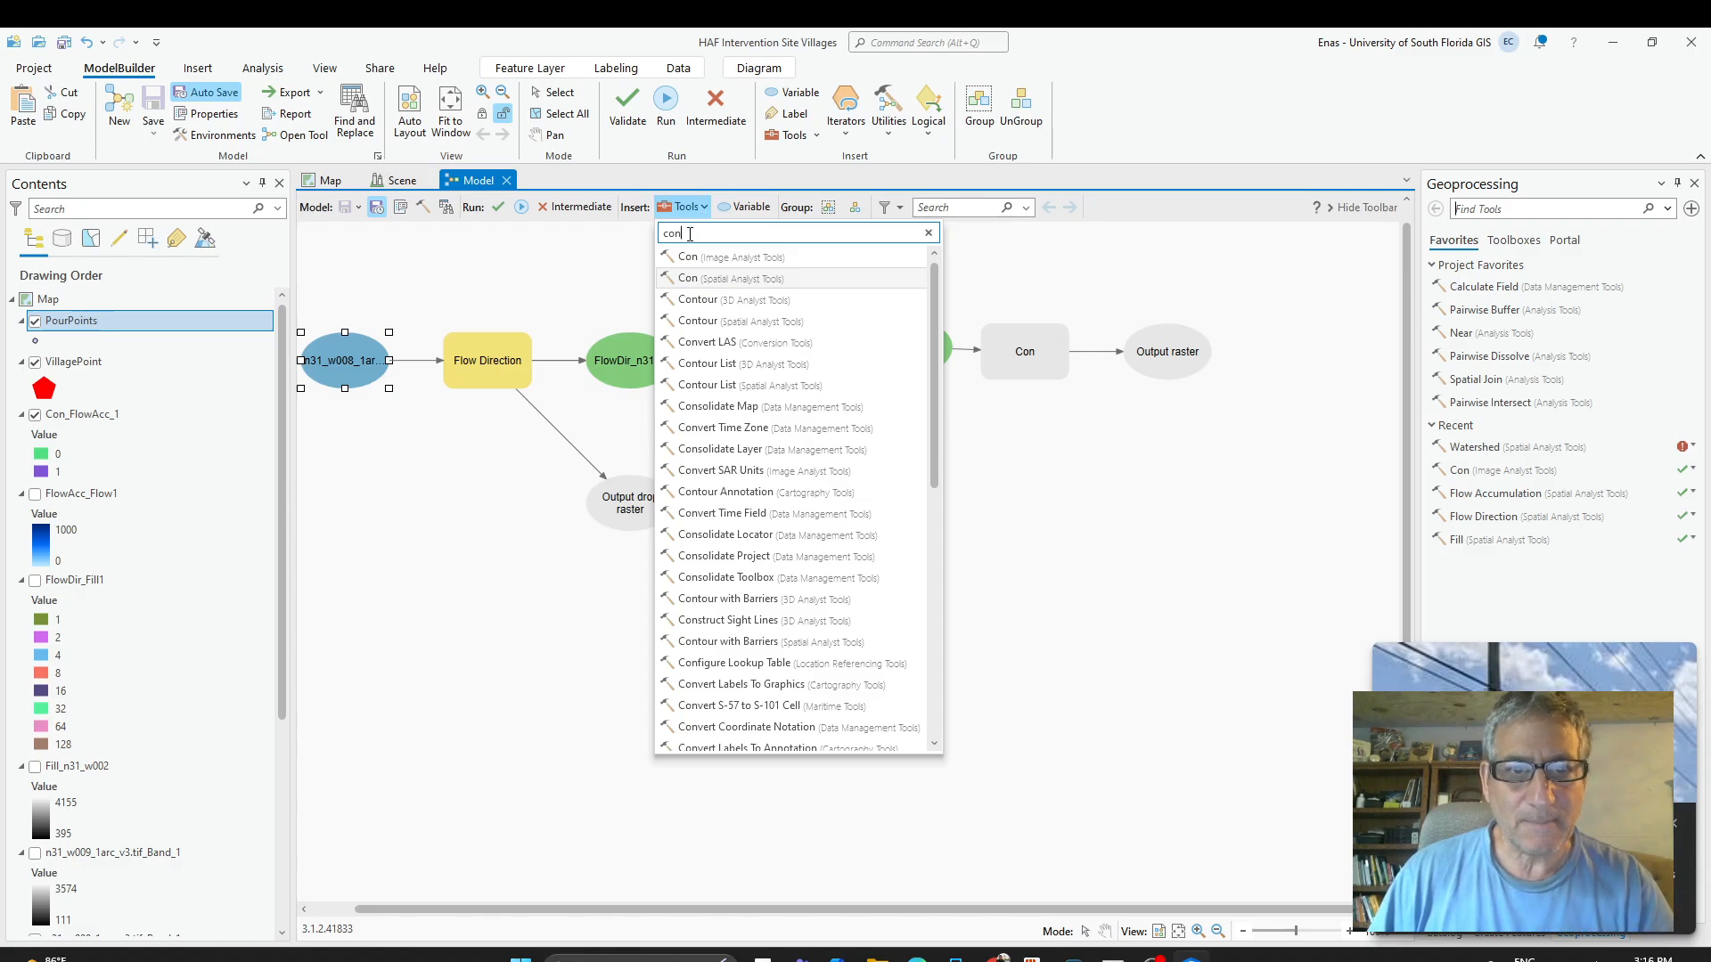
double_click(689, 234)
text(fill)
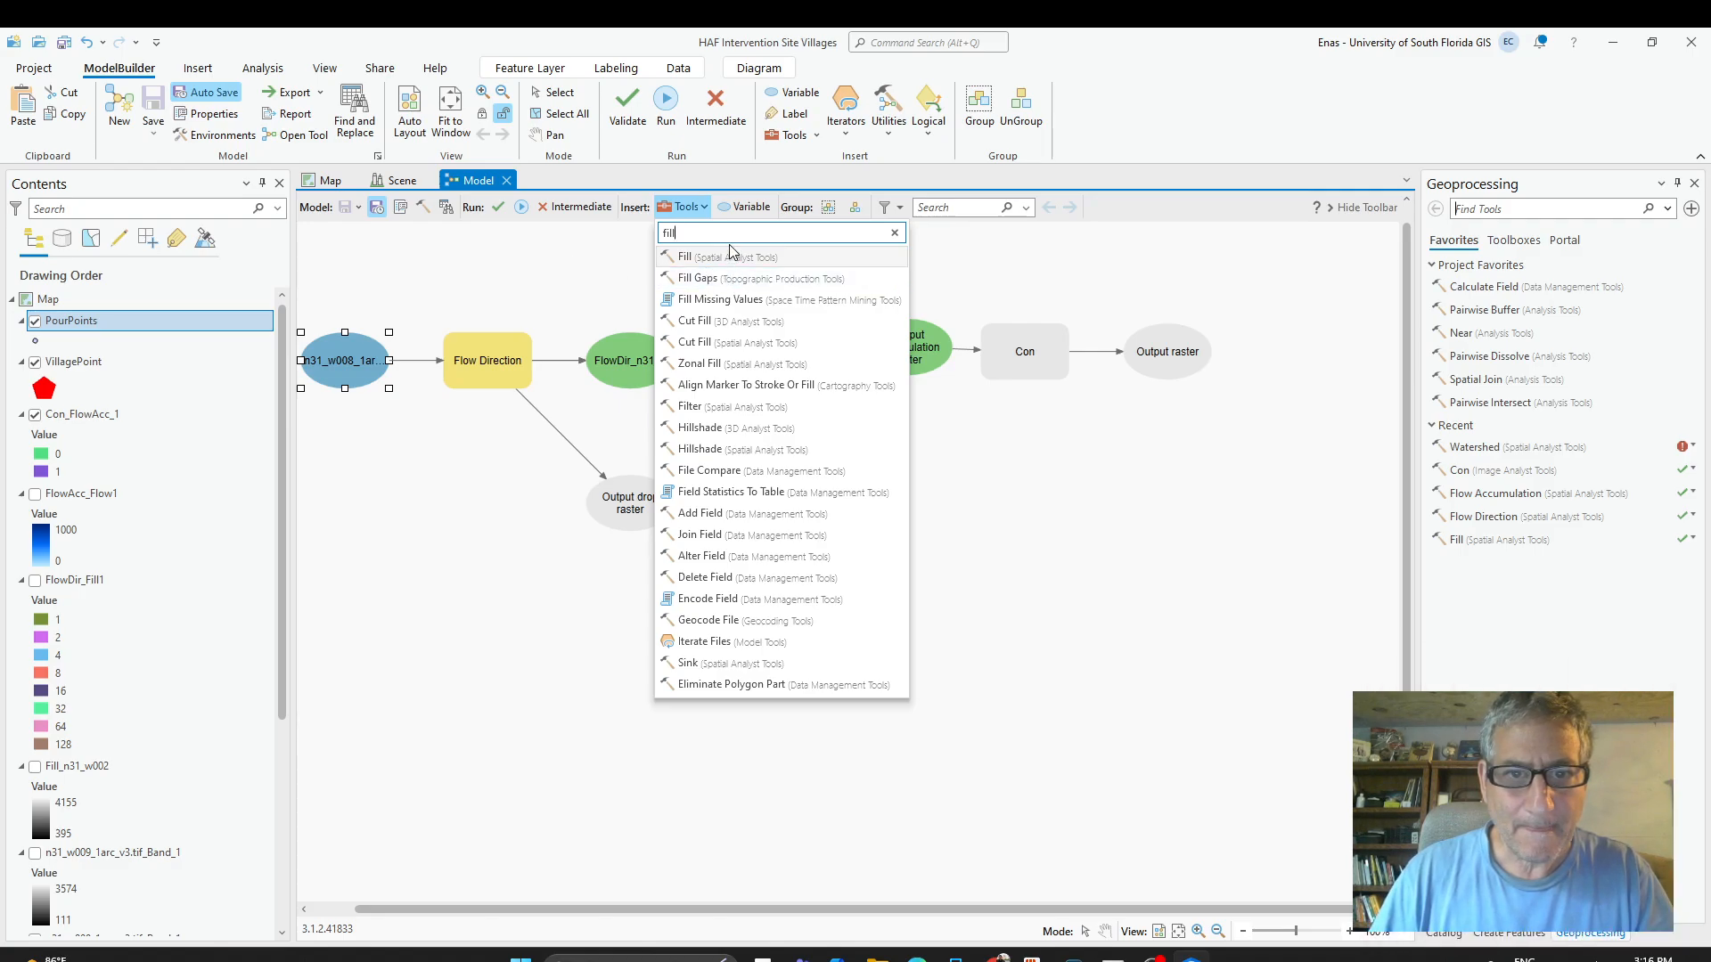
click(721, 258)
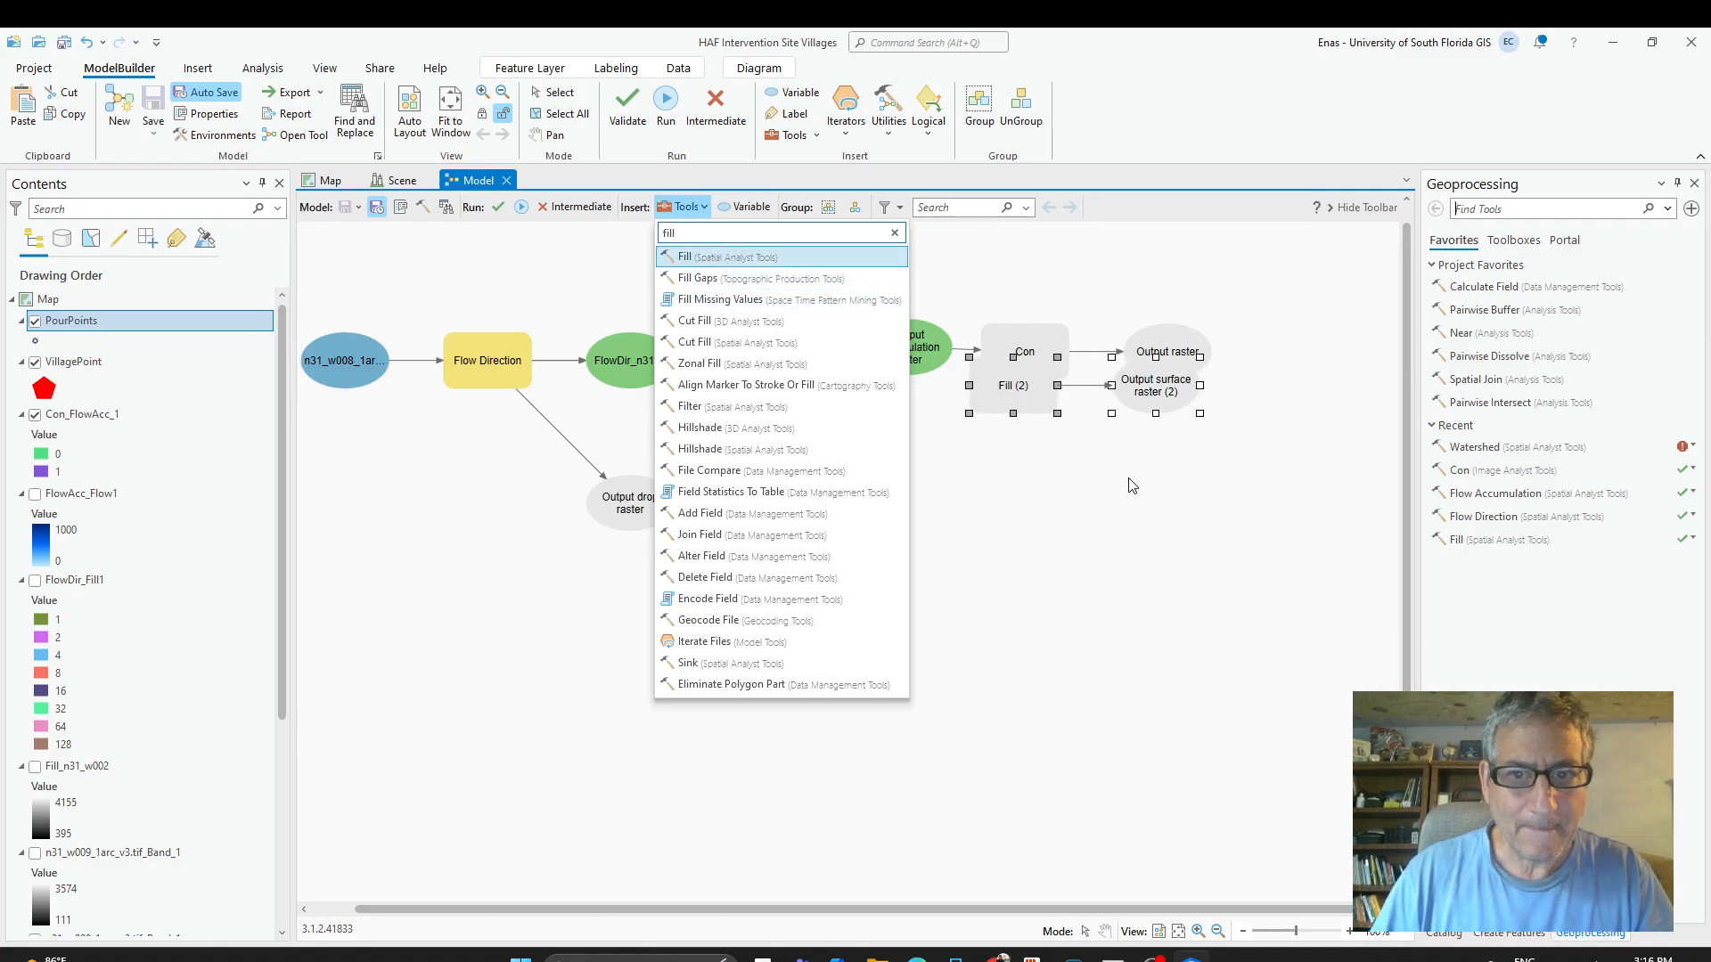
Place Fill and its output above Flow Direction, and connect the n31_w008 elevation raster to Fill as the input surface raster.
drag(1027, 389, 446, 284)
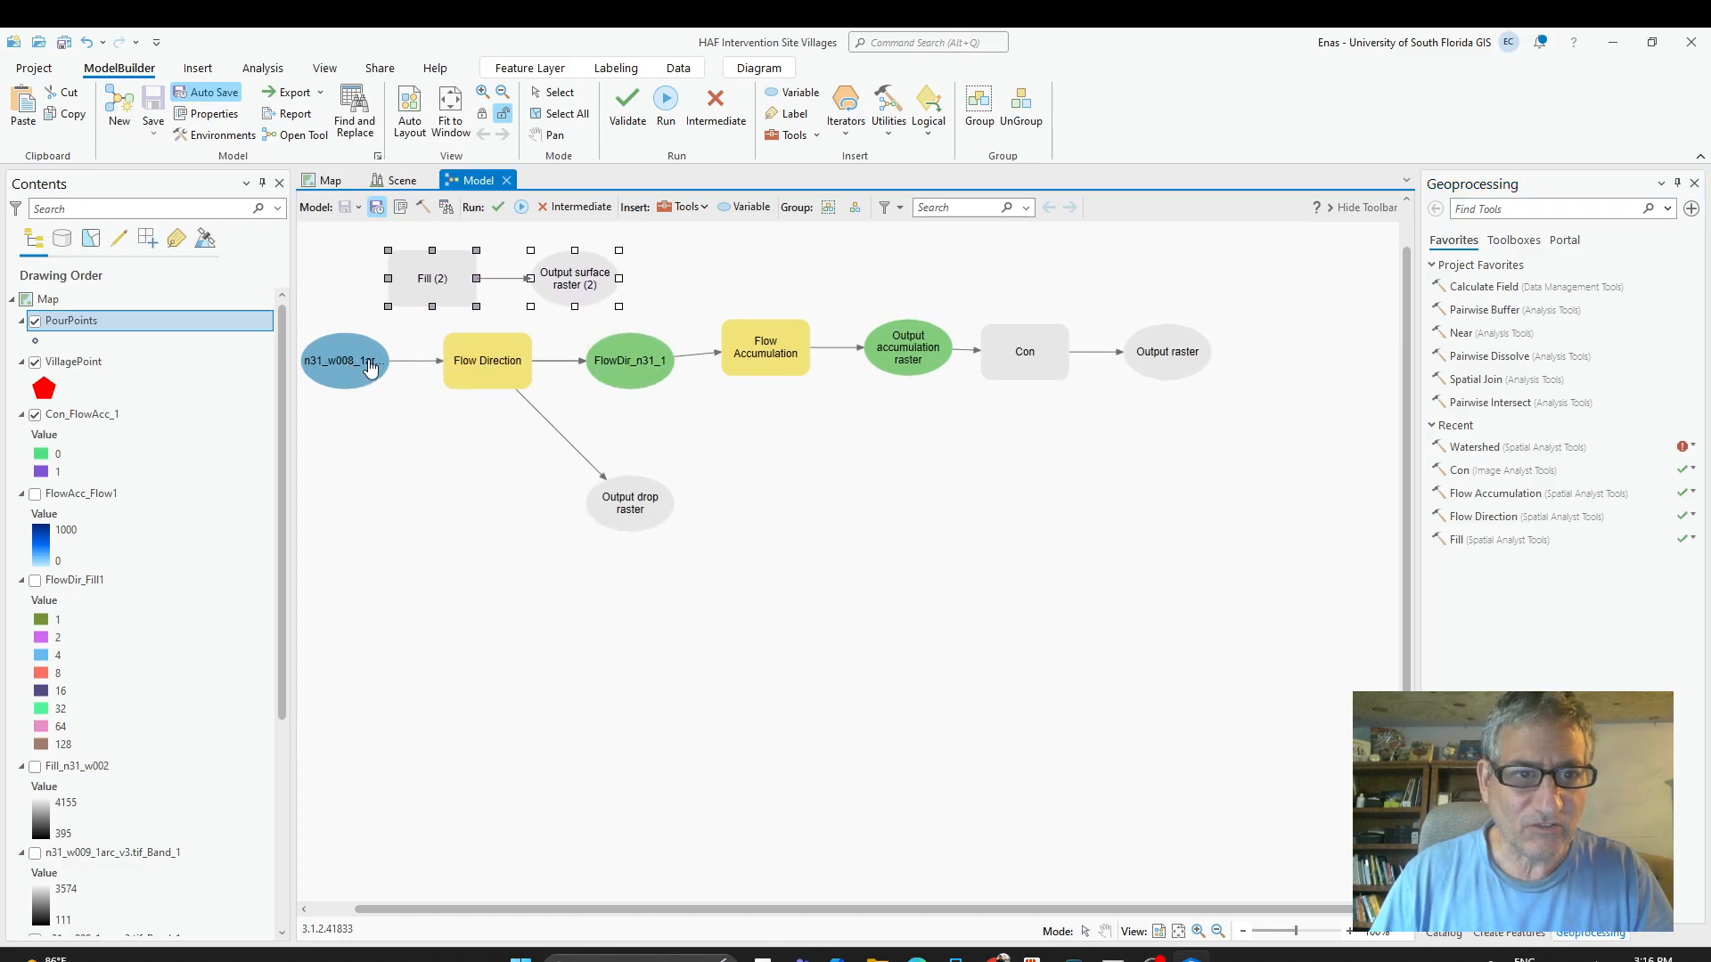
drag(379, 360, 393, 275)
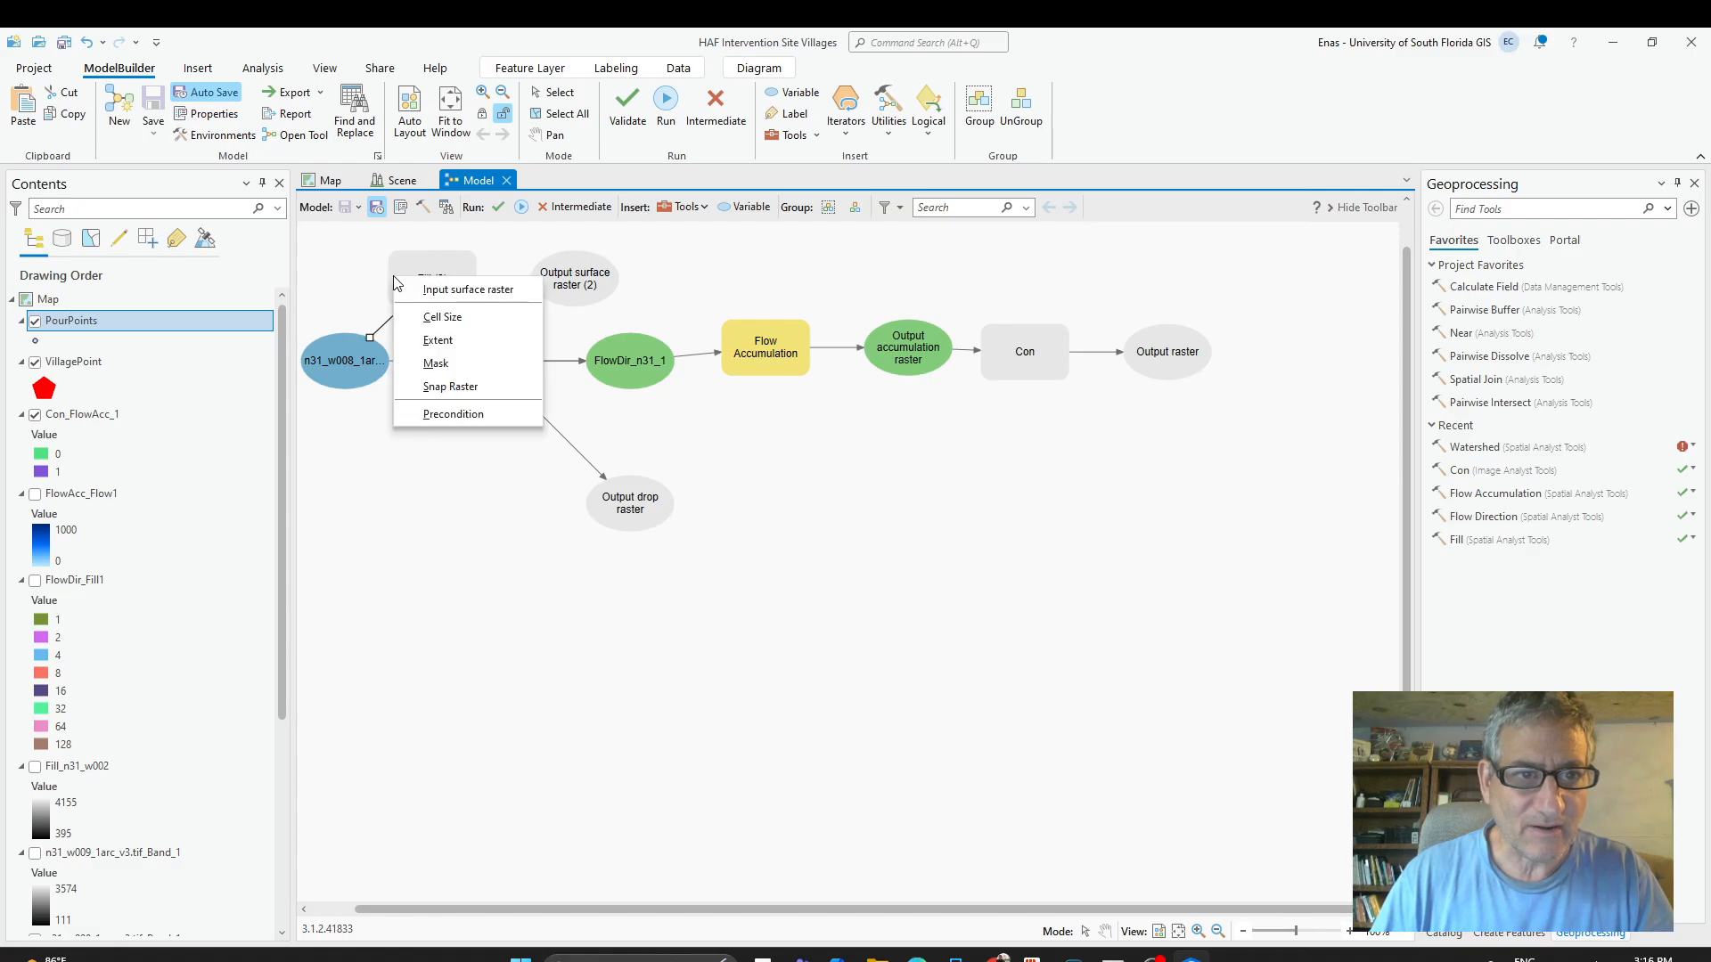
click(461, 289)
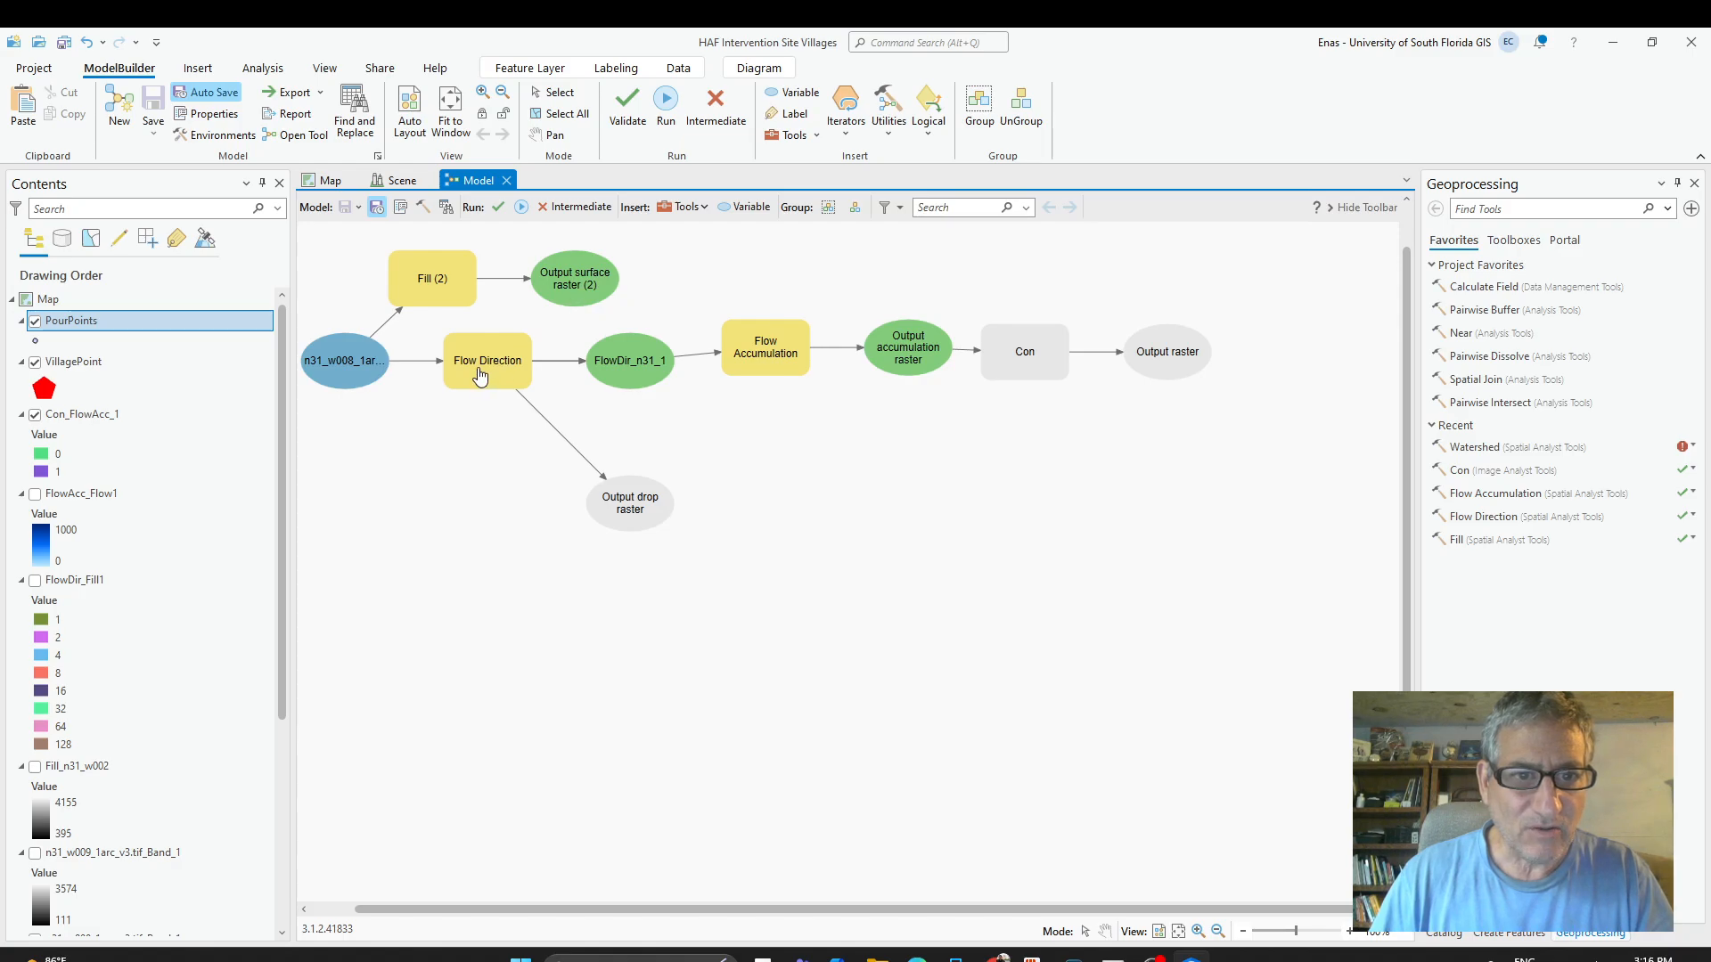
Connect Fill's output surface raster to Flow Direction as its input surface raster, replacing the direct elevation raster link.
click(611, 278)
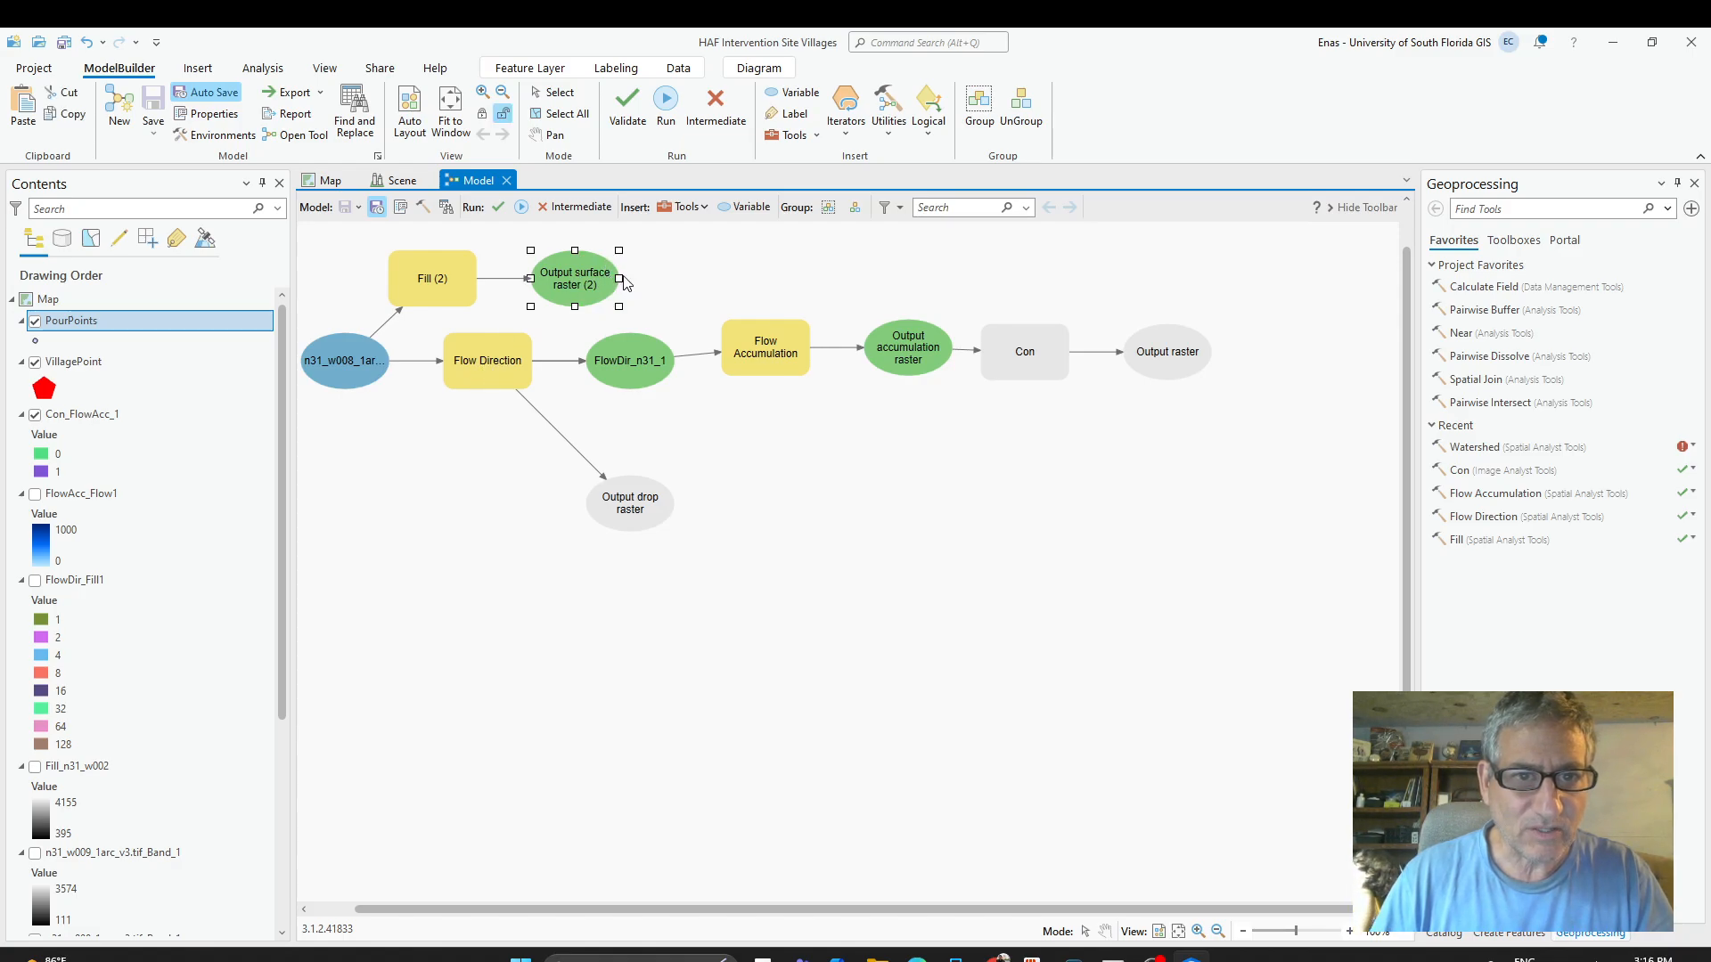
drag(625, 282, 448, 372)
click(496, 378)
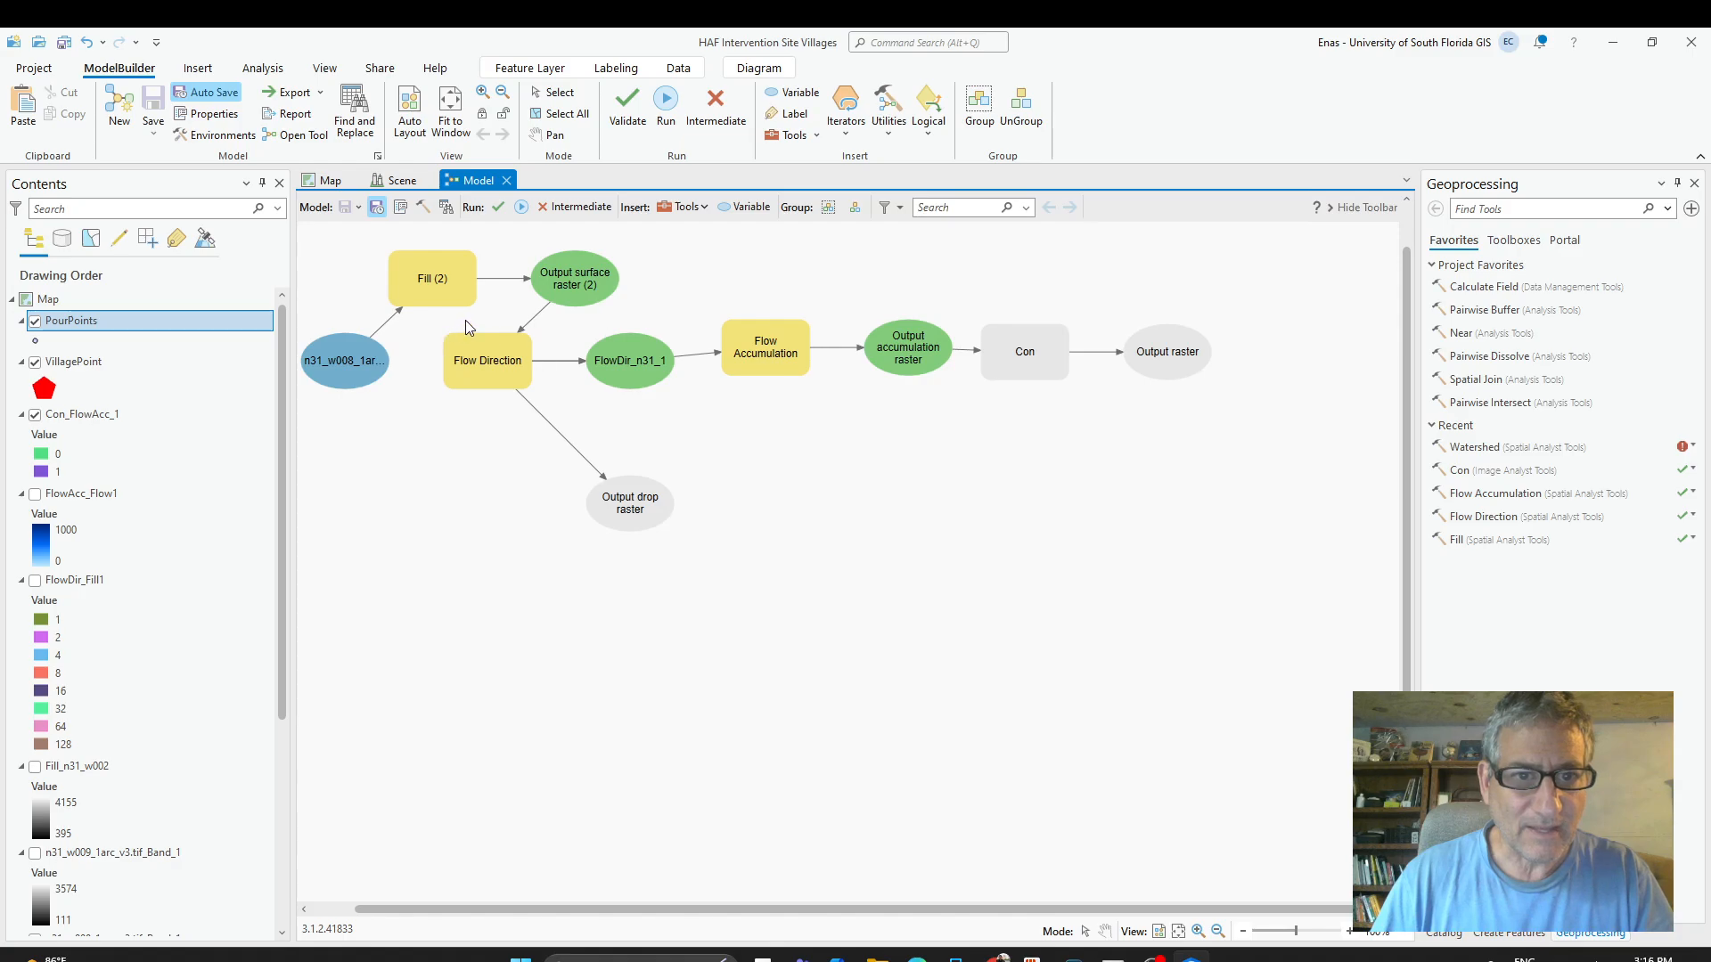
Shift Flow Direction and all downstream elements away from Fill, and fit Fill's output surface raster between the two tools.
drag(465, 319, 1318, 538)
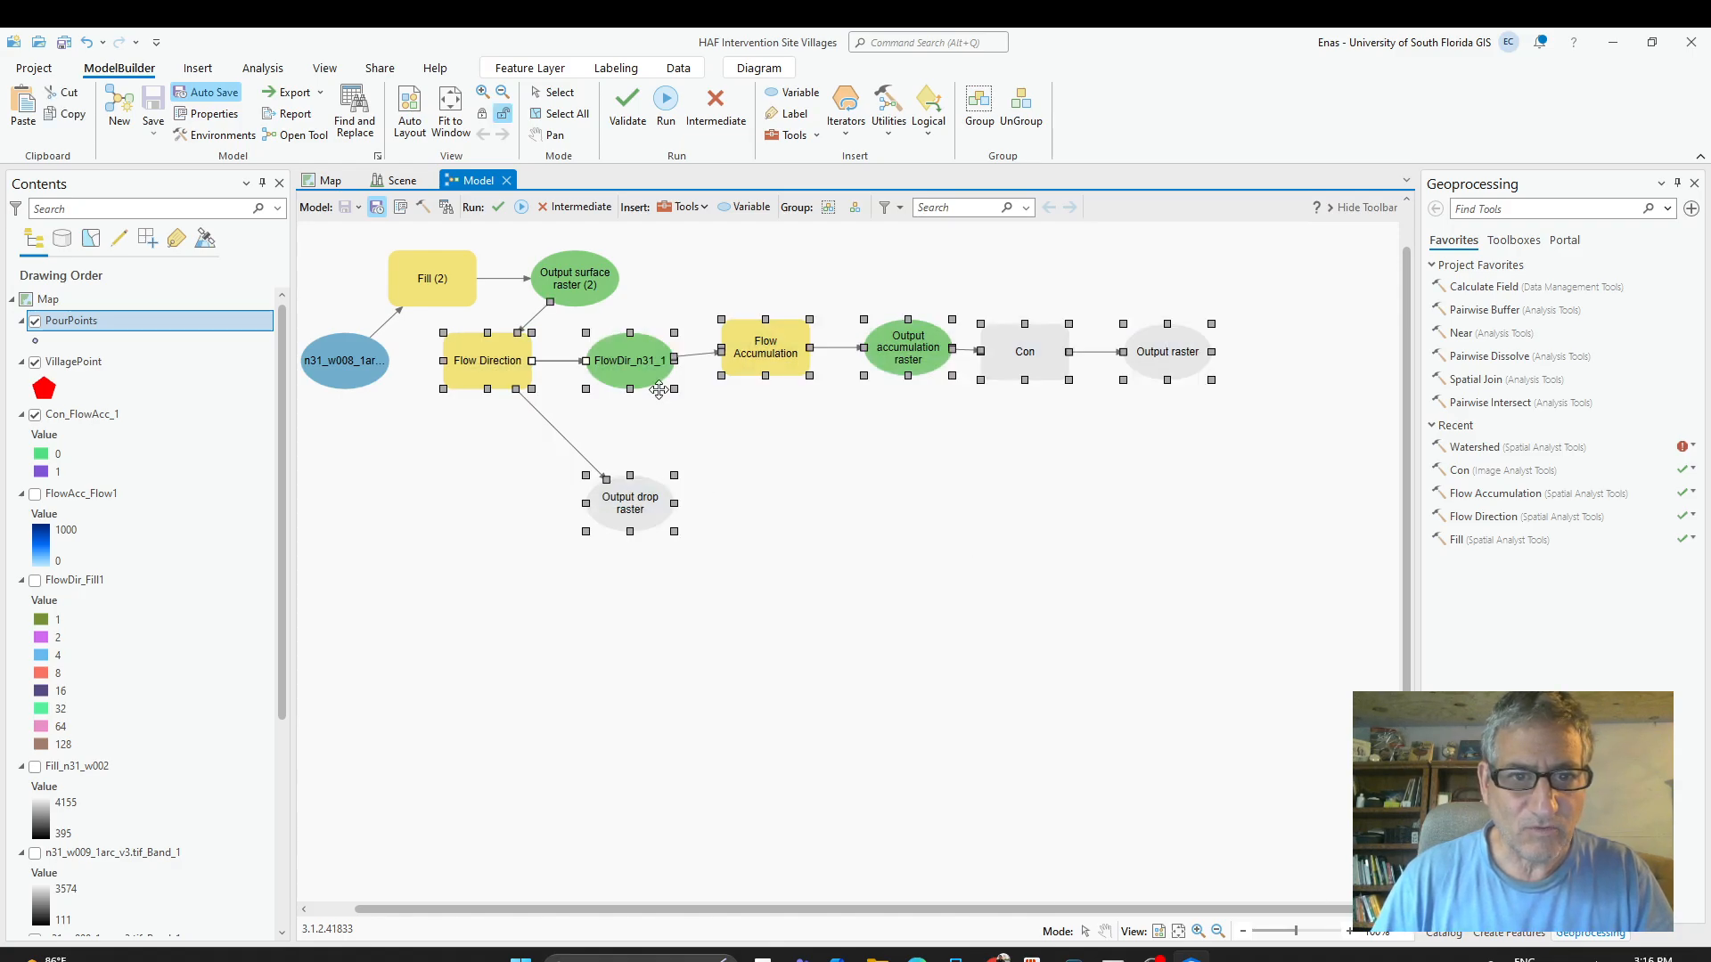
drag(655, 370, 806, 364)
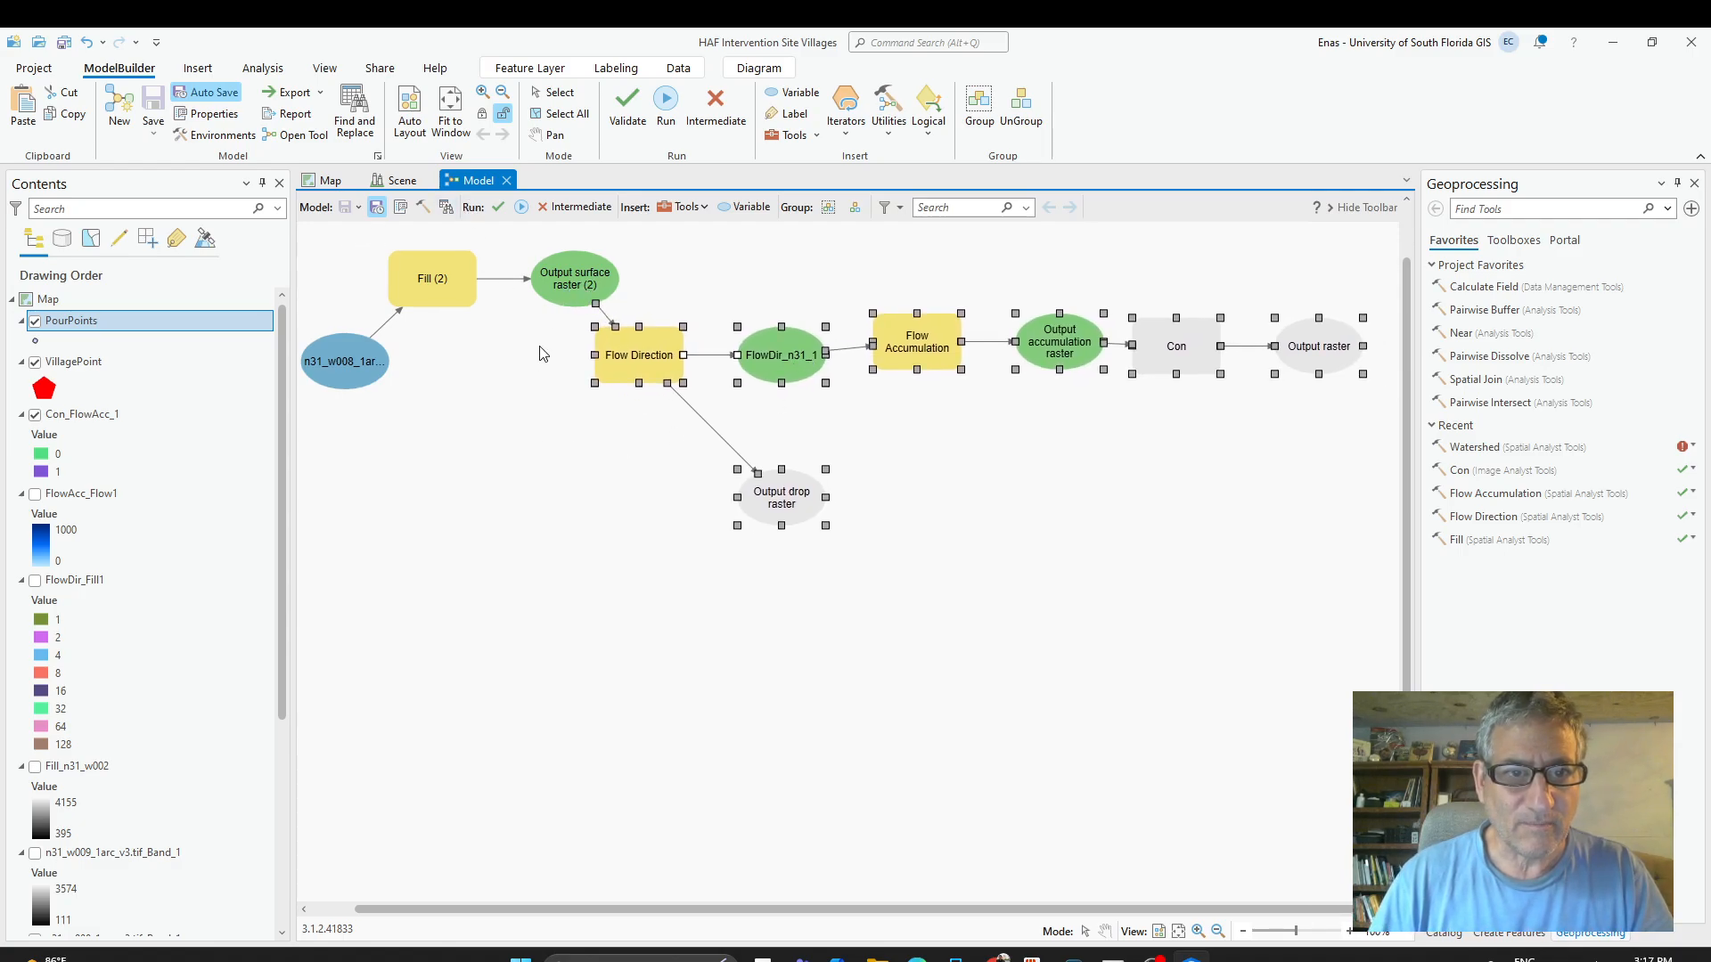
click(567, 314)
drag(527, 230, 546, 285)
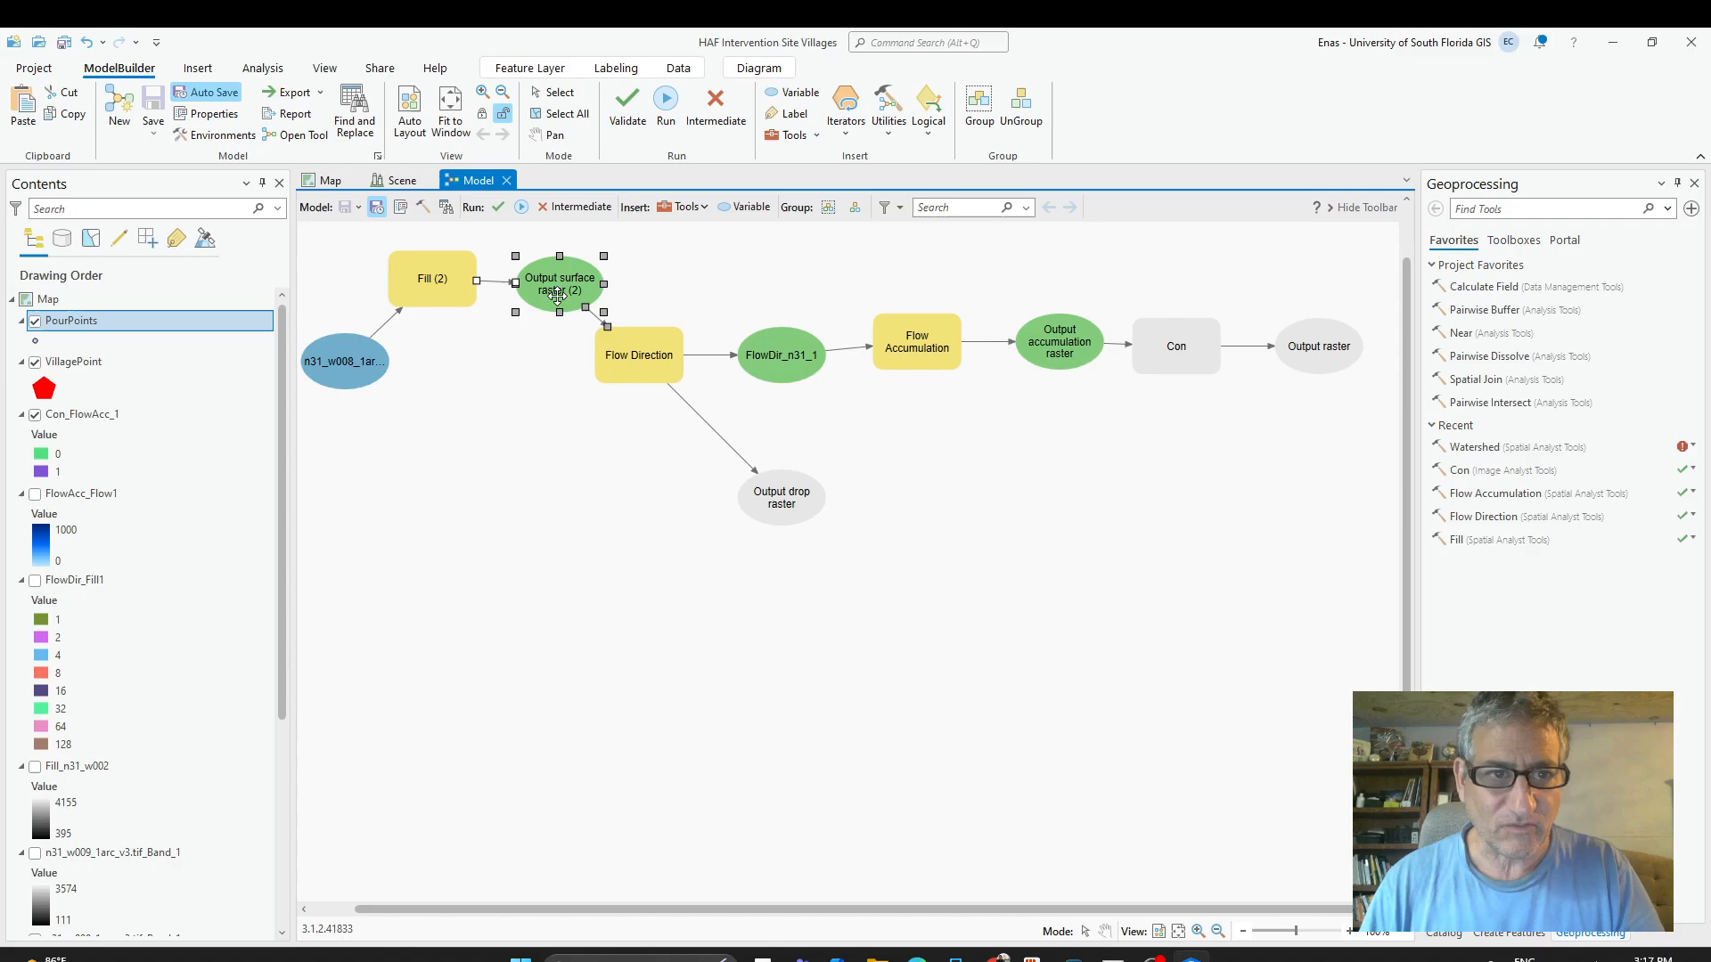
mouse_move(615, 368)
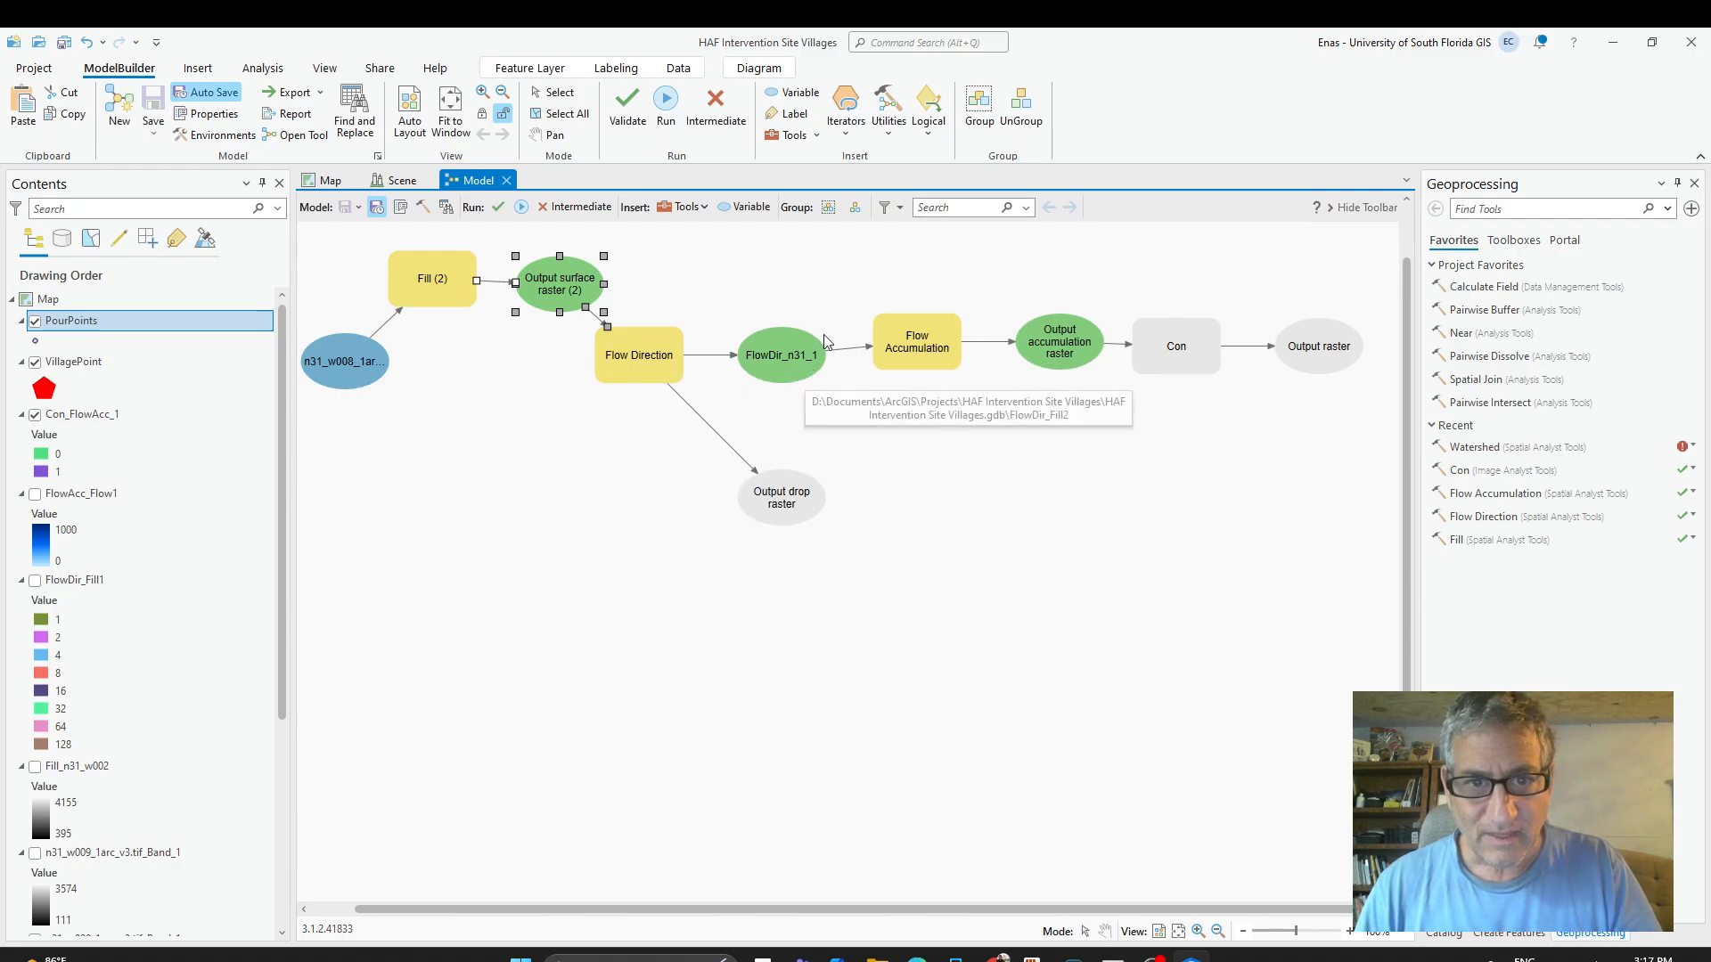
mouse_move(1031, 343)
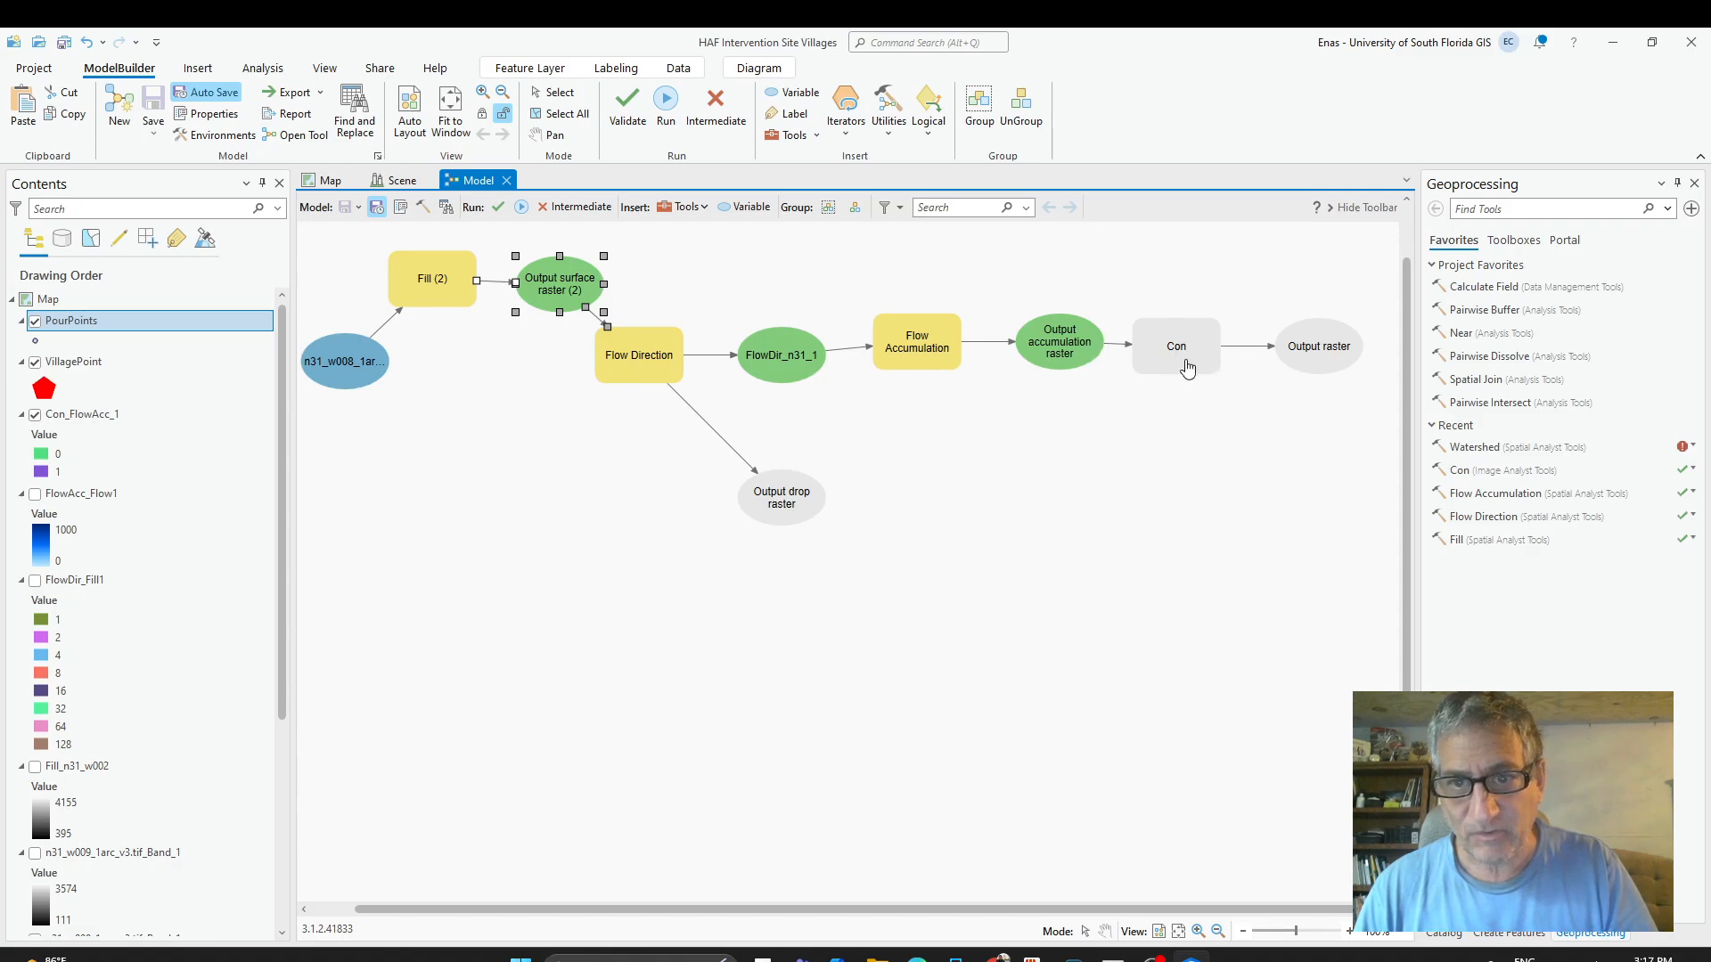
Set Con's expression to VALUE is greater than 500, keeping the output accumulation raster as the input conditional raster.
double_click(1182, 361)
click(1499, 453)
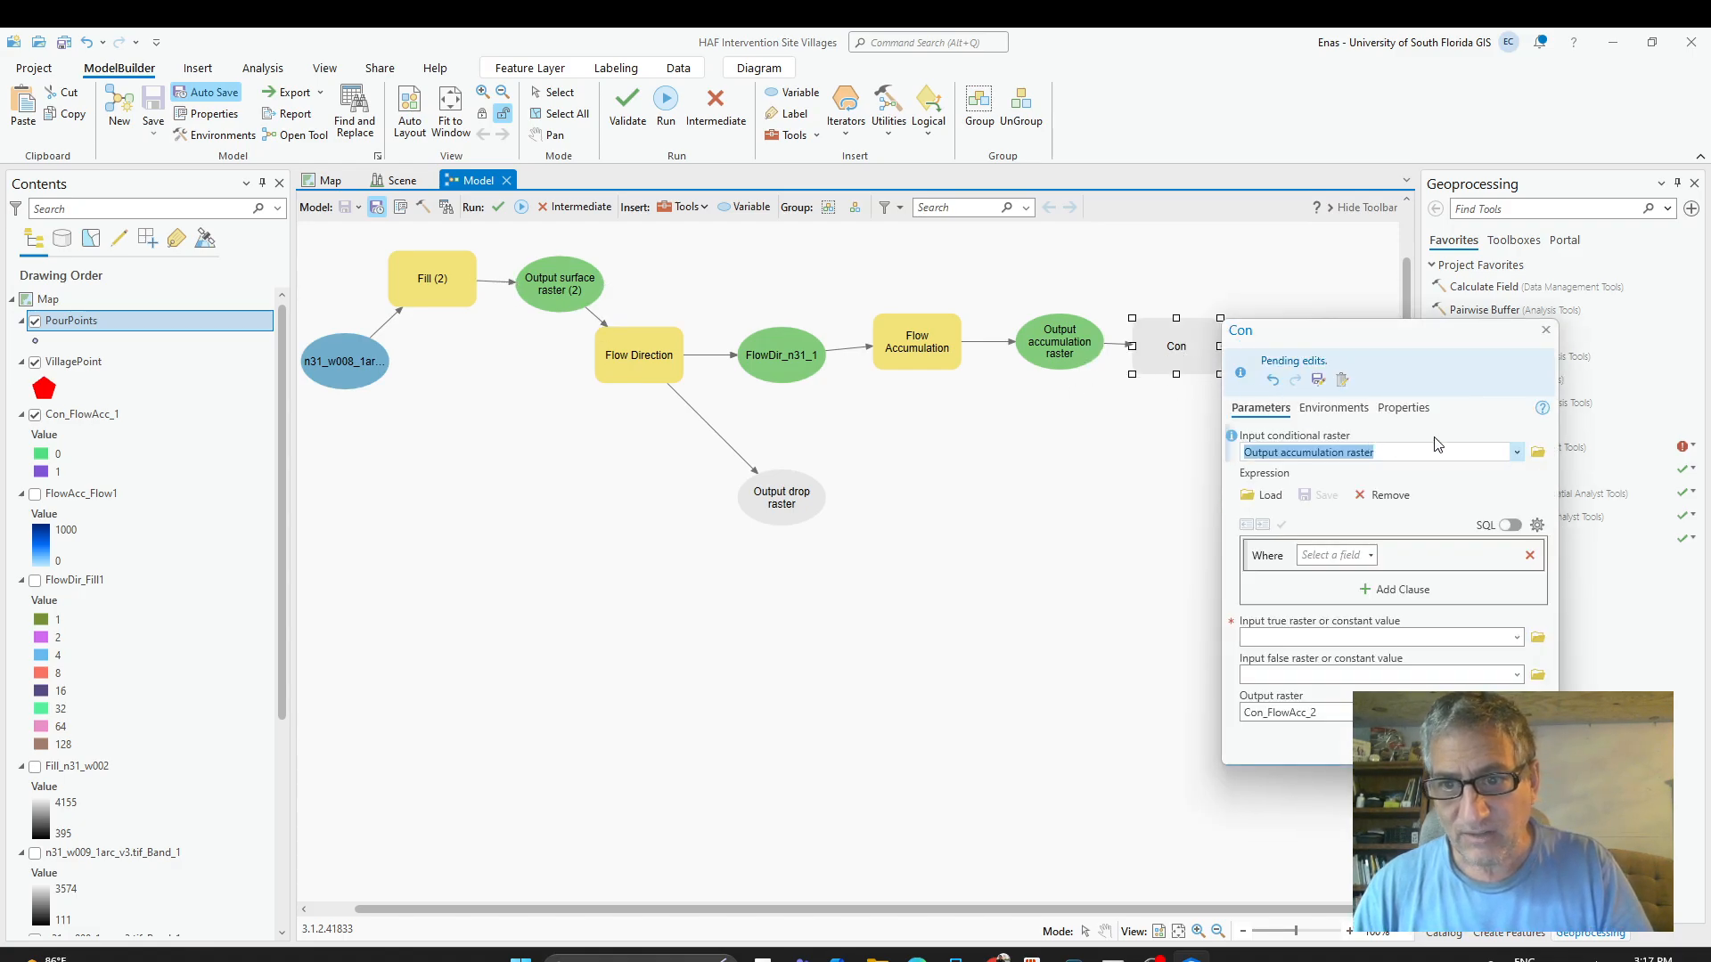
click(1514, 454)
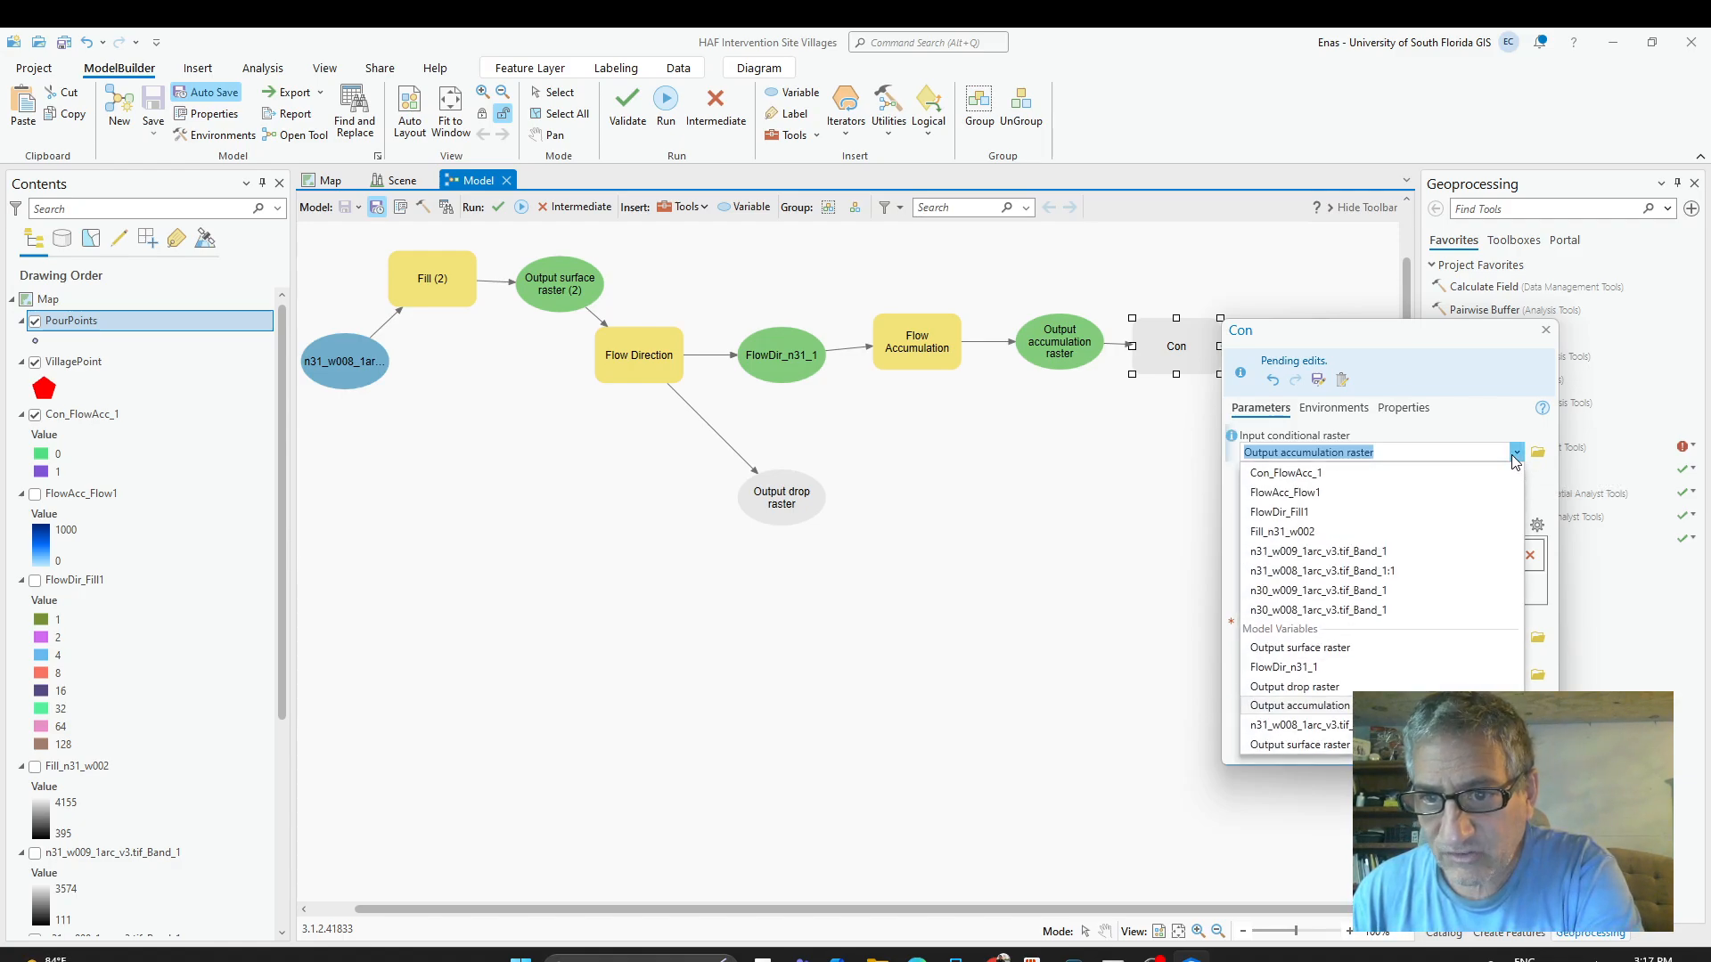
click(1097, 252)
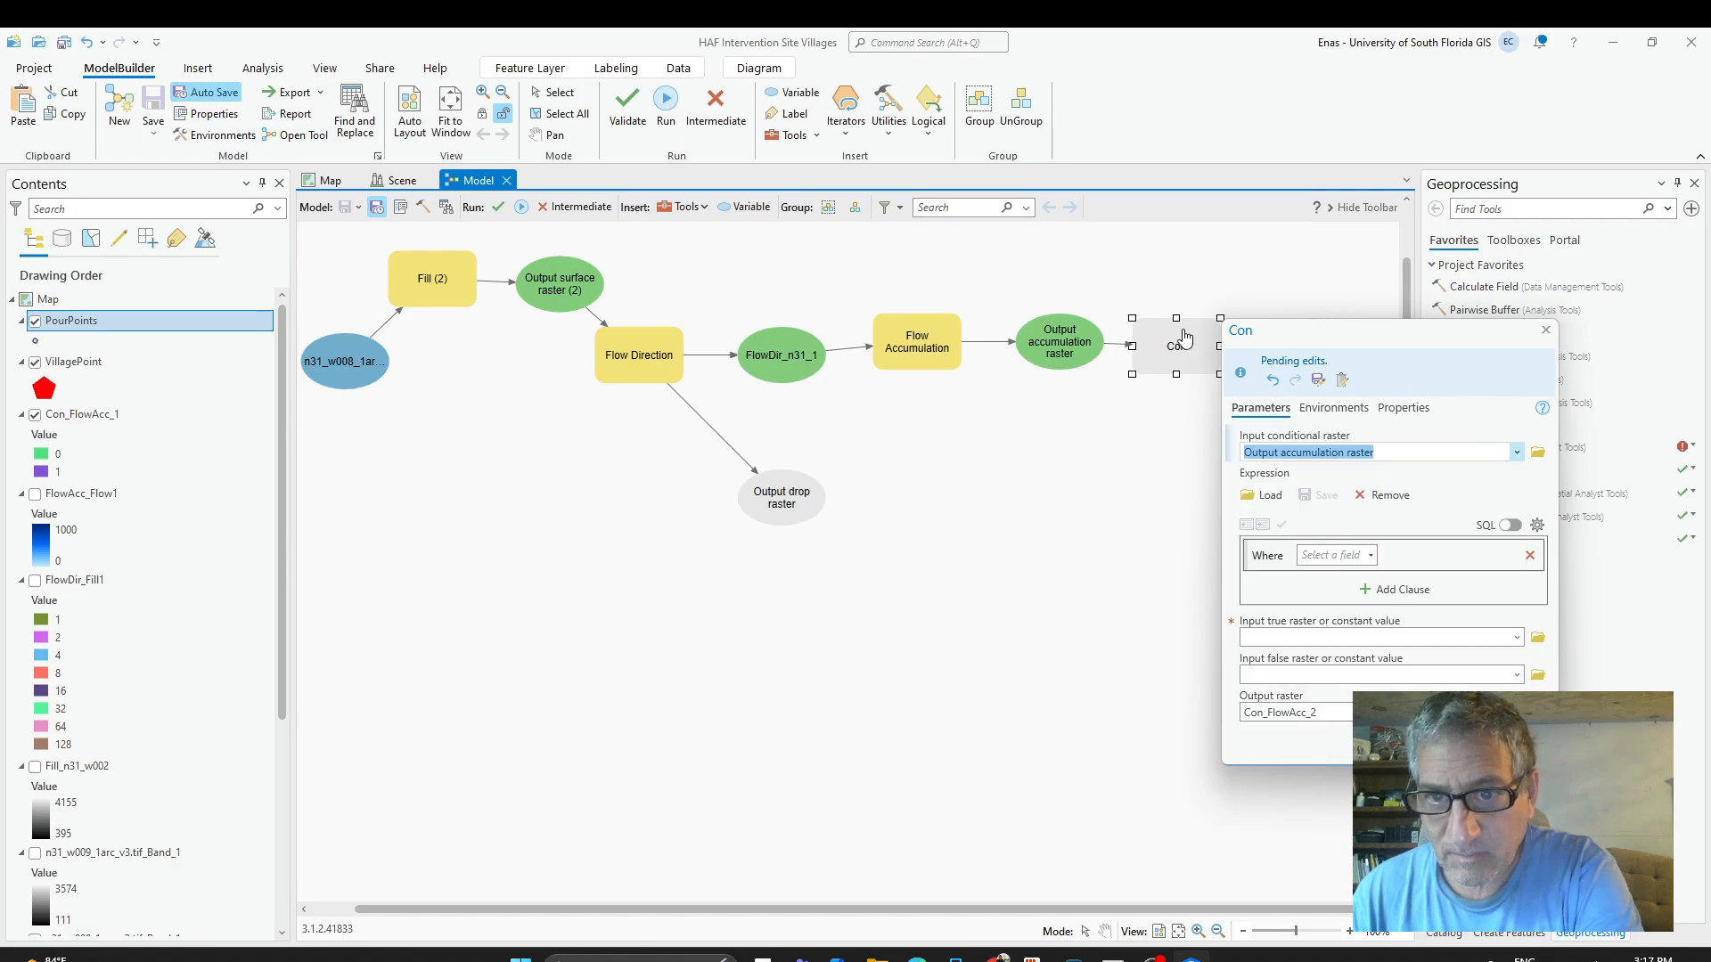
click(1335, 555)
click(1322, 576)
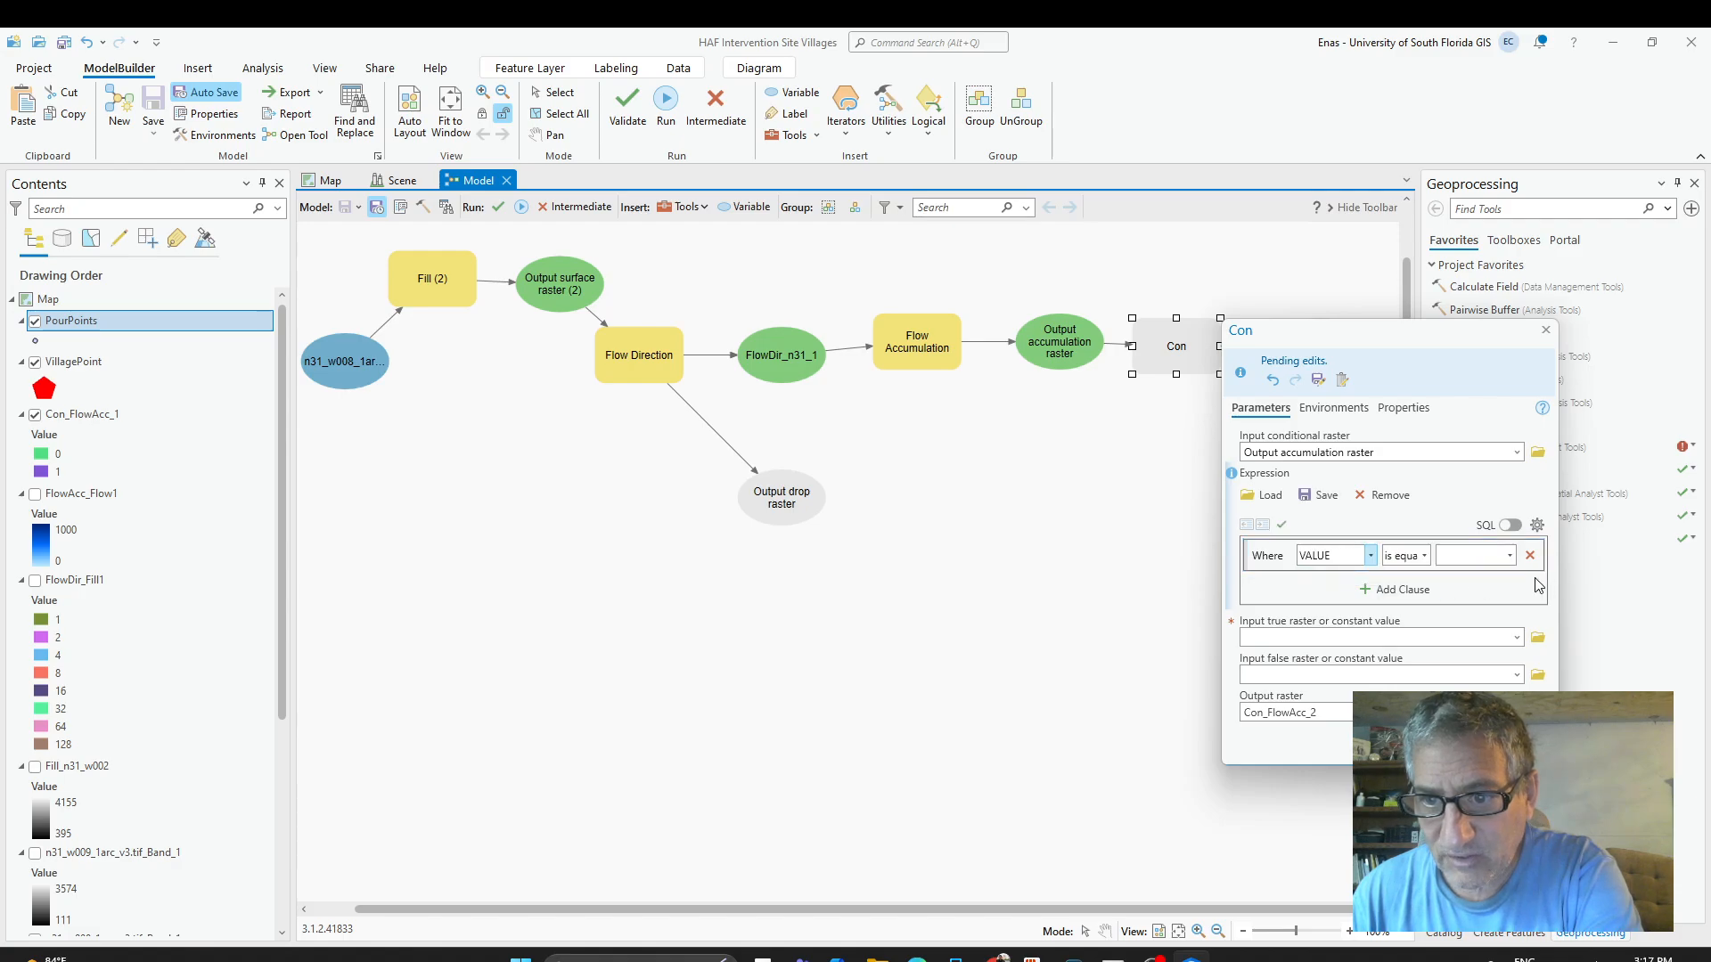
click(1425, 555)
click(1430, 613)
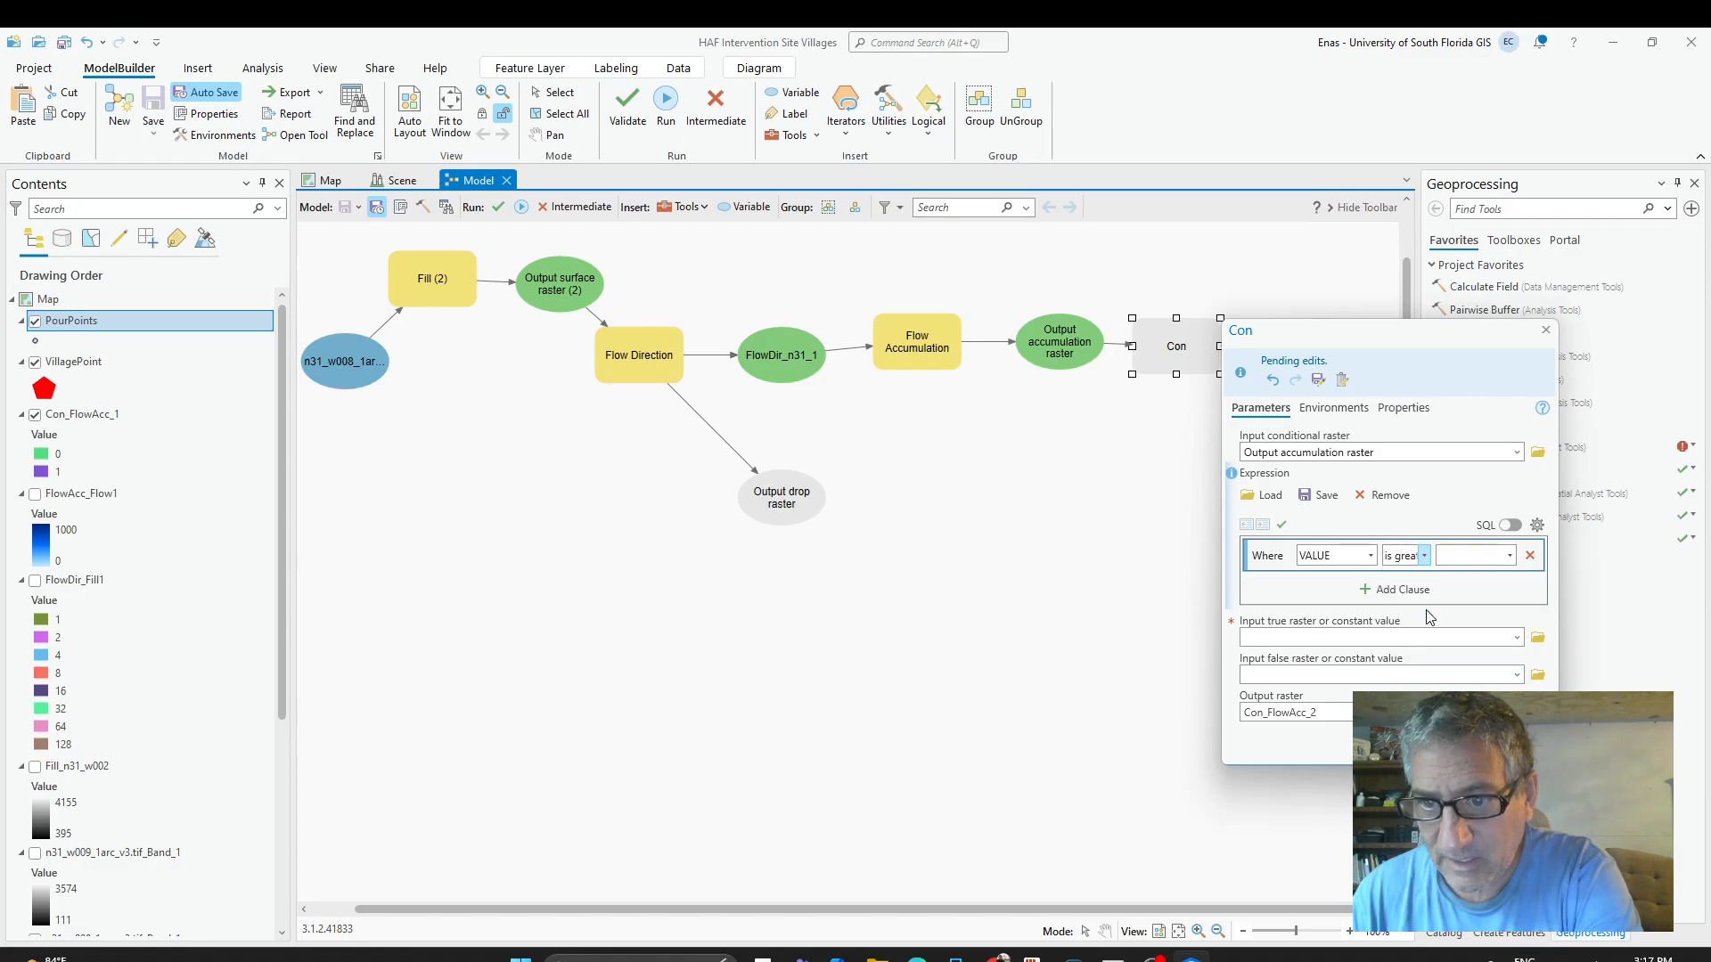
click(1457, 556)
text(5)
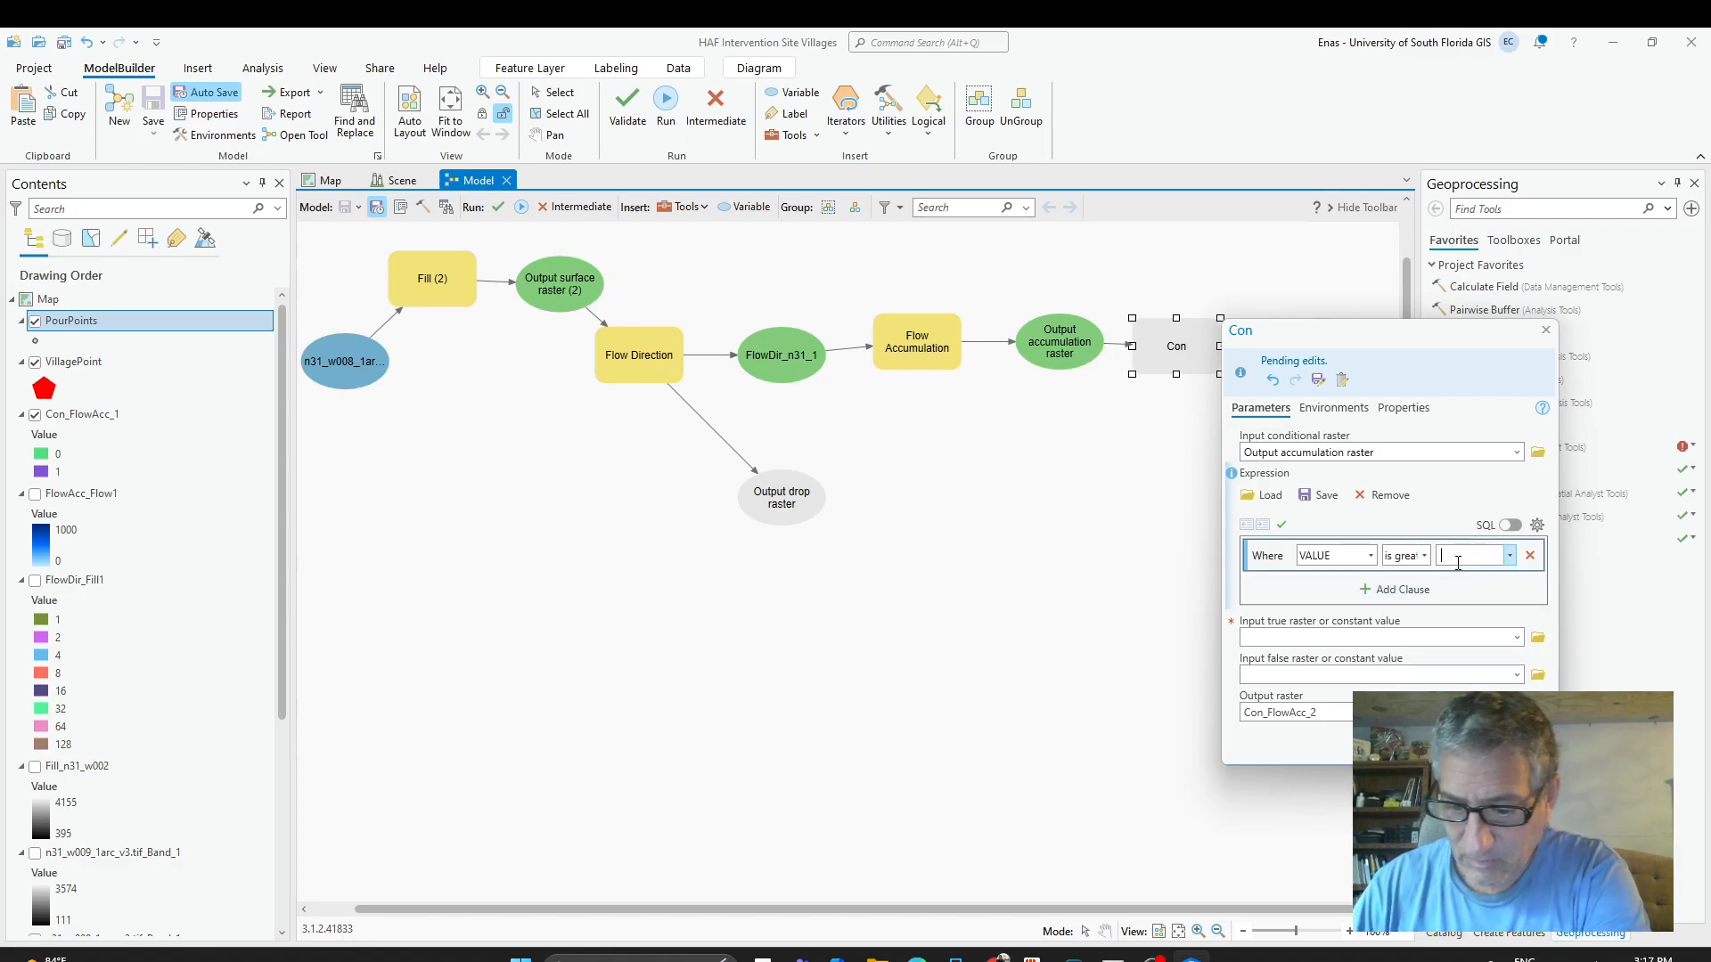
text(00)
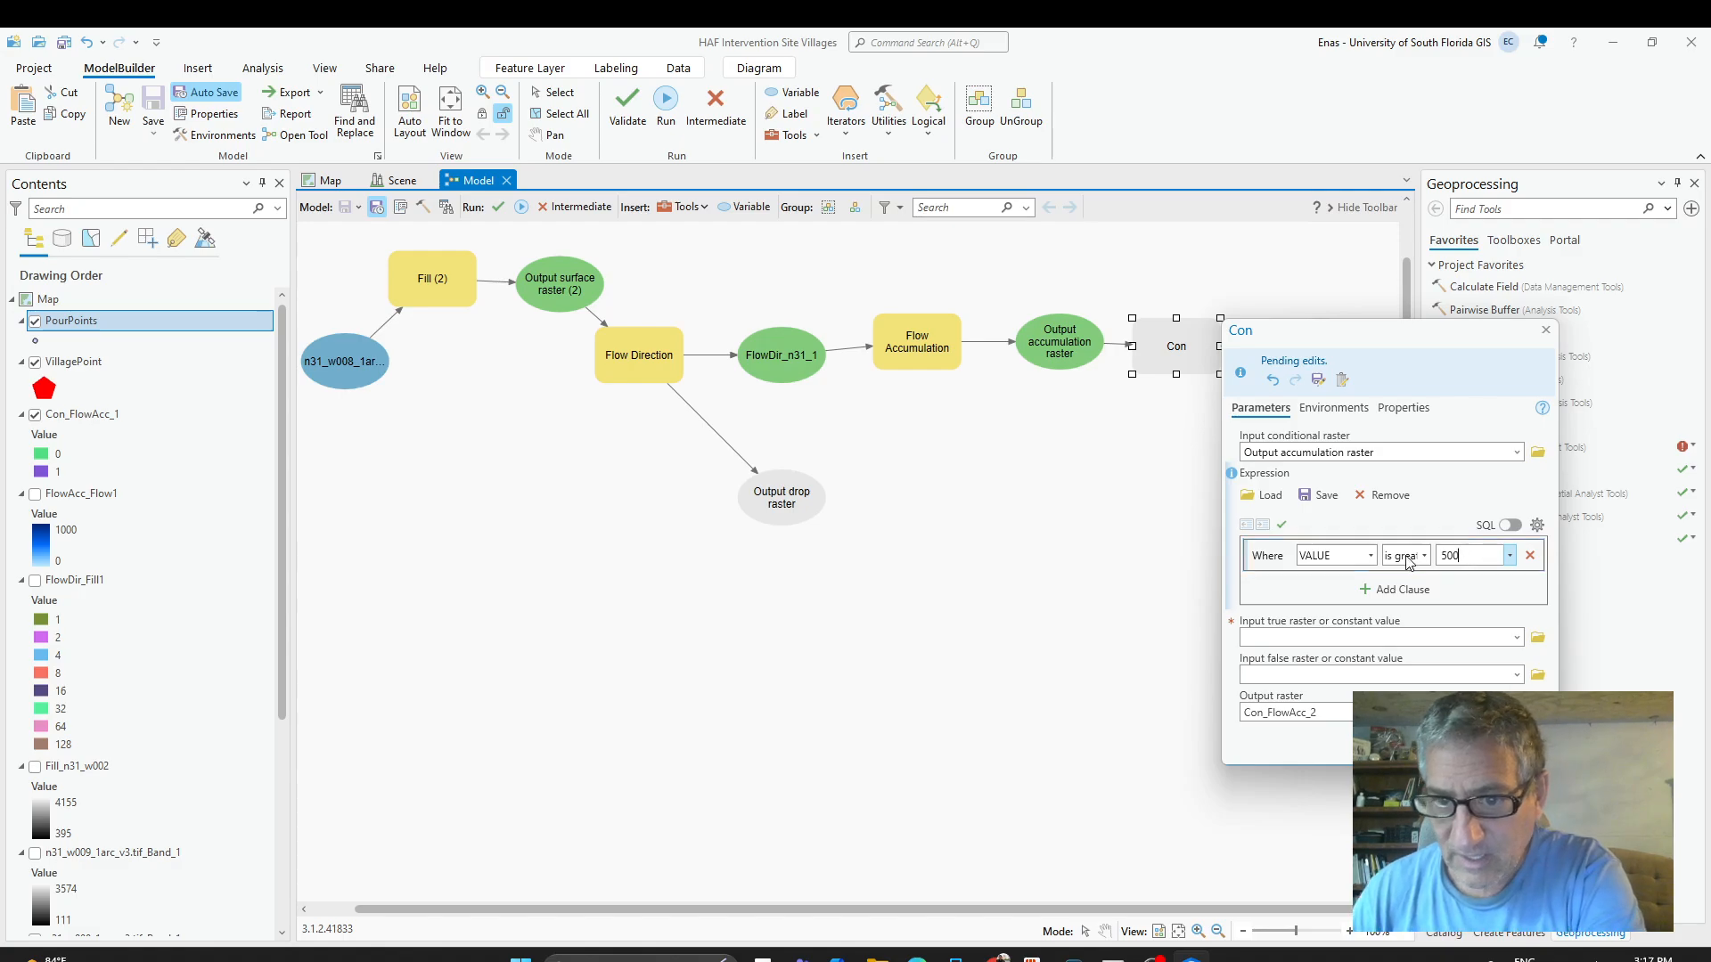
Set Con's true constant to 1 and false constant to 0, and arrange both constant inputs around the output accumulation raster.
click(1314, 640)
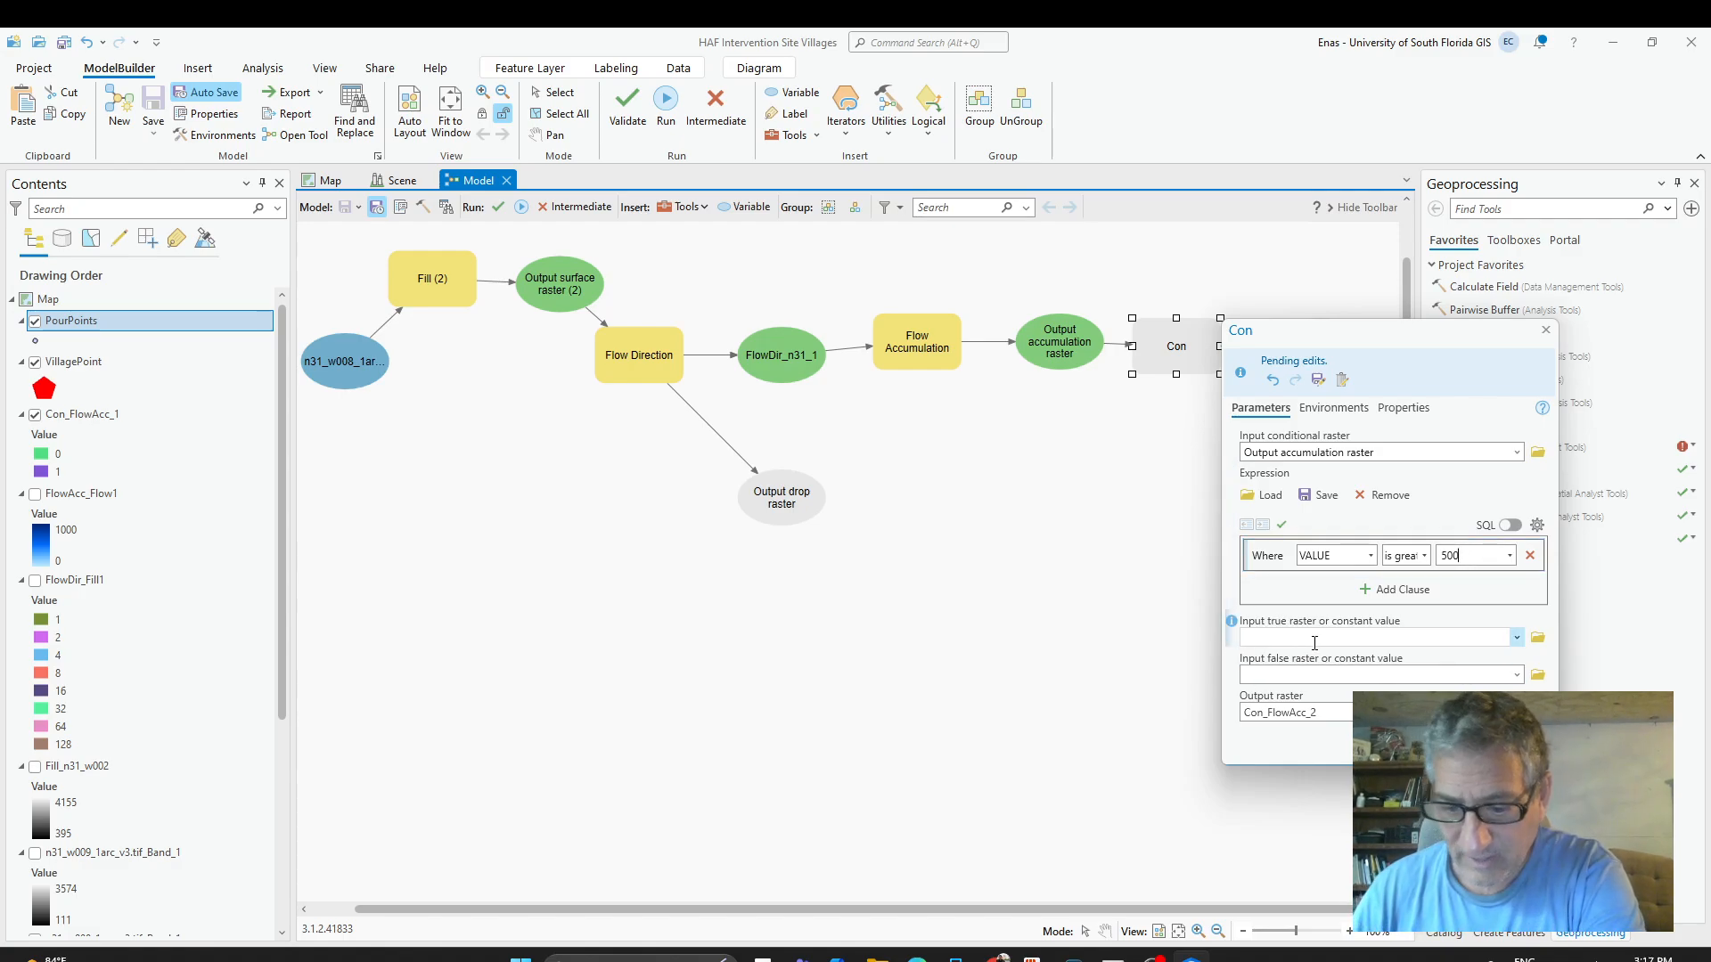
text(1)
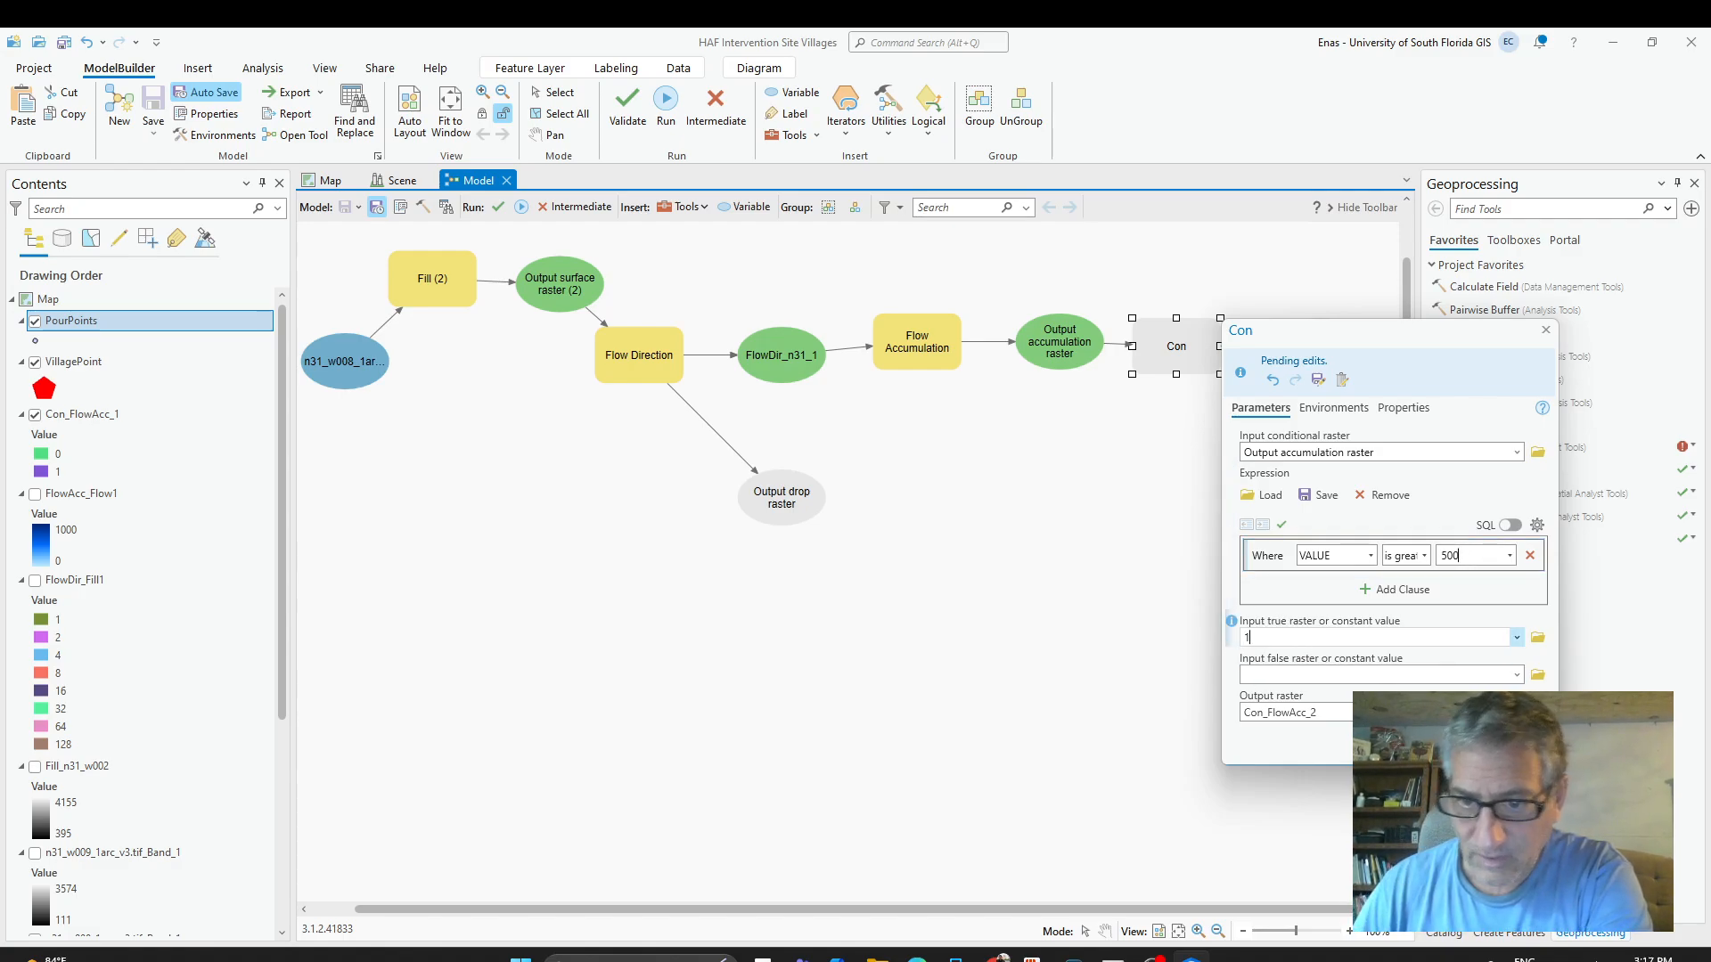
click(1323, 671)
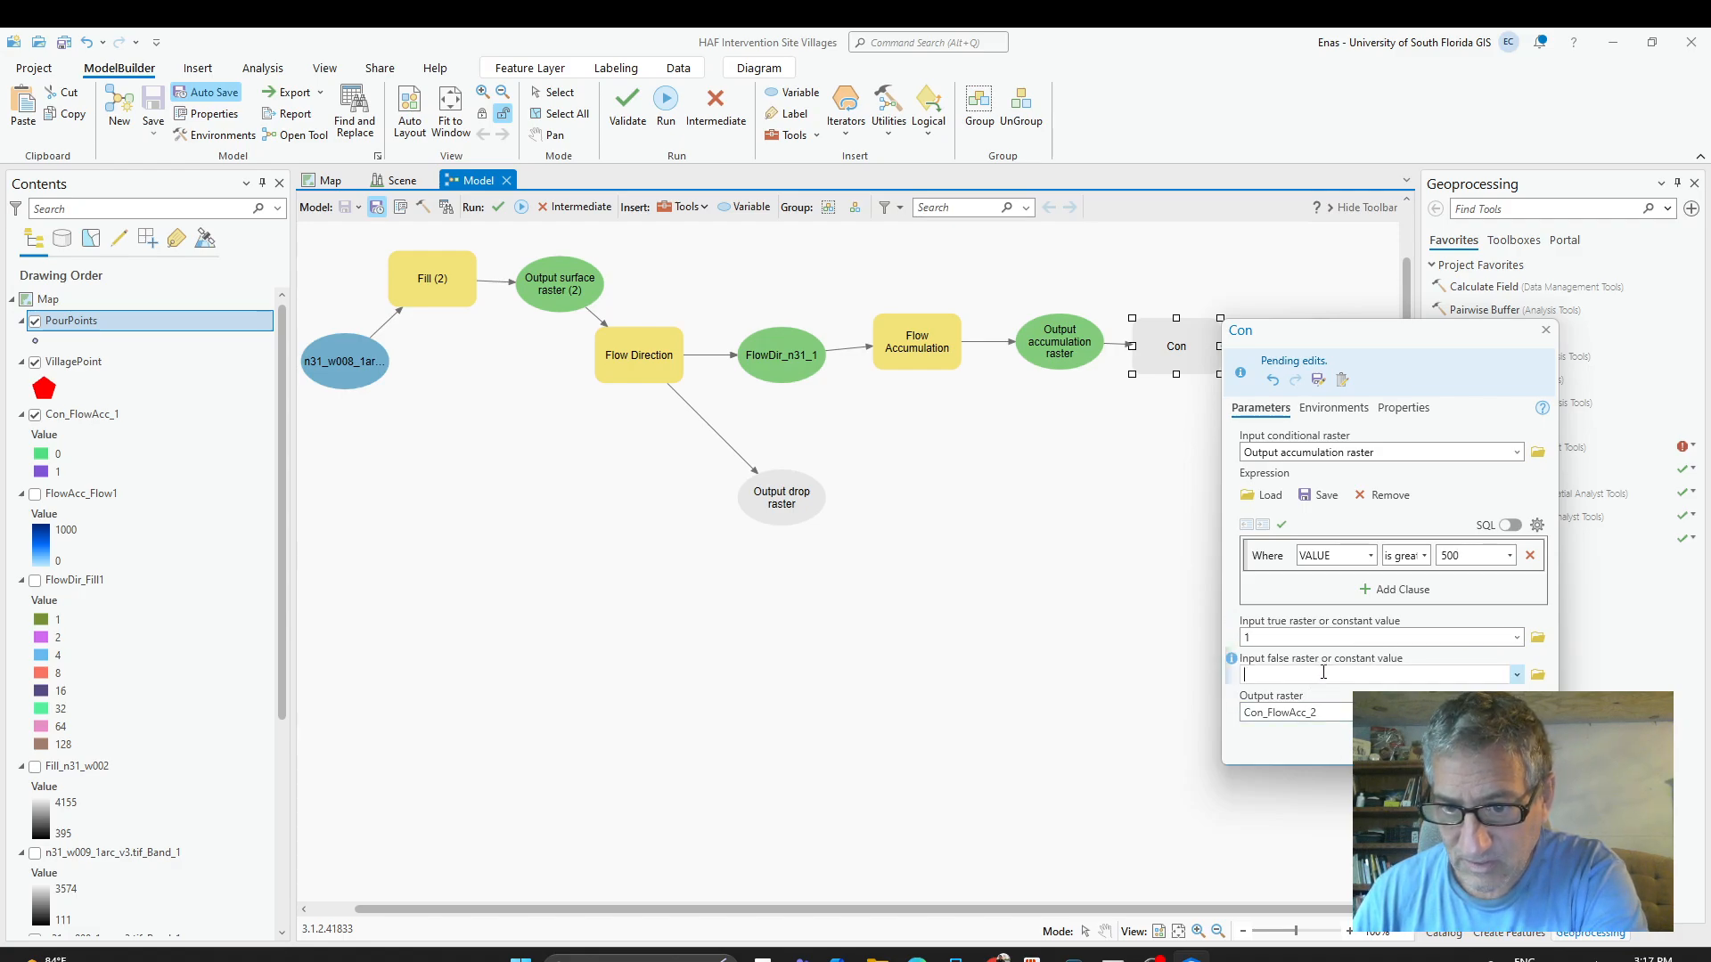
text(0)
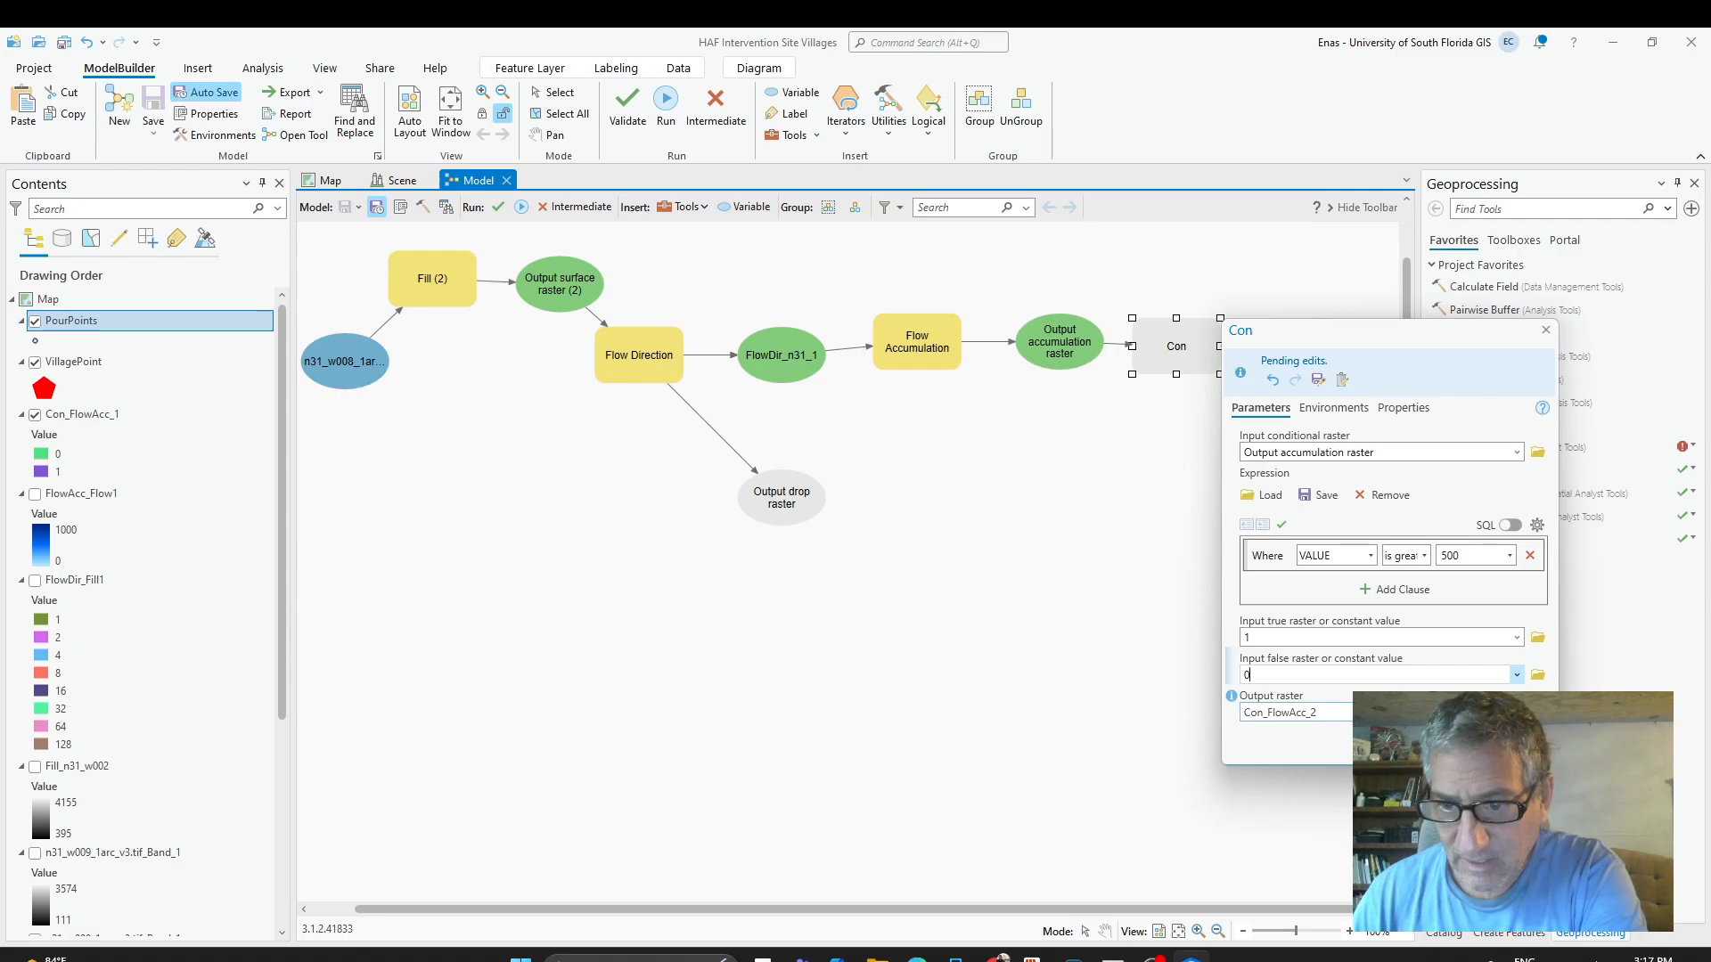
click(1510, 743)
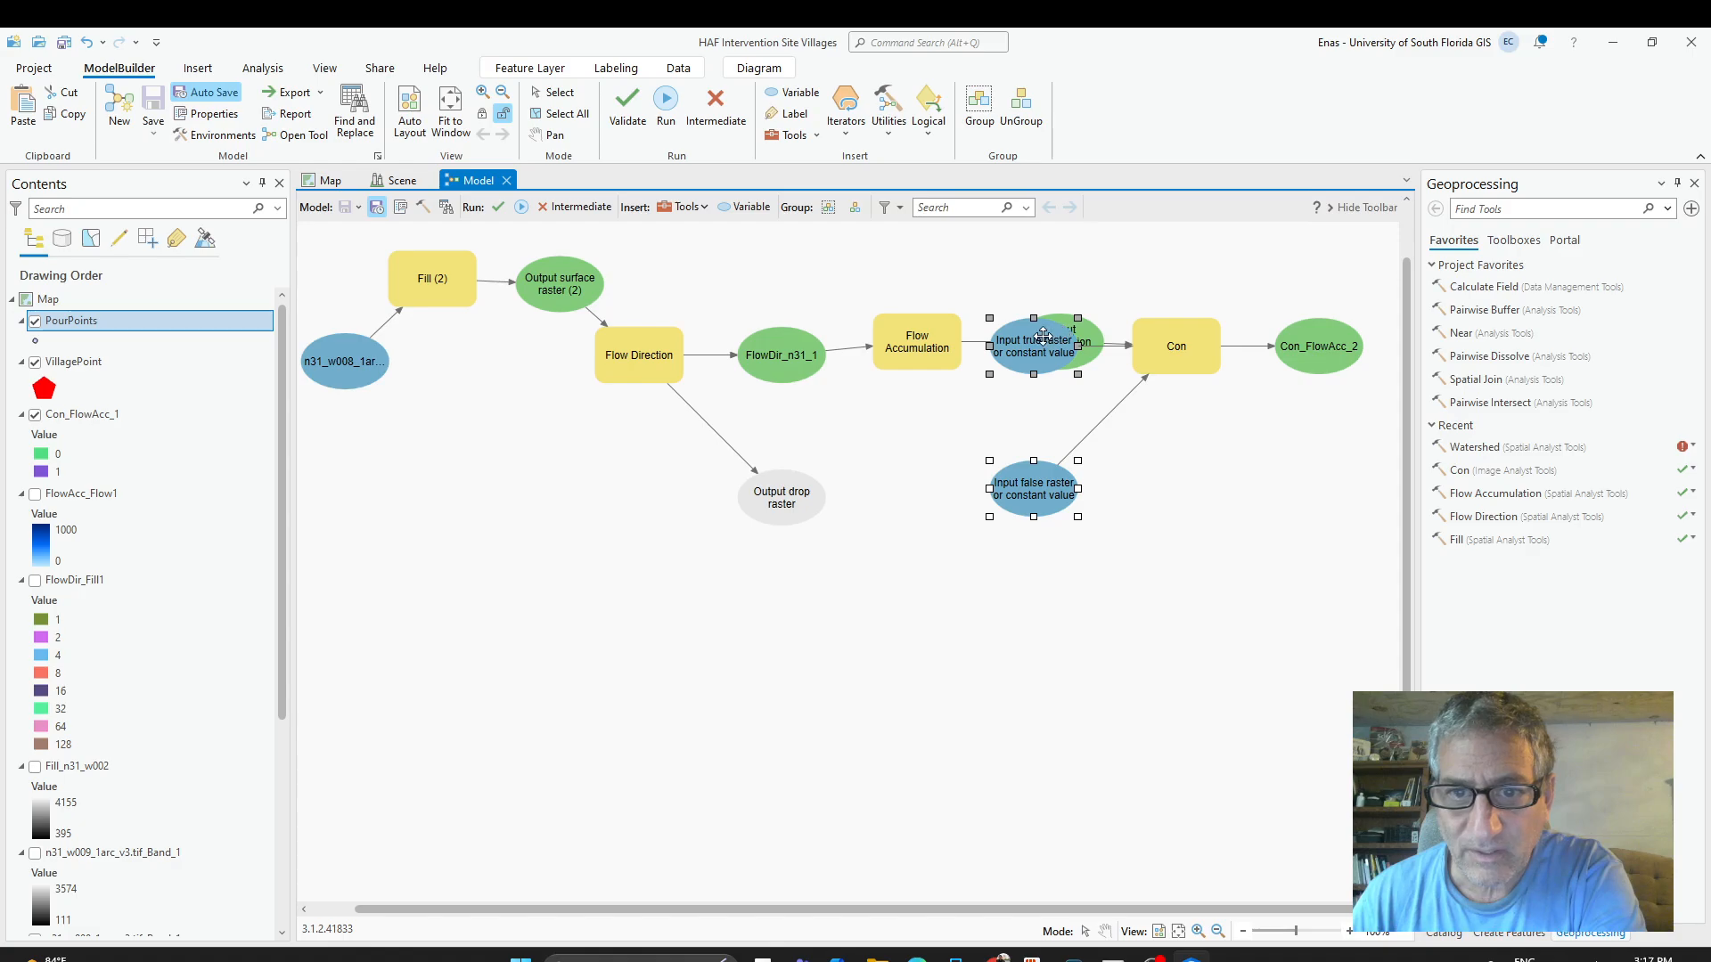
drag(1065, 332, 1073, 262)
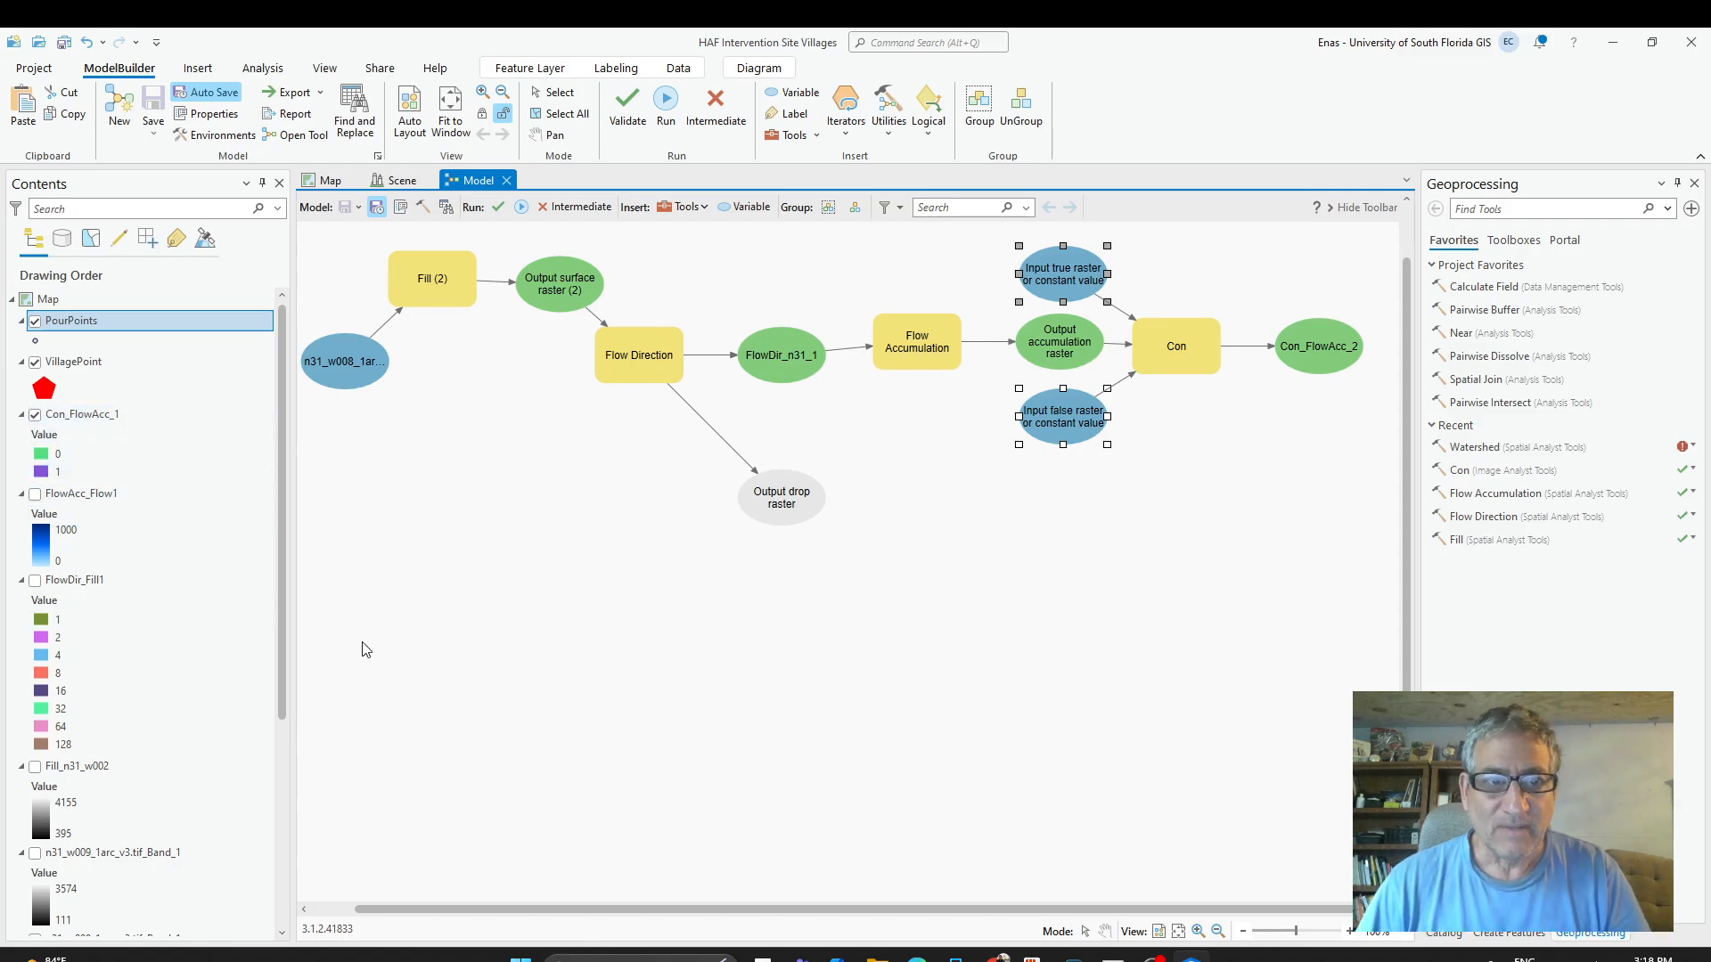
Hide the Con_FlowAcc_1 layer and check the extent of n31_w008_1arc_v3.tif_Band_1 around the villages on the map.
click(36, 417)
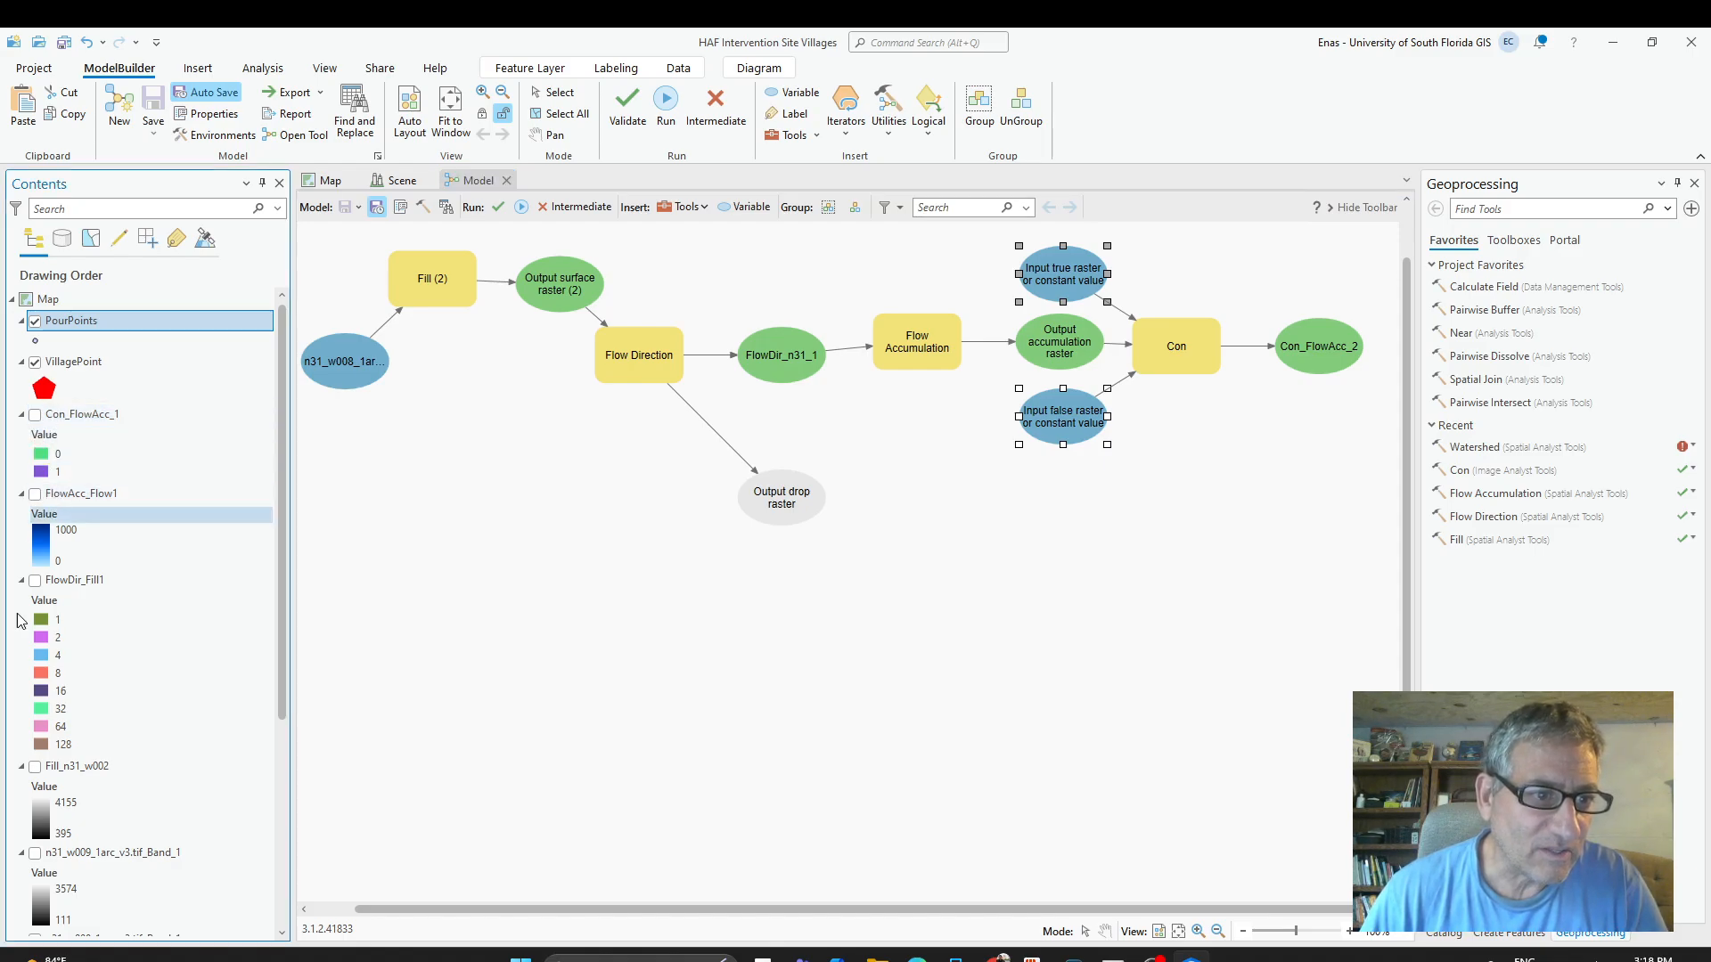
scroll(27, 742, down, 2)
scroll(31, 731, up, 2)
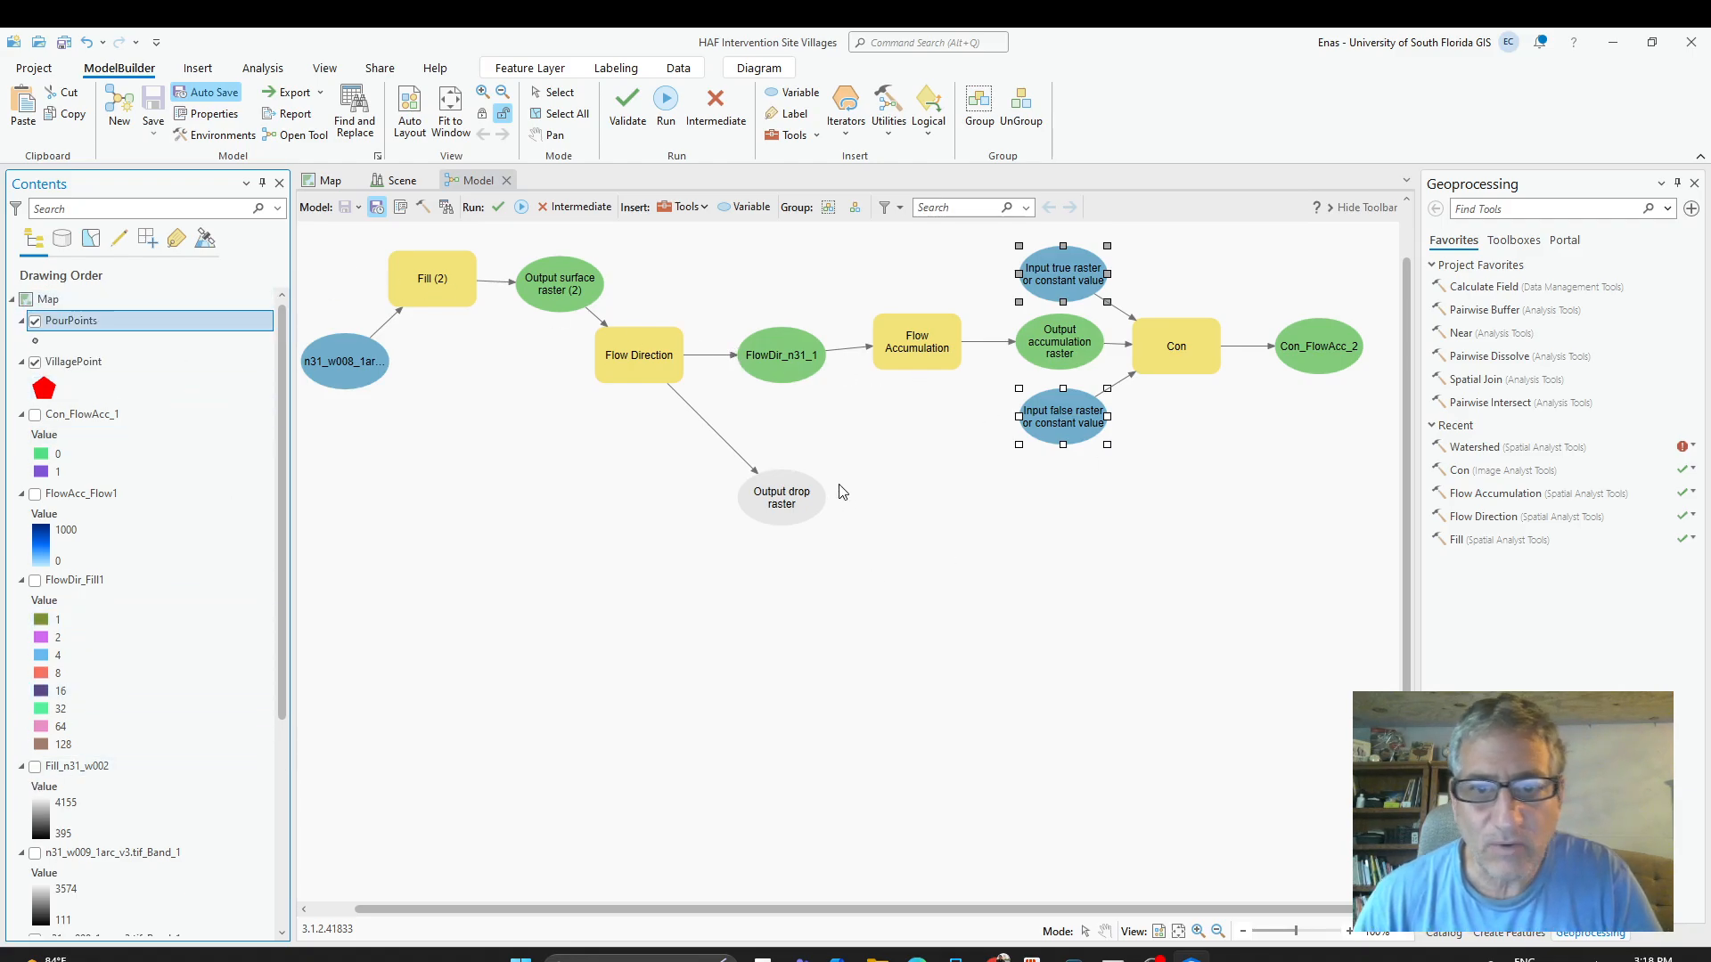
click(341, 182)
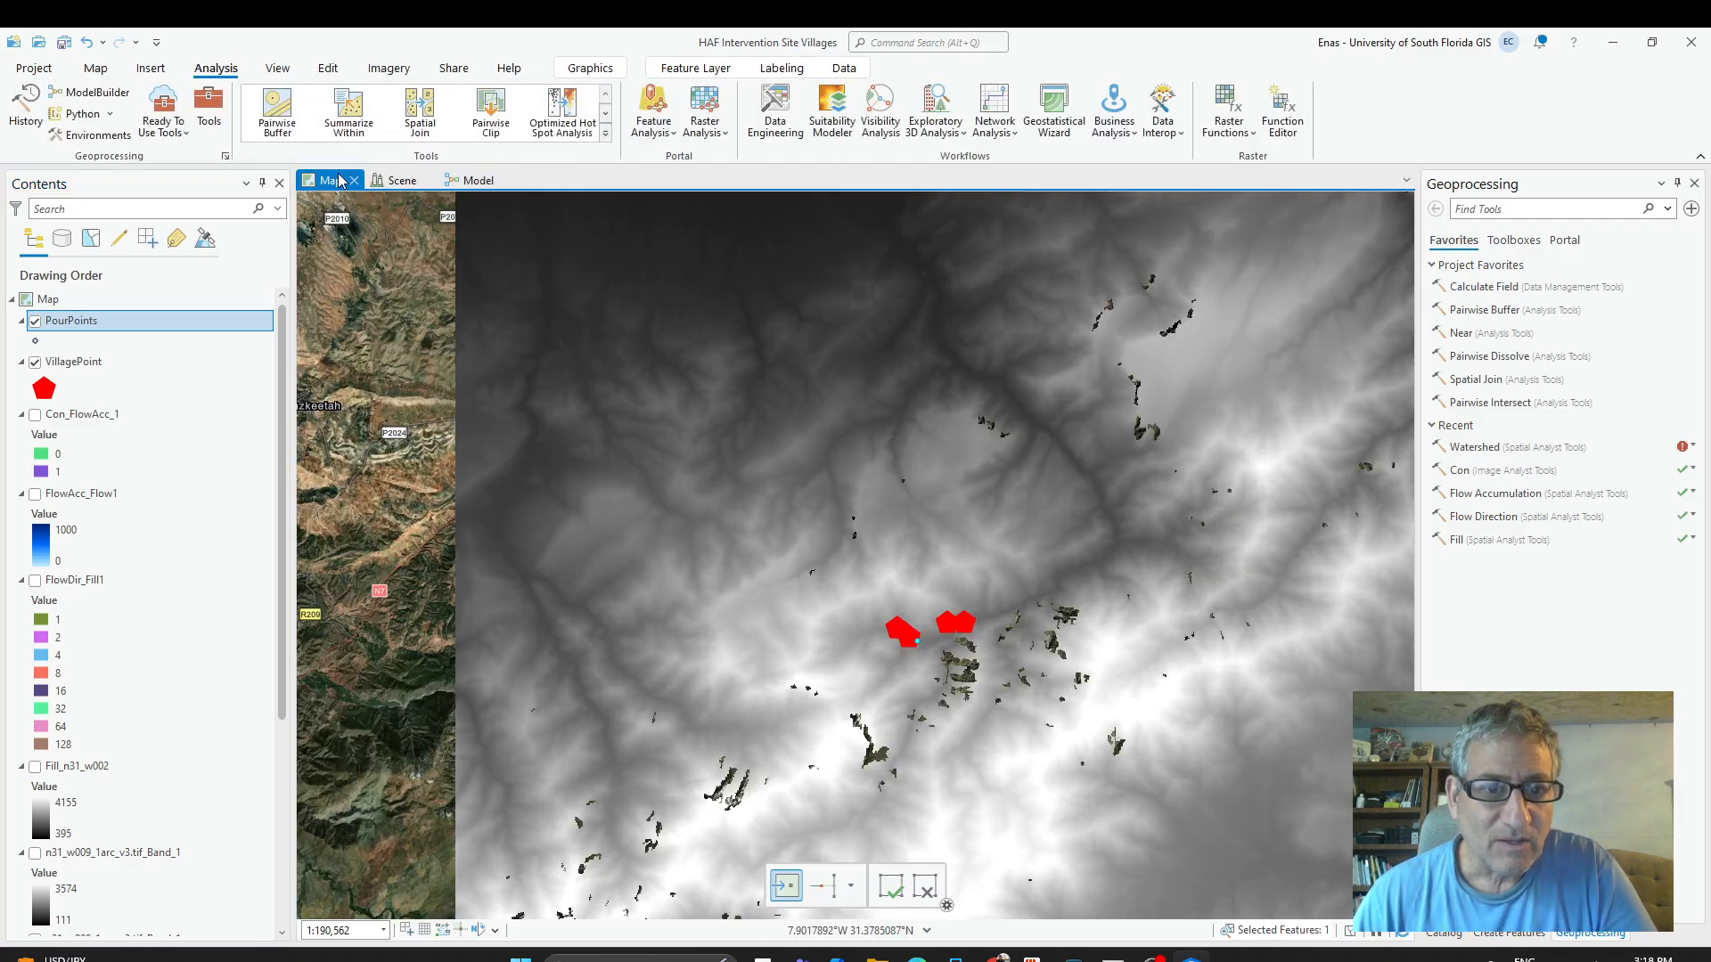
scroll(42, 784, down, 5)
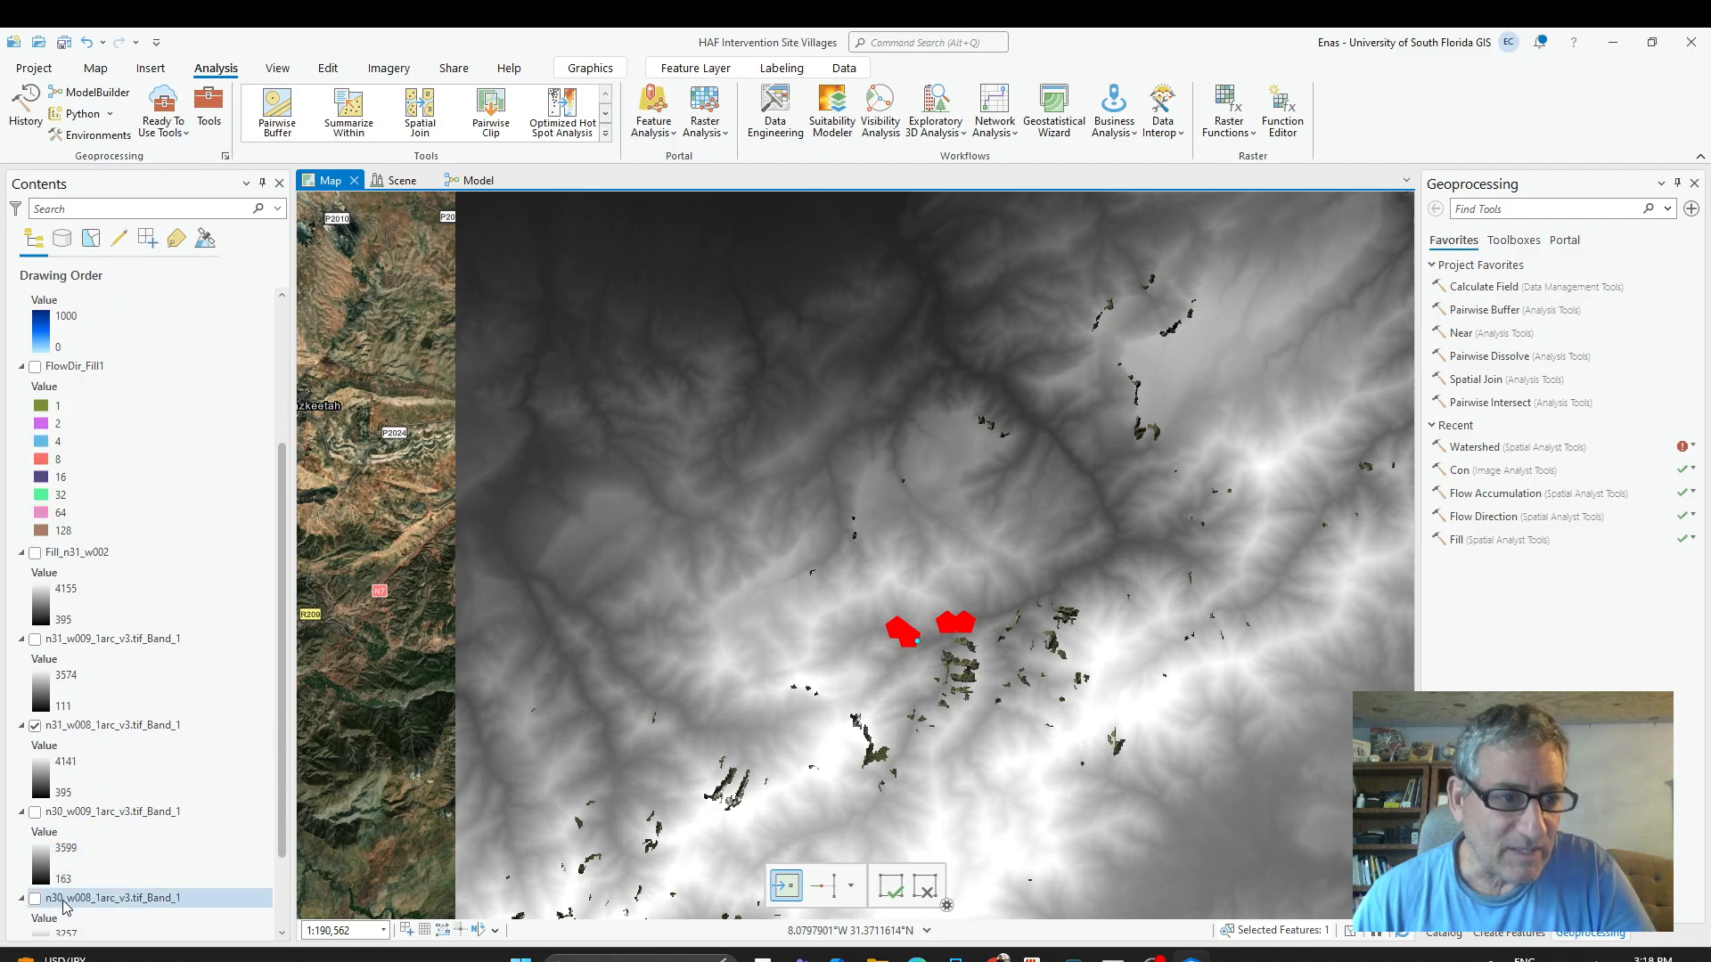
click(35, 726)
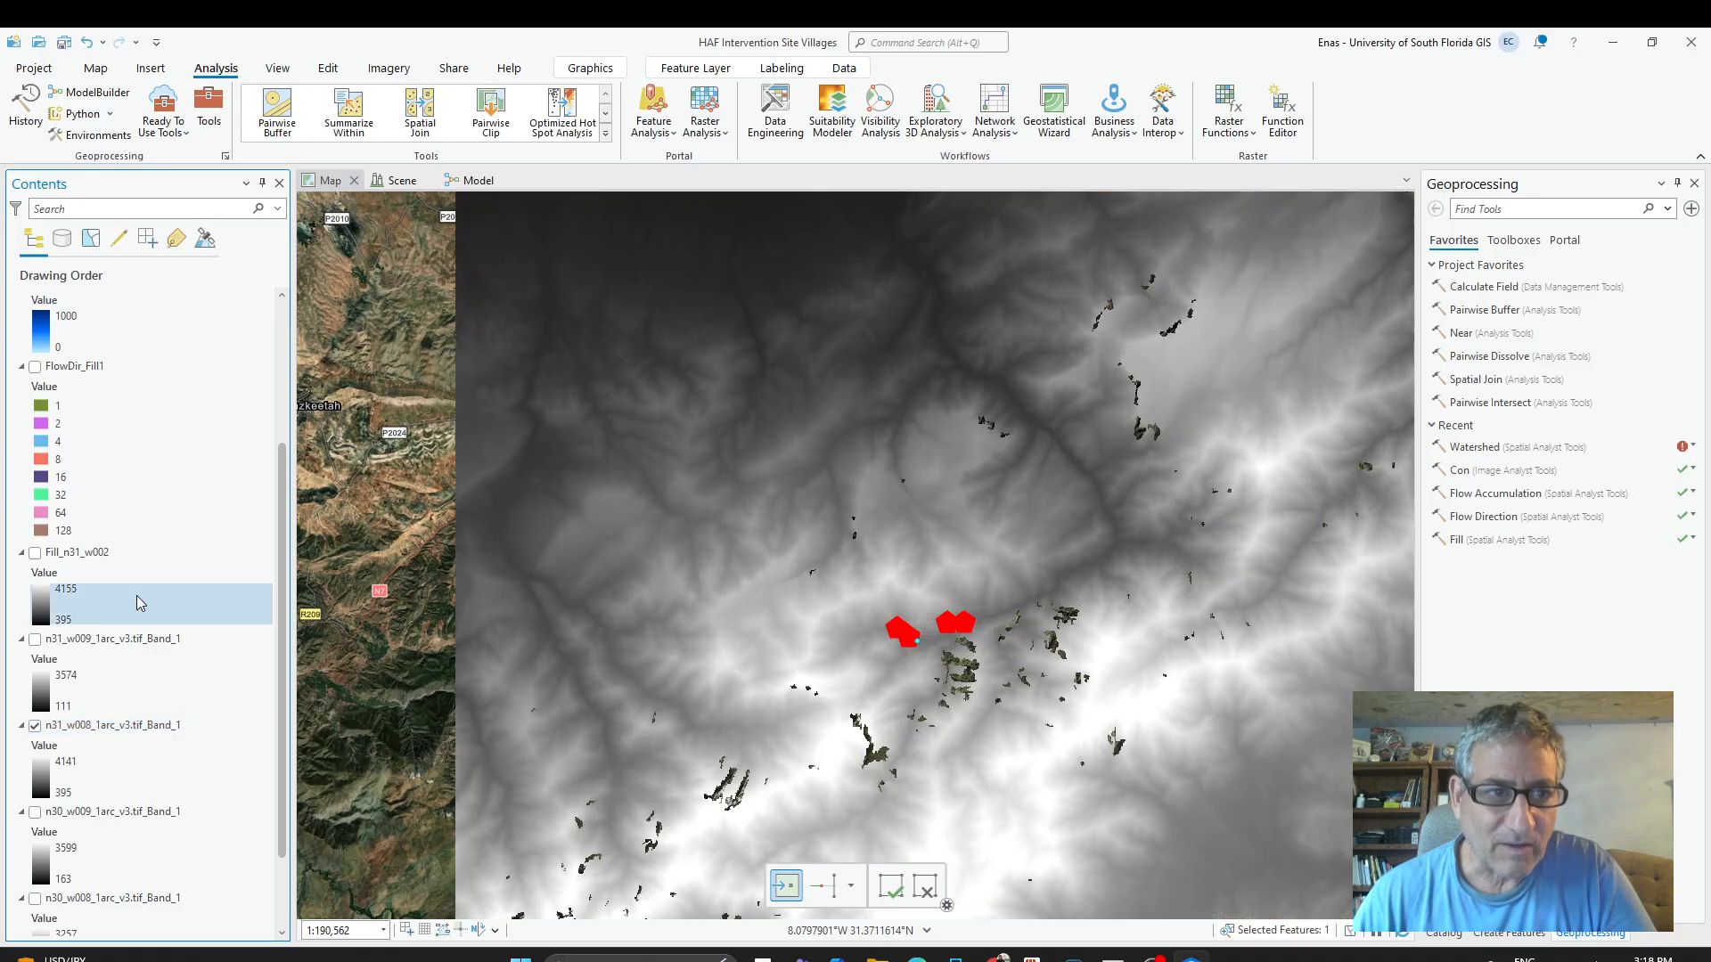
scroll(503, 425, up, 5)
scroll(502, 425, down, 8)
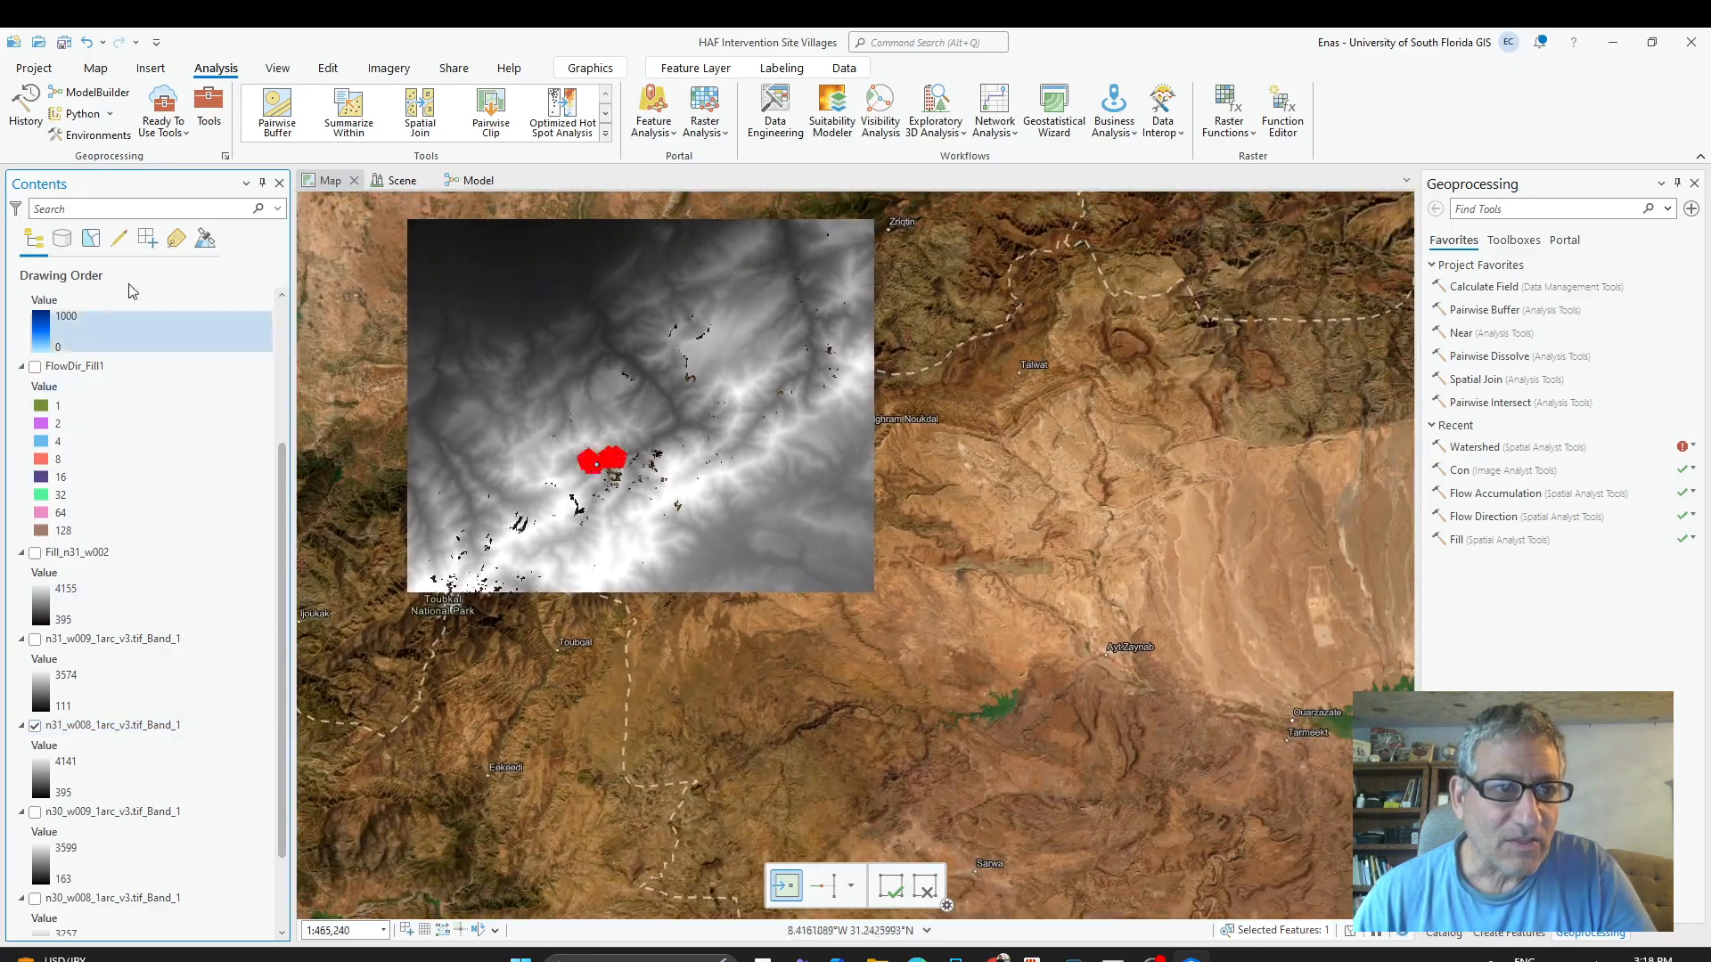
drag(285, 486, 298, 331)
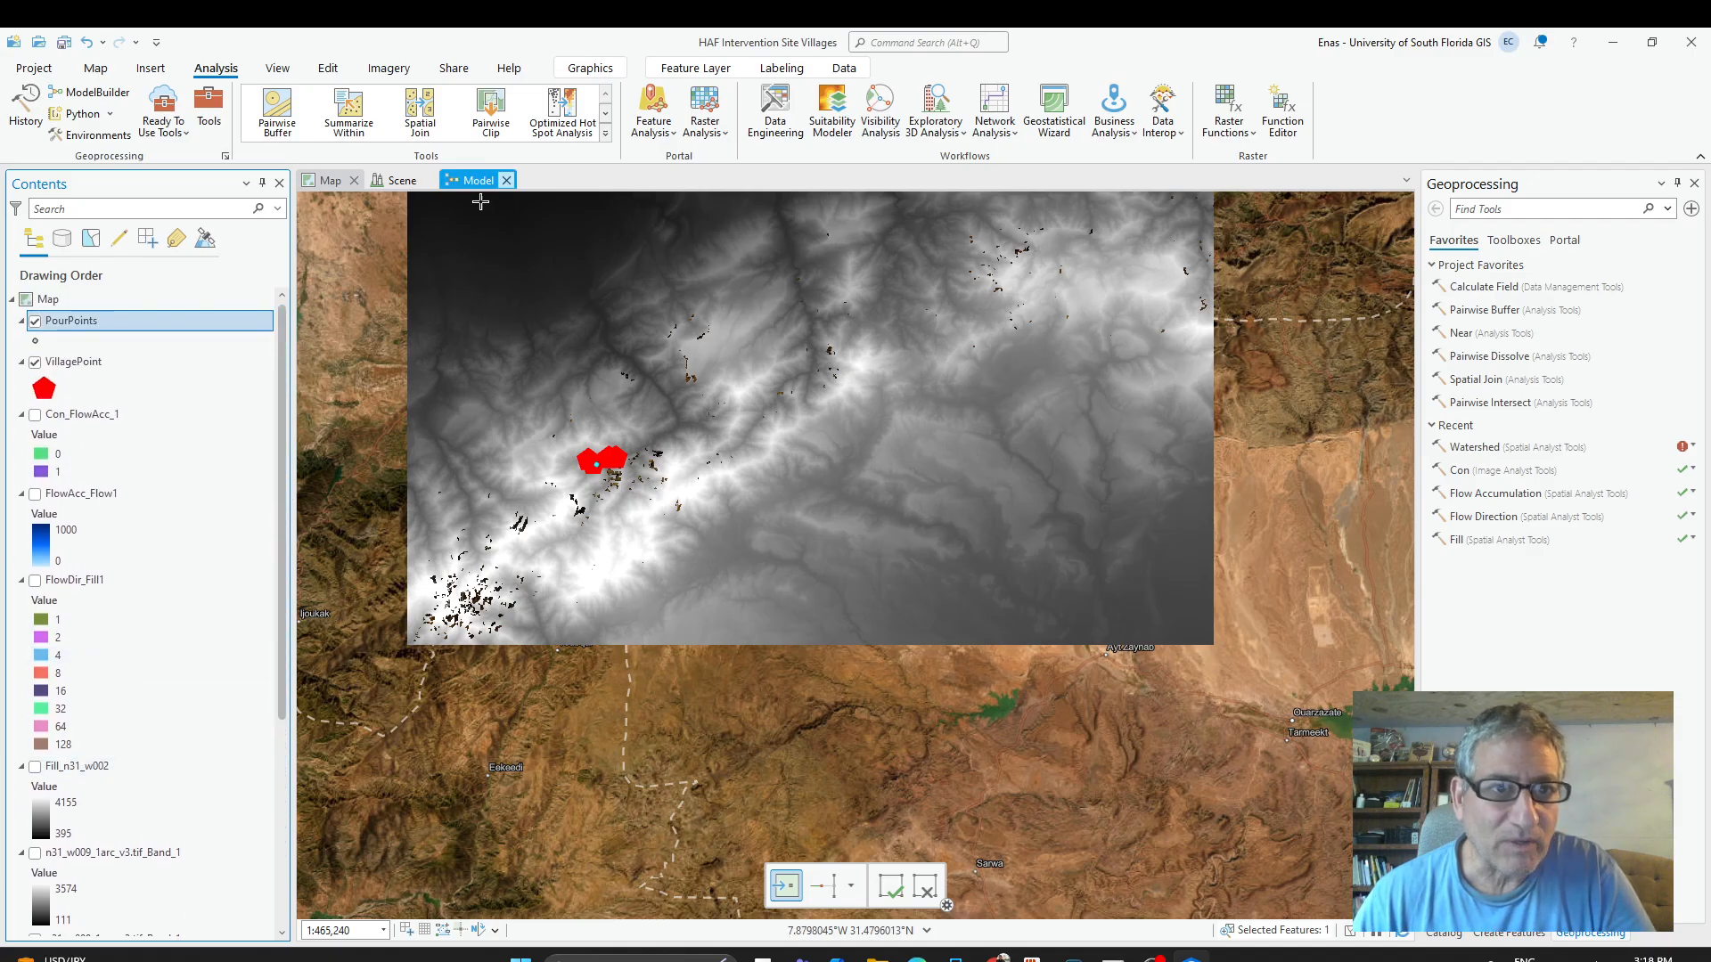
Return to the model, run all its ready processes, and review the run messages before dismissing them.
click(457, 182)
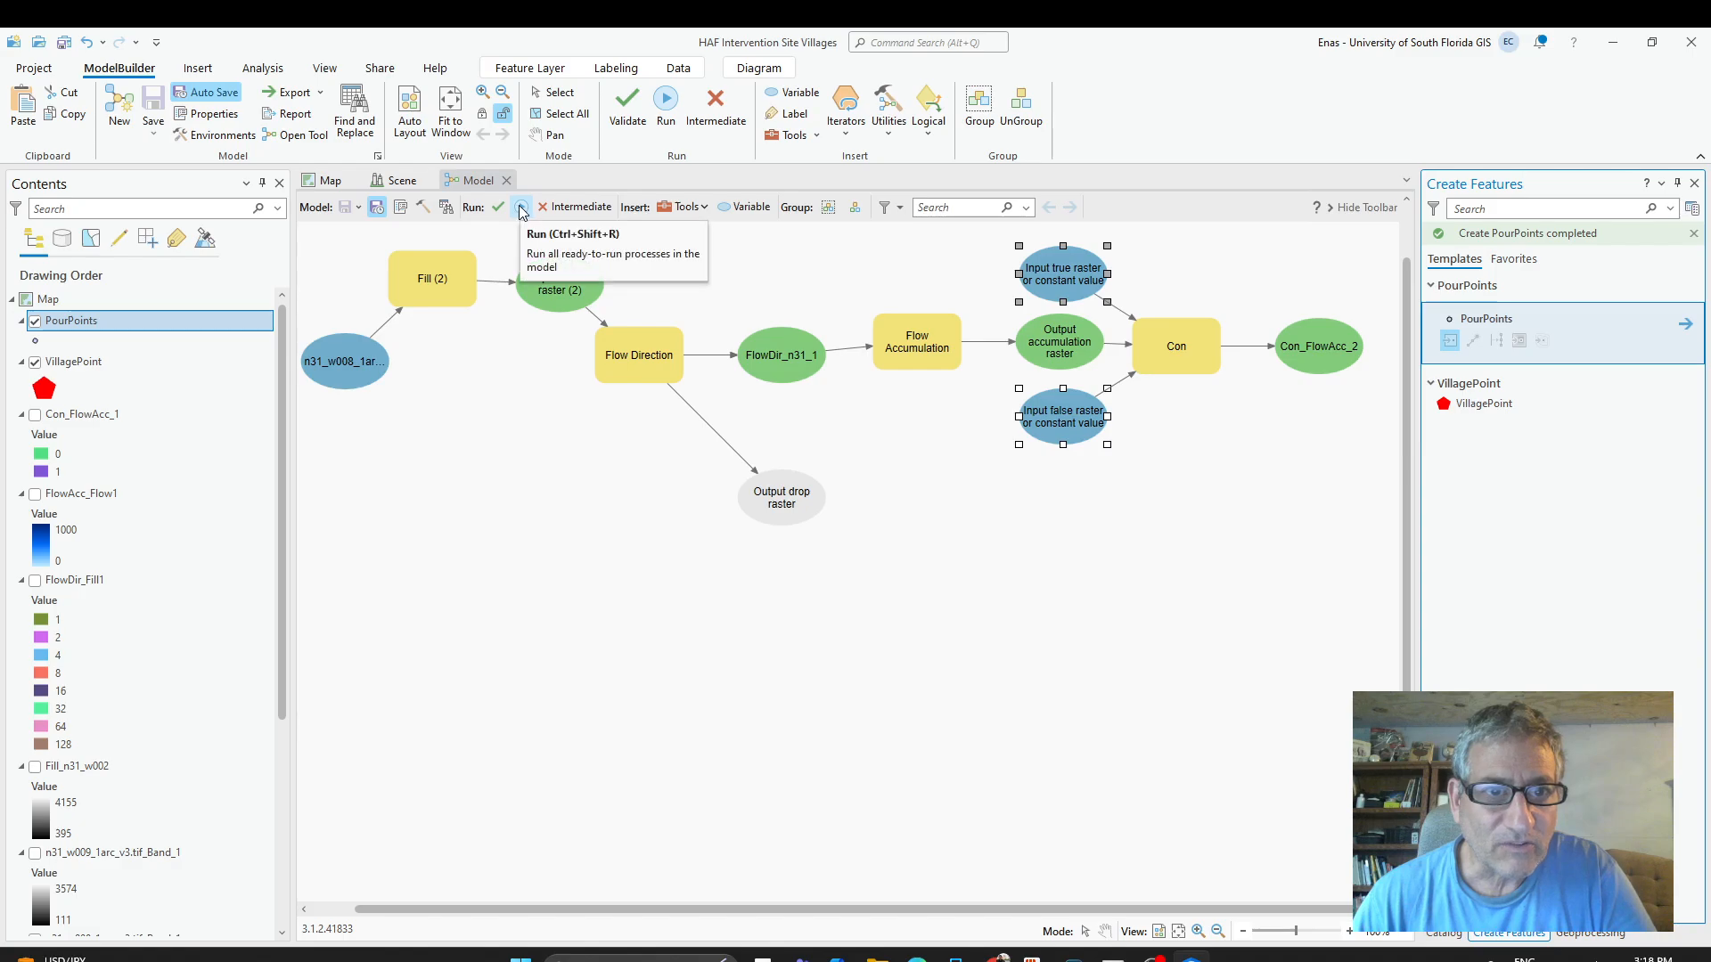
click(521, 209)
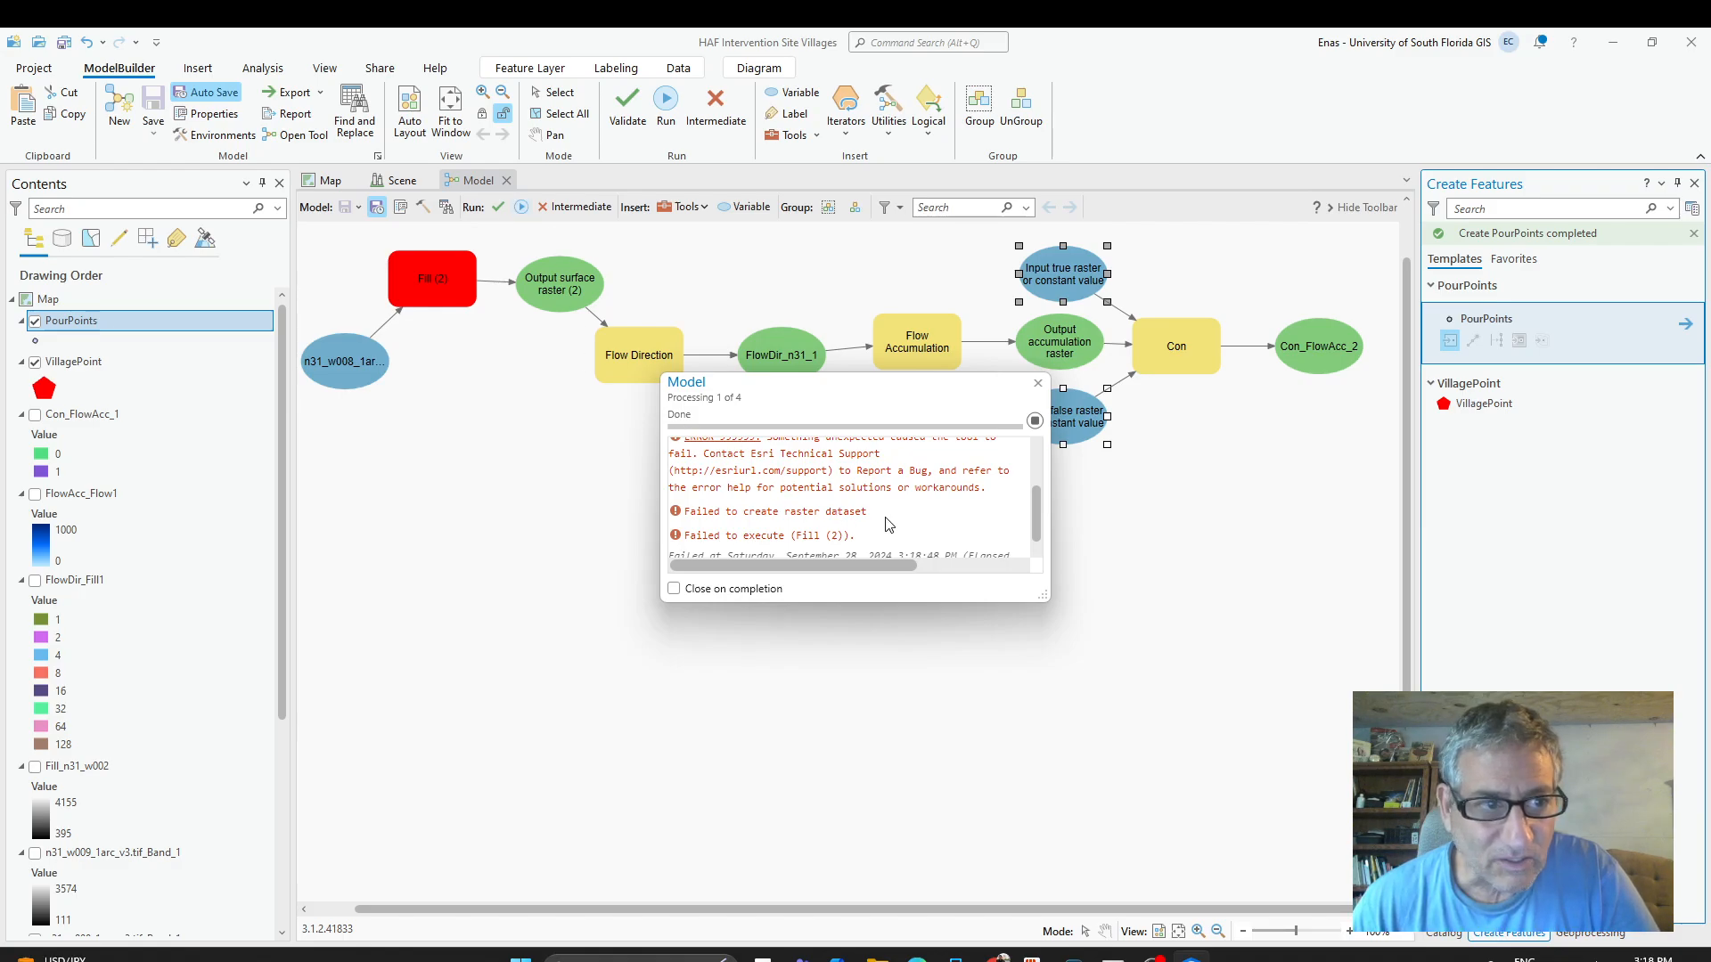
scroll(888, 523, up, 2)
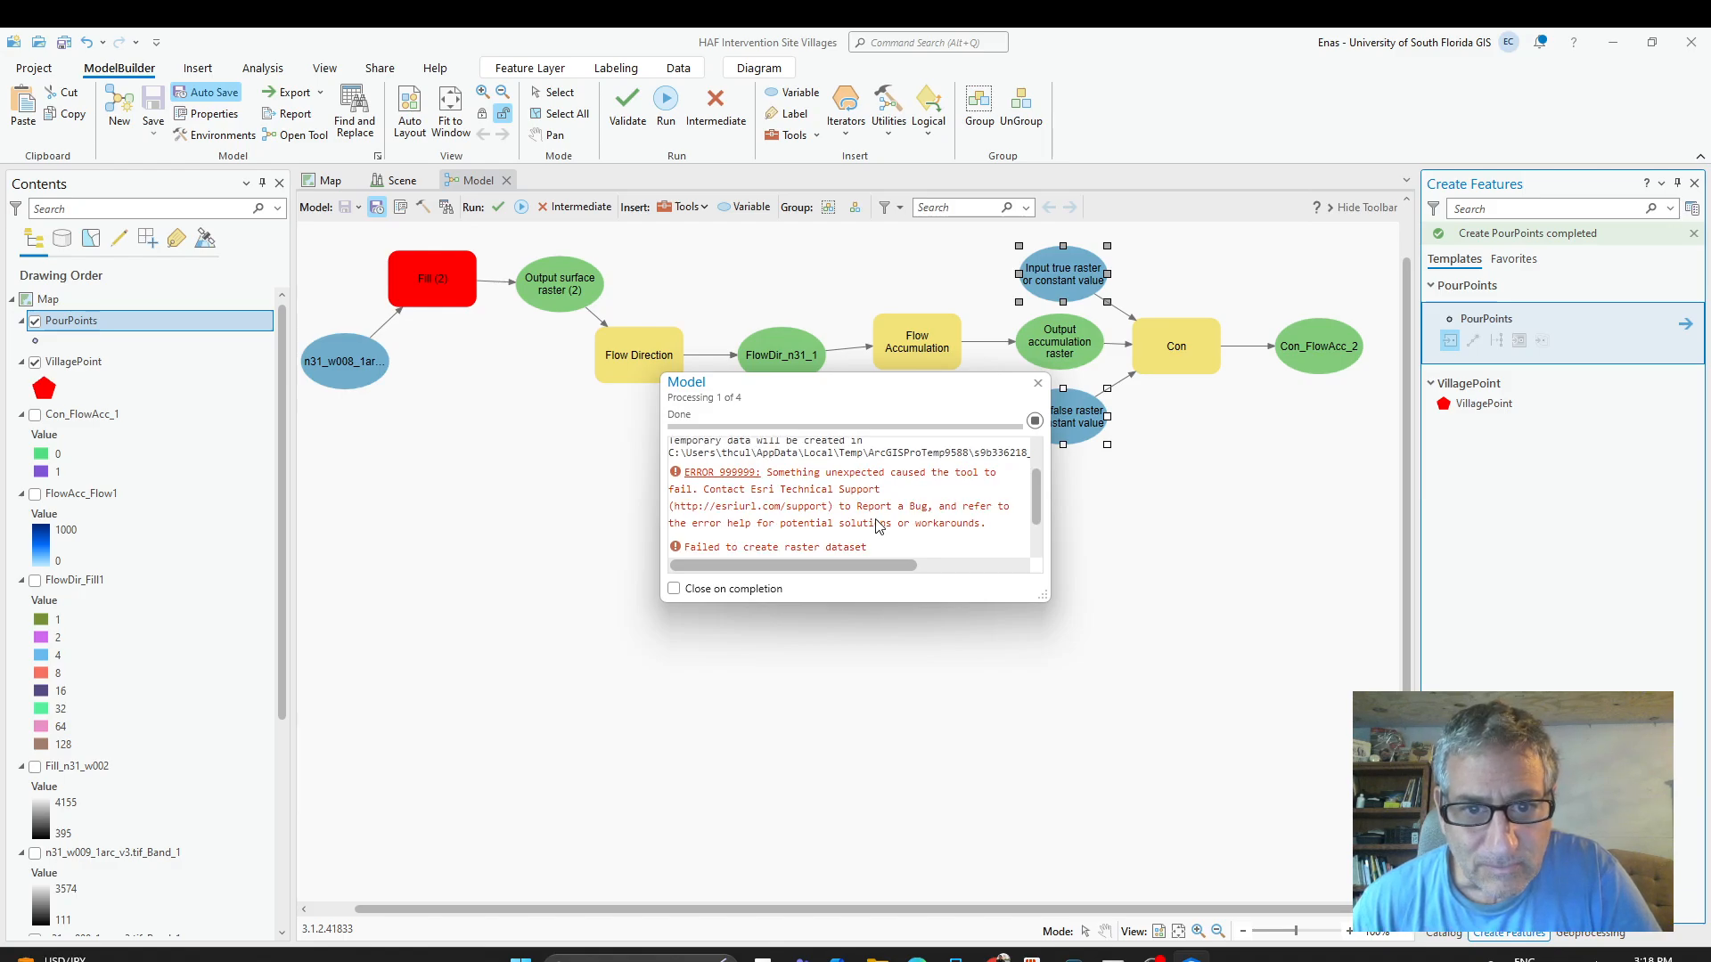
scroll(875, 522, down, 3)
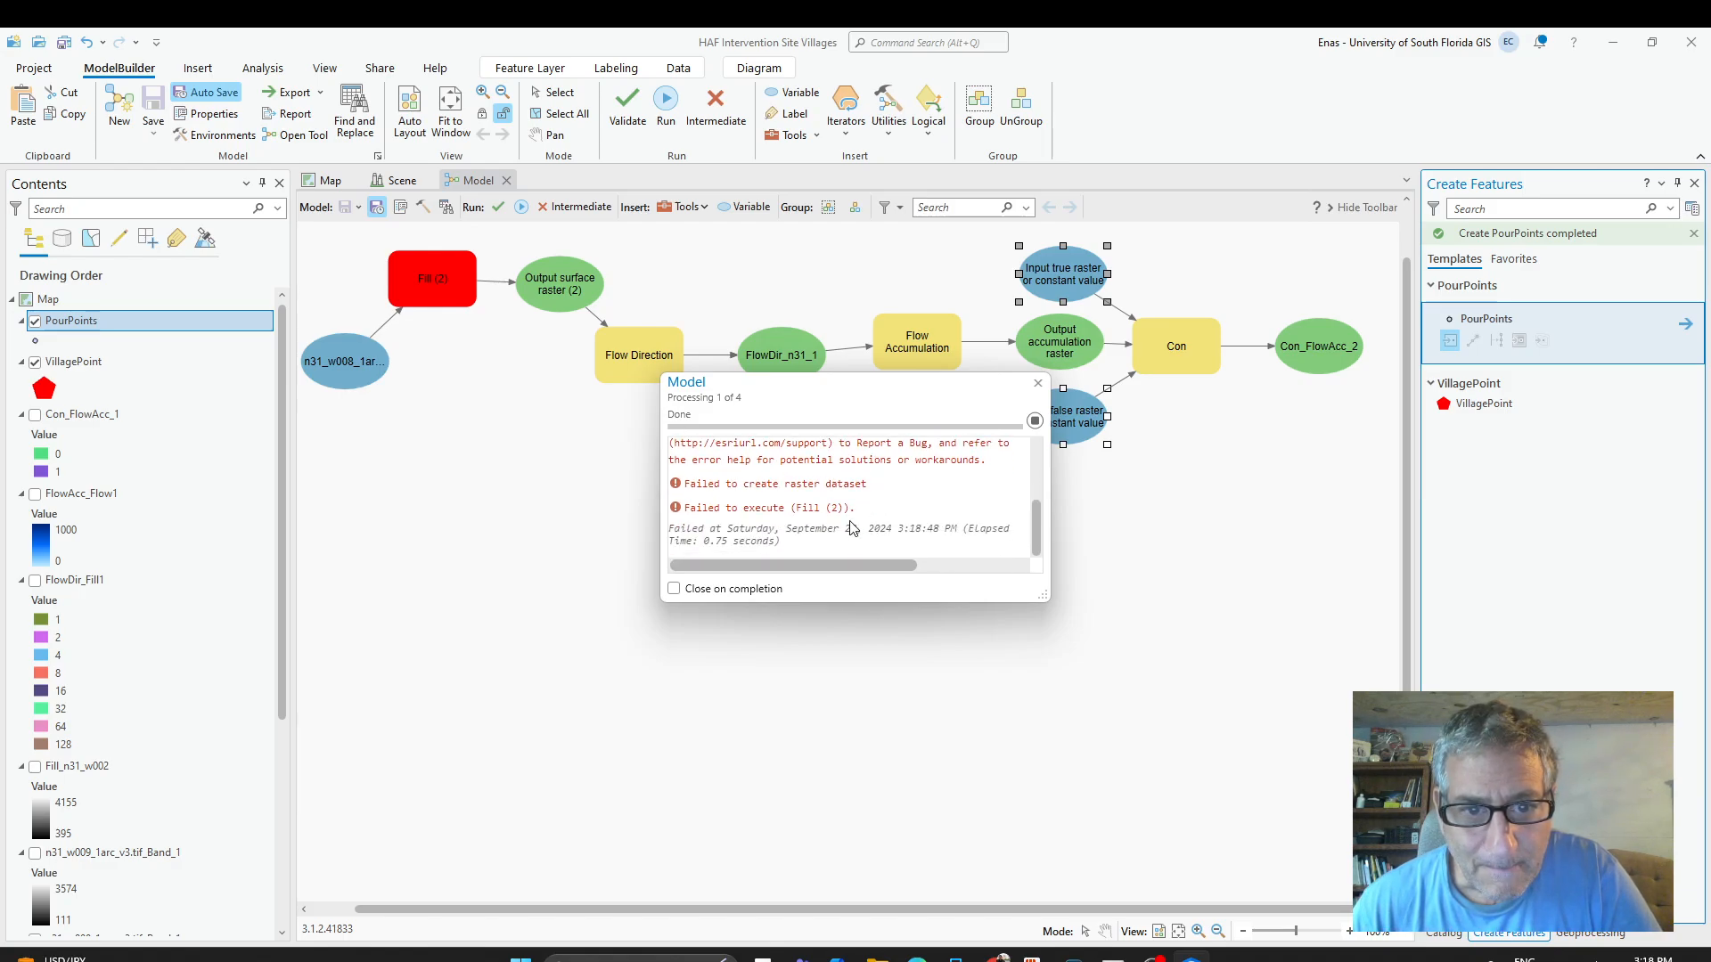
click(1036, 384)
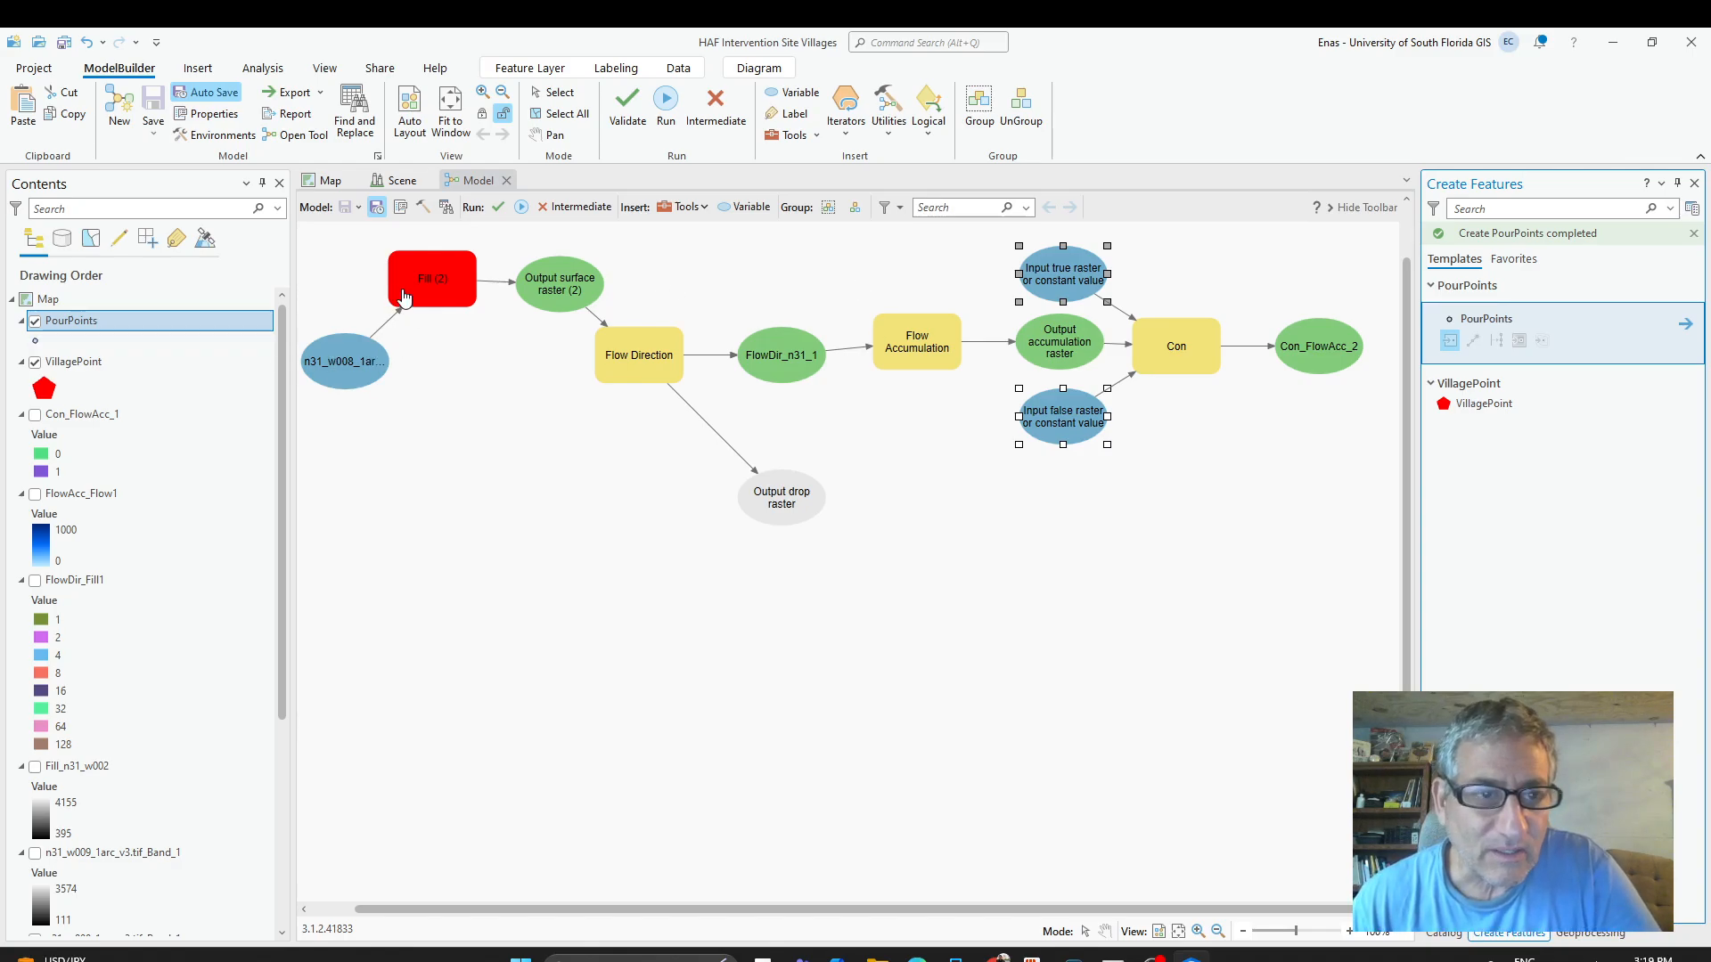
Review the parameters of the failed Fill (2) process and its link to the output surface raster.
mouse_move(425, 286)
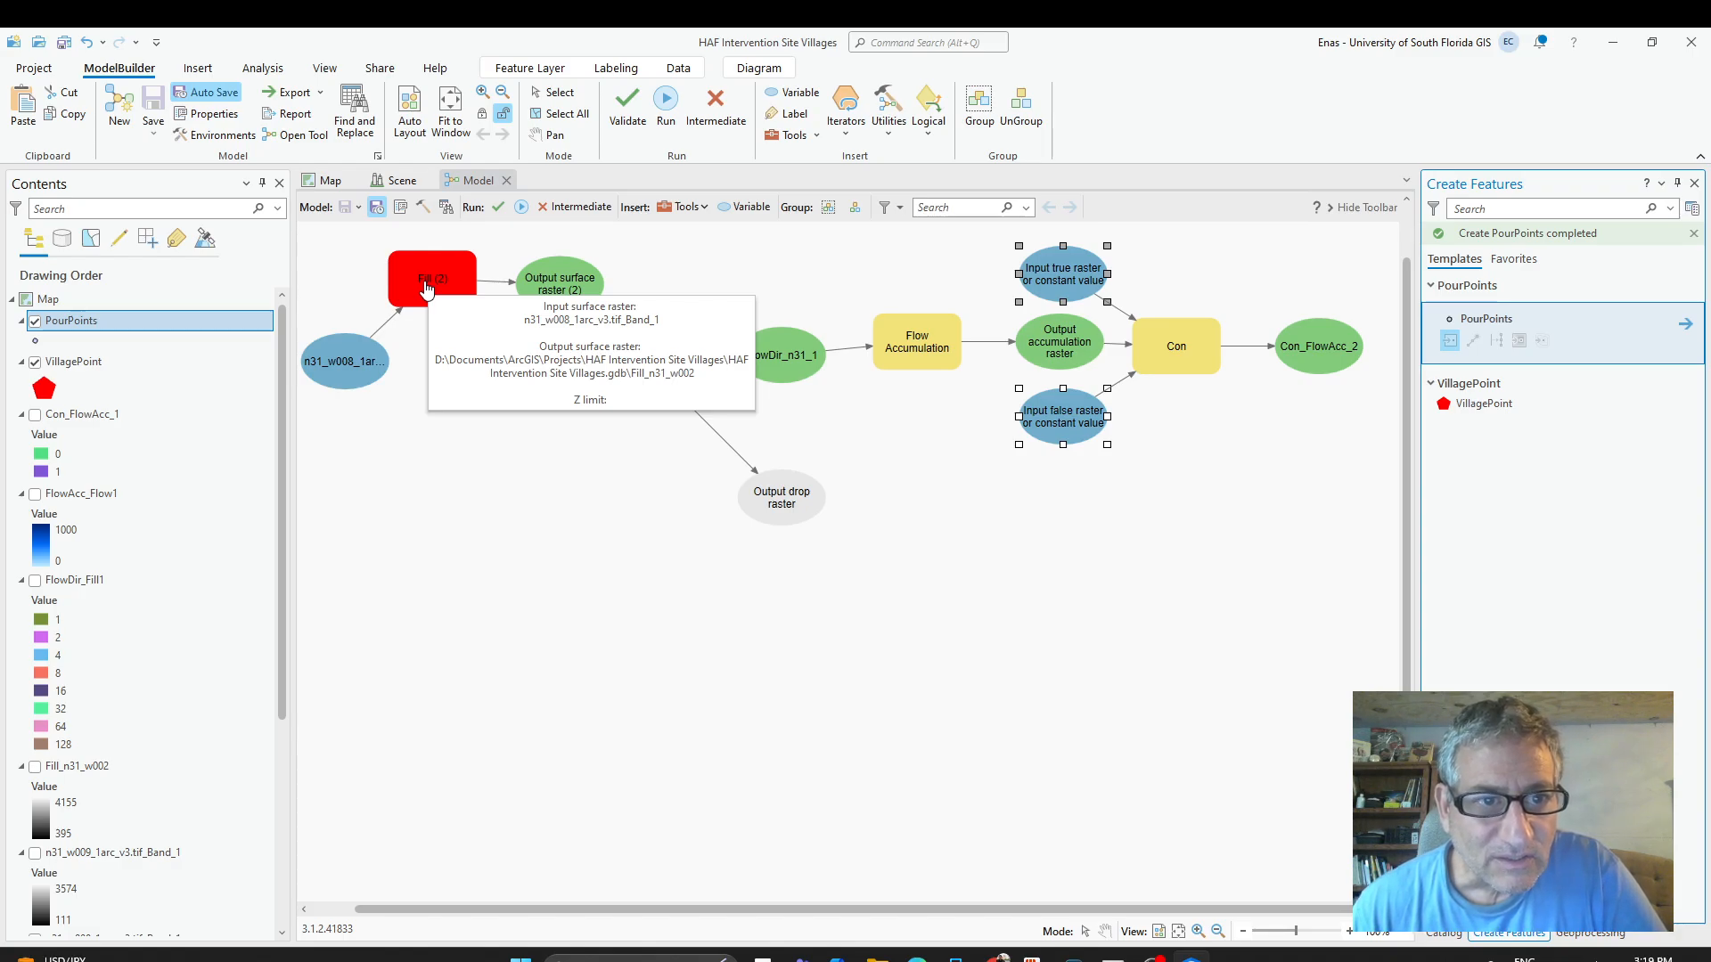
click(425, 286)
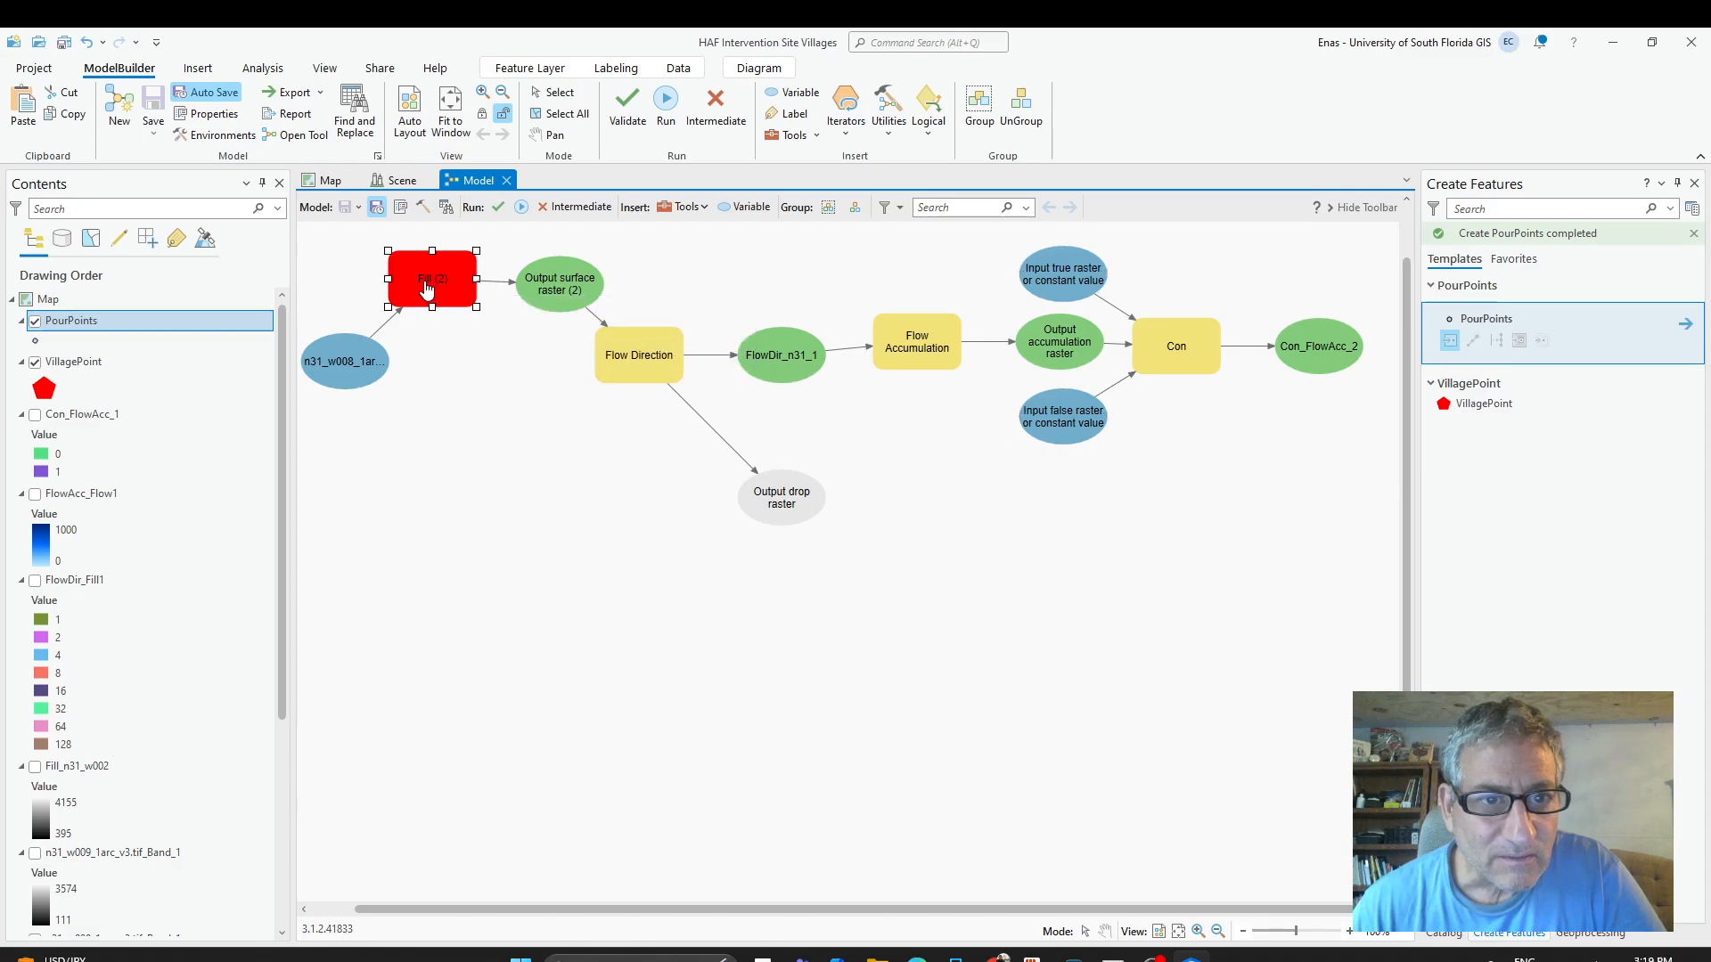
double_click(427, 287)
click(570, 384)
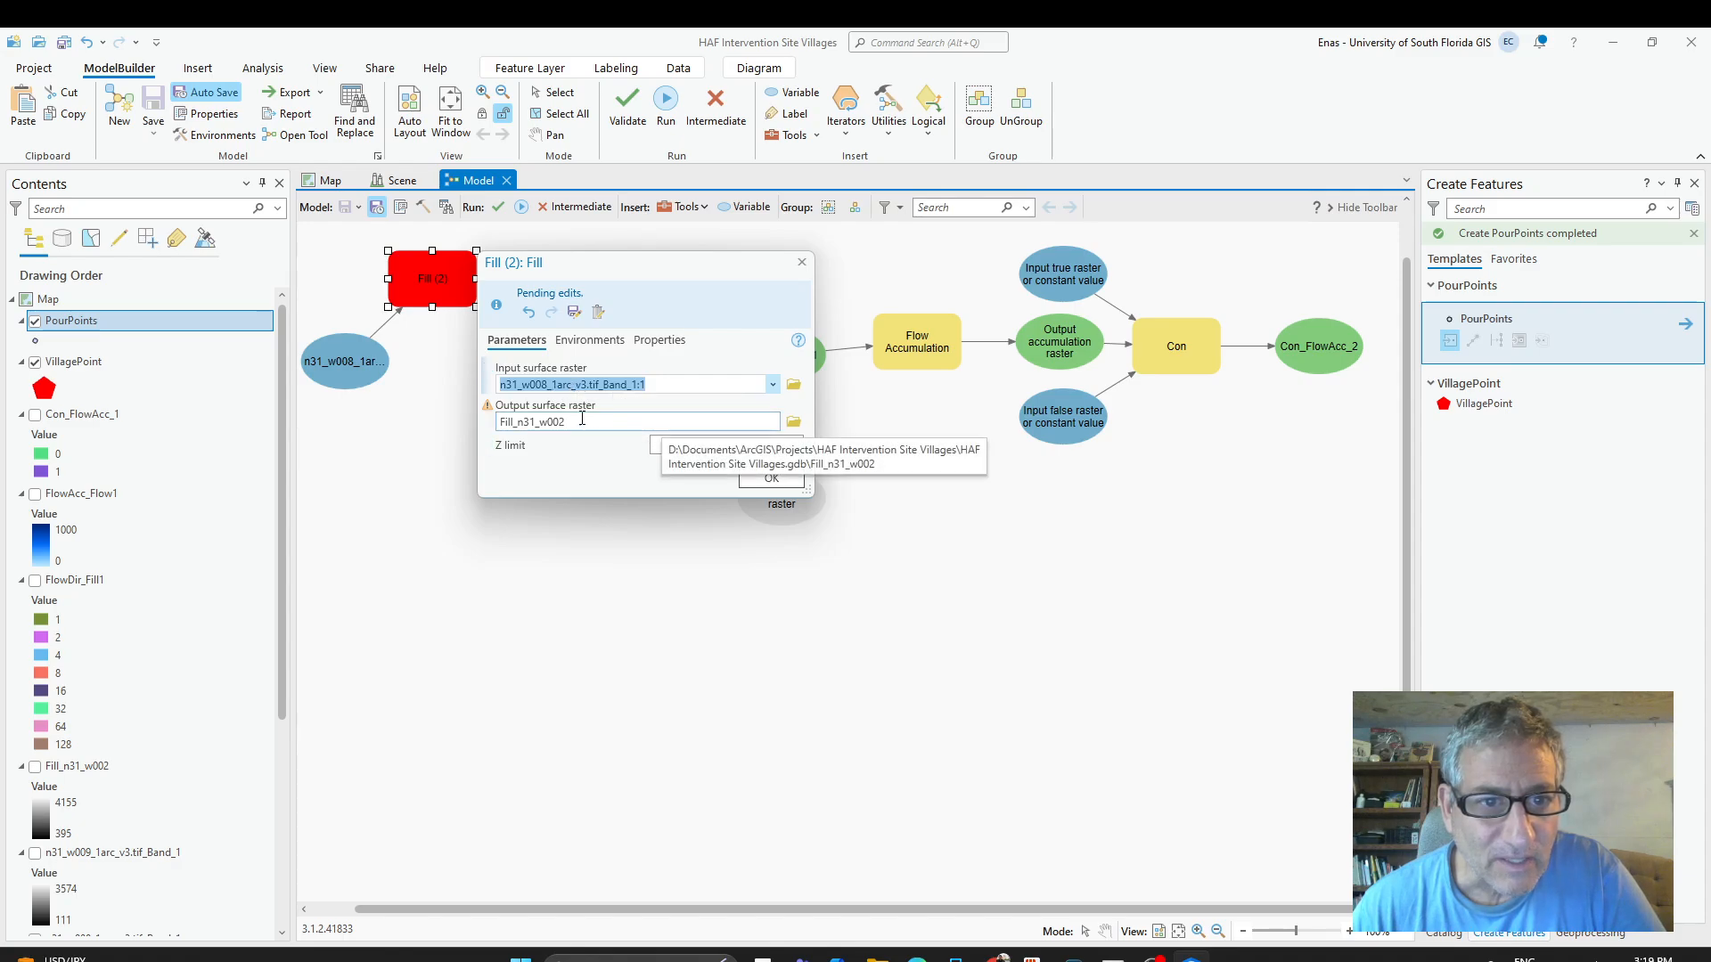
drag(648, 270, 588, 443)
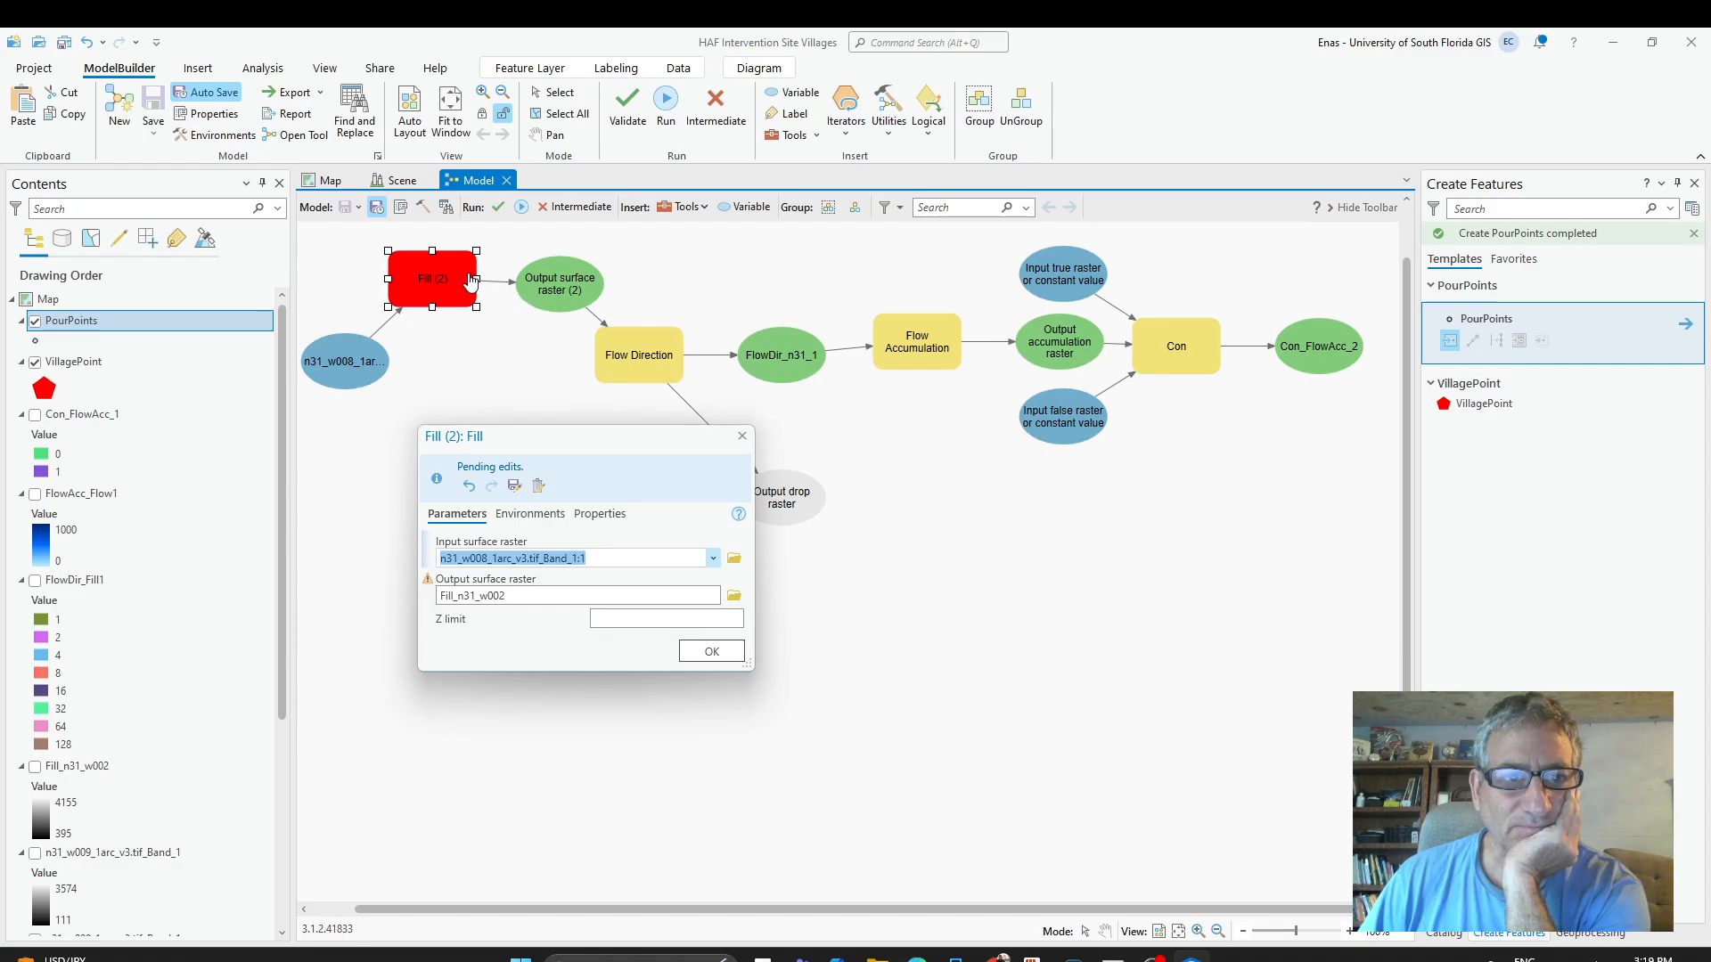
mouse_move(477, 294)
mouse_down()
mouse_move(526, 295)
mouse_move(468, 295)
mouse_up()
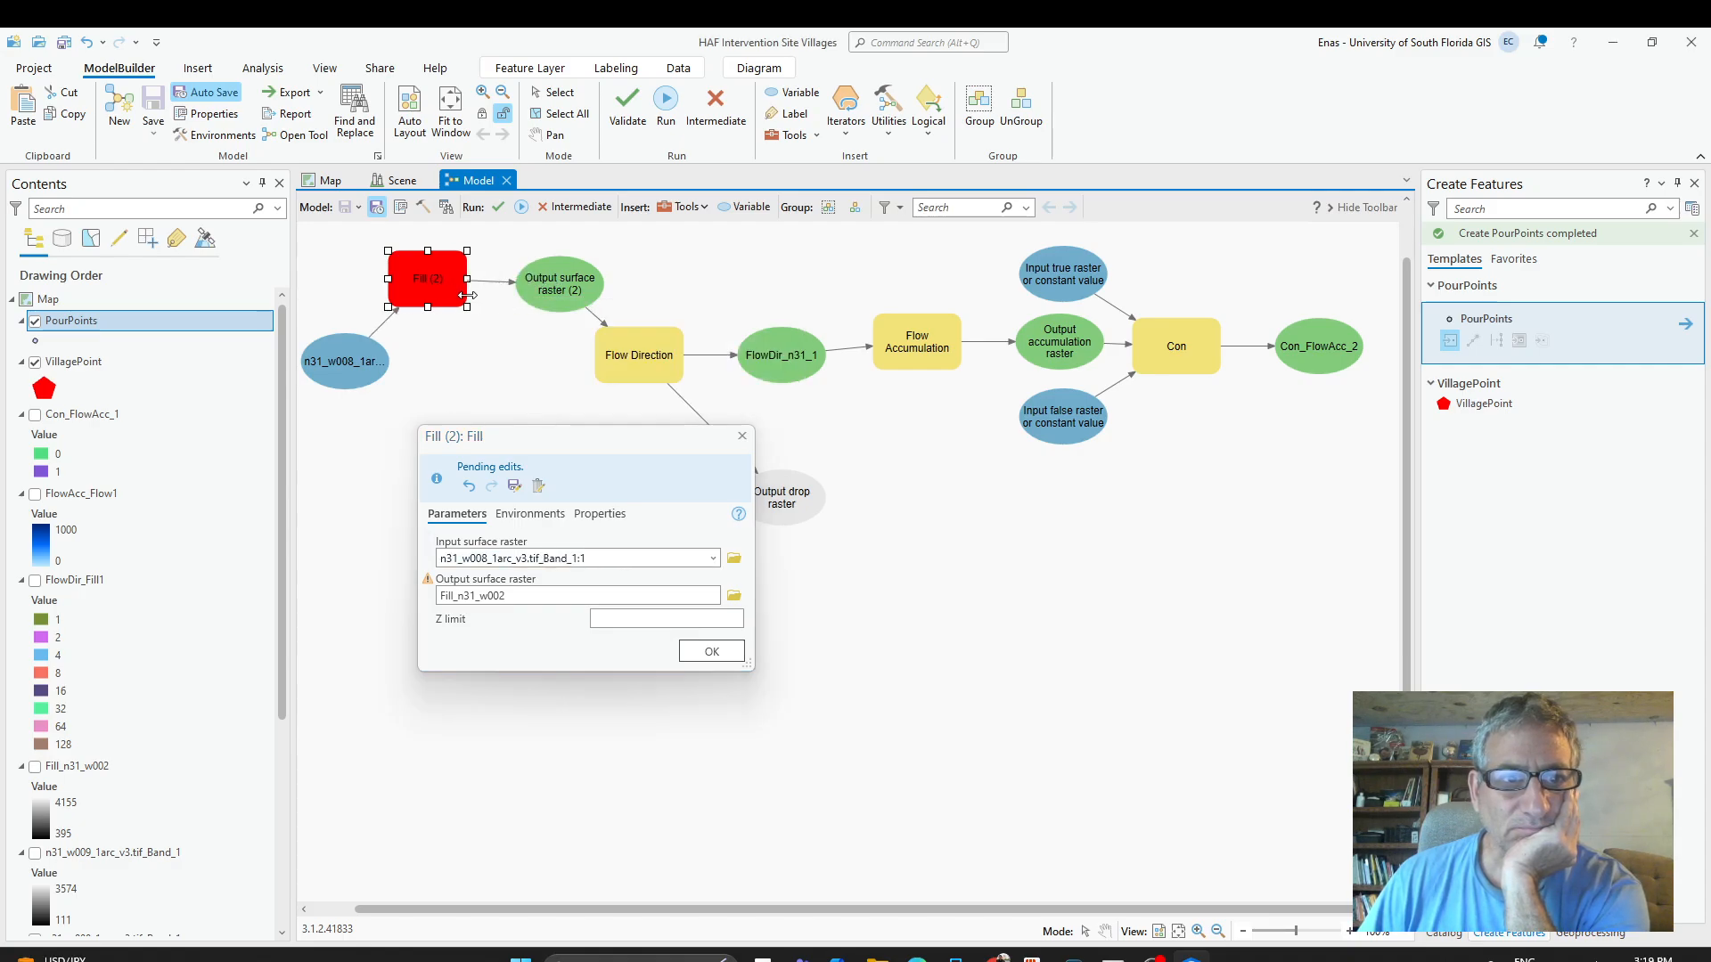
click(590, 592)
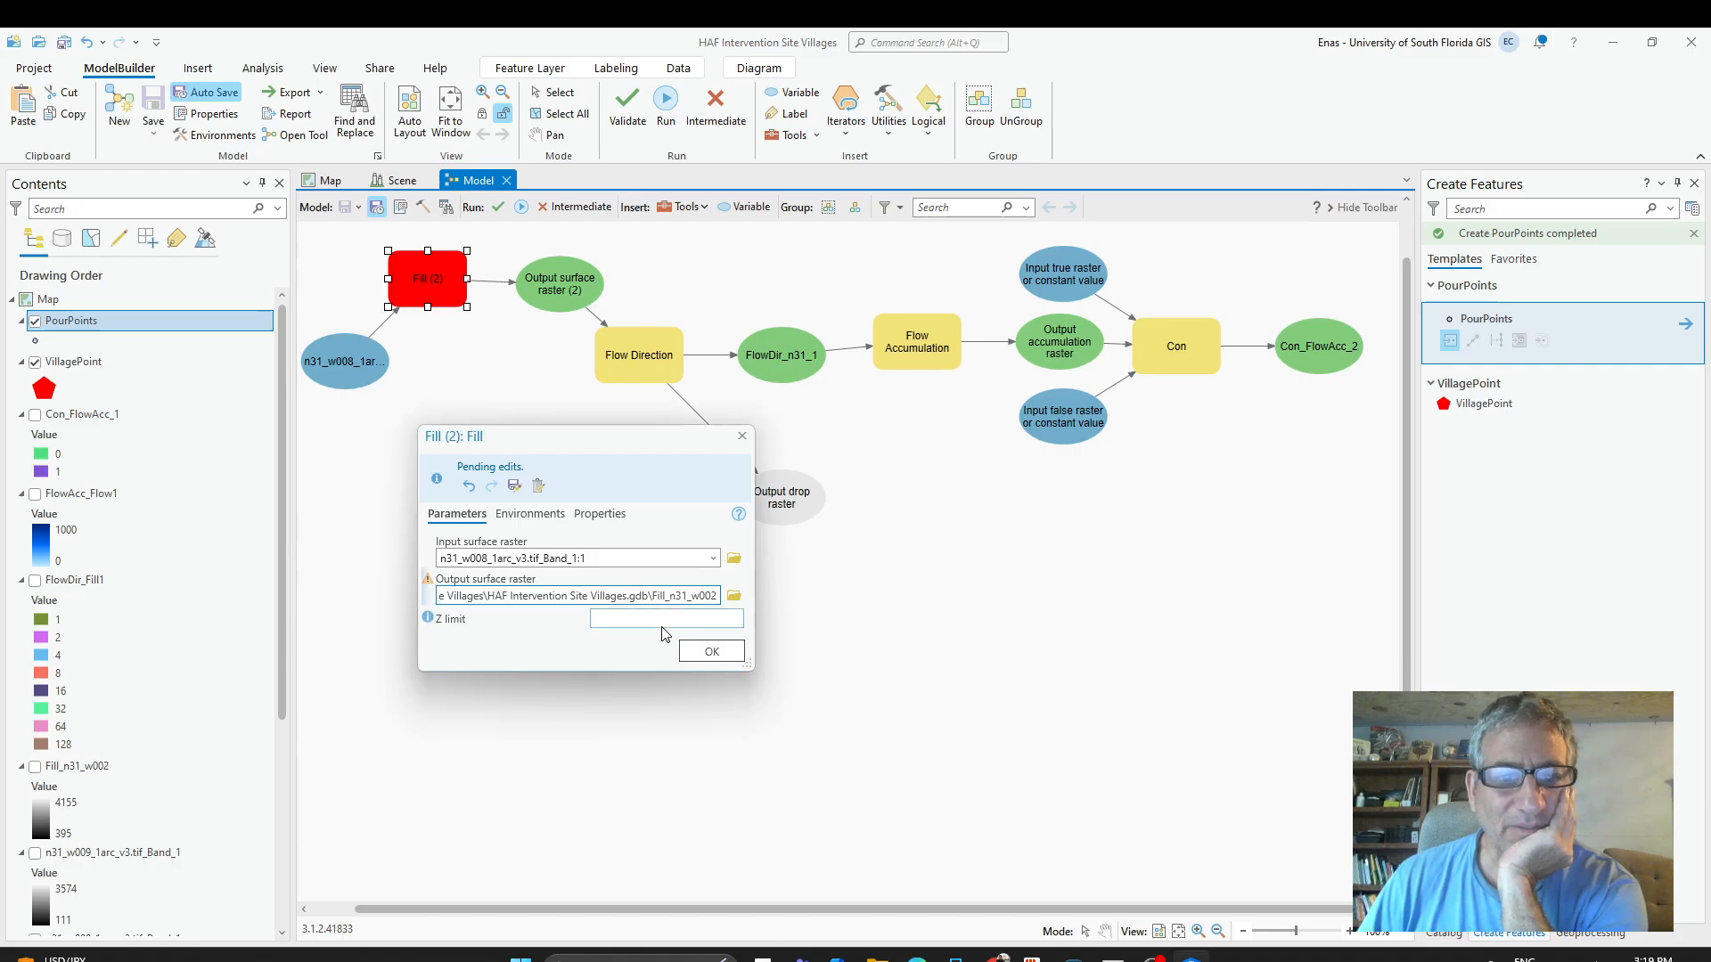
click(710, 653)
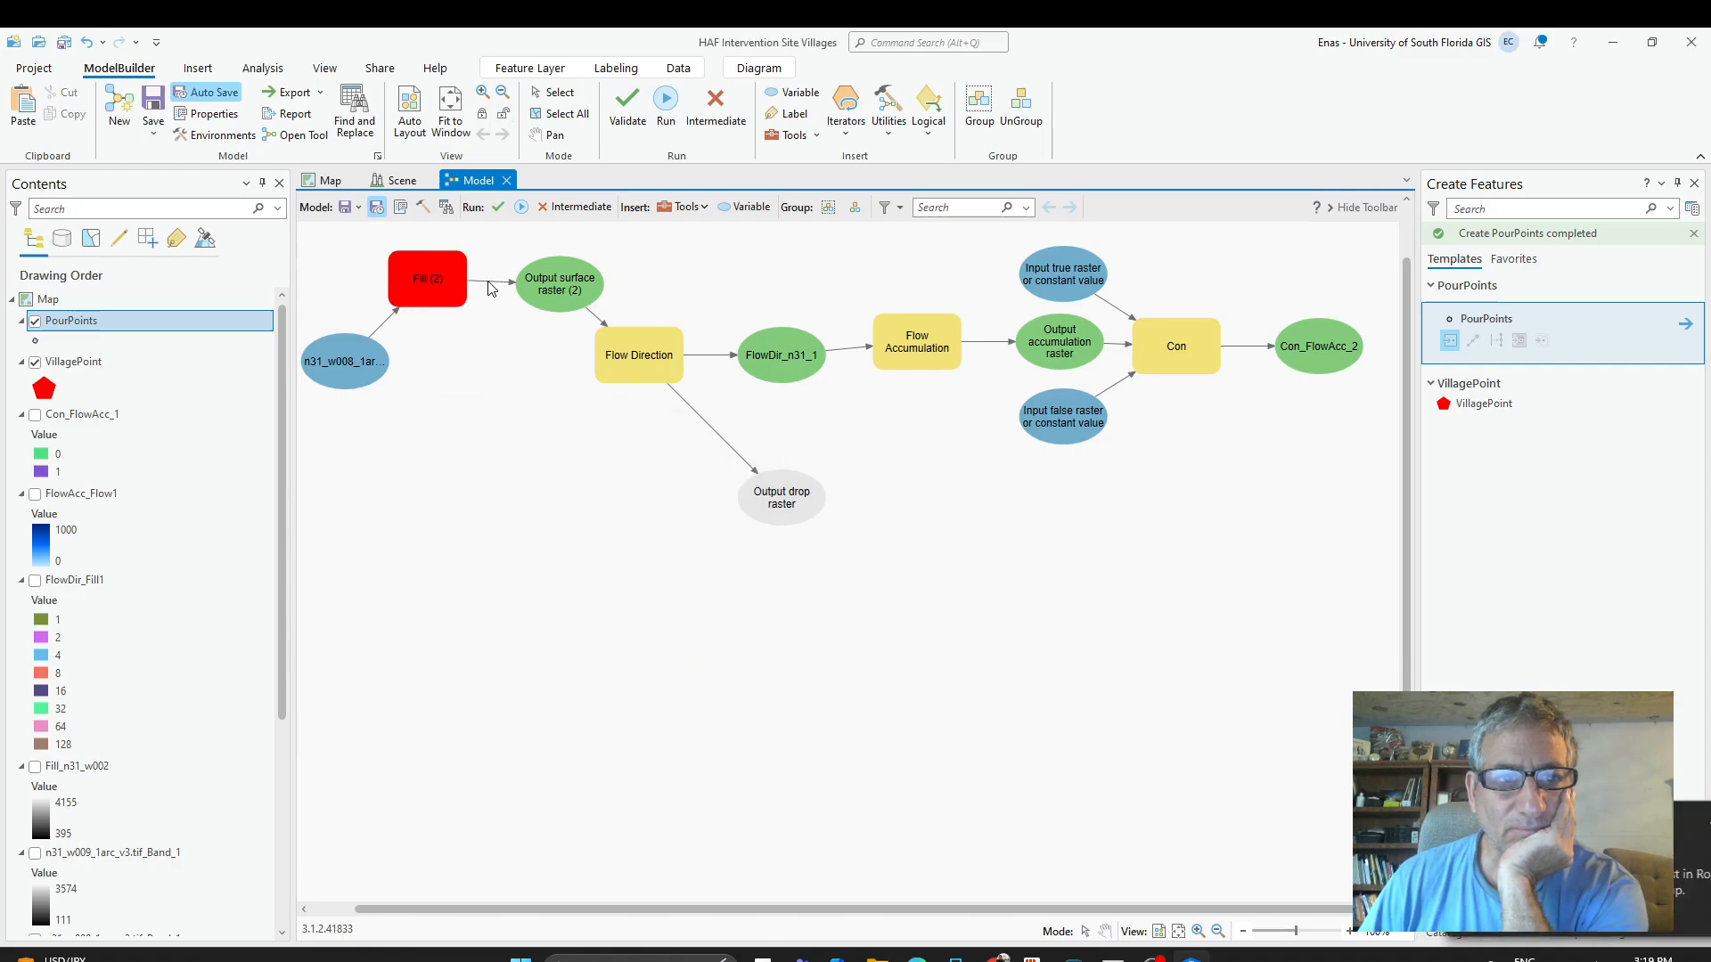
mouse_move(524, 283)
mouse_down()
mouse_move(476, 313)
mouse_move(542, 283)
mouse_up()
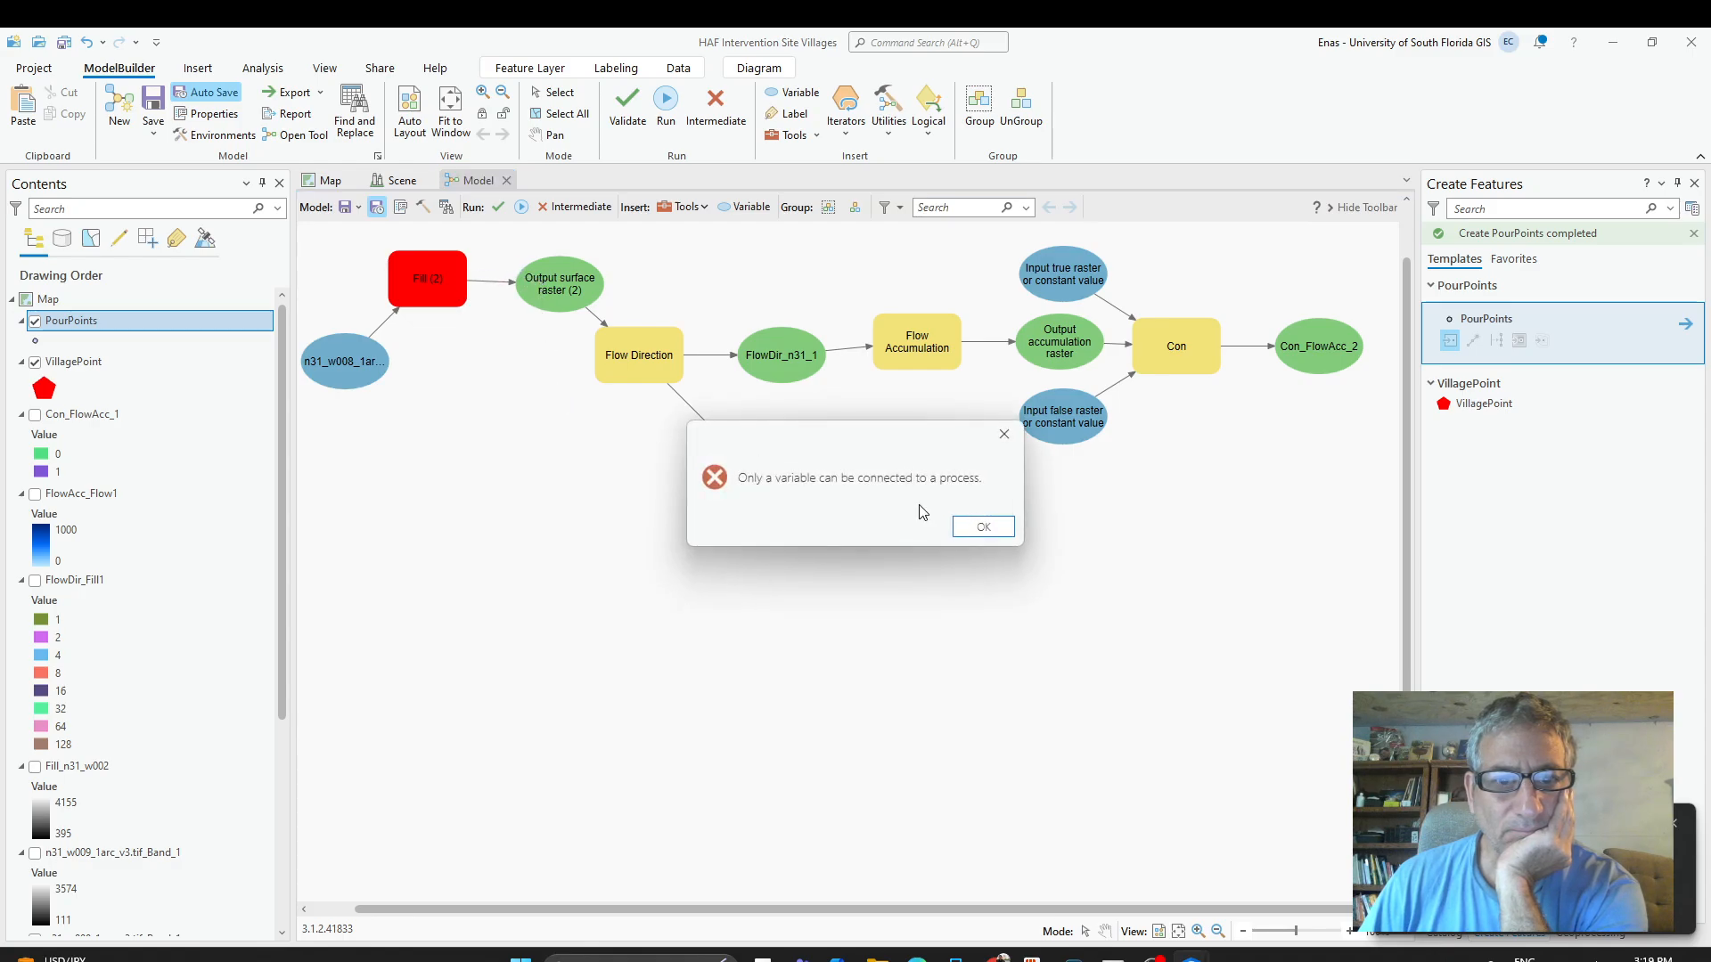
click(992, 533)
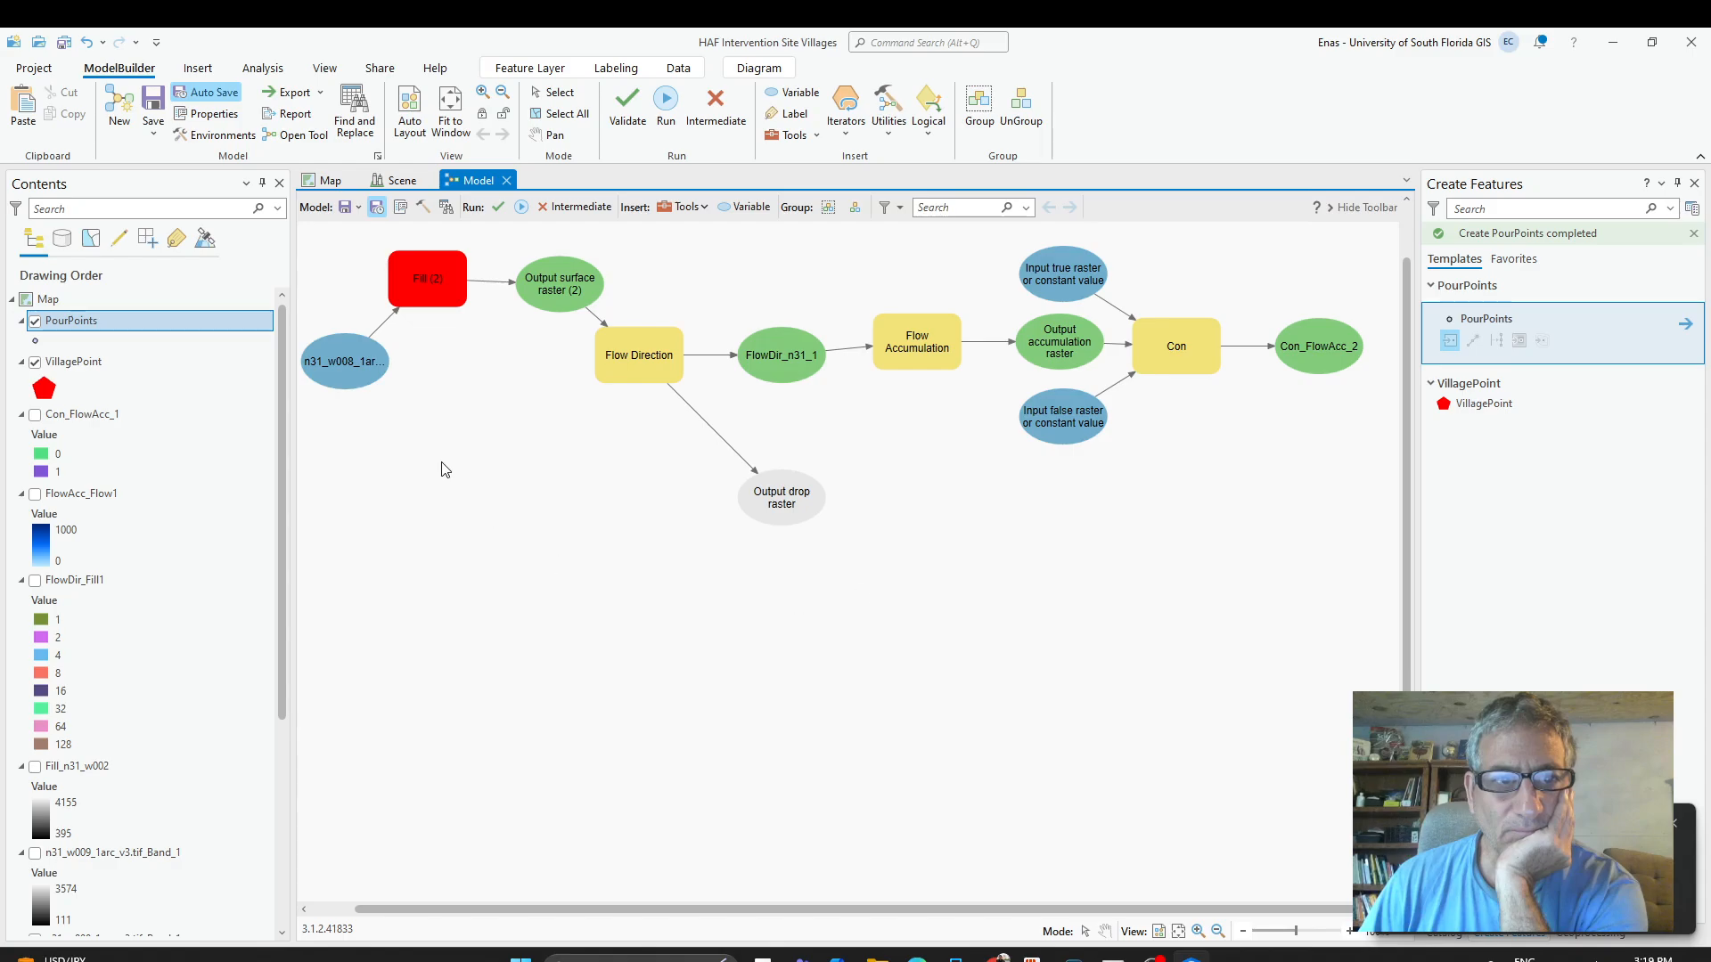
Delete the Fill (2) process and connect the n31_w008 raster directly to Flow Direction as its input surface raster.
click(431, 271)
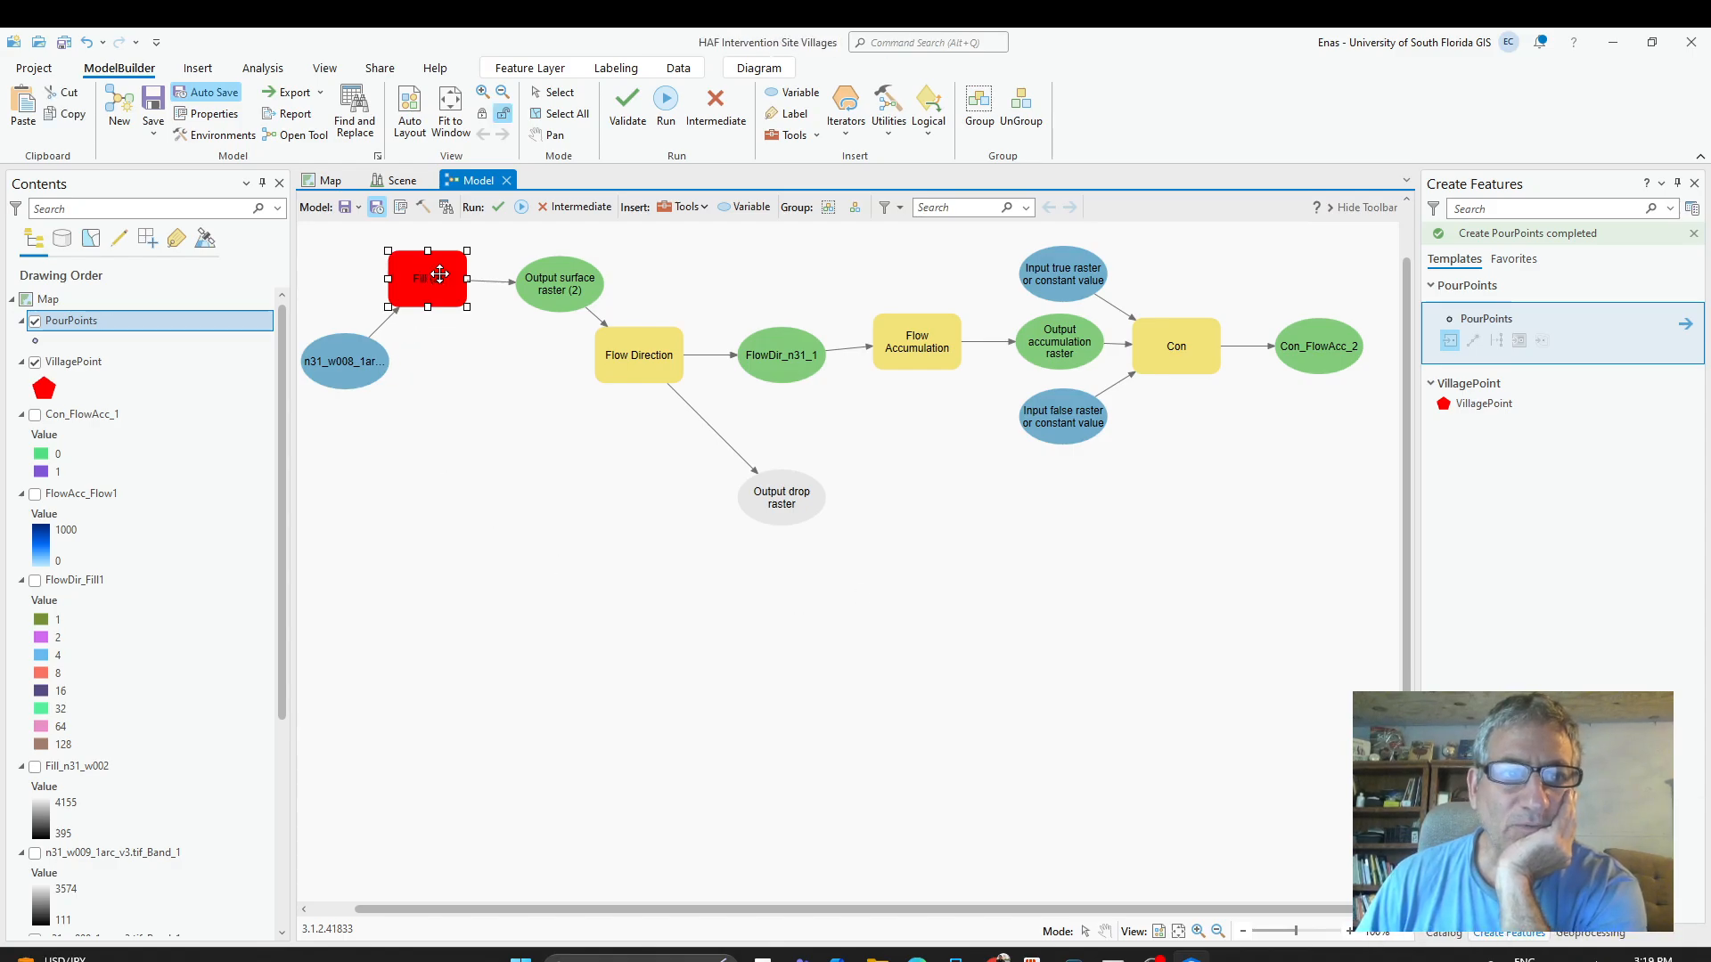
key(Delete)
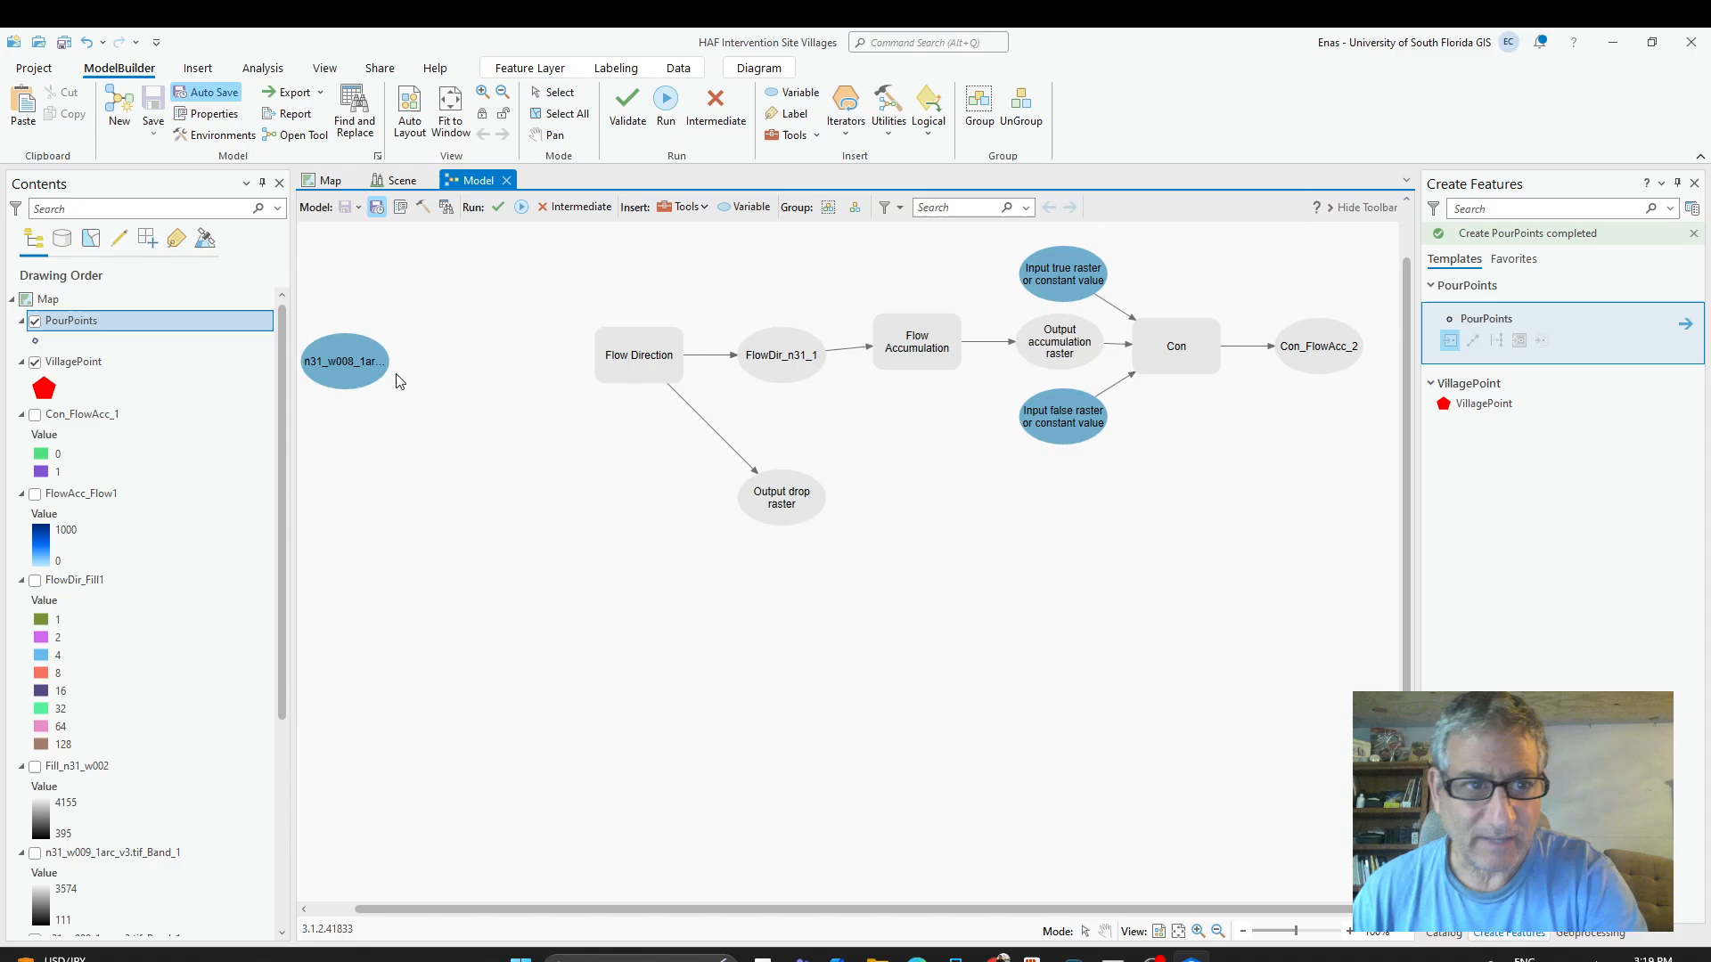
drag(386, 362, 618, 366)
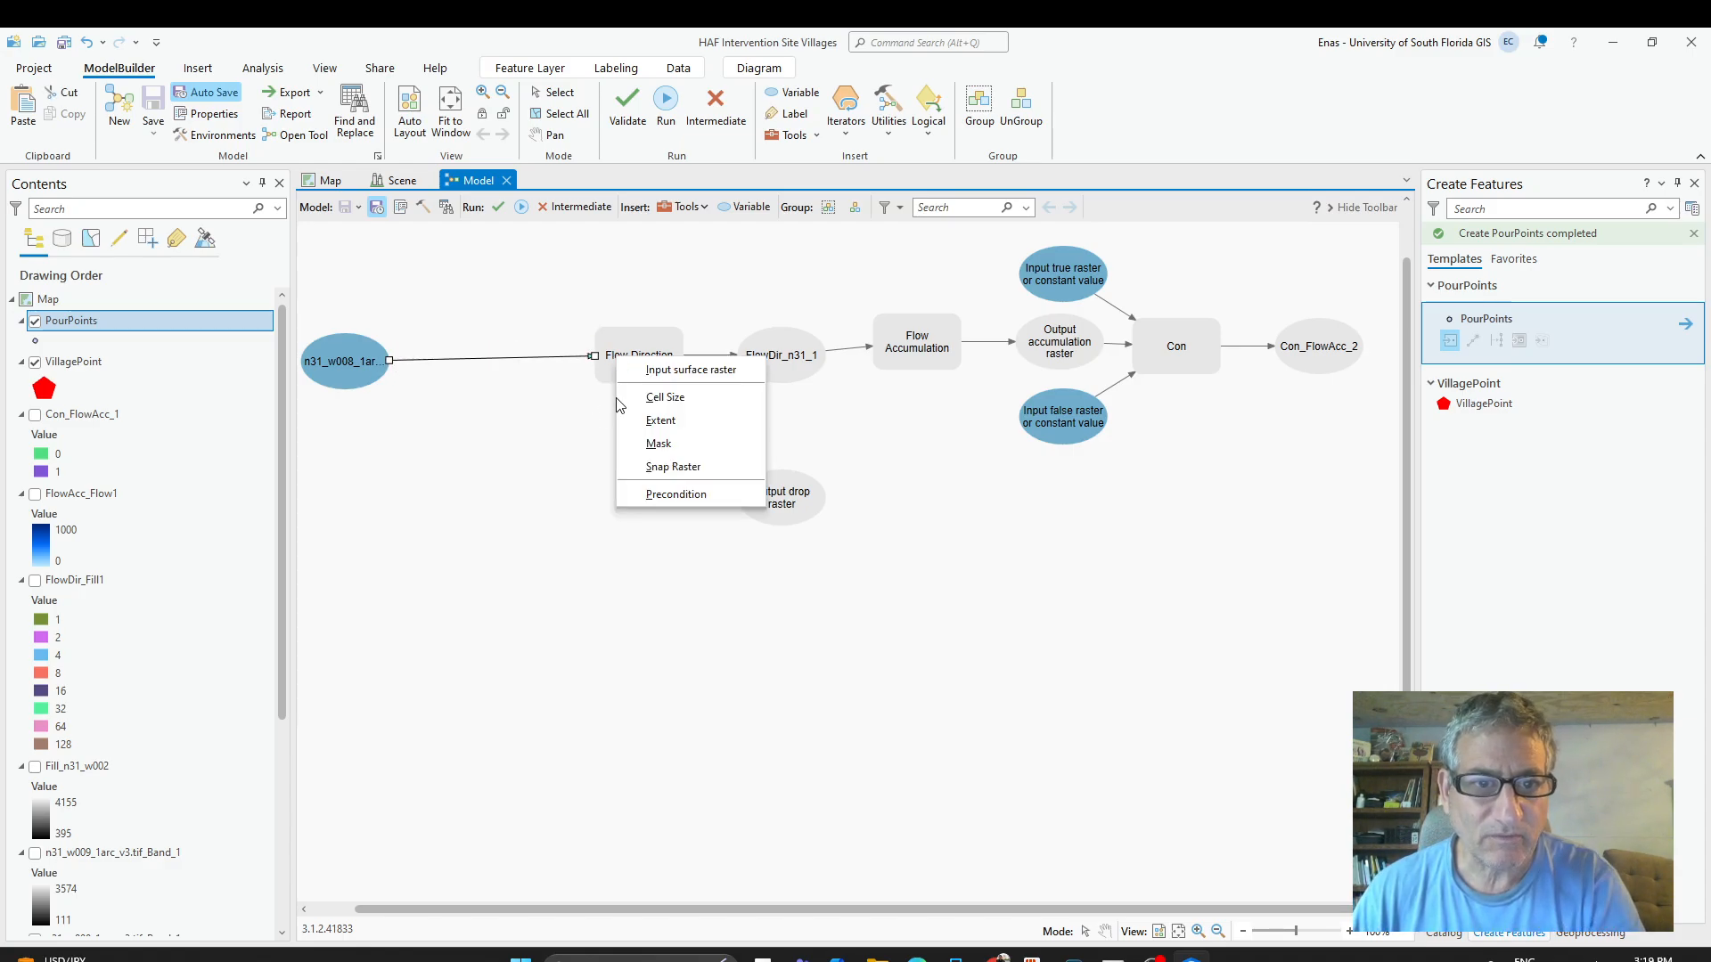
click(638, 368)
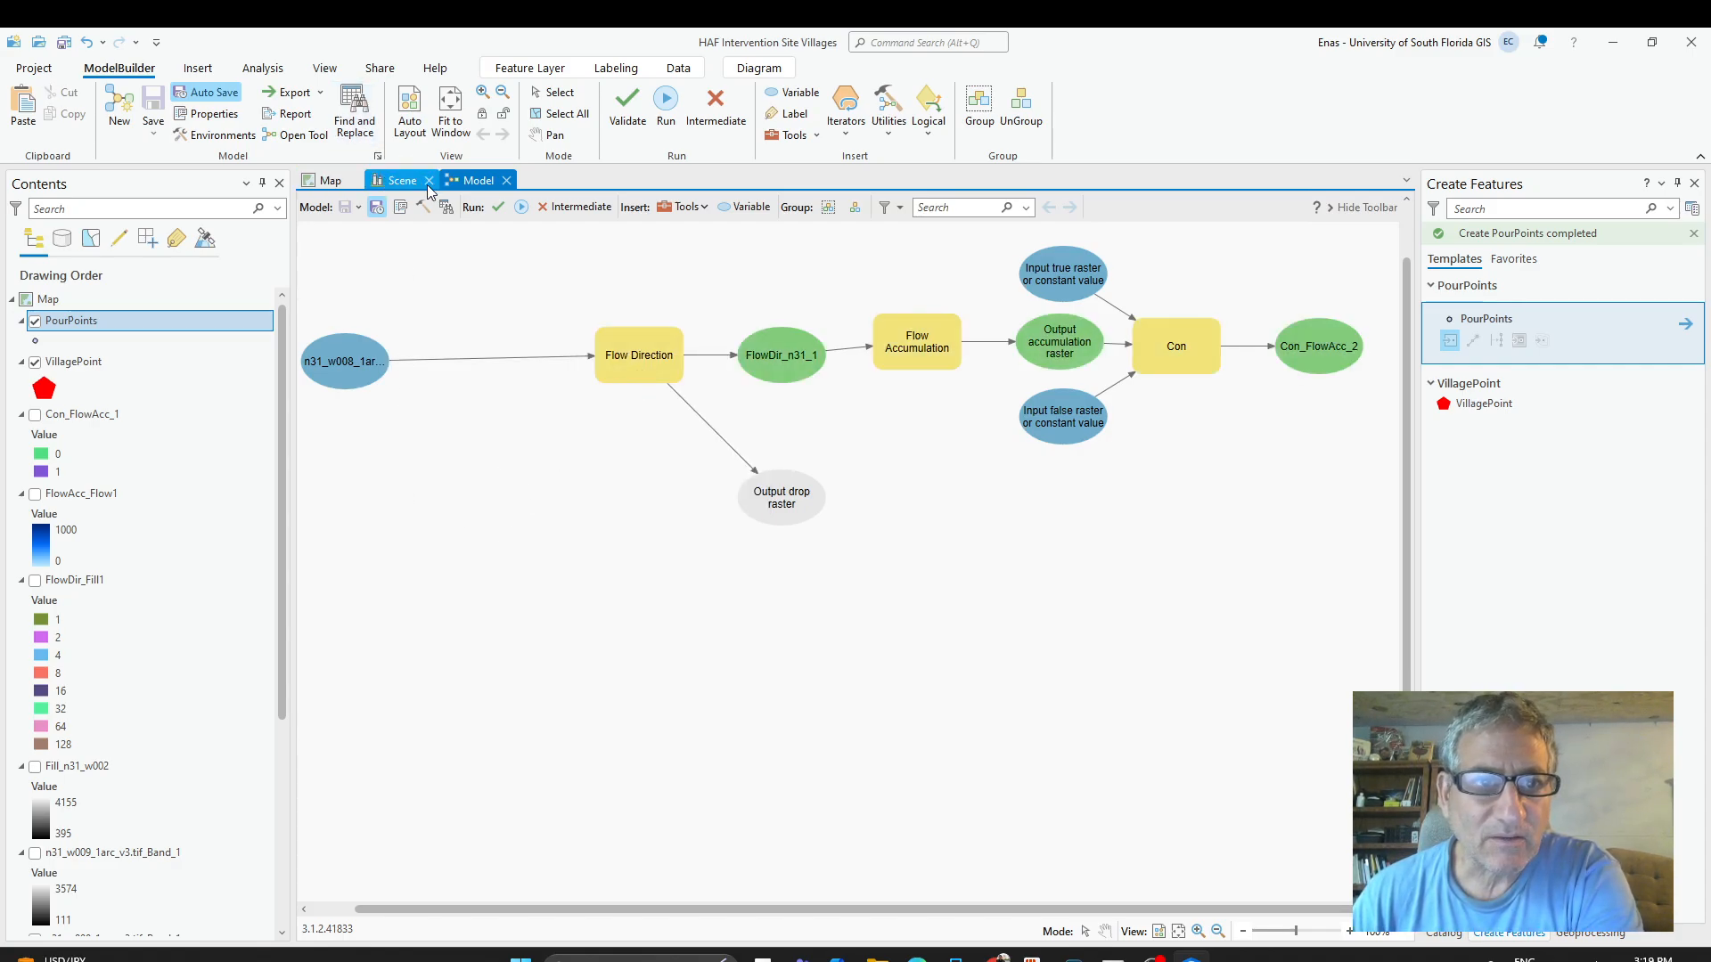
Run the rewired model, dismiss the run messages, and undo the rewiring to restore Fill (2).
click(522, 208)
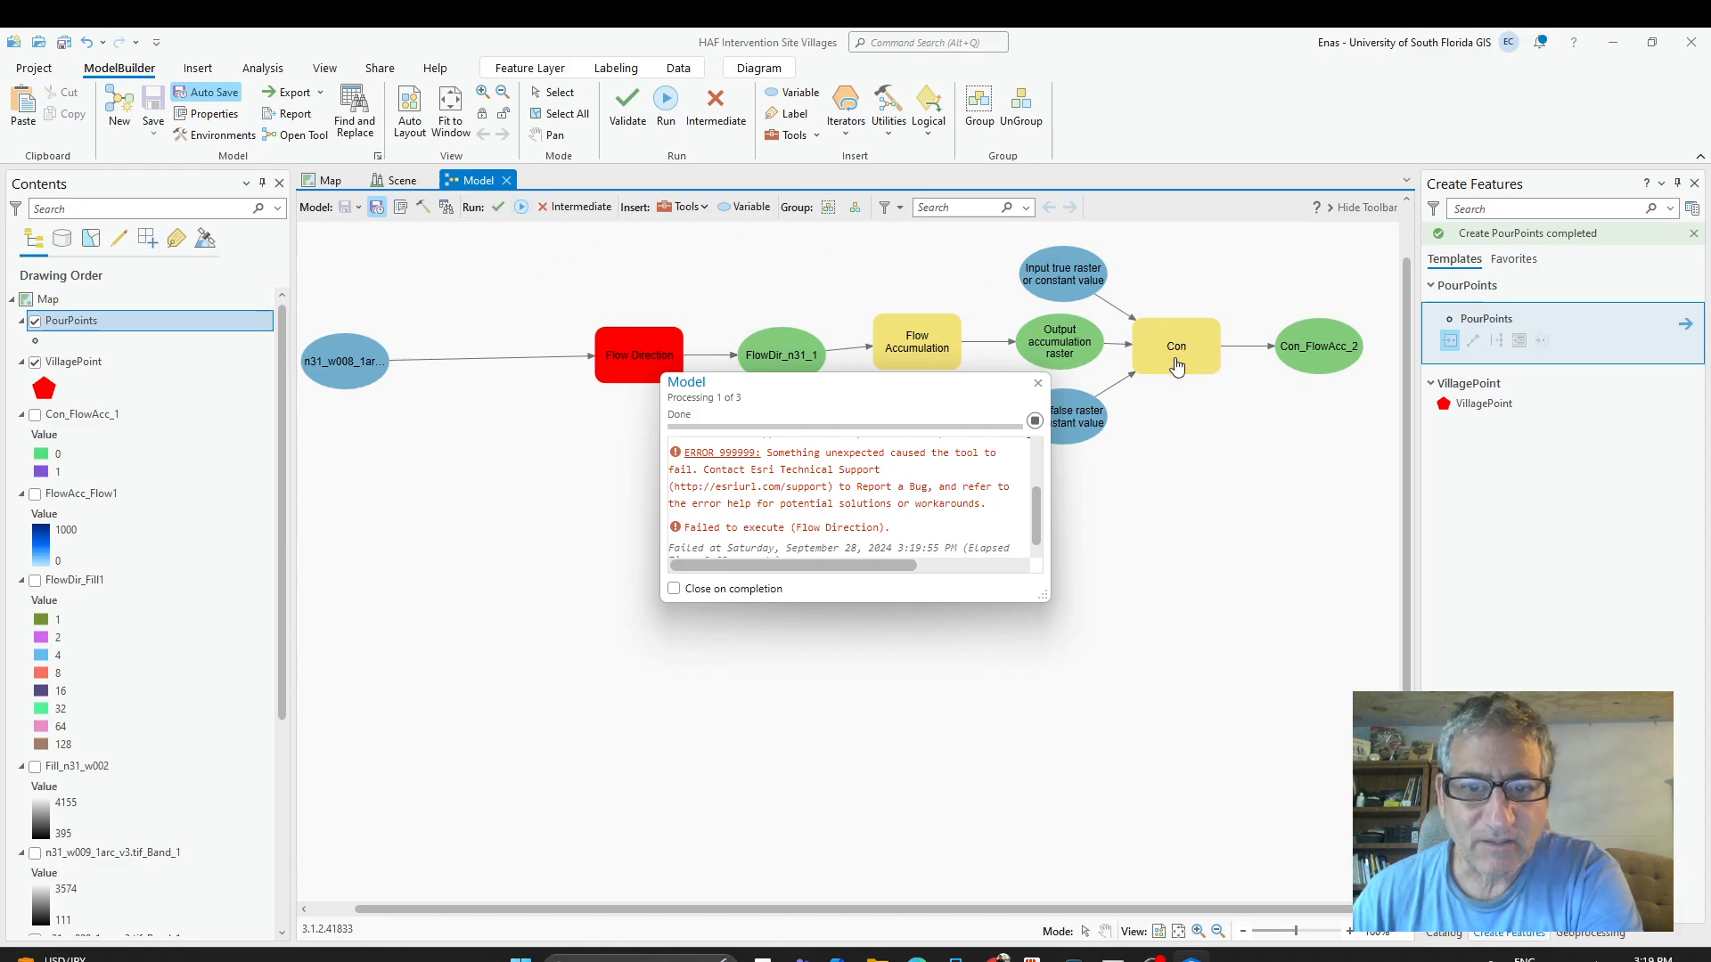
click(1037, 385)
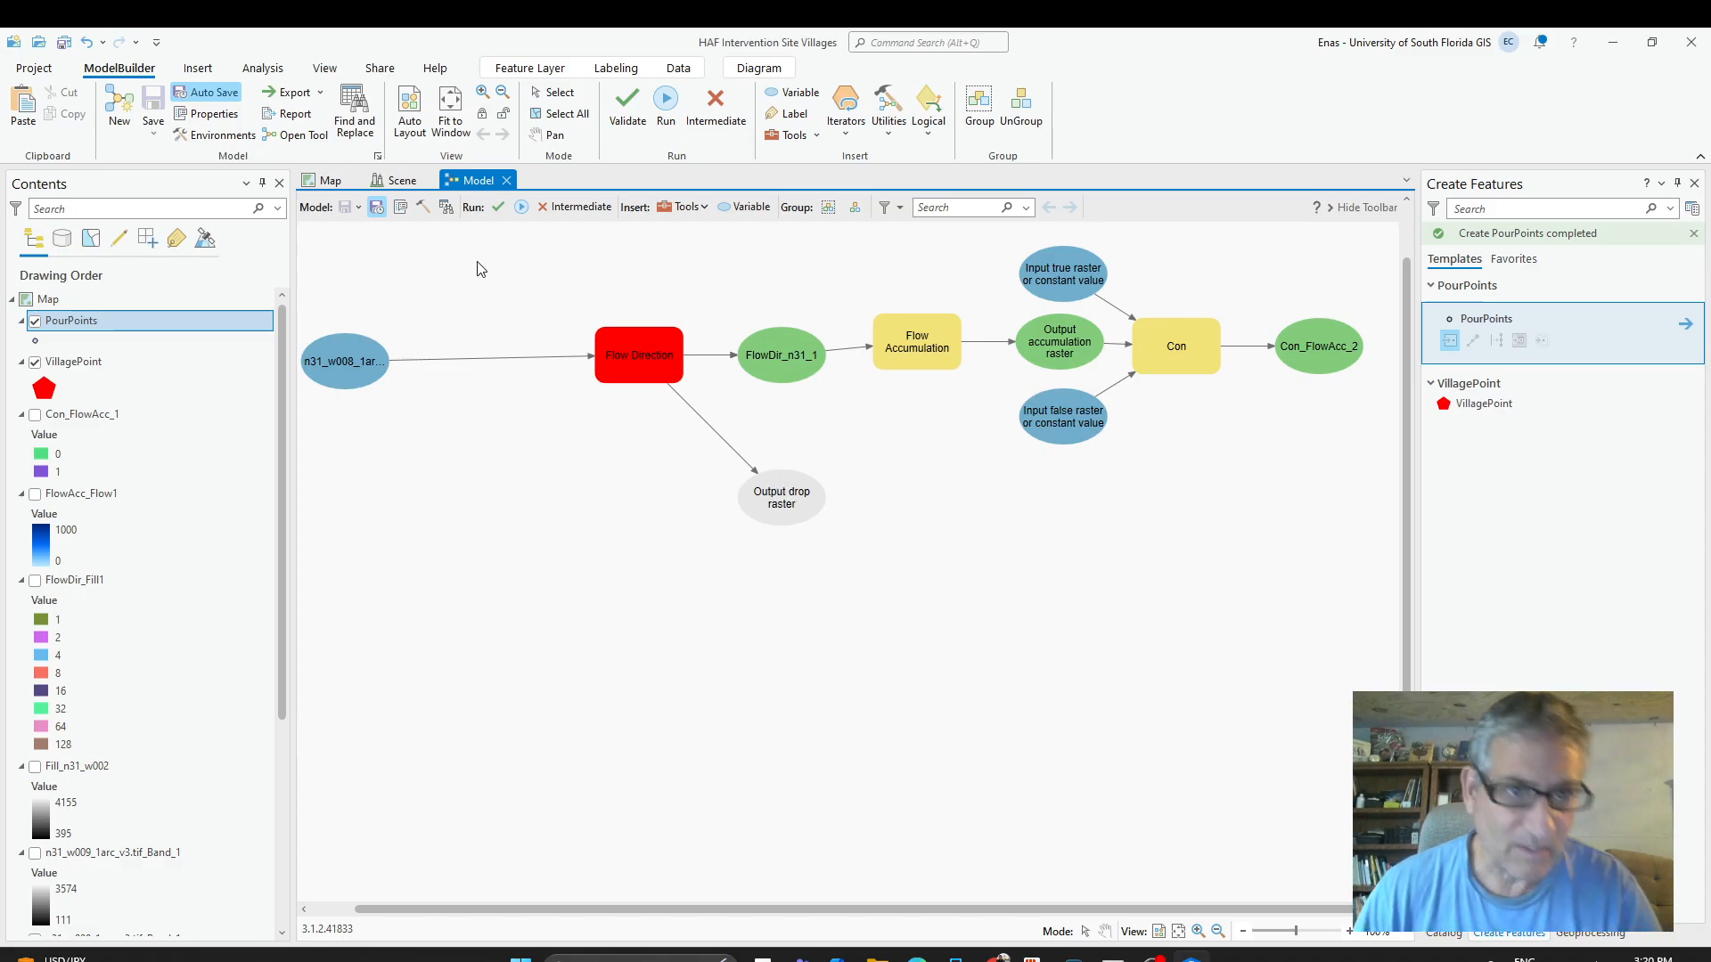
key(ctrl+z)
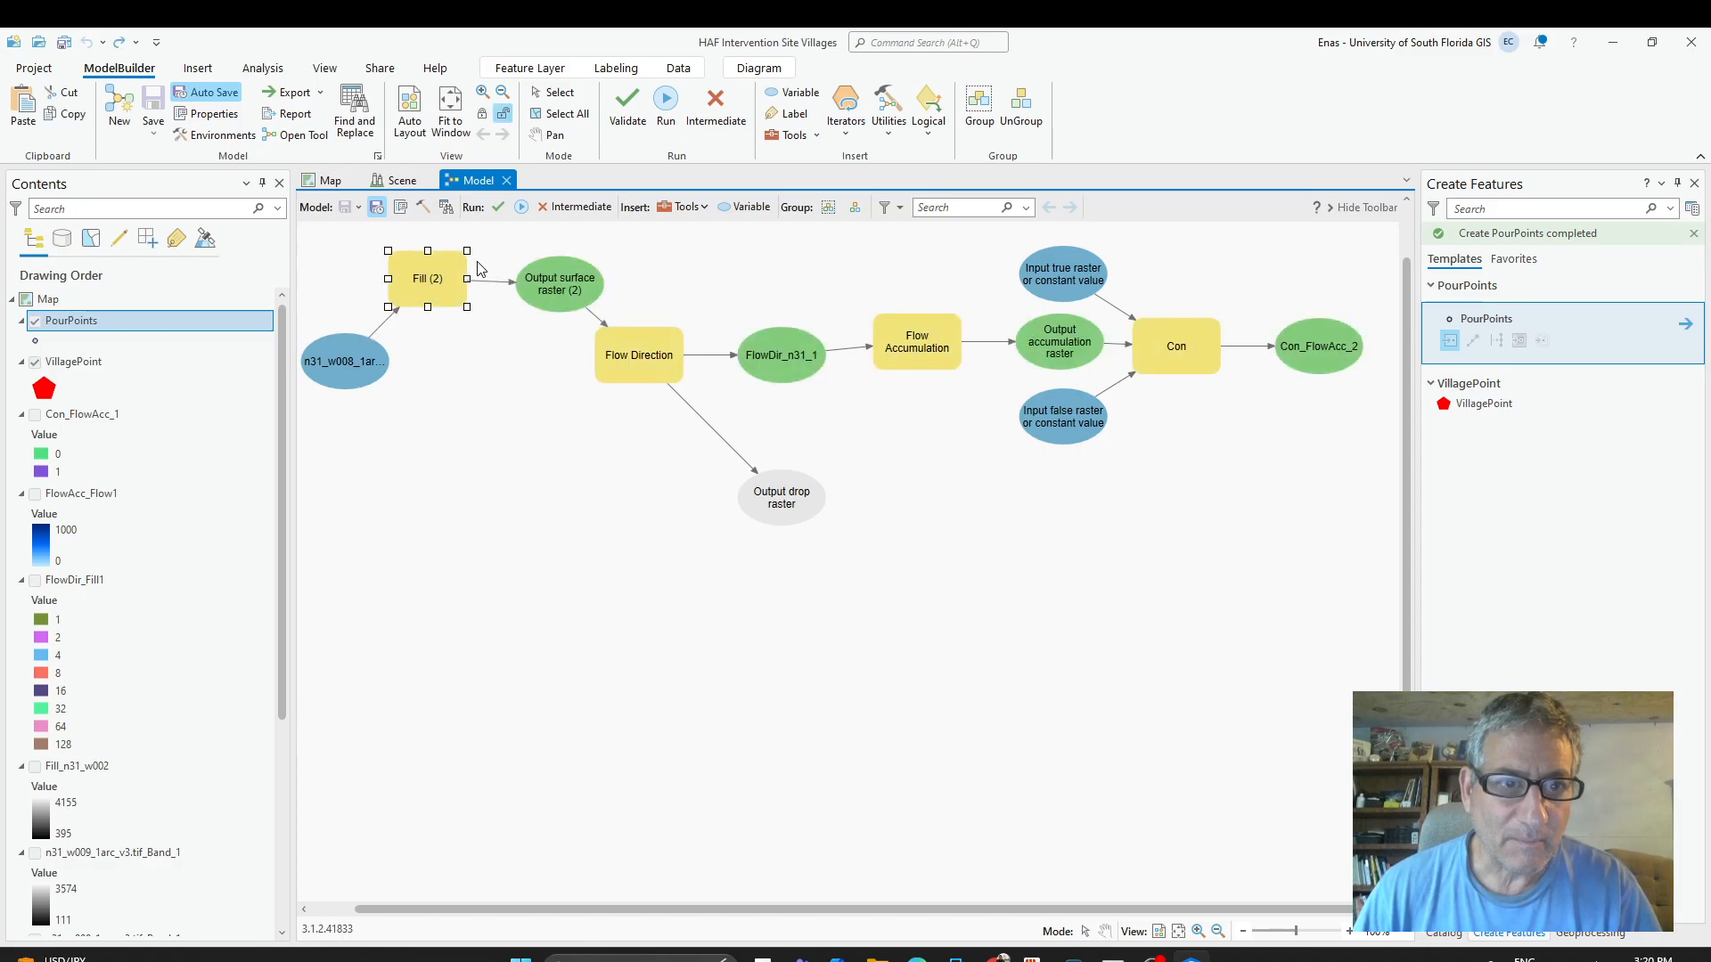
click(534, 461)
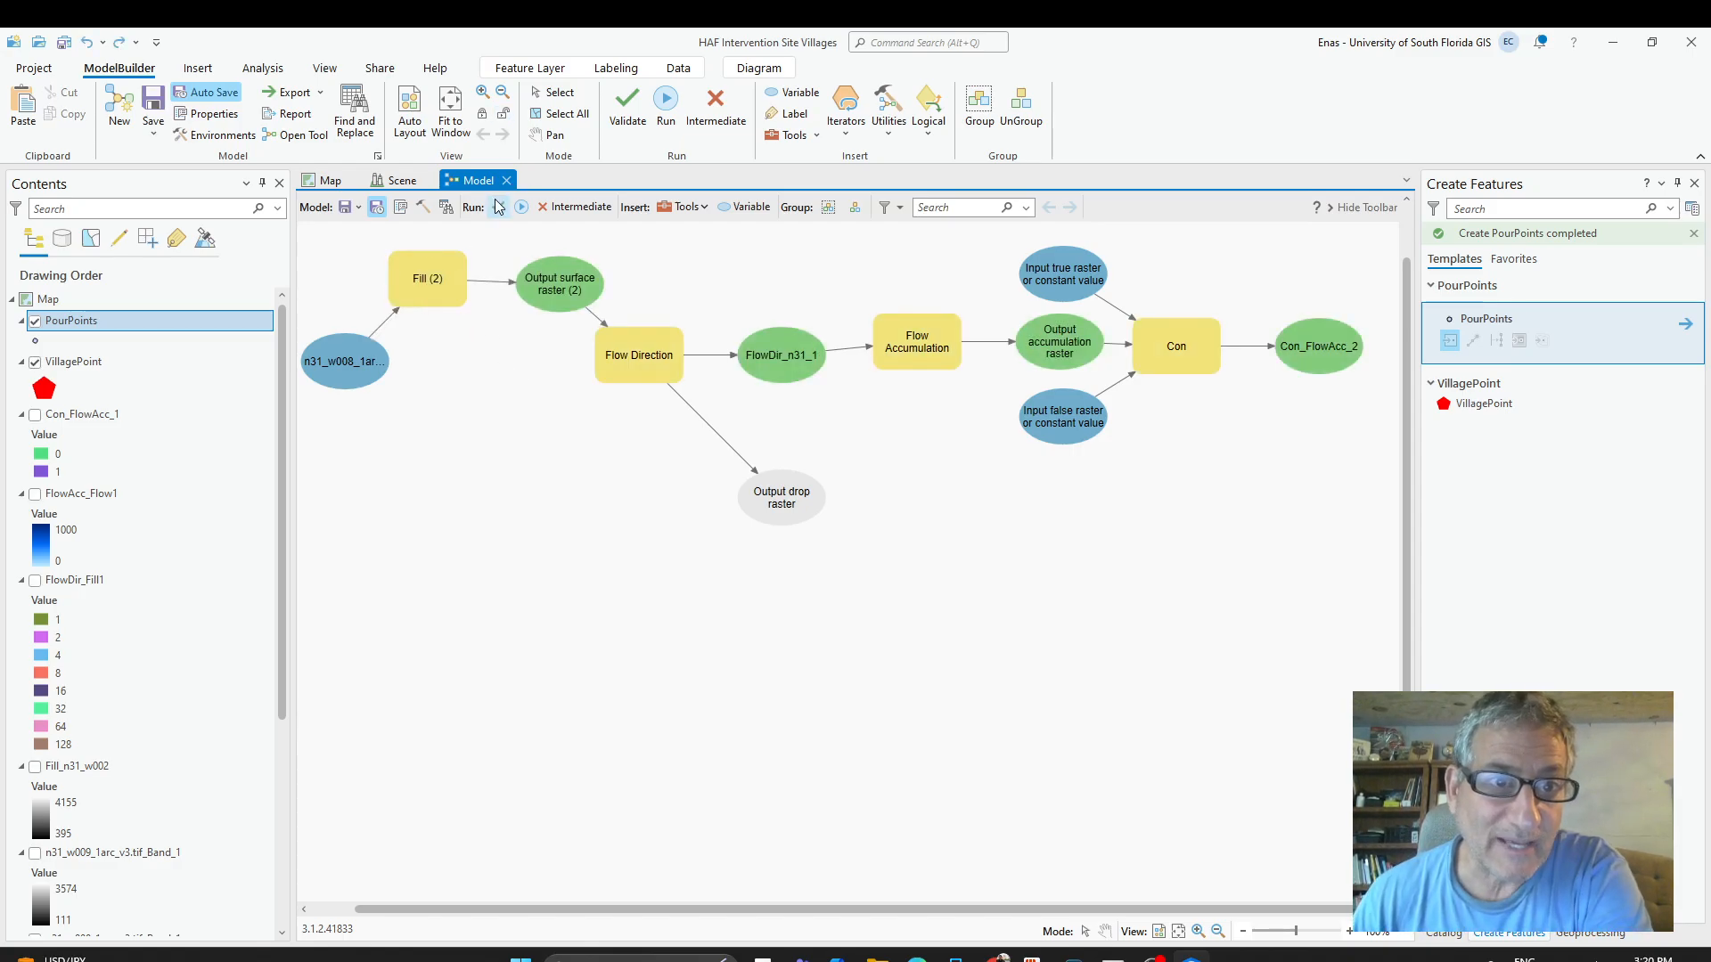
Check the datasets set for the n31_w008 input raster, the Fill (2) process and Output surface raster (2).
double_click(360, 371)
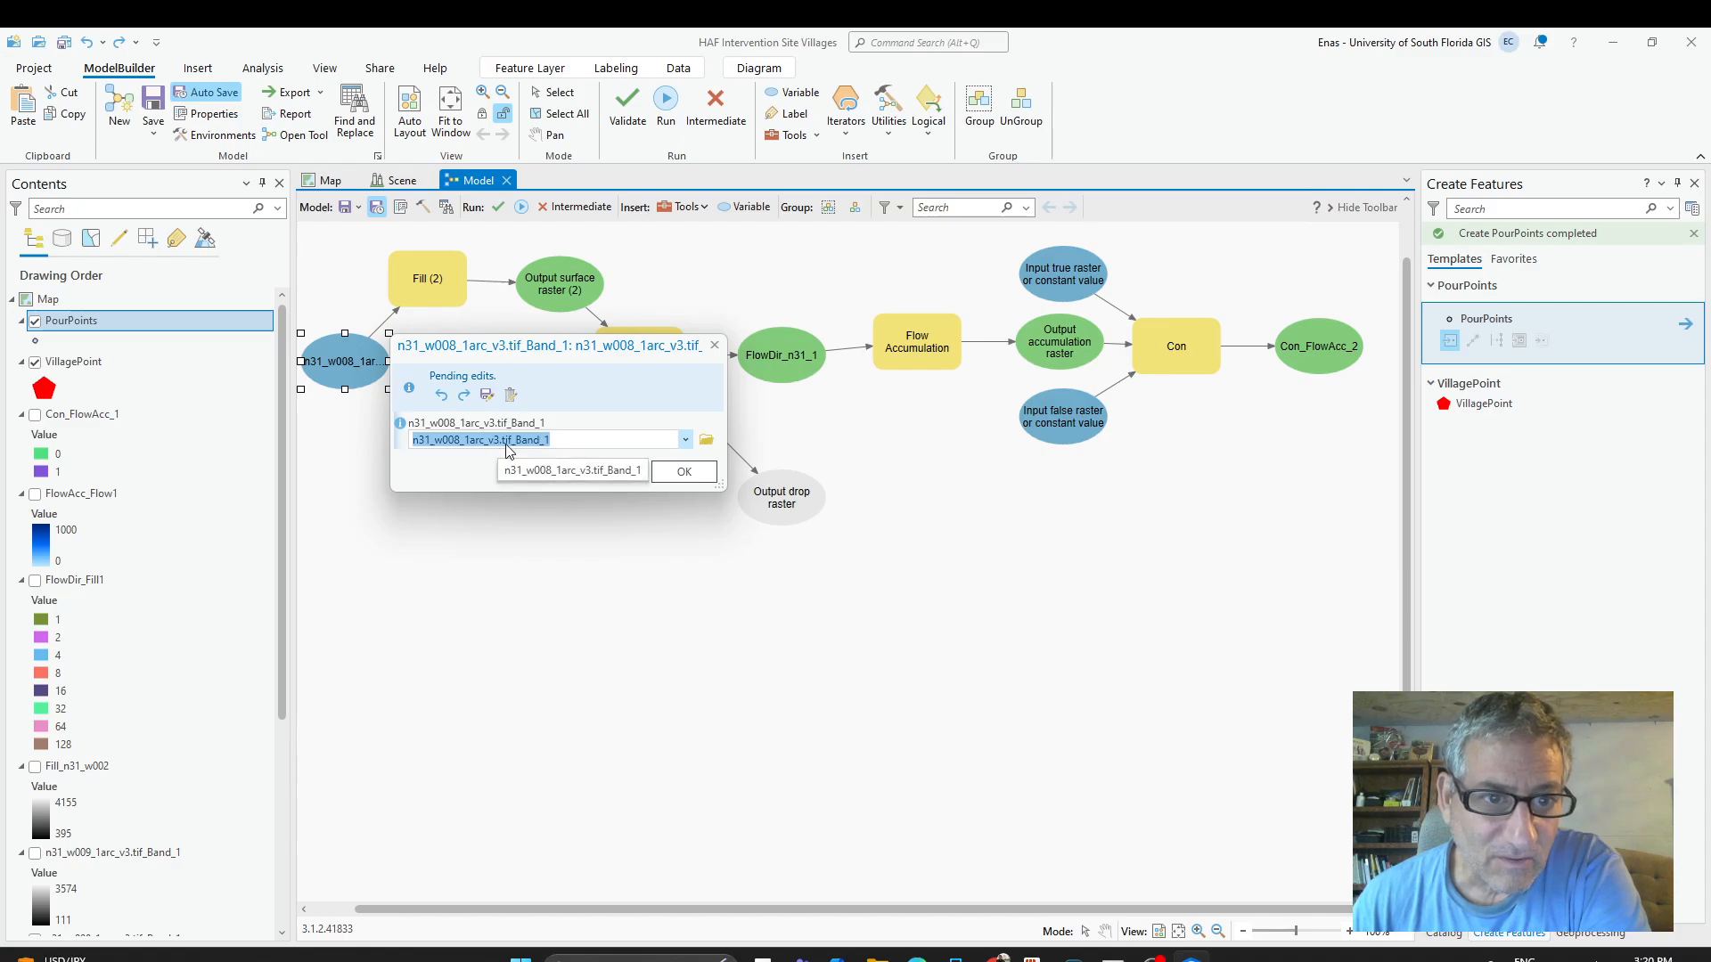
click(684, 475)
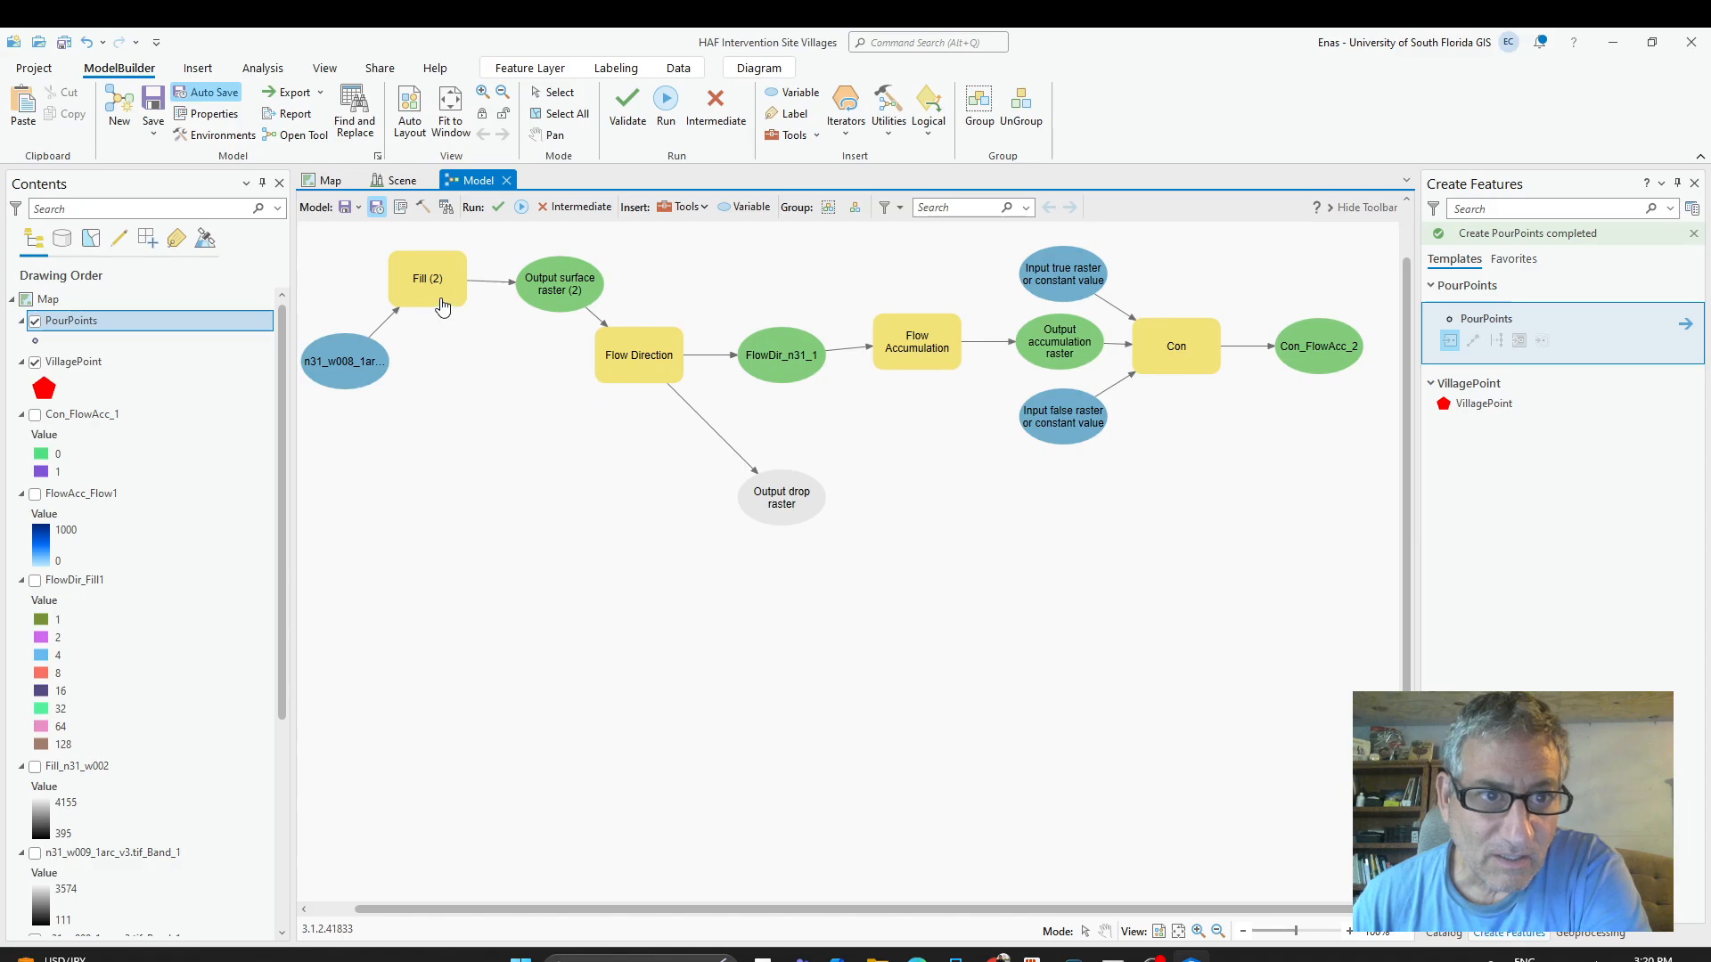
double_click(442, 306)
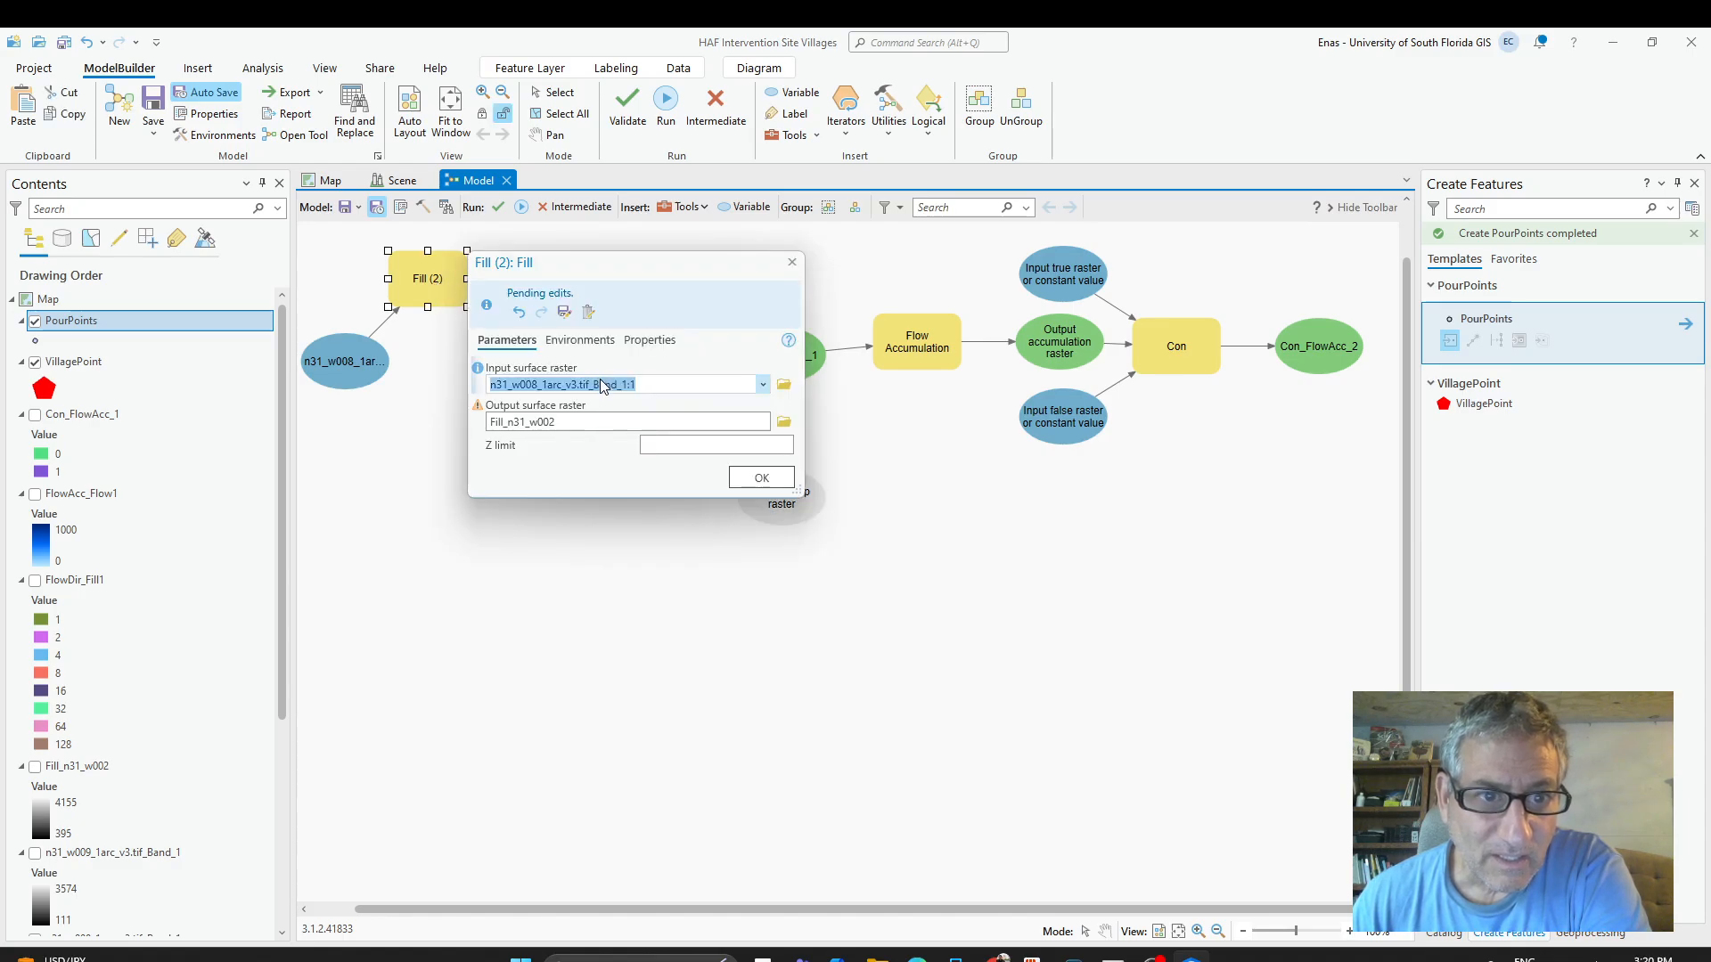
click(761, 478)
double_click(574, 297)
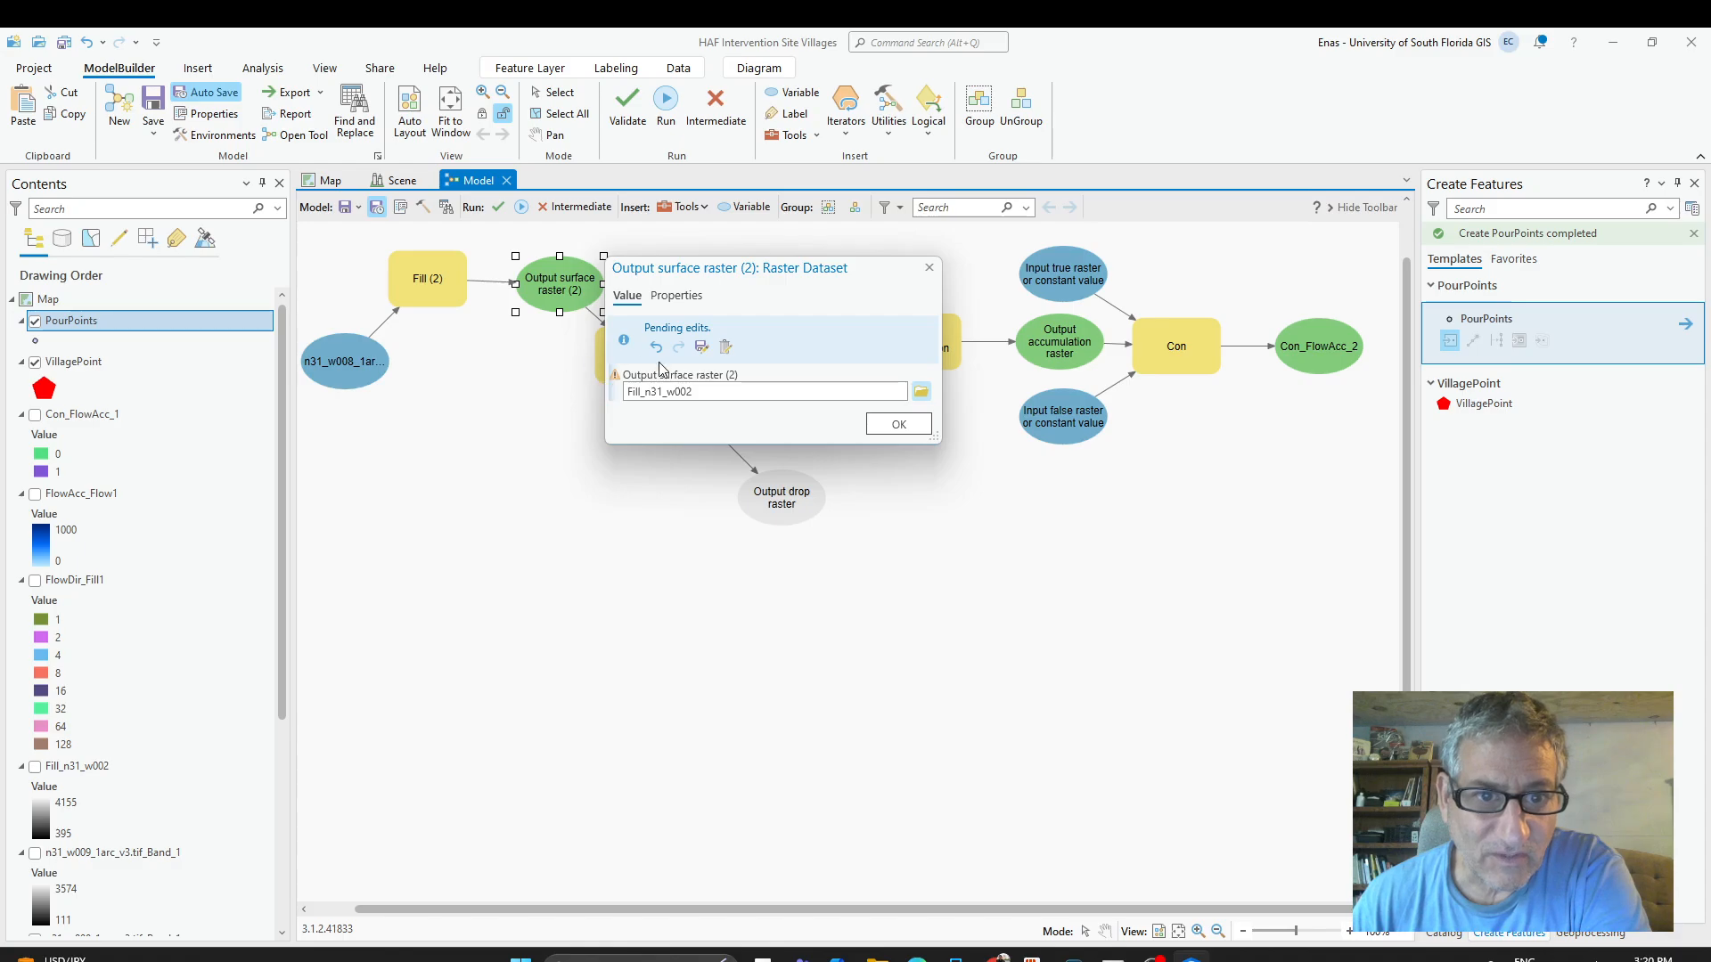
click(896, 424)
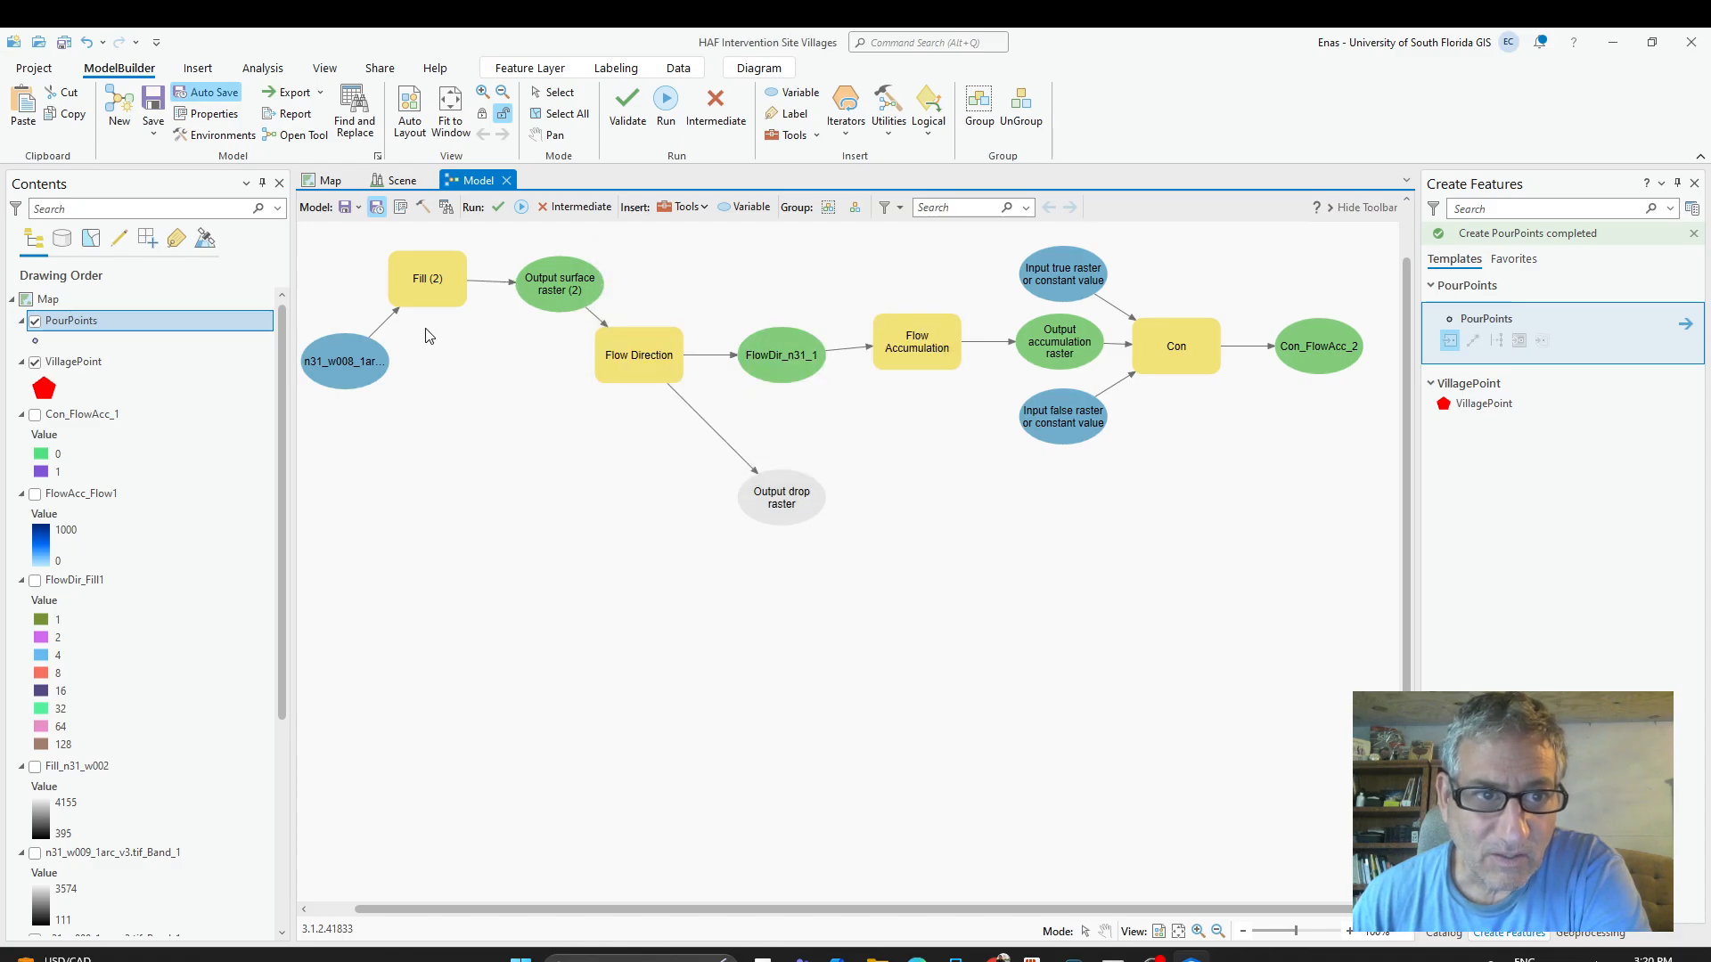
double_click(426, 281)
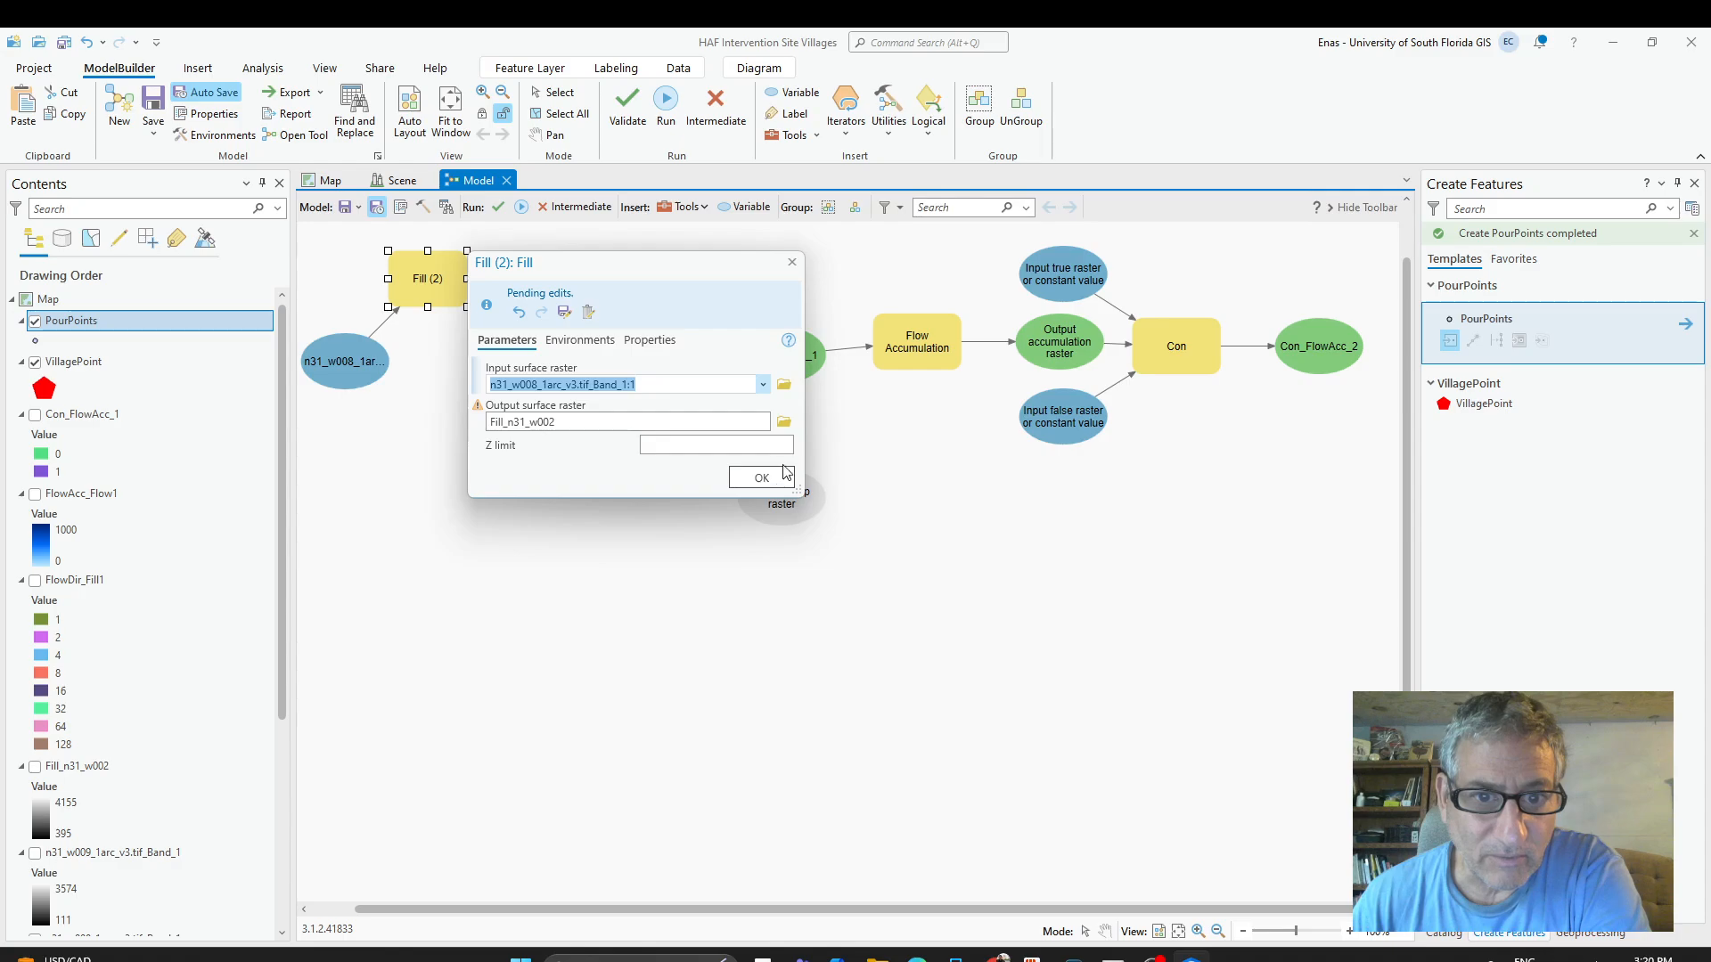
click(747, 476)
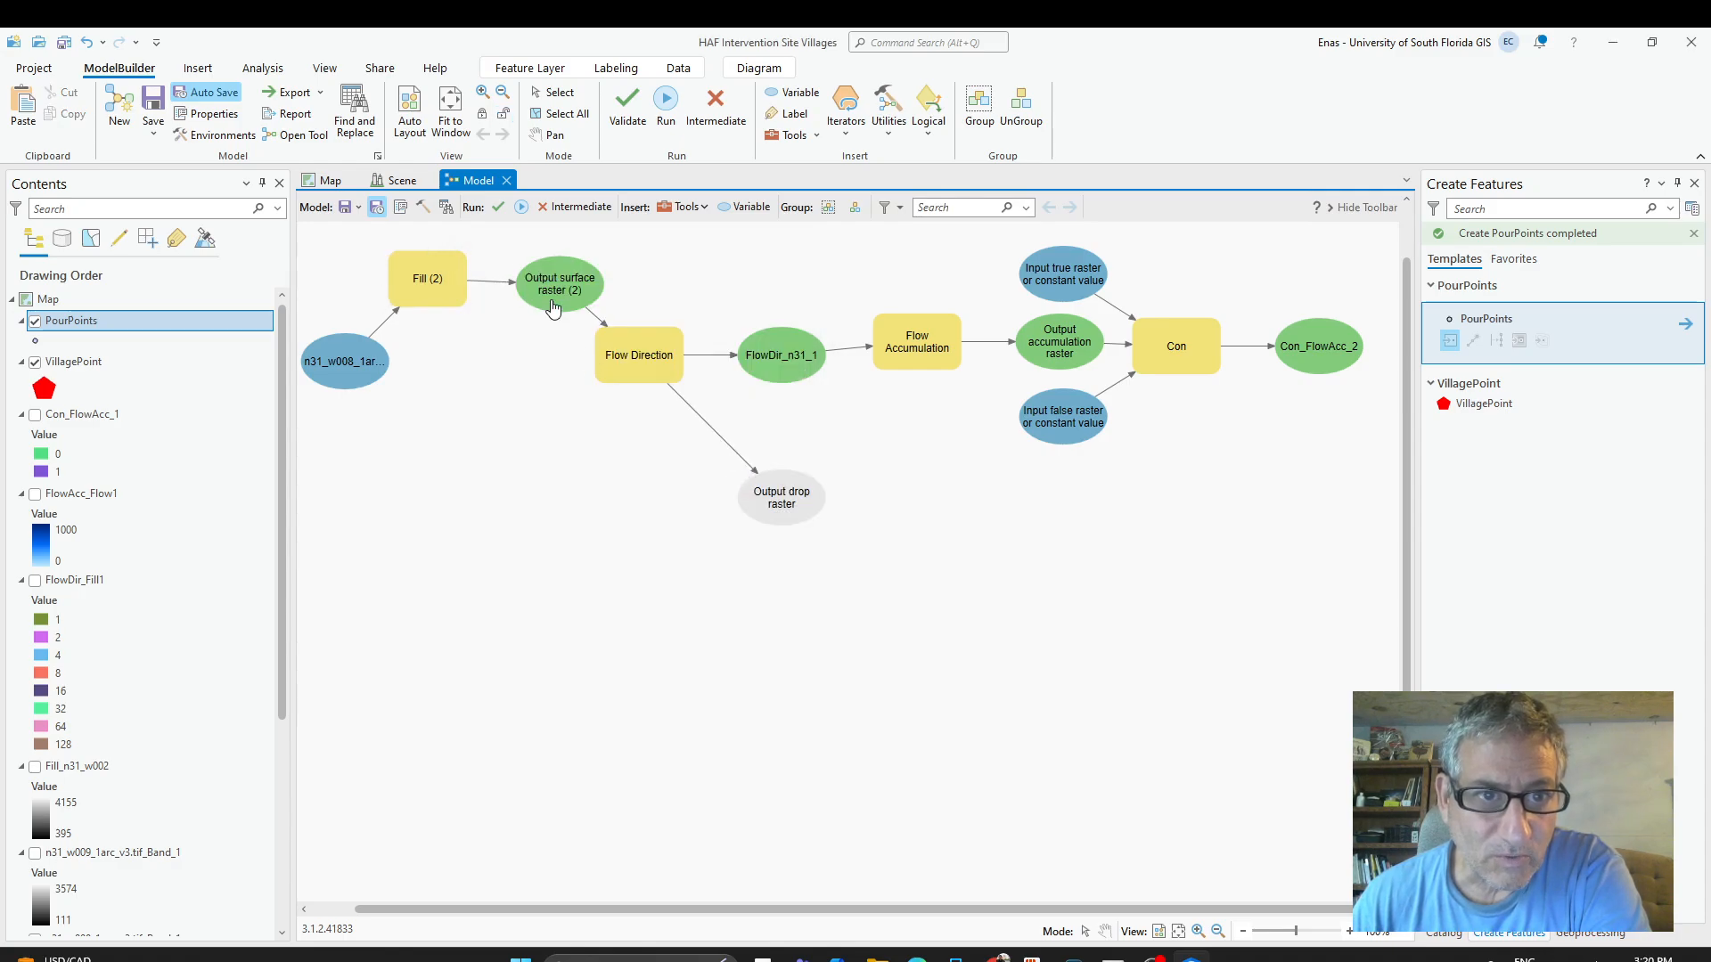
double_click(552, 306)
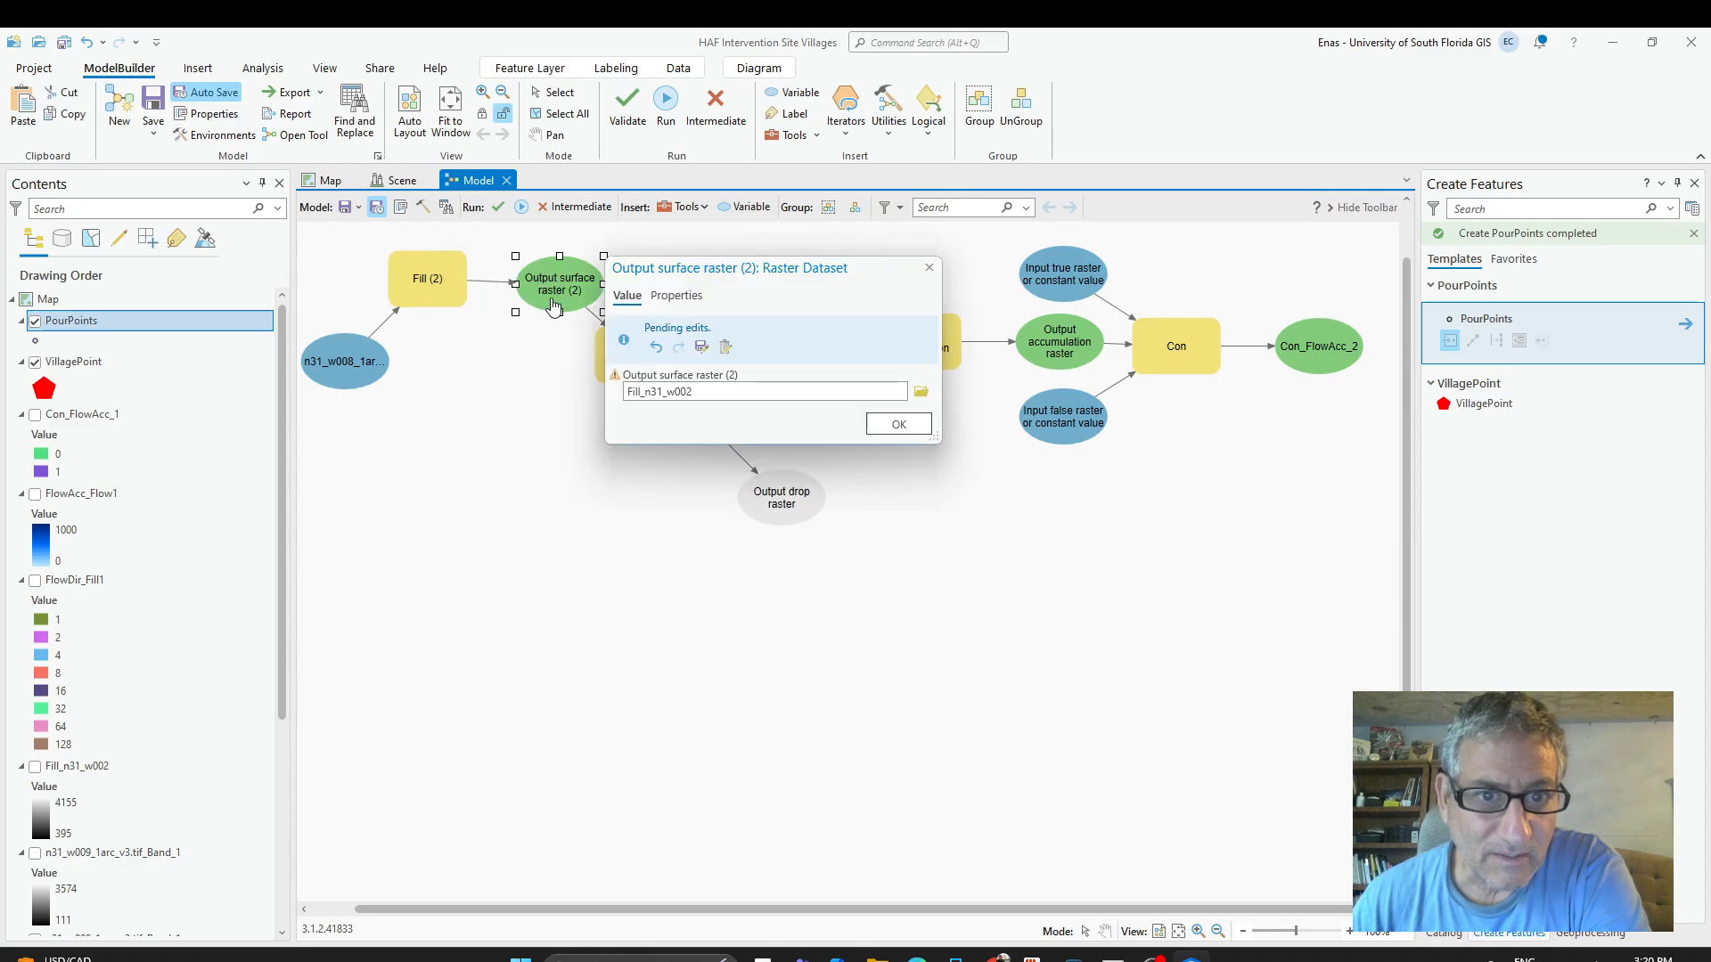
click(899, 425)
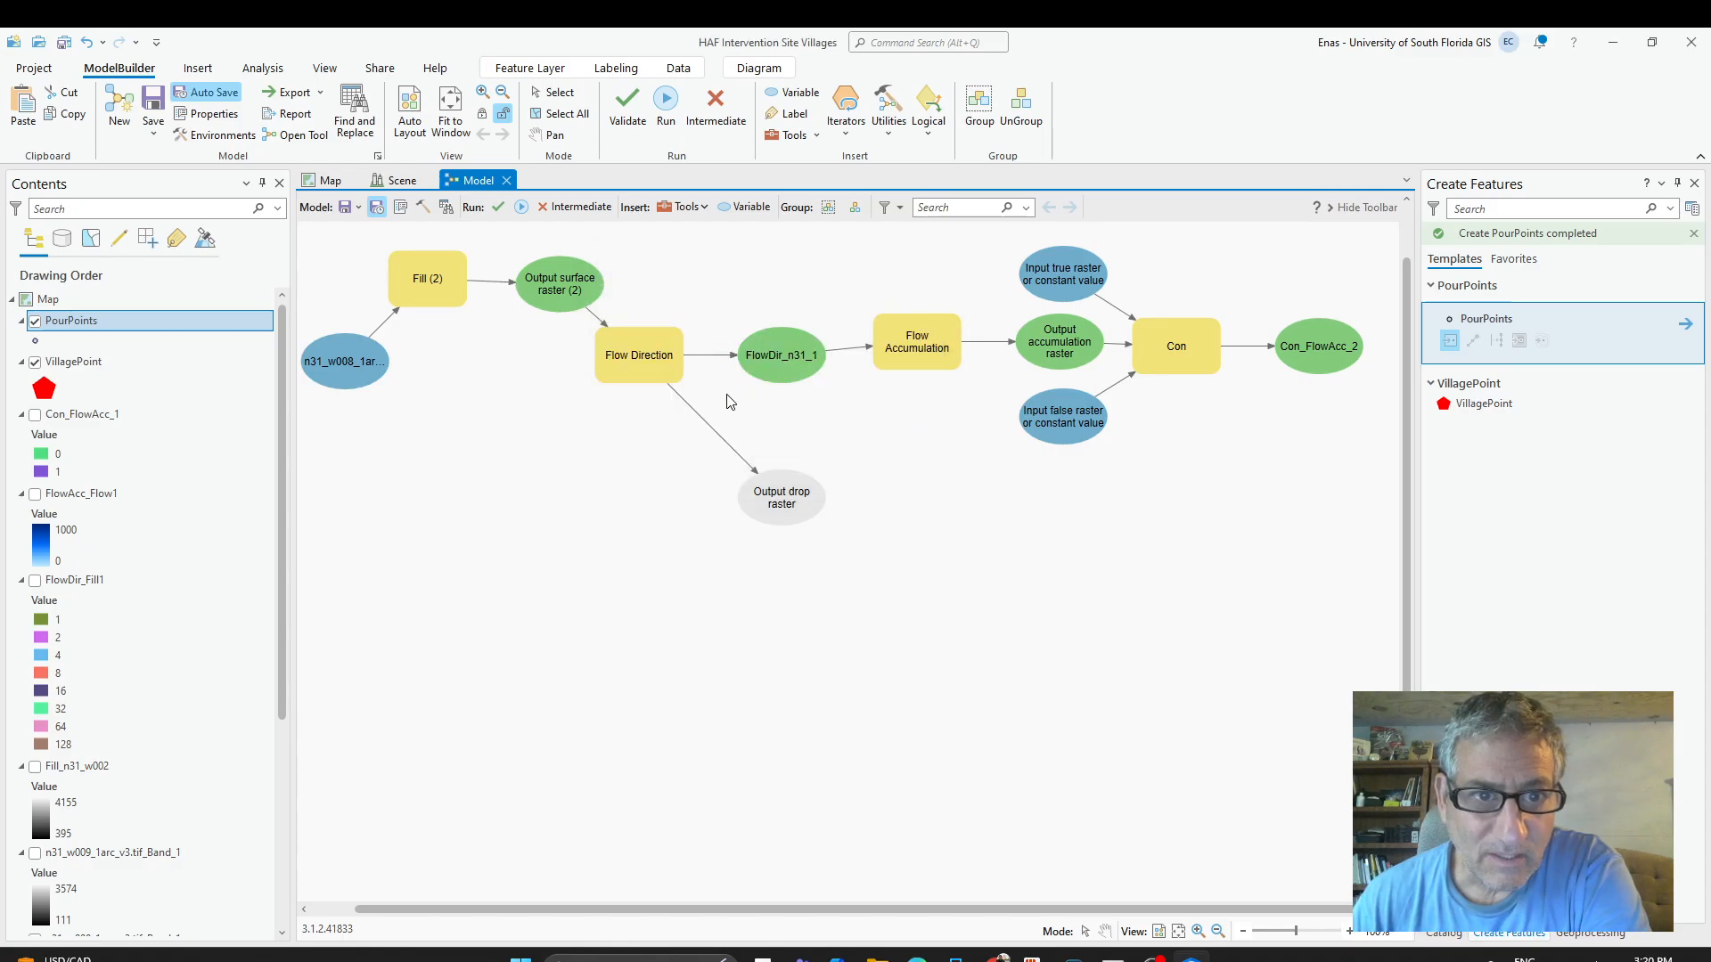
Review Flow Direction's input surface raster, output raster and flow direction type.
click(640, 360)
double_click(640, 361)
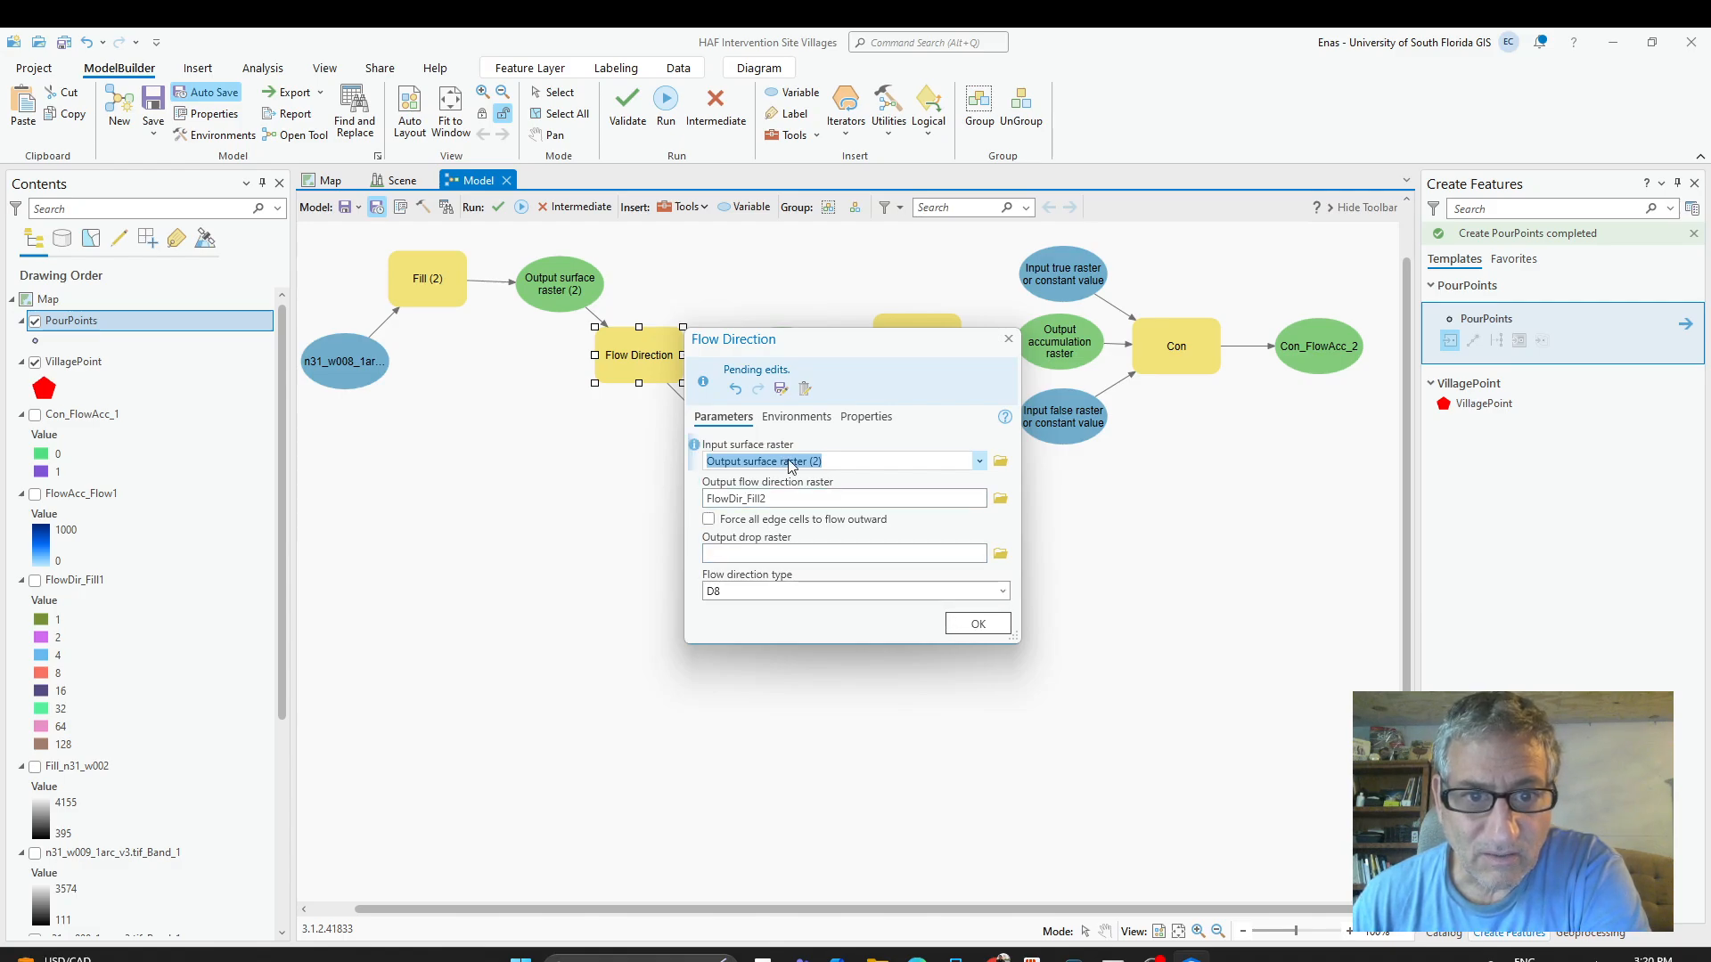
click(978, 624)
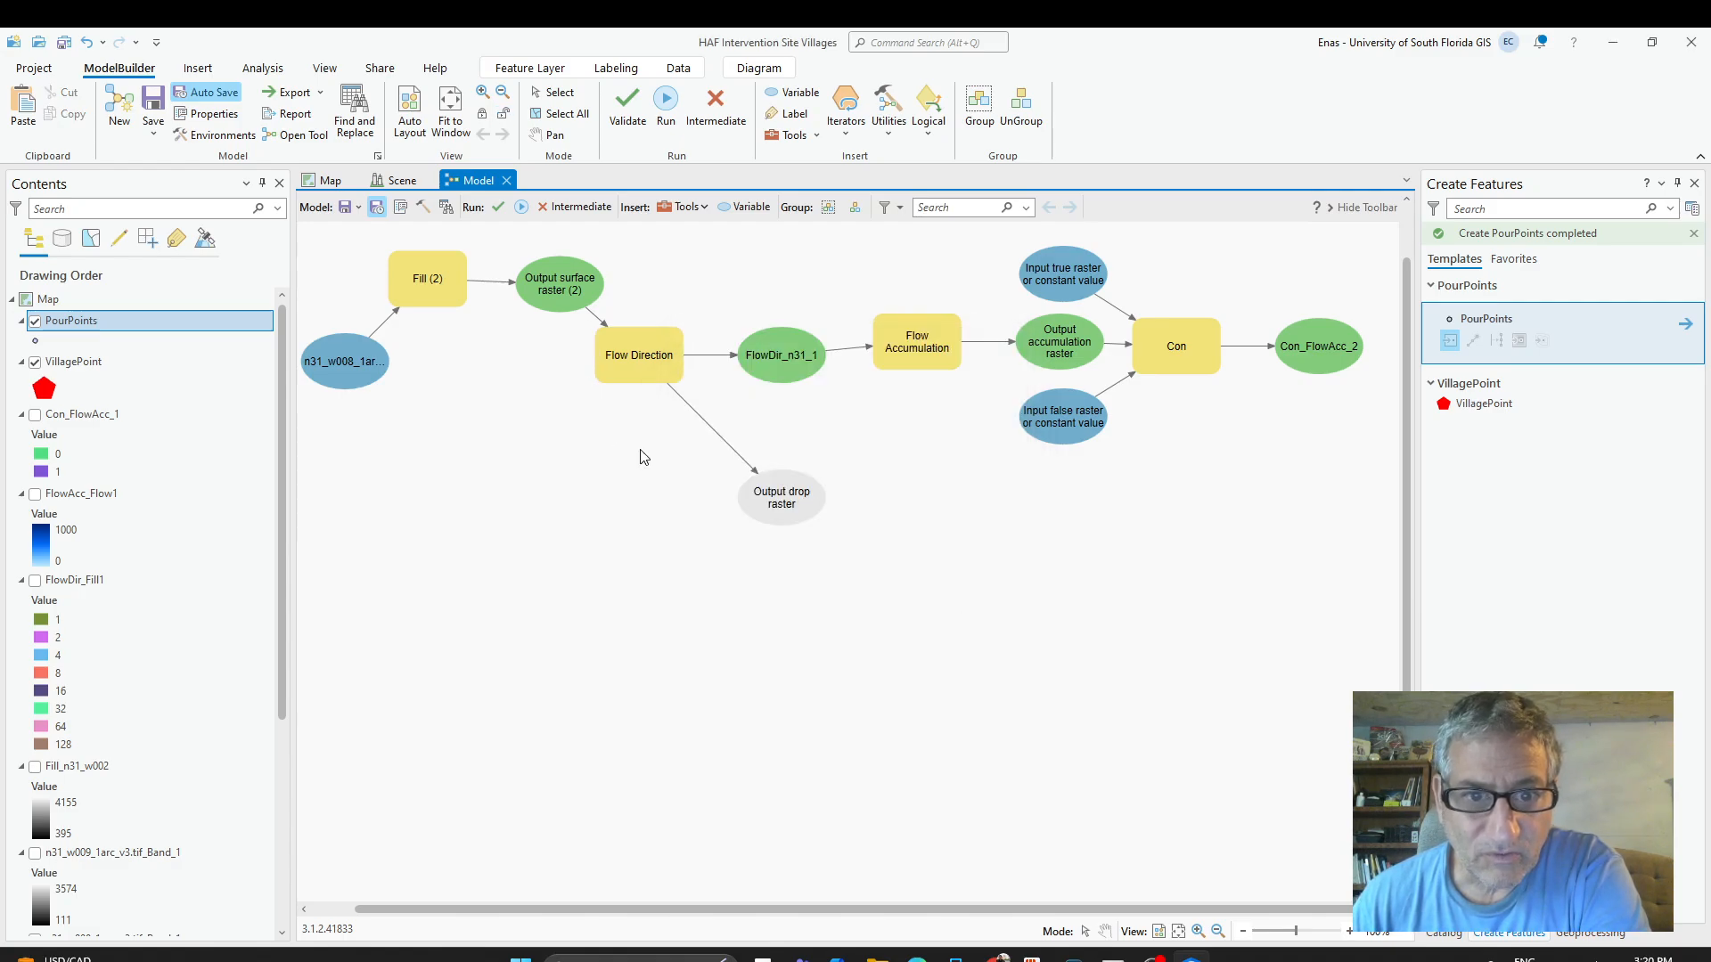
Undo the replacement of Fill by Flow Direction, and connect Output surface raster (2) to the restored Fill process as its input.
drag(764, 482, 752, 475)
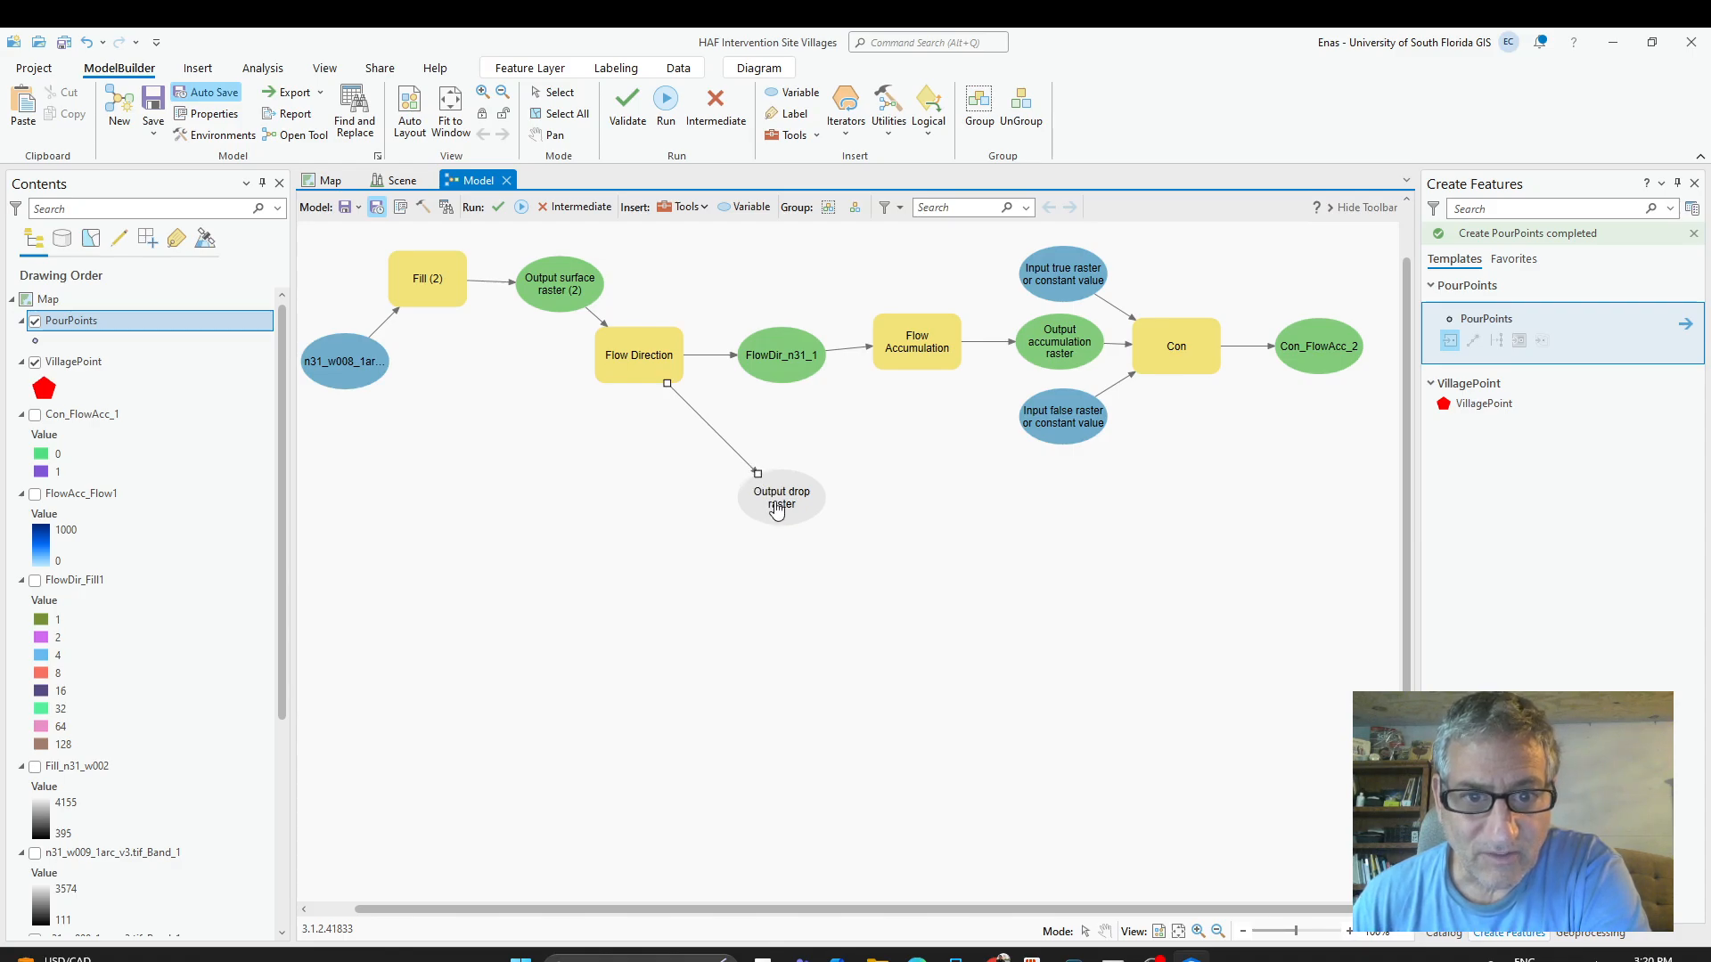
click(772, 508)
key(ctrl+z)
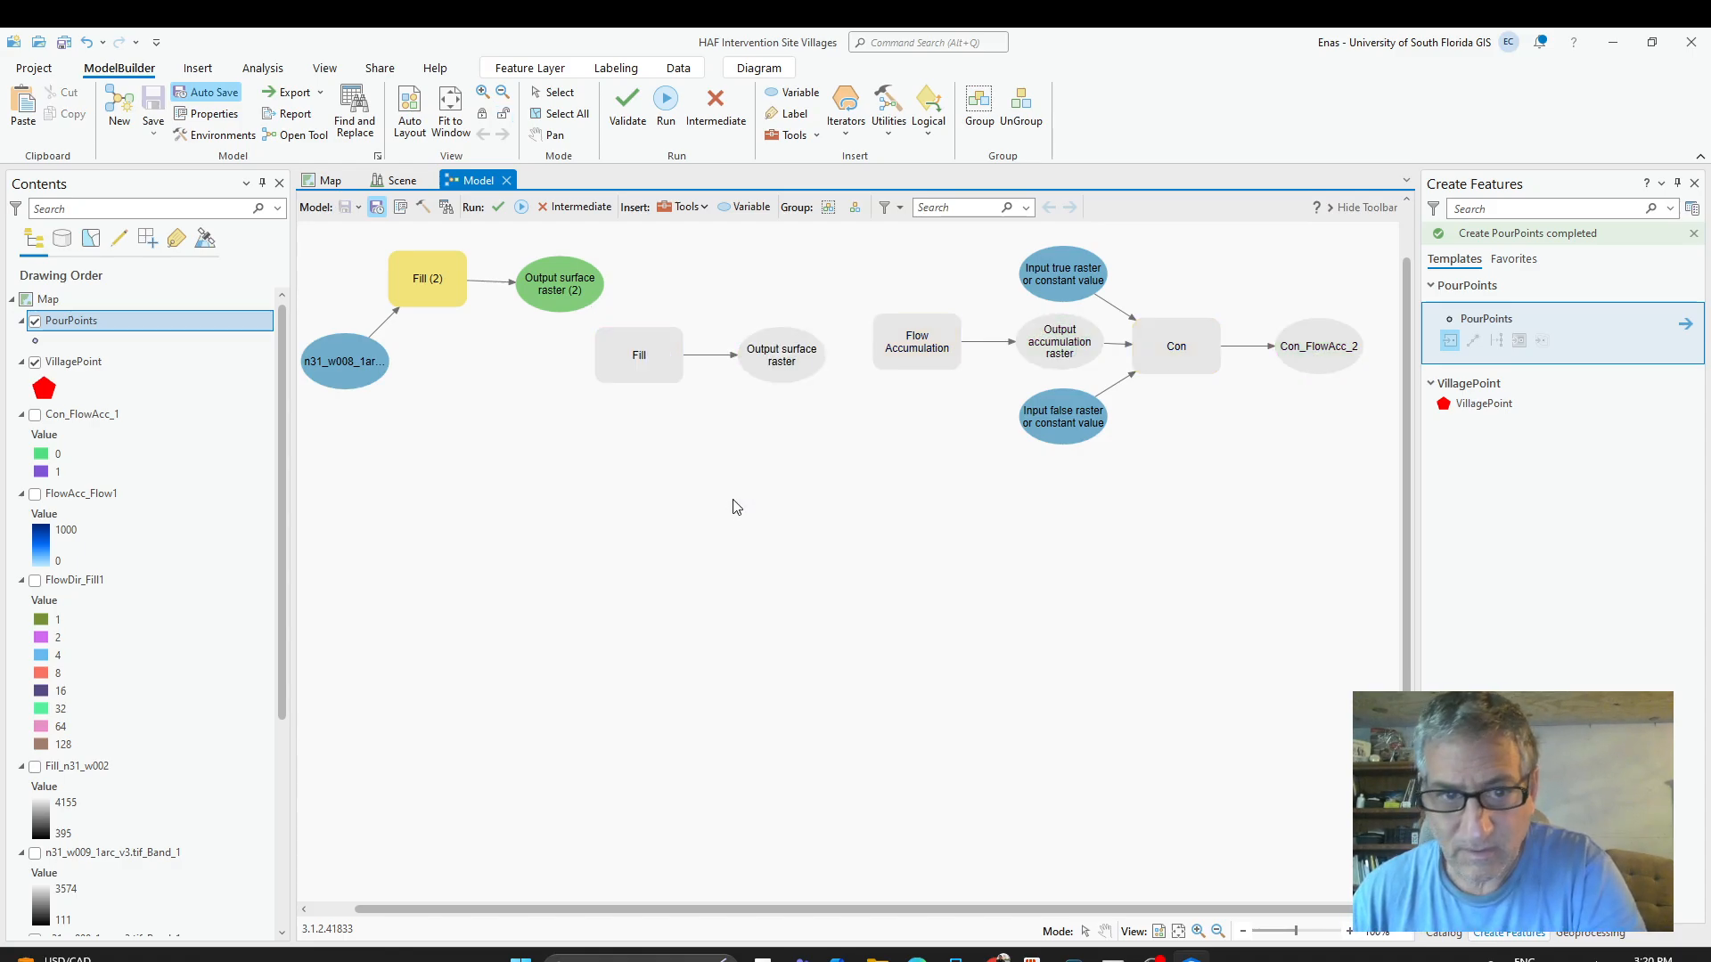
drag(616, 358, 619, 360)
click(670, 372)
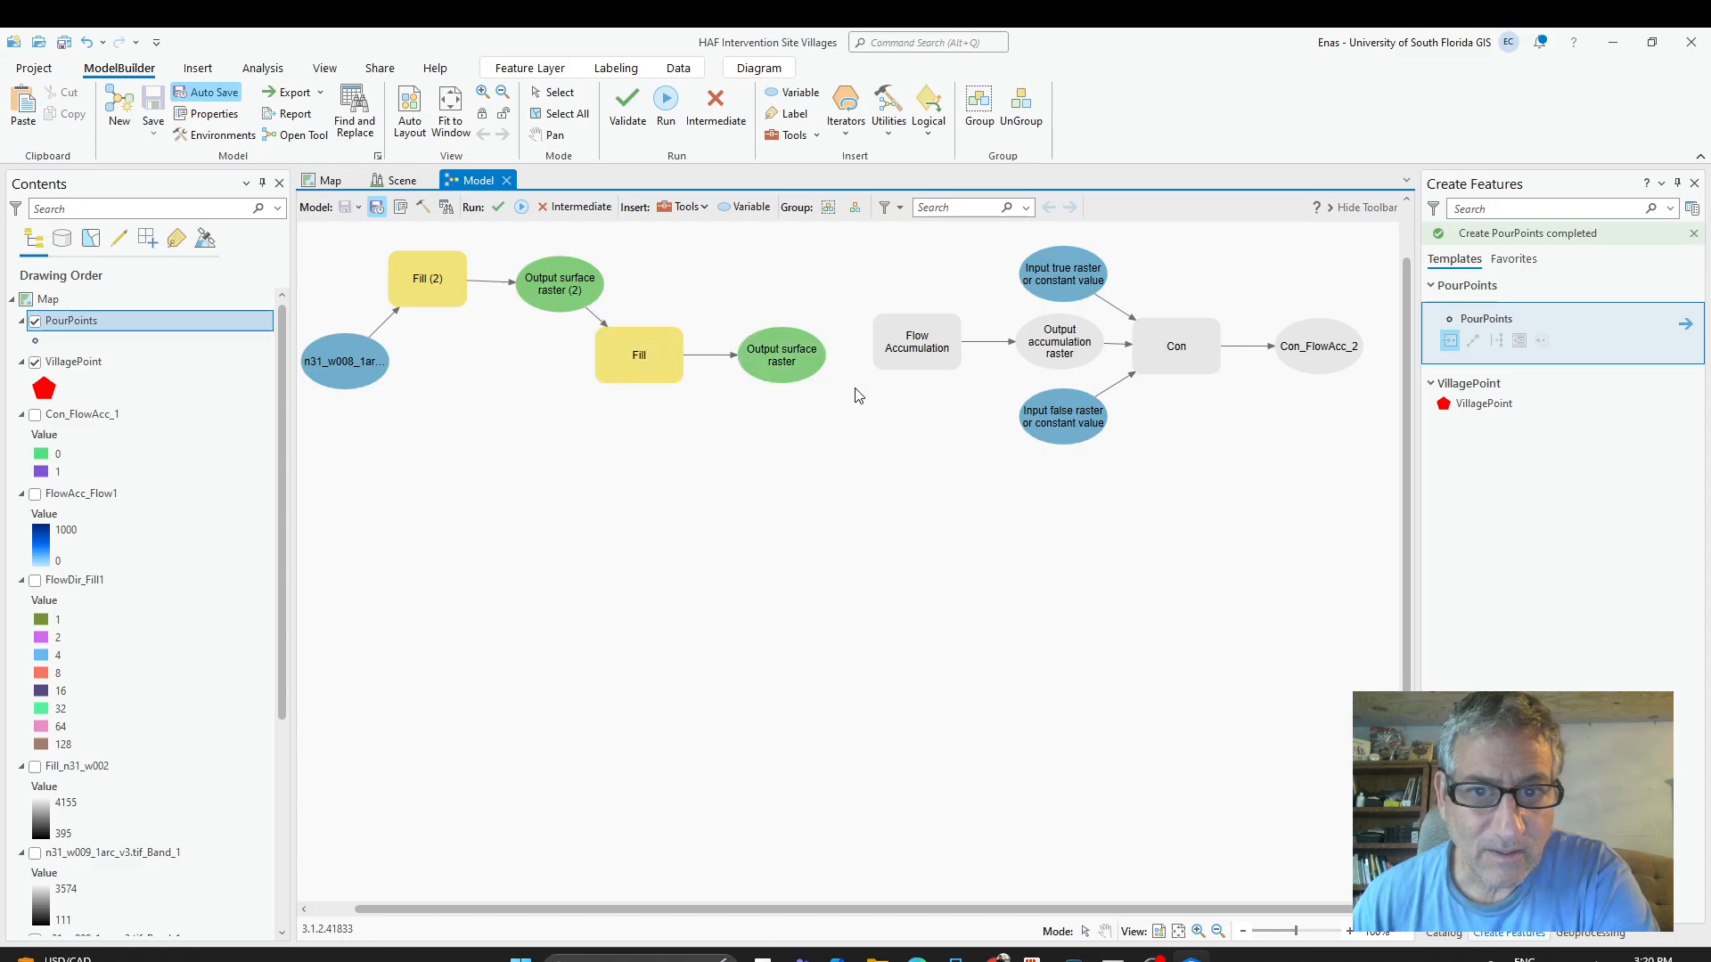
Connect Fill's output surface raster to Flow Accumulation as the input flow direction raster, and run the model, dismissing its messages.
drag(777, 378, 879, 344)
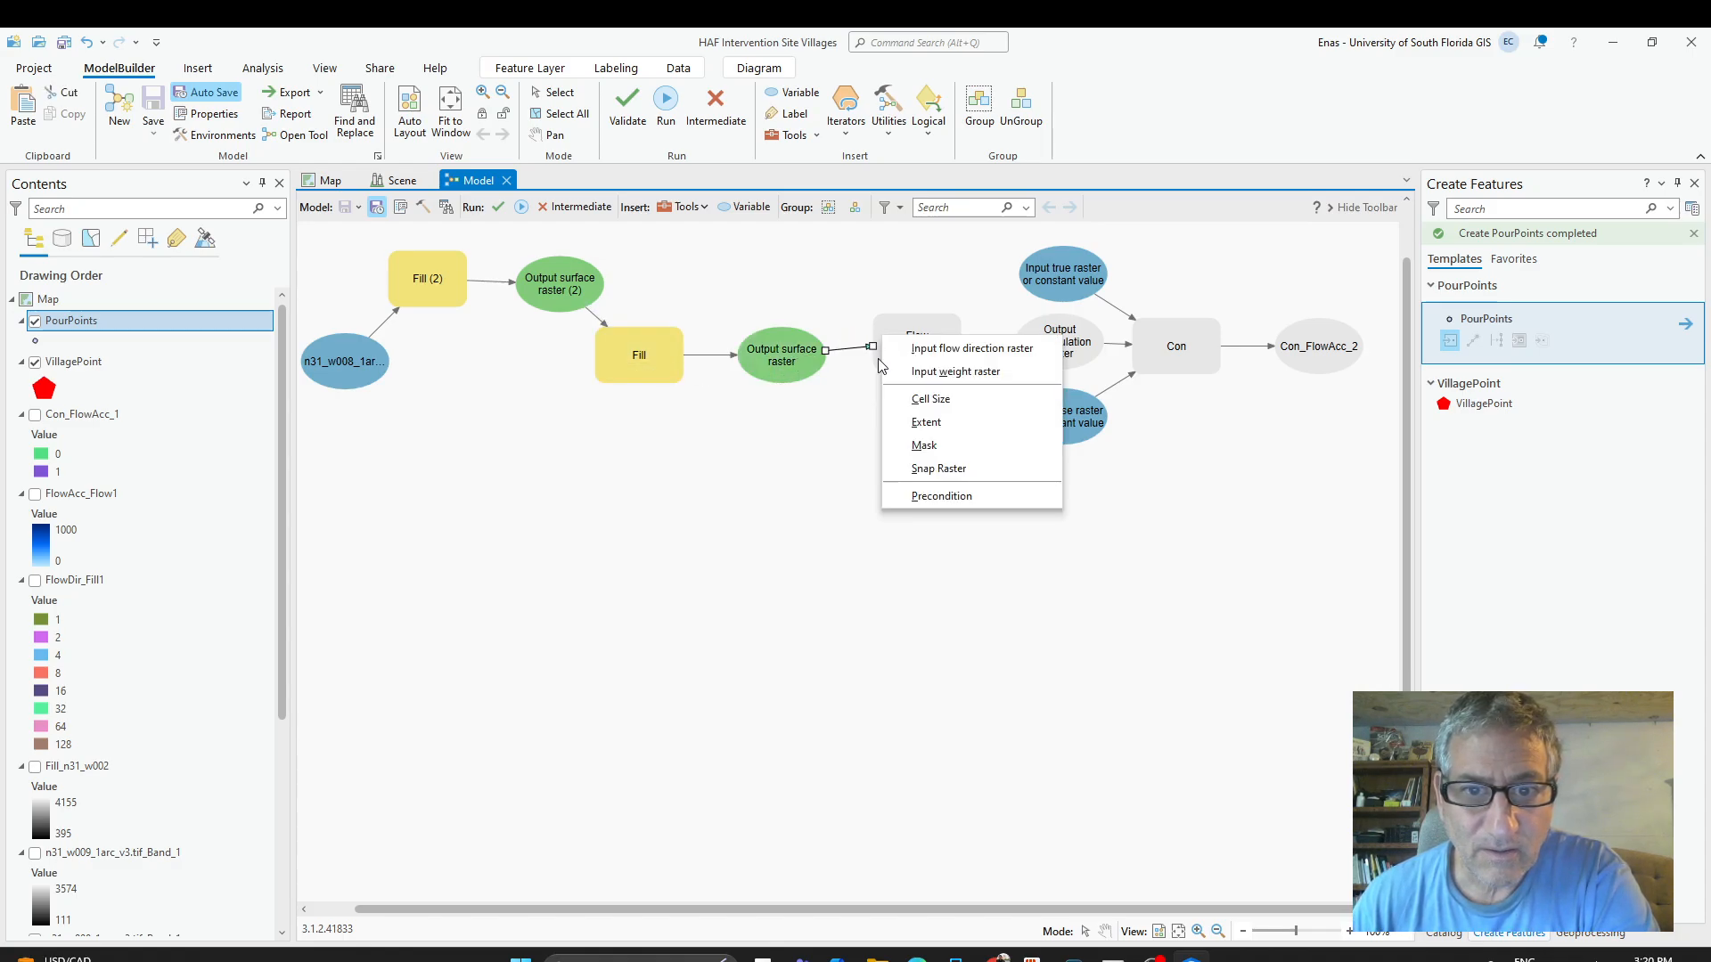
click(921, 353)
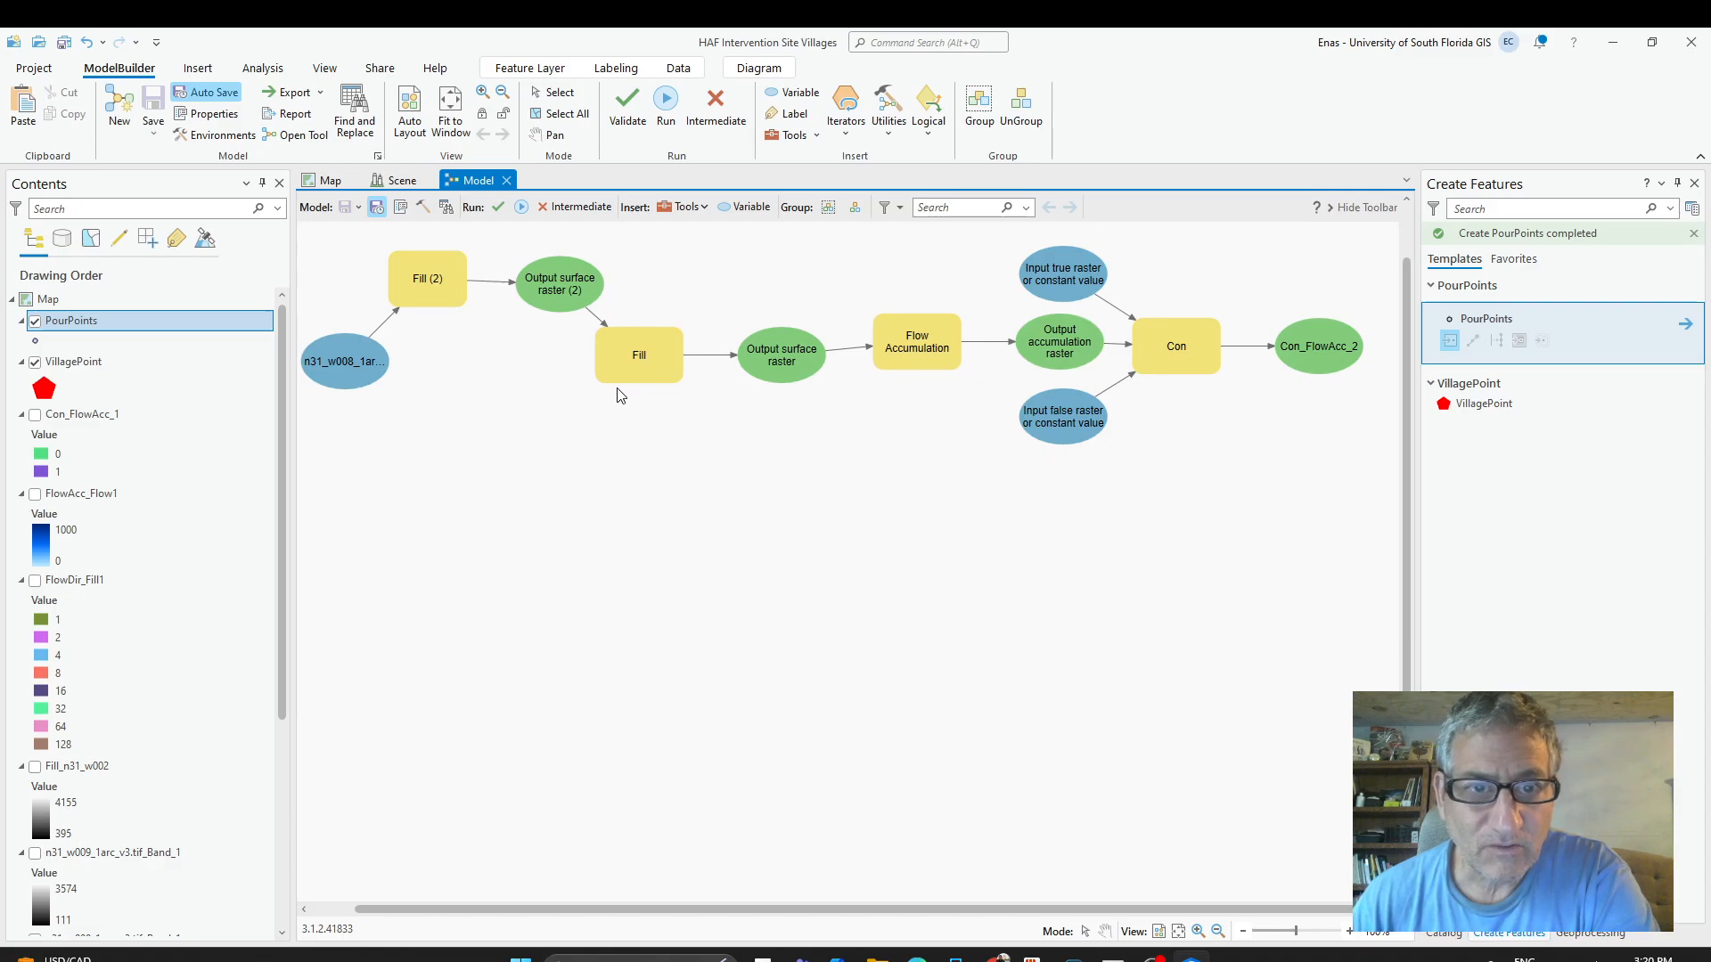
click(521, 206)
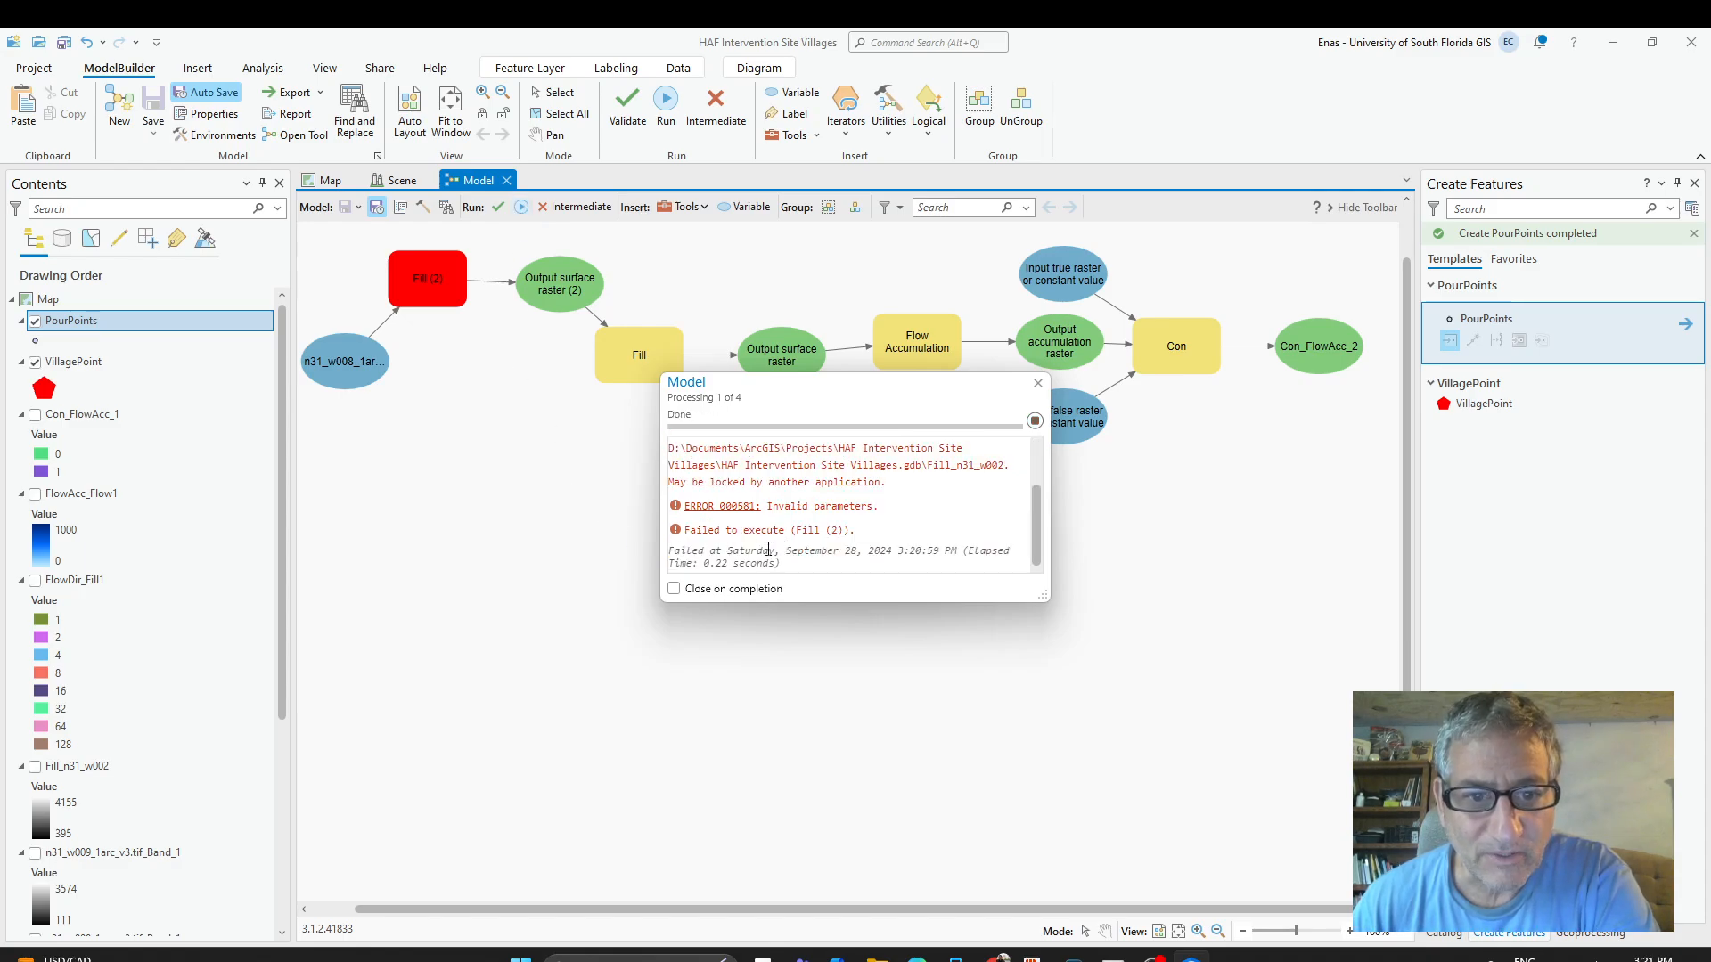
click(1035, 384)
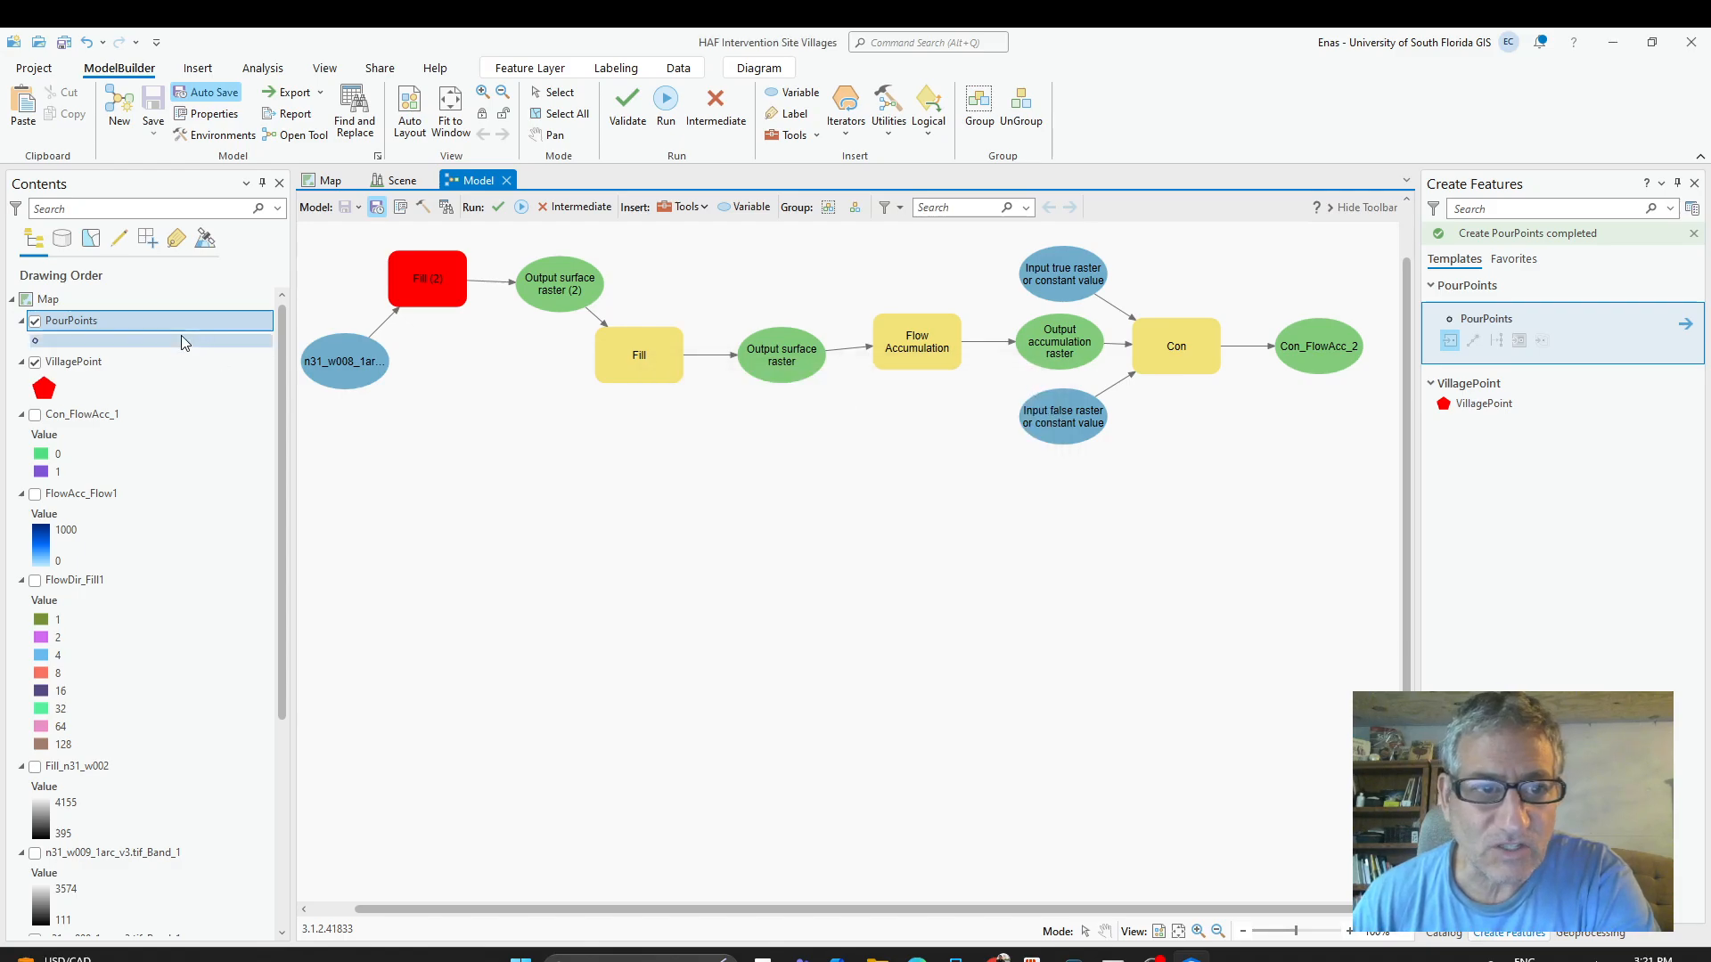
Review the rasters available as Fill (2)'s input surface raster without changing its parameters.
click(435, 282)
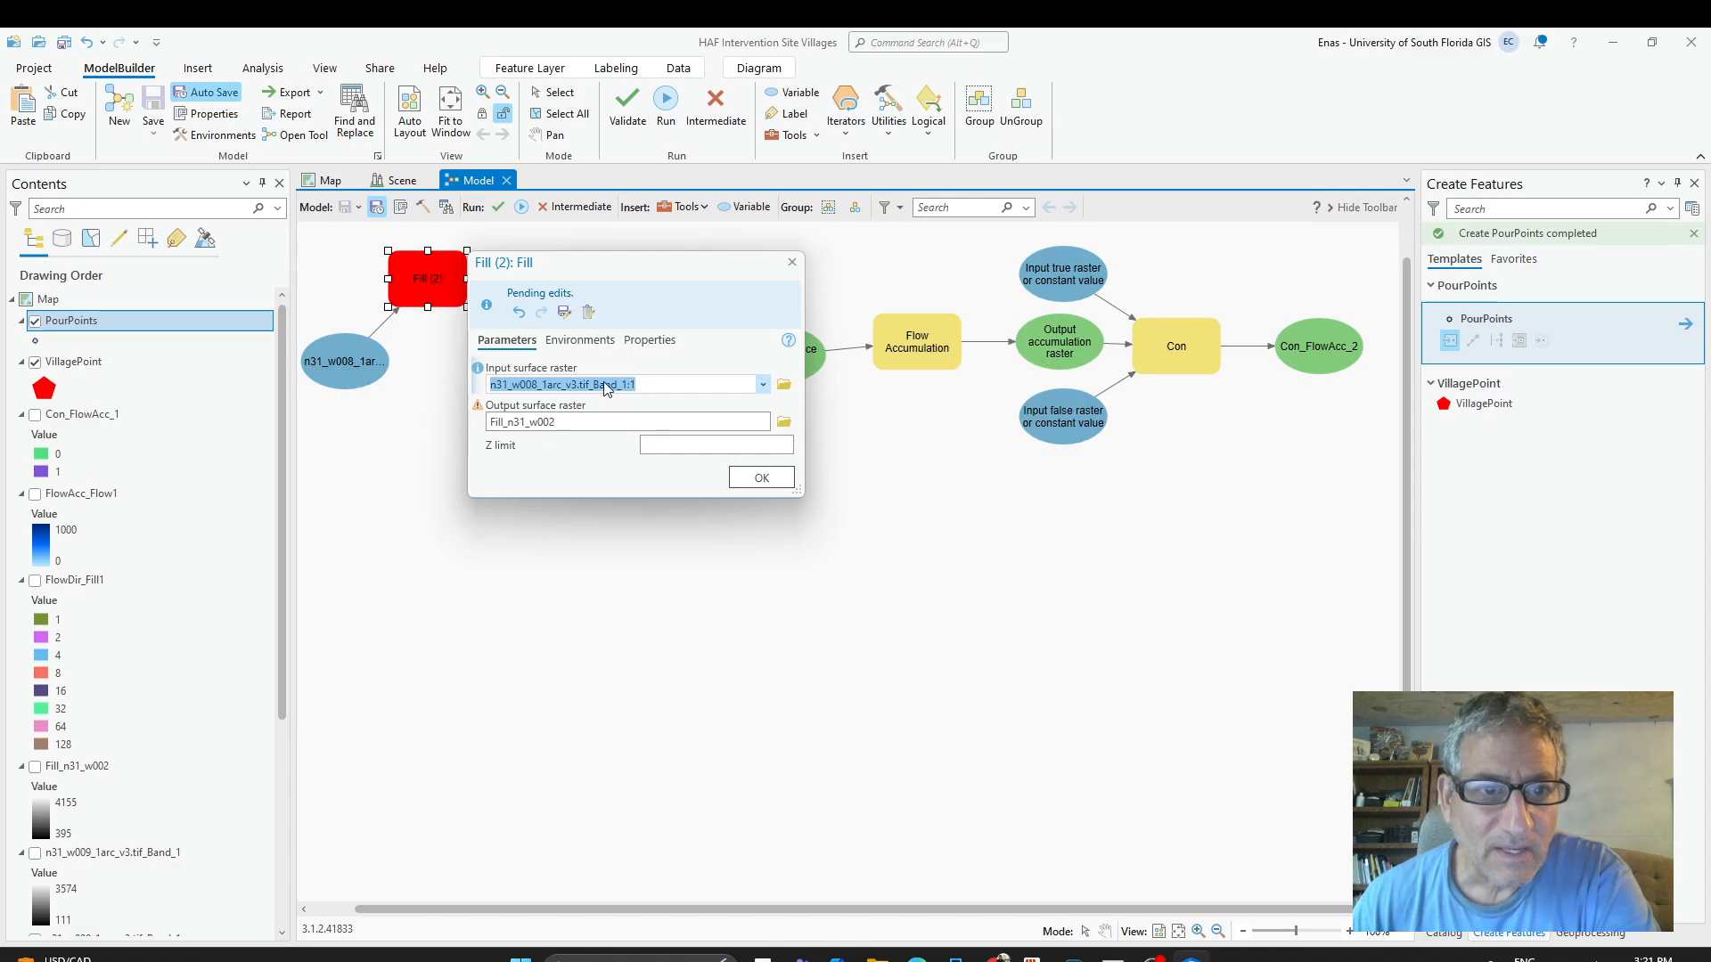
click(763, 389)
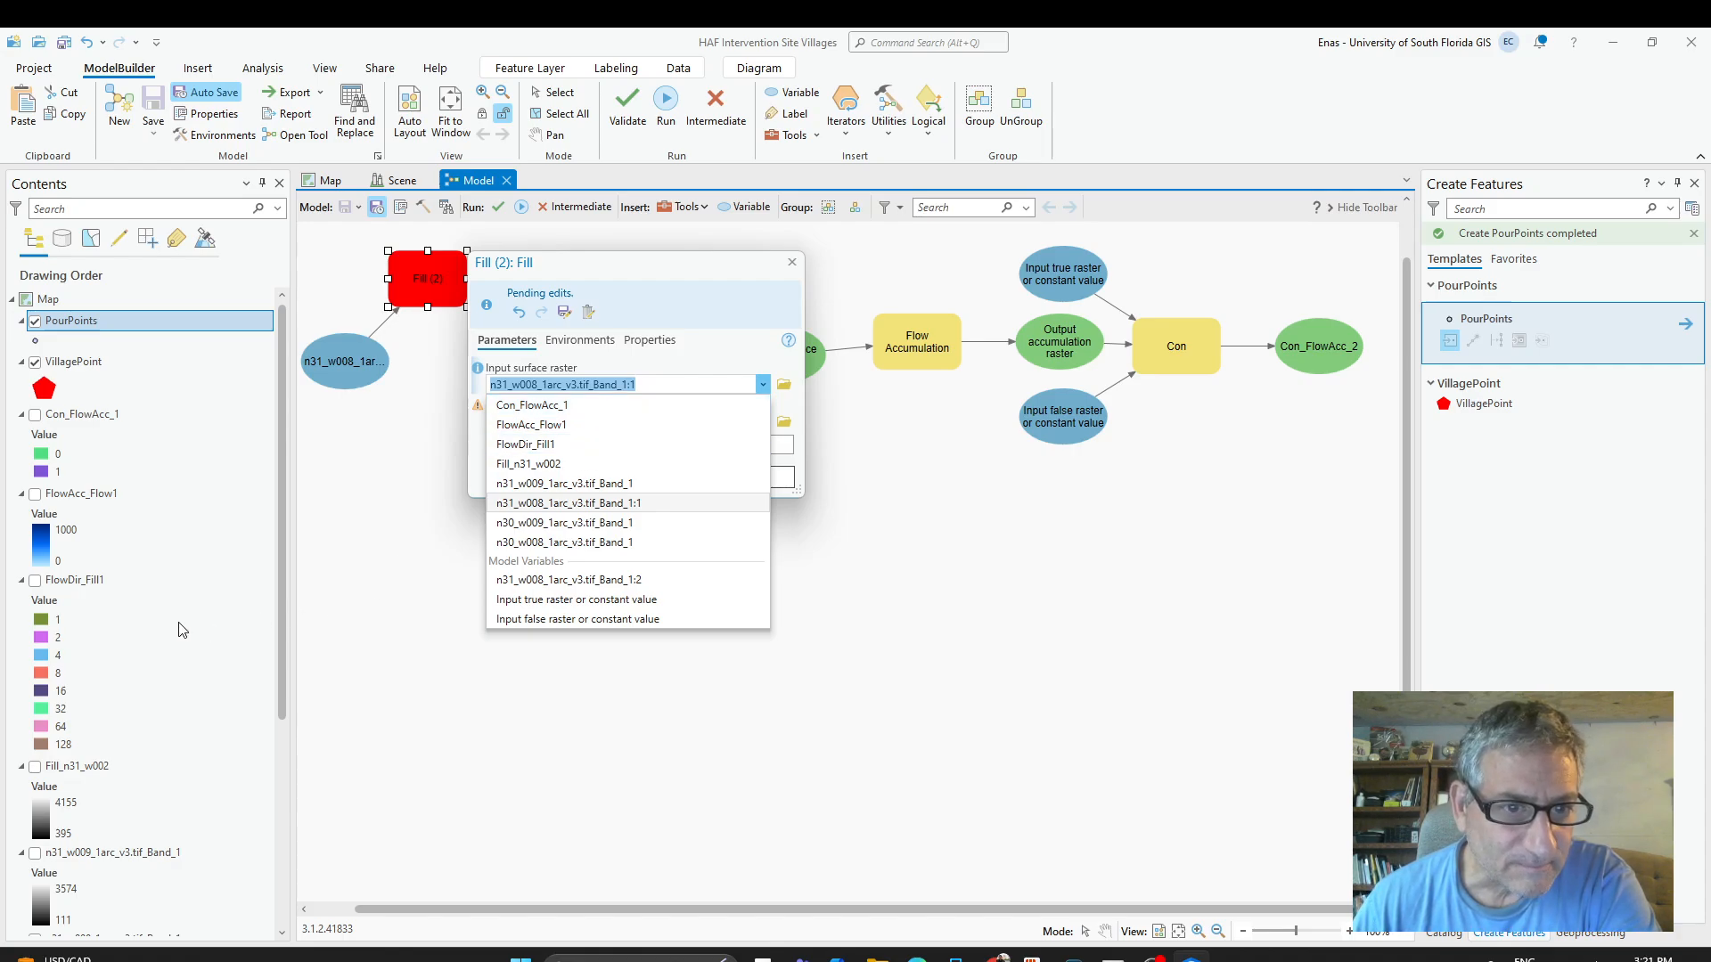
click(328, 183)
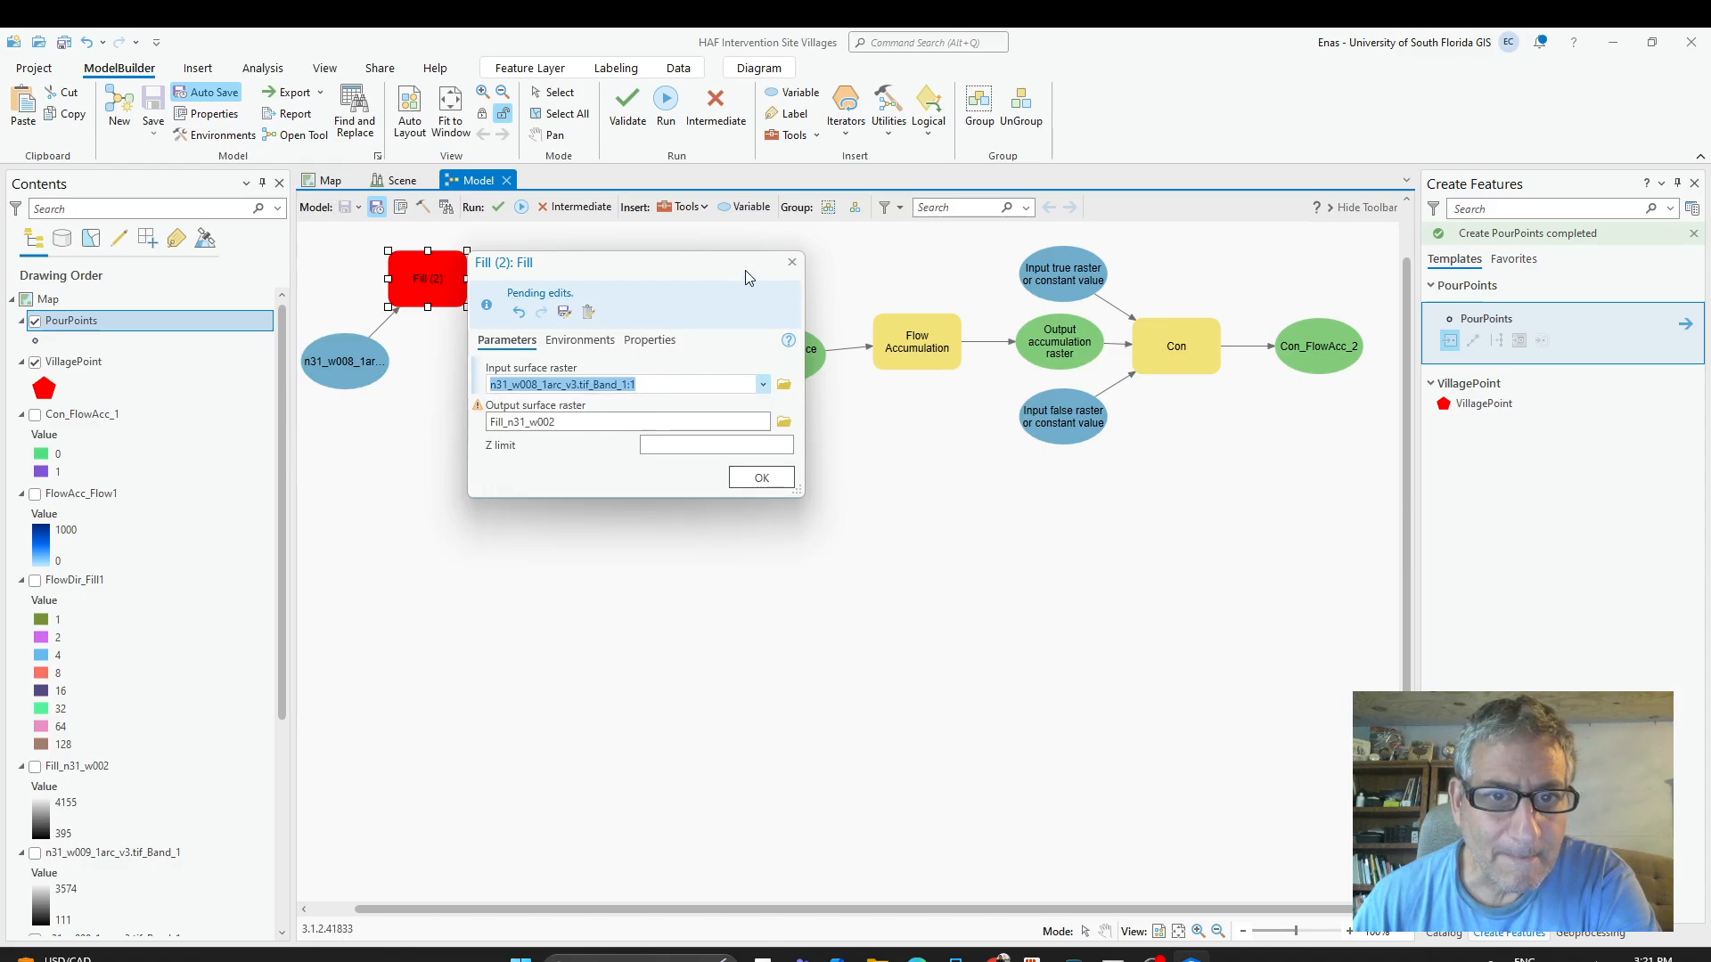
click(792, 263)
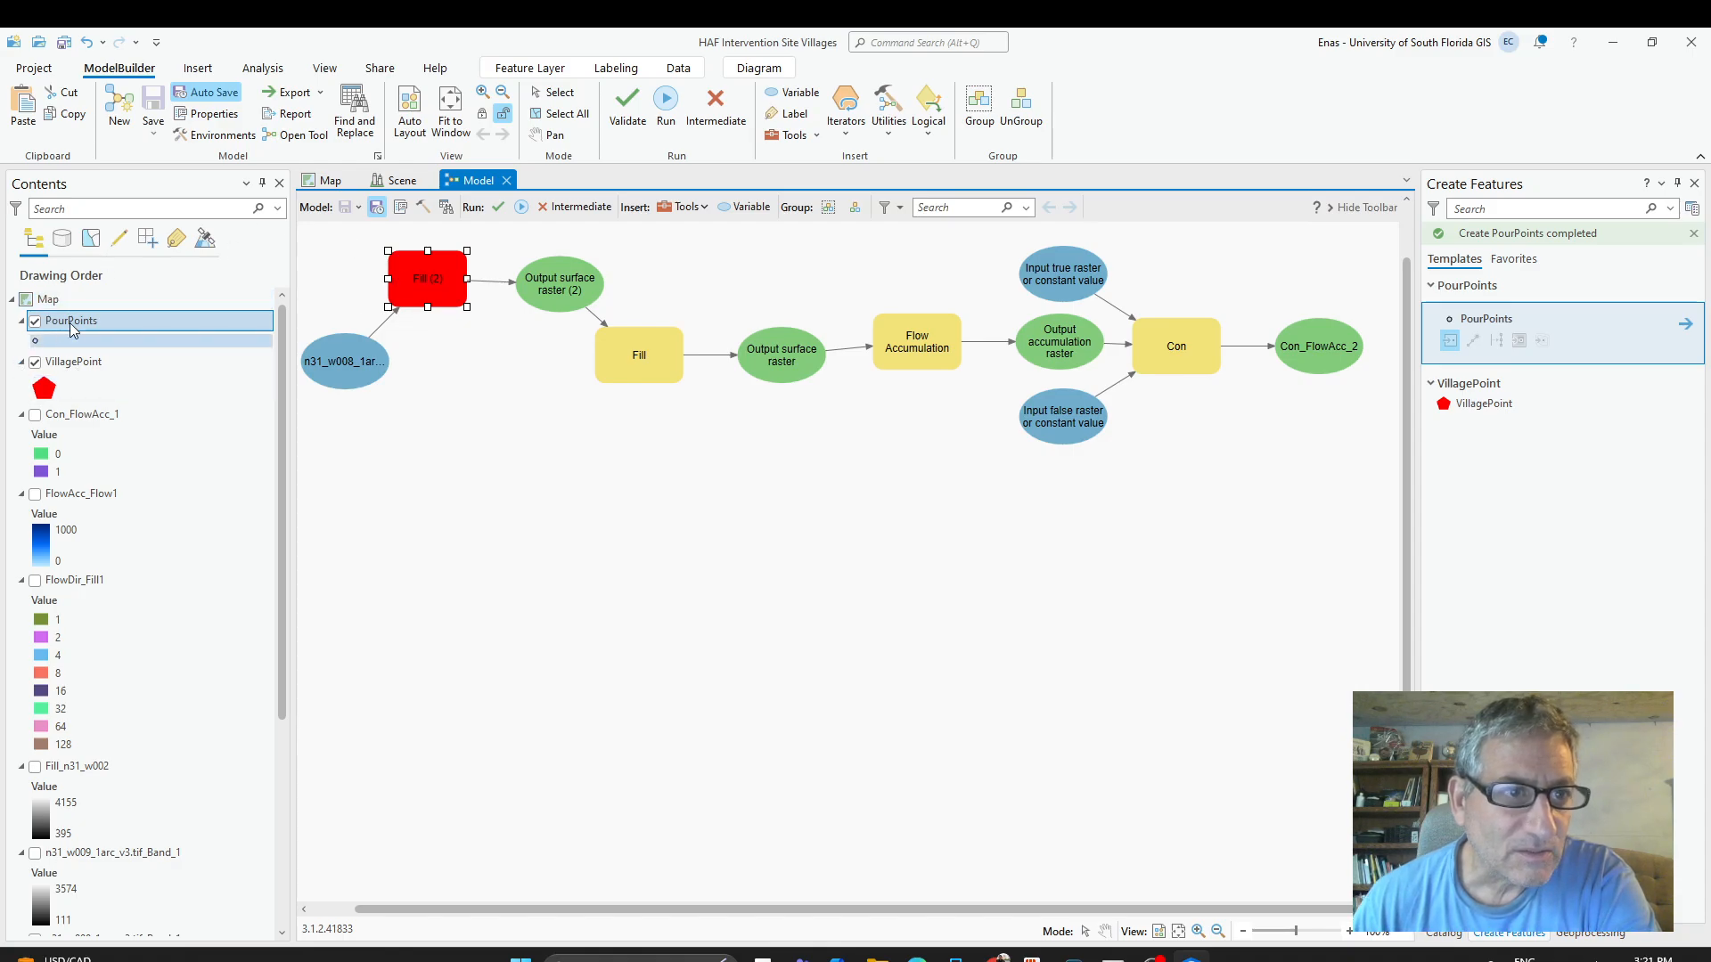
Check the area covered by the n31_w008_1arc_v3.tif_Band_1 layer on the map by hiding it and showing it again.
click(325, 181)
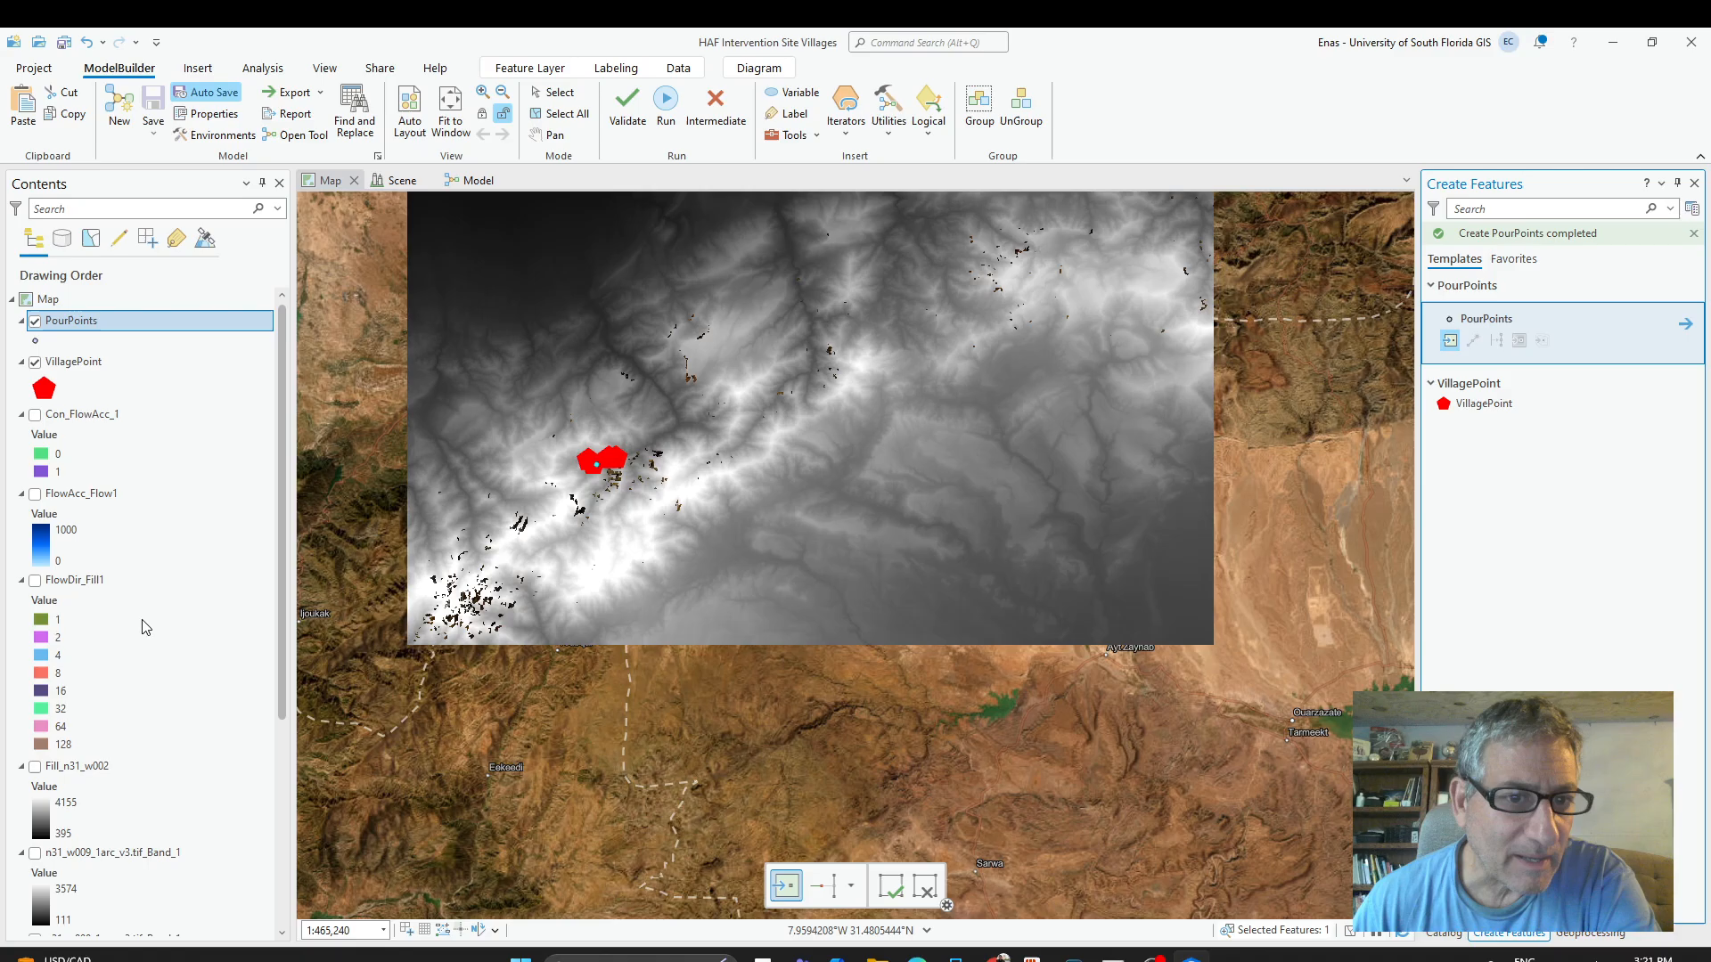
scroll(129, 837, down, 3)
scroll(129, 838, down, 2)
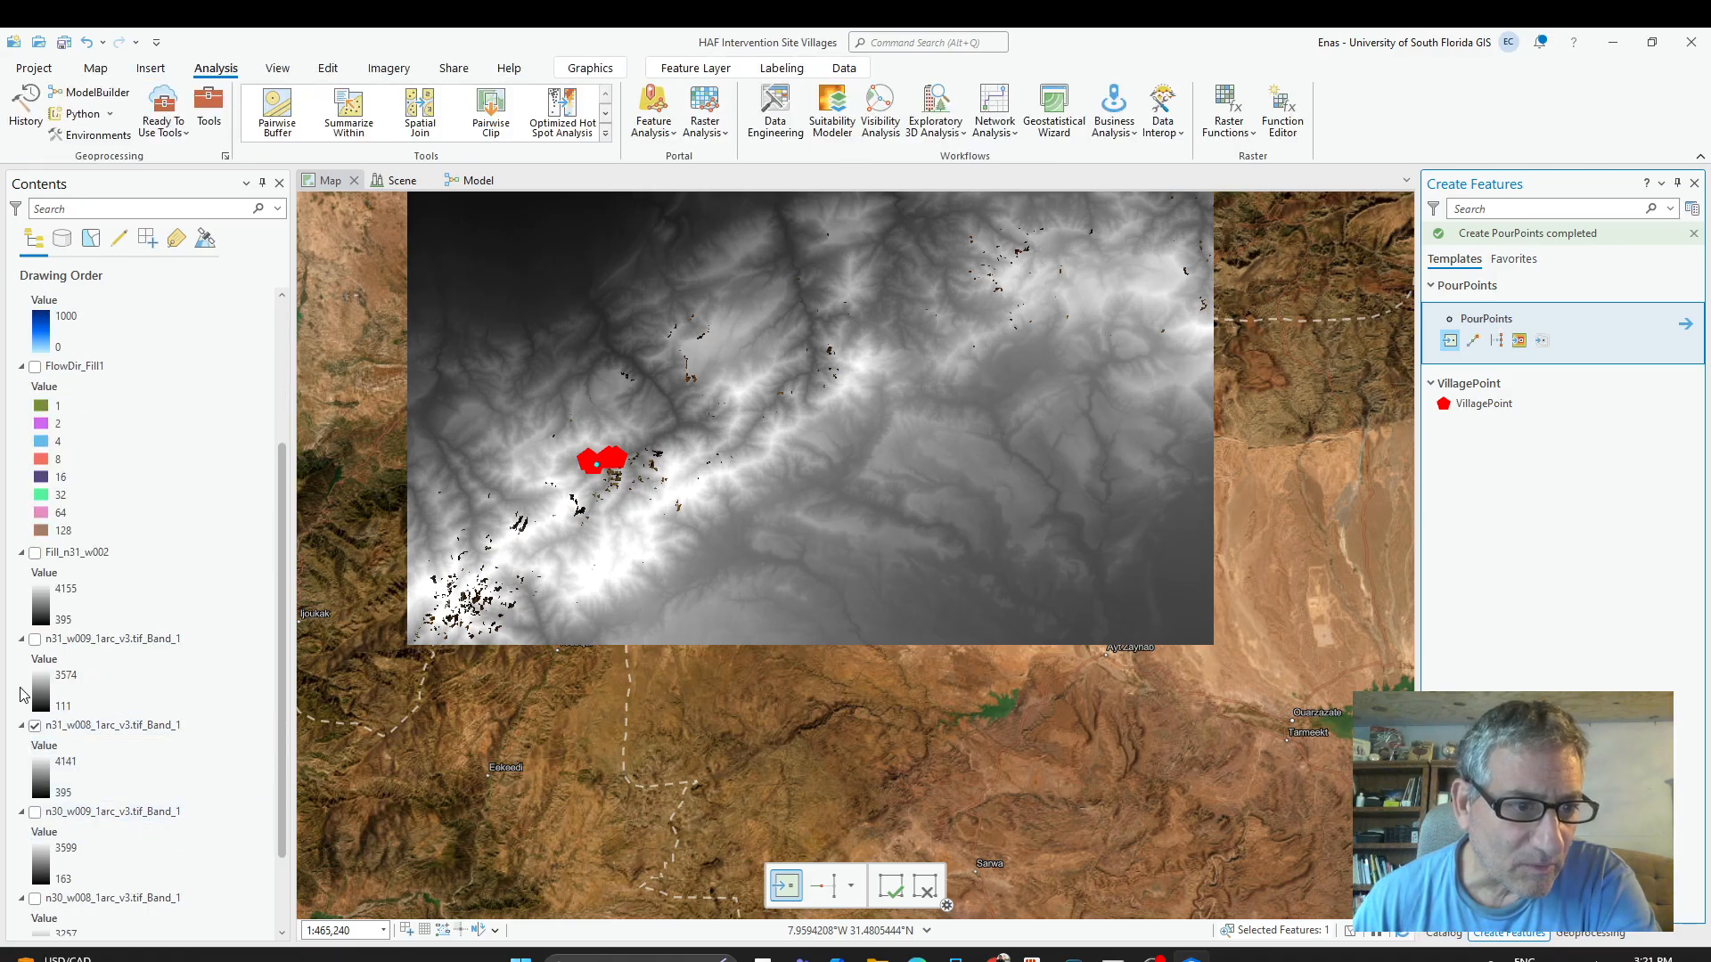
click(36, 727)
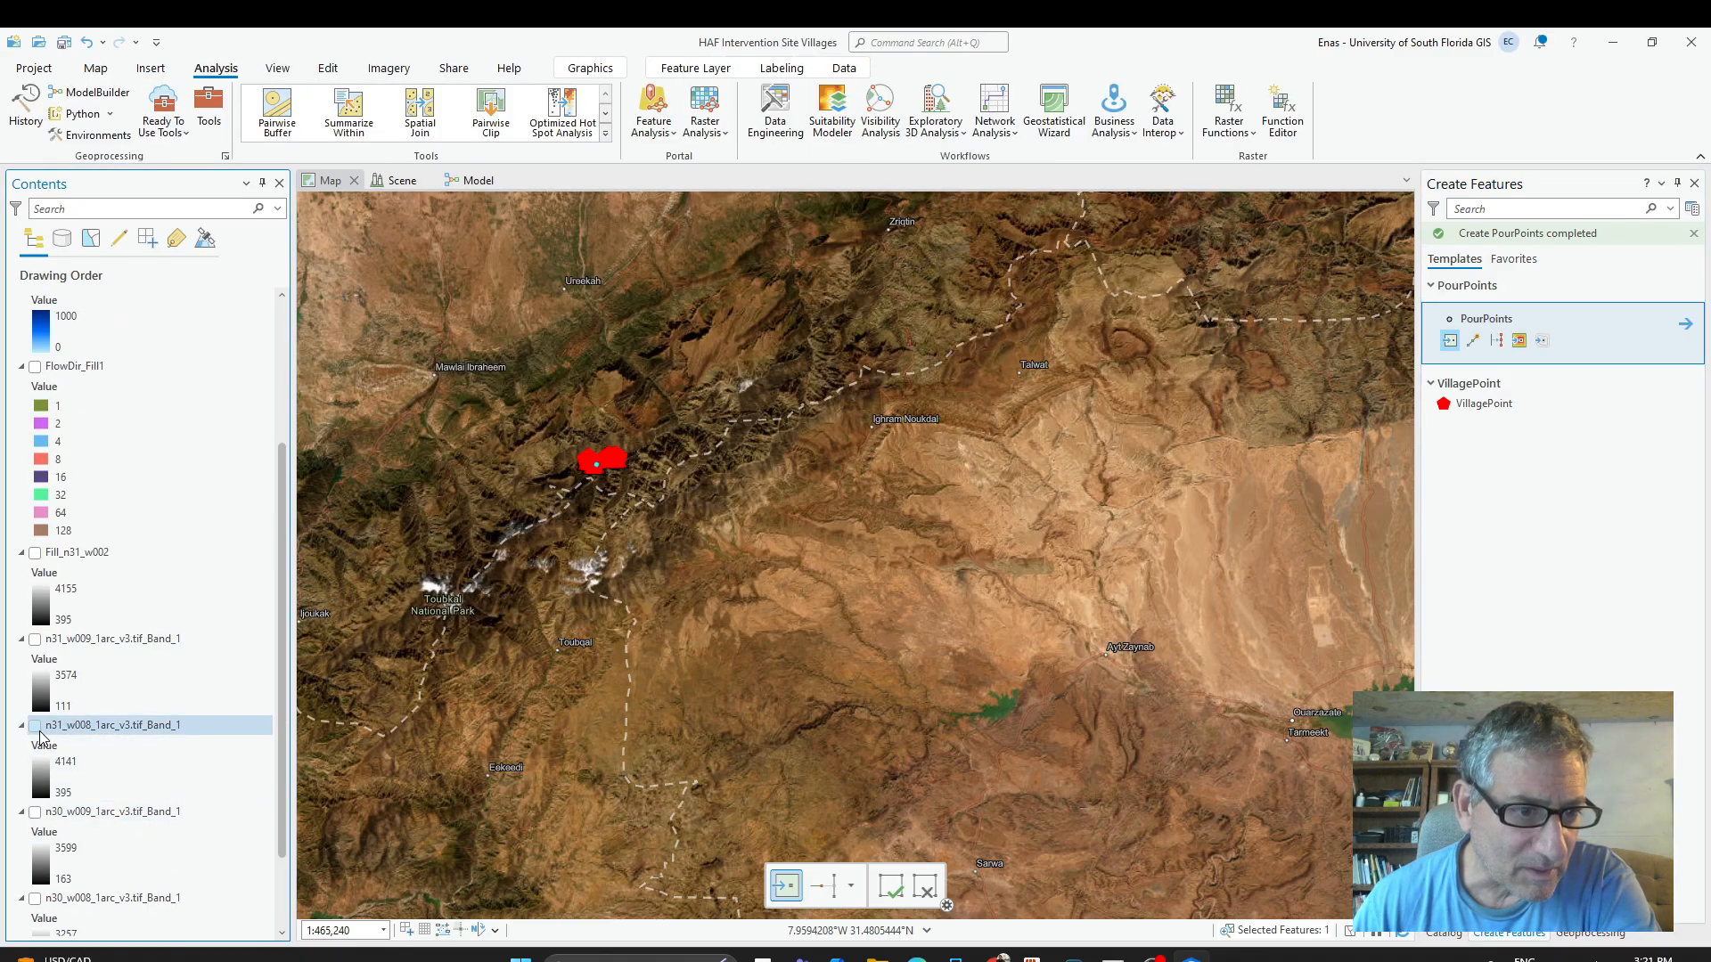
click(35, 728)
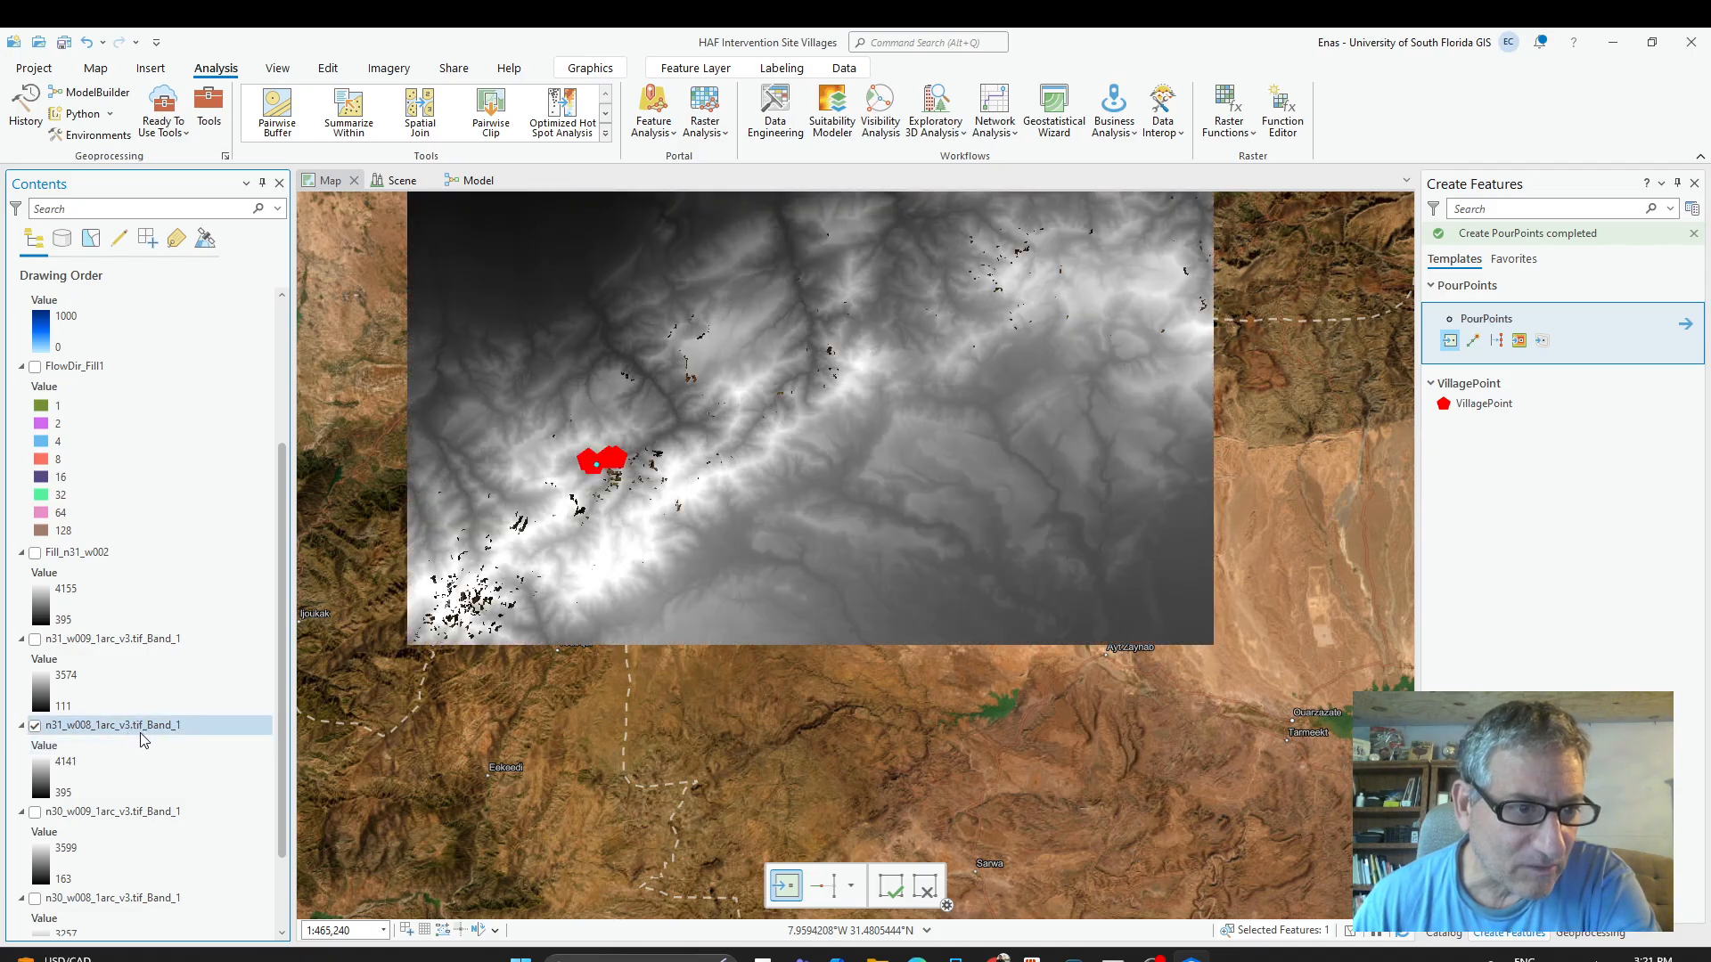
click(158, 636)
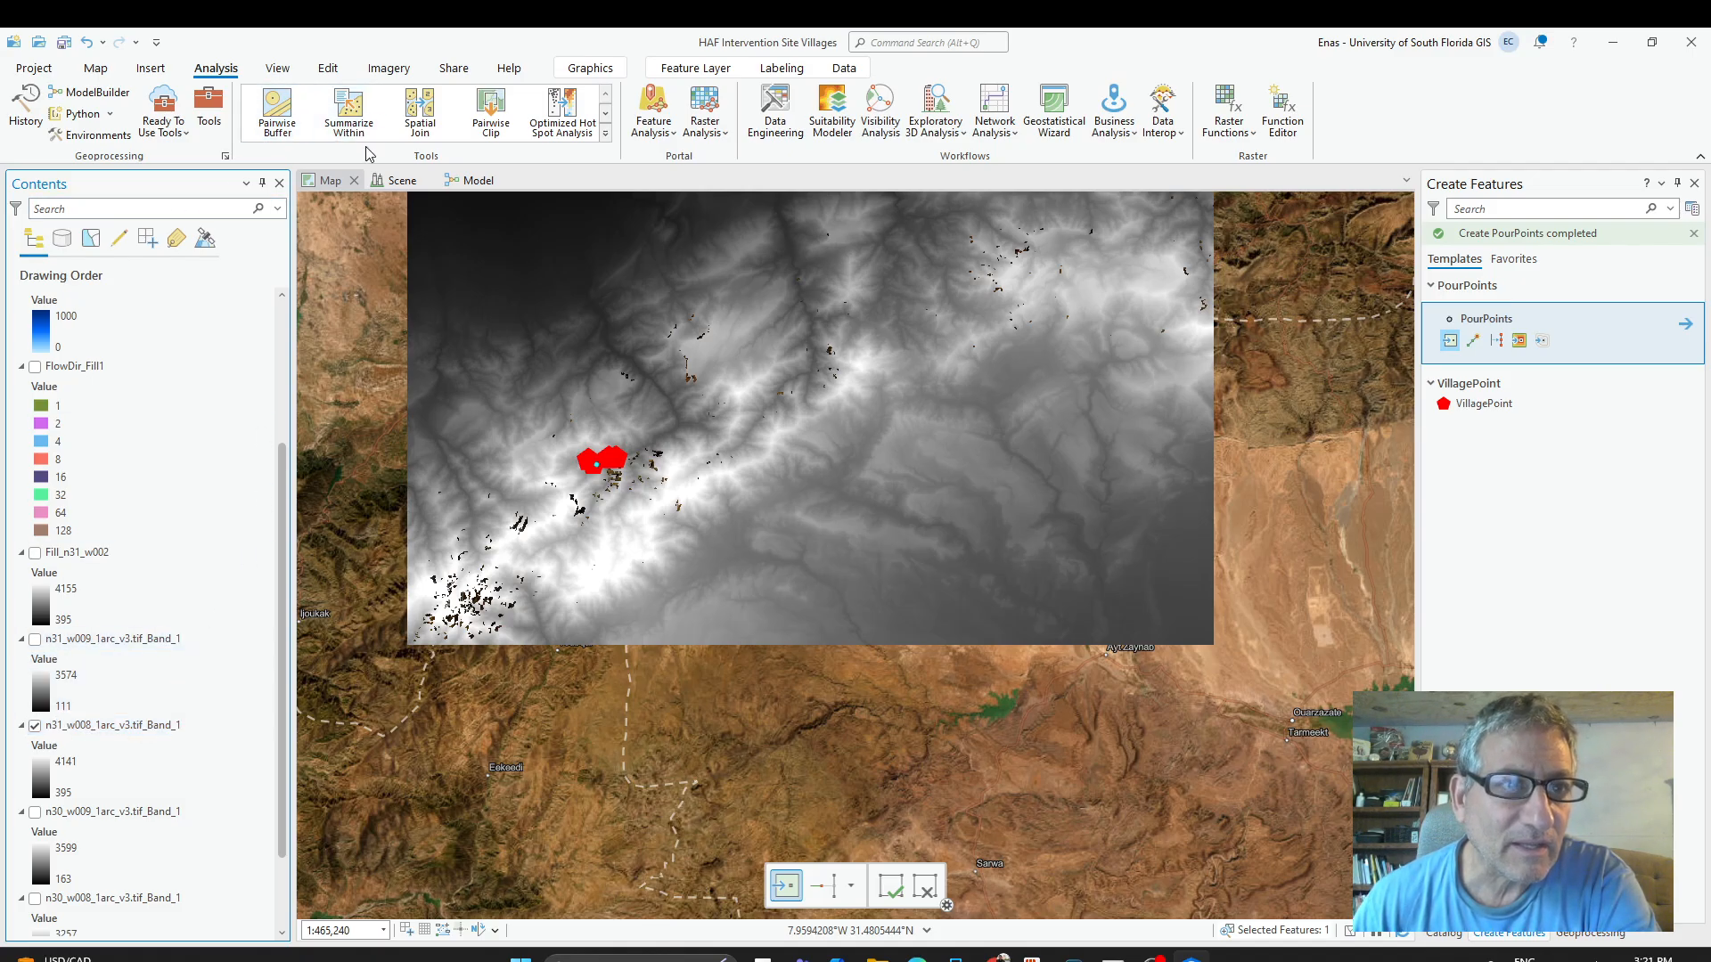
Set the input surface raster of Fill (2) in the model to n31_w009_1arc_v3.tif_Band_1, keeping Fill_n31_w002 as output.
click(478, 180)
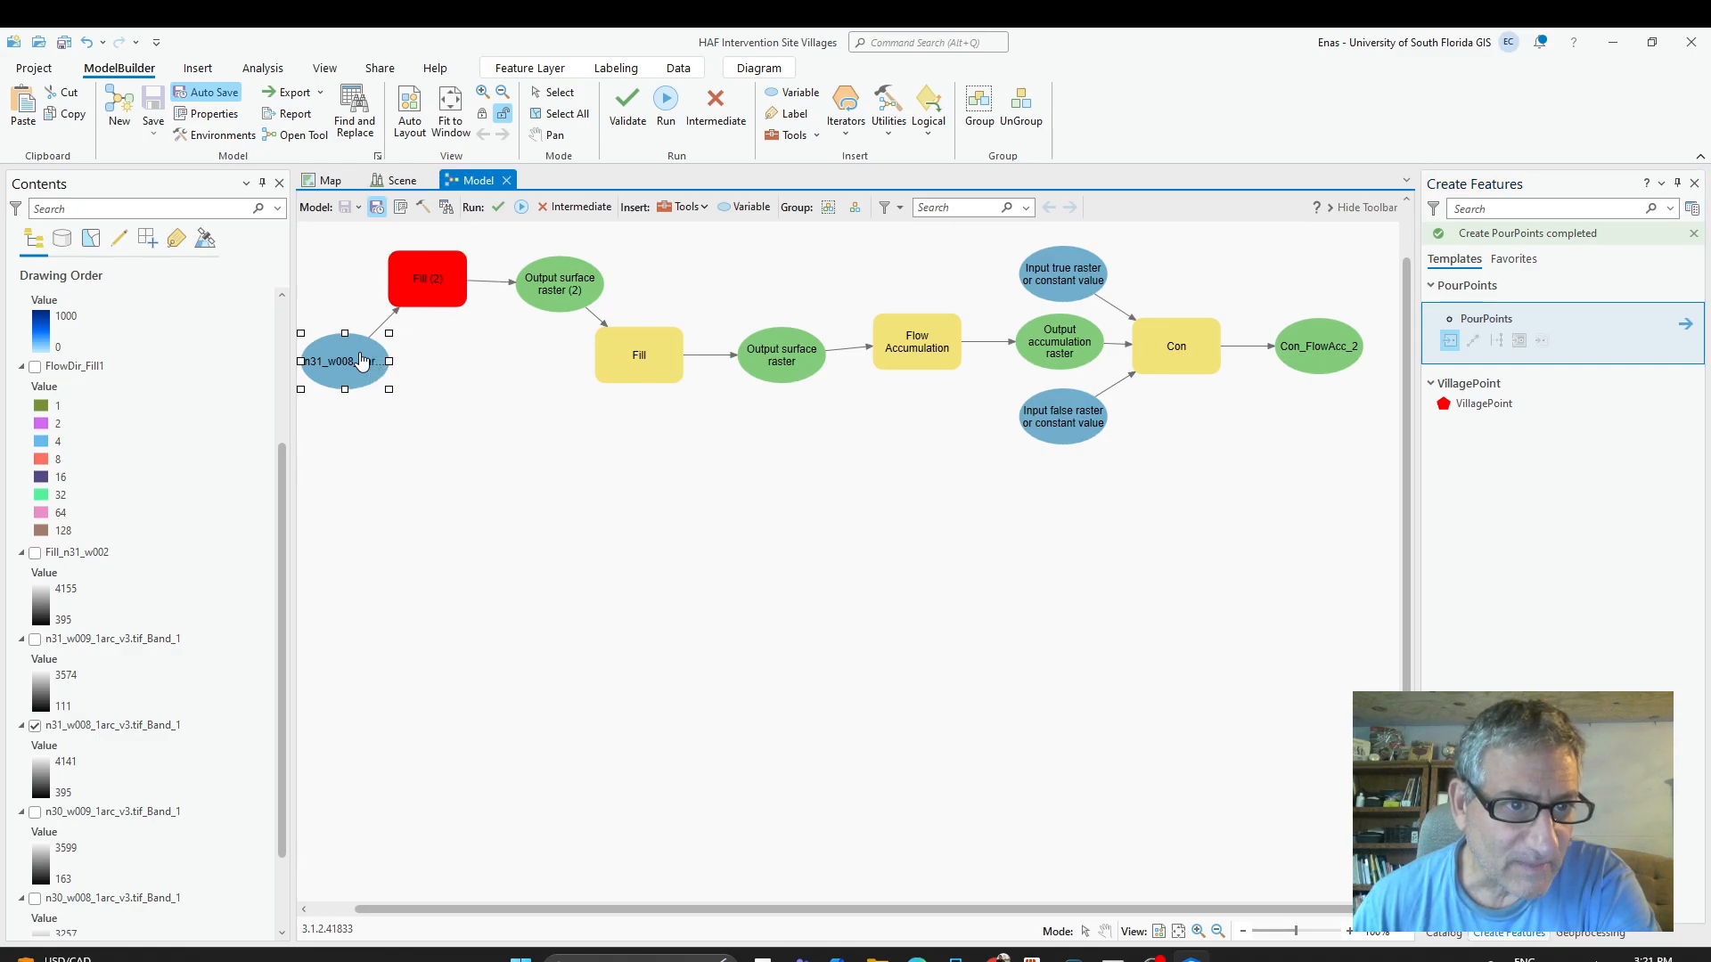
double_click(424, 300)
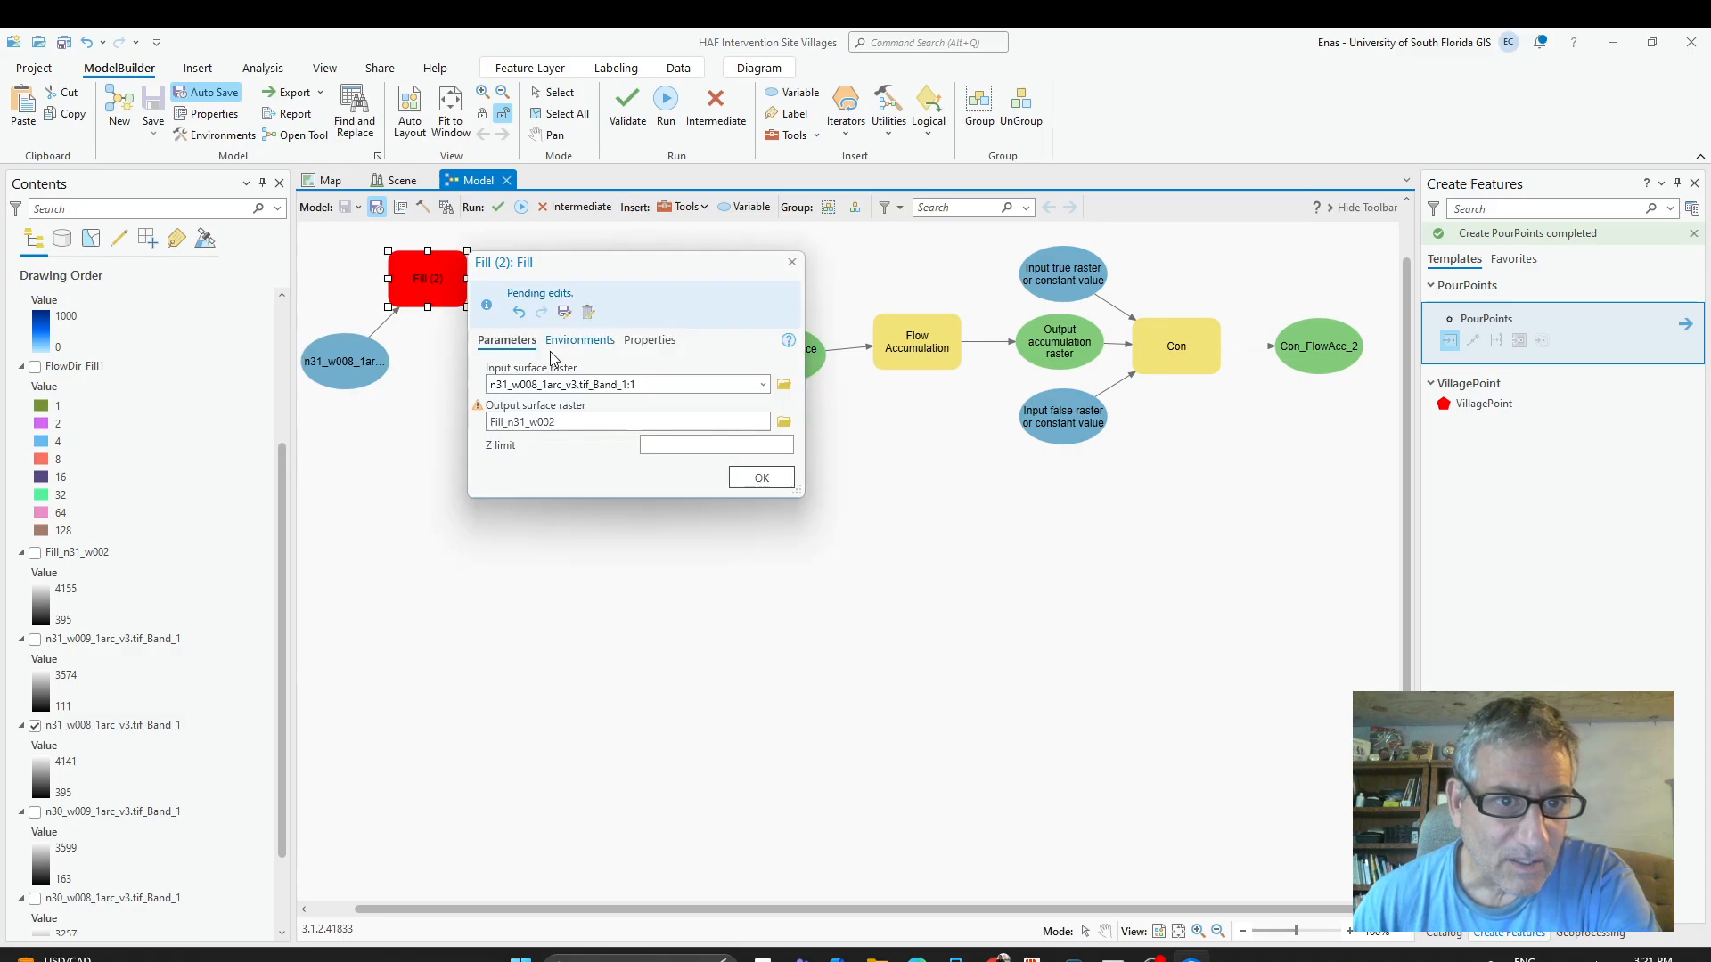
click(534, 384)
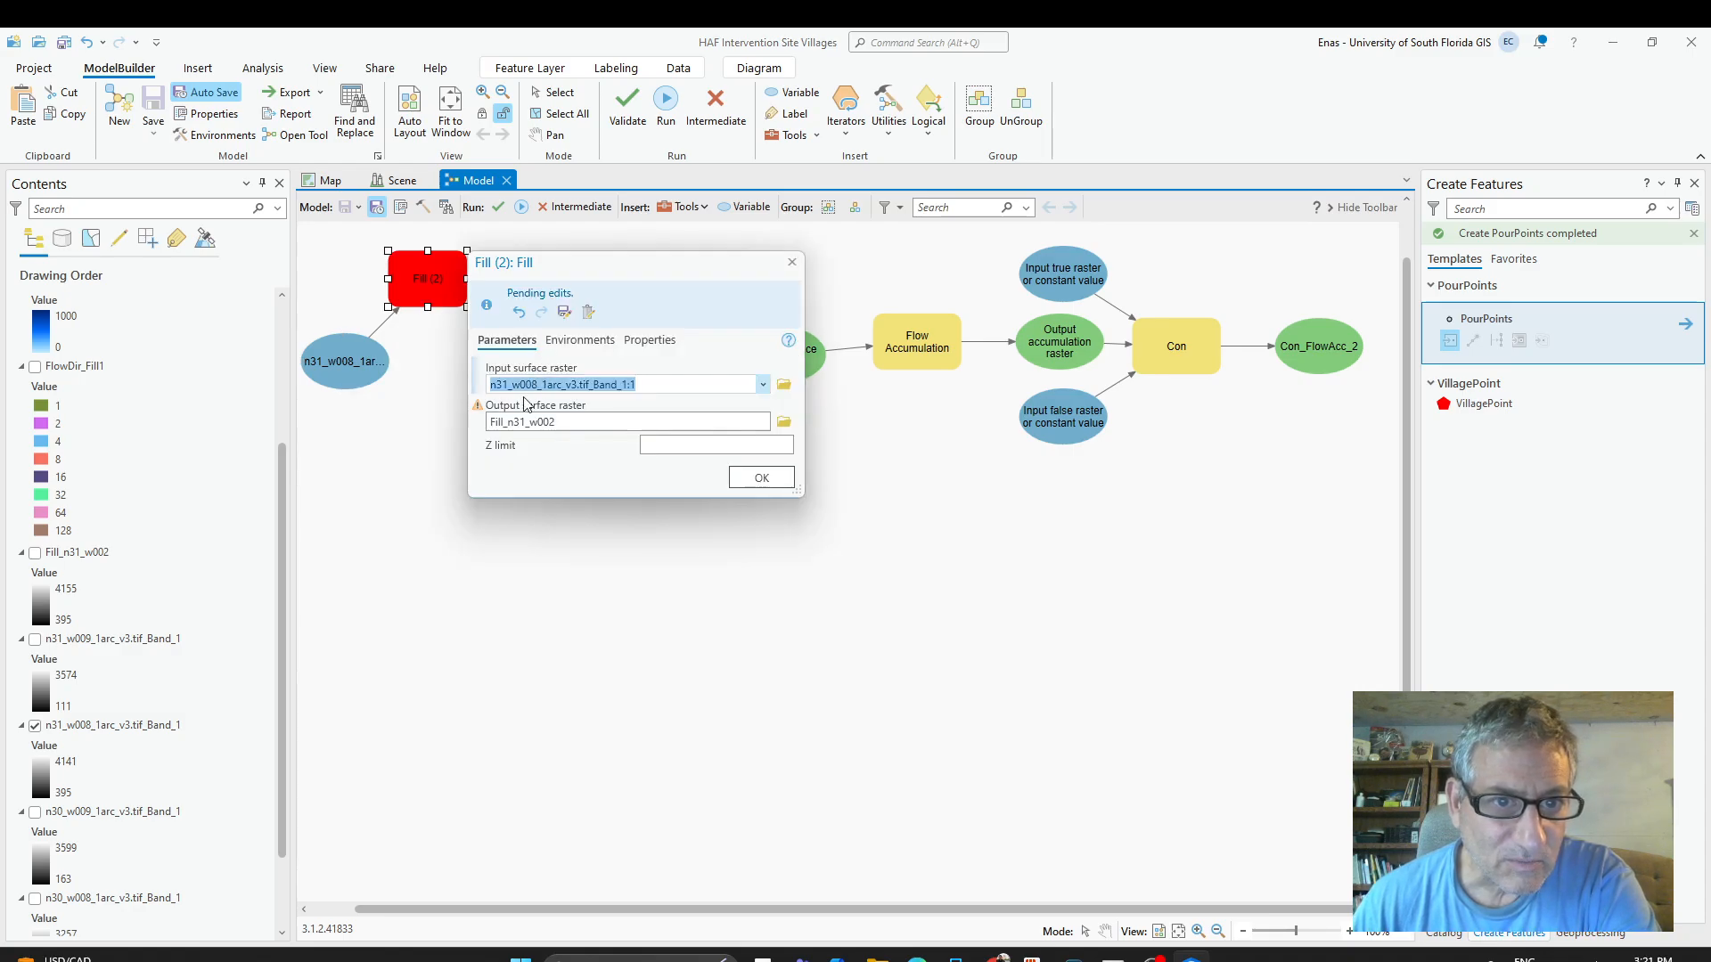
click(646, 390)
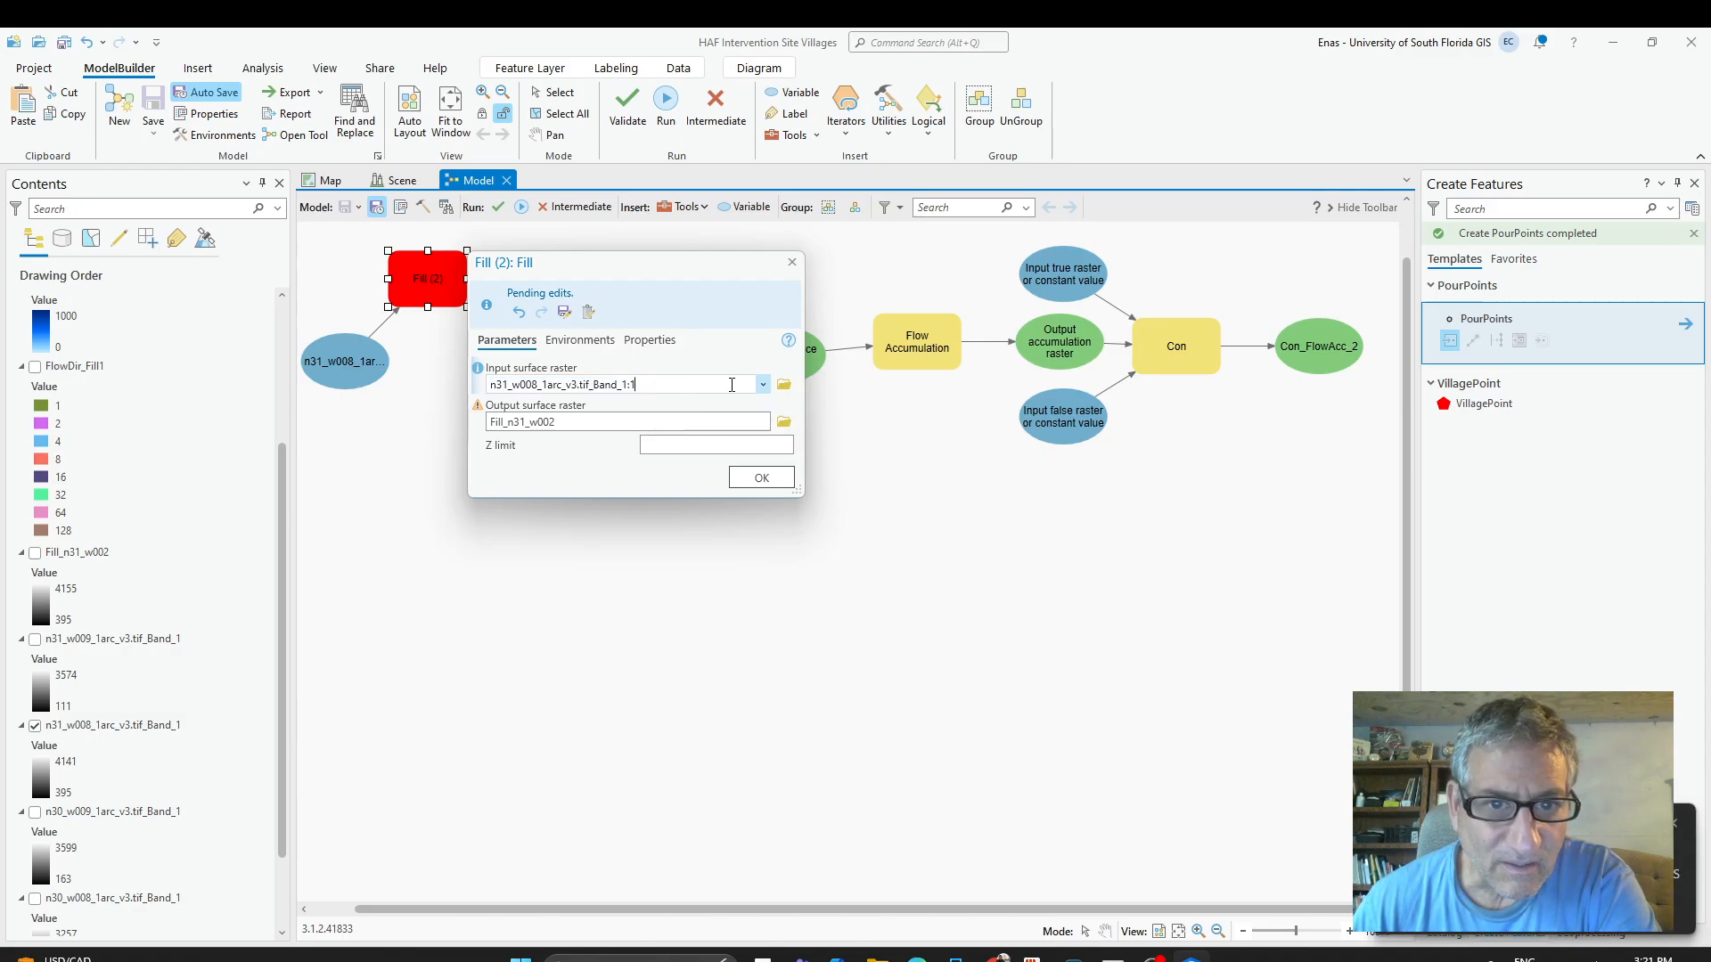
click(762, 384)
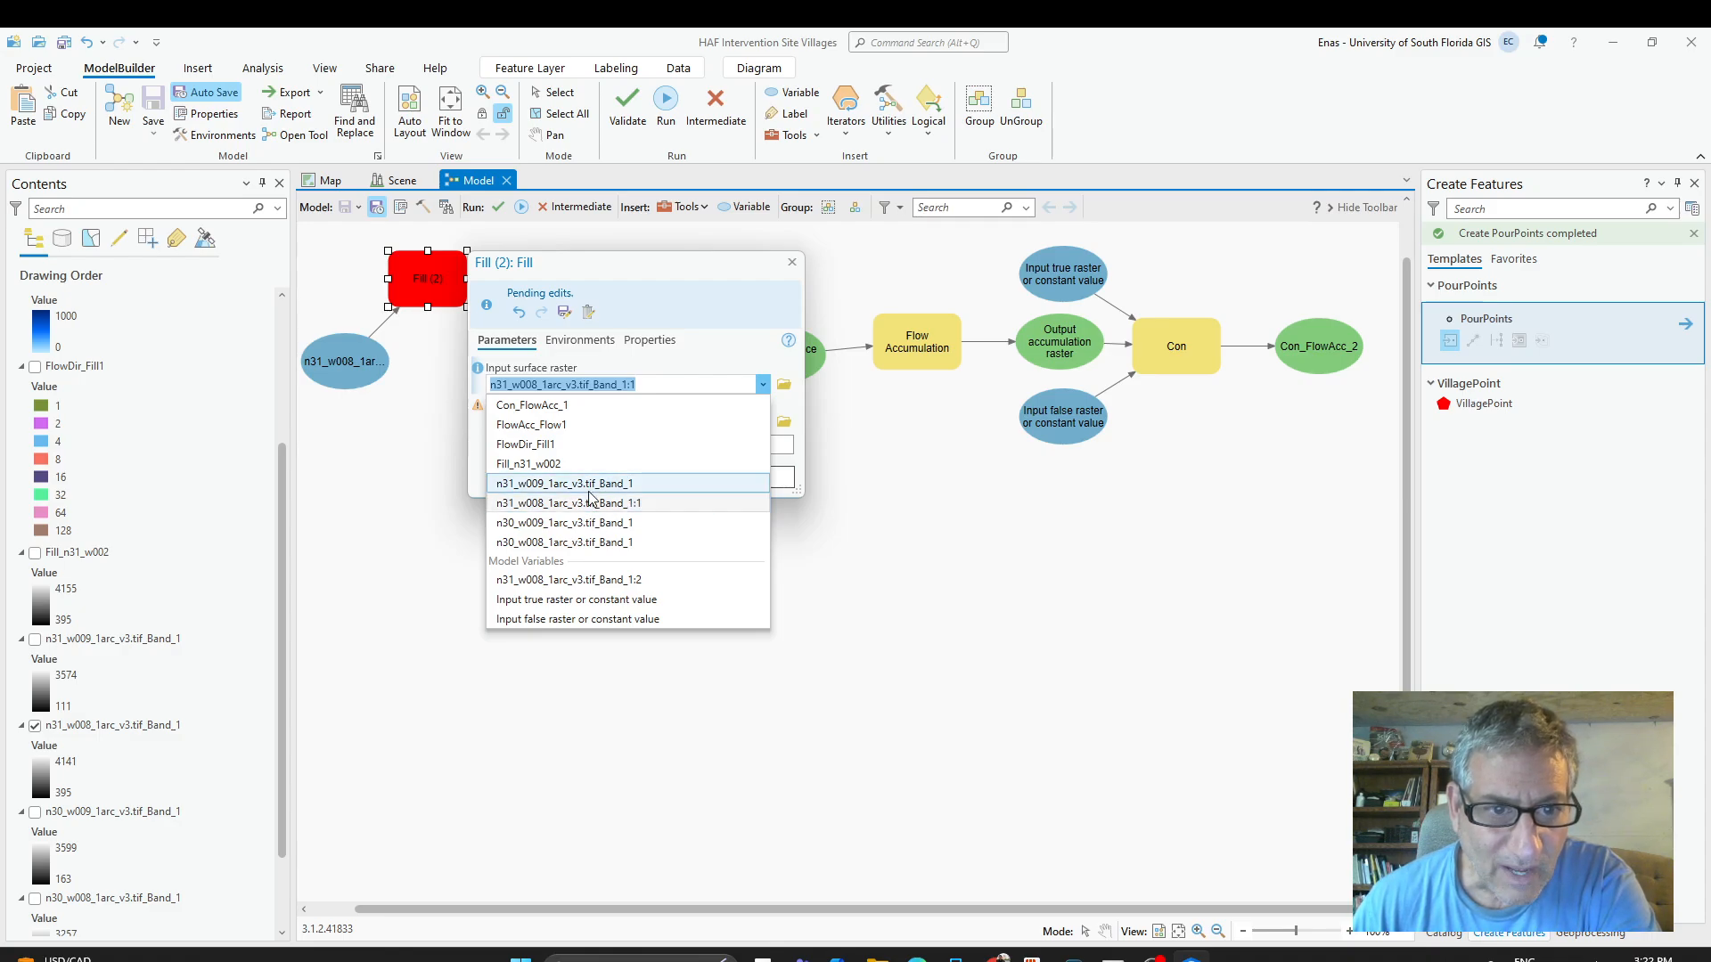
click(560, 486)
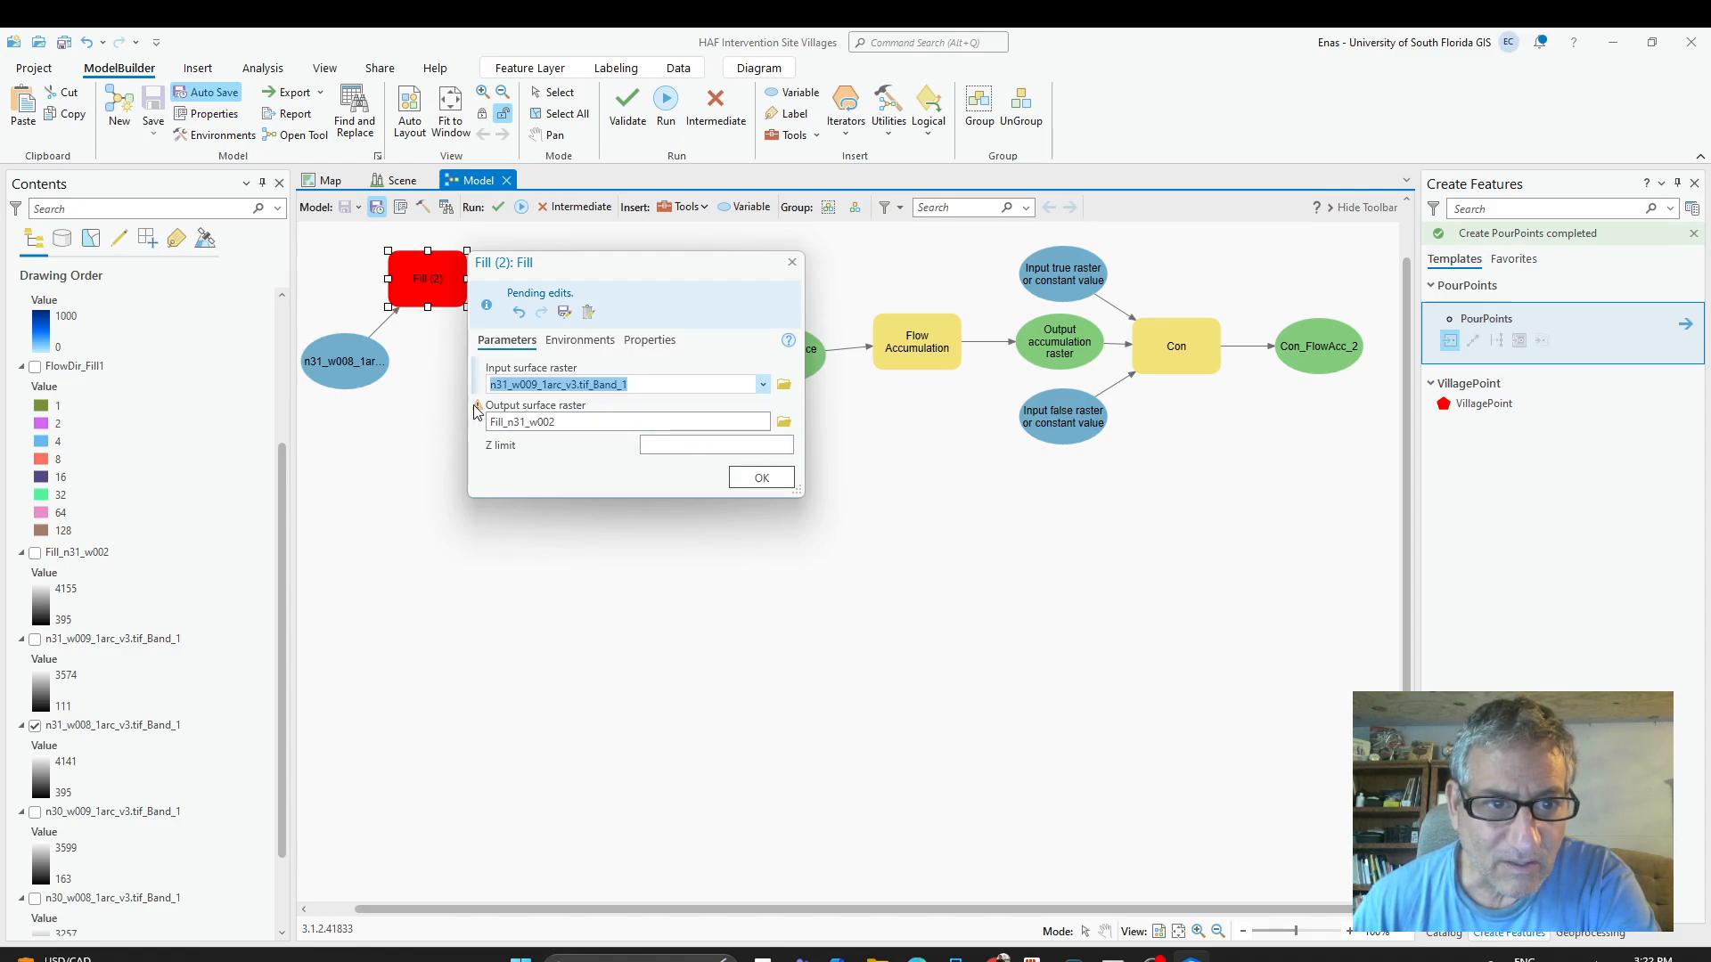
mouse_move(477, 405)
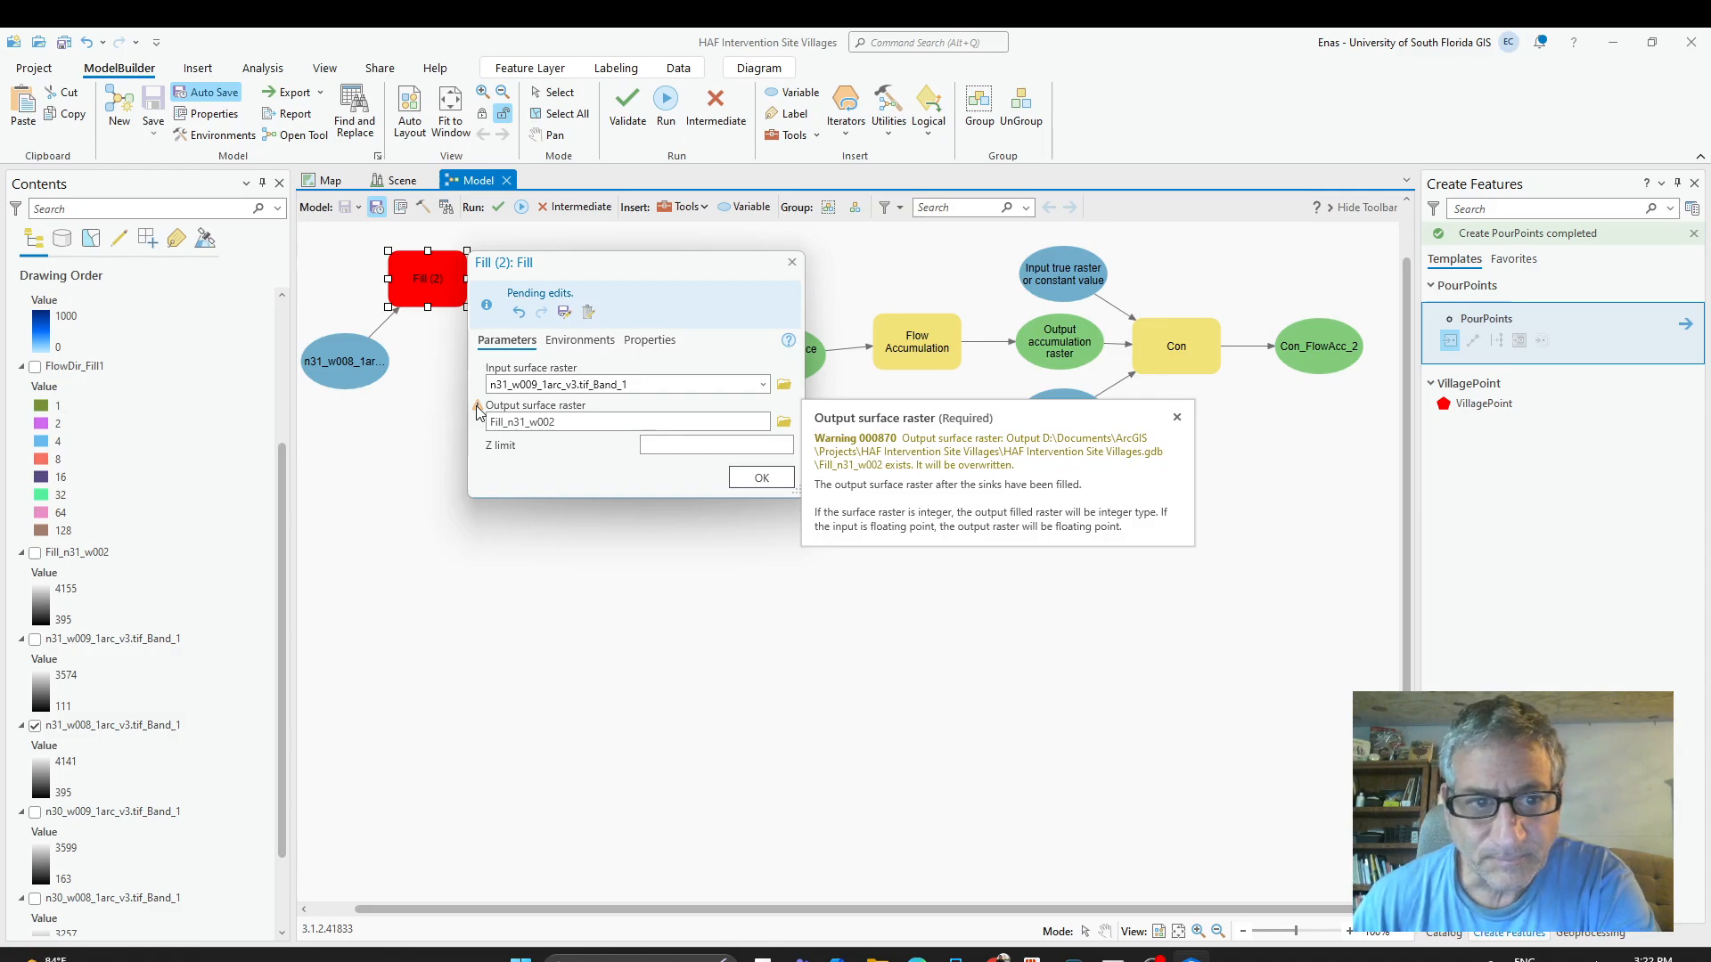
click(758, 480)
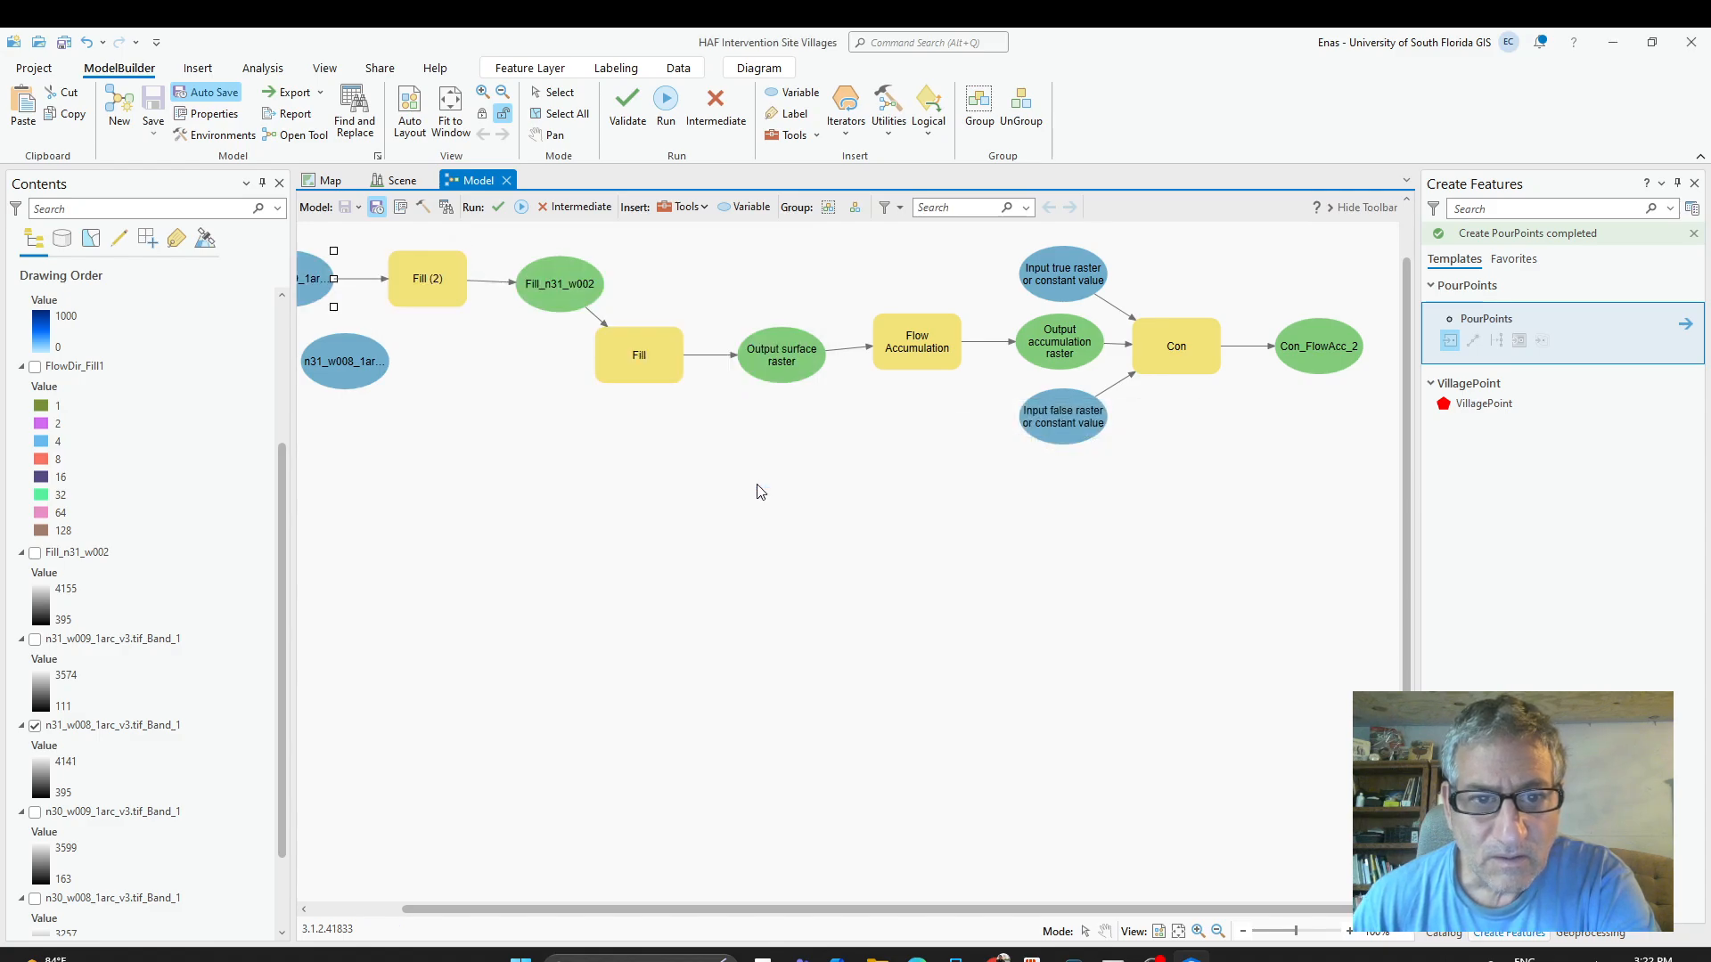
scroll(494, 408, down, 1)
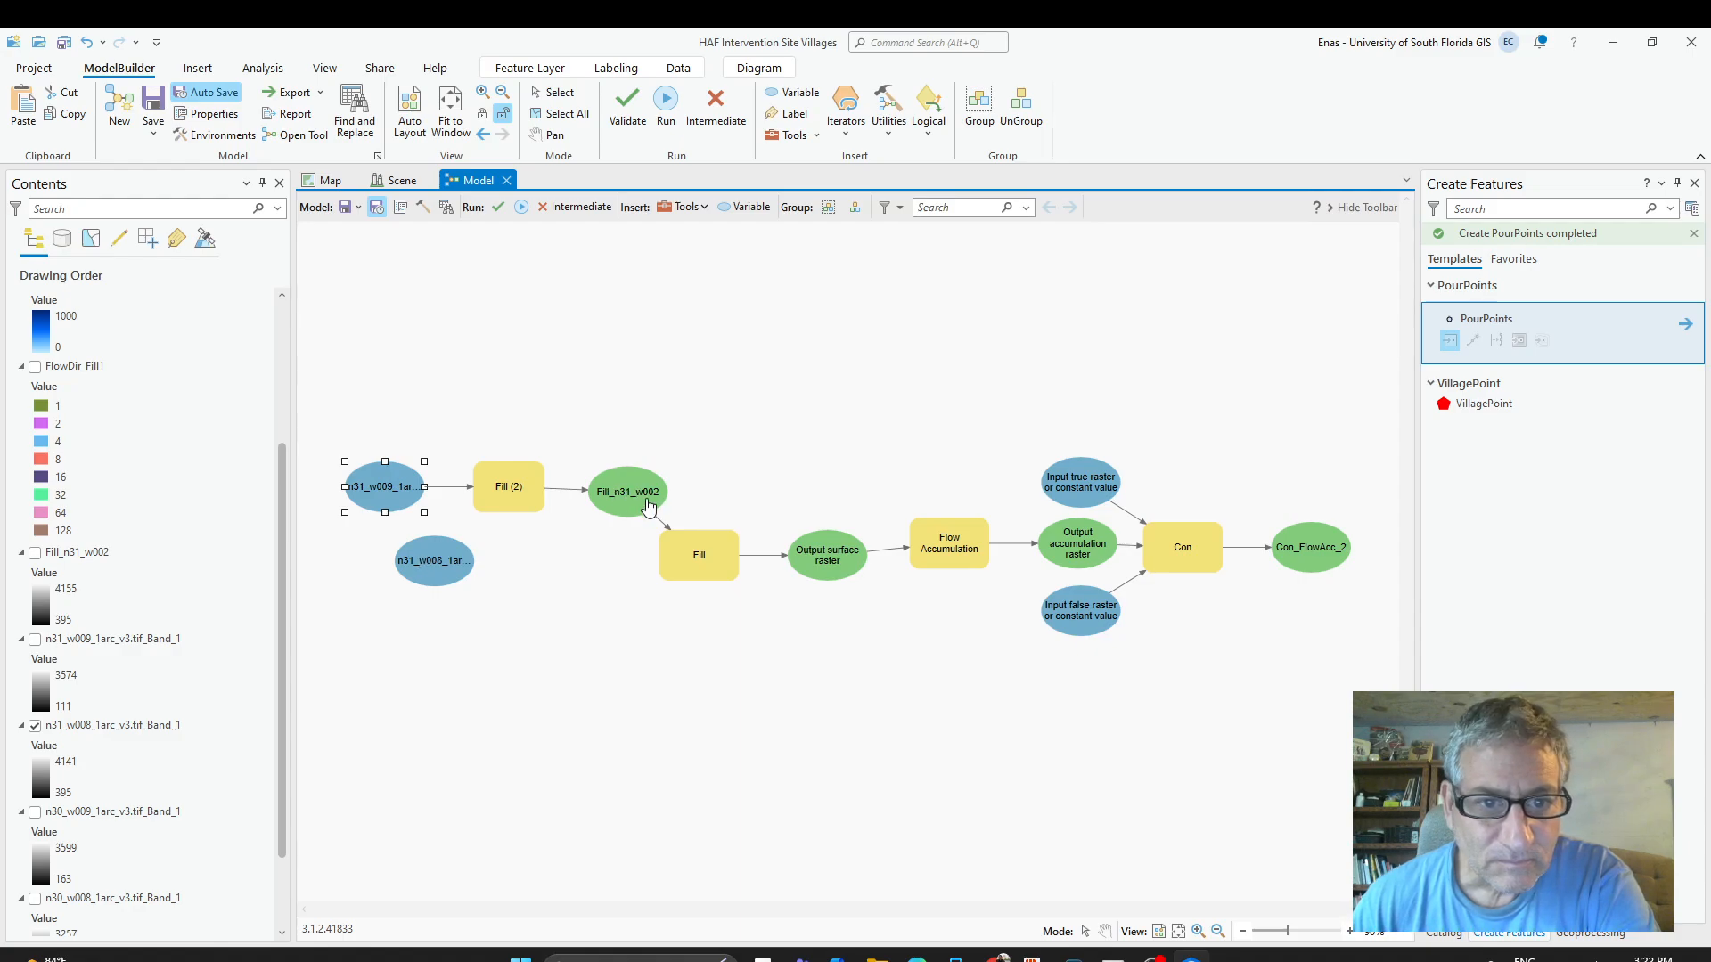
mouse_move(695, 567)
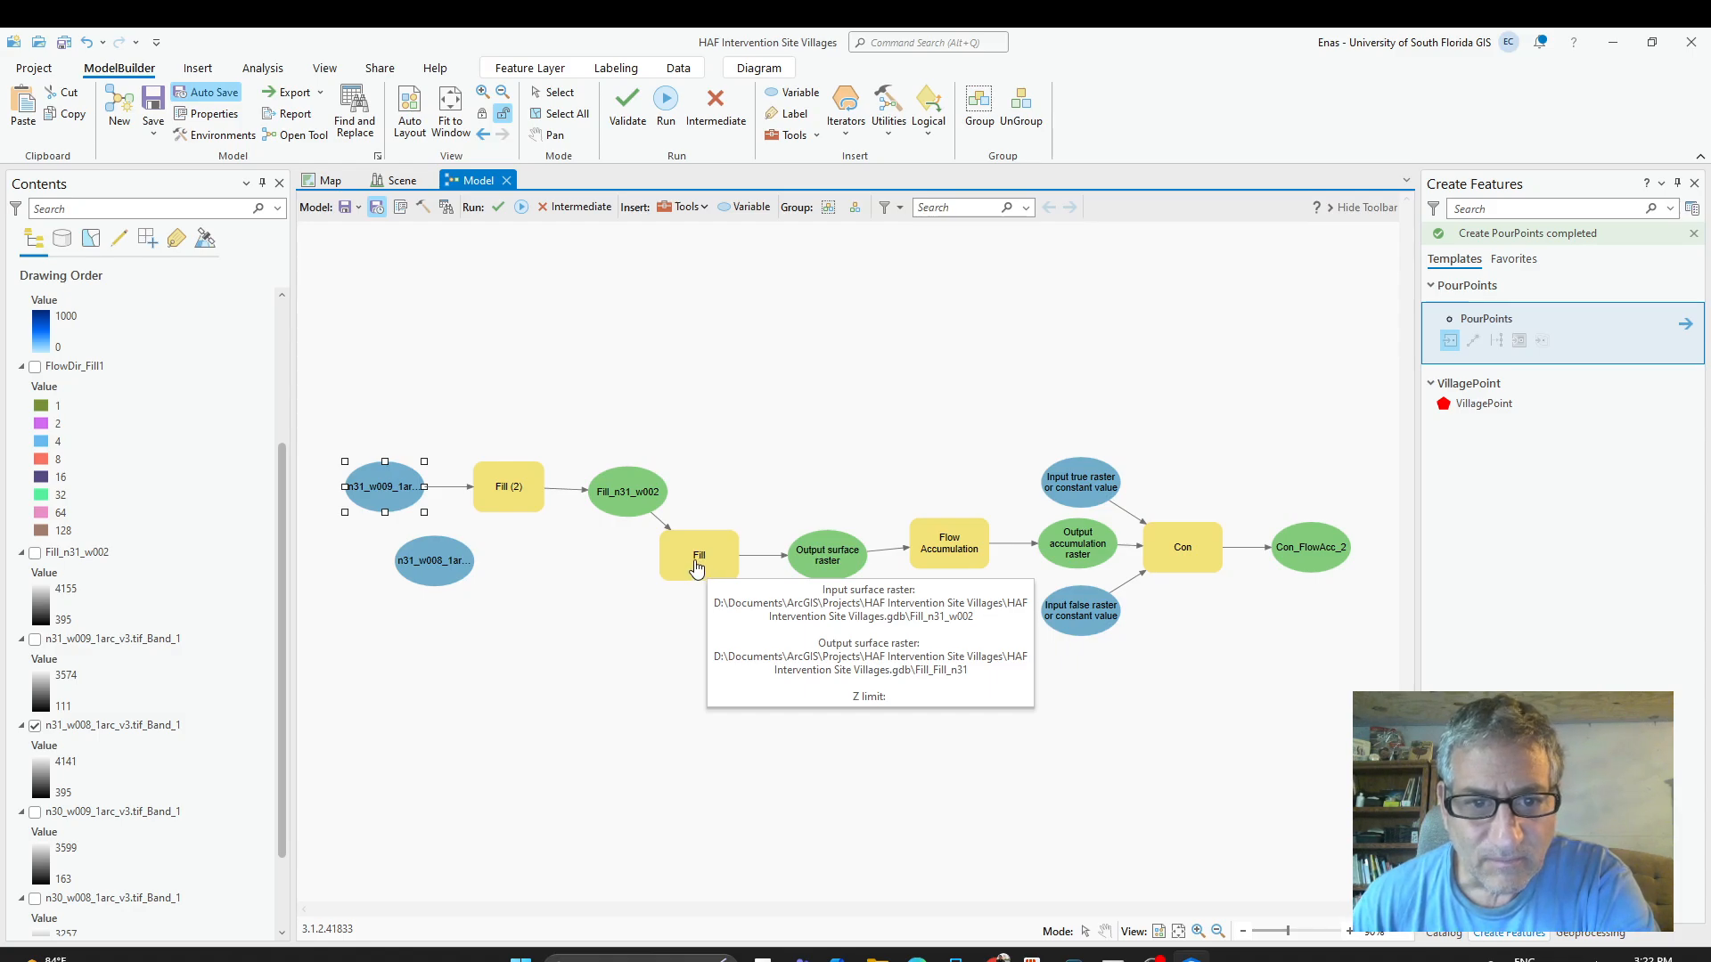
click(698, 565)
key(Delete)
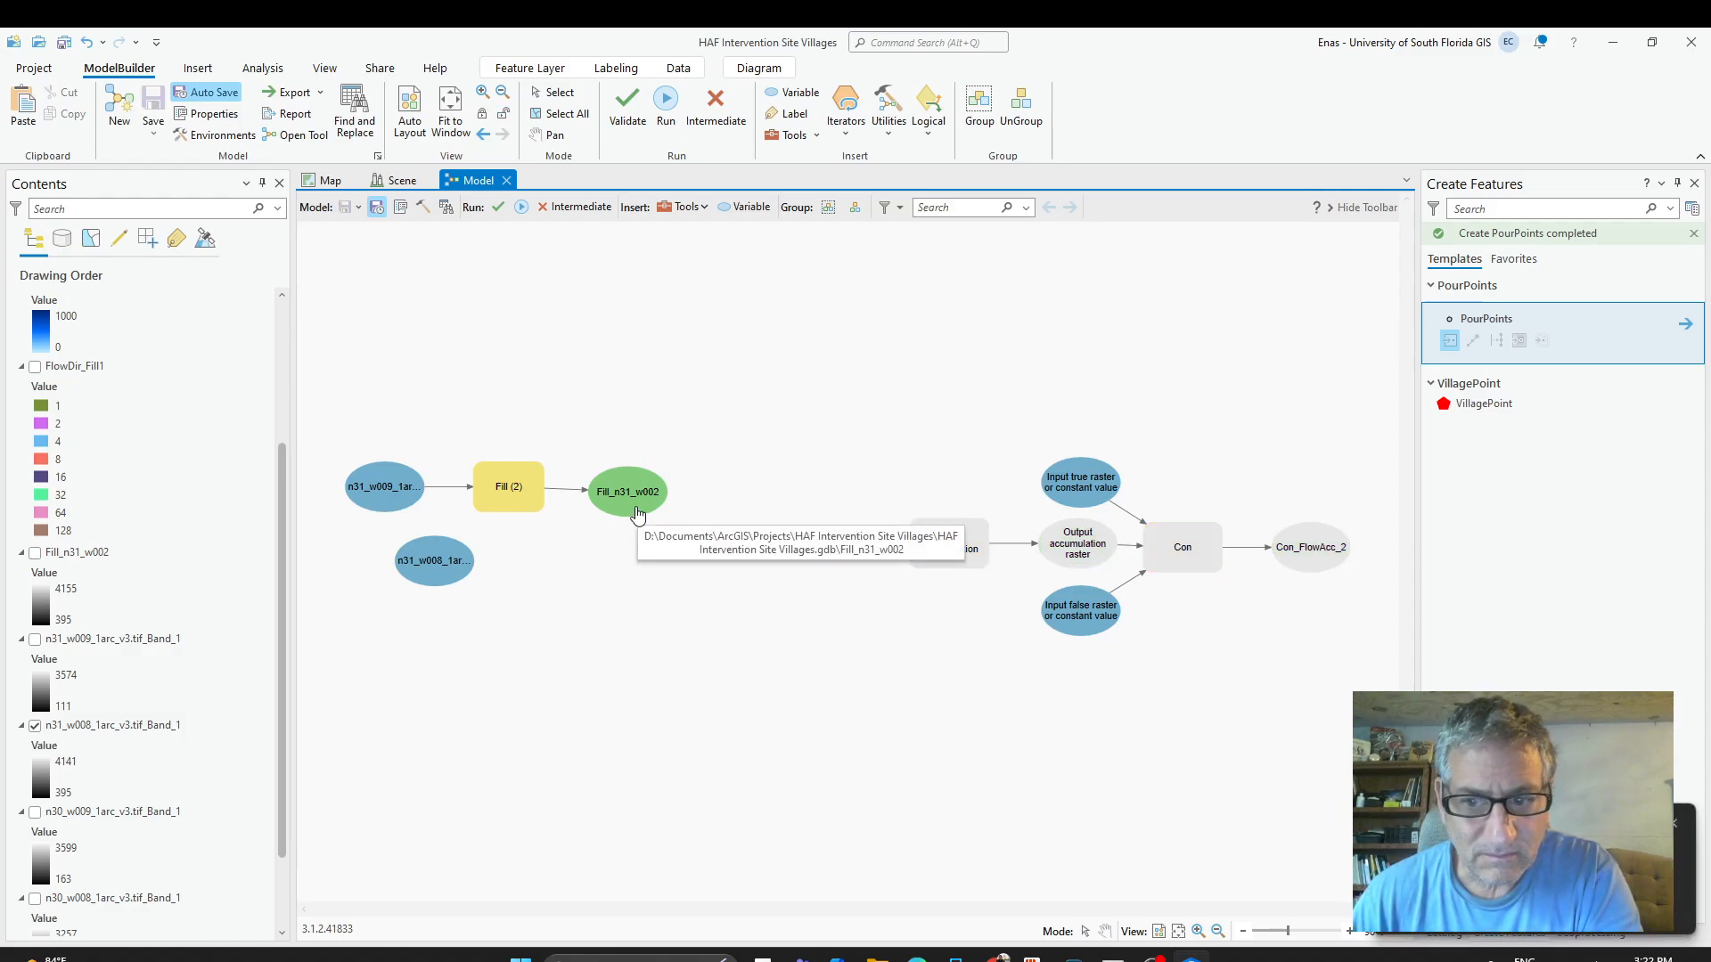
key(ctrl+z)
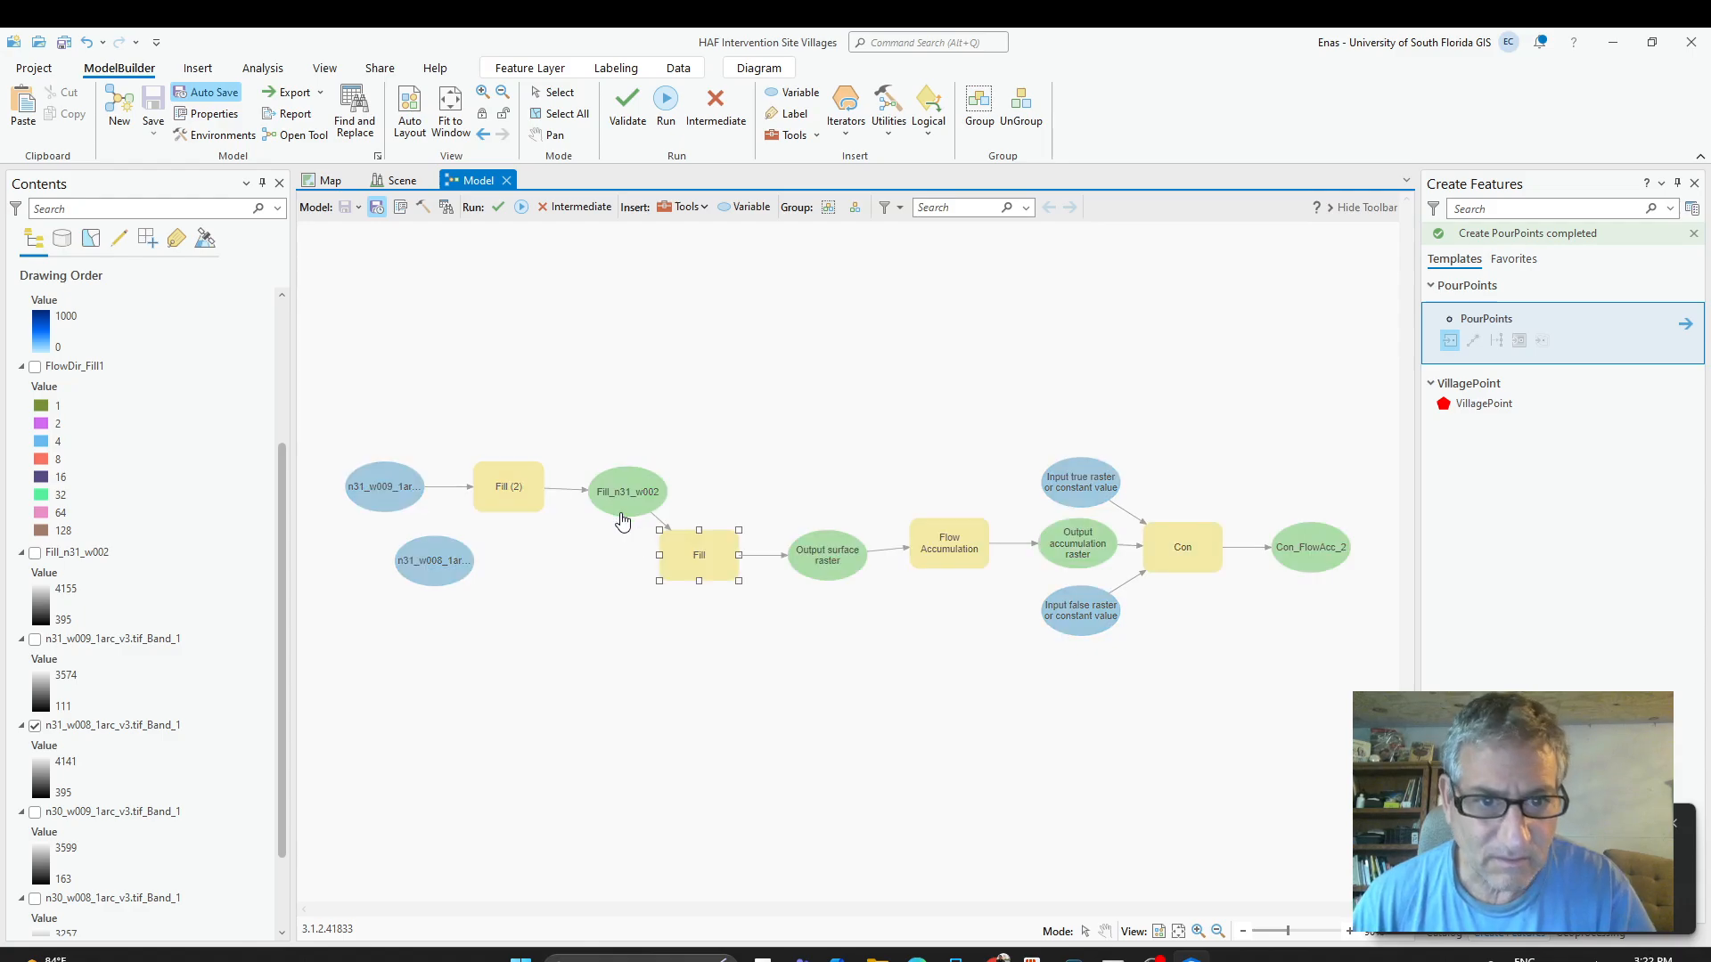
click(744, 621)
Review the input and output surface rasters set for the second Fill process, fed by Fill_n31_w002.
mouse_move(699, 566)
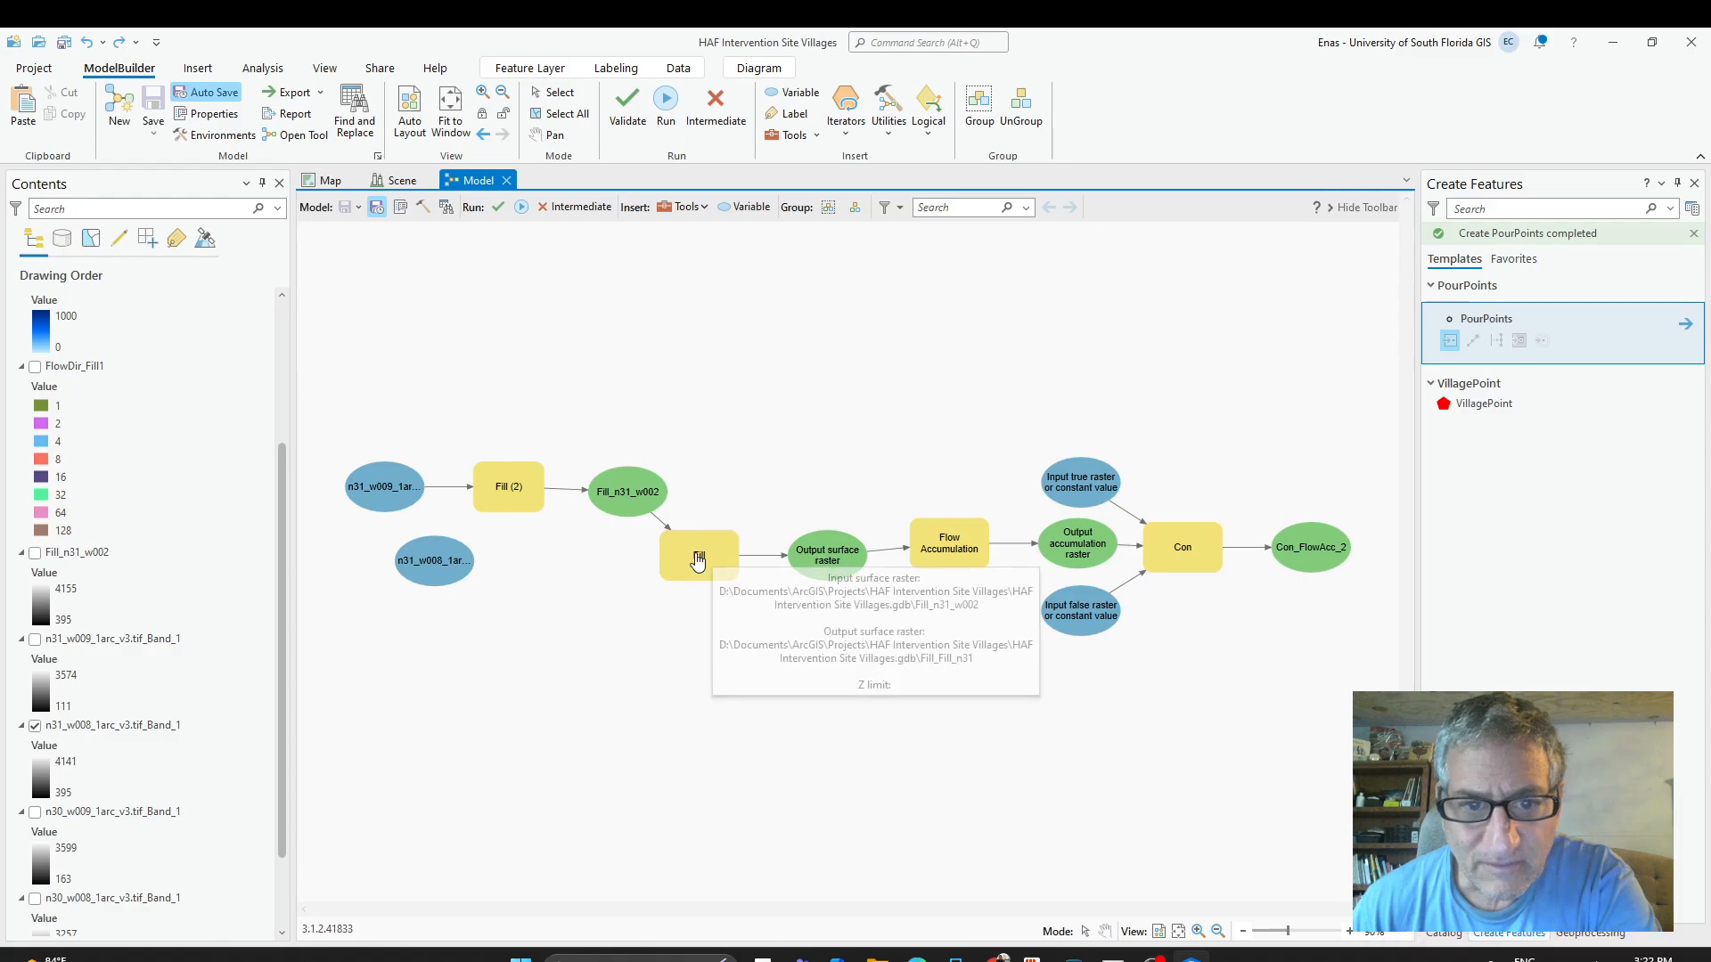
double_click(700, 560)
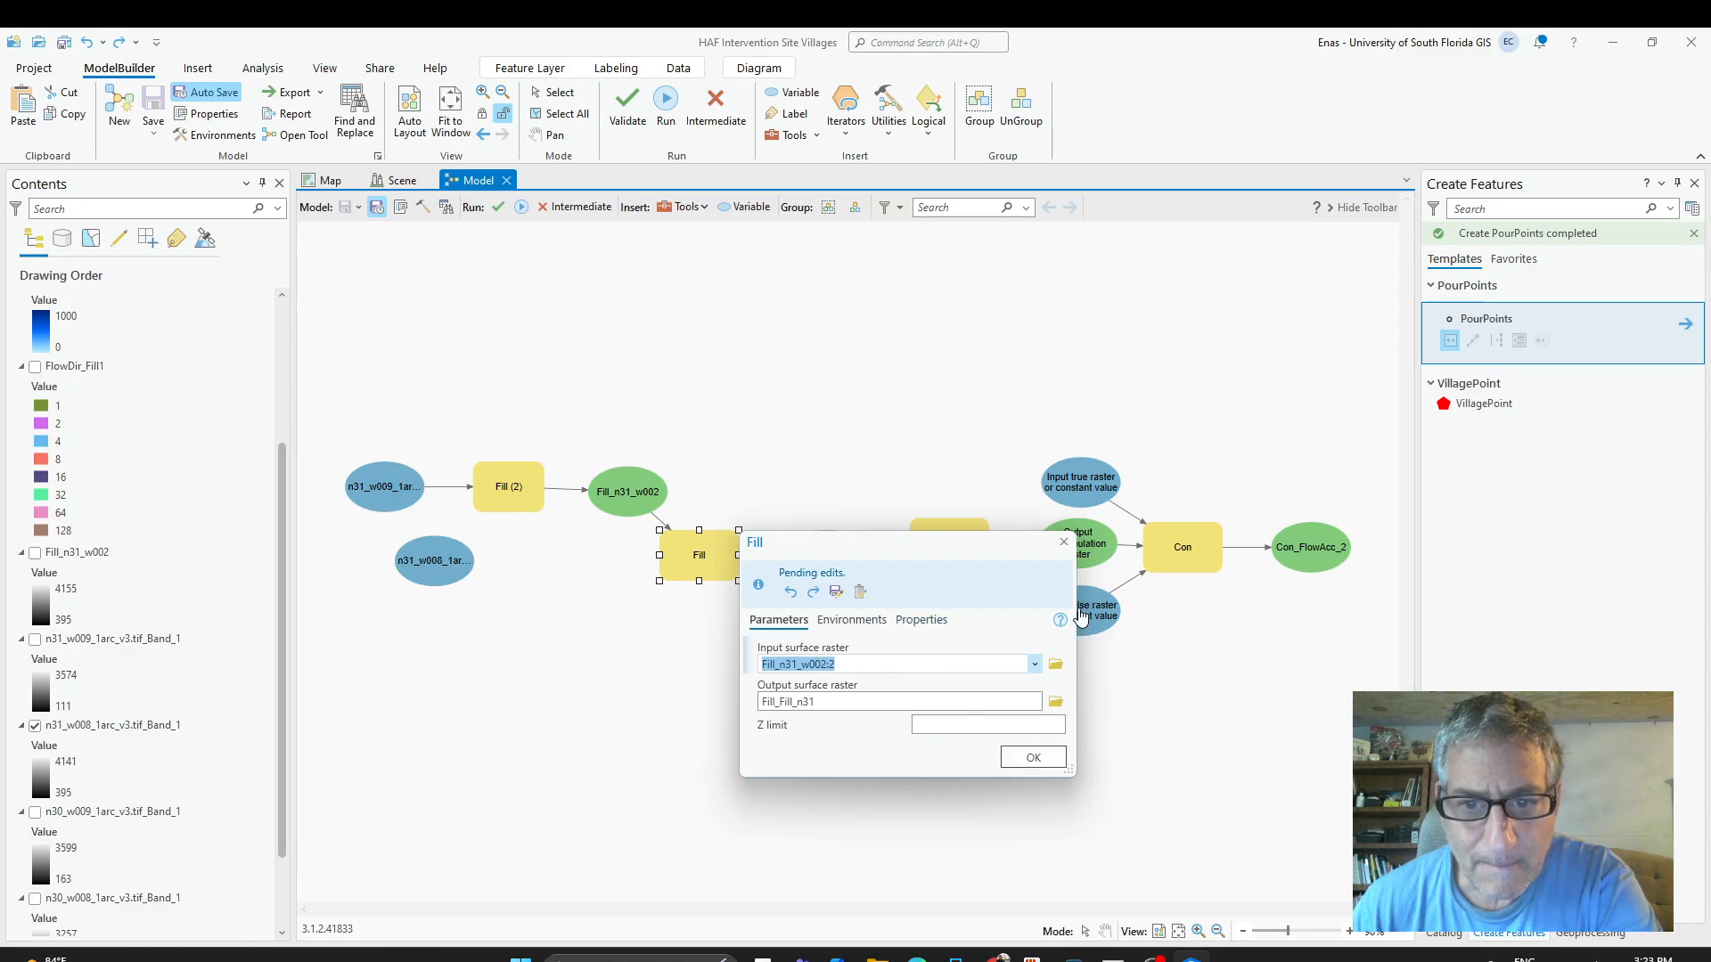
click(1065, 543)
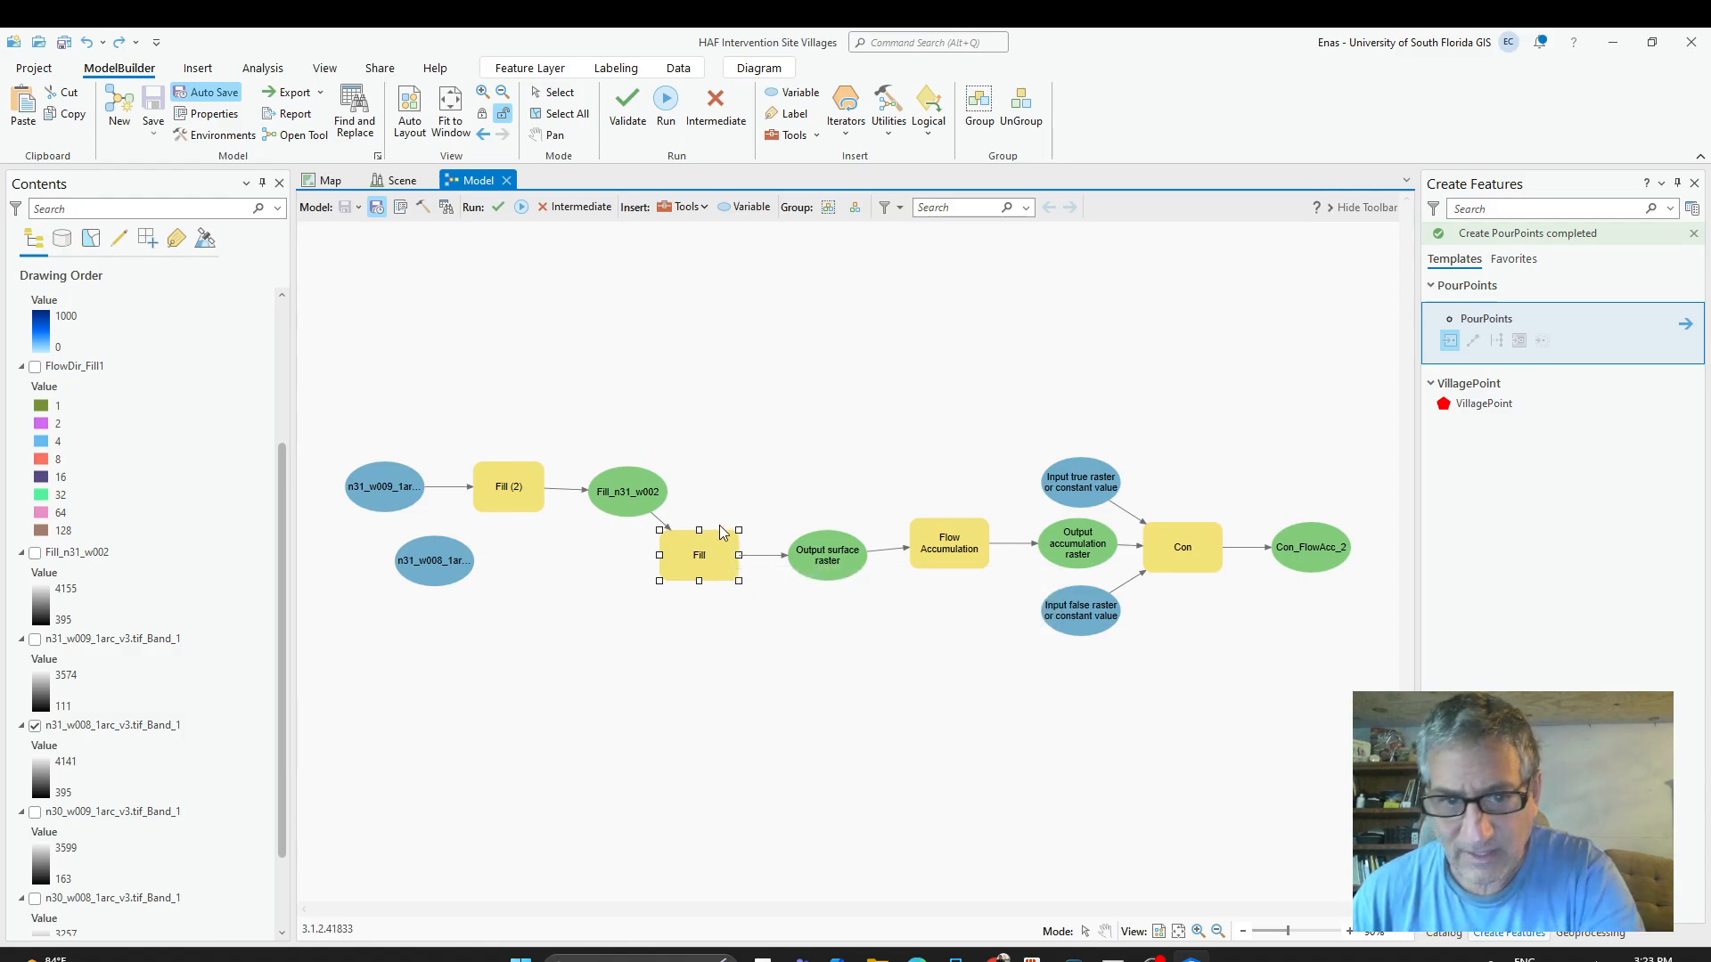
Delete the Fill process that follows Fill_n31_w002 and add the Flow Direction tool to the model.
key(Delete)
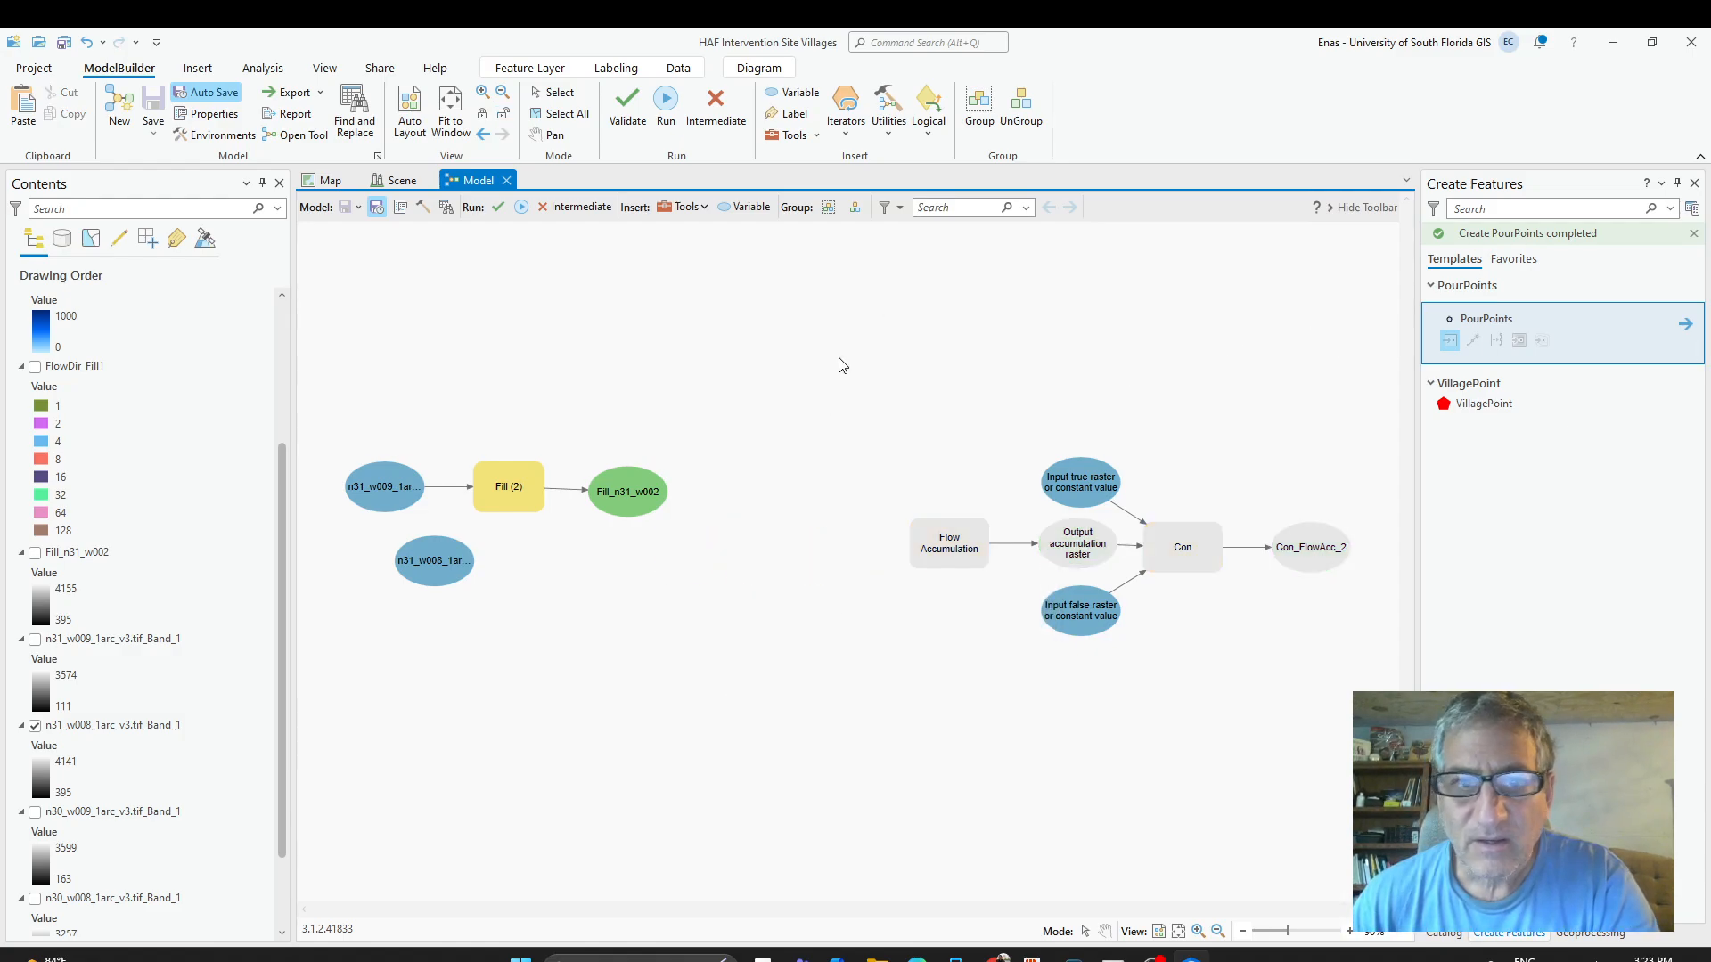
click(704, 208)
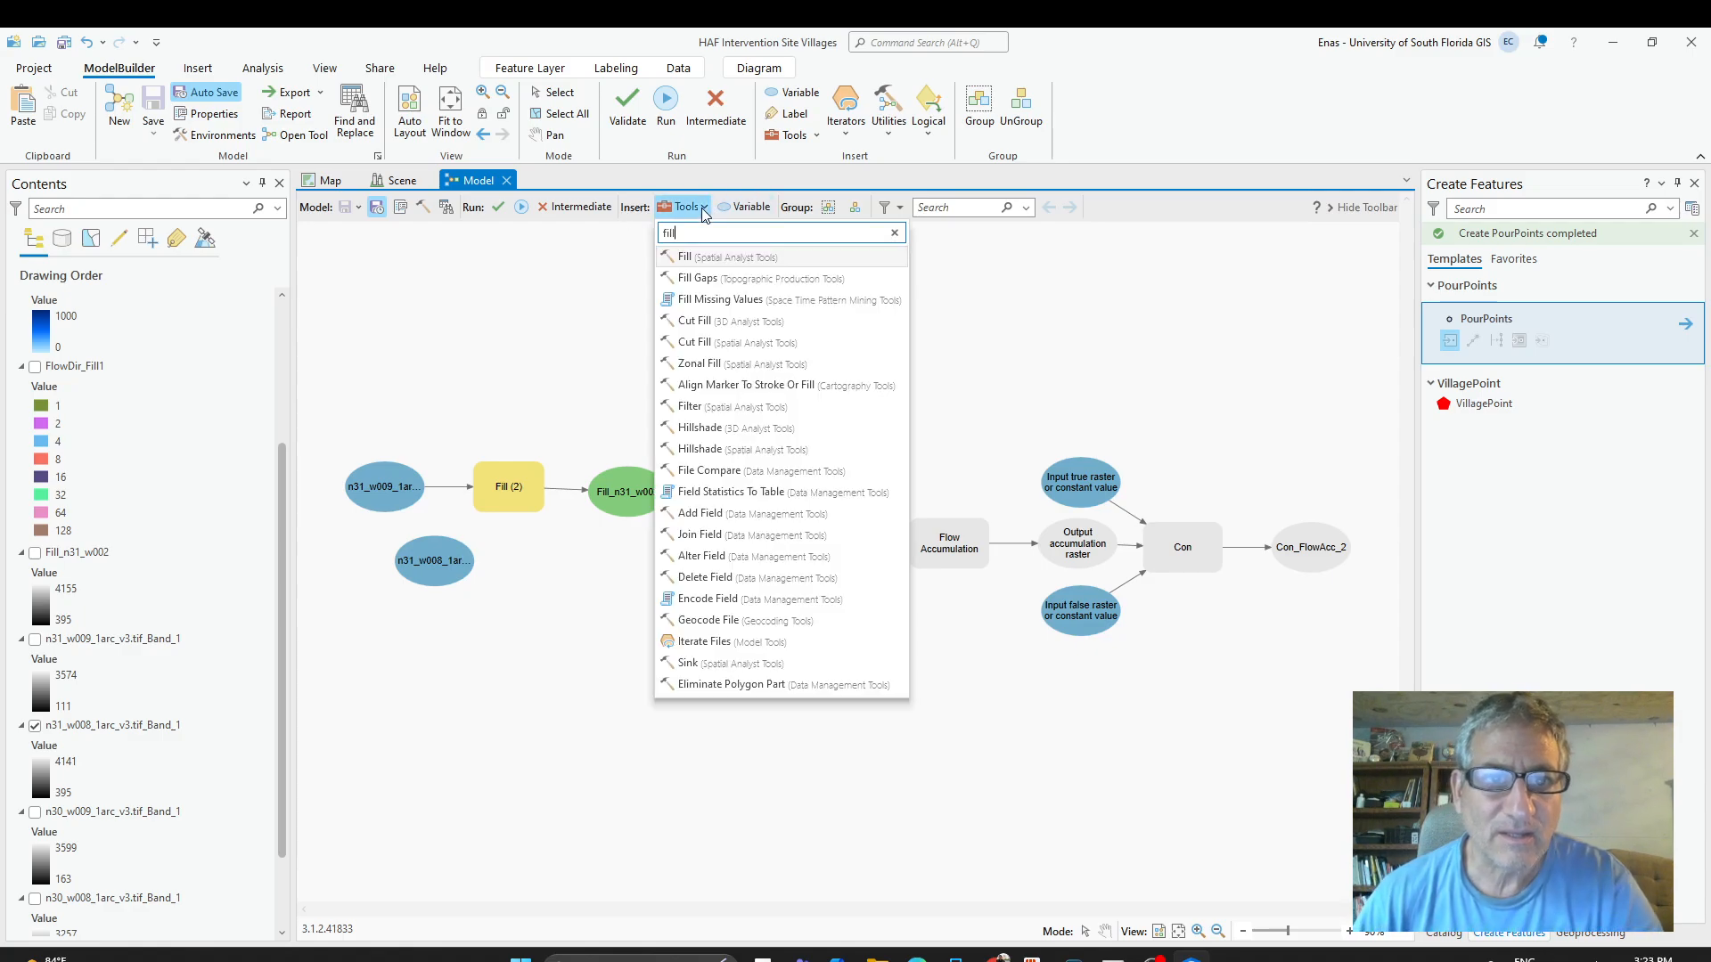
text(low)
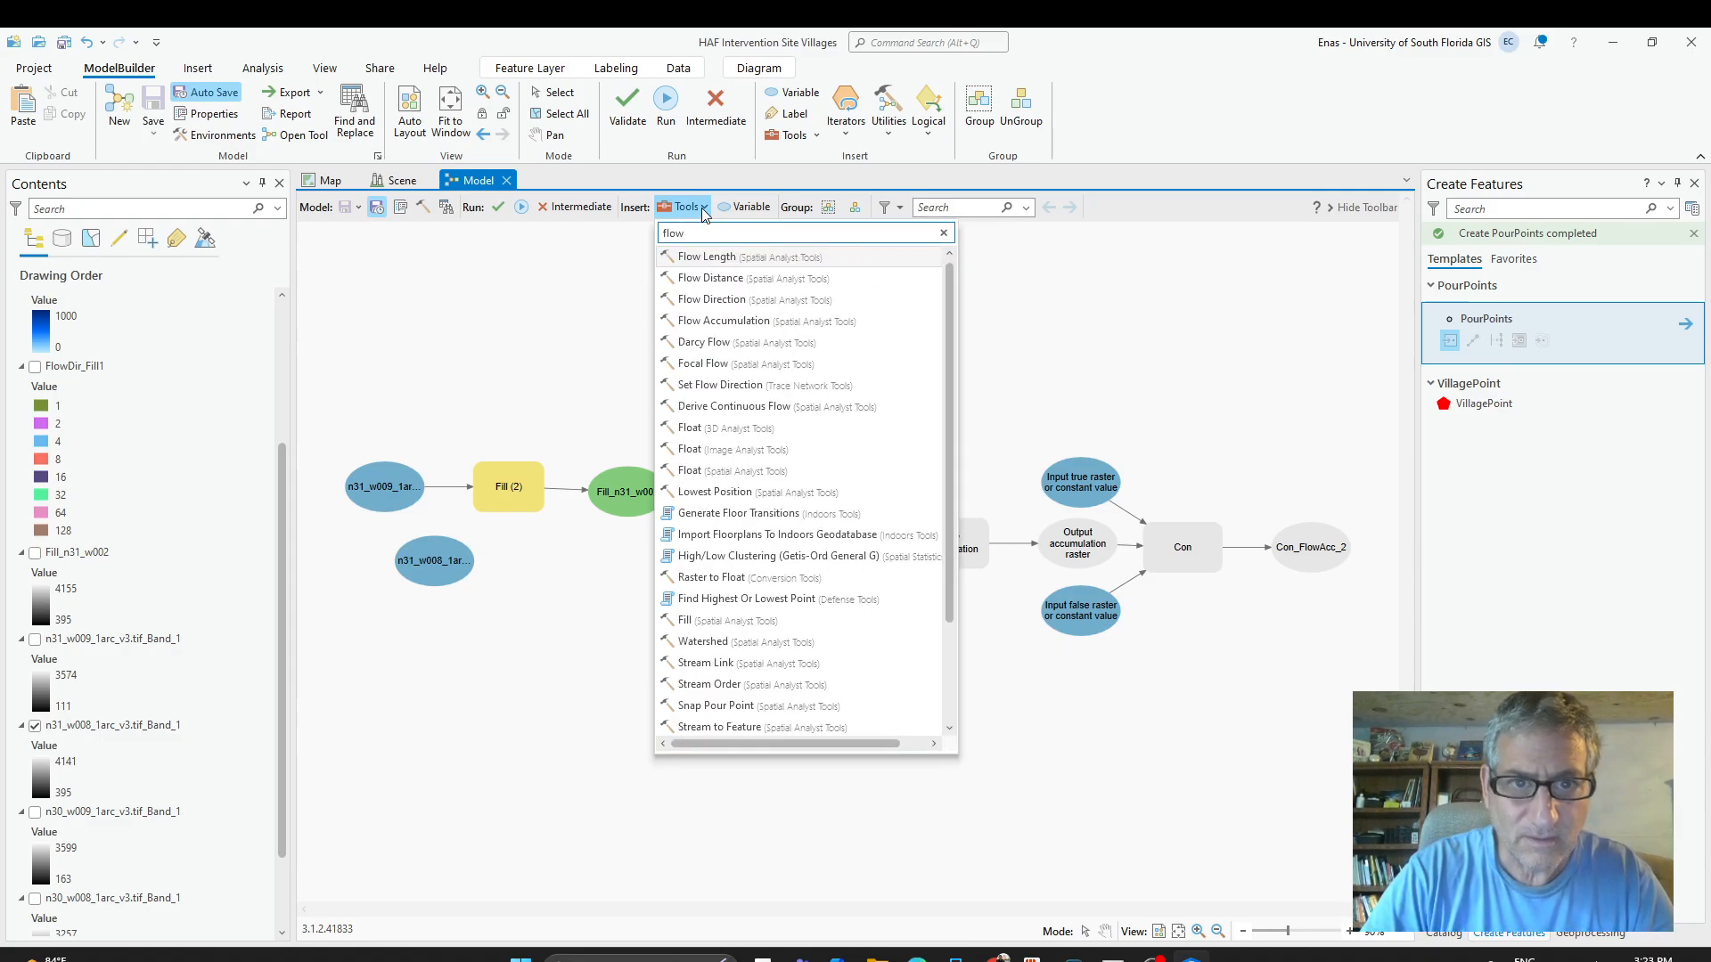
click(725, 301)
double_click(829, 582)
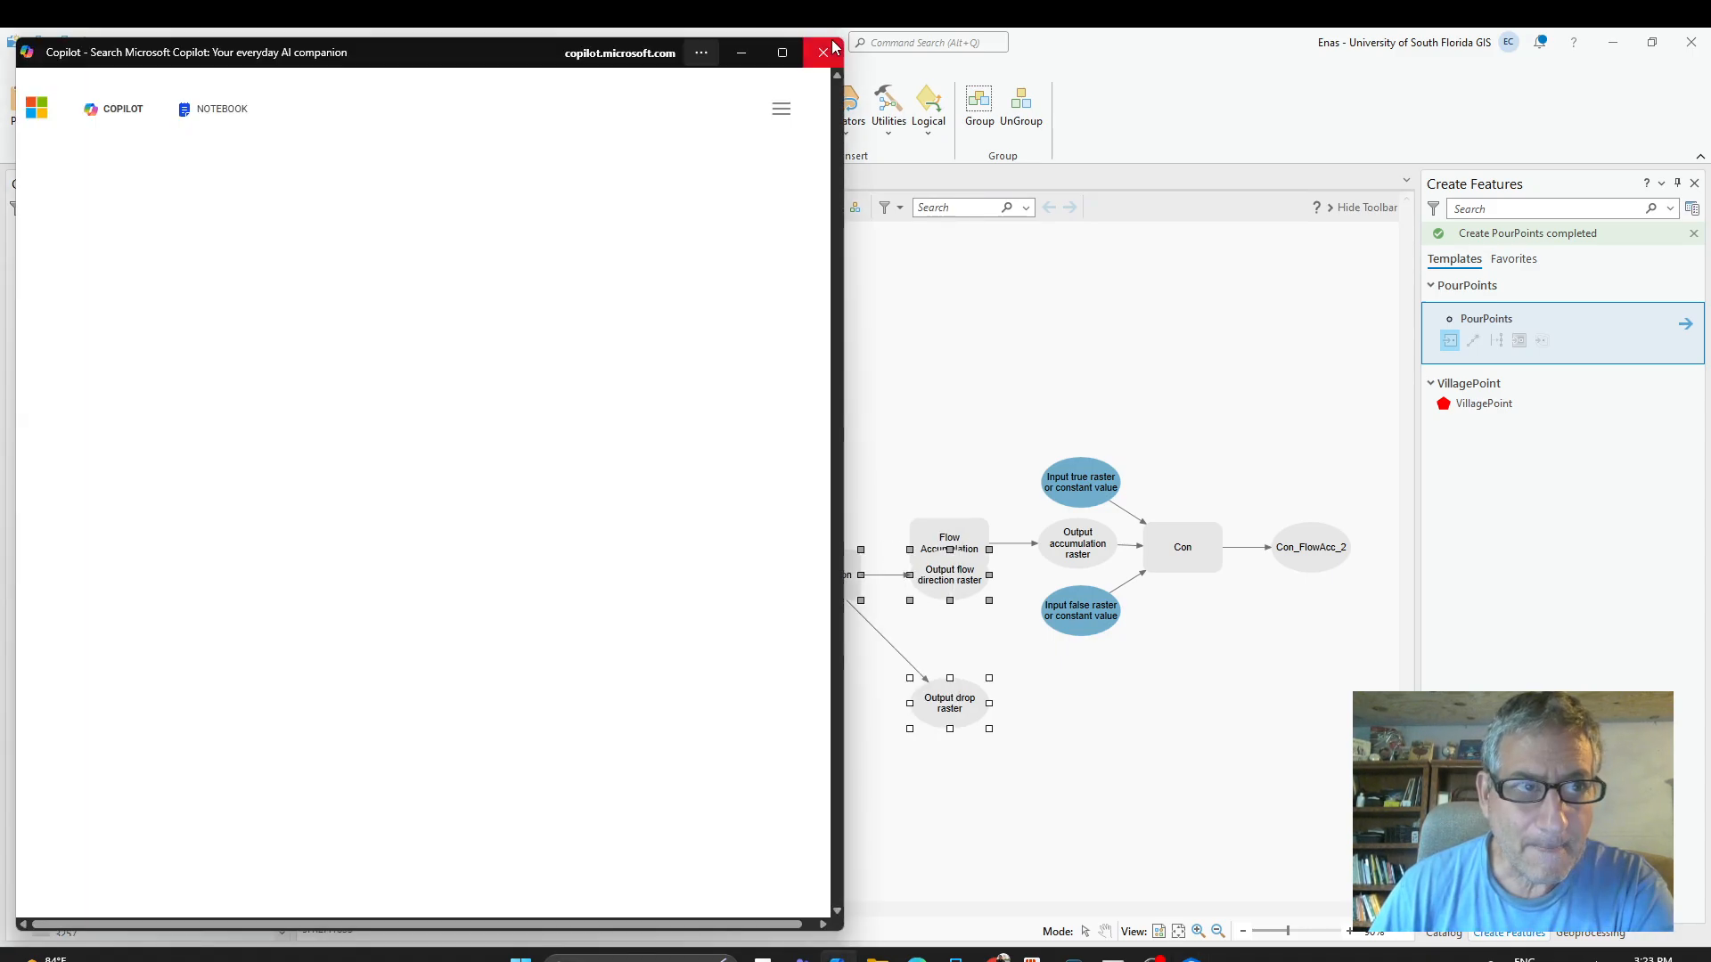
click(829, 53)
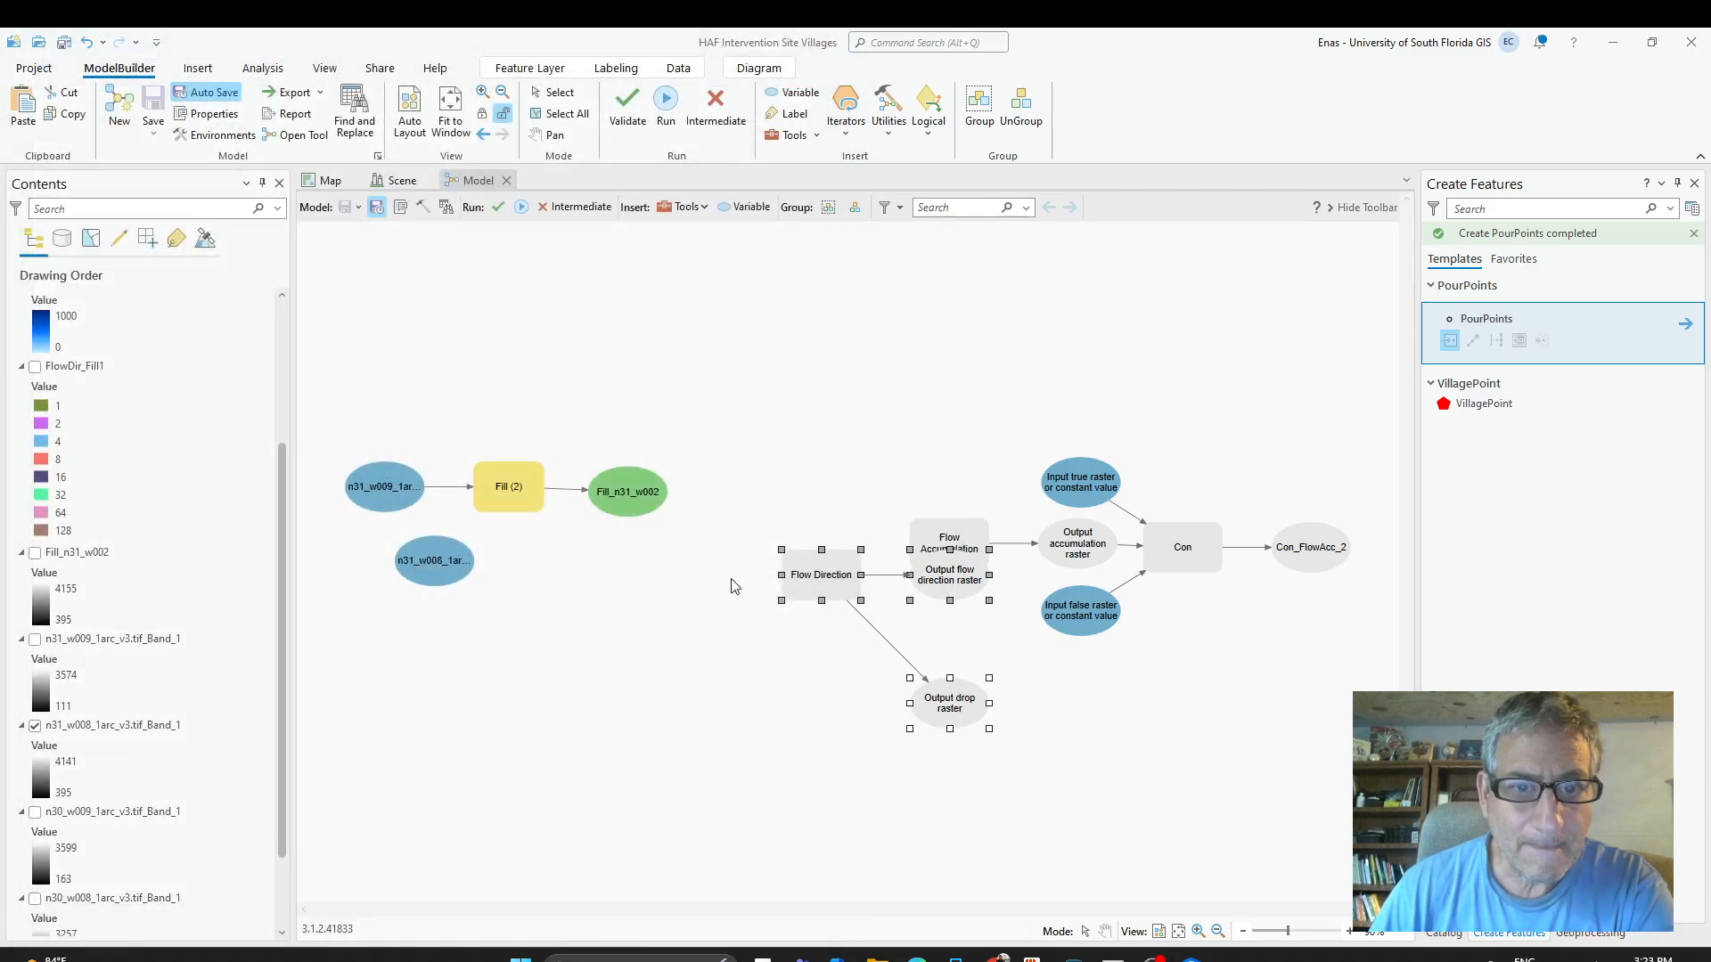
Connect Fill_n31_w002 to Flow Direction as input surface raster, and its output flow direction raster to Flow Accumulation as input flow direction raster.
drag(822, 577, 705, 486)
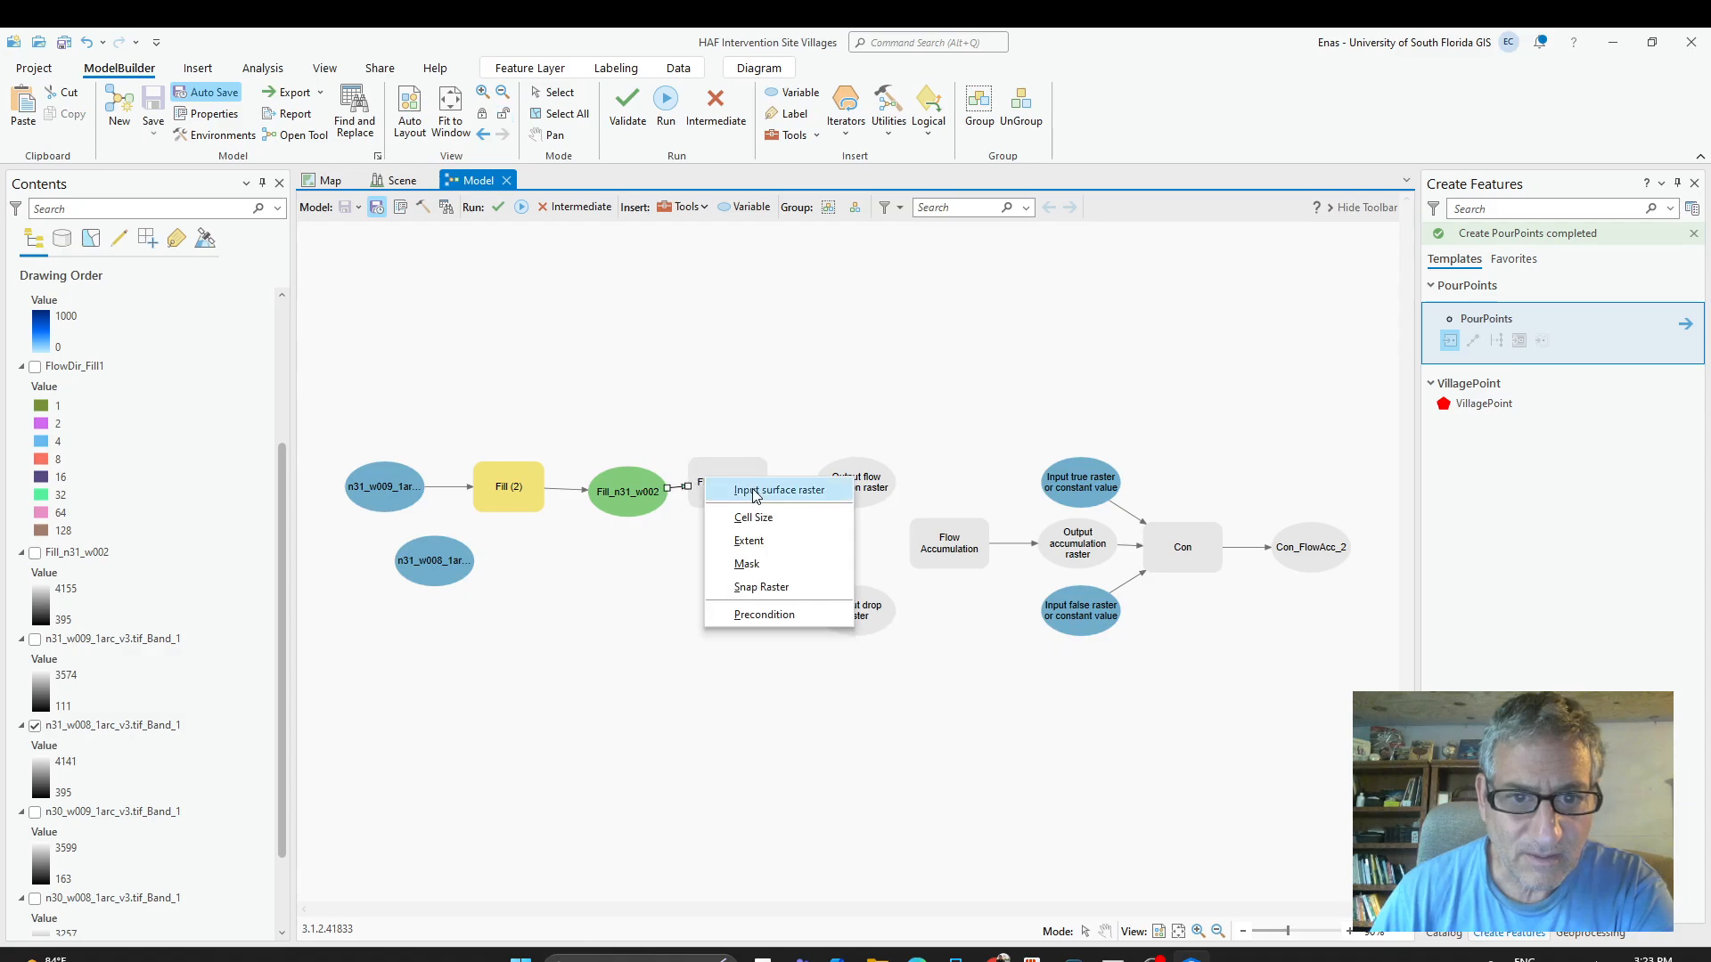
click(775, 489)
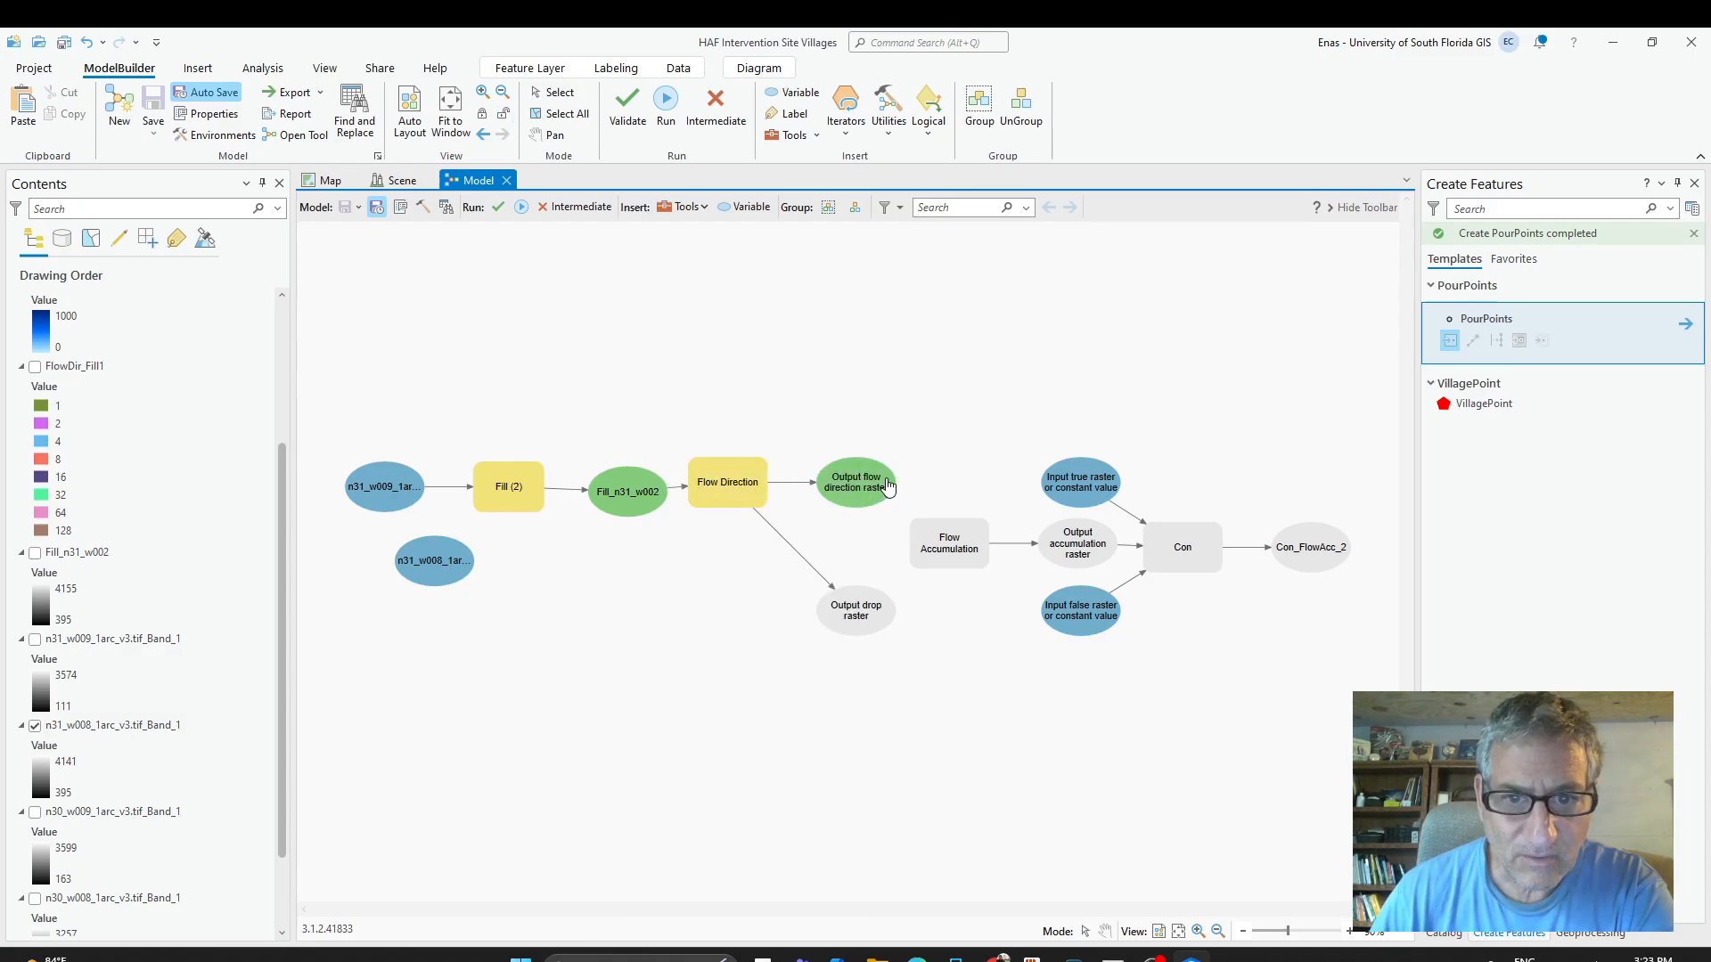
drag(885, 486, 946, 540)
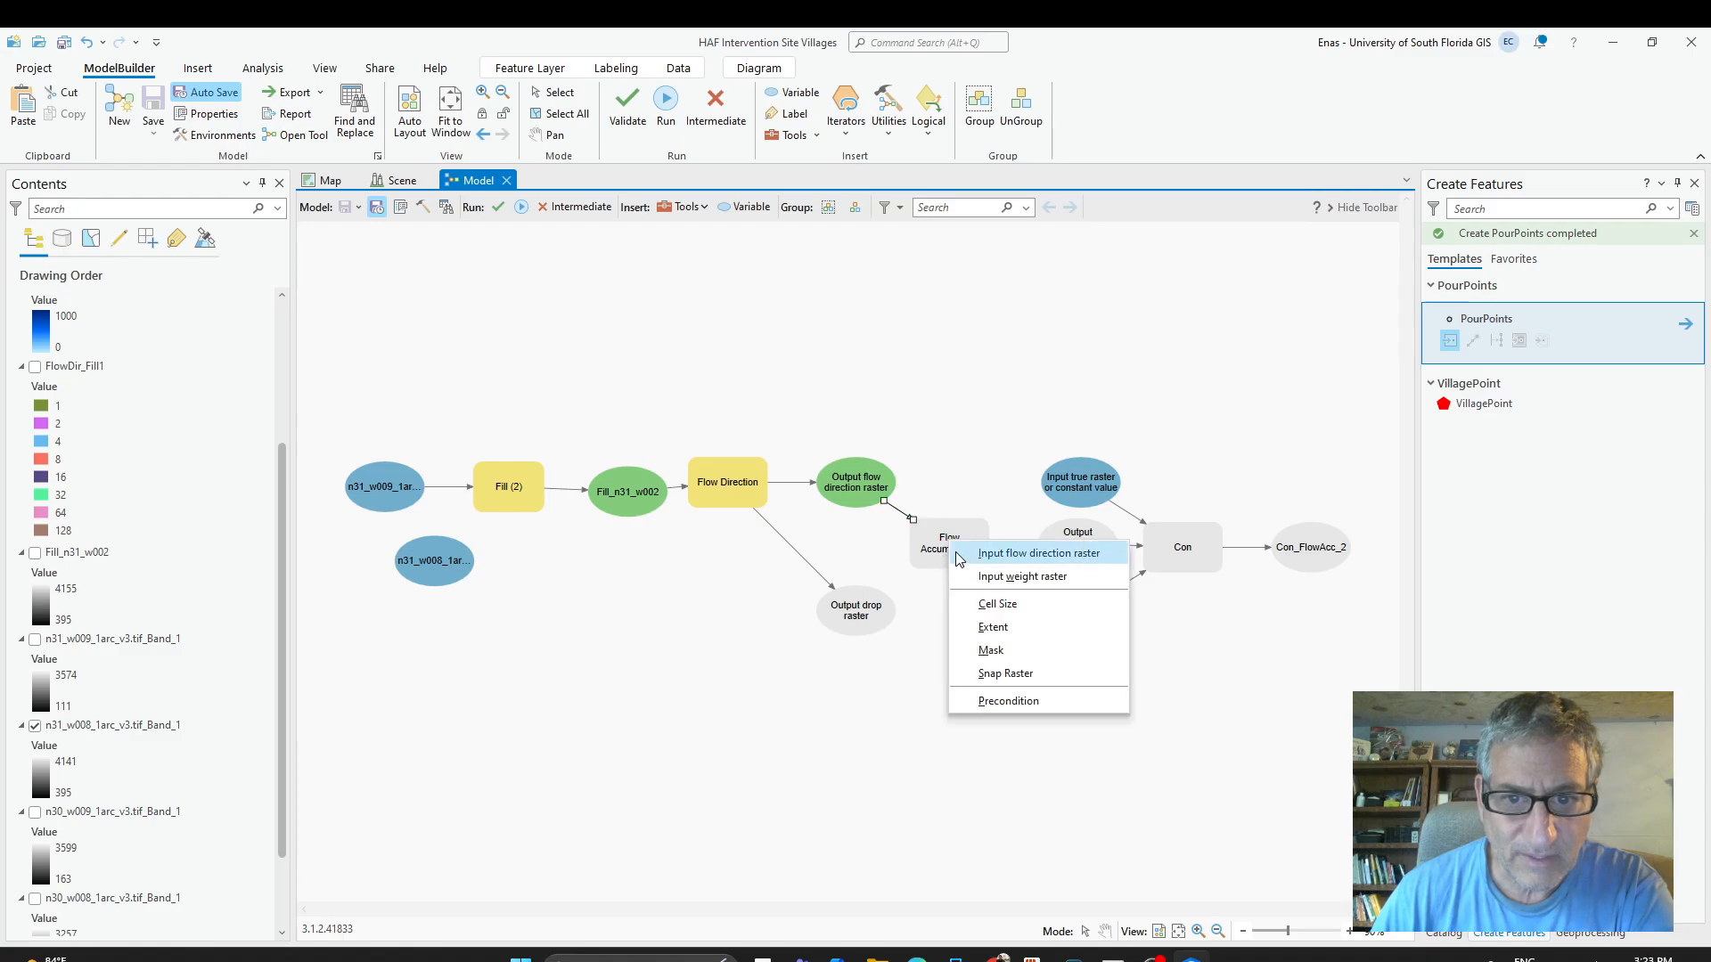
click(965, 552)
drag(878, 492, 953, 554)
click(997, 568)
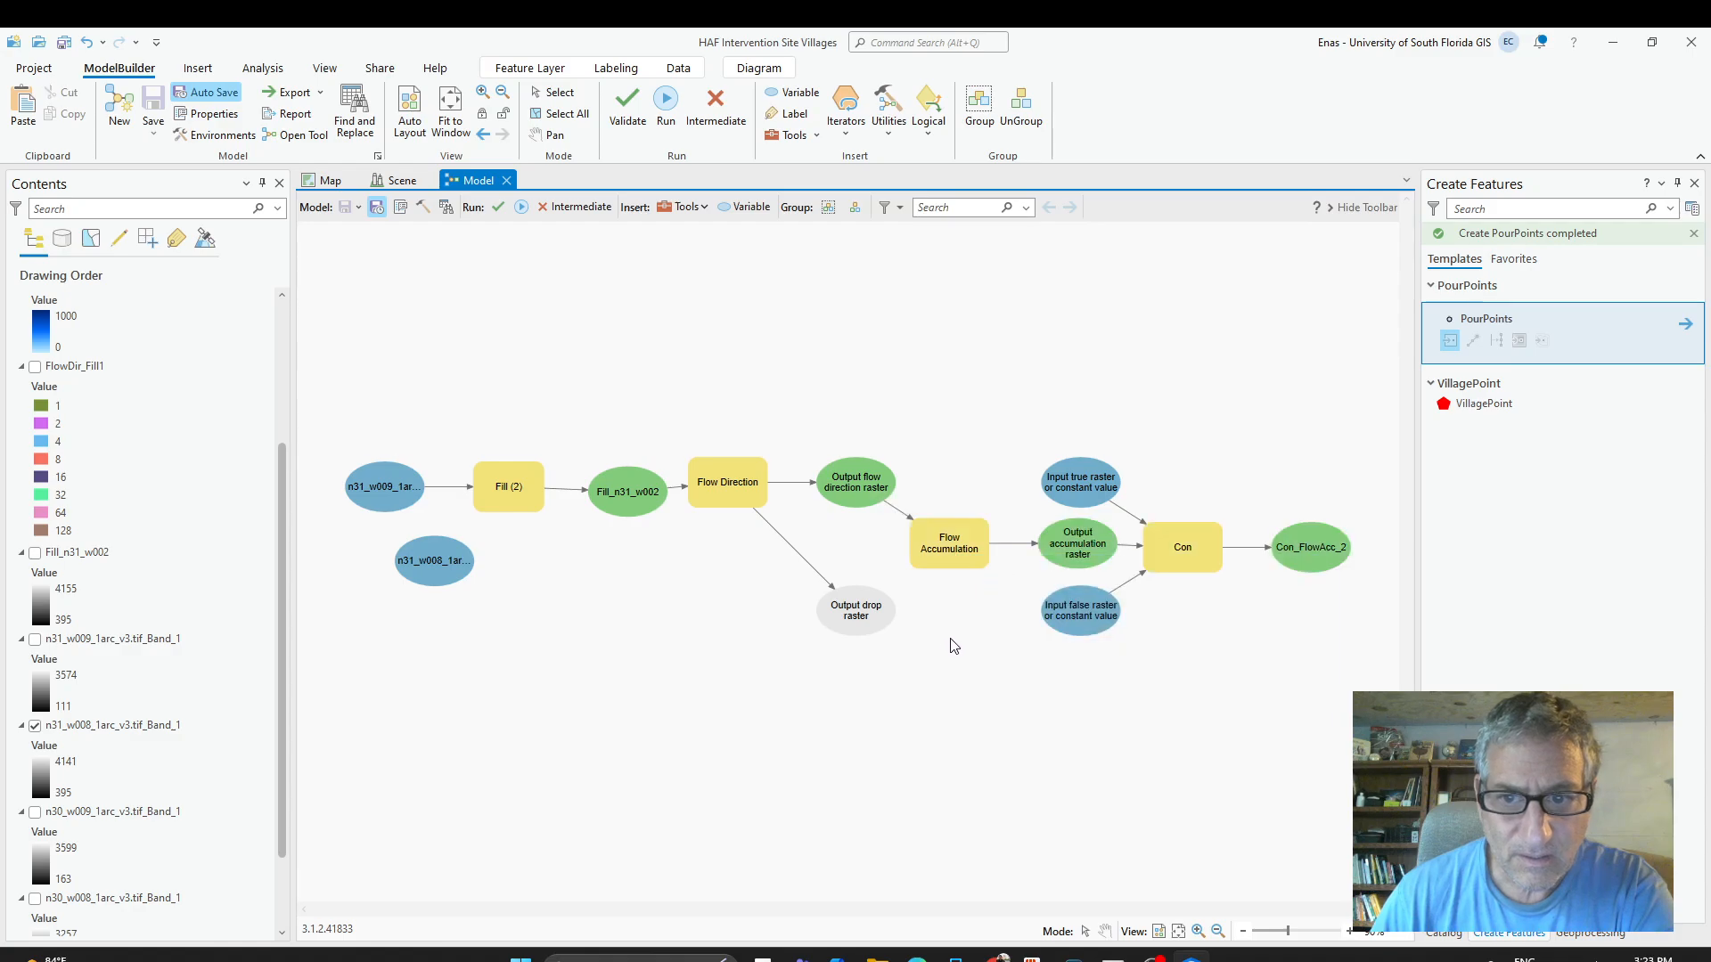
Run the rebuilt model and dismiss its progress messages.
click(521, 207)
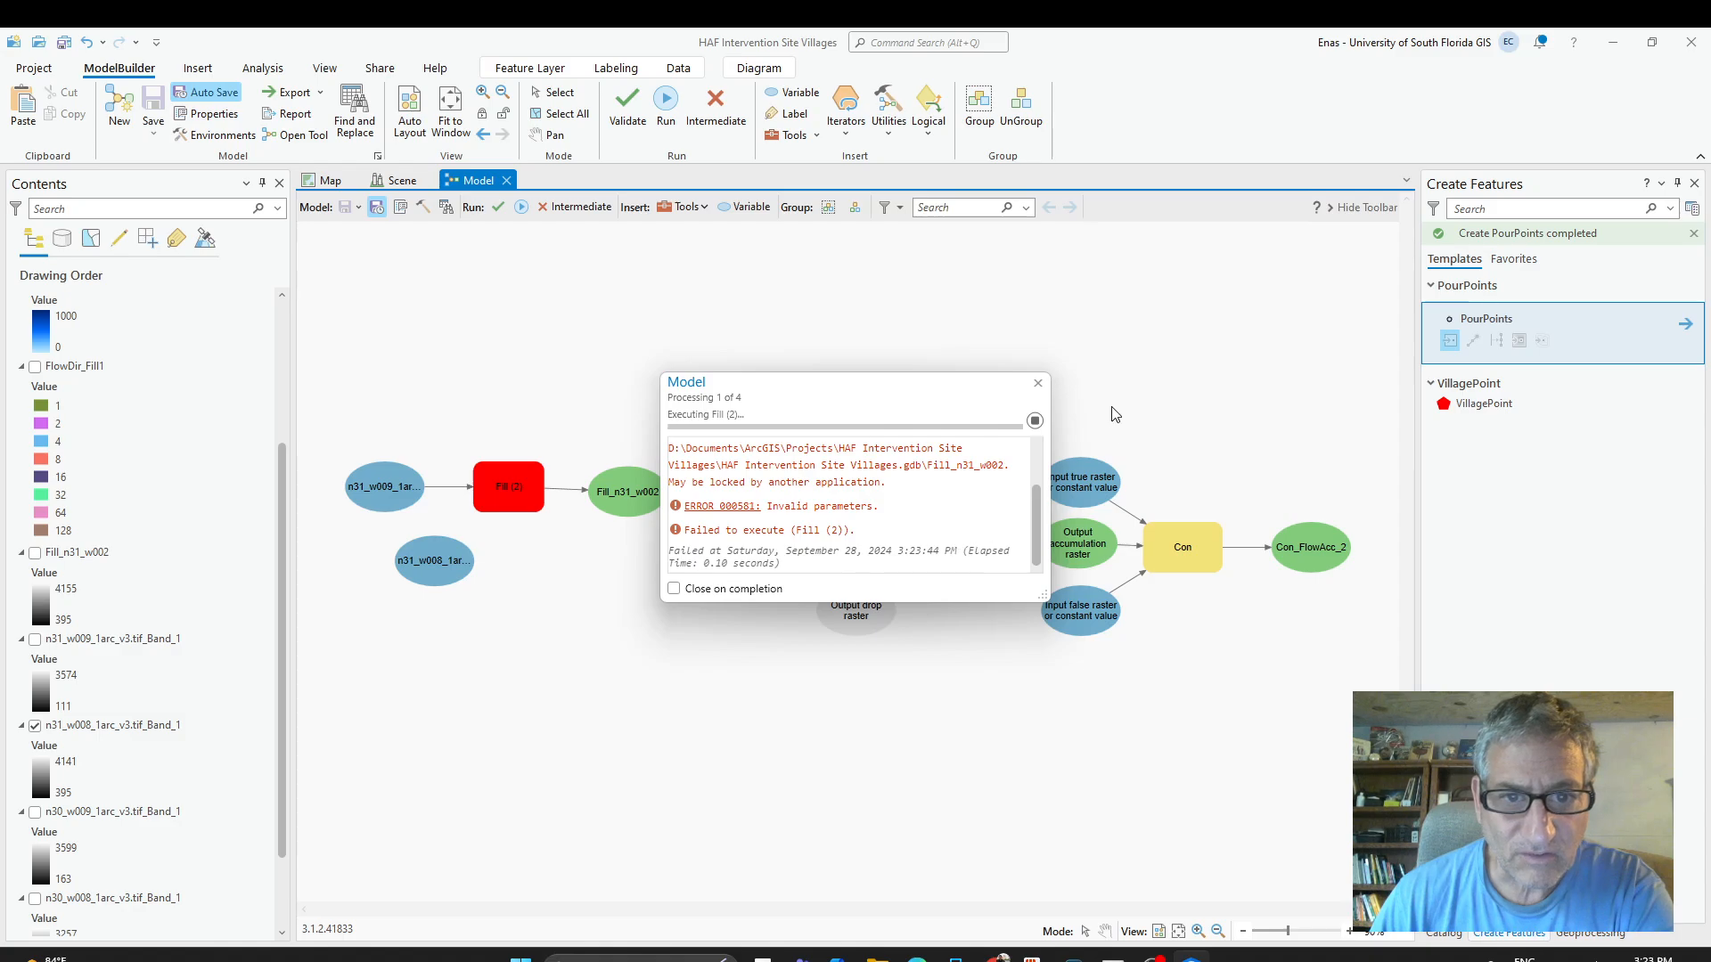
click(1037, 387)
scroll(776, 891, down, 3)
scroll(447, 891, up, 4)
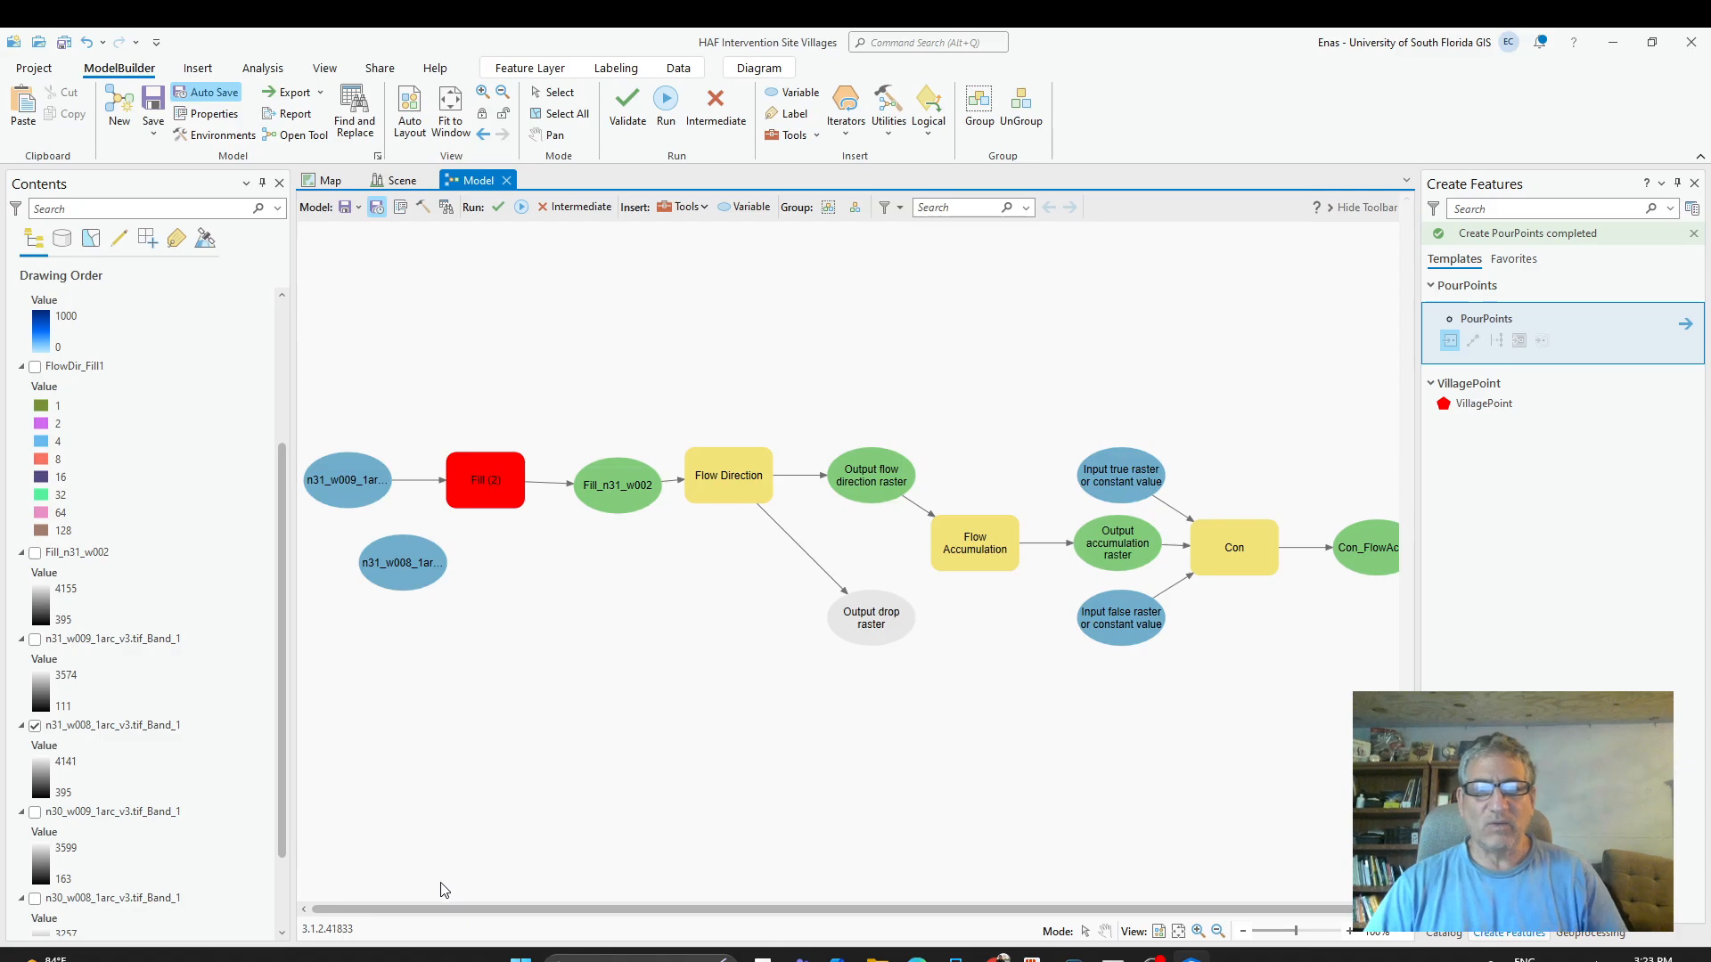
Return to the map and examine the n31_w008 elevation raster and village points within the wider surrounding region.
scroll(423, 846, down, 1)
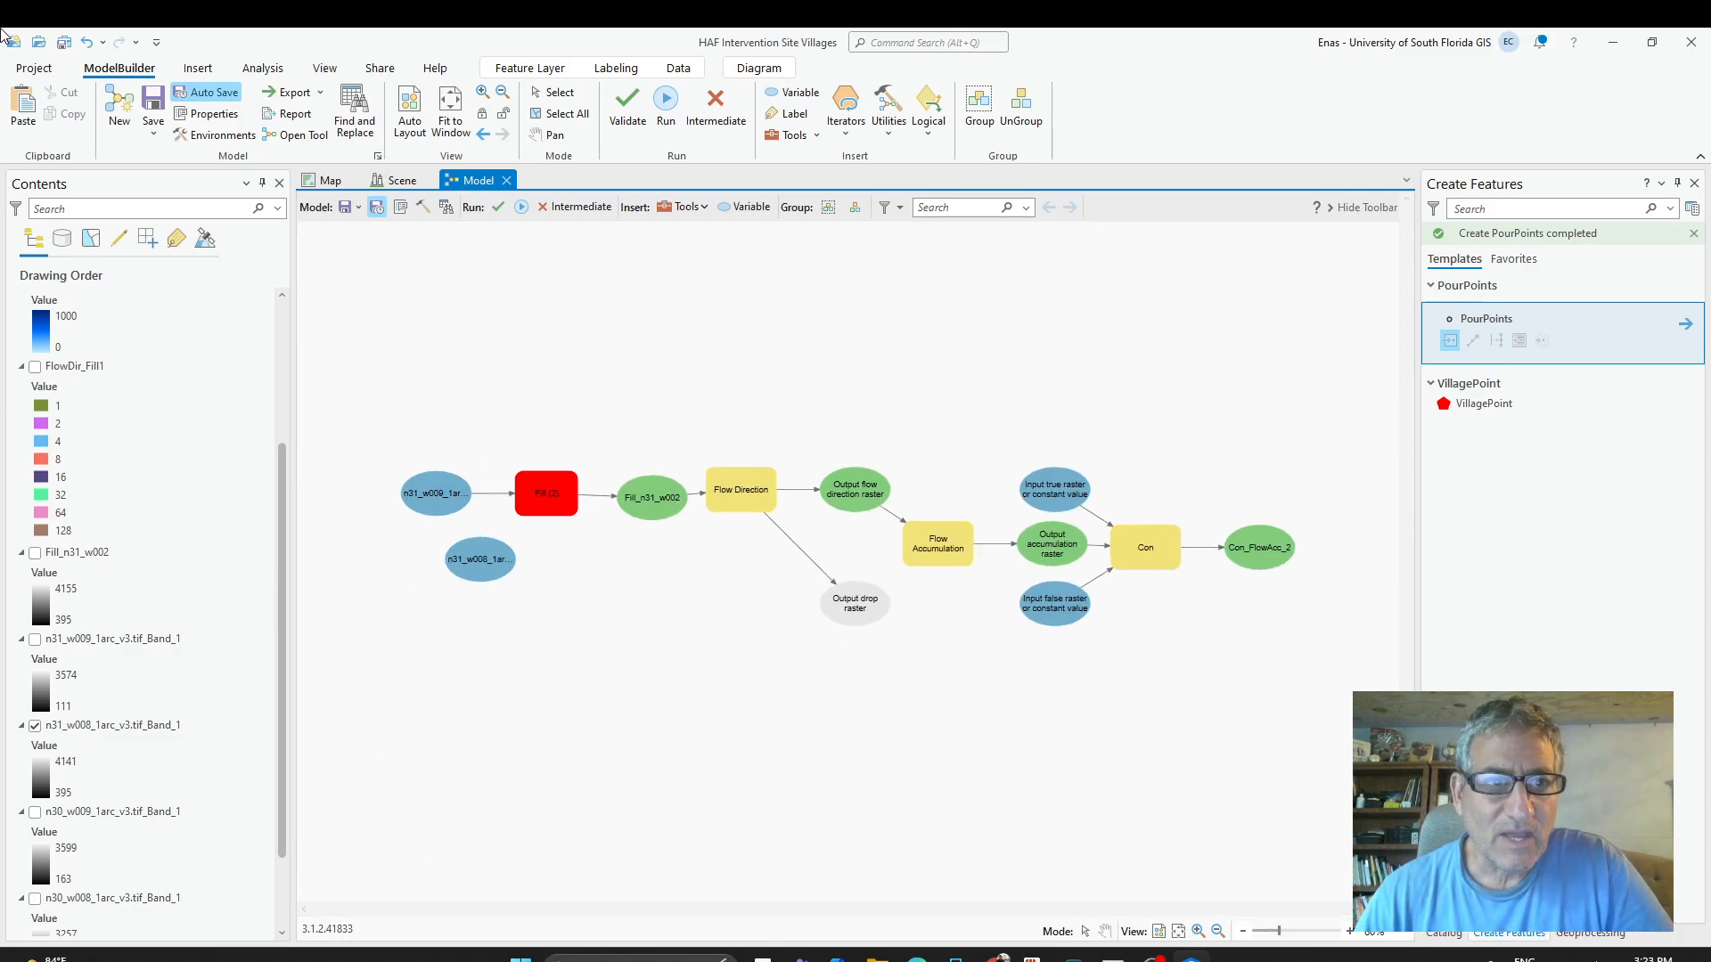
click(326, 180)
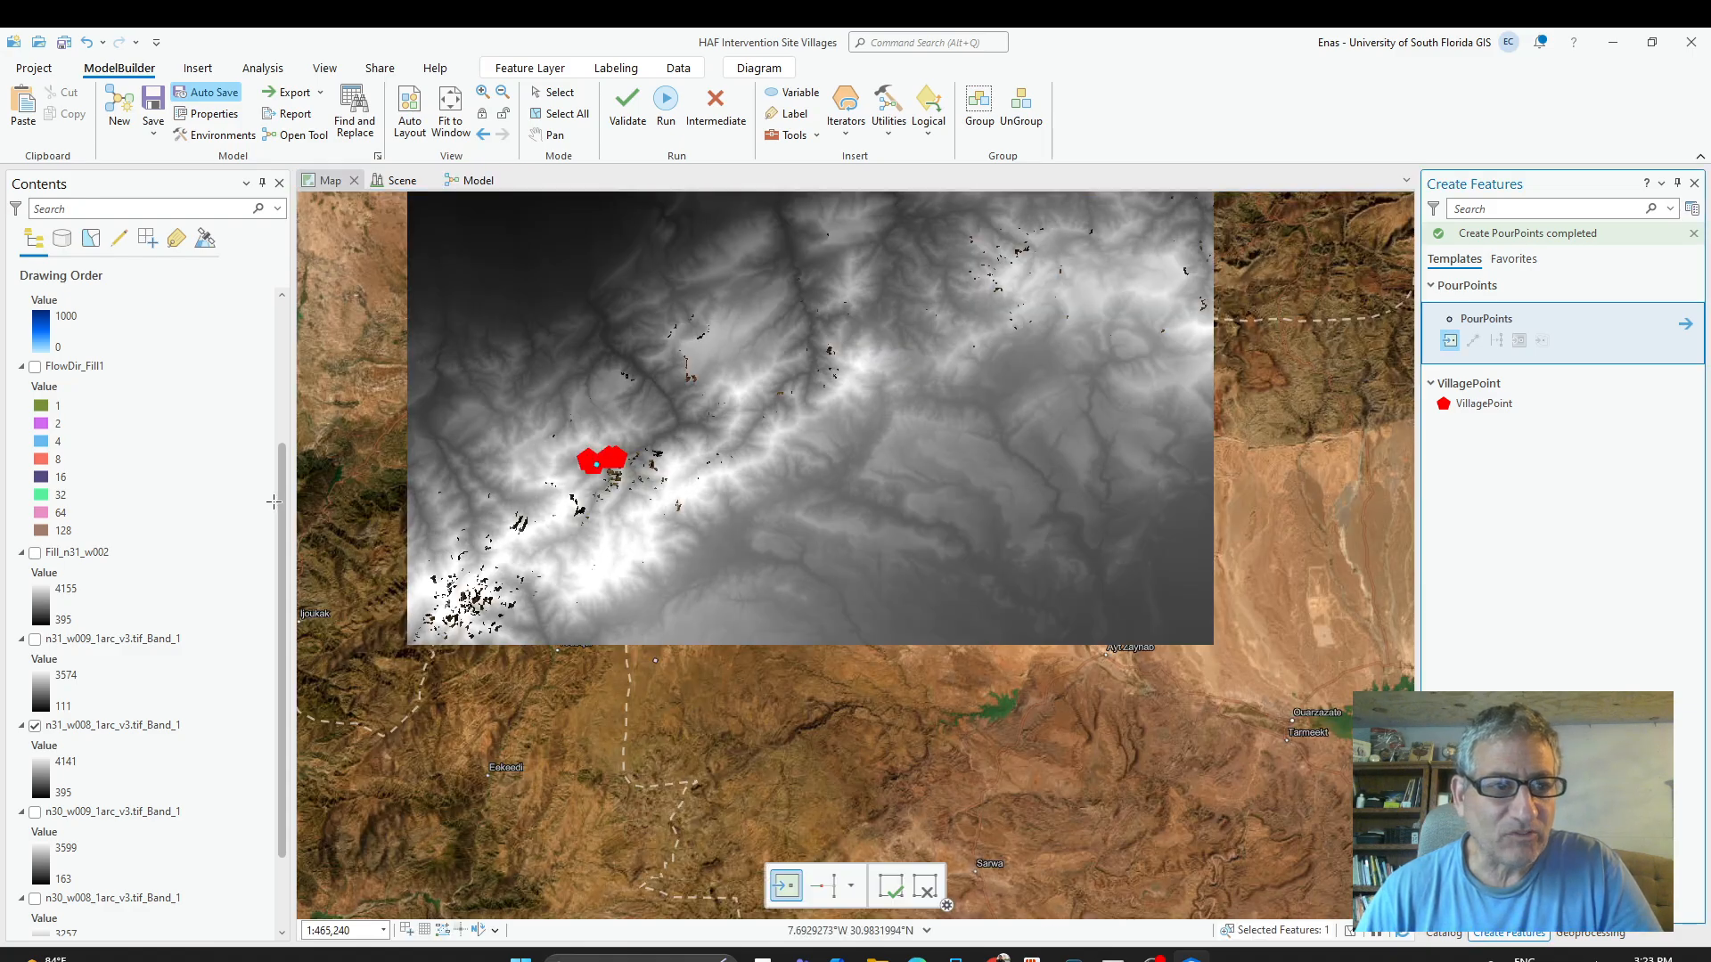
scroll(107, 338, down, 2)
scroll(134, 829, up, 3)
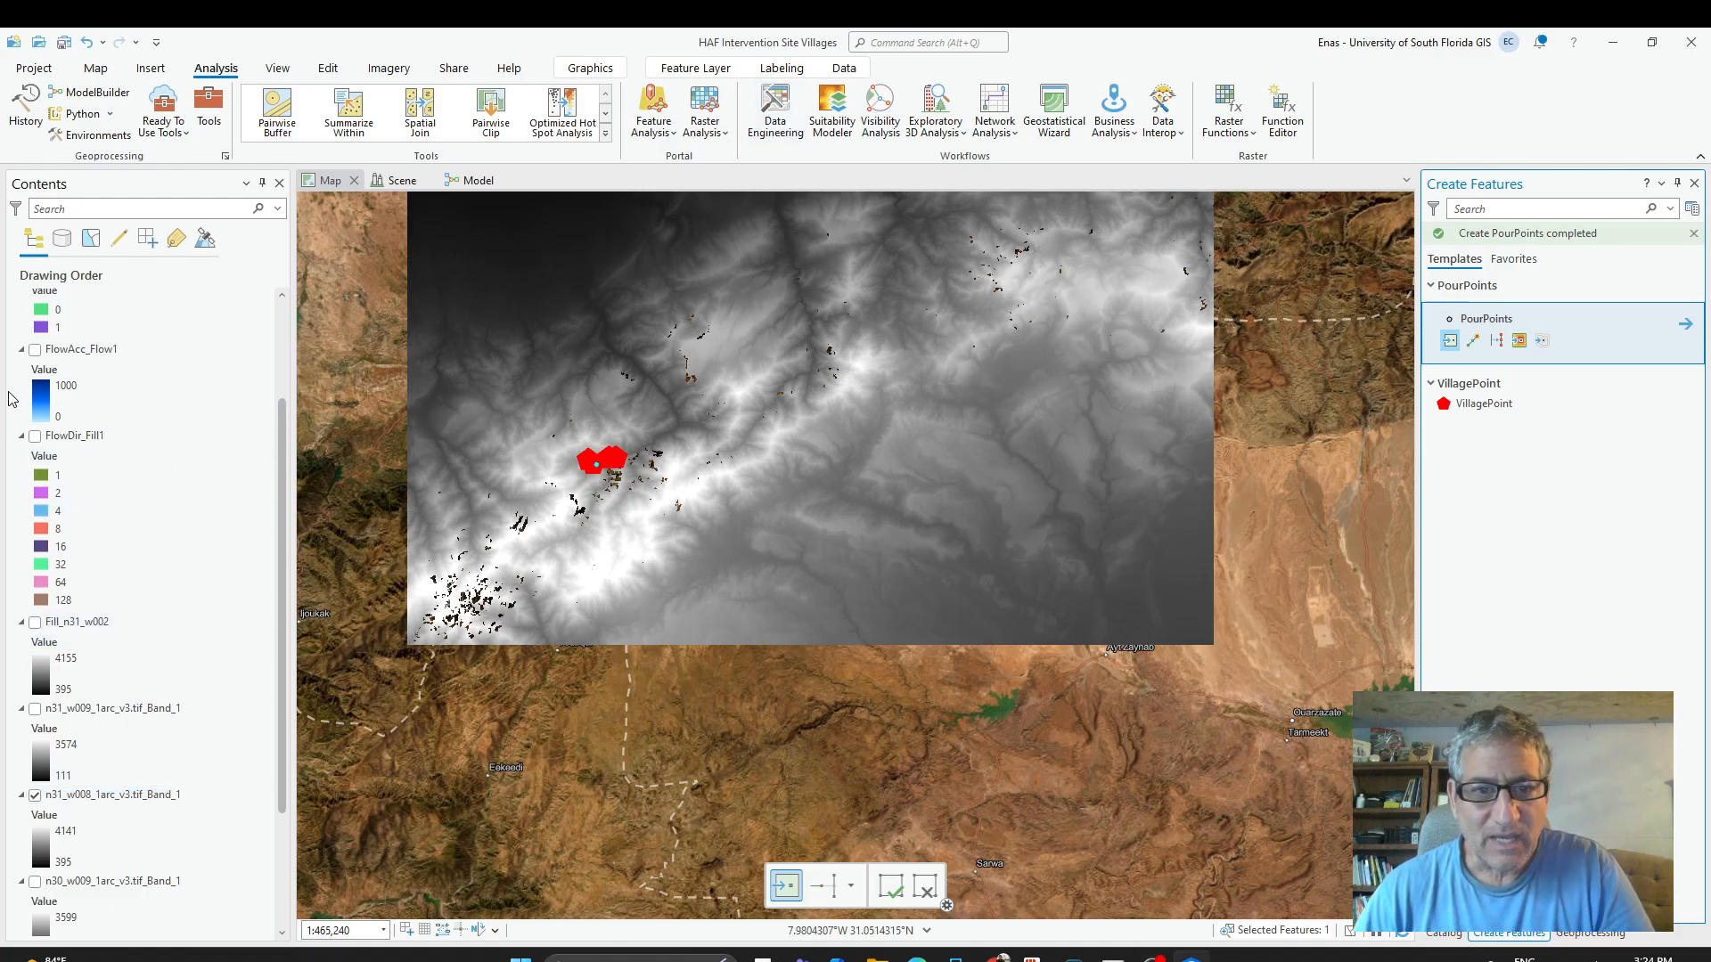
scroll(1084, 552, down, 2)
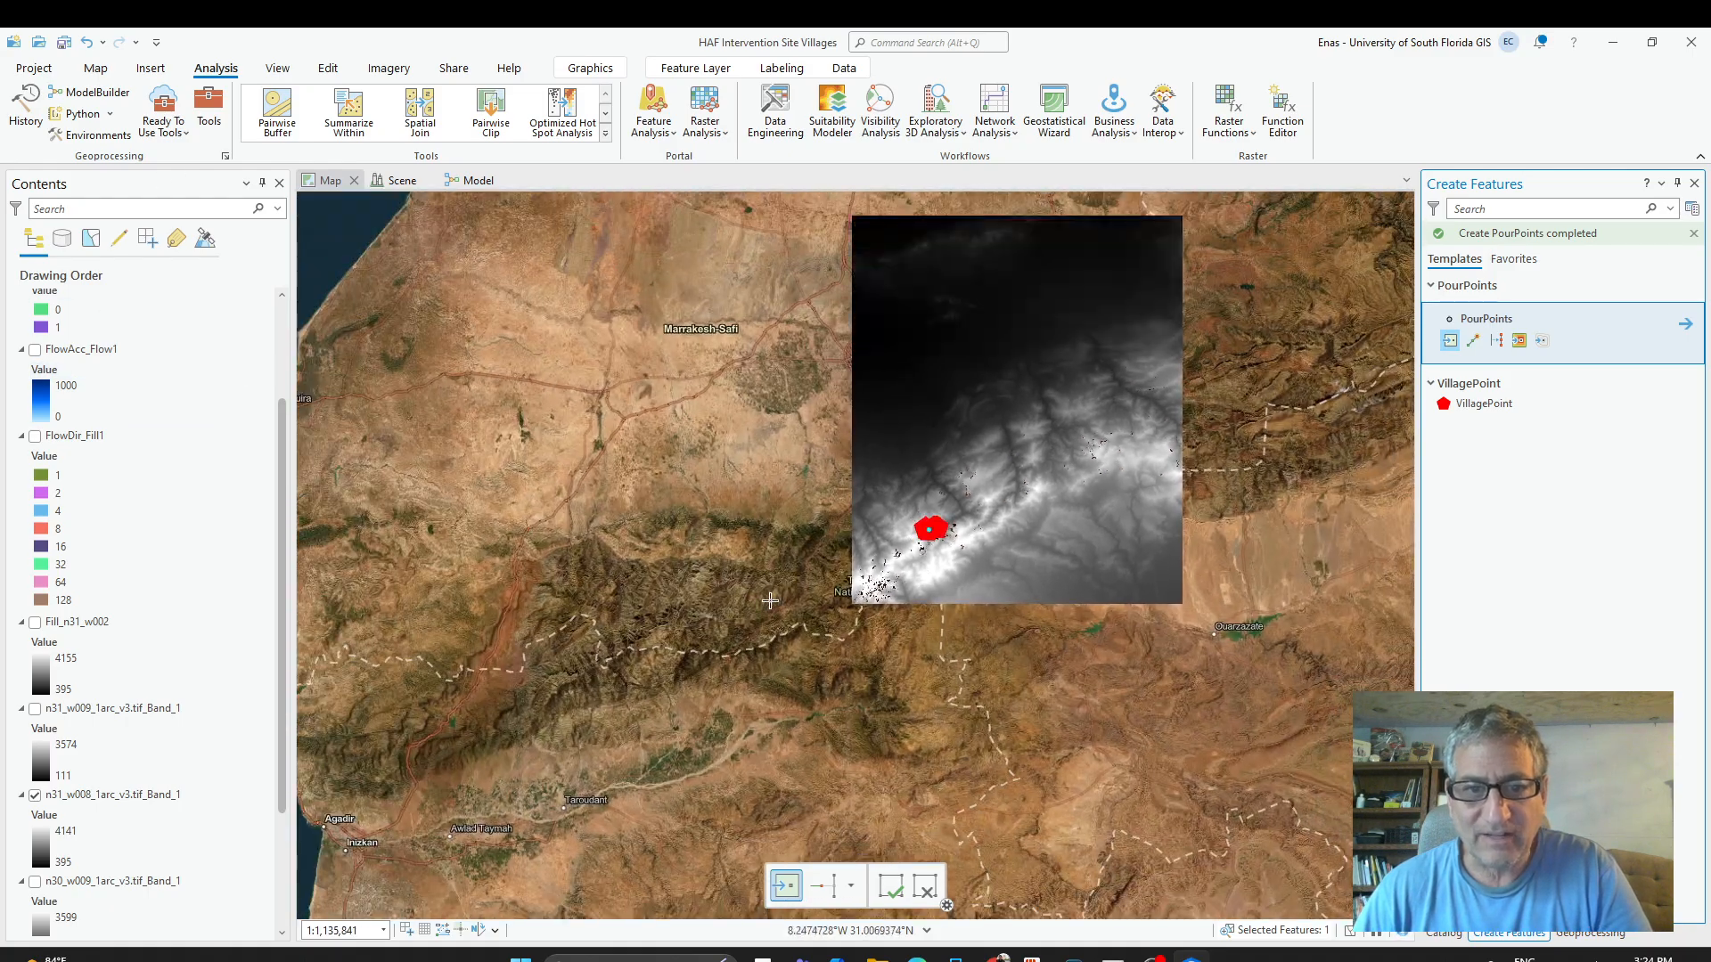
drag(829, 657, 800, 814)
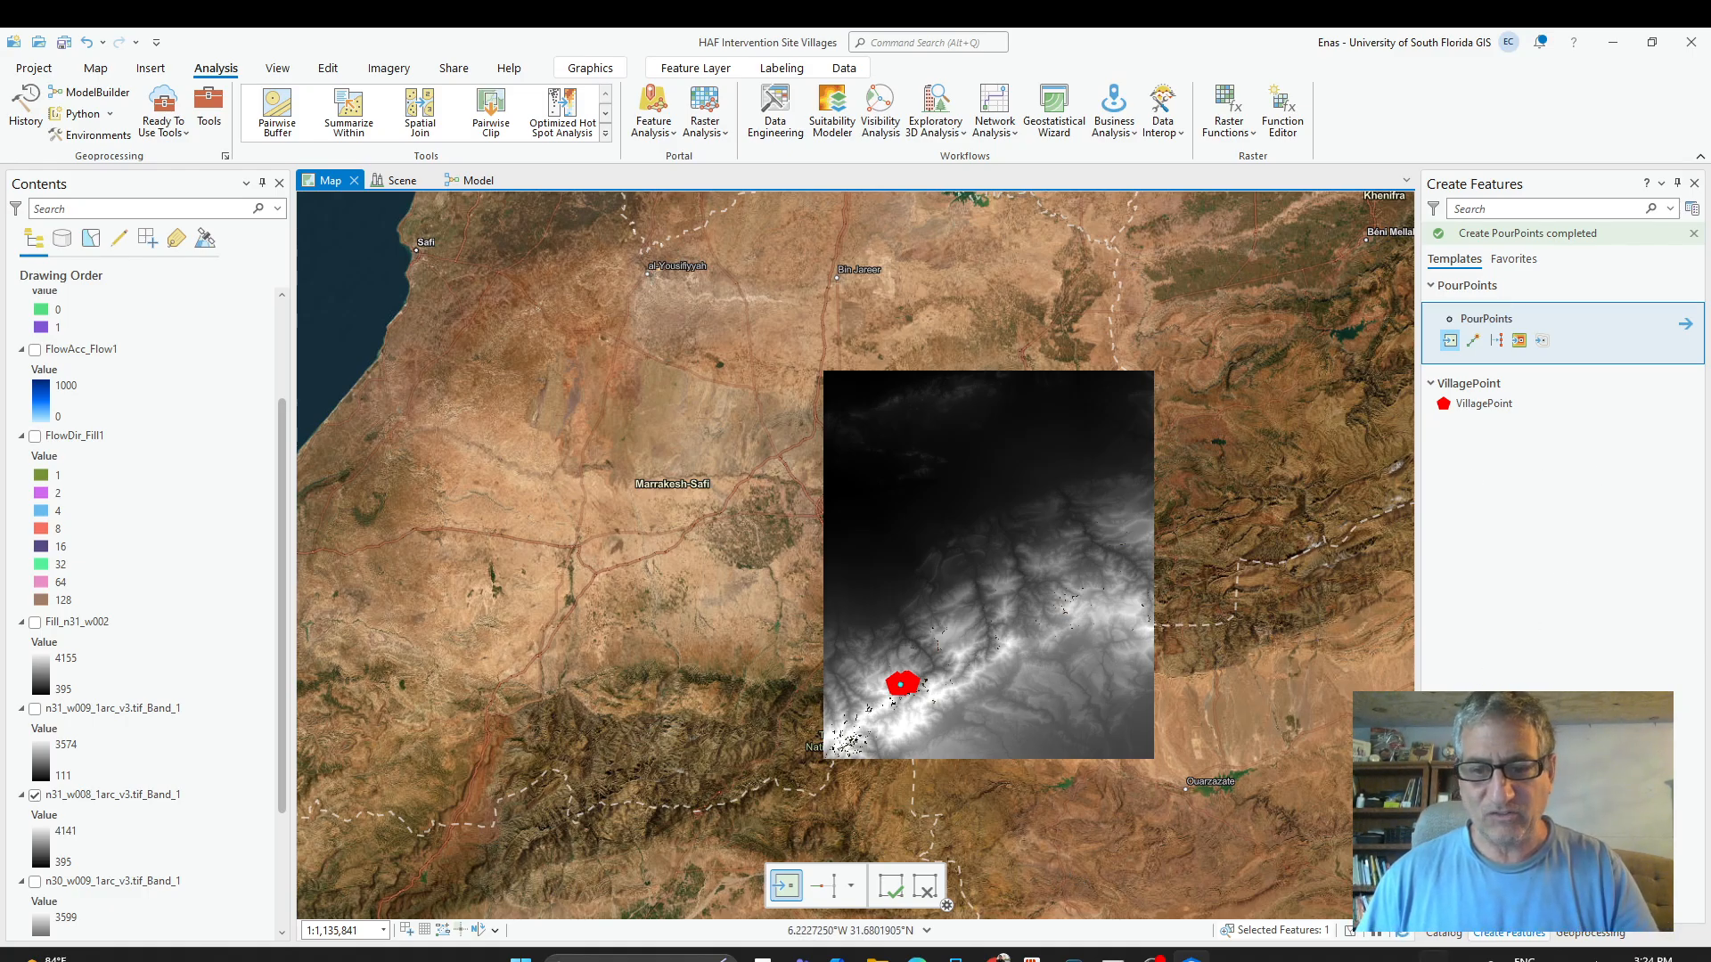
click(1152, 959)
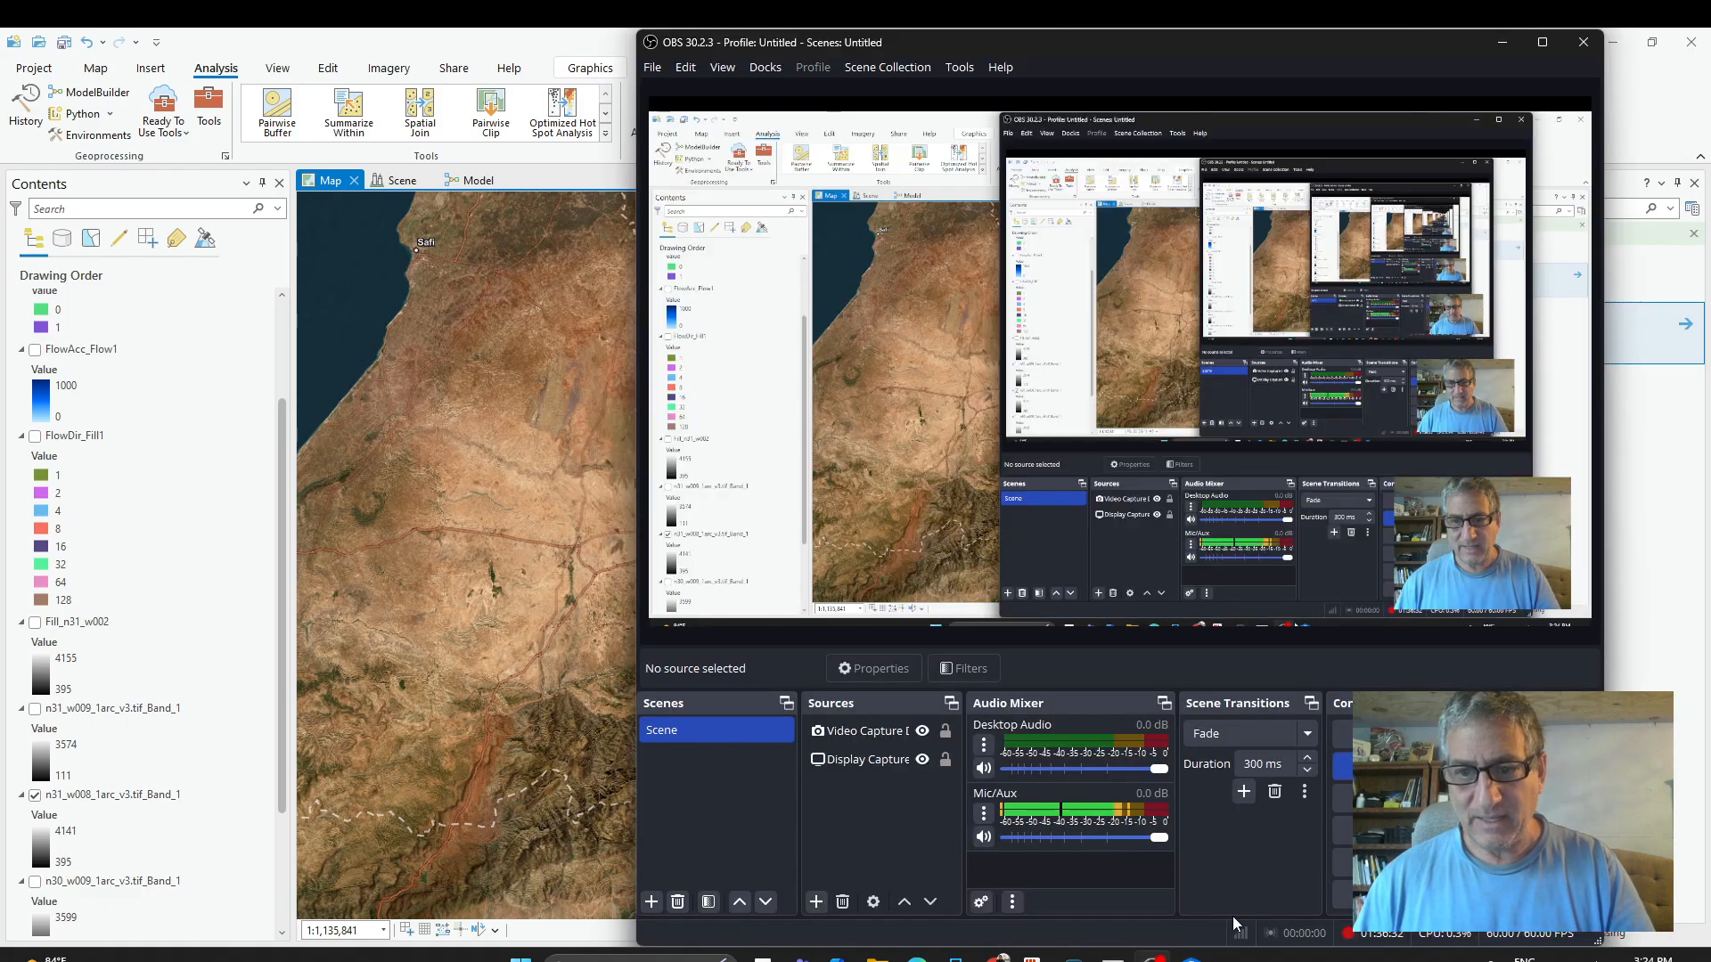